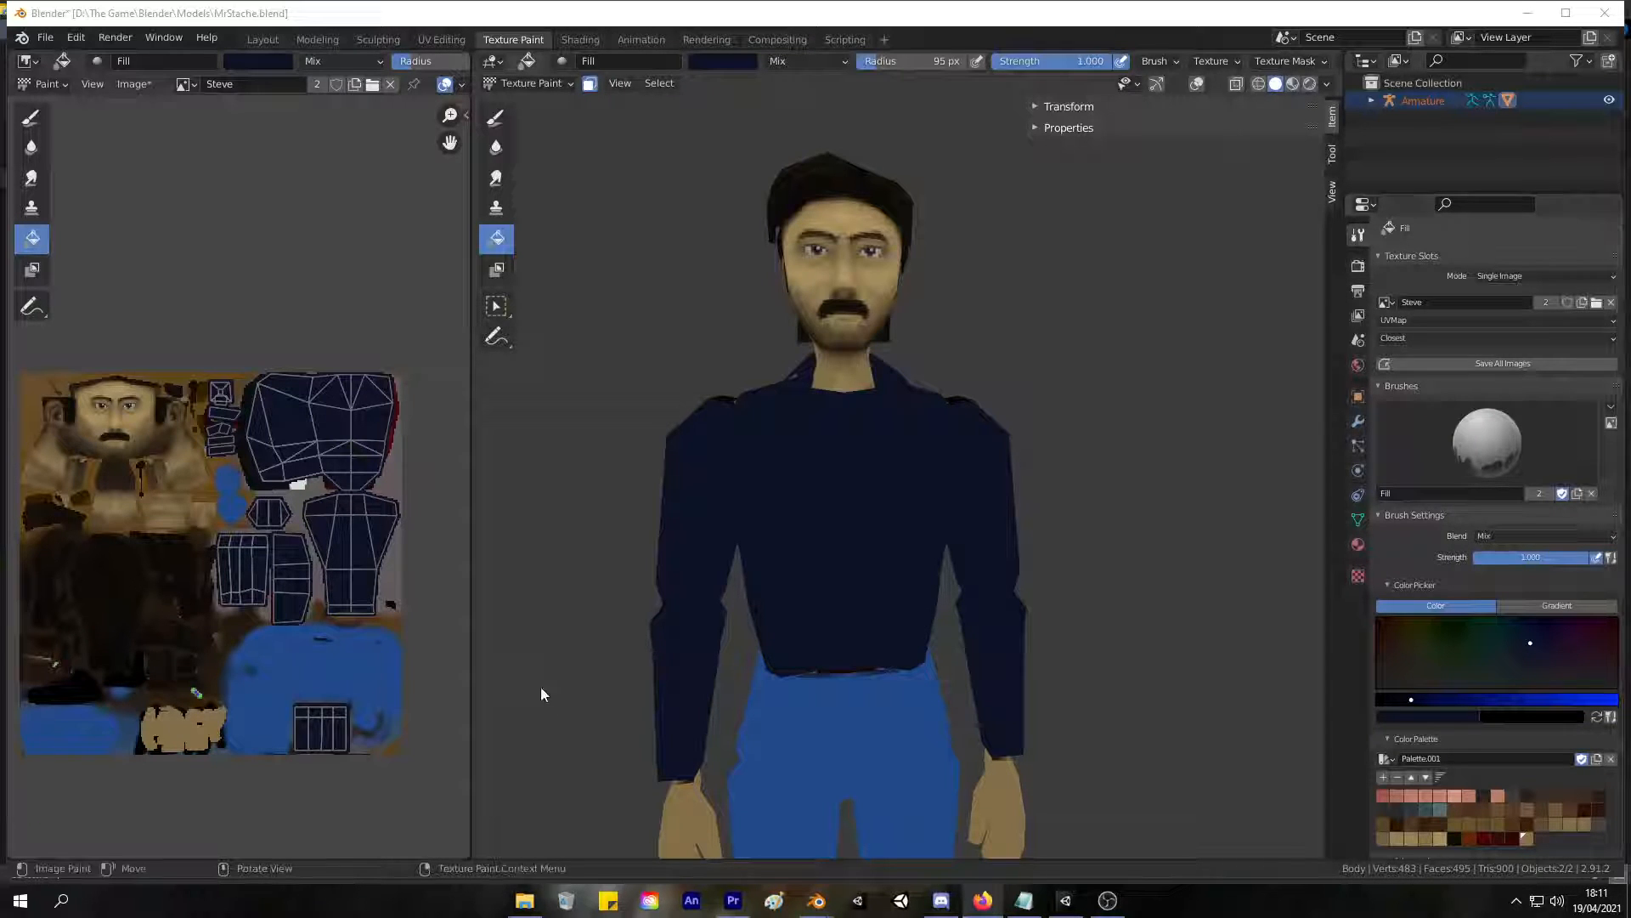
Set the Fill brush radius to 120 px for painting the character's shirt.
{"action": "middle_click_drag", "start_coordinate": [681, 456], "coordinate": [749, 548]}
{"action": "key", "text": "f"}
{"action": "left_click", "coordinate": [791, 527]}
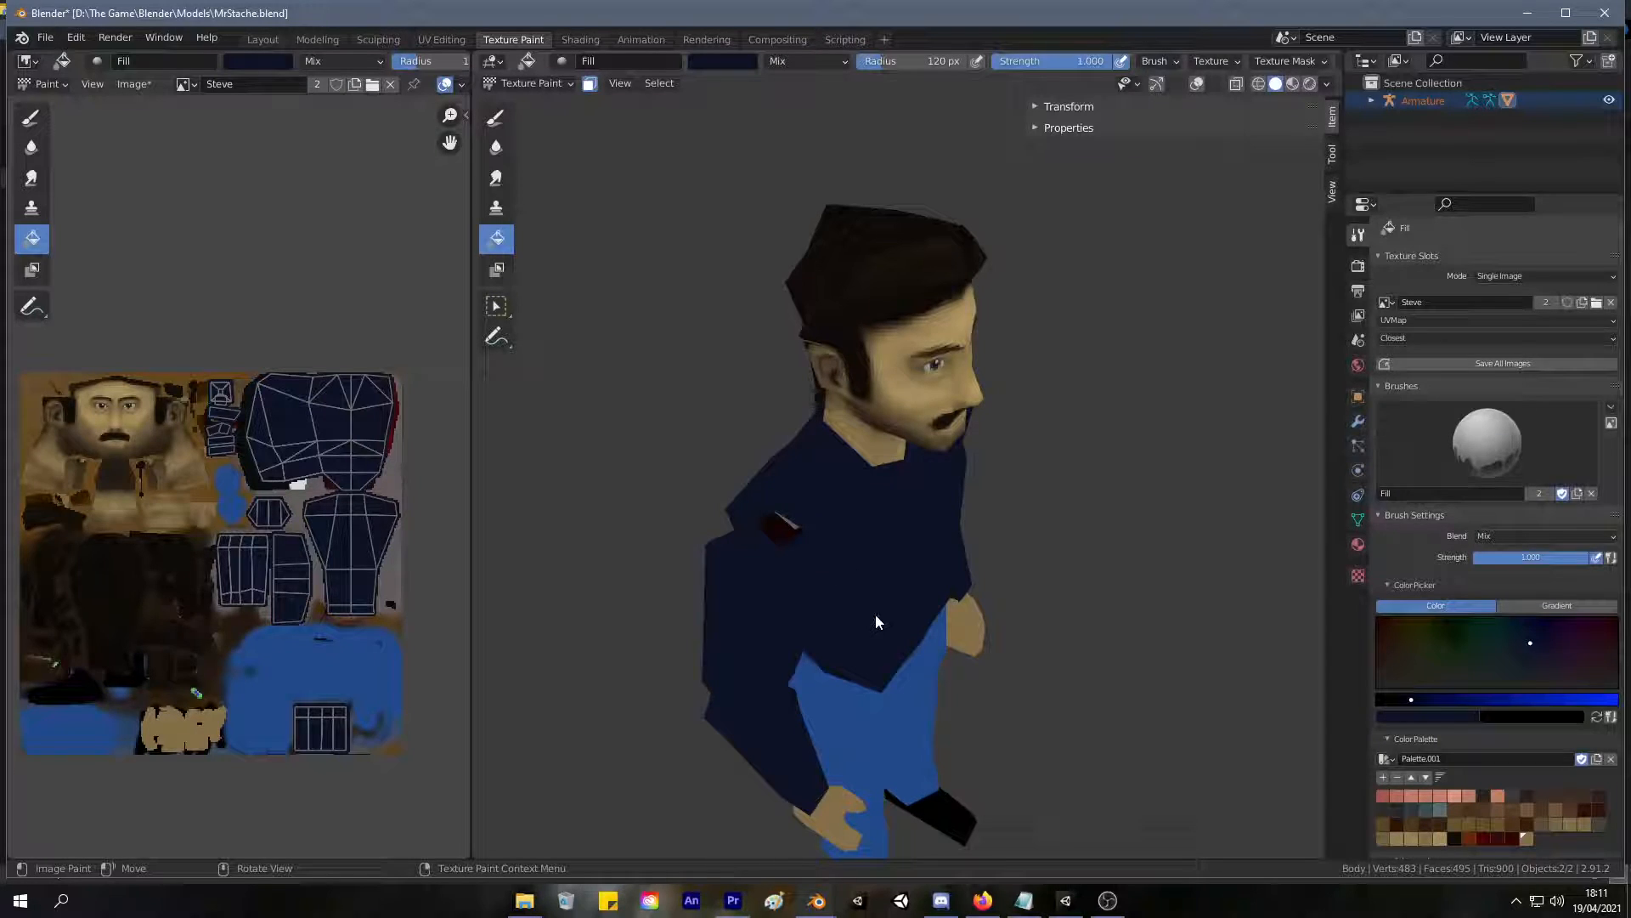
In the UV Editing workspace, select the seam-linked faces of the character's right upper arm together with its top cap.
{"action": "left_click", "coordinate": [442, 39]}
{"action": "mouse_move", "coordinate": [960, 510]}
{"action": "middle_mouse_down"}
{"action": "mouse_move", "coordinate": [1001, 517]}
{"action": "mouse_move", "coordinate": [1006, 469]}
{"action": "middle_mouse_up"}
{"action": "left_click", "coordinate": [990, 469]}
{"action": "scroll", "coordinate": [990, 469], "scroll_direction": "up", "scroll_amount": 5}
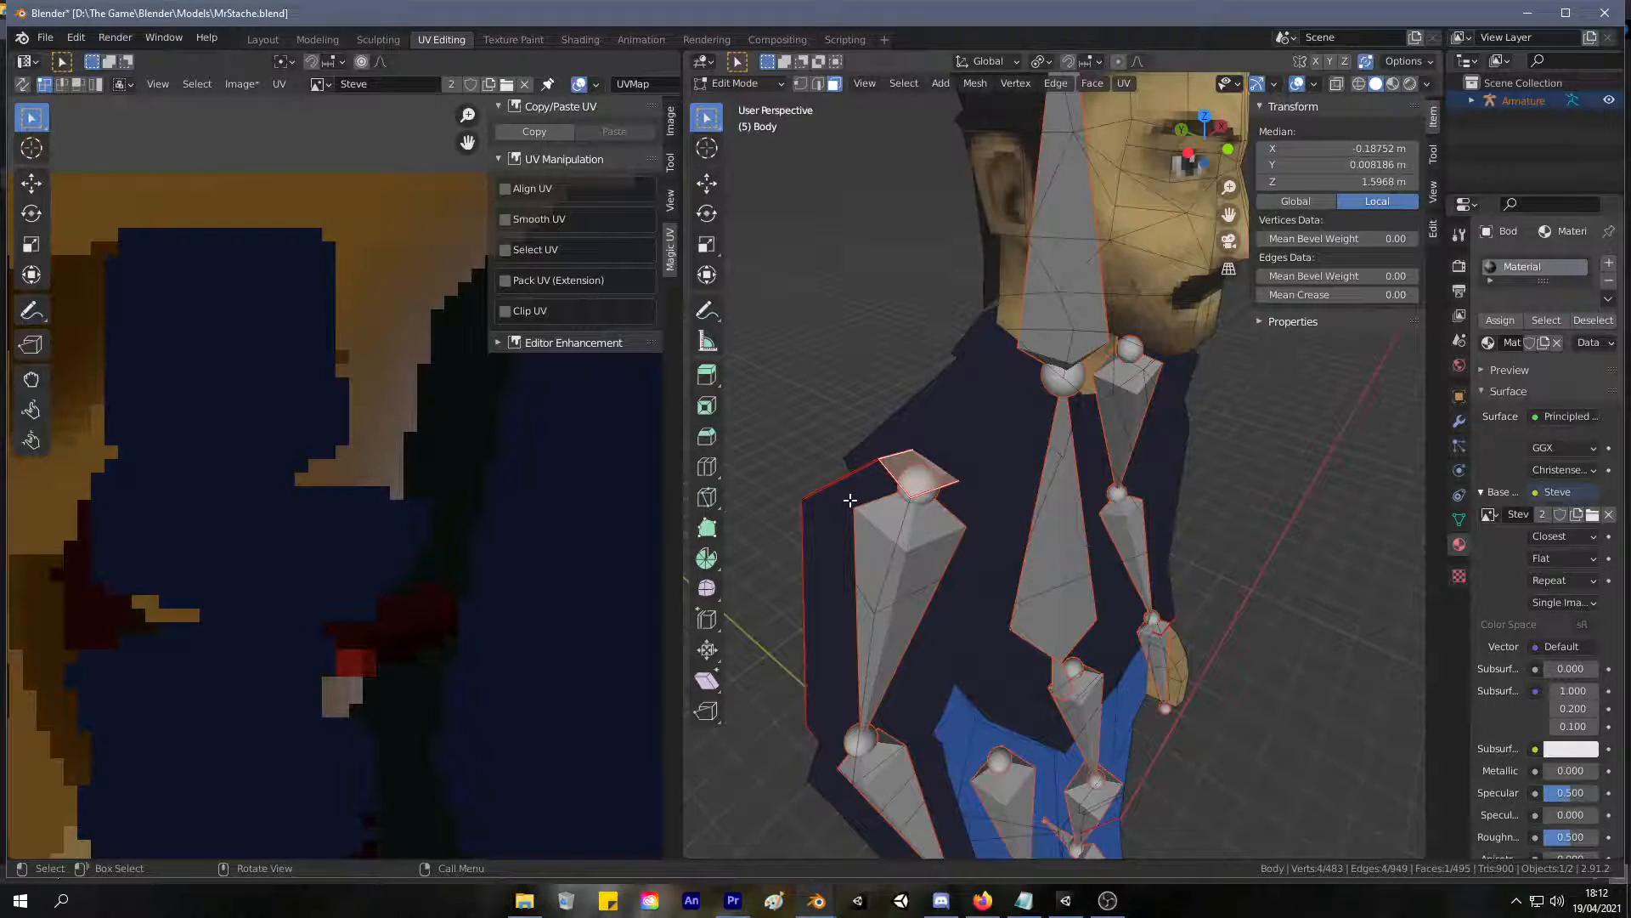
{"action": "key", "text": "ctrl+l"}
{"action": "key", "text": "ctrl+z"}
{"action": "key", "text": "ctrl+l"}
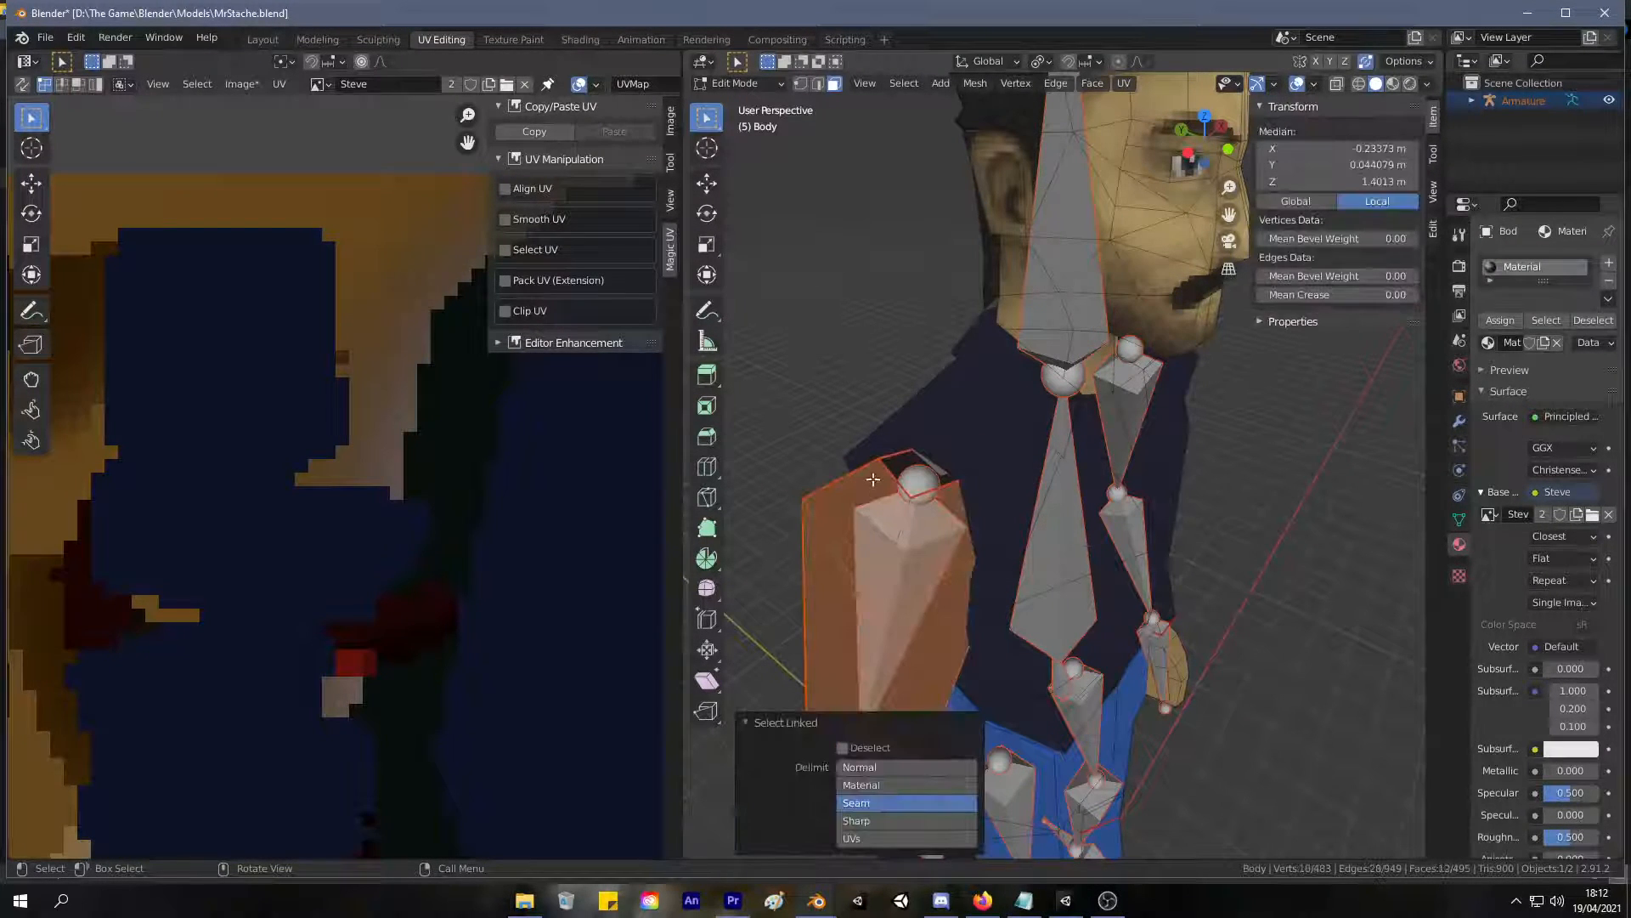
{"action": "left_click", "coordinate": [895, 460], "text": "shift"}
{"action": "right_click", "coordinate": [896, 466]}
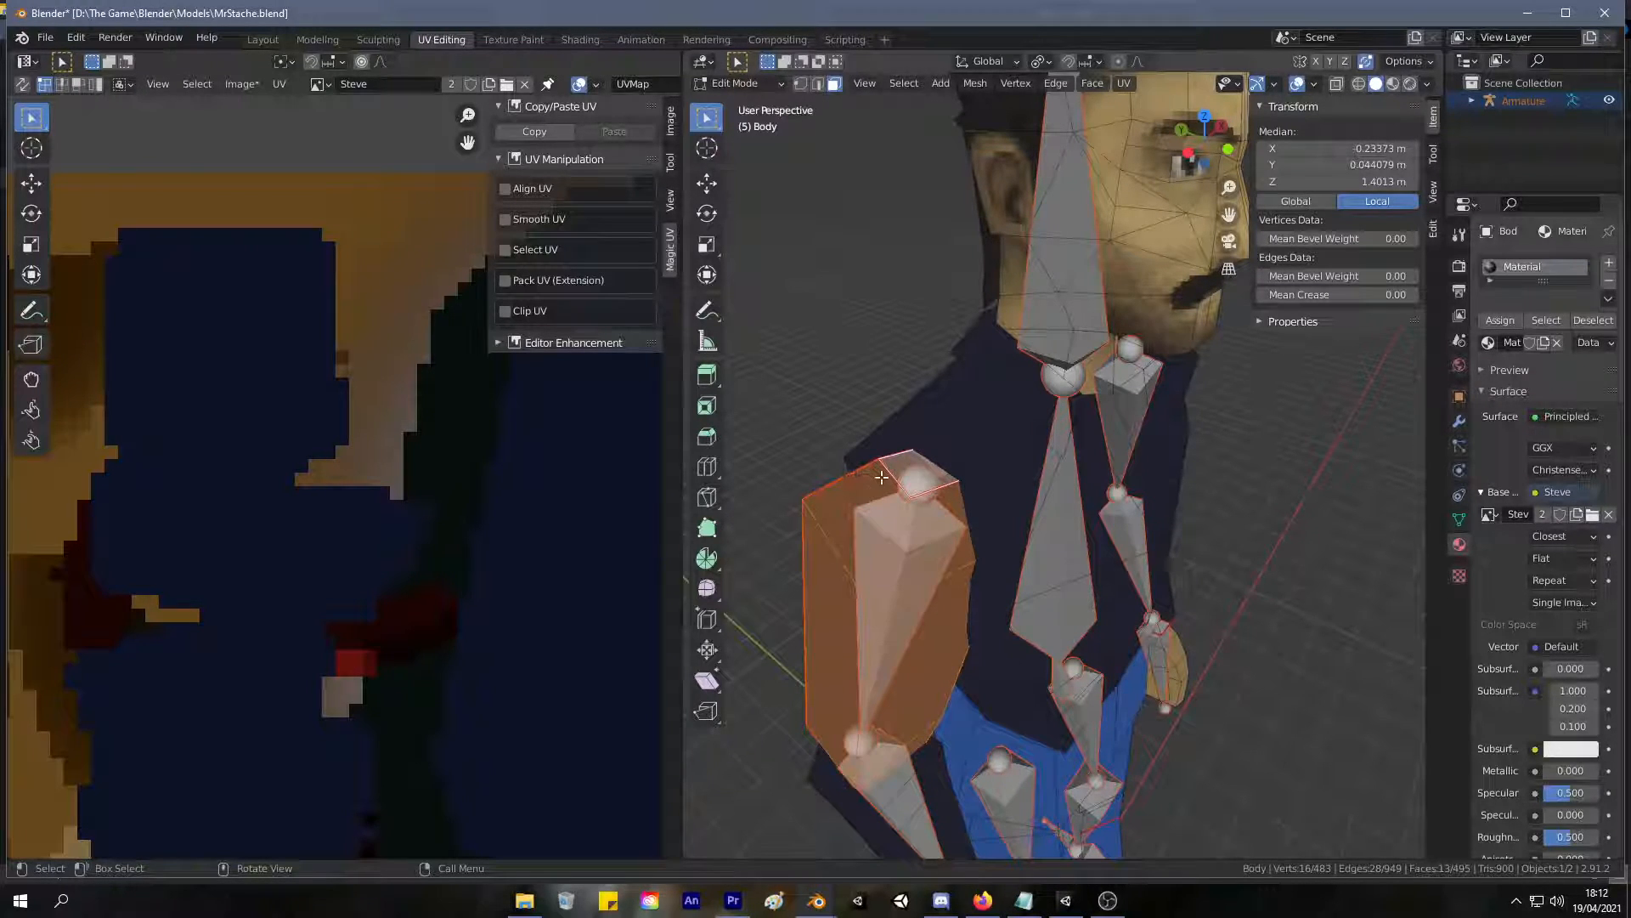
{"action": "right_click", "coordinate": [887, 486]}
In vertex selection mode, add the linked torso geometry to the selection, and clear the whole selection.
{"action": "key", "text": "1"}
{"action": "middle_click_drag", "start_coordinate": [846, 426], "coordinate": [874, 474]}
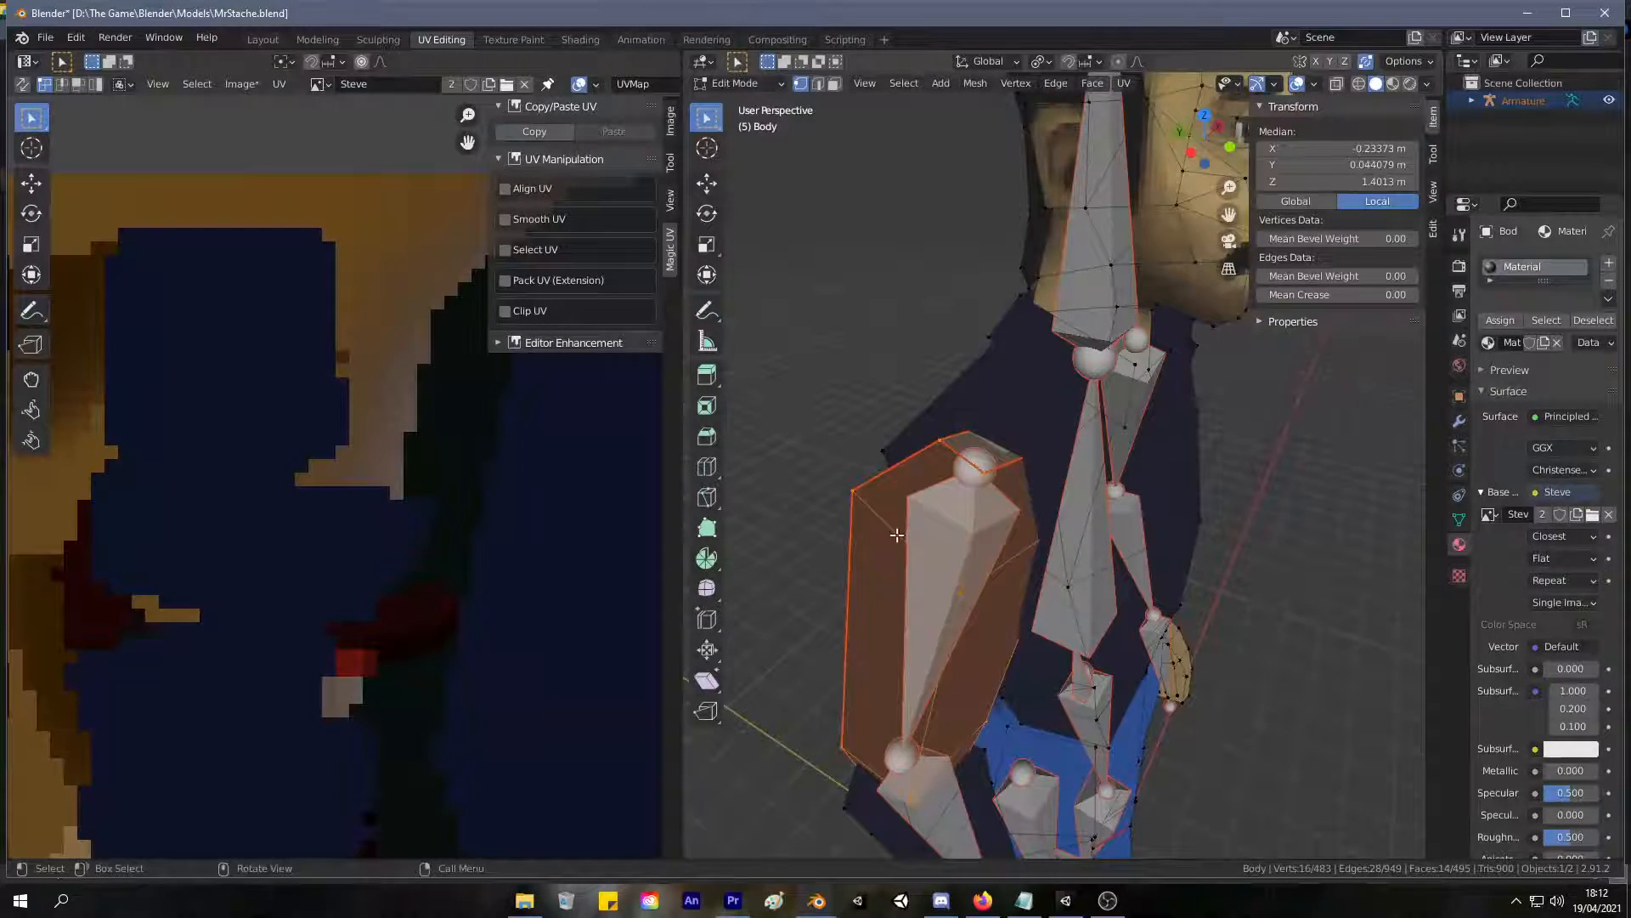
{"action": "scroll", "coordinate": [1115, 456], "scroll_direction": "down", "scroll_amount": 5}
{"action": "middle_click_drag", "start_coordinate": [1115, 456], "coordinate": [1014, 431]}
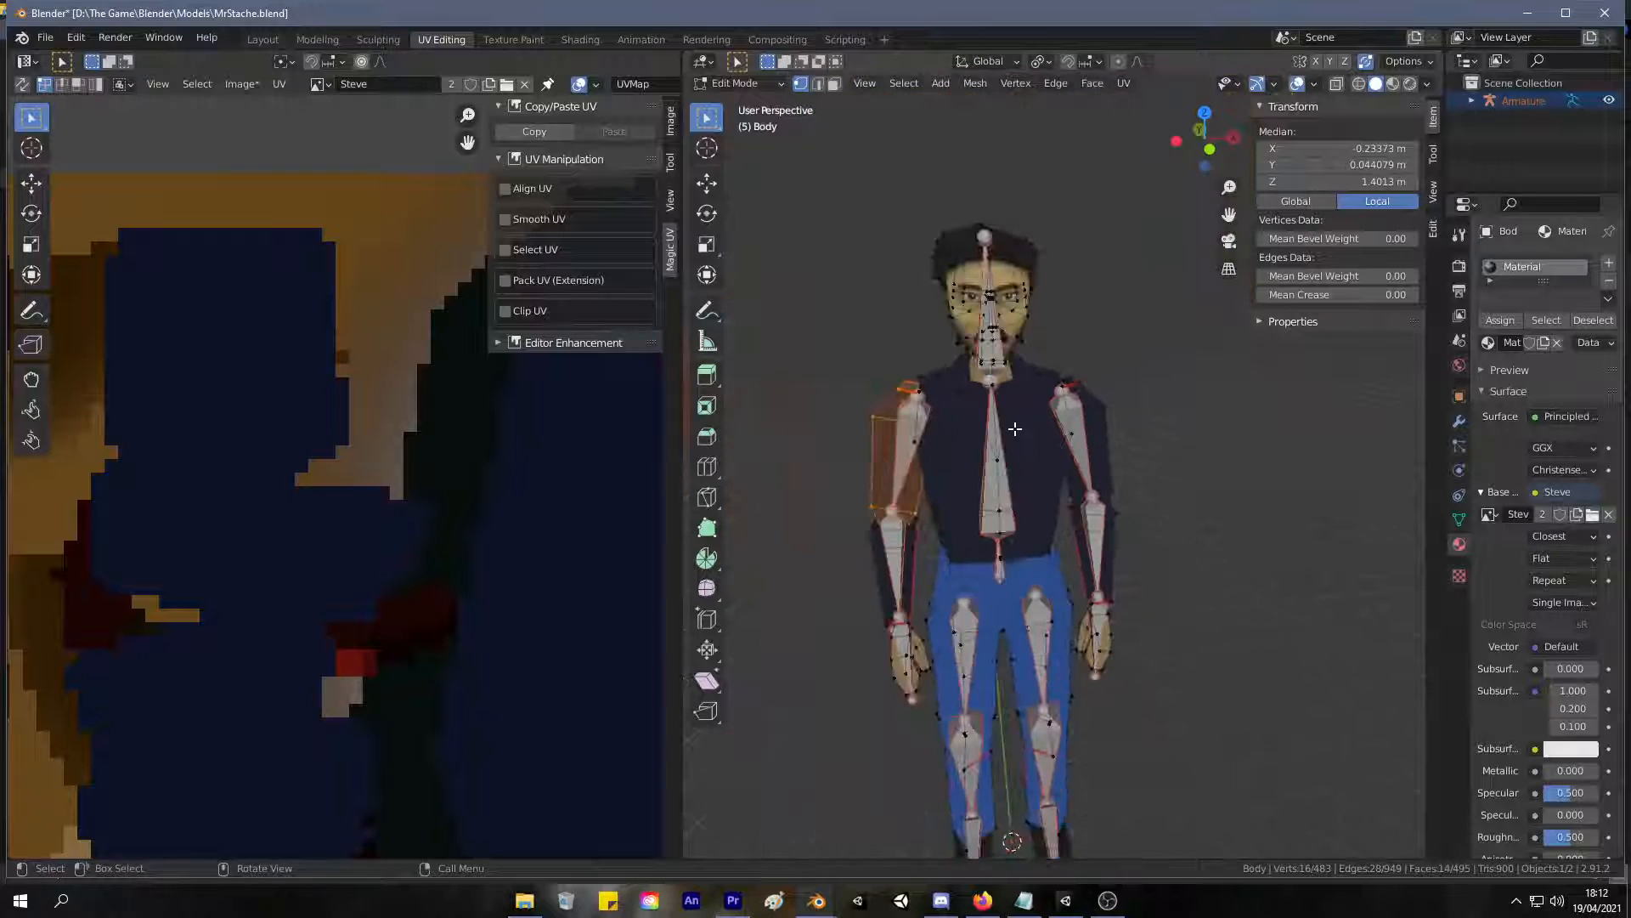
{"action": "key", "text": "l"}
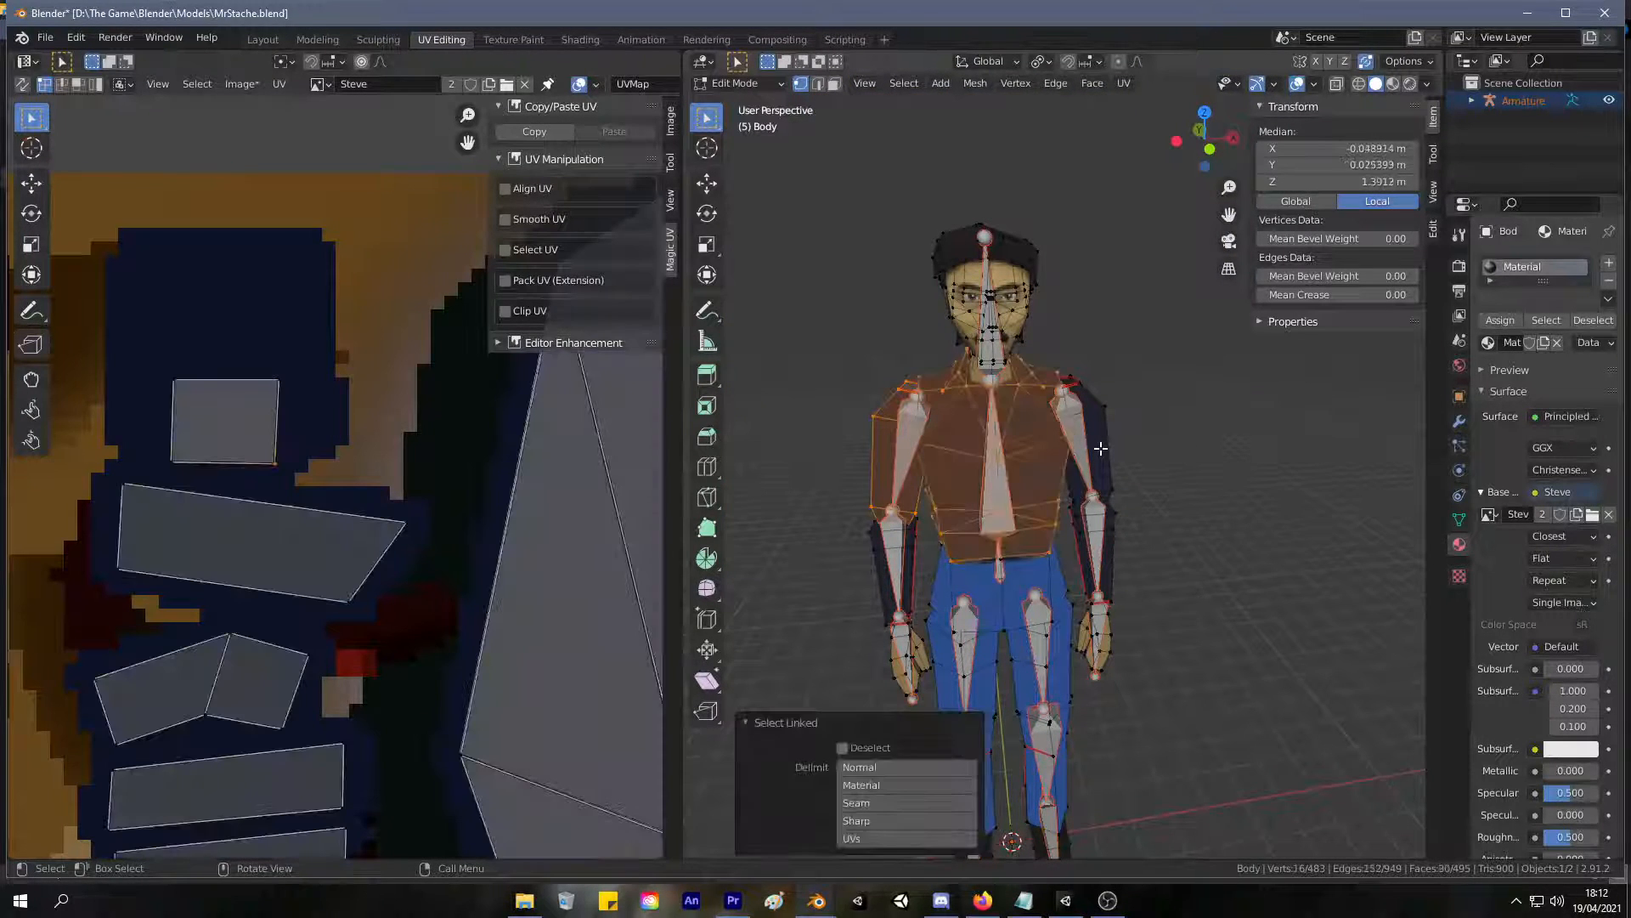
{"action": "left_click", "coordinate": [1239, 431]}
Switch to the Modeling workspace to work on the character's upper body mesh.
{"action": "left_click", "coordinate": [320, 39]}
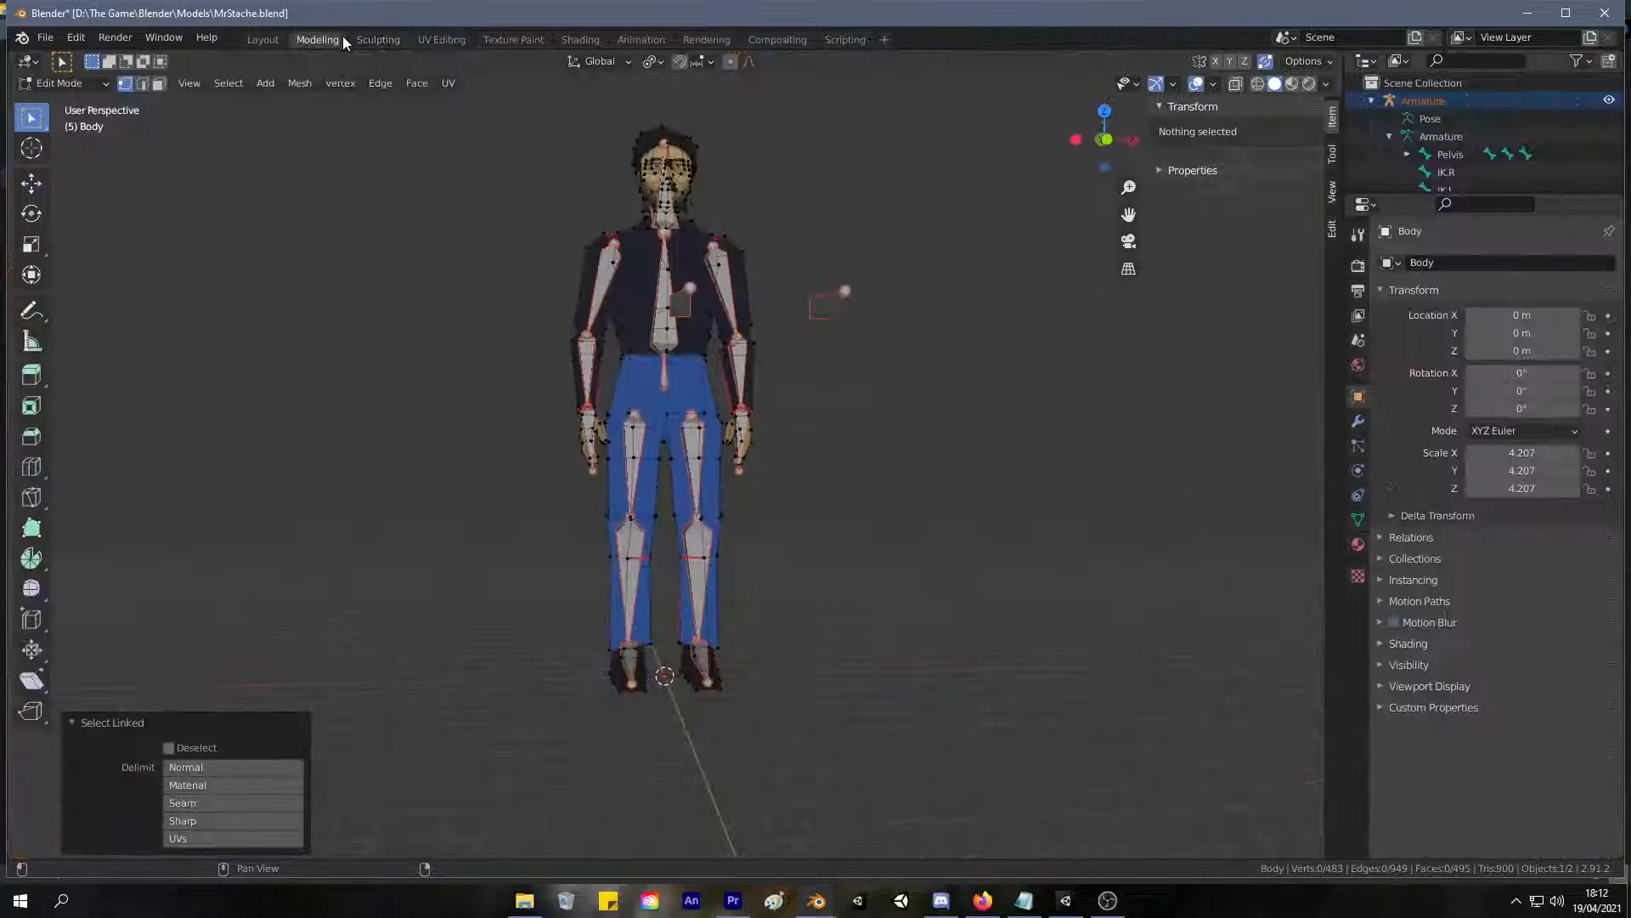
{"action": "scroll", "coordinate": [772, 293], "scroll_direction": "up", "scroll_amount": 4}
{"action": "middle_click_drag", "start_coordinate": [771, 293], "coordinate": [801, 467], "text": "shift"}
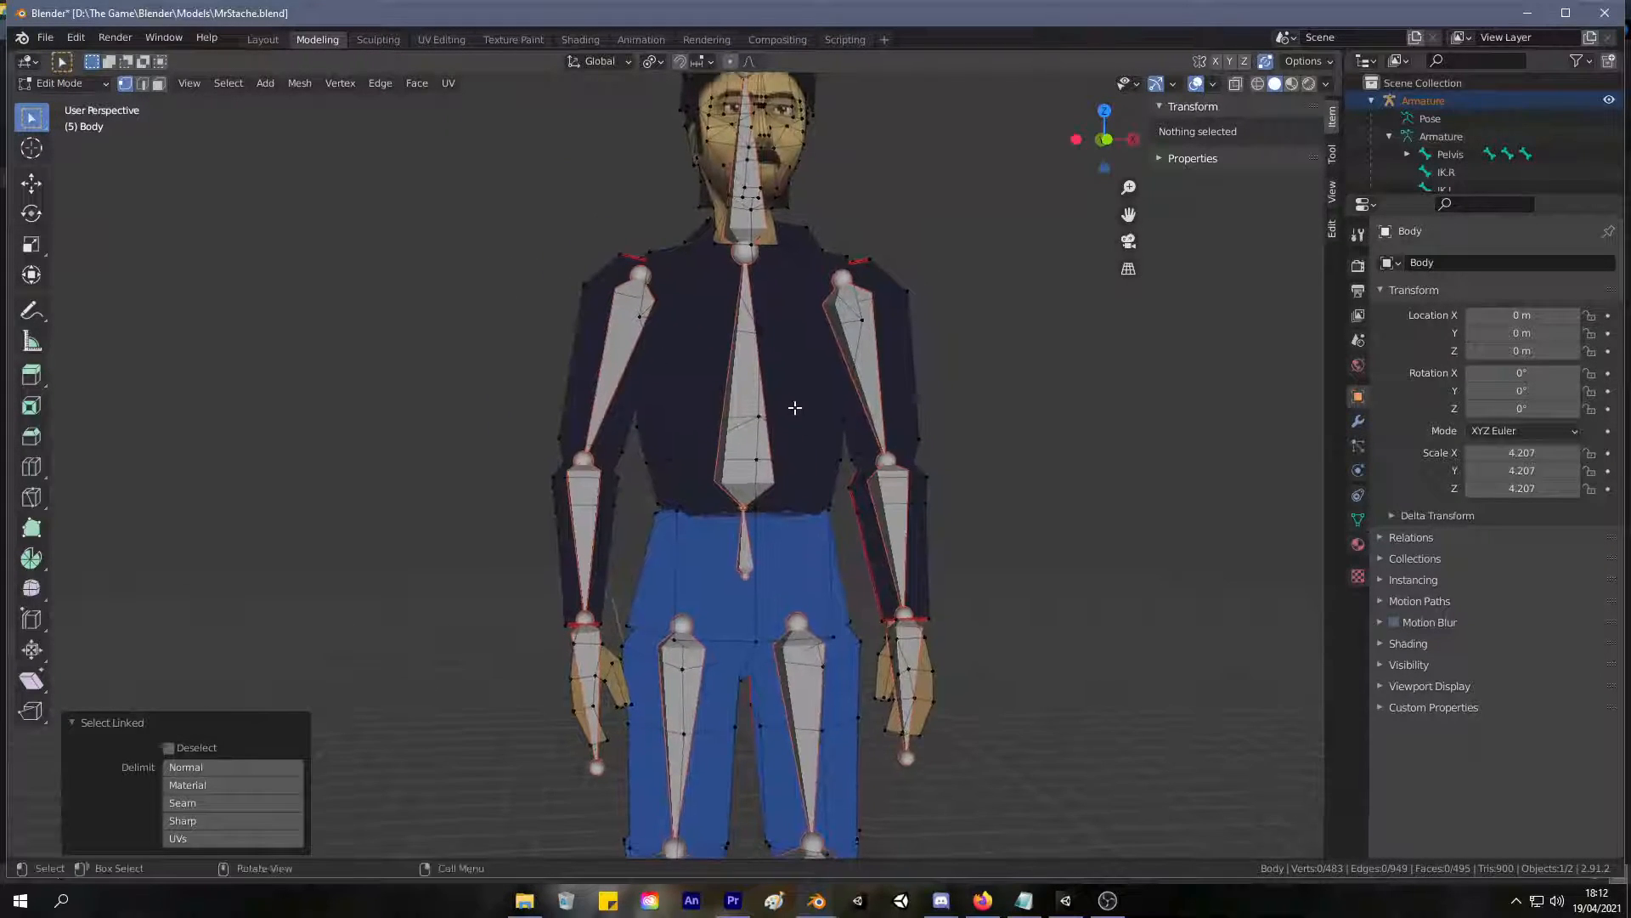
{"action": "scroll", "coordinate": [799, 391], "scroll_direction": "up", "scroll_amount": 4}
{"action": "scroll", "coordinate": [807, 369], "scroll_direction": "down", "scroll_amount": 5}
{"action": "middle_click_drag", "start_coordinate": [779, 611], "coordinate": [812, 576]}
{"action": "scroll", "coordinate": [809, 570], "scroll_direction": "up", "scroll_amount": 1}
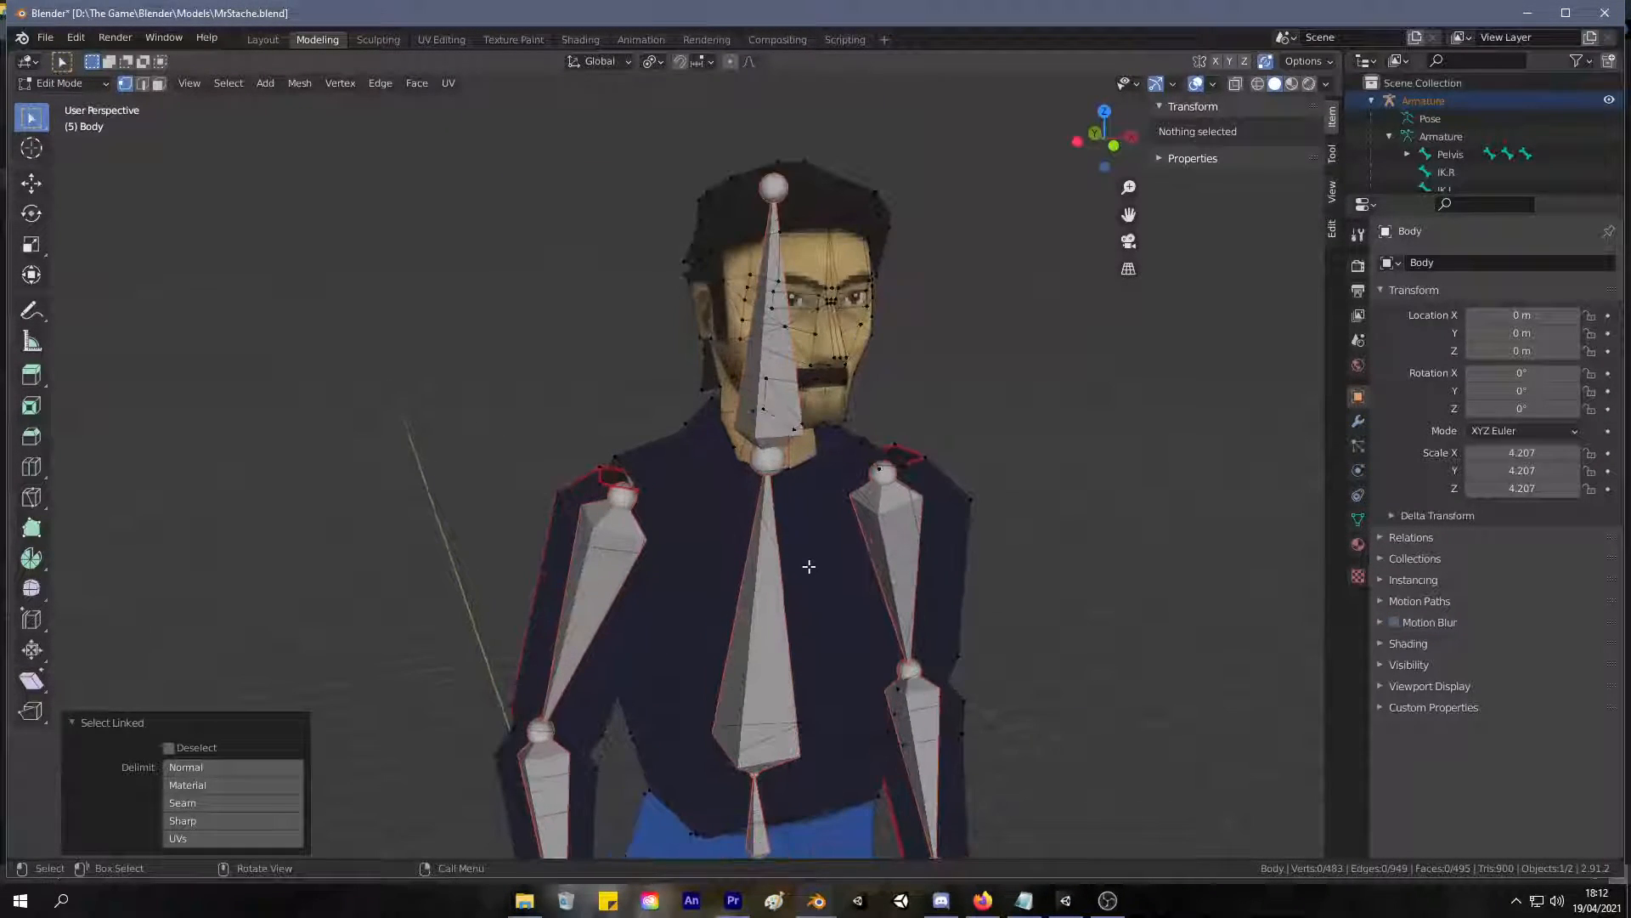
Select the seam-linked faces of both upper arms along with their shoulder caps, and hide all other geometry.
{"action": "key", "text": "3"}
{"action": "left_click", "coordinate": [557, 573]}
{"action": "key", "text": "l"}
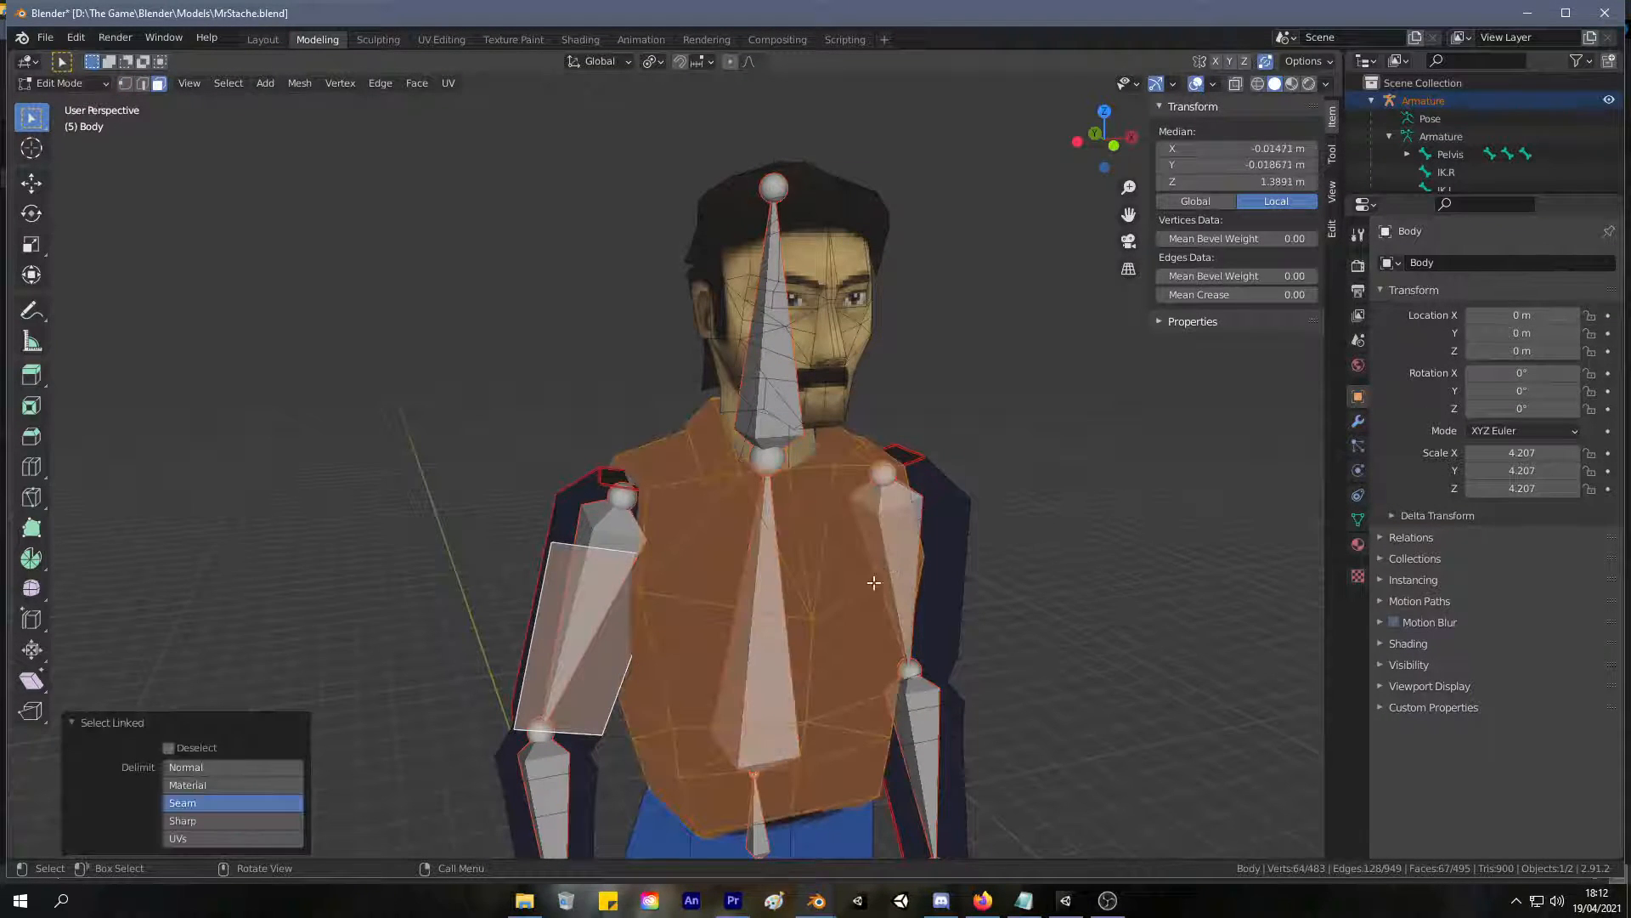
{"action": "key", "text": "alt+a"}
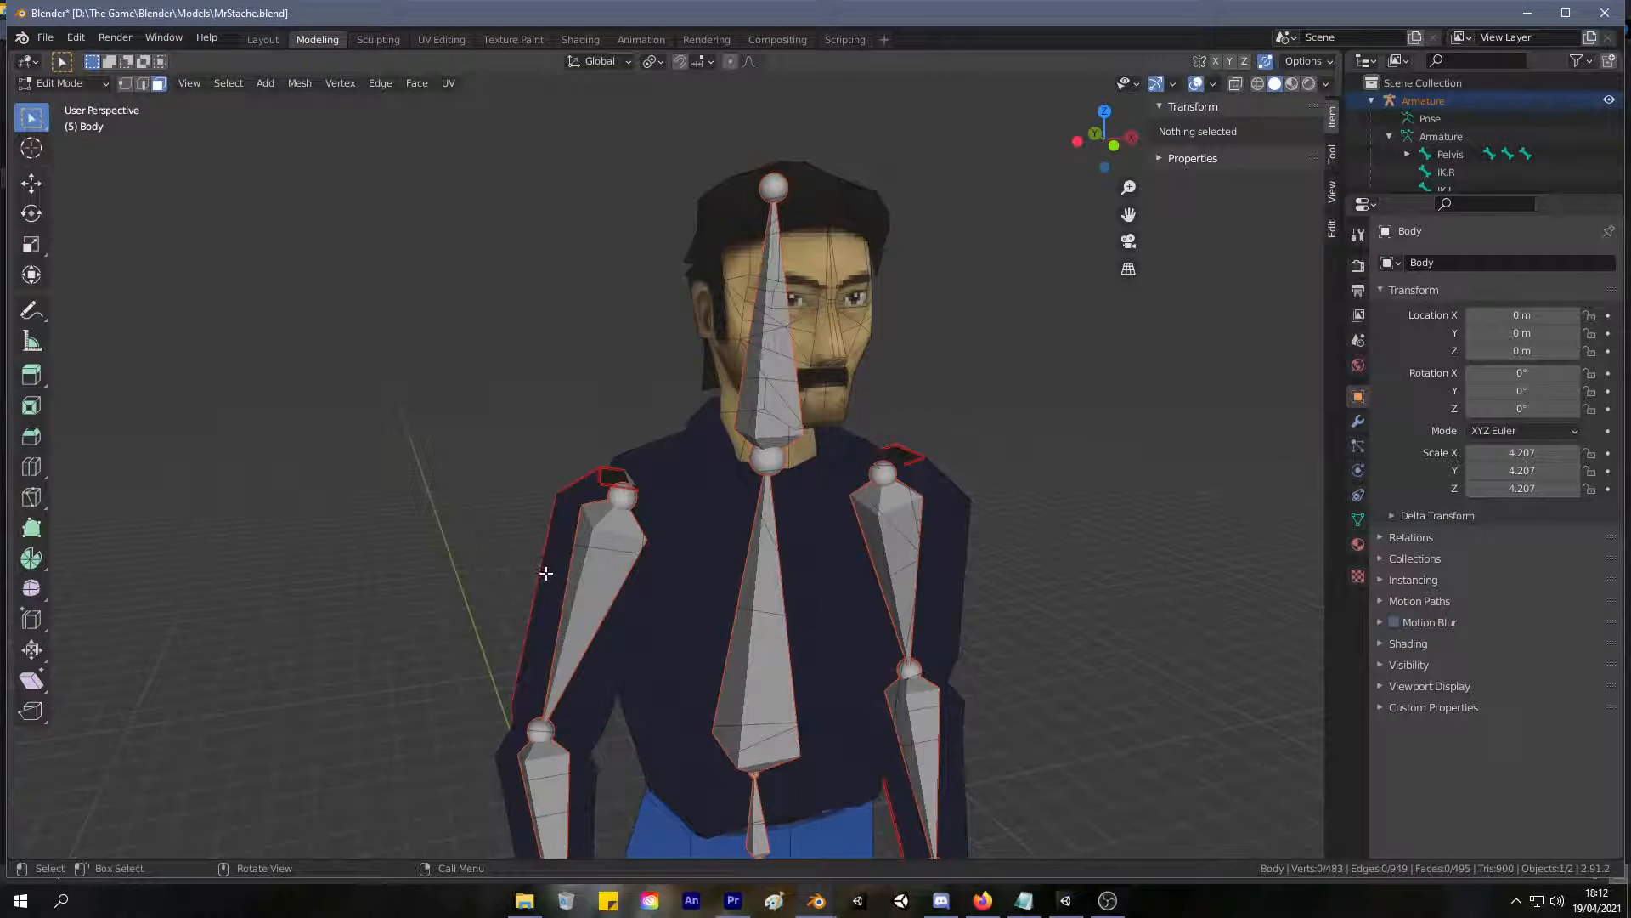
{"action": "key", "text": "l"}
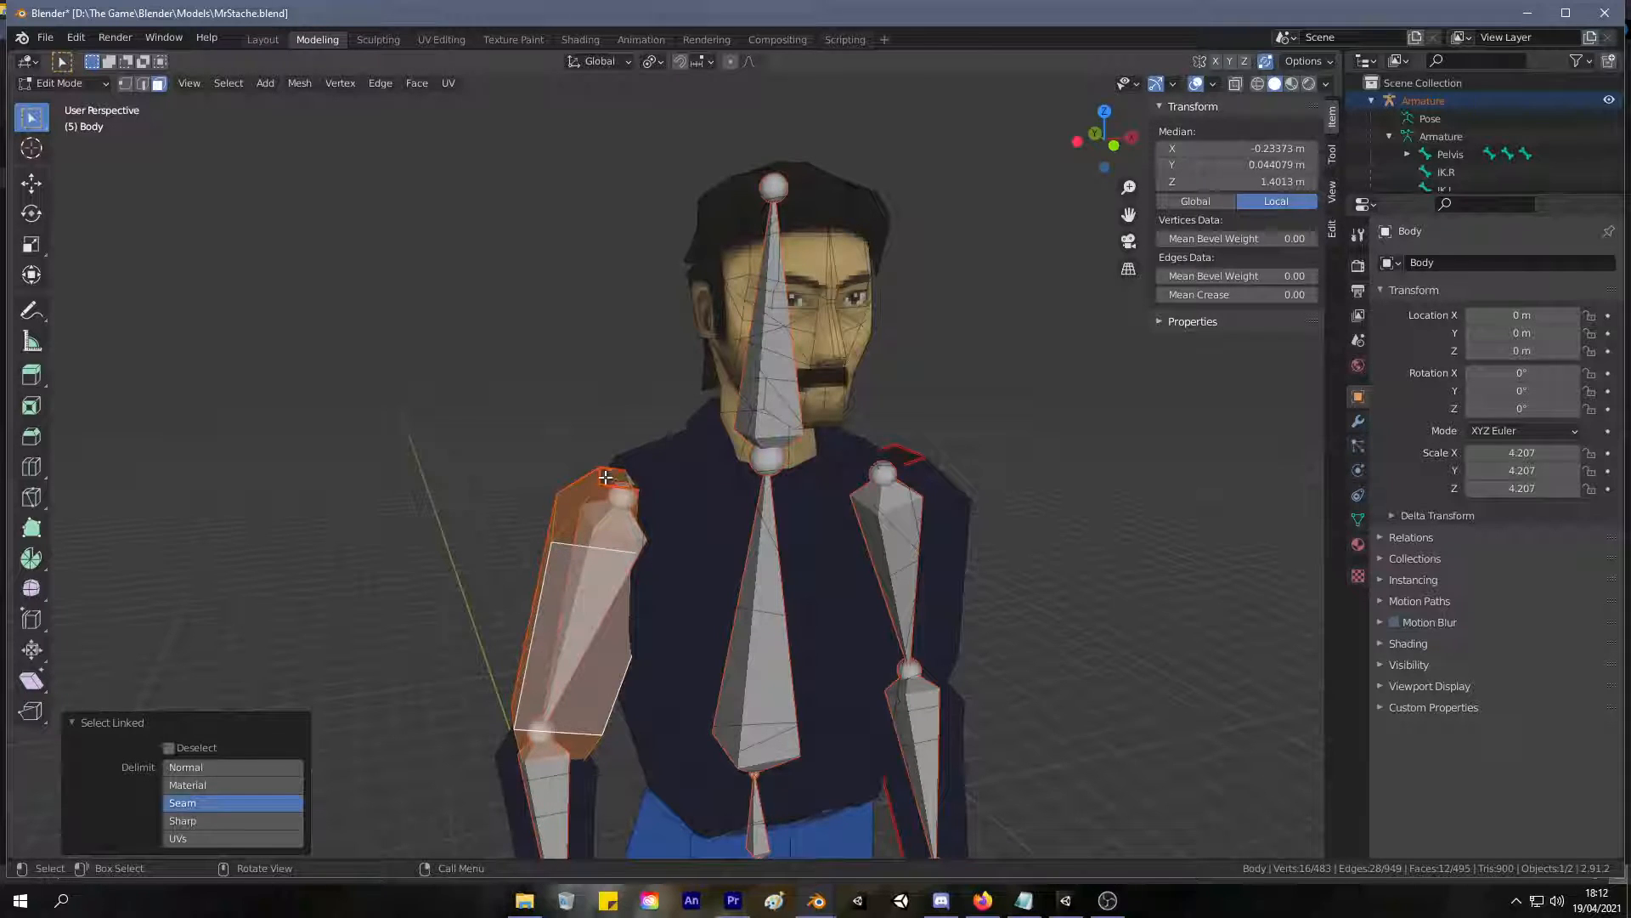
{"action": "key", "text": "l"}
{"action": "middle_click_drag", "start_coordinate": [930, 493], "coordinate": [815, 646]}
{"action": "key", "text": "shift+h"}
{"action": "scroll", "coordinate": [612, 473], "scroll_direction": "up", "scroll_amount": 5}
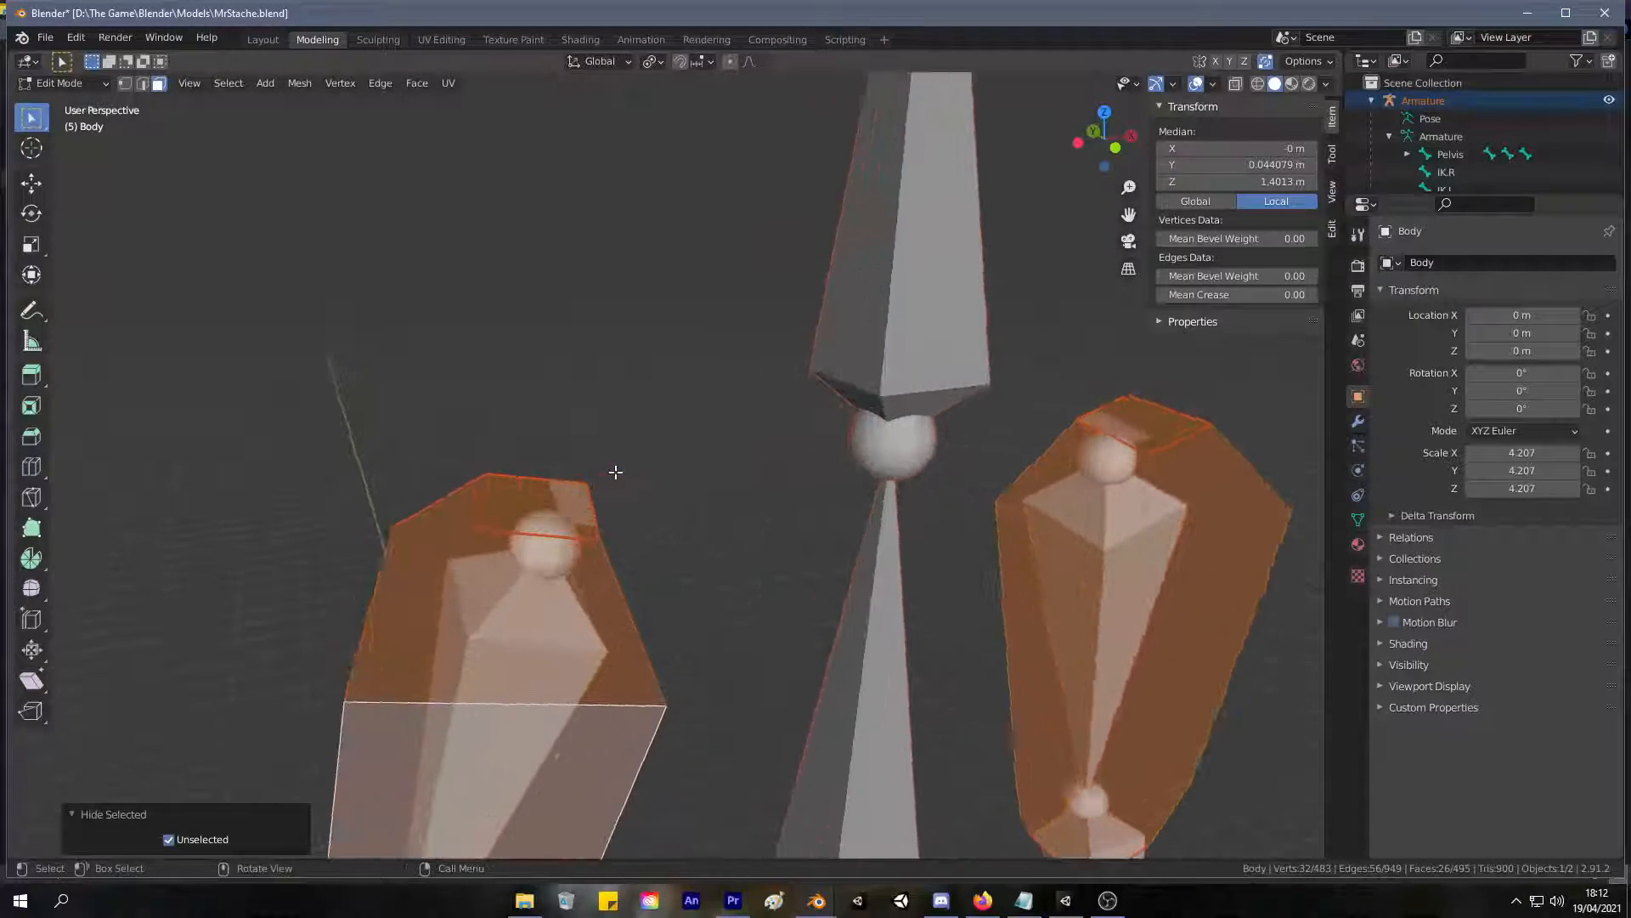
With X-ray on in vertex mode, select the four corner vertices of the right upper arm's top cap and merge them by distance.
{"action": "left_click", "coordinate": [518, 529]}
{"action": "key", "text": "1"}
{"action": "left_click", "coordinate": [475, 529]}
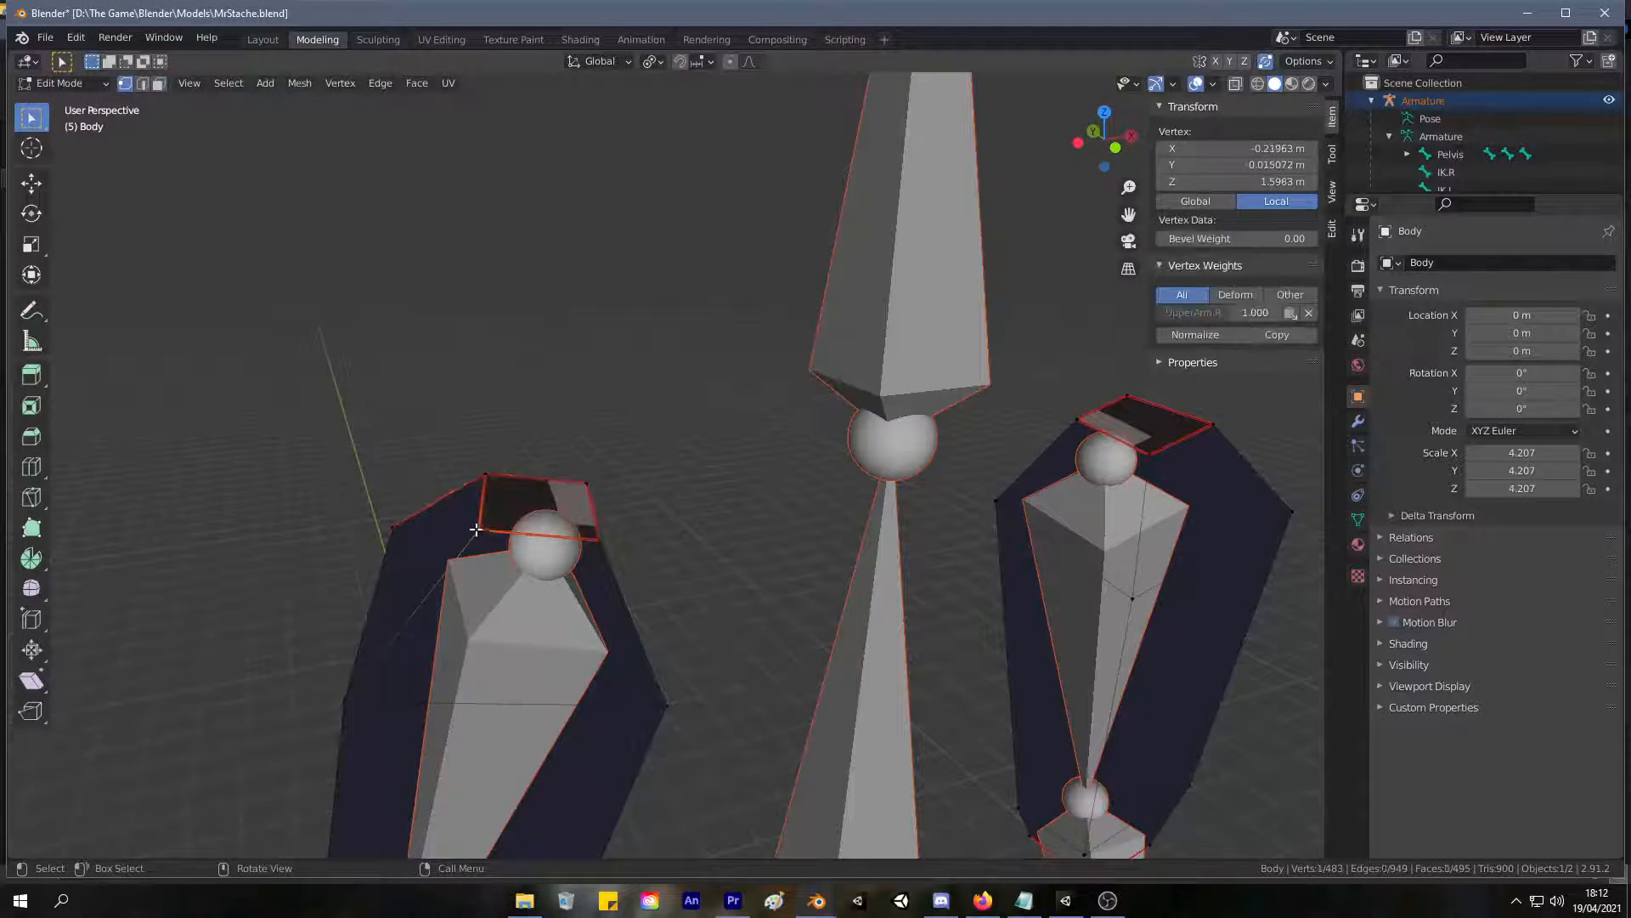
{"action": "middle_click_drag", "start_coordinate": [574, 479], "coordinate": [929, 598]}
{"action": "left_click_drag", "start_coordinate": [929, 596], "coordinate": [687, 396]}
{"action": "key", "text": "alt+z"}
{"action": "left_click_drag", "start_coordinate": [983, 553], "coordinate": [683, 439]}
{"action": "right_click", "coordinate": [854, 510]}
{"action": "mouse_move", "coordinate": [862, 550]}
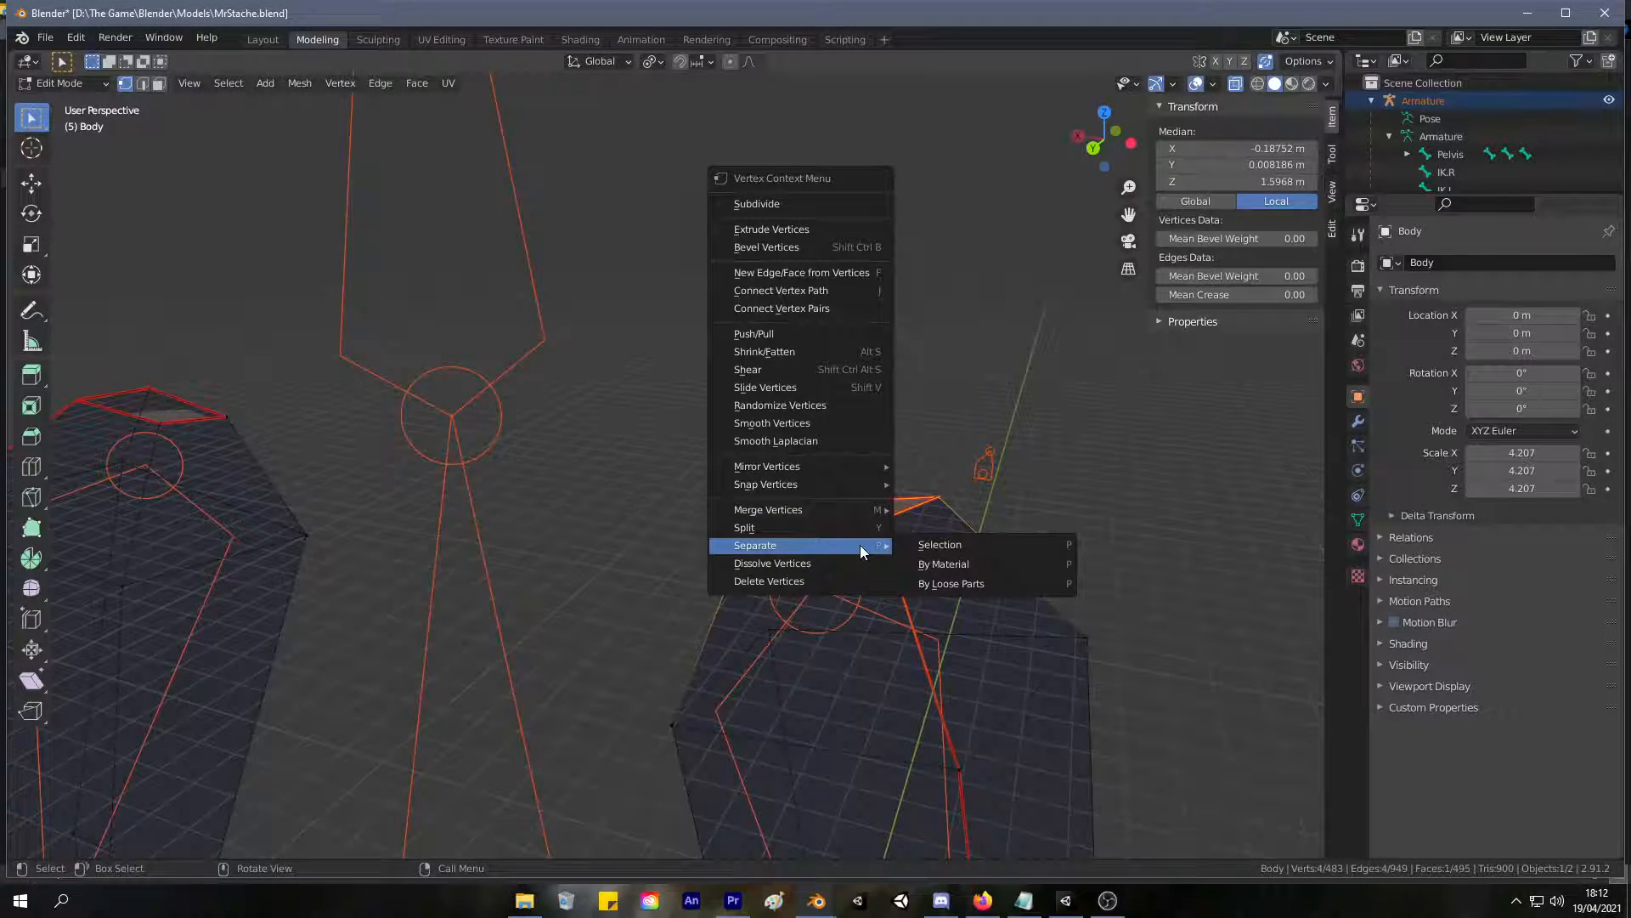
{"action": "mouse_move", "coordinate": [859, 511]}
{"action": "left_click", "coordinate": [975, 573]}
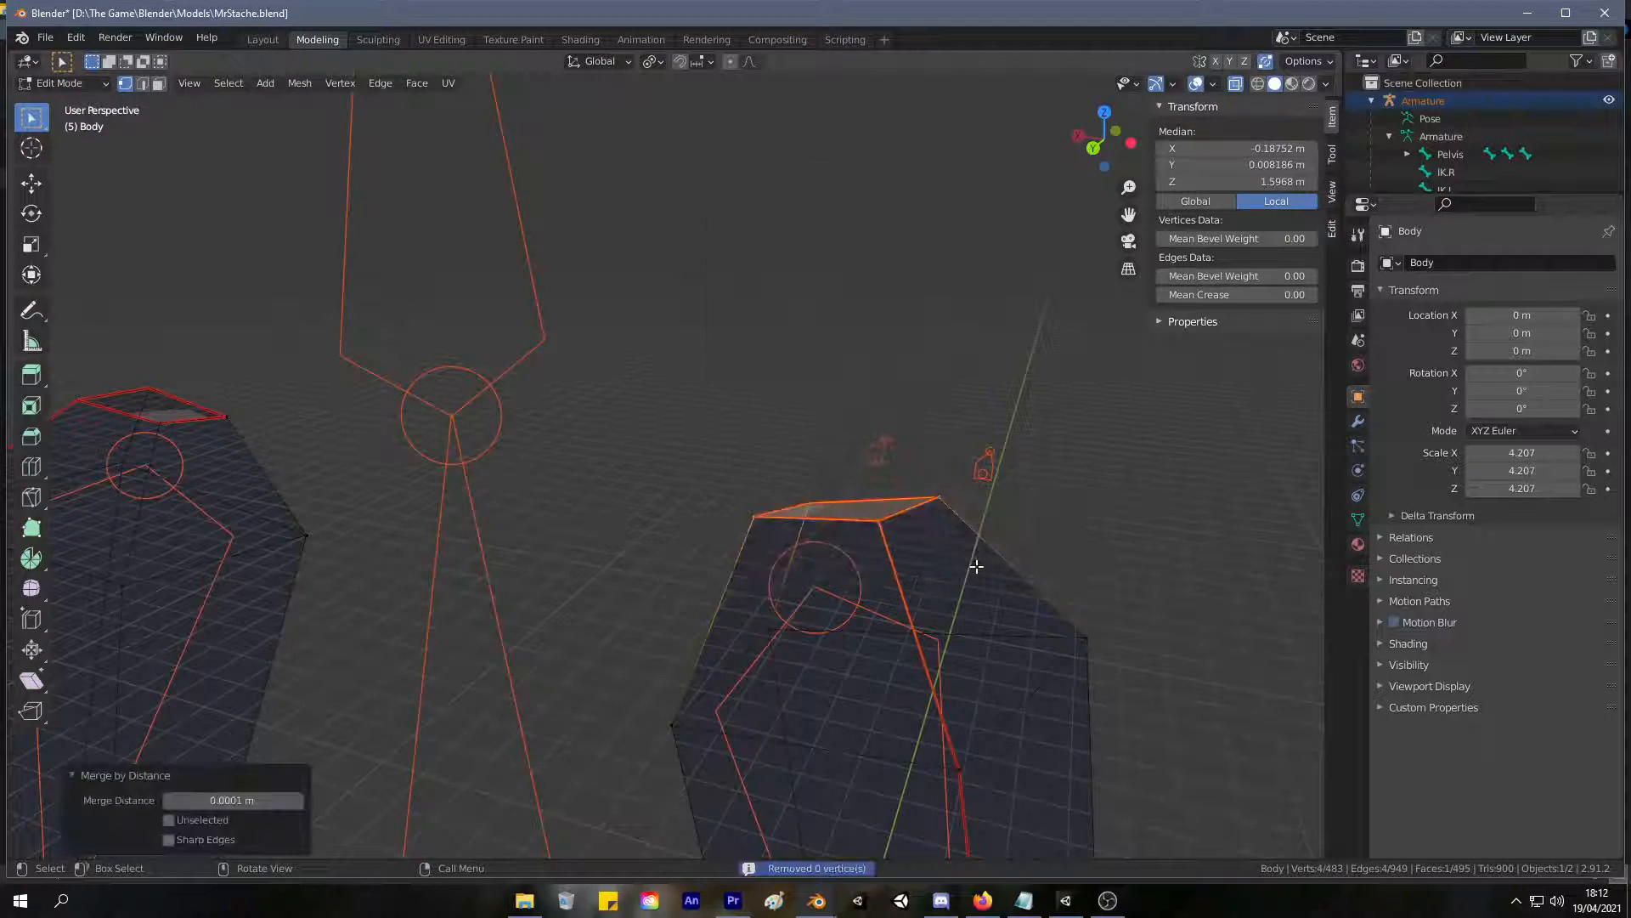
Try moving an outer corner vertex of the right upper arm's top cap, and undo the move.
{"action": "left_click", "coordinate": [948, 472]}
{"action": "scroll", "coordinate": [950, 499], "scroll_direction": "up", "scroll_amount": 3}
{"action": "key", "text": "g"}
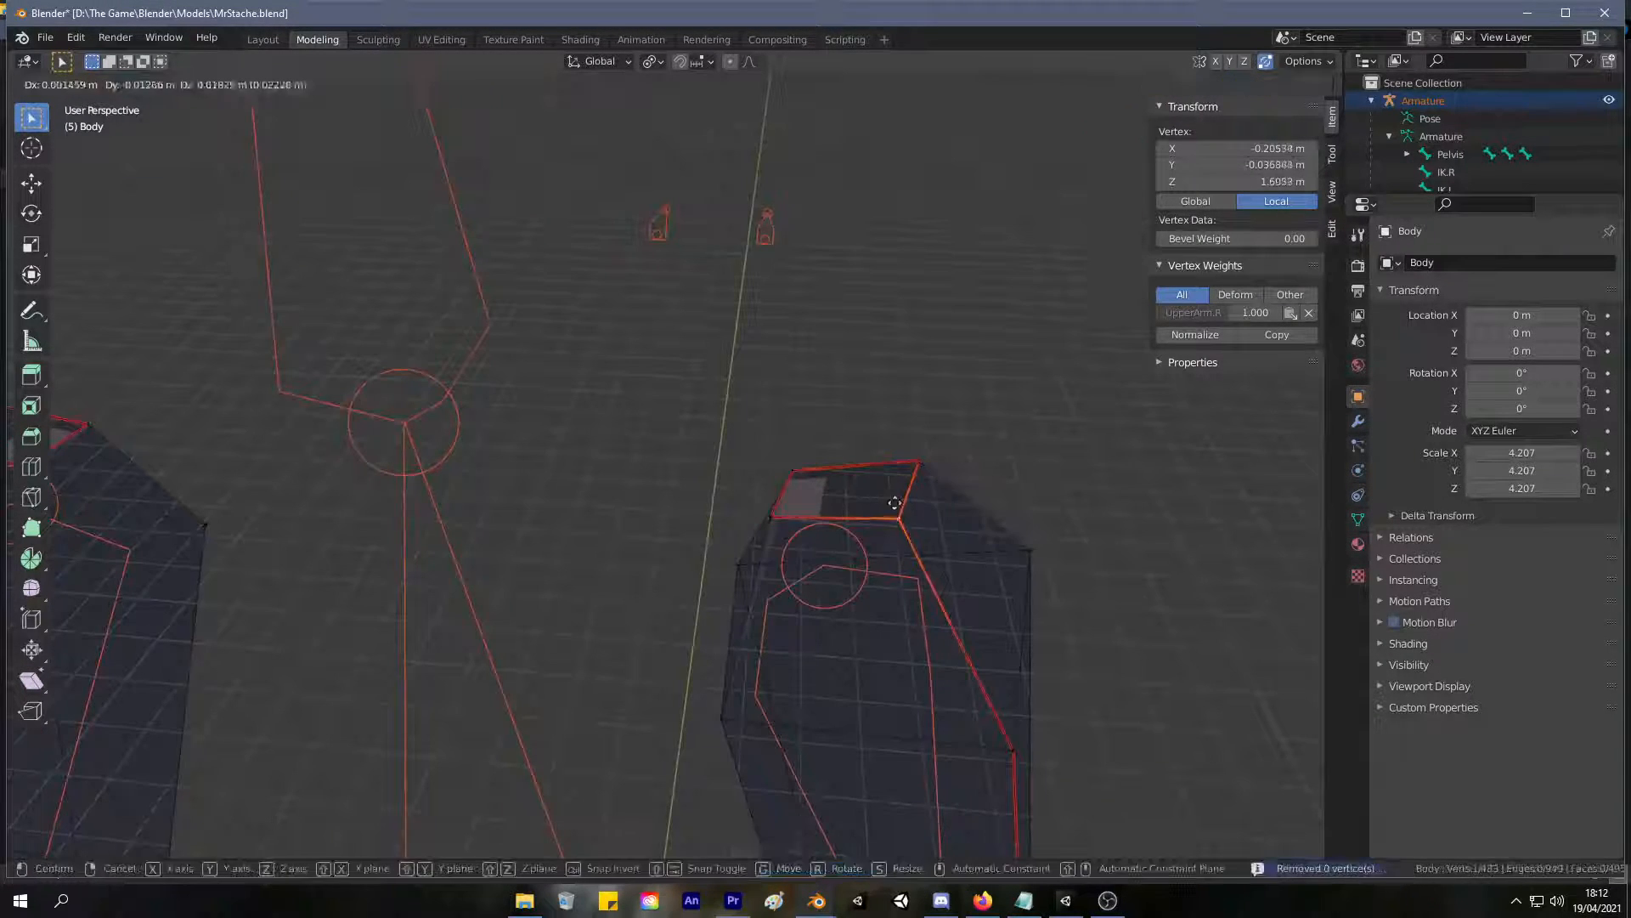
{"action": "key", "text": "Escape"}
{"action": "key", "text": "g"}
{"action": "left_click", "coordinate": [842, 383]}
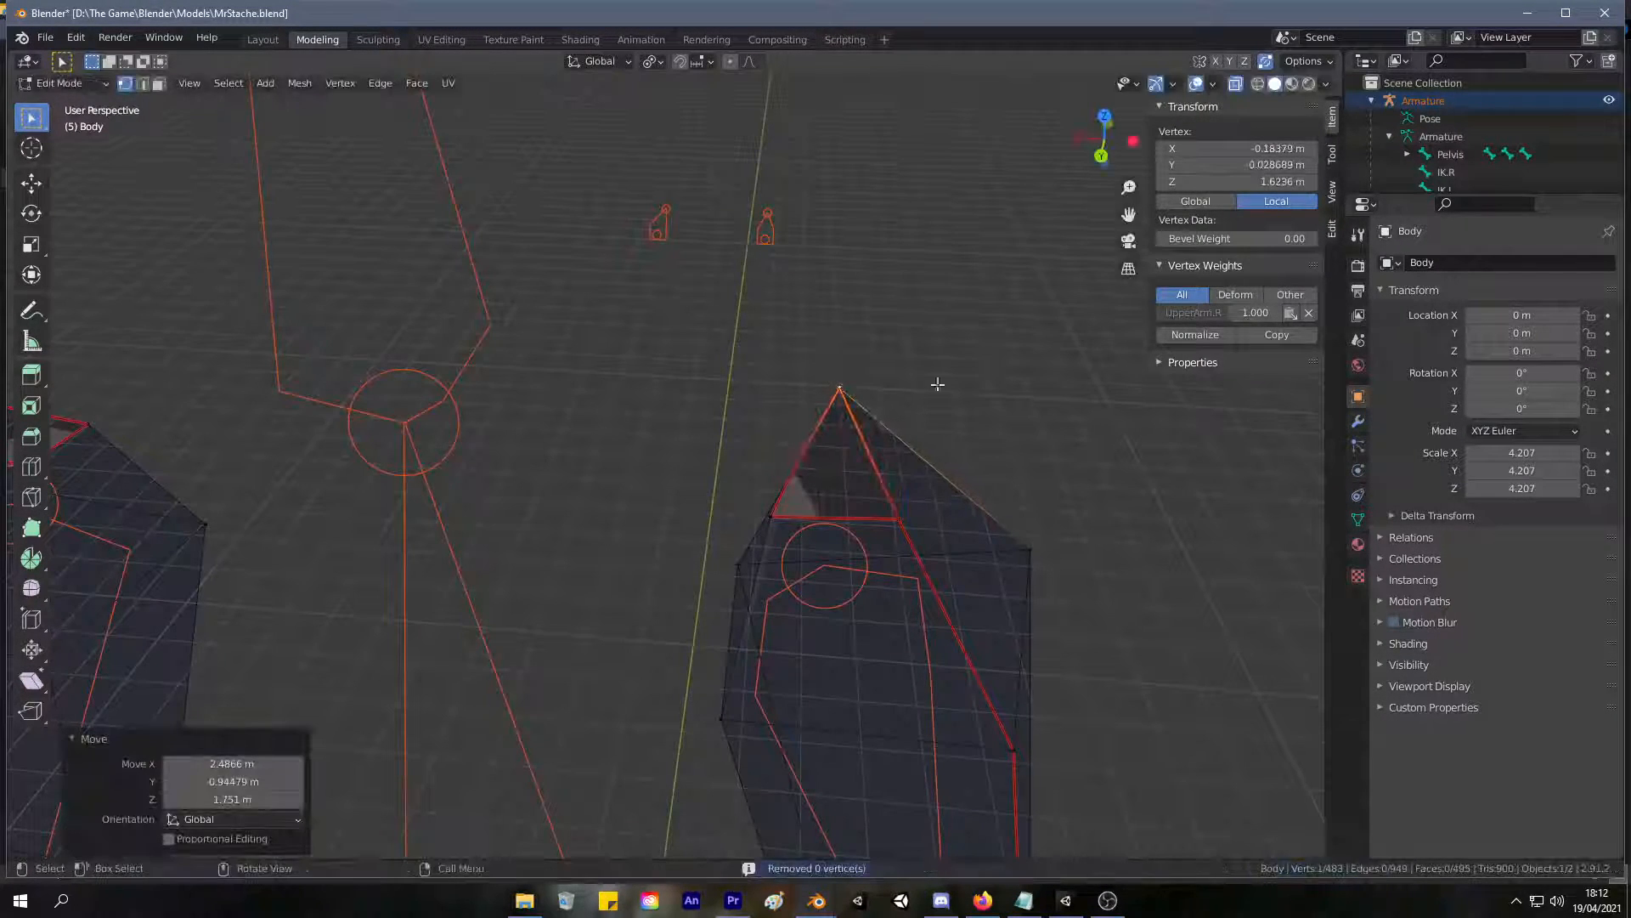
{"action": "key", "text": "ctrl+z"}
Try moving another corner vertex of the right upper arm's top cap to test how its faces connect.
{"action": "middle_click_drag", "start_coordinate": [955, 394], "coordinate": [655, 553]}
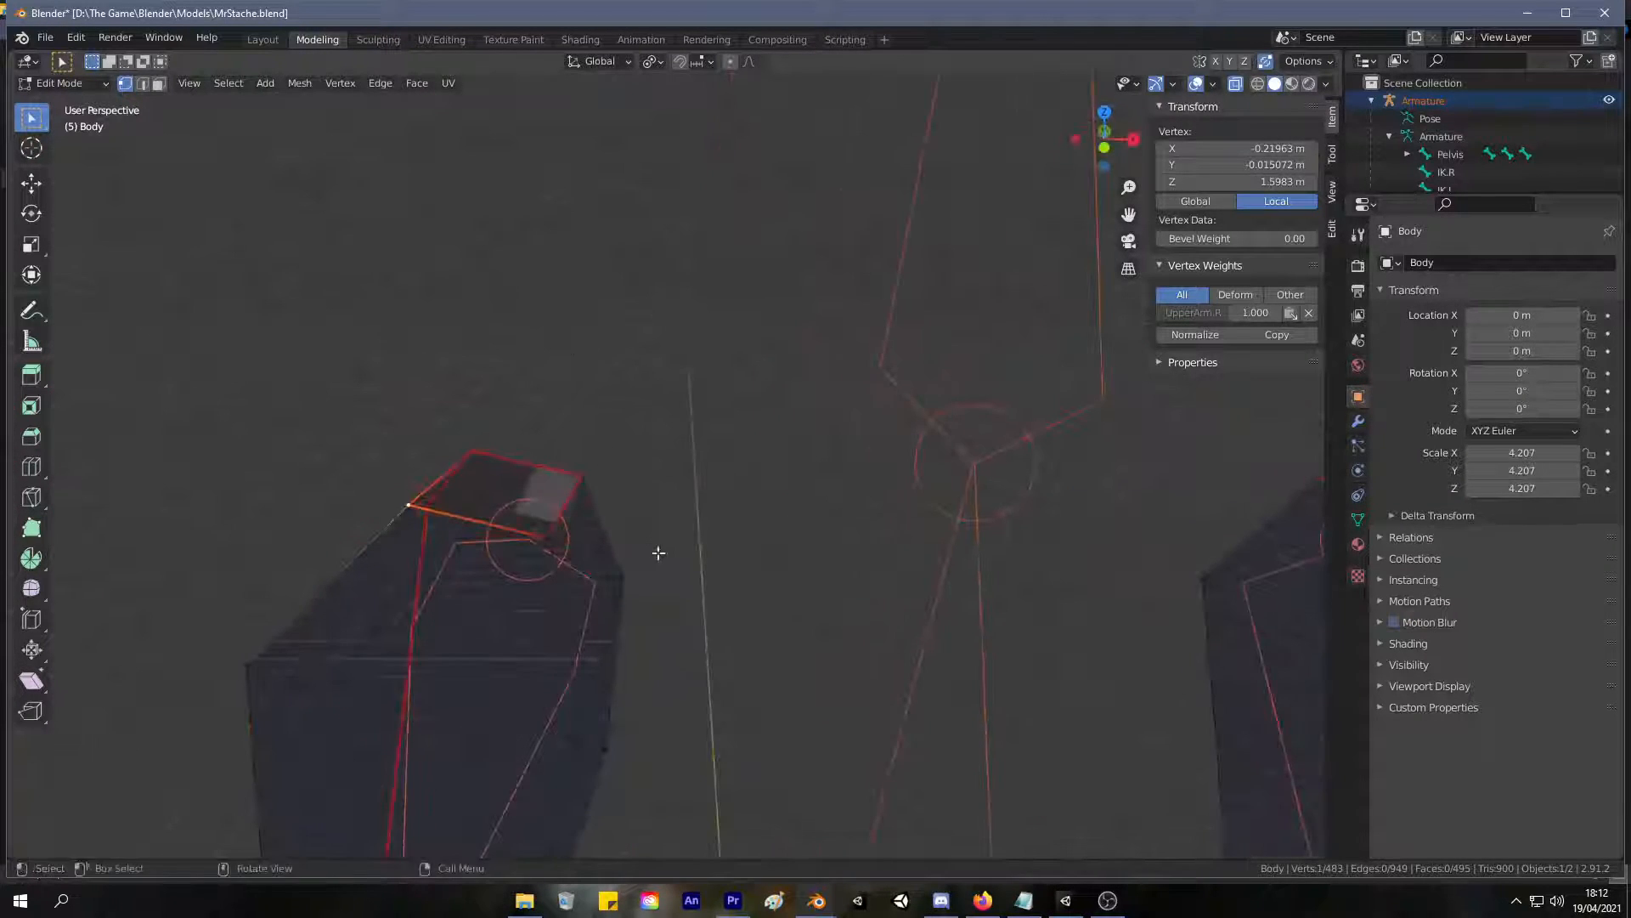
{"action": "left_click", "coordinate": [578, 588]}
{"action": "left_click", "coordinate": [553, 533]}
{"action": "key", "text": "g"}
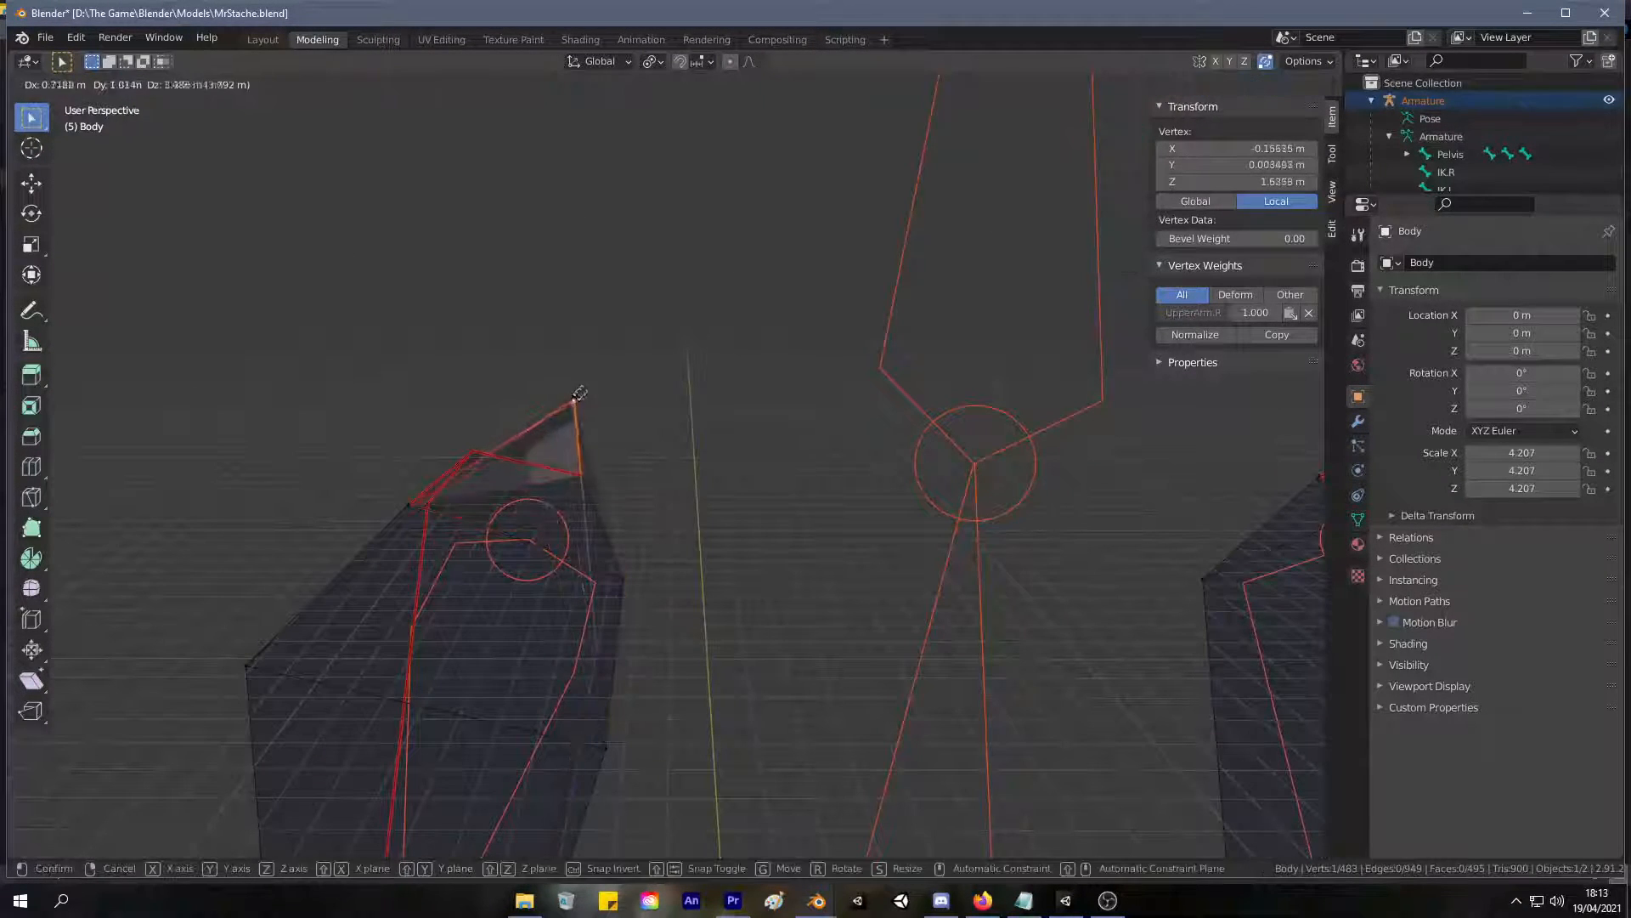
{"action": "right_click", "coordinate": [555, 600]}
{"action": "right_click", "coordinate": [554, 601]}
{"action": "key", "text": "Tab"}
{"action": "key", "text": "Tab"}
Try moving two corner vertices of the left upper arm's top cap to test how its faces connect.
{"action": "middle_click_drag", "start_coordinate": [946, 513], "coordinate": [671, 319]}
{"action": "scroll", "coordinate": [877, 457], "scroll_direction": "down", "scroll_amount": 2}
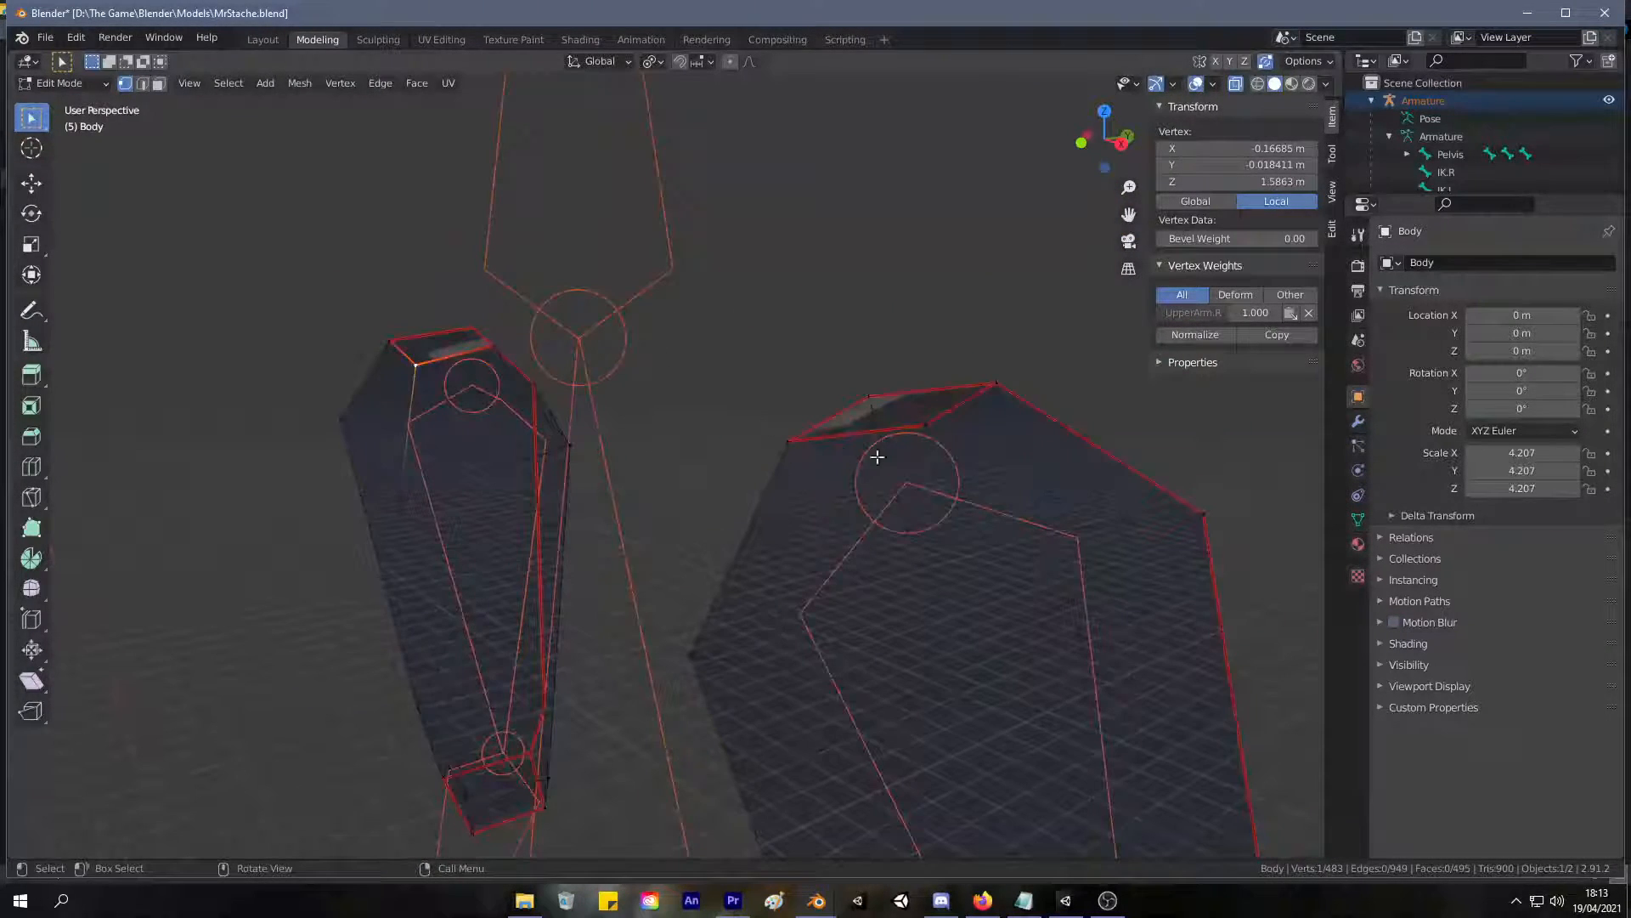
{"action": "left_click", "coordinate": [932, 432]}
{"action": "key", "text": "g"}
{"action": "right_click", "coordinate": [951, 560]}
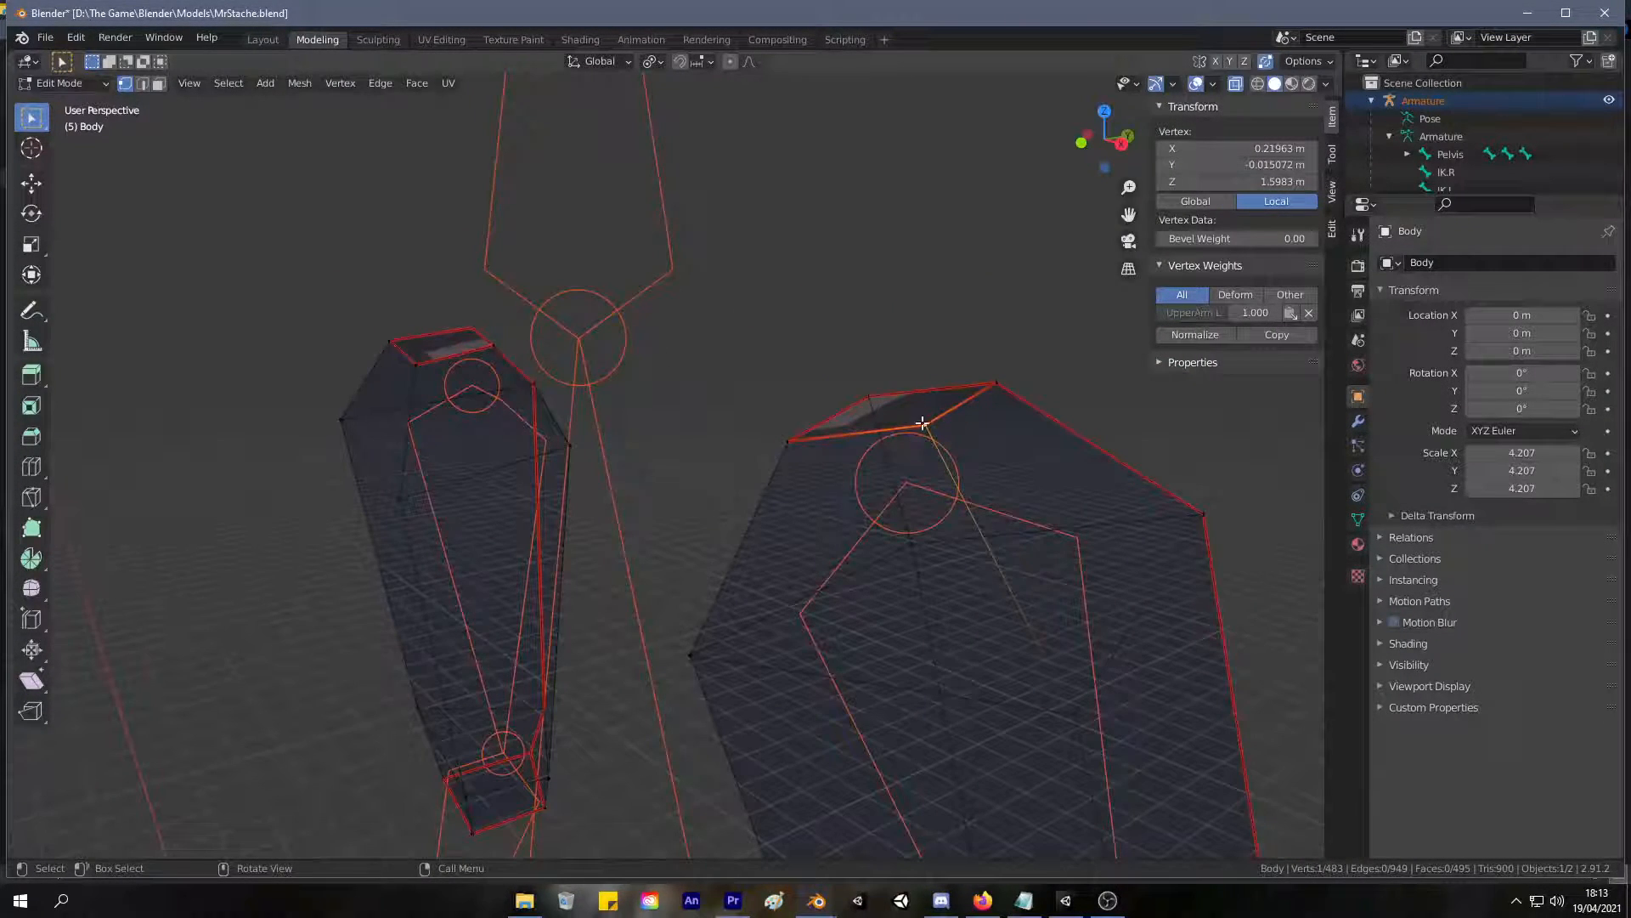
{"action": "left_click", "coordinate": [794, 439]}
{"action": "key", "text": "g"}
{"action": "right_click", "coordinate": [794, 358]}
{"action": "scroll", "coordinate": [796, 371], "scroll_direction": "down", "scroll_amount": 4}
{"action": "mouse_move", "coordinate": [796, 372]}
{"action": "middle_mouse_down"}
{"action": "mouse_move", "coordinate": [892, 353]}
{"action": "mouse_move", "coordinate": [823, 361]}
{"action": "mouse_move", "coordinate": [776, 320]}
{"action": "mouse_move", "coordinate": [1046, 450]}
{"action": "mouse_move", "coordinate": [1048, 469]}
{"action": "middle_mouse_up"}
Check the whole body in Object Mode, and return to Edit Mode with face selection.
{"action": "key", "text": "Tab"}
{"action": "scroll", "coordinate": [1079, 753], "scroll_direction": "down", "scroll_amount": 3}
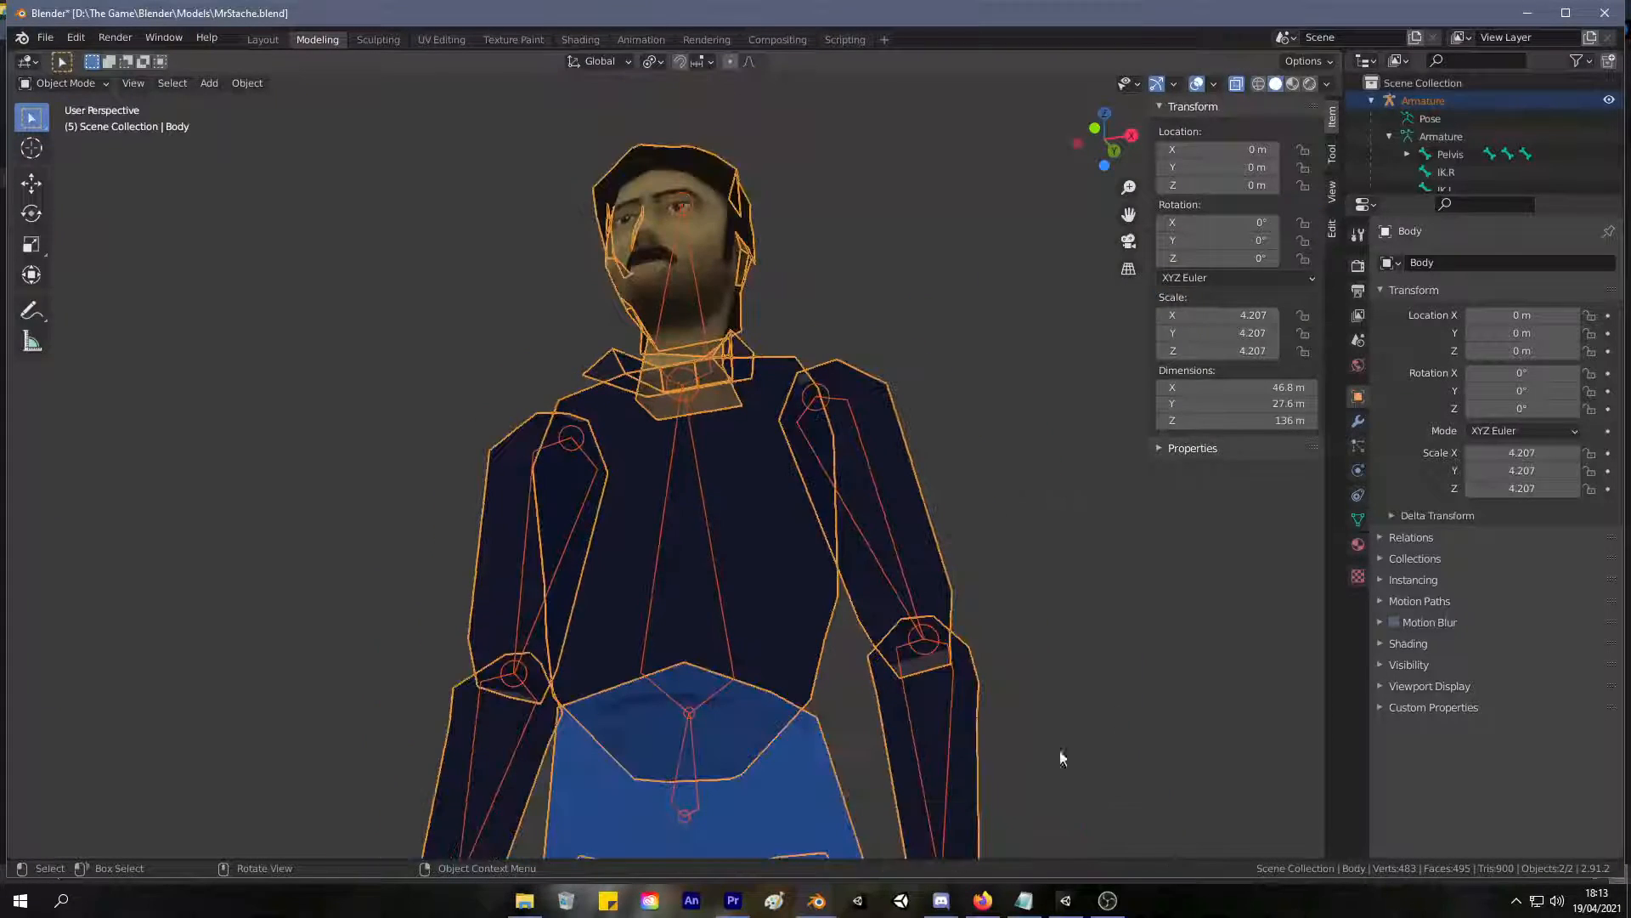
{"action": "left_click", "coordinate": [952, 739]}
{"action": "left_click", "coordinate": [966, 753]}
{"action": "key", "text": "Tab"}
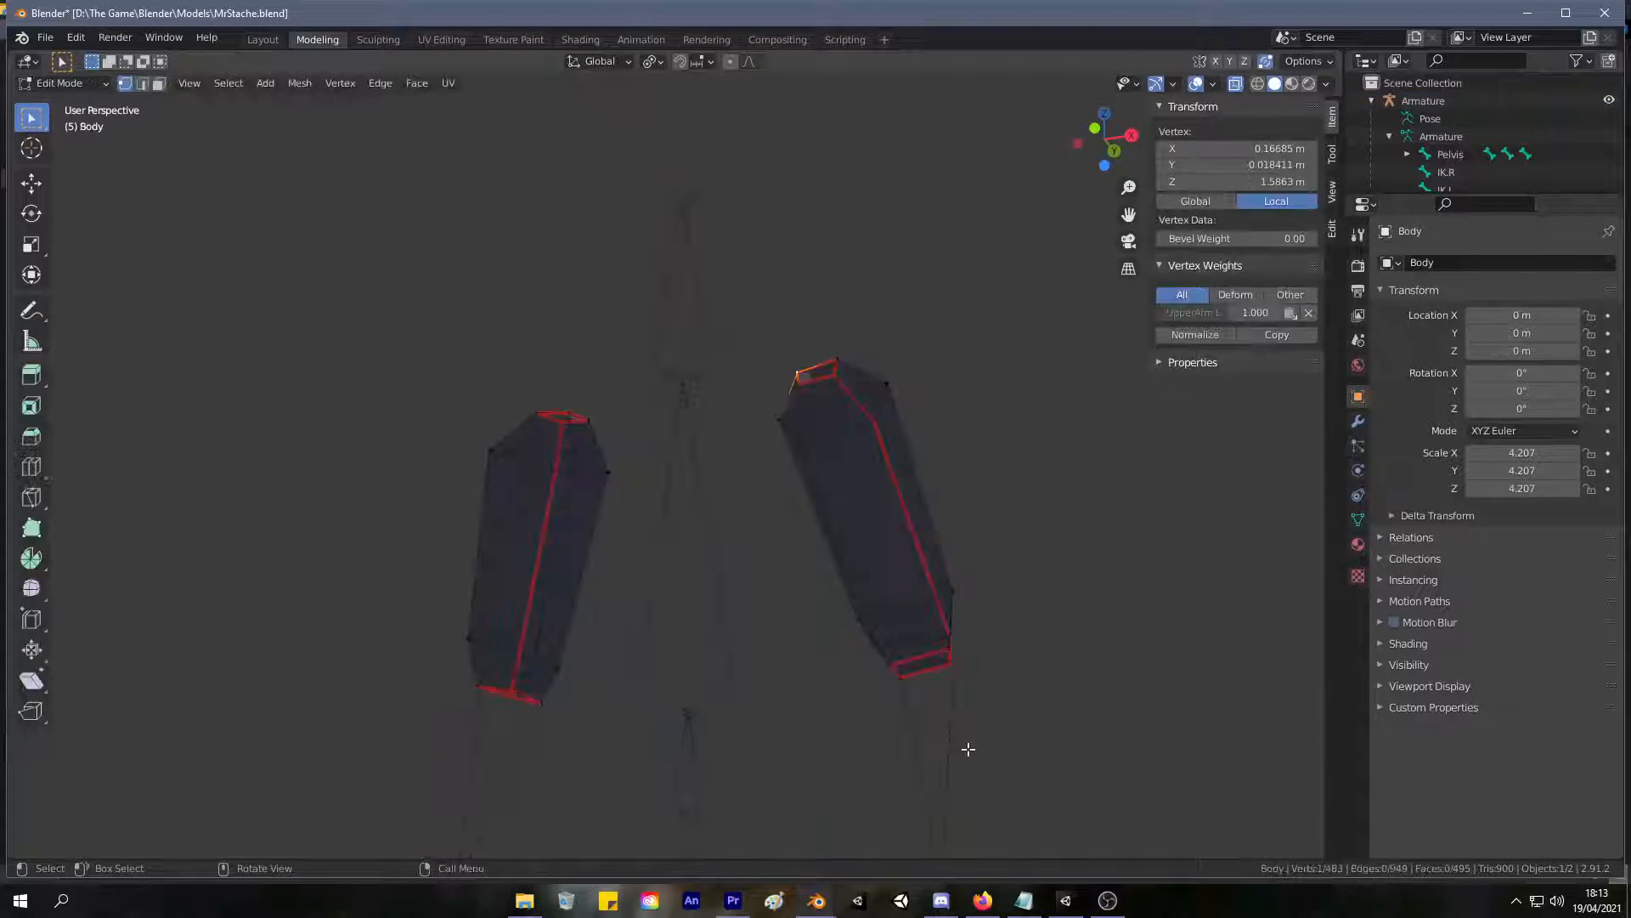
{"action": "key", "text": "3"}
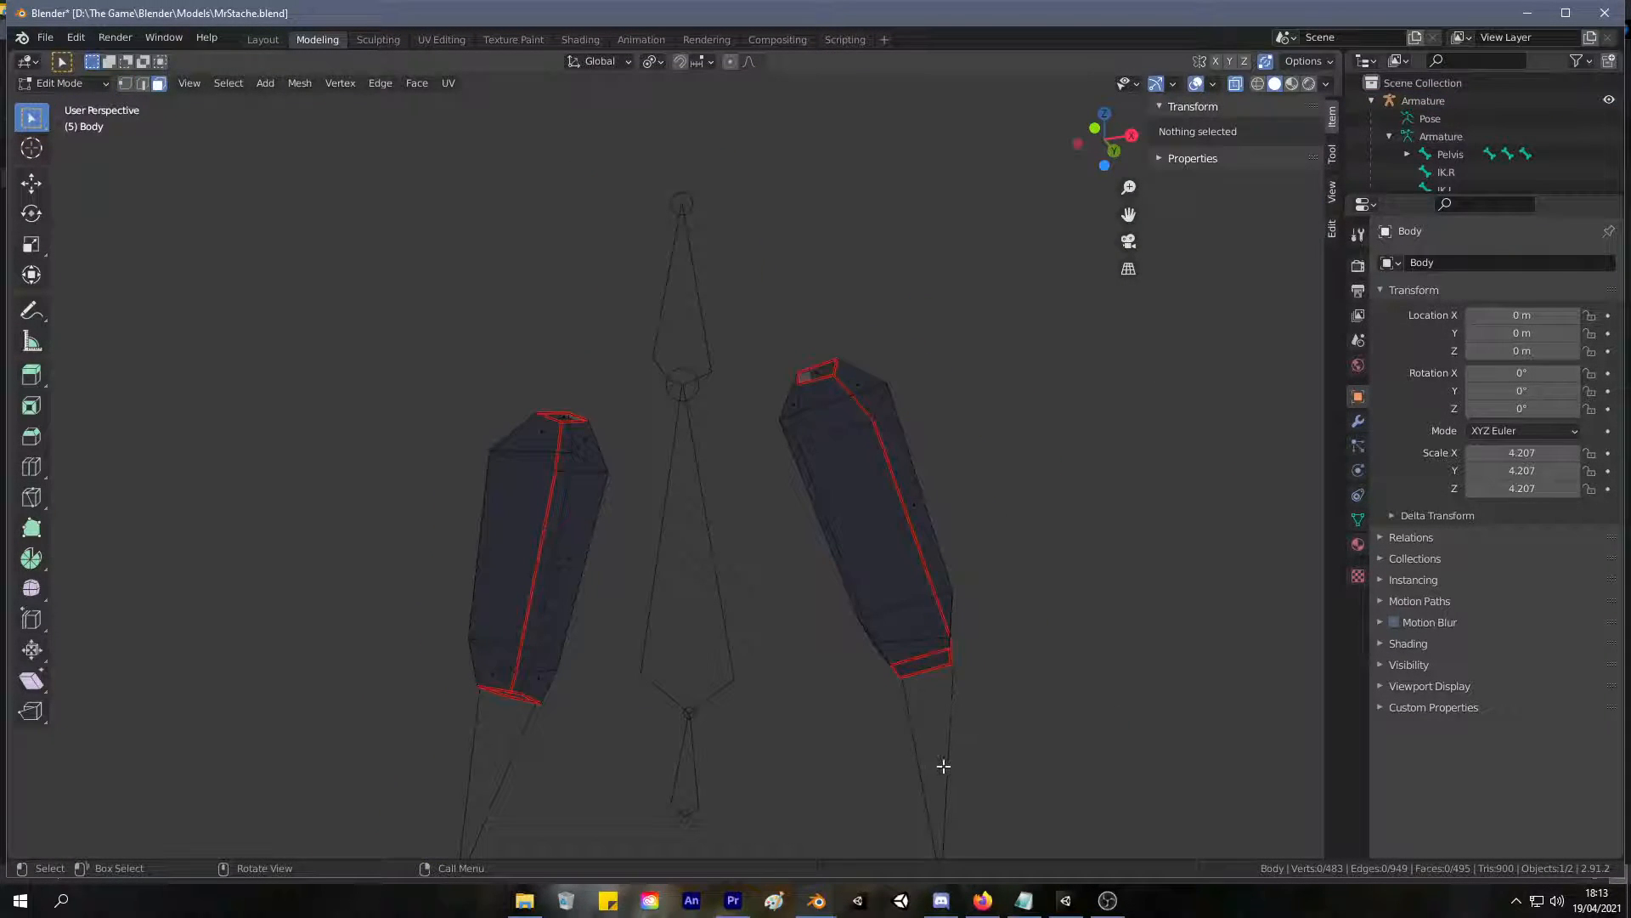
{"action": "scroll", "coordinate": [991, 611], "scroll_direction": "down", "scroll_amount": 5}
{"action": "key", "text": "alt+z"}
{"action": "key", "text": "alt+z"}
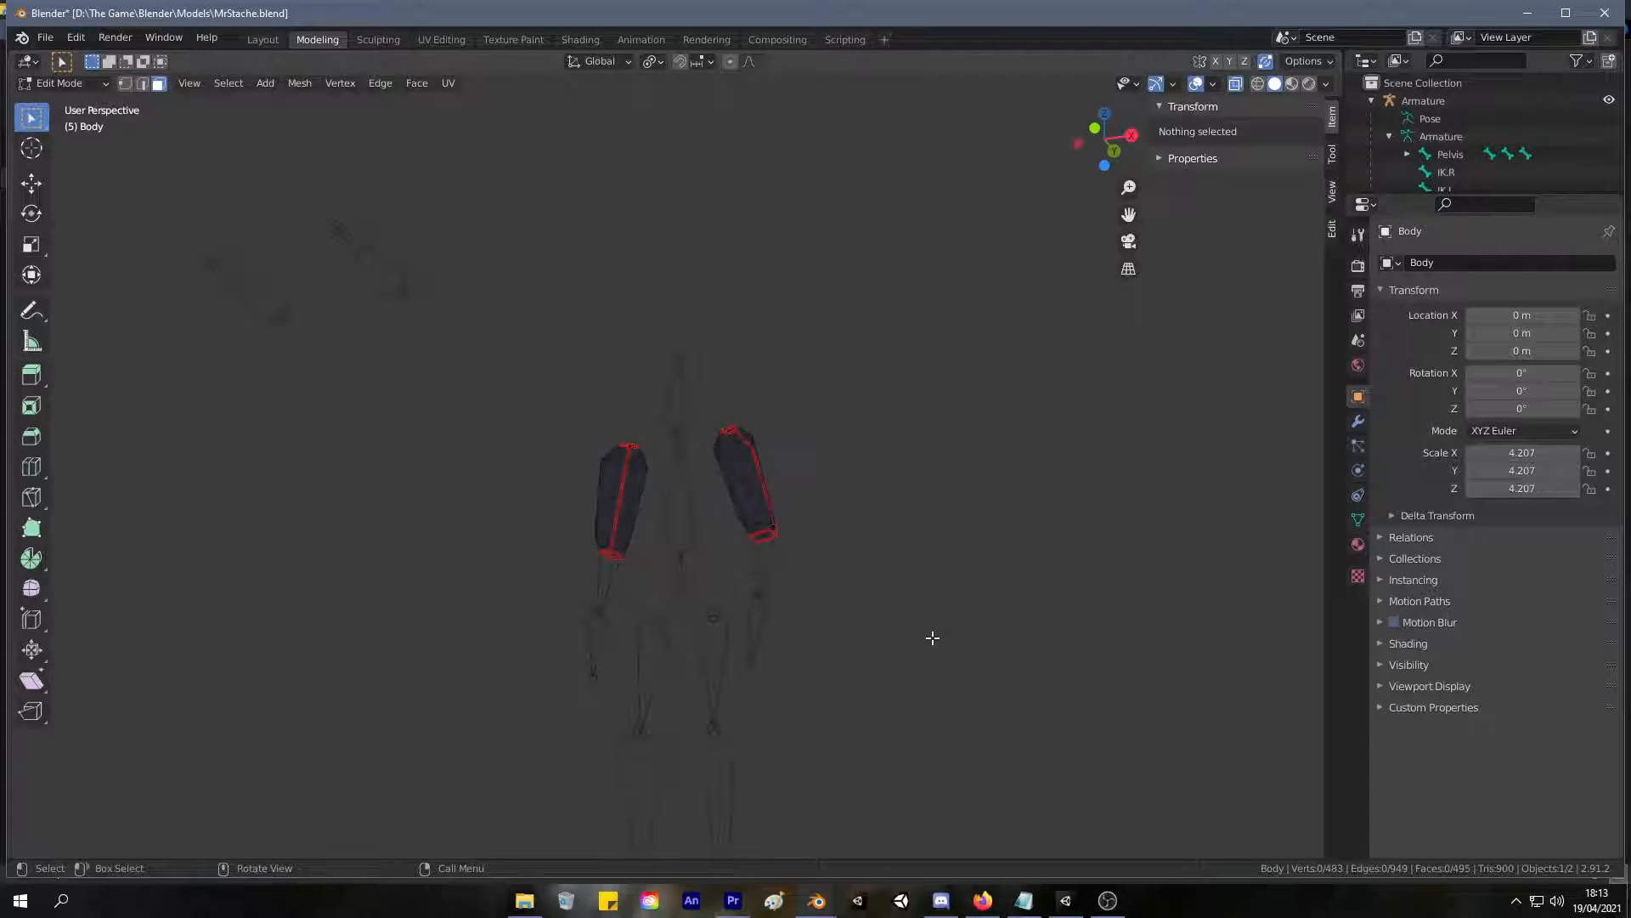
Reveal all hidden geometry of the body mesh in Edit Mode.
{"action": "key", "text": "Tab"}
{"action": "left_click", "coordinate": [756, 563]}
{"action": "left_click", "coordinate": [742, 568]}
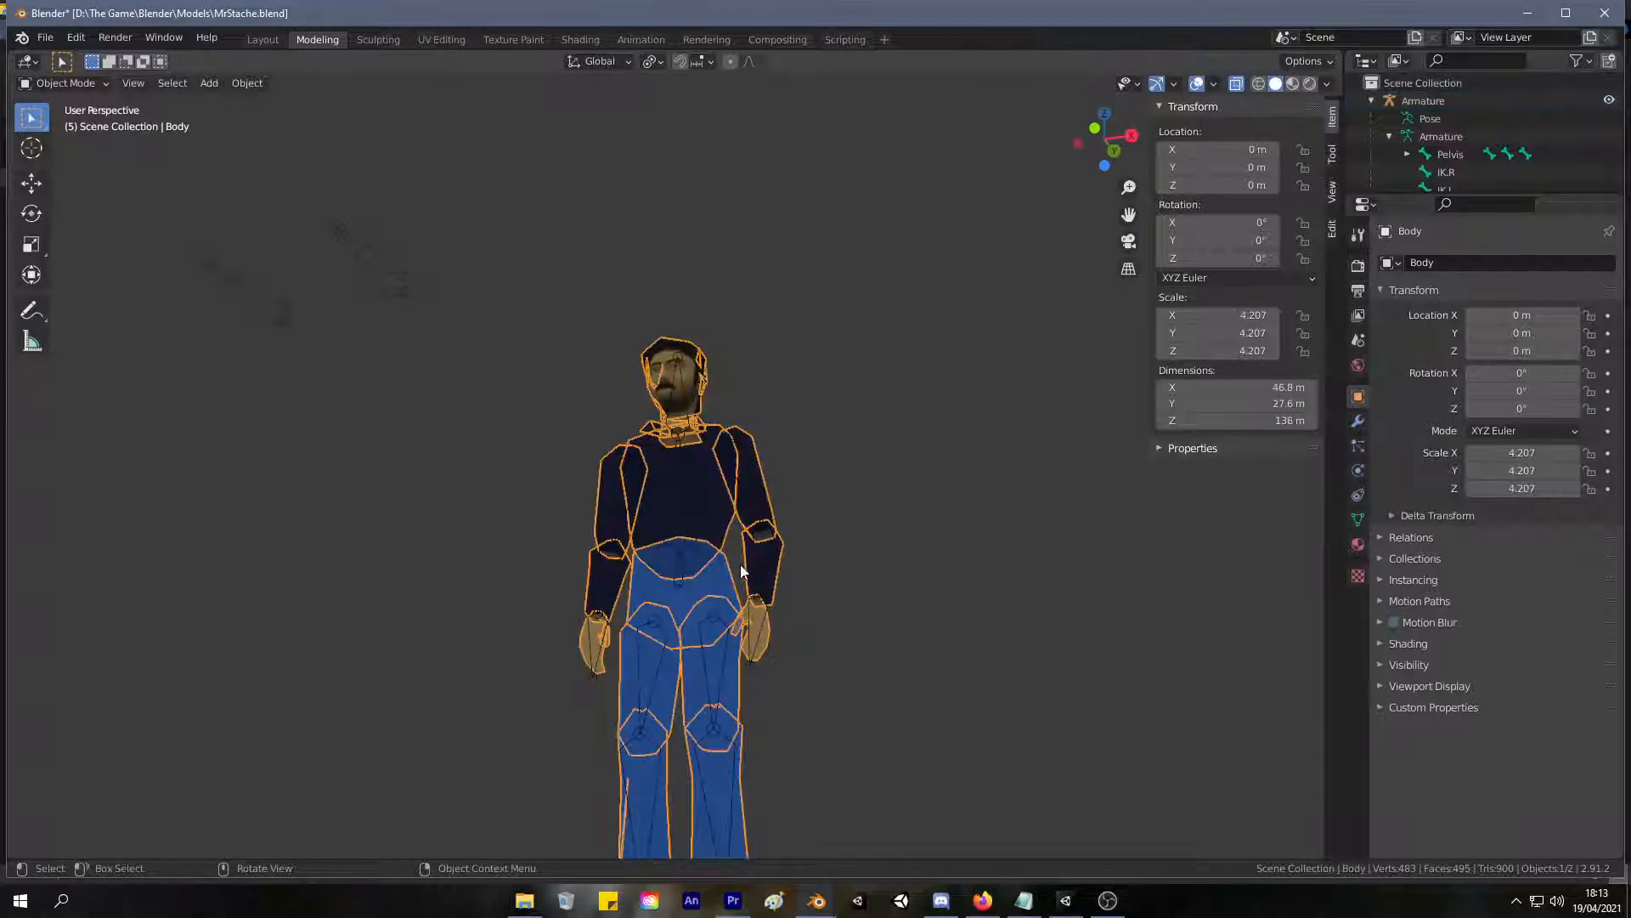
{"action": "key", "text": "Tab"}
{"action": "key", "text": "alt+h"}
{"action": "middle_click_drag", "start_coordinate": [878, 623], "coordinate": [887, 499]}
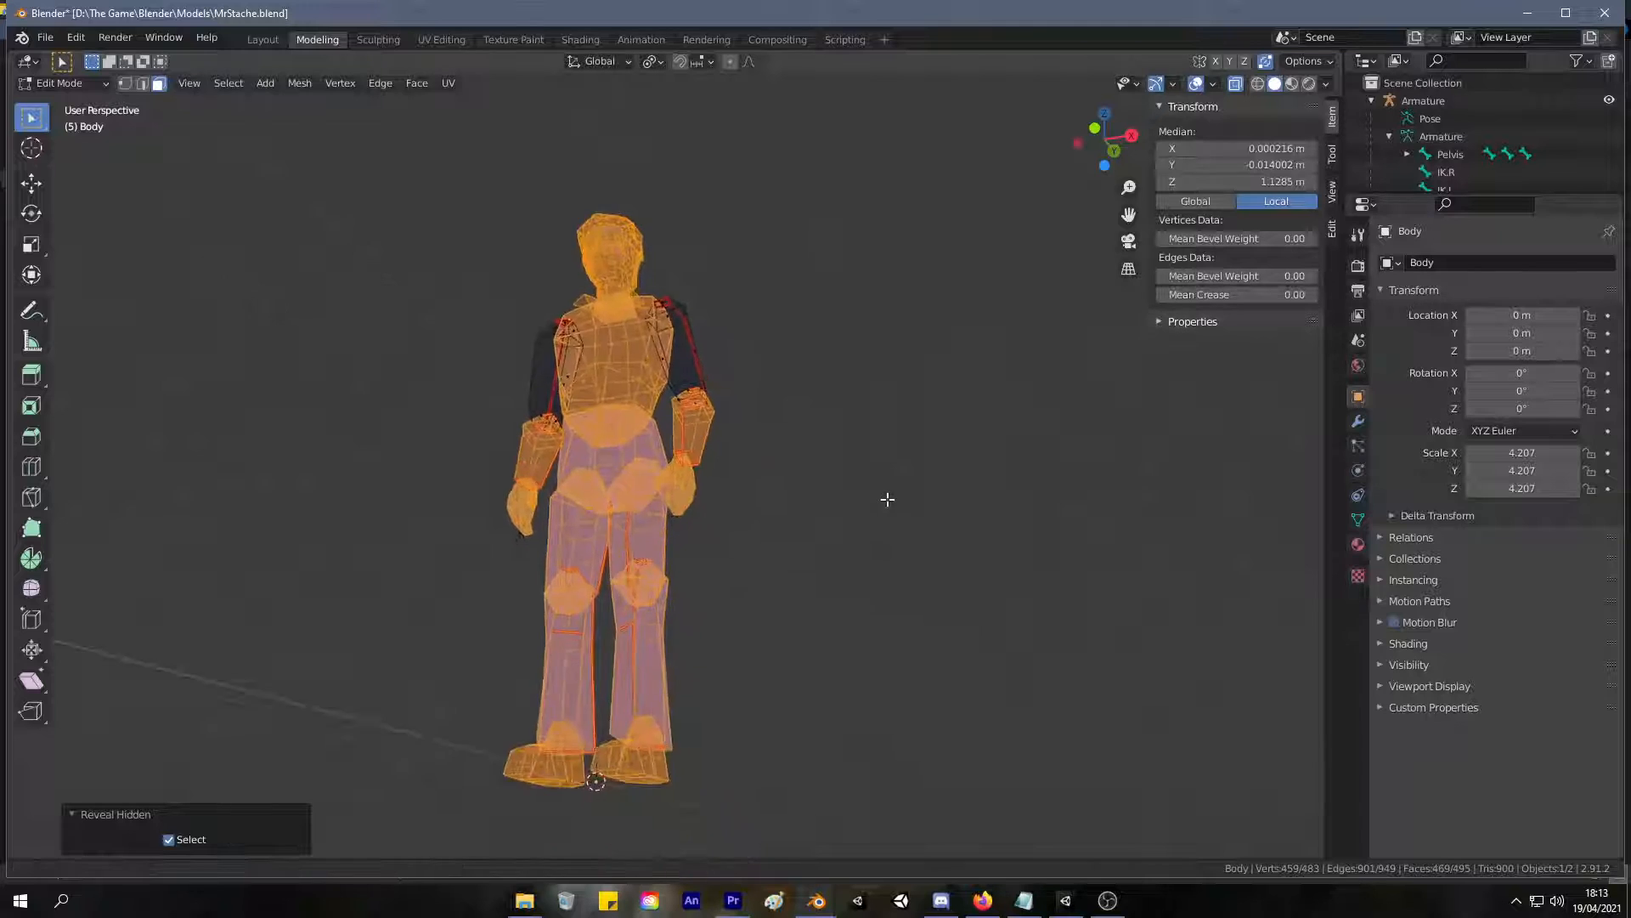
{"action": "scroll", "coordinate": [888, 499], "scroll_direction": "up", "scroll_amount": 6}
{"action": "scroll", "coordinate": [820, 567], "scroll_direction": "down", "scroll_amount": 1}
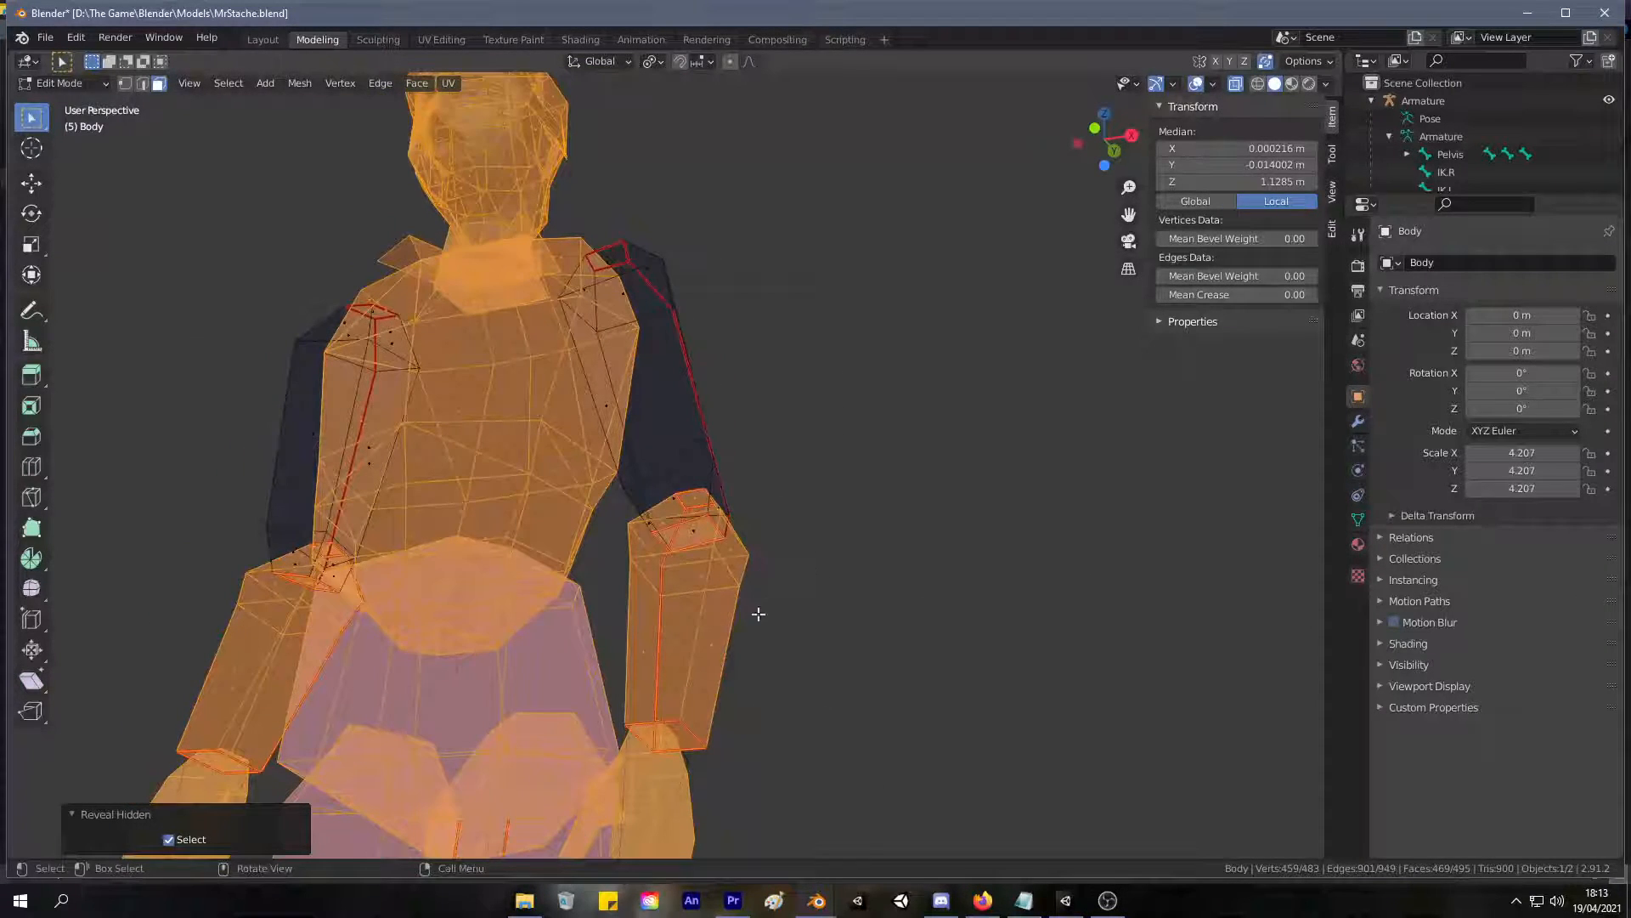
Select the seam-linked faces of both forearms and hide them.
{"action": "left_click", "coordinate": [733, 626]}
{"action": "key", "text": "l"}
{"action": "key", "text": "l"}
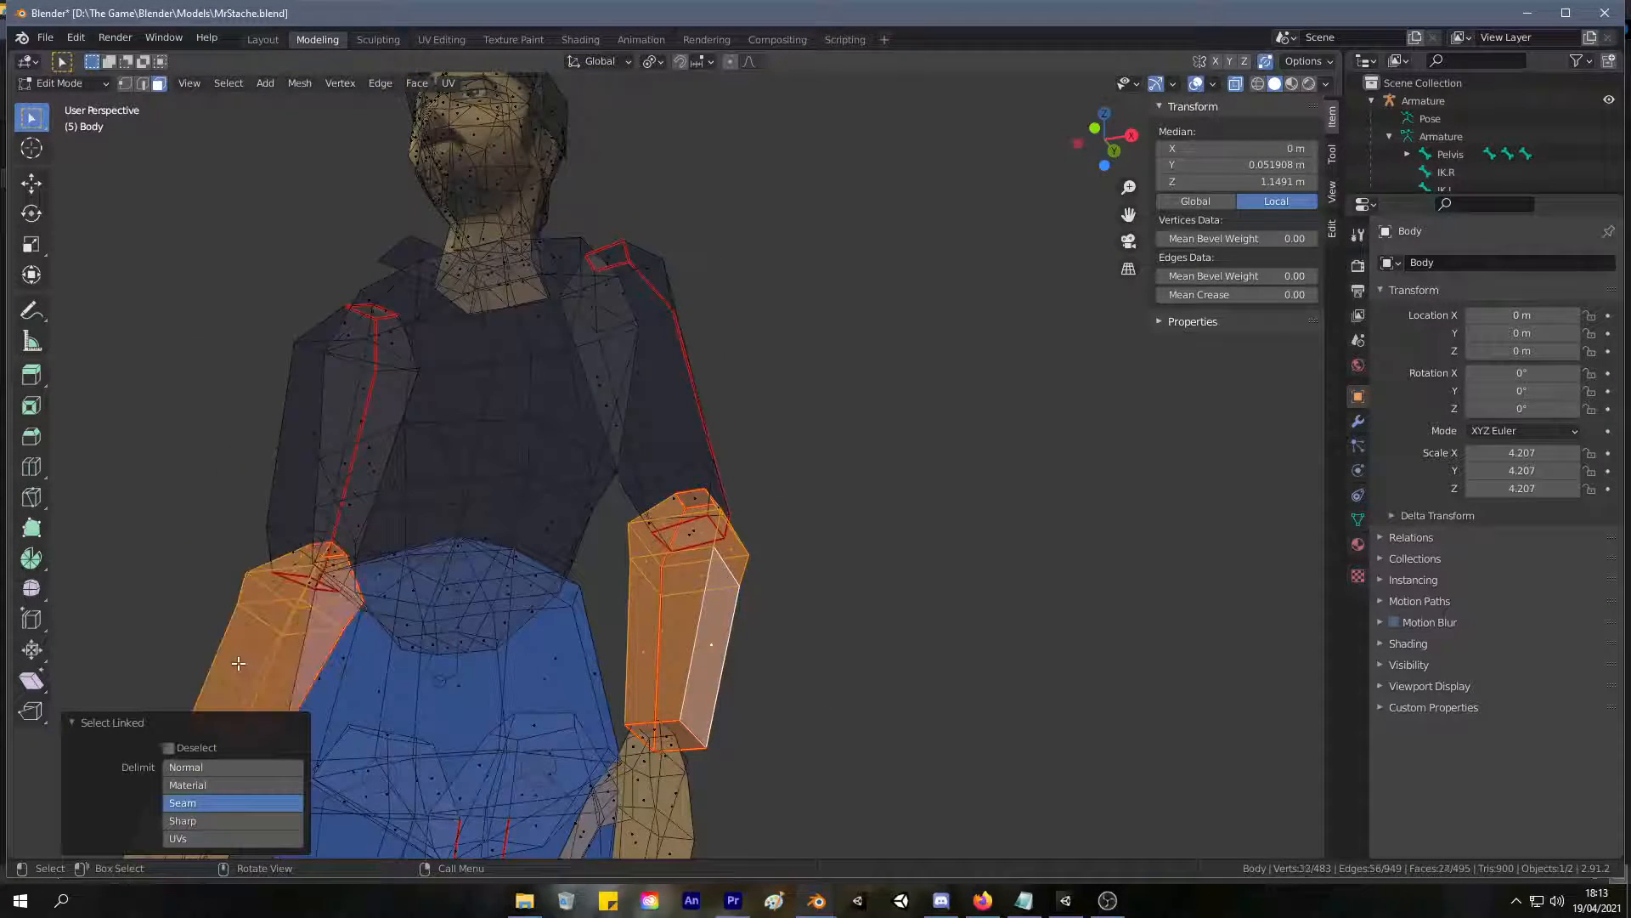
{"action": "key", "text": "h"}
Select the small cap faces at the elbow ends of both forearms and delete them.
{"action": "middle_click_drag", "start_coordinate": [255, 656], "coordinate": [748, 522]}
{"action": "scroll", "coordinate": [722, 688], "scroll_direction": "up", "scroll_amount": 5}
{"action": "left_click", "coordinate": [748, 540]}
{"action": "left_click", "coordinate": [112, 650], "text": "shift"}
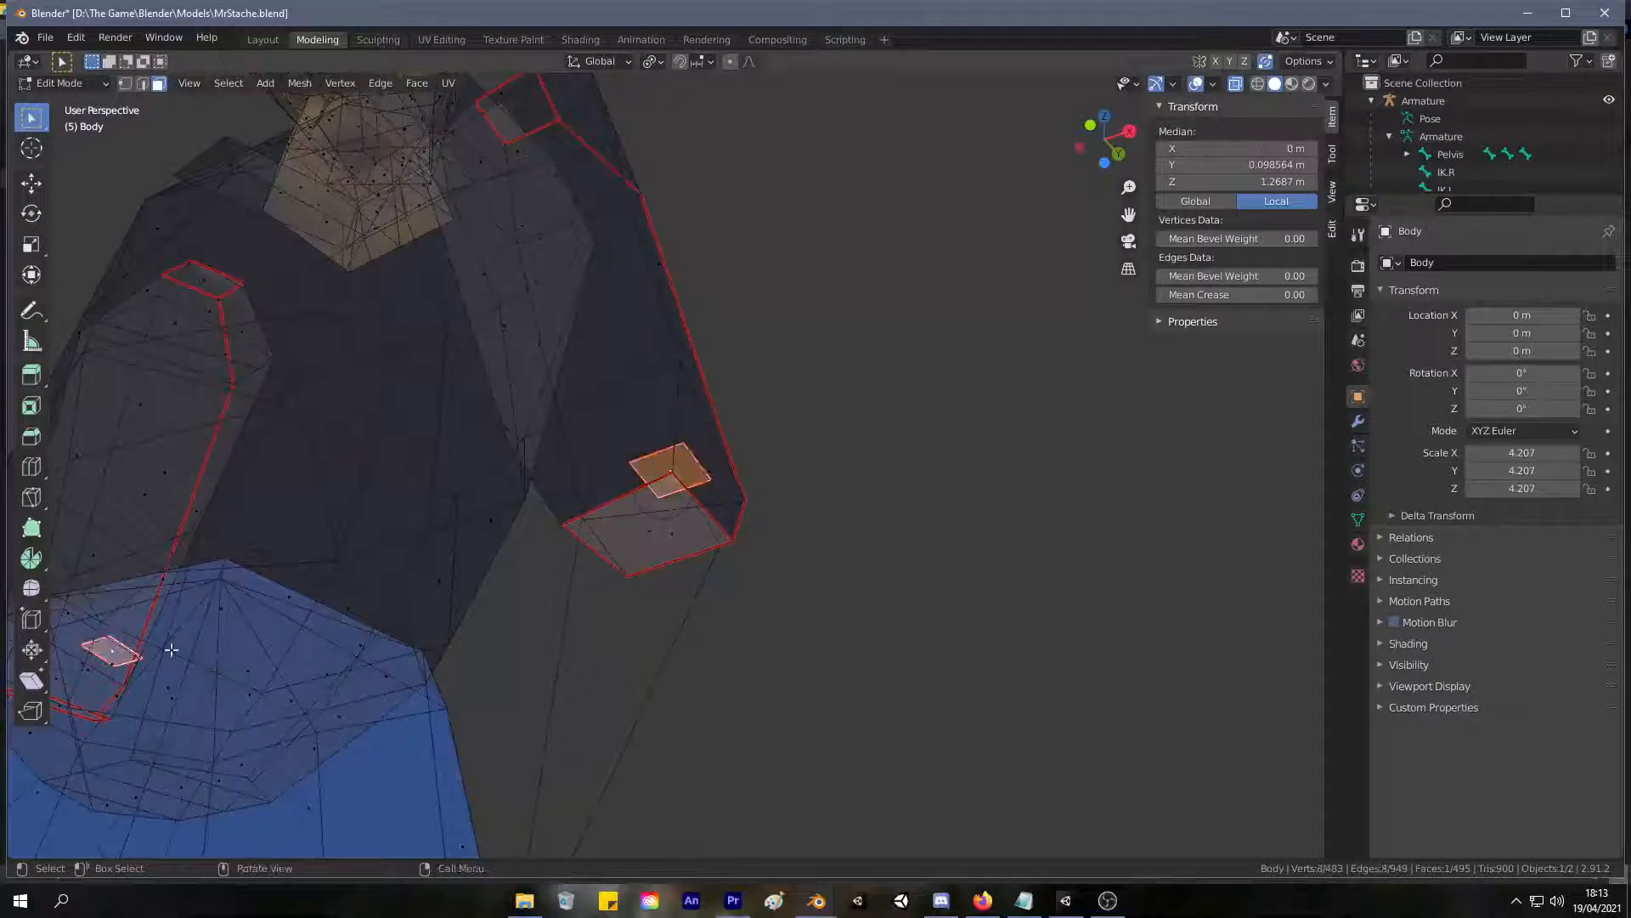
{"action": "key", "text": "x"}
{"action": "left_click", "coordinate": [748, 552]}
Undo the elbow cap deletion and the hiding of the forearms.
{"action": "mouse_move", "coordinate": [739, 547]}
{"action": "middle_mouse_down"}
{"action": "mouse_move", "coordinate": [722, 539]}
{"action": "mouse_move", "coordinate": [743, 572]}
{"action": "mouse_move", "coordinate": [688, 529]}
{"action": "mouse_move", "coordinate": [753, 564]}
{"action": "middle_mouse_up"}
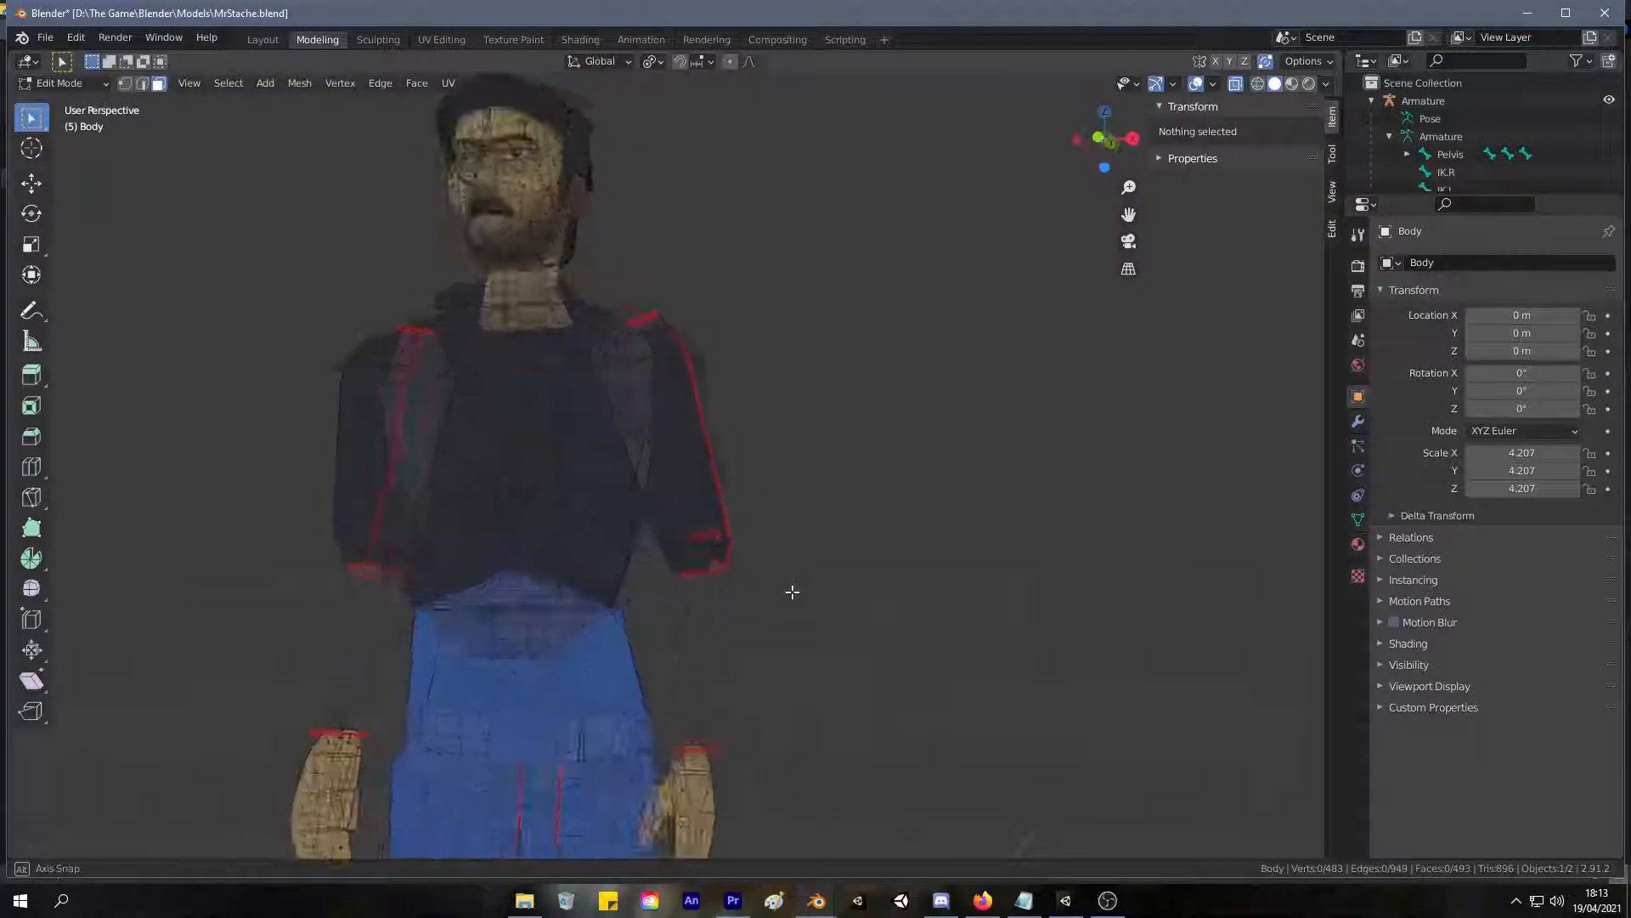
{"action": "mouse_move", "coordinate": [794, 590]}
{"action": "middle_mouse_down"}
{"action": "mouse_move", "coordinate": [796, 565]}
{"action": "mouse_move", "coordinate": [743, 546]}
{"action": "mouse_move", "coordinate": [626, 539]}
{"action": "mouse_move", "coordinate": [692, 572]}
{"action": "mouse_move", "coordinate": [815, 575]}
{"action": "middle_mouse_up"}
{"action": "key", "text": "ctrl+z"}
{"action": "key", "text": "ctrl+l"}
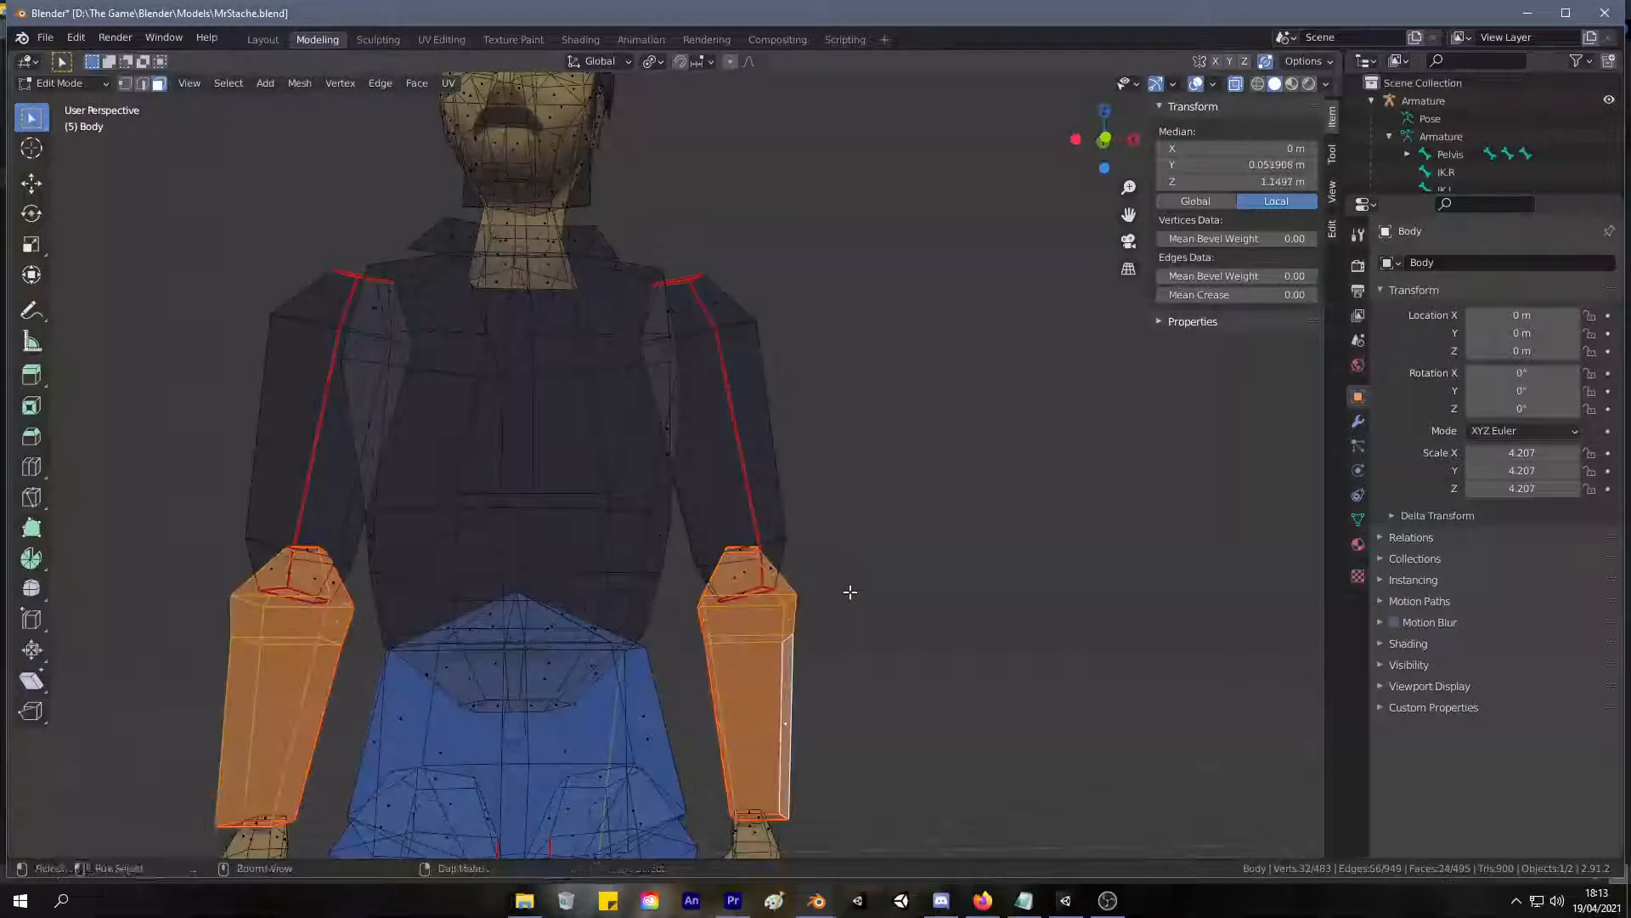
Select the seam-linked faces of the character's left forearm and try moving them.
{"action": "scroll", "coordinate": [851, 593], "scroll_direction": "up", "scroll_amount": 6}
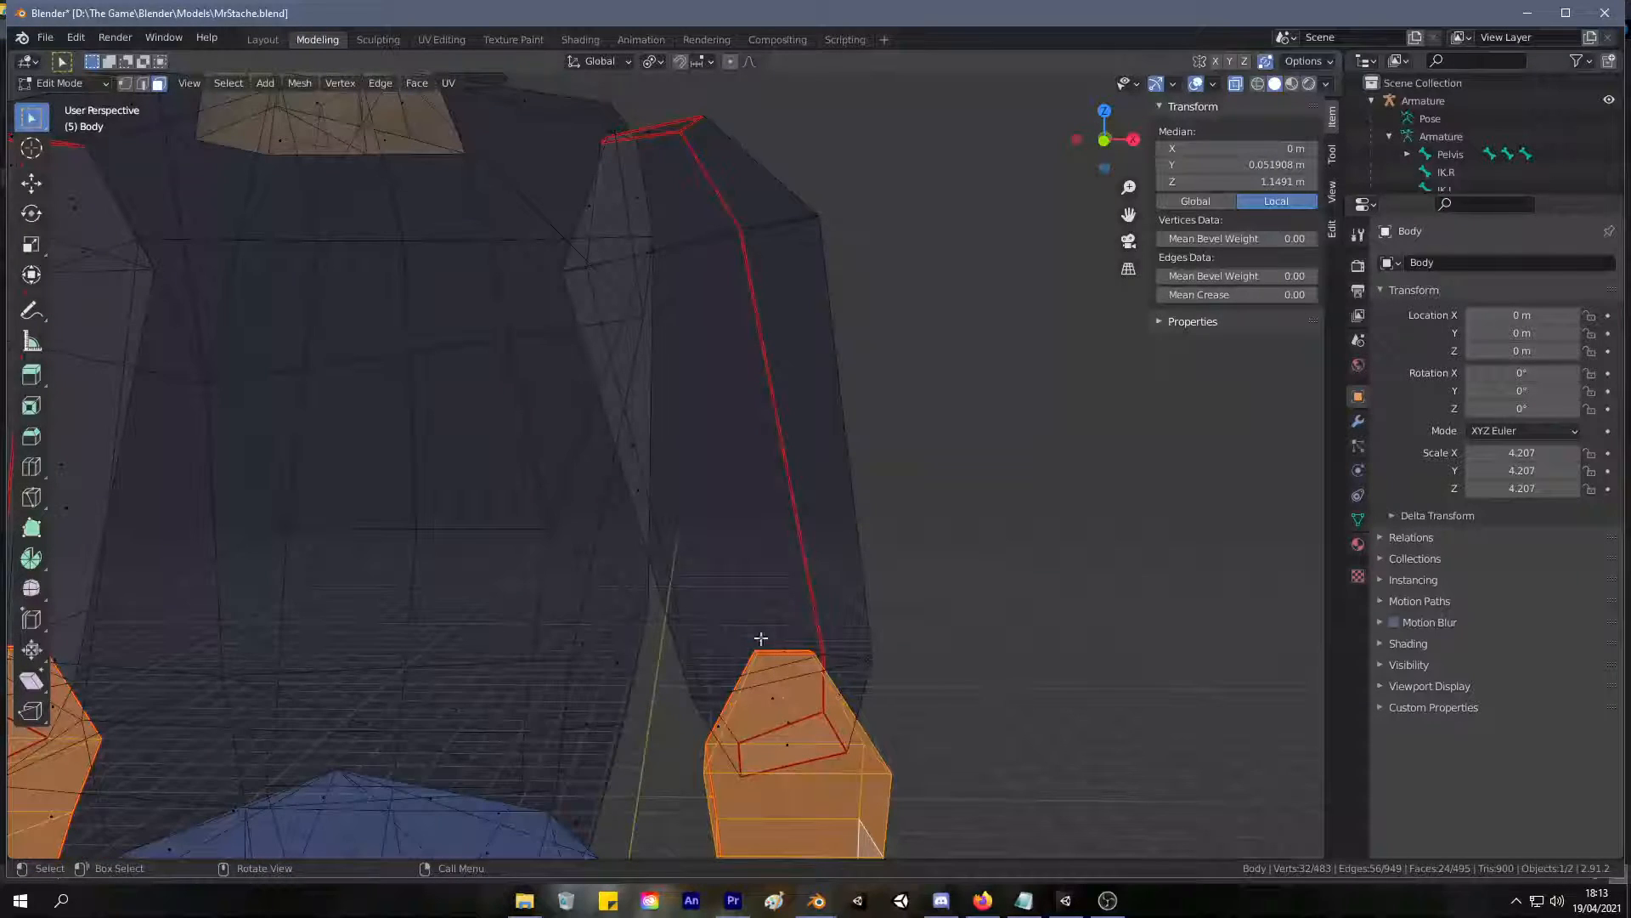
{"action": "left_click", "coordinate": [782, 647]}
{"action": "scroll", "coordinate": [745, 655], "scroll_direction": "down", "scroll_amount": 5}
{"action": "key", "text": "l"}
{"action": "left_click", "coordinate": [850, 522]}
{"action": "key", "text": "l"}
{"action": "mouse_move", "coordinate": [831, 457]}
{"action": "middle_mouse_down"}
{"action": "mouse_move", "coordinate": [849, 517]}
{"action": "mouse_move", "coordinate": [839, 482]}
{"action": "mouse_move", "coordinate": [863, 453]}
{"action": "middle_mouse_up"}
{"action": "key", "text": "g"}
{"action": "right_click", "coordinate": [841, 522]}
Select the seam-linked faces of the character's right forearm and try moving them.
{"action": "left_click", "coordinate": [362, 589]}
{"action": "left_click", "coordinate": [358, 636]}
{"action": "key", "text": "l"}
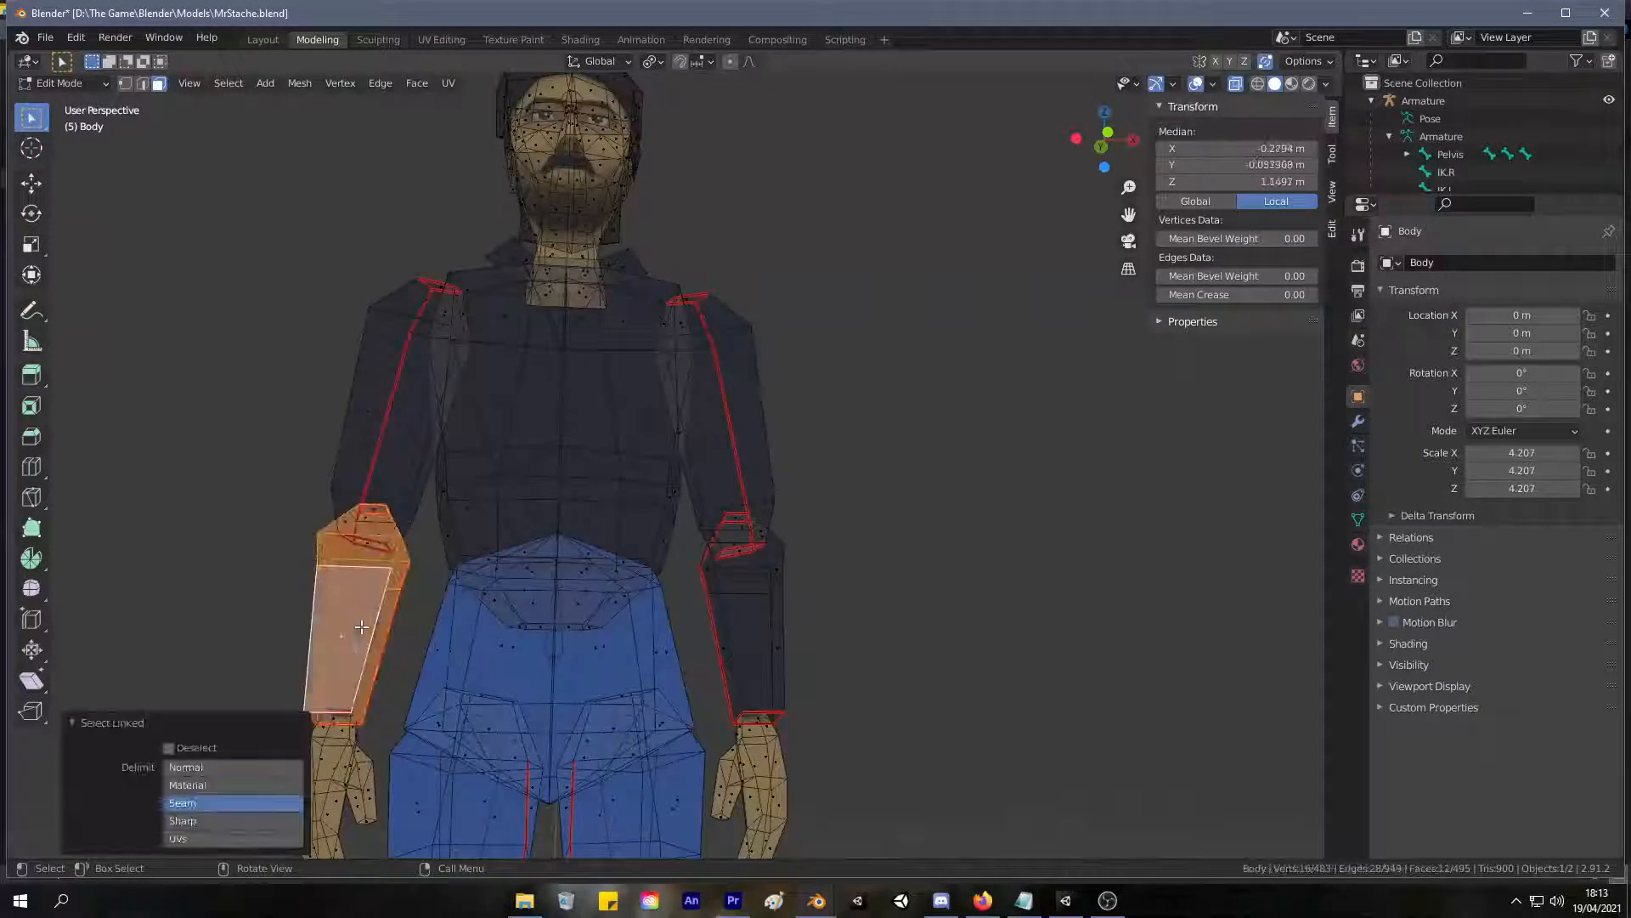
{"action": "key", "text": "g"}
{"action": "right_click", "coordinate": [892, 483]}
{"action": "middle_click_drag", "start_coordinate": [892, 483], "coordinate": [873, 448]}
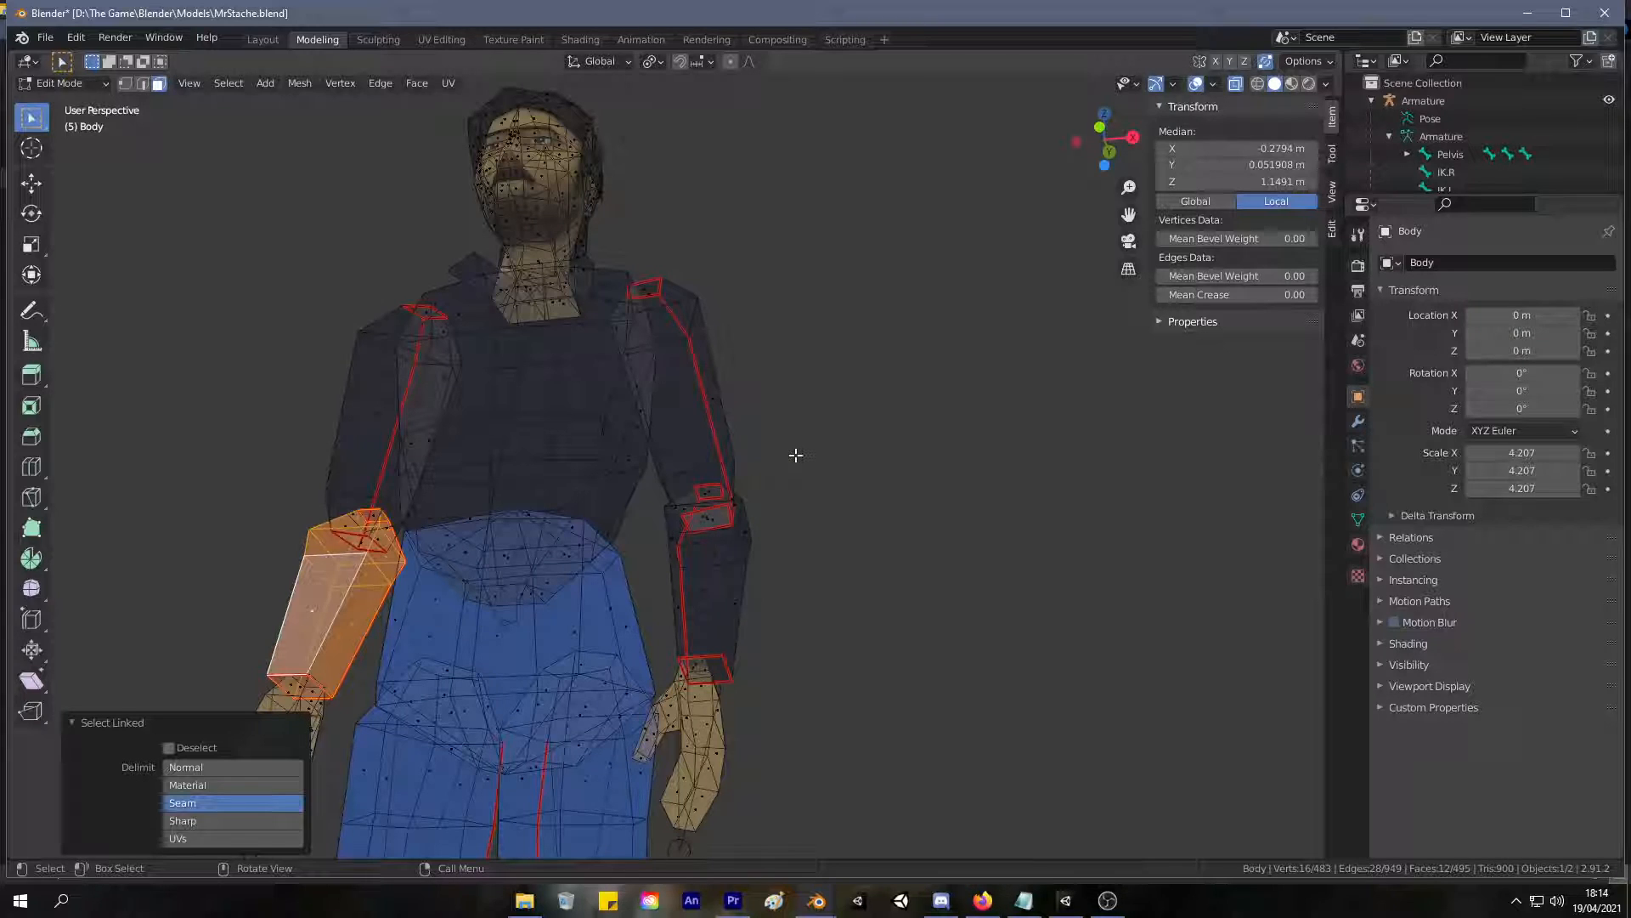
Select the cap face at the left wrist and try moving it.
{"action": "middle_click_drag", "start_coordinate": [593, 476], "coordinate": [626, 418]}
{"action": "middle_click_drag", "start_coordinate": [625, 418], "coordinate": [656, 161], "text": "shift"}
{"action": "scroll", "coordinate": [696, 350], "scroll_direction": "up", "scroll_amount": 3}
{"action": "middle_click_drag", "start_coordinate": [730, 345], "coordinate": [713, 294]}
{"action": "left_click", "coordinate": [653, 241]}
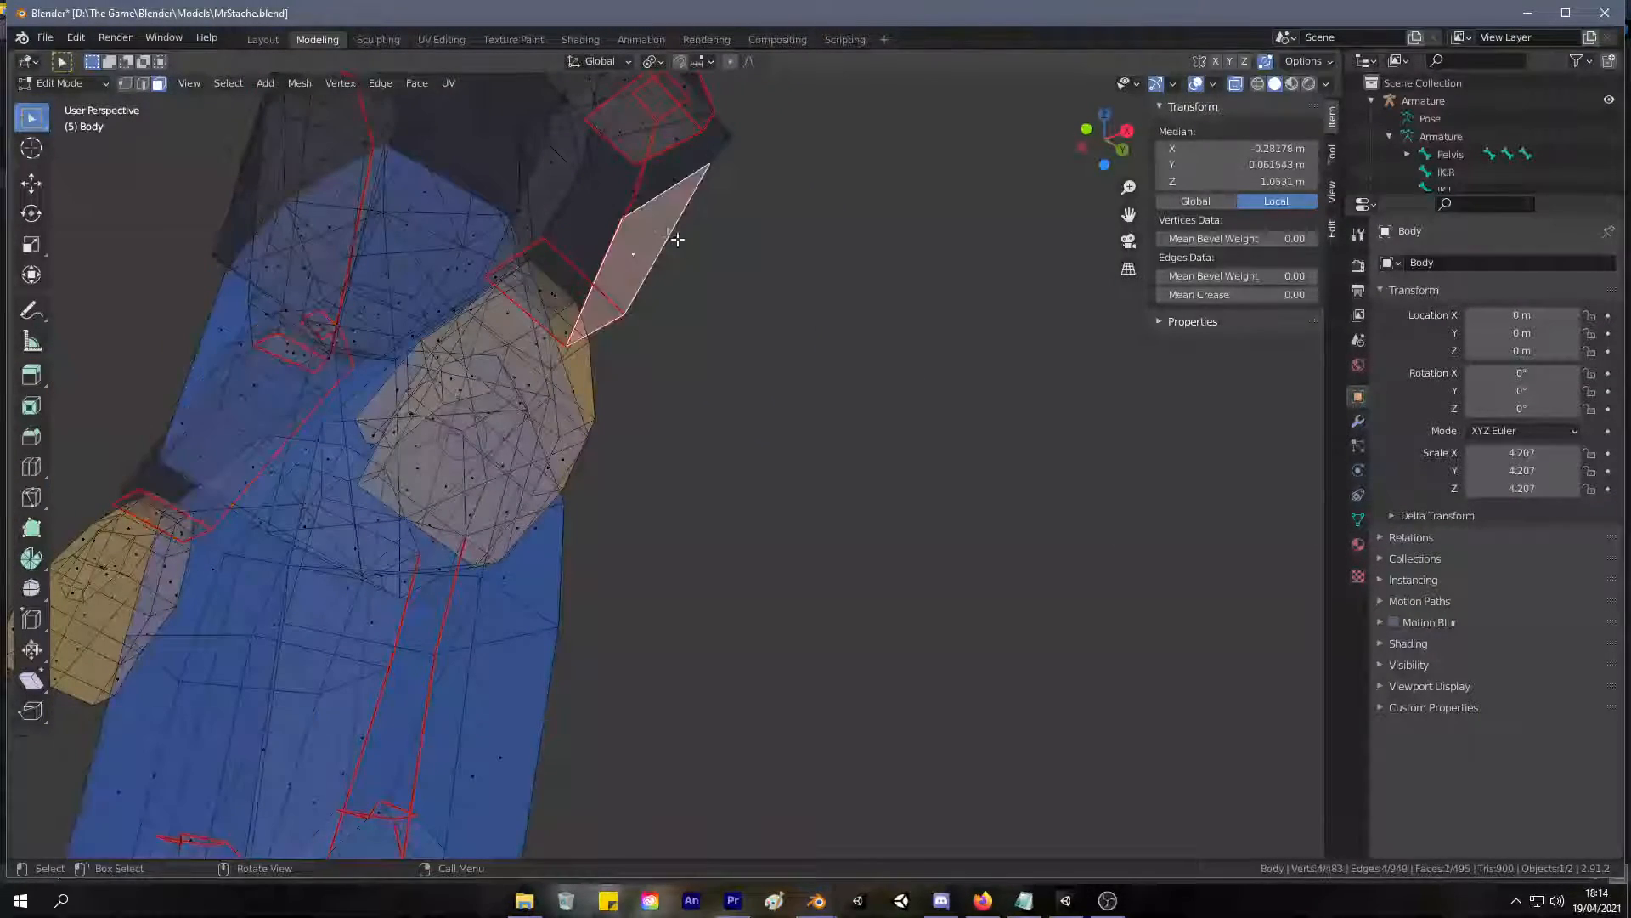
{"action": "middle_click_drag", "start_coordinate": [654, 241], "coordinate": [740, 302]}
{"action": "left_click", "coordinate": [793, 522]}
{"action": "left_click", "coordinate": [792, 512]}
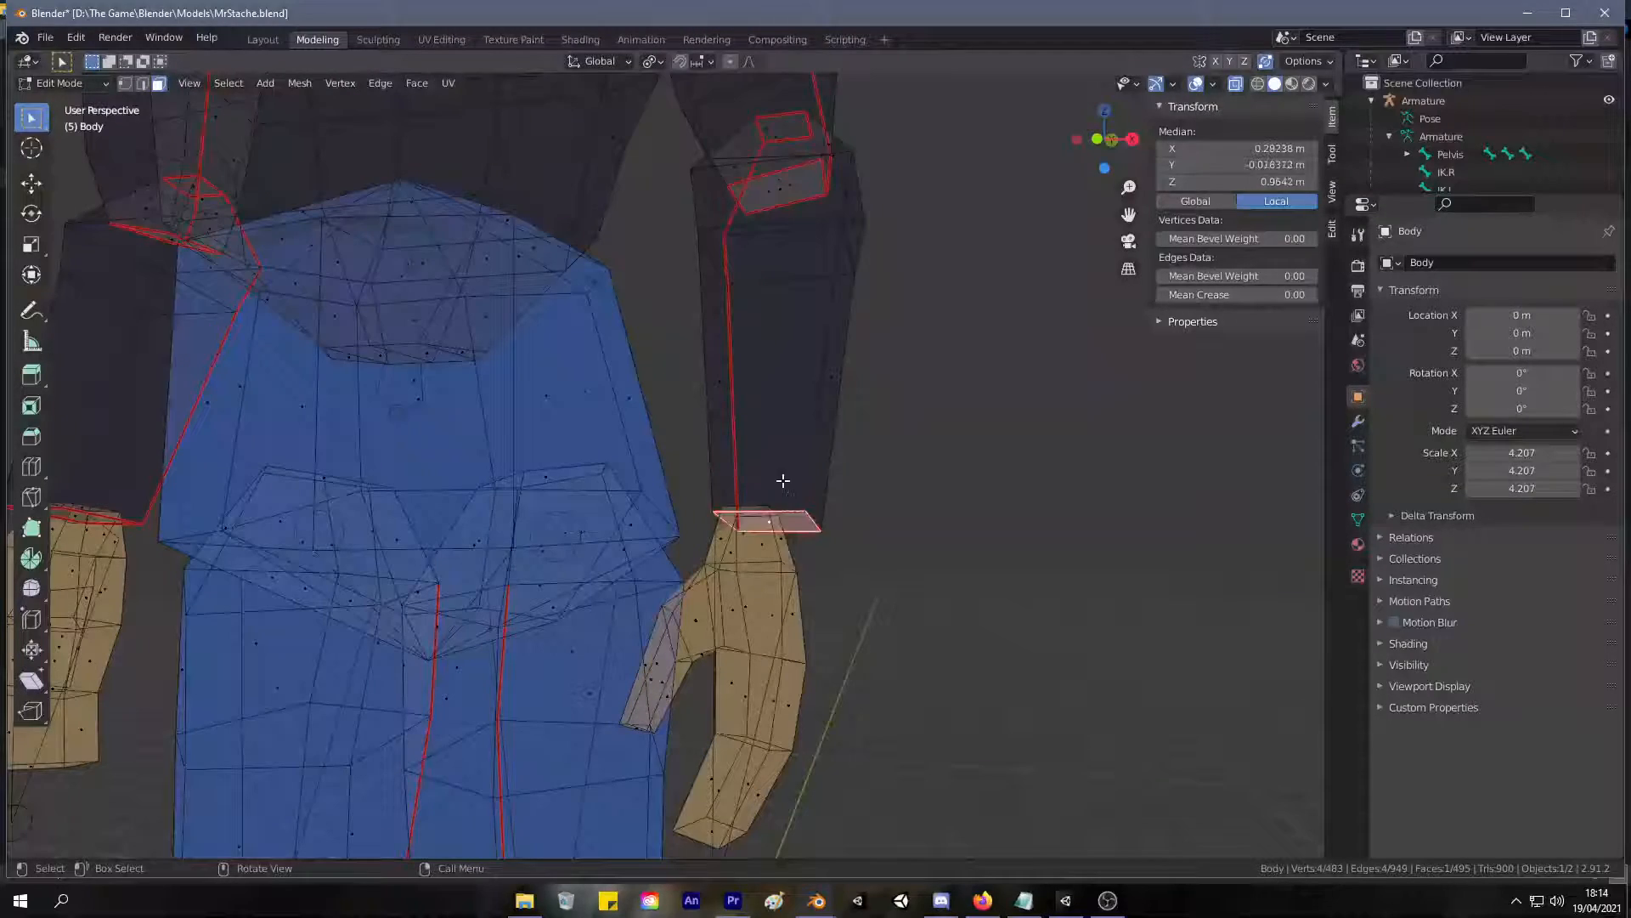
{"action": "middle_click_drag", "start_coordinate": [783, 481], "coordinate": [741, 444]}
{"action": "key", "text": "g"}
{"action": "right_click", "coordinate": [870, 513]}
Try moving a large side face of the left forearm, and clear the selection.
{"action": "middle_click_drag", "start_coordinate": [850, 456], "coordinate": [863, 532]}
{"action": "key", "text": "g"}
{"action": "right_click", "coordinate": [857, 423]}
{"action": "right_click", "coordinate": [857, 426]}
{"action": "left_click", "coordinate": [857, 425]}
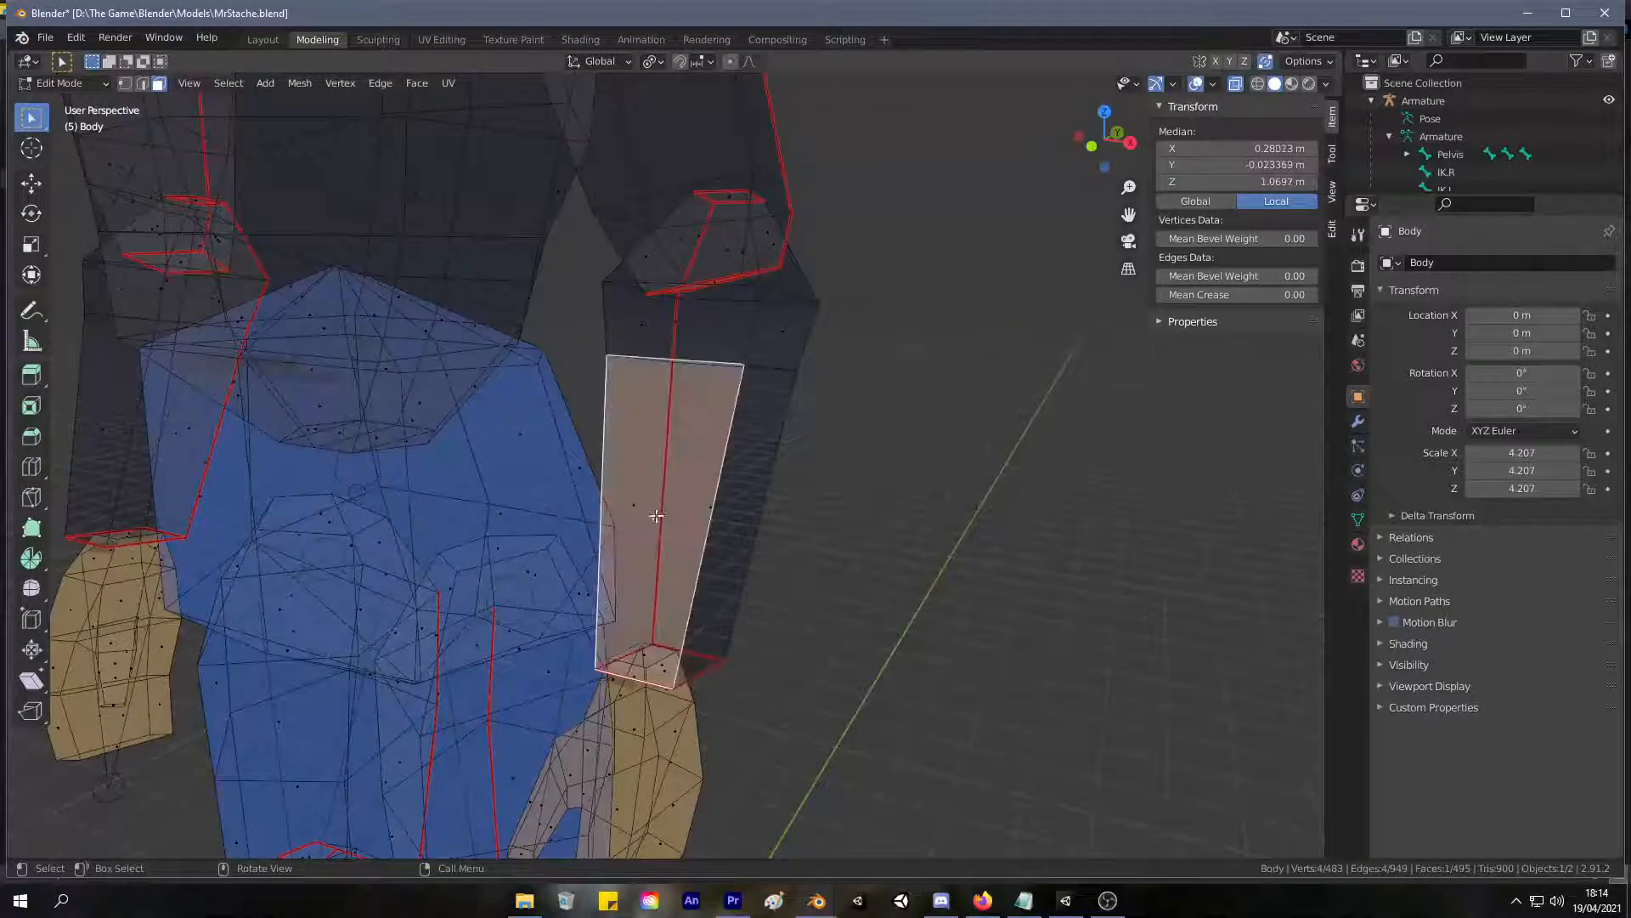
{"action": "right_click", "coordinate": [685, 452]}
{"action": "left_click", "coordinate": [850, 437]}
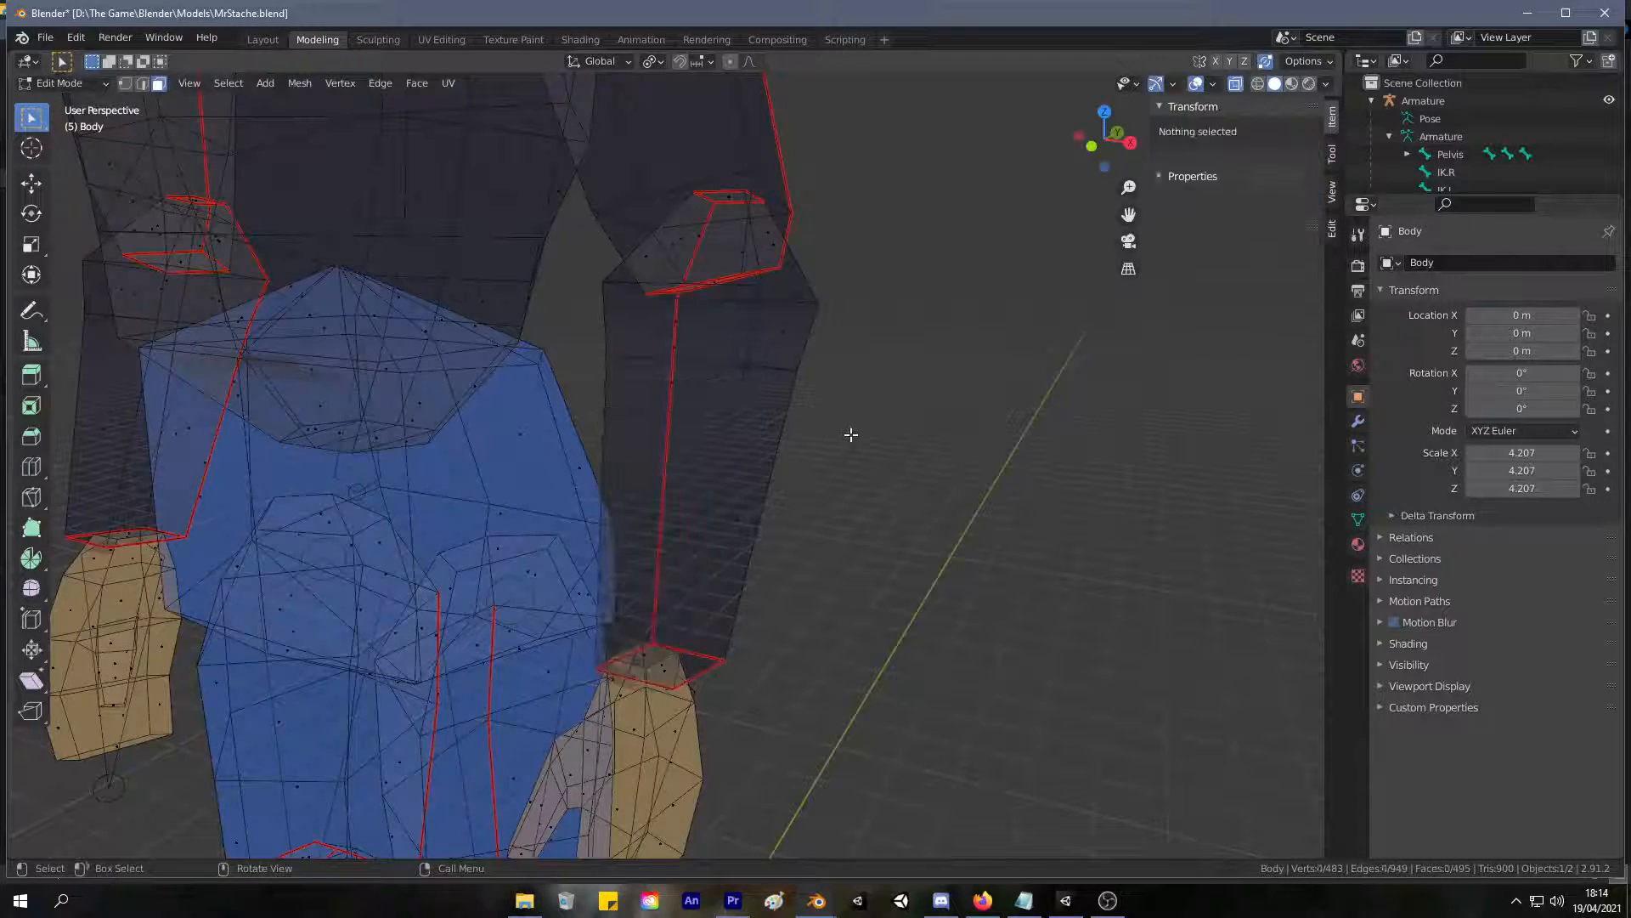
Try moving the whole body in Object Mode and a single left forearm face in Edit Mode.
{"action": "key", "text": "Tab"}
{"action": "scroll", "coordinate": [841, 442], "scroll_direction": "down", "scroll_amount": 7}
{"action": "key", "text": "g"}
{"action": "right_click", "coordinate": [738, 437]}
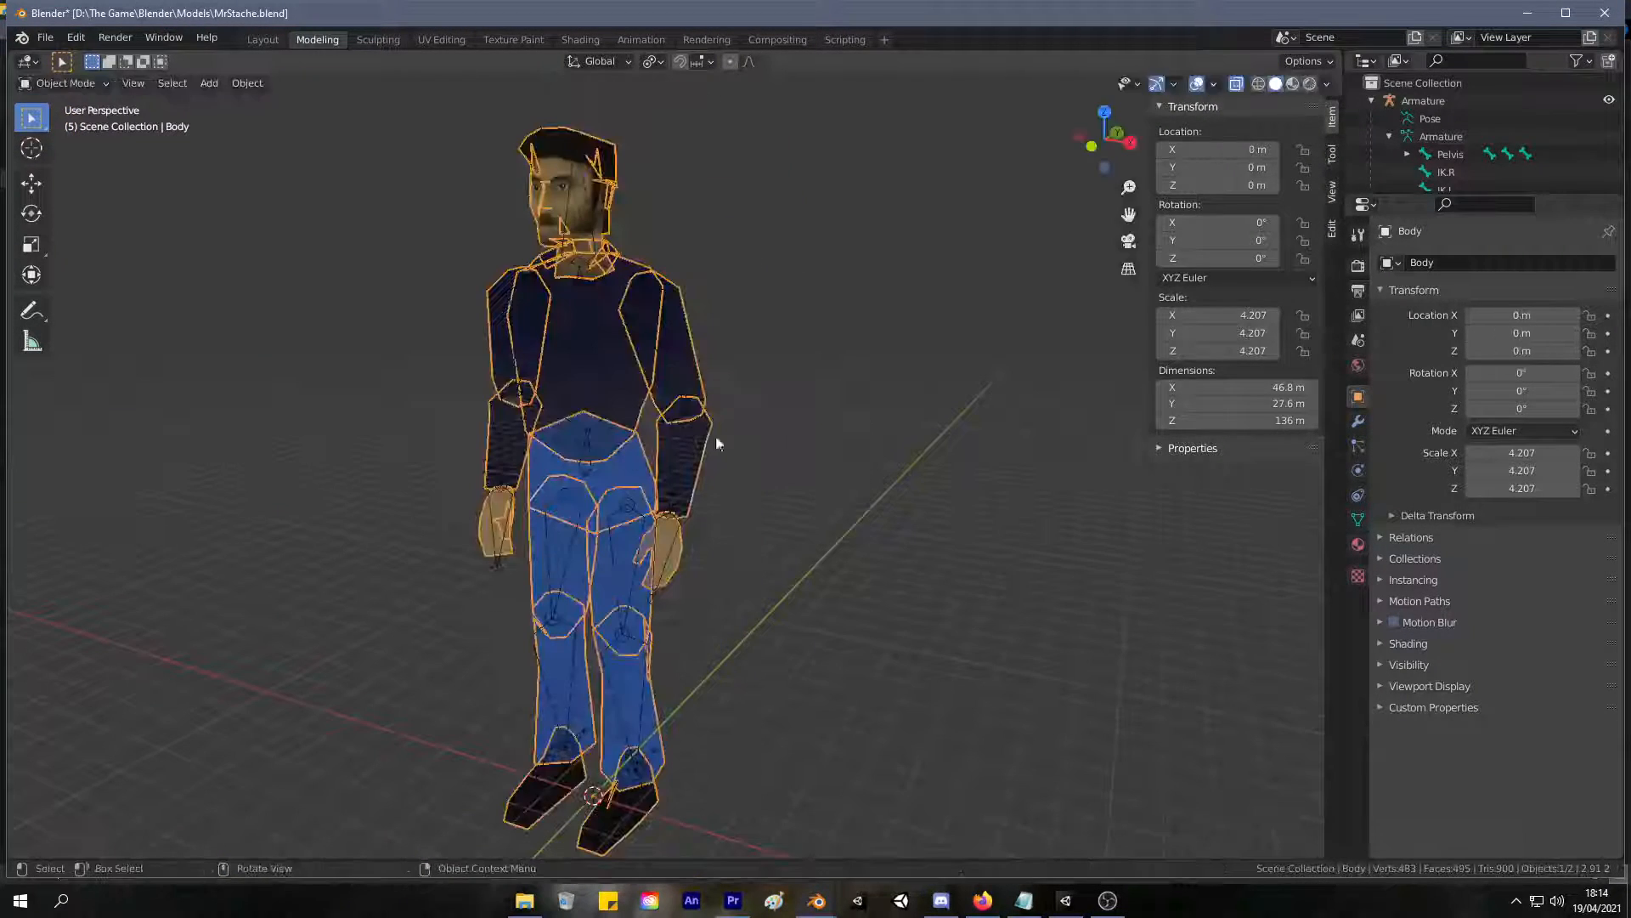
{"action": "key", "text": "Tab"}
{"action": "left_click", "coordinate": [697, 501]}
{"action": "key", "text": "g"}
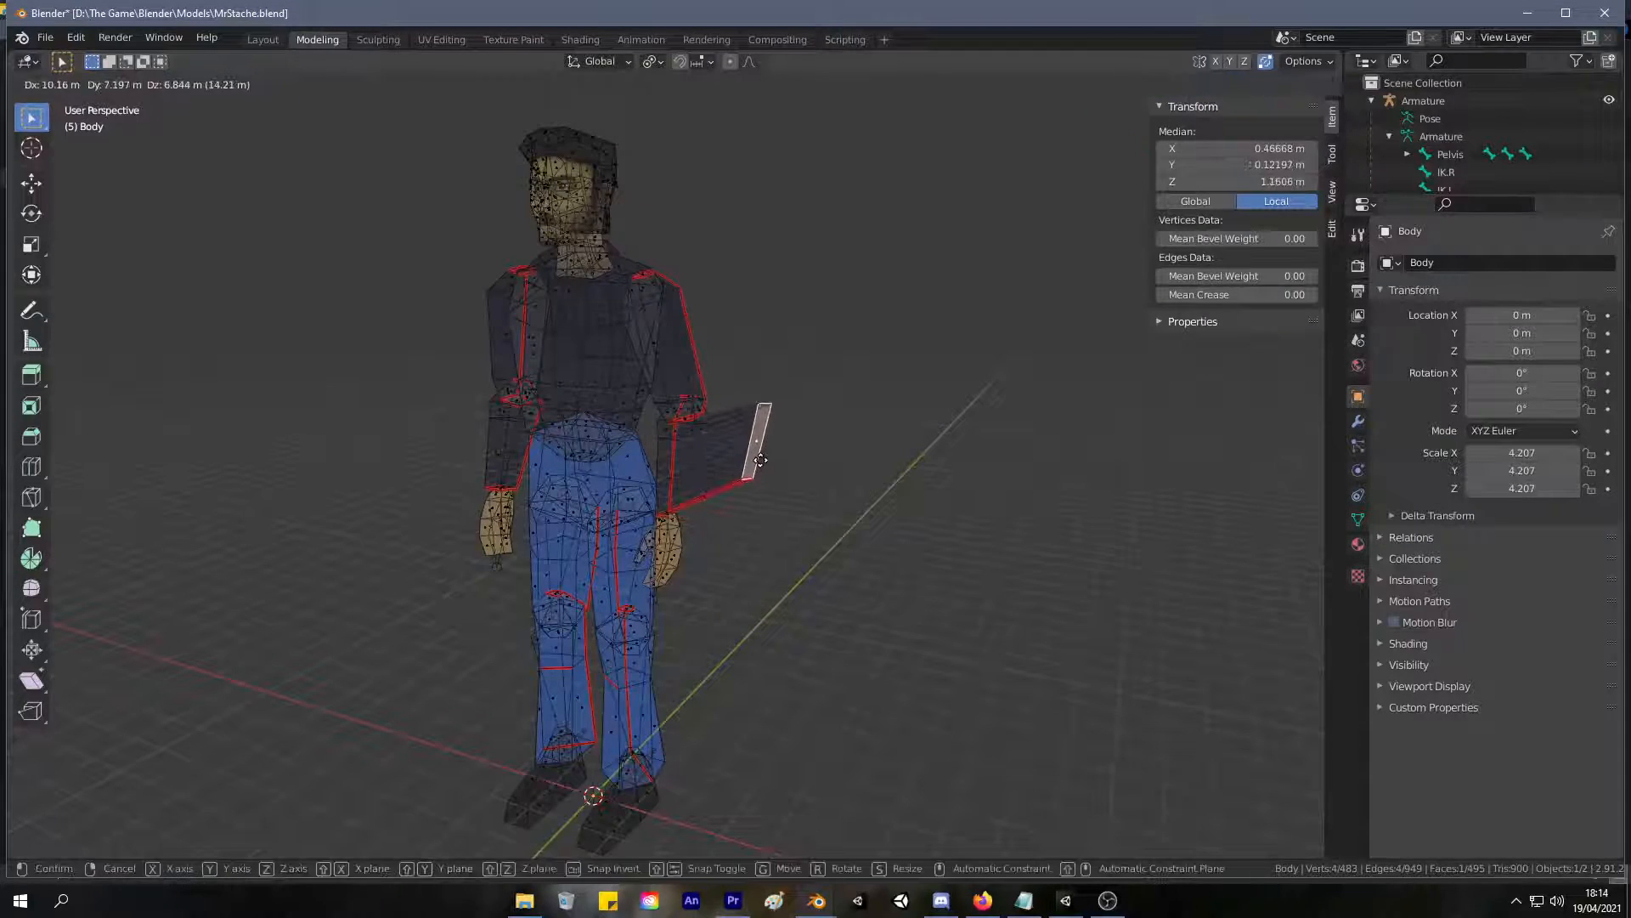
{"action": "right_click", "coordinate": [619, 380]}
Isolate the linked faces of the right forearm by hiding all unselected geometry, and reveal everything again.
{"action": "middle_click_drag", "start_coordinate": [637, 393], "coordinate": [722, 390]}
{"action": "scroll", "coordinate": [733, 391], "scroll_direction": "up", "scroll_amount": 5}
{"action": "key", "text": "Tab"}
{"action": "key", "text": "Tab"}
{"action": "left_click", "coordinate": [341, 419]}
{"action": "key", "text": "ctrl+l"}
{"action": "right_click", "coordinate": [333, 393]}
{"action": "key", "text": "shift+h"}
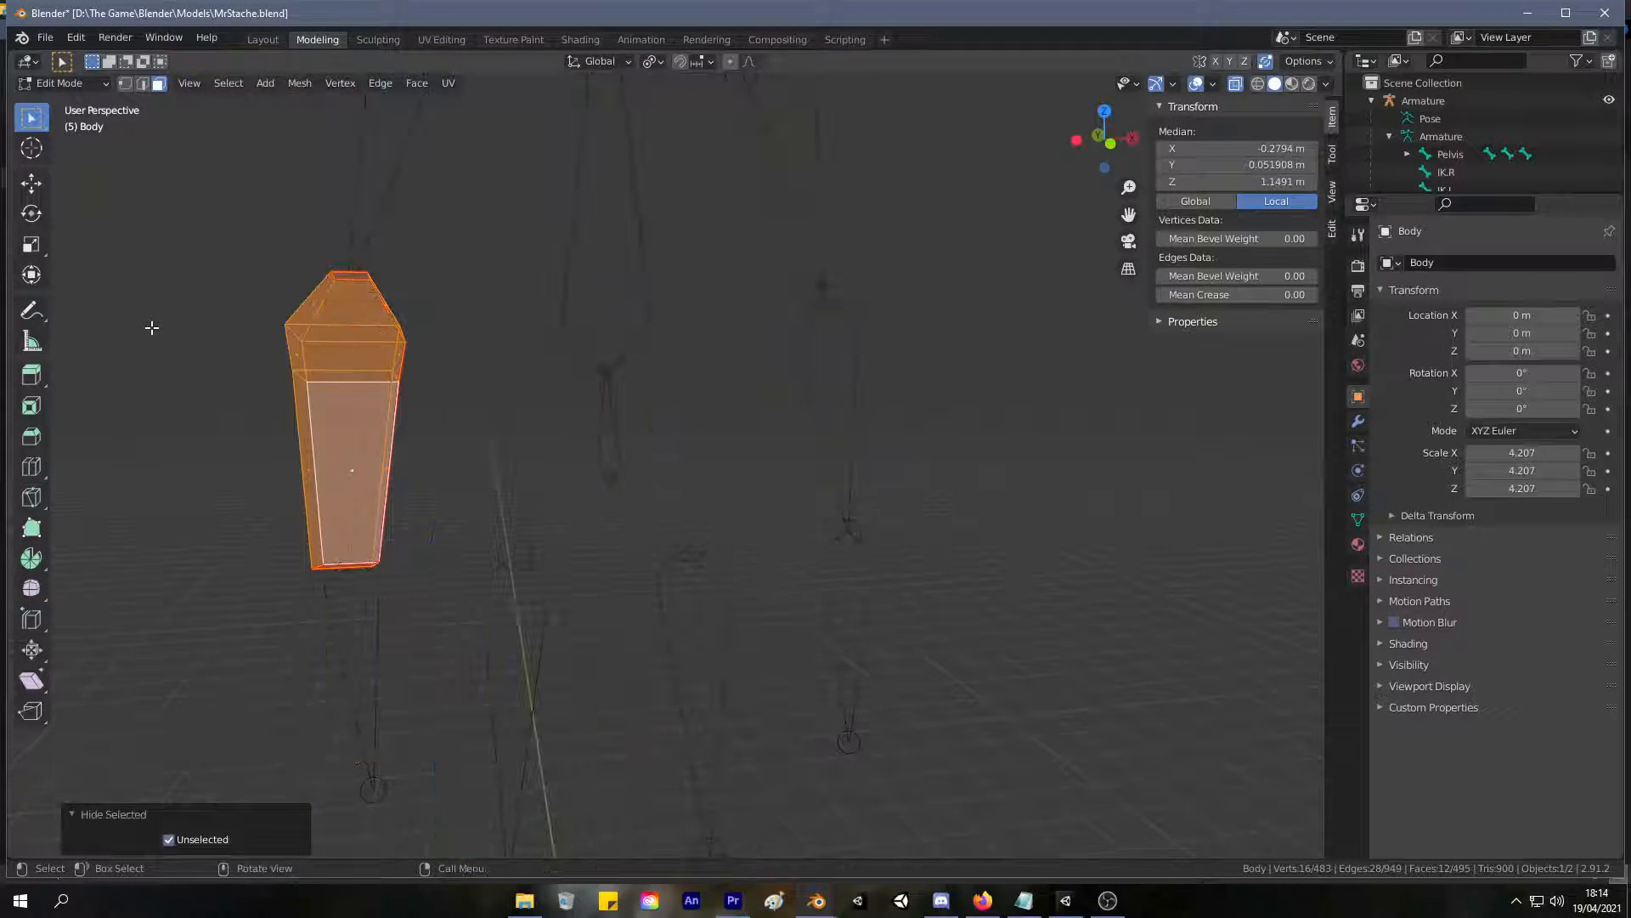
{"action": "key", "text": "alt+h"}
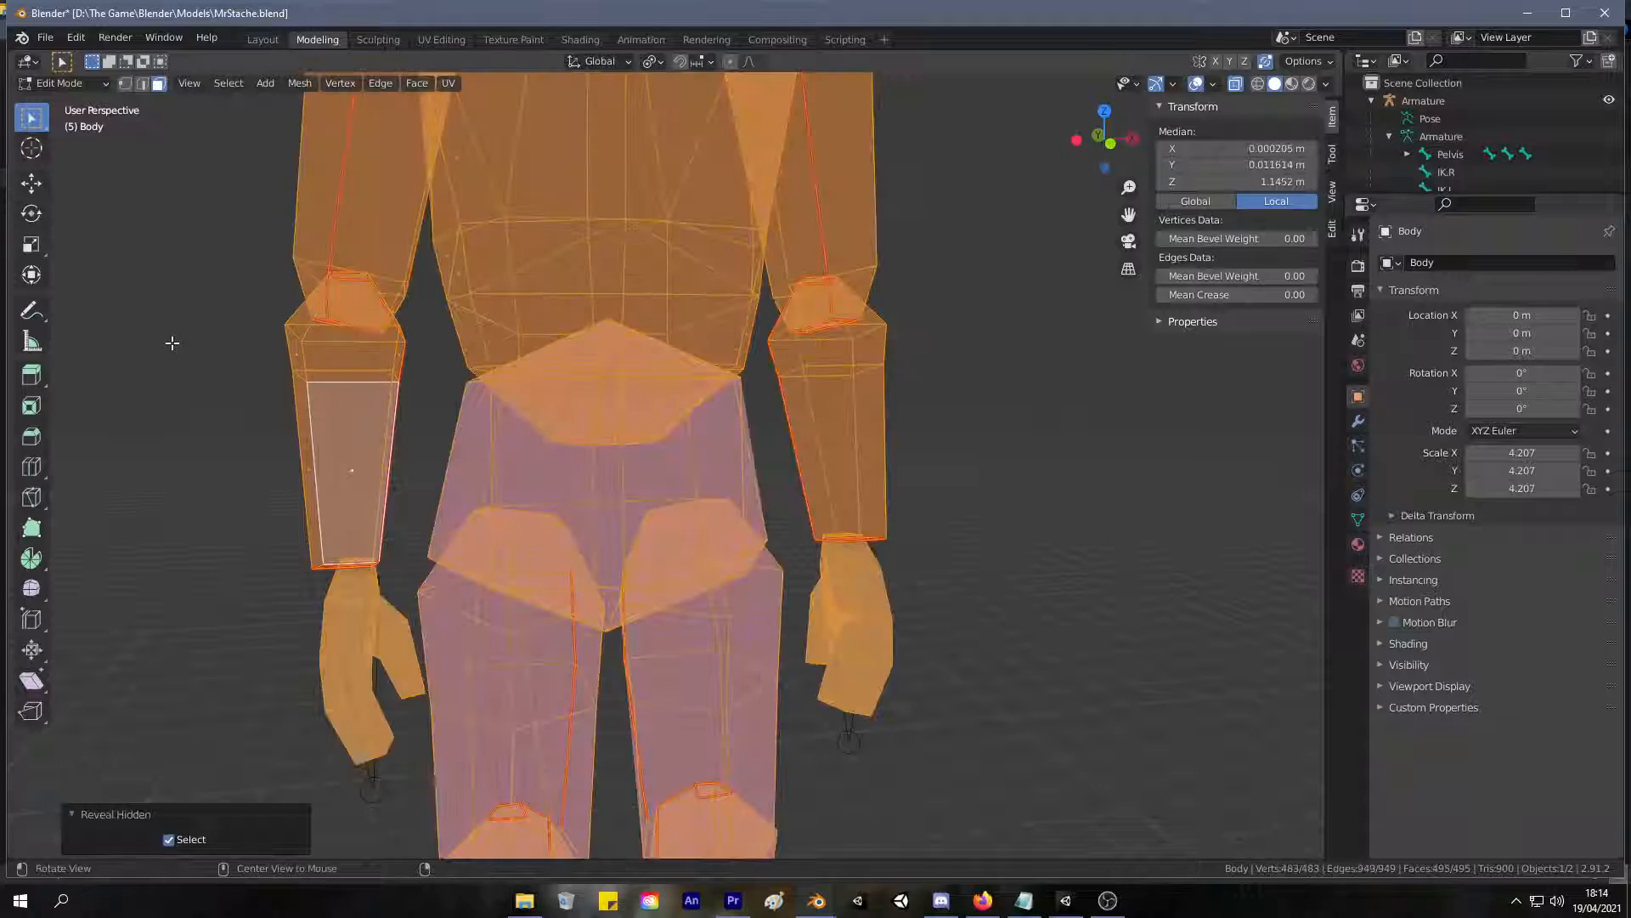
Reselect the seam-linked right forearm, hide it to inspect the remaining cap faces, and undo the hiding and selection.
{"action": "left_click", "coordinate": [230, 369]}
{"action": "key", "text": "l"}
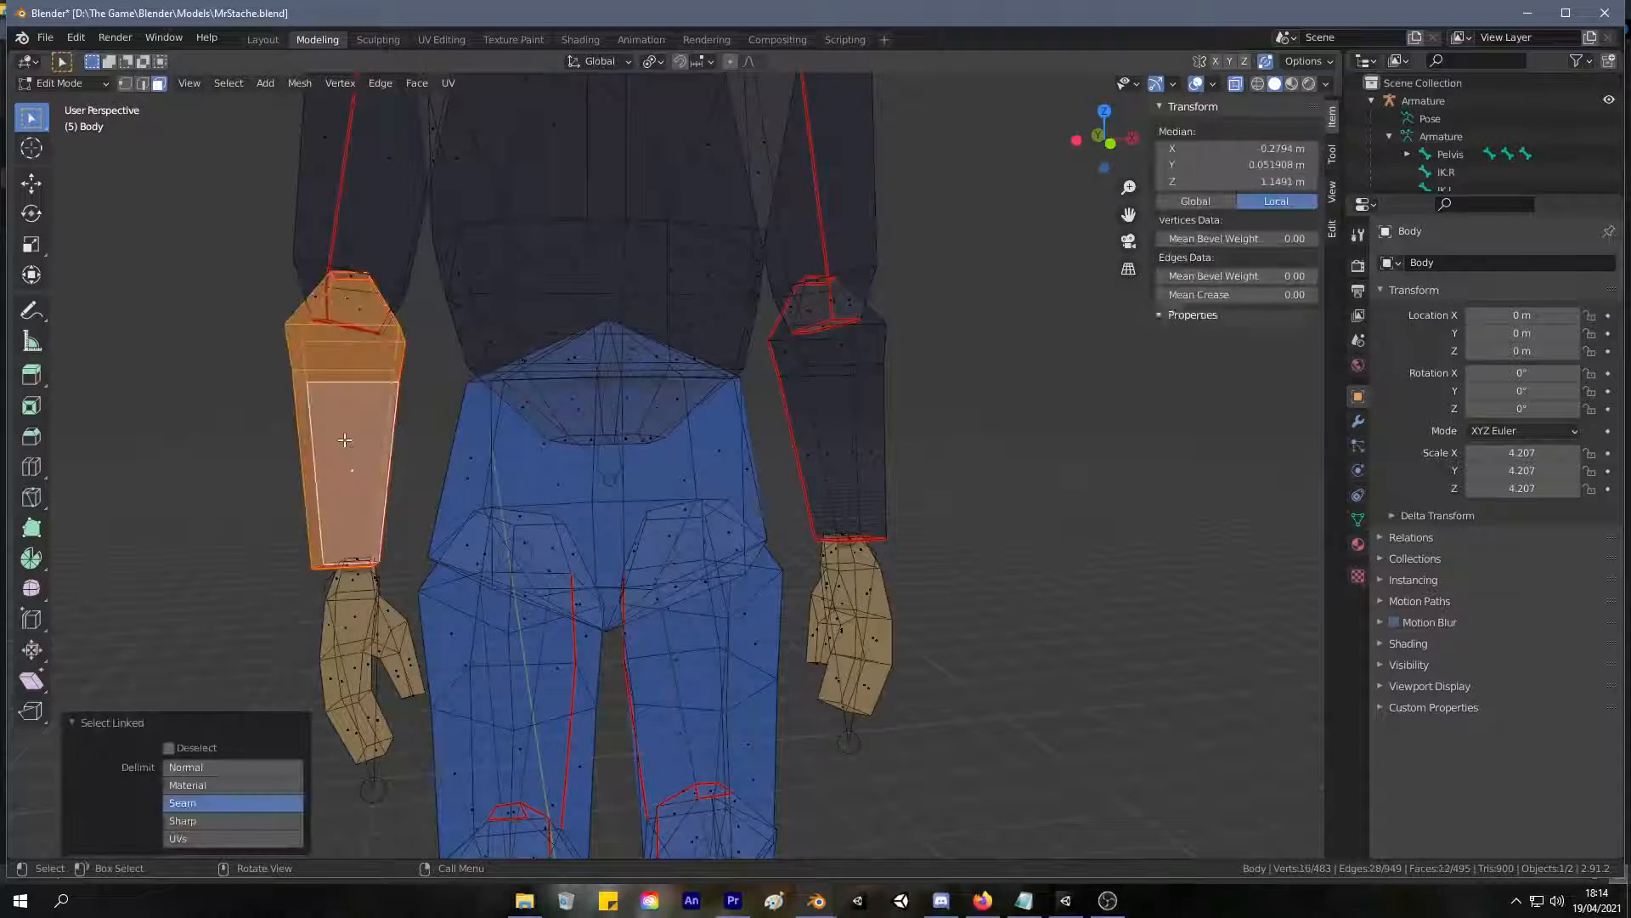
{"action": "key", "text": "h"}
{"action": "middle_click_drag", "start_coordinate": [218, 394], "coordinate": [378, 354]}
{"action": "key", "text": "ctrl+z"}
{"action": "key", "text": "h"}
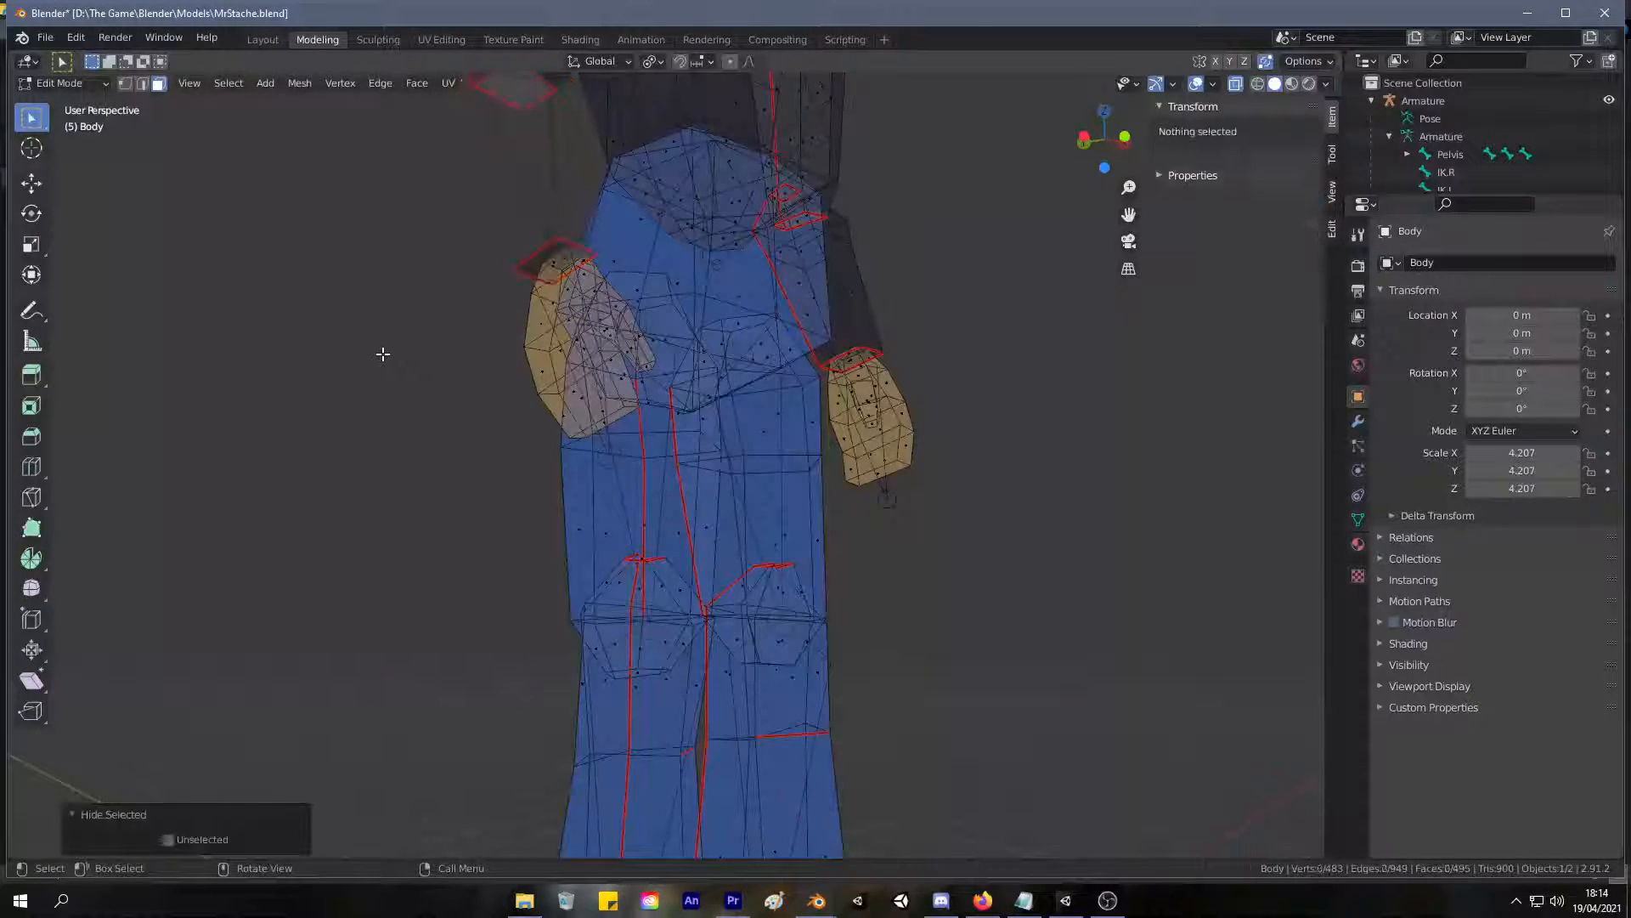
{"action": "key", "text": "ctrl+z"}
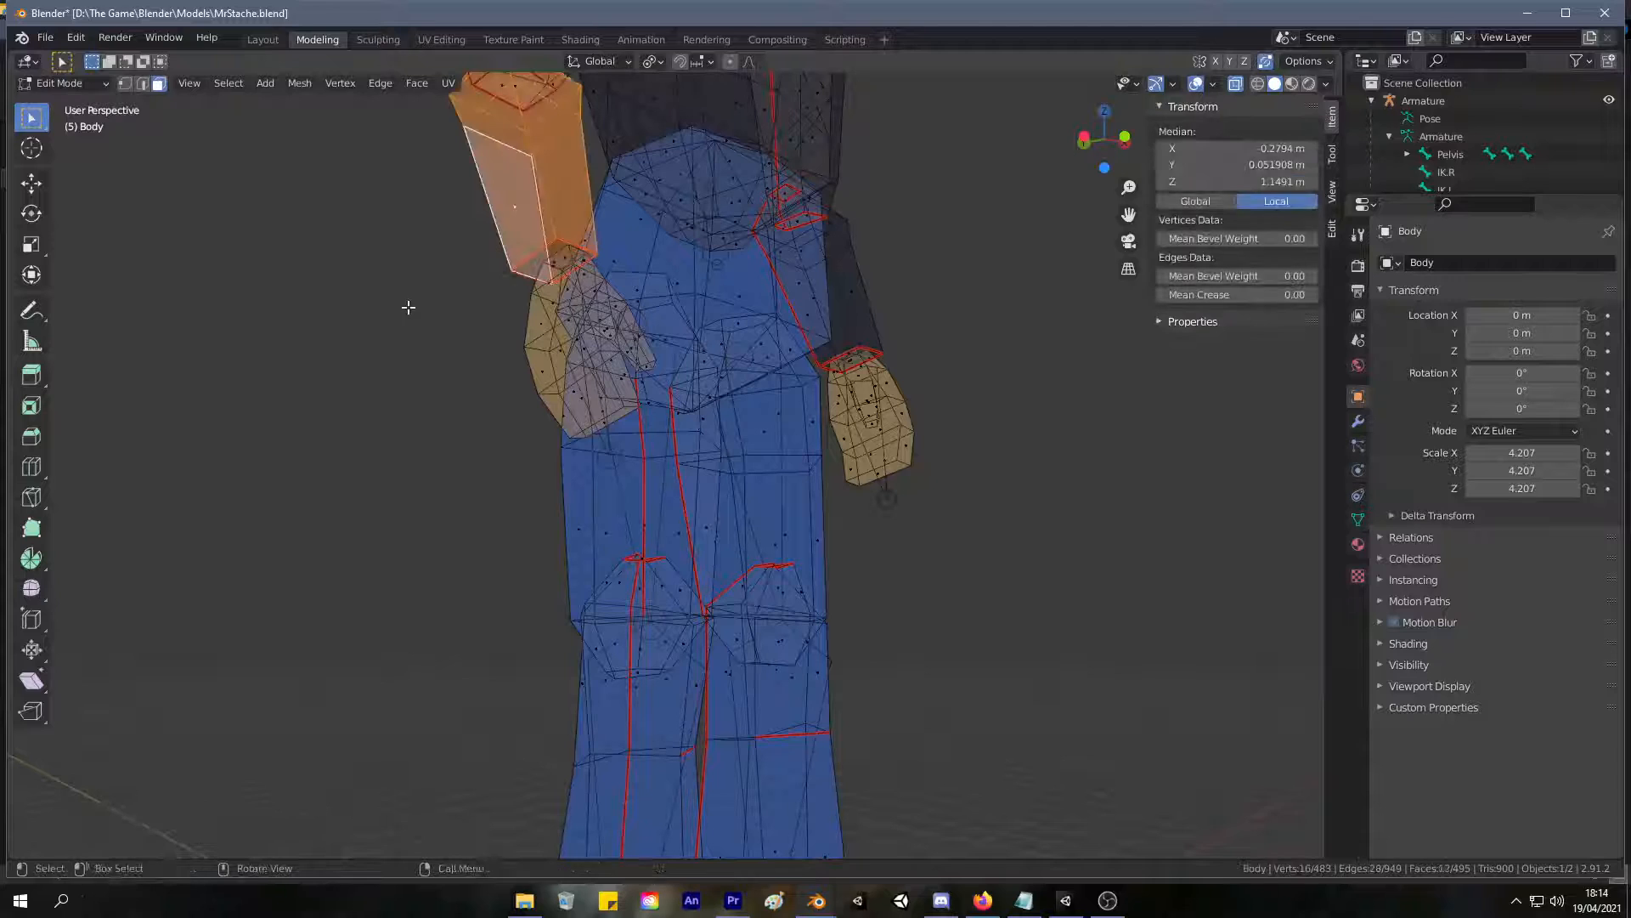
{"action": "key", "text": "ctrl+z"}
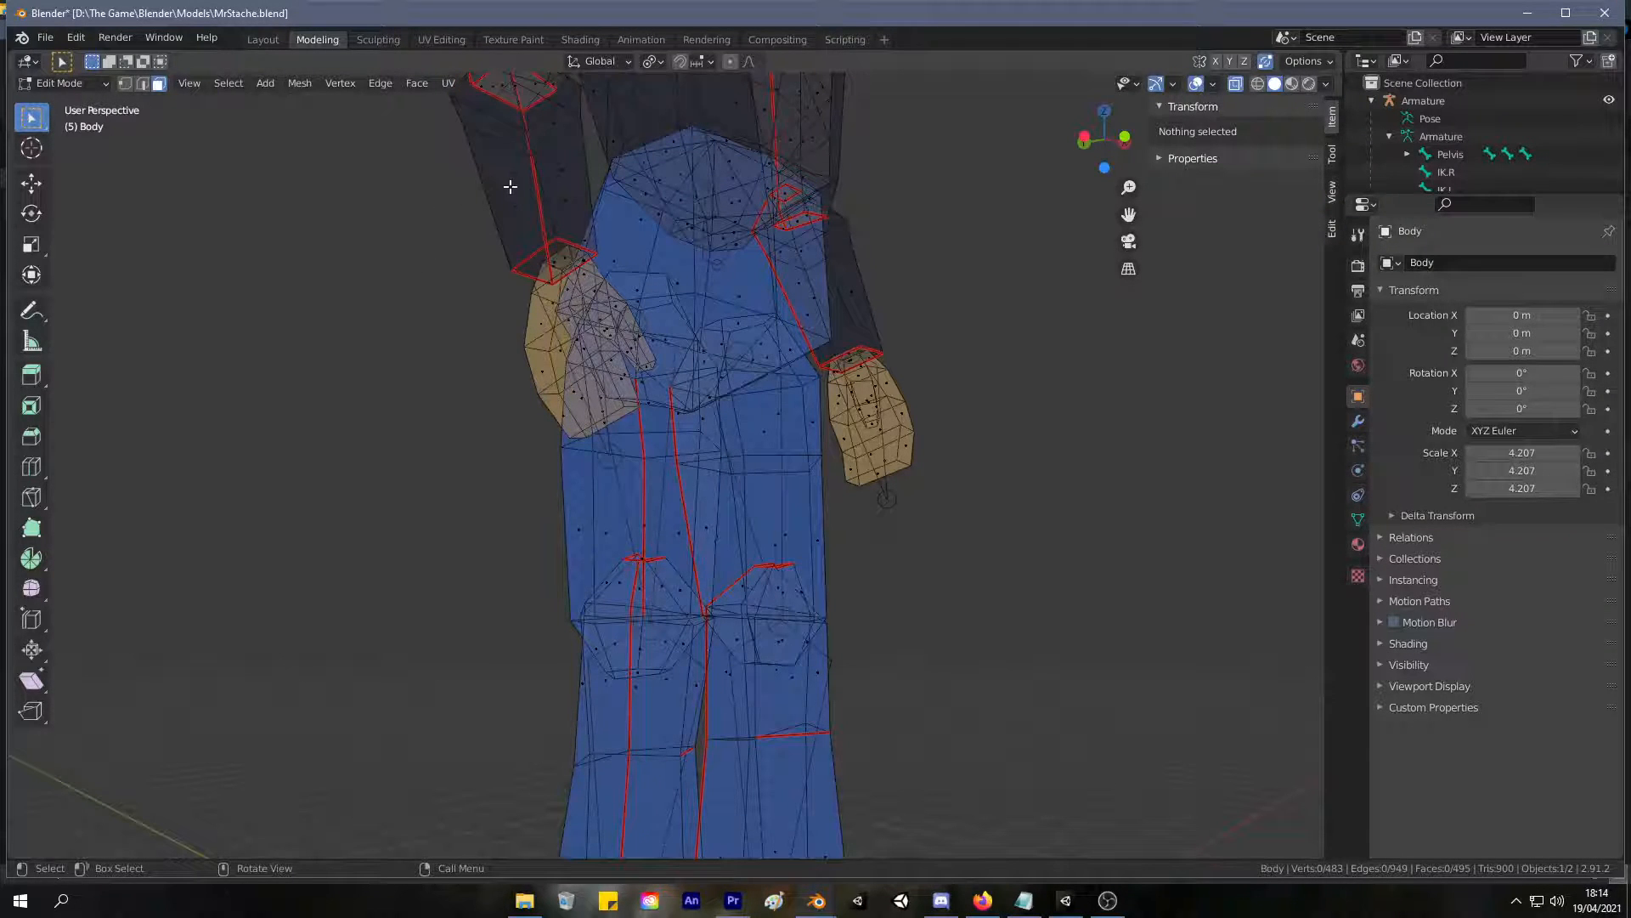
Select the four corner vertices of the right wrist cap and merge them by distance.
{"action": "key", "text": "l"}
{"action": "scroll", "coordinate": [459, 302], "scroll_direction": "up", "scroll_amount": 3}
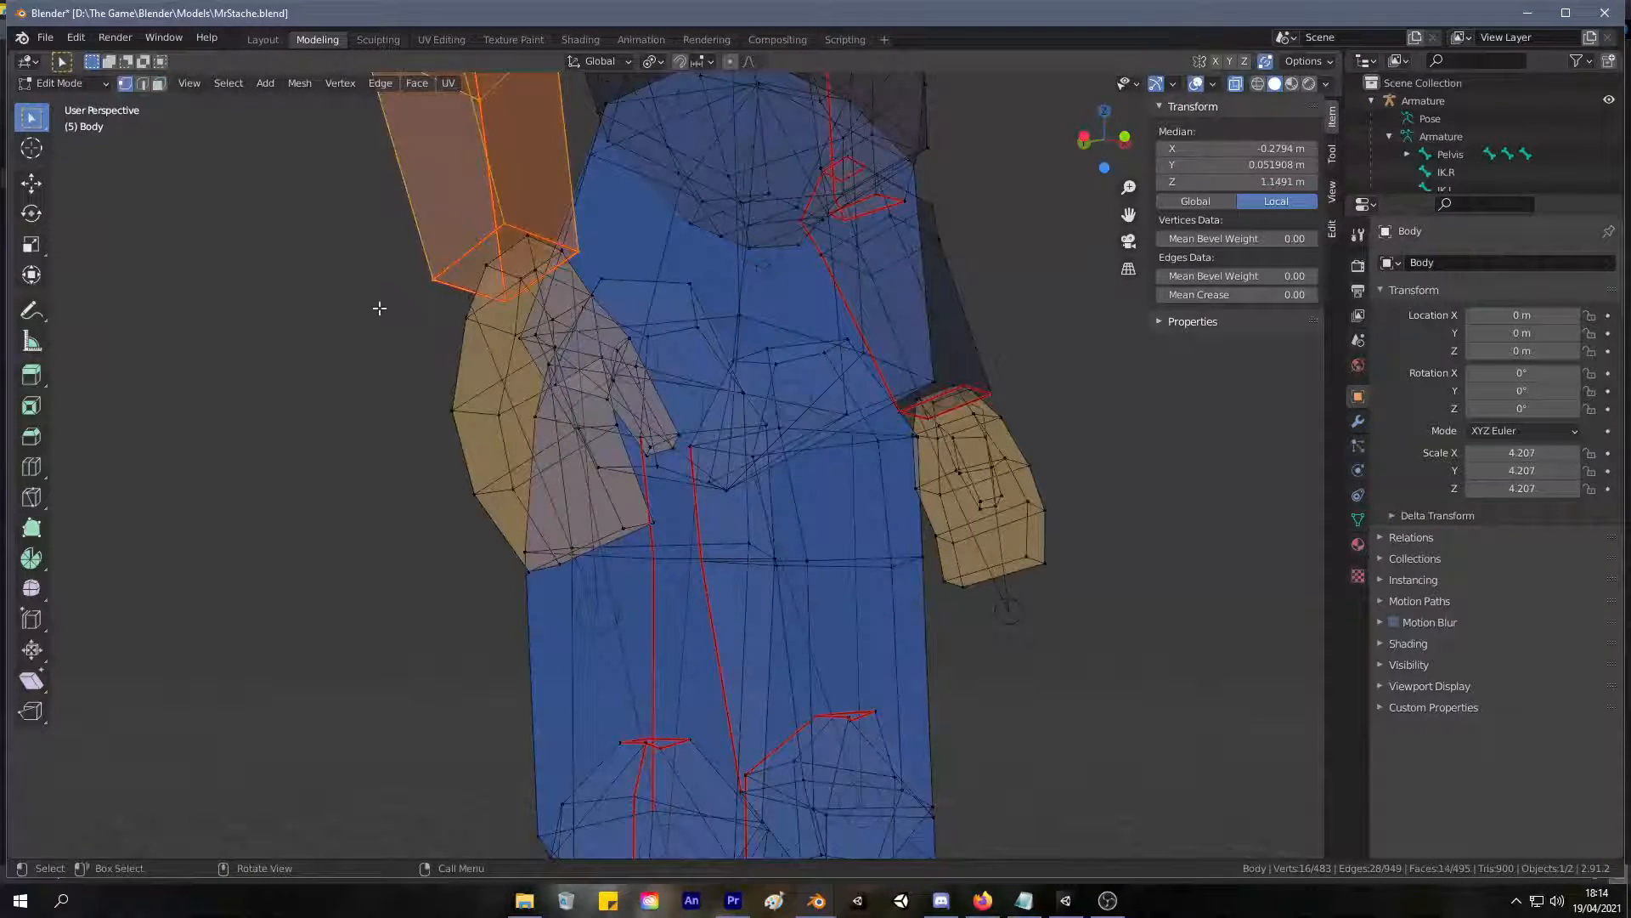
{"action": "key", "text": "alt+a"}
{"action": "middle_click_drag", "start_coordinate": [455, 247], "coordinate": [459, 277]}
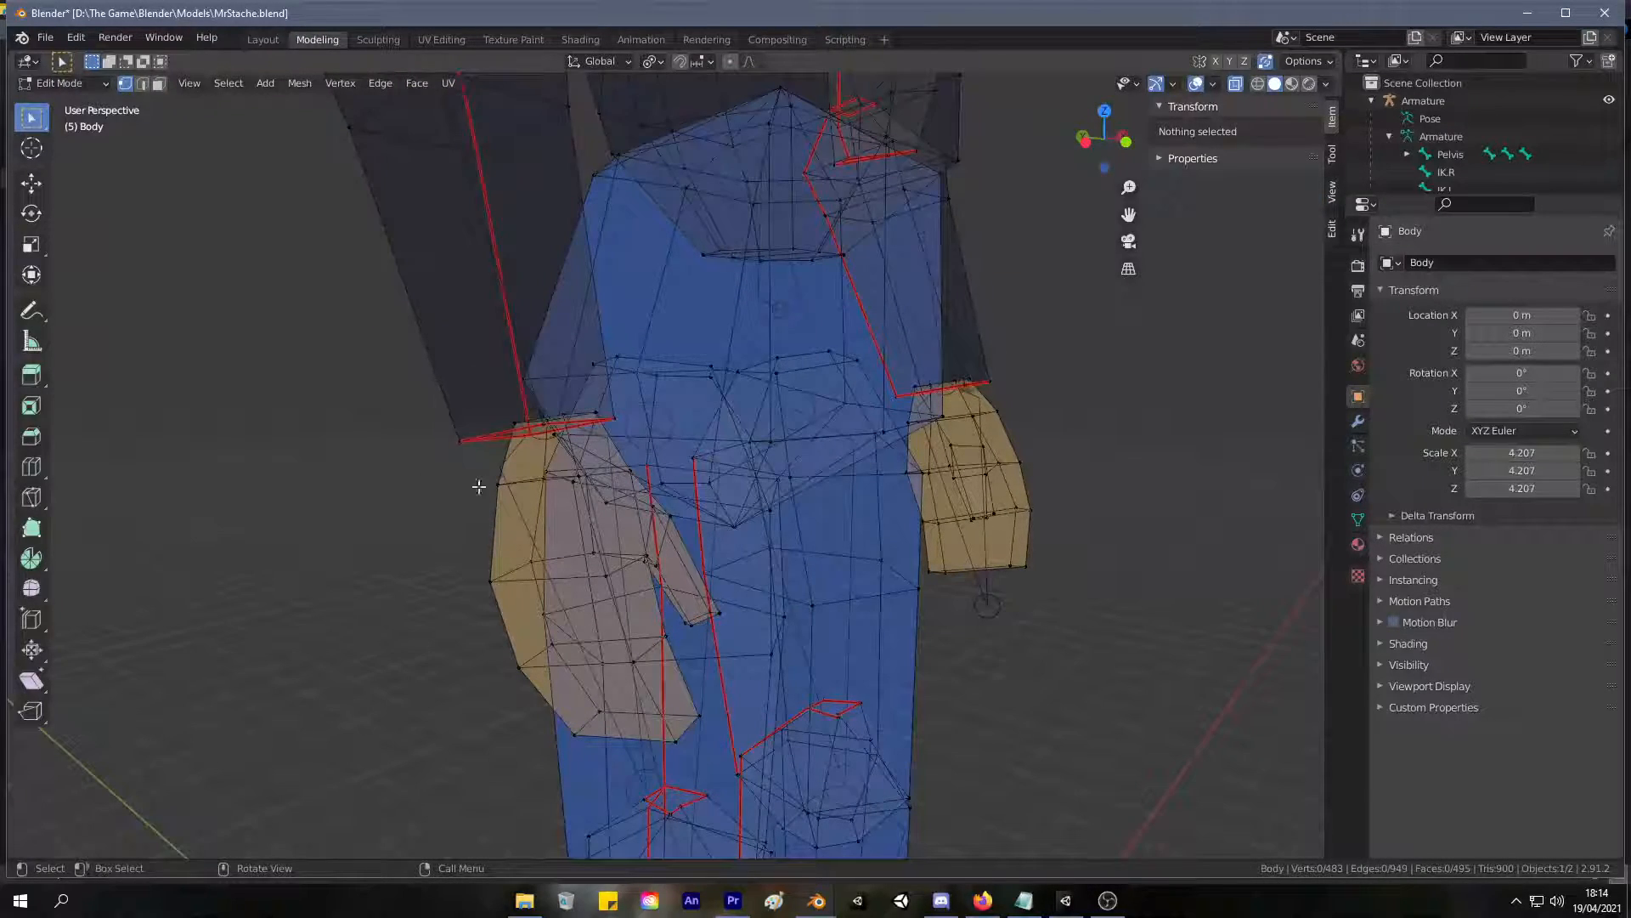
{"action": "left_click", "coordinate": [459, 441]}
{"action": "middle_click_drag", "start_coordinate": [458, 441], "coordinate": [425, 223]}
{"action": "left_click", "coordinate": [499, 219], "text": "shift"}
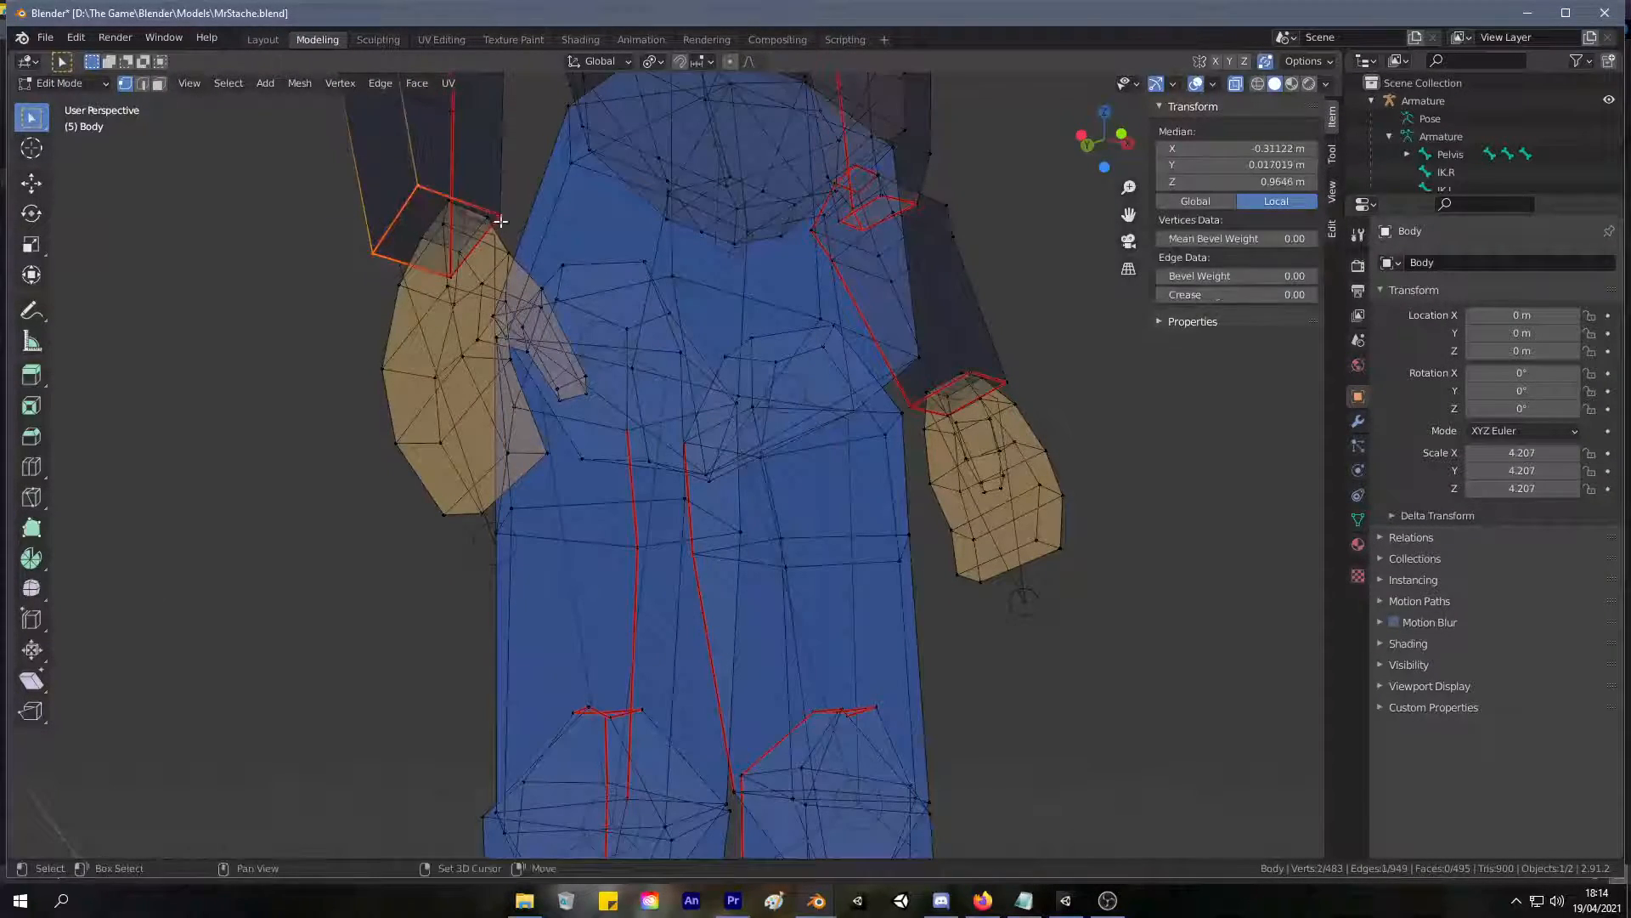
{"action": "left_click_drag", "start_coordinate": [490, 196], "coordinate": [488, 192], "text": "shift"}
{"action": "middle_click_drag", "start_coordinate": [491, 195], "coordinate": [473, 289]}
{"action": "left_click_drag", "start_coordinate": [459, 257], "coordinate": [478, 270], "text": "shift"}
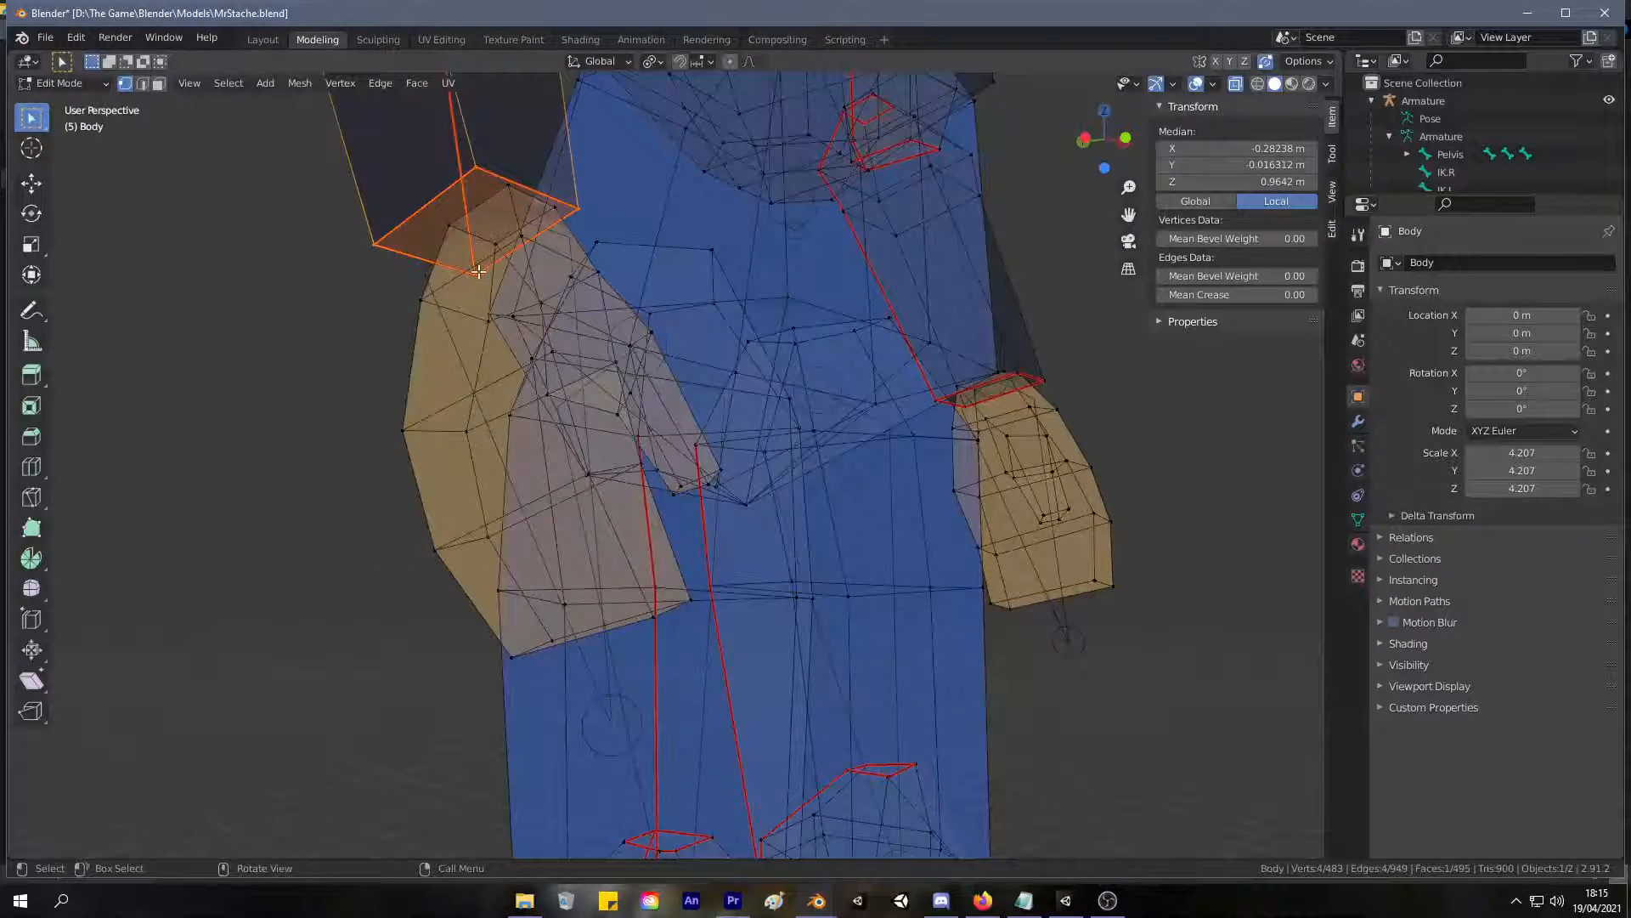
{"action": "key", "text": "m"}
{"action": "left_click", "coordinate": [452, 334]}
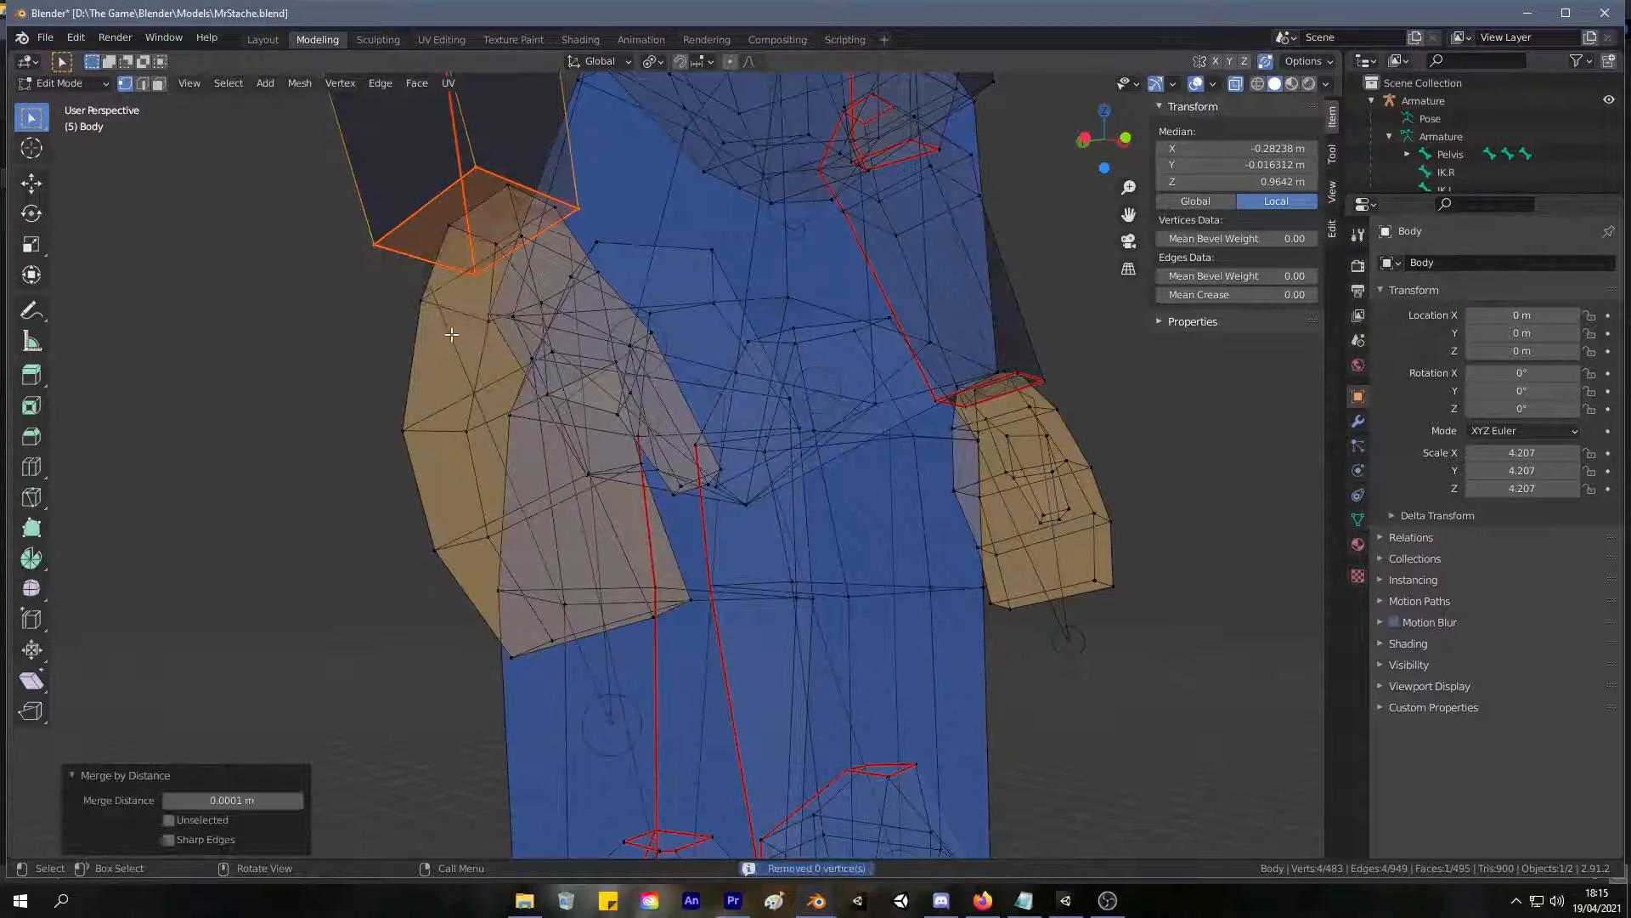
Try moving a corner vertex of the right wrist cap, and return to face selection with nothing selected.
{"action": "left_click", "coordinate": [356, 266]}
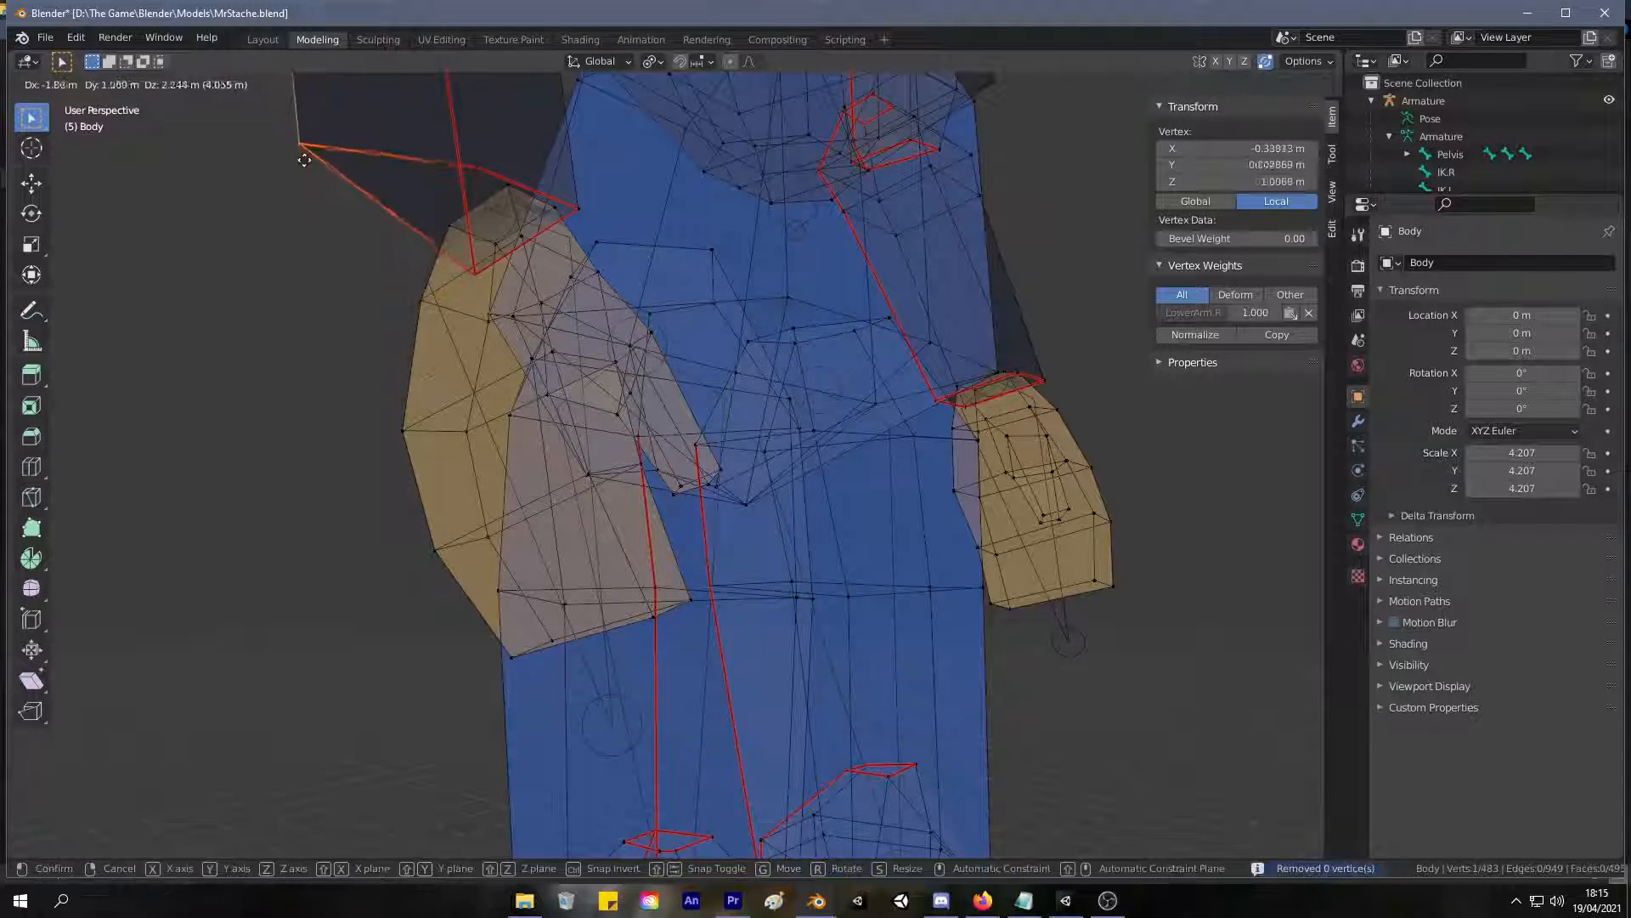
{"action": "key", "text": "3"}
{"action": "left_click", "coordinate": [433, 232]}
{"action": "left_click", "coordinate": [388, 173]}
{"action": "scroll", "coordinate": [333, 220], "scroll_direction": "down", "scroll_amount": 3}
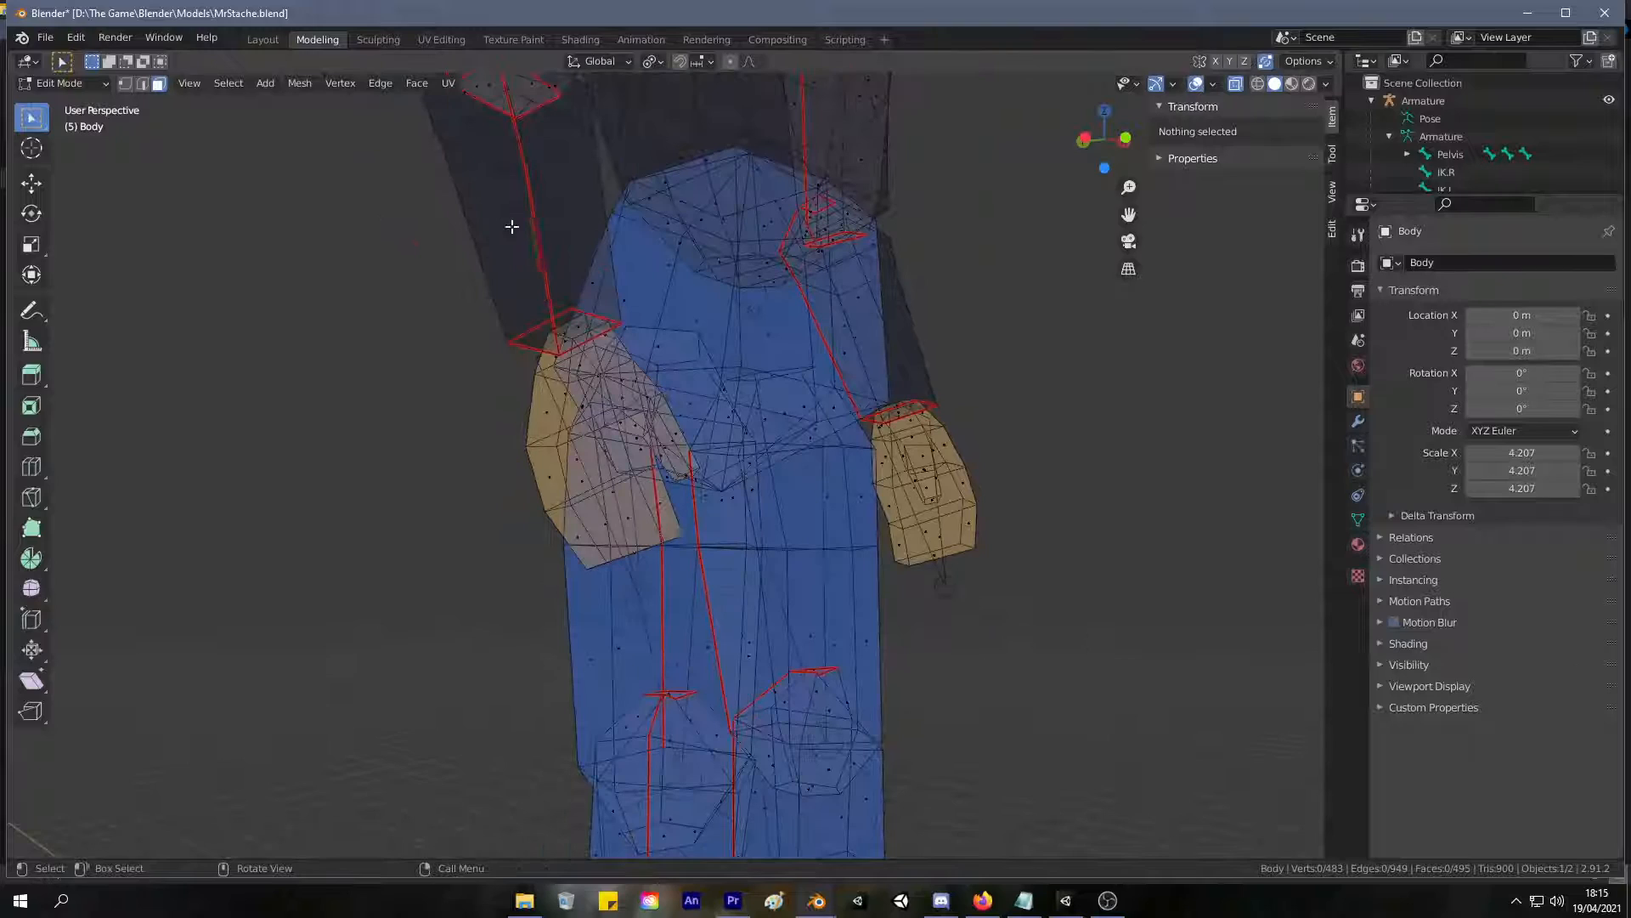
Select the right forearm's linked faces delimited by seam, and try moving and hiding them.
{"action": "key", "text": "l"}
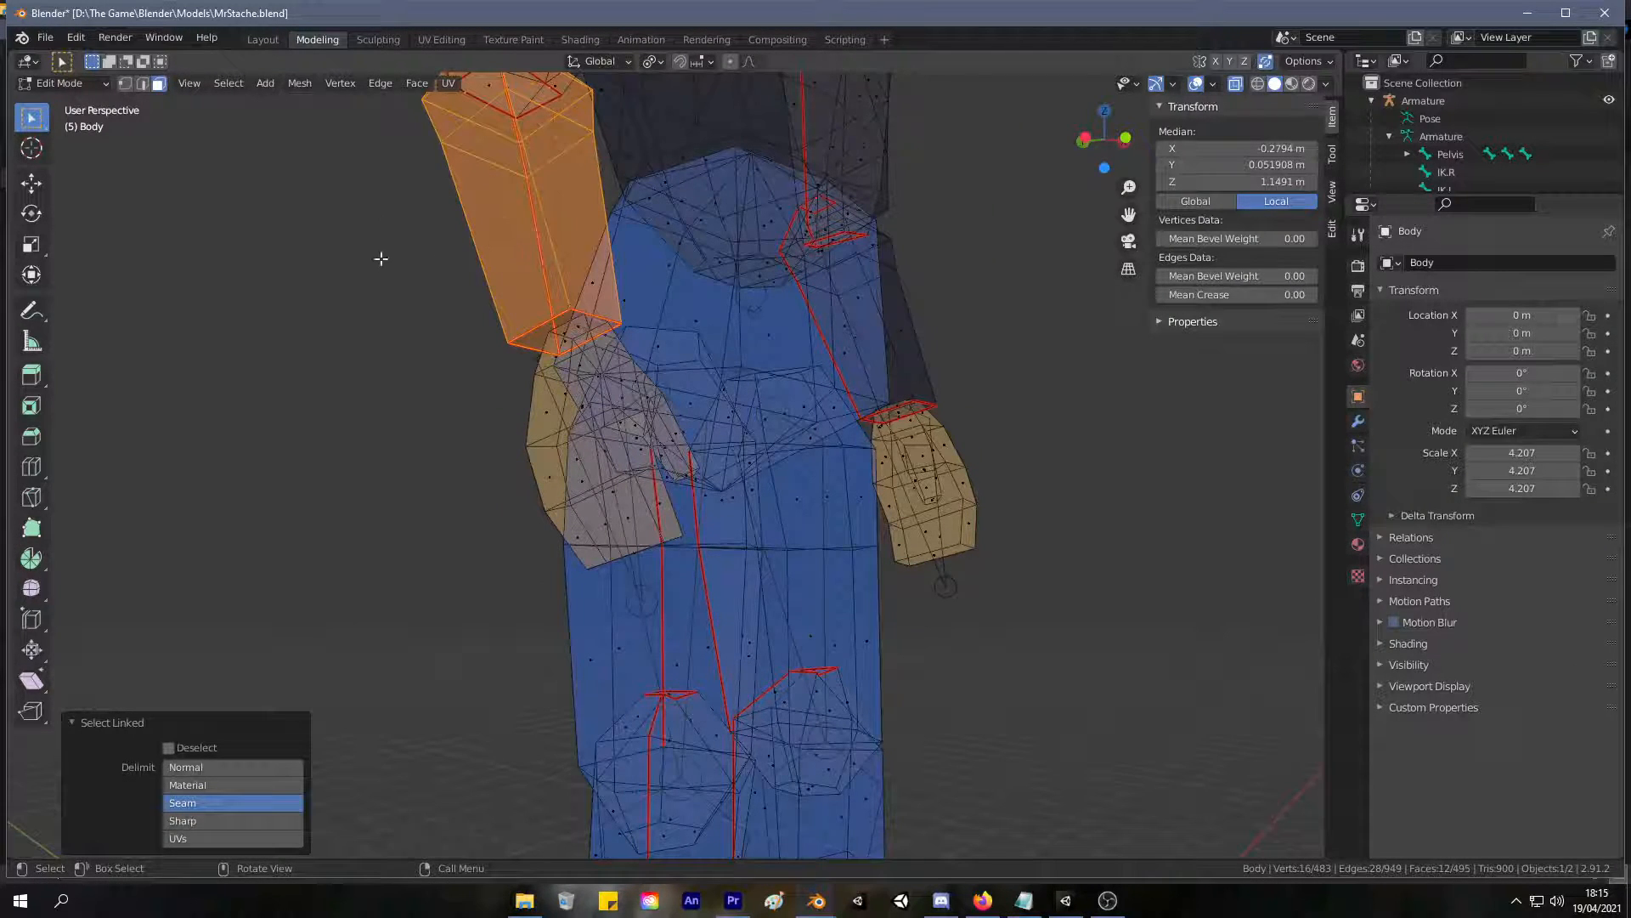
{"action": "key", "text": "t"}
{"action": "key", "text": "g"}
{"action": "right_click", "coordinate": [302, 166]}
{"action": "middle_click_drag", "start_coordinate": [332, 190], "coordinate": [390, 292]}
{"action": "key", "text": "g"}
{"action": "right_click", "coordinate": [349, 167]}
{"action": "middle_click_drag", "start_coordinate": [347, 170], "coordinate": [383, 301]}
{"action": "key", "text": "h"}
{"action": "key", "text": "alt+h"}
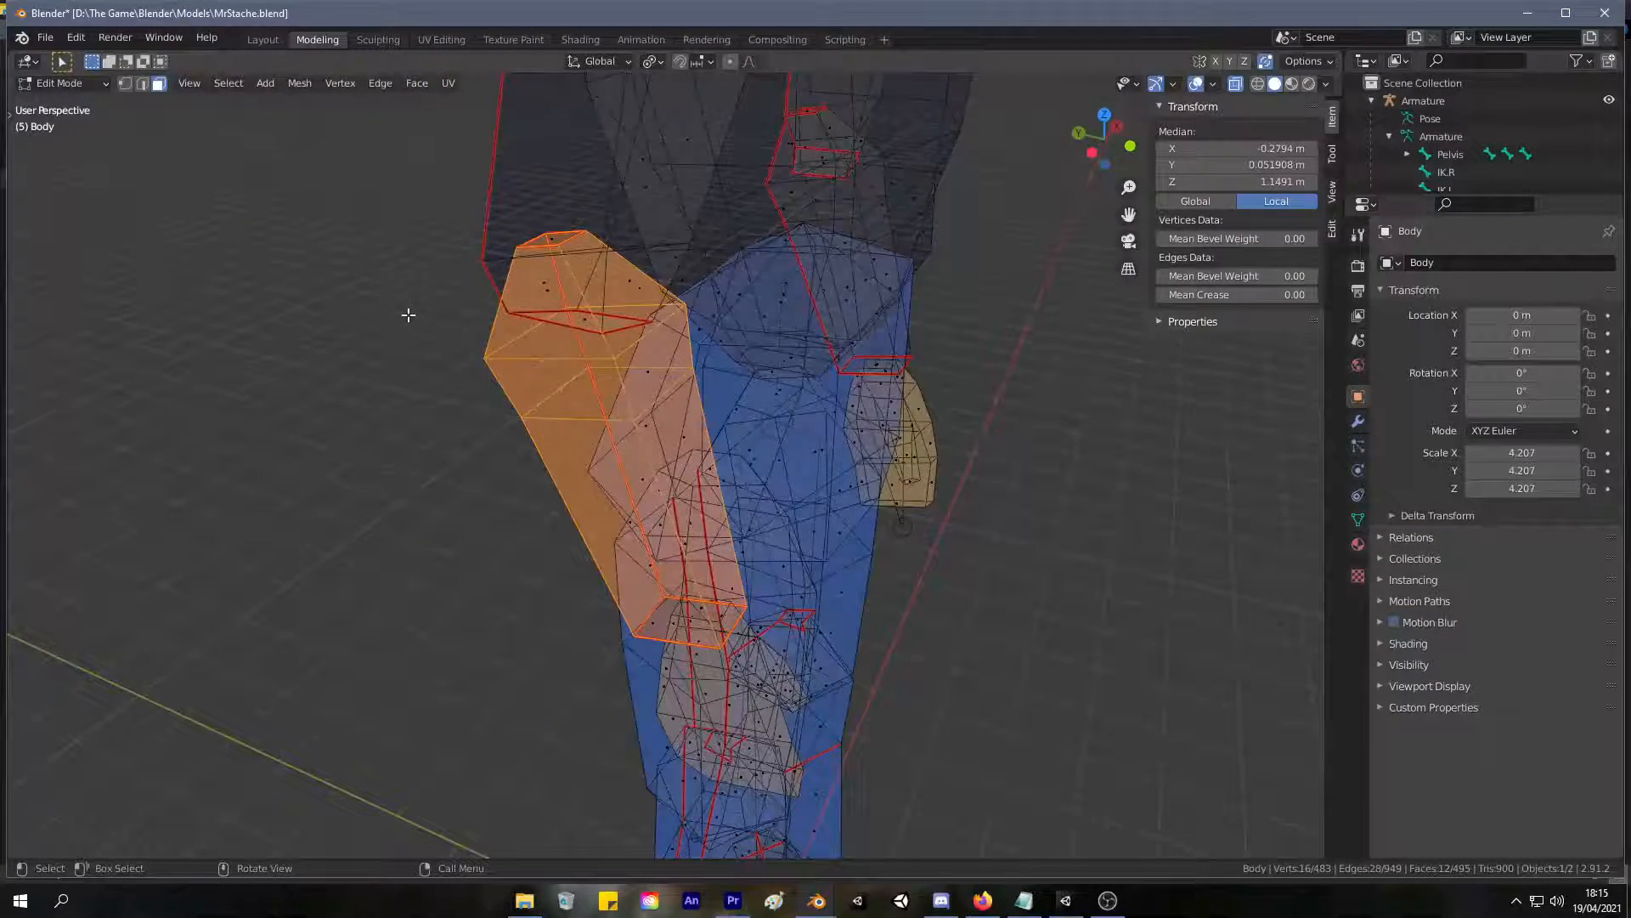
Hide the selected right forearm and delete the cap face at the right wrist.
{"action": "middle_click_drag", "start_coordinate": [353, 419], "coordinate": [394, 291], "text": "alt"}
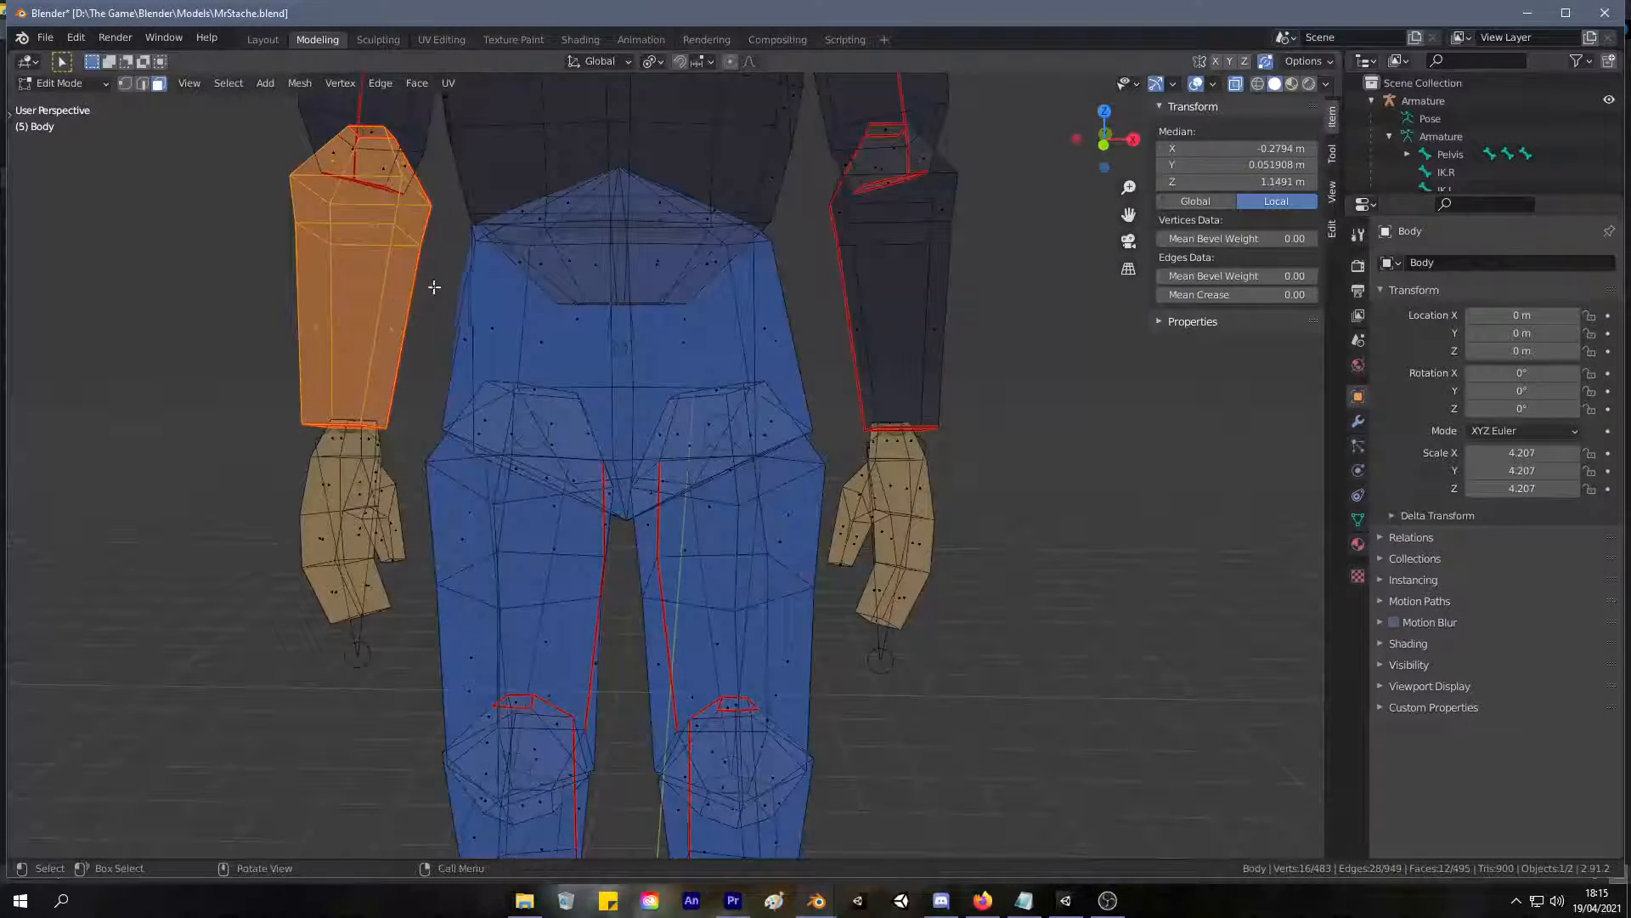
{"action": "middle_click_drag", "start_coordinate": [346, 481], "coordinate": [562, 600]}
{"action": "key", "text": "h"}
{"action": "left_click", "coordinate": [563, 602]}
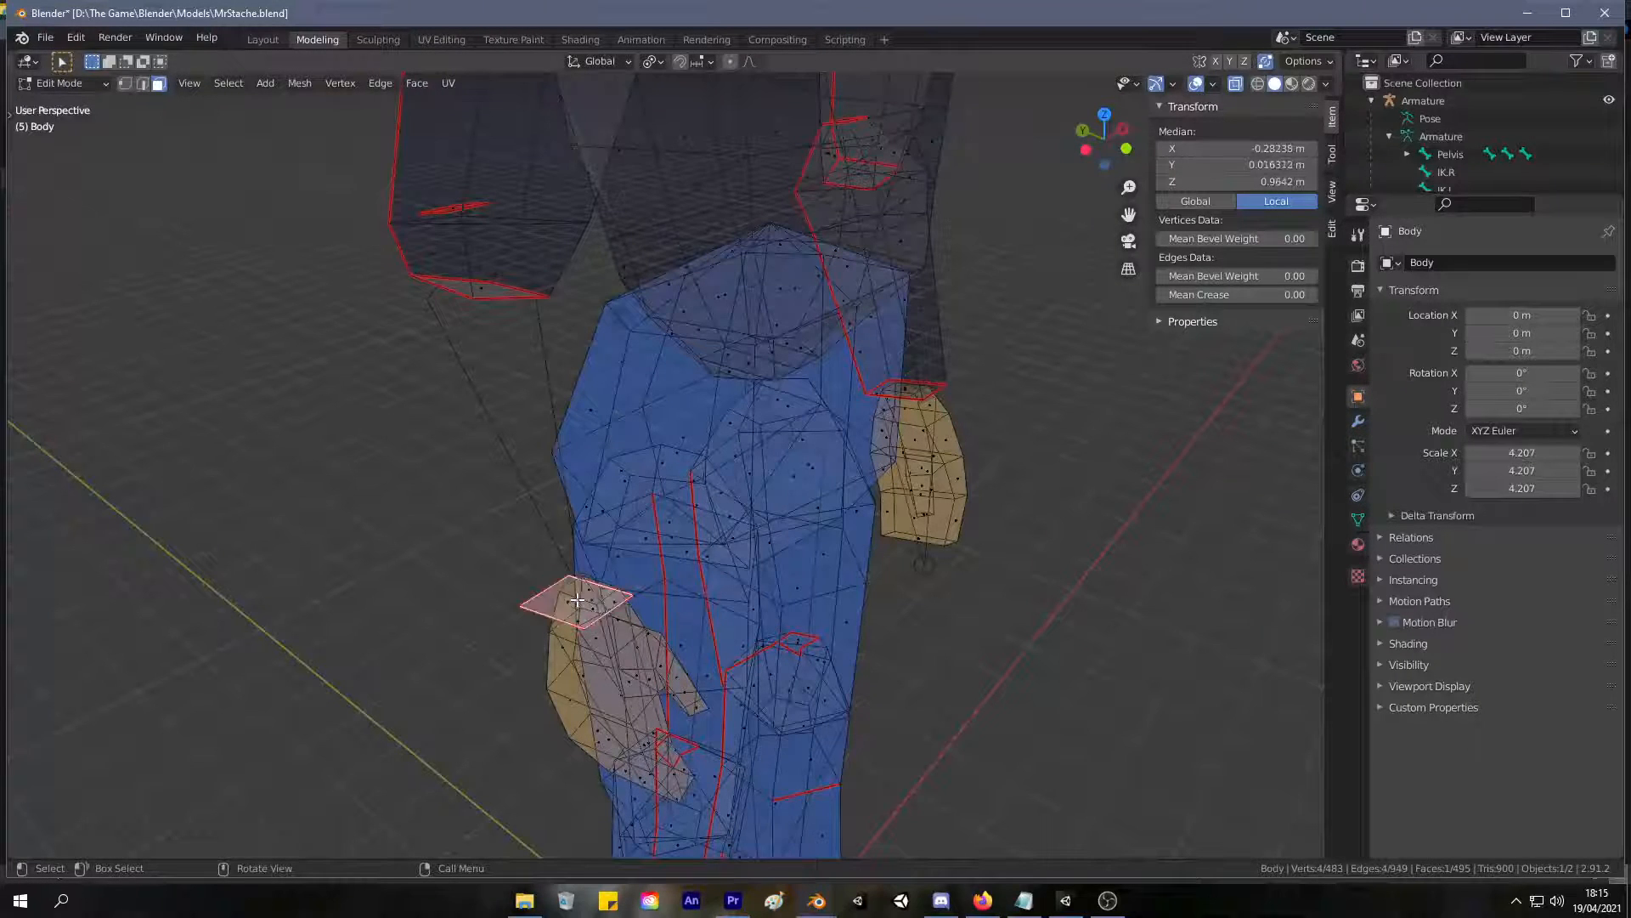
{"action": "key", "text": "x"}
{"action": "left_click", "coordinate": [597, 549]}
Select the edge loop around the right wrist opening and delete its edges.
{"action": "middle_click_drag", "start_coordinate": [596, 549], "coordinate": [715, 565]}
{"action": "key", "text": "2"}
{"action": "left_click", "coordinate": [472, 638]}
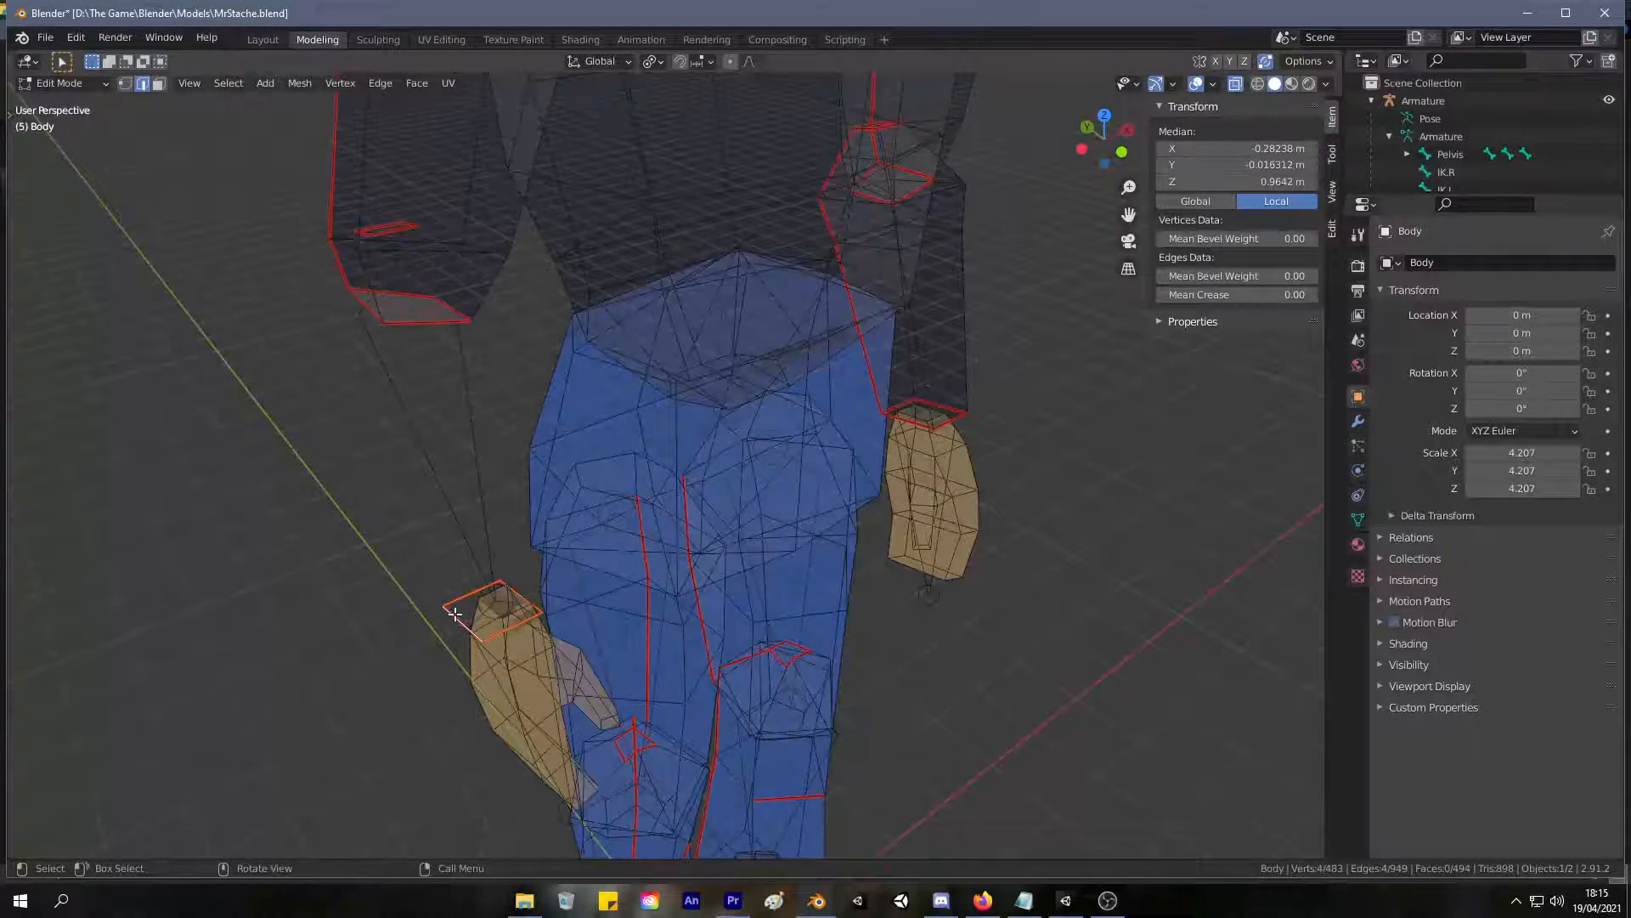
{"action": "key", "text": "ctrl+x"}
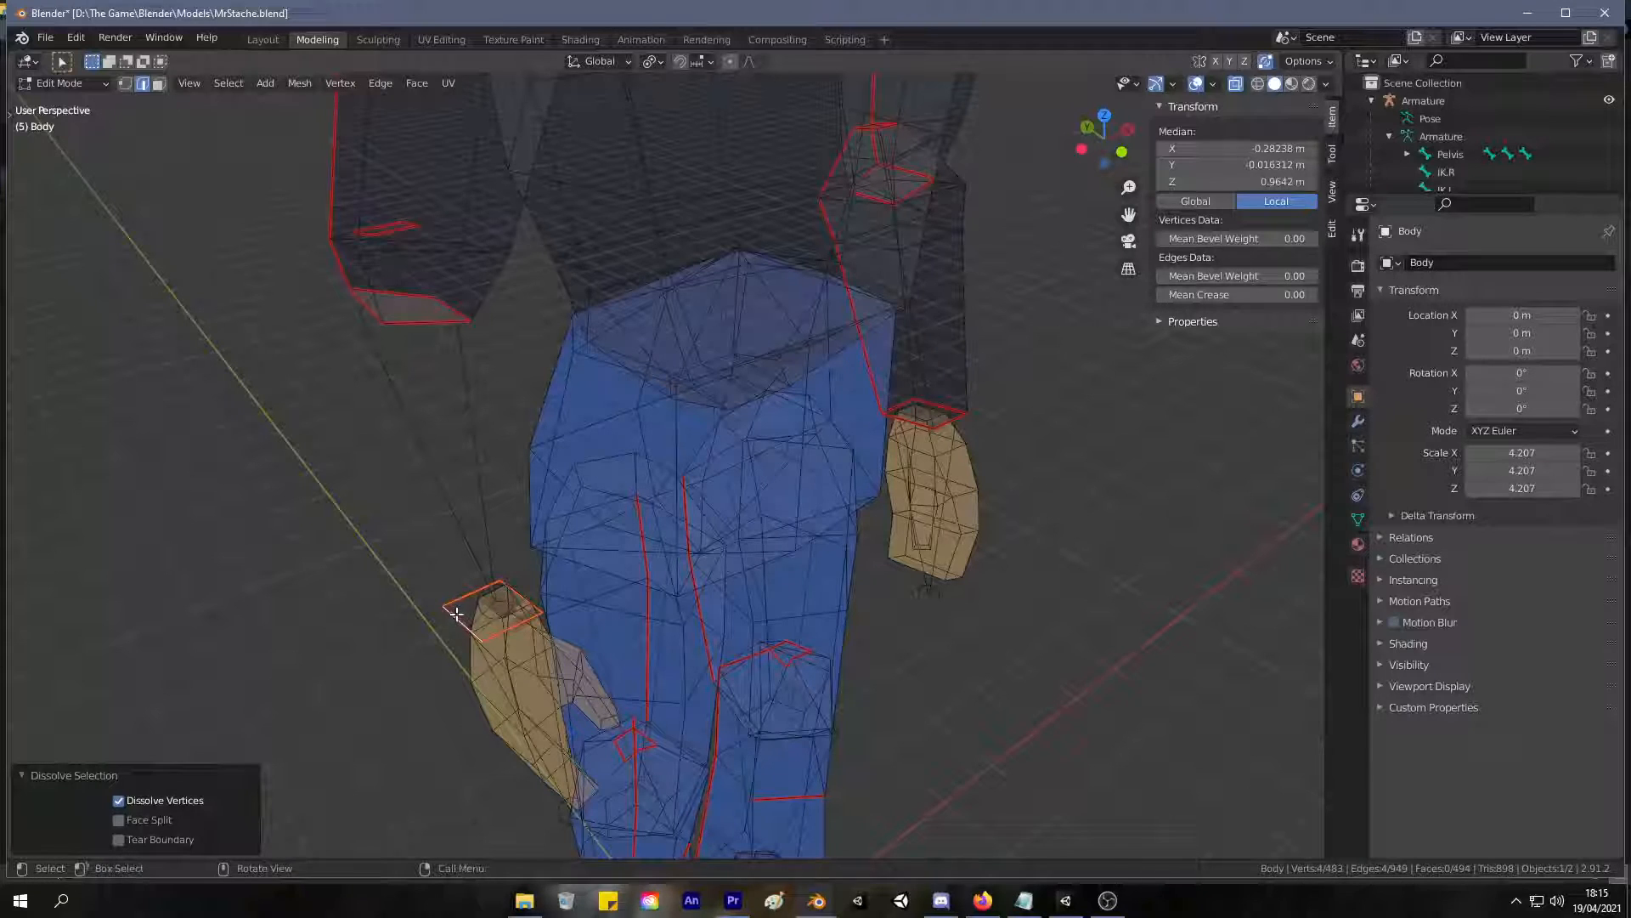
{"action": "key", "text": "x"}
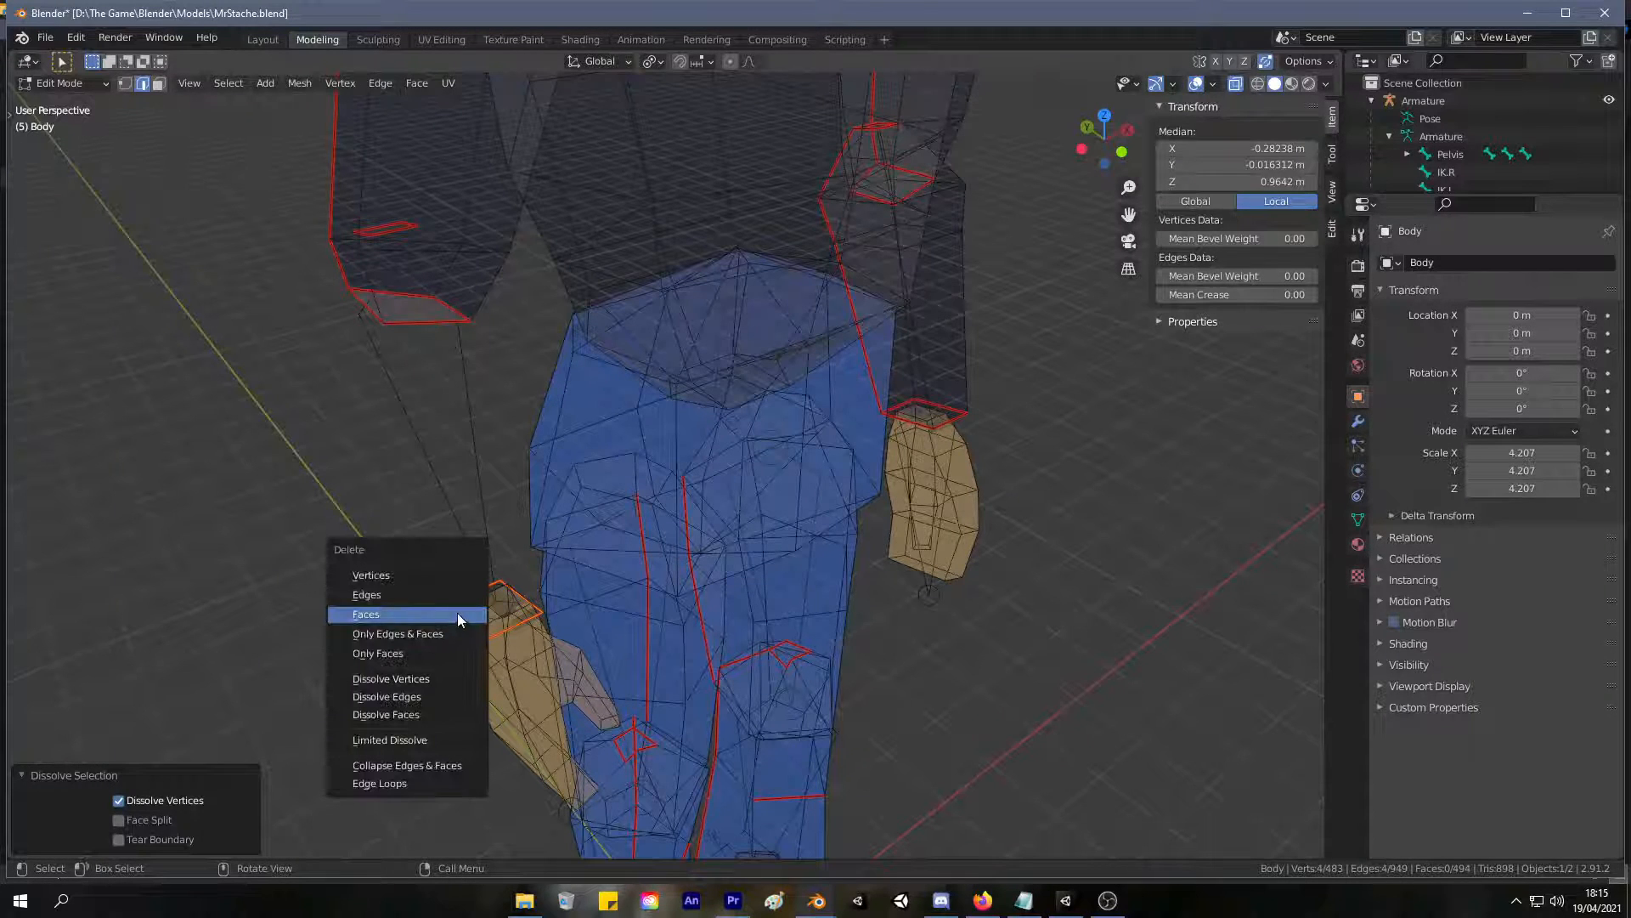
{"action": "left_click", "coordinate": [459, 600]}
Hide all unselected geometry, undo that, and check the right hand in Object Mode.
{"action": "key", "text": "Tab"}
{"action": "key", "text": "Tab"}
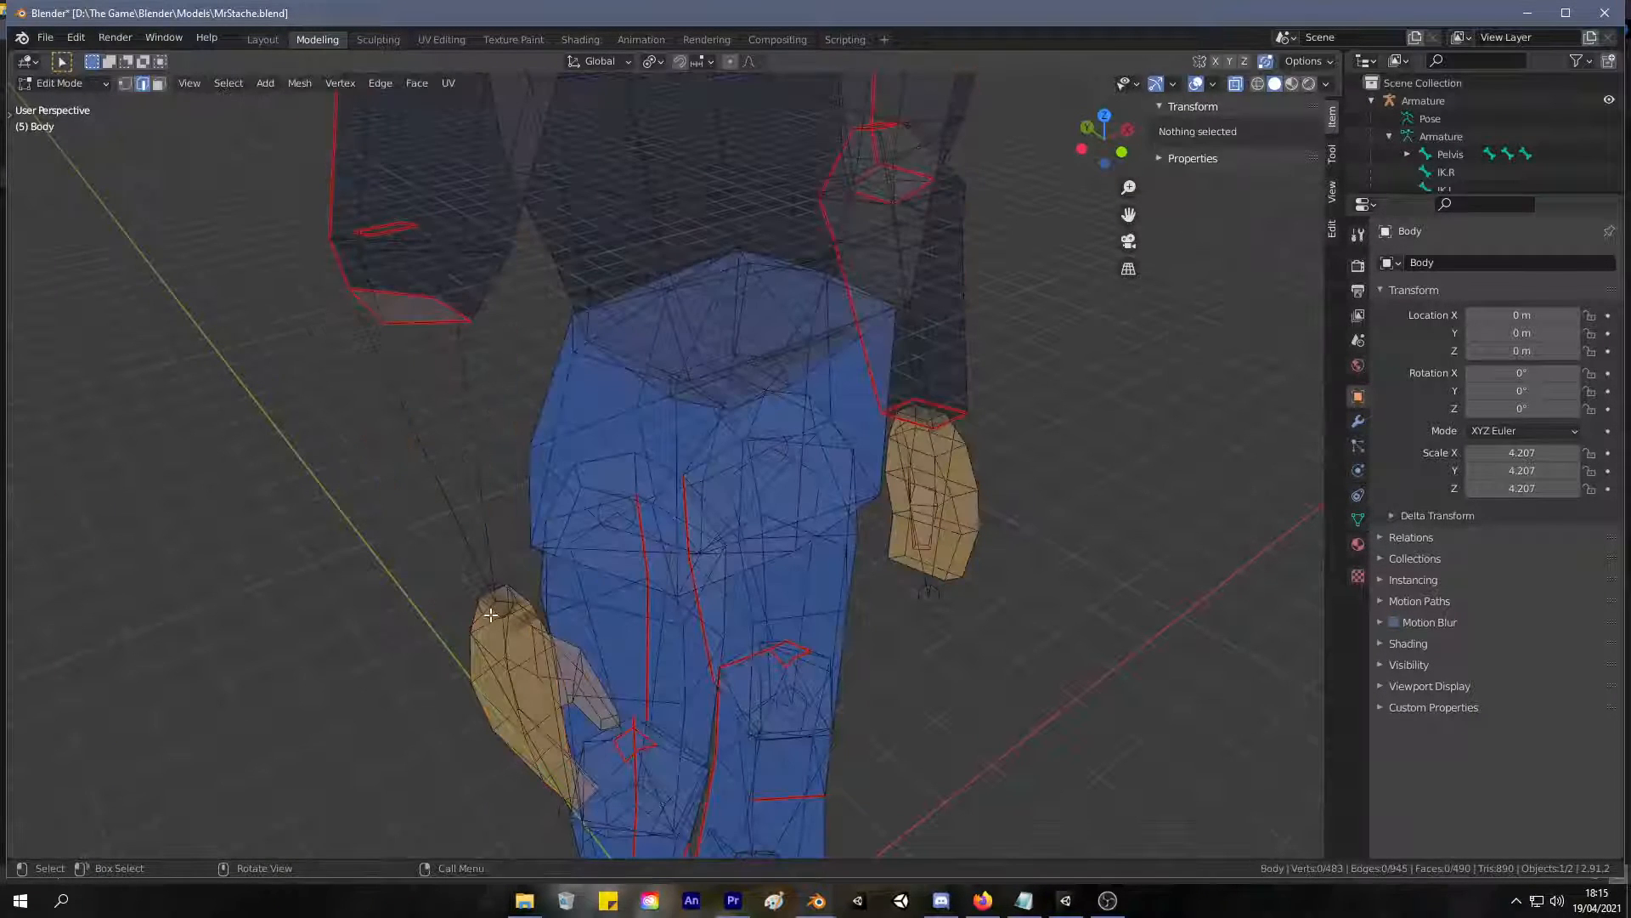
{"action": "key", "text": "shift+h"}
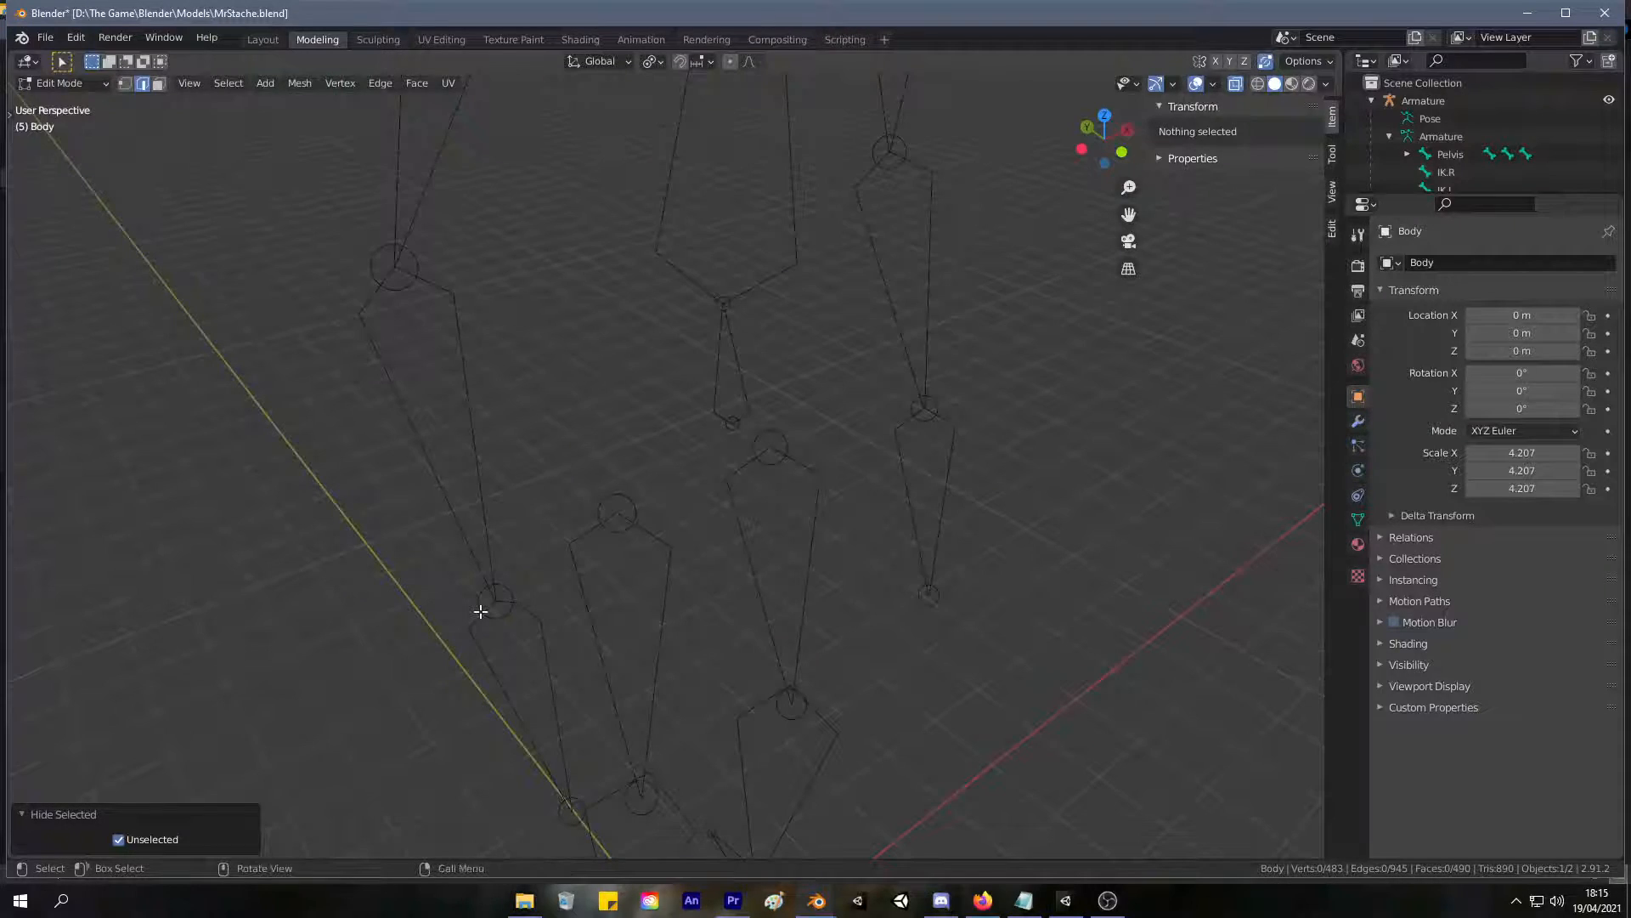
{"action": "key", "text": "ctrl+z"}
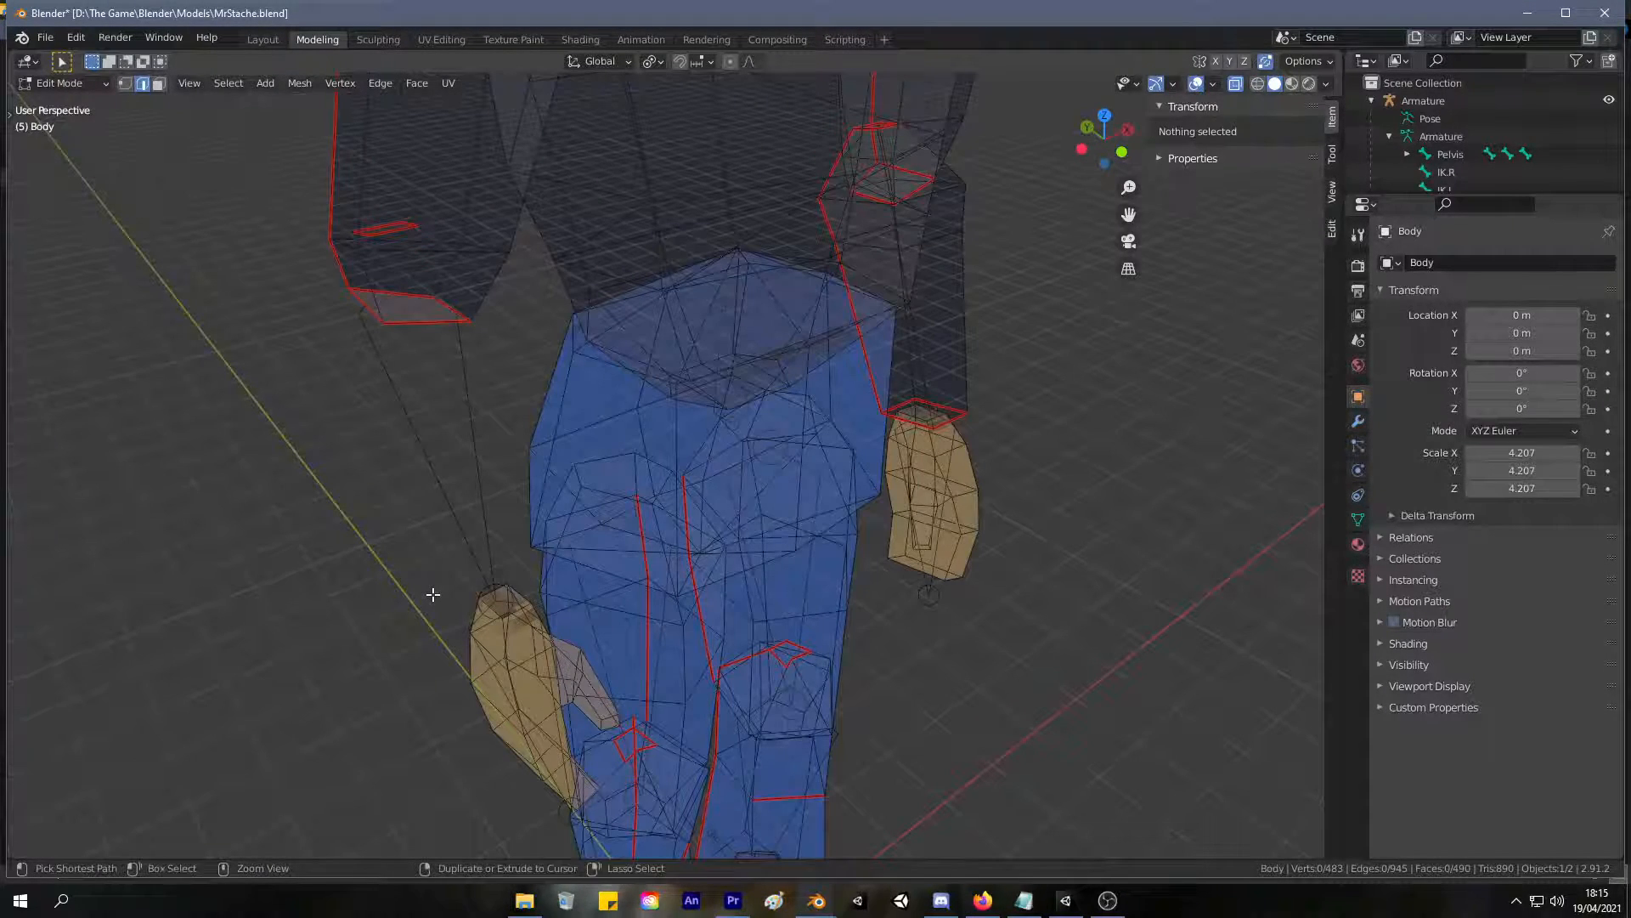
{"action": "key", "text": "Tab"}
{"action": "middle_click_drag", "start_coordinate": [432, 594], "coordinate": [489, 393]}
{"action": "key", "text": "Tab"}
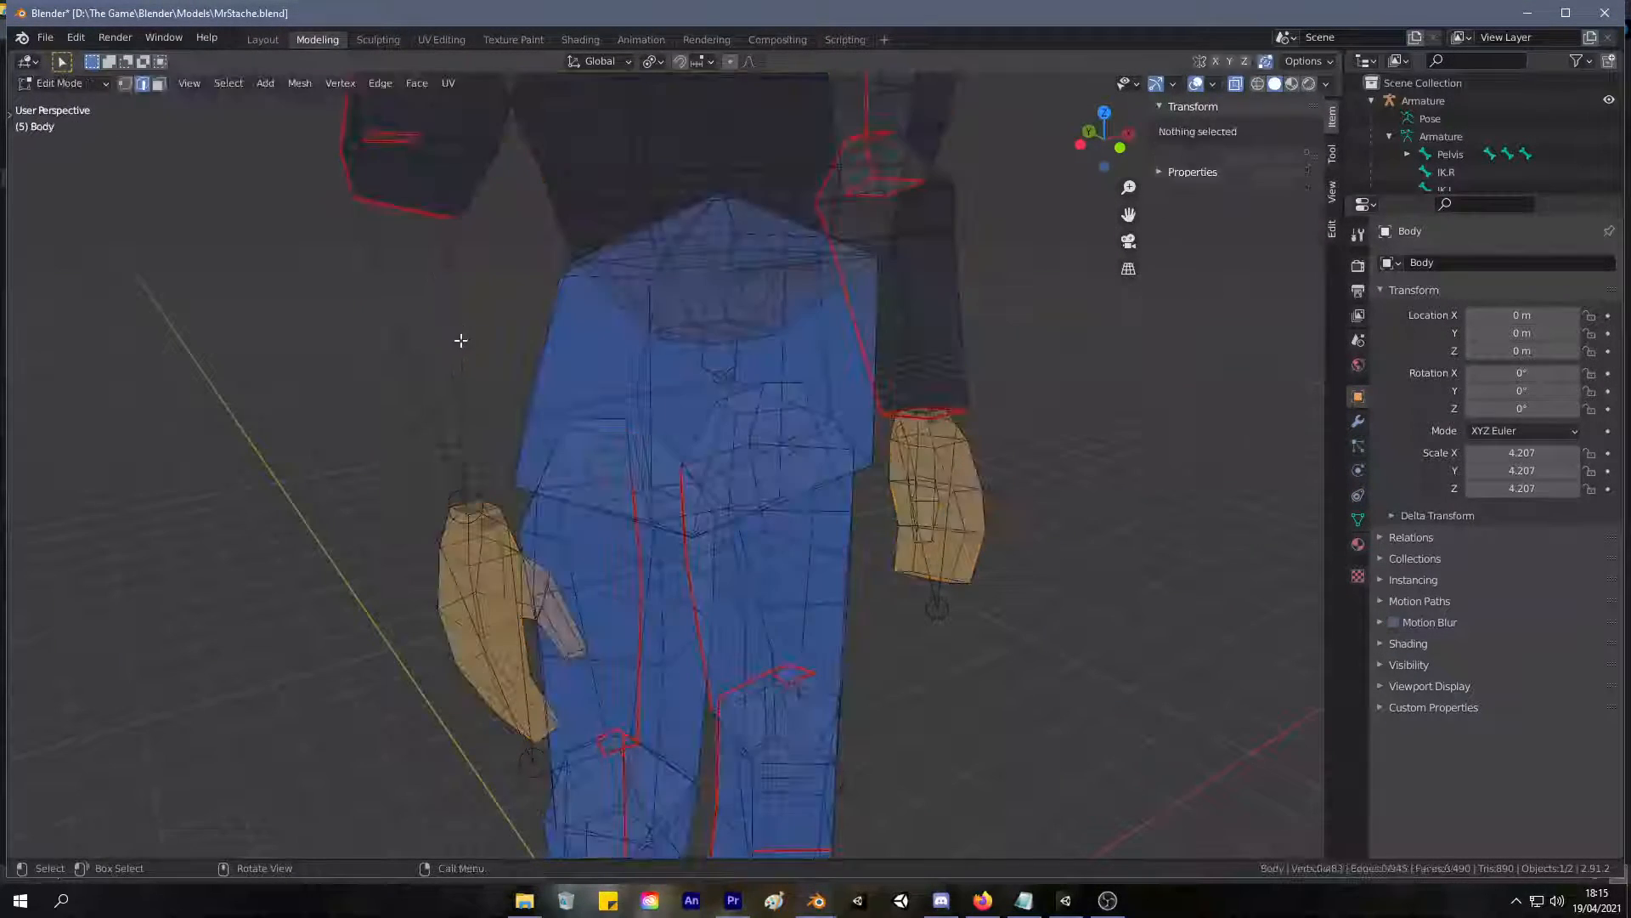
Reveal the hidden faces and fill two missing side faces of the right forearm from their corner vertices.
{"action": "key", "text": "alt+h"}
{"action": "left_click", "coordinate": [304, 451]}
{"action": "scroll", "coordinate": [304, 451], "scroll_direction": "up", "scroll_amount": 1}
{"action": "mouse_move", "coordinate": [306, 451]}
{"action": "middle_mouse_down"}
{"action": "mouse_move", "coordinate": [331, 441]}
{"action": "mouse_move", "coordinate": [296, 397]}
{"action": "mouse_move", "coordinate": [337, 473]}
{"action": "mouse_move", "coordinate": [336, 458]}
{"action": "middle_mouse_up"}
{"action": "middle_click_drag", "start_coordinate": [411, 494], "coordinate": [451, 379]}
{"action": "left_click", "coordinate": [436, 331]}
{"action": "left_click", "coordinate": [510, 341], "text": "shift"}
{"action": "left_click", "coordinate": [371, 365], "text": "shift"}
{"action": "middle_click_drag", "start_coordinate": [784, 395], "coordinate": [455, 367]}
{"action": "left_click", "coordinate": [467, 610], "text": "shift"}
{"action": "key", "text": "f"}
{"action": "left_click", "coordinate": [561, 239]}
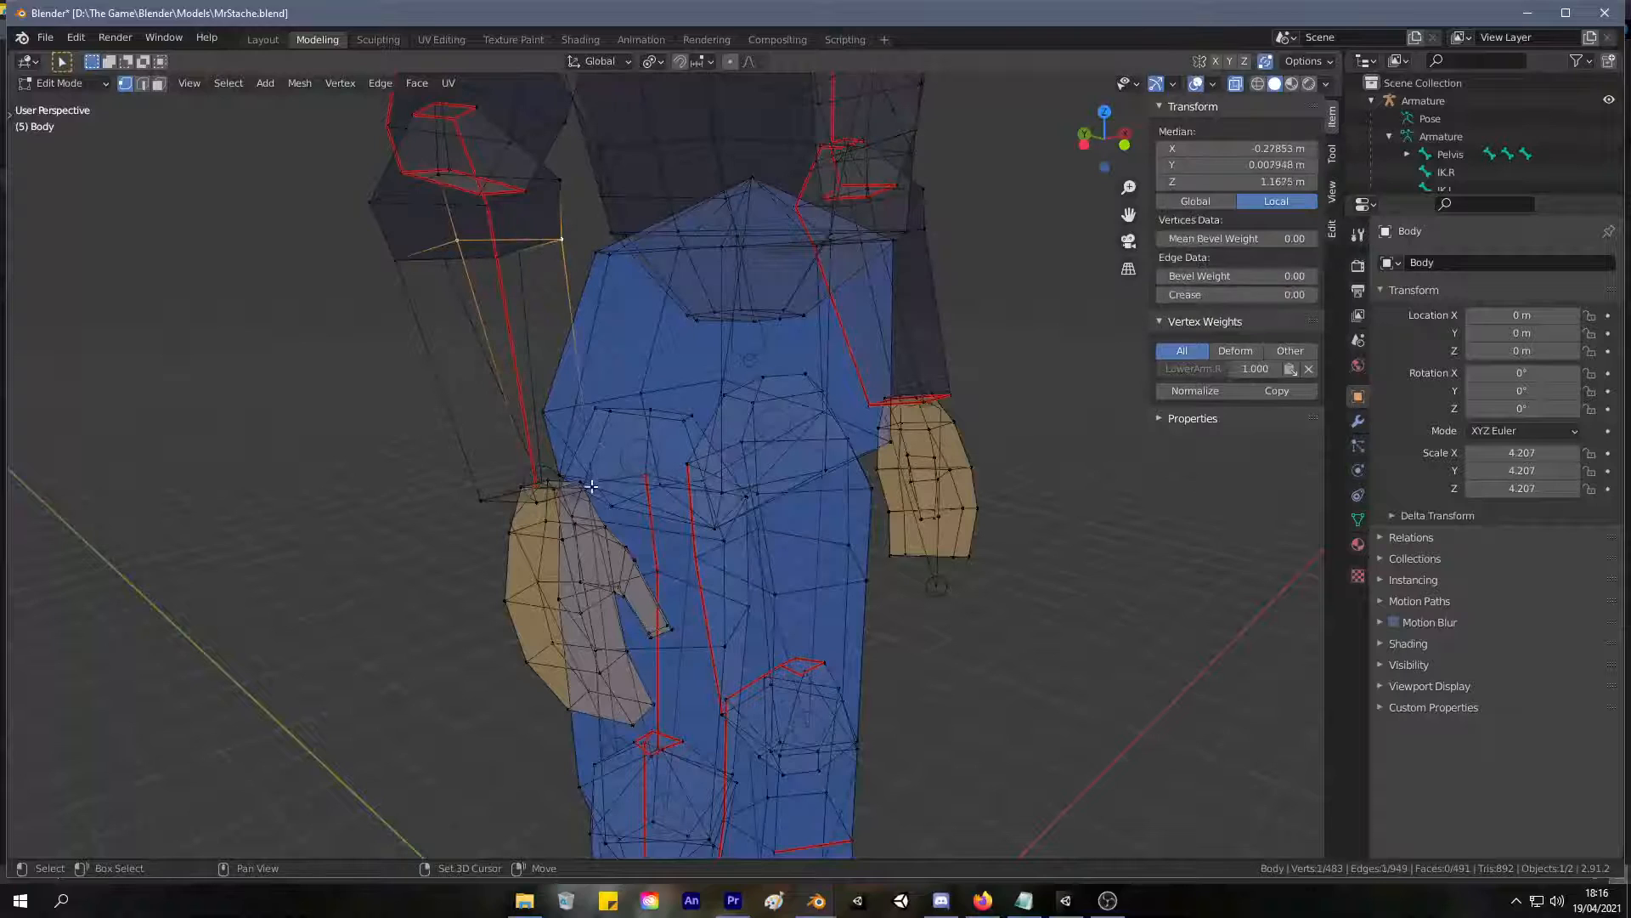
{"action": "key", "text": "f"}
Undo the right forearm face fills, the reveal of hidden geometry and the wrist edge deletion.
{"action": "key", "text": "ctrl+z"}
{"action": "key", "text": "ctrl+z"}
{"action": "key", "text": "ctrl+z"}
{"action": "key", "text": "ctrl+z"}
{"action": "key", "text": "ctrl+z"}
{"action": "key", "text": "ctrl+z"}
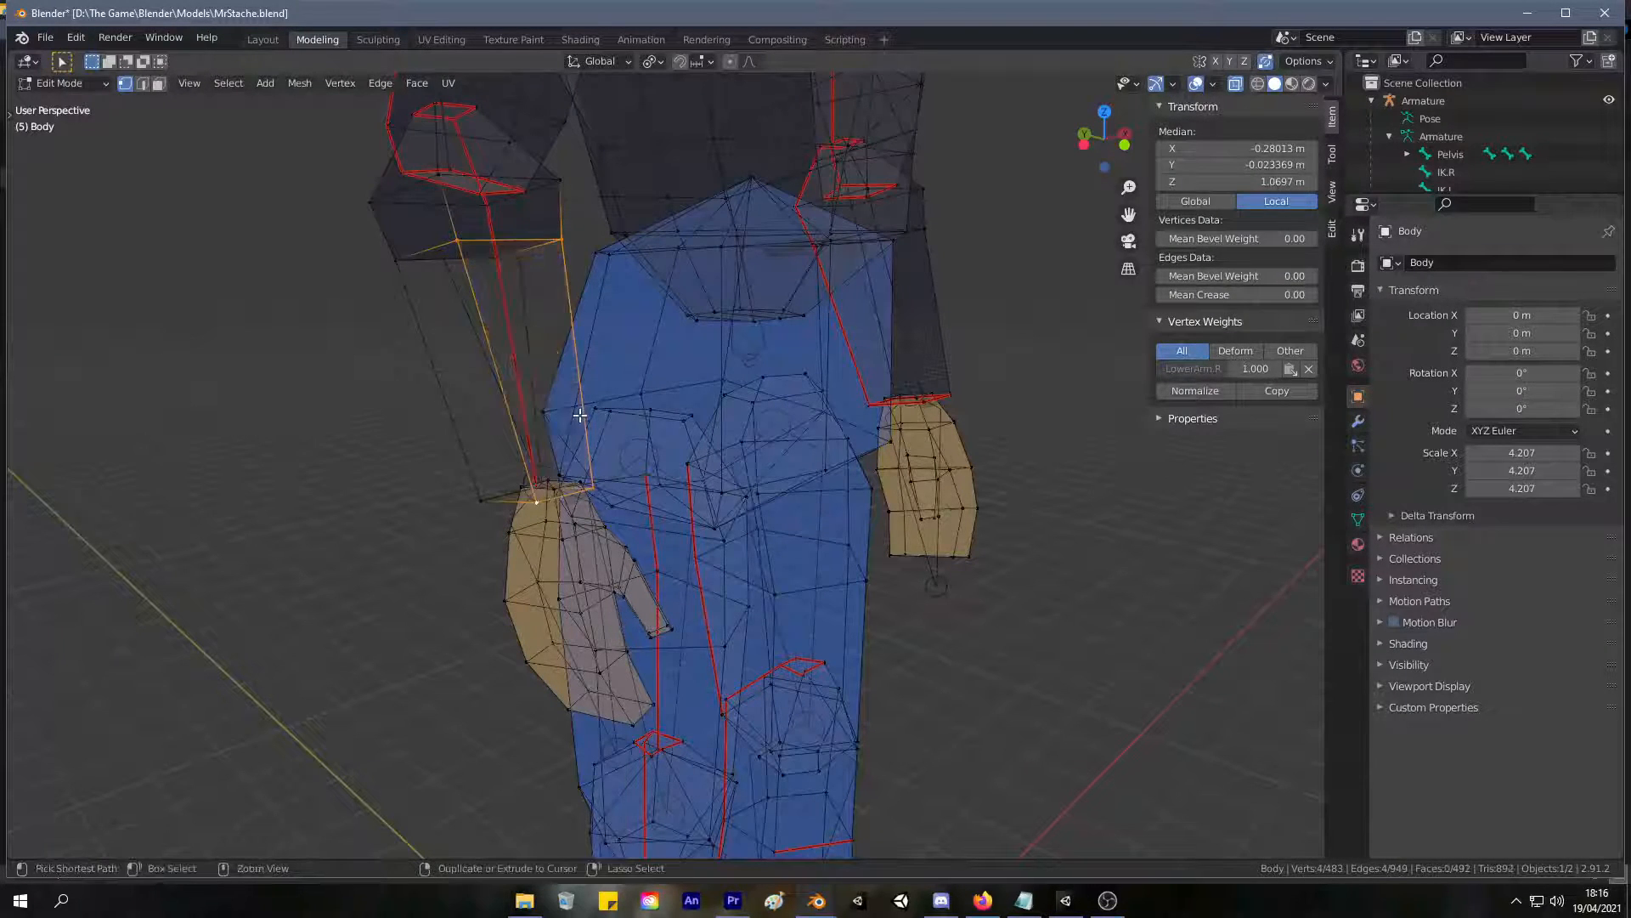
{"action": "key", "text": "ctrl+z"}
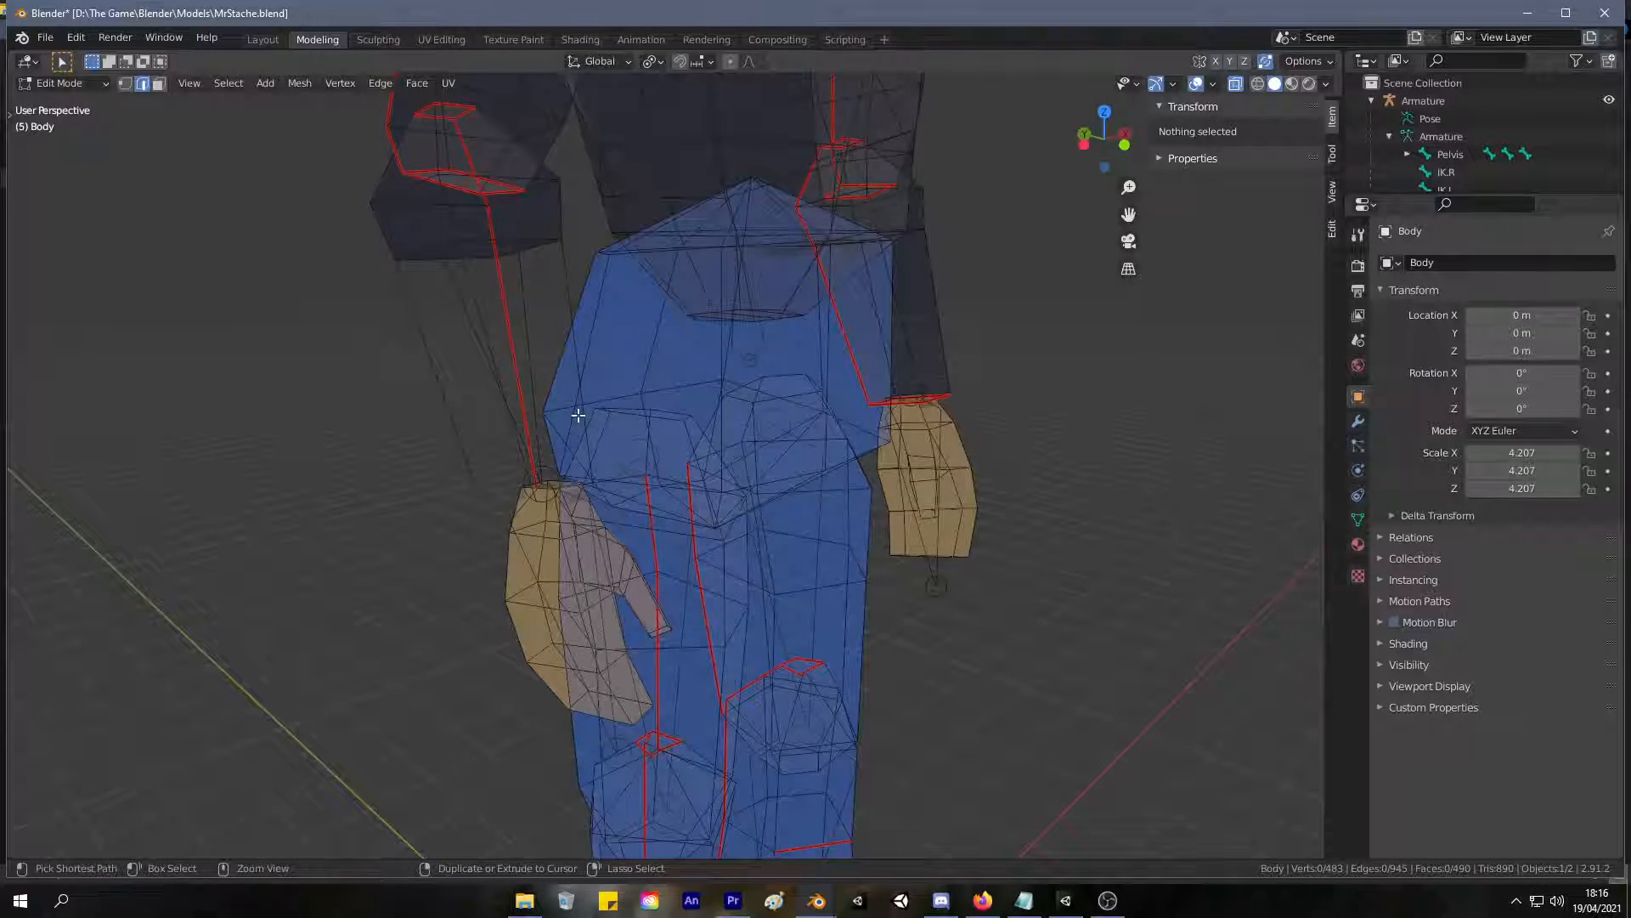
{"action": "key", "text": "ctrl+z"}
{"action": "key", "text": "ctrl+z"}
{"action": "key", "text": "ctrl+z"}
{"action": "key", "text": "ctrl+z"}
{"action": "key", "text": "ctrl+z"}
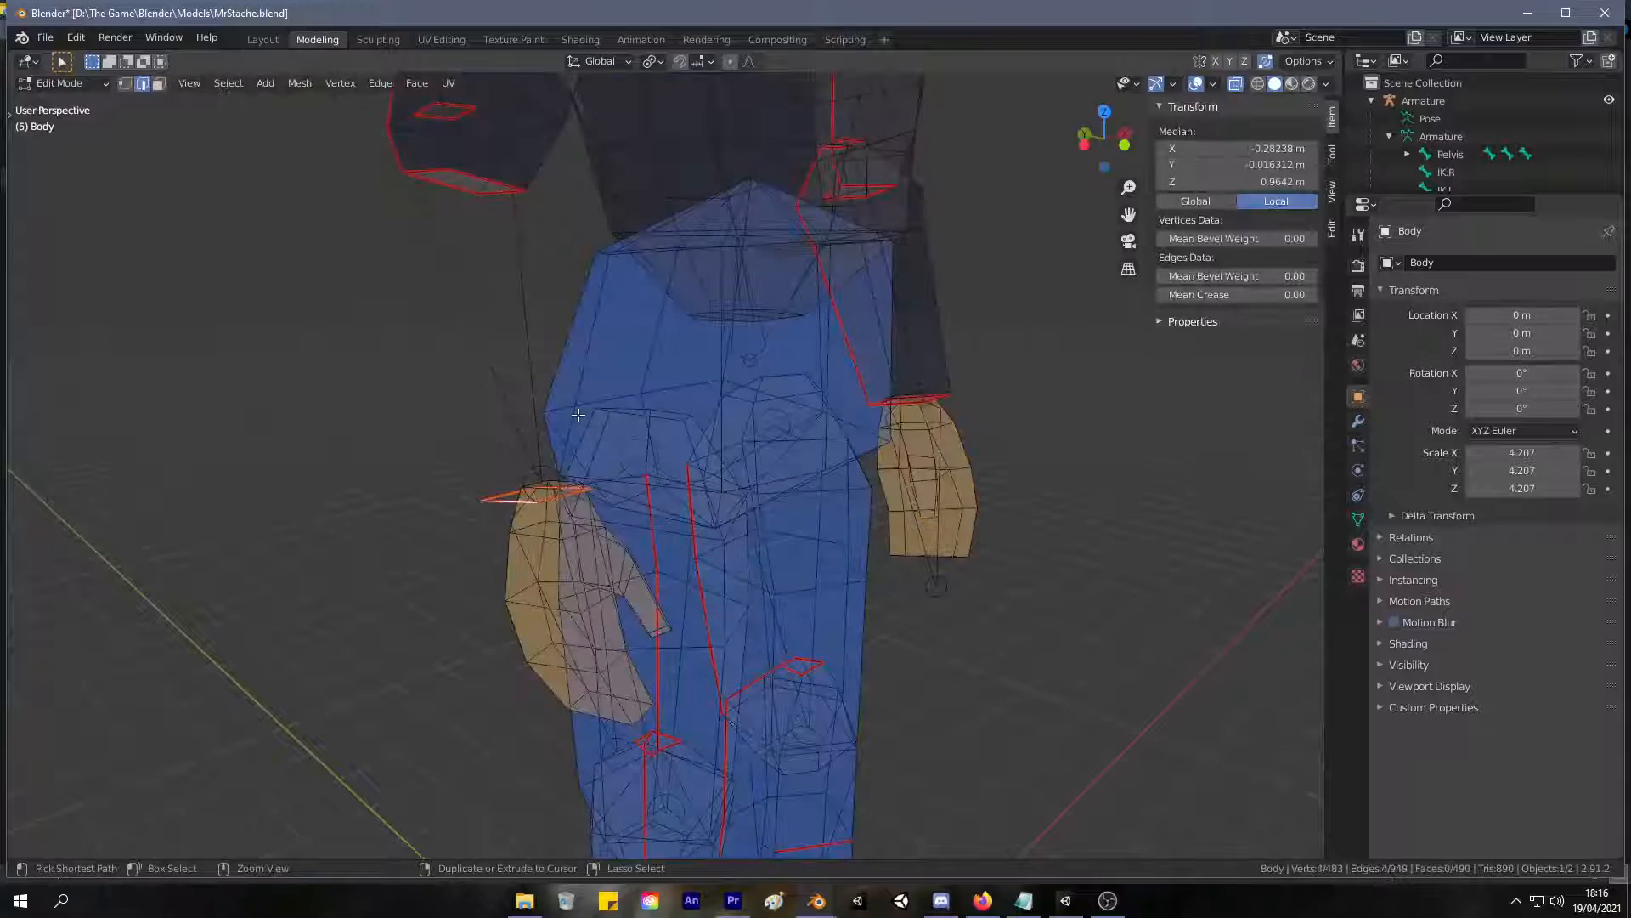
Check the right forearm in Object Mode and reveal the body's hidden geometry in Edit Mode.
{"action": "key", "text": "Tab"}
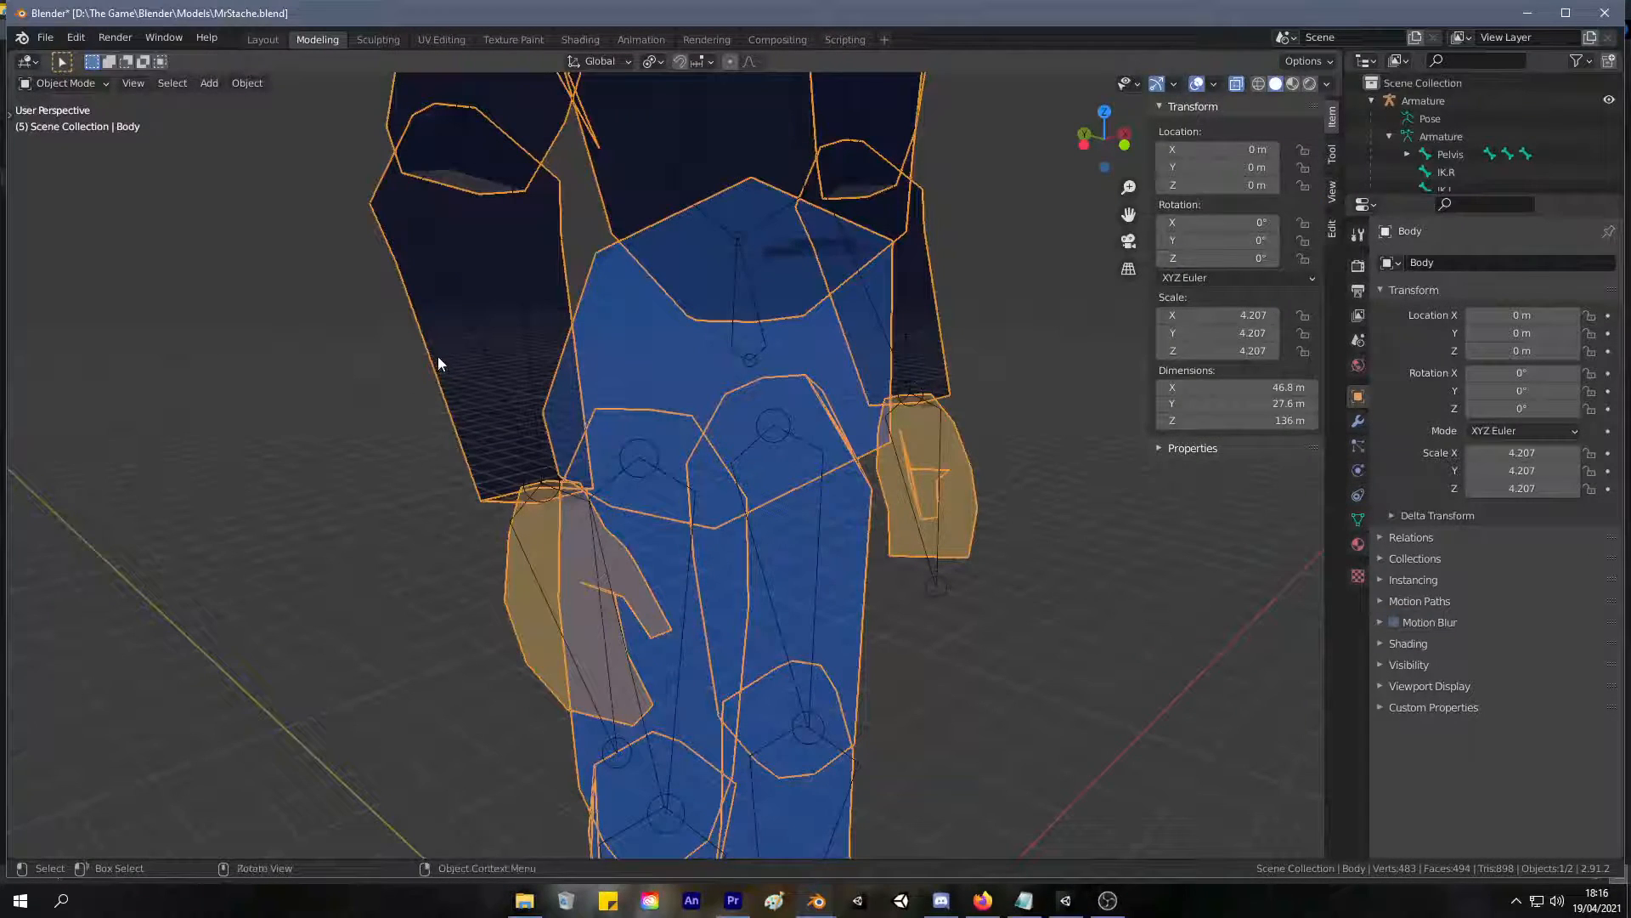
{"action": "key", "text": "Tab"}
{"action": "key", "text": "Tab"}
{"action": "middle_click_drag", "start_coordinate": [445, 473], "coordinate": [401, 501]}
{"action": "key", "text": "Tab"}
{"action": "key", "text": "alt+h"}
{"action": "left_click", "coordinate": [475, 489]}
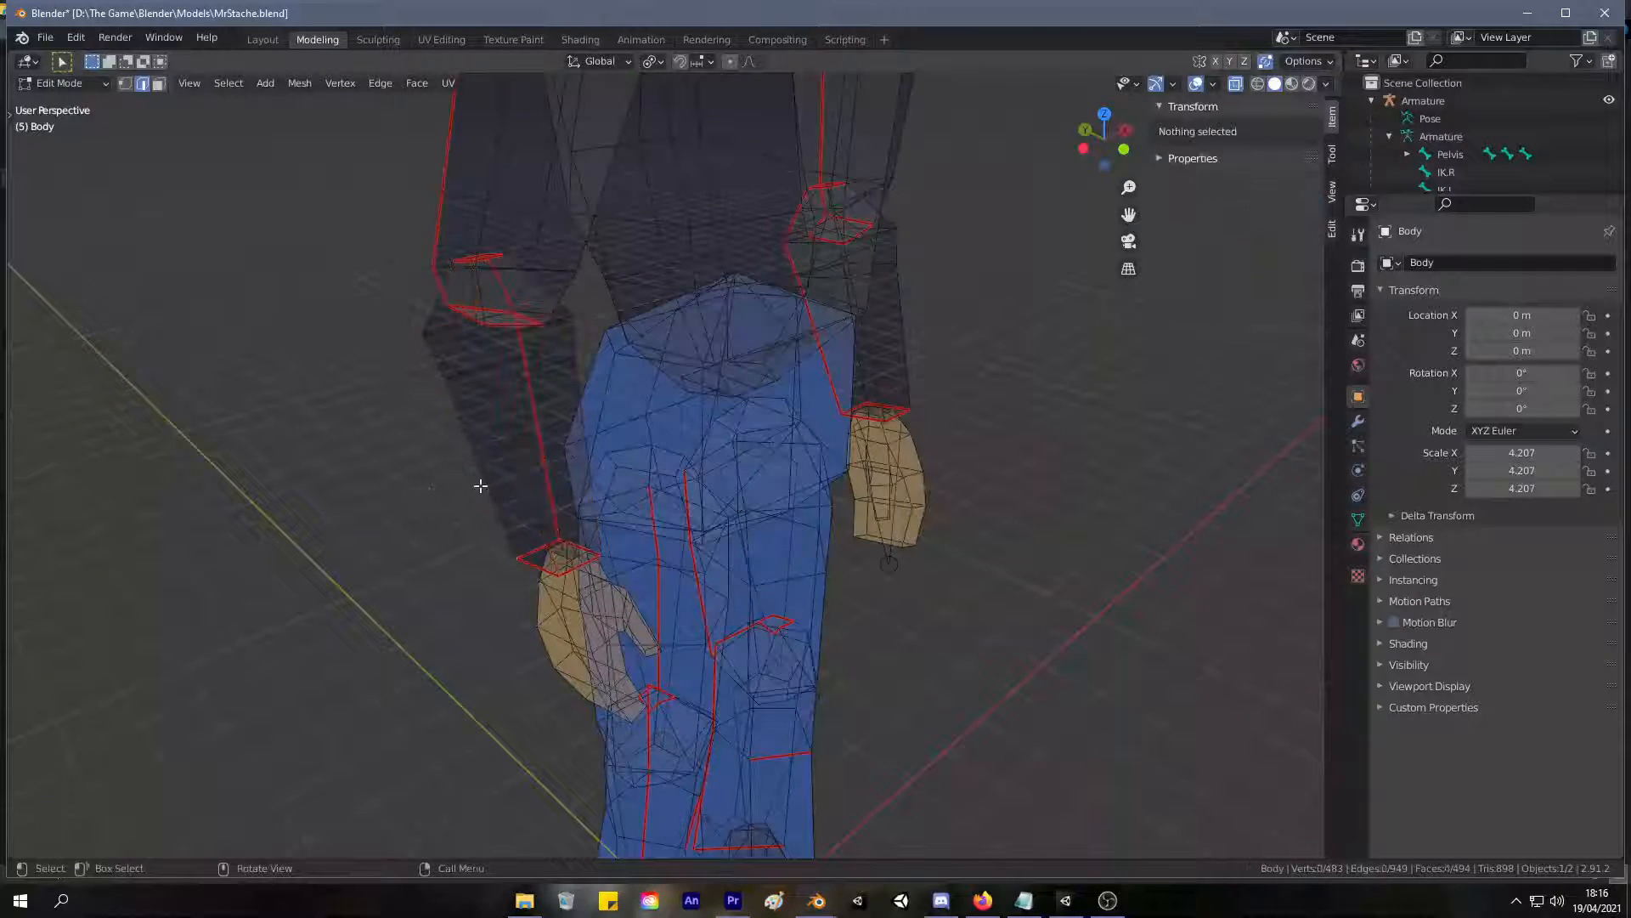
Try moving the linked right forearm mesh away from the arm, and undo the move.
{"action": "left_click", "coordinate": [505, 474]}
{"action": "key", "text": "l"}
{"action": "middle_click_drag", "start_coordinate": [507, 474], "coordinate": [431, 370]}
{"action": "key", "text": "g"}
{"action": "left_click", "coordinate": [351, 361]}
{"action": "left_click", "coordinate": [350, 317]}
{"action": "key", "text": "ctrl+z"}
{"action": "key", "text": "ctrl+z"}
Select the entire body mesh and delete its loose geometry.
{"action": "key", "text": "2"}
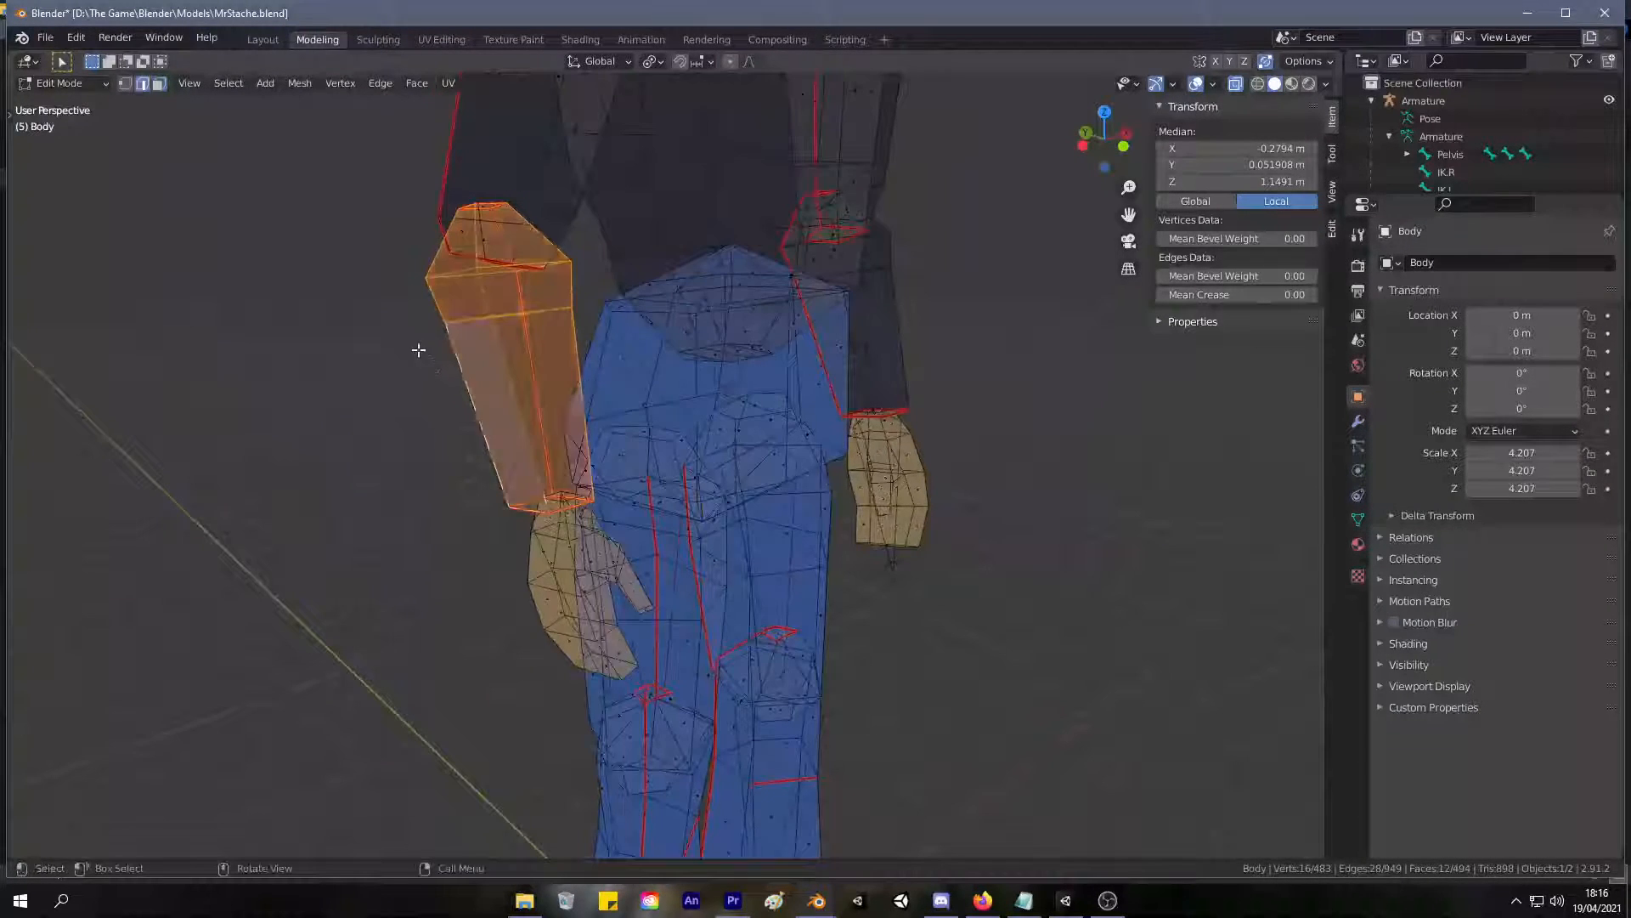
{"action": "right_click", "coordinate": [474, 395]}
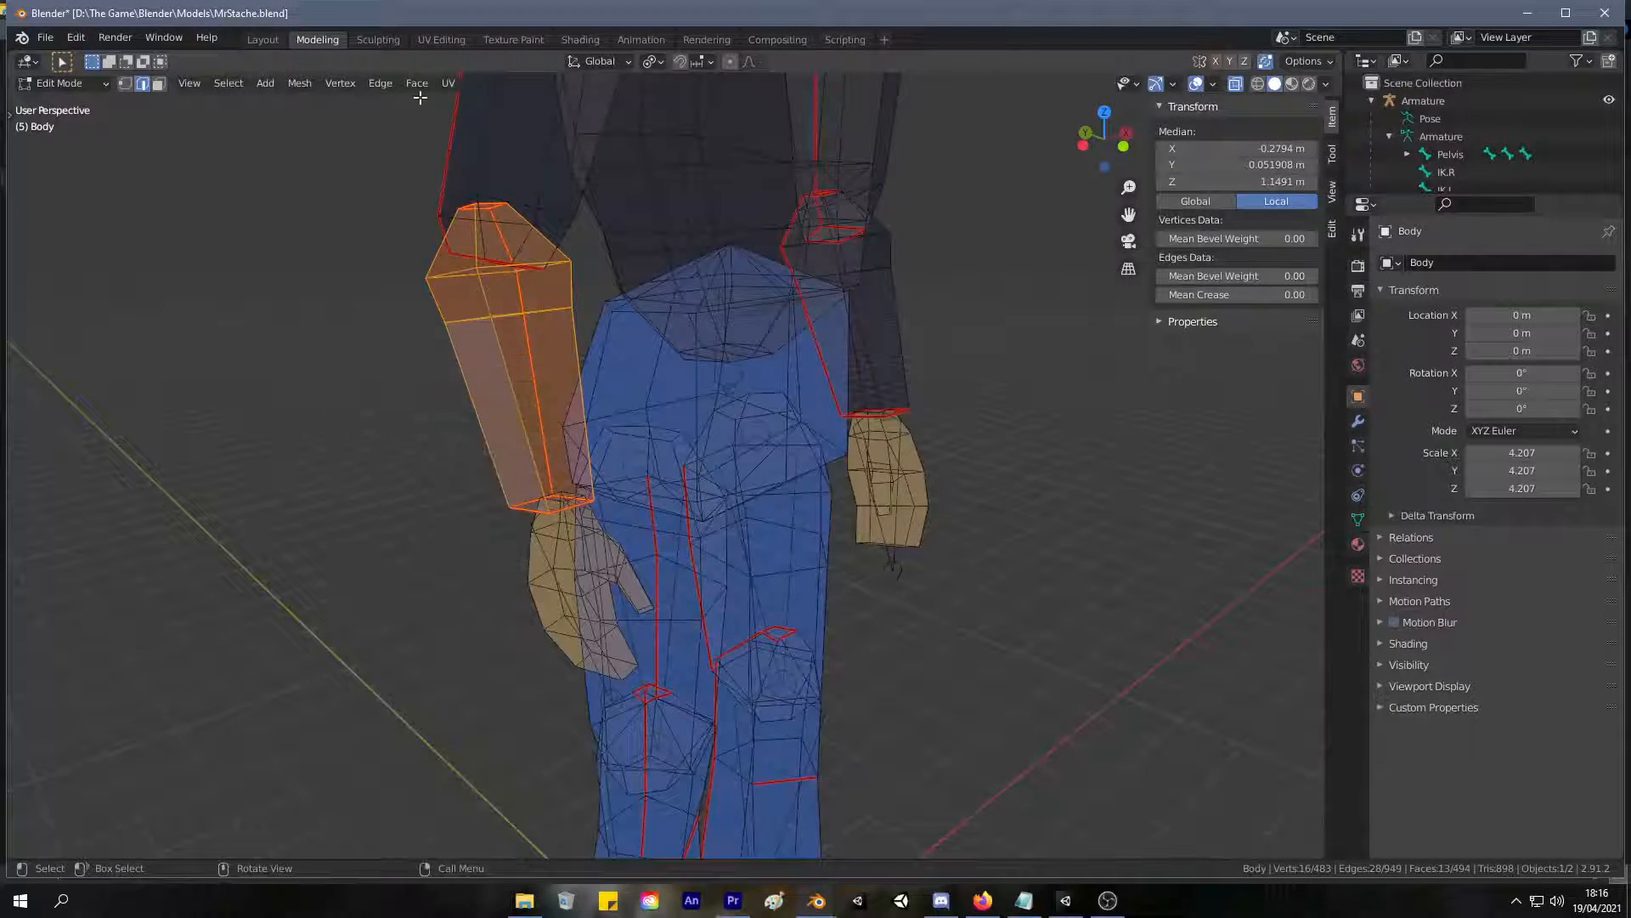
{"action": "key", "text": "a"}
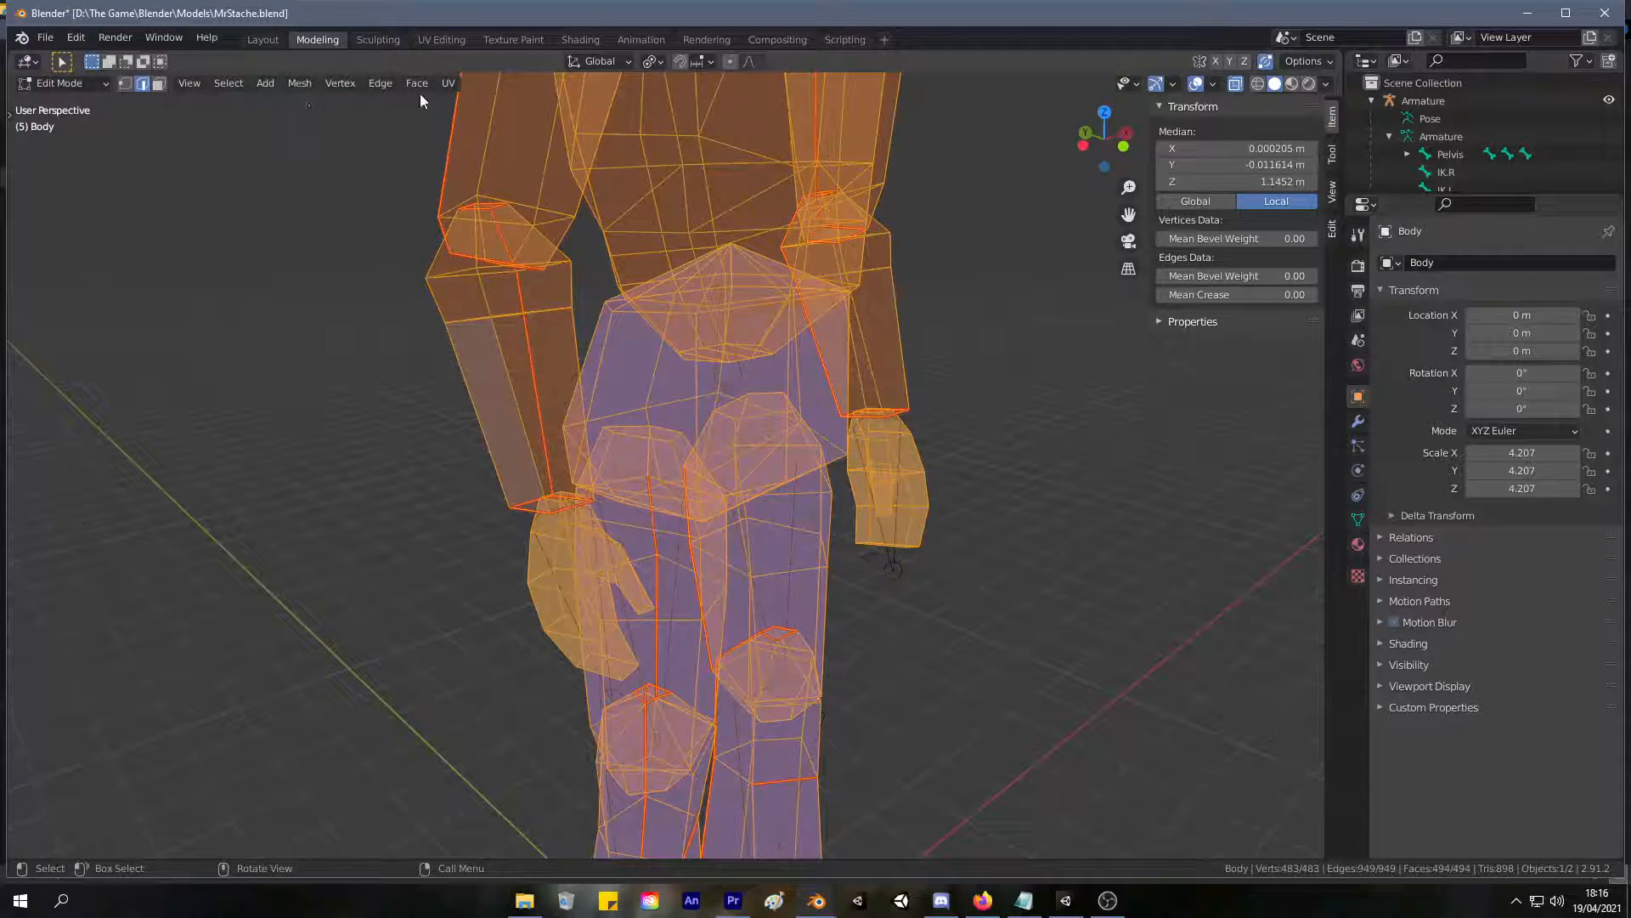
{"action": "left_click", "coordinate": [300, 82]}
{"action": "mouse_move", "coordinate": [396, 482]}
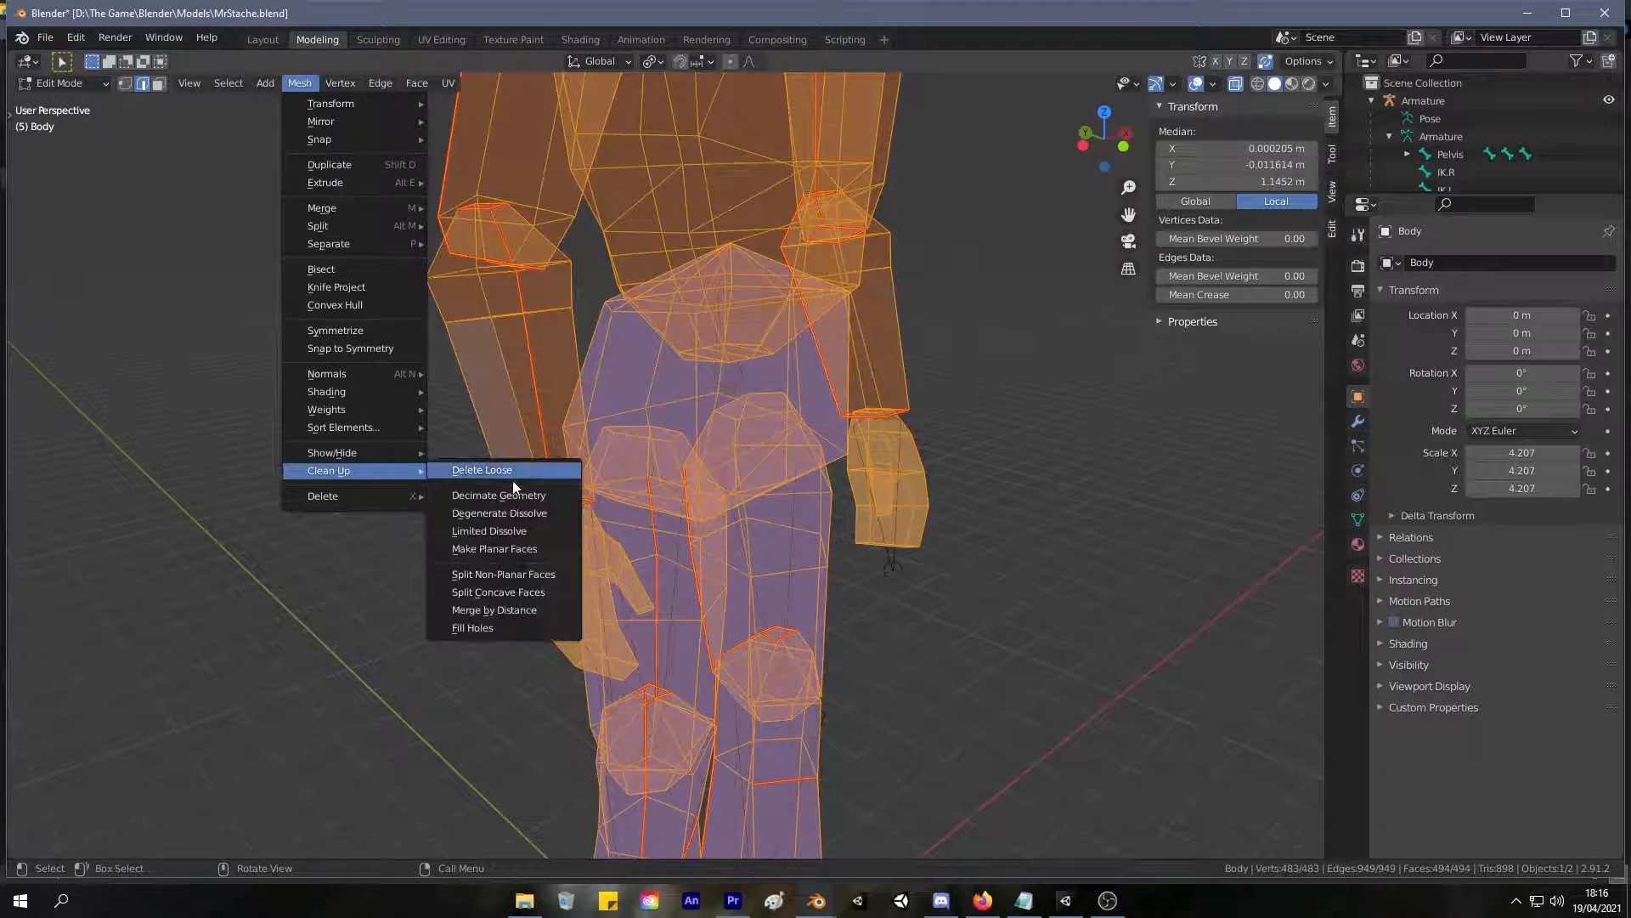
{"action": "left_click", "coordinate": [510, 479]}
Fill the holes across the entire body mesh with Sides at 4, and check the arms in Object Mode.
{"action": "key", "text": "a"}
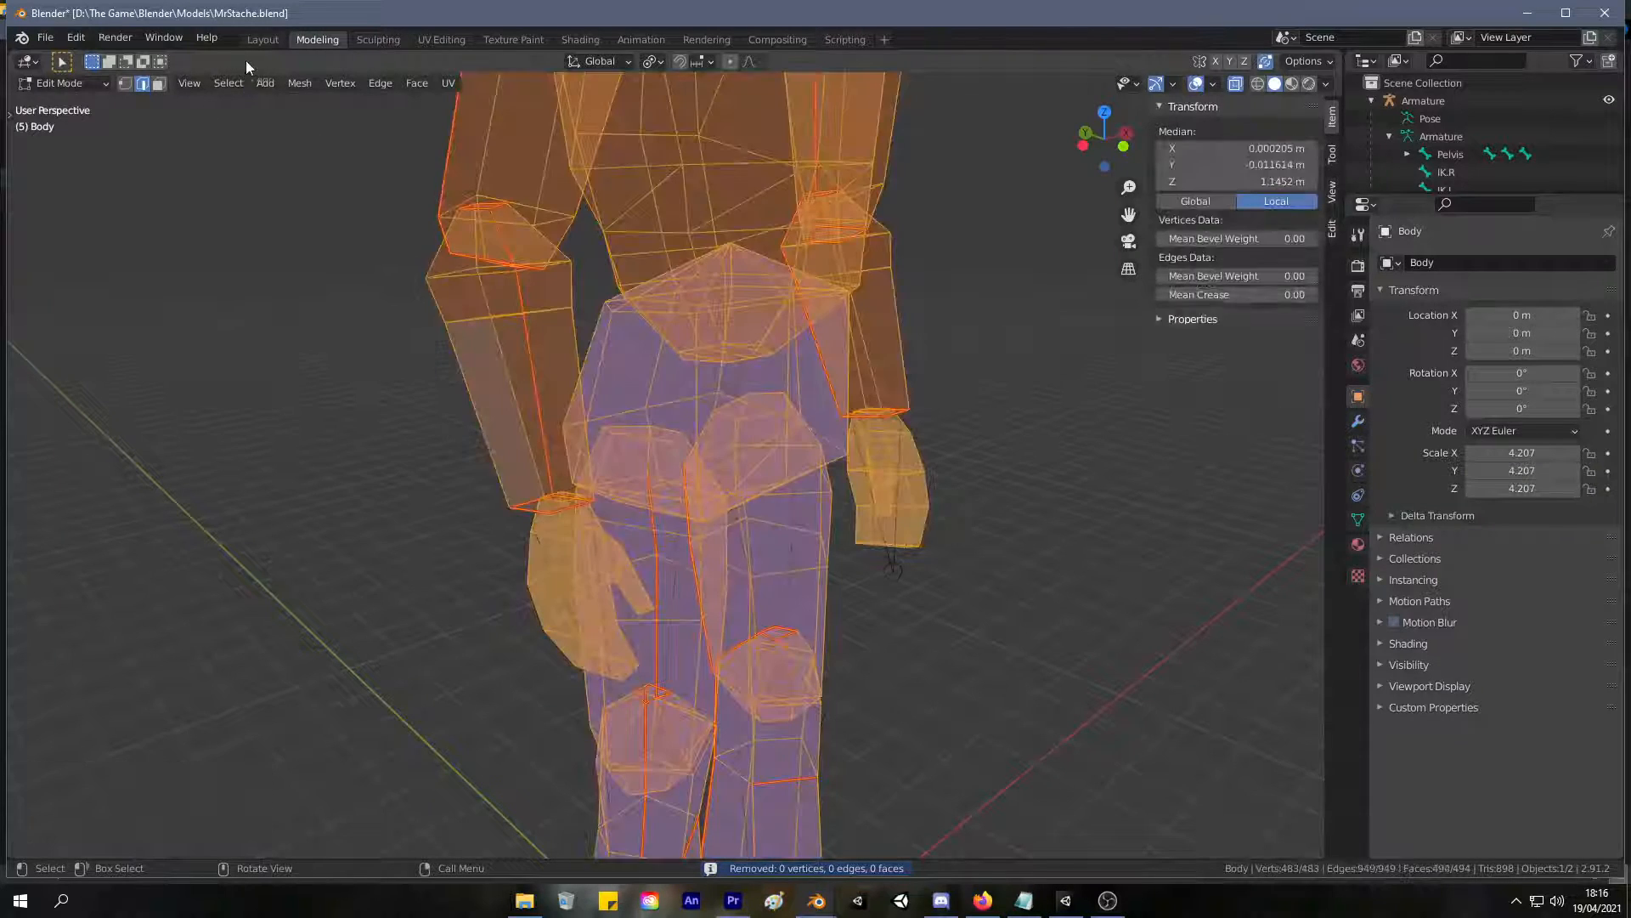
{"action": "left_click", "coordinate": [380, 83]}
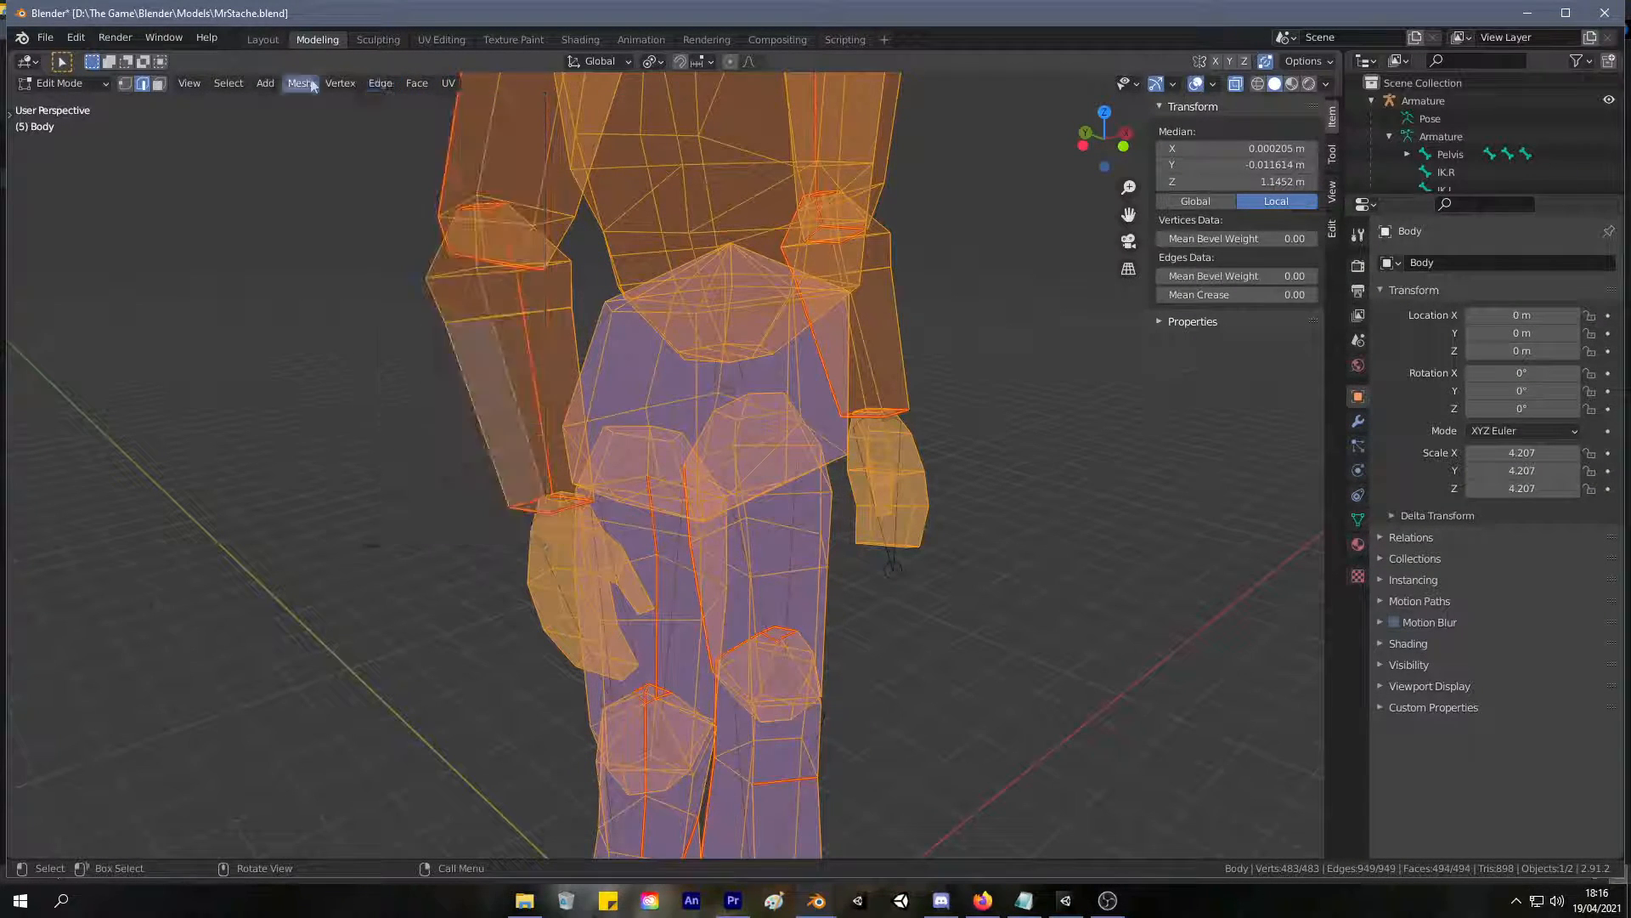
{"action": "left_click", "coordinate": [417, 83]}
{"action": "mouse_move", "coordinate": [302, 86]}
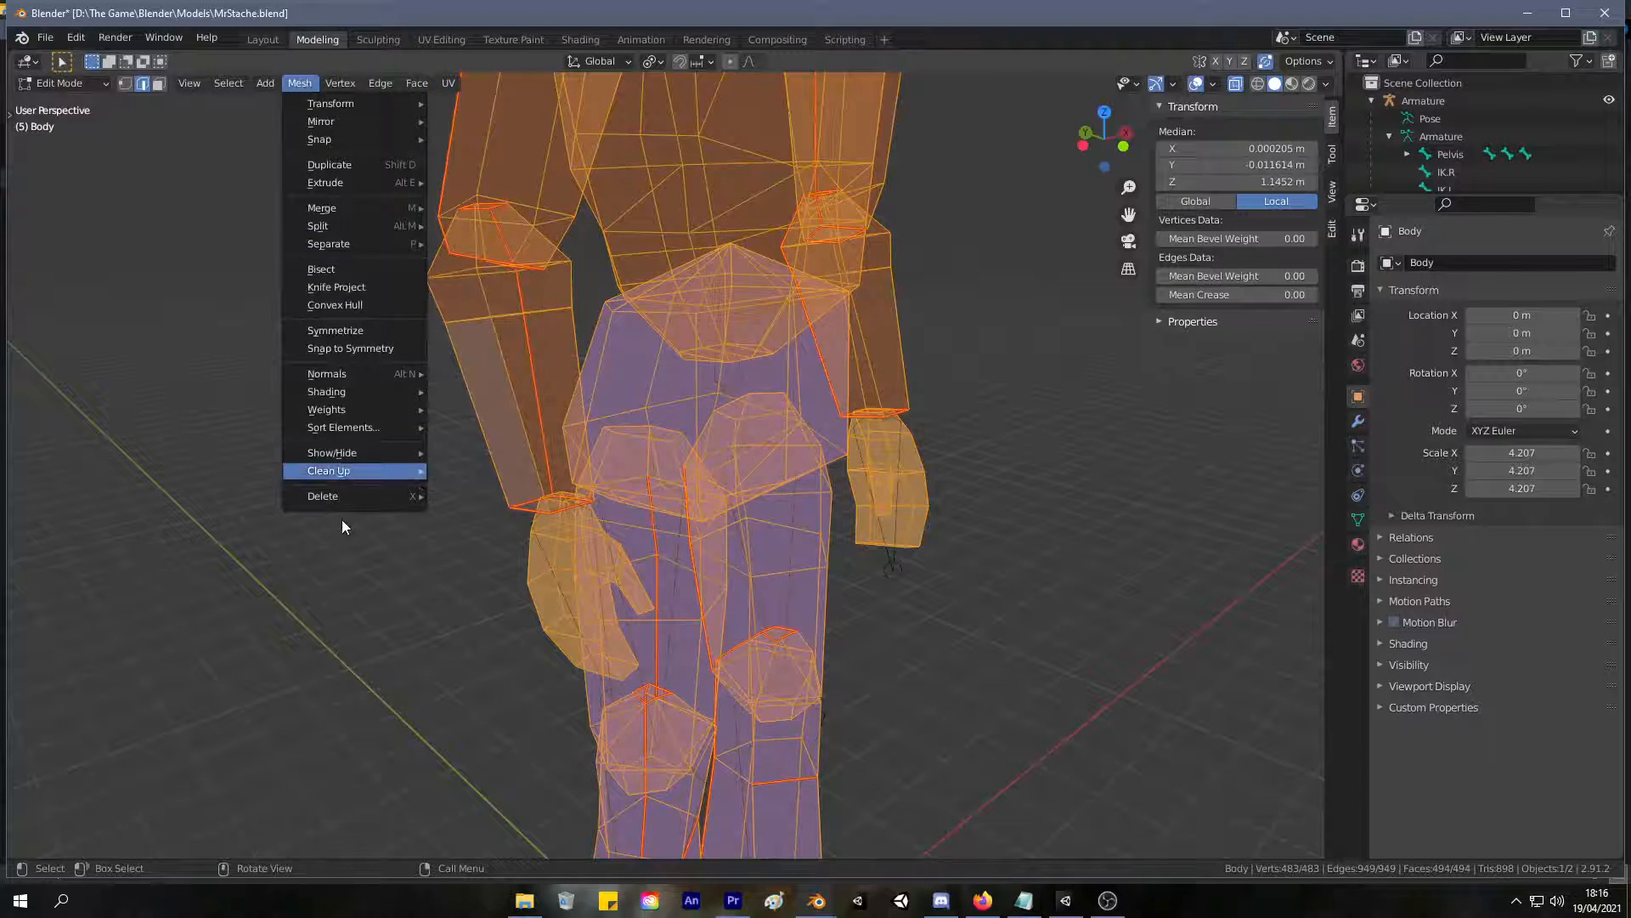
{"action": "mouse_move", "coordinate": [367, 474]}
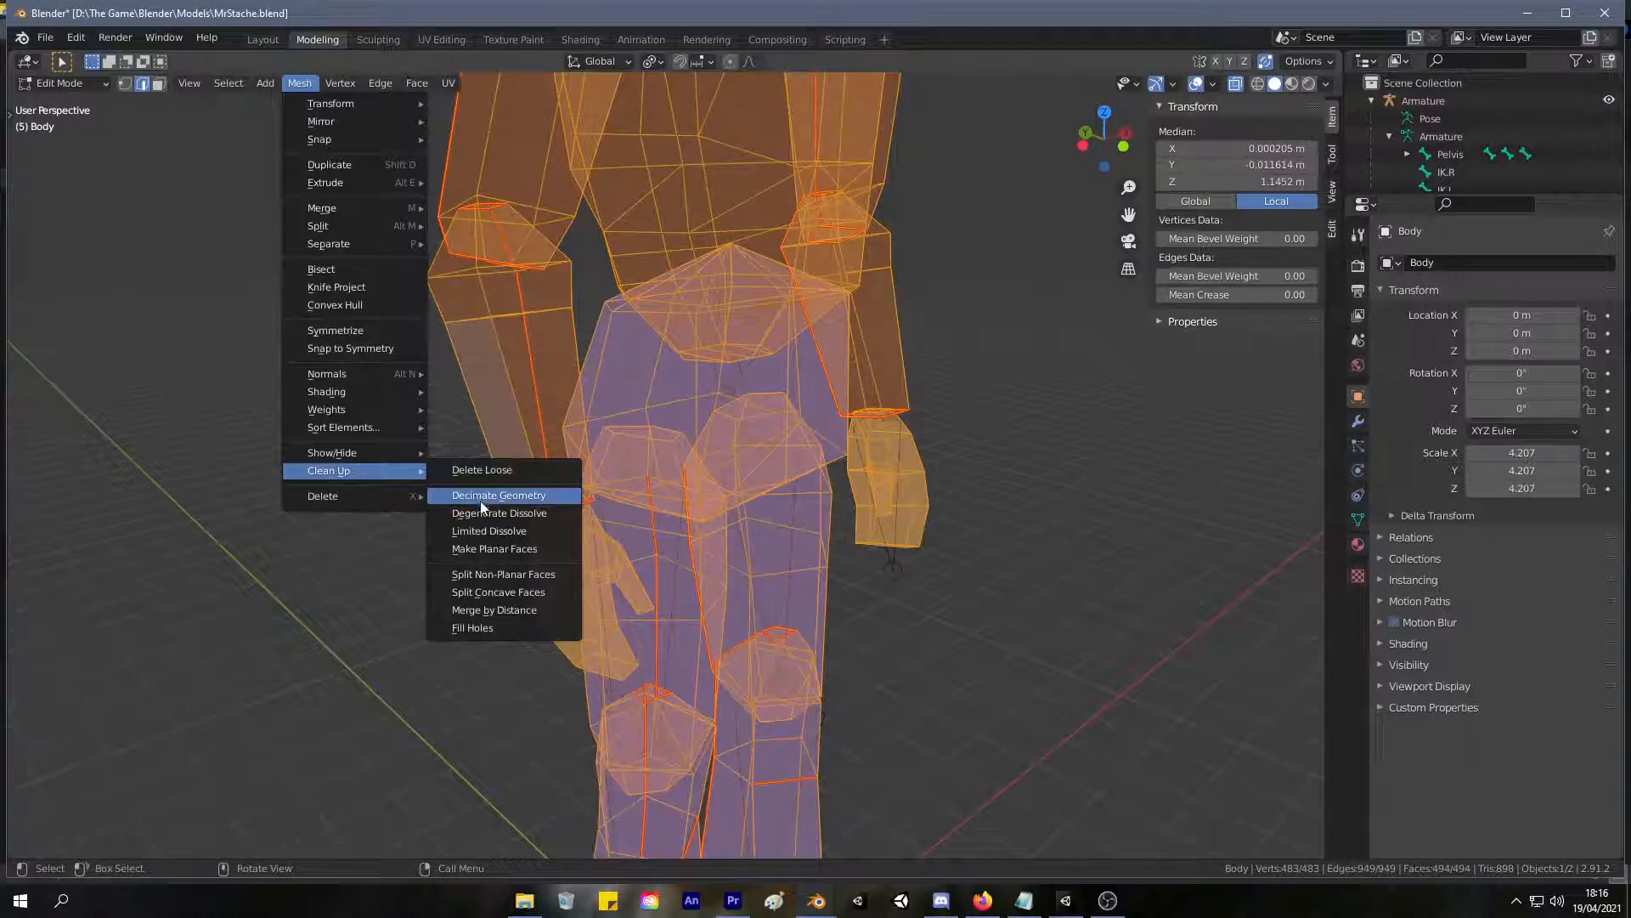
{"action": "left_click", "coordinate": [517, 628]}
{"action": "middle_click_drag", "start_coordinate": [518, 628], "coordinate": [532, 524]}
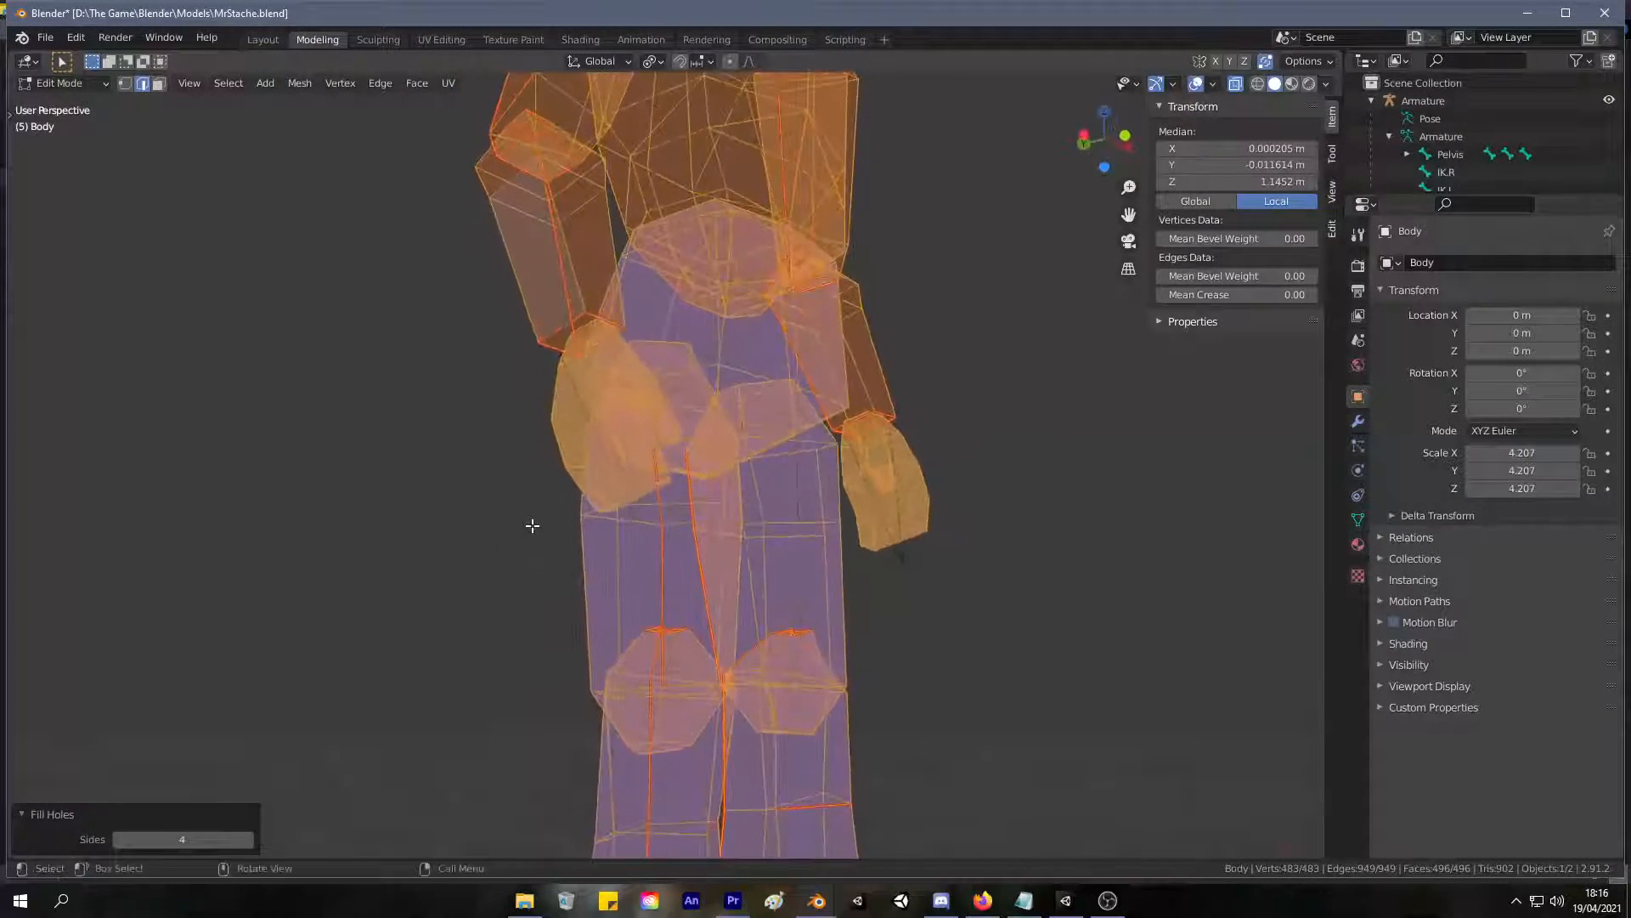
{"action": "key", "text": "Tab"}
{"action": "middle_click_drag", "start_coordinate": [445, 379], "coordinate": [450, 409]}
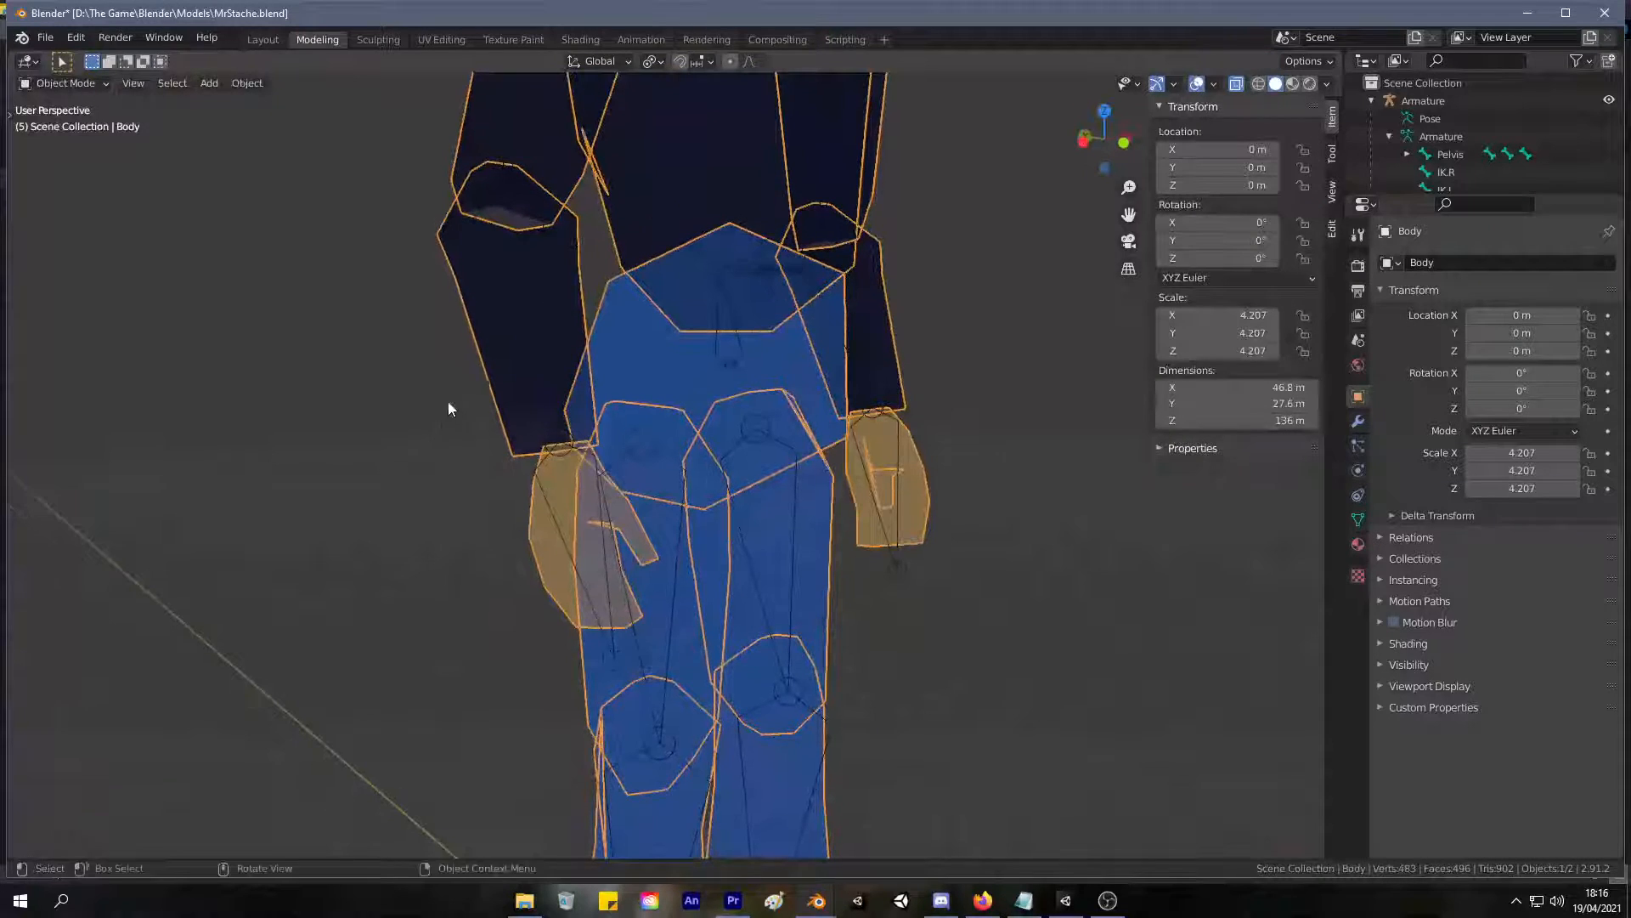
Try isolating the linked right forearm by hiding all unselected geometry, and undo the isolation.
{"action": "key", "text": "Tab"}
{"action": "left_click", "coordinate": [504, 367]}
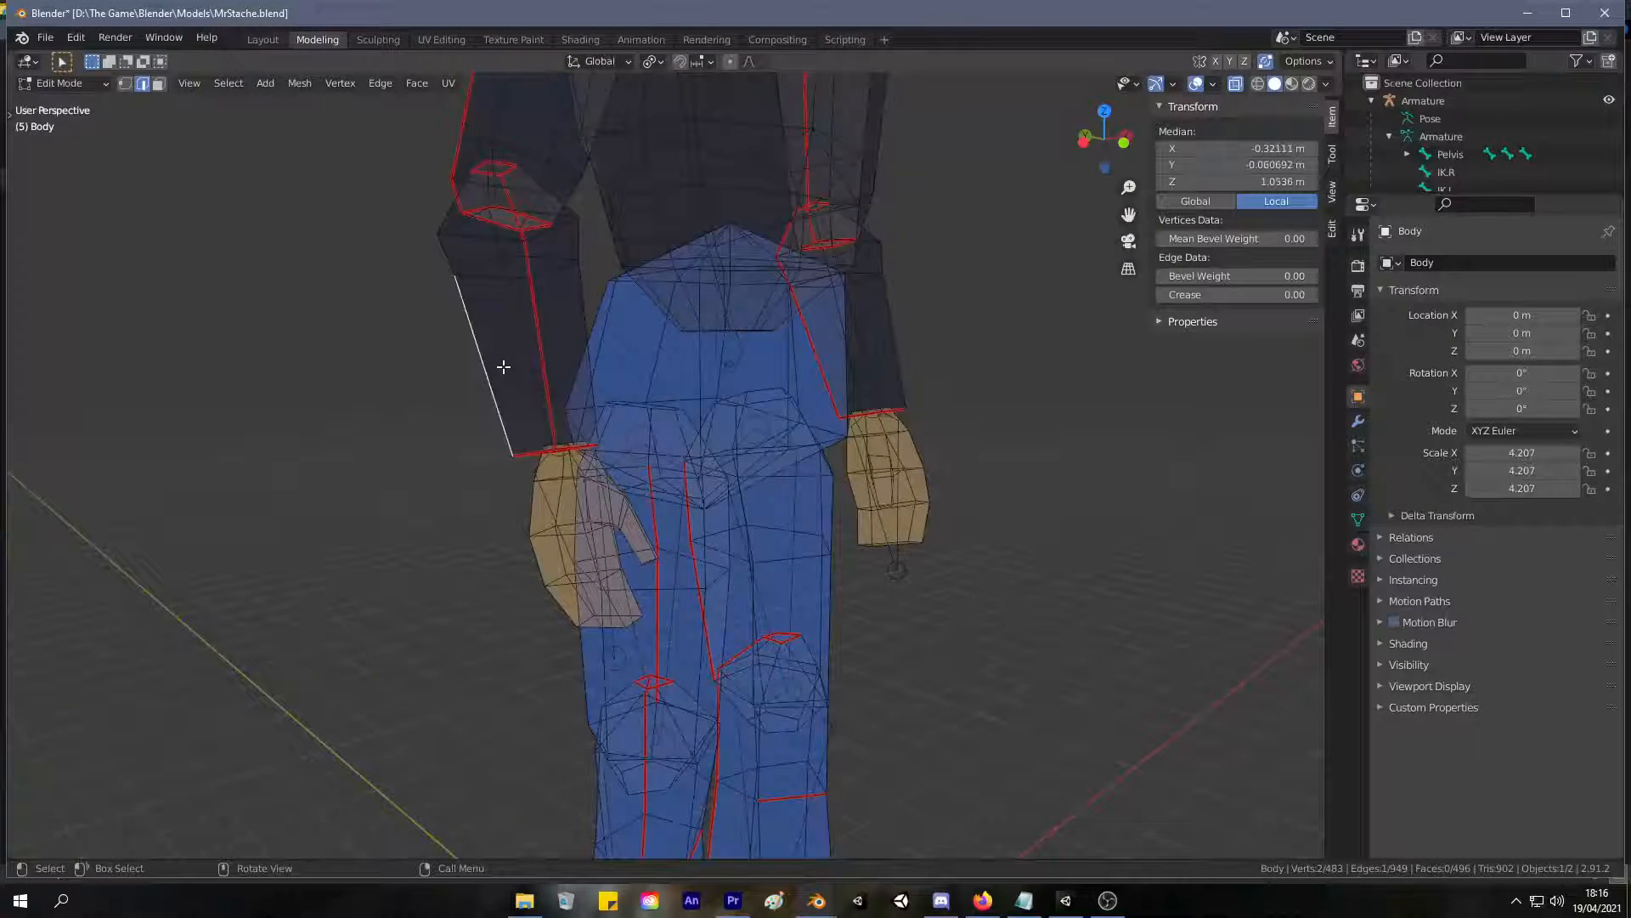
{"action": "key", "text": "l"}
{"action": "key", "text": "g"}
{"action": "right_click", "coordinate": [448, 276]}
{"action": "key", "text": "shift+h"}
{"action": "left_click", "coordinate": [423, 310]}
{"action": "mouse_move", "coordinate": [423, 310]}
{"action": "middle_mouse_down"}
{"action": "mouse_move", "coordinate": [382, 237]}
{"action": "mouse_move", "coordinate": [416, 321]}
{"action": "middle_mouse_up"}
{"action": "key", "text": "ctrl+z"}
{"action": "key", "text": "ctrl+z"}
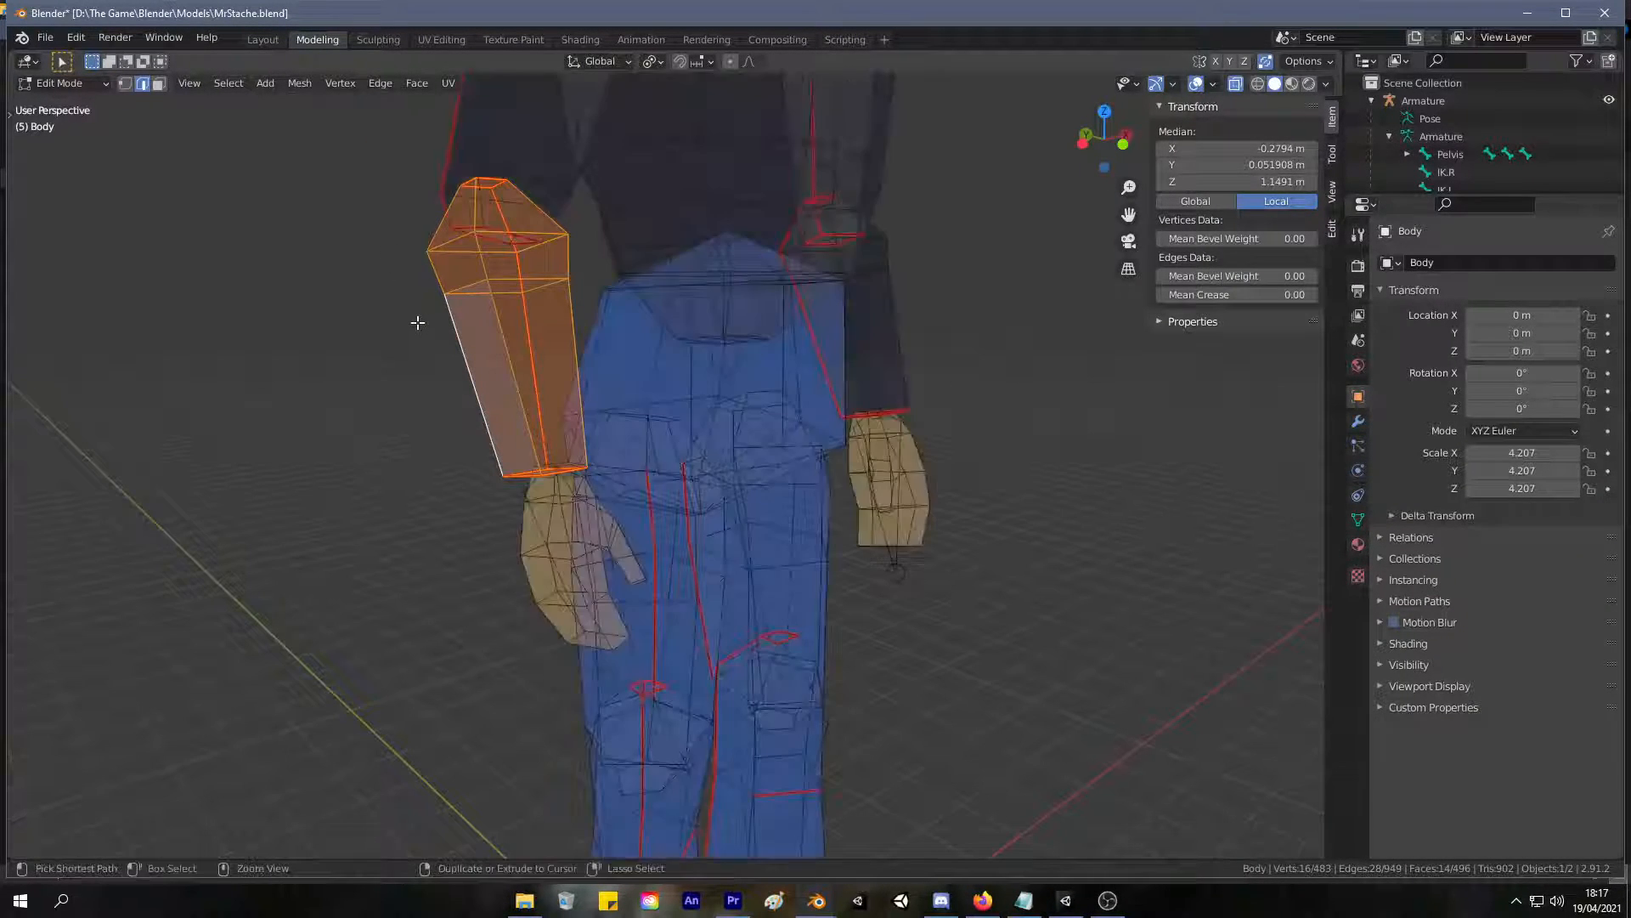
Hide the right forearm temporarily to examine the elbow and wrist from the front, and reveal it again.
{"action": "key", "text": "alt+h"}
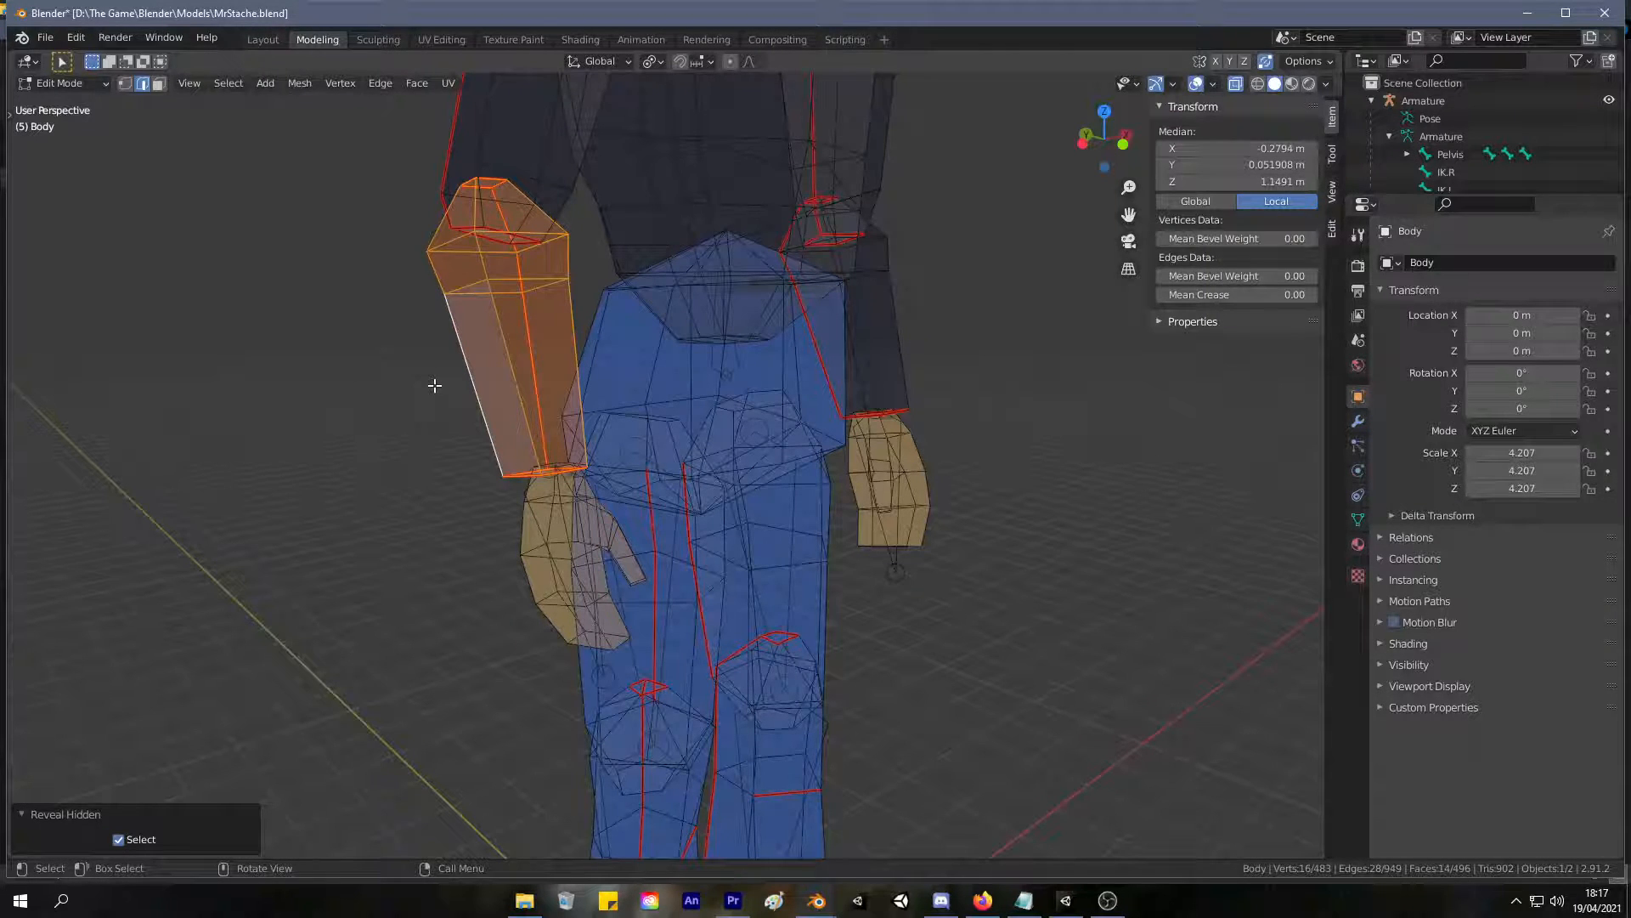
{"action": "key", "text": "h"}
{"action": "middle_click_drag", "start_coordinate": [434, 382], "coordinate": [363, 382]}
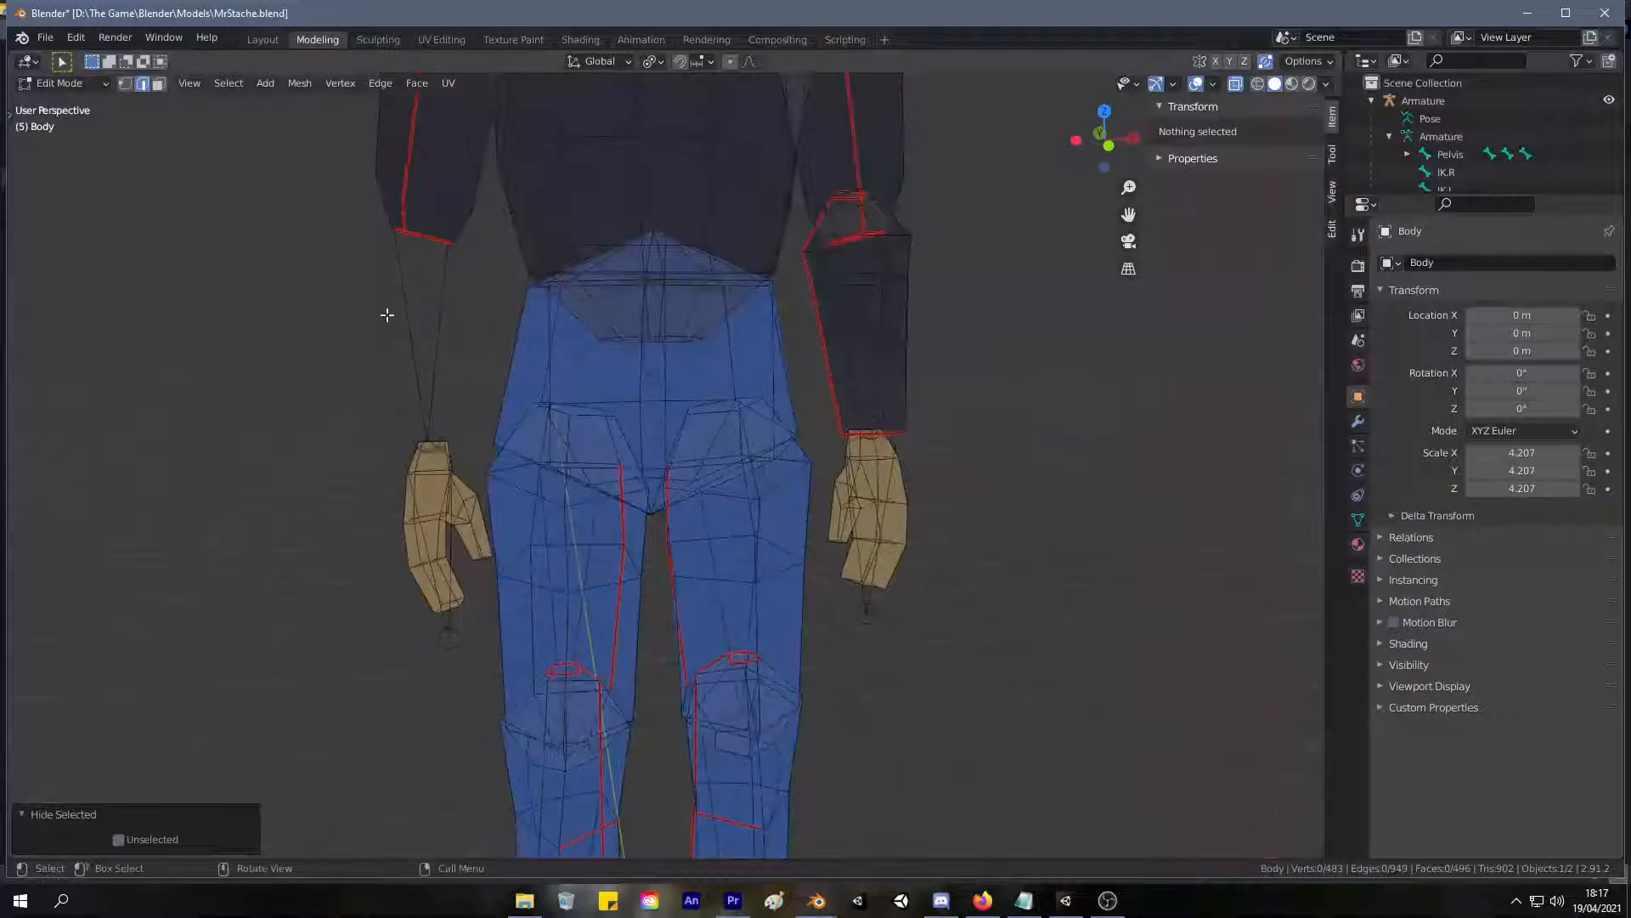
{"action": "scroll", "coordinate": [387, 315], "scroll_direction": "down", "scroll_amount": 3}
{"action": "mouse_move", "coordinate": [461, 313]}
{"action": "middle_mouse_down"}
{"action": "mouse_move", "coordinate": [365, 353]}
{"action": "mouse_move", "coordinate": [443, 312]}
{"action": "middle_mouse_up"}
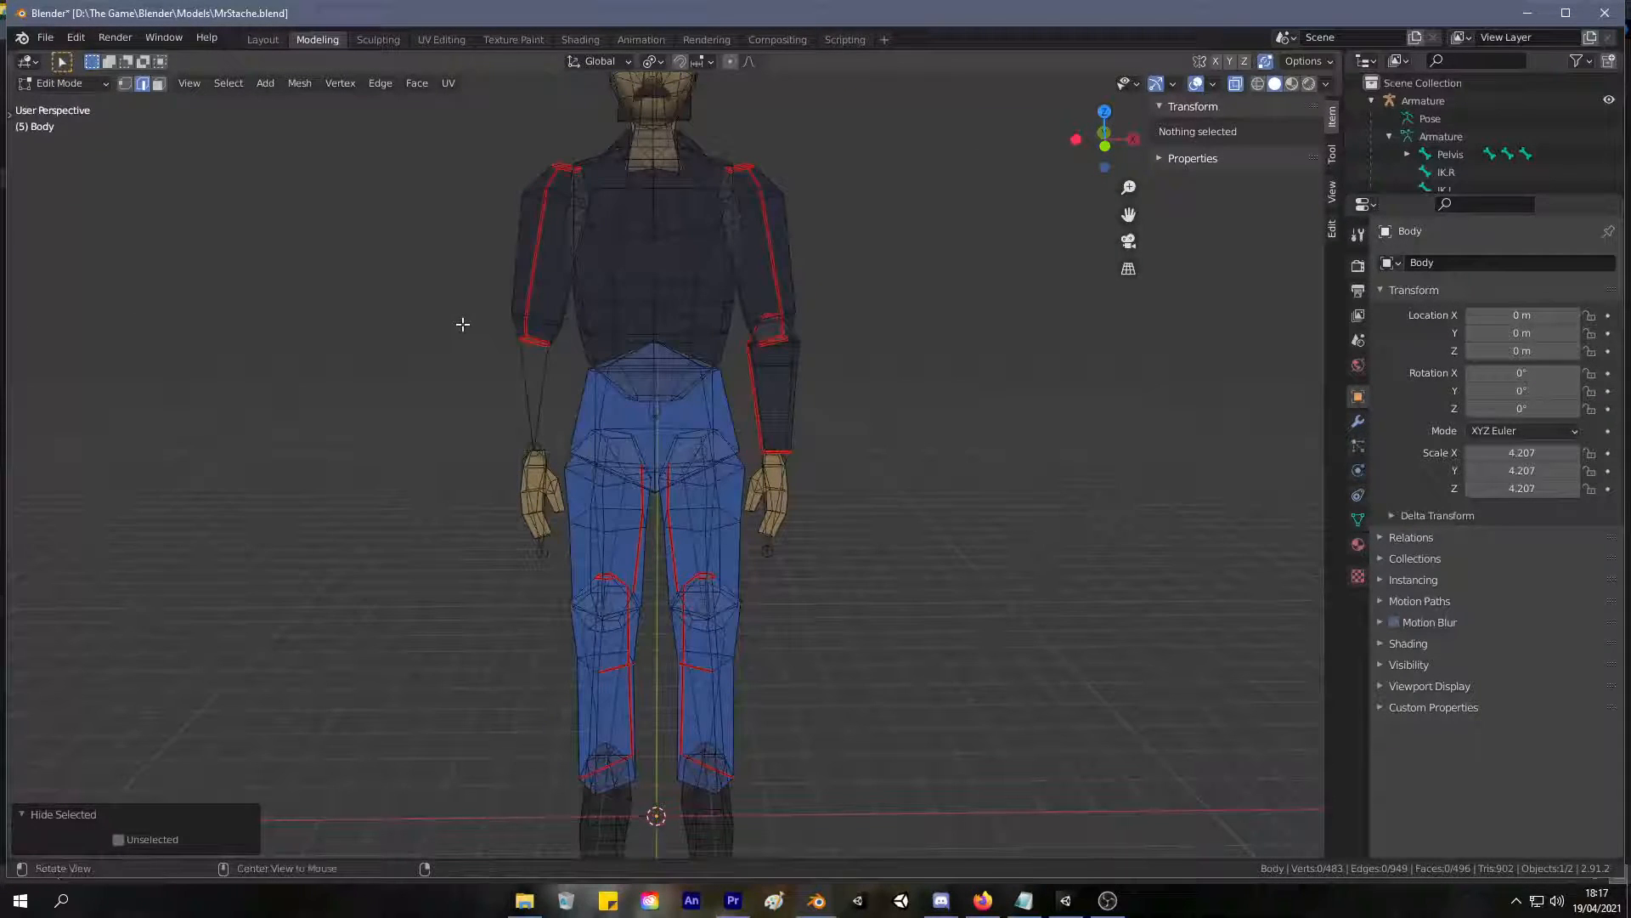
{"action": "key", "text": "alt+h"}
Return to Object Mode, clear the selection and hide the armature in the viewport.
{"action": "key", "text": "Tab"}
{"action": "middle_click_drag", "start_coordinate": [875, 363], "coordinate": [537, 203]}
{"action": "left_click", "coordinate": [875, 420]}
{"action": "scroll", "coordinate": [561, 208], "scroll_direction": "up", "scroll_amount": 5}
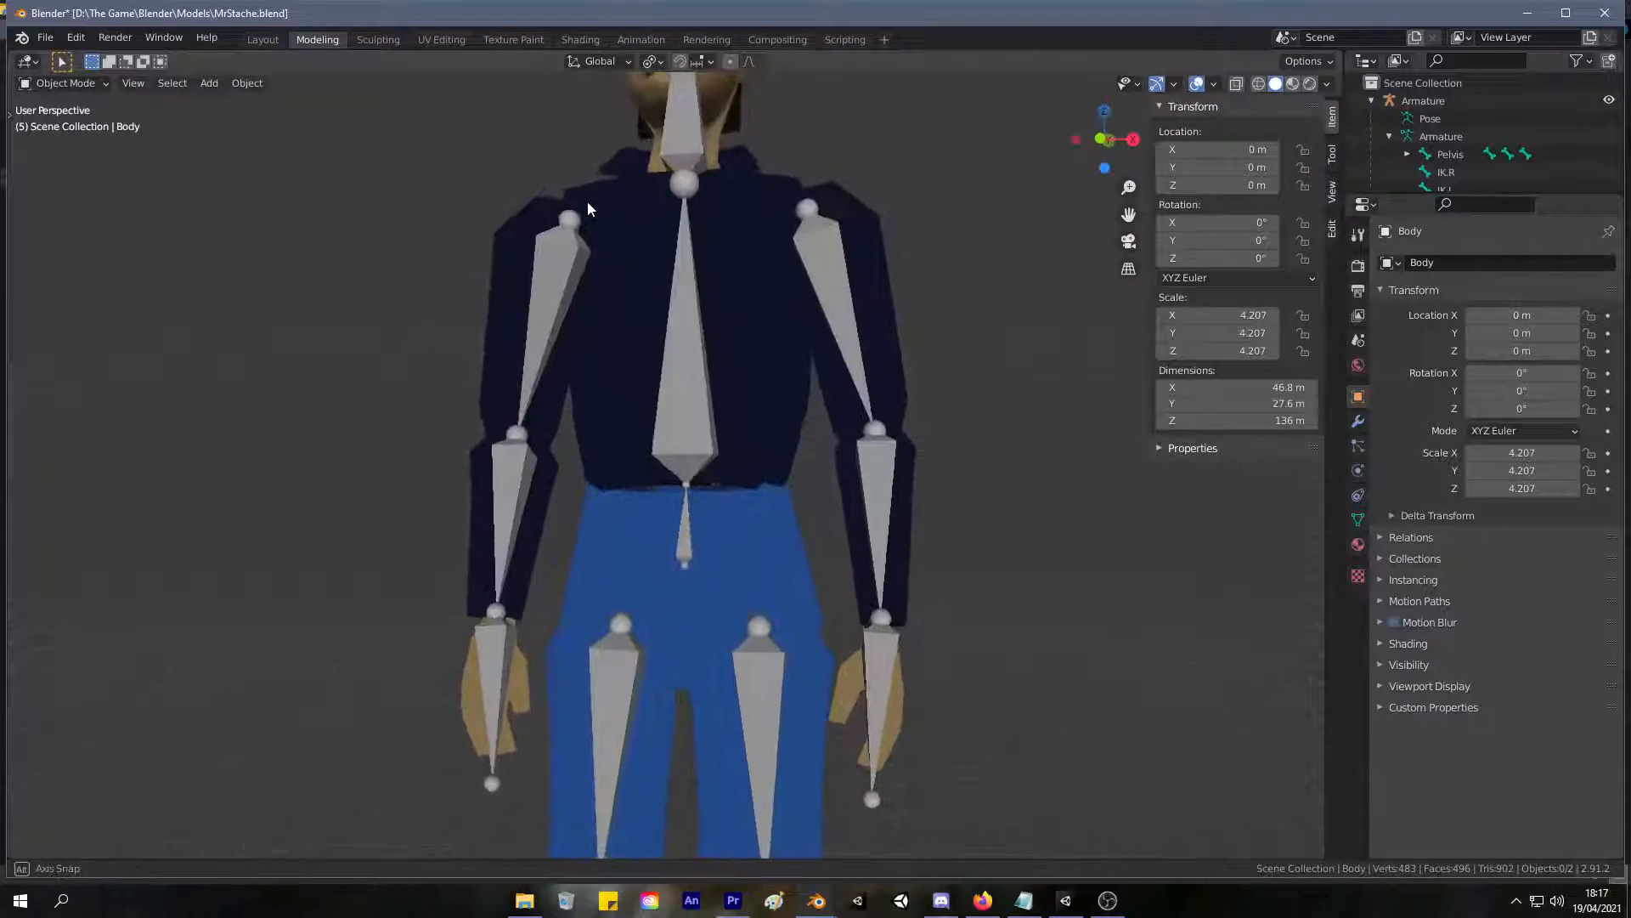
{"action": "left_click", "coordinate": [1609, 100]}
Select the body mesh and examine its shoulders, collar and arms from several distances.
{"action": "middle_click_drag", "start_coordinate": [646, 255], "coordinate": [1294, 339]}
{"action": "mouse_move", "coordinate": [40, 329]}
{"action": "middle_mouse_down"}
{"action": "mouse_move", "coordinate": [116, 314]}
{"action": "mouse_move", "coordinate": [46, 328]}
{"action": "mouse_move", "coordinate": [49, 299]}
{"action": "mouse_move", "coordinate": [64, 319]}
{"action": "mouse_move", "coordinate": [48, 354]}
{"action": "mouse_move", "coordinate": [60, 337]}
{"action": "middle_mouse_up"}
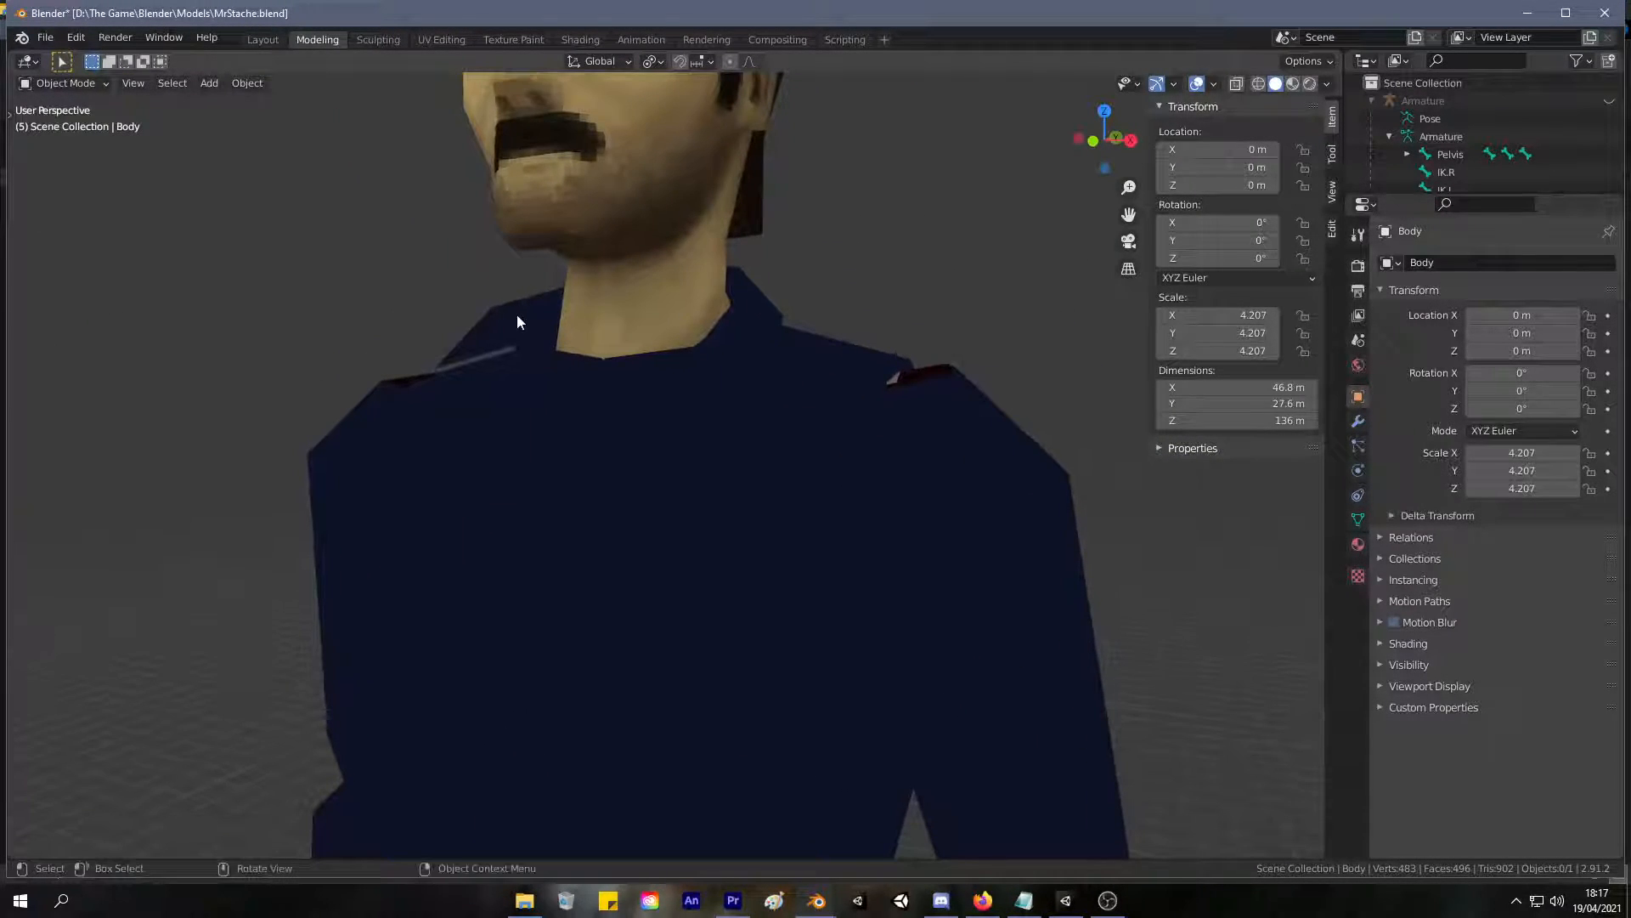
{"action": "left_click", "coordinate": [741, 384]}
{"action": "middle_click_drag", "start_coordinate": [850, 376], "coordinate": [883, 333]}
{"action": "scroll", "coordinate": [828, 314], "scroll_direction": "down", "scroll_amount": 5}
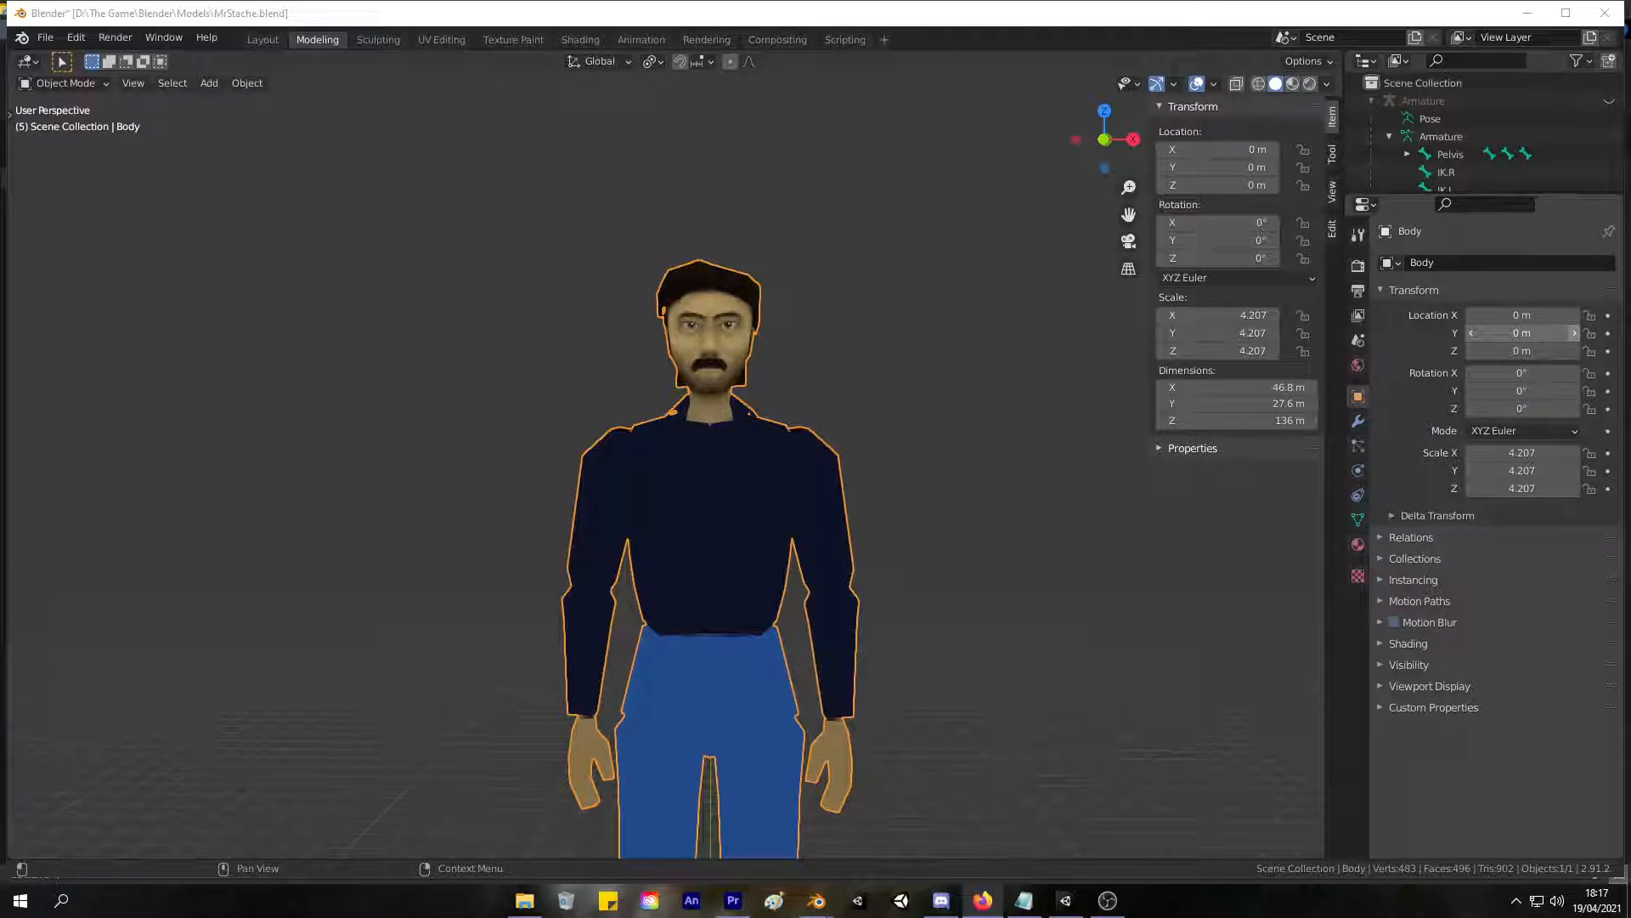
{"action": "scroll", "coordinate": [759, 321], "scroll_direction": "up", "scroll_amount": 4}
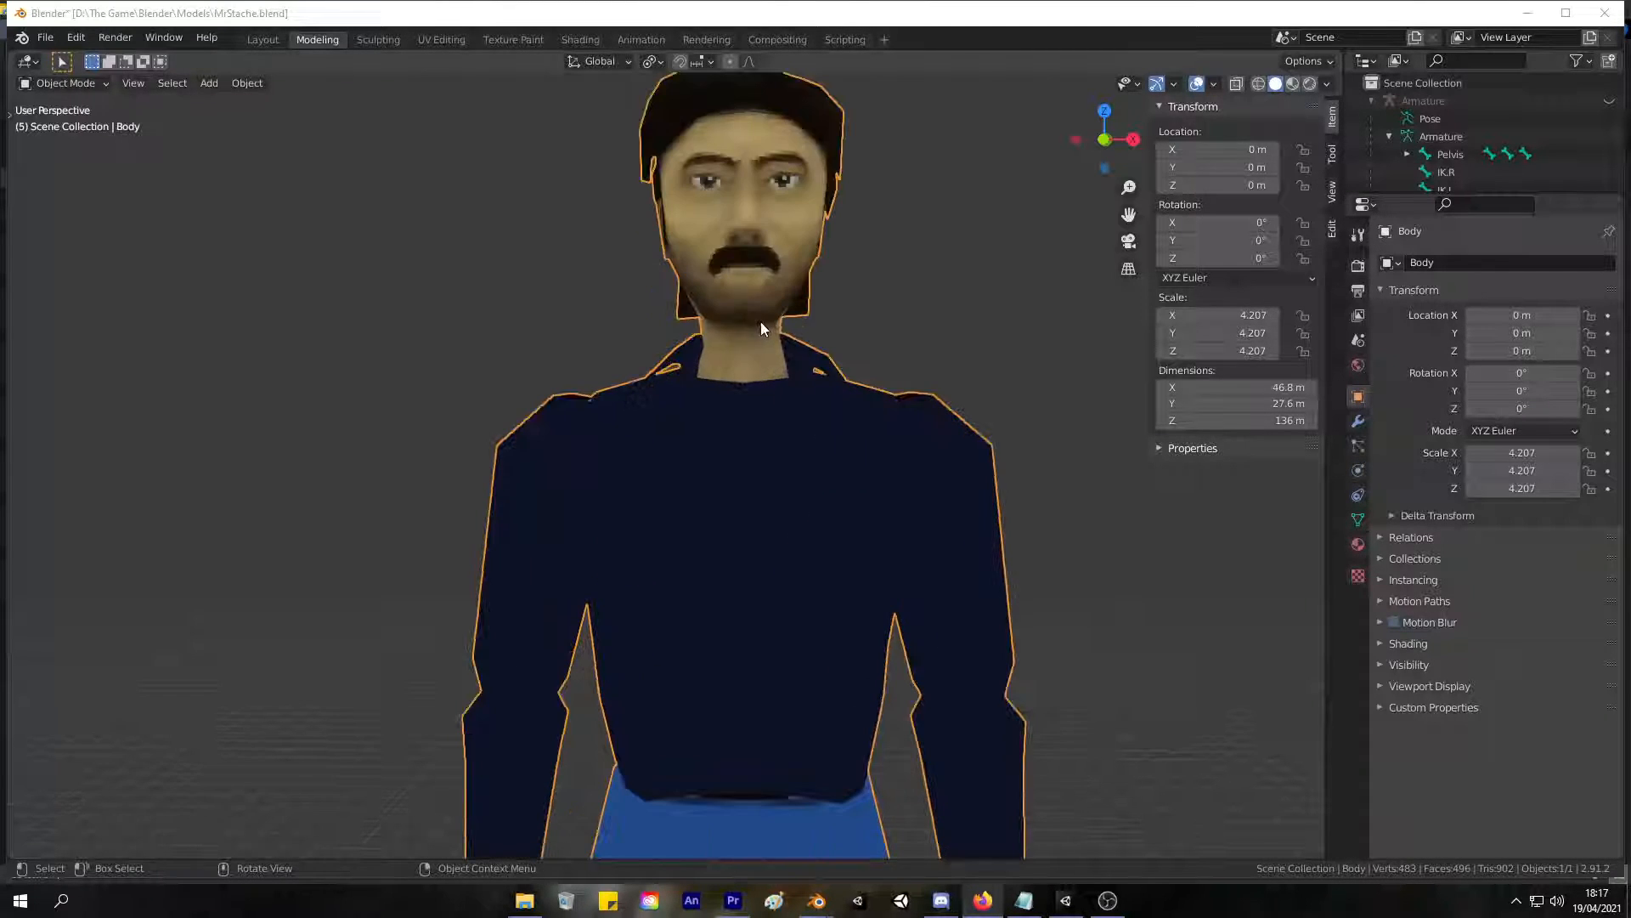
{"action": "scroll", "coordinate": [797, 380], "scroll_direction": "down", "scroll_amount": 2}
{"action": "scroll", "coordinate": [794, 510], "scroll_direction": "up", "scroll_amount": 1}
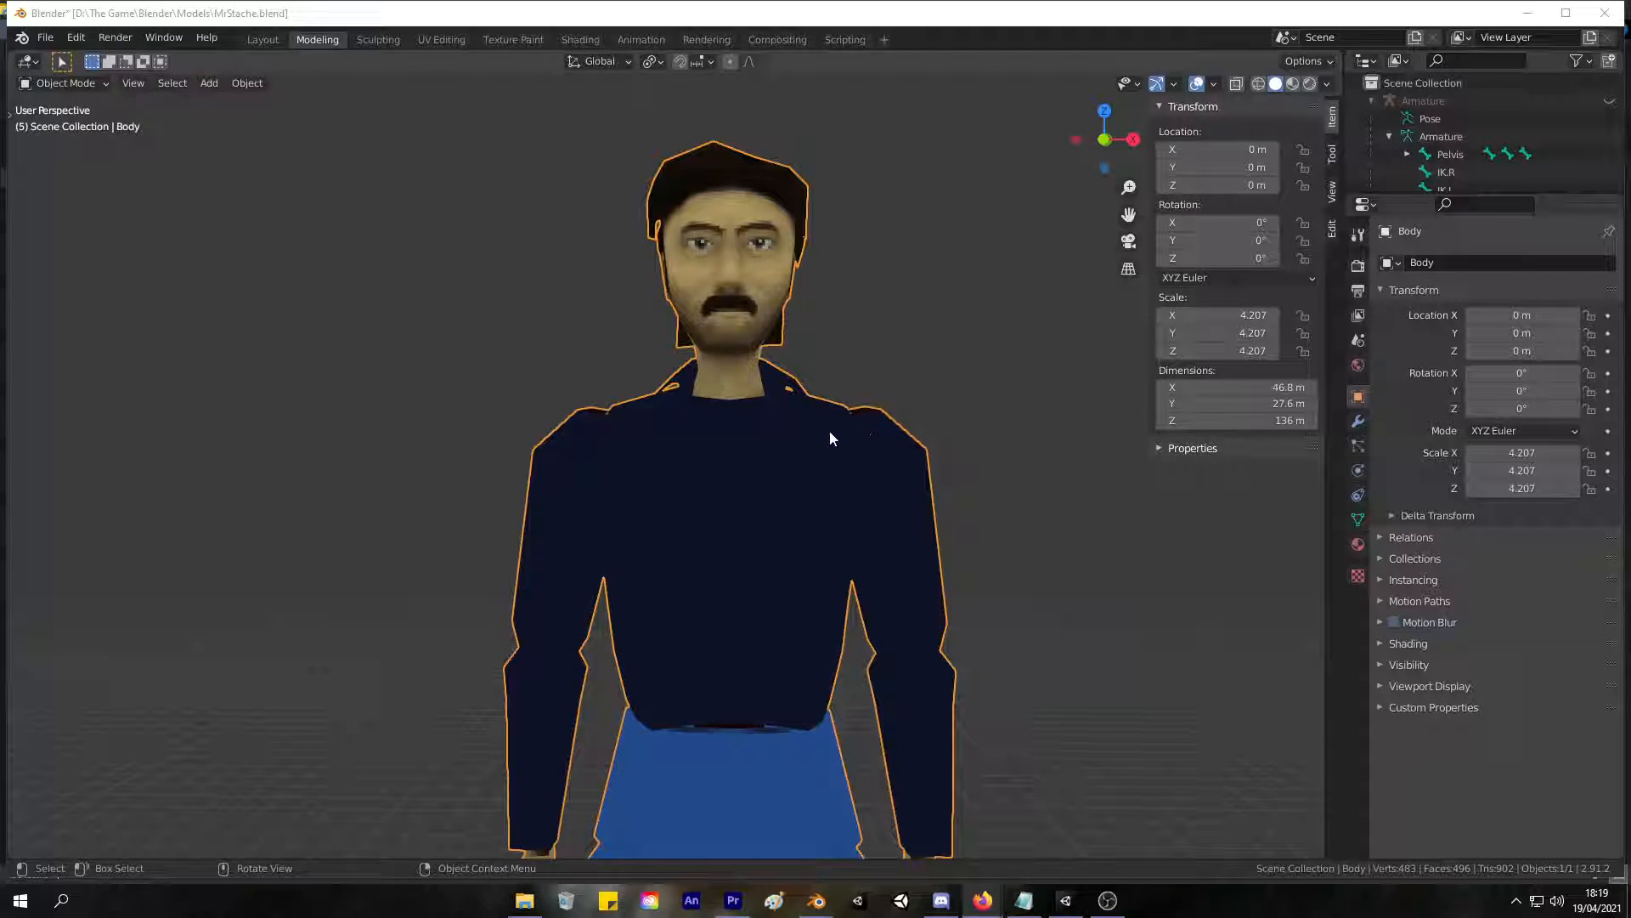
{"action": "middle_click_drag", "start_coordinate": [855, 425], "coordinate": [762, 532]}
Enter Edit Mode and select only the linked torso mesh, leaving the right forearm out of the selection.
{"action": "key", "text": "Tab"}
{"action": "key", "text": "Tab"}
{"action": "key", "text": "Tab"}
{"action": "key", "text": "l"}
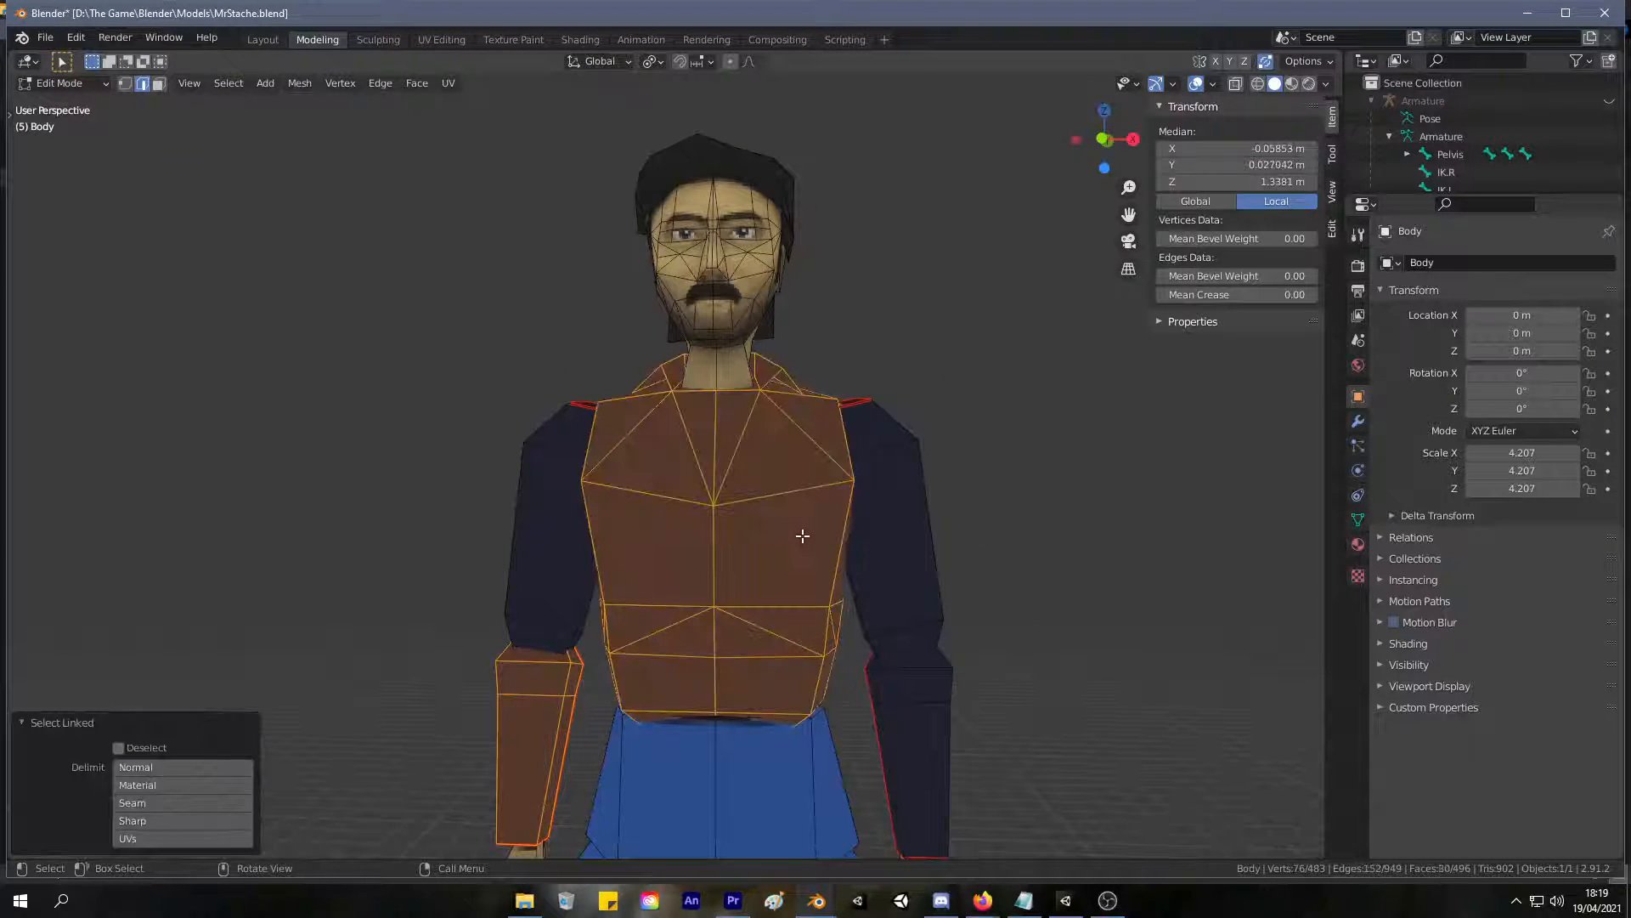
{"action": "left_click", "coordinate": [907, 368]}
{"action": "key", "text": "l"}
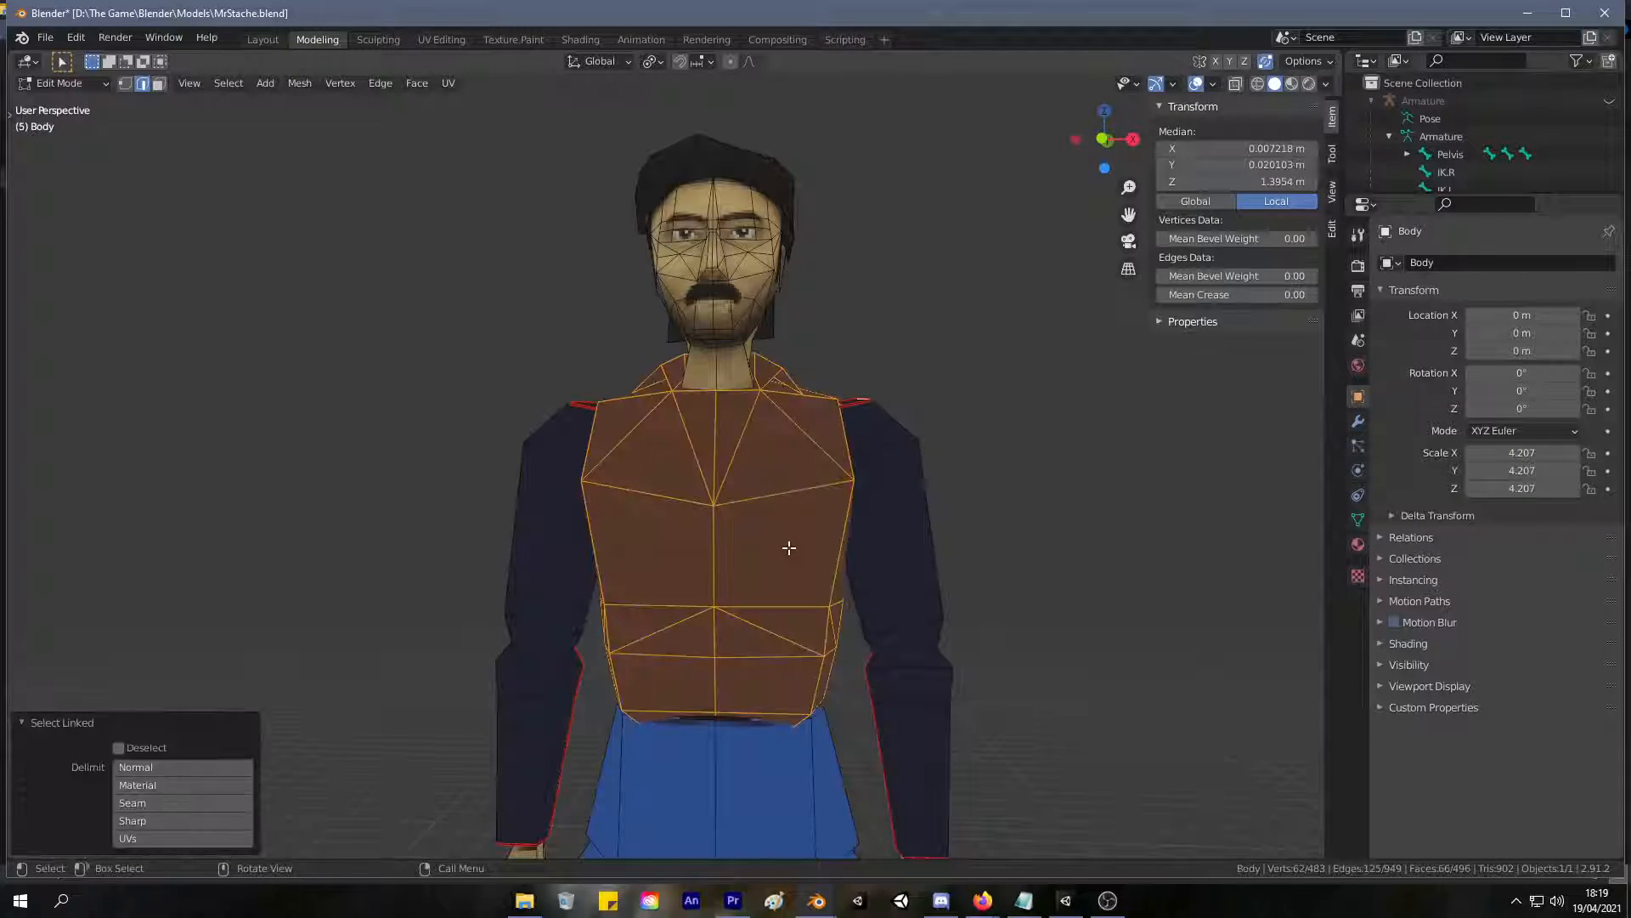
Switch to the Texture Paint workspace and set the Fill brush radius to 141 px.
{"action": "left_click", "coordinate": [517, 39]}
{"action": "middle_click_drag", "start_coordinate": [802, 477], "coordinate": [772, 380]}
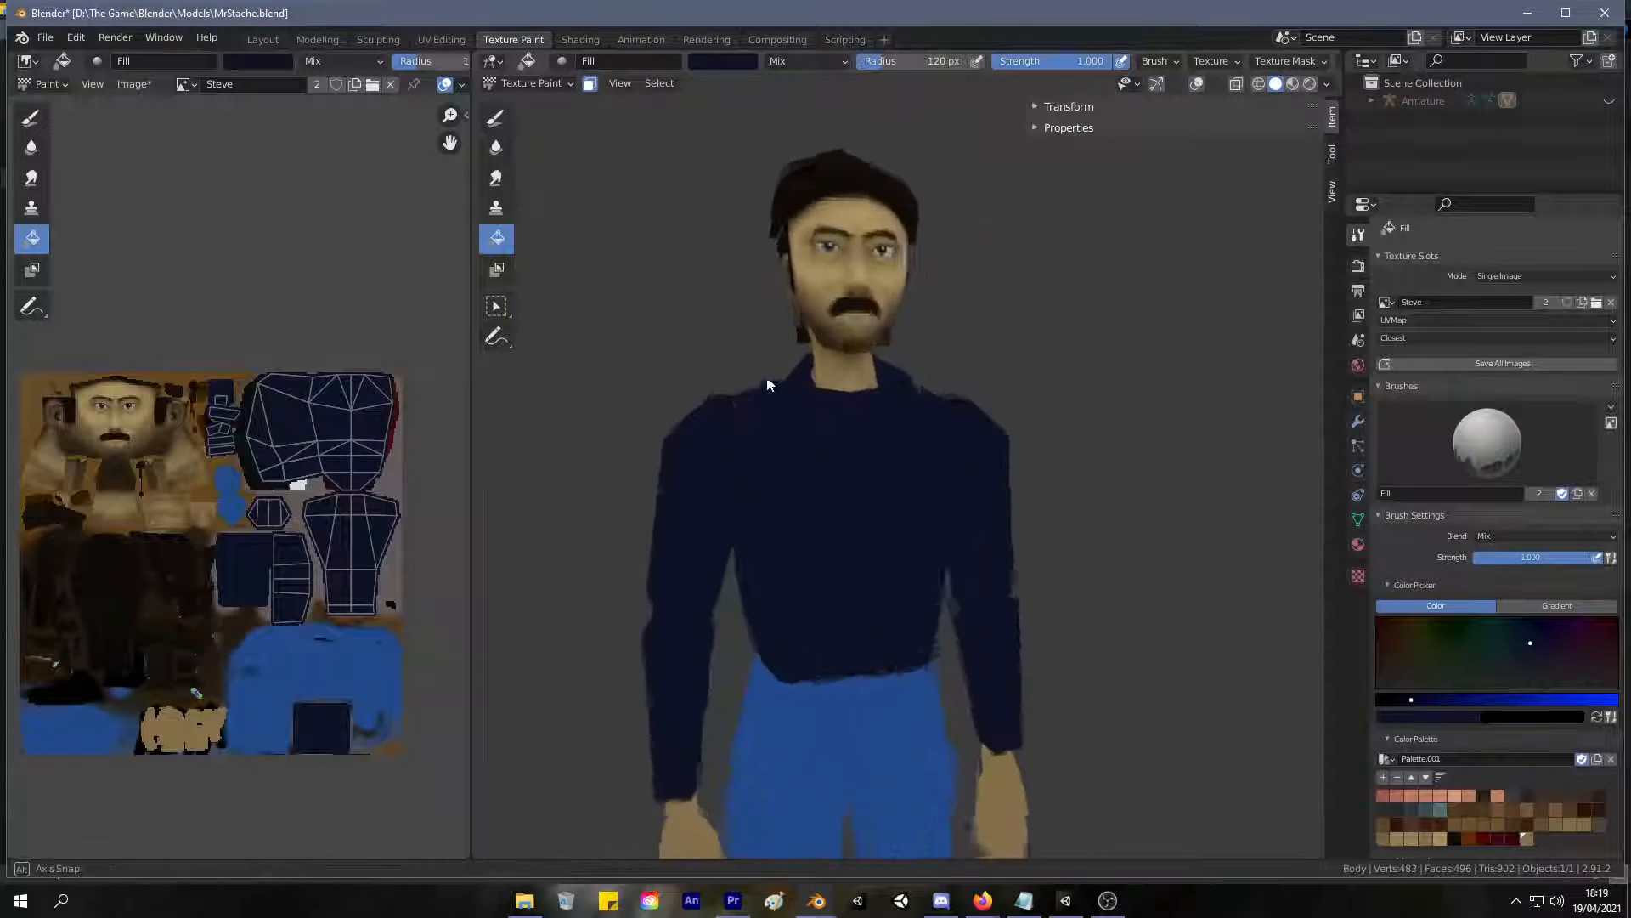
{"action": "key", "text": "f"}
{"action": "left_click", "coordinate": [811, 418]}
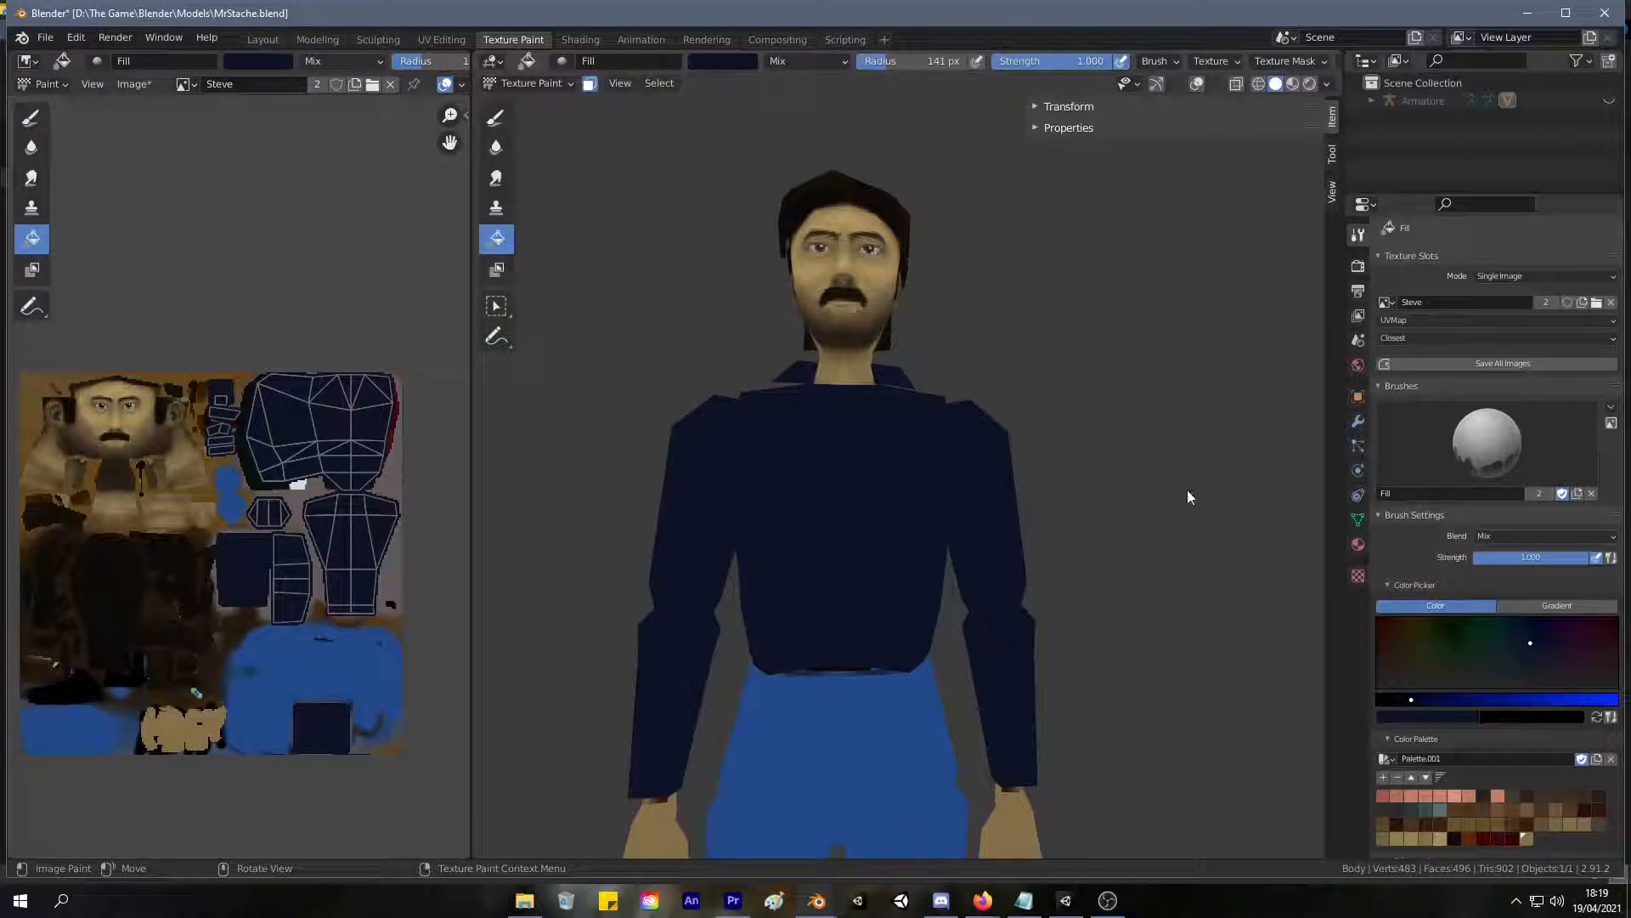
Choose a muted grey-green colour and fill the torso with it.
{"action": "left_click_drag", "start_coordinate": [1497, 659], "coordinate": [1507, 659]}
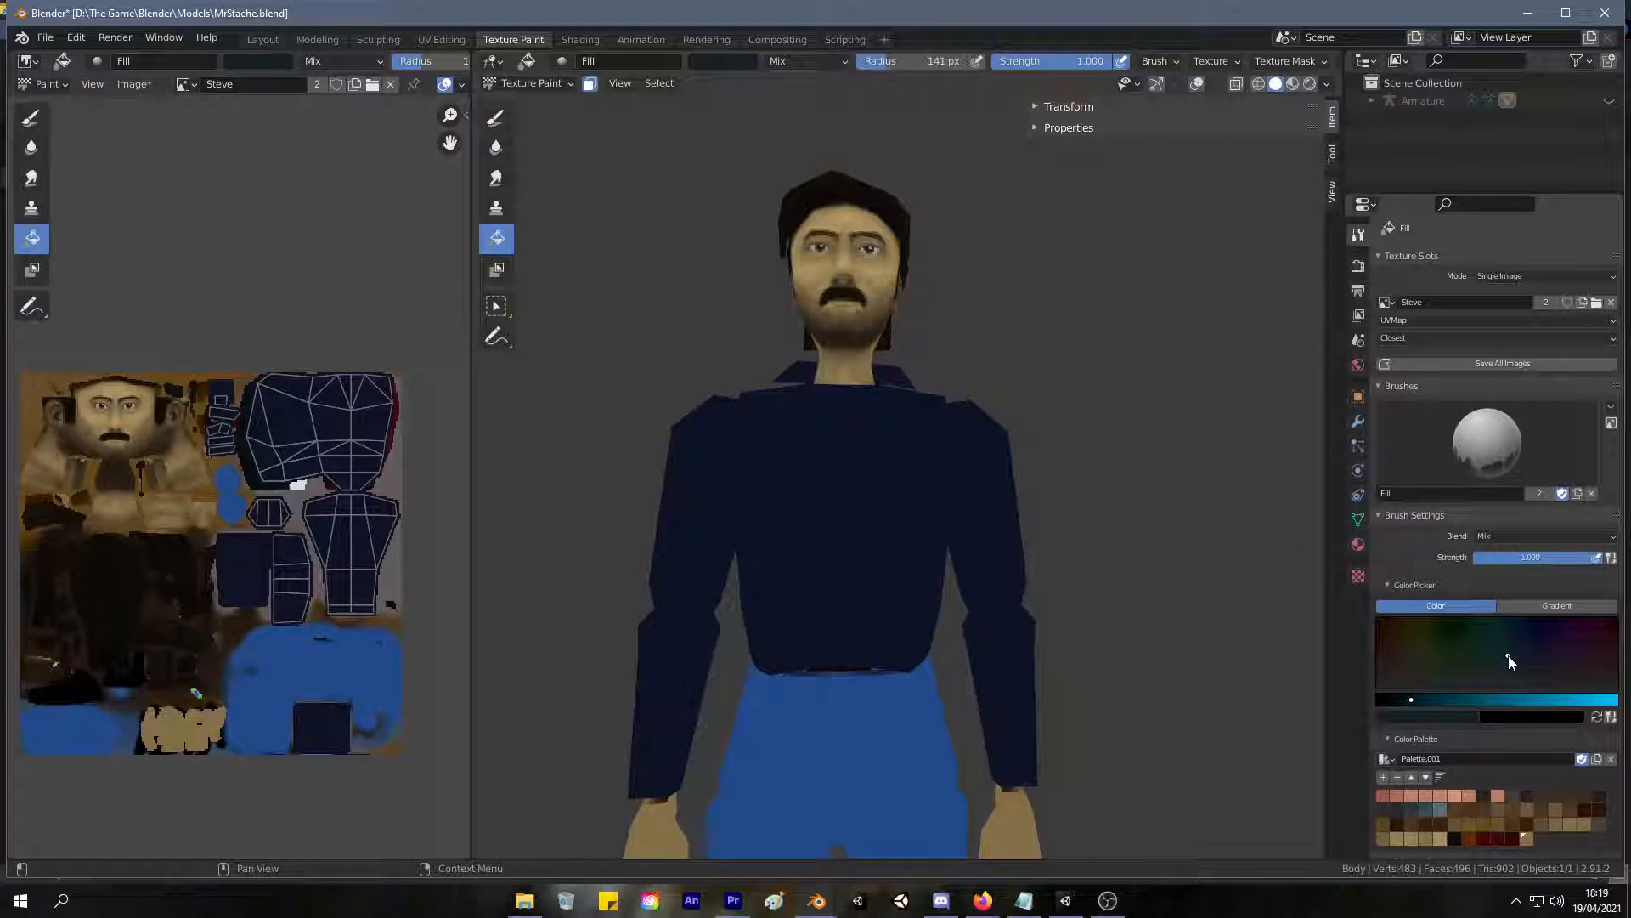
{"action": "mouse_move", "coordinate": [1507, 655]}
{"action": "left_mouse_down"}
{"action": "mouse_move", "coordinate": [1482, 667]}
{"action": "mouse_move", "coordinate": [1501, 666]}
{"action": "mouse_move", "coordinate": [1472, 699]}
{"action": "left_mouse_up"}
{"action": "left_click", "coordinate": [1483, 669]}
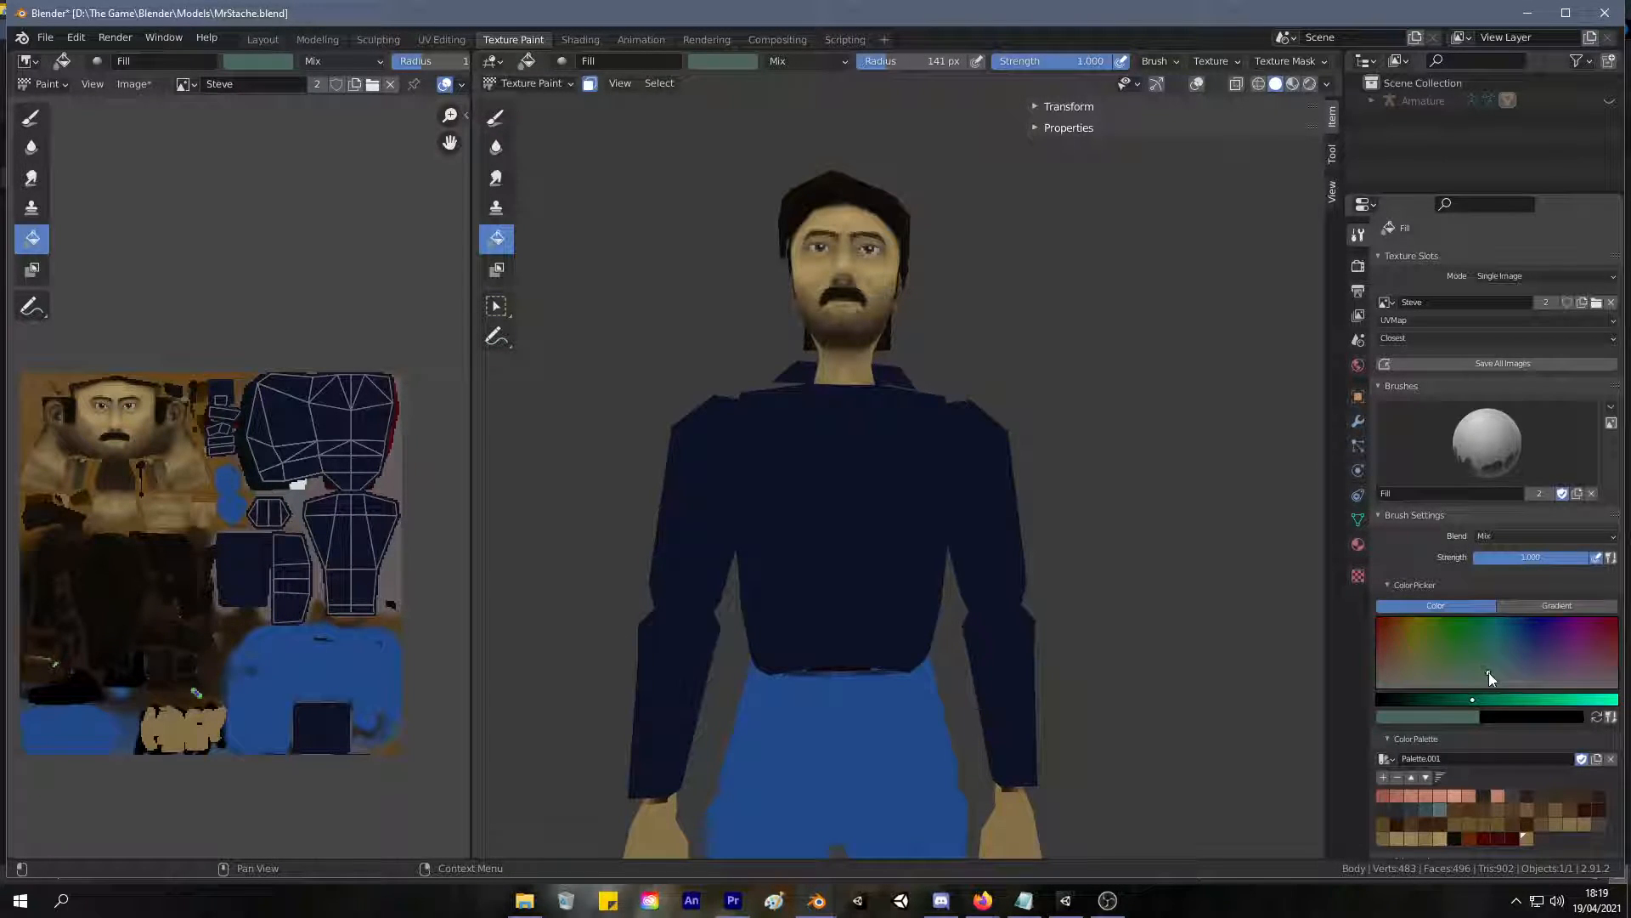
{"action": "left_click", "coordinate": [802, 517]}
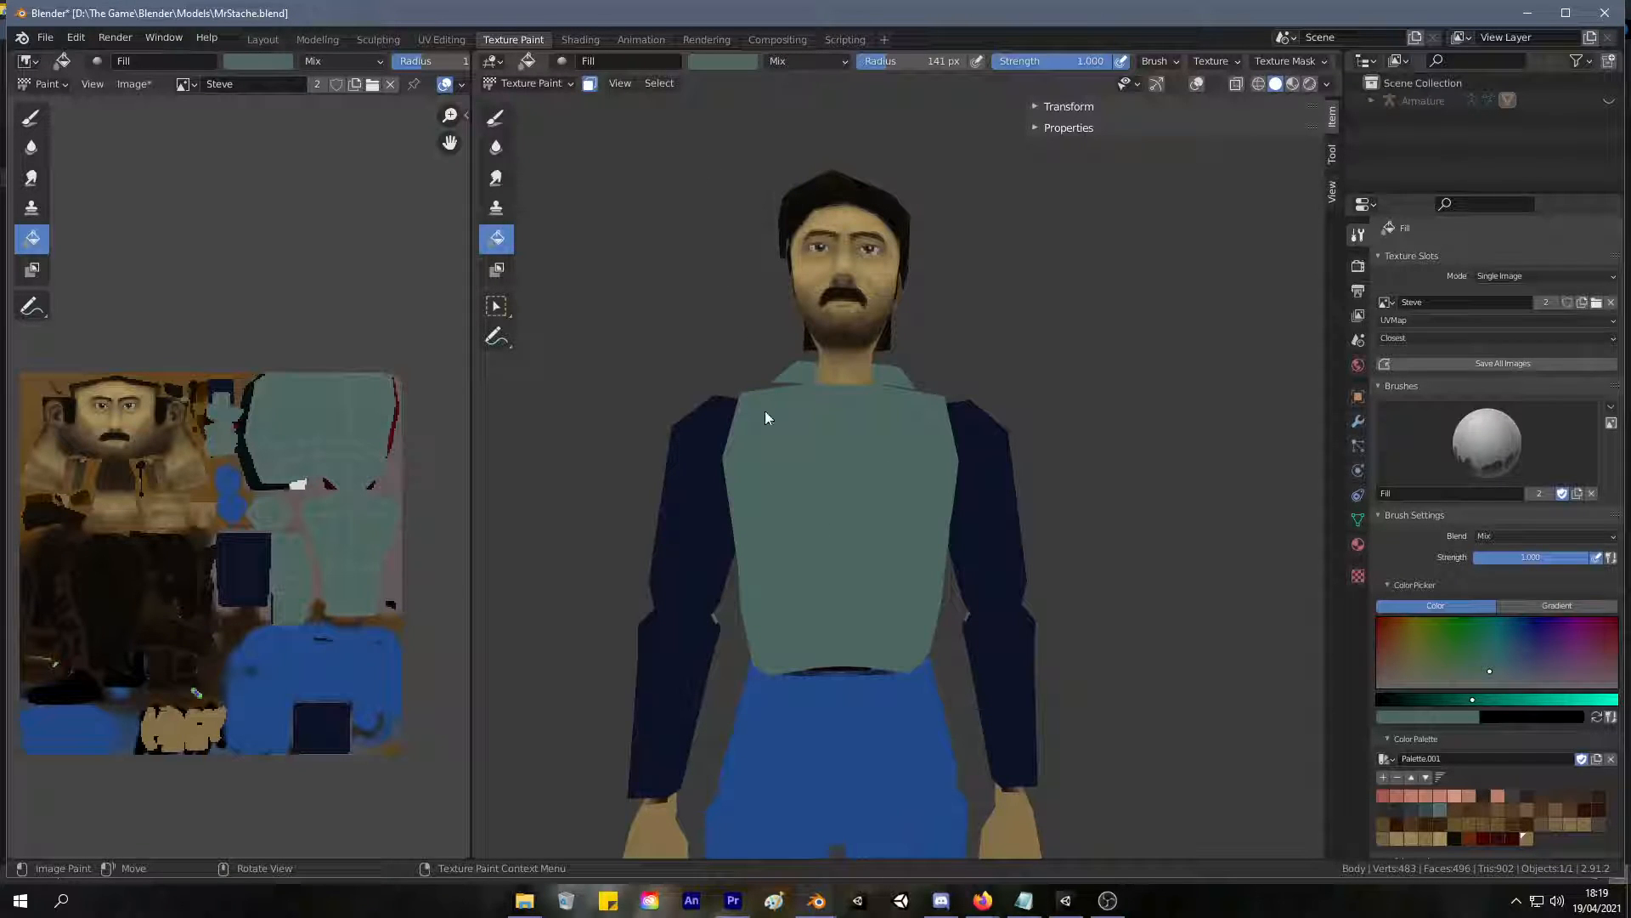
Darken the fill colour, shift its hue to a dark blue-teal, and refill the torso.
{"action": "middle_click_drag", "start_coordinate": [833, 483], "coordinate": [1121, 476]}
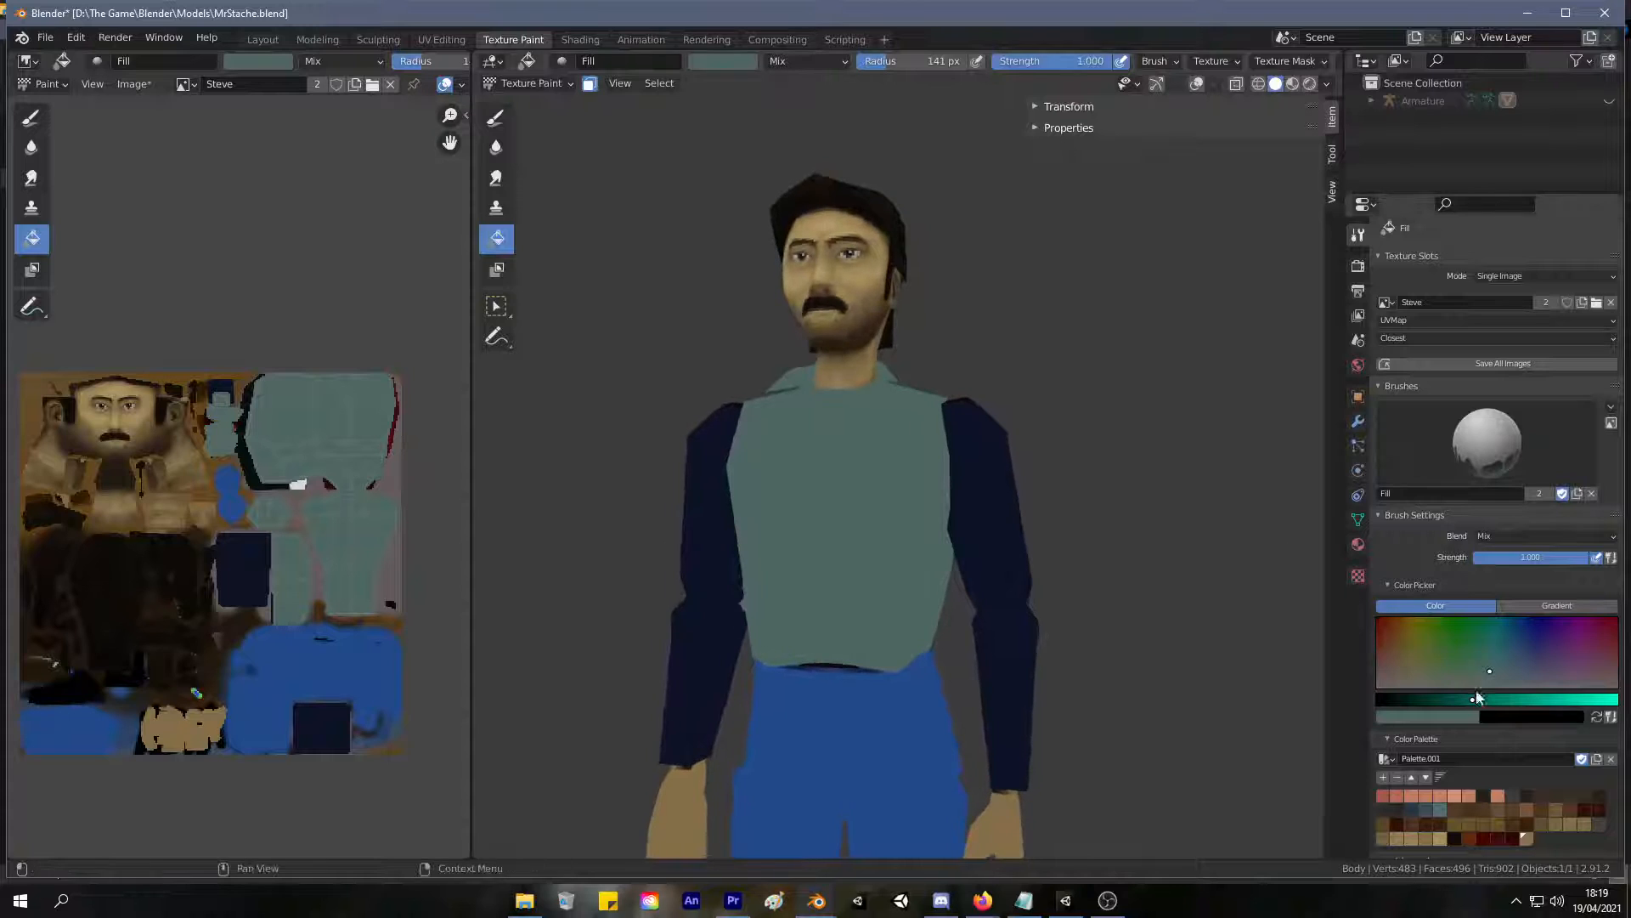
{"action": "left_click", "coordinate": [1429, 699]}
{"action": "left_click", "coordinate": [846, 544]}
{"action": "mouse_move", "coordinate": [903, 503]}
{"action": "middle_mouse_down"}
{"action": "mouse_move", "coordinate": [982, 517]}
{"action": "mouse_move", "coordinate": [965, 513]}
{"action": "middle_mouse_up"}
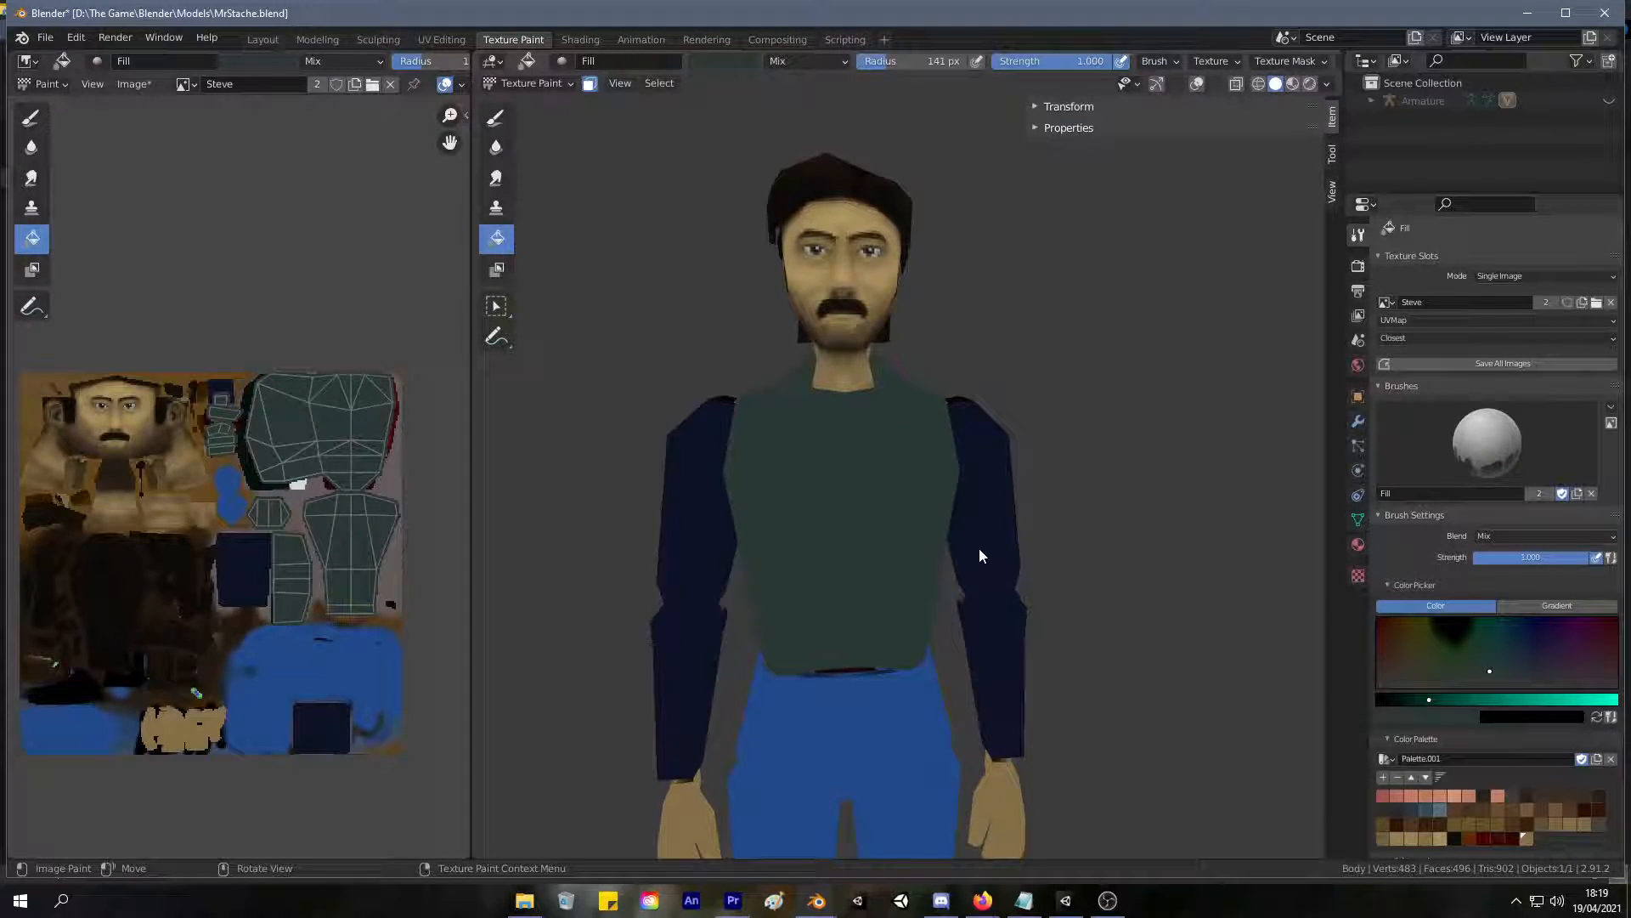
{"action": "left_click", "coordinate": [1502, 664]}
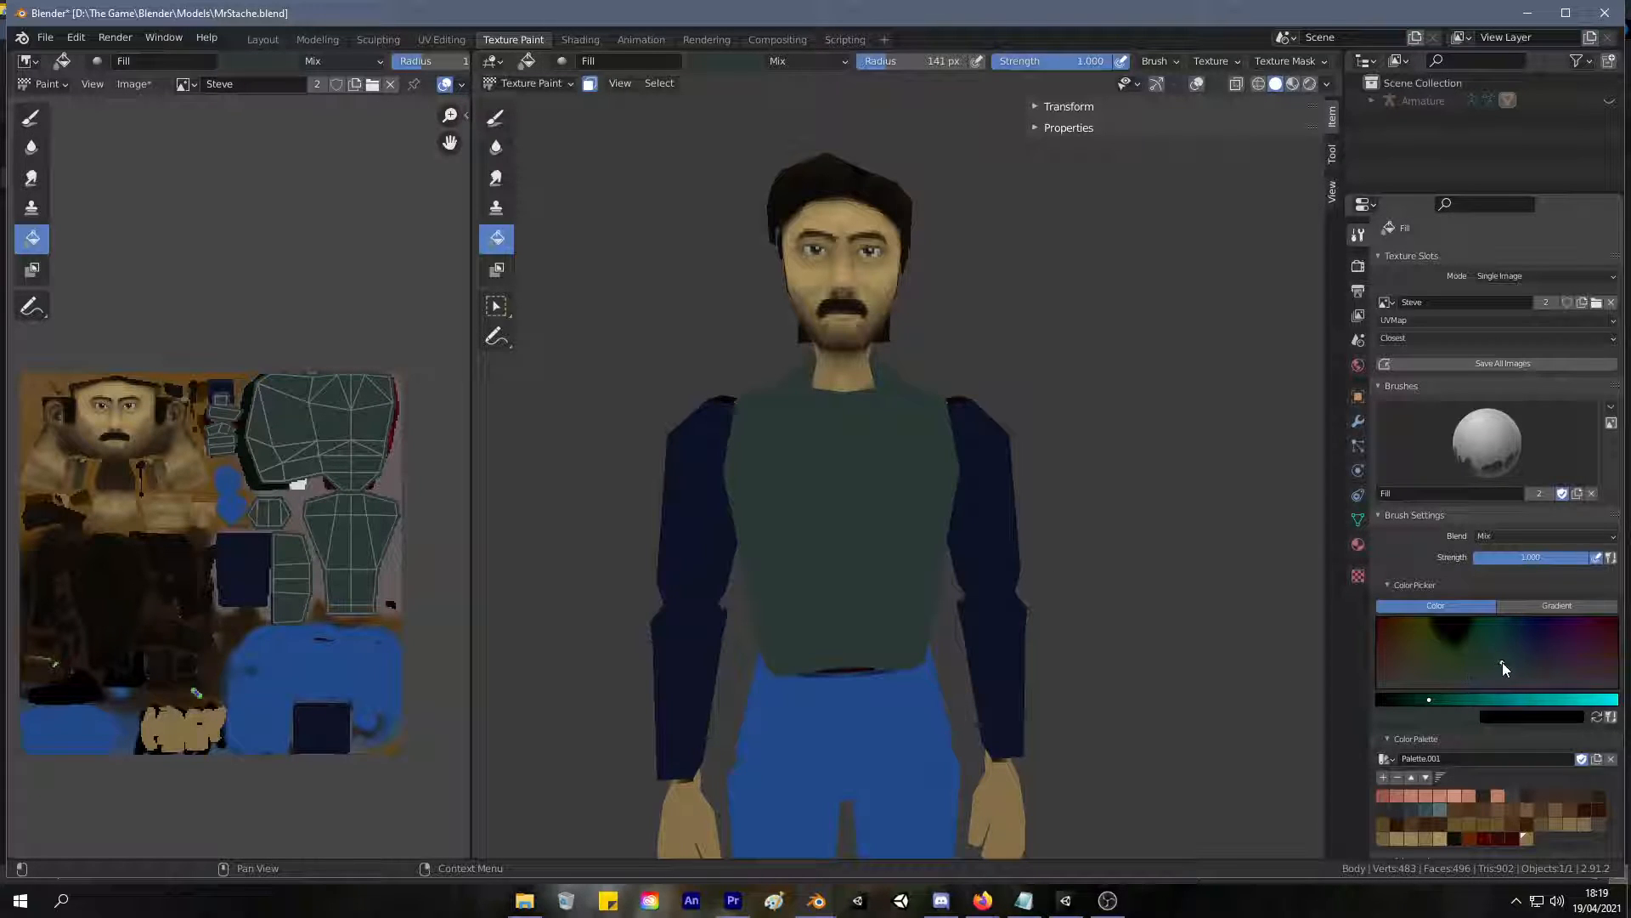
{"action": "left_click", "coordinate": [883, 541]}
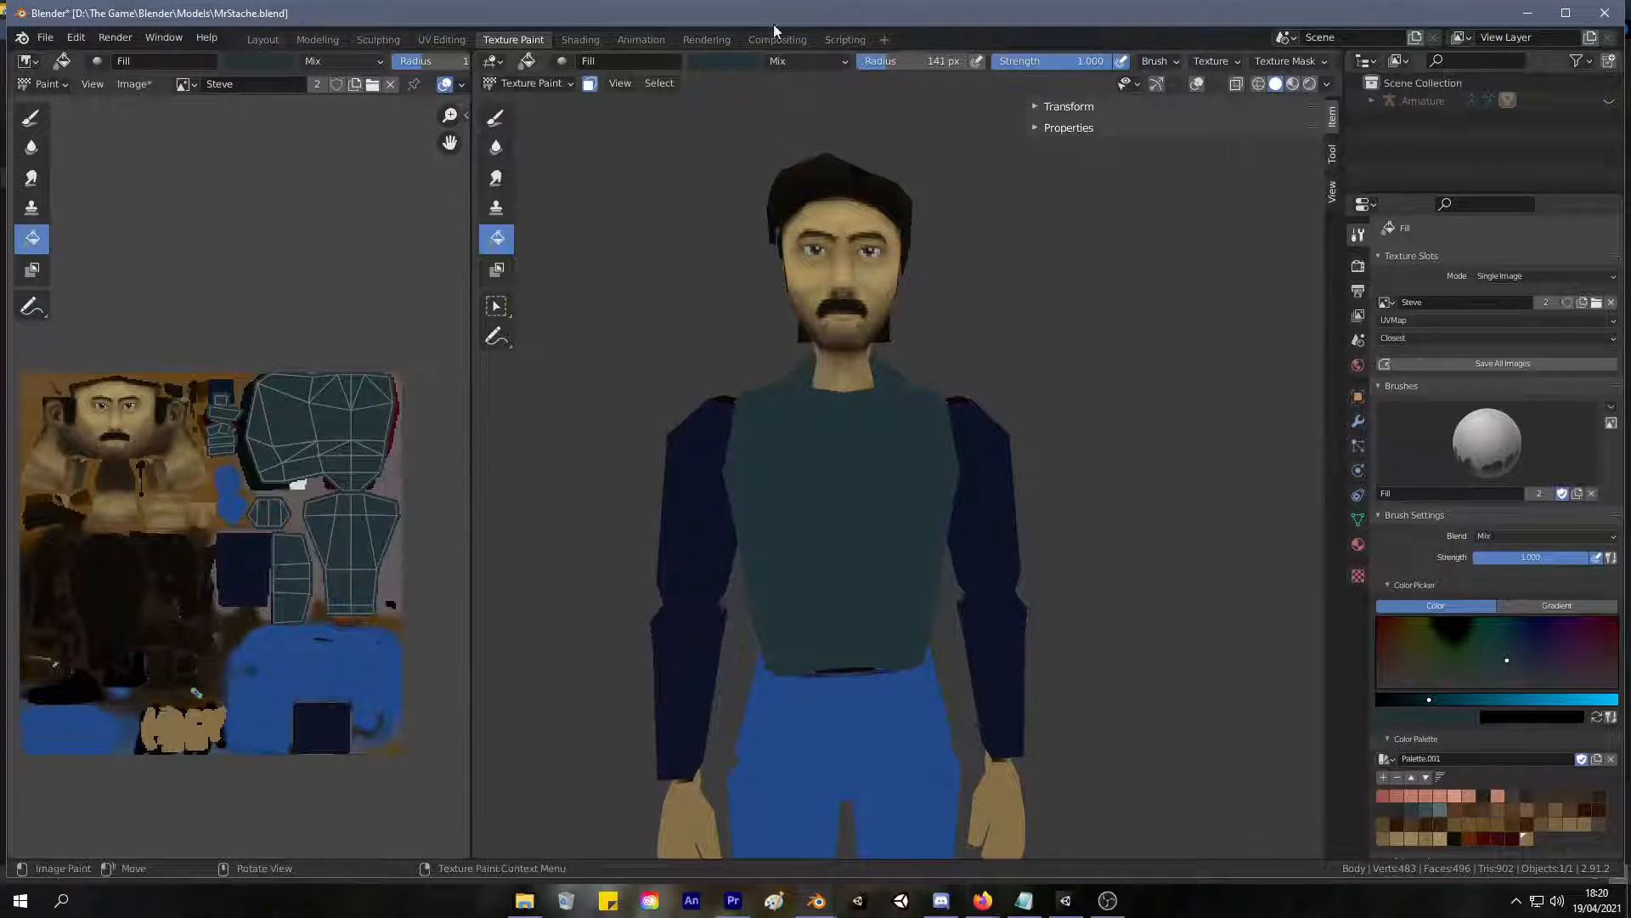
Return to the UV Editing workspace and select the linked meshes of both upper arms and both forearms, without the torso.
{"action": "left_click", "coordinate": [442, 39]}
{"action": "left_click", "coordinate": [858, 427]}
{"action": "key", "text": "l"}
{"action": "left_click", "coordinate": [852, 428]}
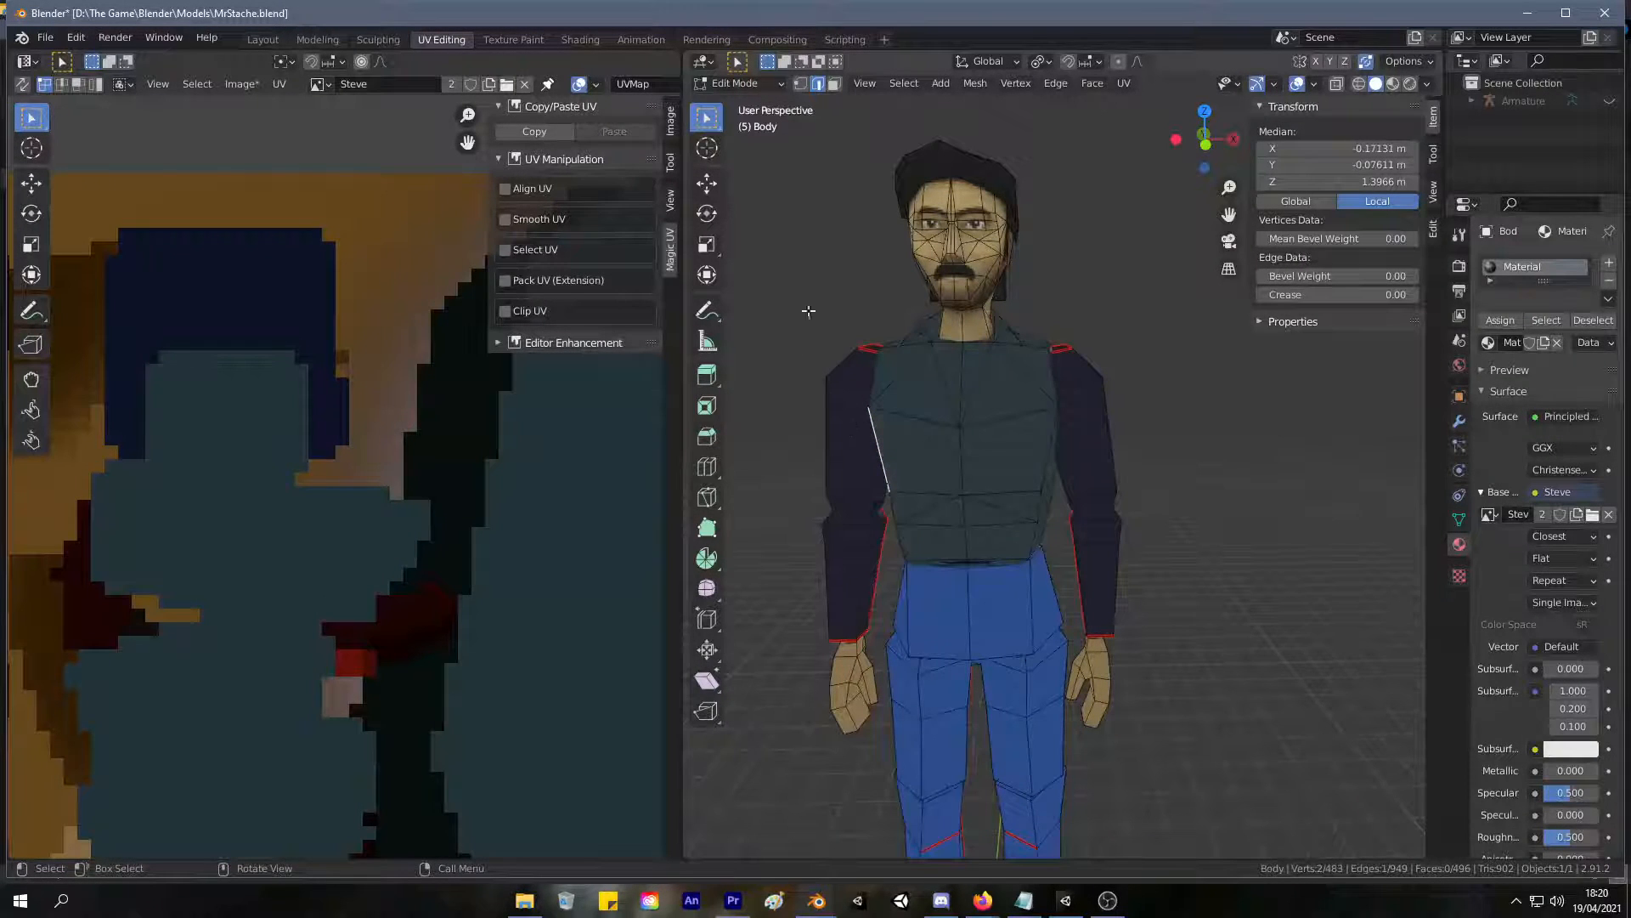
{"action": "key", "text": "Tab"}
{"action": "key", "text": "Tab"}
{"action": "key", "text": "l"}
{"action": "key", "text": "l"}
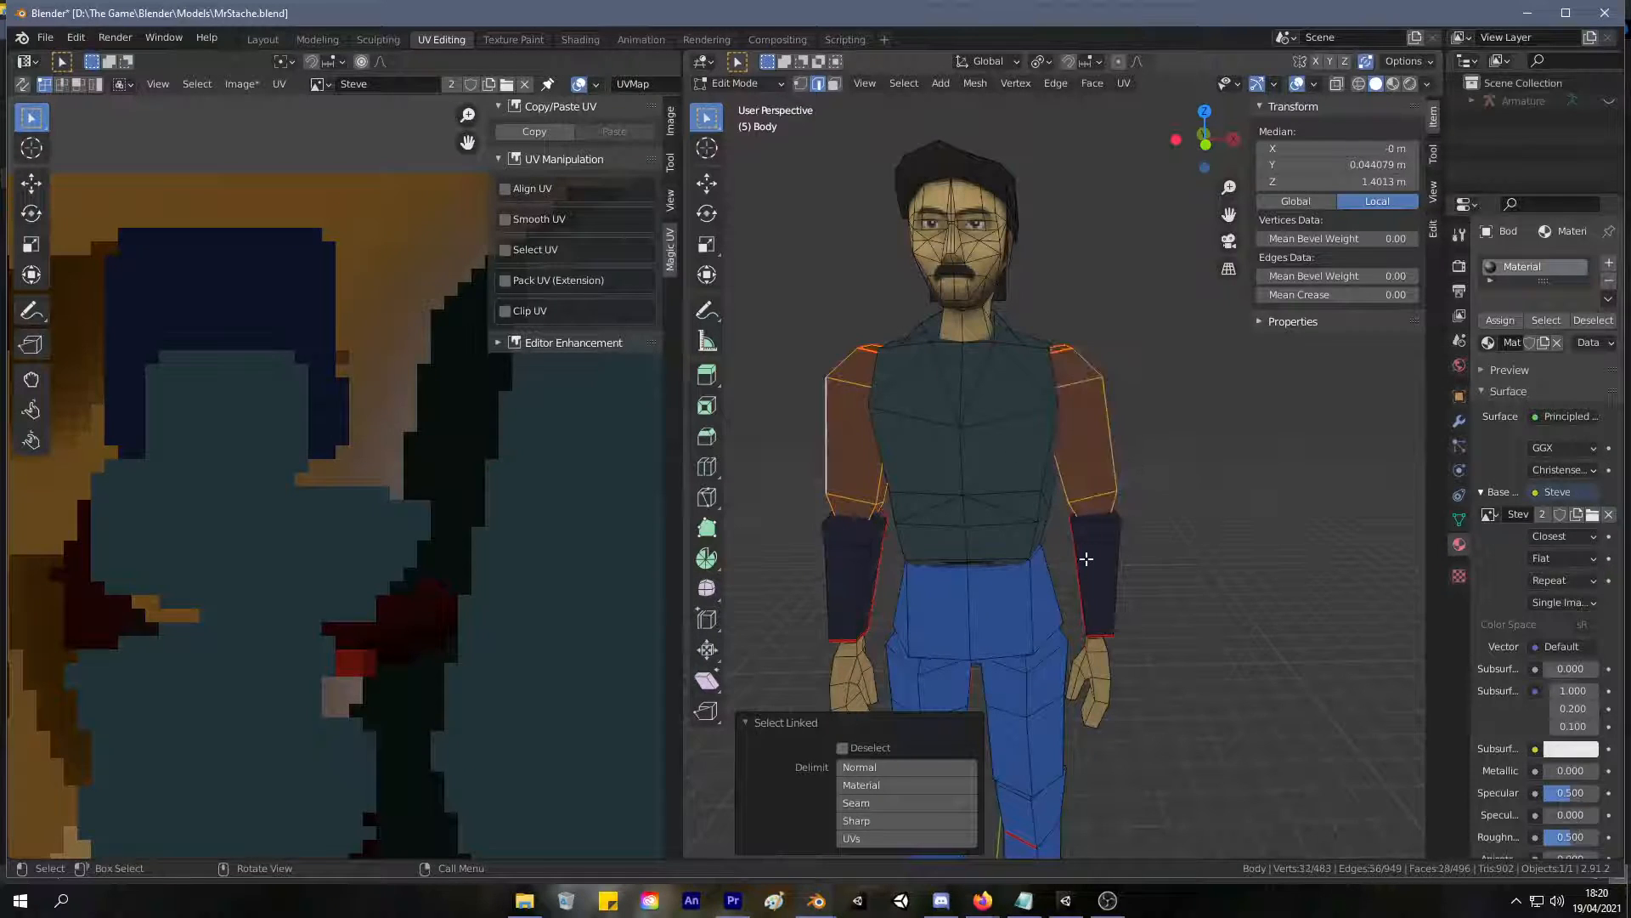
{"action": "key", "text": "l"}
{"action": "key", "text": "l"}
Switch to the Texture Paint workspace and fill both sleeves with the torso's dark blue-teal.
{"action": "left_click", "coordinate": [513, 39]}
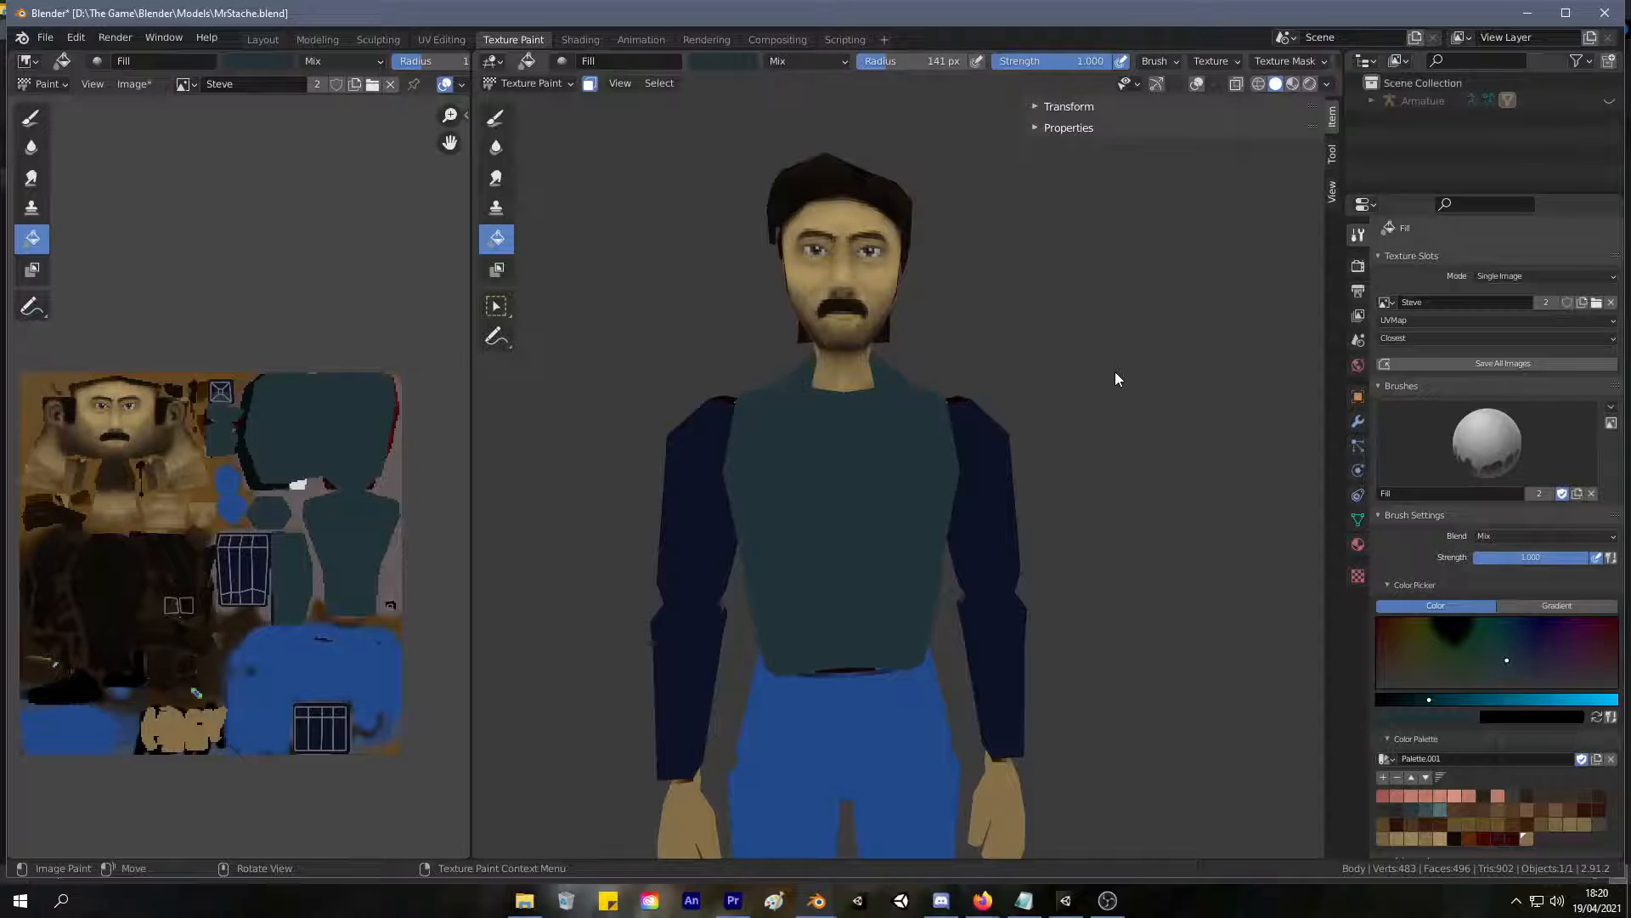
{"action": "left_click", "coordinate": [701, 492]}
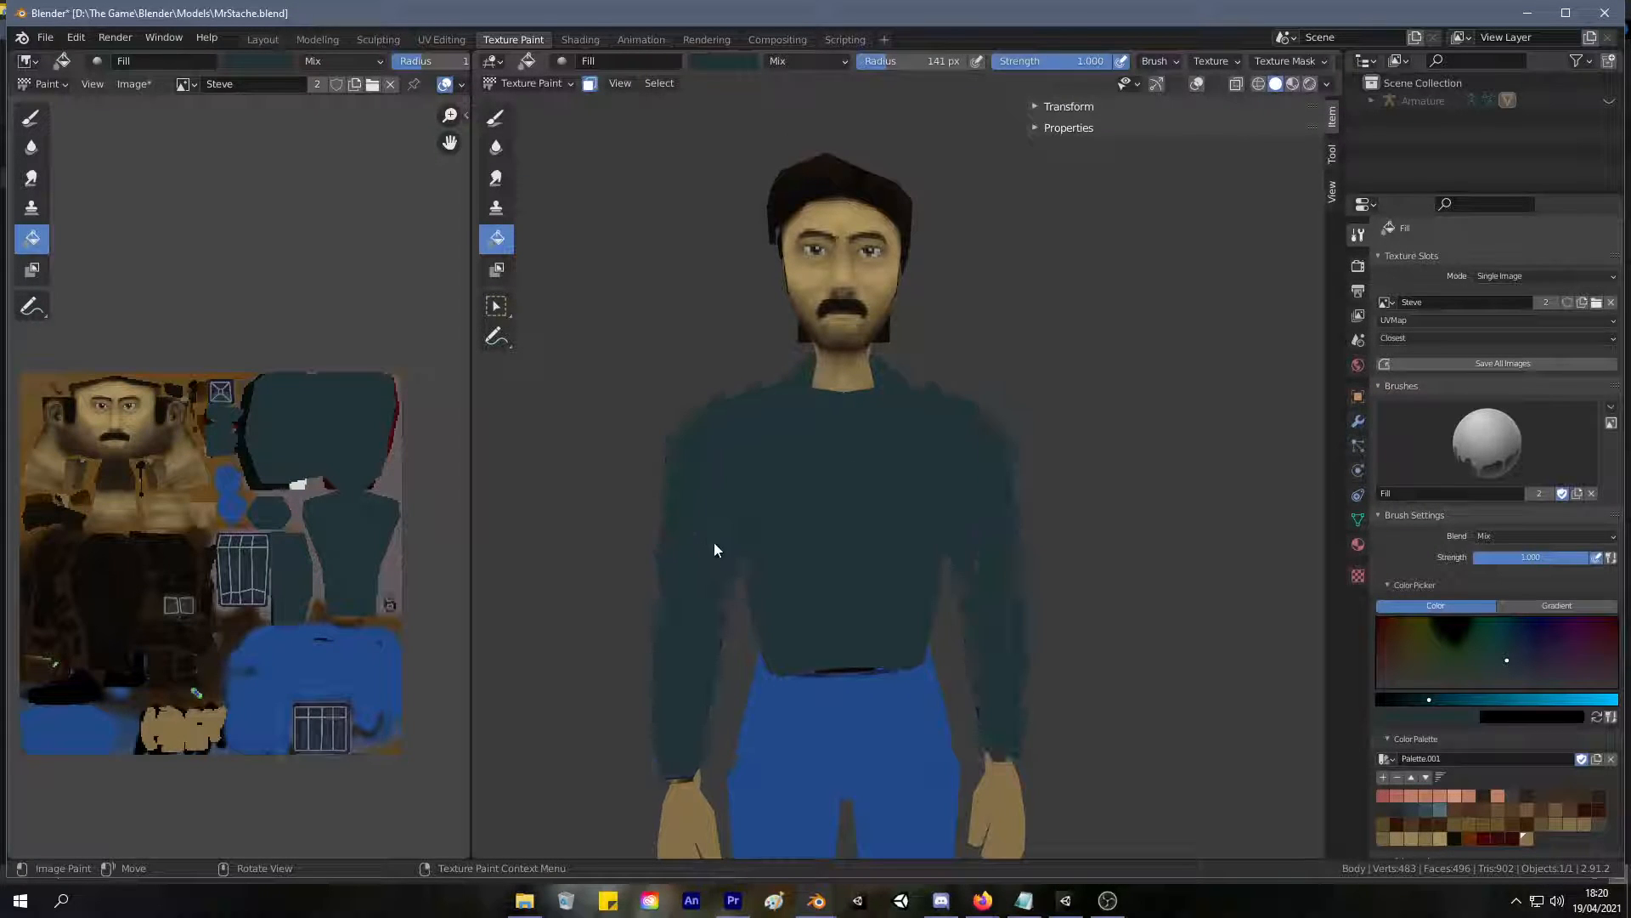
{"action": "middle_click_drag", "start_coordinate": [816, 431], "coordinate": [860, 395]}
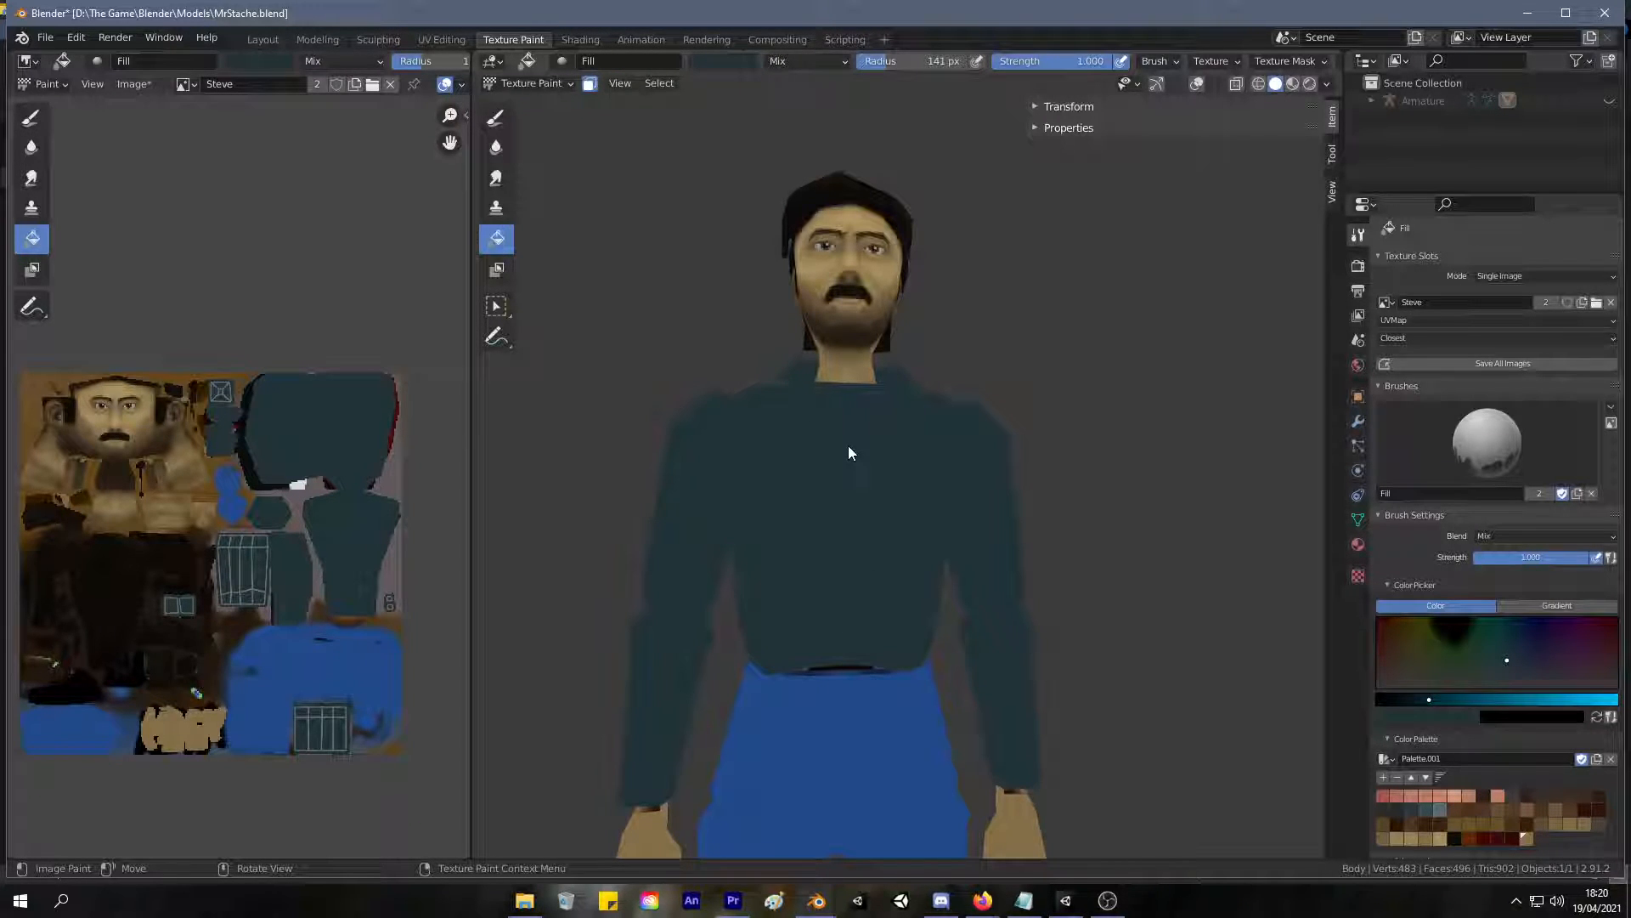
{"action": "middle_click_drag", "start_coordinate": [661, 661], "coordinate": [726, 528]}
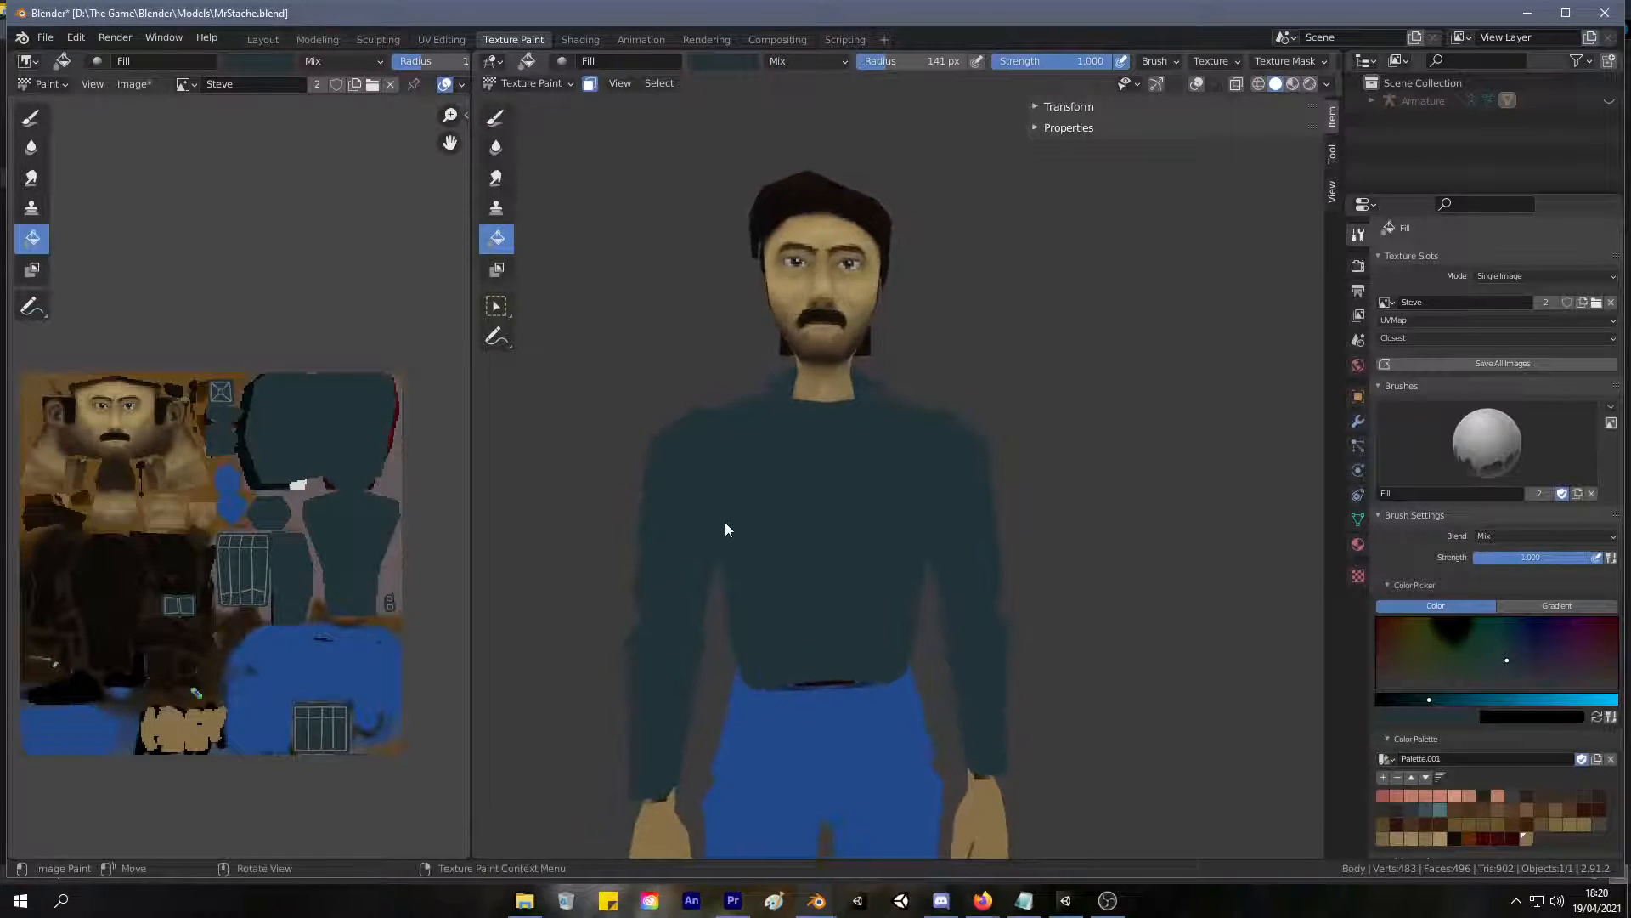
In the UV Editing workspace, use vertex selection to reposition individual vertices around the character's collar and shoulders.
{"action": "left_click", "coordinate": [442, 39]}
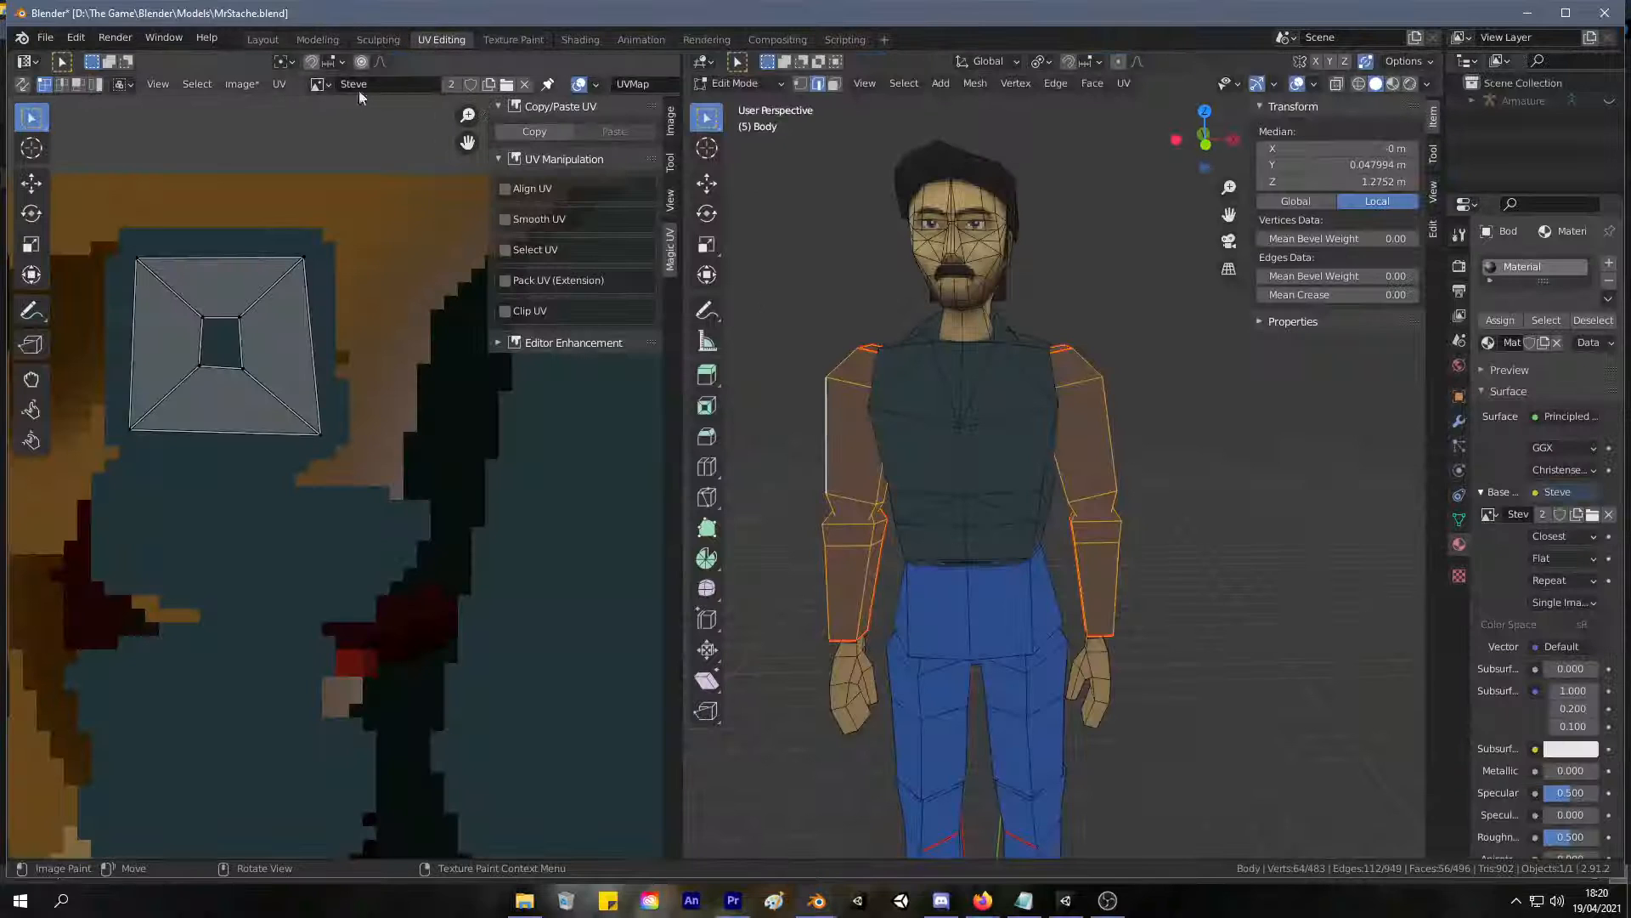
{"action": "scroll", "coordinate": [1020, 332], "scroll_direction": "up", "scroll_amount": 3}
{"action": "key", "text": "1"}
{"action": "left_click", "coordinate": [978, 214]}
{"action": "middle_click_drag", "start_coordinate": [972, 248], "coordinate": [1053, 269]}
{"action": "key", "text": "g"}
{"action": "left_click", "coordinate": [900, 339]}
{"action": "key", "text": "g"}
{"action": "left_click", "coordinate": [1017, 262]}
{"action": "scroll", "coordinate": [1052, 272], "scroll_direction": "down", "scroll_amount": 3}
{"action": "middle_click_drag", "start_coordinate": [884, 370], "coordinate": [965, 346]}
{"action": "key", "text": "g"}
{"action": "left_click", "coordinate": [935, 421]}
{"action": "scroll", "coordinate": [951, 357], "scroll_direction": "down", "scroll_amount": 3}
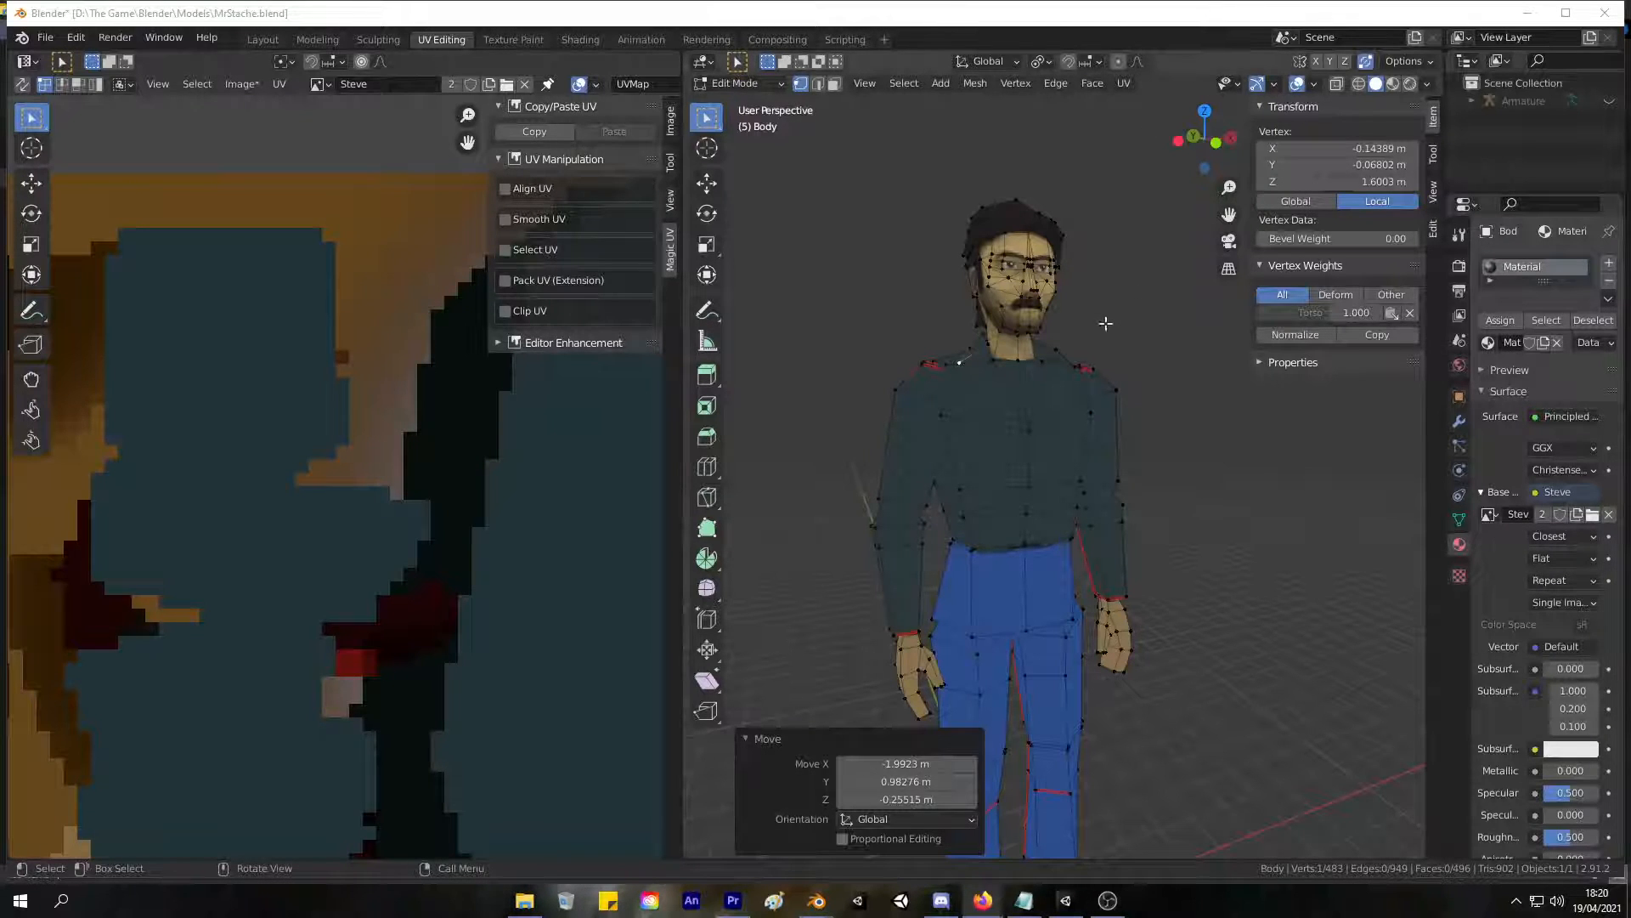
{"action": "scroll", "coordinate": [1103, 328], "scroll_direction": "up", "scroll_amount": 4}
{"action": "scroll", "coordinate": [1103, 328], "scroll_direction": "down", "scroll_amount": 3}
Go back to texture painting and set the Draw brush to a 13 px radius and a very dark blue-teal colour.
{"action": "left_click", "coordinate": [527, 39]}
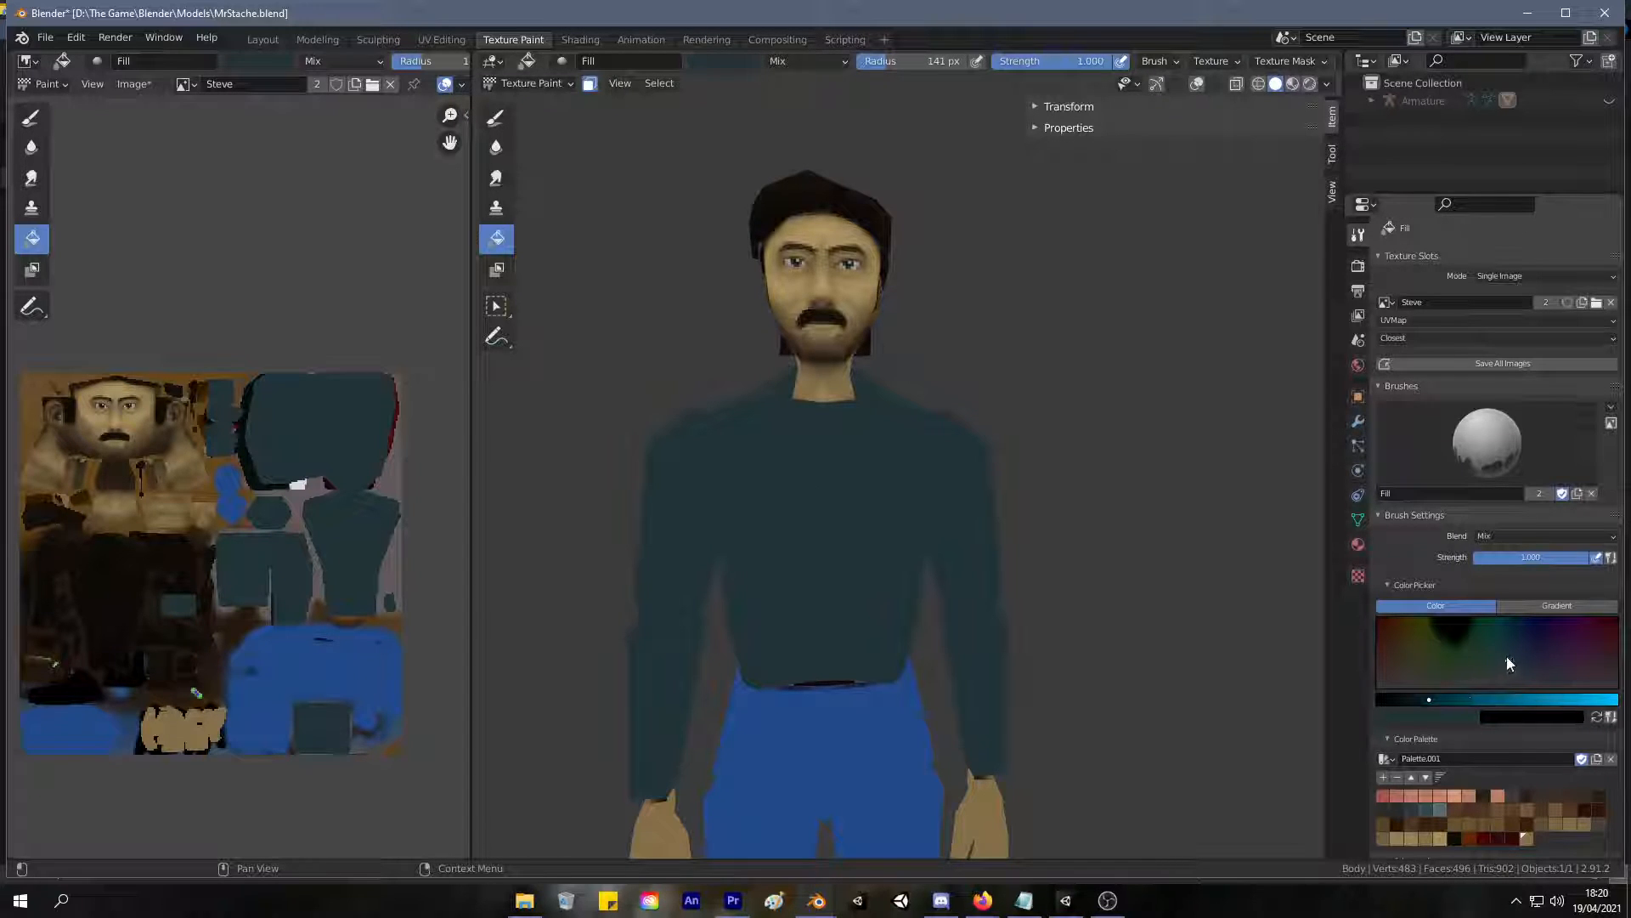
{"action": "left_click_drag", "start_coordinate": [1514, 656], "coordinate": [1515, 662]}
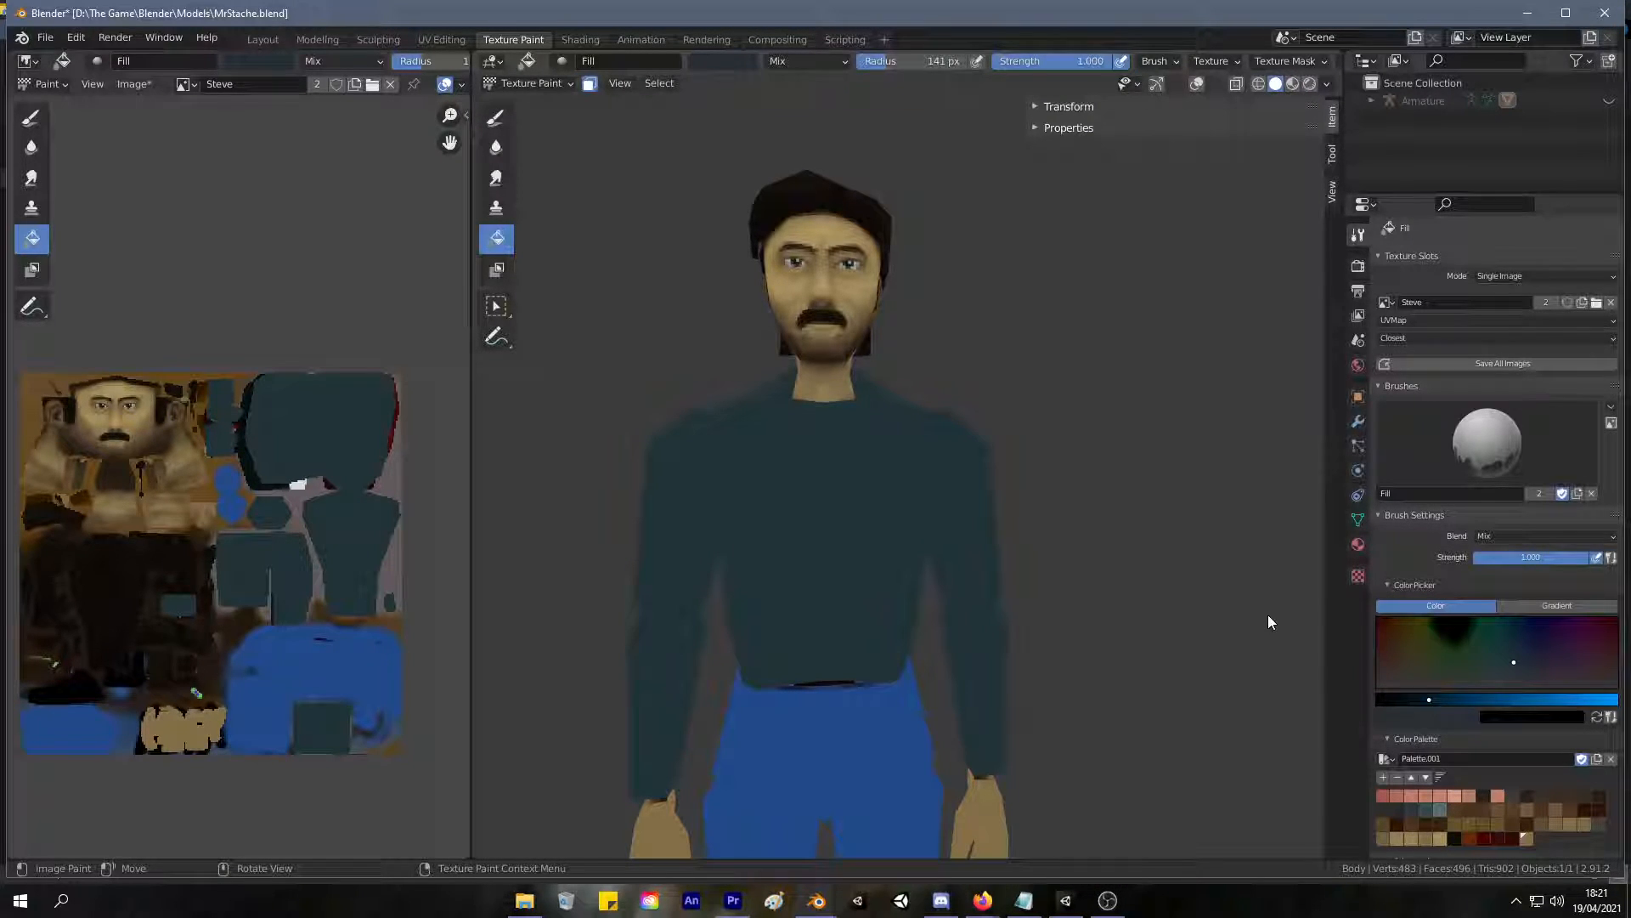
{"action": "left_click", "coordinate": [500, 118]}
{"action": "key", "text": "f"}
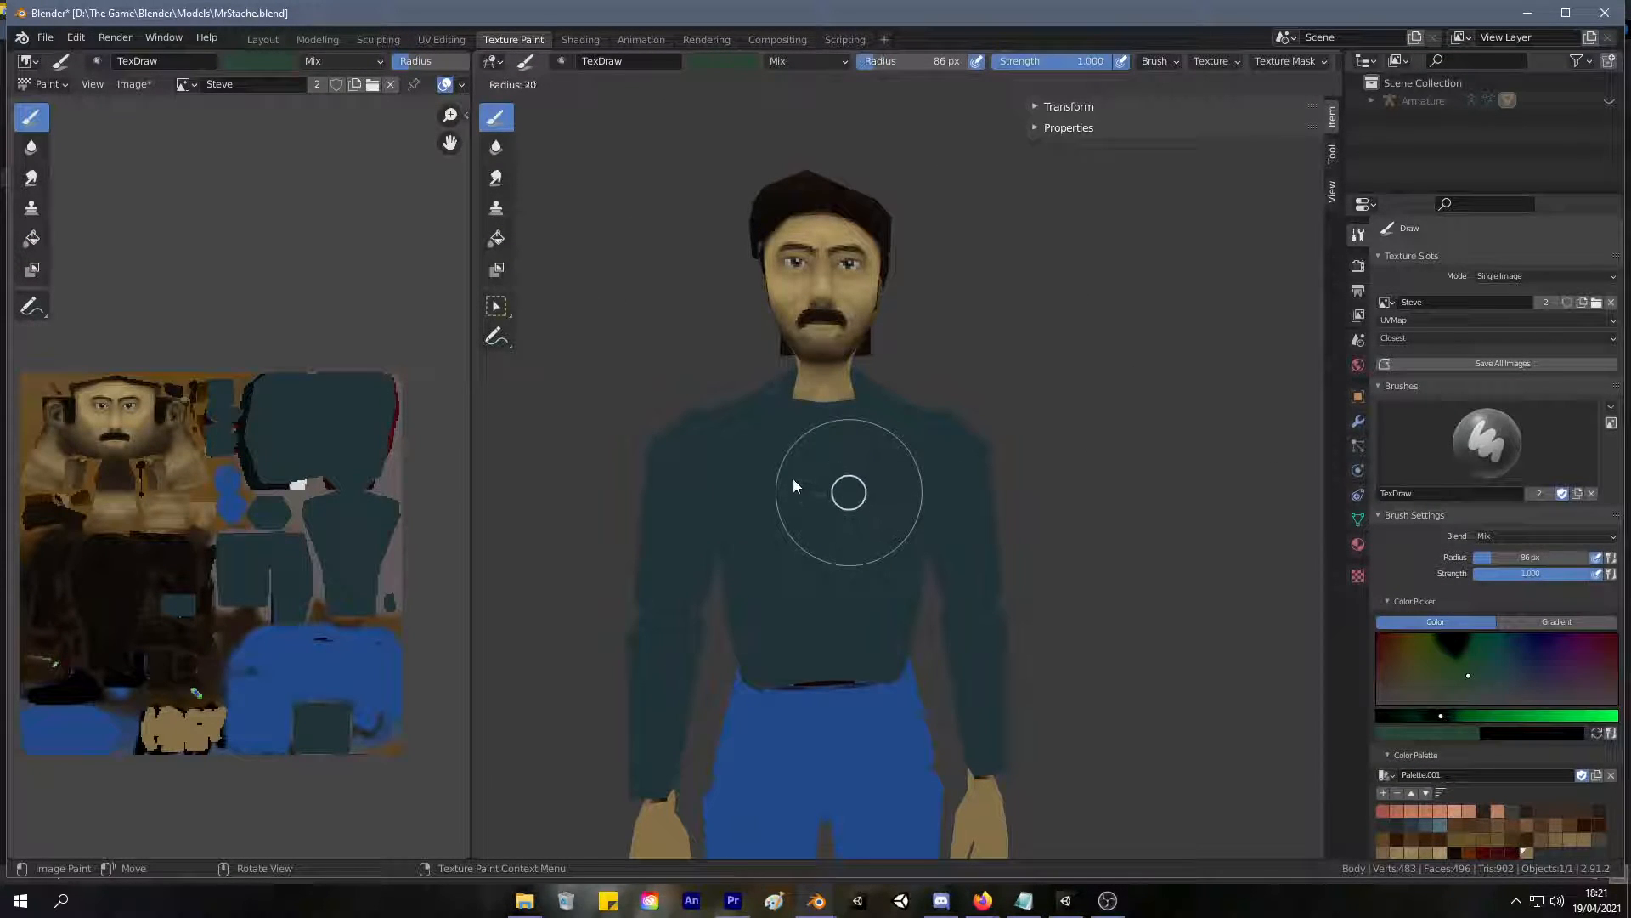
{"action": "left_click", "coordinate": [787, 481]}
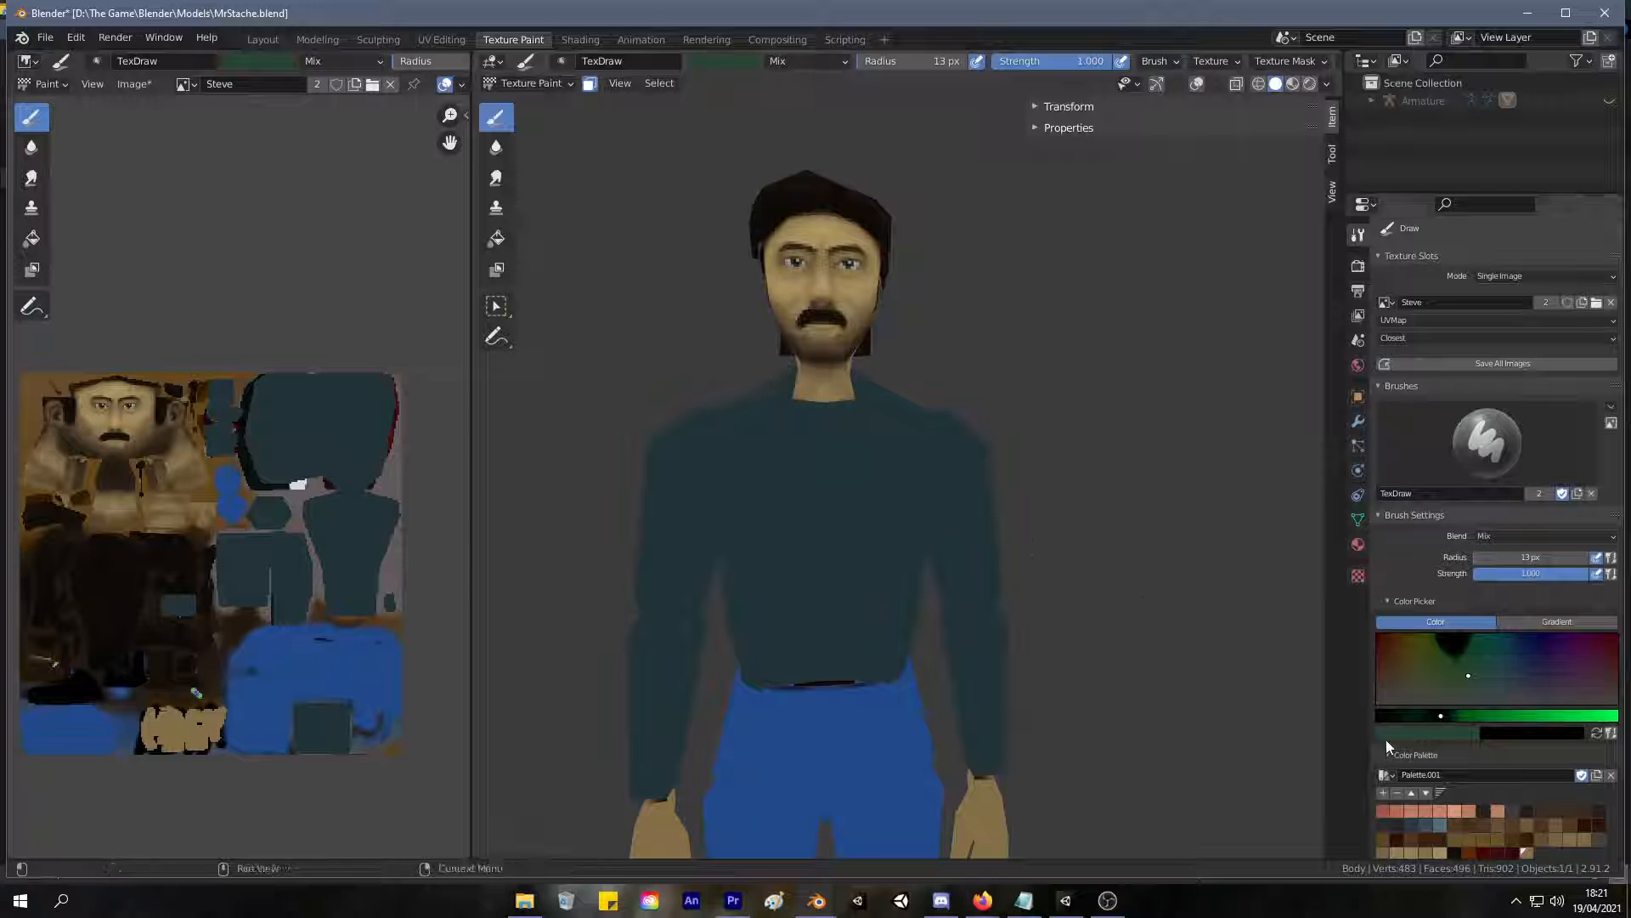
{"action": "left_click", "coordinate": [1508, 666]}
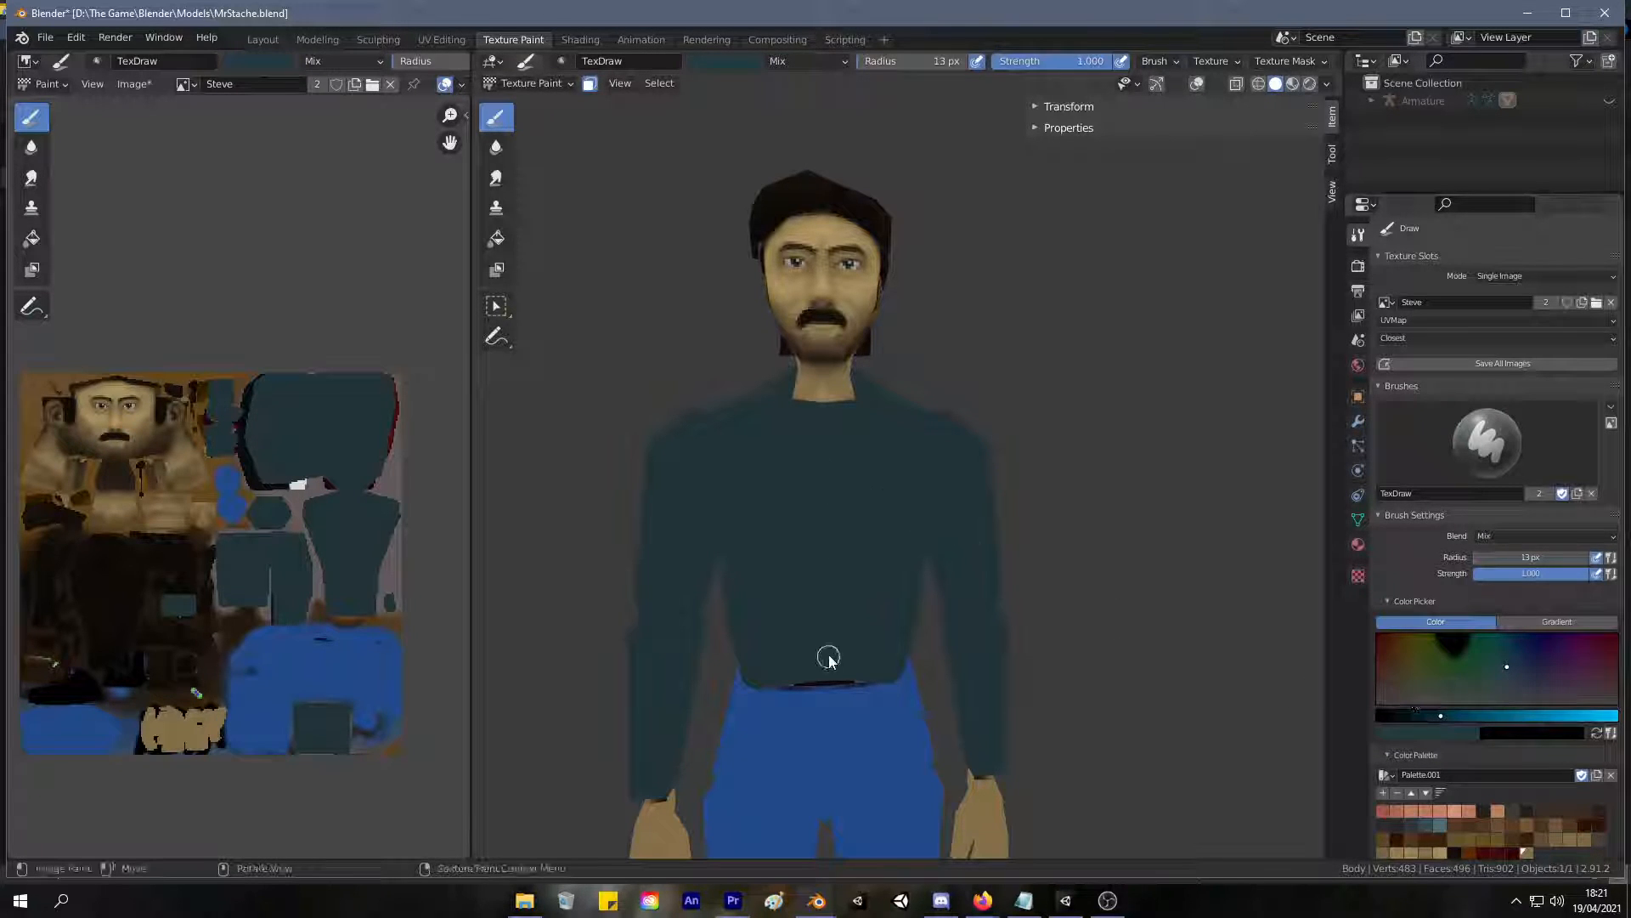
{"action": "left_click", "coordinate": [1436, 715]}
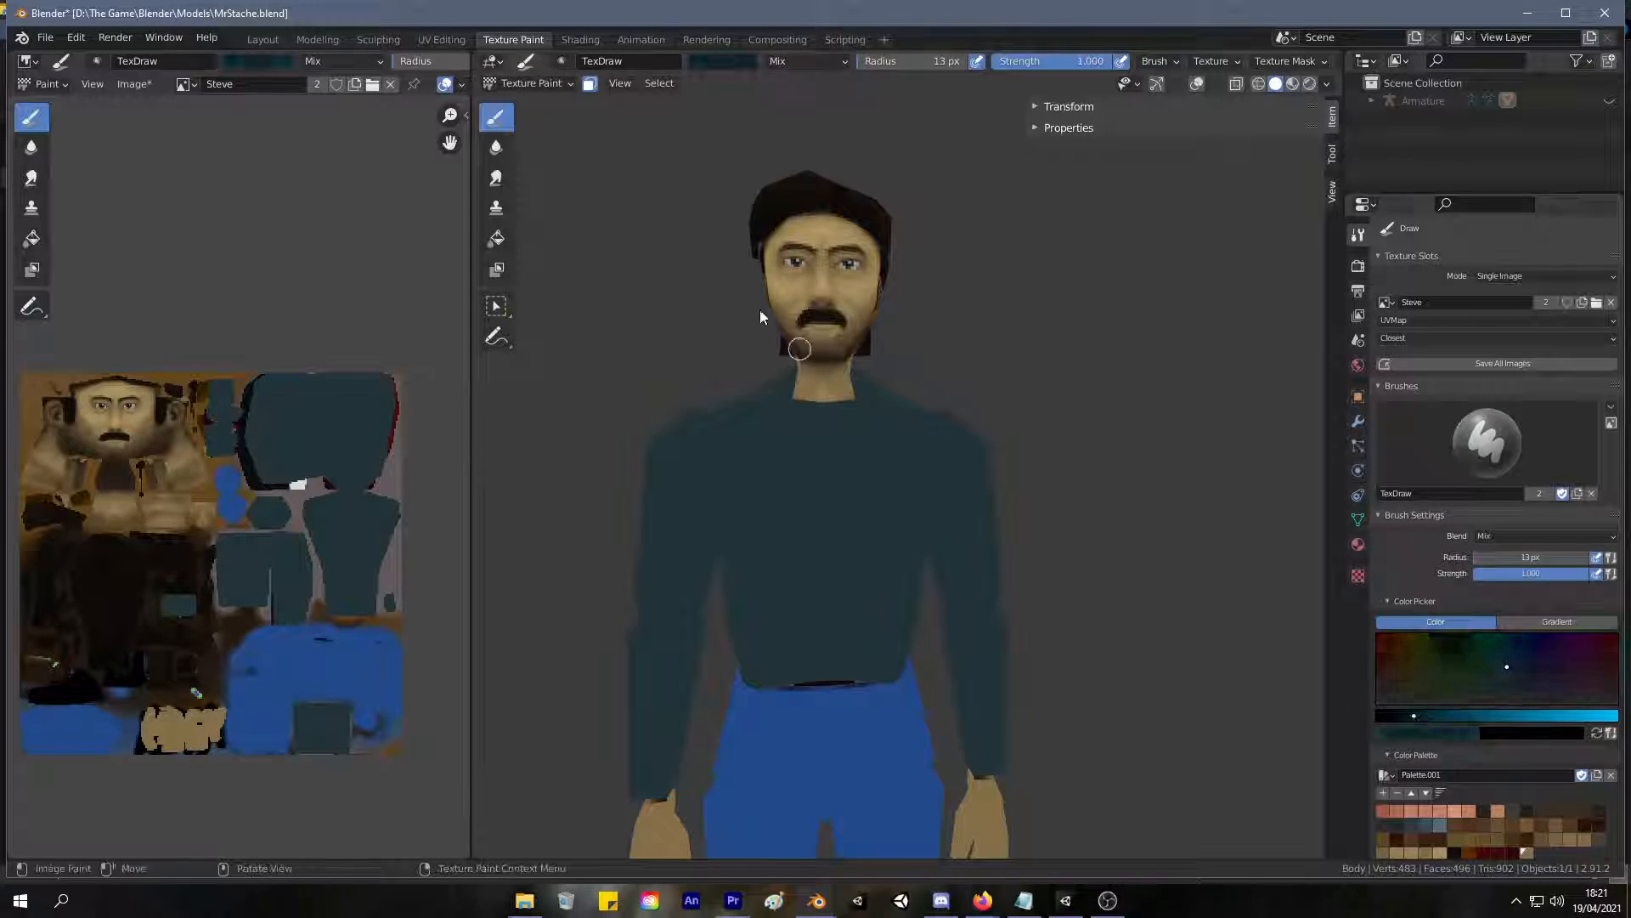
In the UV Editing workspace, clear the selection and select the linked torso and both complete arms, delimited by seams.
{"action": "left_click", "coordinate": [442, 39]}
{"action": "key", "text": "alt+a"}
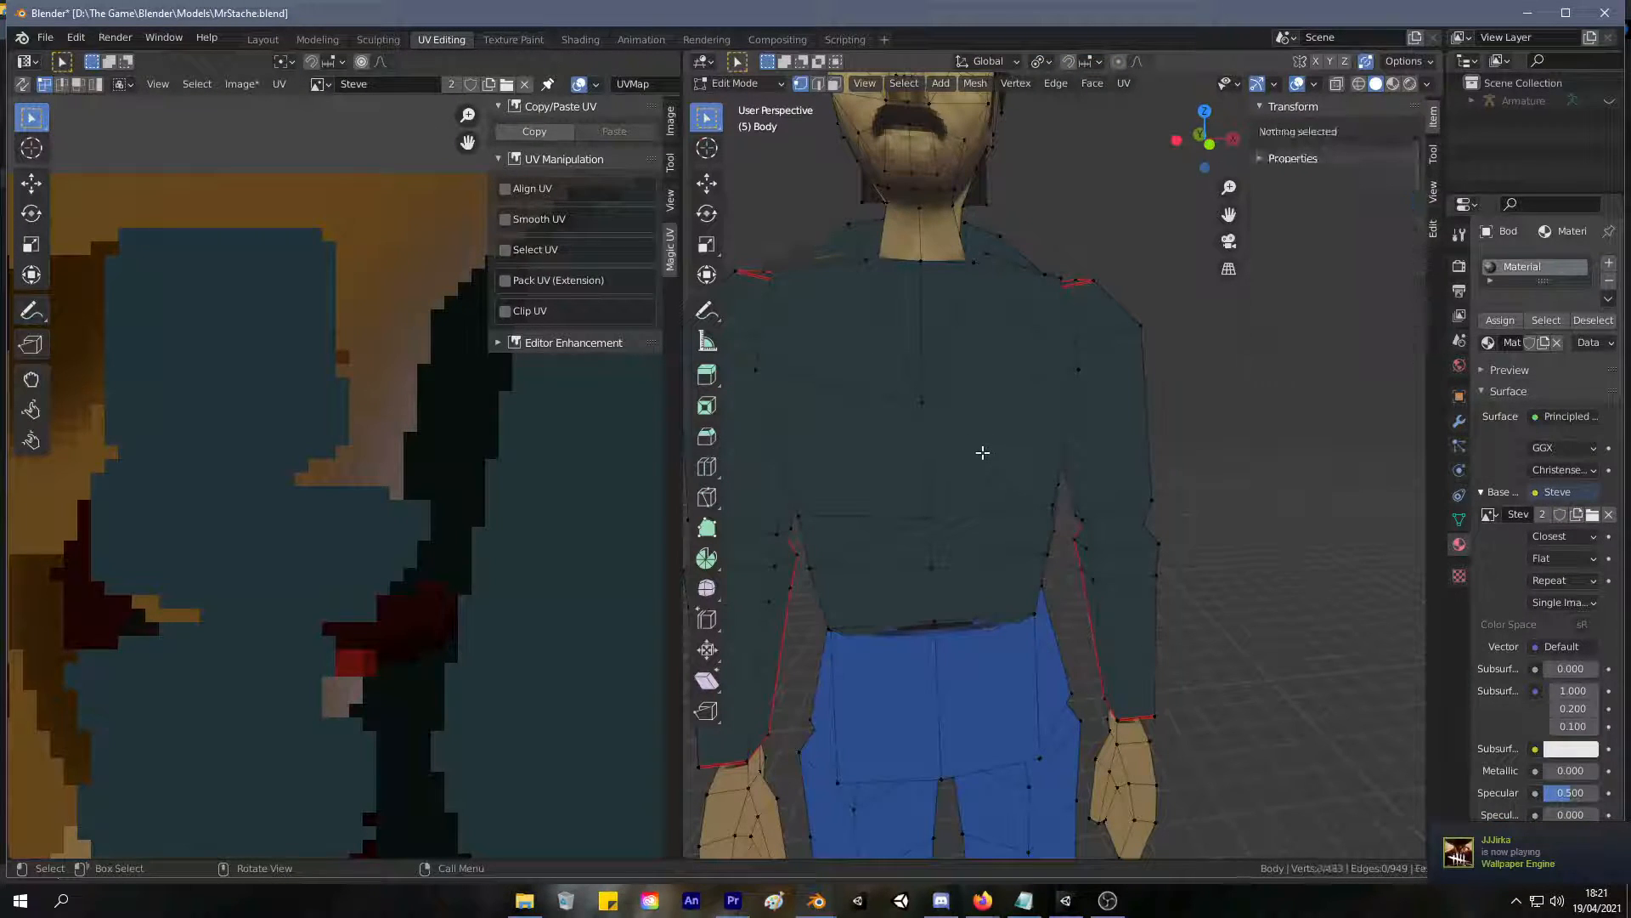
{"action": "key", "text": "l"}
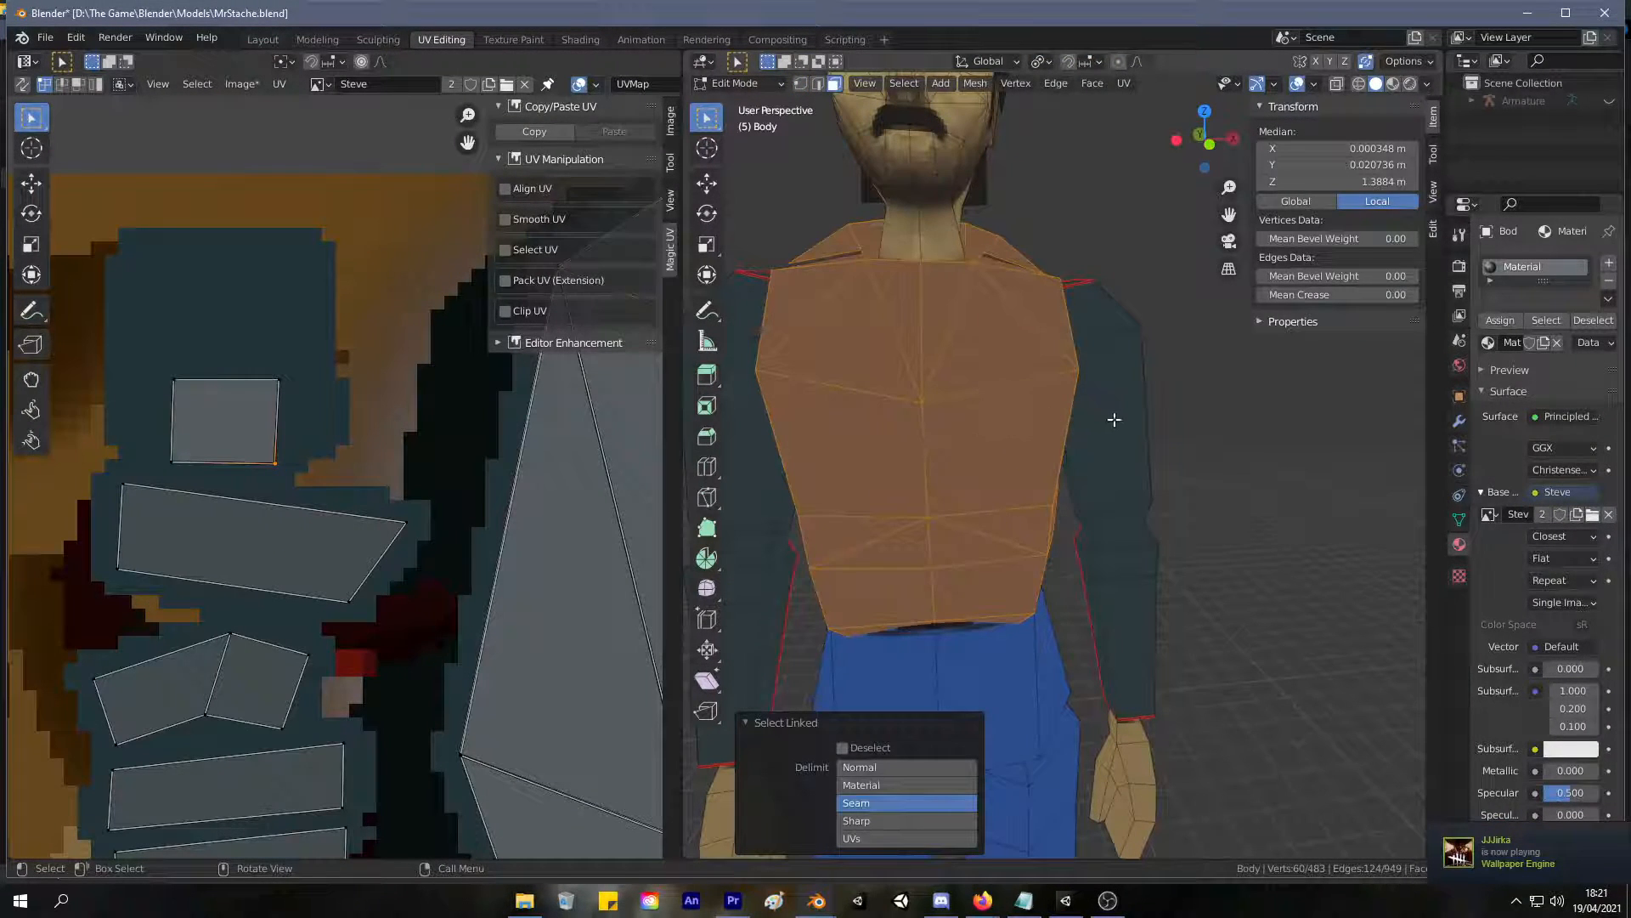
{"action": "key", "text": "l"}
{"action": "key", "text": "l"}
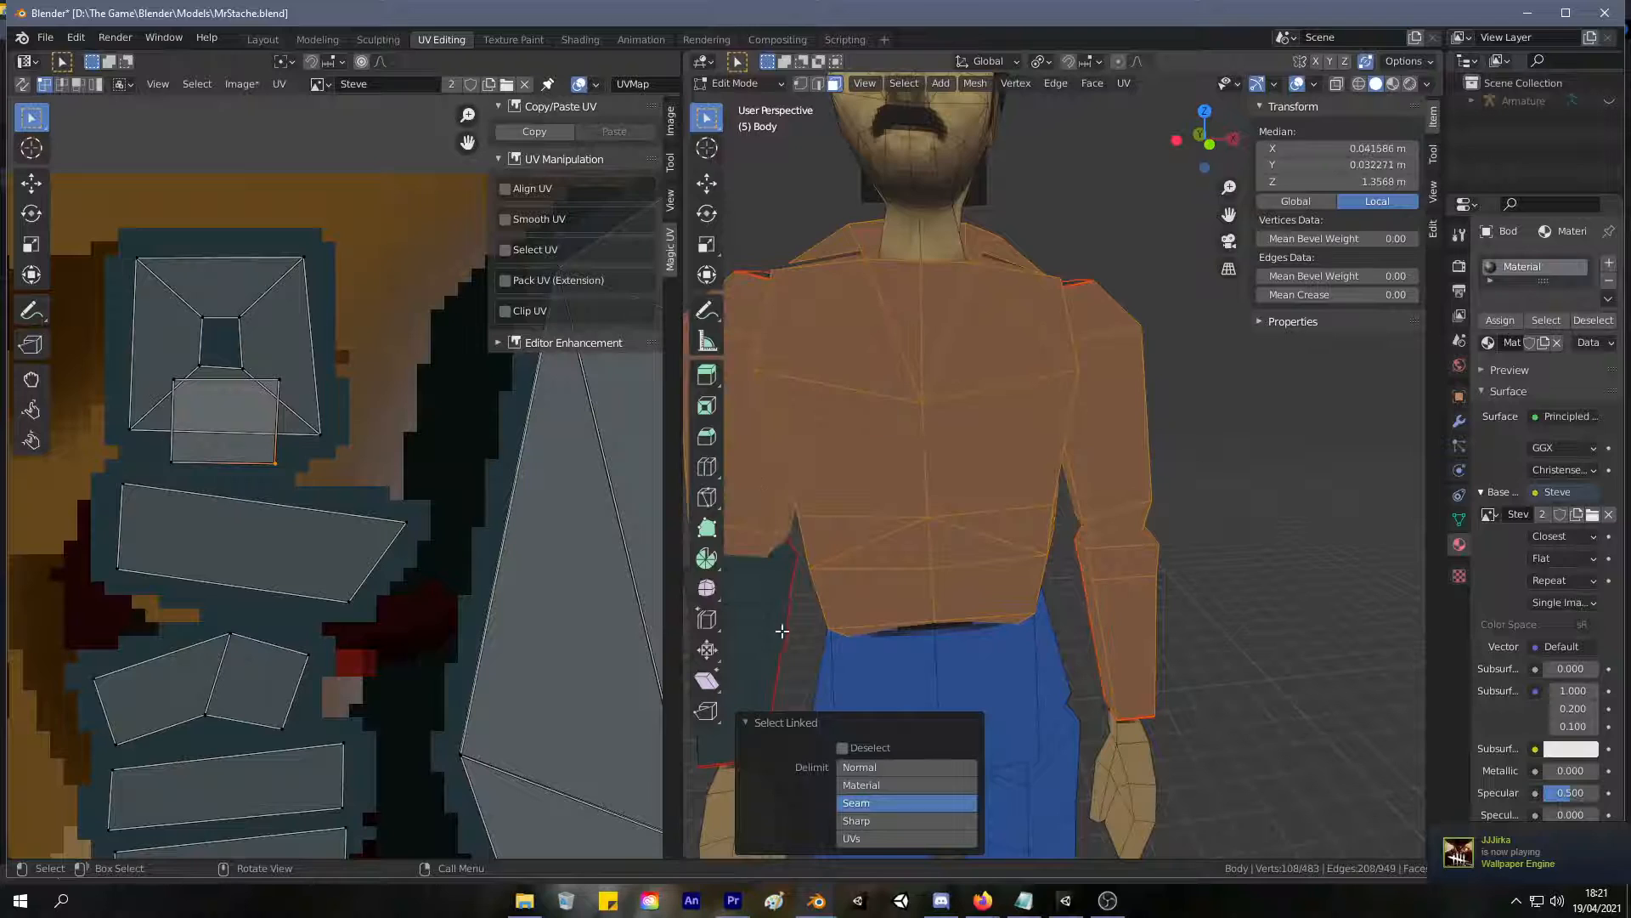
{"action": "key", "text": "l"}
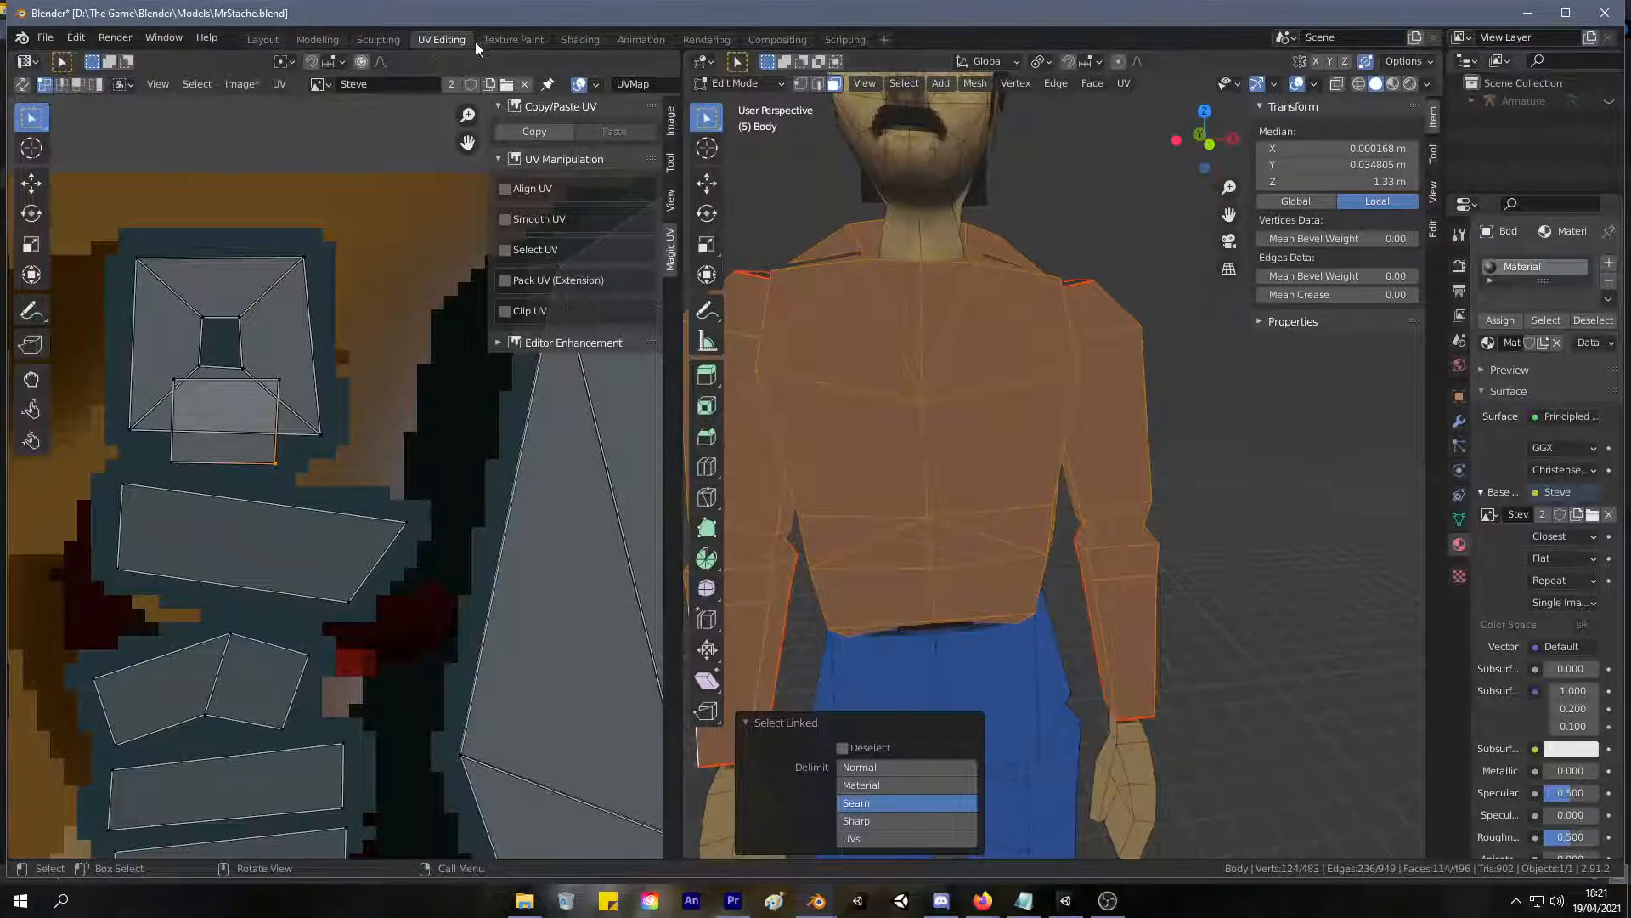
In the Texture Paint workspace, set the Draw brush radius to 60 px and its strength to 0.132.
{"action": "left_click", "coordinate": [513, 39]}
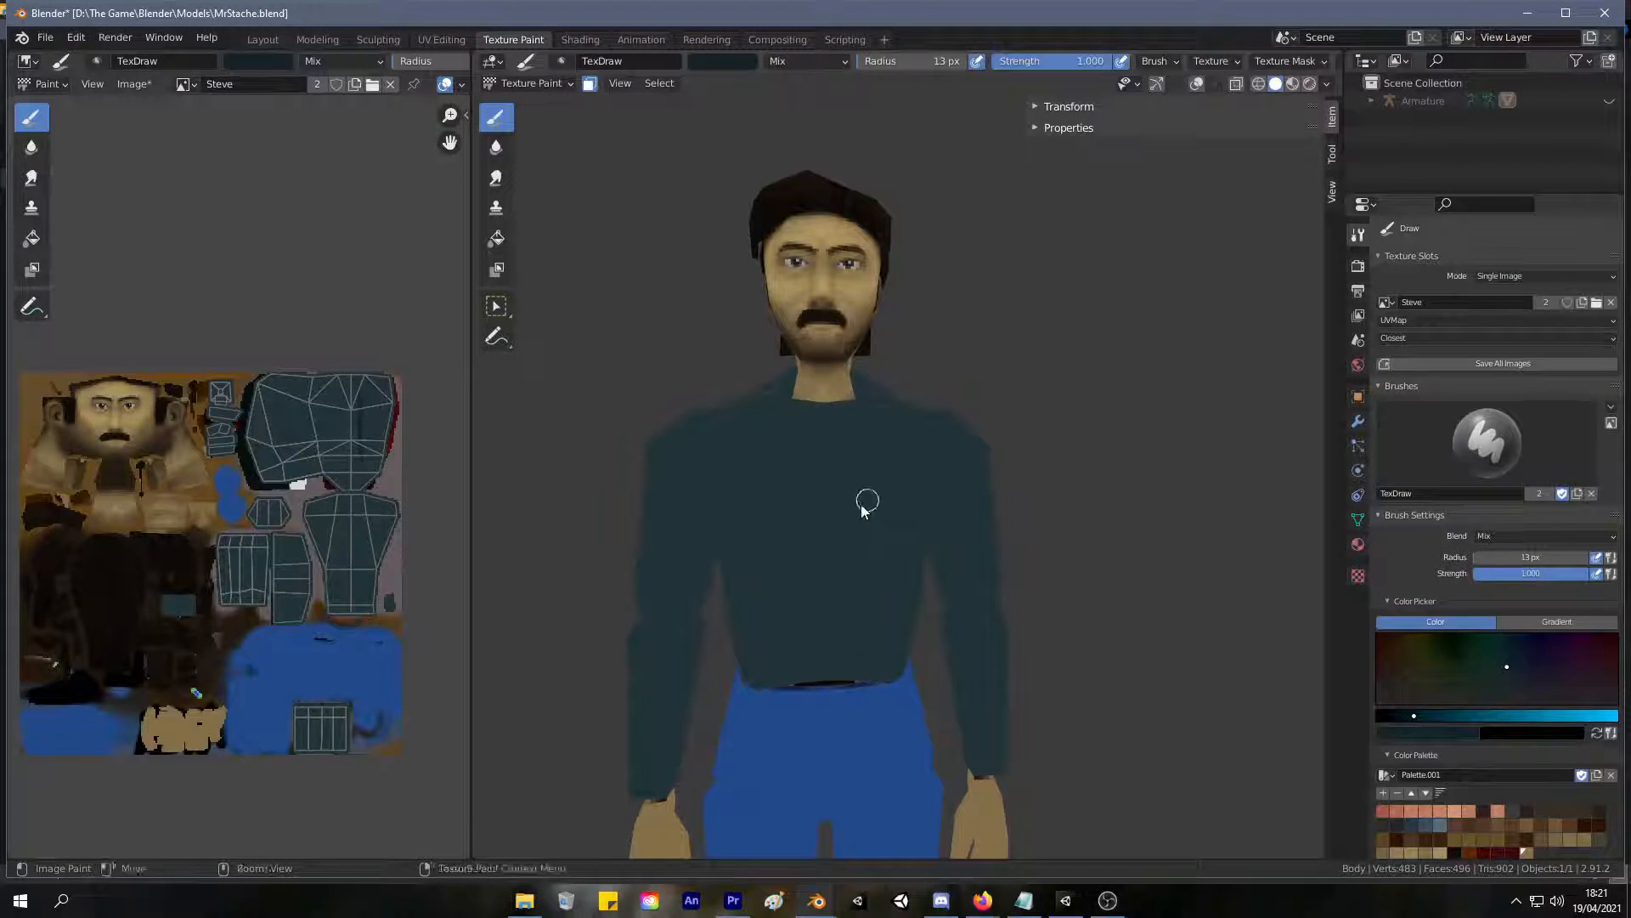
{"action": "middle_click_drag", "start_coordinate": [824, 502], "coordinate": [842, 448]}
{"action": "key", "text": "f"}
{"action": "left_click", "coordinate": [879, 447]}
{"action": "mouse_move", "coordinate": [998, 62]}
{"action": "left_mouse_down"}
{"action": "mouse_move", "coordinate": [943, 65]}
{"action": "mouse_move", "coordinate": [925, 106]}
{"action": "left_mouse_up"}
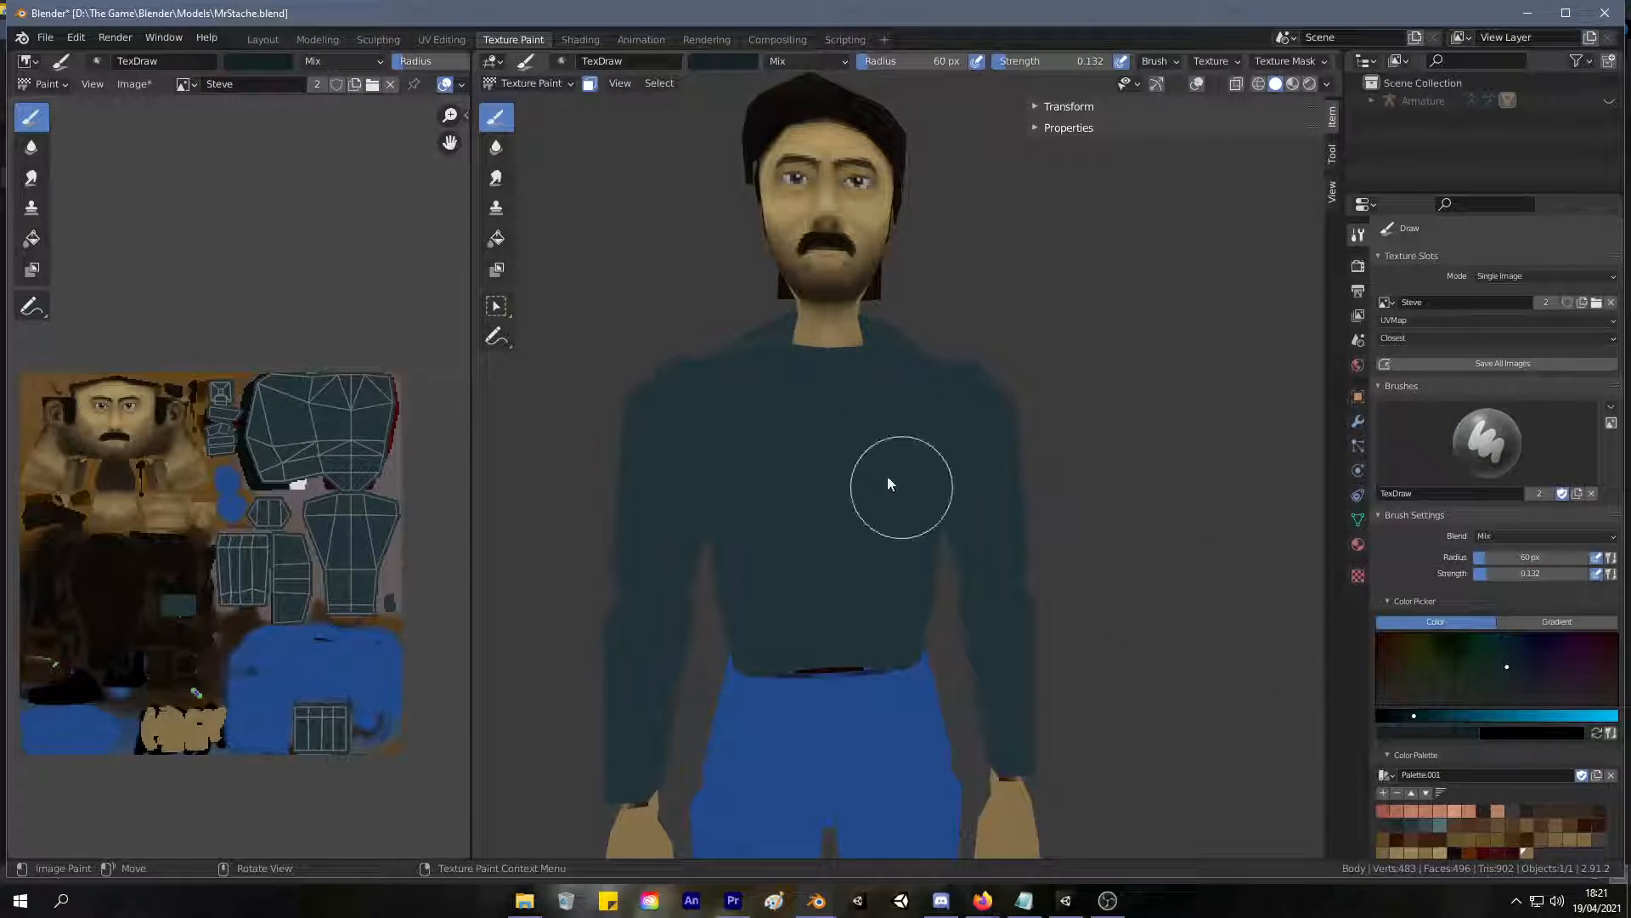
Darken the brush colour to near-black, reduce the radius to 9 px, and paint two vertical jacket-edge lines down the torso front.
{"action": "left_click", "coordinate": [1402, 715]}
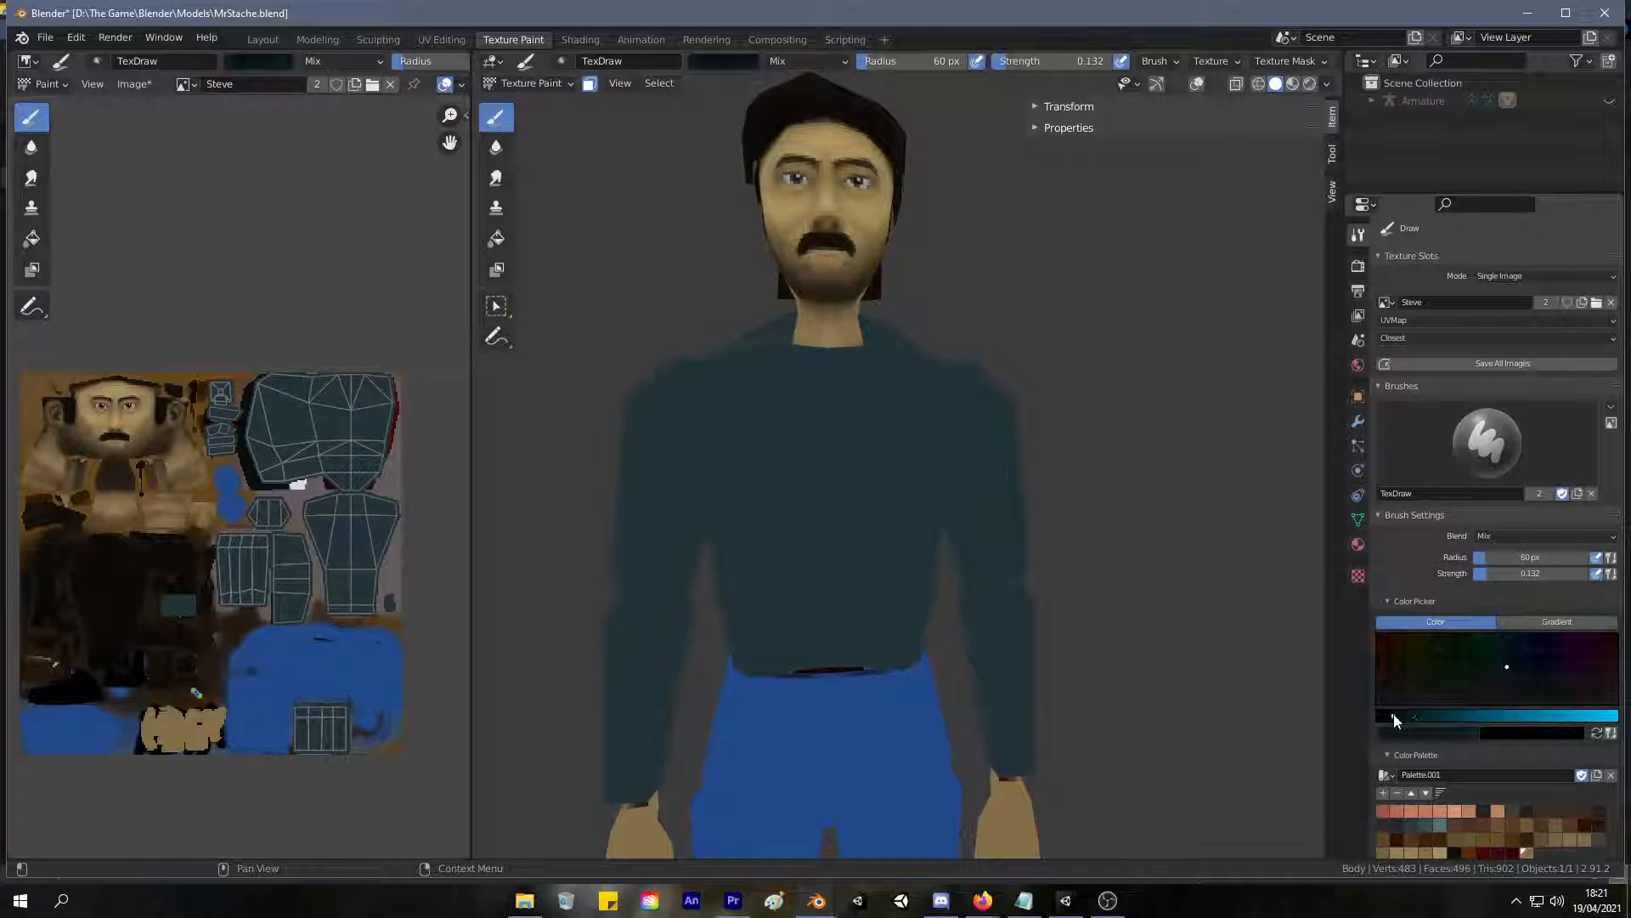
{"action": "key", "text": "f"}
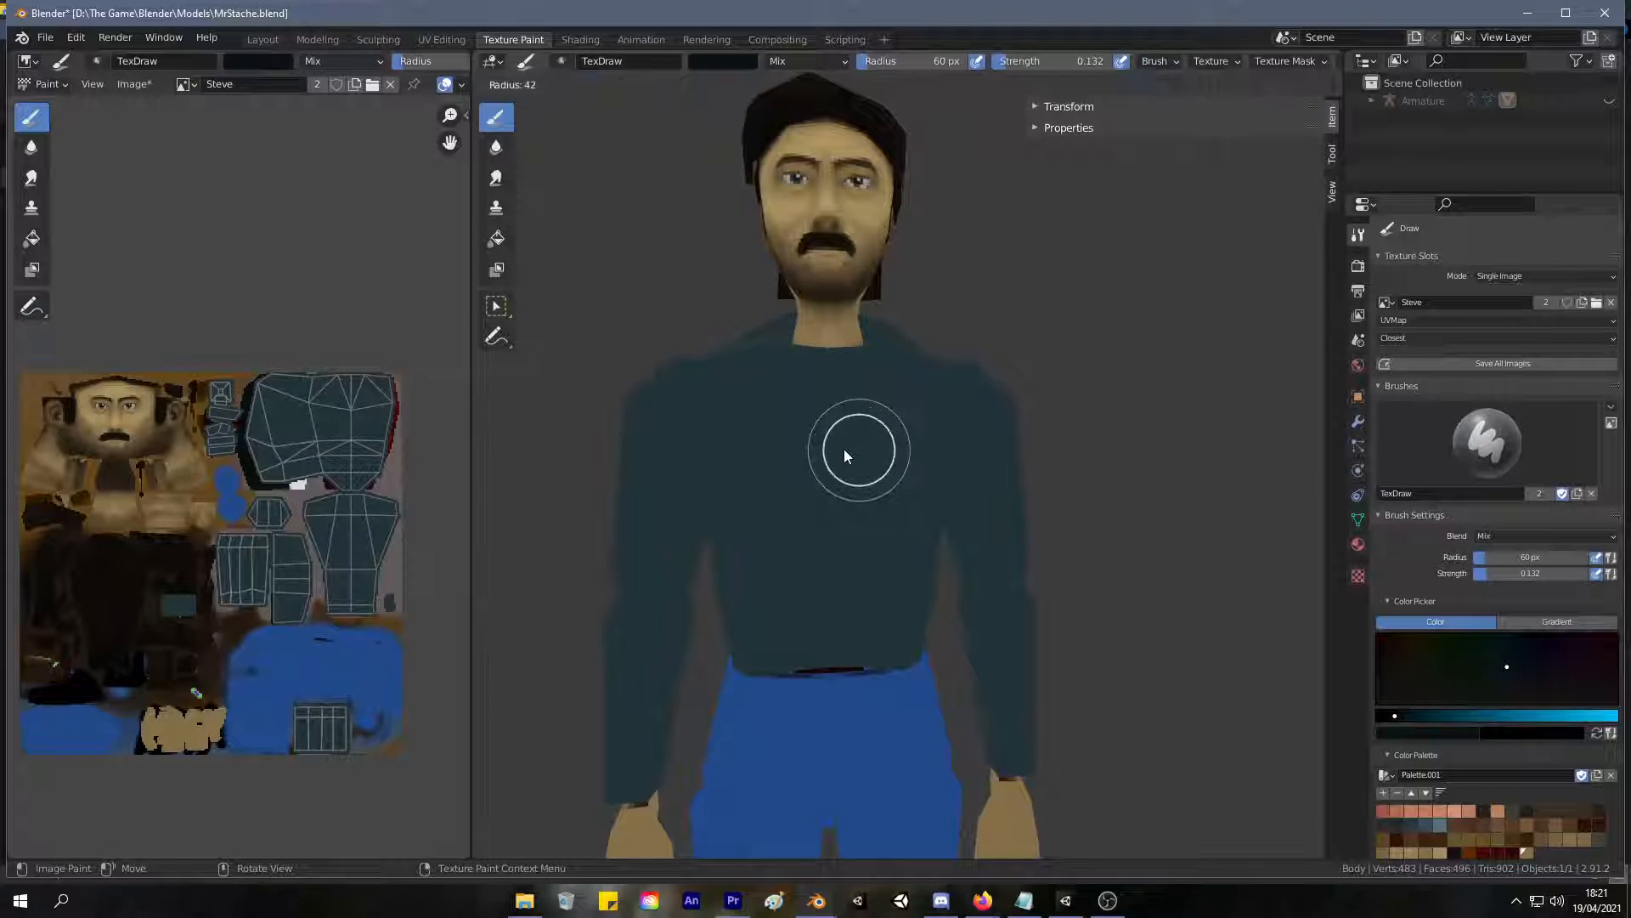
{"action": "left_click", "coordinate": [814, 447]}
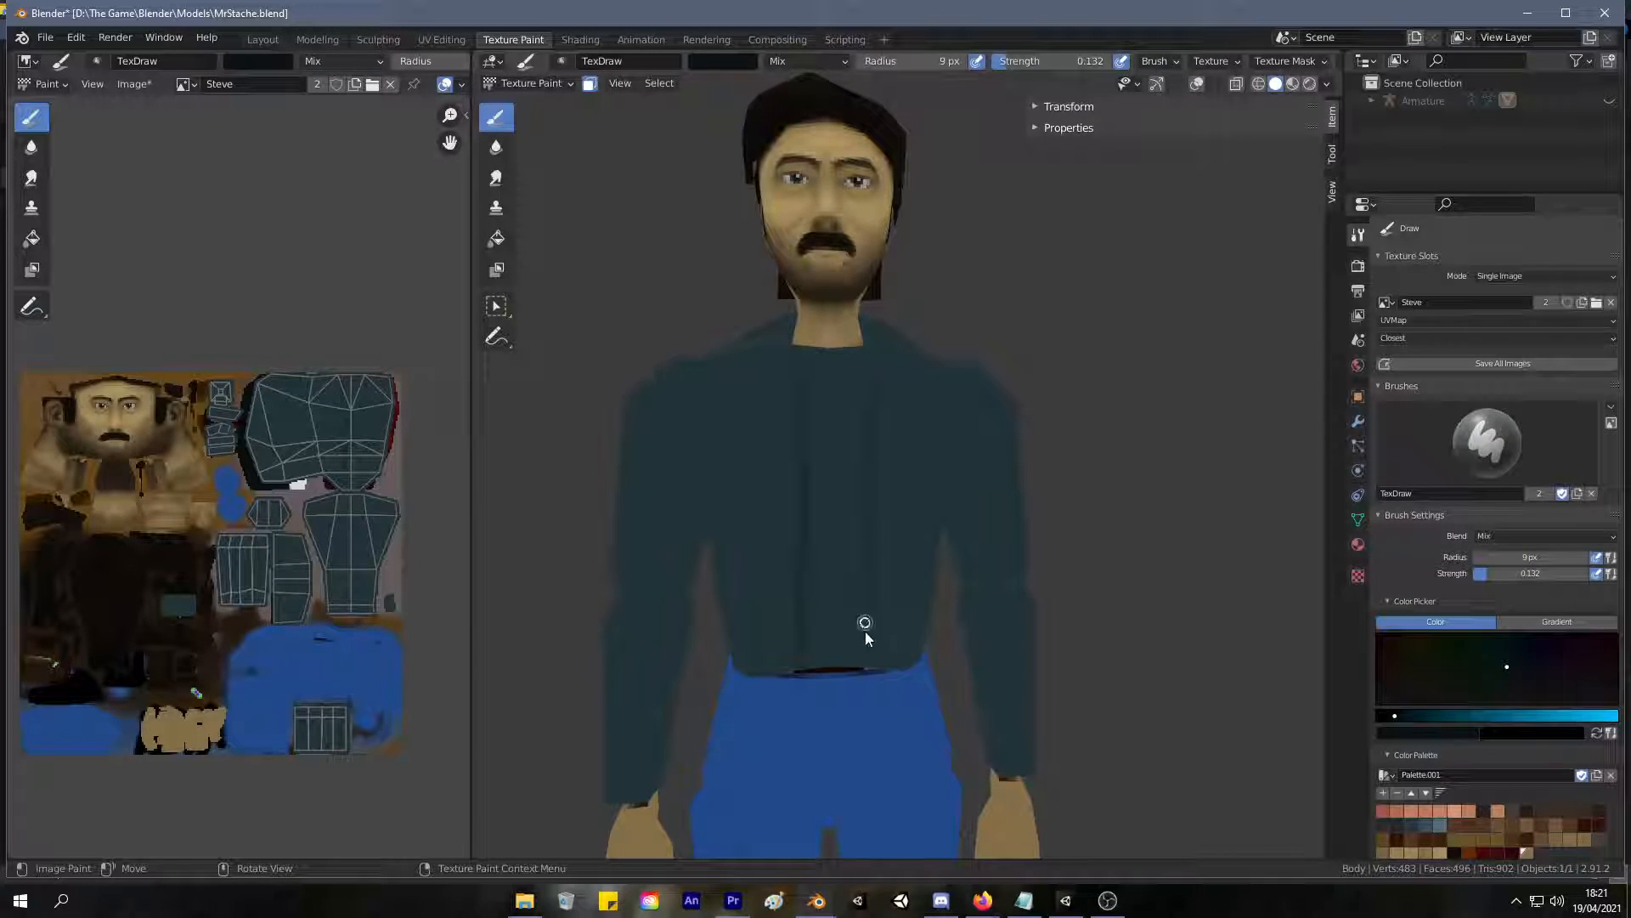
{"action": "scroll", "coordinate": [808, 489], "scroll_direction": "down", "scroll_amount": 2}
{"action": "mouse_move", "coordinate": [816, 495]}
{"action": "middle_mouse_down"}
{"action": "mouse_move", "coordinate": [776, 491]}
{"action": "mouse_move", "coordinate": [827, 473]}
{"action": "mouse_move", "coordinate": [798, 481]}
{"action": "middle_mouse_up"}
{"action": "scroll", "coordinate": [786, 425], "scroll_direction": "up", "scroll_amount": 2}
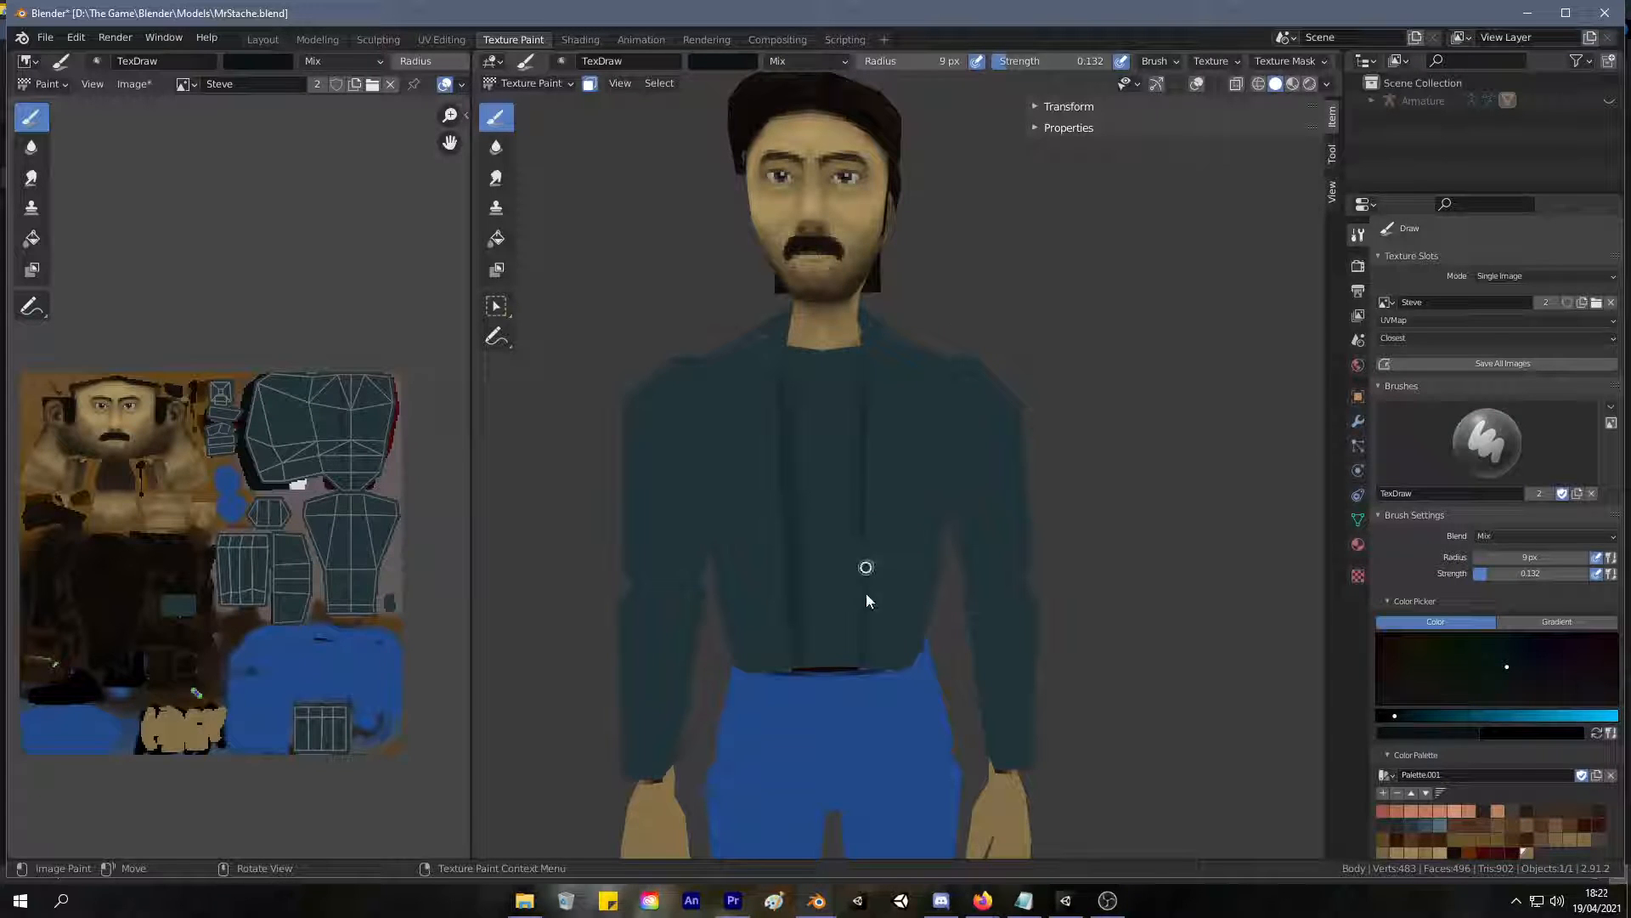
{"action": "middle_click_drag", "start_coordinate": [786, 484], "coordinate": [817, 353], "text": "ctrl"}
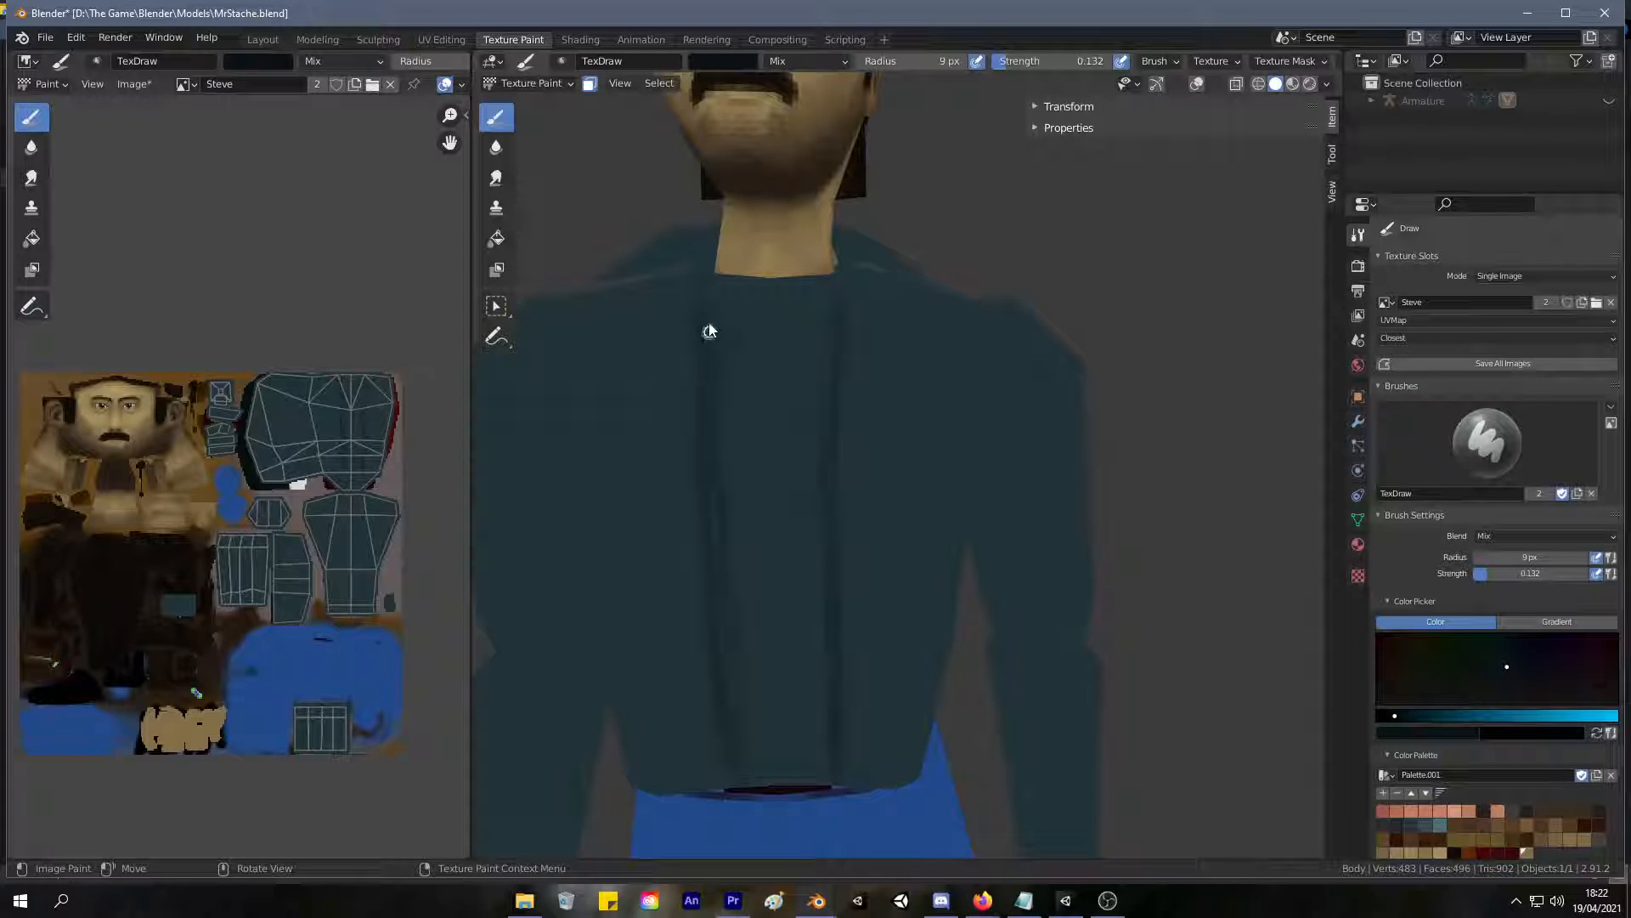
{"action": "middle_click_drag", "start_coordinate": [702, 343], "coordinate": [692, 420]}
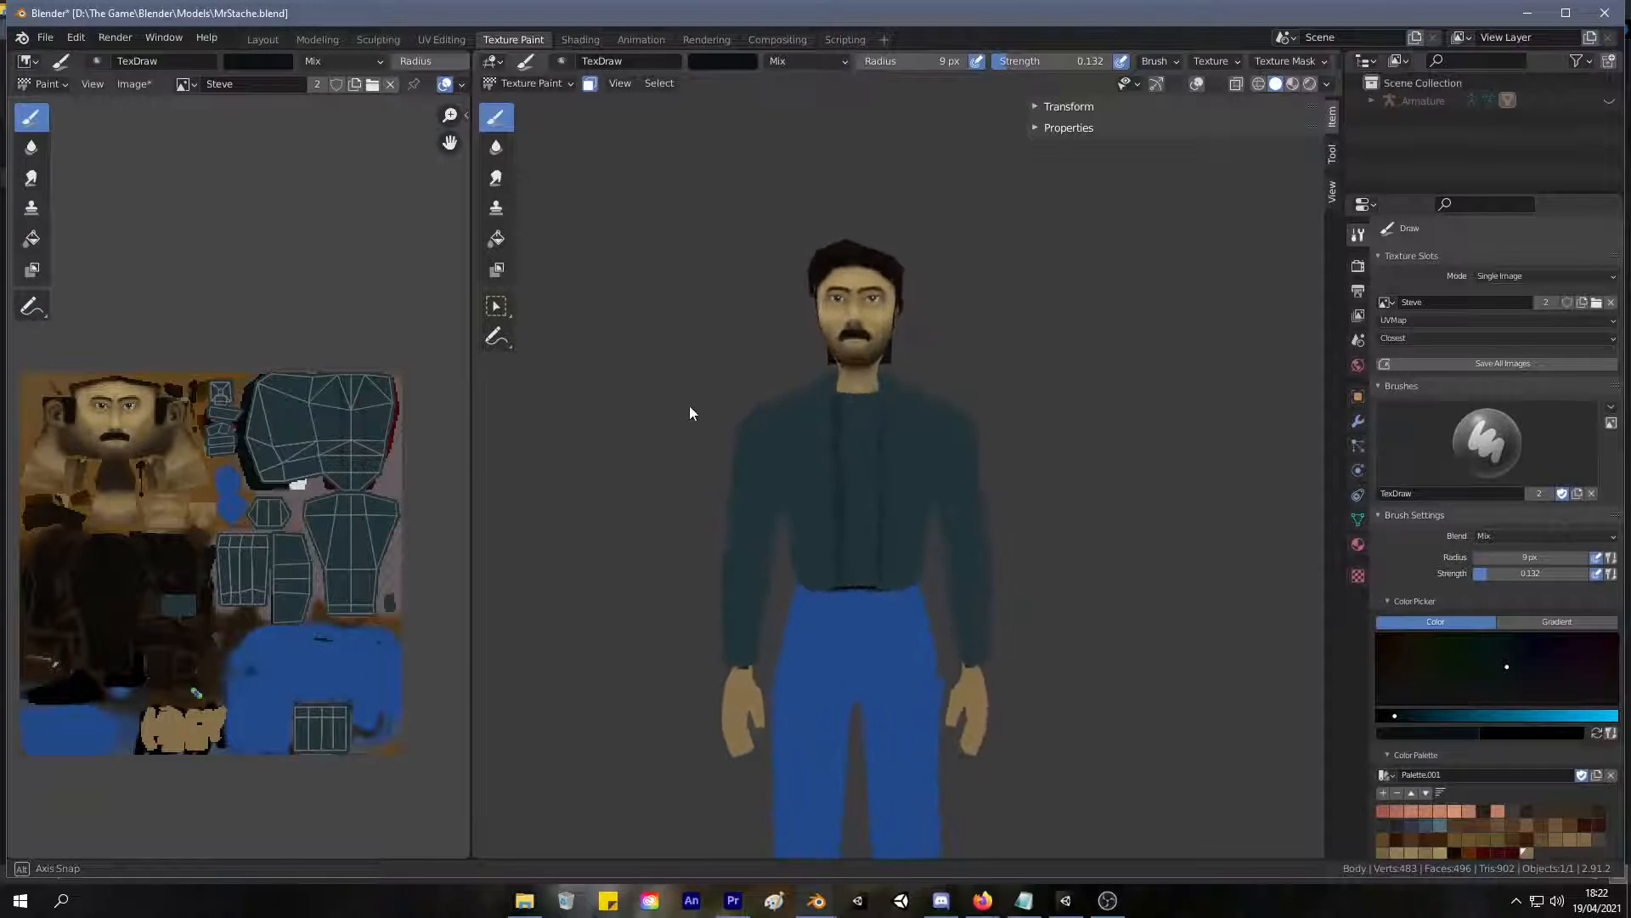
{"action": "scroll", "coordinate": [716, 335], "scroll_direction": "up", "scroll_amount": 4}
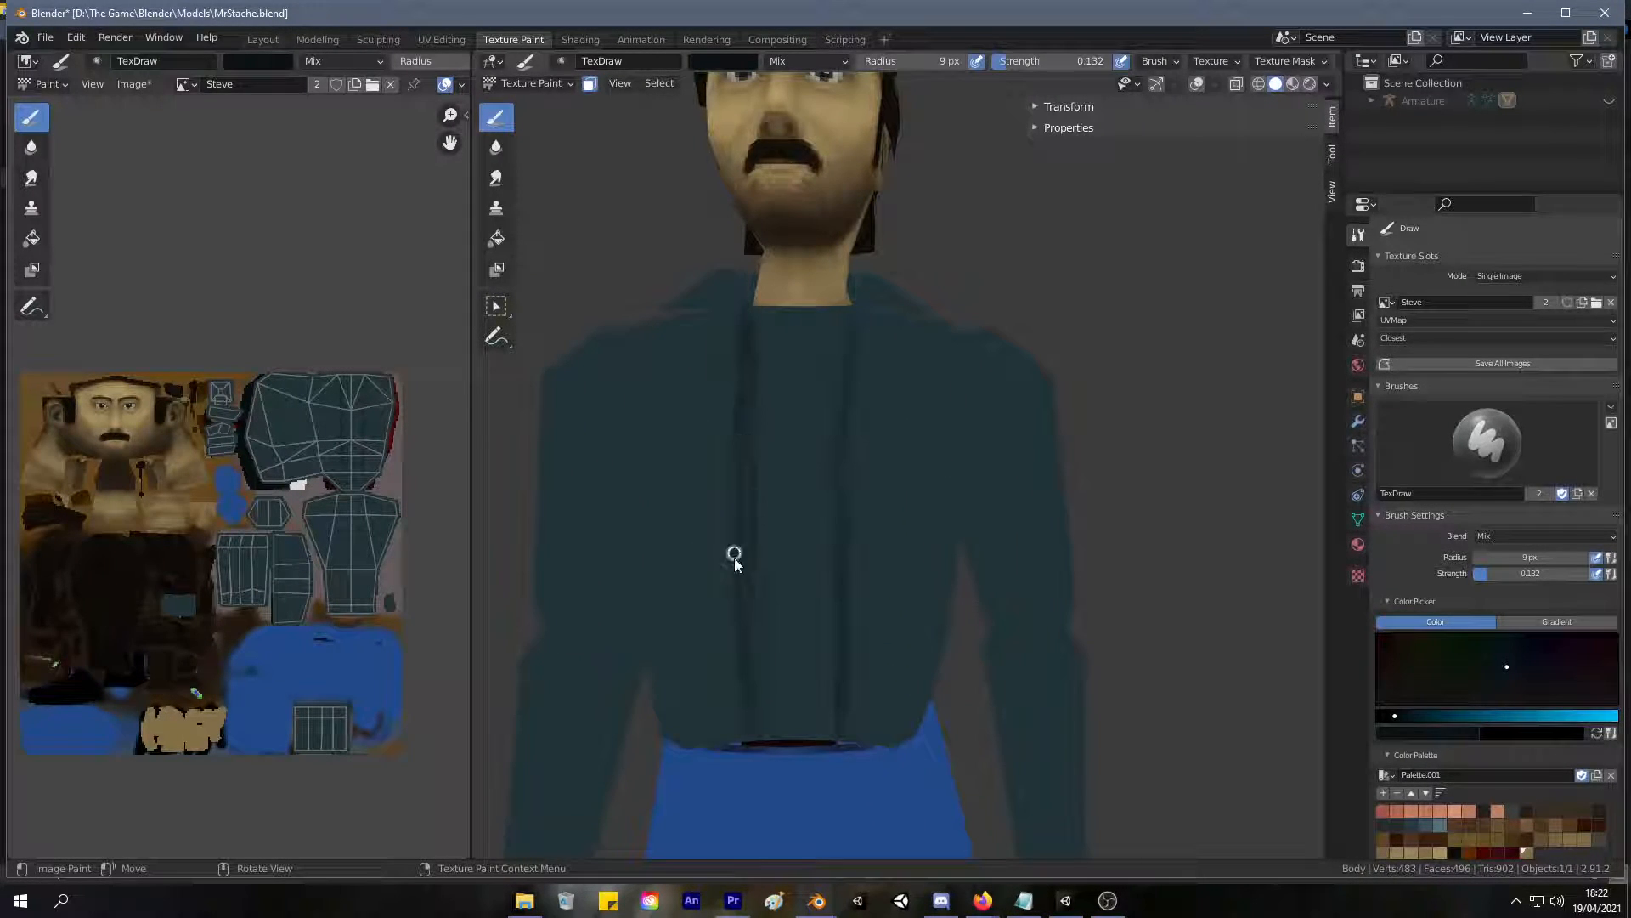
{"action": "scroll", "coordinate": [739, 544], "scroll_direction": "down", "scroll_amount": 5}
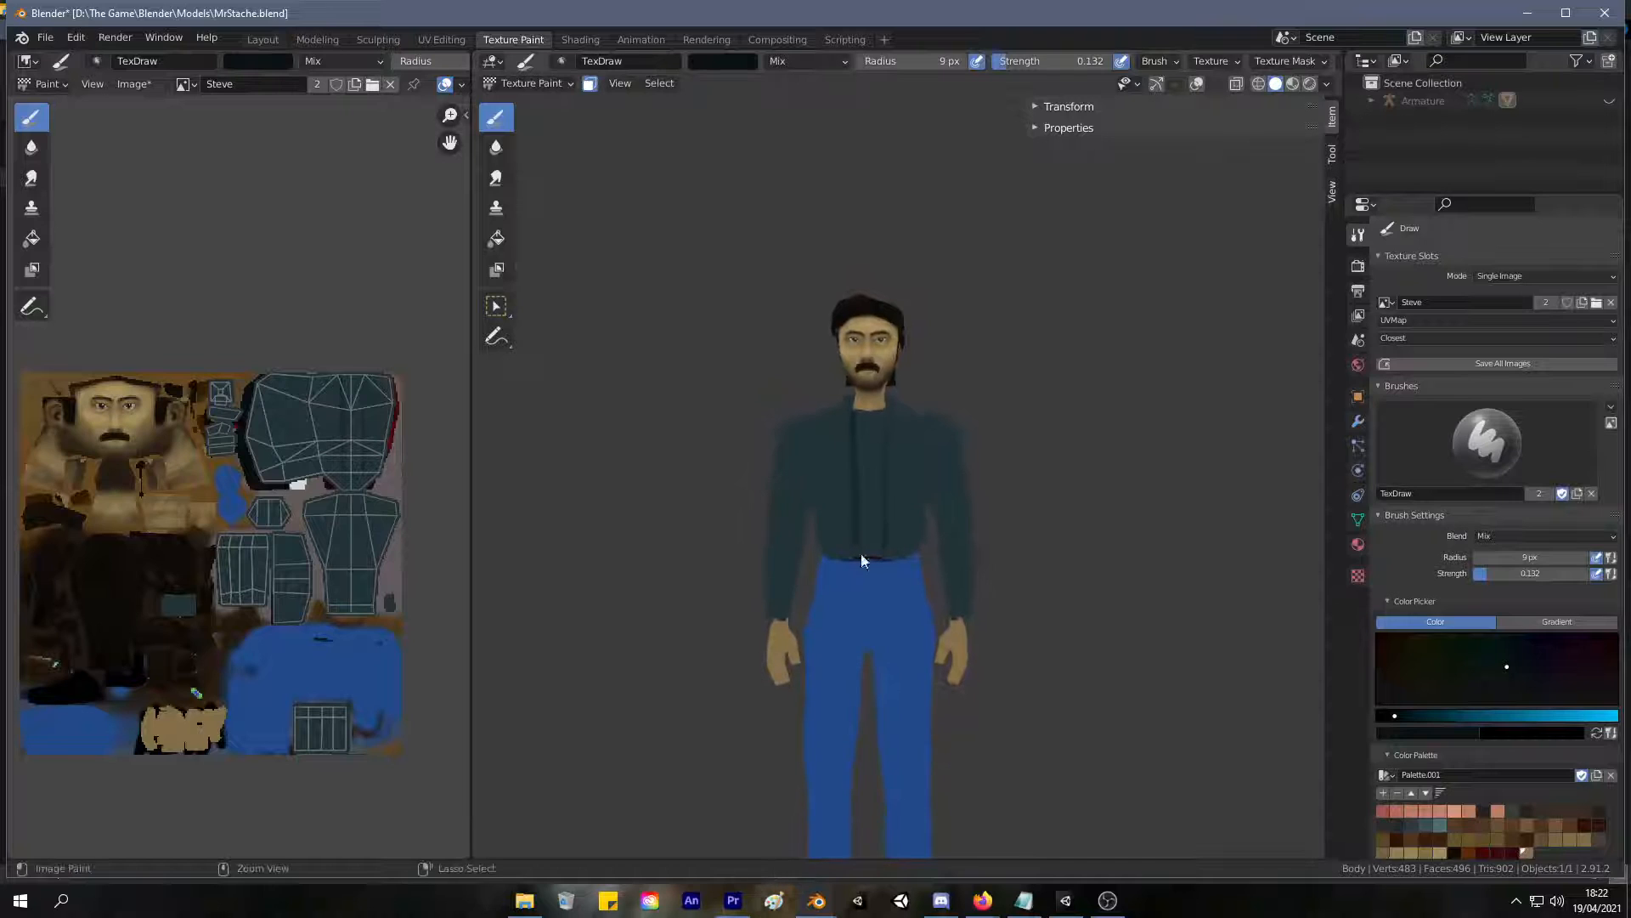
{"action": "middle_click_drag", "start_coordinate": [872, 504], "coordinate": [906, 492]}
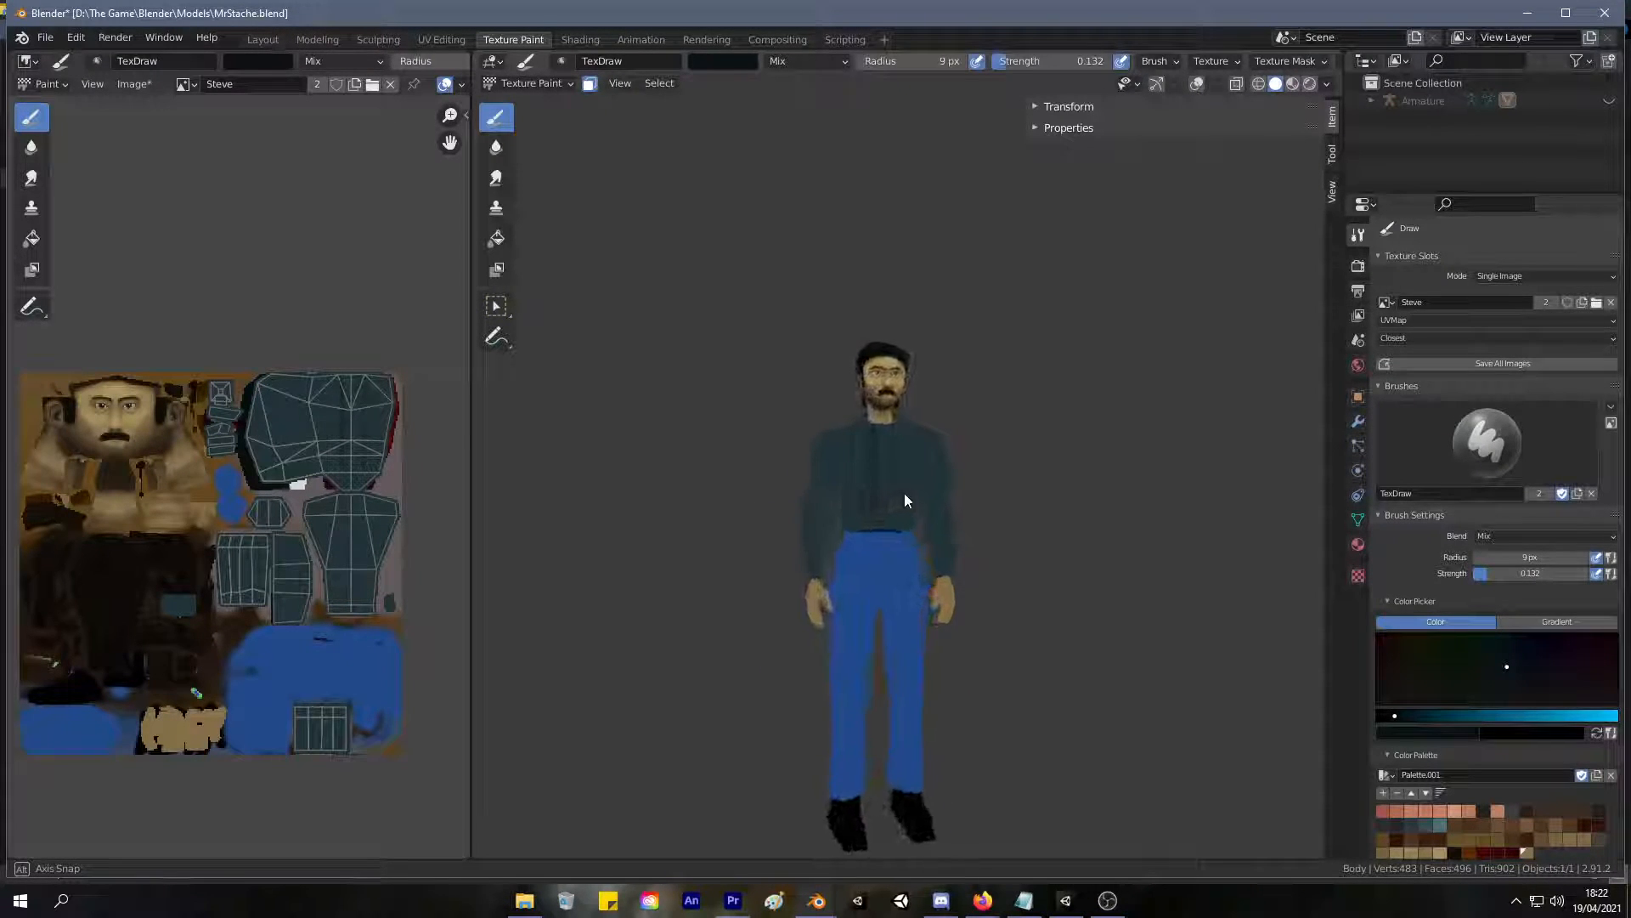
Set the Draw brush radius to 40 px and change its colour to white.
{"action": "scroll", "coordinate": [885, 461], "scroll_direction": "up", "scroll_amount": 2}
{"action": "scroll", "coordinate": [884, 462], "scroll_direction": "up", "scroll_amount": 2}
{"action": "key", "text": "f"}
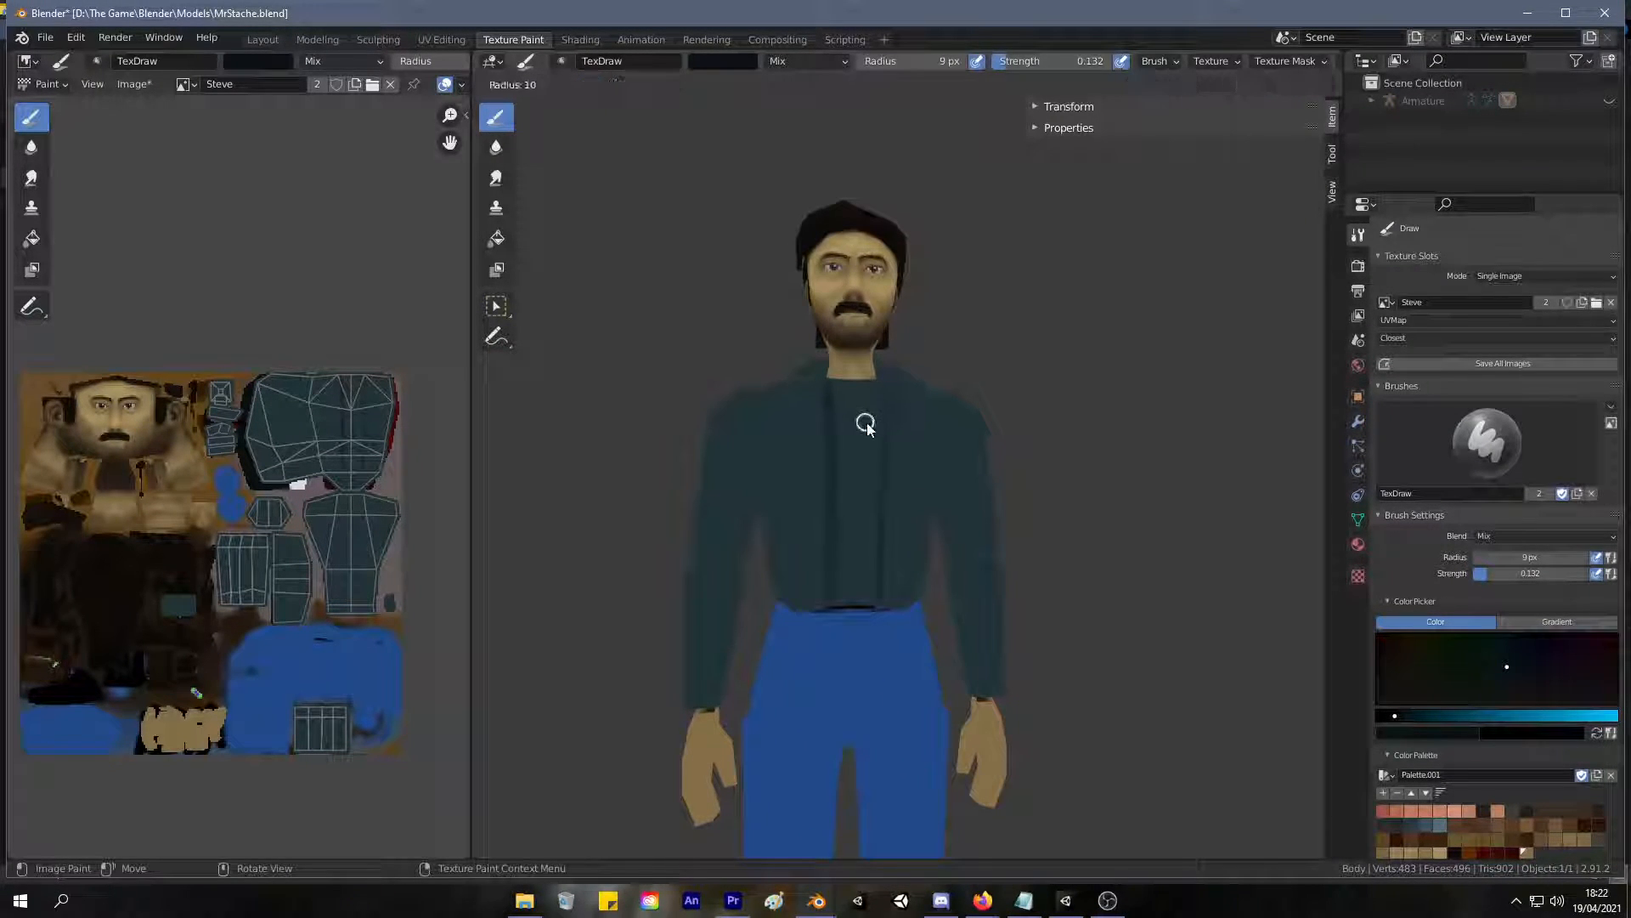
{"action": "left_click", "coordinate": [894, 433]}
{"action": "scroll", "coordinate": [901, 437], "scroll_direction": "up", "scroll_amount": 2}
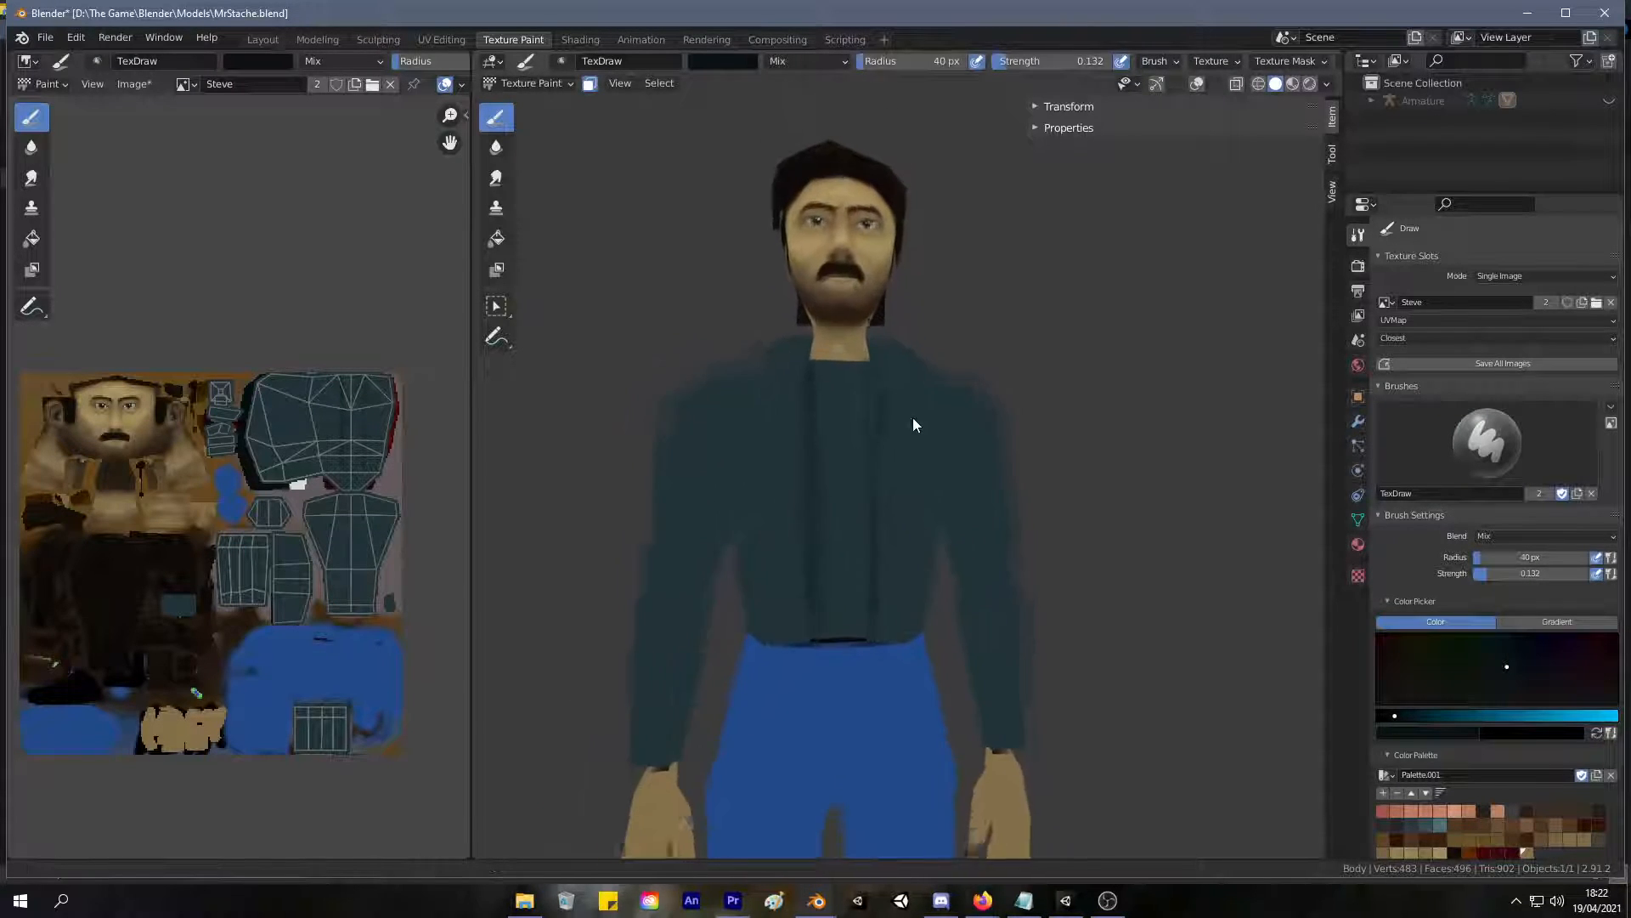
{"action": "right_click", "coordinate": [903, 423]}
{"action": "mouse_move", "coordinate": [821, 381]}
{"action": "left_mouse_down"}
{"action": "mouse_move", "coordinate": [926, 385]}
{"action": "mouse_move", "coordinate": [786, 371]}
{"action": "mouse_move", "coordinate": [762, 385]}
{"action": "left_mouse_up"}
Paint a white shirt strip between the two dark lines, from the neckline down to the waist.
{"action": "mouse_move", "coordinate": [843, 440]}
{"action": "left_mouse_down"}
{"action": "mouse_move", "coordinate": [838, 496]}
{"action": "mouse_move", "coordinate": [845, 411]}
{"action": "mouse_move", "coordinate": [839, 578]}
{"action": "mouse_move", "coordinate": [846, 515]}
{"action": "left_mouse_up"}
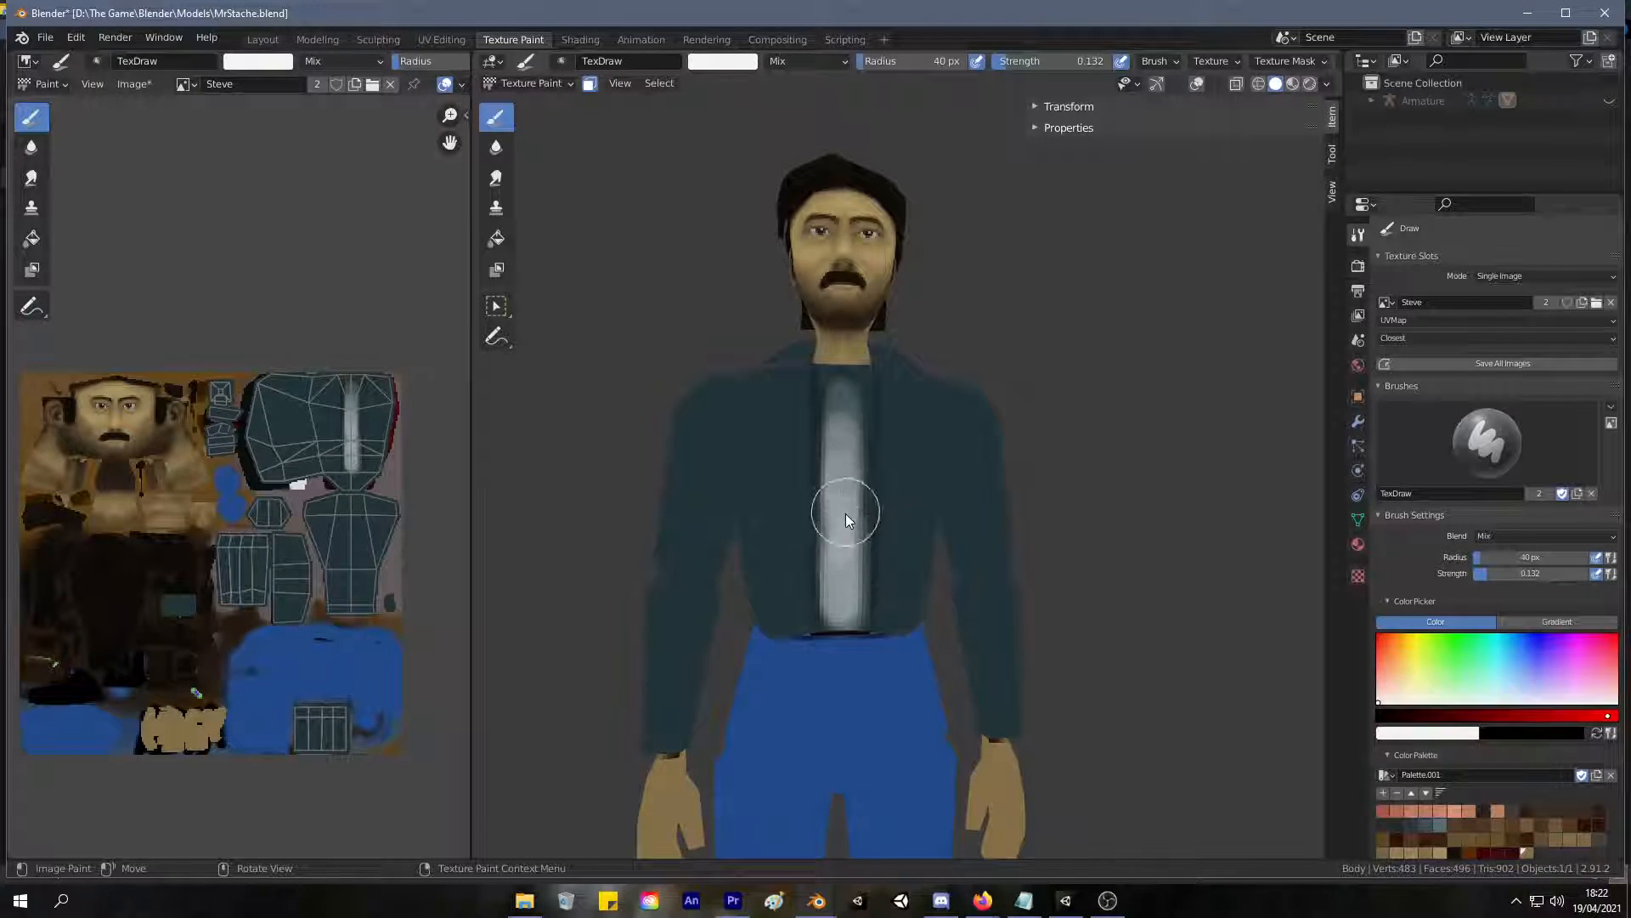
{"action": "middle_click_drag", "start_coordinate": [804, 446], "coordinate": [800, 553]}
{"action": "scroll", "coordinate": [824, 416], "scroll_direction": "up", "scroll_amount": 4}
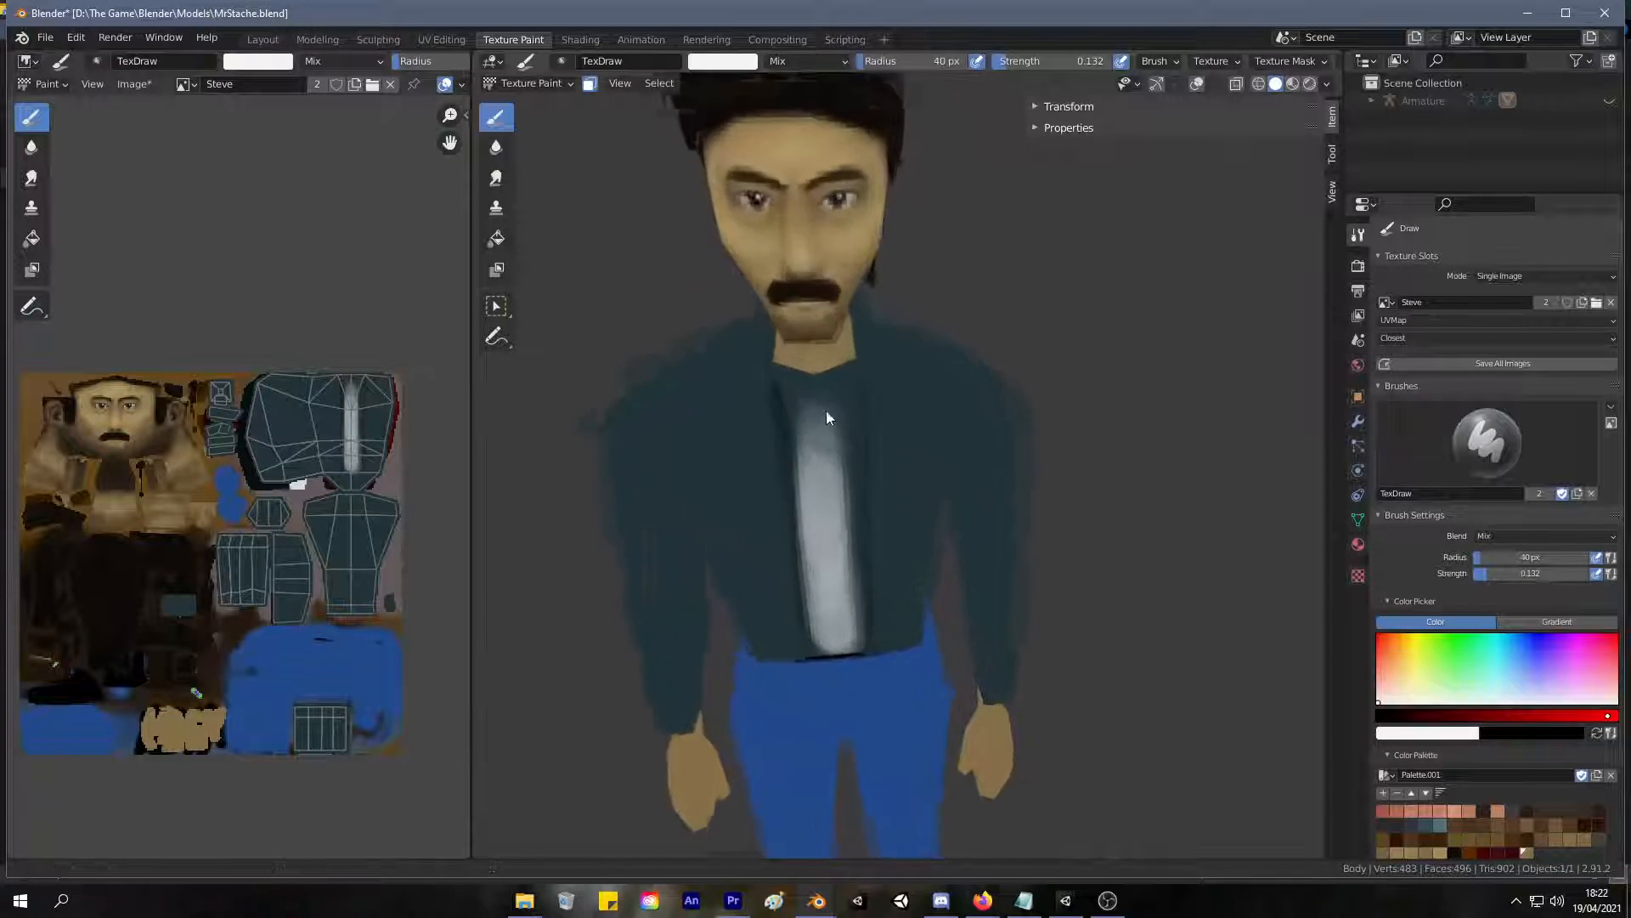
{"action": "mouse_move", "coordinate": [747, 393]}
{"action": "left_mouse_down"}
{"action": "mouse_move", "coordinate": [808, 476]}
{"action": "mouse_move", "coordinate": [808, 386]}
{"action": "mouse_move", "coordinate": [816, 690]}
{"action": "left_mouse_up"}
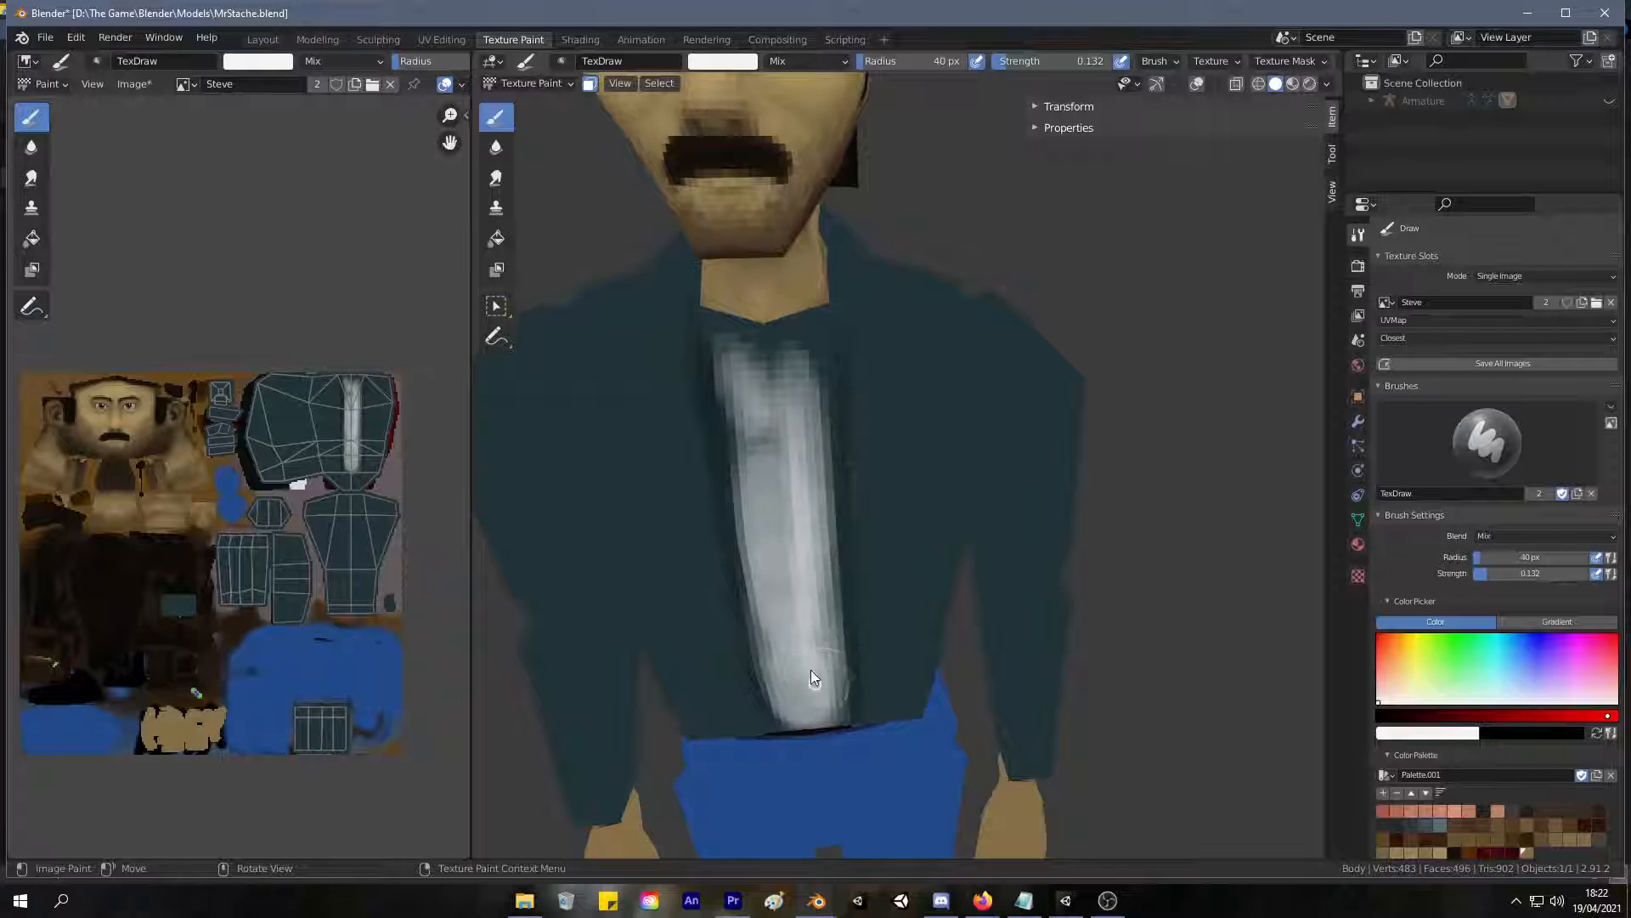
{"action": "middle_click_drag", "start_coordinate": [748, 614], "coordinate": [746, 335]}
{"action": "mouse_move", "coordinate": [747, 335]}
{"action": "left_mouse_down"}
{"action": "mouse_move", "coordinate": [750, 518]}
{"action": "mouse_move", "coordinate": [759, 316]}
{"action": "mouse_move", "coordinate": [772, 741]}
{"action": "mouse_move", "coordinate": [762, 728]}
{"action": "mouse_move", "coordinate": [798, 655]}
{"action": "mouse_move", "coordinate": [778, 491]}
{"action": "left_mouse_up"}
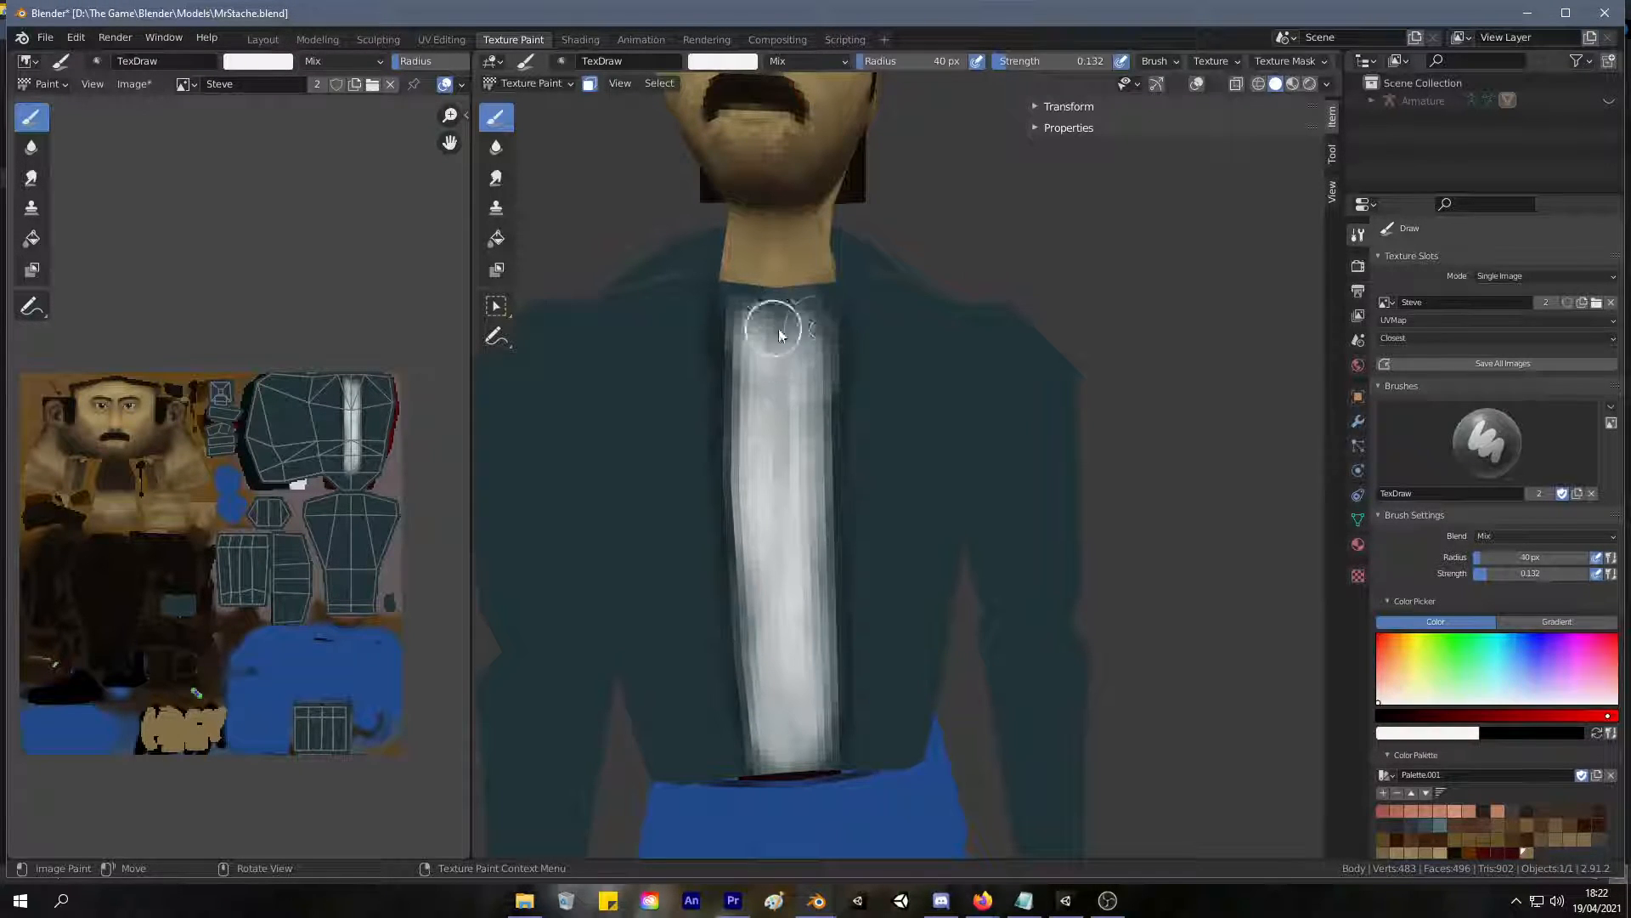
Sample the skin colour from the neck and paint it over the top of the white shirt at the neckline.
{"action": "scroll", "coordinate": [769, 328], "scroll_direction": "down", "scroll_amount": 6}
{"action": "middle_click_drag", "start_coordinate": [691, 498], "coordinate": [763, 493]}
{"action": "scroll", "coordinate": [754, 433], "scroll_direction": "up", "scroll_amount": 4}
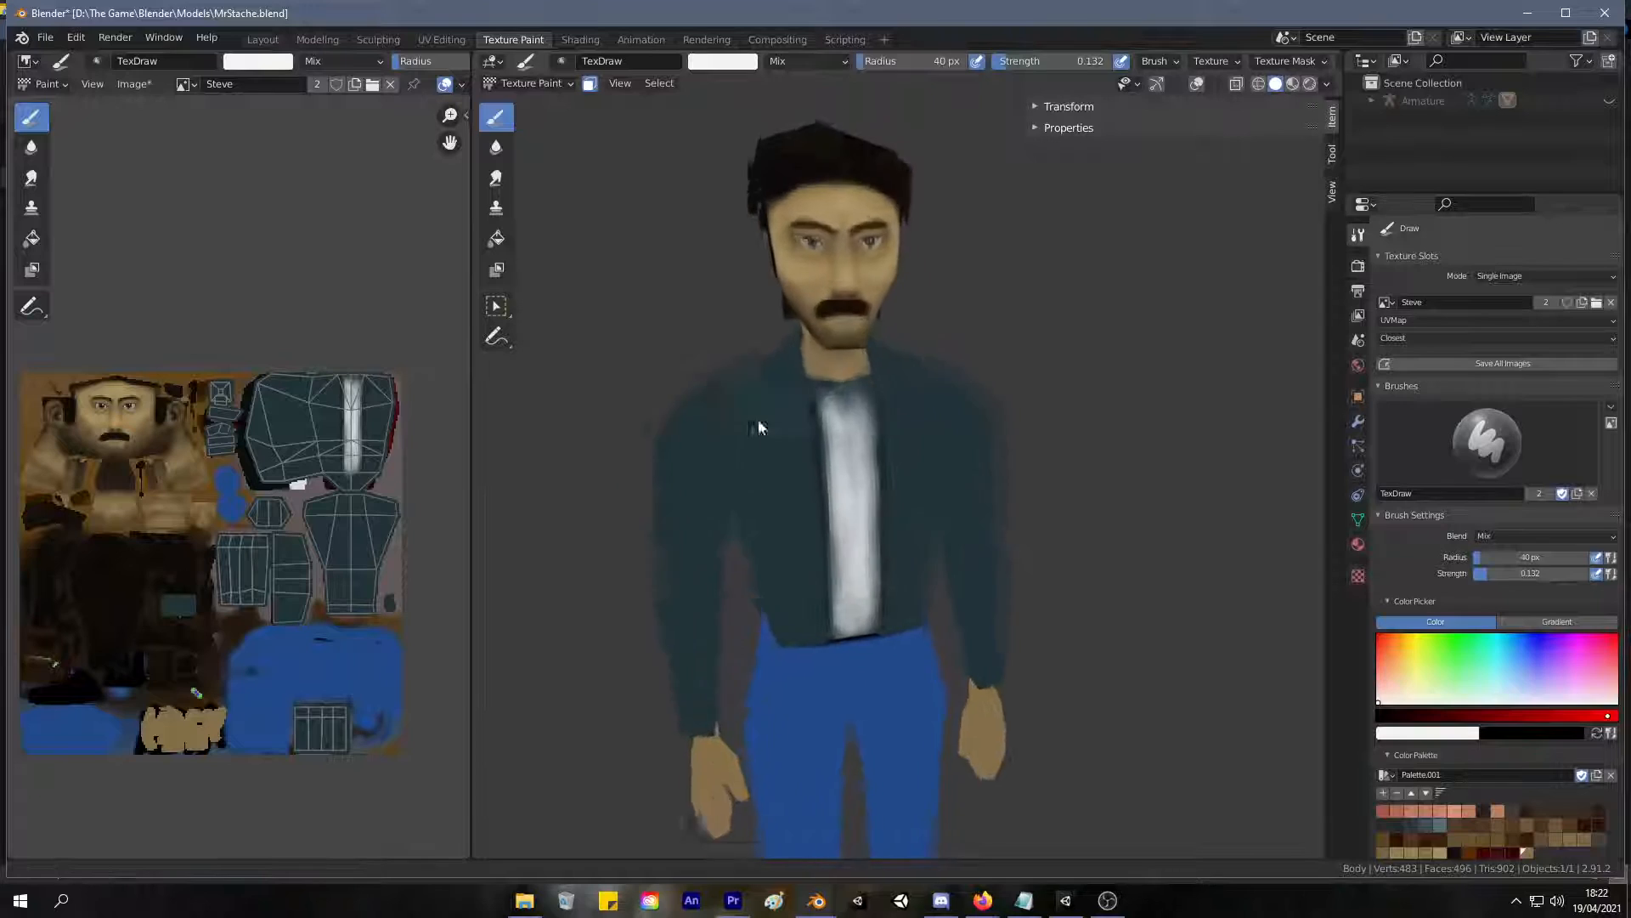
{"action": "scroll", "coordinate": [754, 434], "scroll_direction": "up", "scroll_amount": 3}
{"action": "key", "text": "s"}
{"action": "scroll", "coordinate": [787, 371], "scroll_direction": "up", "scroll_amount": 3}
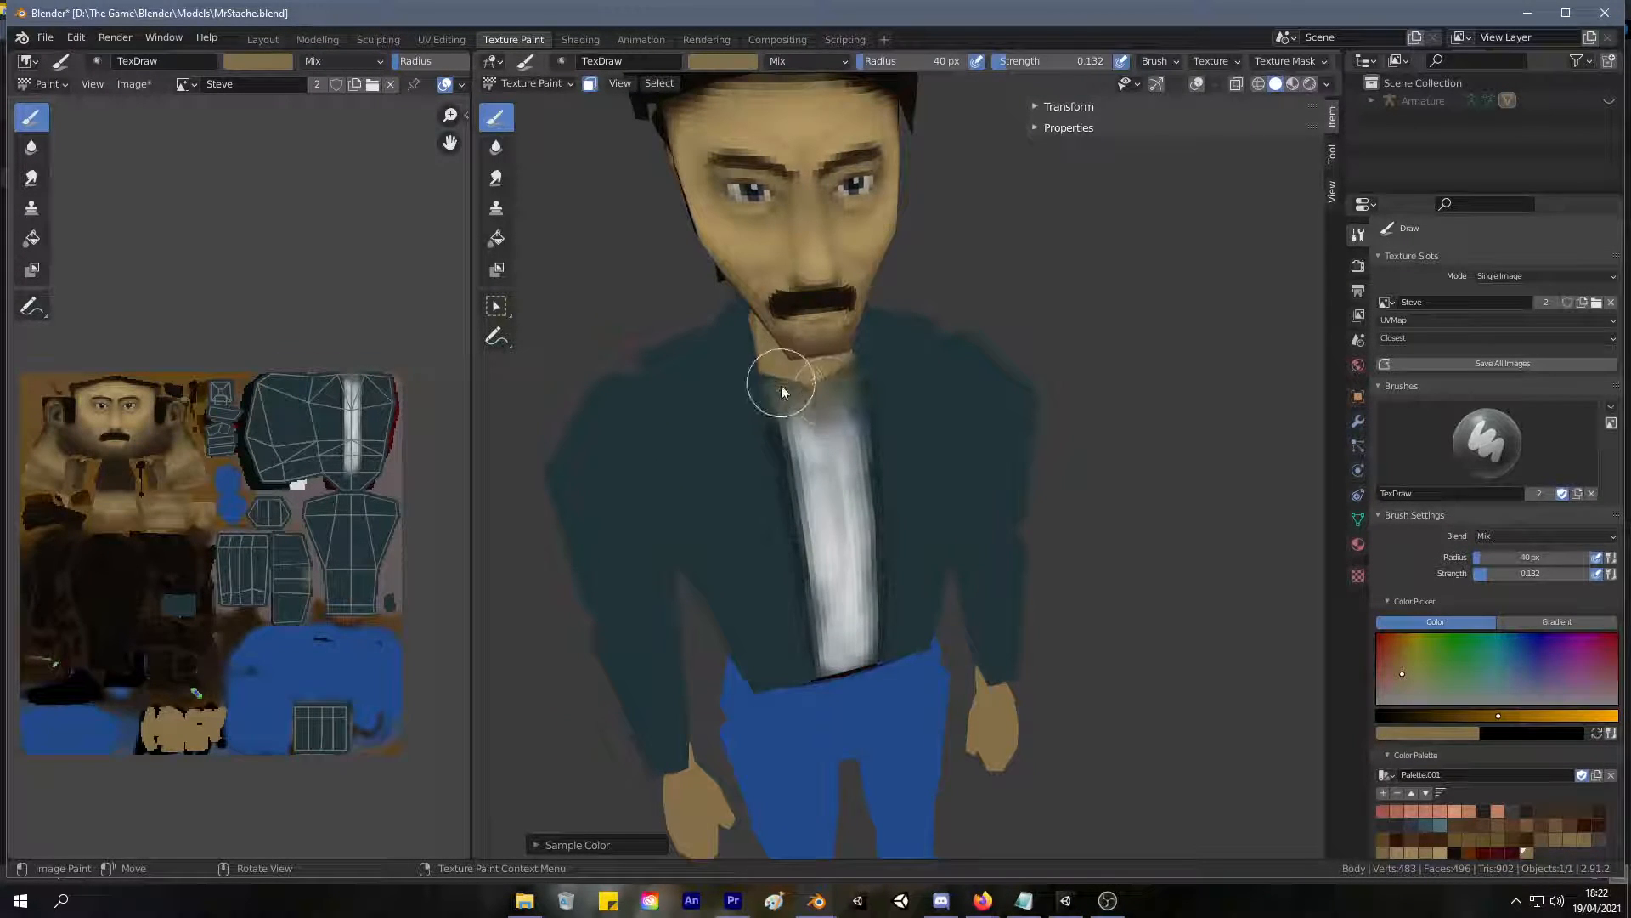
{"action": "scroll", "coordinate": [782, 388], "scroll_direction": "up", "scroll_amount": 5}
{"action": "mouse_move", "coordinate": [726, 411]}
{"action": "left_mouse_down"}
{"action": "mouse_move", "coordinate": [700, 363]}
{"action": "mouse_move", "coordinate": [773, 374]}
{"action": "mouse_move", "coordinate": [830, 339]}
{"action": "mouse_move", "coordinate": [841, 380]}
{"action": "mouse_move", "coordinate": [787, 408]}
{"action": "mouse_move", "coordinate": [717, 411]}
{"action": "mouse_move", "coordinate": [808, 379]}
{"action": "mouse_move", "coordinate": [873, 386]}
{"action": "mouse_move", "coordinate": [865, 355]}
{"action": "left_mouse_up"}
{"action": "key", "text": "s"}
{"action": "middle_click_drag", "start_coordinate": [789, 309], "coordinate": [768, 267]}
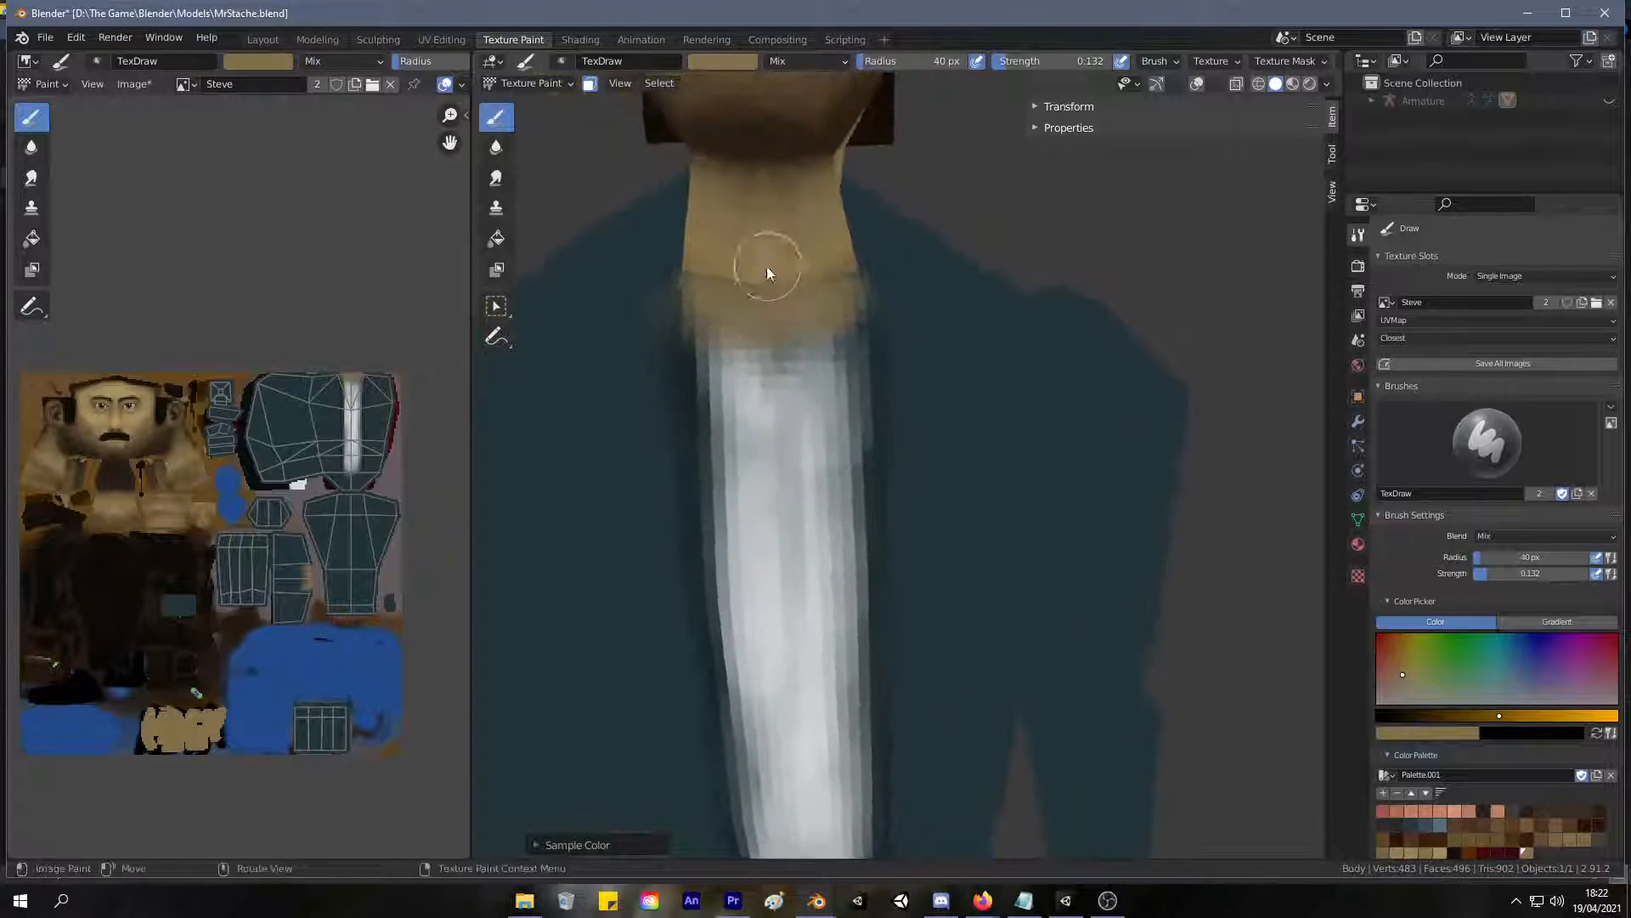
{"action": "left_click_drag", "start_coordinate": [720, 308], "coordinate": [817, 297]}
Raise the brush strength to 0.396 and blend resampled skin tones across the base of the neck and upper chest.
{"action": "left_click_drag", "start_coordinate": [1004, 60], "coordinate": [1035, 60]}
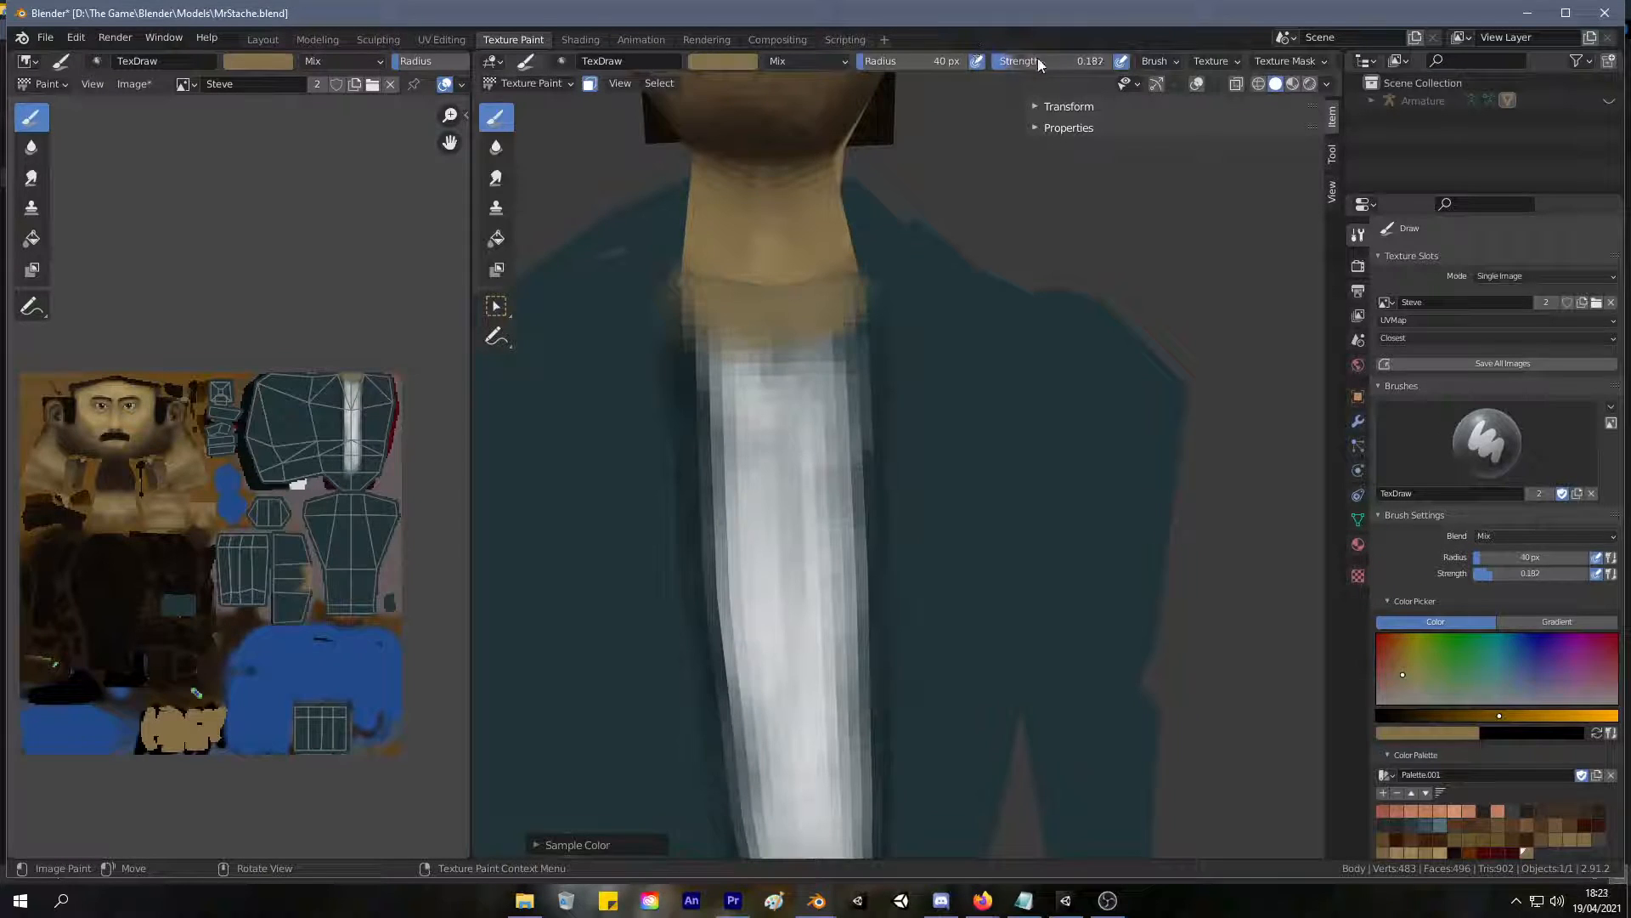
{"action": "mouse_move", "coordinate": [727, 250]}
{"action": "middle_mouse_down"}
{"action": "mouse_move", "coordinate": [692, 292]}
{"action": "mouse_move", "coordinate": [746, 255]}
{"action": "middle_mouse_up"}
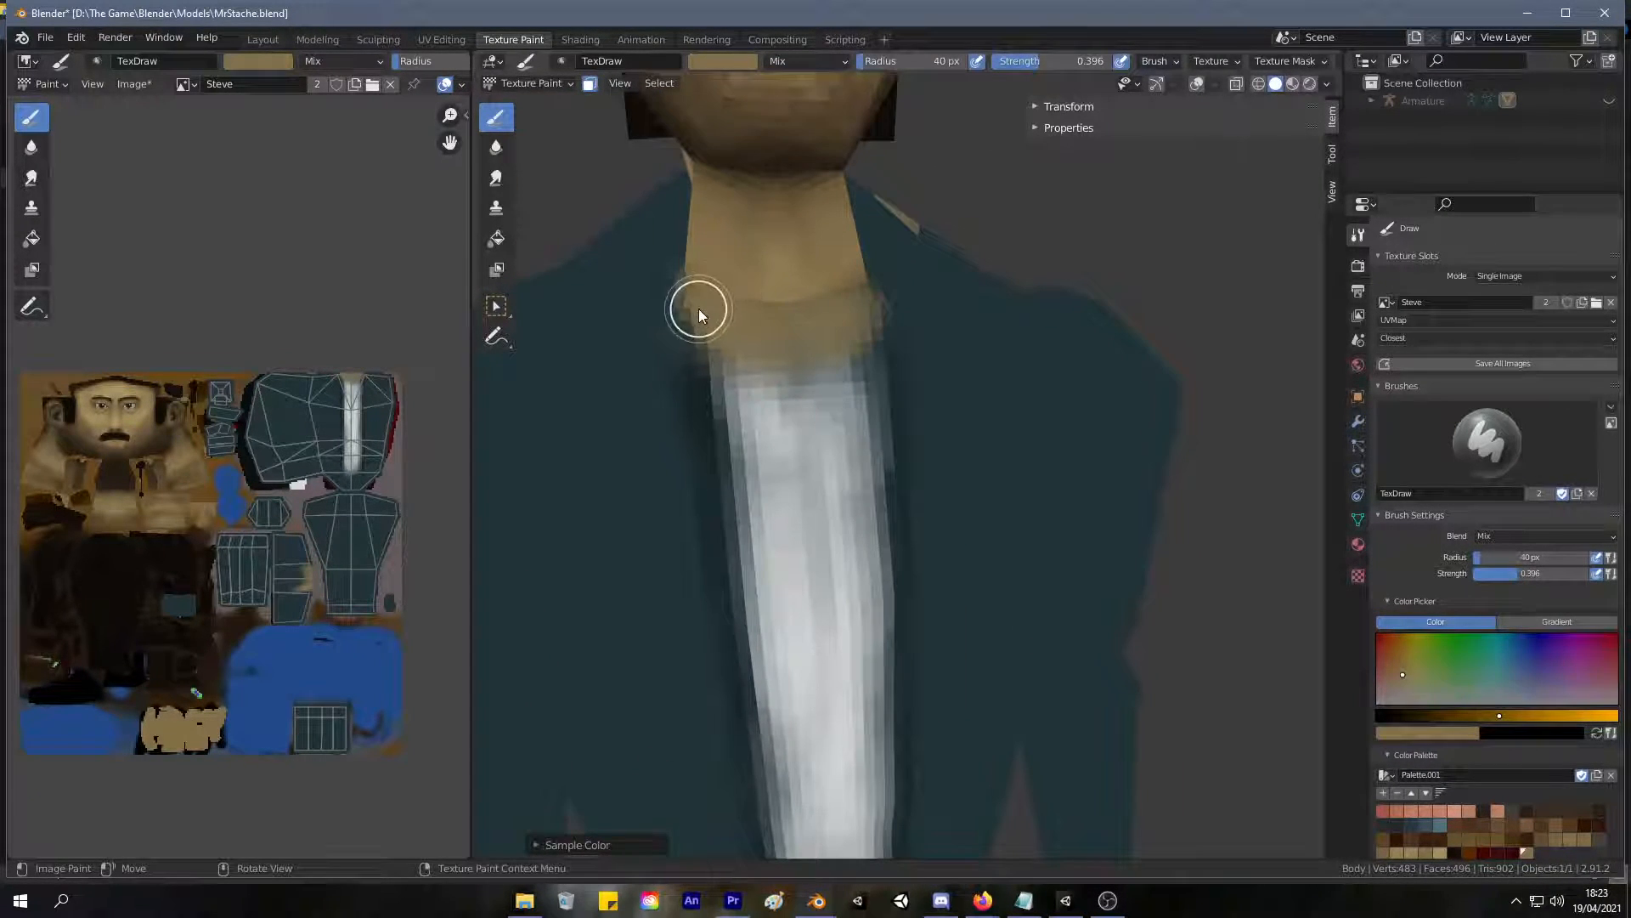
{"action": "mouse_move", "coordinate": [859, 299]}
{"action": "middle_mouse_down"}
{"action": "mouse_move", "coordinate": [757, 390]}
{"action": "mouse_move", "coordinate": [830, 346]}
{"action": "middle_mouse_up"}
{"action": "key", "text": "s"}
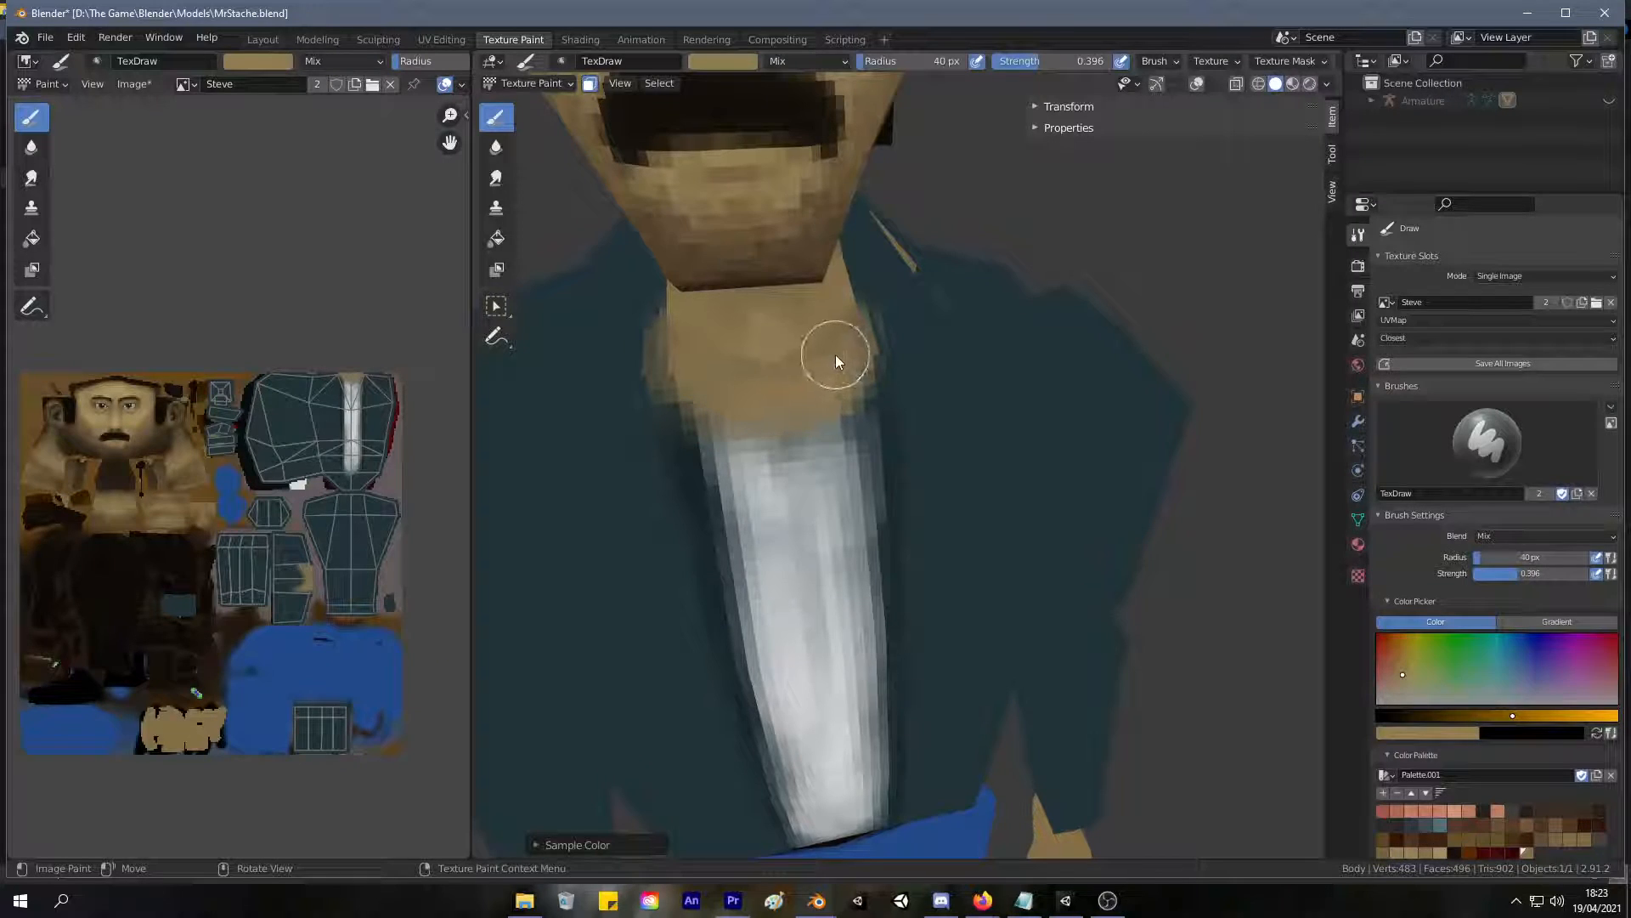
{"action": "key", "text": "s"}
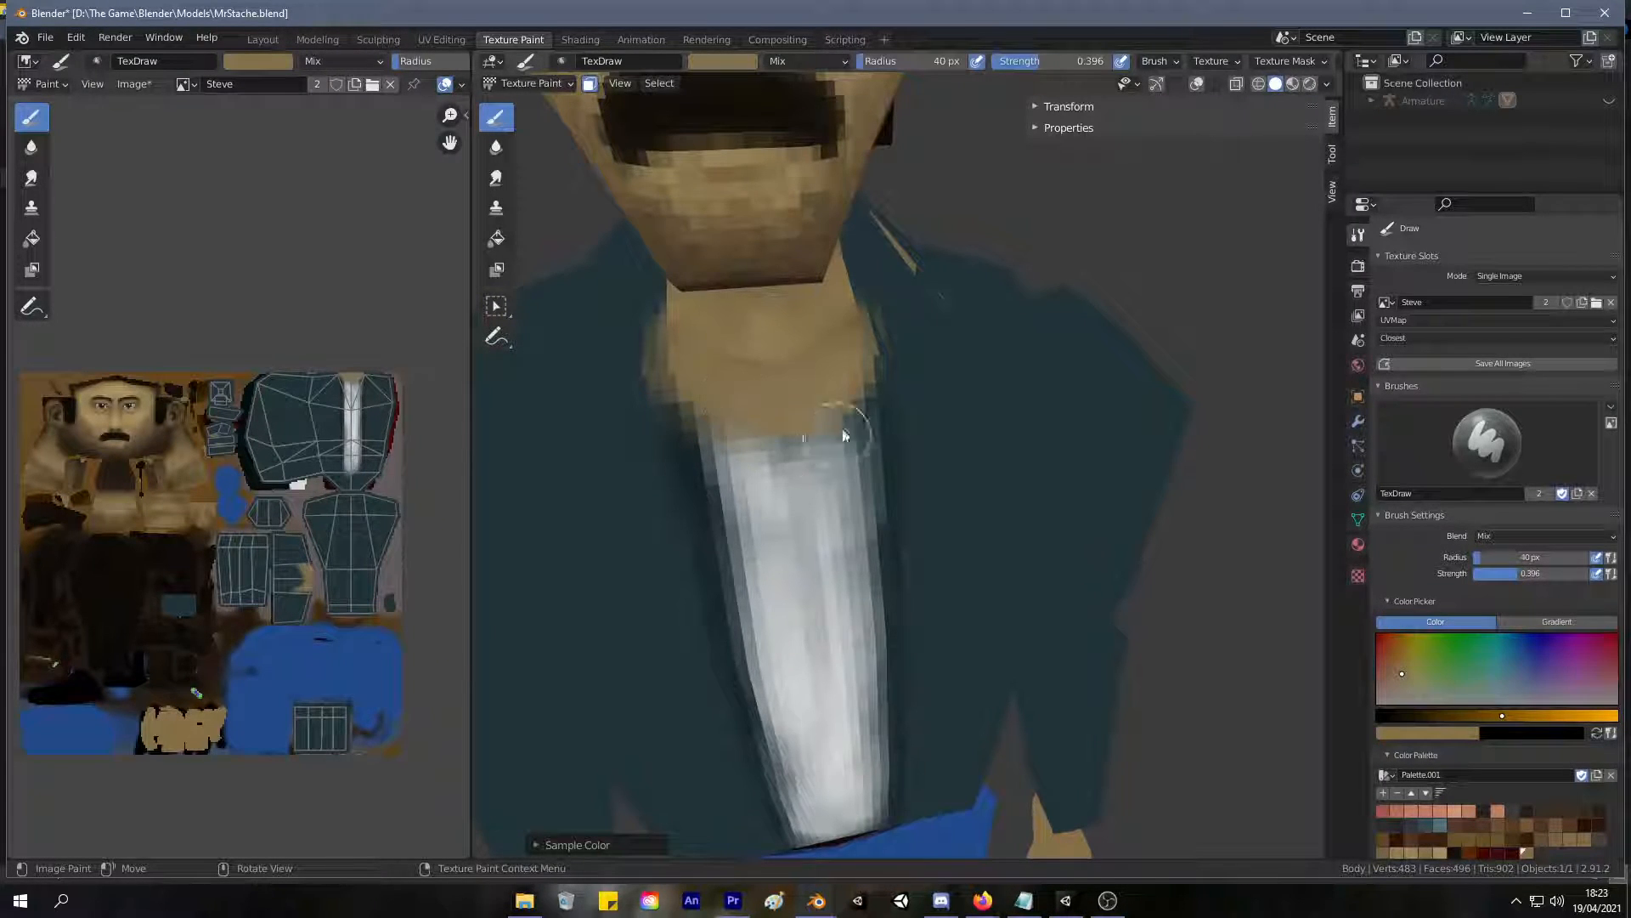
Reduce the brush radius to 22 px and paint a skin-coloured point into the top of the shirt to start a V-neck.
{"action": "scroll", "coordinate": [780, 492], "scroll_direction": "down", "scroll_amount": 3}
{"action": "middle_click_drag", "start_coordinate": [768, 524], "coordinate": [645, 559]}
{"action": "scroll", "coordinate": [700, 550], "scroll_direction": "down", "scroll_amount": 2}
{"action": "scroll", "coordinate": [644, 559], "scroll_direction": "up", "scroll_amount": 6}
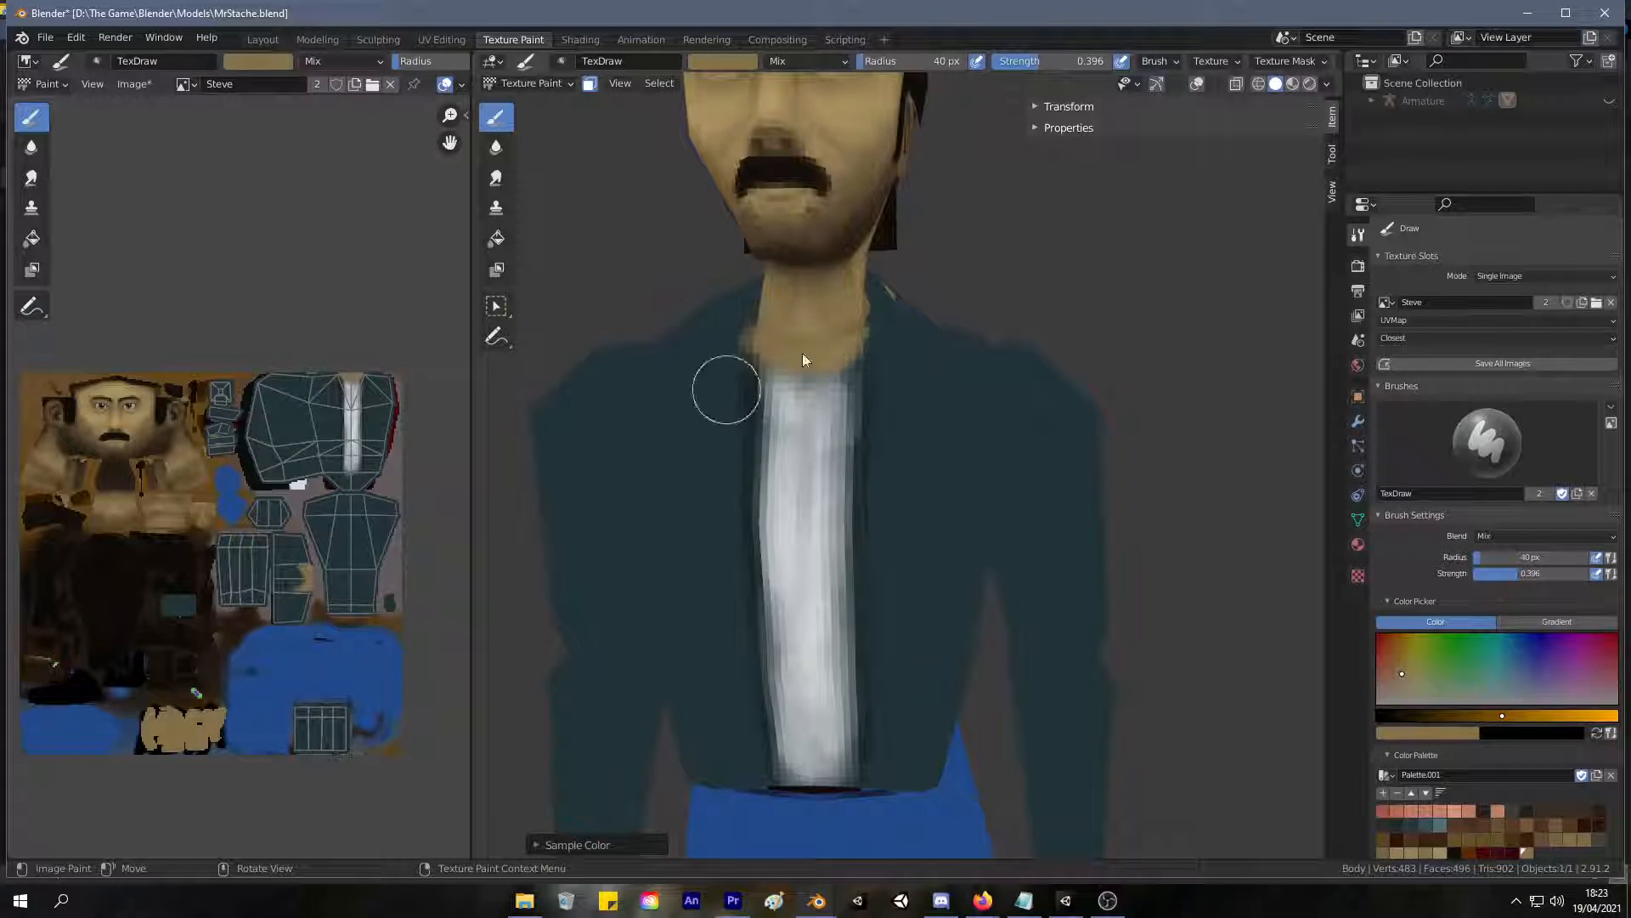
{"action": "mouse_move", "coordinate": [1630, 62]}
{"action": "left_mouse_down"}
{"action": "mouse_move", "coordinate": [1624, 1]}
{"action": "mouse_move", "coordinate": [1630, 128]}
{"action": "mouse_move", "coordinate": [1249, 116]}
{"action": "mouse_move", "coordinate": [1231, 41]}
{"action": "mouse_move", "coordinate": [1330, 43]}
{"action": "mouse_move", "coordinate": [1195, 35]}
{"action": "mouse_move", "coordinate": [1257, 22]}
{"action": "mouse_move", "coordinate": [1317, 54]}
{"action": "mouse_move", "coordinate": [1630, 41]}
{"action": "left_mouse_up"}
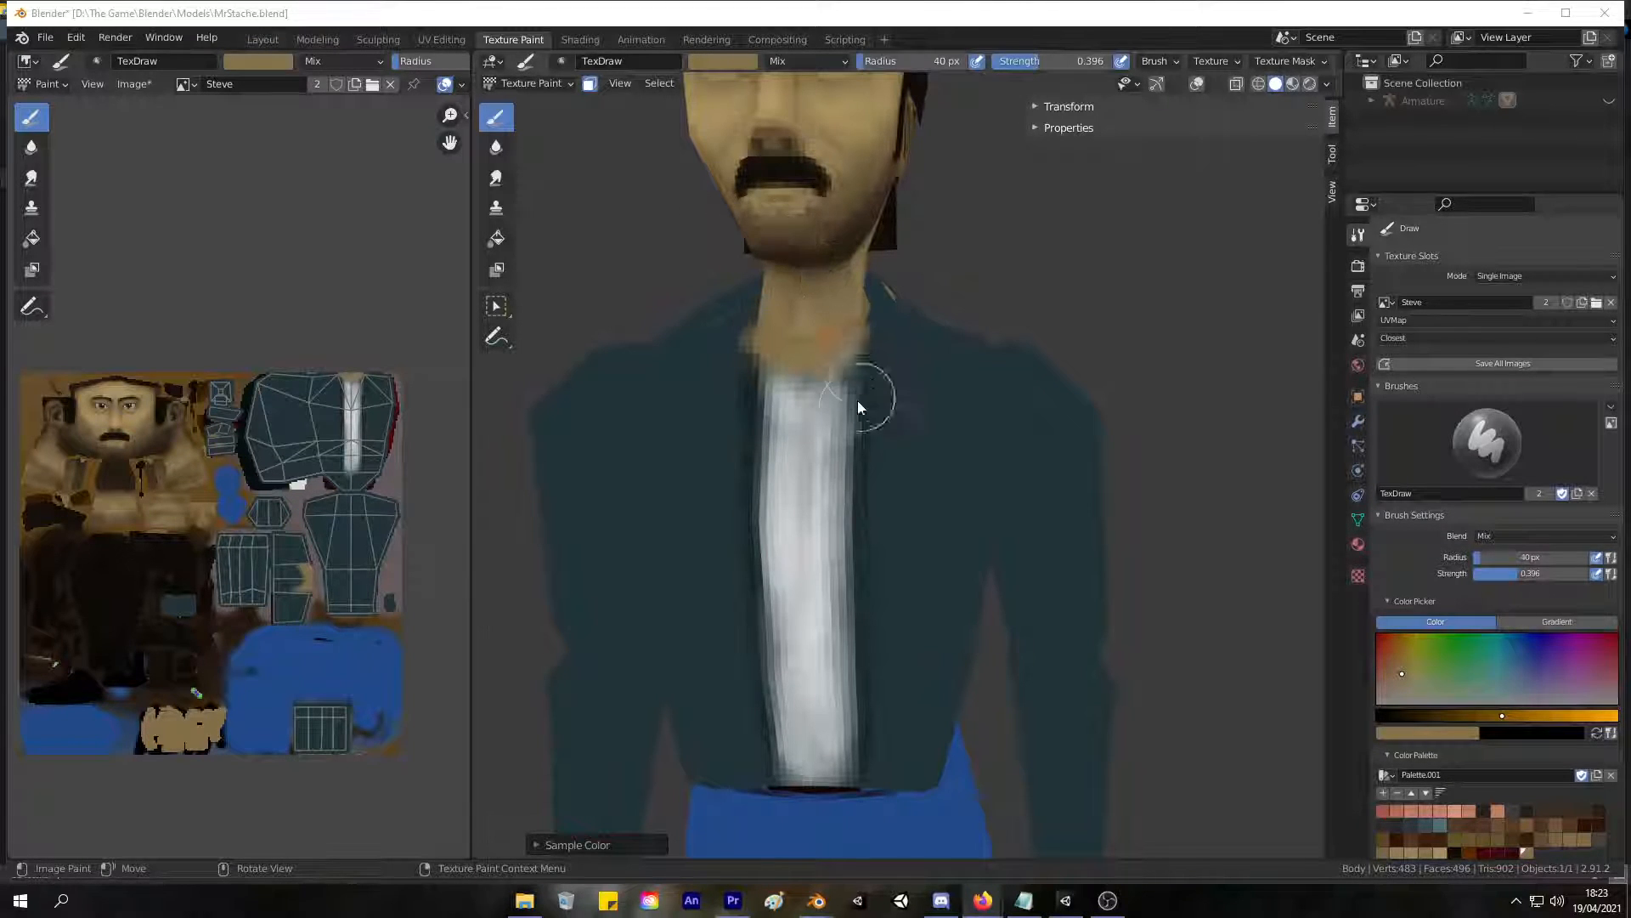
{"action": "key", "text": "f"}
{"action": "left_click", "coordinate": [783, 356]}
{"action": "left_click_drag", "start_coordinate": [781, 353], "coordinate": [788, 380]}
{"action": "middle_click_drag", "start_coordinate": [788, 380], "coordinate": [780, 376]}
{"action": "key", "text": "s"}
{"action": "mouse_move", "coordinate": [790, 392]}
{"action": "left_mouse_down"}
{"action": "mouse_move", "coordinate": [804, 404]}
{"action": "mouse_move", "coordinate": [830, 372]}
{"action": "mouse_move", "coordinate": [782, 371]}
{"action": "mouse_move", "coordinate": [823, 364]}
{"action": "mouse_move", "coordinate": [829, 387]}
{"action": "left_mouse_up"}
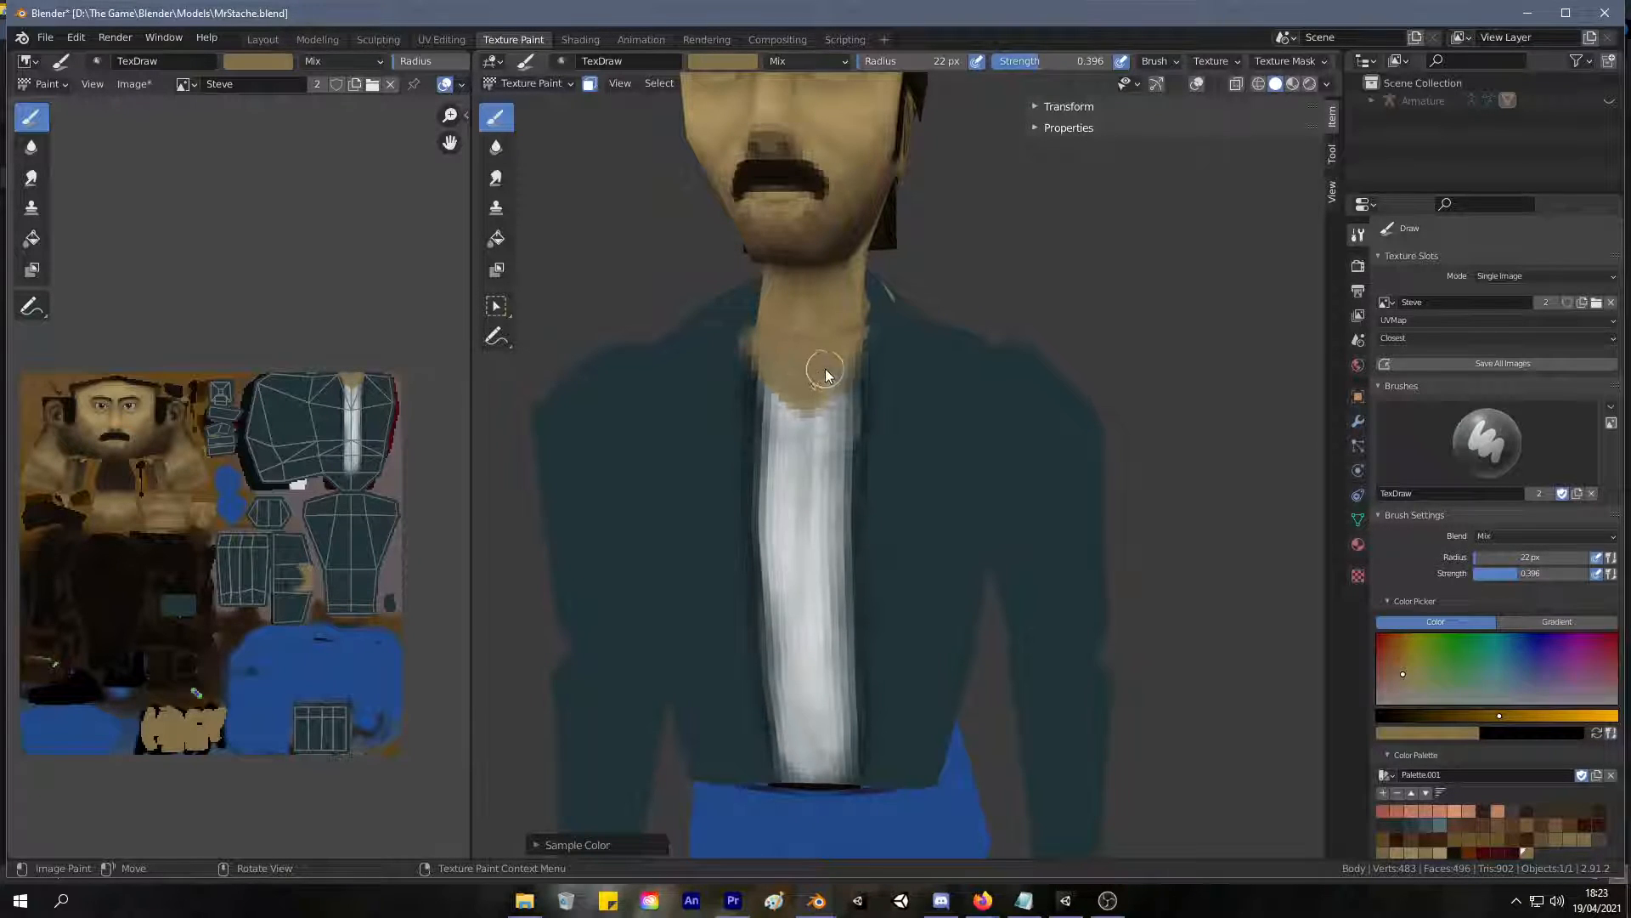
Resample skin tones from the neck, blend them over the exposed chest, and extend the V-neck point further down the shirt.
{"action": "scroll", "coordinate": [826, 375], "scroll_direction": "up", "scroll_amount": 4}
{"action": "key", "text": "s"}
{"action": "left_click_drag", "start_coordinate": [735, 406], "coordinate": [723, 389]}
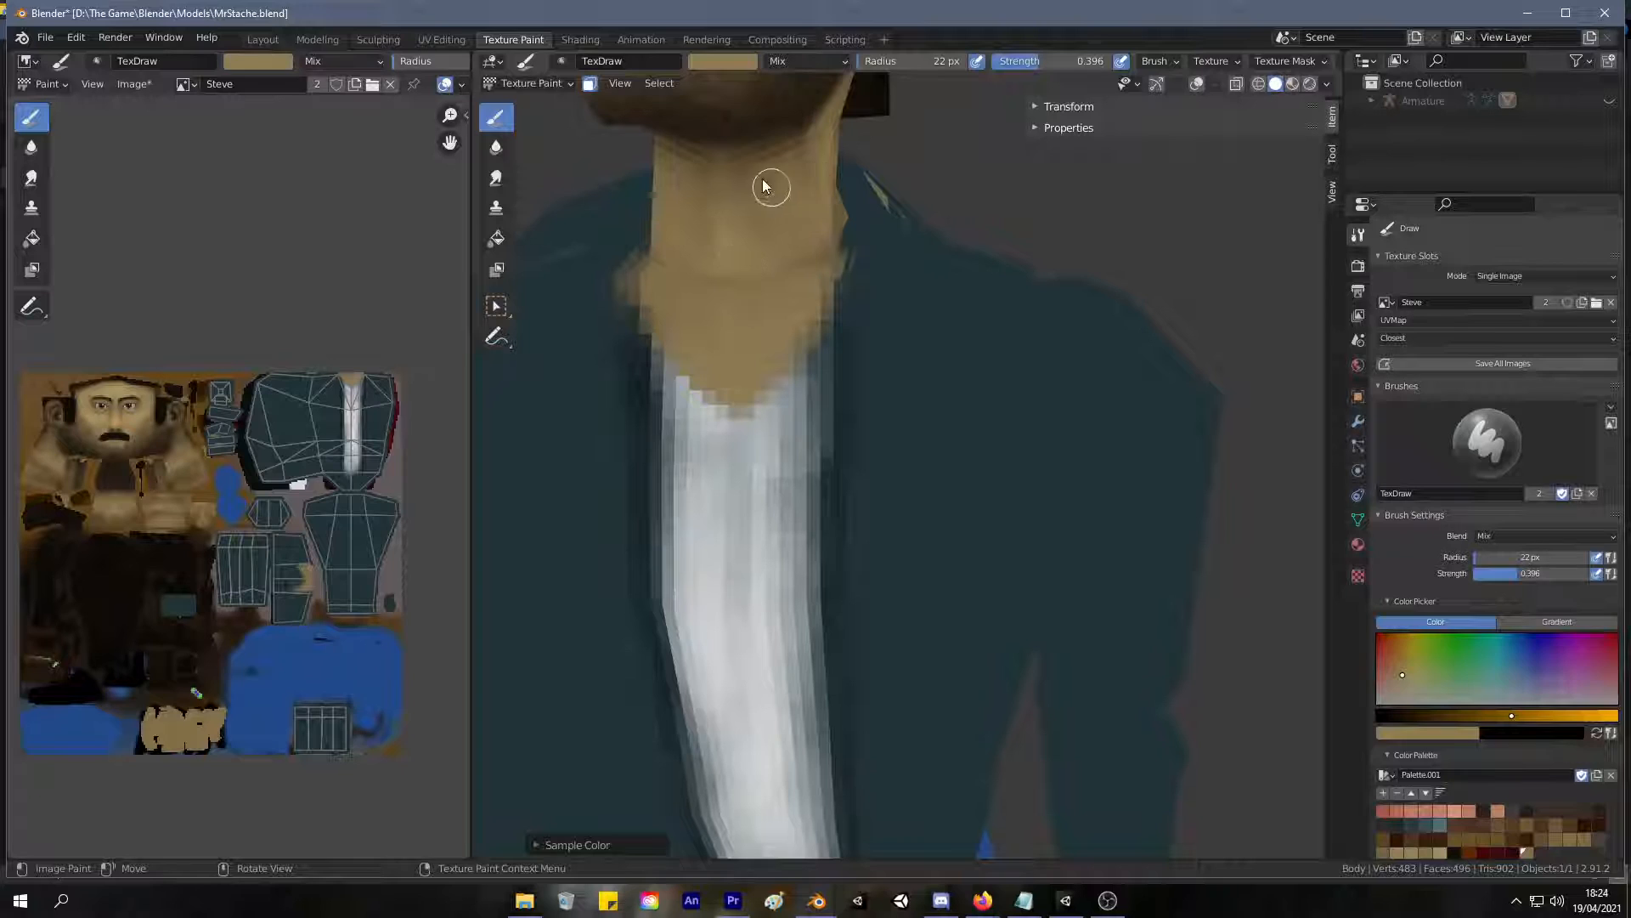
{"action": "key", "text": "s"}
{"action": "mouse_move", "coordinate": [771, 369]}
{"action": "middle_mouse_down"}
{"action": "mouse_move", "coordinate": [772, 306]}
{"action": "mouse_move", "coordinate": [656, 498]}
{"action": "mouse_move", "coordinate": [644, 461]}
{"action": "mouse_move", "coordinate": [688, 364]}
{"action": "mouse_move", "coordinate": [671, 425]}
{"action": "mouse_move", "coordinate": [679, 366]}
{"action": "middle_mouse_up"}
{"action": "mouse_move", "coordinate": [678, 364]}
{"action": "middle_mouse_down"}
{"action": "mouse_move", "coordinate": [680, 426]}
{"action": "mouse_move", "coordinate": [685, 393]}
{"action": "middle_mouse_up"}
{"action": "scroll", "coordinate": [687, 387], "scroll_direction": "up", "scroll_amount": 1}
{"action": "scroll", "coordinate": [687, 394], "scroll_direction": "down", "scroll_amount": 1}
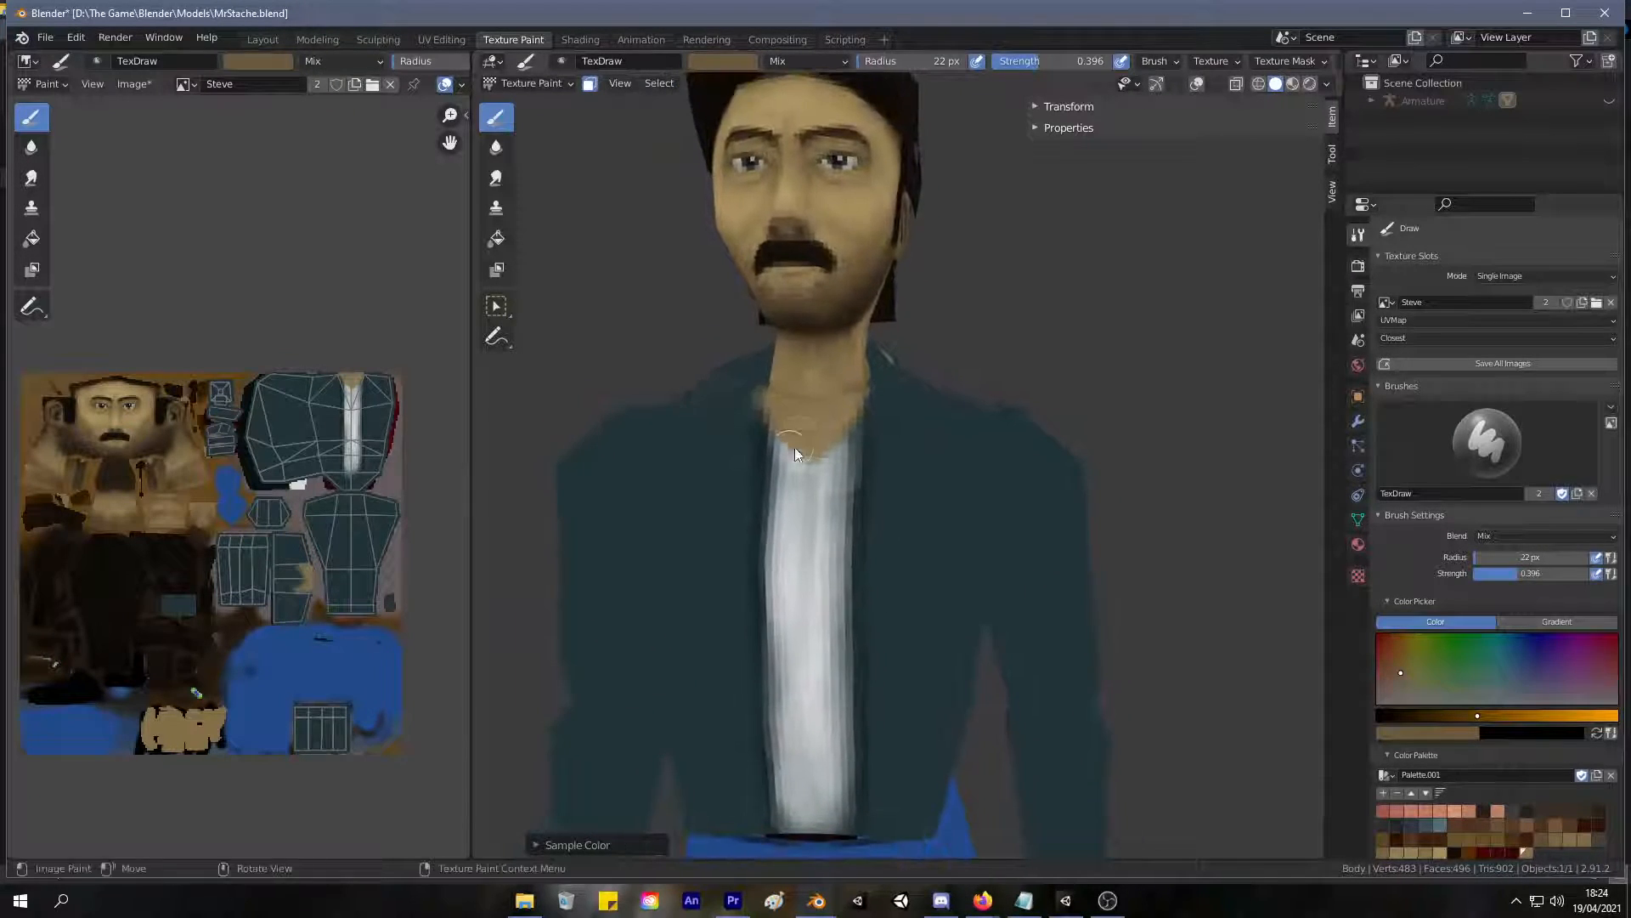
{"action": "scroll", "coordinate": [795, 435], "scroll_direction": "up", "scroll_amount": 2}
{"action": "key", "text": "s"}
{"action": "mouse_move", "coordinate": [740, 435]}
{"action": "left_mouse_down"}
{"action": "mouse_move", "coordinate": [772, 474]}
{"action": "mouse_move", "coordinate": [805, 423]}
{"action": "left_mouse_up"}
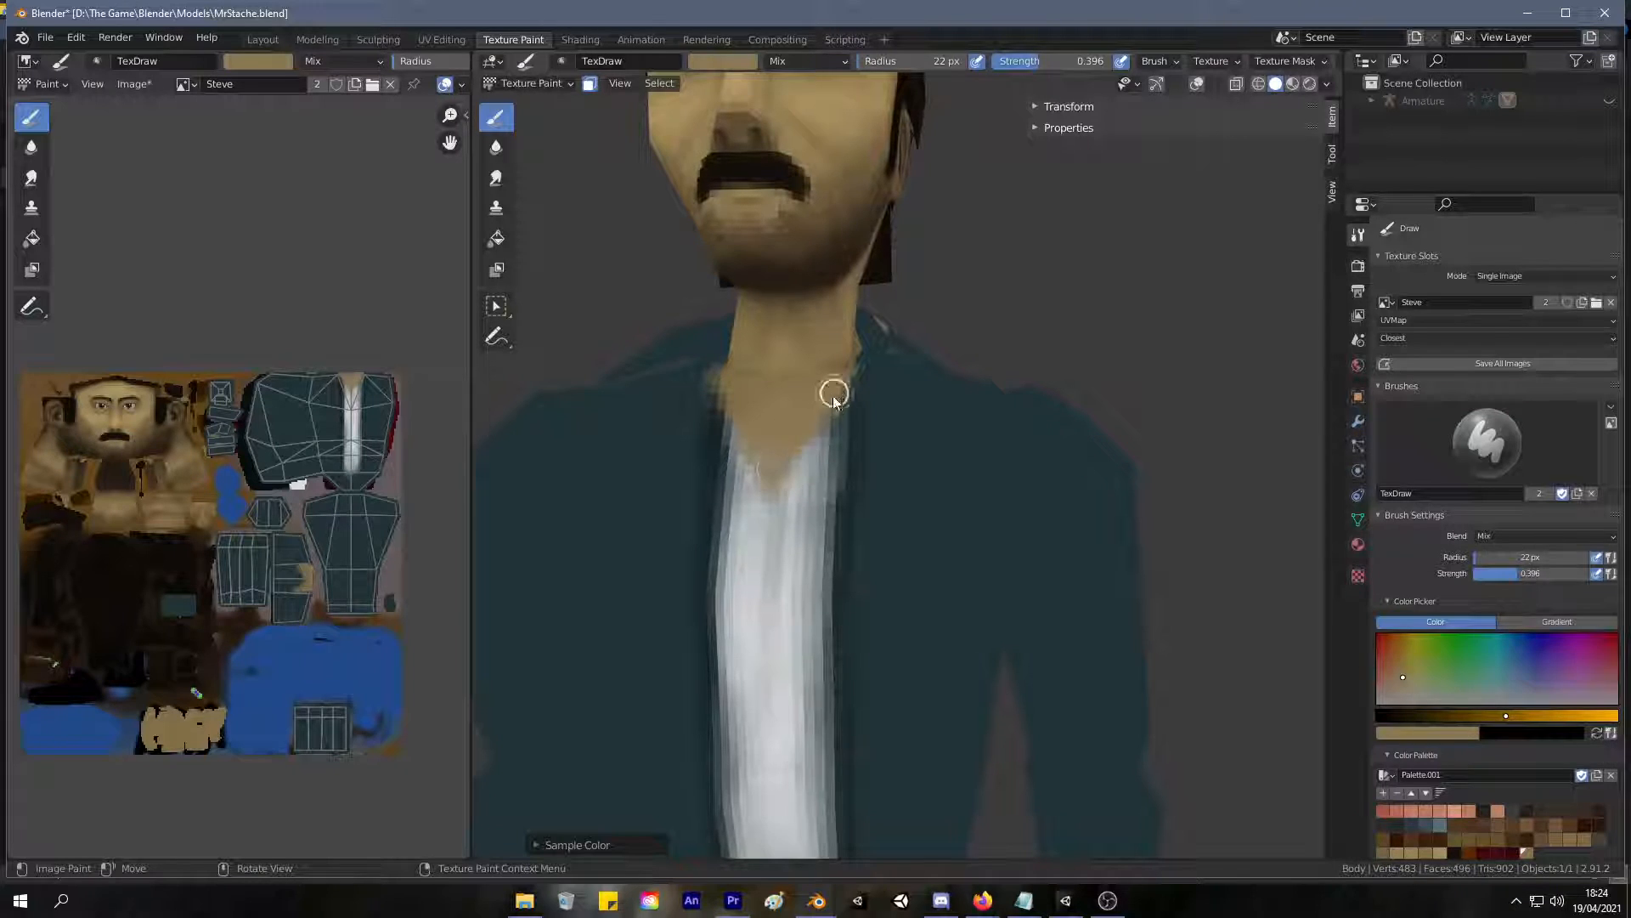
Examine the painted V-neck and jacket front on the character from near and far.
{"action": "scroll", "coordinate": [684, 581], "scroll_direction": "down", "scroll_amount": 4}
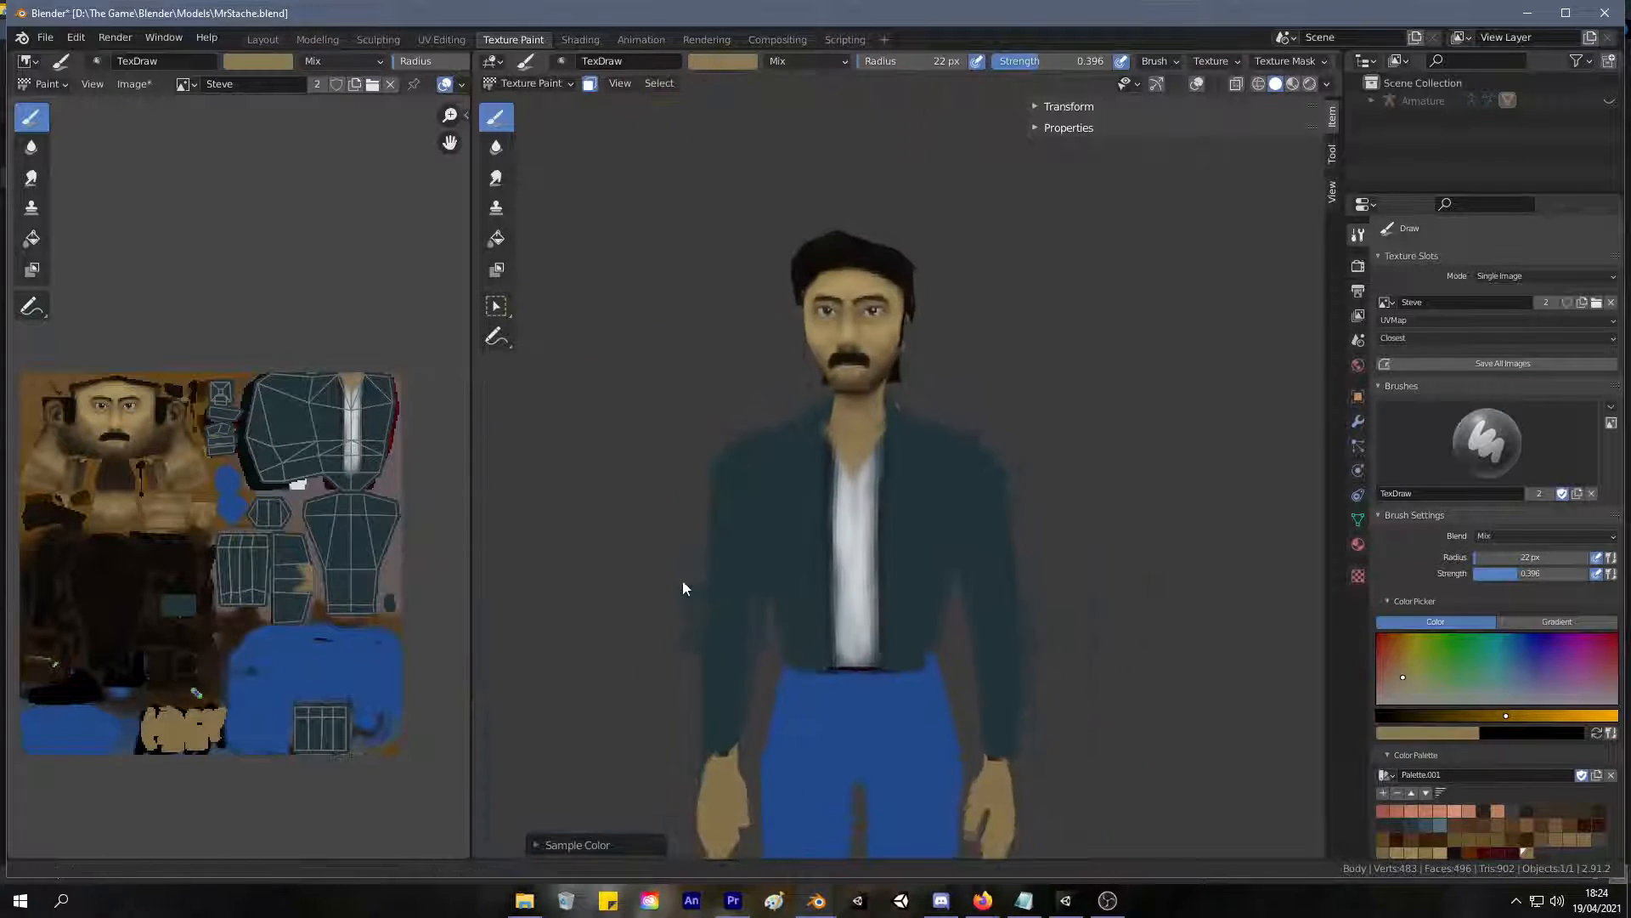
{"action": "scroll", "coordinate": [702, 476], "scroll_direction": "up", "scroll_amount": 4}
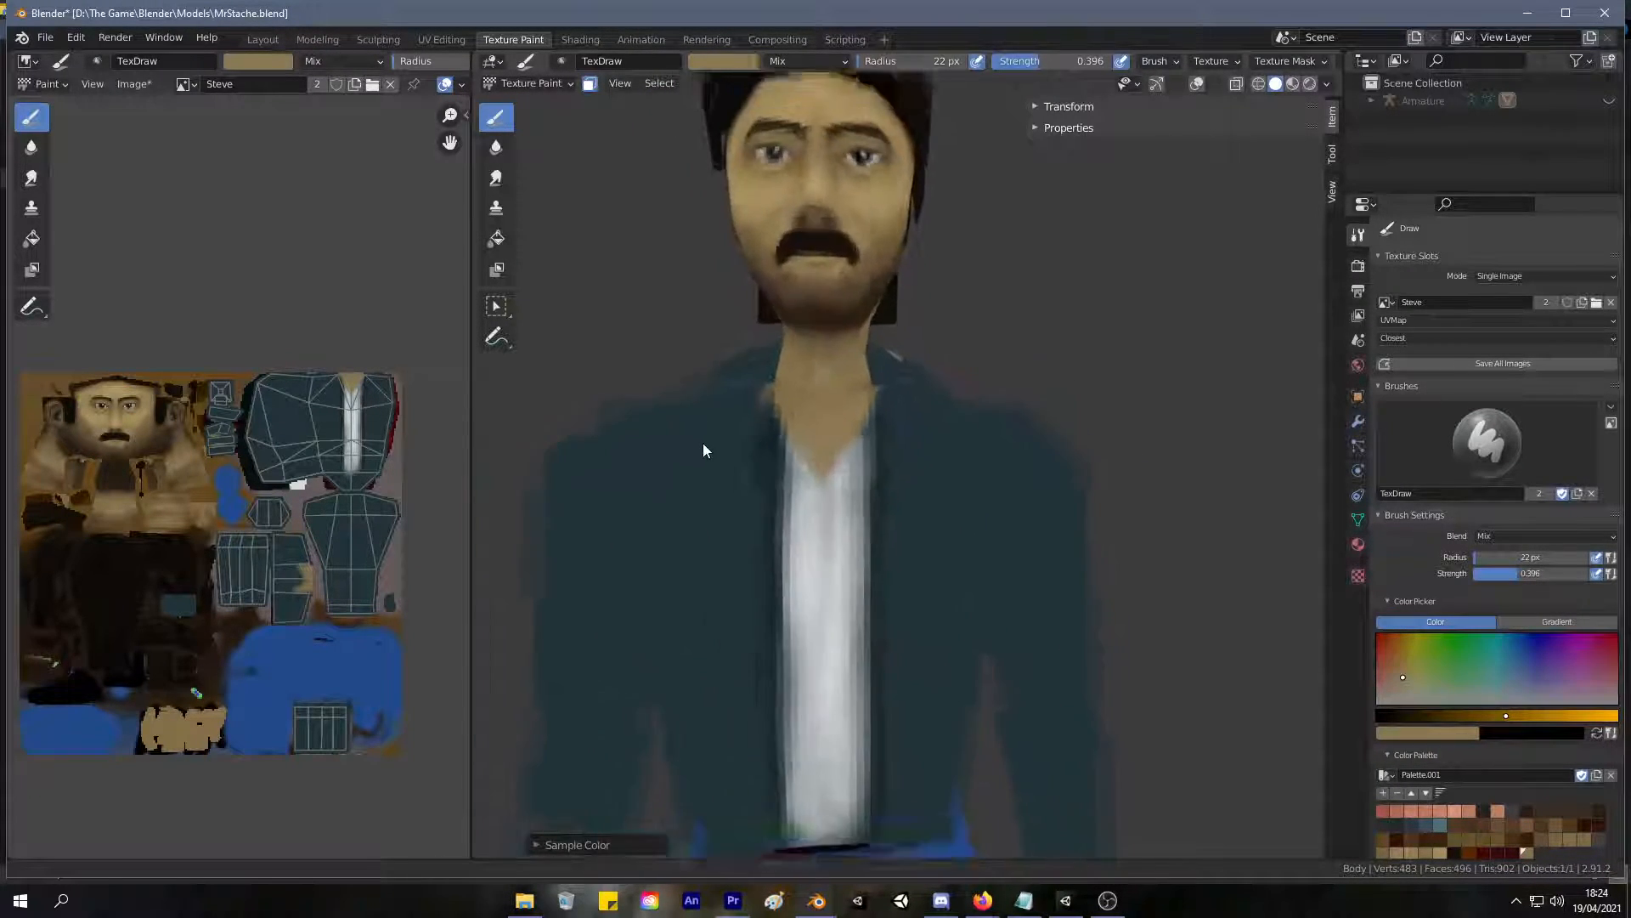
{"action": "scroll", "coordinate": [704, 449], "scroll_direction": "down", "scroll_amount": 4}
{"action": "scroll", "coordinate": [666, 569], "scroll_direction": "up", "scroll_amount": 2}
{"action": "scroll", "coordinate": [678, 492], "scroll_direction": "up", "scroll_amount": 3}
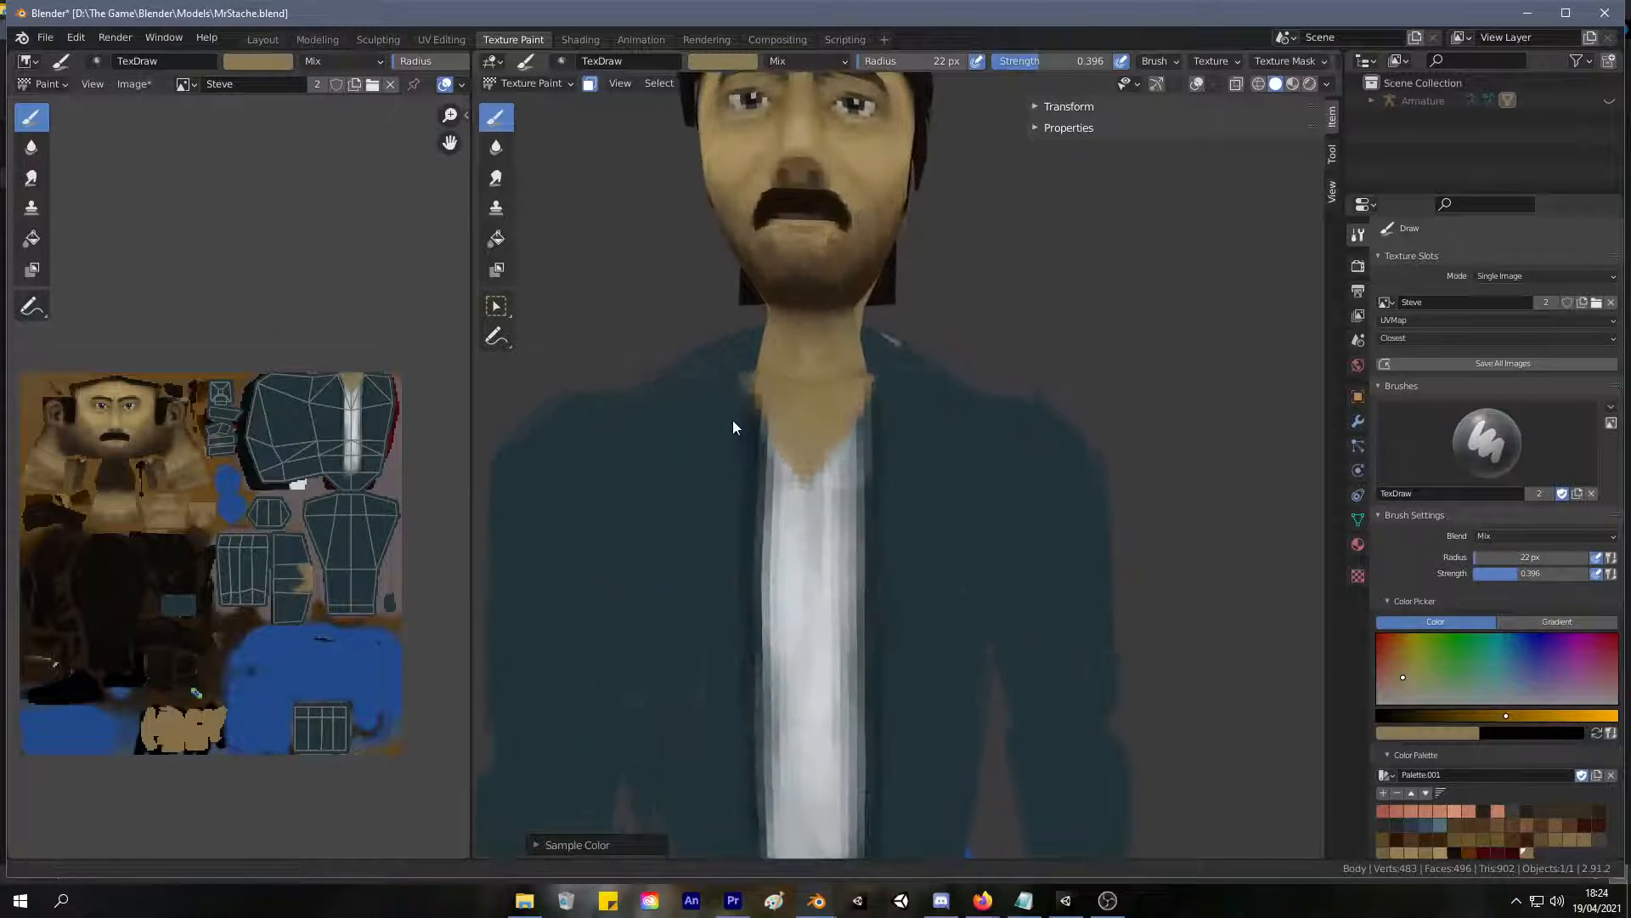
{"action": "scroll", "coordinate": [748, 451], "scroll_direction": "down", "scroll_amount": 1}
{"action": "scroll", "coordinate": [705, 510], "scroll_direction": "down", "scroll_amount": 3}
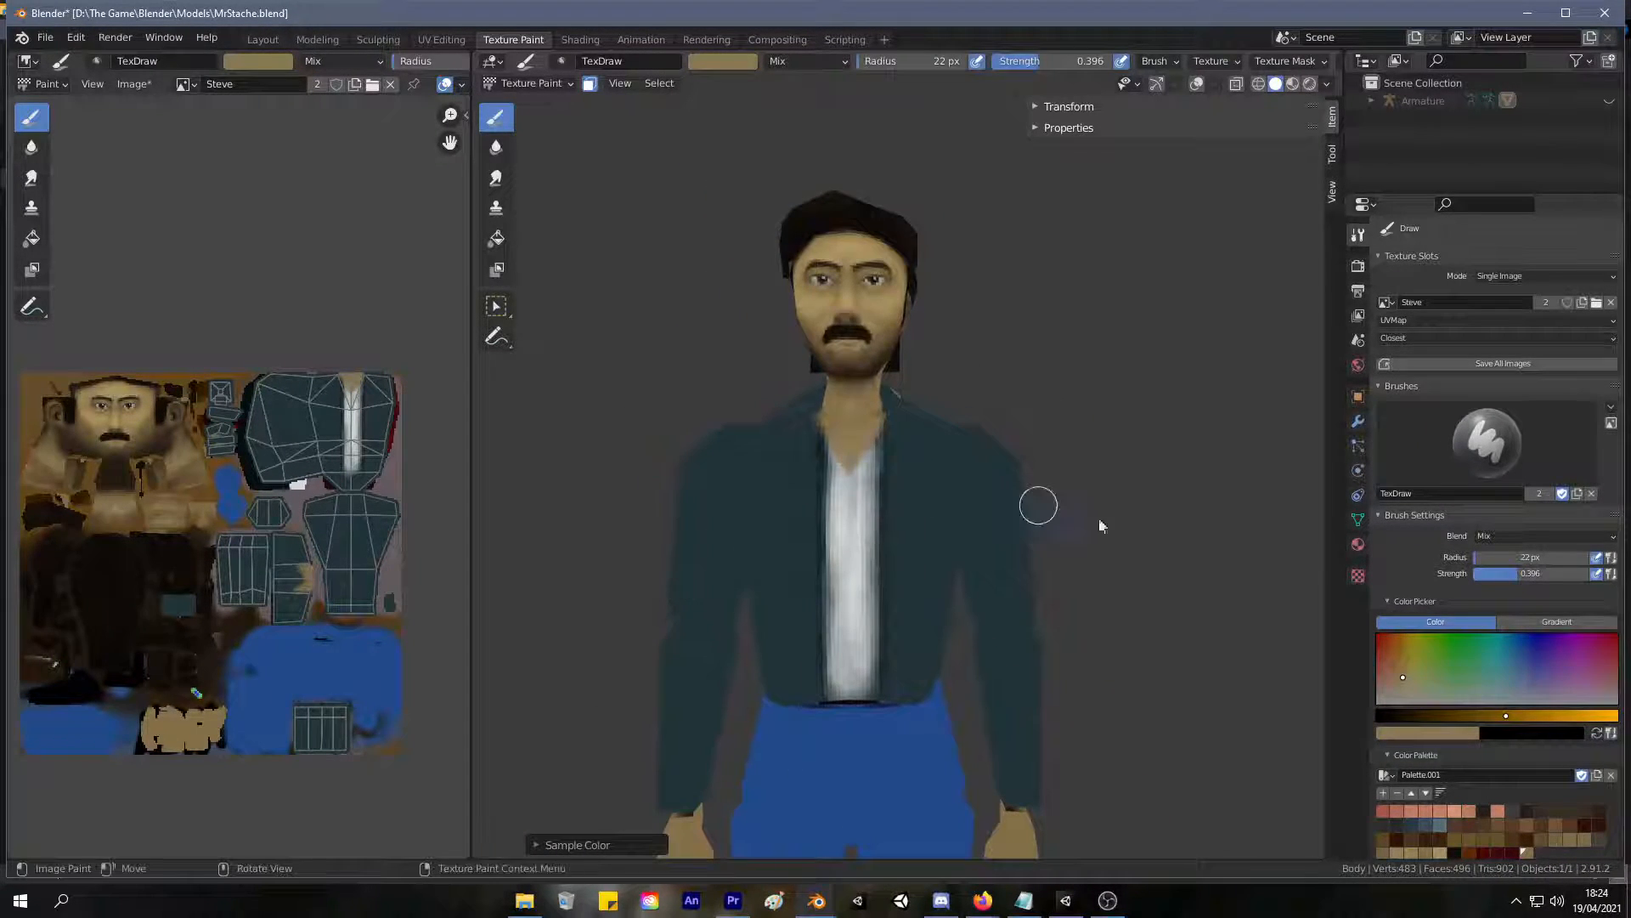
Set the brush radius to 49 px, undo the test stroke on the jacket, and change the brush colour to a lighter teal.
{"action": "scroll", "coordinate": [1492, 685], "scroll_direction": "down", "scroll_amount": 7}
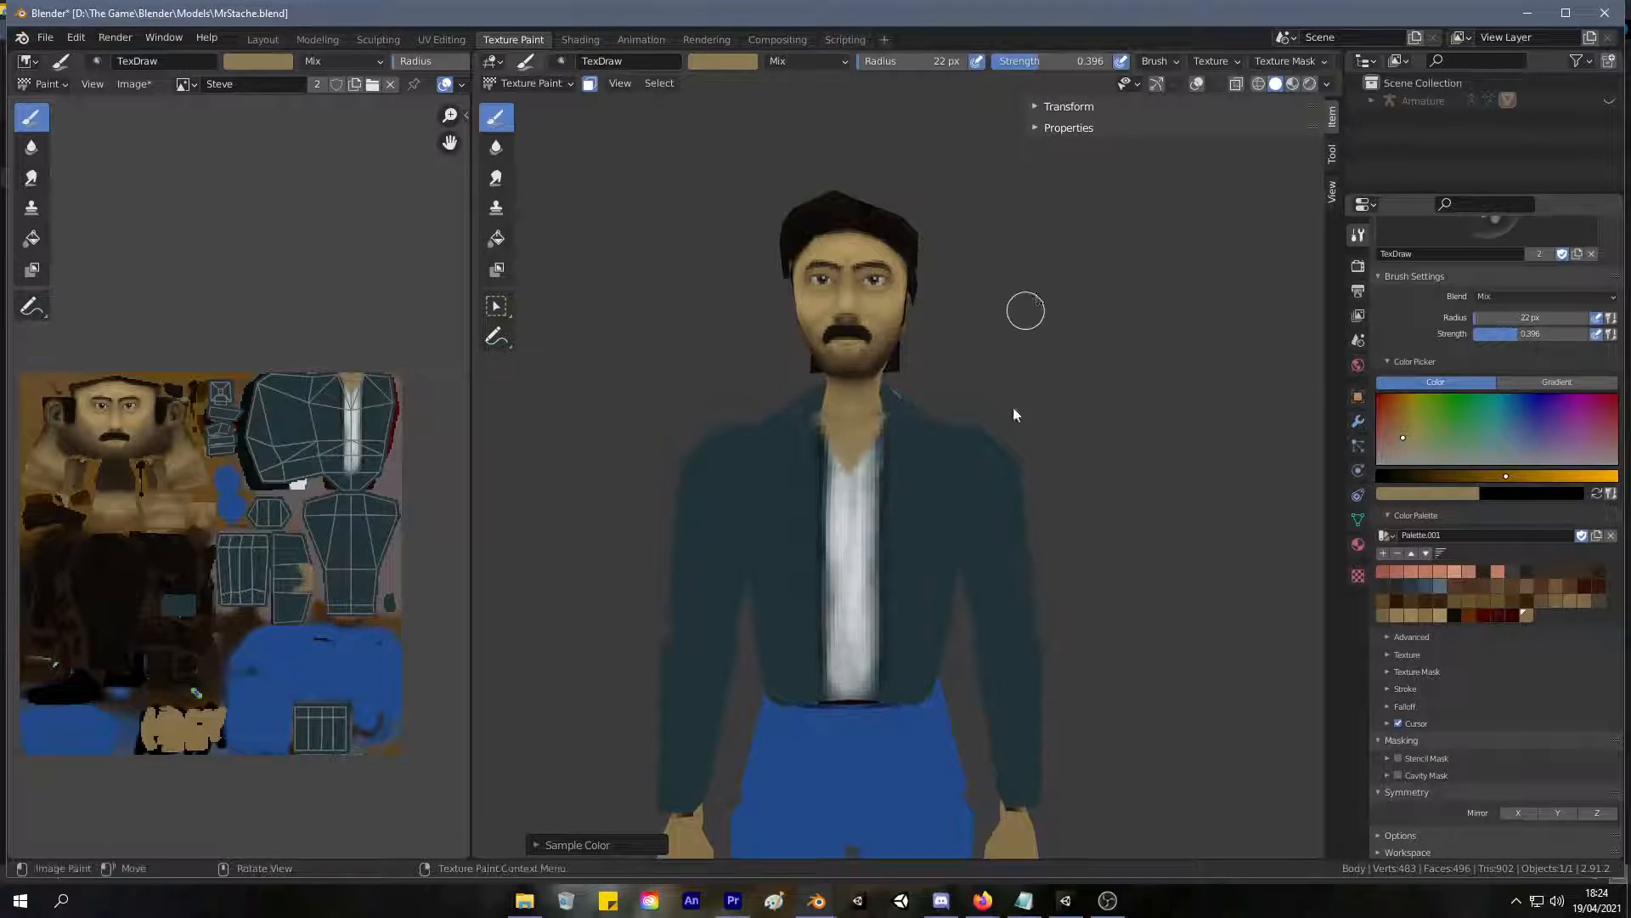
{"action": "middle_click_drag", "start_coordinate": [893, 416], "coordinate": [823, 442]}
{"action": "key", "text": "f"}
{"action": "left_click", "coordinate": [950, 422]}
{"action": "left_click_drag", "start_coordinate": [910, 467], "coordinate": [909, 647]}
{"action": "key", "text": "ctrl+z"}
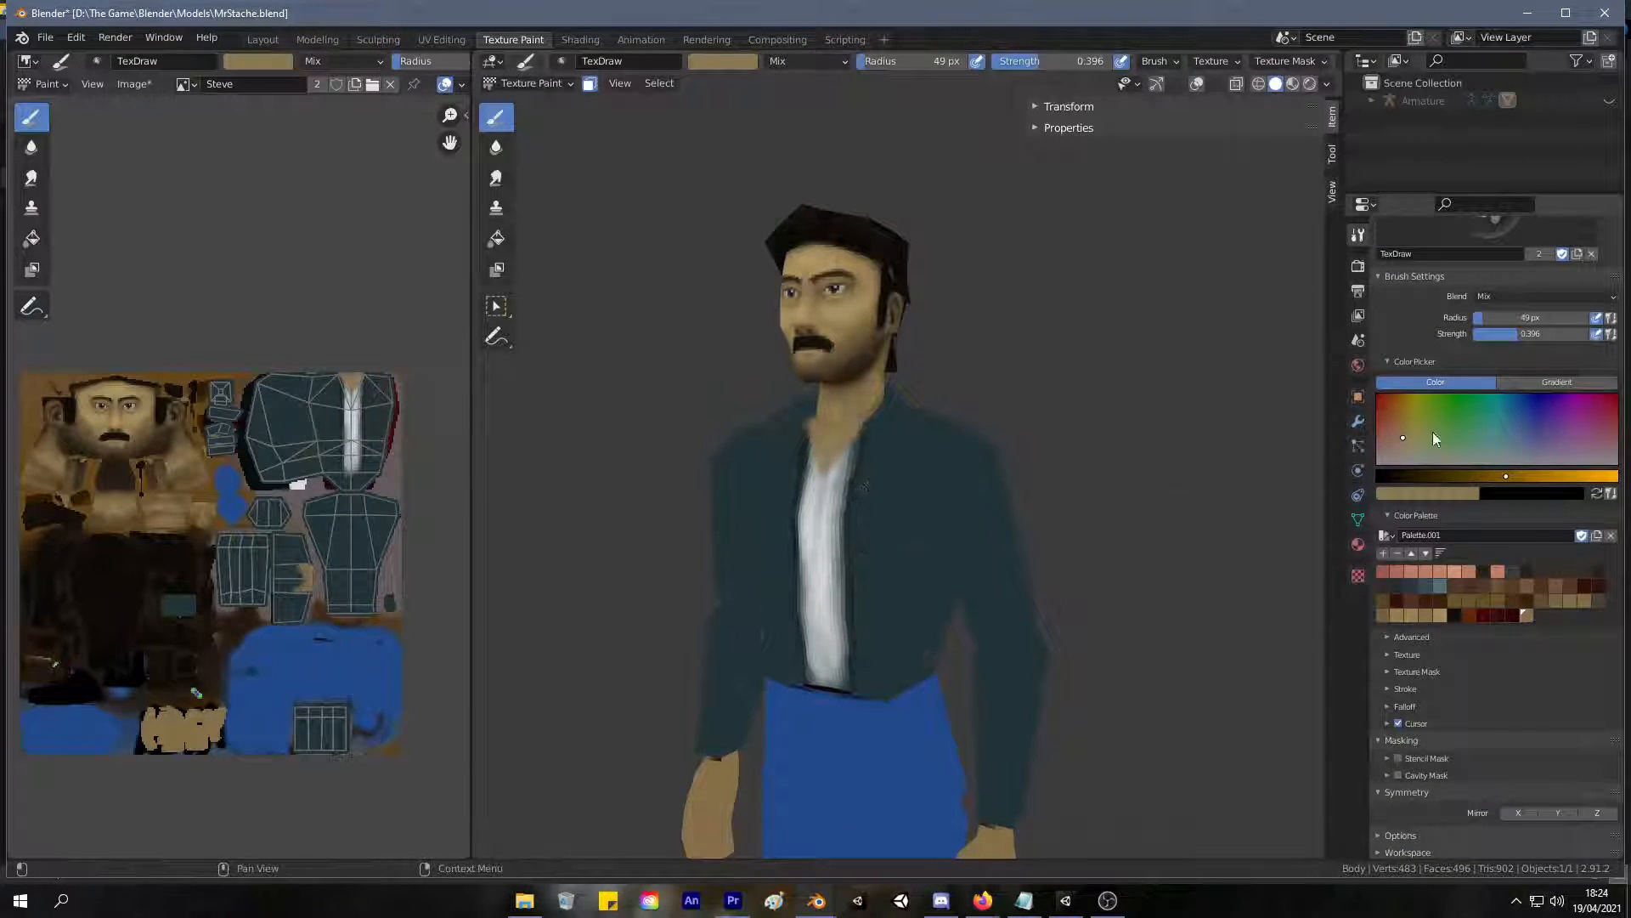
{"action": "left_click", "coordinate": [1491, 423]}
{"action": "left_click_drag", "start_coordinate": [1493, 432], "coordinate": [1507, 435]}
Paint the lighter teal over the jacket's front panel on the character's left side, from the chest to the hem.
{"action": "left_click_drag", "start_coordinate": [892, 452], "coordinate": [881, 644]}
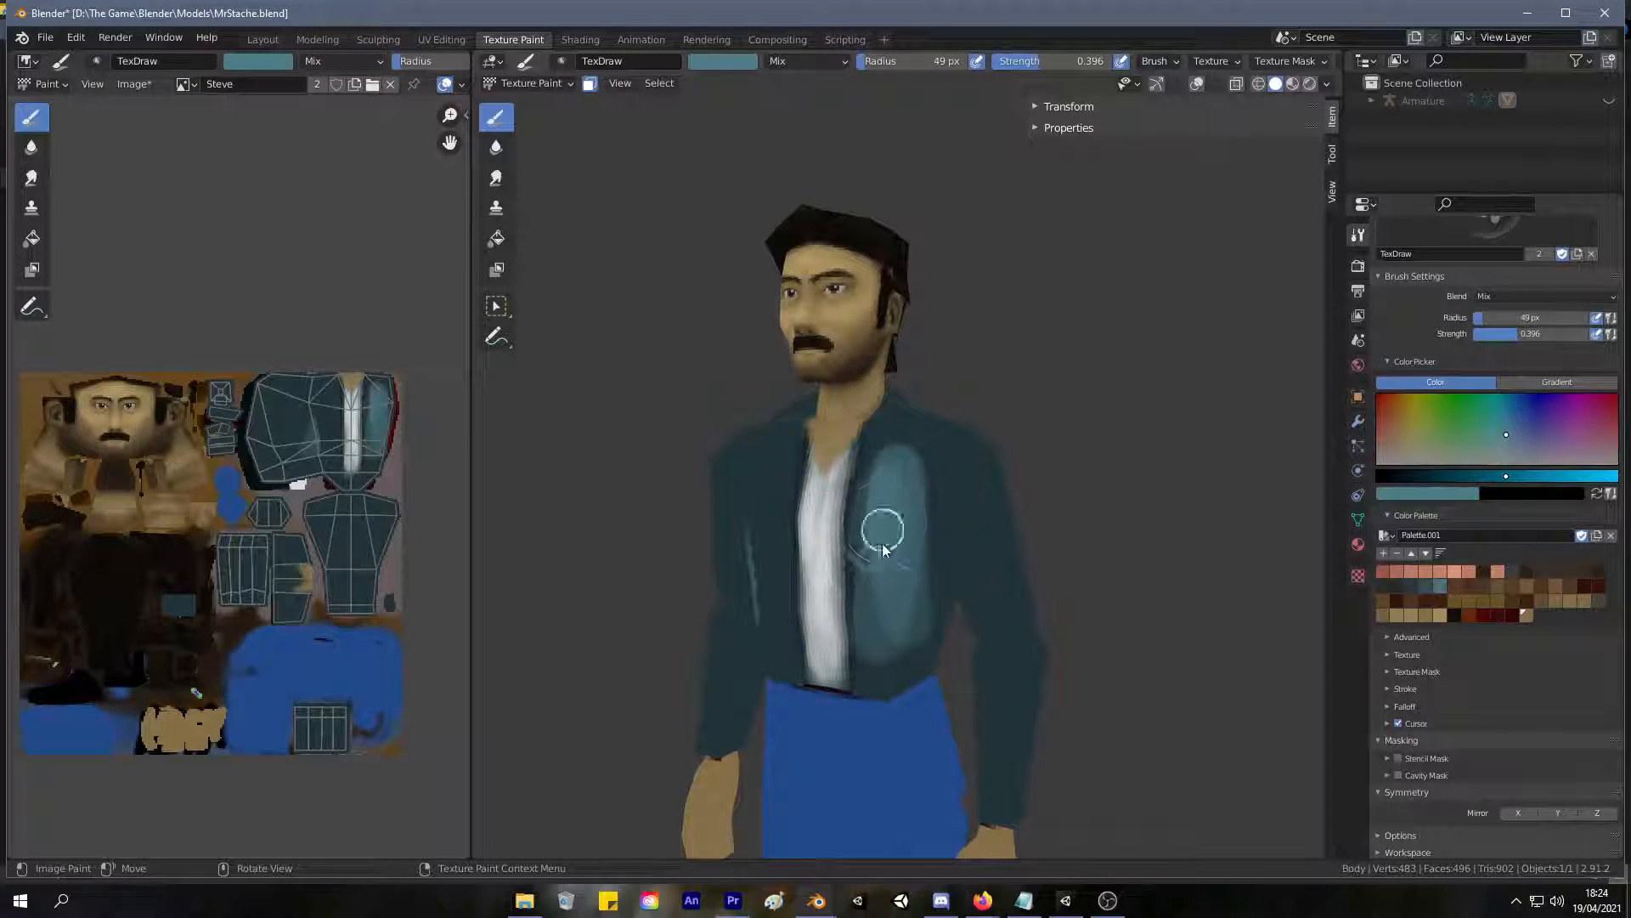
{"action": "mouse_move", "coordinate": [877, 639]}
{"action": "middle_mouse_down"}
{"action": "mouse_move", "coordinate": [934, 516]}
{"action": "mouse_move", "coordinate": [962, 520]}
{"action": "mouse_move", "coordinate": [935, 561]}
{"action": "middle_mouse_up"}
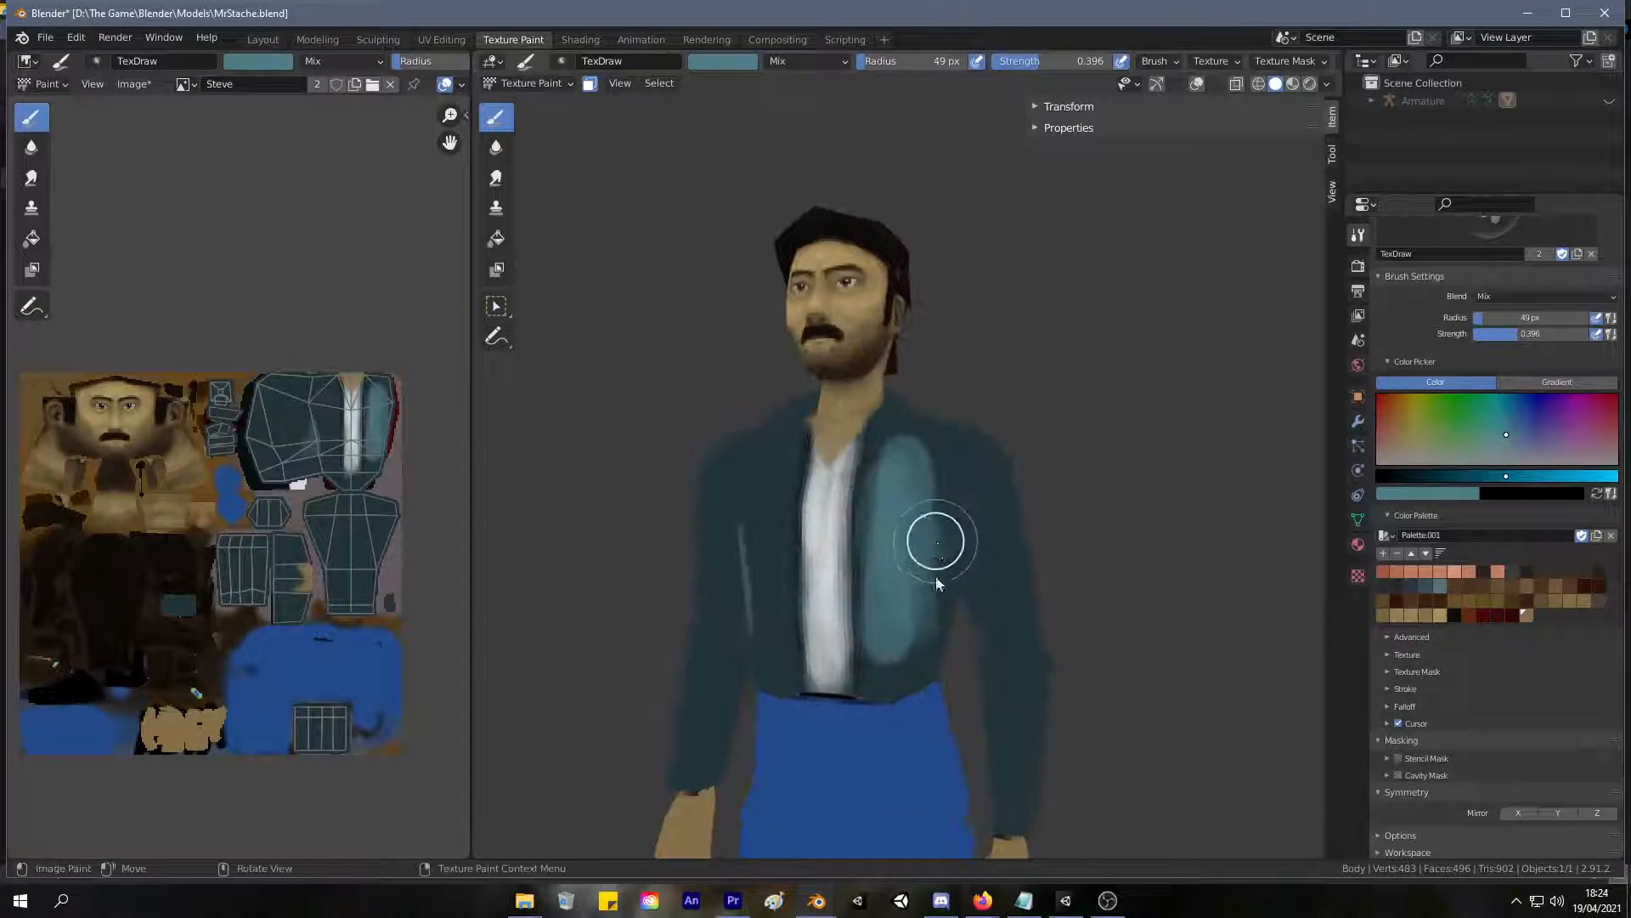
{"action": "left_click_drag", "start_coordinate": [937, 563], "coordinate": [921, 619]}
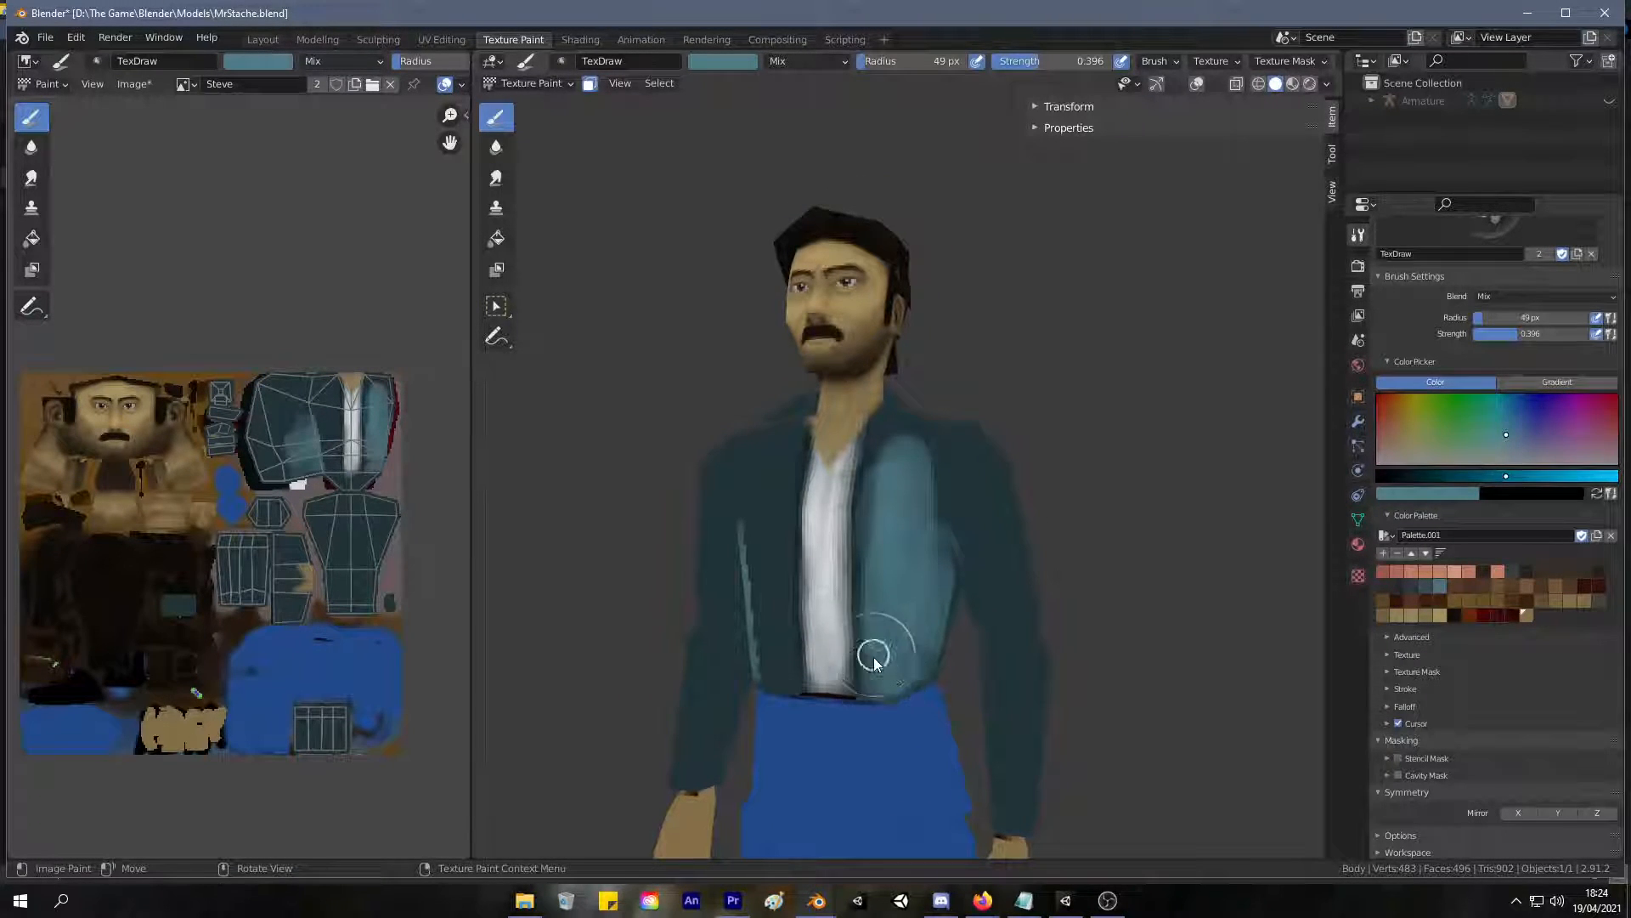
{"action": "middle_click_drag", "start_coordinate": [895, 676], "coordinate": [916, 628]}
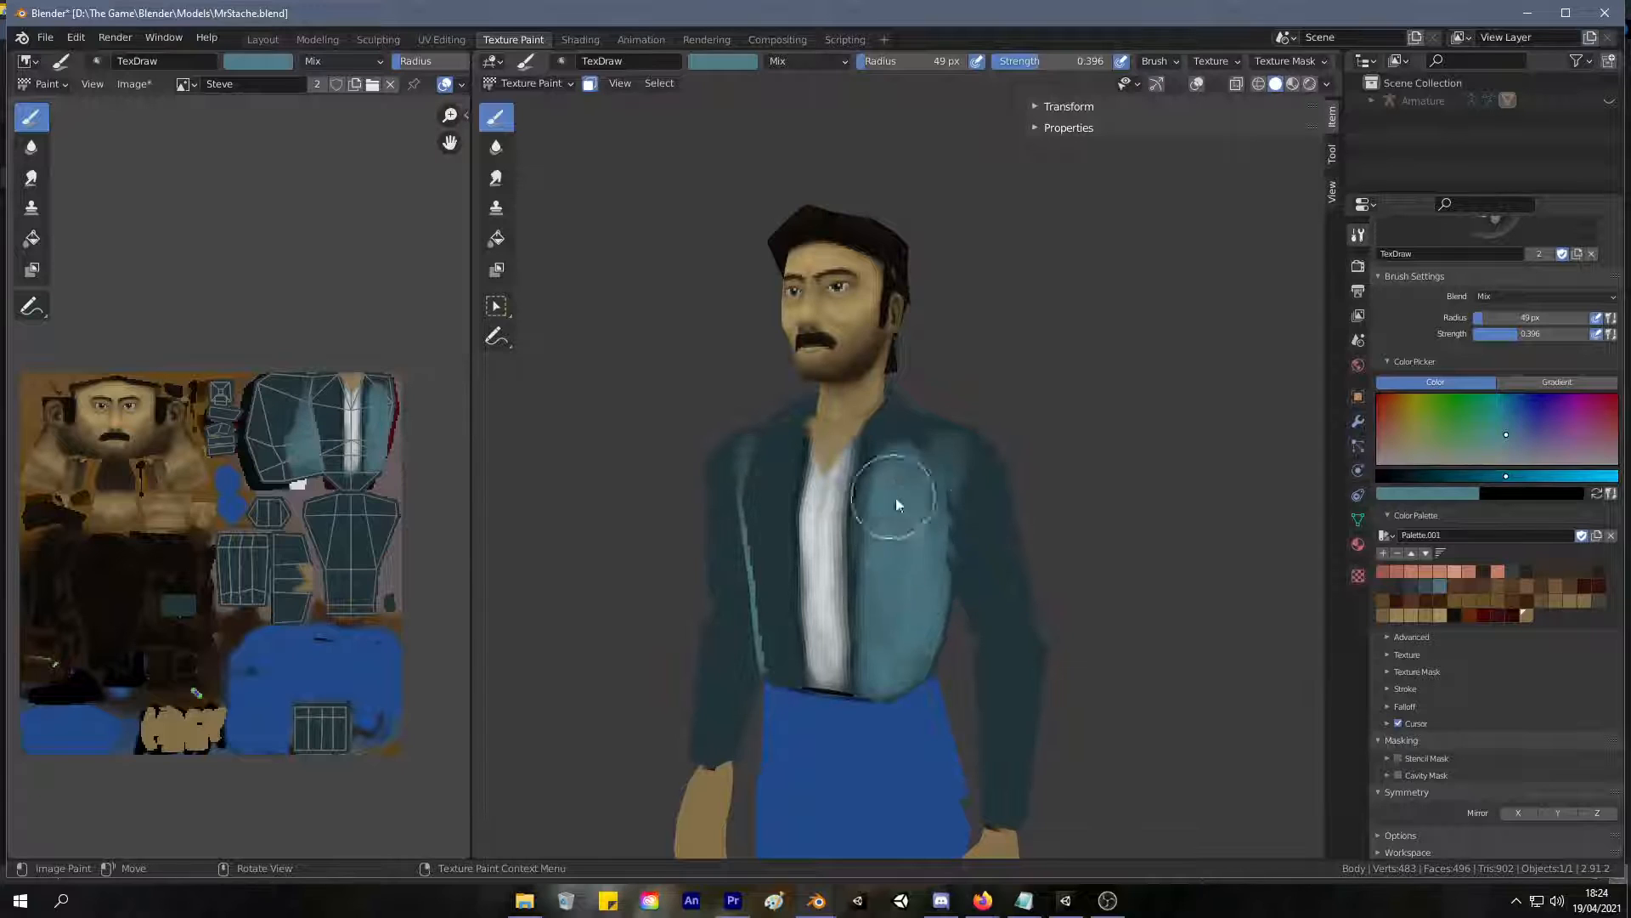
{"action": "middle_click_drag", "start_coordinate": [885, 499], "coordinate": [889, 495]}
Extend the lighter teal over the collar, shoulder and upper sleeve on the character's left side.
{"action": "mouse_move", "coordinate": [933, 427]}
{"action": "middle_mouse_down"}
{"action": "mouse_move", "coordinate": [916, 379]}
{"action": "mouse_move", "coordinate": [882, 401]}
{"action": "middle_mouse_up"}
{"action": "mouse_move", "coordinate": [941, 488]}
{"action": "left_mouse_down"}
{"action": "mouse_move", "coordinate": [935, 514]}
{"action": "mouse_move", "coordinate": [1006, 594]}
{"action": "mouse_move", "coordinate": [1002, 477]}
{"action": "mouse_move", "coordinate": [985, 557]}
{"action": "left_mouse_up"}
{"action": "mouse_move", "coordinate": [986, 557]}
{"action": "middle_mouse_down"}
{"action": "mouse_move", "coordinate": [1082, 506]}
{"action": "mouse_move", "coordinate": [1125, 528]}
{"action": "mouse_move", "coordinate": [1103, 520]}
{"action": "middle_mouse_up"}
Paint the lighter teal over the jacket's front panel on the character's right side, leaving the dark edge beside the shirt.
{"action": "left_click_drag", "start_coordinate": [778, 506], "coordinate": [809, 547]}
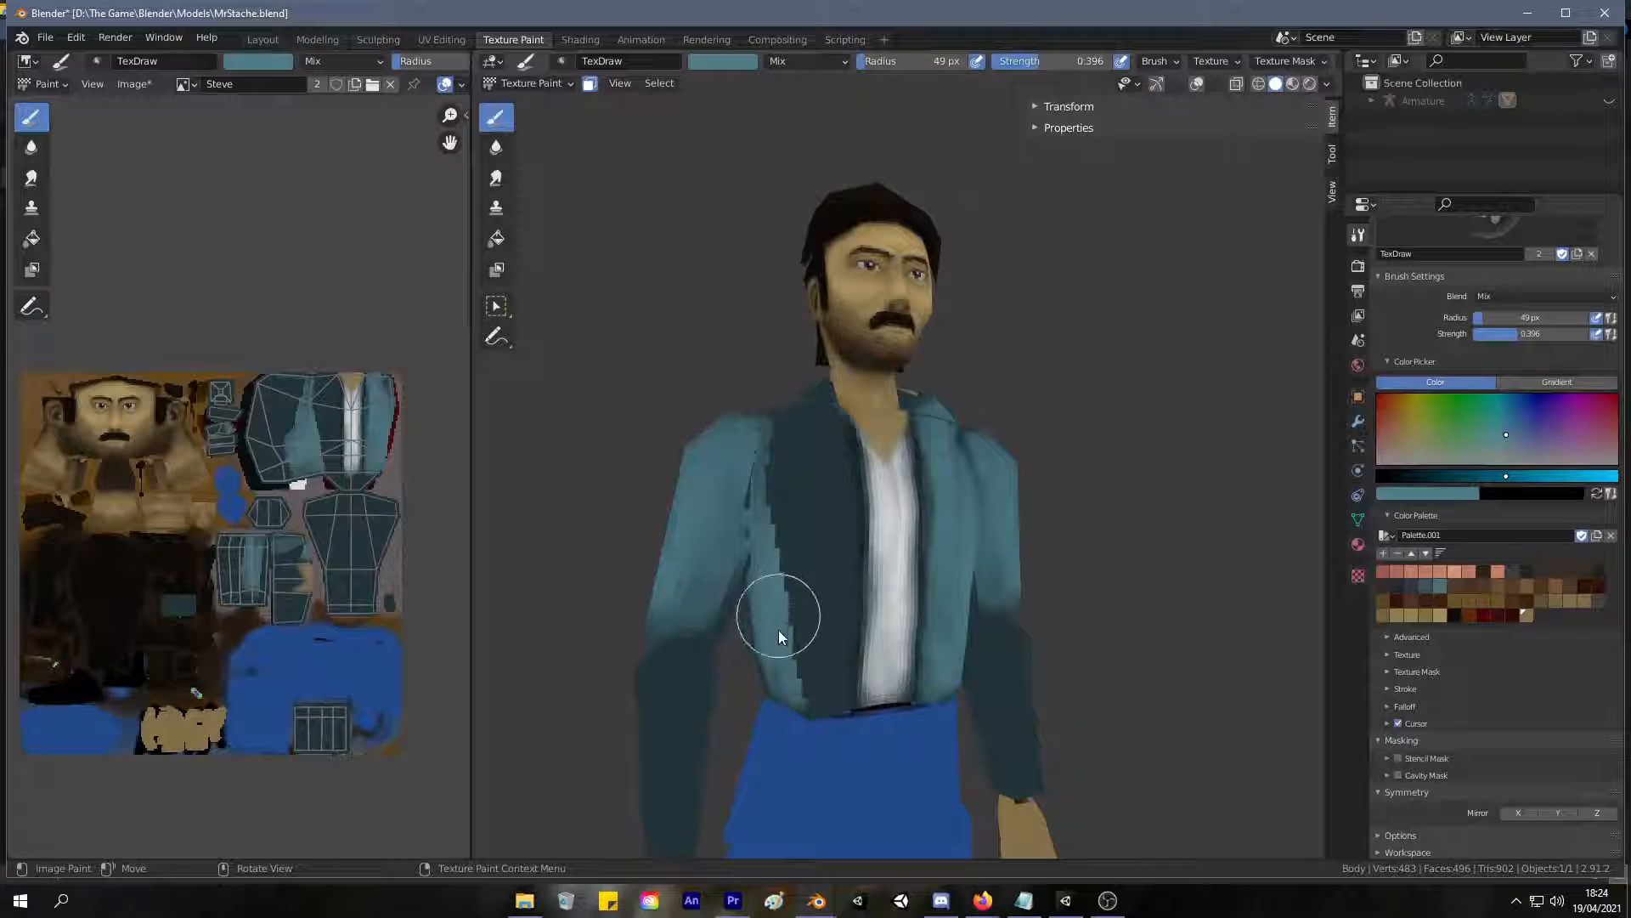
{"action": "mouse_move", "coordinate": [803, 574]}
{"action": "left_mouse_down"}
{"action": "mouse_move", "coordinate": [794, 612]}
{"action": "mouse_move", "coordinate": [809, 490]}
{"action": "mouse_move", "coordinate": [836, 658]}
{"action": "mouse_move", "coordinate": [765, 546]}
{"action": "mouse_move", "coordinate": [794, 564]}
{"action": "mouse_move", "coordinate": [848, 552]}
{"action": "left_mouse_up"}
{"action": "middle_click_drag", "start_coordinate": [822, 459], "coordinate": [786, 459]}
{"action": "left_click_drag", "start_coordinate": [860, 548], "coordinate": [801, 467]}
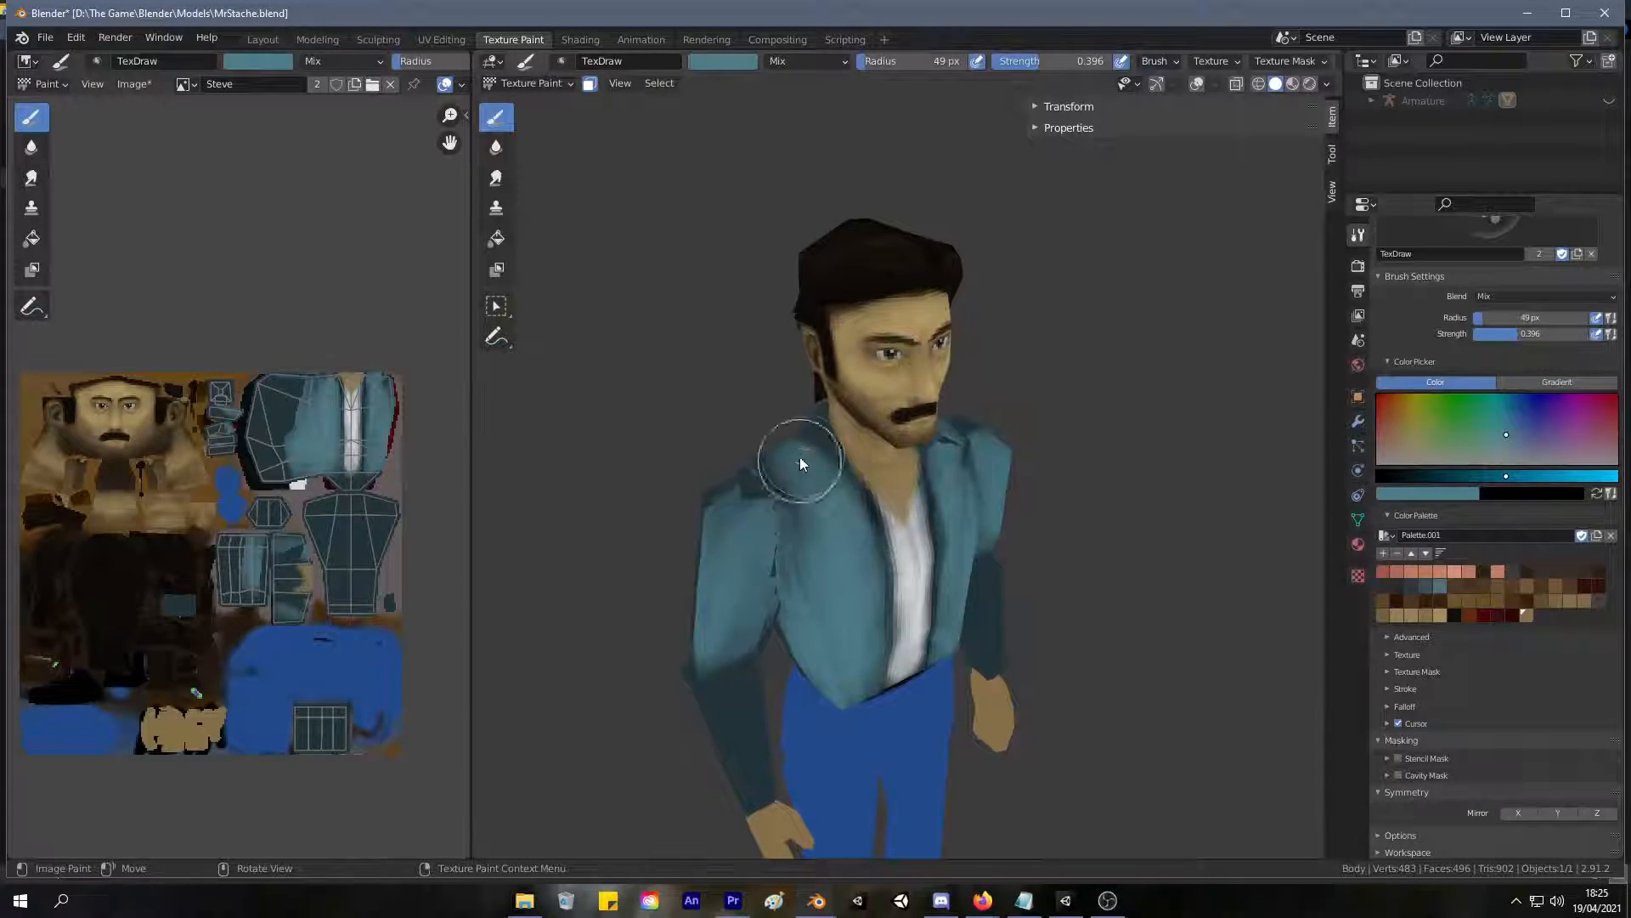
Cover the jacket's shoulders, sides, back and sleeves down to the cuffs with the lighter teal.
{"action": "middle_click_drag", "start_coordinate": [798, 578], "coordinate": [911, 574]}
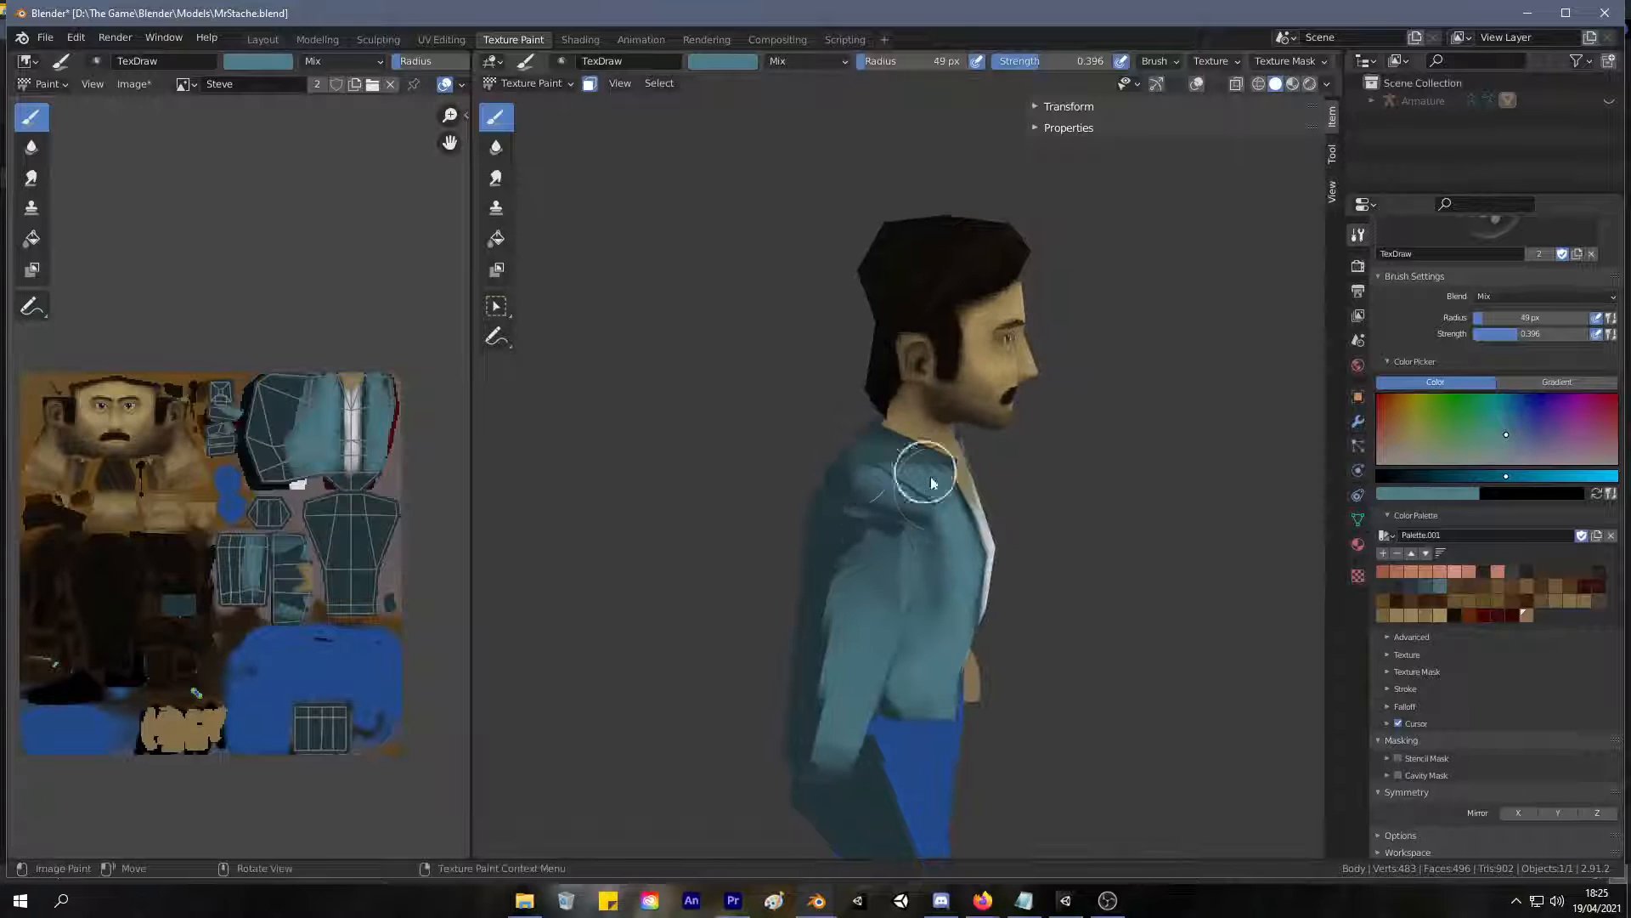
{"action": "mouse_move", "coordinate": [902, 491]}
{"action": "left_mouse_down"}
{"action": "mouse_move", "coordinate": [916, 472]}
{"action": "mouse_move", "coordinate": [894, 478]}
{"action": "mouse_move", "coordinate": [904, 502]}
{"action": "left_mouse_up"}
{"action": "mouse_move", "coordinate": [904, 502]}
{"action": "middle_mouse_down"}
{"action": "mouse_move", "coordinate": [714, 528]}
{"action": "mouse_move", "coordinate": [728, 548]}
{"action": "middle_mouse_up"}
{"action": "mouse_move", "coordinate": [825, 442]}
{"action": "left_mouse_down"}
{"action": "mouse_move", "coordinate": [819, 349]}
{"action": "mouse_move", "coordinate": [784, 481]}
{"action": "left_mouse_up"}
{"action": "middle_click_drag", "start_coordinate": [784, 481], "coordinate": [971, 472]}
{"action": "mouse_move", "coordinate": [903, 420]}
{"action": "left_mouse_down"}
{"action": "mouse_move", "coordinate": [977, 425]}
{"action": "mouse_move", "coordinate": [955, 444]}
{"action": "mouse_move", "coordinate": [977, 448]}
{"action": "mouse_move", "coordinate": [969, 696]}
{"action": "mouse_move", "coordinate": [987, 626]}
{"action": "mouse_move", "coordinate": [929, 640]}
{"action": "mouse_move", "coordinate": [937, 583]}
{"action": "mouse_move", "coordinate": [871, 505]}
{"action": "left_mouse_up"}
{"action": "middle_click_drag", "start_coordinate": [872, 505], "coordinate": [991, 473]}
{"action": "mouse_move", "coordinate": [917, 407]}
{"action": "left_mouse_down"}
{"action": "mouse_move", "coordinate": [875, 427]}
{"action": "mouse_move", "coordinate": [954, 412]}
{"action": "mouse_move", "coordinate": [975, 455]}
{"action": "mouse_move", "coordinate": [867, 406]}
{"action": "mouse_move", "coordinate": [926, 655]}
{"action": "mouse_move", "coordinate": [896, 520]}
{"action": "mouse_move", "coordinate": [957, 673]}
{"action": "mouse_move", "coordinate": [848, 484]}
{"action": "mouse_move", "coordinate": [848, 451]}
{"action": "mouse_move", "coordinate": [829, 494]}
{"action": "left_mouse_up"}
{"action": "mouse_move", "coordinate": [916, 639]}
{"action": "left_mouse_down"}
{"action": "mouse_move", "coordinate": [1005, 557]}
{"action": "mouse_move", "coordinate": [1025, 601]}
{"action": "left_mouse_up"}
{"action": "mouse_move", "coordinate": [911, 478]}
{"action": "middle_mouse_down"}
{"action": "mouse_move", "coordinate": [929, 412]}
{"action": "mouse_move", "coordinate": [933, 473]}
{"action": "mouse_move", "coordinate": [984, 487]}
{"action": "mouse_move", "coordinate": [934, 416]}
{"action": "mouse_move", "coordinate": [895, 428]}
{"action": "mouse_move", "coordinate": [884, 308]}
{"action": "middle_mouse_up"}
{"action": "mouse_move", "coordinate": [782, 493]}
{"action": "left_mouse_down"}
{"action": "mouse_move", "coordinate": [776, 674]}
{"action": "mouse_move", "coordinate": [796, 665]}
{"action": "left_mouse_up"}
{"action": "mouse_move", "coordinate": [795, 665]}
{"action": "middle_mouse_down"}
{"action": "mouse_move", "coordinate": [945, 559]}
{"action": "mouse_move", "coordinate": [994, 485]}
{"action": "middle_mouse_up"}
{"action": "mouse_move", "coordinate": [994, 484]}
{"action": "left_mouse_down"}
{"action": "mouse_move", "coordinate": [1024, 509]}
{"action": "mouse_move", "coordinate": [987, 462]}
{"action": "left_mouse_up"}
{"action": "middle_click_drag", "start_coordinate": [988, 462], "coordinate": [1105, 552]}
{"action": "left_click_drag", "start_coordinate": [1033, 586], "coordinate": [1020, 655]}
{"action": "mouse_move", "coordinate": [1020, 656]}
{"action": "middle_mouse_down"}
{"action": "mouse_move", "coordinate": [1093, 557]}
{"action": "mouse_move", "coordinate": [1023, 557]}
{"action": "middle_mouse_up"}
{"action": "left_click_drag", "start_coordinate": [1022, 556], "coordinate": [1038, 674]}
{"action": "mouse_move", "coordinate": [1037, 674]}
{"action": "middle_mouse_down"}
{"action": "mouse_move", "coordinate": [921, 639]}
{"action": "mouse_move", "coordinate": [935, 595]}
{"action": "middle_mouse_up"}
{"action": "scroll", "coordinate": [953, 405], "scroll_direction": "up", "scroll_amount": 2}
{"action": "scroll", "coordinate": [940, 496], "scroll_direction": "down", "scroll_amount": 4}
{"action": "scroll", "coordinate": [872, 554], "scroll_direction": "up", "scroll_amount": 6}
{"action": "scroll", "coordinate": [884, 386], "scroll_direction": "down", "scroll_amount": 4}
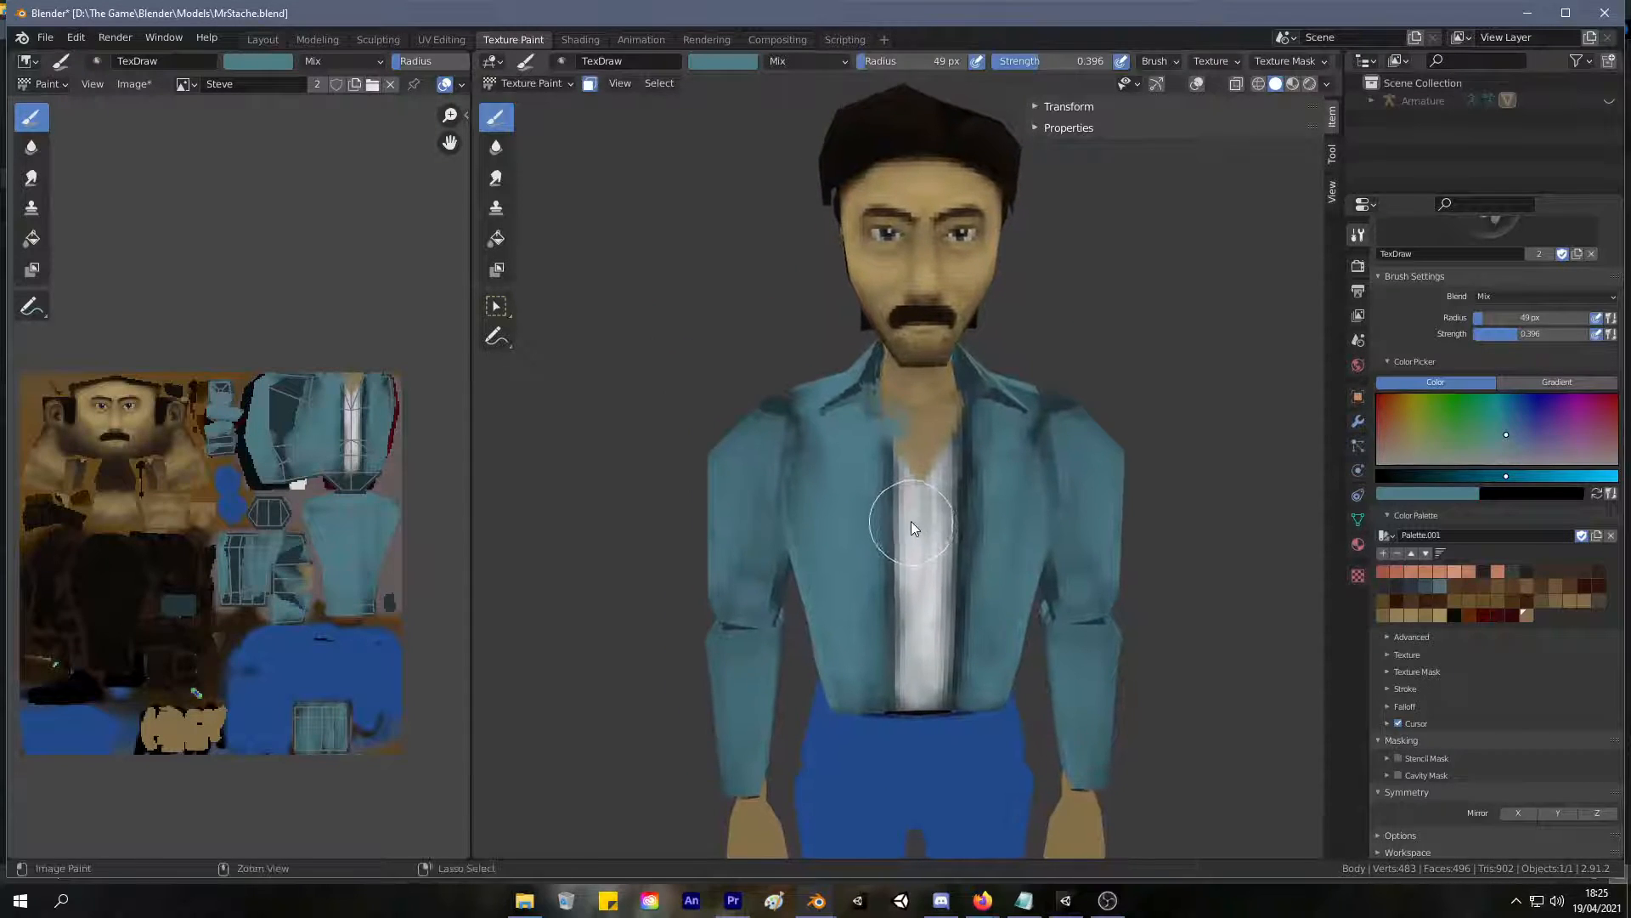
Sample the skin colour and repaint the V-neck area where teal spilled onto the chest.
{"action": "scroll", "coordinate": [911, 522], "scroll_direction": "up", "scroll_amount": 6}
{"action": "key", "text": "s"}
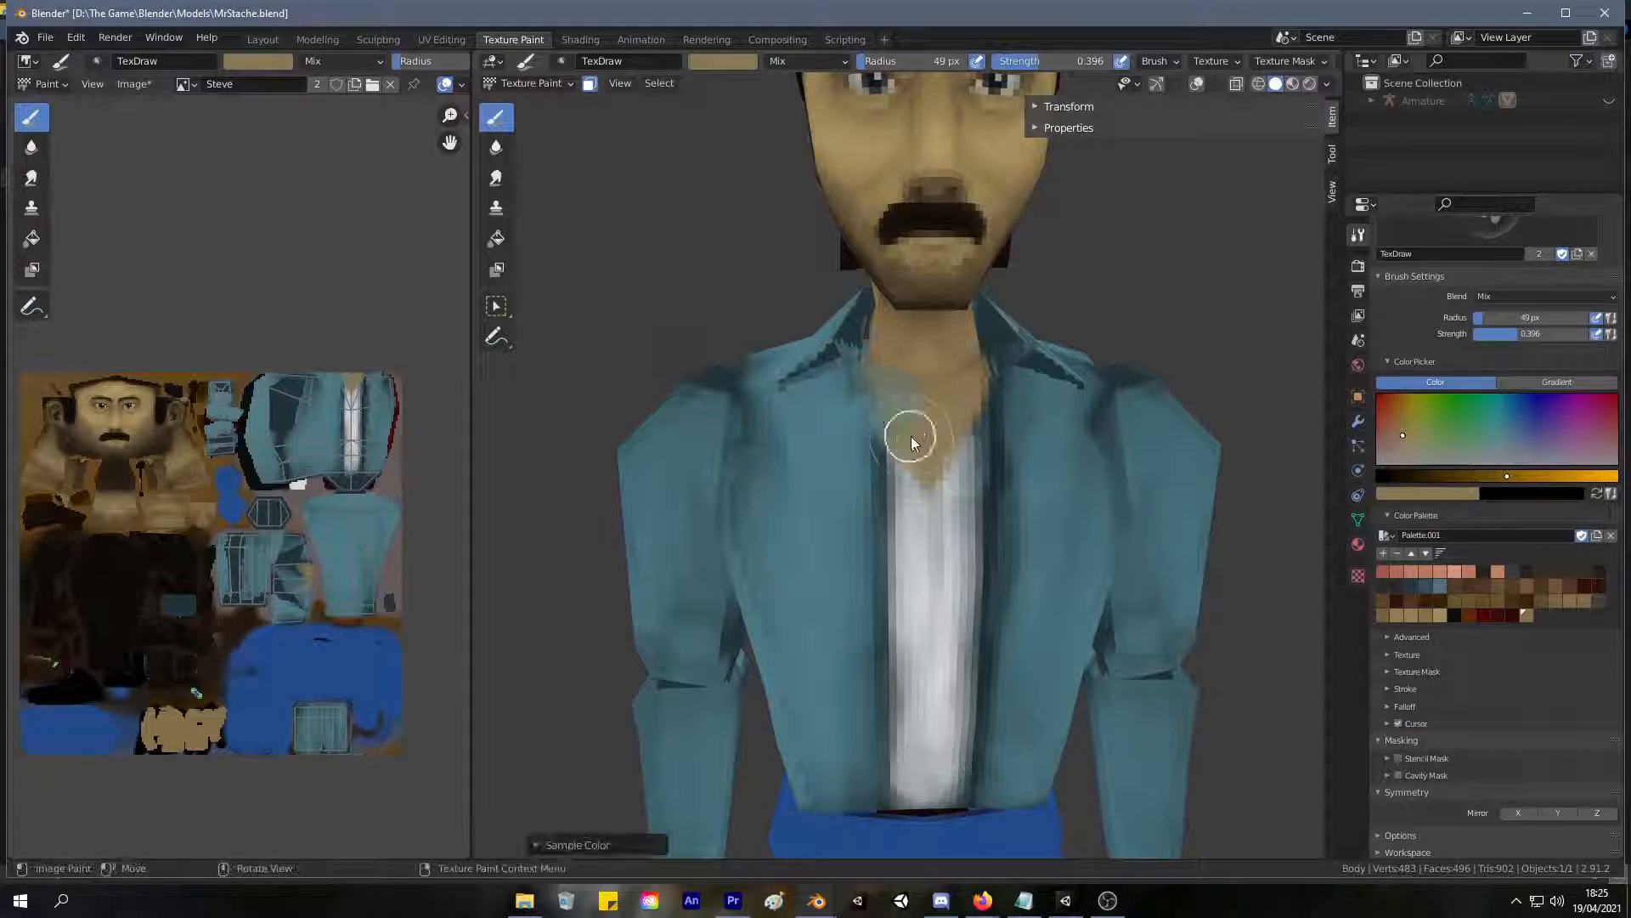
{"action": "mouse_move", "coordinate": [932, 445]}
{"action": "left_mouse_down"}
{"action": "mouse_move", "coordinate": [965, 419]}
{"action": "mouse_move", "coordinate": [954, 468]}
{"action": "left_mouse_up"}
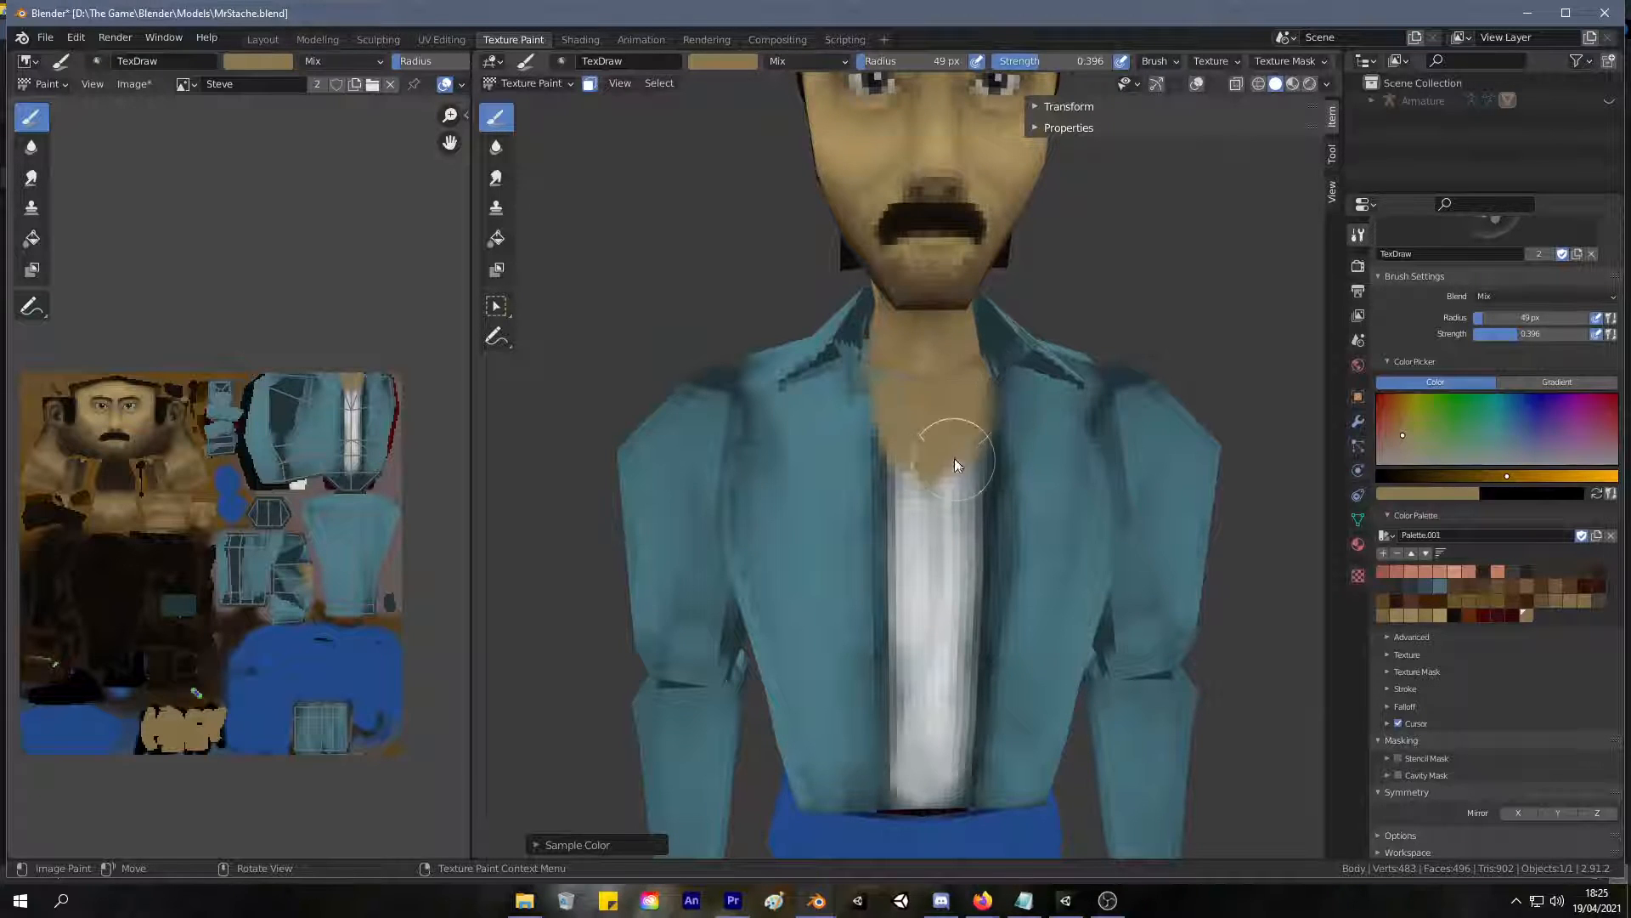
Sample the dark teal of the jacket edge, set the brush radius to 6 px, and touch up the edge beside the neckline.
{"action": "scroll", "coordinate": [954, 468], "scroll_direction": "down", "scroll_amount": 4}
{"action": "scroll", "coordinate": [947, 409], "scroll_direction": "up", "scroll_amount": 4}
{"action": "key", "text": "s"}
{"action": "key", "text": "f"}
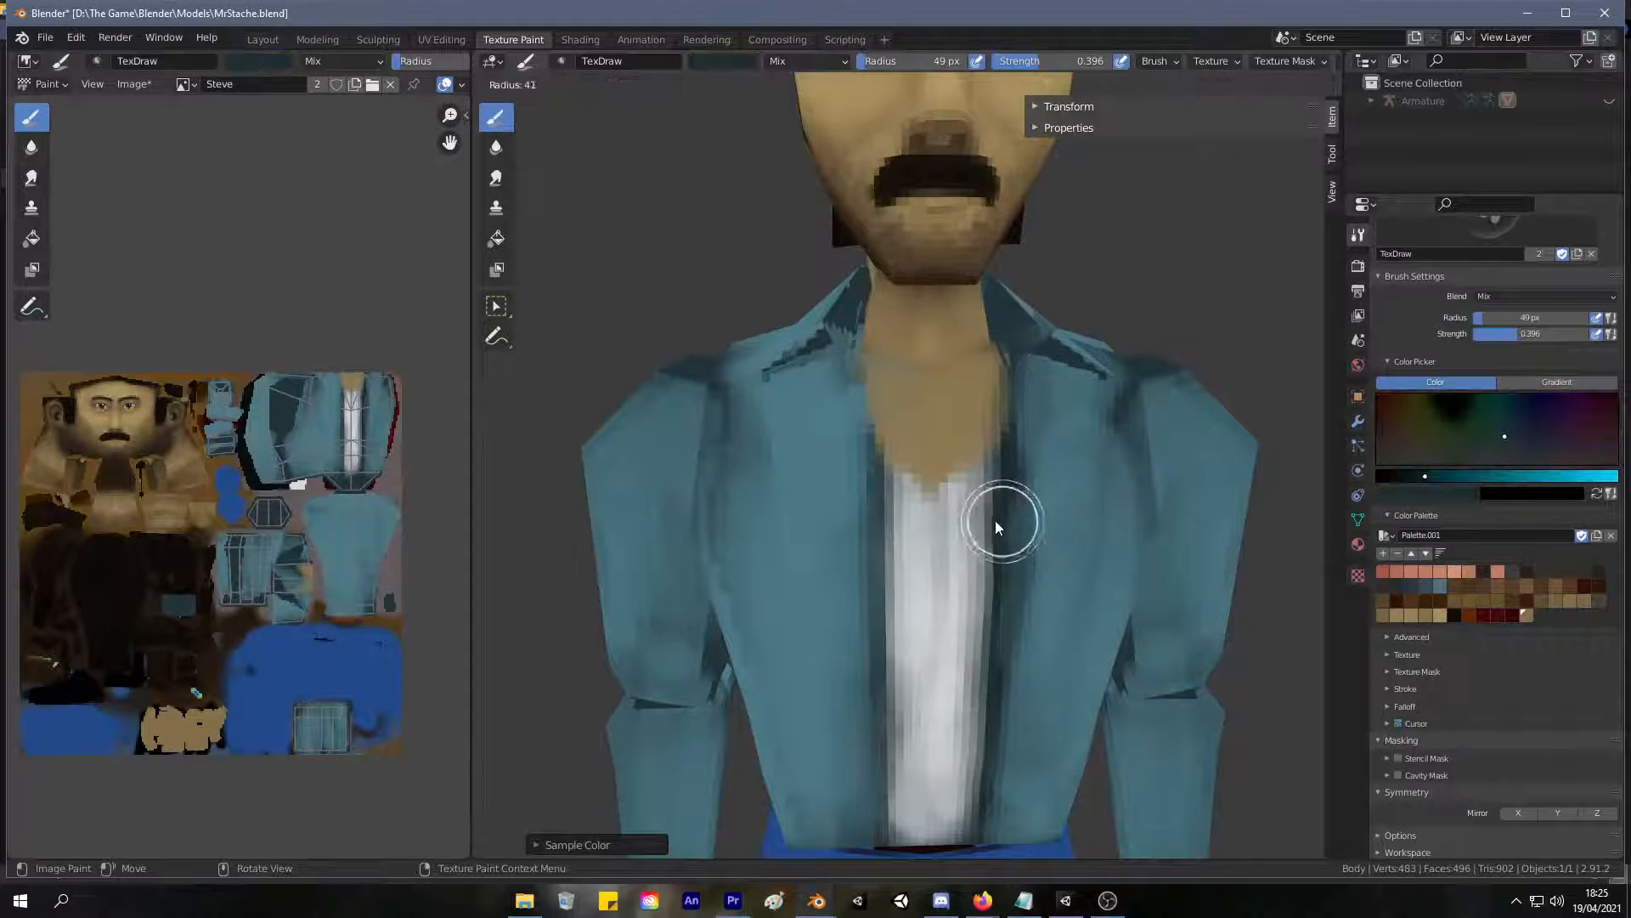
{"action": "left_click", "coordinate": [975, 507]}
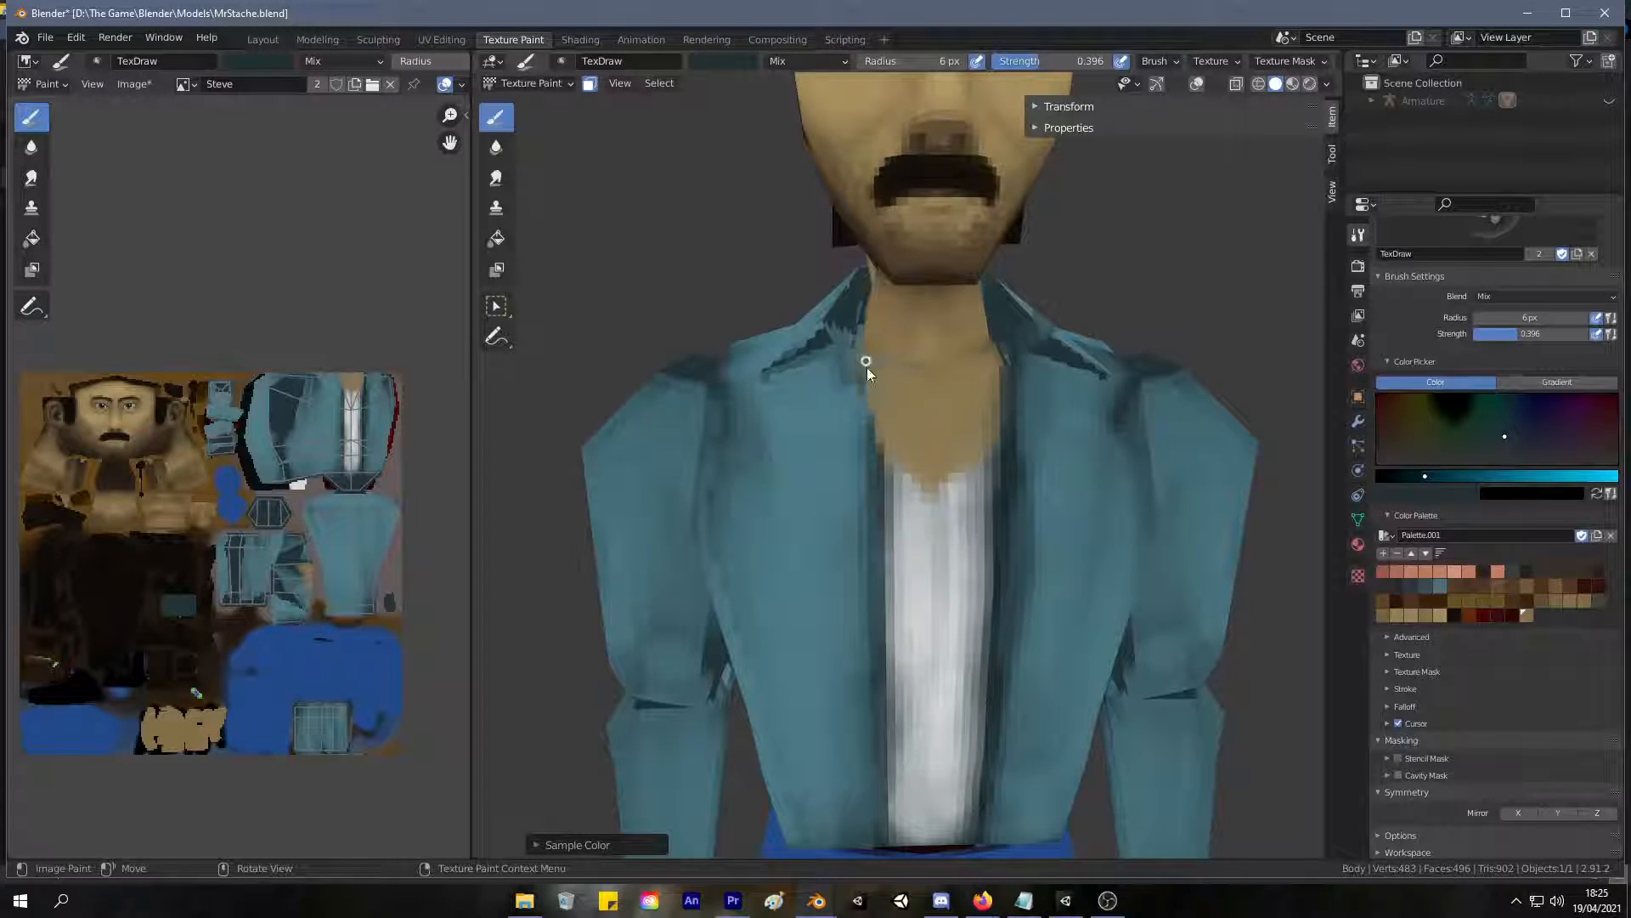
{"action": "mouse_move", "coordinate": [862, 361]}
{"action": "middle_mouse_down"}
{"action": "mouse_move", "coordinate": [932, 440]}
{"action": "mouse_move", "coordinate": [907, 385]}
{"action": "mouse_move", "coordinate": [850, 399]}
{"action": "middle_mouse_up"}
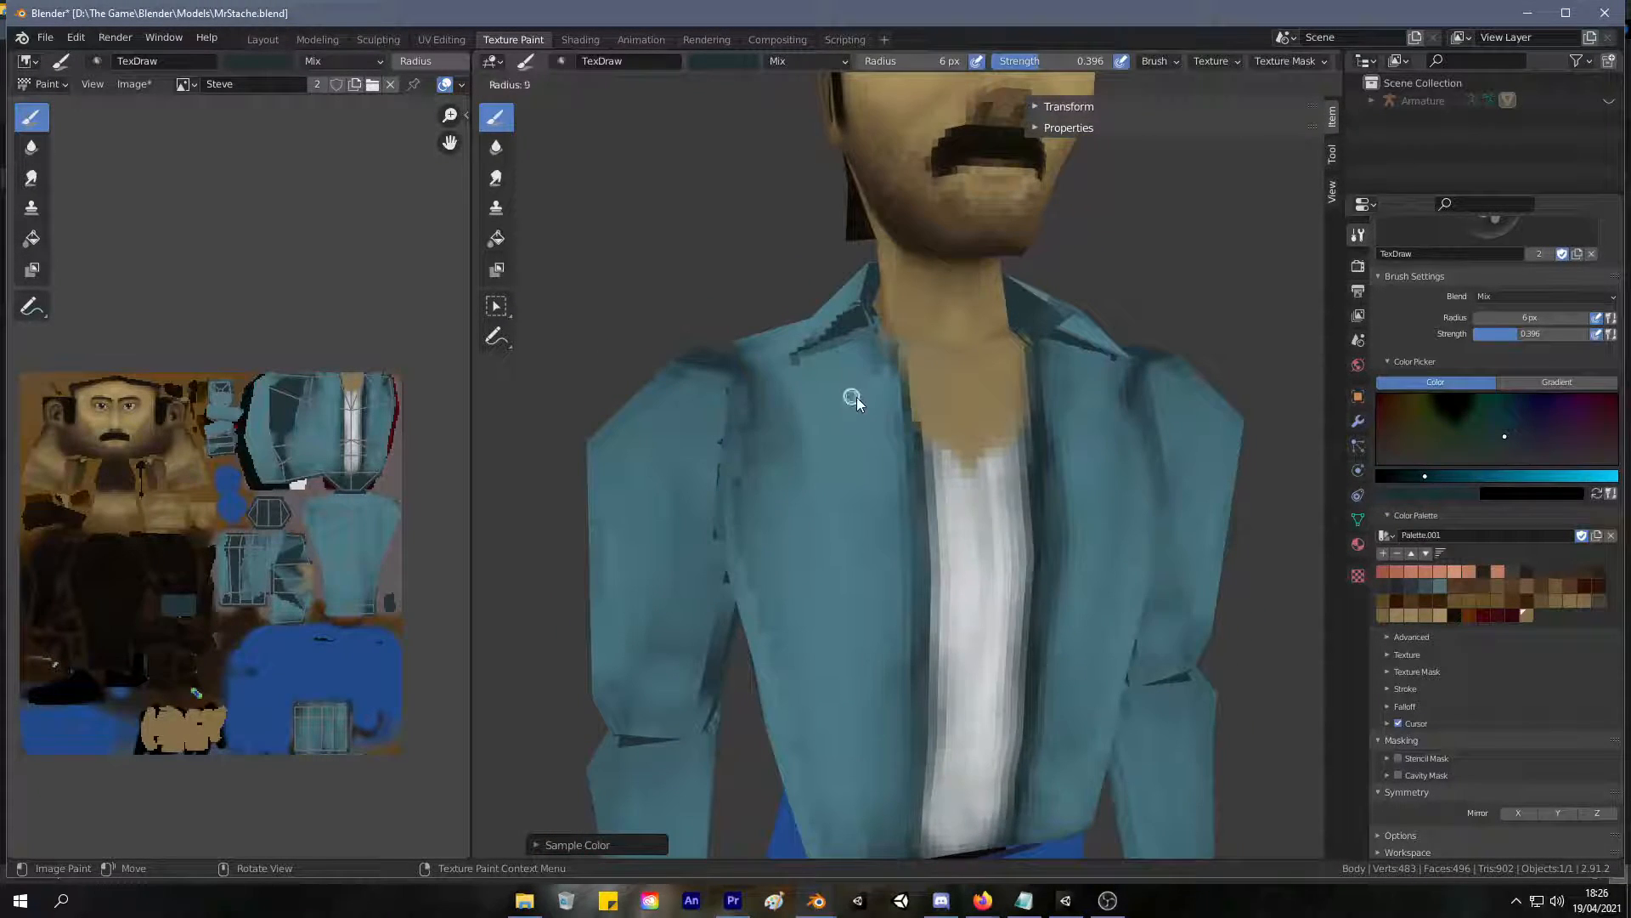
Set the brush radius to 10 px, sample the jacket teal, and paint over the jagged dark patches beneath the collar.
{"action": "left_click", "coordinate": [848, 355]}
{"action": "key", "text": "s"}
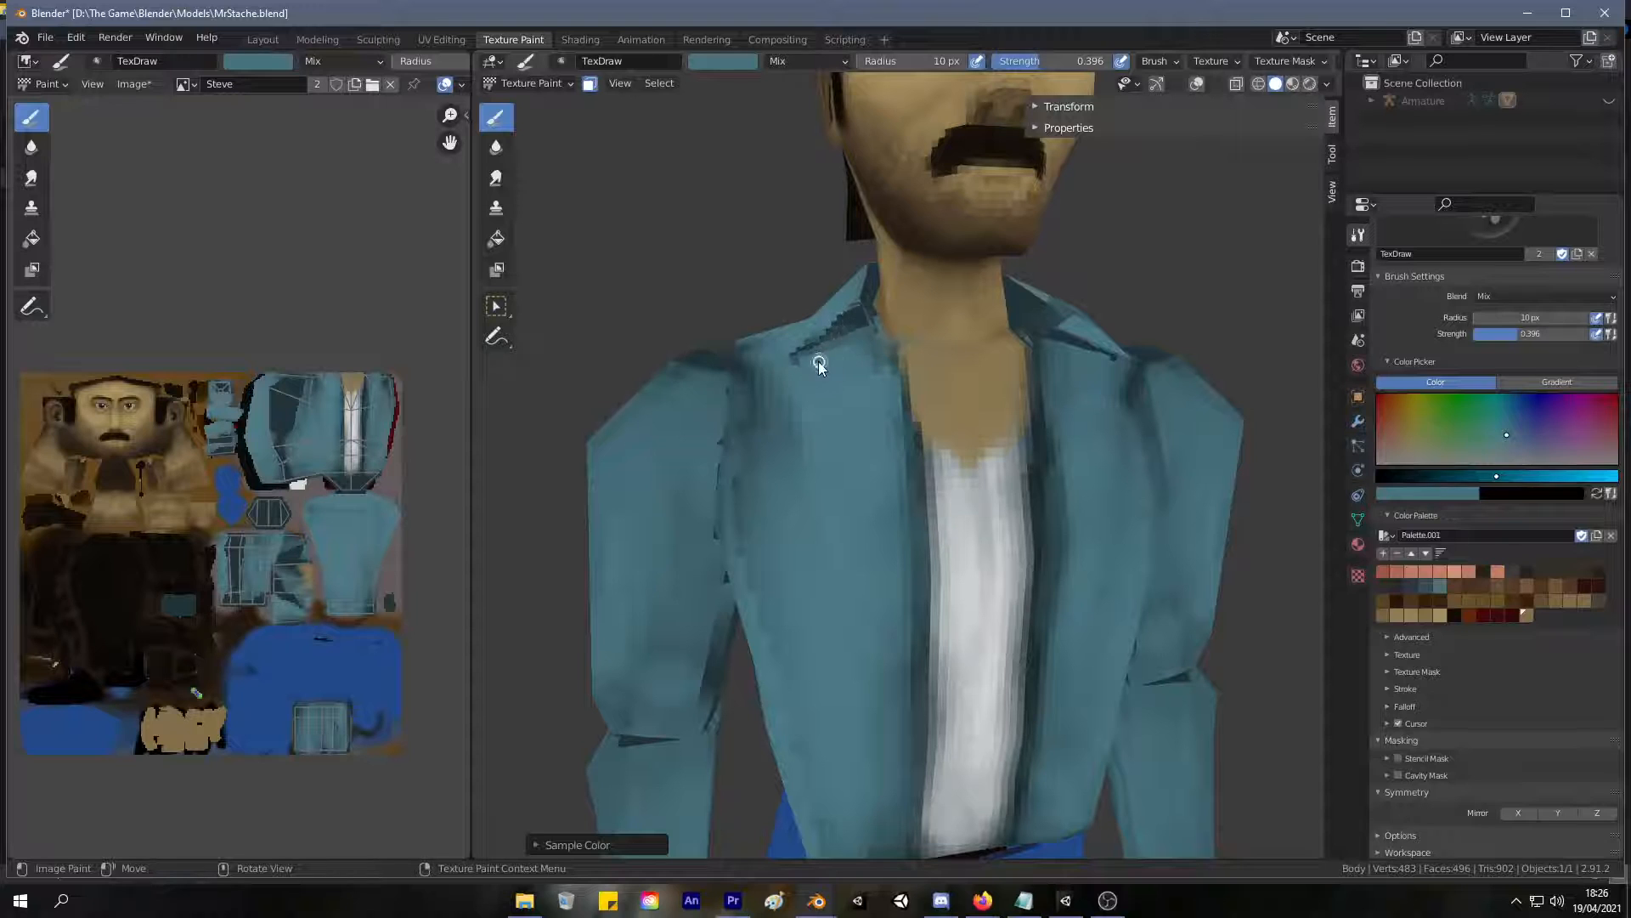
{"action": "mouse_move", "coordinate": [802, 355]}
{"action": "middle_mouse_down"}
{"action": "mouse_move", "coordinate": [839, 376]}
{"action": "mouse_move", "coordinate": [1028, 321]}
{"action": "mouse_move", "coordinate": [880, 411]}
{"action": "middle_mouse_up"}
{"action": "key", "text": "s"}
{"action": "mouse_move", "coordinate": [808, 365]}
{"action": "middle_mouse_down"}
{"action": "mouse_move", "coordinate": [823, 348]}
{"action": "mouse_move", "coordinate": [777, 359]}
{"action": "mouse_move", "coordinate": [793, 375]}
{"action": "mouse_move", "coordinate": [826, 357]}
{"action": "mouse_move", "coordinate": [717, 352]}
{"action": "mouse_move", "coordinate": [681, 464]}
{"action": "mouse_move", "coordinate": [680, 400]}
{"action": "mouse_move", "coordinate": [676, 420]}
{"action": "middle_mouse_up"}
{"action": "scroll", "coordinate": [615, 610], "scroll_direction": "down", "scroll_amount": 8}
{"action": "scroll", "coordinate": [690, 436], "scroll_direction": "up", "scroll_amount": 5}
Enlarge the brush radius to 32 px and shade the jacket around the shoulder and sleeve with the darker teal.
{"action": "key", "text": "f"}
{"action": "left_click", "coordinate": [1051, 480]}
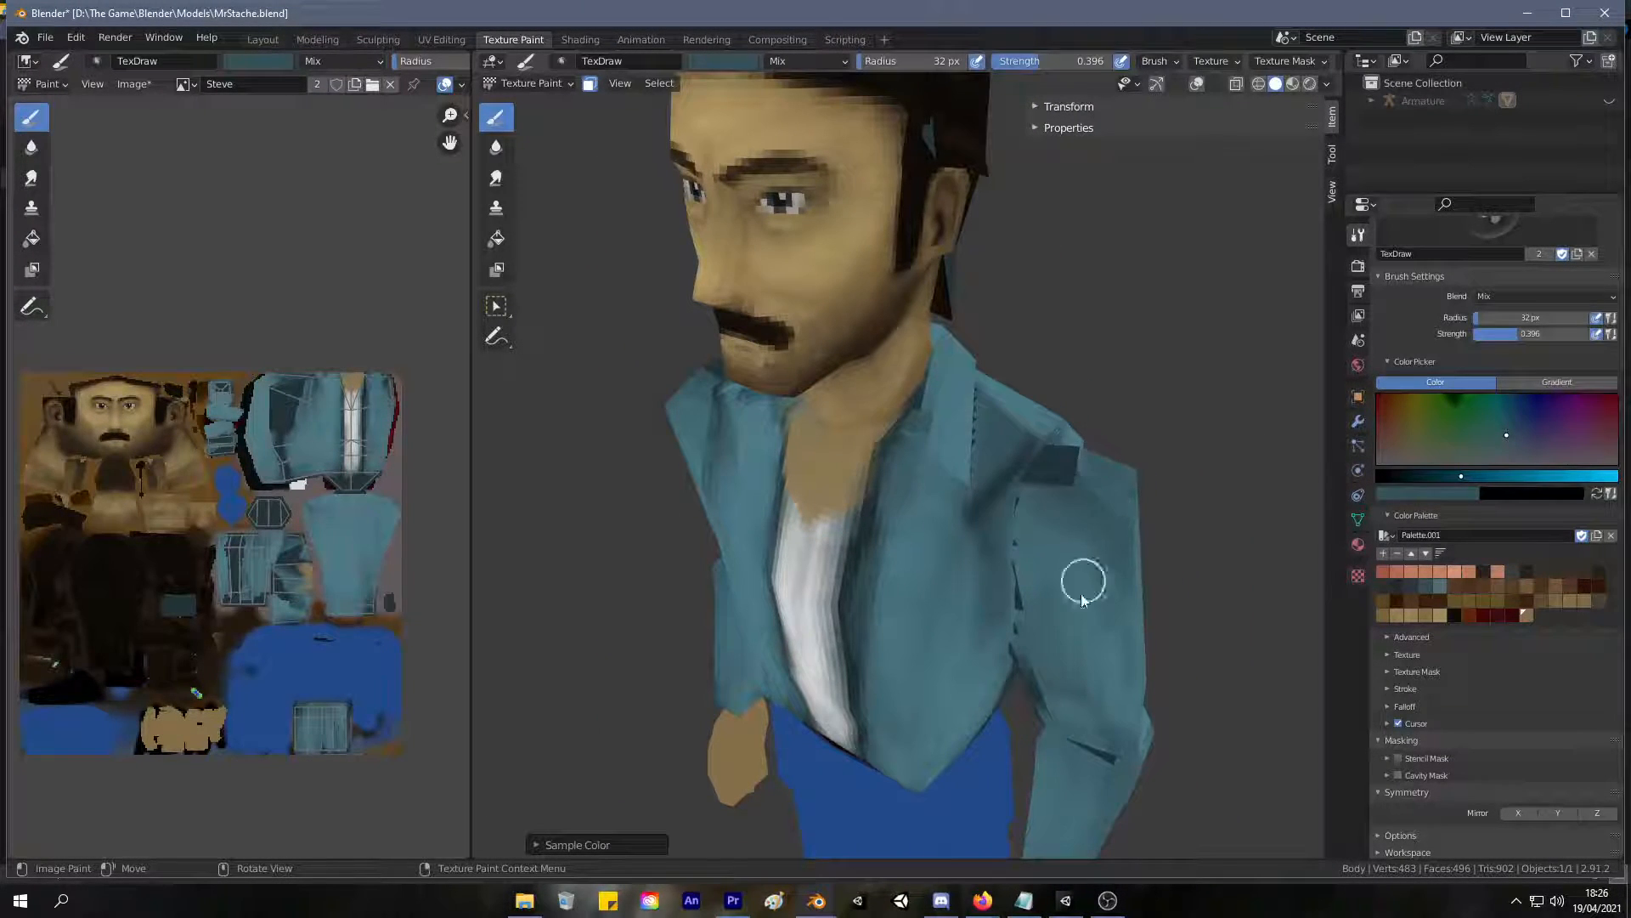
{"action": "middle_click_drag", "start_coordinate": [956, 544], "coordinate": [1109, 598]}
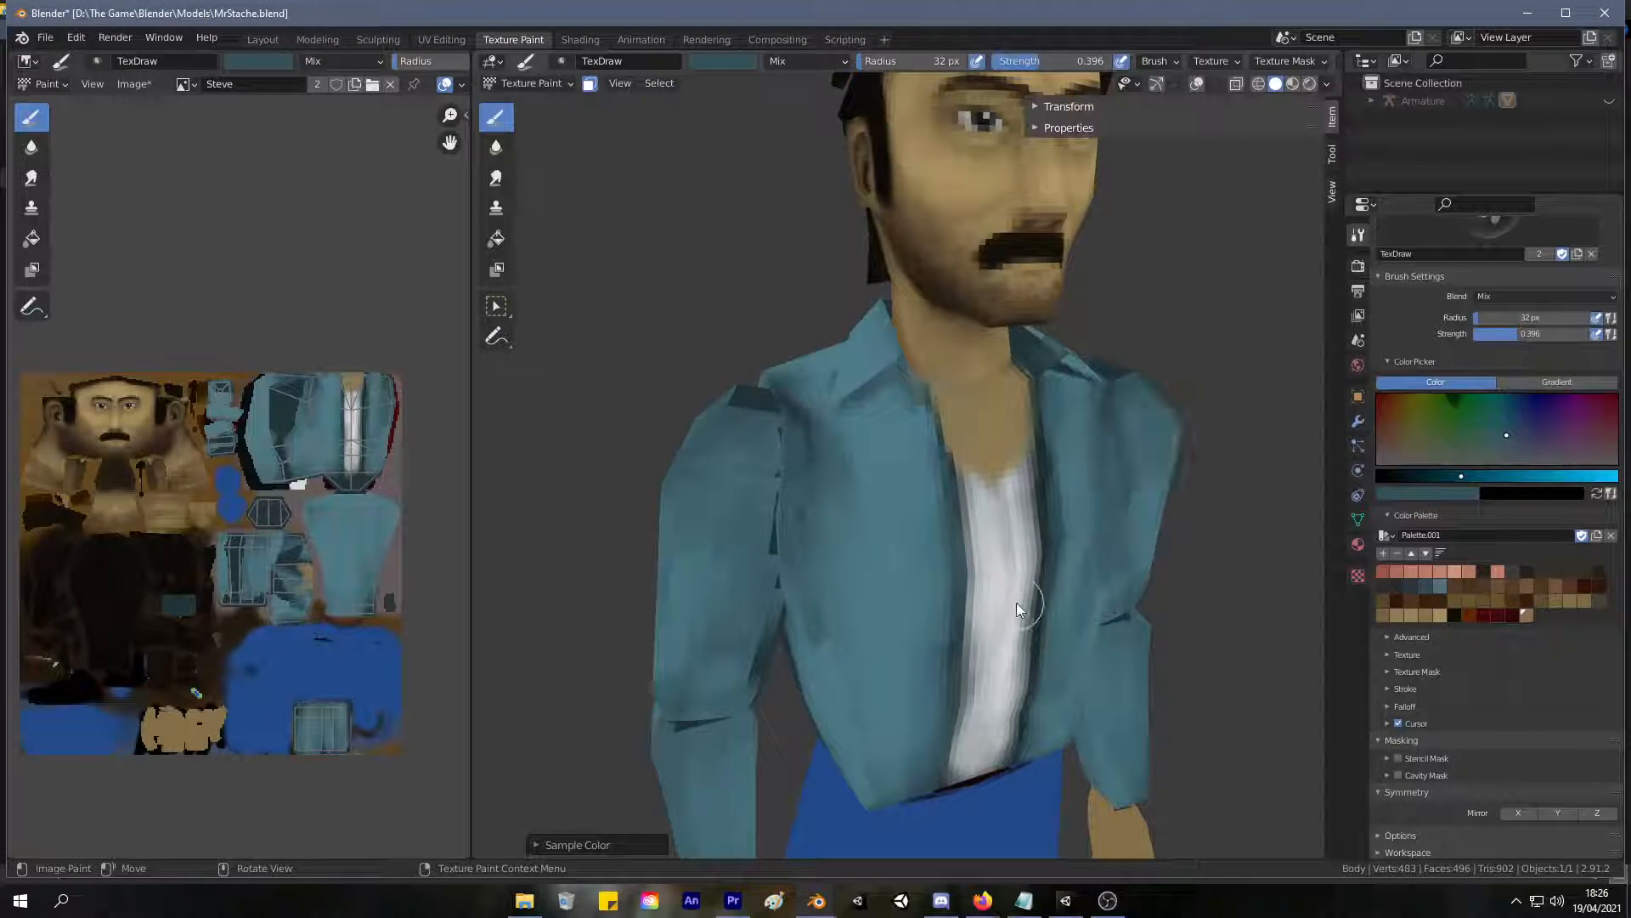
Return to mesh editing in the UV Editing workspace and select the small face on top of the character's right shoulder.
{"action": "mouse_move", "coordinate": [808, 347]}
{"action": "middle_mouse_down"}
{"action": "mouse_move", "coordinate": [829, 350]}
{"action": "mouse_move", "coordinate": [796, 350]}
{"action": "middle_mouse_up"}
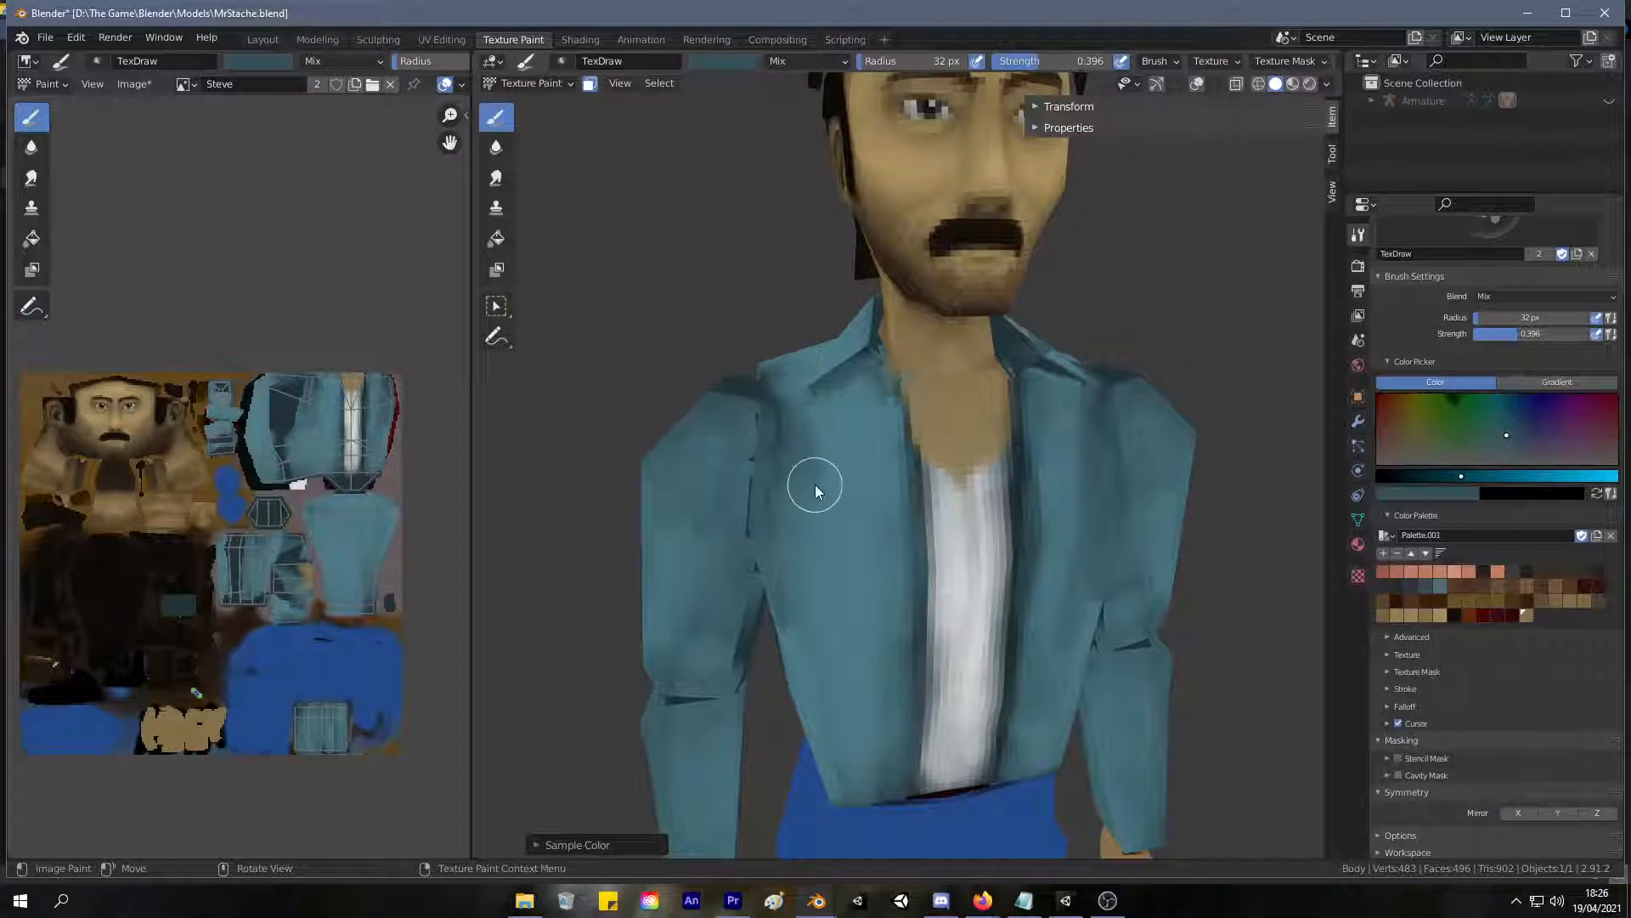
{"action": "scroll", "coordinate": [814, 480], "scroll_direction": "down", "scroll_amount": 4}
{"action": "middle_click_drag", "start_coordinate": [779, 379], "coordinate": [729, 383]}
{"action": "scroll", "coordinate": [797, 374], "scroll_direction": "down", "scroll_amount": 5}
{"action": "scroll", "coordinate": [729, 382], "scroll_direction": "up", "scroll_amount": 7}
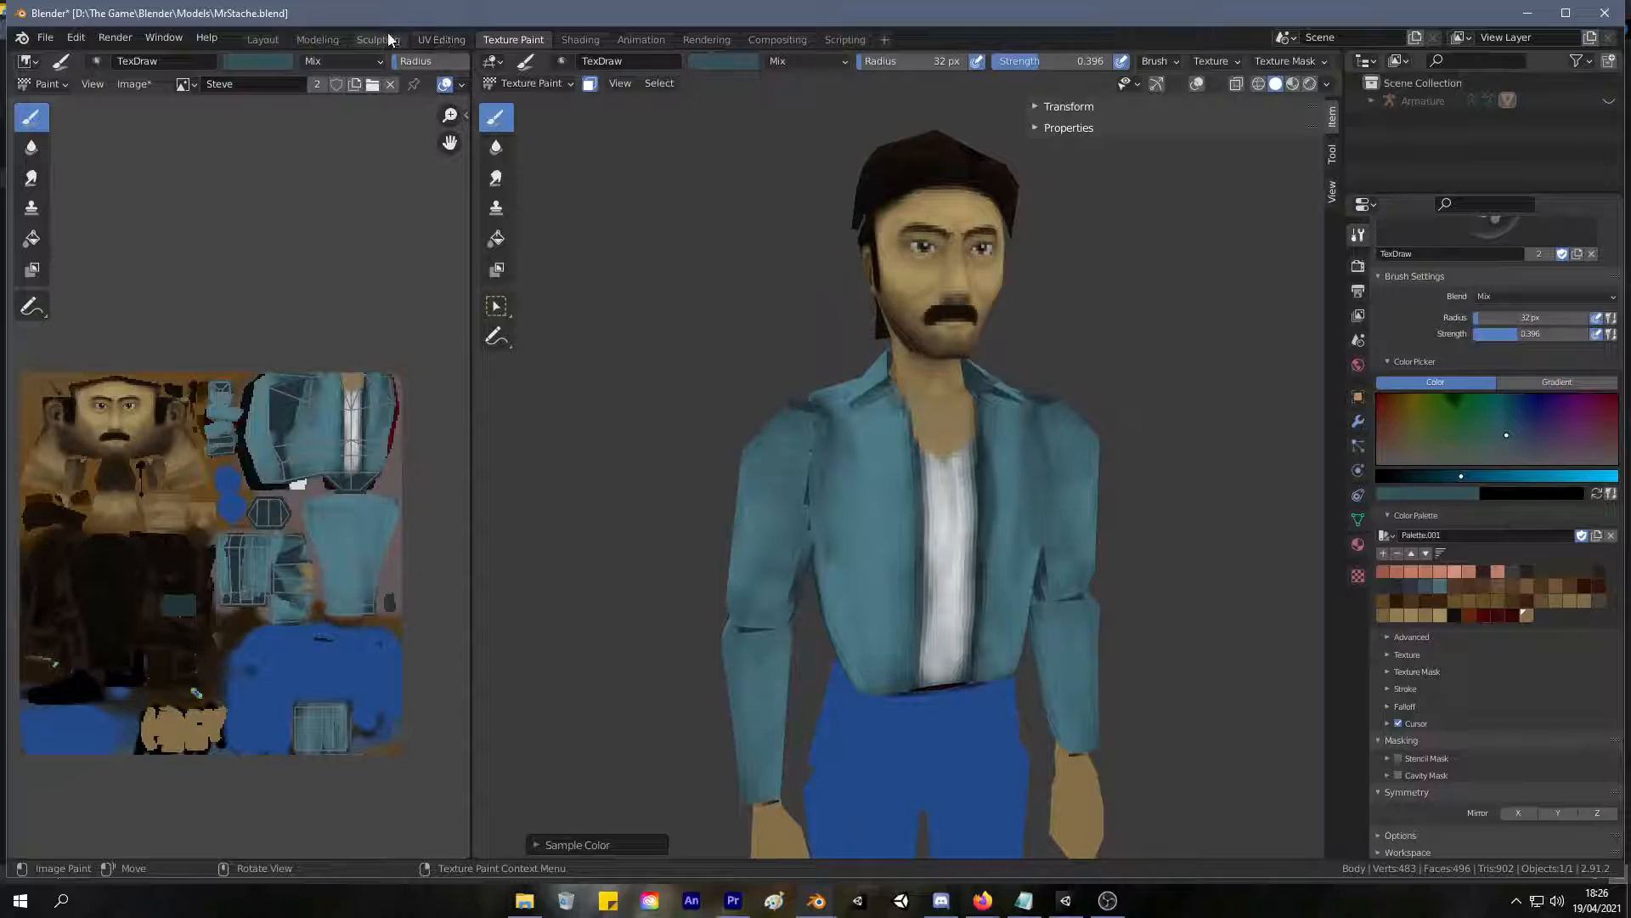
{"action": "left_click", "coordinate": [442, 39]}
{"action": "middle_click_drag", "start_coordinate": [1058, 391], "coordinate": [857, 432]}
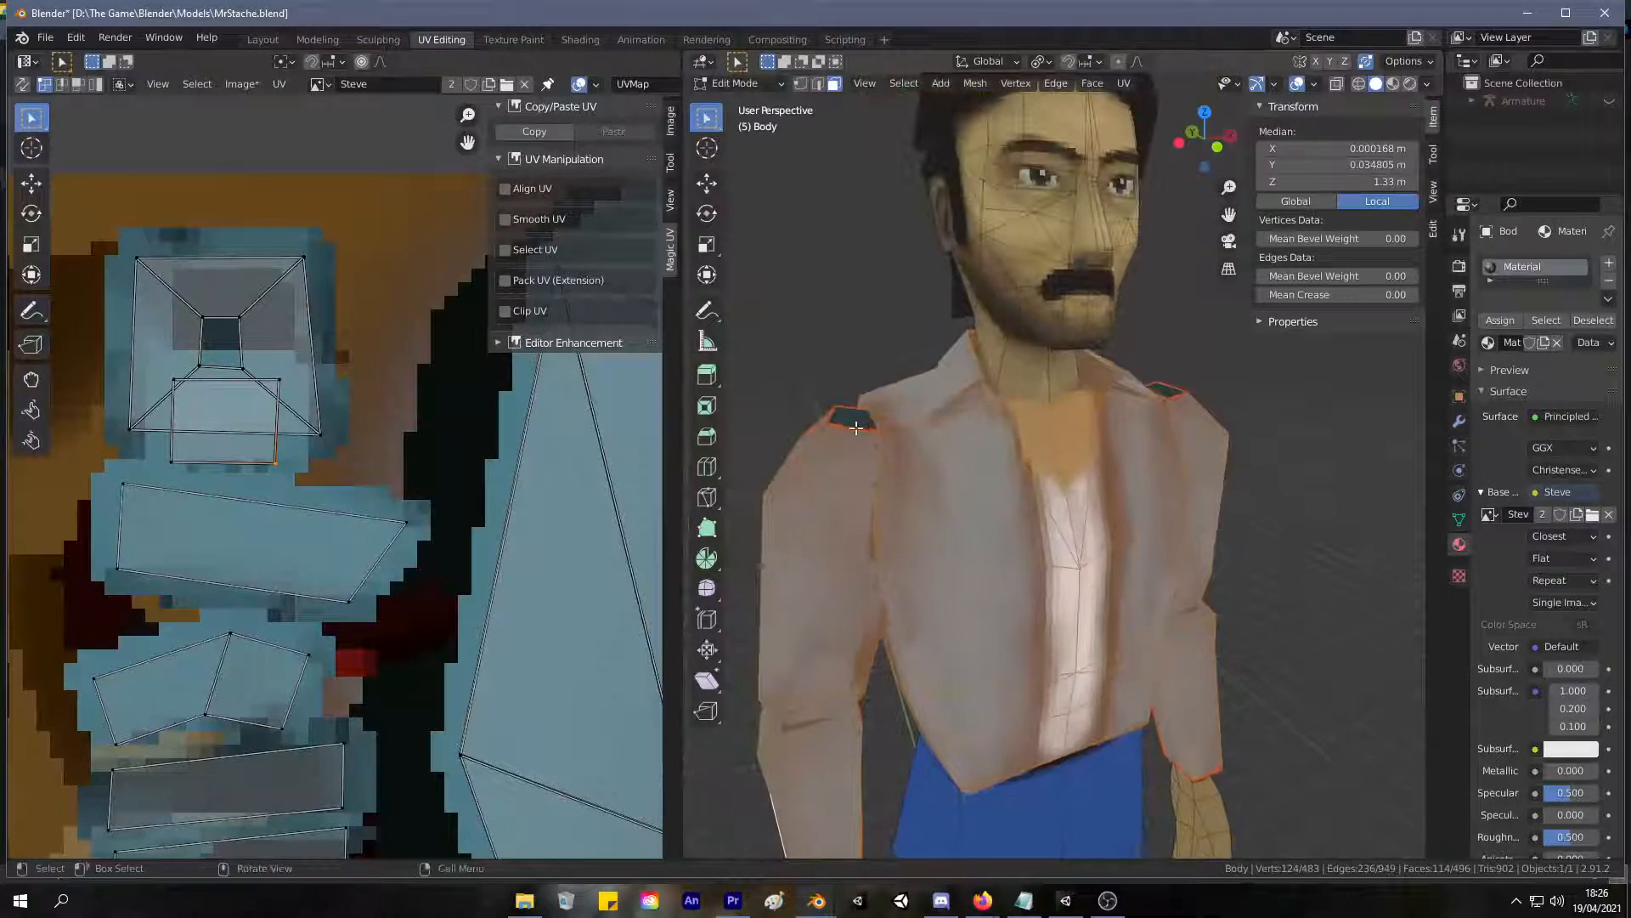
{"action": "left_click", "coordinate": [855, 419]}
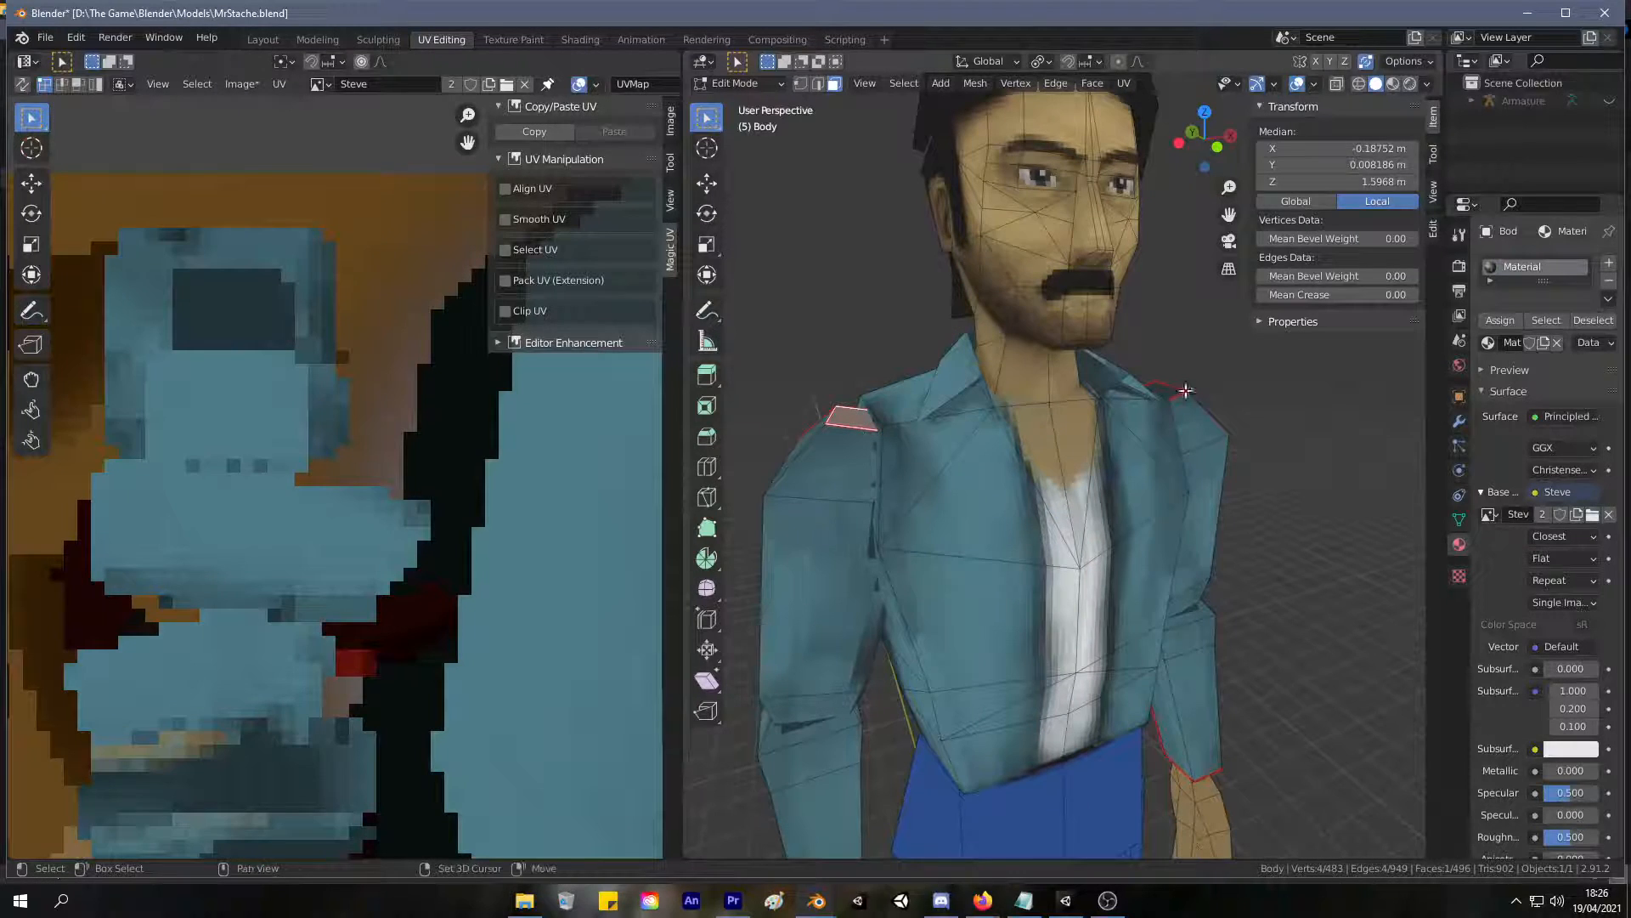
Select the linked faces of the character's right upper sleeve.
{"action": "middle_click_drag", "start_coordinate": [1171, 393], "coordinate": [994, 507]}
{"action": "left_click", "coordinate": [1038, 530], "text": "shift"}
{"action": "key", "text": "l"}
{"action": "right_click", "coordinate": [994, 508]}
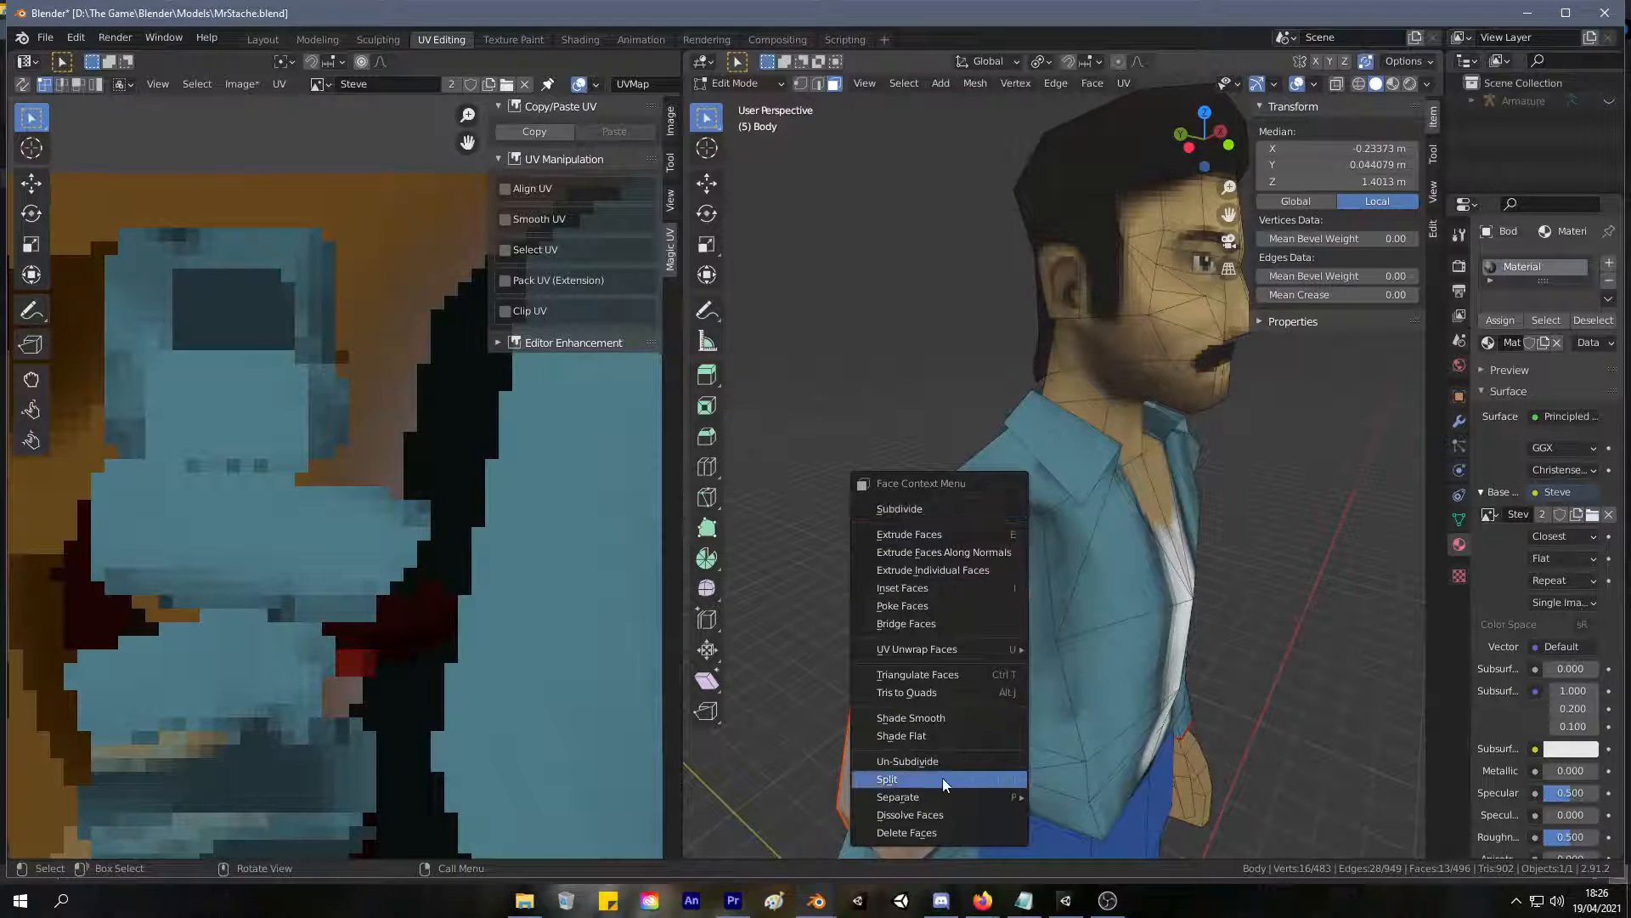
{"action": "key", "text": "1"}
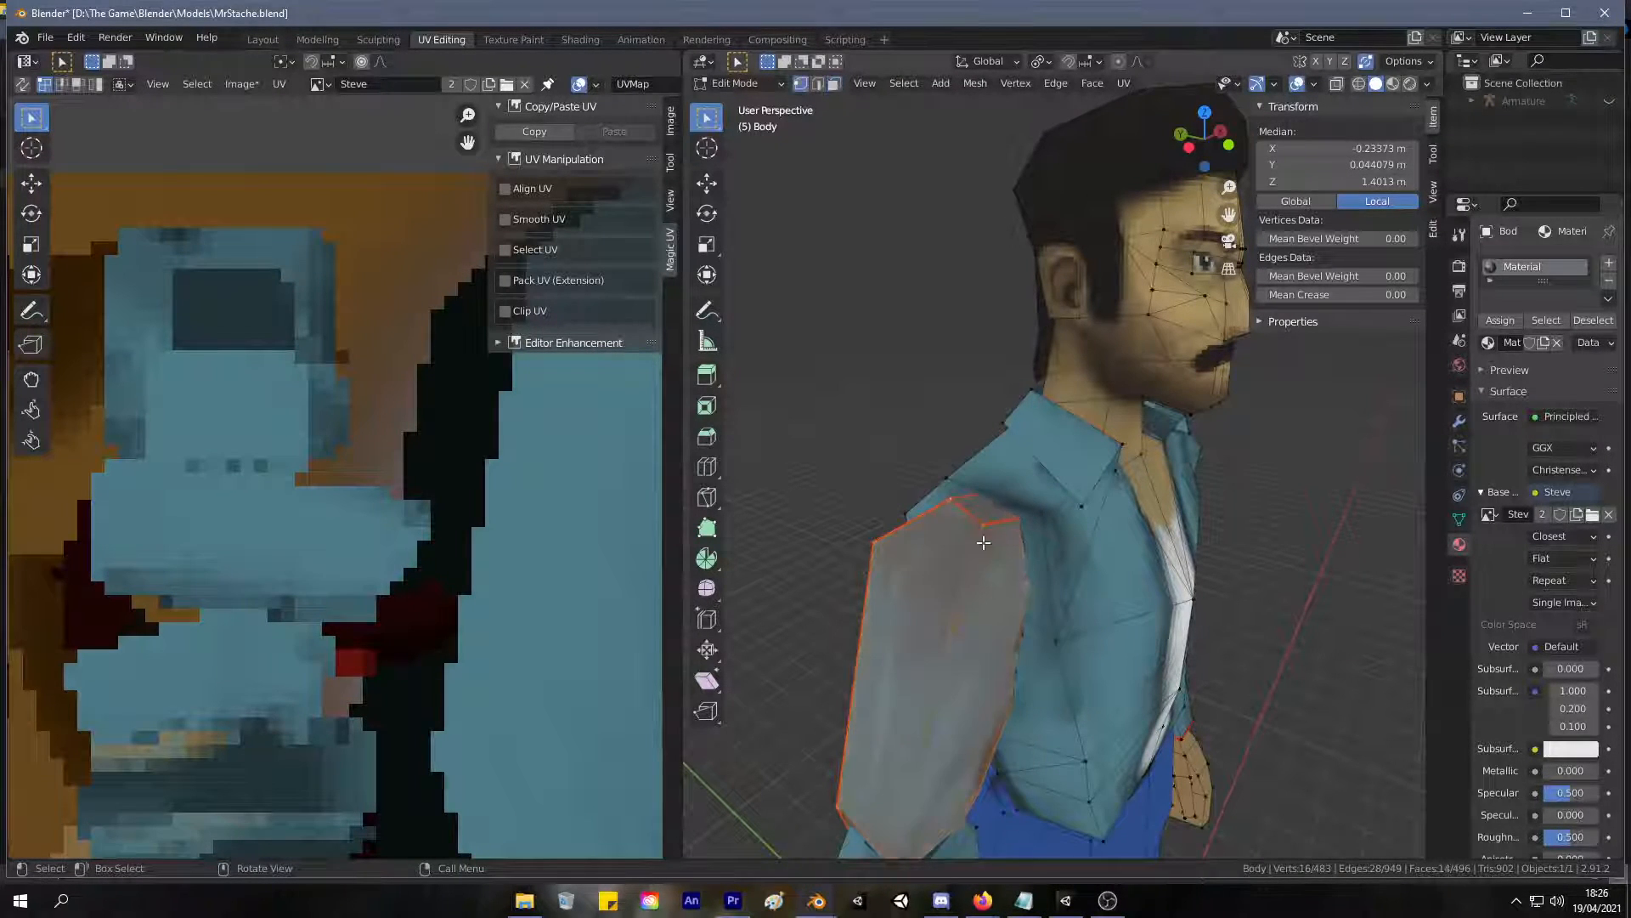
Try to move the edge at the sleeve's shoulder seam.
{"action": "left_click", "coordinate": [985, 530]}
{"action": "key", "text": "2"}
{"action": "left_click", "coordinate": [978, 519]}
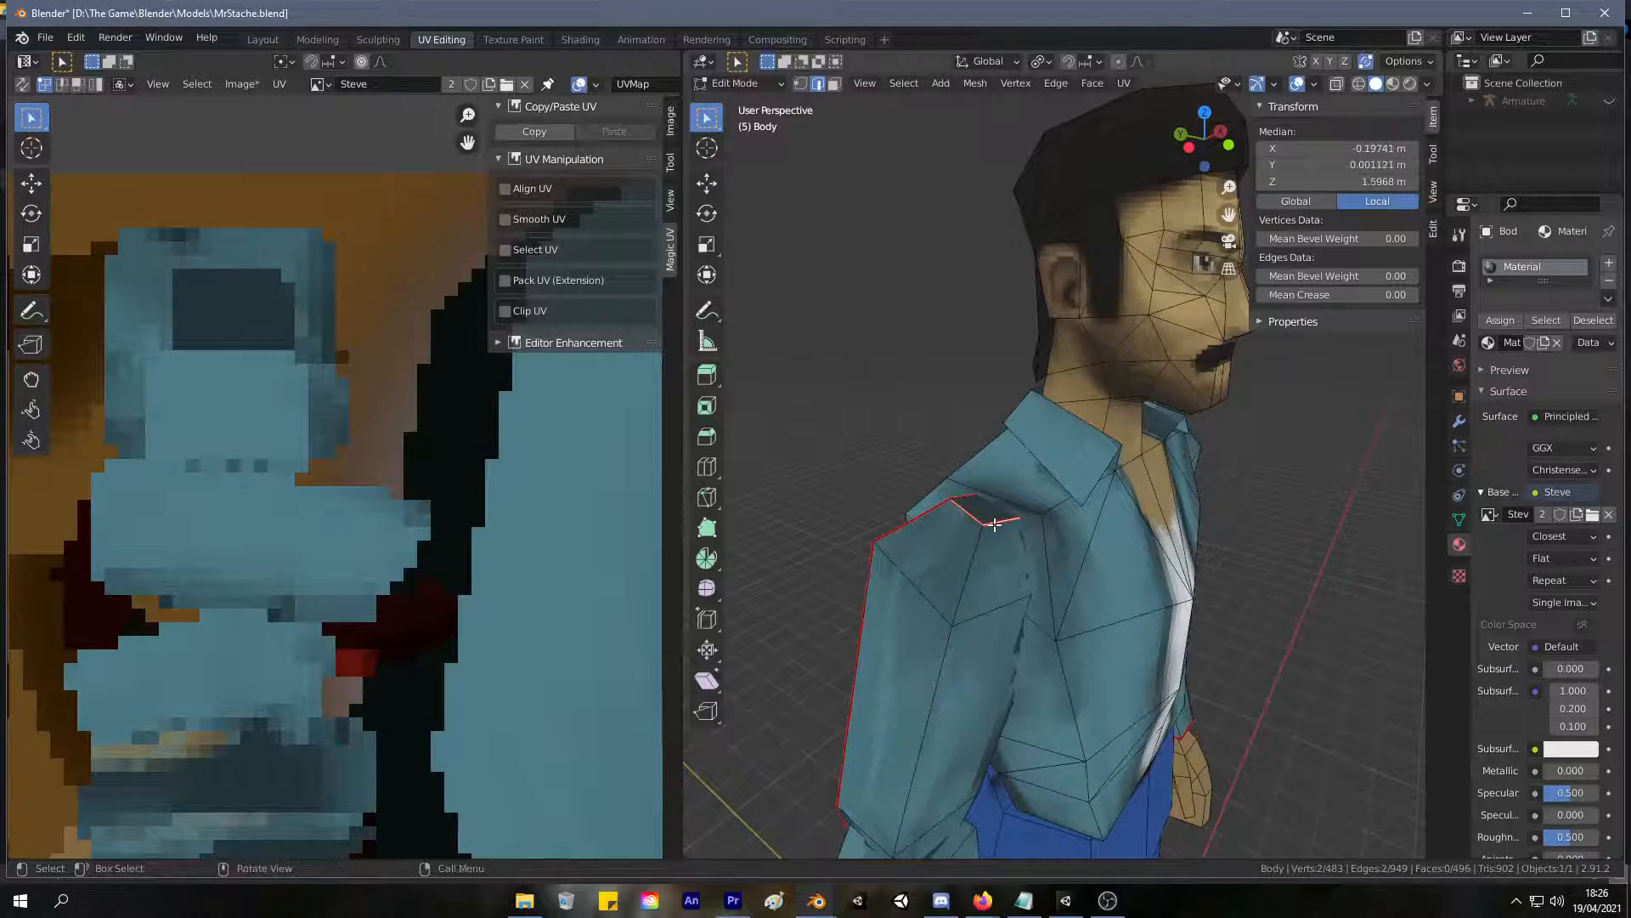
{"action": "key", "text": "g"}
{"action": "right_click", "coordinate": [972, 586]}
Try to move the linked upper sleeve away from the torso to inspect the shoulder joint.
{"action": "key", "text": "3"}
{"action": "left_click", "coordinate": [963, 569]}
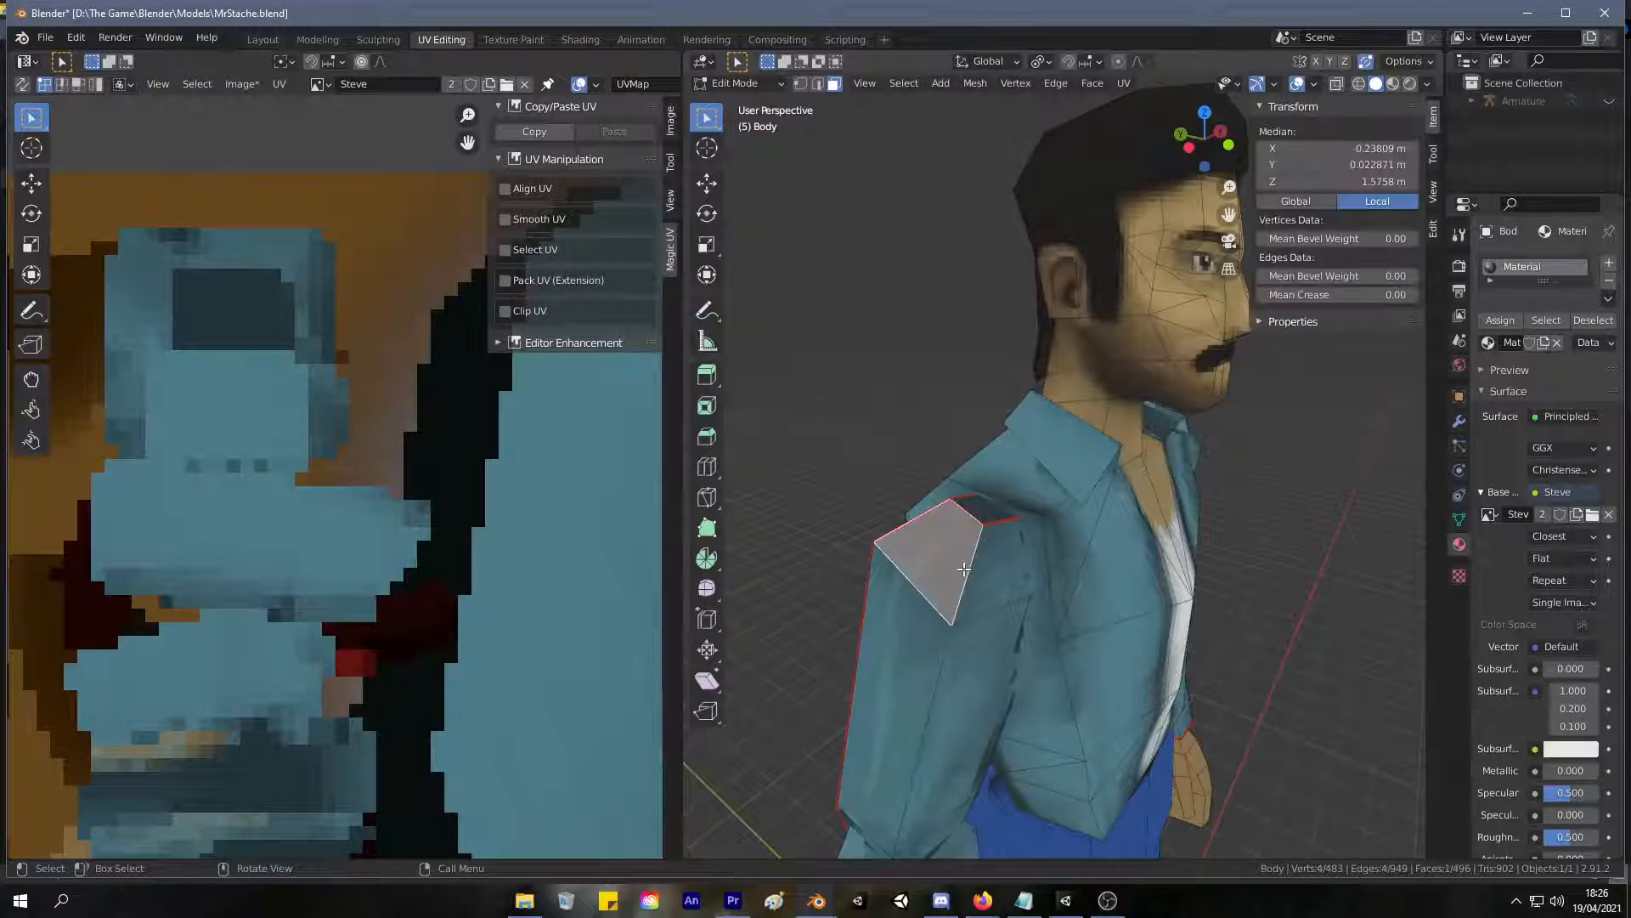
{"action": "key", "text": "ctrl+l"}
{"action": "middle_click_drag", "start_coordinate": [1084, 476], "coordinate": [1023, 525]}
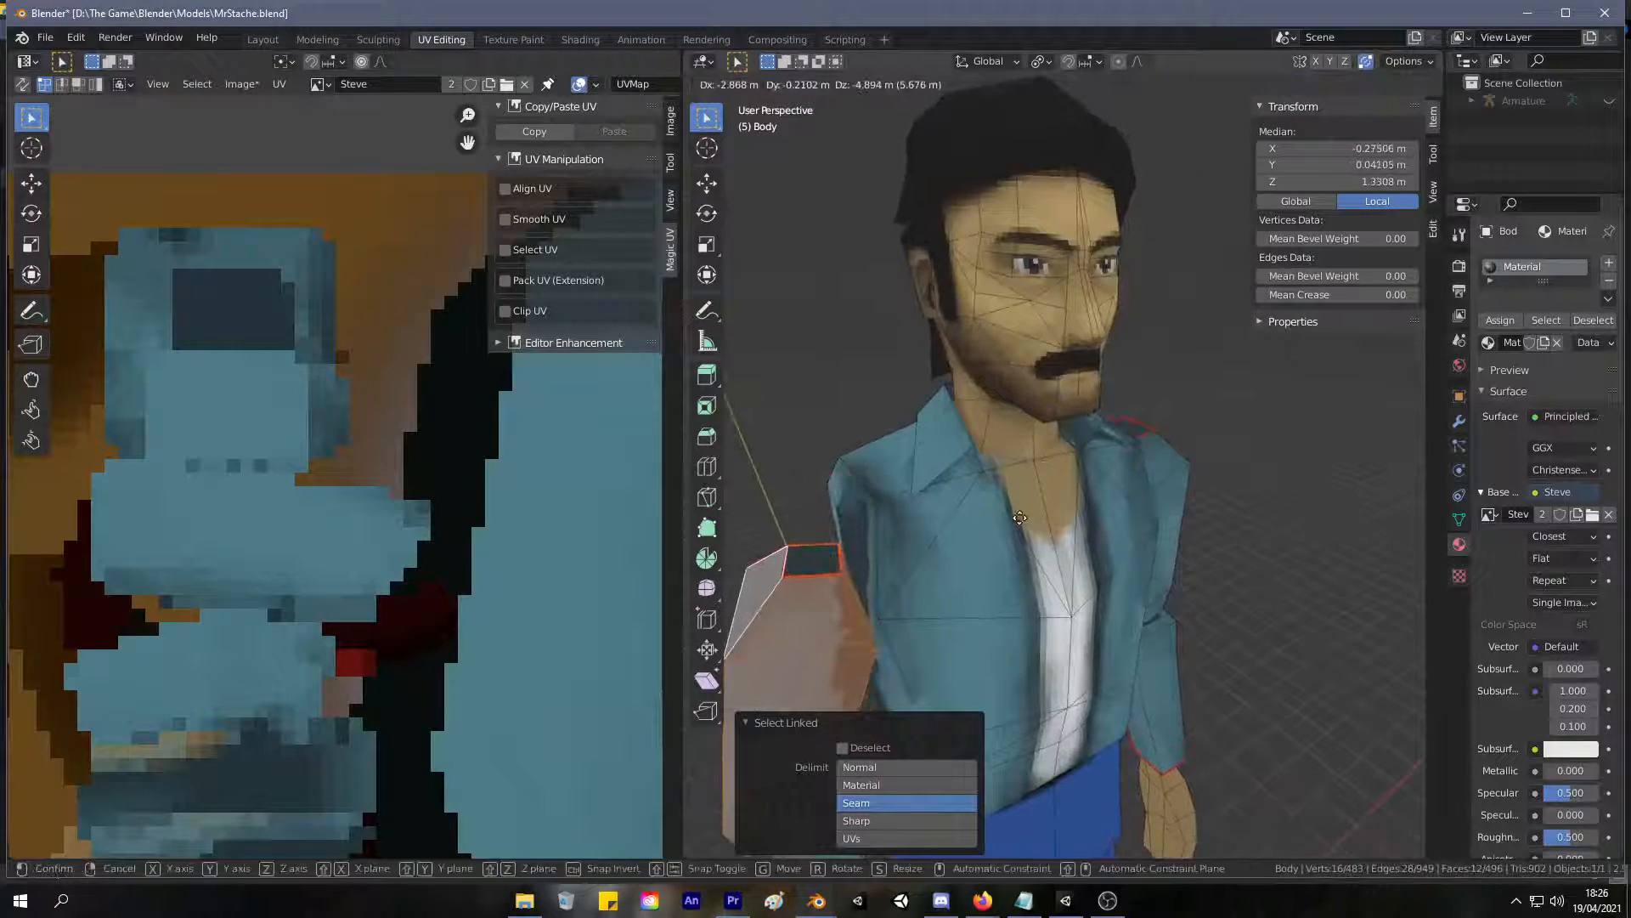
Delete the small face on top of the character's right shoulder.
{"action": "left_click", "coordinate": [842, 493], "text": "shift"}
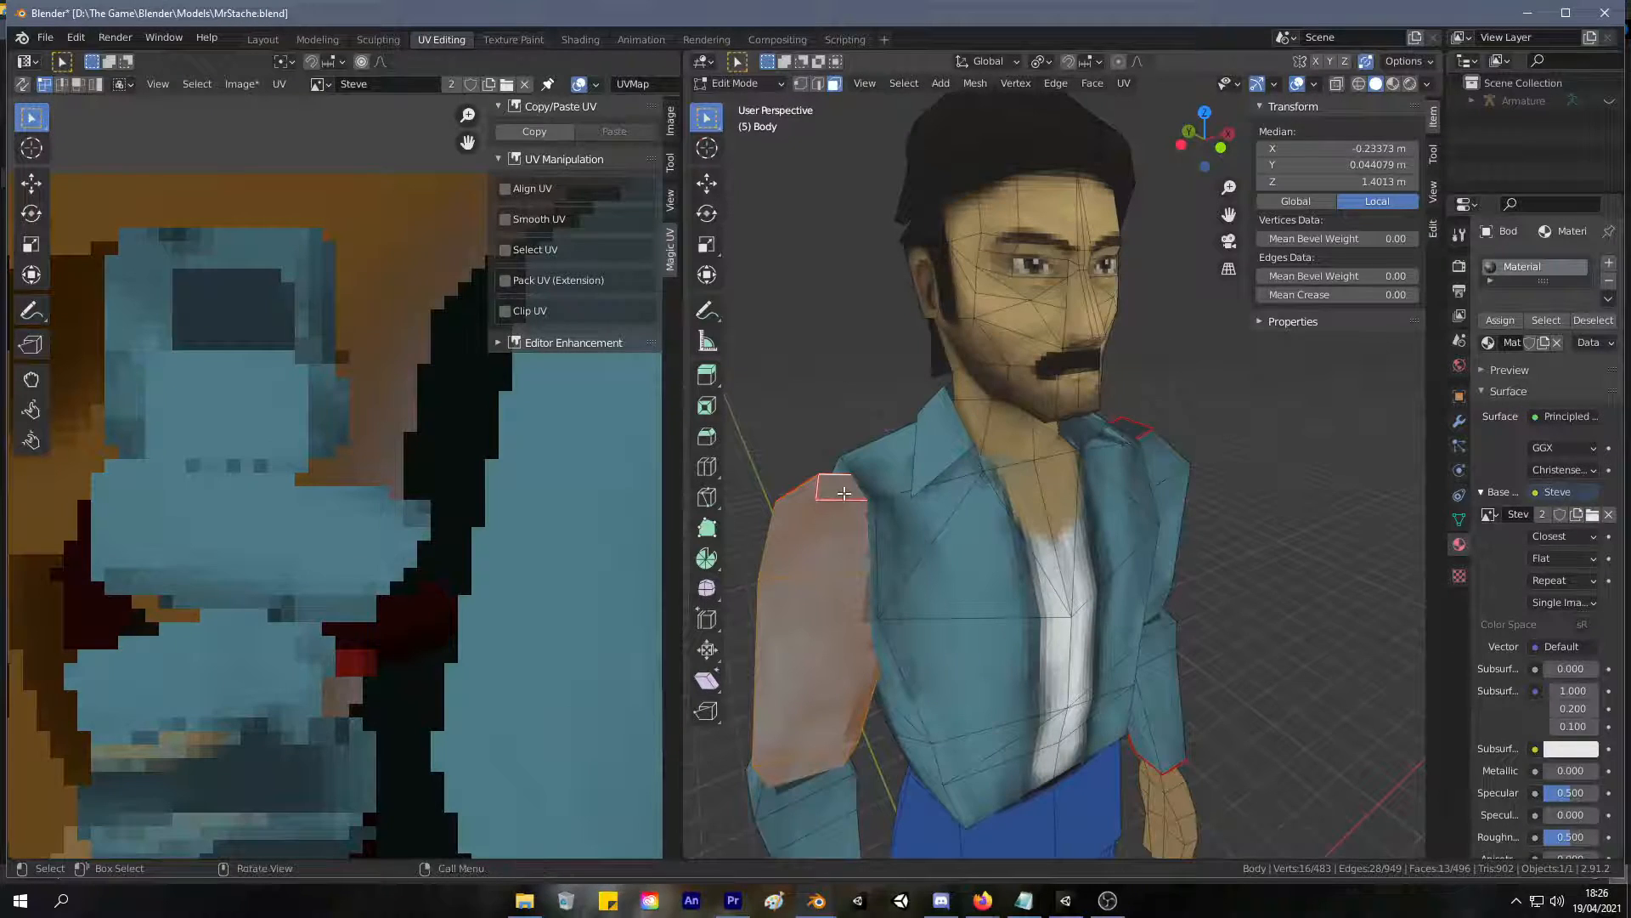
{"action": "left_click", "coordinate": [843, 493]}
{"action": "key", "text": "x"}
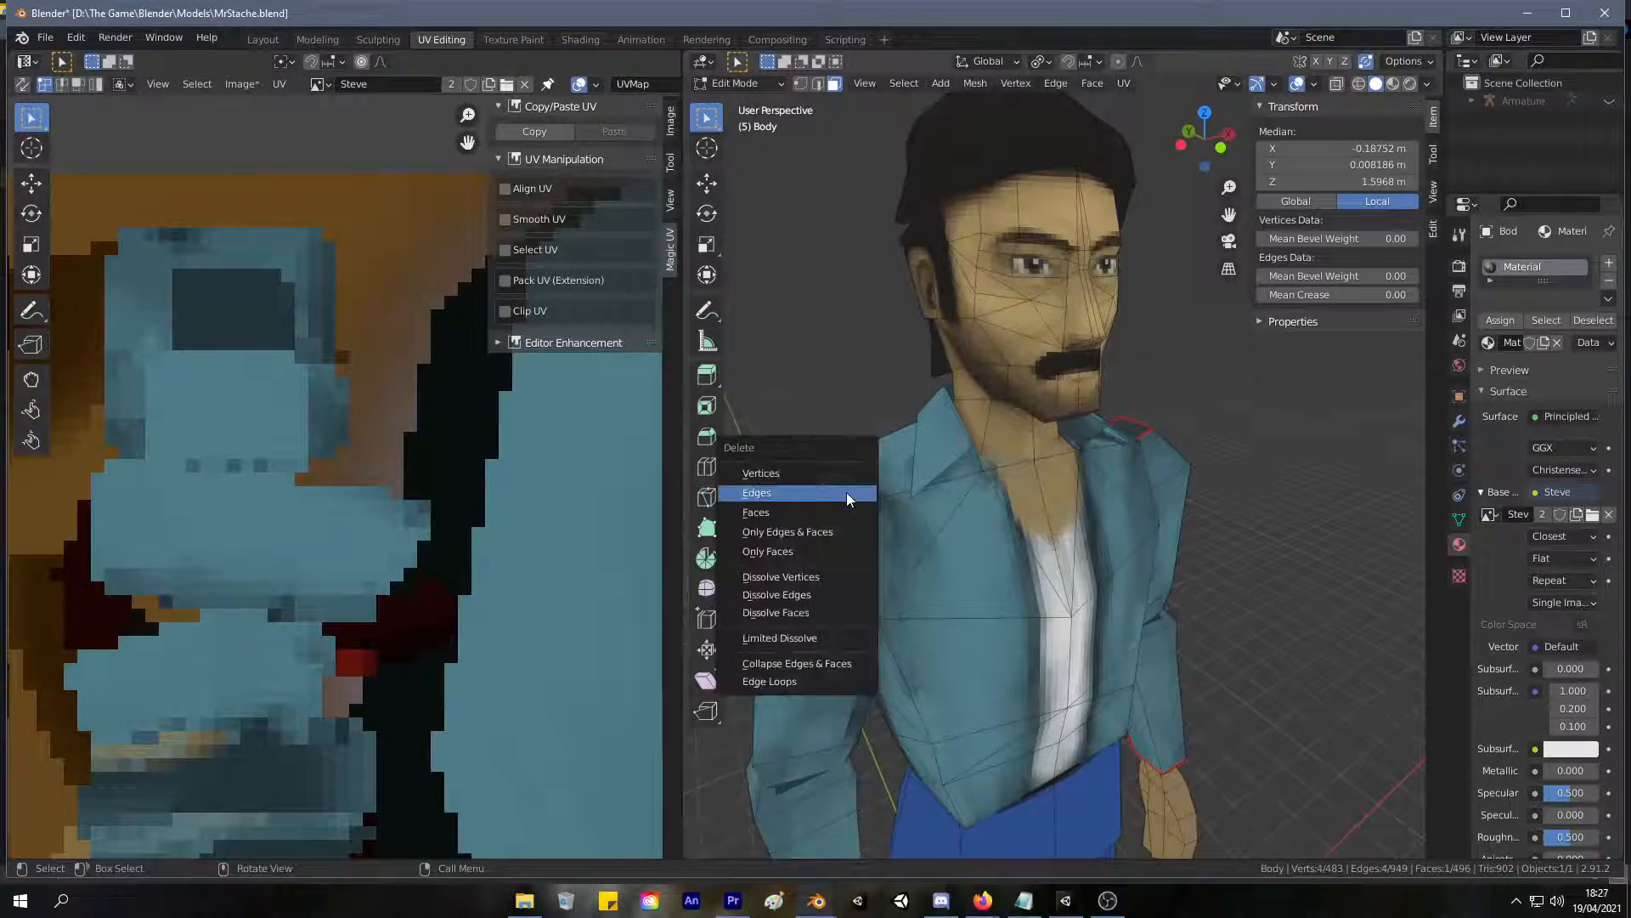
{"action": "left_click", "coordinate": [850, 517]}
Delete the matching small face on top of the character's left shoulder.
{"action": "left_click", "coordinate": [1134, 427]}
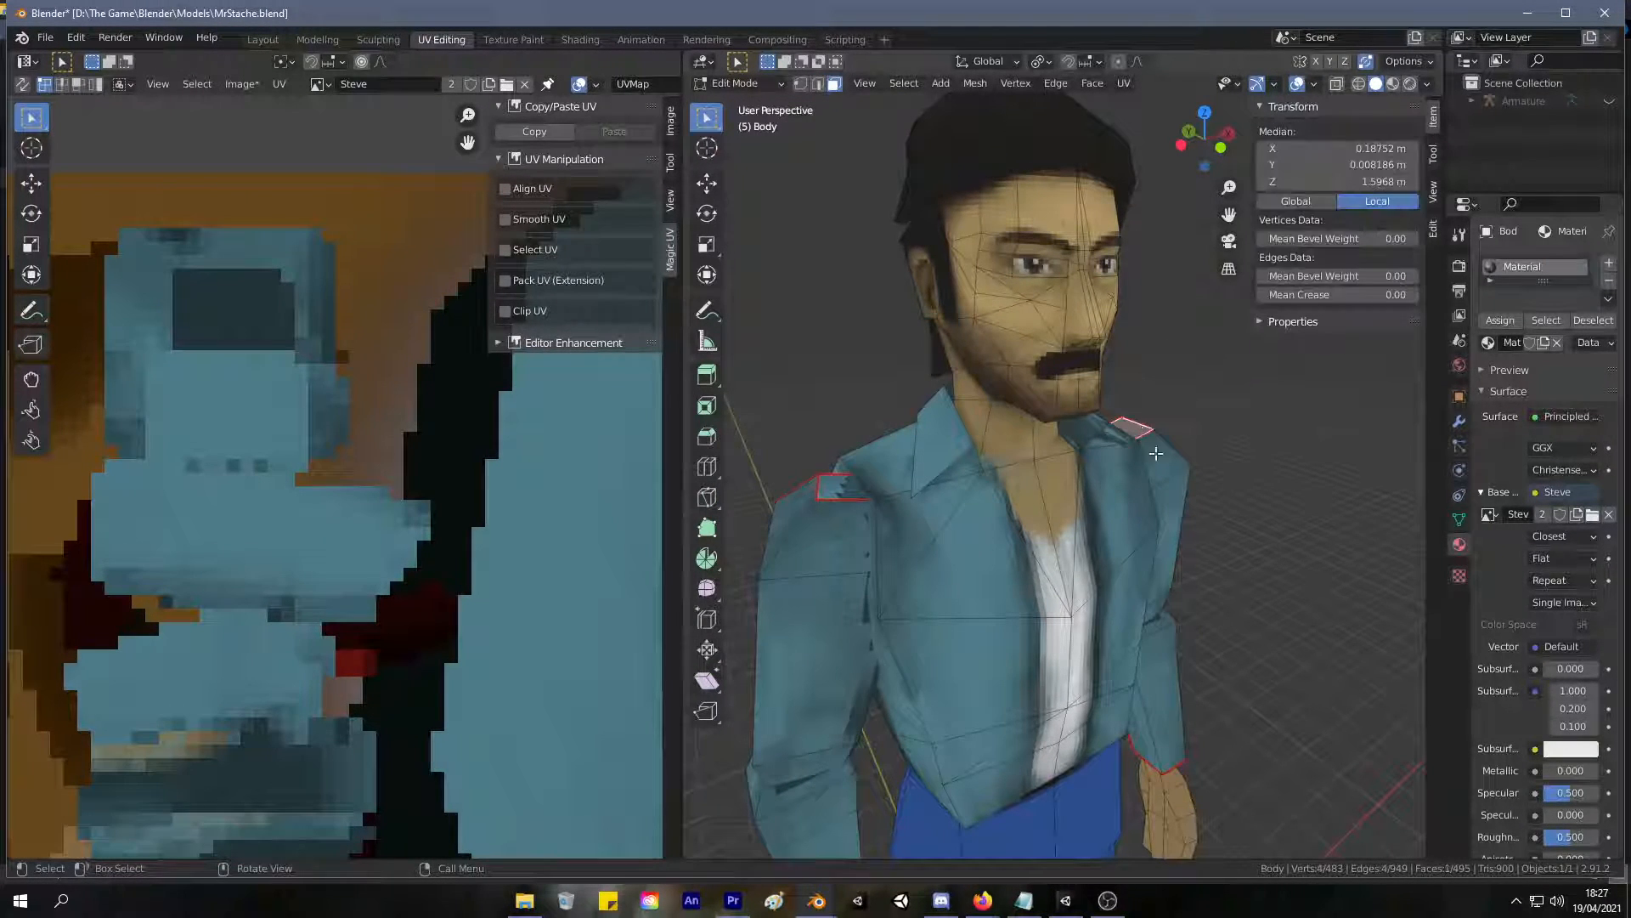
{"action": "middle_click_drag", "start_coordinate": [1140, 428], "coordinate": [1090, 470]}
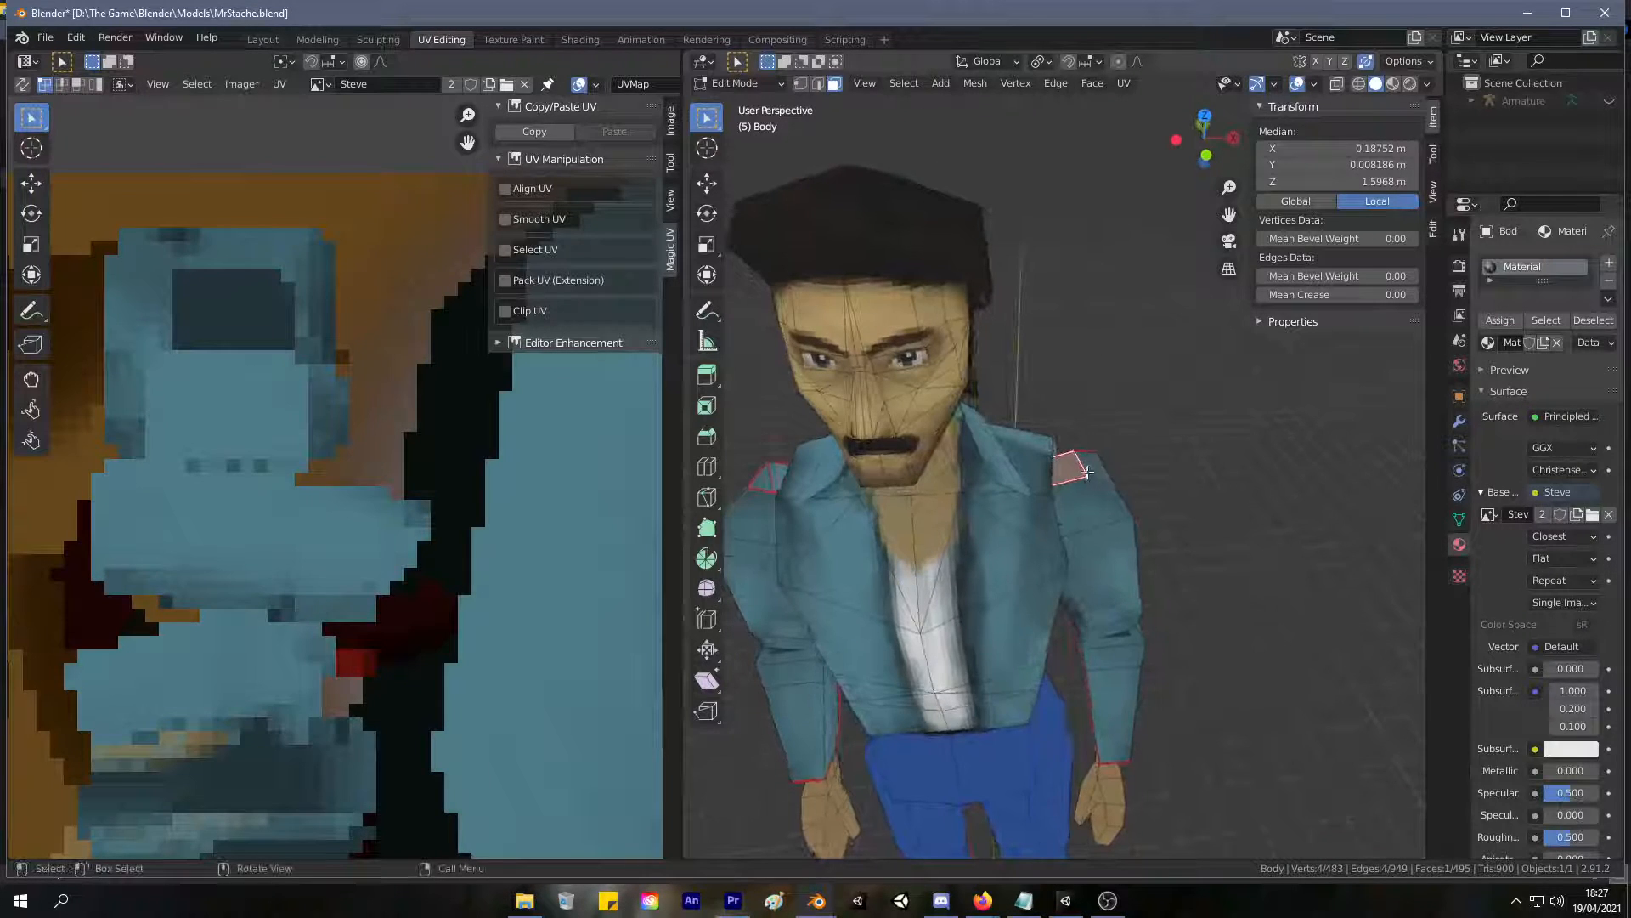
{"action": "left_click", "coordinate": [1193, 472]}
{"action": "left_click", "coordinate": [1059, 465]}
{"action": "key", "text": "x"}
{"action": "left_click", "coordinate": [1069, 467]}
Fill the openings on top of both shoulders with new faces.
{"action": "middle_click_drag", "start_coordinate": [1068, 467], "coordinate": [1020, 455]}
{"action": "key", "text": "1"}
{"action": "left_click", "coordinate": [1021, 460]}
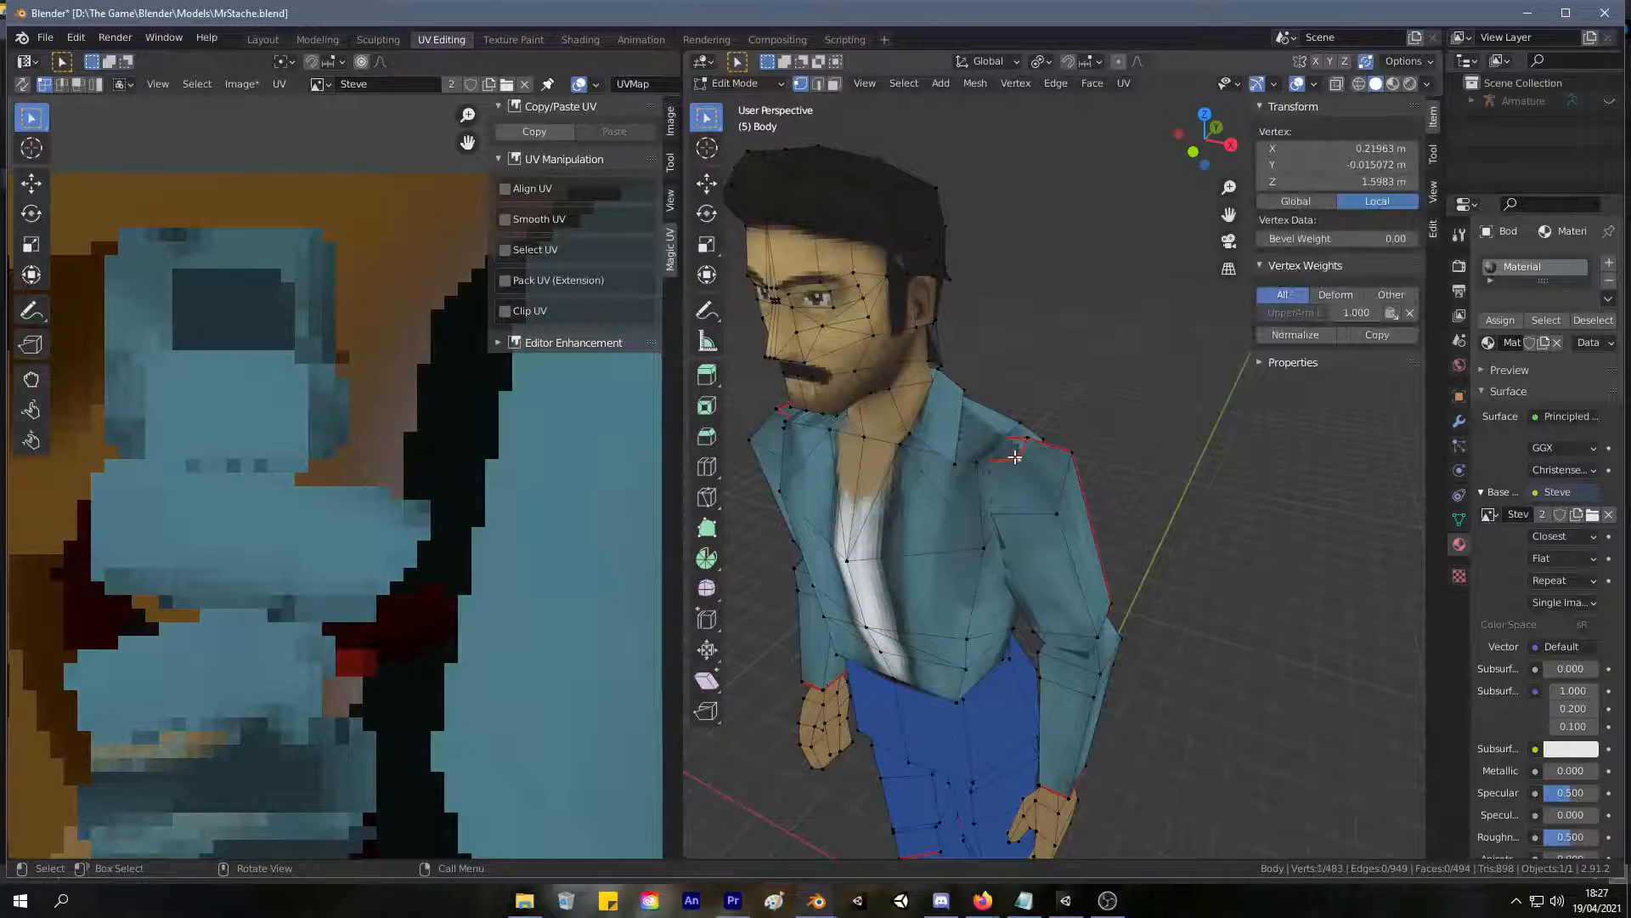
{"action": "key", "text": "2"}
{"action": "left_click", "coordinate": [1010, 459], "text": "alt"}
{"action": "key", "text": "f"}
{"action": "middle_click_drag", "start_coordinate": [1013, 455], "coordinate": [832, 511]}
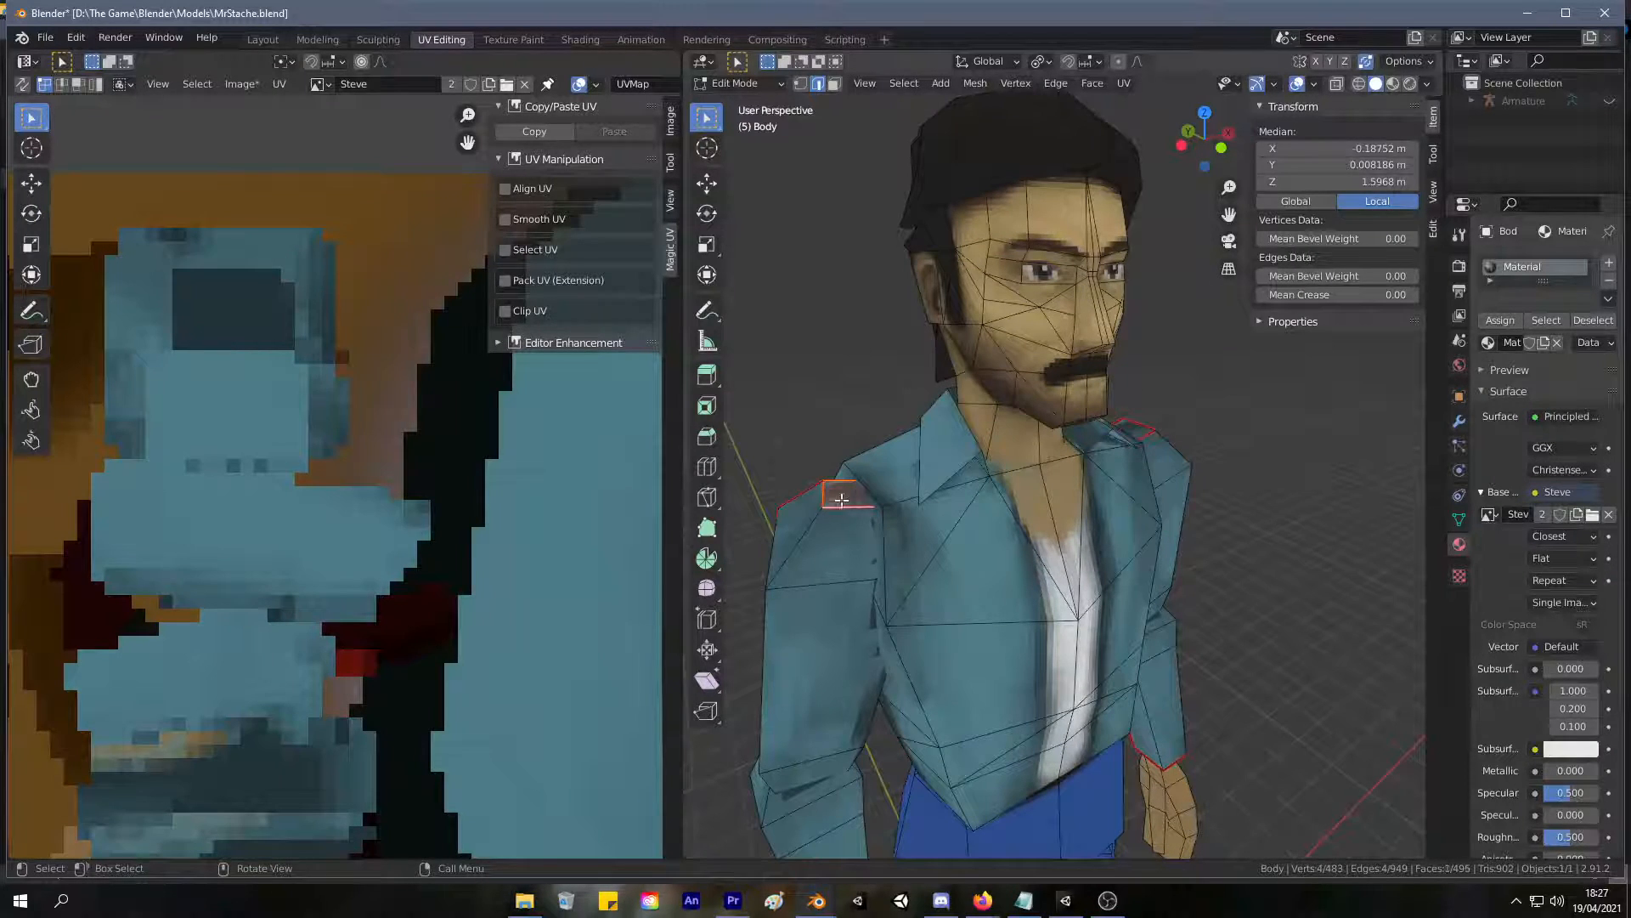
Select the whole mesh and examine its complete UV layout over the texture.
{"action": "scroll", "coordinate": [851, 499], "scroll_direction": "down", "scroll_amount": 5}
{"action": "left_click", "coordinate": [514, 38]}
{"action": "left_click", "coordinate": [441, 39]}
{"action": "scroll", "coordinate": [420, 415], "scroll_direction": "down", "scroll_amount": 5}
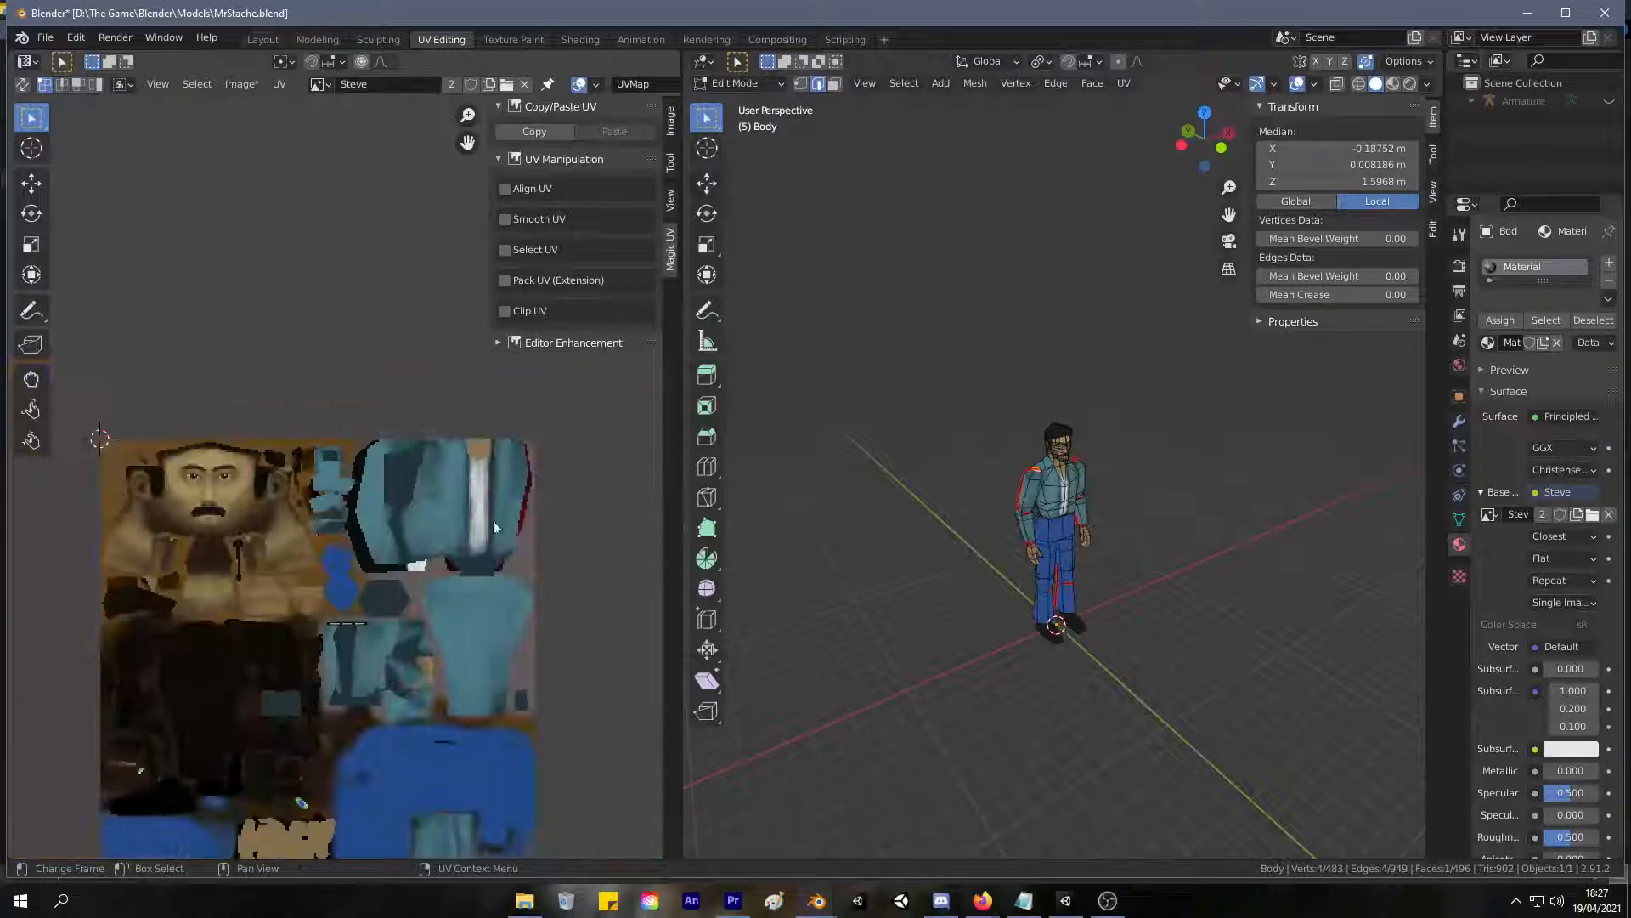
{"action": "scroll", "coordinate": [410, 407], "scroll_direction": "down", "scroll_amount": 9}
{"action": "scroll", "coordinate": [432, 411], "scroll_direction": "up", "scroll_amount": 9}
{"action": "key", "text": "a"}
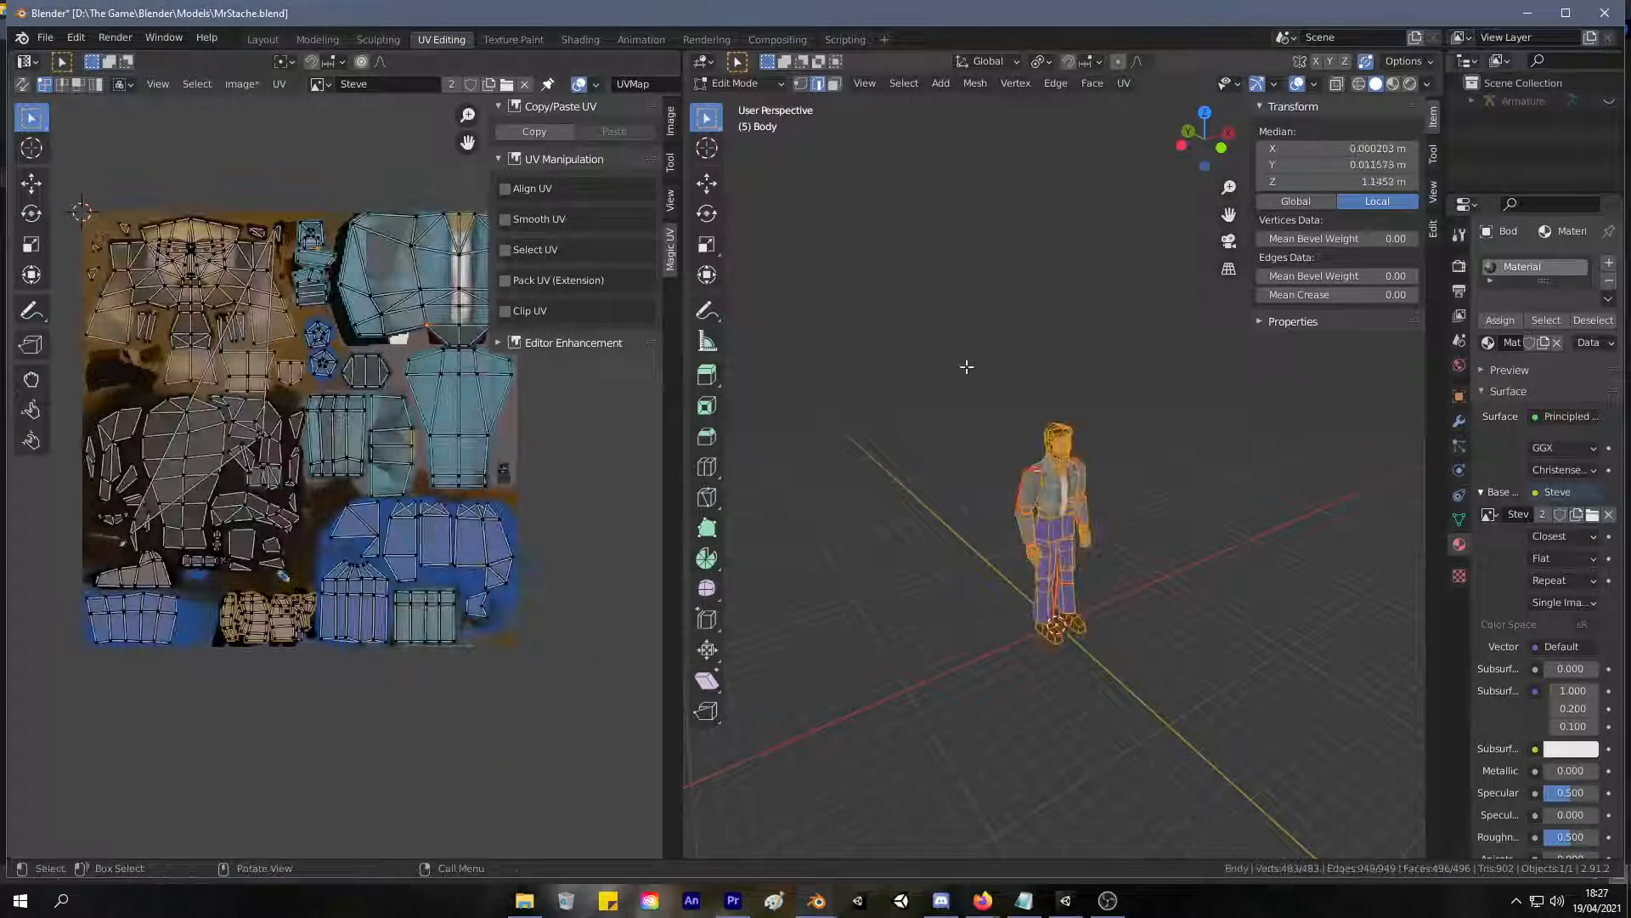
Select the two new faces on top of the shoulders and unwrap their UVs.
{"action": "scroll", "coordinate": [859, 472], "scroll_direction": "up", "scroll_amount": 8}
{"action": "key", "text": "3"}
{"action": "left_click", "coordinate": [769, 501]}
{"action": "left_click", "coordinate": [1152, 417], "text": "shift"}
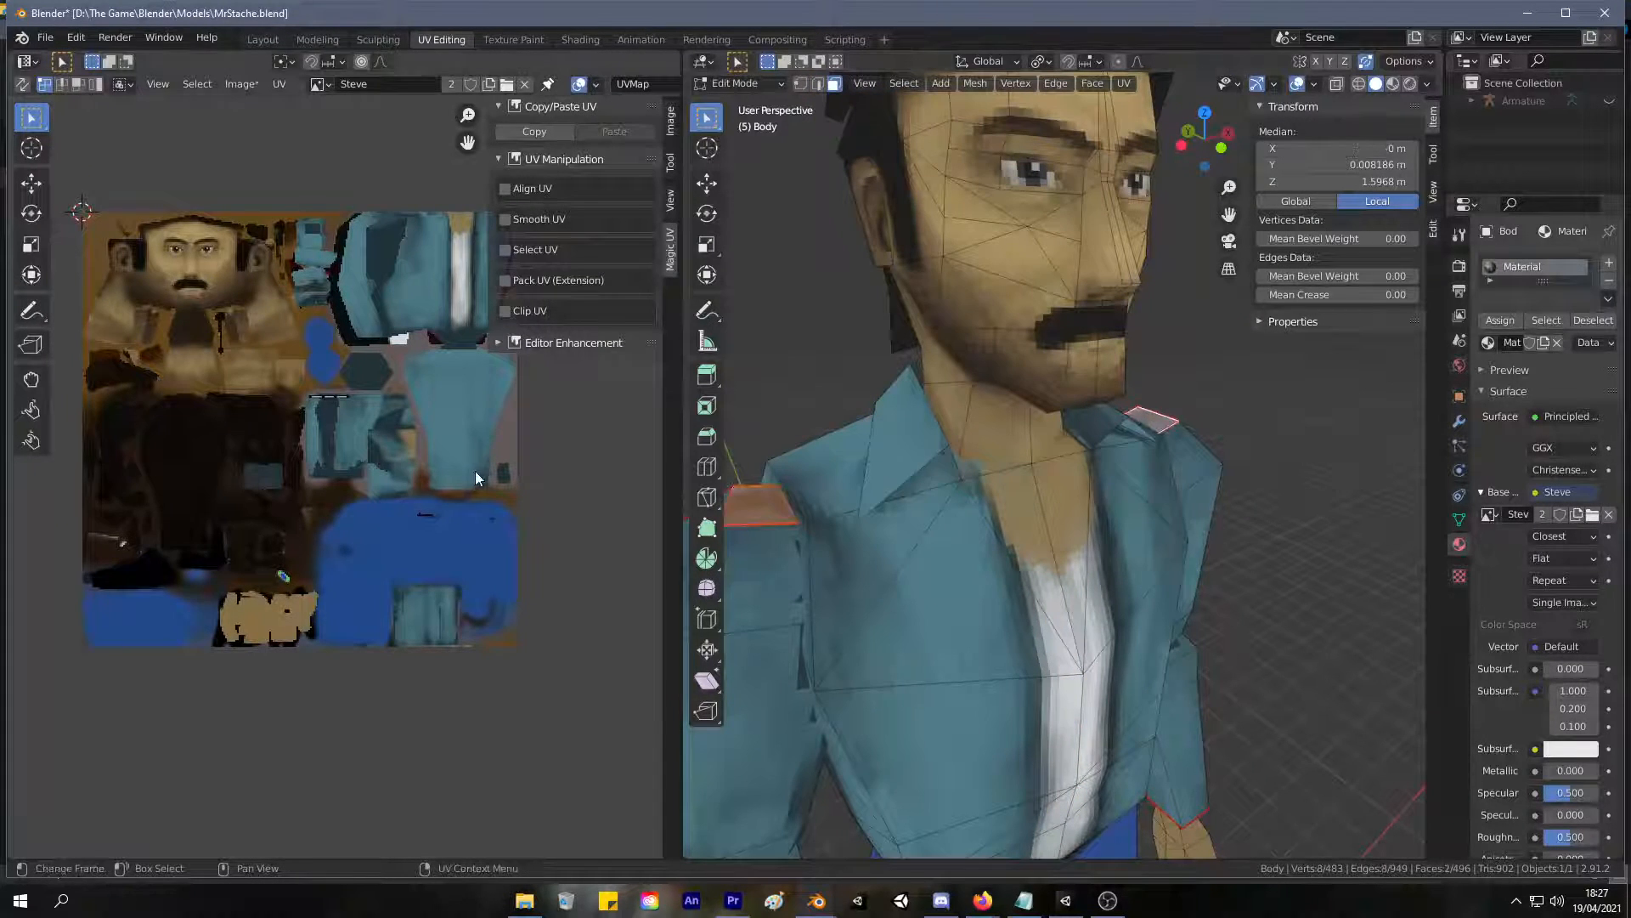
{"action": "scroll", "coordinate": [470, 471], "scroll_direction": "down", "scroll_amount": 3}
{"action": "scroll", "coordinate": [469, 462], "scroll_direction": "up", "scroll_amount": 2}
{"action": "key", "text": "u"}
{"action": "key", "text": "u"}
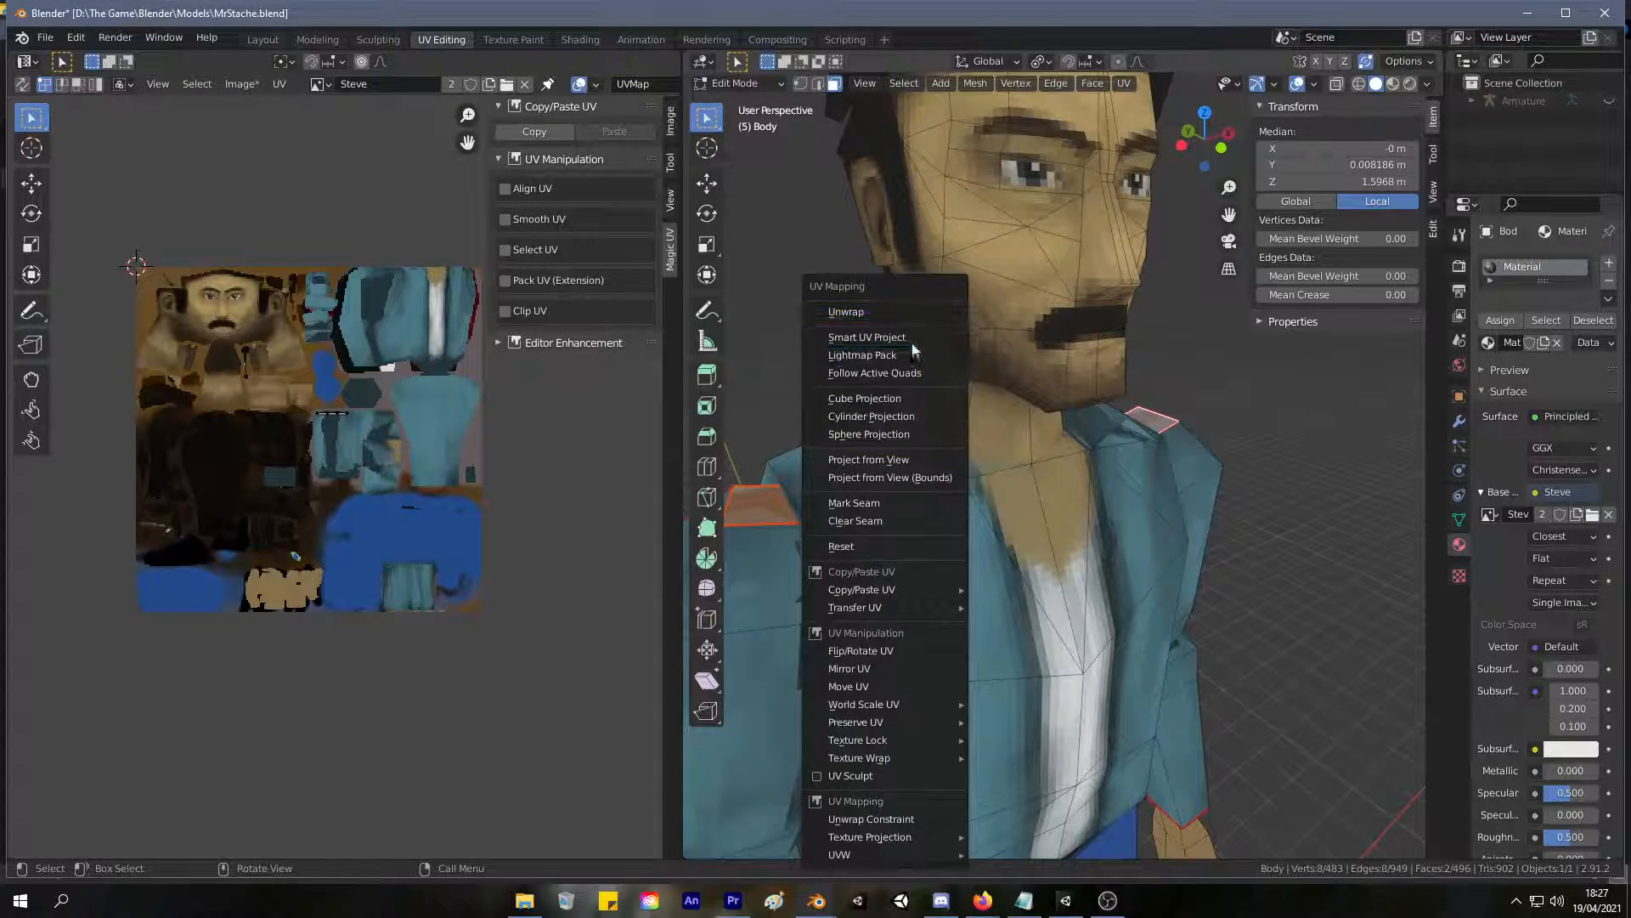
{"action": "left_click", "coordinate": [884, 312]}
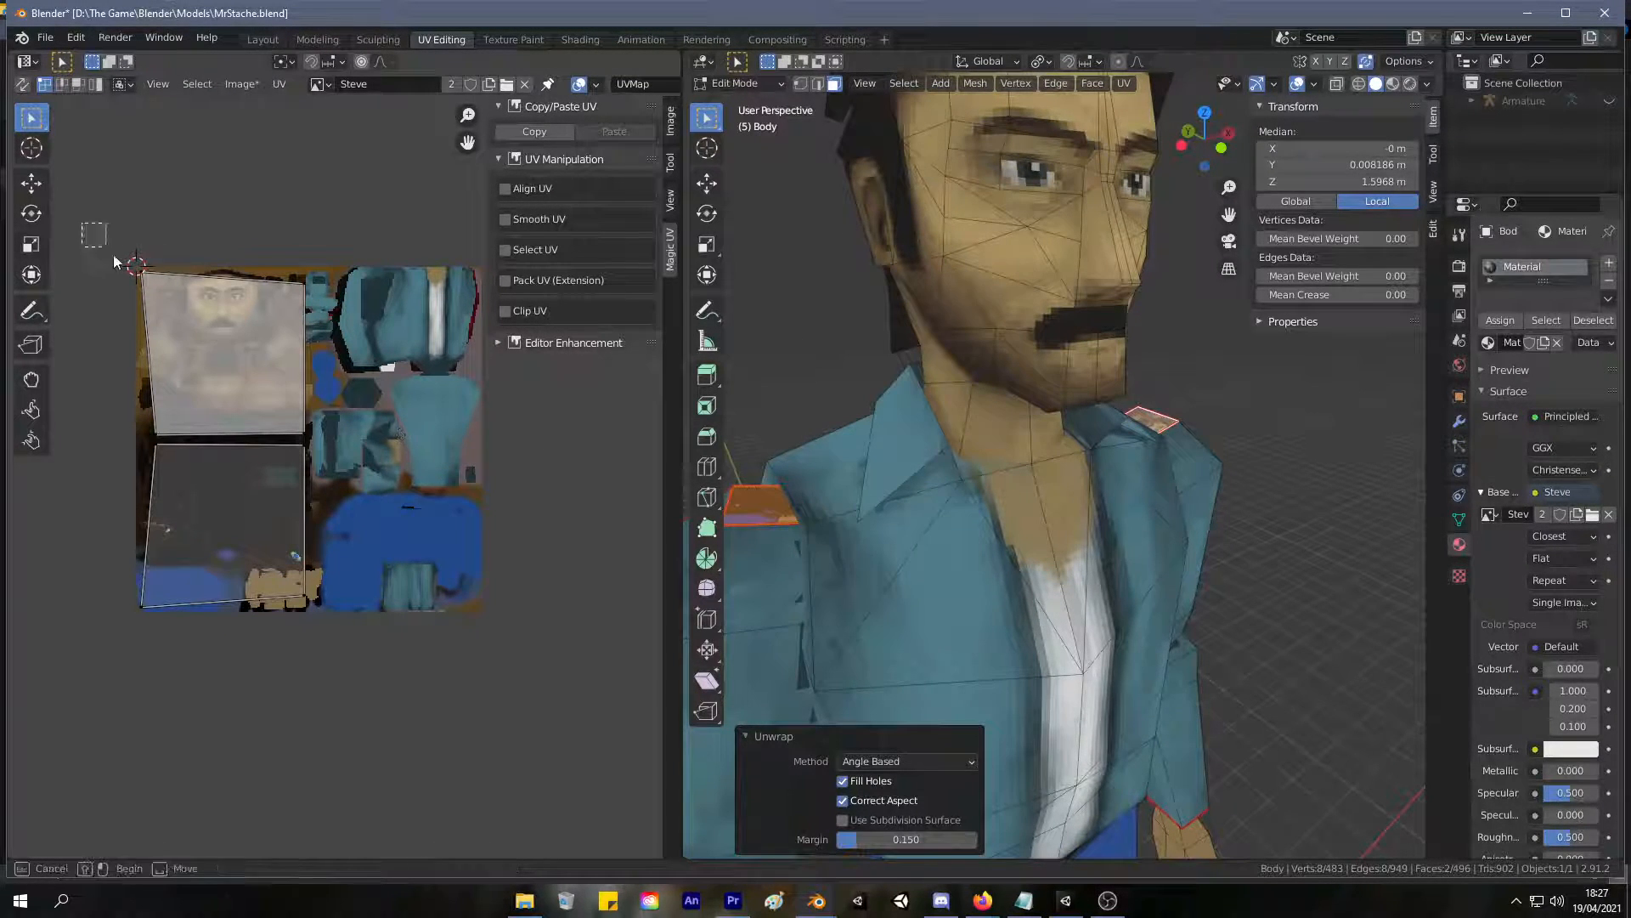
Scale the unwrapped shoulder UVs by 0.059, move them to the free space beside the jacket's back panel, and rescale them by 0.95.
{"action": "key", "text": "s"}
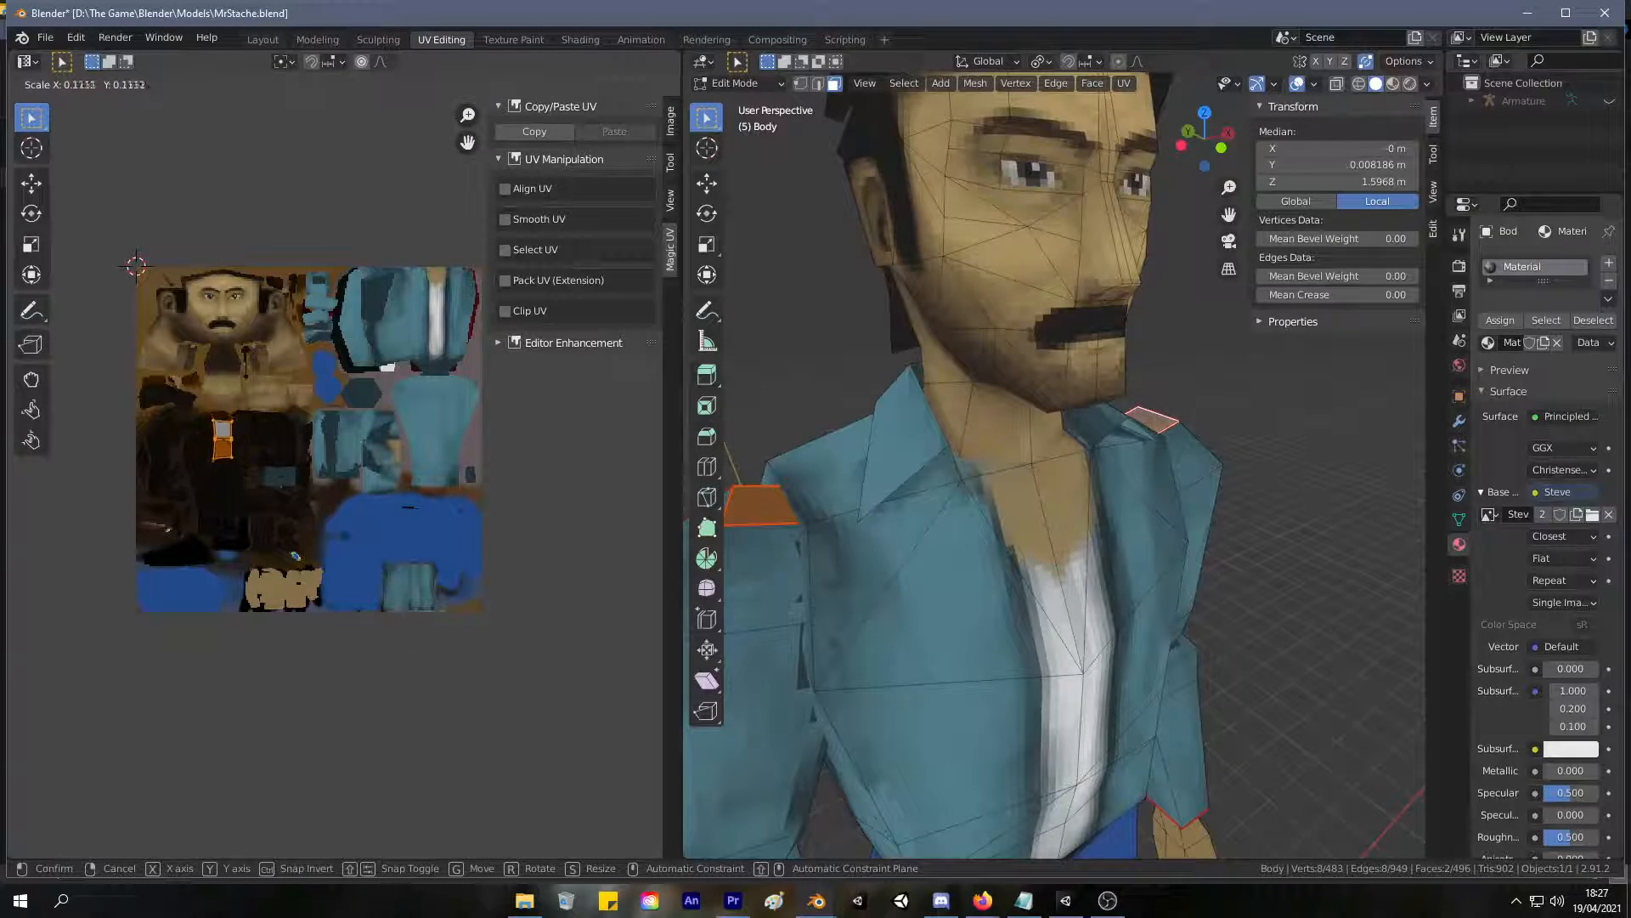
{"action": "left_click", "coordinate": [242, 440]}
{"action": "key", "text": "g"}
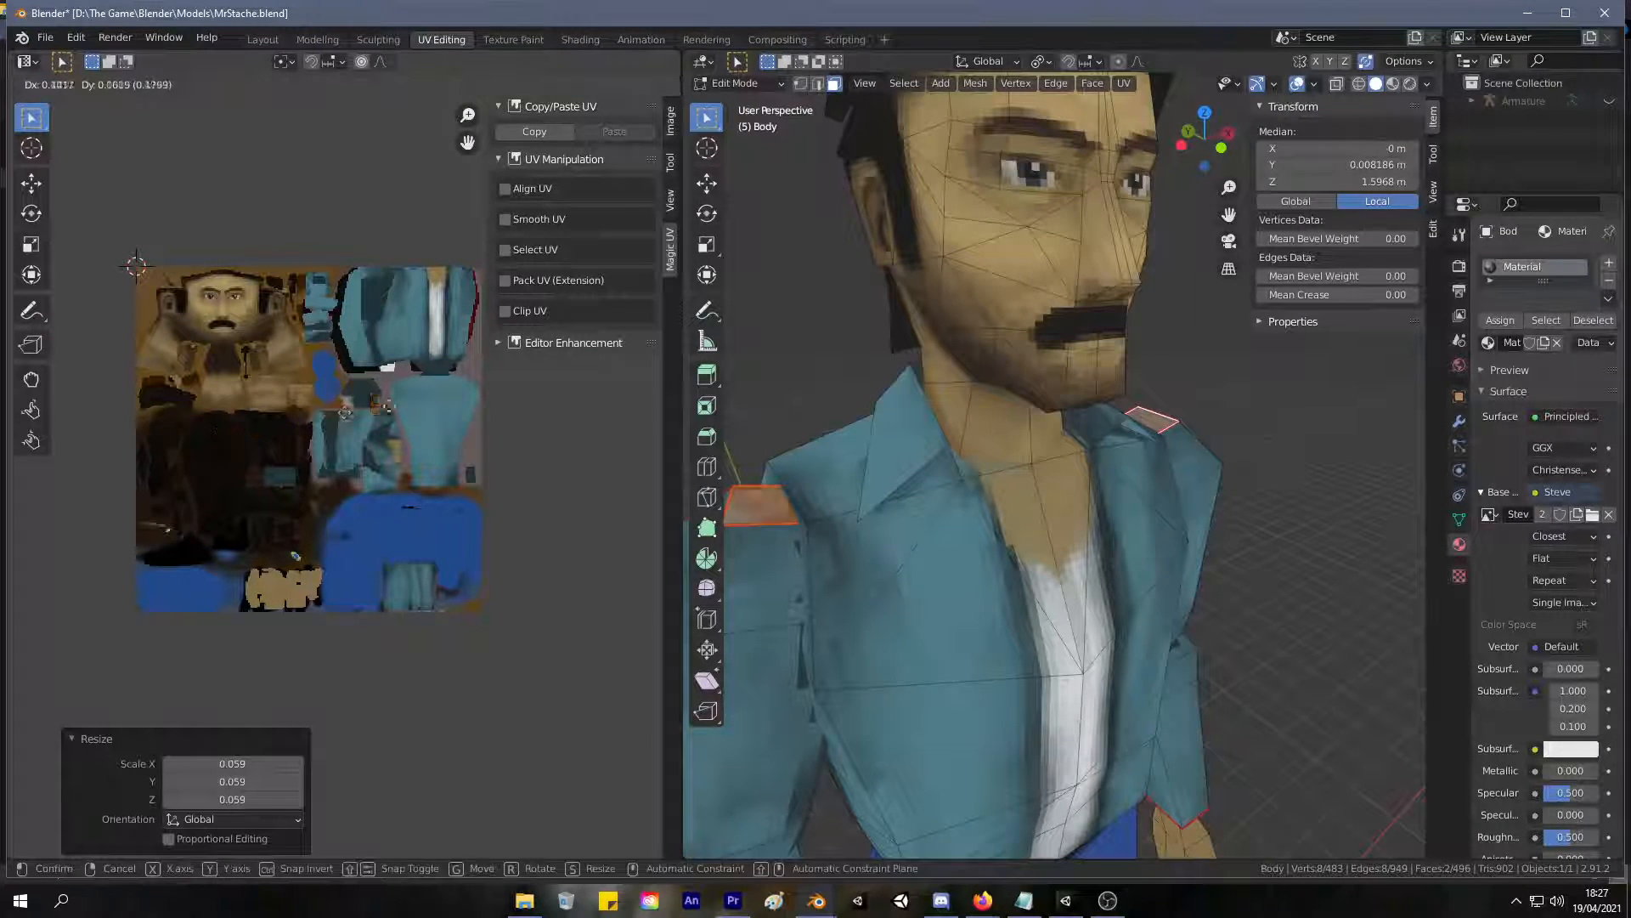
{"action": "left_click", "coordinate": [492, 449]}
{"action": "key", "text": "s"}
{"action": "left_click", "coordinate": [525, 439]}
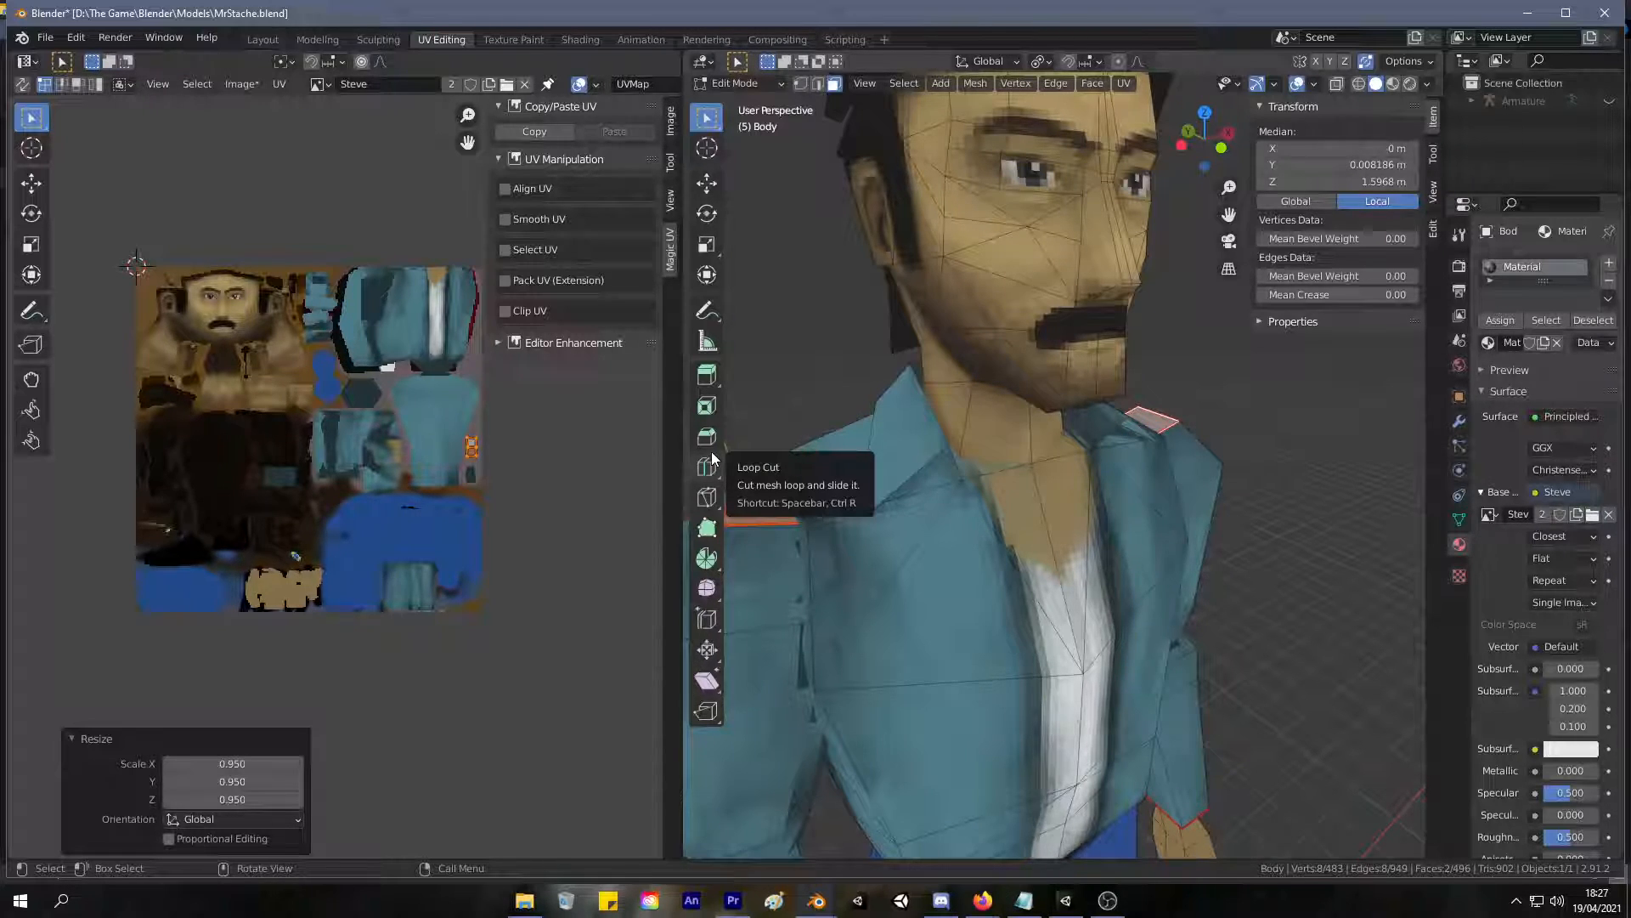
Select the linked jacket torso and sleeve faces bounded by seams along with the shoulder patches, and return to the Texture Paint workspace.
{"action": "scroll", "coordinate": [977, 391], "scroll_direction": "down", "scroll_amount": 6}
{"action": "middle_click_drag", "start_coordinate": [964, 392], "coordinate": [1054, 510]}
{"action": "scroll", "coordinate": [1066, 529], "scroll_direction": "up", "scroll_amount": 5}
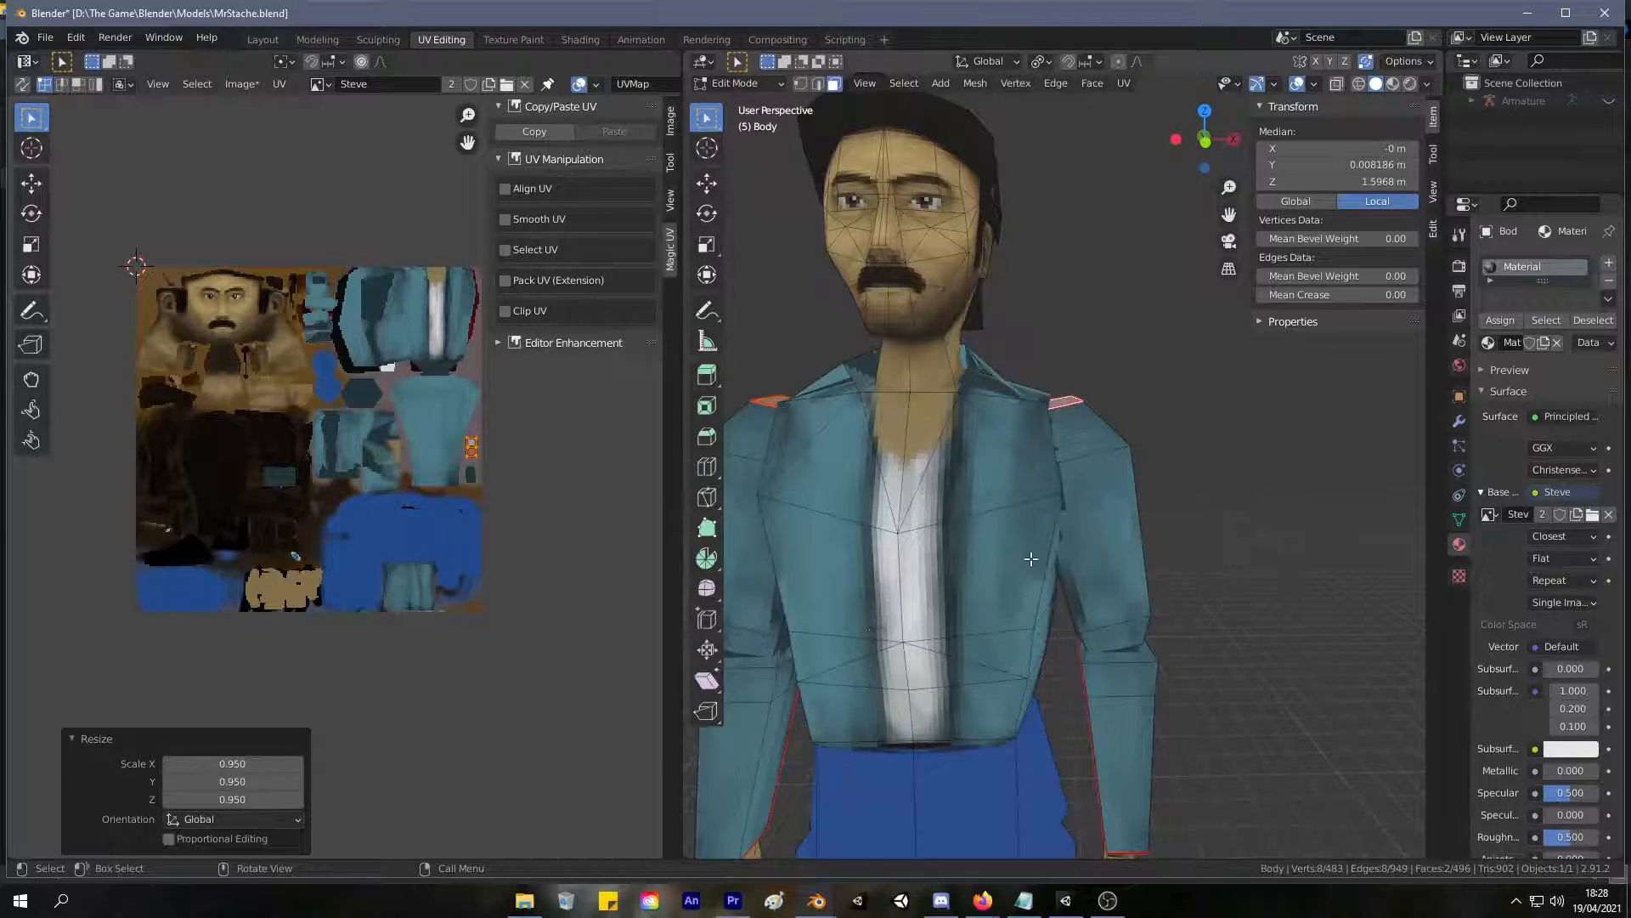
{"action": "right_click", "coordinate": [1104, 512]}
{"action": "scroll", "coordinate": [1077, 358], "scroll_direction": "down", "scroll_amount": 3}
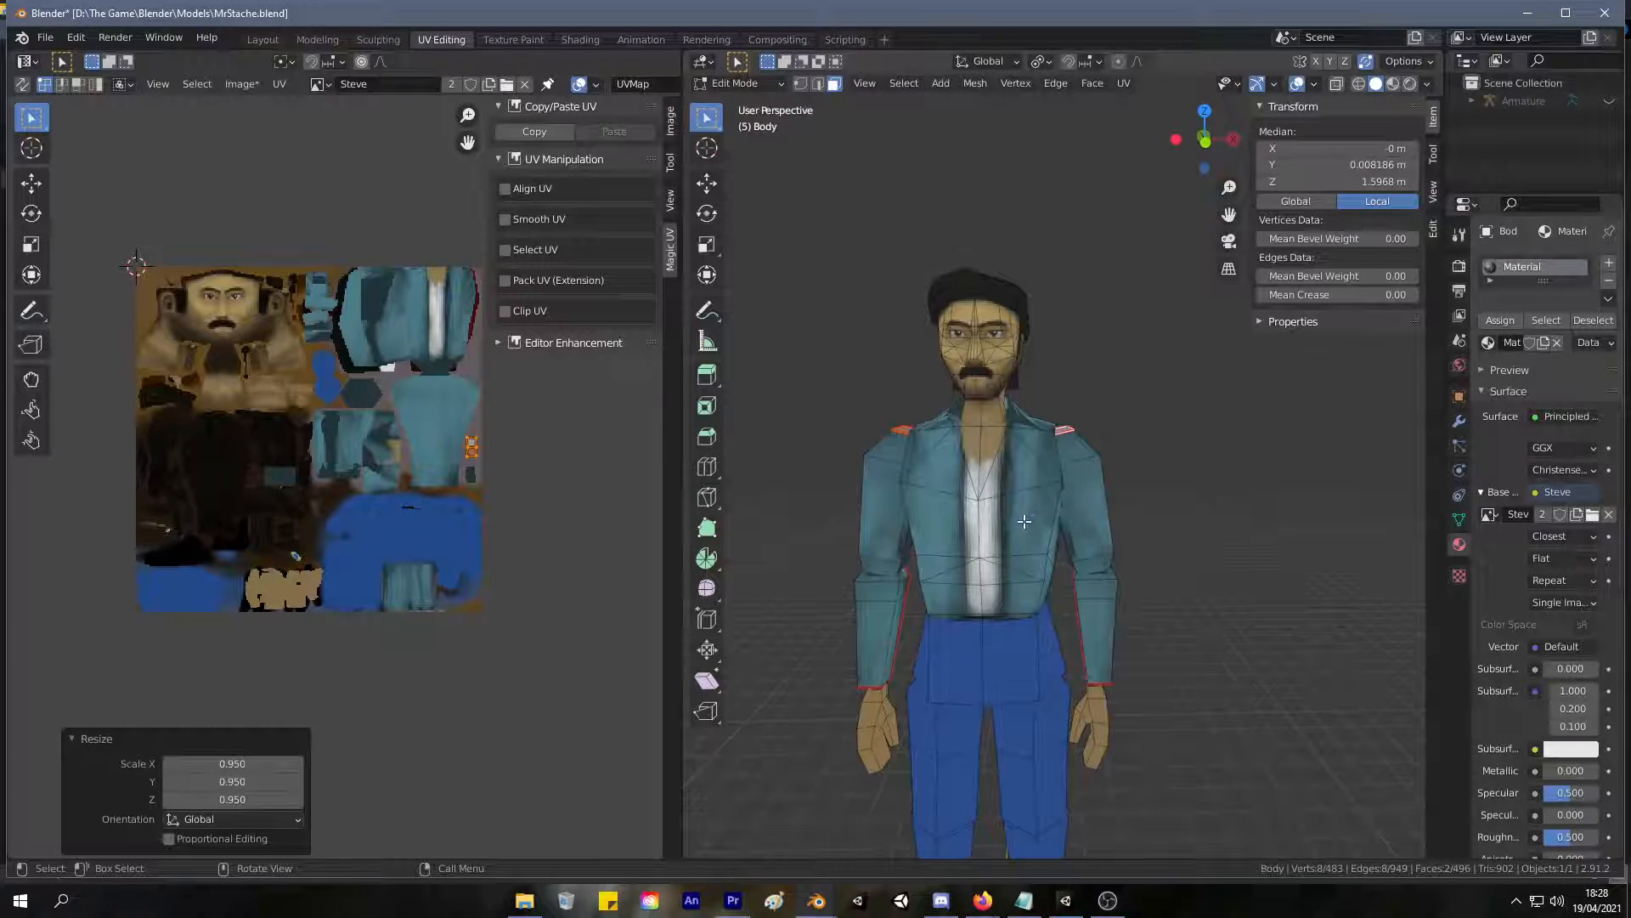
{"action": "key", "text": "l"}
{"action": "key", "text": "l"}
{"action": "key", "text": "l"}
{"action": "key", "text": "l"}
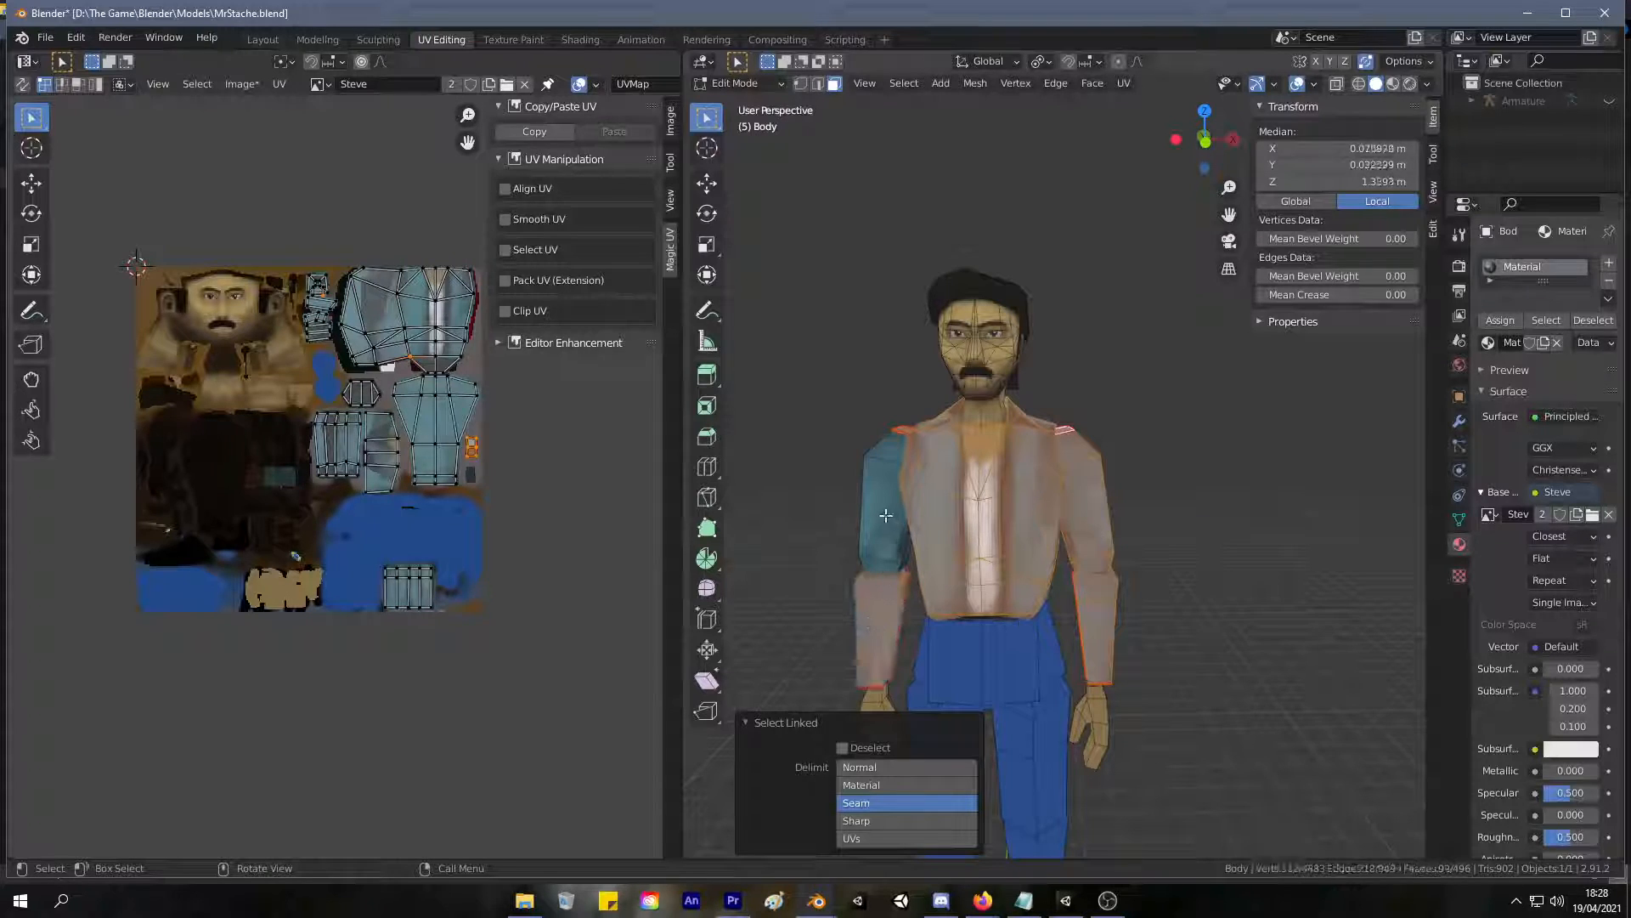
{"action": "key", "text": "l"}
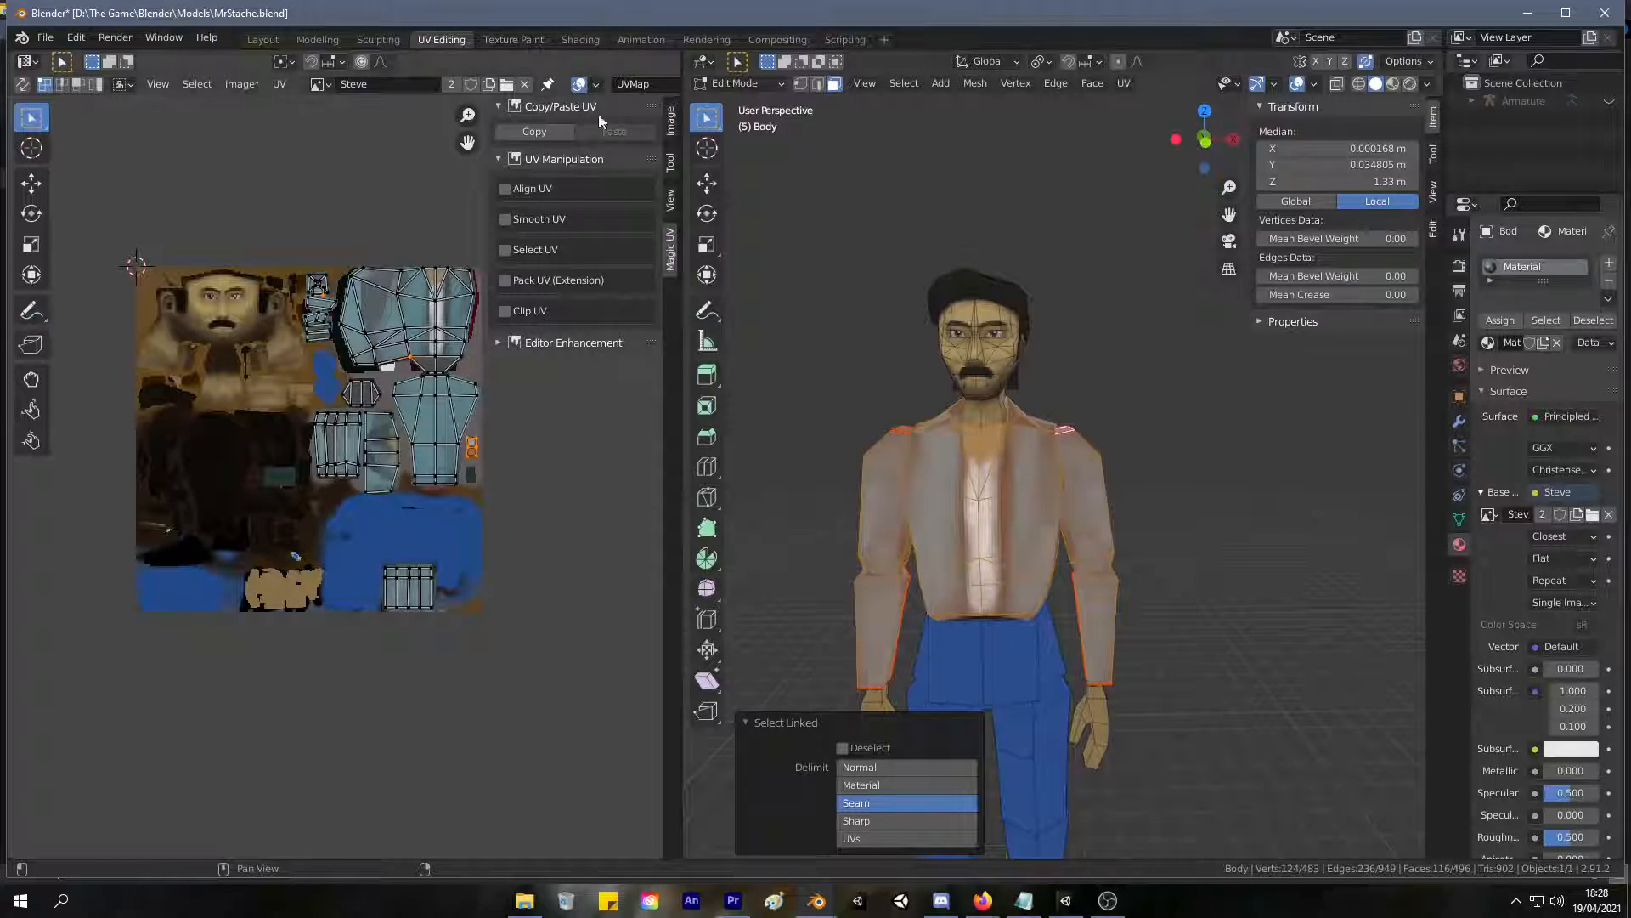
{"action": "left_click", "coordinate": [523, 40]}
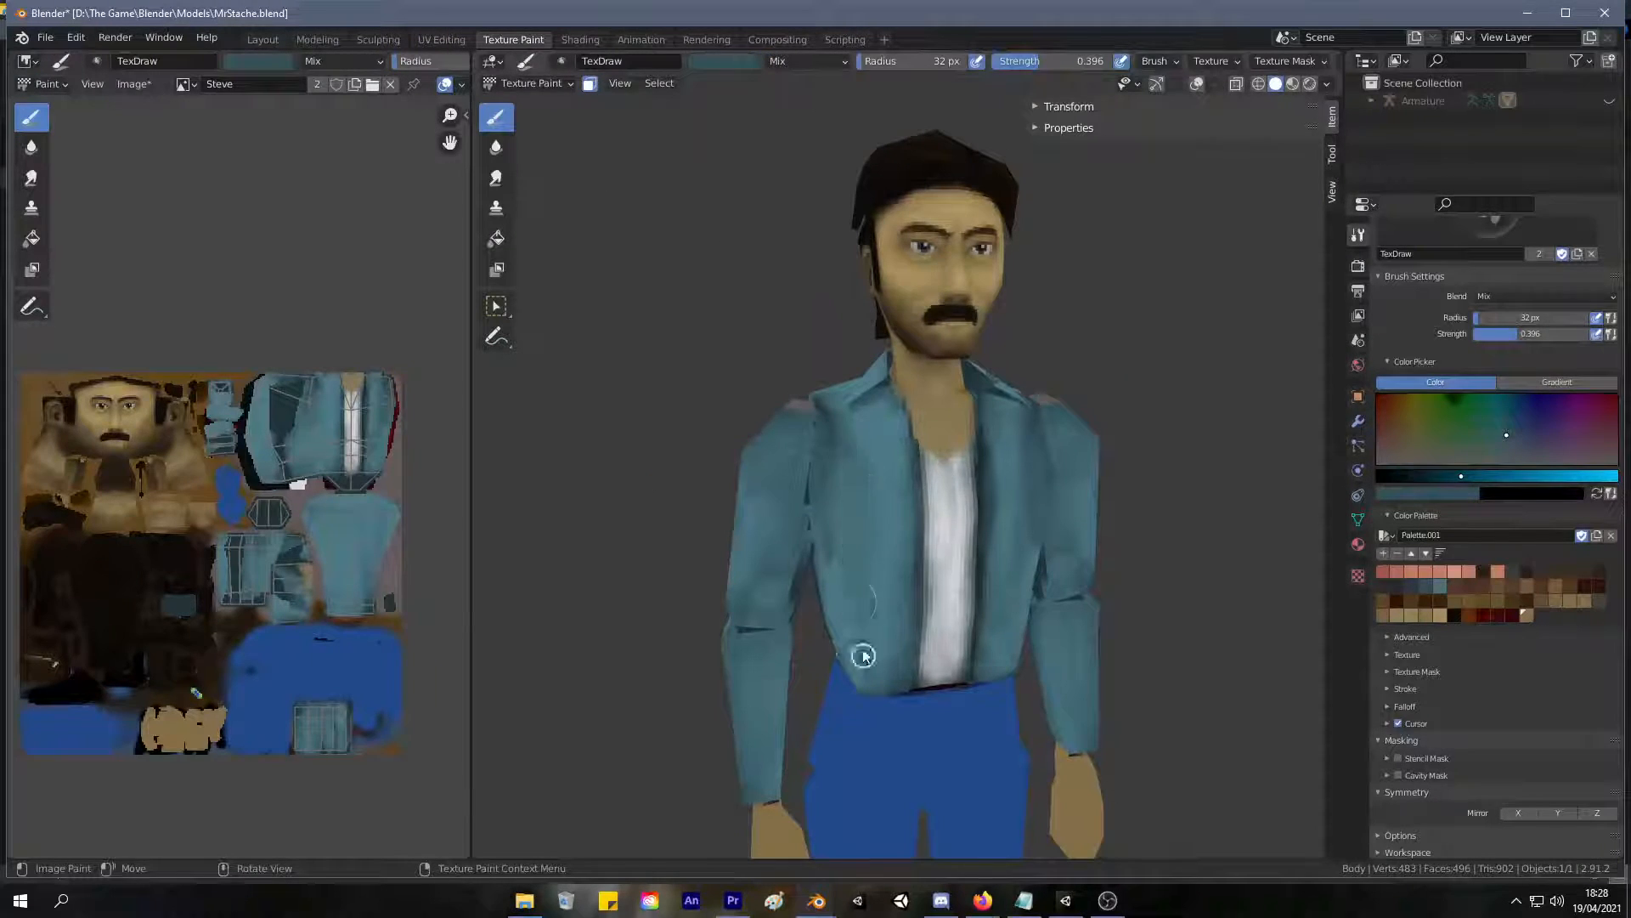
Change the brush colour to a dark navy blue and paint it down the jacket's front panel on the character's right.
{"action": "middle_click_drag", "start_coordinate": [809, 439], "coordinate": [792, 442]}
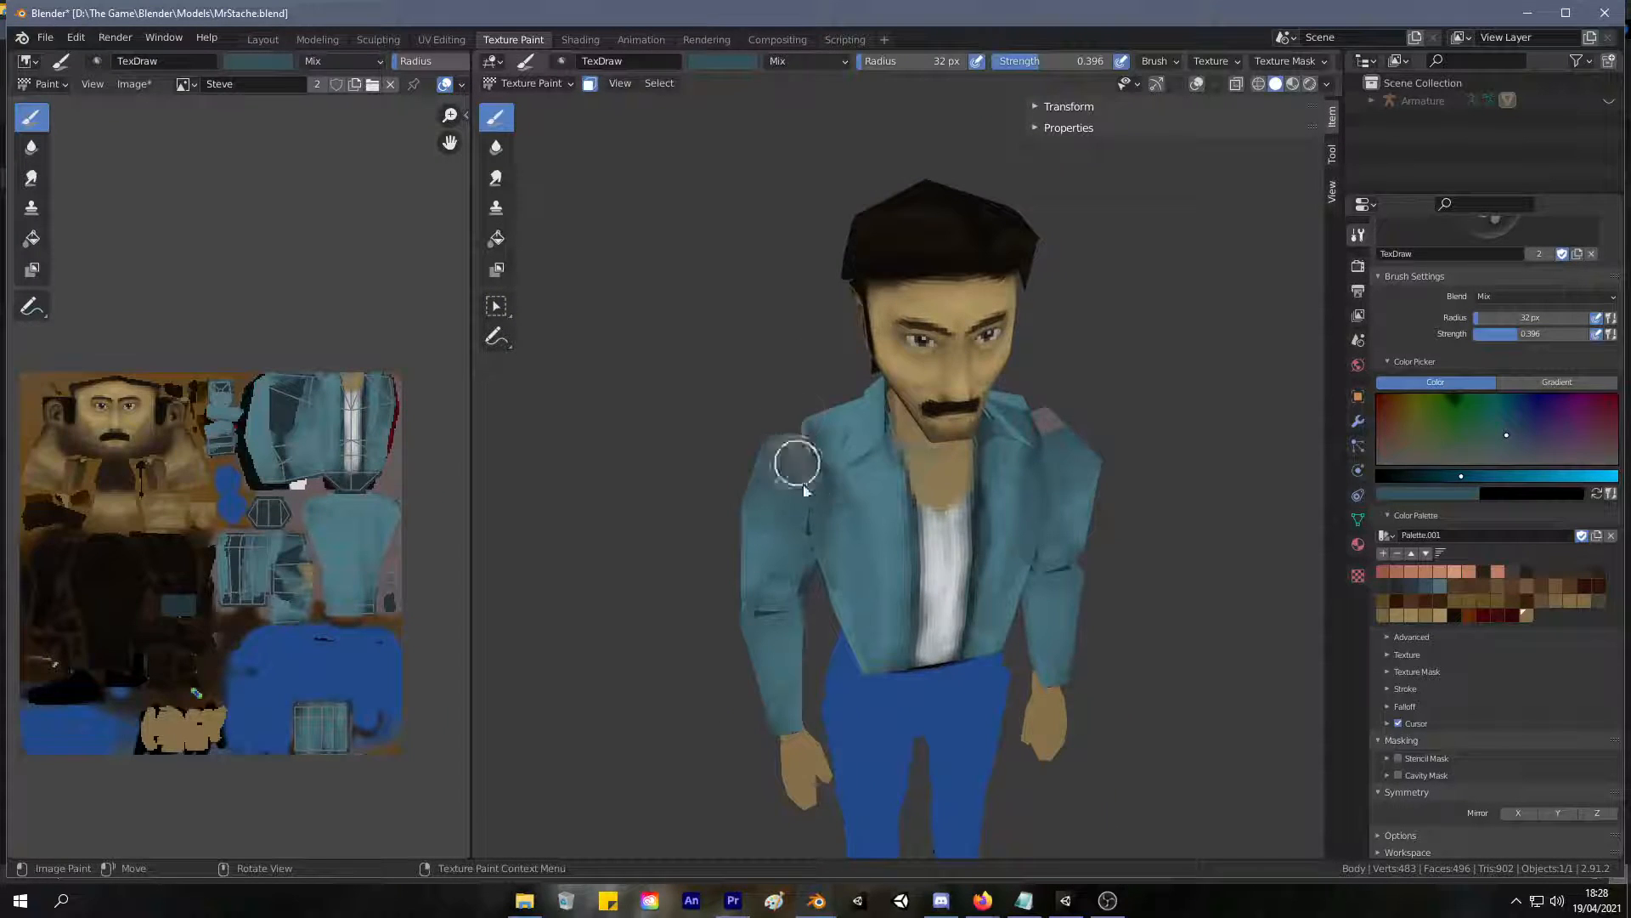
{"action": "left_click", "coordinate": [1436, 476]}
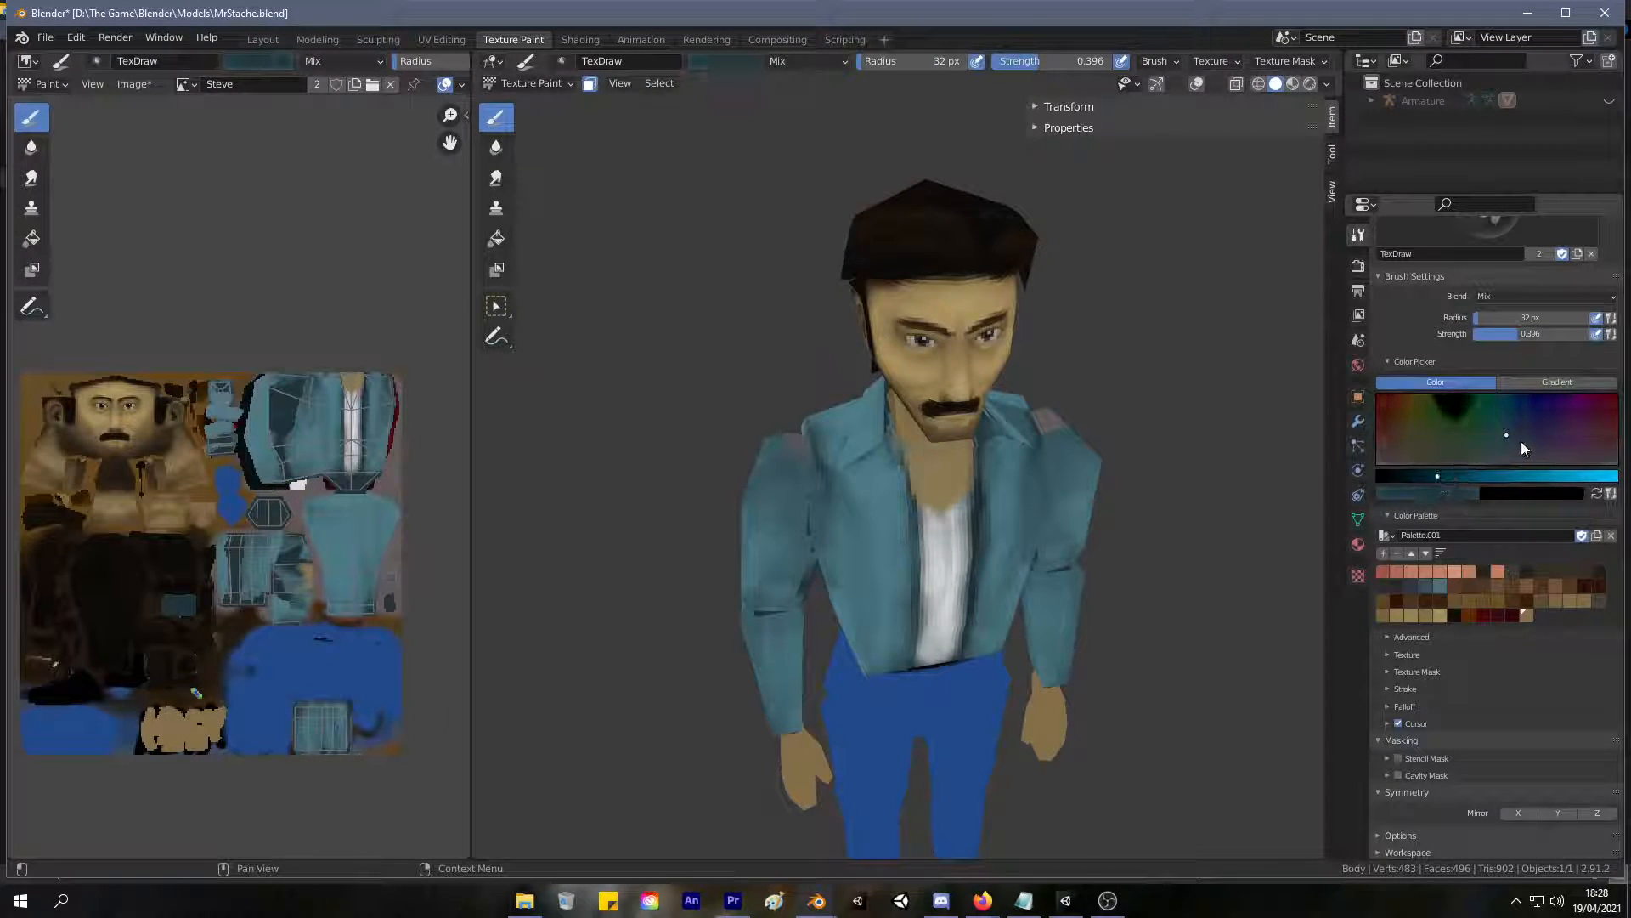
{"action": "left_click", "coordinate": [1525, 420]}
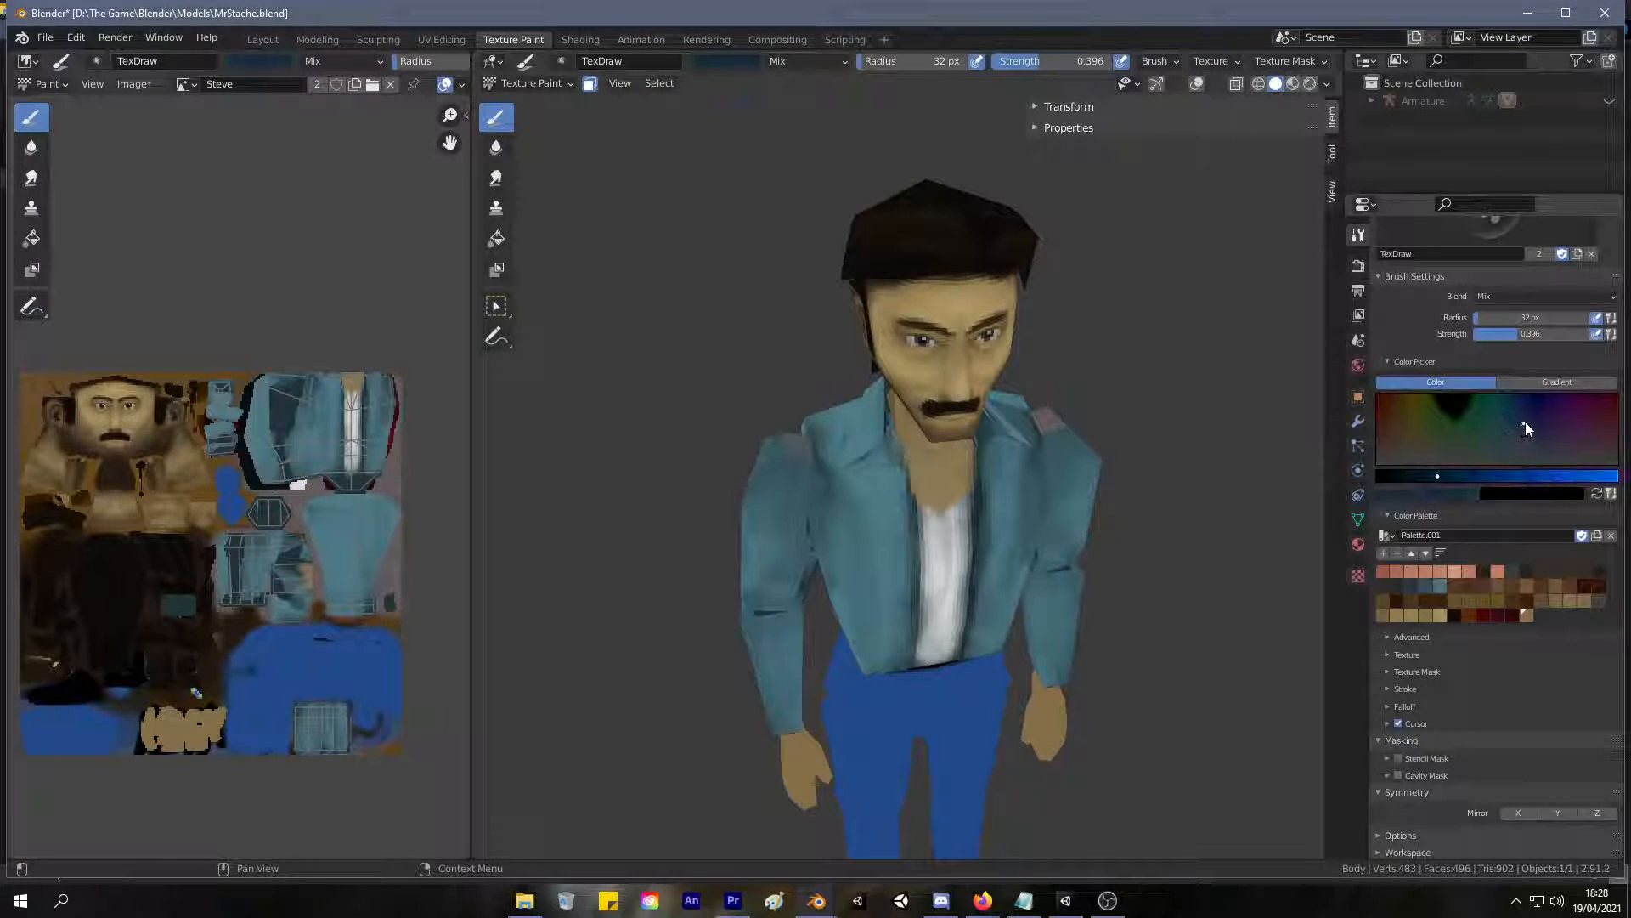
{"action": "left_click", "coordinate": [1416, 476]}
{"action": "mouse_move", "coordinate": [861, 525]}
{"action": "left_mouse_down"}
{"action": "mouse_move", "coordinate": [884, 618]}
{"action": "mouse_move", "coordinate": [906, 562]}
{"action": "left_mouse_up"}
{"action": "middle_click_drag", "start_coordinate": [906, 562], "coordinate": [884, 528]}
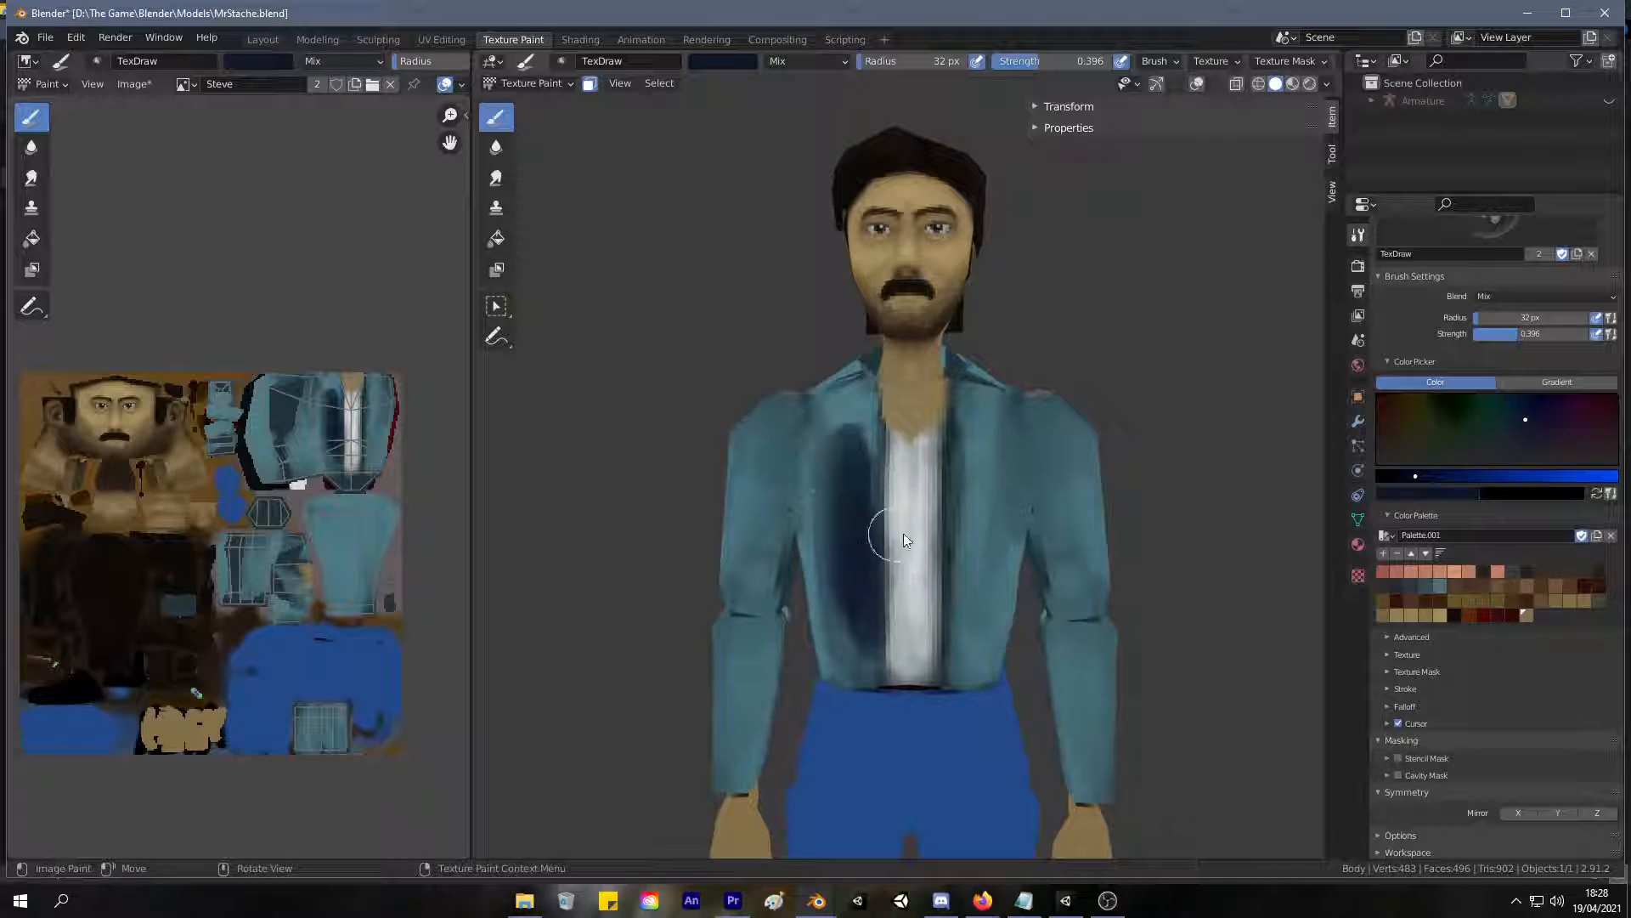
Enable X-axis mirroring and paint both front panels of the jacket navy.
{"action": "left_click", "coordinate": [1518, 812]}
{"action": "mouse_move", "coordinate": [983, 532]}
{"action": "left_mouse_down"}
{"action": "mouse_move", "coordinate": [972, 474]}
{"action": "mouse_move", "coordinate": [969, 594]}
{"action": "mouse_move", "coordinate": [968, 415]}
{"action": "mouse_move", "coordinate": [976, 436]}
{"action": "mouse_move", "coordinate": [997, 411]}
{"action": "mouse_move", "coordinate": [994, 655]}
{"action": "mouse_move", "coordinate": [1002, 626]}
{"action": "mouse_move", "coordinate": [966, 605]}
{"action": "mouse_move", "coordinate": [983, 660]}
{"action": "mouse_move", "coordinate": [994, 623]}
{"action": "mouse_move", "coordinate": [965, 462]}
{"action": "left_mouse_up"}
{"action": "middle_click_drag", "start_coordinate": [966, 462], "coordinate": [900, 535]}
{"action": "mouse_move", "coordinate": [918, 477]}
{"action": "left_mouse_down"}
{"action": "mouse_move", "coordinate": [941, 471]}
{"action": "mouse_move", "coordinate": [936, 424]}
{"action": "mouse_move", "coordinate": [927, 452]}
{"action": "left_mouse_up"}
{"action": "middle_click_drag", "start_coordinate": [928, 452], "coordinate": [996, 402]}
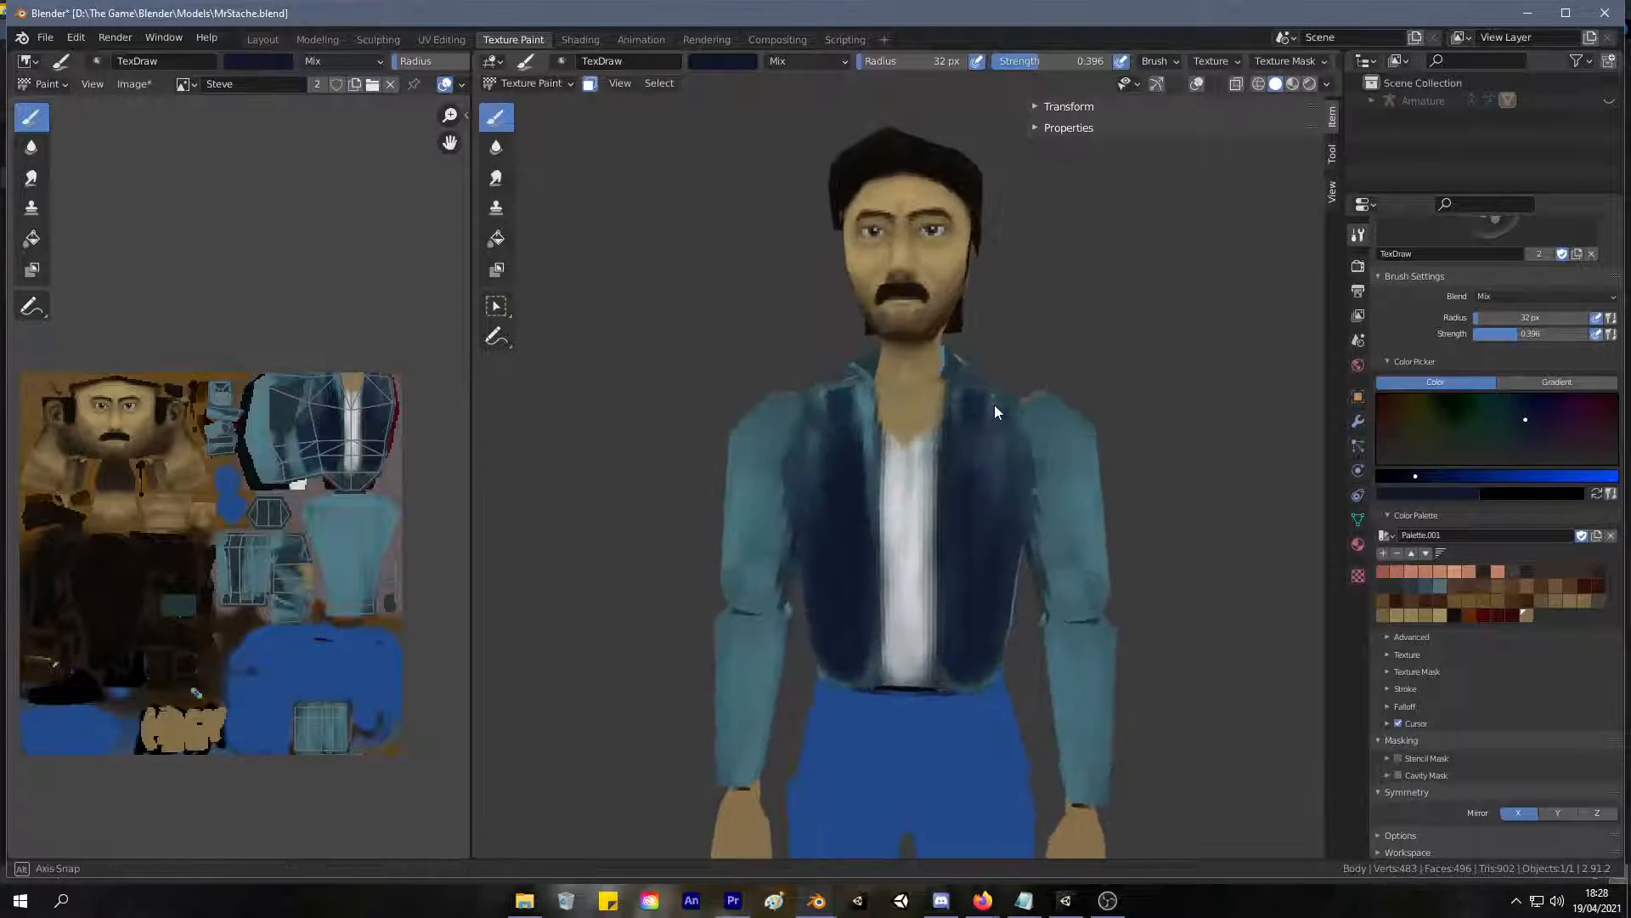
Paint the jacket collar navy from the front around to the back of the neck.
{"action": "scroll", "coordinate": [906, 451], "scroll_direction": "down", "scroll_amount": 3}
{"action": "middle_click_drag", "start_coordinate": [906, 451], "coordinate": [875, 420]}
{"action": "scroll", "coordinate": [918, 407], "scroll_direction": "up", "scroll_amount": 6}
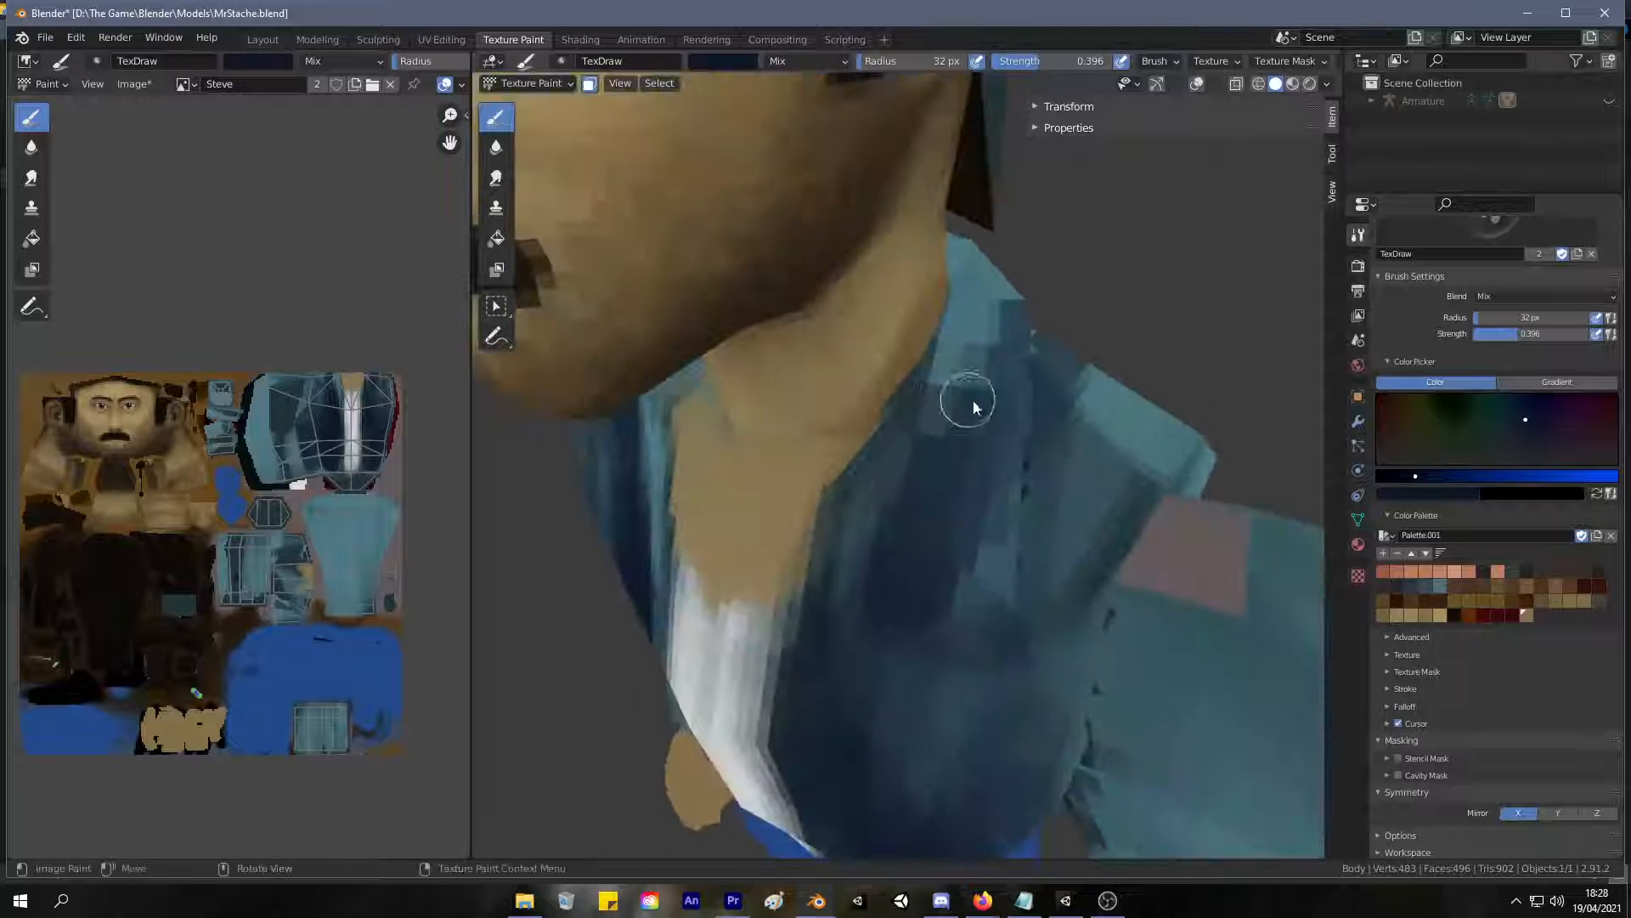
{"action": "mouse_move", "coordinate": [957, 470]}
{"action": "left_mouse_down"}
{"action": "mouse_move", "coordinate": [977, 323]}
{"action": "mouse_move", "coordinate": [930, 442]}
{"action": "mouse_move", "coordinate": [892, 484]}
{"action": "mouse_move", "coordinate": [947, 560]}
{"action": "mouse_move", "coordinate": [984, 484]}
{"action": "mouse_move", "coordinate": [984, 386]}
{"action": "mouse_move", "coordinate": [997, 402]}
{"action": "left_mouse_up"}
{"action": "mouse_move", "coordinate": [997, 402]}
{"action": "middle_mouse_down"}
{"action": "mouse_move", "coordinate": [863, 451]}
{"action": "mouse_move", "coordinate": [776, 419]}
{"action": "middle_mouse_up"}
{"action": "mouse_move", "coordinate": [775, 419]}
{"action": "left_mouse_down"}
{"action": "mouse_move", "coordinate": [739, 382]}
{"action": "mouse_move", "coordinate": [752, 389]}
{"action": "mouse_move", "coordinate": [844, 291]}
{"action": "mouse_move", "coordinate": [793, 364]}
{"action": "left_mouse_up"}
{"action": "mouse_move", "coordinate": [794, 364]}
{"action": "middle_mouse_down"}
{"action": "mouse_move", "coordinate": [685, 375]}
{"action": "mouse_move", "coordinate": [801, 255]}
{"action": "middle_mouse_up"}
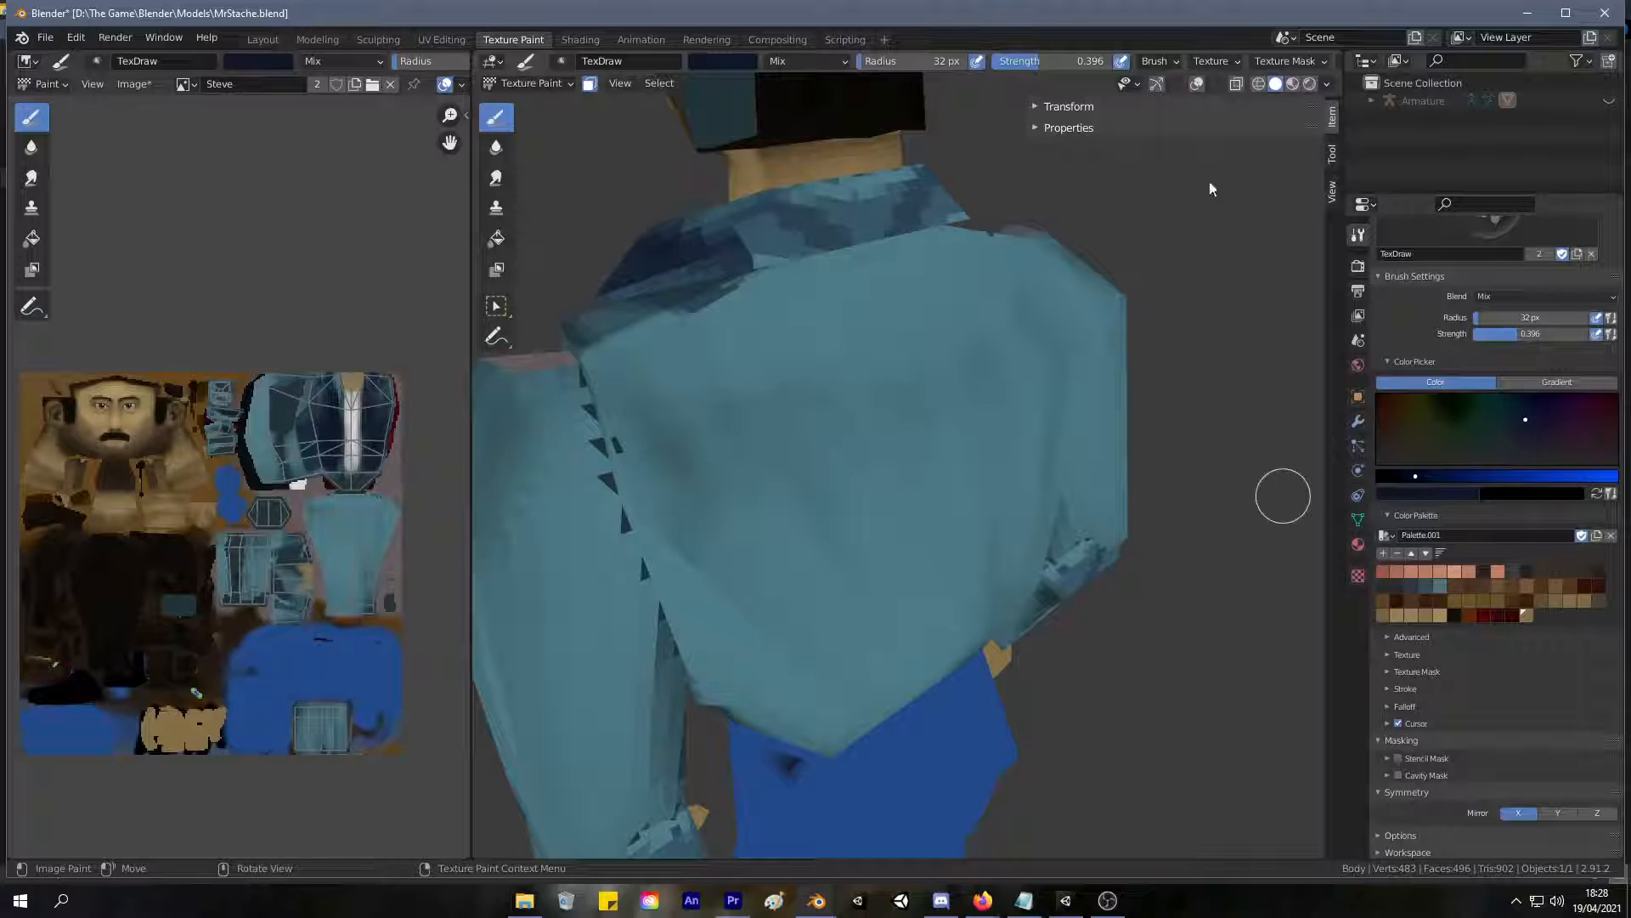
Go to the UV Editing workspace, check the collar's faces on the model, and select the whole mesh to show every UV island.
{"action": "left_click", "coordinate": [442, 39]}
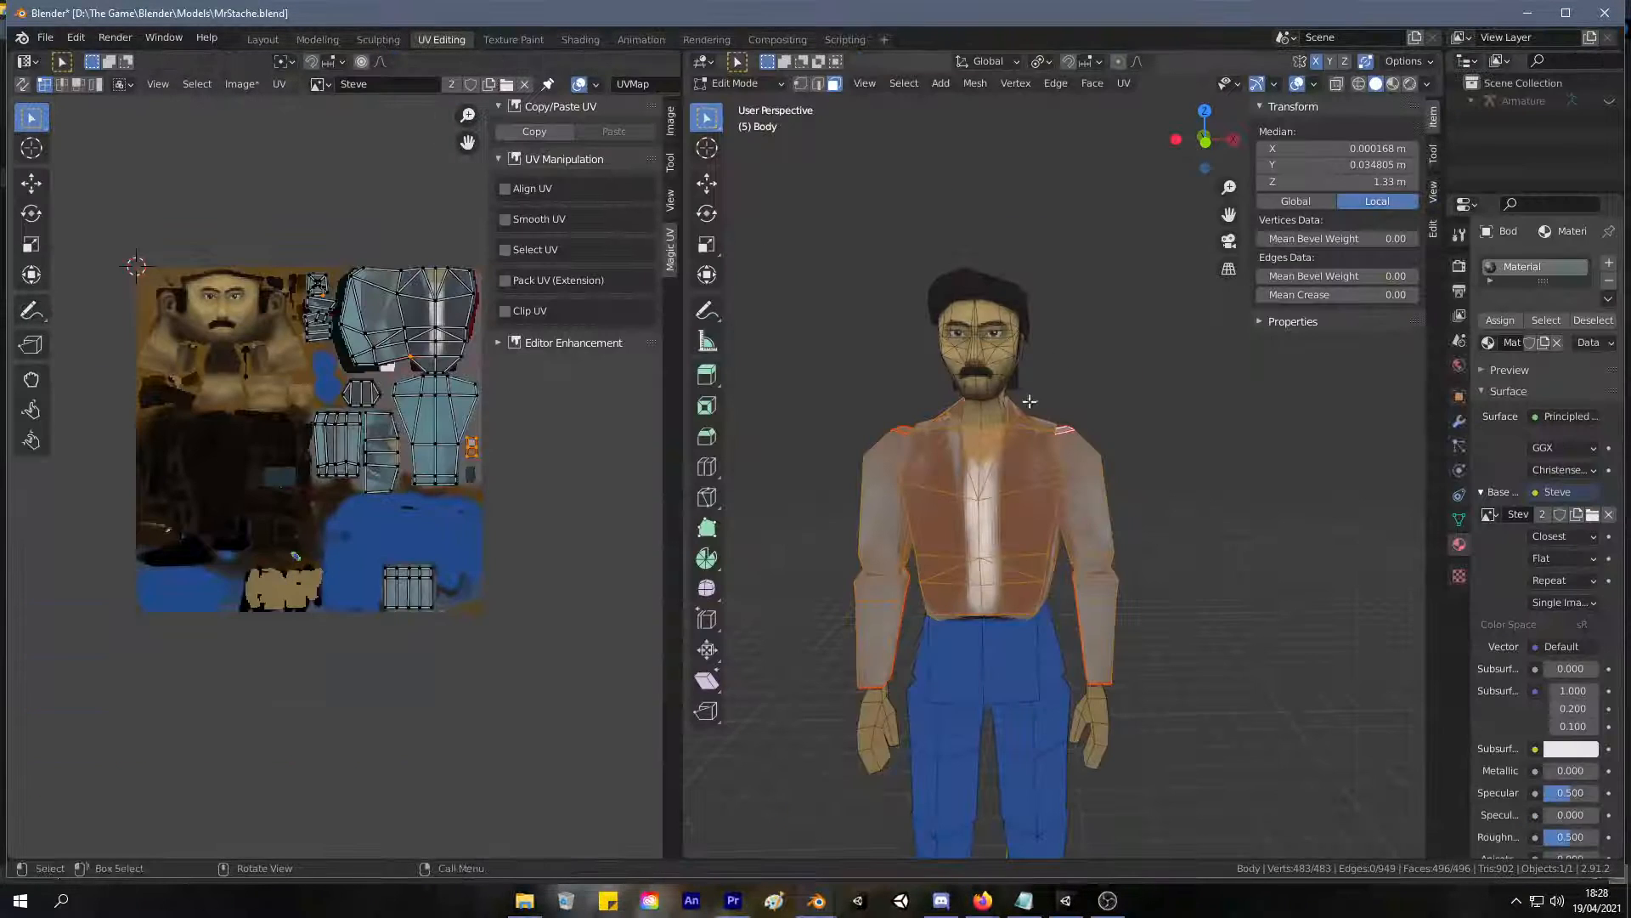
{"action": "scroll", "coordinate": [1038, 361], "scroll_direction": "up", "scroll_amount": 5}
{"action": "middle_click_drag", "start_coordinate": [1038, 361], "coordinate": [1007, 421]}
{"action": "left_click", "coordinate": [943, 426]}
{"action": "left_click", "coordinate": [907, 438], "text": "shift"}
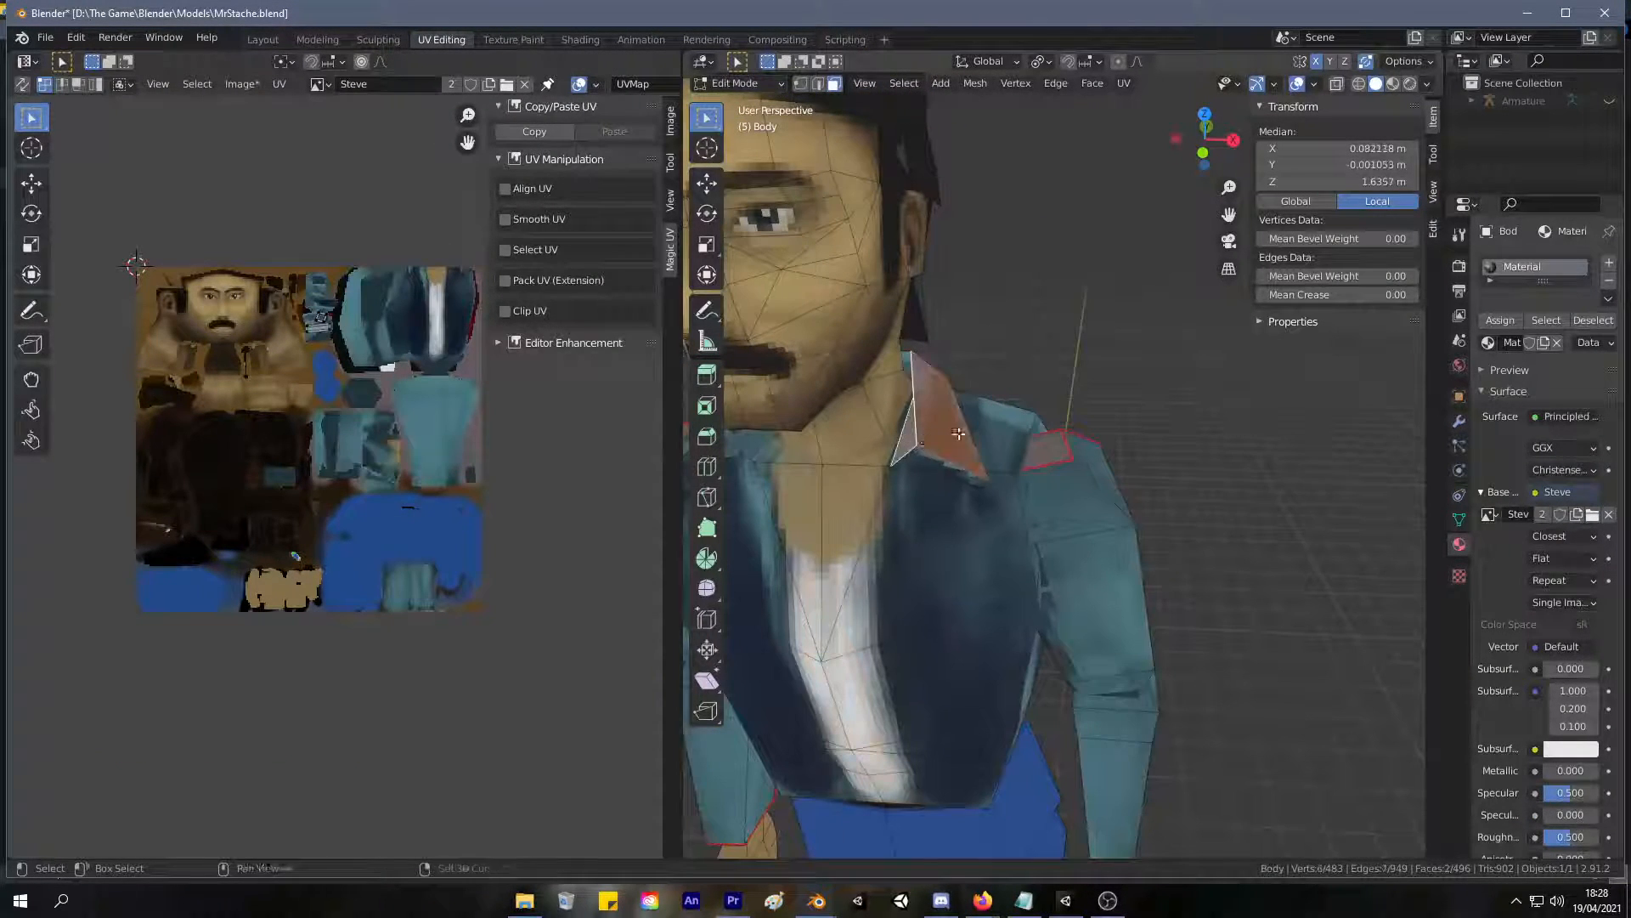
{"action": "middle_click_drag", "start_coordinate": [907, 438], "coordinate": [1041, 423]}
{"action": "left_click", "coordinate": [907, 425], "text": "shift"}
{"action": "left_click", "coordinate": [947, 443], "text": "shift"}
{"action": "middle_click_drag", "start_coordinate": [829, 391], "coordinate": [1028, 448]}
{"action": "key", "text": "a"}
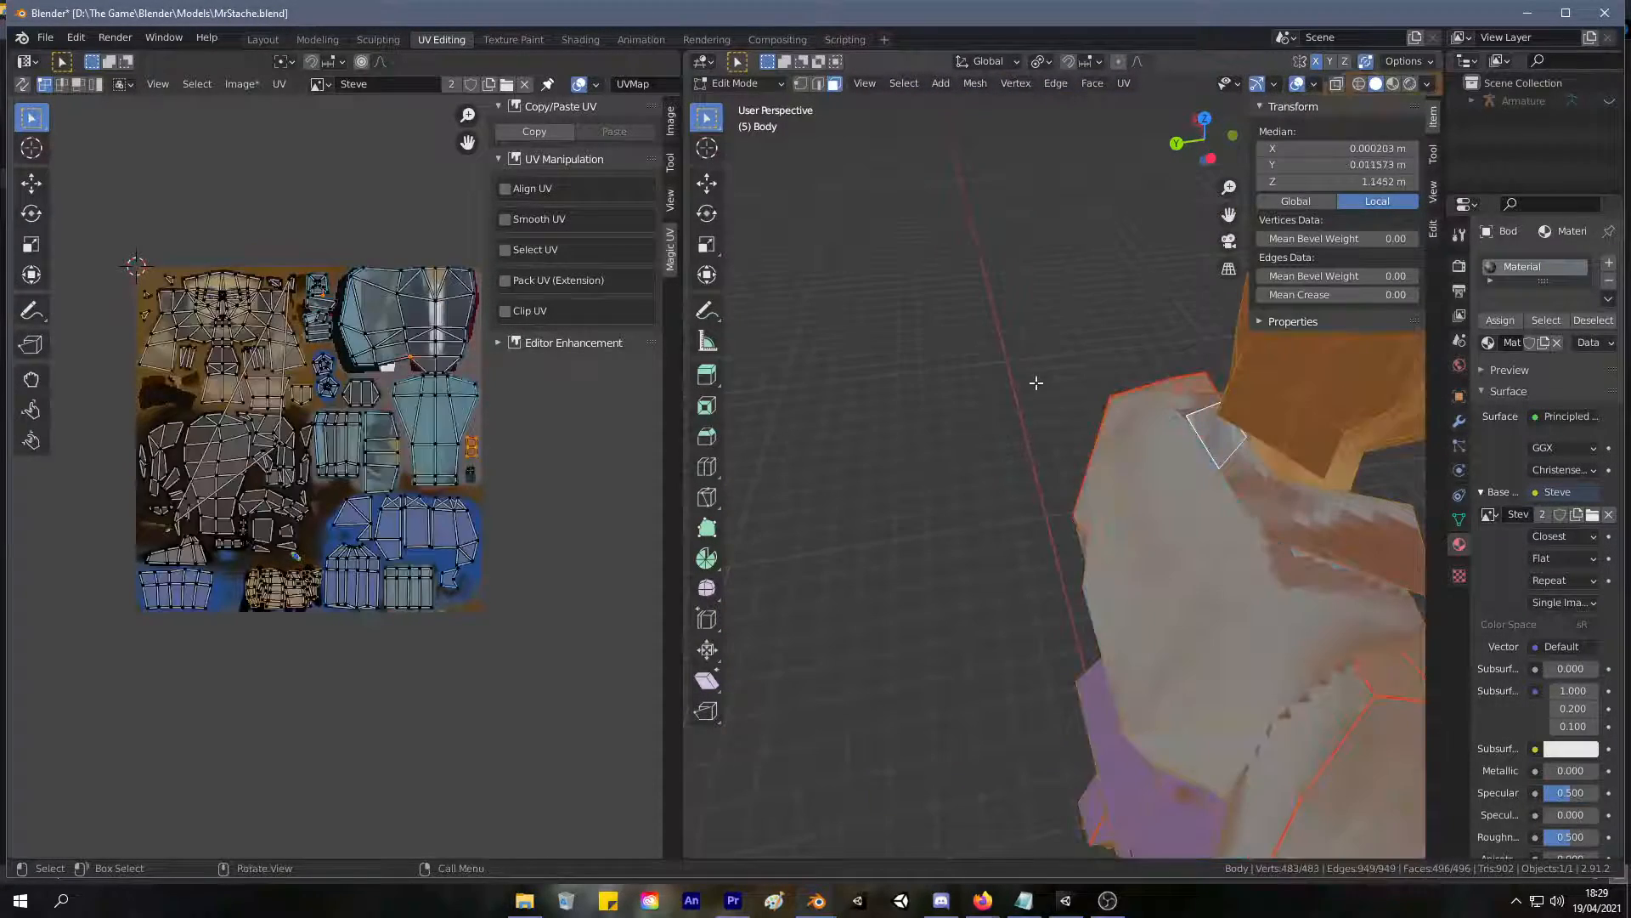
Move the small rectangular UV island that overlaps the square island down below the collar strips, about -0.007 in X and -0.158 in Y.
{"action": "scroll", "coordinate": [338, 344], "scroll_direction": "up", "scroll_amount": 4}
{"action": "scroll", "coordinate": [336, 343], "scroll_direction": "up", "scroll_amount": 1}
{"action": "middle_click_drag", "start_coordinate": [268, 123], "coordinate": [267, 411]}
{"action": "scroll", "coordinate": [181, 364], "scroll_direction": "up", "scroll_amount": 1}
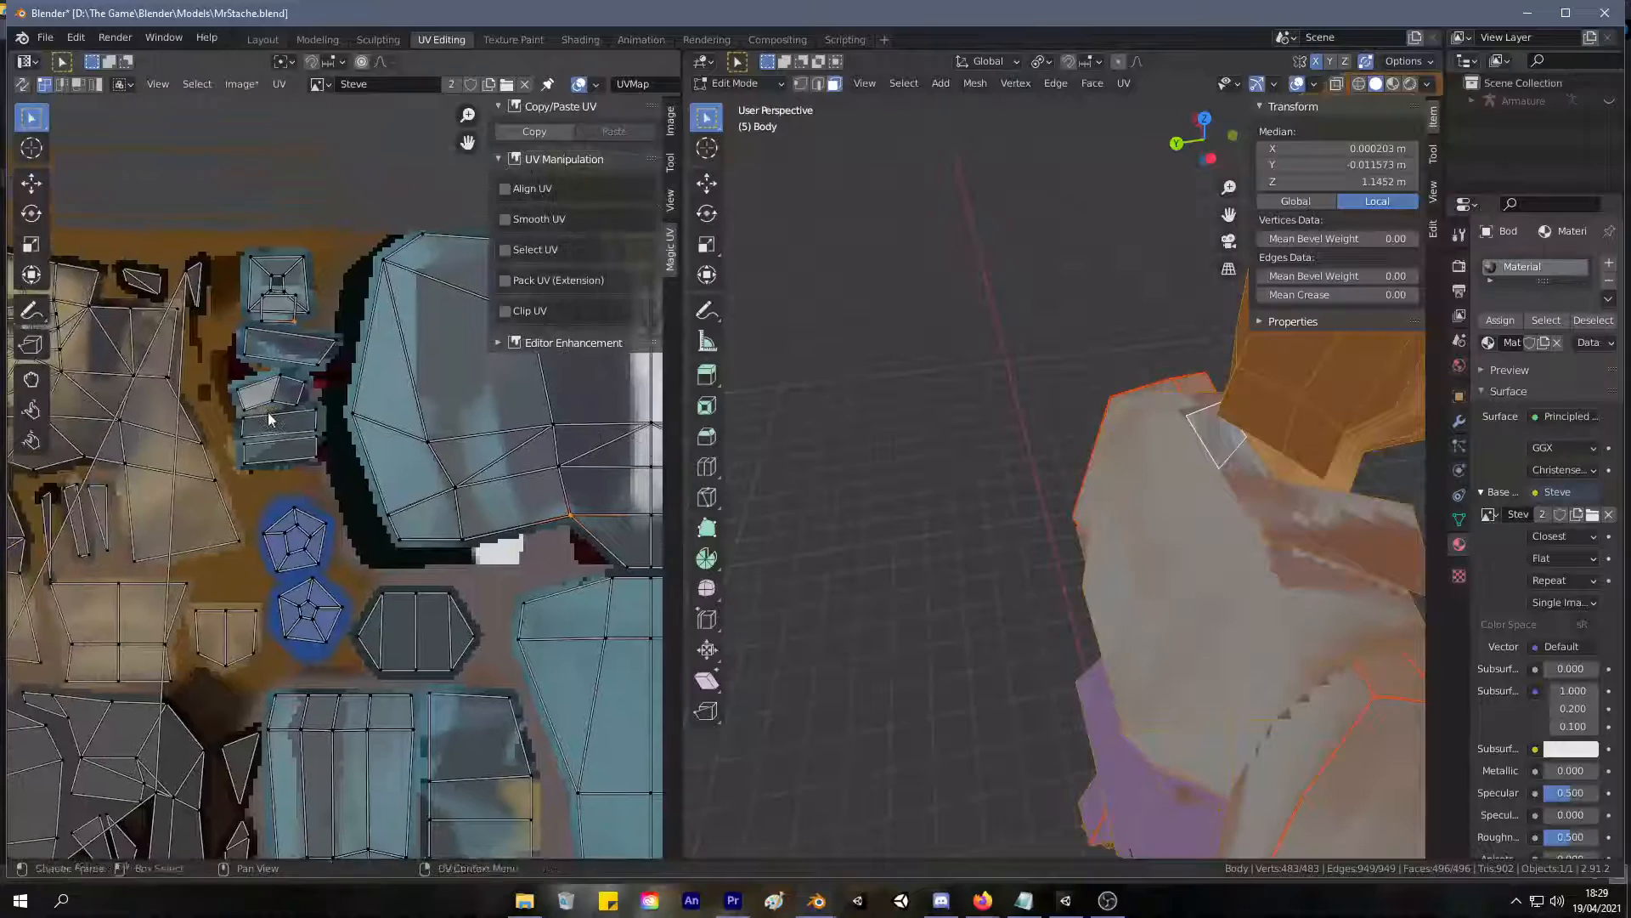
{"action": "scroll", "coordinate": [265, 411], "scroll_direction": "up", "scroll_amount": 2}
{"action": "middle_click_drag", "start_coordinate": [269, 207], "coordinate": [328, 274]}
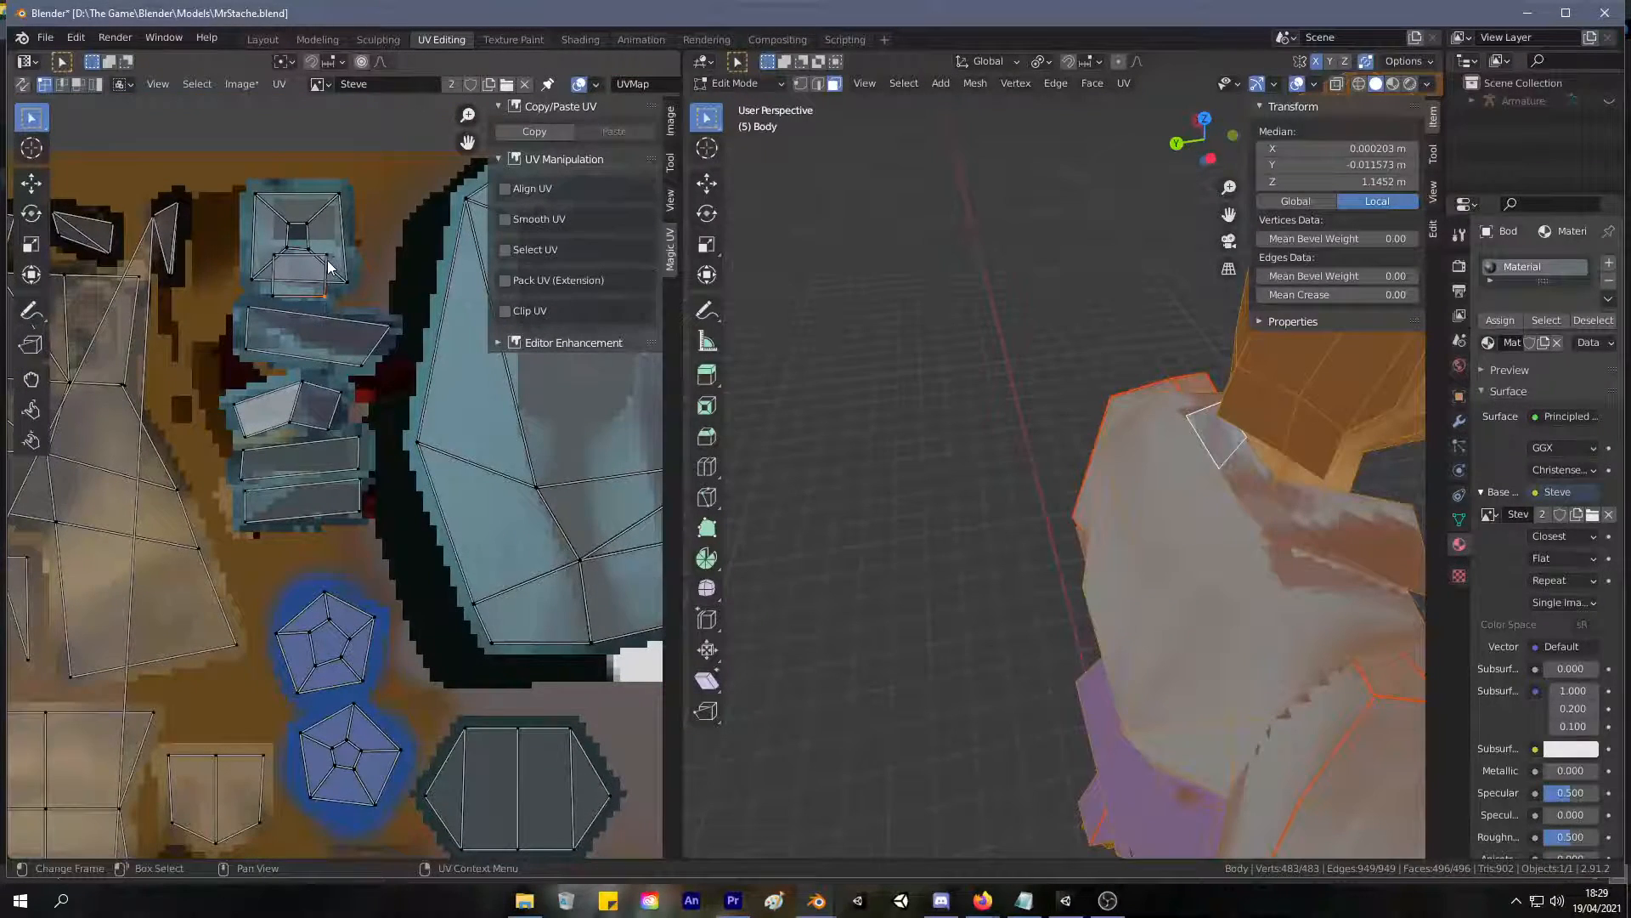
{"action": "left_click", "coordinate": [327, 270]}
{"action": "key", "text": "l"}
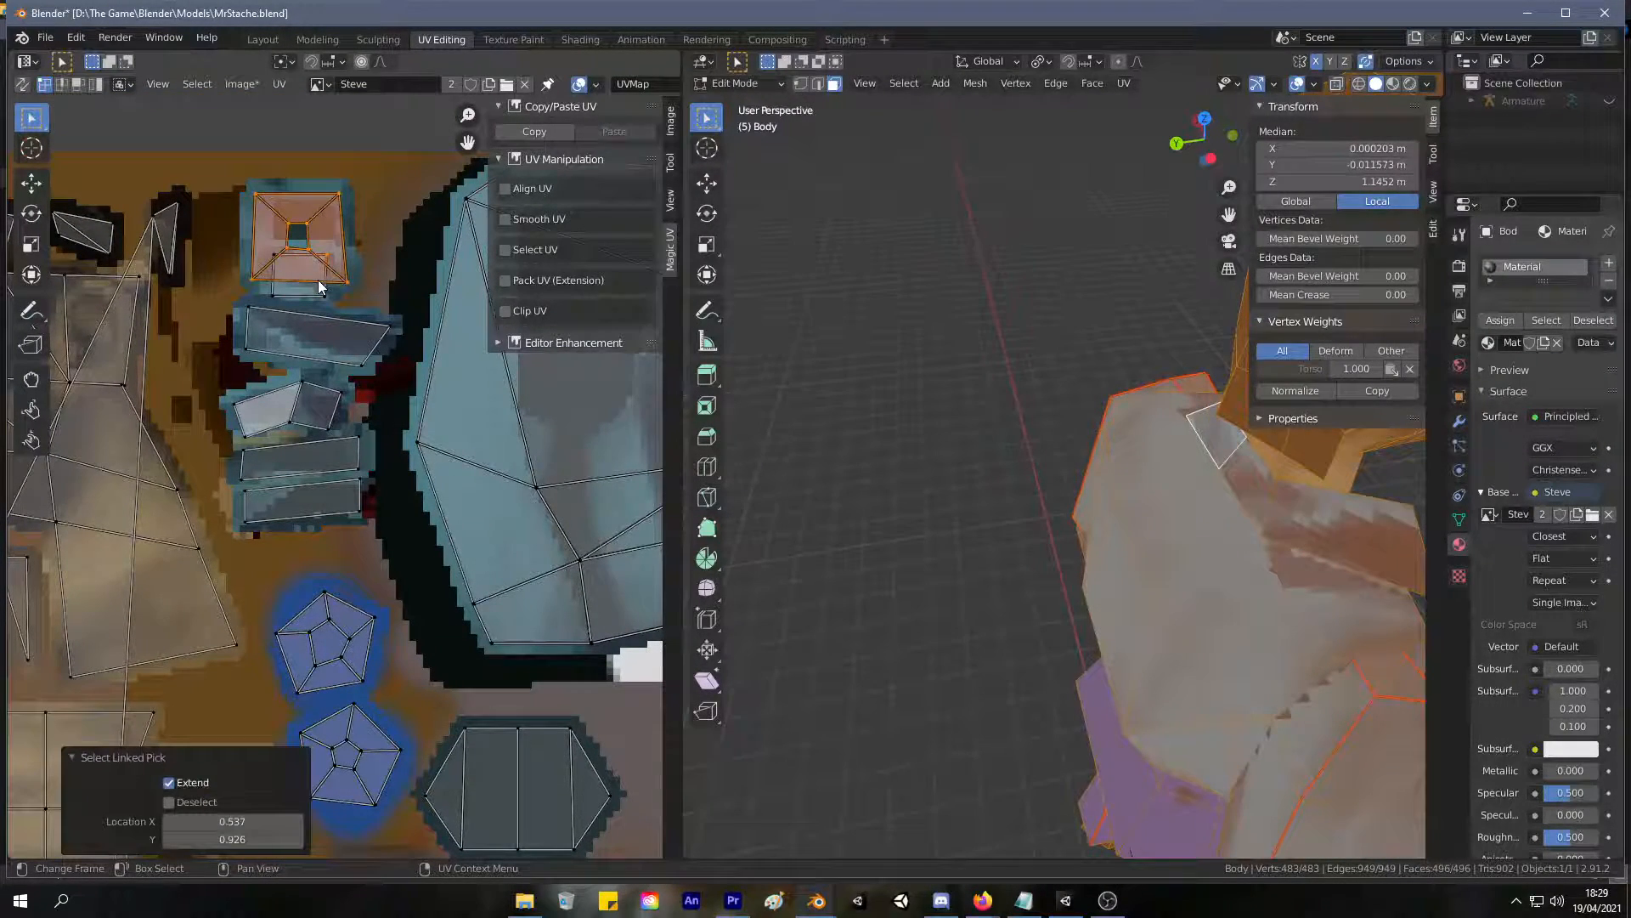
{"action": "key", "text": "g"}
{"action": "right_click", "coordinate": [297, 280]}
{"action": "left_click", "coordinate": [324, 302]}
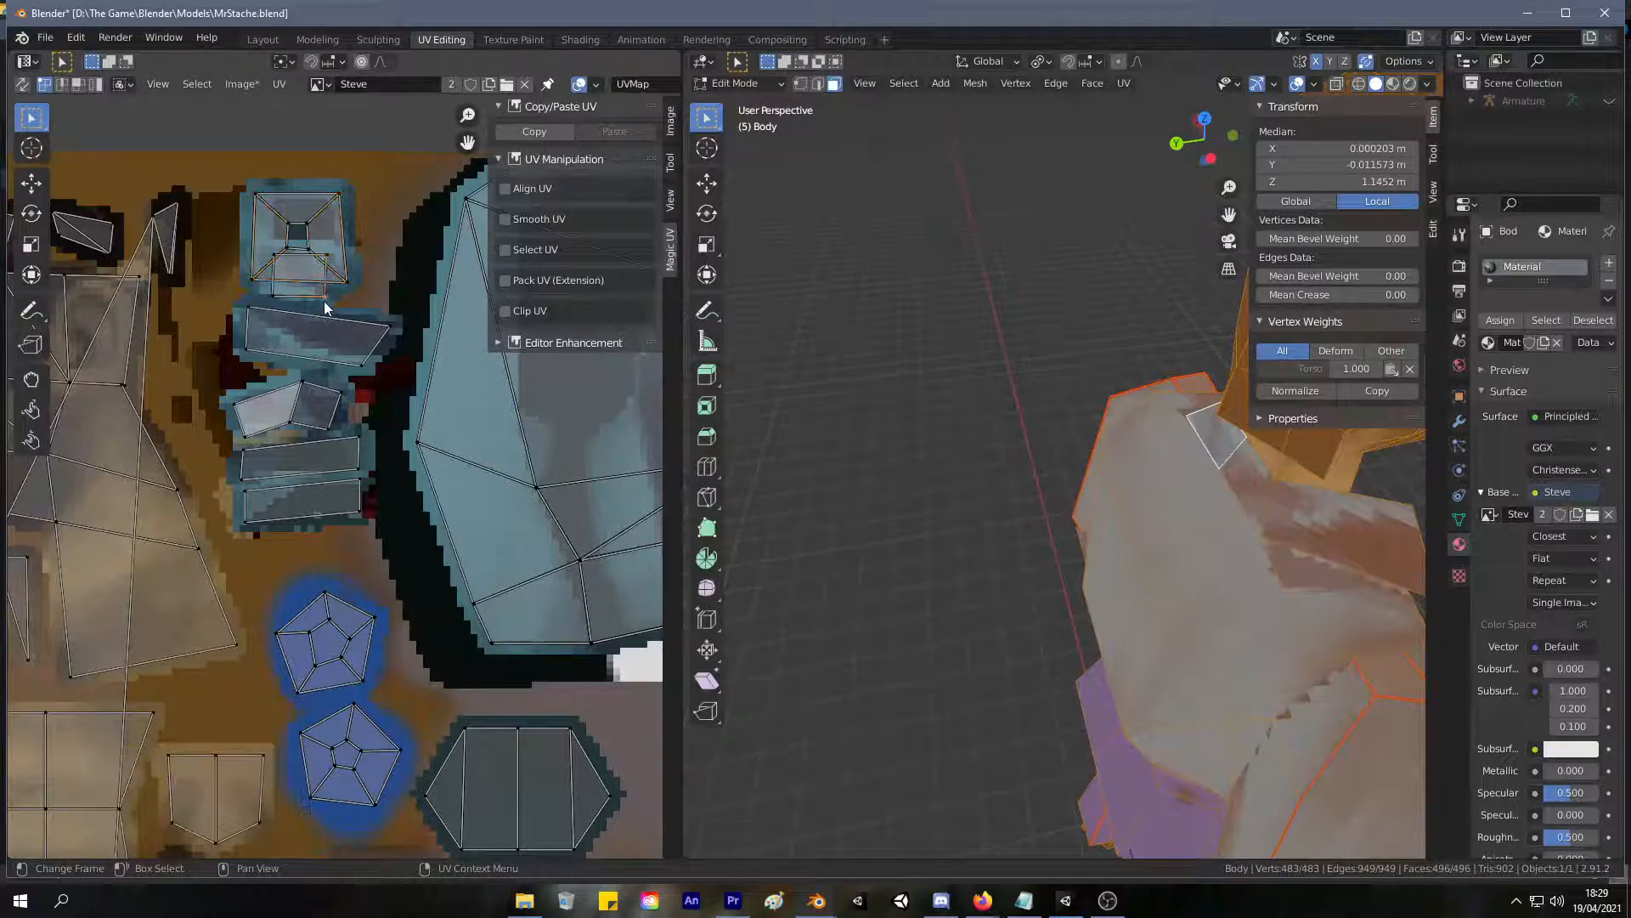
{"action": "key", "text": "l"}
{"action": "key", "text": "g"}
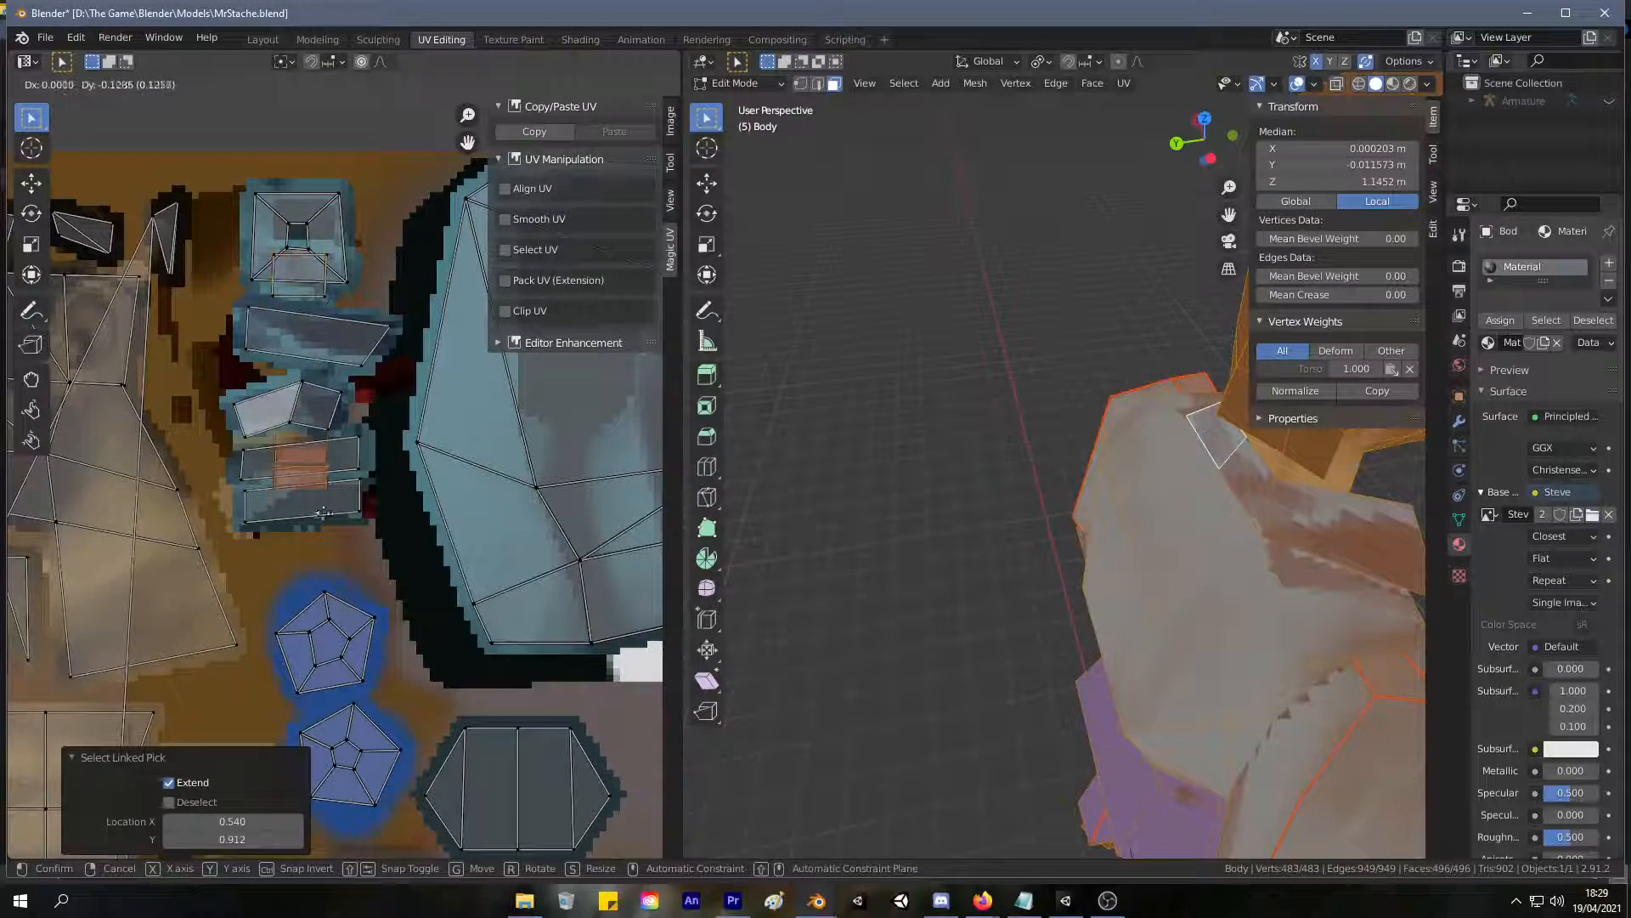
{"action": "left_click", "coordinate": [313, 583]}
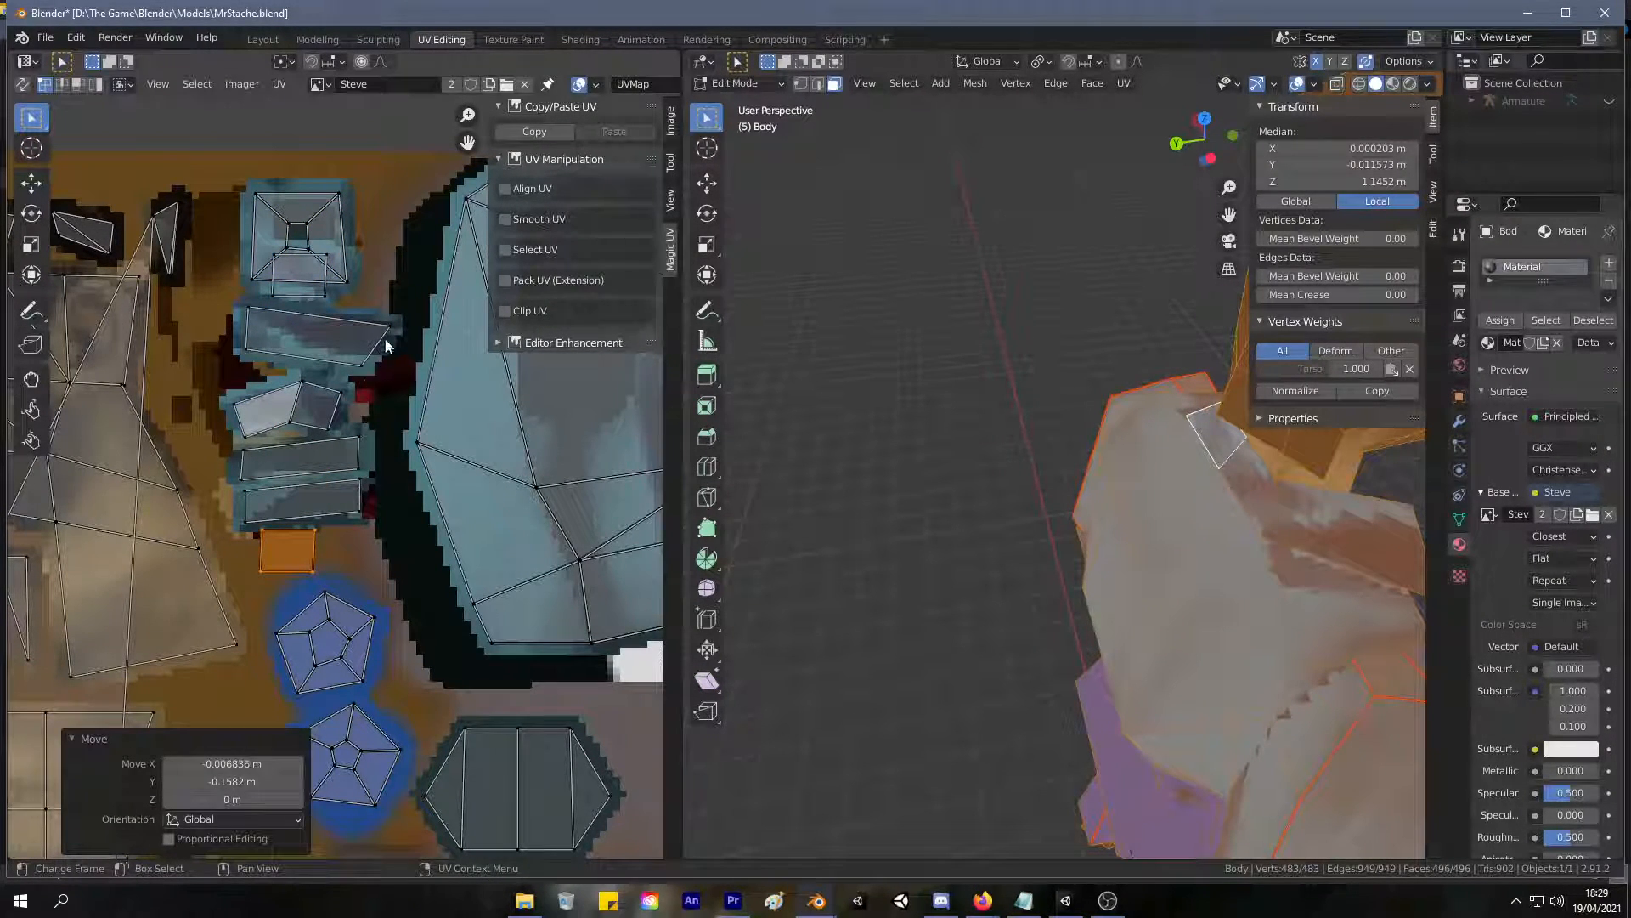
Pull the two corner vertices at the darker end of the bent collar UV strip outward to lengthen and square it.
{"action": "middle_click_drag", "start_coordinate": [1181, 417], "coordinate": [940, 405]}
{"action": "scroll", "coordinate": [940, 405], "scroll_direction": "up", "scroll_amount": 5}
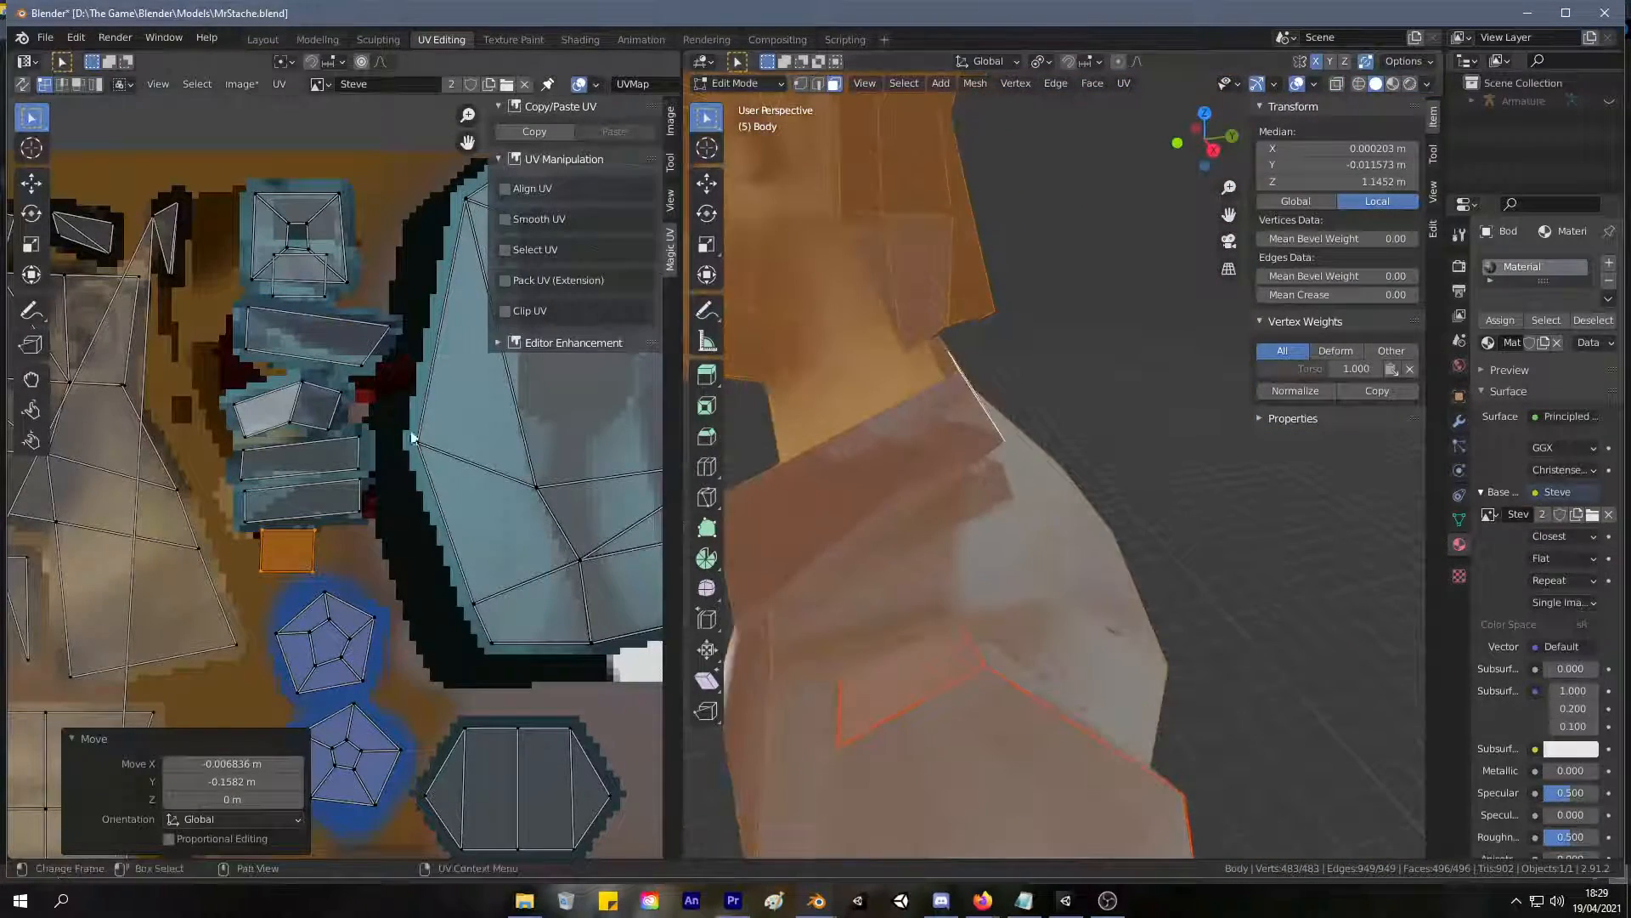
{"action": "left_click", "coordinate": [346, 396]}
{"action": "key", "text": "g"}
{"action": "left_click", "coordinate": [379, 400]}
{"action": "left_click", "coordinate": [333, 428]}
{"action": "key", "text": "g"}
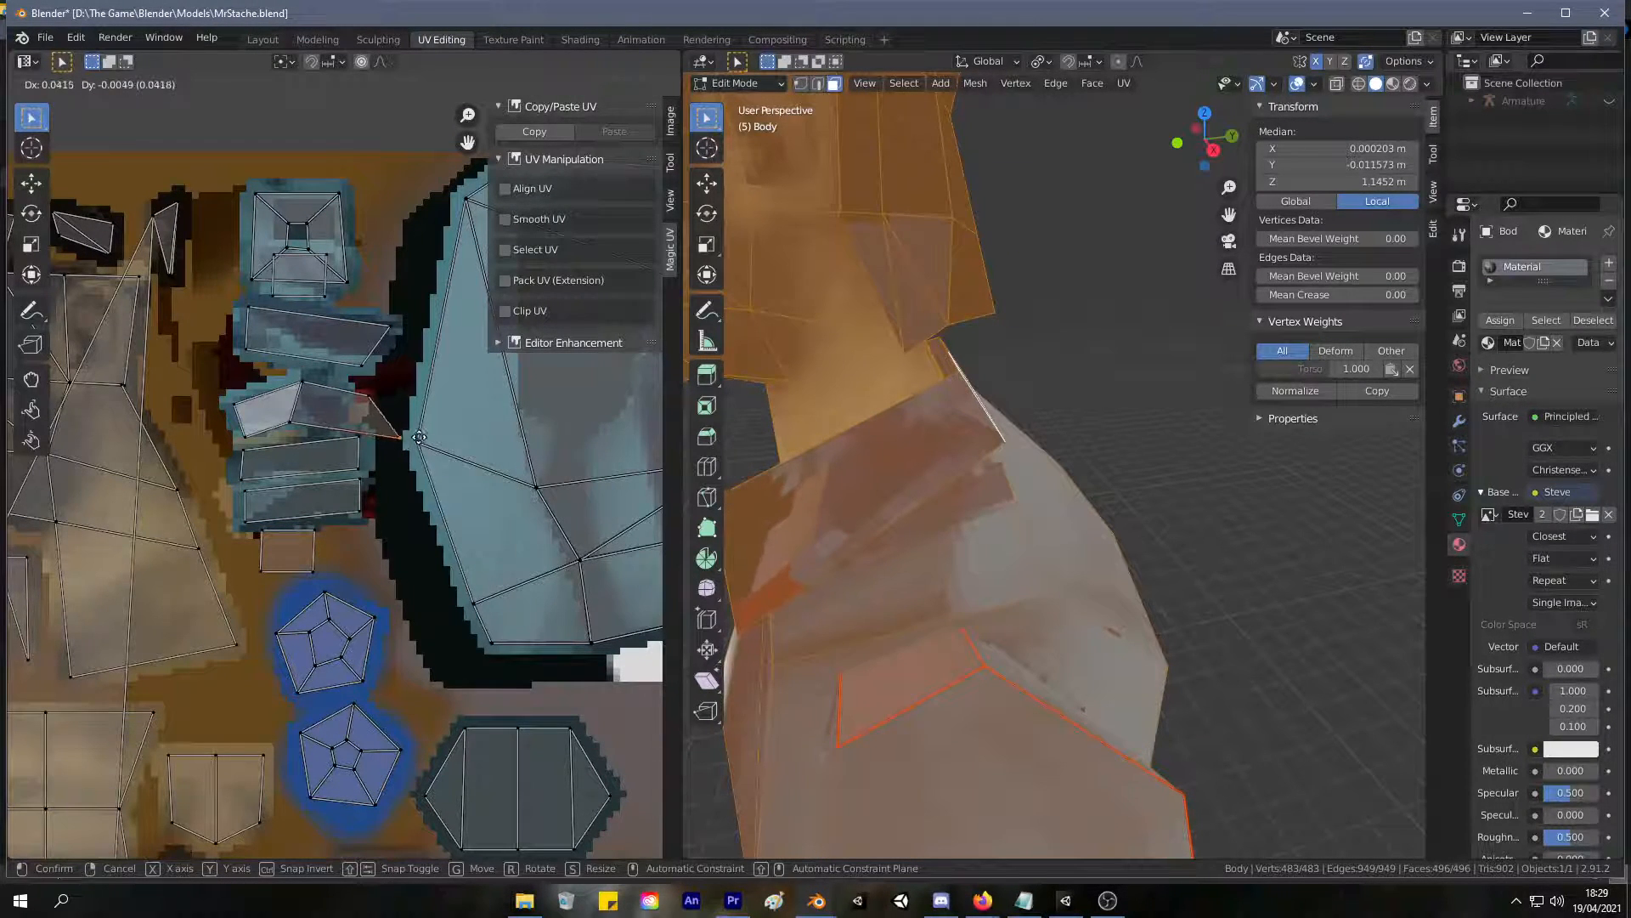
{"action": "left_click", "coordinate": [390, 430]}
{"action": "left_click", "coordinate": [374, 398]}
{"action": "key", "text": "g"}
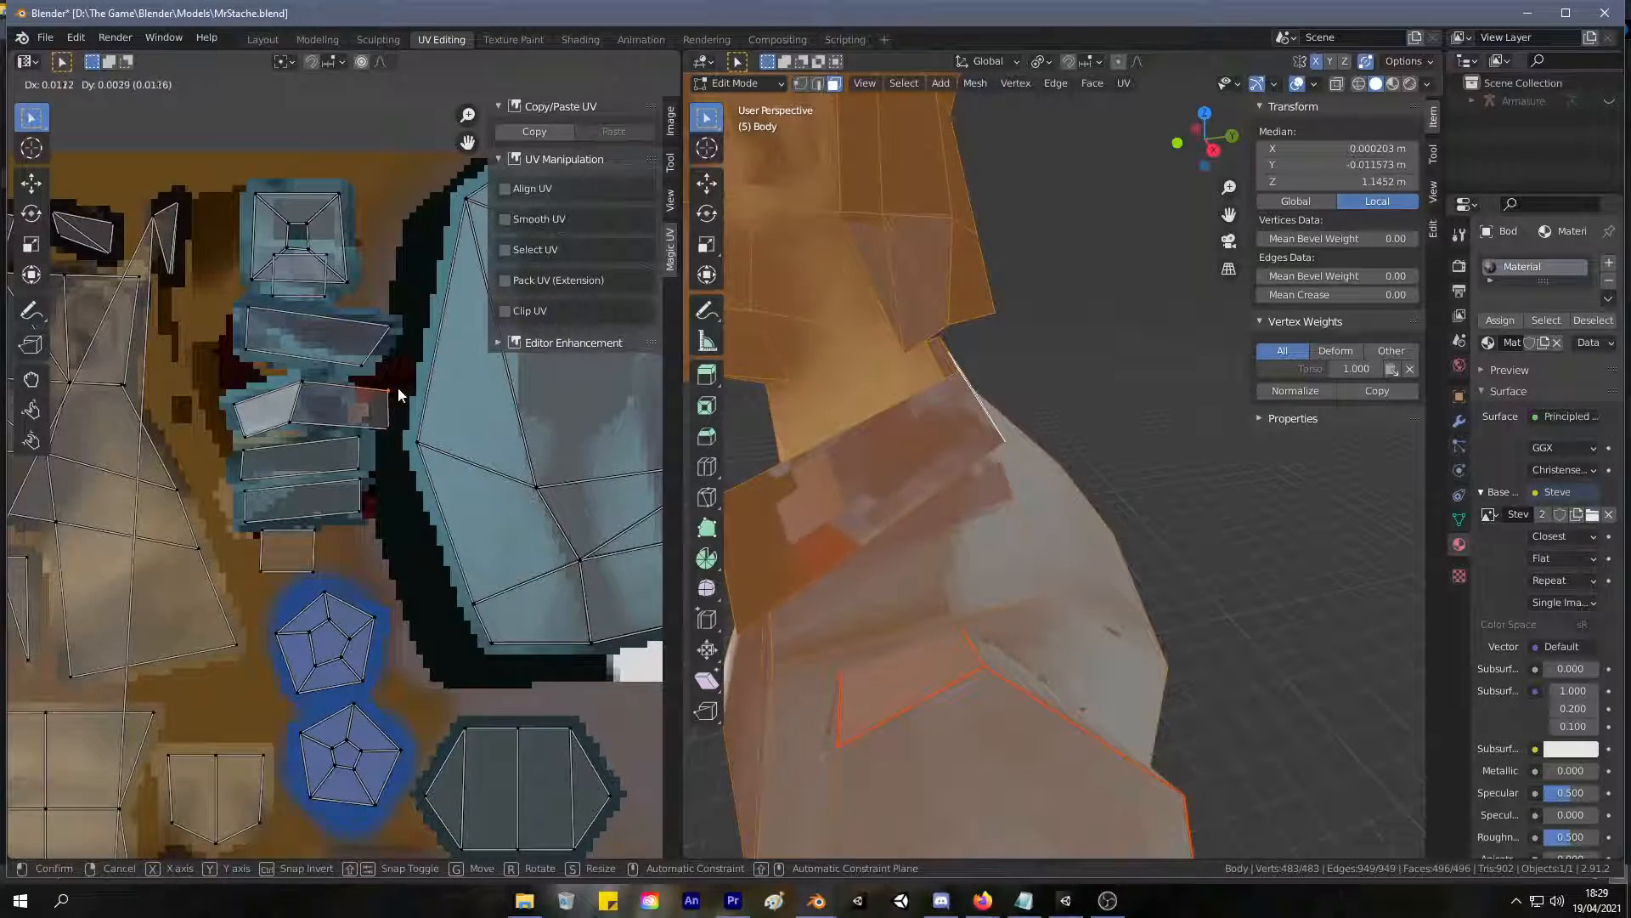
{"action": "left_click", "coordinate": [396, 387]}
Move the two corner vertices at the white end of the bent collar UV strip outward and up to straighten that end.
{"action": "left_click", "coordinate": [234, 404]}
{"action": "key", "text": "g"}
{"action": "left_click", "coordinate": [210, 379]}
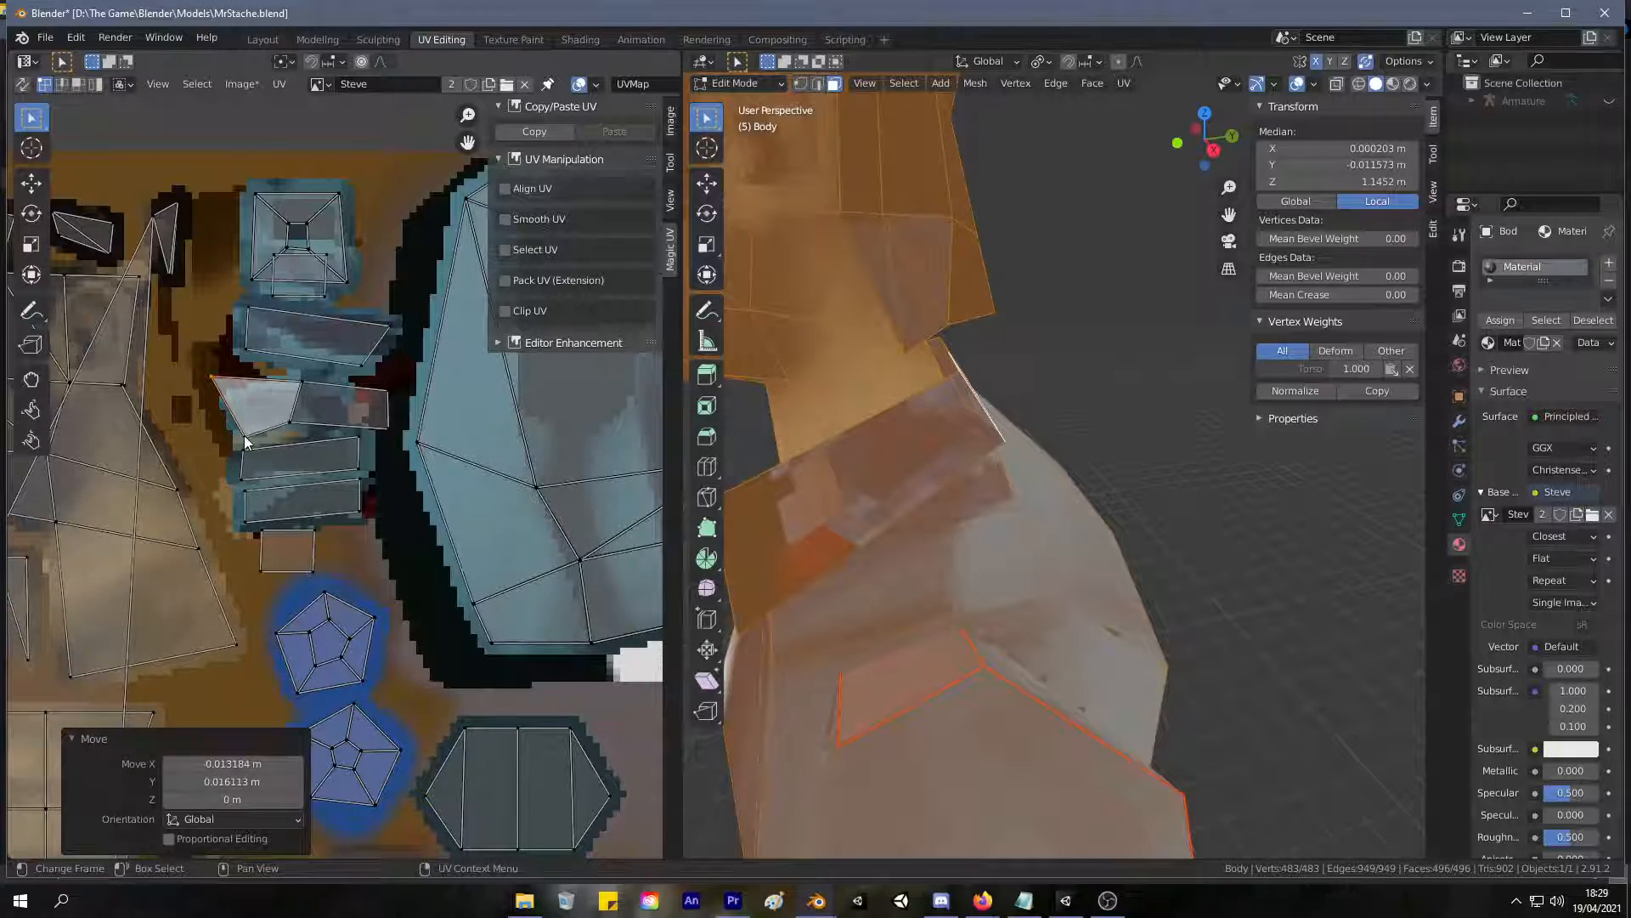
{"action": "left_click_drag", "start_coordinate": [243, 435], "coordinate": [197, 376]}
{"action": "left_click", "coordinate": [197, 376]}
Nudge the upper middle vertex and the darker end's corner vertices of the collar UV strip to even out its rectangular shape.
{"action": "left_click", "coordinate": [299, 382]}
{"action": "key", "text": "g"}
{"action": "left_click", "coordinate": [291, 382]}
{"action": "left_click", "coordinate": [390, 390]}
{"action": "key", "text": "g"}
{"action": "left_click", "coordinate": [389, 389]}
{"action": "left_click", "coordinate": [389, 421]}
{"action": "key", "text": "g"}
{"action": "left_click", "coordinate": [383, 422]}
Select the whole straightened collar UV strip, rotate it 3.9° to level it, and shift it slightly into place.
{"action": "key", "text": "l"}
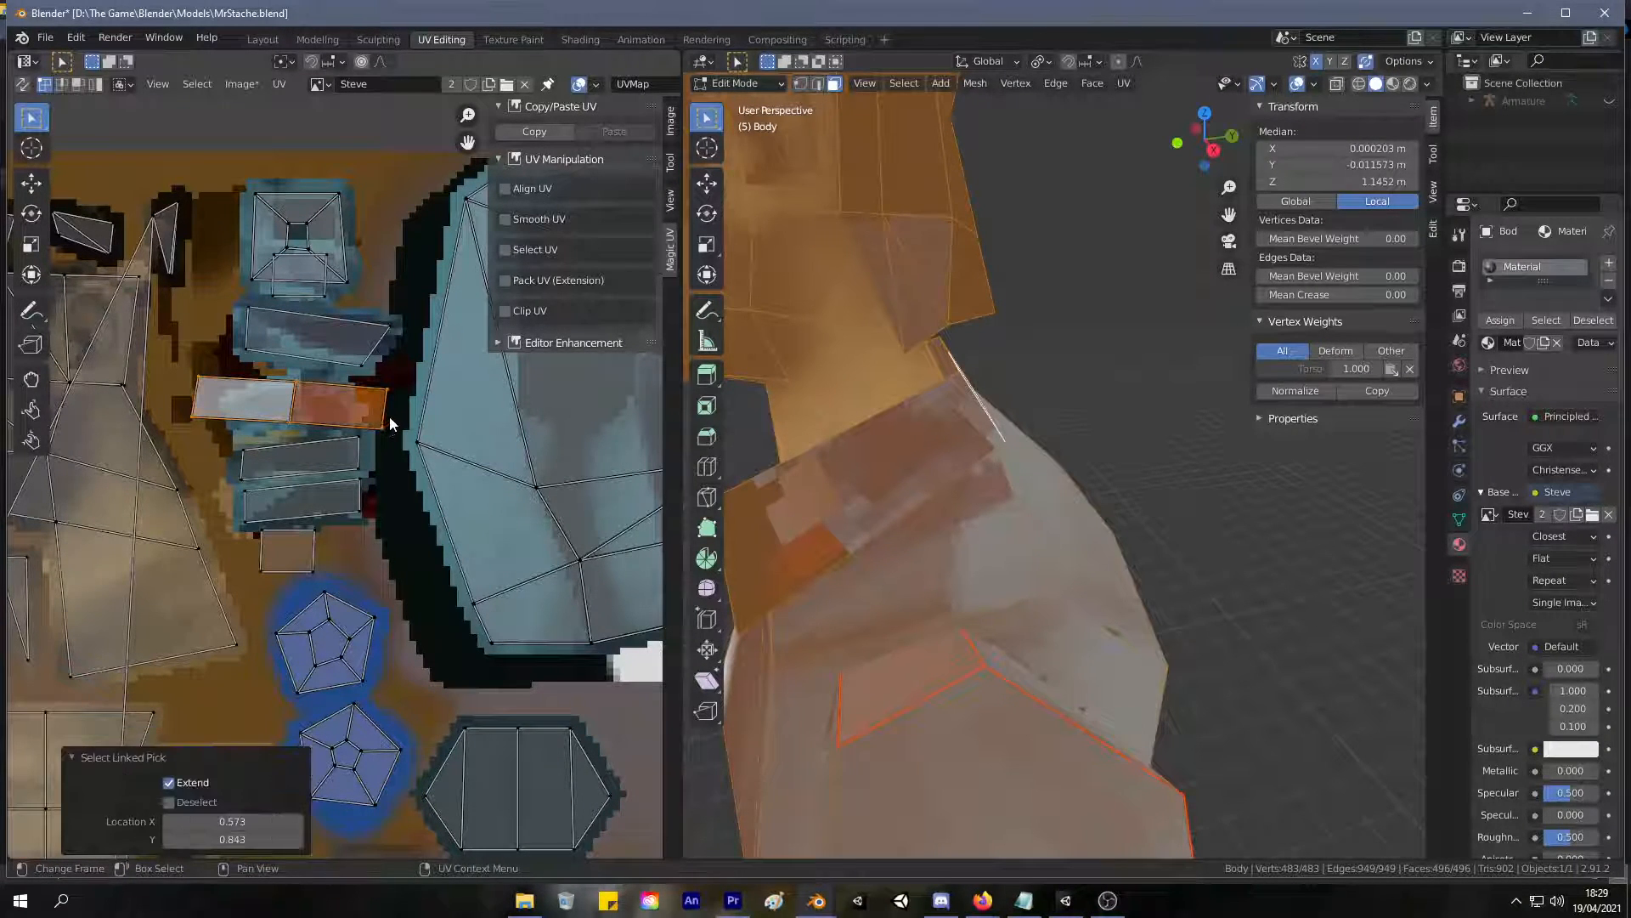
{"action": "key", "text": "r"}
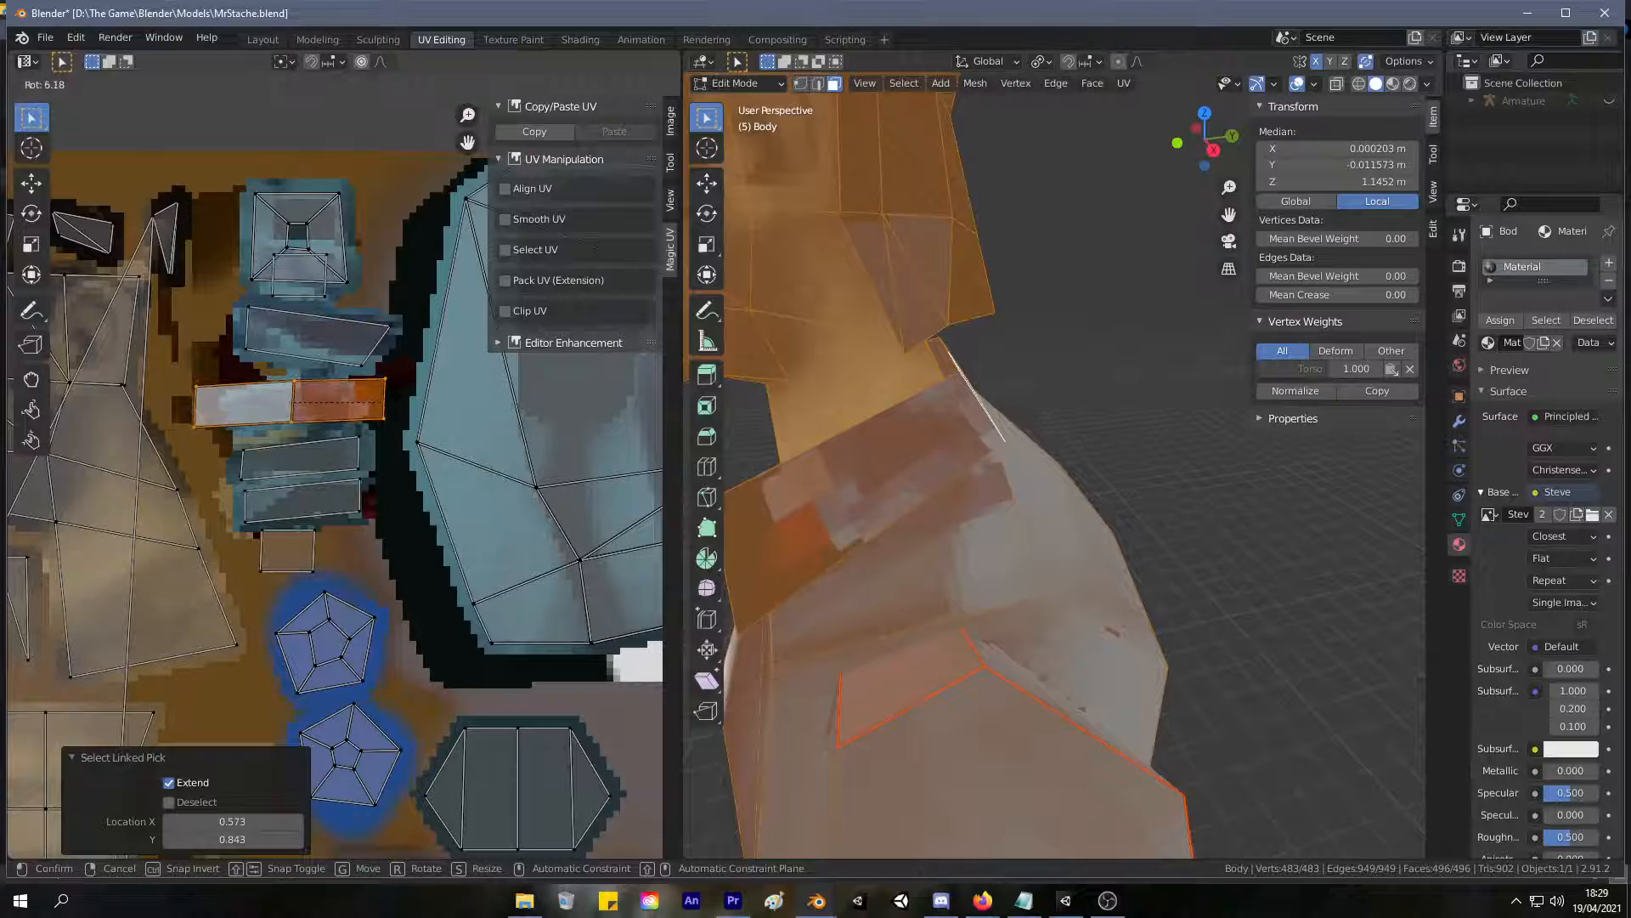
{"action": "left_click", "coordinate": [394, 406]}
{"action": "key", "text": "g"}
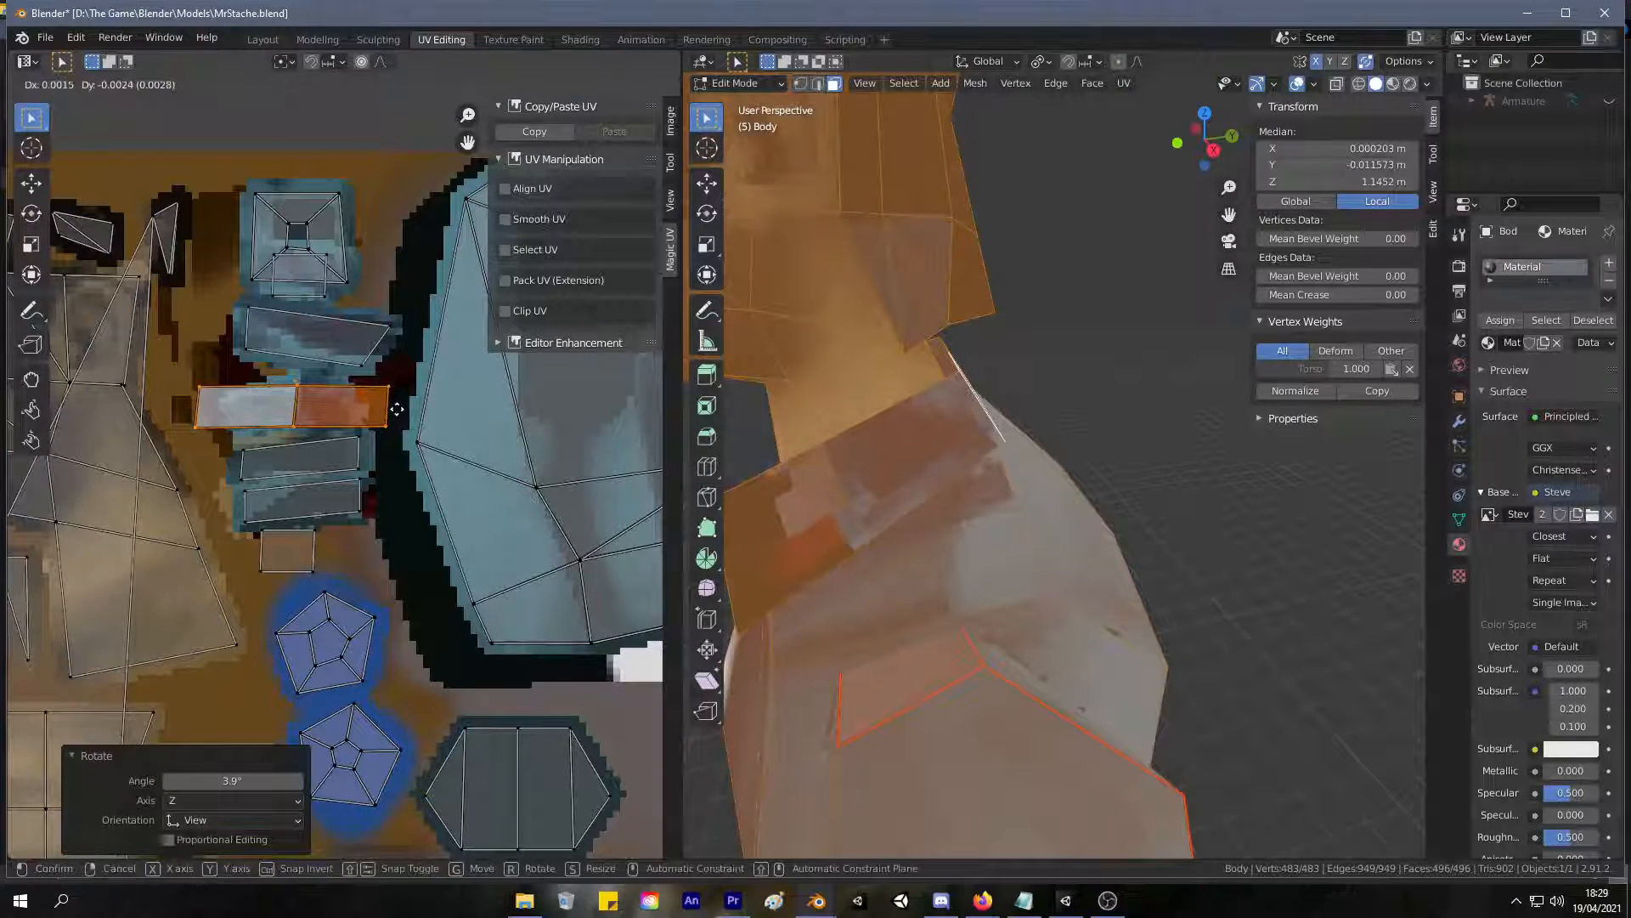
{"action": "left_click", "coordinate": [399, 410]}
Lengthen the levelled collar UV strip by moving the vertices at both of its ends outward.
{"action": "left_click_drag", "start_coordinate": [397, 435], "coordinate": [380, 372]}
{"action": "key", "text": "g"}
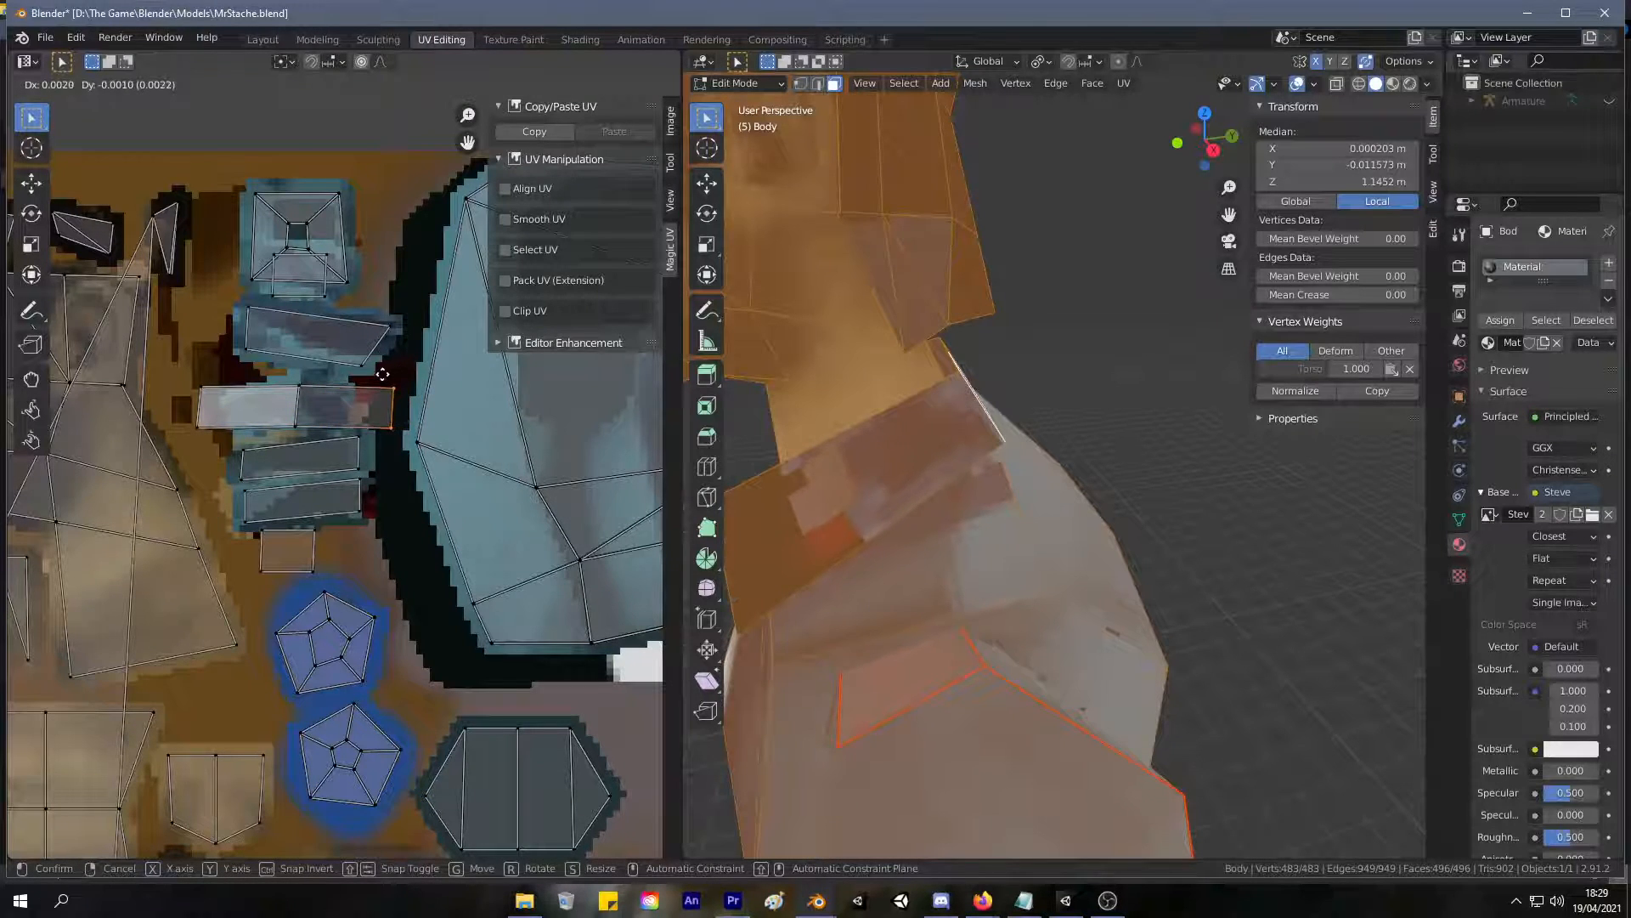
{"action": "left_click", "coordinate": [398, 374]}
{"action": "left_click_drag", "start_coordinate": [182, 373], "coordinate": [222, 435]}
{"action": "key", "text": "g"}
{"action": "left_click", "coordinate": [206, 430]}
{"action": "middle_click_drag", "start_coordinate": [849, 340], "coordinate": [941, 417]}
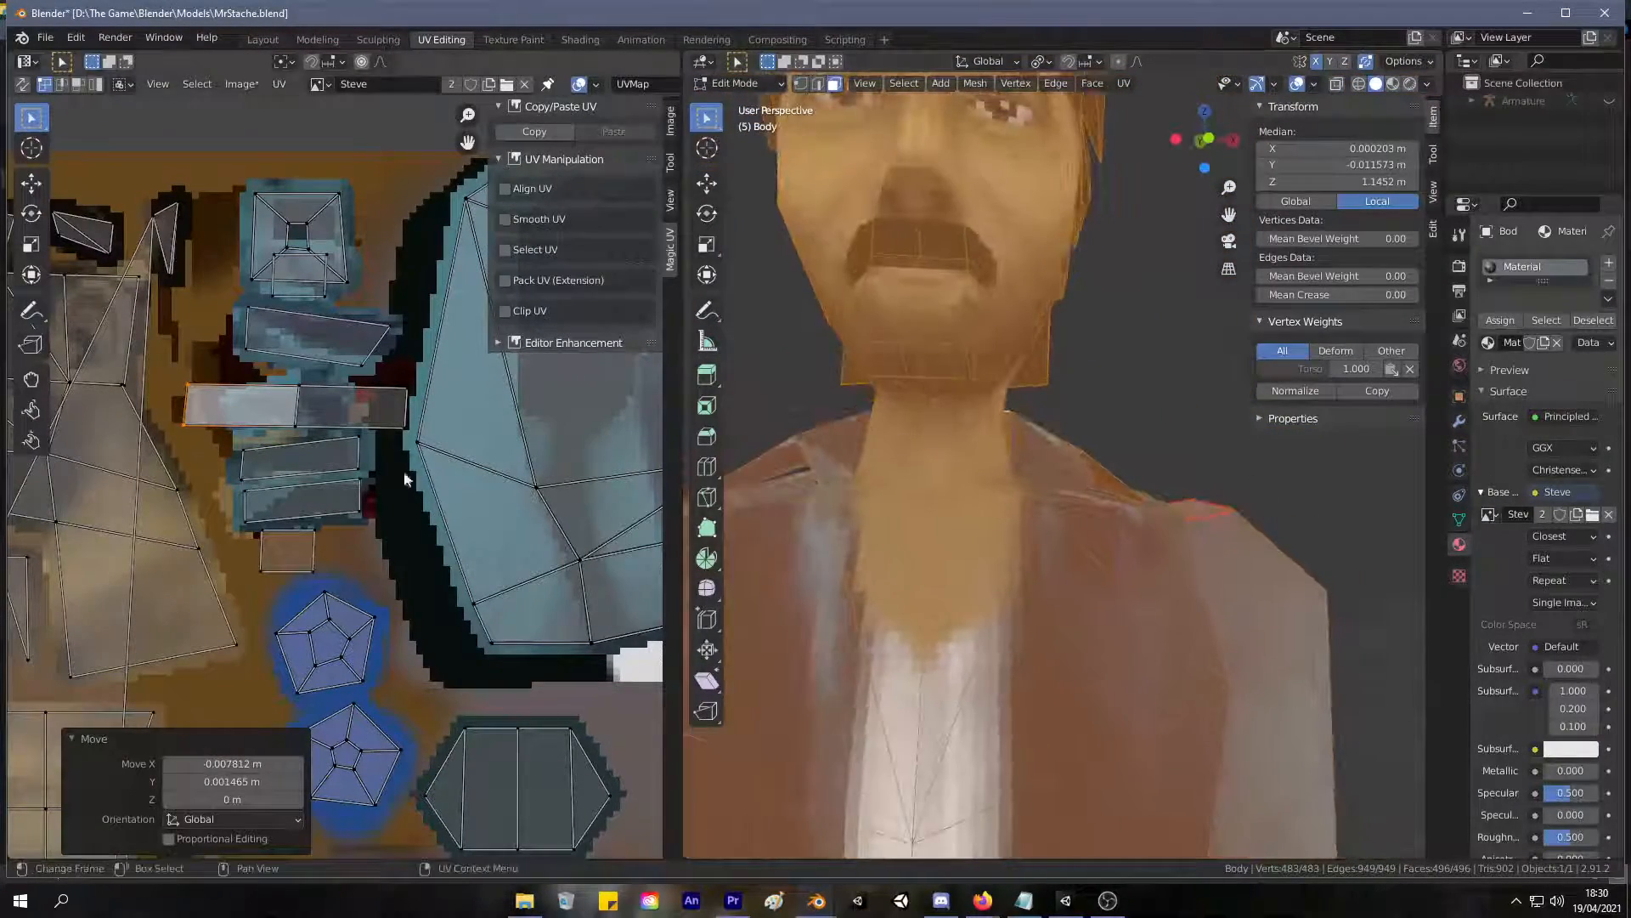
{"action": "scroll", "coordinate": [447, 486], "scroll_direction": "down", "scroll_amount": 8}
{"action": "scroll", "coordinate": [395, 514], "scroll_direction": "up", "scroll_amount": 2}
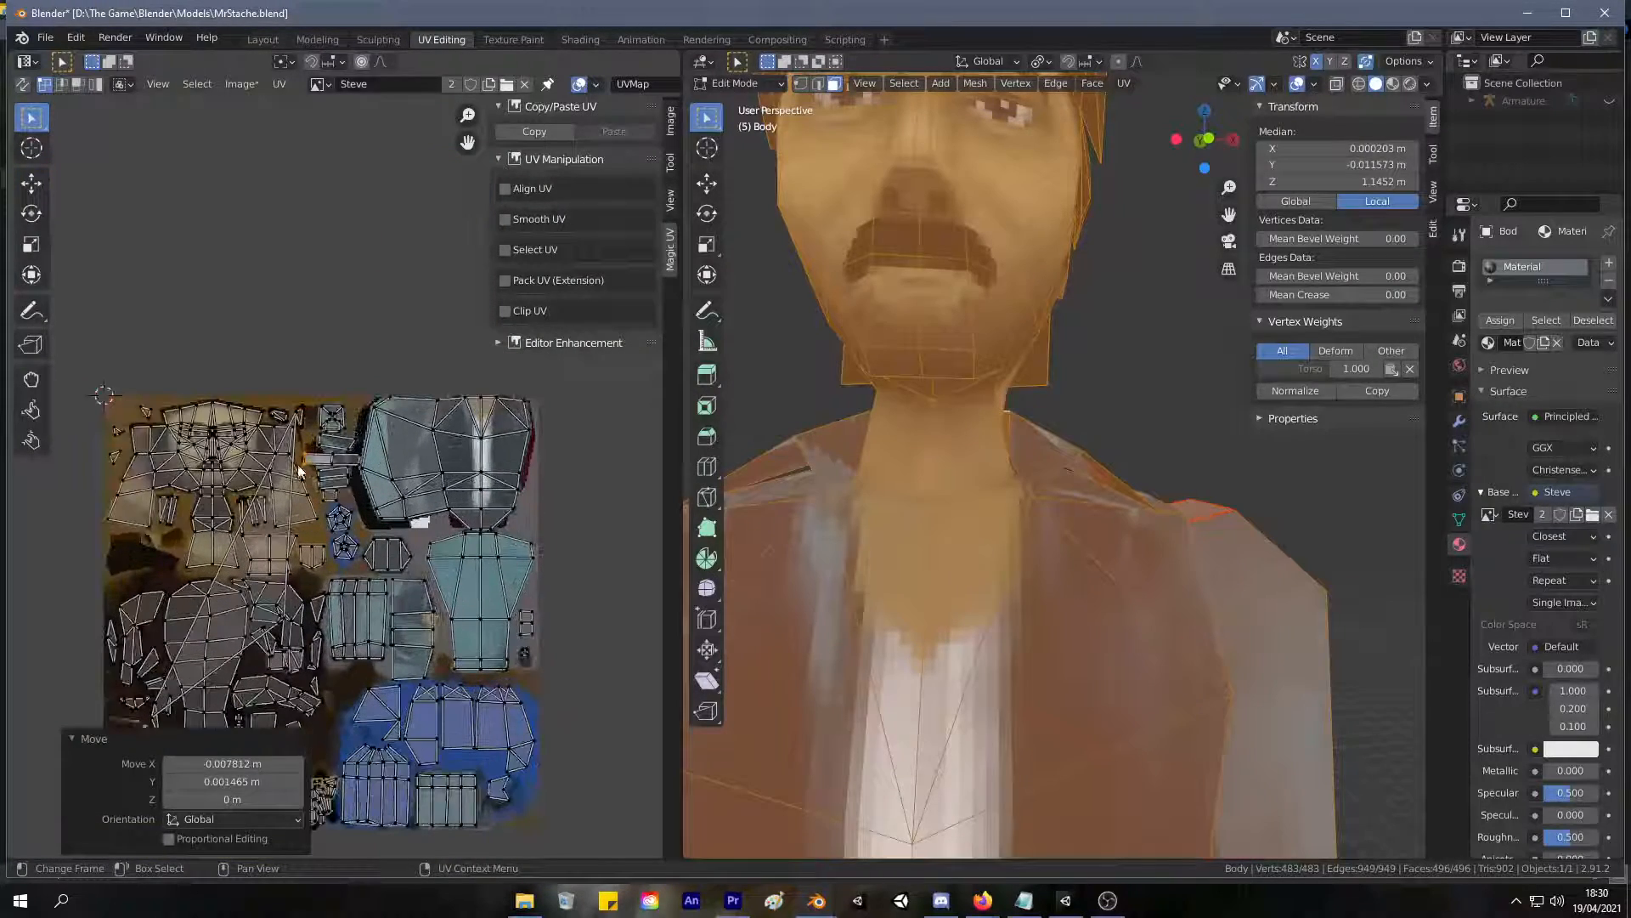
{"action": "key", "text": "l"}
{"action": "scroll", "coordinate": [347, 472], "scroll_direction": "down", "scroll_amount": 4}
{"action": "scroll", "coordinate": [348, 479], "scroll_direction": "up", "scroll_amount": 4}
{"action": "key", "text": "ctrl+z"}
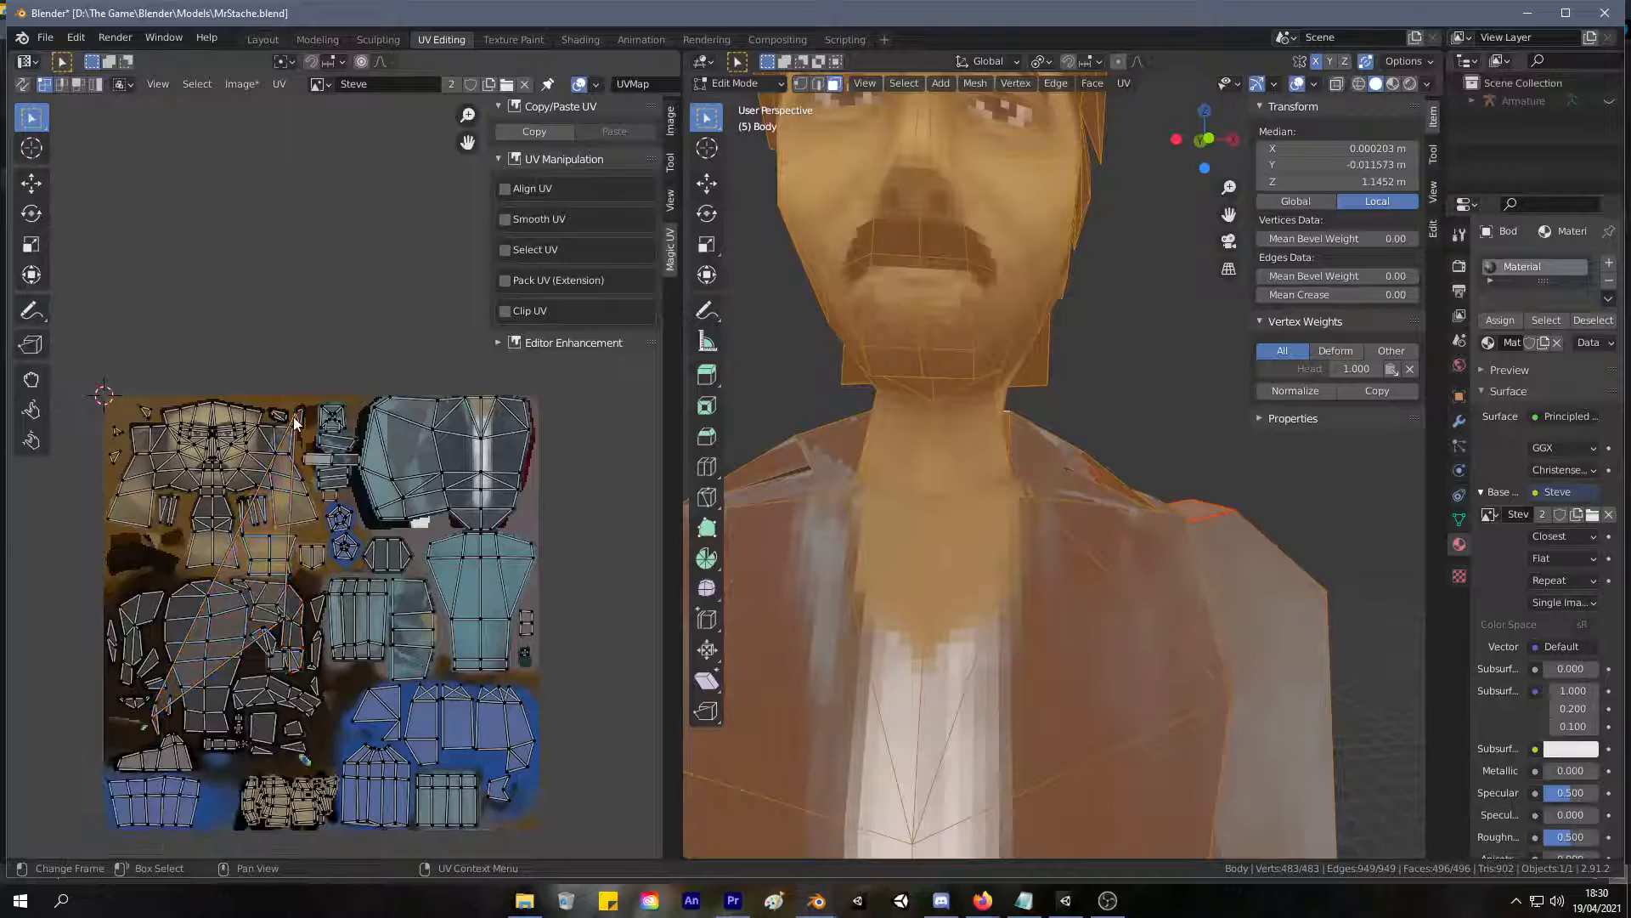
Switch the UV editor to face selection and isolate the lower face of the skin-coloured island beside the stretched UV faces.
{"action": "key", "text": "3"}
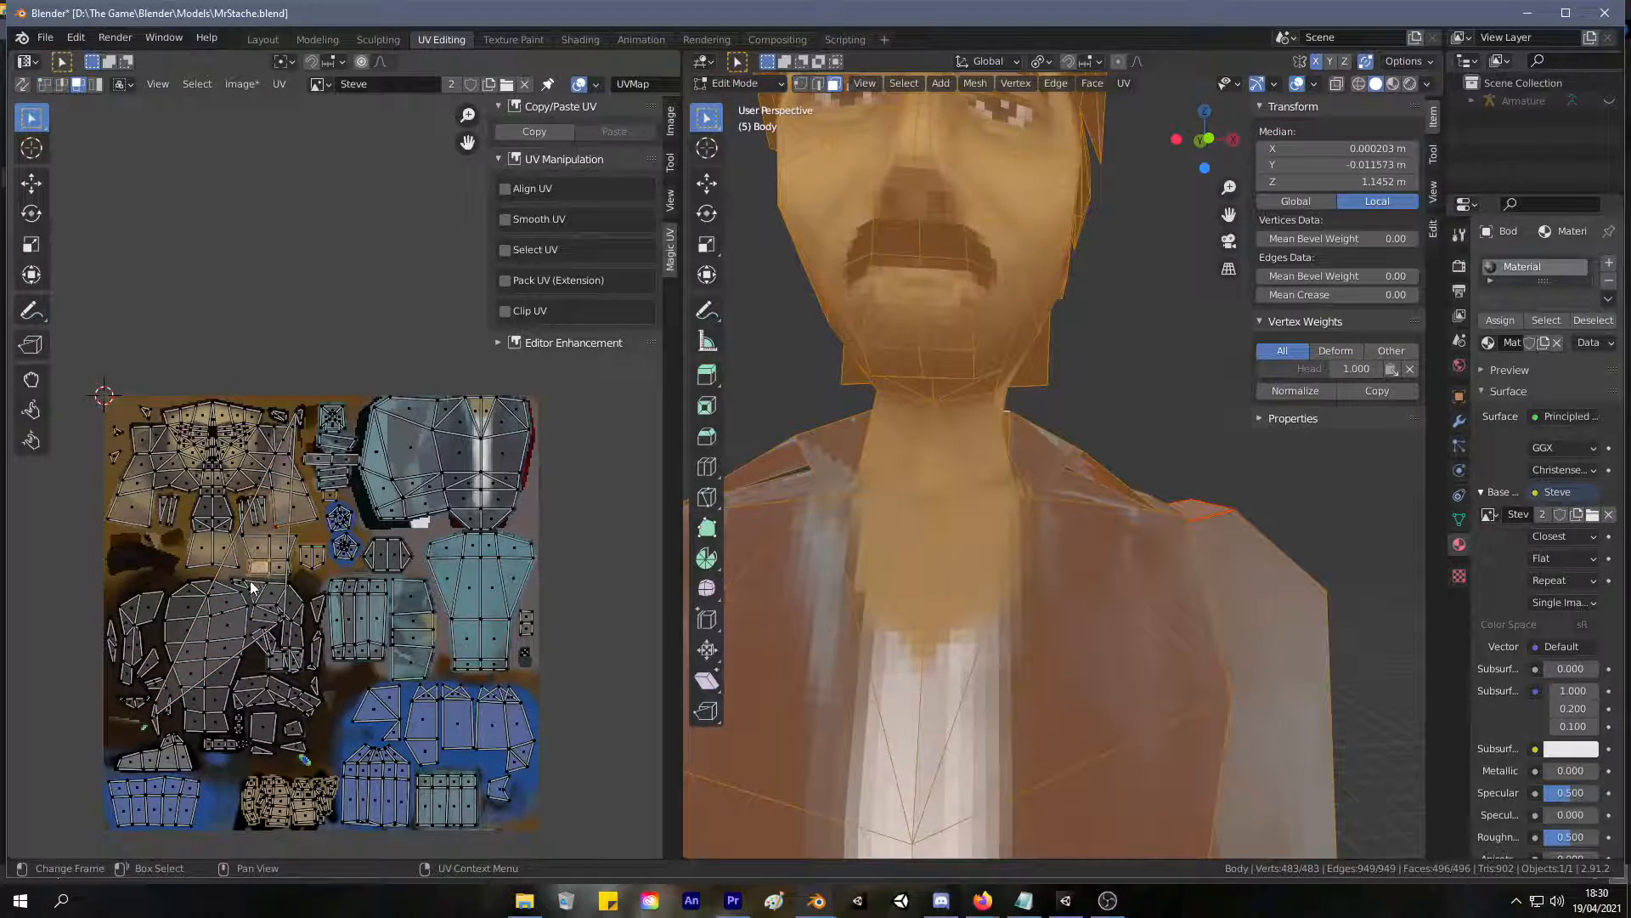
{"action": "scroll", "coordinate": [255, 565], "scroll_direction": "up", "scroll_amount": 6}
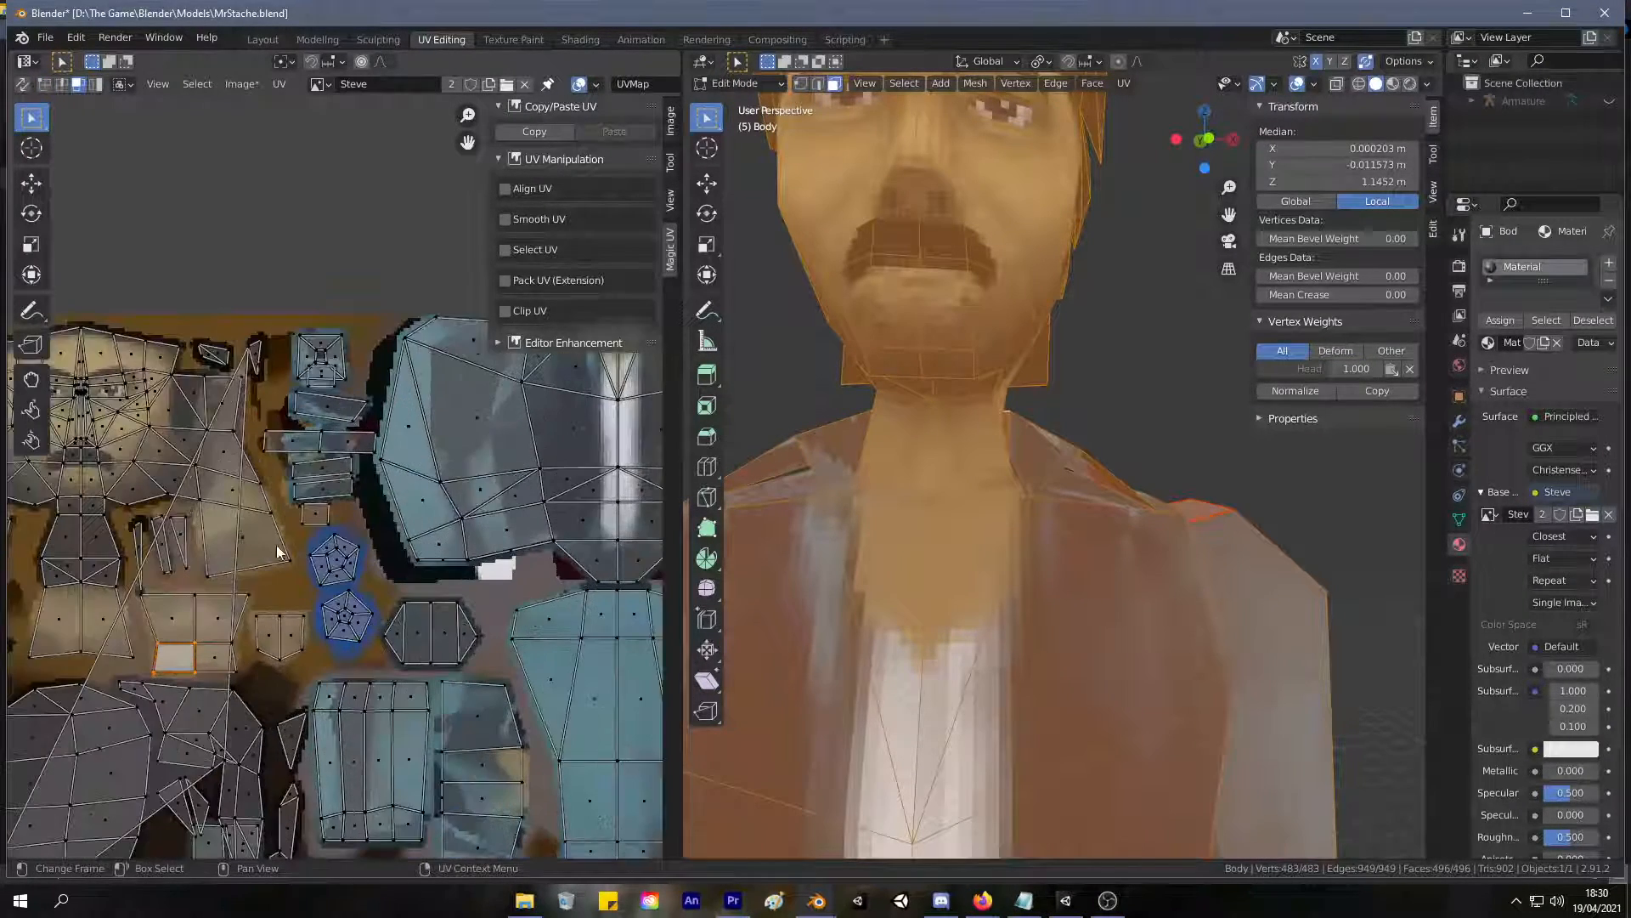
{"action": "scroll", "coordinate": [312, 665], "scroll_direction": "up", "scroll_amount": 1}
{"action": "middle_click_drag", "start_coordinate": [311, 665], "coordinate": [348, 481]}
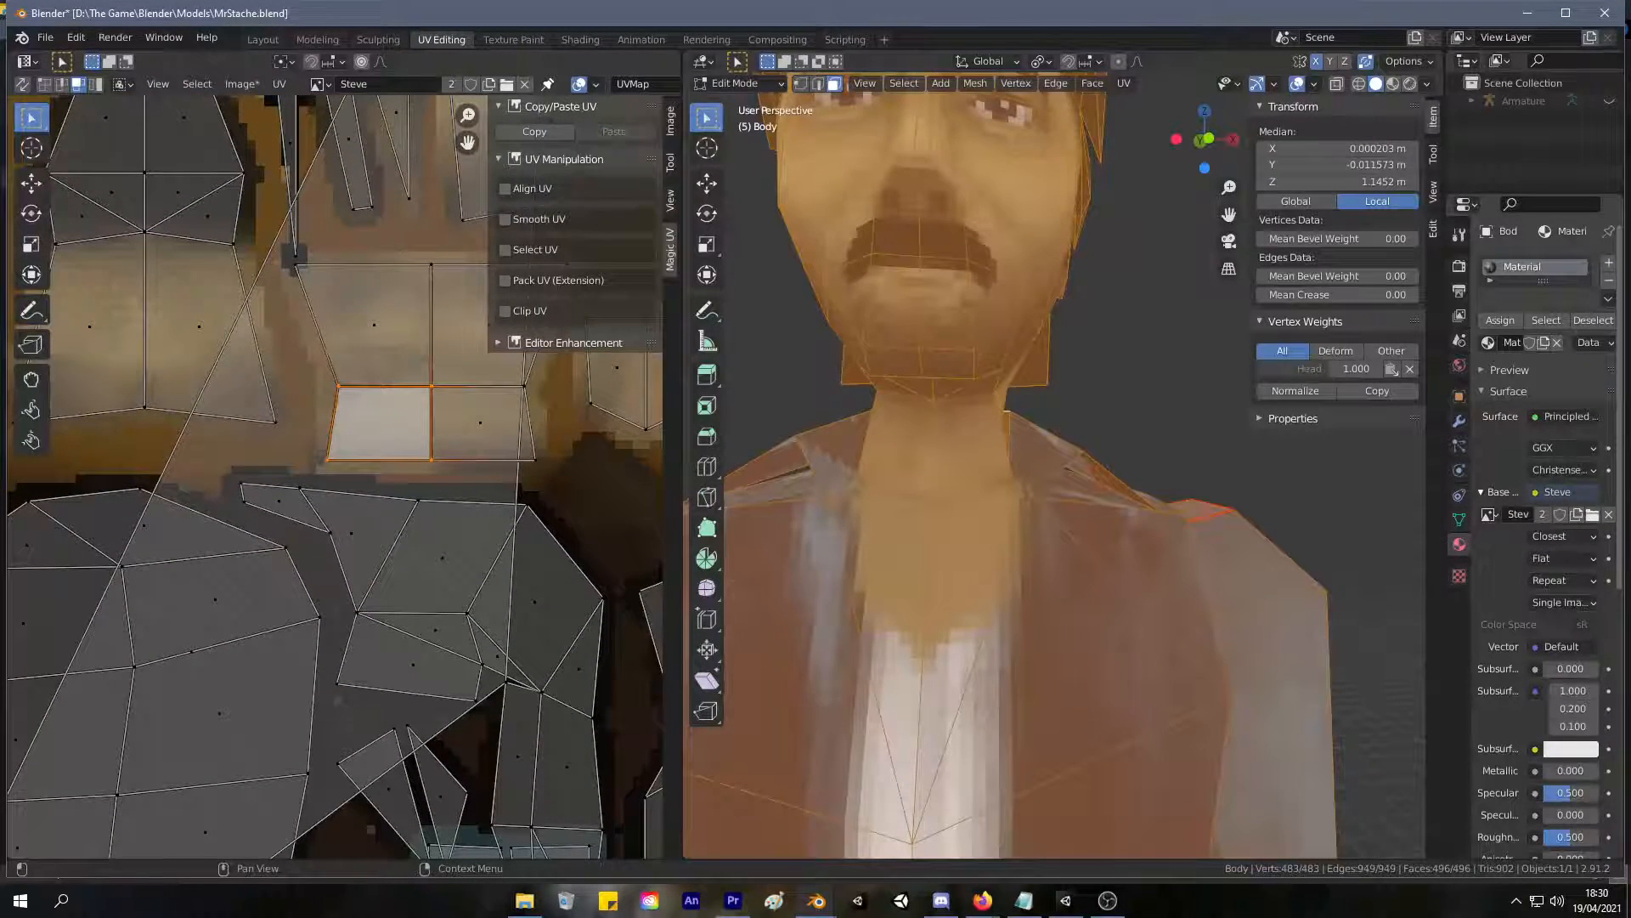
{"action": "key", "text": "alt+Tab"}
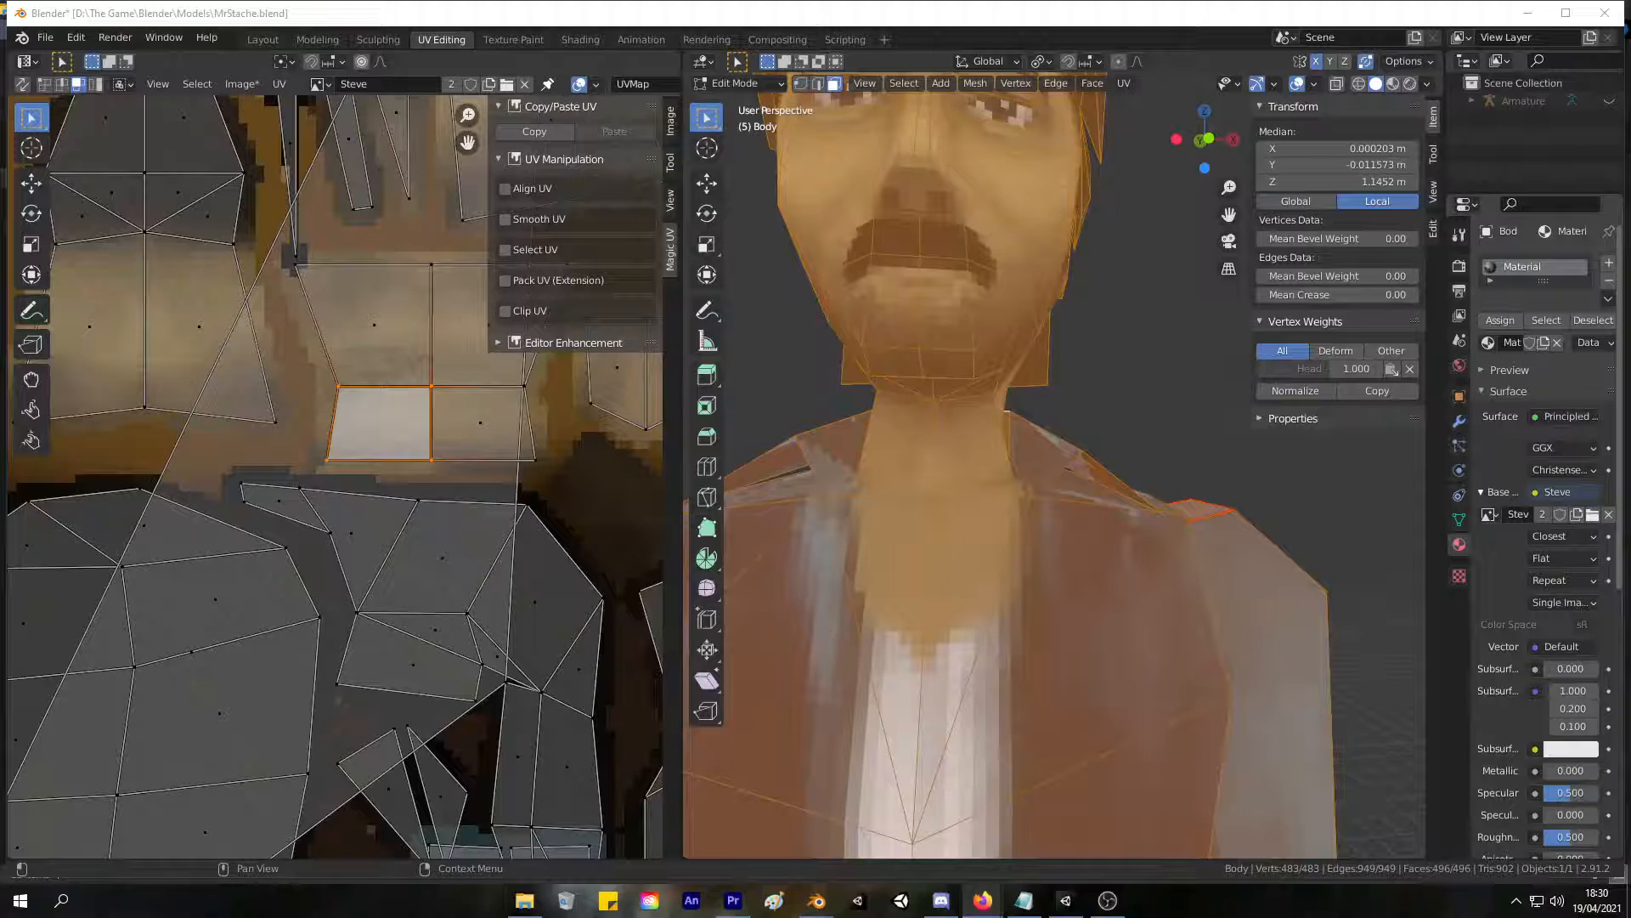
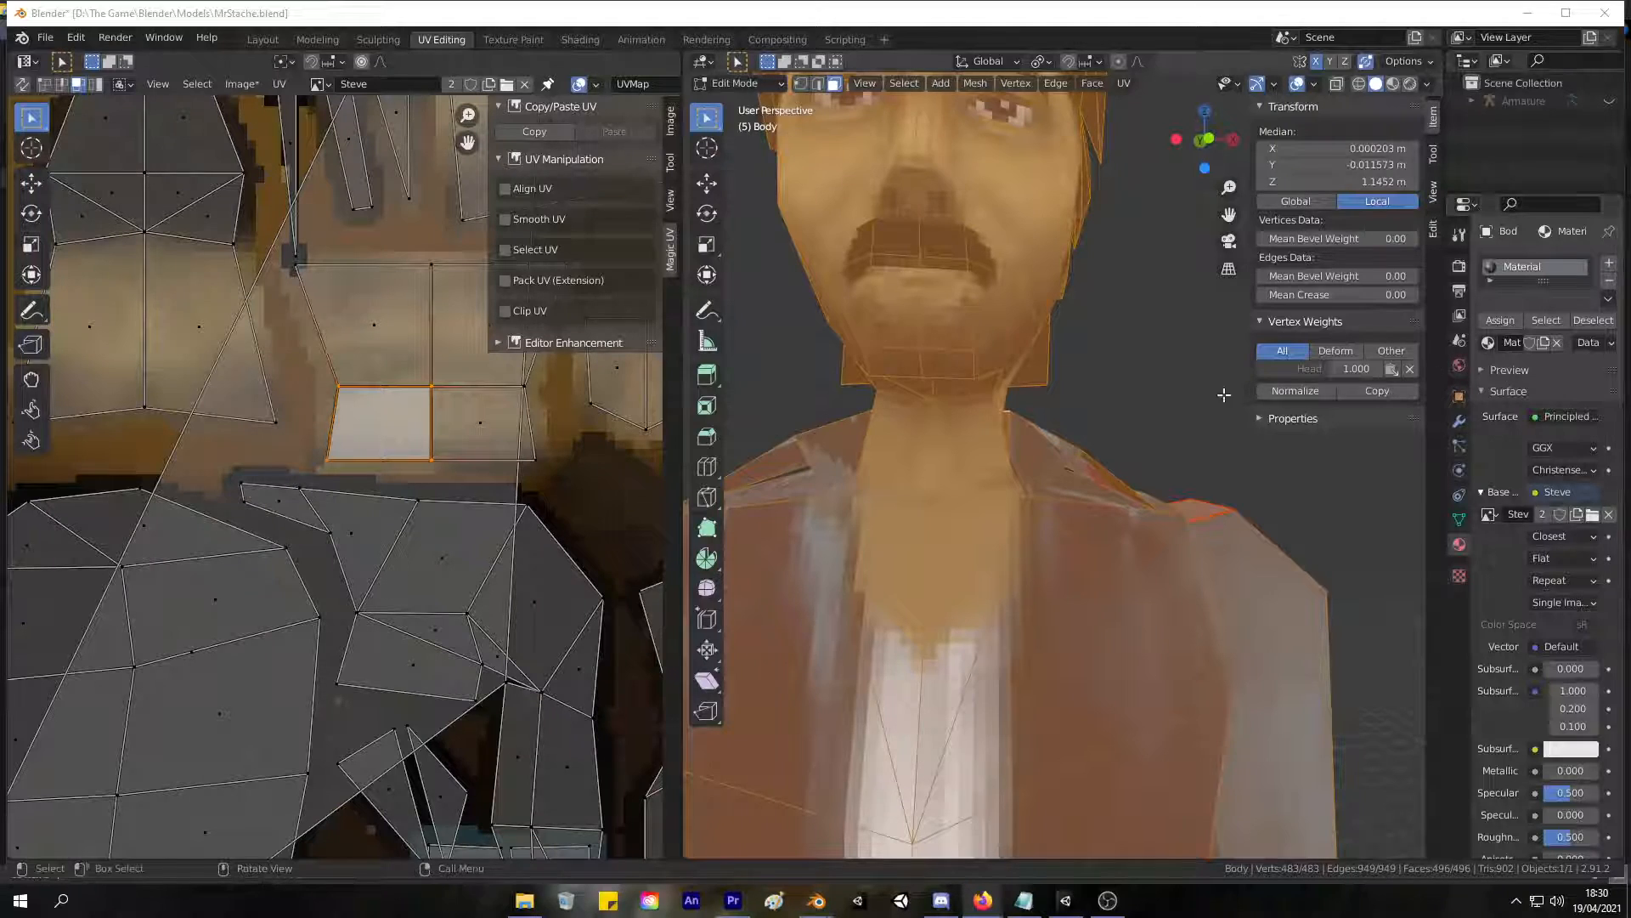
Select the tapered collar UV strip at the upper end of the small blue patch and rotate it 7.32° to level it.
{"action": "middle_click_drag", "start_coordinate": [1052, 281], "coordinate": [880, 378]}
{"action": "scroll", "coordinate": [918, 382], "scroll_direction": "up", "scroll_amount": 5}
{"action": "middle_click_drag", "start_coordinate": [973, 408], "coordinate": [1170, 384], "text": "shift"}
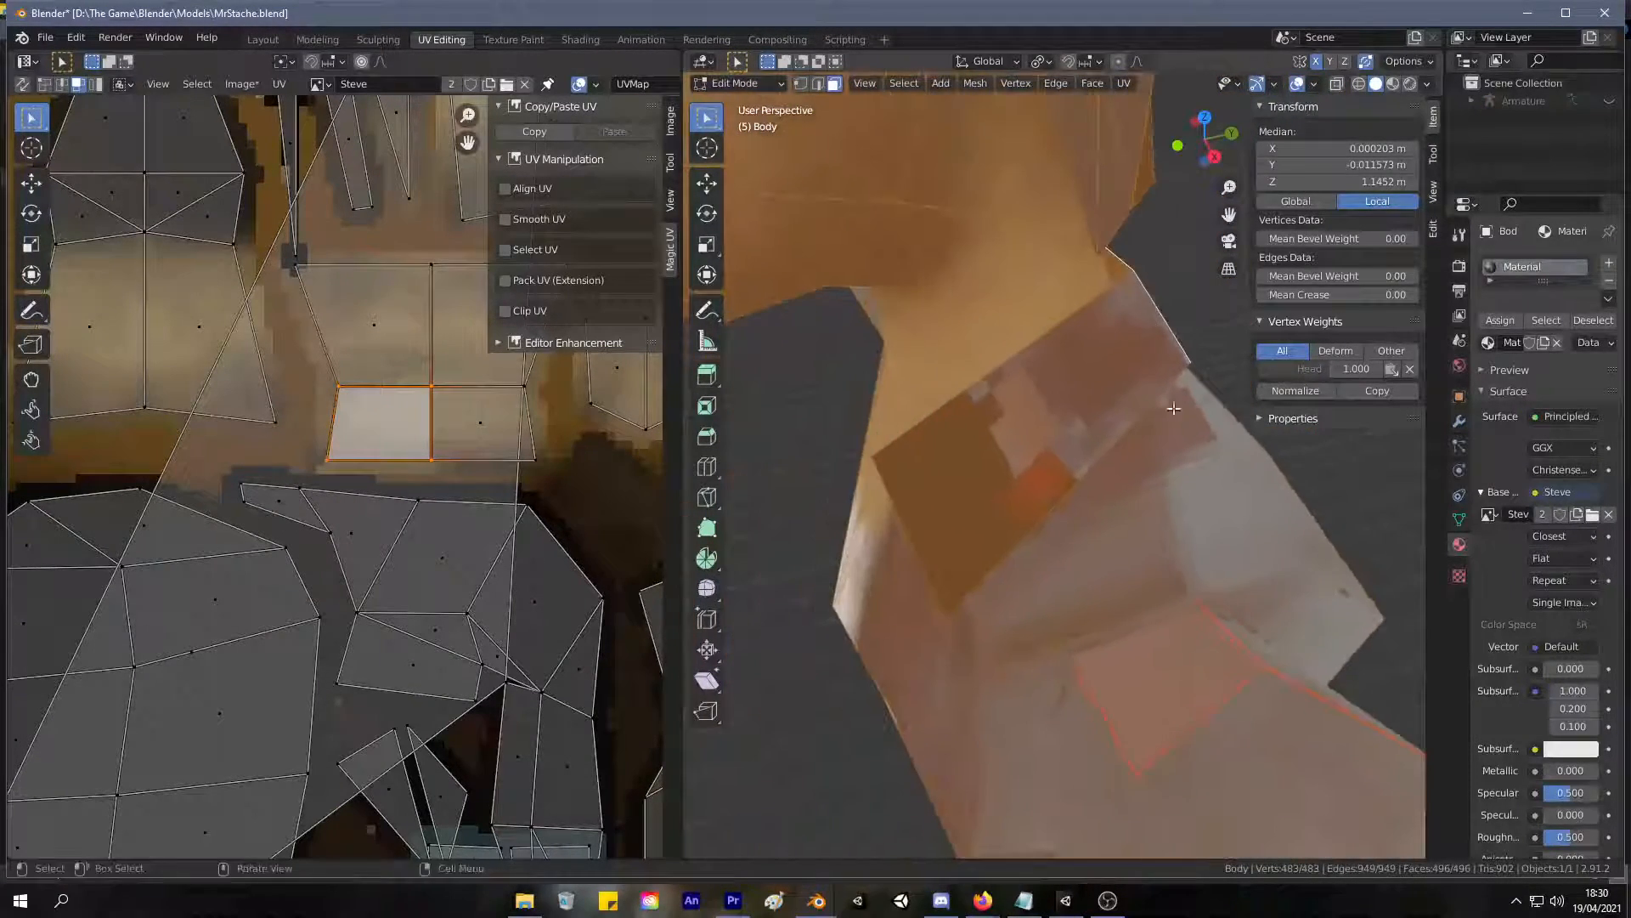
{"action": "scroll", "coordinate": [366, 448], "scroll_direction": "down", "scroll_amount": 5}
{"action": "middle_click_drag", "start_coordinate": [454, 408], "coordinate": [344, 491]}
{"action": "middle_click_drag", "start_coordinate": [401, 405], "coordinate": [380, 371]}
{"action": "left_click", "coordinate": [374, 317]}
{"action": "key", "text": "r"}
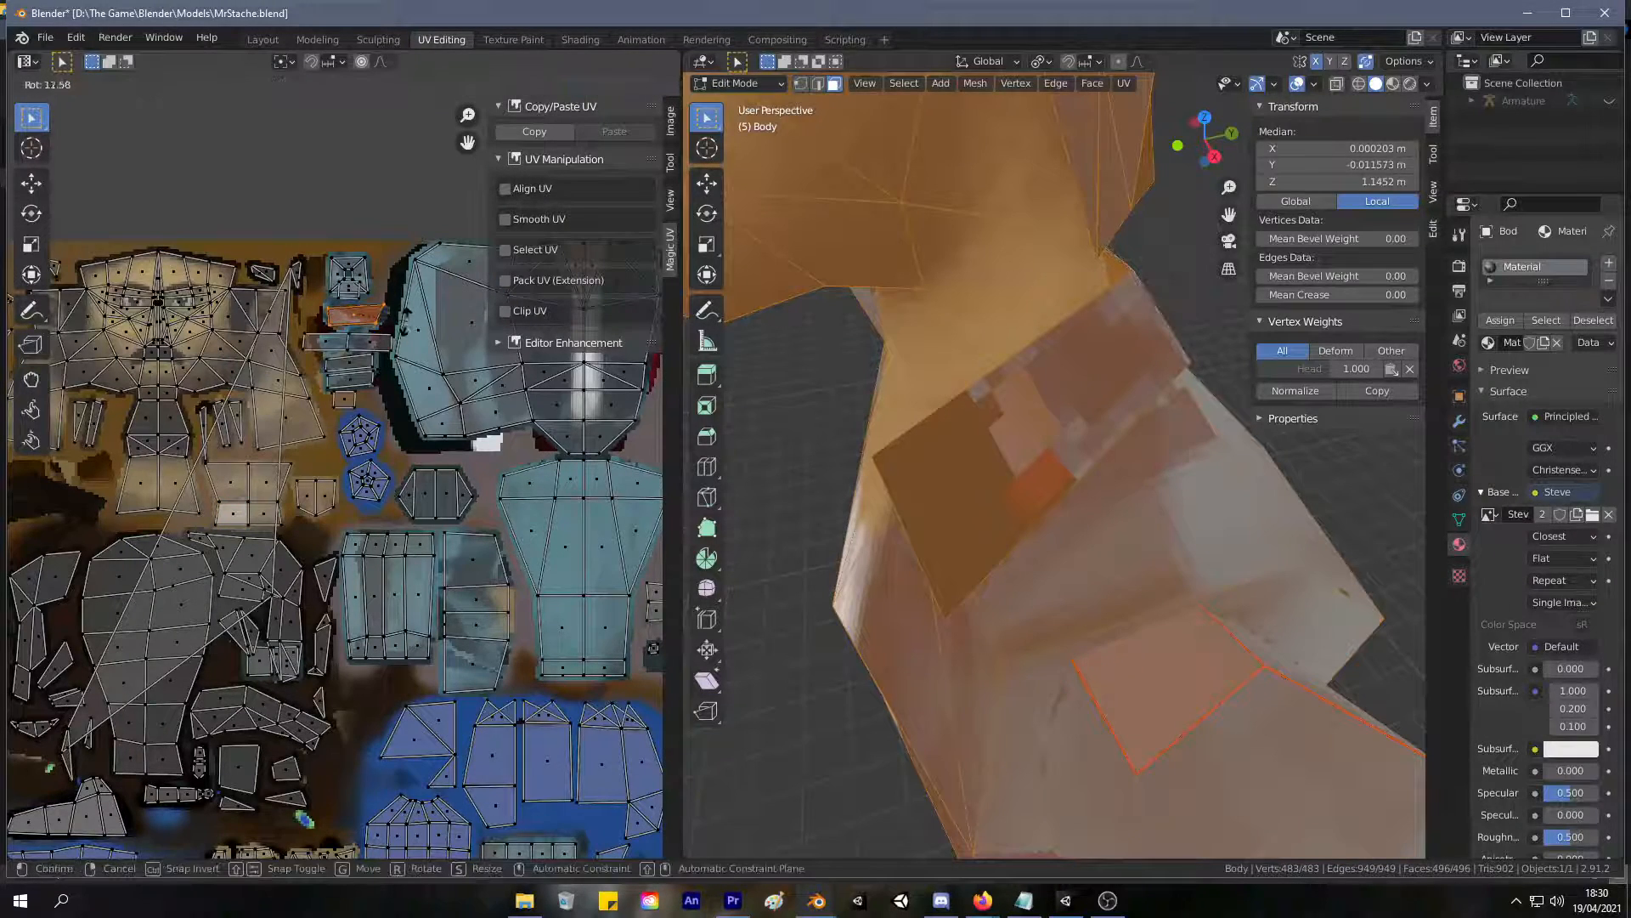
{"action": "left_click", "coordinate": [402, 330]}
{"action": "scroll", "coordinate": [389, 309], "scroll_direction": "up", "scroll_amount": 5}
{"action": "middle_click_drag", "start_coordinate": [438, 224], "coordinate": [433, 235]}
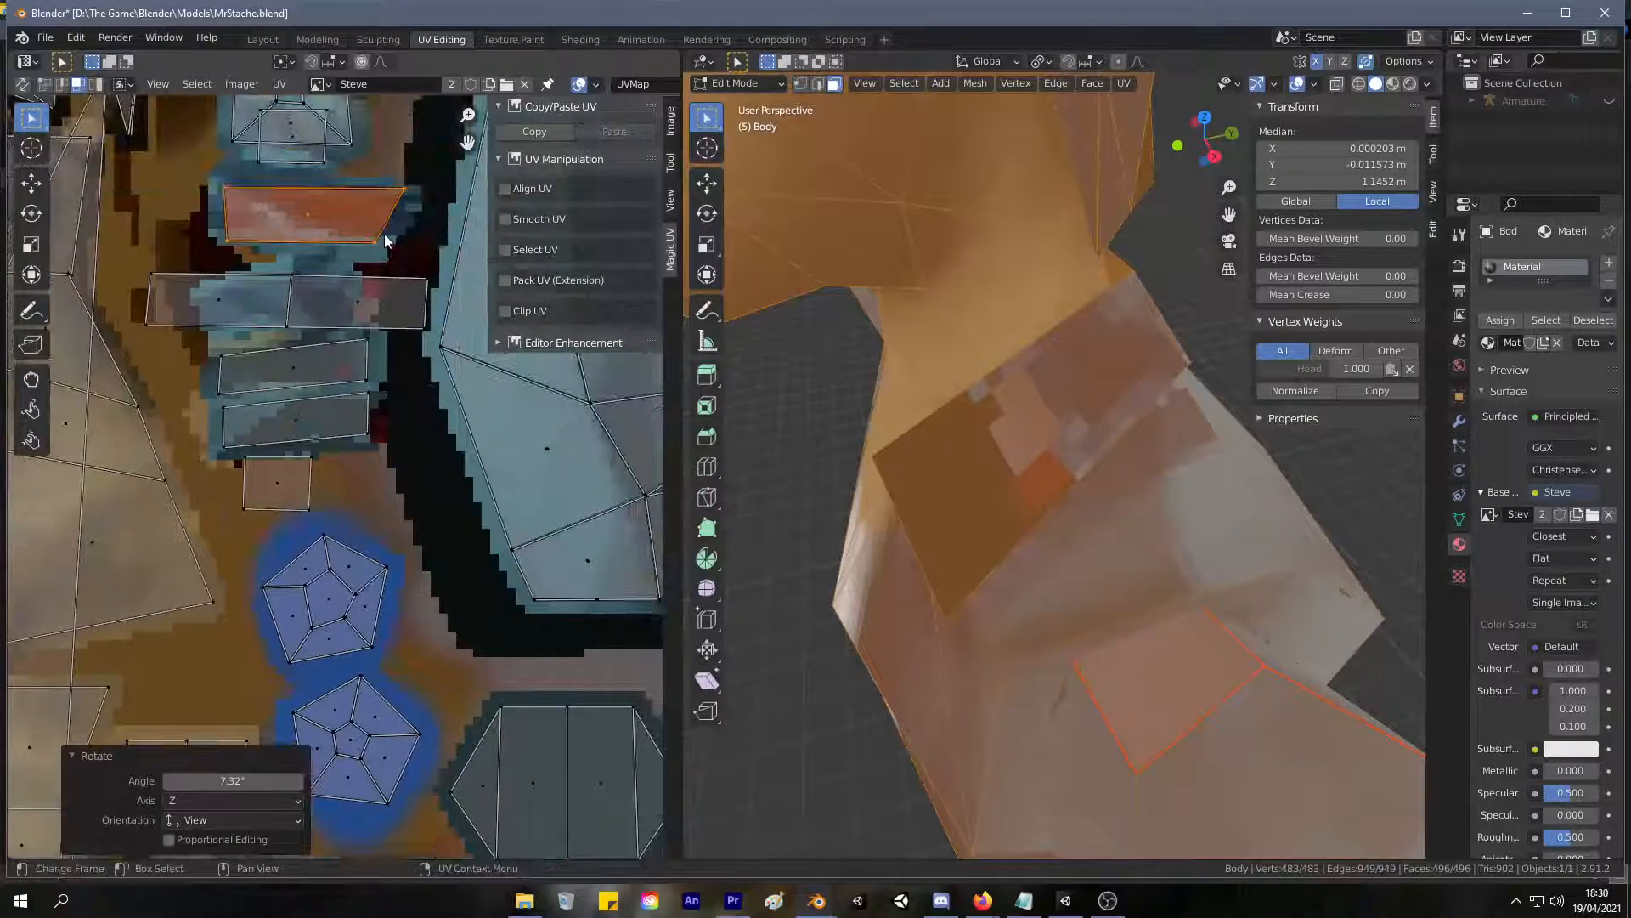
Move the two narrow single-face strips off the blue patch down to the empty area beside the pentagon islands.
{"action": "left_click", "coordinate": [376, 240]}
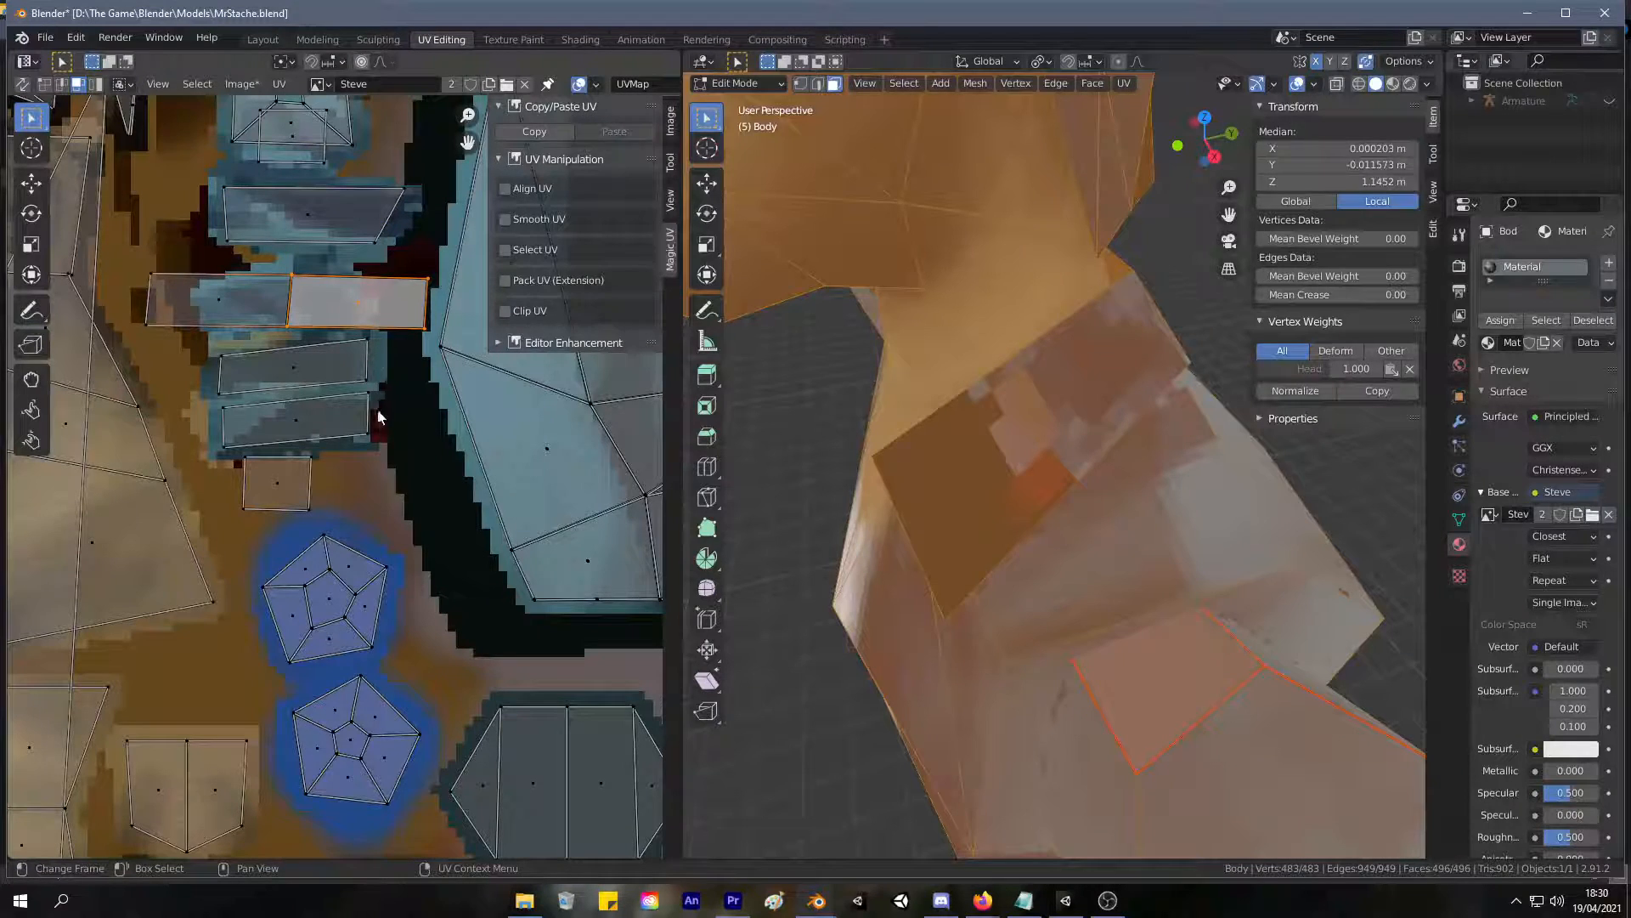
{"action": "key", "text": "alt+a"}
{"action": "left_click", "coordinate": [368, 382]}
{"action": "left_click_drag", "start_coordinate": [366, 379], "coordinate": [355, 371]}
{"action": "scroll", "coordinate": [369, 340], "scroll_direction": "down", "scroll_amount": 2}
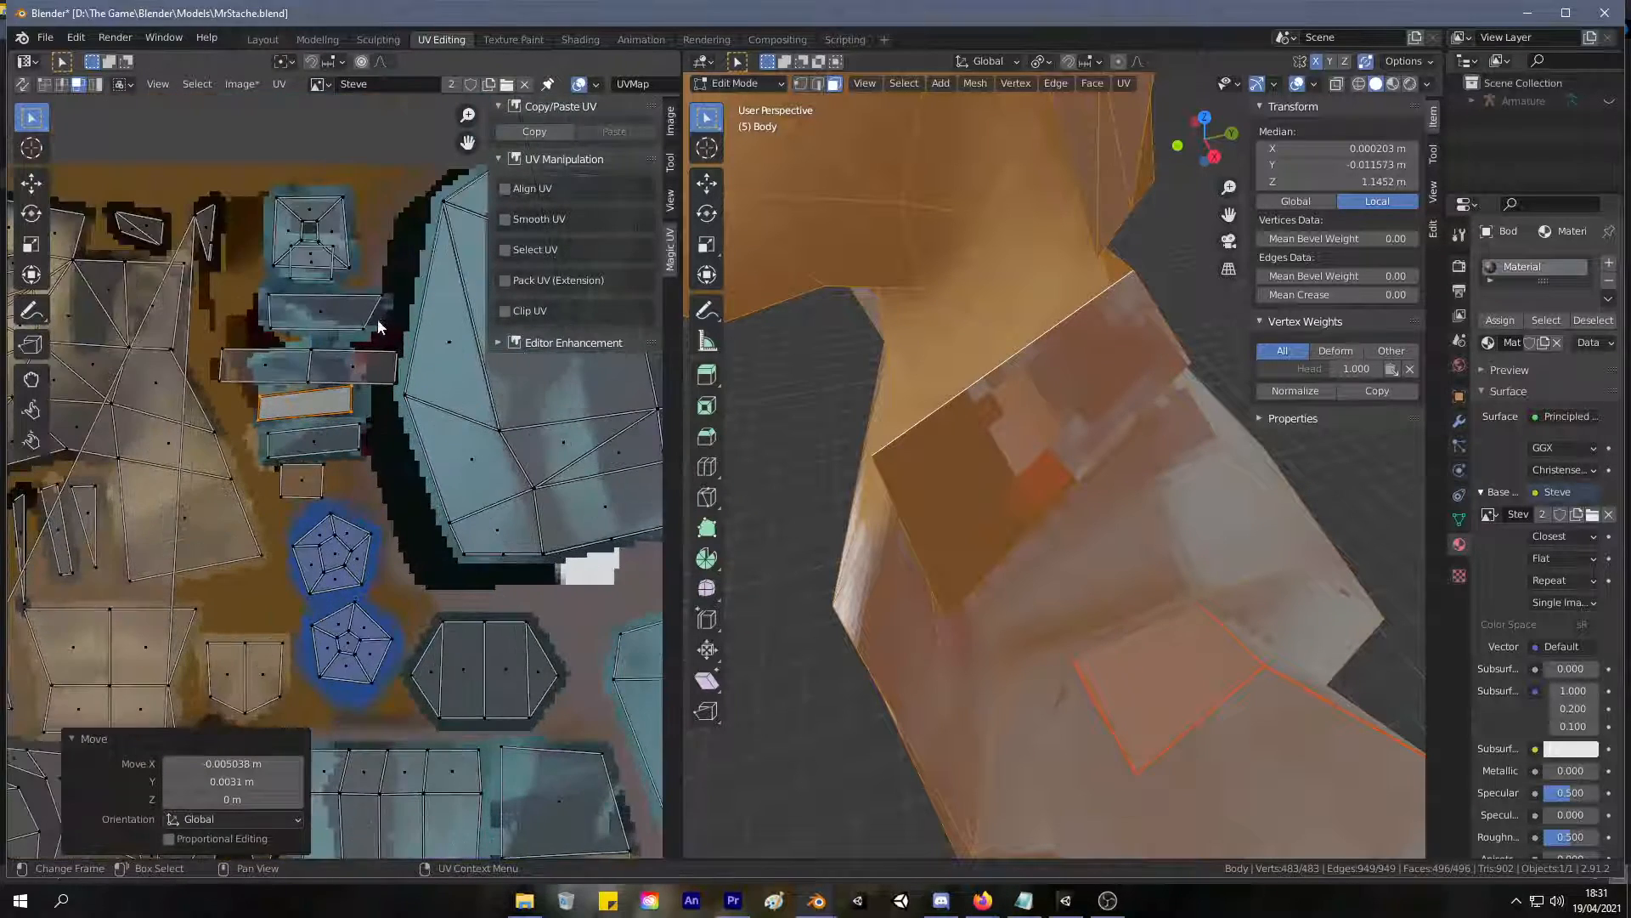
{"action": "scroll", "coordinate": [381, 336], "scroll_direction": "up", "scroll_amount": 1}
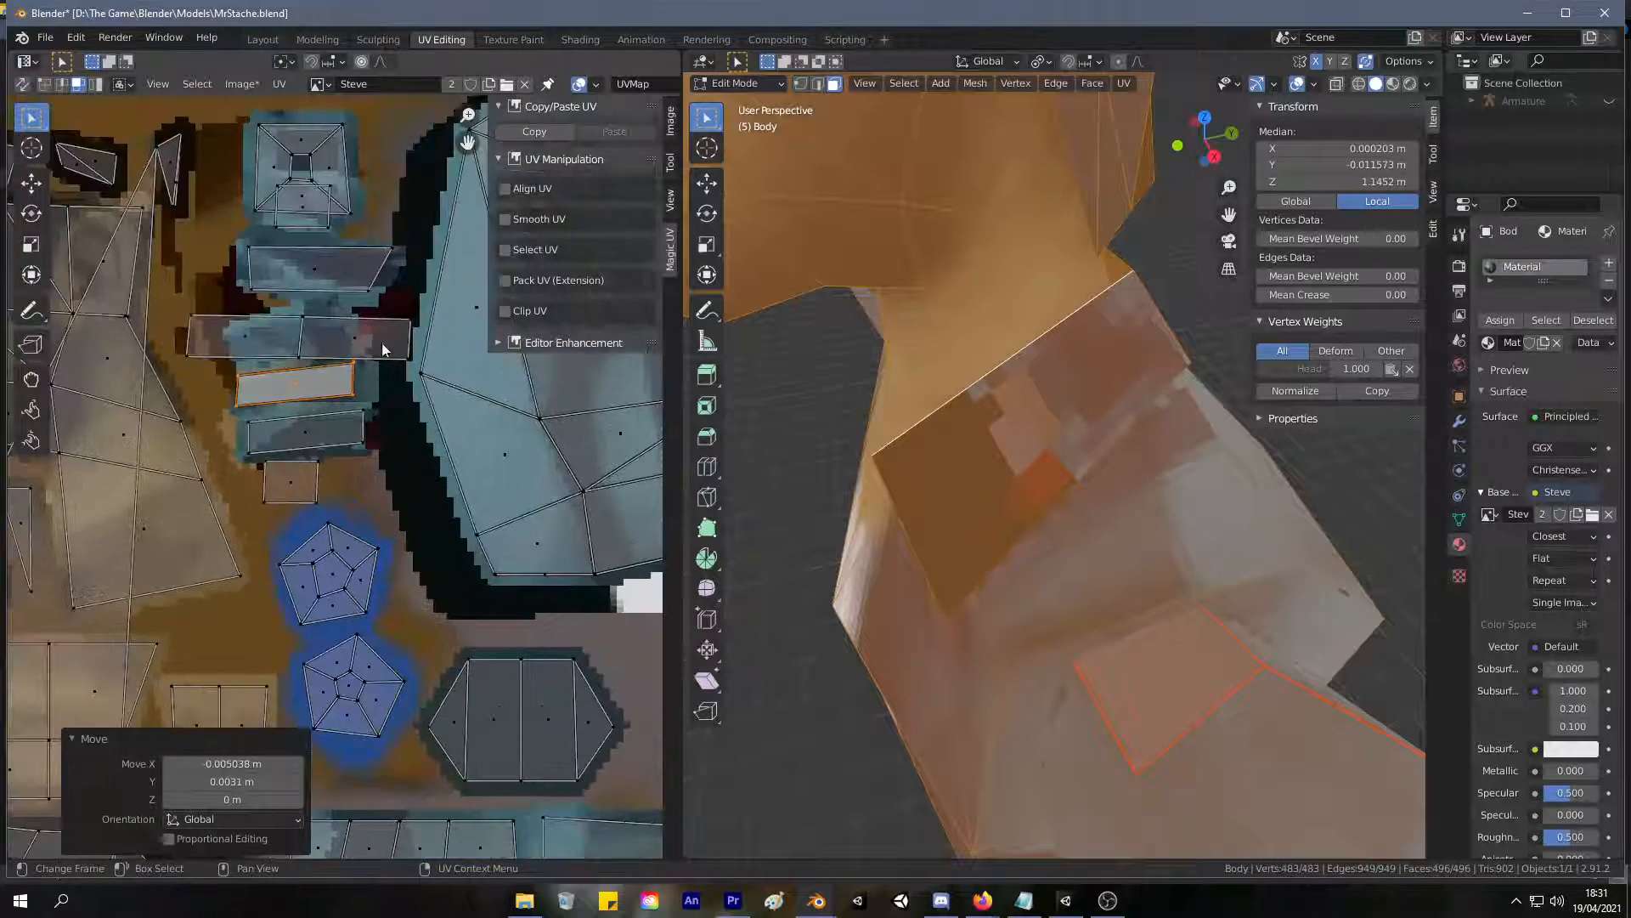
{"action": "left_click", "coordinate": [306, 434], "text": "shift"}
{"action": "left_click_drag", "start_coordinate": [306, 433], "coordinate": [231, 659]}
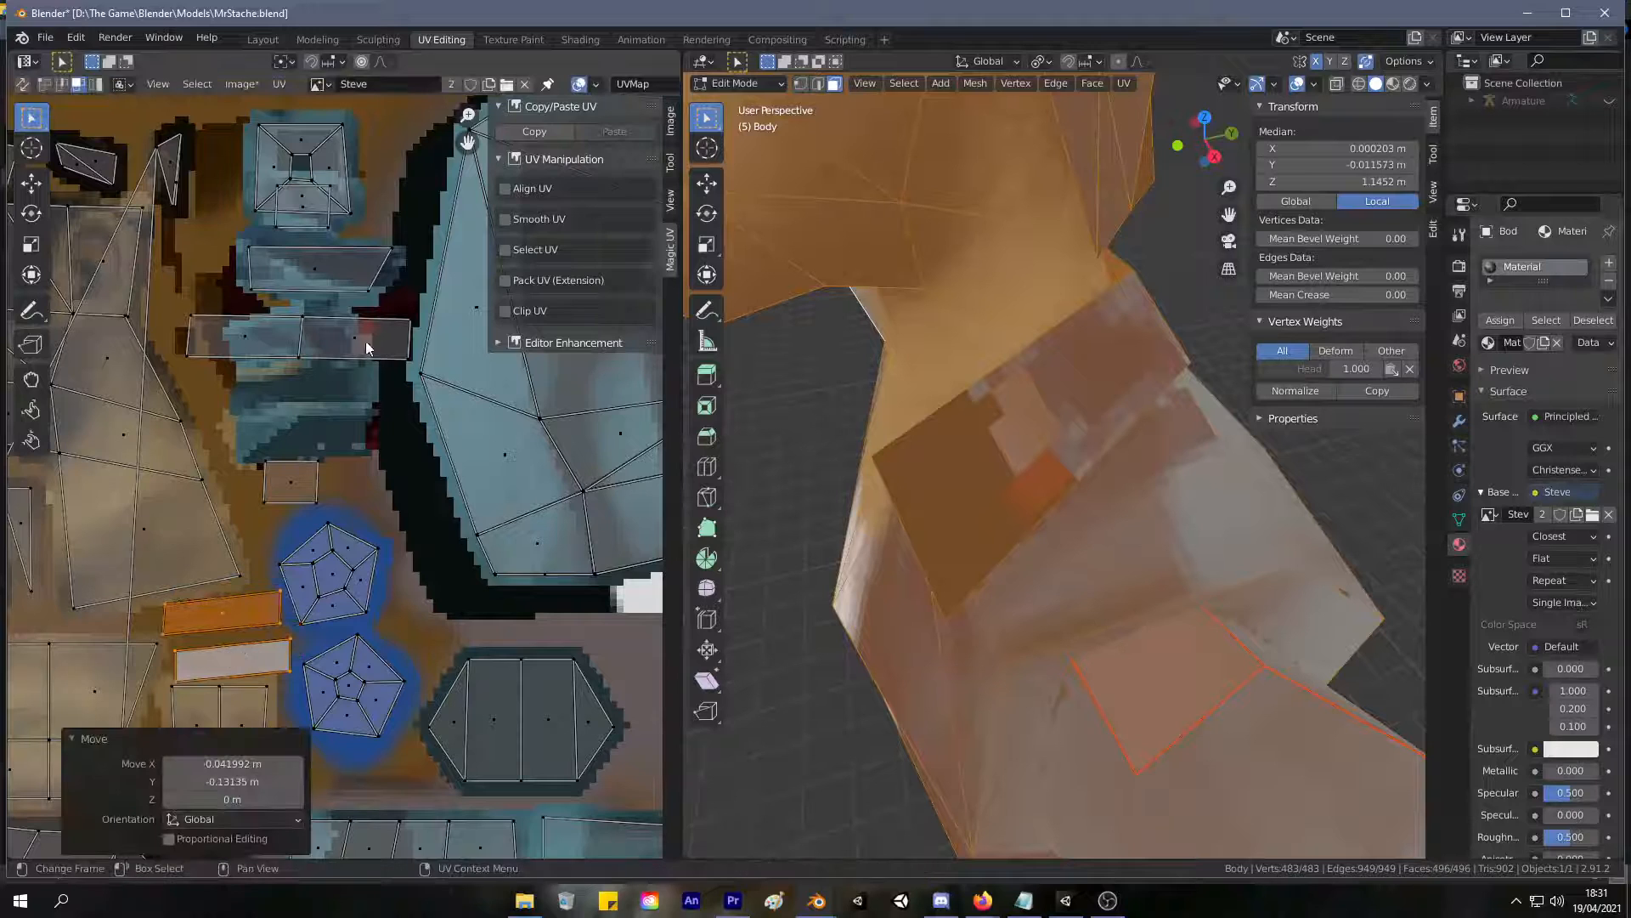
Select the whole two-face collar strip and rotate it clockwise by 90.3° so it stands upright.
{"action": "key", "text": "alt+a"}
{"action": "key", "text": "l"}
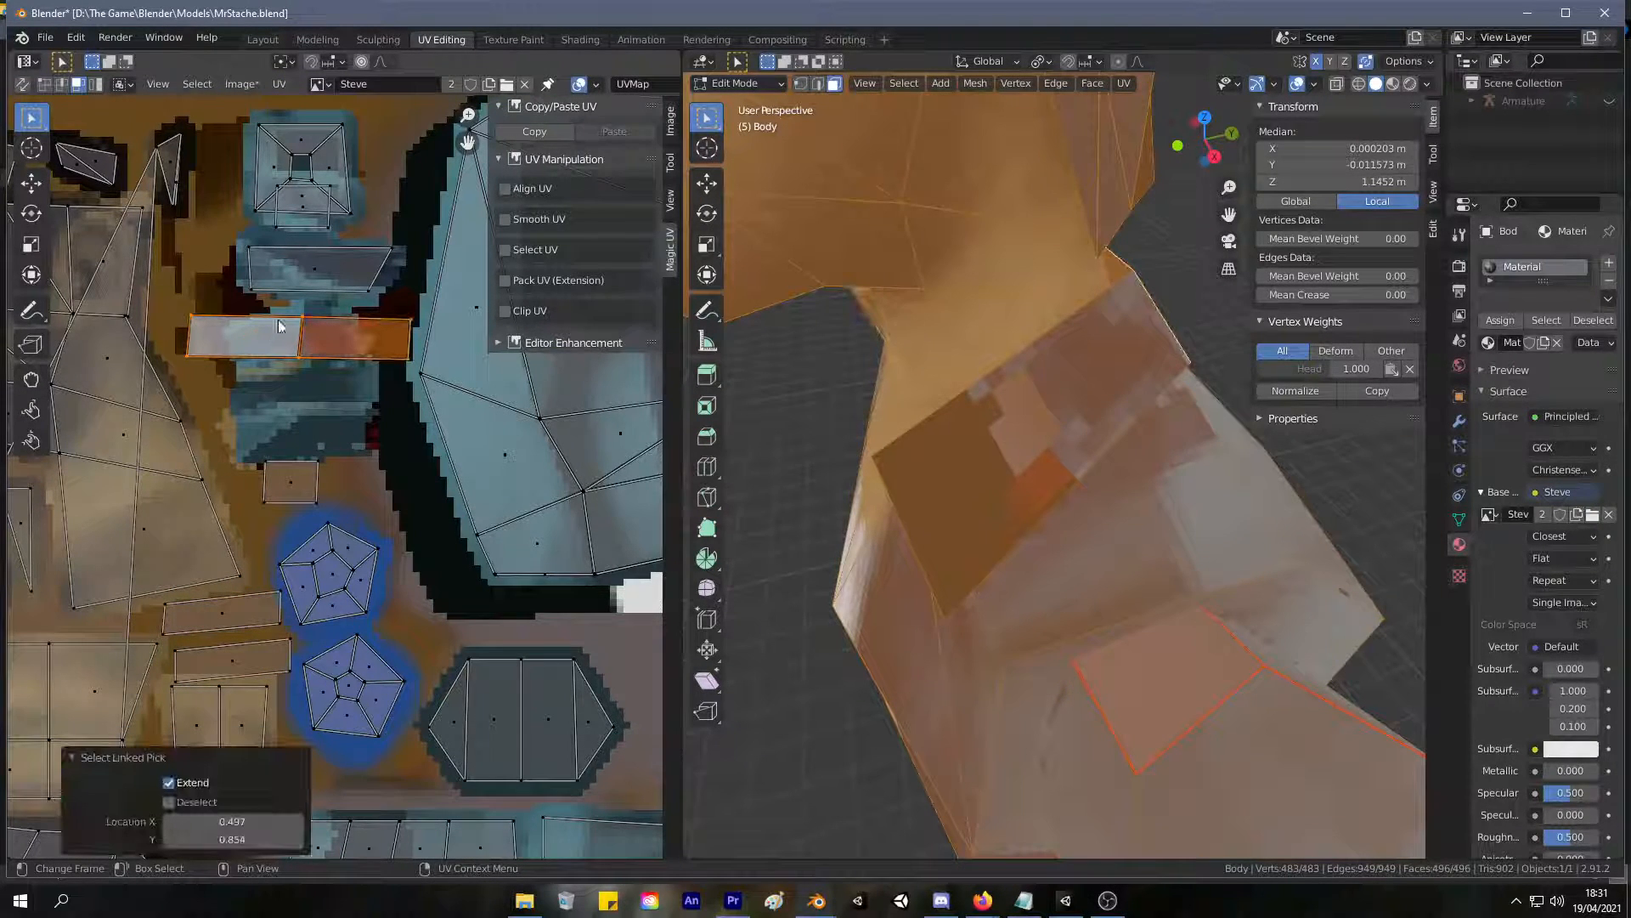
{"action": "key", "text": "r"}
{"action": "left_click", "coordinate": [338, 317]}
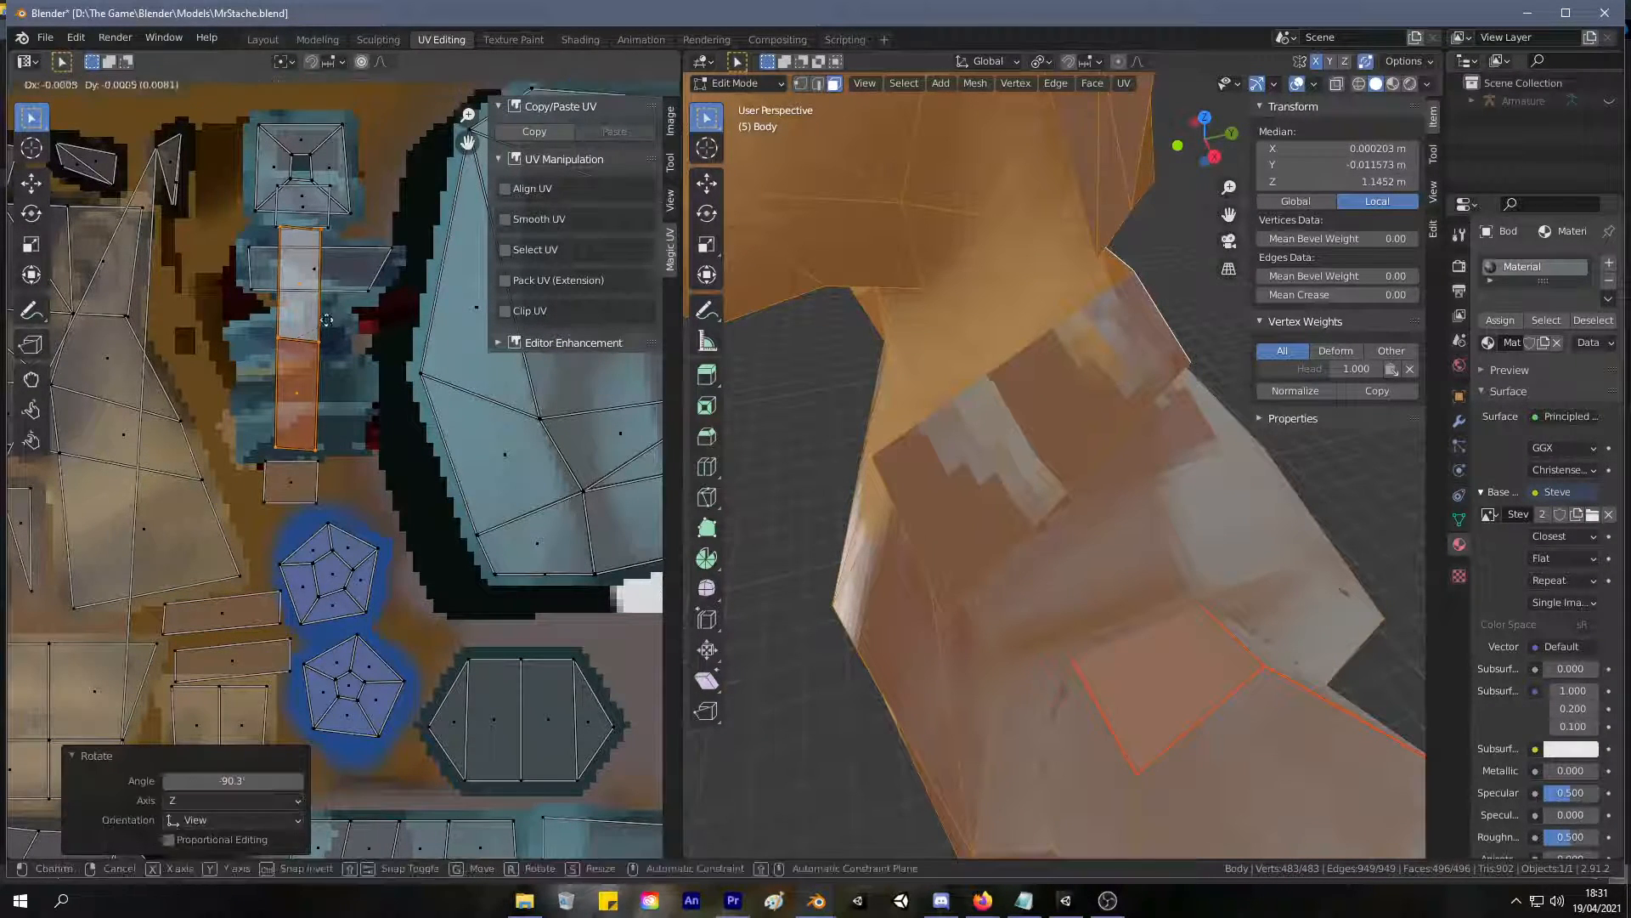
Enlarge the upright two-face collar strip and position it along the outer left edge of the blue patch.
{"action": "key", "text": "g"}
{"action": "left_click", "coordinate": [311, 329]}
{"action": "key", "text": "s"}
{"action": "left_click", "coordinate": [292, 318]}
{"action": "key", "text": "g"}
{"action": "left_click", "coordinate": [275, 304]}
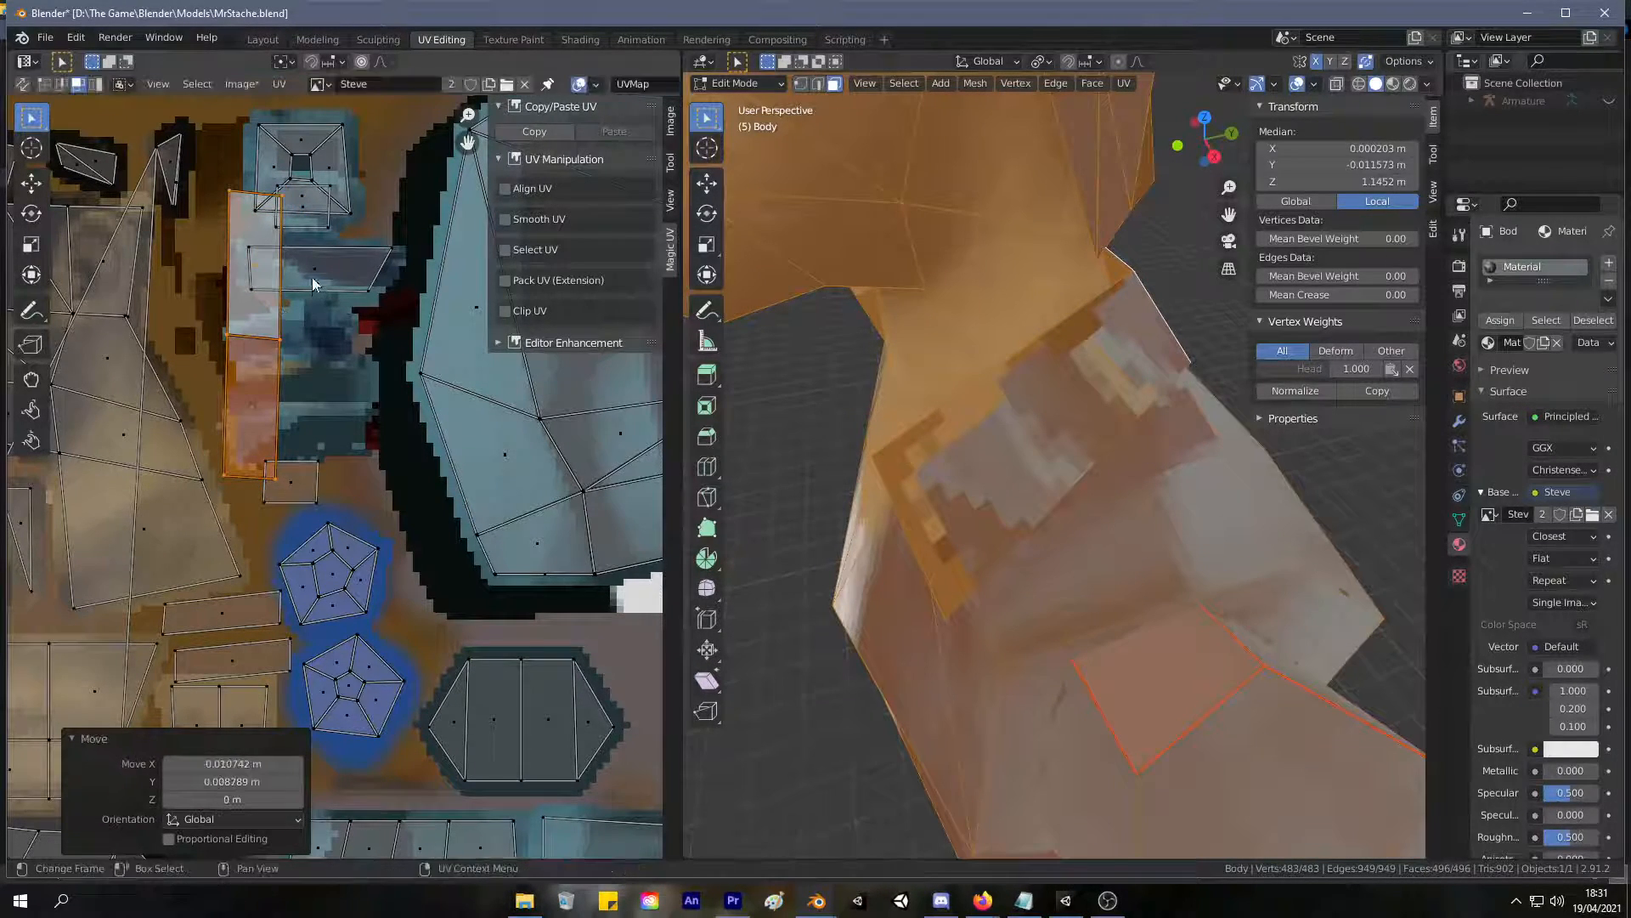
Select the tapered collar strip as a linked island and rotate it clockwise until it stands upright.
{"action": "left_click", "coordinate": [313, 278]}
{"action": "key", "text": "l"}
{"action": "key", "text": "r"}
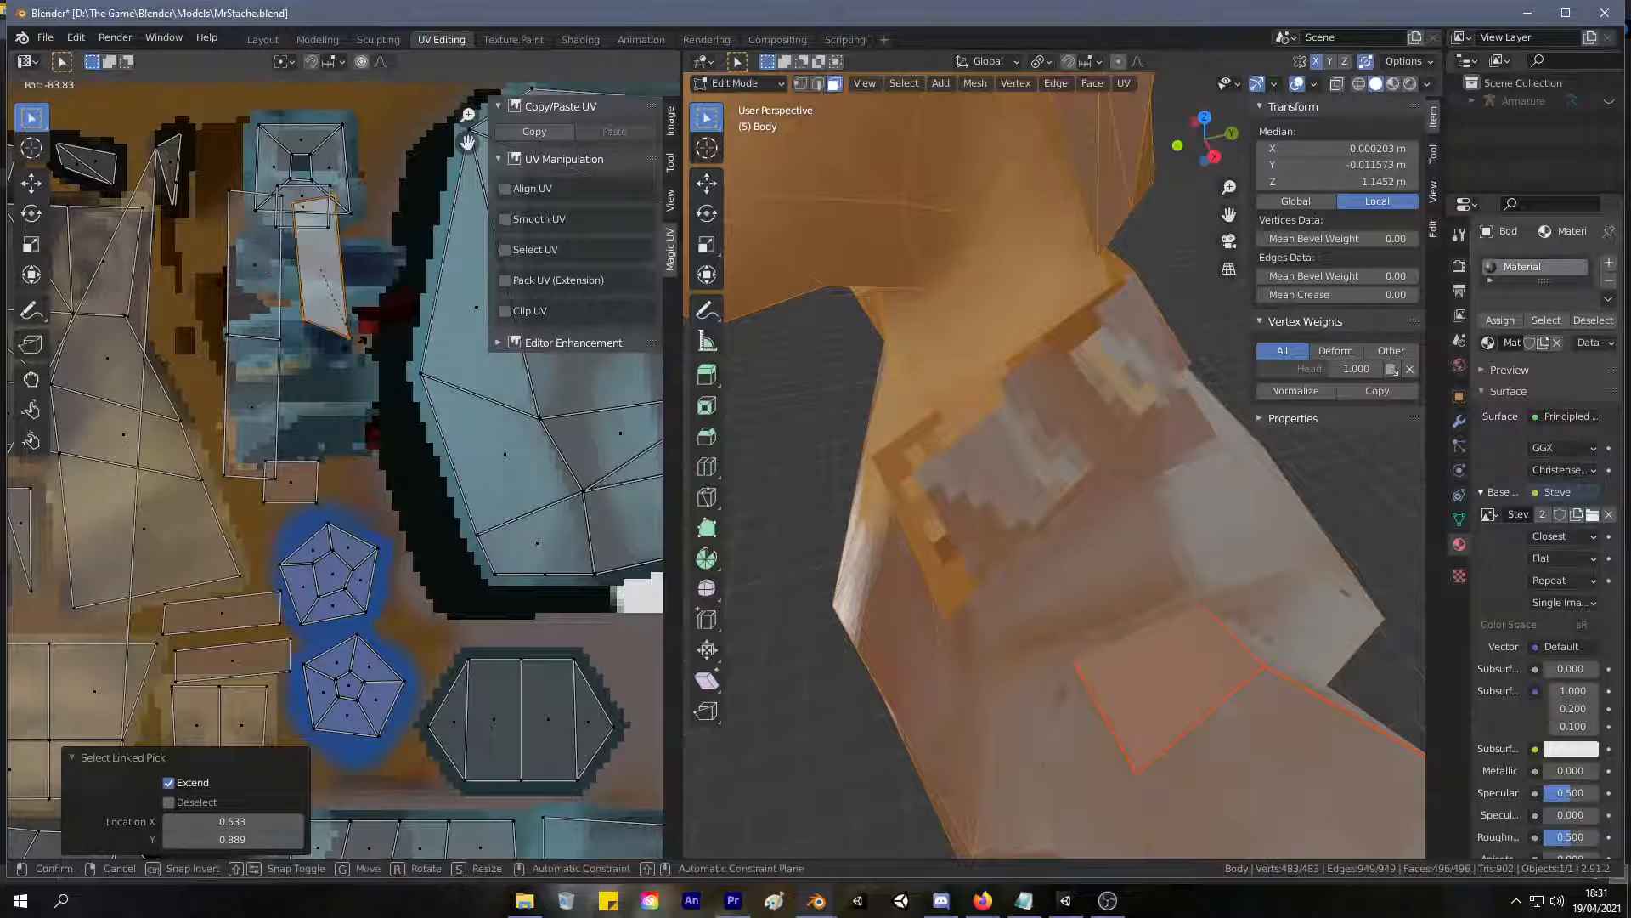
{"action": "left_click", "coordinate": [344, 345]}
Scale the upright tapered strip and place it along the right side of the blue patch, clear of the two-face strip.
{"action": "key", "text": "g"}
{"action": "left_click", "coordinate": [349, 365]}
{"action": "key", "text": "s"}
{"action": "left_click", "coordinate": [357, 369]}
{"action": "key", "text": "g"}
{"action": "left_click", "coordinate": [374, 426]}
Select the linked two-face strip and shift it slightly down and left on the blue patch.
{"action": "left_click", "coordinate": [254, 262]}
{"action": "key", "text": "l"}
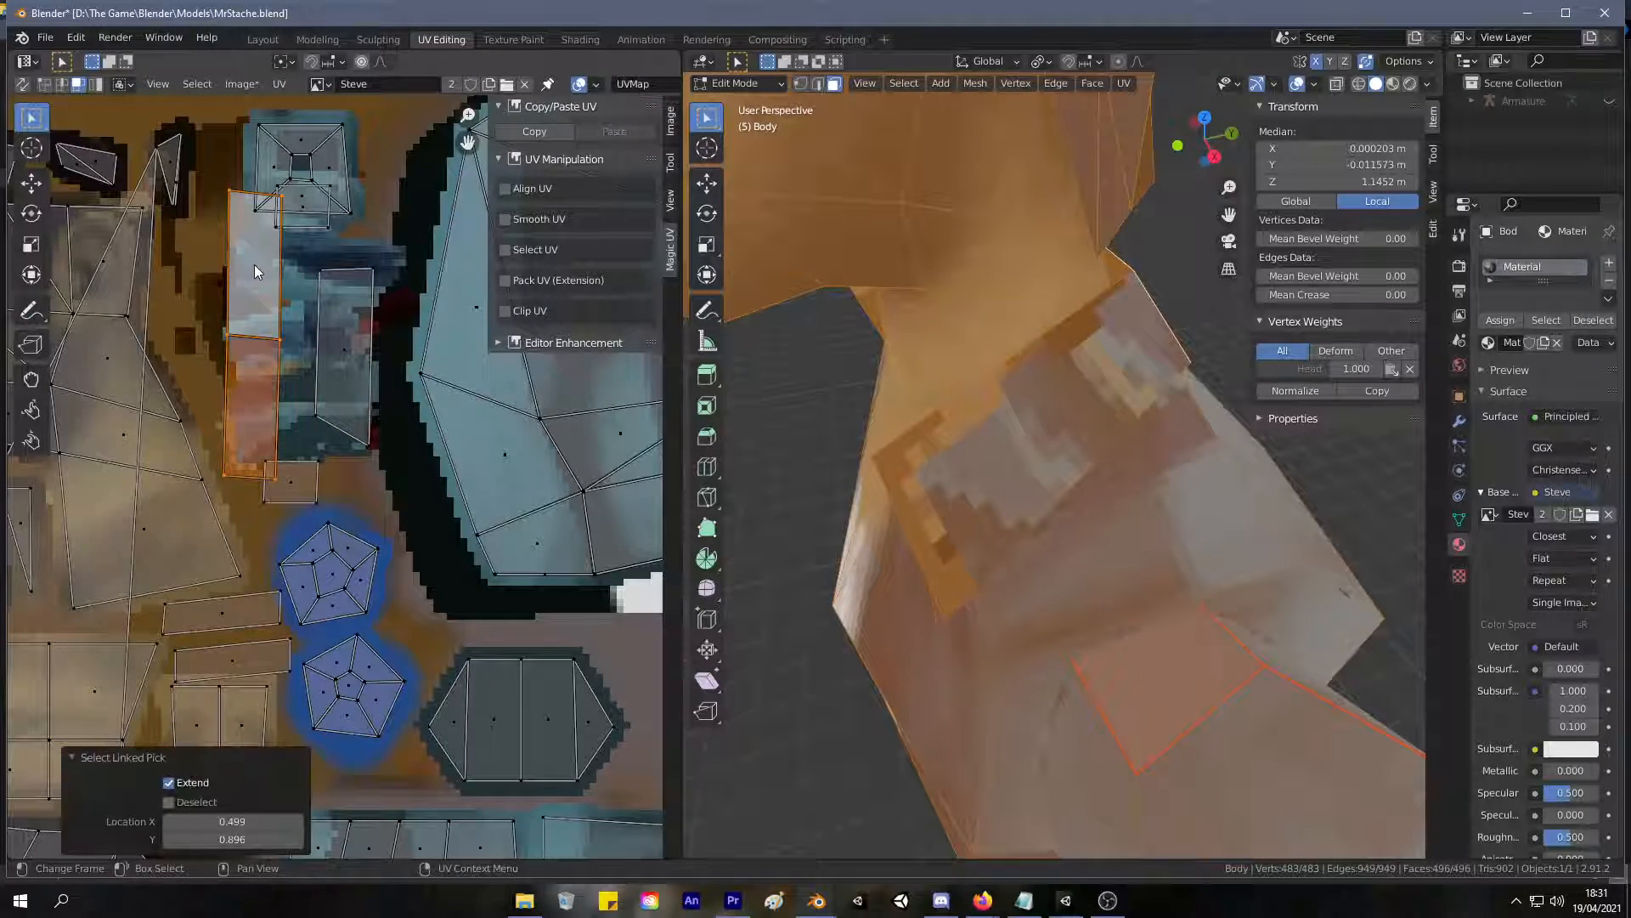
{"action": "key", "text": "g"}
{"action": "left_click", "coordinate": [248, 283]}
Rotate the small square face overlapping the frame-shaped island, enlarge it 1.252 times, and move it to the free space beside that island.
{"action": "left_click", "coordinate": [308, 208]}
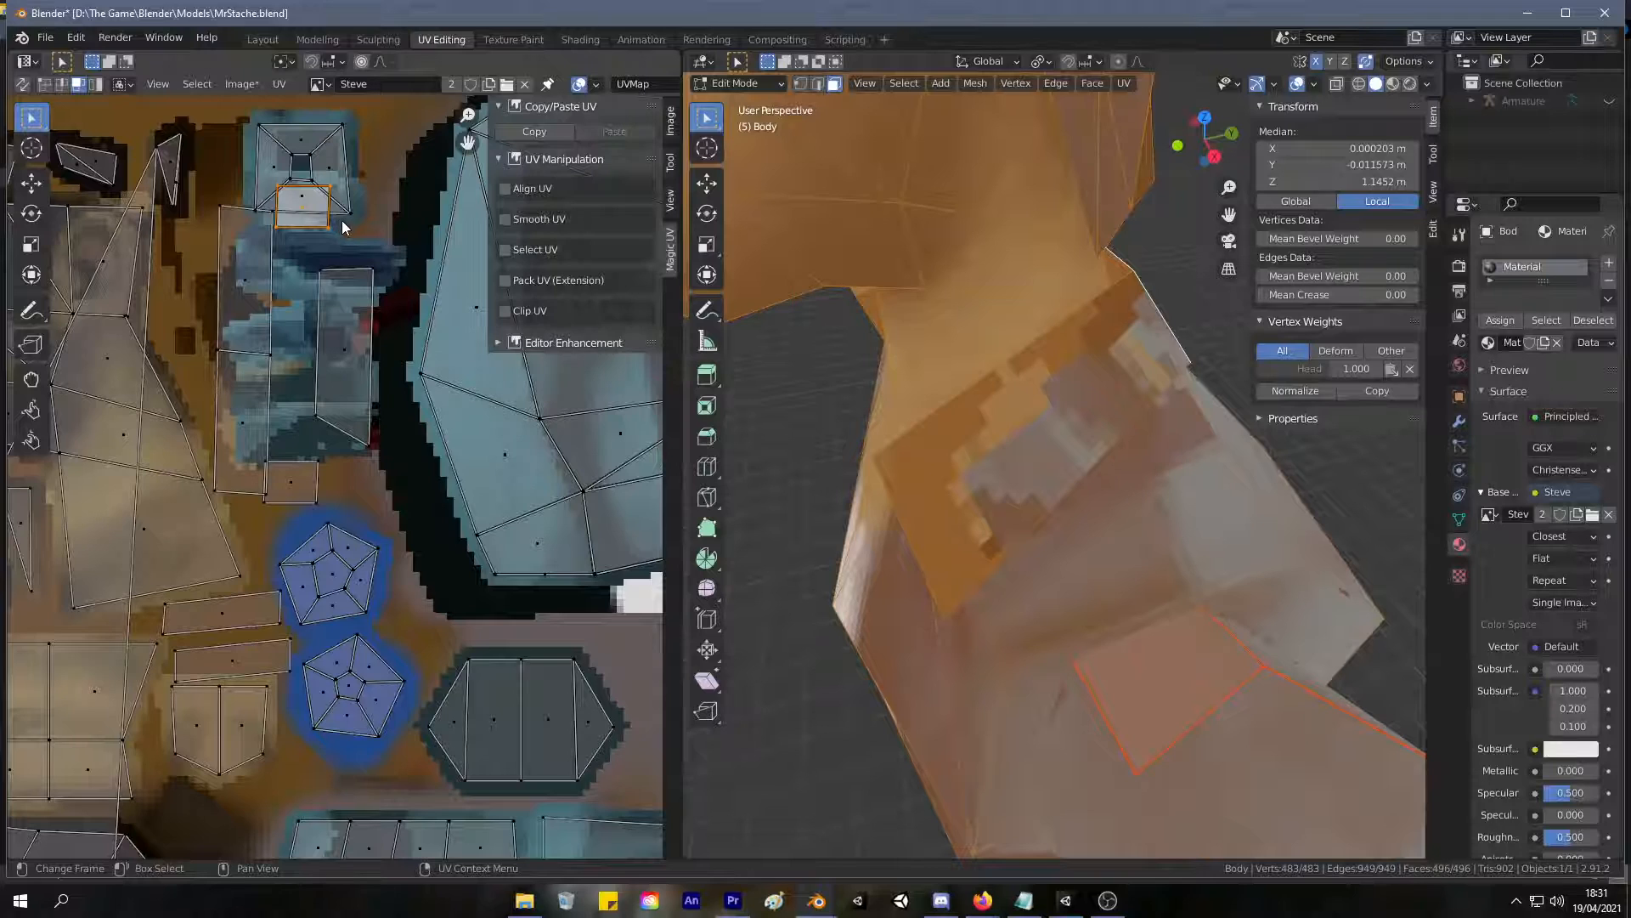
{"action": "key", "text": "r"}
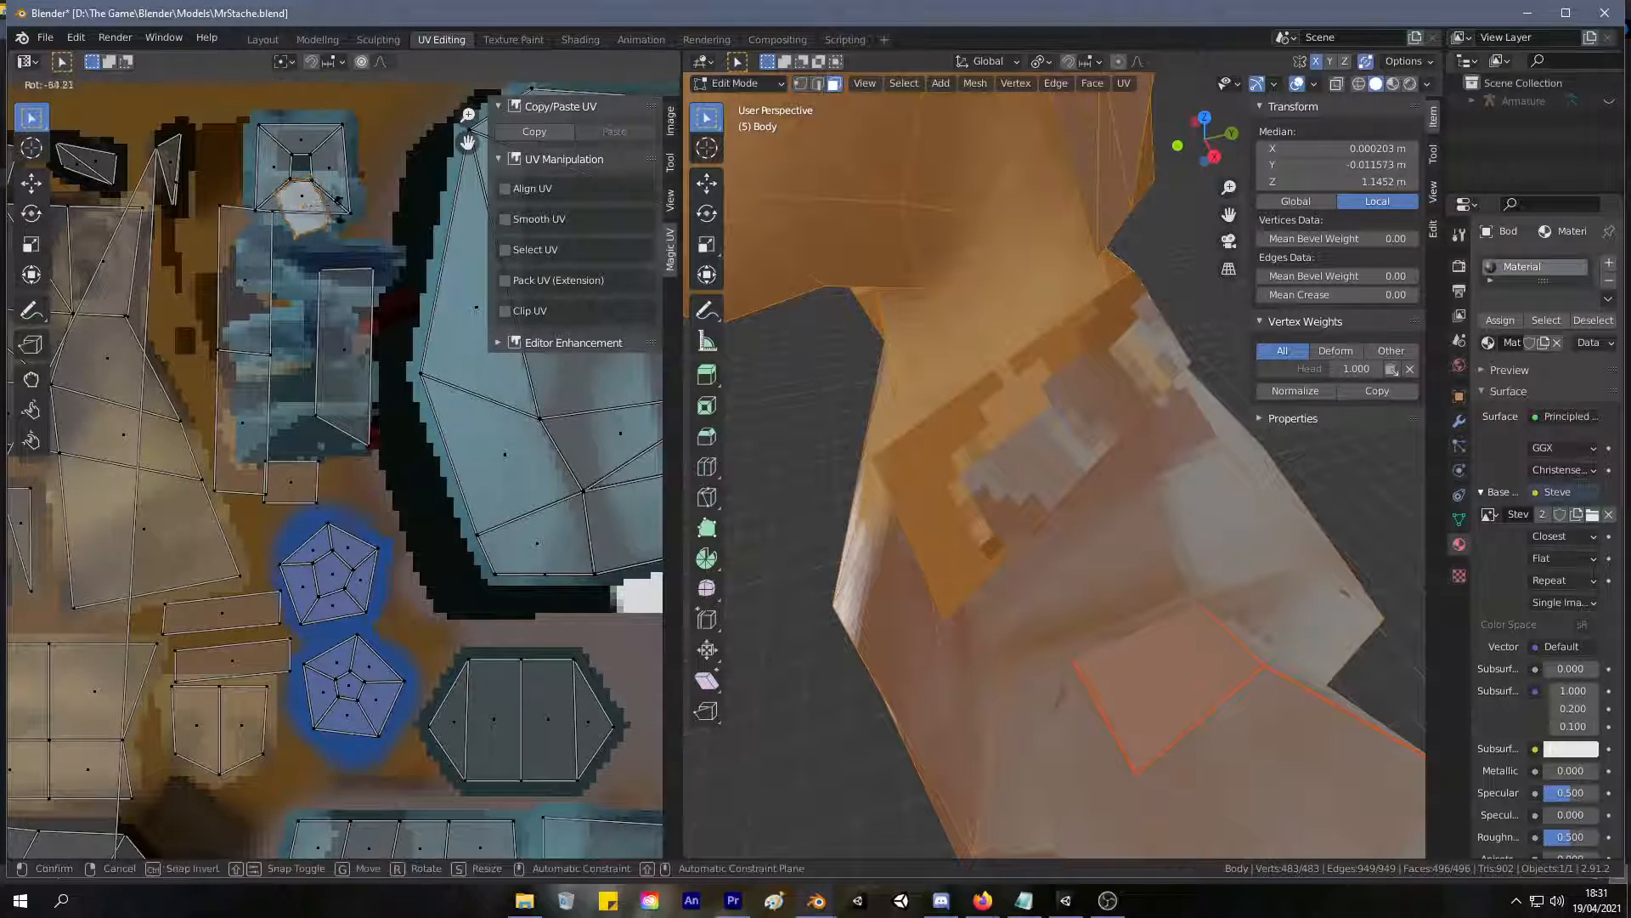
{"action": "left_click", "coordinate": [345, 222]}
{"action": "key", "text": "s"}
{"action": "left_click", "coordinate": [357, 229]}
{"action": "key", "text": "g"}
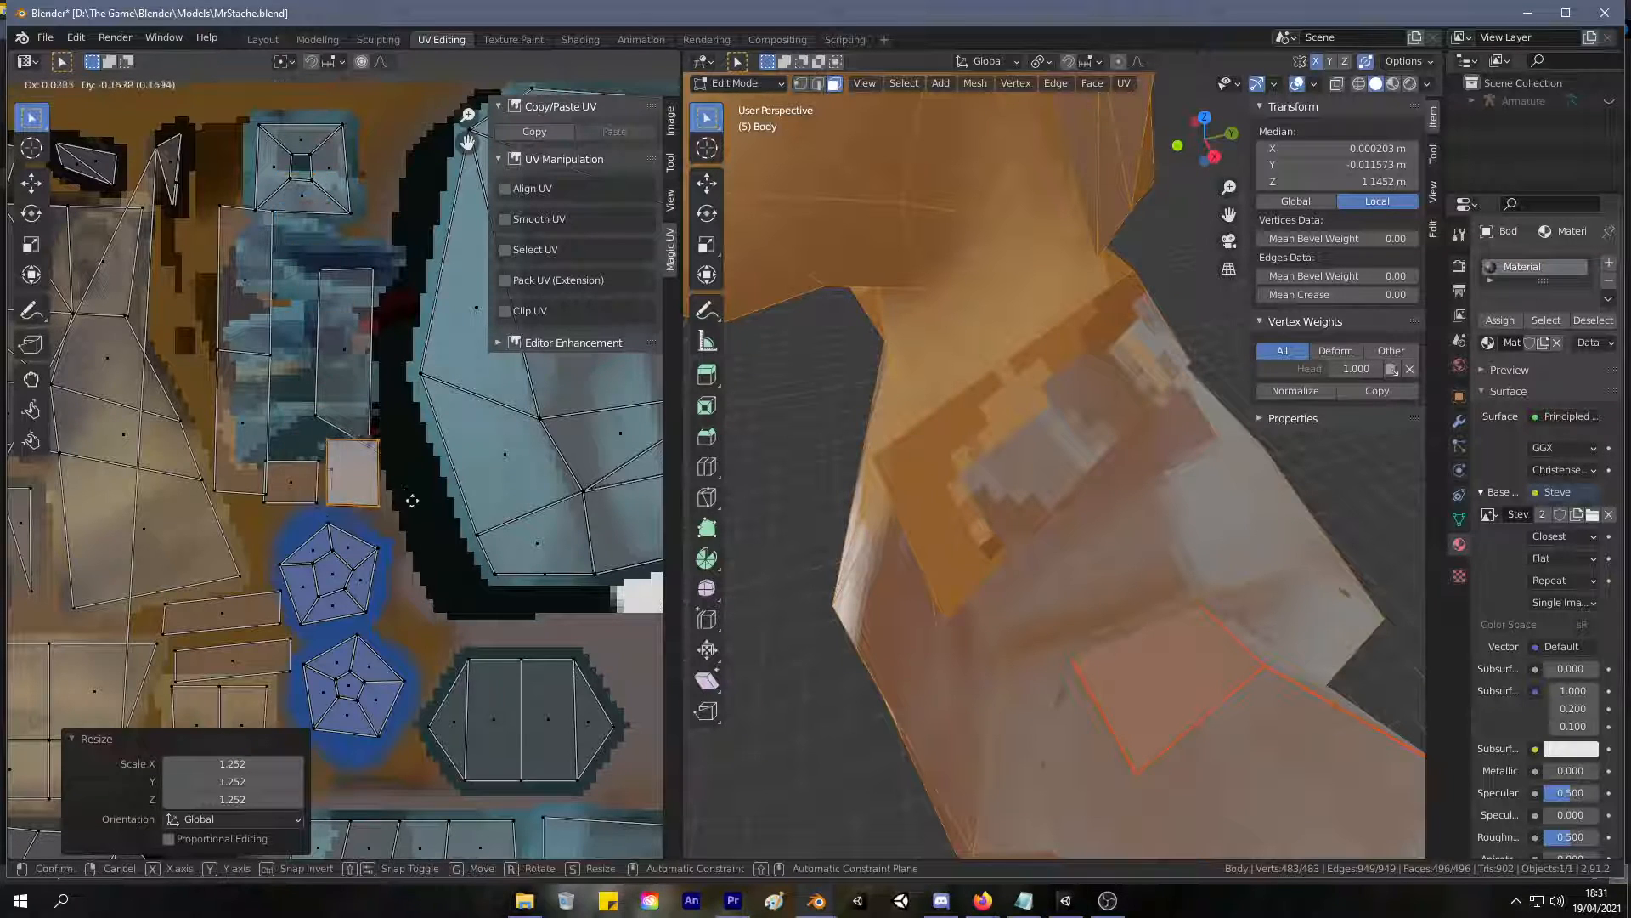
{"action": "left_click", "coordinate": [440, 144]}
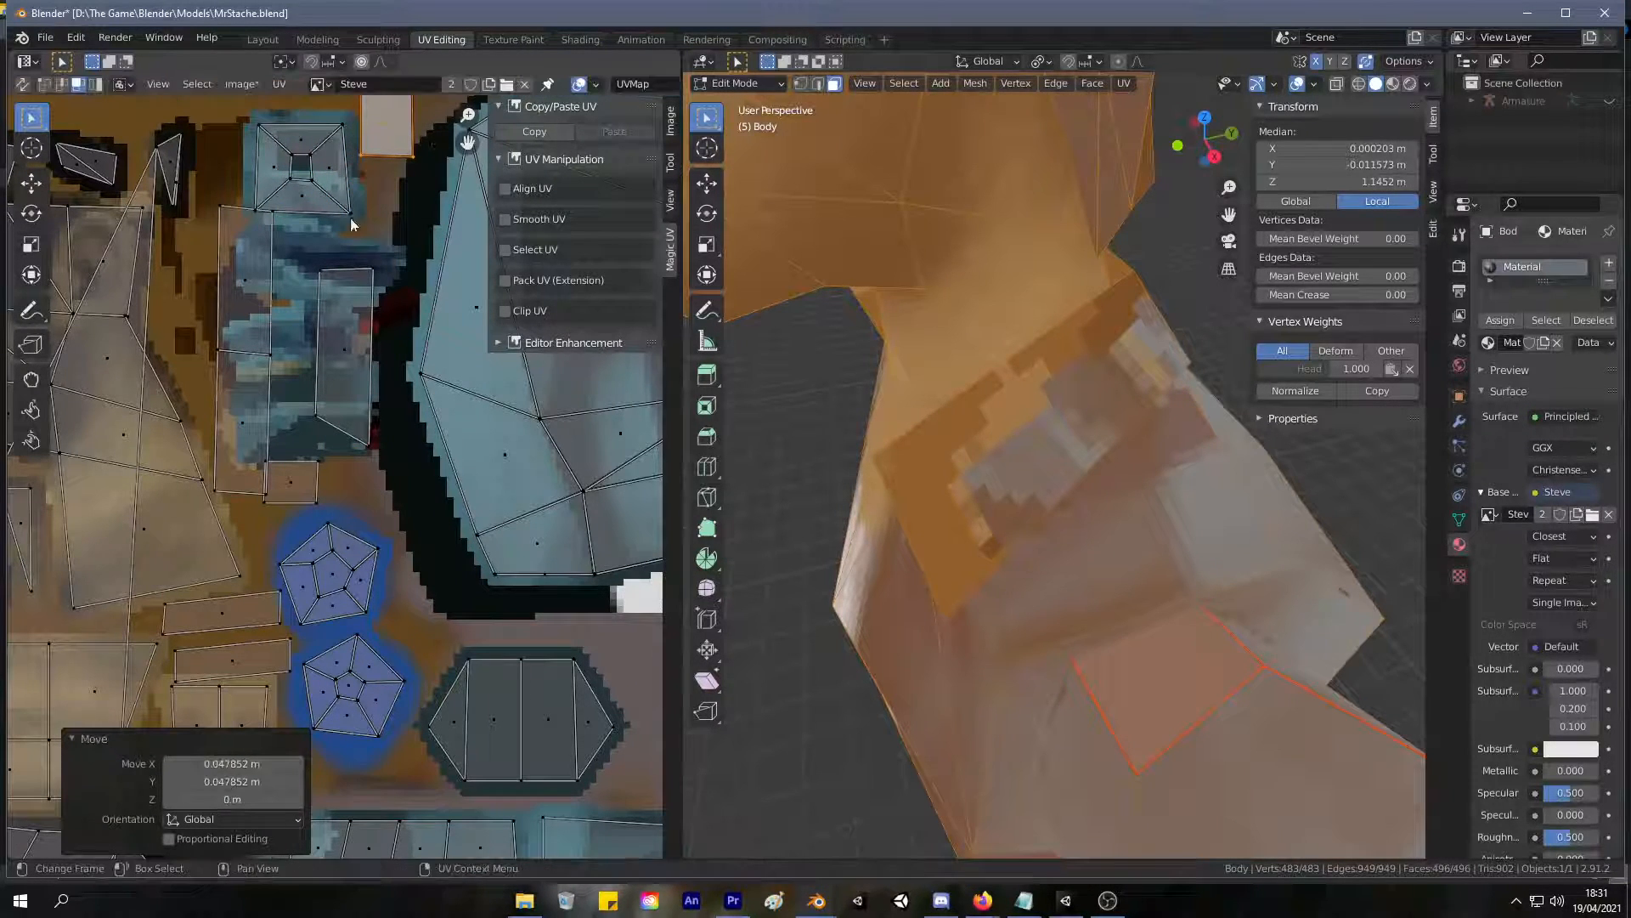
{"action": "key", "text": "l"}
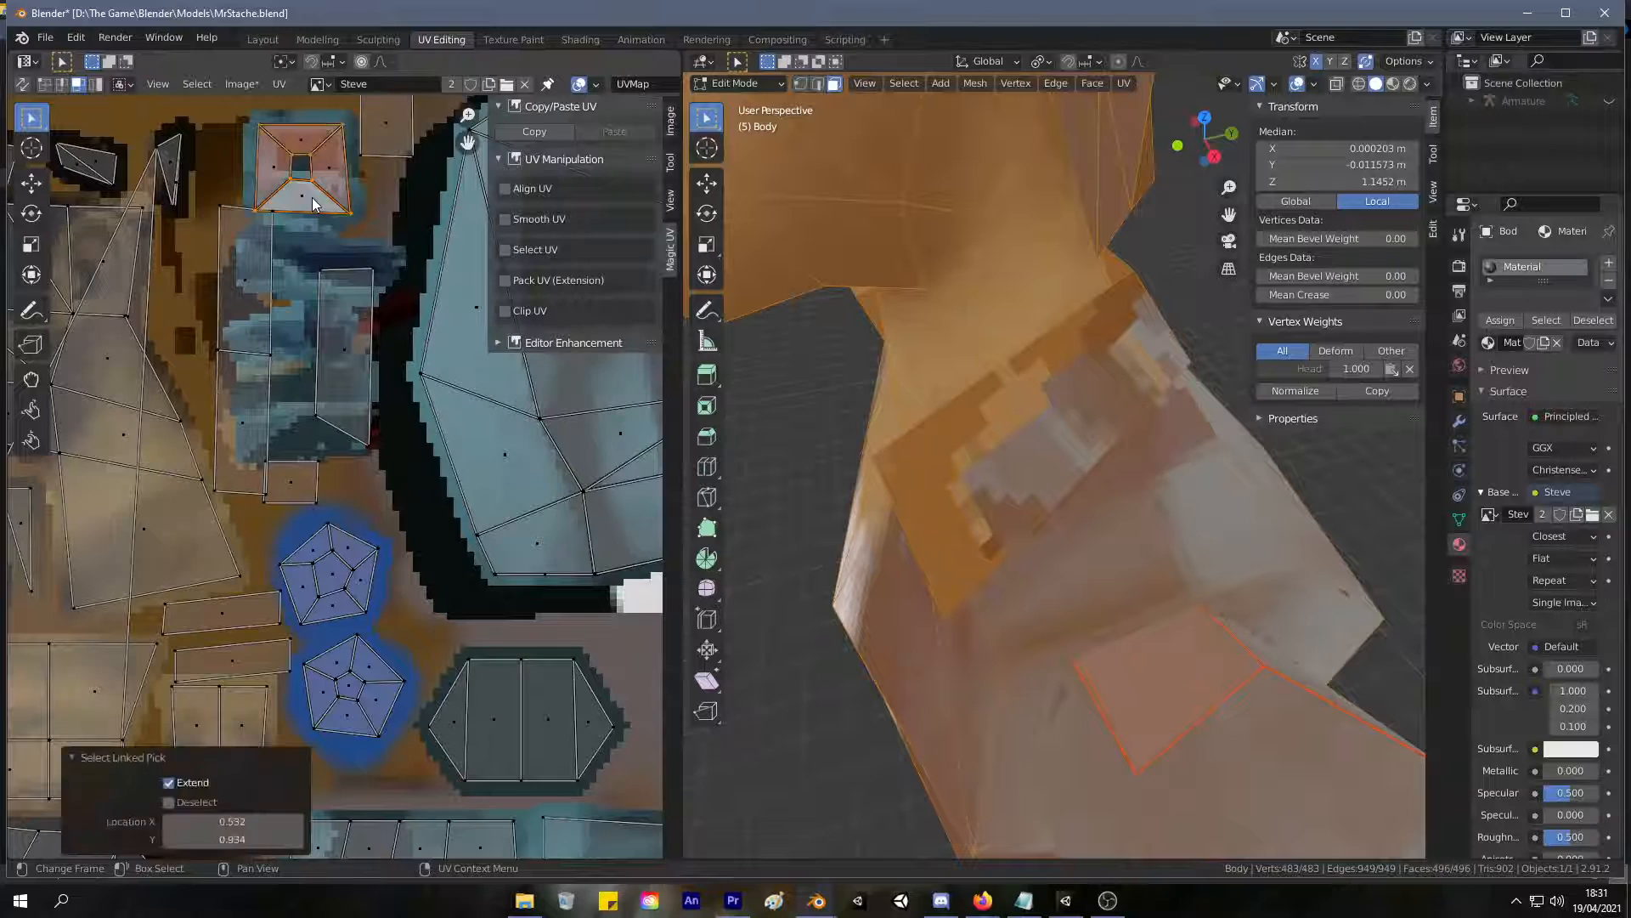
{"action": "key", "text": "g"}
{"action": "left_click", "coordinate": [309, 173]}
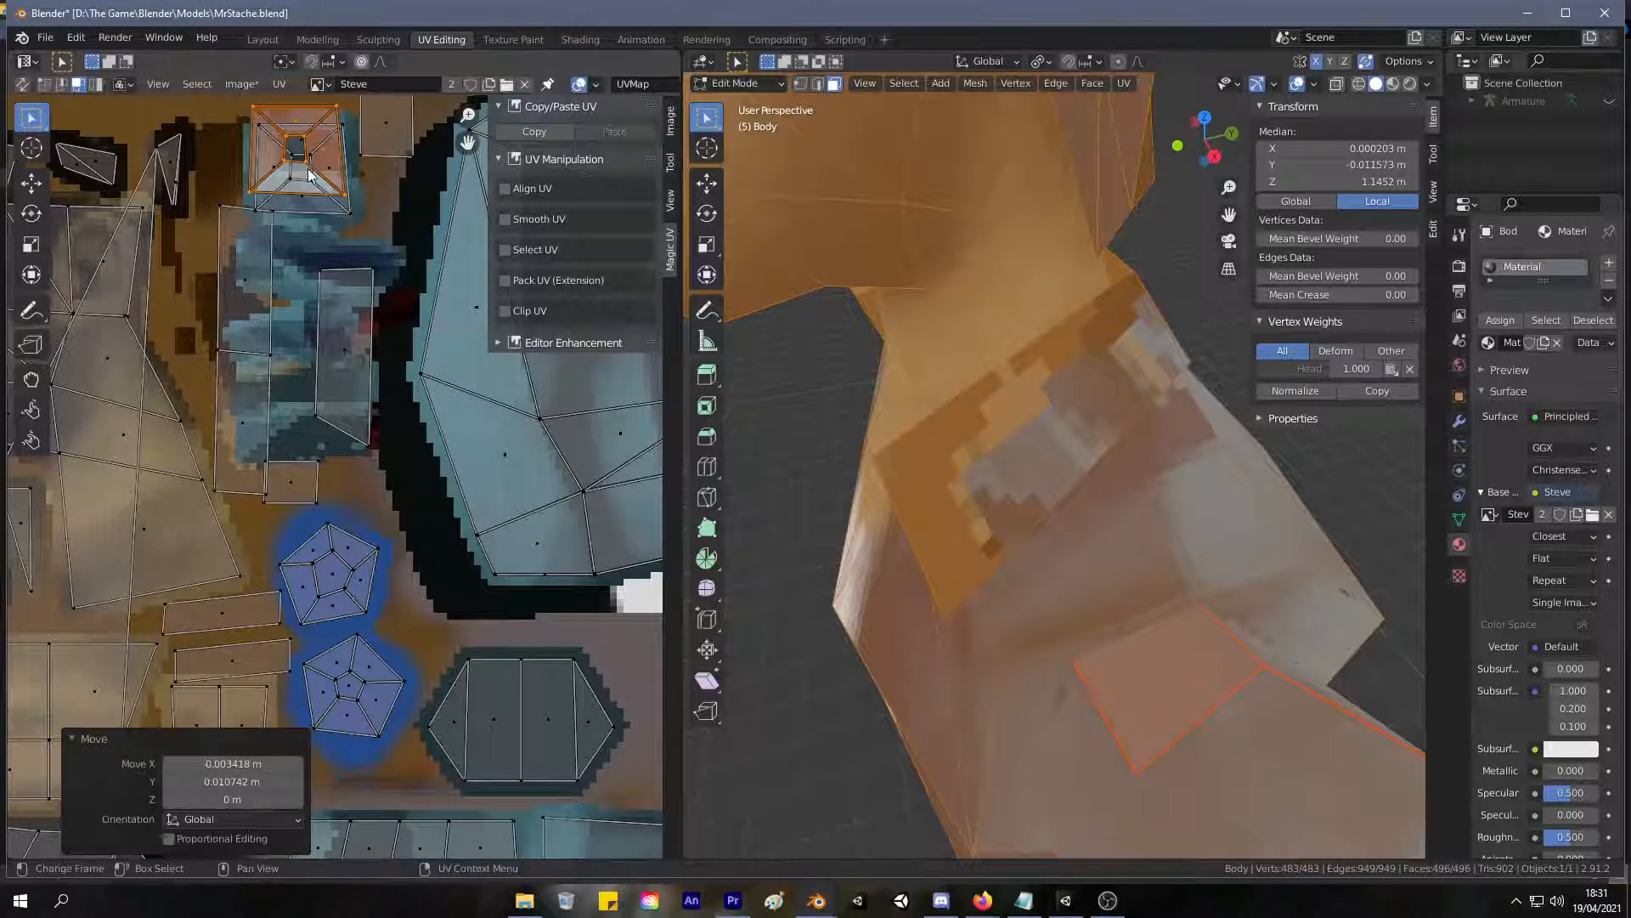
{"action": "key", "text": "s"}
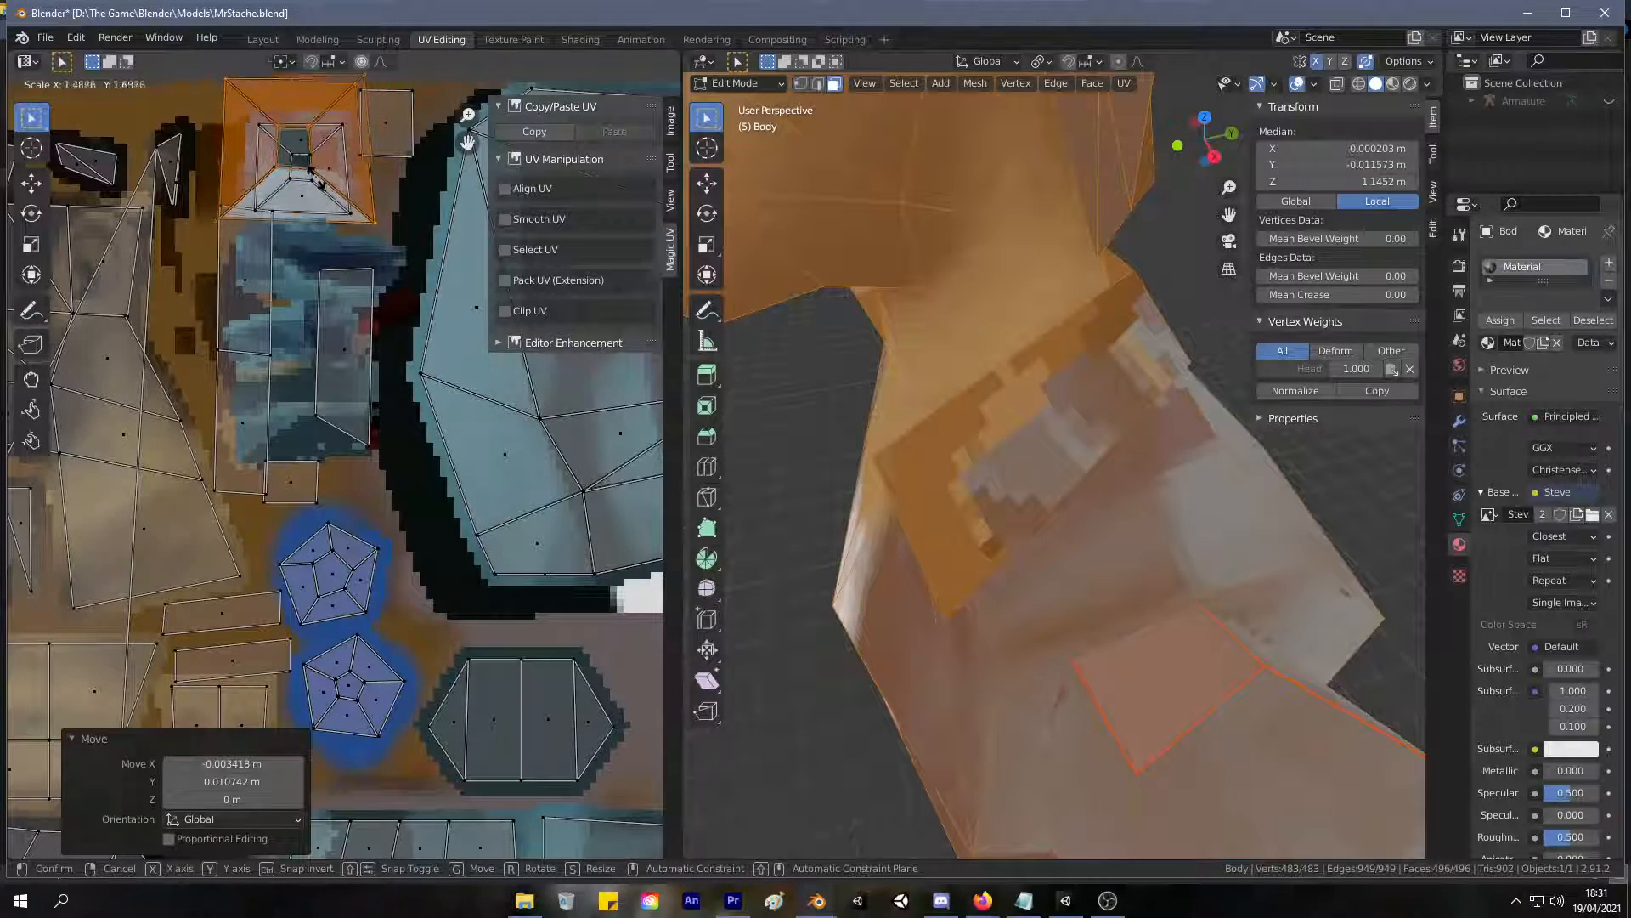
{"action": "right_click", "coordinate": [313, 175]}
{"action": "key", "text": "ctrl+z"}
Select both overlapping frame-shaped islands, scale them by 1.440 and 0.873, and shift them up and left above the blue patch.
{"action": "left_click_drag", "start_coordinate": [360, 215], "coordinate": [244, 104]}
{"action": "key", "text": "s"}
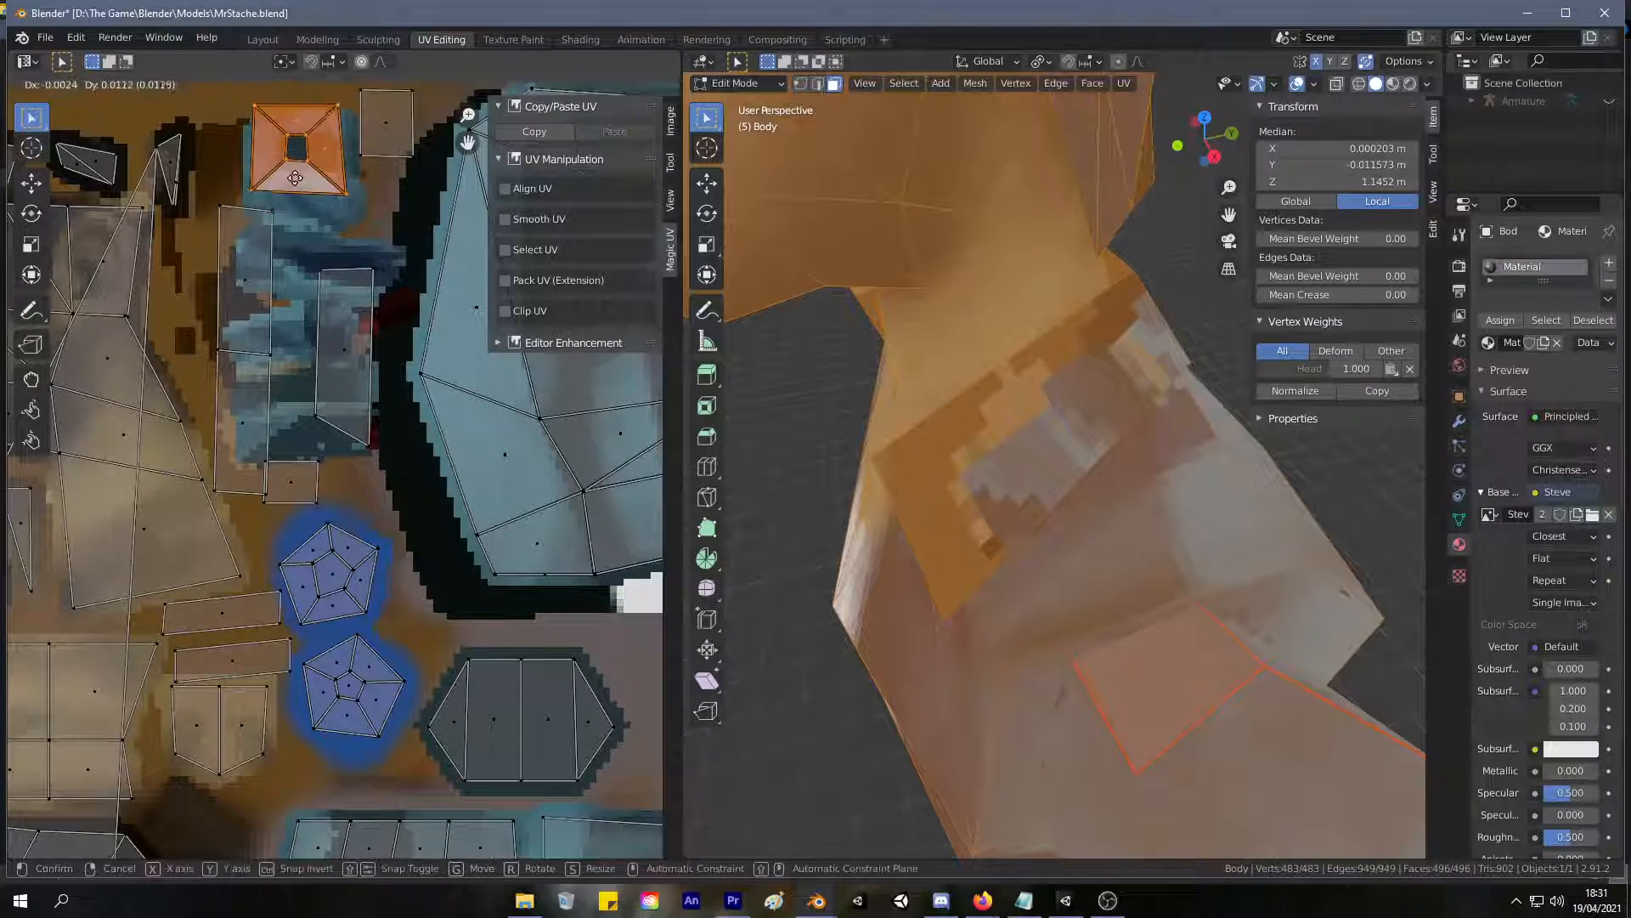
{"action": "left_click", "coordinate": [300, 191]}
{"action": "key", "text": "s"}
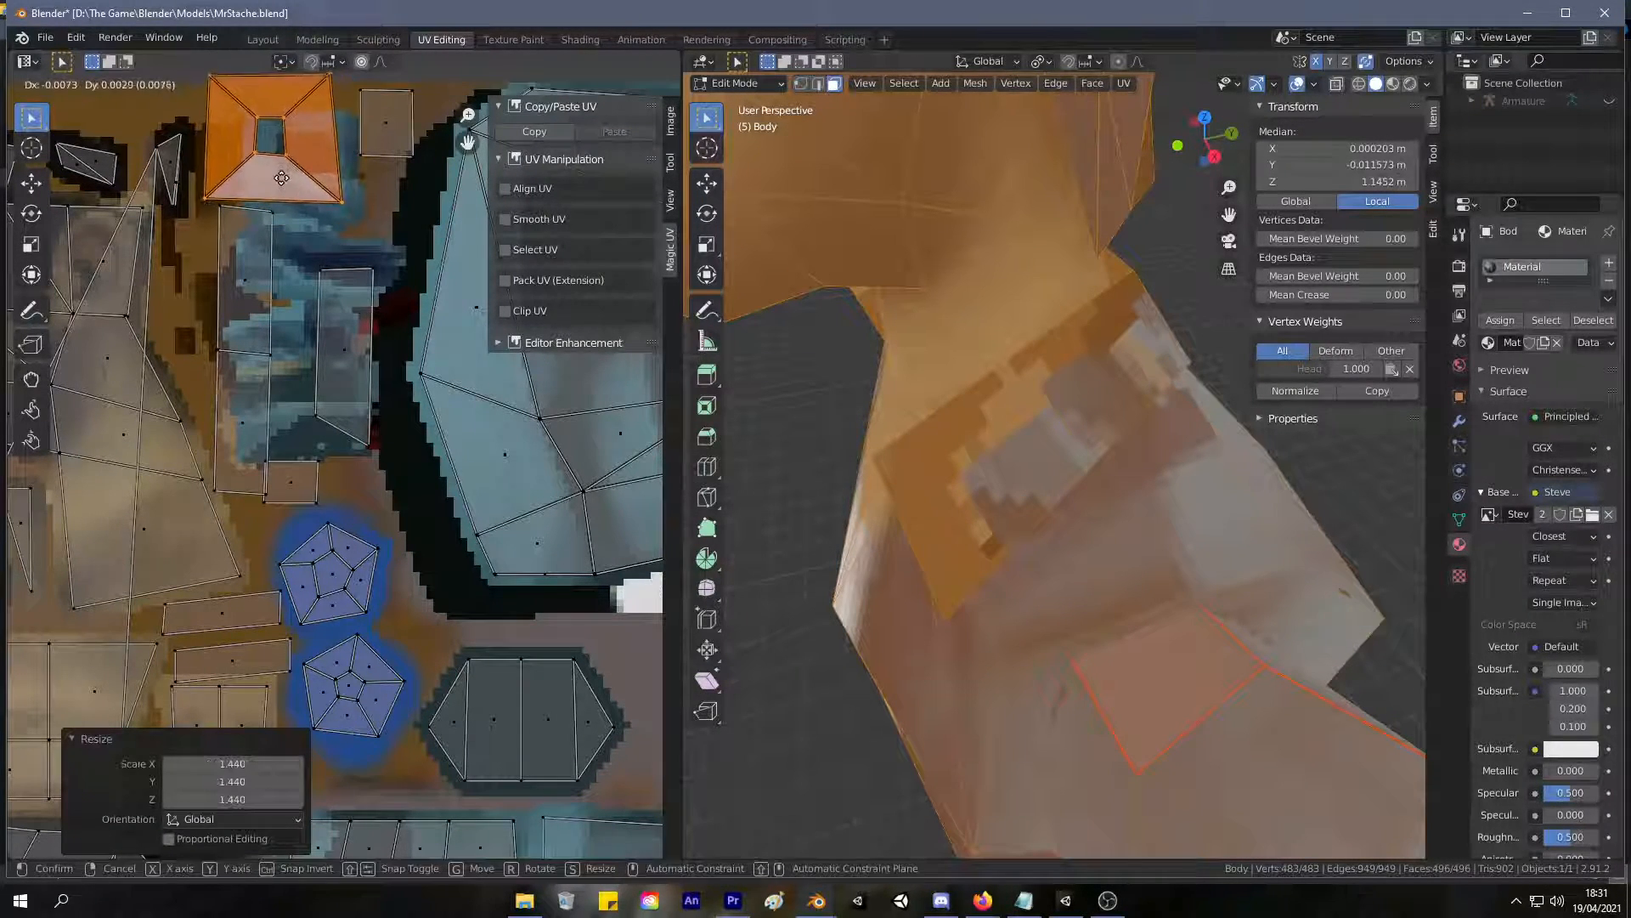
{"action": "left_click", "coordinate": [445, 273]}
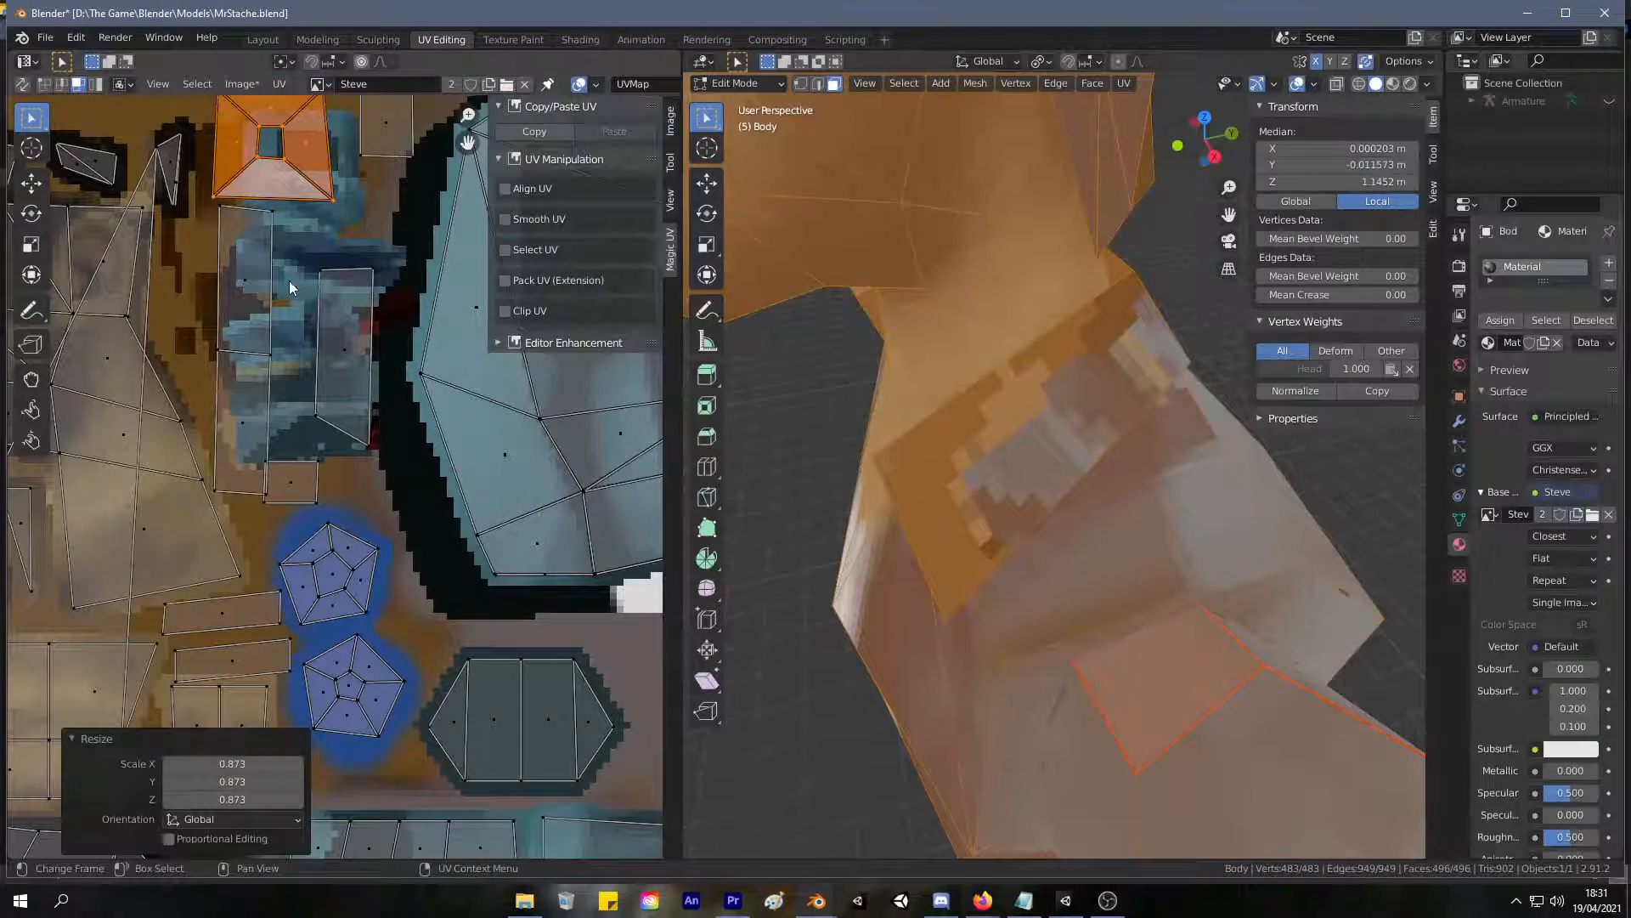
Pull the lower face of the two-face strip away and move it up and right onto the blue patch.
{"action": "middle_click_drag", "start_coordinate": [293, 277], "coordinate": [253, 183]}
{"action": "middle_click_drag", "start_coordinate": [1097, 311], "coordinate": [1054, 300]}
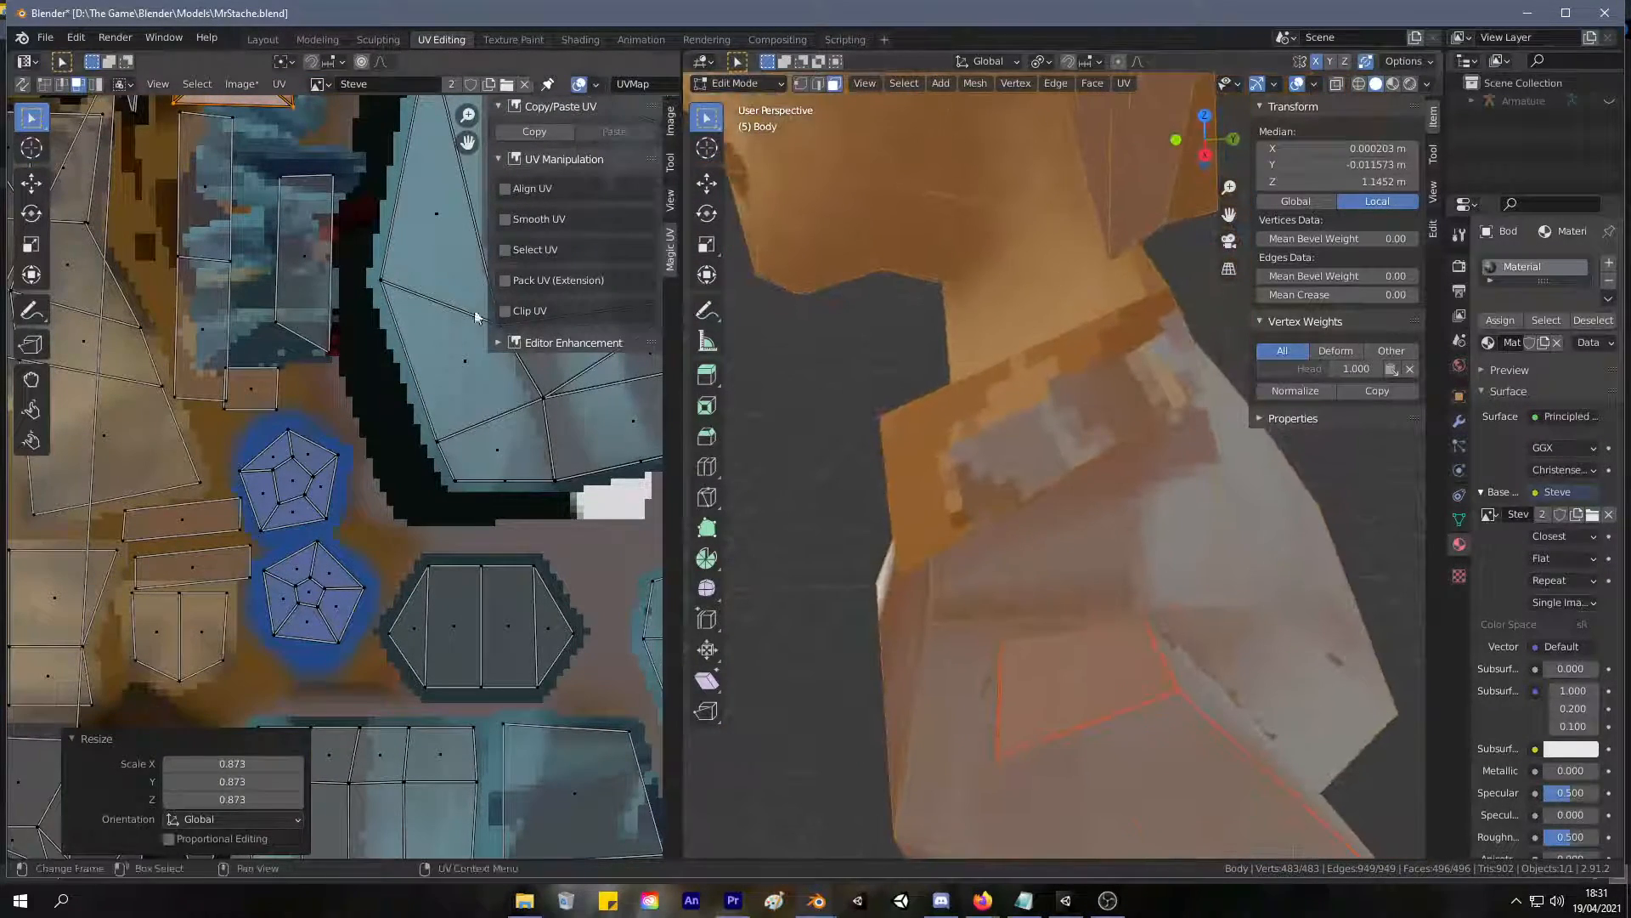
{"action": "left_click", "coordinate": [208, 329]}
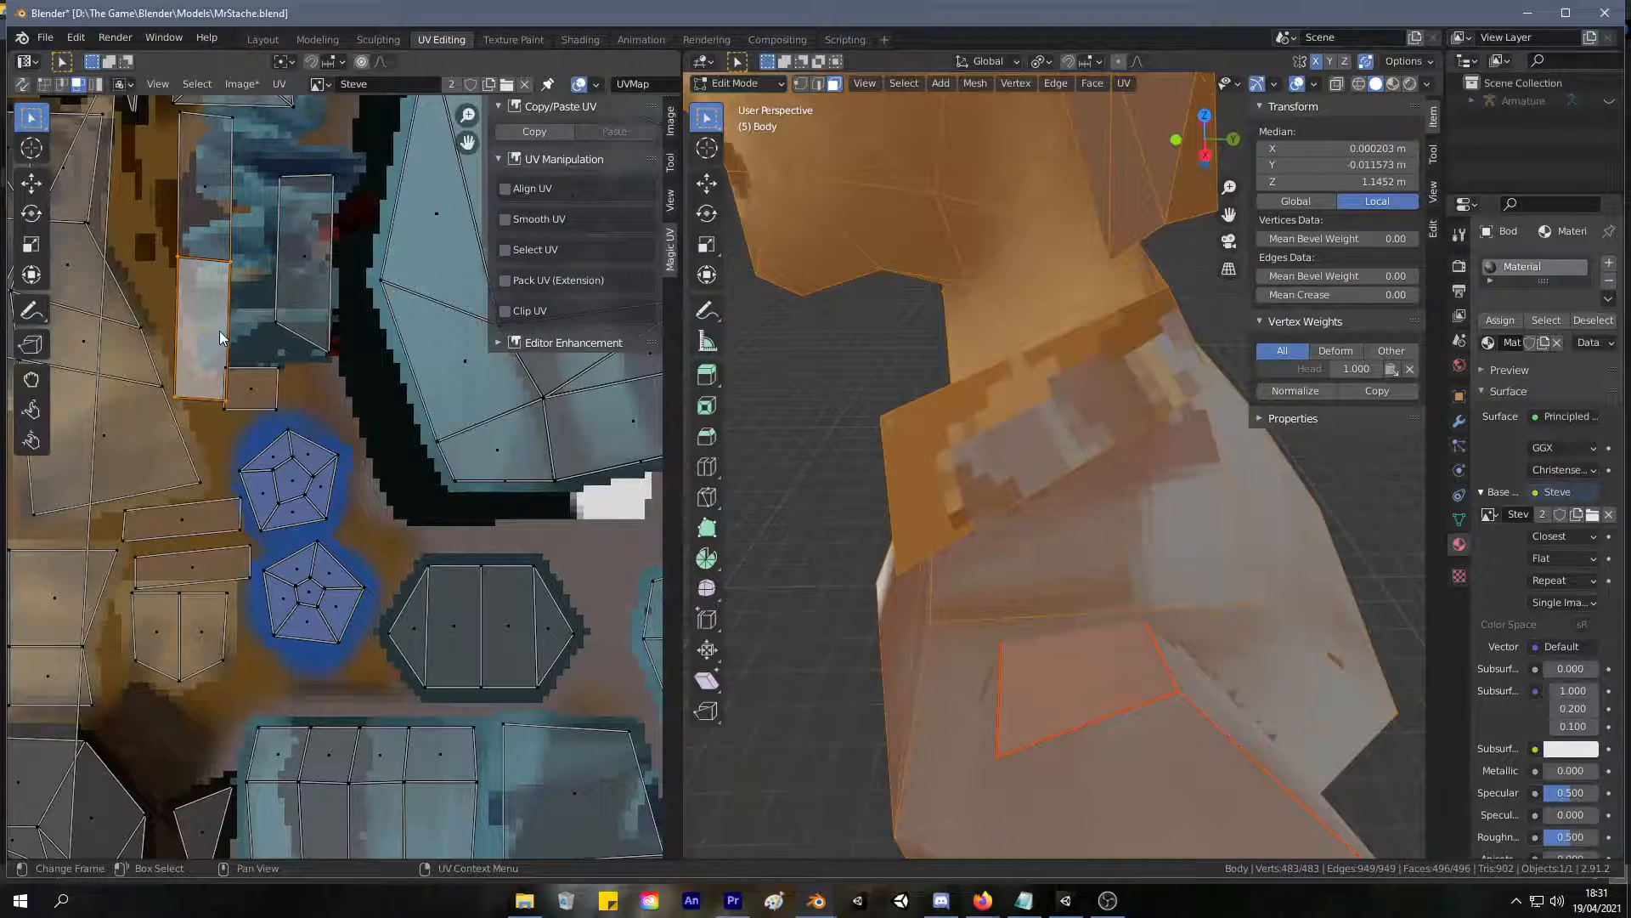
{"action": "key", "text": "g"}
{"action": "left_click", "coordinate": [227, 281]}
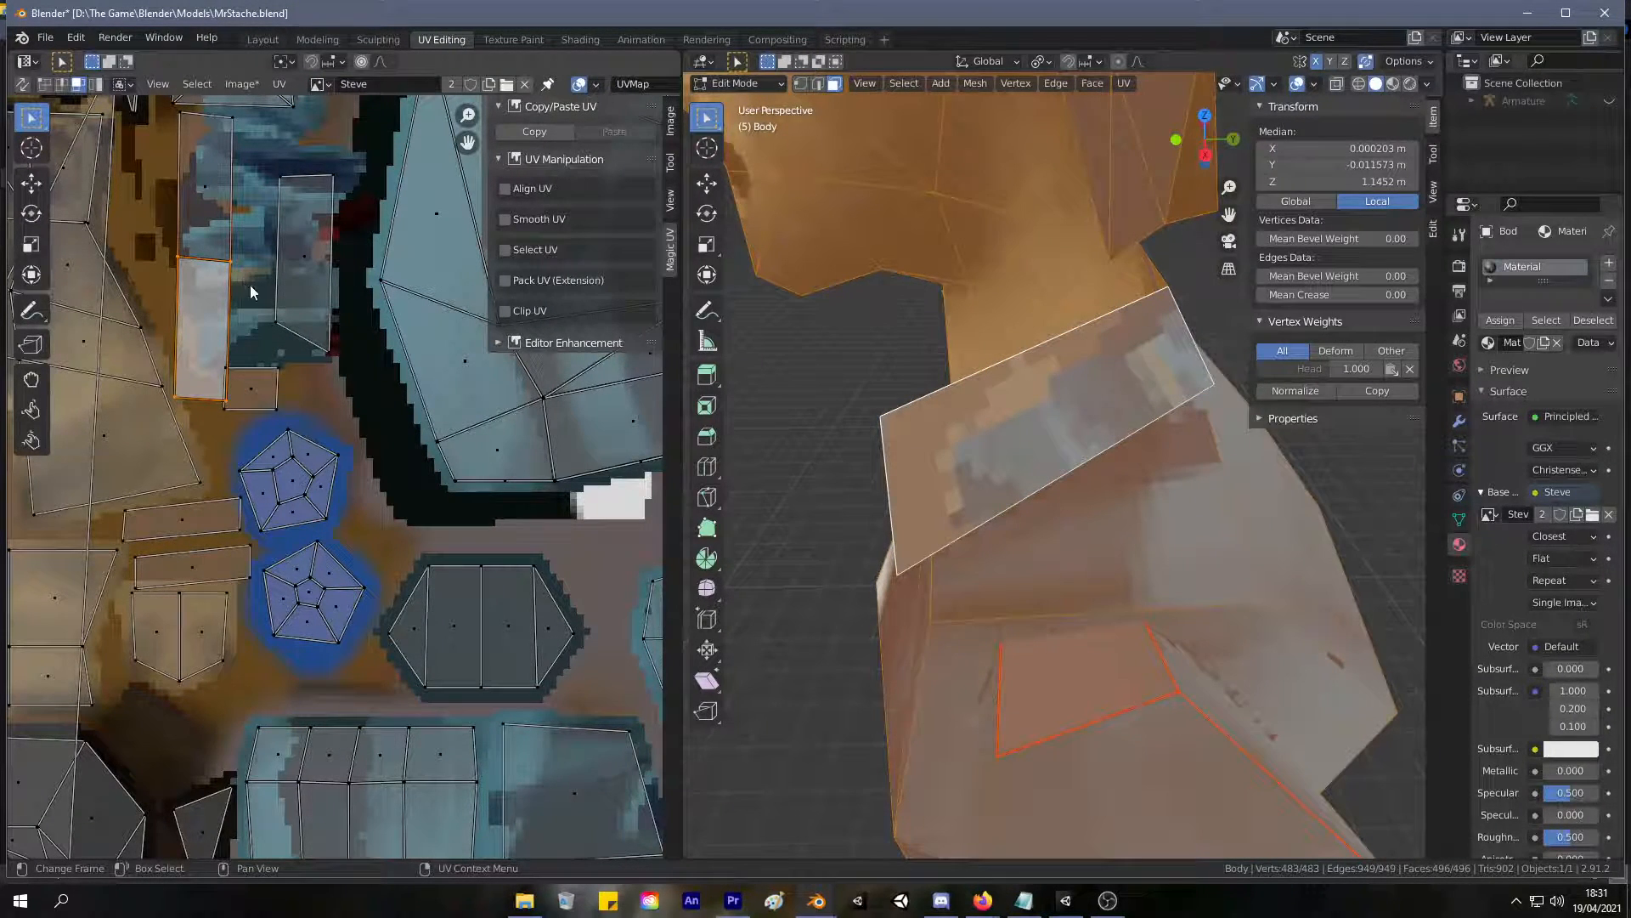
{"action": "key", "text": "g"}
{"action": "left_click", "coordinate": [245, 238]}
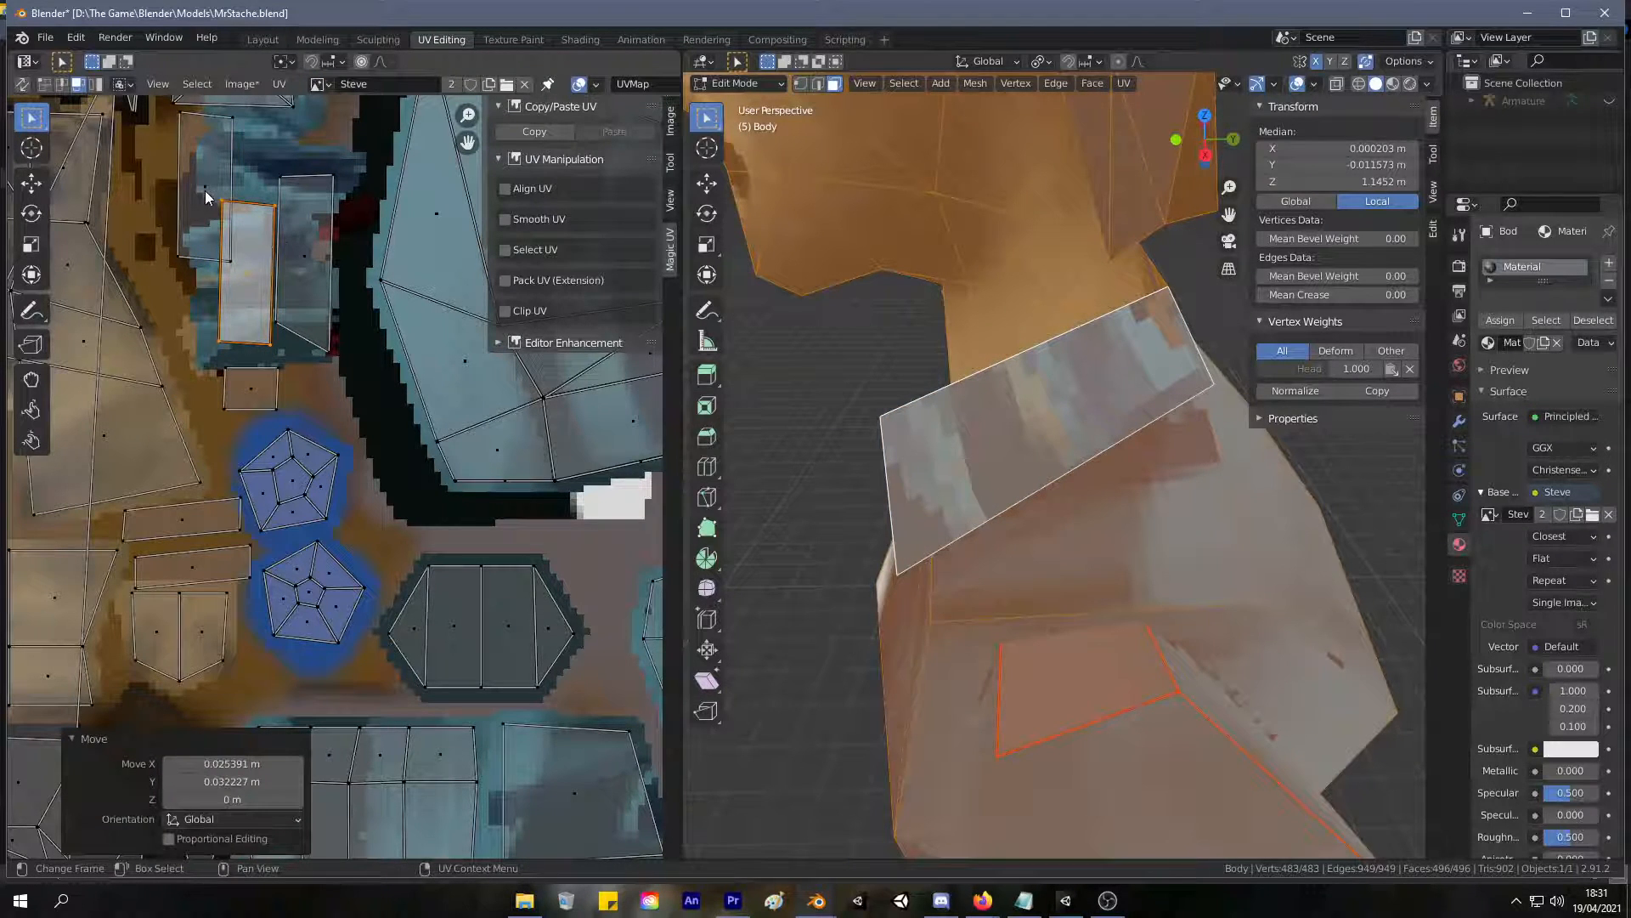
Move the strip's remaining upper face down to sit side by side with the separated collar face.
{"action": "left_click", "coordinate": [206, 191]}
{"action": "key", "text": "g"}
{"action": "left_click", "coordinate": [192, 282]}
Select both side-by-side collar faces, shift them up and left, and enlarge them 1.291 times.
{"action": "left_click", "coordinate": [243, 273], "text": "shift"}
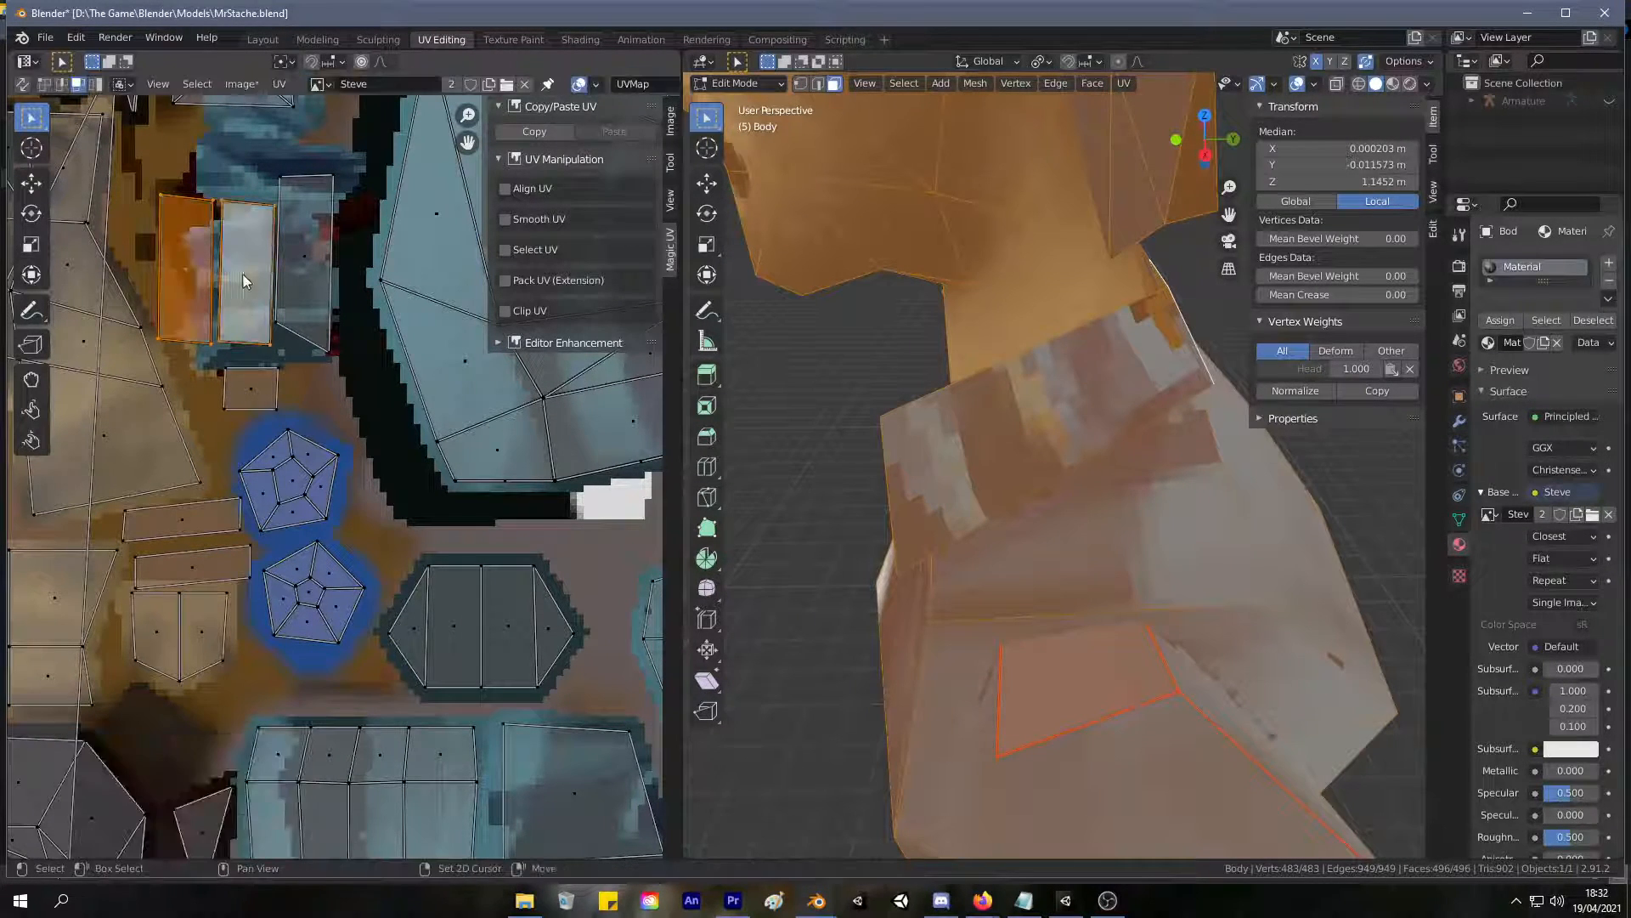
{"action": "key", "text": "g"}
{"action": "left_click", "coordinate": [230, 227]}
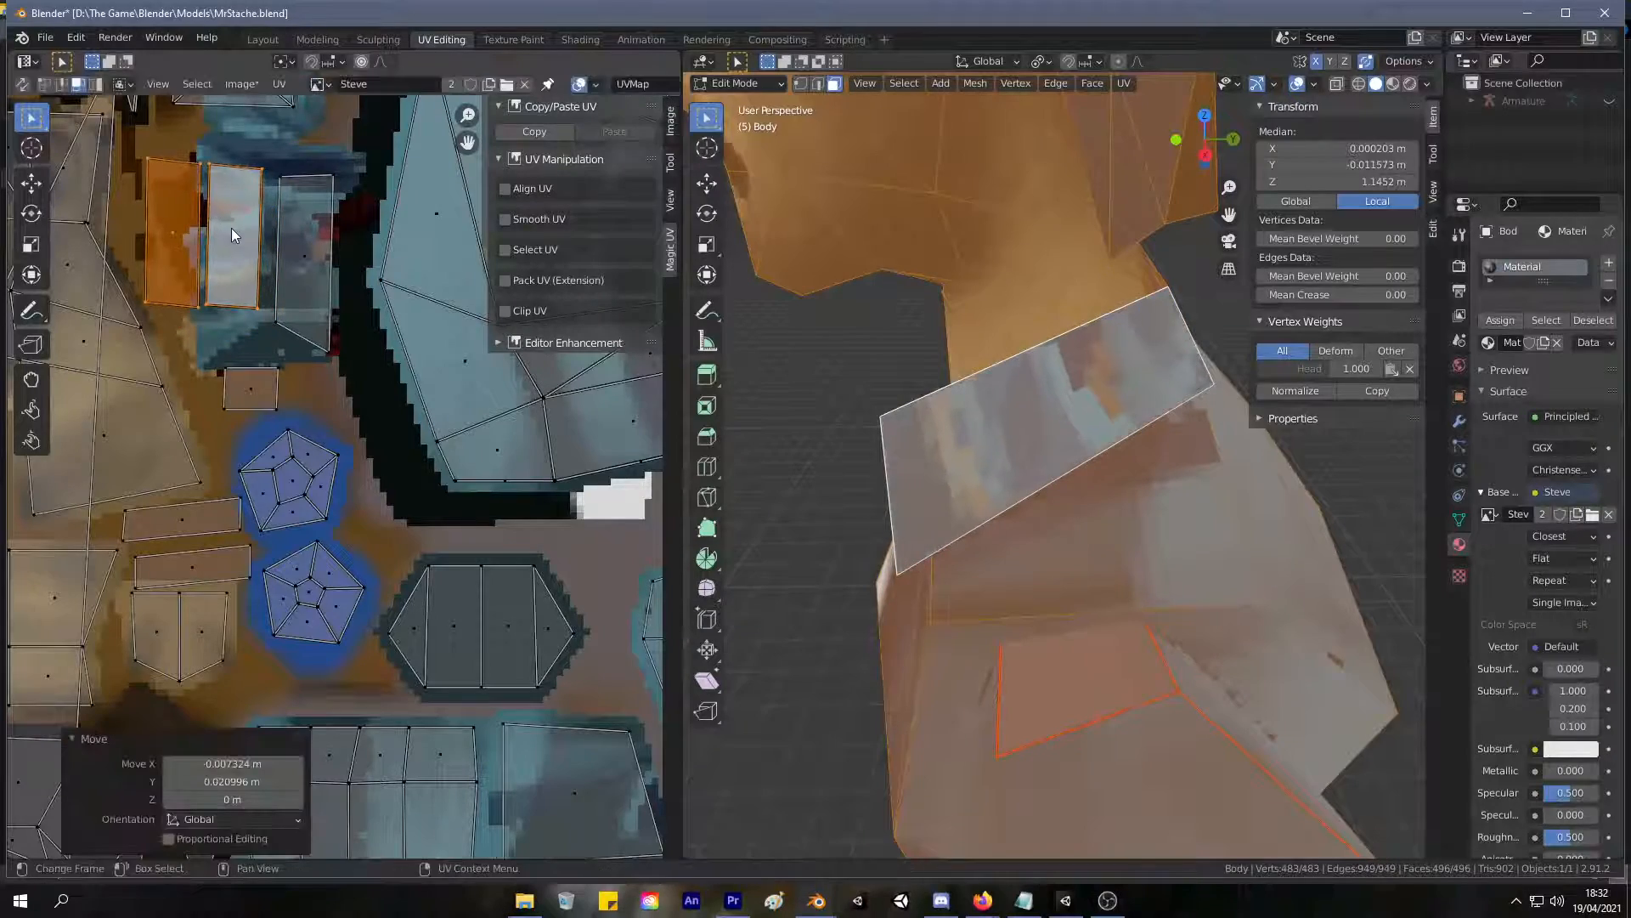
{"action": "key", "text": "s"}
{"action": "left_click", "coordinate": [238, 237]}
{"action": "middle_click_drag", "start_coordinate": [1011, 257], "coordinate": [1413, 215]}
{"action": "scroll", "coordinate": [960, 321], "scroll_direction": "down", "scroll_amount": 4}
{"action": "middle_click_drag", "start_coordinate": [959, 321], "coordinate": [1120, 335]}
{"action": "scroll", "coordinate": [273, 218], "scroll_direction": "up", "scroll_amount": 3}
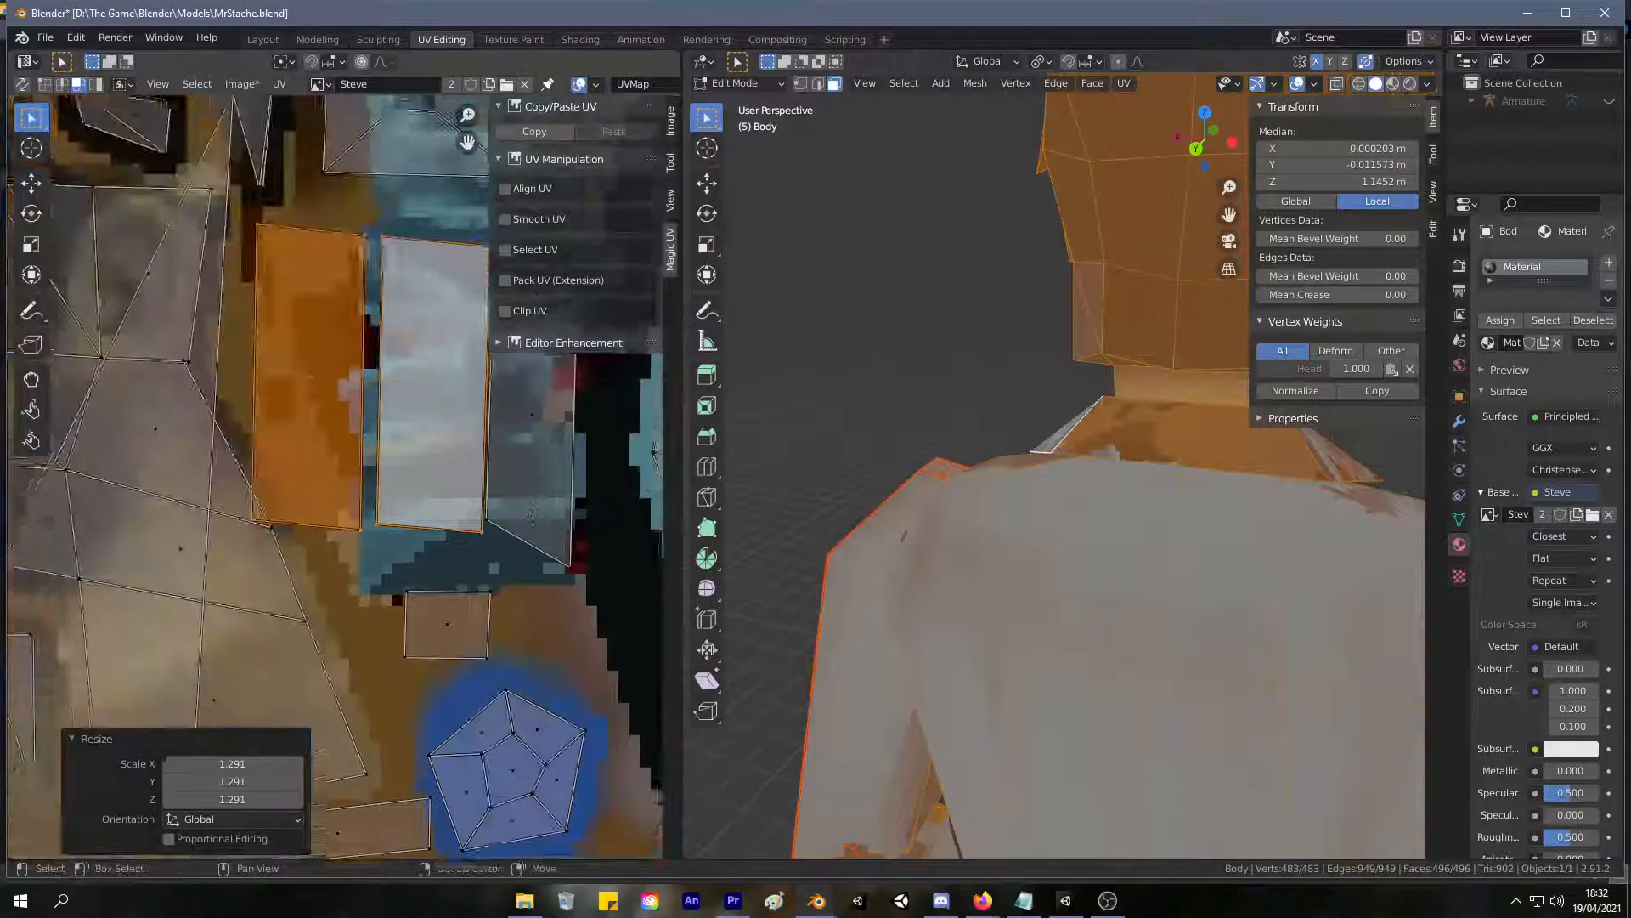
{"action": "middle_click_drag", "start_coordinate": [320, 353], "coordinate": [313, 340]}
{"action": "left_click", "coordinate": [313, 340]}
{"action": "left_click", "coordinate": [360, 225], "text": "shift"}
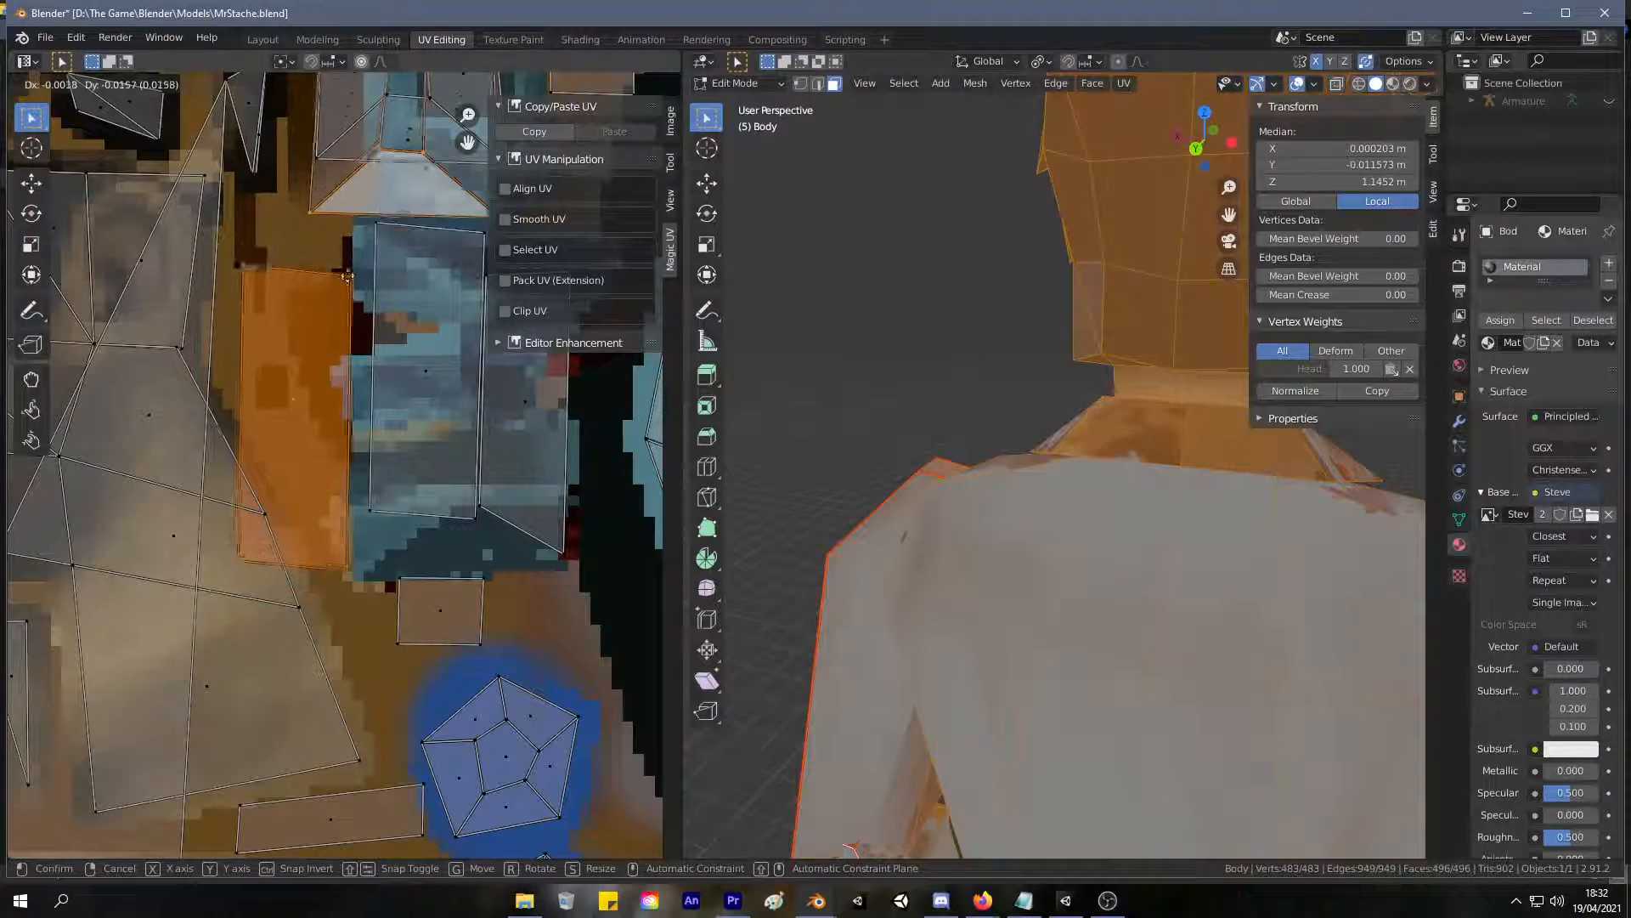
{"action": "left_click", "coordinate": [352, 231], "text": "shift"}
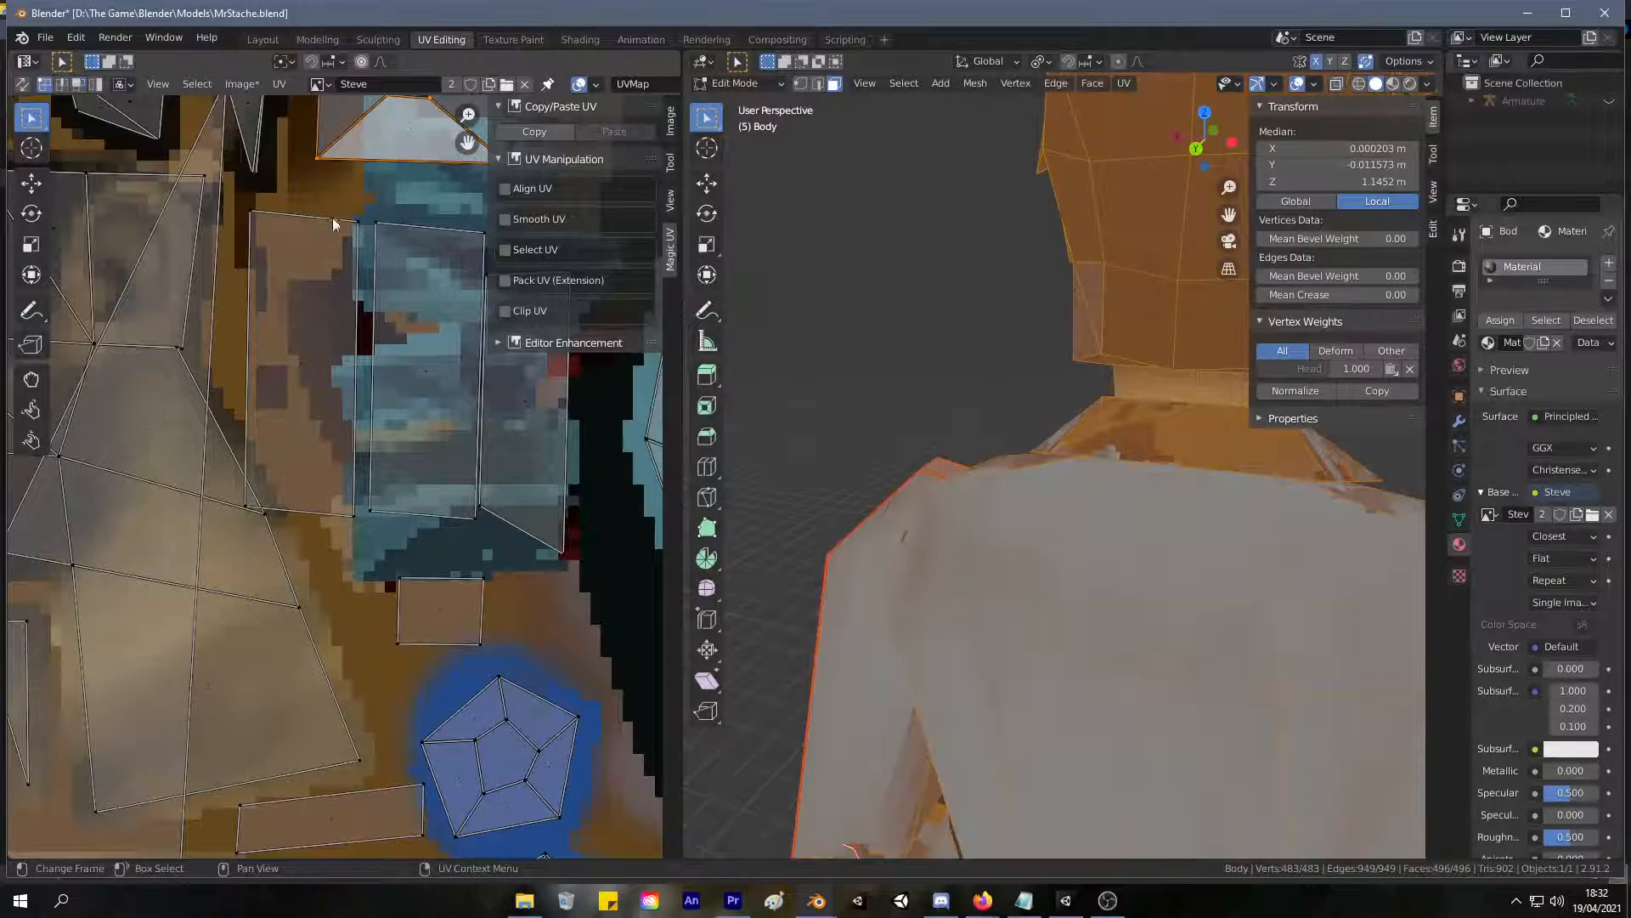
Shorten the left collar UV face by lowering its two upper corner vertices about 0.047 m, and save the file.
{"action": "left_click_drag", "start_coordinate": [357, 226], "coordinate": [357, 360]}
{"action": "left_click", "coordinate": [248, 214]}
{"action": "left_click_drag", "start_coordinate": [248, 214], "coordinate": [250, 344]}
{"action": "mouse_move", "coordinate": [1020, 357]}
{"action": "middle_mouse_down"}
{"action": "mouse_move", "coordinate": [1100, 361]}
{"action": "mouse_move", "coordinate": [1008, 349]}
{"action": "mouse_move", "coordinate": [1033, 350]}
{"action": "middle_mouse_up"}
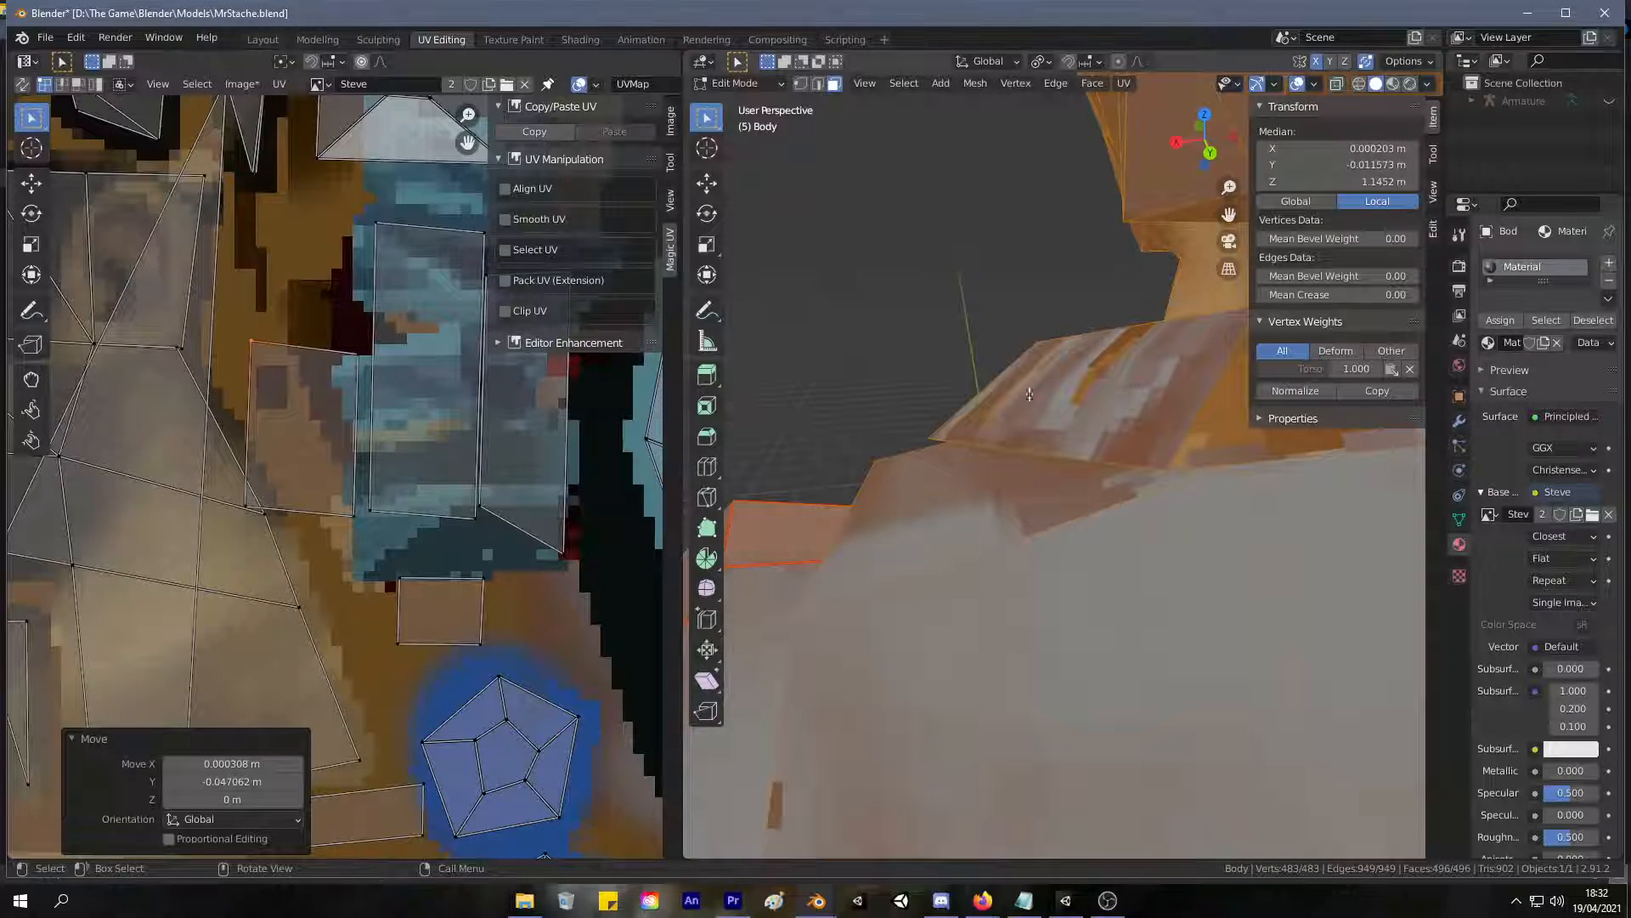
{"action": "key", "text": "ctrl+s"}
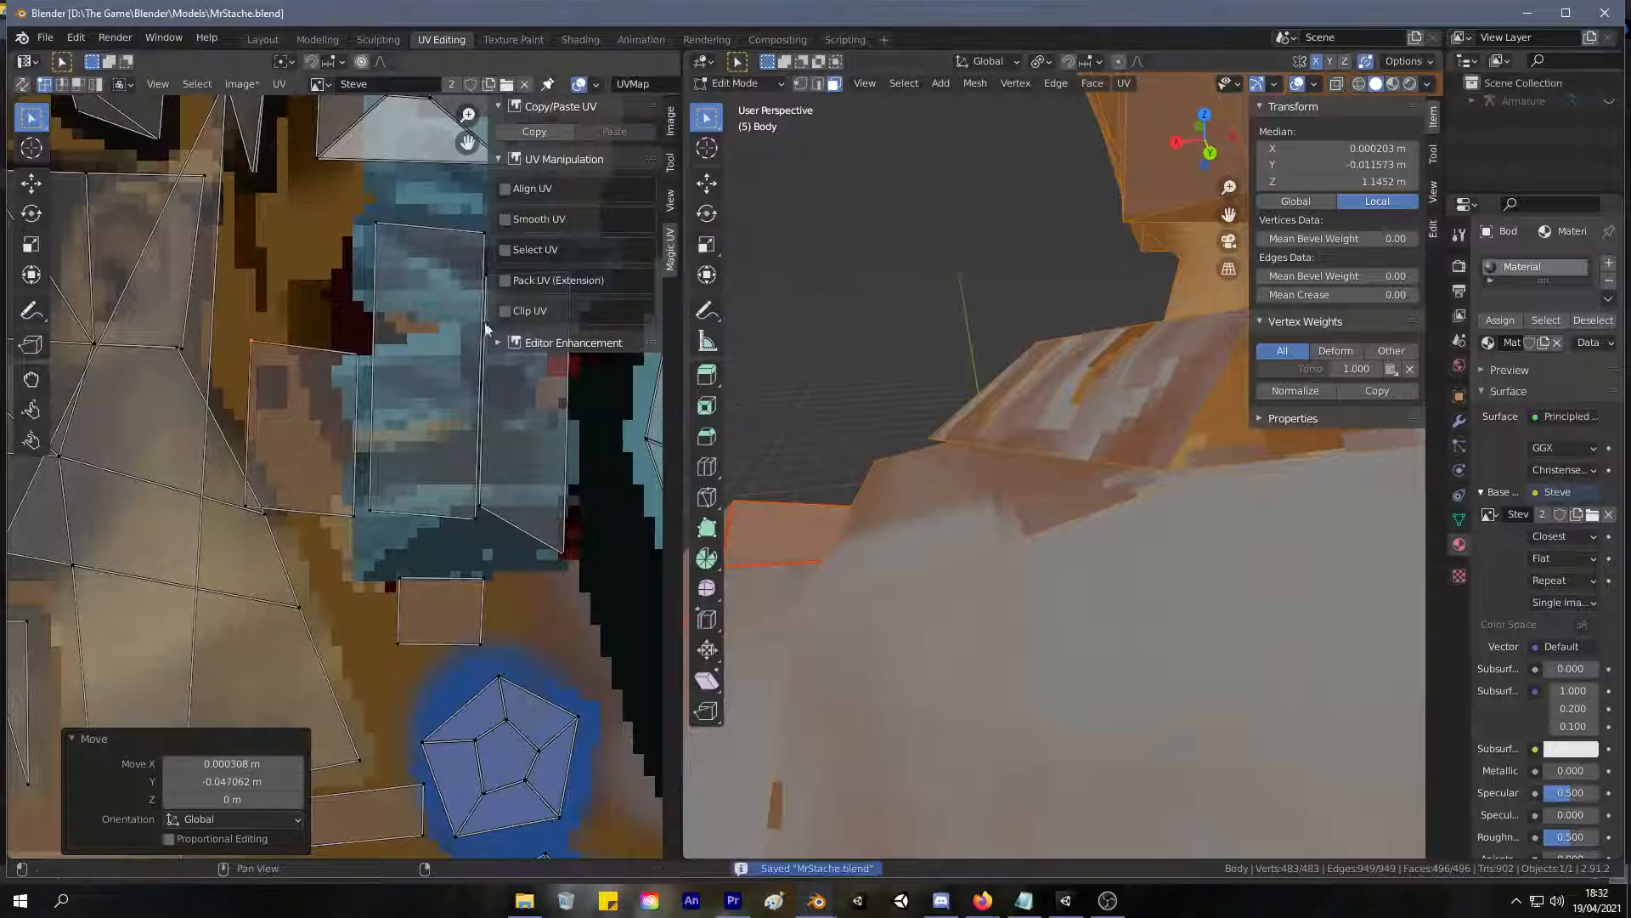
Move the left collar UV face up about 0.042 m and rotate it upright beside the blue patch.
{"action": "key", "text": "3"}
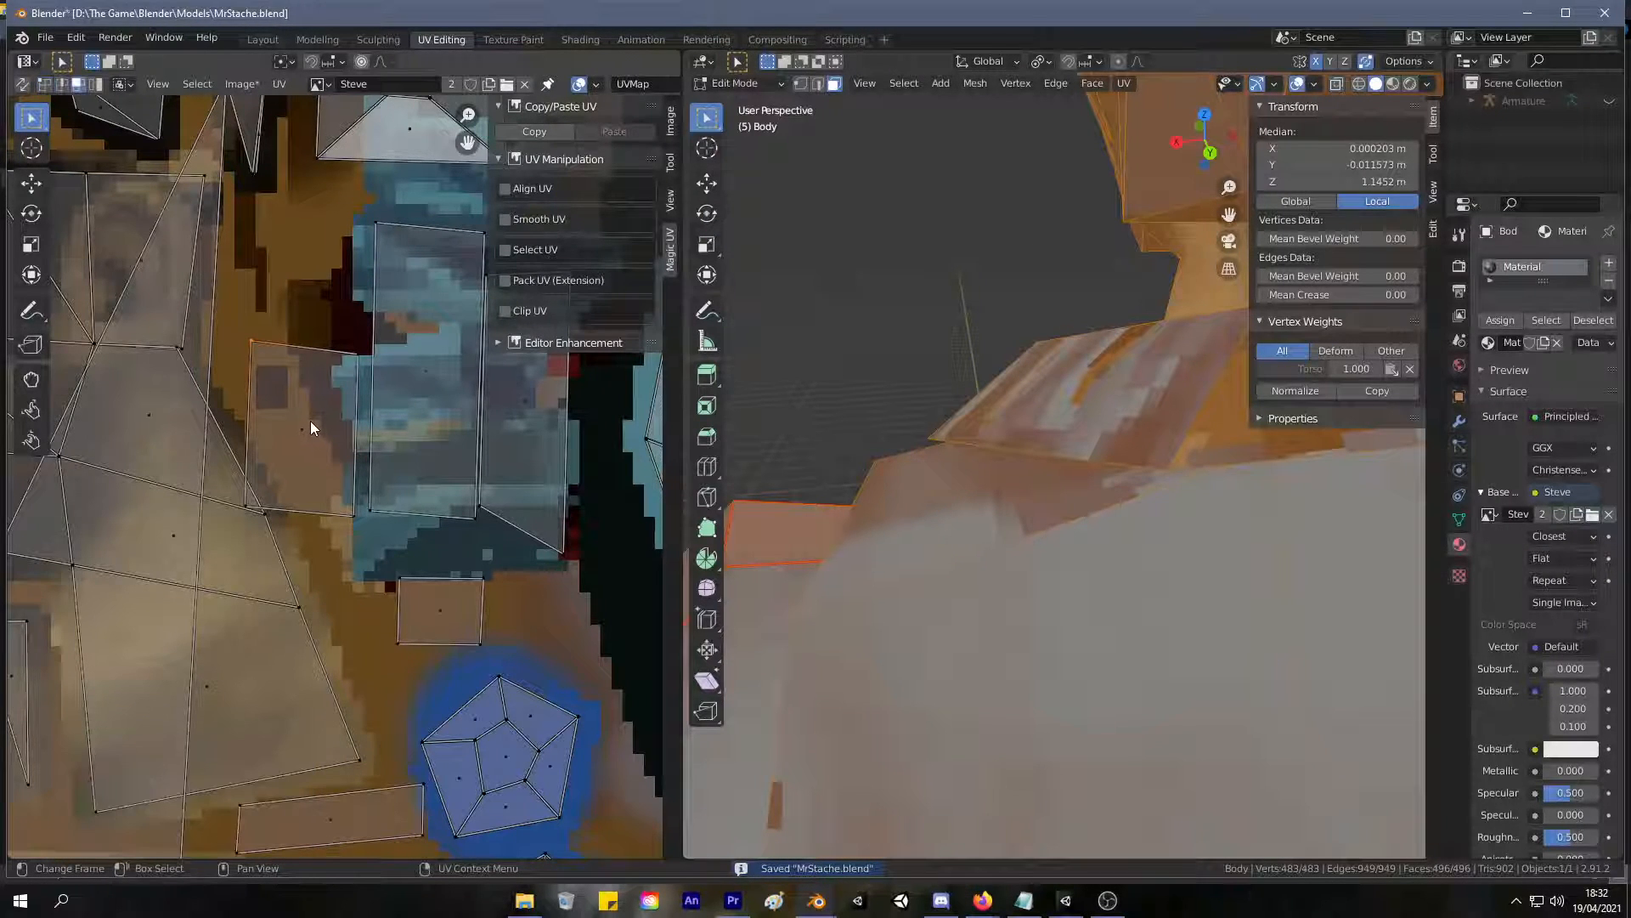
{"action": "left_click", "coordinate": [309, 423]}
{"action": "key", "text": "g"}
{"action": "left_click", "coordinate": [308, 307]}
{"action": "key", "text": "r"}
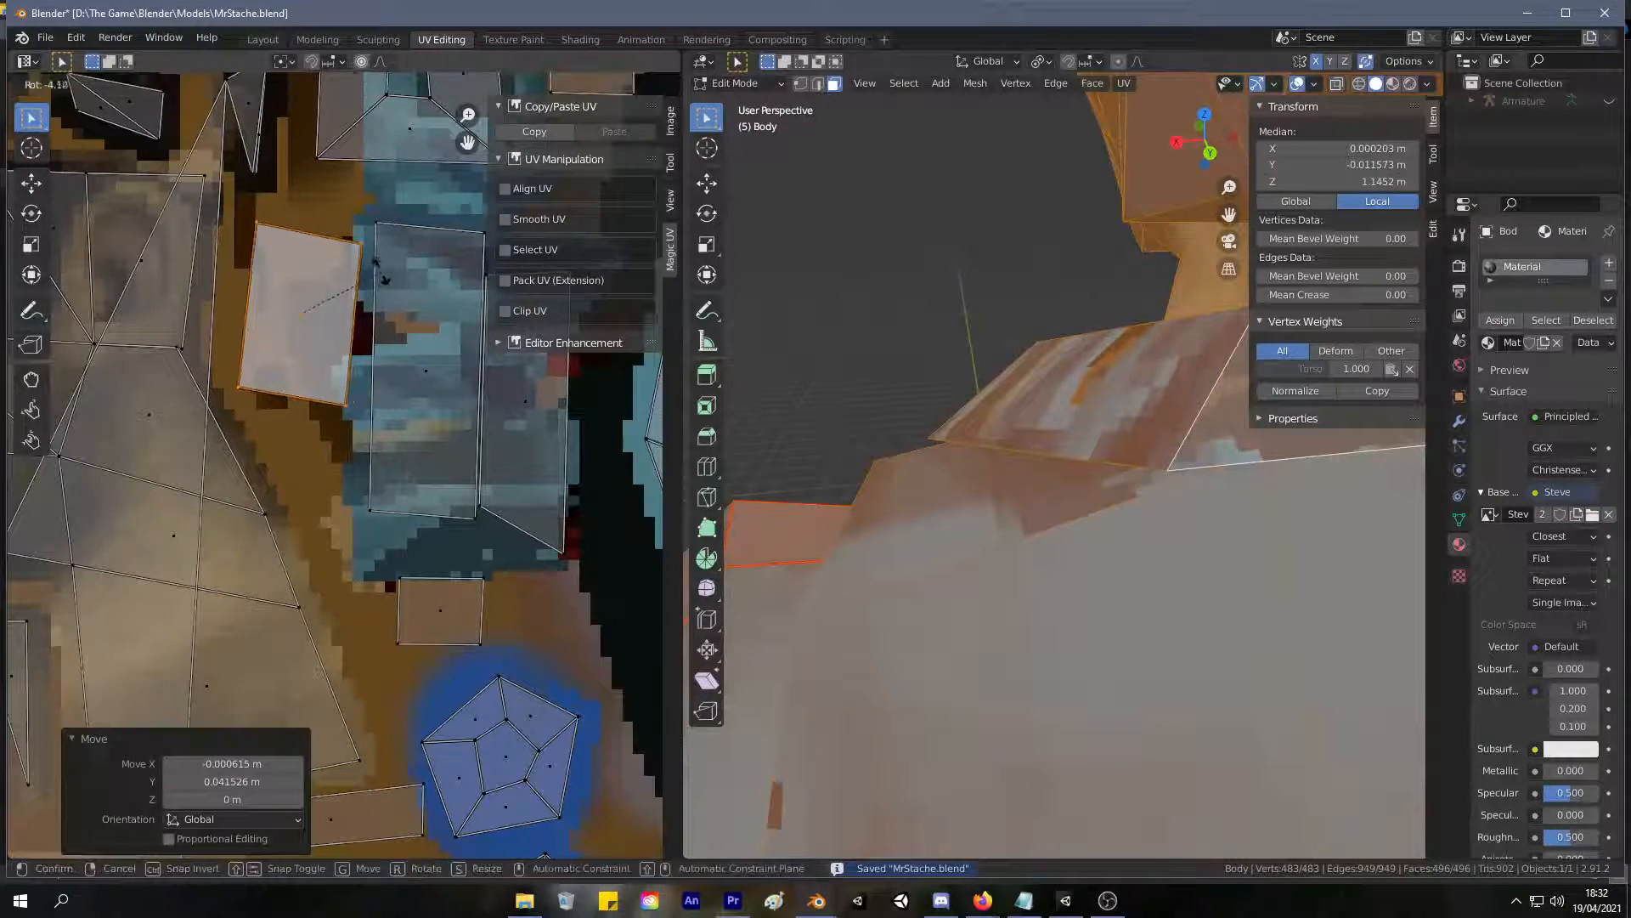
{"action": "left_click", "coordinate": [369, 272]}
Square up the upright collar UV face by adjusting its upper-right and lower-right corner vertices.
{"action": "key", "text": "1"}
{"action": "left_click", "coordinate": [354, 238]}
{"action": "key", "text": "g"}
{"action": "left_click", "coordinate": [352, 228]}
{"action": "left_click", "coordinate": [357, 398]}
{"action": "key", "text": "g"}
{"action": "left_click", "coordinate": [351, 393]}
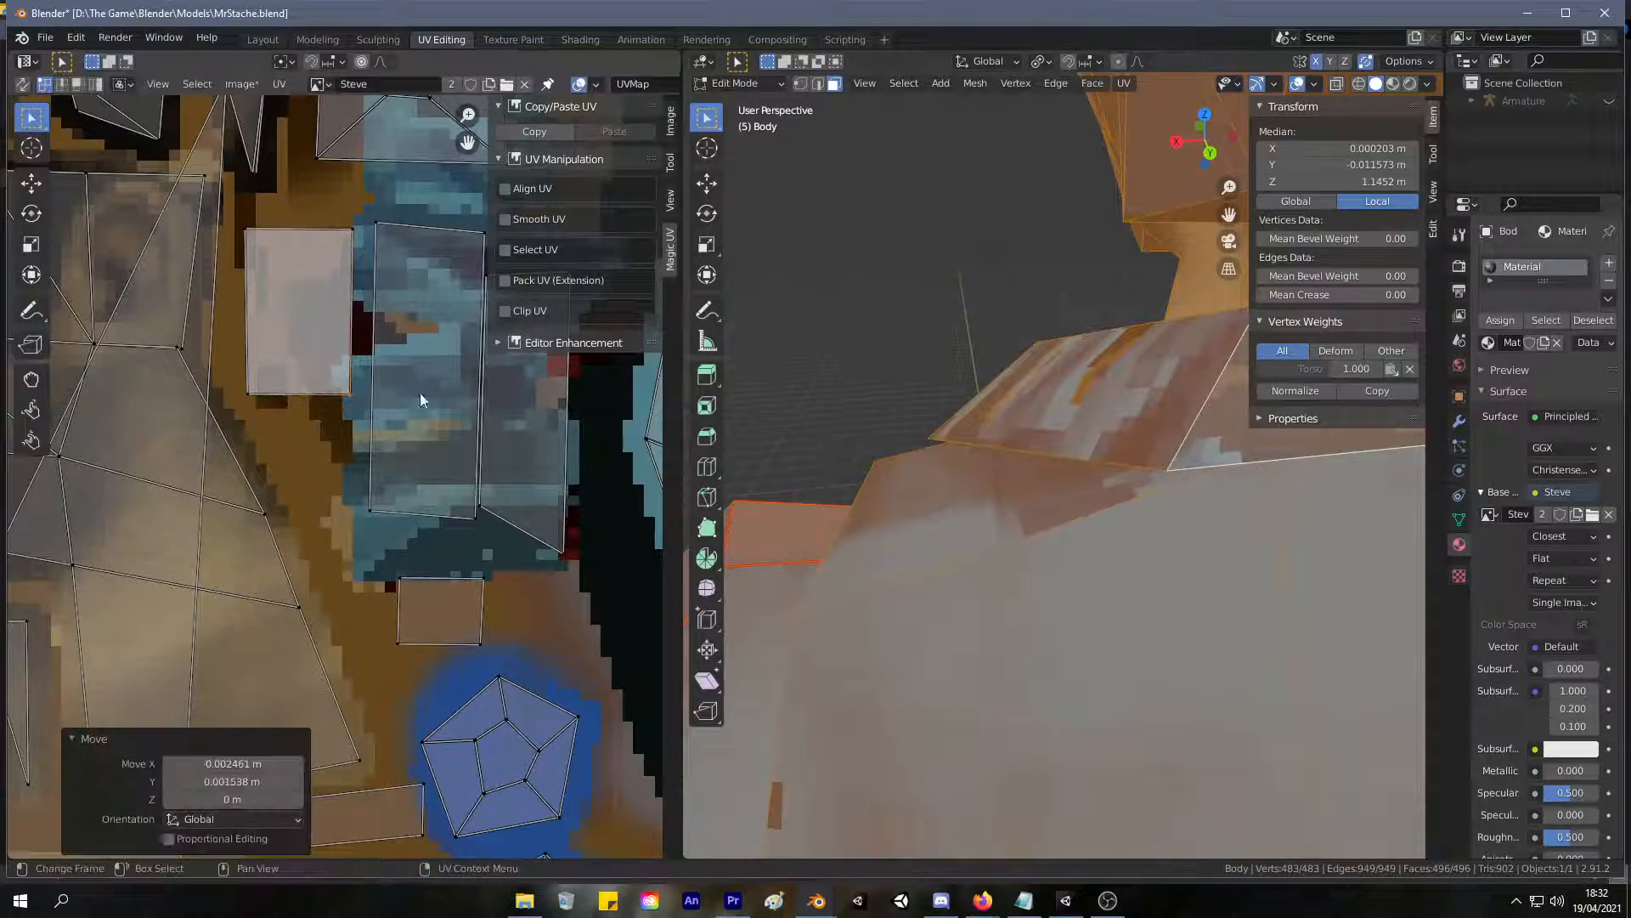
Straighten the neighbouring tall collar UV face by nudging its upper-left corner and lowering its lower-left corner about 0.003 m.
{"action": "middle_click_drag", "start_coordinate": [415, 314], "coordinate": [347, 340]}
{"action": "left_click", "coordinate": [314, 248]}
{"action": "key", "text": "g"}
{"action": "left_click", "coordinate": [314, 251]}
{"action": "key", "text": "g"}
{"action": "right_click", "coordinate": [305, 540]}
{"action": "left_click", "coordinate": [304, 537]}
{"action": "key", "text": "g"}
{"action": "left_click", "coordinate": [305, 537]}
Select the small square UV island below the blue patch, rotate and enlarge it, and move it over the patch.
{"action": "middle_click_drag", "start_coordinate": [859, 374], "coordinate": [935, 323]}
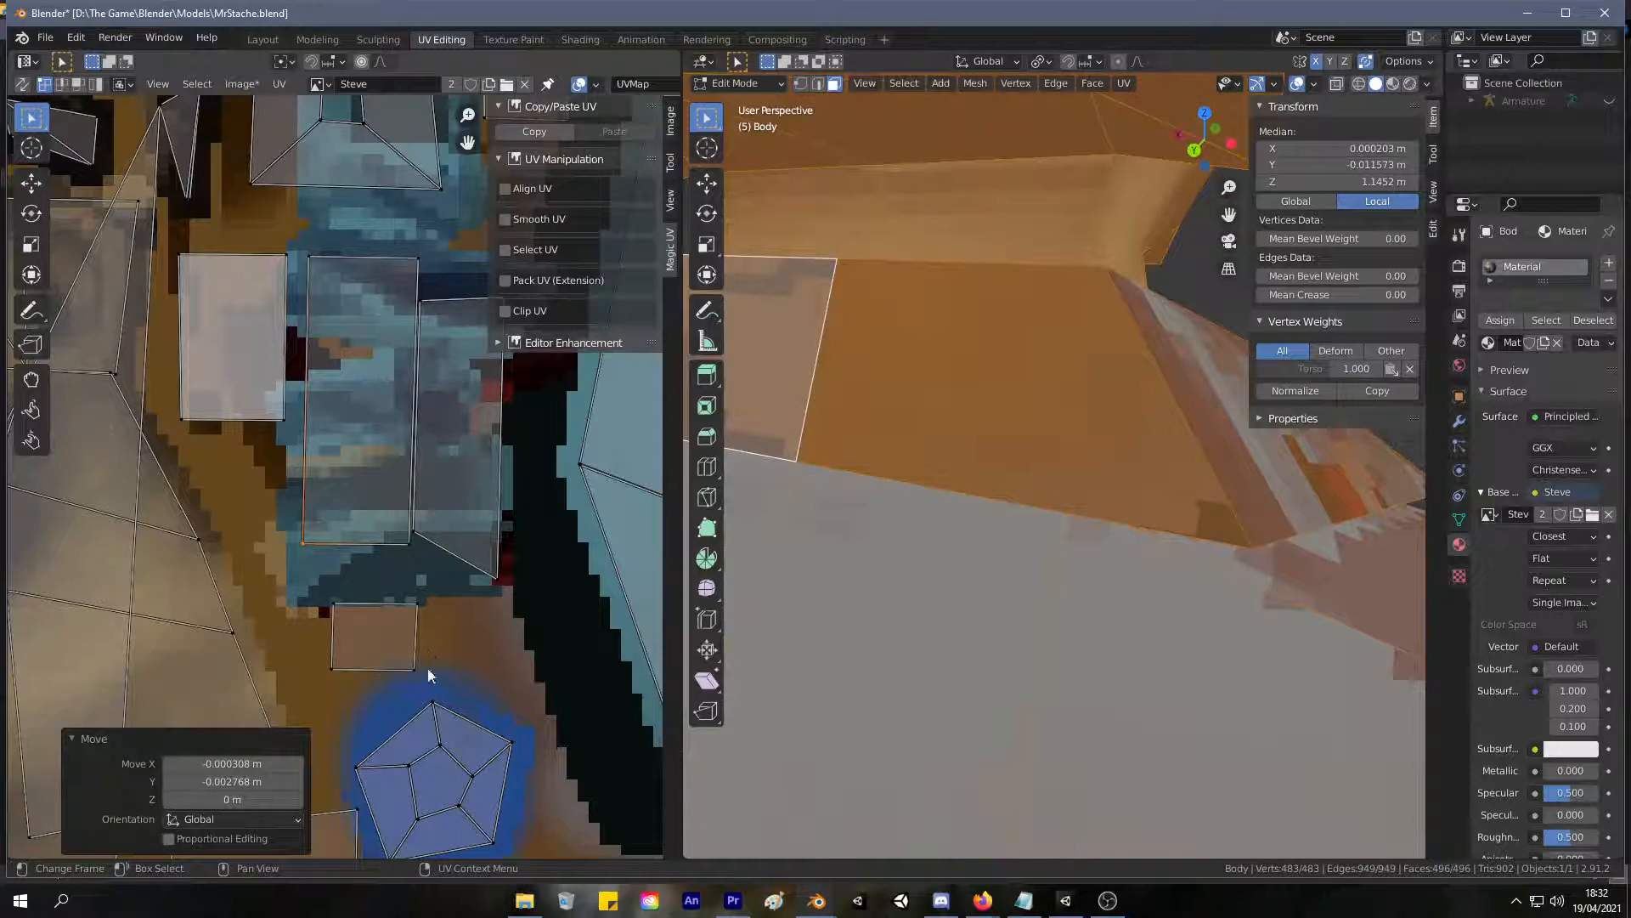
{"action": "left_click", "coordinate": [316, 586]}
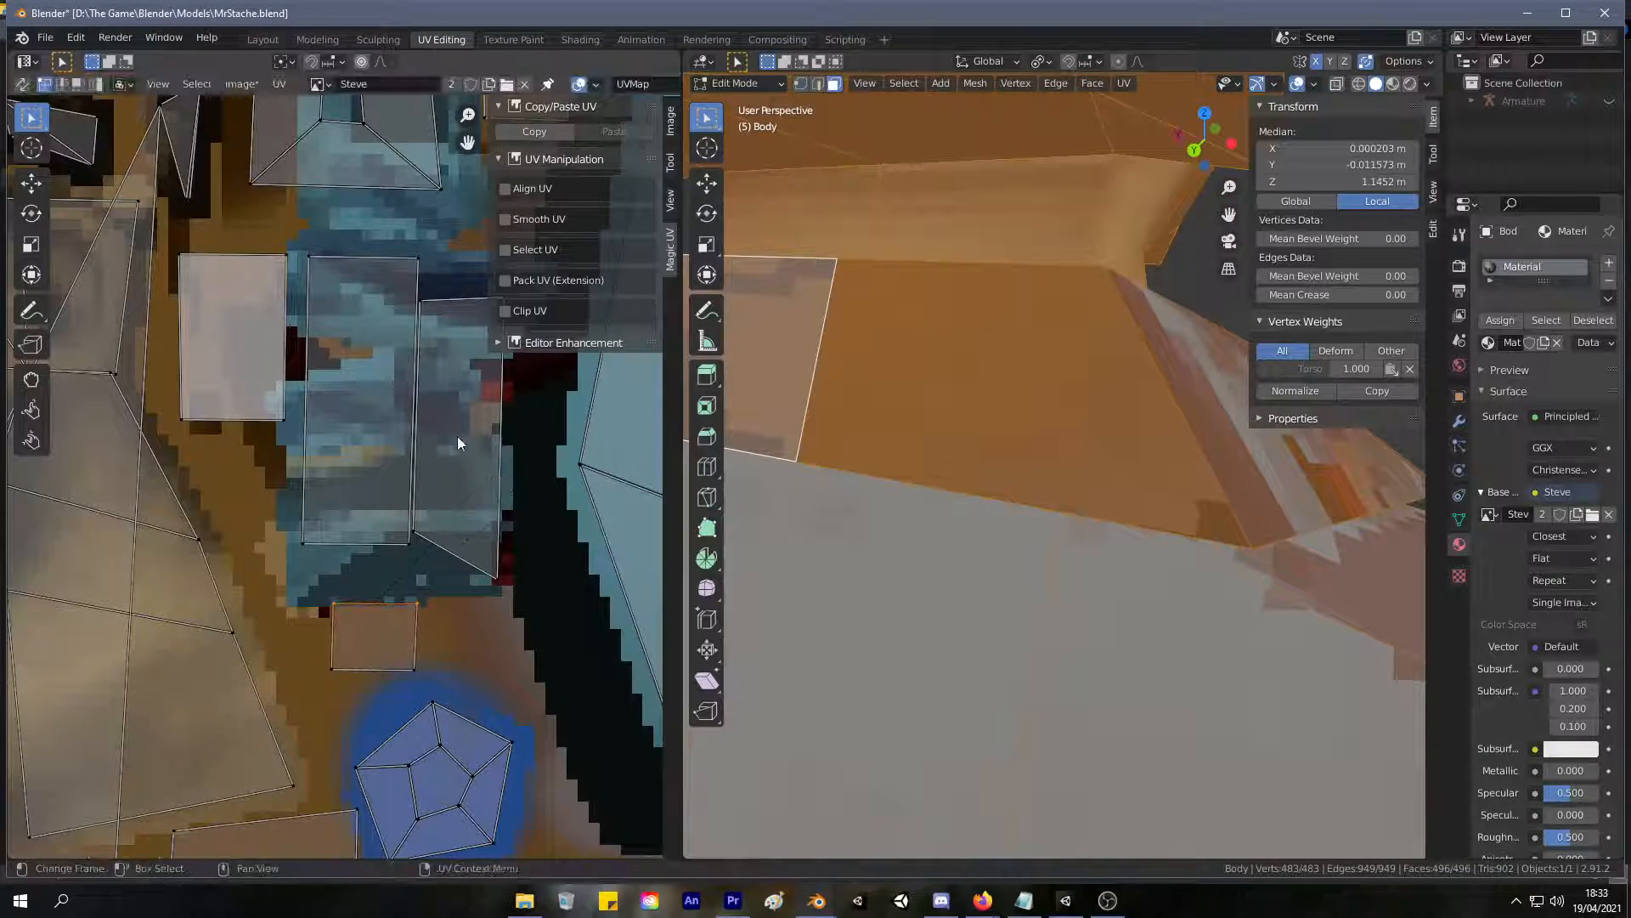
{"action": "key", "text": "l"}
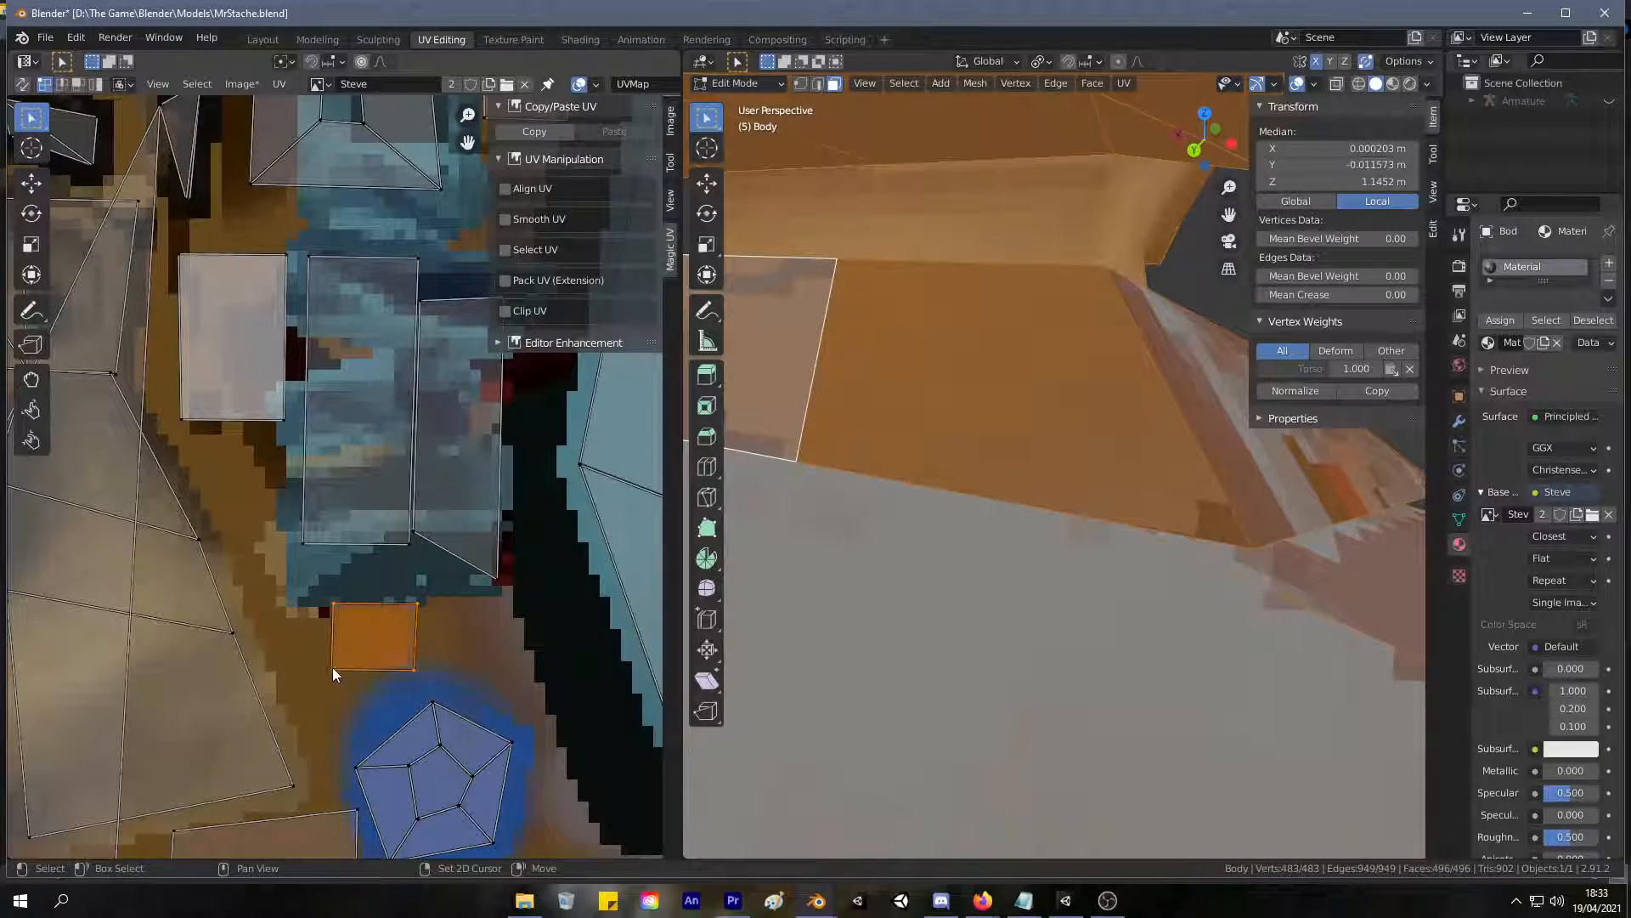
{"action": "key", "text": "r"}
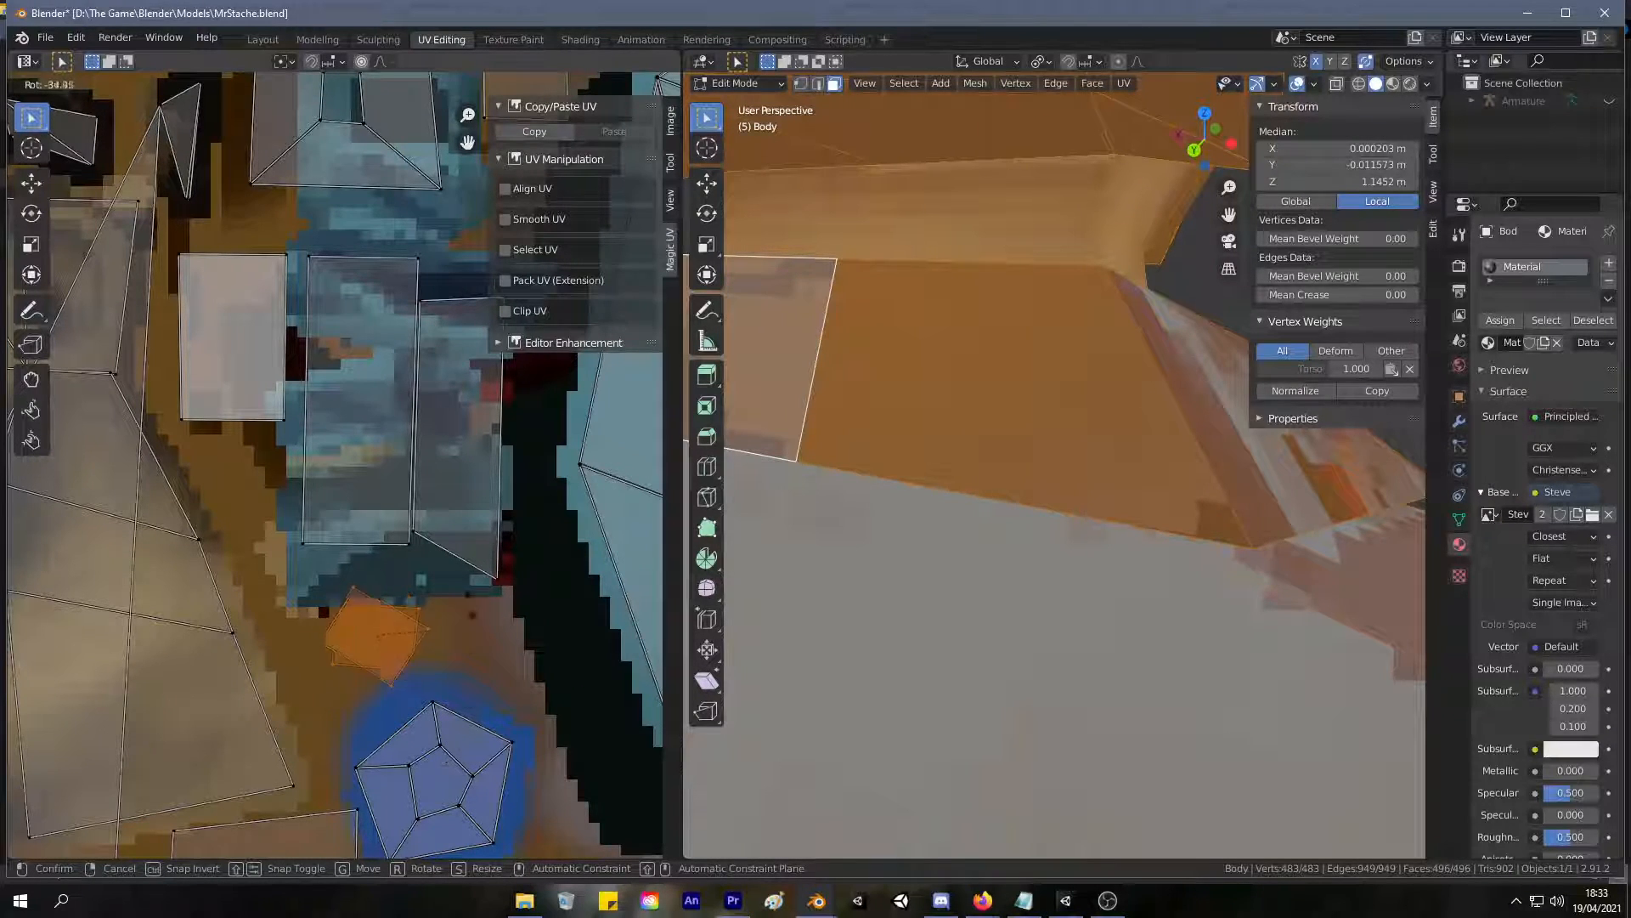
{"action": "left_click", "coordinate": [459, 748]}
{"action": "key", "text": "s"}
{"action": "left_click", "coordinate": [621, 559]}
{"action": "middle_click_drag", "start_coordinate": [850, 408], "coordinate": [717, 383]}
{"action": "key", "text": "g"}
{"action": "left_click", "coordinate": [448, 248]}
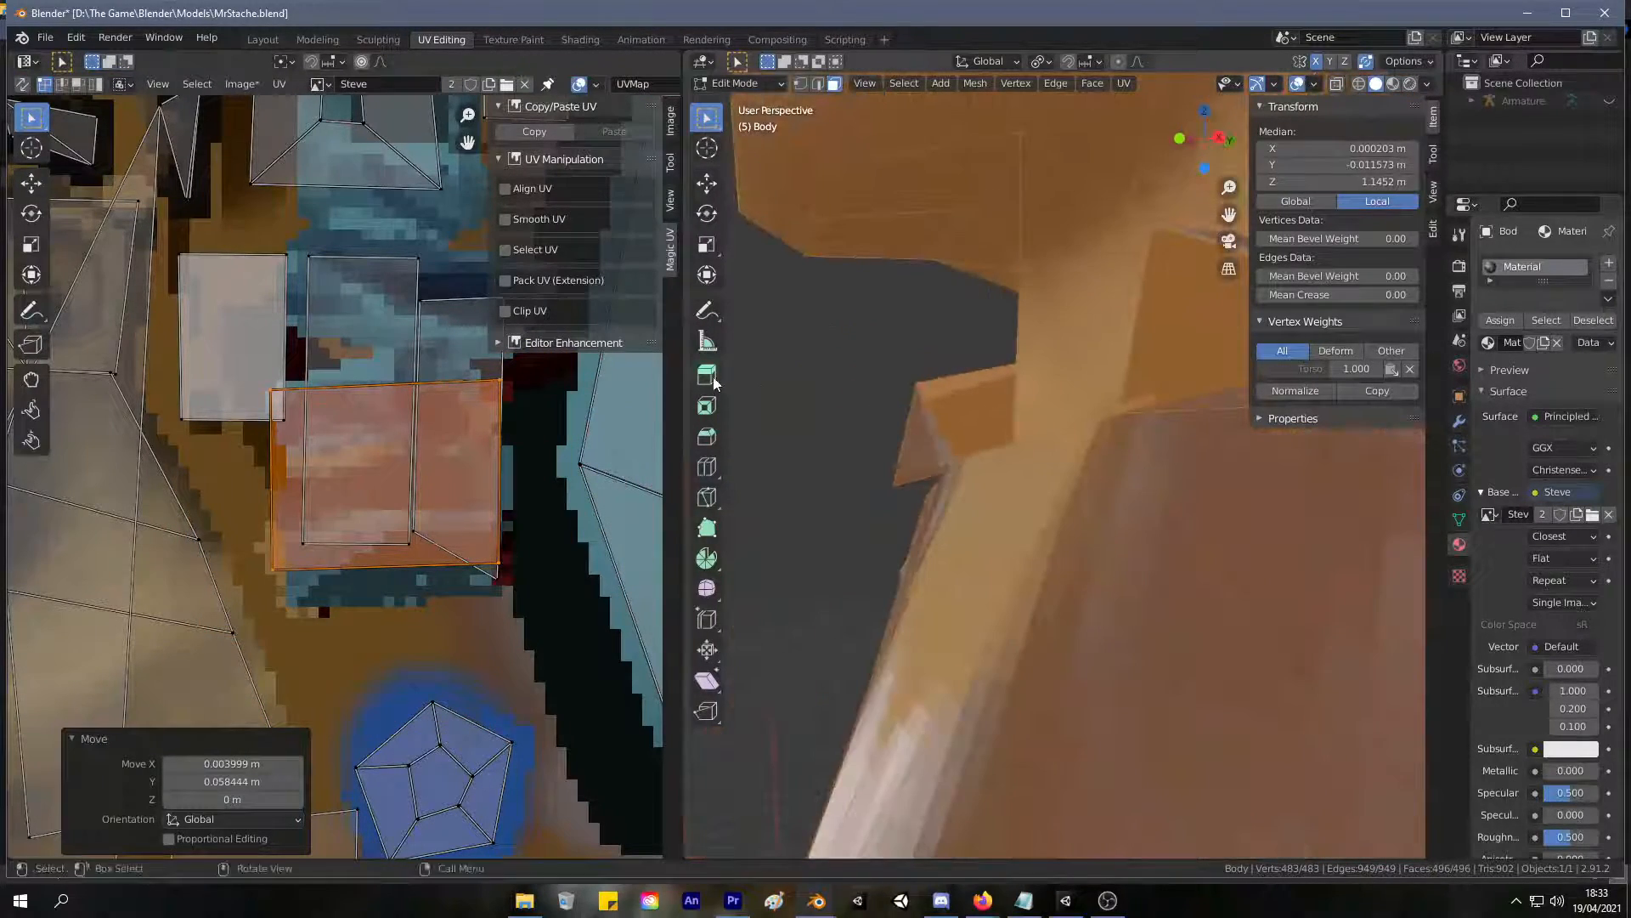
Shift the enlarged square island on the blue patch about 0.006 m left and 0.003 m up.
{"action": "scroll", "coordinate": [470, 432], "scroll_direction": "down", "scroll_amount": 2}
{"action": "scroll", "coordinate": [934, 407], "scroll_direction": "down", "scroll_amount": 4}
{"action": "key", "text": "g"}
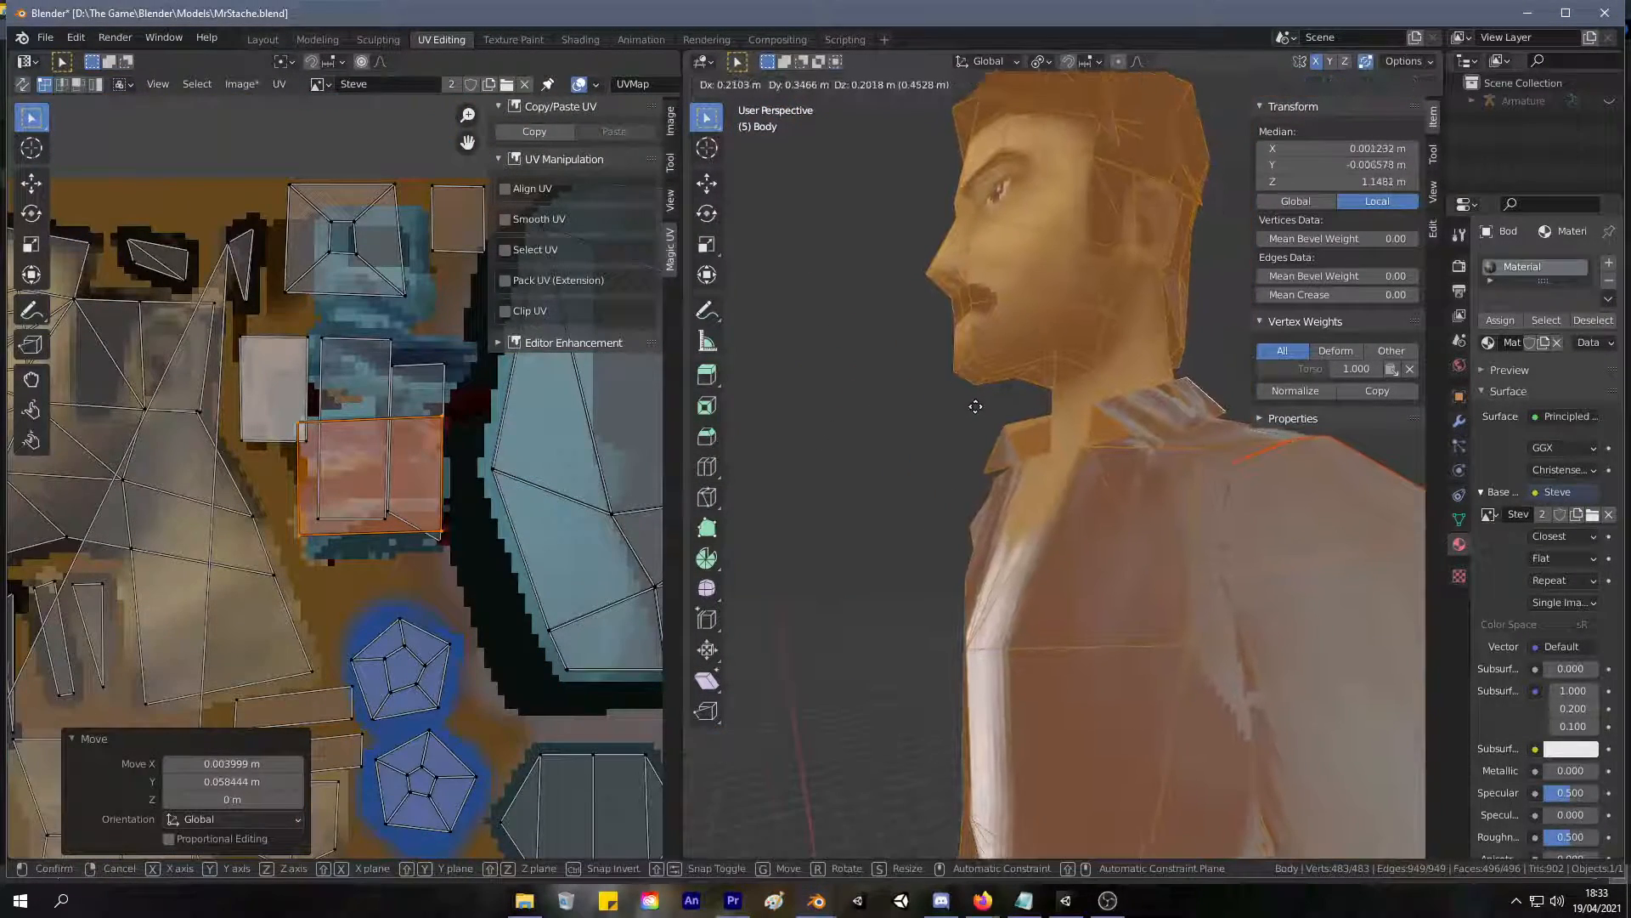
{"action": "left_click", "coordinate": [969, 455]}
{"action": "scroll", "coordinate": [970, 456], "scroll_direction": "down", "scroll_amount": 6}
{"action": "middle_click_drag", "start_coordinate": [969, 455], "coordinate": [1092, 437]}
{"action": "key", "text": "g"}
{"action": "left_click", "coordinate": [376, 475]}
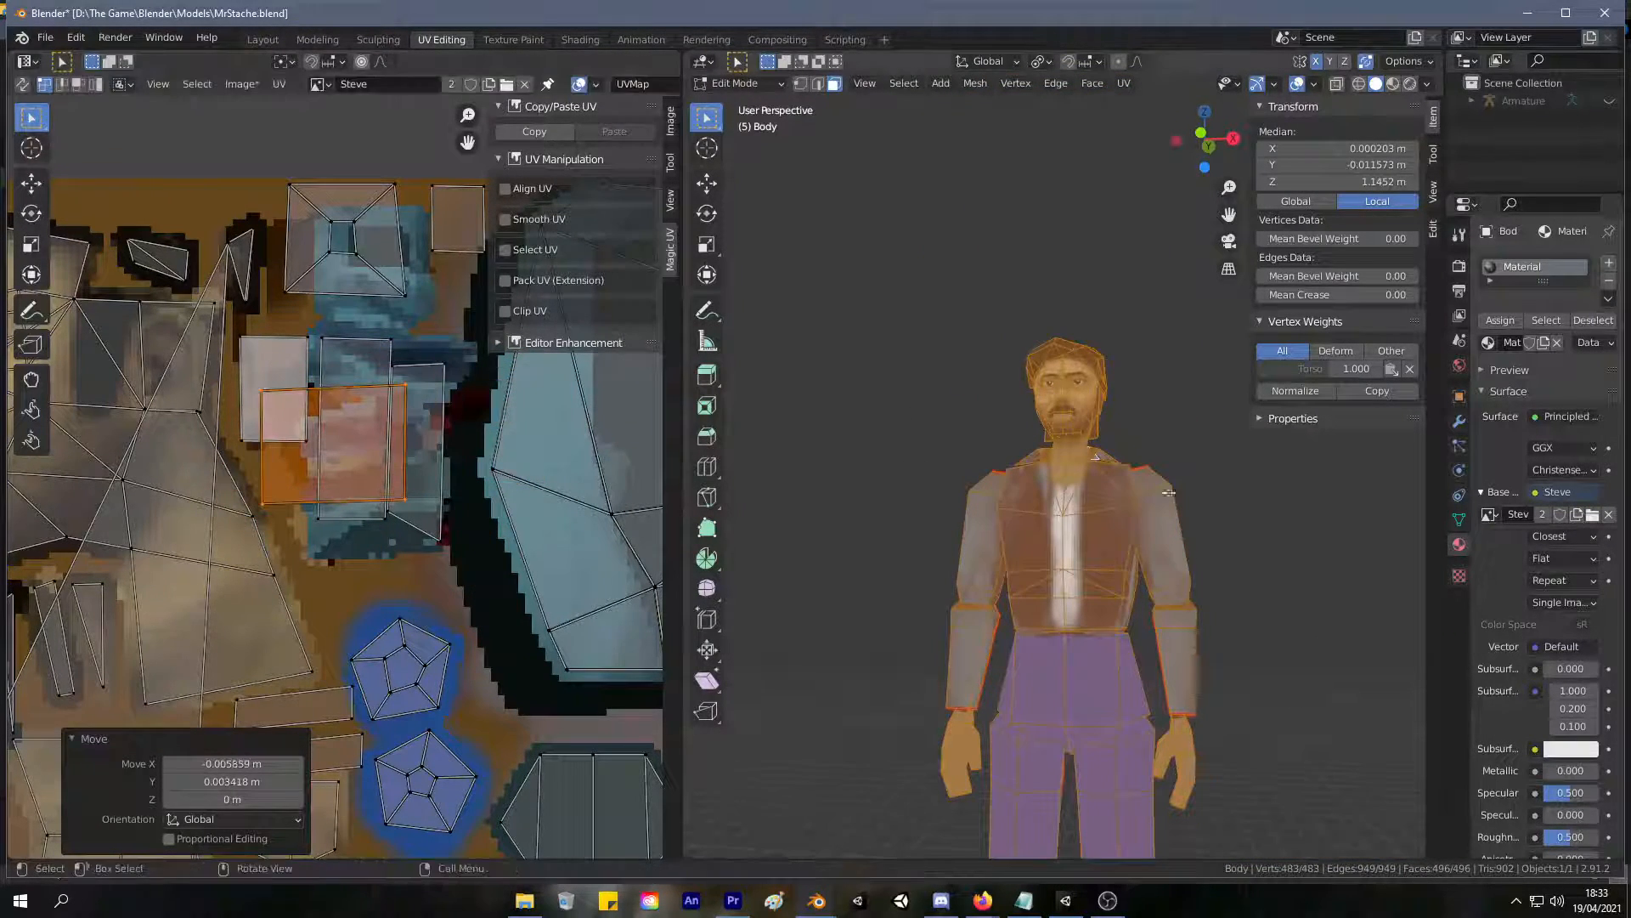
Shrink the square island to 0.566 of its size and move it down below the blue patch.
{"action": "middle_click_drag", "start_coordinate": [1164, 497], "coordinate": [798, 554]}
{"action": "key", "text": "g"}
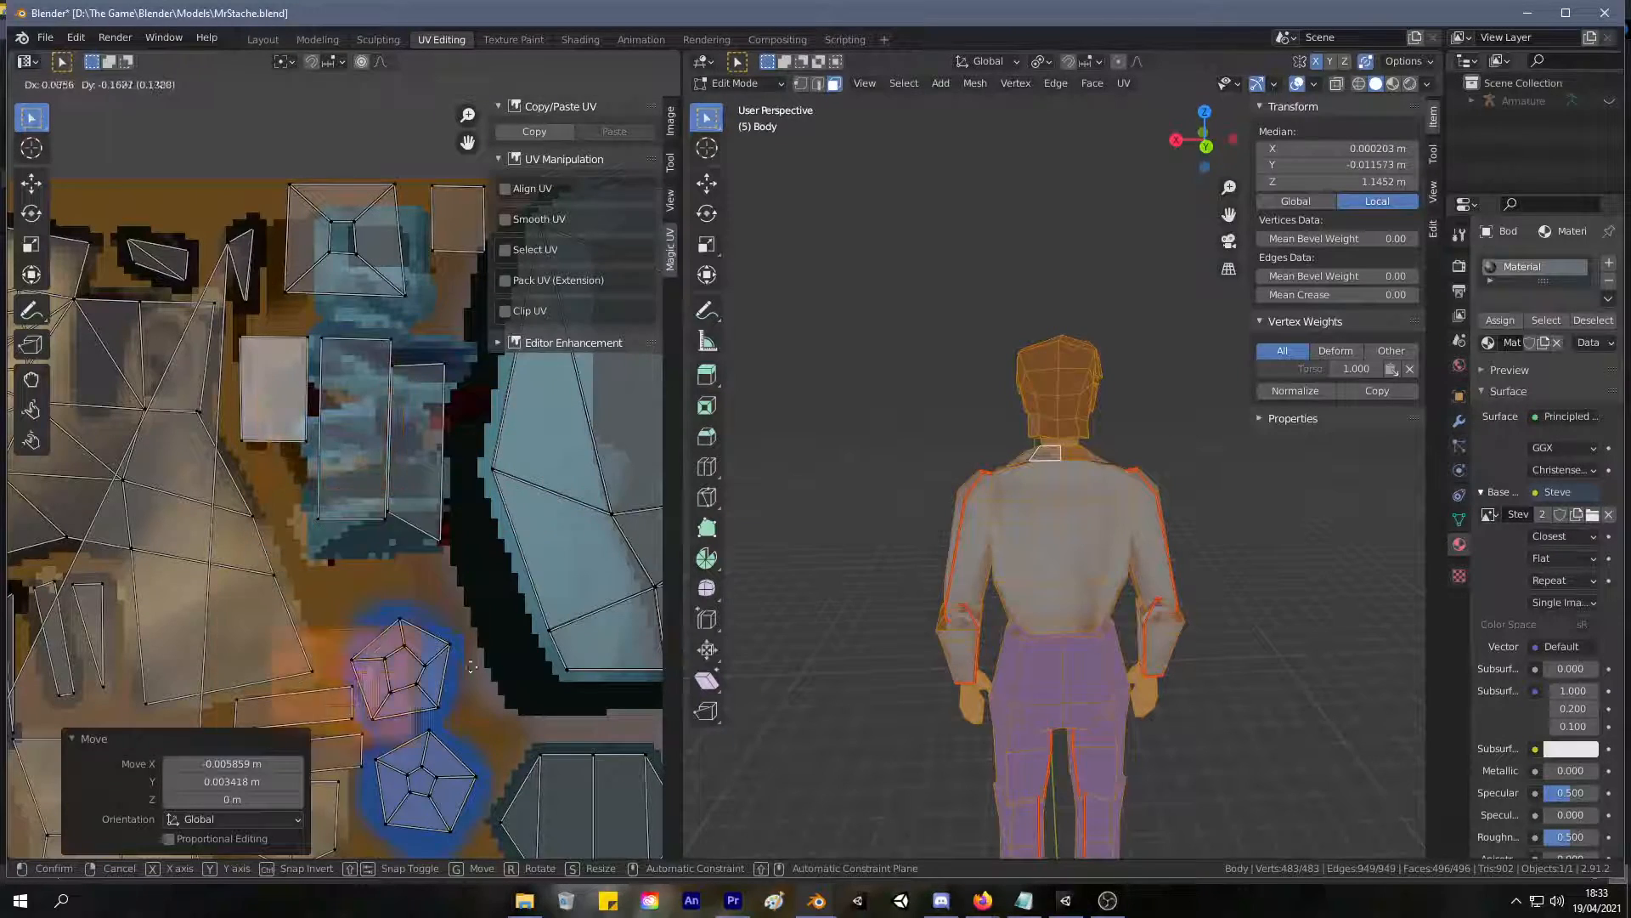
{"action": "key", "text": "s"}
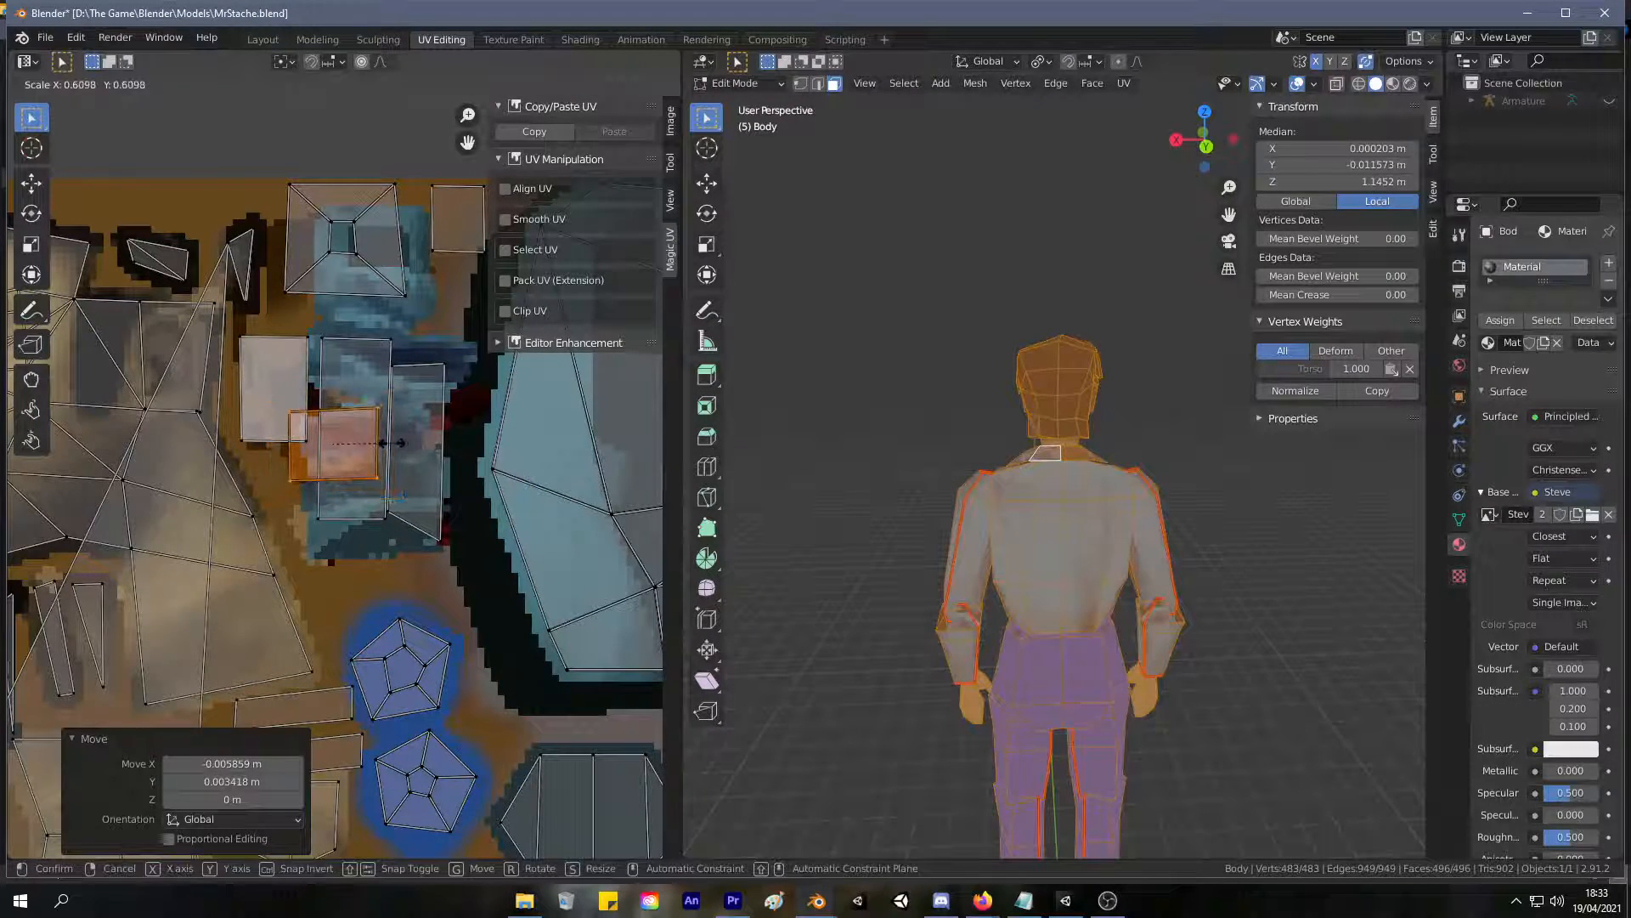
{"action": "left_click", "coordinate": [393, 450]}
{"action": "key", "text": "s"}
{"action": "left_click", "coordinate": [376, 514]}
{"action": "key", "text": "g"}
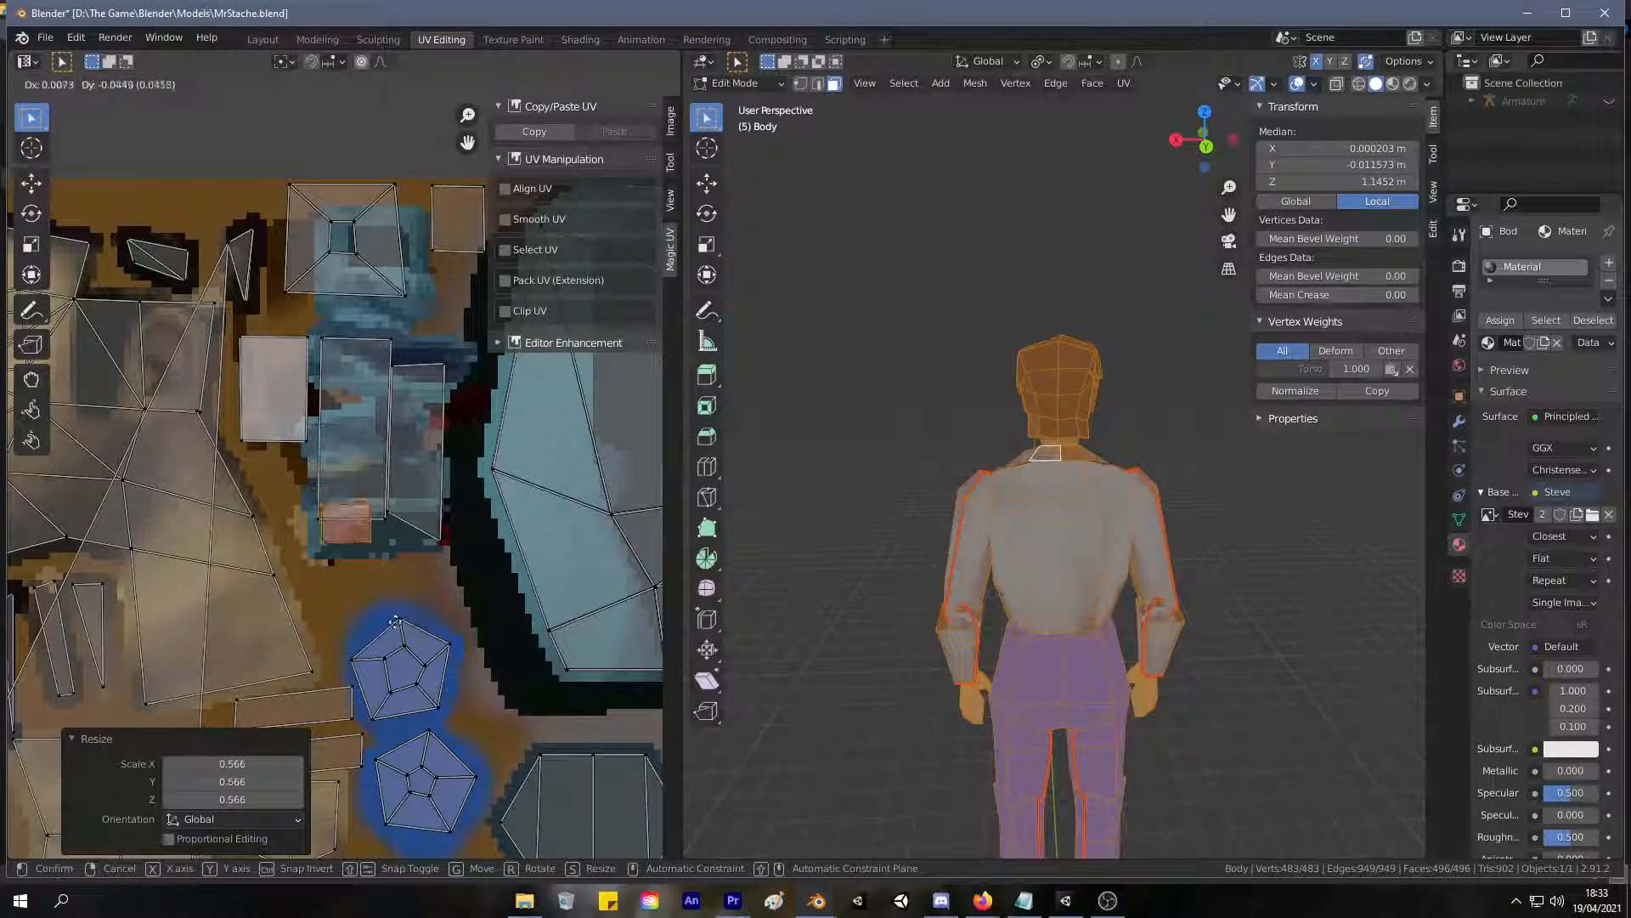
{"action": "left_click", "coordinate": [410, 661]}
Enlarge the small separate UV face beside the texture's uppermost blue patch 1.280 times.
{"action": "middle_click_drag", "start_coordinate": [1006, 444], "coordinate": [1007, 486]}
{"action": "scroll", "coordinate": [1007, 486], "scroll_direction": "up", "scroll_amount": 8}
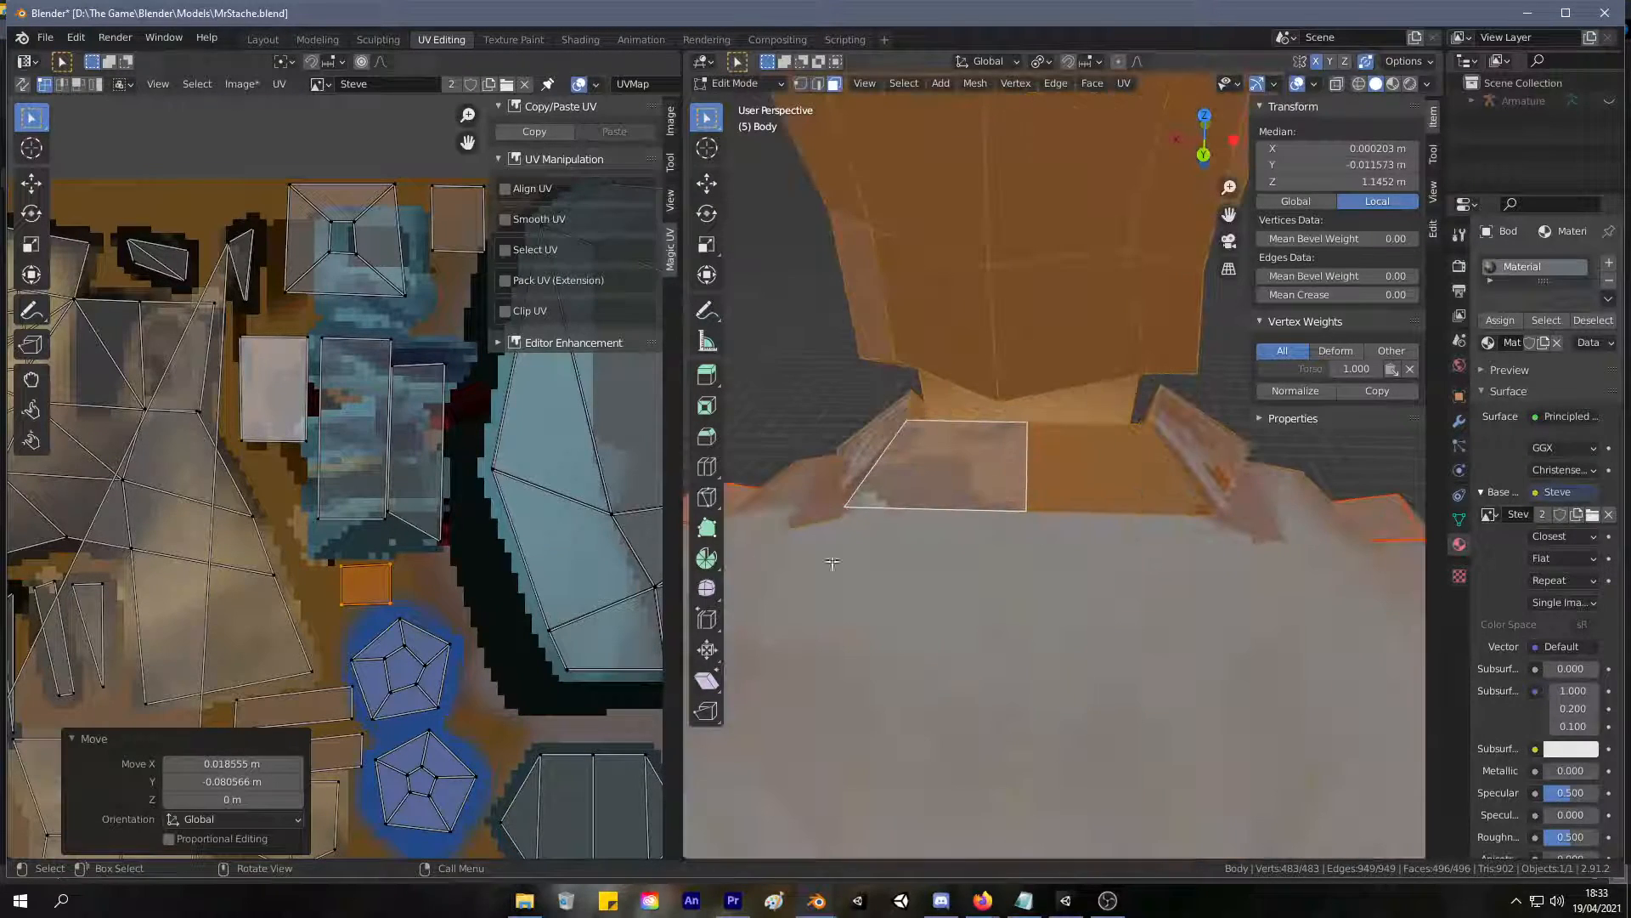
{"action": "middle_click_drag", "start_coordinate": [380, 504], "coordinate": [287, 520]}
{"action": "left_click_drag", "start_coordinate": [329, 176], "coordinate": [405, 227]}
{"action": "left_click_drag", "start_coordinate": [399, 287], "coordinate": [342, 246]}
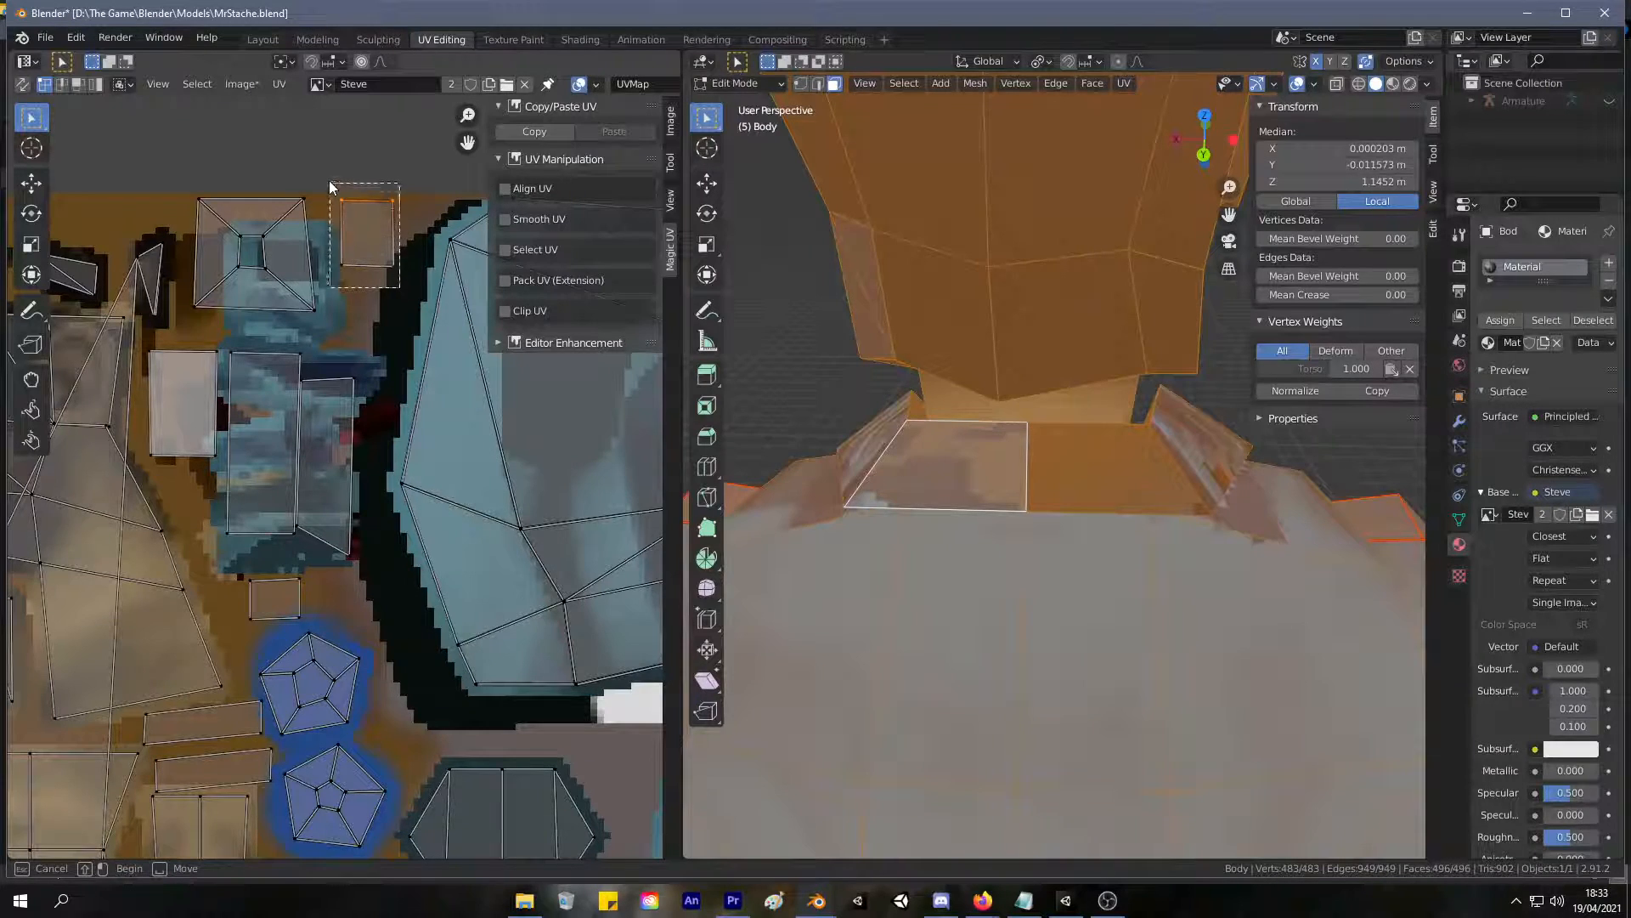
{"action": "left_click_drag", "start_coordinate": [332, 188], "coordinate": [330, 185]}
{"action": "key", "text": "s"}
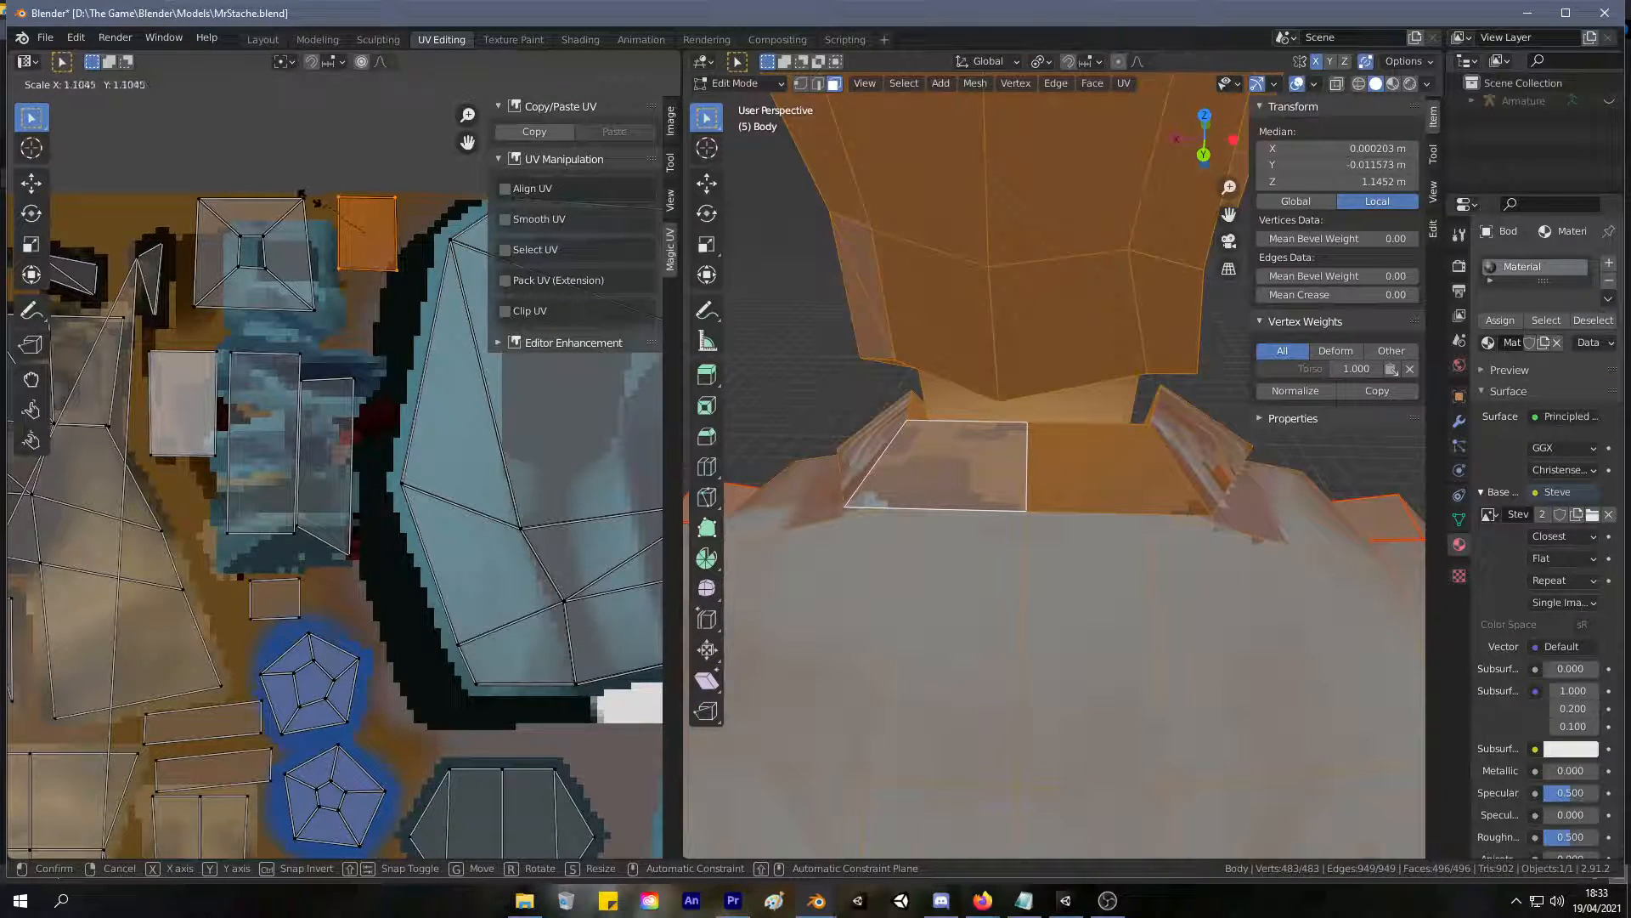
{"action": "left_click", "coordinate": [295, 209]}
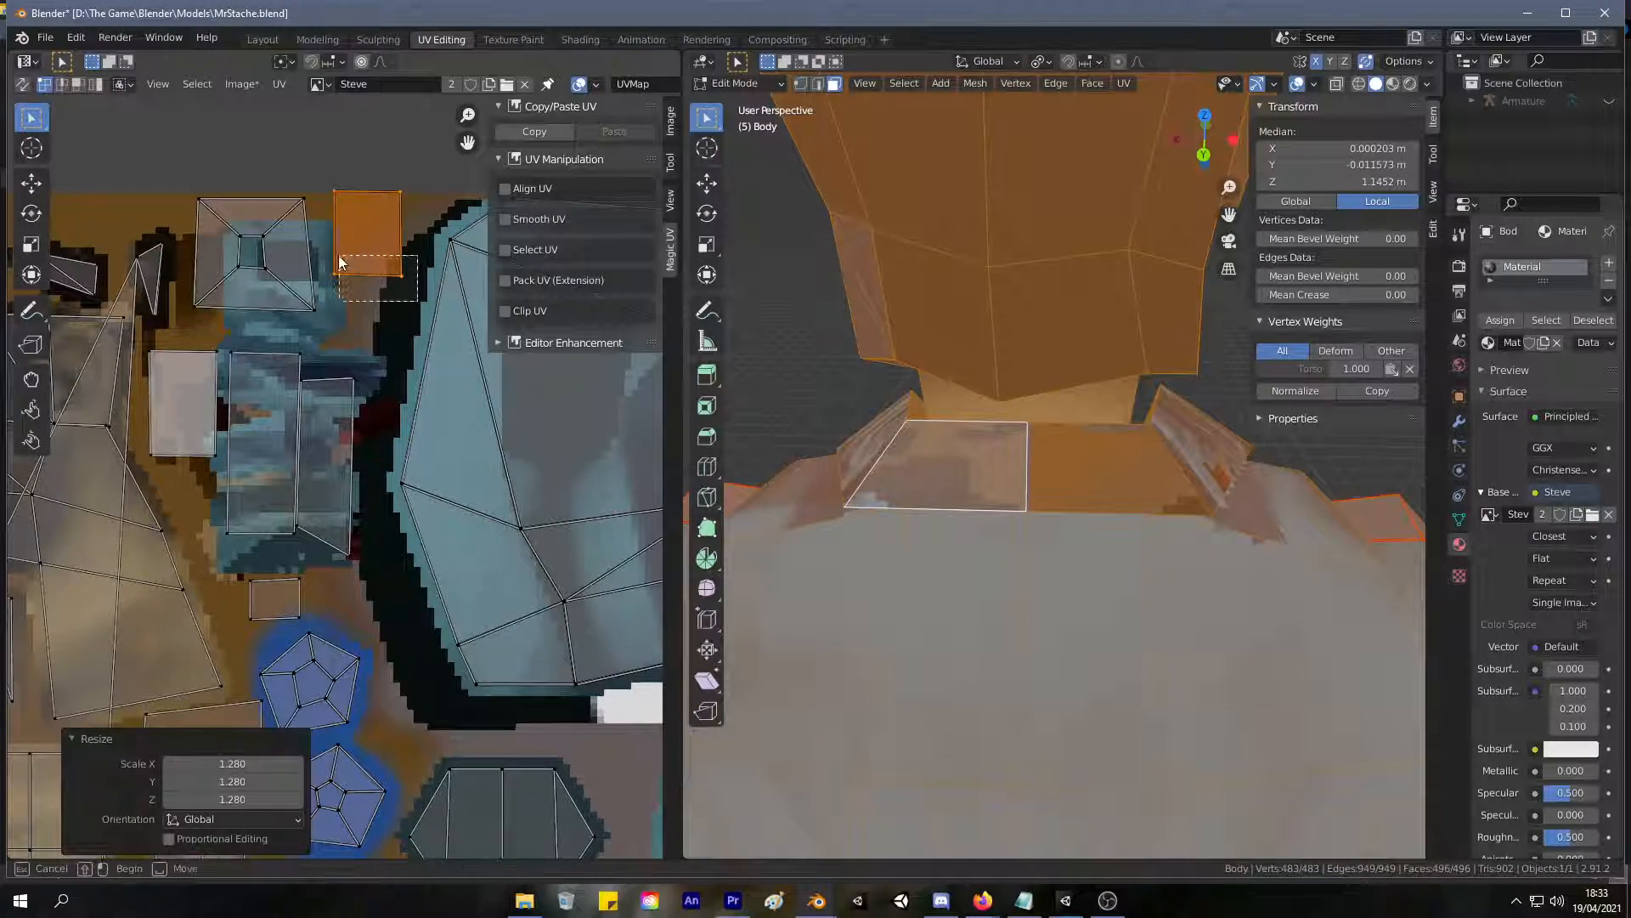
Lengthen the enlarged face by lowering its bottom corners about 0.009 m, and move the whole face down about 0.031 m.
{"action": "key", "text": "g"}
{"action": "left_click", "coordinate": [324, 277]}
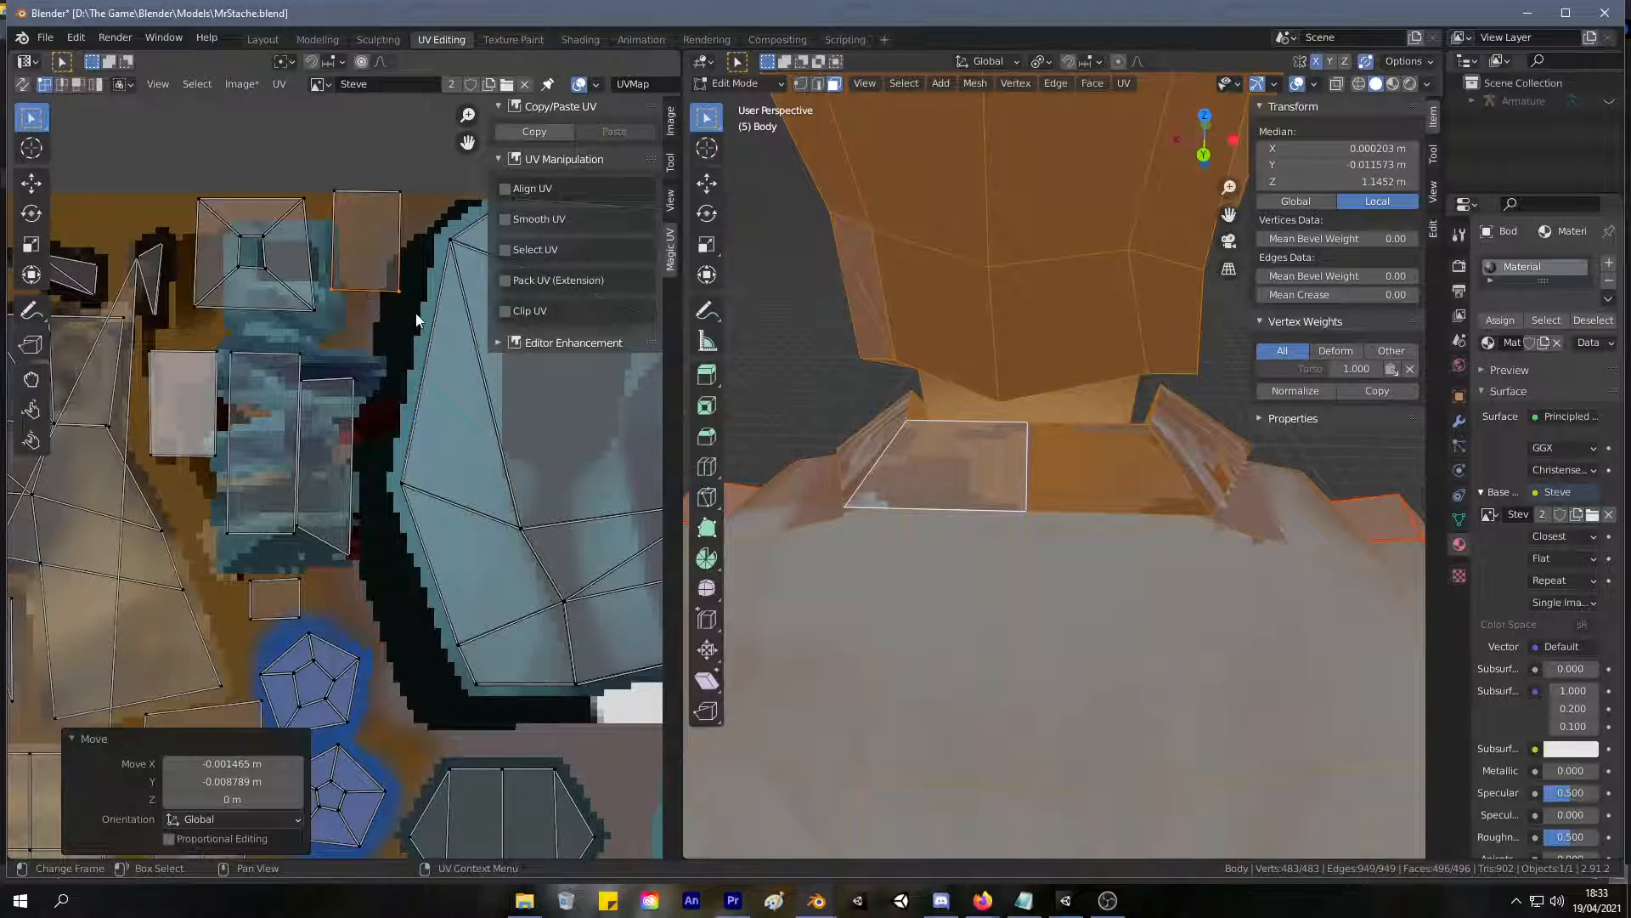
{"action": "scroll", "coordinate": [781, 314], "scroll_direction": "up", "scroll_amount": 3}
{"action": "left_click_drag", "start_coordinate": [421, 303], "coordinate": [325, 138]}
{"action": "key", "text": "g"}
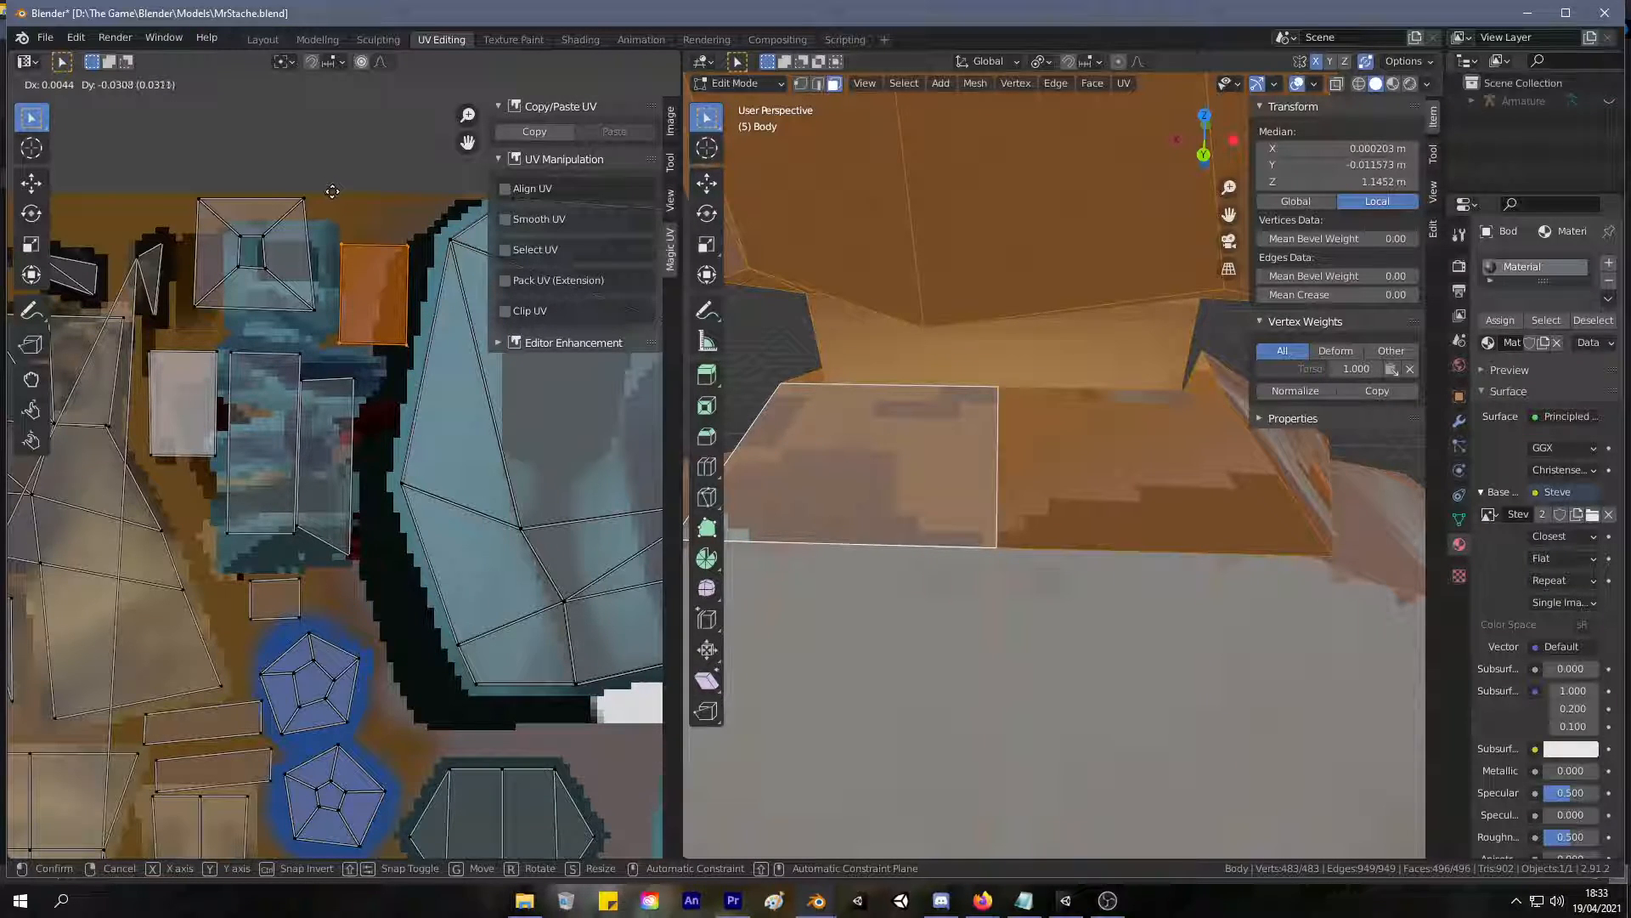
{"action": "left_click", "coordinate": [332, 191]}
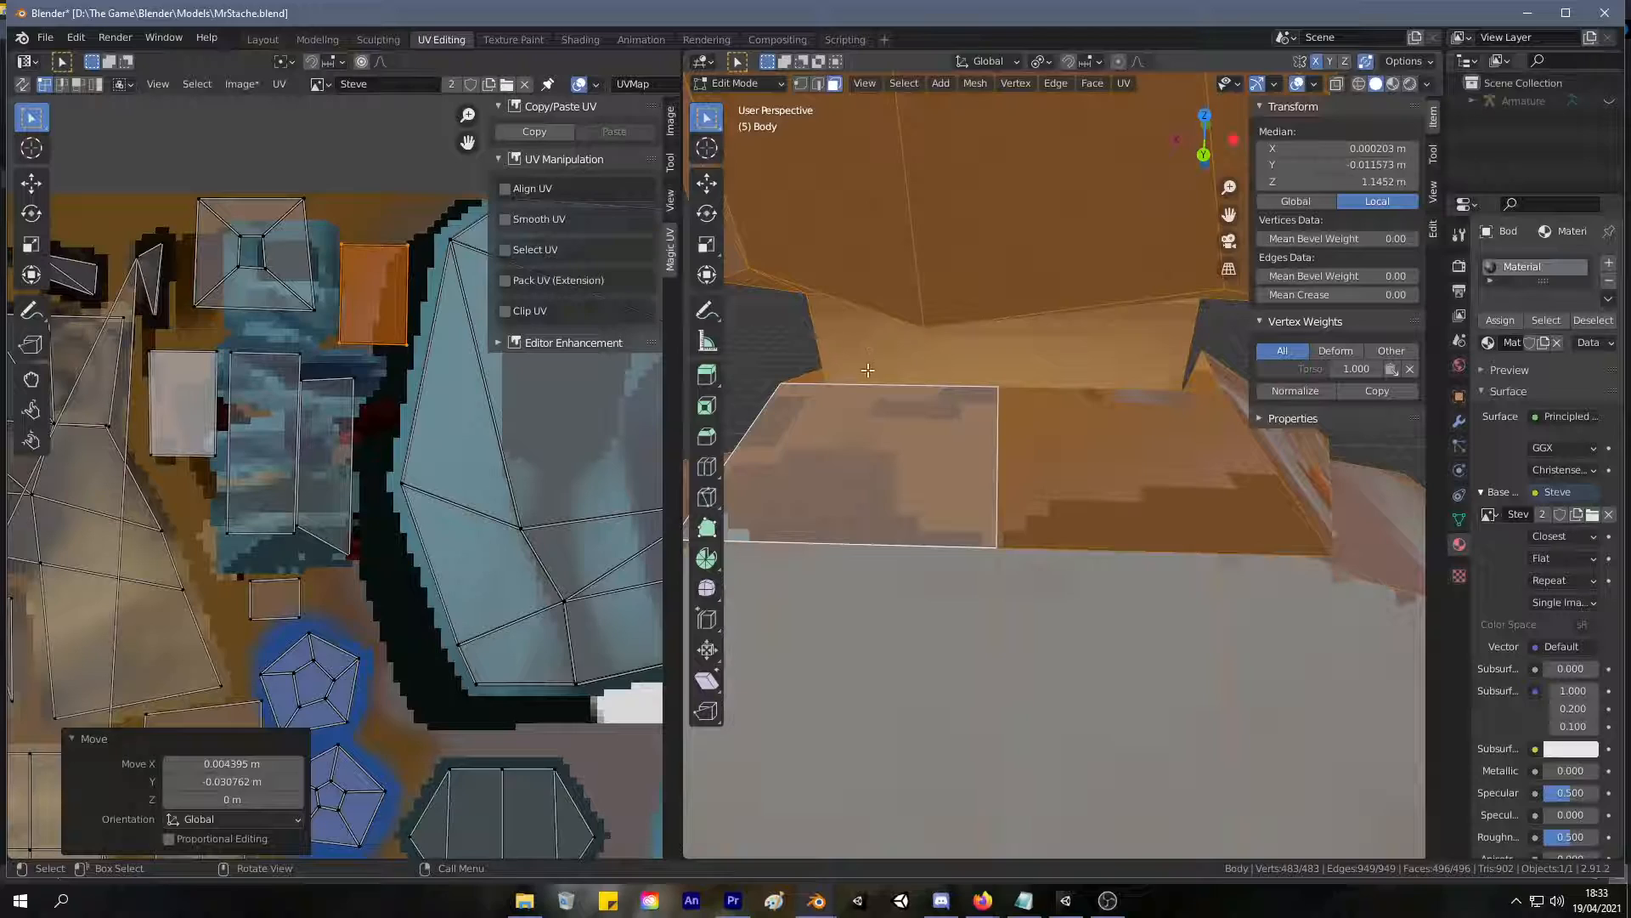
Select the two front collar faces and the narrow face beside the neck on the model.
{"action": "middle_click_drag", "start_coordinate": [861, 360], "coordinate": [1218, 303]}
{"action": "mouse_move", "coordinate": [962, 412]}
{"action": "middle_mouse_down"}
{"action": "mouse_move", "coordinate": [1047, 408]}
{"action": "mouse_move", "coordinate": [990, 408]}
{"action": "middle_mouse_up"}
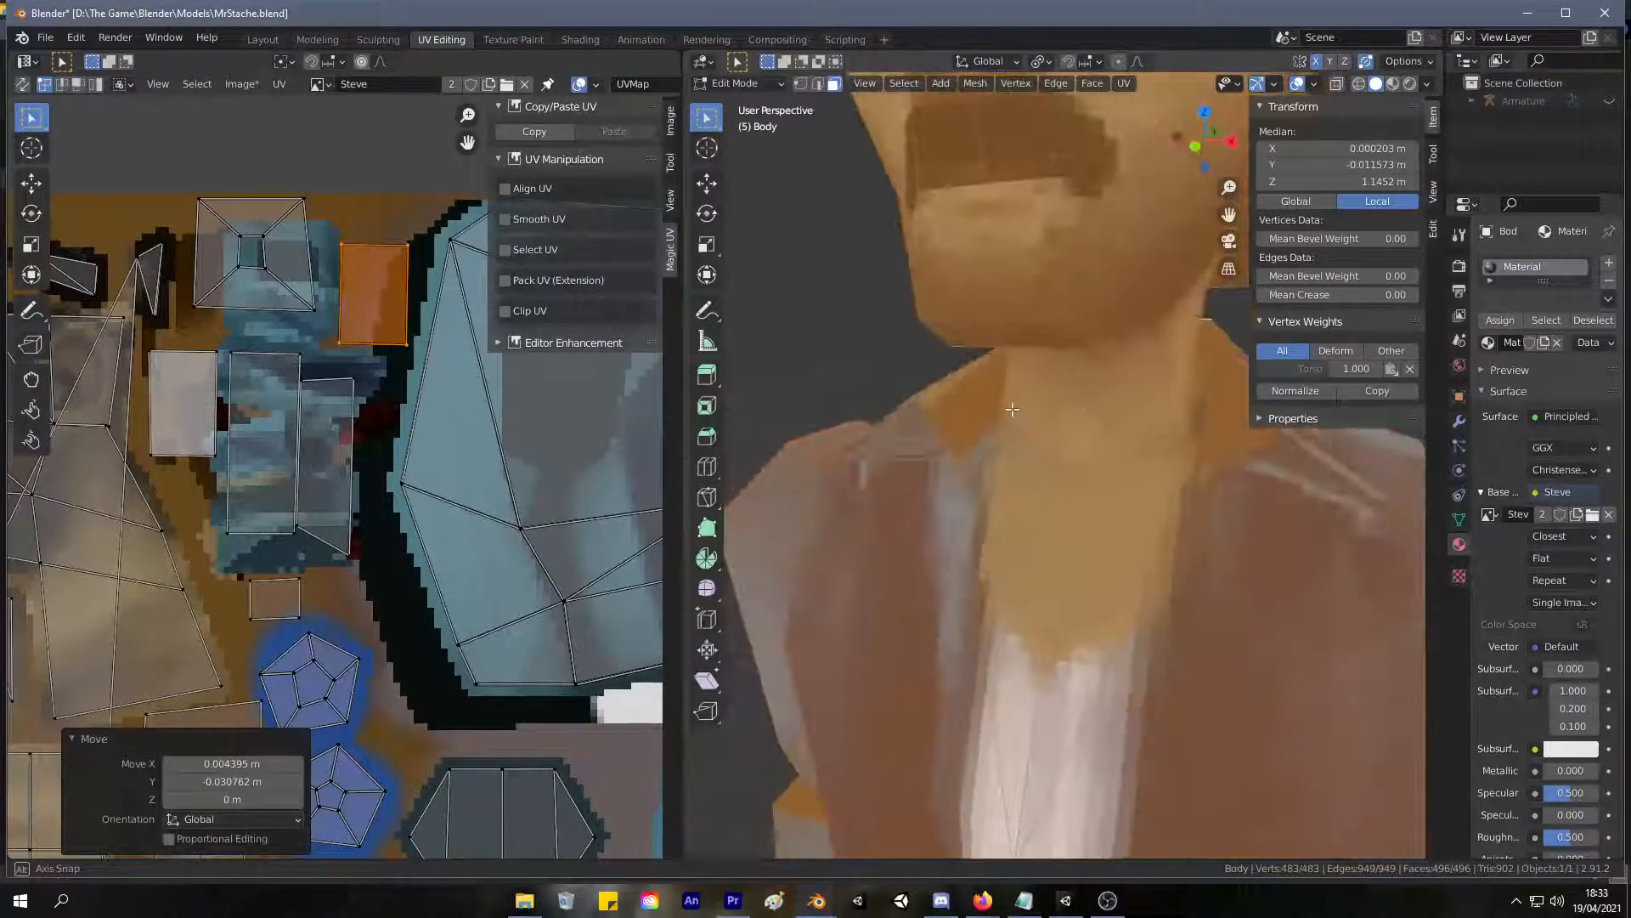
{"action": "left_click", "coordinate": [972, 412]}
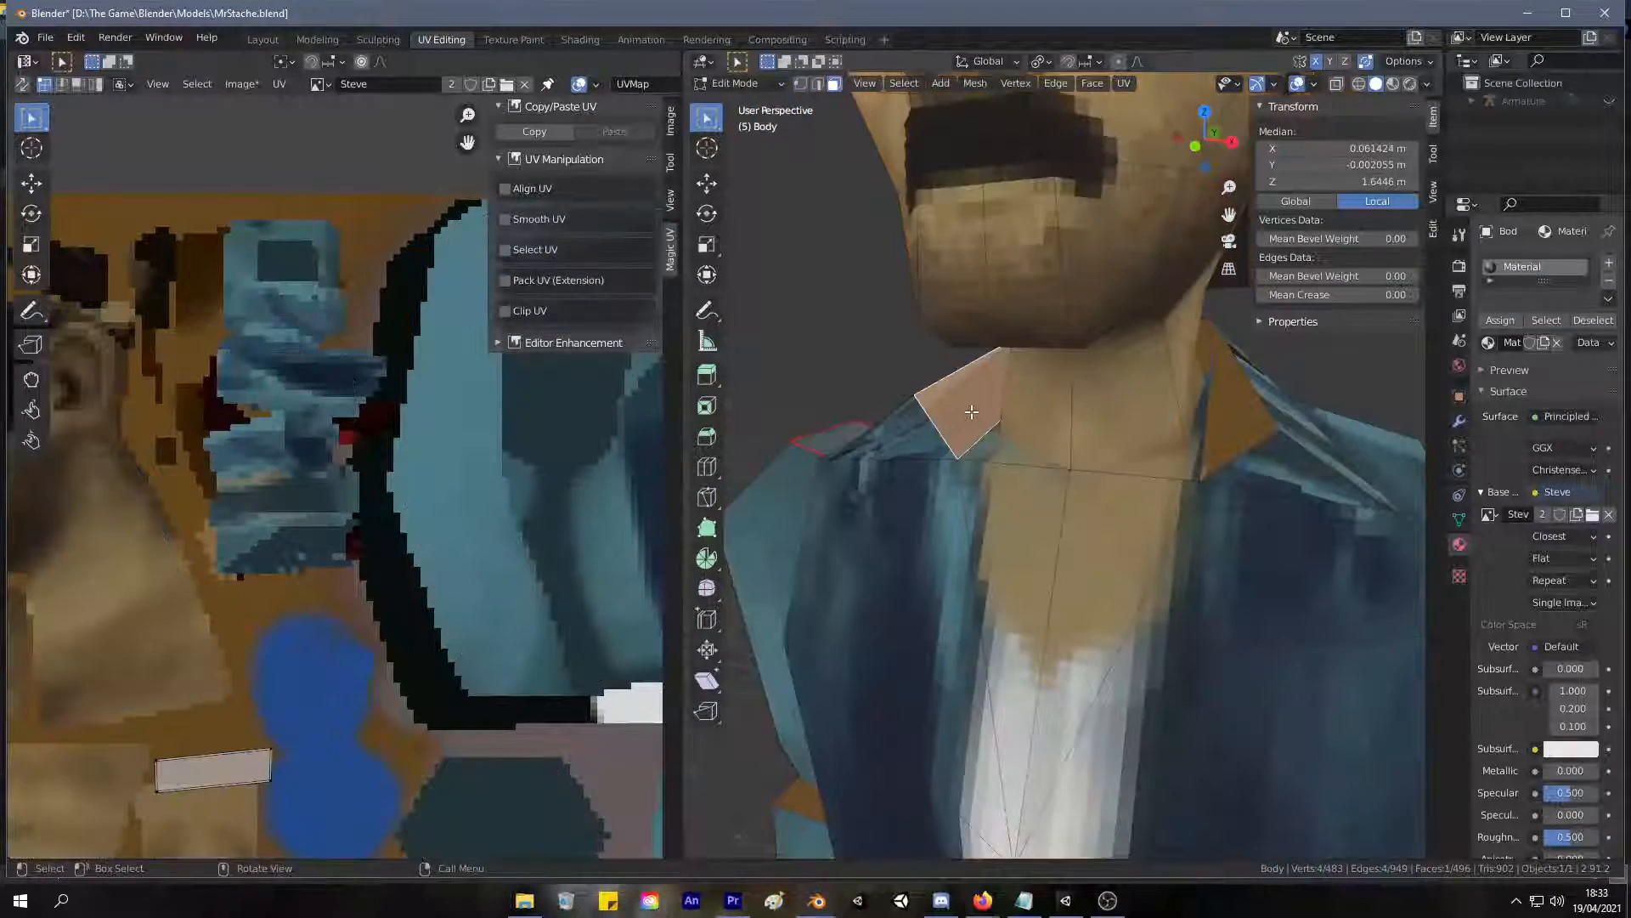
{"action": "left_click", "coordinate": [1237, 413], "text": "shift"}
{"action": "left_click", "coordinate": [1209, 344], "text": "shift"}
{"action": "scroll", "coordinate": [339, 589], "scroll_direction": "down", "scroll_amount": 3}
Box-select the small square among the selected faces' UVs and move it slightly up.
{"action": "left_click_drag", "start_coordinate": [391, 644], "coordinate": [213, 520]}
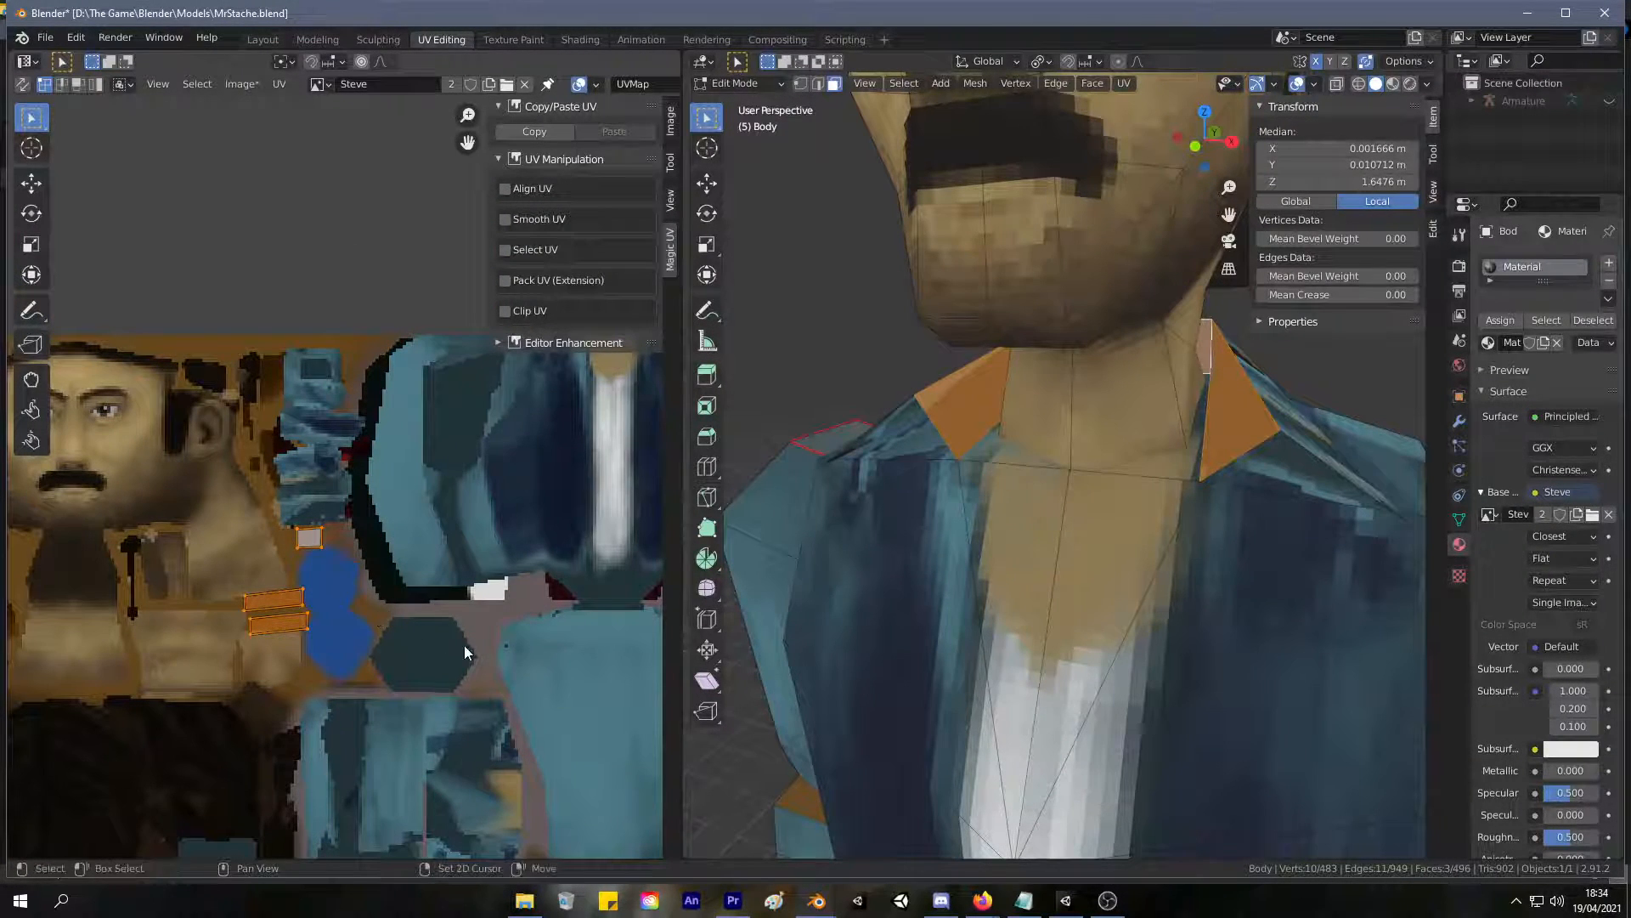
{"action": "scroll", "coordinate": [464, 645], "scroll_direction": "down", "scroll_amount": 4}
{"action": "scroll", "coordinate": [369, 339], "scroll_direction": "up", "scroll_amount": 4}
{"action": "middle_click_drag", "start_coordinate": [236, 278], "coordinate": [372, 457]}
{"action": "left_click_drag", "start_coordinate": [376, 390], "coordinate": [314, 350]}
{"action": "key", "text": "g"}
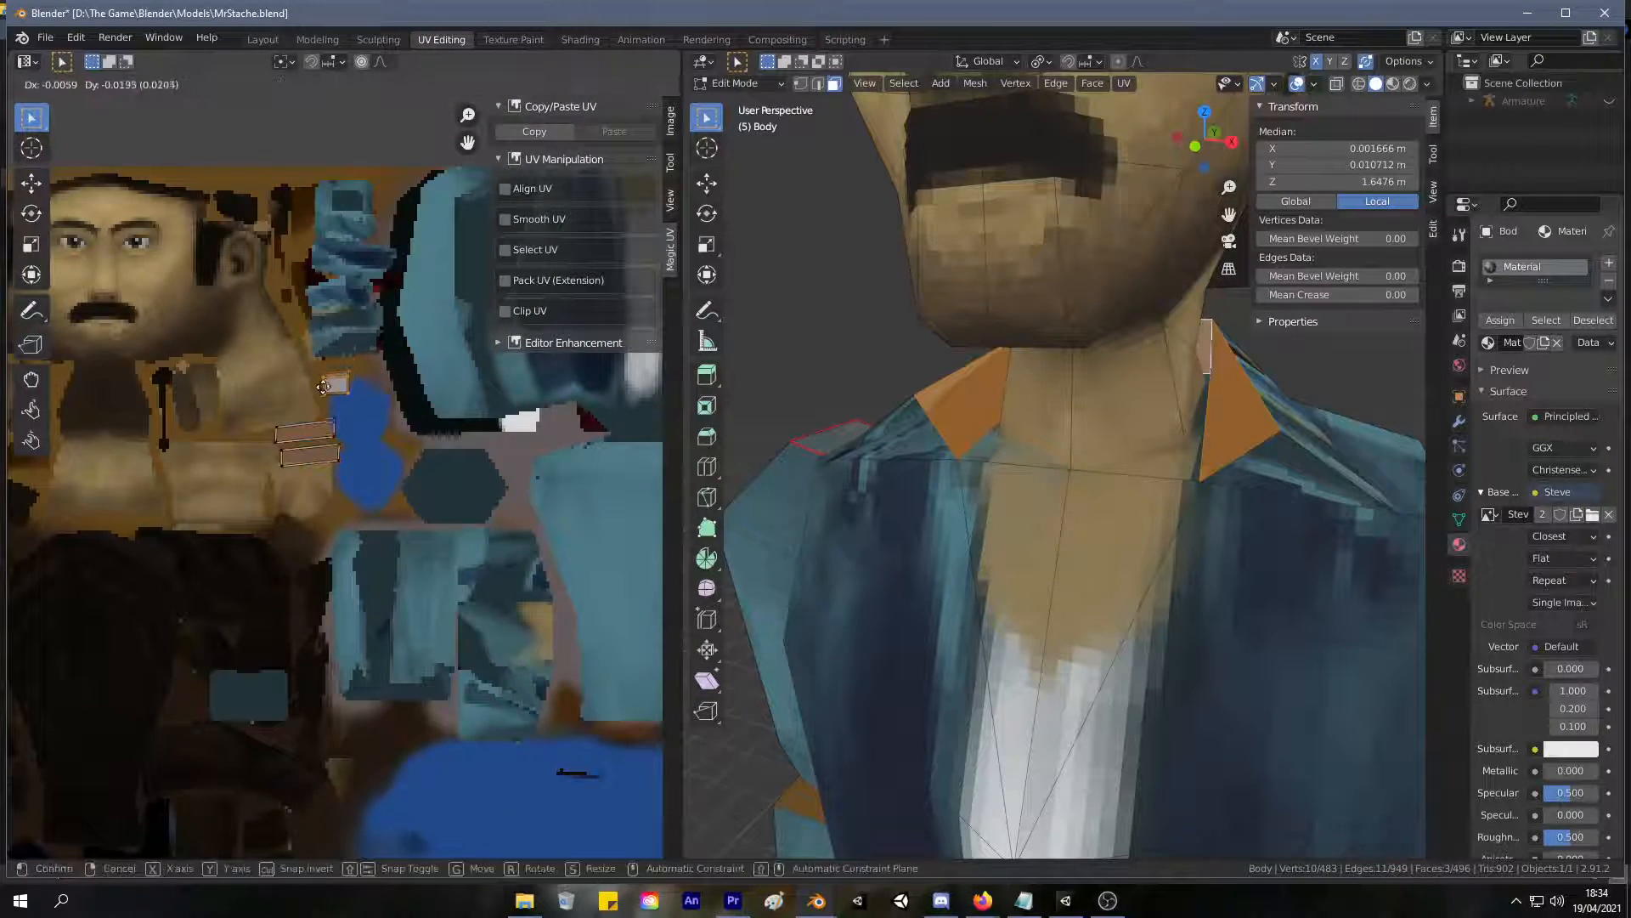
{"action": "left_click", "coordinate": [327, 371]}
Try moving the two collar strips onto the round blue spots, check them against all the UVs, and undo the move.
{"action": "left_click_drag", "start_coordinate": [374, 496], "coordinate": [257, 394]}
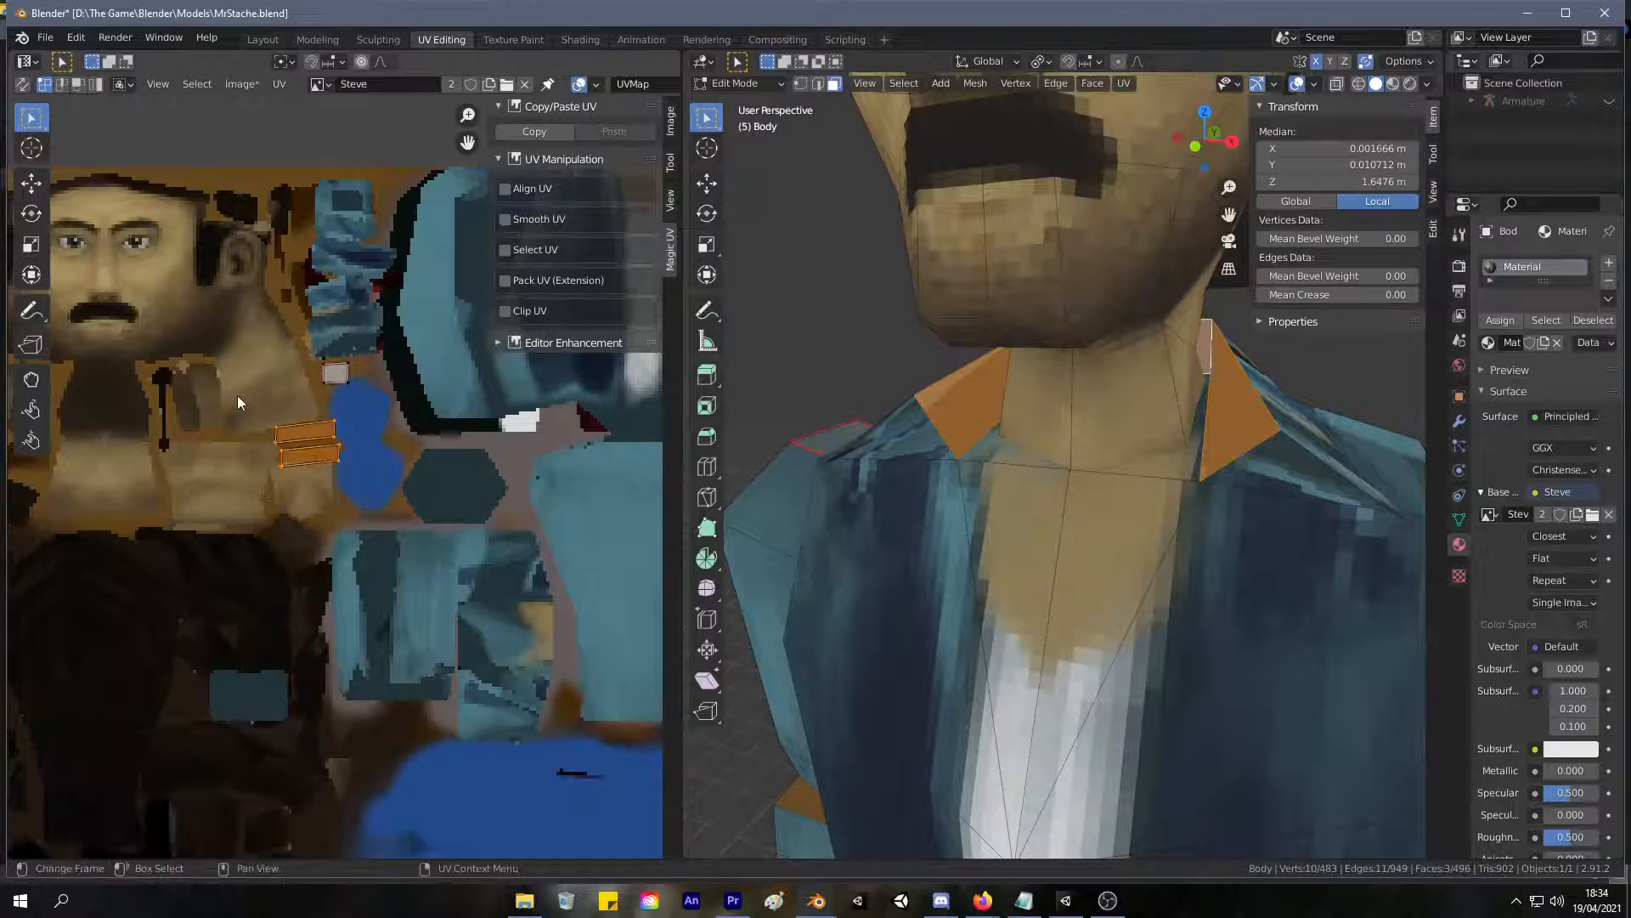
{"action": "key", "text": "g"}
{"action": "key", "text": "g"}
{"action": "left_click", "coordinate": [384, 389]}
{"action": "key", "text": "a"}
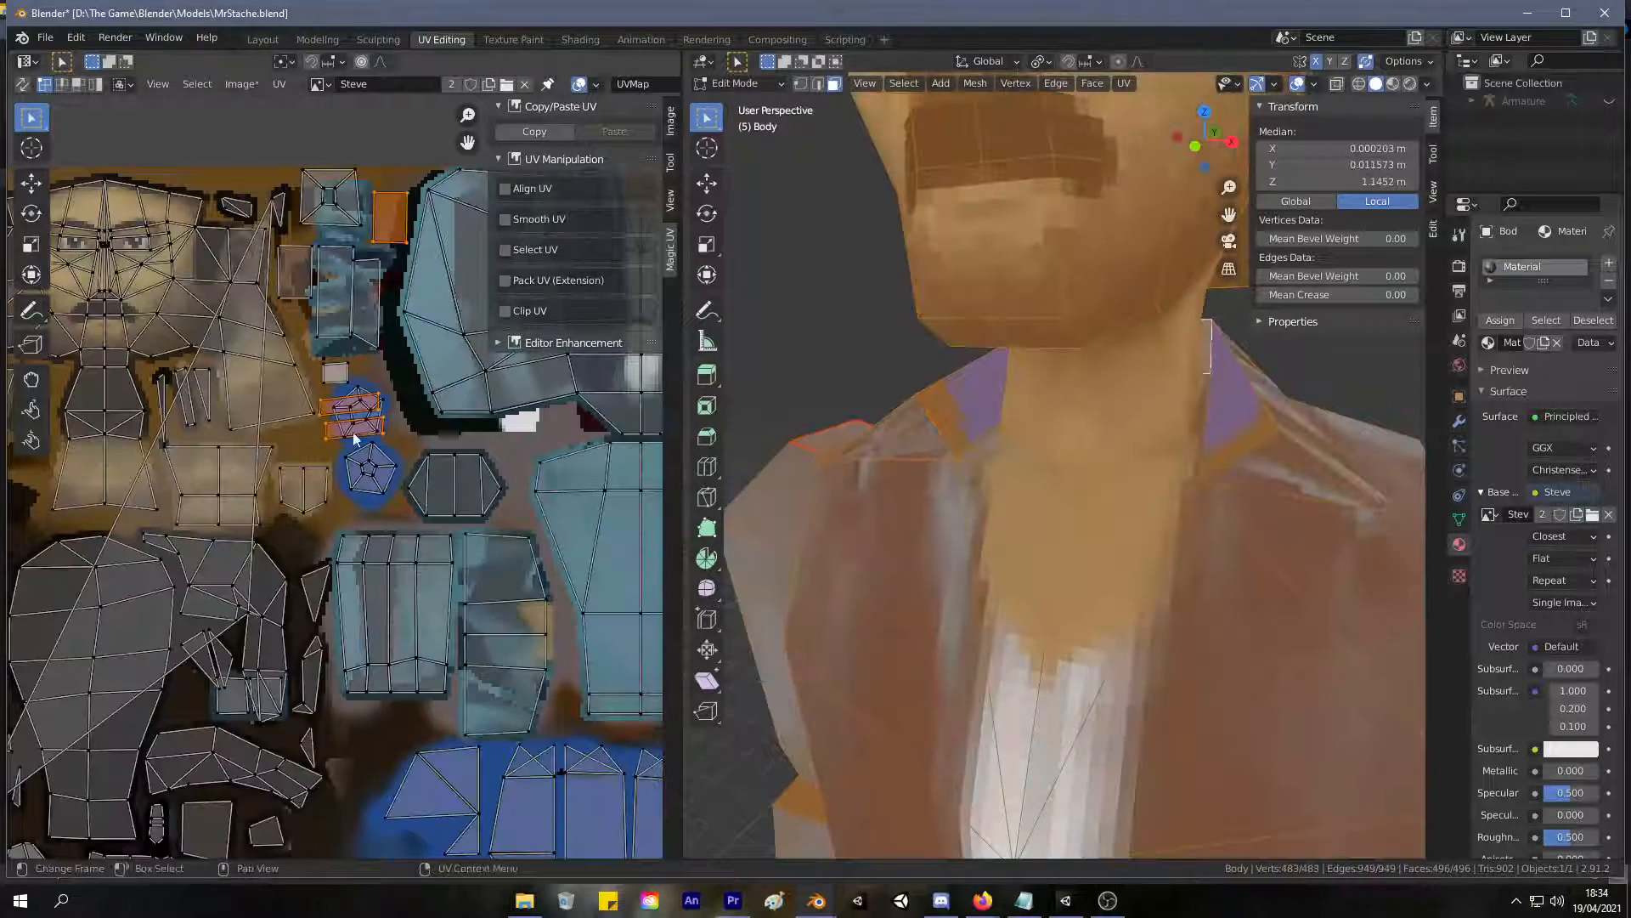
{"action": "key", "text": "ctrl+z"}
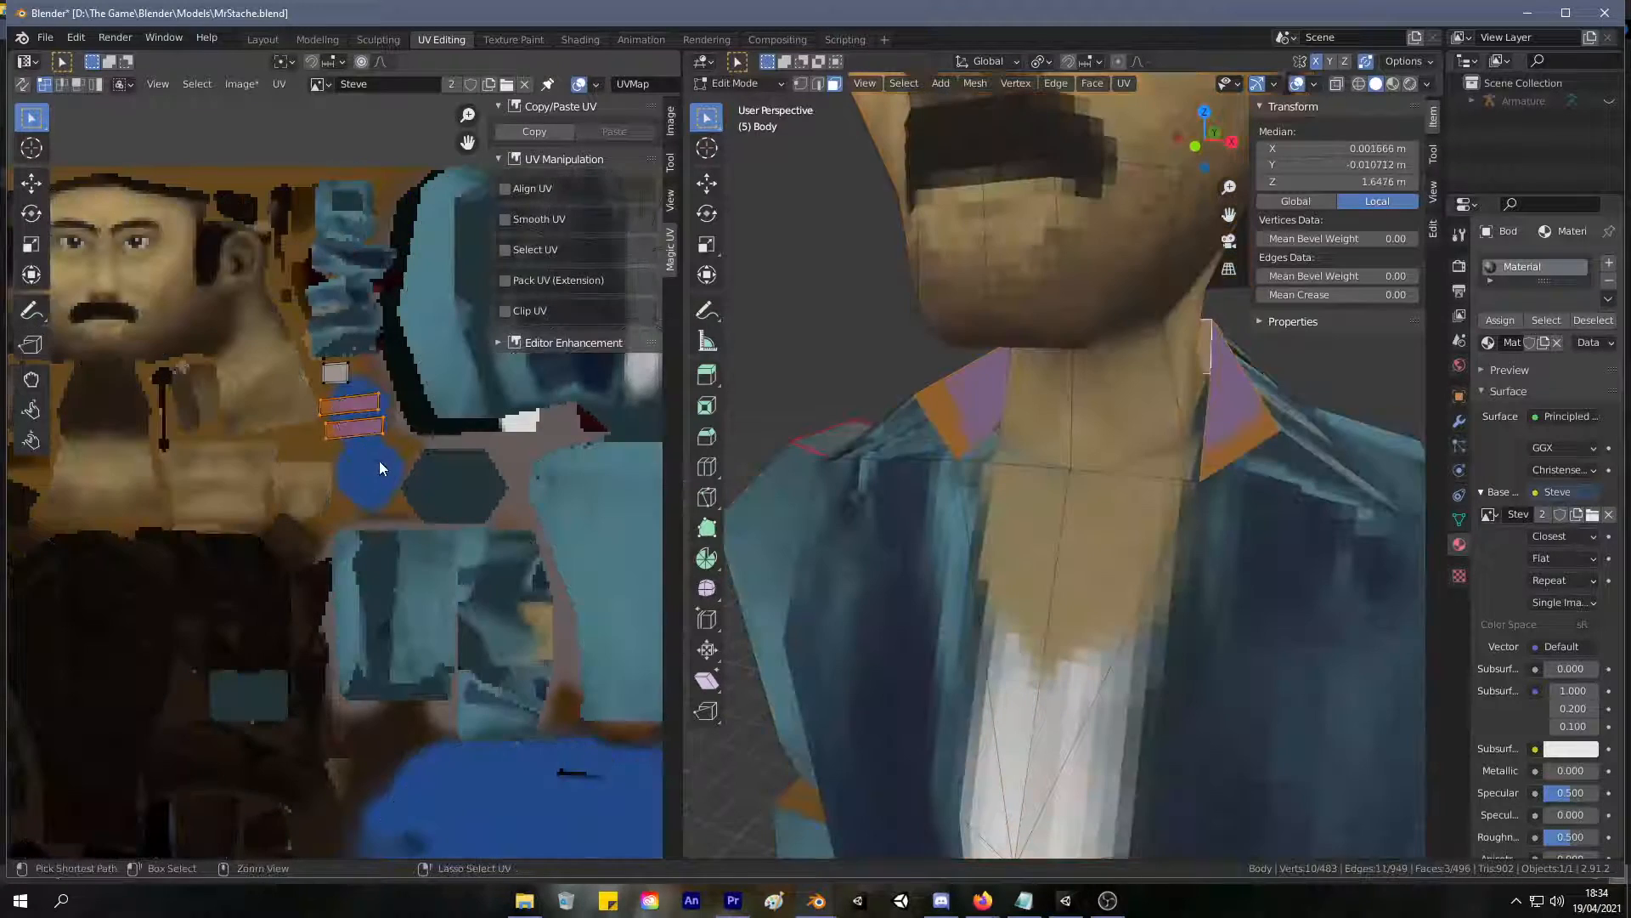
{"action": "key", "text": "ctrl+z"}
Show the whole model's UVs and move the two collar strips and the small square down to the lower blue area.
{"action": "left_click_drag", "start_coordinate": [366, 396], "coordinate": [363, 390]}
{"action": "scroll", "coordinate": [373, 391], "scroll_direction": "down", "scroll_amount": 4}
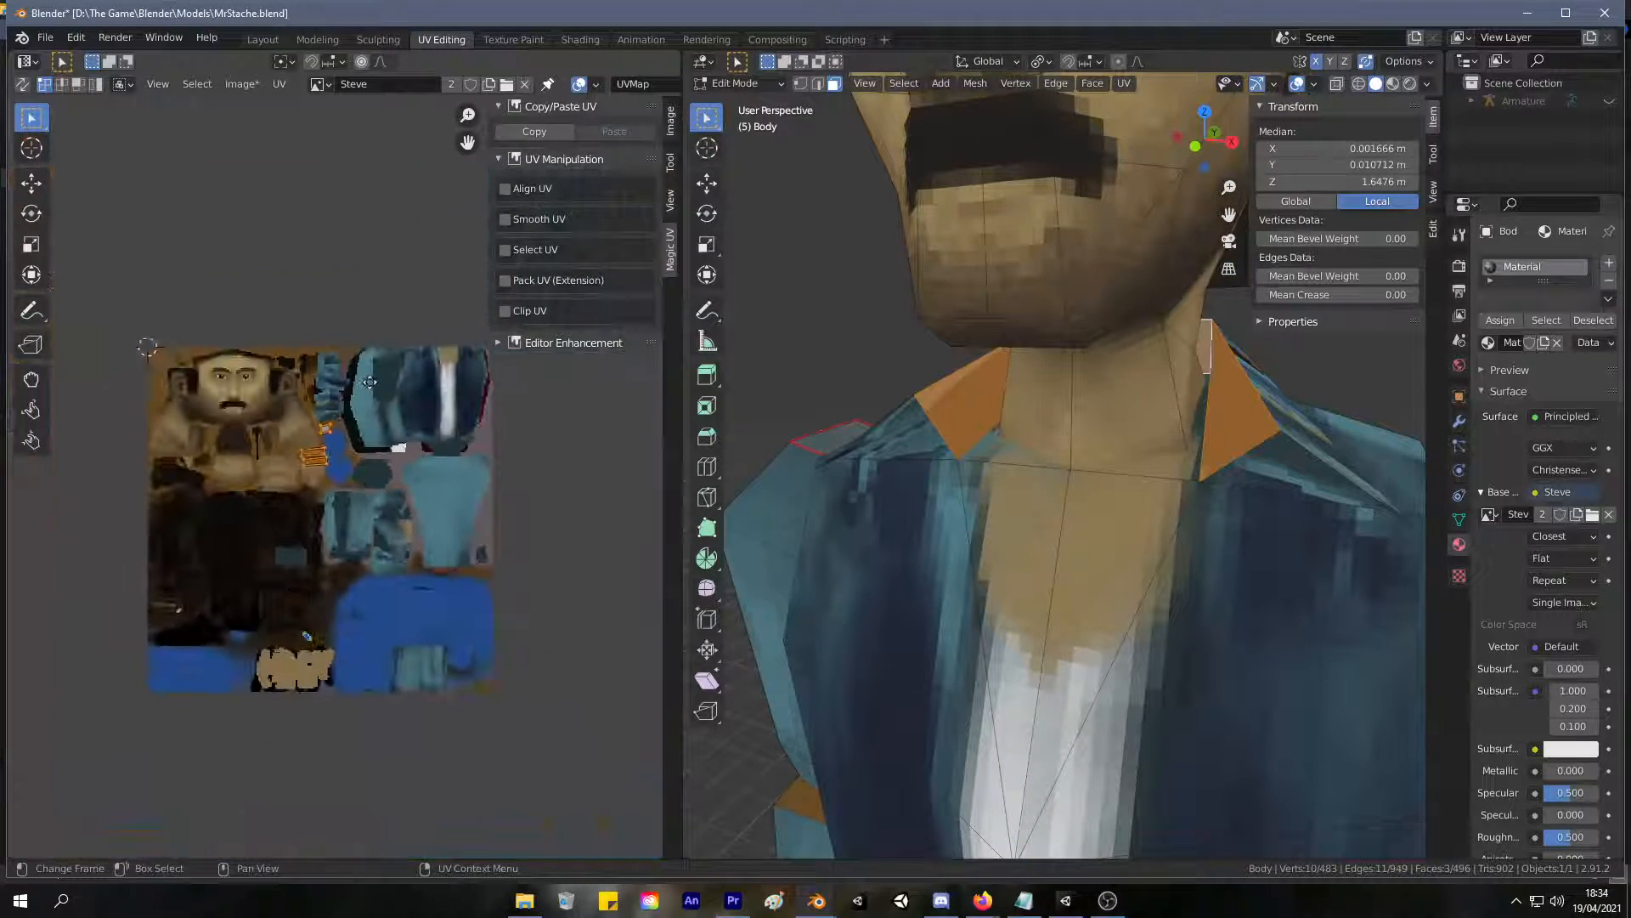
{"action": "key", "text": "a"}
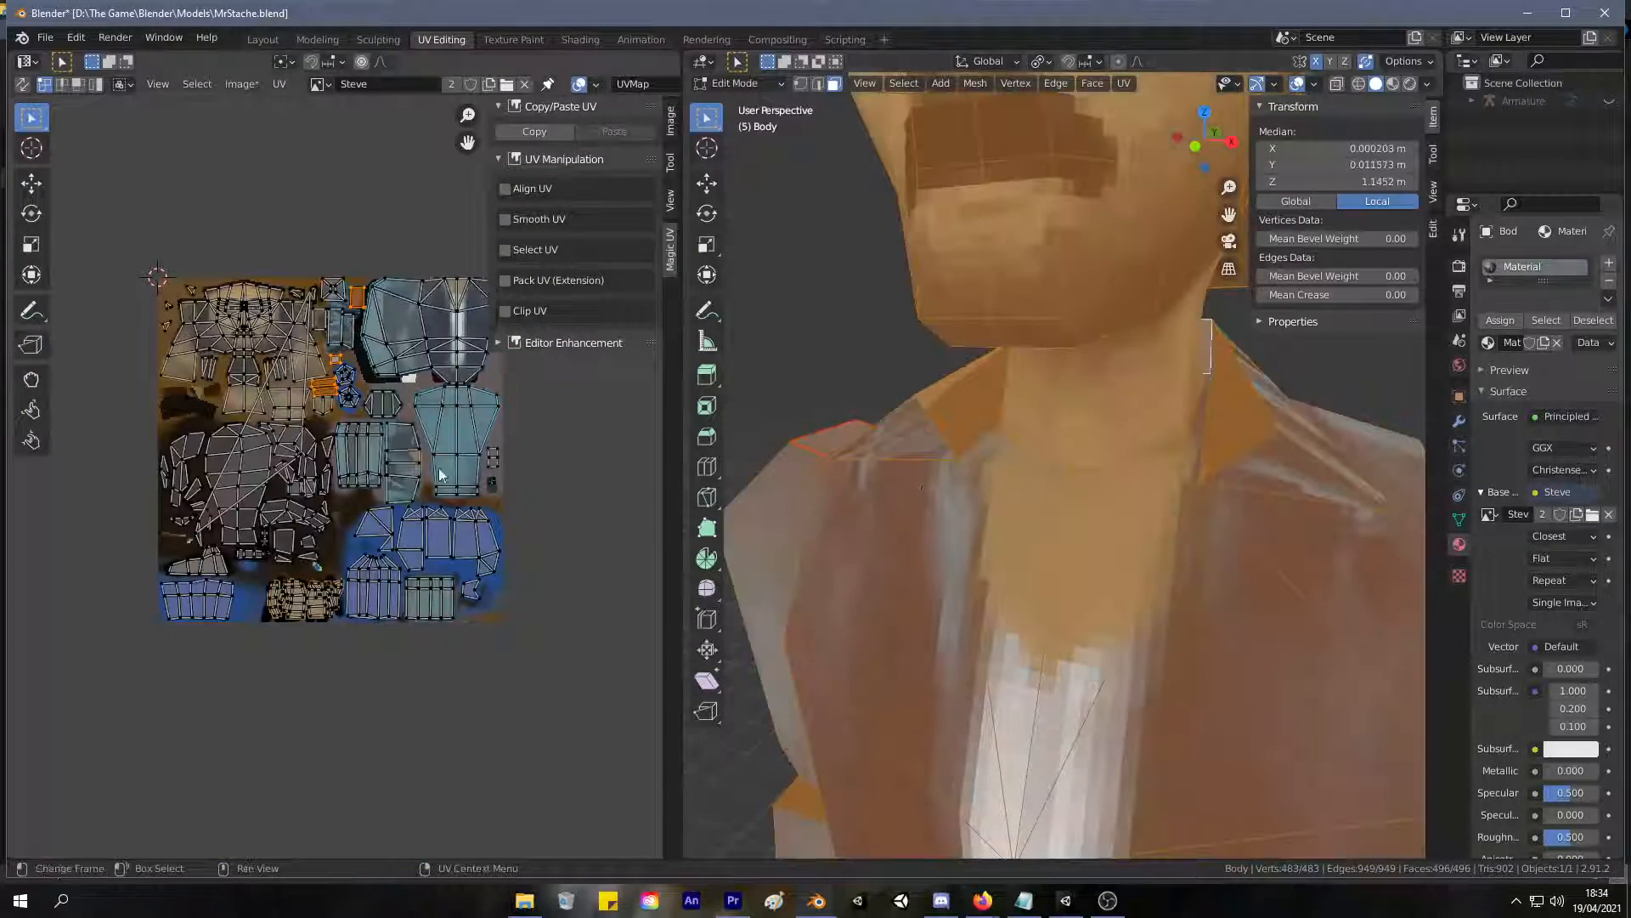
{"action": "scroll", "coordinate": [398, 435], "scroll_direction": "up", "scroll_amount": 3}
{"action": "key", "text": "g"}
{"action": "left_click", "coordinate": [383, 495]}
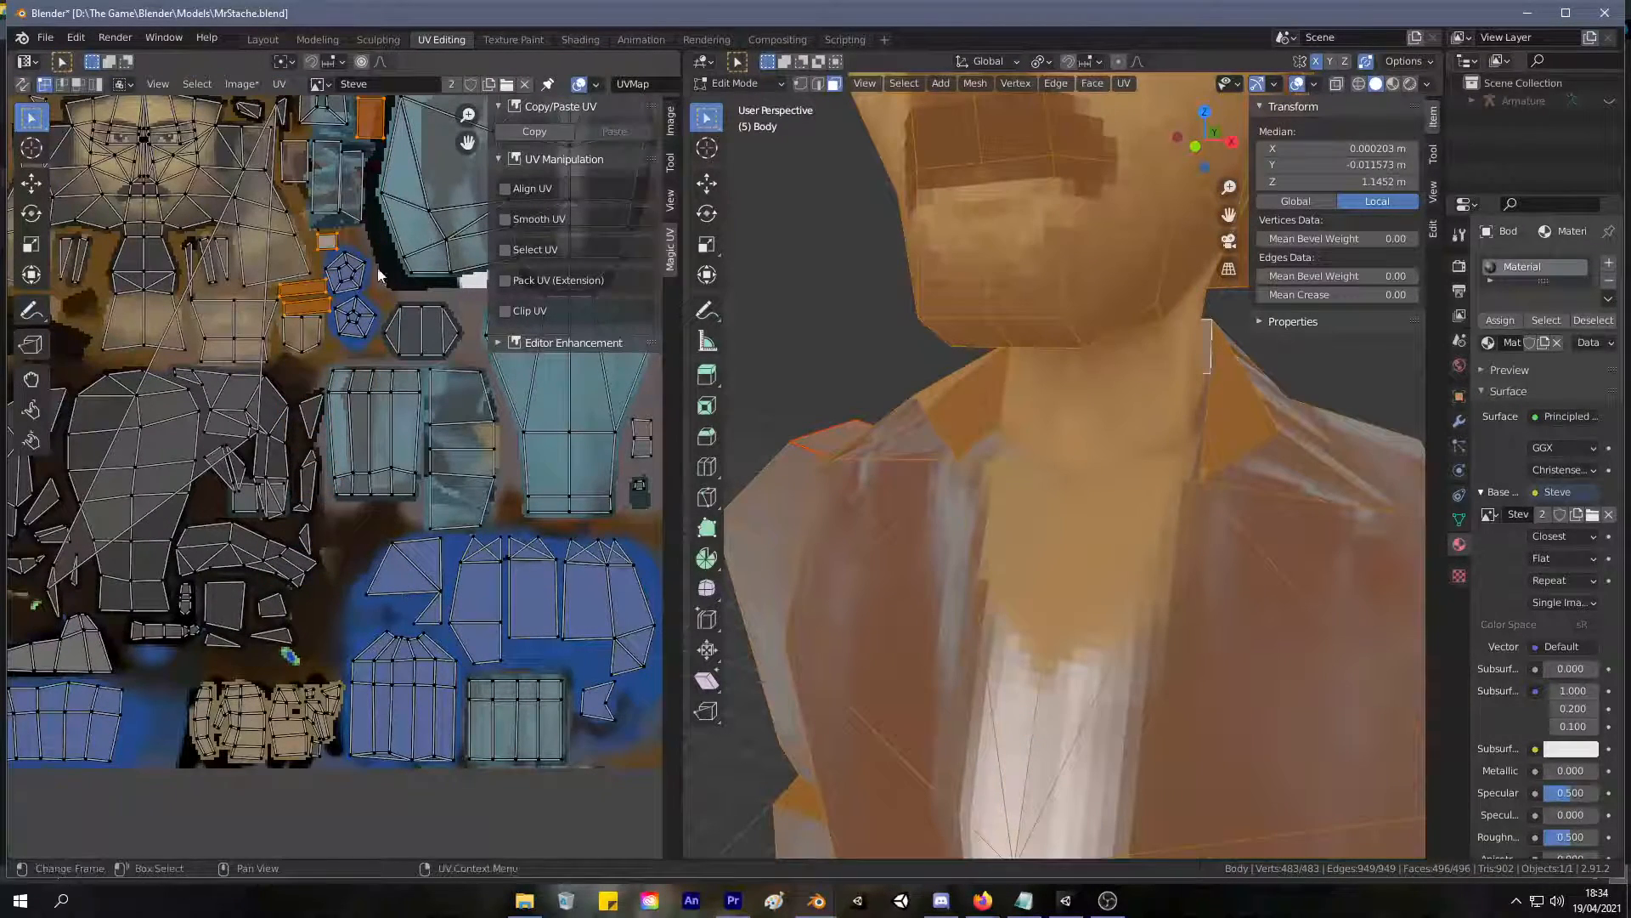
{"action": "left_click", "coordinate": [377, 139], "text": "shift"}
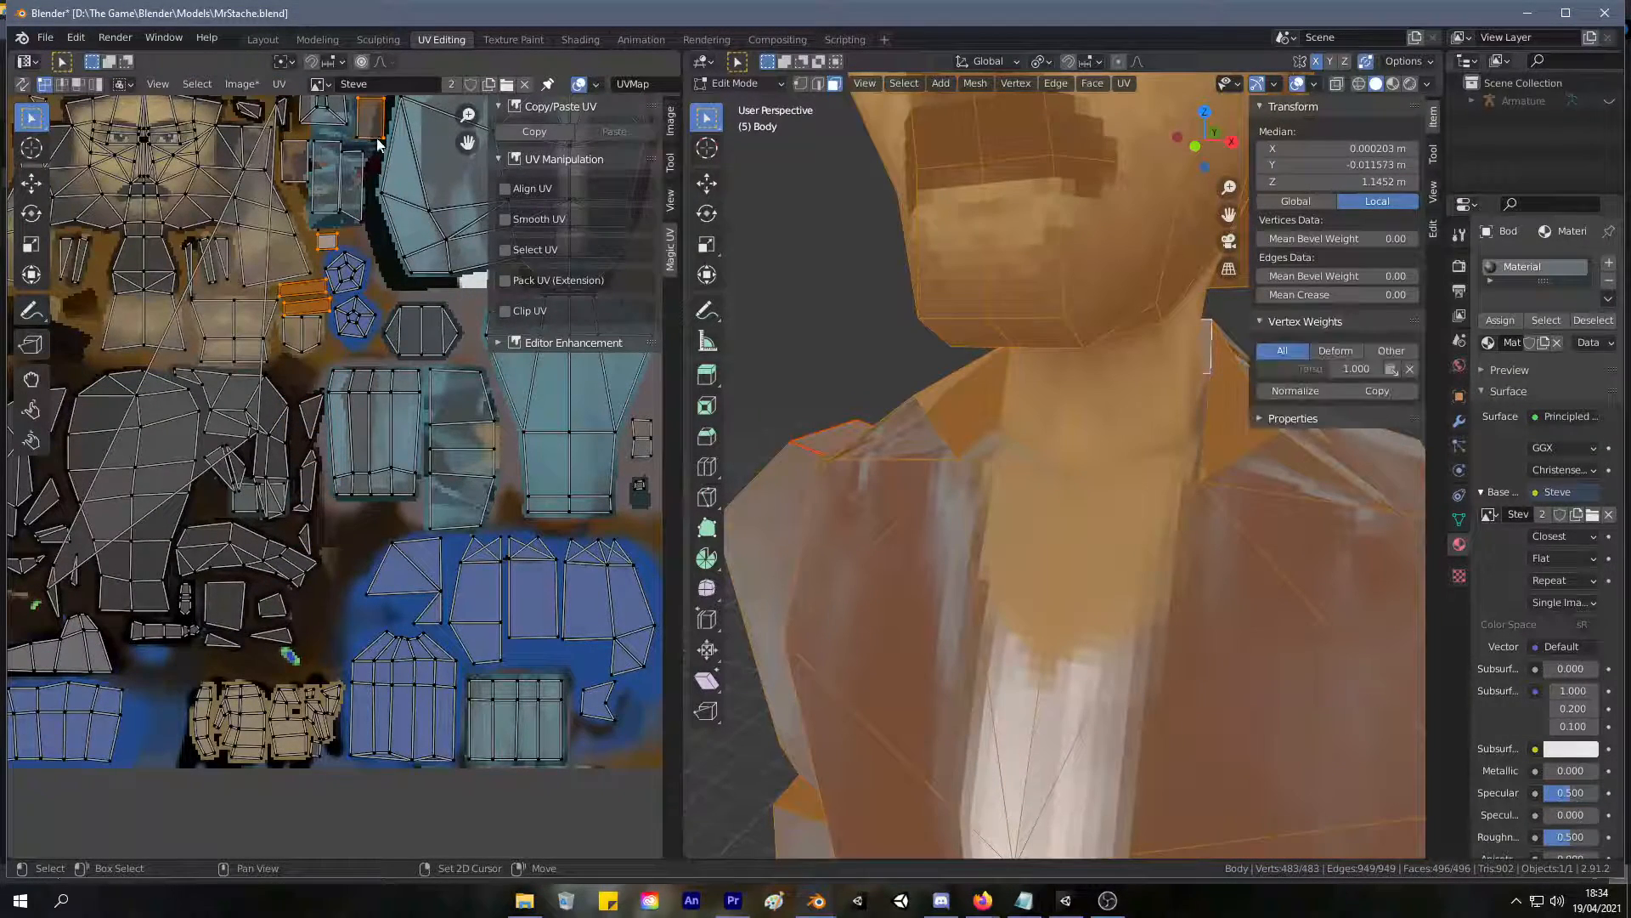
{"action": "key", "text": "g"}
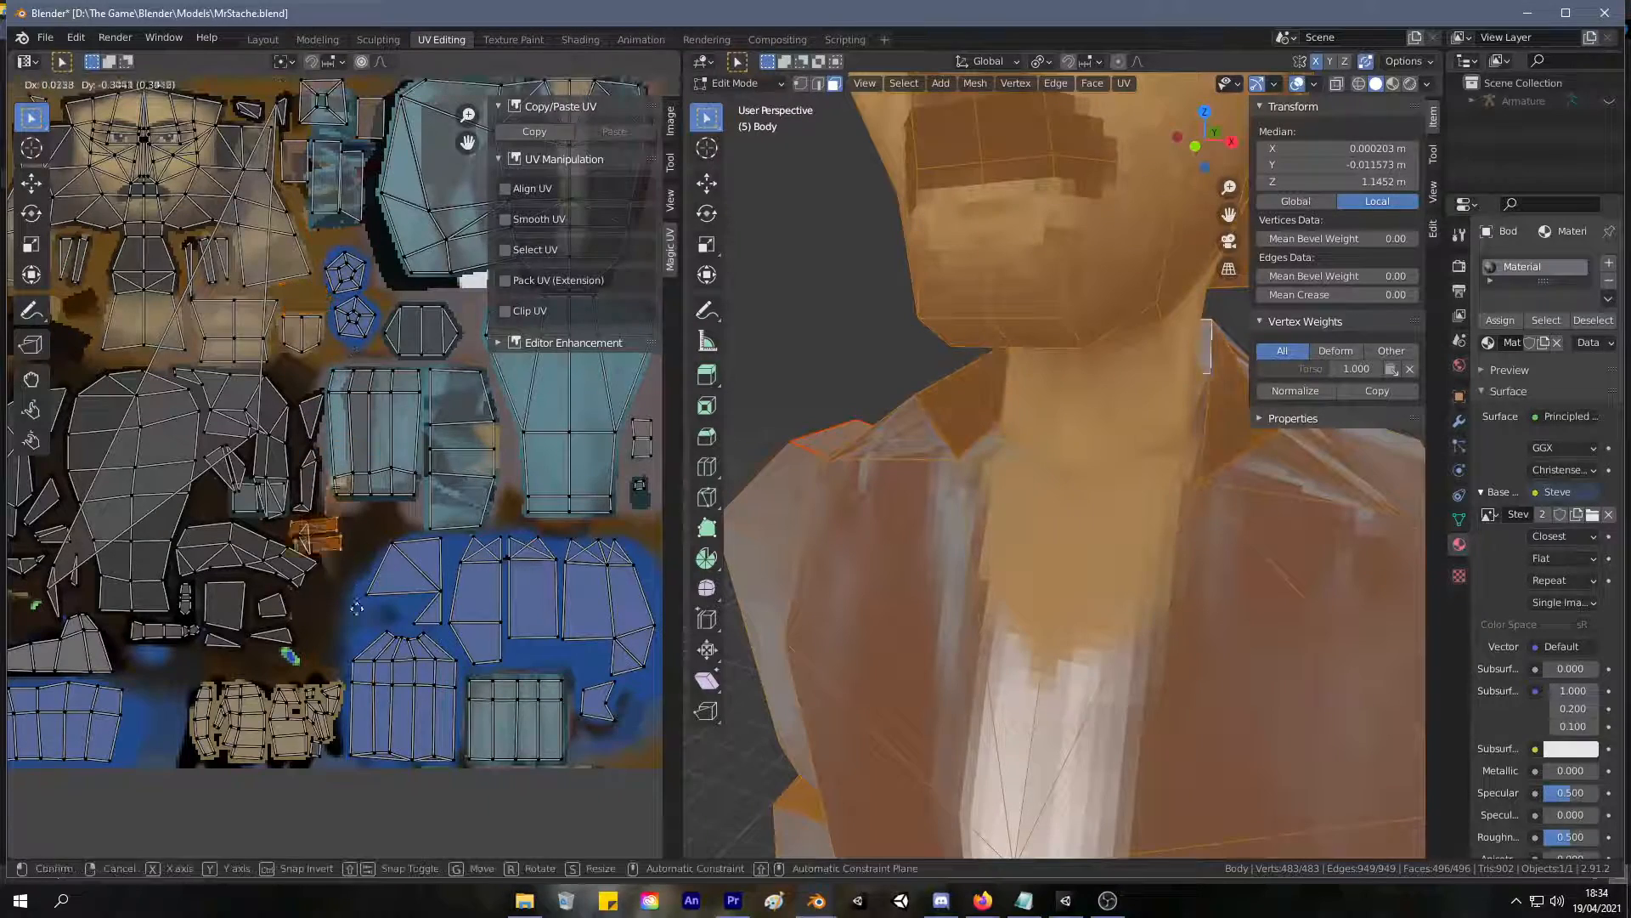
{"action": "left_click", "coordinate": [365, 695]}
Enlarge the moved strips and square, and shift them about 0.007 m right and 0.011 m up.
{"action": "key", "text": "s"}
{"action": "left_click", "coordinate": [383, 698]}
{"action": "key", "text": "g"}
{"action": "left_click", "coordinate": [388, 690]}
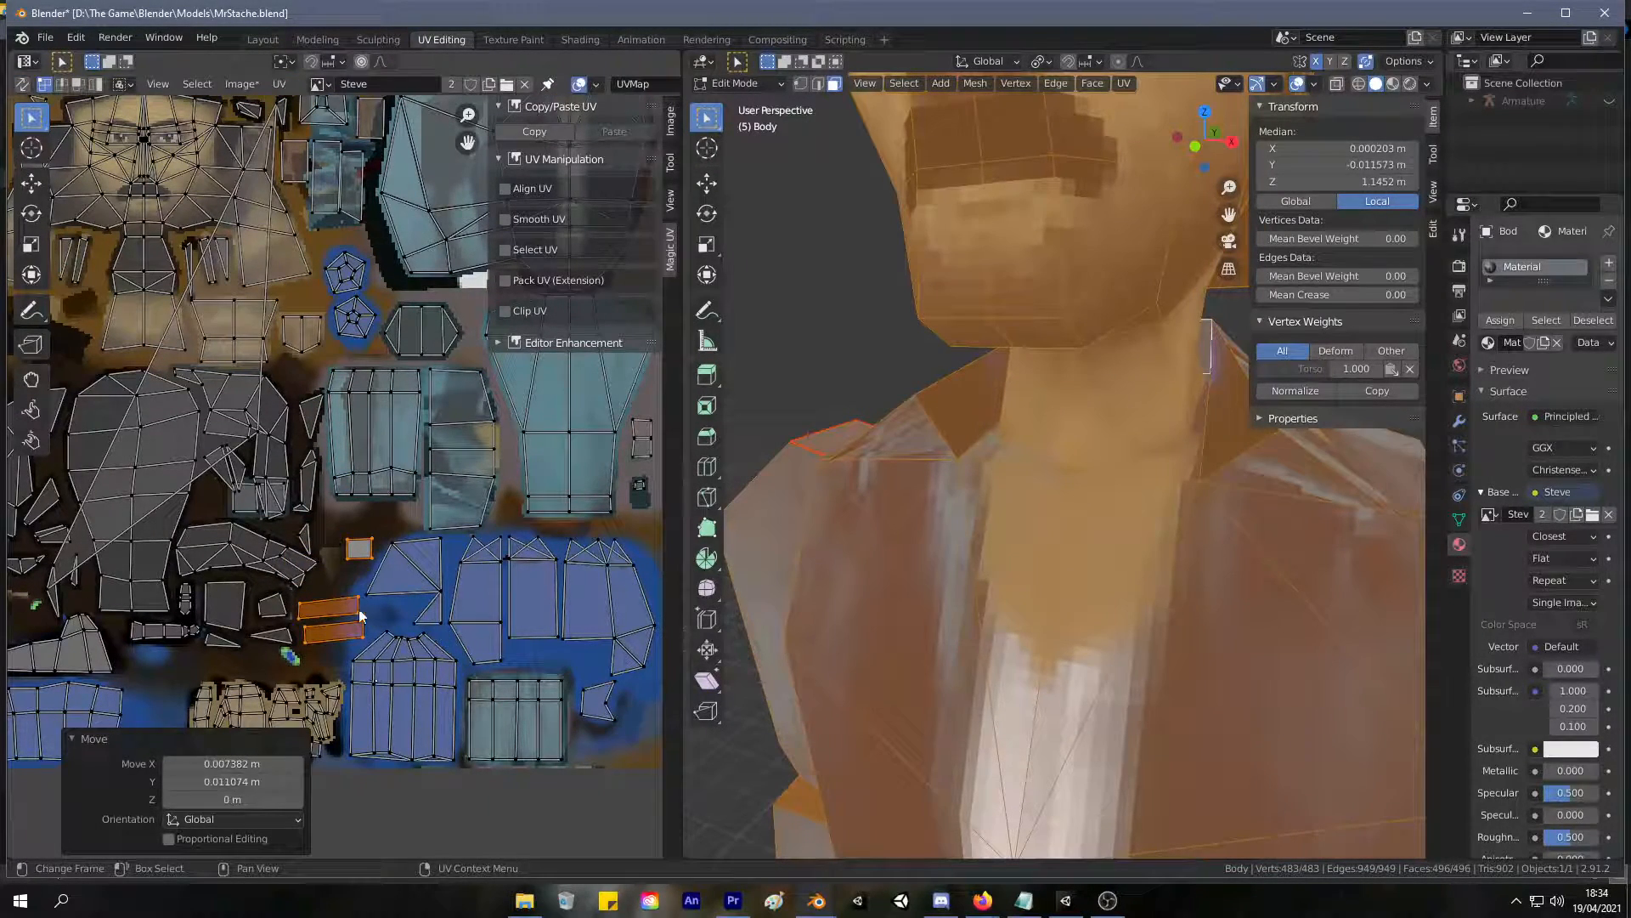
Rotate the strips and square by -4.34° to level them, and nudge them into place beside the blue area.
{"action": "key", "text": "r"}
{"action": "left_click", "coordinate": [369, 606]}
{"action": "key", "text": "g"}
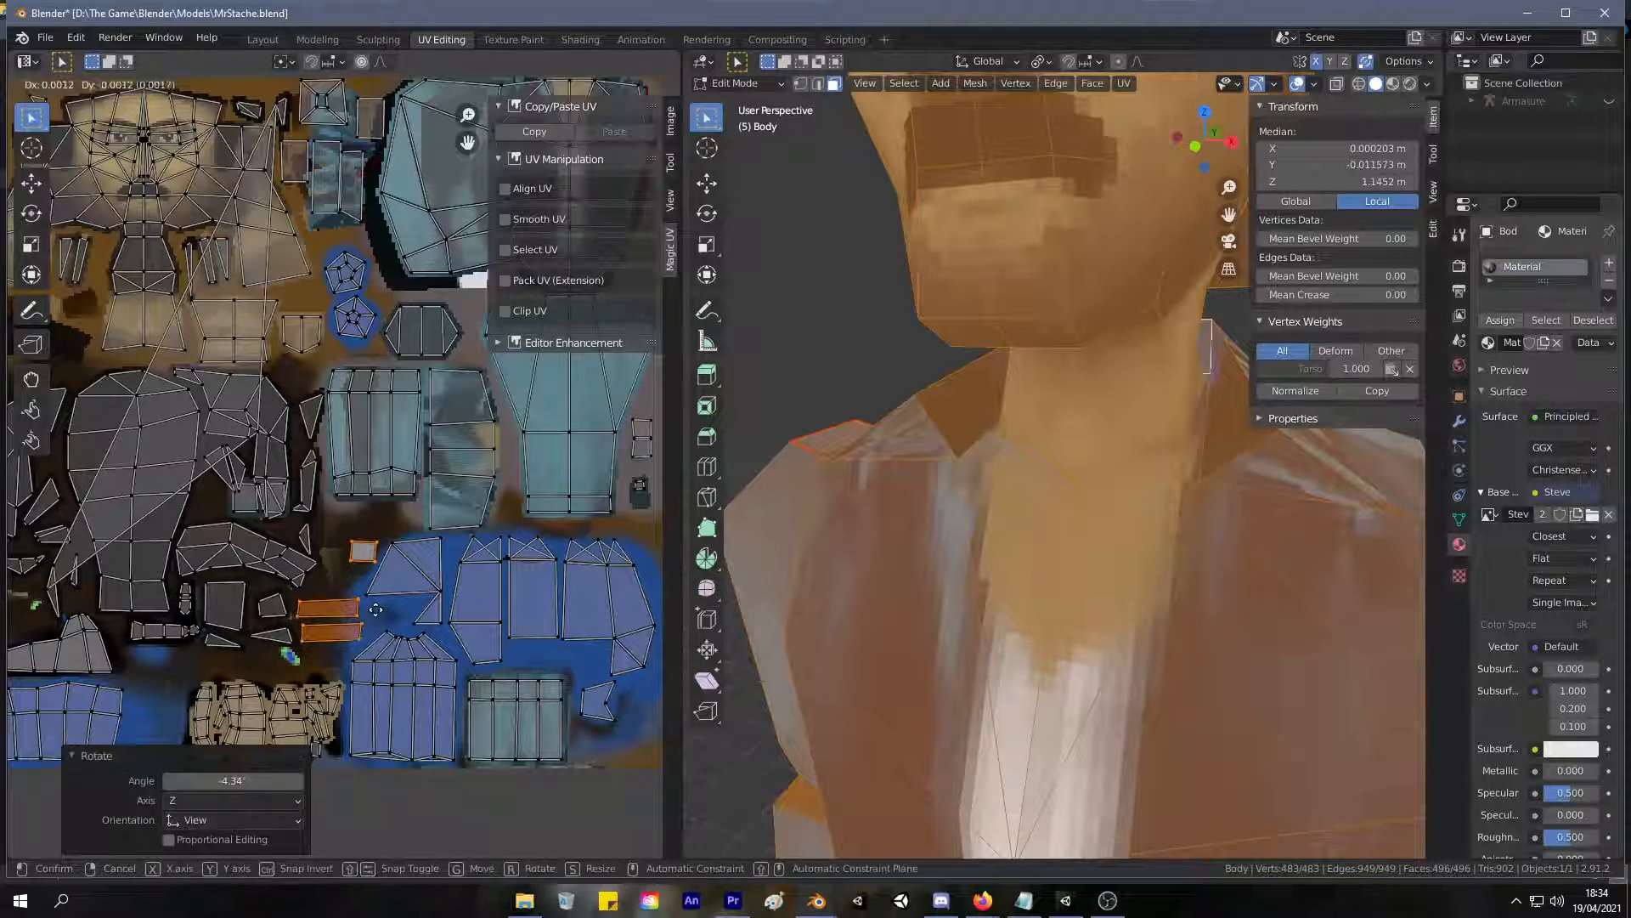
{"action": "left_click", "coordinate": [378, 609]}
Move the small square UV about 0.020 m left and 0.011 m down, and check the result on the character.
{"action": "left_click_drag", "start_coordinate": [337, 527], "coordinate": [390, 581]}
{"action": "key", "text": "g"}
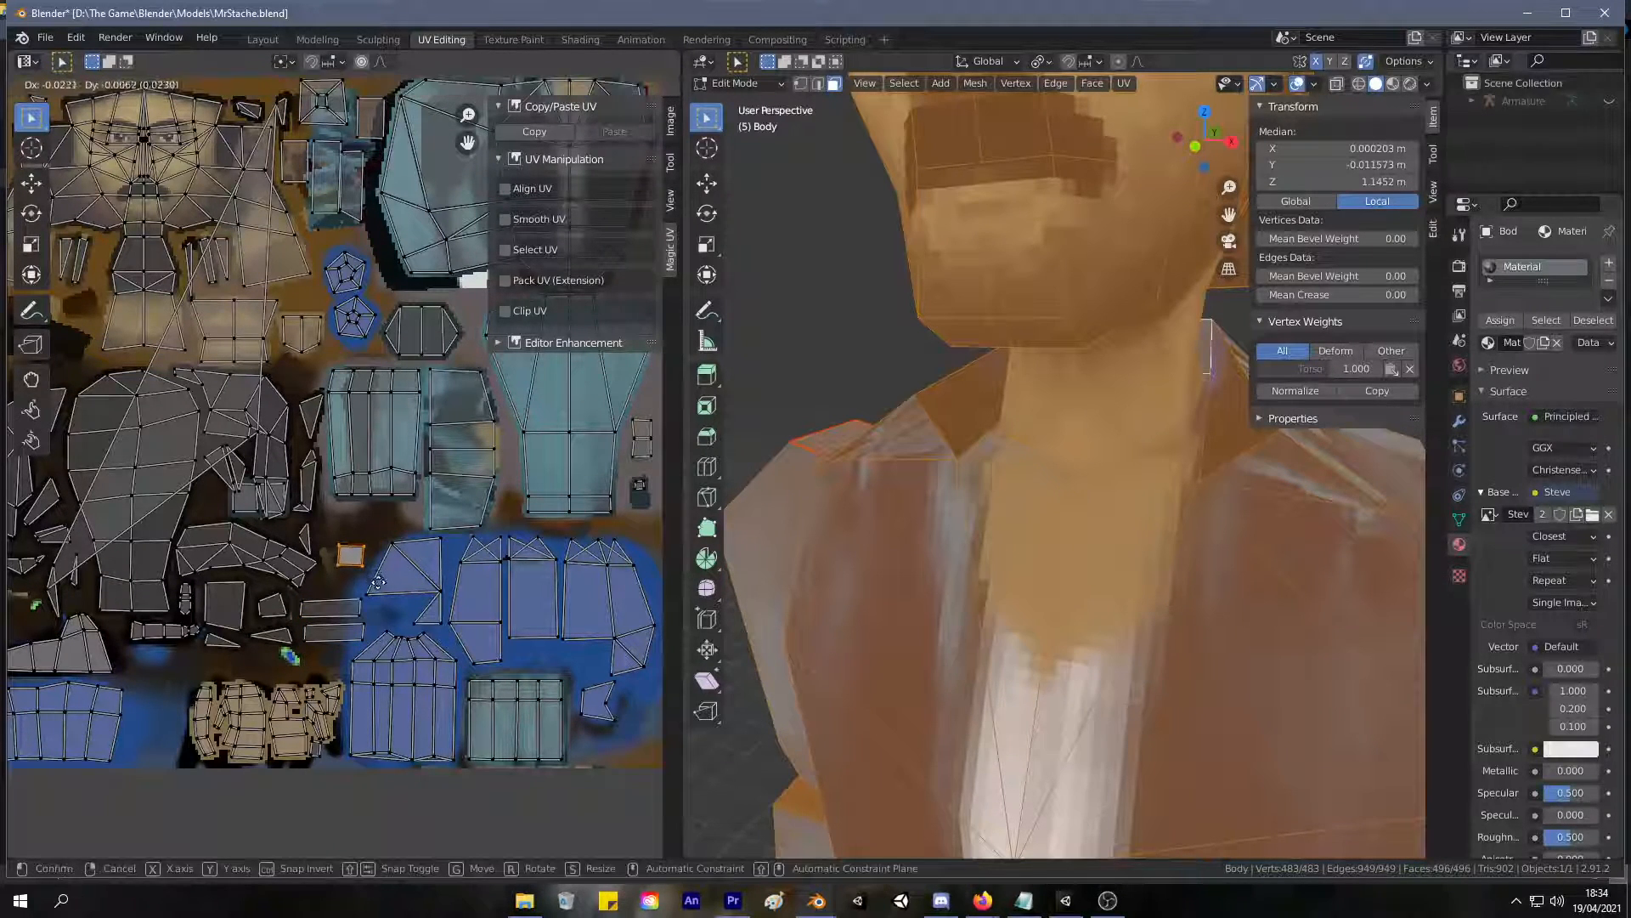
{"action": "left_click", "coordinate": [380, 591]}
{"action": "middle_click_drag", "start_coordinate": [1020, 407], "coordinate": [1114, 411]}
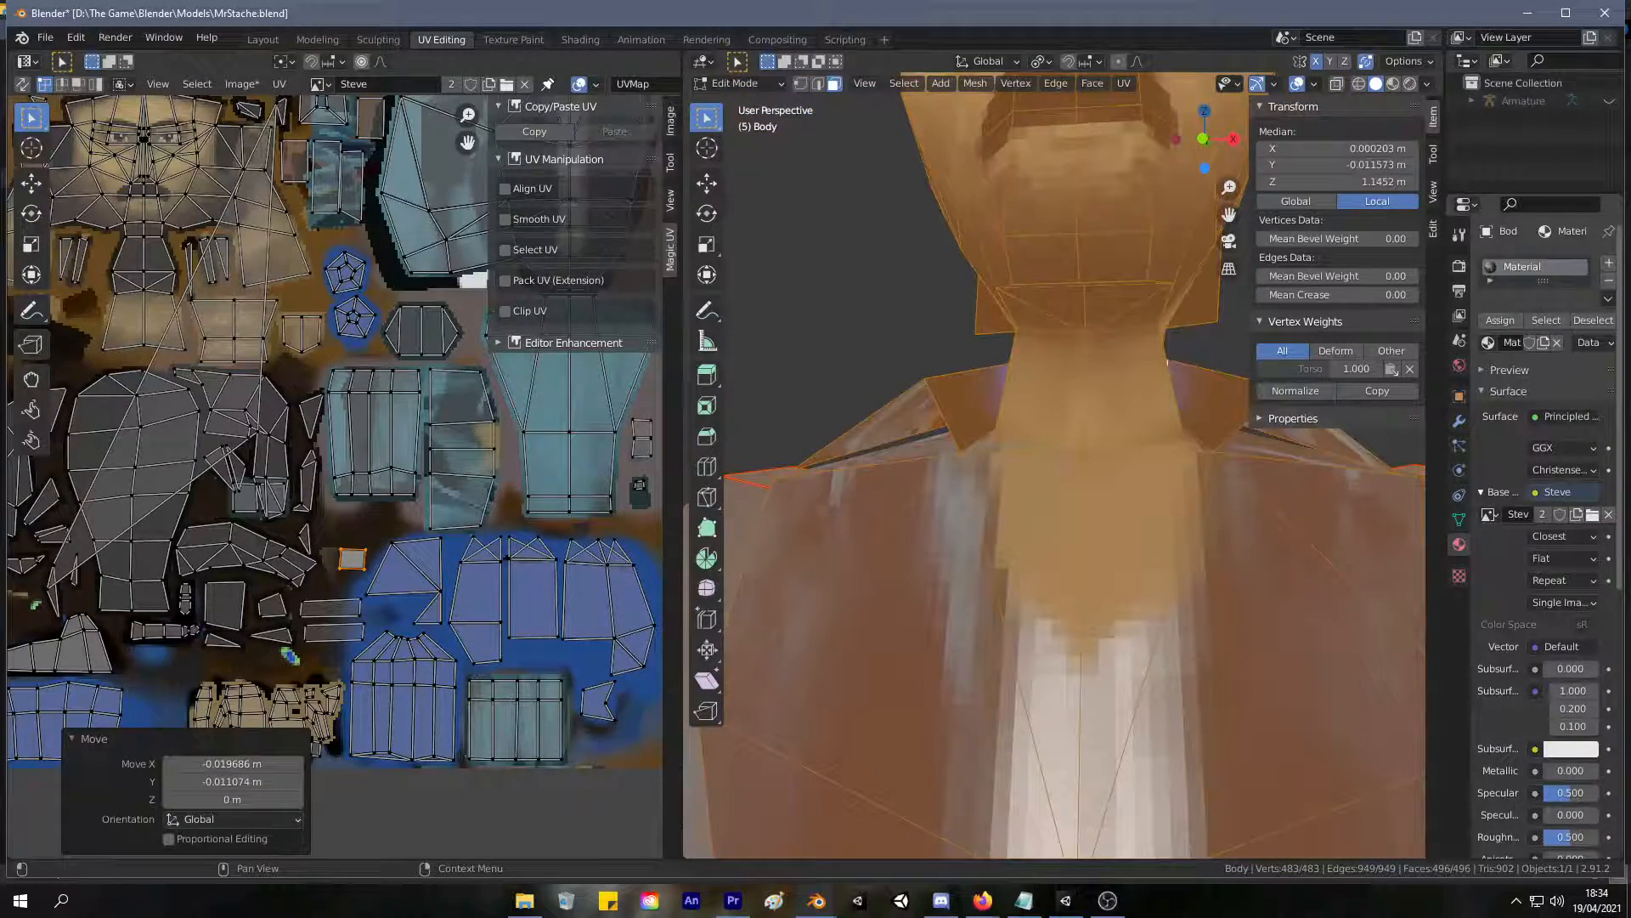
{"action": "scroll", "coordinate": [921, 283], "scroll_direction": "down", "scroll_amount": 6}
{"action": "mouse_move", "coordinate": [1164, 341]}
{"action": "middle_mouse_down"}
{"action": "mouse_move", "coordinate": [1199, 383]}
{"action": "mouse_move", "coordinate": [1180, 387]}
{"action": "middle_mouse_up"}
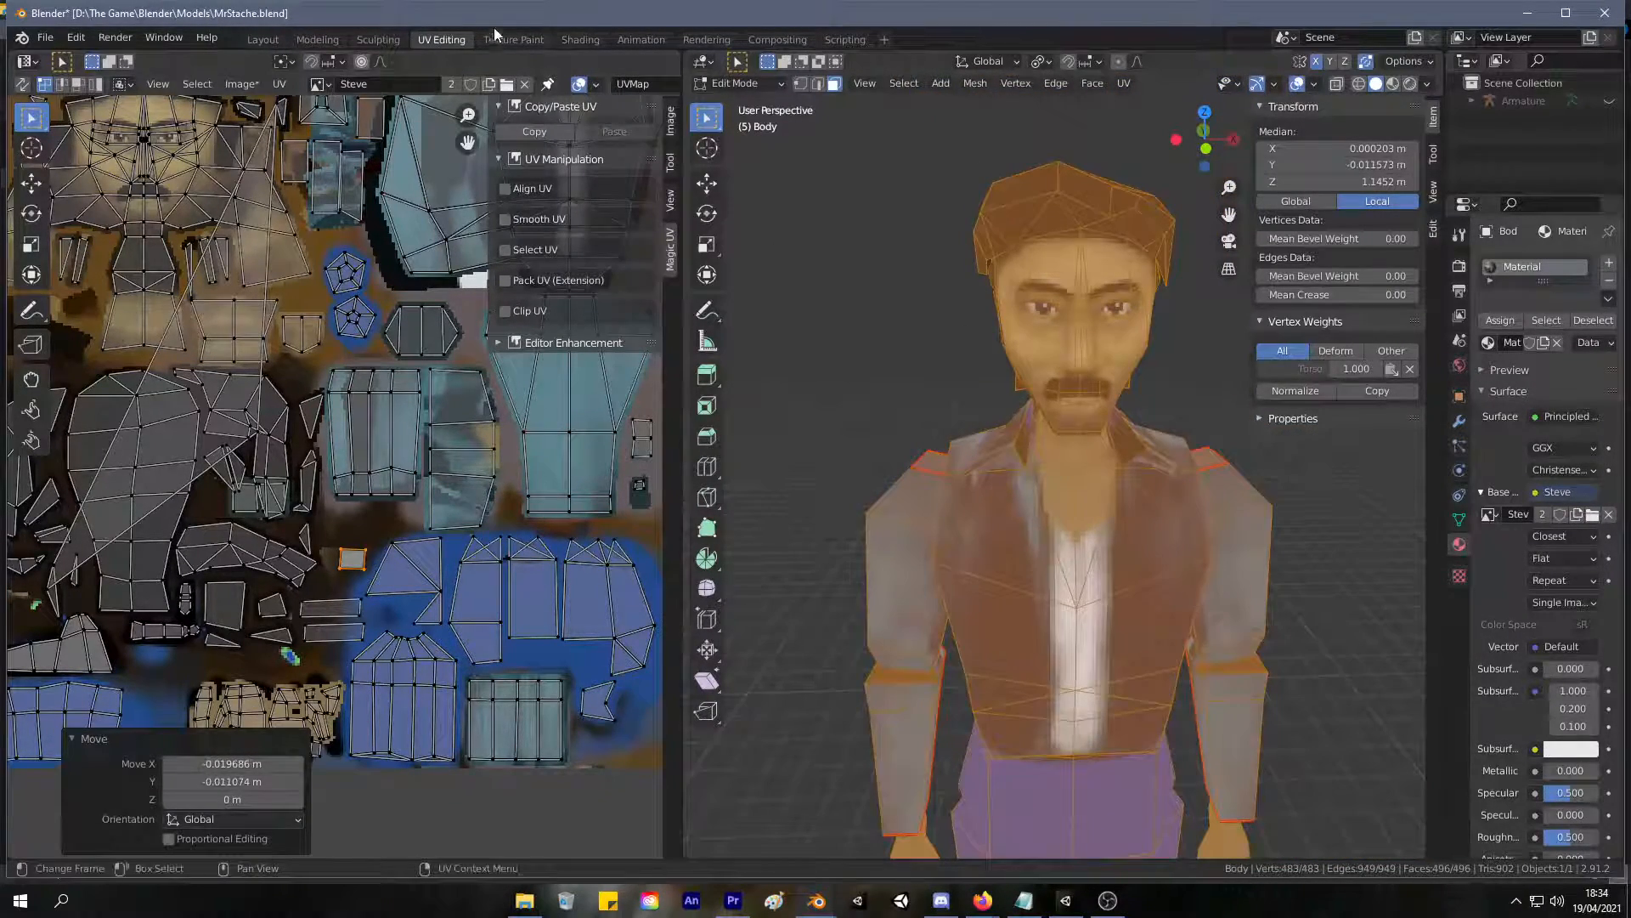
{"action": "scroll", "coordinate": [263, 239], "scroll_direction": "down", "scroll_amount": 2}
{"action": "scroll", "coordinate": [267, 287], "scroll_direction": "up", "scroll_amount": 2}
Move the stray small triangle UV beside the upper face texture down to the neck strips, about 0.119 m left and 0.208 m down.
{"action": "key", "text": "3"}
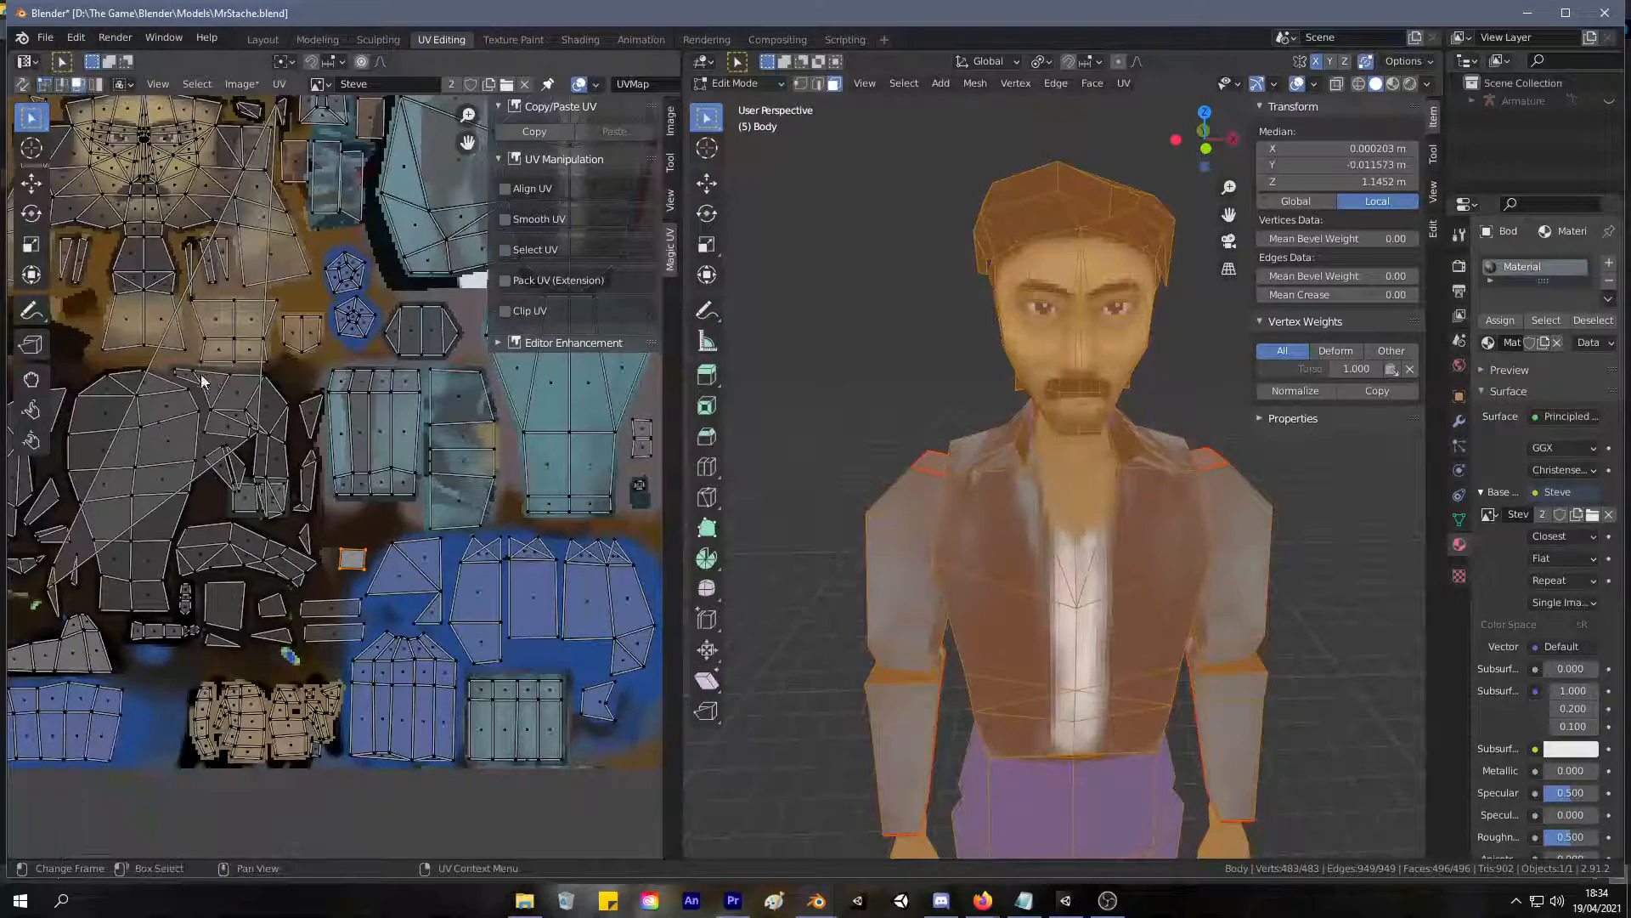
{"action": "left_click", "coordinate": [210, 389]}
{"action": "left_click", "coordinate": [191, 409]}
{"action": "left_click", "coordinate": [204, 390]}
{"action": "scroll", "coordinate": [292, 170], "scroll_direction": "up", "scroll_amount": 4}
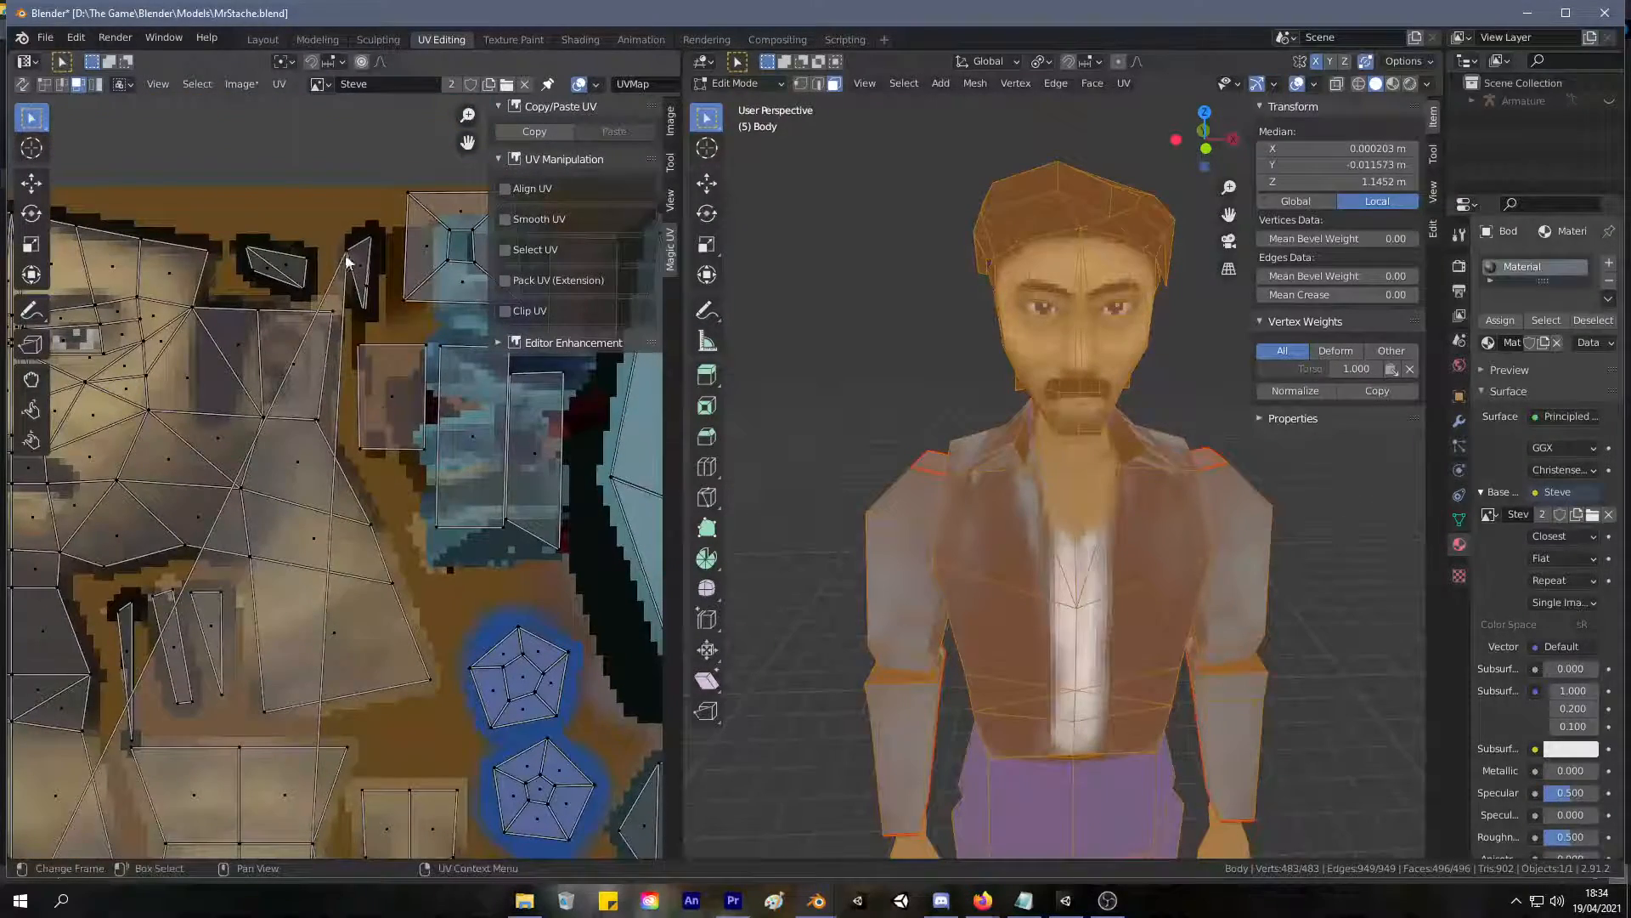
{"action": "scroll", "coordinate": [377, 365], "scroll_direction": "down", "scroll_amount": 5}
{"action": "middle_click_drag", "start_coordinate": [380, 422], "coordinate": [378, 340]}
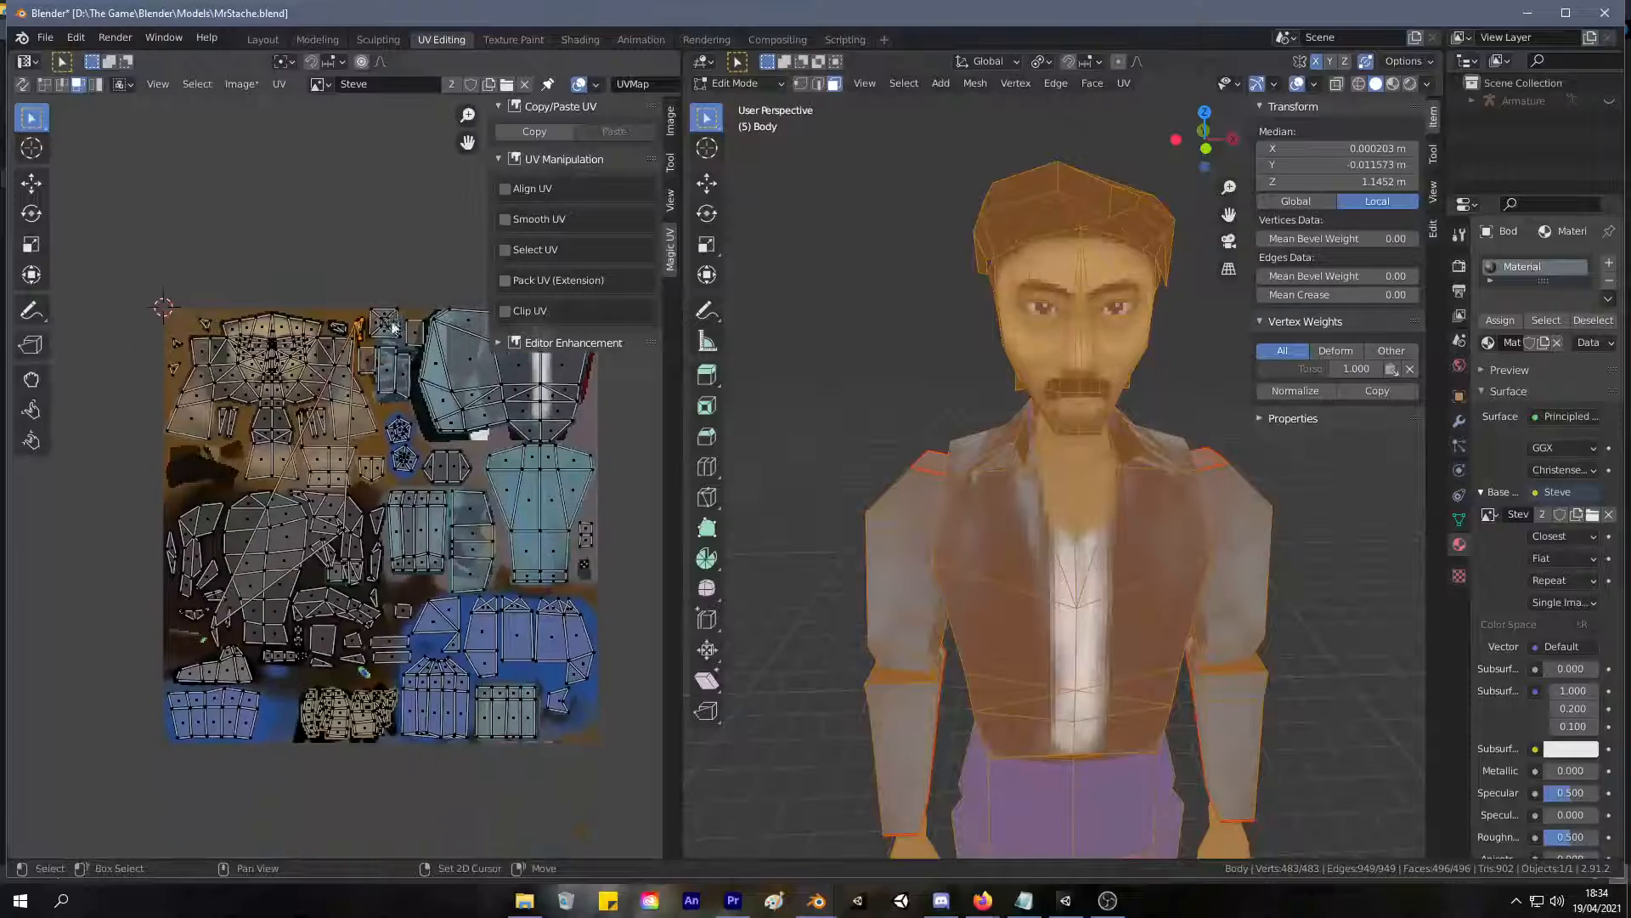
{"action": "scroll", "coordinate": [378, 338], "scroll_direction": "up", "scroll_amount": 5}
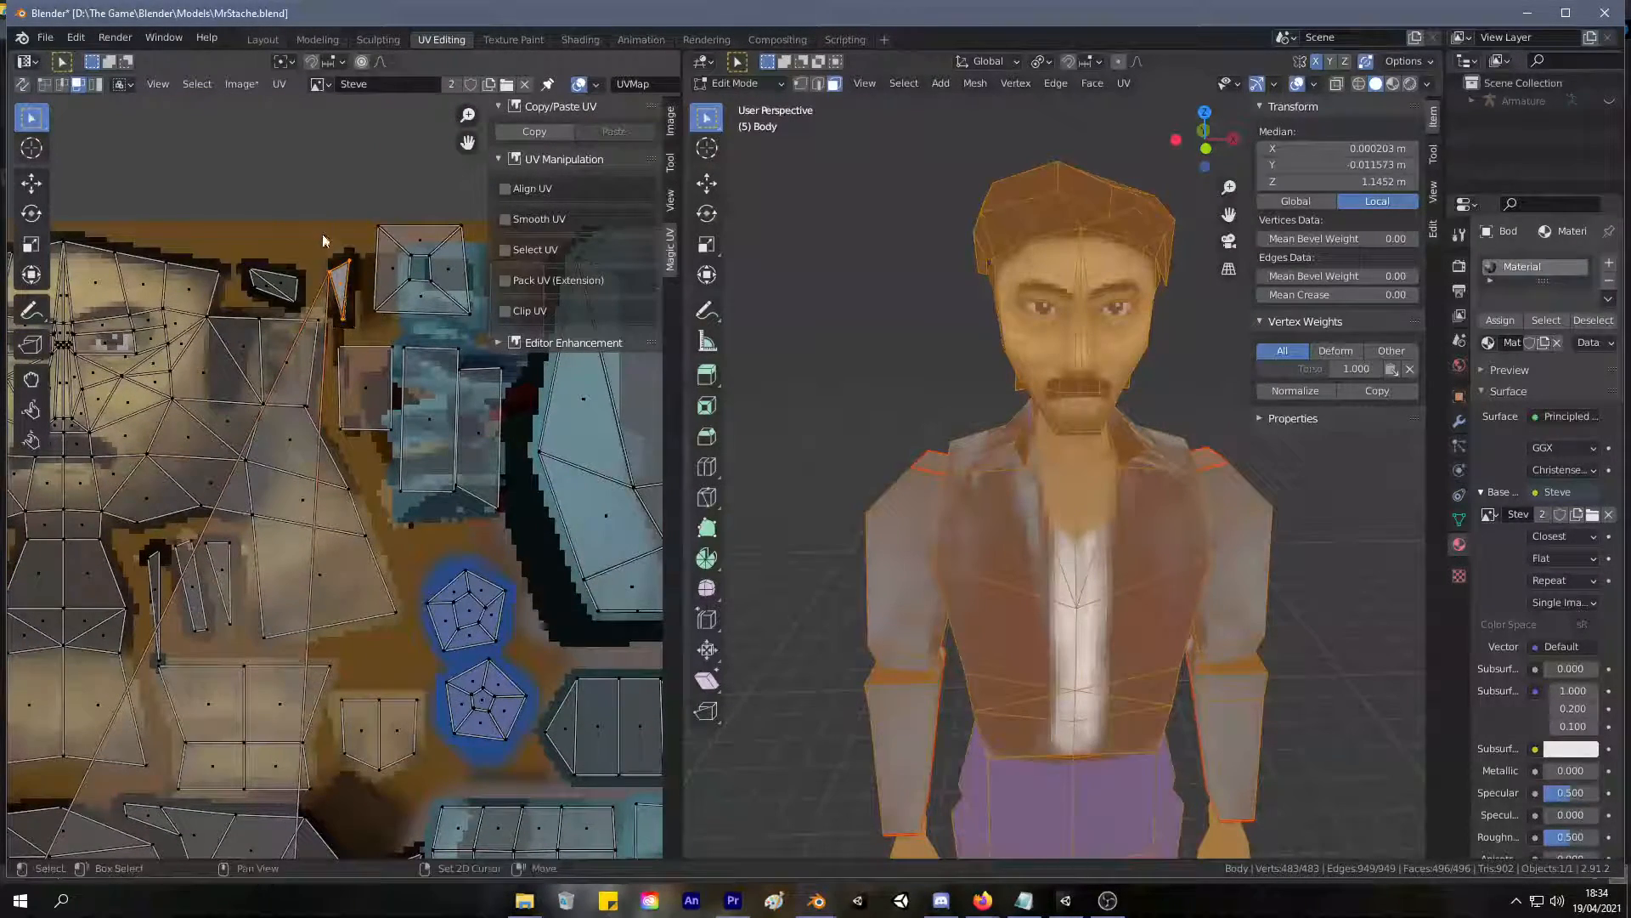
{"action": "left_click_drag", "start_coordinate": [339, 285], "coordinate": [174, 574]}
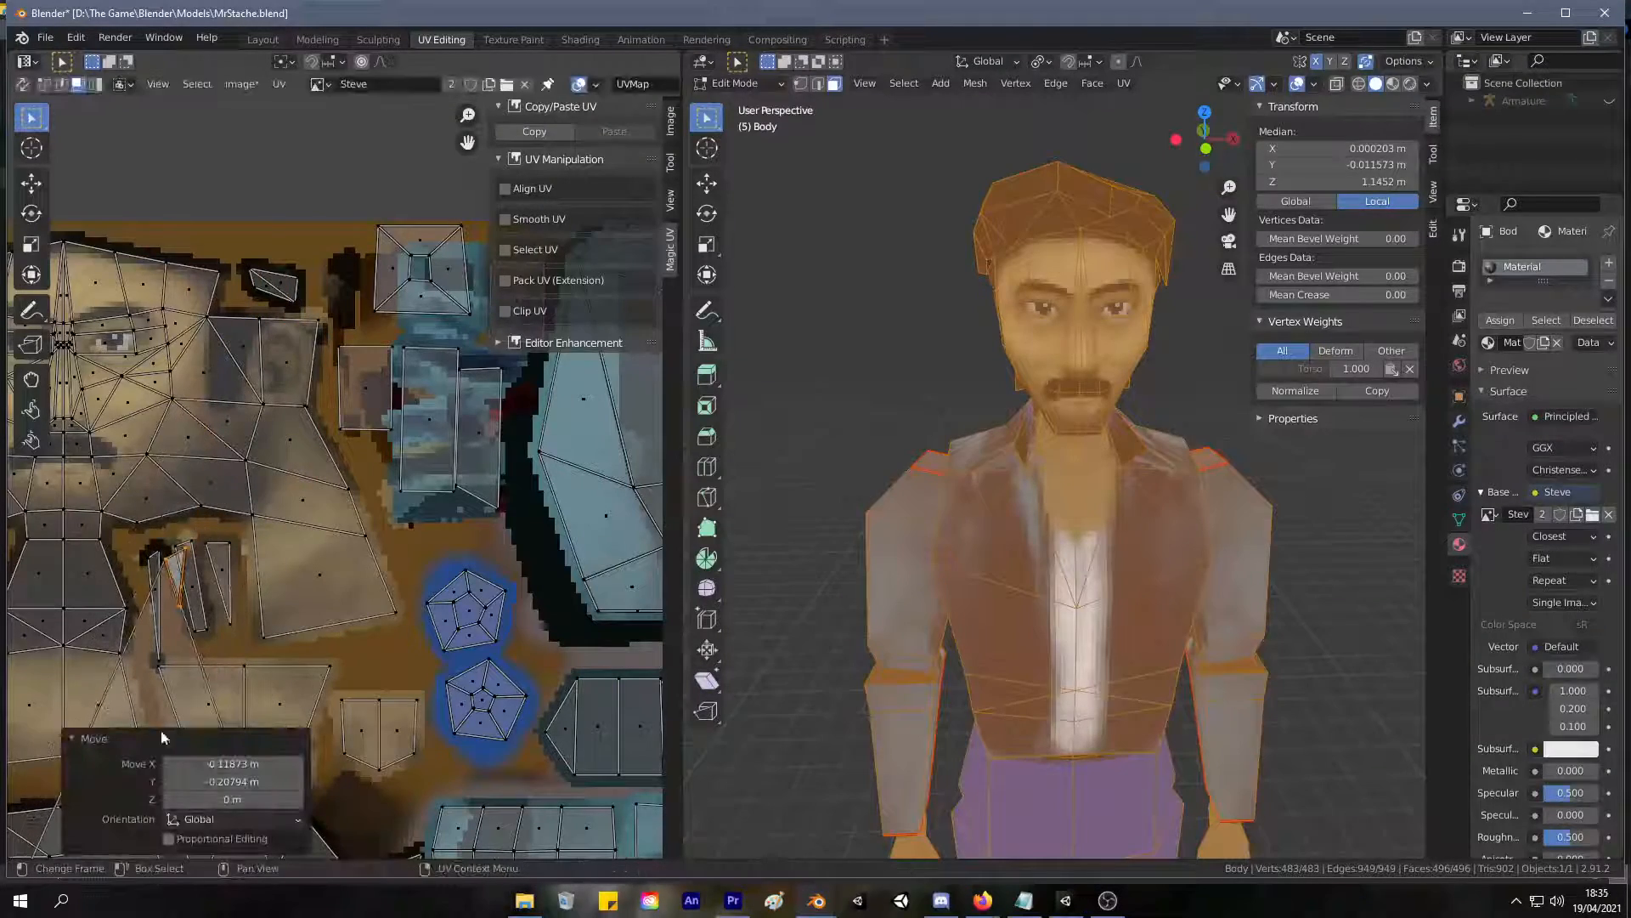
Try moving the small triangle further down onto the large dark island, and undo the move.
{"action": "middle_click_drag", "start_coordinate": [197, 553], "coordinate": [328, 141]}
{"action": "key", "text": "g"}
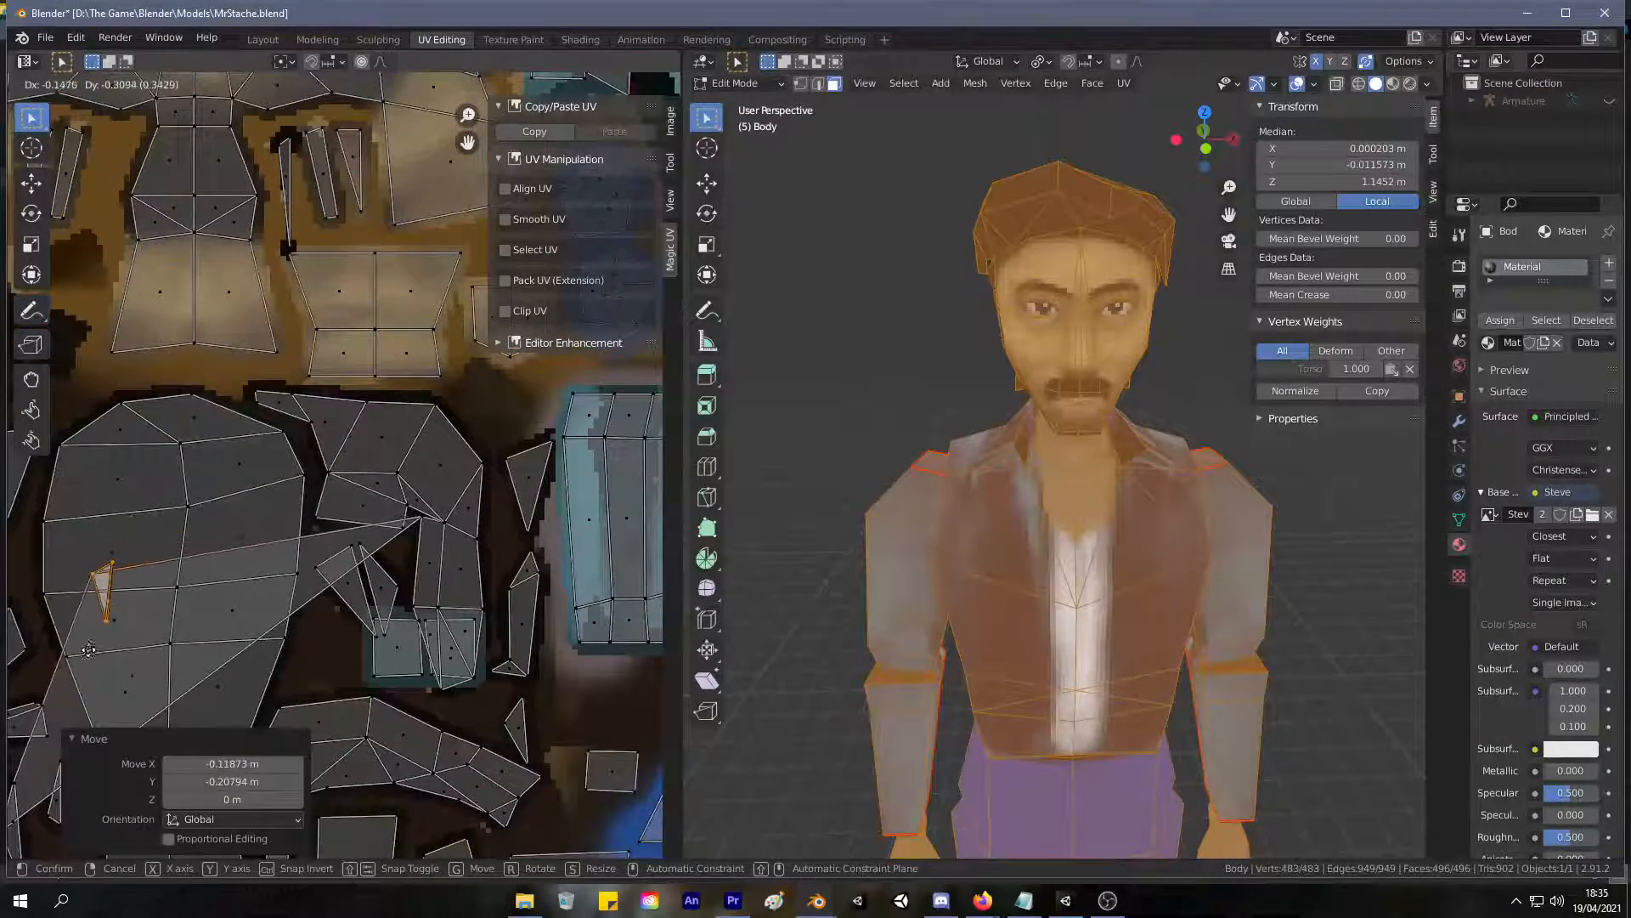
{"action": "left_click", "coordinate": [96, 653]}
{"action": "key", "text": "ctrl+z"}
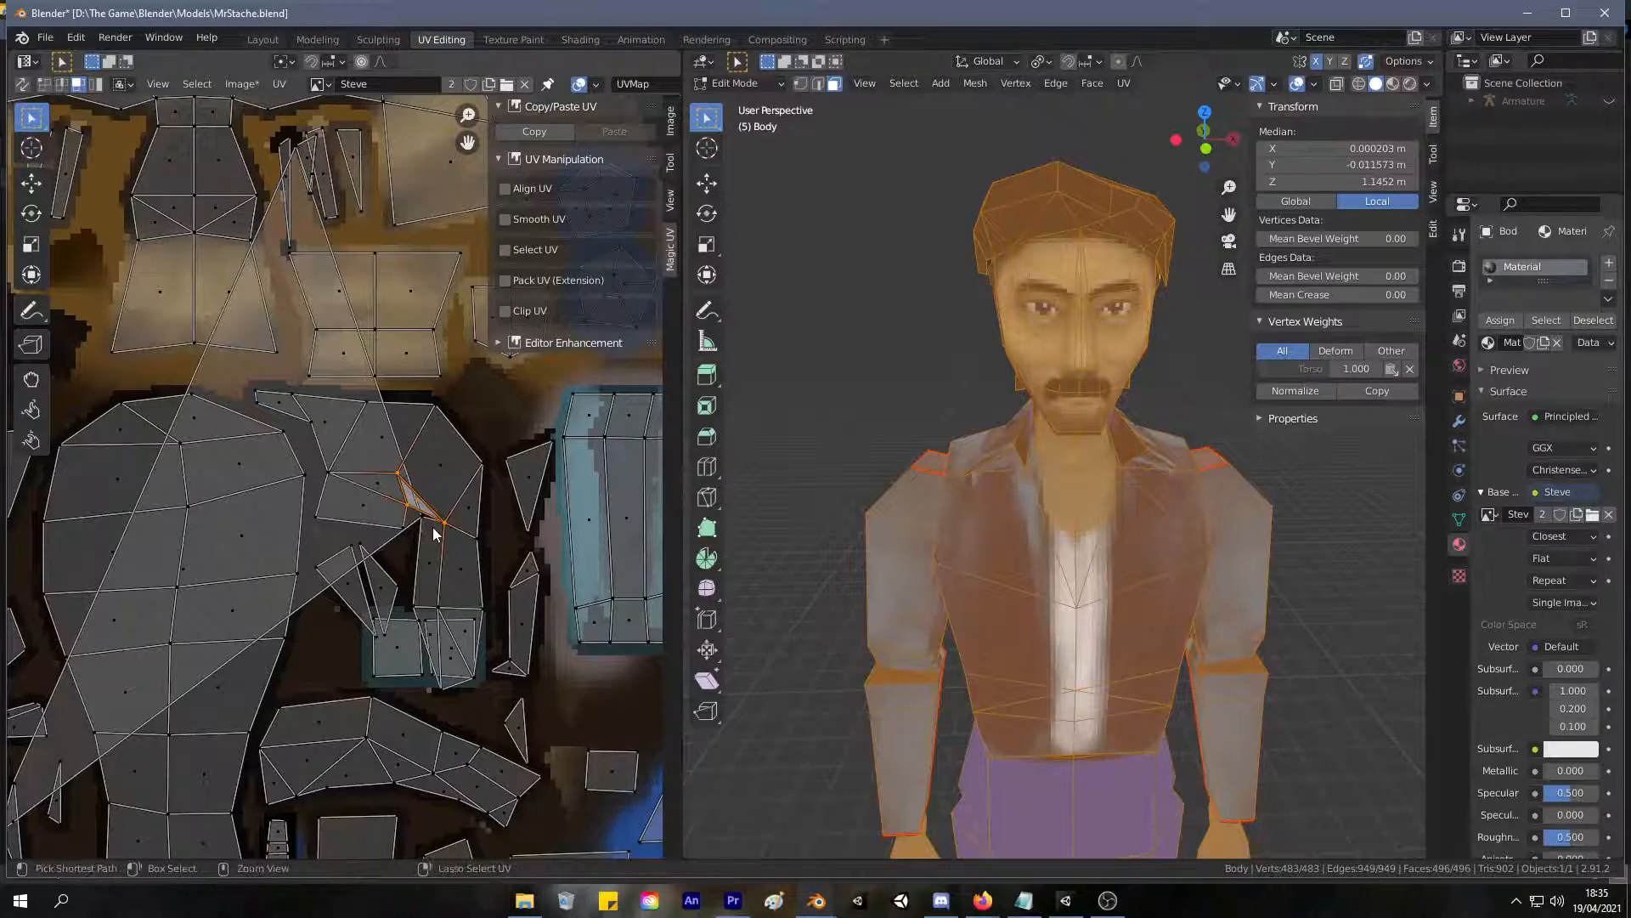
Examine where the long stretched triangle connects, from its lower corner up to its tip beside the neck strips.
{"action": "scroll", "coordinate": [371, 343], "scroll_direction": "down", "scroll_amount": 3}
{"action": "scroll", "coordinate": [371, 343], "scroll_direction": "up", "scroll_amount": 2}
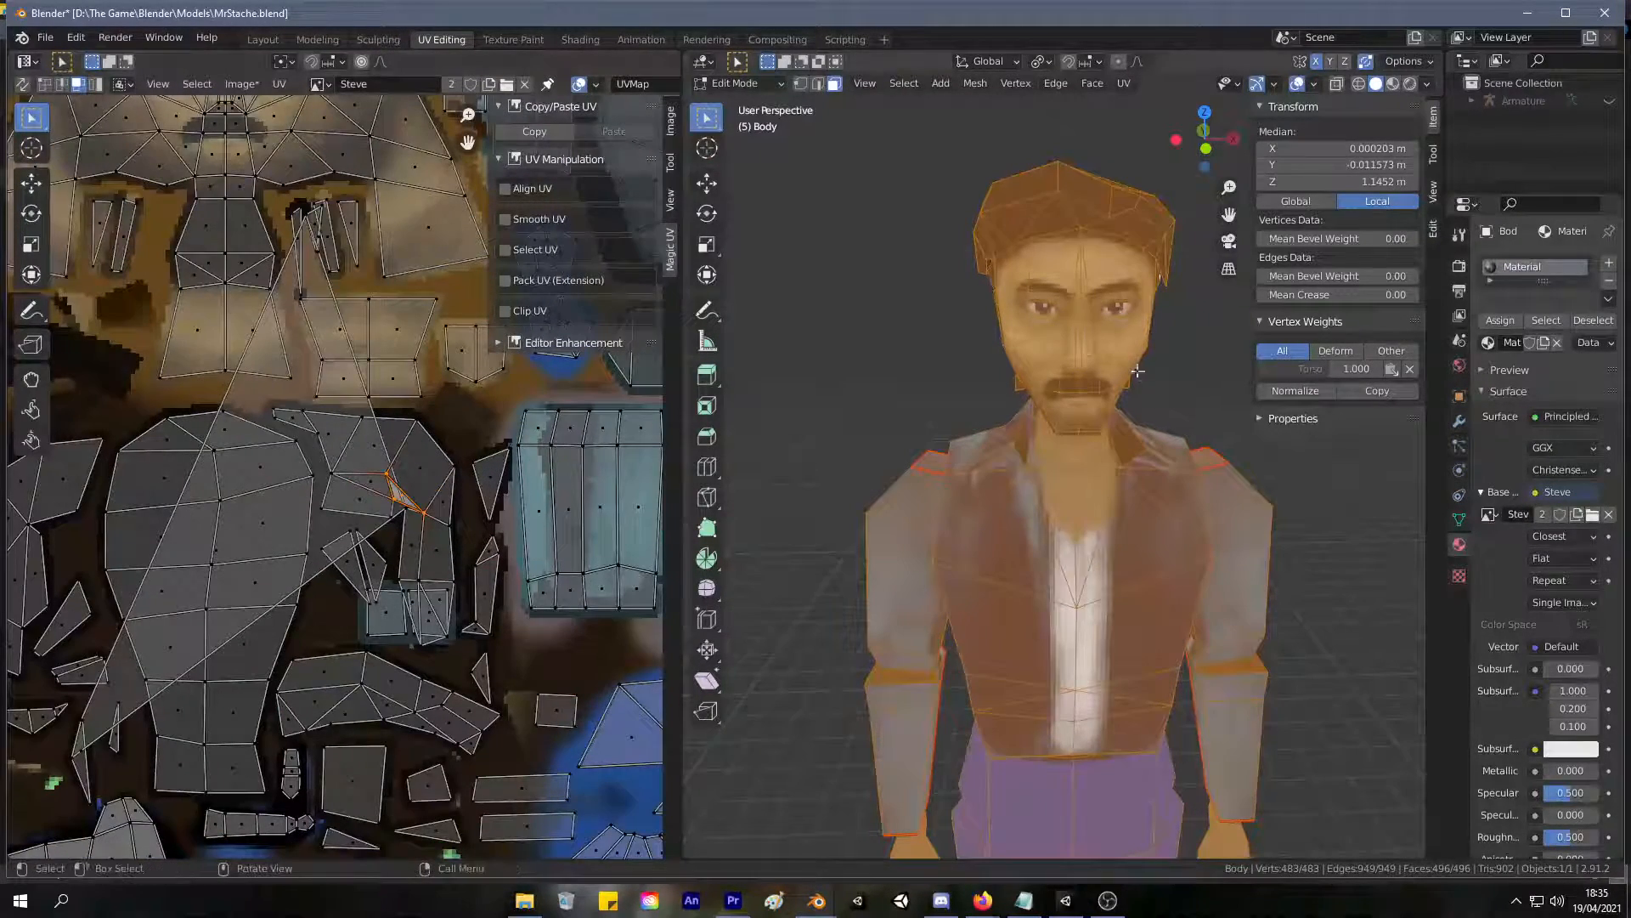
{"action": "key", "text": "Tab"}
{"action": "key", "text": "Tab"}
{"action": "scroll", "coordinate": [952, 368], "scroll_direction": "down", "scroll_amount": 3}
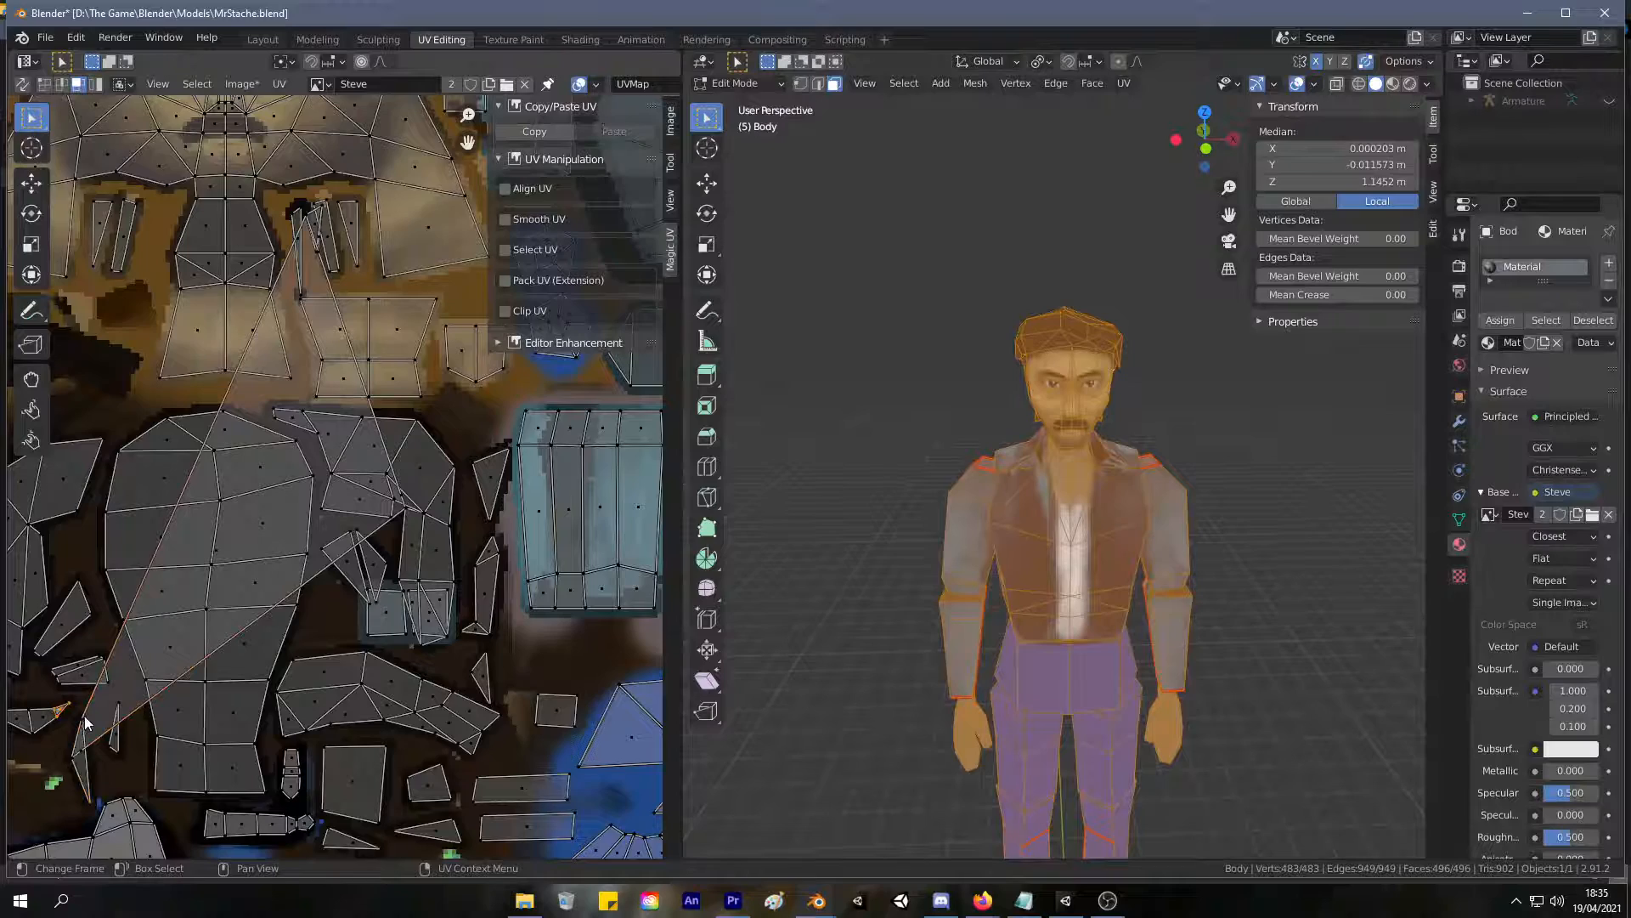
{"action": "left_click", "coordinate": [99, 758]}
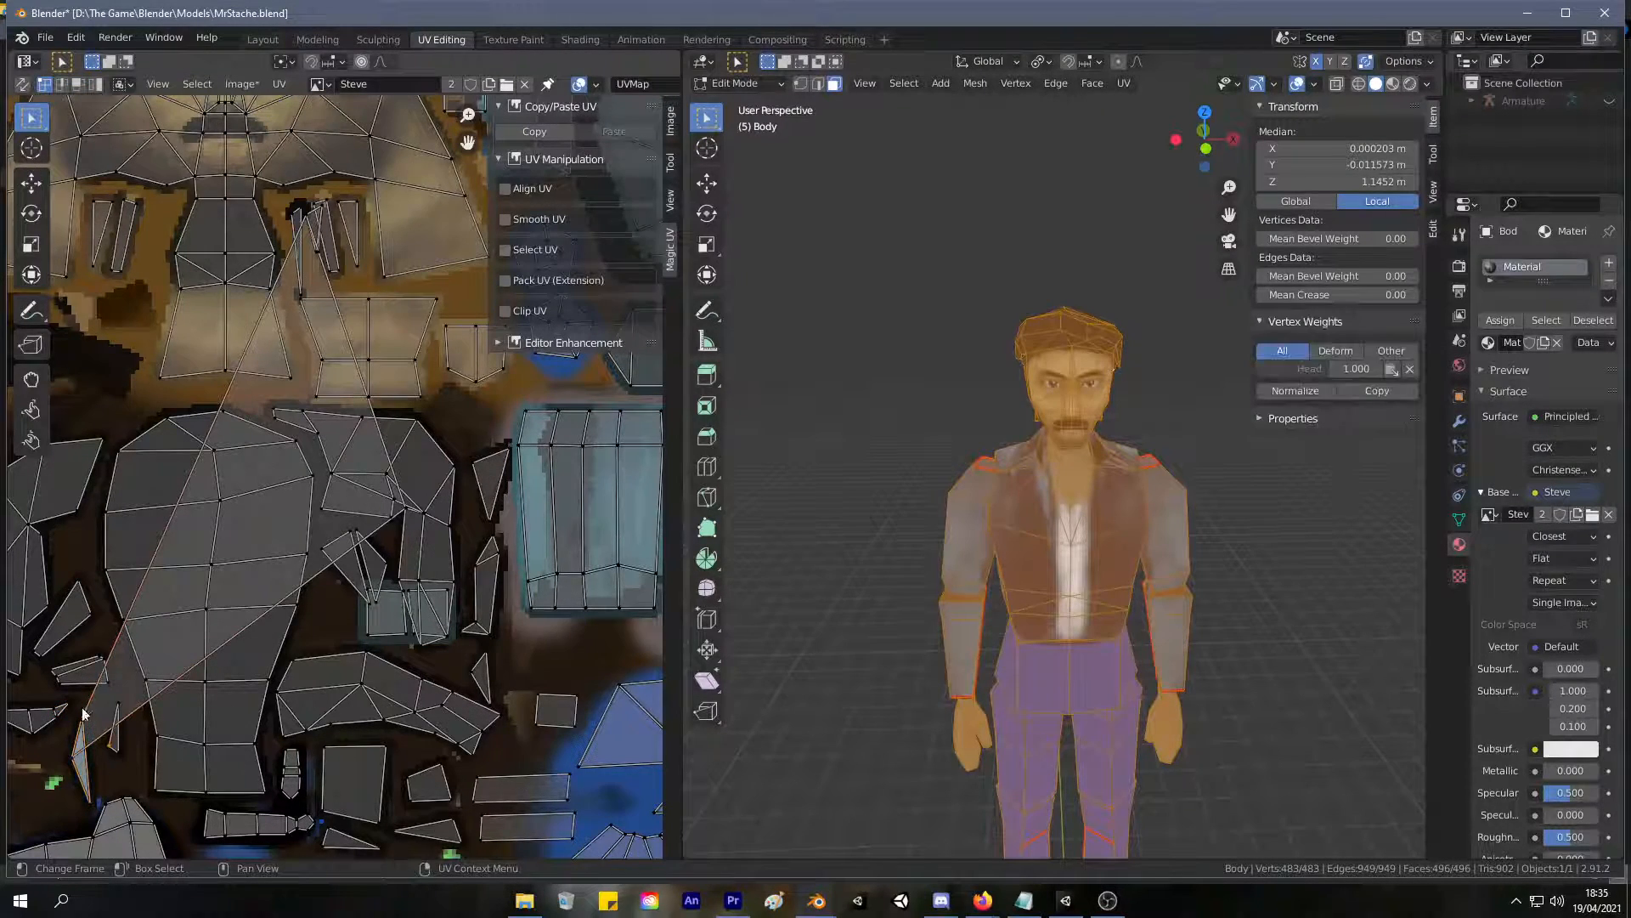
{"action": "scroll", "coordinate": [271, 464], "scroll_direction": "up", "scroll_amount": 1}
{"action": "middle_click_drag", "start_coordinate": [272, 465], "coordinate": [172, 709]}
{"action": "left_click", "coordinate": [212, 395]}
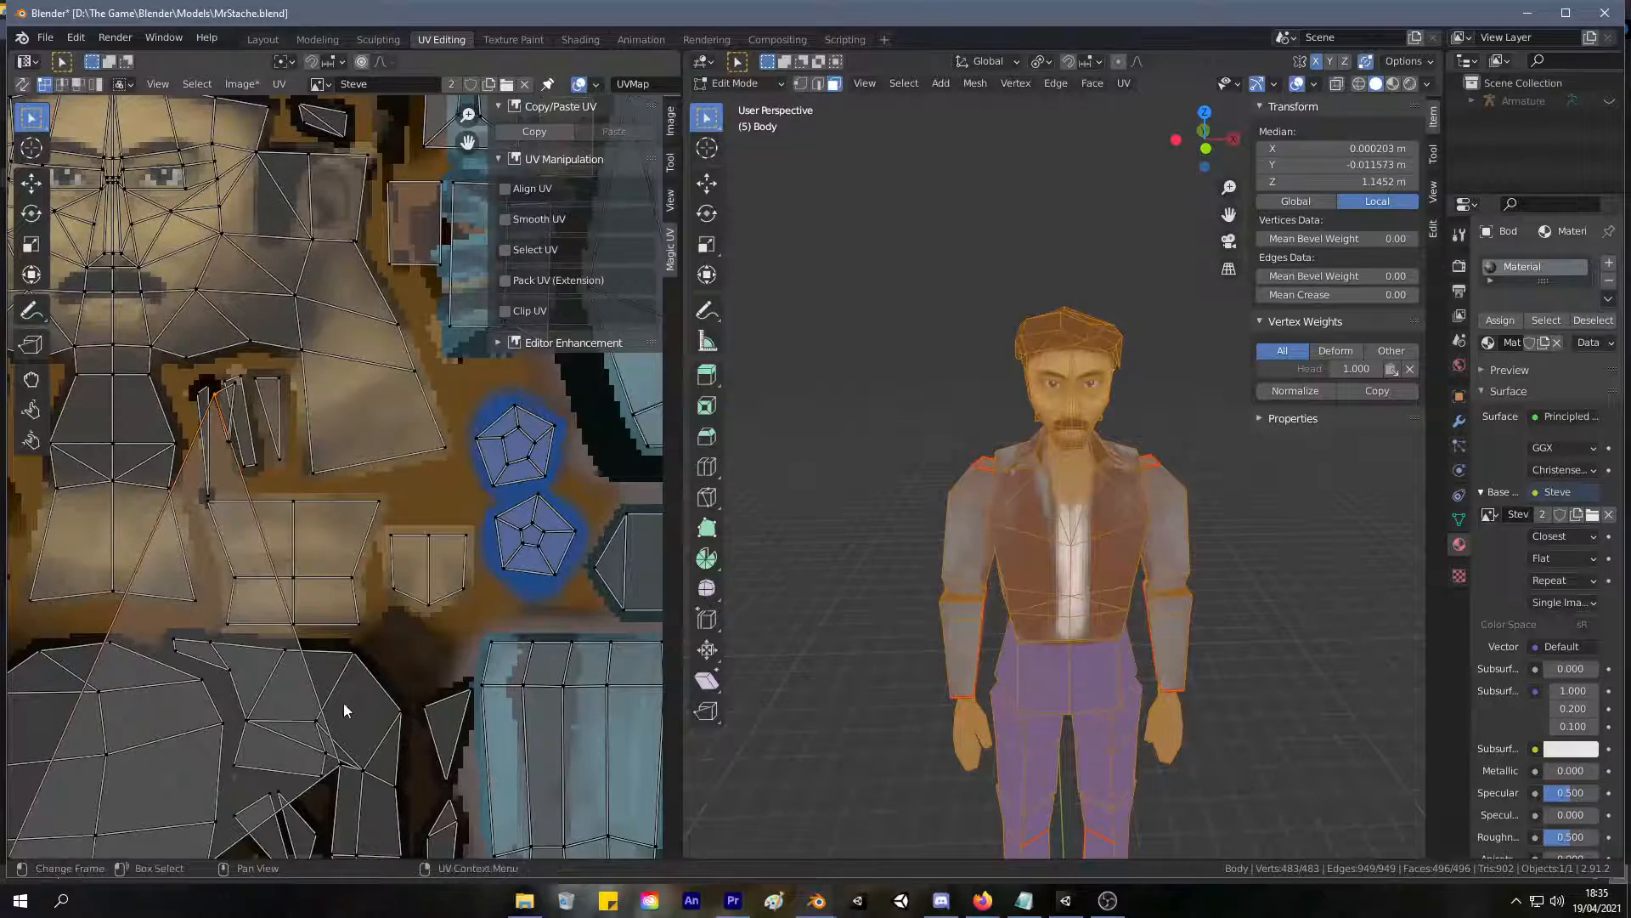
Select the whole island linked to the stretched triangle's tip to check its extent, and clear the selection.
{"action": "key", "text": "l"}
{"action": "scroll", "coordinate": [345, 675], "scroll_direction": "down", "scroll_amount": 3}
{"action": "middle_click_drag", "start_coordinate": [263, 464], "coordinate": [364, 349]}
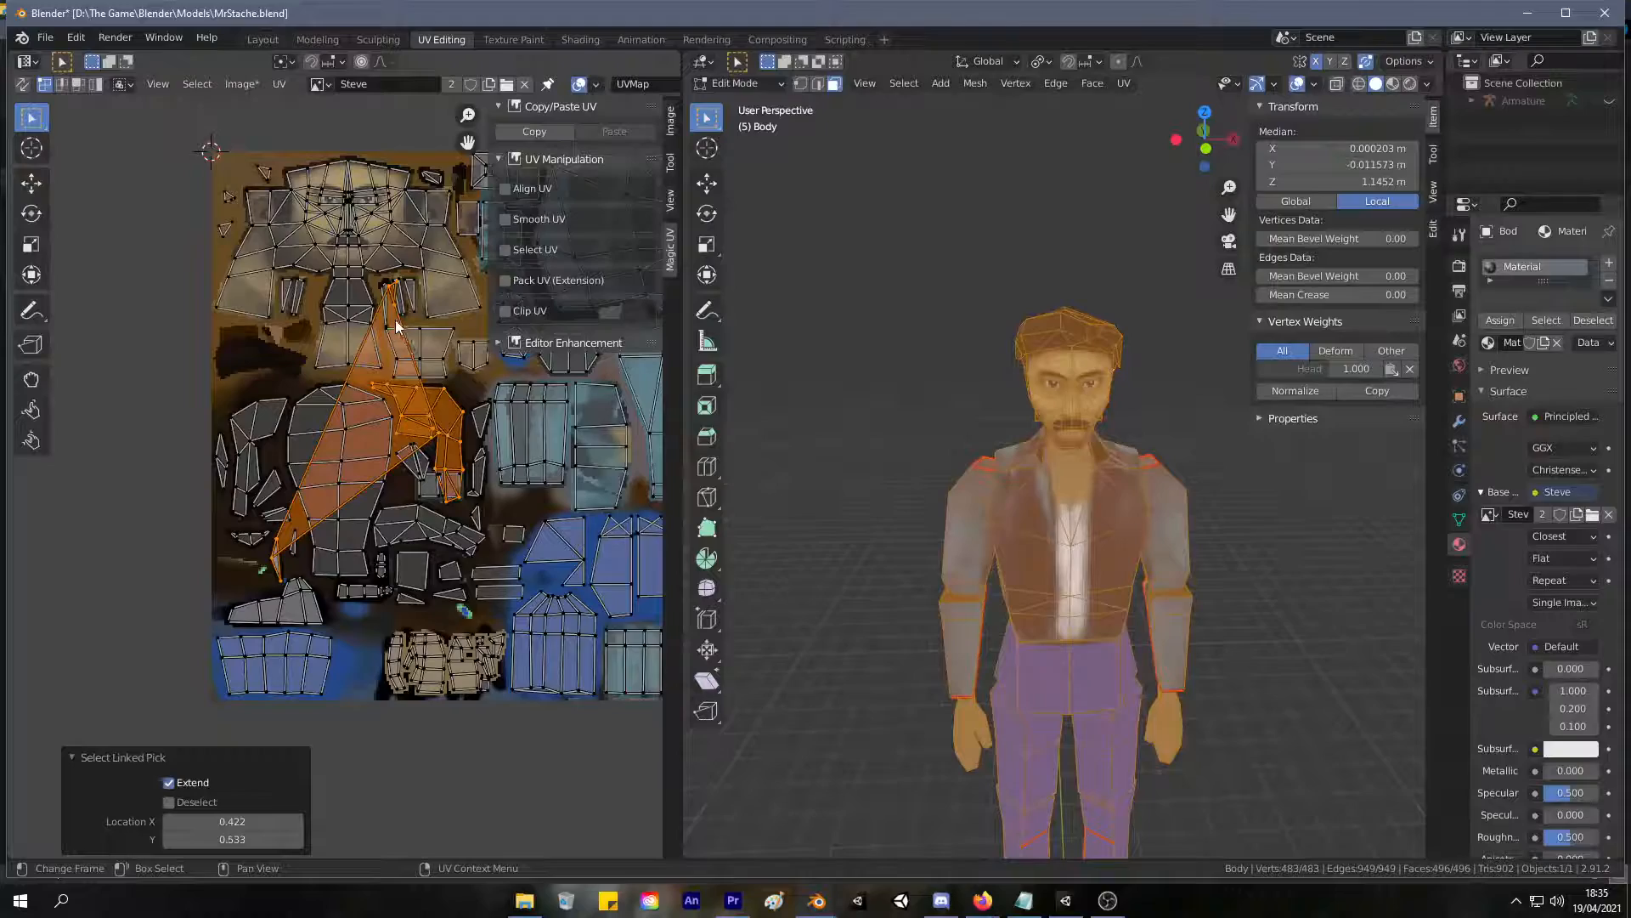
{"action": "key", "text": "alt+a"}
{"action": "scroll", "coordinate": [421, 364], "scroll_direction": "up", "scroll_amount": 3}
{"action": "scroll", "coordinate": [398, 330], "scroll_direction": "down", "scroll_amount": 3}
{"action": "scroll", "coordinate": [642, 440], "scroll_direction": "up", "scroll_amount": 5}
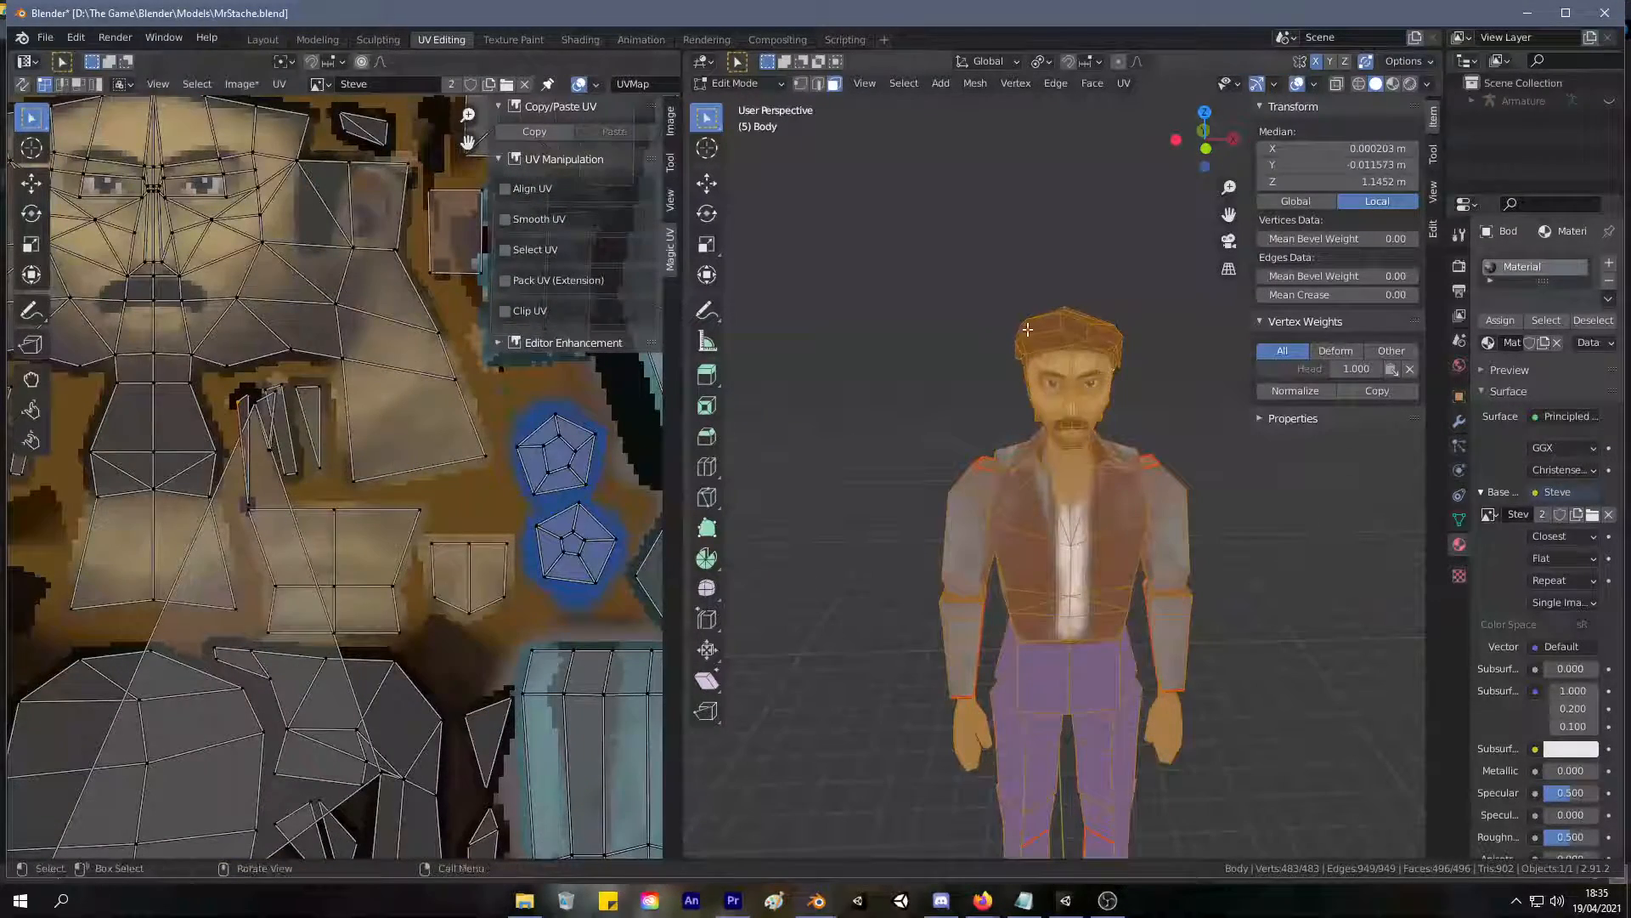
Select the head faces linked up to the seams and inspect their UVs around the neck strips.
{"action": "left_click", "coordinate": [1062, 315]}
{"action": "key", "text": "ctrl+l"}
{"action": "scroll", "coordinate": [341, 391], "scroll_direction": "down", "scroll_amount": 5}
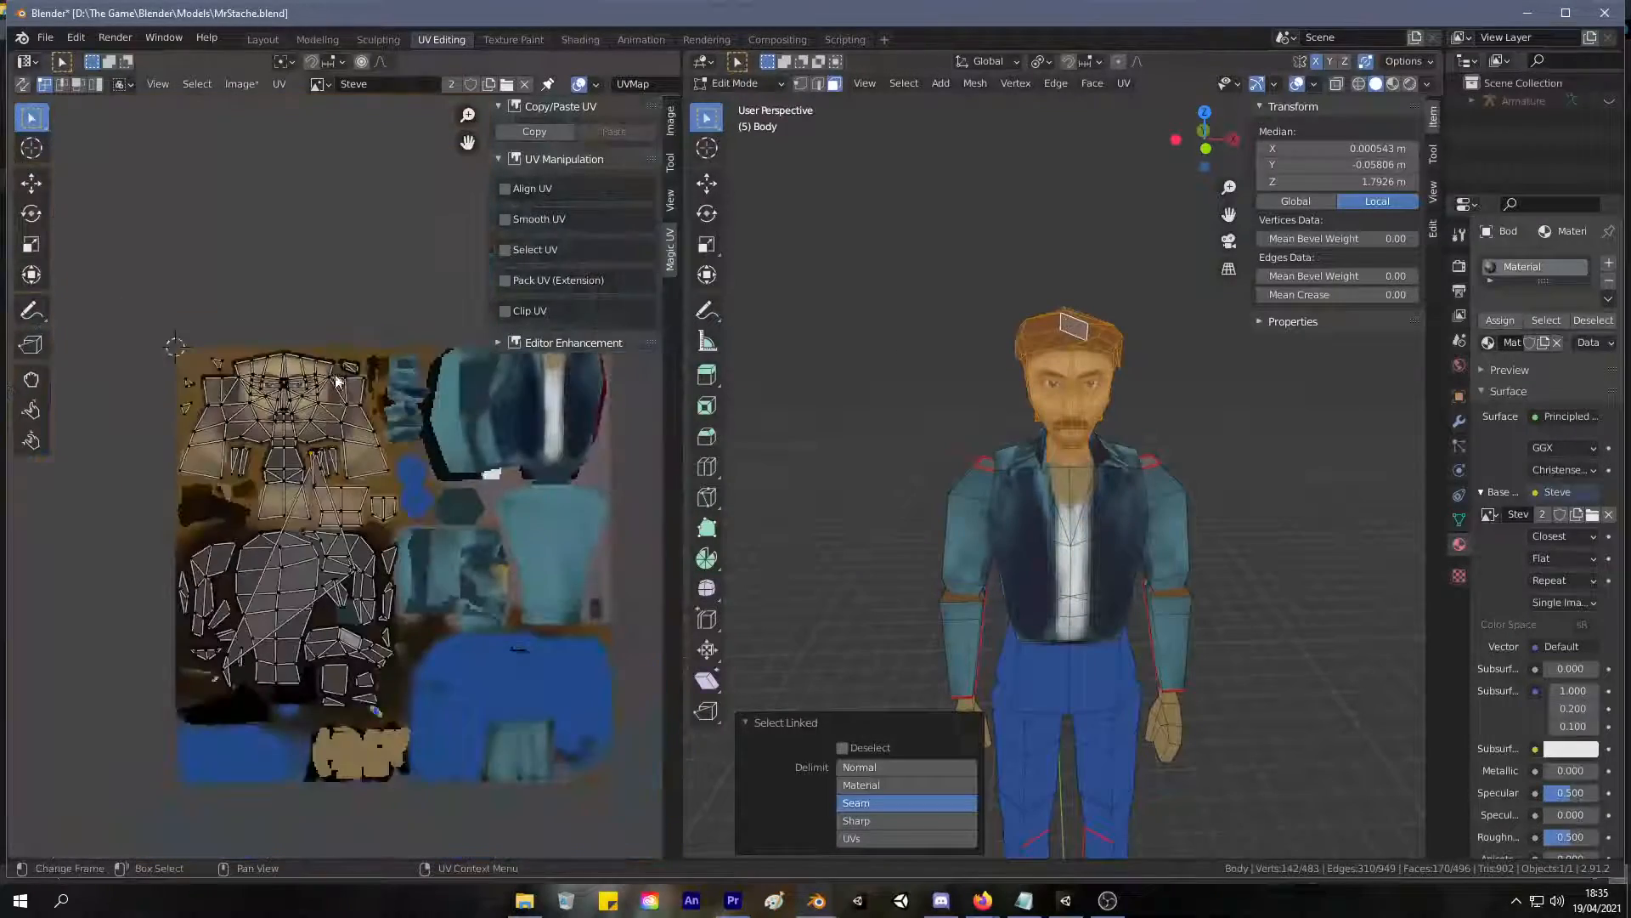
{"action": "scroll", "coordinate": [341, 391], "scroll_direction": "up", "scroll_amount": 4}
{"action": "scroll", "coordinate": [305, 435], "scroll_direction": "up", "scroll_amount": 4}
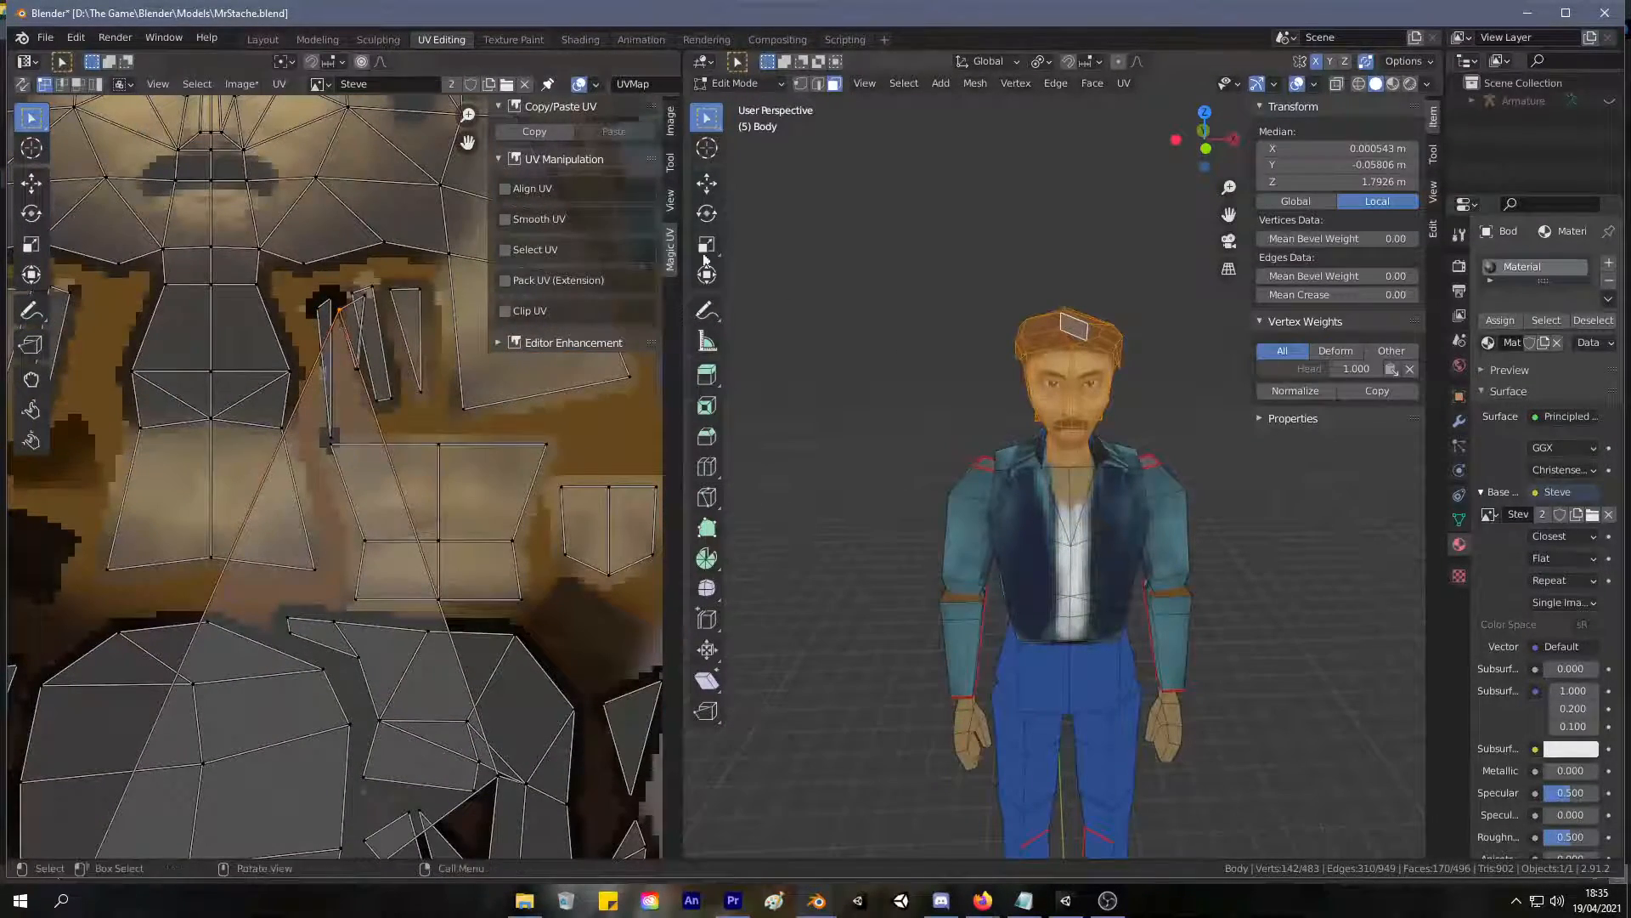
Sync the UV and mesh selections, select the small triangle beside the neck strips, and locate it behind the ear.
{"action": "left_click", "coordinate": [21, 83]}
{"action": "left_click", "coordinate": [333, 416]}
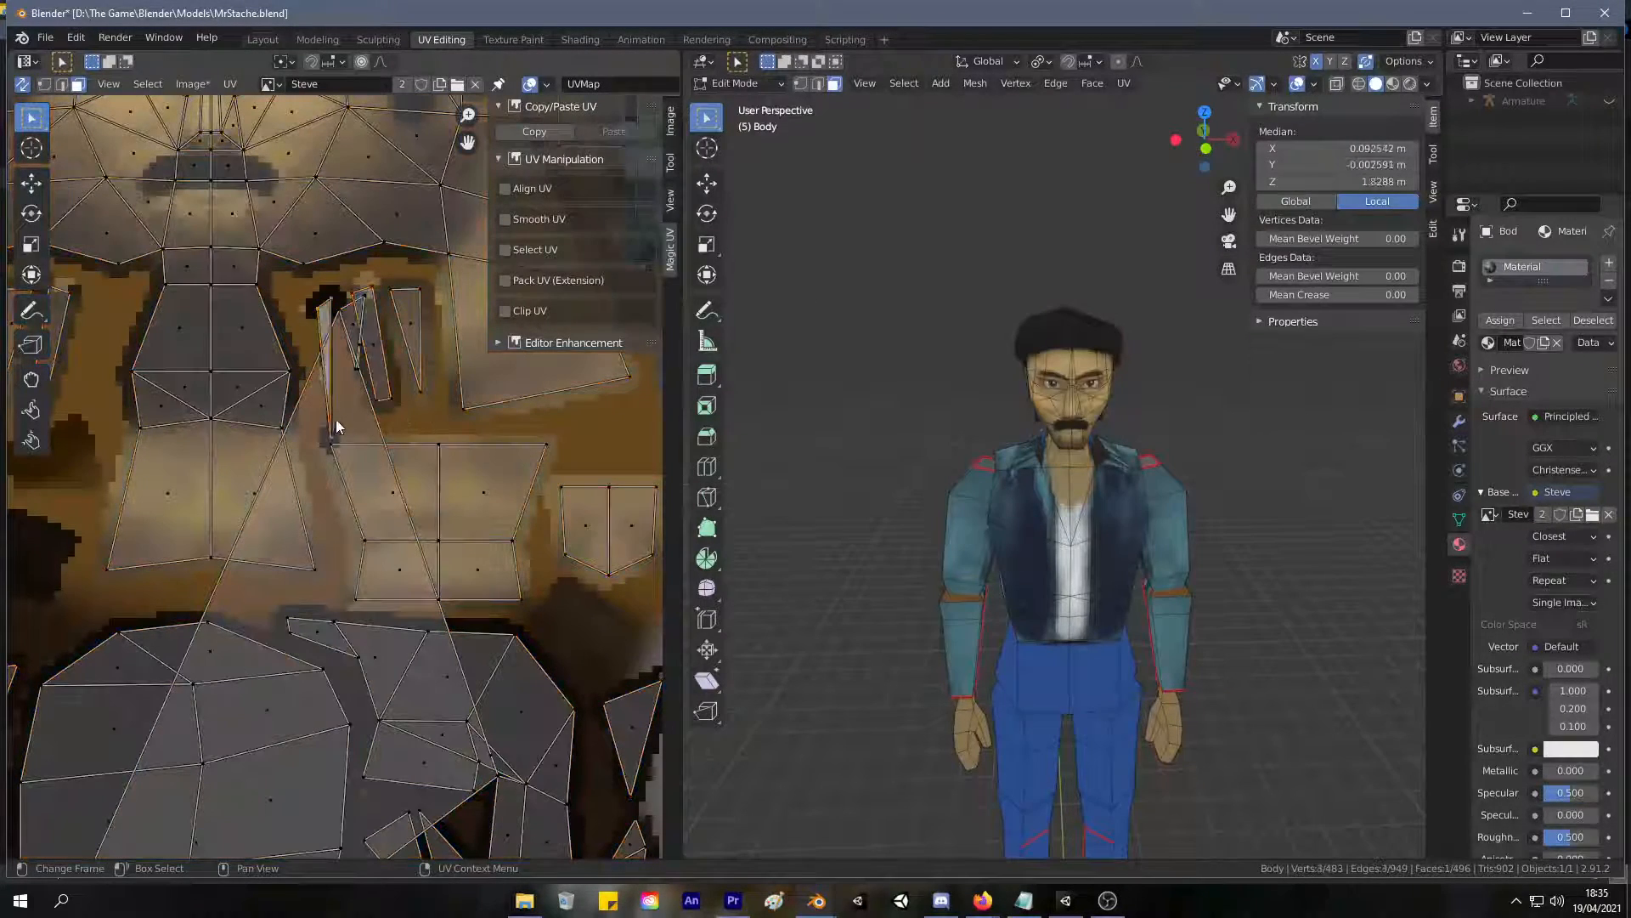
{"action": "left_click", "coordinate": [348, 324]}
{"action": "middle_click_drag", "start_coordinate": [759, 294], "coordinate": [1329, 245]}
{"action": "scroll", "coordinate": [1076, 225], "scroll_direction": "up", "scroll_amount": 4}
{"action": "middle_click_drag", "start_coordinate": [1076, 232], "coordinate": [895, 321]}
{"action": "scroll", "coordinate": [365, 471], "scroll_direction": "up", "scroll_amount": 2}
Move the ear triangle's UV down to the lower dark area, finishing with a shift of about 0.135 m left and 0.332 m down.
{"action": "key", "text": "g"}
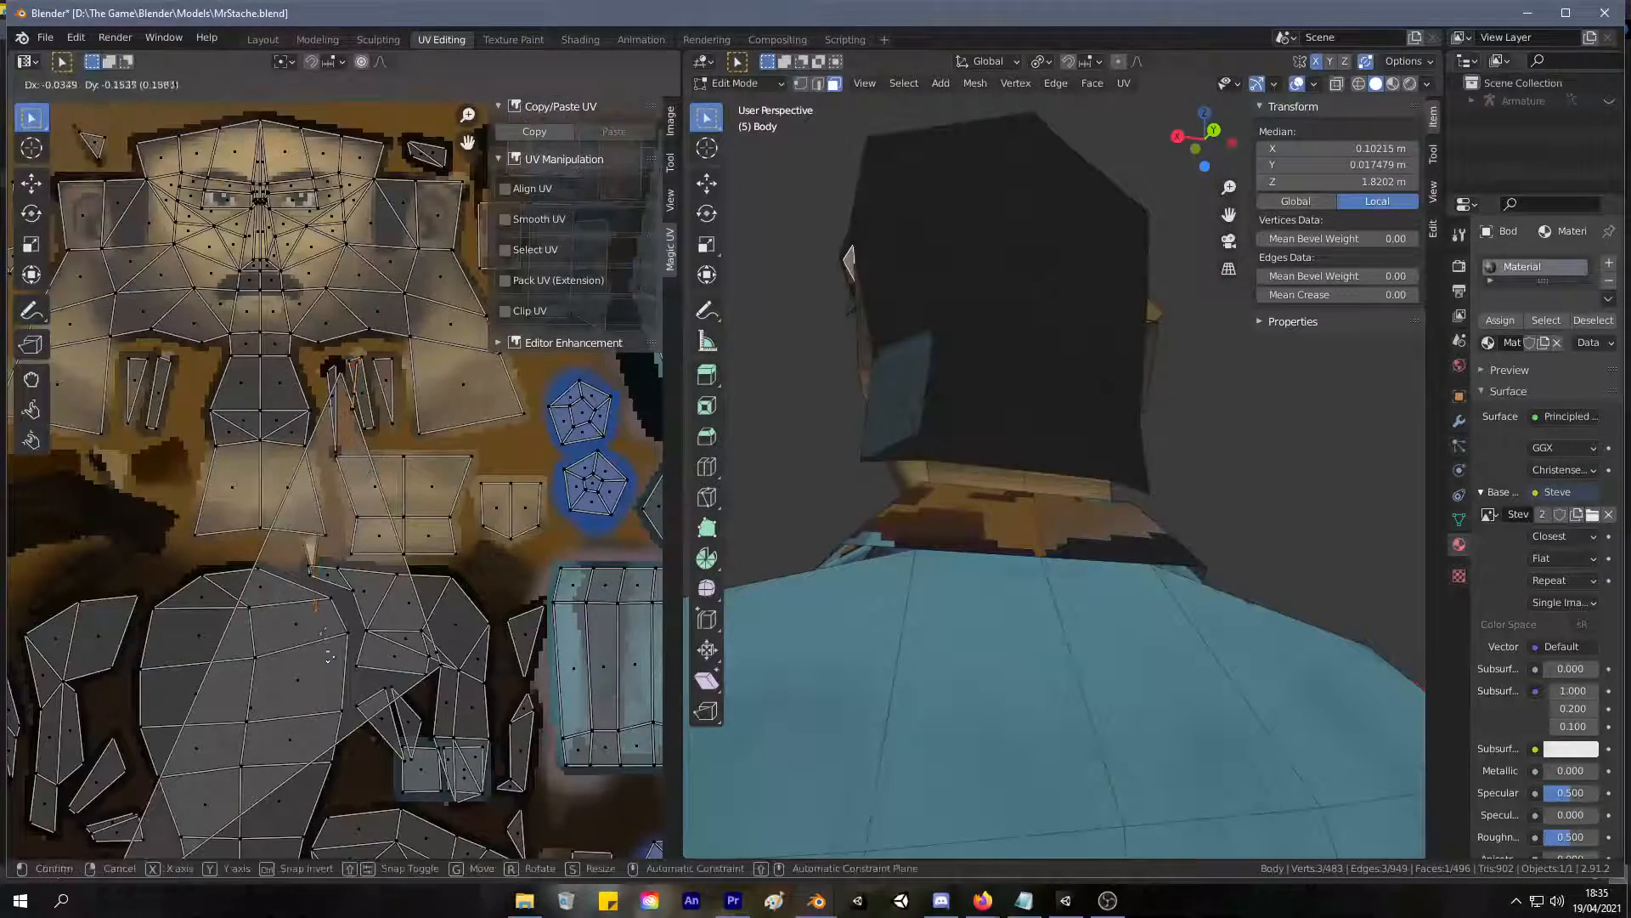
{"action": "left_click", "coordinate": [339, 634]}
{"action": "middle_click_drag", "start_coordinate": [339, 634], "coordinate": [419, 394]}
{"action": "key", "text": "g"}
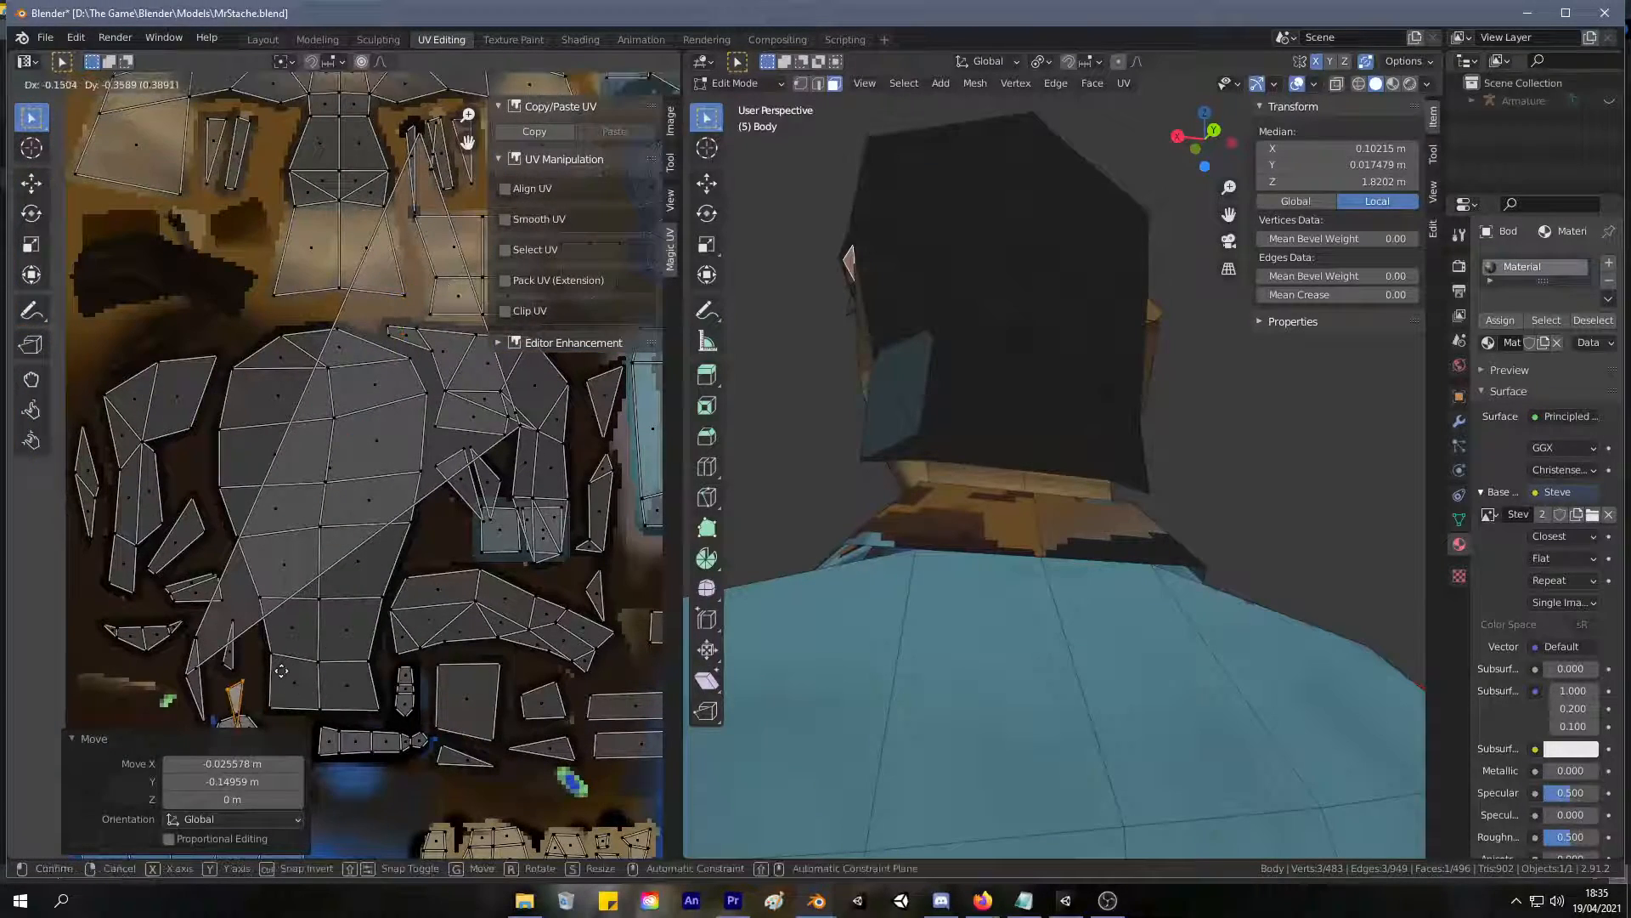
{"action": "left_click", "coordinate": [298, 640]}
{"action": "middle_click_drag", "start_coordinate": [298, 640], "coordinate": [181, 717]}
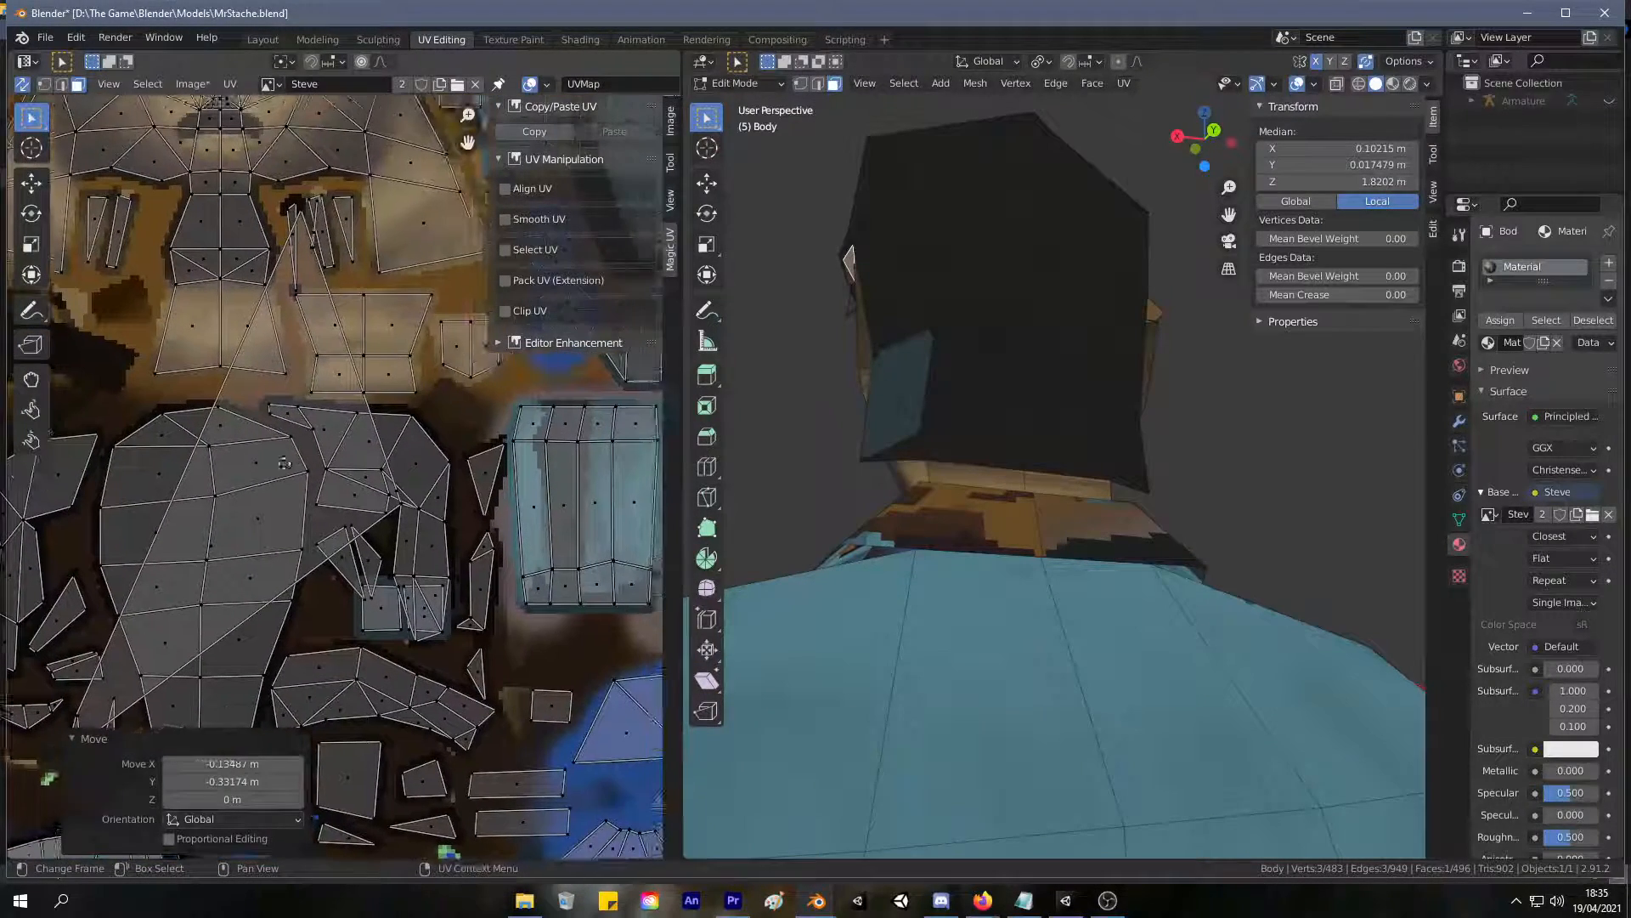
Try shifting the hair face next to the narrow dark gap, and inspect the adjoining sliver face.
{"action": "left_click", "coordinate": [396, 505]}
{"action": "left_click_drag", "start_coordinate": [403, 508], "coordinate": [437, 554]}
{"action": "scroll", "coordinate": [406, 511], "scroll_direction": "up", "scroll_amount": 6}
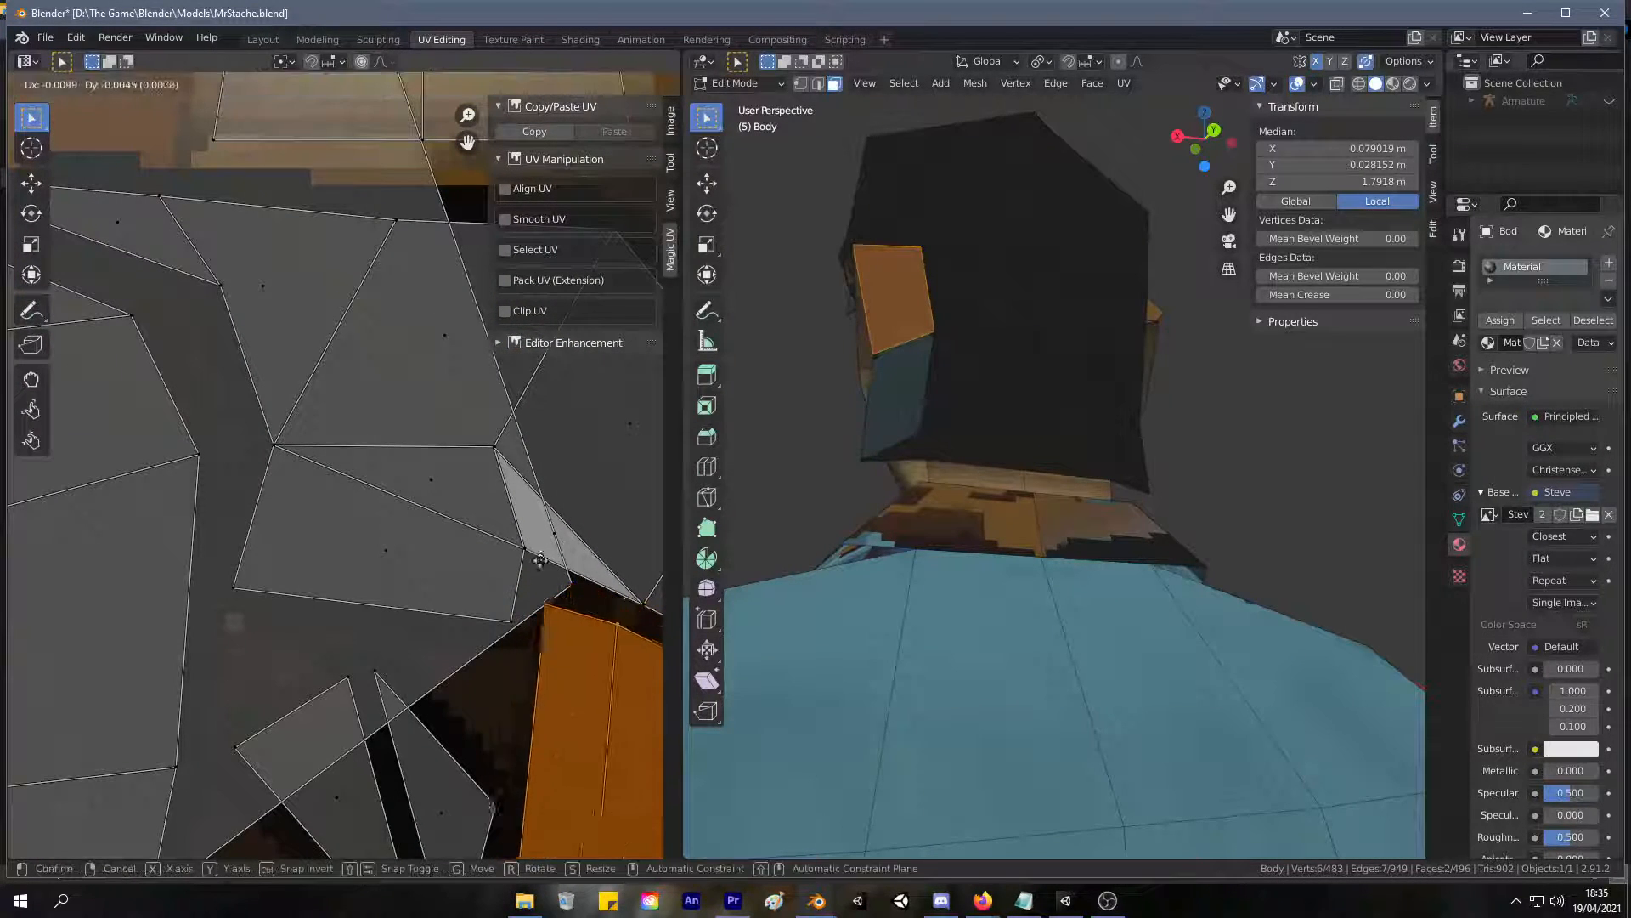
{"action": "left_click", "coordinate": [570, 587]}
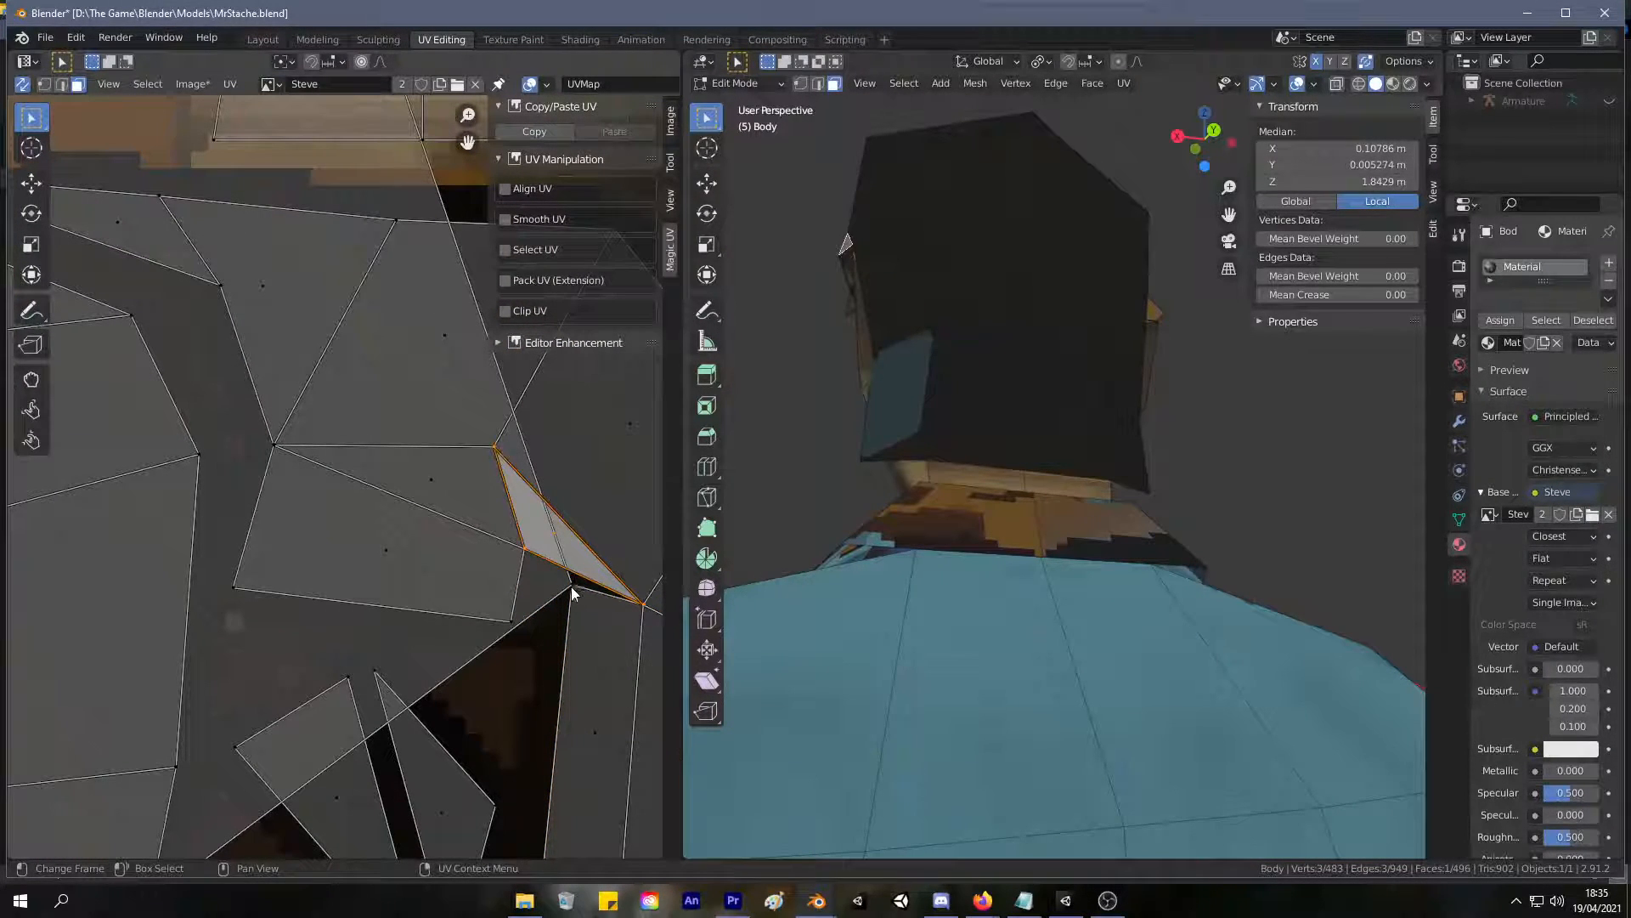
{"action": "scroll", "coordinate": [347, 272], "scroll_direction": "up", "scroll_amount": 1}
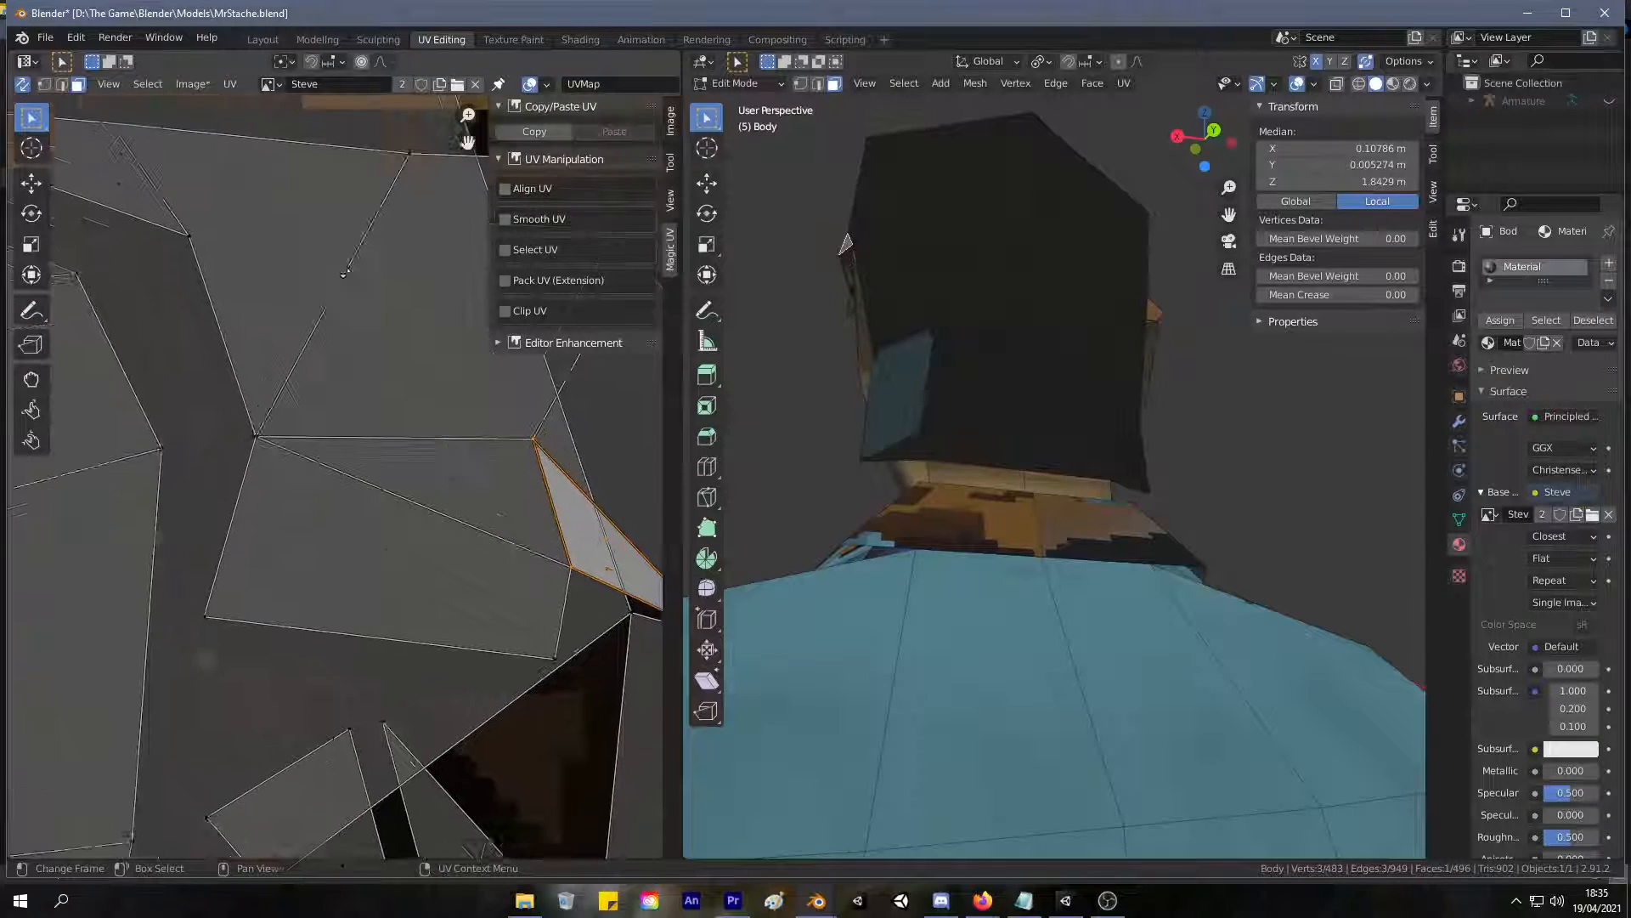
{"action": "scroll", "coordinate": [348, 280], "scroll_direction": "down", "scroll_amount": 5}
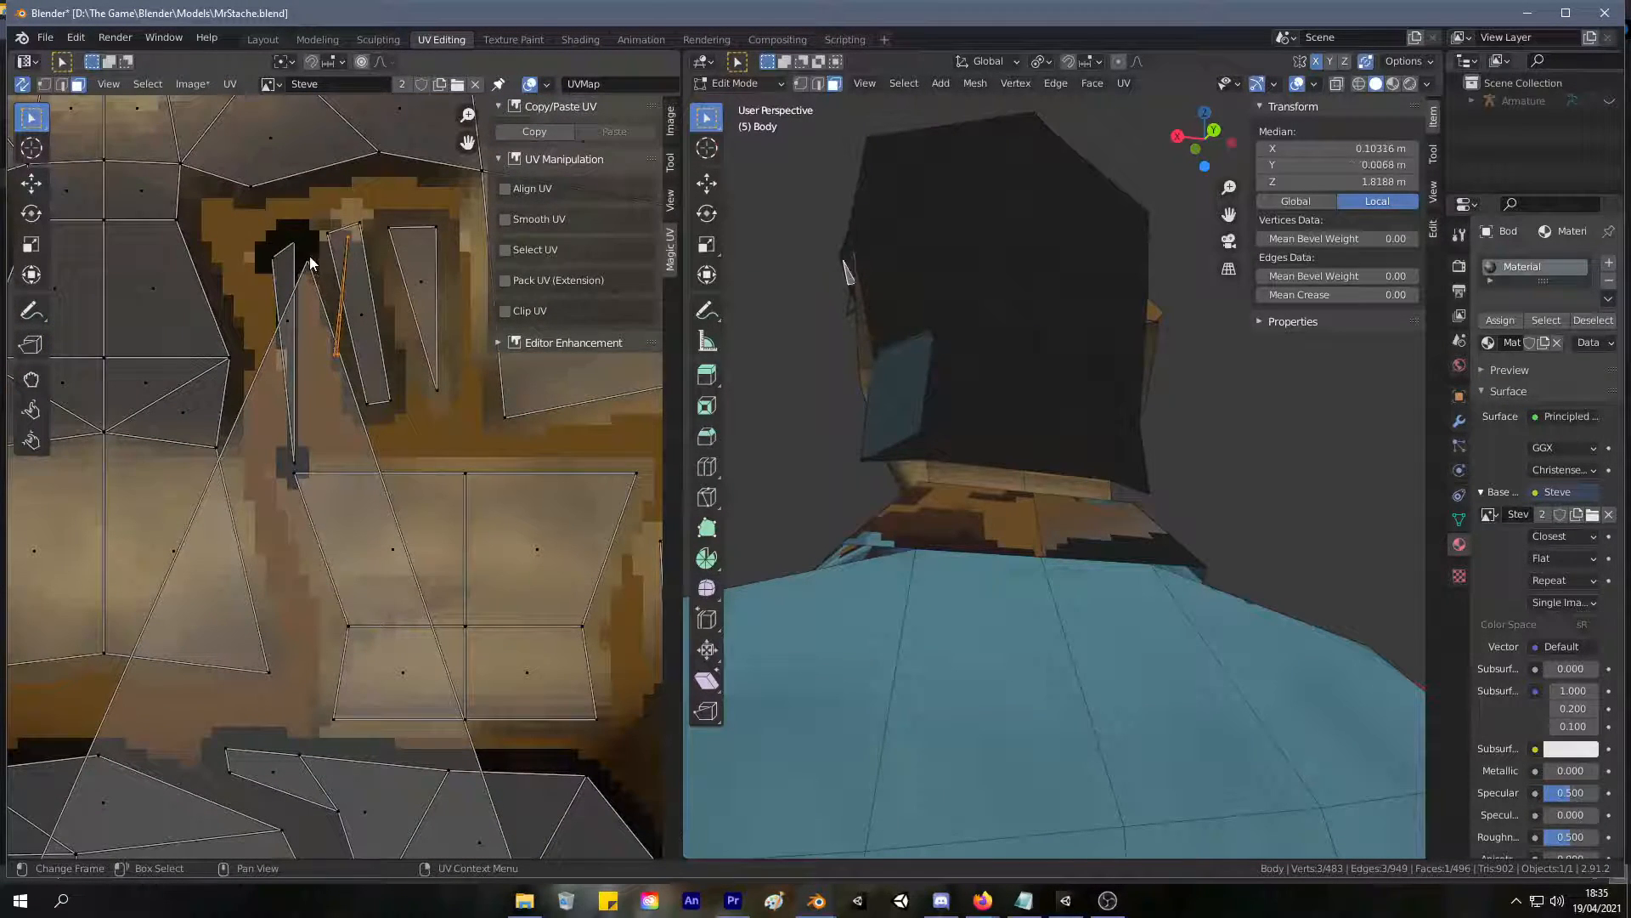
Select the stretched triangle's tip vertex, trace its matching vertex in the dark hair island, and clear the selection.
{"action": "left_click", "coordinate": [306, 258]}
{"action": "scroll", "coordinate": [308, 256], "scroll_direction": "up", "scroll_amount": 3}
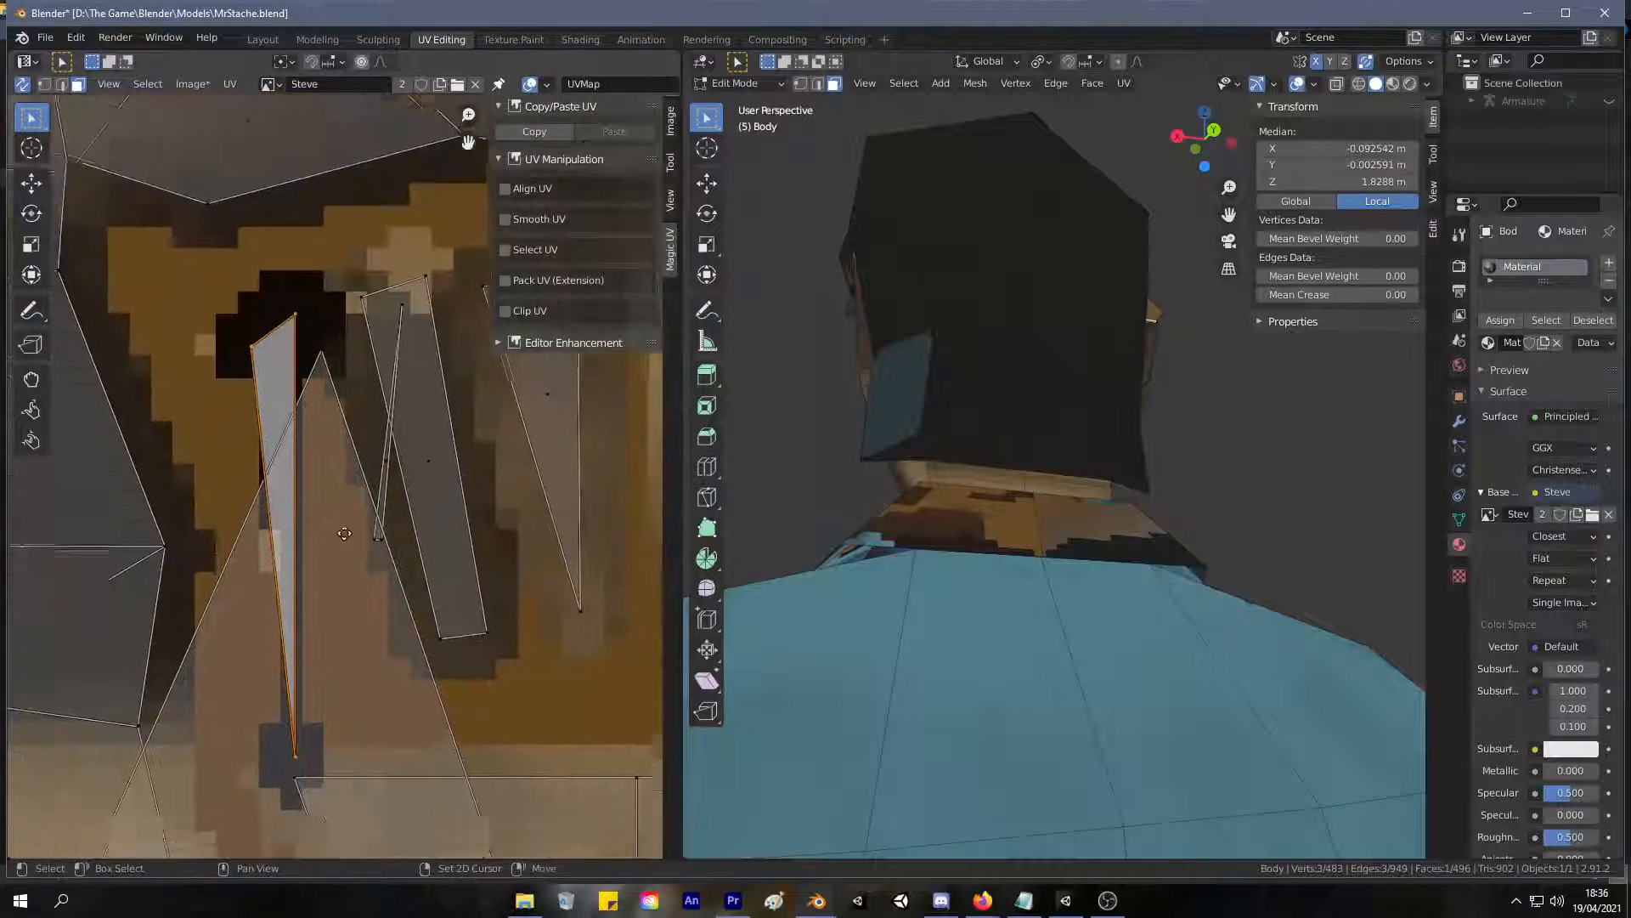
{"action": "left_click", "coordinate": [321, 369]}
{"action": "left_click", "coordinate": [335, 414]}
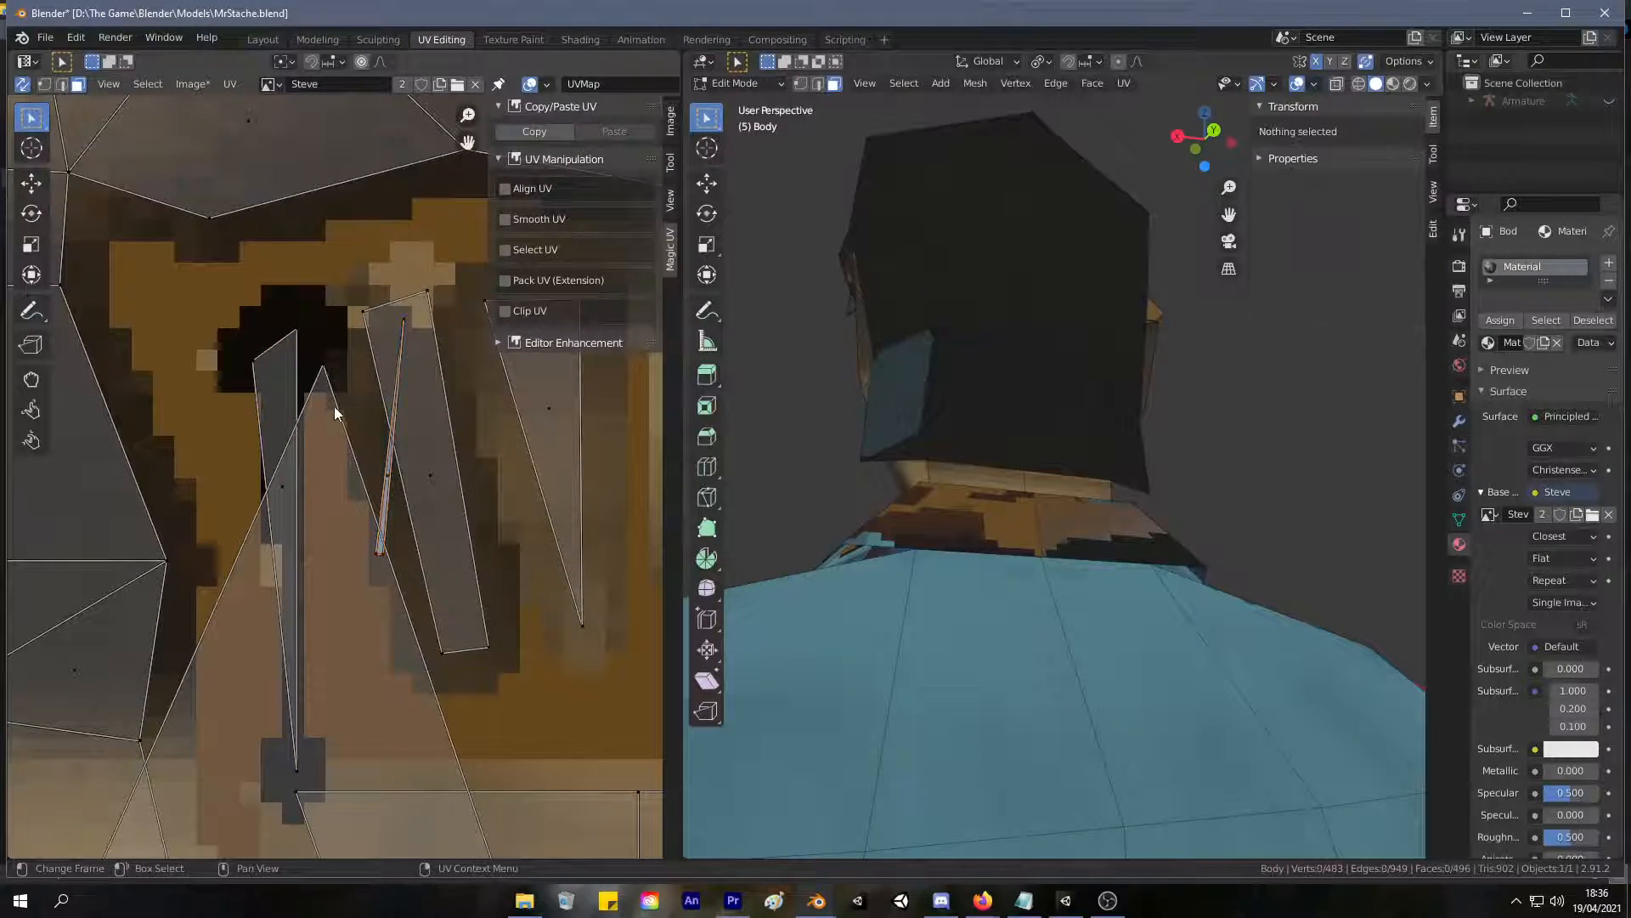
{"action": "left_click", "coordinate": [355, 442]}
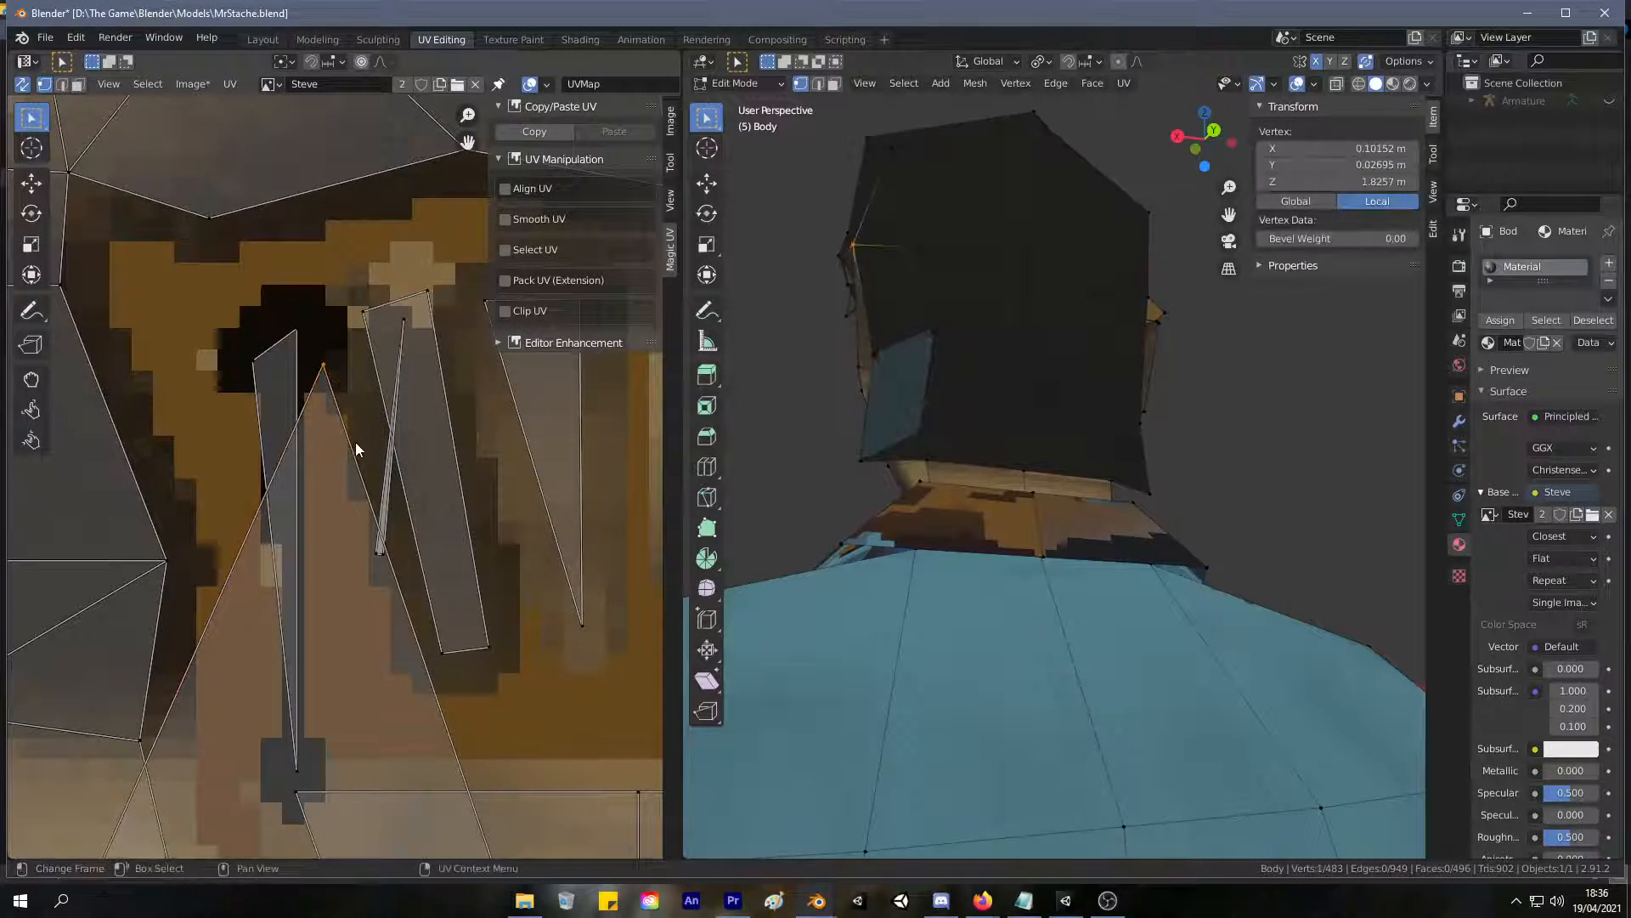
{"action": "scroll", "coordinate": [355, 442], "scroll_direction": "down", "scroll_amount": 5}
{"action": "scroll", "coordinate": [419, 644], "scroll_direction": "up", "scroll_amount": 3}
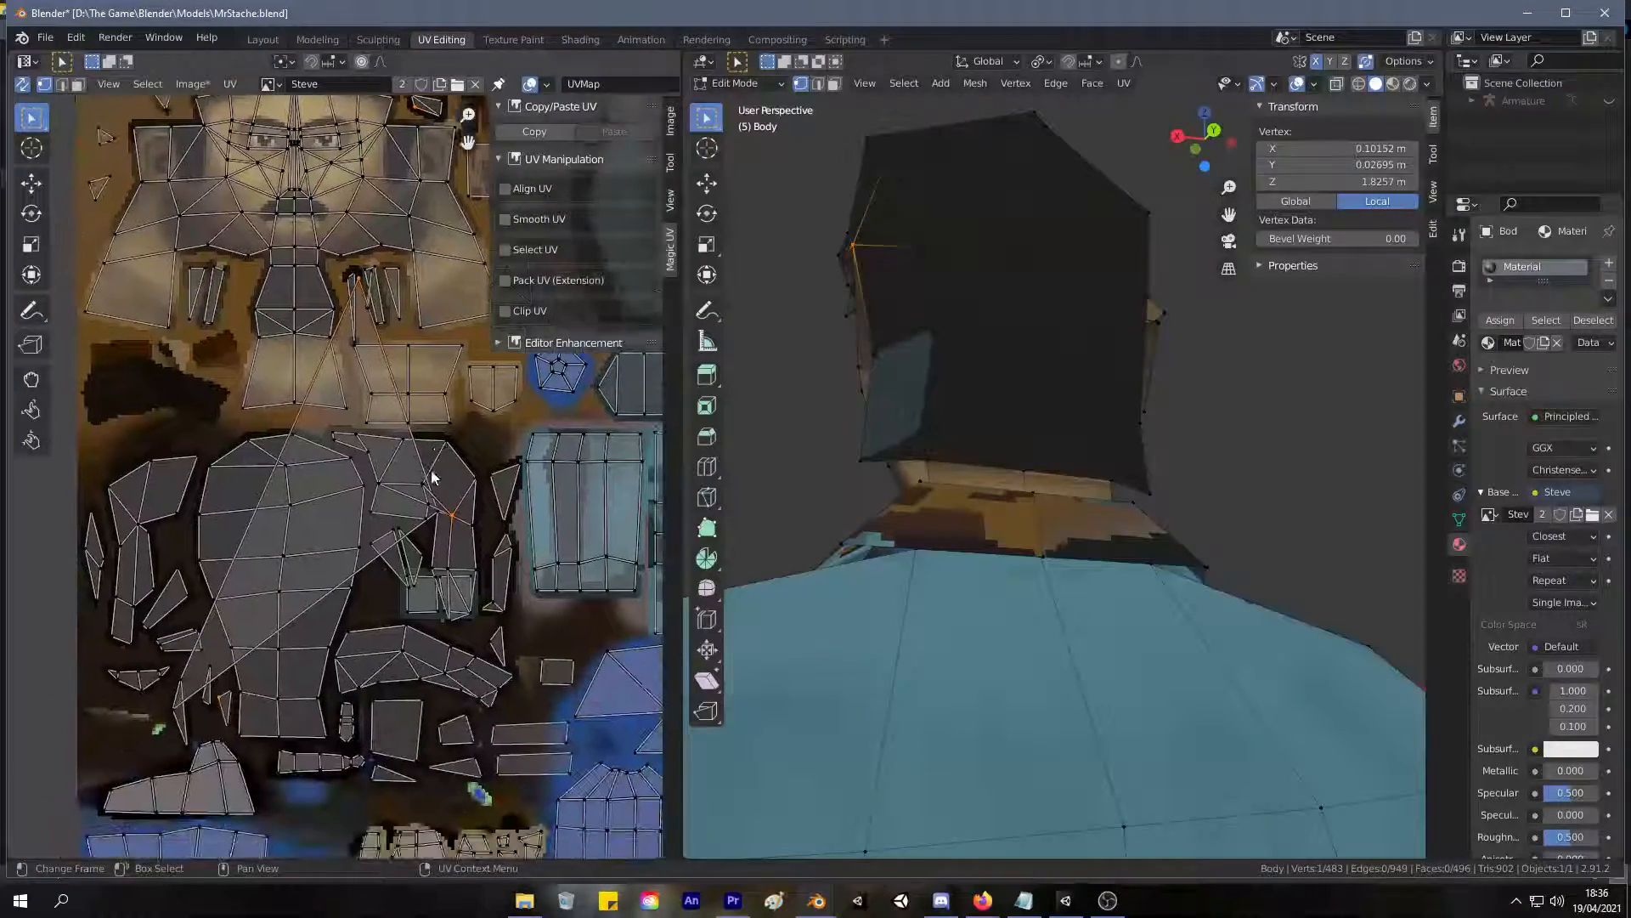
{"action": "scroll", "coordinate": [476, 564], "scroll_direction": "up", "scroll_amount": 7}
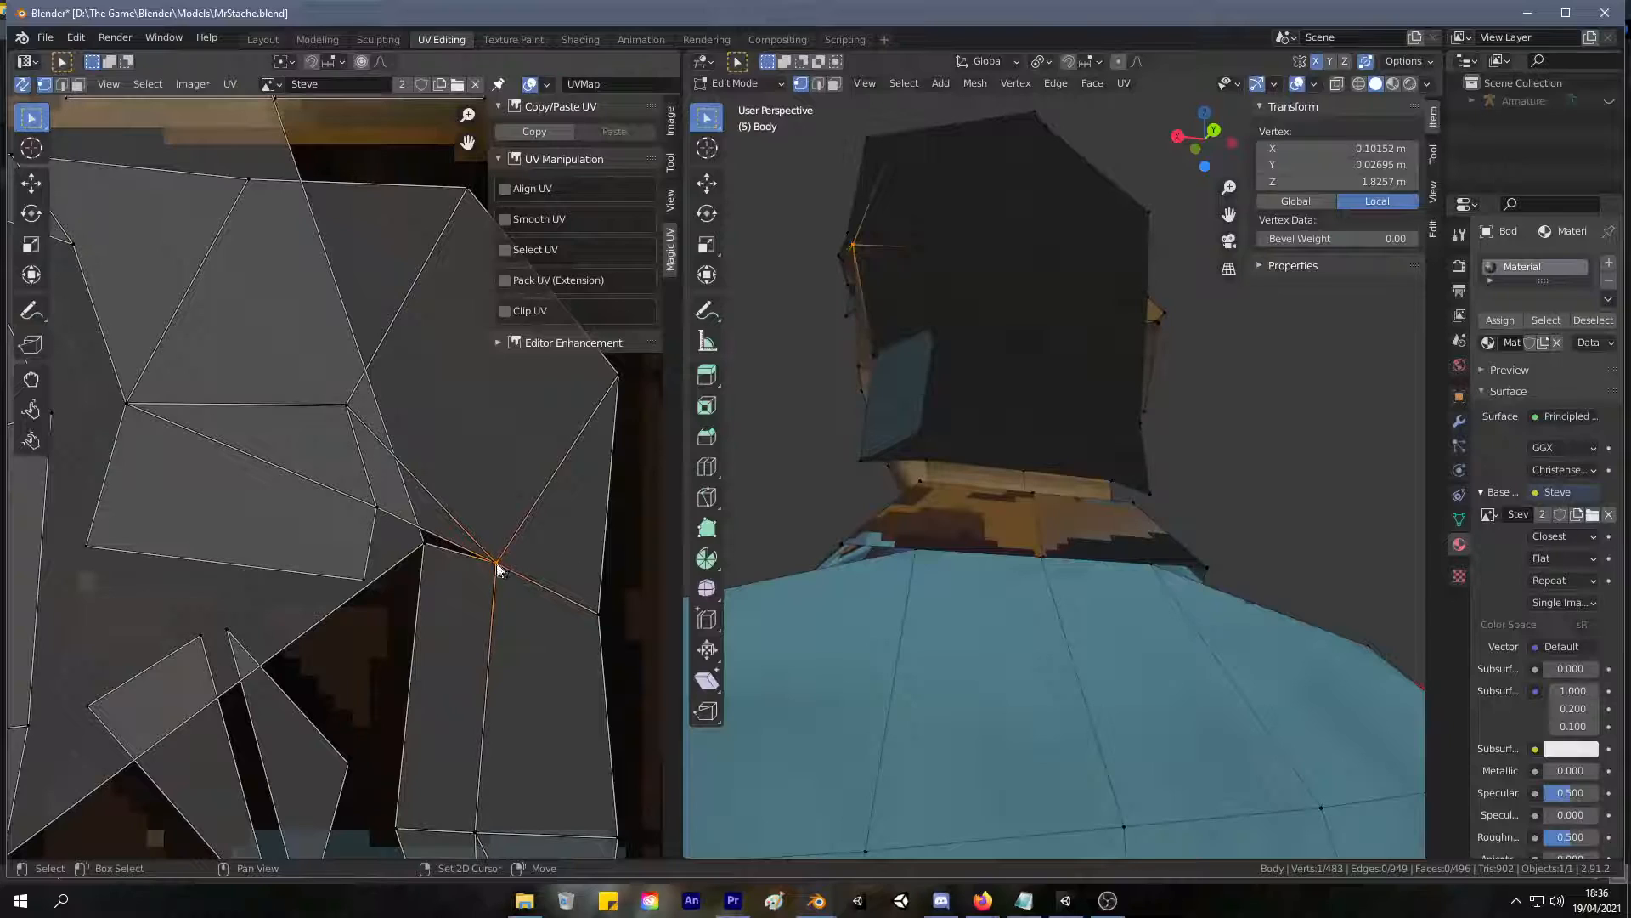
{"action": "key", "text": "alt+a"}
{"action": "scroll", "coordinate": [495, 565], "scroll_direction": "down", "scroll_amount": 6}
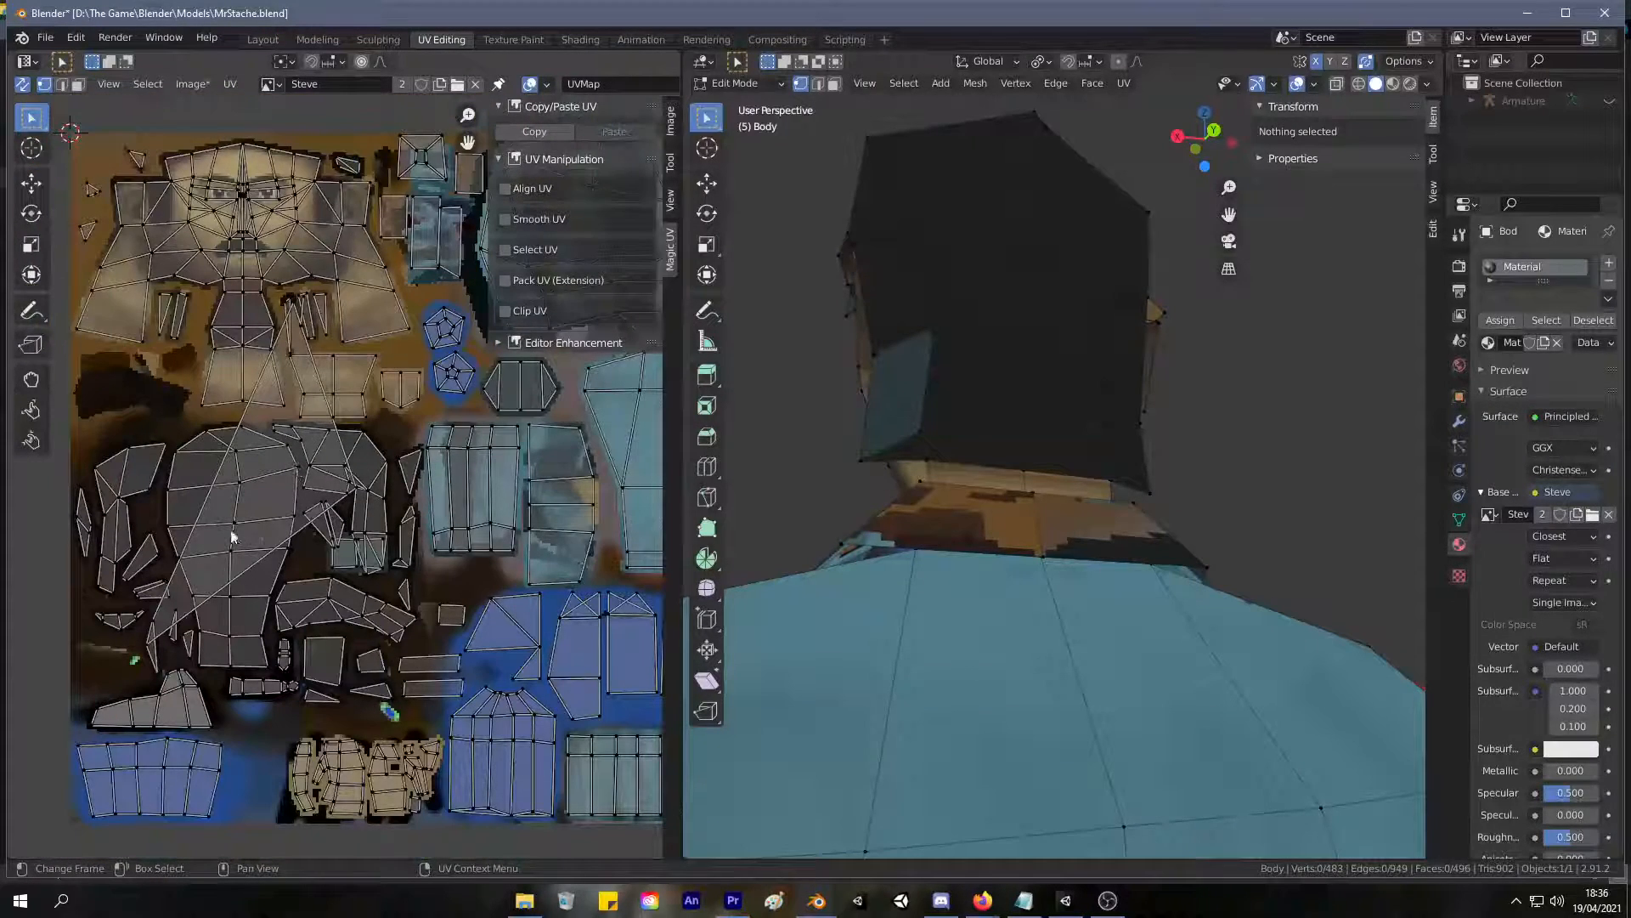
Select all of the body's UVs and narrow the selection to the overlapping ones.
{"action": "key", "text": "a"}
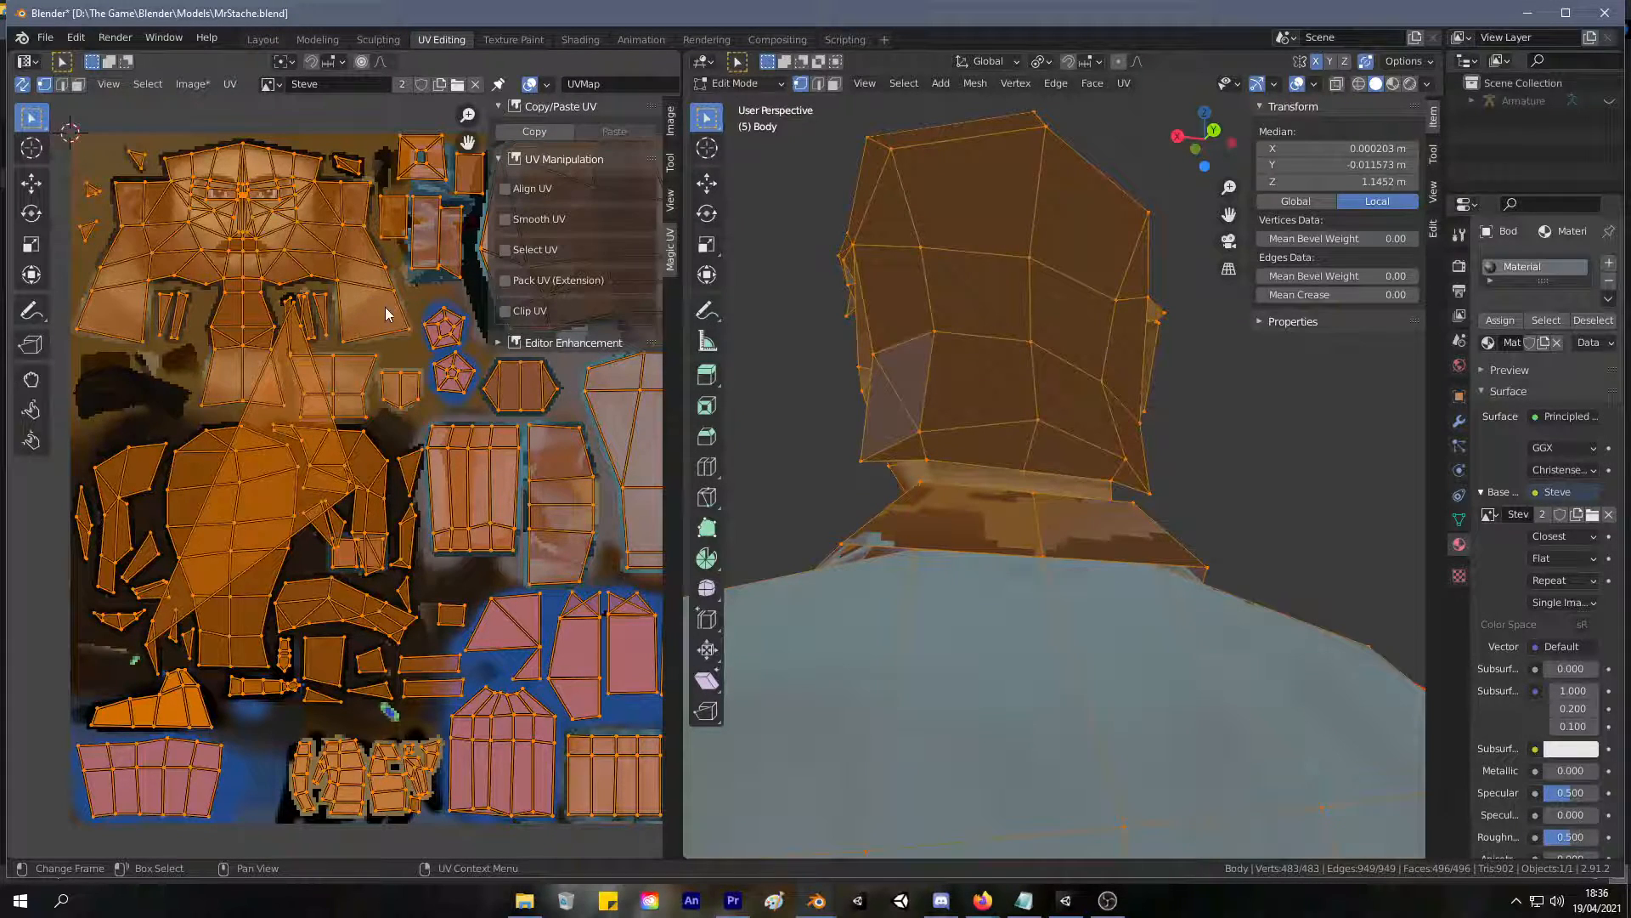
{"action": "left_click", "coordinate": [229, 83]}
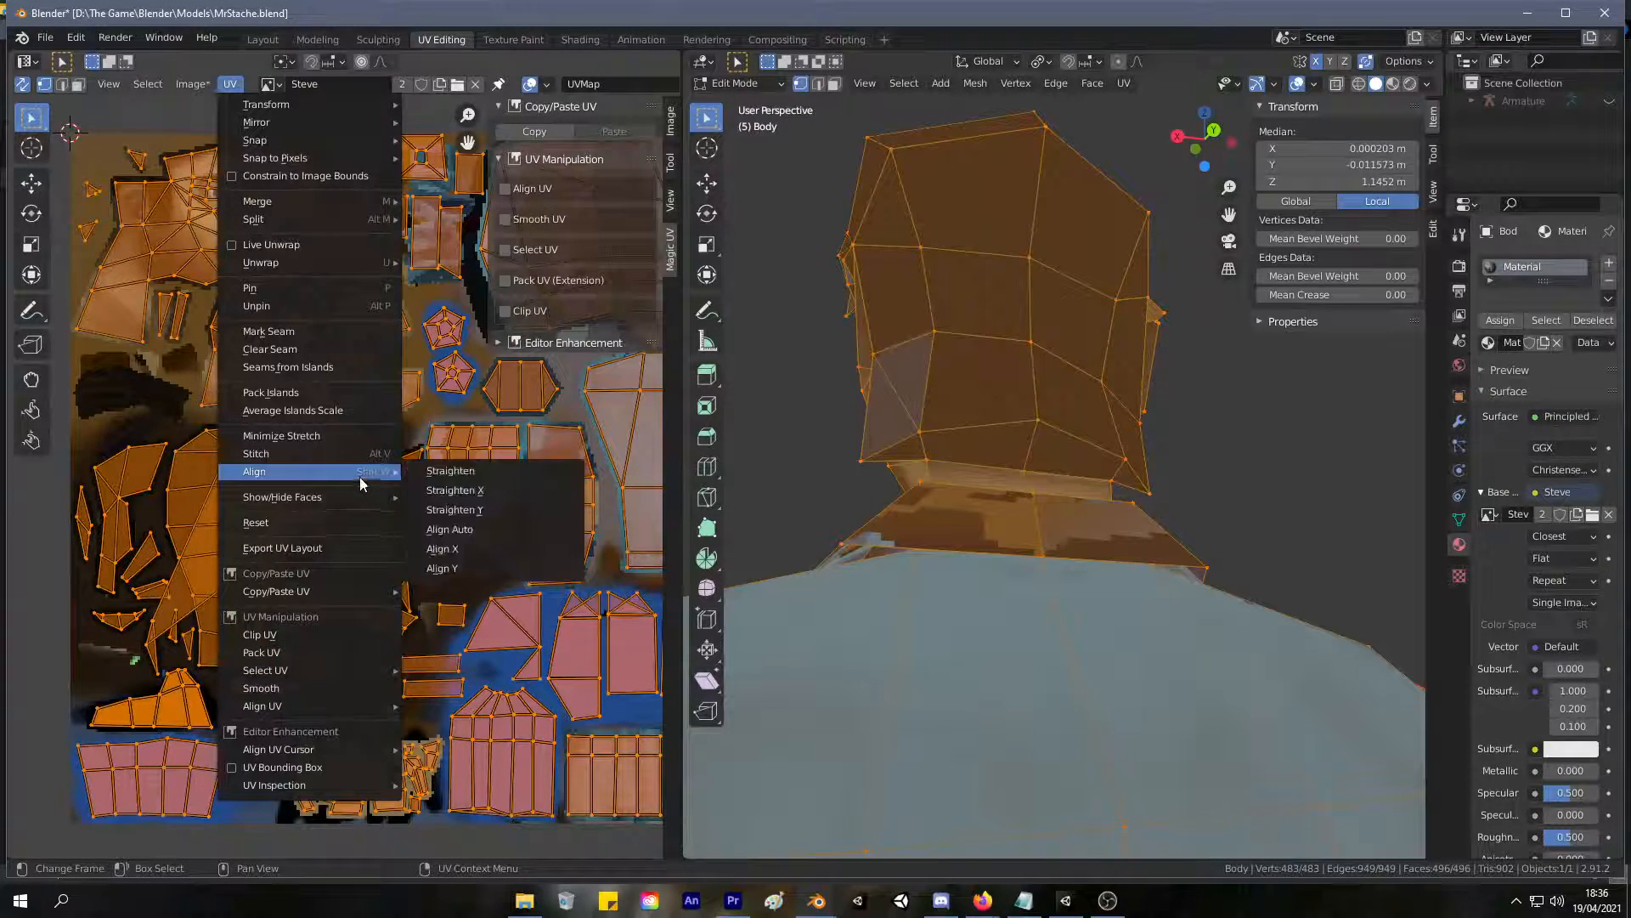
{"action": "mouse_move", "coordinate": [159, 88]}
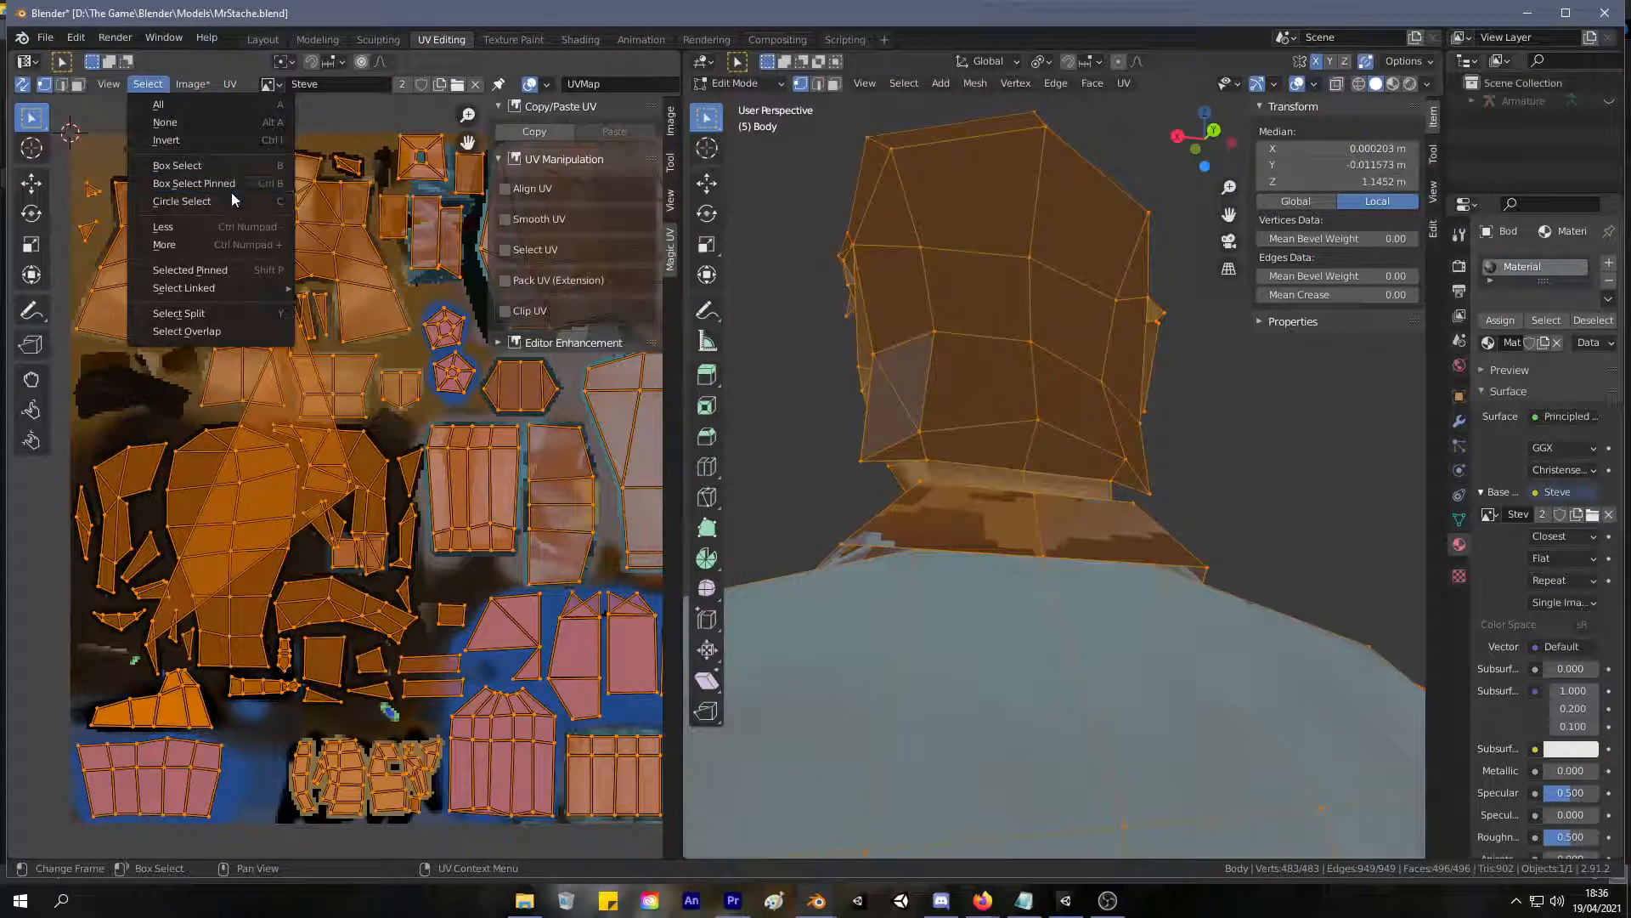
{"action": "left_click", "coordinate": [252, 330]}
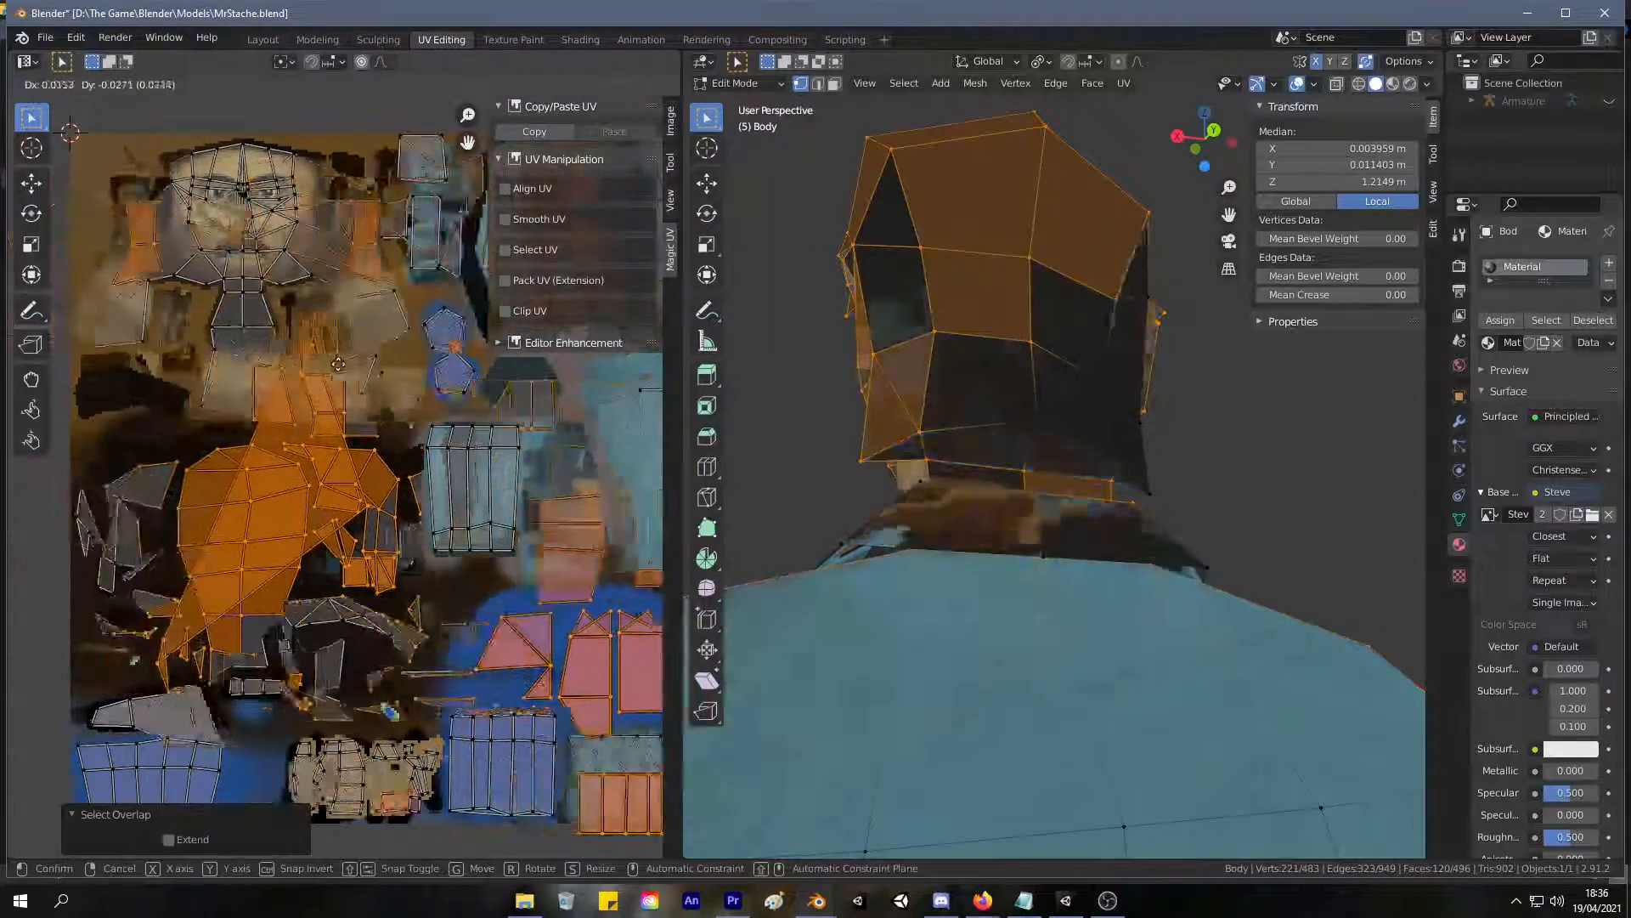
{"action": "middle_click_drag", "start_coordinate": [423, 416], "coordinate": [499, 405]}
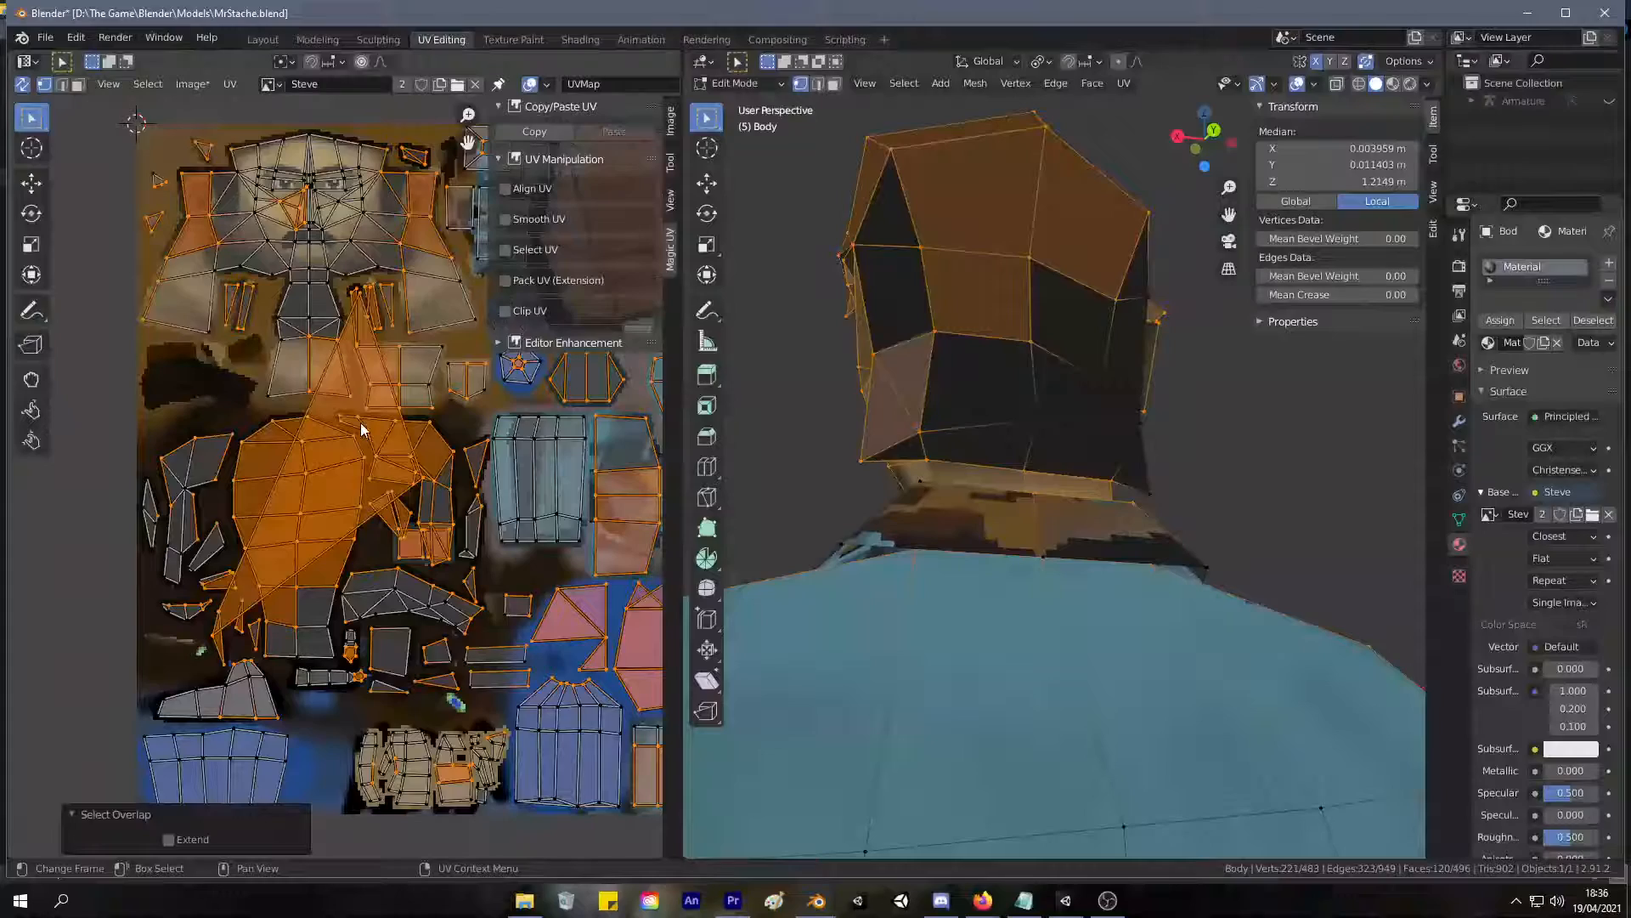
Move the sliver face's UV about 0.02 left and 0.01 down, away from the stretched triangle's lower tip.
{"action": "key", "text": "3"}
{"action": "left_click", "coordinate": [355, 480]}
{"action": "scroll", "coordinate": [335, 477], "scroll_direction": "up", "scroll_amount": 5}
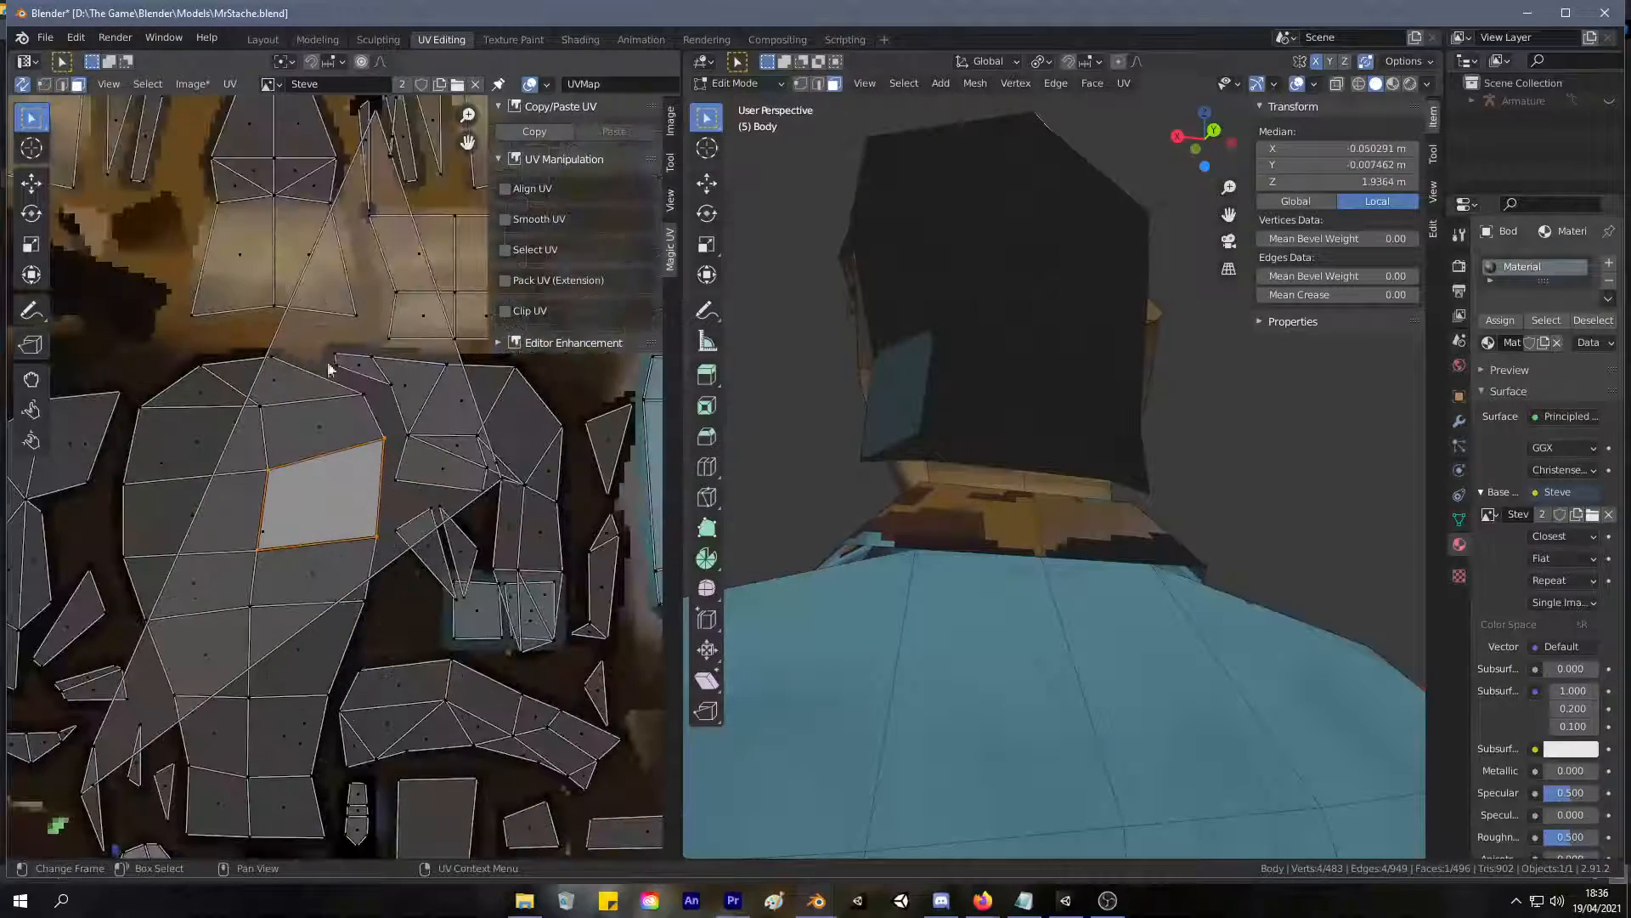
{"action": "middle_click_drag", "start_coordinate": [292, 483], "coordinate": [376, 338]}
{"action": "left_click", "coordinate": [183, 647]}
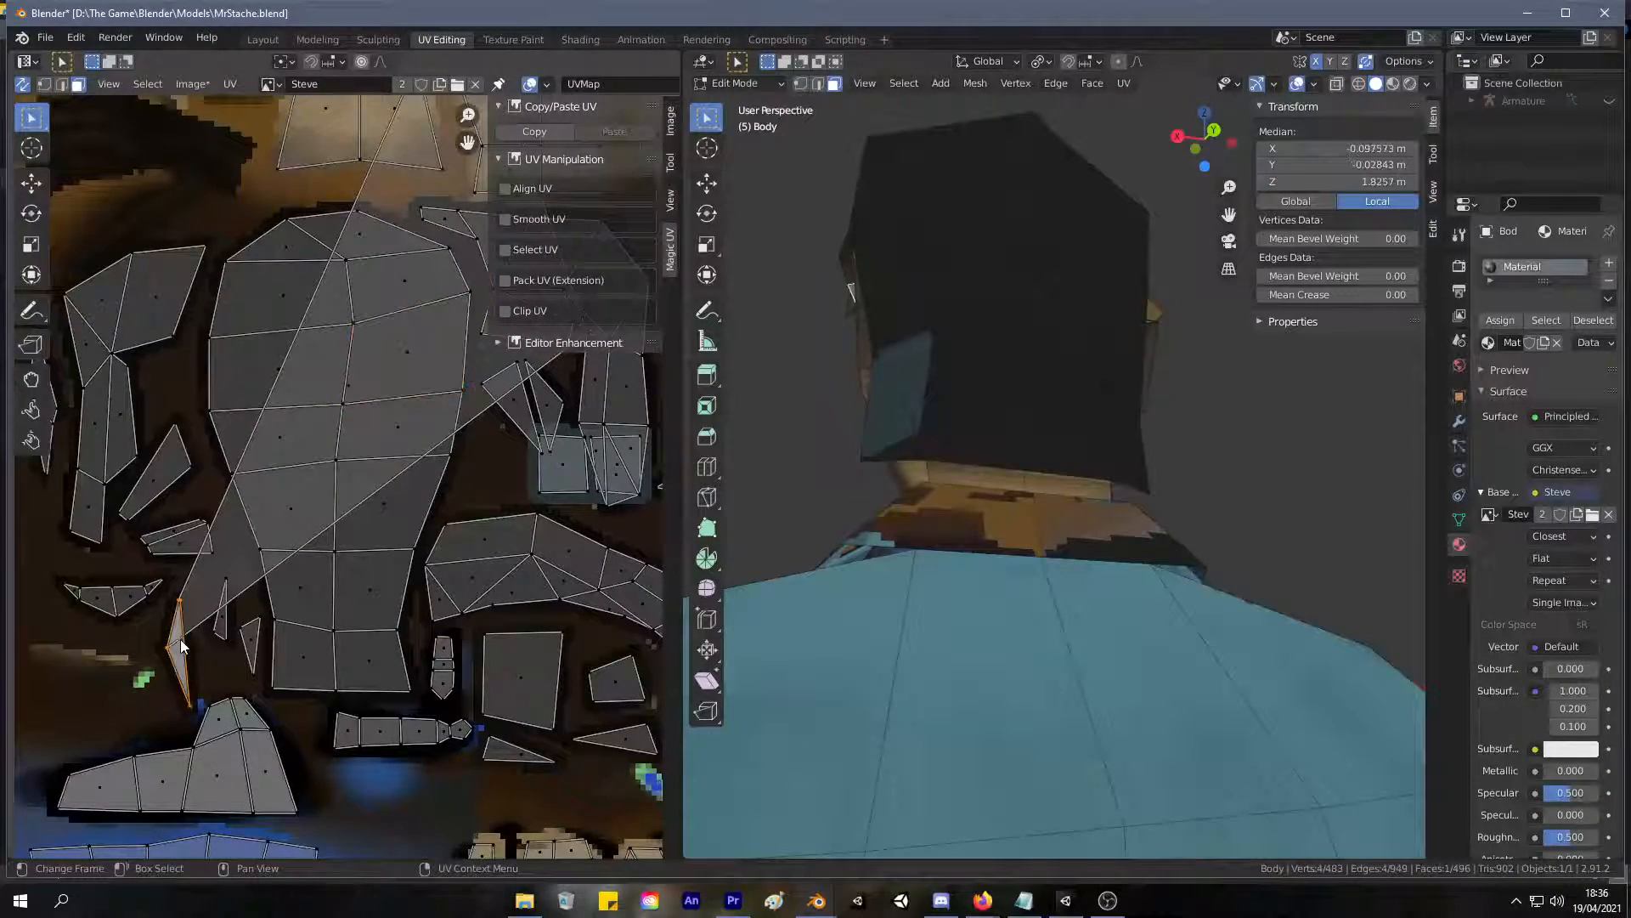
{"action": "key", "text": "g"}
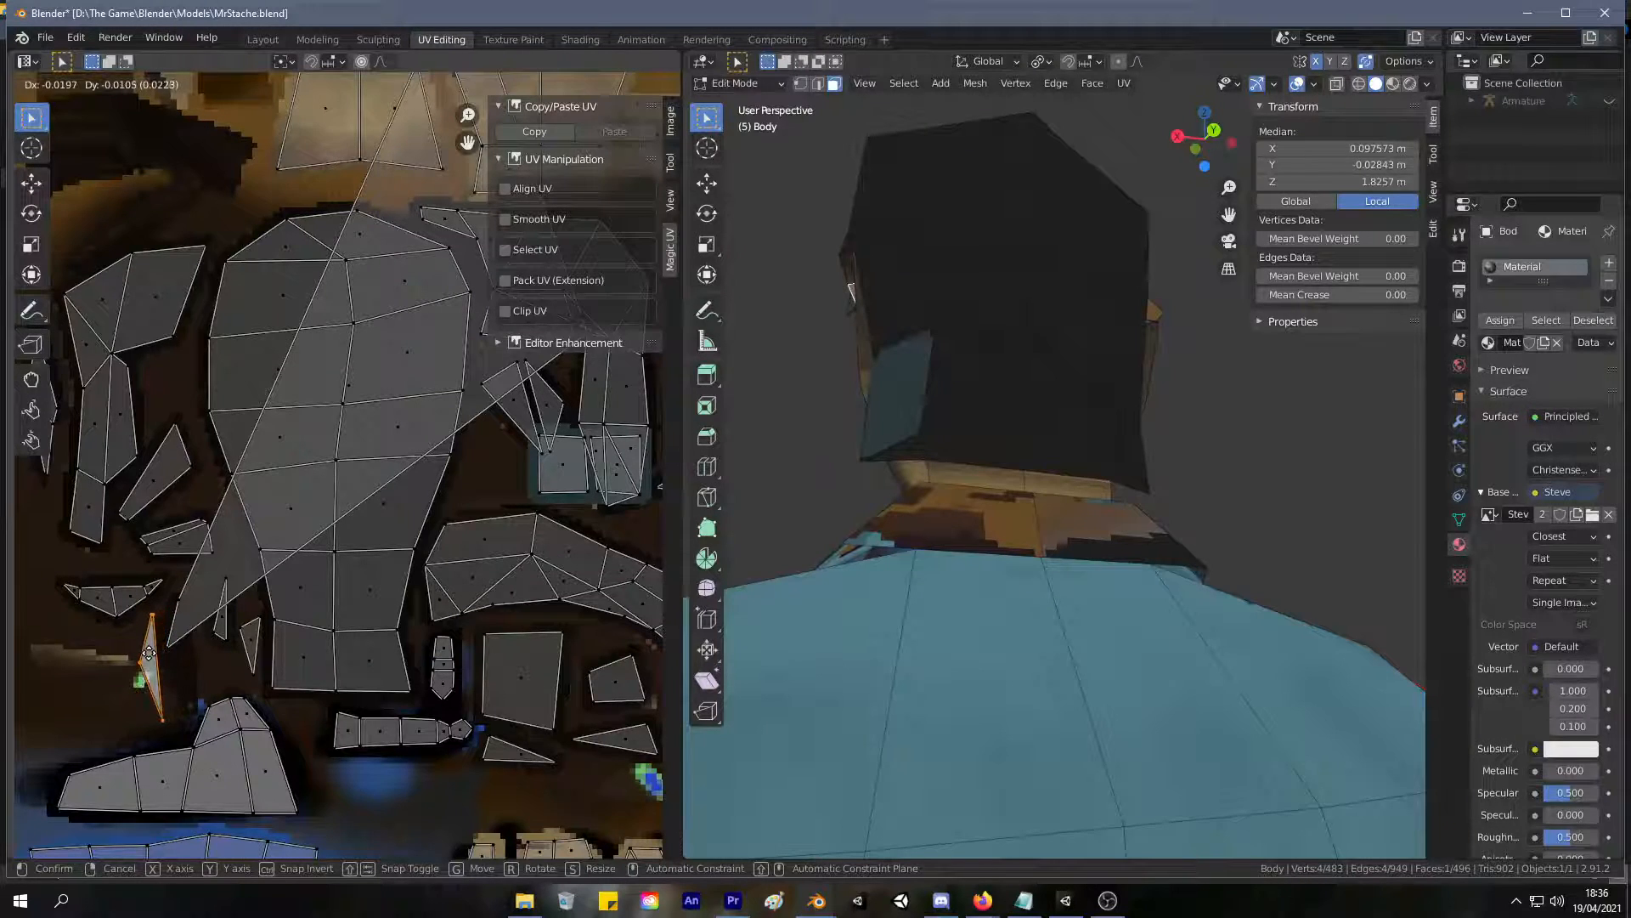
{"action": "left_click", "coordinate": [148, 650]}
Select the stretched face in the UV layout and try moving its lower tip vertex.
{"action": "left_click", "coordinate": [170, 652]}
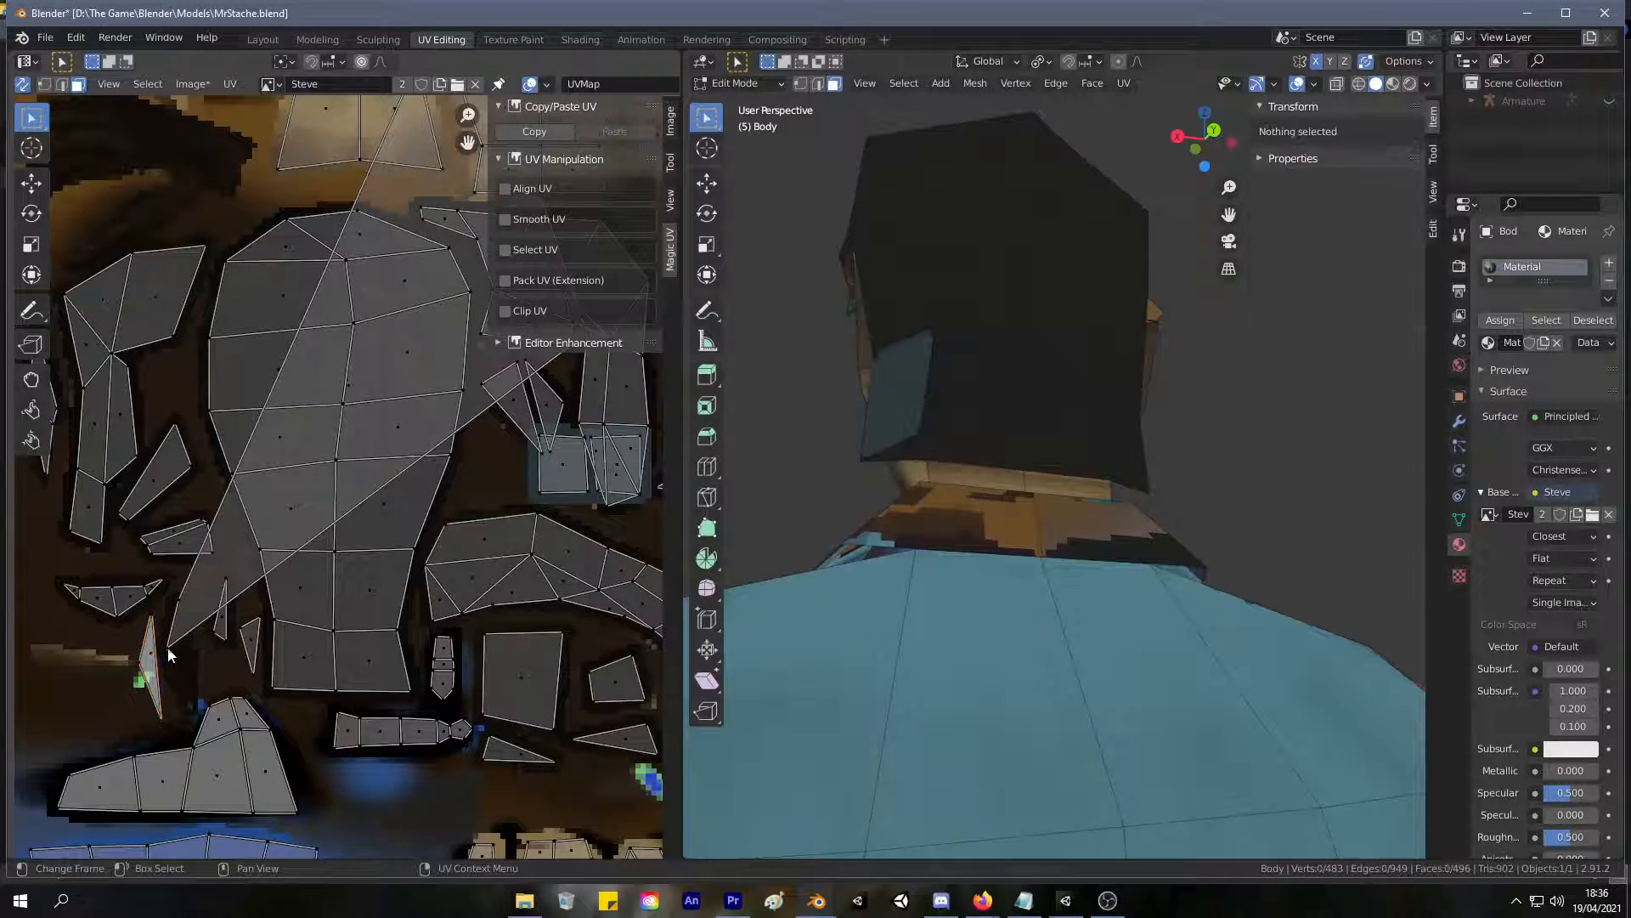
{"action": "left_click", "coordinate": [177, 605]}
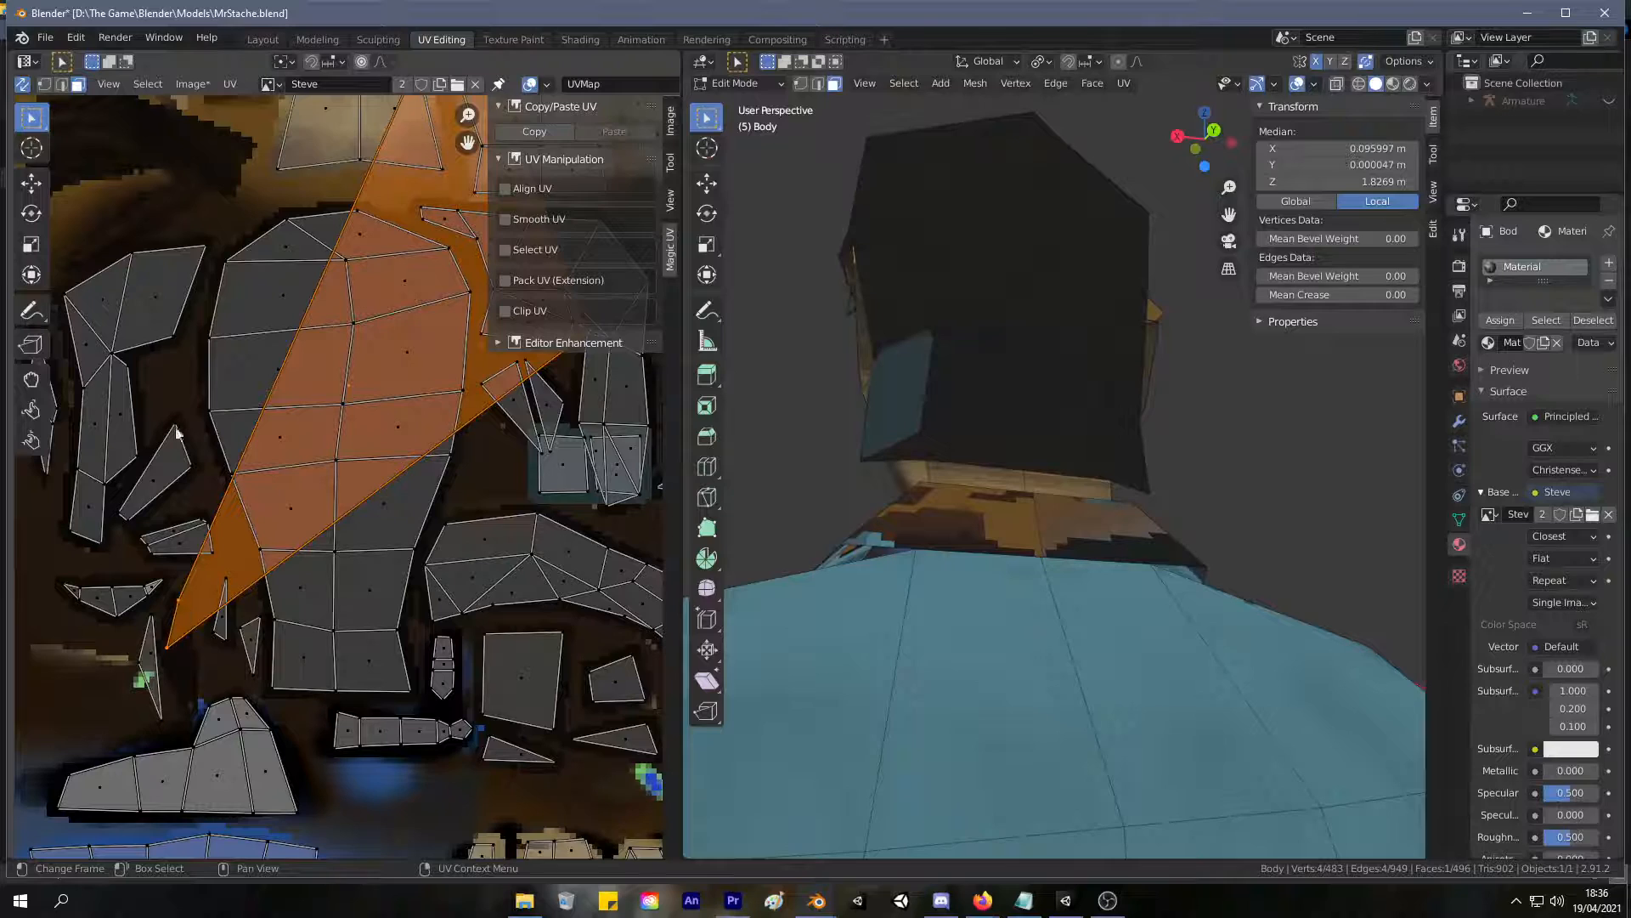
{"action": "left_click", "coordinate": [170, 648]}
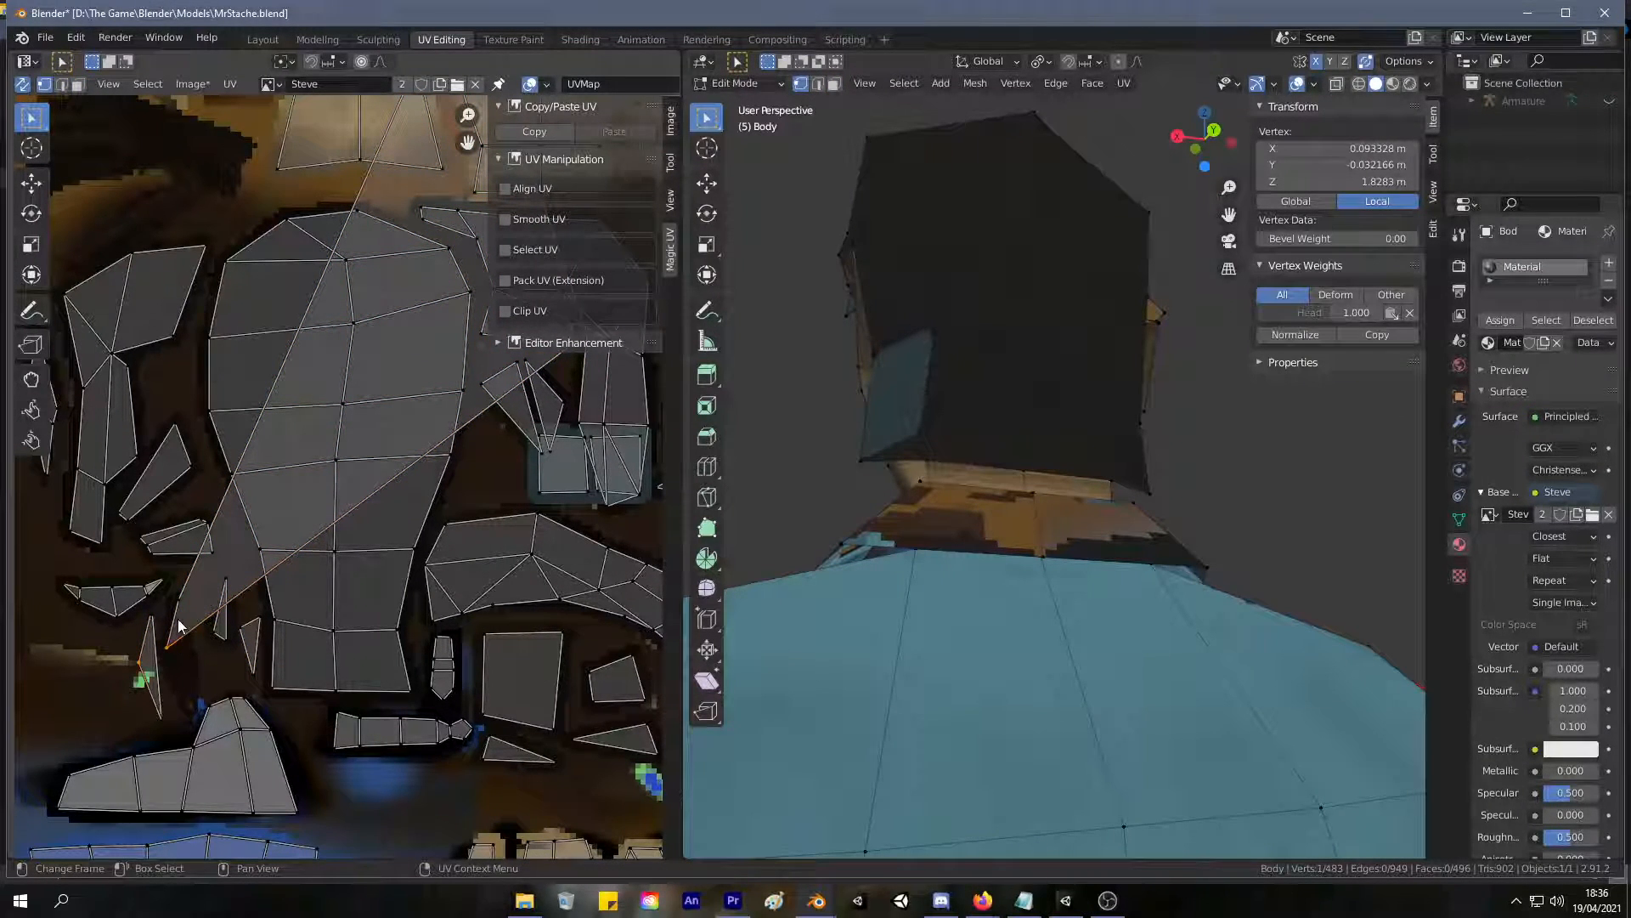
{"action": "key", "text": "g"}
{"action": "right_click", "coordinate": [187, 636]}
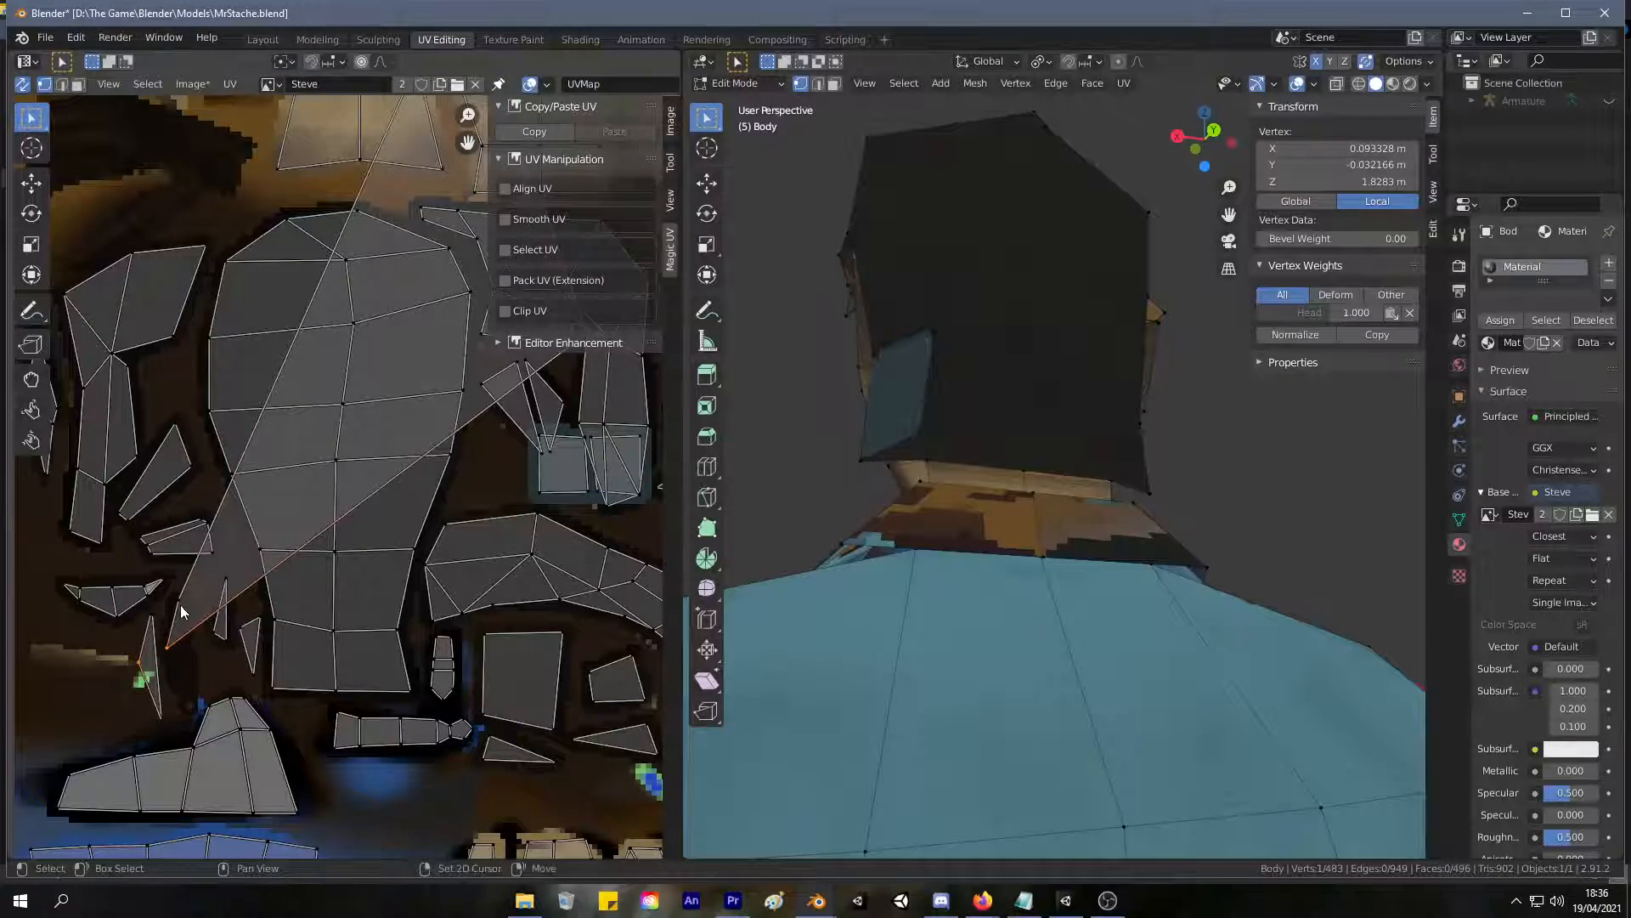
Trace the stretched face's corner vertices across the UV layout to the shared hair islands, and clear the selection.
{"action": "left_click", "coordinate": [180, 606], "text": "shift"}
{"action": "middle_click_drag", "start_coordinate": [377, 172], "coordinate": [148, 463]}
{"action": "left_click", "coordinate": [236, 258], "text": "shift"}
{"action": "scroll", "coordinate": [361, 557], "scroll_direction": "up", "scroll_amount": 6}
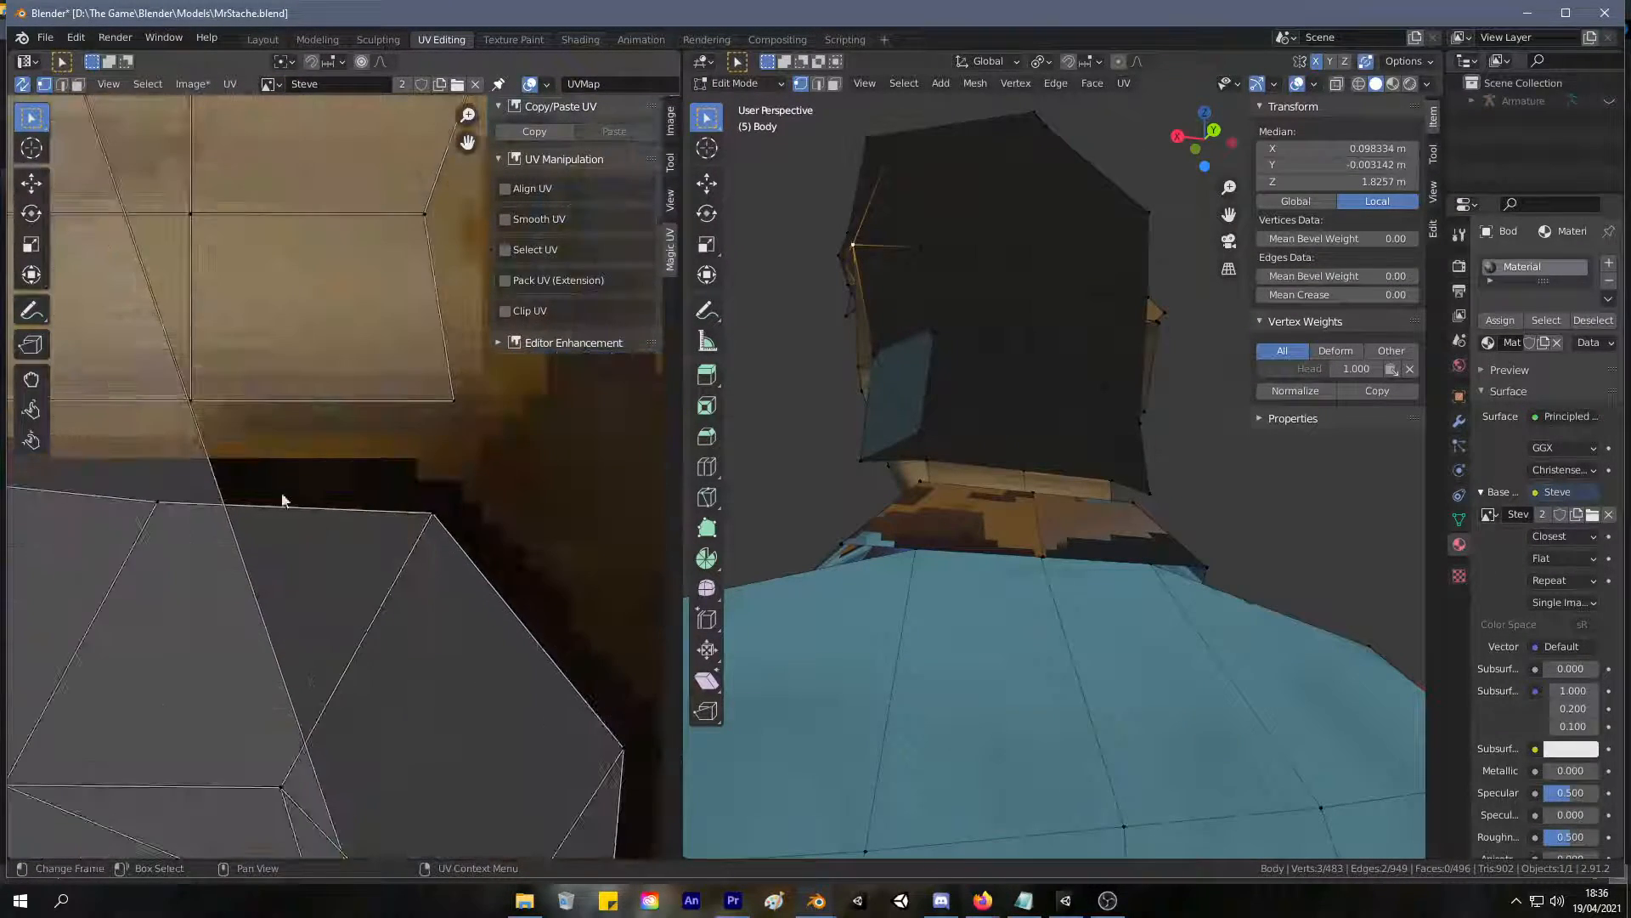
{"action": "middle_click_drag", "start_coordinate": [291, 497], "coordinate": [311, 279]}
{"action": "left_click", "coordinate": [759, 299]}
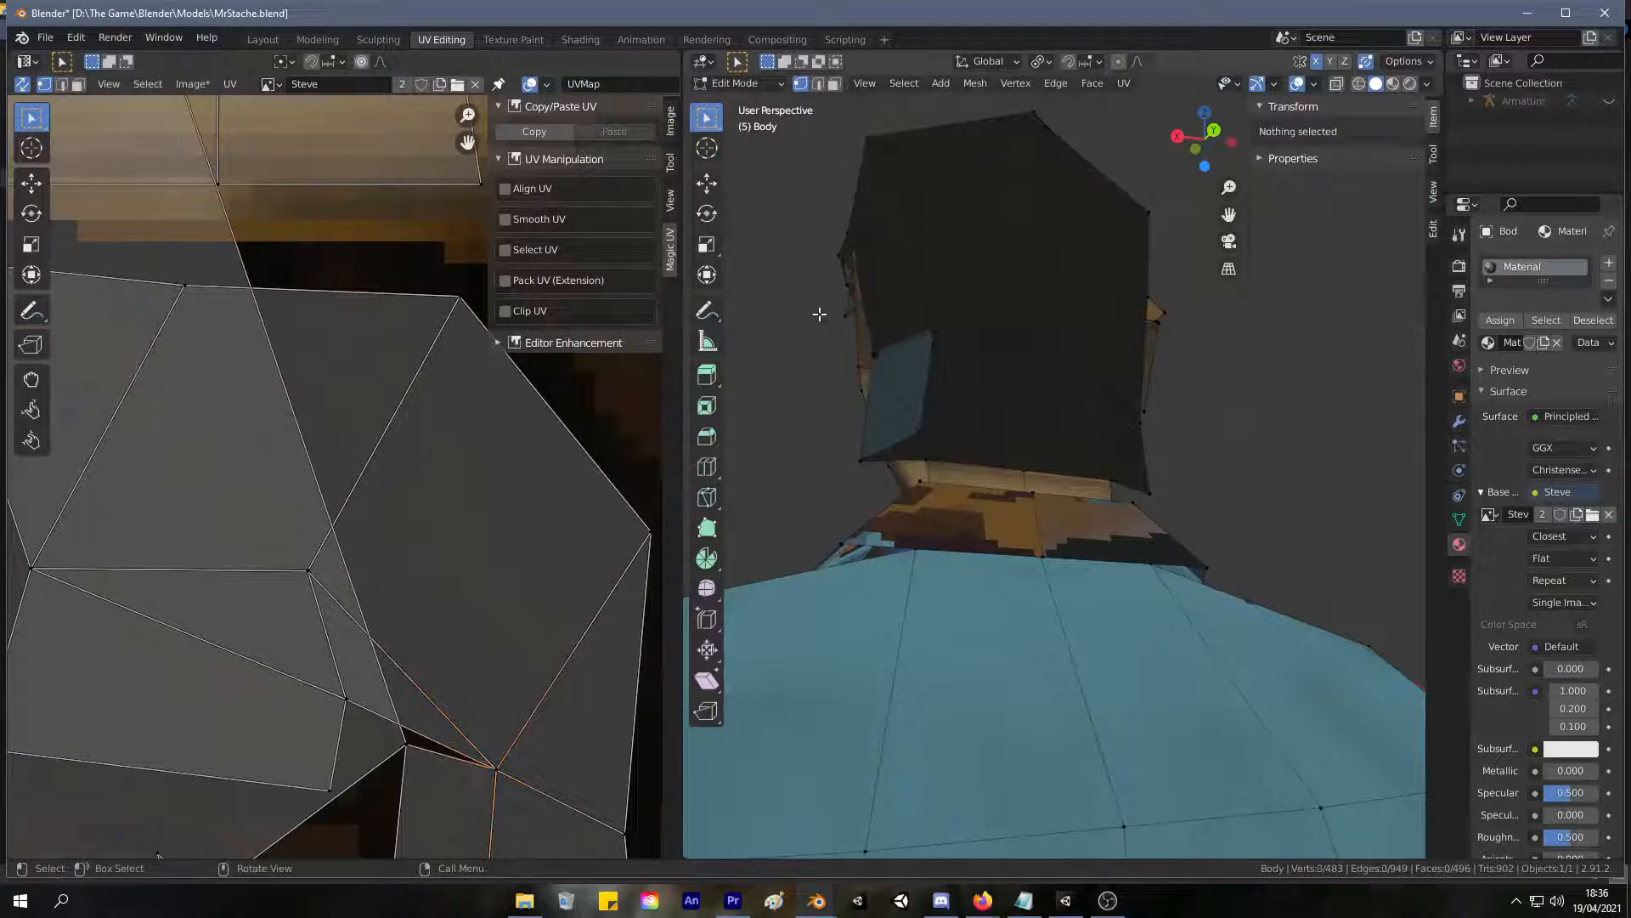
{"action": "key", "text": "Tab"}
{"action": "key", "text": "Tab"}
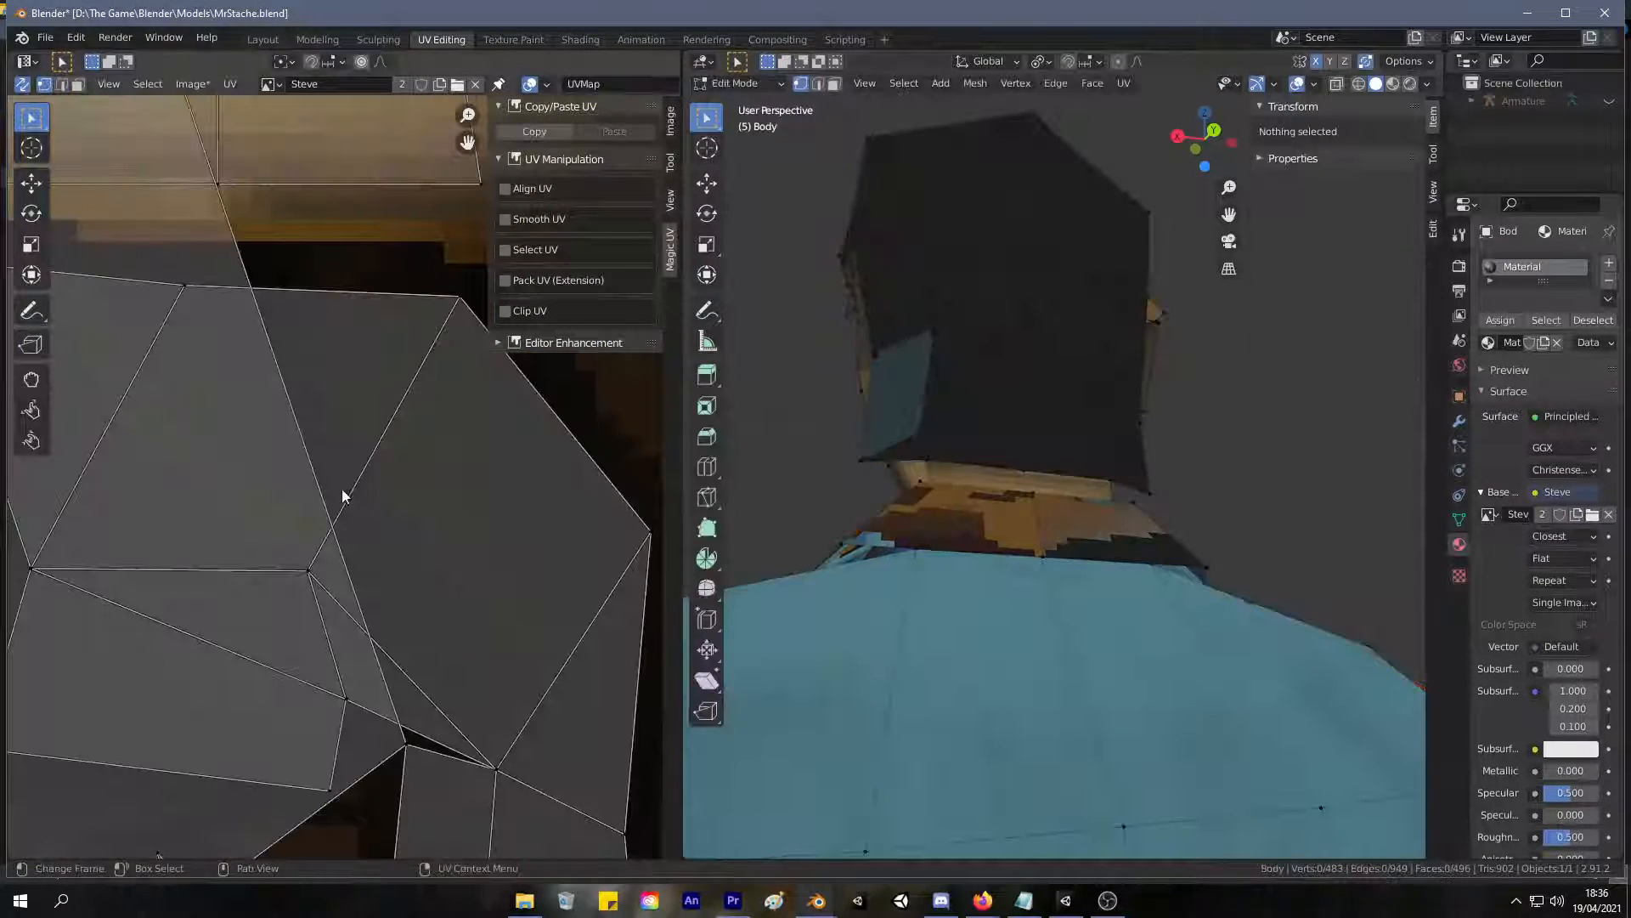
Select the whole mesh, turn off UV sync selection, and examine the stretched face's corners among the hair islands.
{"action": "key", "text": "a"}
{"action": "scroll", "coordinate": [251, 497], "scroll_direction": "down", "scroll_amount": 9}
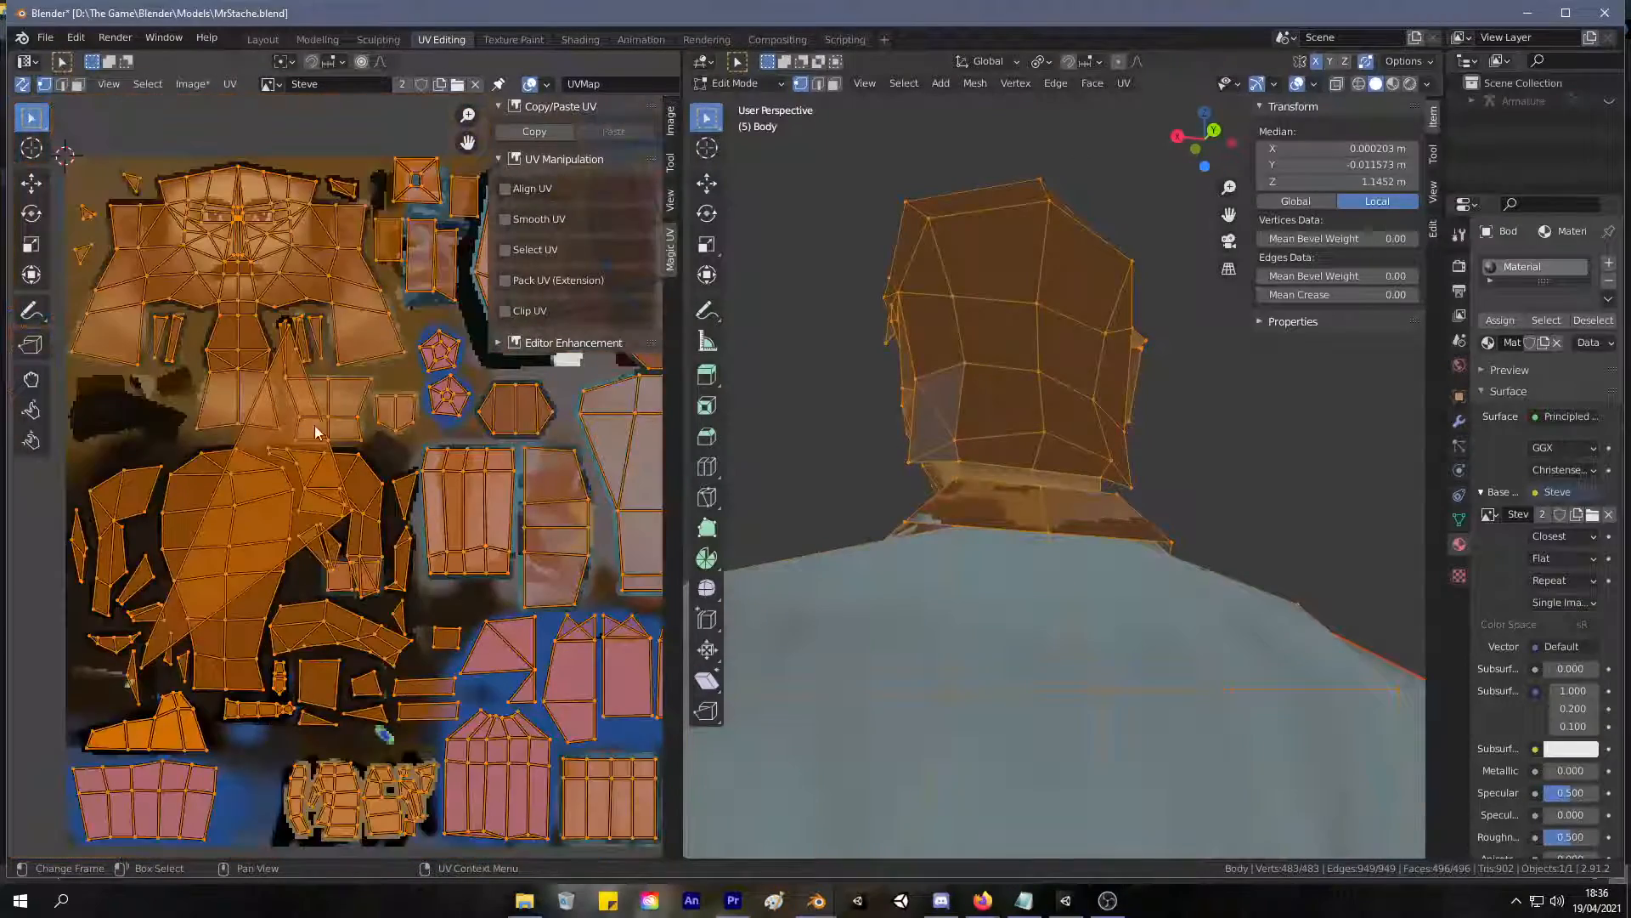
{"action": "left_click", "coordinate": [22, 84]}
{"action": "scroll", "coordinate": [335, 424], "scroll_direction": "up", "scroll_amount": 6}
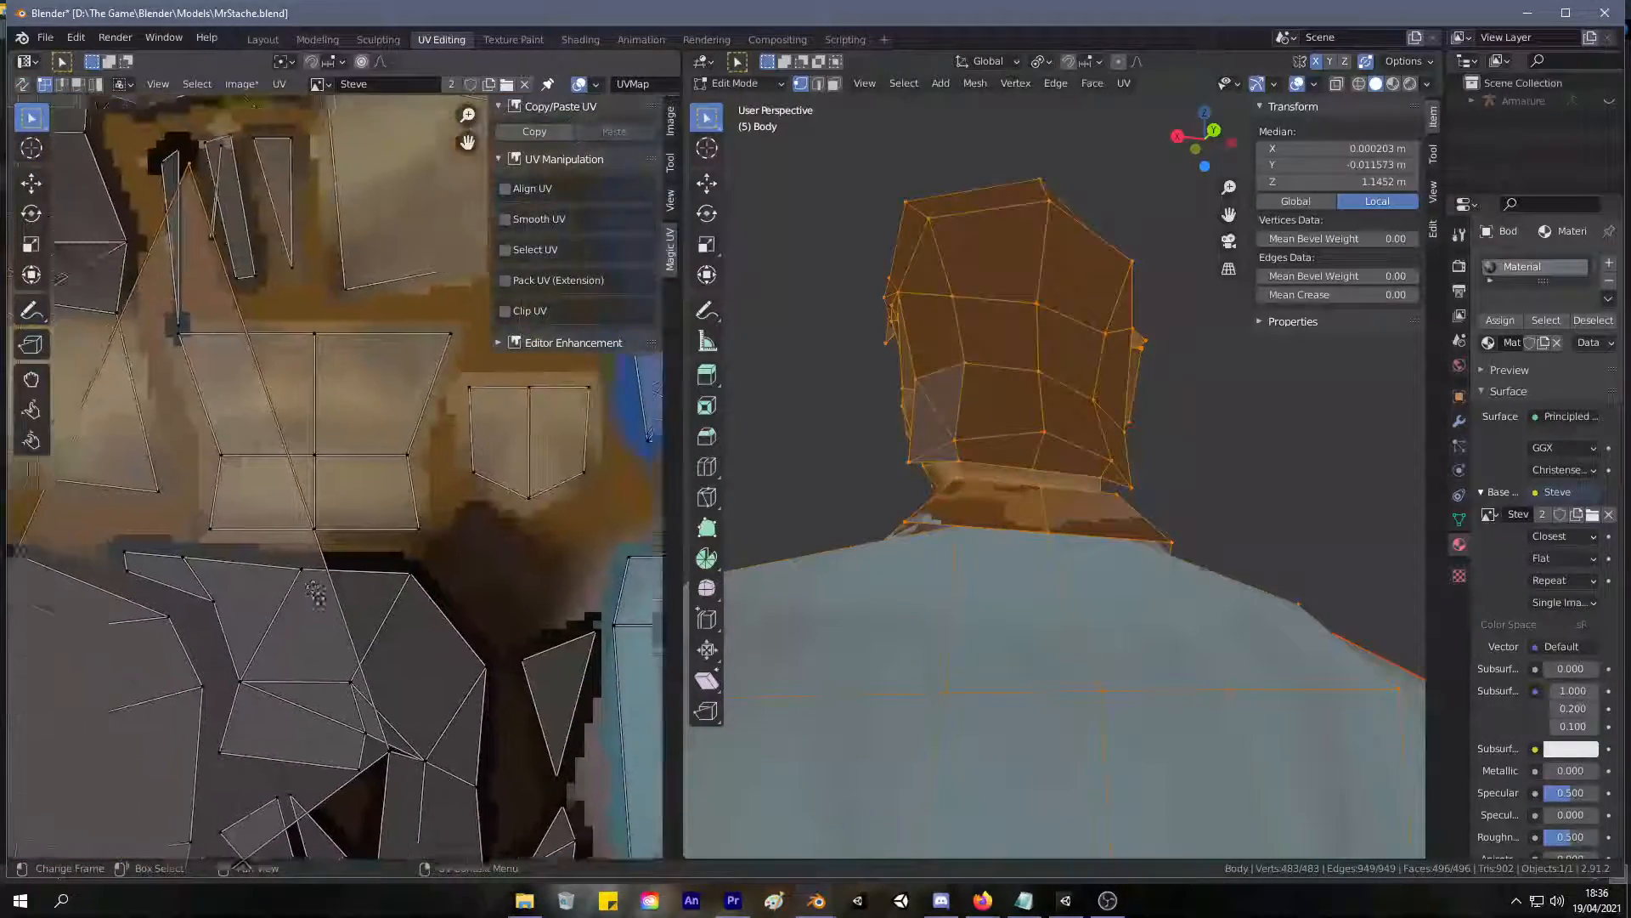
{"action": "scroll", "coordinate": [360, 488], "scroll_direction": "up", "scroll_amount": 5}
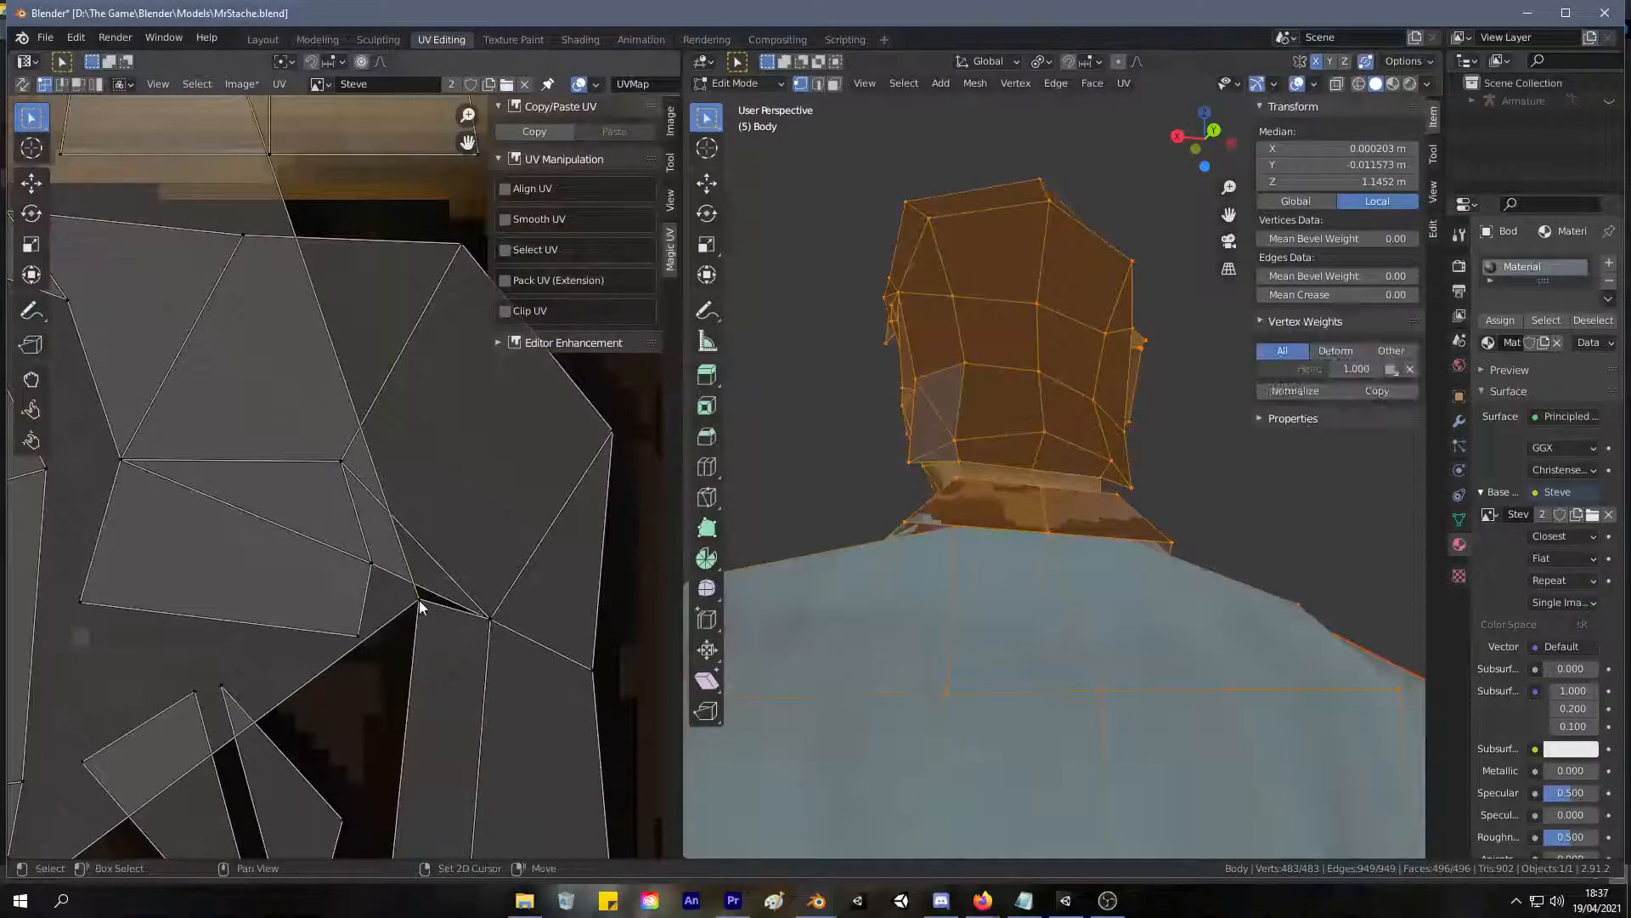
{"action": "scroll", "coordinate": [364, 714], "scroll_direction": "down", "scroll_amount": 5}
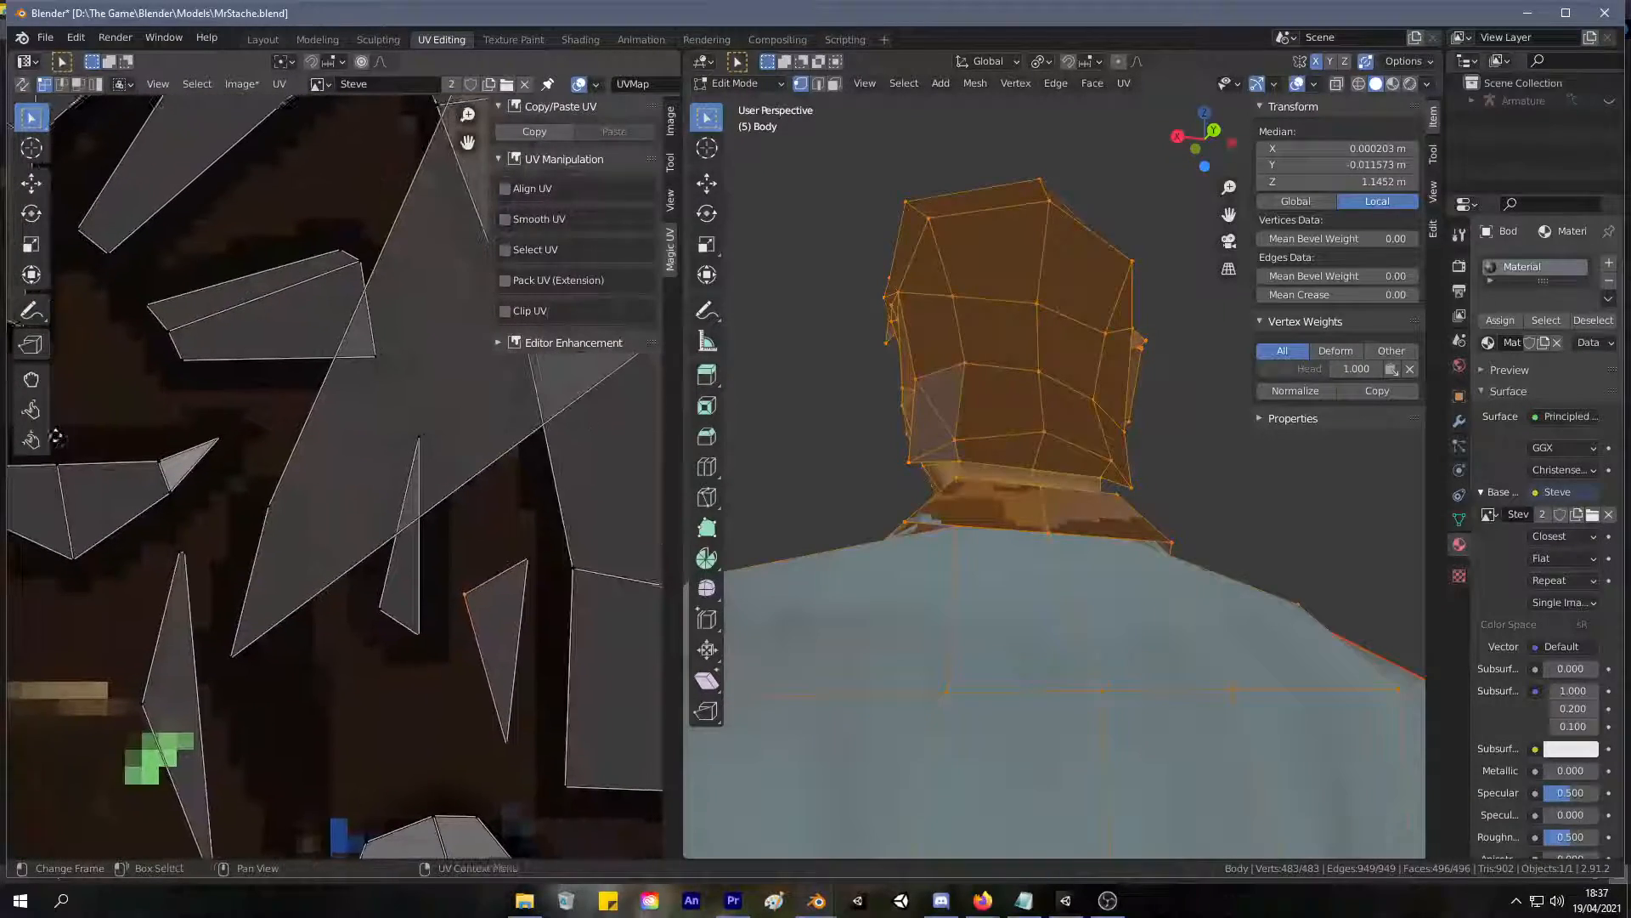
Scale the stretched face's UV to 0.082 and move it about 0.150 m left and 0.053 m down into the dark hair area.
{"action": "left_click", "coordinate": [272, 520]}
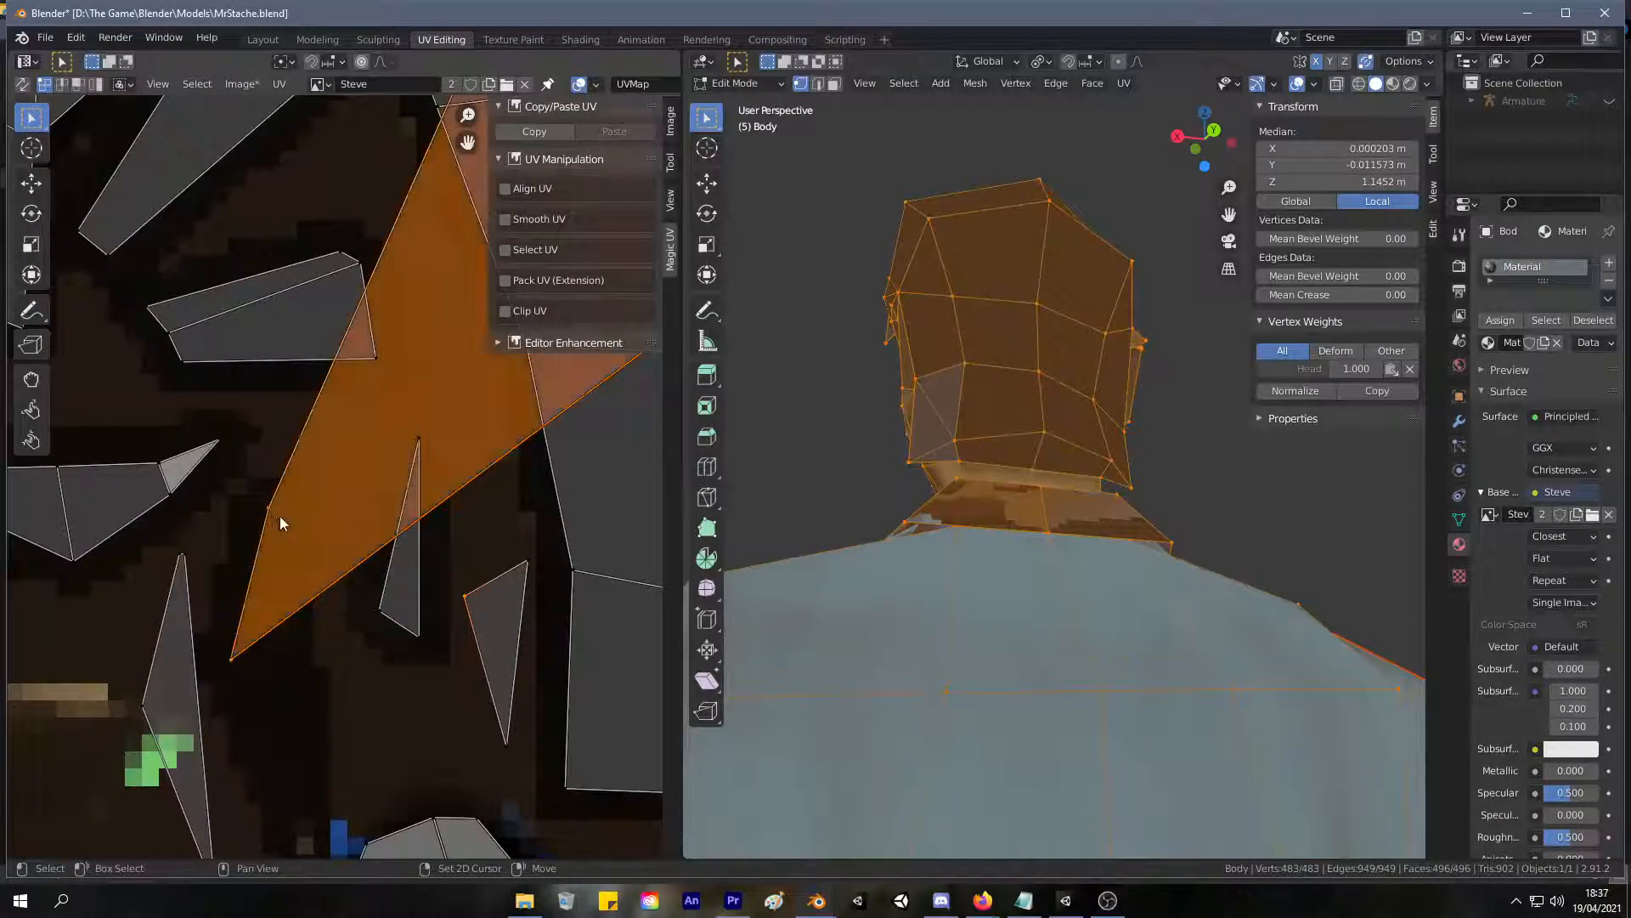
{"action": "scroll", "coordinate": [359, 319], "scroll_direction": "down", "scroll_amount": 5}
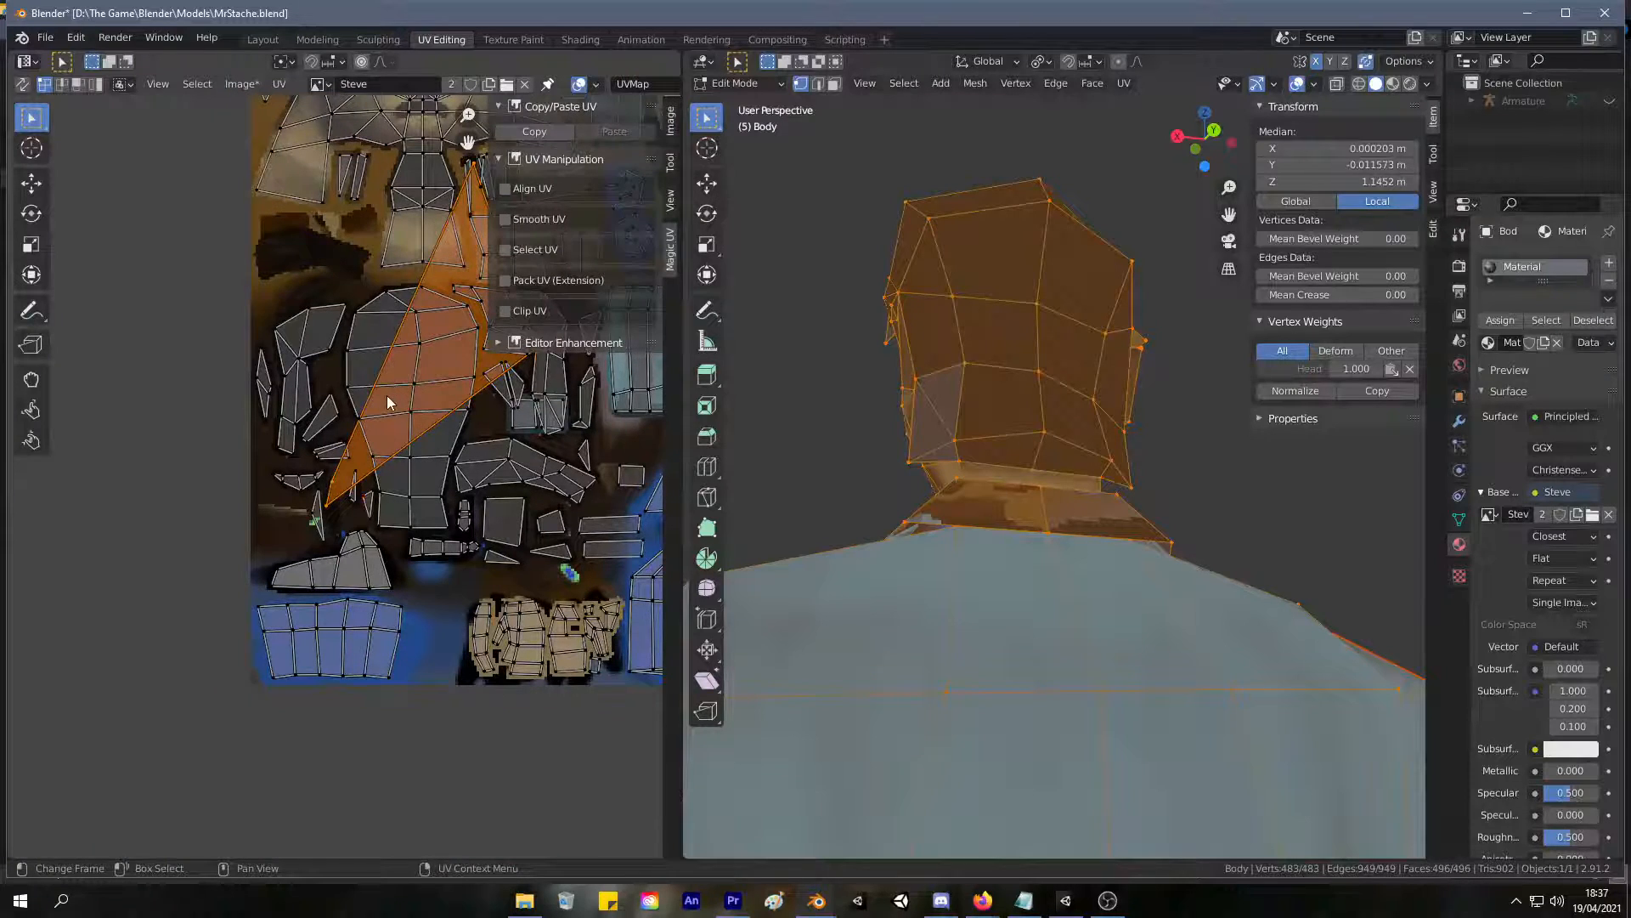
{"action": "key", "text": "s"}
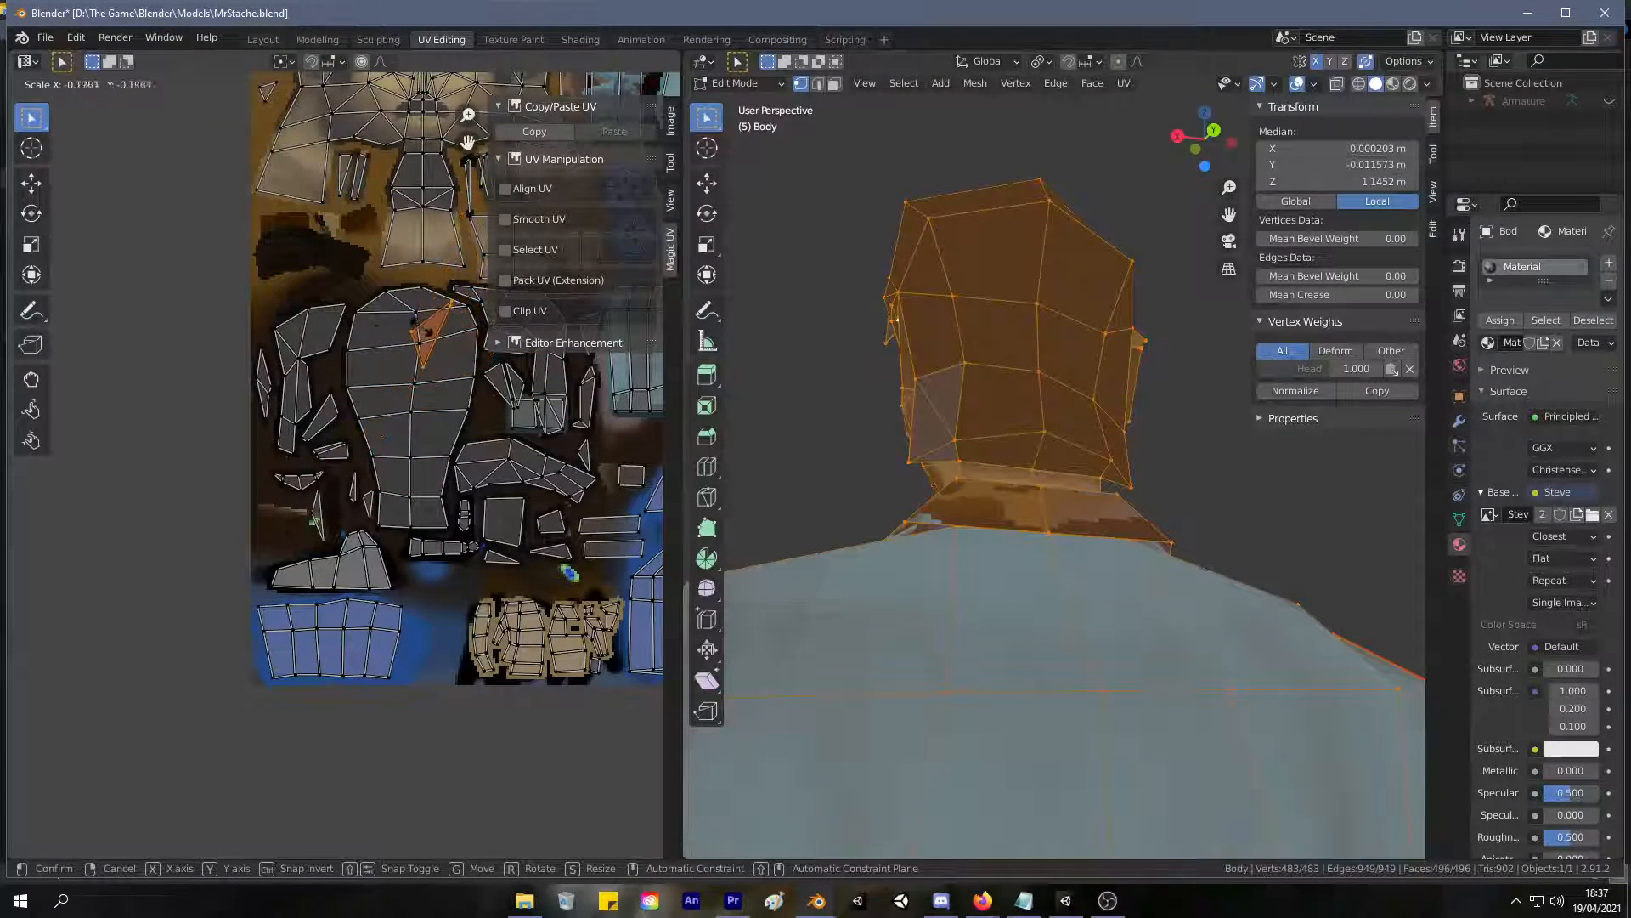
{"action": "left_click", "coordinate": [429, 335]}
{"action": "key", "text": "g"}
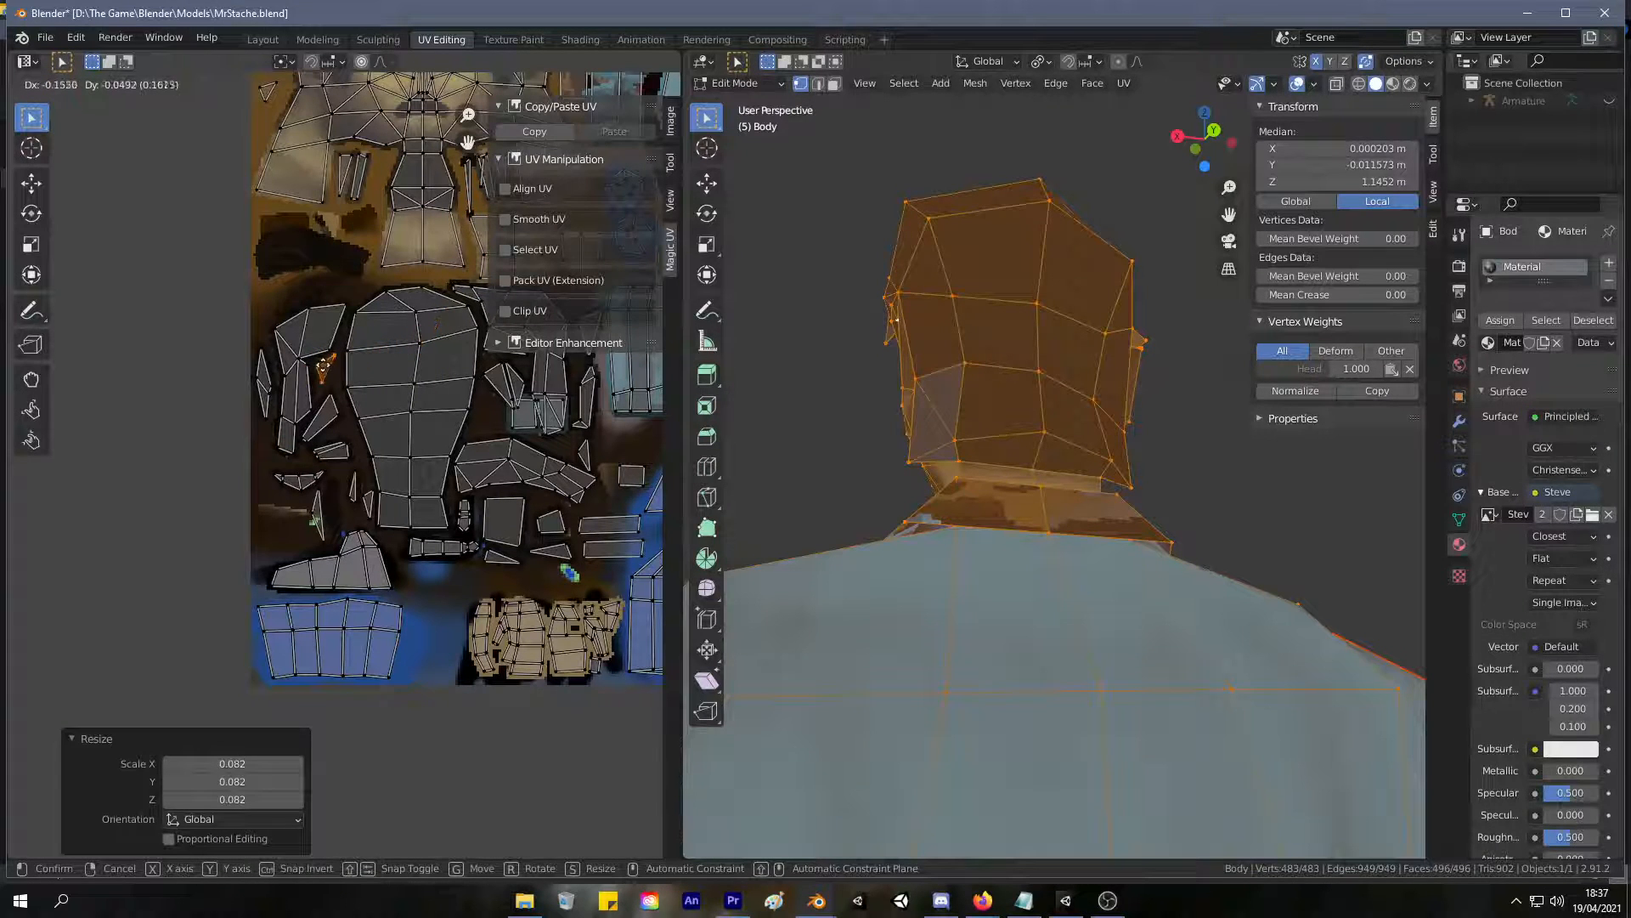
{"action": "left_click", "coordinate": [325, 368]}
Turn UV sync selection back on, select the shrunken face, and locate it above the ear on the model.
{"action": "middle_click_drag", "start_coordinate": [954, 311], "coordinate": [1215, 378]}
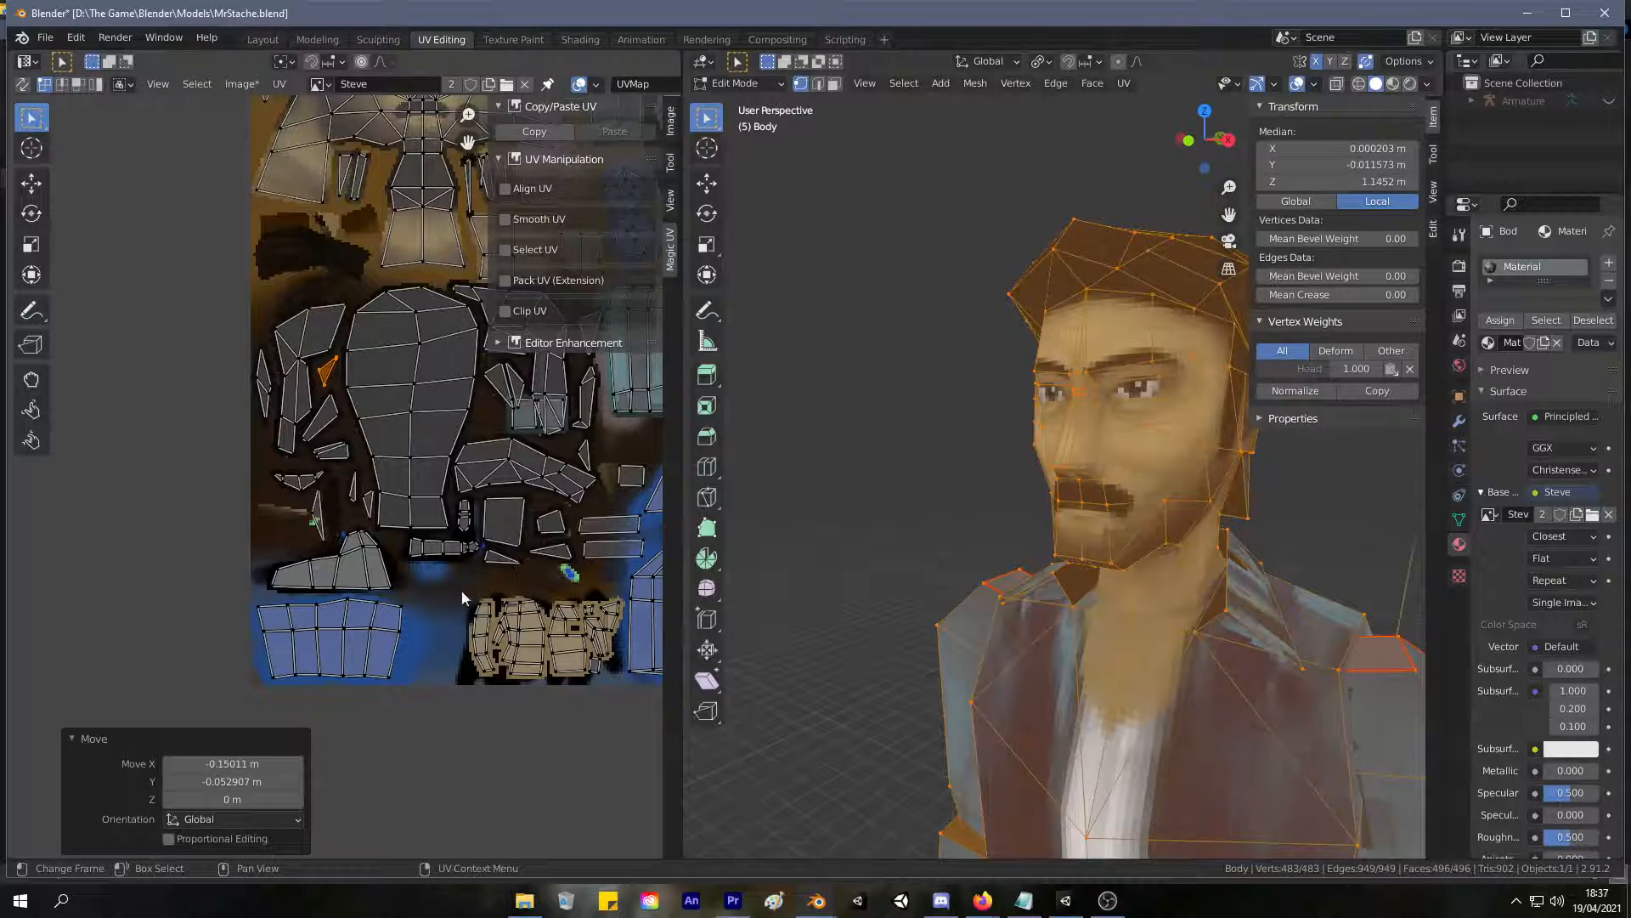
{"action": "left_click", "coordinate": [23, 83]}
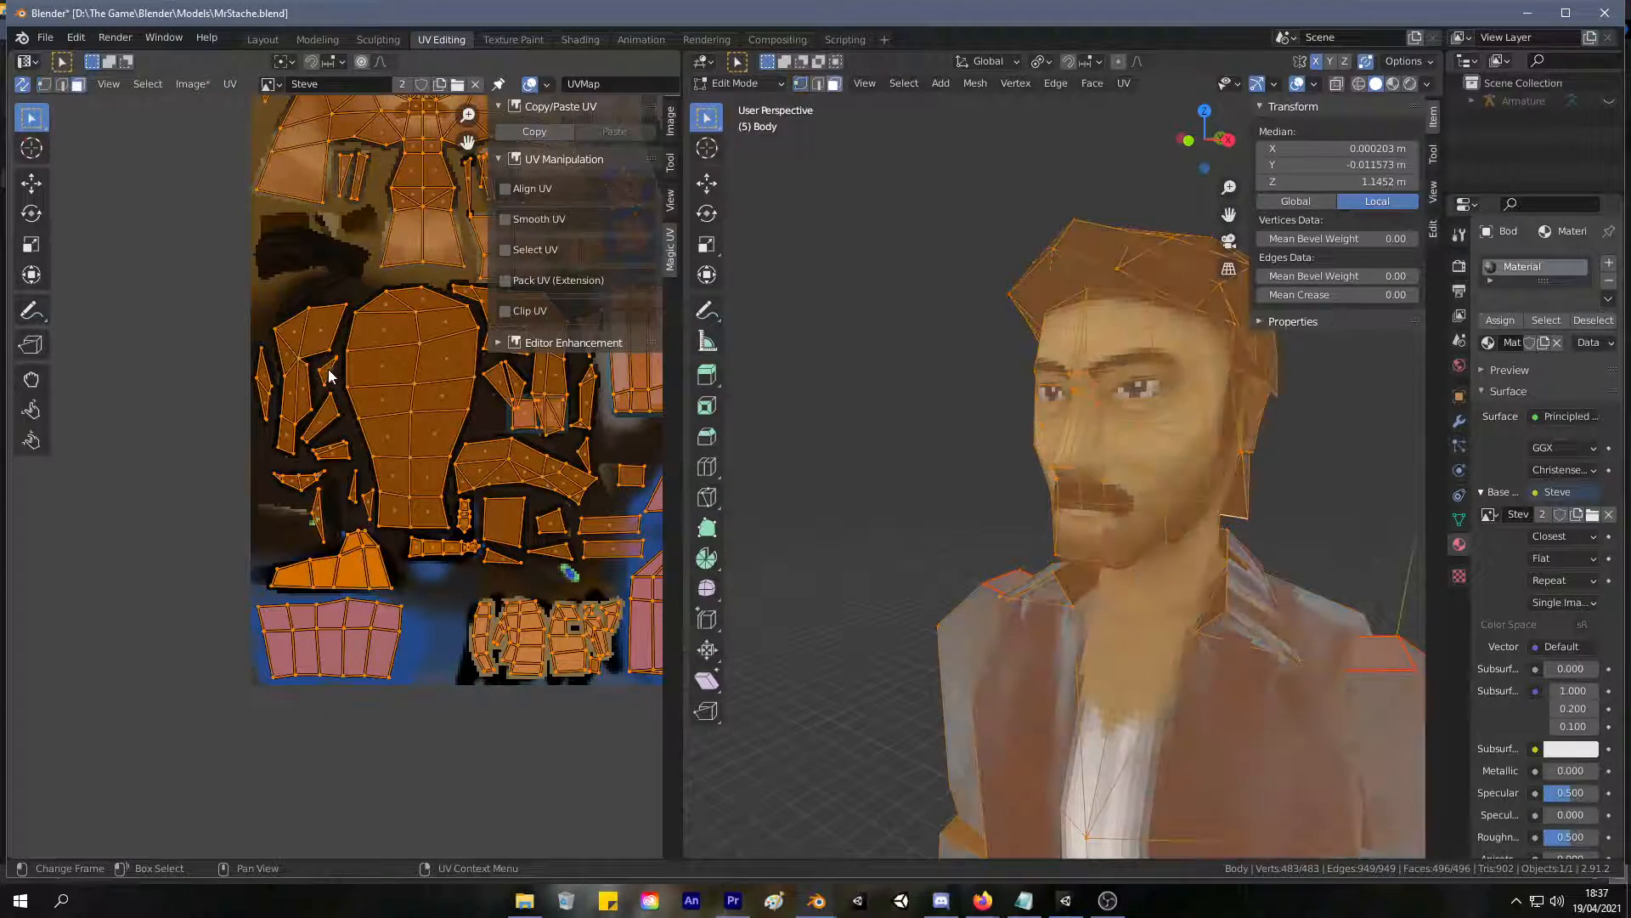
{"action": "left_click", "coordinate": [325, 372]}
{"action": "key", "text": "3"}
{"action": "middle_click_drag", "start_coordinate": [863, 353], "coordinate": [1270, 295]}
{"action": "scroll", "coordinate": [1040, 362], "scroll_direction": "down", "scroll_amount": 8}
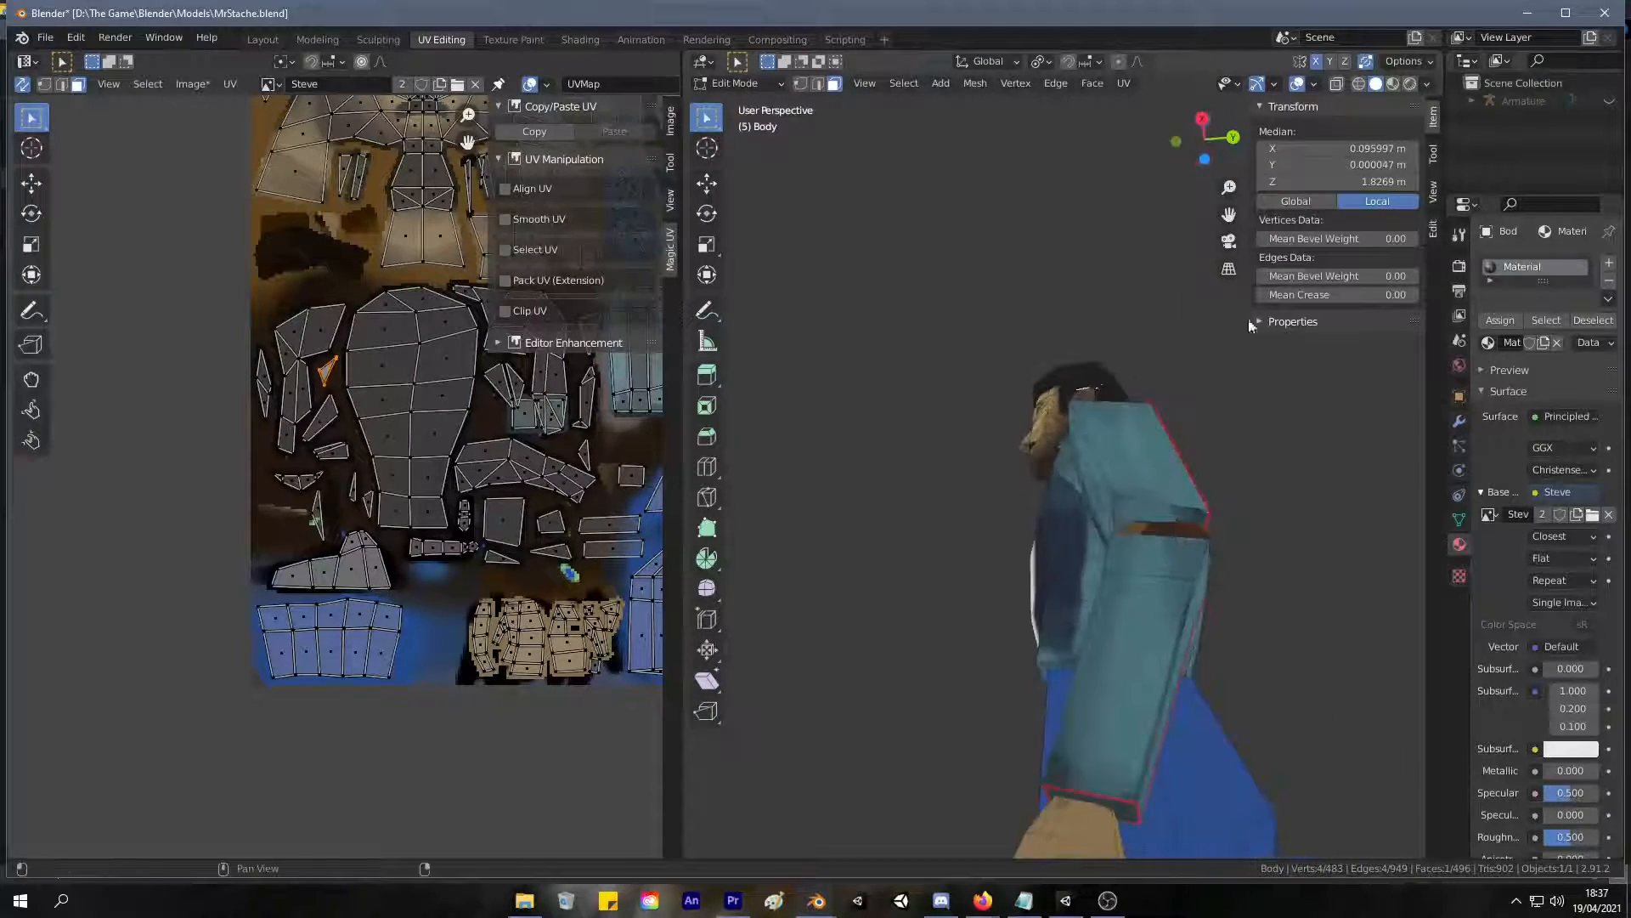
{"action": "scroll", "coordinate": [1173, 278], "scroll_direction": "up", "scroll_amount": 5}
{"action": "middle_click_drag", "start_coordinate": [1169, 277], "coordinate": [1123, 442], "text": "shift"}
{"action": "middle_click_drag", "start_coordinate": [1145, 381], "coordinate": [1069, 429]}
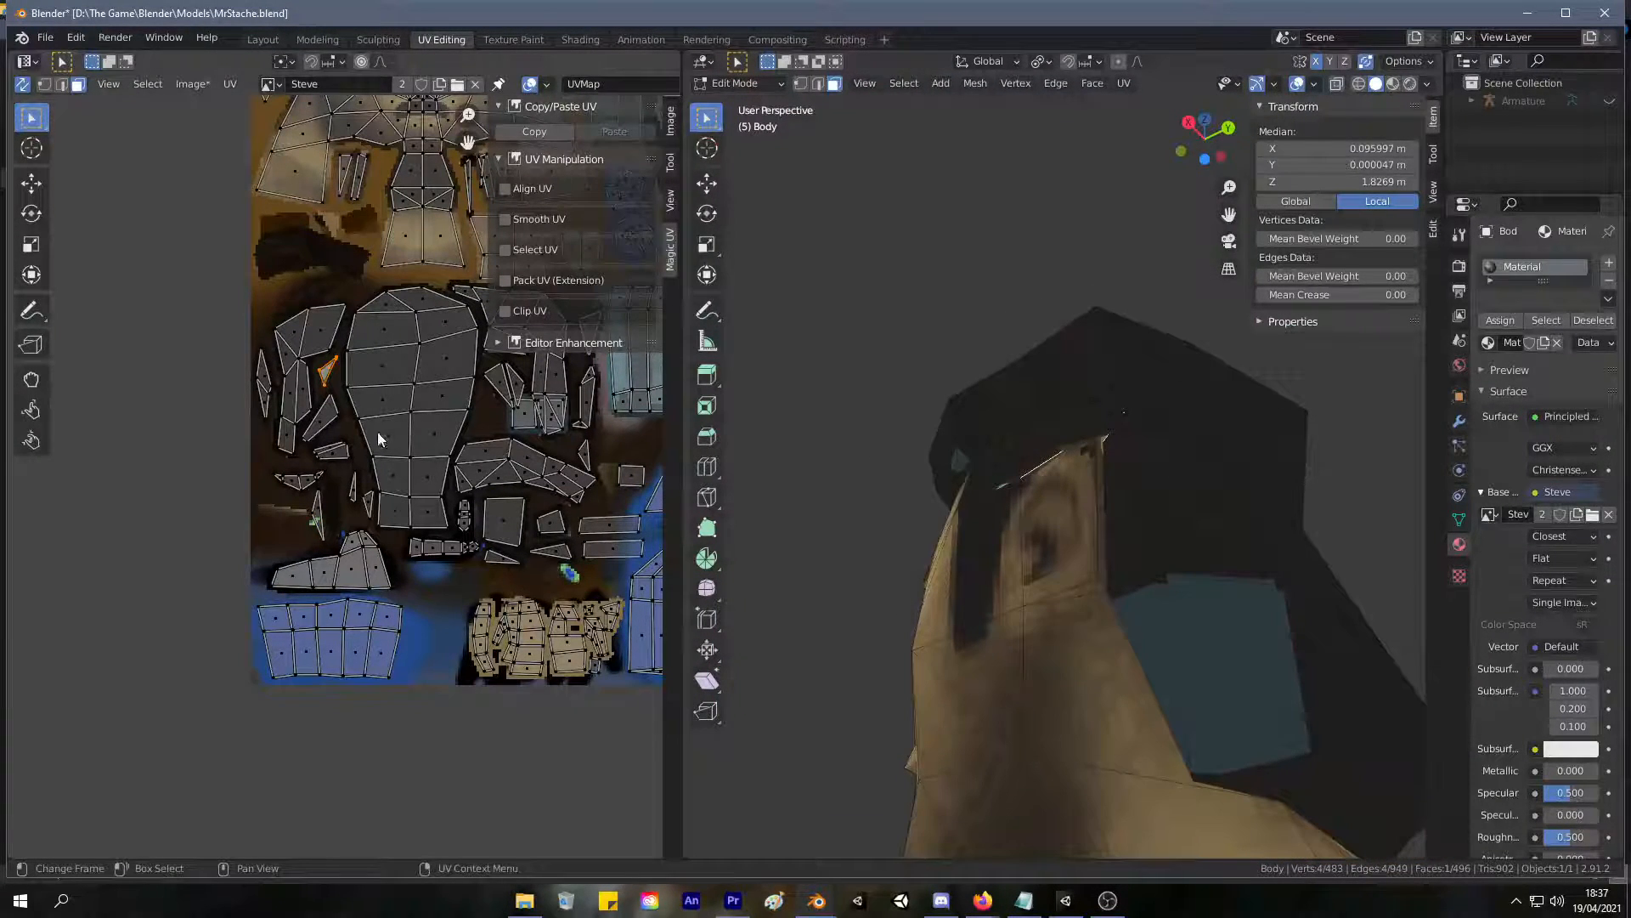
Scale the face's UV to 0.531 and move it about 0.004 m right and 0.187 m down in the dark area.
{"action": "key", "text": "s"}
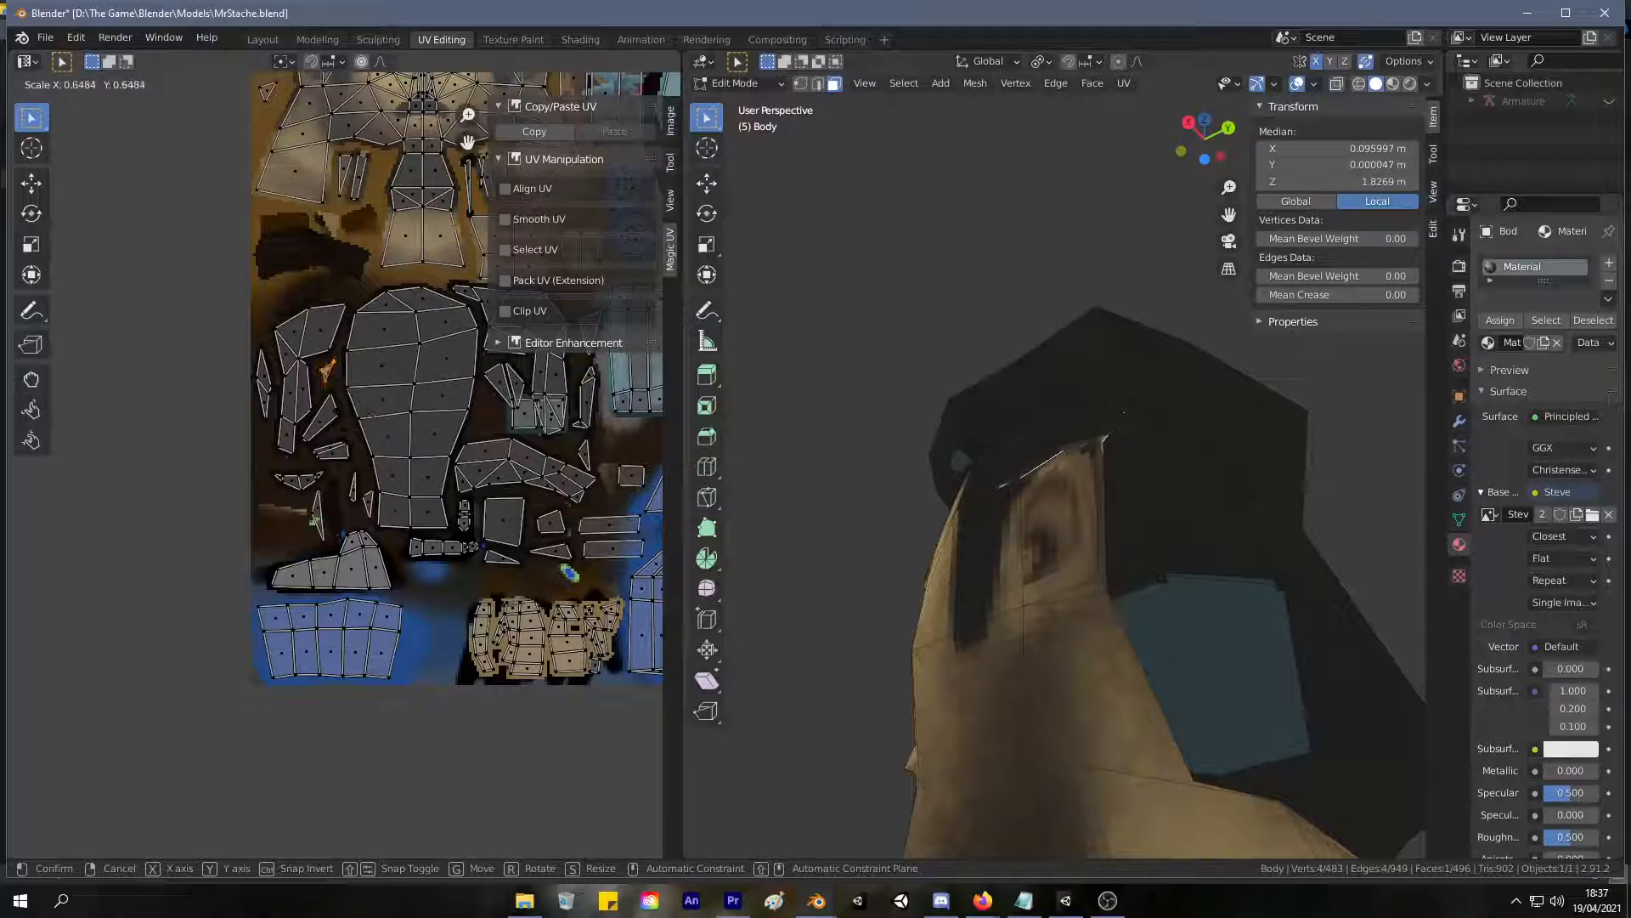
{"action": "left_click", "coordinate": [339, 415]}
{"action": "key", "text": "g"}
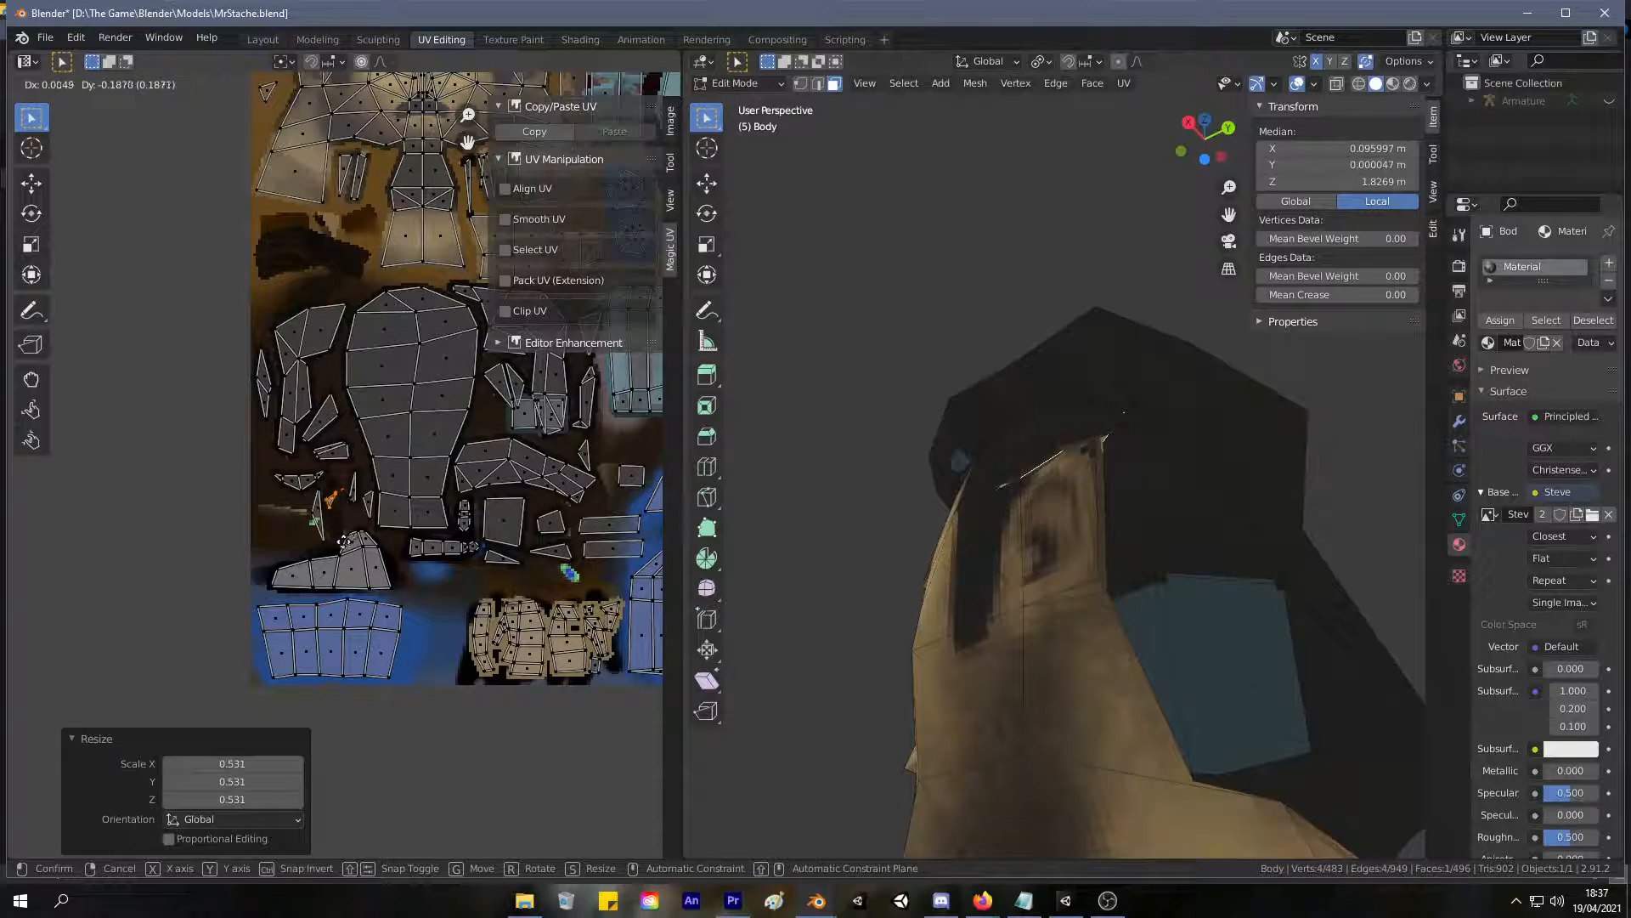
{"action": "left_click", "coordinate": [342, 541]}
{"action": "middle_click_drag", "start_coordinate": [888, 440], "coordinate": [867, 465]}
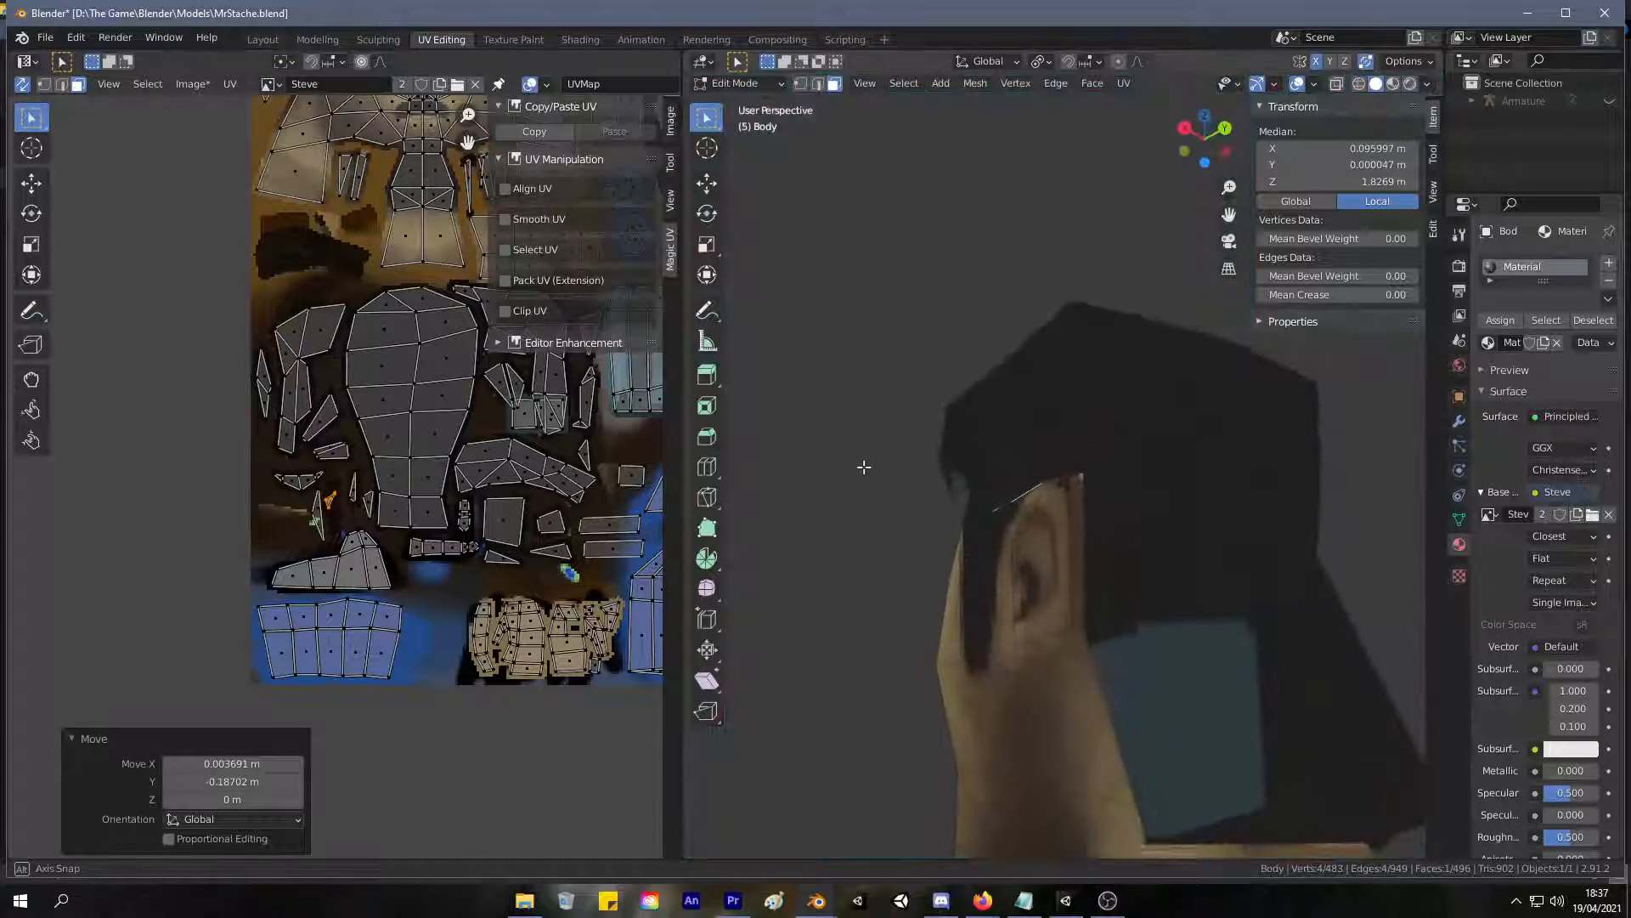
Scale the neighbouring sliver face's UV to 0.340 and move it about 0.023 right, off the green pixels.
{"action": "left_click", "coordinate": [325, 531]}
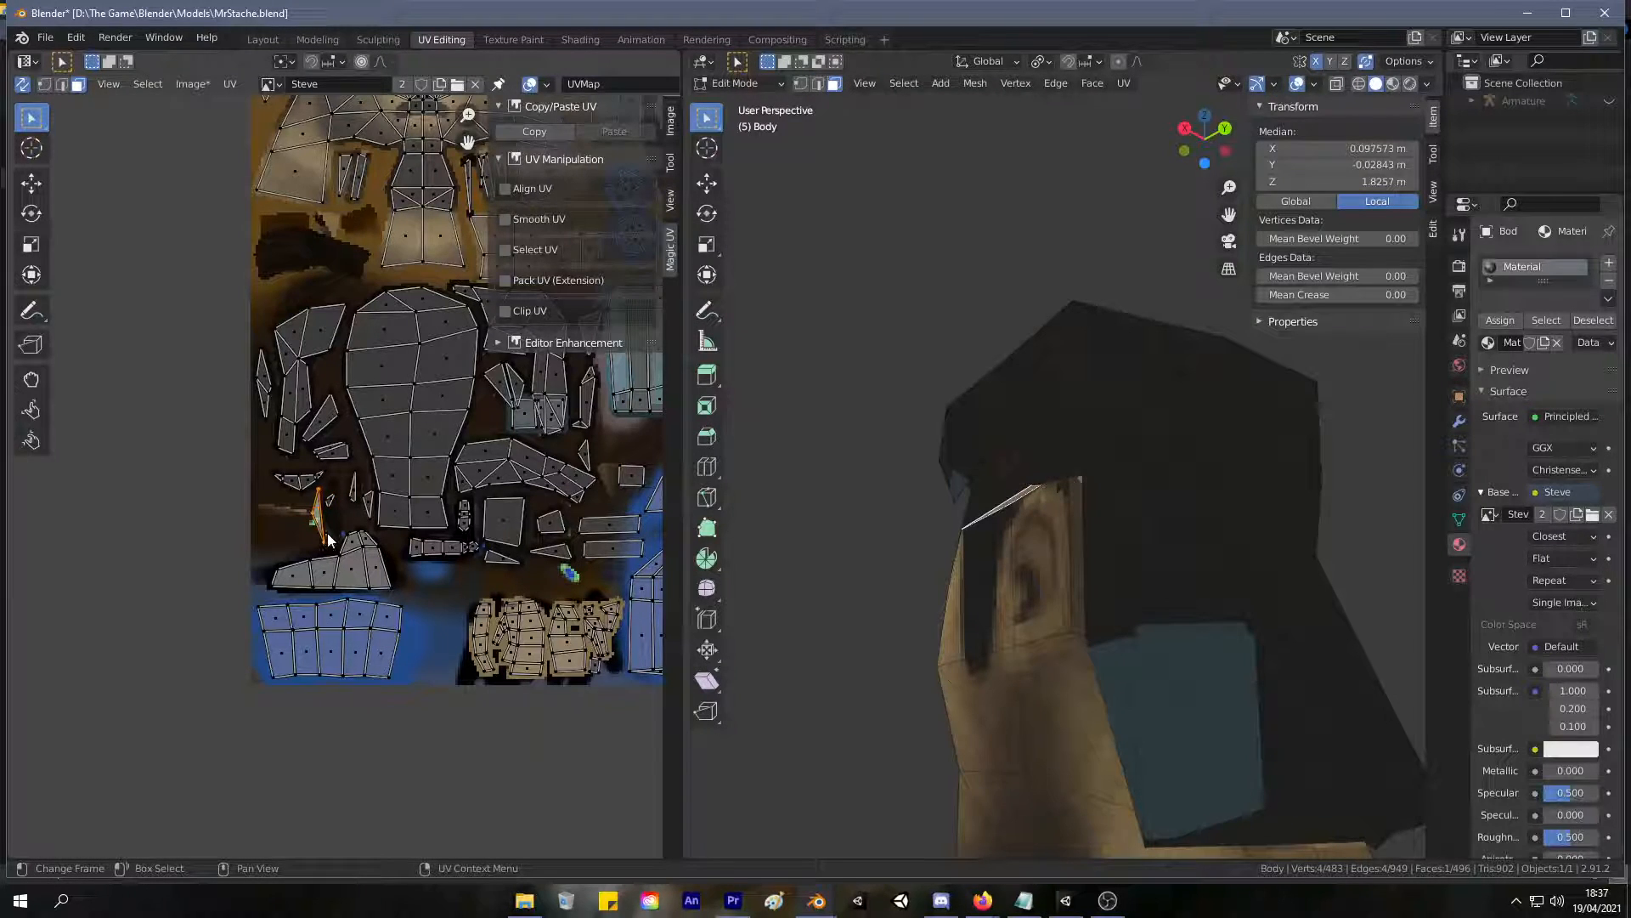
{"action": "key", "text": "s"}
{"action": "left_click", "coordinate": [331, 522]}
{"action": "key", "text": "g"}
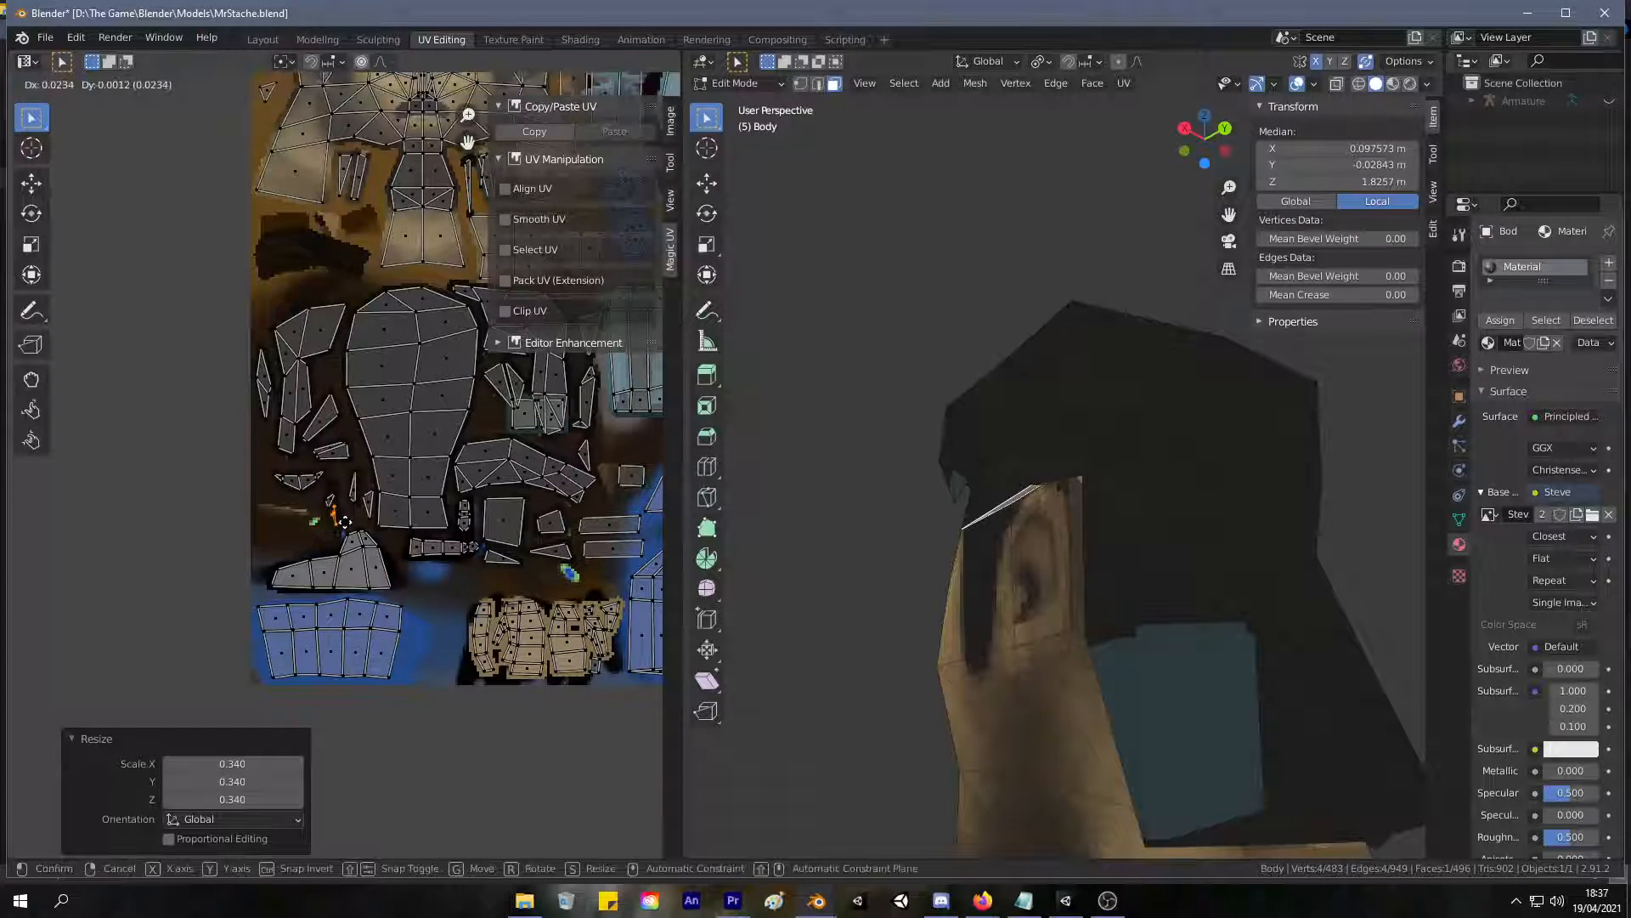
{"action": "left_click", "coordinate": [344, 522]}
Clear the selection, inspect the head and collar from the front, check the collar in Texture Paint, and return to UV Editing.
{"action": "left_click", "coordinate": [955, 339]}
{"action": "middle_click_drag", "start_coordinate": [955, 339], "coordinate": [1156, 425]}
{"action": "middle_click_drag", "start_coordinate": [935, 408], "coordinate": [1110, 428]}
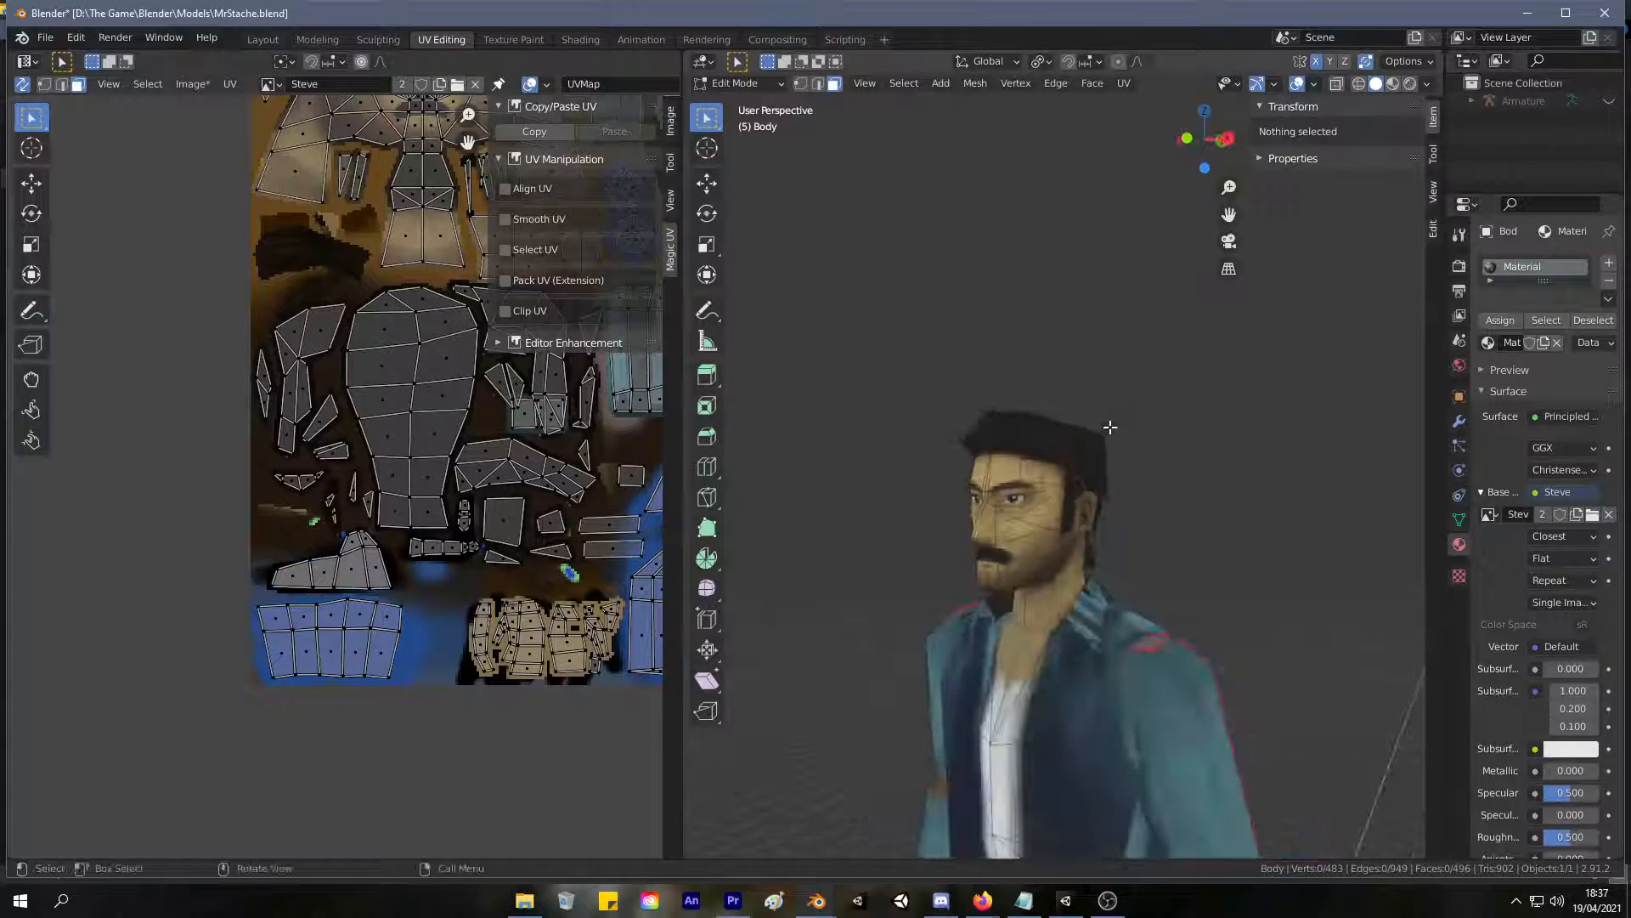
{"action": "scroll", "coordinate": [1110, 427], "scroll_direction": "down", "scroll_amount": 5}
{"action": "left_click", "coordinate": [512, 40]}
{"action": "middle_click_drag", "start_coordinate": [928, 372], "coordinate": [1202, 339]}
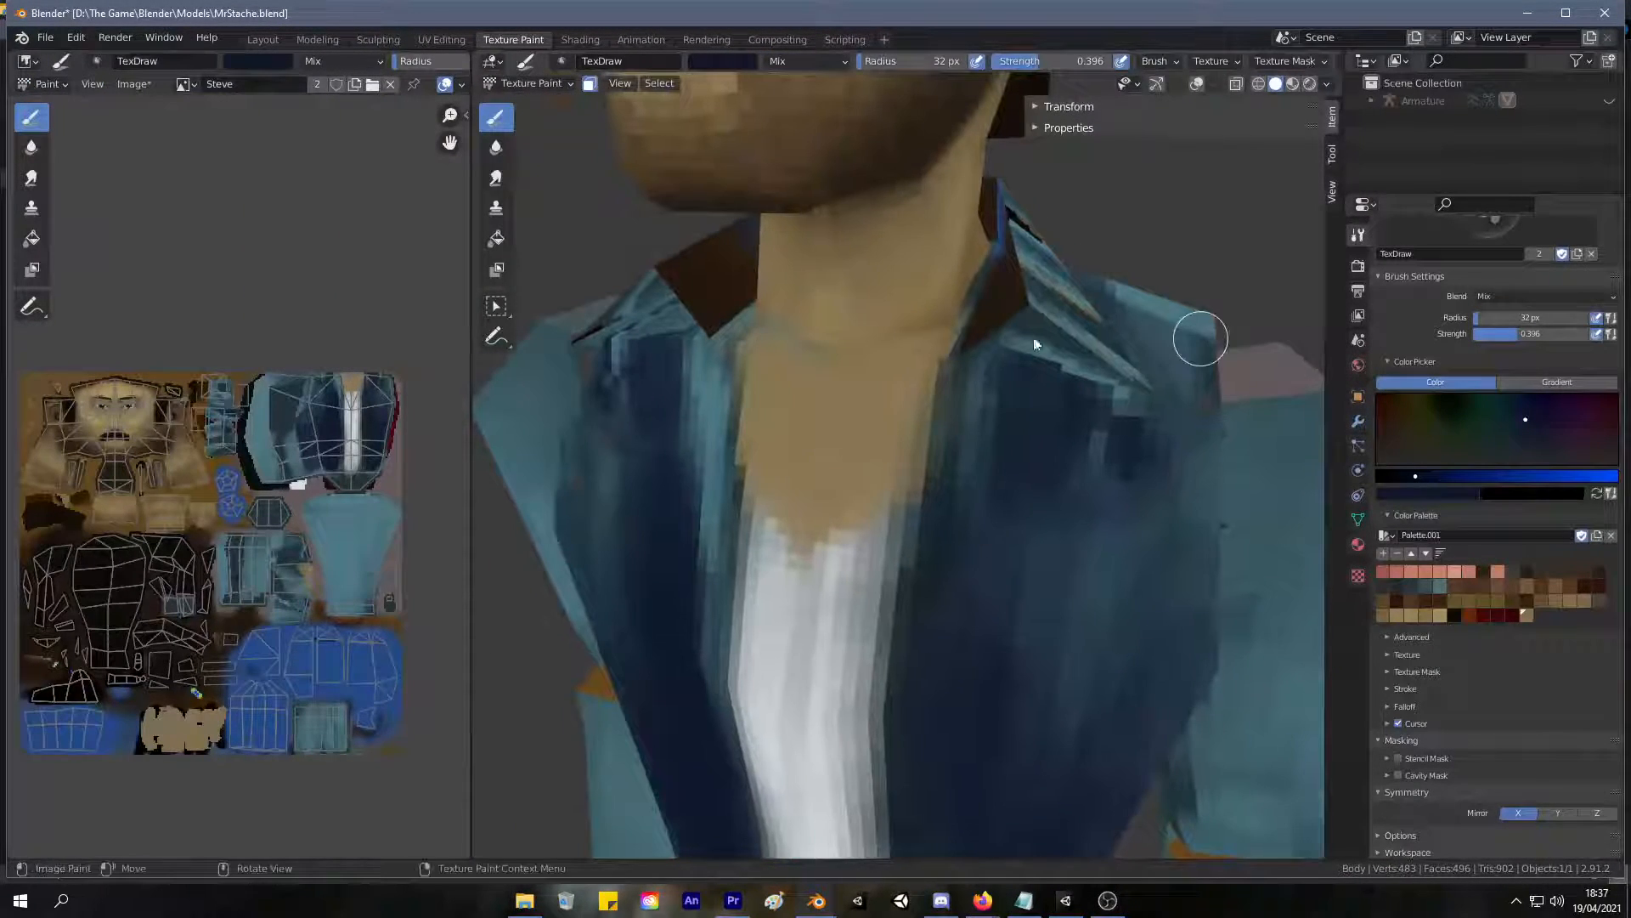
{"action": "left_click", "coordinate": [432, 40]}
{"action": "scroll", "coordinate": [1116, 690], "scroll_direction": "up", "scroll_amount": 5}
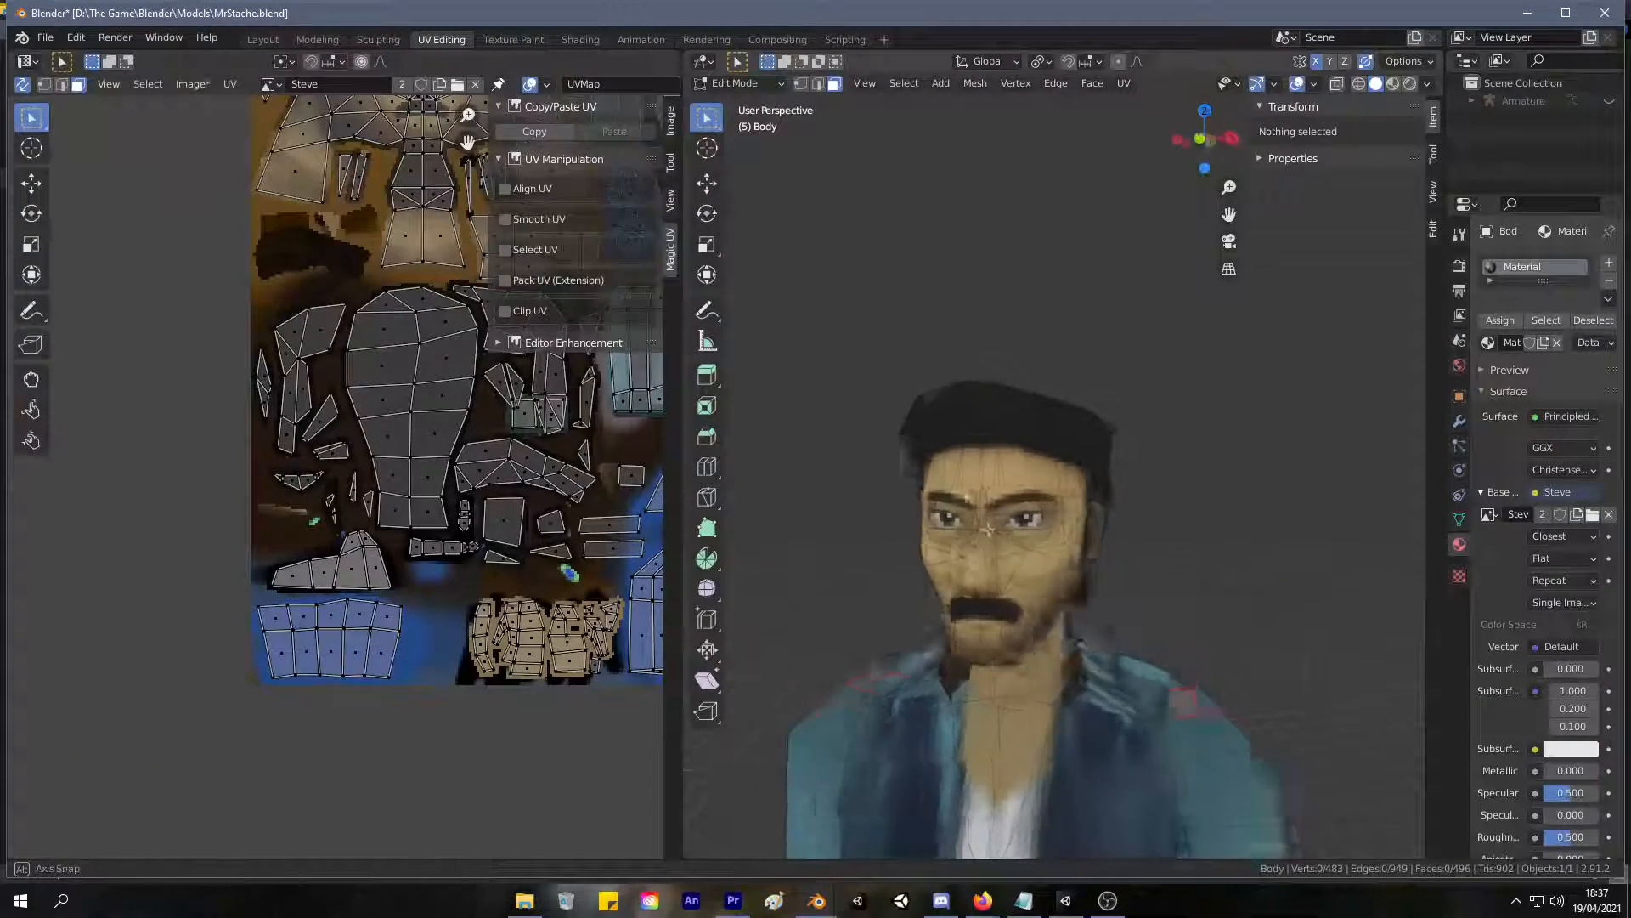
Select the collar faces on both sides and around the back of the neck.
{"action": "left_click", "coordinate": [1116, 690]}
{"action": "left_click", "coordinate": [961, 680], "text": "shift"}
{"action": "left_click", "coordinate": [935, 684], "text": "shift"}
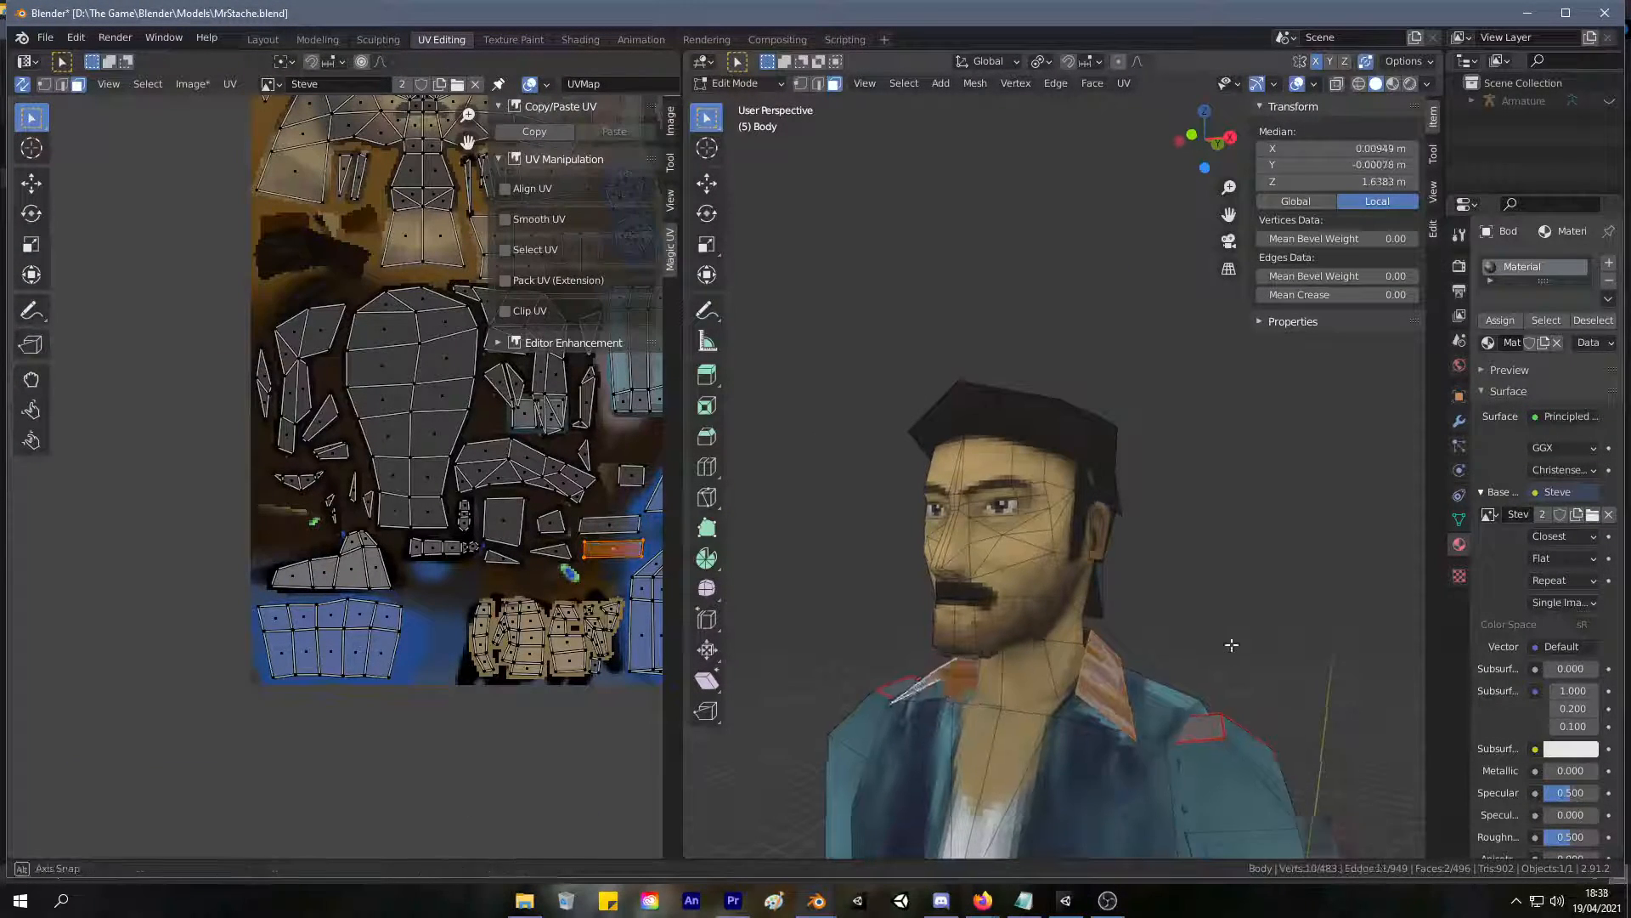
{"action": "middle_click_drag", "start_coordinate": [1220, 648], "coordinate": [1261, 693]}
{"action": "left_click", "coordinate": [1088, 686], "text": "shift"}
{"action": "middle_click_drag", "start_coordinate": [1224, 605], "coordinate": [892, 654]}
{"action": "left_click", "coordinate": [1129, 659], "text": "shift"}
{"action": "left_click", "coordinate": [1179, 642], "text": "shift"}
{"action": "middle_click_drag", "start_coordinate": [1181, 642], "coordinate": [964, 313]}
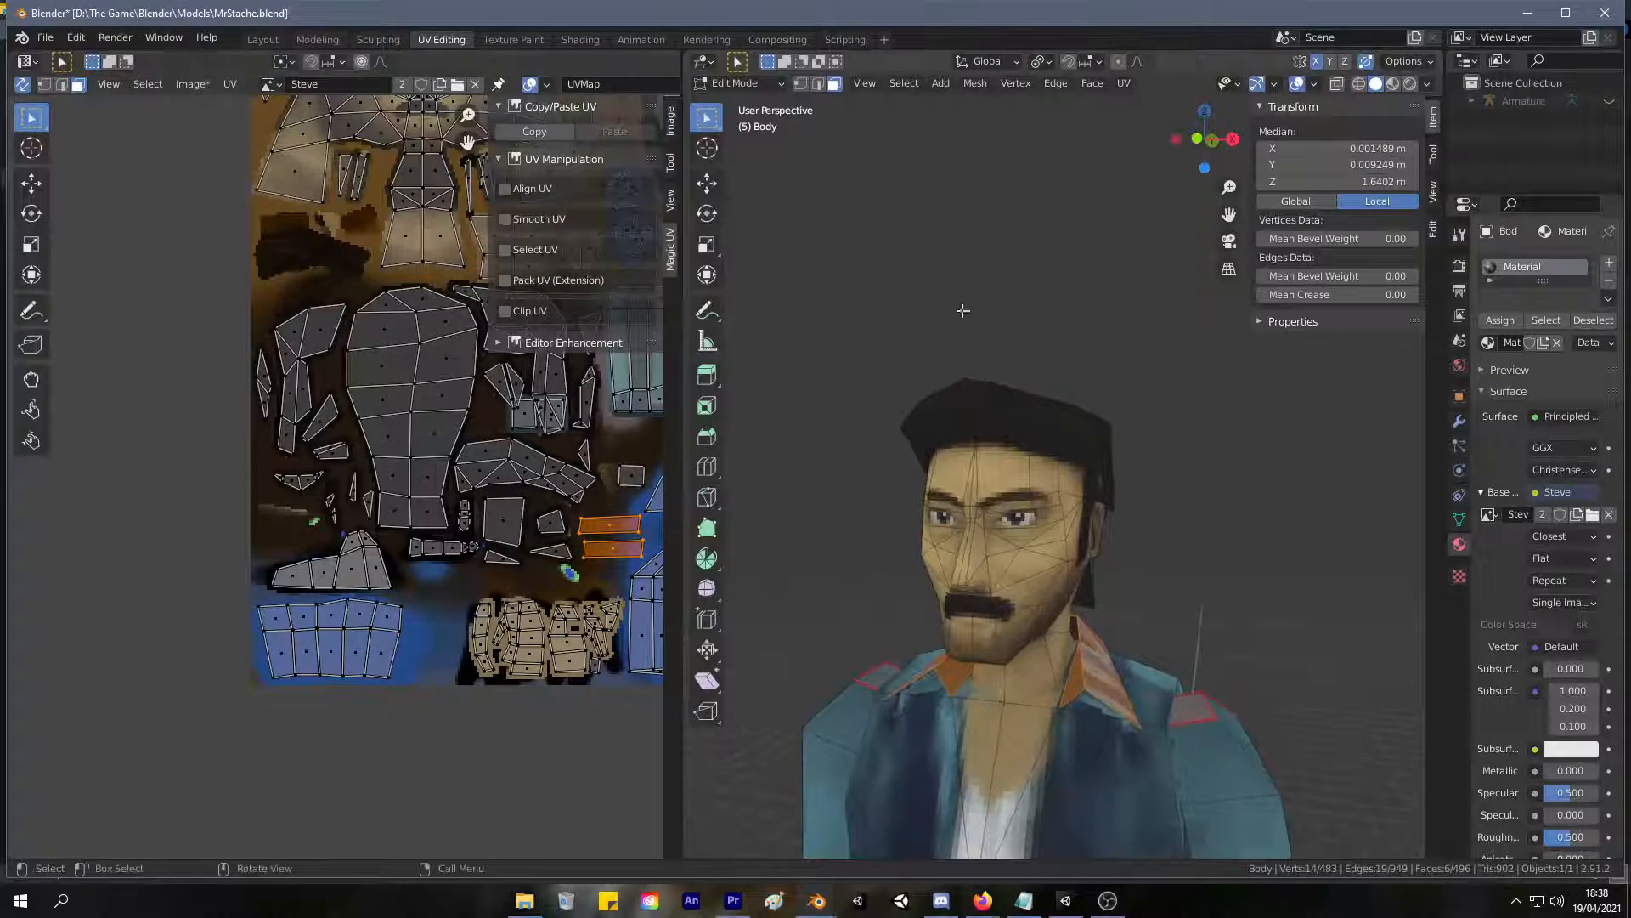
In Texture Paint, sample the vest's dark blue, set the brush strength to 1.000, and paint over the side of the collar.
{"action": "left_click", "coordinate": [536, 40]}
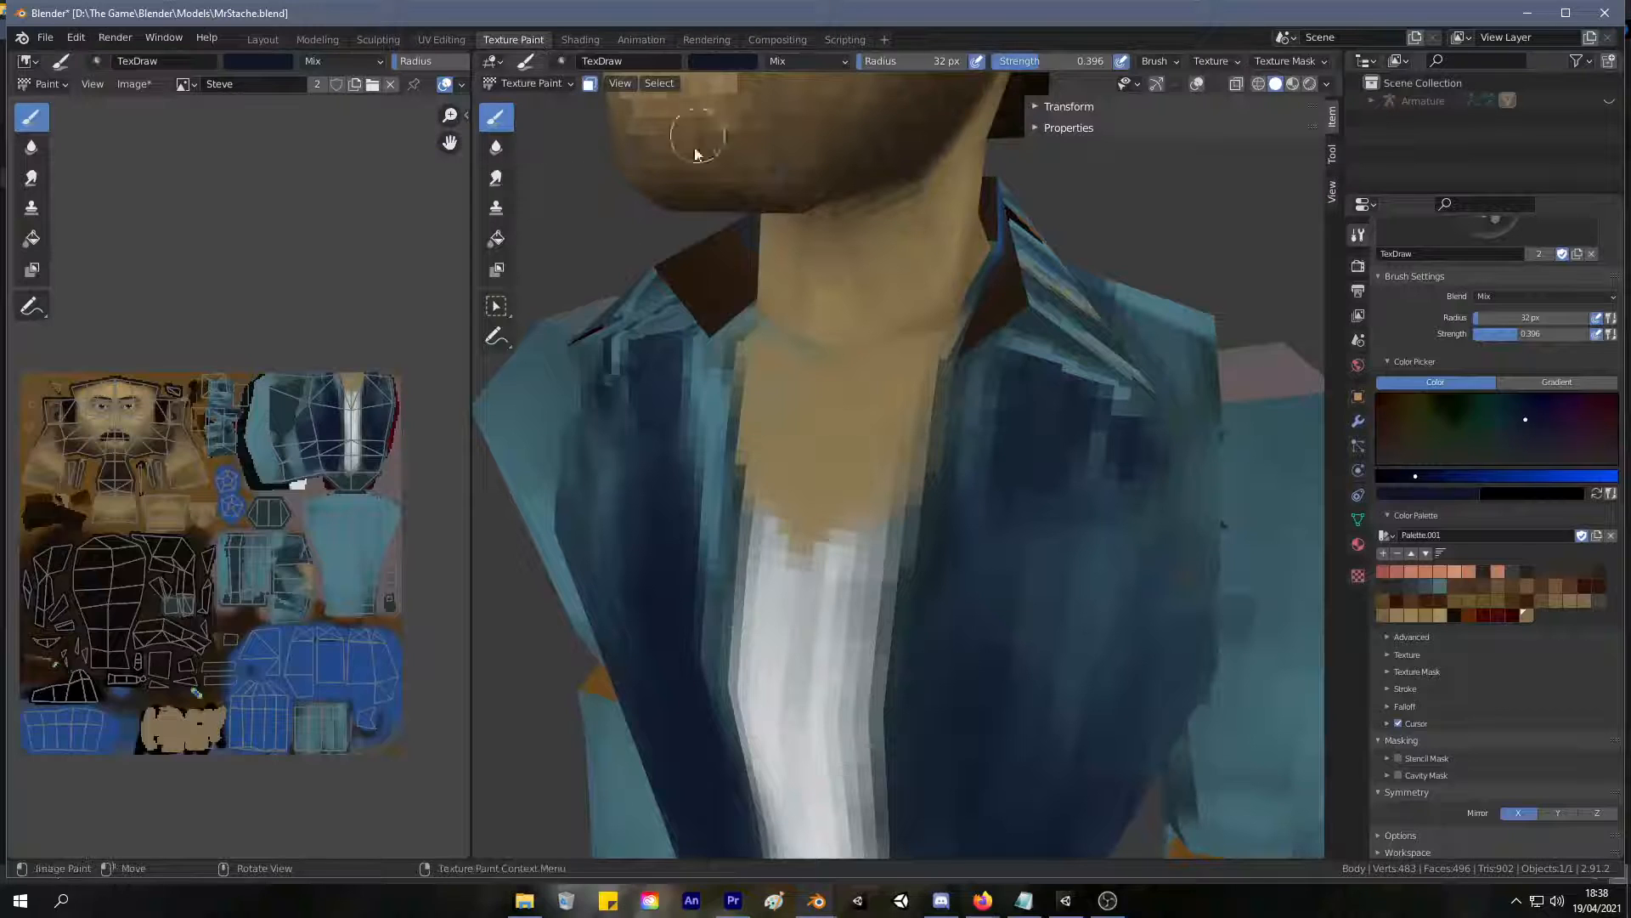
{"action": "scroll", "coordinate": [1009, 327], "scroll_direction": "down", "scroll_amount": 3}
{"action": "key", "text": "s"}
{"action": "middle_click_drag", "start_coordinate": [1006, 334], "coordinate": [756, 466]}
{"action": "left_click_drag", "start_coordinate": [756, 466], "coordinate": [868, 461]}
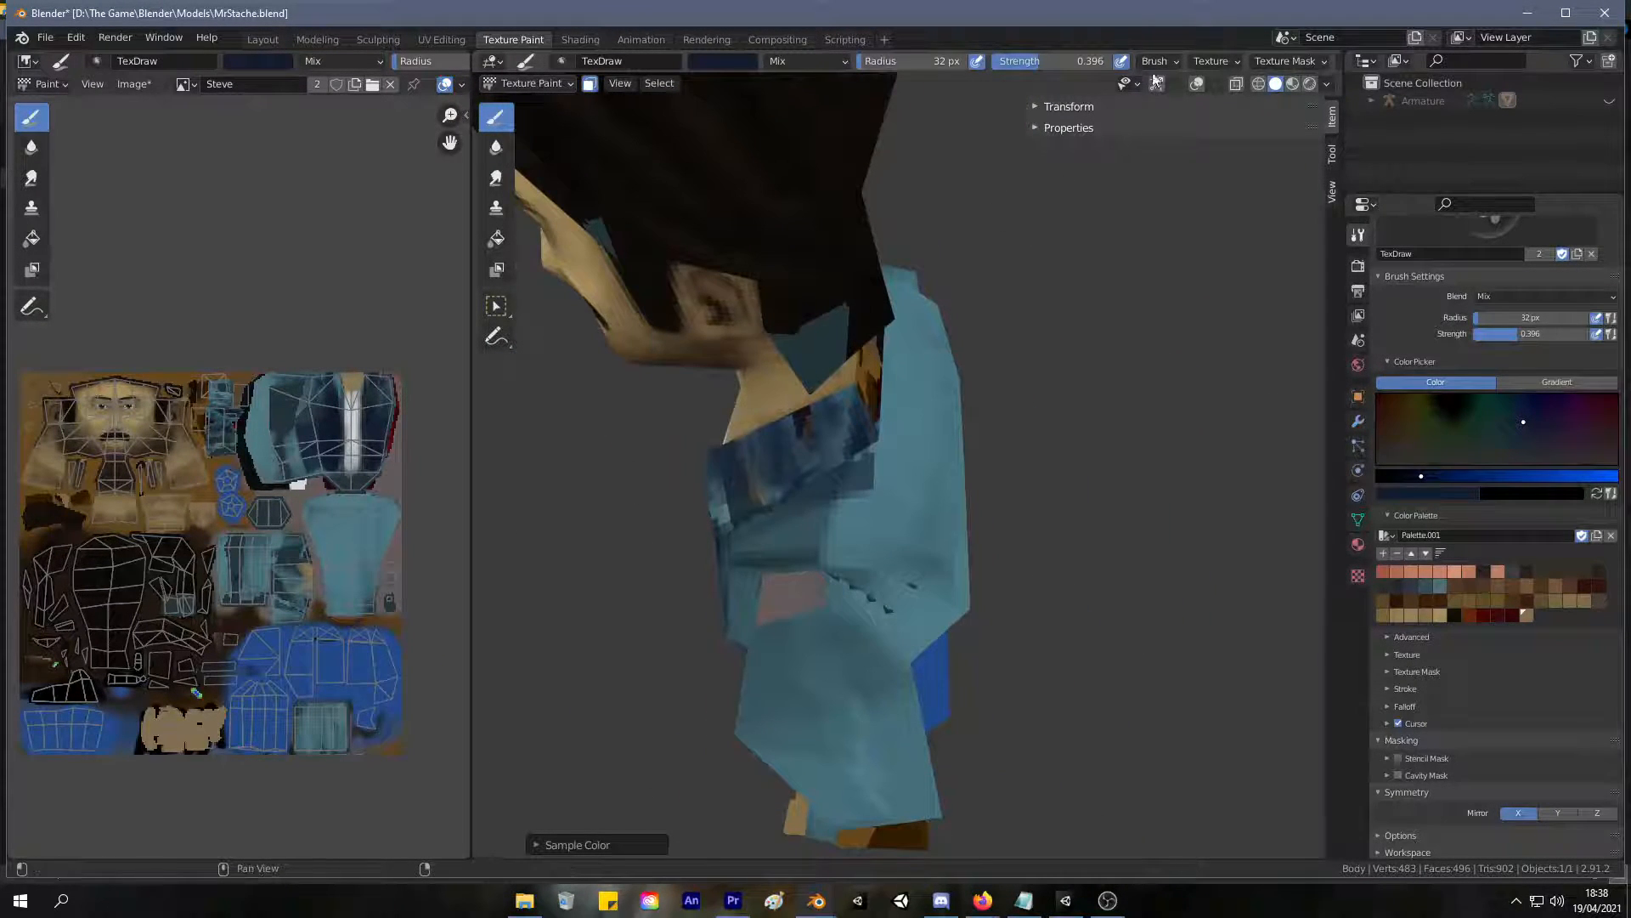
{"action": "left_click_drag", "start_coordinate": [1043, 62], "coordinate": [1113, 61]}
{"action": "mouse_move", "coordinate": [808, 429]}
{"action": "left_mouse_down"}
{"action": "mouse_move", "coordinate": [914, 411]}
{"action": "mouse_move", "coordinate": [666, 492]}
{"action": "left_mouse_up"}
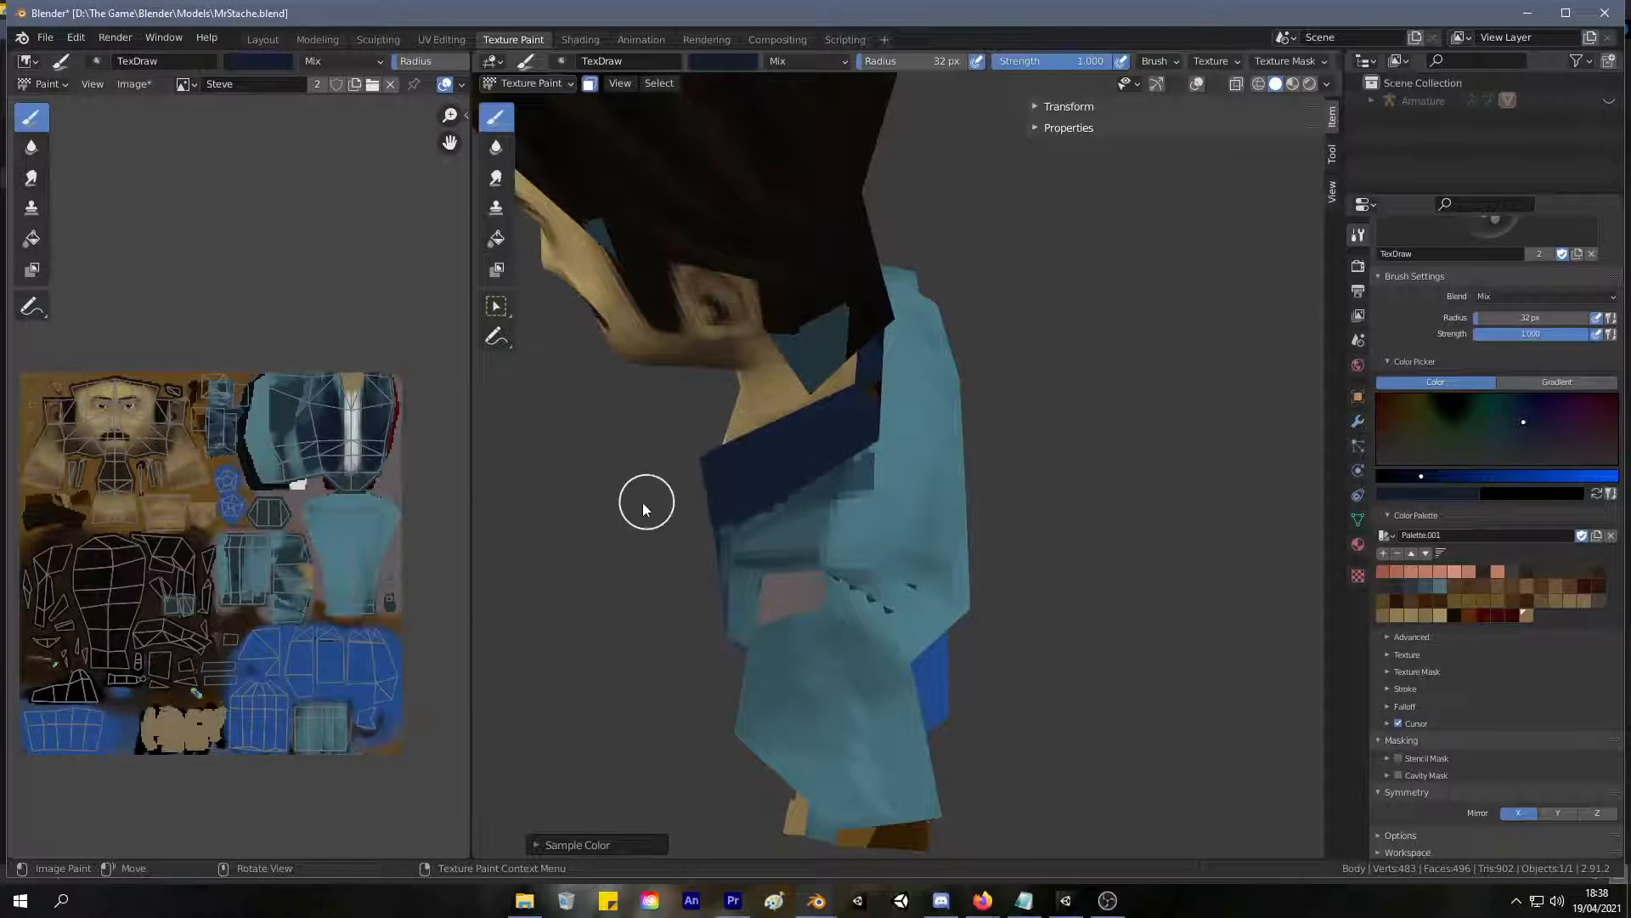
Paint the front flaps and remaining side of the collar dark blue.
{"action": "middle_click_drag", "start_coordinate": [986, 441], "coordinate": [807, 392]}
{"action": "middle_click_drag", "start_coordinate": [1010, 289], "coordinate": [967, 274]}
{"action": "middle_click_drag", "start_coordinate": [833, 306], "coordinate": [818, 353]}
{"action": "middle_click_drag", "start_coordinate": [885, 289], "coordinate": [826, 360]}
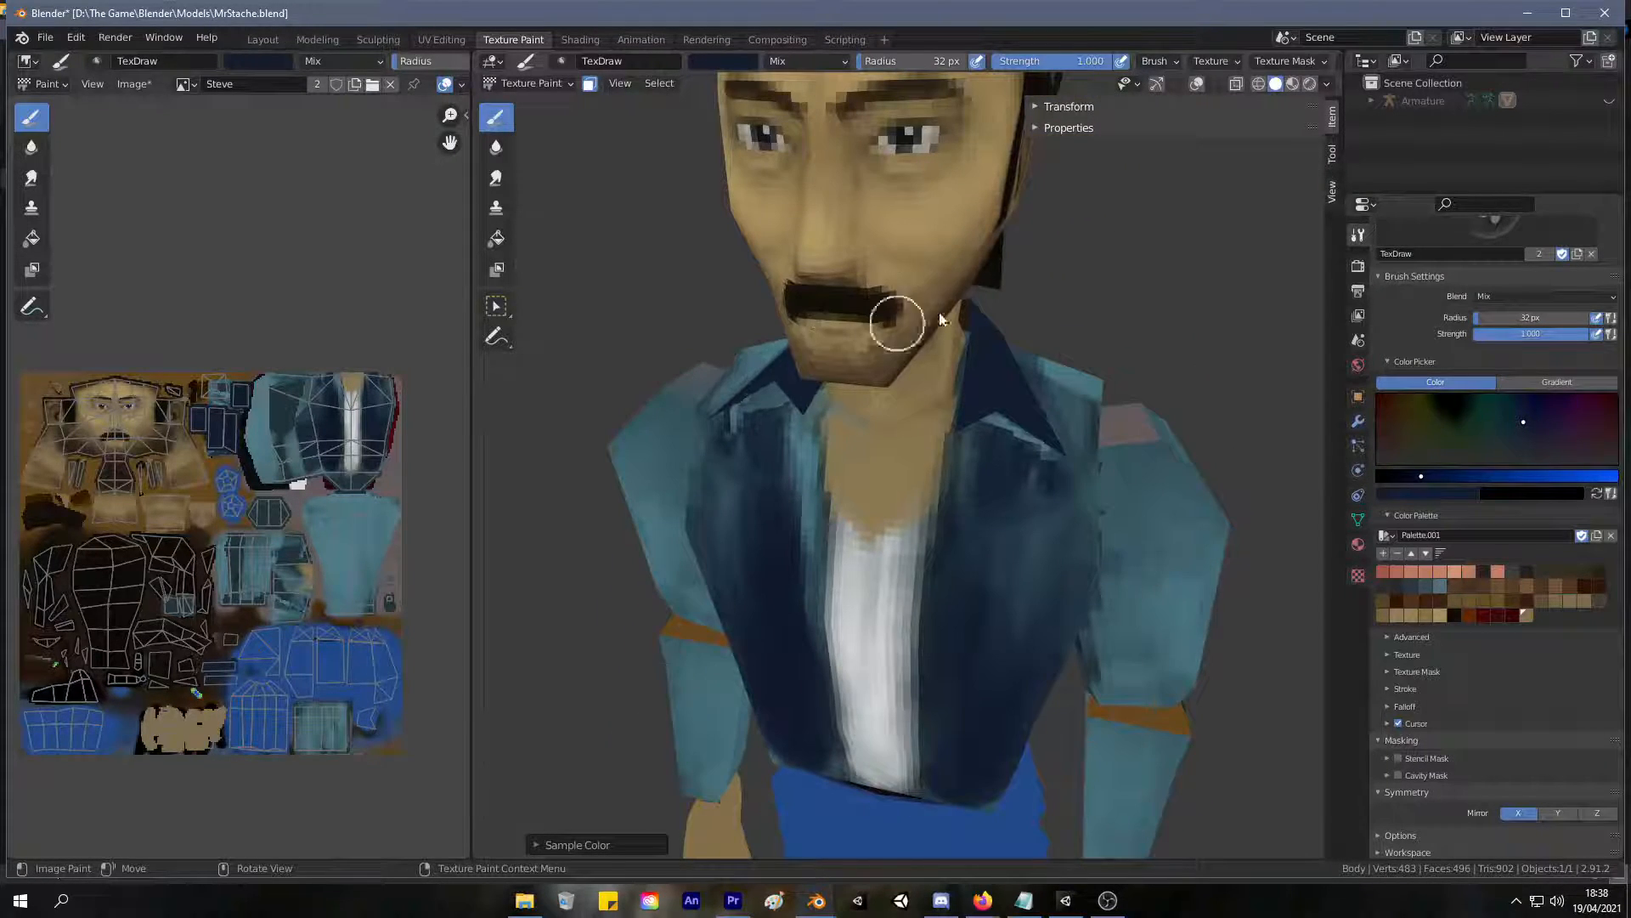
{"action": "mouse_move", "coordinate": [965, 462]}
{"action": "middle_mouse_down"}
{"action": "mouse_move", "coordinate": [1017, 298]}
{"action": "mouse_move", "coordinate": [1030, 343]}
{"action": "mouse_move", "coordinate": [1003, 323]}
{"action": "middle_mouse_up"}
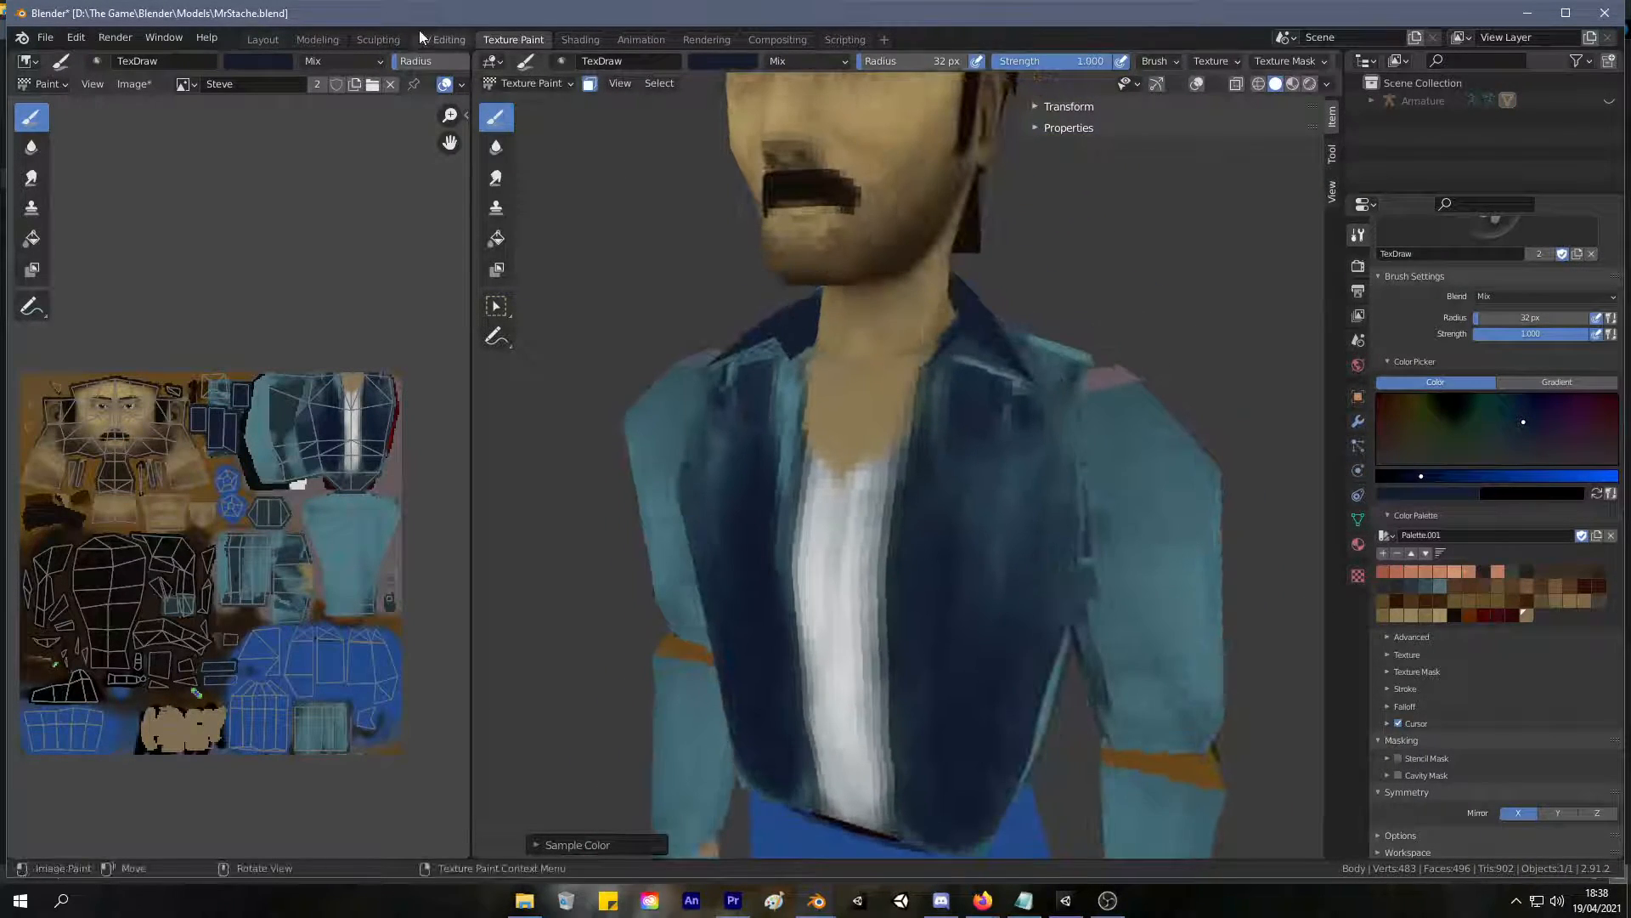
Isolate the selected collar in UV Editing by hiding all other faces, and return to Texture Paint.
{"action": "left_click", "coordinate": [438, 39]}
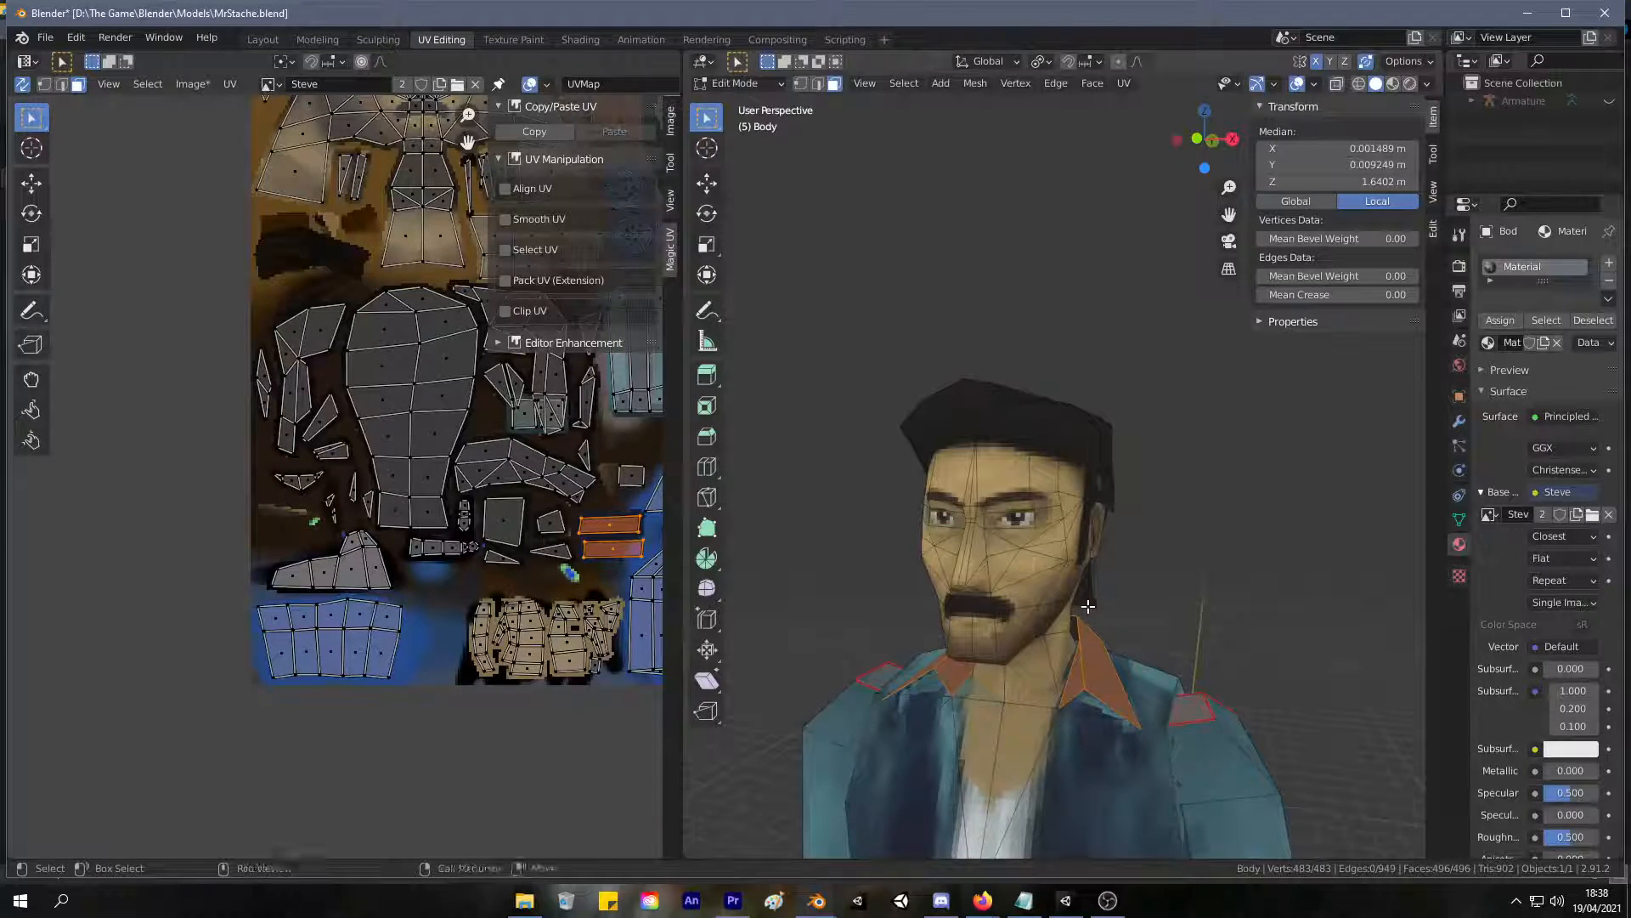
{"action": "key", "text": "shift+h"}
{"action": "left_click", "coordinate": [513, 39]}
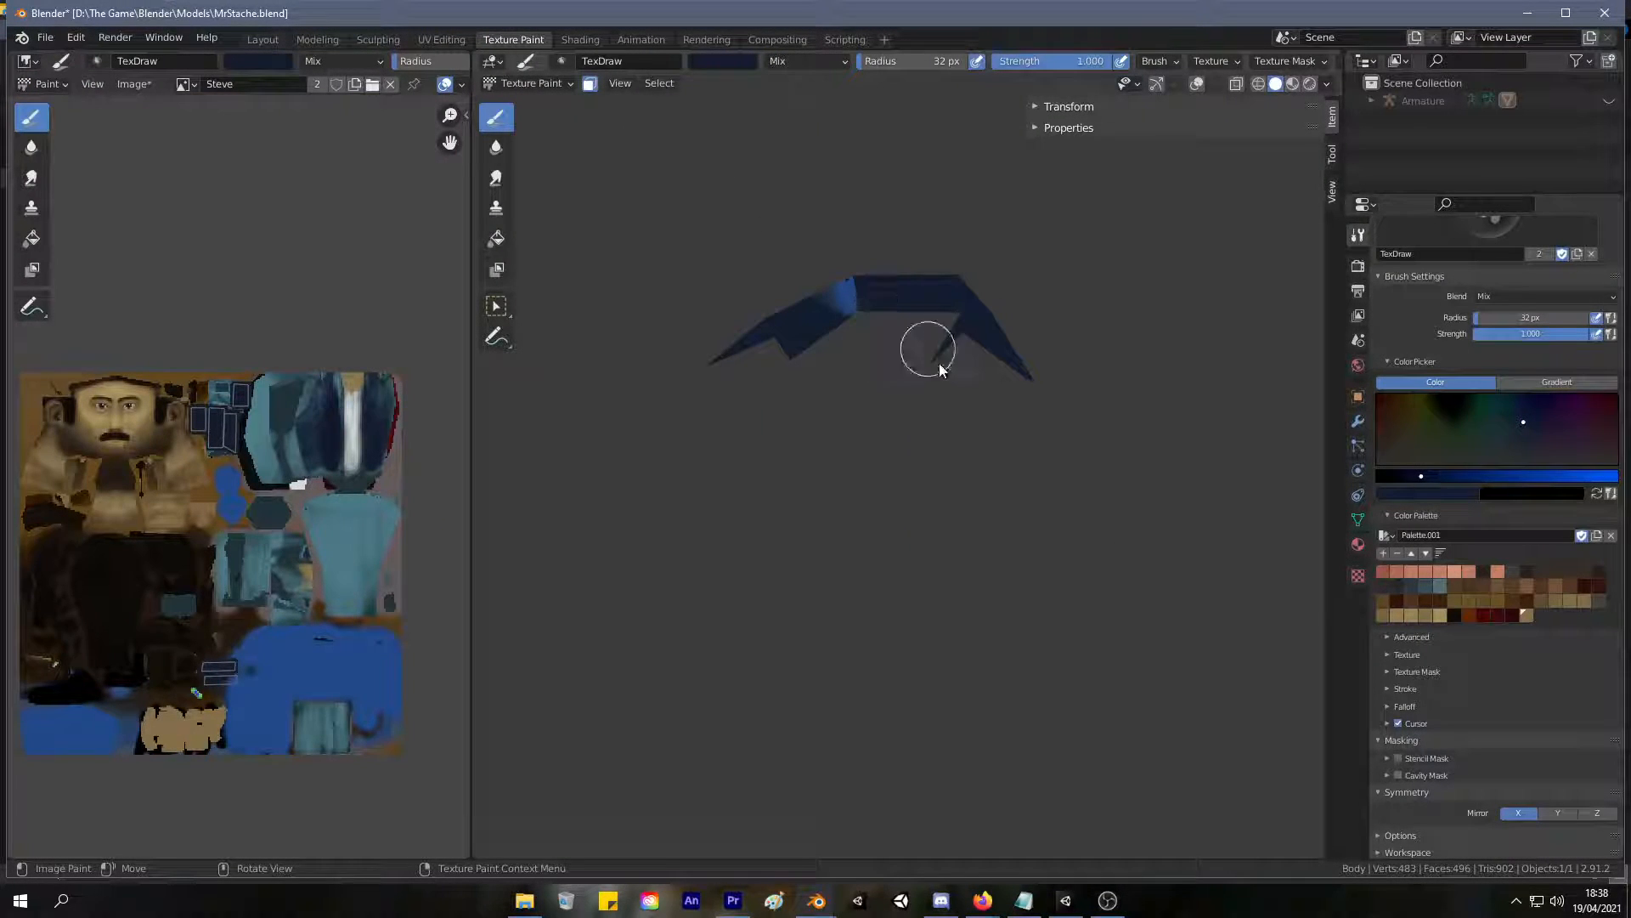
Paint the isolated collar solid dark blue inside and out, covering the bright blue patches at its corners.
{"action": "middle_click_drag", "start_coordinate": [764, 343], "coordinate": [737, 384]}
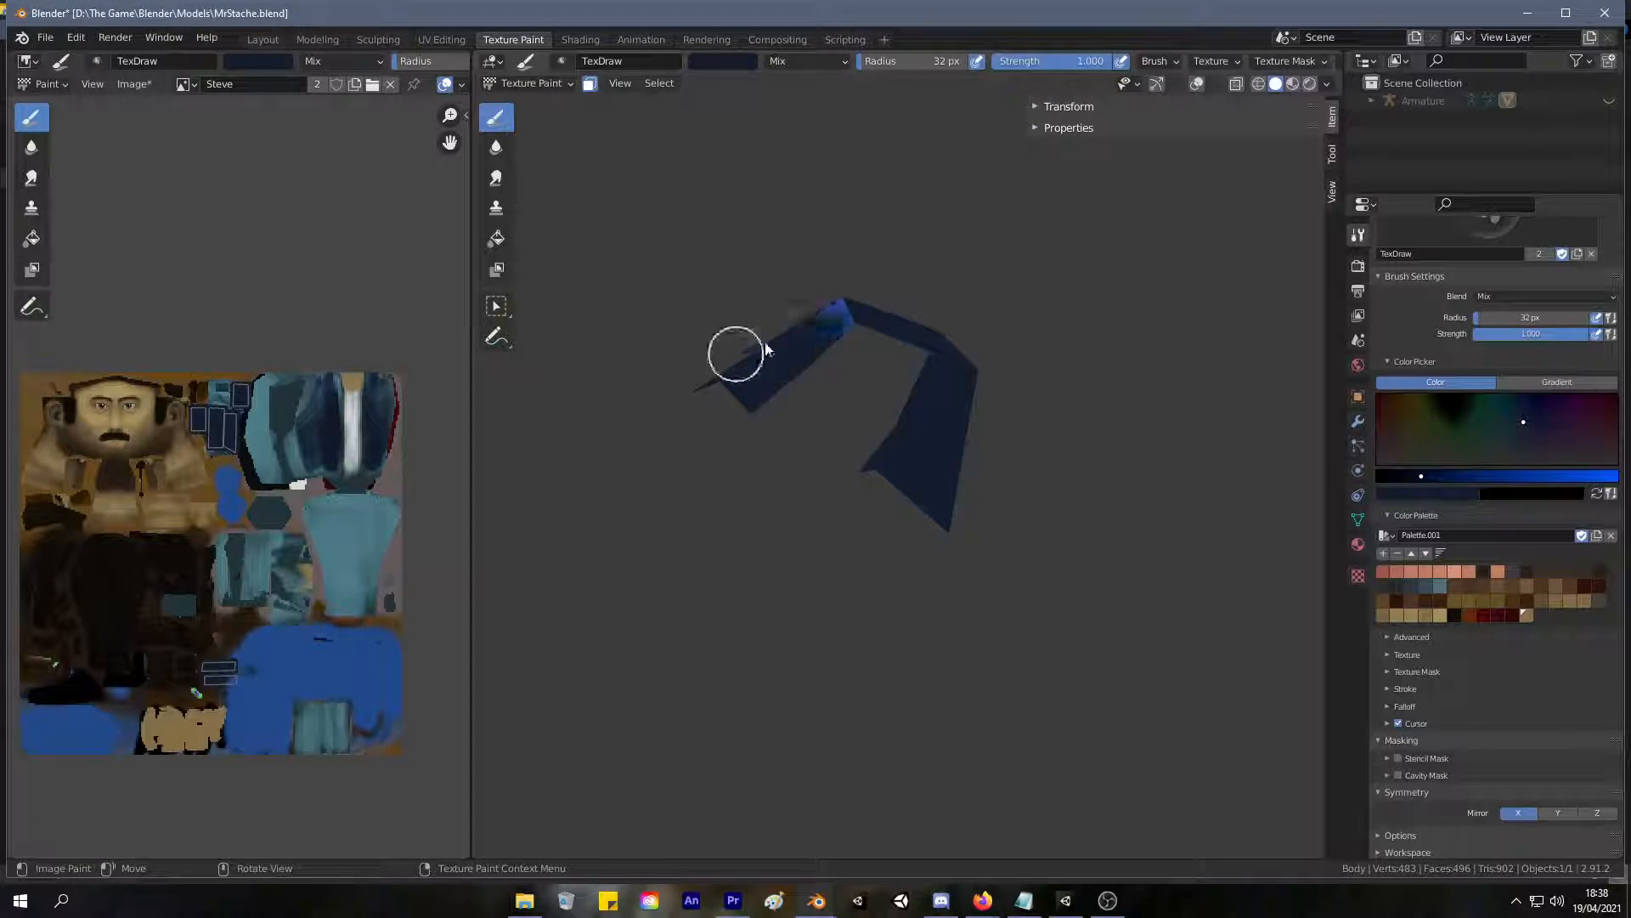
{"action": "mouse_move", "coordinate": [830, 298]}
{"action": "middle_mouse_down"}
{"action": "mouse_move", "coordinate": [853, 426]}
{"action": "mouse_move", "coordinate": [802, 521]}
{"action": "mouse_move", "coordinate": [832, 505]}
{"action": "mouse_move", "coordinate": [772, 306]}
{"action": "mouse_move", "coordinate": [922, 124]}
{"action": "mouse_move", "coordinate": [1139, 335]}
{"action": "mouse_move", "coordinate": [1105, 332]}
{"action": "mouse_move", "coordinate": [1079, 387]}
{"action": "middle_mouse_up"}
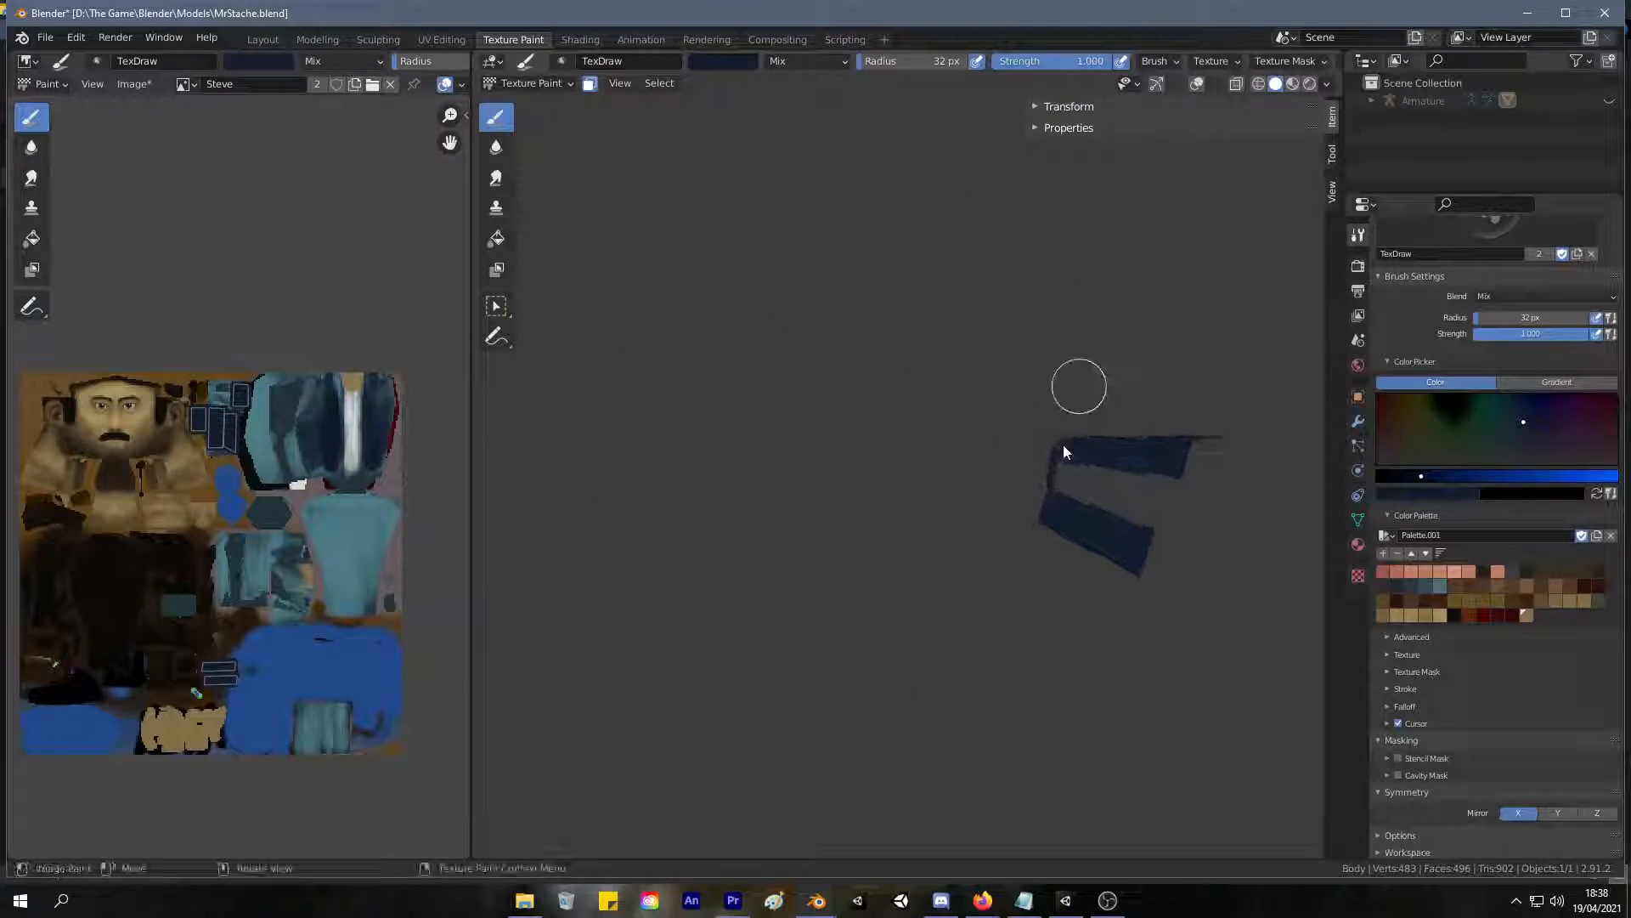
{"action": "middle_click_drag", "start_coordinate": [1045, 471], "coordinate": [977, 395]}
{"action": "scroll", "coordinate": [1010, 281], "scroll_direction": "up", "scroll_amount": 5}
{"action": "middle_click_drag", "start_coordinate": [1010, 272], "coordinate": [865, 503], "text": "shift"}
{"action": "middle_click_drag", "start_coordinate": [1020, 354], "coordinate": [914, 391]}
{"action": "middle_click_drag", "start_coordinate": [804, 511], "coordinate": [690, 598]}
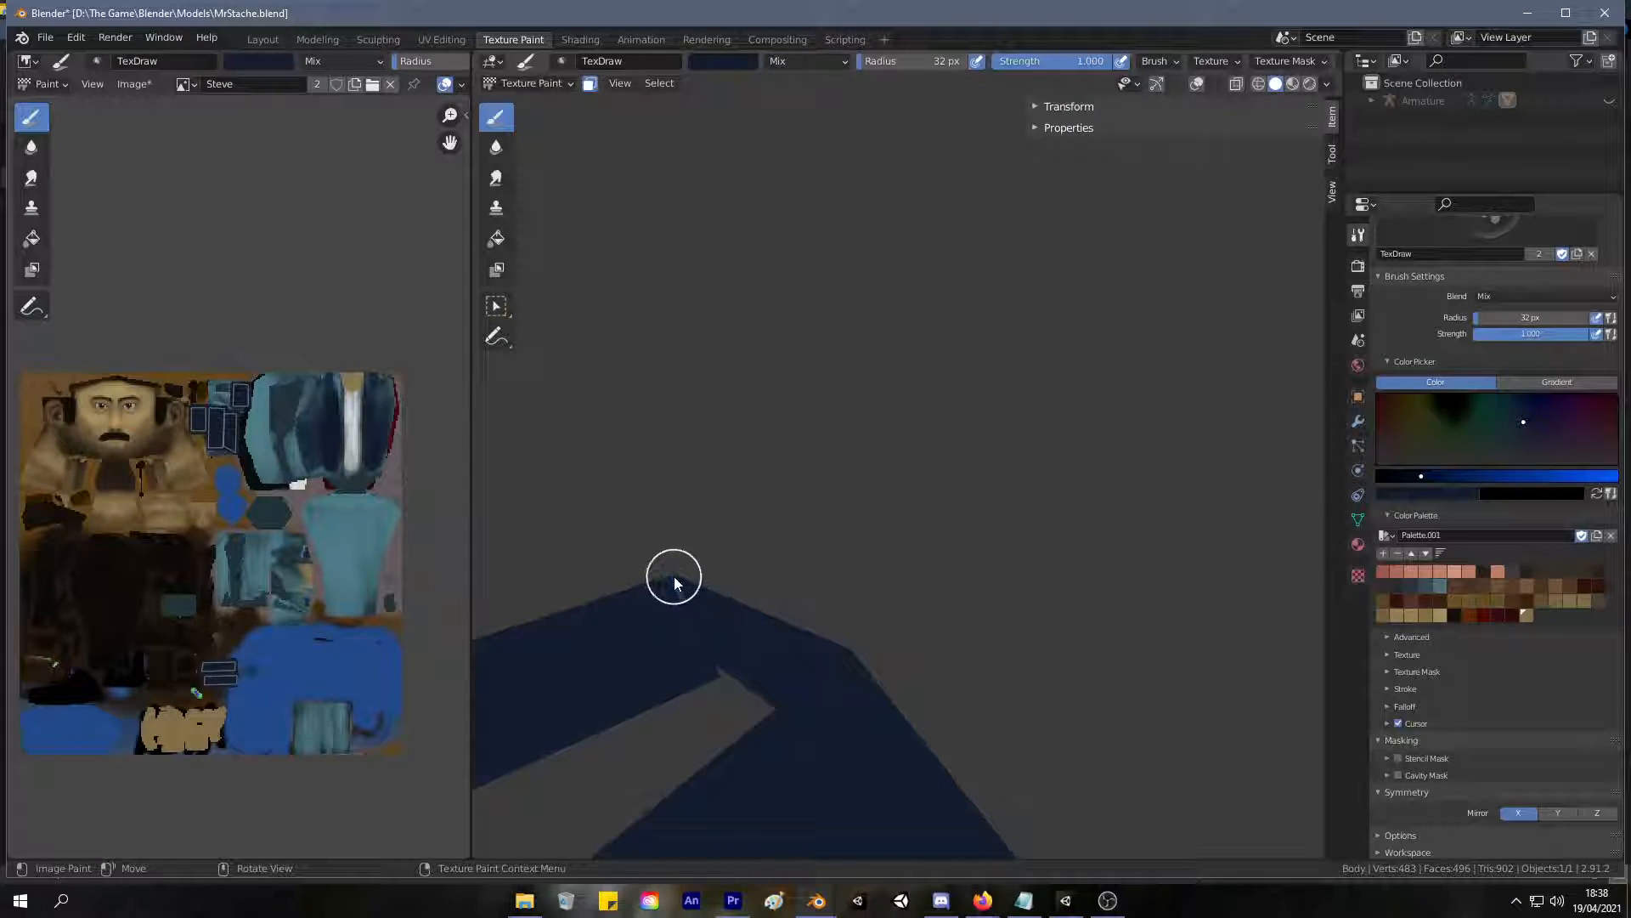
{"action": "mouse_move", "coordinate": [681, 582]}
{"action": "middle_mouse_down"}
{"action": "mouse_move", "coordinate": [675, 603]}
{"action": "mouse_move", "coordinate": [787, 539]}
{"action": "mouse_move", "coordinate": [665, 571]}
{"action": "mouse_move", "coordinate": [621, 563]}
{"action": "middle_mouse_up"}
{"action": "scroll", "coordinate": [675, 603], "scroll_direction": "up", "scroll_amount": 4}
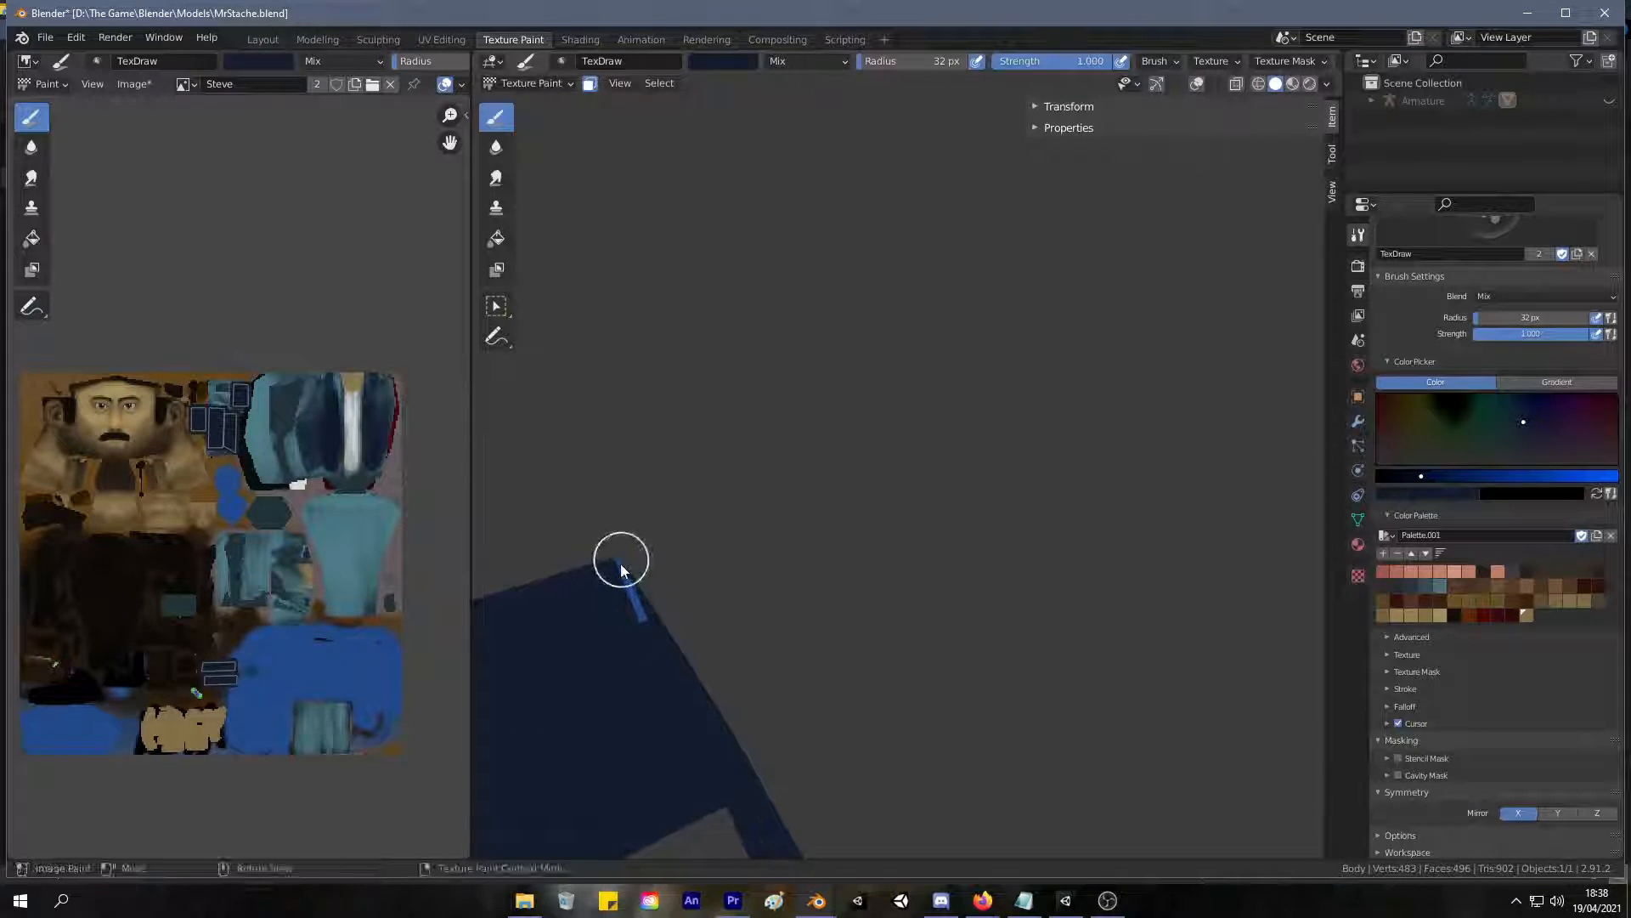
{"action": "scroll", "coordinate": [753, 485], "scroll_direction": "down", "scroll_amount": 4}
{"action": "middle_click_drag", "start_coordinate": [742, 484], "coordinate": [901, 513]}
Reveal the hidden body faces and return to UV Editing.
{"action": "key", "text": "alt+h"}
{"action": "mouse_move", "coordinate": [929, 237]}
{"action": "middle_mouse_down"}
{"action": "mouse_move", "coordinate": [1038, 218]}
{"action": "mouse_move", "coordinate": [1064, 246]}
{"action": "middle_mouse_up"}
{"action": "left_click", "coordinate": [442, 39]}
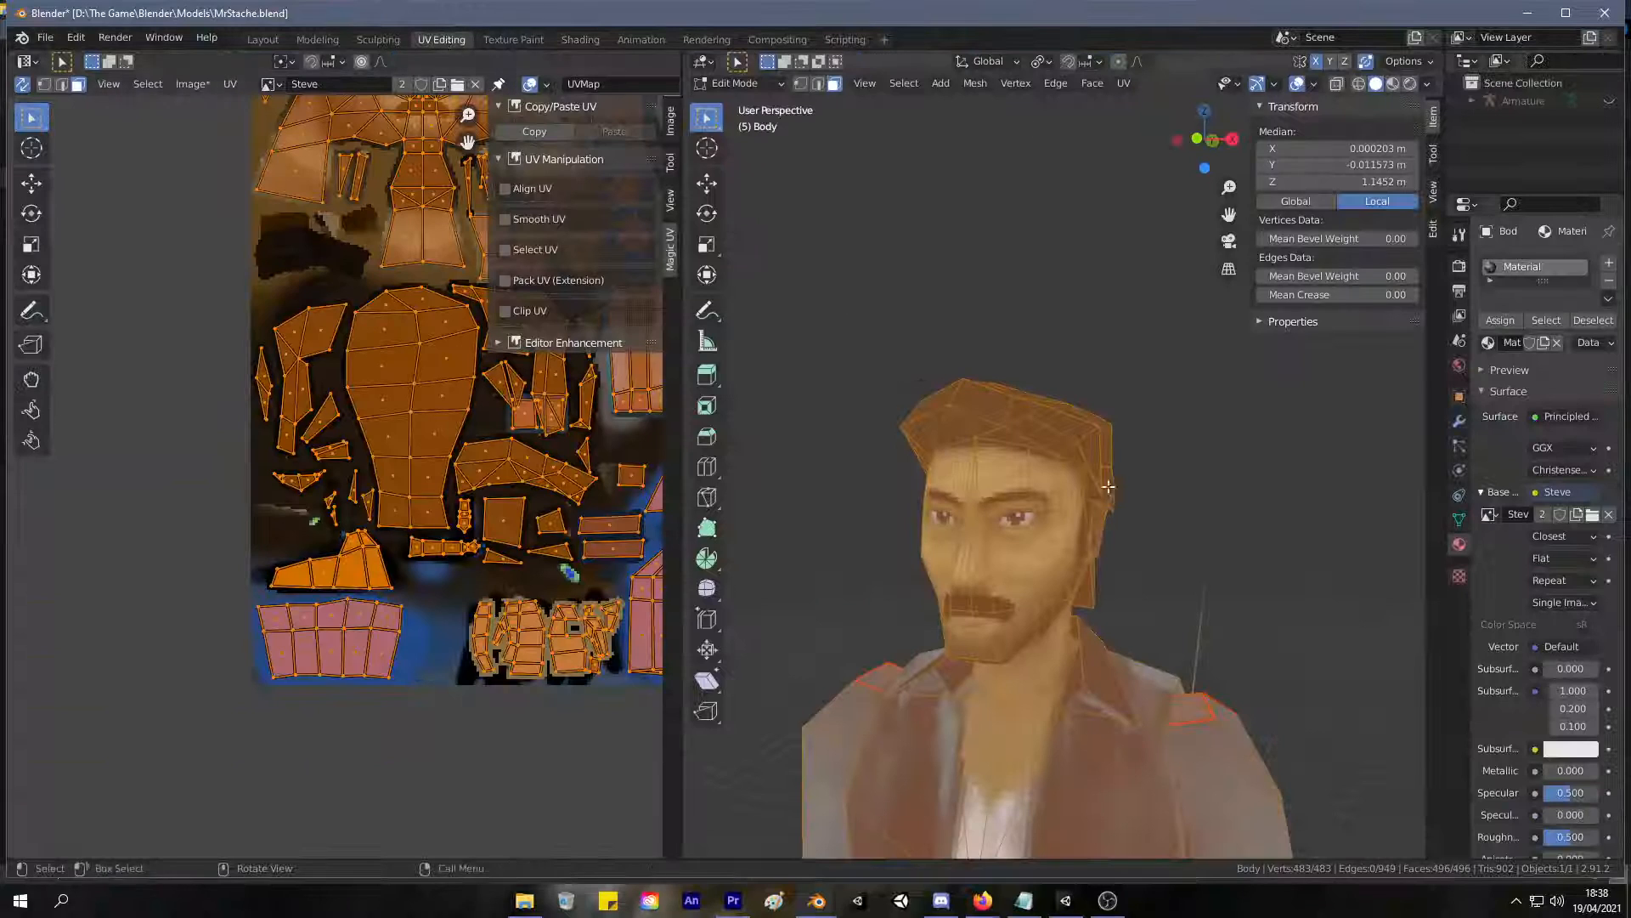
Try to select the torso clothing separately from the collar with Select Linked delimited by seam.
{"action": "scroll", "coordinate": [1027, 387], "scroll_direction": "down", "scroll_amount": 3}
{"action": "left_click", "coordinate": [1068, 658]}
{"action": "key", "text": "ctrl+l"}
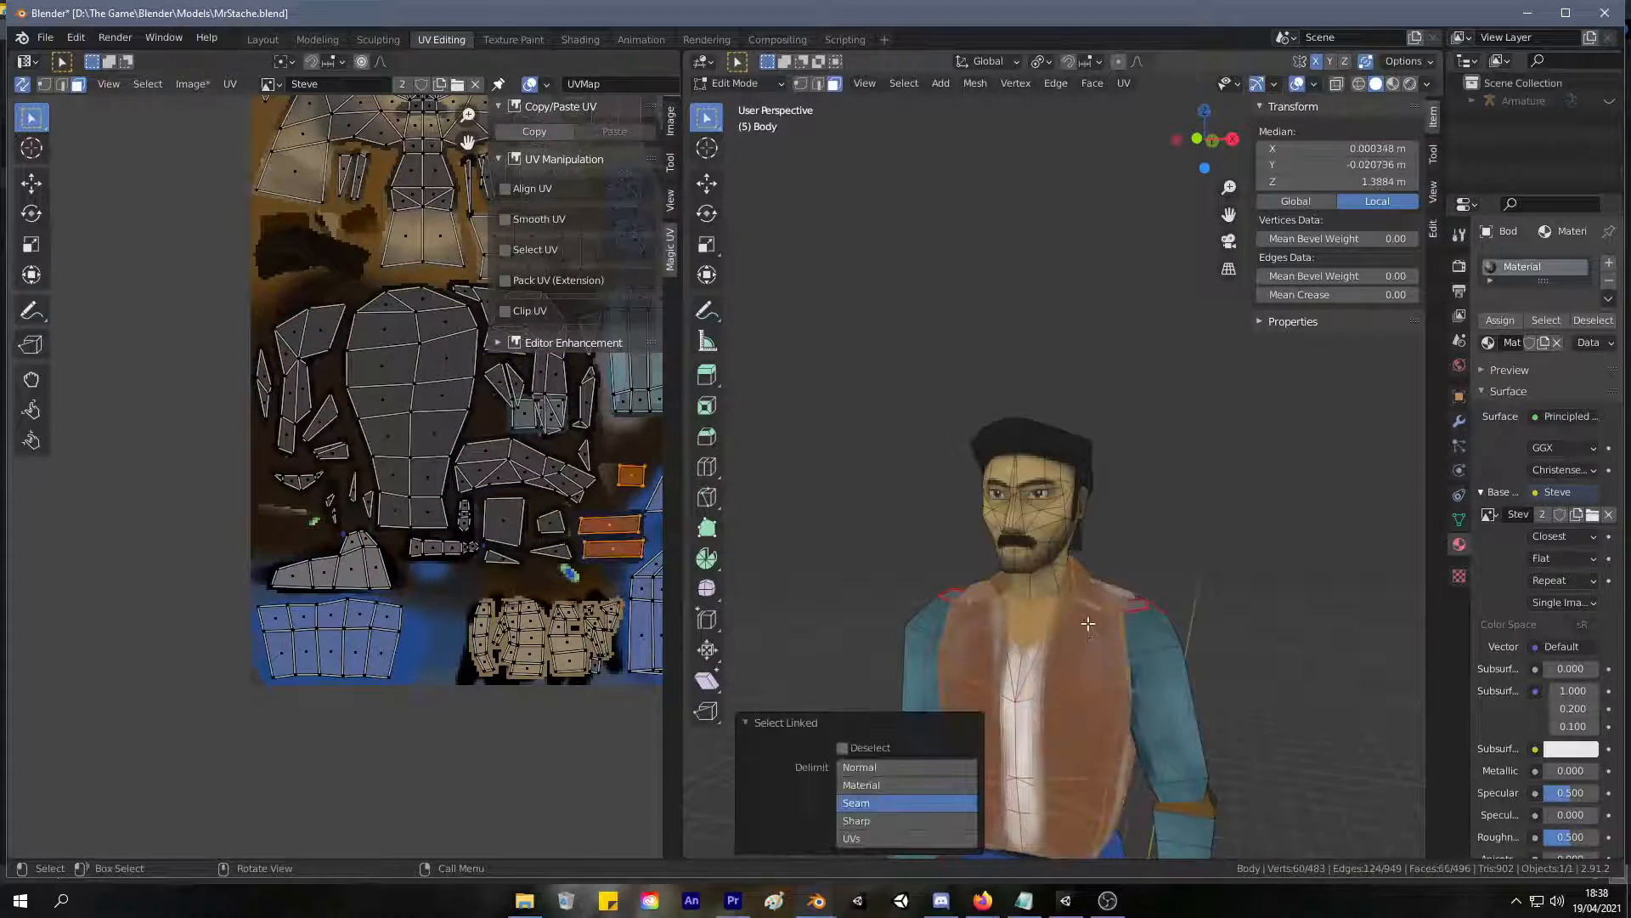
{"action": "left_click", "coordinate": [1084, 595]}
{"action": "key", "text": "ctrl+l"}
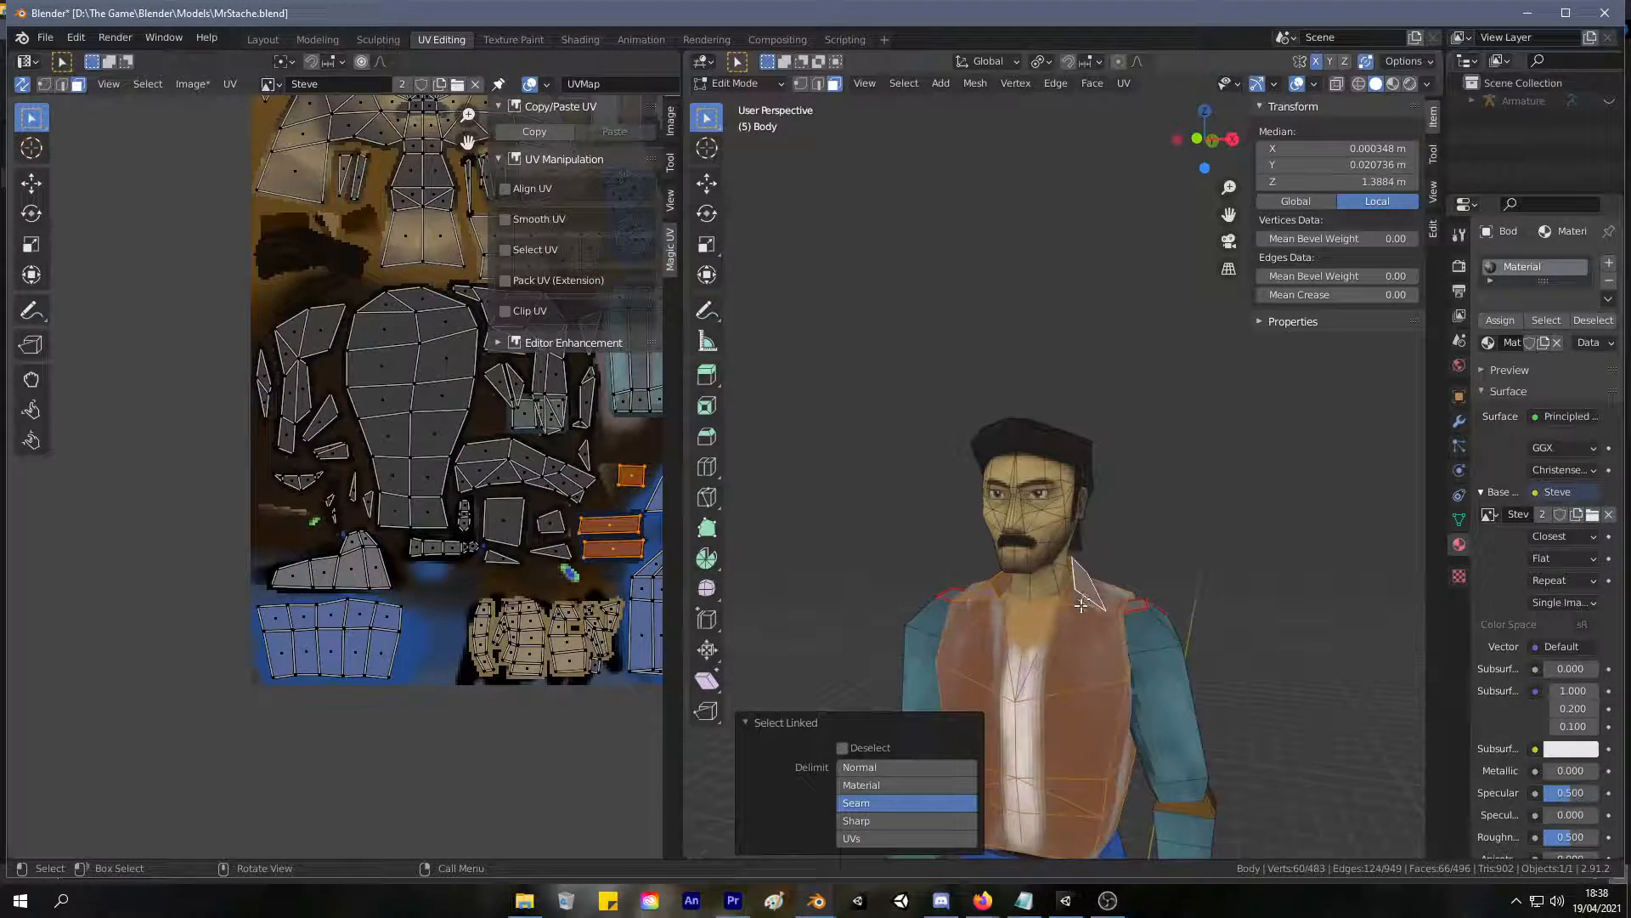
Select the six collar faces around the neck and split them from the body mesh.
{"action": "left_click", "coordinate": [1144, 544]}
{"action": "left_click", "coordinate": [1090, 590]}
{"action": "middle_click_drag", "start_coordinate": [1108, 562], "coordinate": [1220, 558]}
{"action": "left_click", "coordinate": [995, 595], "text": "shift"}
{"action": "left_click", "coordinate": [1006, 596], "text": "shift"}
{"action": "left_click", "coordinate": [1077, 588], "text": "shift"}
{"action": "middle_click_drag", "start_coordinate": [1077, 588], "coordinate": [1181, 616]}
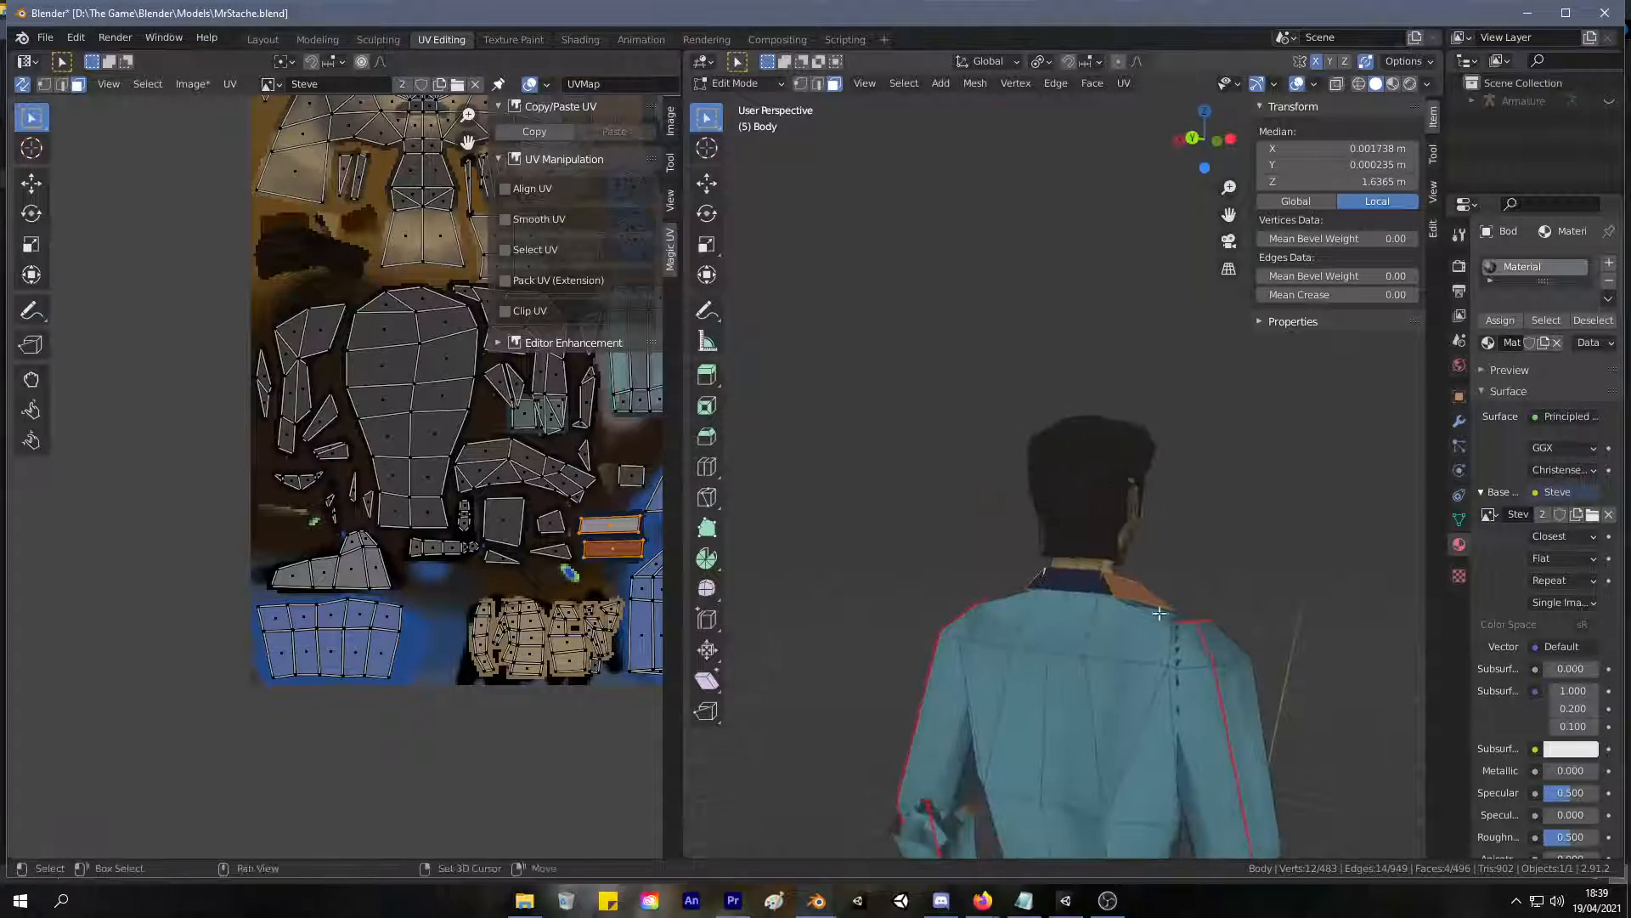
{"action": "middle_click_drag", "start_coordinate": [1215, 530], "coordinate": [927, 520]}
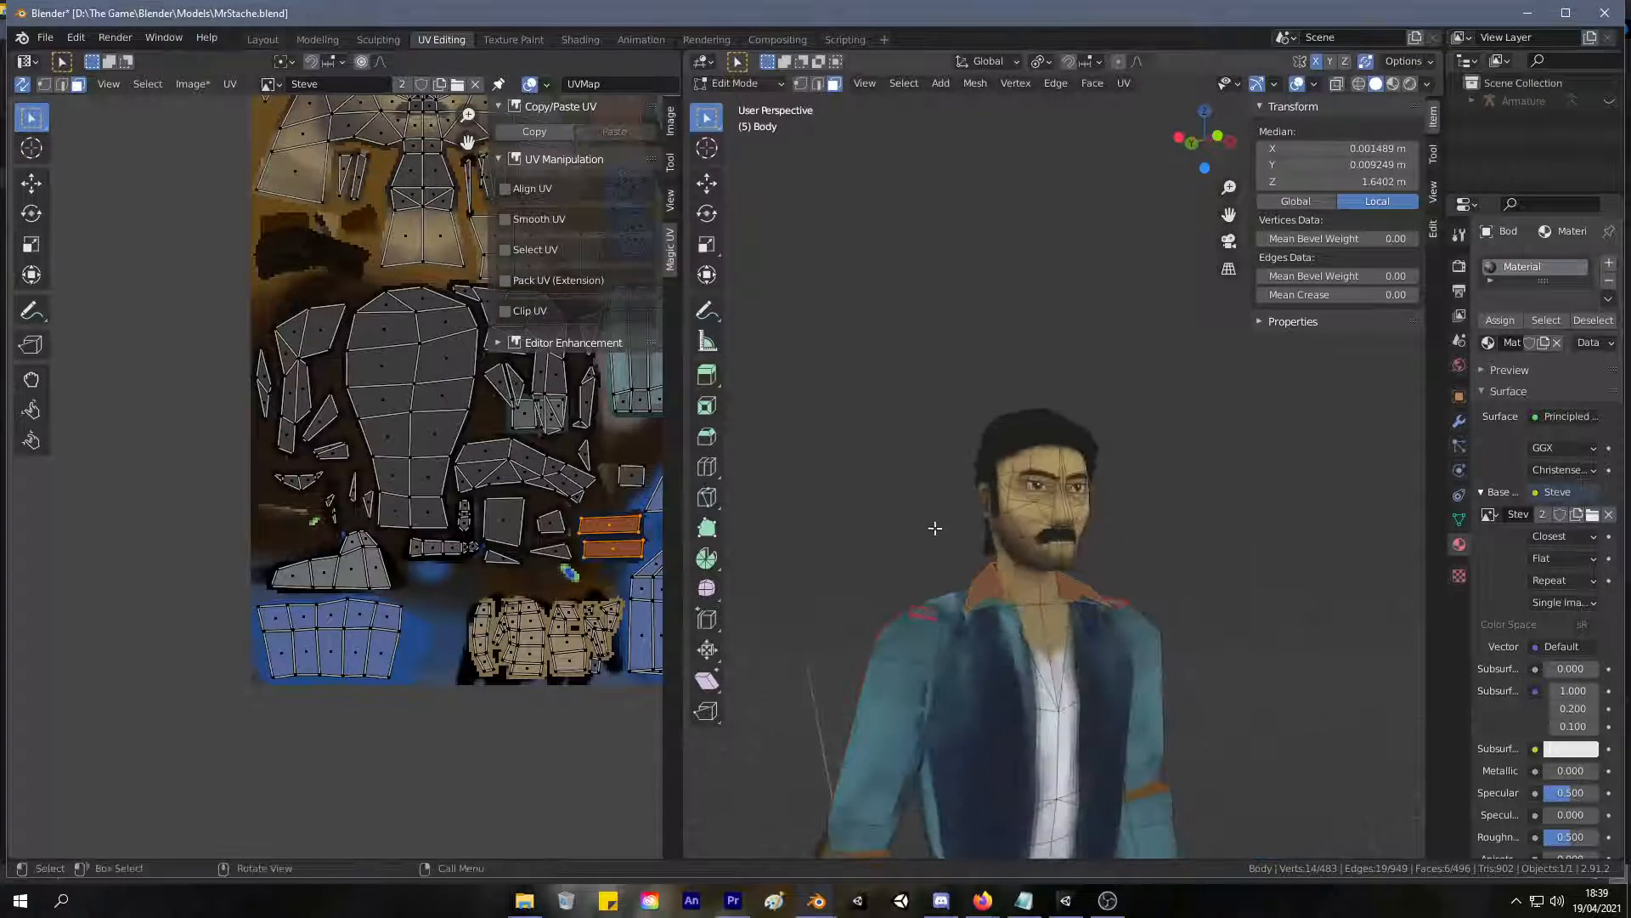
{"action": "key", "text": "s"}
{"action": "right_click", "coordinate": [998, 555]}
{"action": "key", "text": "y"}
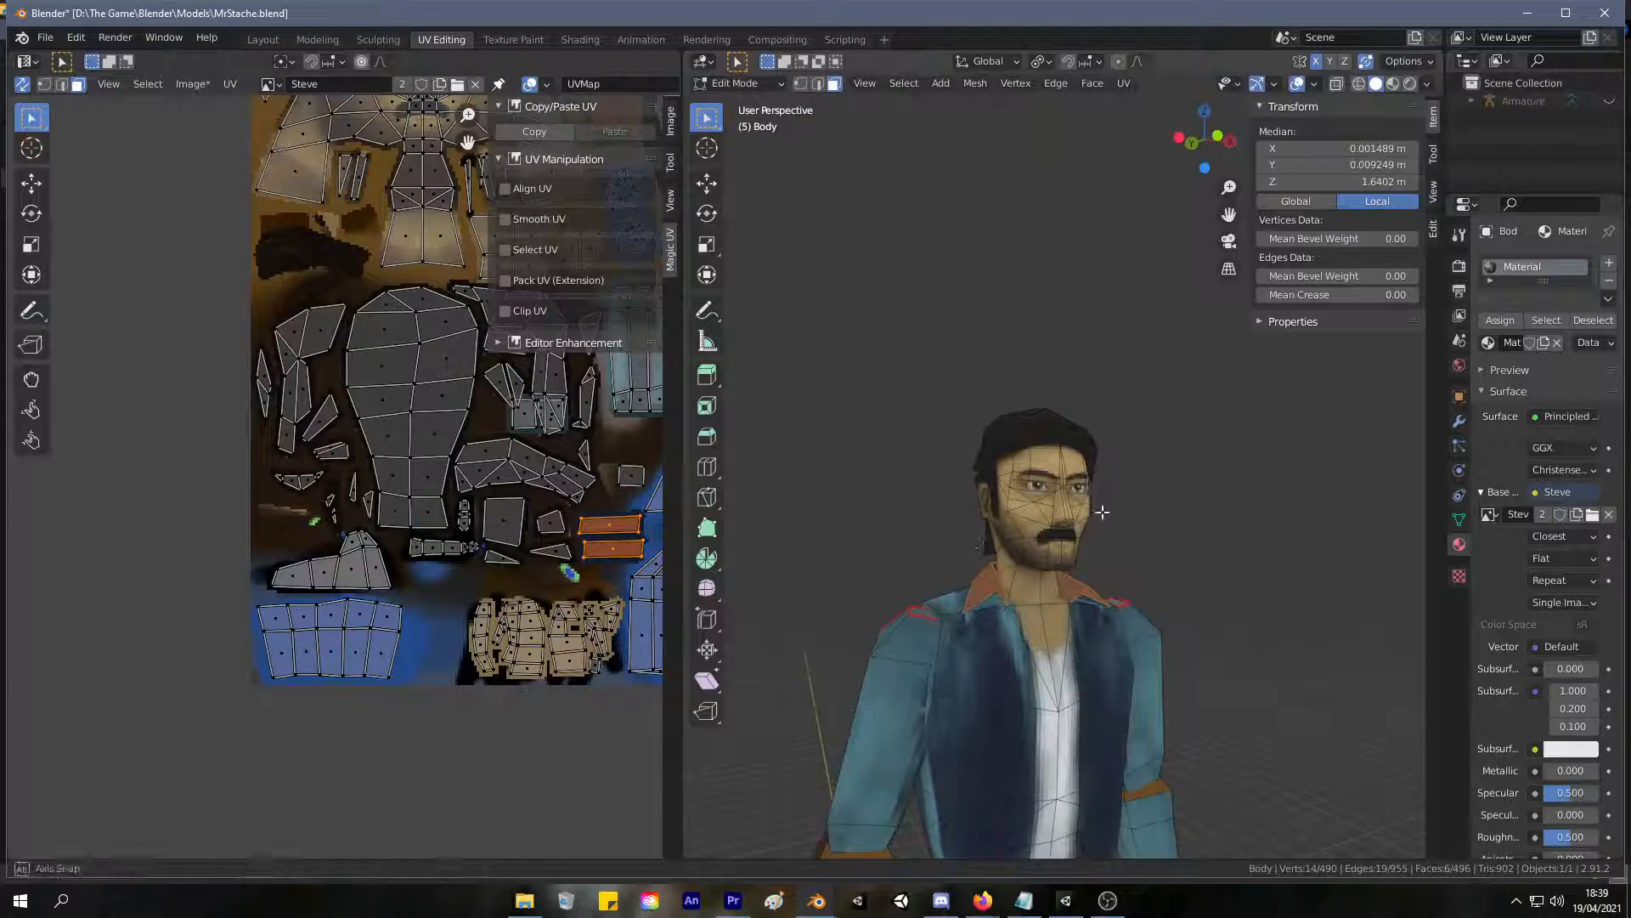
Check the collar split by selecting the faces linked to the chest.
{"action": "middle_click_drag", "start_coordinate": [1104, 512], "coordinate": [1054, 513]}
{"action": "left_click", "coordinate": [1086, 652]}
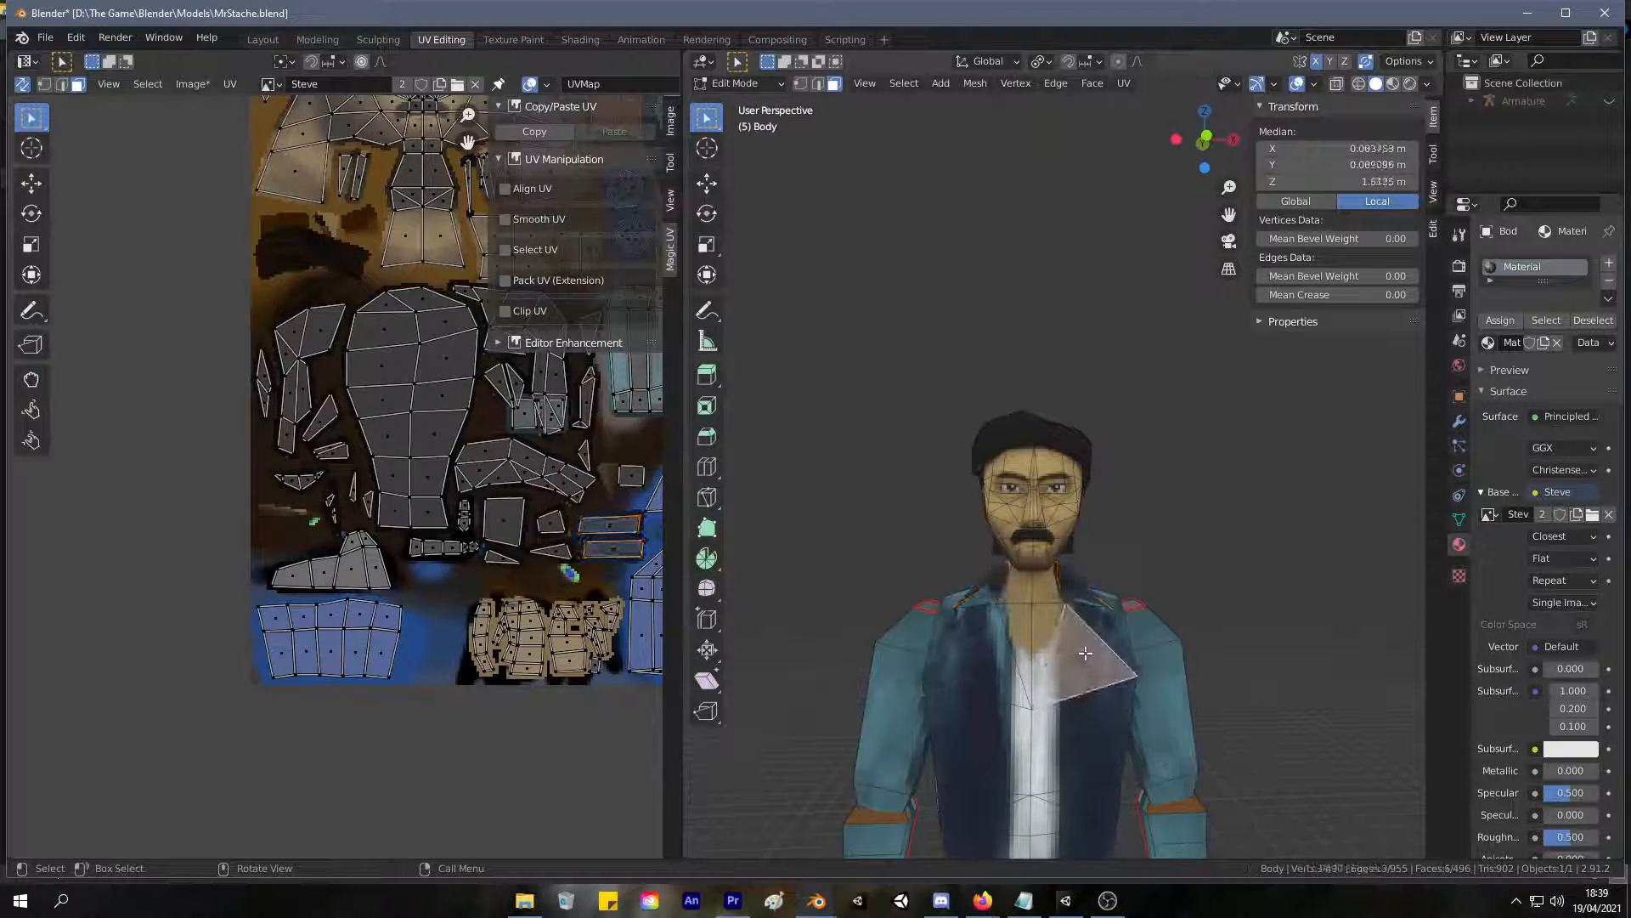
{"action": "key", "text": "ctrl+l"}
Delete the small stray face between the neck and the collar on each side.
{"action": "middle_click_drag", "start_coordinate": [1106, 618], "coordinate": [1223, 608]}
{"action": "scroll", "coordinate": [1200, 692], "scroll_direction": "up", "scroll_amount": 3}
{"action": "left_click", "coordinate": [1147, 767]}
{"action": "middle_click_drag", "start_coordinate": [1147, 766], "coordinate": [1228, 692]}
{"action": "key", "text": "x"}
{"action": "left_click", "coordinate": [1144, 670]}
{"action": "left_click", "coordinate": [1234, 840]}
{"action": "middle_click_drag", "start_coordinate": [1233, 840], "coordinate": [799, 837]}
{"action": "middle_click_drag", "start_coordinate": [739, 654], "coordinate": [841, 663]}
{"action": "middle_click_drag", "start_coordinate": [841, 662], "coordinate": [955, 665], "text": "shift"}
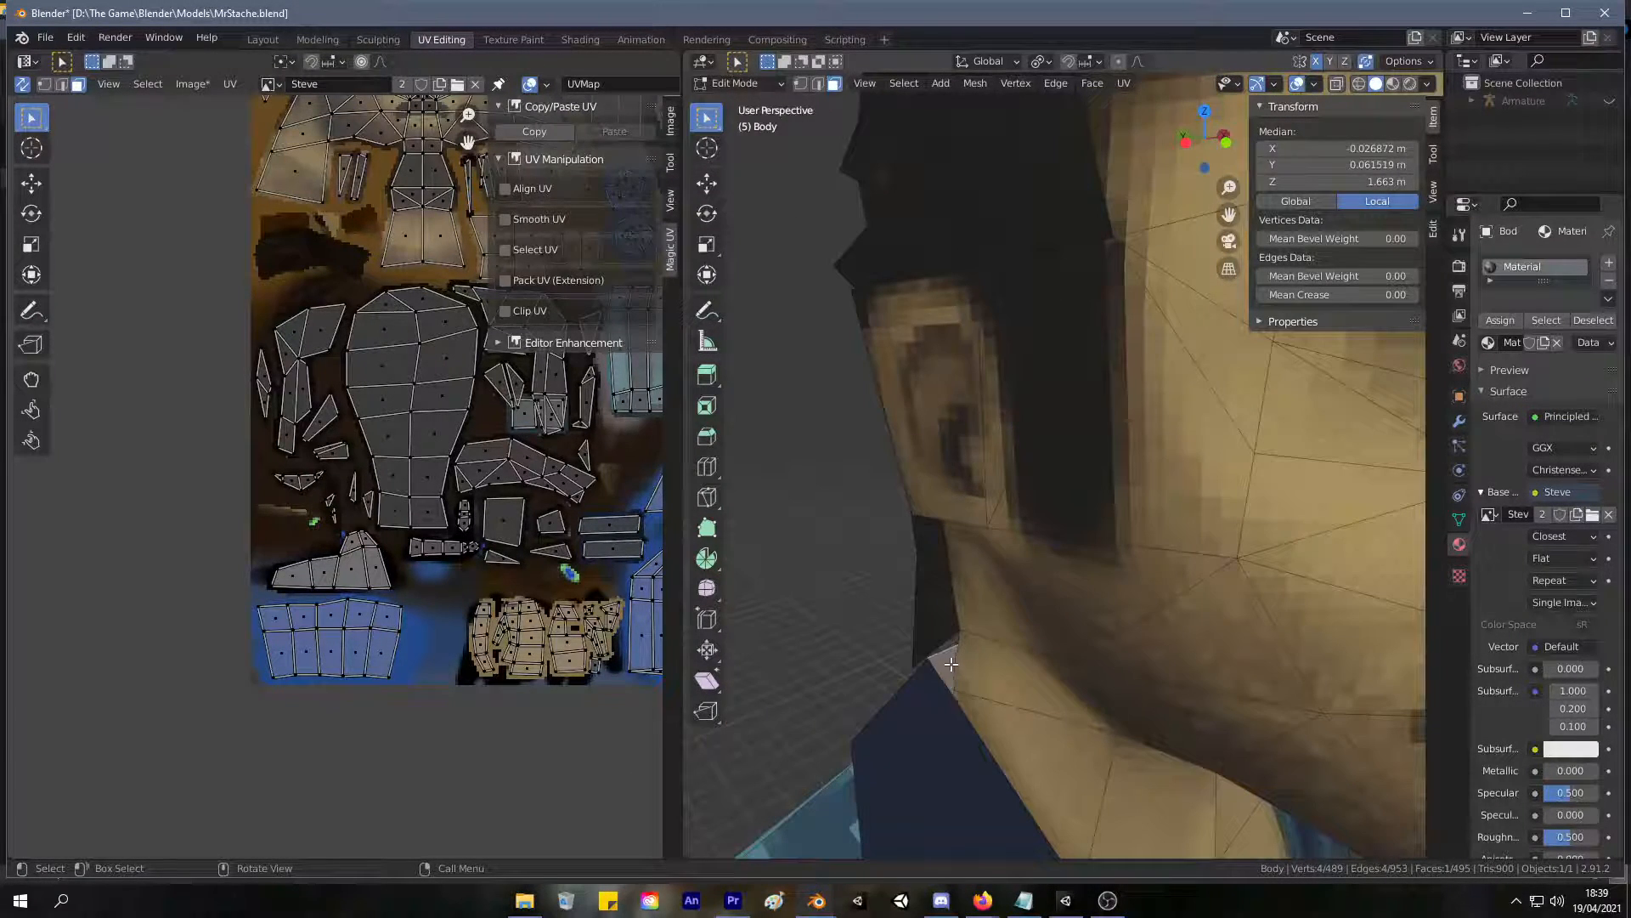
{"action": "key", "text": "x"}
{"action": "left_click", "coordinate": [950, 660]}
Select the torso faces linked to the chest, delimited by seam, and switch to Texture Paint.
{"action": "scroll", "coordinate": [830, 638], "scroll_direction": "down", "scroll_amount": 9}
{"action": "middle_click_drag", "start_coordinate": [877, 604], "coordinate": [1062, 620]}
{"action": "left_click", "coordinate": [1101, 629]}
{"action": "key", "text": "ctrl+l"}
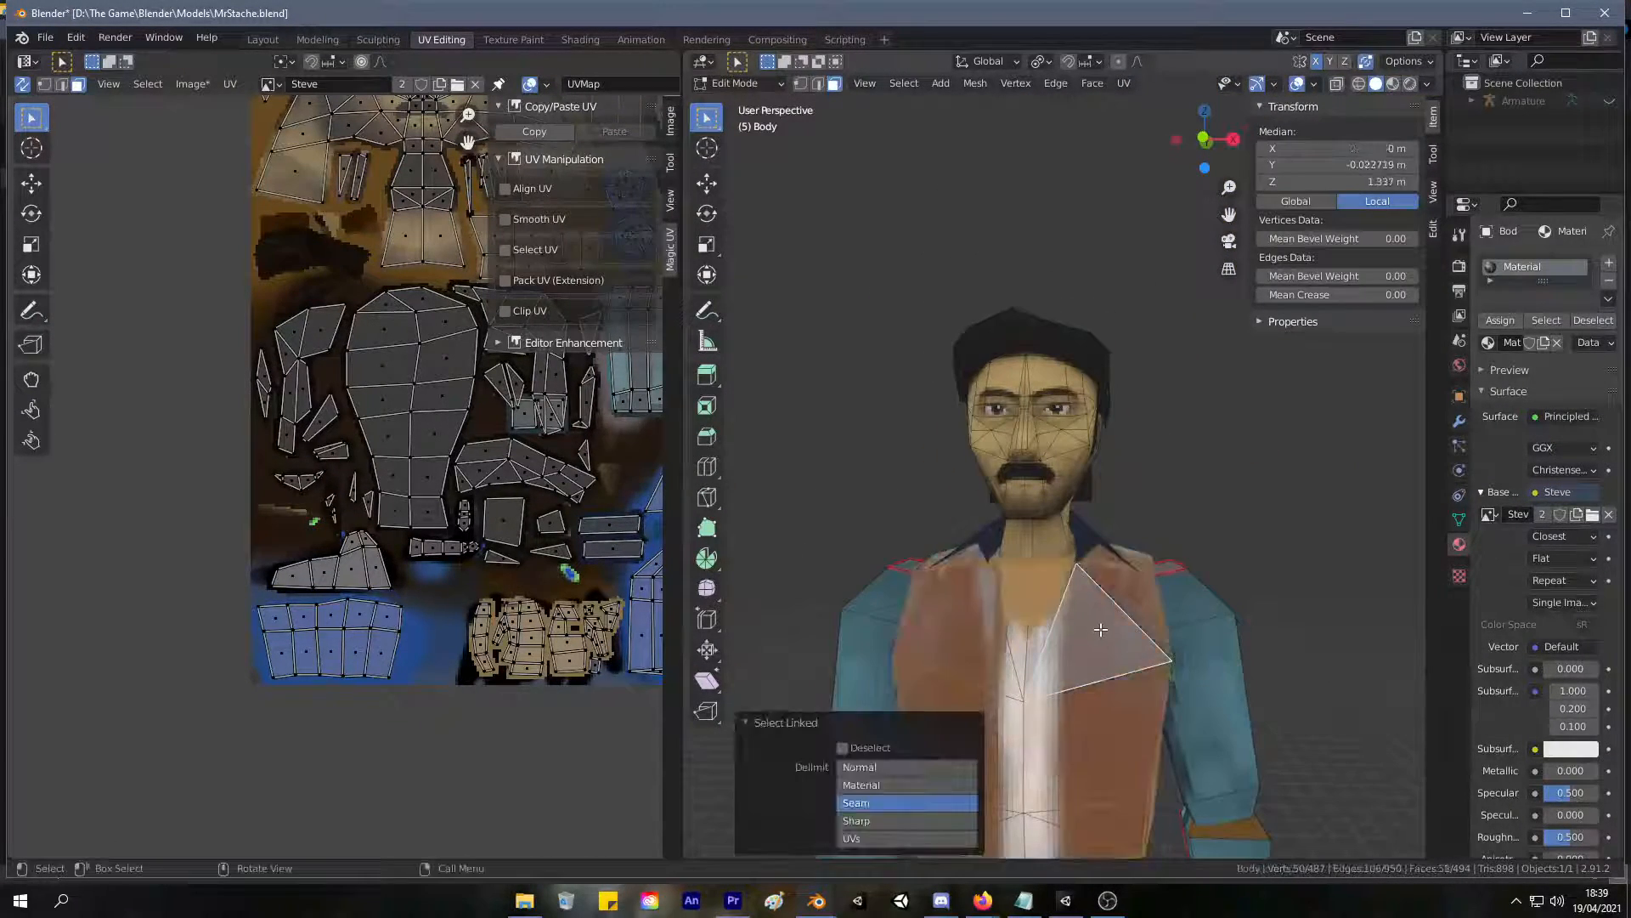
{"action": "left_click", "coordinate": [510, 39]}
Try a stroke on the vest, undo it, and shift the brush colour to a slightly greener dark blue.
{"action": "left_click_drag", "start_coordinate": [913, 595], "coordinate": [941, 533]}
{"action": "key", "text": "ctrl+z"}
{"action": "scroll", "coordinate": [1018, 634], "scroll_direction": "up", "scroll_amount": 4}
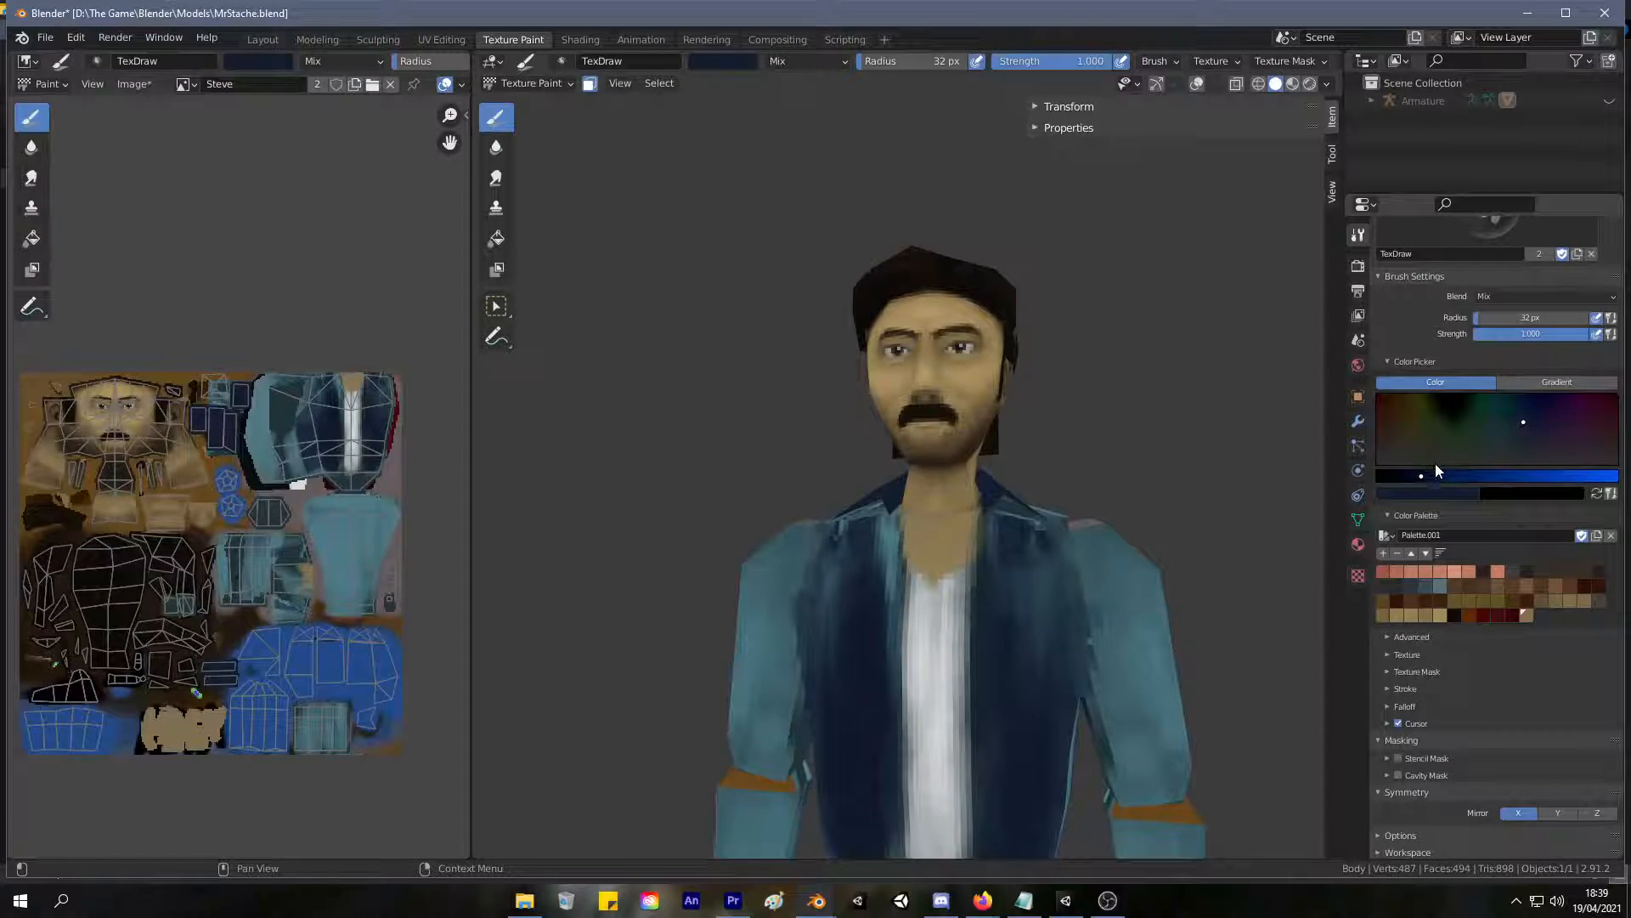
{"action": "left_click_drag", "start_coordinate": [1520, 418], "coordinate": [1516, 428]}
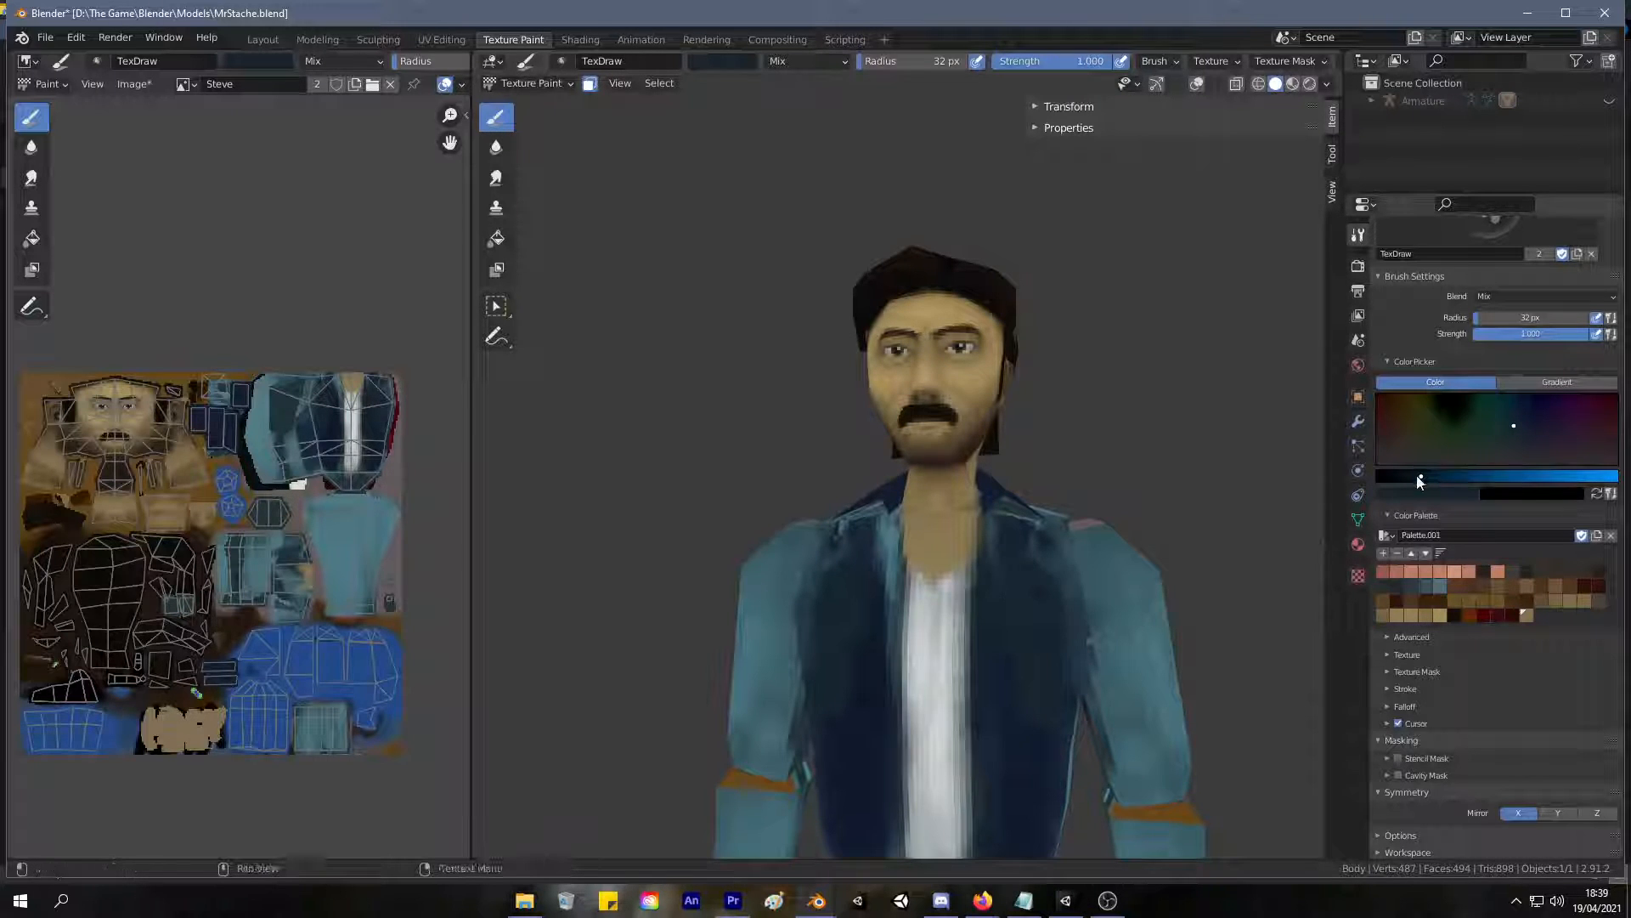
Find Night light in the Windows settings, turn it off, and close the settings window.
{"action": "left_click", "coordinate": [54, 910]}
{"action": "type", "text": "nito"}
{"action": "key", "text": "BackSpace"}
{"action": "key", "text": "BackSpace"}
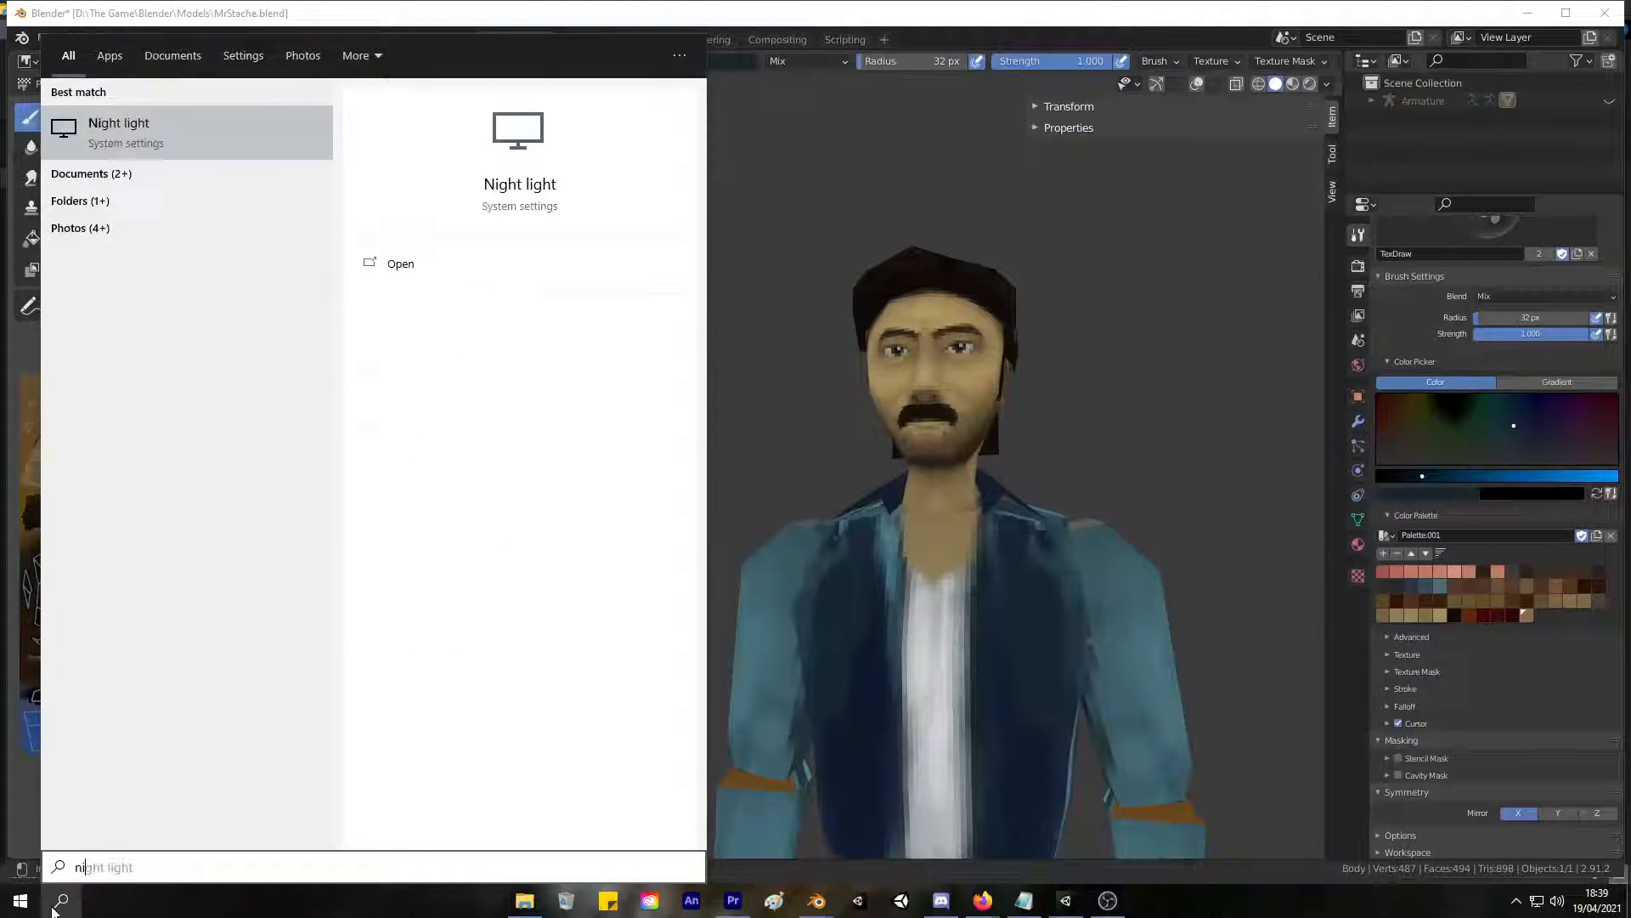
{"action": "key", "text": "Return"}
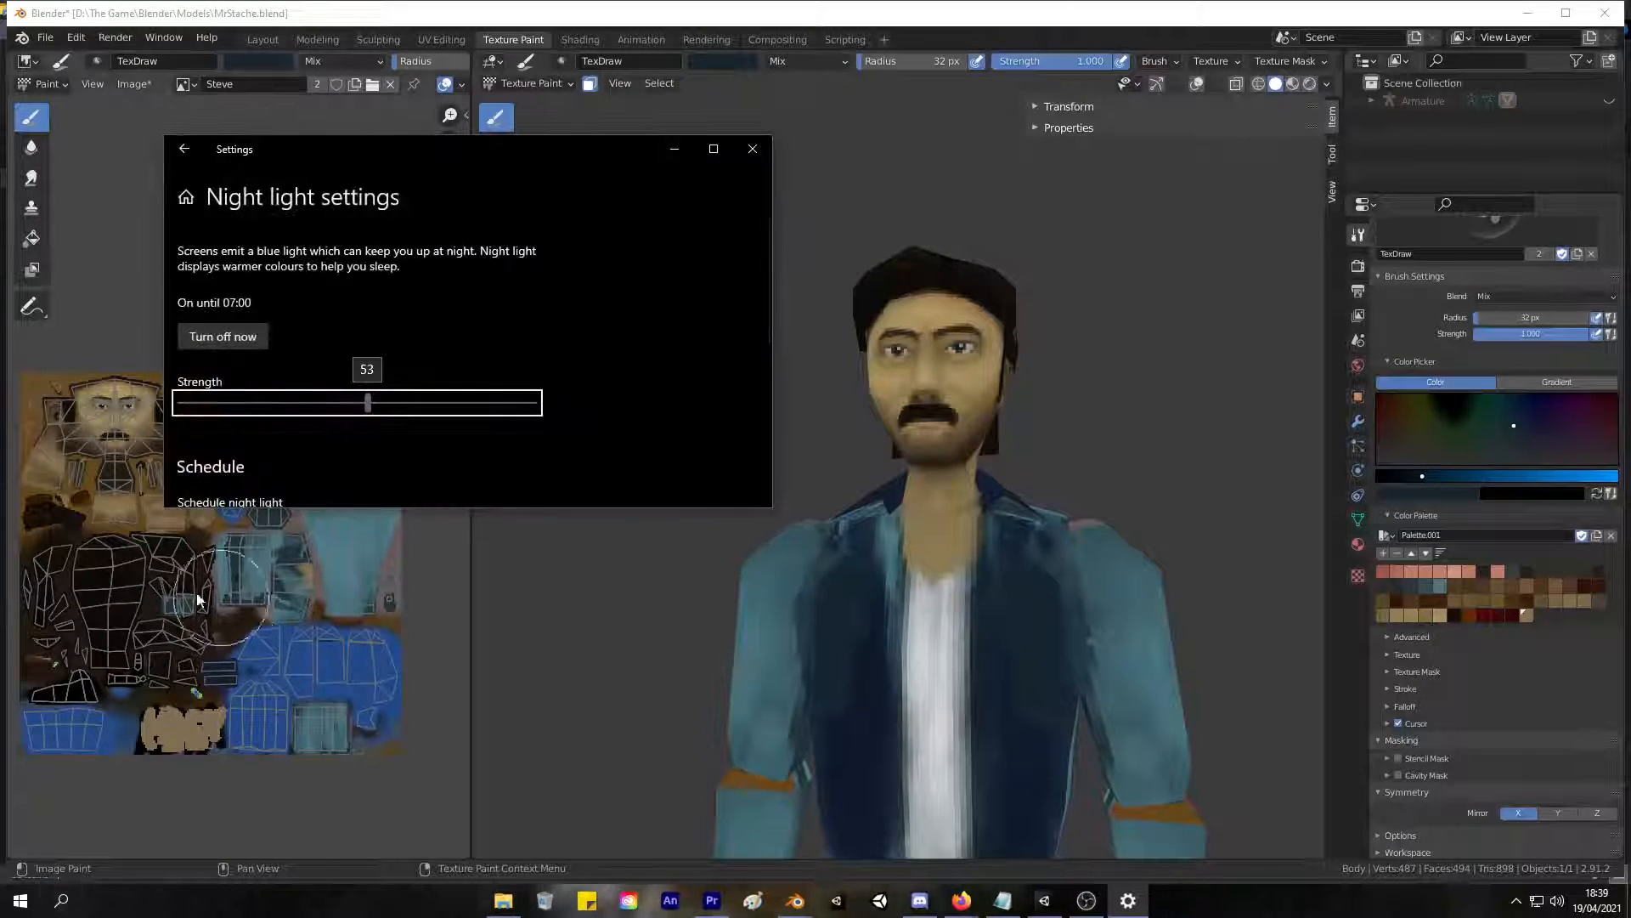
{"action": "left_click", "coordinate": [260, 337]}
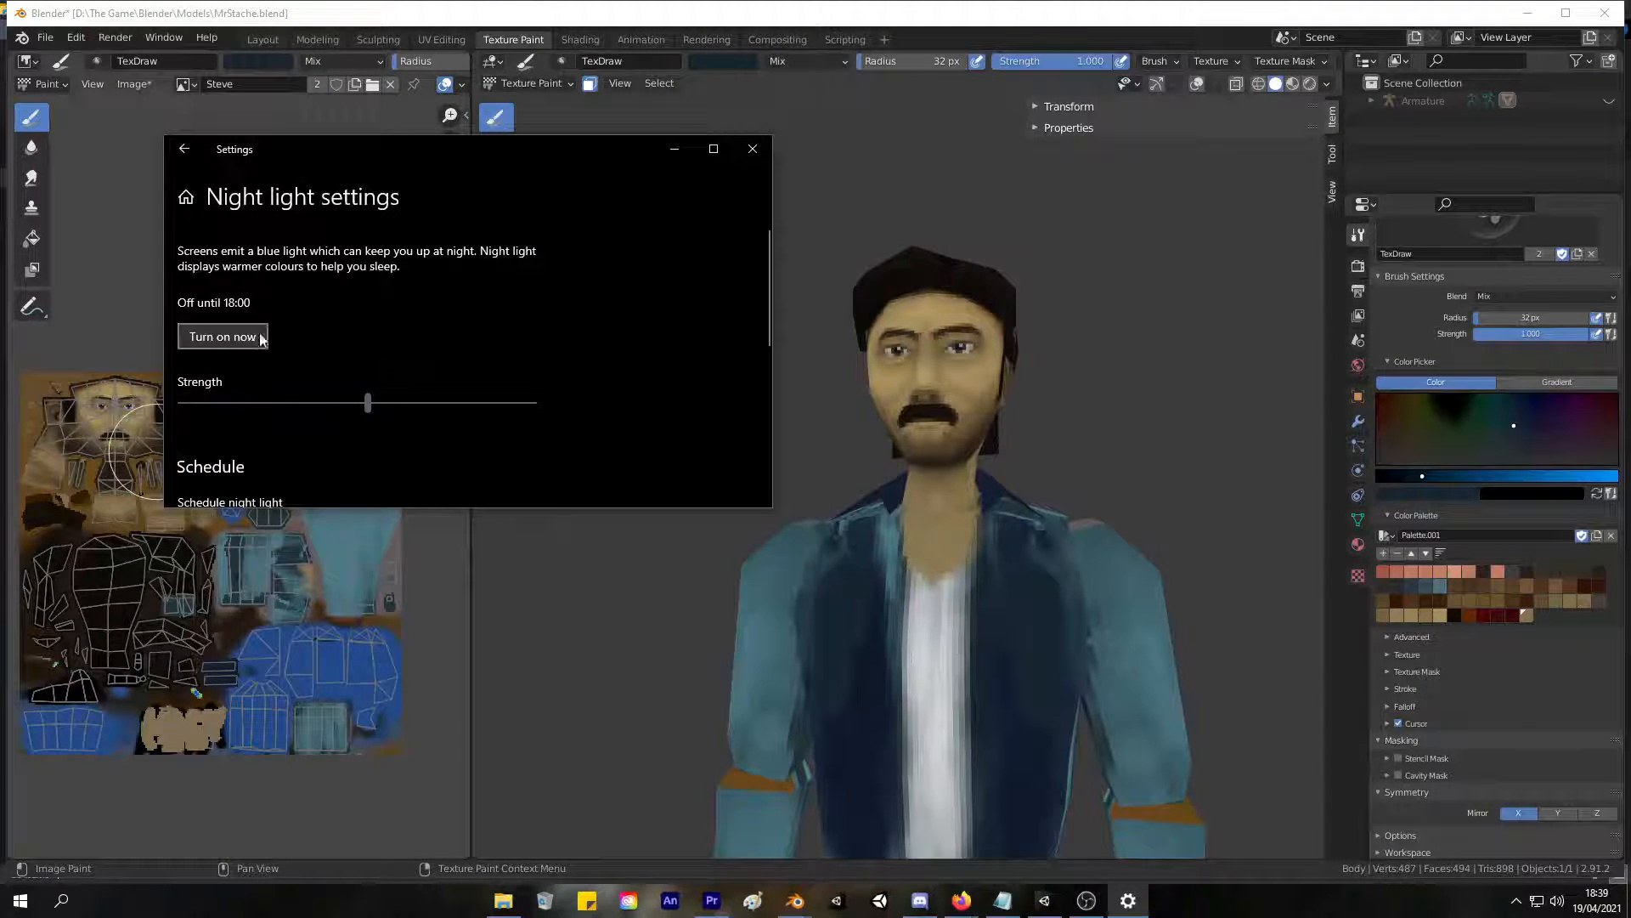
{"action": "left_click", "coordinate": [753, 149]}
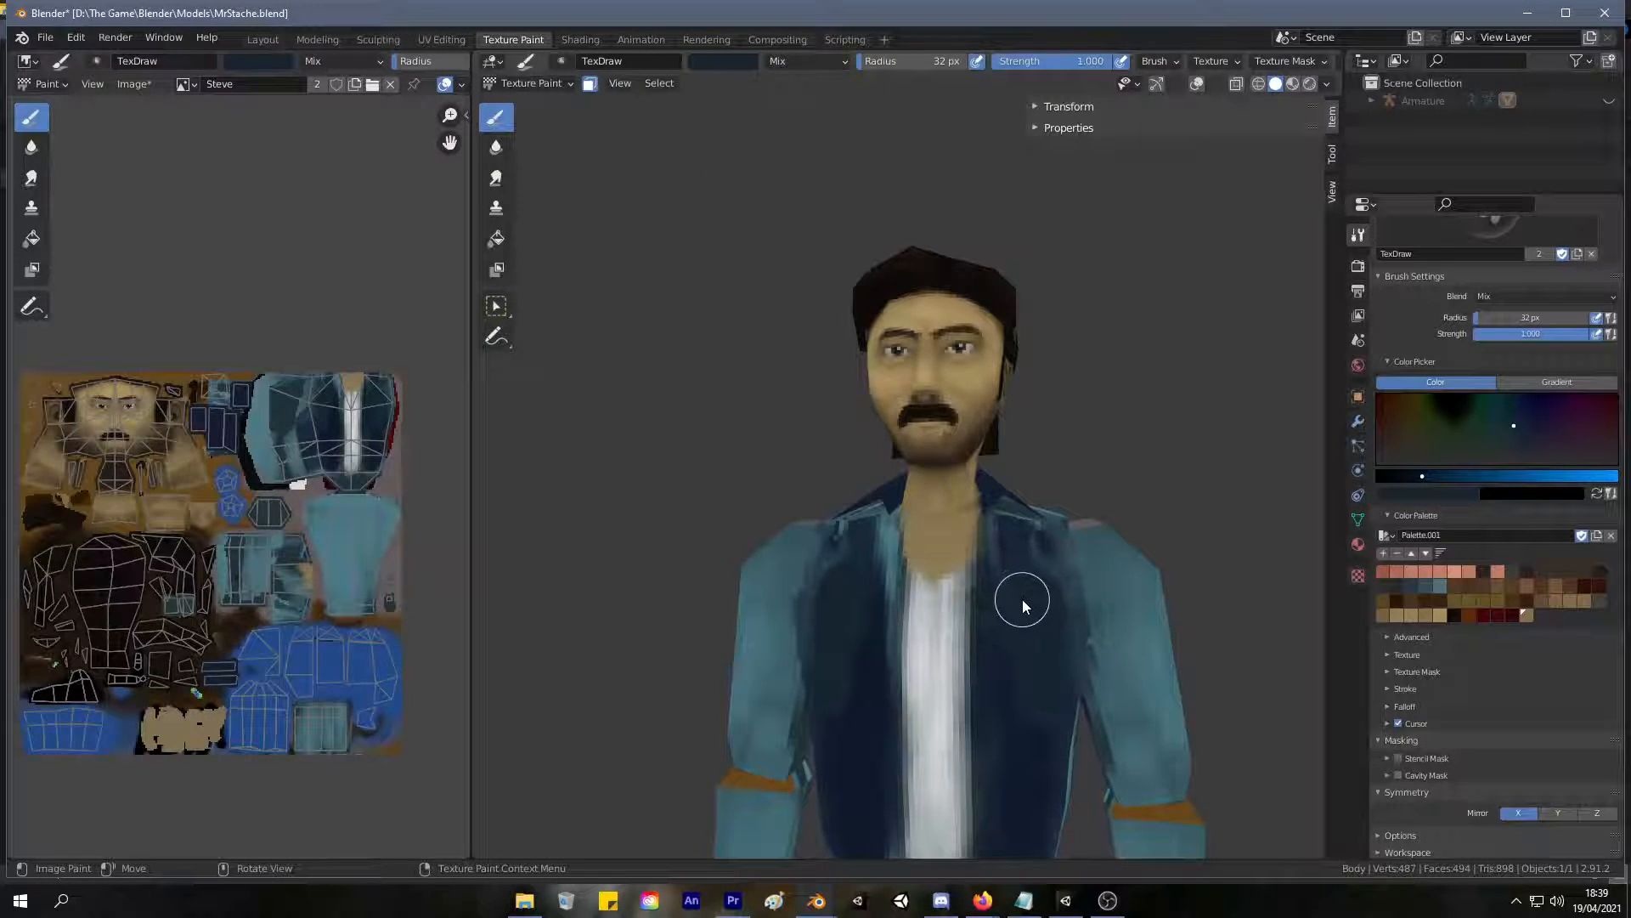
Examine the body in wireframe shading with X-ray on, and restore solid shading.
{"action": "key", "text": "z"}
{"action": "left_click", "coordinate": [892, 691]}
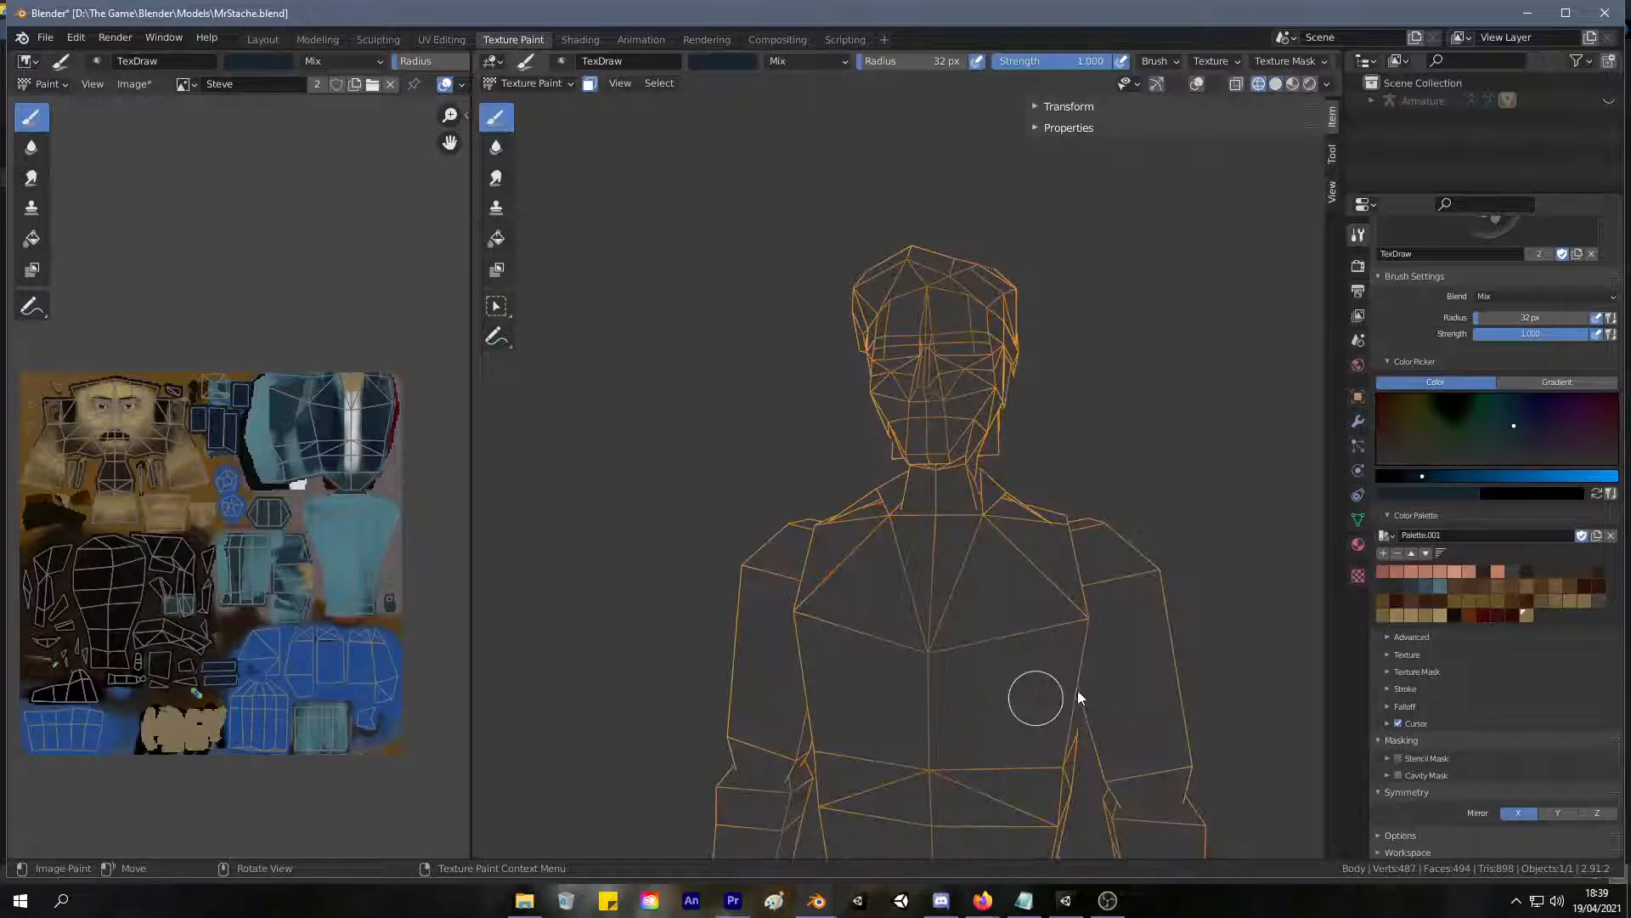
{"action": "key", "text": "alt+z"}
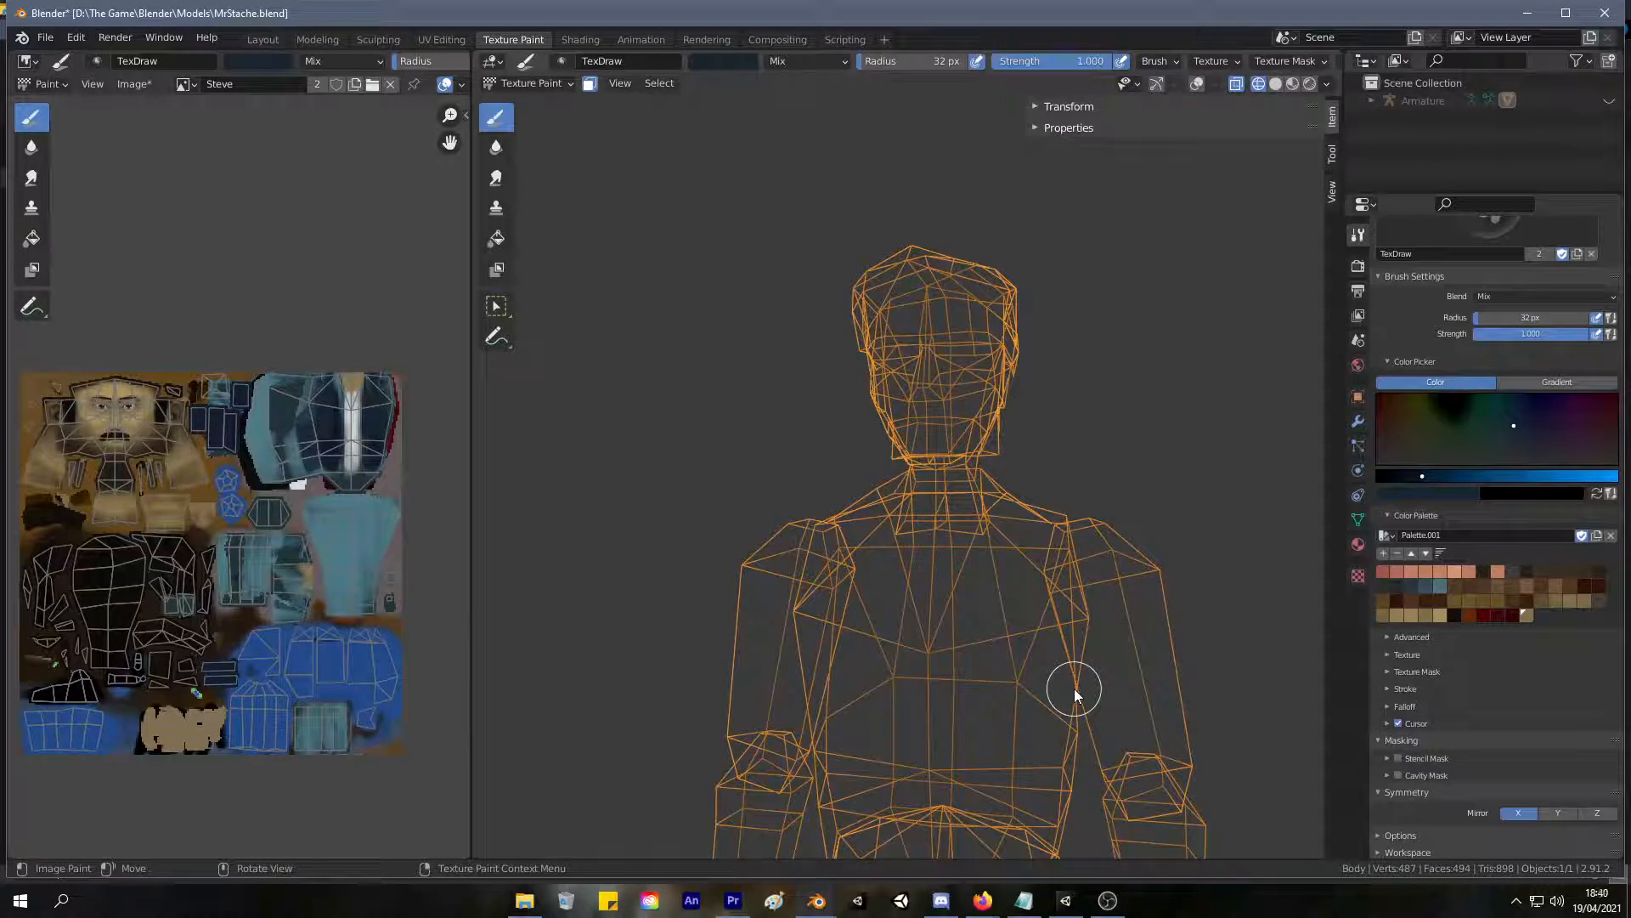
{"action": "key", "text": "z"}
{"action": "left_click", "coordinate": [1190, 682]}
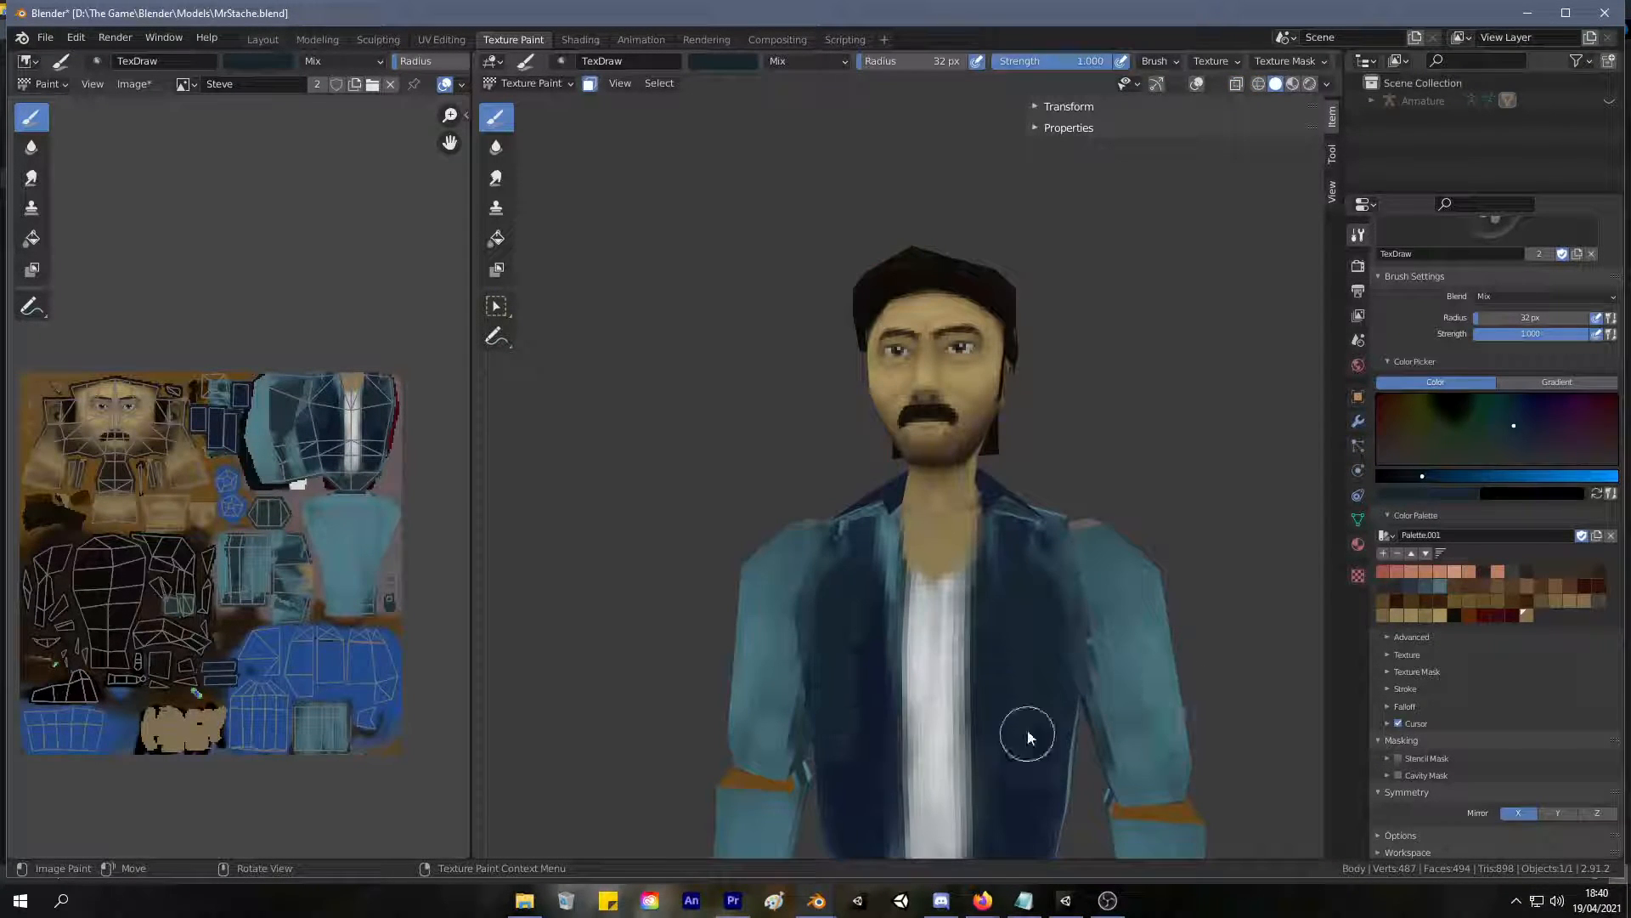
Sample the vest's dark blue and paint both front panels evenly up to the collar.
{"action": "key", "text": "s"}
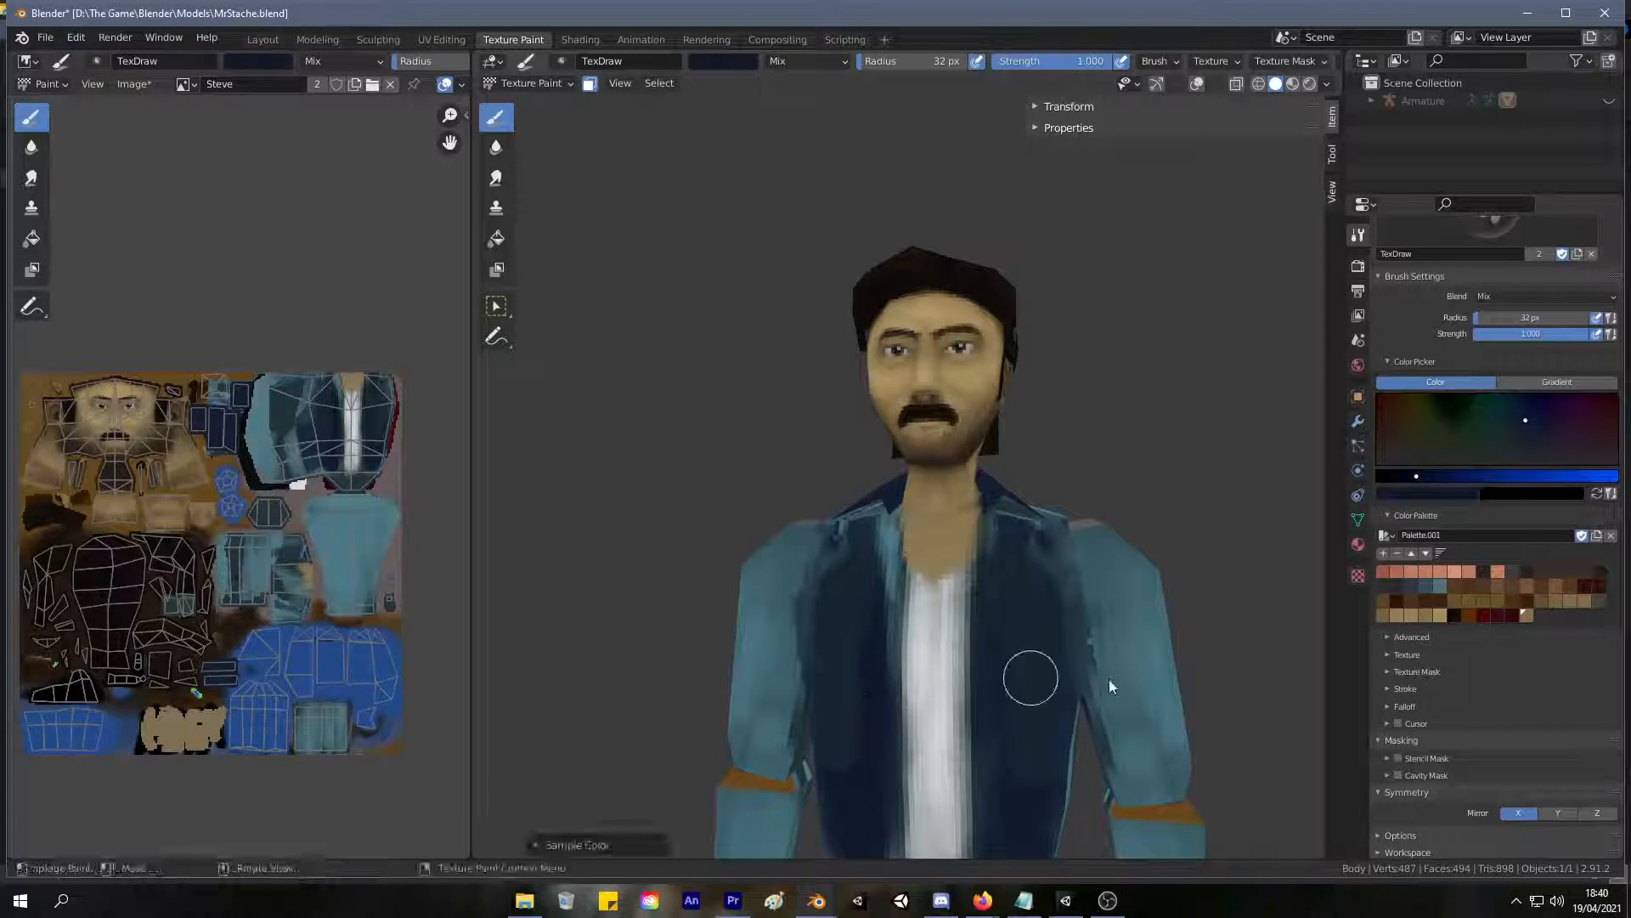
{"action": "mouse_move", "coordinate": [1015, 748]}
{"action": "left_mouse_down"}
{"action": "mouse_move", "coordinate": [1009, 611]}
{"action": "mouse_move", "coordinate": [1030, 732]}
{"action": "left_mouse_up"}
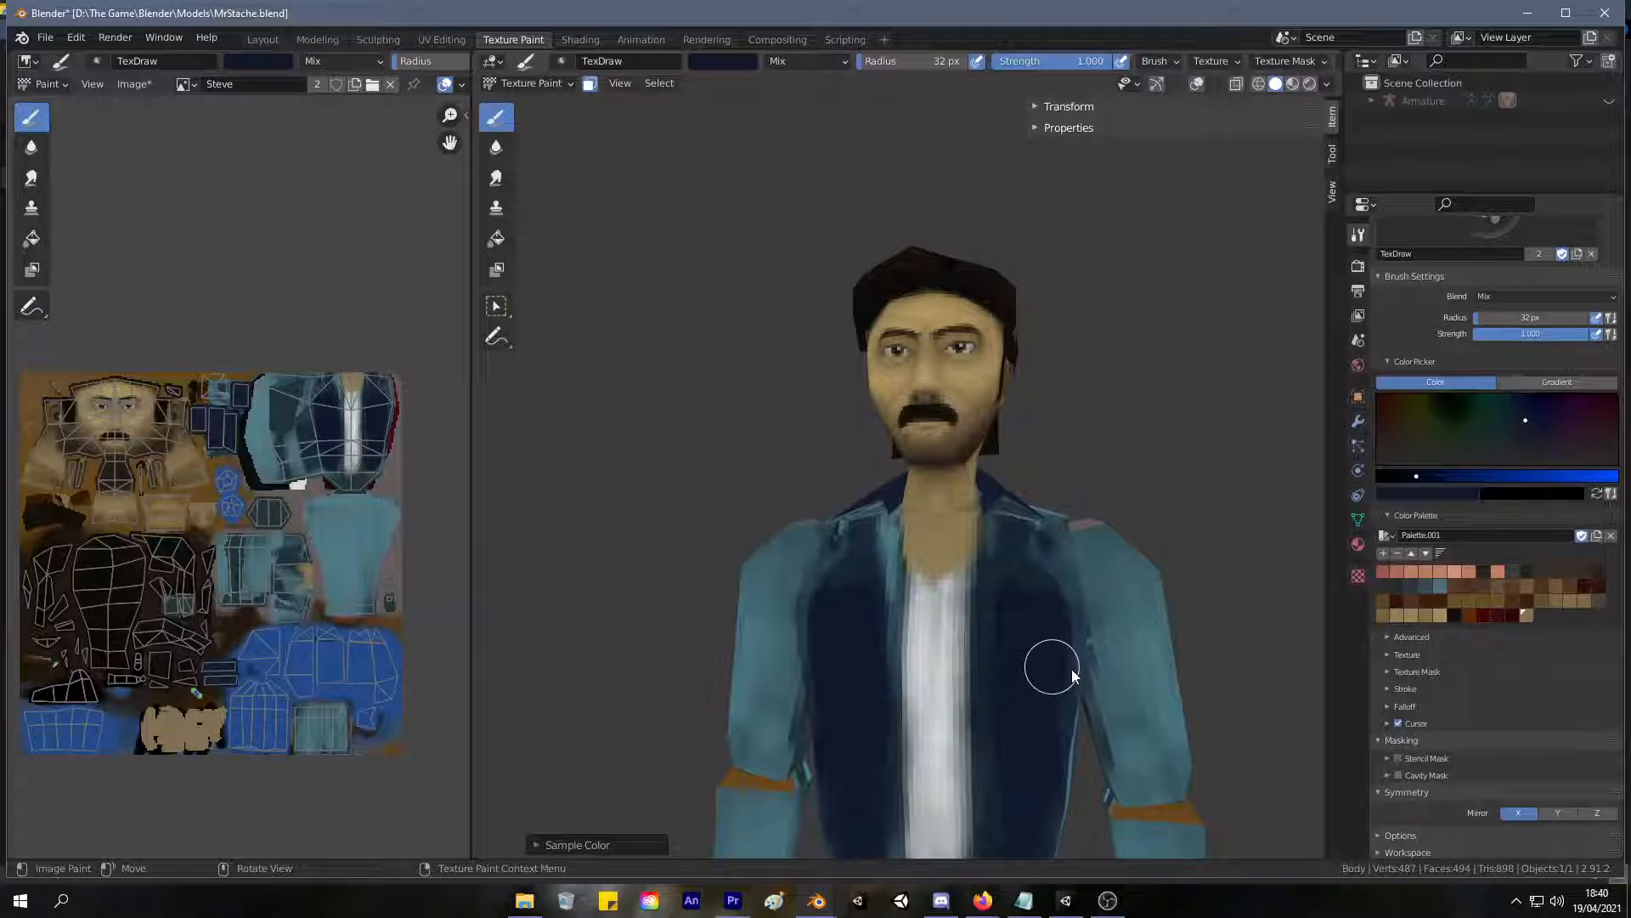
{"action": "mouse_move", "coordinate": [1032, 527]}
{"action": "left_mouse_down"}
{"action": "mouse_move", "coordinate": [988, 551]}
{"action": "mouse_move", "coordinate": [999, 536]}
{"action": "left_mouse_up"}
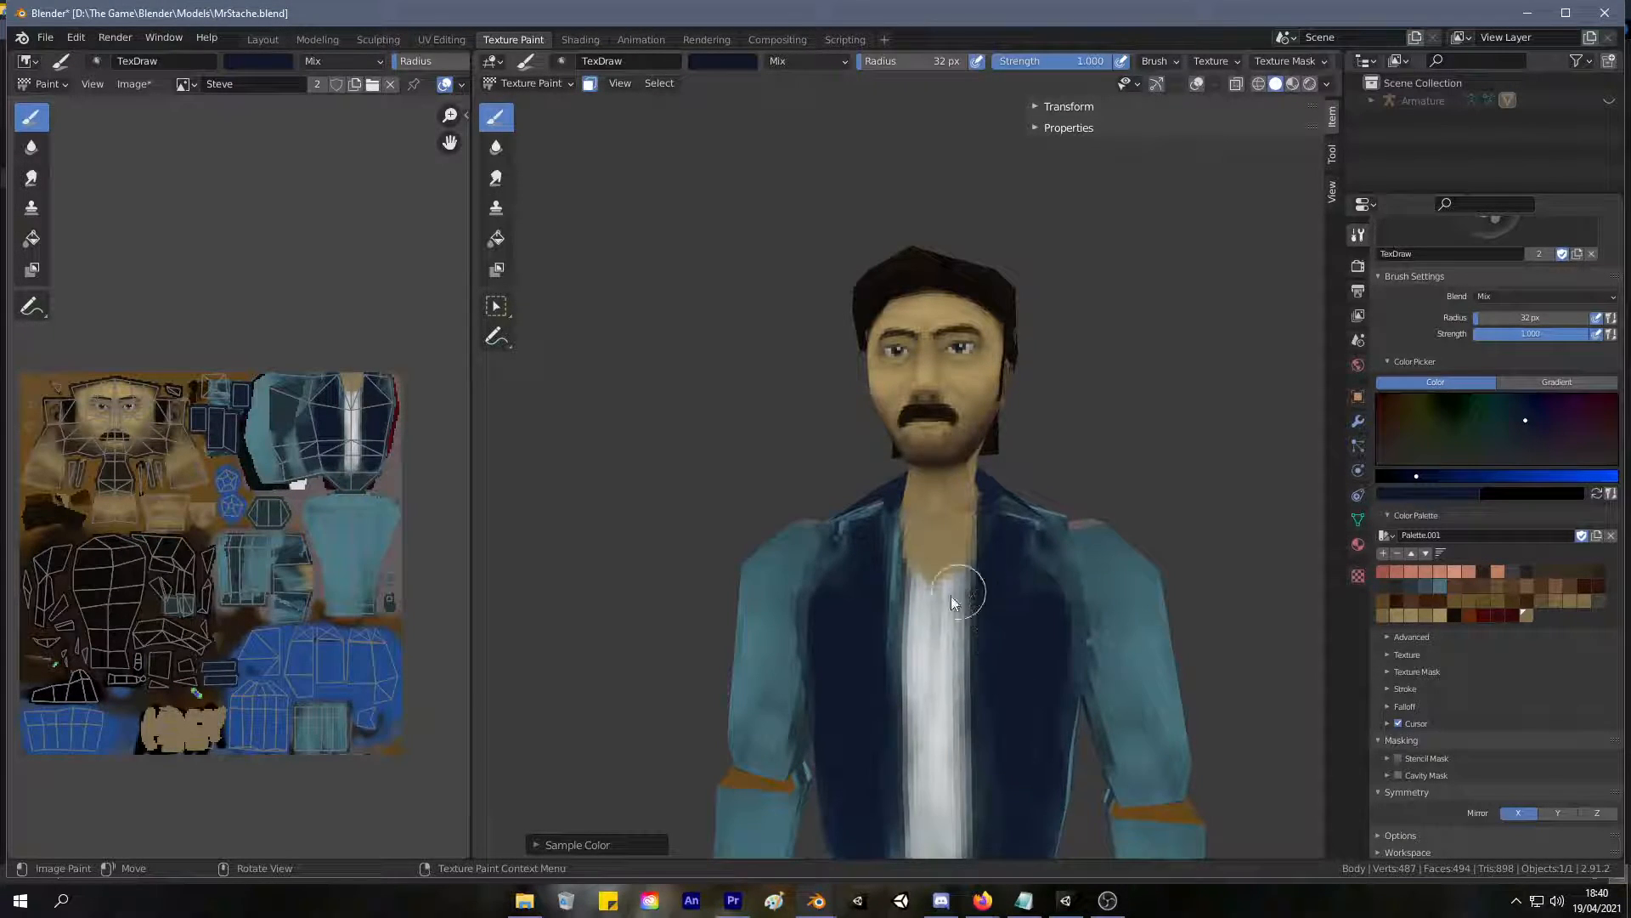
{"action": "mouse_move", "coordinate": [874, 612]}
{"action": "left_mouse_down"}
{"action": "mouse_move", "coordinate": [875, 583]}
{"action": "mouse_move", "coordinate": [884, 602]}
{"action": "left_mouse_up"}
{"action": "left_click_drag", "start_coordinate": [884, 524], "coordinate": [874, 648]}
Paint the character's shoulders, torso side and upper back dark blue.
{"action": "scroll", "coordinate": [884, 665], "scroll_direction": "up", "scroll_amount": 1}
{"action": "scroll", "coordinate": [871, 663], "scroll_direction": "down", "scroll_amount": 4}
{"action": "middle_click_drag", "start_coordinate": [870, 662], "coordinate": [962, 610]}
{"action": "mouse_move", "coordinate": [894, 521]}
{"action": "left_mouse_down"}
{"action": "mouse_move", "coordinate": [892, 612]}
{"action": "mouse_move", "coordinate": [942, 636]}
{"action": "mouse_move", "coordinate": [944, 539]}
{"action": "mouse_move", "coordinate": [954, 626]}
{"action": "mouse_move", "coordinate": [954, 513]}
{"action": "mouse_move", "coordinate": [954, 568]}
{"action": "mouse_move", "coordinate": [984, 483]}
{"action": "left_mouse_up"}
{"action": "mouse_move", "coordinate": [984, 482]}
{"action": "middle_mouse_down"}
{"action": "mouse_move", "coordinate": [875, 661]}
{"action": "mouse_move", "coordinate": [860, 578]}
{"action": "middle_mouse_up"}
{"action": "mouse_move", "coordinate": [866, 560]}
{"action": "left_mouse_down"}
{"action": "mouse_move", "coordinate": [894, 518]}
{"action": "mouse_move", "coordinate": [889, 568]}
{"action": "left_mouse_up"}
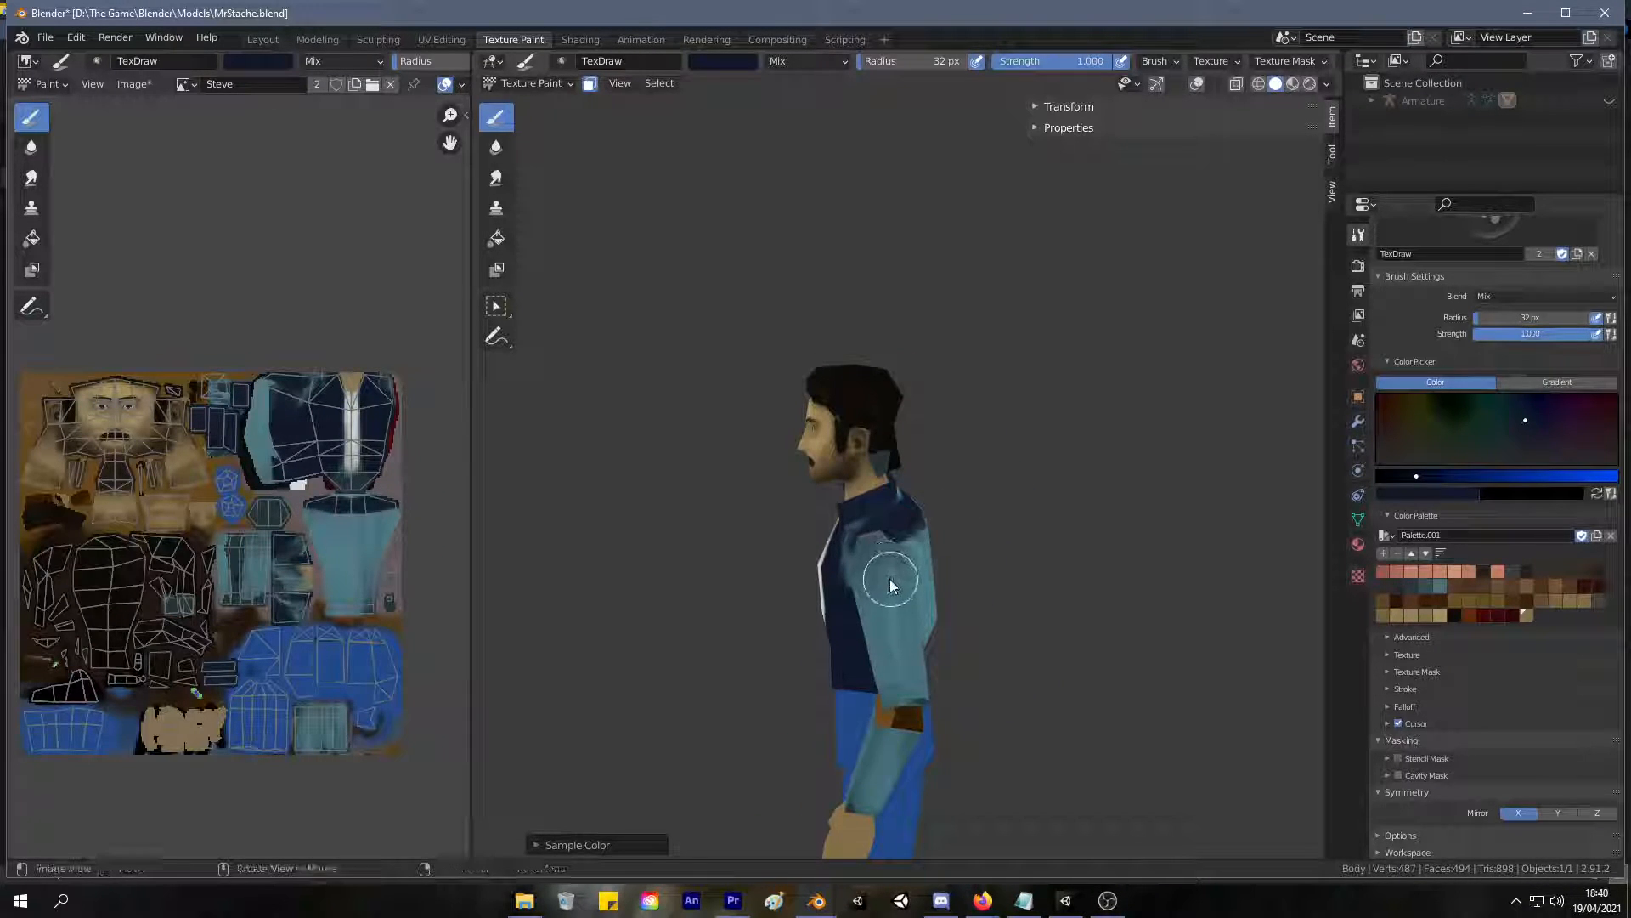
Isolate the torso, enlarge the brush to 84 px, and paint the torso's back dark blue.
{"action": "key", "text": "shift+h"}
{"action": "middle_click_drag", "start_coordinate": [869, 553], "coordinate": [946, 578]}
{"action": "left_click_drag", "start_coordinate": [953, 559], "coordinate": [916, 562]}
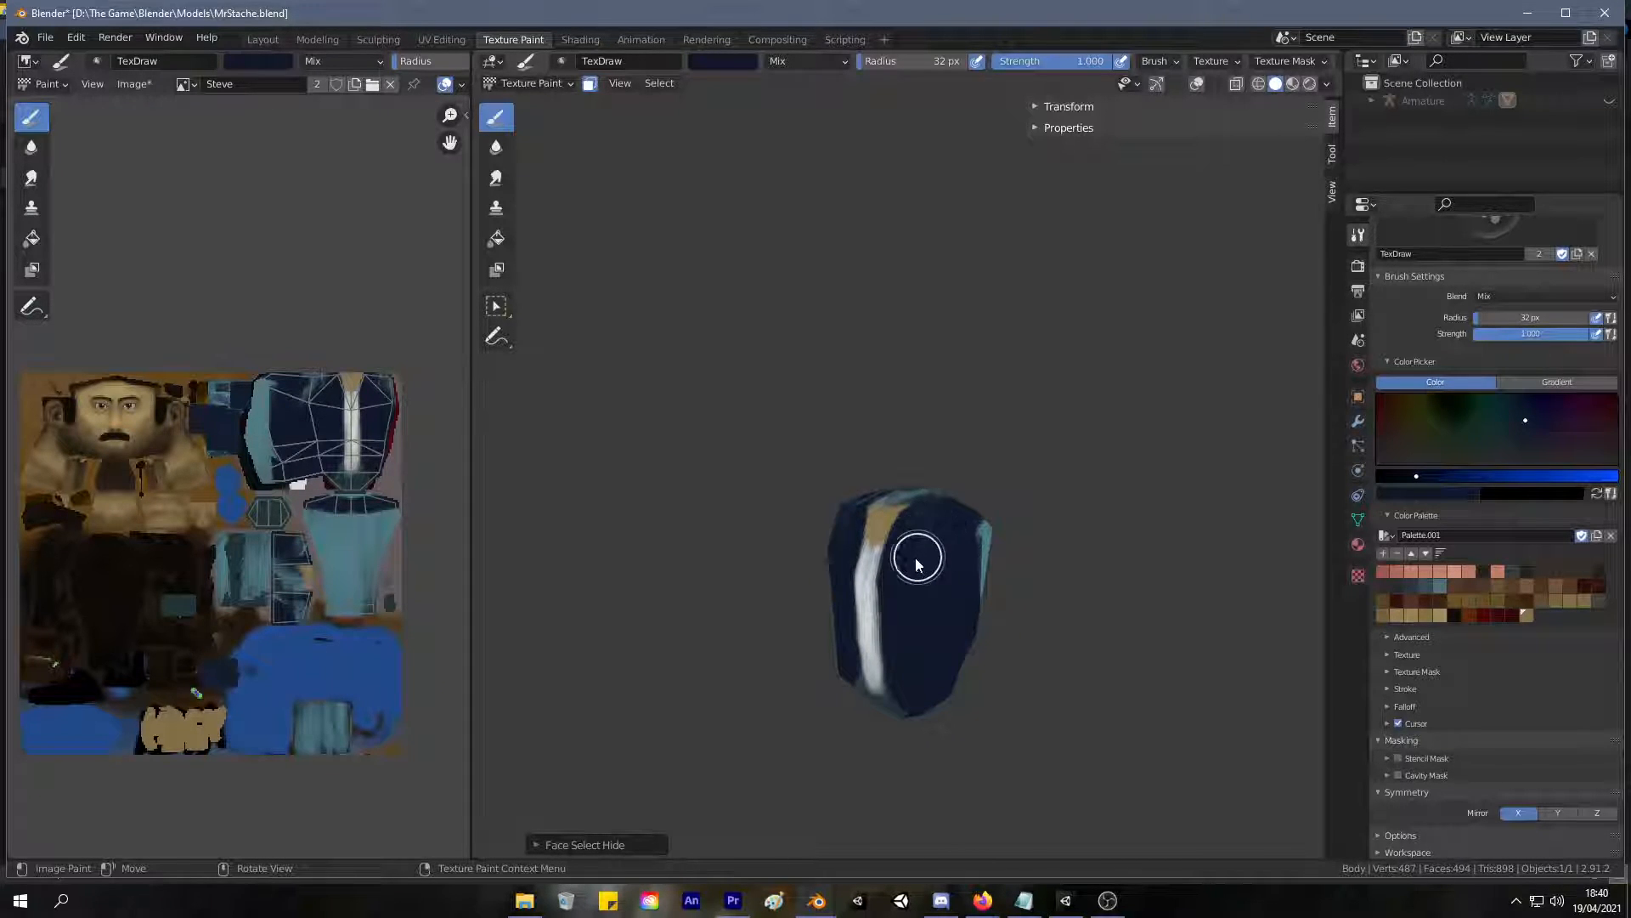
{"action": "middle_click_drag", "start_coordinate": [940, 590], "coordinate": [850, 521]}
{"action": "mouse_move", "coordinate": [849, 520]}
{"action": "left_mouse_down"}
{"action": "mouse_move", "coordinate": [803, 629]}
{"action": "mouse_move", "coordinate": [824, 781]}
{"action": "left_mouse_up"}
{"action": "key", "text": "f"}
{"action": "left_click", "coordinate": [867, 707]}
{"action": "mouse_move", "coordinate": [850, 544]}
{"action": "left_mouse_down"}
{"action": "mouse_move", "coordinate": [841, 561]}
{"action": "mouse_move", "coordinate": [878, 558]}
{"action": "mouse_move", "coordinate": [862, 671]}
{"action": "mouse_move", "coordinate": [890, 627]}
{"action": "mouse_move", "coordinate": [799, 631]}
{"action": "mouse_move", "coordinate": [773, 683]}
{"action": "mouse_move", "coordinate": [829, 806]}
{"action": "left_mouse_up"}
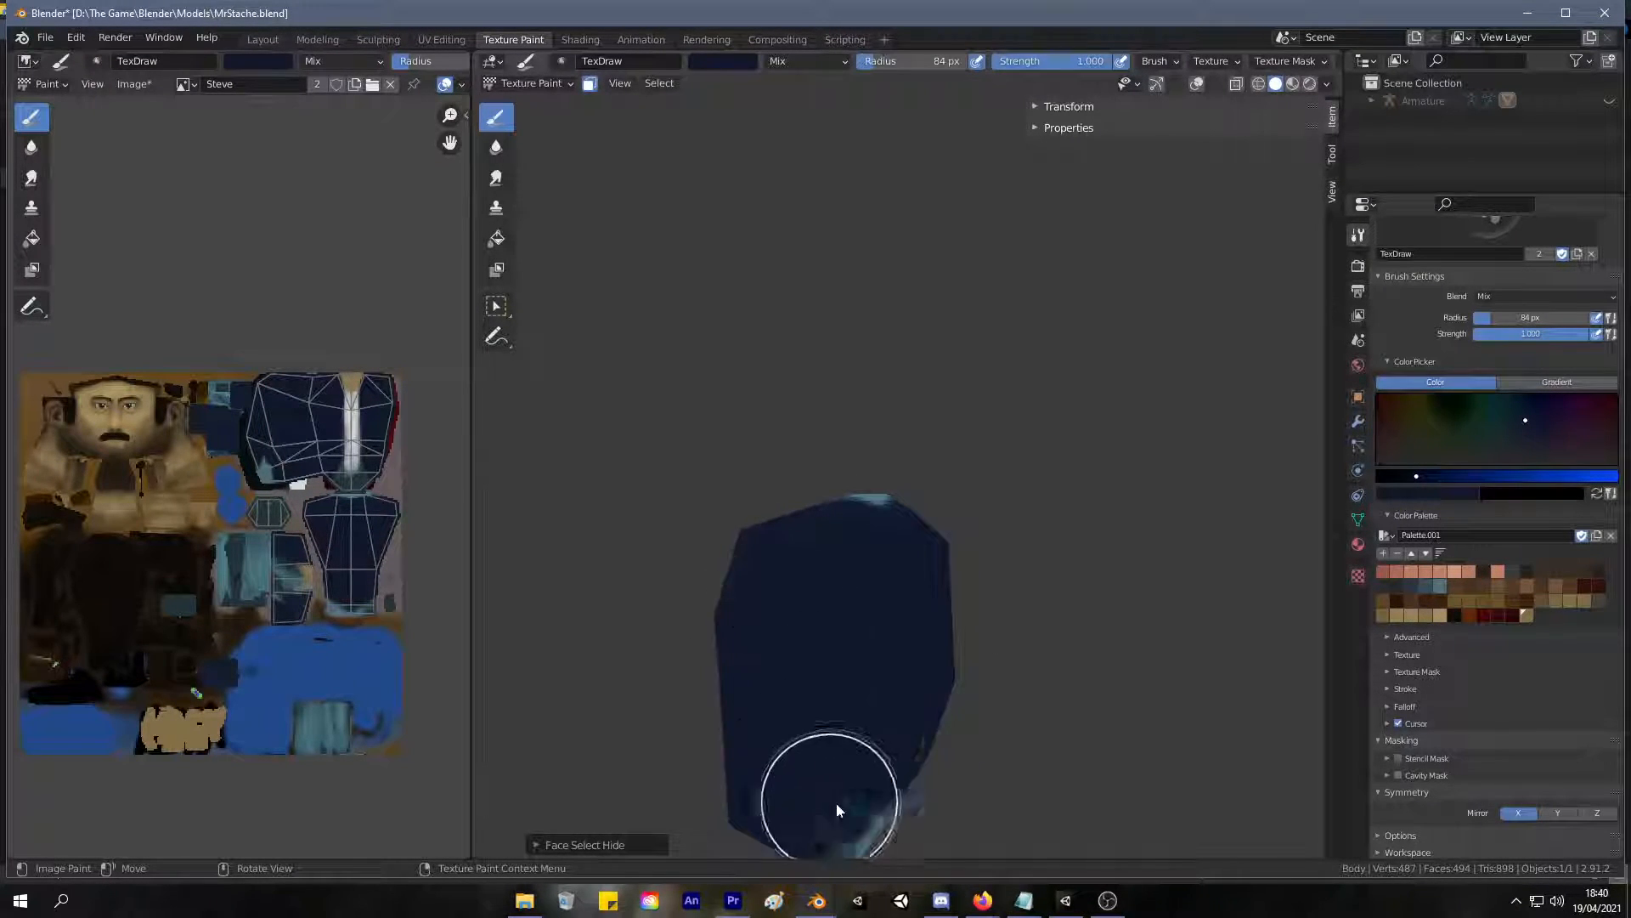
Cover the remaining teal patches on the torso's lower back, sides and ends with dark blue.
{"action": "mouse_move", "coordinate": [831, 797]}
{"action": "middle_mouse_down"}
{"action": "mouse_move", "coordinate": [762, 695]}
{"action": "mouse_move", "coordinate": [830, 773]}
{"action": "mouse_move", "coordinate": [780, 657]}
{"action": "middle_mouse_up"}
{"action": "mouse_move", "coordinate": [779, 657]}
{"action": "left_mouse_down"}
{"action": "mouse_move", "coordinate": [858, 790]}
{"action": "mouse_move", "coordinate": [829, 831]}
{"action": "mouse_move", "coordinate": [805, 814]}
{"action": "left_mouse_up"}
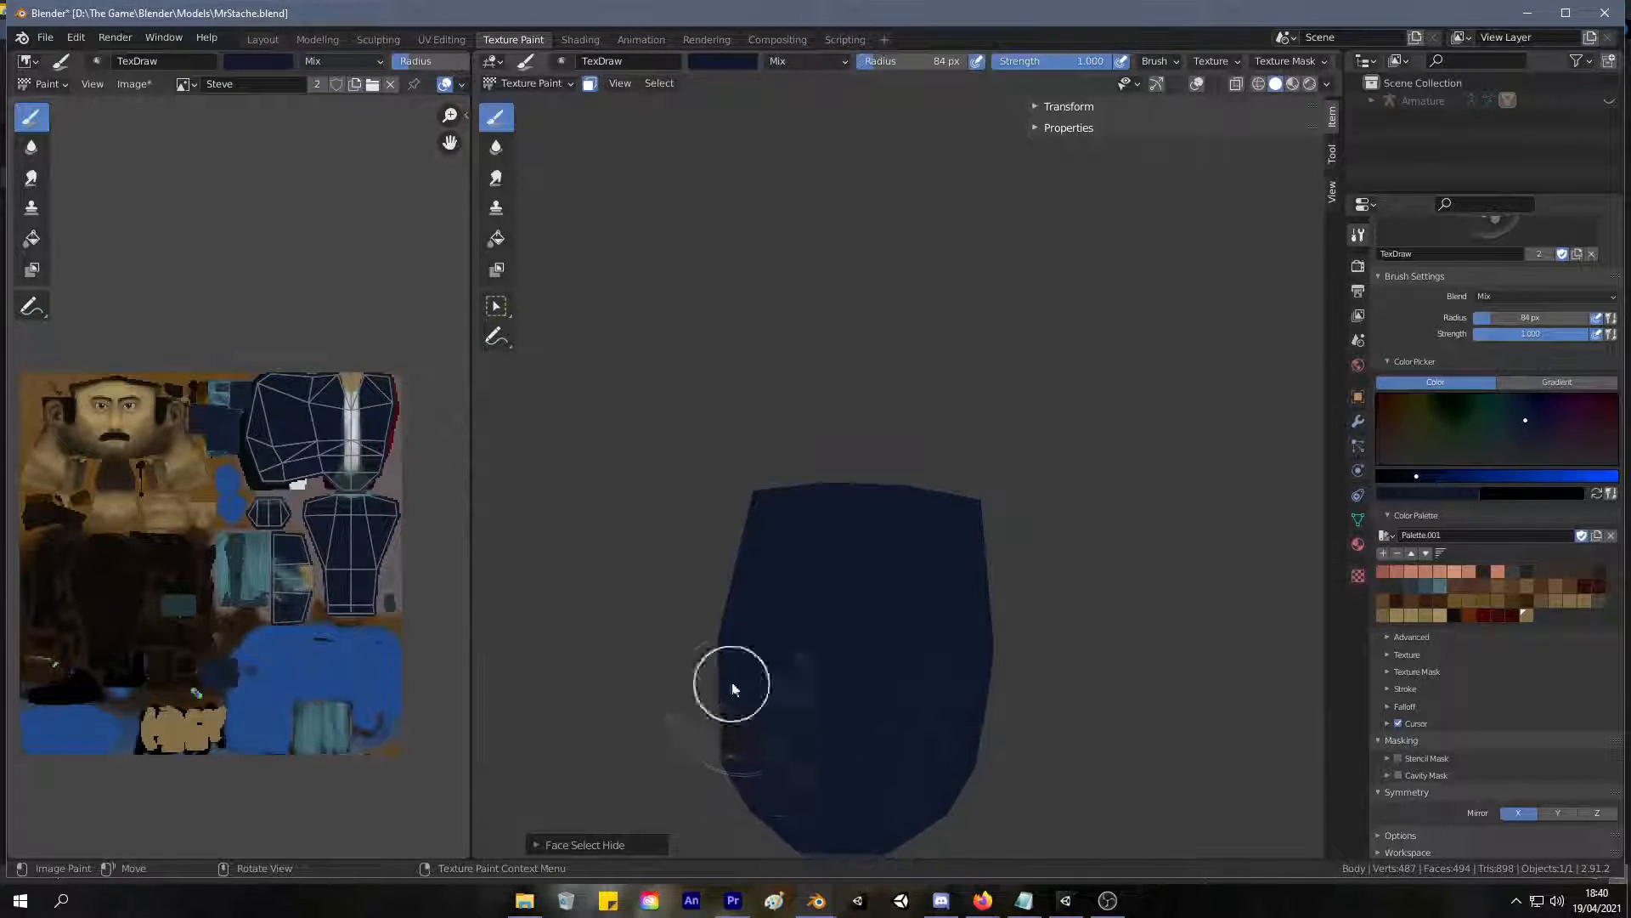
{"action": "mouse_move", "coordinate": [885, 727]}
{"action": "middle_mouse_down"}
{"action": "mouse_move", "coordinate": [1139, 696]}
{"action": "mouse_move", "coordinate": [1289, 652]}
{"action": "mouse_move", "coordinate": [940, 641]}
{"action": "middle_mouse_up"}
{"action": "mouse_move", "coordinate": [1005, 513]}
{"action": "middle_mouse_down"}
{"action": "mouse_move", "coordinate": [1031, 586]}
{"action": "mouse_move", "coordinate": [1024, 630]}
{"action": "mouse_move", "coordinate": [1014, 520]}
{"action": "mouse_move", "coordinate": [976, 493]}
{"action": "middle_mouse_up"}
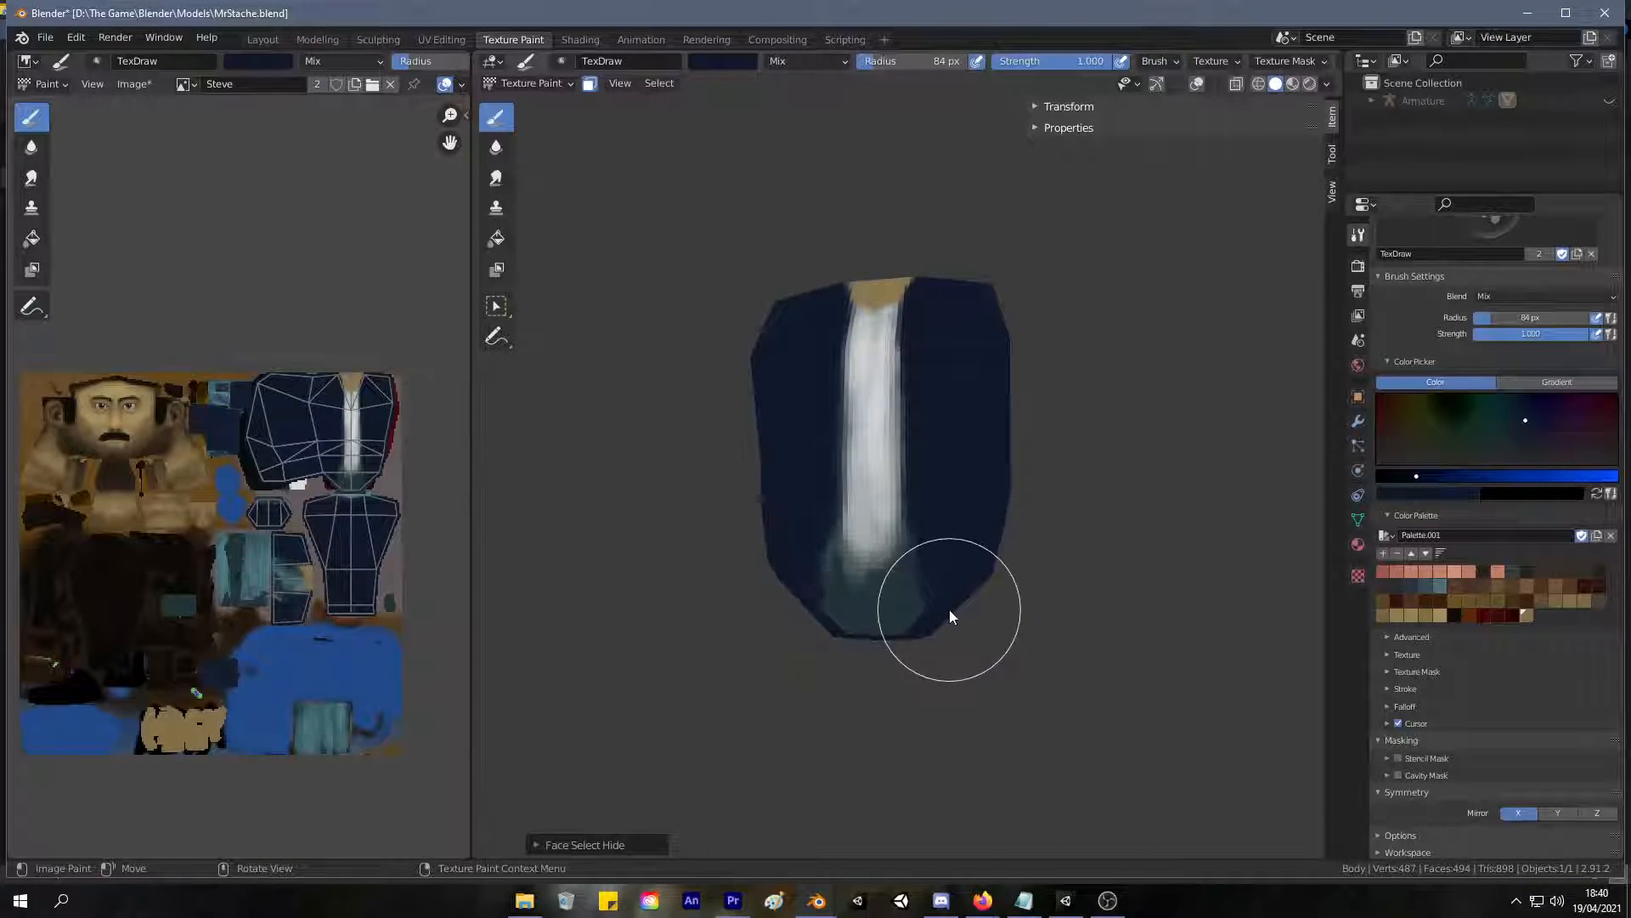
Reduce the brush to 18 px, darken the teal hem below the white shirt strip, and reveal the whole body.
{"action": "key", "text": "f"}
{"action": "key", "text": "bracketleft"}
{"action": "key", "text": "bracketleft"}
{"action": "key", "text": "bracketleft"}
{"action": "mouse_move", "coordinate": [865, 594]}
{"action": "left_mouse_down"}
{"action": "mouse_move", "coordinate": [920, 607]}
{"action": "mouse_move", "coordinate": [862, 618]}
{"action": "left_mouse_up"}
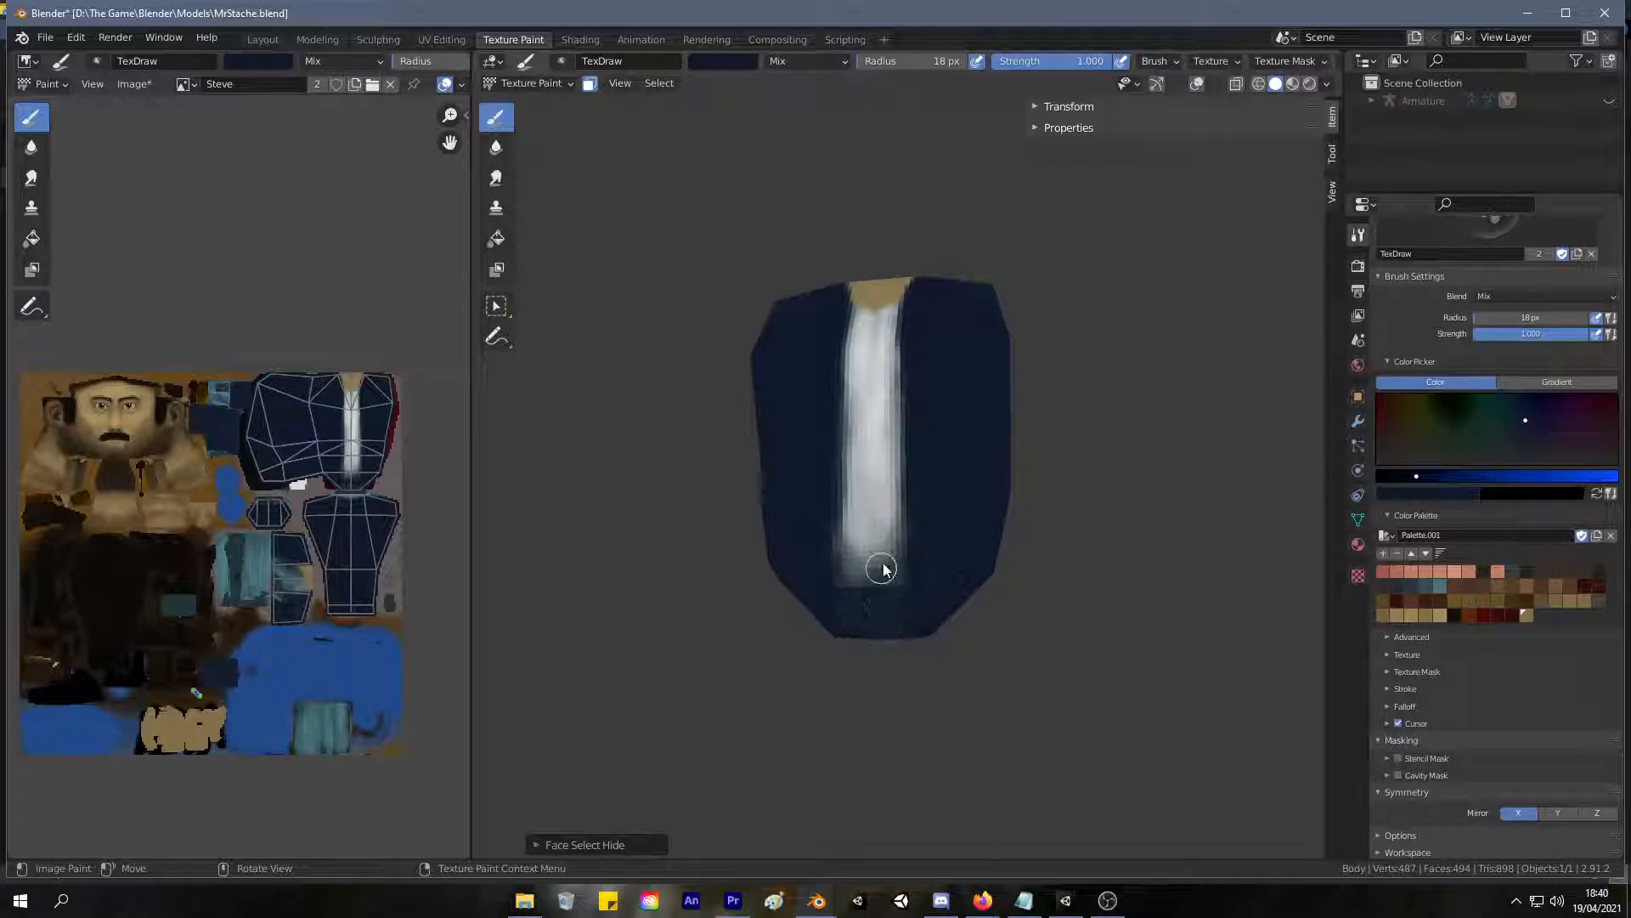
{"action": "key", "text": "alt+h"}
{"action": "middle_click_drag", "start_coordinate": [969, 557], "coordinate": [860, 522]}
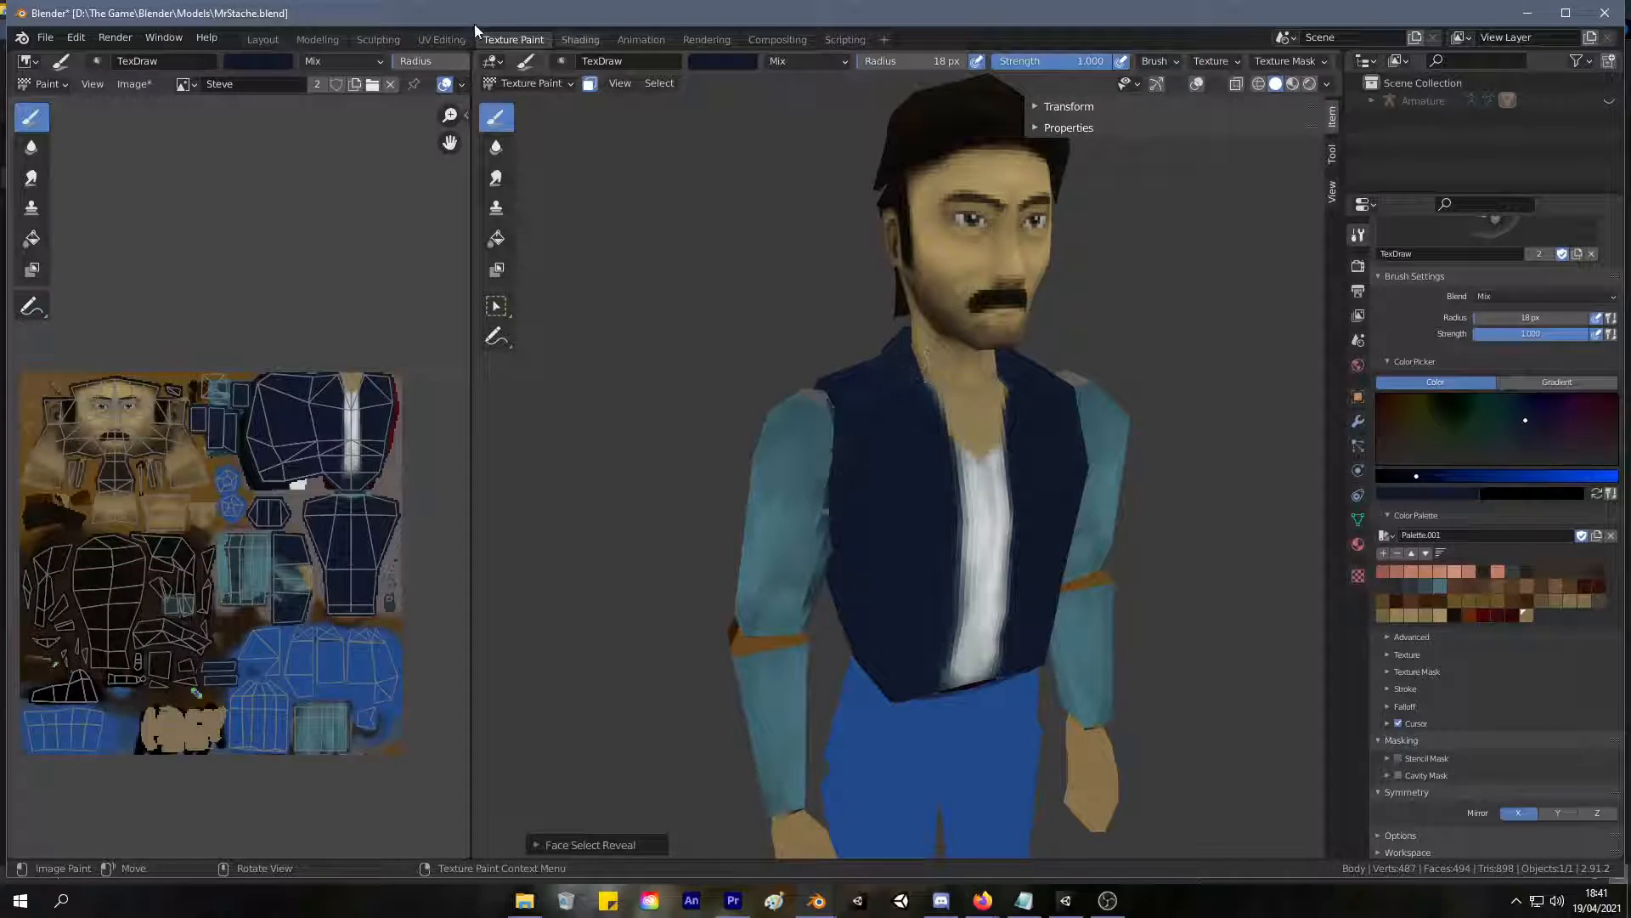
Select both upper sleeves as linked faces bounded by seams in UV Editing, and hide all unselected geometry.
{"action": "left_click", "coordinate": [443, 40]}
{"action": "left_click", "coordinate": [929, 266]}
{"action": "middle_click_drag", "start_coordinate": [929, 266], "coordinate": [1013, 360]}
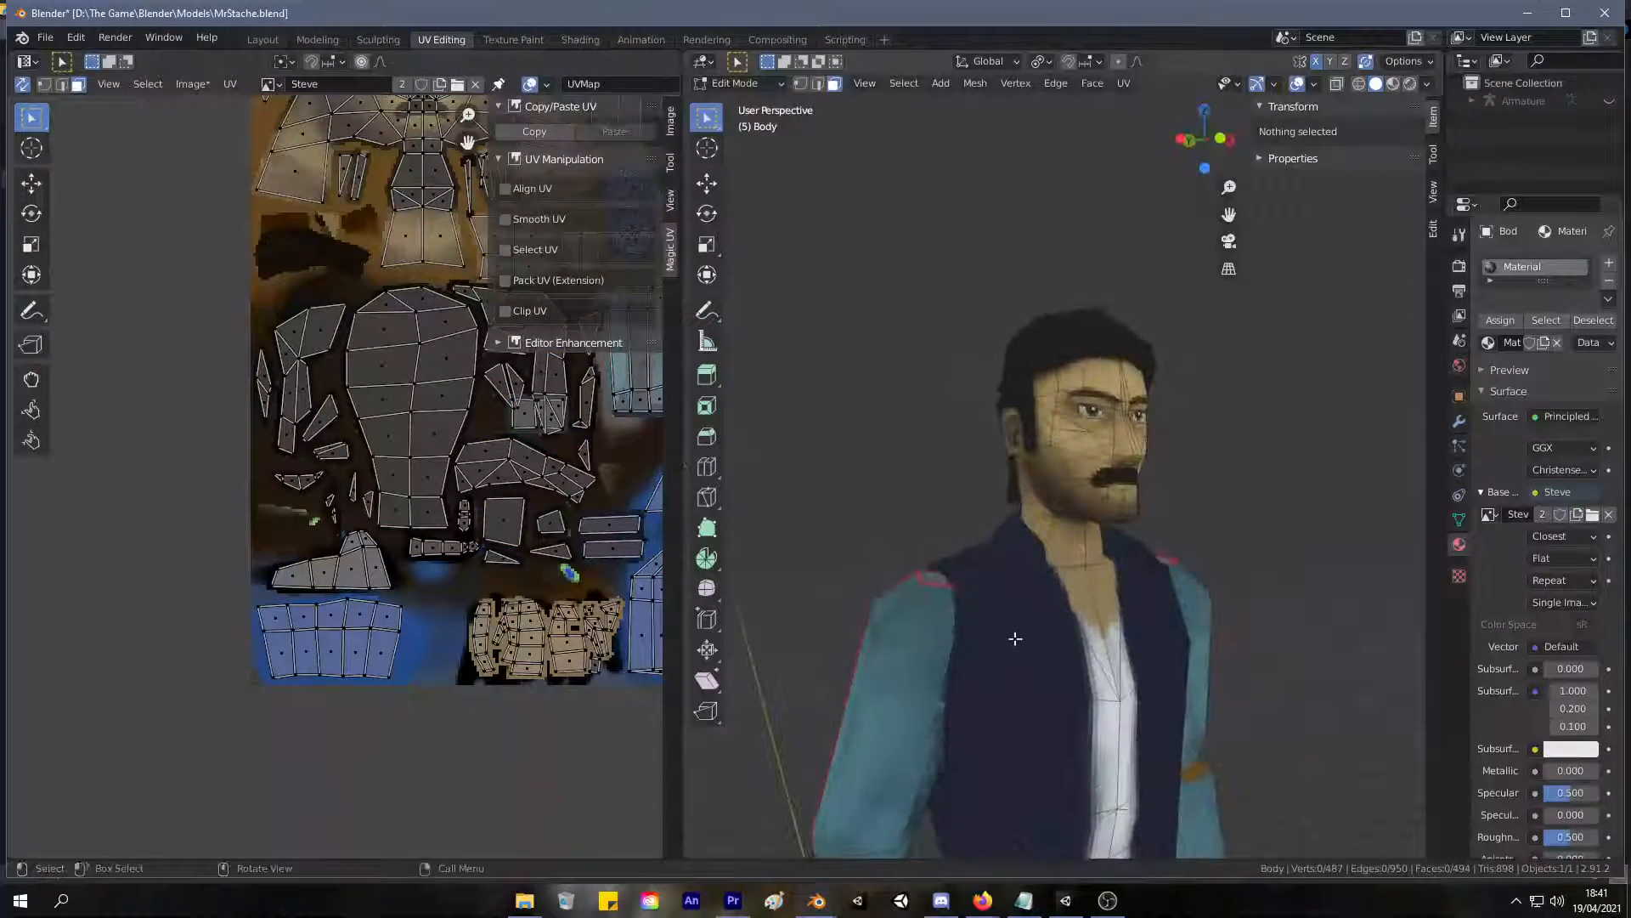
{"action": "key", "text": "l"}
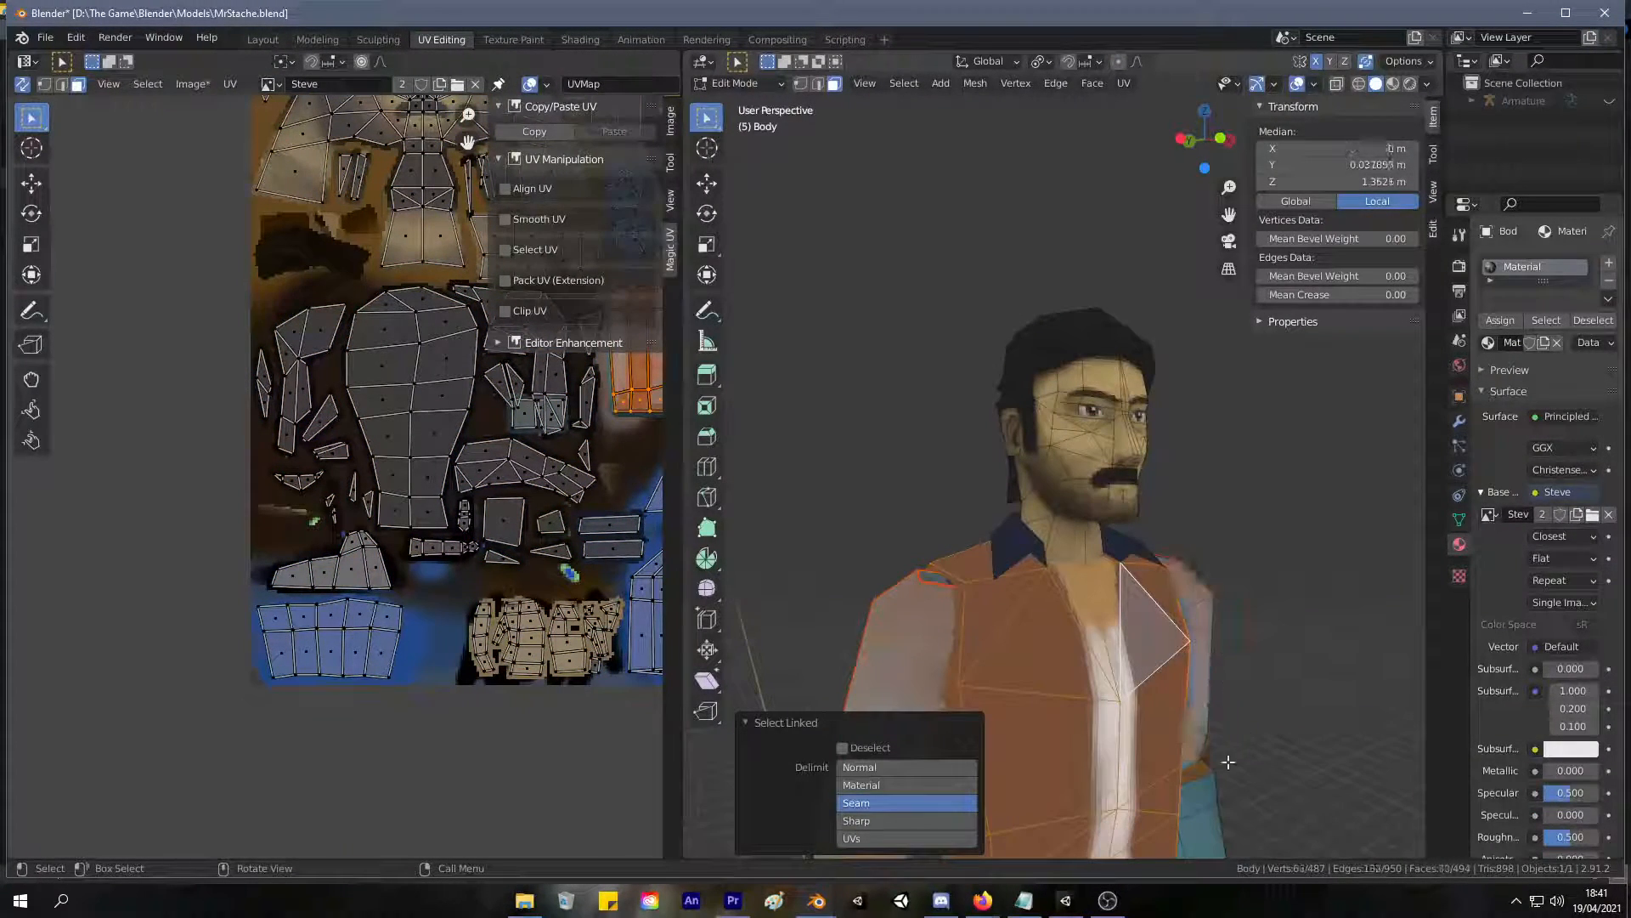
{"action": "middle_click_drag", "start_coordinate": [1263, 694], "coordinate": [1267, 321], "text": "shift"}
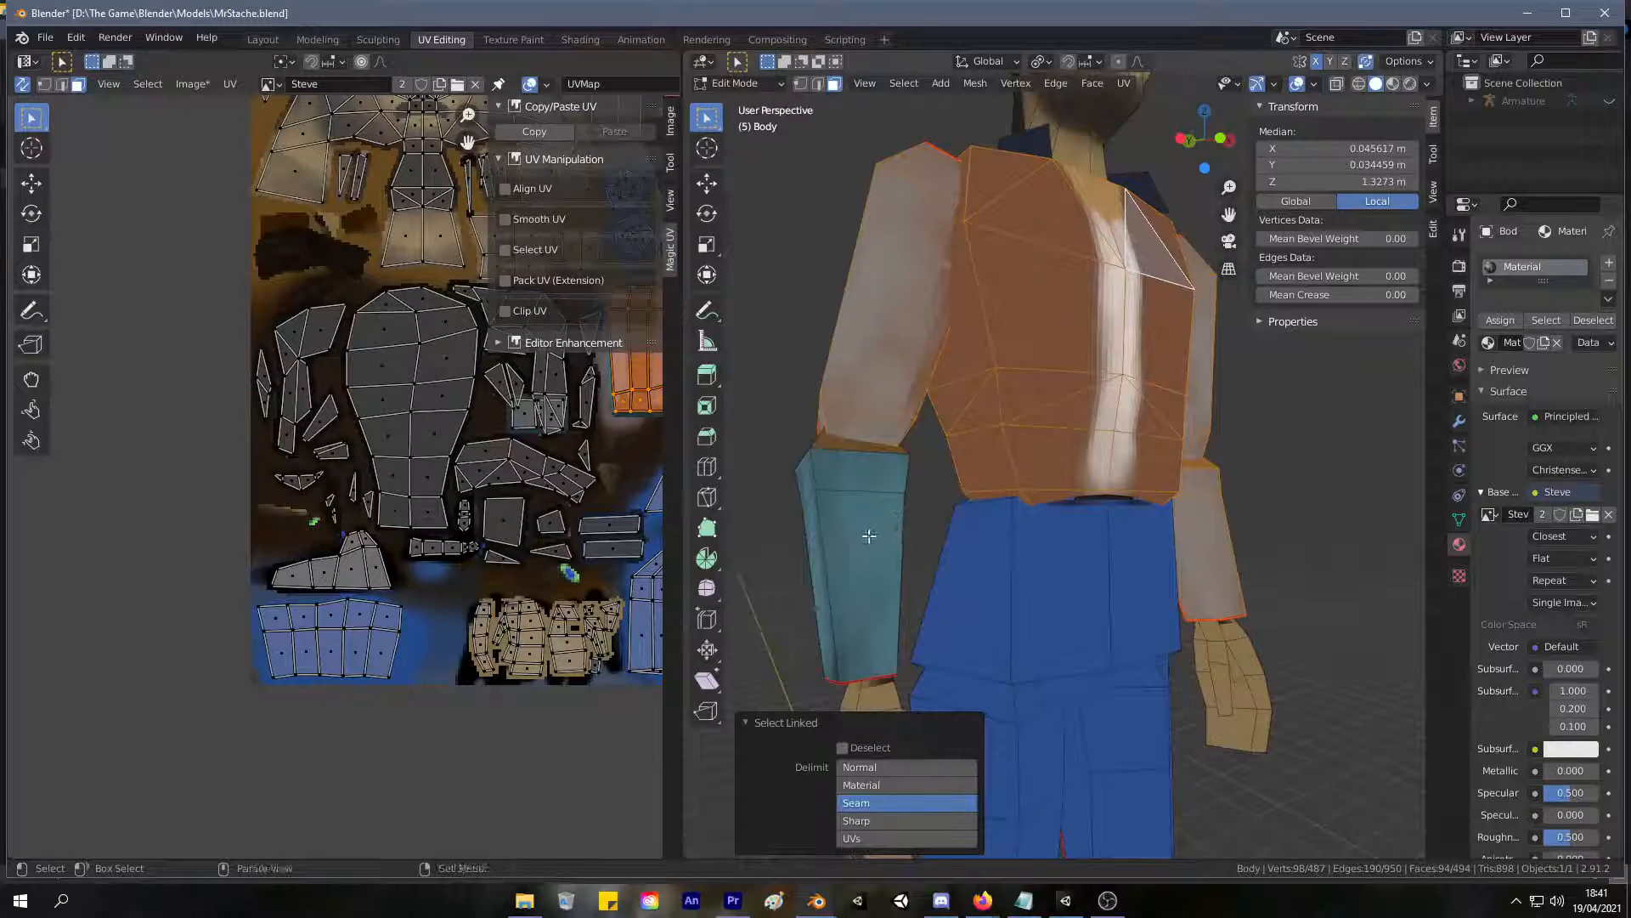
{"action": "key", "text": "alt+a"}
{"action": "key", "text": "l"}
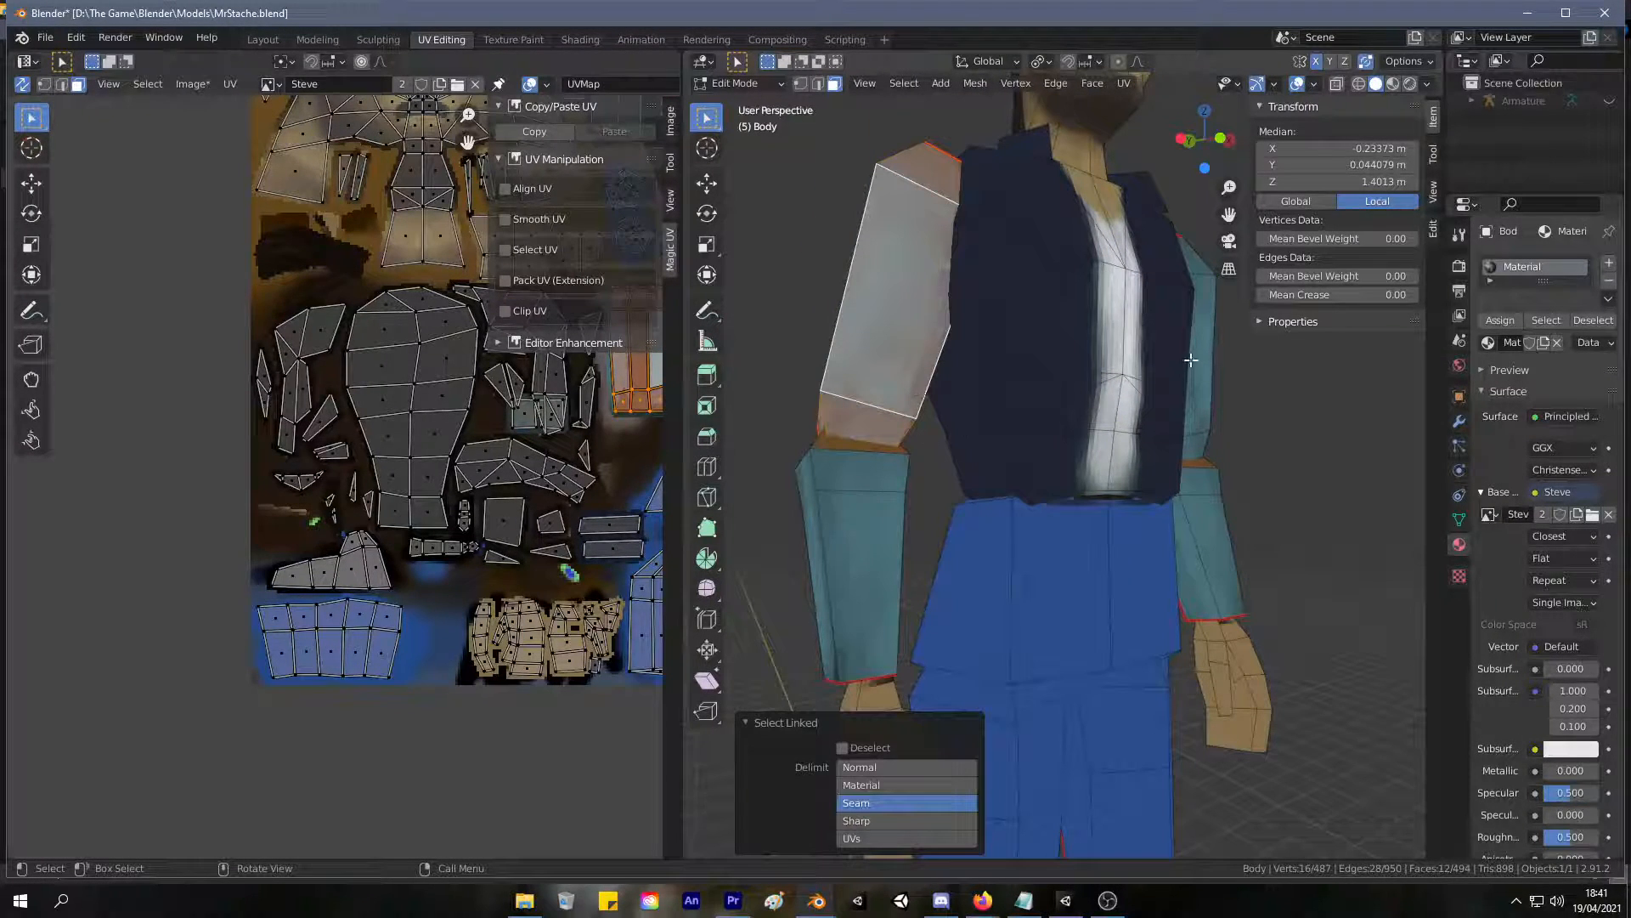
{"action": "key", "text": "l"}
{"action": "key", "text": "shift+h"}
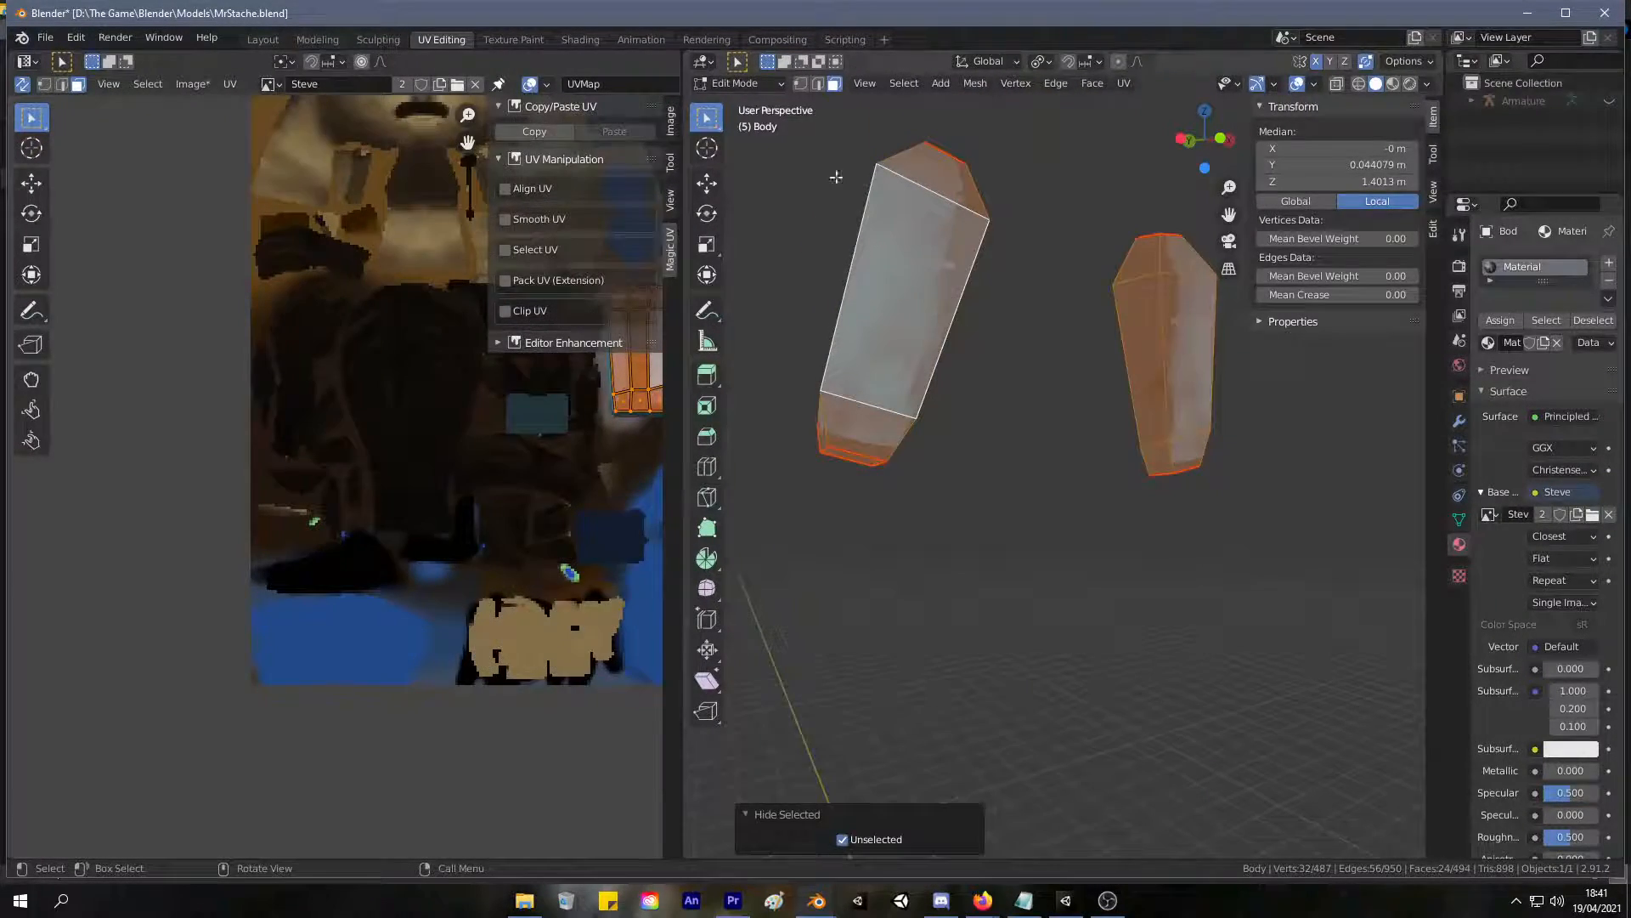
Return to the texture painting workspace and paint the isolated upper sleeves dark blue from several sides.
{"action": "left_click", "coordinate": [545, 41]}
{"action": "mouse_move", "coordinate": [853, 463]}
{"action": "left_mouse_down"}
{"action": "mouse_move", "coordinate": [765, 637]}
{"action": "mouse_move", "coordinate": [830, 539]}
{"action": "mouse_move", "coordinate": [768, 467]}
{"action": "left_mouse_up"}
{"action": "mouse_move", "coordinate": [768, 466]}
{"action": "middle_mouse_down"}
{"action": "mouse_move", "coordinate": [994, 628]}
{"action": "mouse_move", "coordinate": [1058, 605]}
{"action": "middle_mouse_up"}
{"action": "middle_click_drag", "start_coordinate": [1030, 413], "coordinate": [1033, 433]}
{"action": "mouse_move", "coordinate": [1034, 433]}
{"action": "left_mouse_down"}
{"action": "mouse_move", "coordinate": [997, 586]}
{"action": "mouse_move", "coordinate": [1041, 541]}
{"action": "mouse_move", "coordinate": [1042, 451]}
{"action": "left_mouse_up"}
{"action": "middle_click_drag", "start_coordinate": [1041, 451], "coordinate": [977, 595]}
{"action": "mouse_move", "coordinate": [952, 611]}
{"action": "left_mouse_down"}
{"action": "mouse_move", "coordinate": [977, 681]}
{"action": "mouse_move", "coordinate": [954, 648]}
{"action": "left_mouse_up"}
{"action": "mouse_move", "coordinate": [954, 646]}
{"action": "middle_mouse_down"}
{"action": "mouse_move", "coordinate": [1150, 434]}
{"action": "mouse_move", "coordinate": [1164, 378]}
{"action": "middle_mouse_up"}
{"action": "left_click_drag", "start_coordinate": [1053, 362], "coordinate": [1019, 408]}
{"action": "middle_click_drag", "start_coordinate": [1054, 493], "coordinate": [1123, 494]}
{"action": "mouse_move", "coordinate": [1032, 404]}
{"action": "left_mouse_down"}
{"action": "mouse_move", "coordinate": [1035, 450]}
{"action": "mouse_move", "coordinate": [1002, 419]}
{"action": "left_mouse_up"}
{"action": "middle_click_drag", "start_coordinate": [1002, 418], "coordinate": [952, 451]}
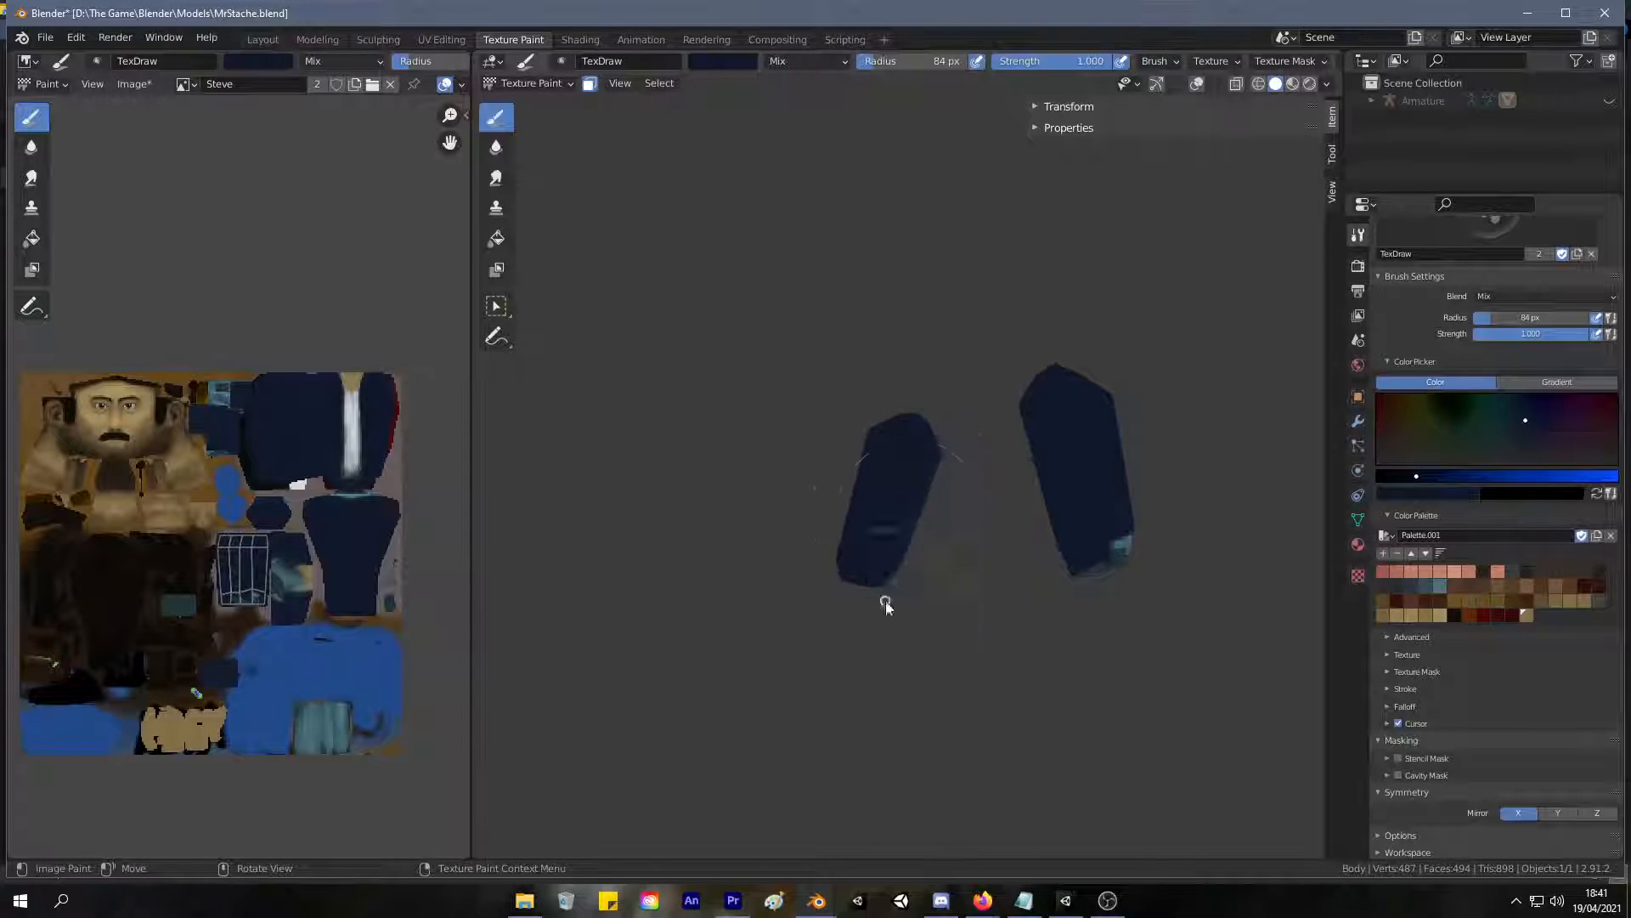
Cover the remaining teal areas at the upper sleeves' lower ends and inner faces with dark blue, and reveal the whole body.
{"action": "left_click_drag", "start_coordinate": [886, 607], "coordinate": [893, 585]}
{"action": "middle_click_drag", "start_coordinate": [893, 594], "coordinate": [893, 580]}
{"action": "middle_click_drag", "start_coordinate": [929, 497], "coordinate": [753, 435]}
{"action": "left_click_drag", "start_coordinate": [892, 418], "coordinate": [867, 567]}
{"action": "middle_click_drag", "start_coordinate": [866, 568], "coordinate": [885, 426]}
{"action": "left_click_drag", "start_coordinate": [885, 426], "coordinate": [859, 340]}
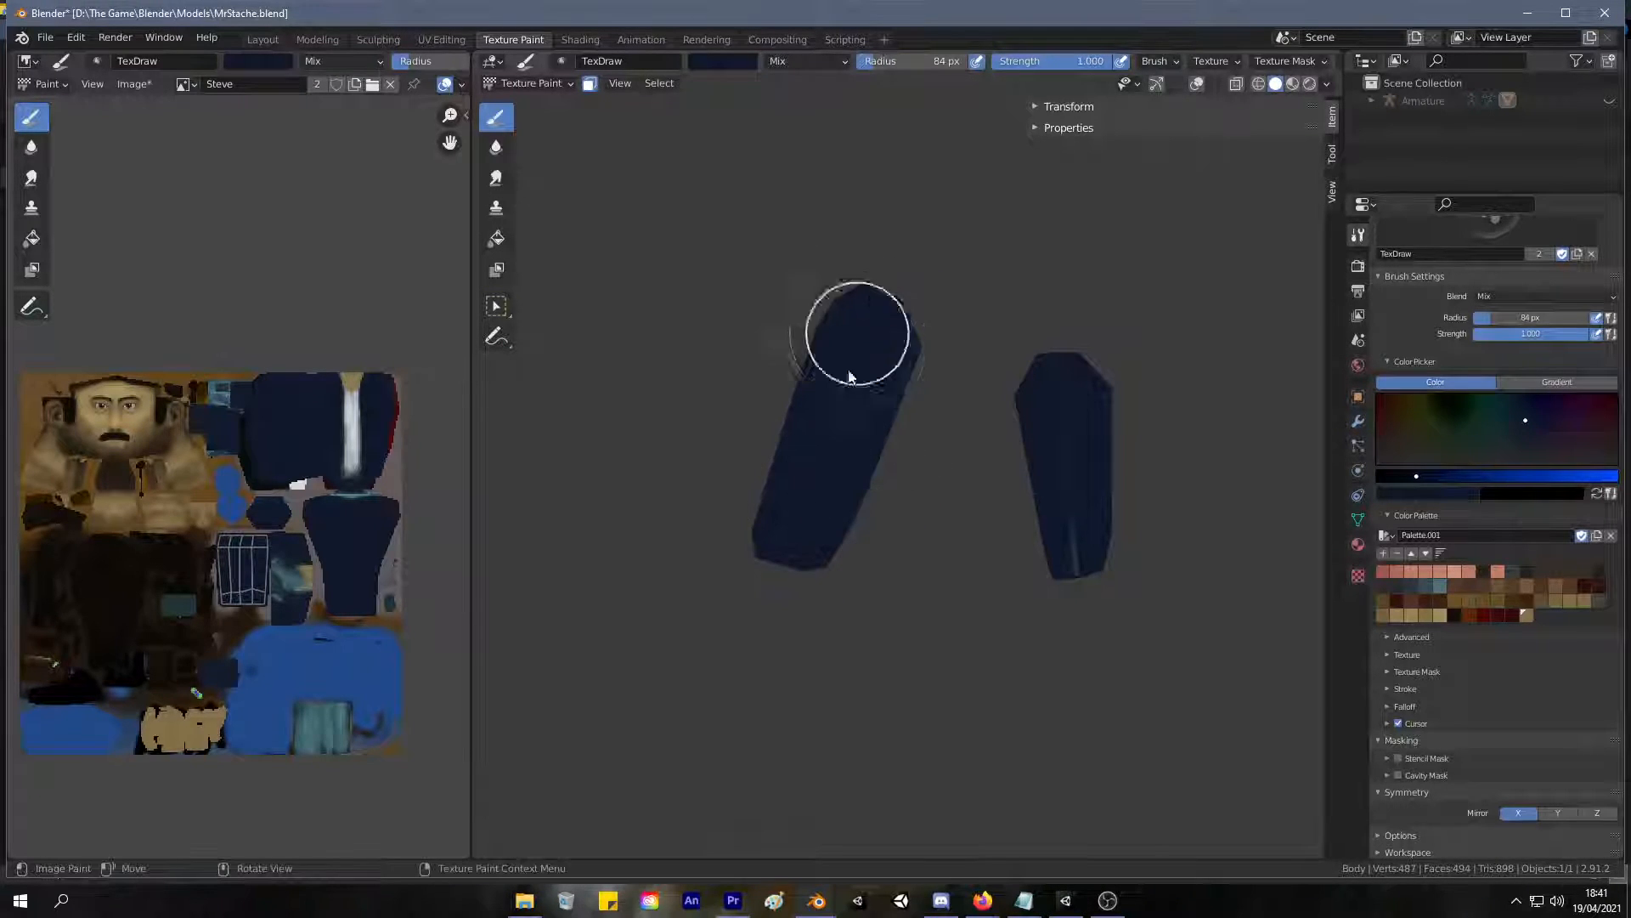
{"action": "mouse_move", "coordinate": [1059, 445]}
{"action": "middle_mouse_down"}
{"action": "mouse_move", "coordinate": [1067, 611]}
{"action": "mouse_move", "coordinate": [938, 376]}
{"action": "mouse_move", "coordinate": [776, 466]}
{"action": "mouse_move", "coordinate": [895, 557]}
{"action": "mouse_move", "coordinate": [889, 510]}
{"action": "mouse_move", "coordinate": [1036, 595]}
{"action": "mouse_move", "coordinate": [1077, 658]}
{"action": "middle_mouse_up"}
{"action": "key", "text": "alt+h"}
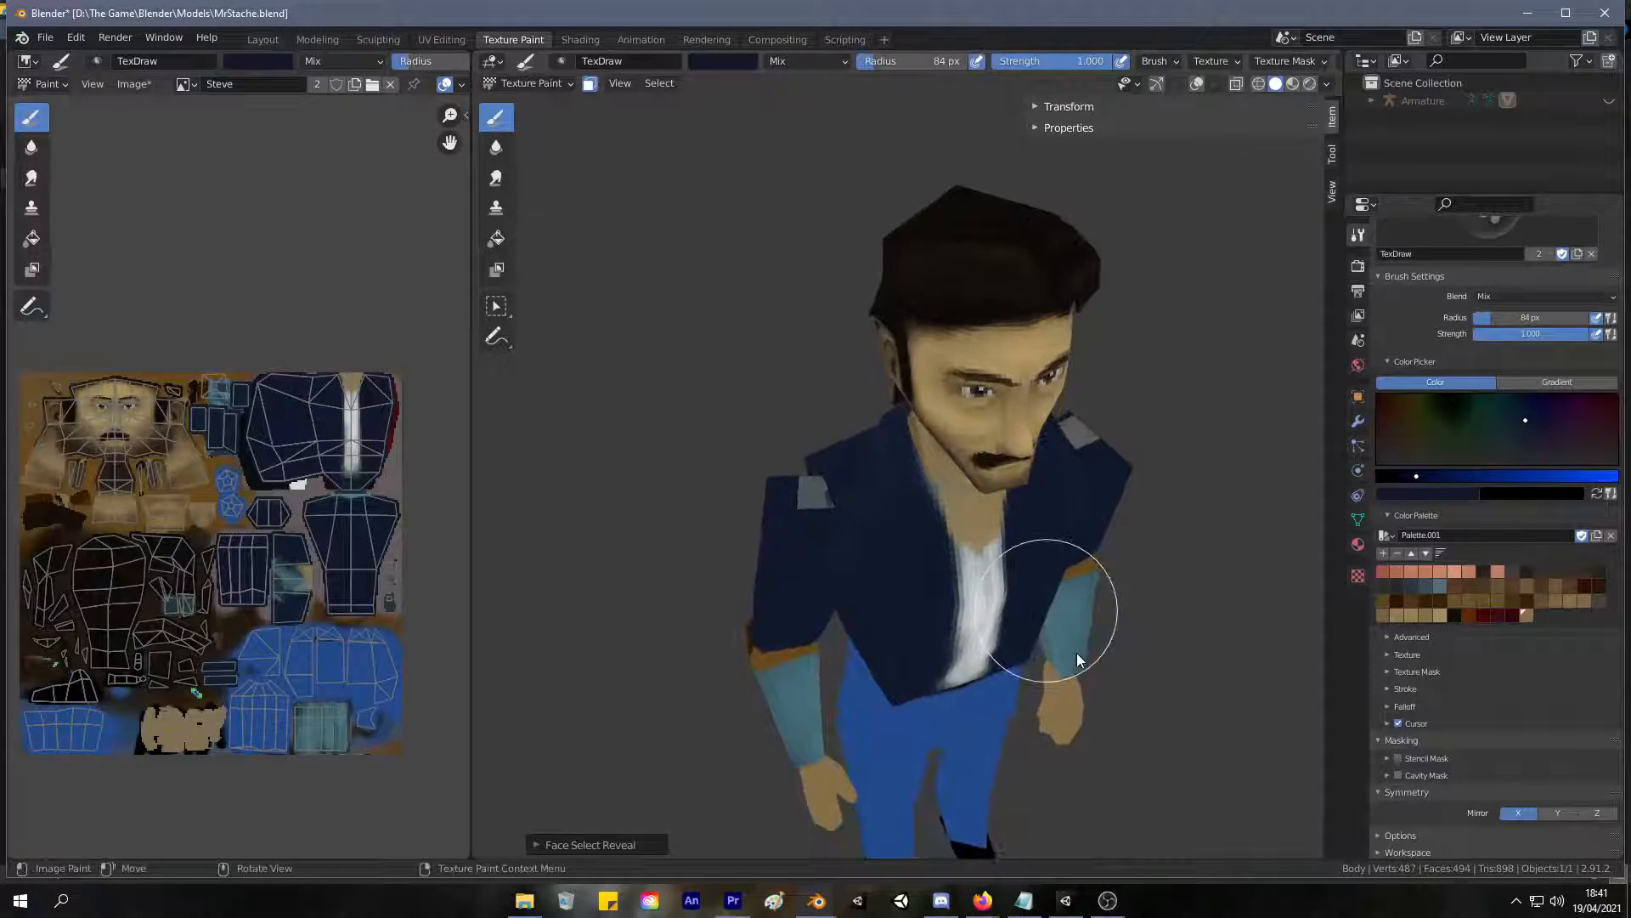
Examine the unpainted gray face on top of the shoulder in edit mode, selecting the edges around it.
{"action": "key", "text": "Tab"}
{"action": "key", "text": "Tab"}
{"action": "key", "text": "Tab"}
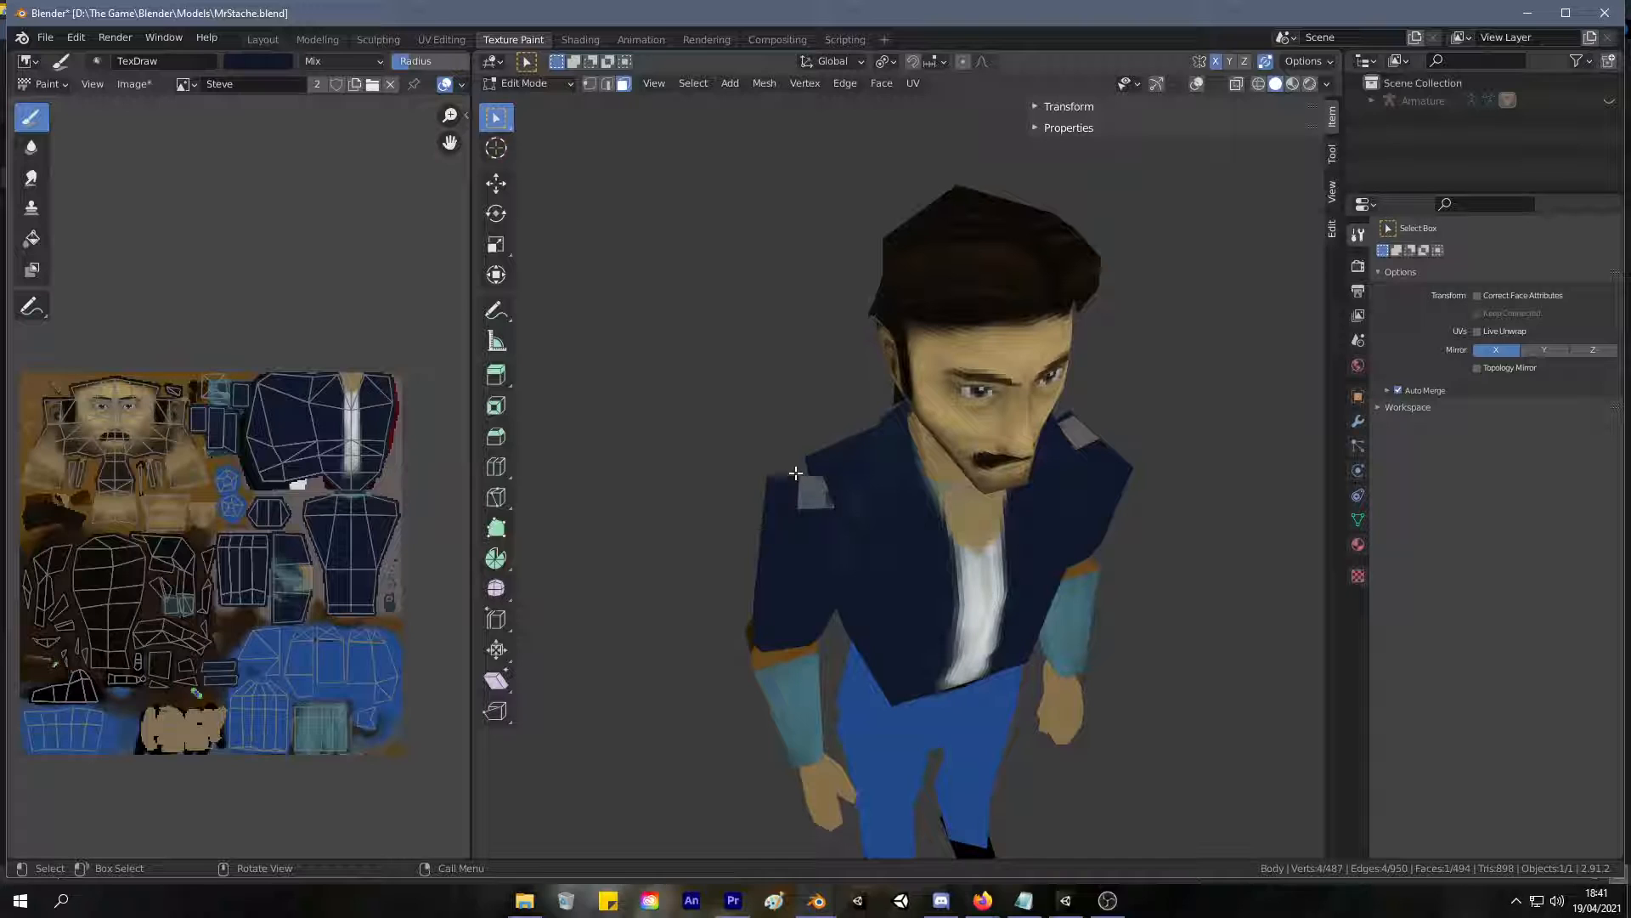
{"action": "mouse_move", "coordinate": [789, 459]}
{"action": "middle_mouse_down"}
{"action": "mouse_move", "coordinate": [763, 329]}
{"action": "mouse_move", "coordinate": [785, 446]}
{"action": "middle_mouse_up"}
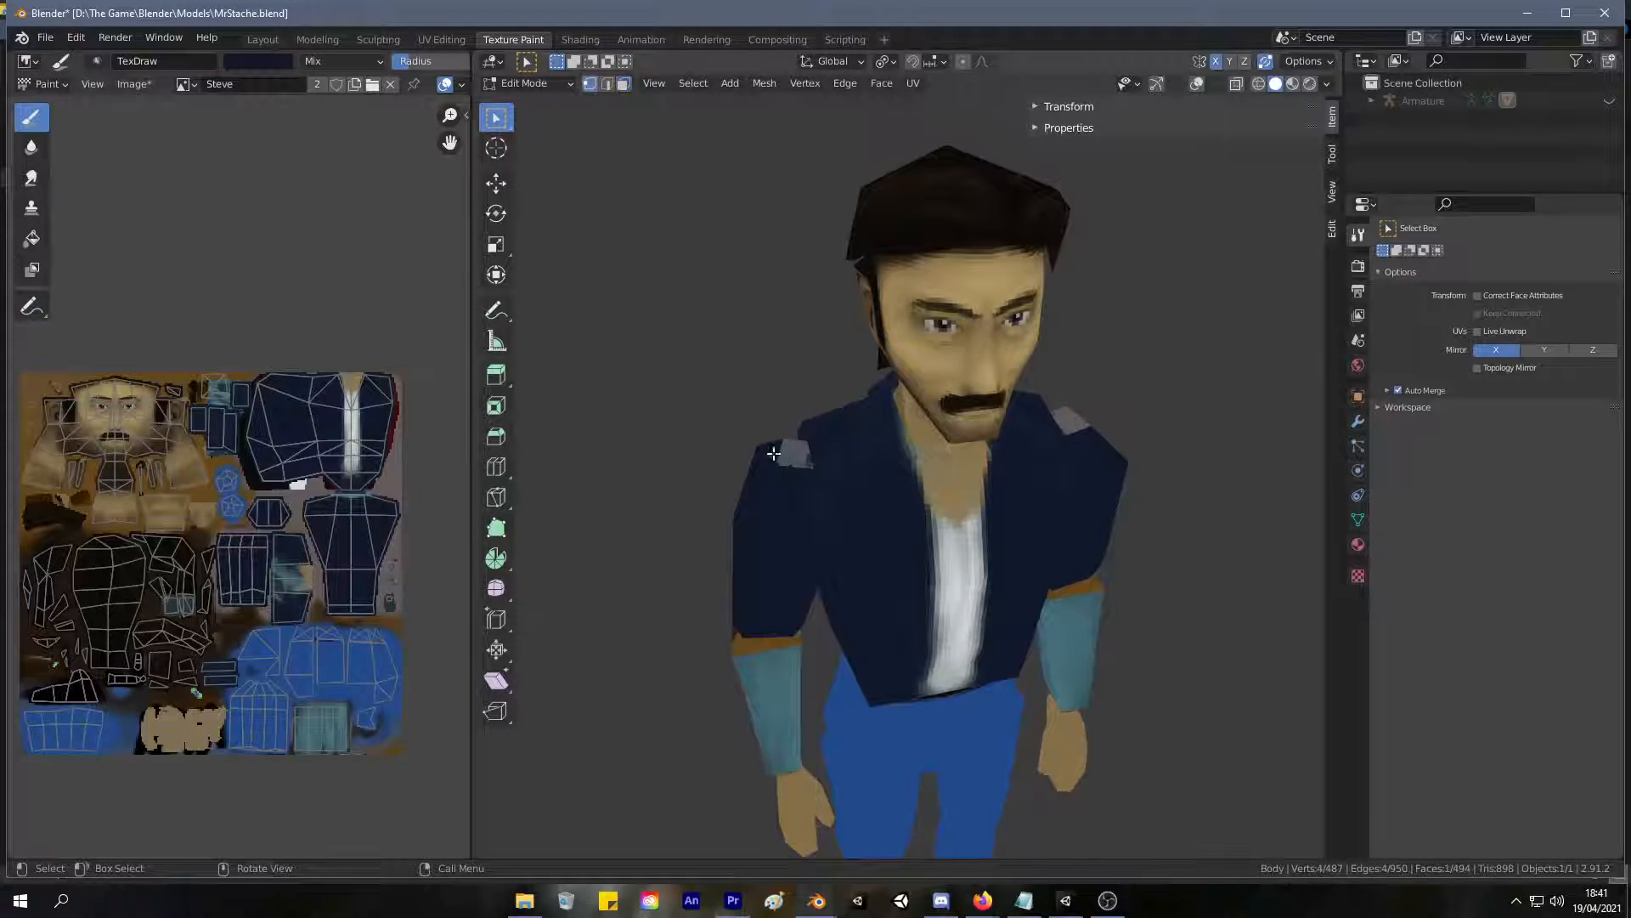
{"action": "left_click", "coordinate": [448, 39]}
{"action": "mouse_move", "coordinate": [888, 293]}
{"action": "middle_mouse_down"}
{"action": "mouse_move", "coordinate": [929, 405]}
{"action": "mouse_move", "coordinate": [837, 410]}
{"action": "mouse_move", "coordinate": [976, 394]}
{"action": "mouse_move", "coordinate": [1046, 353]}
{"action": "mouse_move", "coordinate": [1016, 360]}
{"action": "middle_mouse_up"}
{"action": "left_click", "coordinate": [838, 408]}
{"action": "left_click", "coordinate": [1048, 353], "text": "shift"}
{"action": "key", "text": "alt+a"}
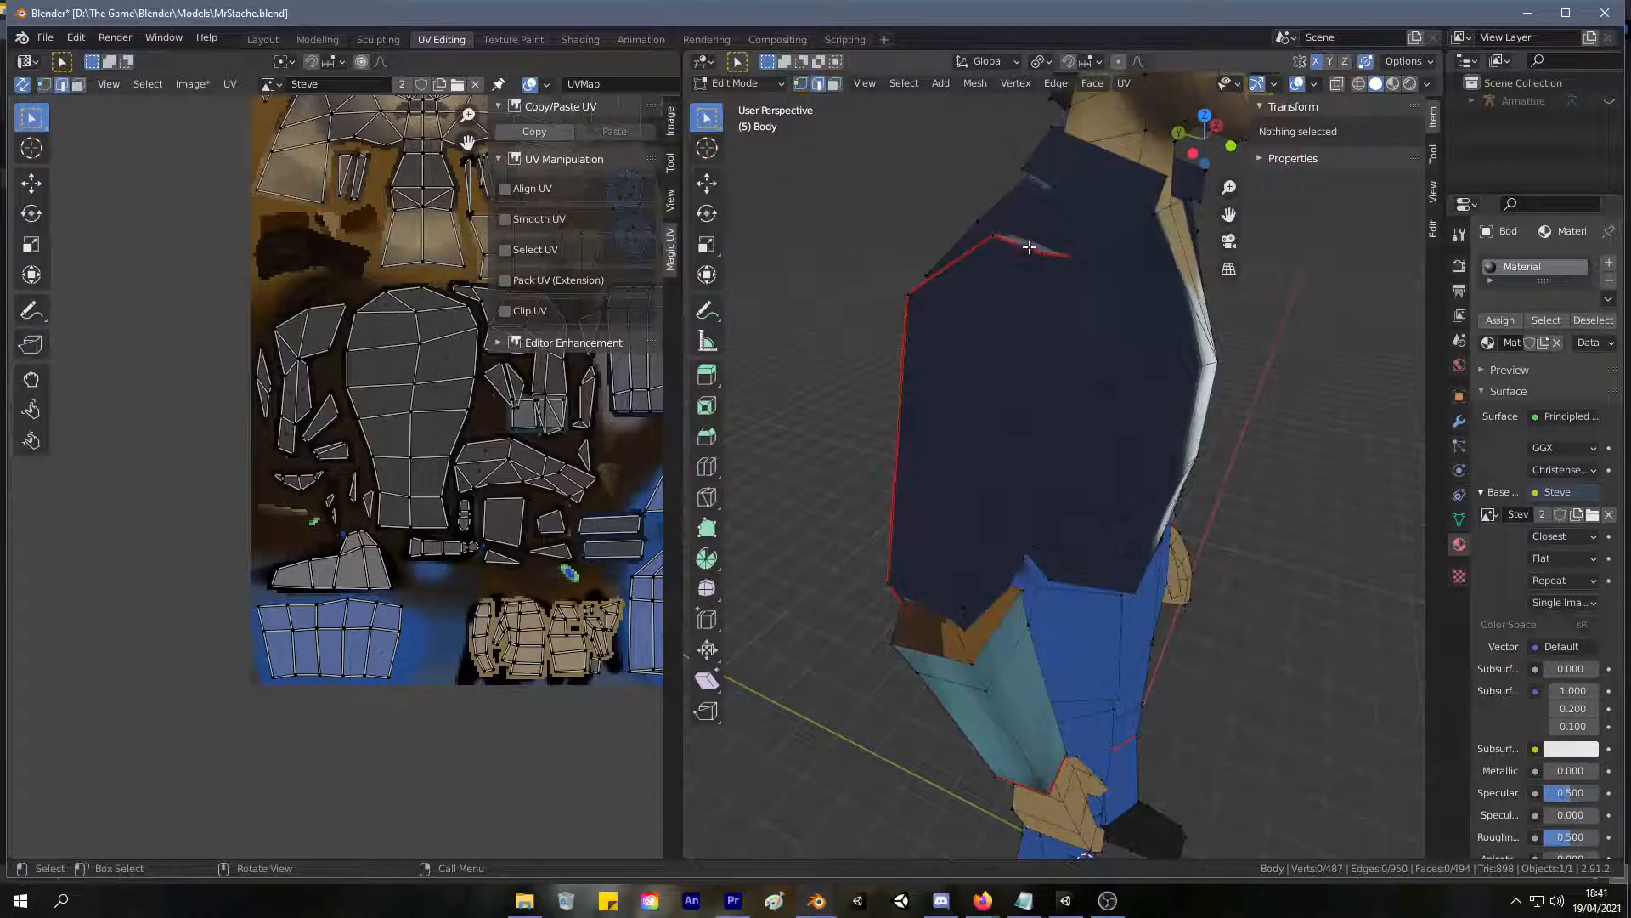
{"action": "left_click", "coordinate": [1029, 246]}
{"action": "middle_click_drag", "start_coordinate": [1029, 246], "coordinate": [1056, 318]}
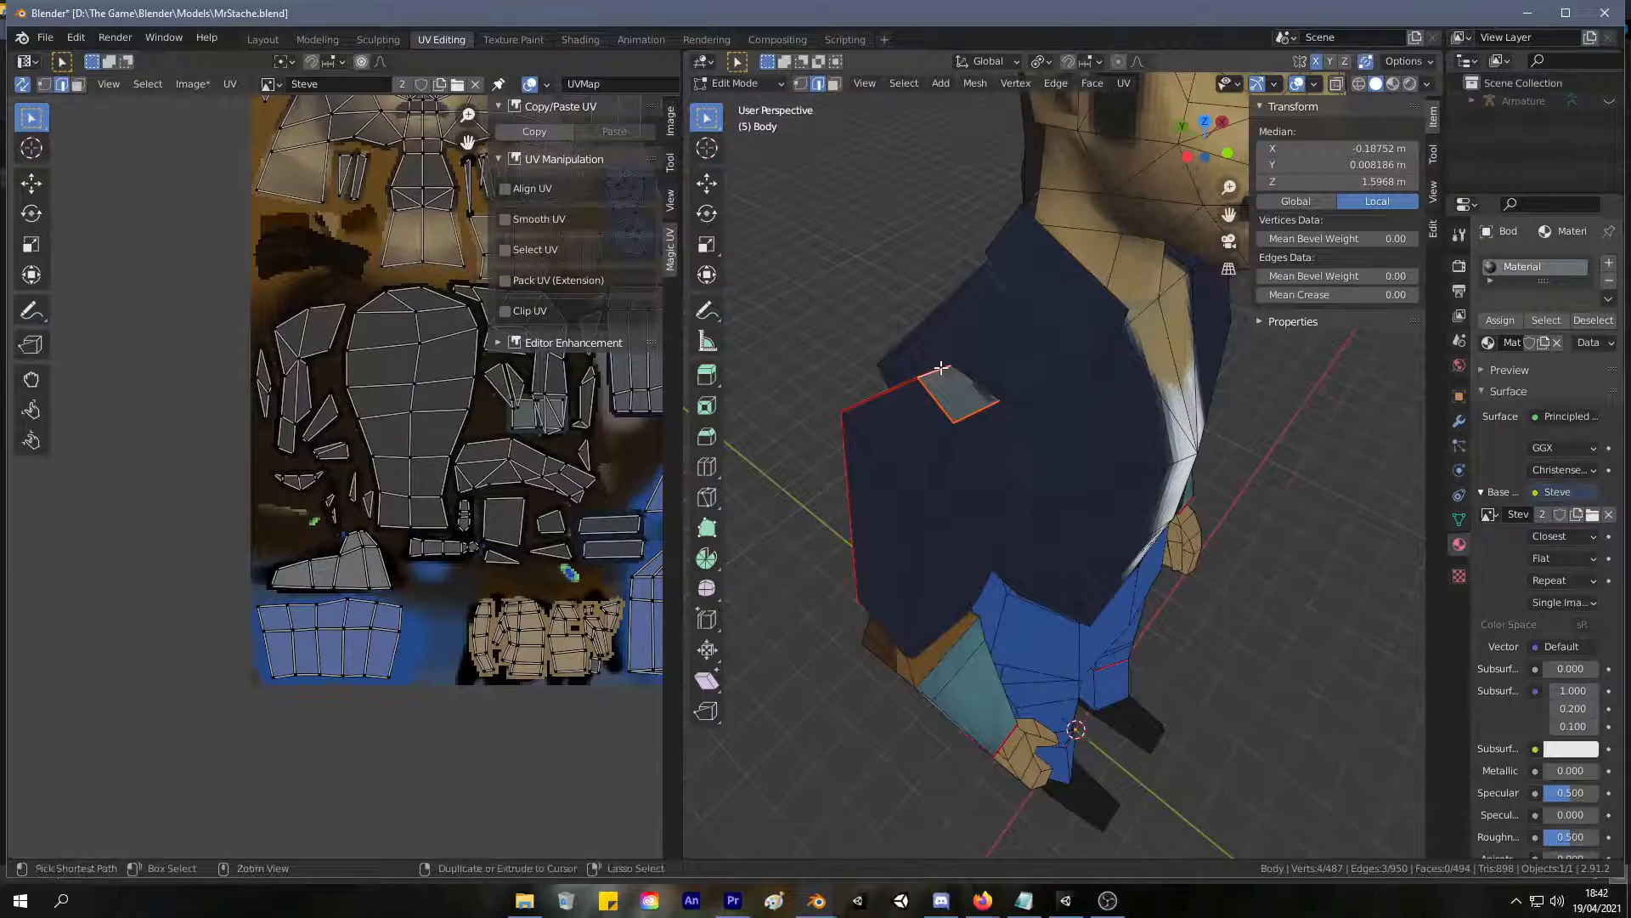
{"action": "middle_click_drag", "start_coordinate": [983, 369], "coordinate": [911, 363]}
{"action": "left_click", "coordinate": [893, 374]}
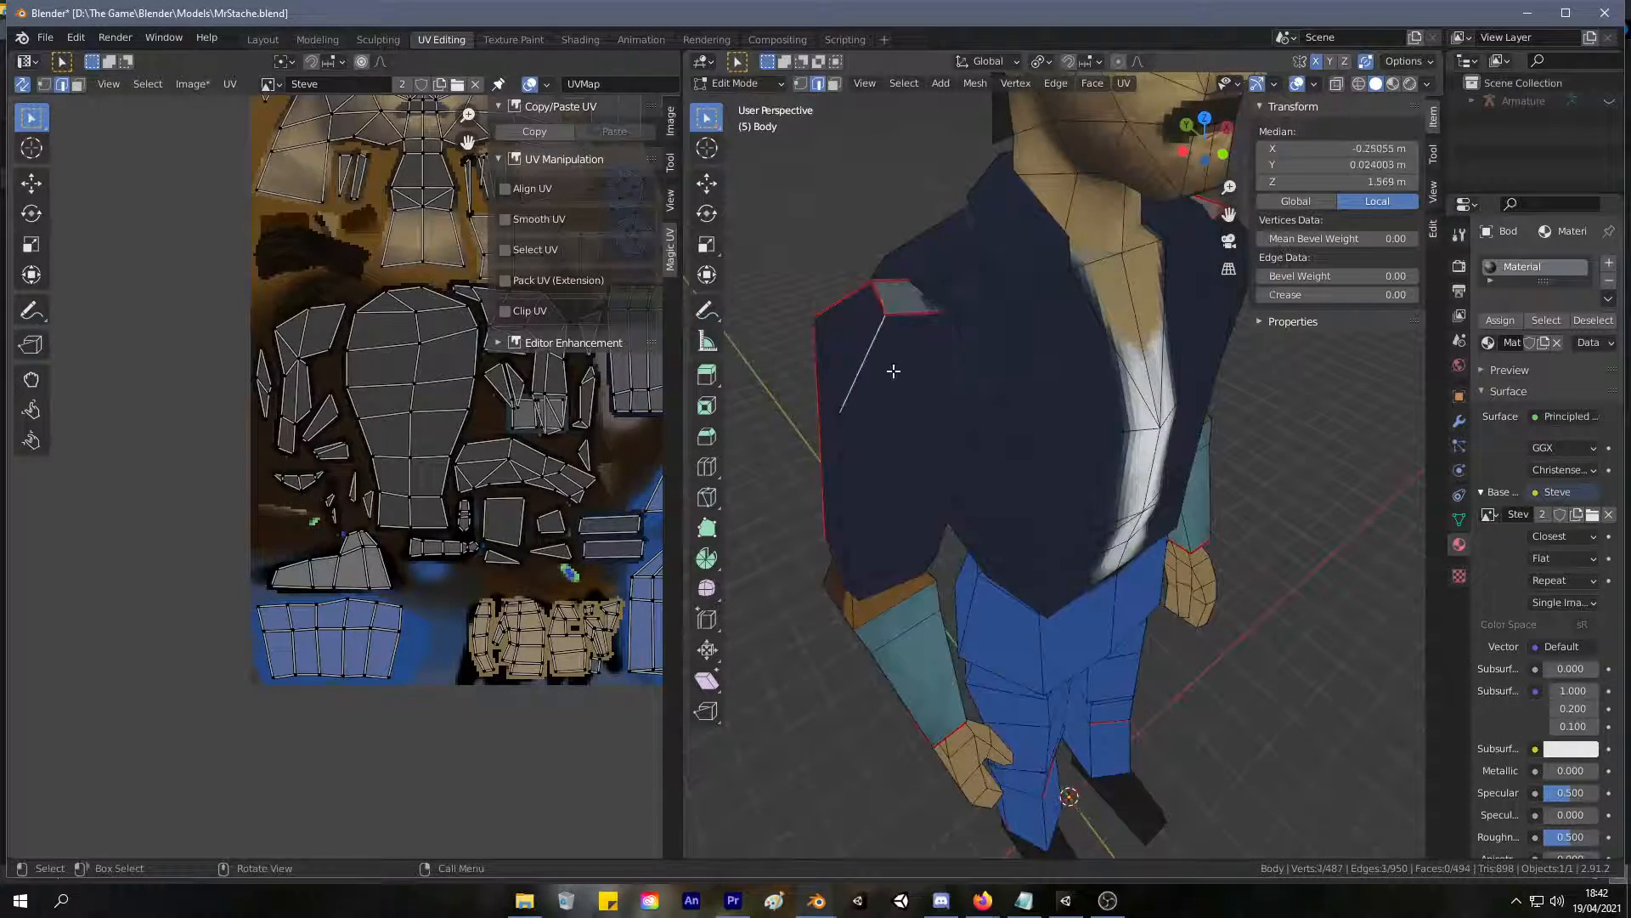
Select both complete upper sleeves including their shoulder caps without seam limits, and hide everything else.
{"action": "scroll", "coordinate": [952, 417], "scroll_direction": "down", "scroll_amount": 5}
{"action": "key", "text": "1"}
{"action": "left_click", "coordinate": [1004, 457]}
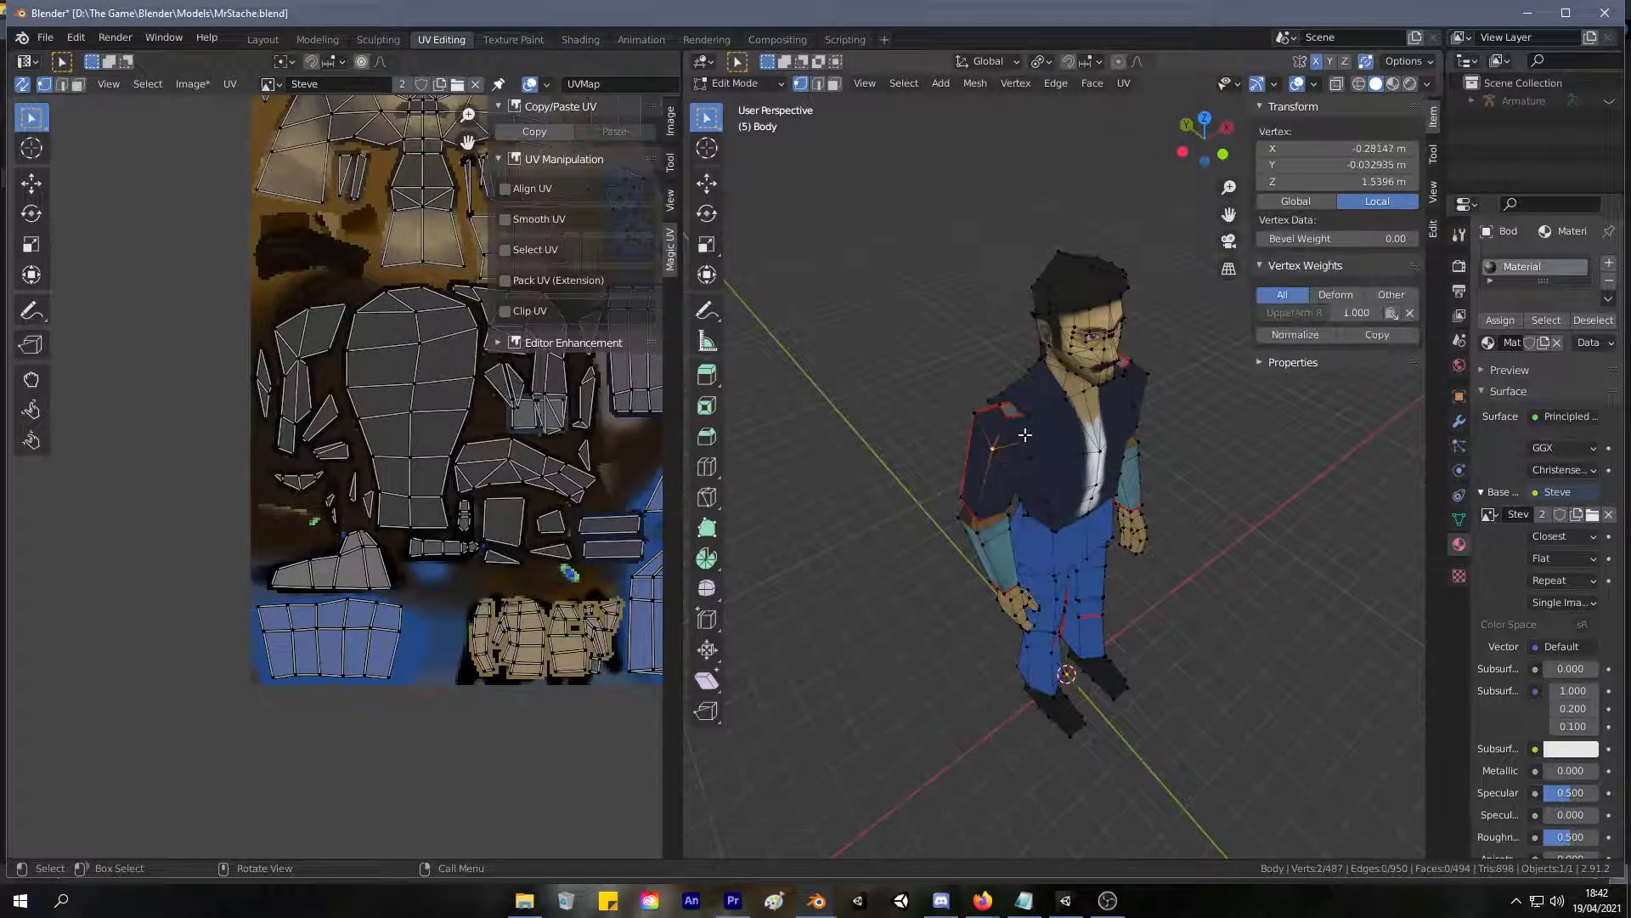
{"action": "key", "text": "l"}
{"action": "middle_click_drag", "start_coordinate": [995, 437], "coordinate": [910, 402]}
{"action": "key", "text": "l"}
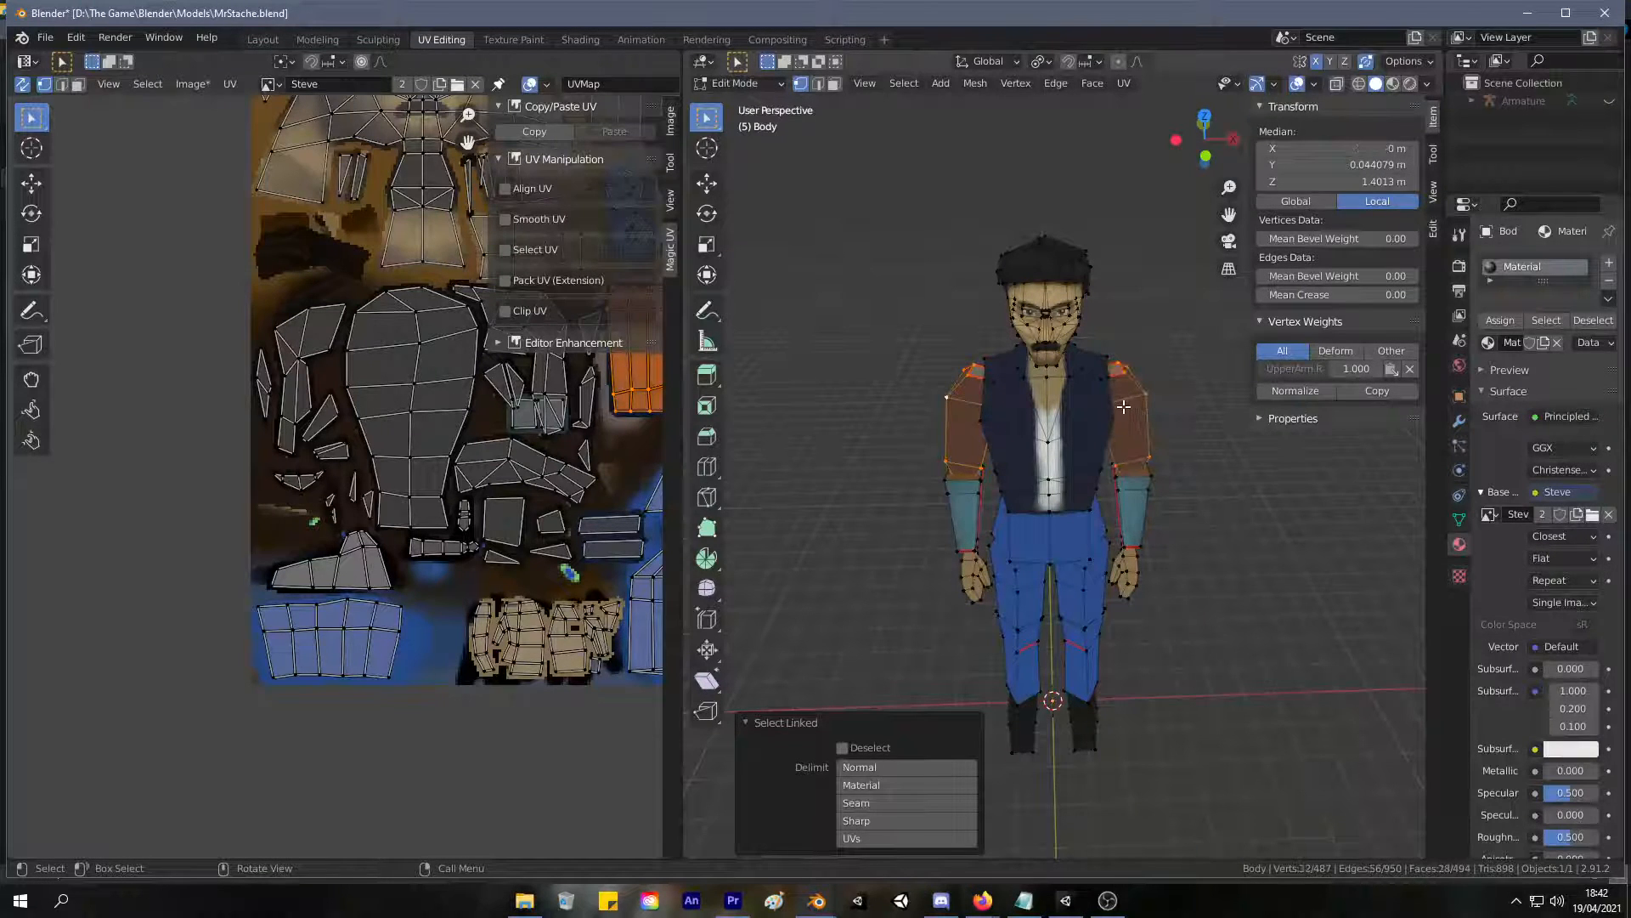
{"action": "key", "text": "shift+h"}
{"action": "middle_click_drag", "start_coordinate": [1120, 397], "coordinate": [958, 451]}
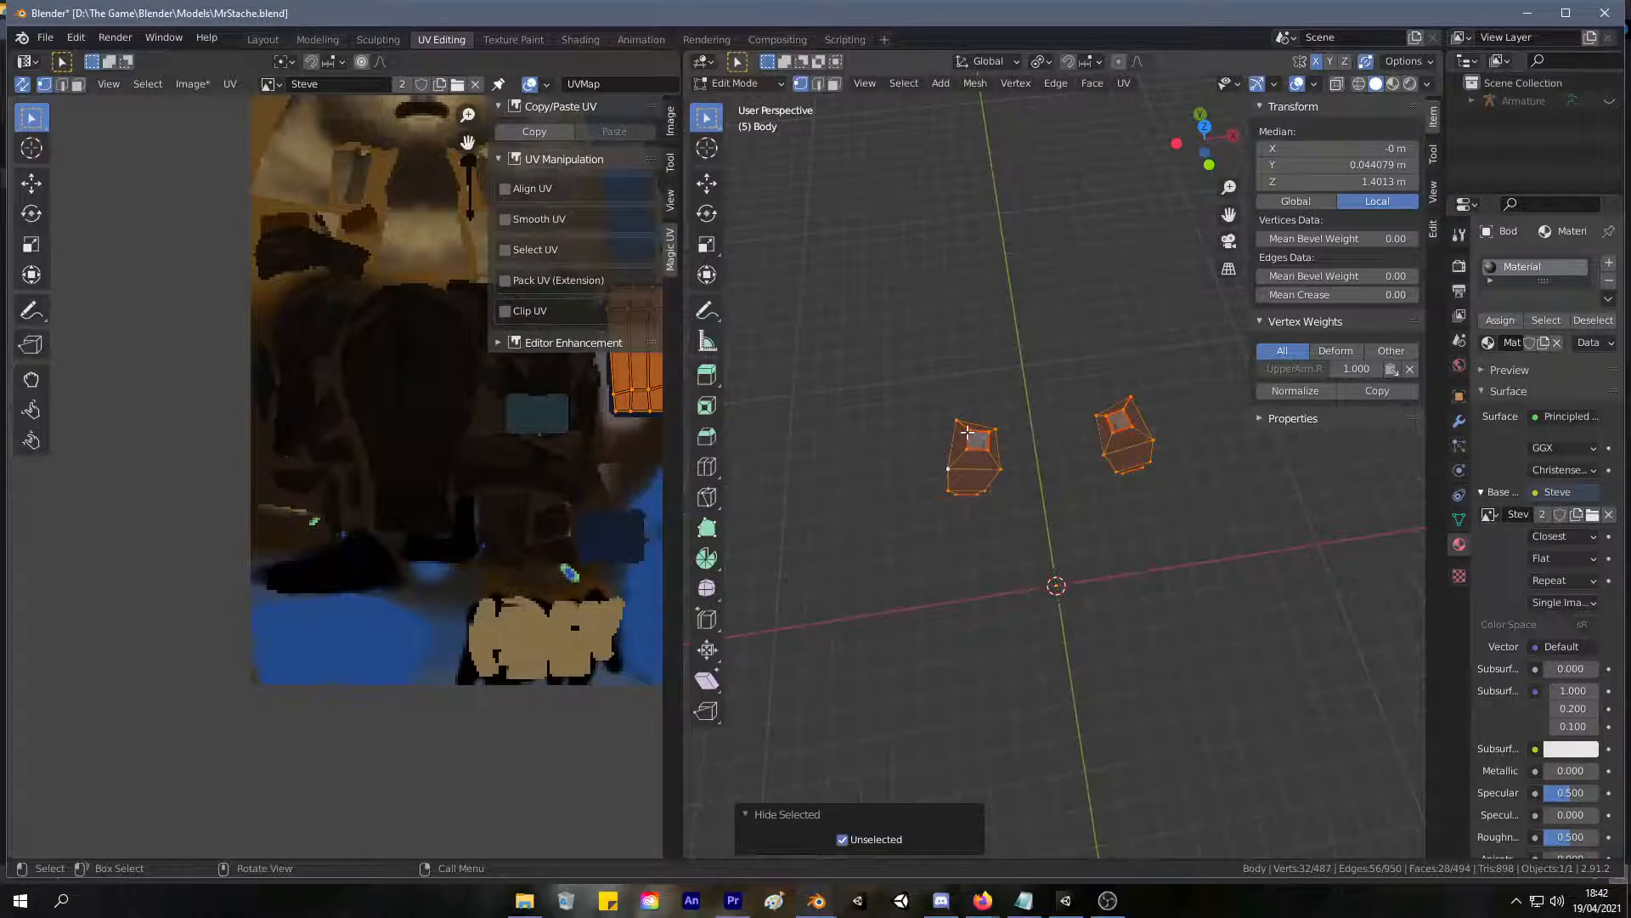
Select the gray cap face on top of one isolated upper sleeve.
{"action": "left_click", "coordinate": [968, 433]}
{"action": "left_click", "coordinate": [970, 447], "text": "shift"}
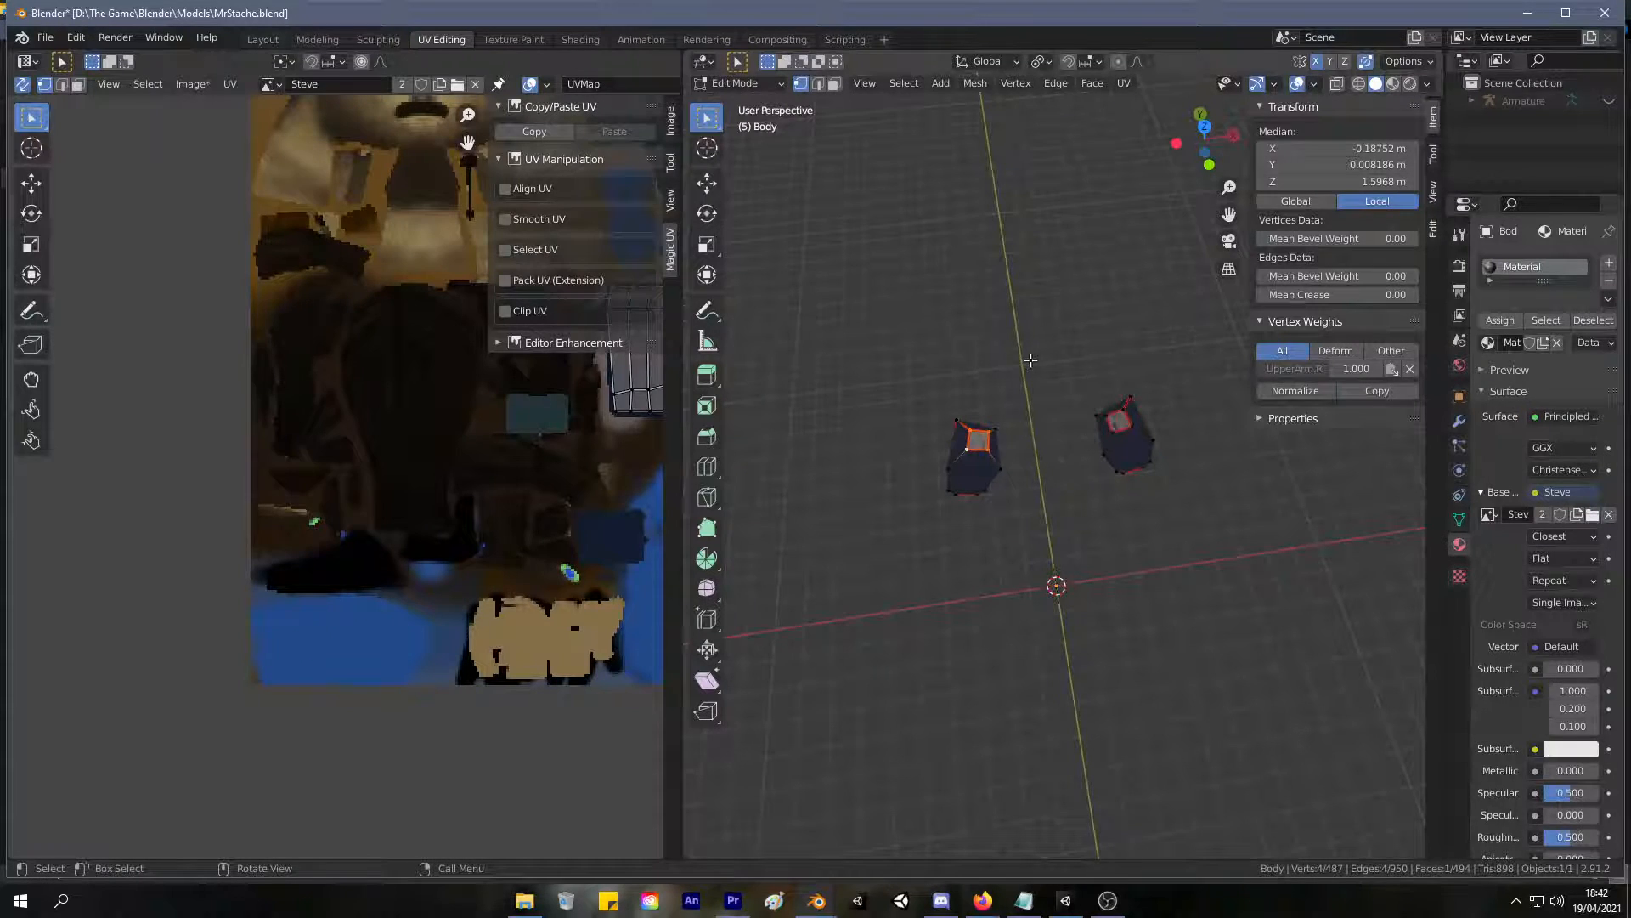
{"action": "scroll", "coordinate": [1031, 360], "scroll_direction": "up", "scroll_amount": 4}
{"action": "middle_click_drag", "start_coordinate": [893, 320], "coordinate": [975, 198]}
{"action": "left_click", "coordinate": [990, 326]}
{"action": "left_click", "coordinate": [1059, 339], "text": "shift"}
{"action": "key", "text": "ctrl+Tab"}
{"action": "scroll", "coordinate": [938, 253], "scroll_direction": "down", "scroll_amount": 7}
{"action": "scroll", "coordinate": [940, 257], "scroll_direction": "up", "scroll_amount": 3}
{"action": "left_click", "coordinate": [1459, 422]}
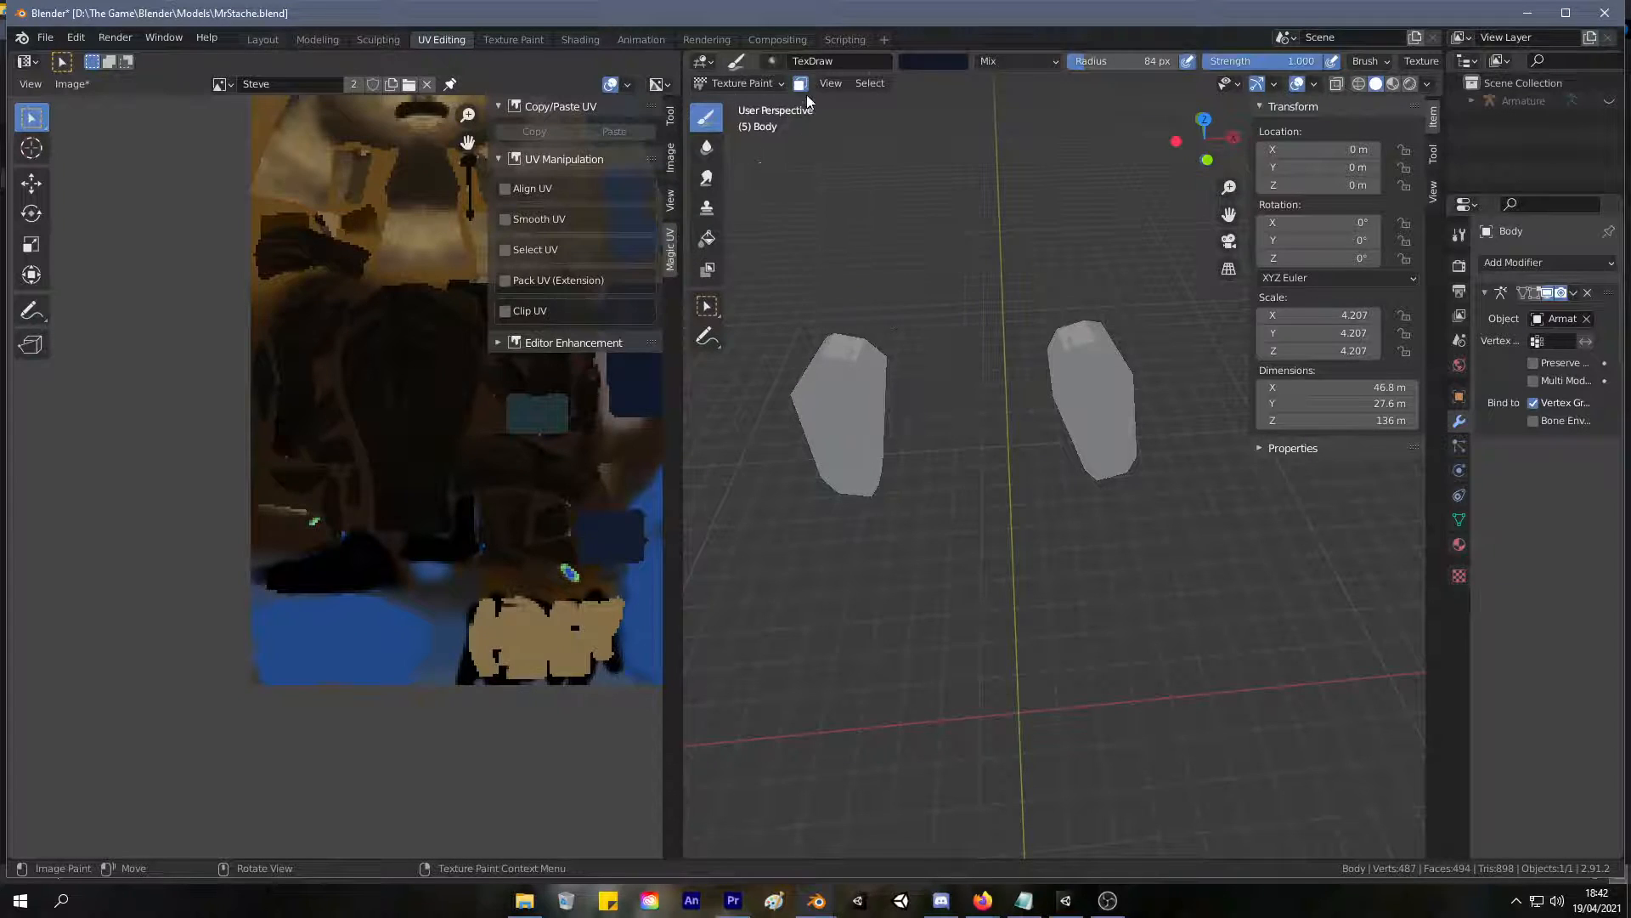
{"action": "mouse_move", "coordinate": [962, 277]}
{"action": "middle_mouse_down"}
{"action": "mouse_move", "coordinate": [962, 217]}
{"action": "mouse_move", "coordinate": [978, 301]}
{"action": "middle_mouse_up"}
{"action": "key", "text": "Tab"}
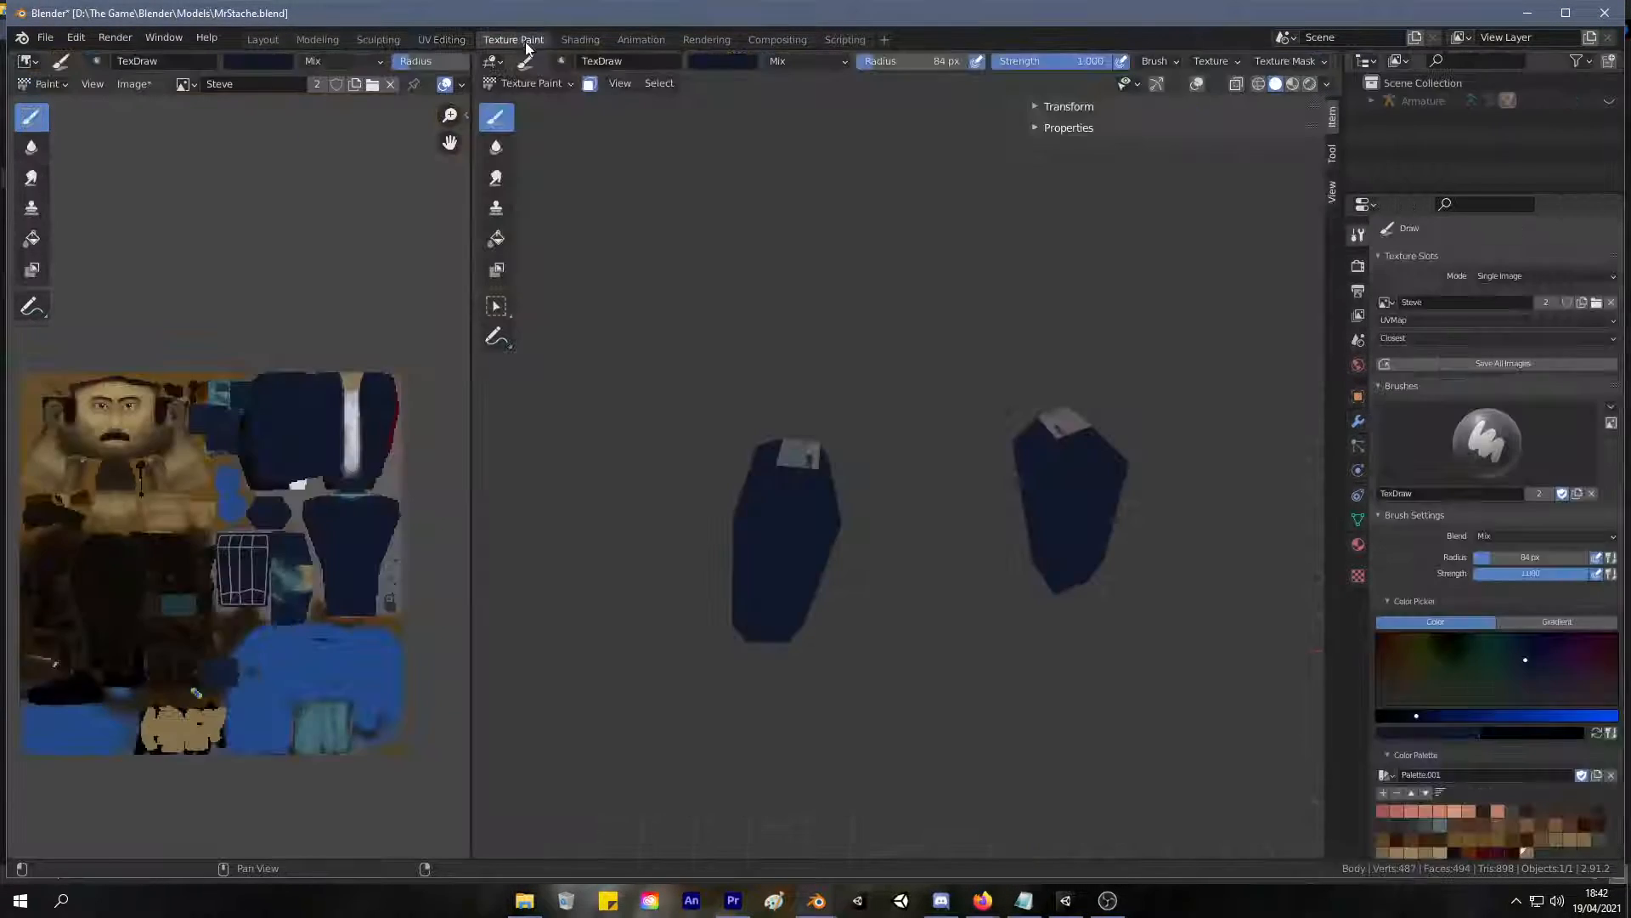
Paint the gray shoulder caps of the isolated upper sleeves dark blue, and reveal the whole body.
{"action": "left_click", "coordinate": [514, 39]}
{"action": "middle_click_drag", "start_coordinate": [770, 420], "coordinate": [831, 583]}
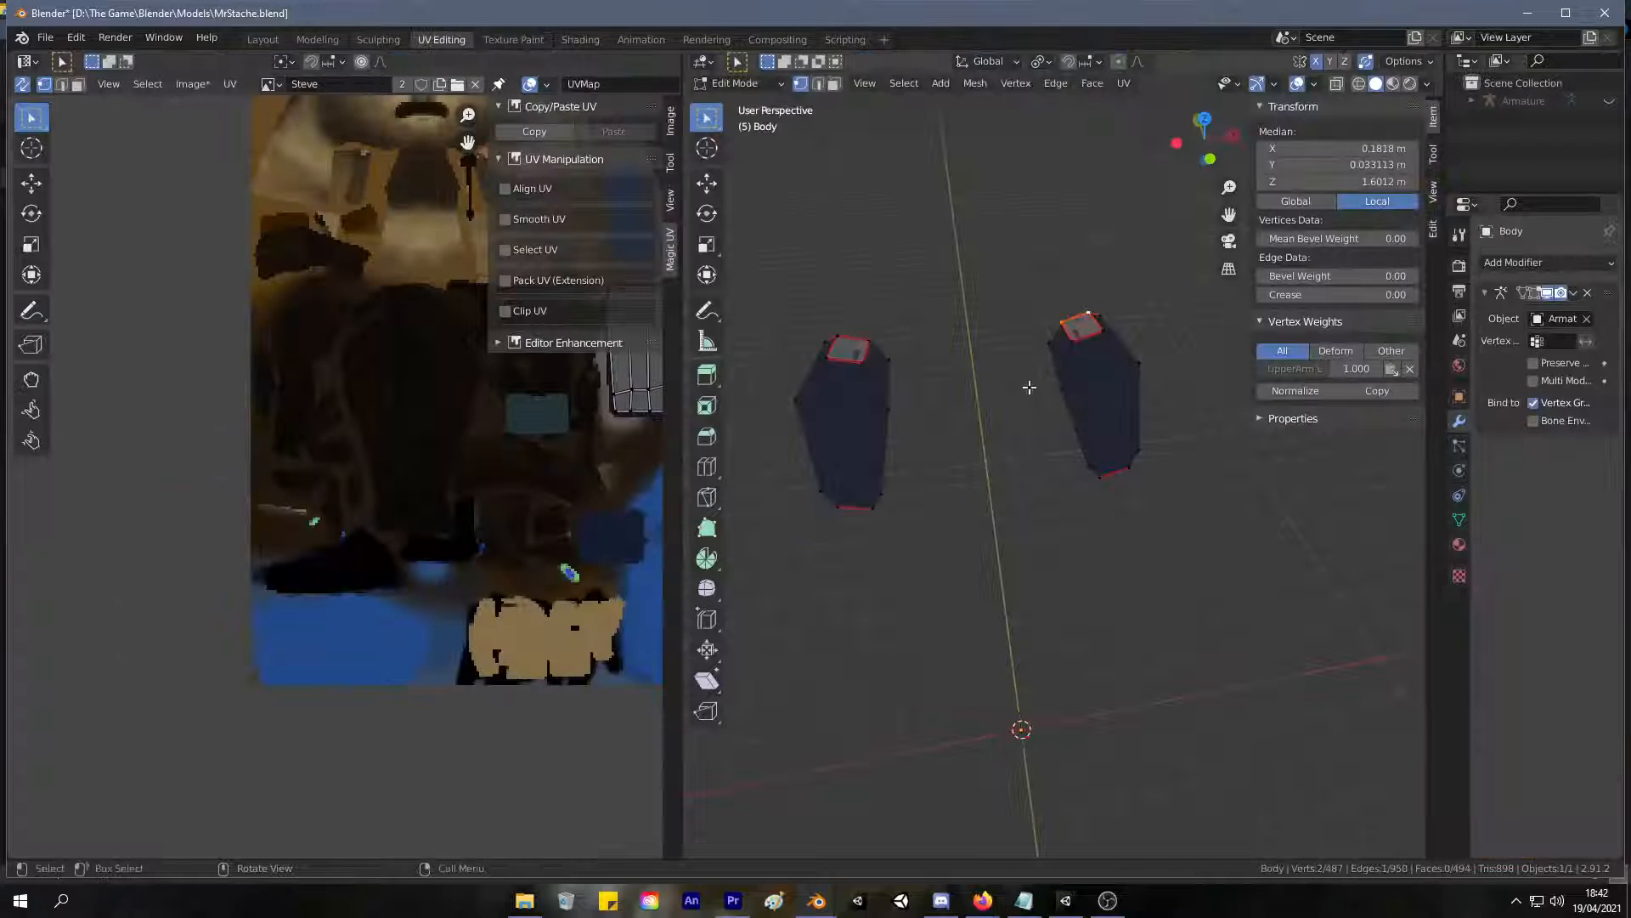
{"action": "key", "text": "a"}
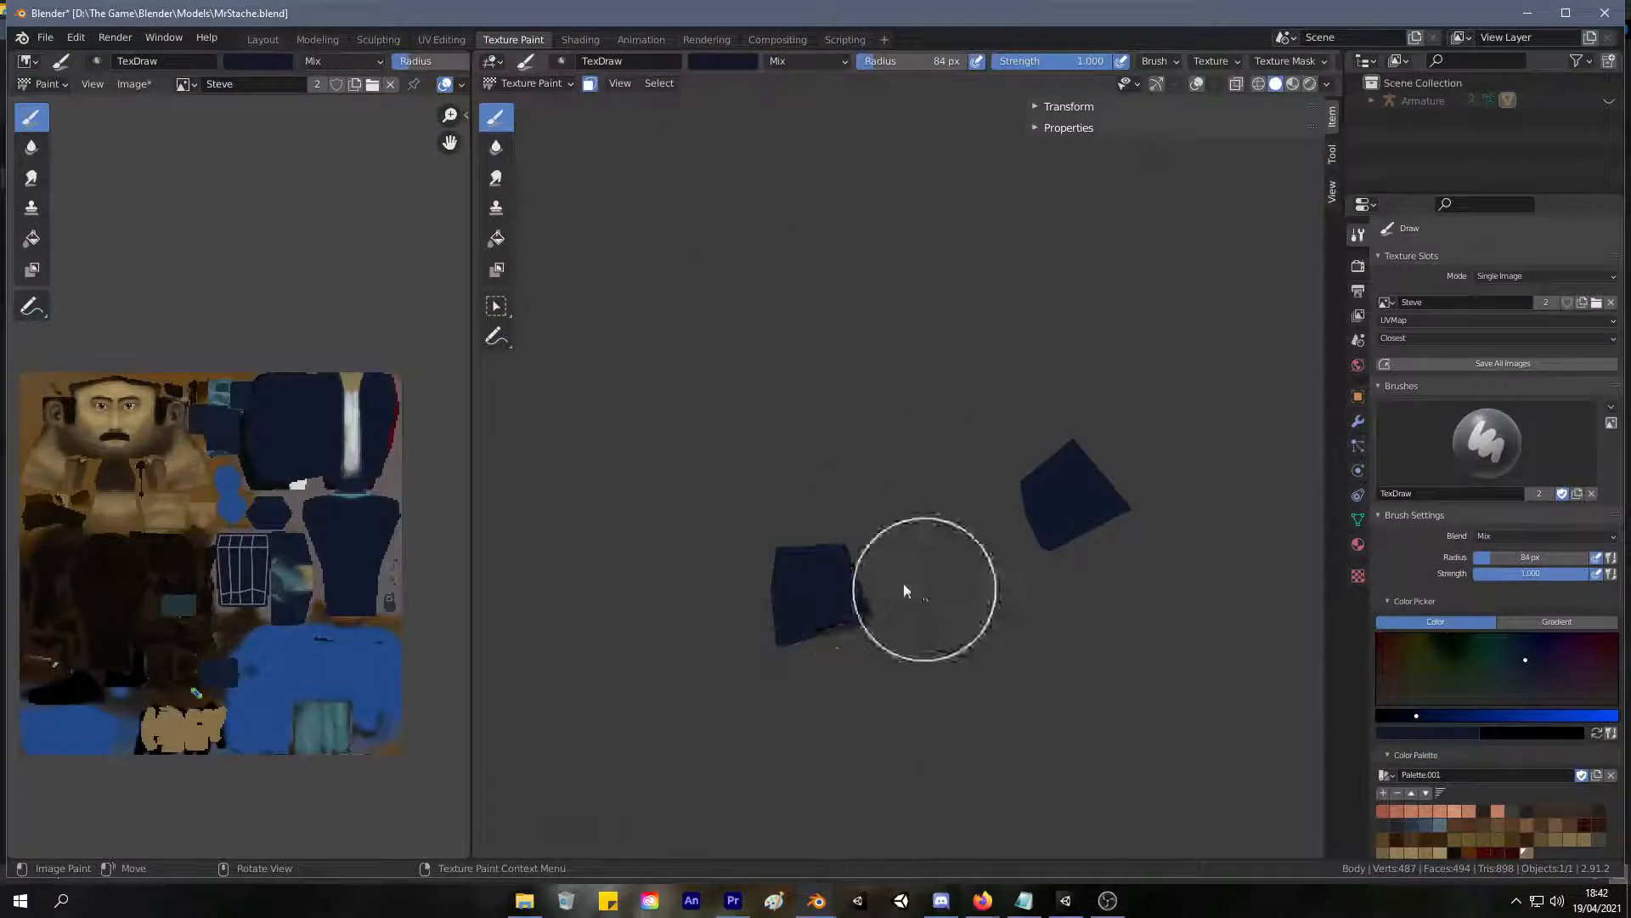
{"action": "mouse_move", "coordinate": [904, 589]}
{"action": "middle_mouse_down"}
{"action": "mouse_move", "coordinate": [901, 393]}
{"action": "mouse_move", "coordinate": [867, 318]}
{"action": "middle_mouse_up"}
{"action": "key", "text": "Tab"}
{"action": "key", "text": "alt+h"}
{"action": "middle_click_drag", "start_coordinate": [933, 222], "coordinate": [796, 371]}
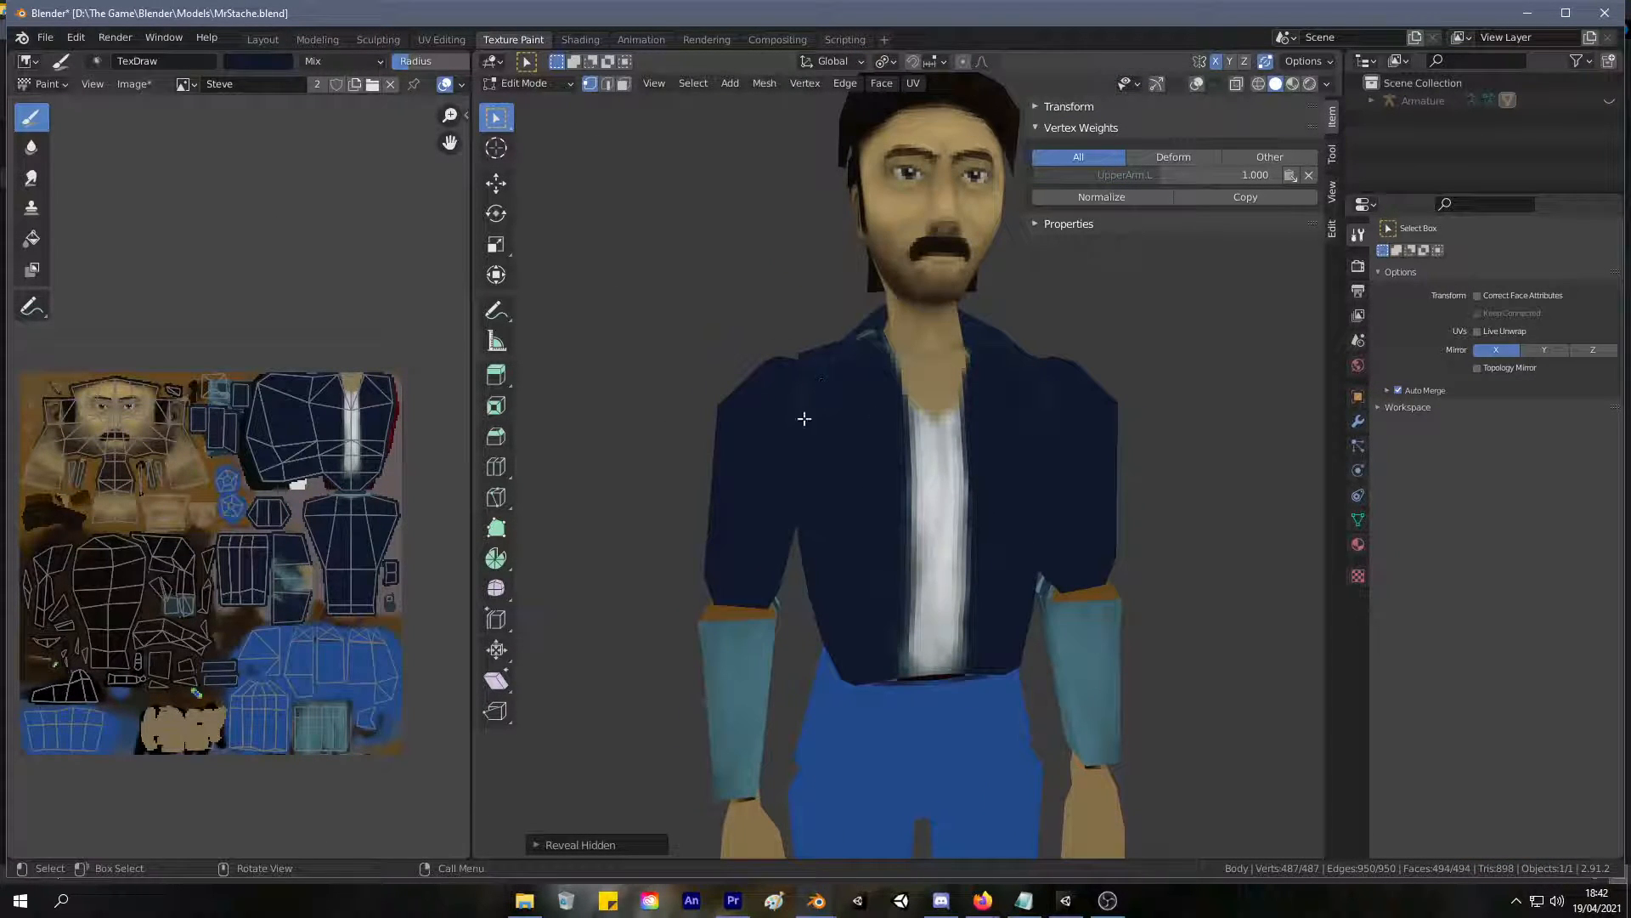
{"action": "scroll", "coordinate": [976, 335], "scroll_direction": "down", "scroll_amount": 4}
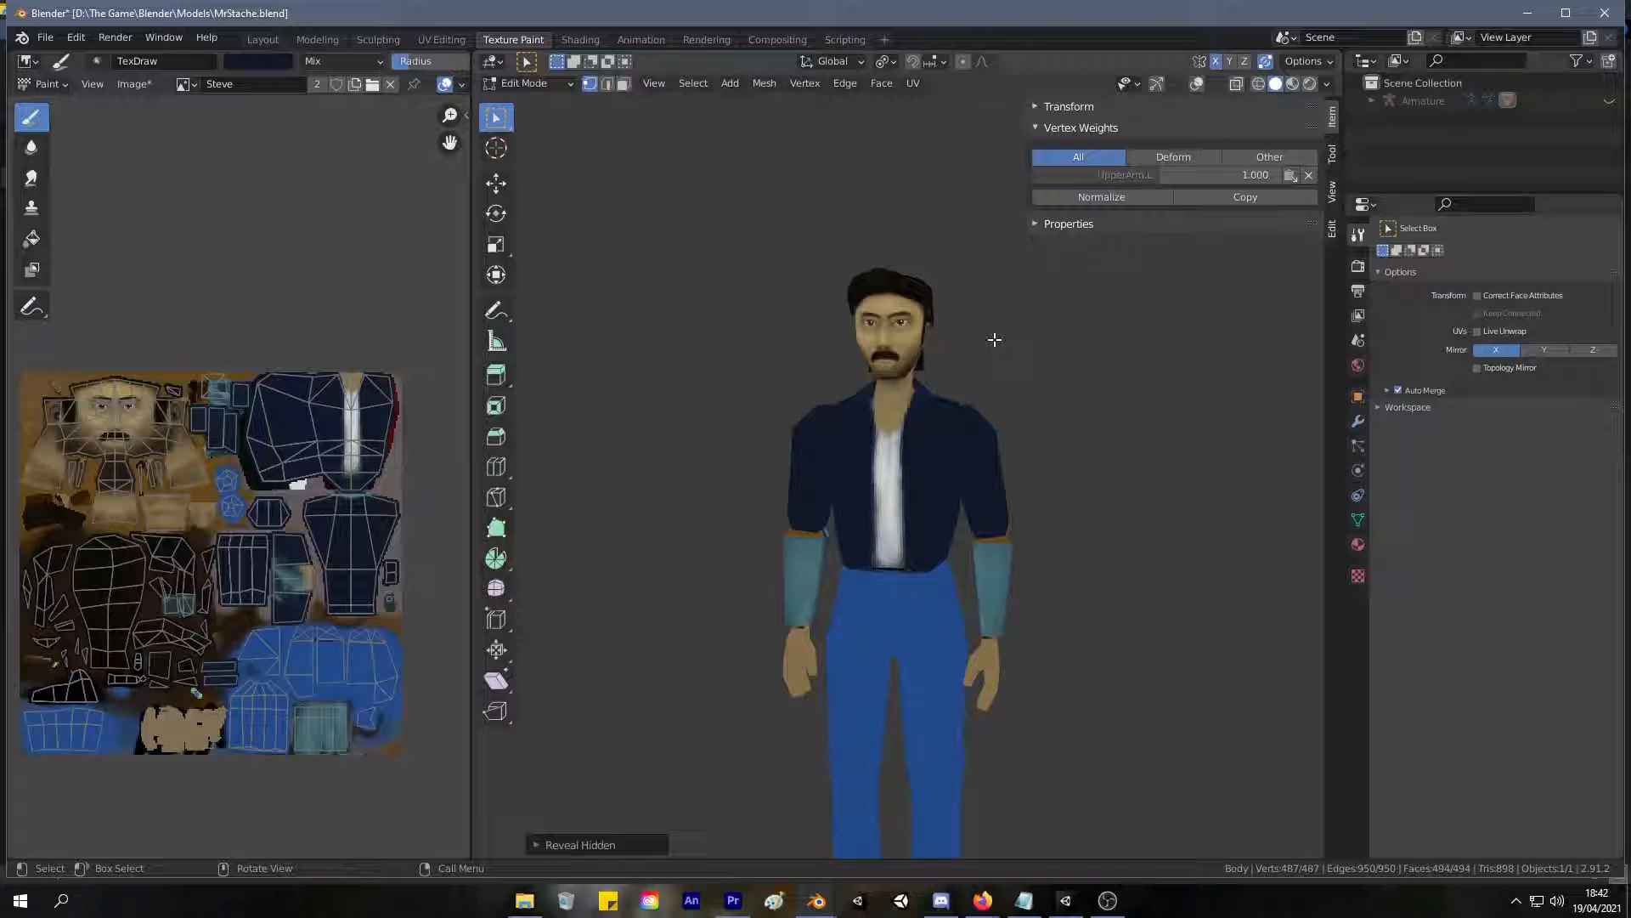
{"action": "mouse_move", "coordinate": [906, 448]}
{"action": "middle_mouse_down", "text": "ctrl"}
{"action": "mouse_move", "coordinate": [932, 412]}
{"action": "mouse_move", "coordinate": [903, 466]}
{"action": "middle_mouse_up", "text": "ctrl"}
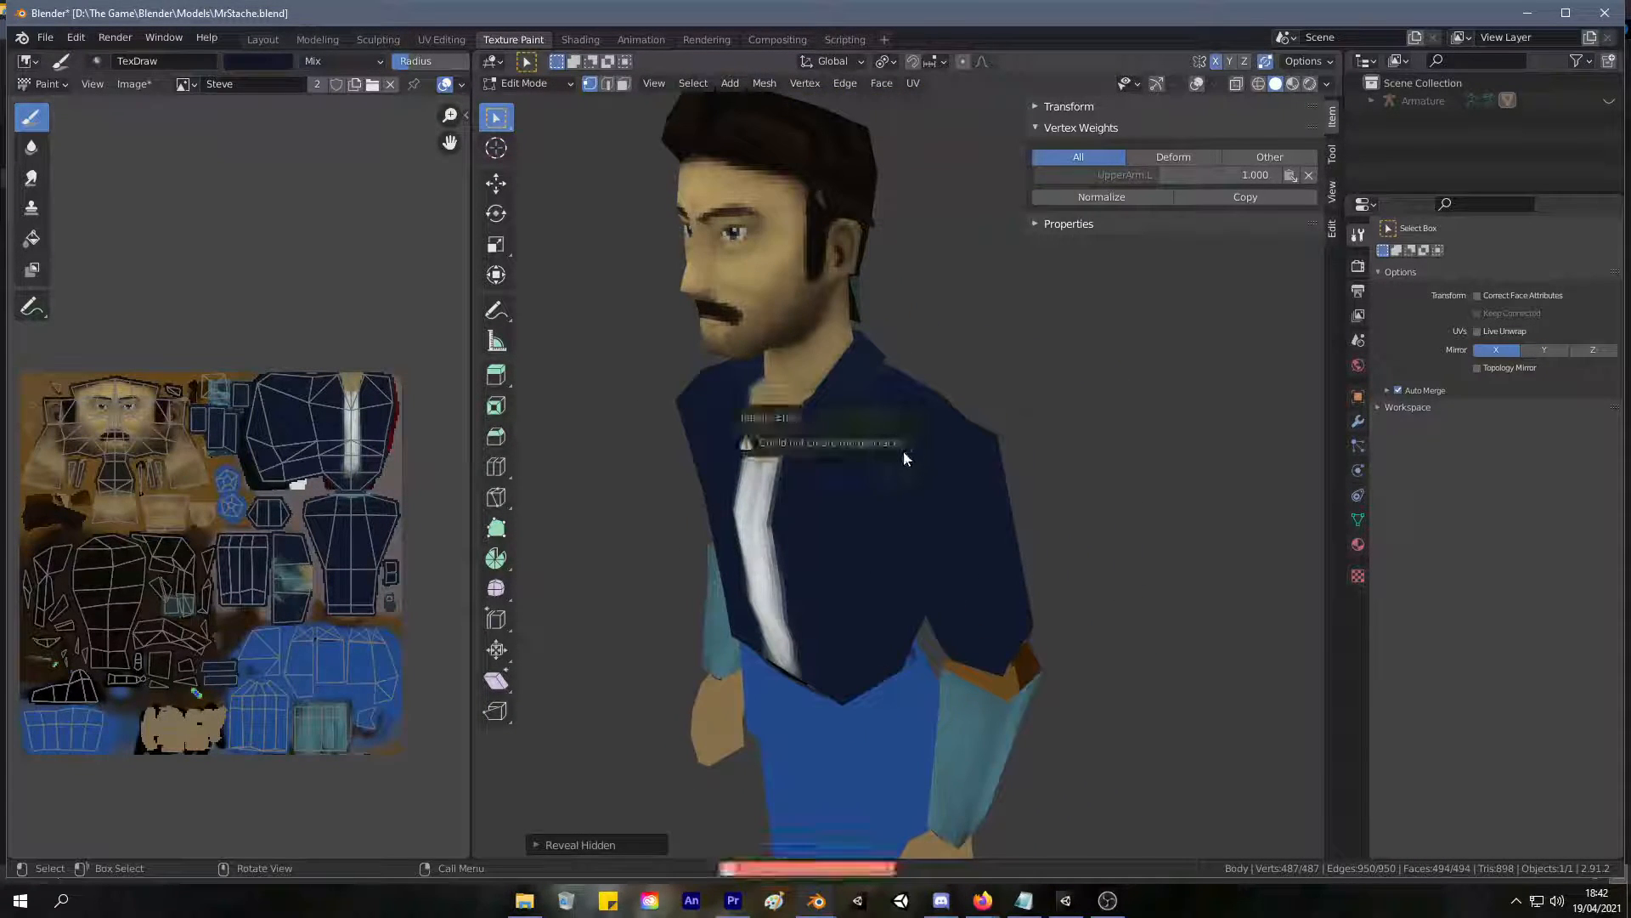
Put the body back into Texture Paint mode and paint the fronts of both lower sleeves dark blue.
{"action": "left_click", "coordinate": [552, 83]}
{"action": "left_click", "coordinate": [531, 98]}
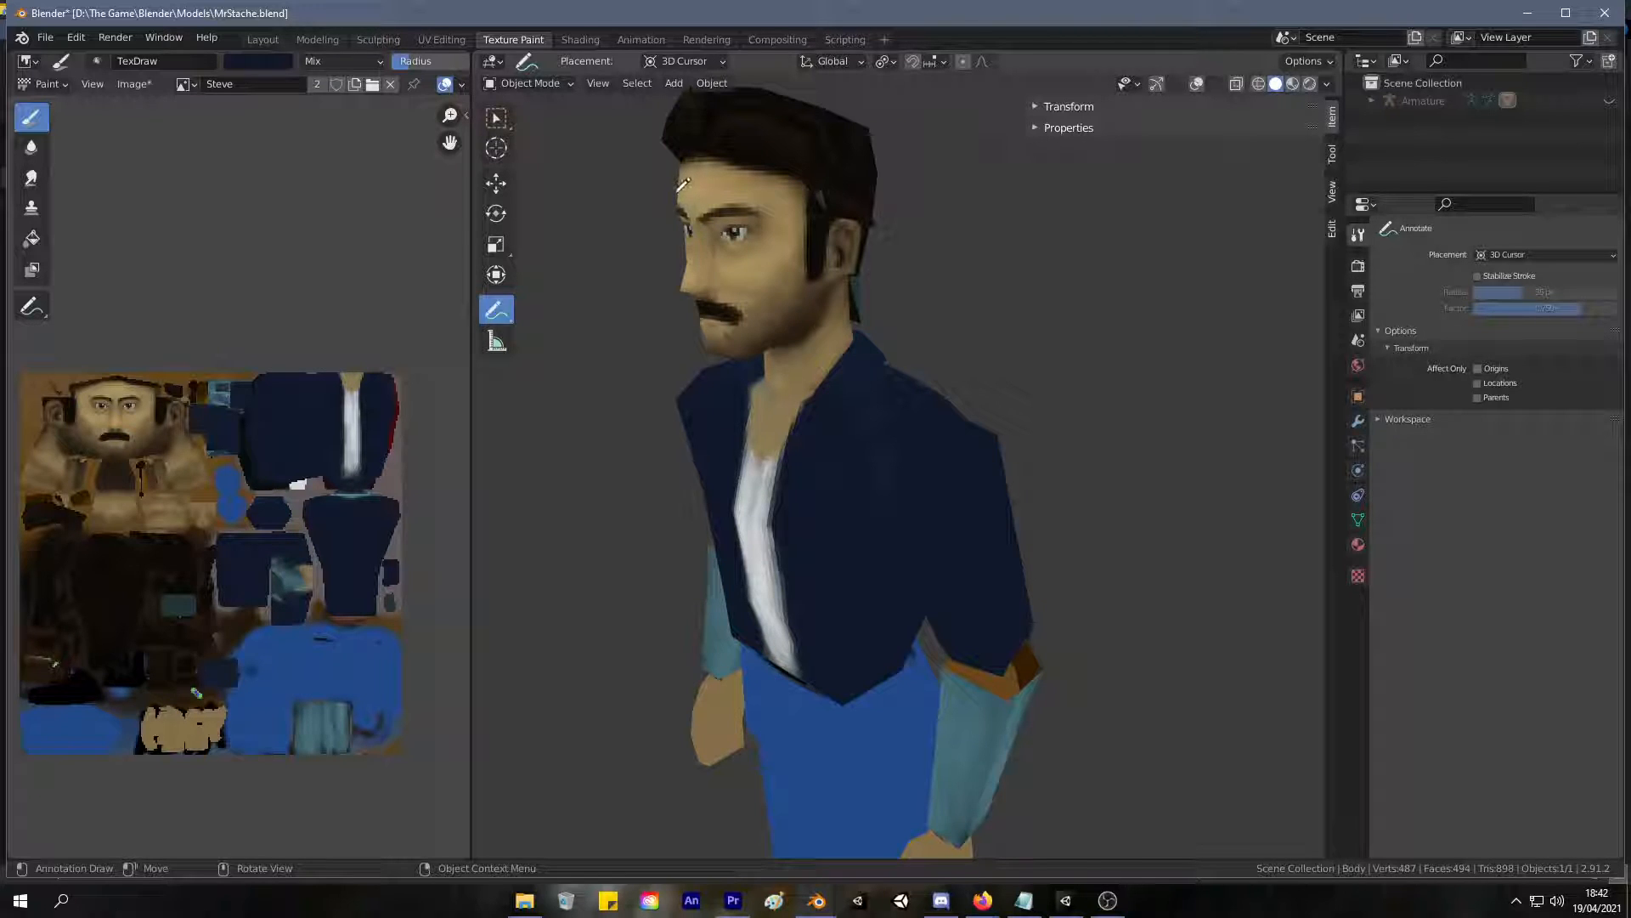
{"action": "middle_click_drag", "start_coordinate": [630, 257], "coordinate": [677, 244]}
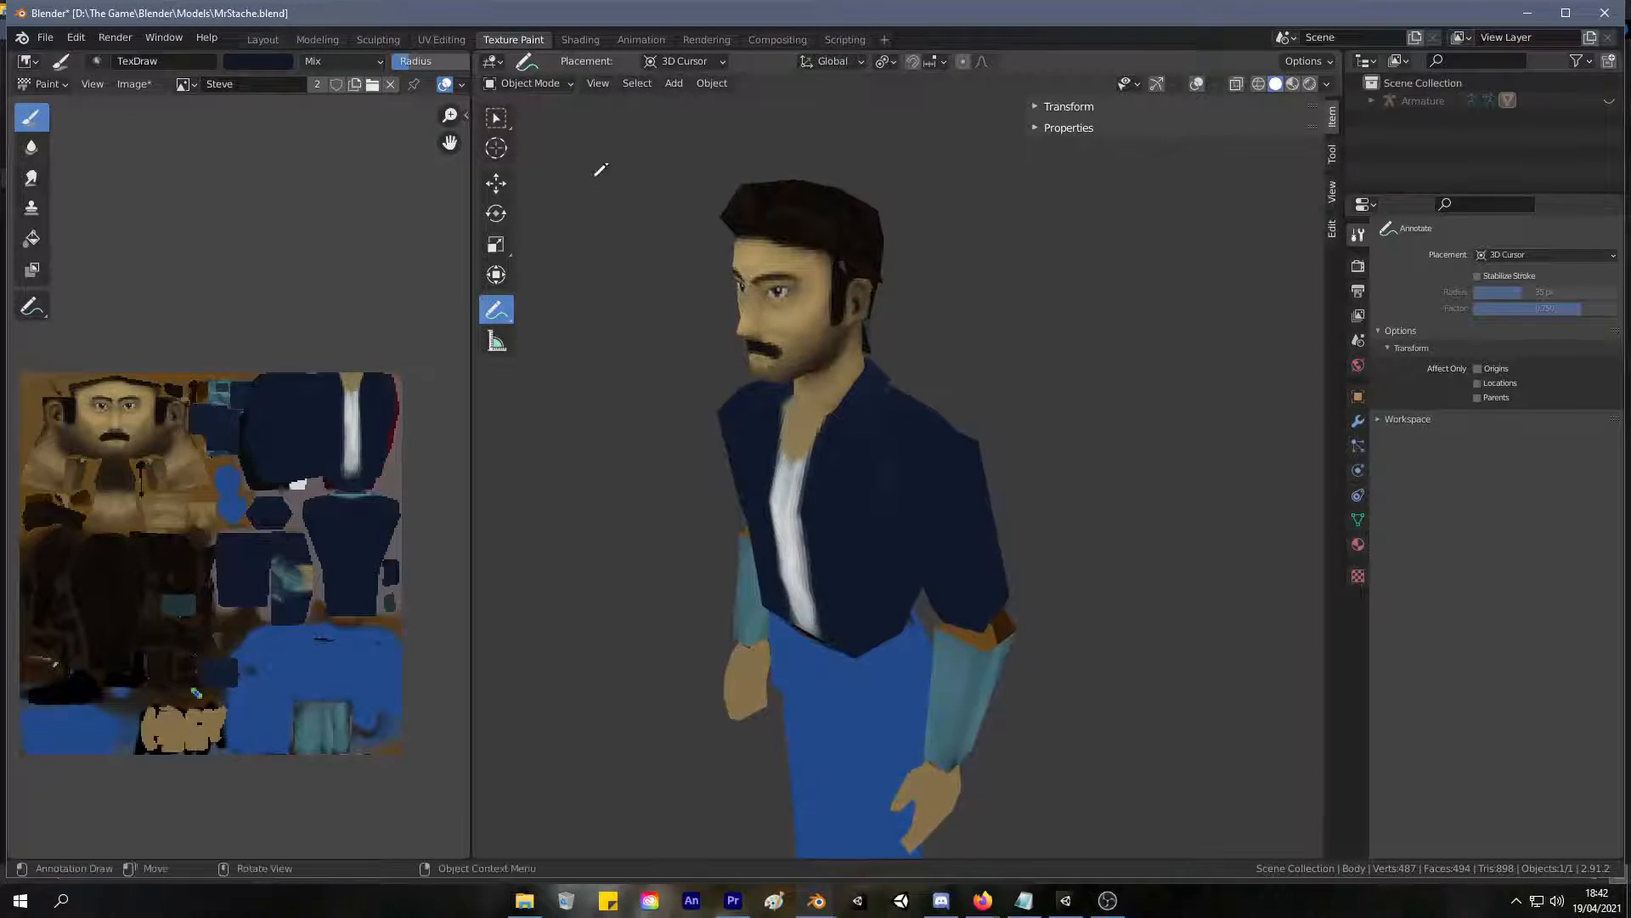
{"action": "left_click", "coordinate": [523, 83]}
{"action": "left_click", "coordinate": [544, 197]}
{"action": "mouse_move", "coordinate": [884, 435]}
{"action": "left_mouse_down"}
{"action": "mouse_move", "coordinate": [889, 566]}
{"action": "mouse_move", "coordinate": [892, 408]}
{"action": "left_mouse_up"}
{"action": "mouse_move", "coordinate": [893, 408]}
{"action": "middle_mouse_down"}
{"action": "mouse_move", "coordinate": [1010, 381]}
{"action": "mouse_move", "coordinate": [958, 363]}
{"action": "middle_mouse_up"}
{"action": "left_click_drag", "start_coordinate": [1012, 514], "coordinate": [1018, 636]}
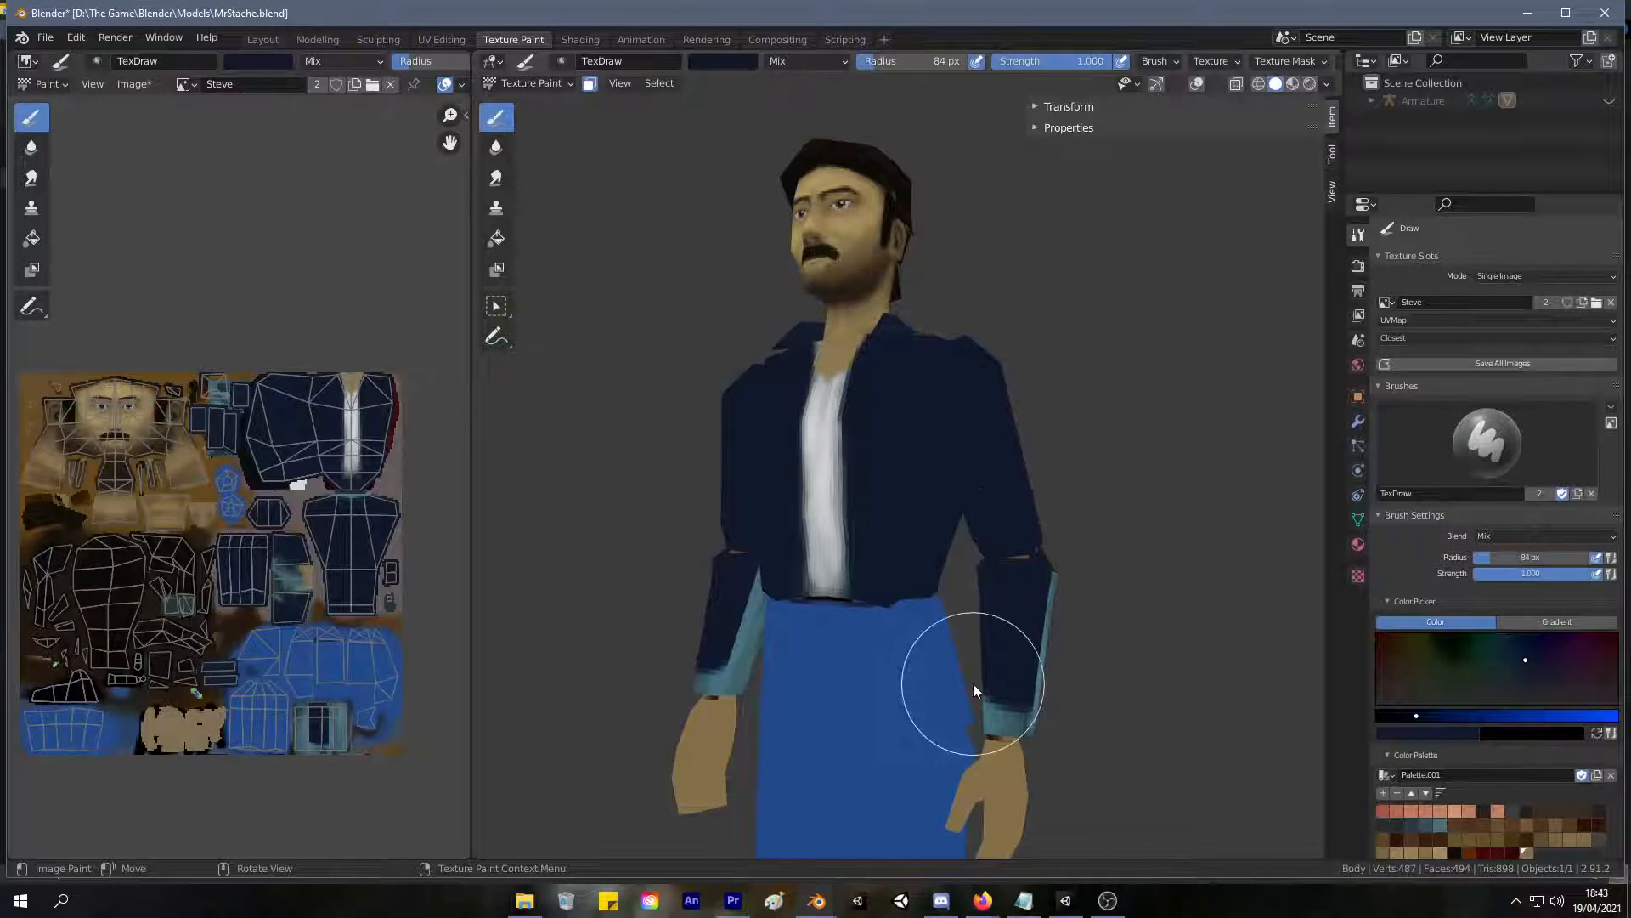
Select both linked lower sleeves in UV Editing, hide everything else, and return to texture painting on them.
{"action": "left_click", "coordinate": [422, 40]}
{"action": "key", "text": "alt+a"}
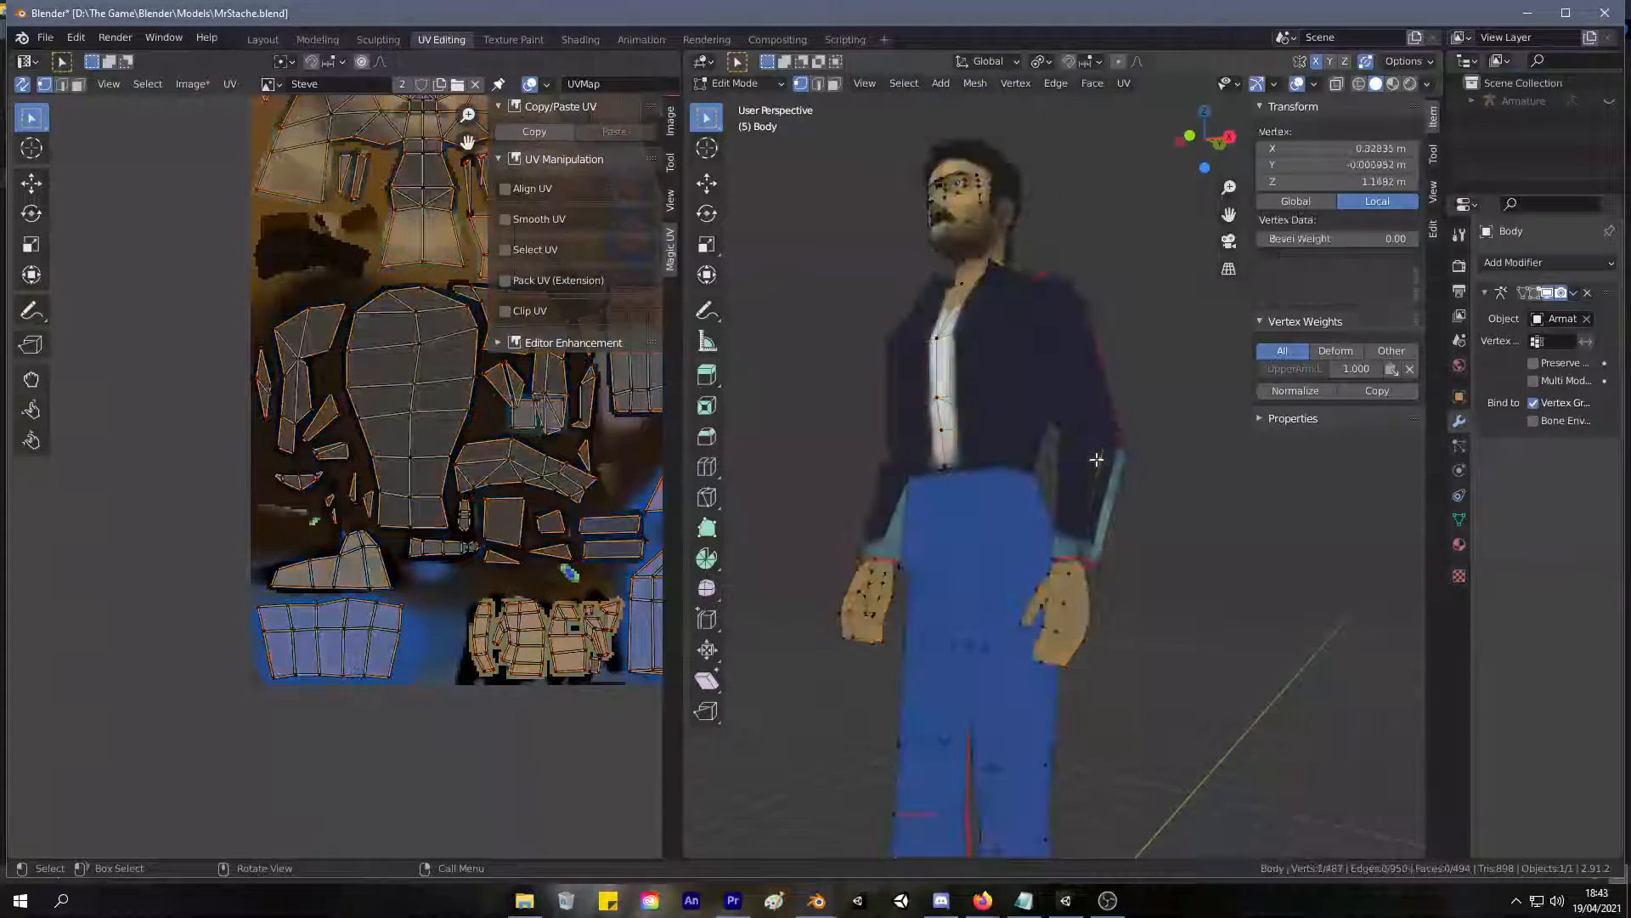
{"action": "key", "text": "l"}
{"action": "key", "text": "l"}
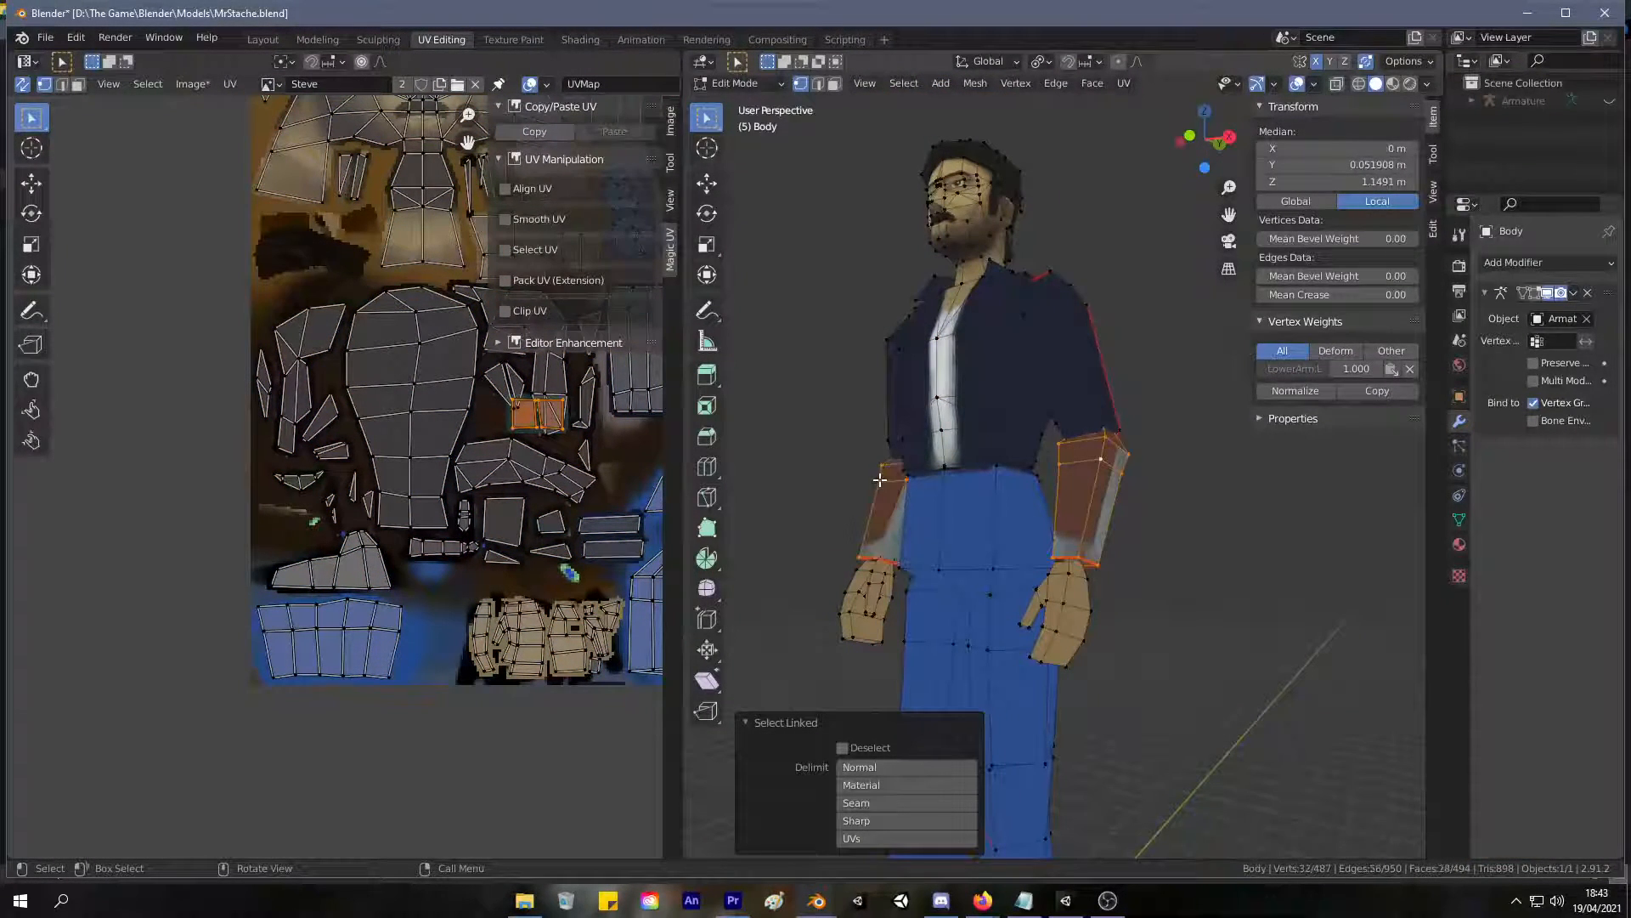
{"action": "key", "text": "shift+h"}
{"action": "left_click", "coordinate": [513, 39]}
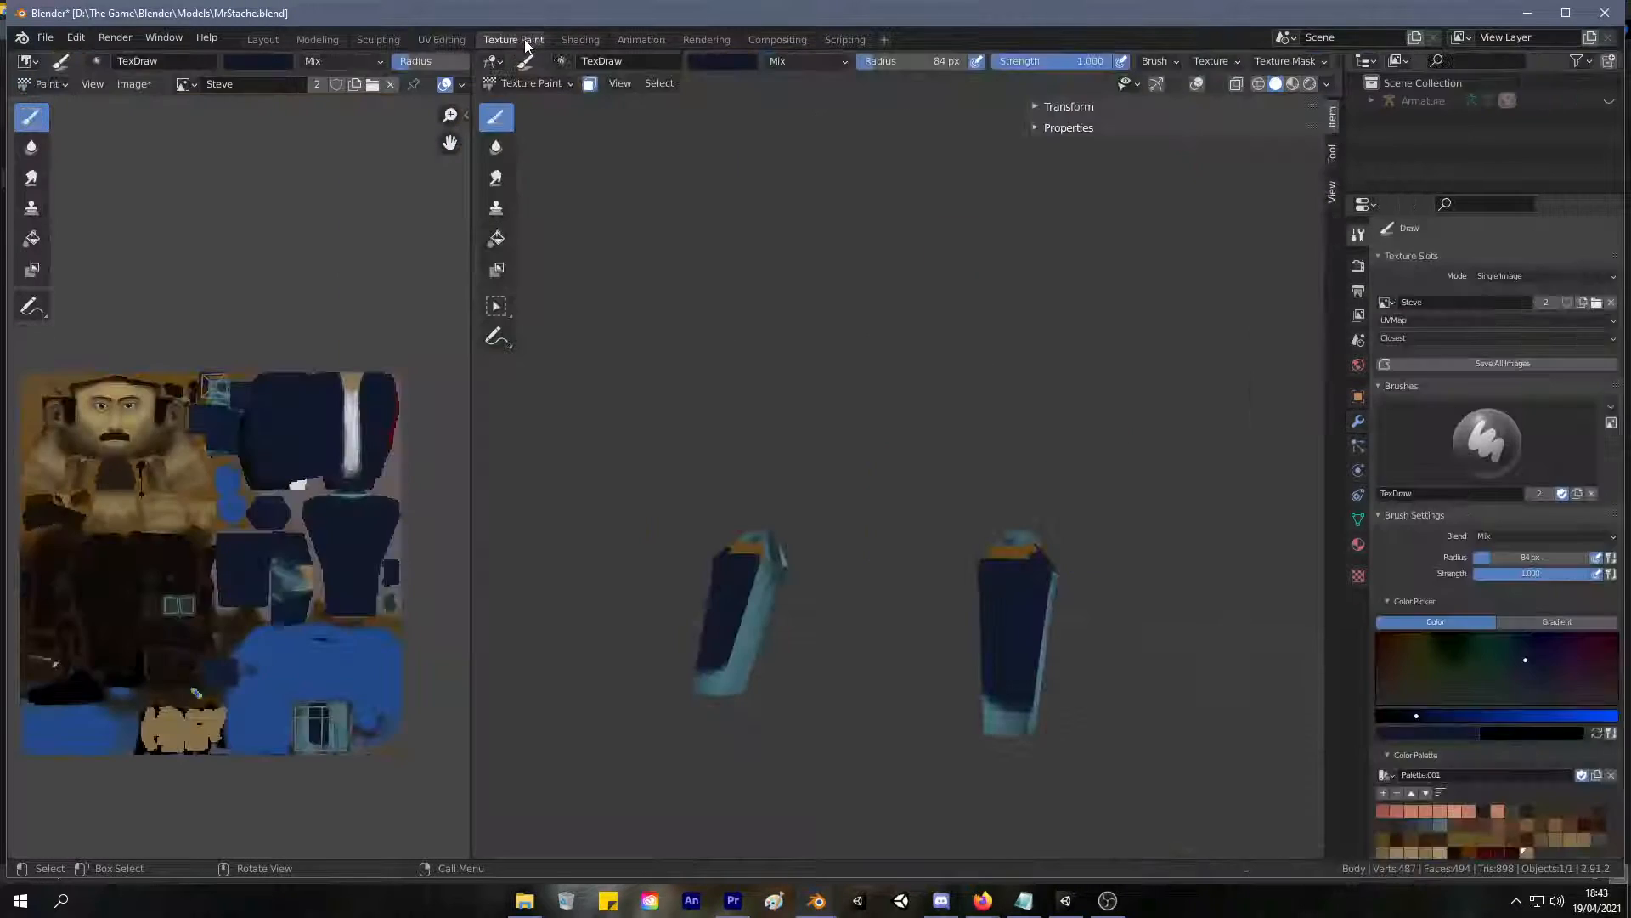
{"action": "mouse_move", "coordinate": [1108, 356]}
{"action": "middle_mouse_down"}
{"action": "mouse_move", "coordinate": [1118, 430]}
{"action": "mouse_move", "coordinate": [848, 655]}
{"action": "mouse_move", "coordinate": [772, 605]}
{"action": "mouse_move", "coordinate": [812, 513]}
{"action": "mouse_move", "coordinate": [850, 497]}
{"action": "mouse_move", "coordinate": [853, 538]}
{"action": "mouse_move", "coordinate": [848, 512]}
{"action": "middle_mouse_up"}
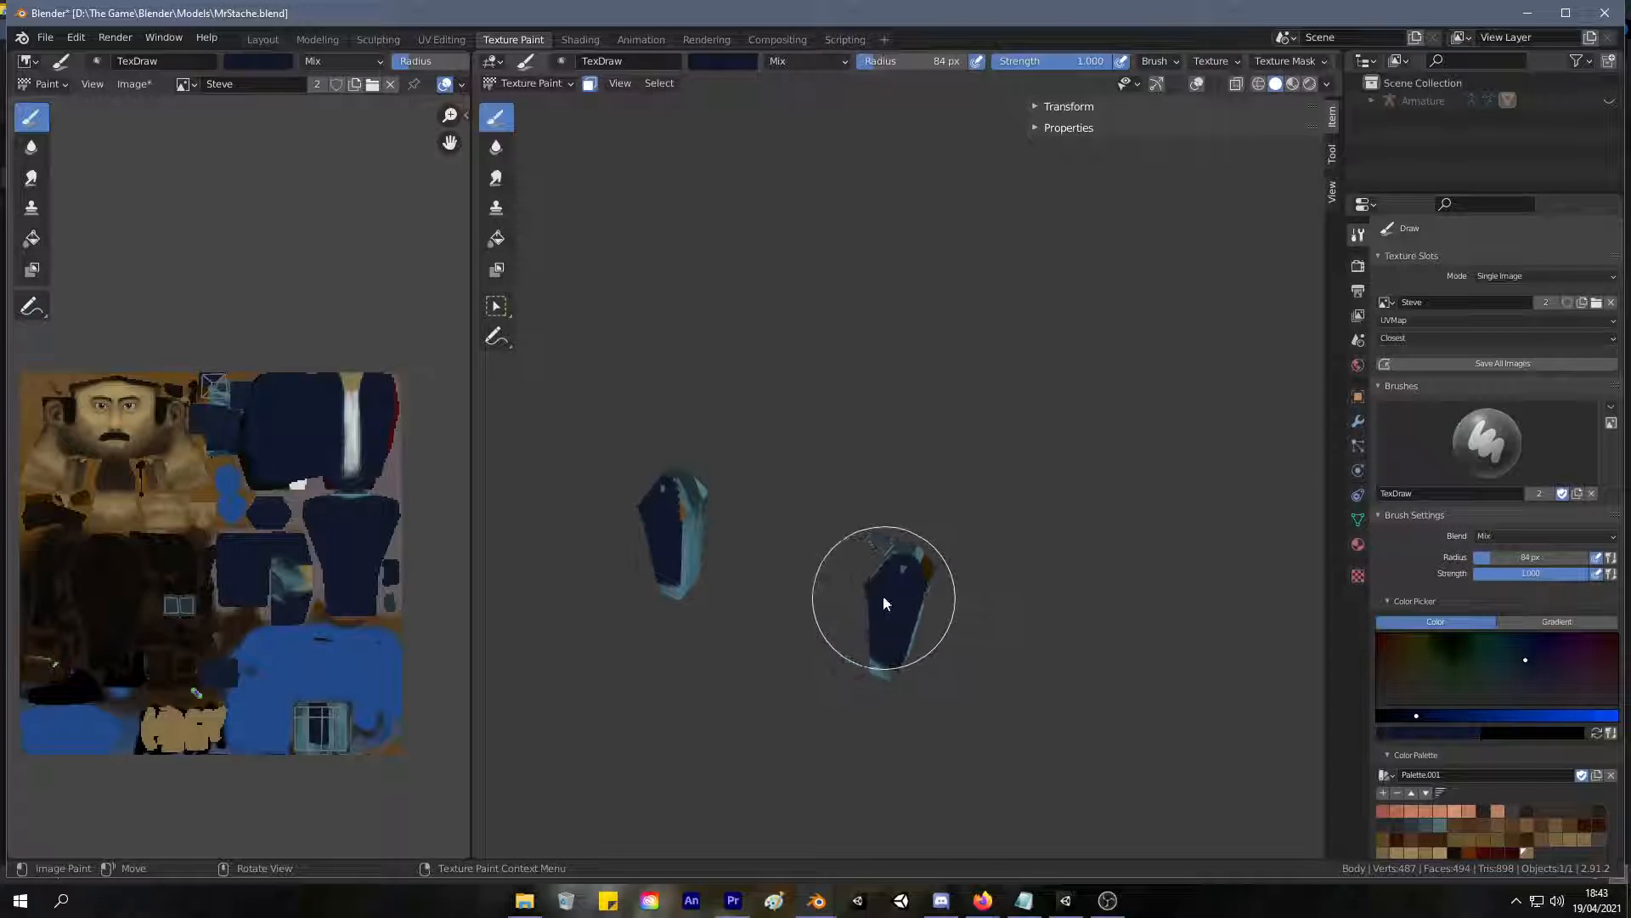
Paint the remaining sides and backs of the isolated lower sleeves dark blue, and reveal the whole body.
{"action": "middle_click_drag", "start_coordinate": [888, 589], "coordinate": [907, 492]}
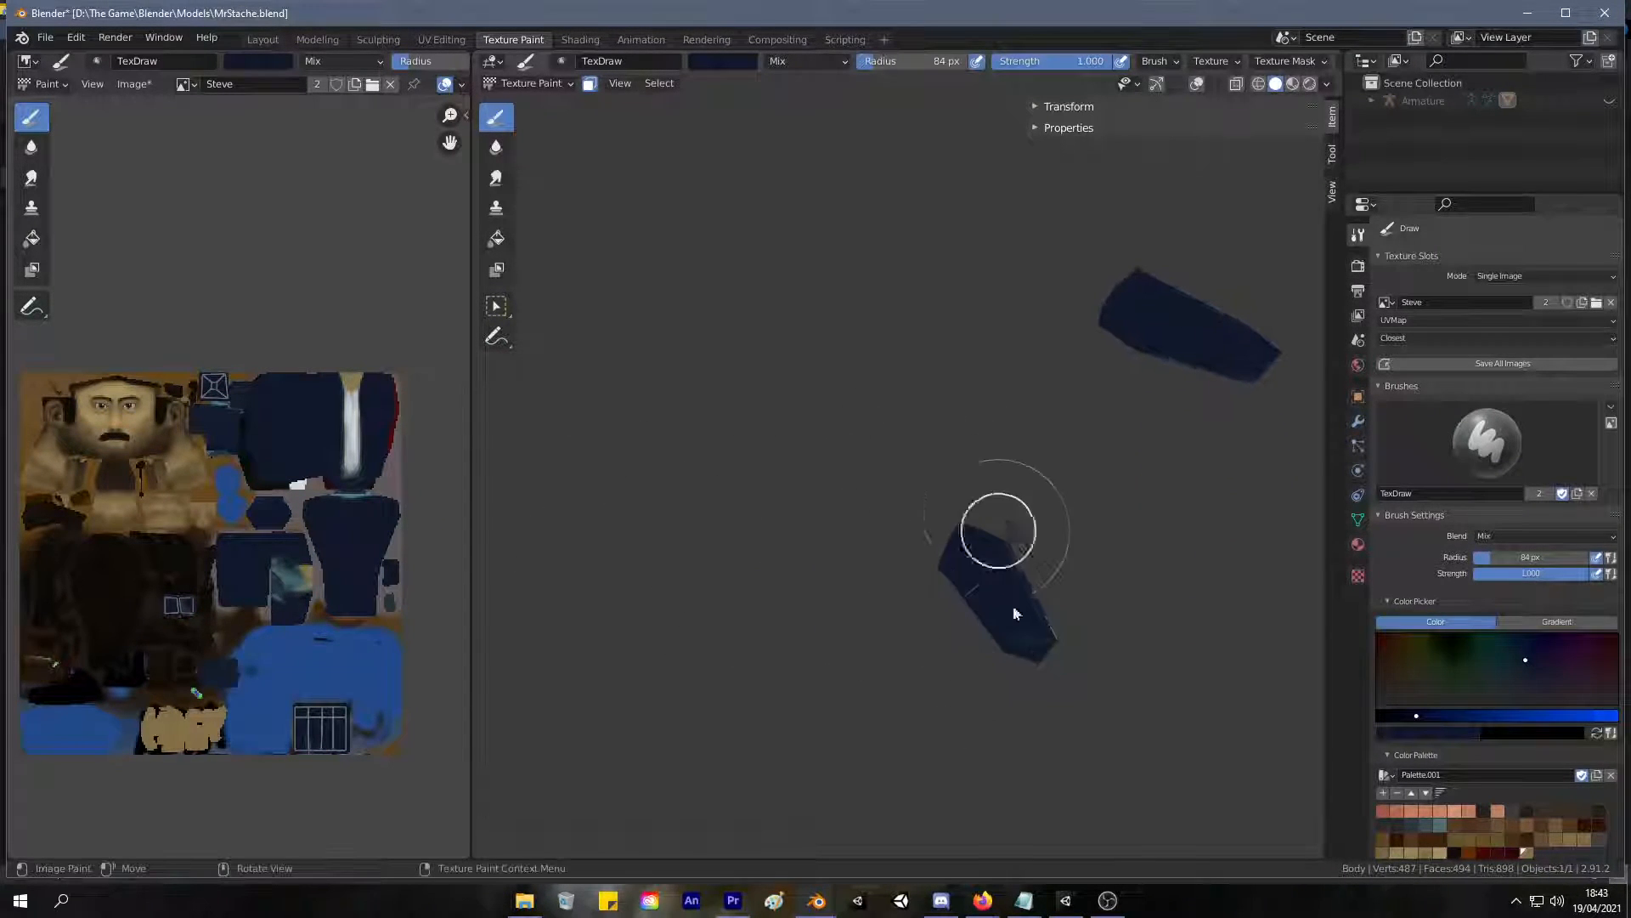
{"action": "mouse_move", "coordinate": [1005, 513]}
{"action": "middle_mouse_down"}
{"action": "mouse_move", "coordinate": [941, 582]}
{"action": "mouse_move", "coordinate": [869, 573]}
{"action": "middle_mouse_up"}
{"action": "mouse_move", "coordinate": [1014, 513]}
{"action": "left_mouse_down"}
{"action": "mouse_move", "coordinate": [979, 556]}
{"action": "mouse_move", "coordinate": [982, 672]}
{"action": "left_mouse_up"}
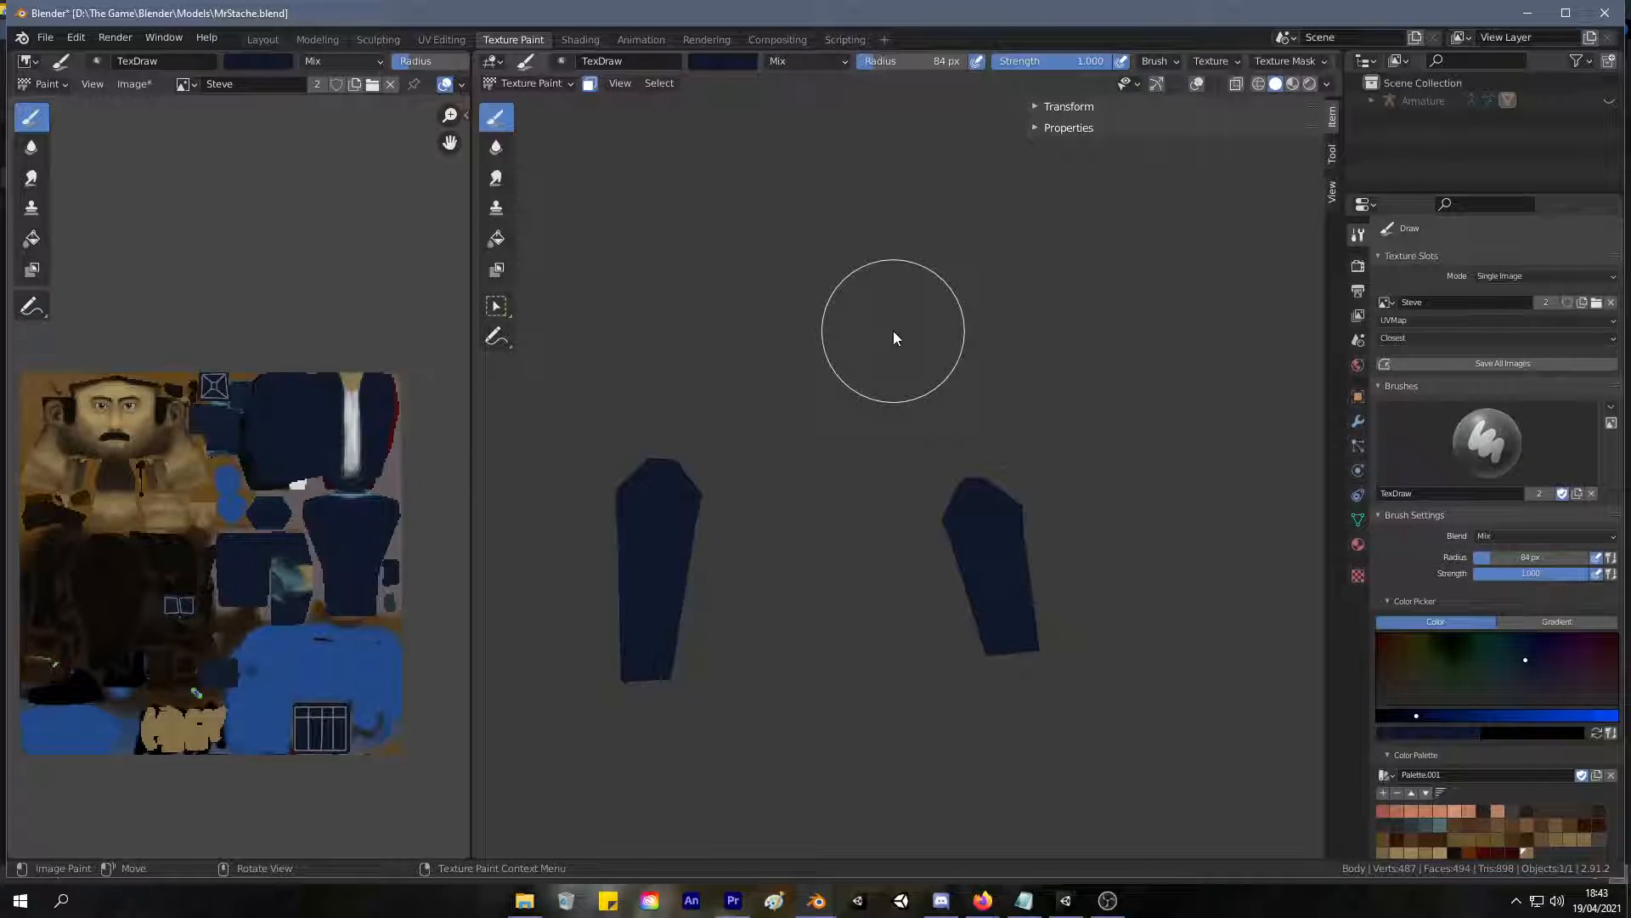
{"action": "key", "text": "alt+h"}
{"action": "middle_click_drag", "start_coordinate": [894, 338], "coordinate": [665, 680]}
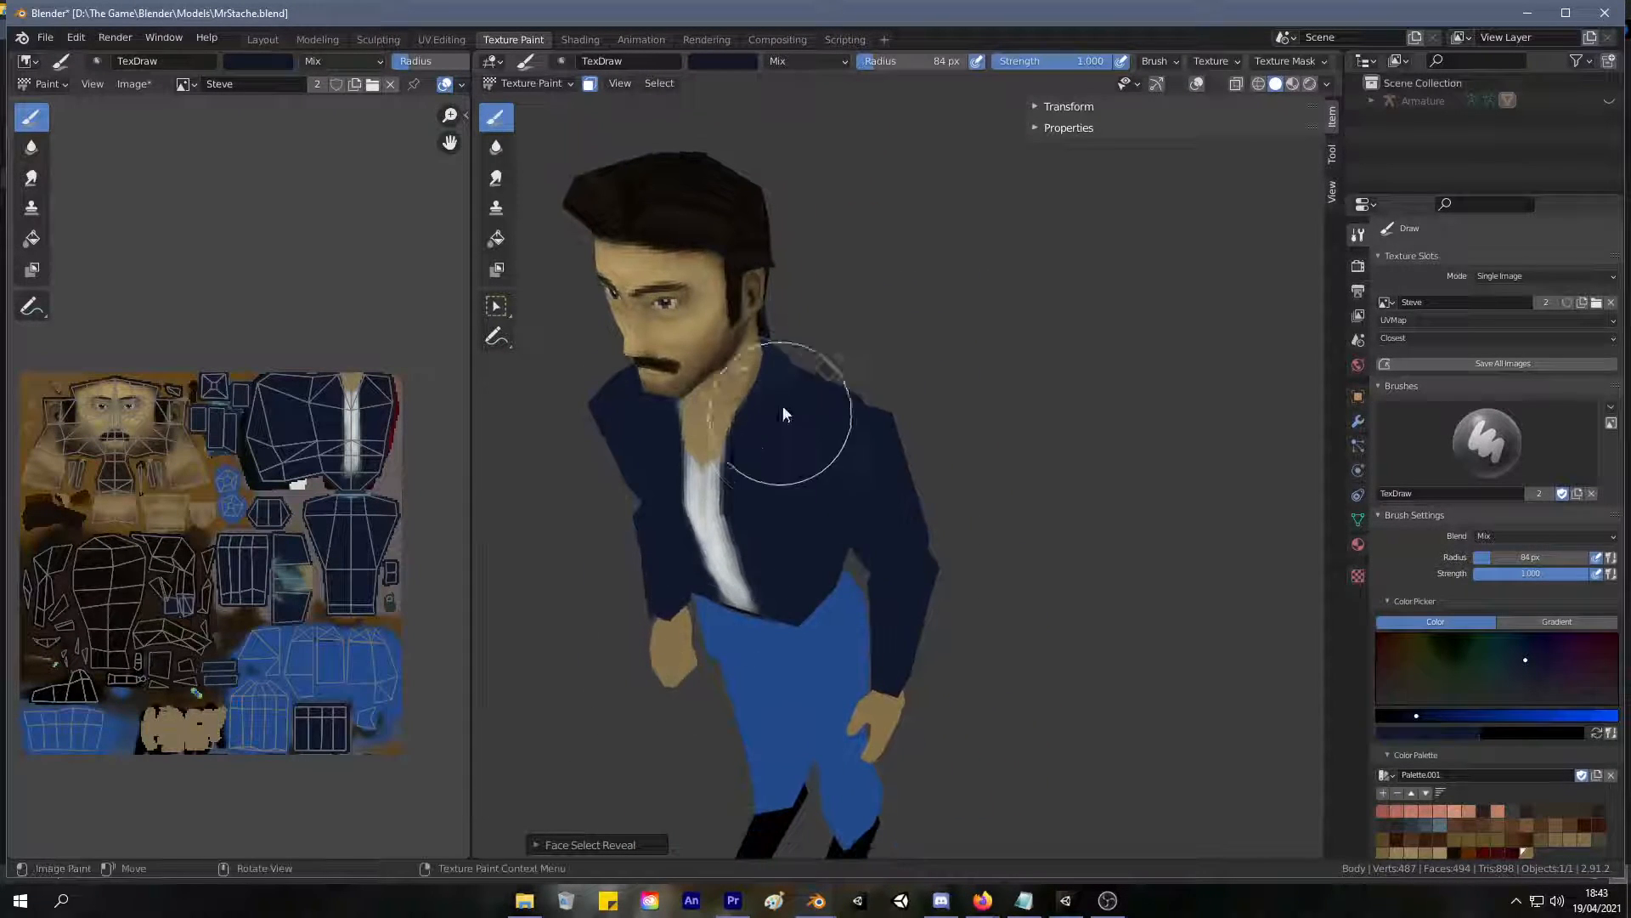
Check the jacket from behind, and select the linked head and hair mesh in UV Editing.
{"action": "middle_click_drag", "start_coordinate": [788, 428], "coordinate": [581, 343]}
{"action": "scroll", "coordinate": [687, 332], "scroll_direction": "down", "scroll_amount": 3}
{"action": "scroll", "coordinate": [702, 226], "scroll_direction": "up", "scroll_amount": 5}
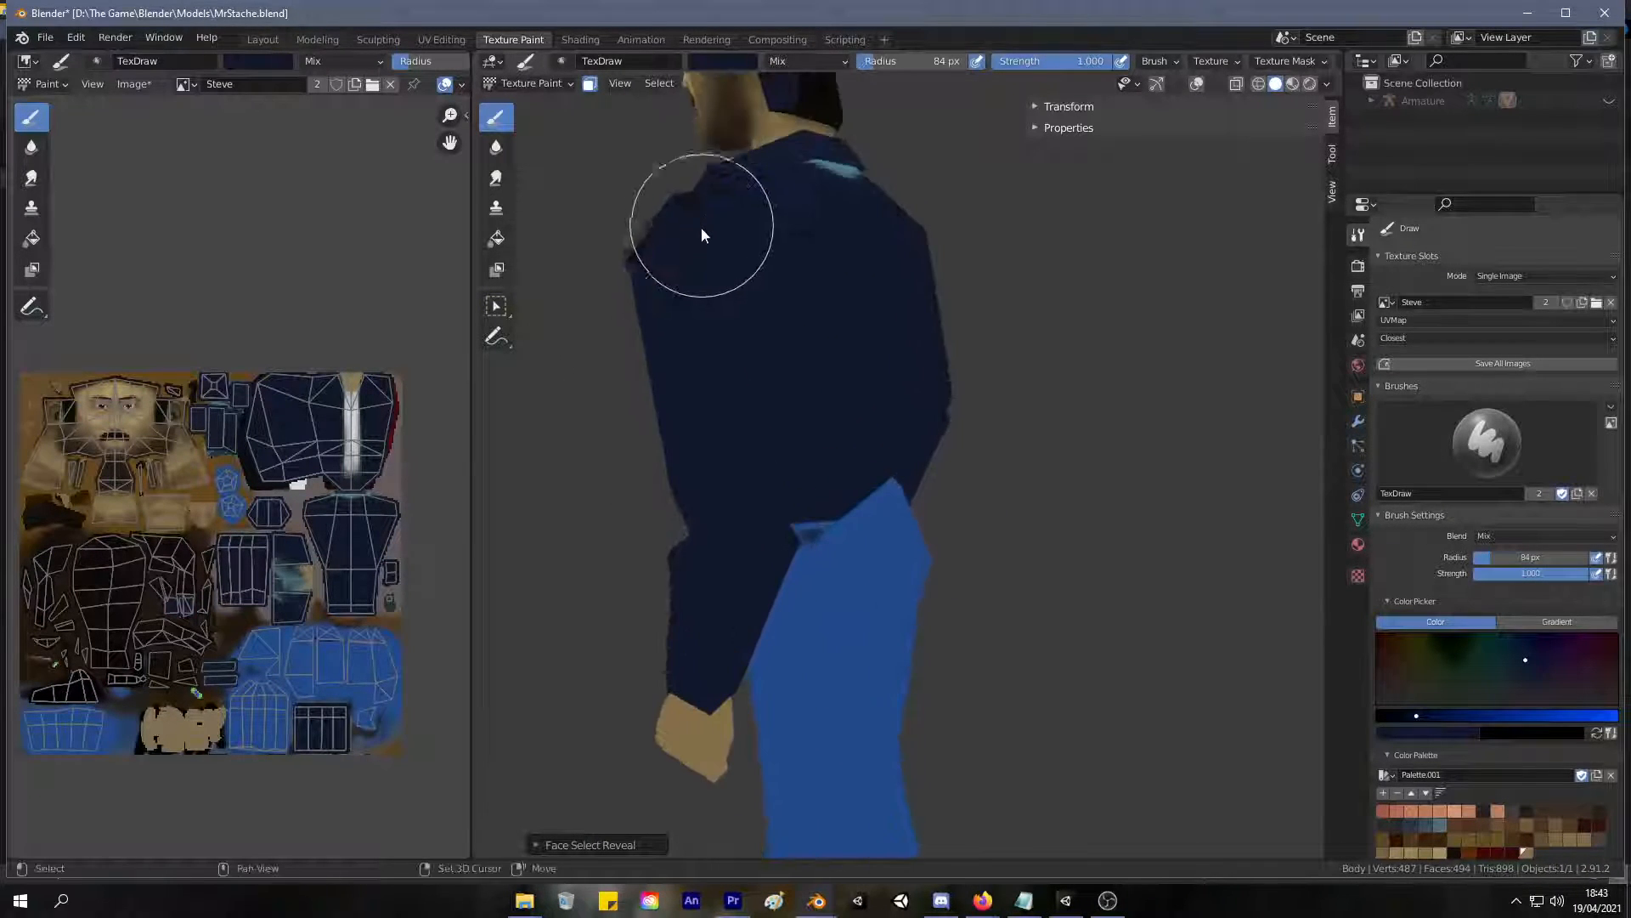
{"action": "middle_click_drag", "start_coordinate": [703, 226], "coordinate": [725, 510], "text": "shift"}
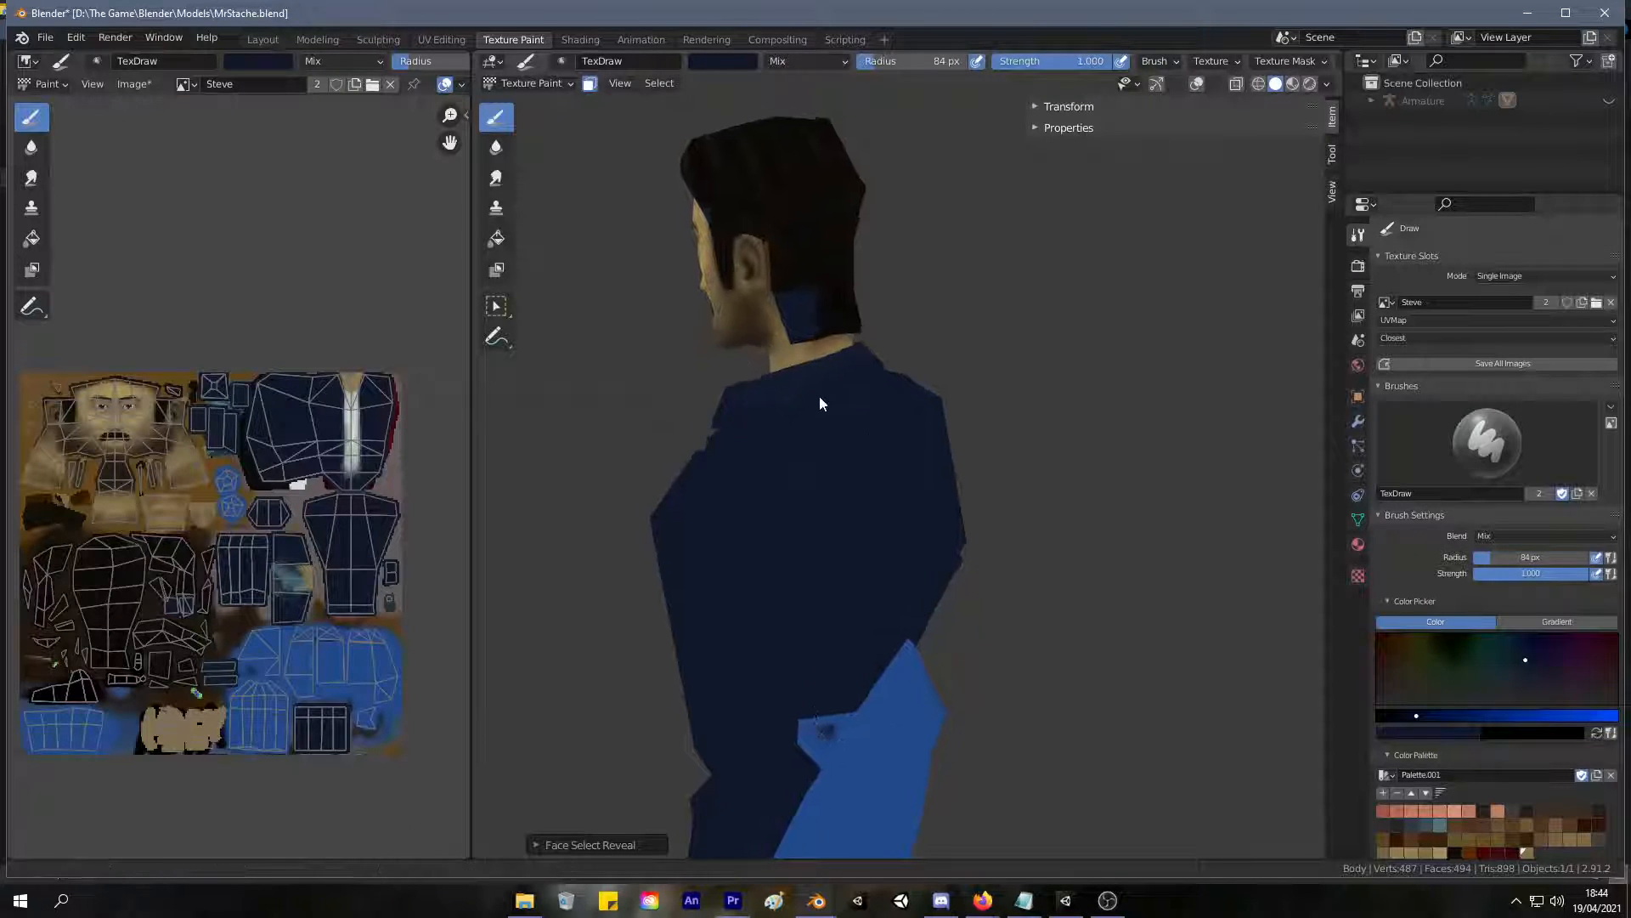
{"action": "middle_click_drag", "start_coordinate": [816, 400], "coordinate": [612, 247]}
{"action": "left_click", "coordinate": [463, 39]}
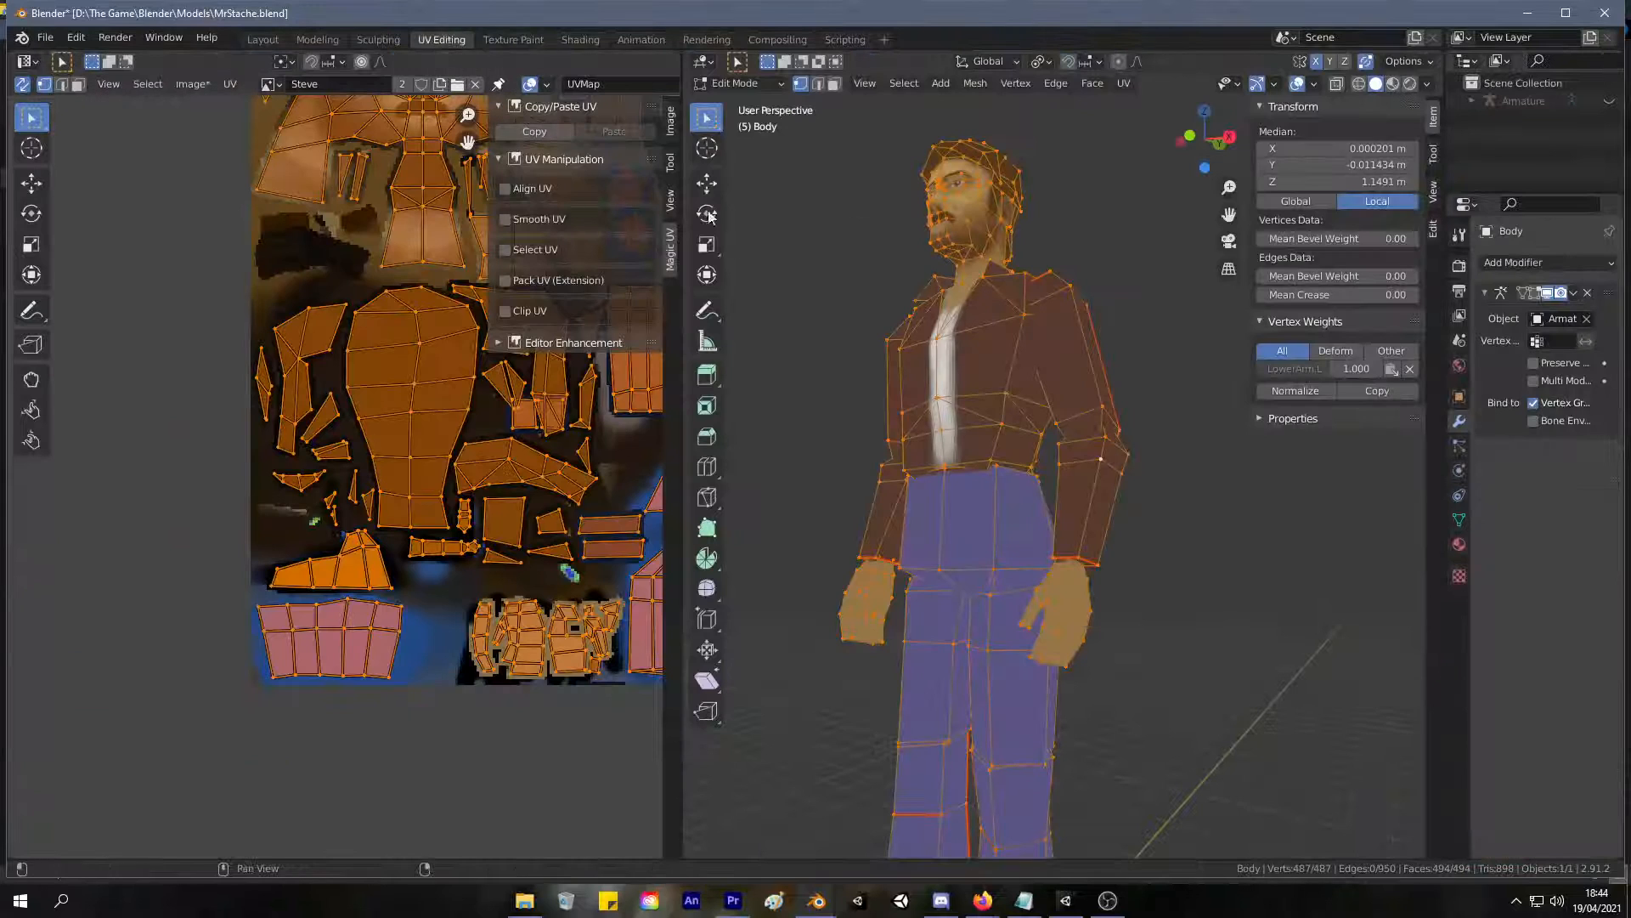
{"action": "mouse_move", "coordinate": [978, 357]}
{"action": "middle_mouse_down"}
{"action": "mouse_move", "coordinate": [927, 287]}
{"action": "mouse_move", "coordinate": [855, 254]}
{"action": "mouse_move", "coordinate": [866, 218]}
{"action": "mouse_move", "coordinate": [811, 298]}
{"action": "middle_mouse_up"}
{"action": "left_click", "coordinate": [928, 287]}
{"action": "key", "text": "ctrl+l"}
{"action": "scroll", "coordinate": [748, 289], "scroll_direction": "up", "scroll_amount": 5}
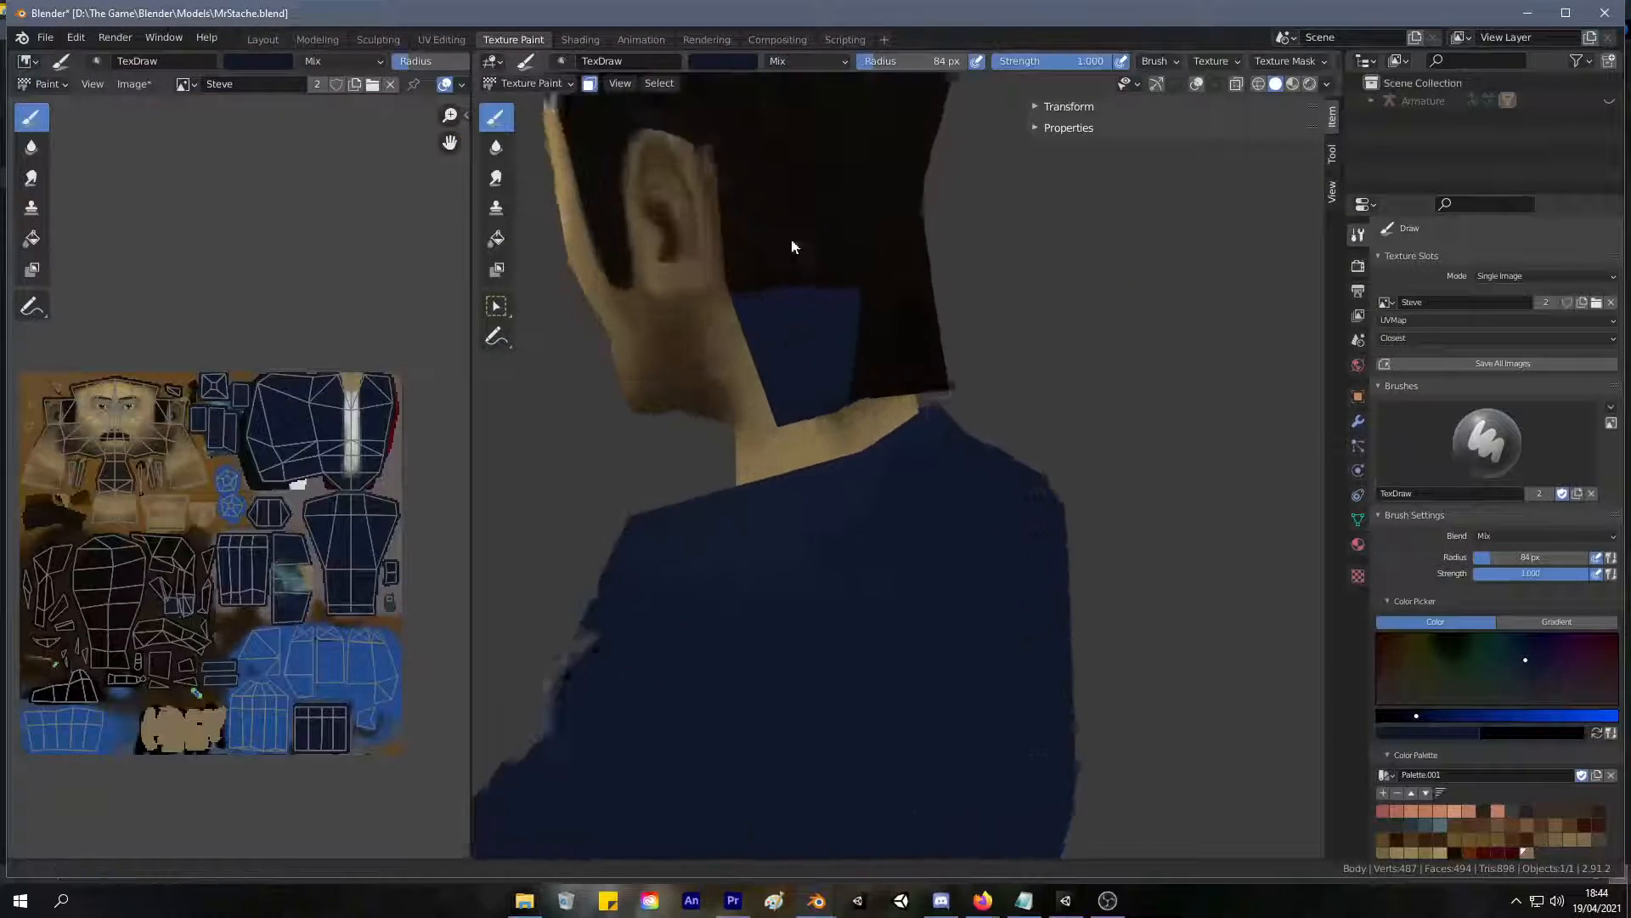
Sample the dark hair colour, reduce the brush radius to 29 px, and paint over the blue patch behind the ear.
{"action": "key", "text": "s"}
{"action": "mouse_move", "coordinate": [817, 317]}
{"action": "left_mouse_down"}
{"action": "mouse_move", "coordinate": [836, 304]}
{"action": "mouse_move", "coordinate": [803, 262]}
{"action": "mouse_move", "coordinate": [721, 266]}
{"action": "mouse_move", "coordinate": [718, 280]}
{"action": "mouse_move", "coordinate": [715, 263]}
{"action": "mouse_move", "coordinate": [714, 280]}
{"action": "mouse_move", "coordinate": [714, 251]}
{"action": "mouse_move", "coordinate": [757, 237]}
{"action": "mouse_move", "coordinate": [762, 391]}
{"action": "mouse_move", "coordinate": [746, 364]}
{"action": "mouse_move", "coordinate": [779, 379]}
{"action": "mouse_move", "coordinate": [852, 354]}
{"action": "mouse_move", "coordinate": [797, 357]}
{"action": "left_mouse_up"}
{"action": "key", "text": "f"}
{"action": "left_click", "coordinate": [767, 254]}
{"action": "mouse_move", "coordinate": [797, 356]}
{"action": "middle_mouse_down"}
{"action": "mouse_move", "coordinate": [820, 236]}
{"action": "mouse_move", "coordinate": [794, 272]}
{"action": "middle_mouse_up"}
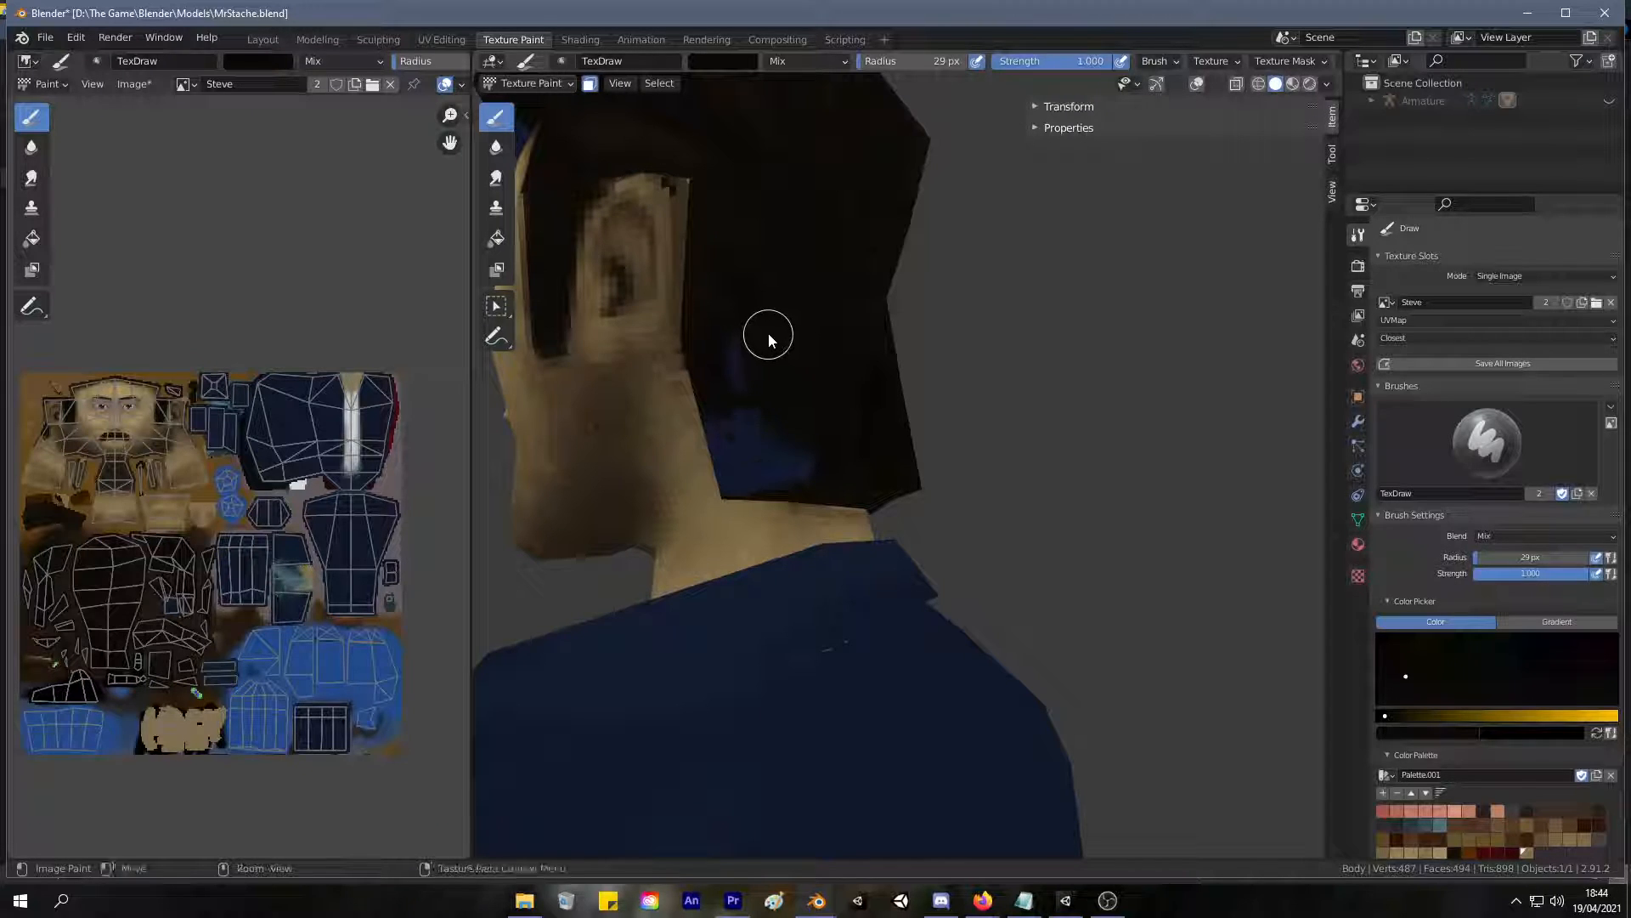
In UV Editing face mode, select the hair faces behind the ear and at the temple hairline.
{"action": "left_click", "coordinate": [441, 39]}
{"action": "middle_click_drag", "start_coordinate": [983, 444], "coordinate": [963, 414]}
{"action": "scroll", "coordinate": [963, 413], "scroll_direction": "up", "scroll_amount": 5}
{"action": "key", "text": "3"}
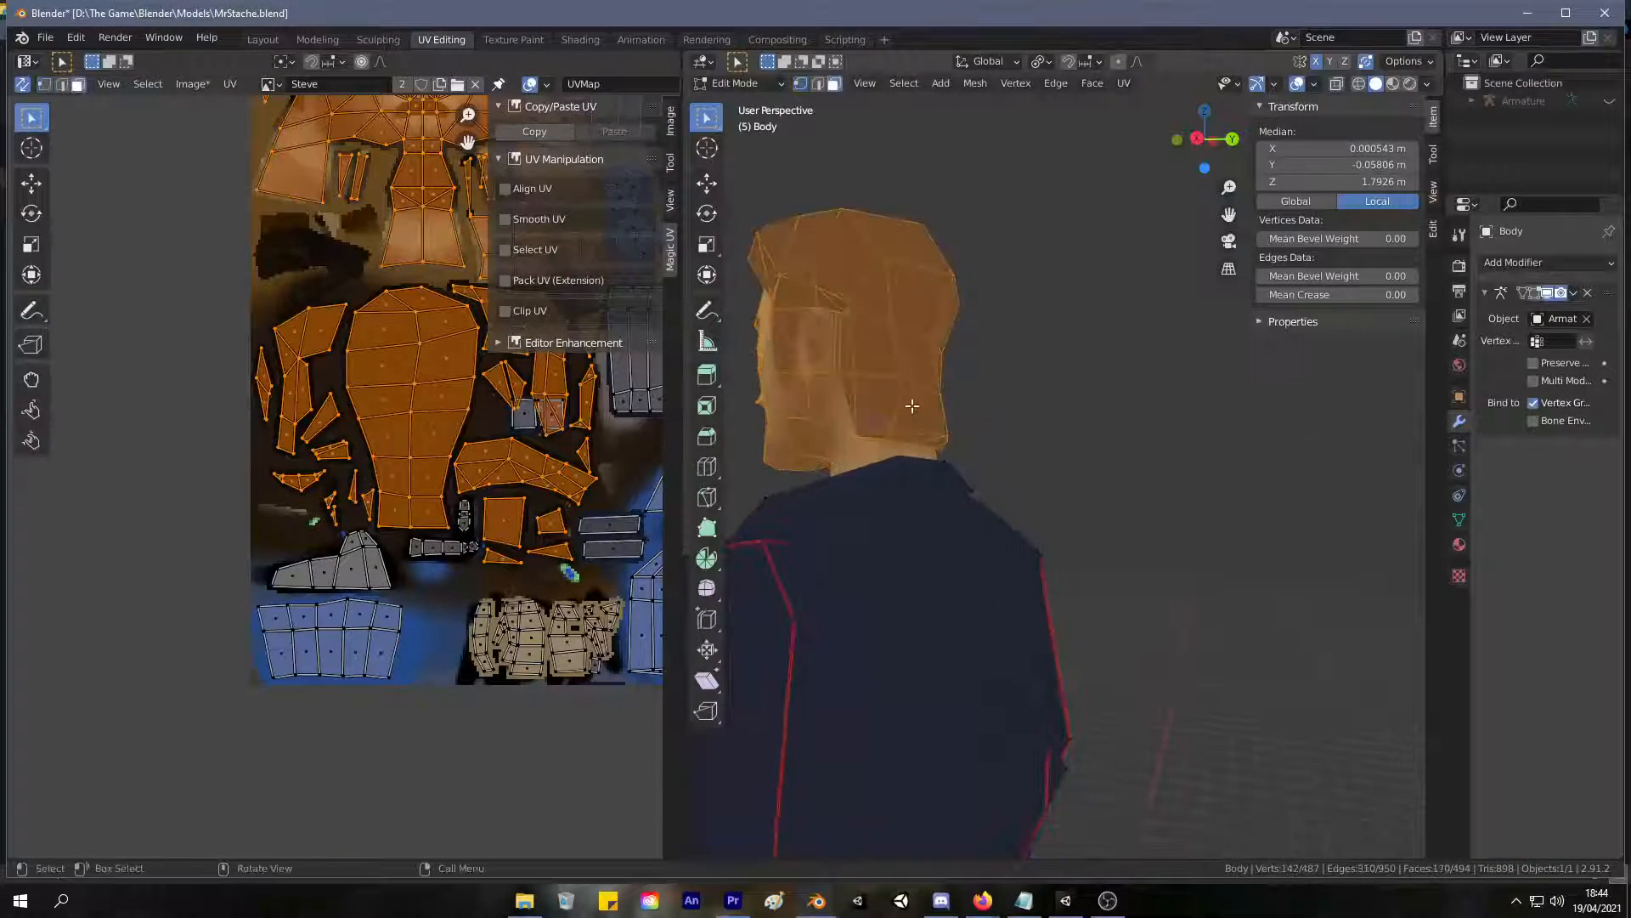
{"action": "left_click", "coordinate": [870, 410]}
{"action": "left_click", "coordinate": [853, 401], "text": "shift"}
{"action": "left_click", "coordinate": [844, 355], "text": "shift"}
{"action": "left_click", "coordinate": [884, 392], "text": "shift"}
{"action": "left_click", "coordinate": [875, 353], "text": "shift"}
{"action": "middle_click_drag", "start_coordinate": [821, 319], "coordinate": [1118, 408]}
{"action": "scroll", "coordinate": [999, 409], "scroll_direction": "up", "scroll_amount": 2}
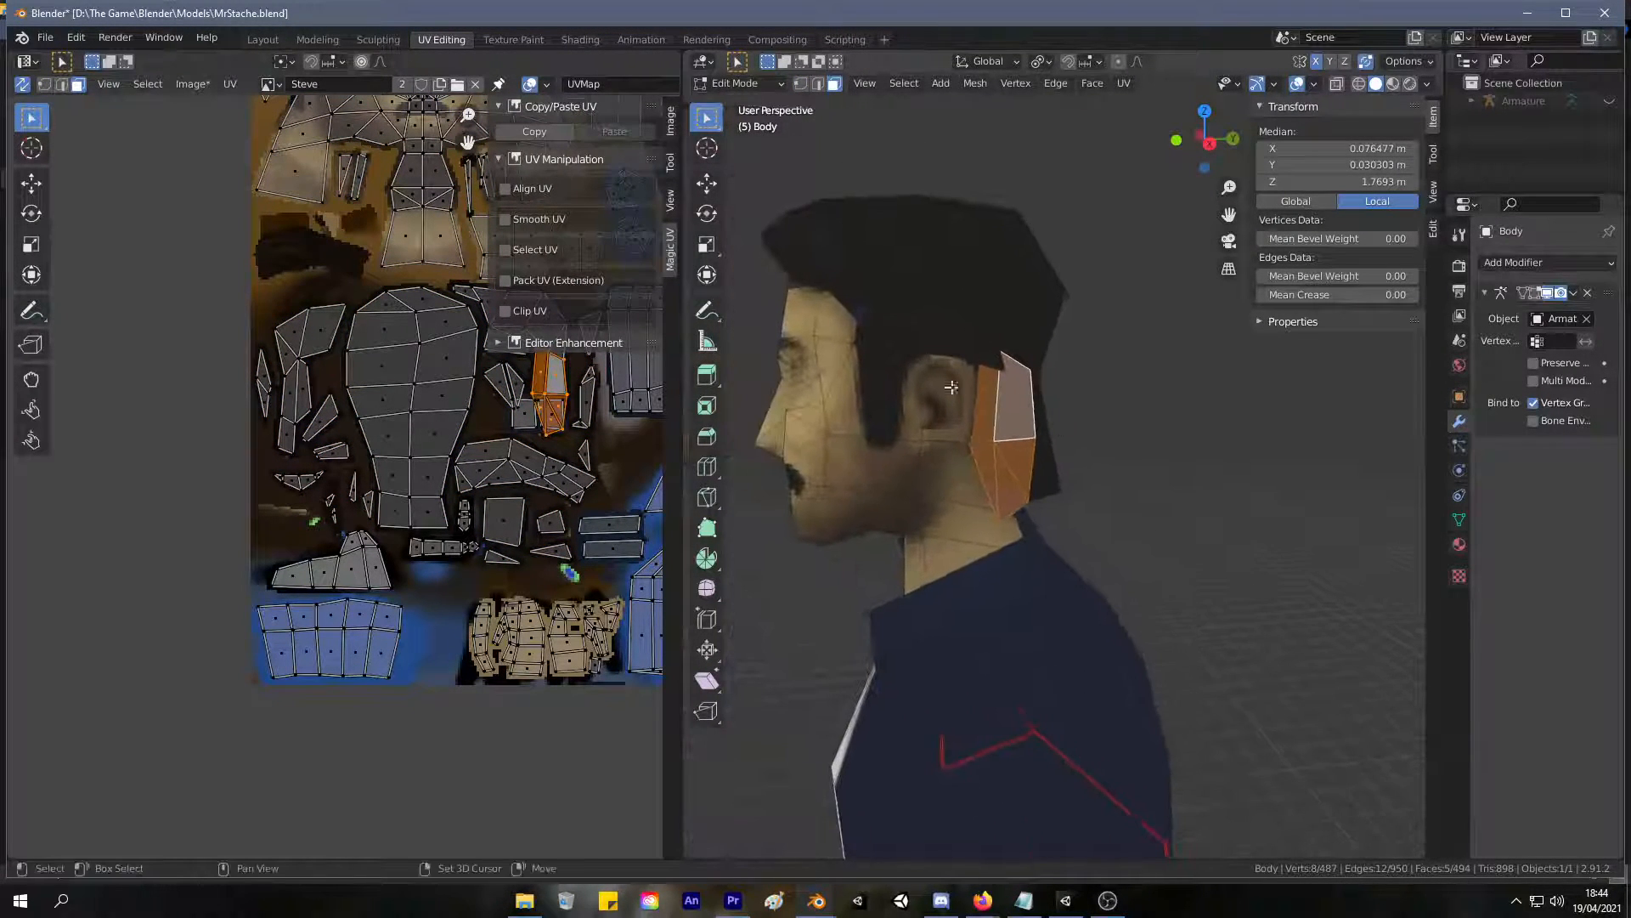
{"action": "left_click", "coordinate": [868, 309], "text": "shift"}
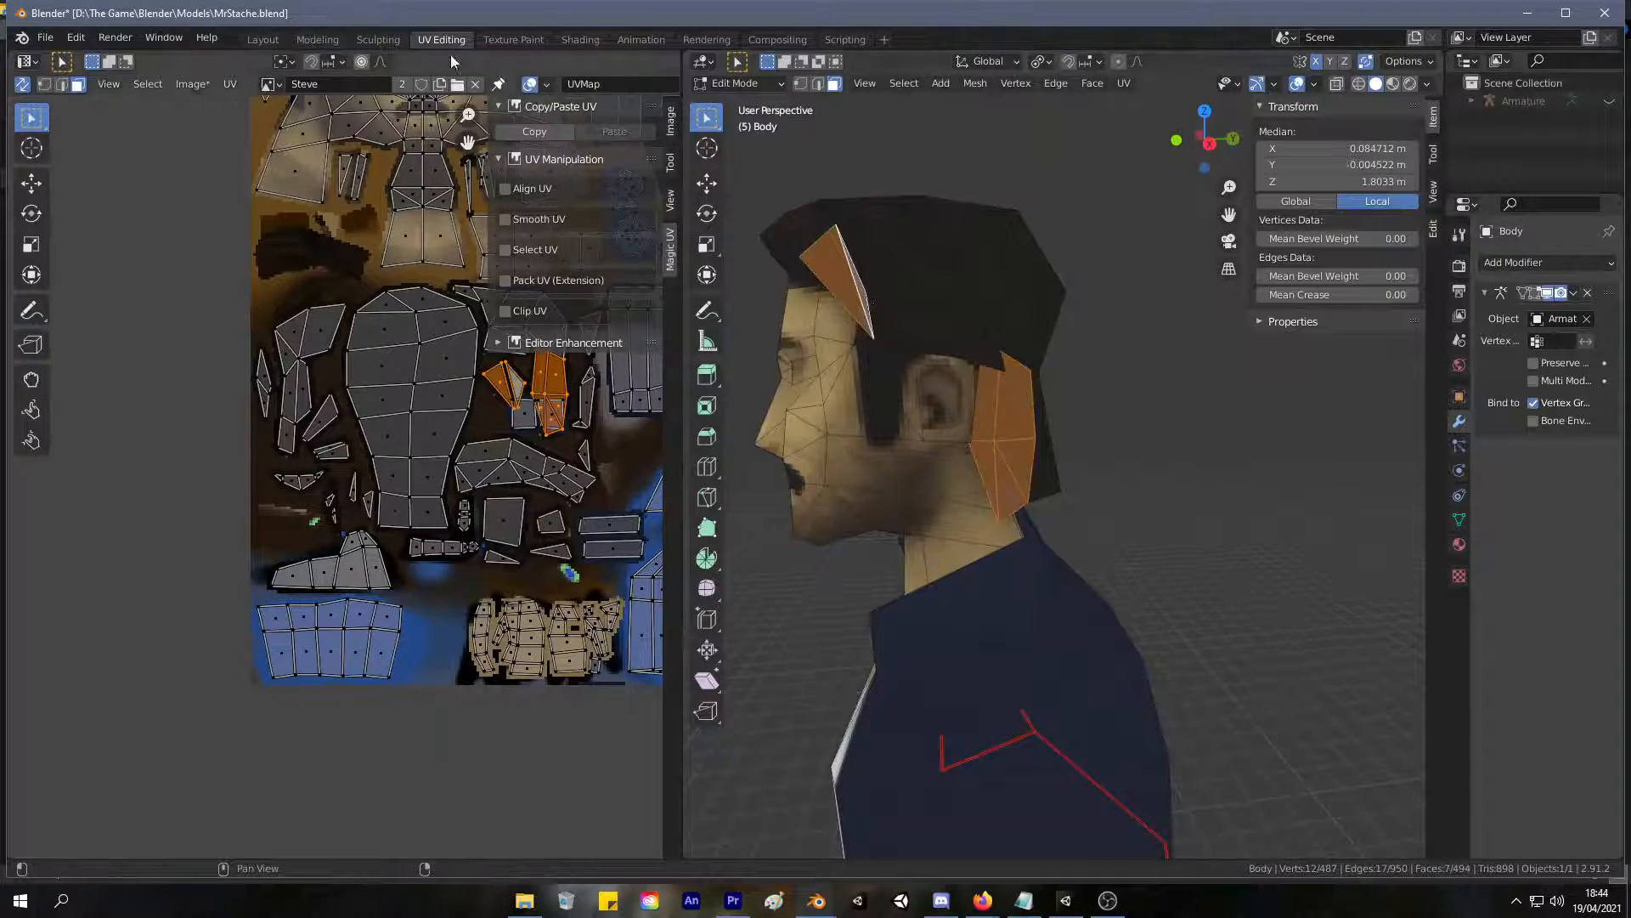
Return to texture painting and cover the rest of the blue behind the ear with sampled dark hair tones.
{"action": "left_click", "coordinate": [514, 39]}
{"action": "mouse_move", "coordinate": [753, 378]}
{"action": "left_mouse_down"}
{"action": "mouse_move", "coordinate": [703, 379]}
{"action": "mouse_move", "coordinate": [721, 357]}
{"action": "mouse_move", "coordinate": [801, 472]}
{"action": "left_mouse_up"}
{"action": "key", "text": "s"}
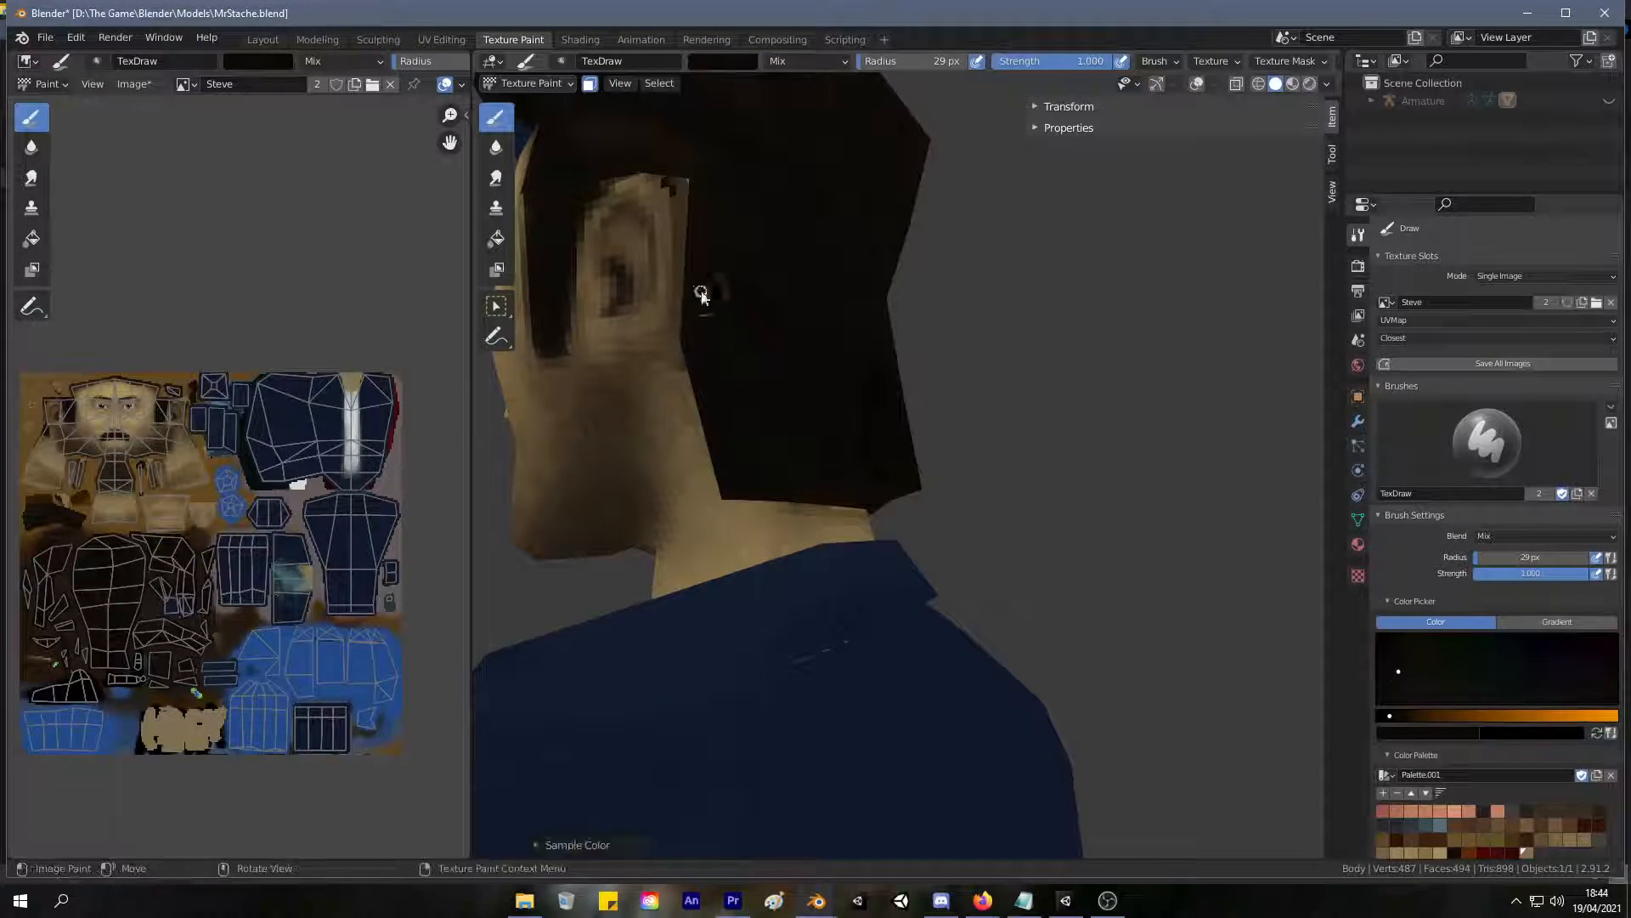
{"action": "key", "text": "s"}
{"action": "middle_click_drag", "start_coordinate": [829, 426], "coordinate": [872, 293]}
{"action": "key", "text": "s"}
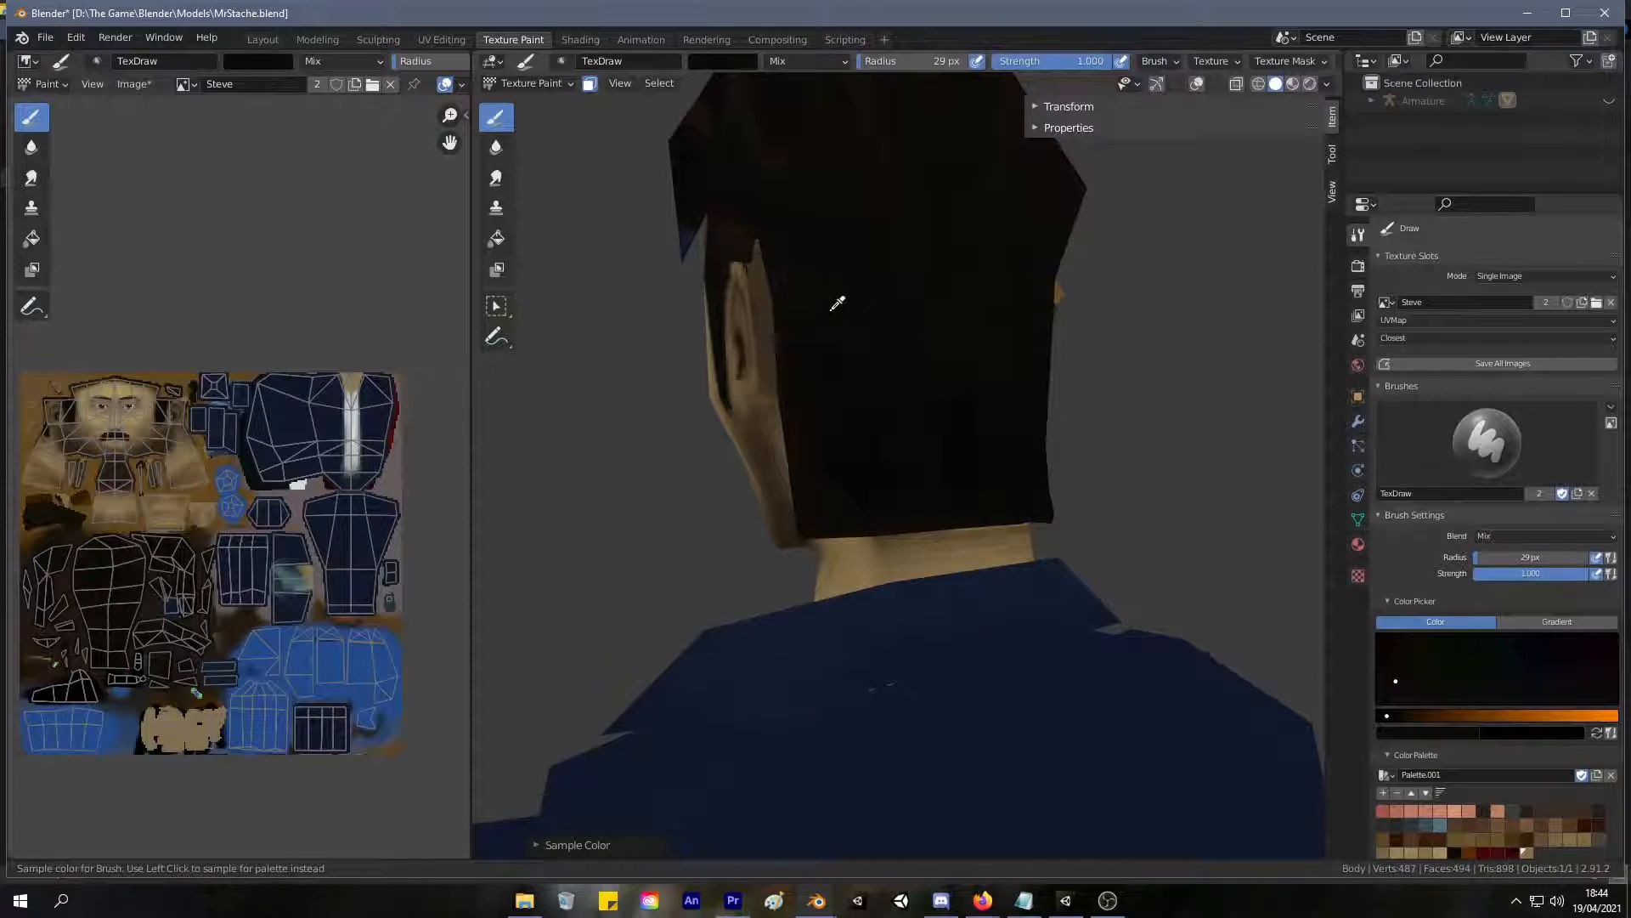
{"action": "key", "text": "s"}
{"action": "mouse_move", "coordinate": [888, 437]}
{"action": "middle_mouse_down"}
{"action": "mouse_move", "coordinate": [859, 386]}
{"action": "mouse_move", "coordinate": [998, 346]}
{"action": "mouse_move", "coordinate": [838, 353]}
{"action": "middle_mouse_up"}
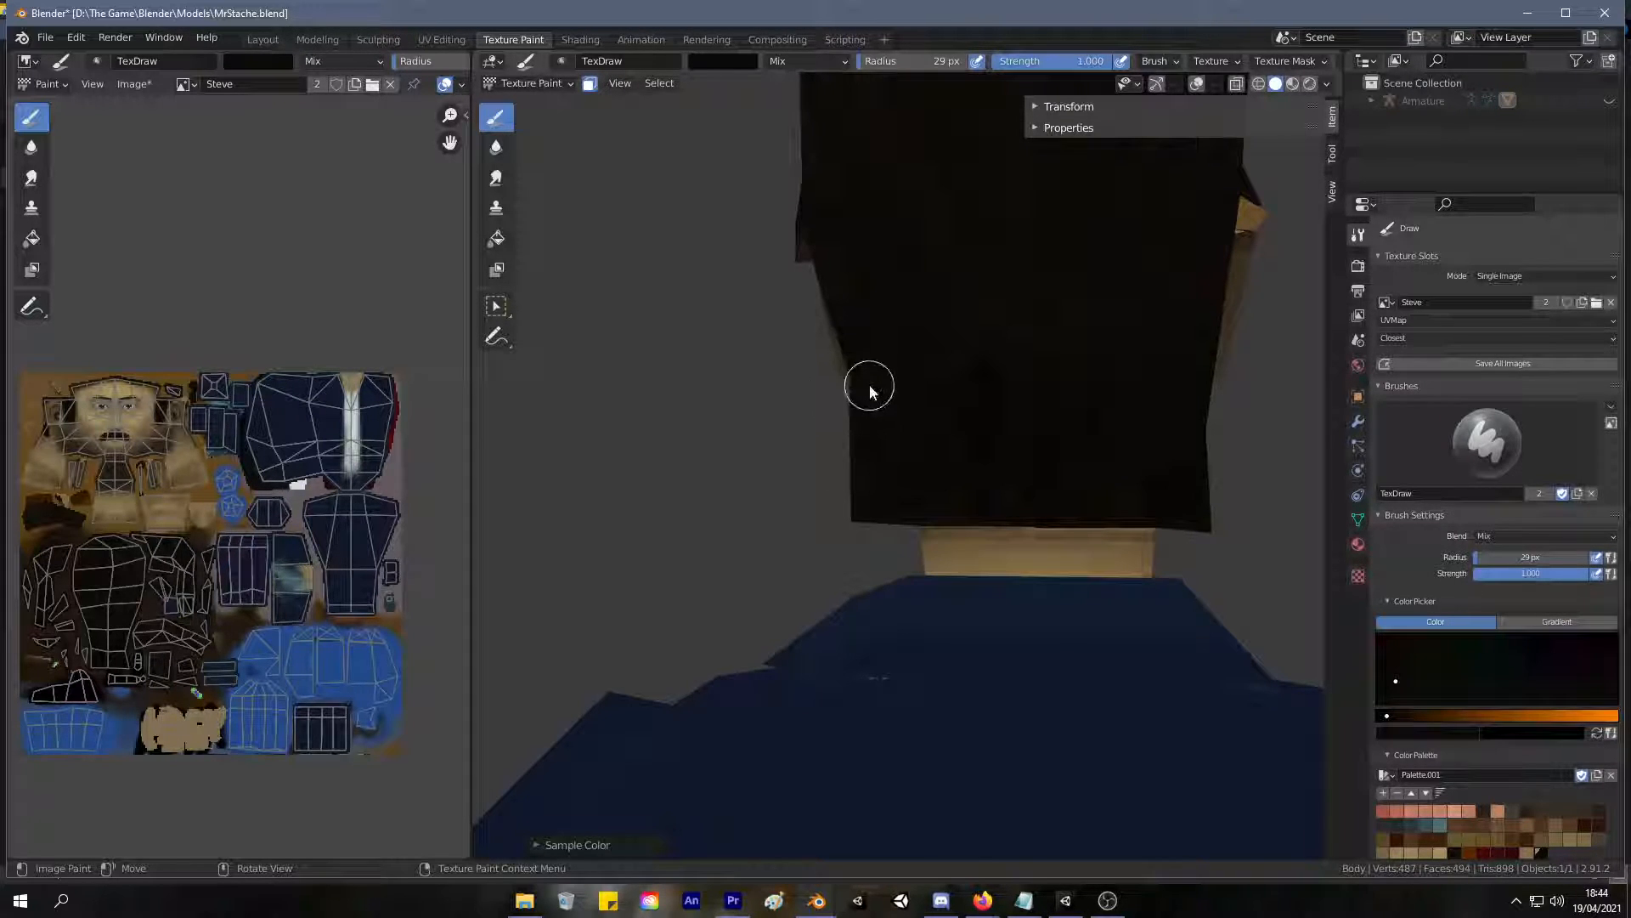
Blend the hair on the back of the head with dark brown tones sampled from its surroundings.
{"action": "key", "text": "s"}
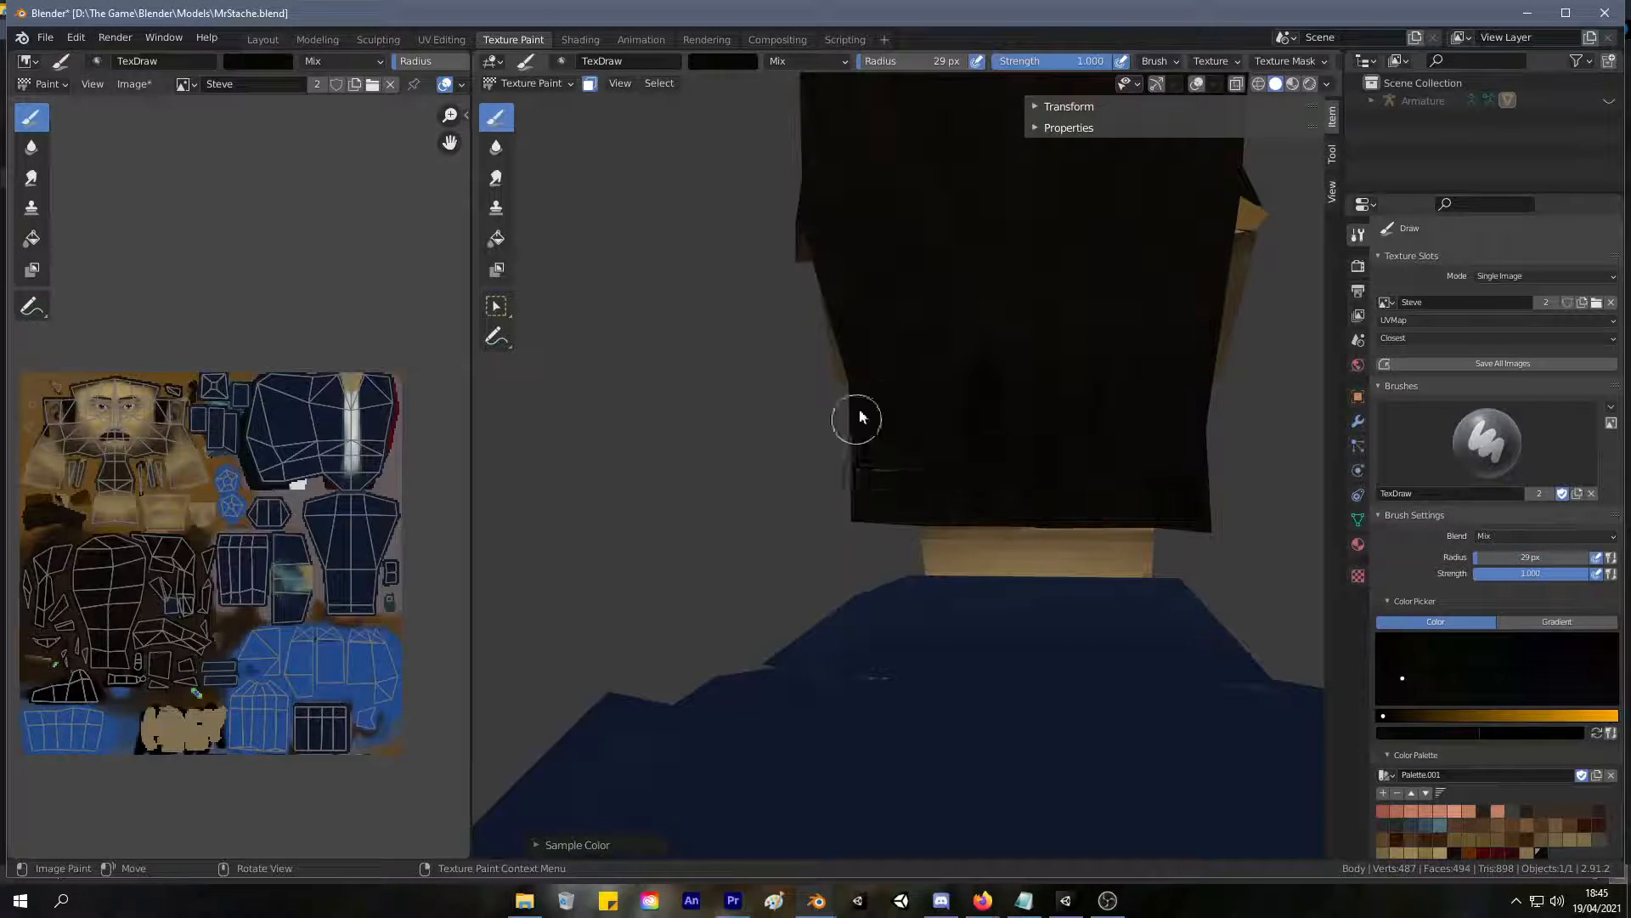
{"action": "middle_click_drag", "start_coordinate": [986, 492], "coordinate": [715, 294]}
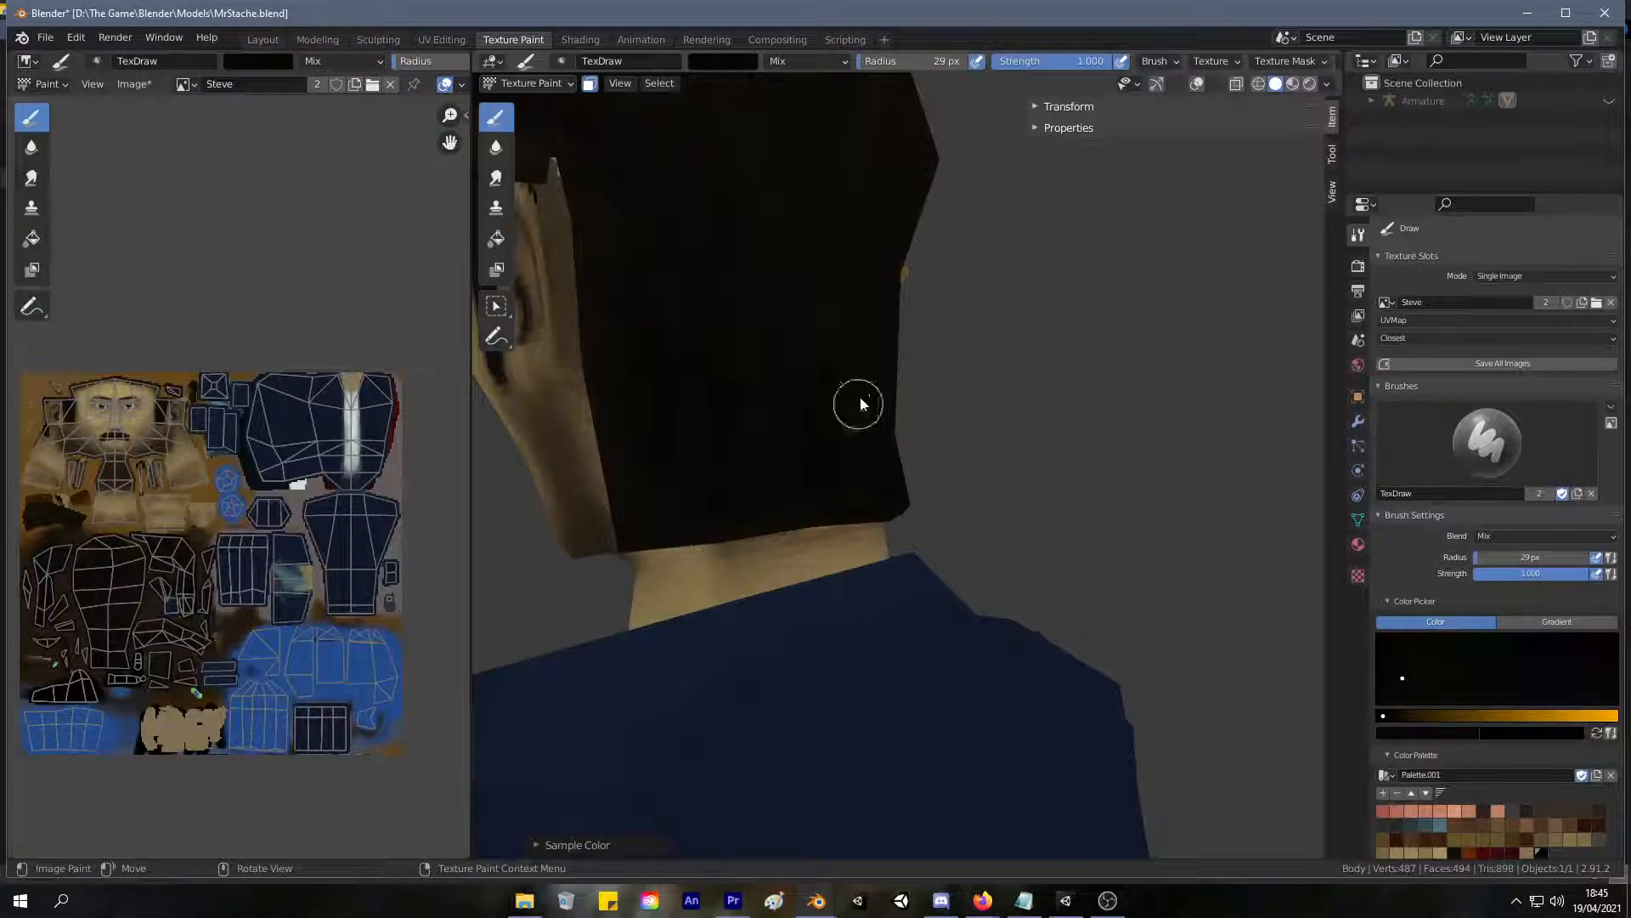
{"action": "middle_click_drag", "start_coordinate": [840, 424], "coordinate": [823, 192]}
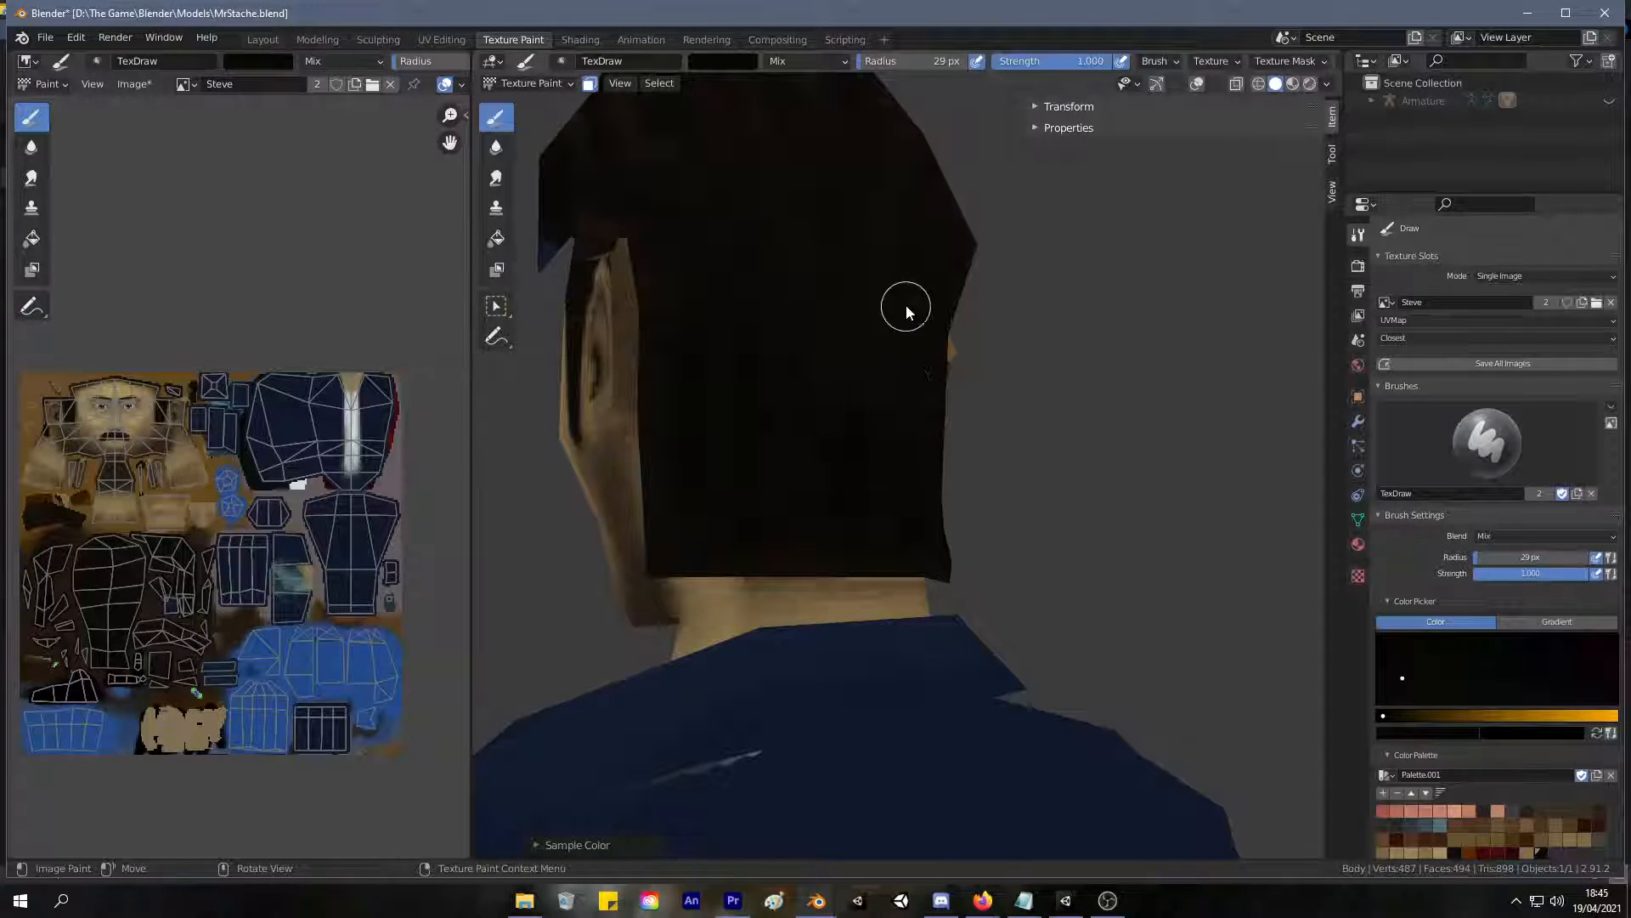
{"action": "scroll", "coordinate": [899, 546], "scroll_direction": "down", "scroll_amount": 3}
{"action": "middle_click_drag", "start_coordinate": [900, 545], "coordinate": [772, 469]}
{"action": "scroll", "coordinate": [809, 352], "scroll_direction": "up", "scroll_amount": 3}
{"action": "key", "text": "s"}
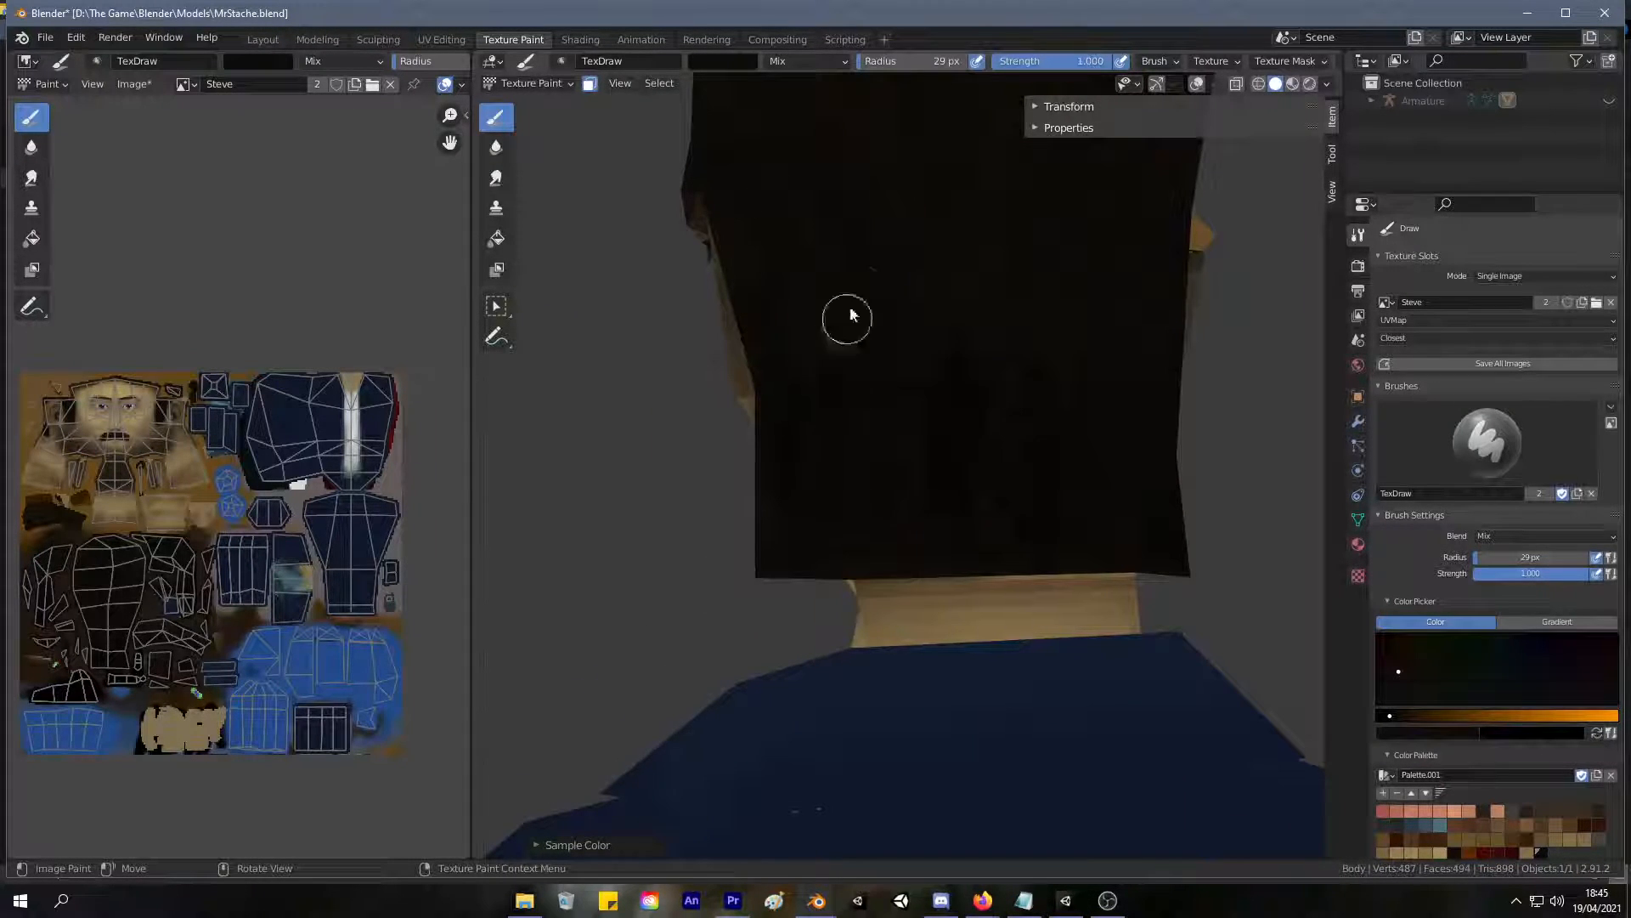
Sample the dark brown hair above the temple and paint over the blue sliver above the sideburn.
{"action": "scroll", "coordinate": [885, 502], "scroll_direction": "down", "scroll_amount": 4}
{"action": "middle_click_drag", "start_coordinate": [1074, 531], "coordinate": [1099, 557]}
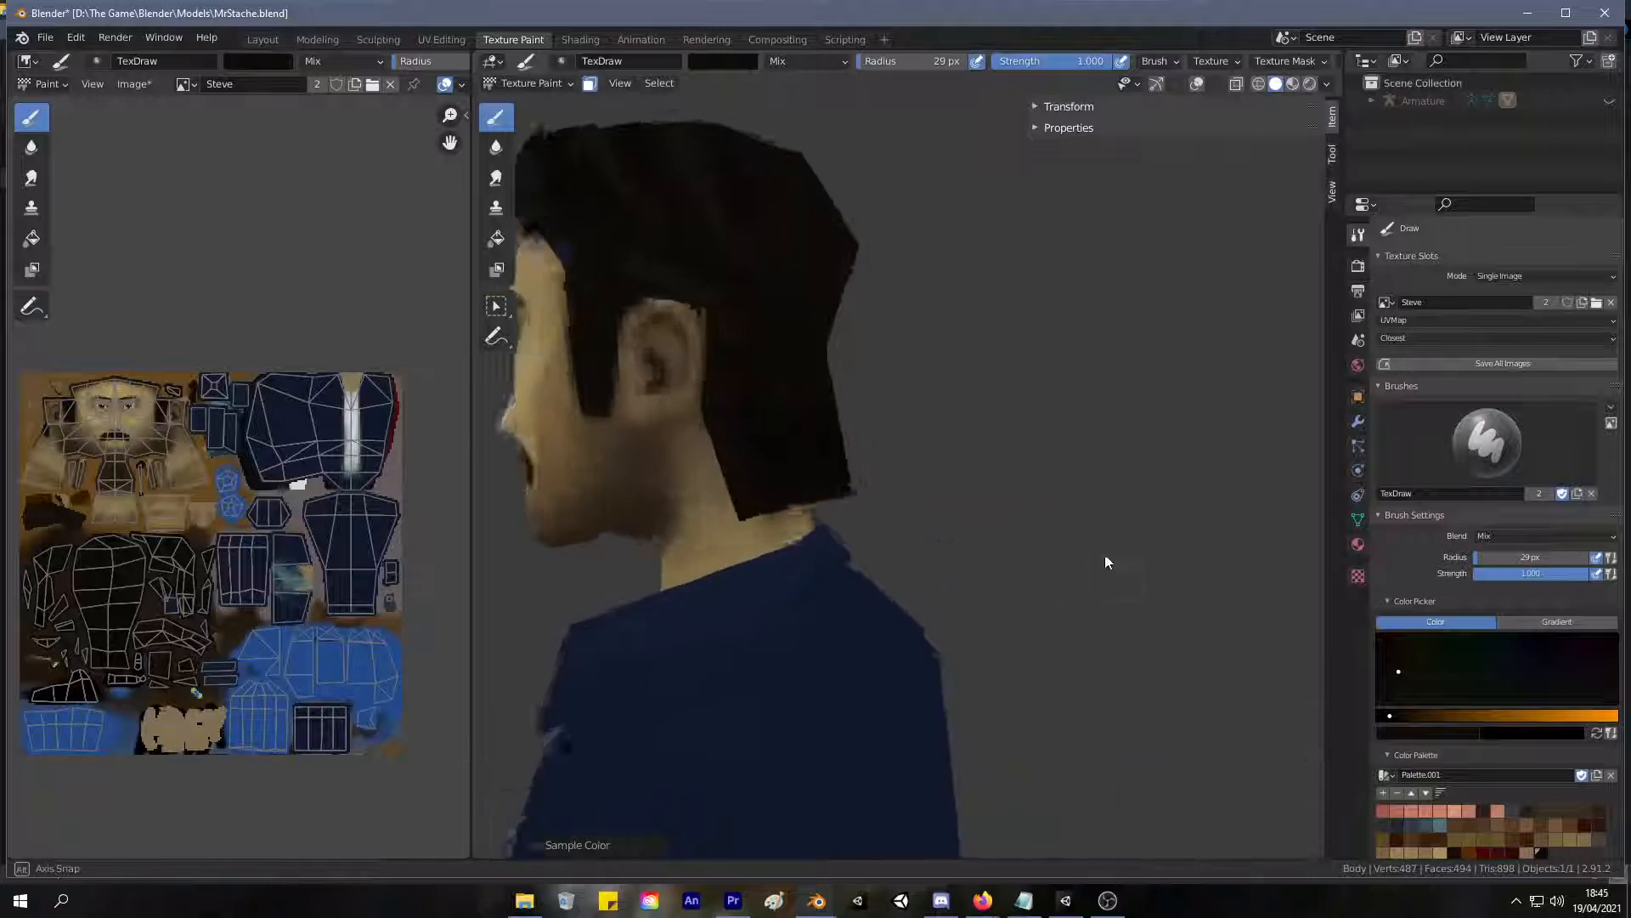
{"action": "scroll", "coordinate": [892, 437], "scroll_direction": "up", "scroll_amount": 5}
{"action": "middle_click_drag", "start_coordinate": [890, 446], "coordinate": [921, 472]}
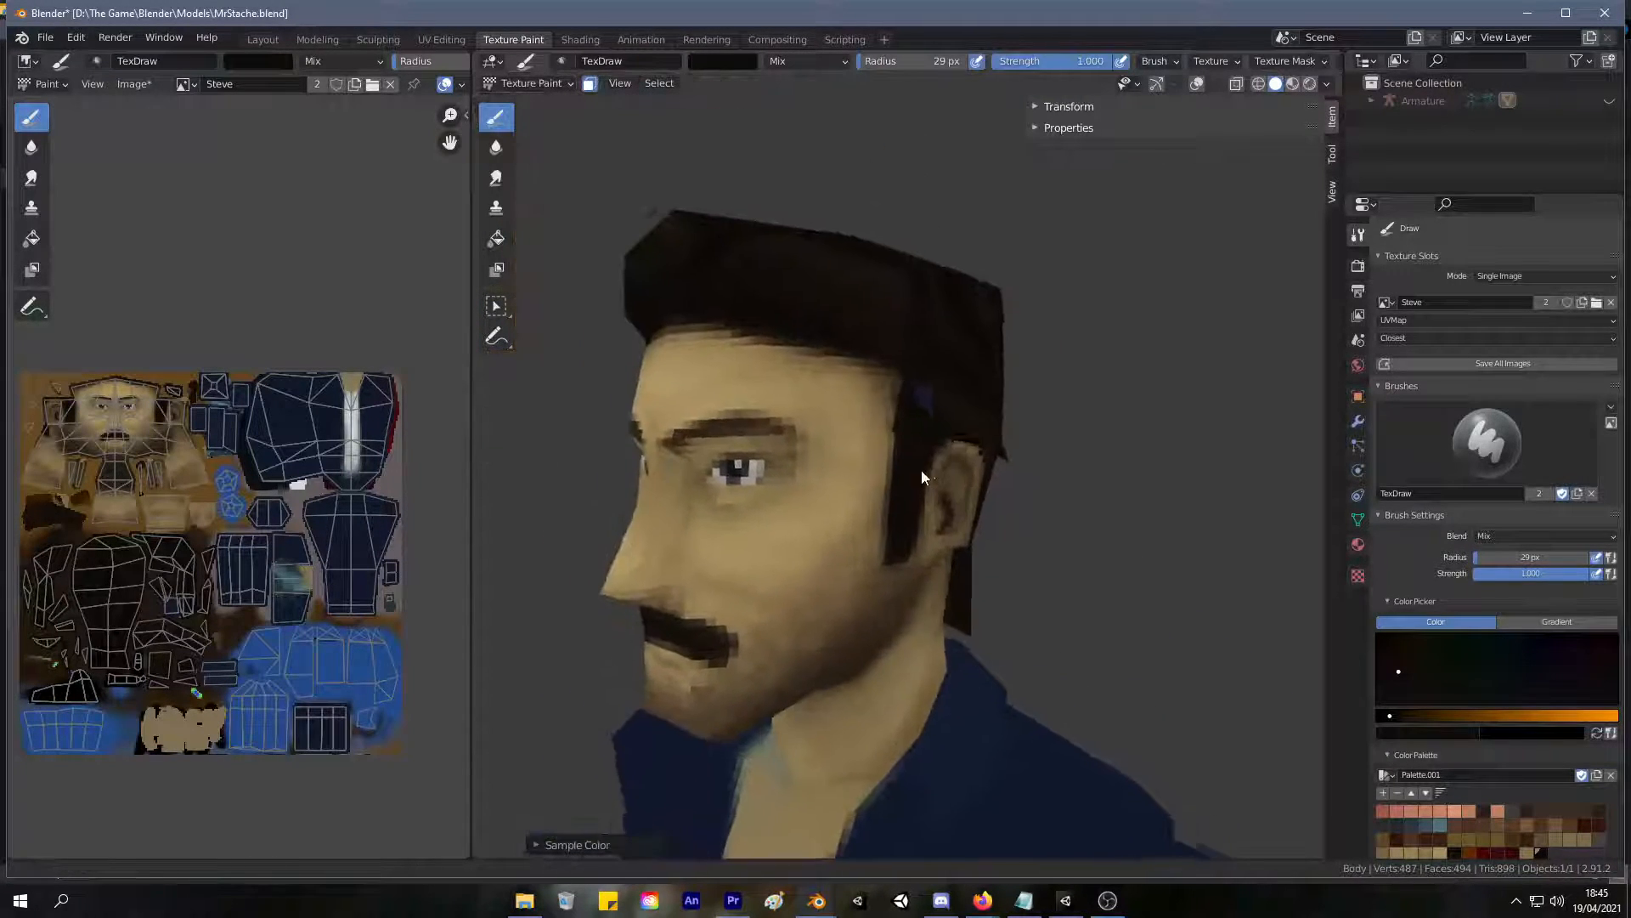
{"action": "scroll", "coordinate": [880, 324], "scroll_direction": "up", "scroll_amount": 6}
{"action": "key", "text": "s"}
{"action": "left_click", "coordinate": [856, 139]}
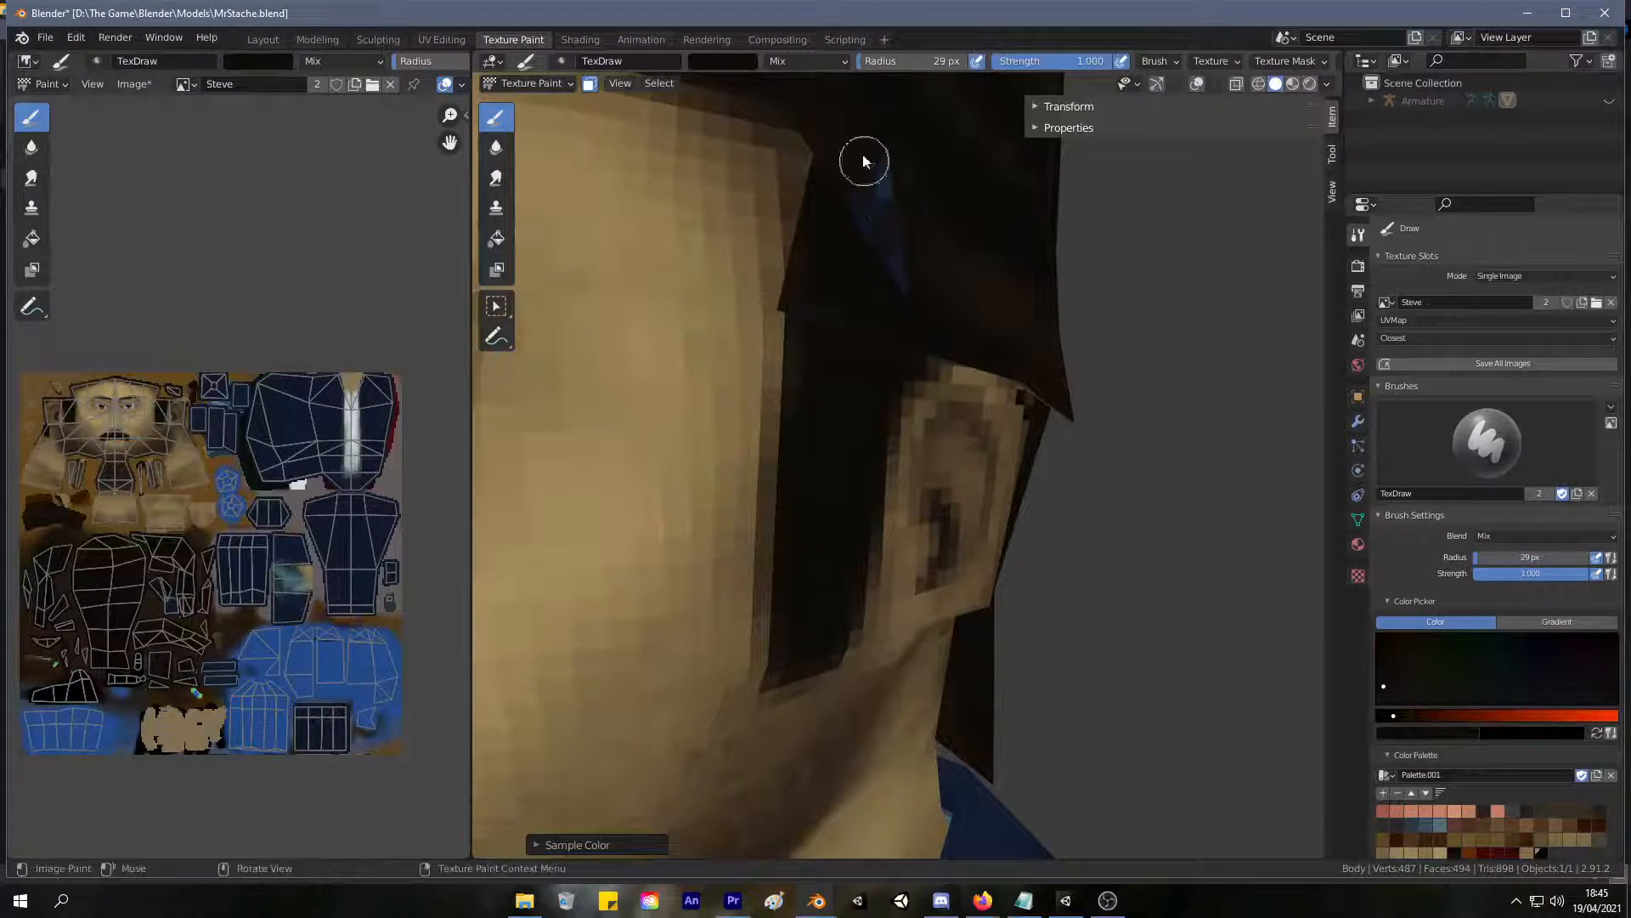
{"action": "left_click_drag", "start_coordinate": [875, 190], "coordinate": [888, 232]}
{"action": "middle_click_drag", "start_coordinate": [881, 209], "coordinate": [869, 241]}
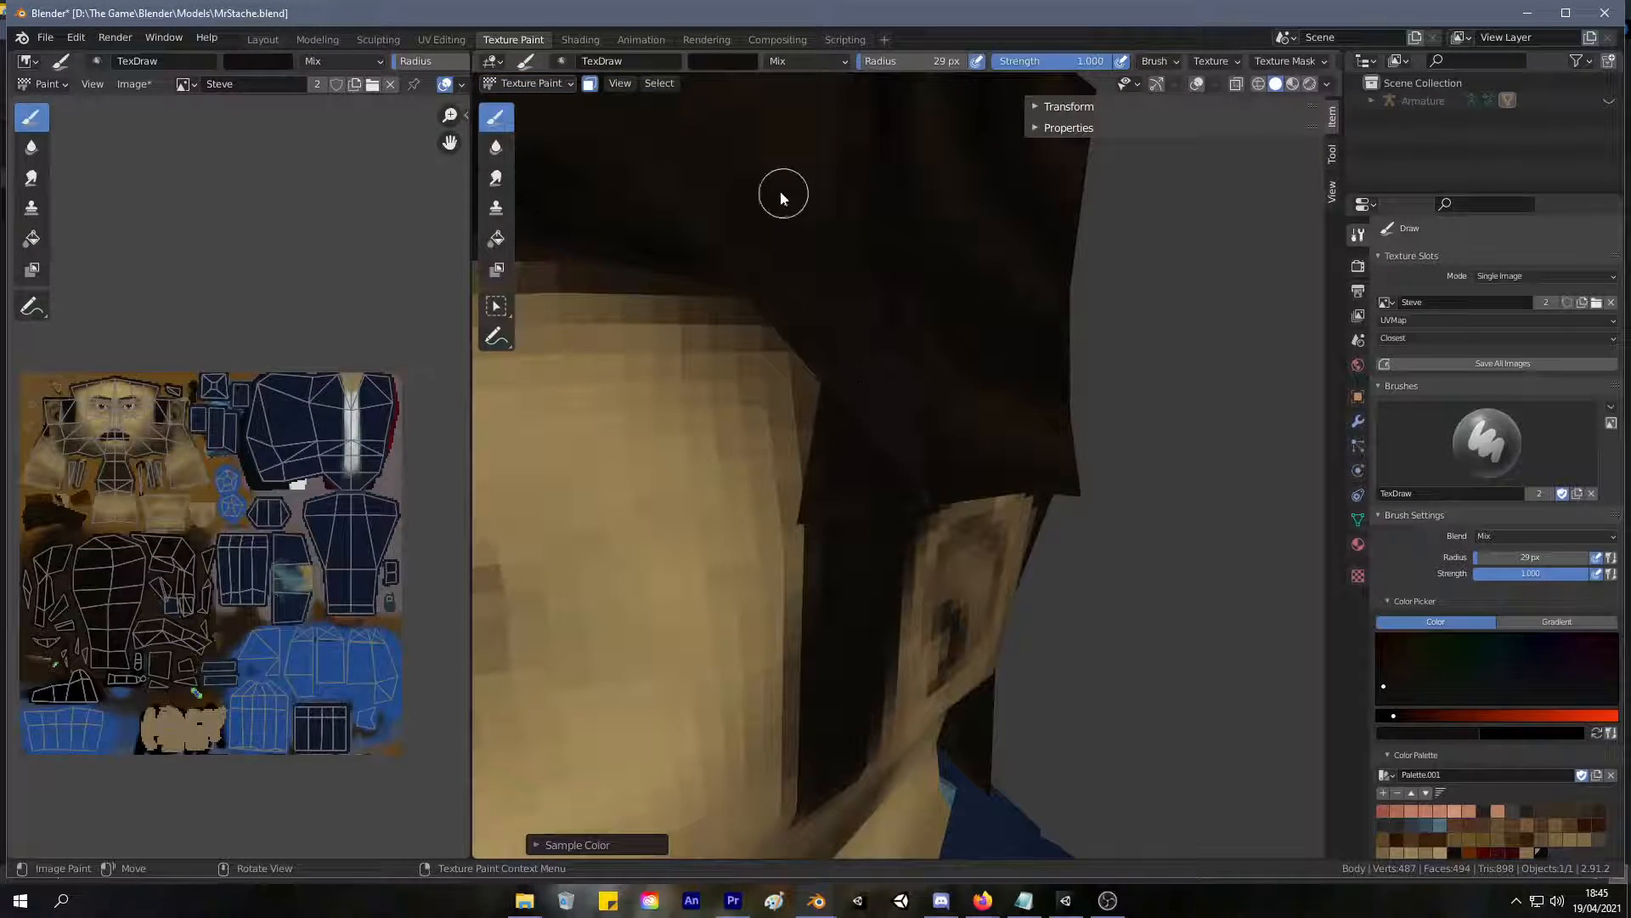
Resample the hair colour, enlarge the brush radius to 62 px, and blend the hair around the temple and sideburn.
{"action": "key", "text": "s"}
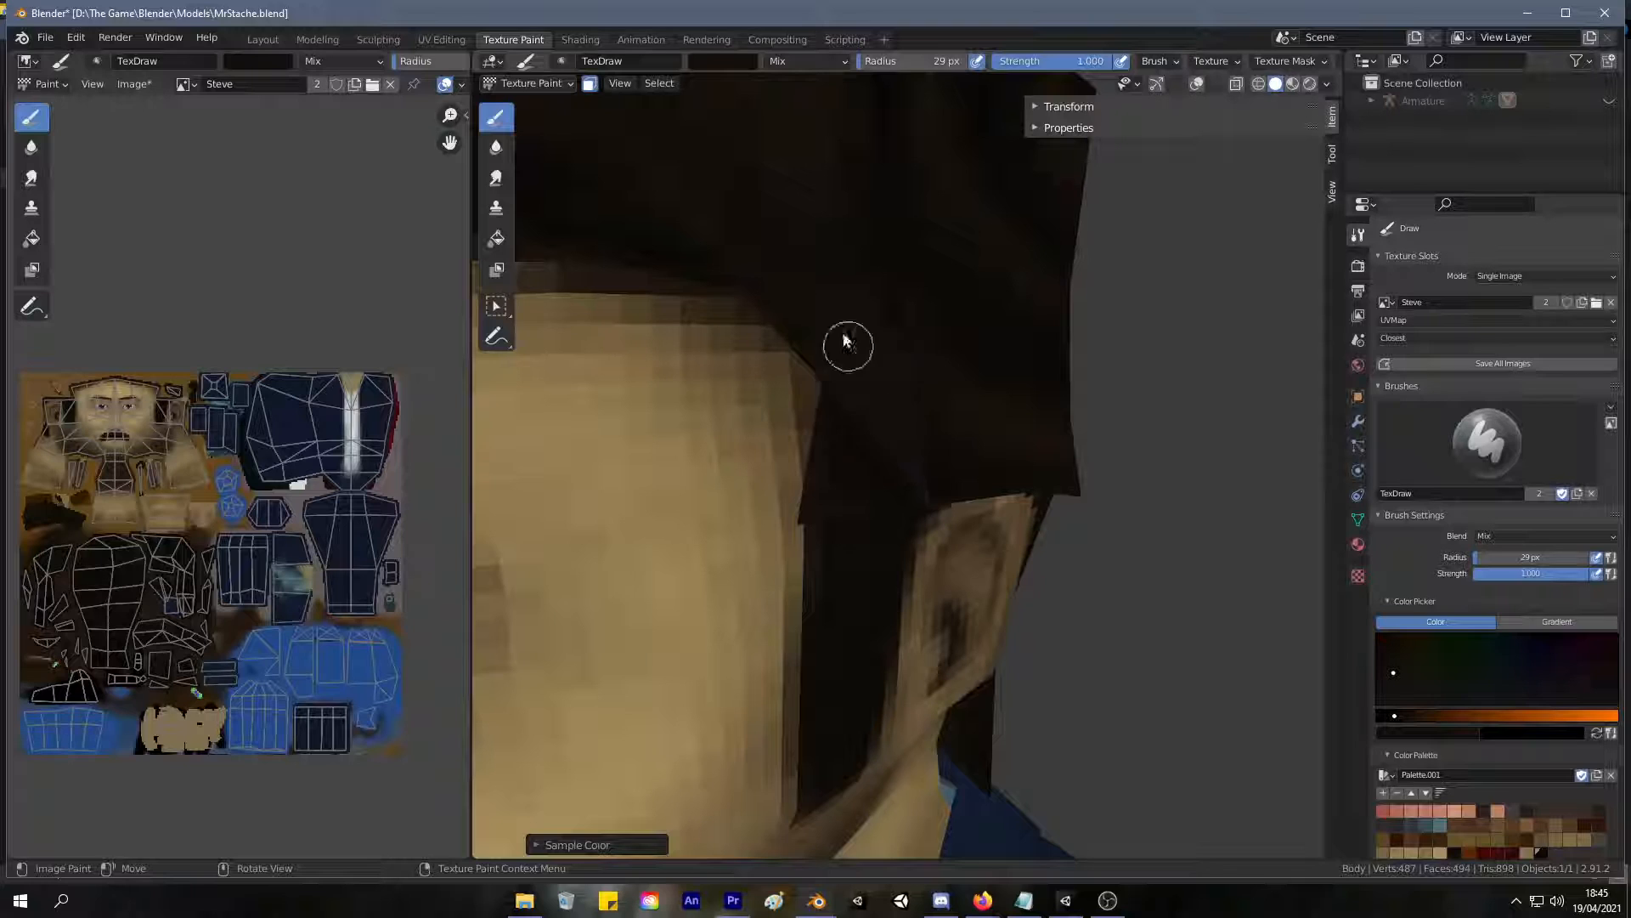
{"action": "mouse_move", "coordinate": [822, 342]}
{"action": "left_mouse_down"}
{"action": "mouse_move", "coordinate": [830, 302]}
{"action": "mouse_move", "coordinate": [859, 322]}
{"action": "mouse_move", "coordinate": [889, 408]}
{"action": "left_mouse_up"}
{"action": "key", "text": "f"}
{"action": "left_click", "coordinate": [893, 371]}
{"action": "left_click_drag", "start_coordinate": [853, 285], "coordinate": [934, 489]}
{"action": "middle_click_drag", "start_coordinate": [934, 497], "coordinate": [757, 314]}
{"action": "left_click_drag", "start_coordinate": [734, 272], "coordinate": [769, 367]}
{"action": "mouse_move", "coordinate": [710, 283]}
{"action": "middle_mouse_down"}
{"action": "mouse_move", "coordinate": [625, 338]}
{"action": "mouse_move", "coordinate": [821, 285]}
{"action": "mouse_move", "coordinate": [906, 294]}
{"action": "mouse_move", "coordinate": [824, 312]}
{"action": "mouse_move", "coordinate": [854, 432]}
{"action": "middle_mouse_up"}
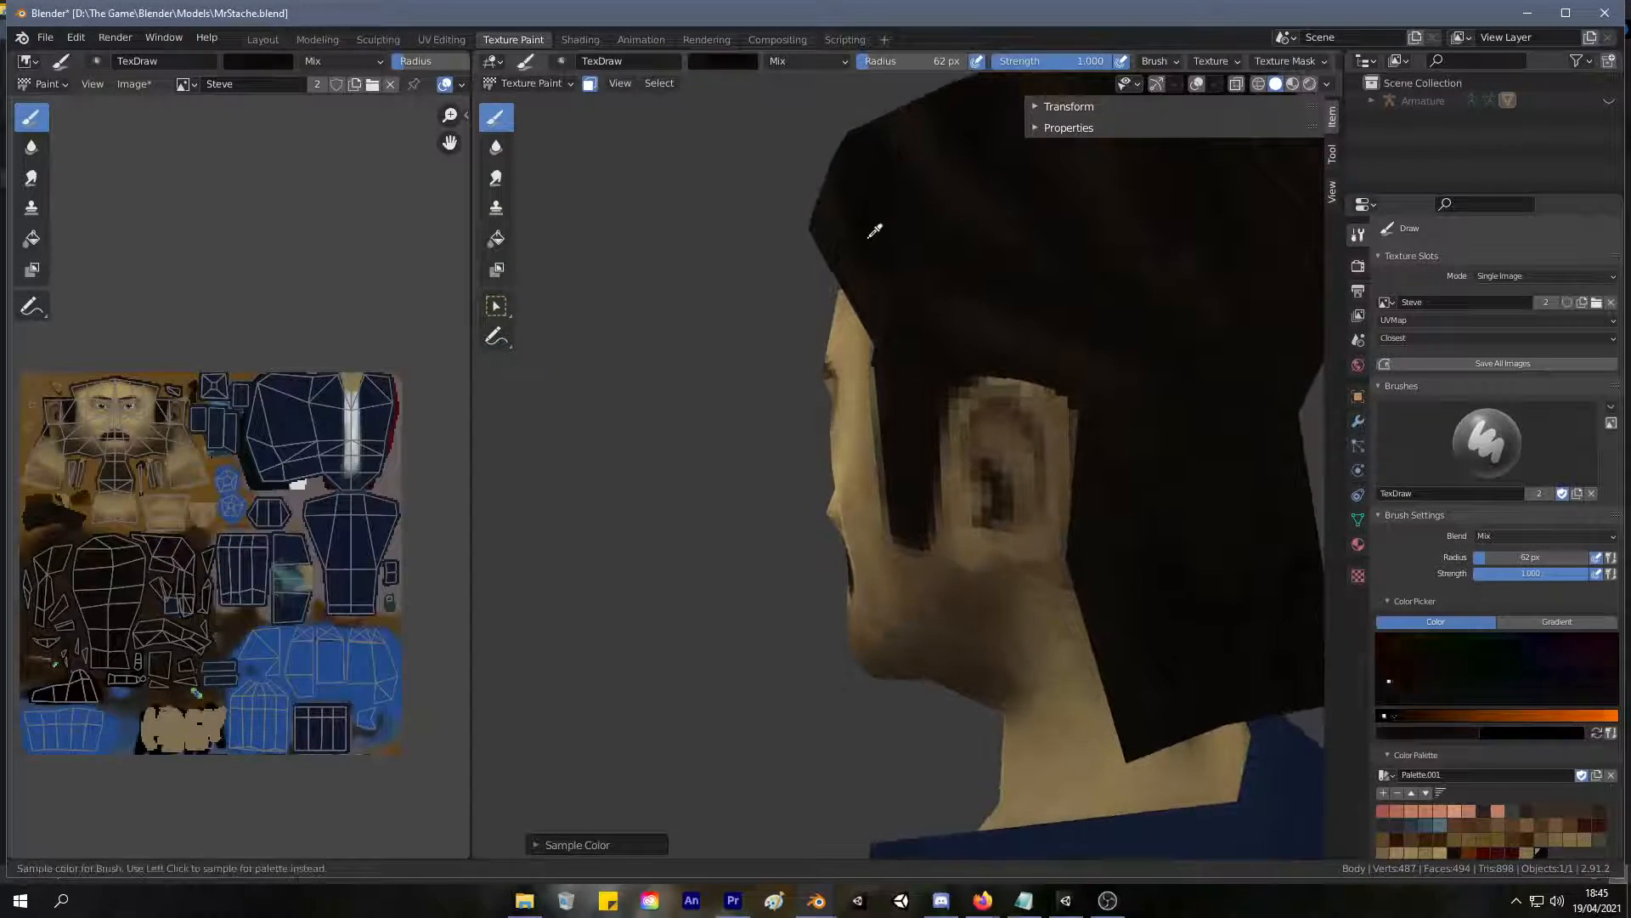
Lower the brush strength to 0.354 and softly blend sampled dark tones into the hair at the side of the head.
{"action": "middle_click_drag", "start_coordinate": [869, 268], "coordinate": [1071, 391]}
{"action": "key", "text": "s"}
{"action": "left_click_drag", "start_coordinate": [1088, 60], "coordinate": [996, 69]}
{"action": "key", "text": "s"}
{"action": "left_click_drag", "start_coordinate": [1057, 324], "coordinate": [1051, 326]}
Select the jacket torso as a seam-delimited linked region in UV Editing, starting from one chest face.
{"action": "scroll", "coordinate": [1115, 353], "scroll_direction": "down", "scroll_amount": 5}
{"action": "middle_click_drag", "start_coordinate": [1006, 571], "coordinate": [1181, 547]}
{"action": "scroll", "coordinate": [1082, 626], "scroll_direction": "down", "scroll_amount": 4}
{"action": "middle_click_drag", "start_coordinate": [1081, 627], "coordinate": [1086, 375], "text": "shift"}
{"action": "scroll", "coordinate": [1086, 375], "scroll_direction": "up", "scroll_amount": 4}
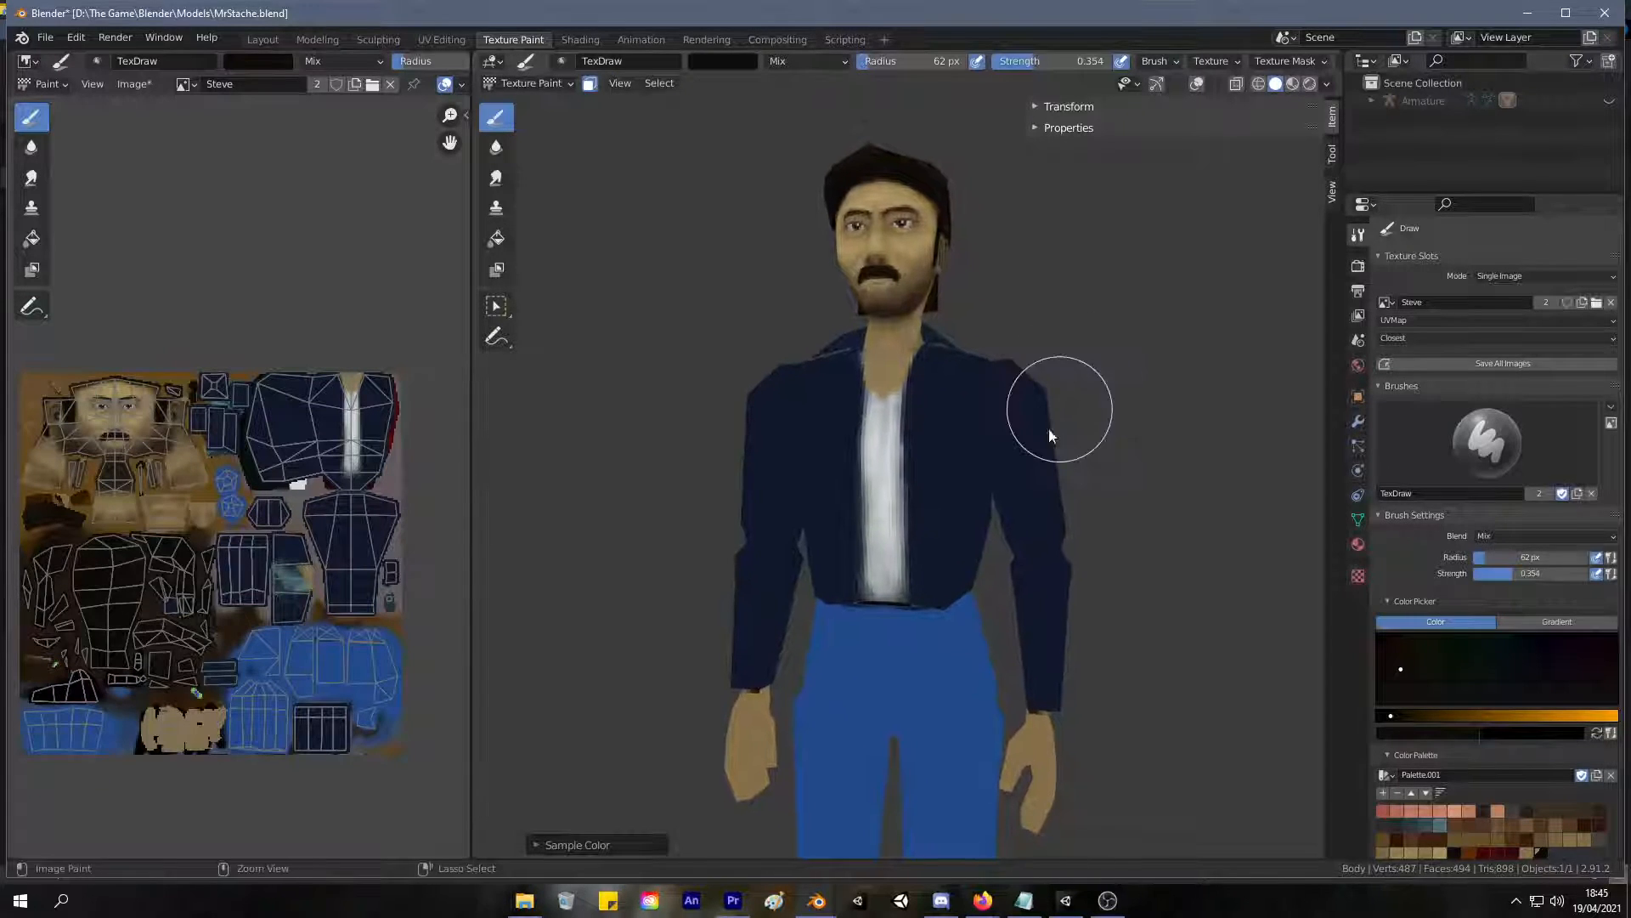
{"action": "key", "text": "s"}
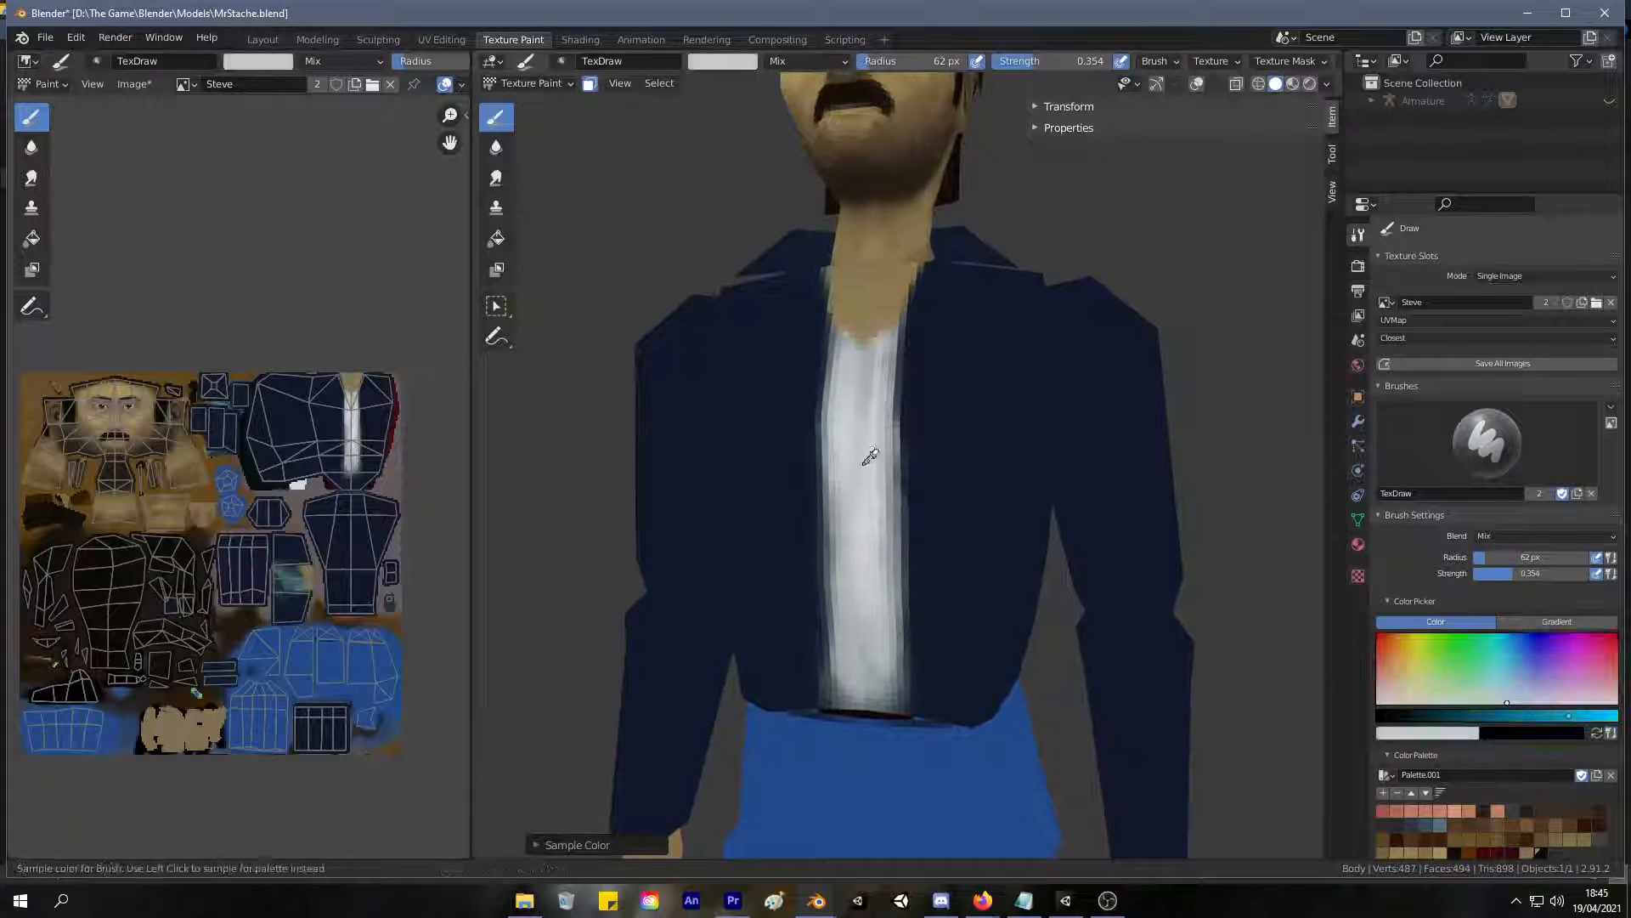
{"action": "left_click", "coordinate": [442, 39]}
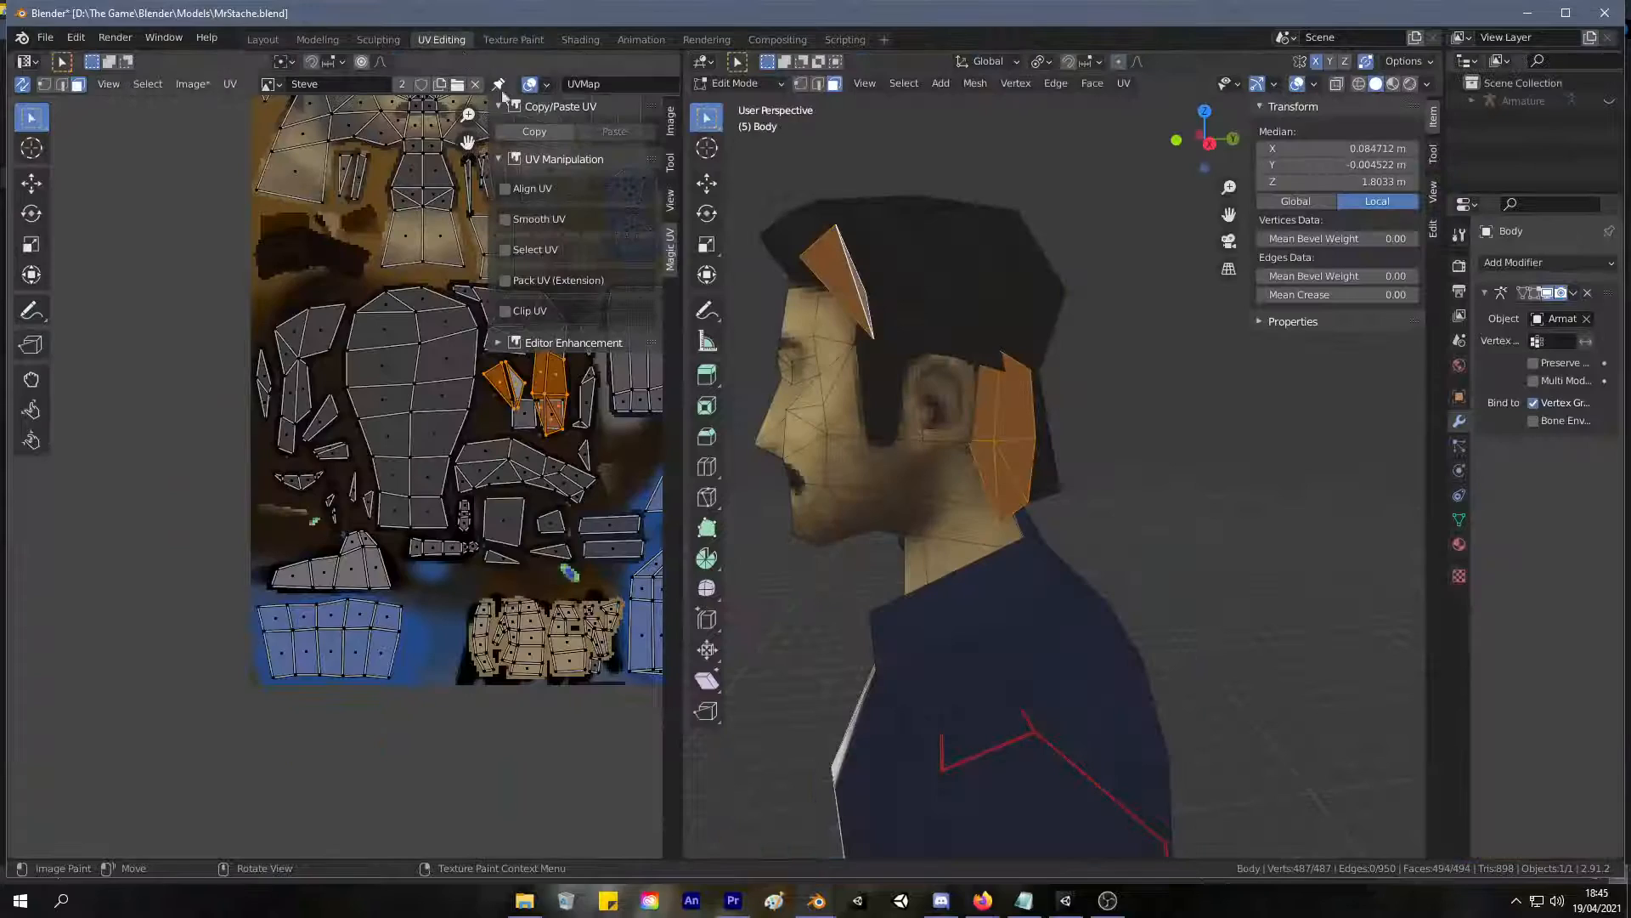
{"action": "middle_click_drag", "start_coordinate": [1056, 411], "coordinate": [1264, 417]}
{"action": "left_click", "coordinate": [1143, 480]}
{"action": "middle_click_drag", "start_coordinate": [1144, 481], "coordinate": [1223, 459]}
{"action": "middle_click_drag", "start_coordinate": [1224, 459], "coordinate": [1292, 262], "text": "shift"}
{"action": "scroll", "coordinate": [1059, 500], "scroll_direction": "down", "scroll_amount": 3}
{"action": "scroll", "coordinate": [1059, 500], "scroll_direction": "down", "scroll_amount": 4}
{"action": "middle_click_drag", "start_coordinate": [1060, 500], "coordinate": [1094, 490]}
{"action": "middle_click_drag", "start_coordinate": [1088, 595], "coordinate": [1019, 455], "text": "shift"}
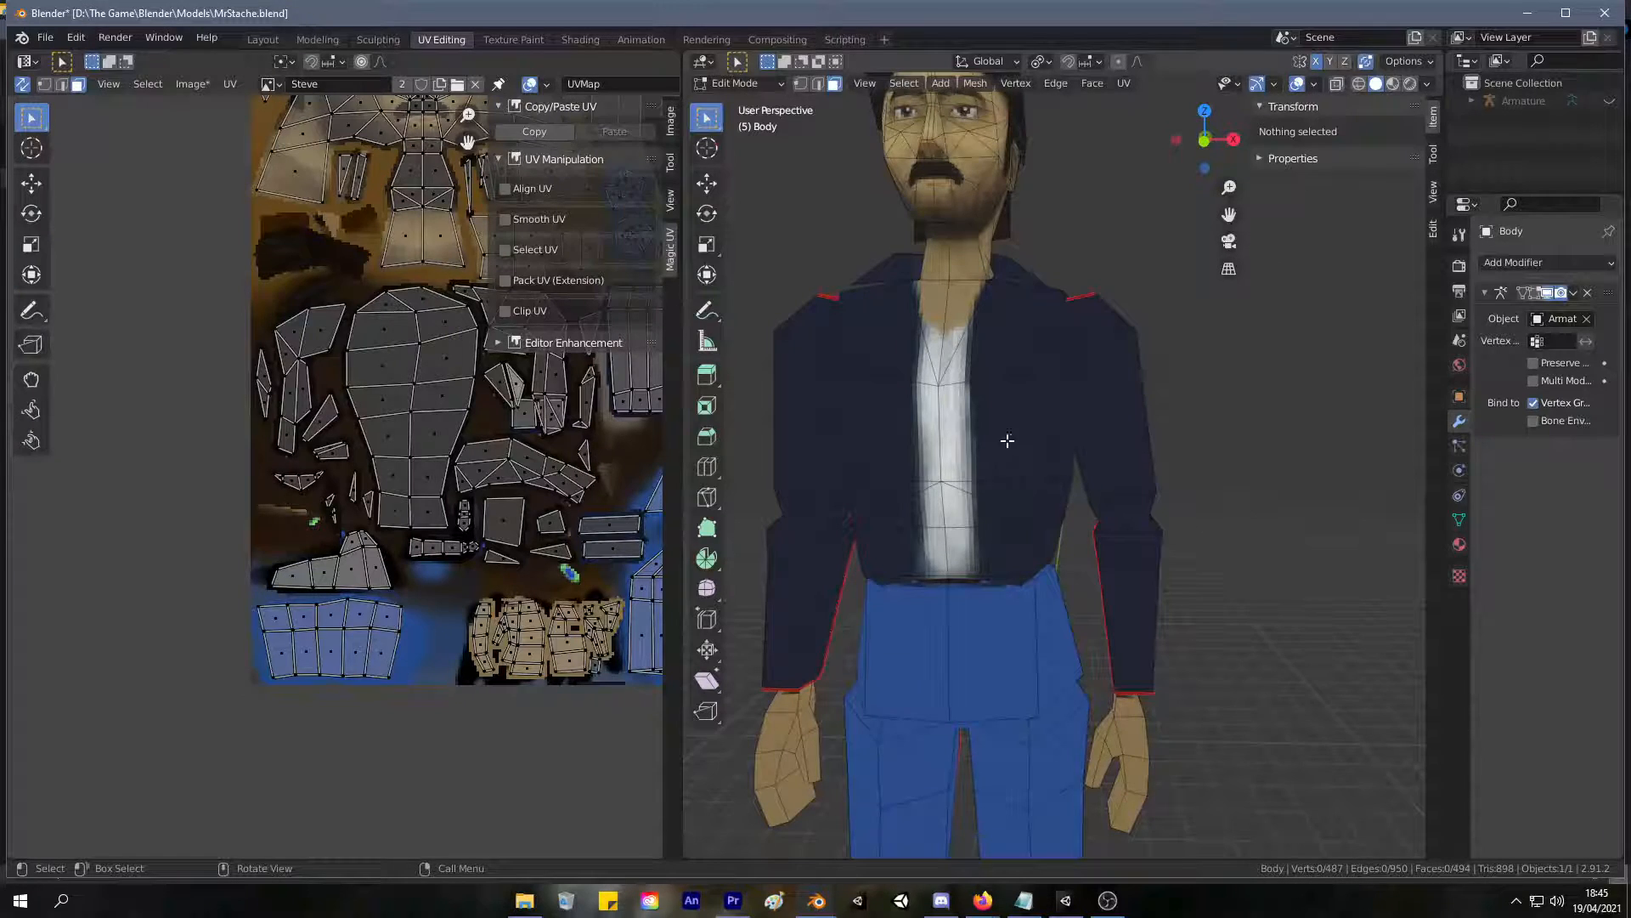
{"action": "left_click", "coordinate": [1025, 462]}
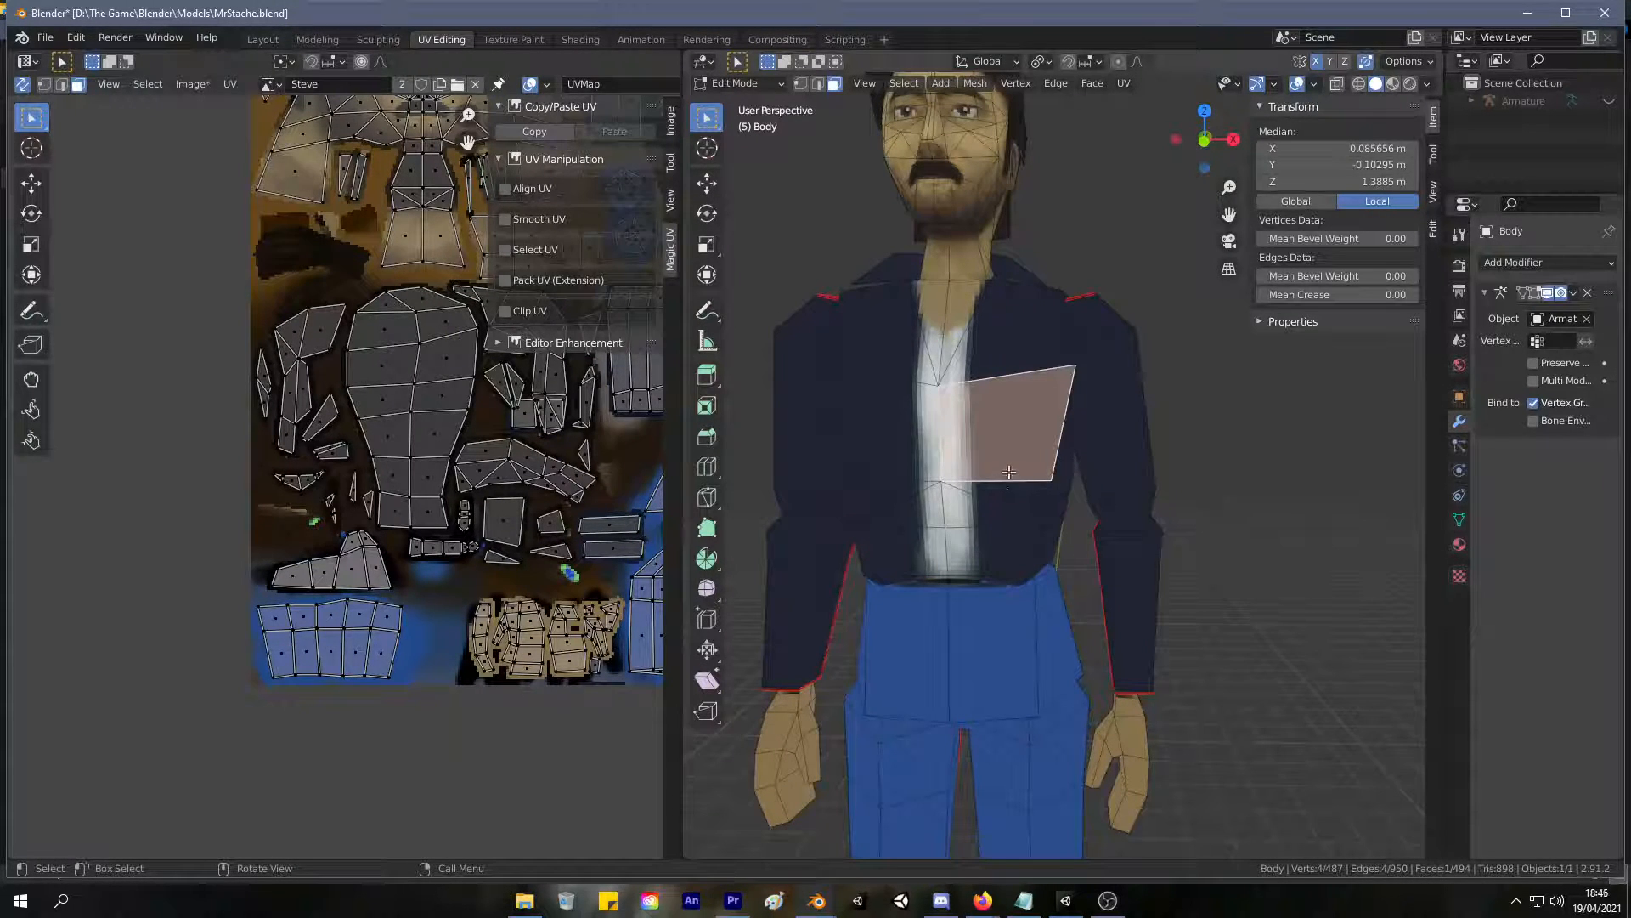
{"action": "key", "text": "ctrl+l"}
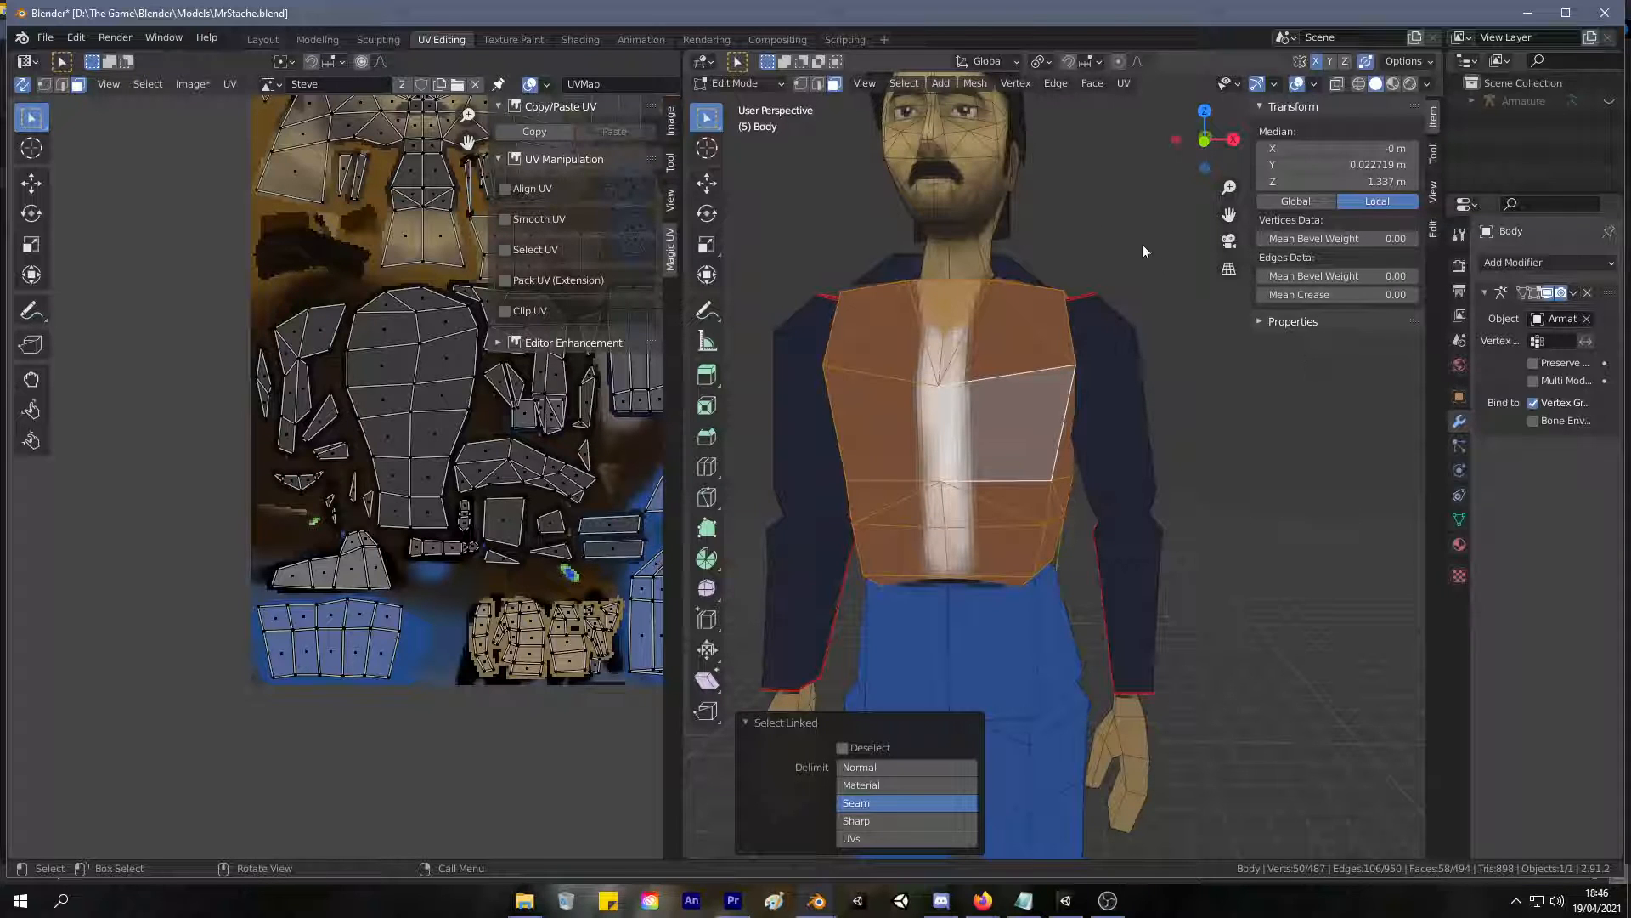
Return to texture painting, sample the jacket's dark blue, and shift it to a slightly less saturated shade.
{"action": "left_click", "coordinate": [536, 41]}
{"action": "left_click_drag", "start_coordinate": [955, 401], "coordinate": [957, 595]}
{"action": "key", "text": "ctrl+z"}
{"action": "key", "text": "s"}
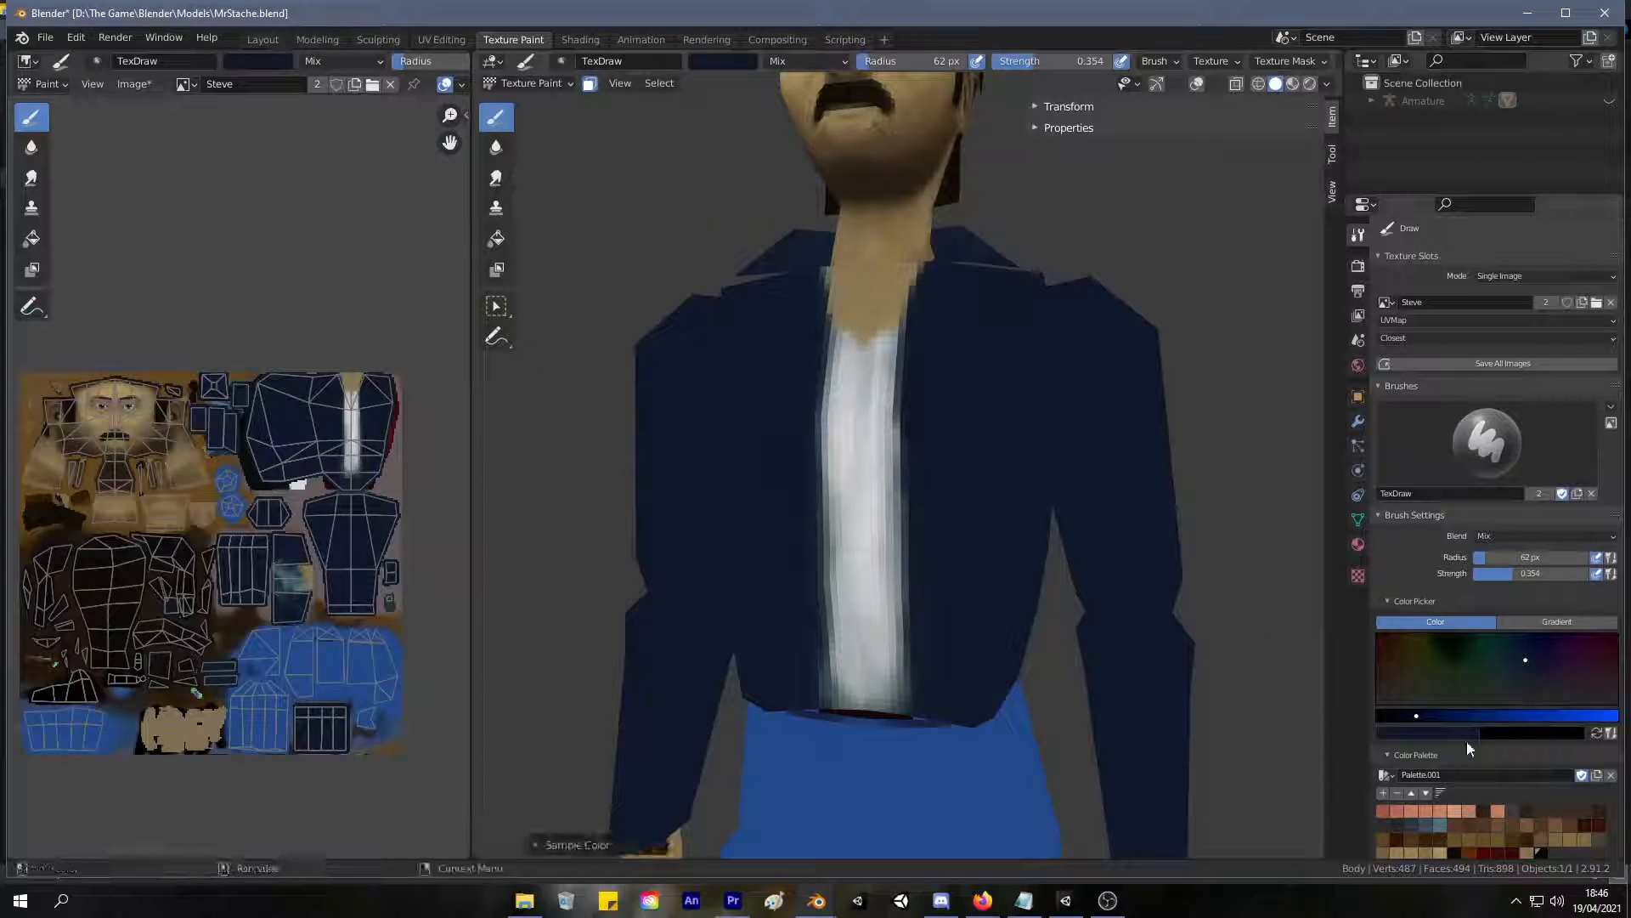
{"action": "left_click", "coordinate": [1523, 663]}
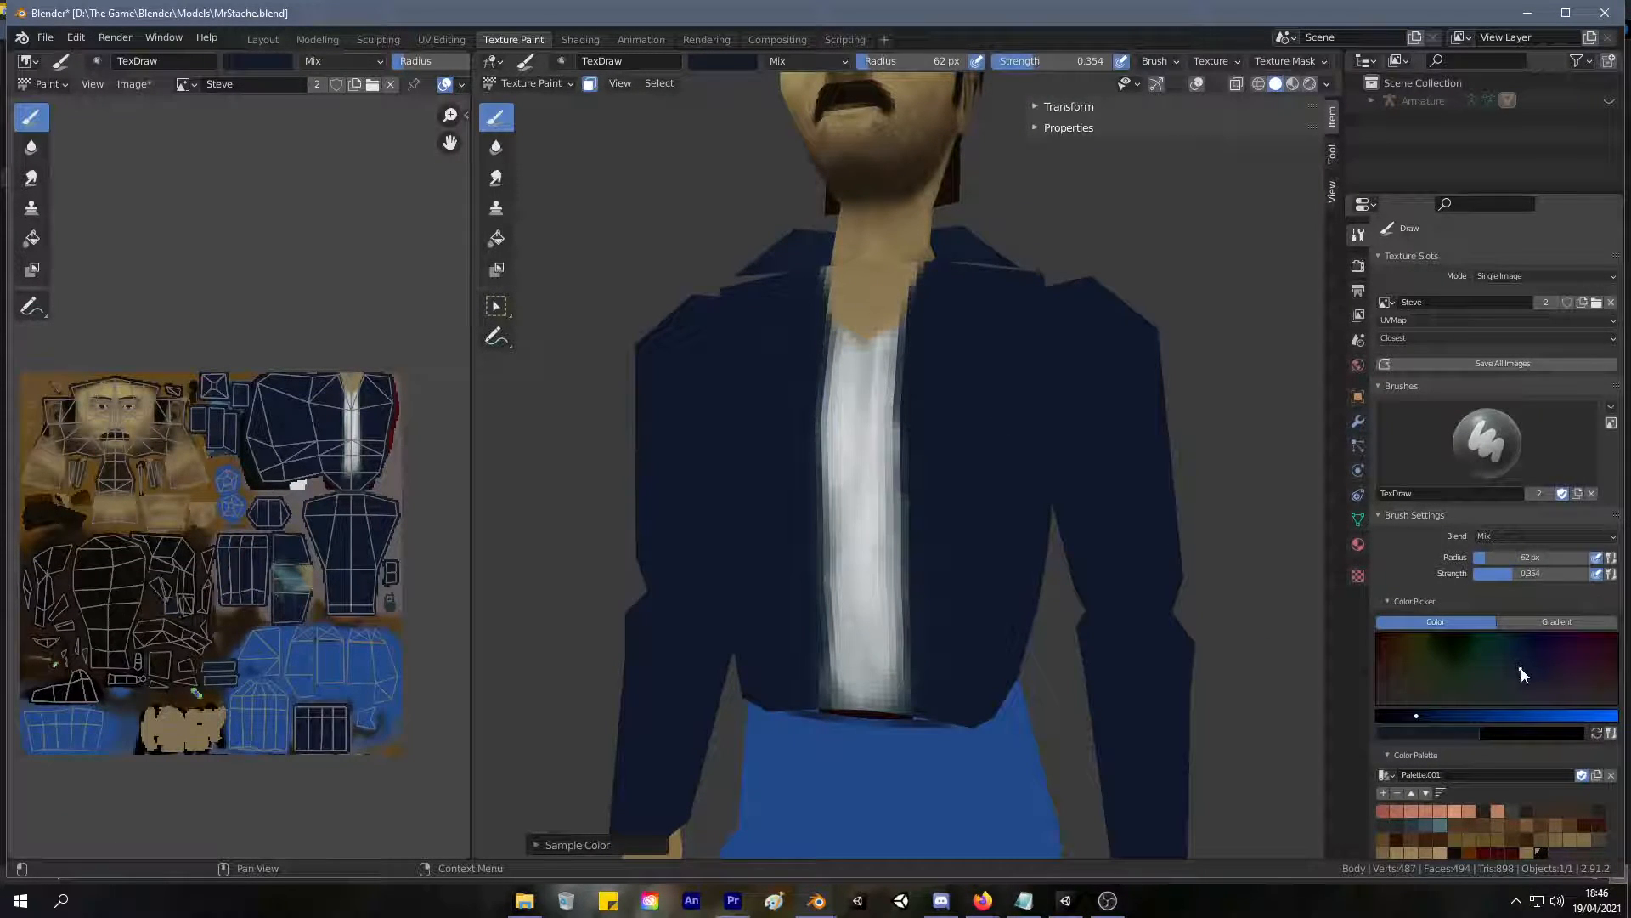
Undo the test stroke on the jacket, lower the brush strength to 0.285, and lightly shade both front panels.
{"action": "mouse_move", "coordinate": [966, 393]}
{"action": "left_mouse_down"}
{"action": "mouse_move", "coordinate": [981, 375]}
{"action": "mouse_move", "coordinate": [917, 604]}
{"action": "left_mouse_up"}
{"action": "key", "text": "ctrl+z"}
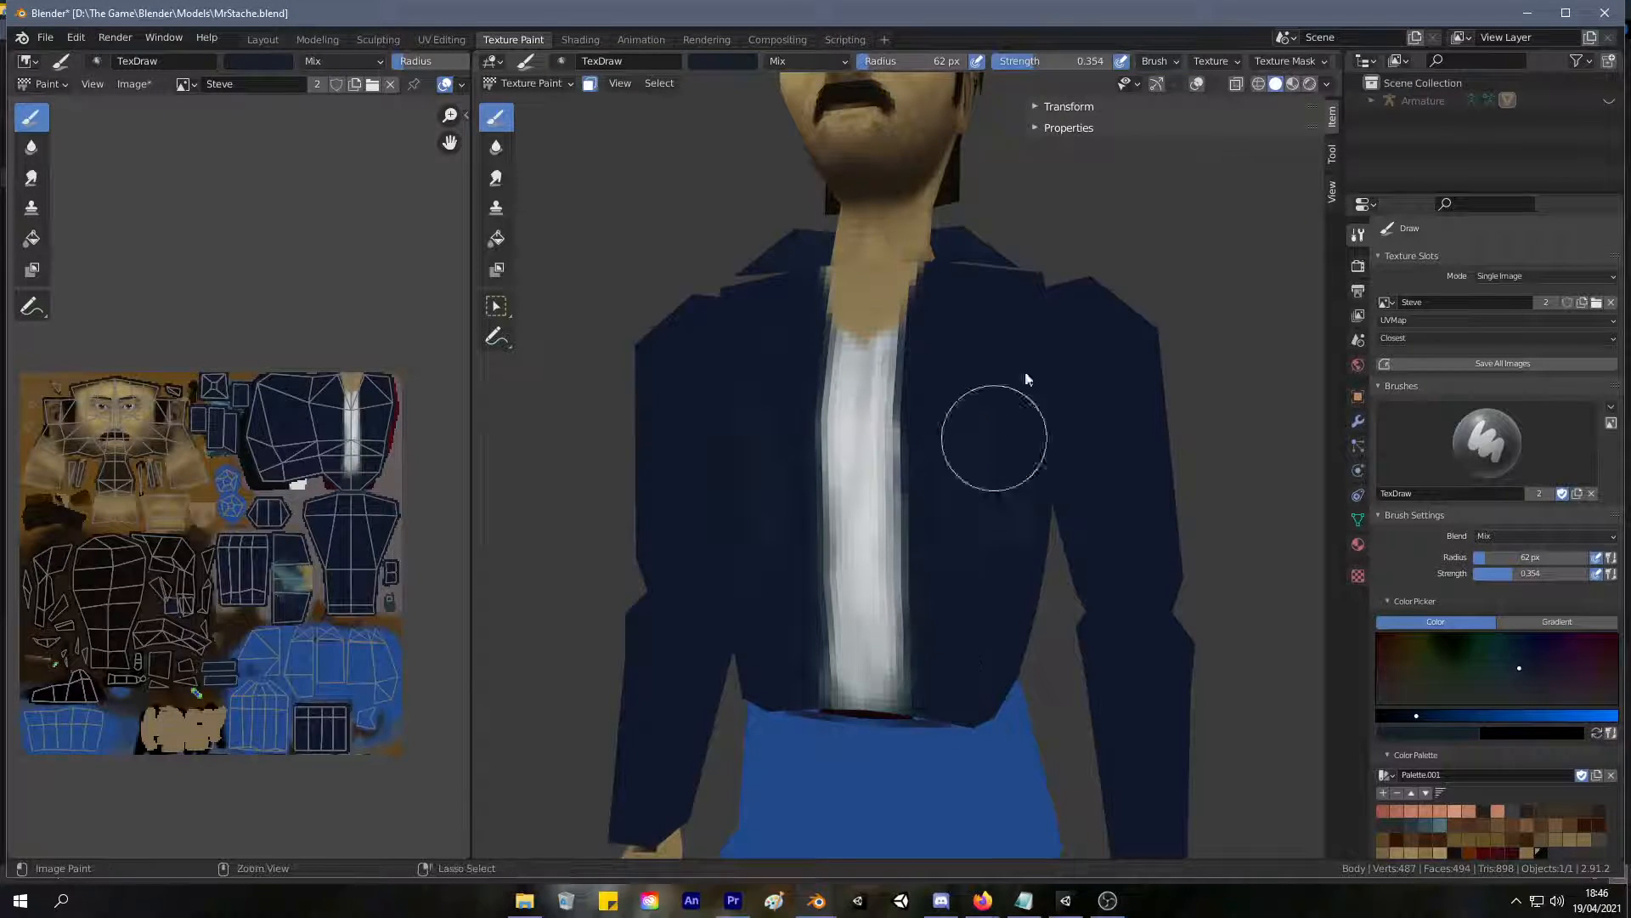
{"action": "left_click_drag", "start_coordinate": [1019, 65], "coordinate": [1008, 65]}
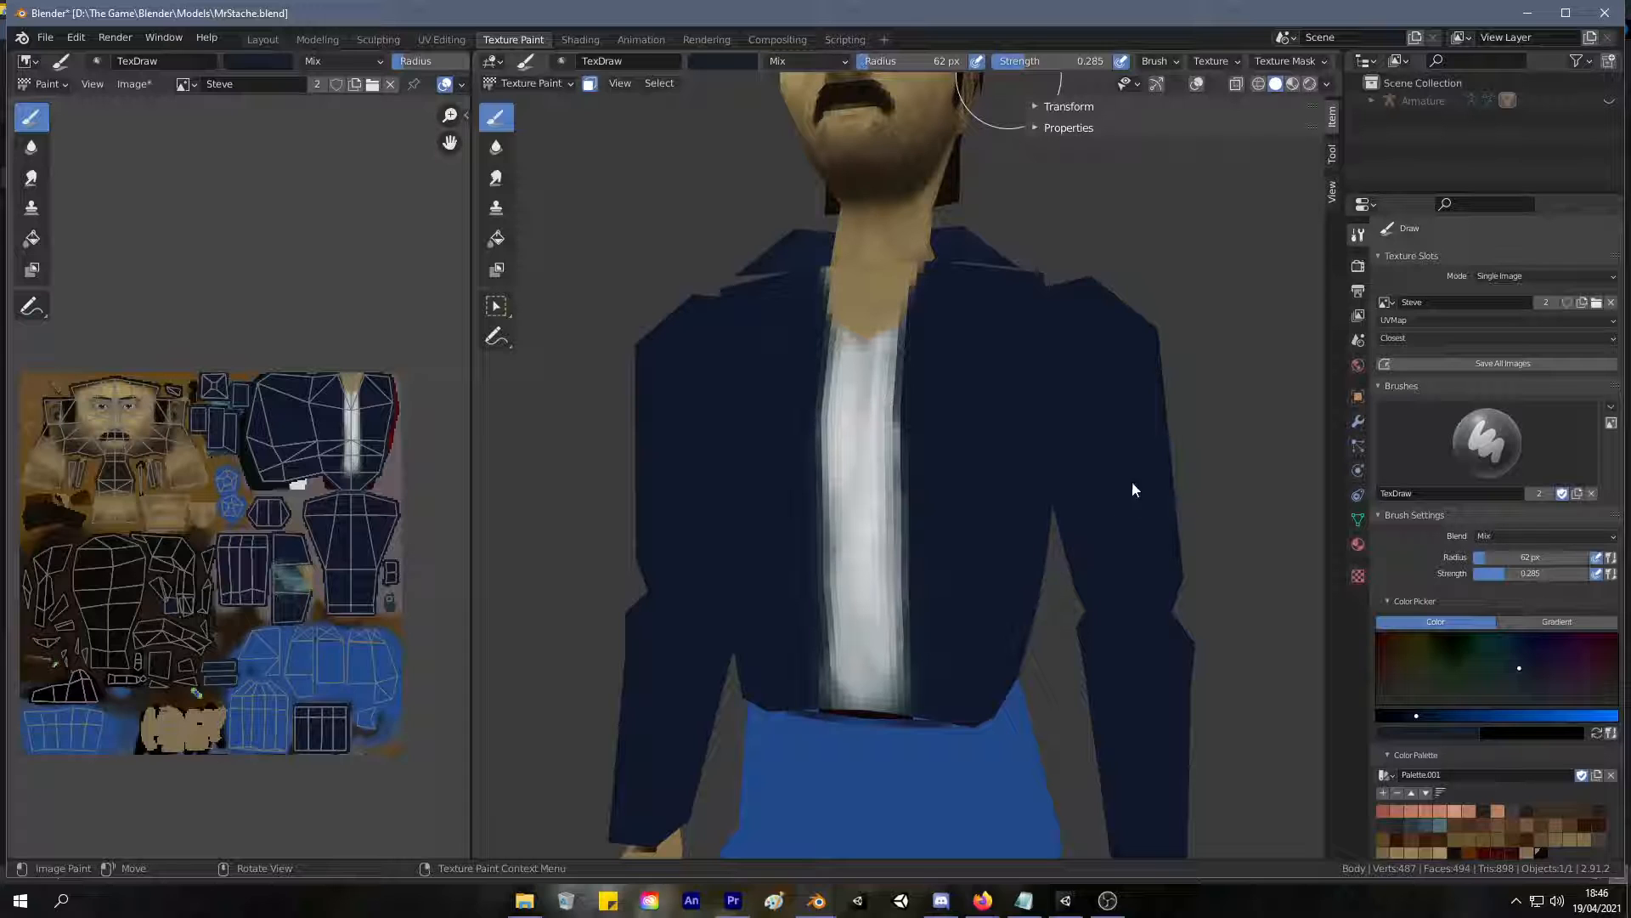
{"action": "left_click_drag", "start_coordinate": [751, 494], "coordinate": [759, 463]}
{"action": "left_click_drag", "start_coordinate": [967, 360], "coordinate": [971, 326]}
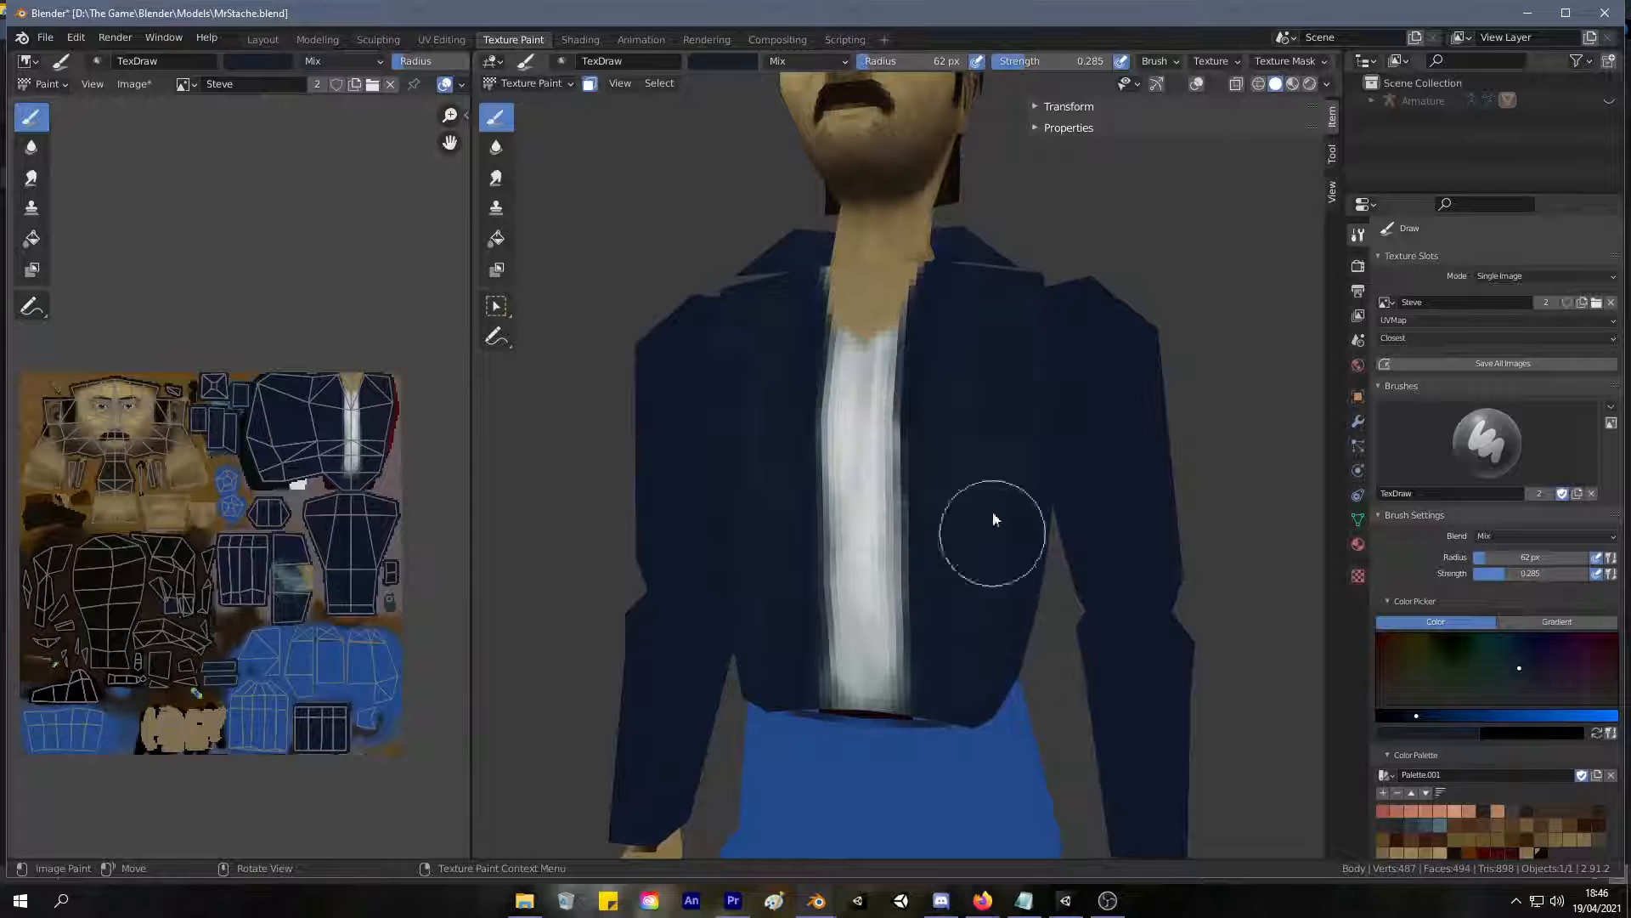
Softly shade the jacket's front panels with the muted dark blue, from the shoulder down to the hem.
{"action": "mouse_move", "coordinate": [1035, 365]}
{"action": "middle_mouse_down"}
{"action": "mouse_move", "coordinate": [830, 553]}
{"action": "mouse_move", "coordinate": [1045, 357]}
{"action": "middle_mouse_up"}
{"action": "mouse_move", "coordinate": [1044, 350]}
{"action": "left_mouse_down"}
{"action": "mouse_move", "coordinate": [1012, 470]}
{"action": "mouse_move", "coordinate": [976, 502]}
{"action": "mouse_move", "coordinate": [1013, 557]}
{"action": "left_mouse_up"}
{"action": "mouse_move", "coordinate": [978, 590]}
{"action": "middle_mouse_down"}
{"action": "mouse_move", "coordinate": [1050, 617]}
{"action": "mouse_move", "coordinate": [1052, 564]}
{"action": "middle_mouse_up"}
{"action": "left_click_drag", "start_coordinate": [960, 461], "coordinate": [958, 274]}
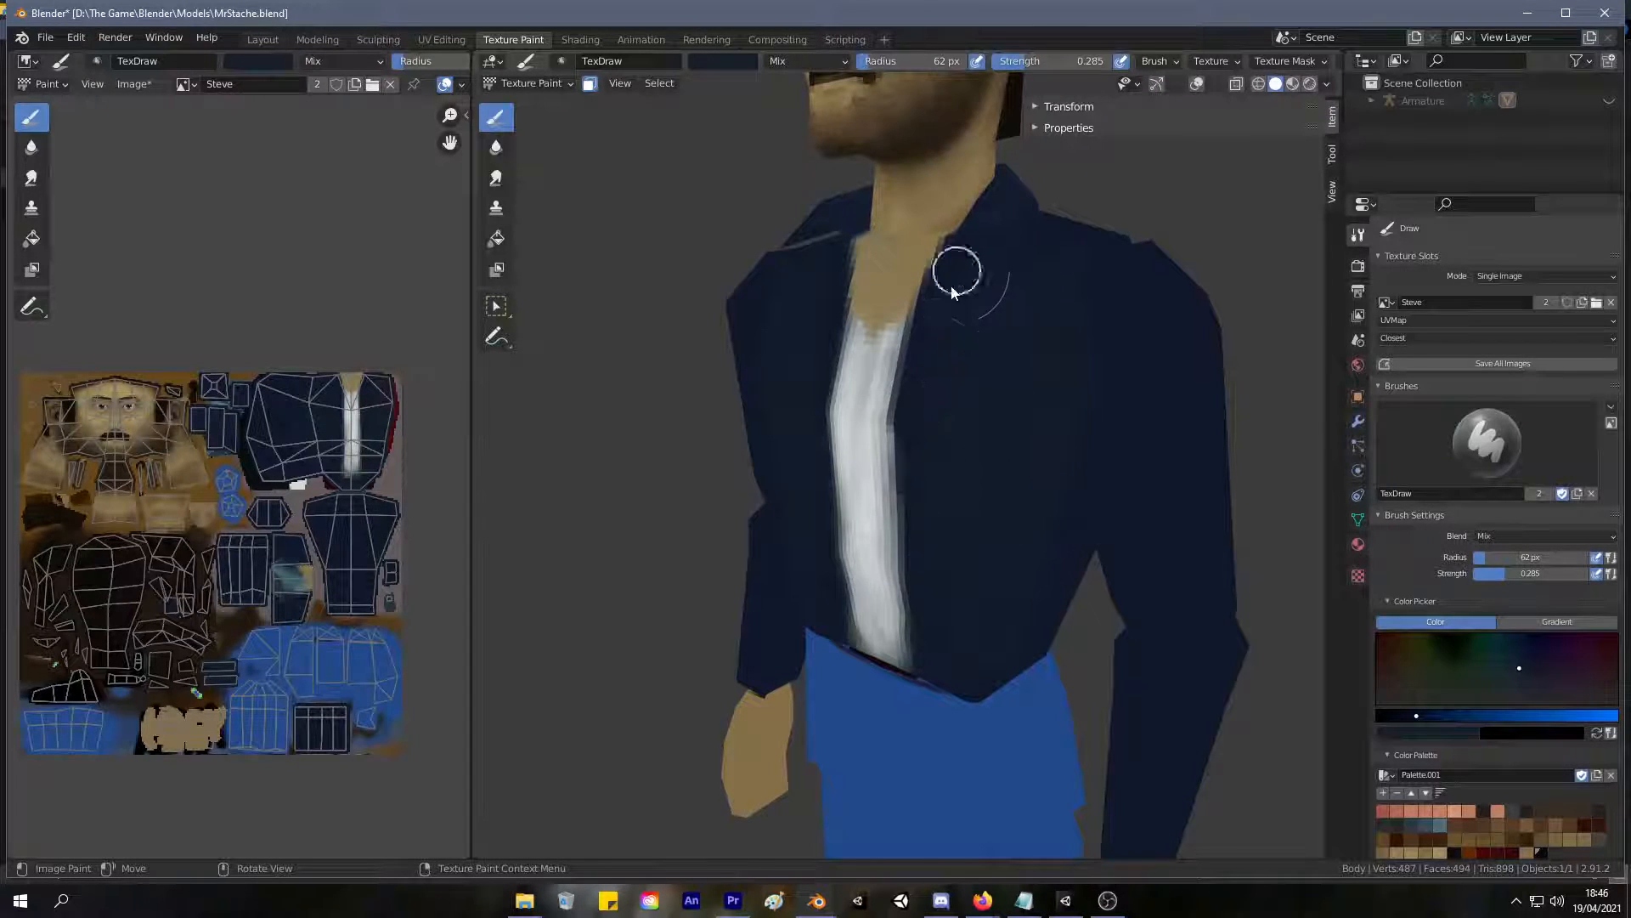
{"action": "middle_click_drag", "start_coordinate": [954, 595], "coordinate": [856, 430]}
Blend the muted dark blue over the jacket's side beneath the arm and along the edge of the shirt opening.
{"action": "scroll", "coordinate": [902, 467], "scroll_direction": "down", "scroll_amount": 4}
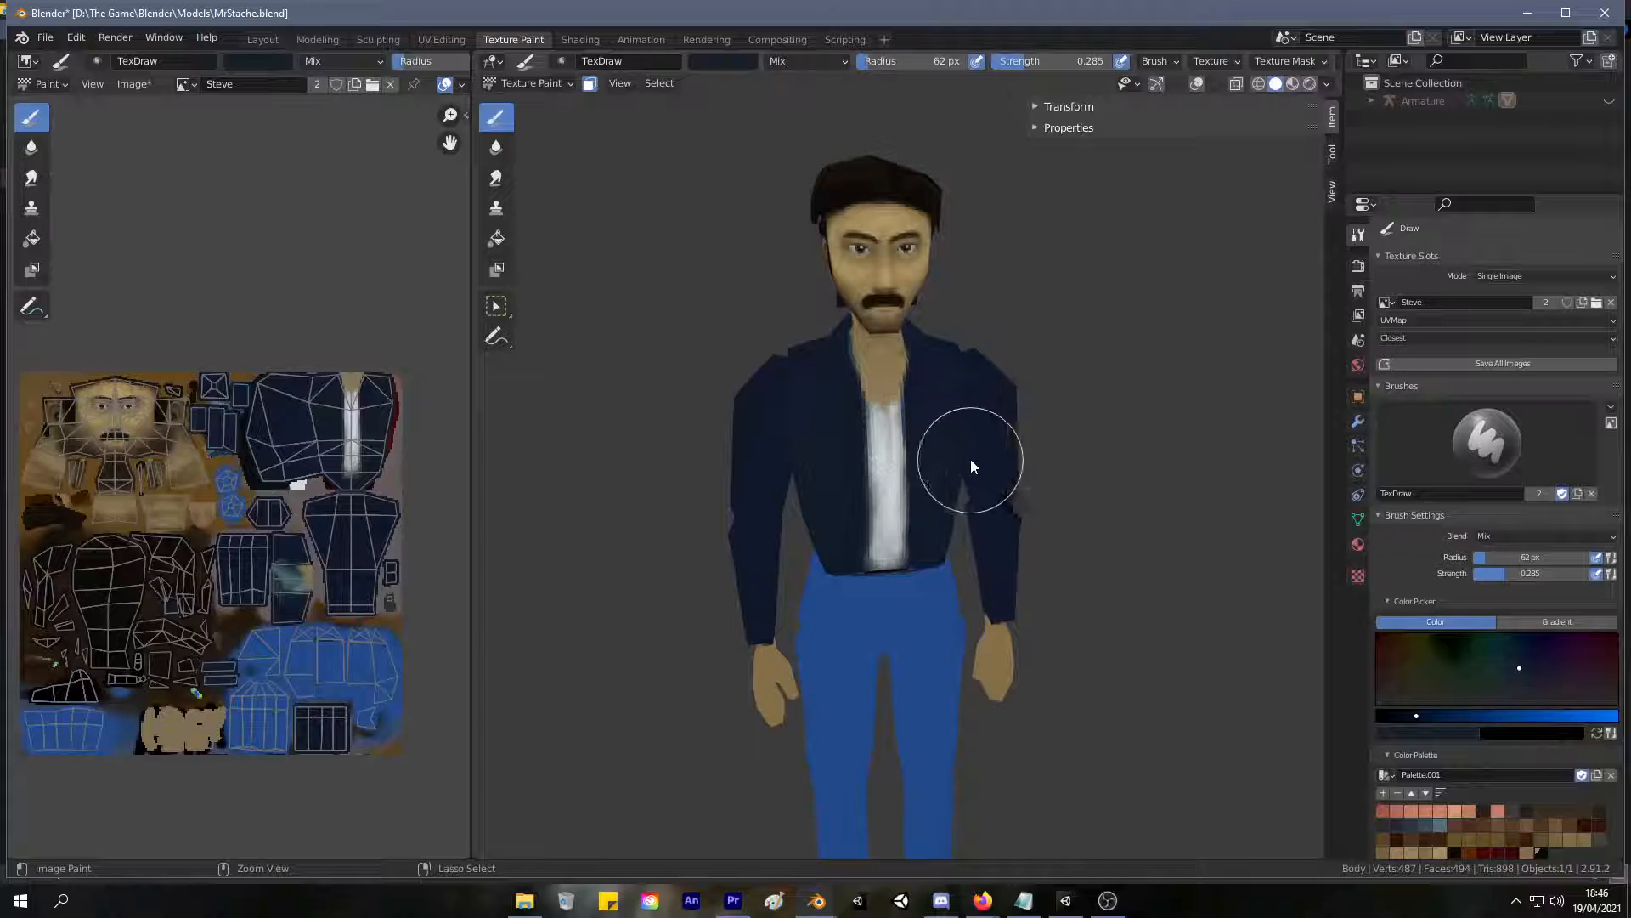
{"action": "scroll", "coordinate": [977, 365], "scroll_direction": "up", "scroll_amount": 4}
{"action": "mouse_move", "coordinate": [998, 319]}
{"action": "middle_mouse_down"}
{"action": "mouse_move", "coordinate": [927, 342]}
{"action": "mouse_move", "coordinate": [818, 448]}
{"action": "middle_mouse_up"}
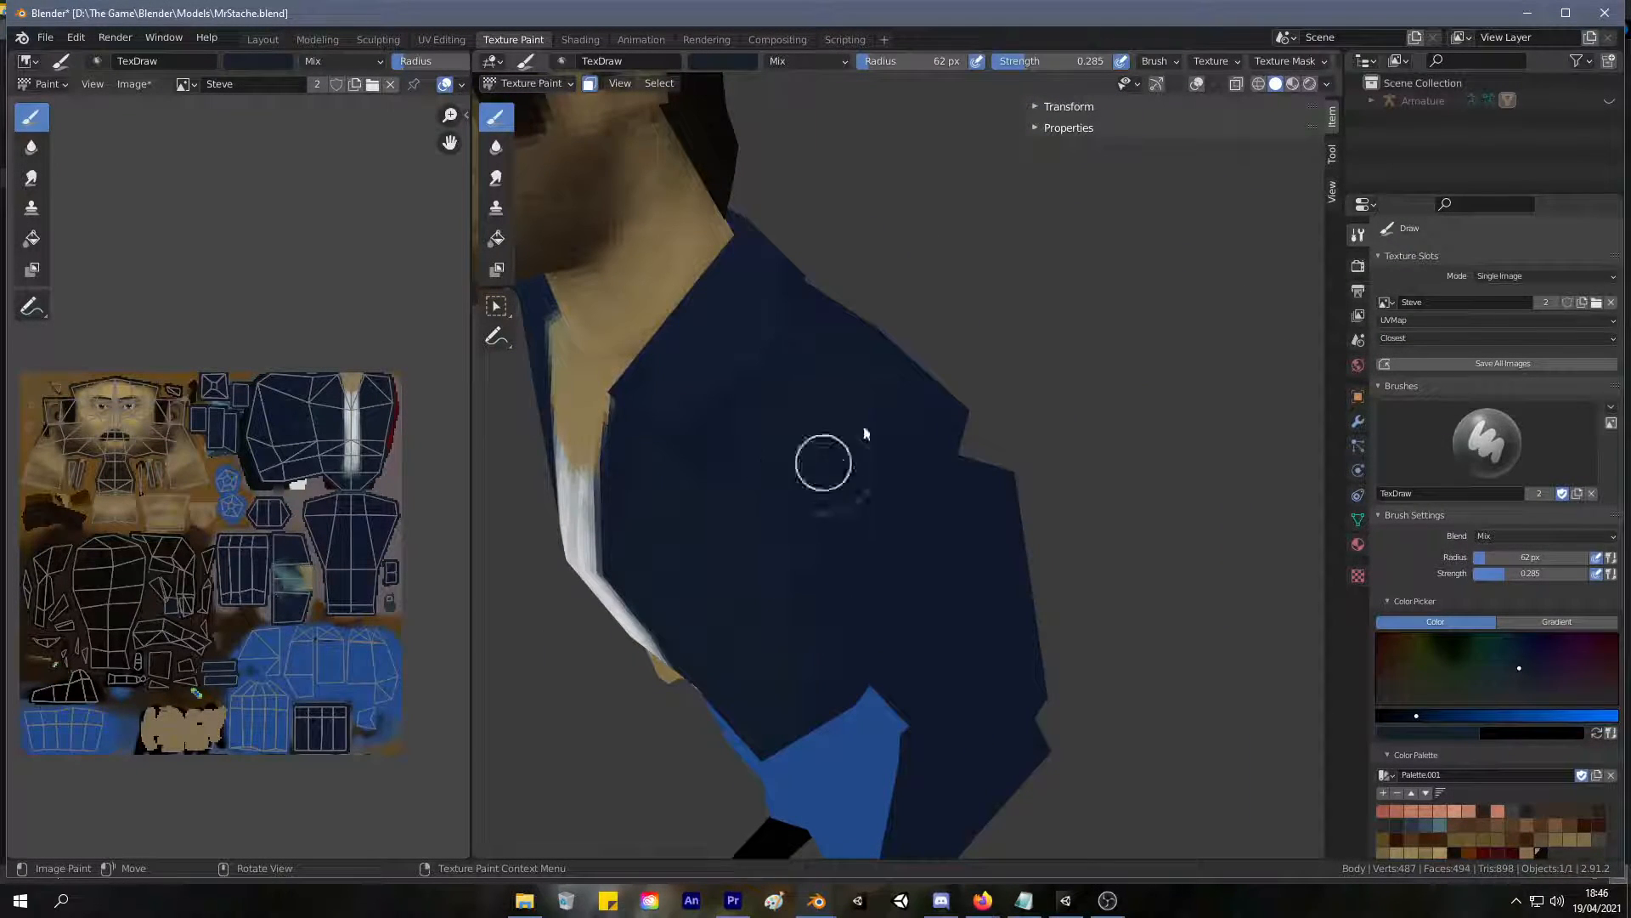
{"action": "middle_click_drag", "start_coordinate": [828, 307], "coordinate": [875, 238]}
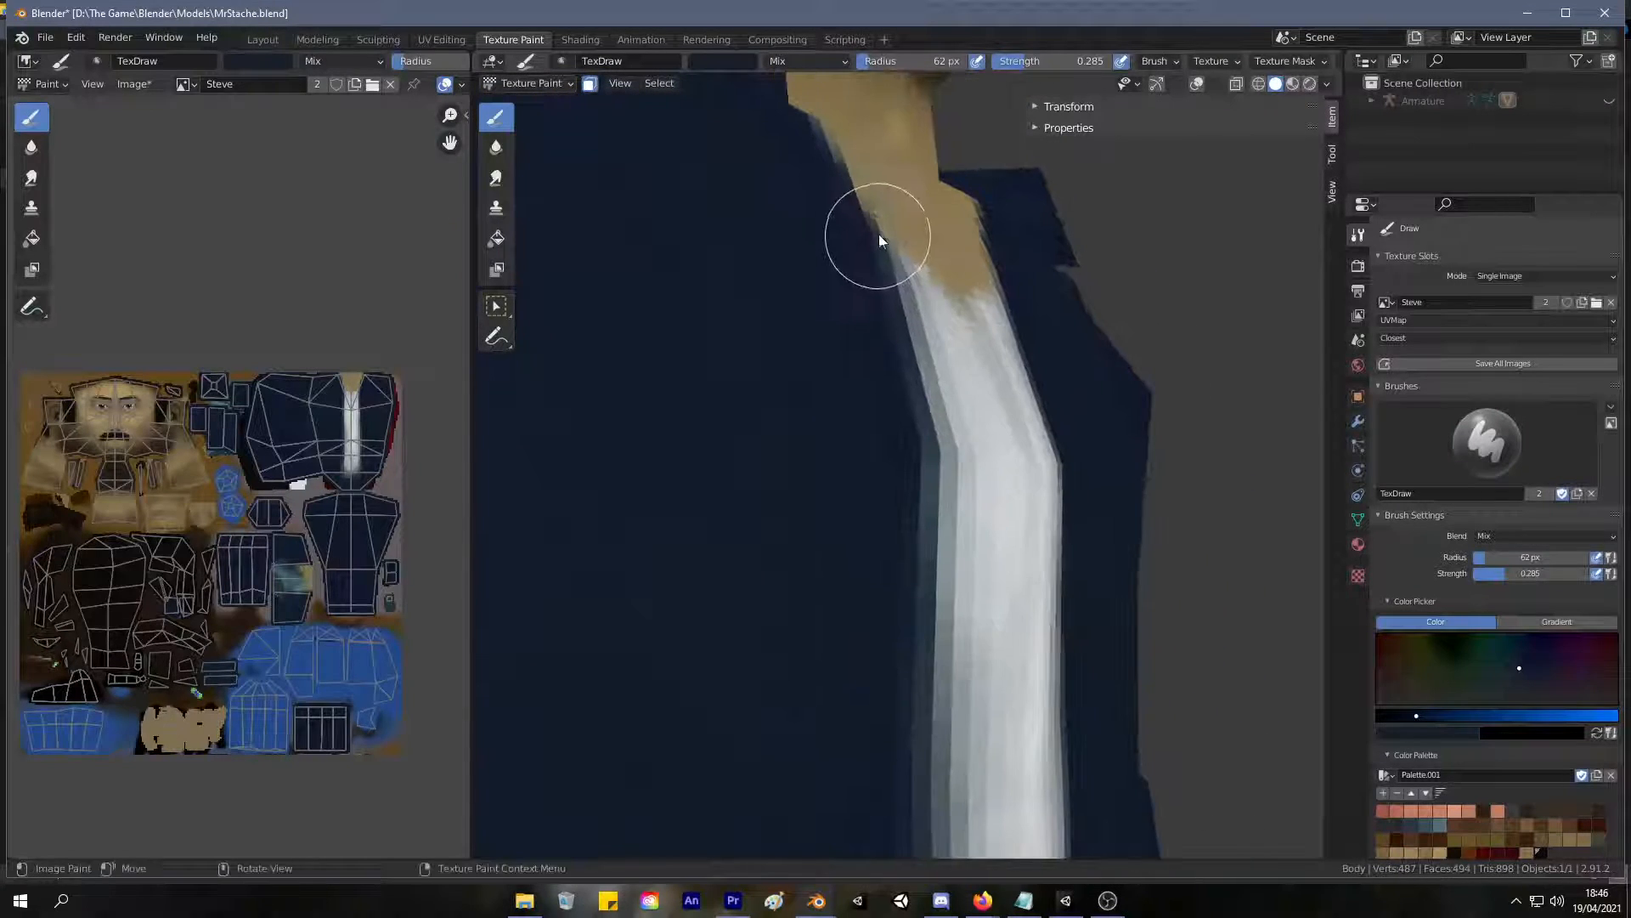
{"action": "scroll", "coordinate": [723, 505], "scroll_direction": "down", "scroll_amount": 6}
Shade the jacket's back, its other side and the shoulder areas with the same muted dark blue.
{"action": "middle_click_drag", "start_coordinate": [723, 504], "coordinate": [1049, 492]}
{"action": "scroll", "coordinate": [1037, 425], "scroll_direction": "up", "scroll_amount": 4}
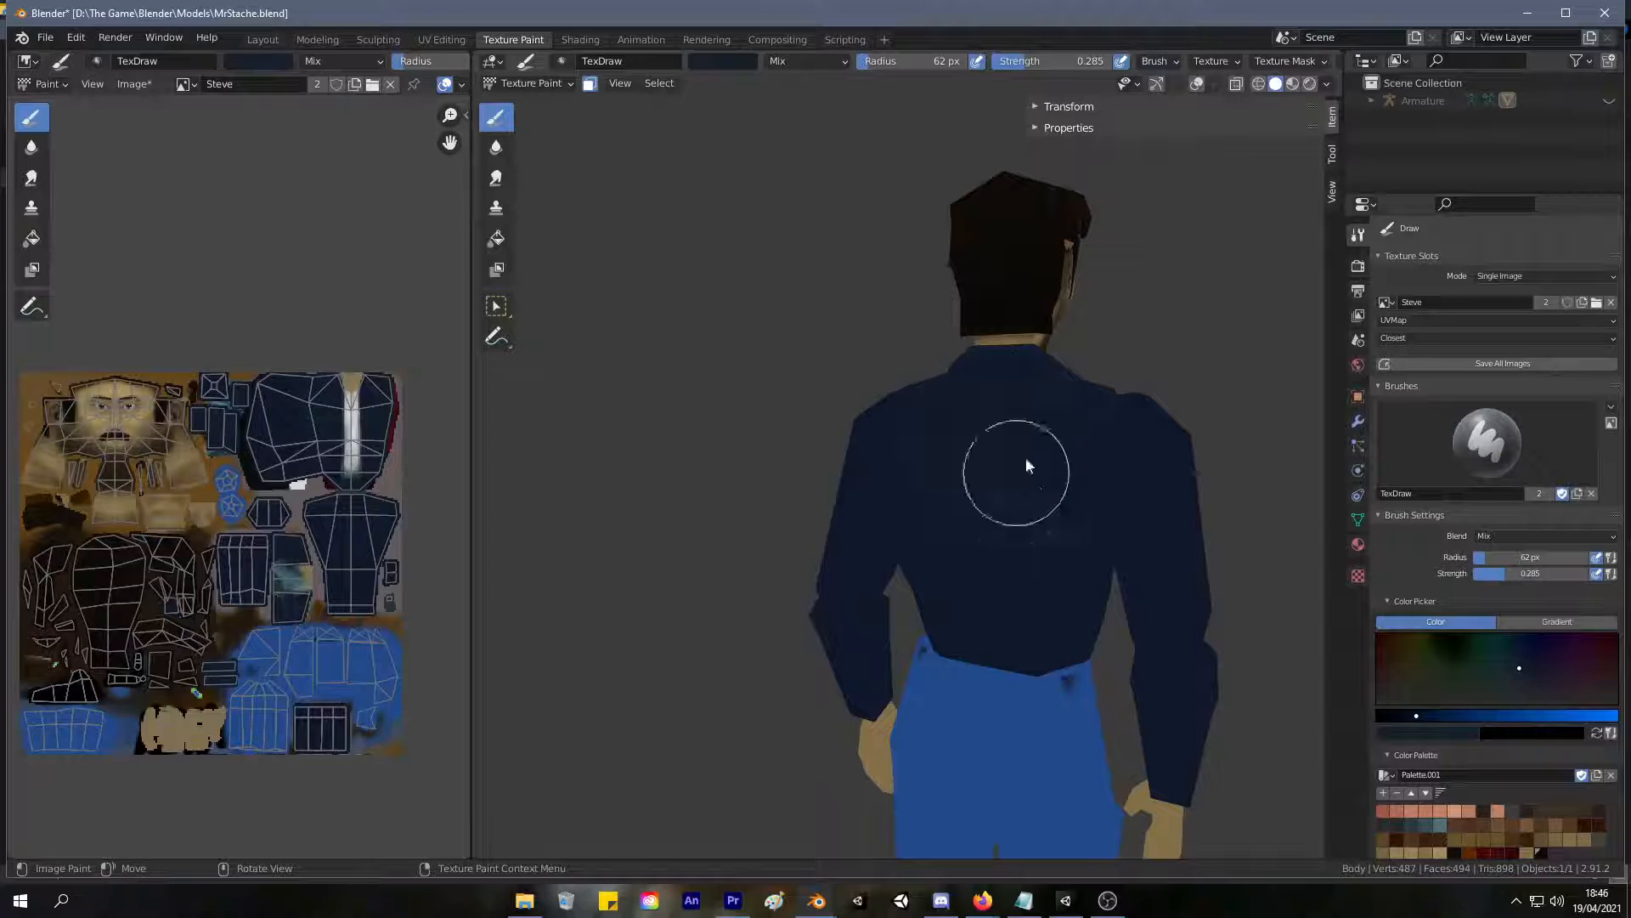
{"action": "mouse_move", "coordinate": [1072, 622]}
{"action": "middle_mouse_down"}
{"action": "mouse_move", "coordinate": [954, 549]}
{"action": "mouse_move", "coordinate": [809, 553]}
{"action": "mouse_move", "coordinate": [972, 562]}
{"action": "mouse_move", "coordinate": [802, 603]}
{"action": "middle_mouse_up"}
{"action": "scroll", "coordinate": [802, 603], "scroll_direction": "up", "scroll_amount": 2}
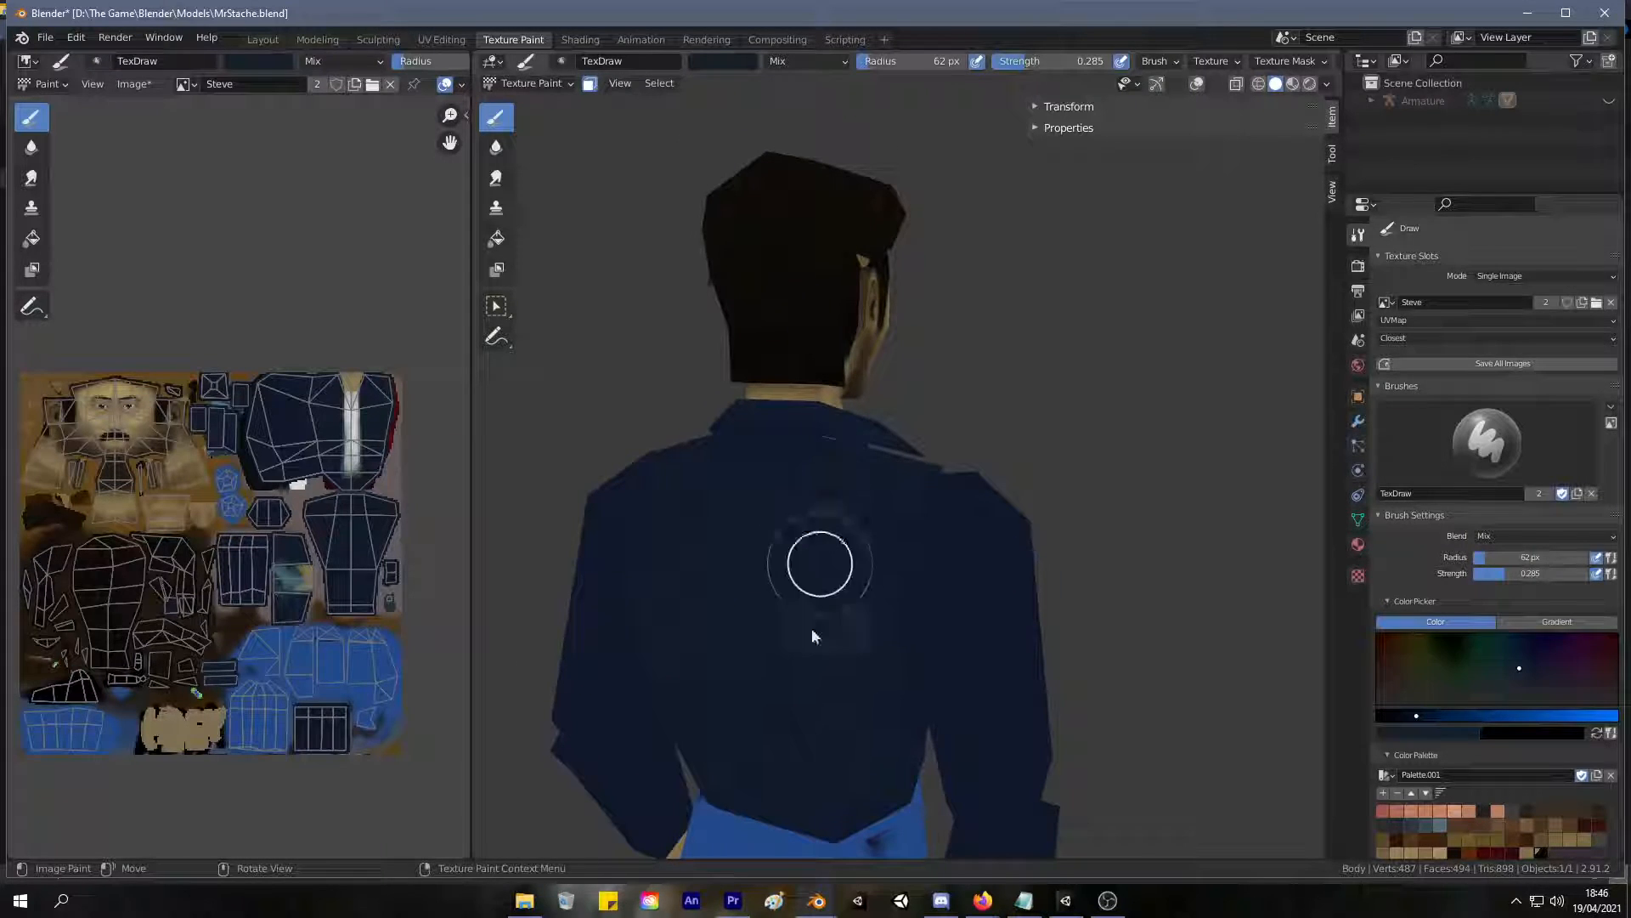
{"action": "mouse_move", "coordinate": [731, 488]}
{"action": "left_mouse_down"}
{"action": "mouse_move", "coordinate": [761, 460]}
{"action": "mouse_move", "coordinate": [746, 457]}
{"action": "mouse_move", "coordinate": [852, 474]}
{"action": "mouse_move", "coordinate": [879, 499]}
{"action": "left_mouse_up"}
{"action": "mouse_move", "coordinate": [859, 714]}
{"action": "middle_mouse_down"}
{"action": "mouse_move", "coordinate": [818, 659]}
{"action": "mouse_move", "coordinate": [659, 651]}
{"action": "mouse_move", "coordinate": [901, 605]}
{"action": "middle_mouse_up"}
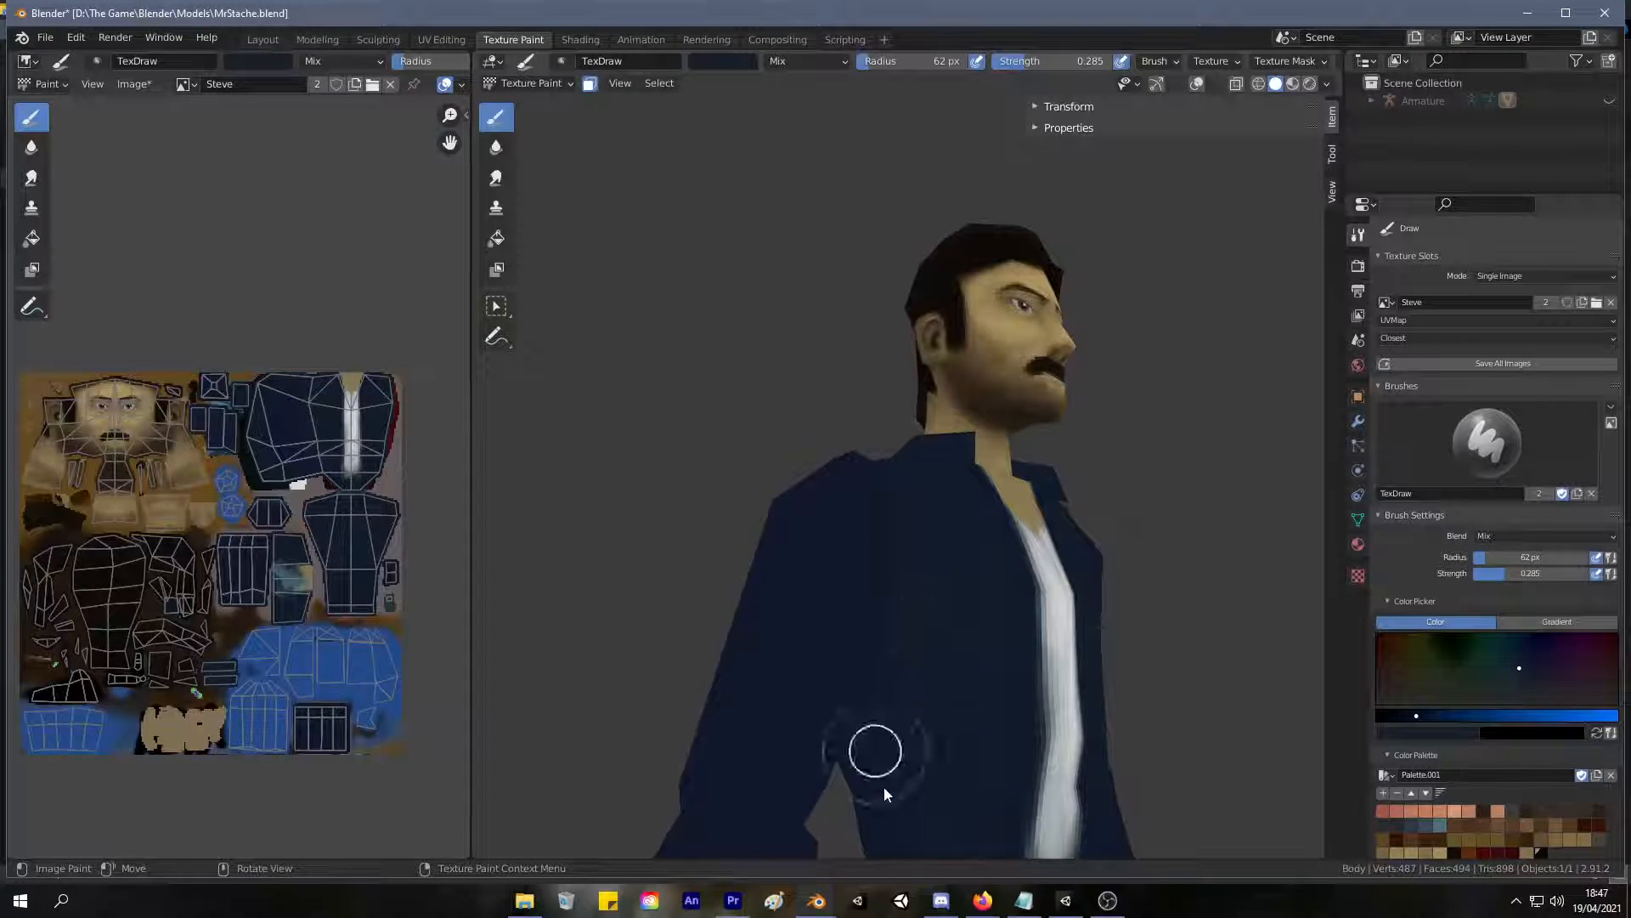
{"action": "mouse_move", "coordinate": [936, 794]}
{"action": "middle_mouse_down"}
{"action": "mouse_move", "coordinate": [935, 626]}
{"action": "mouse_move", "coordinate": [882, 684]}
{"action": "mouse_move", "coordinate": [911, 563]}
{"action": "mouse_move", "coordinate": [1103, 668]}
{"action": "mouse_move", "coordinate": [1016, 702]}
{"action": "middle_mouse_up"}
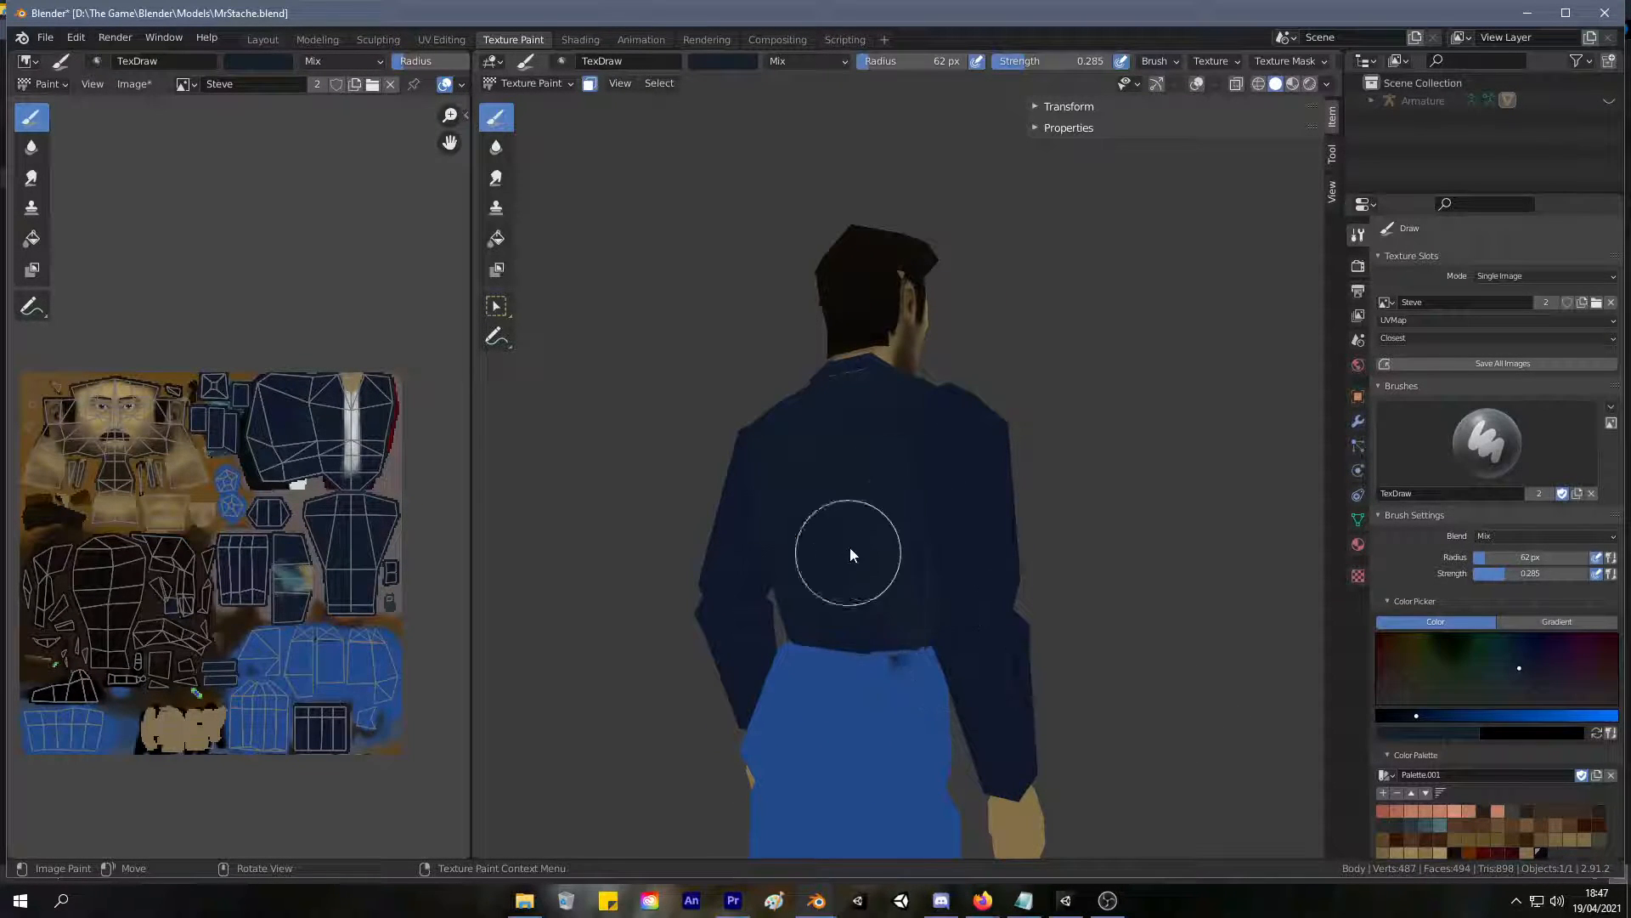
{"action": "mouse_move", "coordinate": [911, 394]}
{"action": "middle_mouse_down"}
{"action": "mouse_move", "coordinate": [854, 590]}
{"action": "mouse_move", "coordinate": [978, 482]}
{"action": "mouse_move", "coordinate": [685, 411]}
{"action": "mouse_move", "coordinate": [910, 371]}
{"action": "mouse_move", "coordinate": [846, 451]}
{"action": "mouse_move", "coordinate": [848, 410]}
{"action": "mouse_move", "coordinate": [762, 401]}
{"action": "mouse_move", "coordinate": [776, 388]}
{"action": "middle_mouse_up"}
{"action": "scroll", "coordinate": [776, 387], "scroll_direction": "up", "scroll_amount": 2}
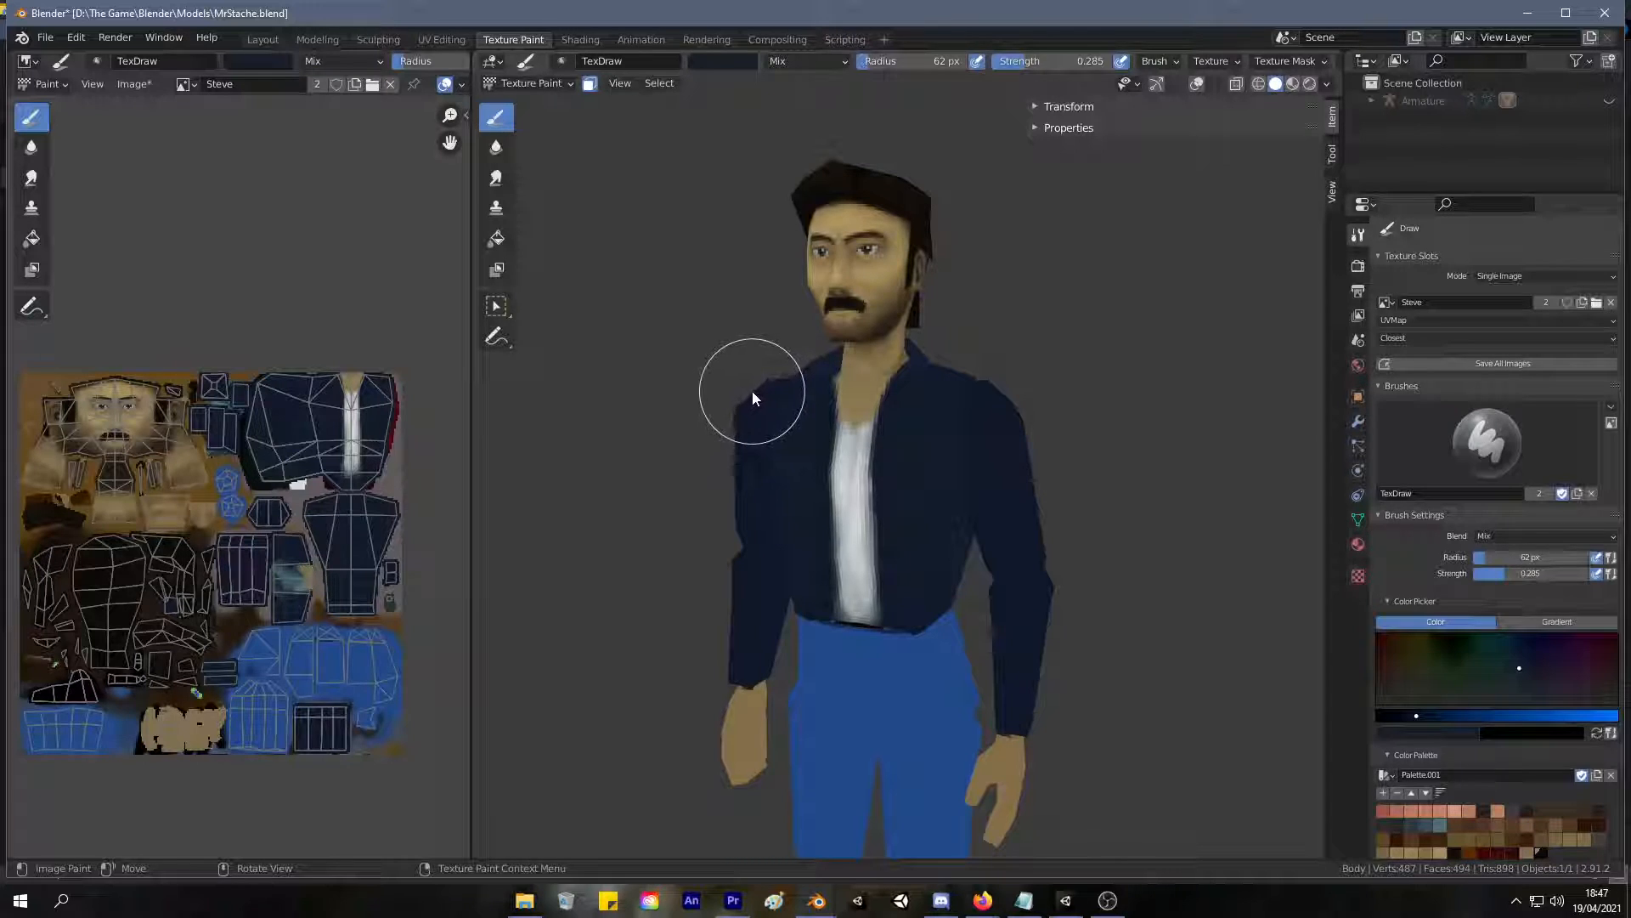
{"action": "mouse_move", "coordinate": [751, 389]}
{"action": "middle_mouse_down"}
{"action": "mouse_move", "coordinate": [823, 360]}
{"action": "mouse_move", "coordinate": [797, 365]}
{"action": "middle_mouse_up"}
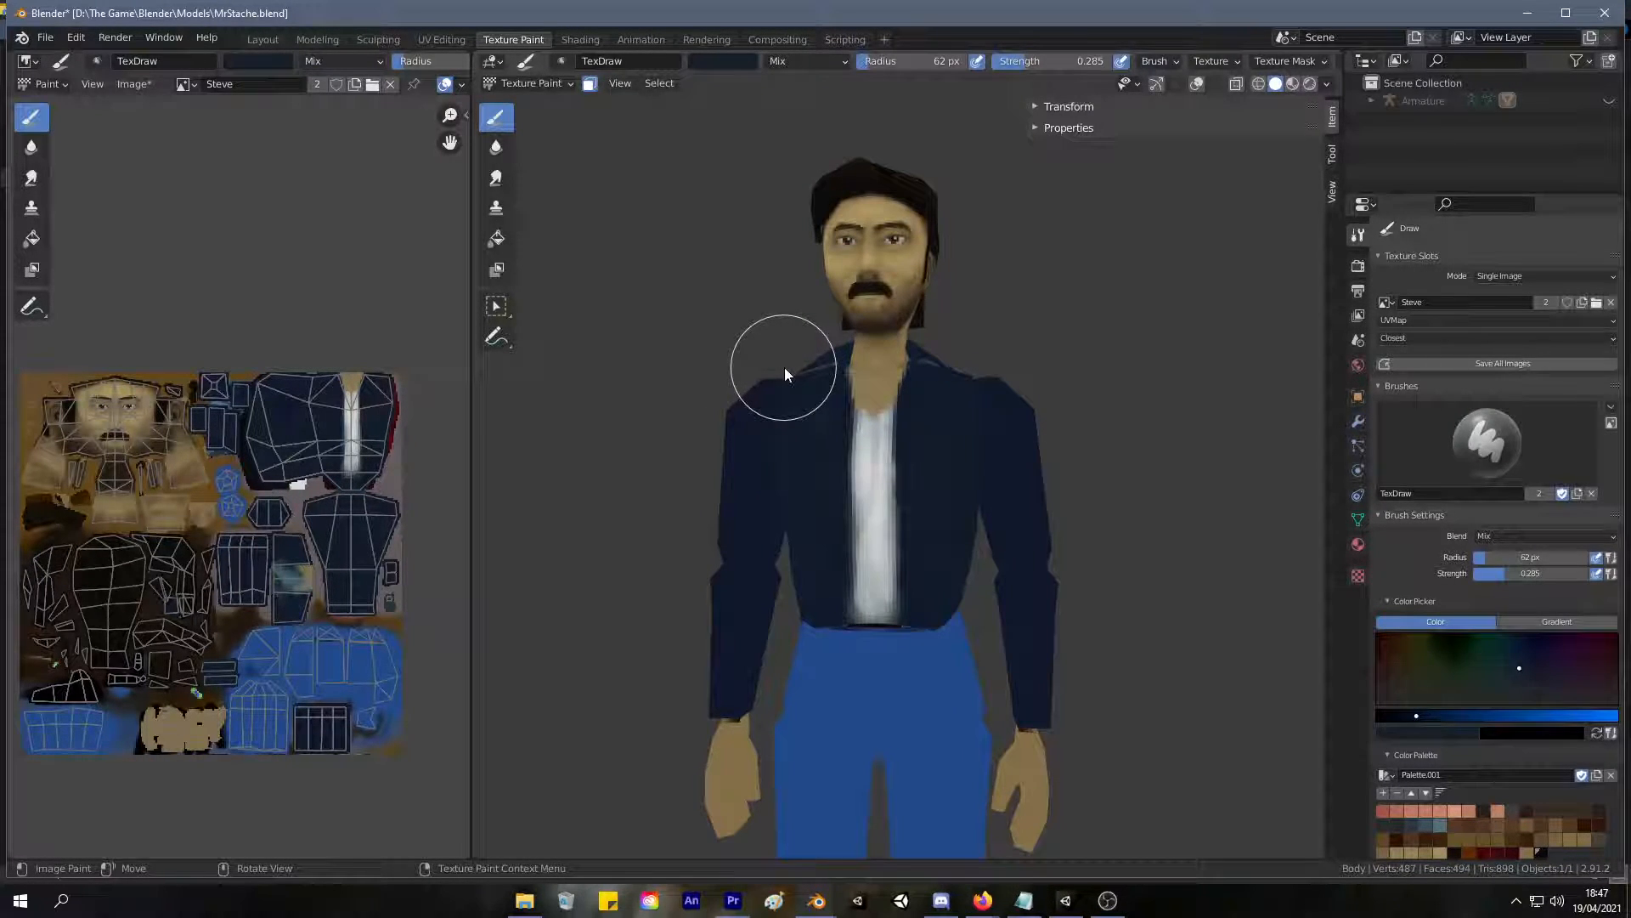
Pick a brighter, more saturated blue and brush soft highlights onto the chest of both front panels.
{"action": "scroll", "coordinate": [817, 387], "scroll_direction": "up", "scroll_amount": 2}
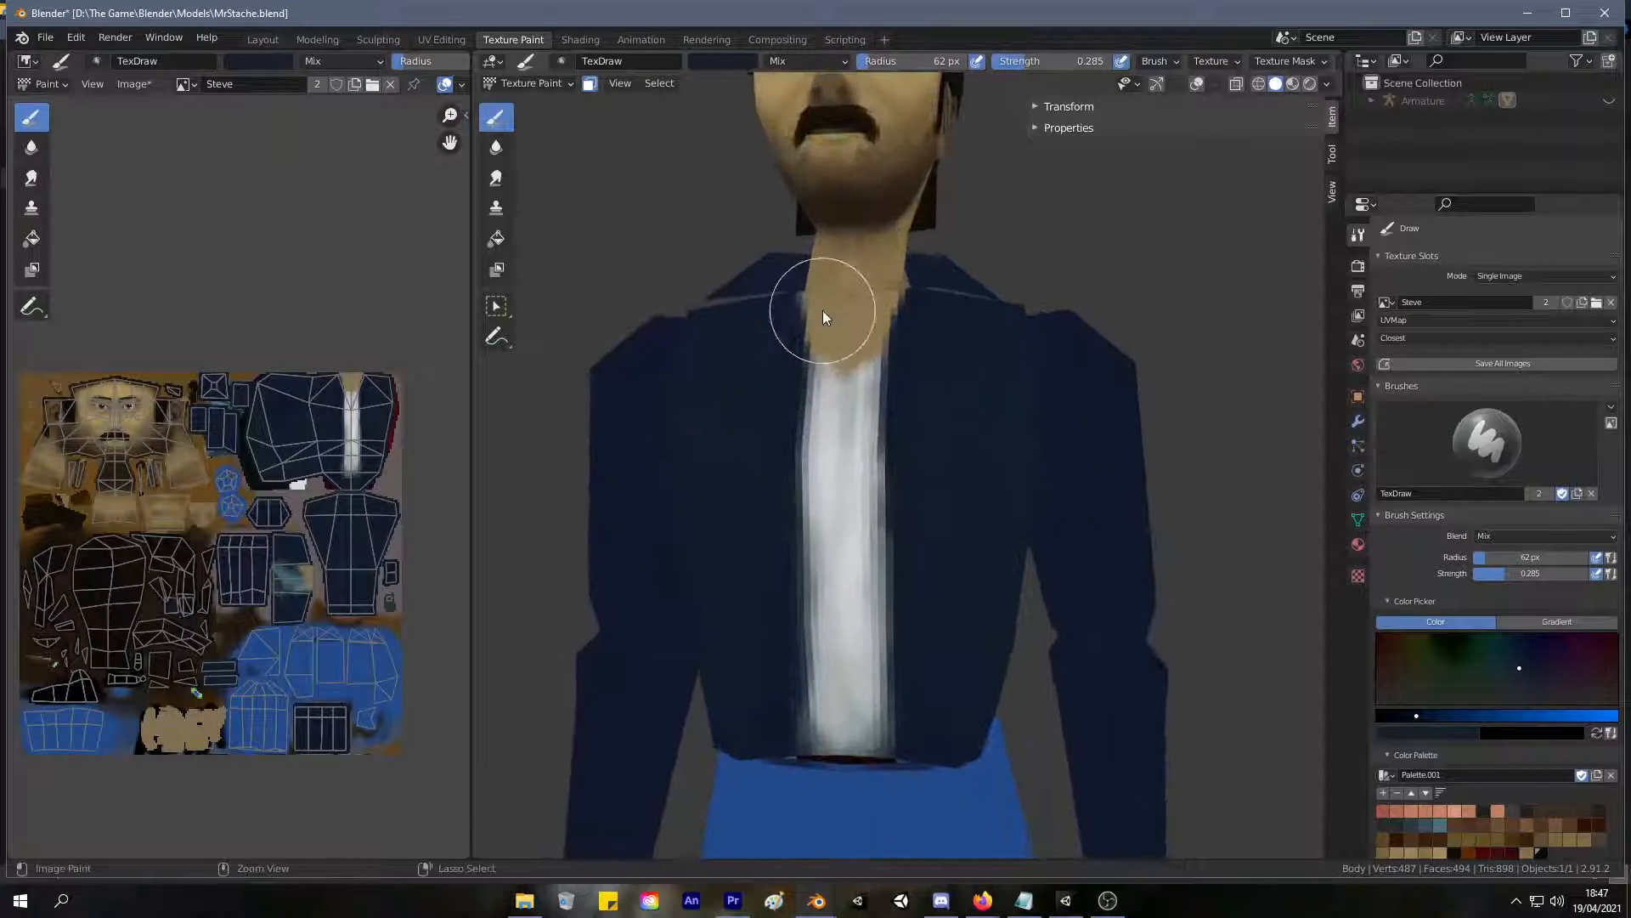
{"action": "left_click_drag", "start_coordinate": [1462, 714], "coordinate": [1445, 712]}
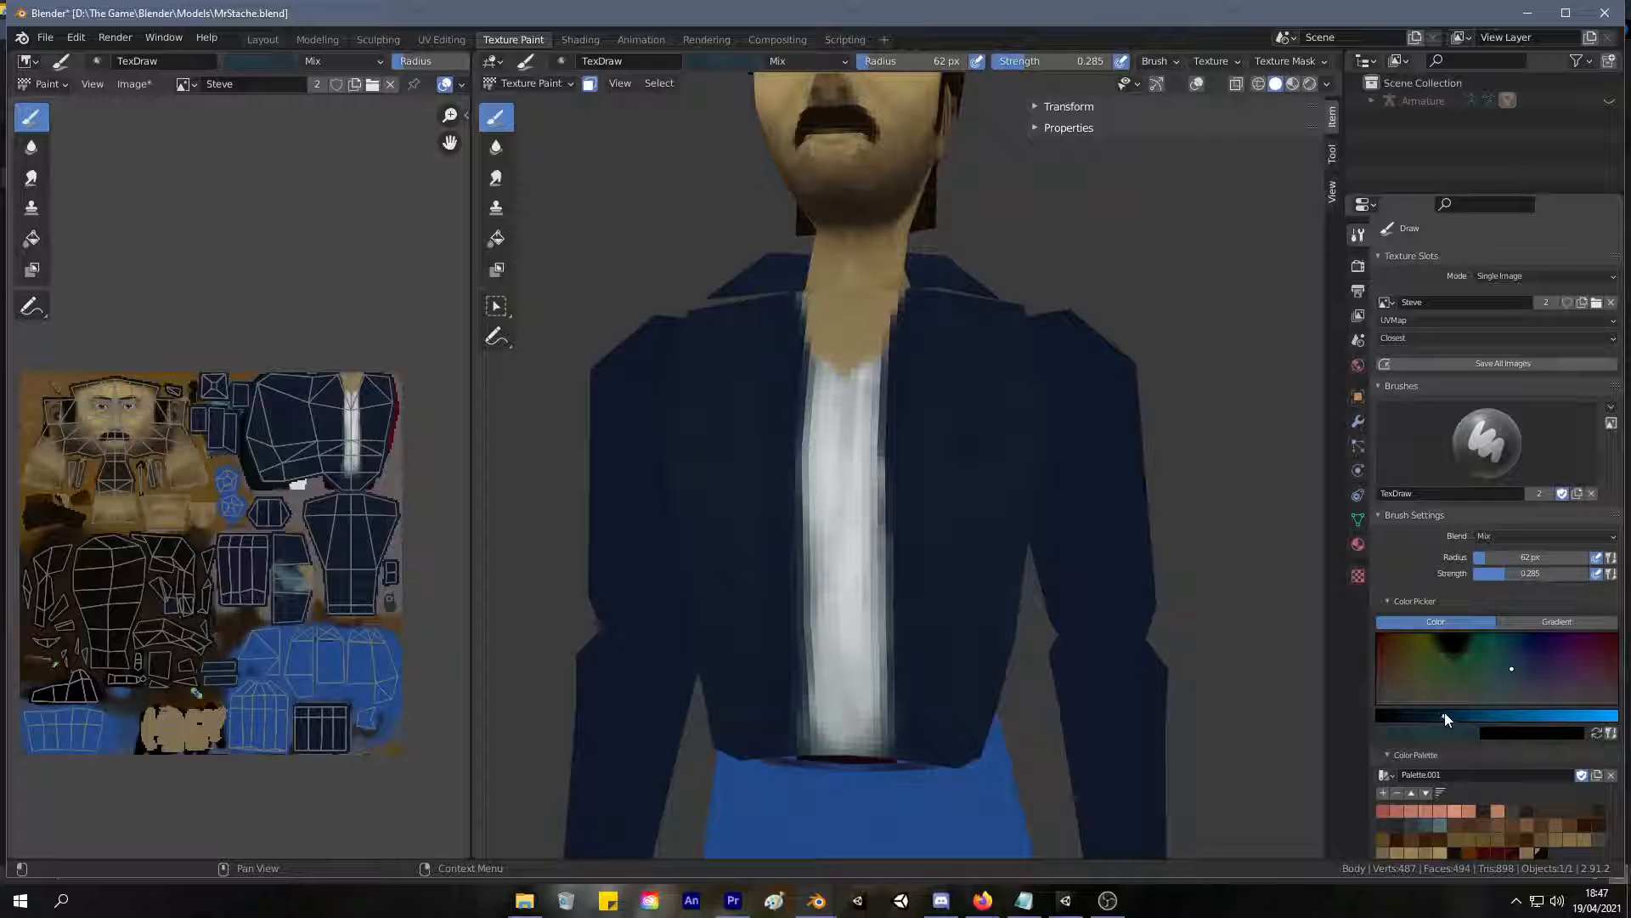
{"action": "left_click", "coordinate": [1521, 668]}
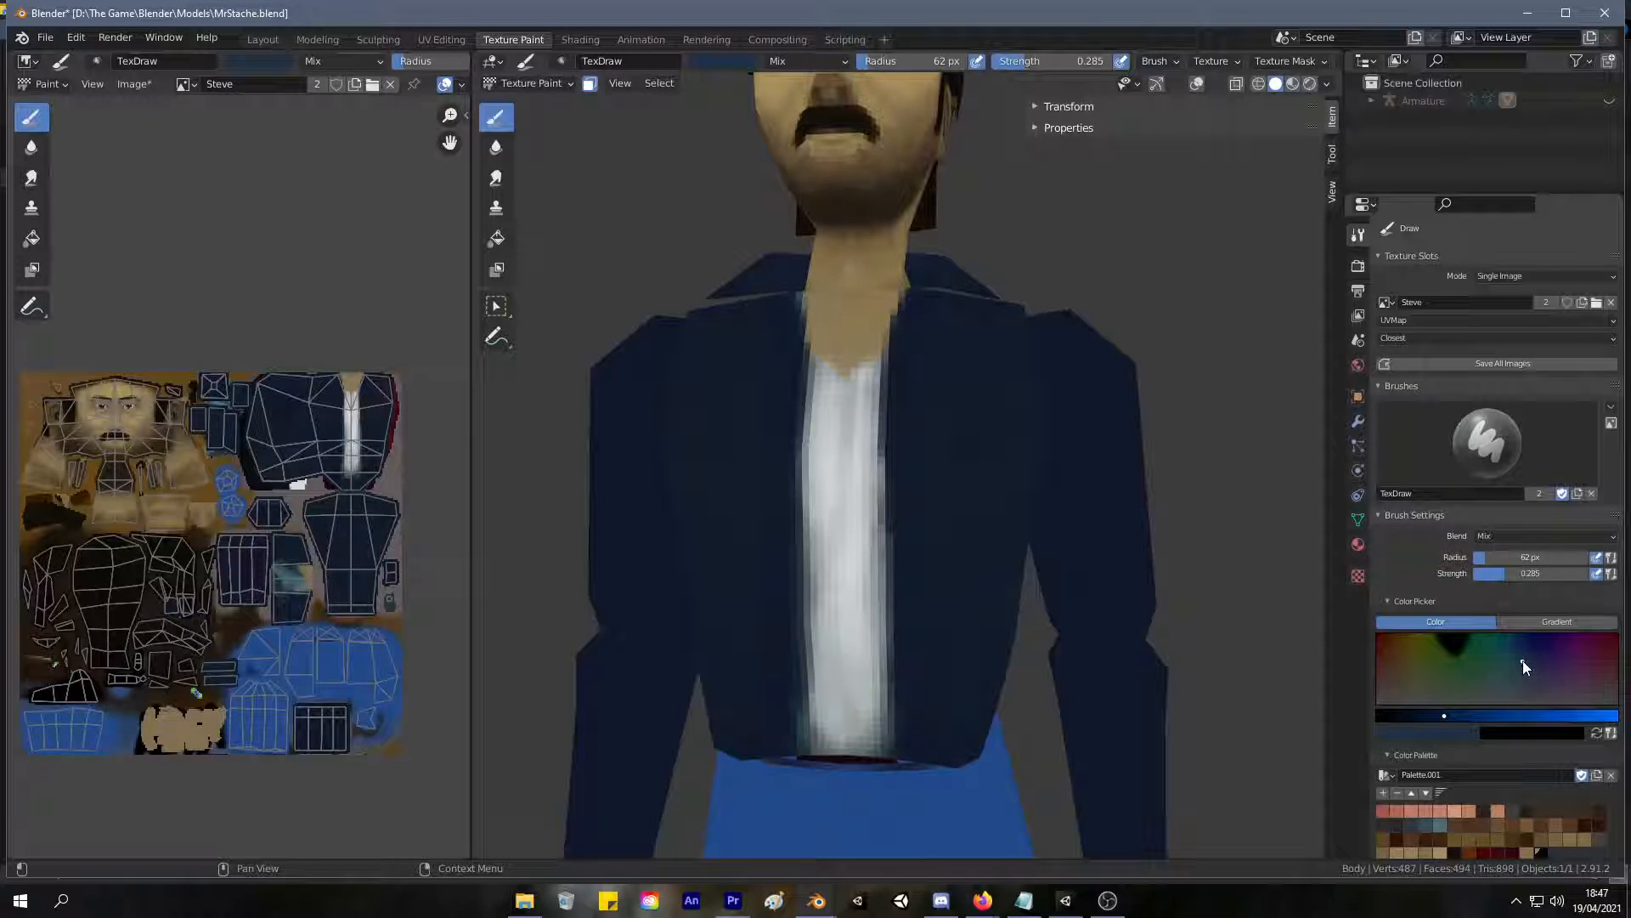
{"action": "mouse_move", "coordinate": [1002, 440]}
{"action": "left_mouse_down"}
{"action": "mouse_move", "coordinate": [958, 357]}
{"action": "mouse_move", "coordinate": [928, 661]}
{"action": "left_mouse_up"}
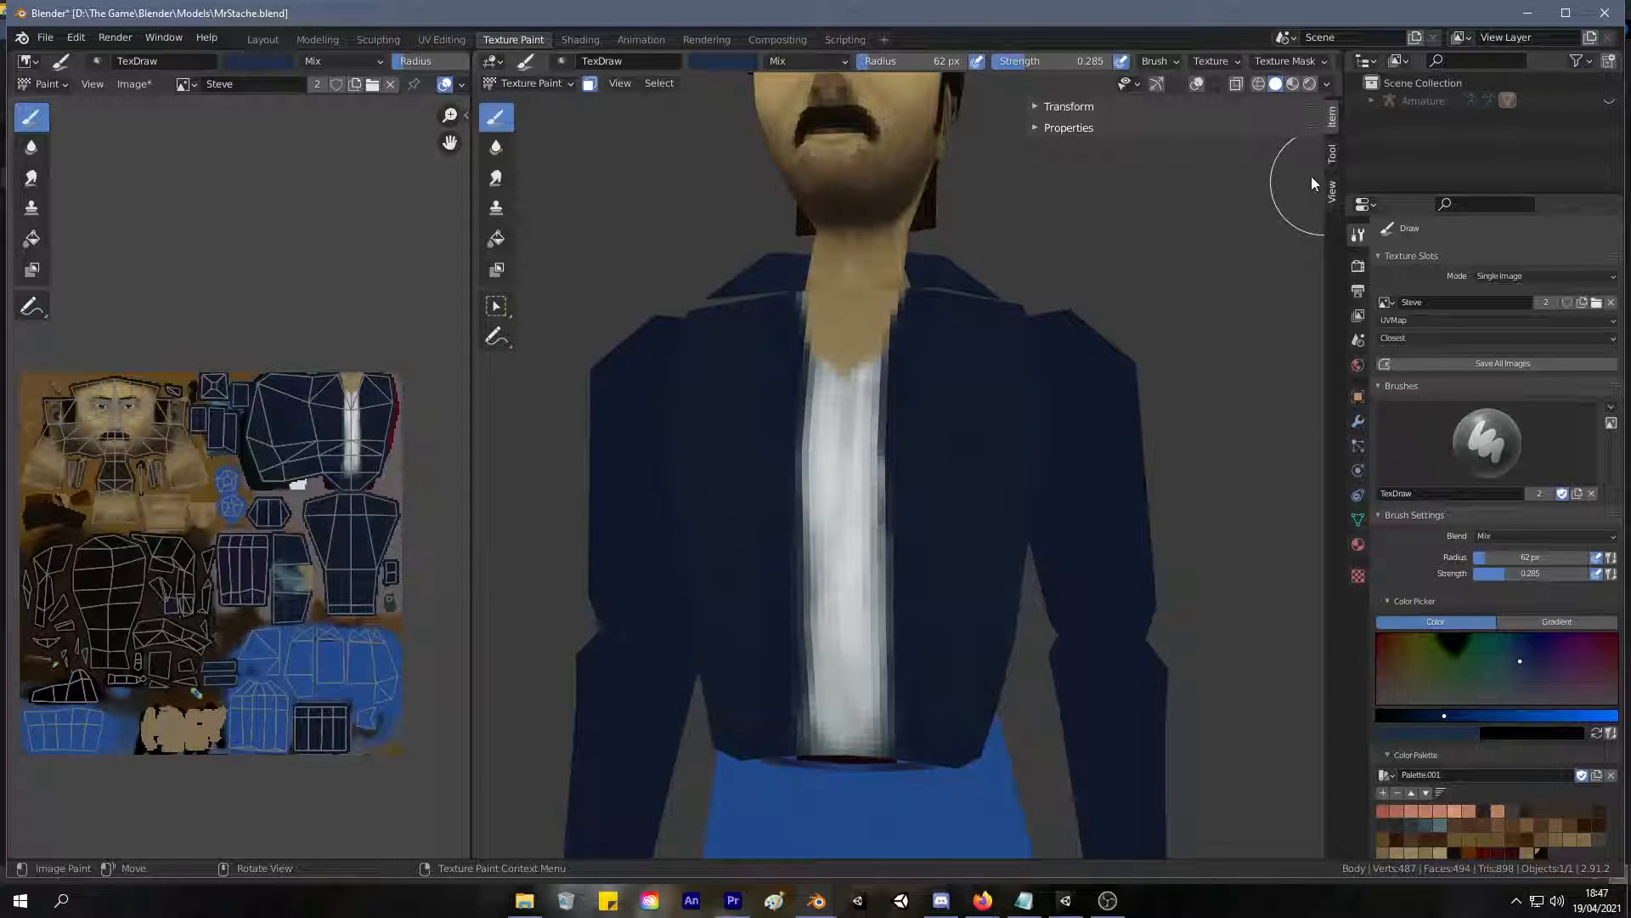
{"action": "mouse_move", "coordinate": [944, 361]}
{"action": "left_mouse_down"}
{"action": "mouse_move", "coordinate": [960, 372]}
{"action": "mouse_move", "coordinate": [947, 393]}
{"action": "mouse_move", "coordinate": [999, 379]}
{"action": "left_mouse_up"}
{"action": "mouse_move", "coordinate": [1038, 518]}
{"action": "middle_mouse_down"}
{"action": "mouse_move", "coordinate": [997, 476]}
{"action": "mouse_move", "coordinate": [1026, 488]}
{"action": "middle_mouse_up"}
{"action": "middle_click_drag", "start_coordinate": [1003, 510], "coordinate": [894, 649], "text": "ctrl"}
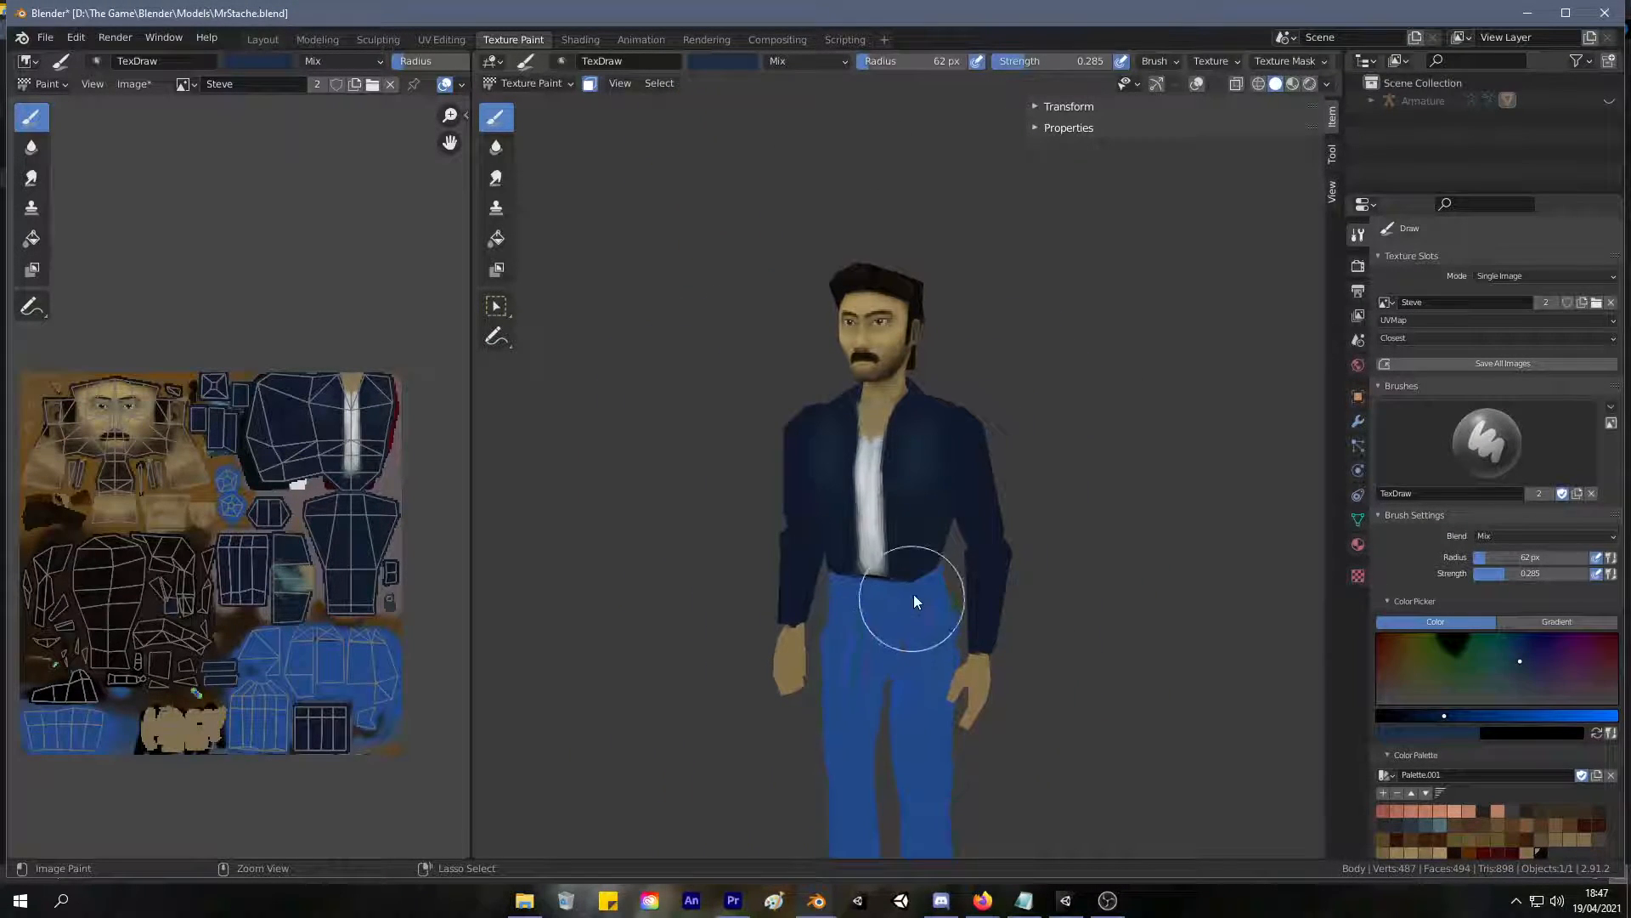
{"action": "middle_click_drag", "start_coordinate": [915, 571], "coordinate": [1068, 113], "text": "ctrl"}
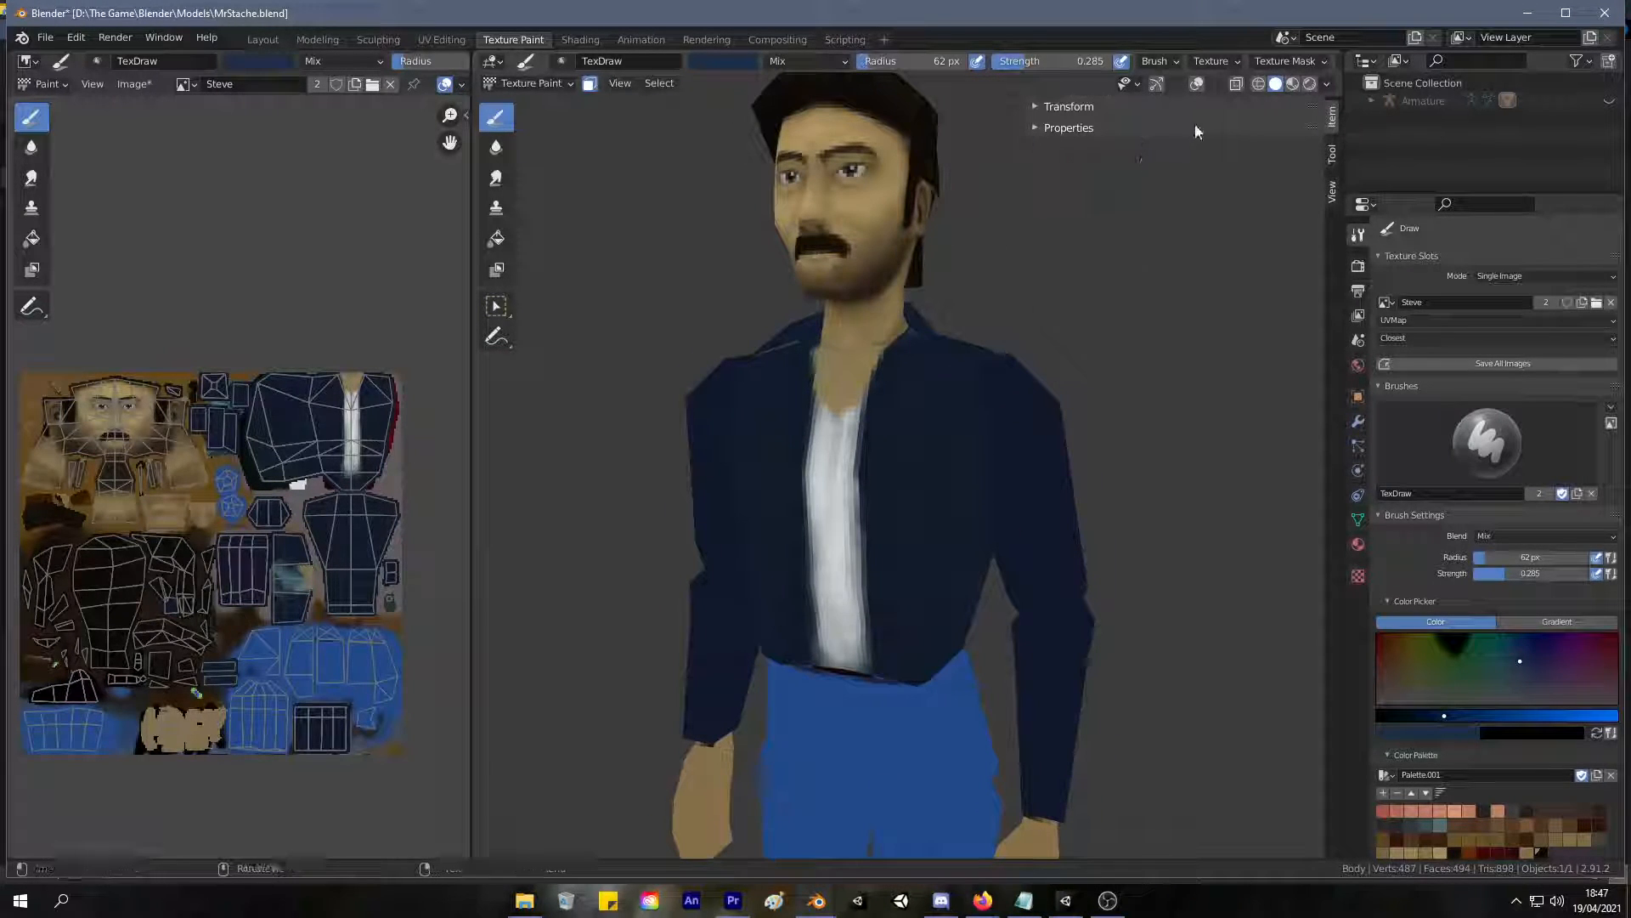
Append all brushes from Brushes.blend in the small-brushes-pack-texture-paint download folder.
{"action": "left_click", "coordinate": [1478, 439]}
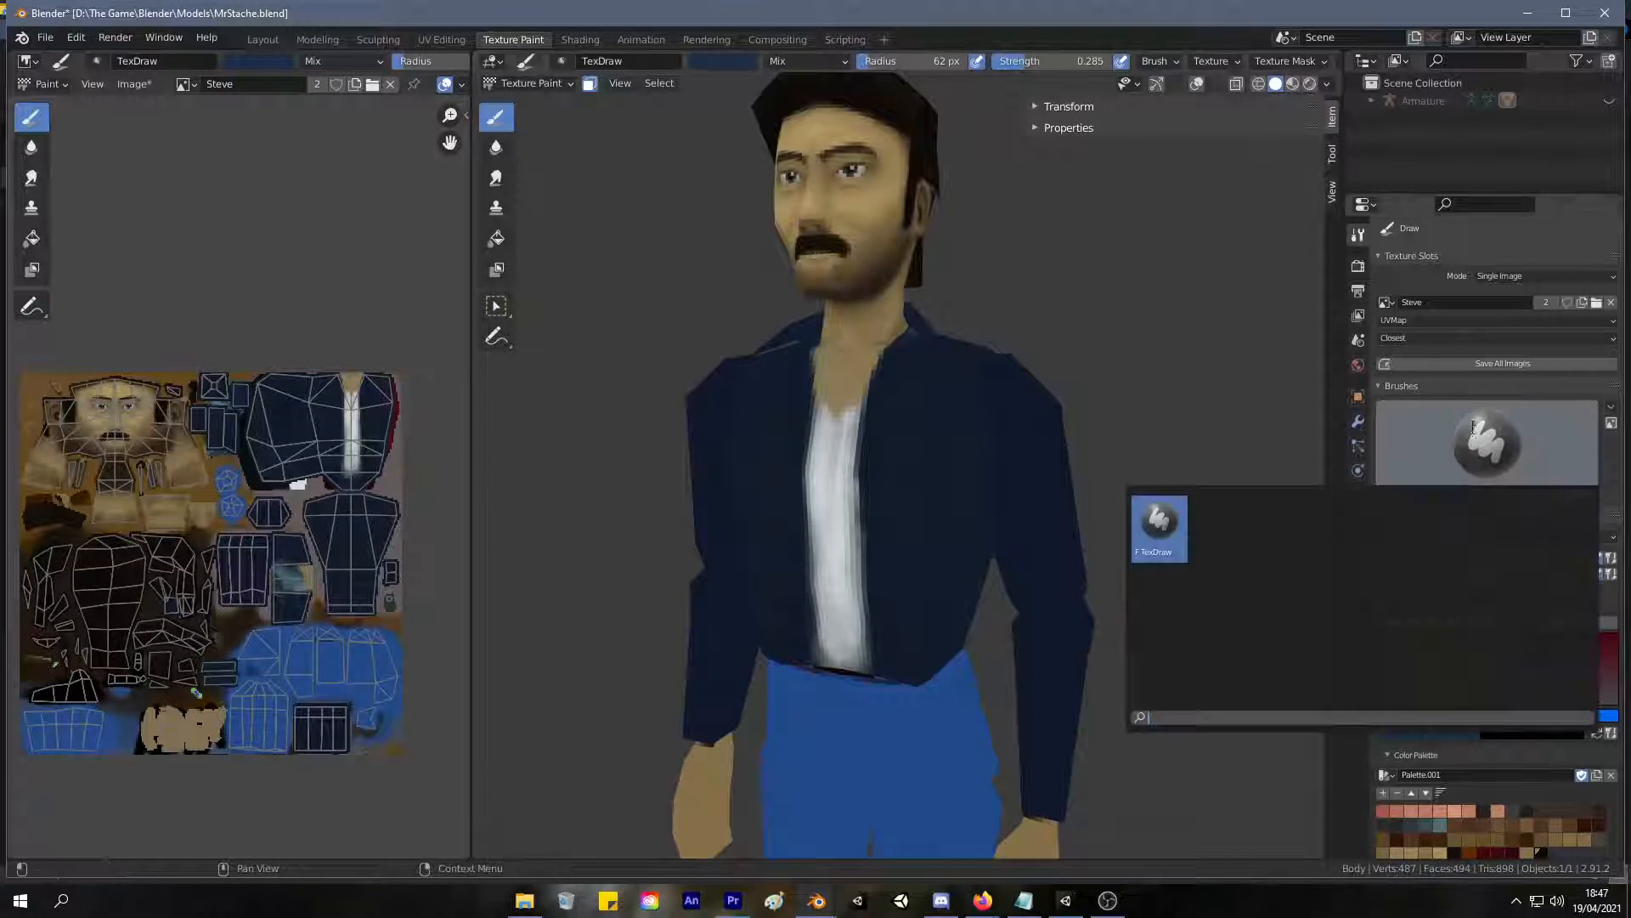
{"action": "left_click", "coordinate": [45, 38]}
{"action": "left_click", "coordinate": [120, 234]}
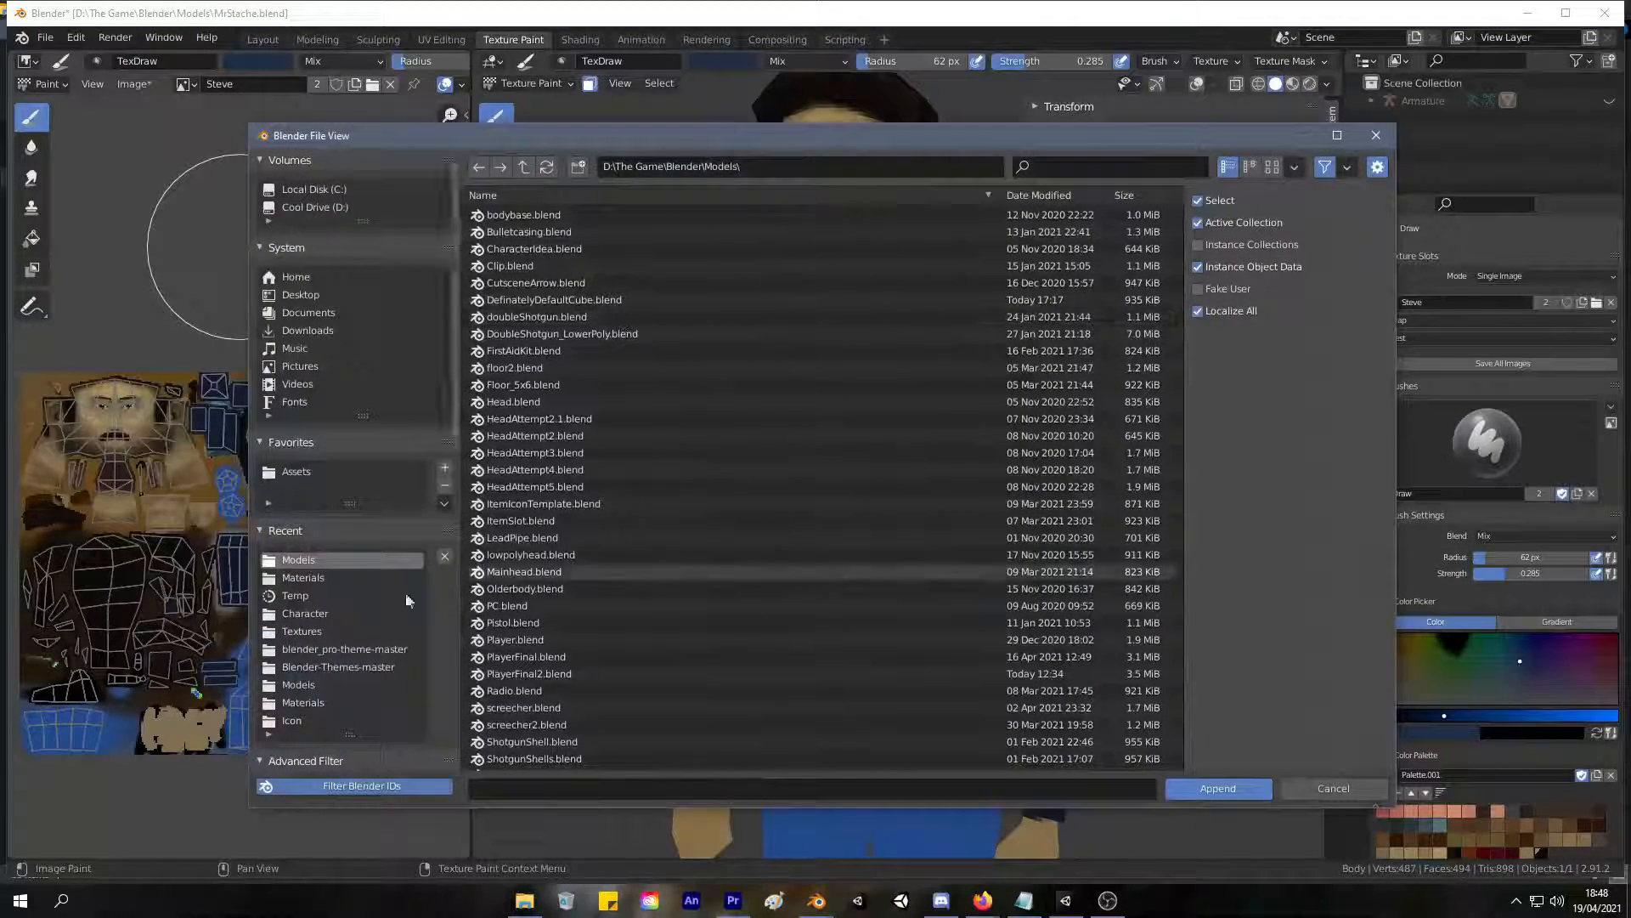
{"action": "left_click", "coordinate": [318, 332]}
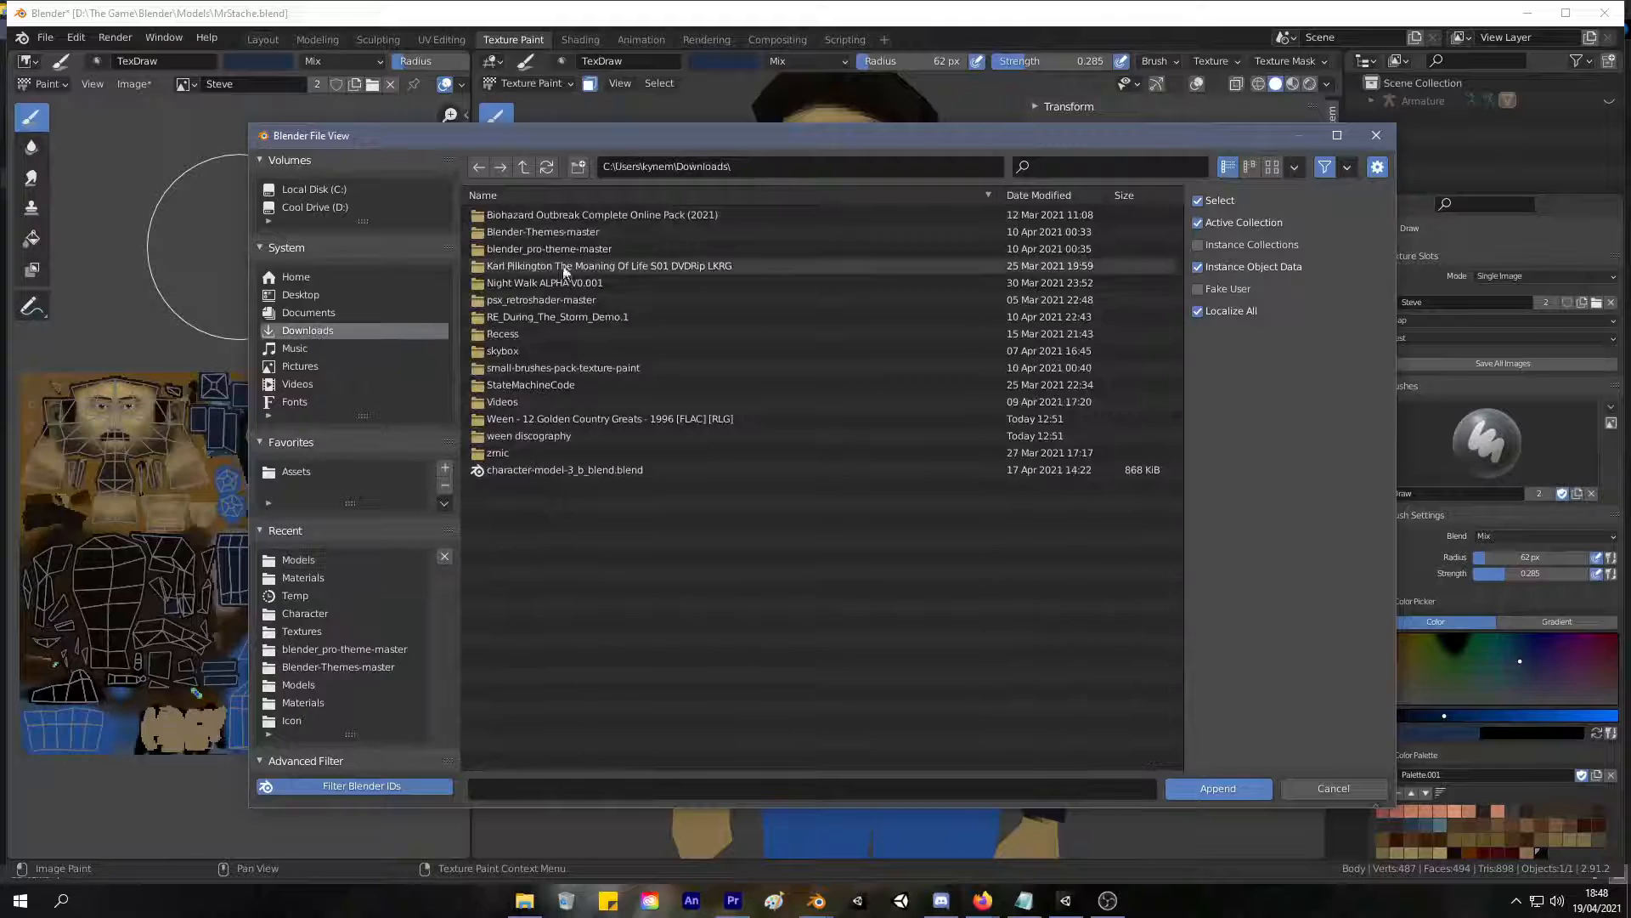
{"action": "double_click", "coordinate": [591, 367]}
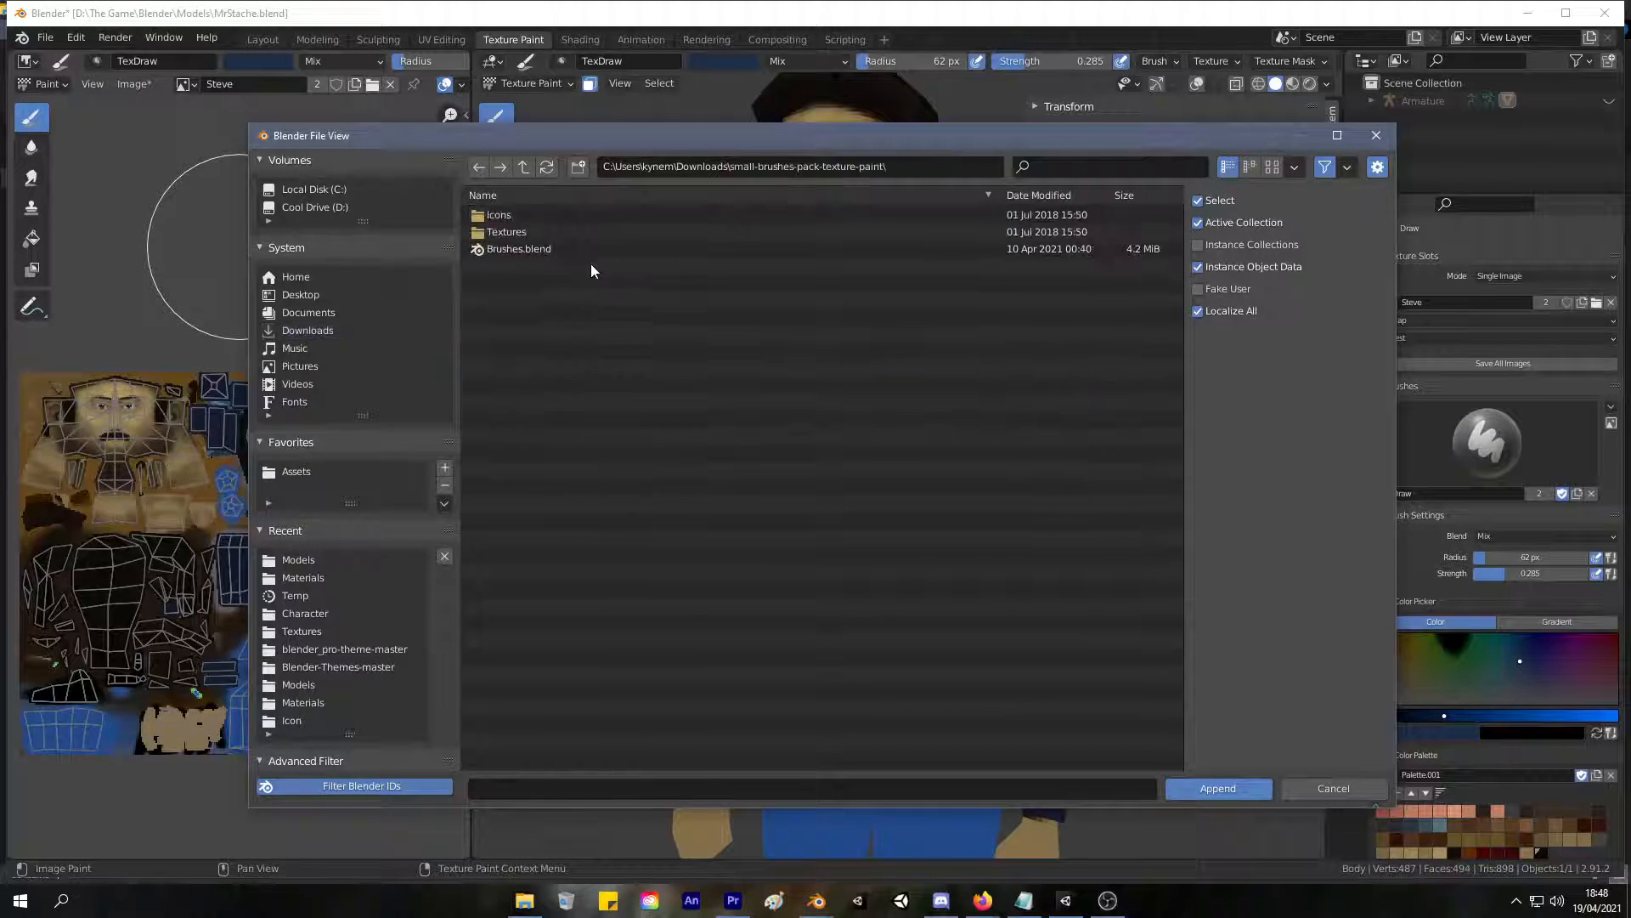
{"action": "double_click", "coordinate": [563, 248]}
{"action": "double_click", "coordinate": [510, 215]}
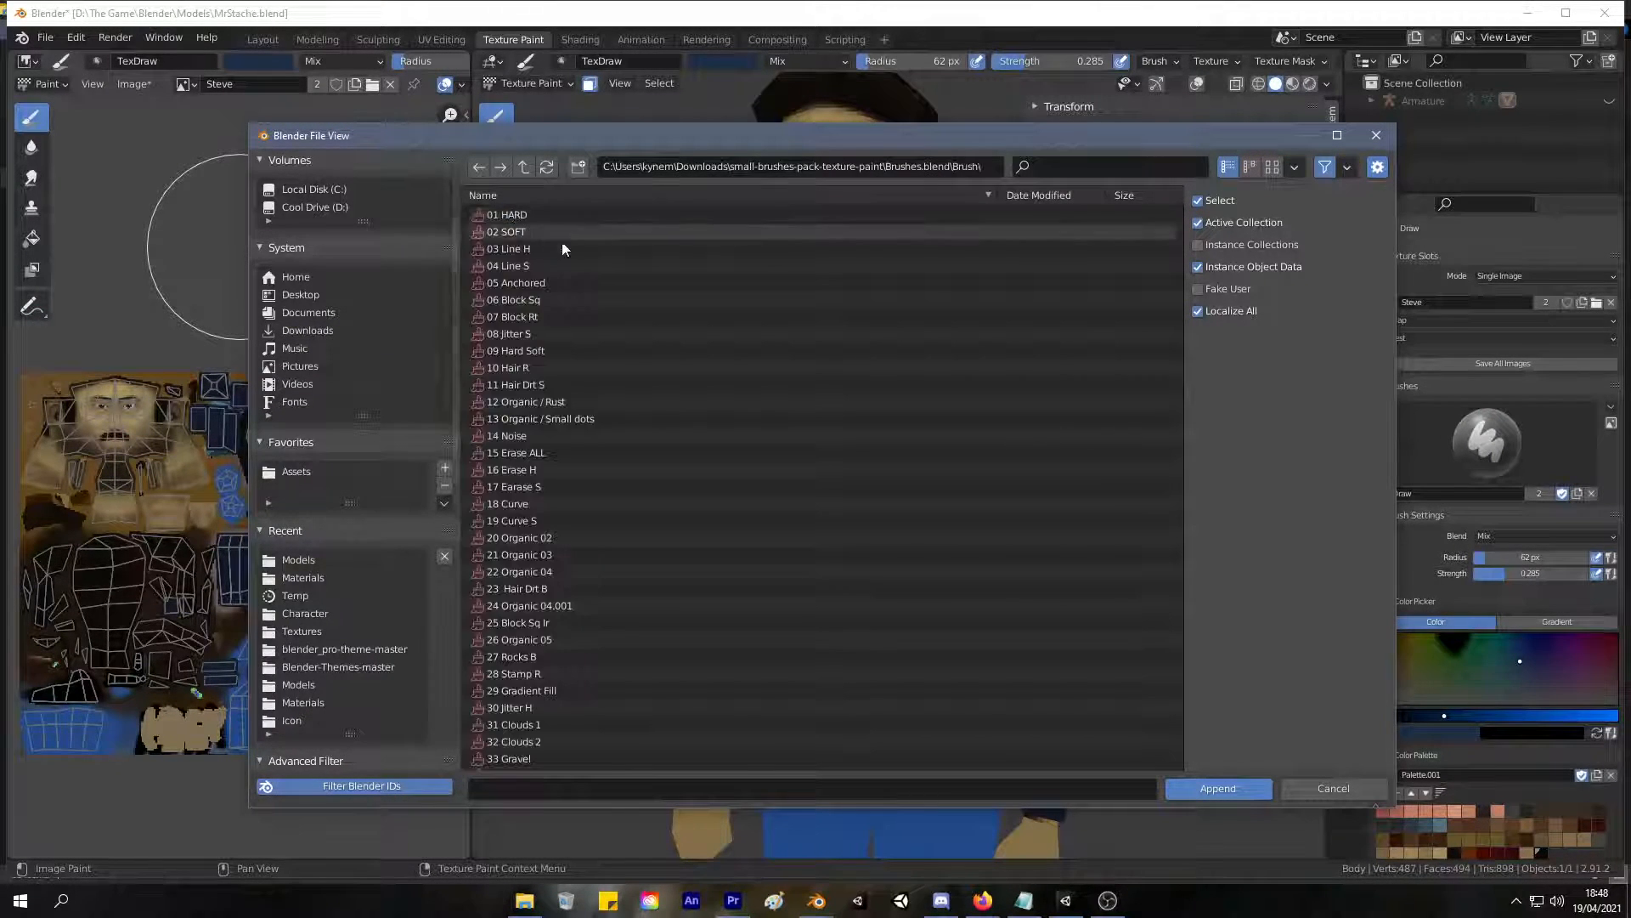
{"action": "key", "text": "a"}
{"action": "left_click", "coordinate": [1223, 790]}
Switch to the 14 Noise brush, try it on the jacket front, and undo the test stroke.
{"action": "left_click", "coordinate": [1479, 443]}
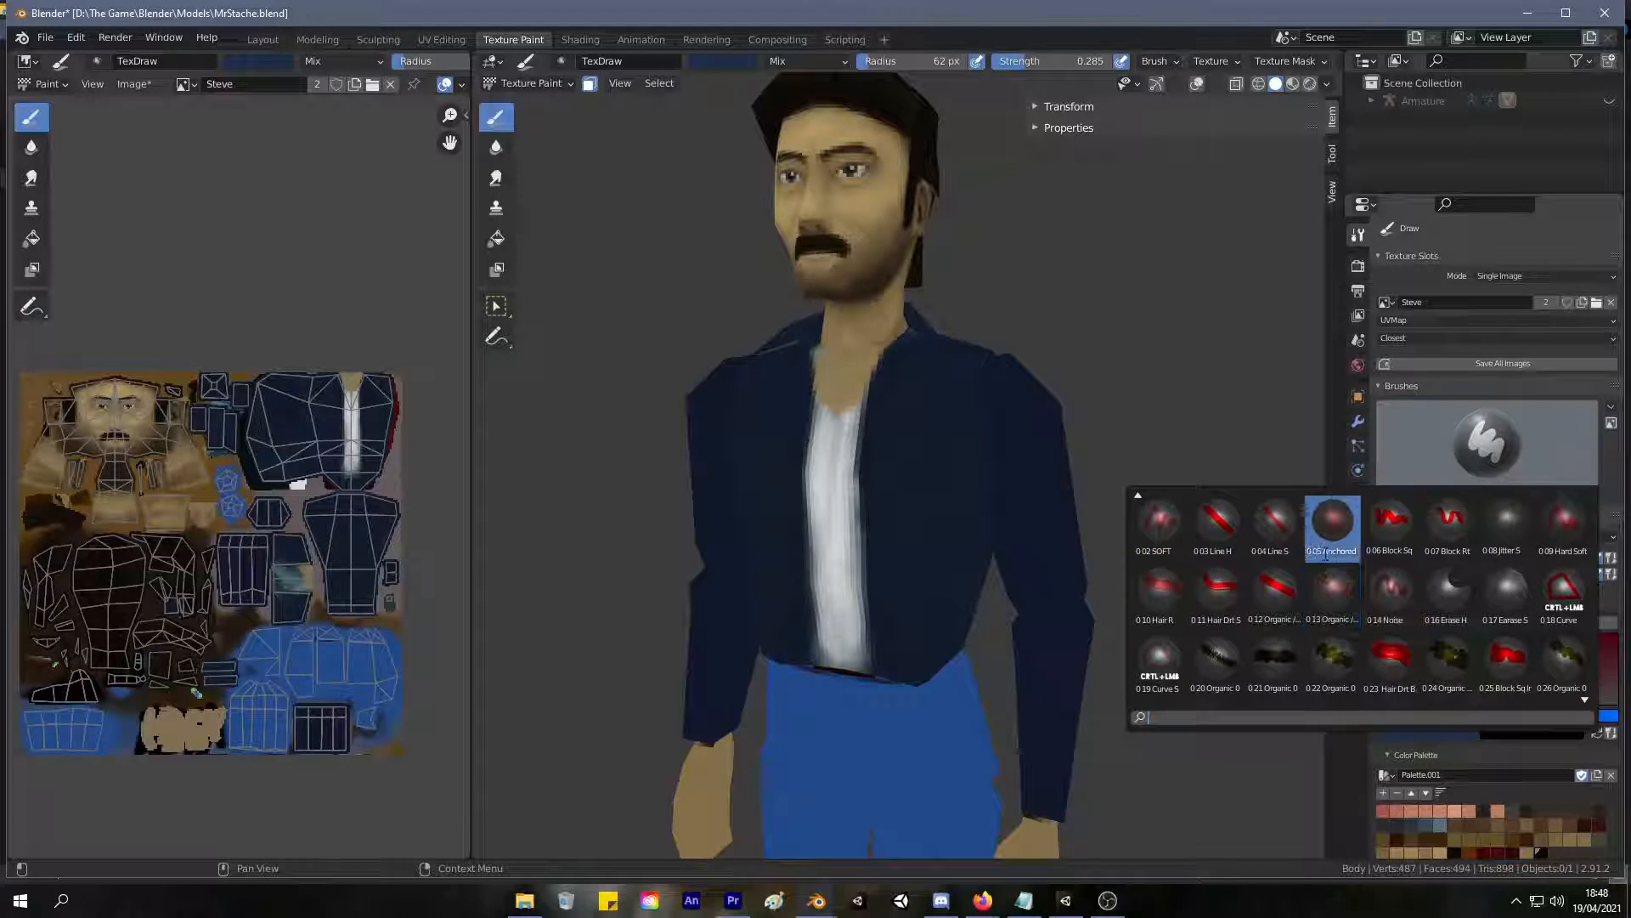
{"action": "left_click", "coordinate": [1394, 588]}
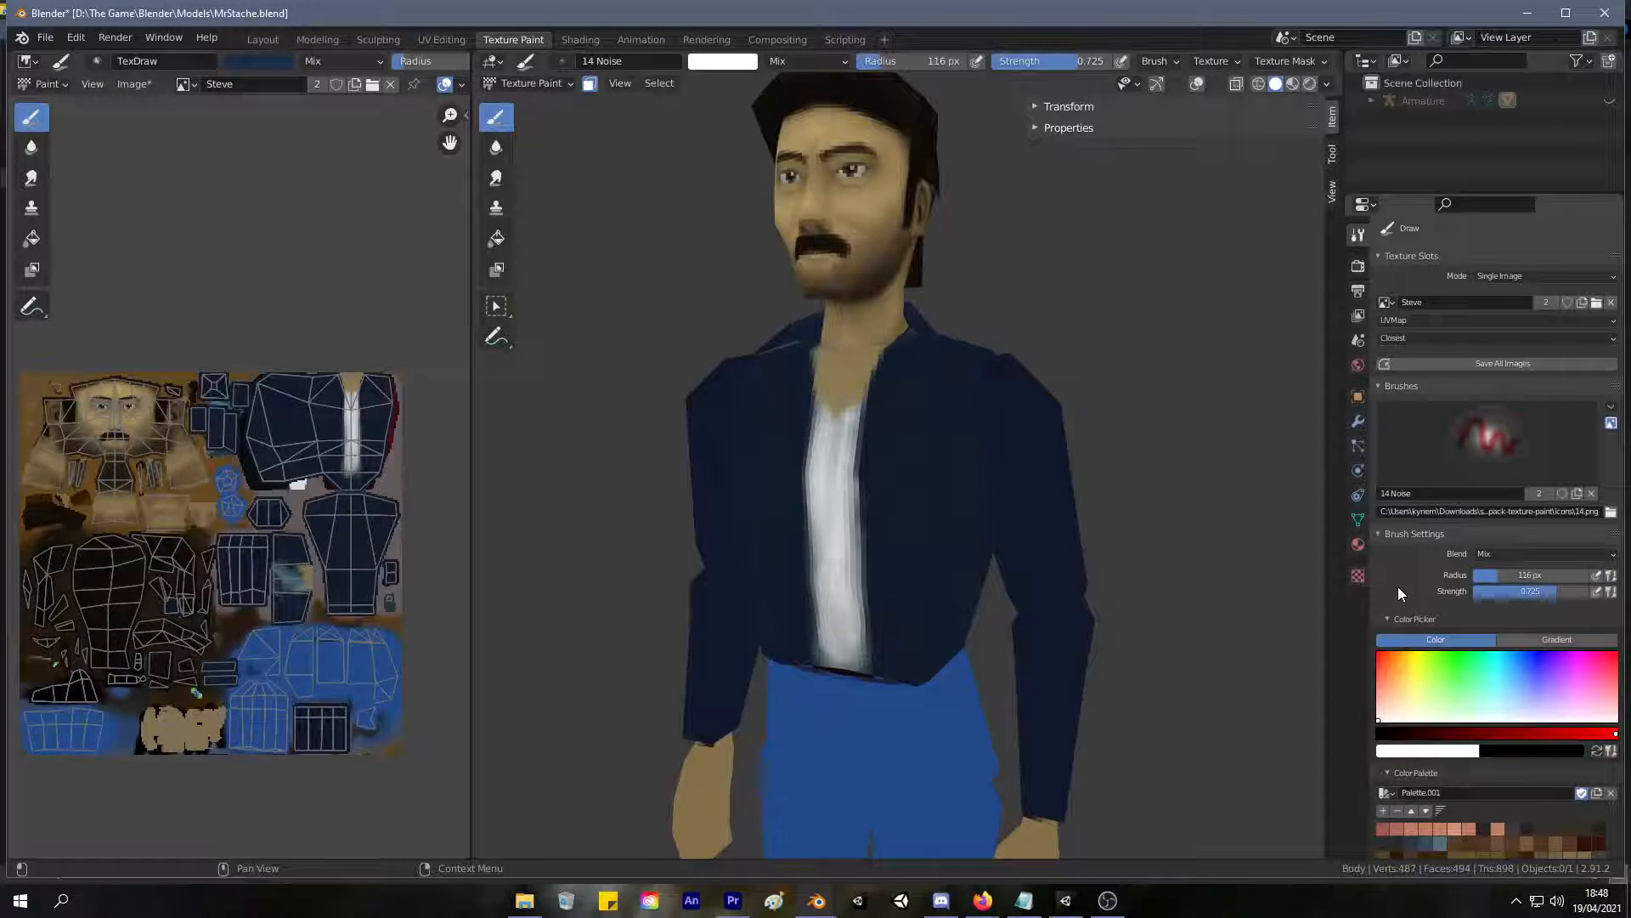
{"action": "mouse_move", "coordinate": [799, 556]}
{"action": "middle_mouse_down", "text": "shift"}
{"action": "mouse_move", "coordinate": [802, 515]}
{"action": "mouse_move", "coordinate": [792, 557]}
{"action": "mouse_move", "coordinate": [816, 516]}
{"action": "mouse_move", "coordinate": [893, 666]}
{"action": "middle_mouse_up", "text": "shift"}
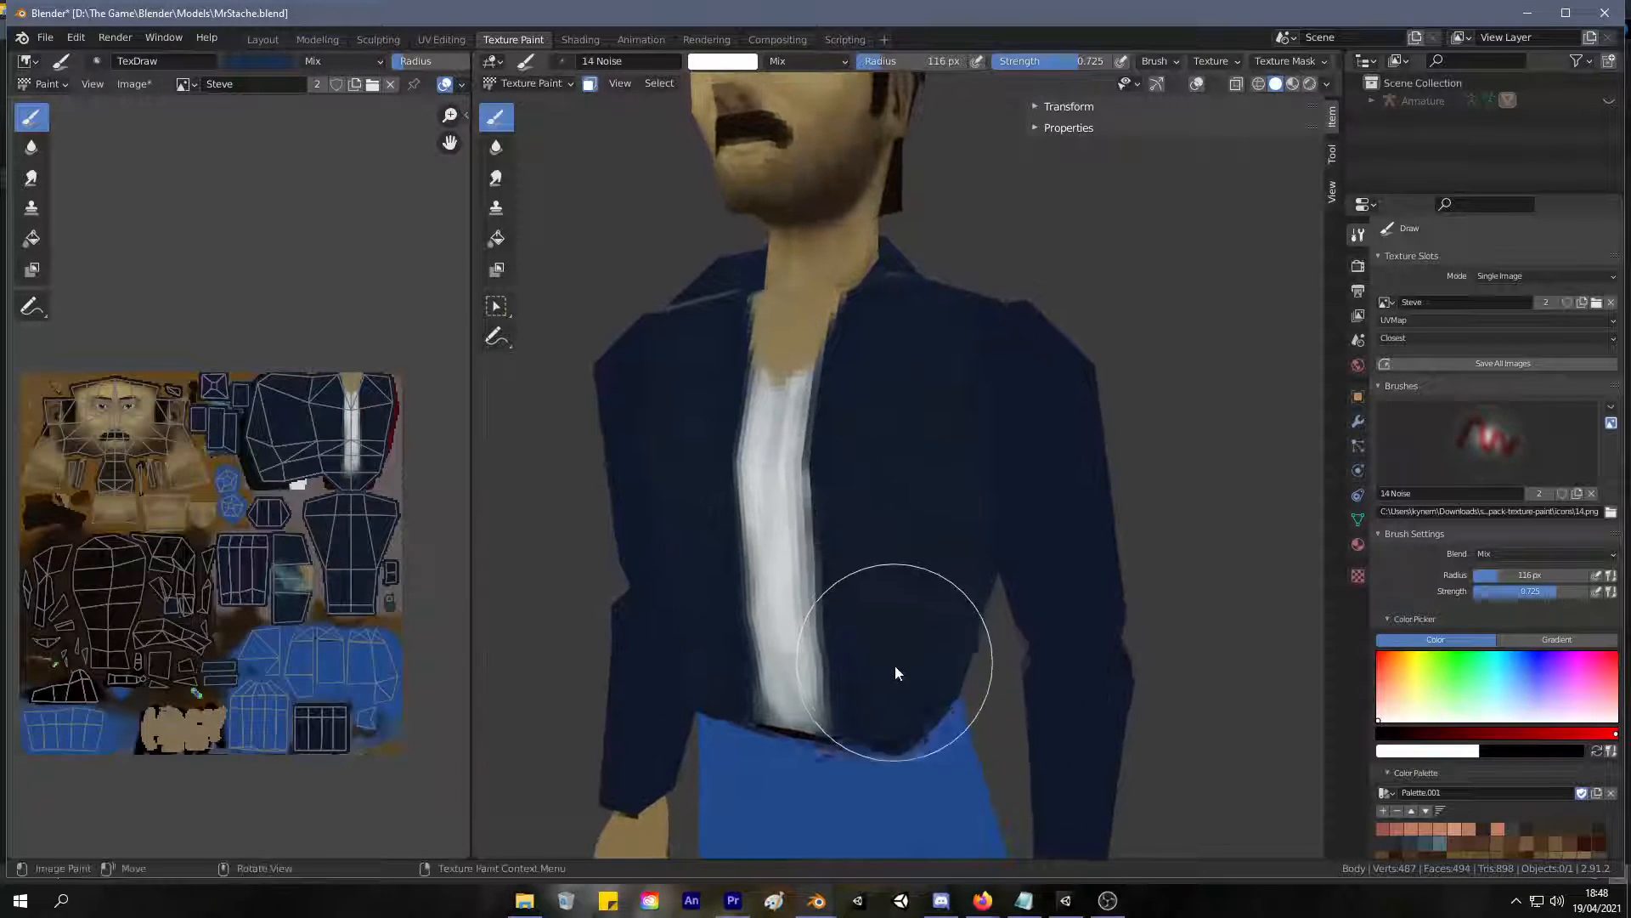
{"action": "left_click_drag", "start_coordinate": [893, 666], "coordinate": [900, 612]}
{"action": "key", "text": "ctrl+z"}
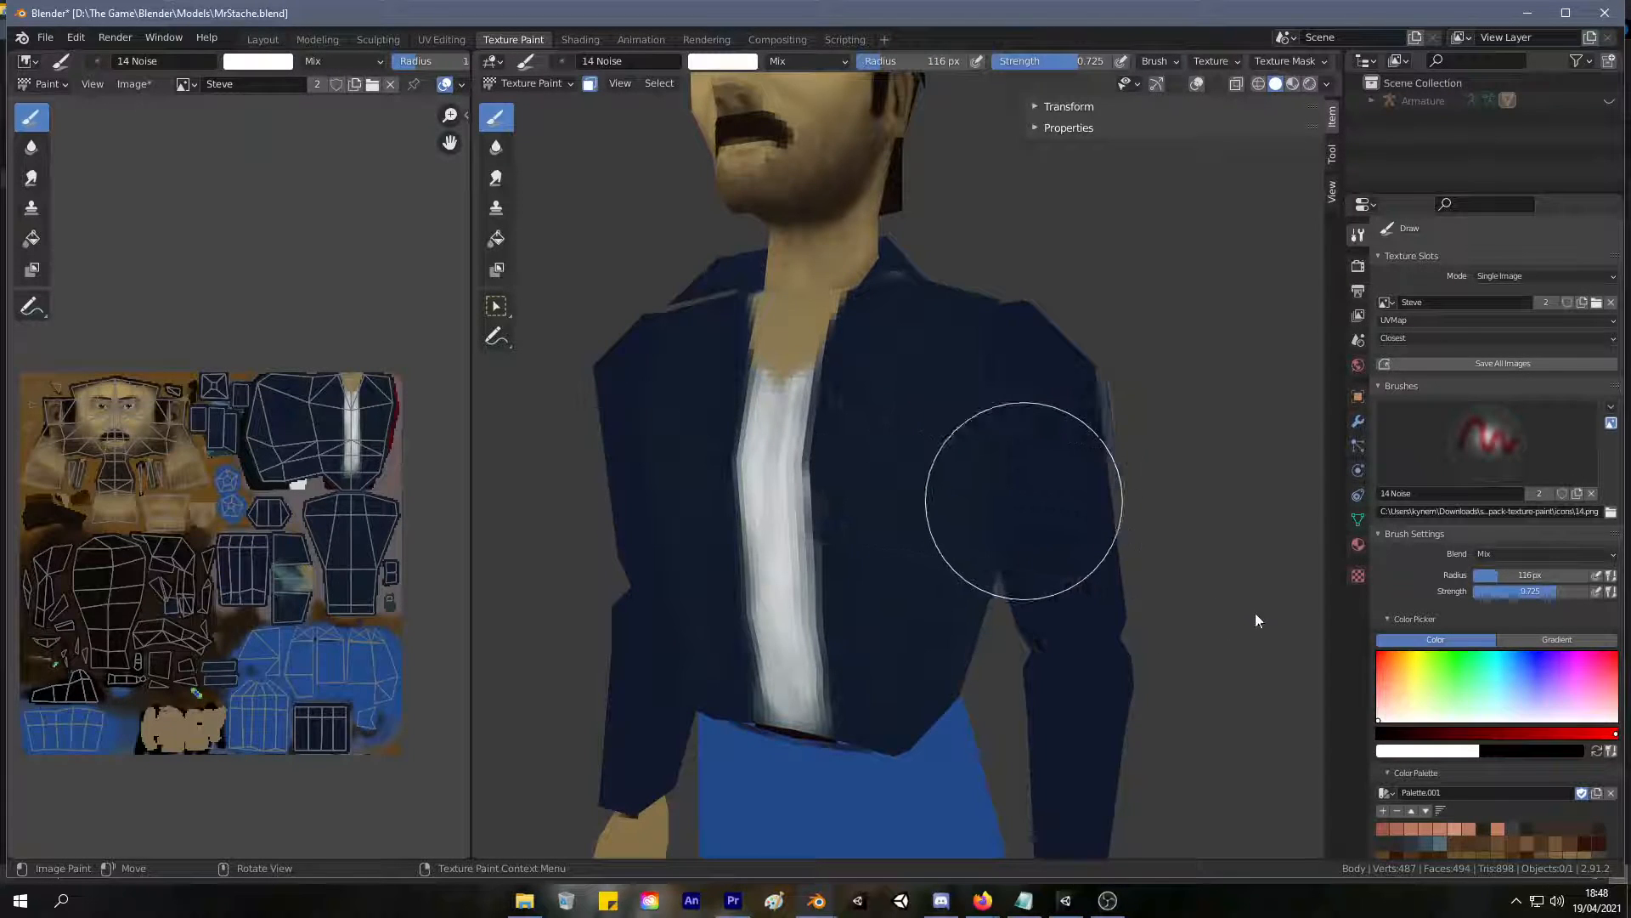
Change the 14 Noise brush color from white to a dark, slightly muted blue.
{"action": "left_click", "coordinate": [1533, 665]}
{"action": "left_click_drag", "start_coordinate": [1533, 664], "coordinate": [1533, 663]}
{"action": "mouse_move", "coordinate": [1476, 733]}
{"action": "left_mouse_down"}
{"action": "mouse_move", "coordinate": [1458, 736]}
{"action": "mouse_move", "coordinate": [1472, 736]}
{"action": "left_mouse_up"}
{"action": "left_click_drag", "start_coordinate": [1530, 675], "coordinate": [1519, 679]}
{"action": "left_click_drag", "start_coordinate": [1471, 734], "coordinate": [1442, 732]}
{"action": "left_click_drag", "start_coordinate": [1520, 679], "coordinate": [1517, 669]}
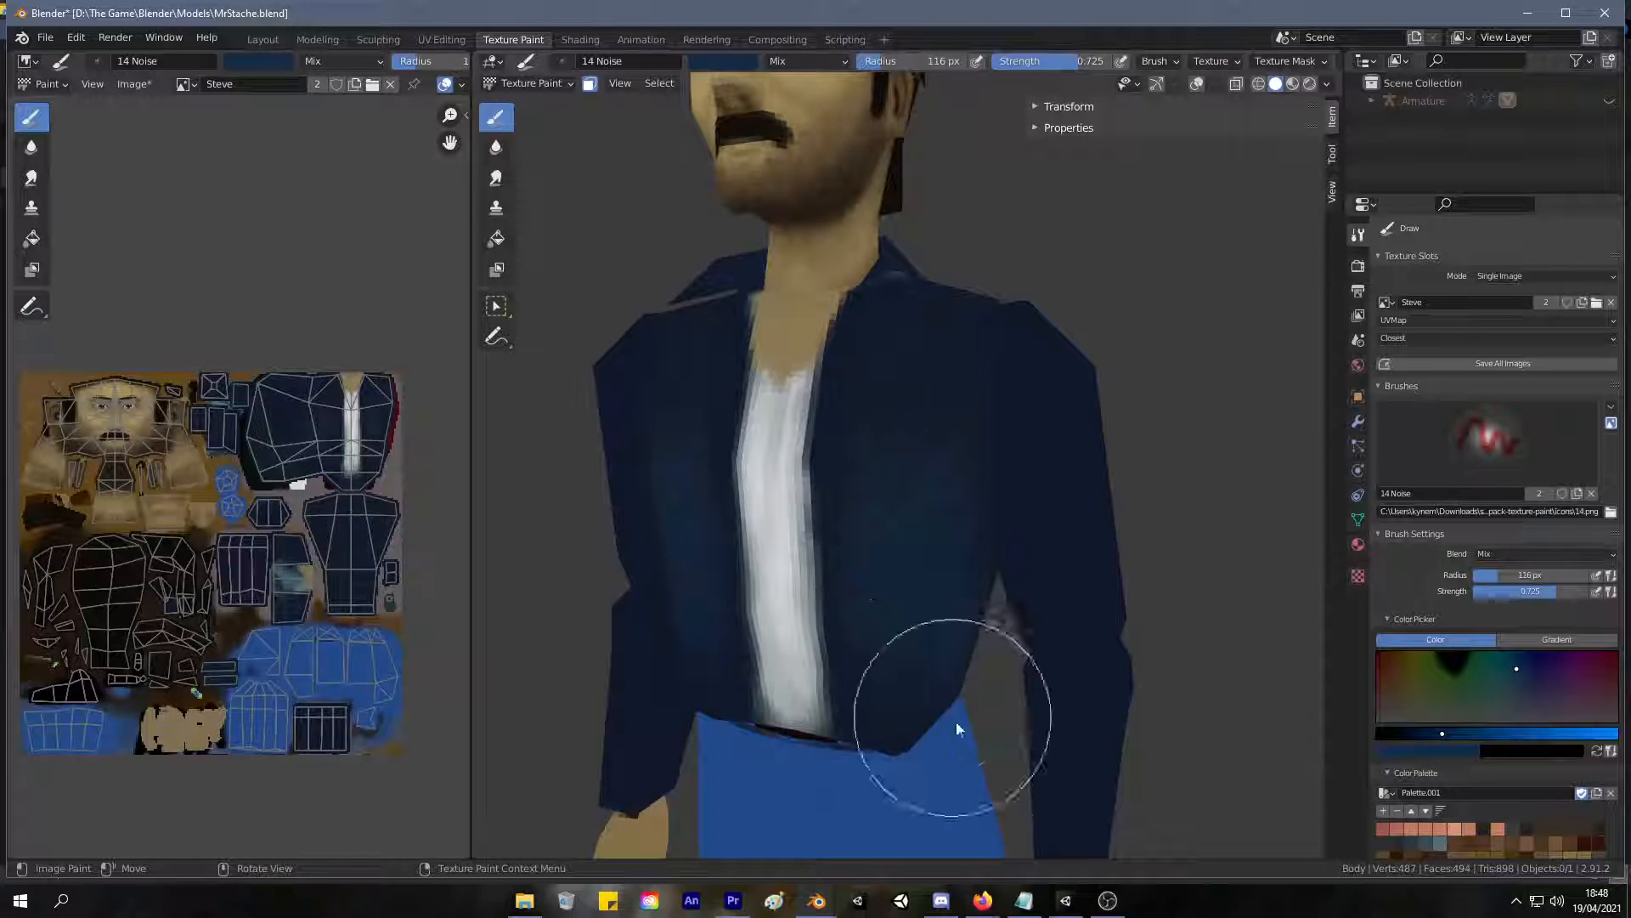
Test the noise brush on the lower jacket front, and reduce its radius to 74 px and strength to 0.065.
{"action": "mouse_move", "coordinate": [942, 712]}
{"action": "left_mouse_down"}
{"action": "mouse_move", "coordinate": [919, 722]}
{"action": "mouse_move", "coordinate": [899, 690]}
{"action": "mouse_move", "coordinate": [914, 631]}
{"action": "mouse_move", "coordinate": [908, 654]}
{"action": "left_mouse_up"}
{"action": "middle_click_drag", "start_coordinate": [907, 654], "coordinate": [943, 558]}
{"action": "key", "text": "f"}
{"action": "left_click", "coordinate": [908, 569]}
{"action": "mouse_move", "coordinate": [921, 463]}
{"action": "left_mouse_down"}
{"action": "mouse_move", "coordinate": [930, 717]}
{"action": "mouse_move", "coordinate": [1047, 447]}
{"action": "left_mouse_up"}
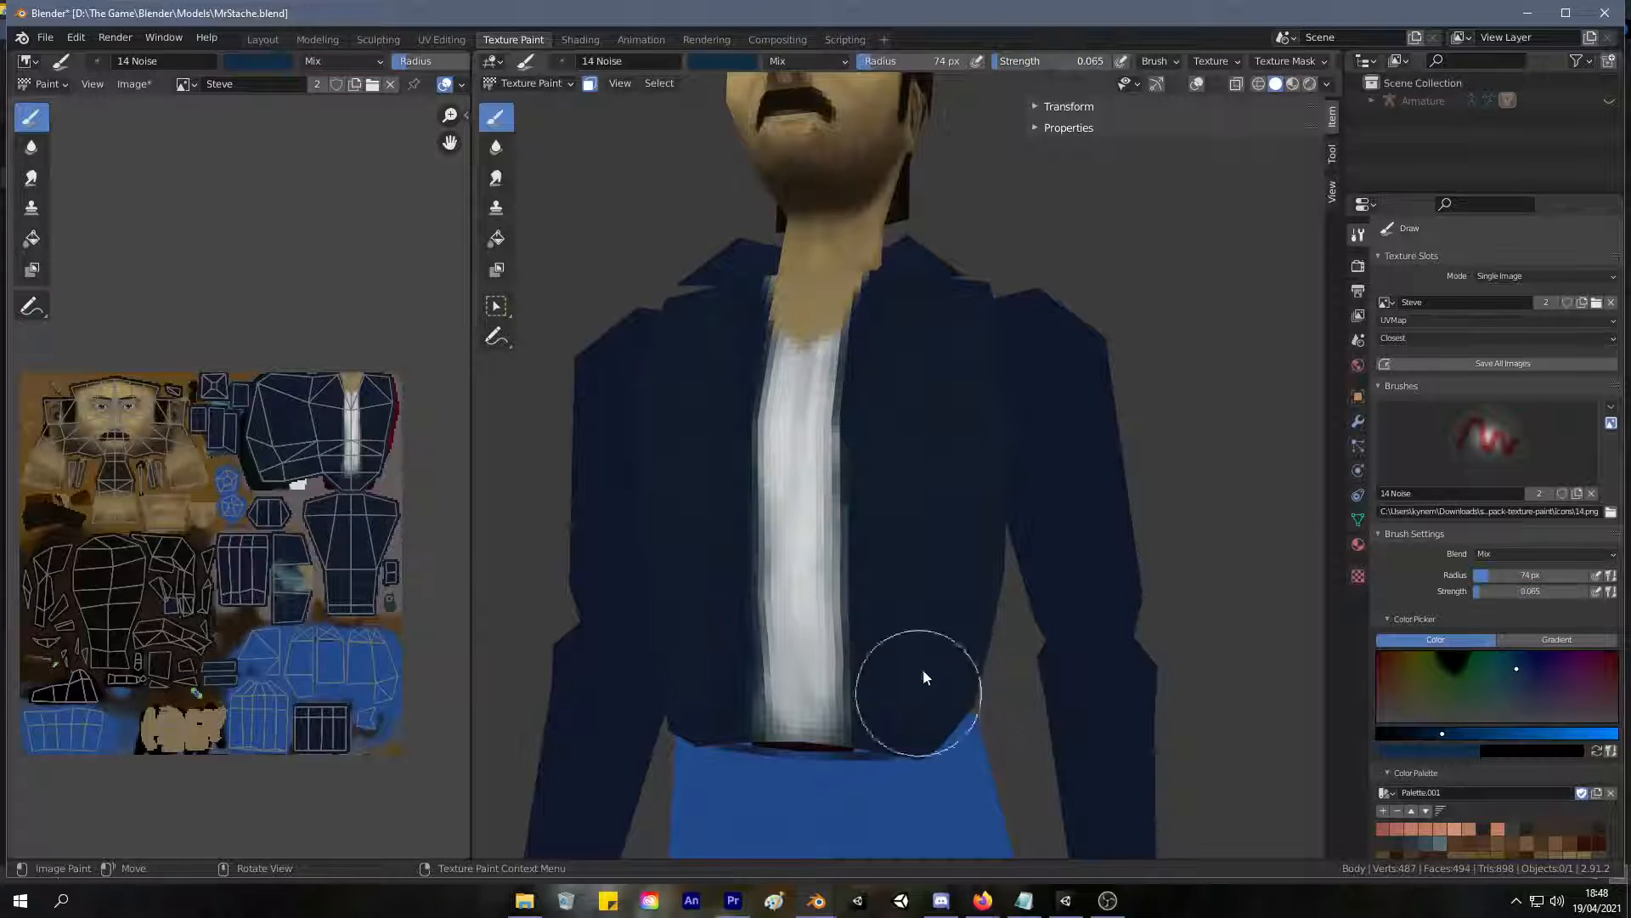
Paint subtle blue noise texture over both front panels and the sides of the jacket.
{"action": "mouse_move", "coordinate": [916, 373]}
{"action": "left_mouse_down"}
{"action": "mouse_move", "coordinate": [892, 713]}
{"action": "mouse_move", "coordinate": [951, 417]}
{"action": "mouse_move", "coordinate": [909, 531]}
{"action": "mouse_move", "coordinate": [921, 434]}
{"action": "mouse_move", "coordinate": [924, 474]}
{"action": "mouse_move", "coordinate": [905, 395]}
{"action": "left_mouse_up"}
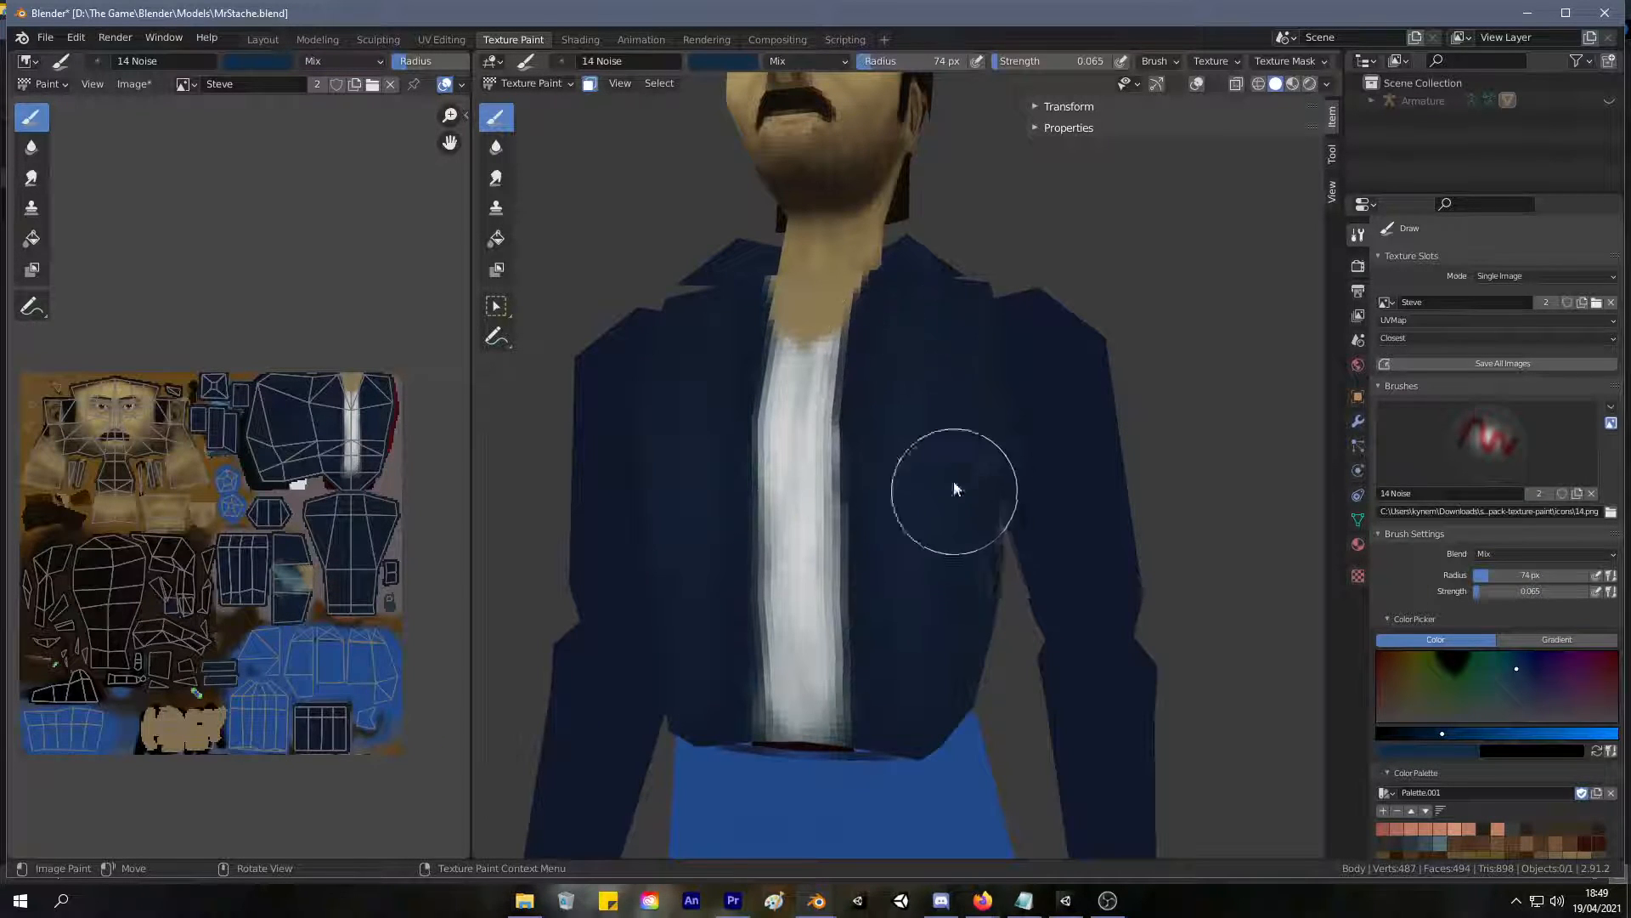
{"action": "mouse_move", "coordinate": [943, 485]}
{"action": "middle_mouse_down"}
{"action": "mouse_move", "coordinate": [900, 437]}
{"action": "mouse_move", "coordinate": [870, 456]}
{"action": "mouse_move", "coordinate": [910, 474]}
{"action": "middle_mouse_up"}
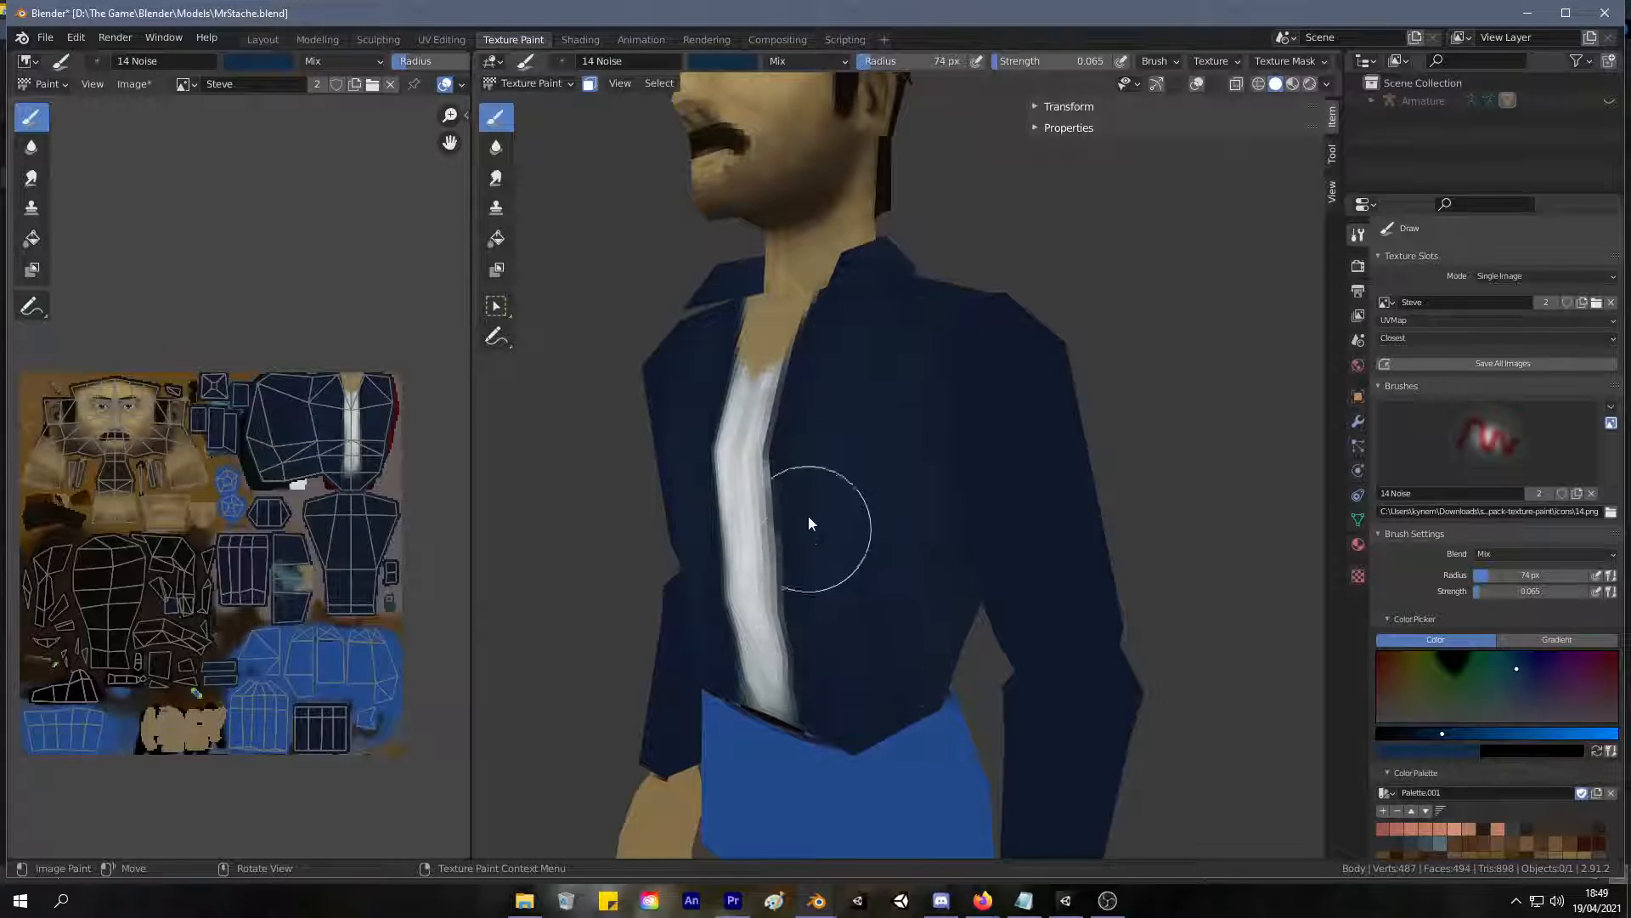
{"action": "middle_click_drag", "start_coordinate": [808, 555], "coordinate": [878, 375]}
{"action": "middle_click_drag", "start_coordinate": [824, 644], "coordinate": [1001, 696]}
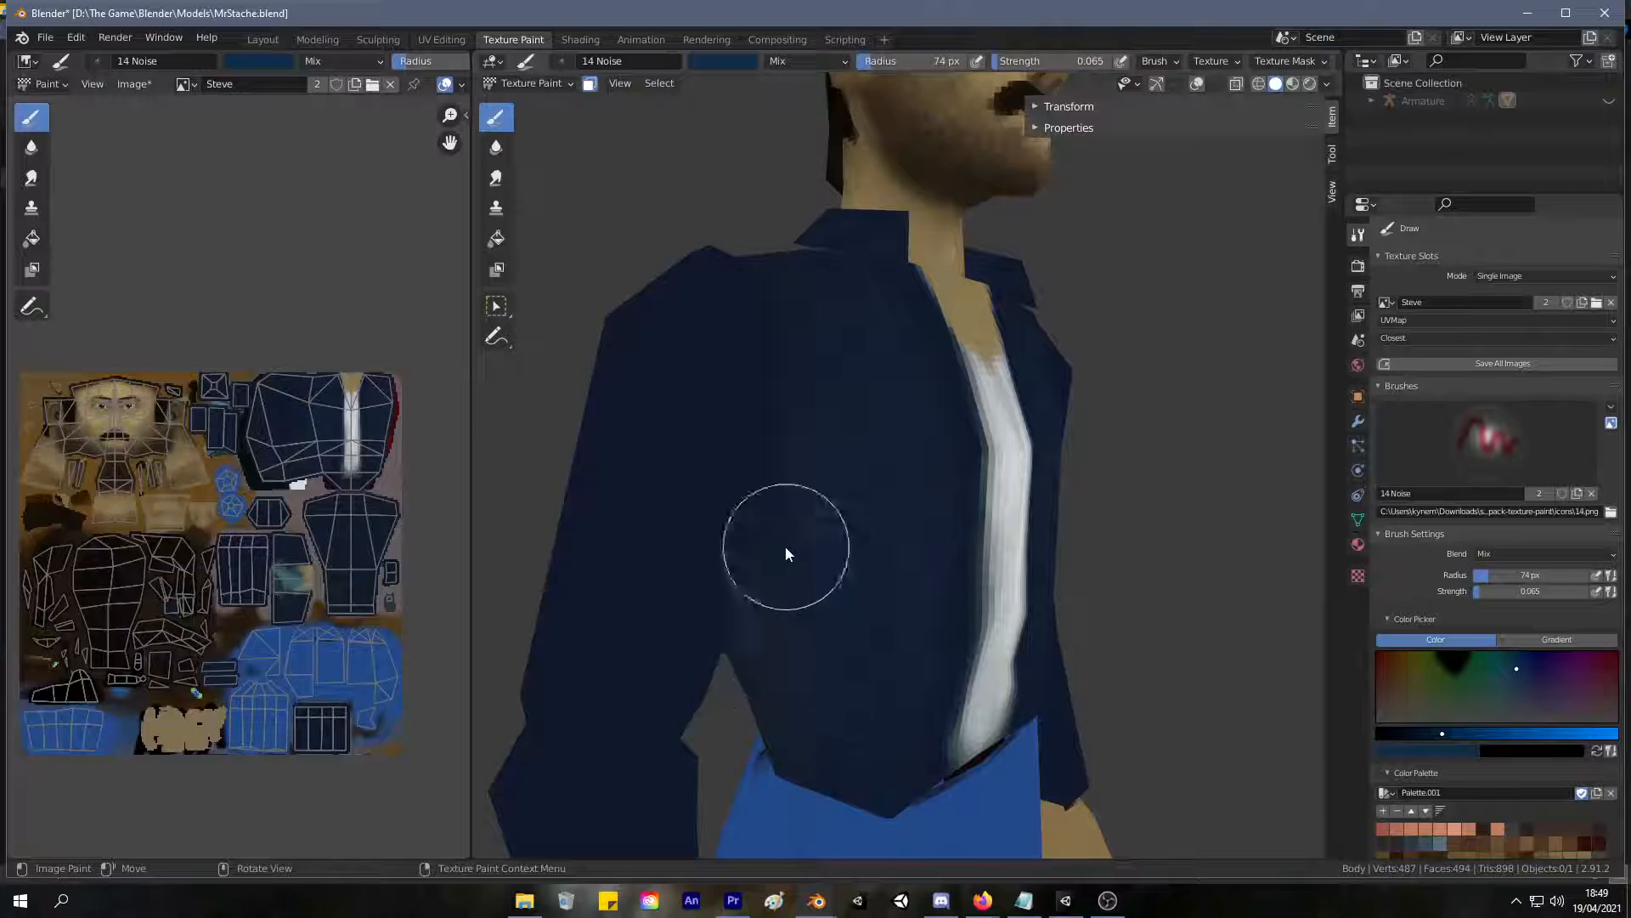
{"action": "mouse_move", "coordinate": [768, 556]}
{"action": "middle_mouse_down"}
{"action": "mouse_move", "coordinate": [611, 580]}
{"action": "mouse_move", "coordinate": [838, 481]}
{"action": "mouse_move", "coordinate": [625, 400]}
{"action": "mouse_move", "coordinate": [884, 472]}
{"action": "mouse_move", "coordinate": [845, 410]}
{"action": "middle_mouse_up"}
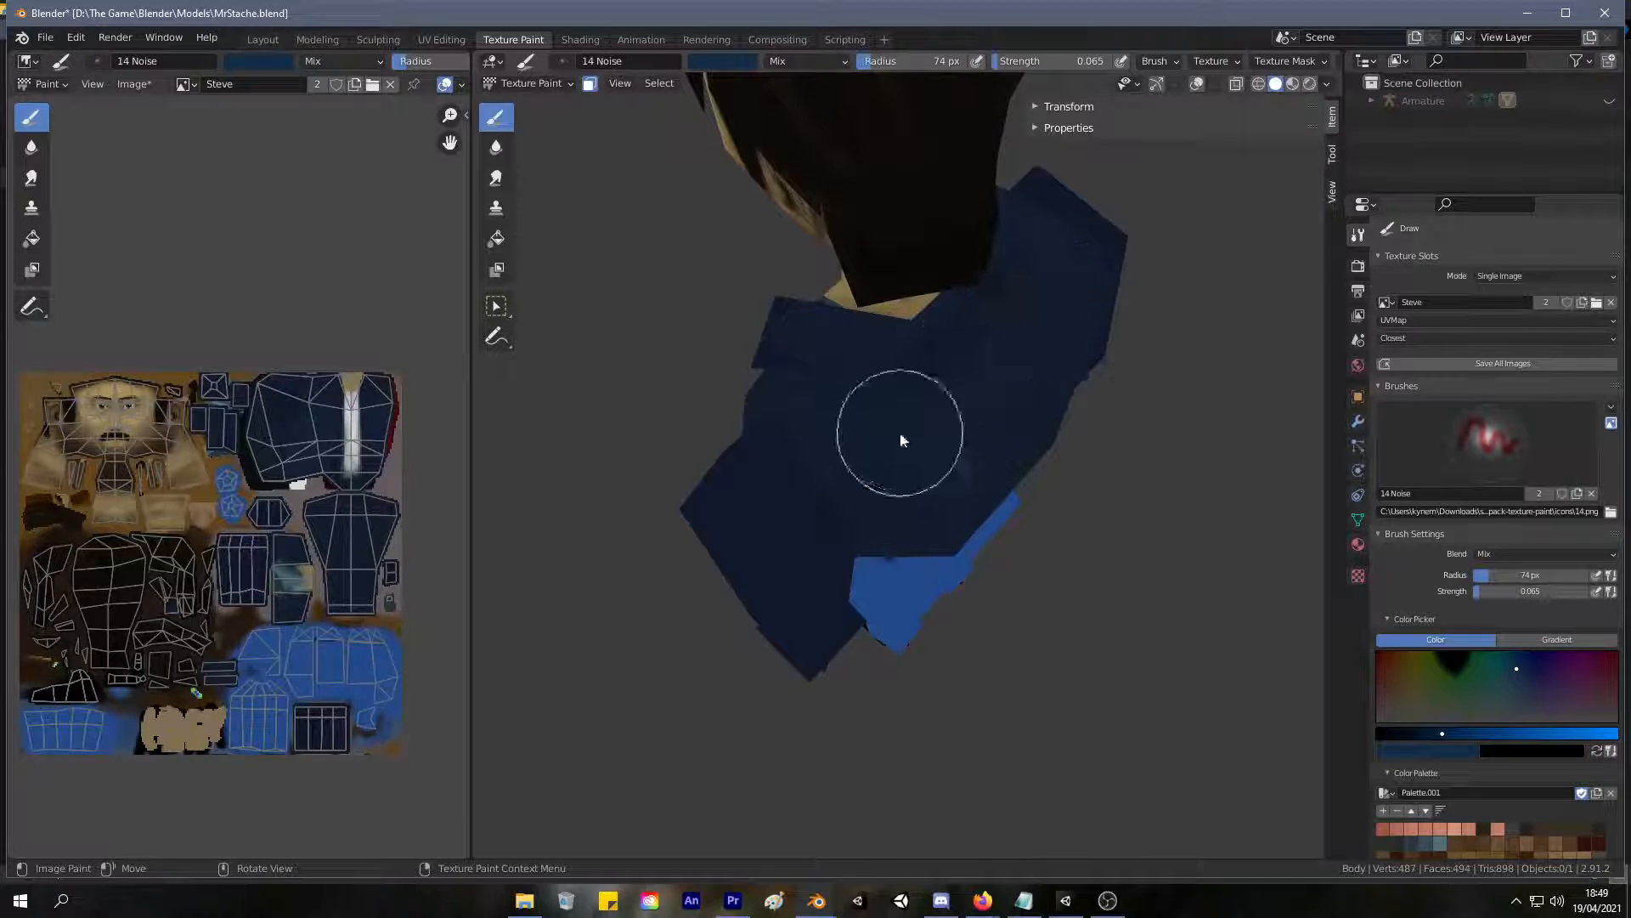
Paint subtle dark blue noise across the jacket's back and down to the lower edge of the front panels.
{"action": "middle_click_drag", "start_coordinate": [849, 459], "coordinate": [867, 416]}
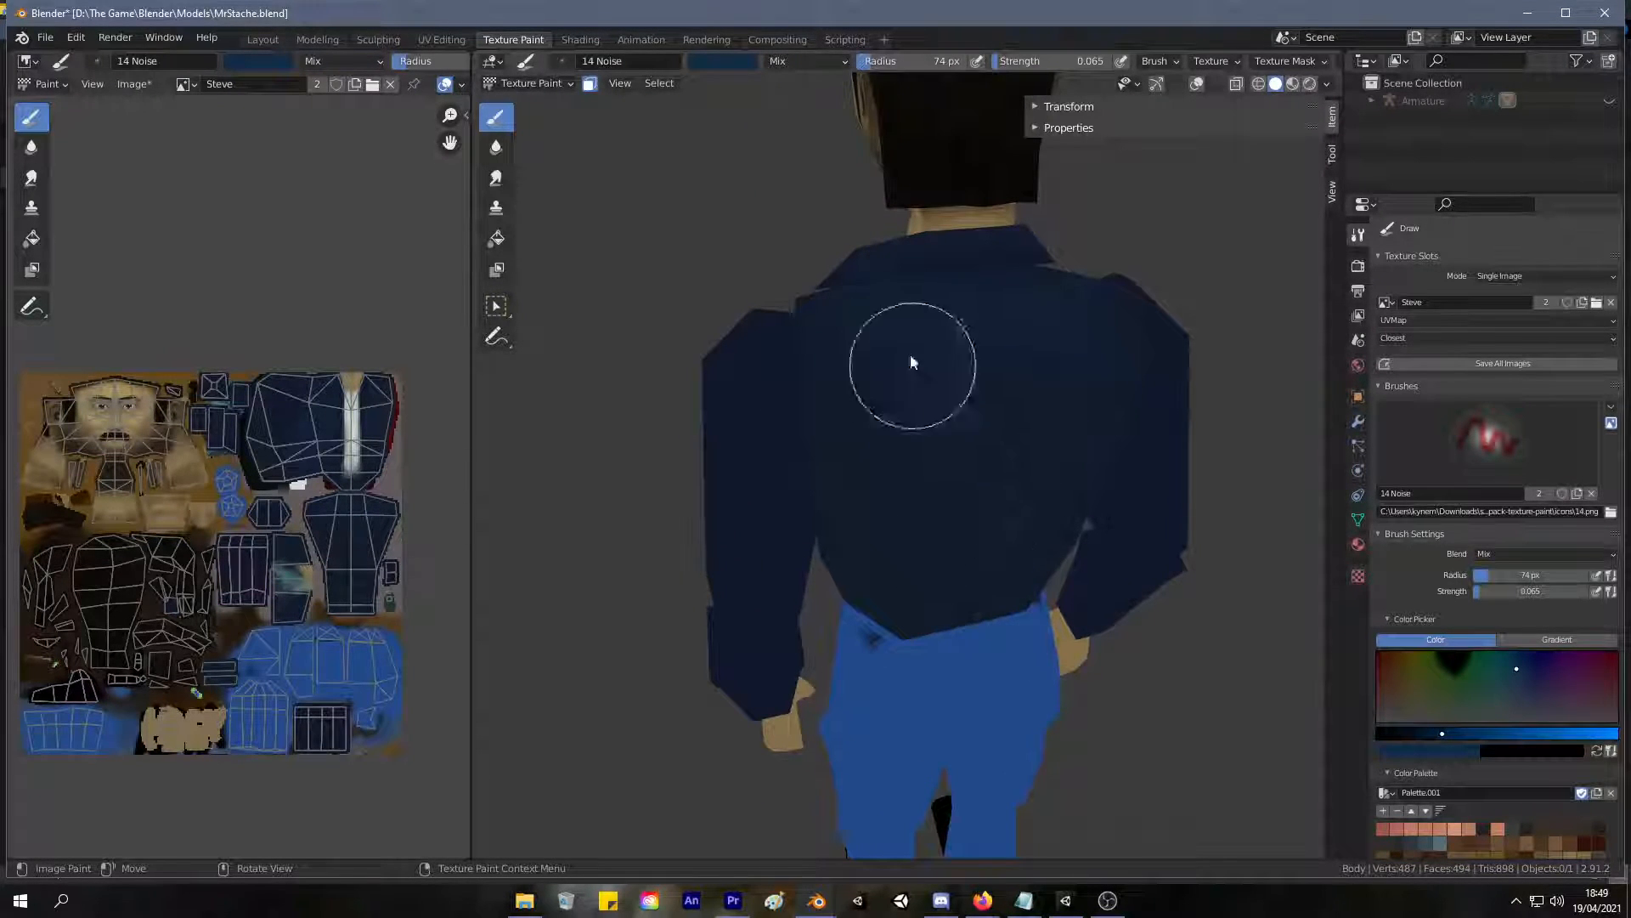
{"action": "mouse_move", "coordinate": [926, 521]}
{"action": "middle_mouse_down"}
{"action": "mouse_move", "coordinate": [845, 388]}
{"action": "mouse_move", "coordinate": [890, 323]}
{"action": "middle_mouse_up"}
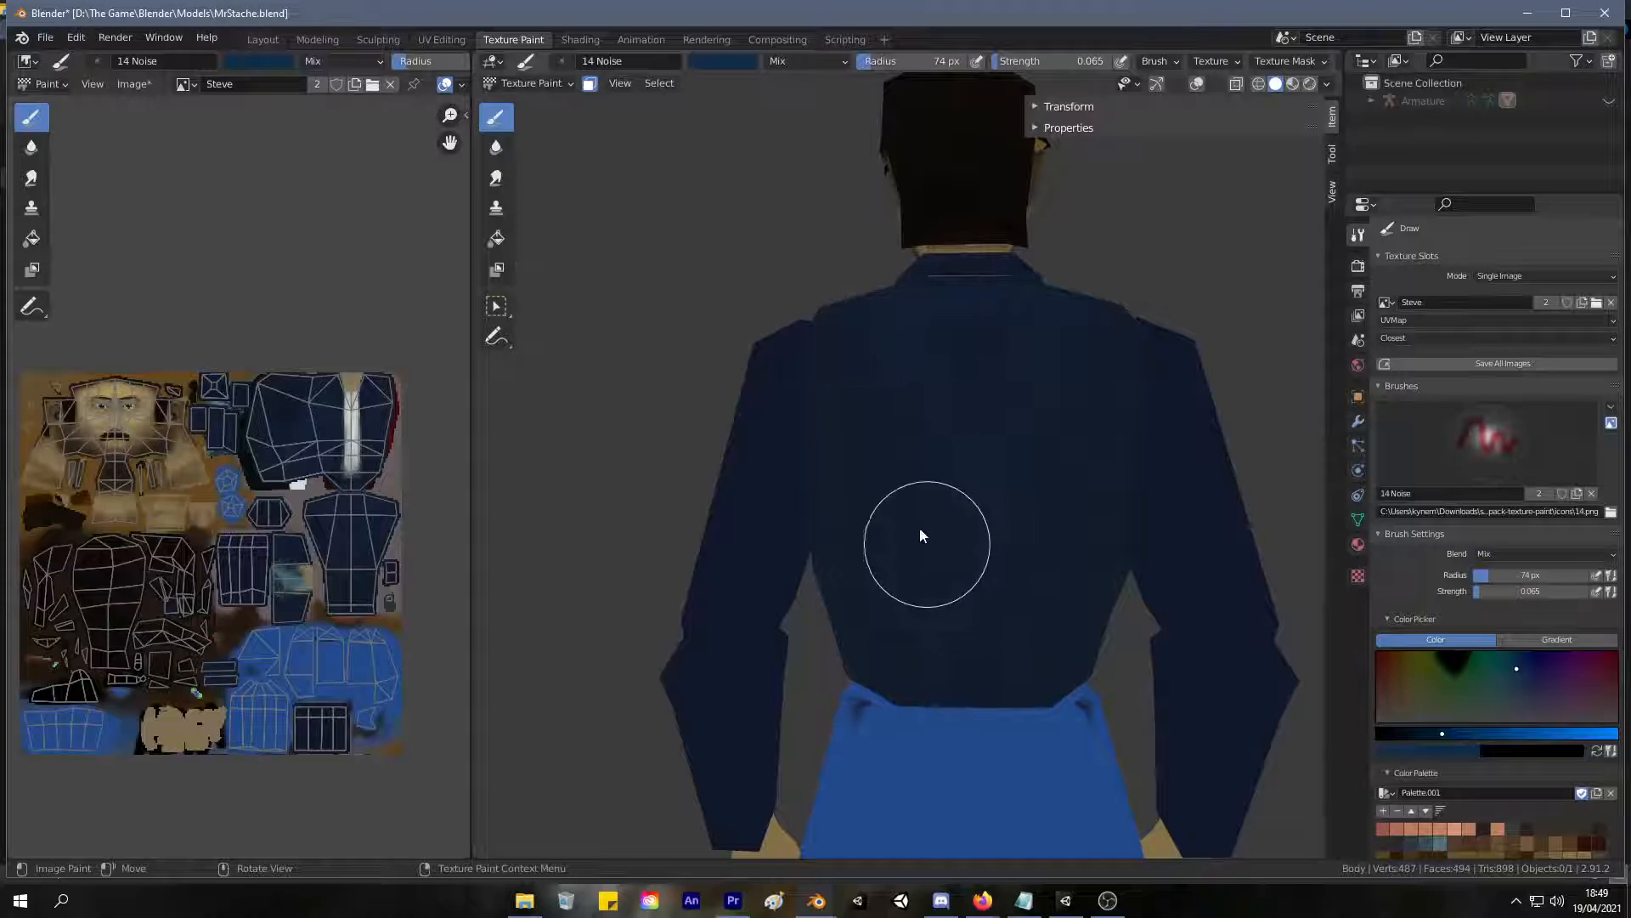
{"action": "left_click_drag", "start_coordinate": [834, 680], "coordinate": [889, 632]}
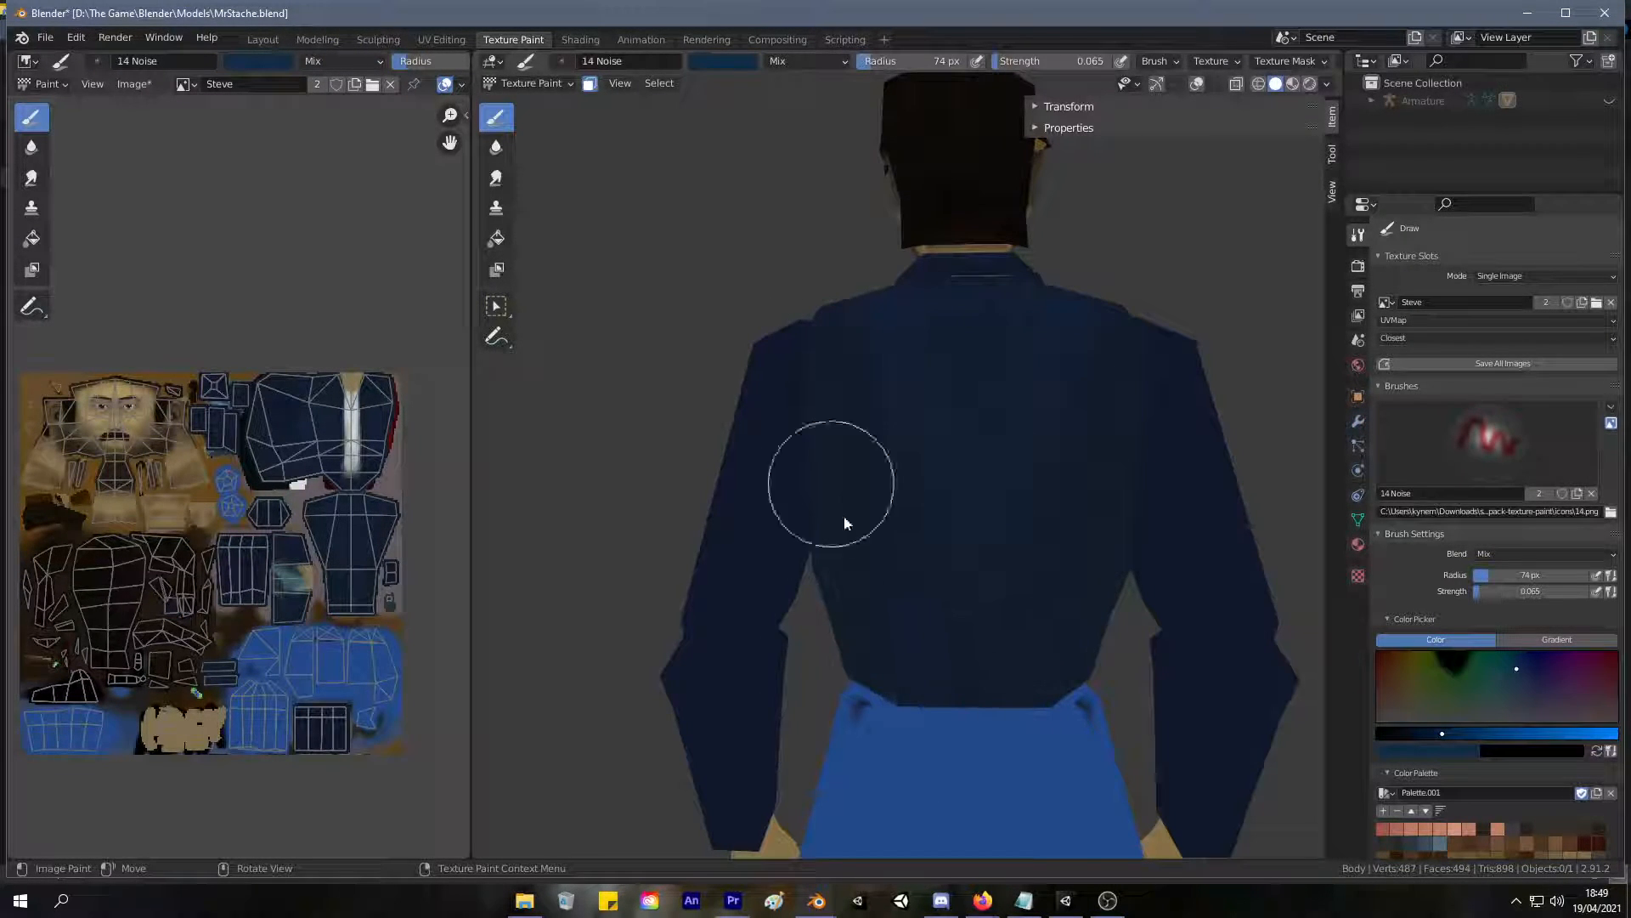
{"action": "middle_click_drag", "start_coordinate": [935, 553], "coordinate": [940, 506]}
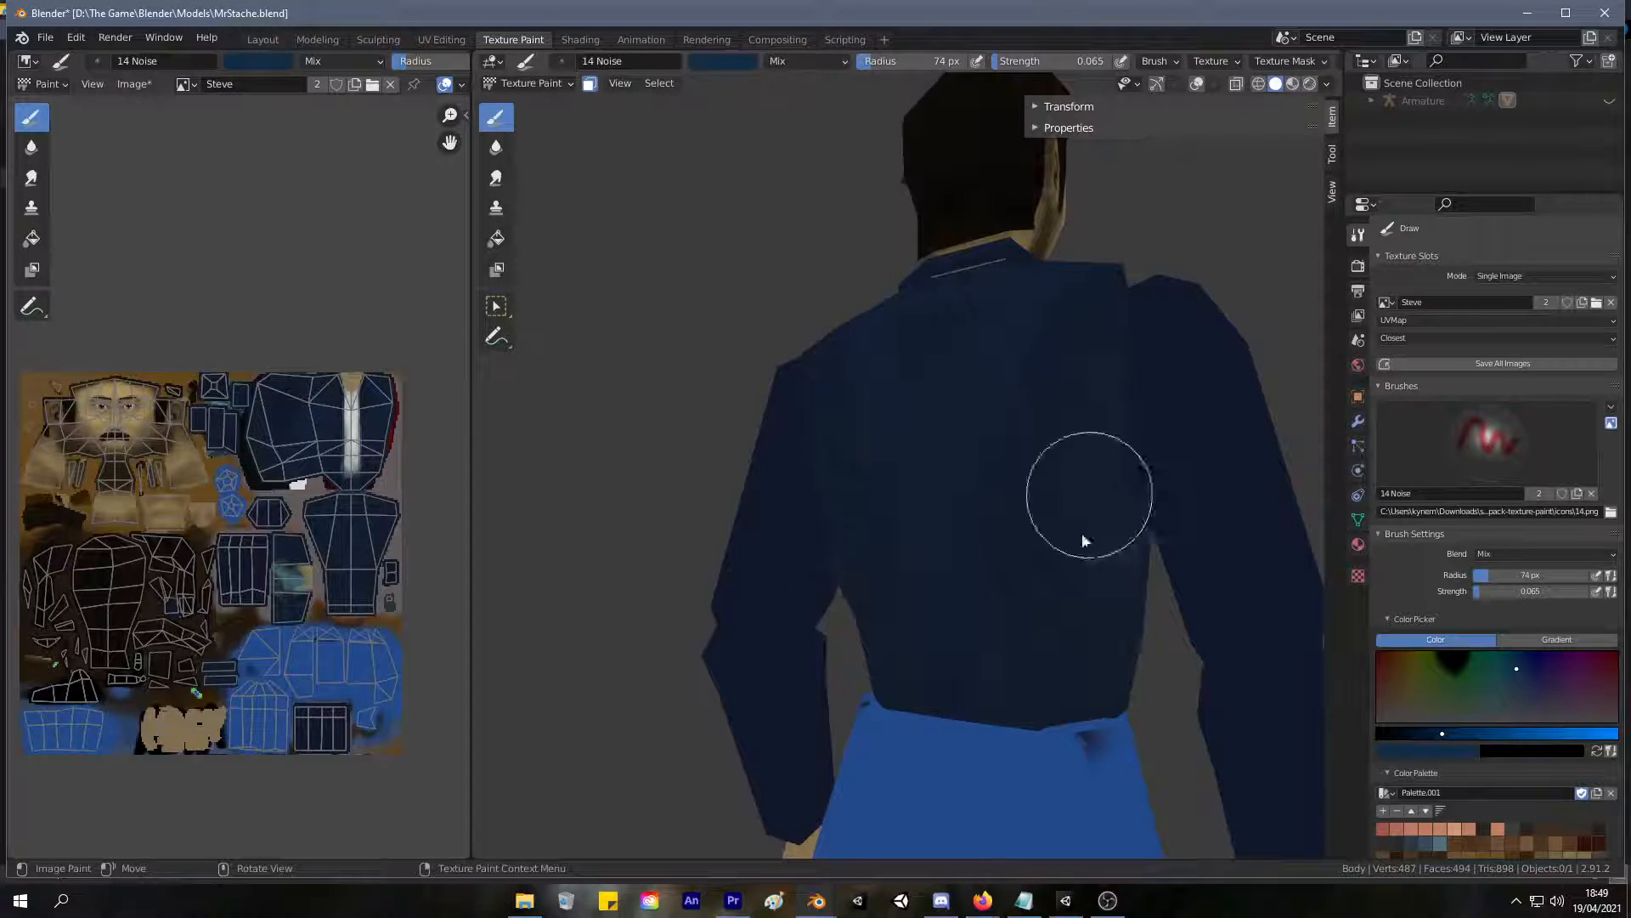
{"action": "middle_click_drag", "start_coordinate": [1066, 739], "coordinate": [718, 659]}
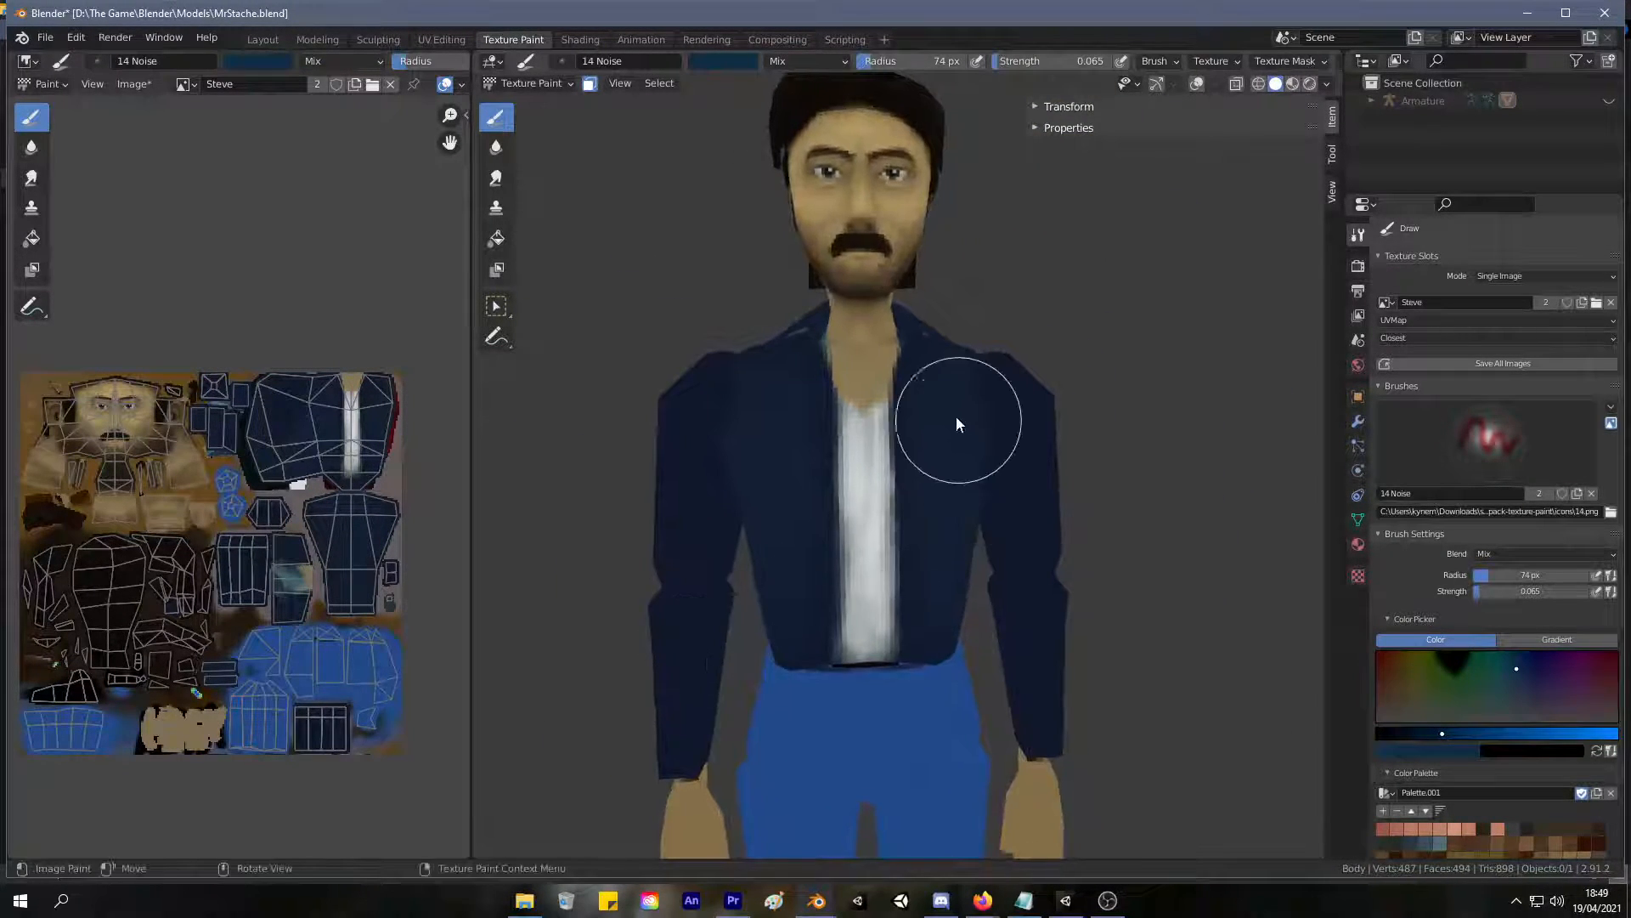
{"action": "mouse_move", "coordinate": [915, 588]}
{"action": "middle_mouse_down"}
{"action": "mouse_move", "coordinate": [854, 587]}
{"action": "mouse_move", "coordinate": [860, 501]}
{"action": "middle_mouse_up"}
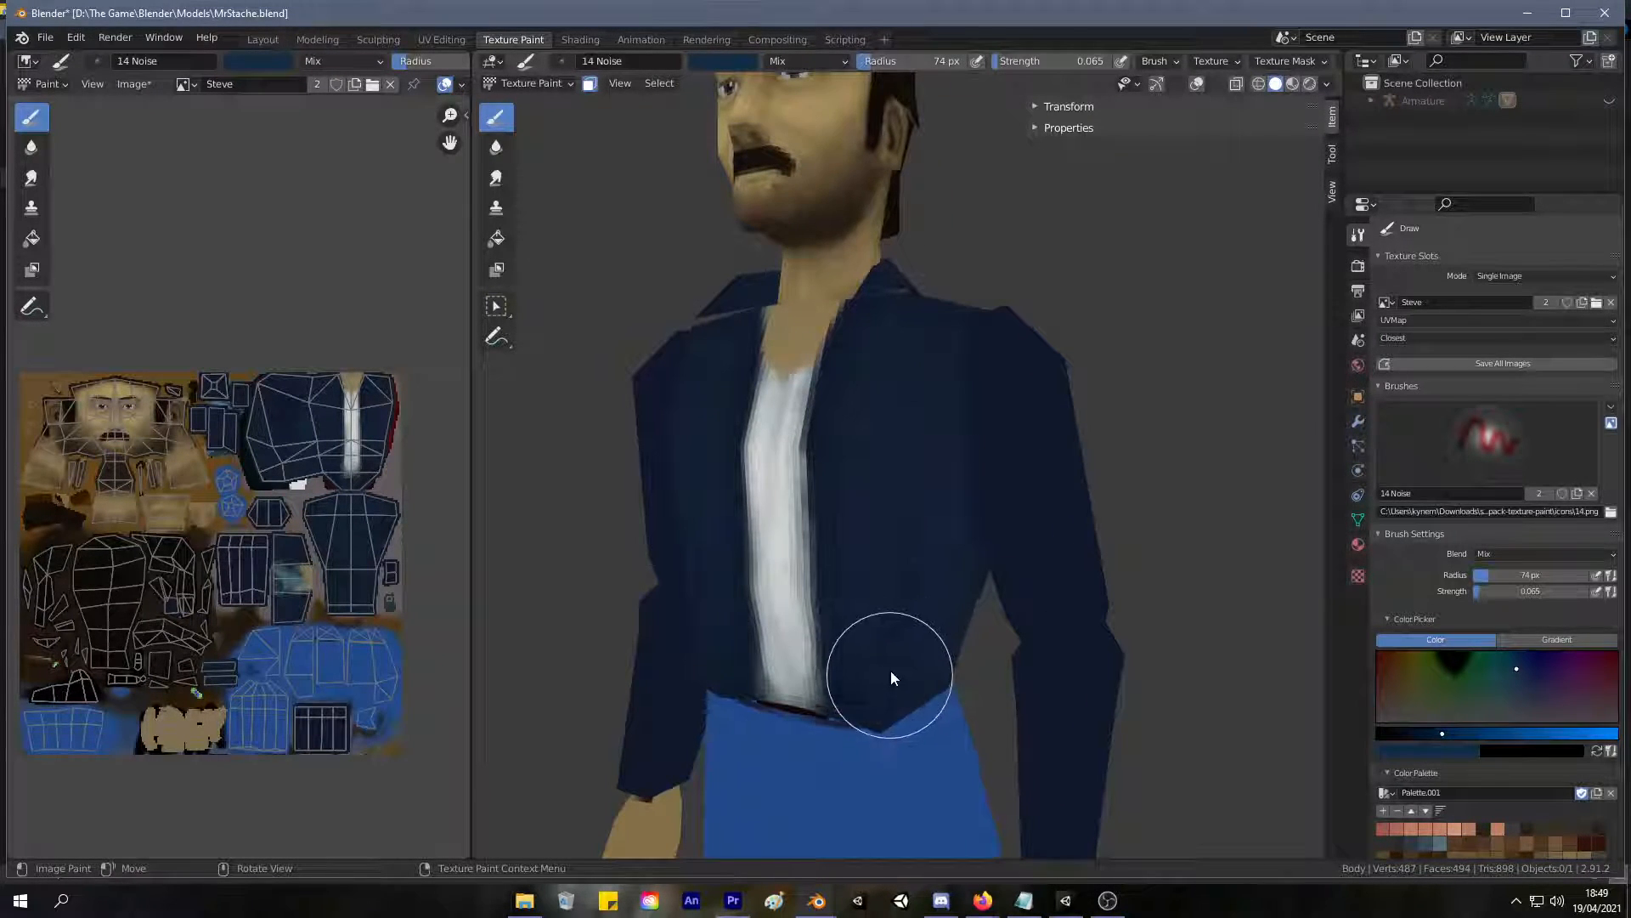
{"action": "left_click_drag", "start_coordinate": [896, 681], "coordinate": [918, 671]}
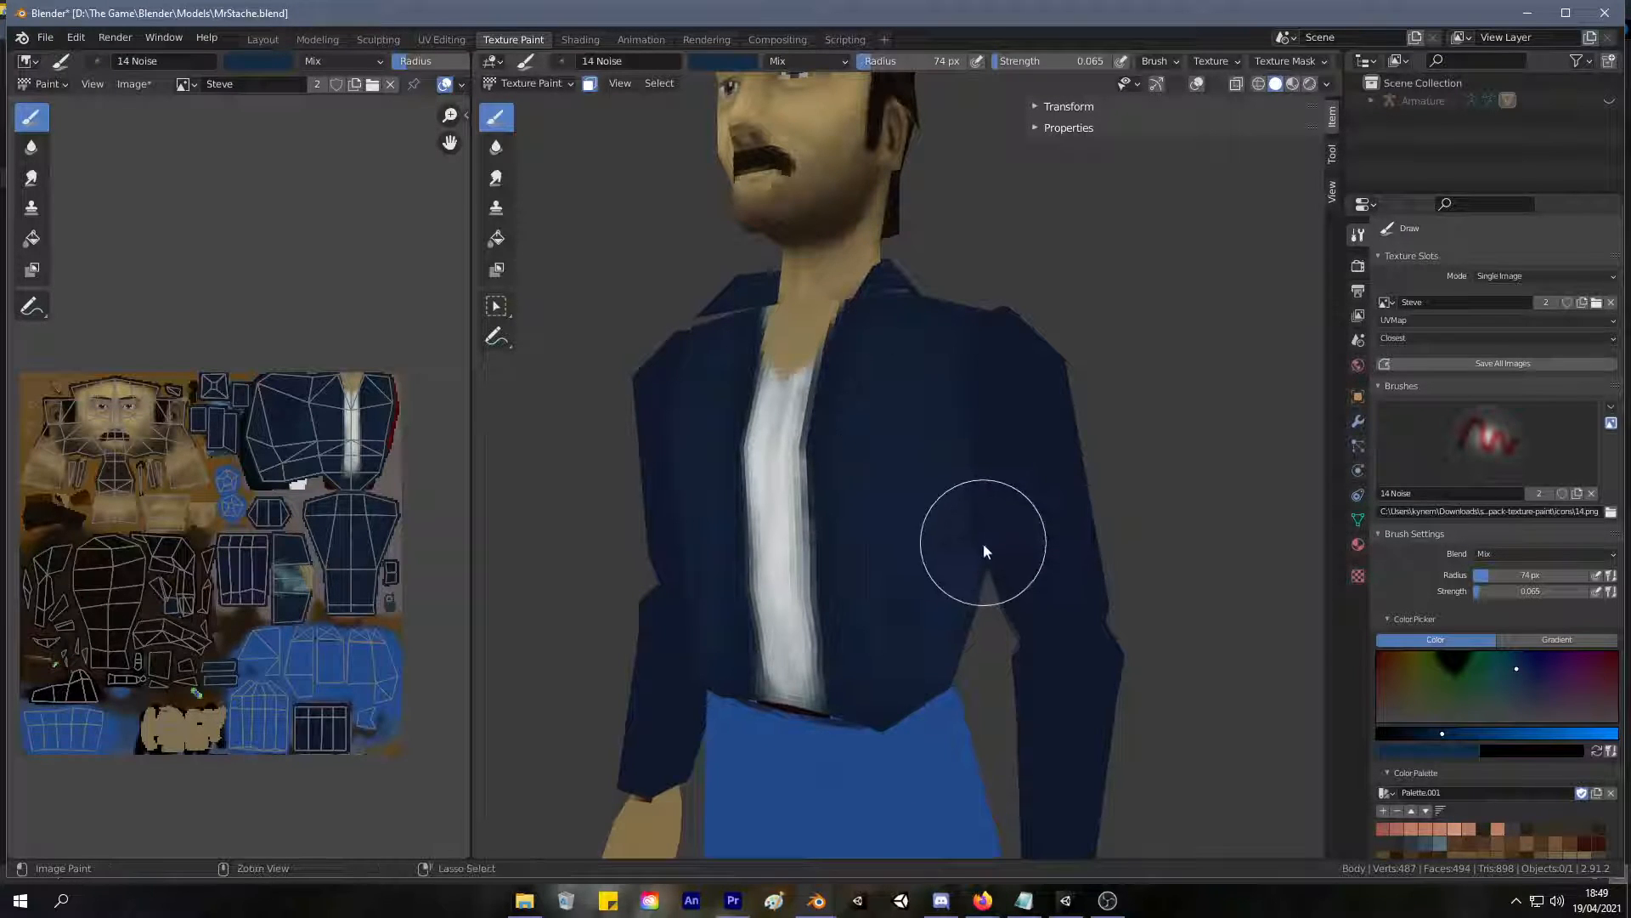
Change the 14 Noise brush color to a brighter, muted teal-blue.
{"action": "left_click", "coordinate": [1523, 667]}
{"action": "left_click_drag", "start_coordinate": [1455, 736], "coordinate": [1466, 734]}
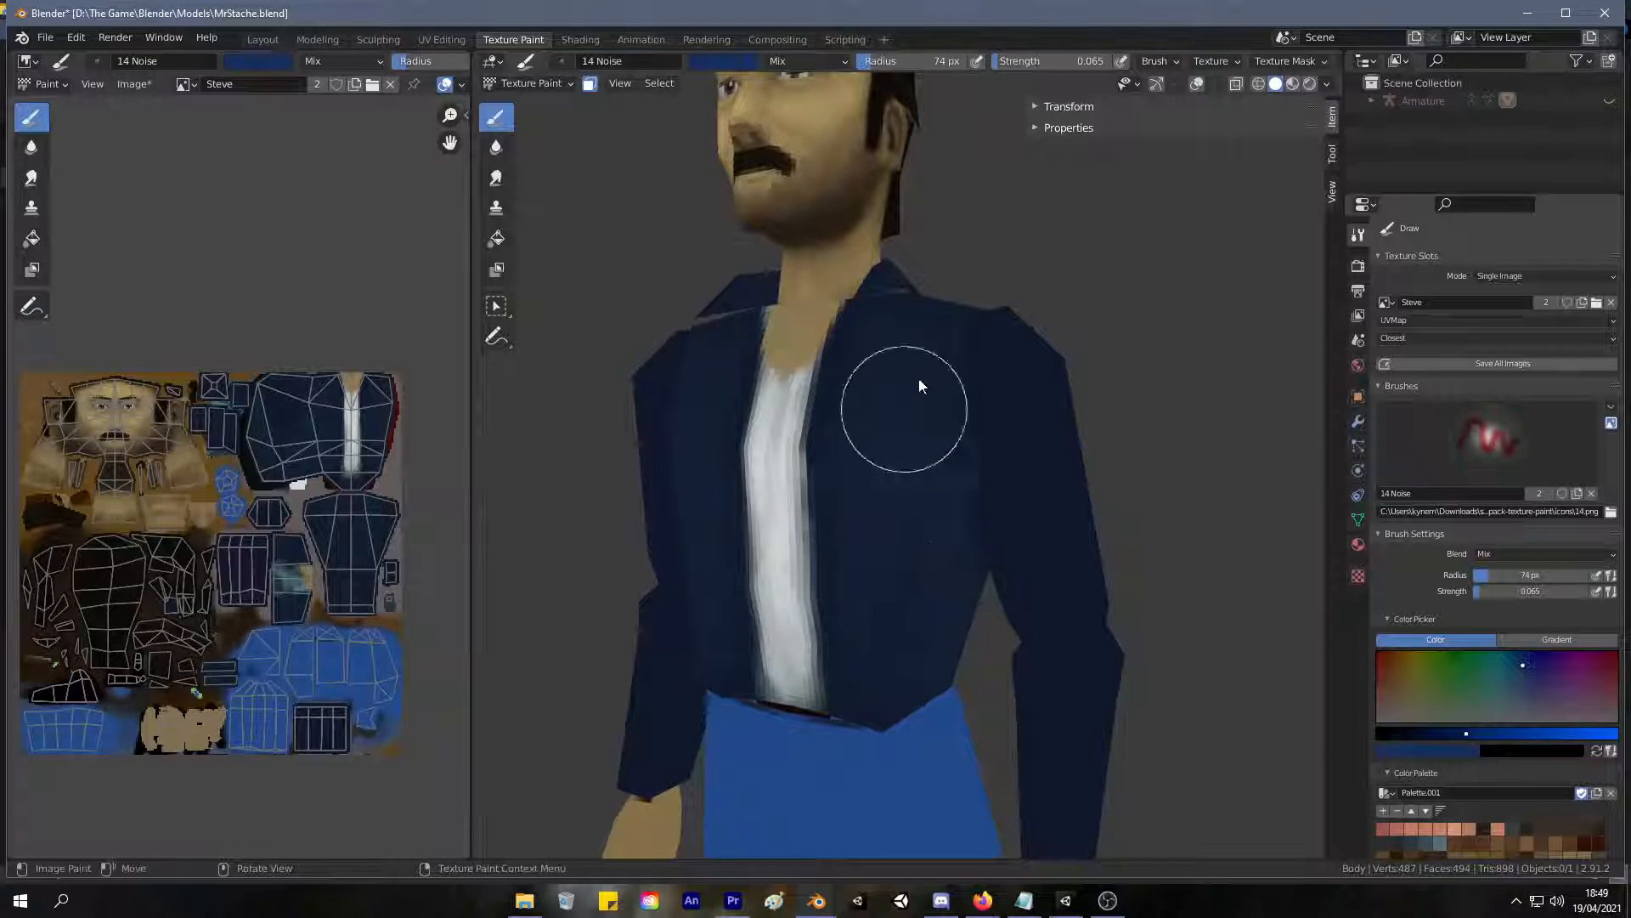
{"action": "left_click", "coordinate": [1512, 676]}
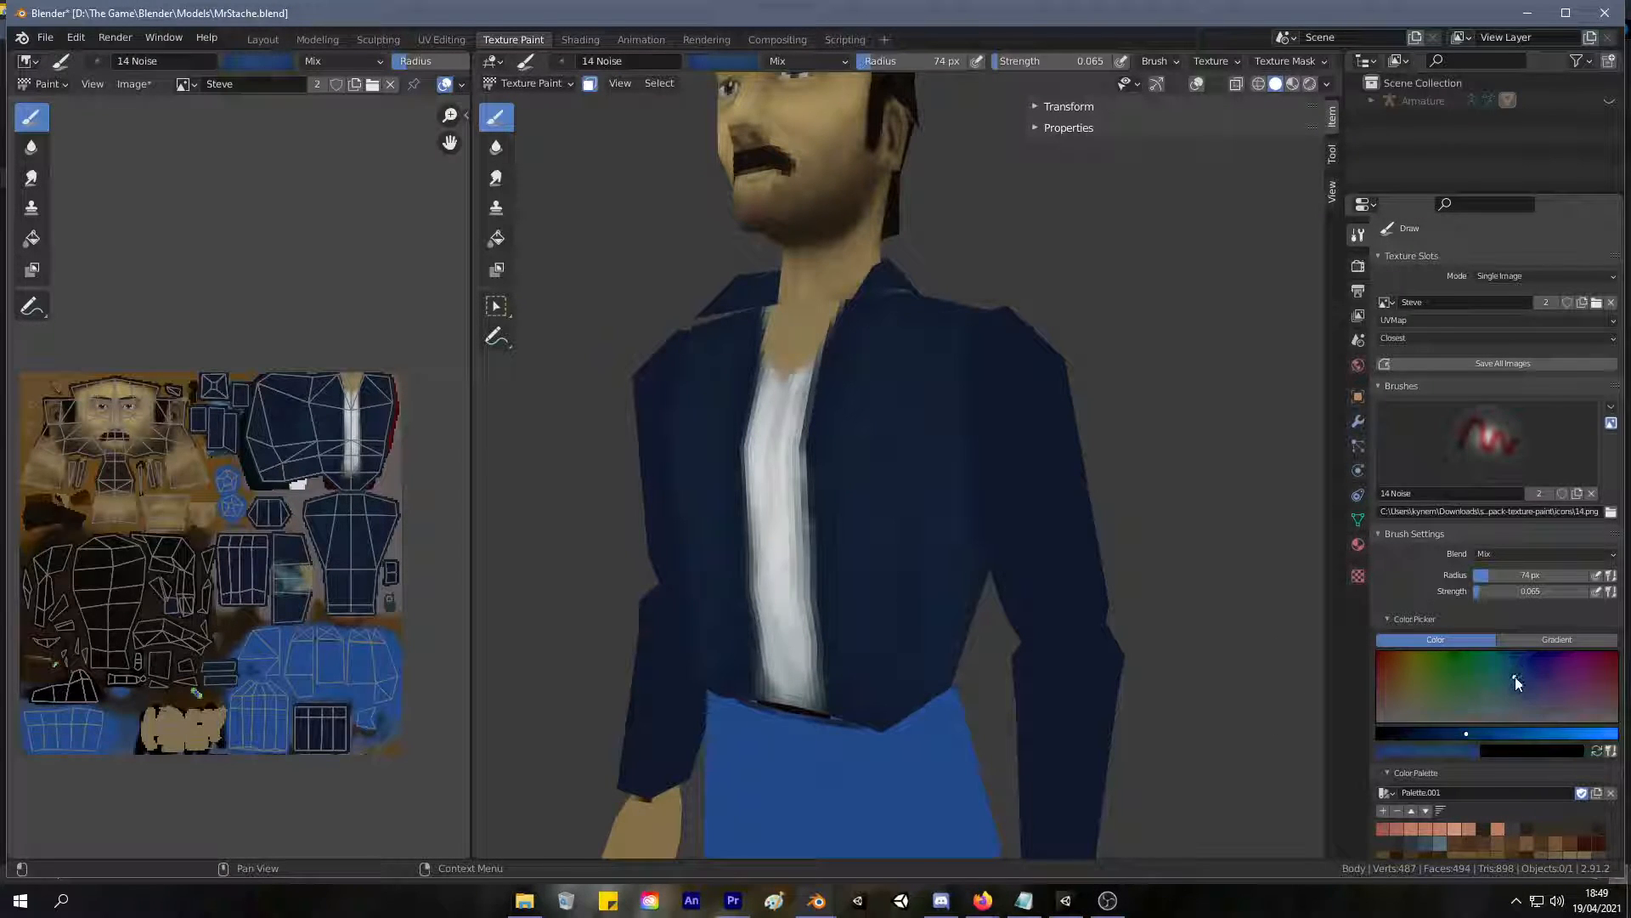
Paint teal-blue noise highlights over the jacket's front panels and undo the last stroke.
{"action": "mouse_move", "coordinate": [892, 574]}
{"action": "left_mouse_down"}
{"action": "mouse_move", "coordinate": [899, 353]}
{"action": "mouse_move", "coordinate": [897, 531]}
{"action": "mouse_move", "coordinate": [969, 553]}
{"action": "mouse_move", "coordinate": [940, 655]}
{"action": "mouse_move", "coordinate": [991, 393]}
{"action": "mouse_move", "coordinate": [930, 414]}
{"action": "left_mouse_up"}
{"action": "mouse_move", "coordinate": [931, 405]}
{"action": "middle_mouse_down"}
{"action": "mouse_move", "coordinate": [900, 452]}
{"action": "mouse_move", "coordinate": [1002, 397]}
{"action": "mouse_move", "coordinate": [910, 339]}
{"action": "middle_mouse_up"}
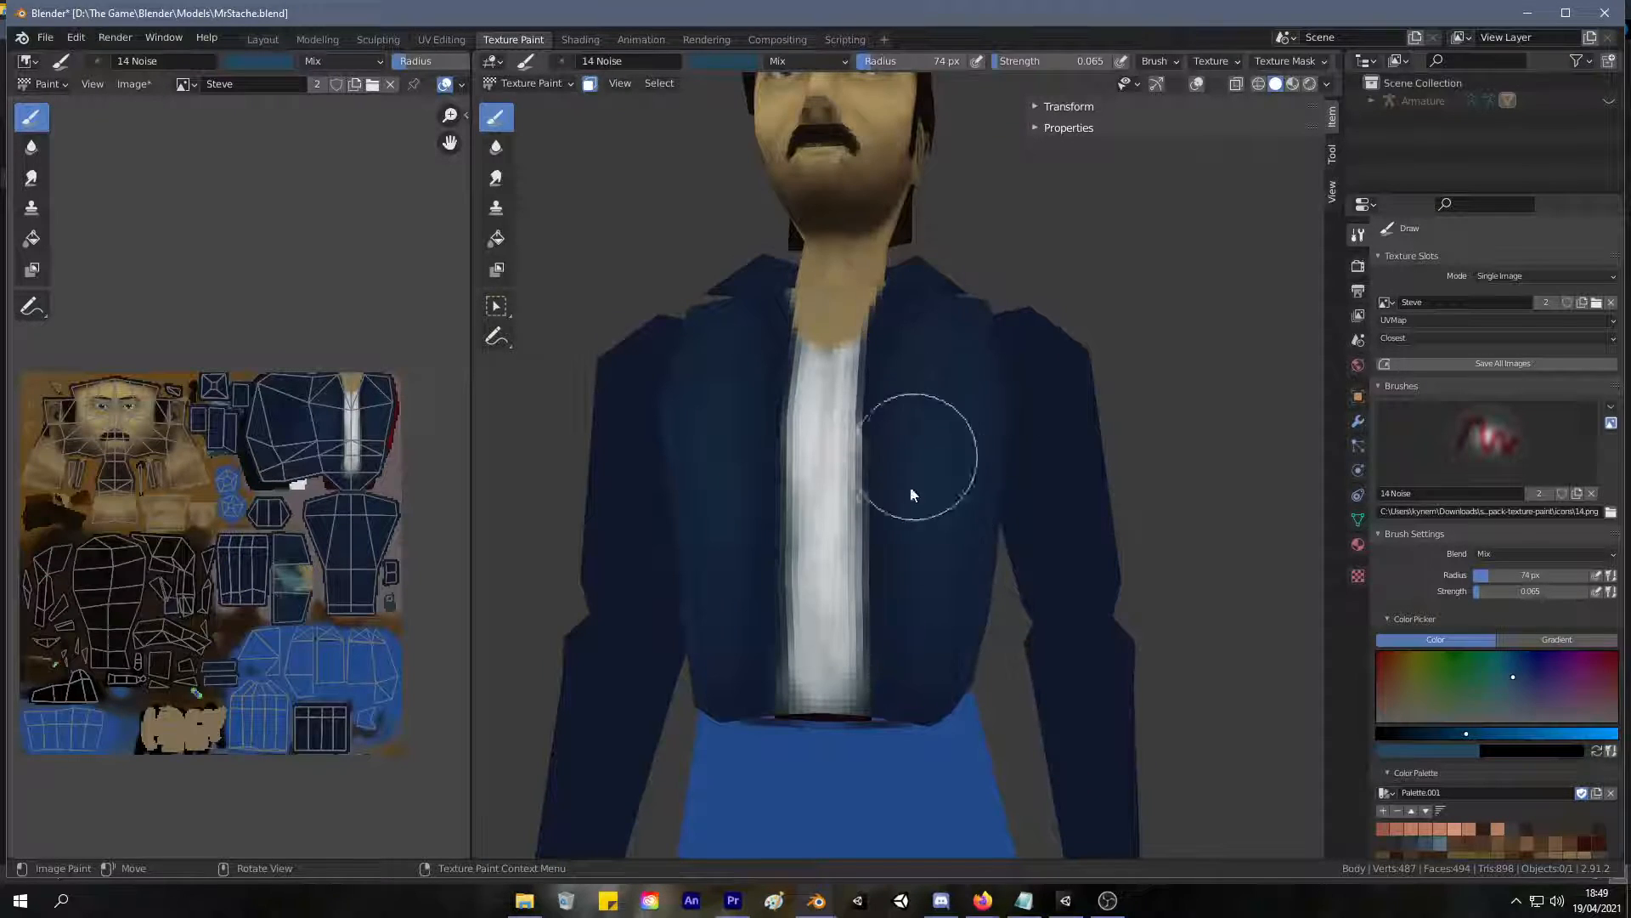
{"action": "key", "text": "ctrl+z"}
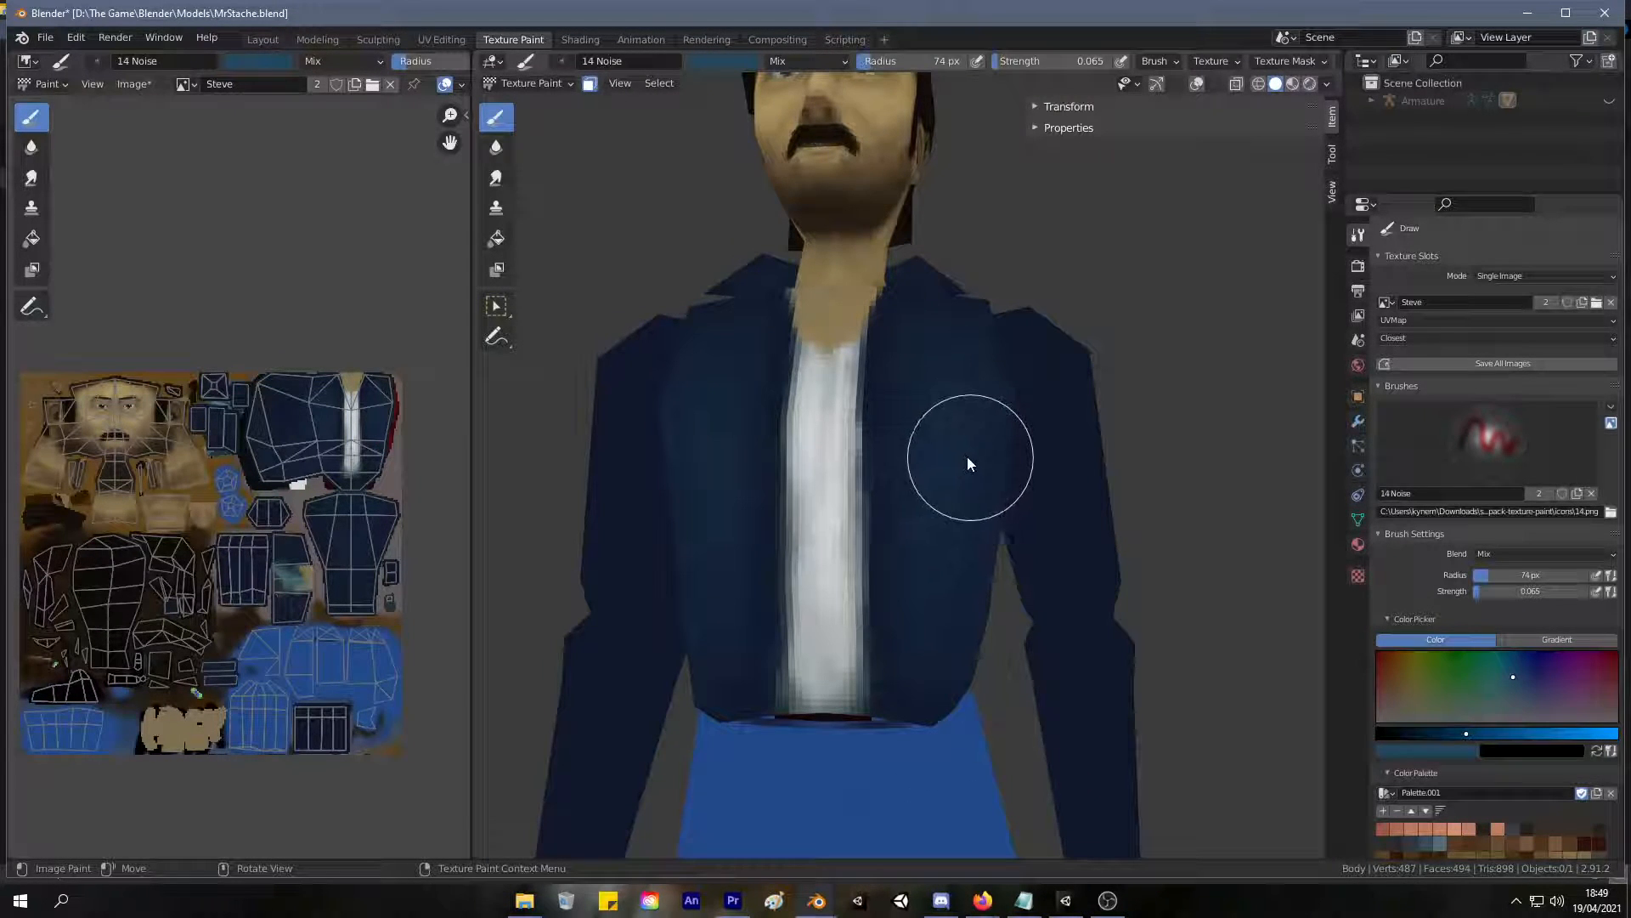
Paint teal-blue noise highlights over the center, shoulder blades and sides of the jacket's back.
{"action": "mouse_move", "coordinate": [1037, 379]}
{"action": "middle_mouse_down"}
{"action": "mouse_move", "coordinate": [741, 487]}
{"action": "mouse_move", "coordinate": [875, 381]}
{"action": "middle_mouse_up"}
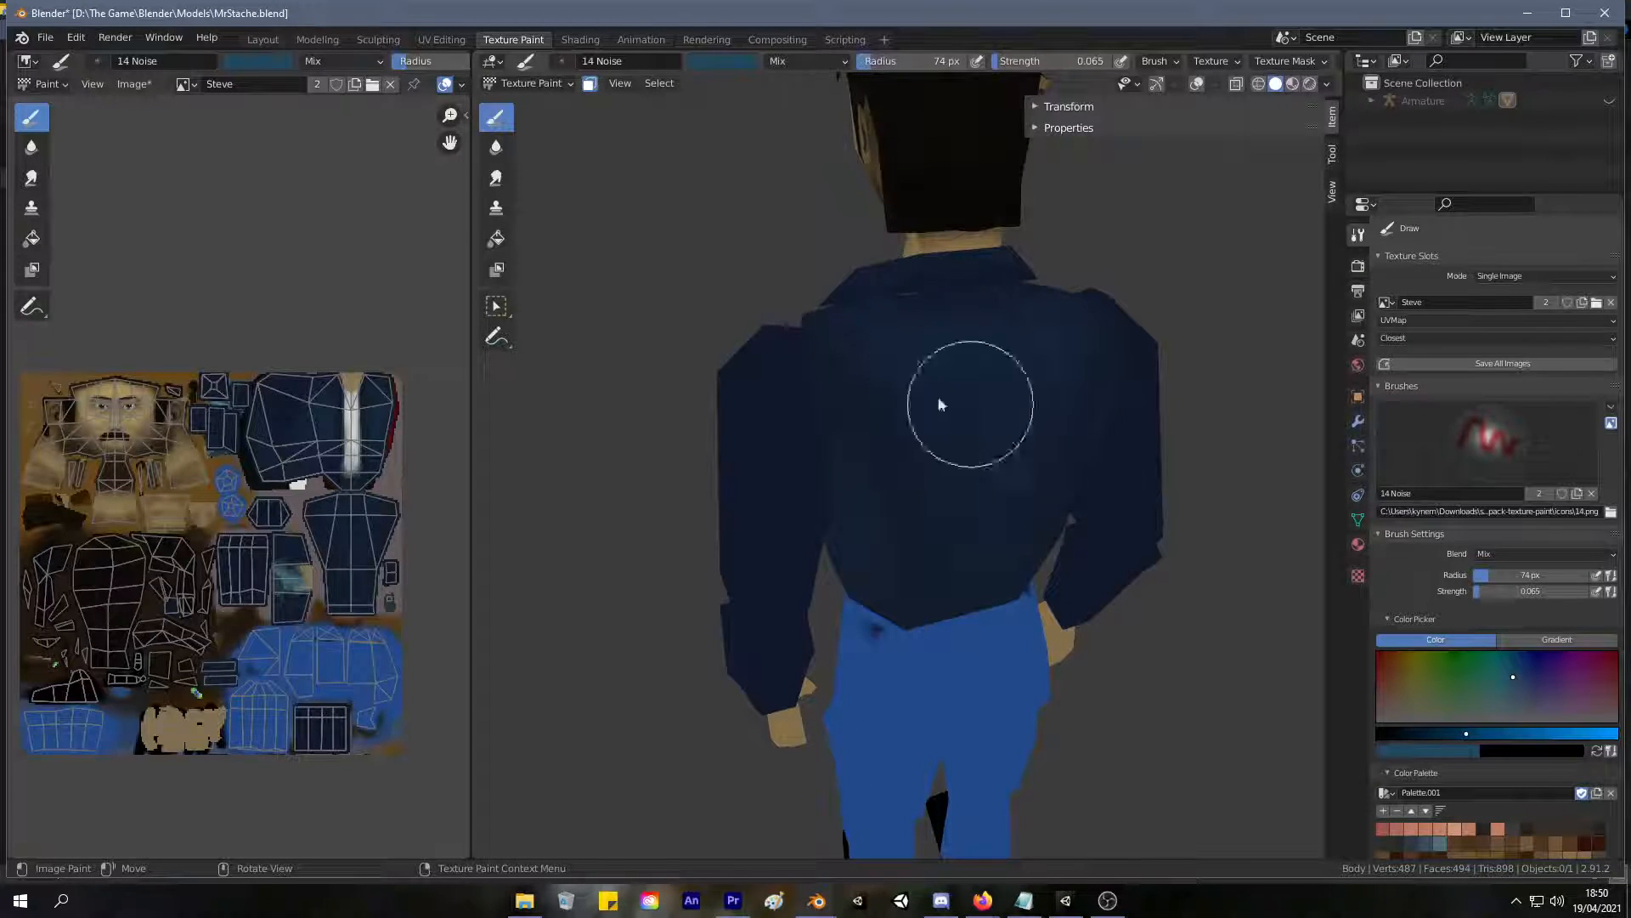
{"action": "mouse_move", "coordinate": [999, 310]}
{"action": "middle_mouse_down"}
{"action": "mouse_move", "coordinate": [868, 334]}
{"action": "mouse_move", "coordinate": [943, 380]}
{"action": "middle_mouse_up"}
{"action": "middle_click_drag", "start_coordinate": [954, 593], "coordinate": [873, 522]}
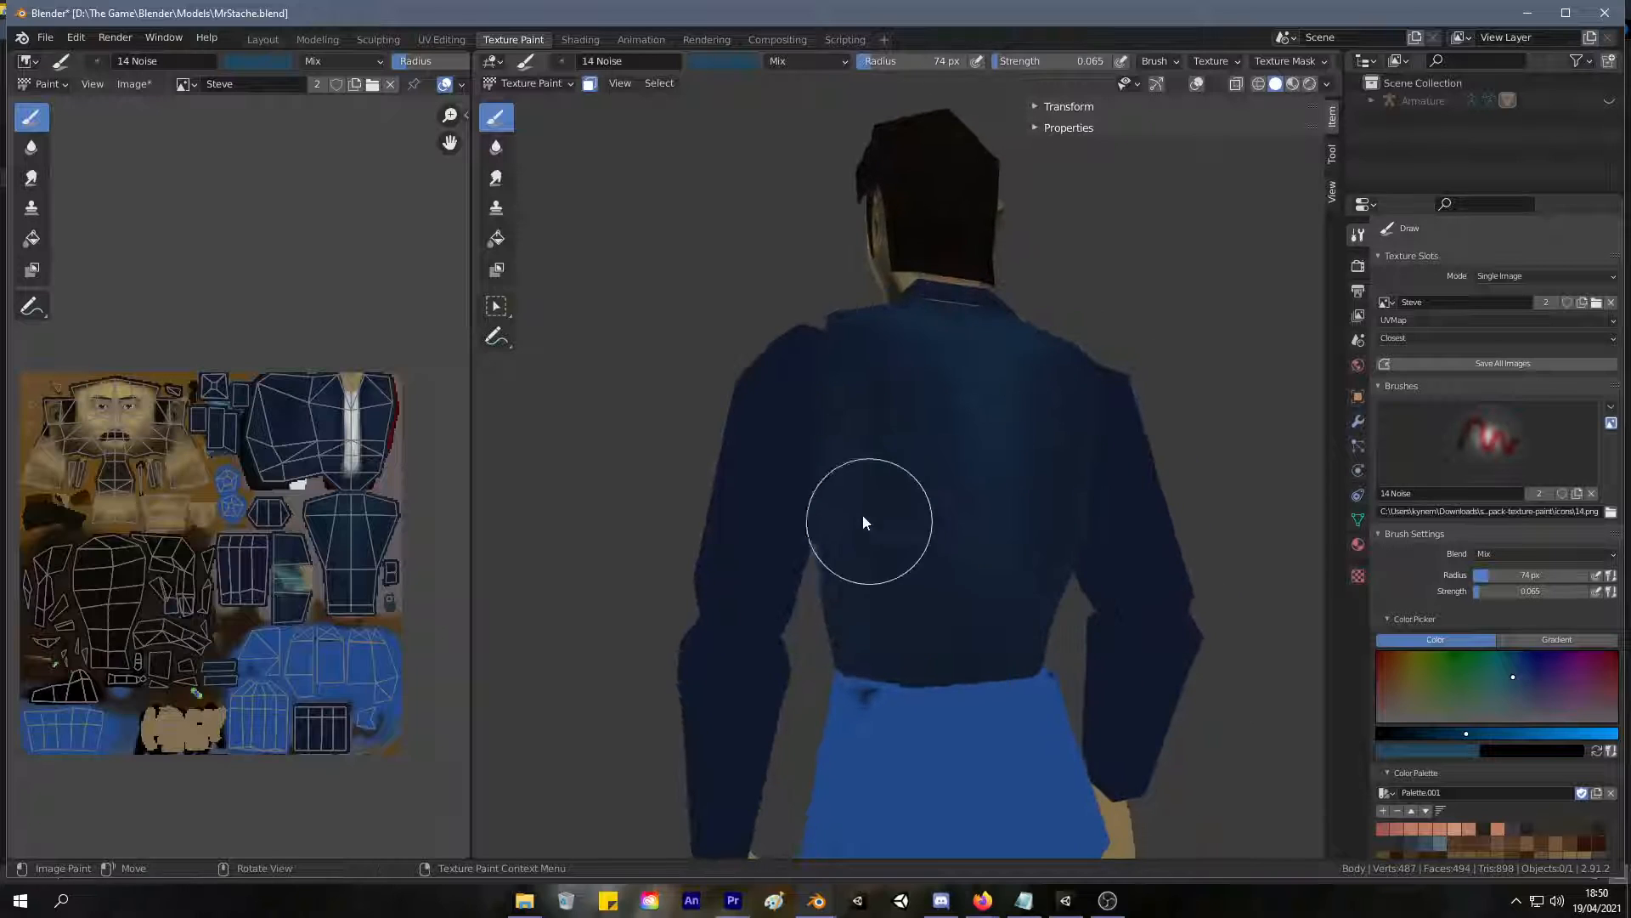
{"action": "mouse_move", "coordinate": [938, 752]}
{"action": "middle_mouse_down"}
{"action": "mouse_move", "coordinate": [909, 639]}
{"action": "mouse_move", "coordinate": [981, 604]}
{"action": "middle_mouse_up"}
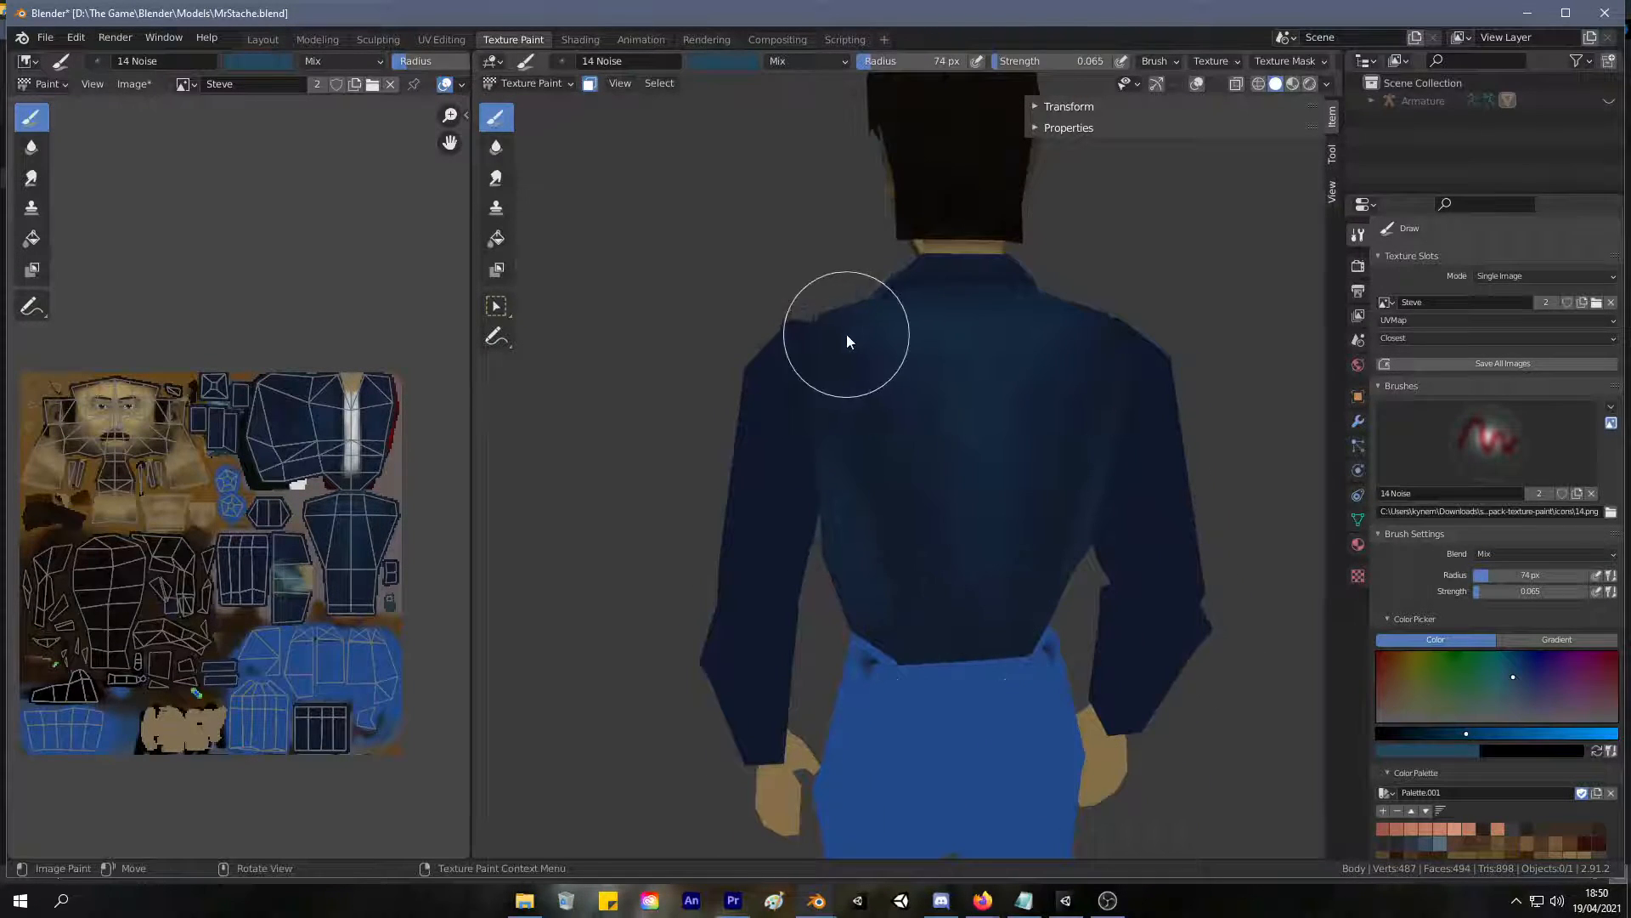
{"action": "middle_click_drag", "start_coordinate": [931, 421], "coordinate": [788, 352]}
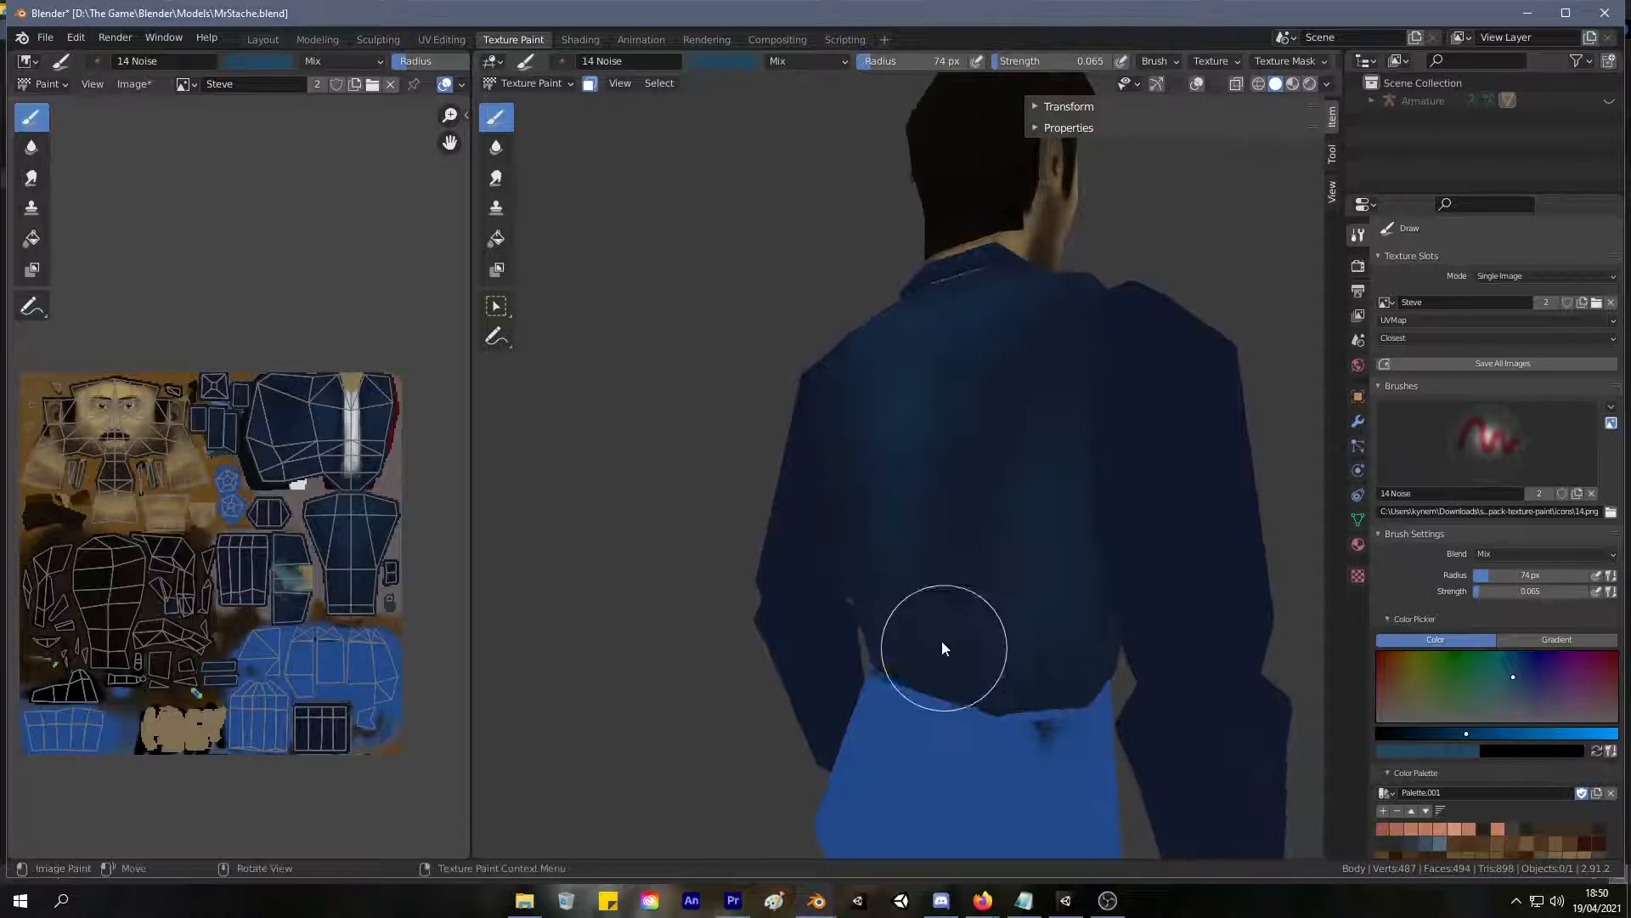
{"action": "mouse_move", "coordinate": [965, 491]}
{"action": "middle_mouse_down"}
{"action": "mouse_move", "coordinate": [1012, 546]}
{"action": "mouse_move", "coordinate": [952, 442]}
{"action": "mouse_move", "coordinate": [896, 437]}
{"action": "mouse_move", "coordinate": [991, 503]}
{"action": "mouse_move", "coordinate": [1144, 466]}
{"action": "mouse_move", "coordinate": [754, 498]}
{"action": "middle_mouse_up"}
{"action": "scroll", "coordinate": [911, 471], "scroll_direction": "down", "scroll_amount": 4}
{"action": "scroll", "coordinate": [755, 497], "scroll_direction": "up", "scroll_amount": 6}
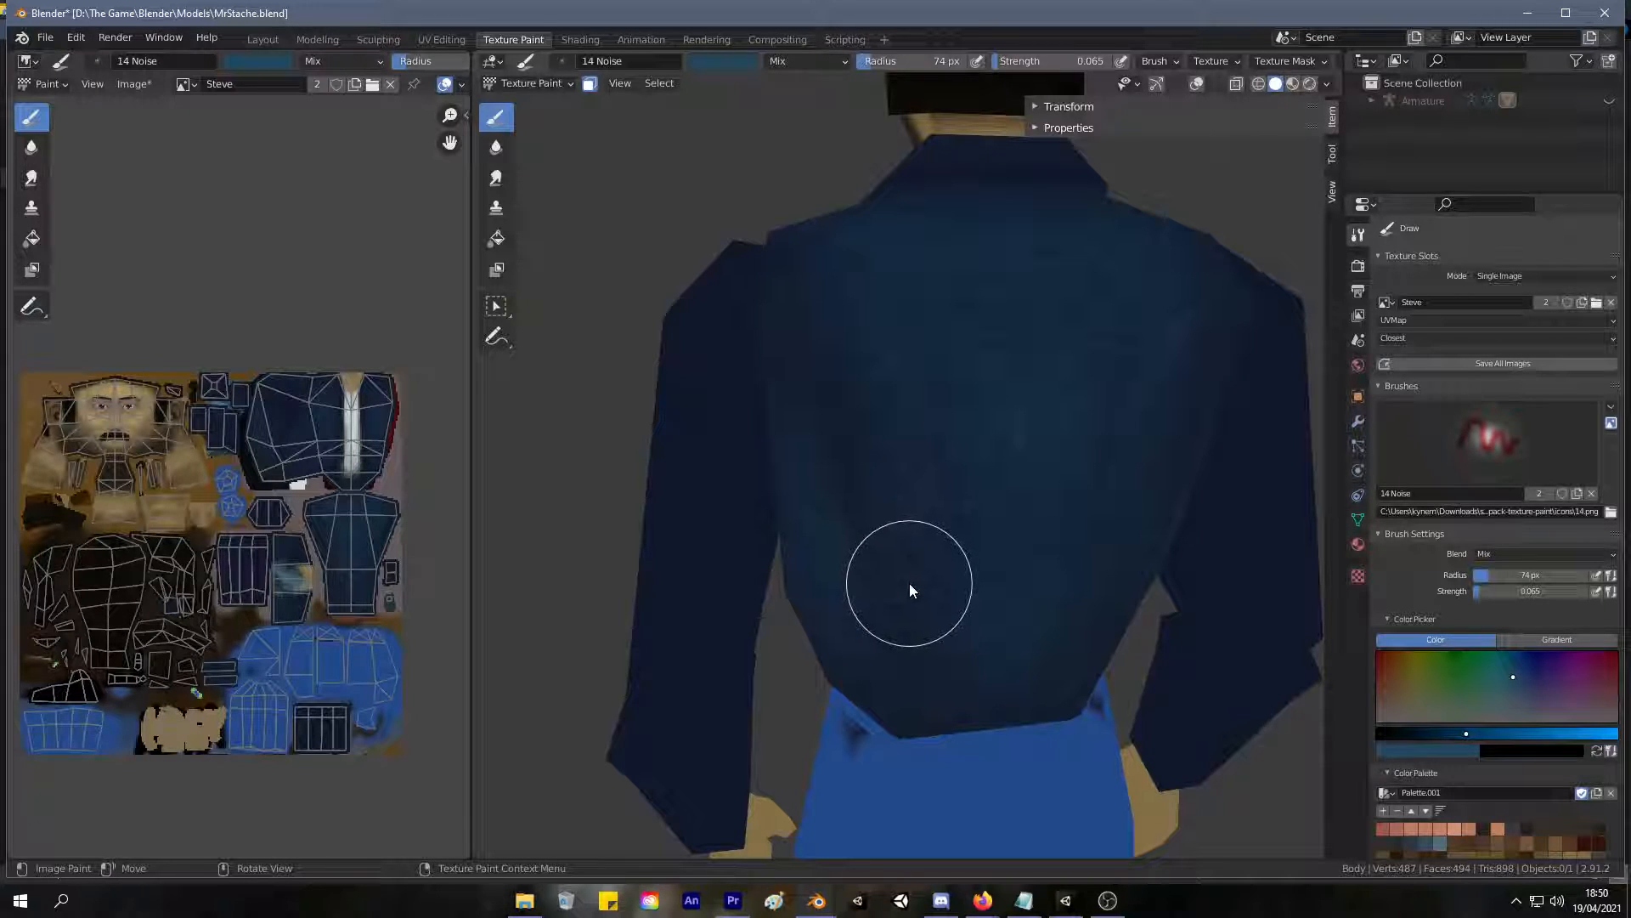
Even out the teal-blue highlights on the jacket's lower back, front panels and upper back.
{"action": "middle_click_drag", "start_coordinate": [905, 563], "coordinate": [988, 588]}
{"action": "scroll", "coordinate": [953, 451], "scroll_direction": "up", "scroll_amount": 6}
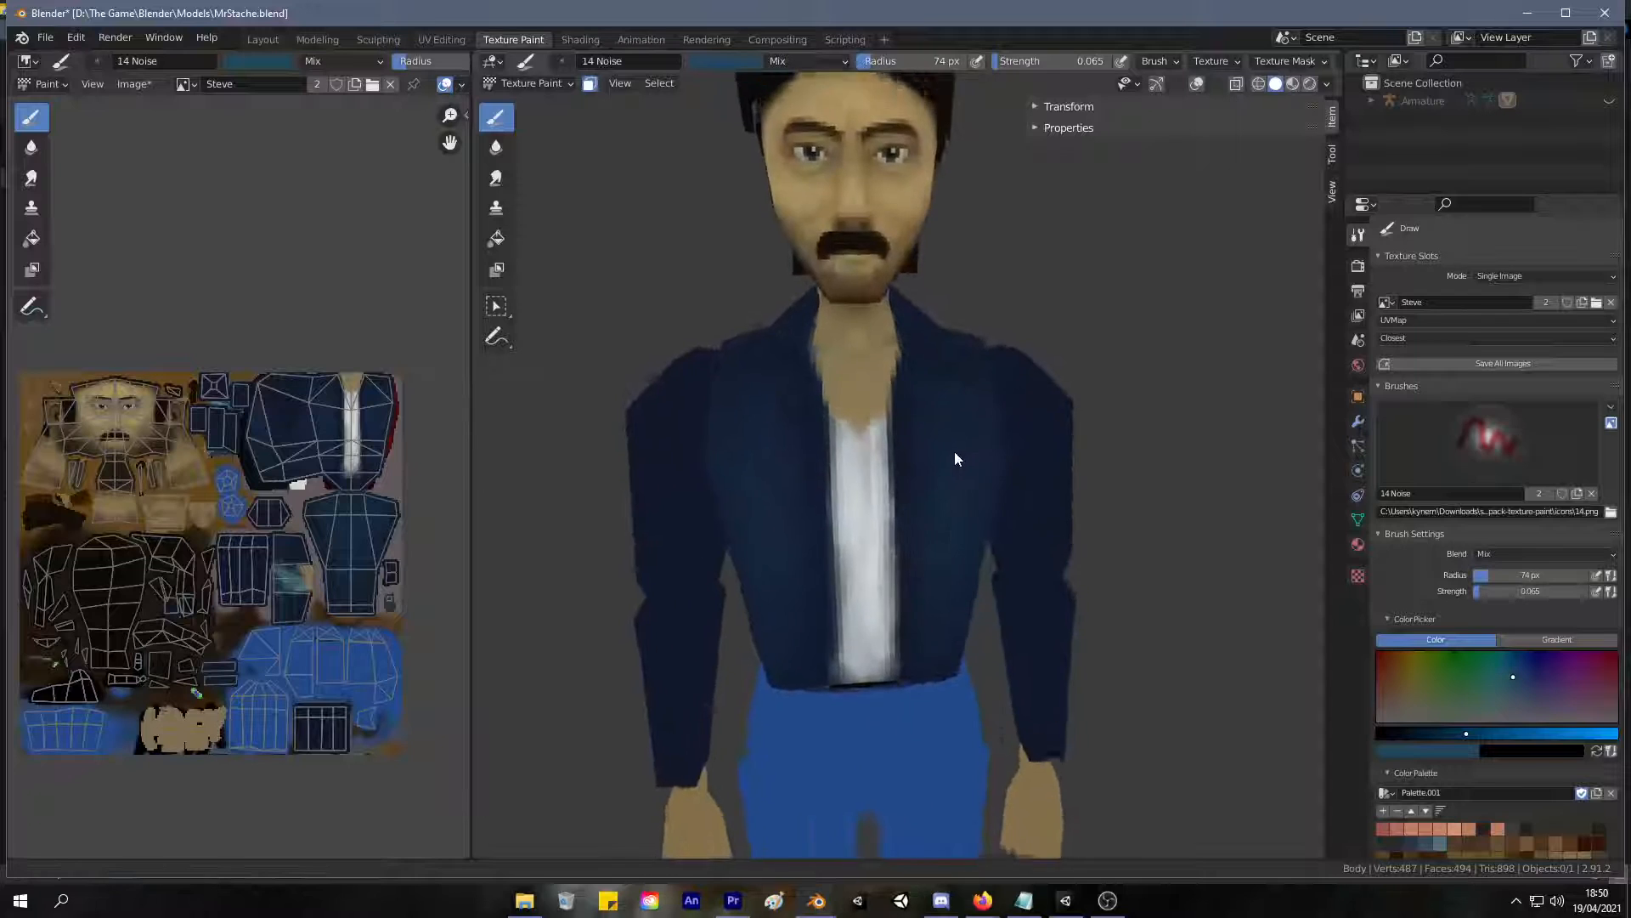
{"action": "mouse_move", "coordinate": [955, 504]}
{"action": "middle_mouse_down"}
{"action": "mouse_move", "coordinate": [909, 474]}
{"action": "mouse_move", "coordinate": [874, 476]}
{"action": "mouse_move", "coordinate": [952, 452]}
{"action": "mouse_move", "coordinate": [764, 562]}
{"action": "mouse_move", "coordinate": [601, 522]}
{"action": "mouse_move", "coordinate": [656, 528]}
{"action": "mouse_move", "coordinate": [776, 444]}
{"action": "mouse_move", "coordinate": [736, 482]}
{"action": "mouse_move", "coordinate": [806, 385]}
{"action": "mouse_move", "coordinate": [782, 426]}
{"action": "mouse_move", "coordinate": [852, 357]}
{"action": "middle_mouse_up"}
{"action": "scroll", "coordinate": [952, 452], "scroll_direction": "down", "scroll_amount": 5}
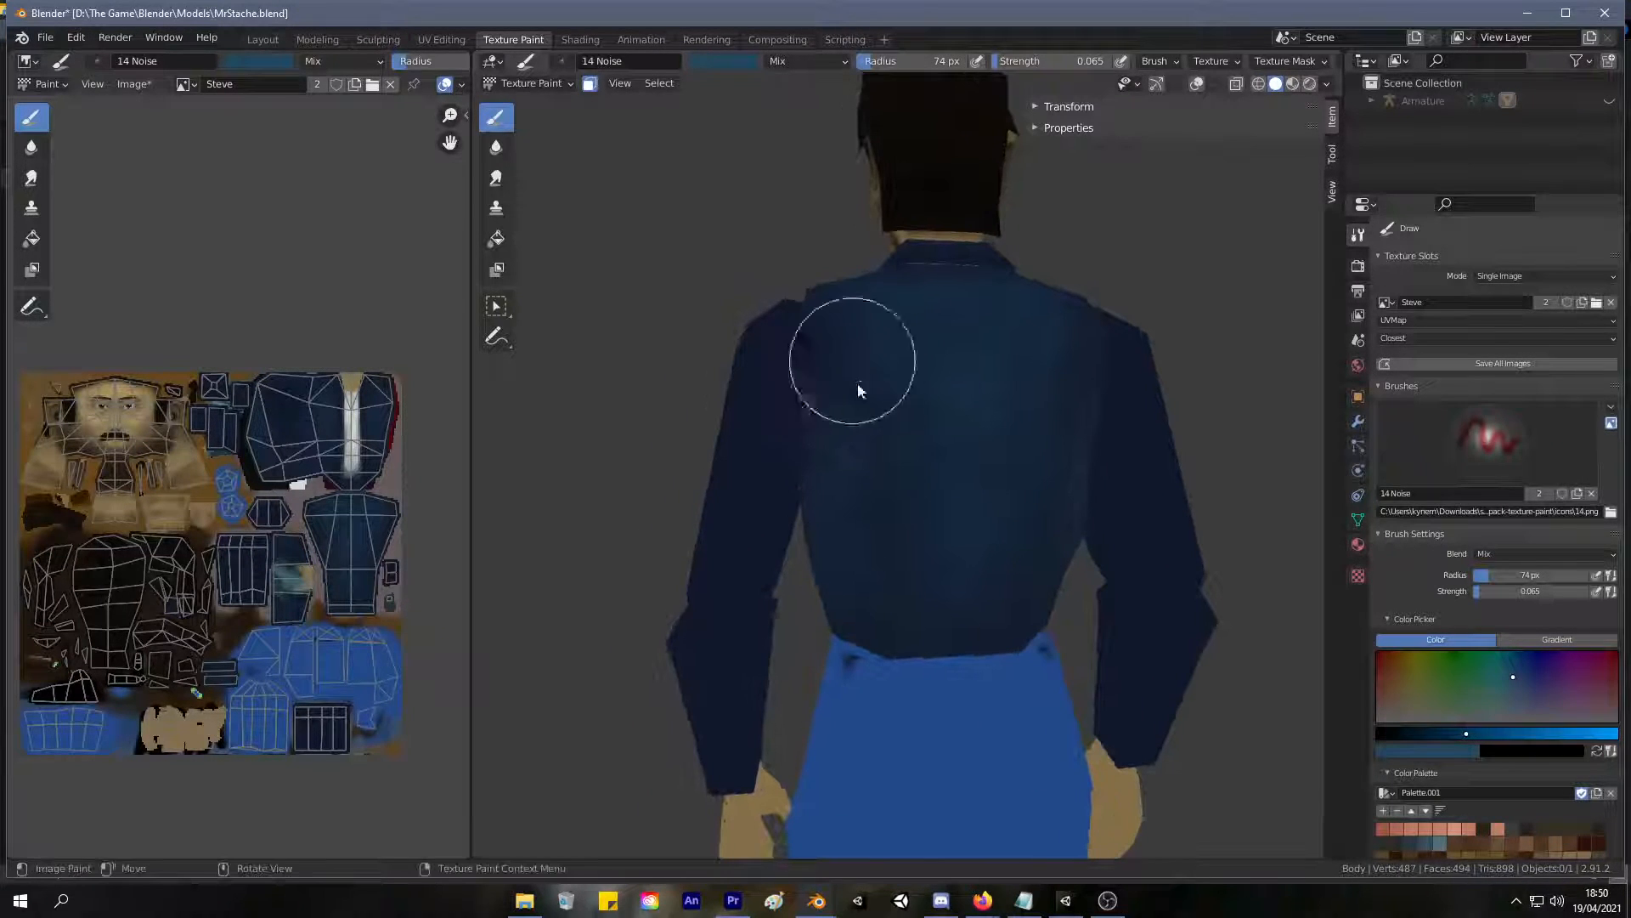
Sample a dark blue from the jacket as the brush color and darken it further.
{"action": "key", "text": "s"}
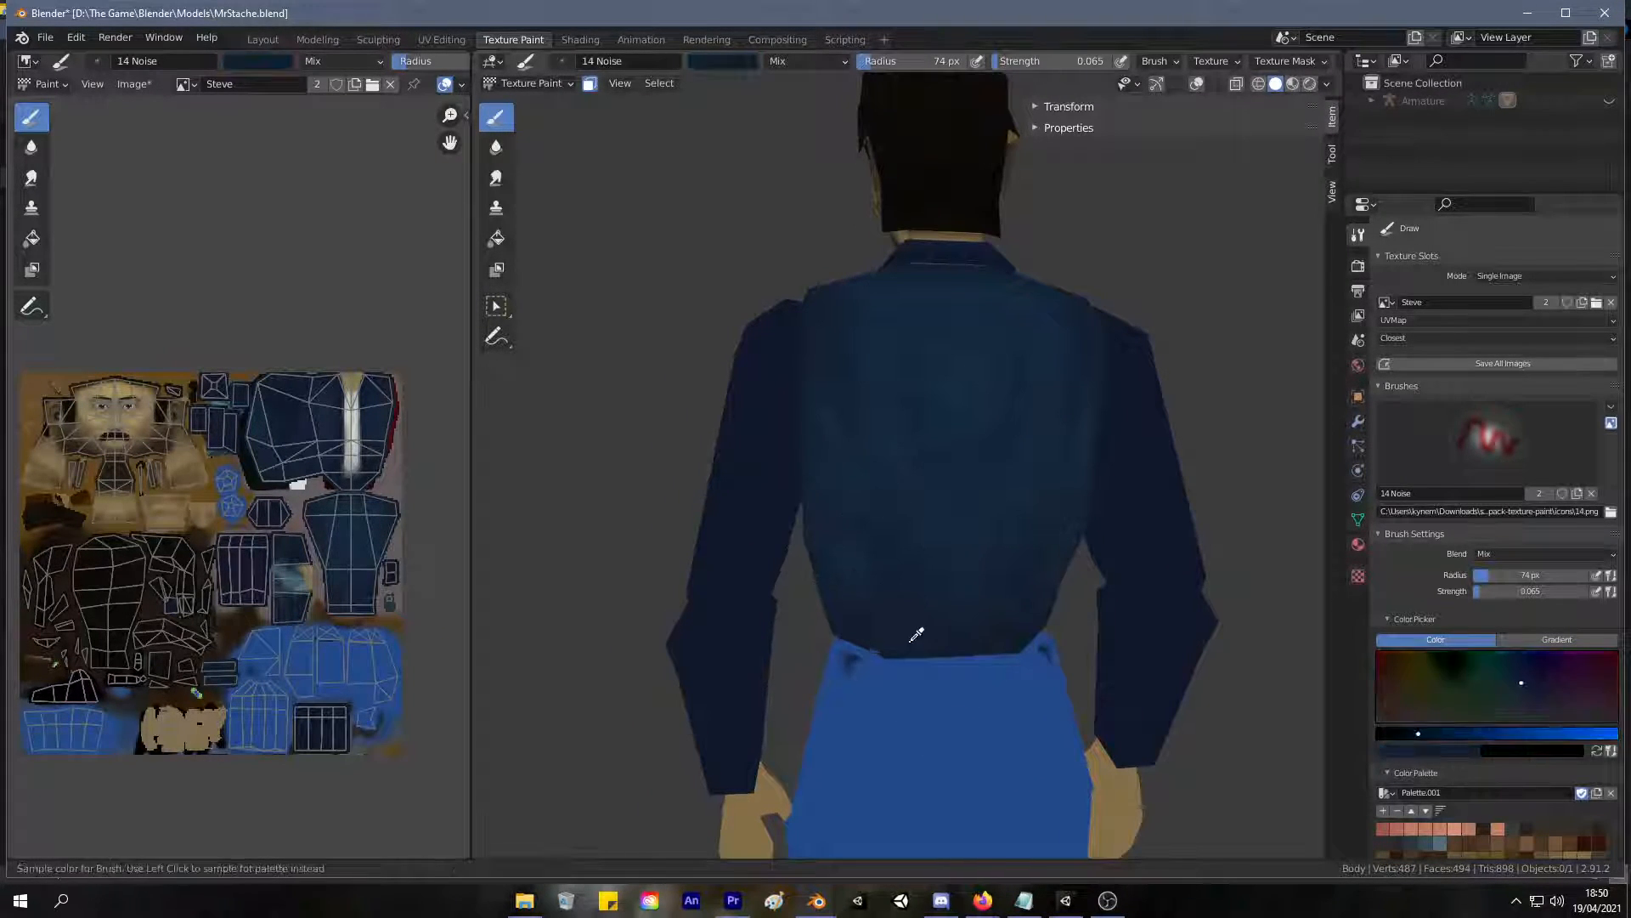
{"action": "key", "text": "s"}
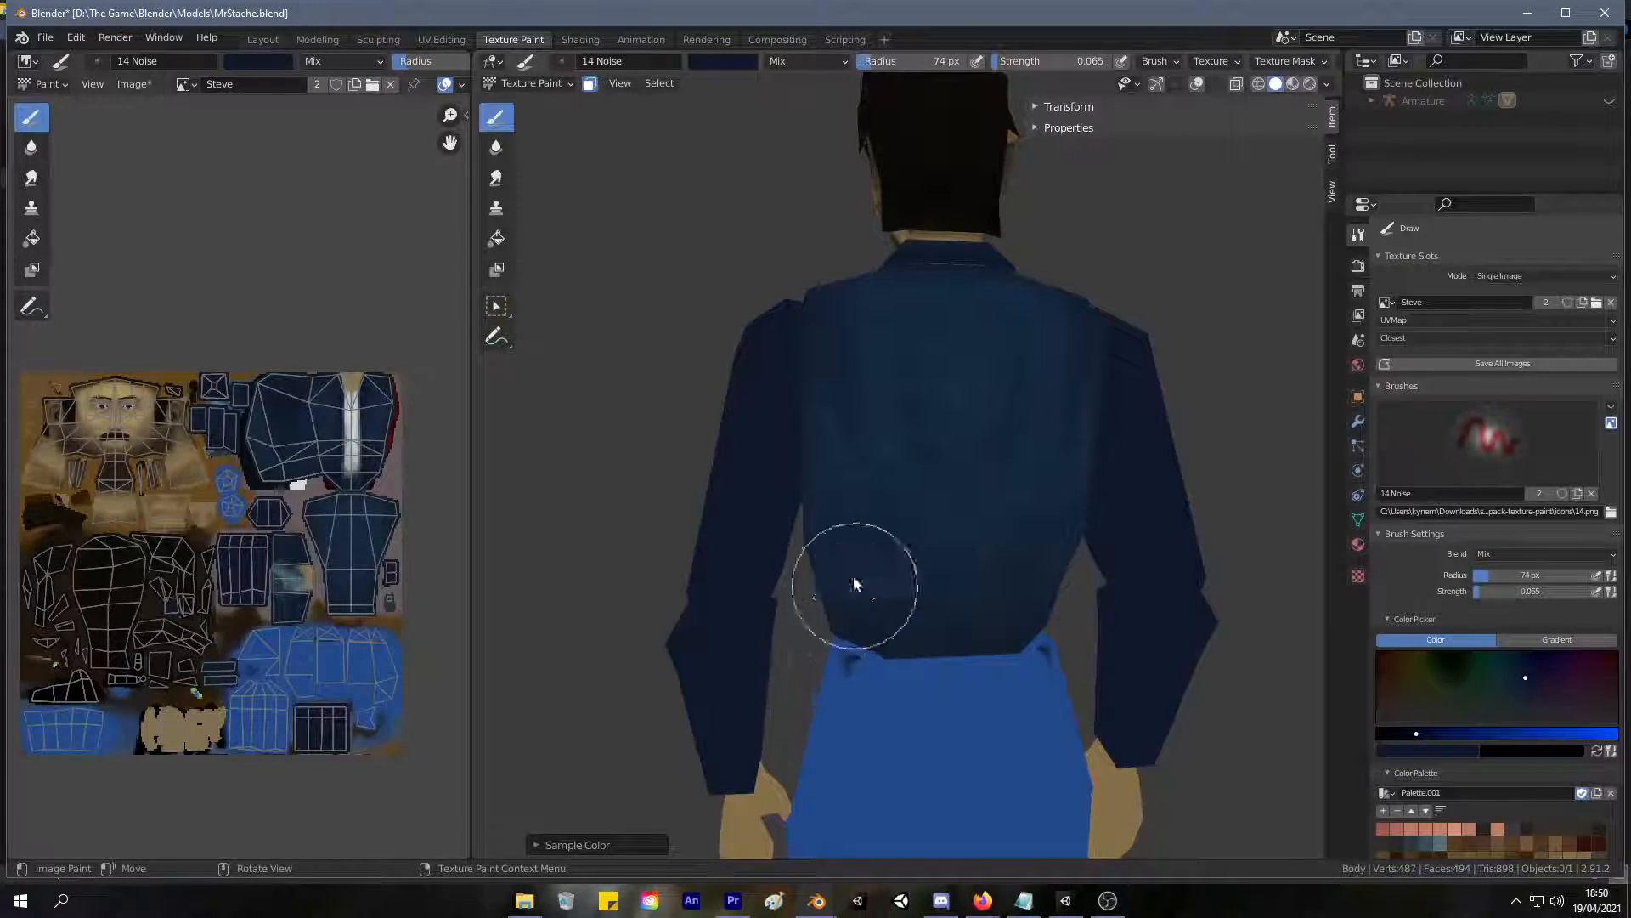
{"action": "left_click_drag", "start_coordinate": [1423, 733], "coordinate": [1401, 732]}
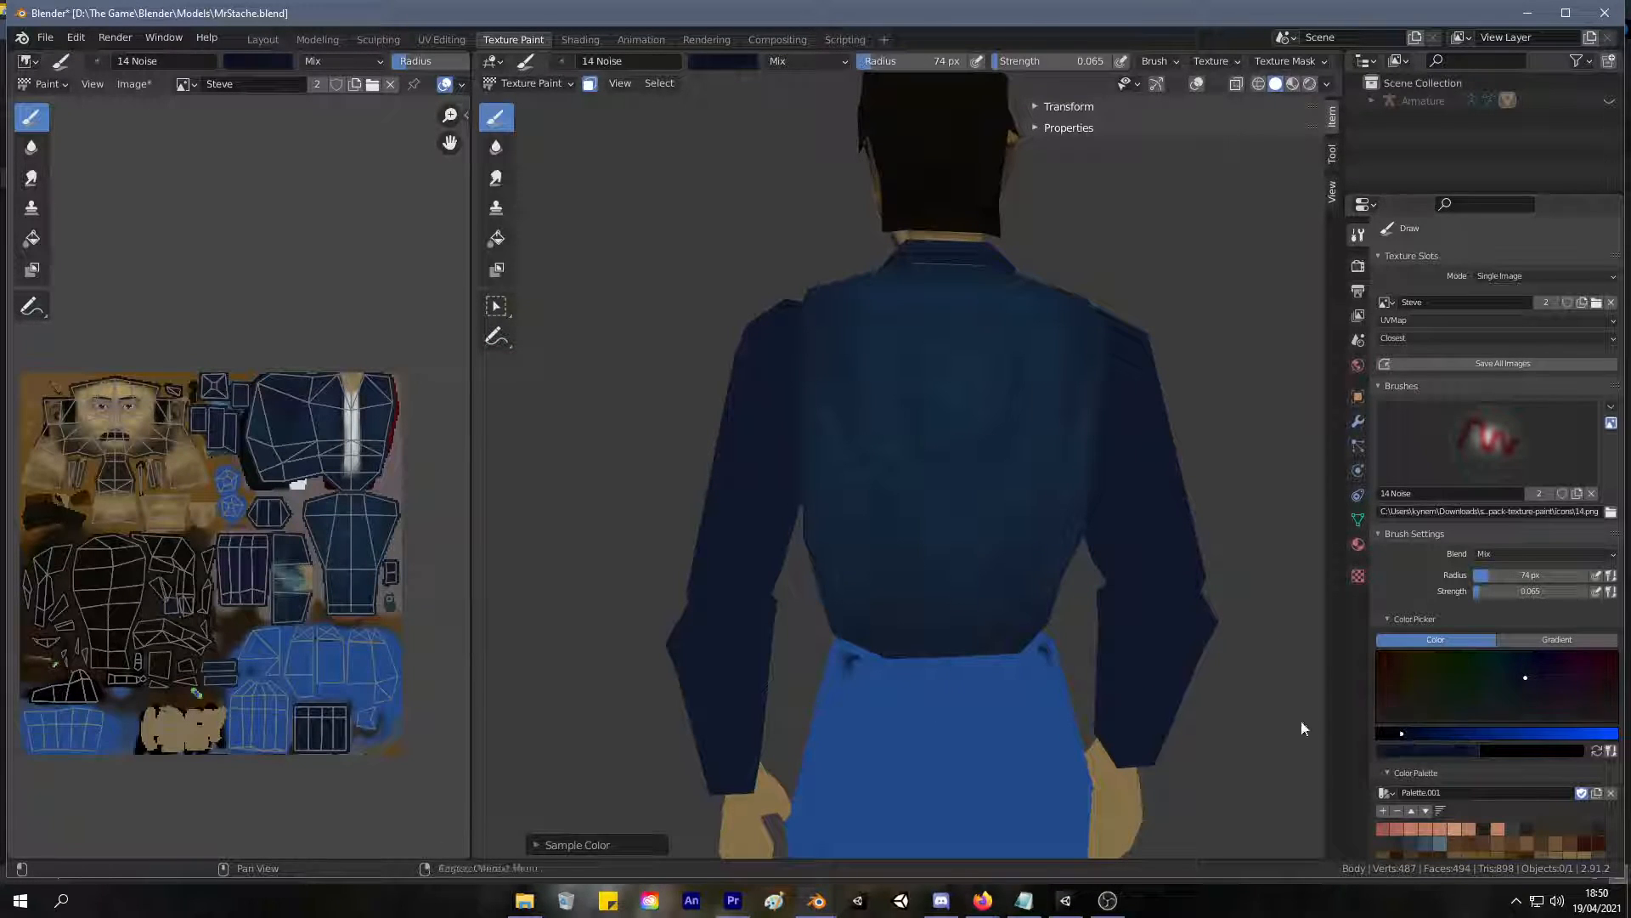
Shade the jacket's lower back along the waist hem with the darkened blue noise.
{"action": "mouse_move", "coordinate": [895, 644]}
{"action": "left_mouse_down"}
{"action": "mouse_move", "coordinate": [830, 558]}
{"action": "mouse_move", "coordinate": [818, 624]}
{"action": "mouse_move", "coordinate": [826, 510]}
{"action": "mouse_move", "coordinate": [916, 616]}
{"action": "mouse_move", "coordinate": [917, 674]}
{"action": "mouse_move", "coordinate": [874, 536]}
{"action": "left_mouse_up"}
{"action": "mouse_move", "coordinate": [874, 535]}
{"action": "middle_mouse_down"}
{"action": "mouse_move", "coordinate": [1056, 648]}
{"action": "mouse_move", "coordinate": [1225, 637]}
{"action": "middle_mouse_up"}
{"action": "mouse_move", "coordinate": [943, 620]}
{"action": "left_mouse_down"}
{"action": "mouse_move", "coordinate": [954, 565]}
{"action": "mouse_move", "coordinate": [895, 612]}
{"action": "mouse_move", "coordinate": [912, 690]}
{"action": "mouse_move", "coordinate": [991, 588]}
{"action": "mouse_move", "coordinate": [986, 557]}
{"action": "left_mouse_up"}
{"action": "mouse_move", "coordinate": [985, 556]}
{"action": "middle_mouse_down"}
{"action": "mouse_move", "coordinate": [986, 668]}
{"action": "mouse_move", "coordinate": [968, 656]}
{"action": "middle_mouse_up"}
Shade the jacket's shoulders and the upper back below the collar with the darkened blue noise.
{"action": "mouse_move", "coordinate": [732, 359]}
{"action": "left_mouse_down"}
{"action": "mouse_move", "coordinate": [742, 428]}
{"action": "mouse_move", "coordinate": [687, 467]}
{"action": "mouse_move", "coordinate": [749, 449]}
{"action": "left_mouse_up"}
{"action": "middle_click_drag", "start_coordinate": [749, 449], "coordinate": [788, 437]}
{"action": "mouse_move", "coordinate": [910, 385]}
{"action": "left_mouse_down"}
{"action": "mouse_move", "coordinate": [904, 294]}
{"action": "mouse_move", "coordinate": [935, 263]}
{"action": "mouse_move", "coordinate": [1027, 262]}
{"action": "left_mouse_up"}
{"action": "mouse_move", "coordinate": [1027, 262]}
{"action": "middle_mouse_down"}
{"action": "mouse_move", "coordinate": [969, 404]}
{"action": "mouse_move", "coordinate": [884, 323]}
{"action": "mouse_move", "coordinate": [780, 382]}
{"action": "mouse_move", "coordinate": [787, 288]}
{"action": "middle_mouse_up"}
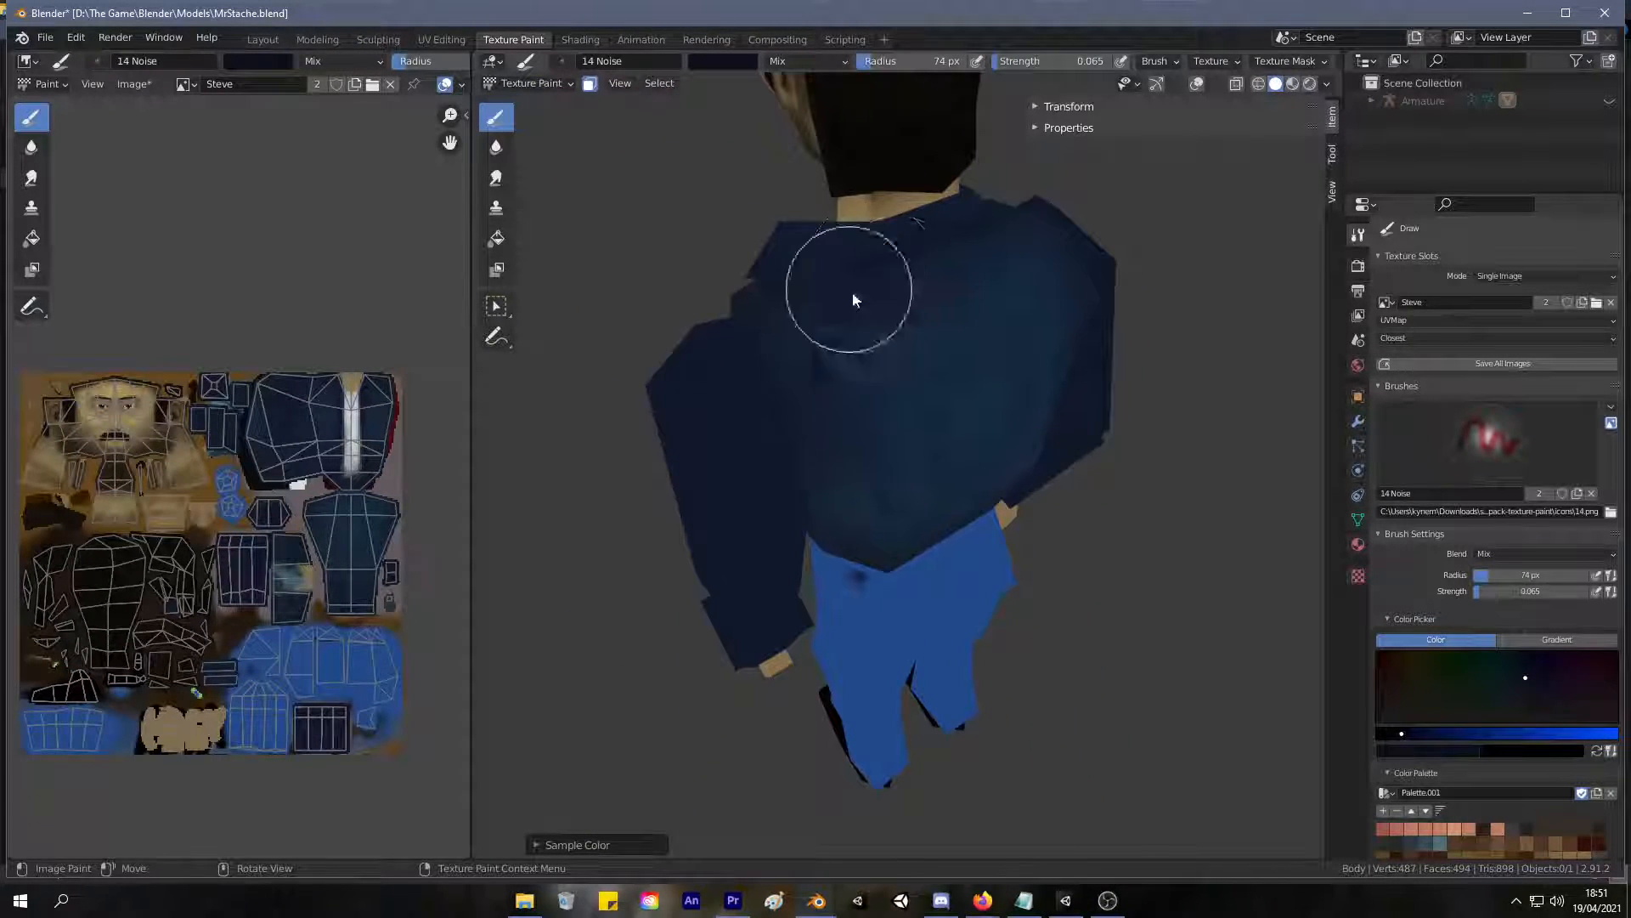
{"action": "mouse_move", "coordinate": [863, 354]}
{"action": "middle_mouse_down"}
{"action": "mouse_move", "coordinate": [762, 276]}
{"action": "mouse_move", "coordinate": [1086, 289]}
{"action": "mouse_move", "coordinate": [1212, 258]}
{"action": "mouse_move", "coordinate": [1057, 294]}
{"action": "middle_mouse_up"}
{"action": "scroll", "coordinate": [906, 498], "scroll_direction": "down", "scroll_amount": 5}
{"action": "scroll", "coordinate": [906, 498], "scroll_direction": "up", "scroll_amount": 6}
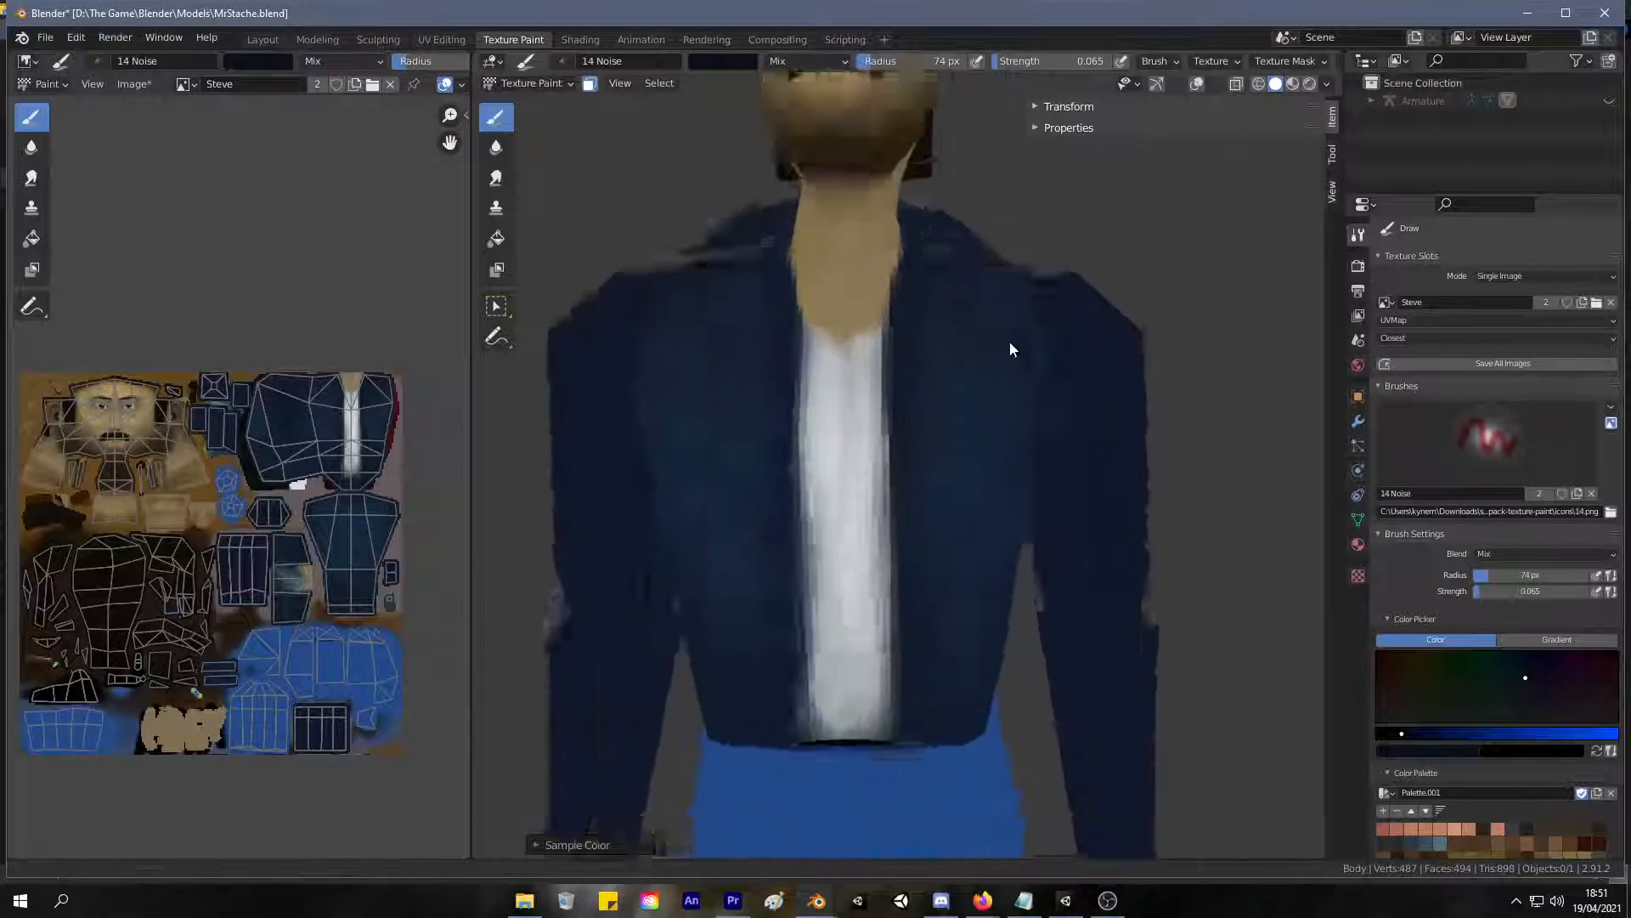
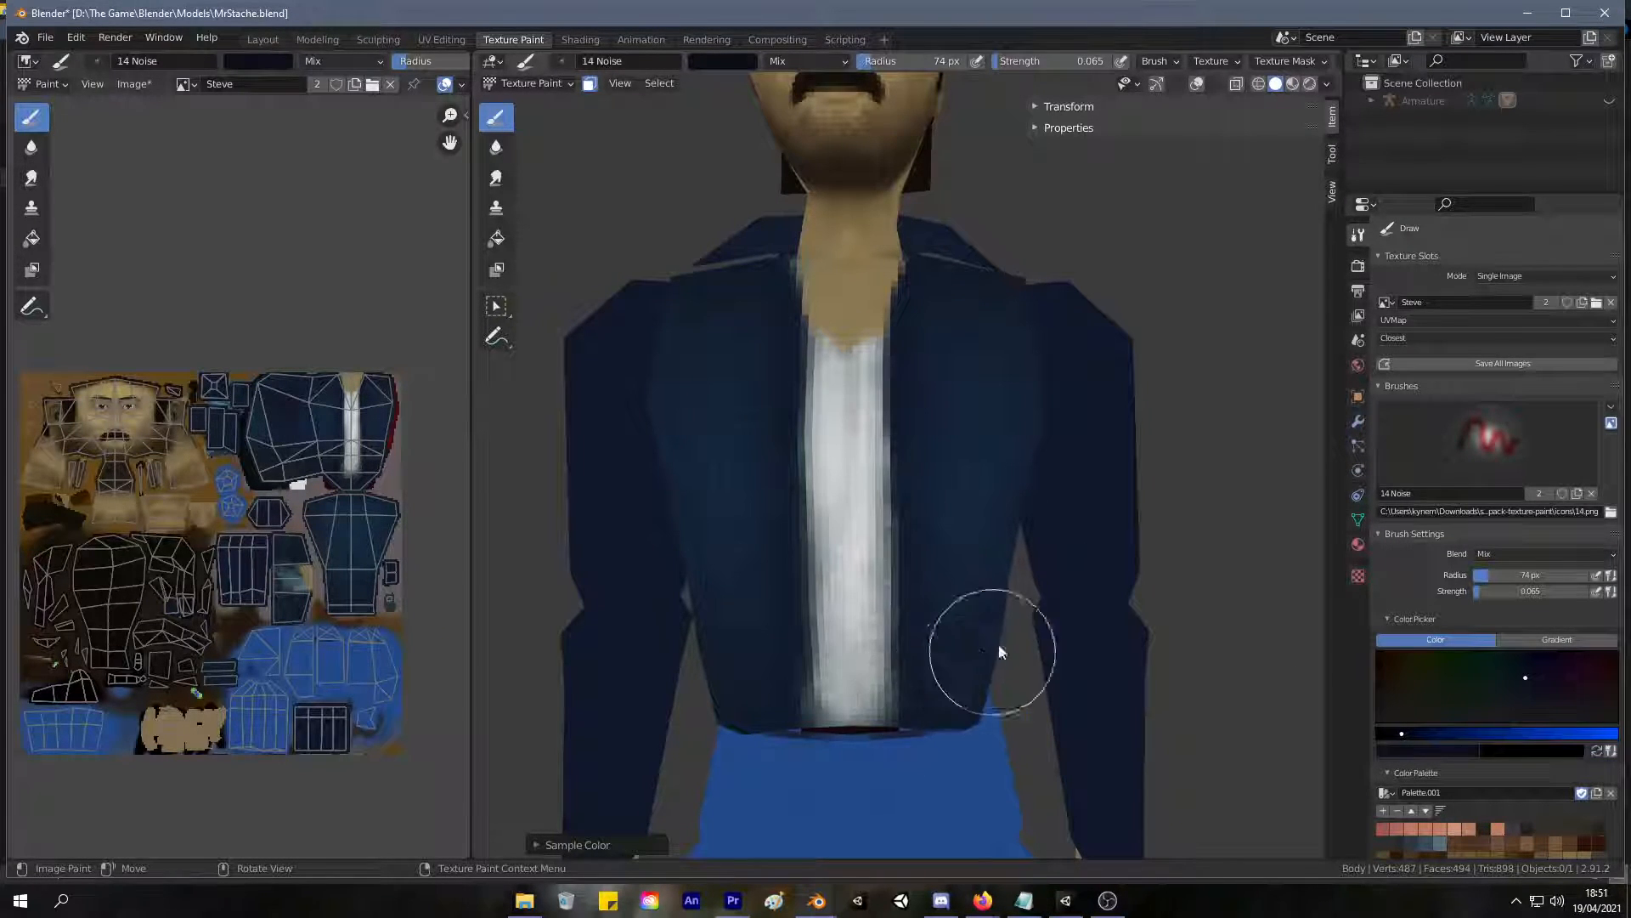
Brighten the brush color and shift its hue from dark blue to a muted teal.
{"action": "mouse_move", "coordinate": [935, 493]}
{"action": "middle_mouse_down"}
{"action": "mouse_move", "coordinate": [947, 576]}
{"action": "mouse_move", "coordinate": [860, 471]}
{"action": "middle_mouse_up"}
{"action": "right_click", "coordinate": [952, 484]}
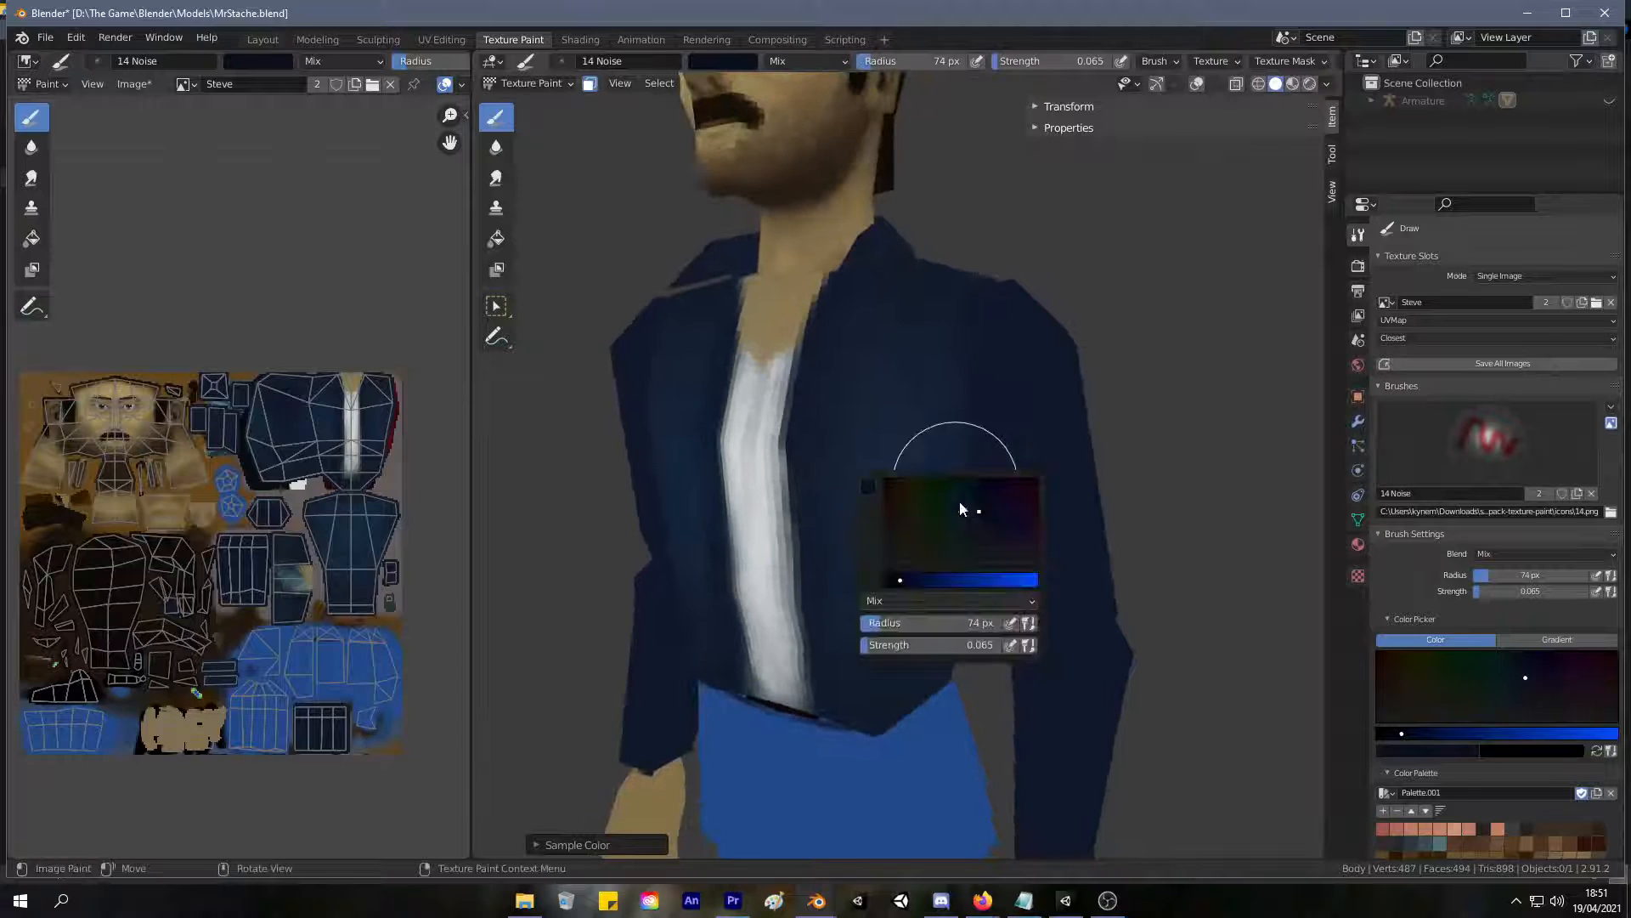
{"action": "left_click_drag", "start_coordinate": [986, 580], "coordinate": [935, 580]}
{"action": "left_click_drag", "start_coordinate": [973, 513], "coordinate": [965, 519]}
Build up soft teal noise highlights on the chest and lower front panels of the jacket.
{"action": "left_click_drag", "start_coordinate": [862, 374], "coordinate": [961, 299]}
{"action": "middle_click_drag", "start_coordinate": [950, 280], "coordinate": [908, 295]}
{"action": "mouse_move", "coordinate": [924, 287]}
{"action": "left_mouse_down"}
{"action": "mouse_move", "coordinate": [863, 357]}
{"action": "mouse_move", "coordinate": [879, 638]}
{"action": "left_mouse_up"}
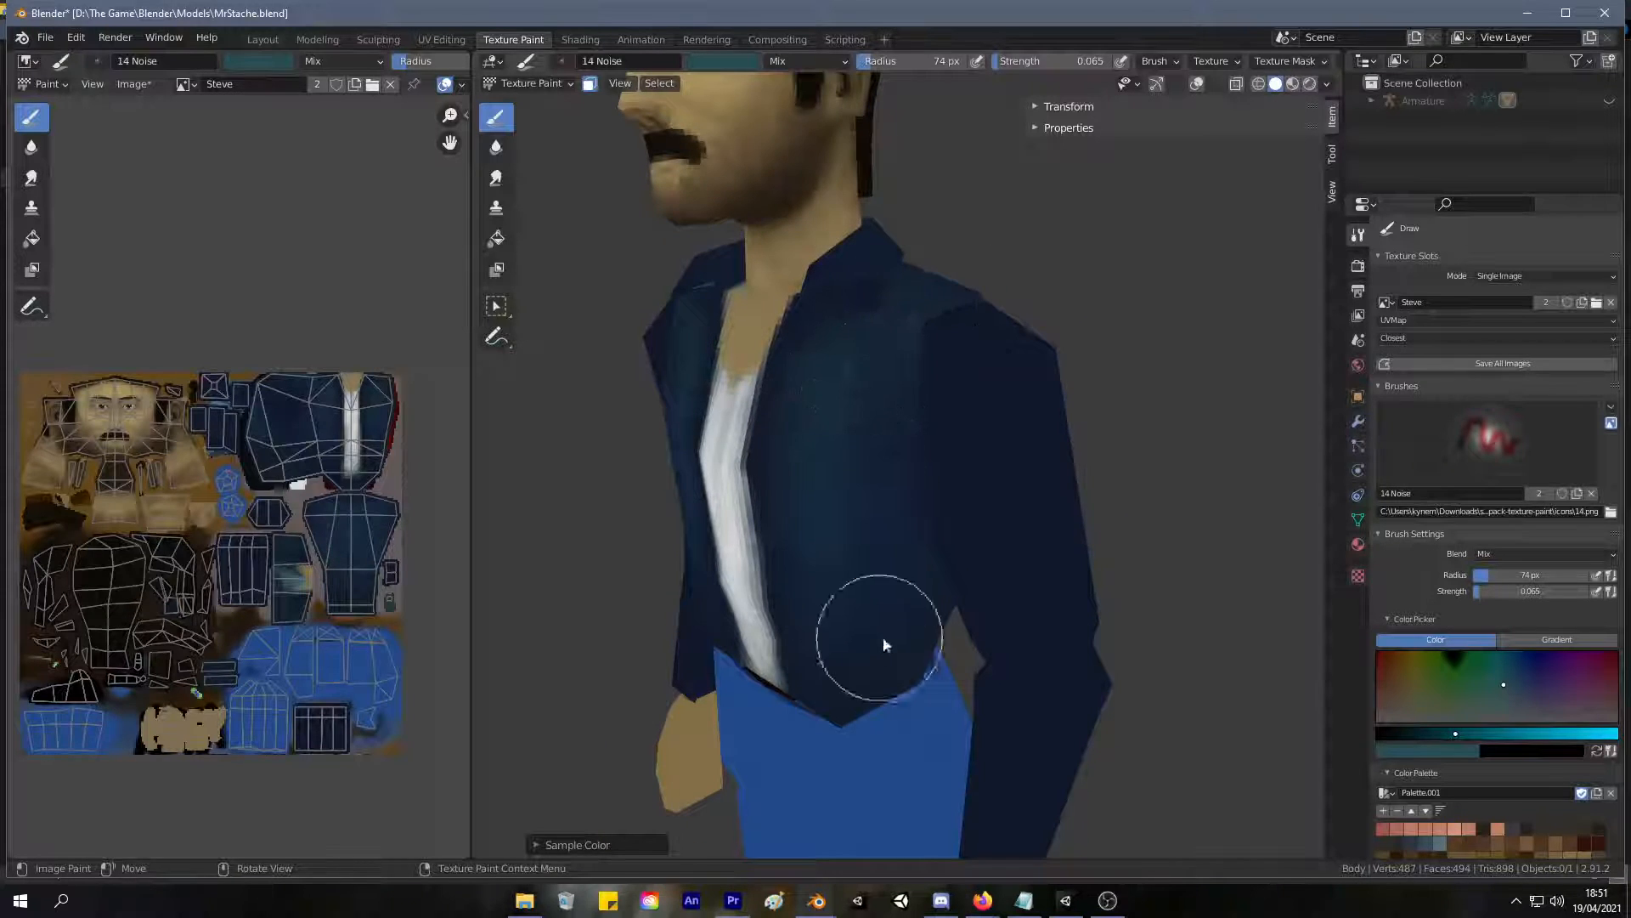
{"action": "mouse_move", "coordinate": [834, 681]}
{"action": "middle_mouse_down"}
{"action": "mouse_move", "coordinate": [958, 646]}
{"action": "mouse_move", "coordinate": [979, 614]}
{"action": "middle_mouse_up"}
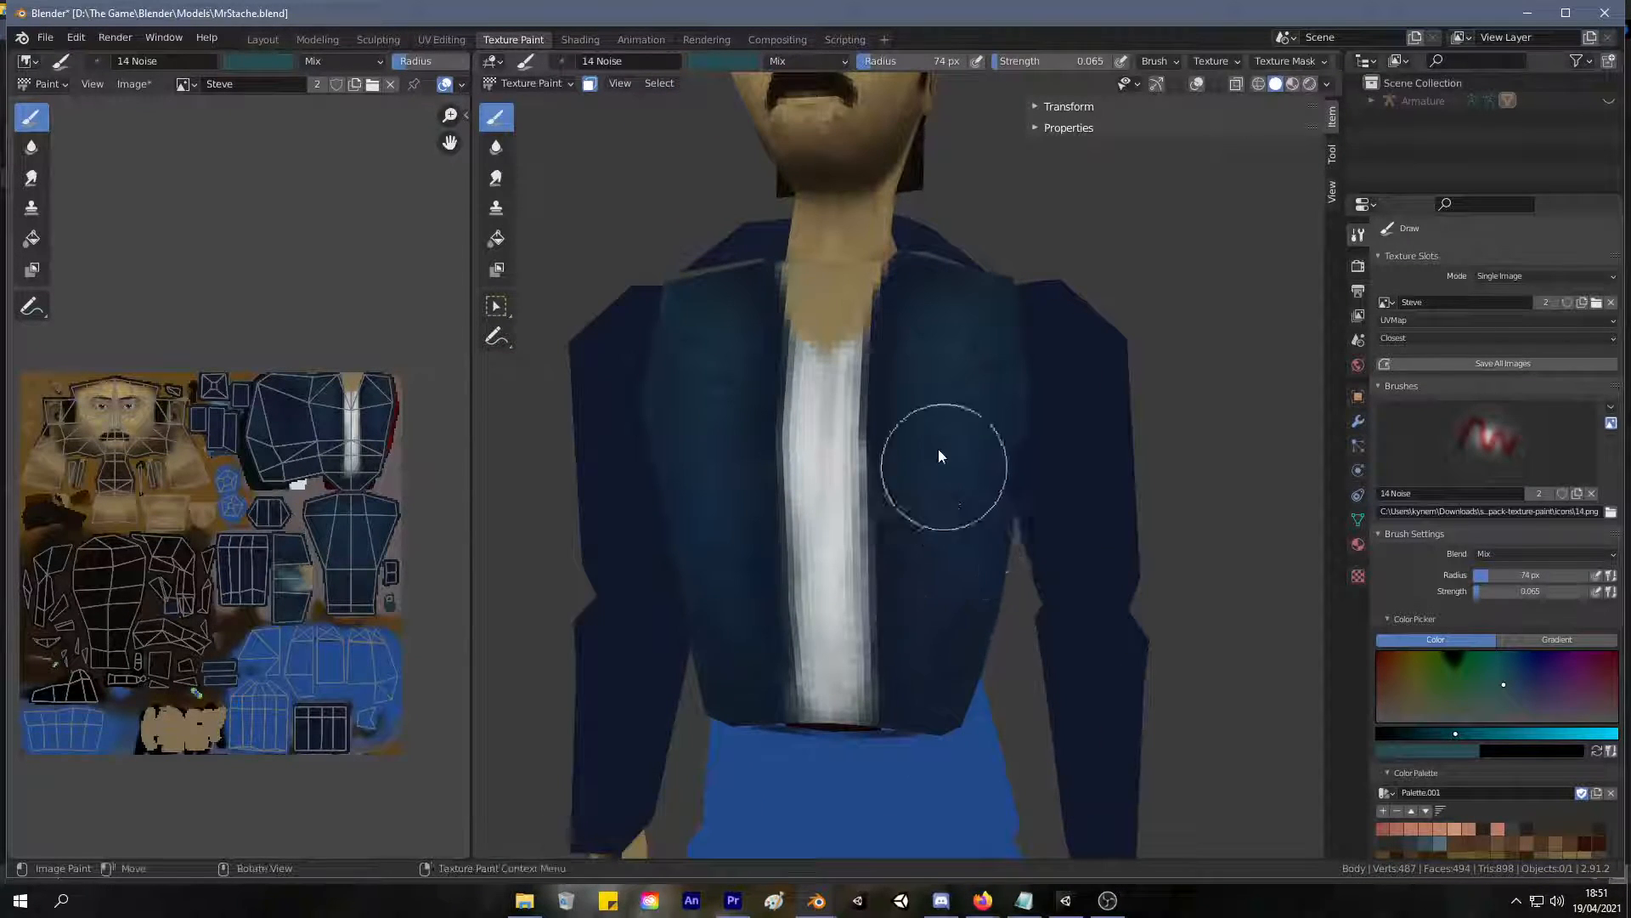
{"action": "mouse_move", "coordinate": [939, 387]}
{"action": "left_mouse_down"}
{"action": "mouse_move", "coordinate": [993, 413]}
{"action": "mouse_move", "coordinate": [961, 417]}
{"action": "mouse_move", "coordinate": [939, 451]}
{"action": "left_mouse_up"}
{"action": "middle_click_drag", "start_coordinate": [991, 561], "coordinate": [928, 516]}
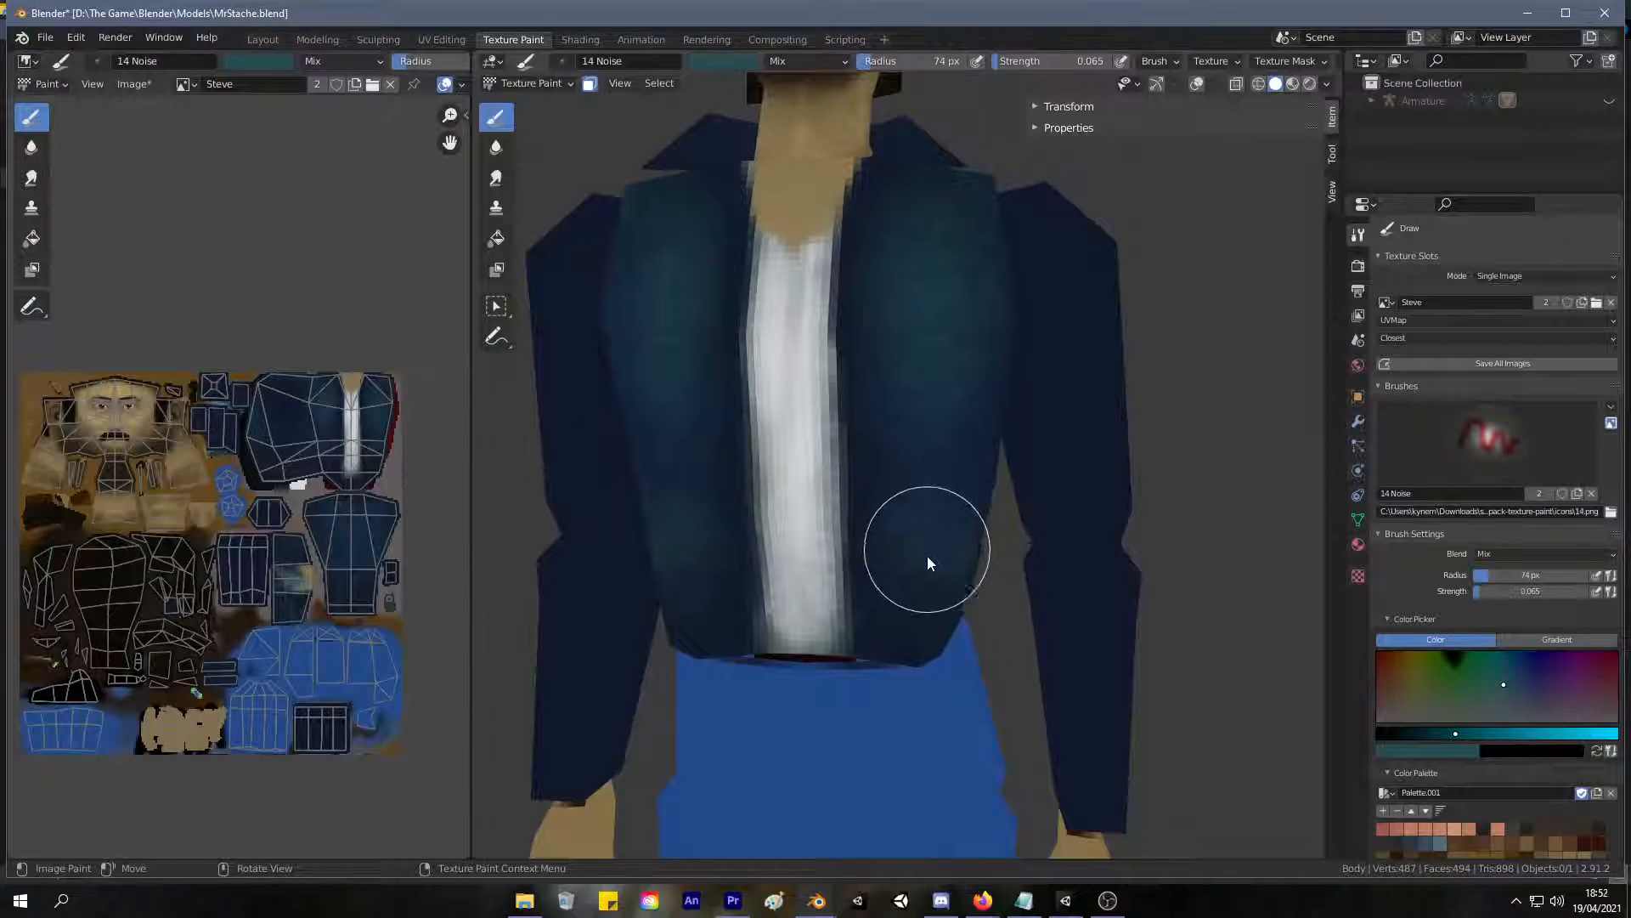
{"action": "scroll", "coordinate": [939, 491], "scroll_direction": "down", "scroll_amount": 5}
{"action": "middle_click_drag", "start_coordinate": [882, 518], "coordinate": [938, 476]}
{"action": "scroll", "coordinate": [940, 476], "scroll_direction": "up", "scroll_amount": 5}
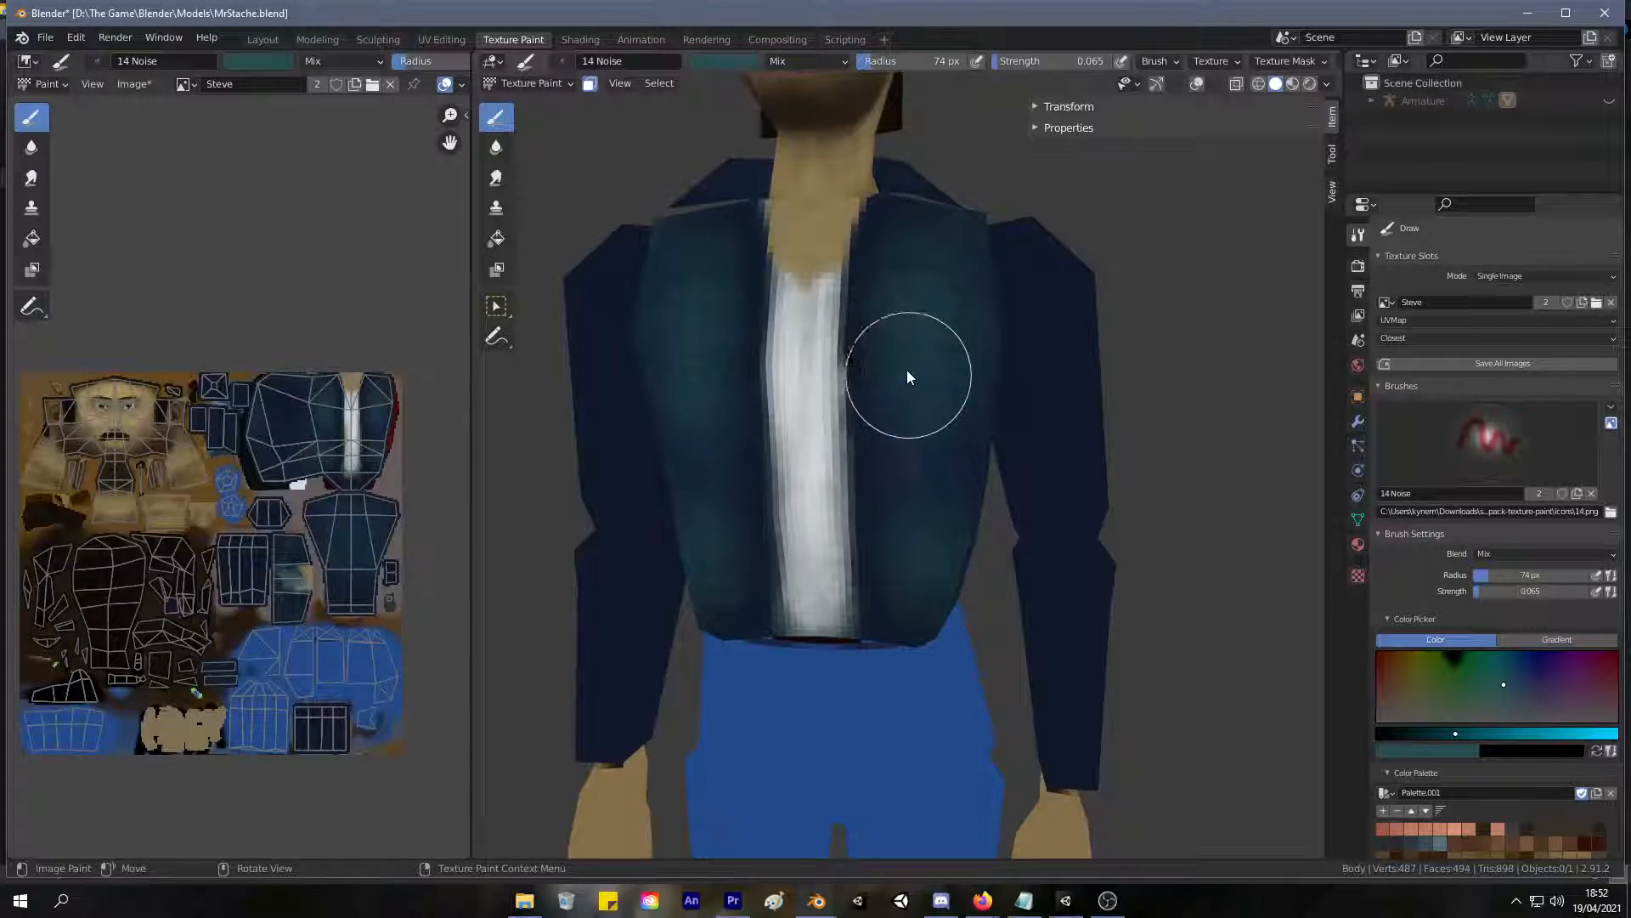
{"action": "mouse_move", "coordinate": [936, 365]}
{"action": "middle_mouse_down"}
{"action": "mouse_move", "coordinate": [956, 387]}
{"action": "mouse_move", "coordinate": [916, 412]}
{"action": "mouse_move", "coordinate": [867, 406]}
{"action": "mouse_move", "coordinate": [929, 339]}
{"action": "mouse_move", "coordinate": [961, 367]}
{"action": "mouse_move", "coordinate": [940, 370]}
{"action": "middle_mouse_up"}
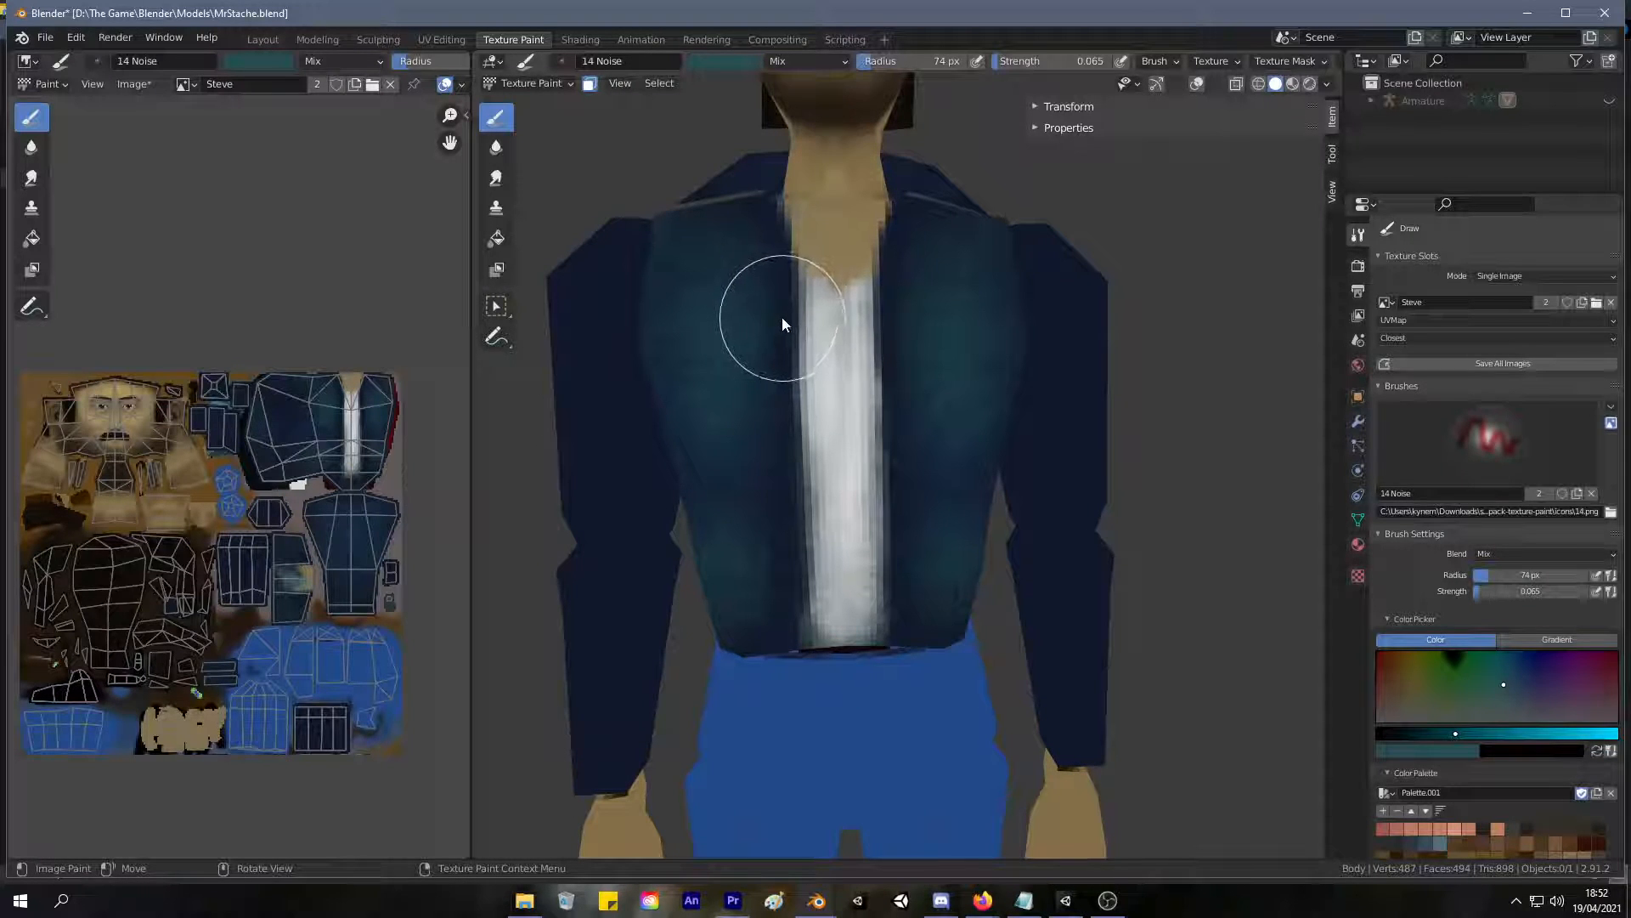
Reduce the brush radius to 23 px, turn off X mirroring and raise the brush strength to 1.000.
{"action": "scroll", "coordinate": [773, 293], "scroll_direction": "up", "scroll_amount": 3}
{"action": "middle_click_drag", "start_coordinate": [783, 274], "coordinate": [855, 372], "text": "shift"}
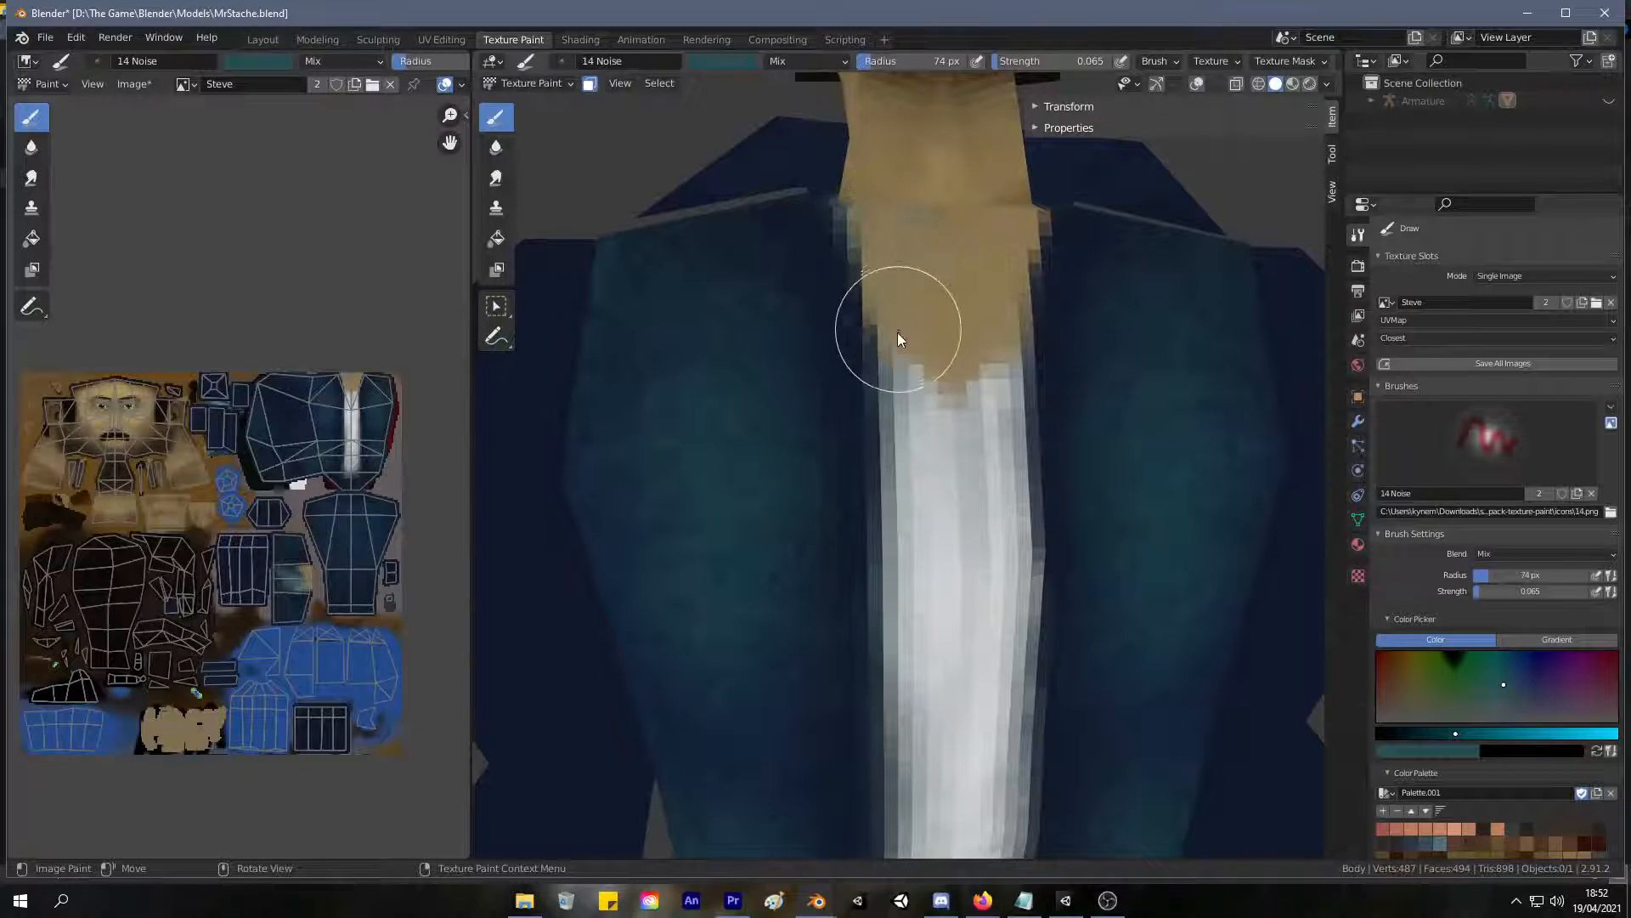
{"action": "key", "text": "f"}
{"action": "left_click", "coordinate": [833, 337]}
{"action": "key", "text": "s"}
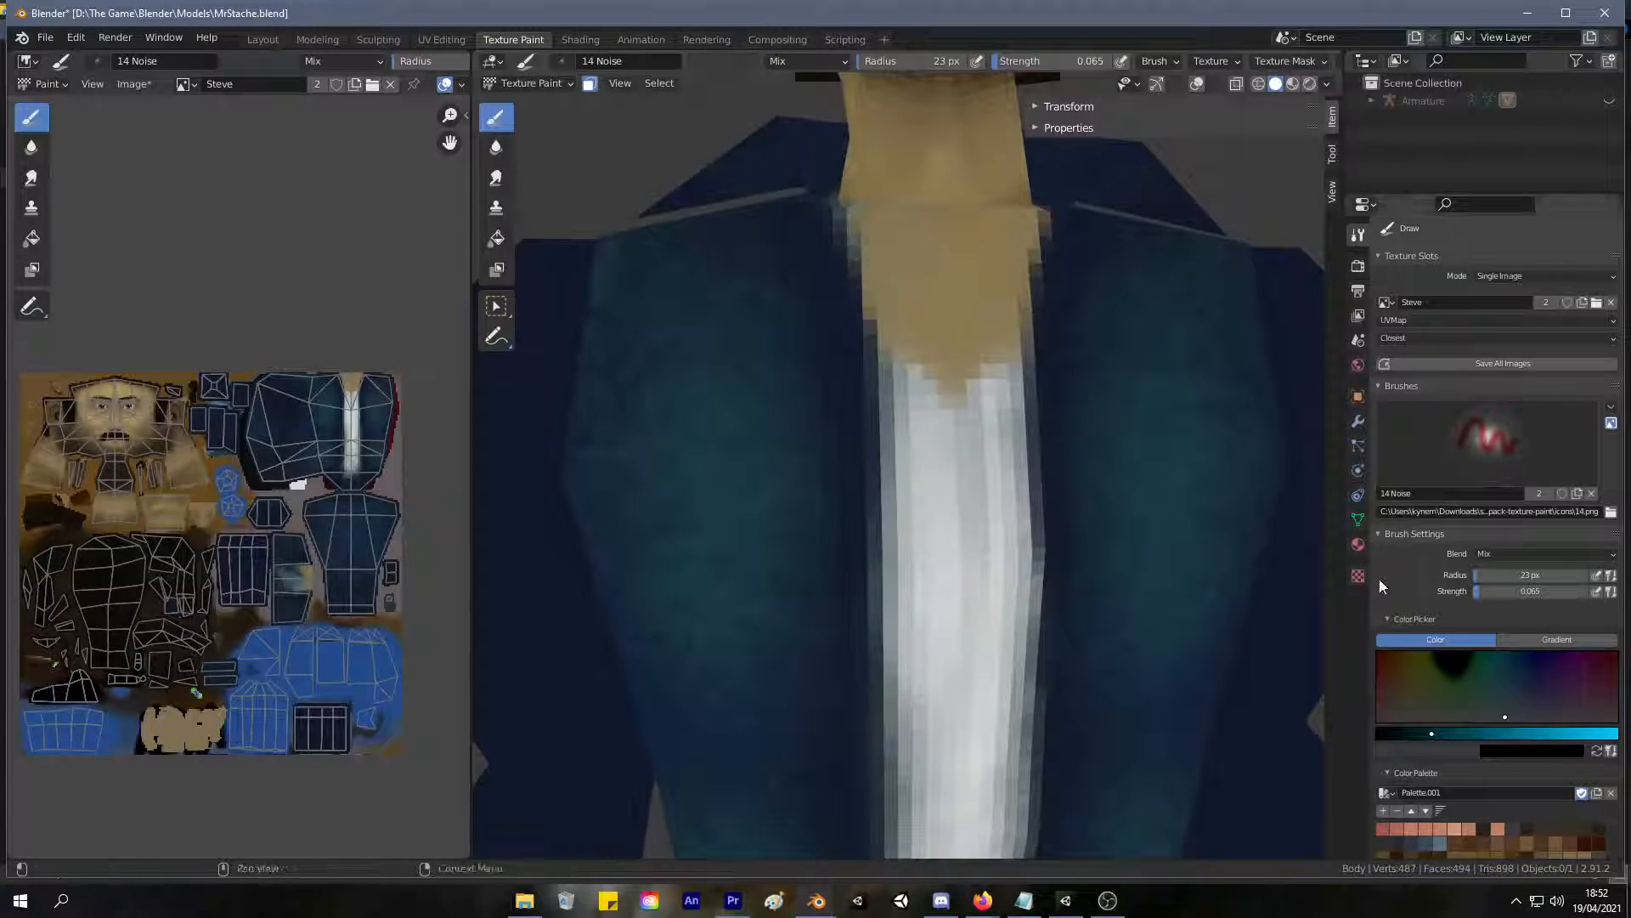
{"action": "scroll", "coordinate": [1477, 690], "scroll_direction": "down", "scroll_amount": 6}
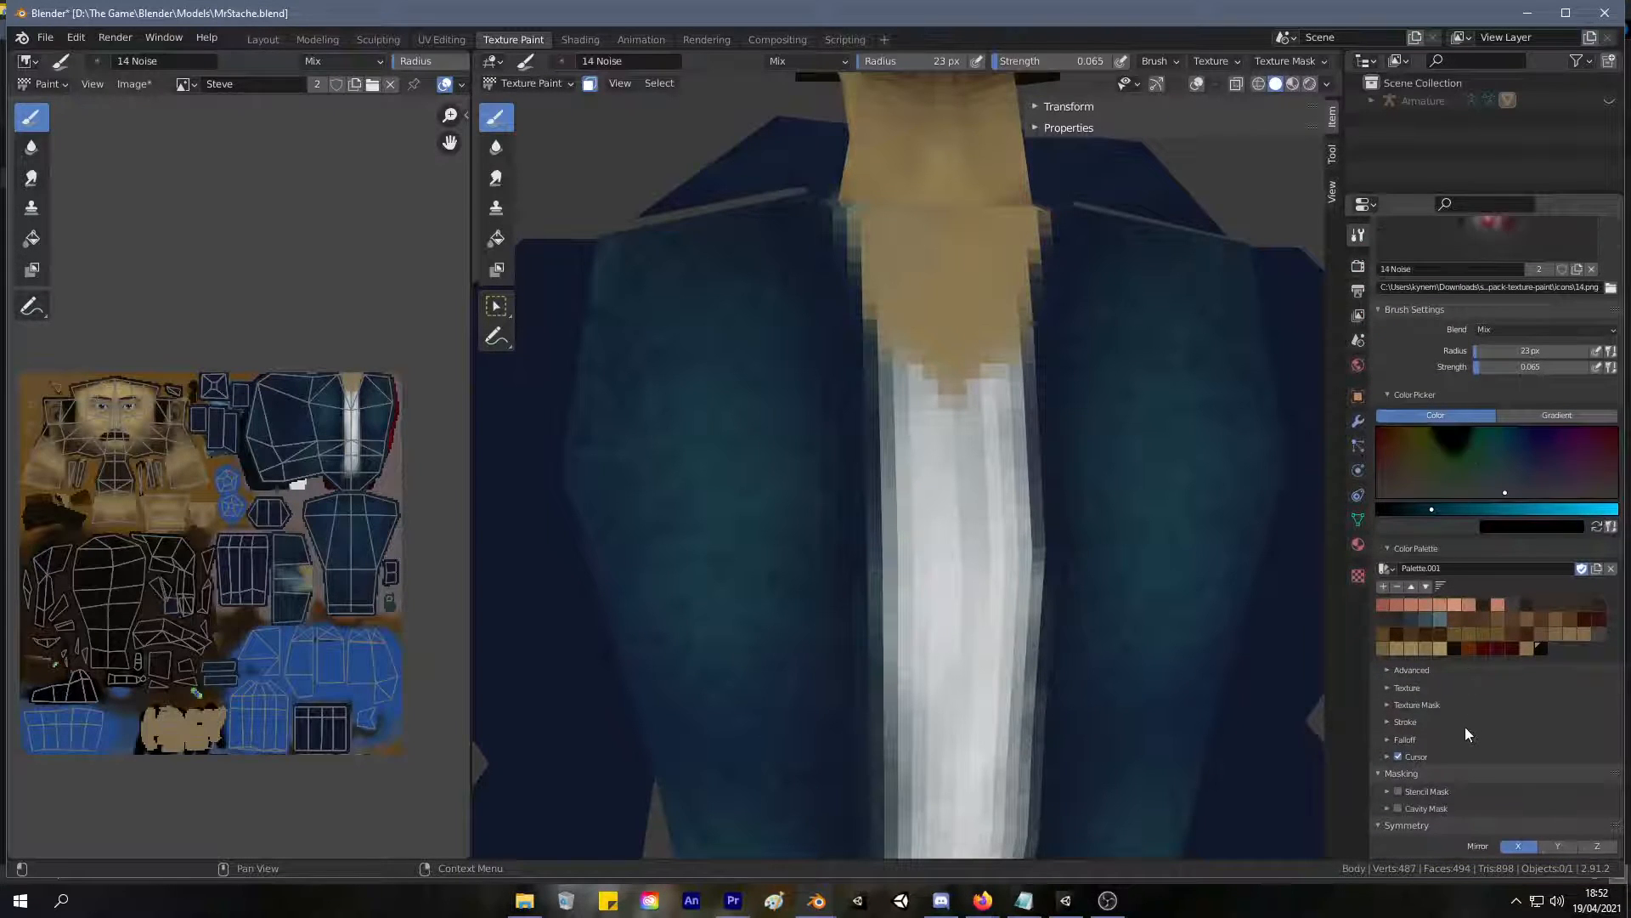
{"action": "left_click", "coordinate": [1518, 846]}
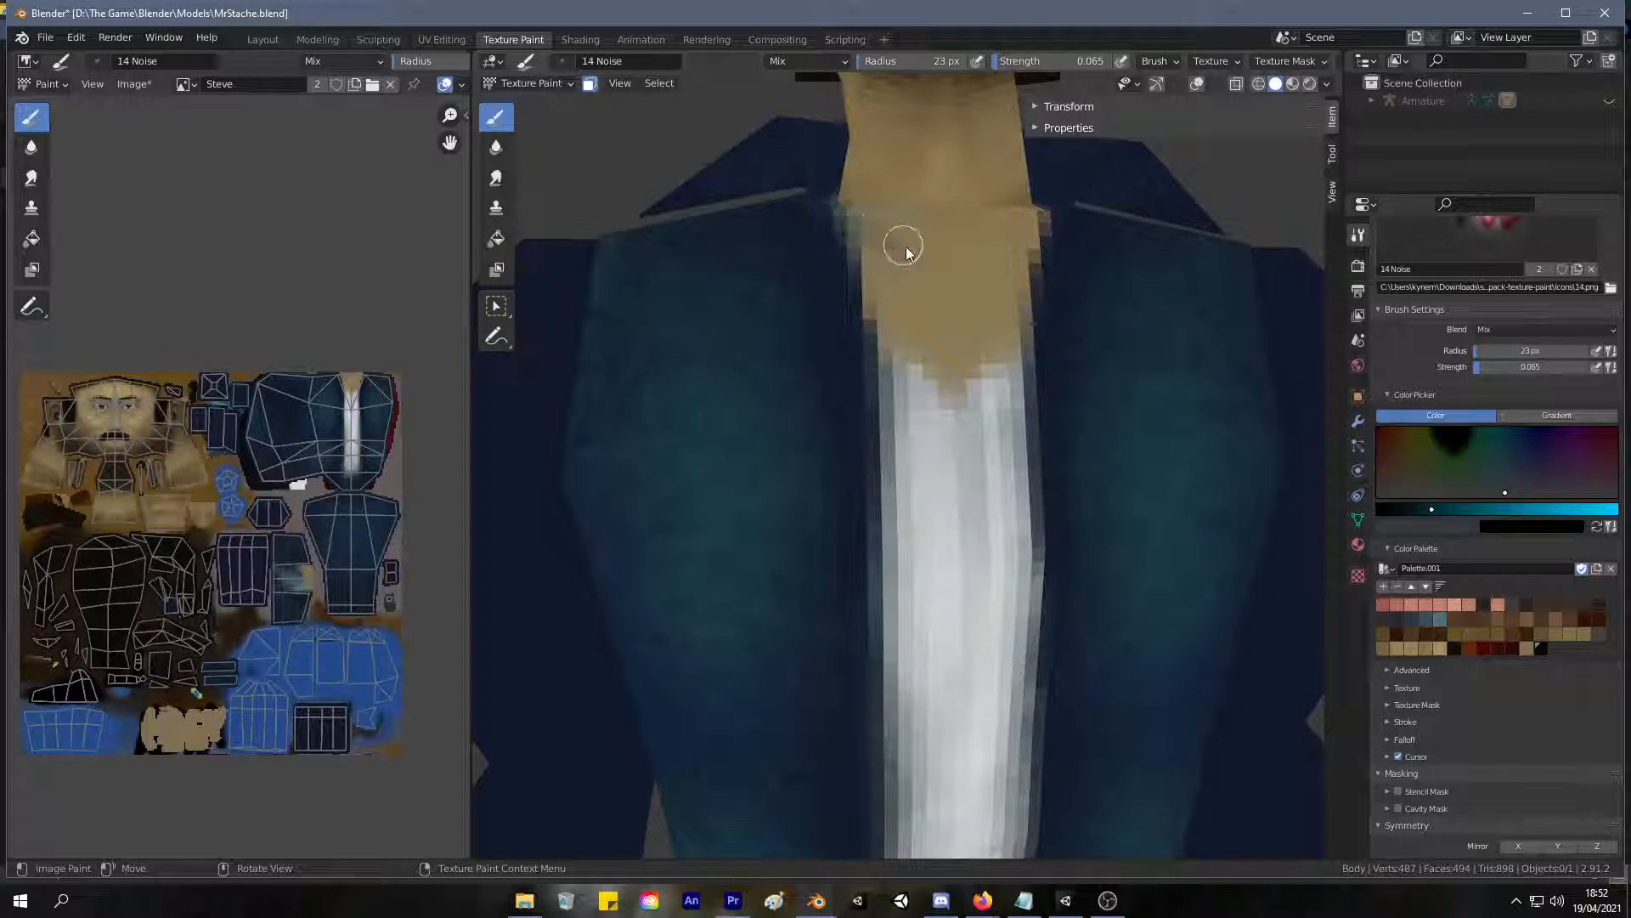
{"action": "left_click_drag", "start_coordinate": [1033, 57], "coordinate": [1183, 59]}
Test a stroke at the neckline and sample a dark navy from the jacket sleeve as the brush color.
{"action": "mouse_move", "coordinate": [838, 231]}
{"action": "left_mouse_down"}
{"action": "mouse_move", "coordinate": [867, 226]}
{"action": "mouse_move", "coordinate": [878, 272]}
{"action": "left_mouse_up"}
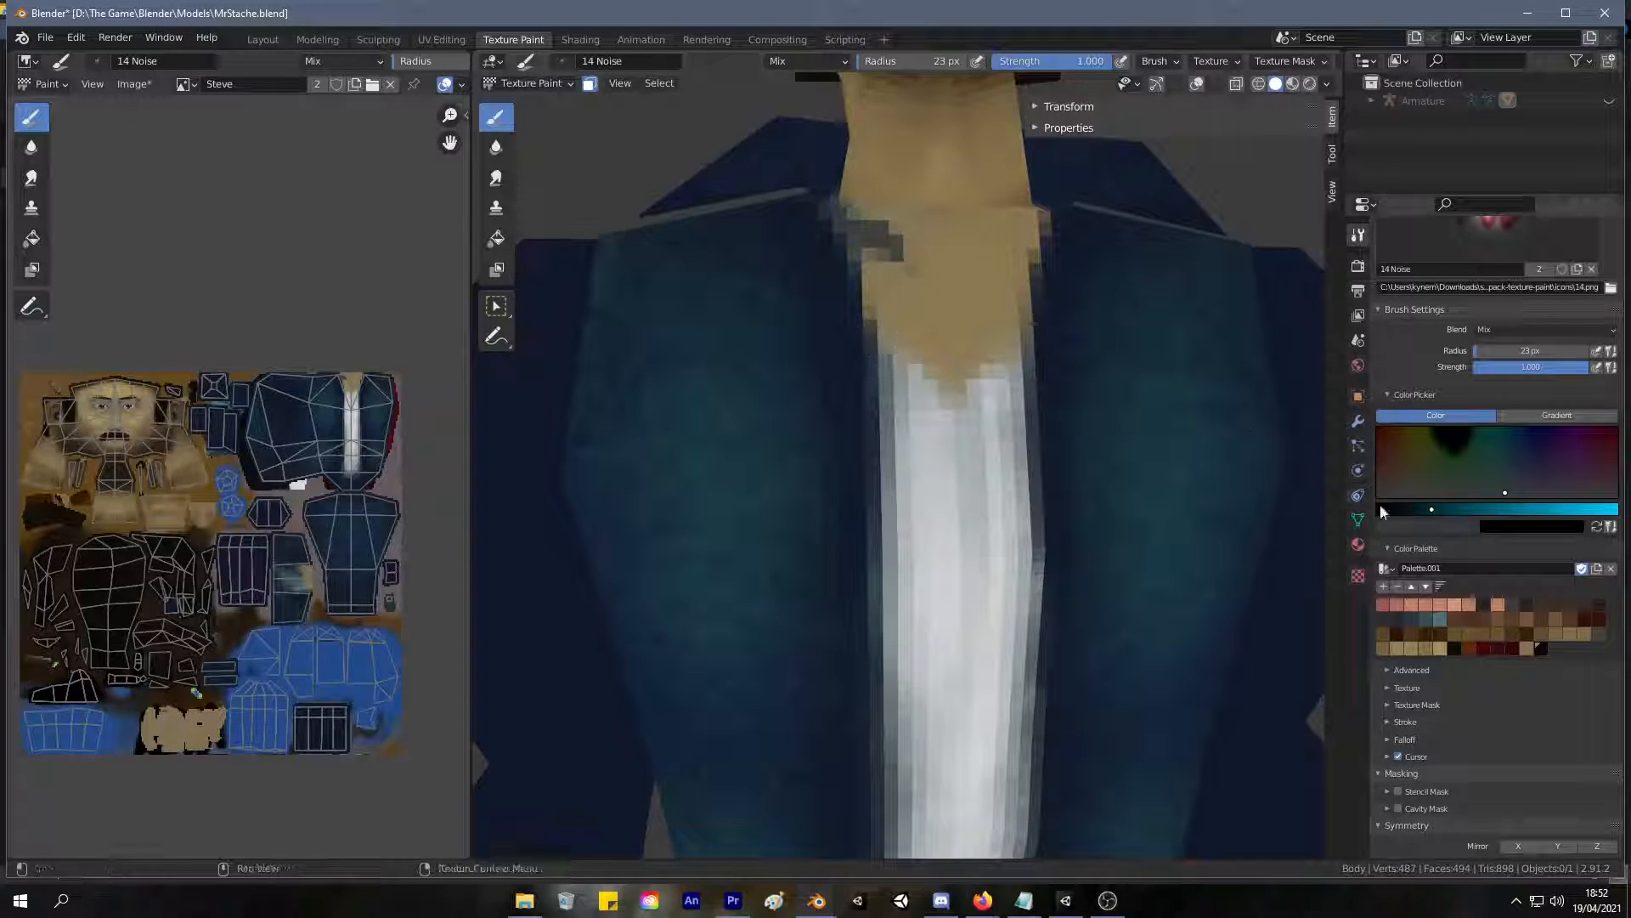
{"action": "key", "text": "s"}
{"action": "left_click", "coordinate": [544, 334]}
Try to outline an overlapping jacket edge in navy across the neck and down the white shirt.
{"action": "left_click_drag", "start_coordinate": [835, 223], "coordinate": [936, 277]}
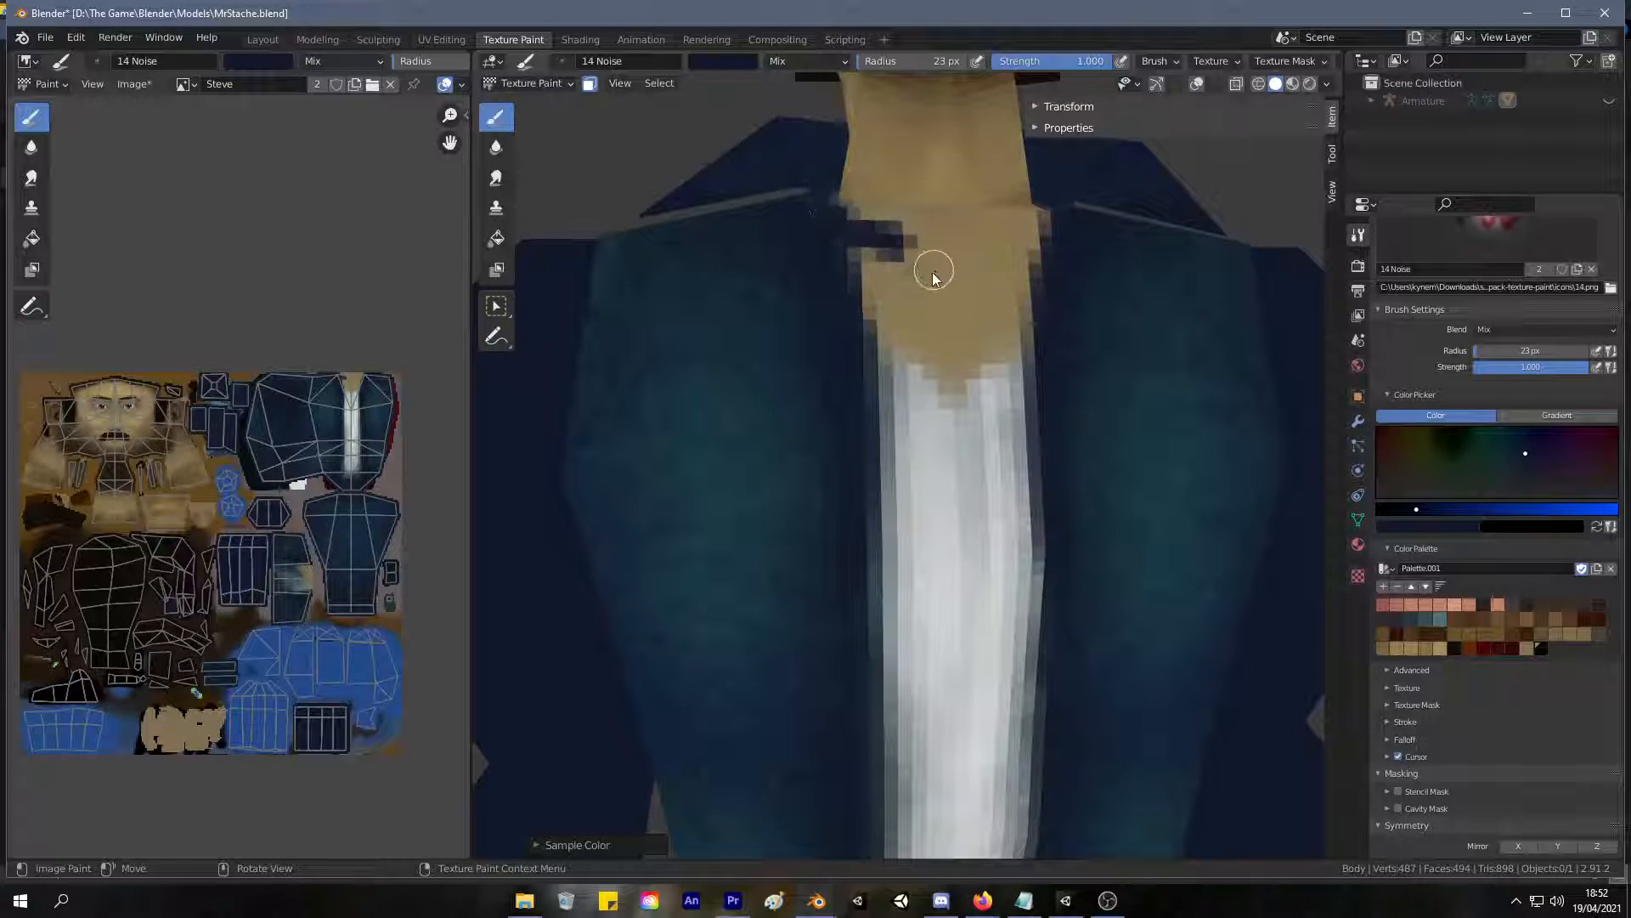
{"action": "mouse_move", "coordinate": [935, 311]}
{"action": "middle_mouse_down", "text": "ctrl"}
{"action": "mouse_move", "coordinate": [902, 345]}
{"action": "mouse_move", "coordinate": [924, 354]}
{"action": "middle_mouse_up", "text": "ctrl"}
{"action": "left_click_drag", "start_coordinate": [913, 342], "coordinate": [915, 605]}
{"action": "middle_click_drag", "start_coordinate": [922, 571], "coordinate": [933, 471], "text": "ctrl"}
{"action": "key", "text": "ctrl+z"}
{"action": "key", "text": "ctrl+z"}
{"action": "key", "text": "ctrl+z"}
{"action": "key", "text": "ctrl+z"}
{"action": "key", "text": "ctrl+z"}
{"action": "key", "text": "ctrl+z"}
{"action": "key", "text": "ctrl+z"}
Paint a navy edge line from the jacket's neckline down the middle of the white shirt to the hem.
{"action": "mouse_move", "coordinate": [842, 235]}
{"action": "left_mouse_down"}
{"action": "mouse_move", "coordinate": [905, 257]}
{"action": "mouse_move", "coordinate": [920, 416]}
{"action": "left_mouse_up"}
{"action": "left_click_drag", "start_coordinate": [921, 309], "coordinate": [928, 513]}
{"action": "left_click_drag", "start_coordinate": [925, 393], "coordinate": [918, 548]}
{"action": "middle_click_drag", "start_coordinate": [950, 610], "coordinate": [863, 419], "text": "shift"}
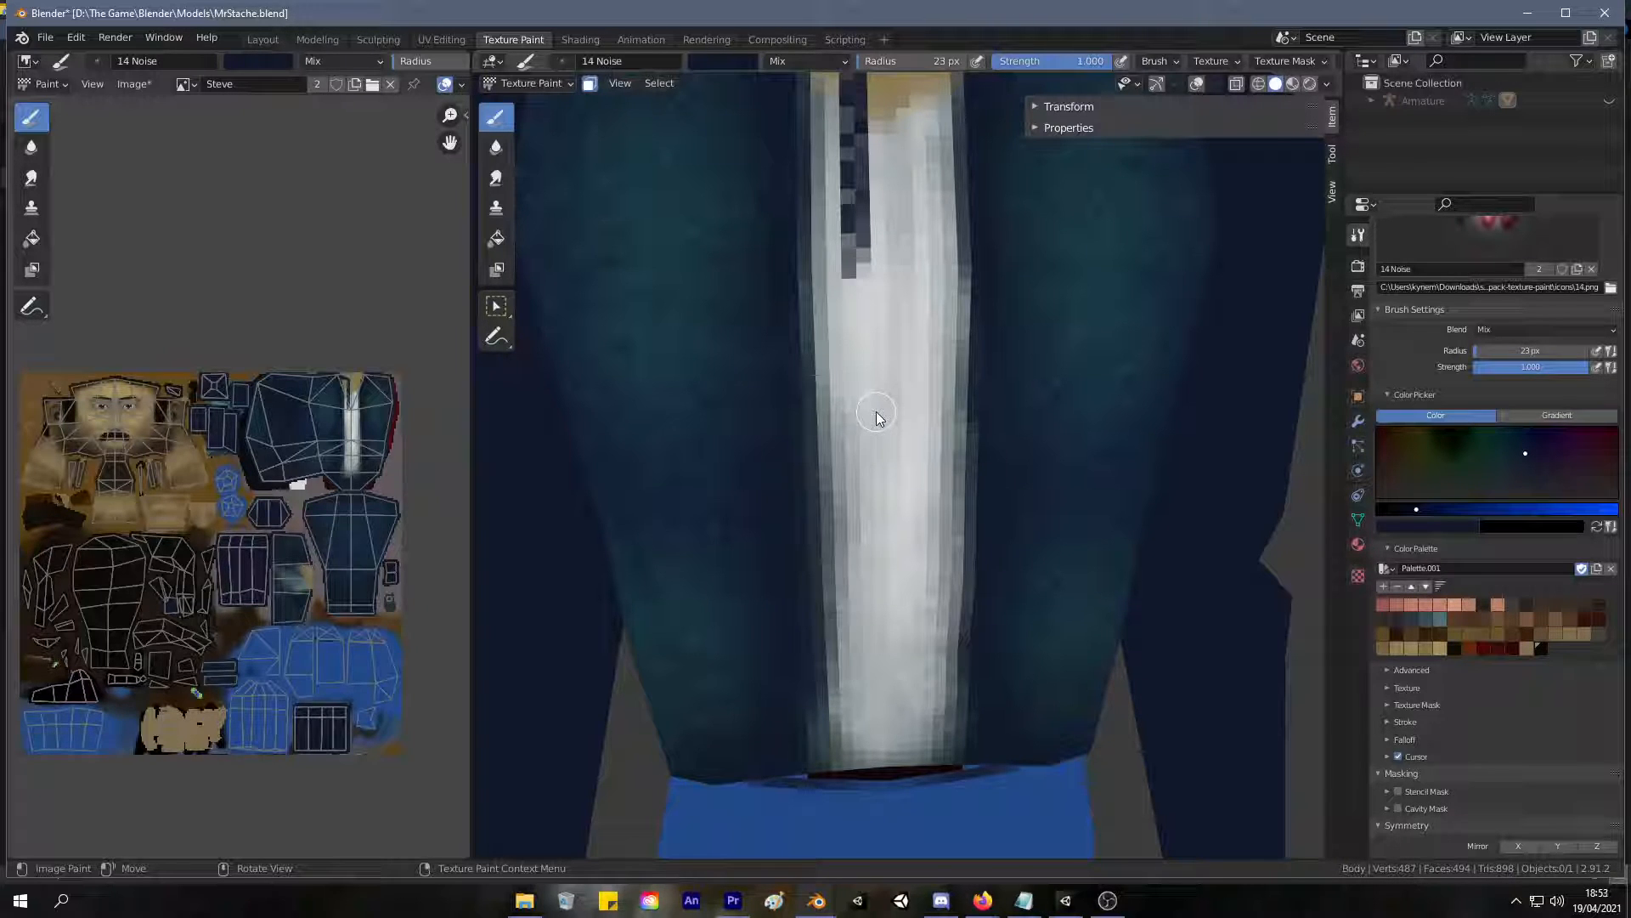
{"action": "middle_click_drag", "start_coordinate": [896, 417], "coordinate": [866, 408], "text": "shift"}
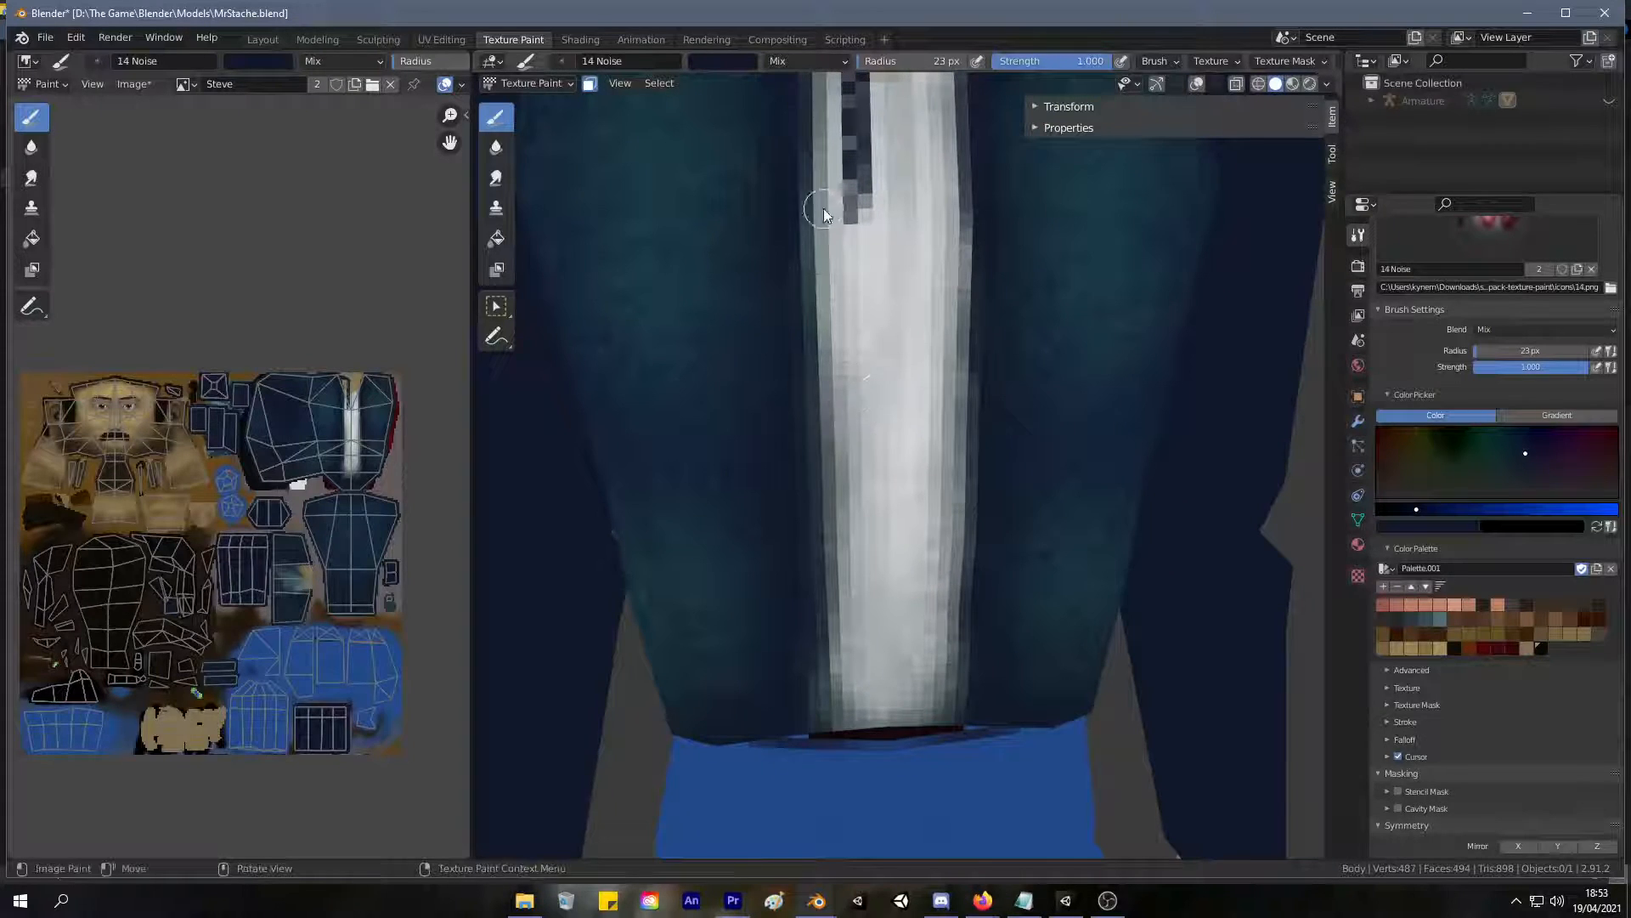
{"action": "mouse_move", "coordinate": [847, 146]}
{"action": "left_mouse_down"}
{"action": "mouse_move", "coordinate": [865, 698]}
{"action": "mouse_move", "coordinate": [819, 728]}
{"action": "mouse_move", "coordinate": [860, 722]}
{"action": "left_mouse_up"}
{"action": "scroll", "coordinate": [854, 656], "scroll_direction": "down", "scroll_amount": 5}
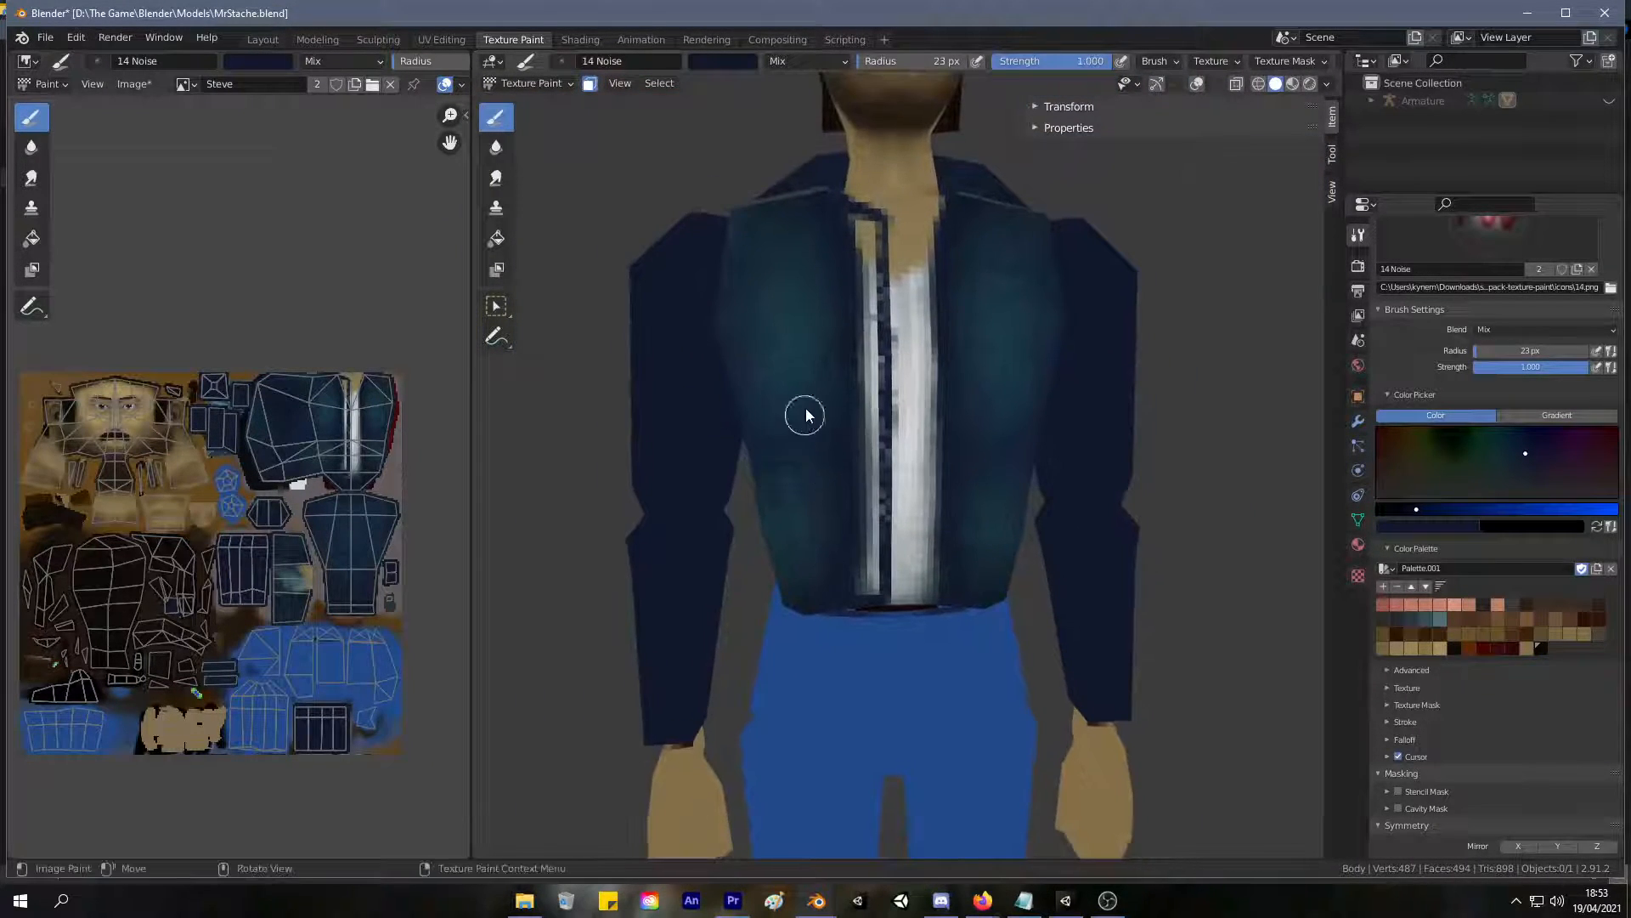
Sample a teal from the jacket and fill the gap between the front panel and the new navy edge.
{"action": "middle_click_drag", "start_coordinate": [805, 422], "coordinate": [842, 496], "text": "shift"}
{"action": "key", "text": "s"}
{"action": "mouse_move", "coordinate": [859, 343]}
{"action": "left_mouse_down"}
{"action": "mouse_move", "coordinate": [849, 334]}
{"action": "mouse_move", "coordinate": [867, 488]}
{"action": "left_mouse_up"}
{"action": "middle_click_drag", "start_coordinate": [816, 527], "coordinate": [879, 336], "text": "ctrl"}
{"action": "left_click_drag", "start_coordinate": [883, 321], "coordinate": [876, 466]}
{"action": "left_click_drag", "start_coordinate": [884, 347], "coordinate": [877, 495]}
{"action": "left_click_drag", "start_coordinate": [886, 376], "coordinate": [870, 656]}
{"action": "scroll", "coordinate": [873, 590], "scroll_direction": "down", "scroll_amount": 5}
{"action": "mouse_move", "coordinate": [798, 502]}
{"action": "middle_mouse_down"}
{"action": "mouse_move", "coordinate": [822, 492]}
{"action": "mouse_move", "coordinate": [783, 492]}
{"action": "middle_mouse_up"}
{"action": "scroll", "coordinate": [849, 355], "scroll_direction": "up", "scroll_amount": 6}
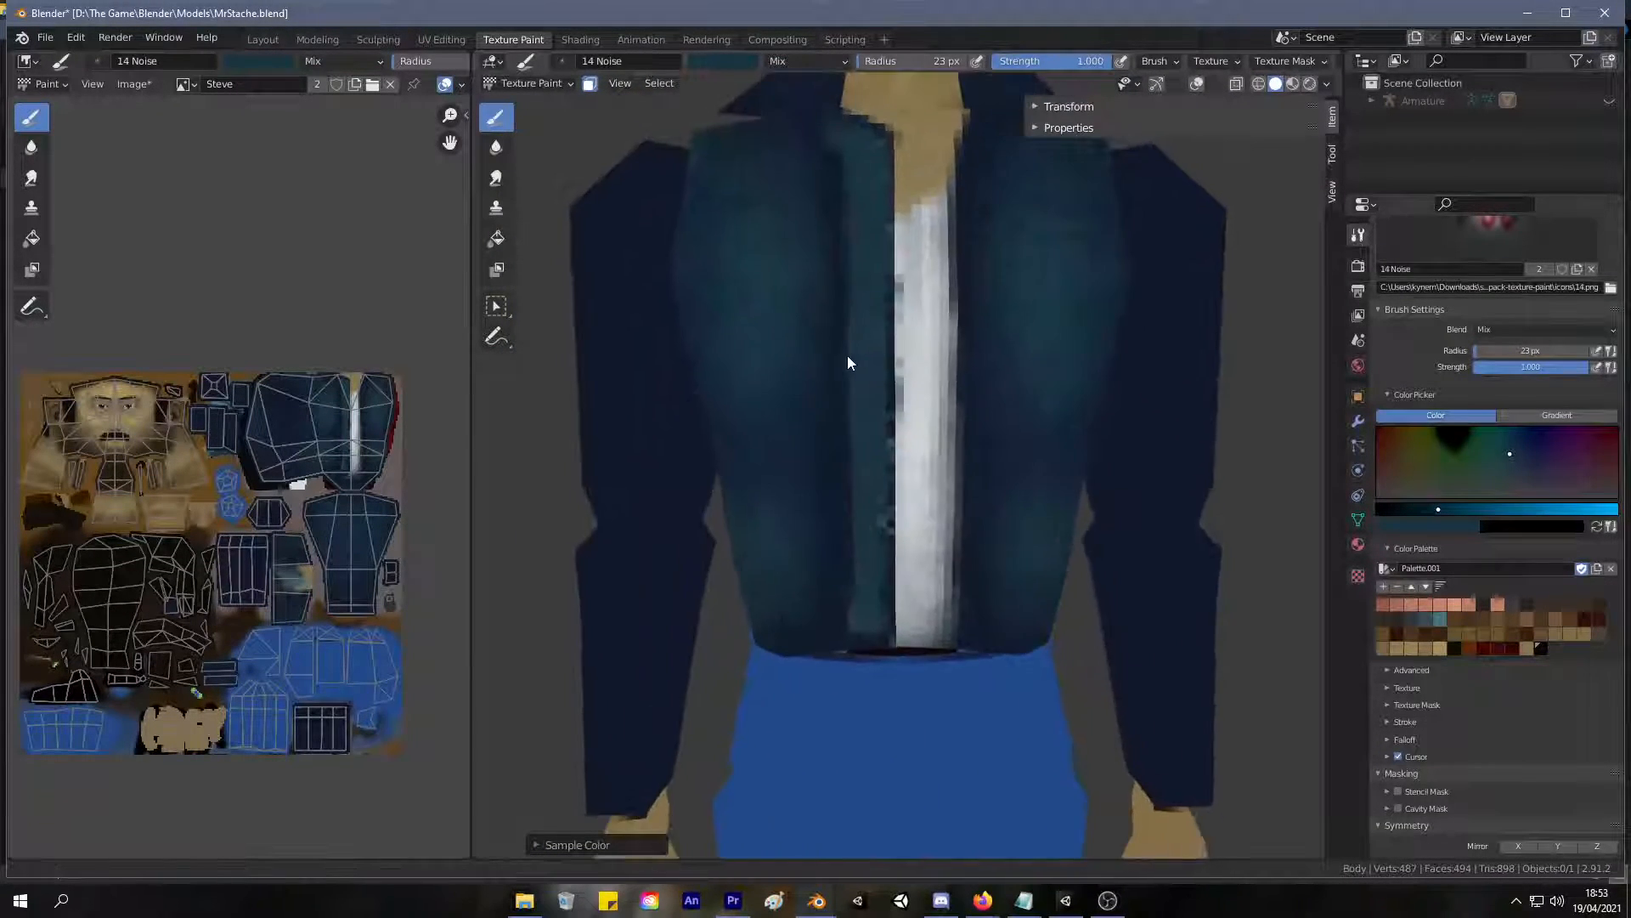
Blend the filled front strip into the adjoining panel using darker teal and dark blue sampled from the jacket.
{"action": "middle_click_drag", "start_coordinate": [816, 351], "coordinate": [815, 429], "text": "shift"}
{"action": "key", "text": "s"}
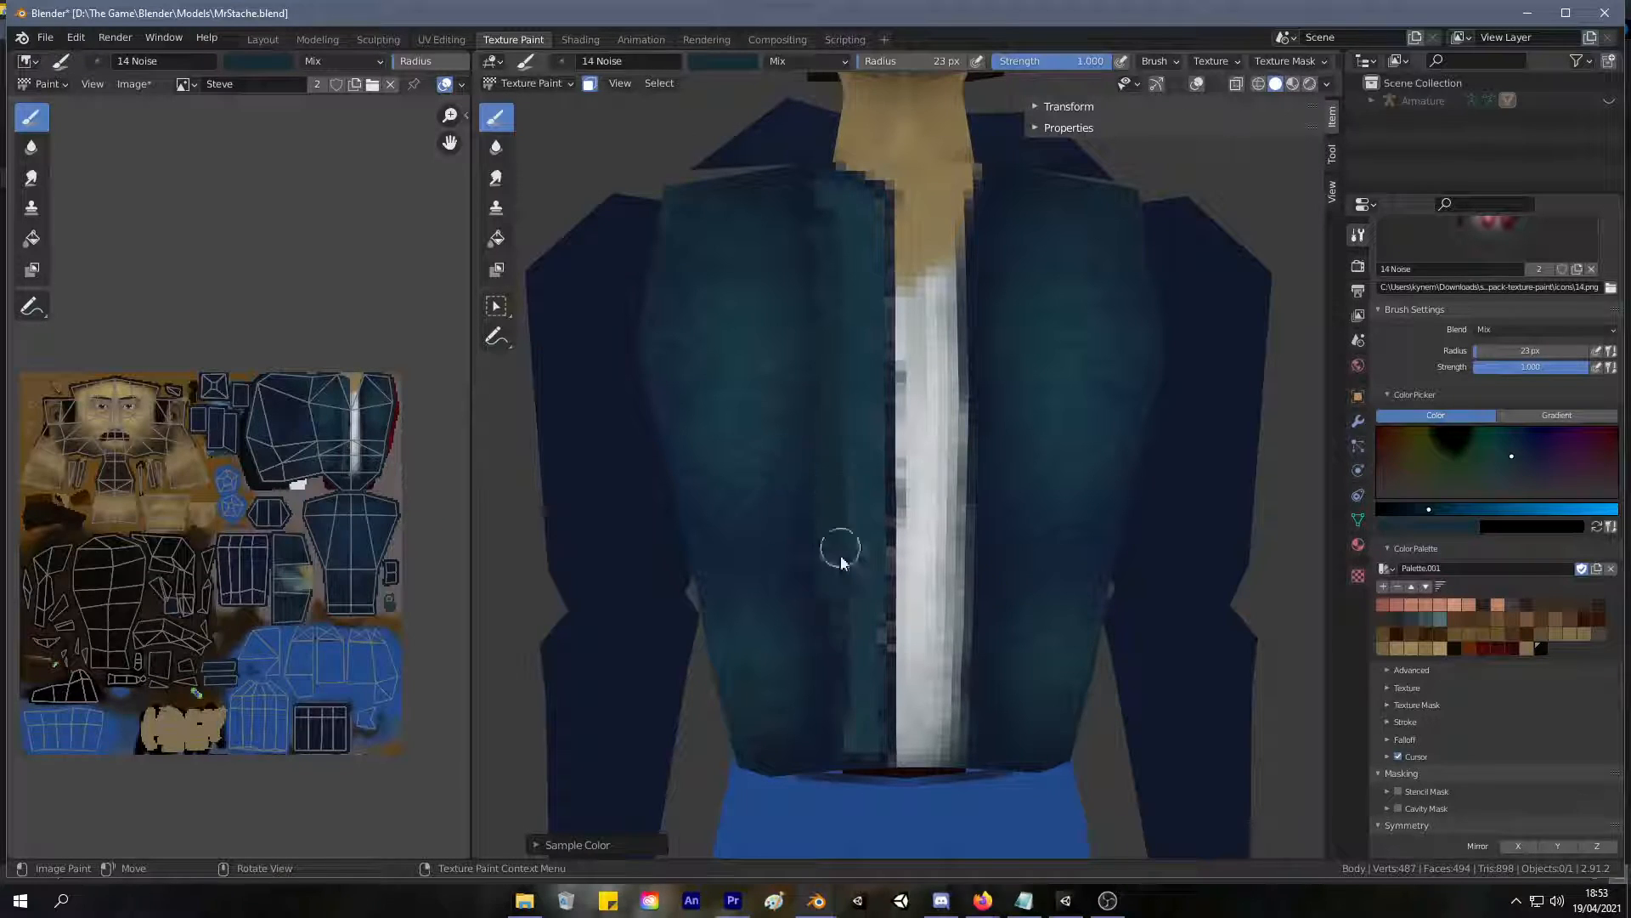
{"action": "scroll", "coordinate": [782, 467], "scroll_direction": "down", "scroll_amount": 4}
{"action": "scroll", "coordinate": [830, 379], "scroll_direction": "up", "scroll_amount": 4}
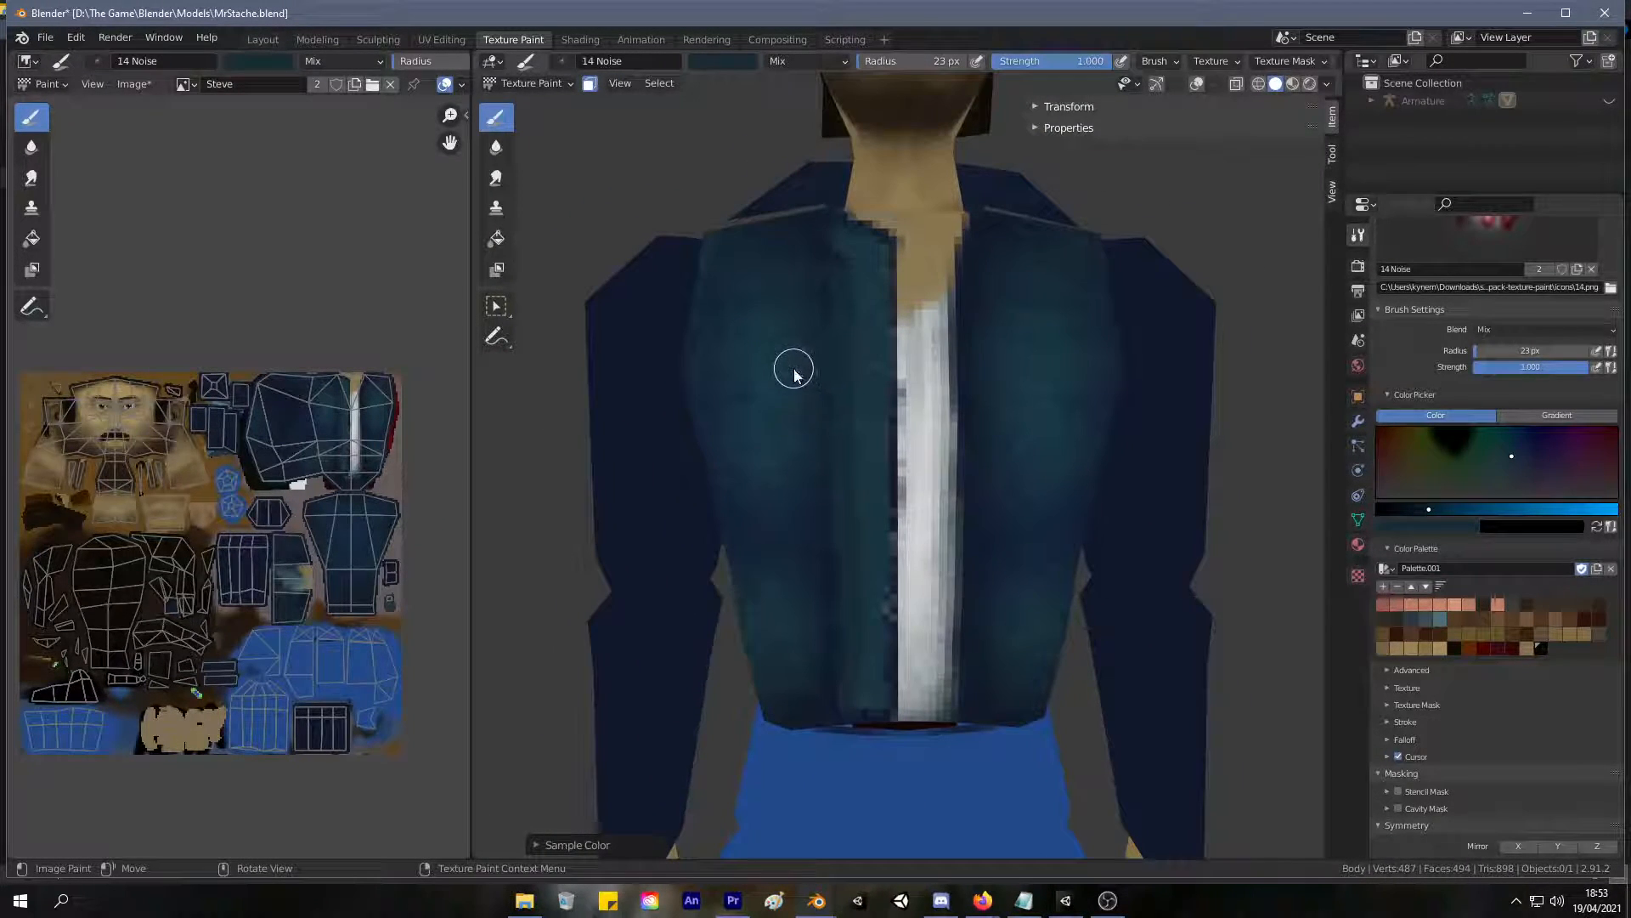
{"action": "key", "text": "s"}
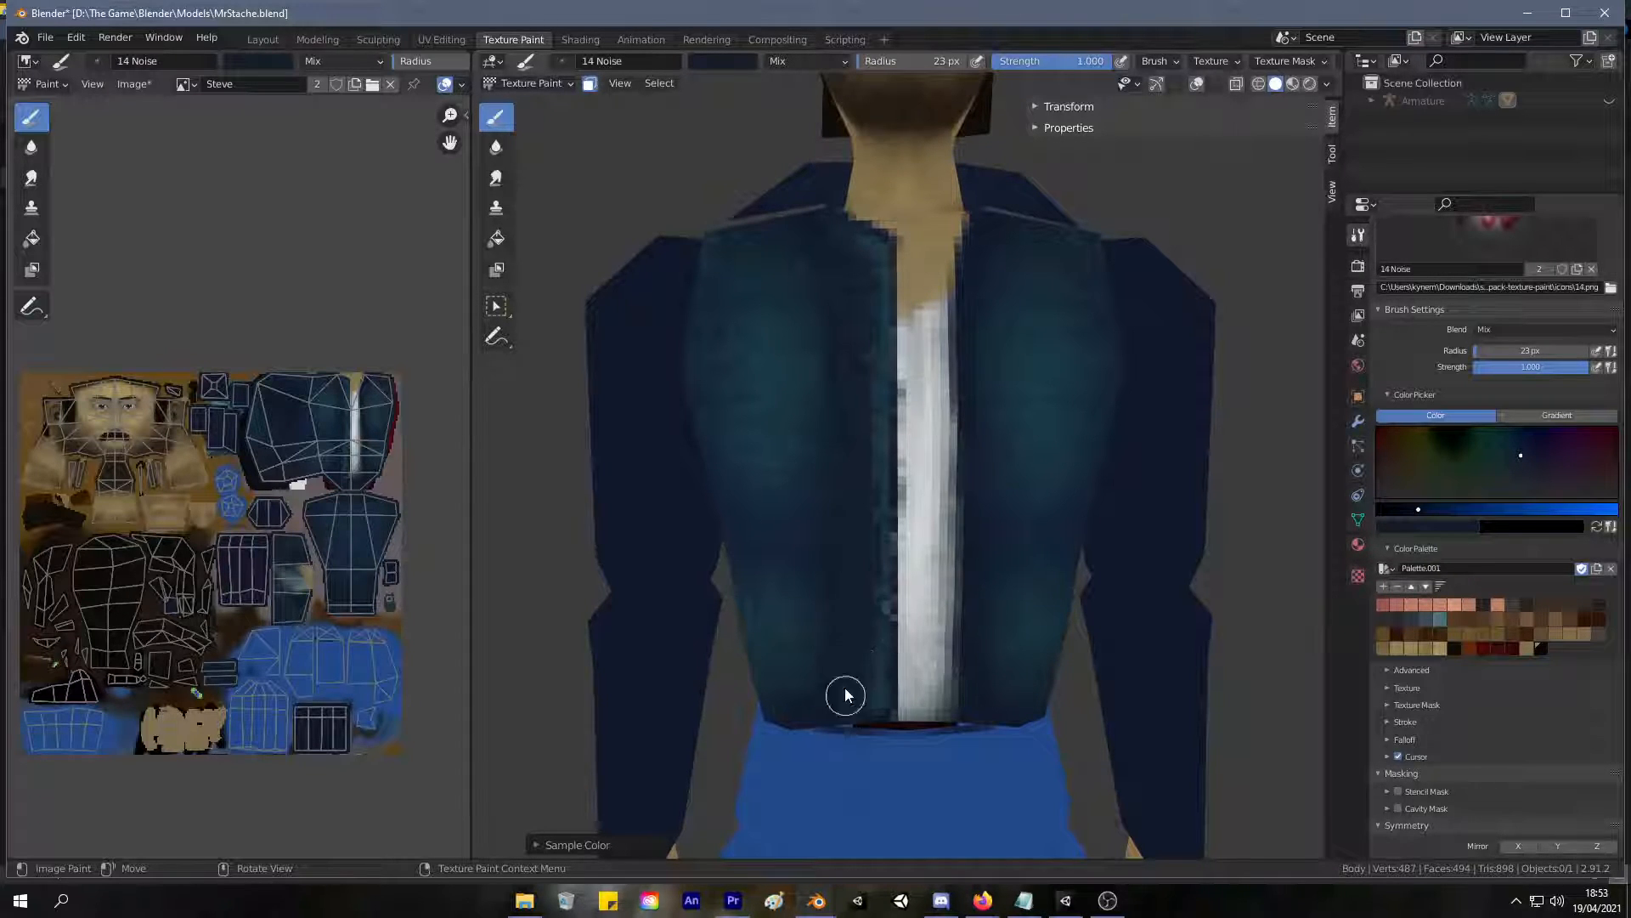
{"action": "scroll", "coordinate": [853, 488], "scroll_direction": "down", "scroll_amount": 5}
{"action": "mouse_move", "coordinate": [787, 571]}
{"action": "middle_mouse_down"}
{"action": "mouse_move", "coordinate": [776, 554]}
{"action": "mouse_move", "coordinate": [830, 481]}
{"action": "middle_mouse_up"}
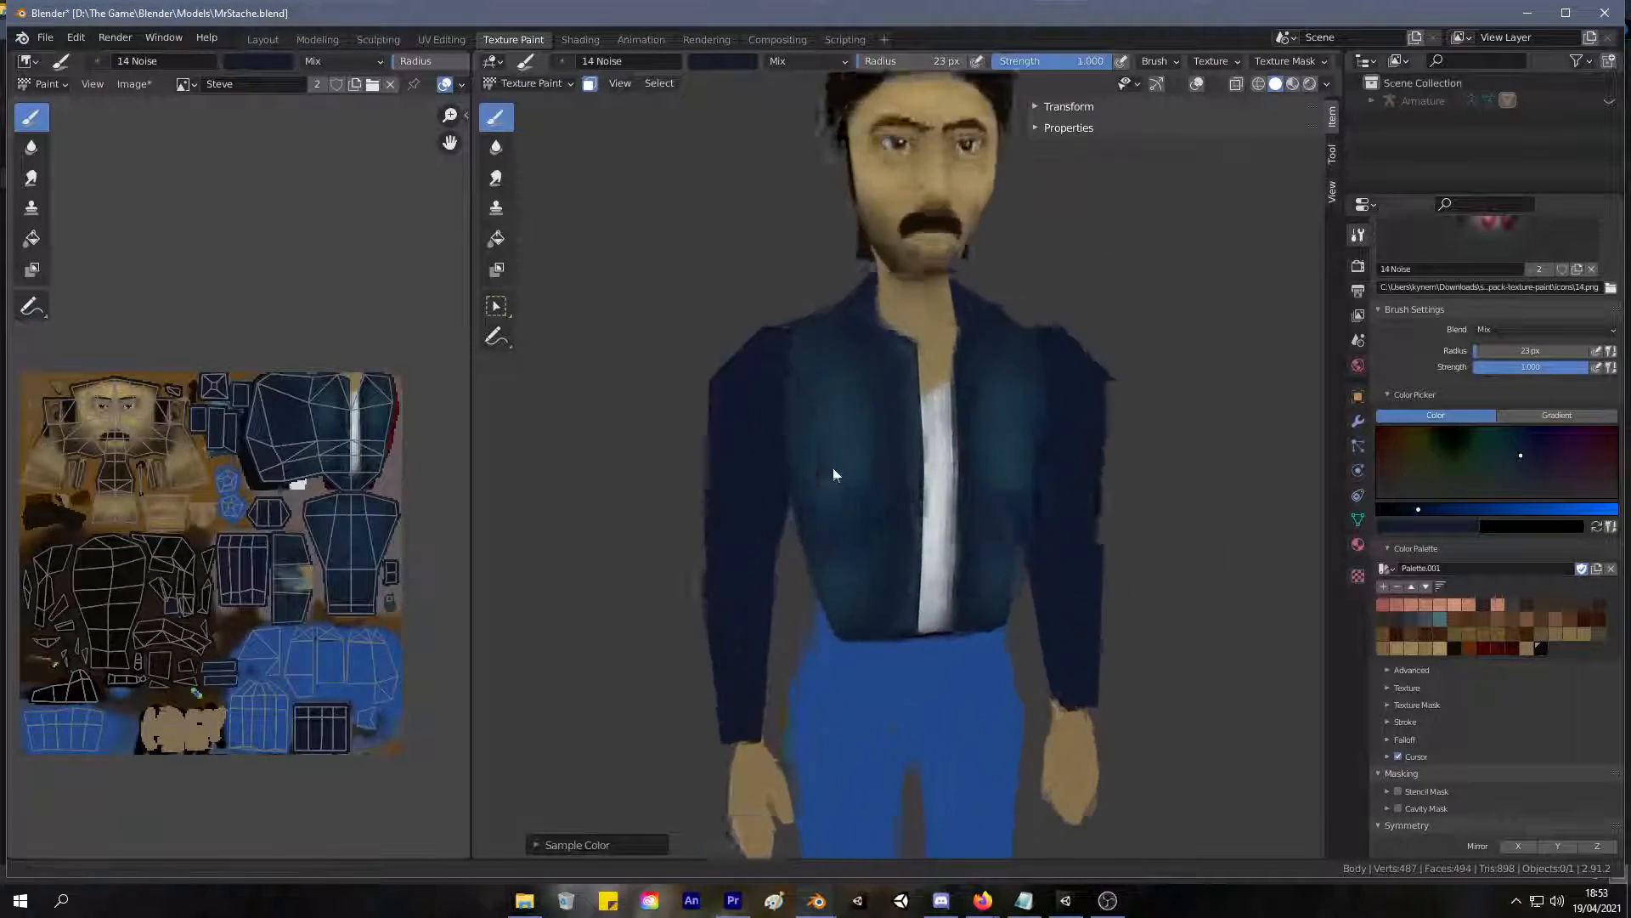
Repaint the front strip from collar to hem with sampled teal at a 41 px brush radius.
{"action": "scroll", "coordinate": [853, 390], "scroll_direction": "up", "scroll_amount": 5}
{"action": "key", "text": "s"}
{"action": "key", "text": "f"}
{"action": "left_click", "coordinate": [889, 318]}
{"action": "mouse_move", "coordinate": [872, 293]}
{"action": "left_mouse_down"}
{"action": "mouse_move", "coordinate": [876, 427]}
{"action": "mouse_move", "coordinate": [892, 270]}
{"action": "mouse_move", "coordinate": [894, 767]}
{"action": "left_mouse_up"}
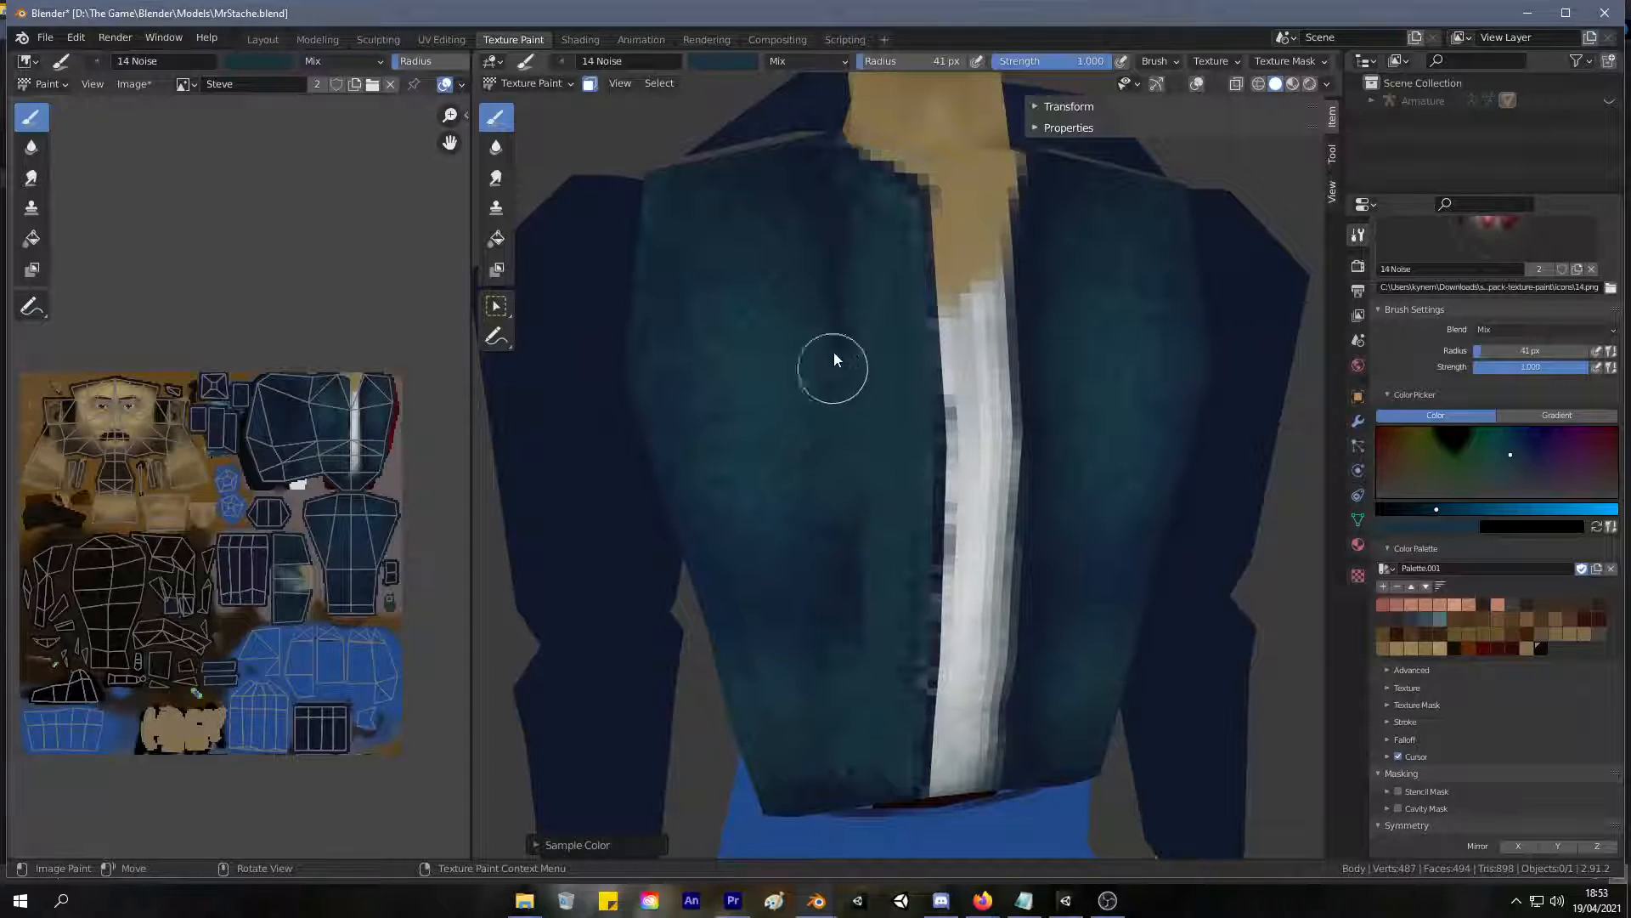
Paint a thin dark blue vertical seam beside the front strip with a sampled color and a 10 px brush.
{"action": "scroll", "coordinate": [952, 333], "scroll_direction": "up", "scroll_amount": 2}
{"action": "key", "text": "s"}
{"action": "key", "text": "f"}
{"action": "left_click", "coordinate": [934, 385]}
{"action": "left_click_drag", "start_coordinate": [823, 153], "coordinate": [826, 142]}
{"action": "left_click_drag", "start_coordinate": [815, 222], "coordinate": [829, 270]}
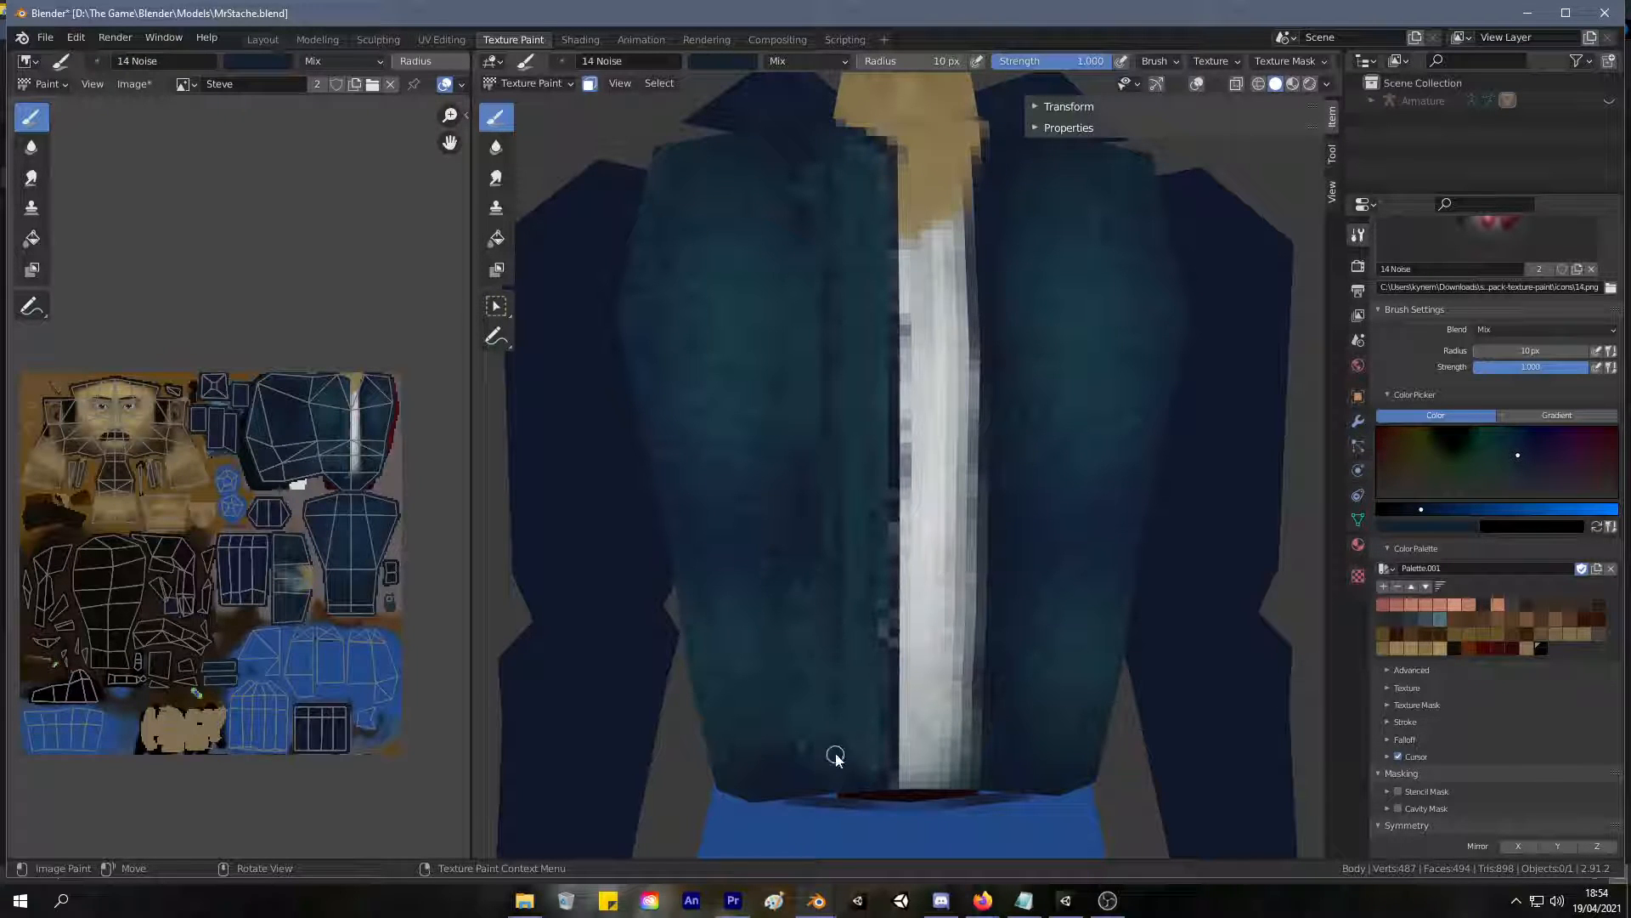
Set the brush color to an orange-brown and paint a short horizontal button mark atop the jacket's front strip.
{"action": "scroll", "coordinate": [833, 425], "scroll_direction": "down", "scroll_amount": 7}
{"action": "scroll", "coordinate": [807, 510], "scroll_direction": "up", "scroll_amount": 4}
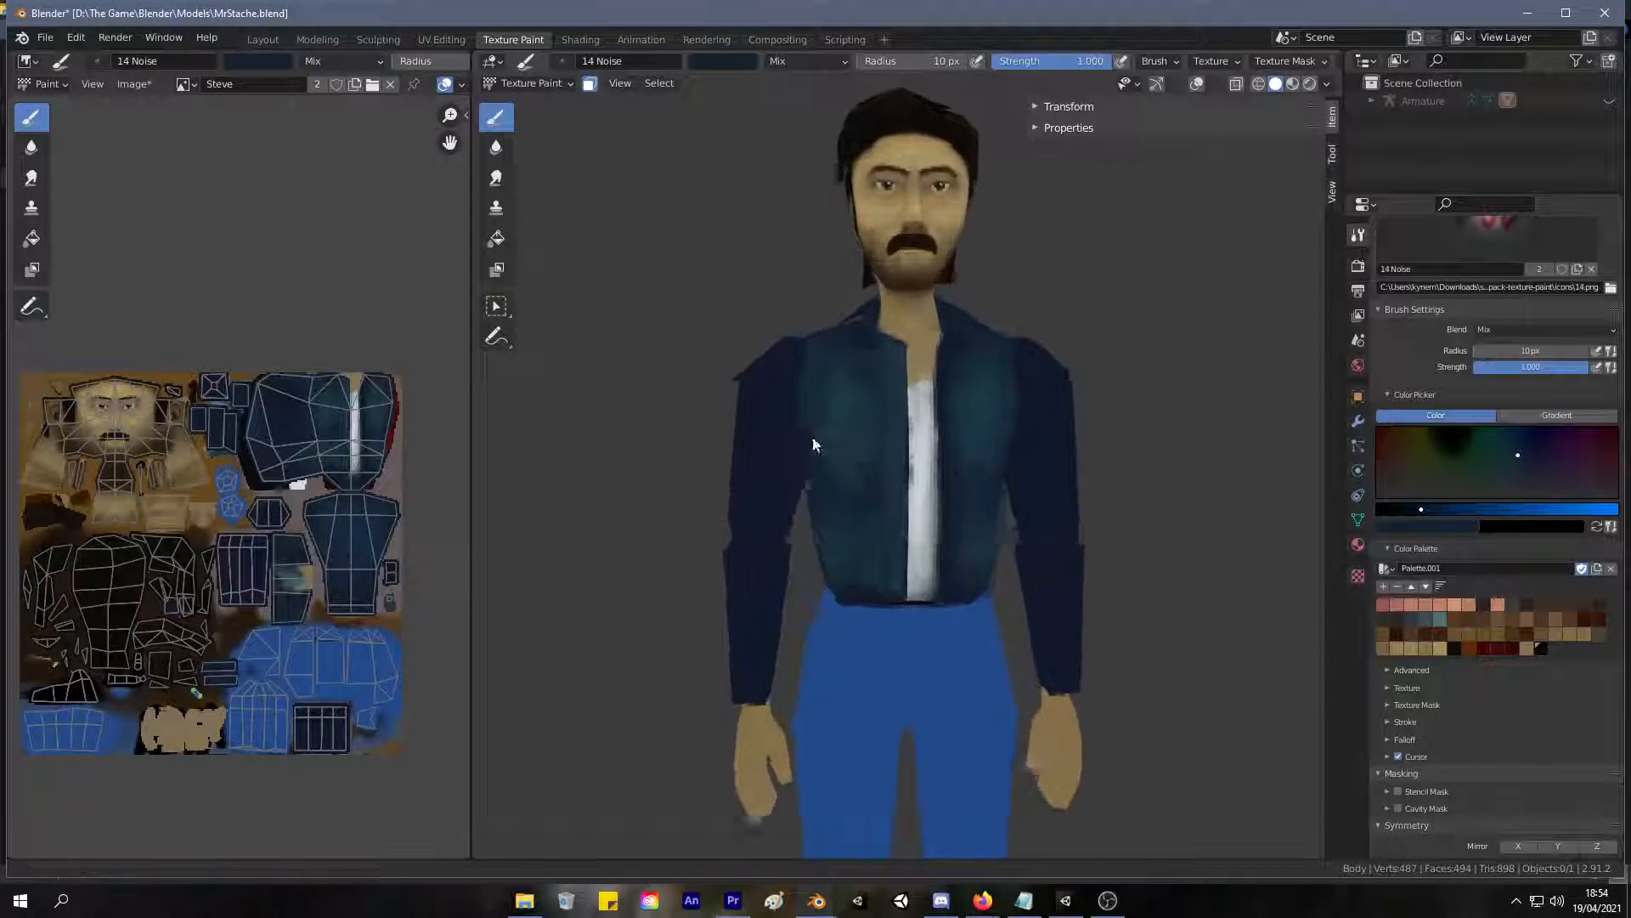
{"action": "scroll", "coordinate": [823, 416], "scroll_direction": "down", "scroll_amount": 1}
{"action": "middle_click_drag", "start_coordinate": [822, 413], "coordinate": [879, 382], "text": "ctrl"}
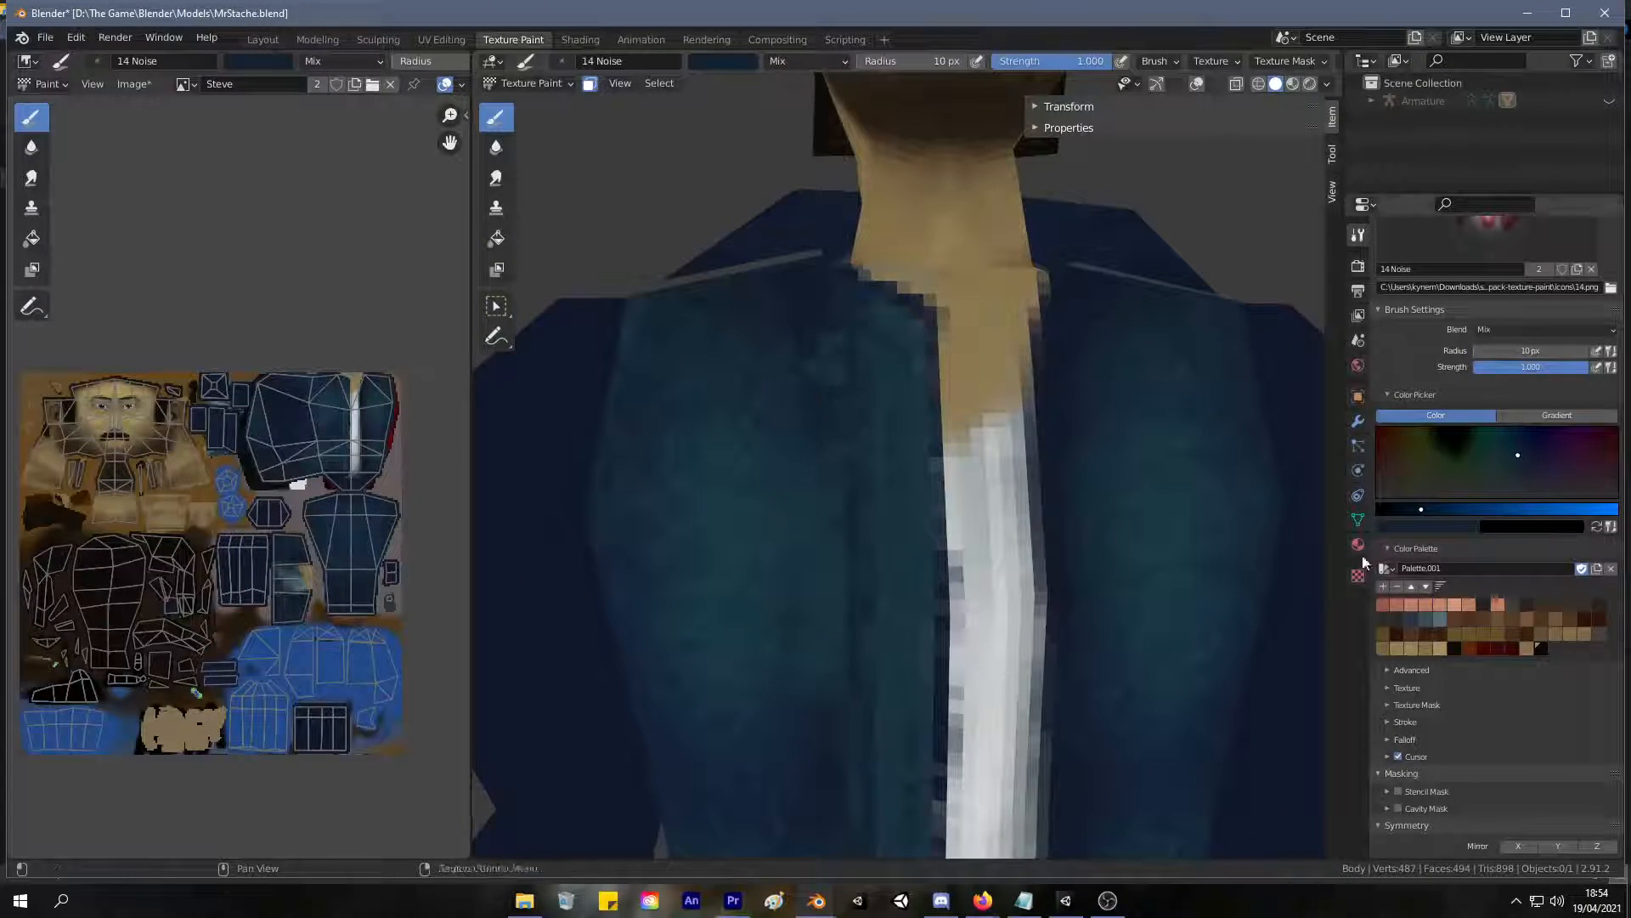
{"action": "left_click_drag", "start_coordinate": [1445, 455], "coordinate": [1401, 454]}
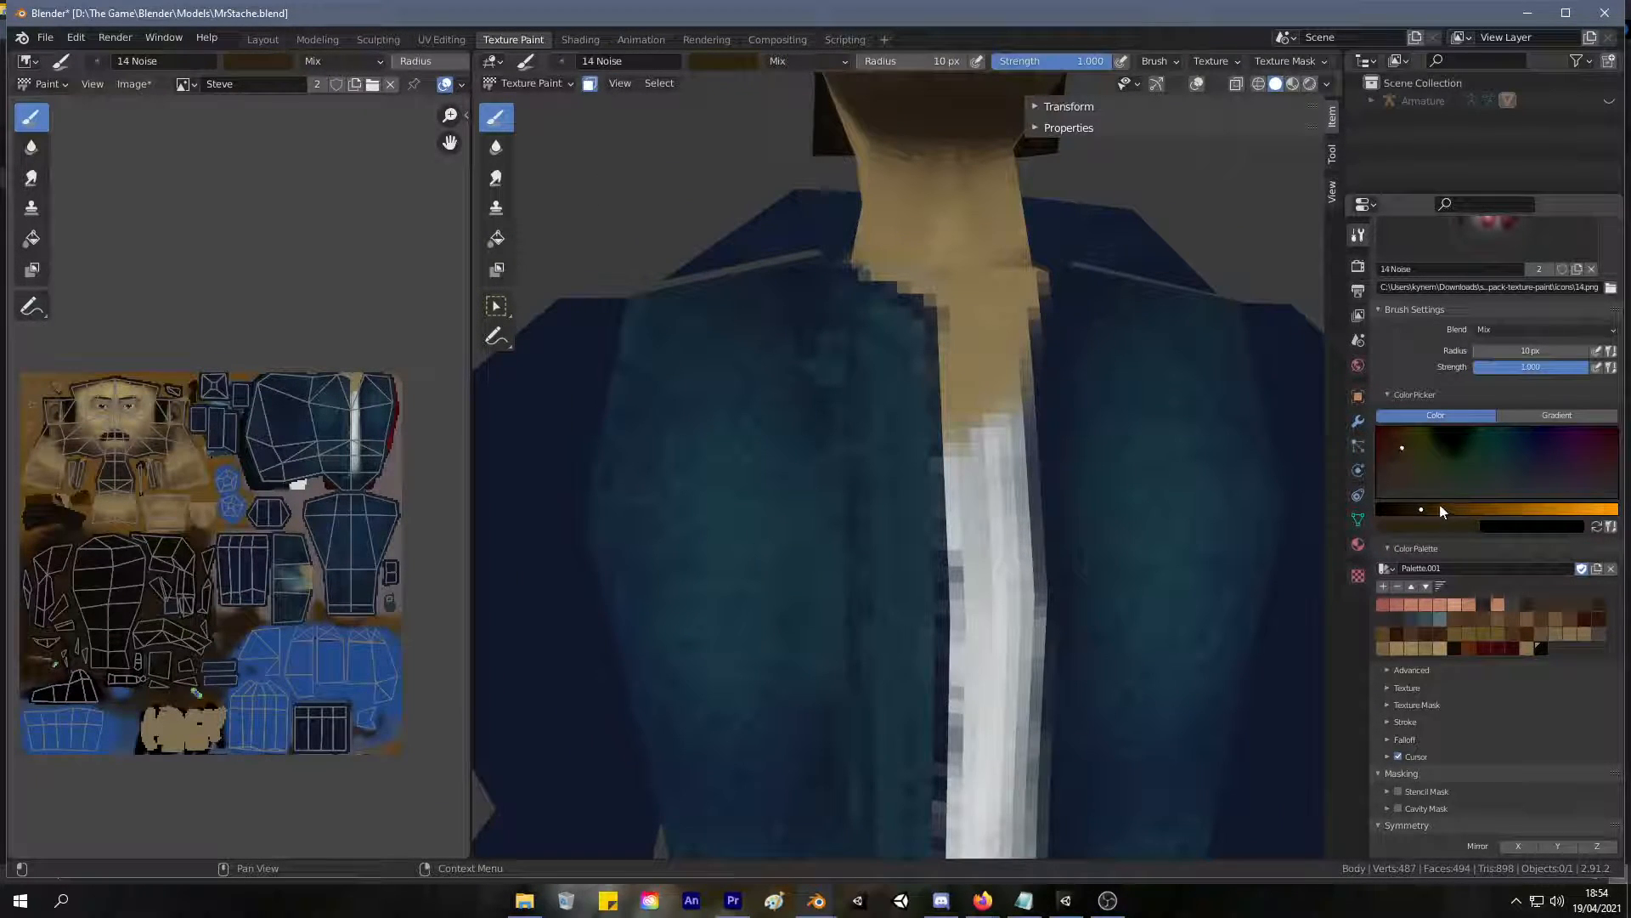
{"action": "left_click", "coordinate": [1447, 509]}
{"action": "left_click", "coordinate": [1395, 436]}
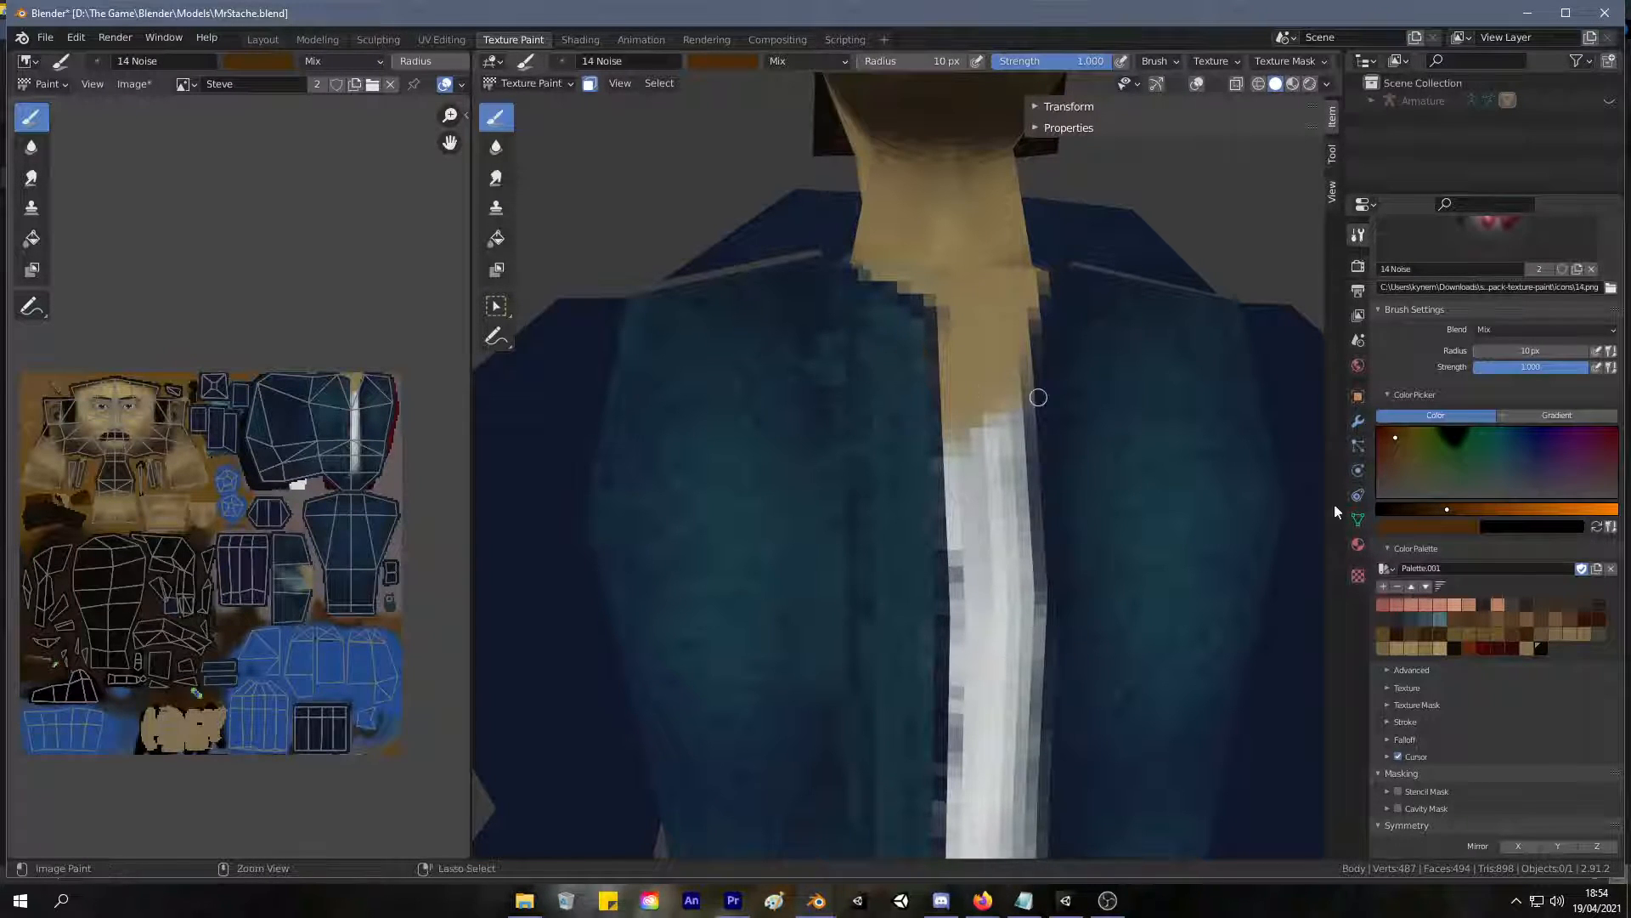
{"action": "left_click_drag", "start_coordinate": [1395, 445], "coordinate": [1396, 433]}
{"action": "left_click_drag", "start_coordinate": [897, 352], "coordinate": [867, 355]}
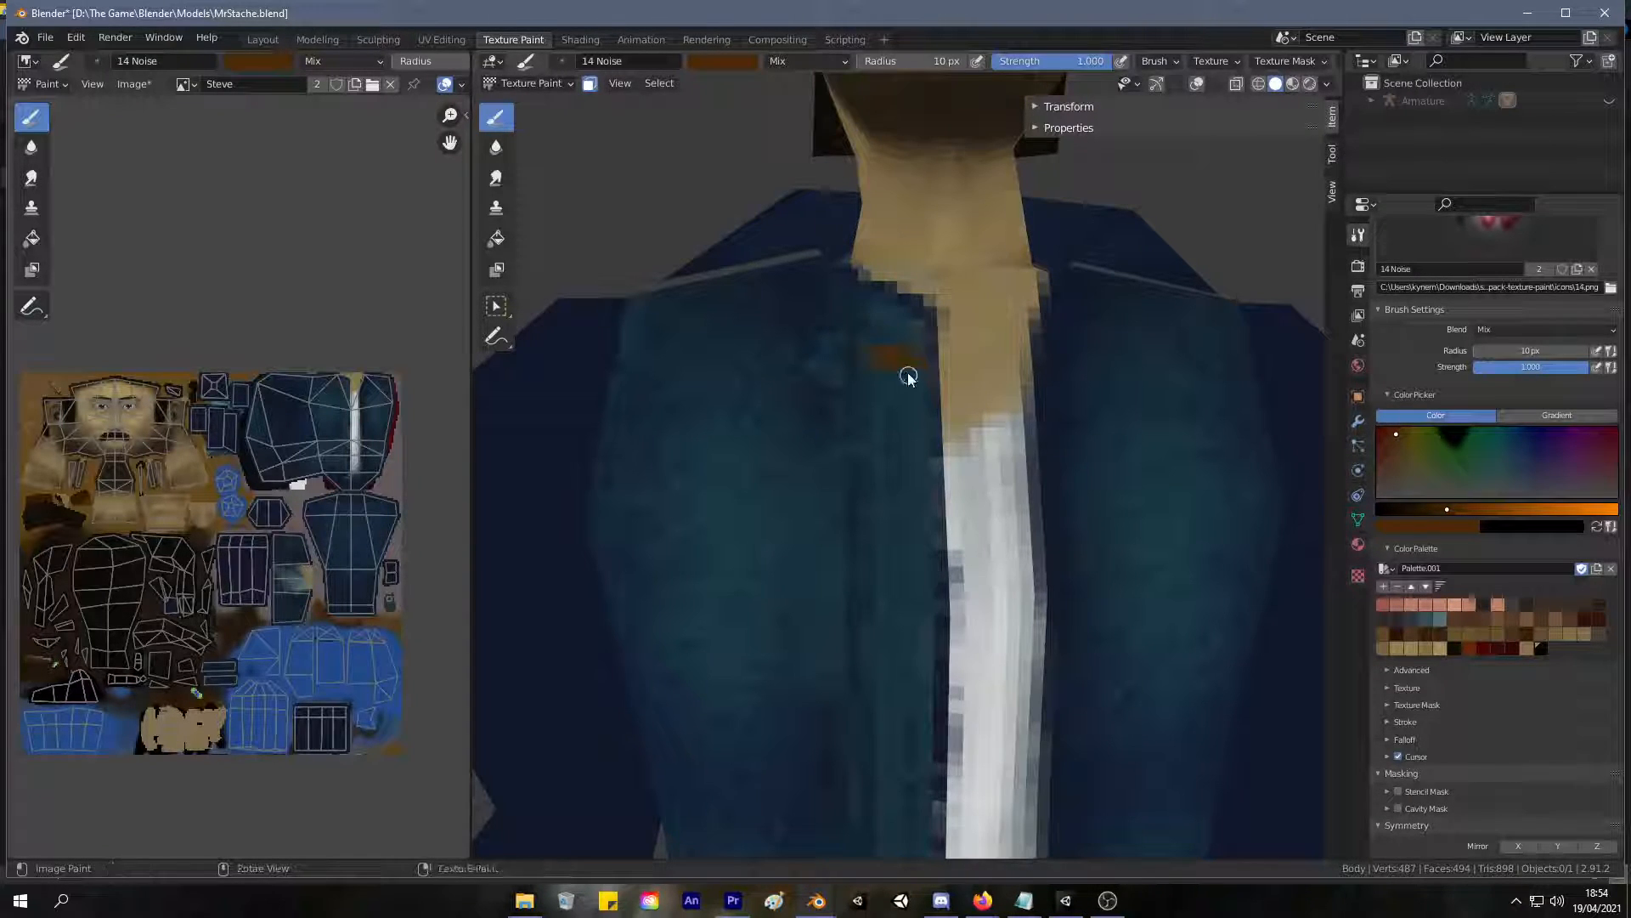
{"action": "key", "text": "ctrl+z"}
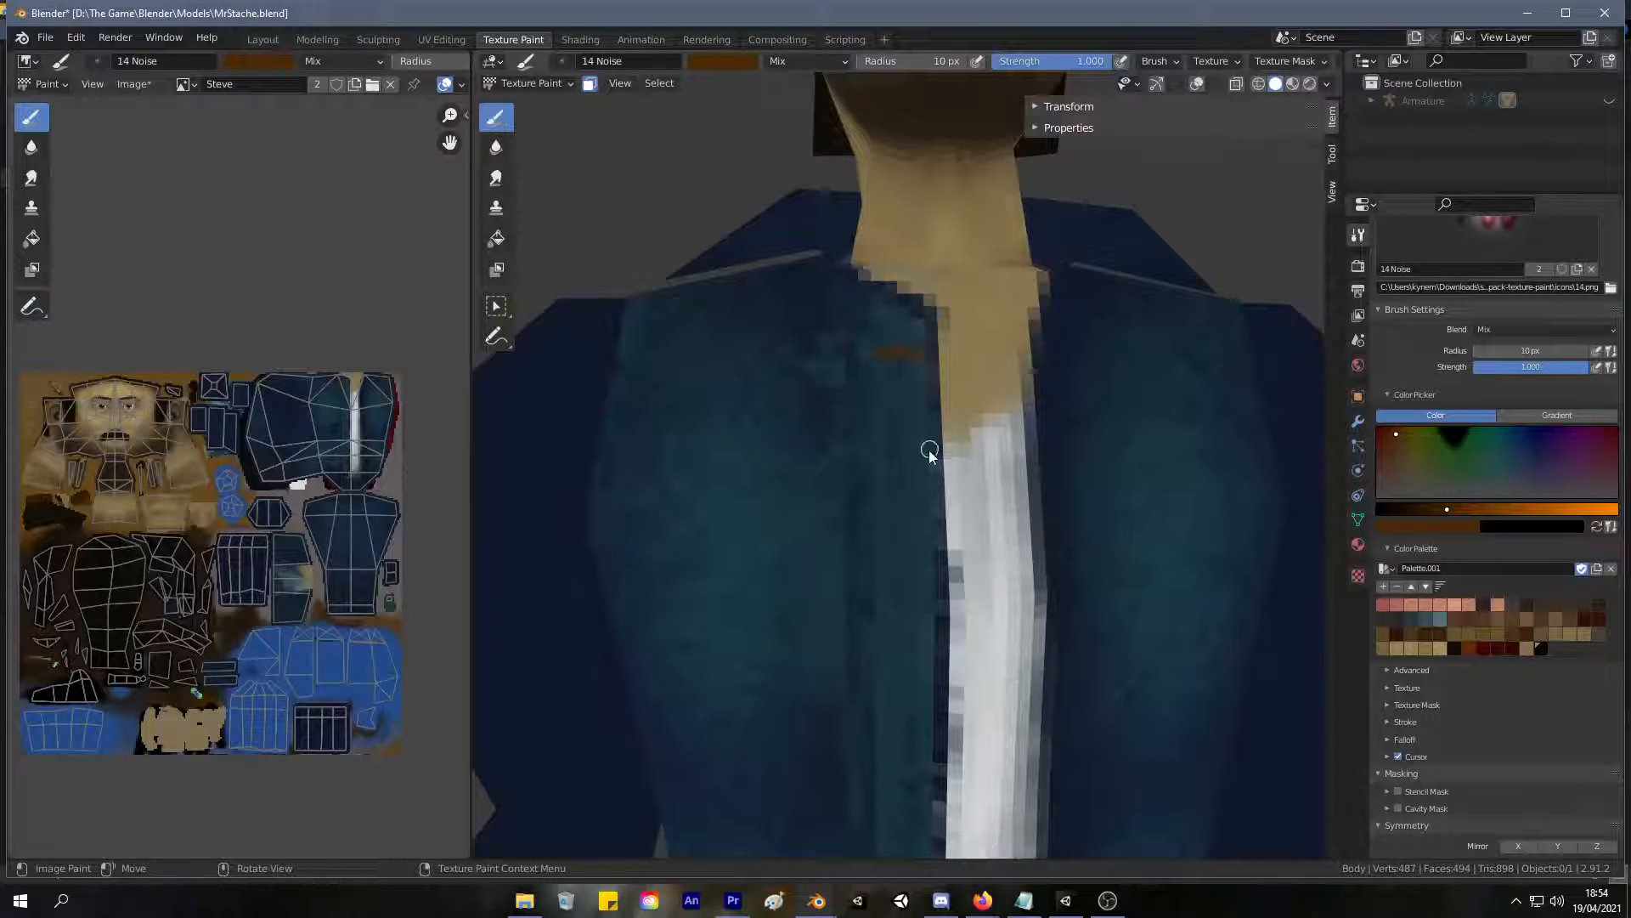
{"action": "middle_click_drag", "start_coordinate": [929, 447], "coordinate": [880, 365], "text": "shift"}
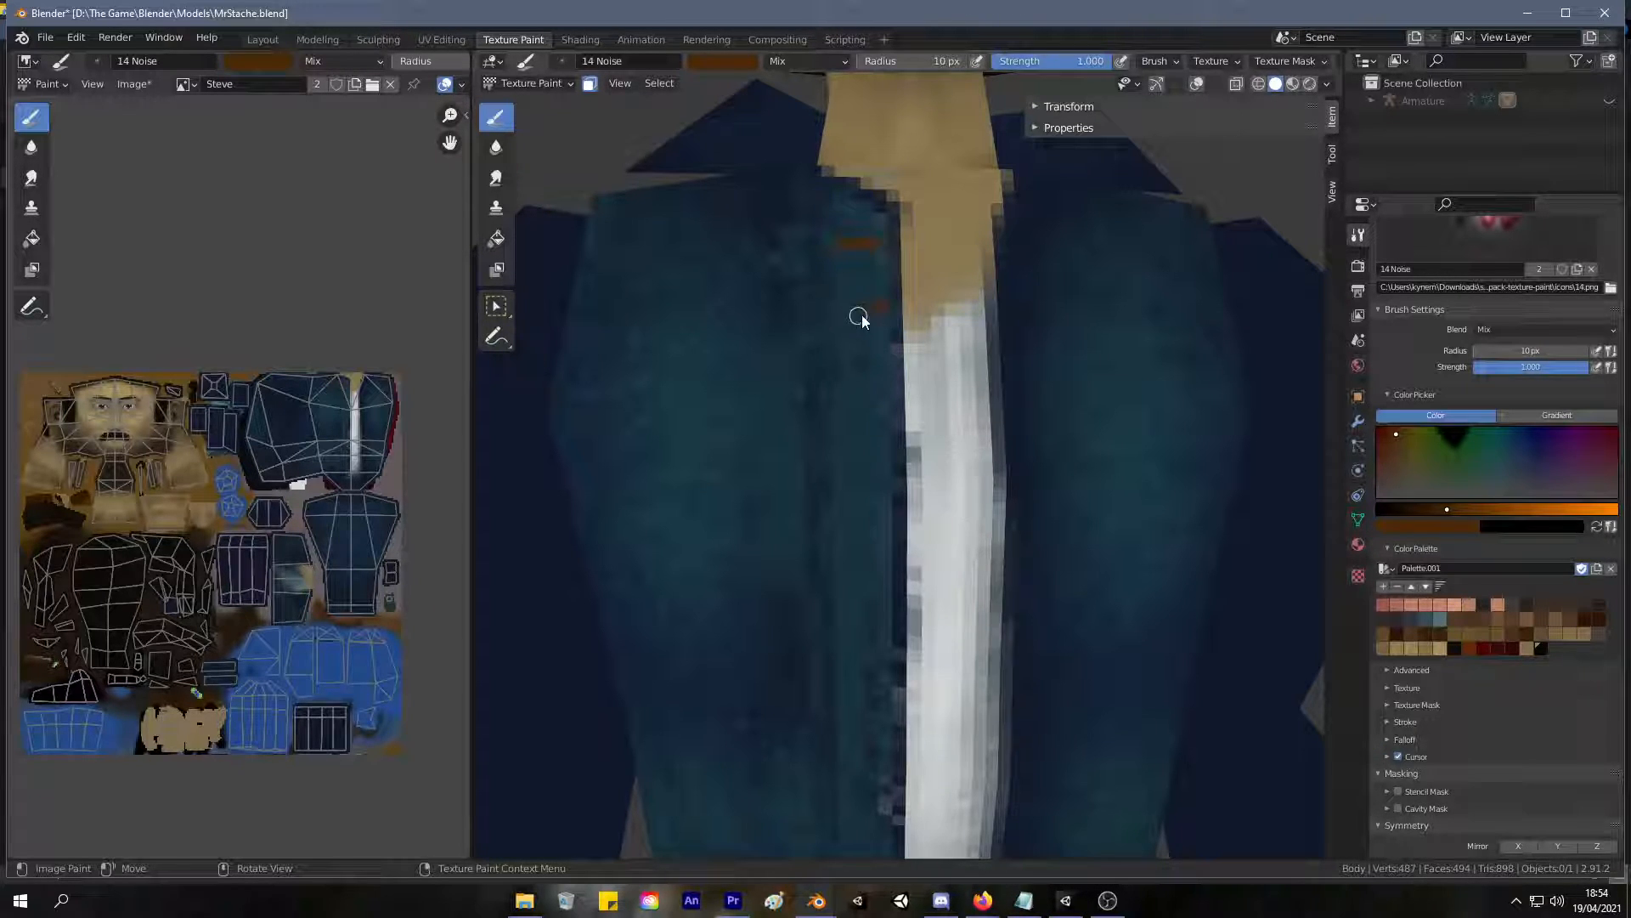
Try a column of closely spaced brown dashes down the upper part of the front strip.
{"action": "left_click_drag", "start_coordinate": [842, 311], "coordinate": [886, 310]}
{"action": "left_click_drag", "start_coordinate": [868, 243], "coordinate": [885, 242]}
{"action": "left_click_drag", "start_coordinate": [848, 380], "coordinate": [888, 380]}
{"action": "middle_click_drag", "start_coordinate": [875, 456], "coordinate": [839, 369]}
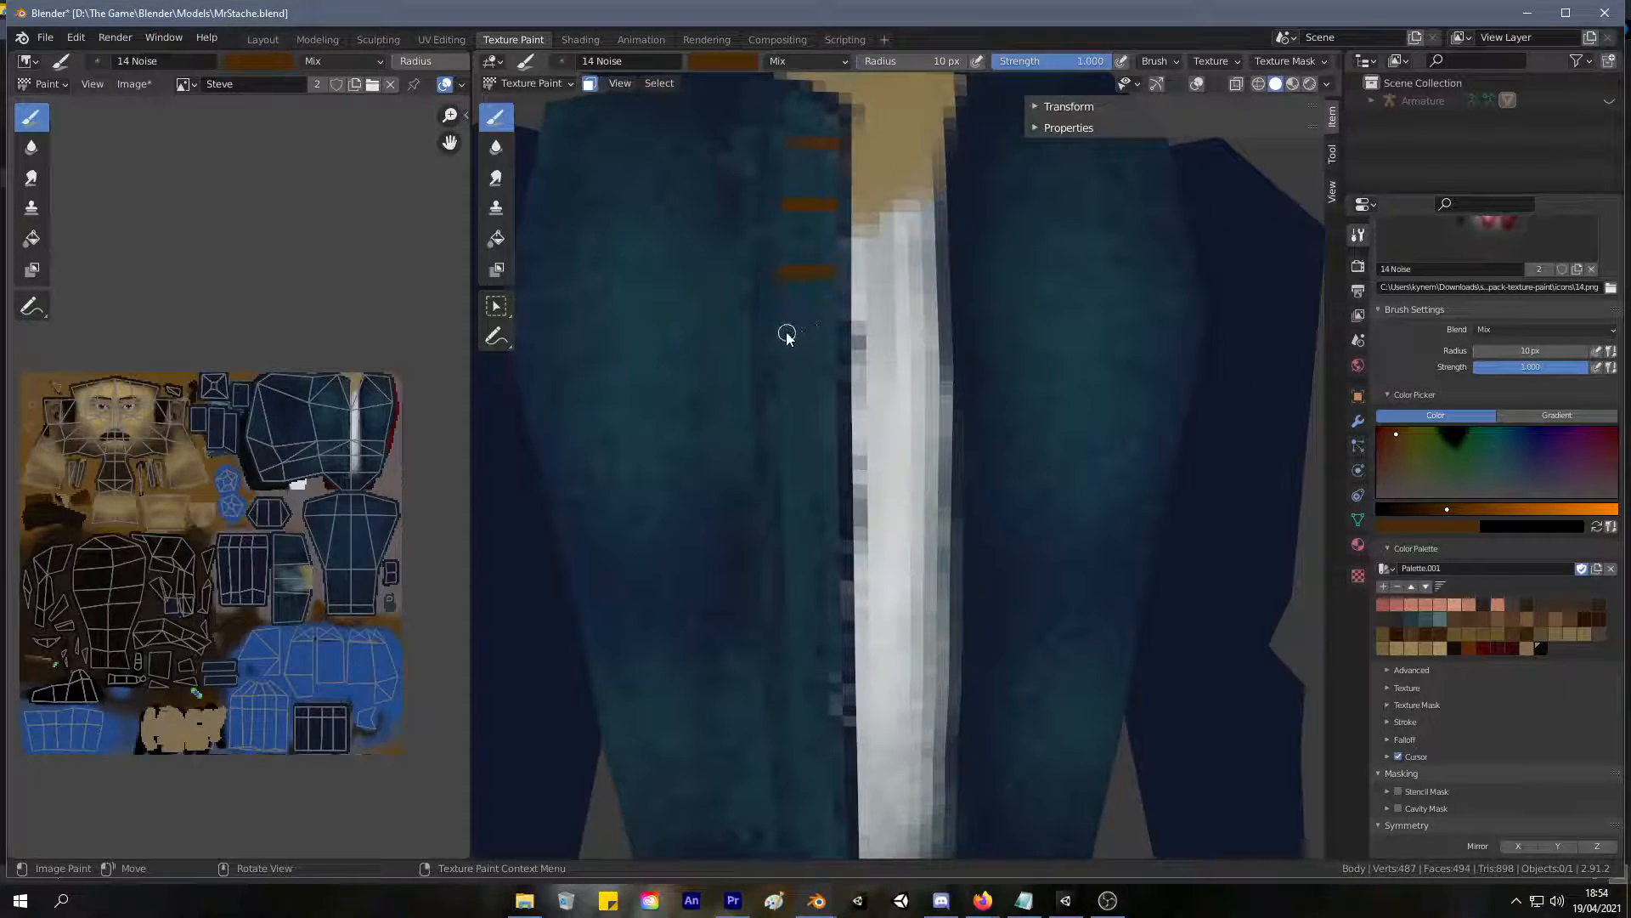
{"action": "left_click_drag", "start_coordinate": [793, 328], "coordinate": [835, 328]}
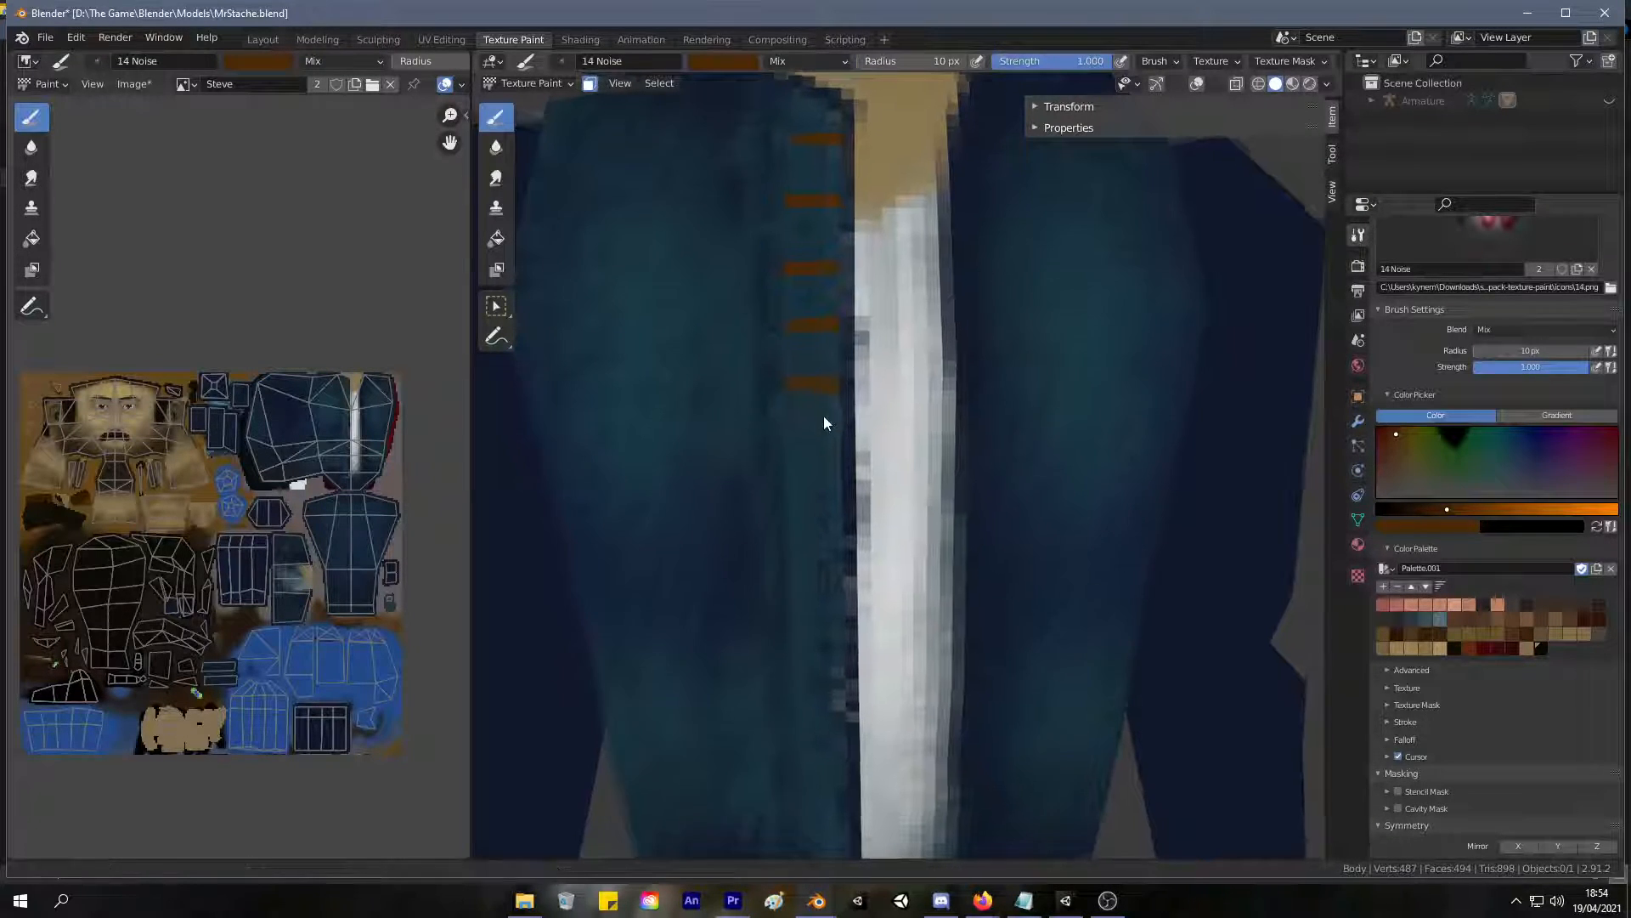
{"action": "middle_click_drag", "start_coordinate": [822, 416], "coordinate": [808, 328]}
{"action": "left_click_drag", "start_coordinate": [782, 296], "coordinate": [831, 282]}
Undo the latest dashes and try repainting them further down the front strip.
{"action": "key", "text": "ctrl+z"}
{"action": "key", "text": "ctrl+z"}
{"action": "key", "text": "ctrl+z"}
{"action": "middle_click_drag", "start_coordinate": [820, 341], "coordinate": [816, 321]}
{"action": "key", "text": "ctrl+z"}
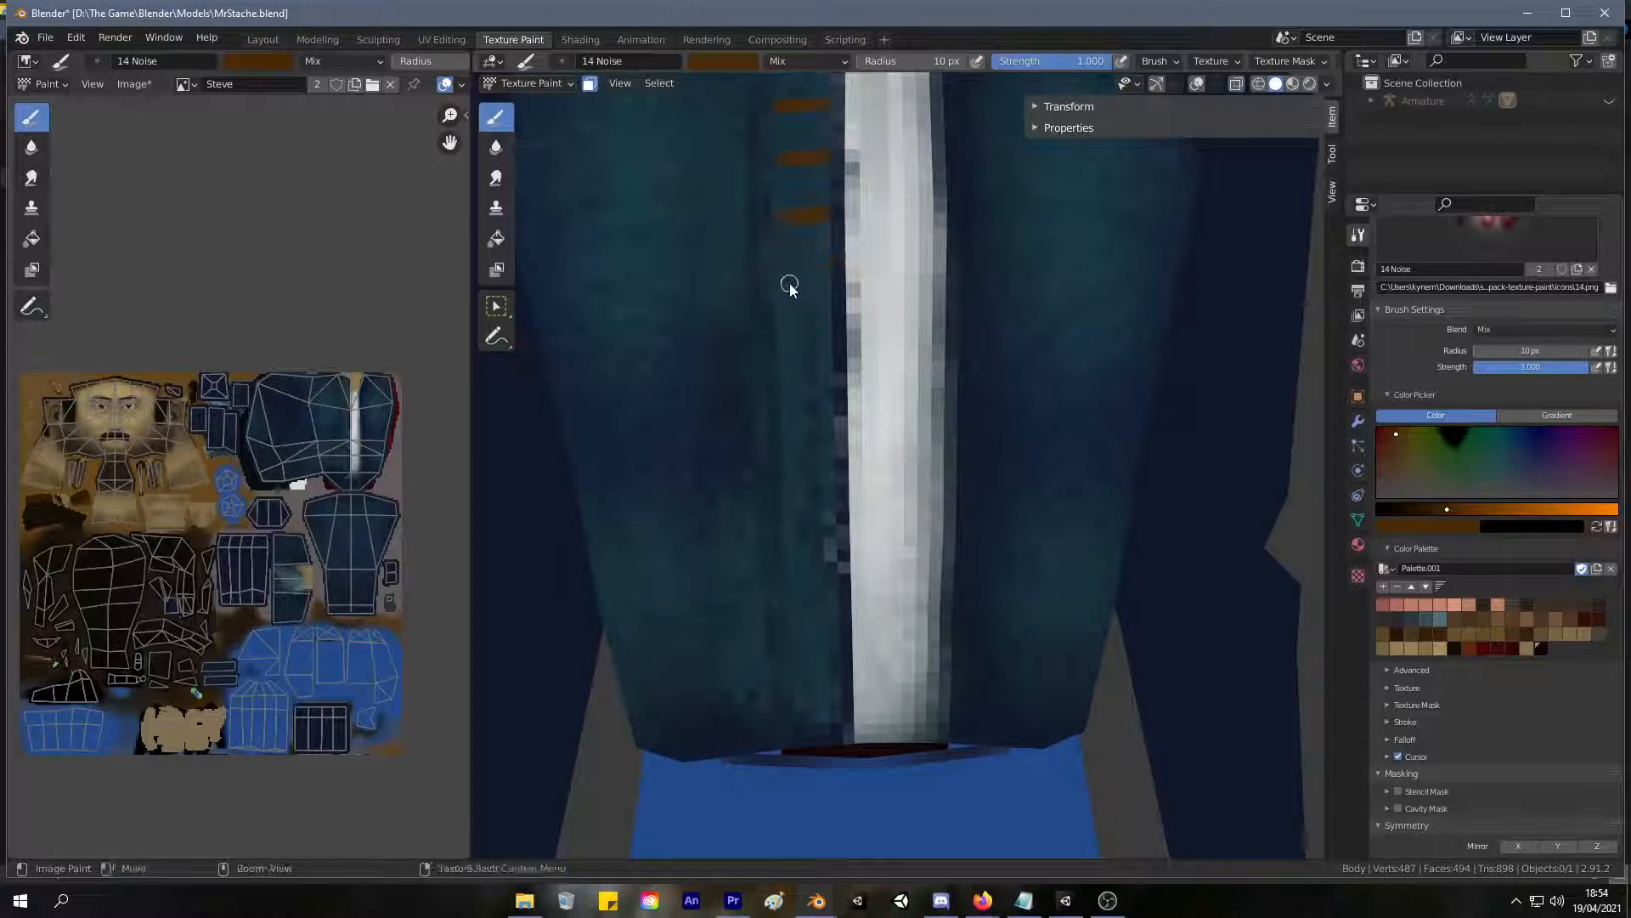
{"action": "left_click_drag", "start_coordinate": [776, 278], "coordinate": [828, 281]}
{"action": "left_click_drag", "start_coordinate": [778, 366], "coordinate": [832, 364]}
Undo the closely spaced brown dashes below the topmost one.
{"action": "scroll", "coordinate": [710, 477], "scroll_direction": "down", "scroll_amount": 6}
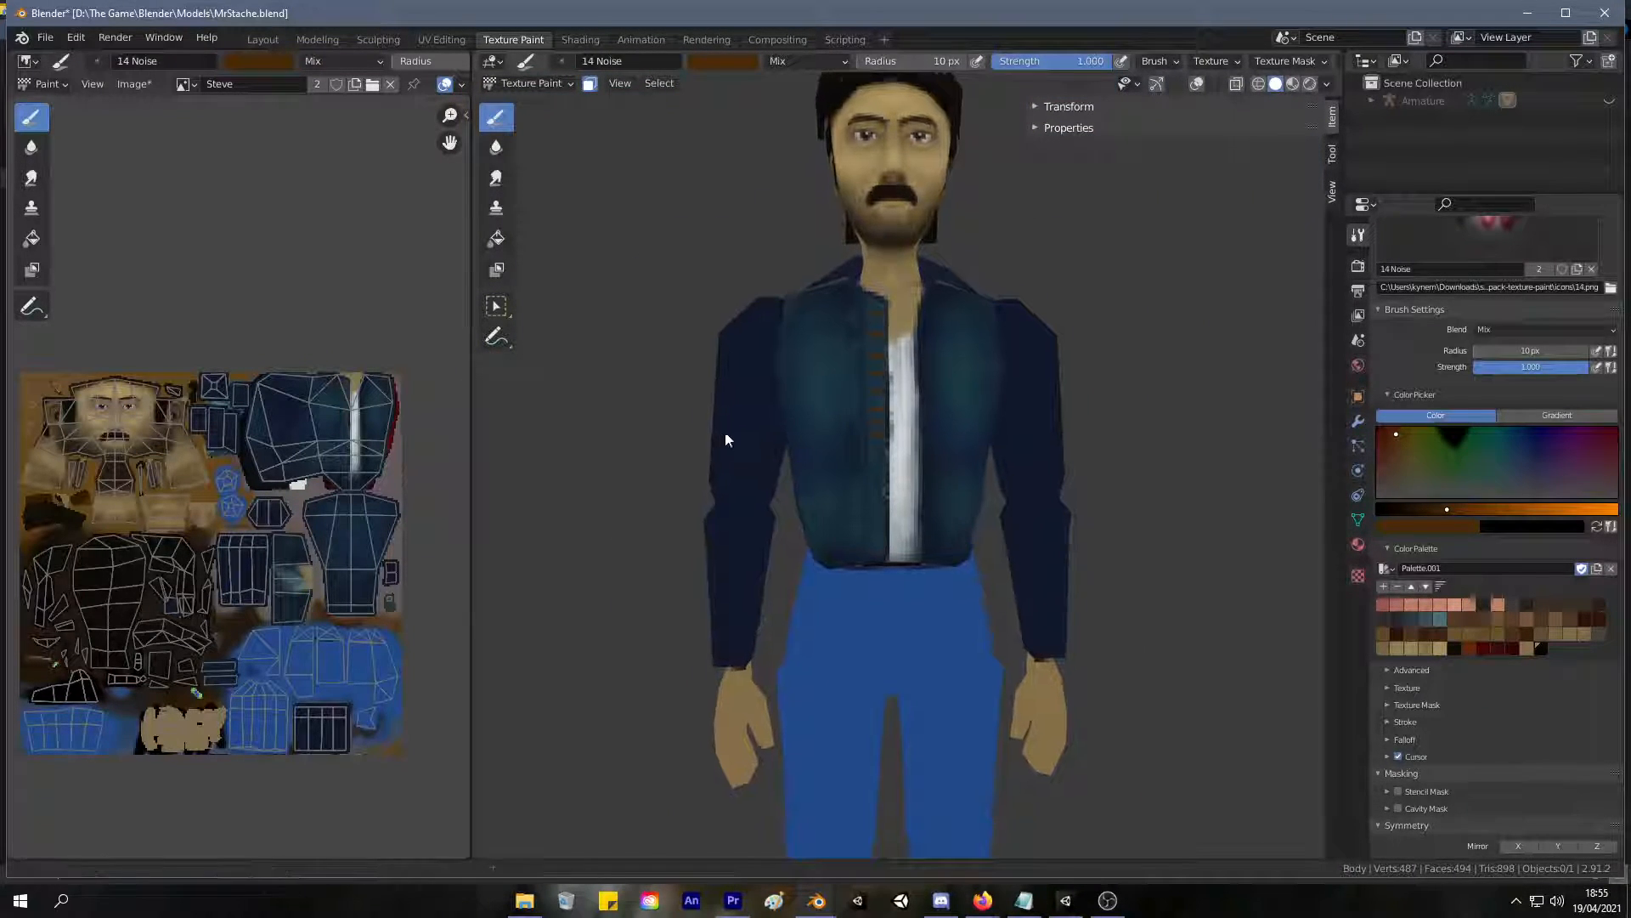
{"action": "scroll", "coordinate": [725, 439], "scroll_direction": "up", "scroll_amount": 5}
{"action": "key", "text": "ctrl+z"}
{"action": "key", "text": "ctrl+z"}
{"action": "key", "text": "ctrl+z"}
{"action": "key", "text": "ctrl+z"}
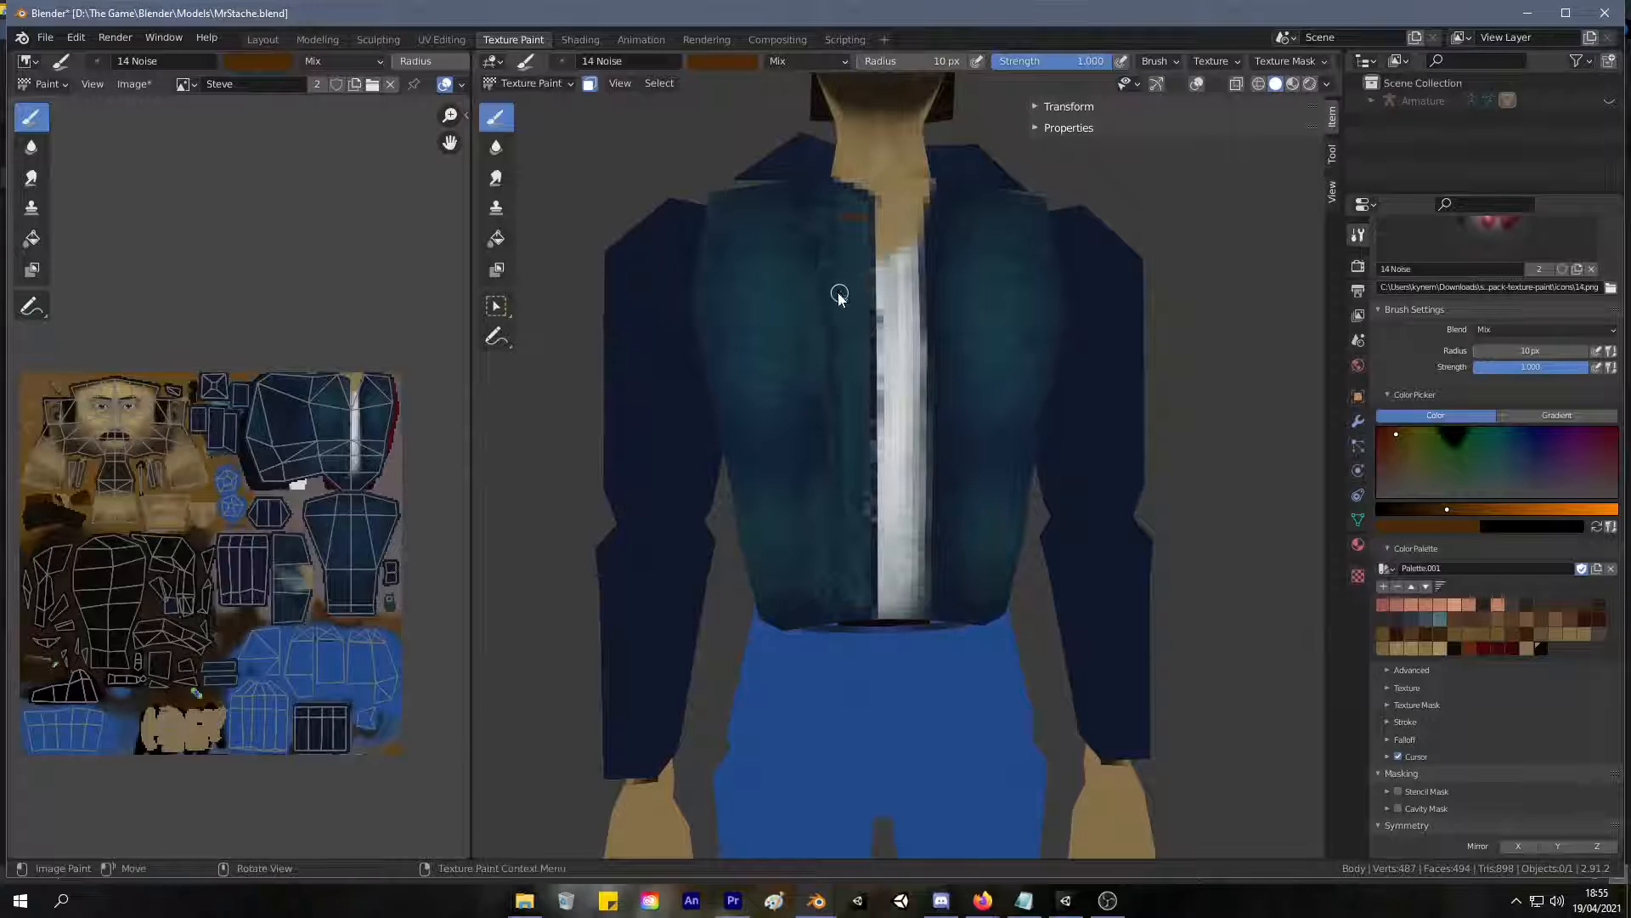
Paint thicker, widely spaced brown button marks down the jacket's front strip from the neckline to the hem.
{"action": "scroll", "coordinate": [847, 289], "scroll_direction": "up", "scroll_amount": 3}
{"action": "left_click_drag", "start_coordinate": [790, 160], "coordinate": [817, 160]}
{"action": "middle_click_drag", "start_coordinate": [832, 202], "coordinate": [828, 262], "text": "shift"}
{"action": "left_click_drag", "start_coordinate": [781, 254], "coordinate": [814, 253]}
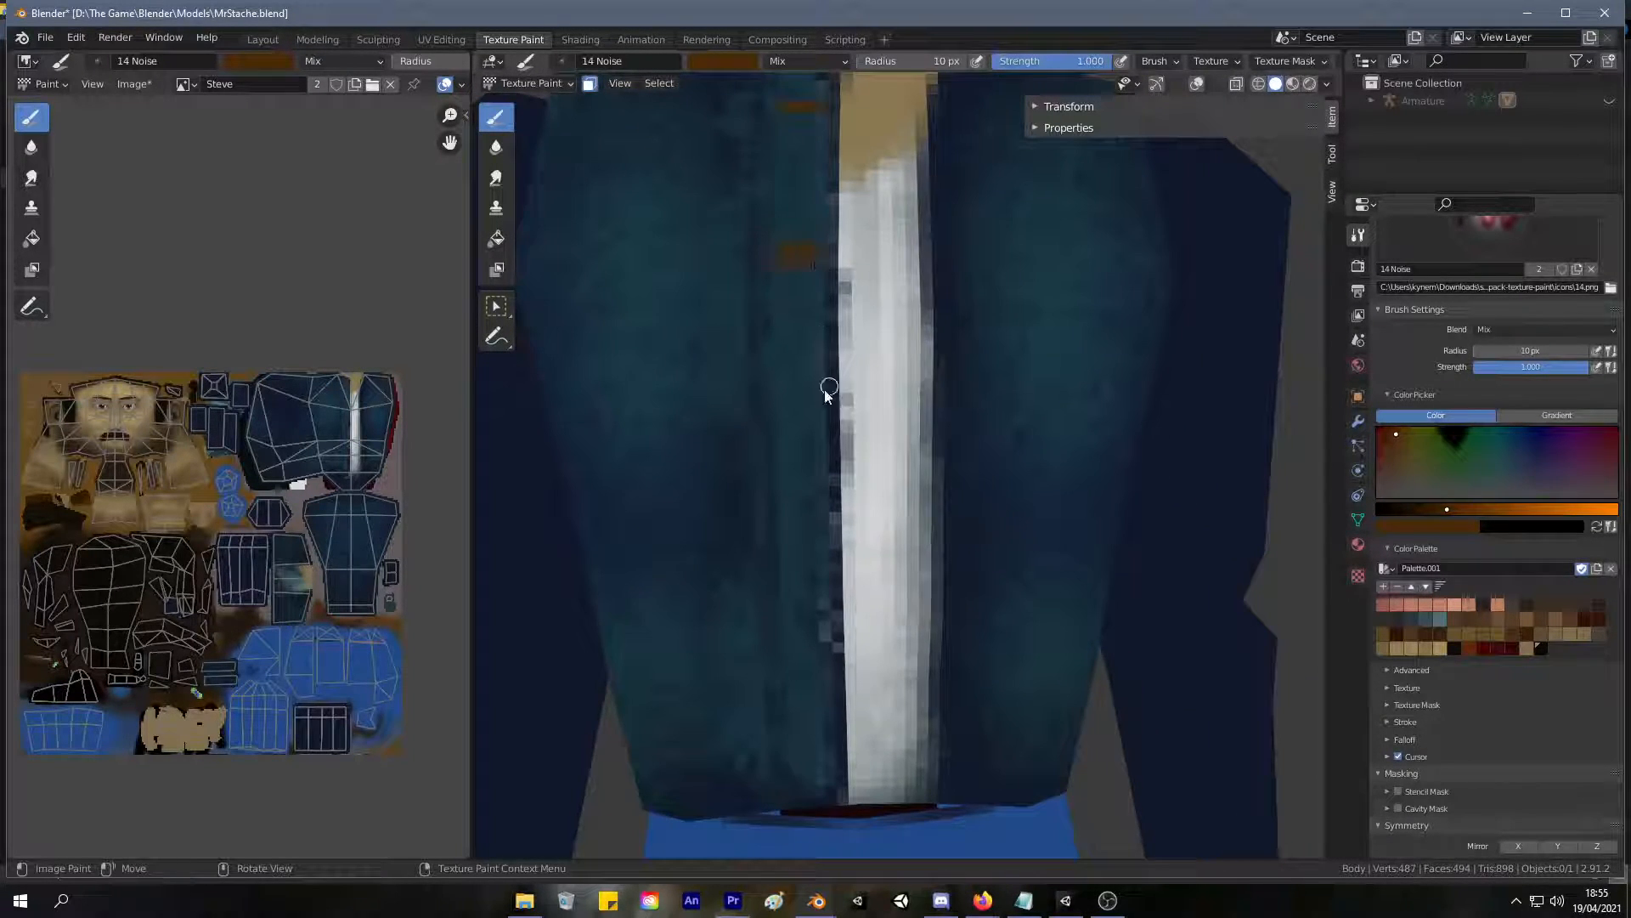
{"action": "left_click_drag", "start_coordinate": [790, 418], "coordinate": [804, 425]}
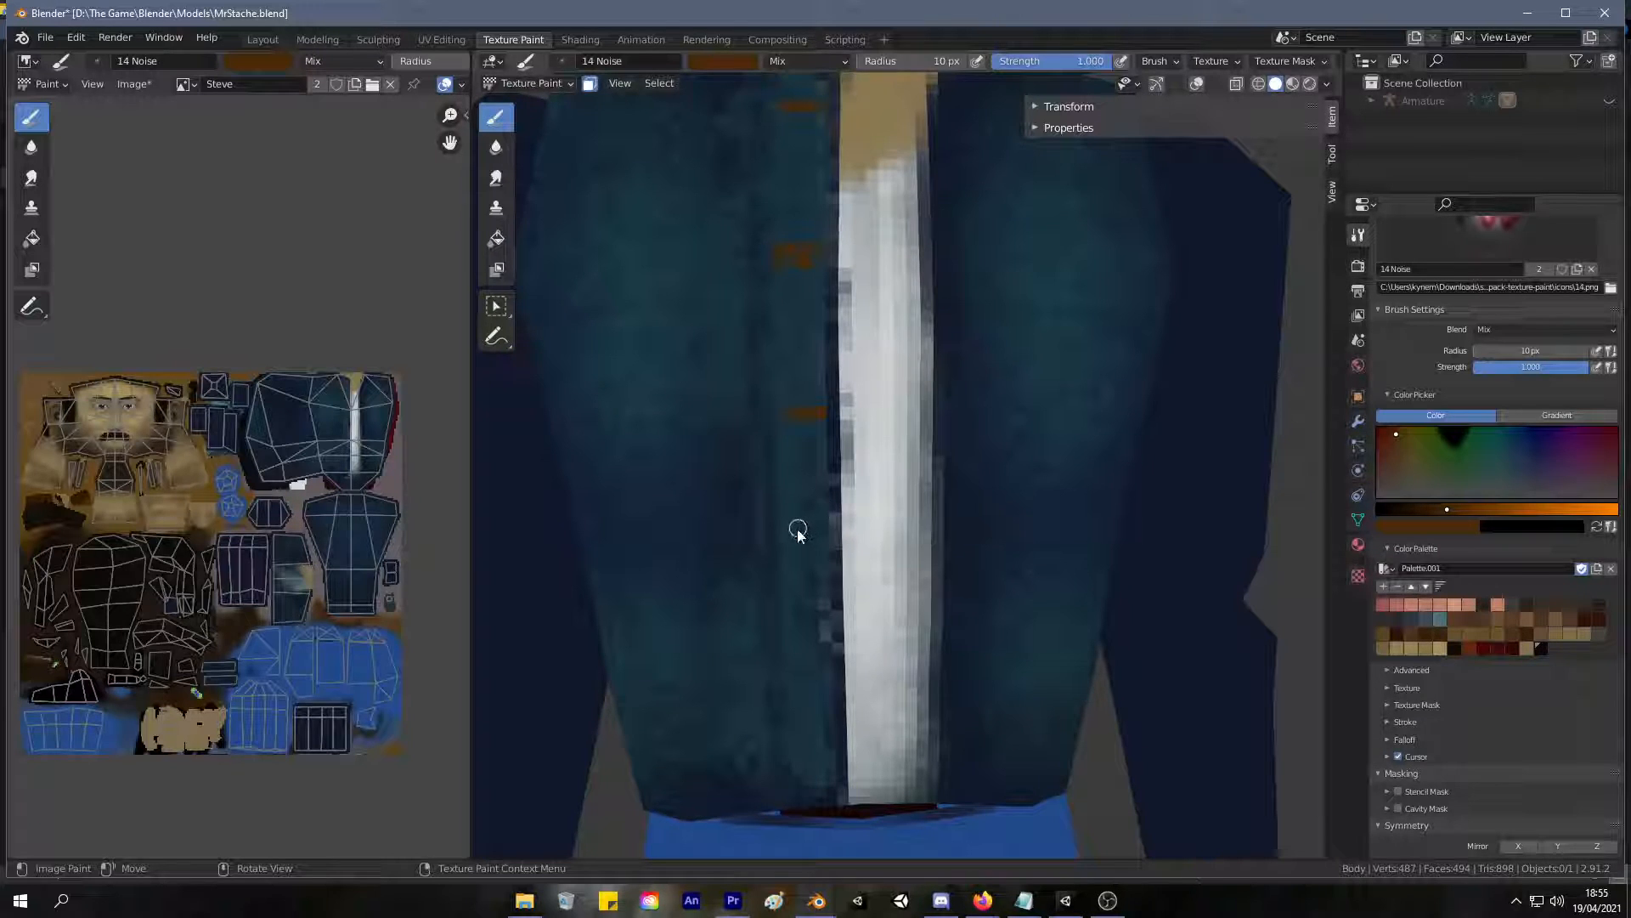
{"action": "left_click_drag", "start_coordinate": [830, 554], "coordinate": [794, 561]}
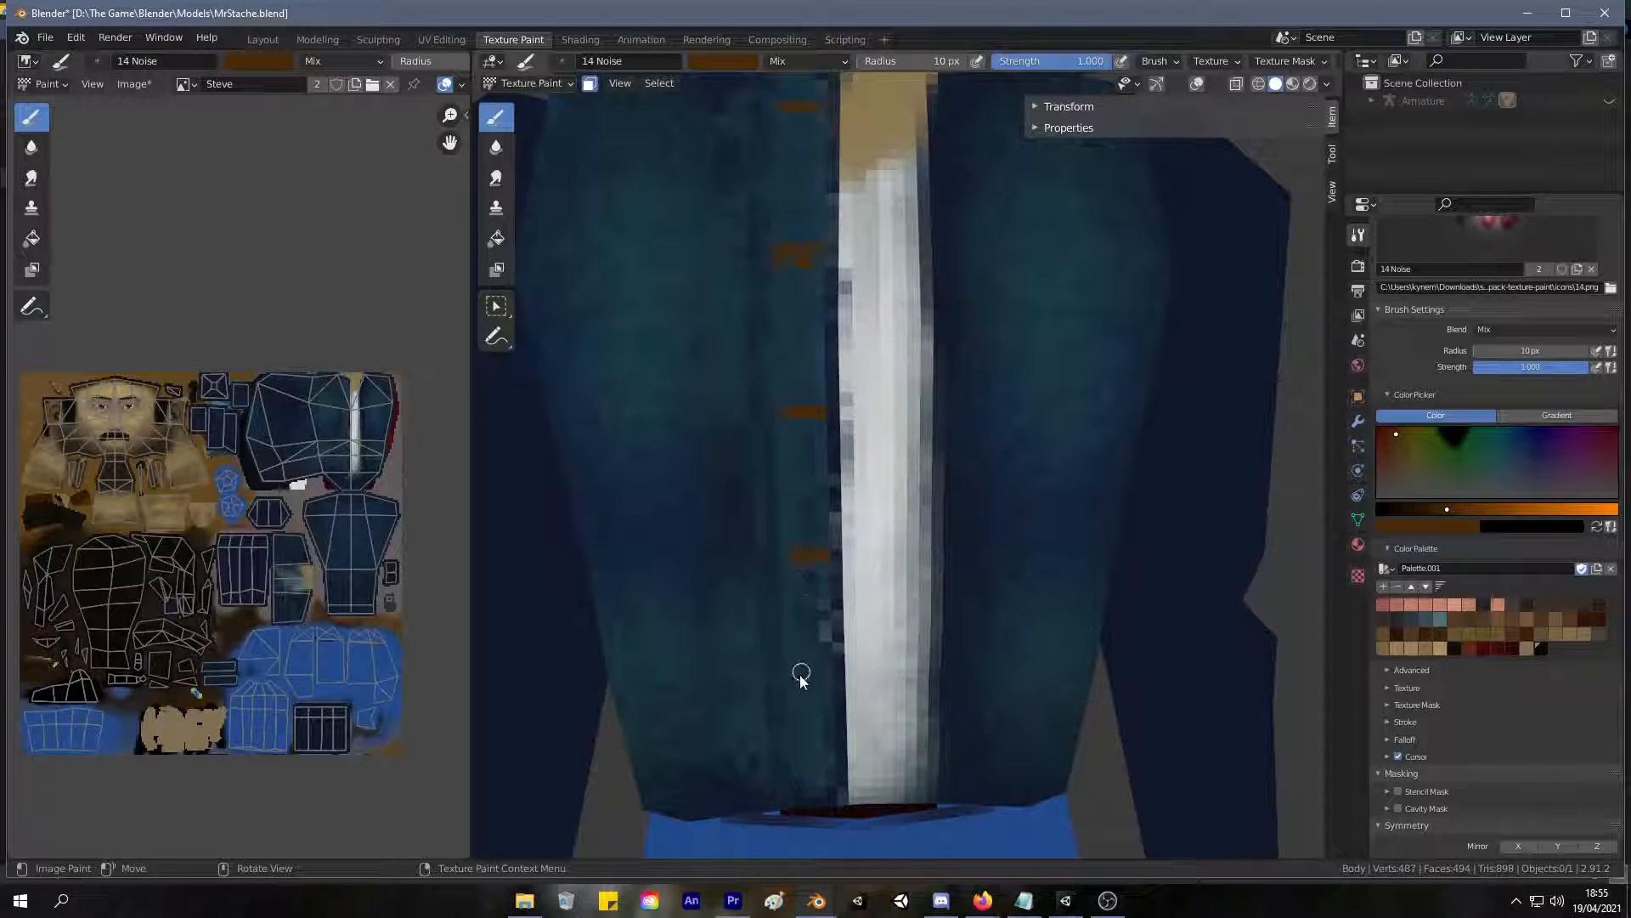
{"action": "left_click_drag", "start_coordinate": [824, 685], "coordinate": [794, 688]}
{"action": "scroll", "coordinate": [852, 583], "scroll_direction": "down", "scroll_amount": 6}
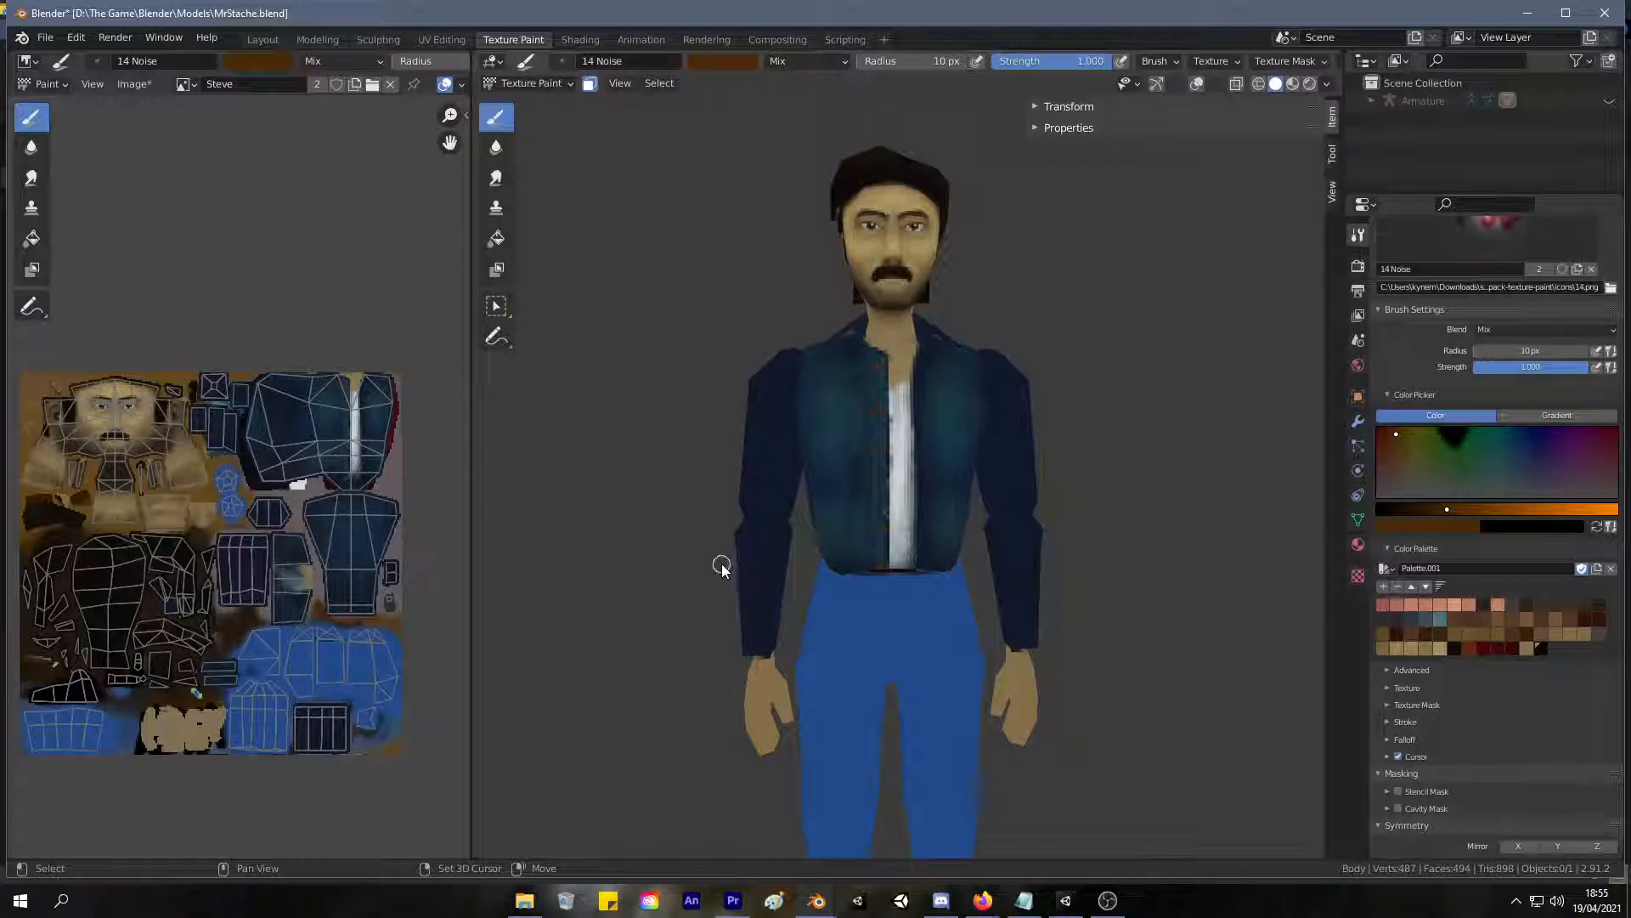
Undo the lower brown button marks and repaint them at even spacing down the jacket's front strip to the hem.
{"action": "mouse_move", "coordinate": [717, 562]}
{"action": "middle_mouse_down"}
{"action": "mouse_move", "coordinate": [681, 581]}
{"action": "mouse_move", "coordinate": [762, 445]}
{"action": "mouse_move", "coordinate": [699, 764]}
{"action": "mouse_move", "coordinate": [697, 891]}
{"action": "mouse_move", "coordinate": [691, 783]}
{"action": "mouse_move", "coordinate": [740, 542]}
{"action": "mouse_move", "coordinate": [725, 523]}
{"action": "middle_mouse_up"}
{"action": "key", "text": "ctrl+z"}
{"action": "key", "text": "ctrl+z"}
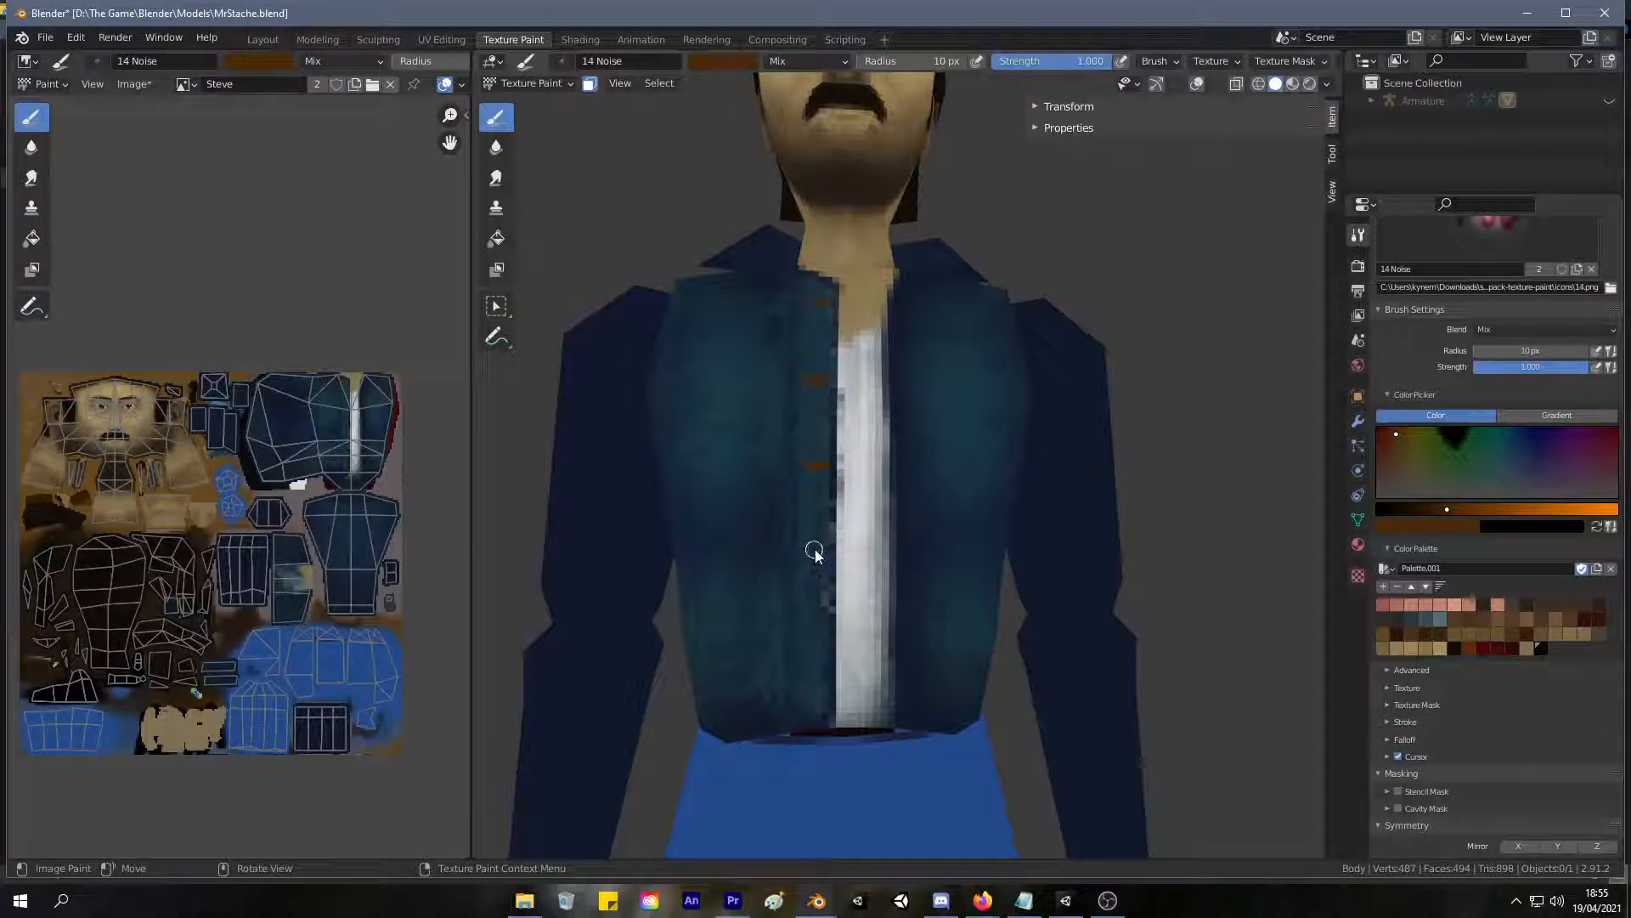
{"action": "left_click_drag", "start_coordinate": [812, 545], "coordinate": [821, 542]}
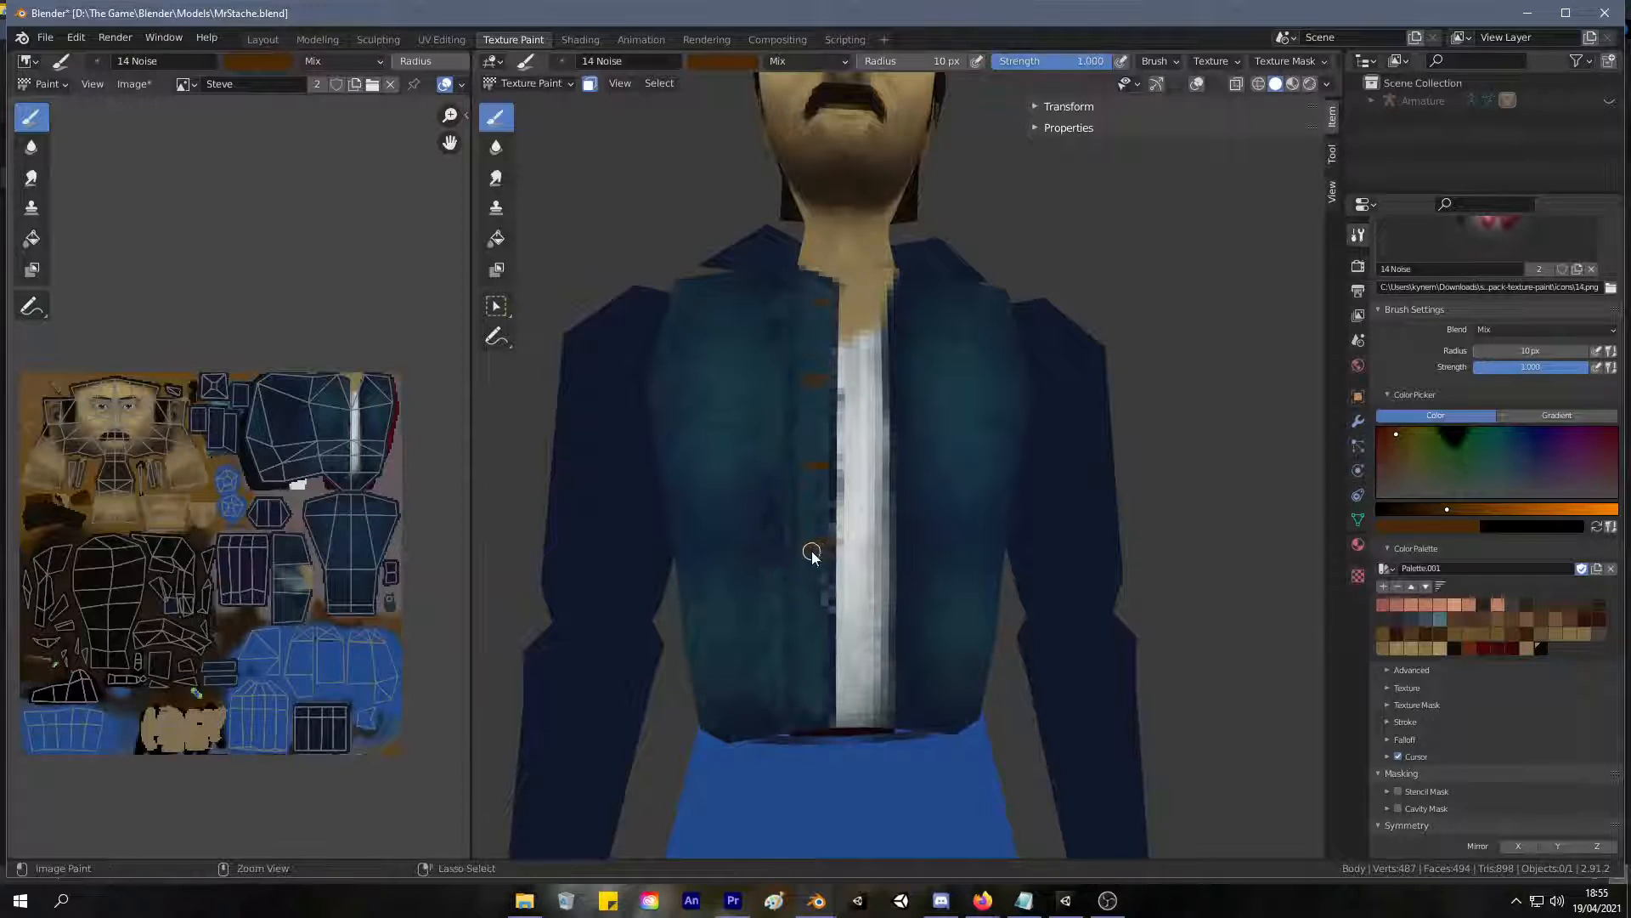
{"action": "key", "text": "ctrl+z"}
{"action": "scroll", "coordinate": [796, 588], "scroll_direction": "up", "scroll_amount": 1}
{"action": "middle_click_drag", "start_coordinate": [795, 587], "coordinate": [810, 546]}
{"action": "left_click_drag", "start_coordinate": [798, 577], "coordinate": [768, 578]}
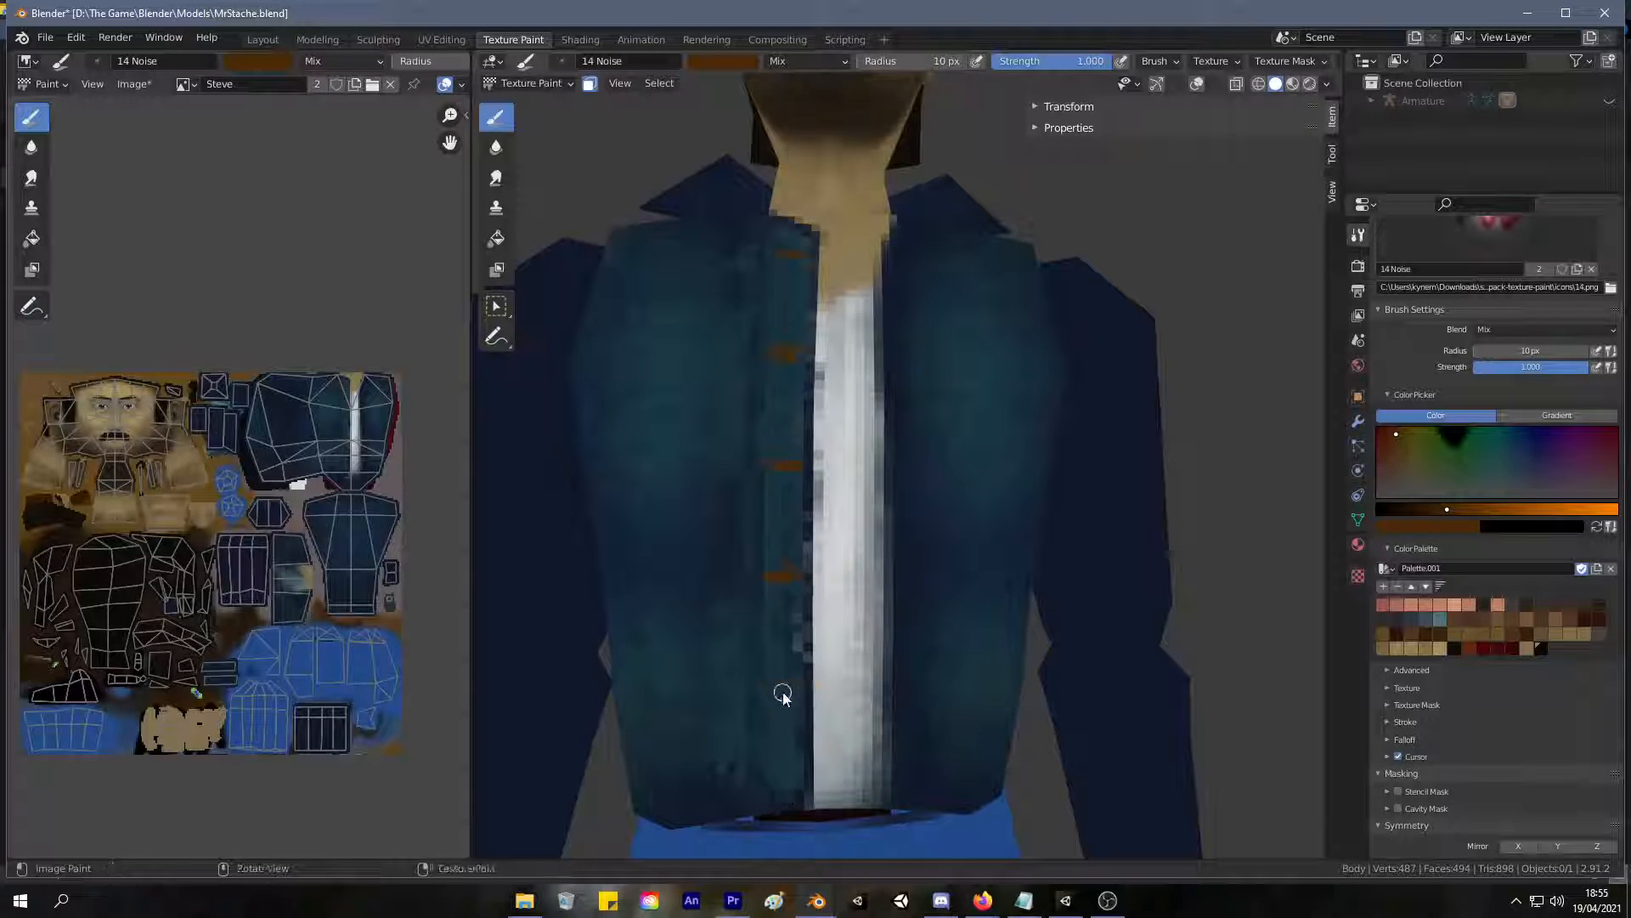
{"action": "left_click_drag", "start_coordinate": [770, 689], "coordinate": [797, 684]}
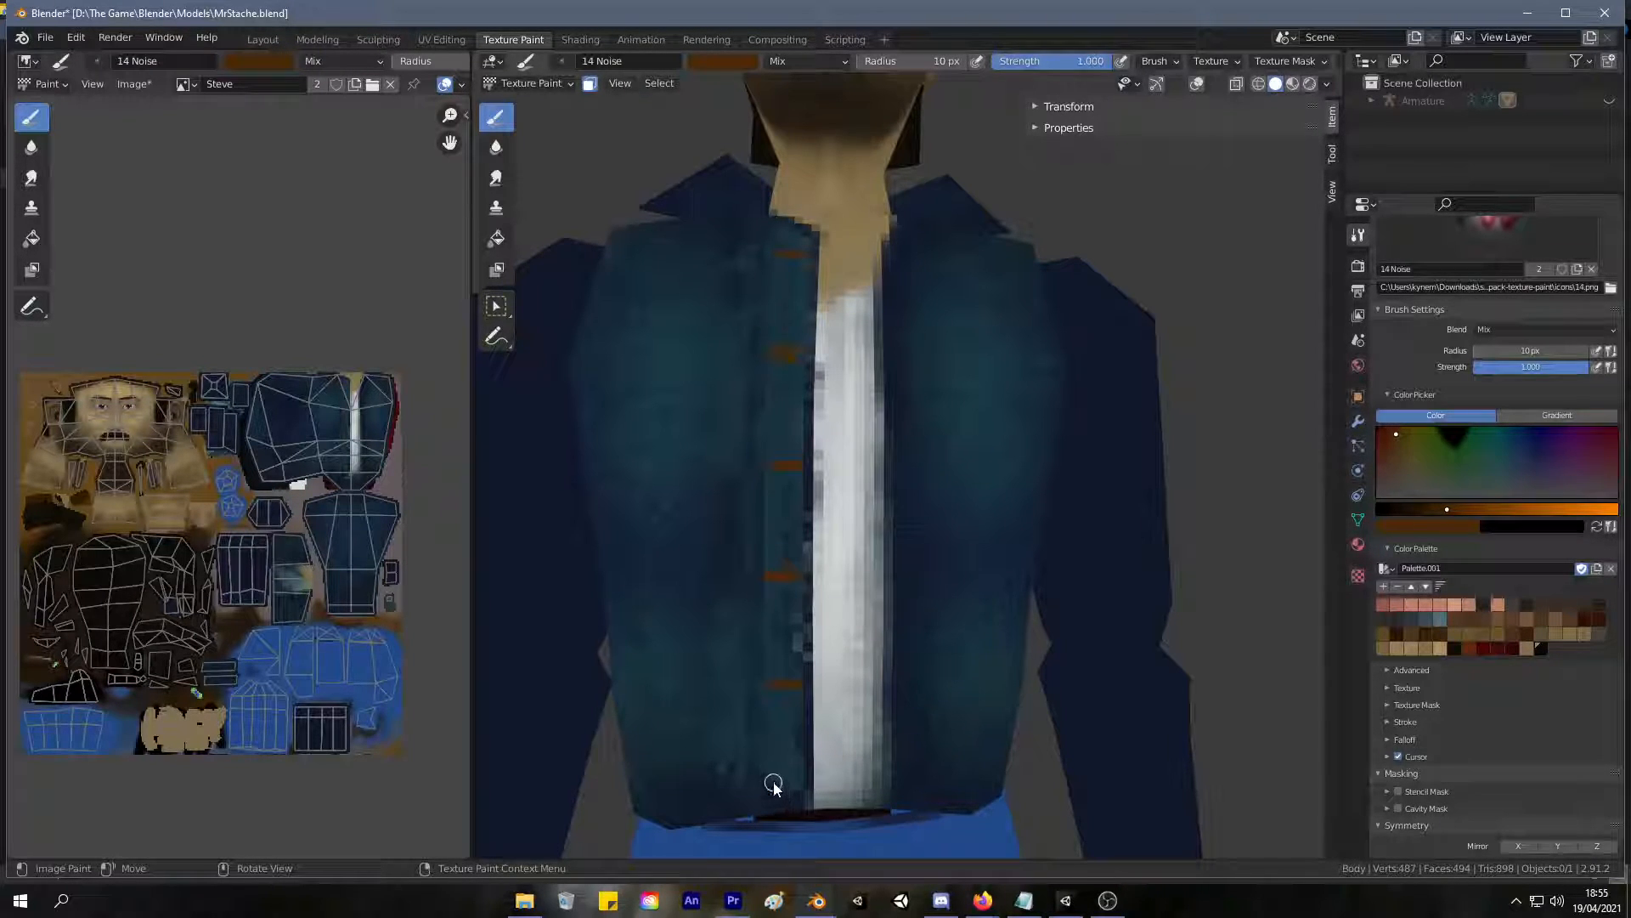
Sample the teal of the front strip and paint over the second brown button from the neckline.
{"action": "key", "text": "s"}
{"action": "left_click", "coordinate": [782, 537]}
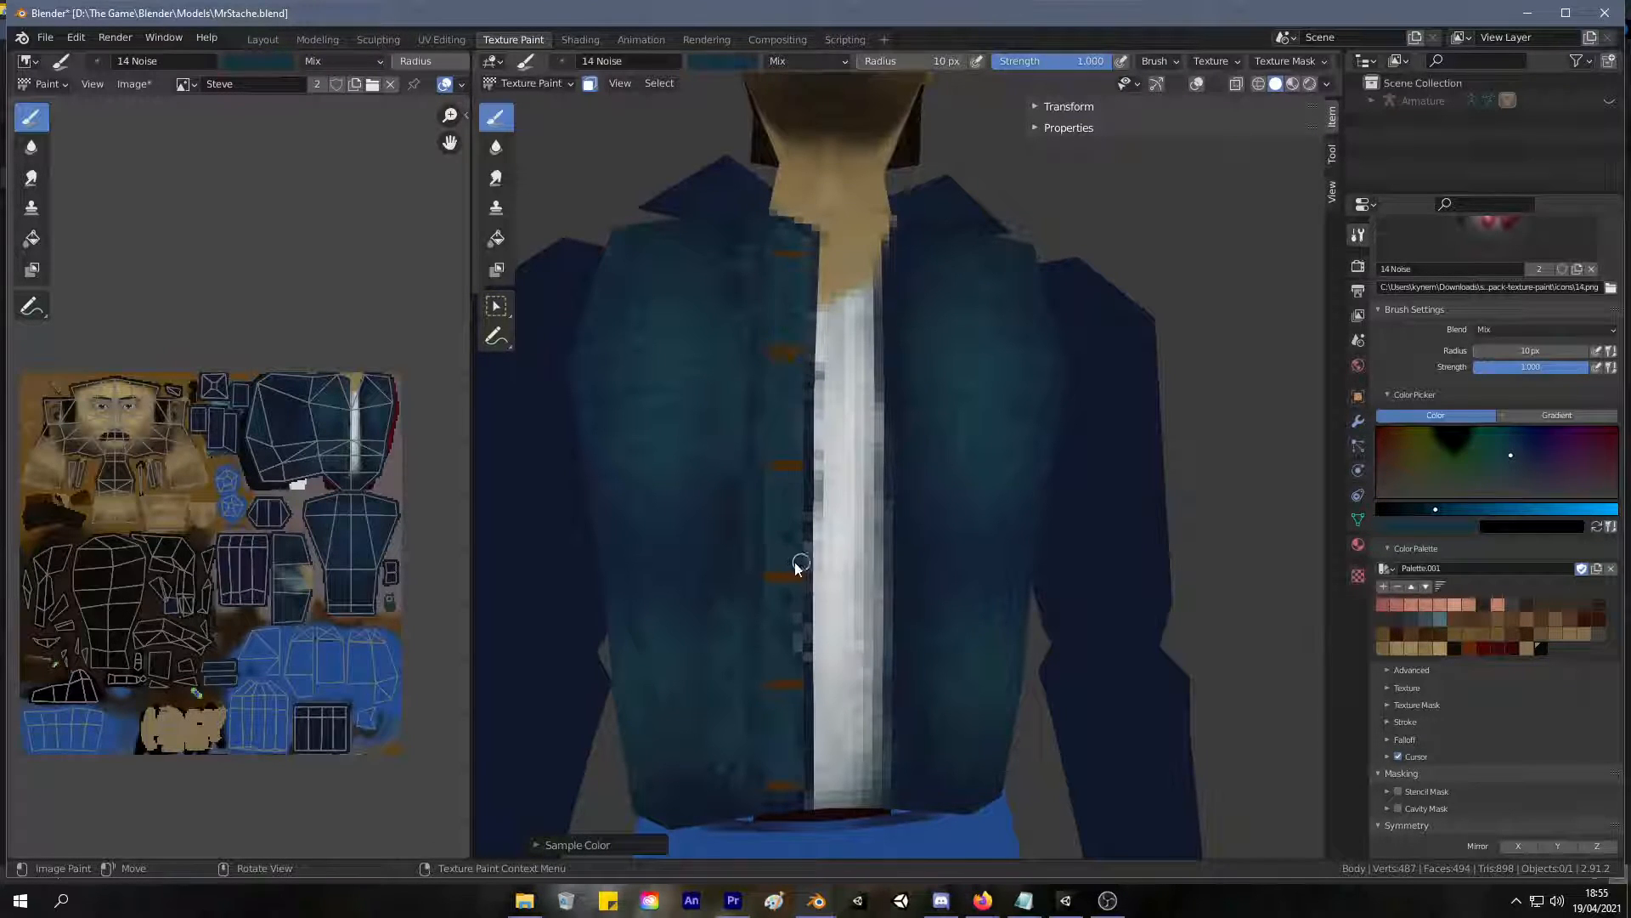
{"action": "scroll", "coordinate": [904, 341], "scroll_direction": "down", "scroll_amount": 3}
{"action": "scroll", "coordinate": [850, 361], "scroll_direction": "up", "scroll_amount": 3}
{"action": "key", "text": "s"}
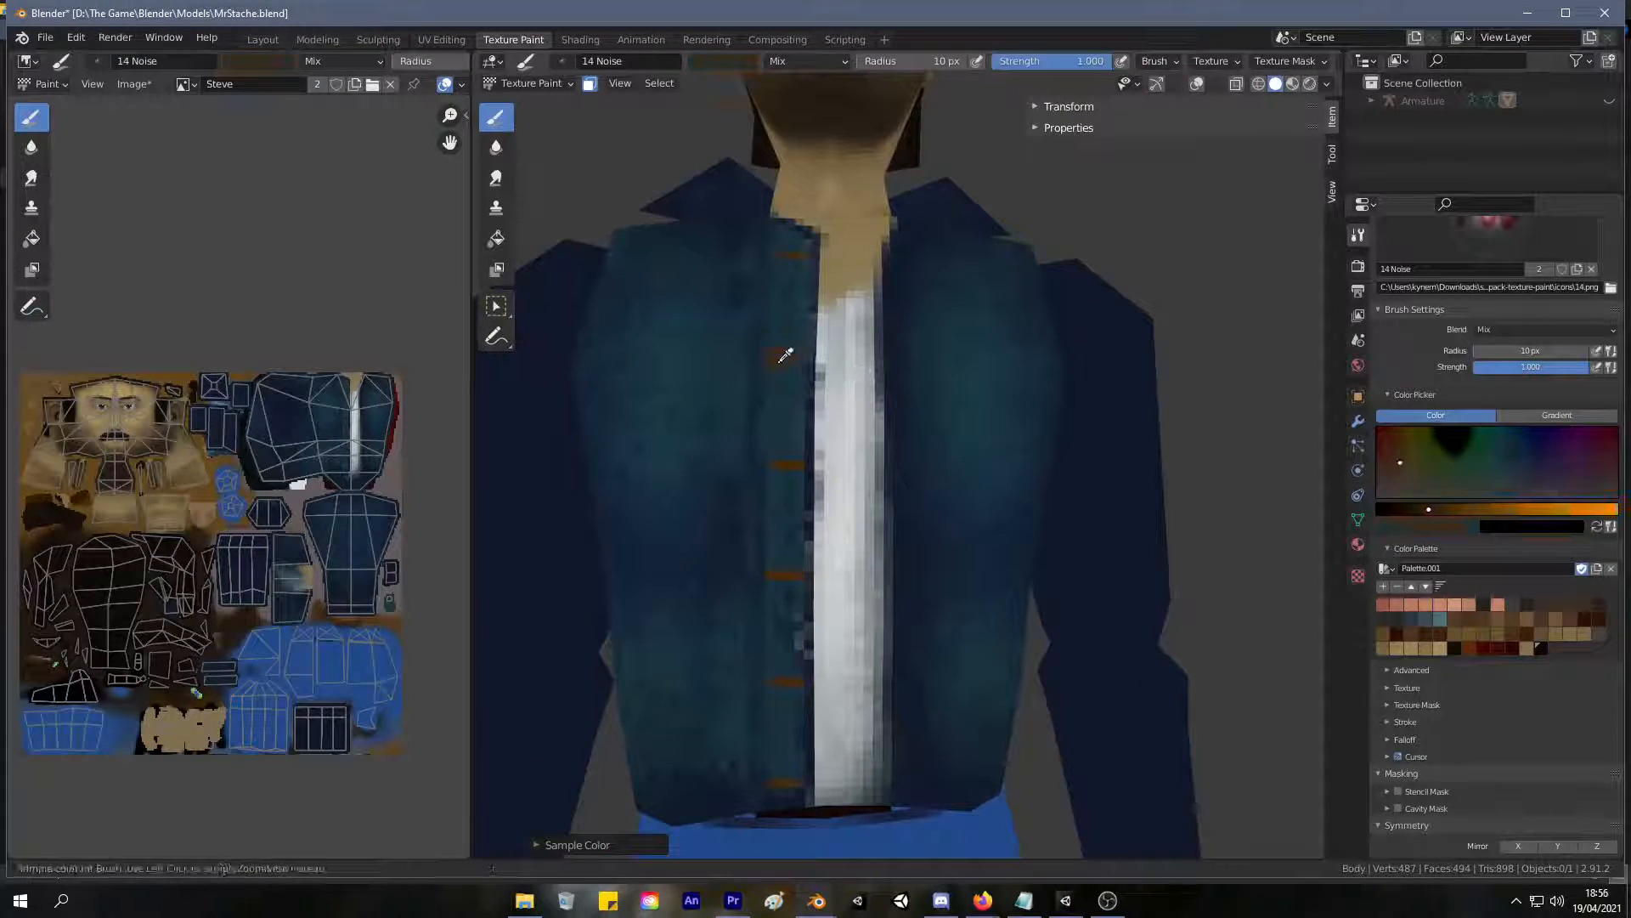
{"action": "left_click", "coordinate": [778, 348]}
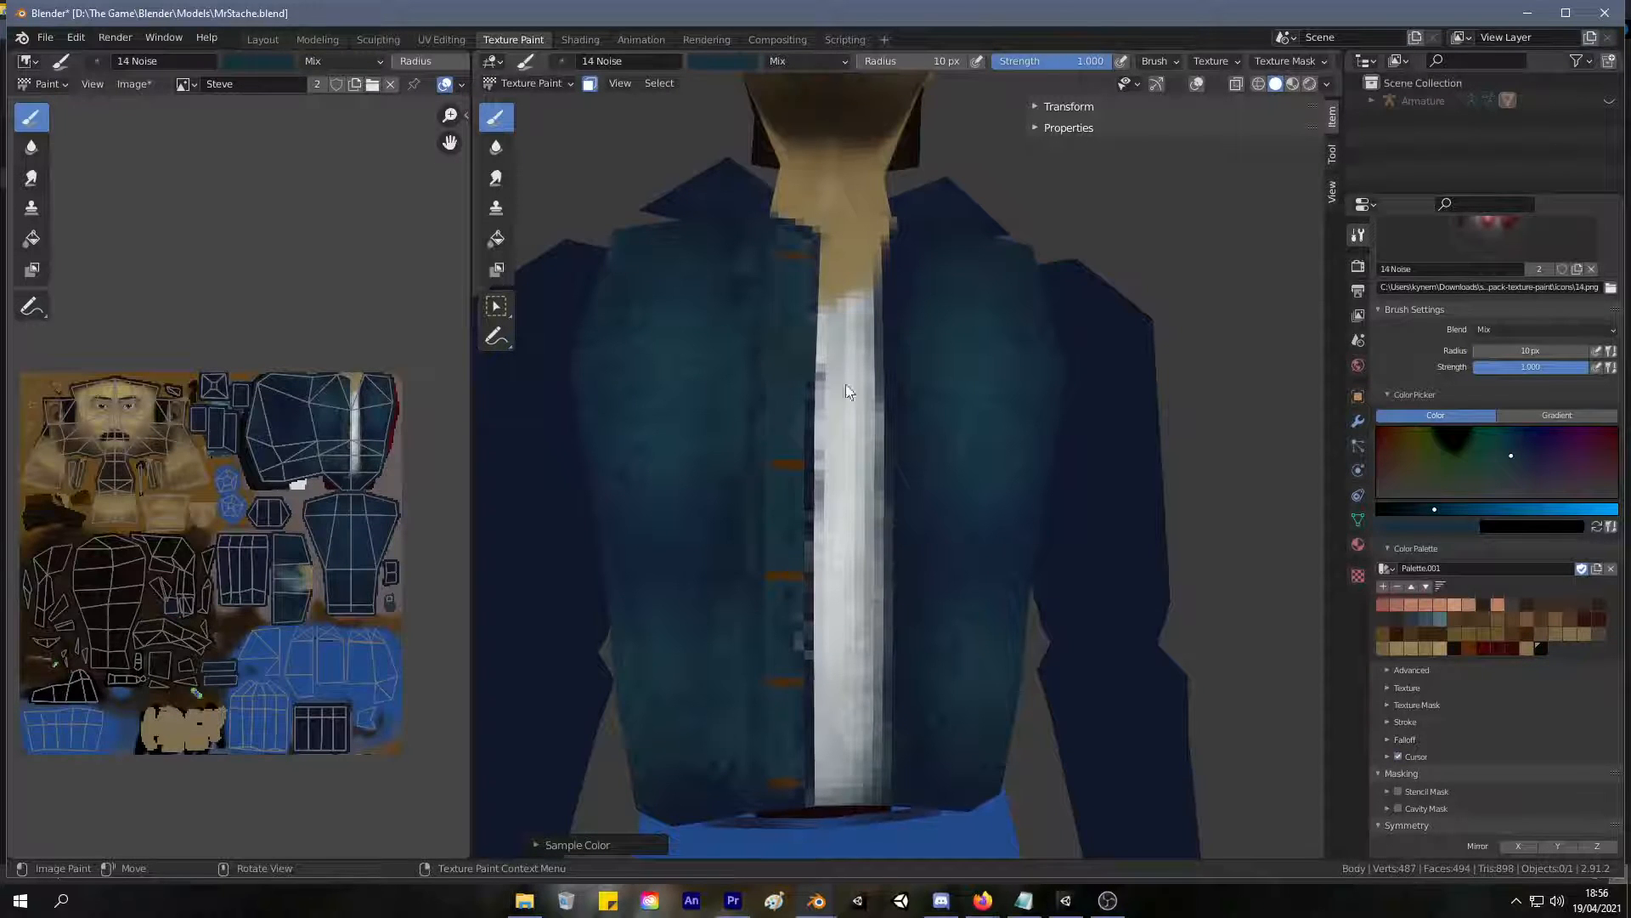
Sample a dark muted brown and repaint the second button on the front strip with it.
{"action": "key", "text": "s"}
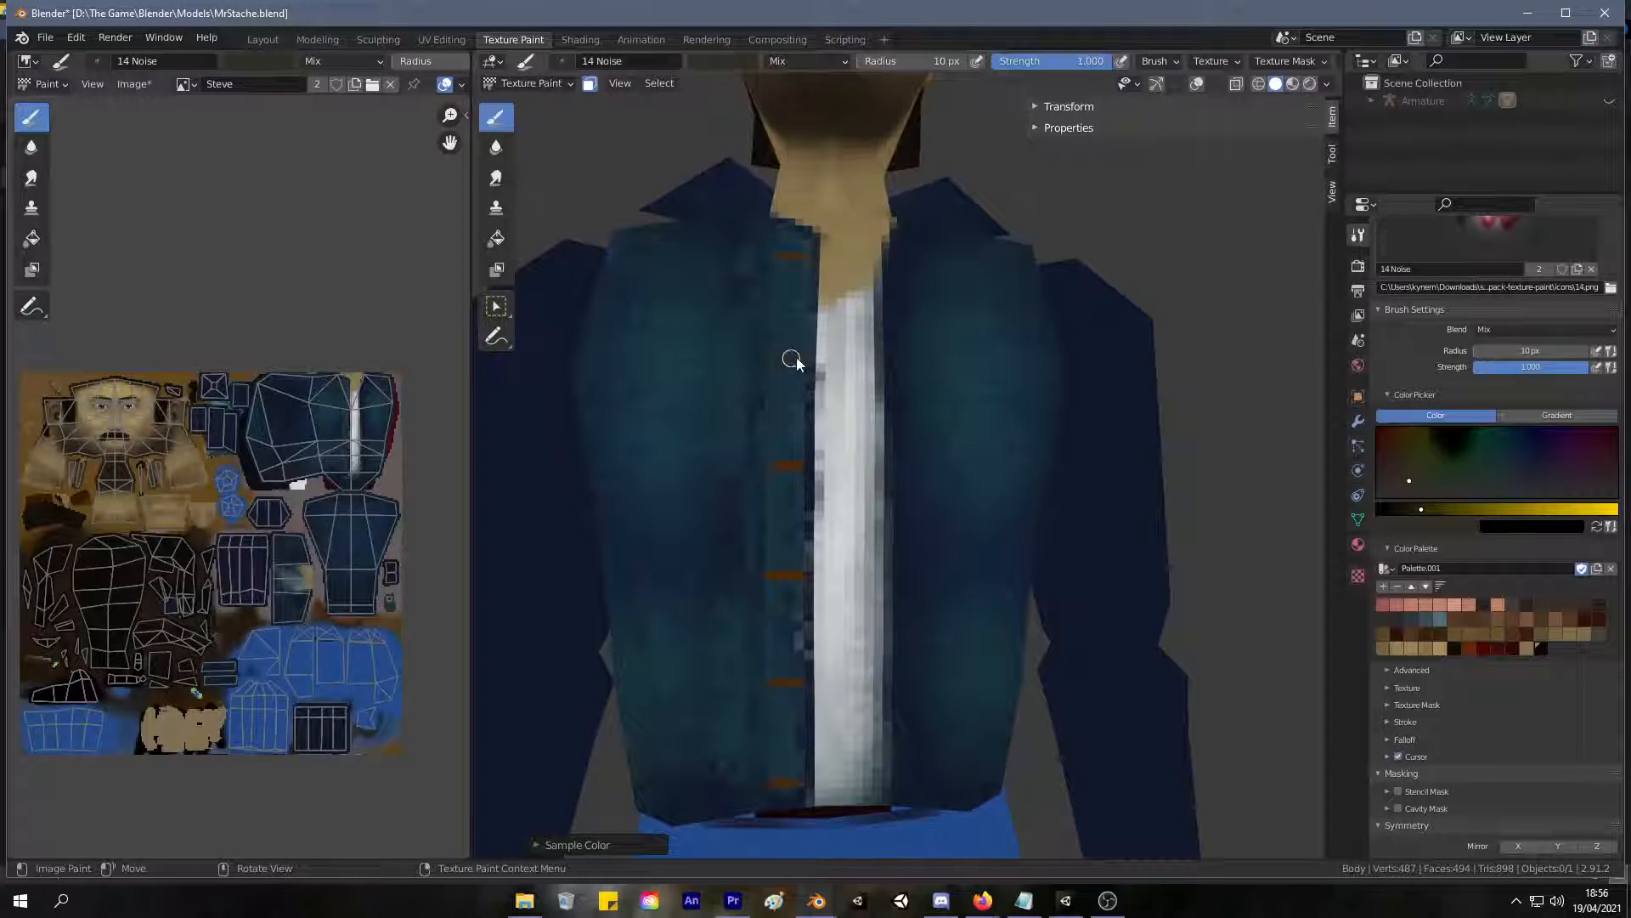
{"action": "scroll", "coordinate": [853, 378], "scroll_direction": "down", "scroll_amount": 5}
{"action": "mouse_move", "coordinate": [734, 460]}
{"action": "middle_mouse_down"}
{"action": "mouse_move", "coordinate": [690, 477]}
{"action": "mouse_move", "coordinate": [655, 466]}
{"action": "mouse_move", "coordinate": [698, 475]}
{"action": "mouse_move", "coordinate": [718, 459]}
{"action": "middle_mouse_up"}
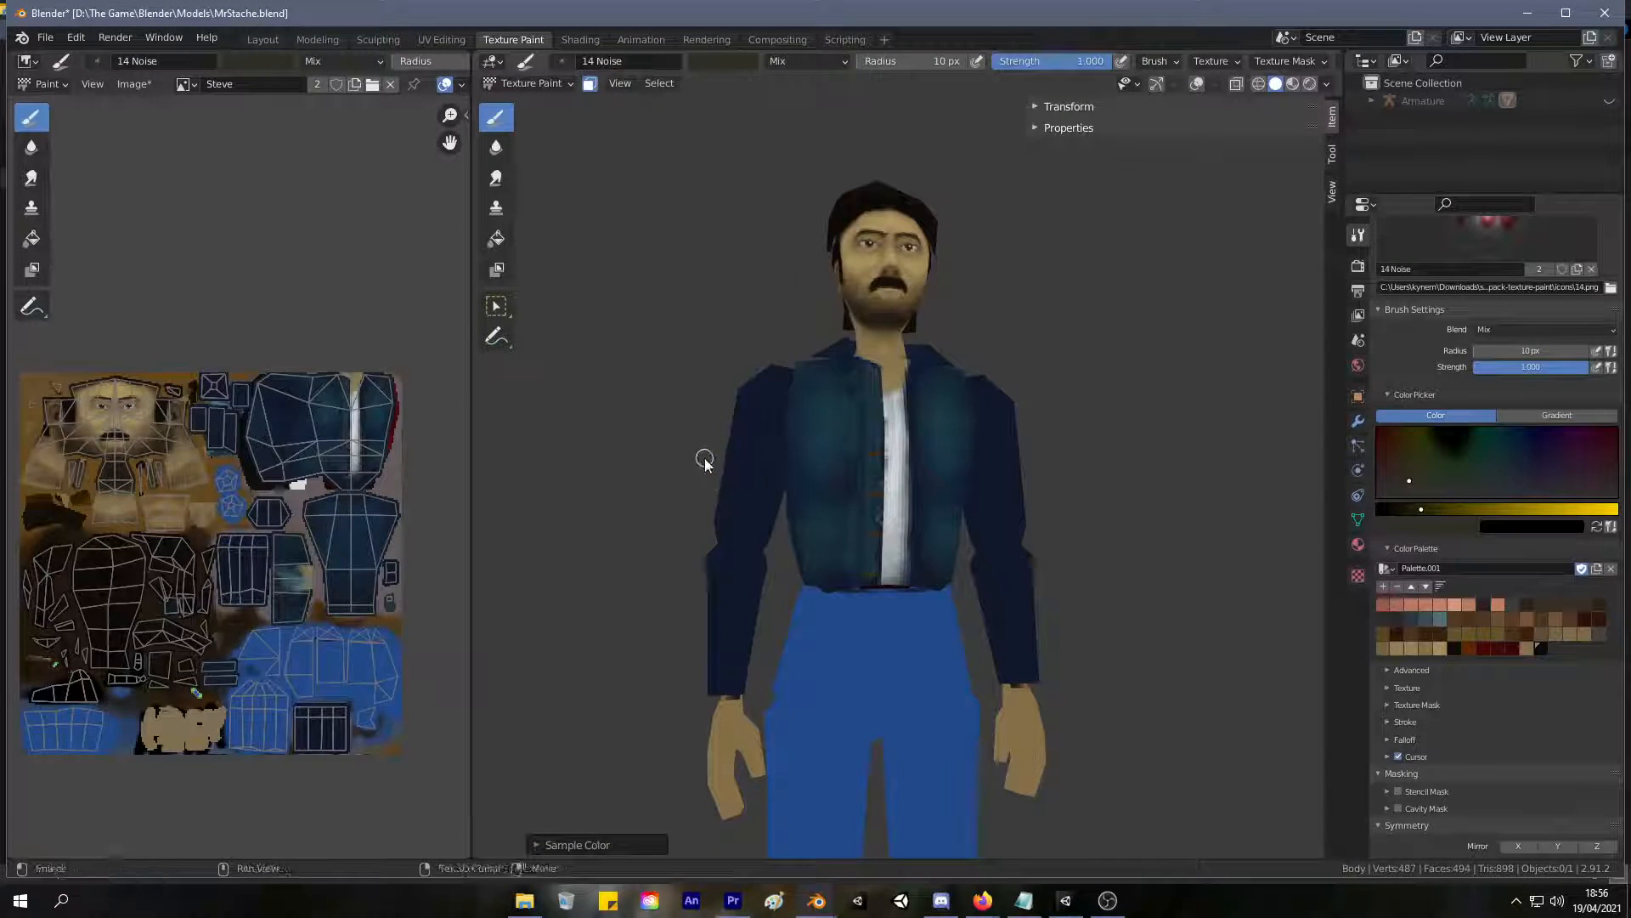
Cover the muted second button again with teal sampled from the front strip.
{"action": "scroll", "coordinate": [697, 476], "scroll_direction": "up", "scroll_amount": 2}
{"action": "scroll", "coordinate": [705, 416], "scroll_direction": "up", "scroll_amount": 5}
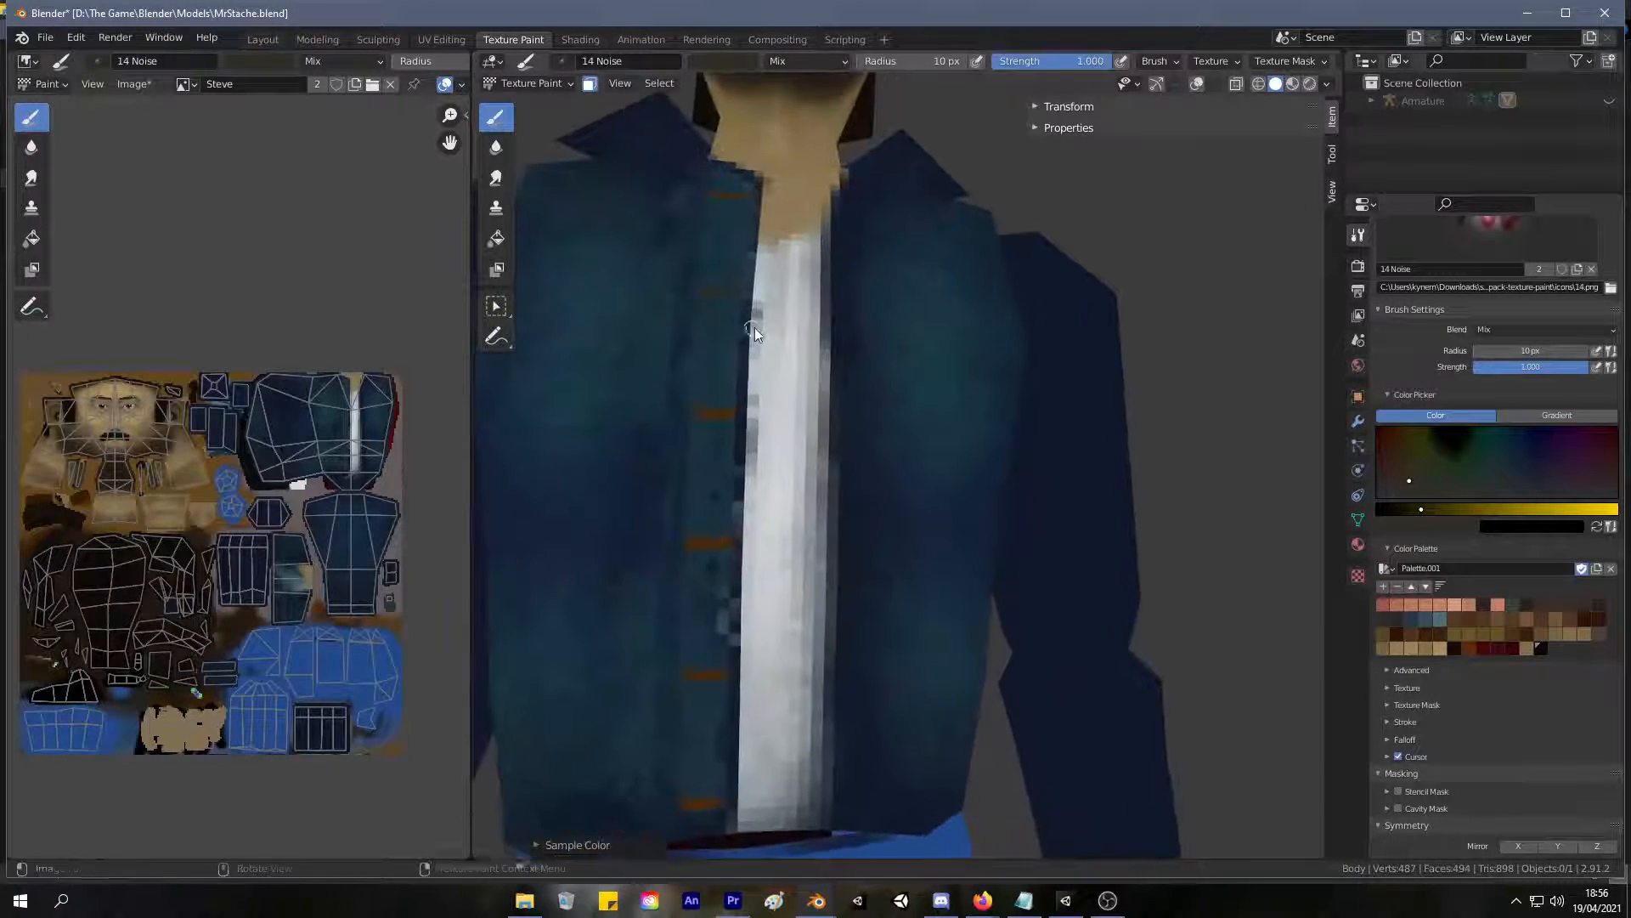
{"action": "scroll", "coordinate": [837, 395], "scroll_direction": "up", "scroll_amount": 6}
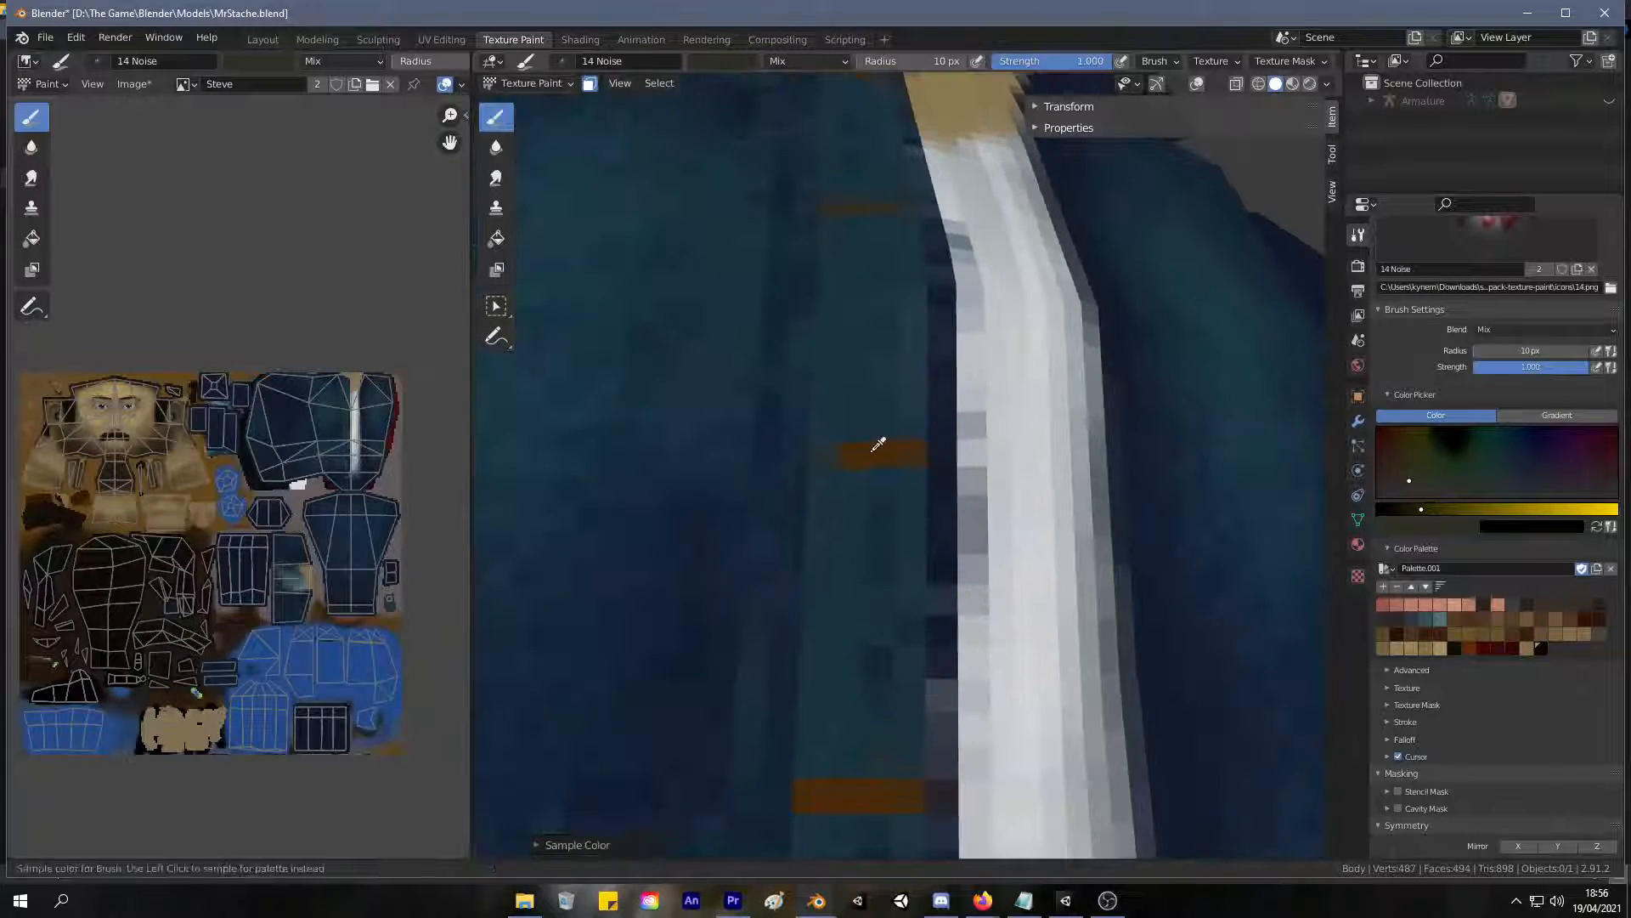
{"action": "key", "text": "s"}
{"action": "left_click_drag", "start_coordinate": [829, 212], "coordinate": [860, 259]}
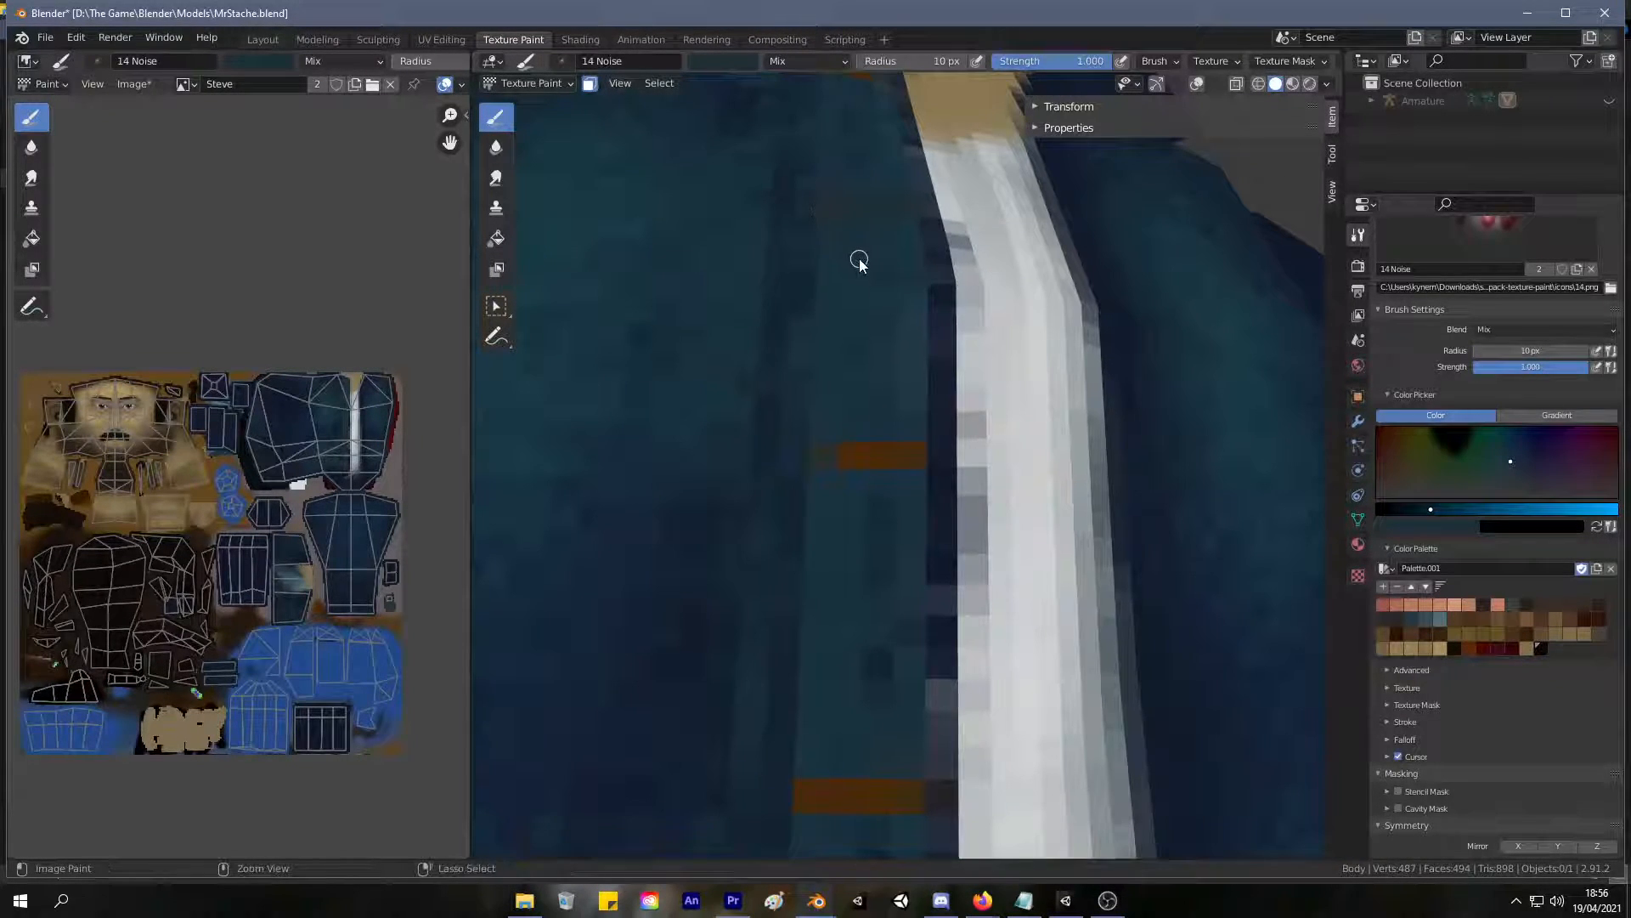
Shift the brush colour to a warmer dark brown and repaint the second button on the front strip.
{"action": "mouse_move", "coordinate": [1410, 466]}
{"action": "left_mouse_down"}
{"action": "mouse_move", "coordinate": [1419, 454]}
{"action": "mouse_move", "coordinate": [1399, 463]}
{"action": "left_mouse_up"}
{"action": "left_click_drag", "start_coordinate": [879, 212], "coordinate": [902, 210]}
{"action": "scroll", "coordinate": [927, 276], "scroll_direction": "down", "scroll_amount": 7}
{"action": "mouse_move", "coordinate": [863, 337]}
{"action": "middle_mouse_down"}
{"action": "mouse_move", "coordinate": [841, 362]}
{"action": "mouse_move", "coordinate": [843, 348]}
{"action": "middle_mouse_up"}
{"action": "scroll", "coordinate": [848, 345], "scroll_direction": "up", "scroll_amount": 1}
{"action": "scroll", "coordinate": [853, 342], "scroll_direction": "down", "scroll_amount": 3}
{"action": "scroll", "coordinate": [842, 400], "scroll_direction": "up", "scroll_amount": 3}
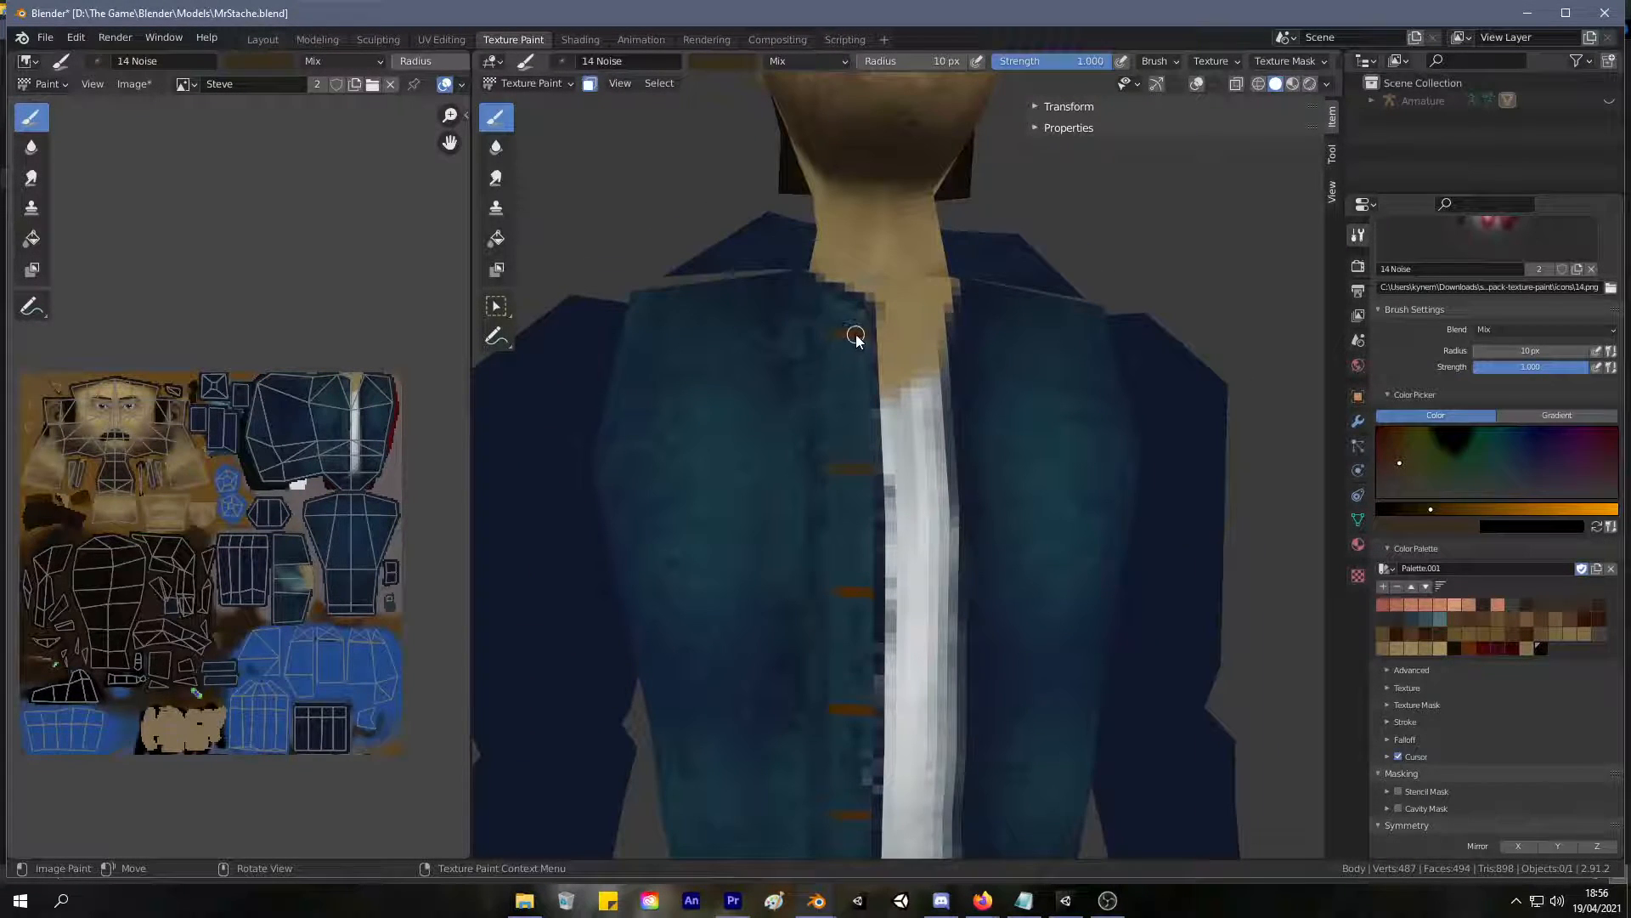
Try an extra brown mark just below the top button, and cover it with sampled jacket blue.
{"action": "middle_click_drag", "start_coordinate": [830, 314], "coordinate": [838, 369]}
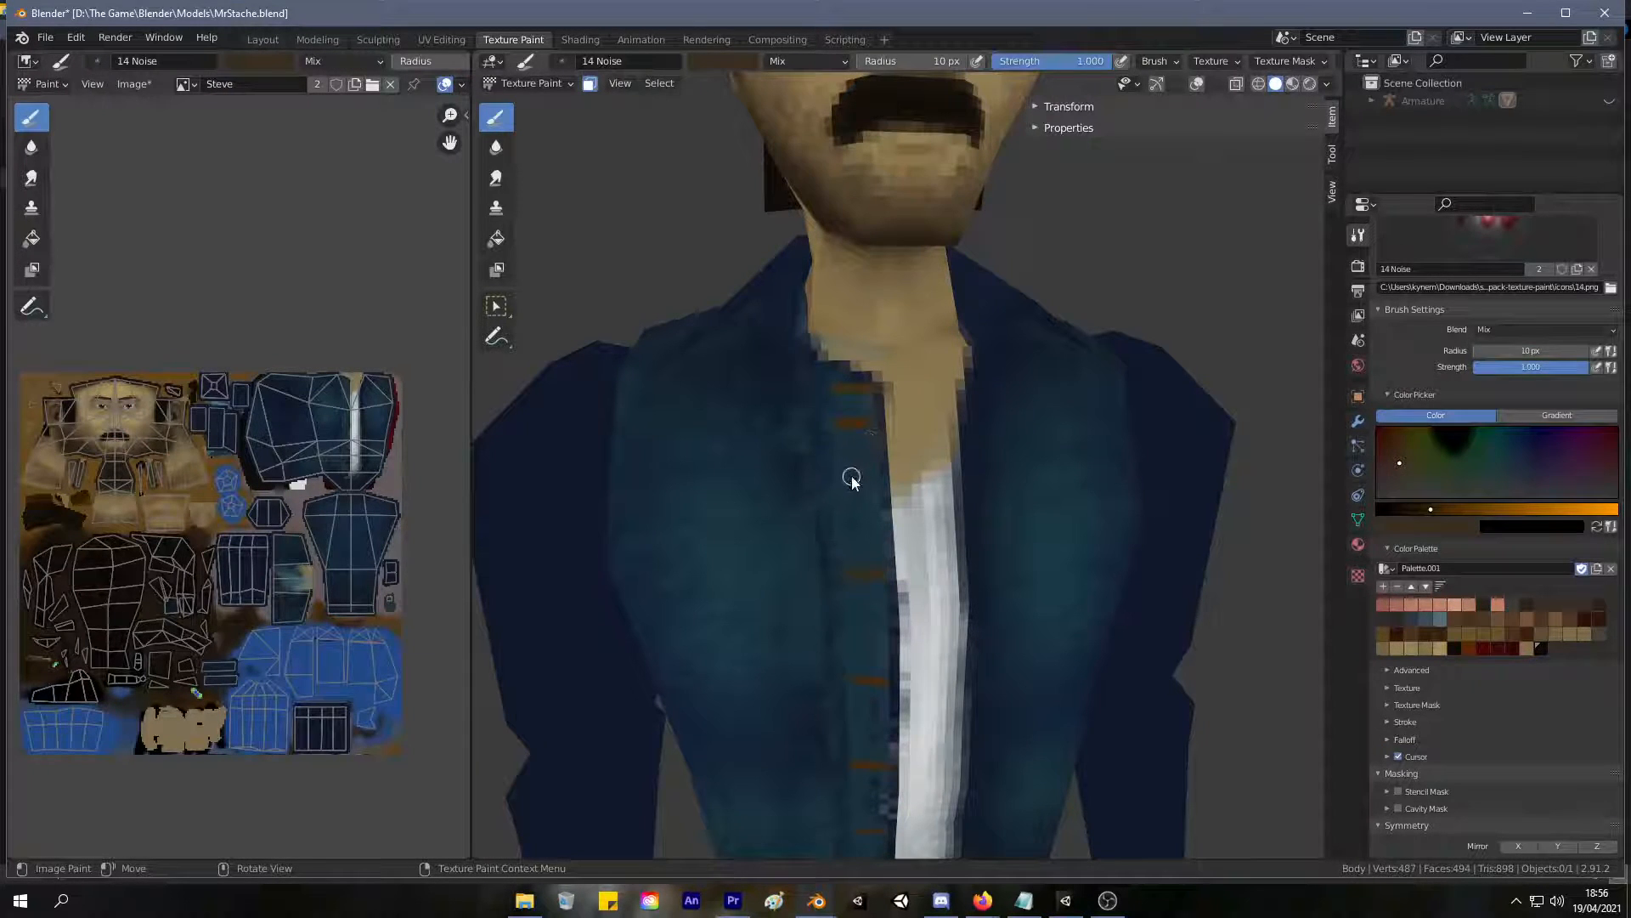
{"action": "key", "text": "s"}
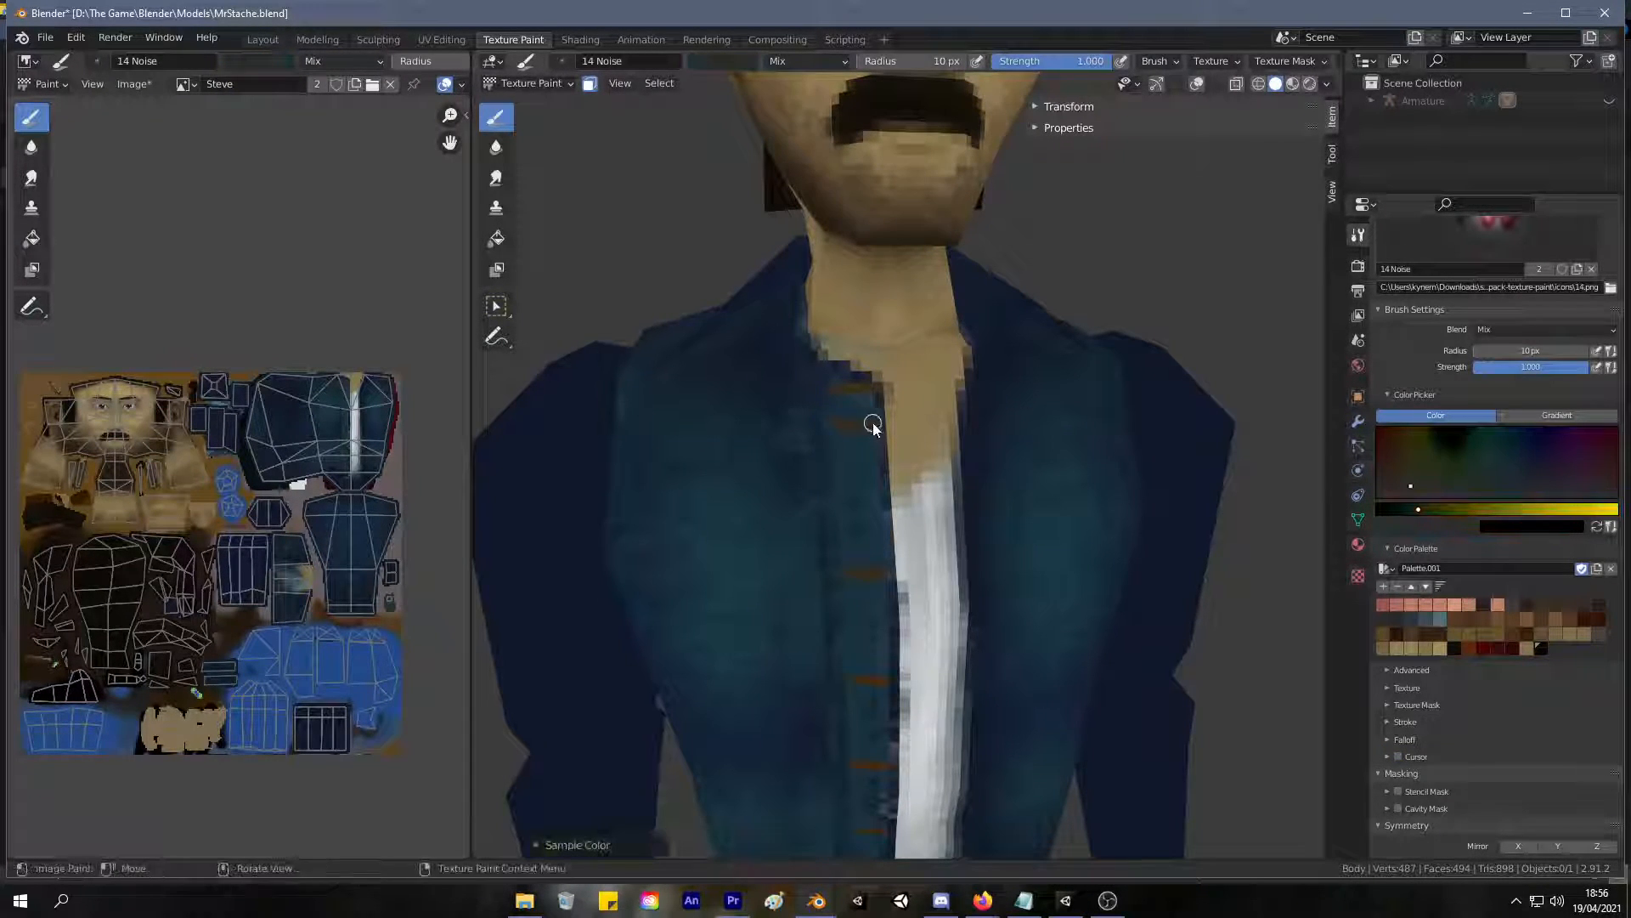
{"action": "left_click_drag", "start_coordinate": [827, 425], "coordinate": [871, 426]}
{"action": "key", "text": "s"}
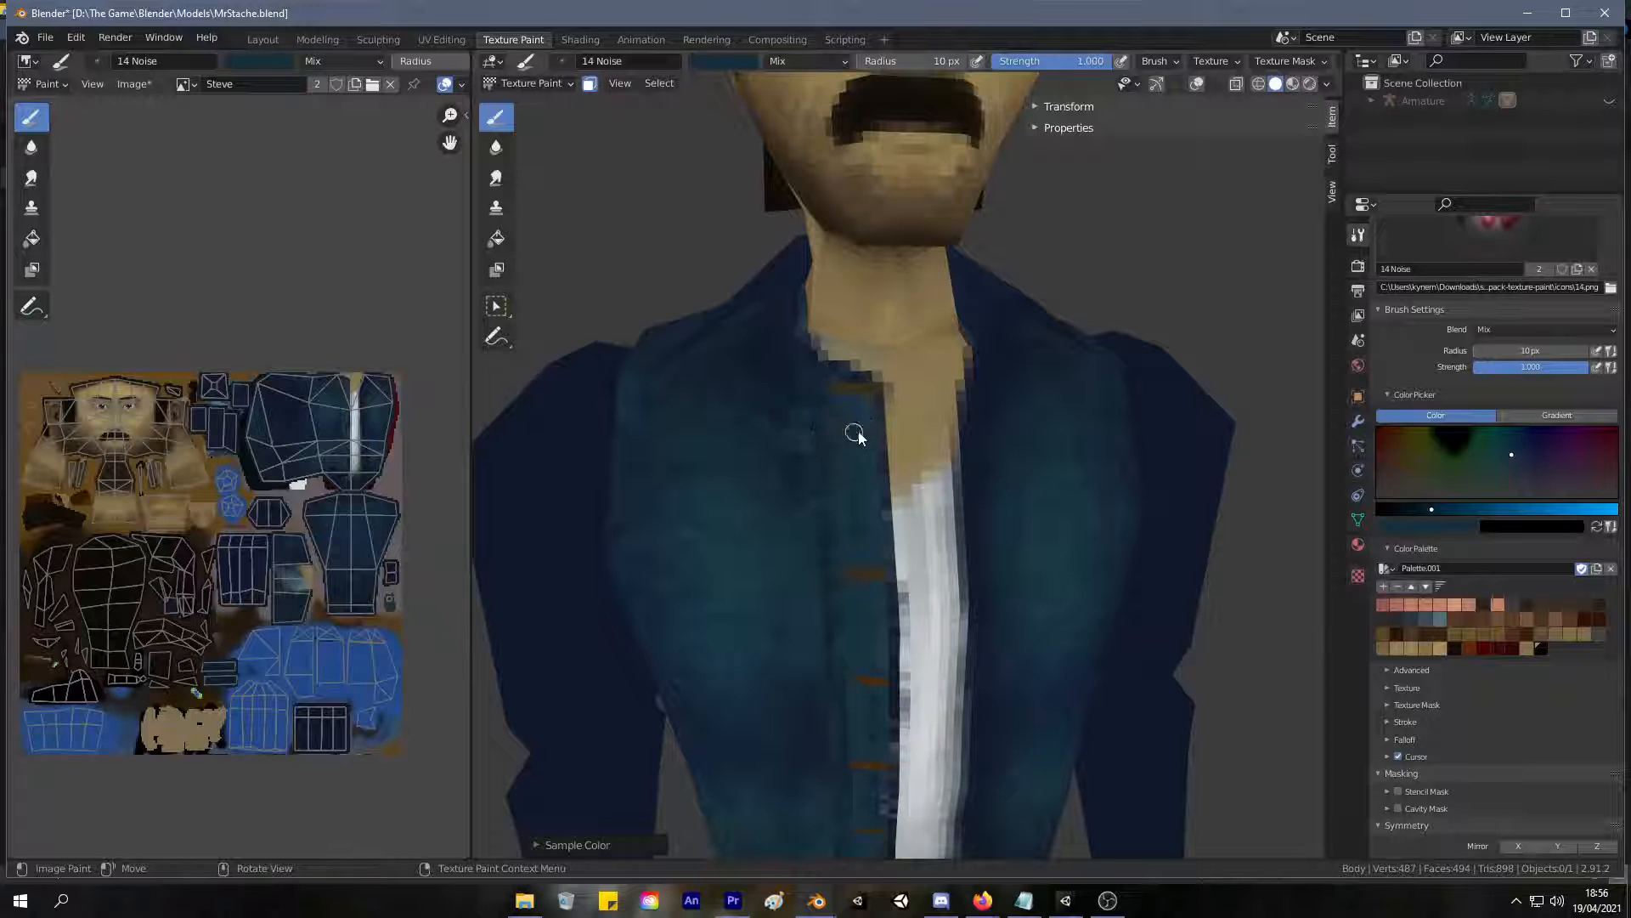
{"action": "scroll", "coordinate": [843, 428], "scroll_direction": "down", "scroll_amount": 5}
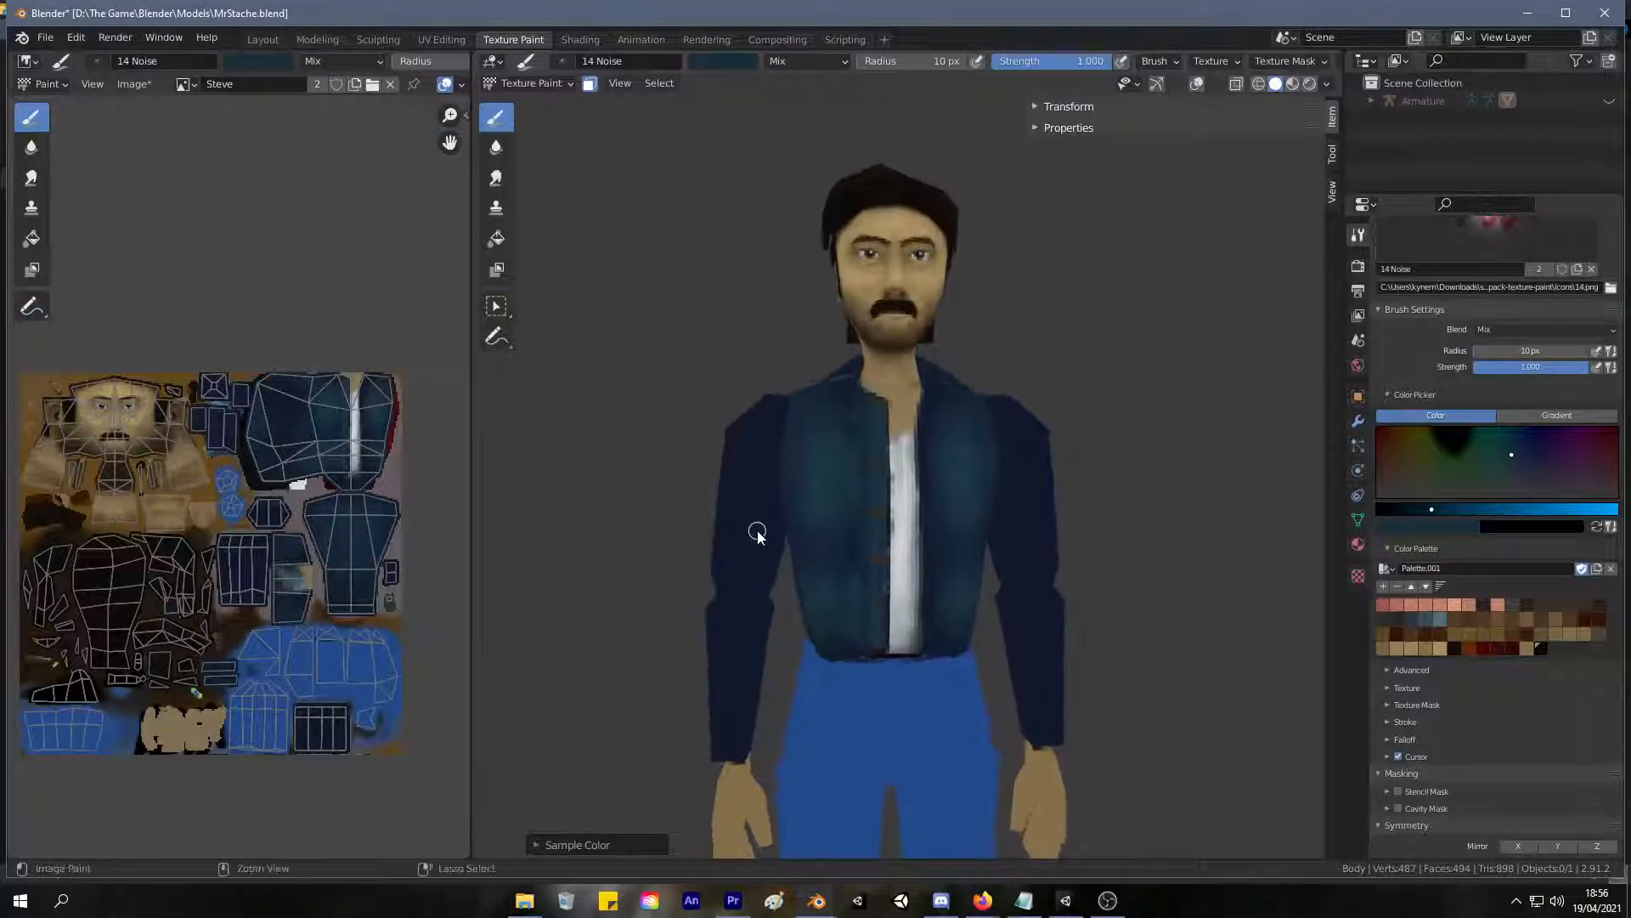
Blend away the dull second button by painting over it with colours sampled from the surrounding front strip.
{"action": "scroll", "coordinate": [757, 532], "scroll_direction": "up", "scroll_amount": 5}
{"action": "scroll", "coordinate": [816, 408], "scroll_direction": "up", "scroll_amount": 4}
{"action": "key", "text": "s"}
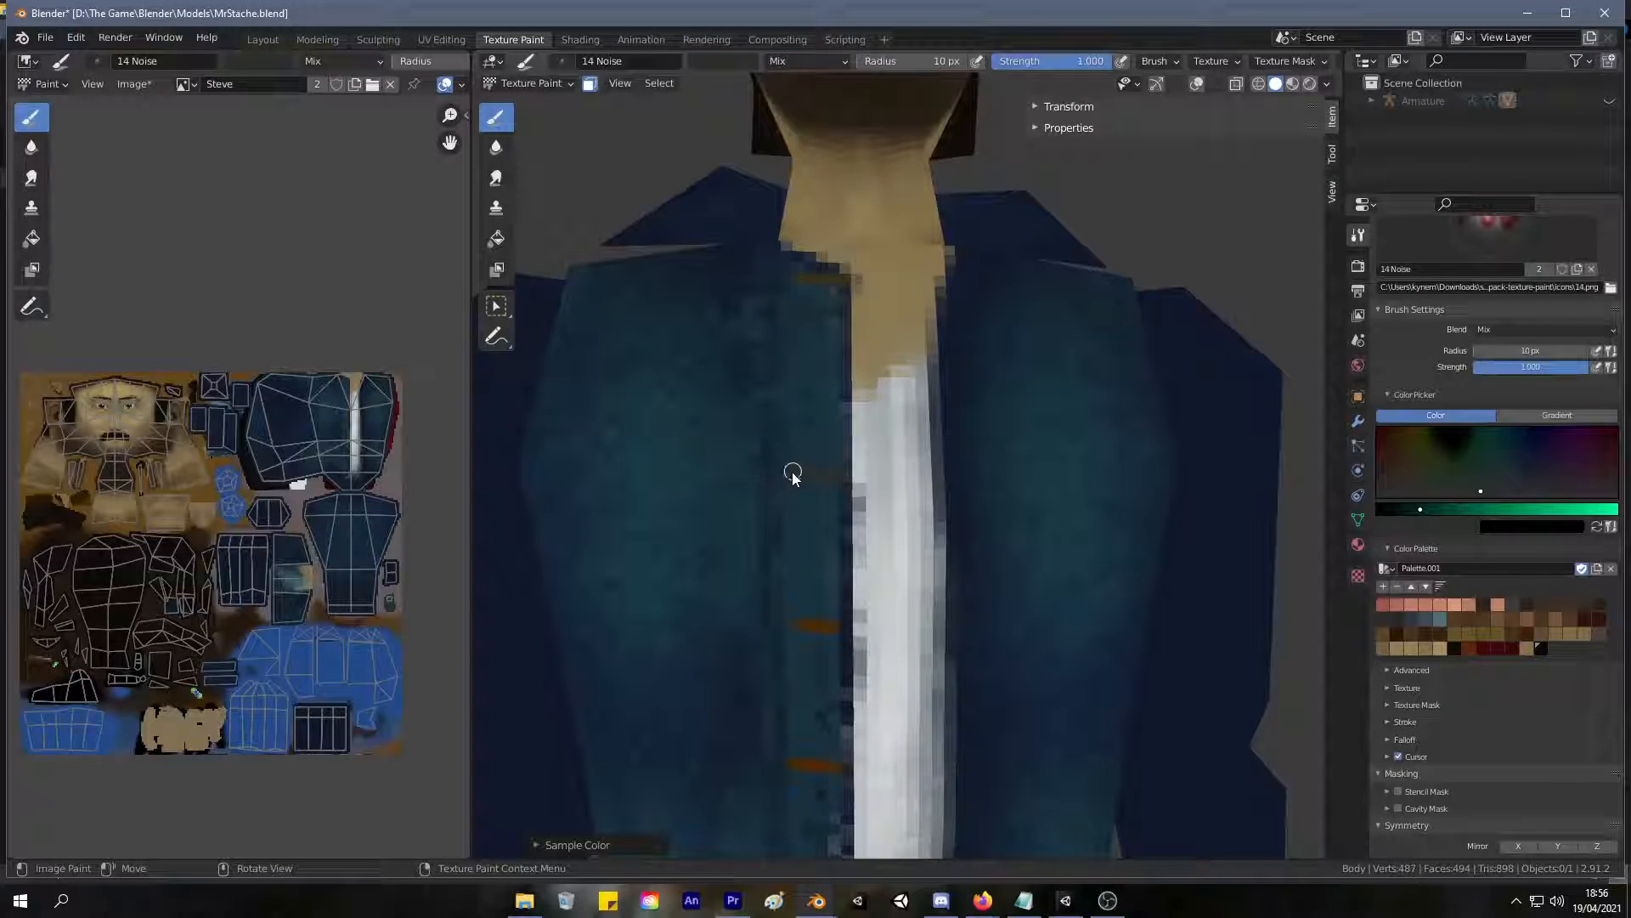
{"action": "key", "text": "s"}
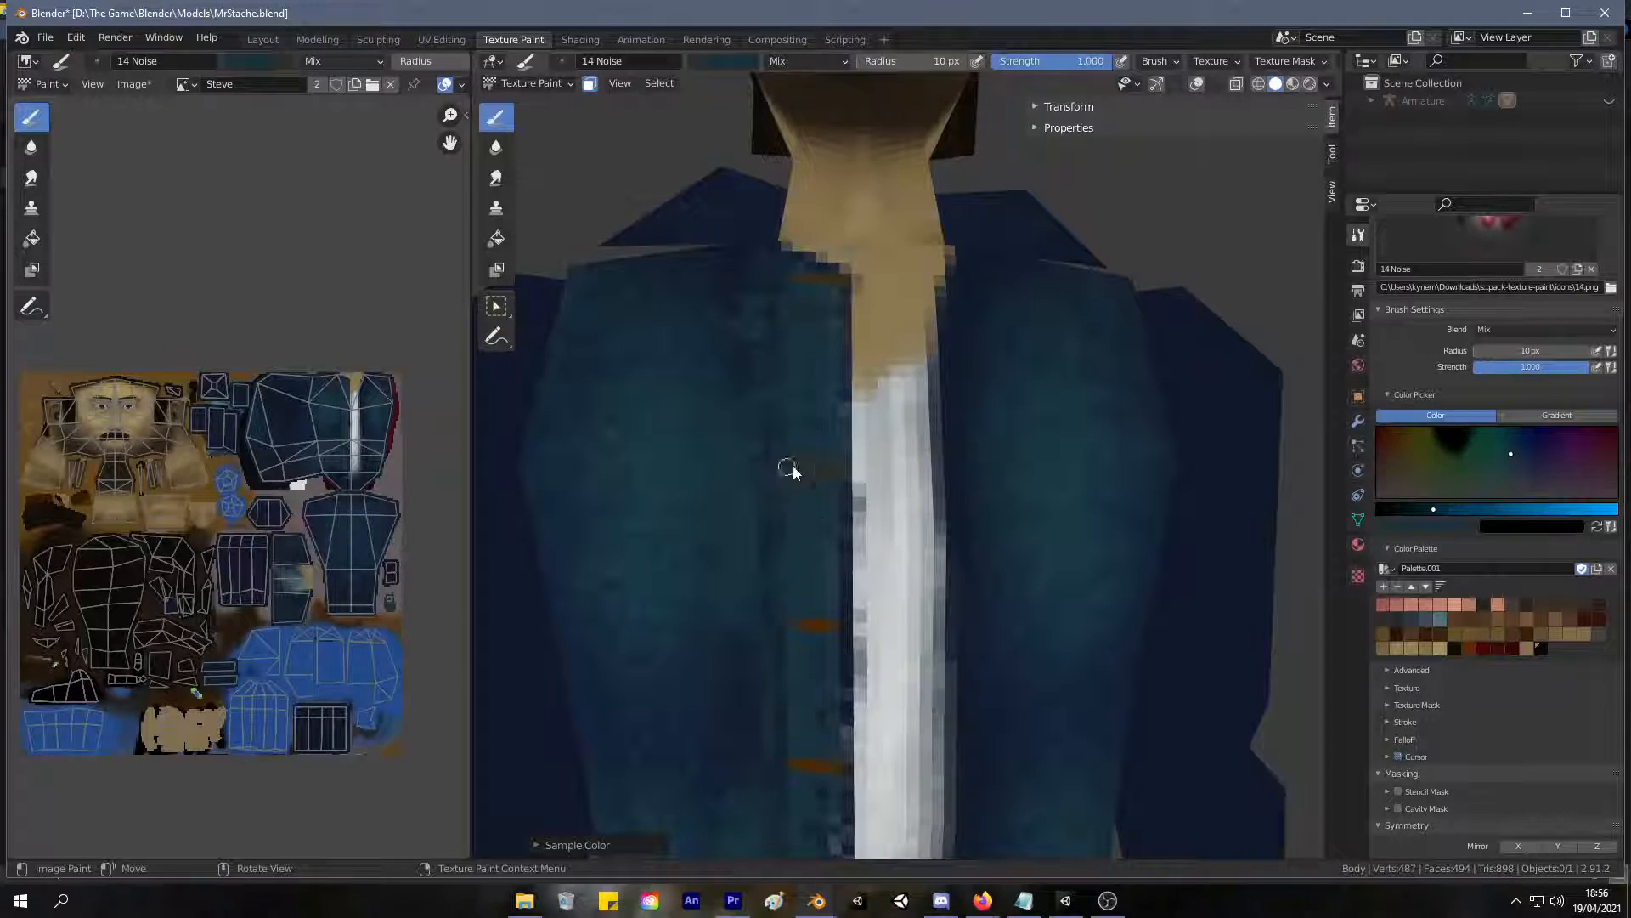
{"action": "key", "text": "s"}
{"action": "key", "text": "s"}
{"action": "key", "text": "s"}
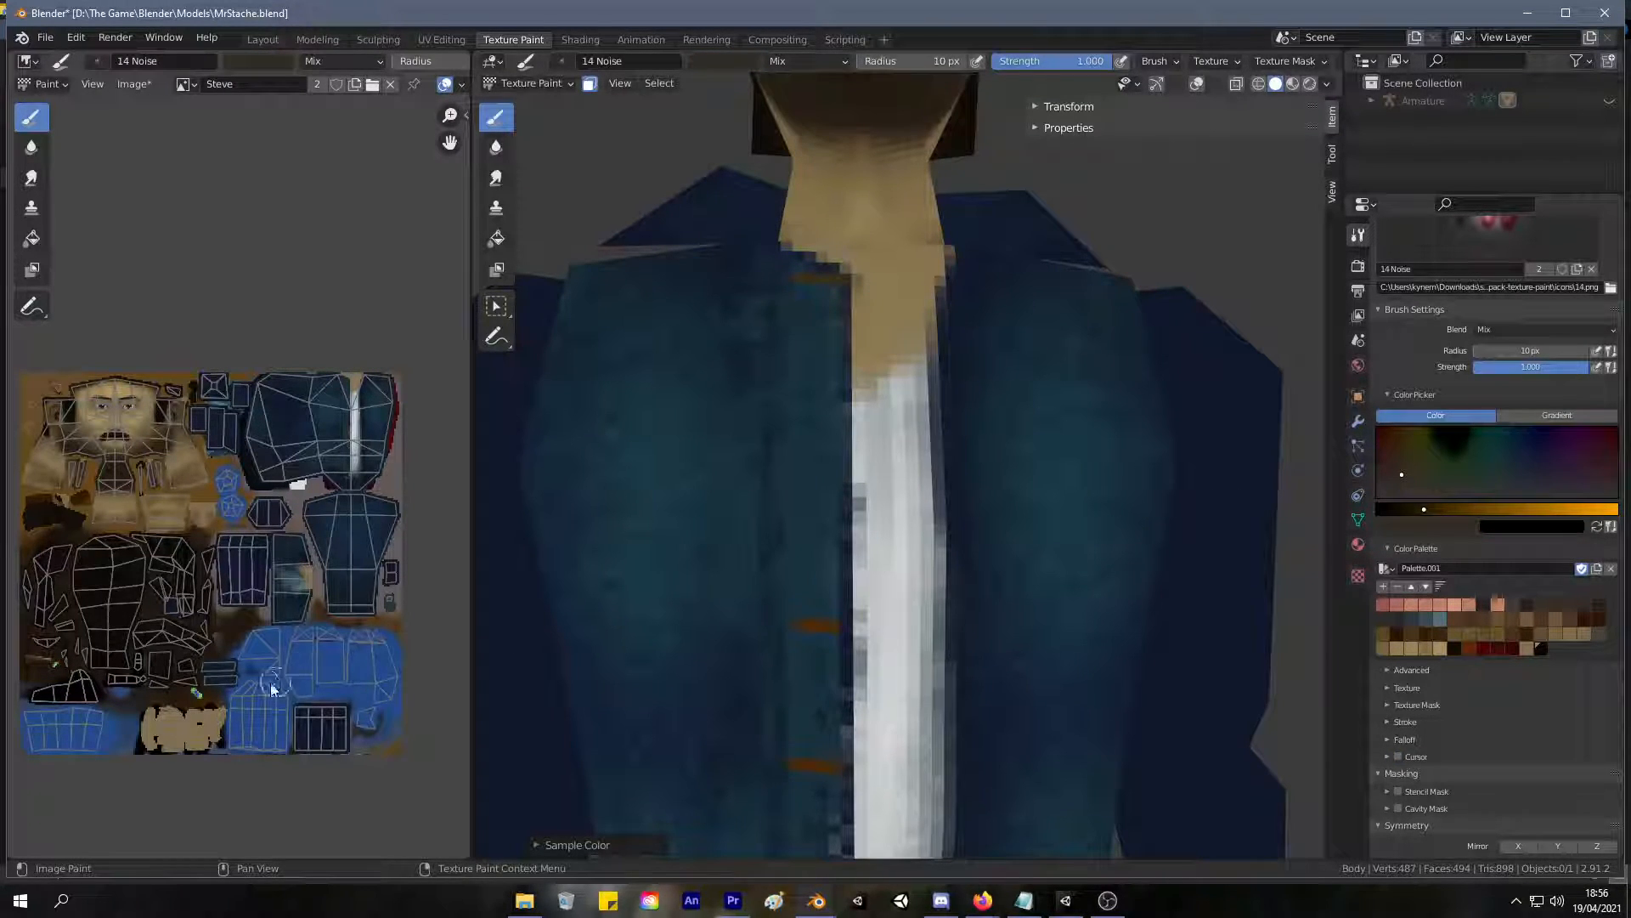
Sample the button brown from the flat texture image and repaint the second button slightly higher on the front strip.
{"action": "scroll", "coordinate": [348, 399], "scroll_direction": "up", "scroll_amount": 3}
{"action": "scroll", "coordinate": [302, 557], "scroll_direction": "up", "scroll_amount": 4}
{"action": "mouse_move", "coordinate": [412, 395]}
{"action": "middle_mouse_down"}
{"action": "mouse_move", "coordinate": [302, 557]}
{"action": "mouse_move", "coordinate": [207, 466]}
{"action": "middle_mouse_up"}
{"action": "key", "text": "s"}
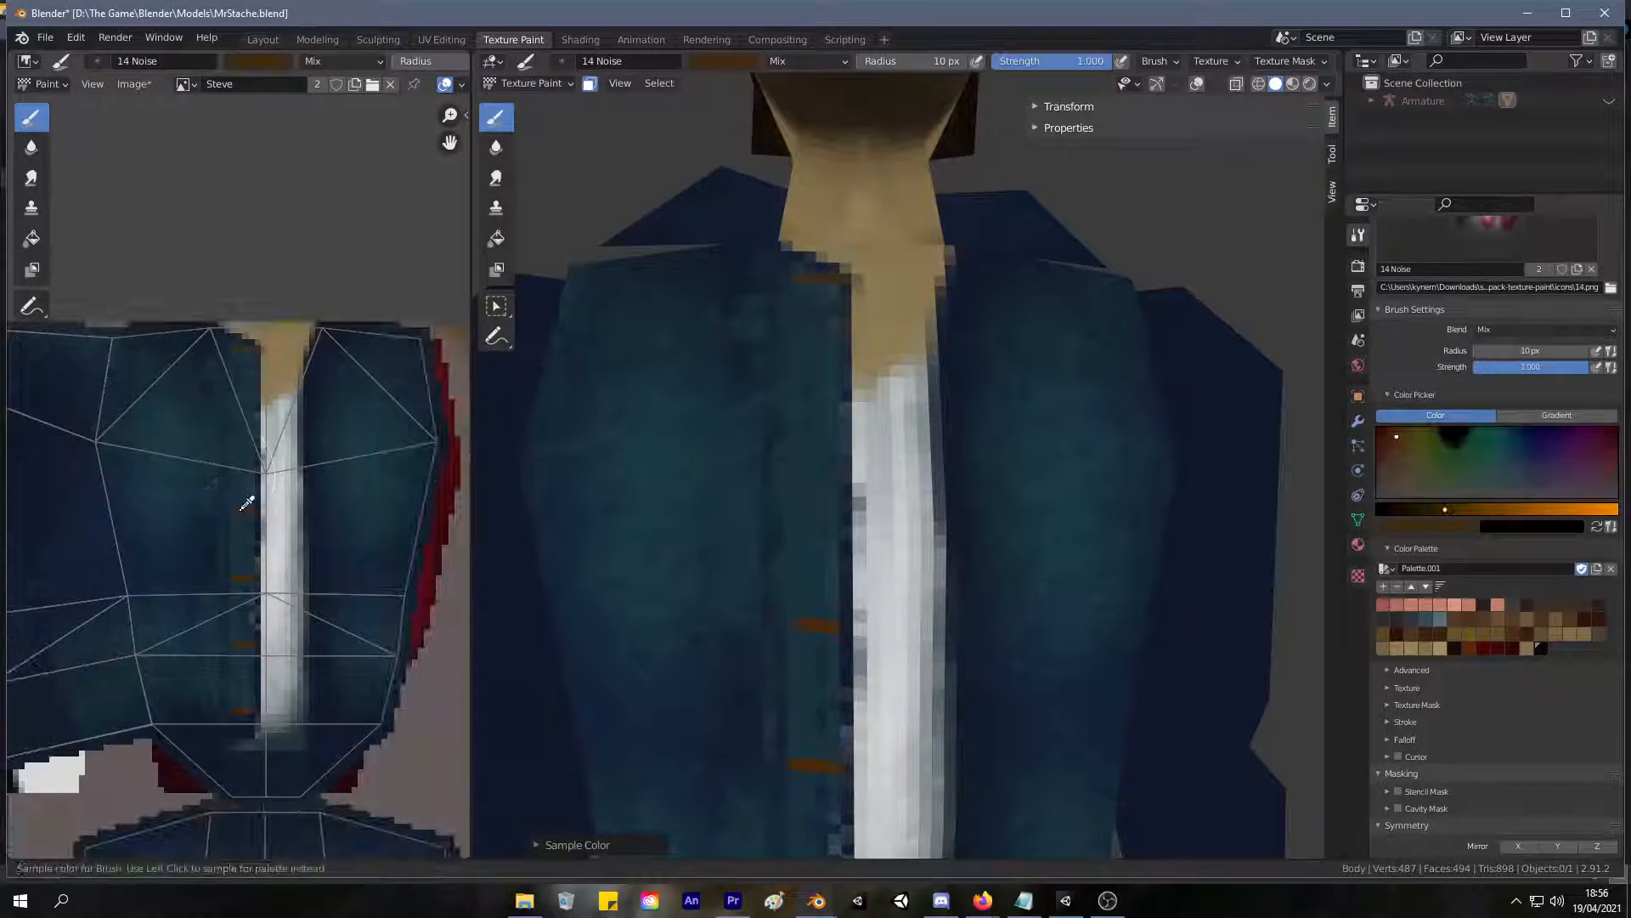
{"action": "left_click", "coordinate": [247, 503]}
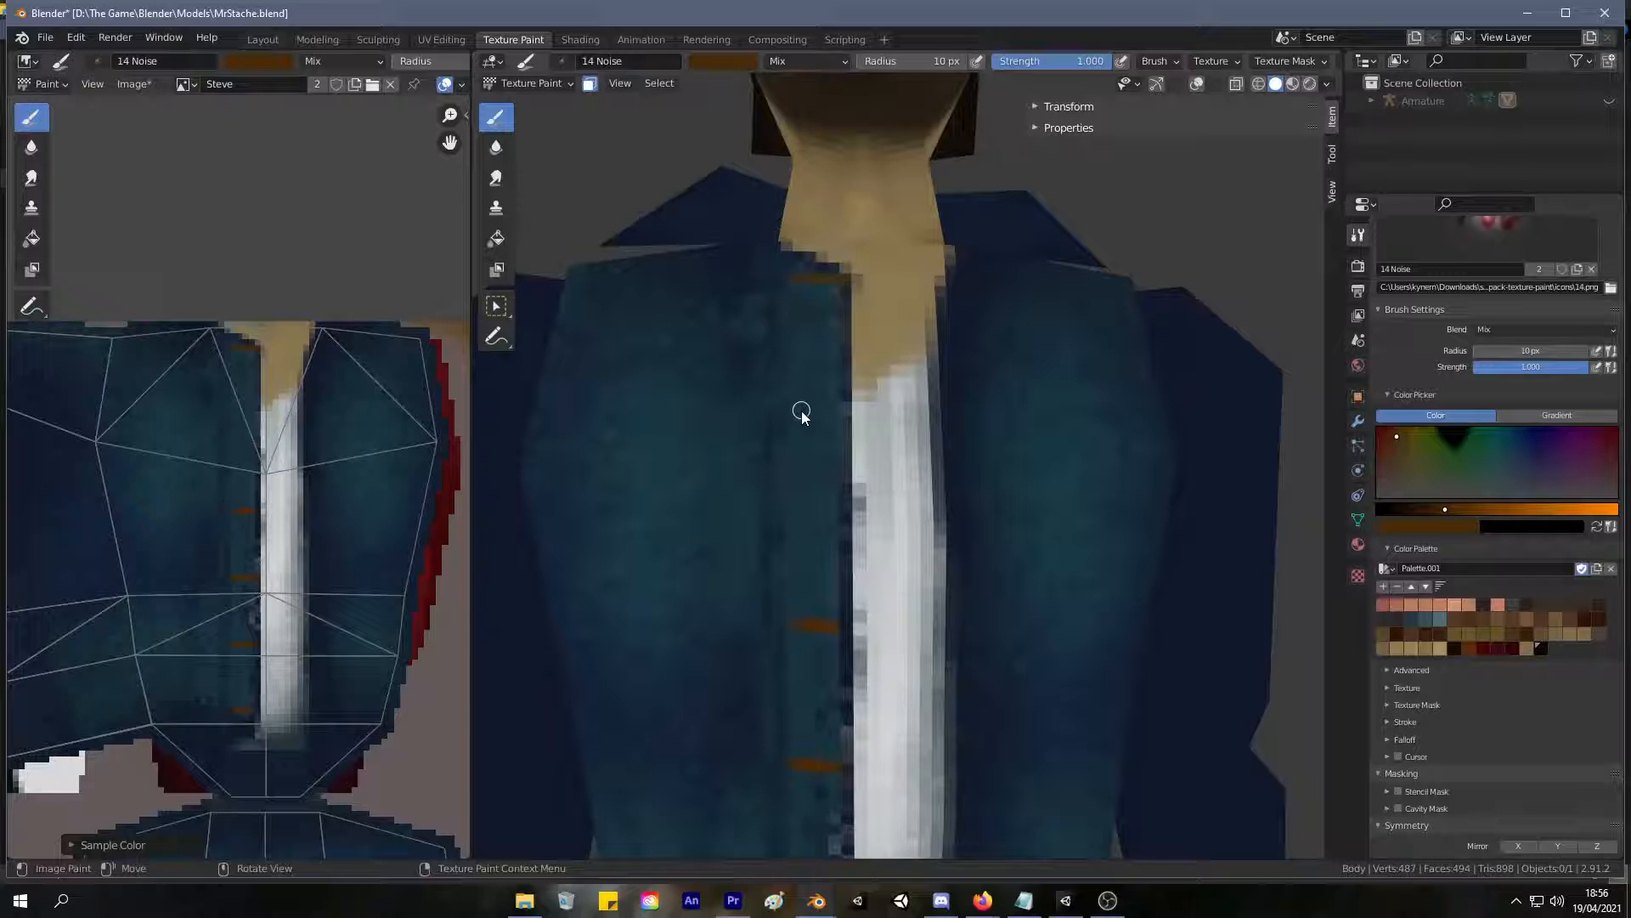
{"action": "left_click_drag", "start_coordinate": [795, 446], "coordinate": [834, 444]}
{"action": "scroll", "coordinate": [937, 382], "scroll_direction": "down", "scroll_amount": 8}
{"action": "mouse_move", "coordinate": [783, 628]}
{"action": "middle_mouse_down"}
{"action": "mouse_move", "coordinate": [722, 590]}
{"action": "mouse_move", "coordinate": [754, 619]}
{"action": "middle_mouse_up"}
{"action": "scroll", "coordinate": [775, 517], "scroll_direction": "up", "scroll_amount": 6}
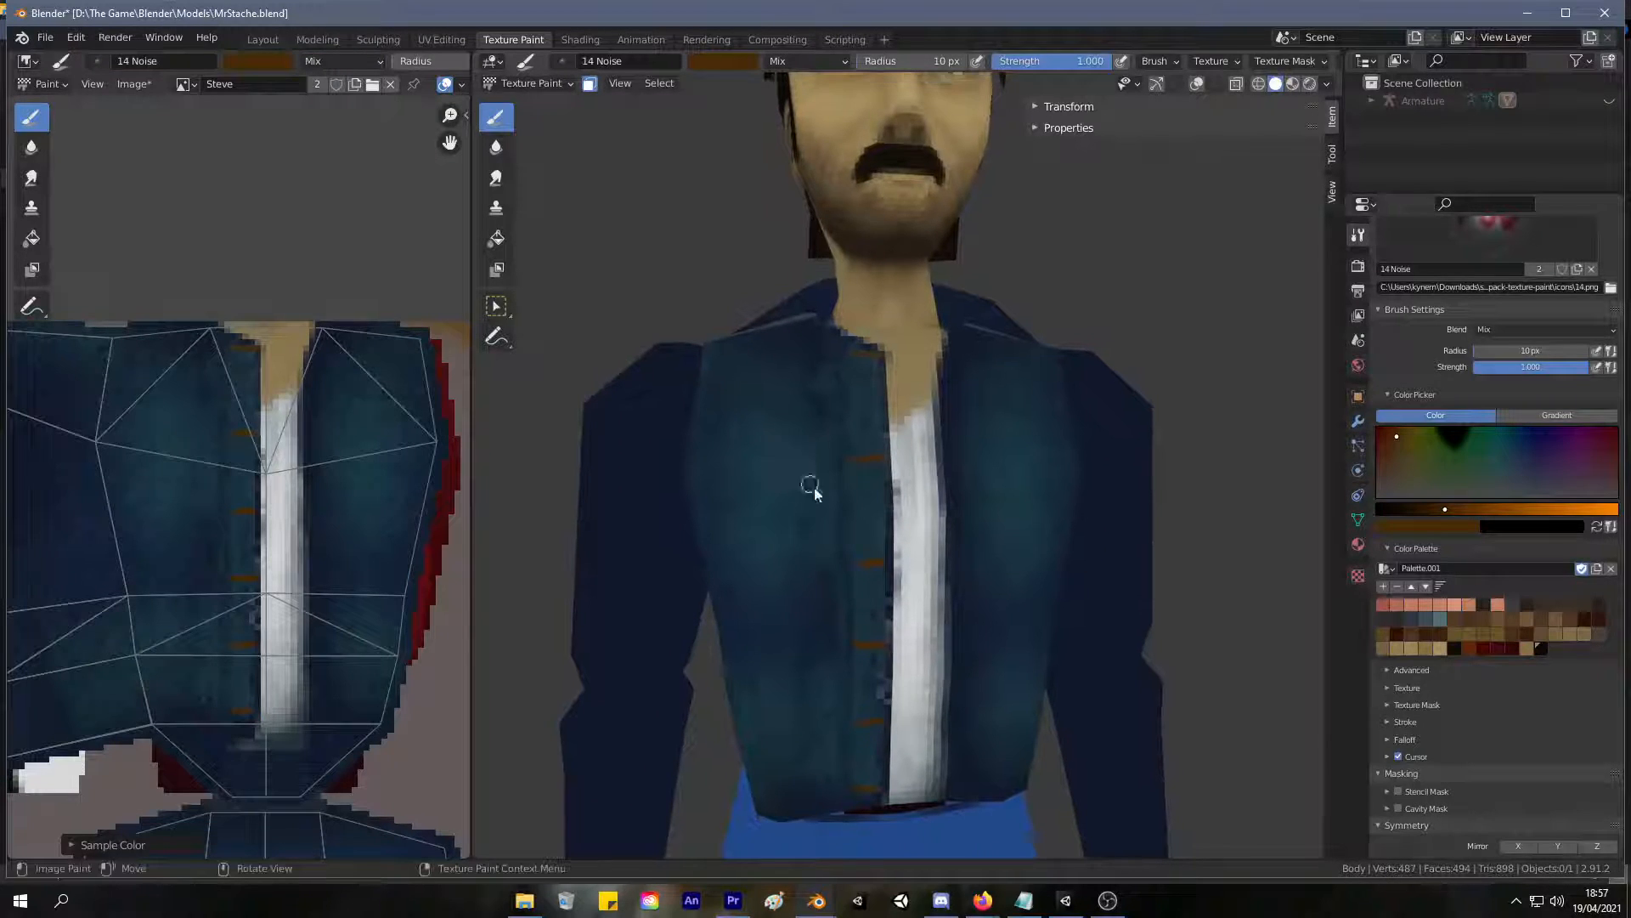
Paint over the three lowest brown buttons on the front strip with sampled jacket teal.
{"action": "middle_click_drag", "start_coordinate": [900, 623], "coordinate": [764, 422], "text": "shift"}
{"action": "scroll", "coordinate": [772, 362], "scroll_direction": "up", "scroll_amount": 2}
{"action": "key", "text": "s"}
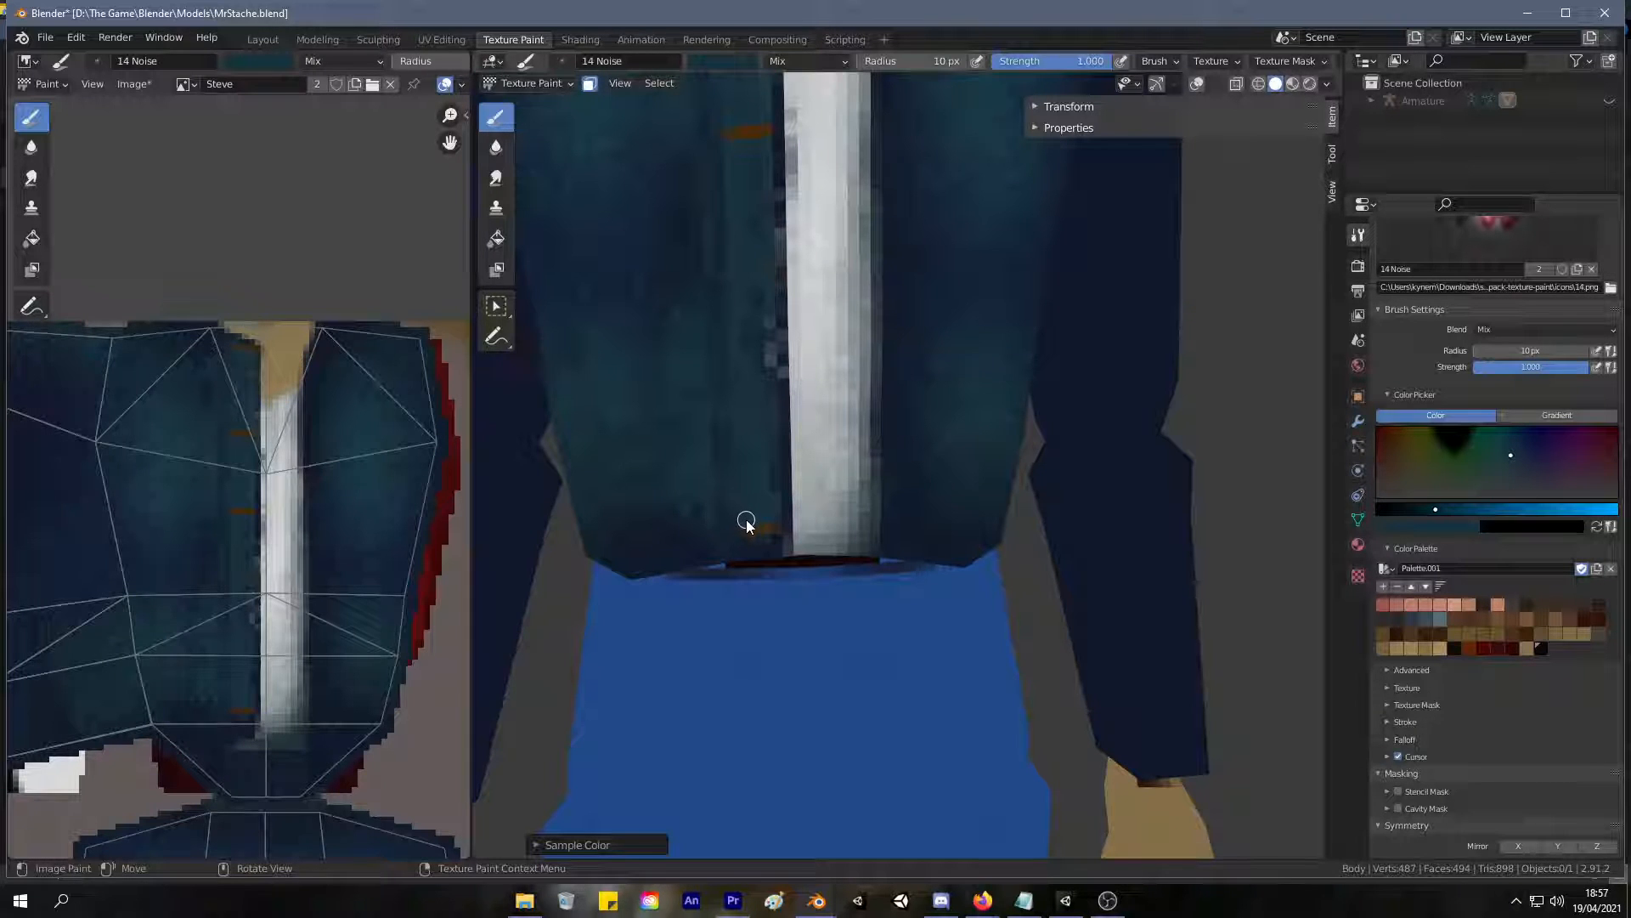
{"action": "left_click_drag", "start_coordinate": [752, 532], "coordinate": [761, 526]}
{"action": "scroll", "coordinate": [701, 530], "scroll_direction": "down", "scroll_amount": 5}
{"action": "scroll", "coordinate": [712, 521], "scroll_direction": "up", "scroll_amount": 4}
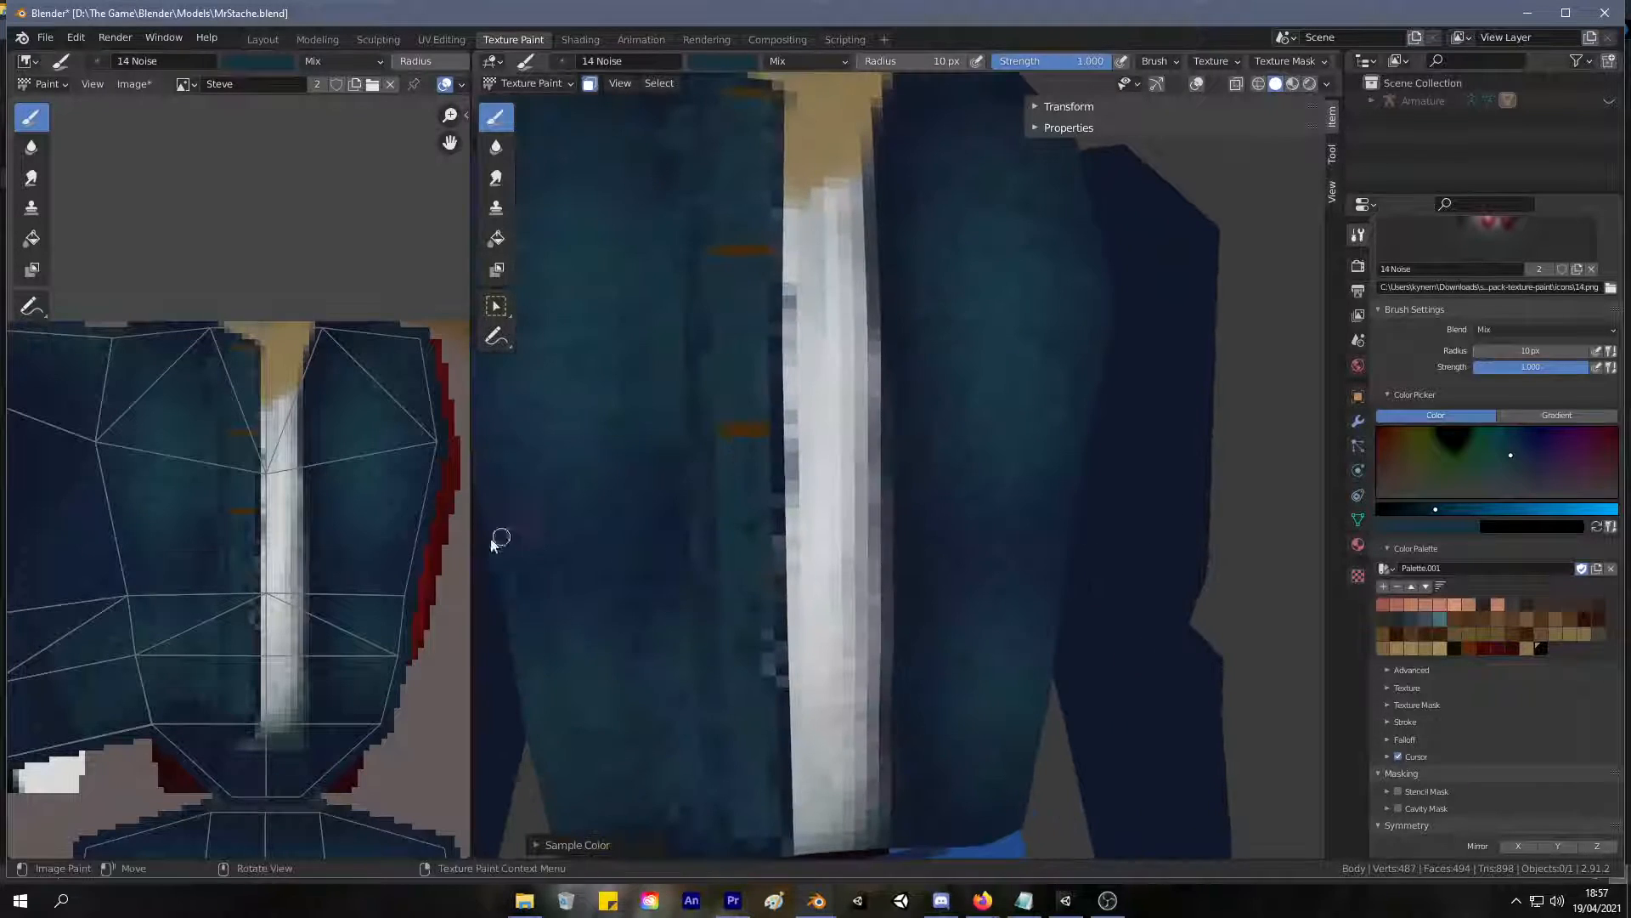
Sample the button brown from the texture image and paint two more widely spaced buttons down to the jacket's hem.
{"action": "scroll", "coordinate": [245, 522], "scroll_direction": "up", "scroll_amount": 6}
{"action": "scroll", "coordinate": [244, 522], "scroll_direction": "up", "scroll_amount": 2}
{"action": "key", "text": "s"}
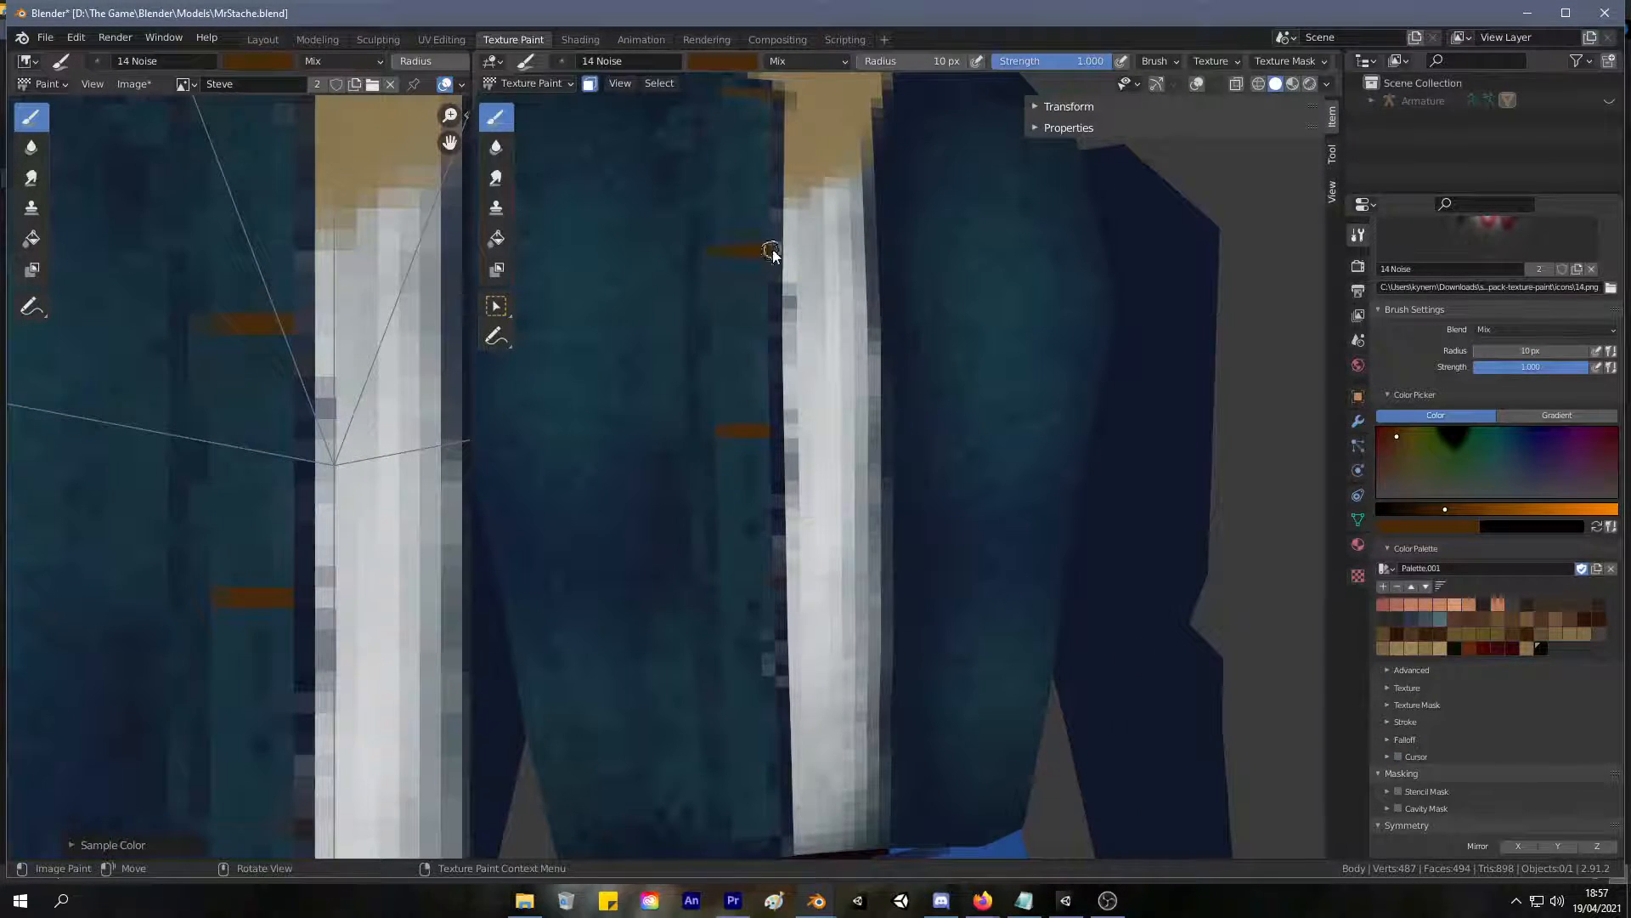
{"action": "scroll", "coordinate": [729, 244], "scroll_direction": "down", "scroll_amount": 3}
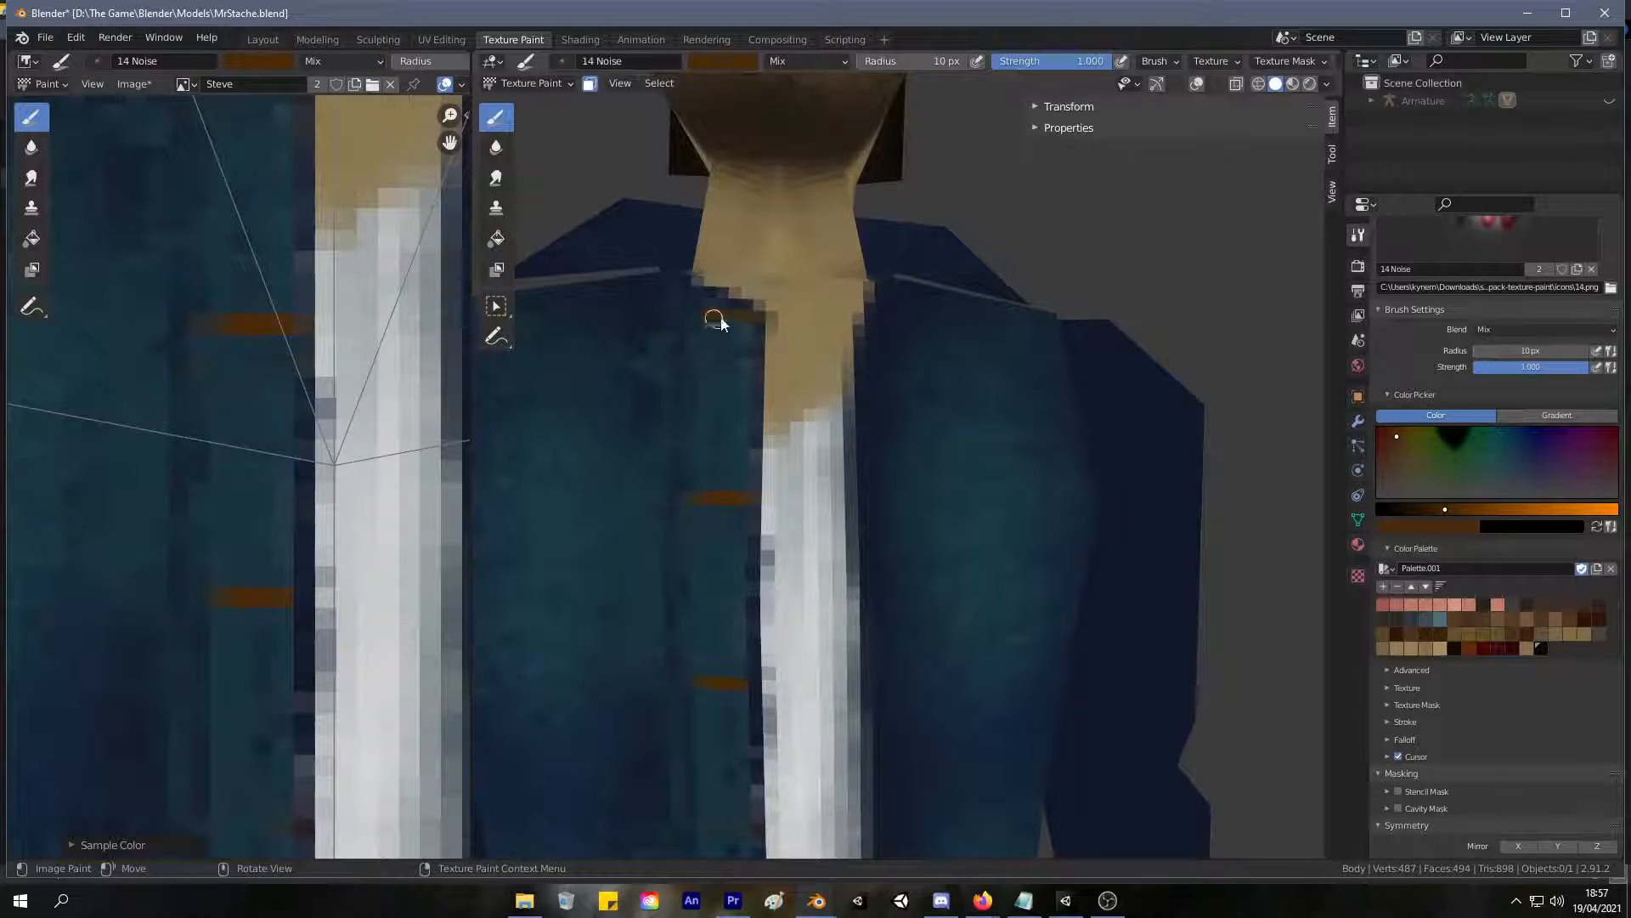
{"action": "middle_click_drag", "start_coordinate": [848, 589], "coordinate": [728, 430], "text": "shift"}
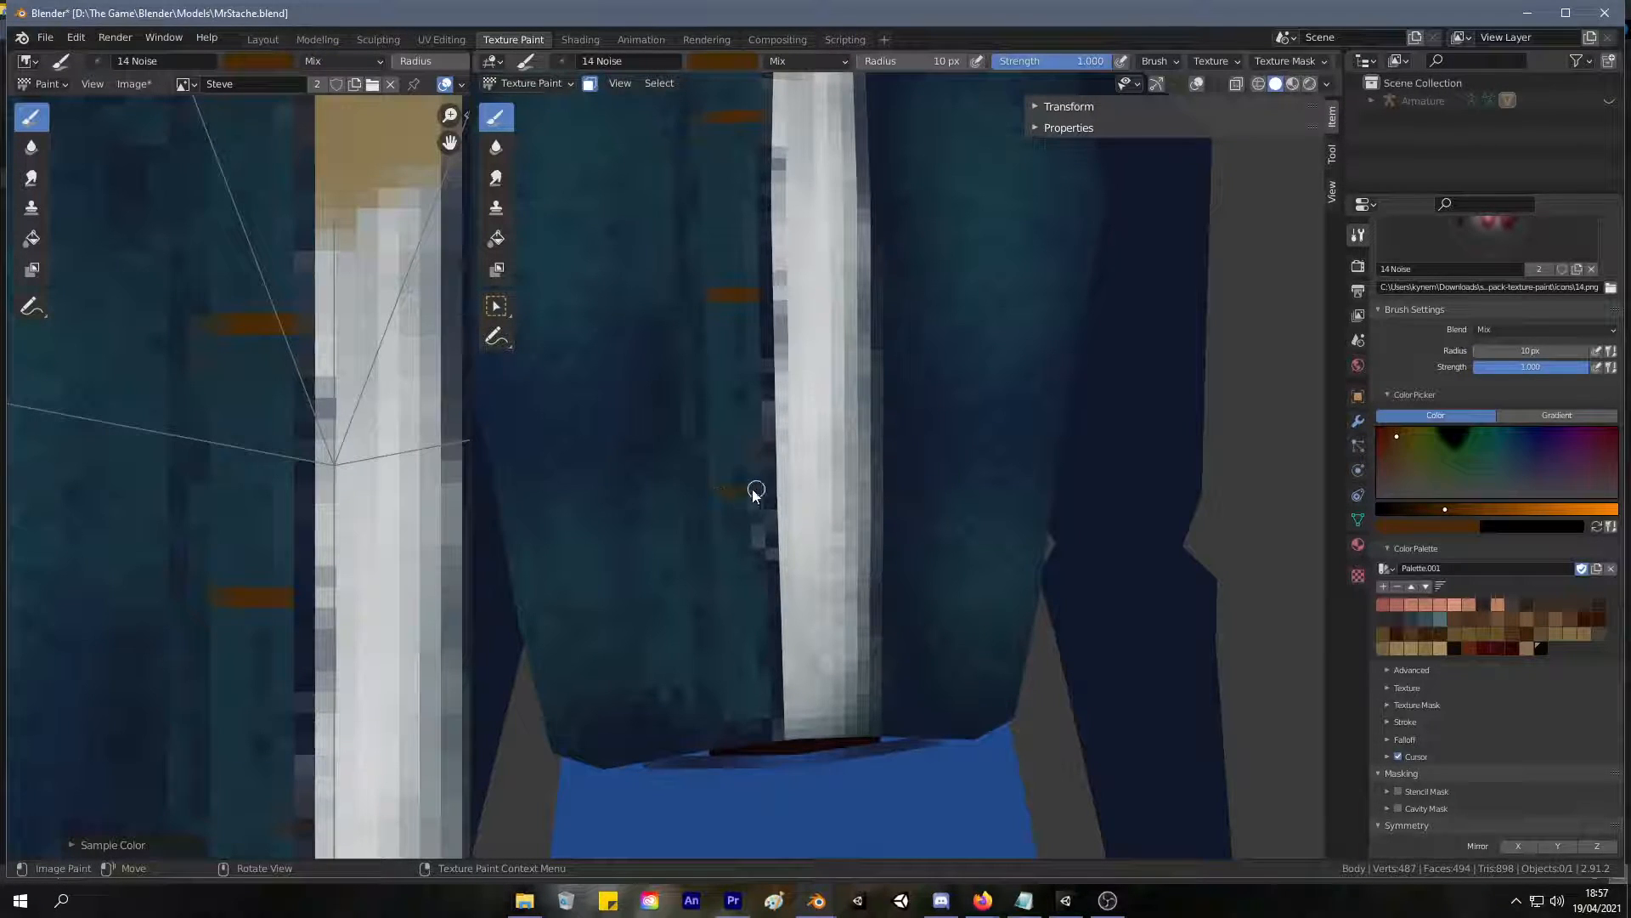
{"action": "middle_click_drag", "start_coordinate": [725, 498], "coordinate": [701, 382], "text": "shift"}
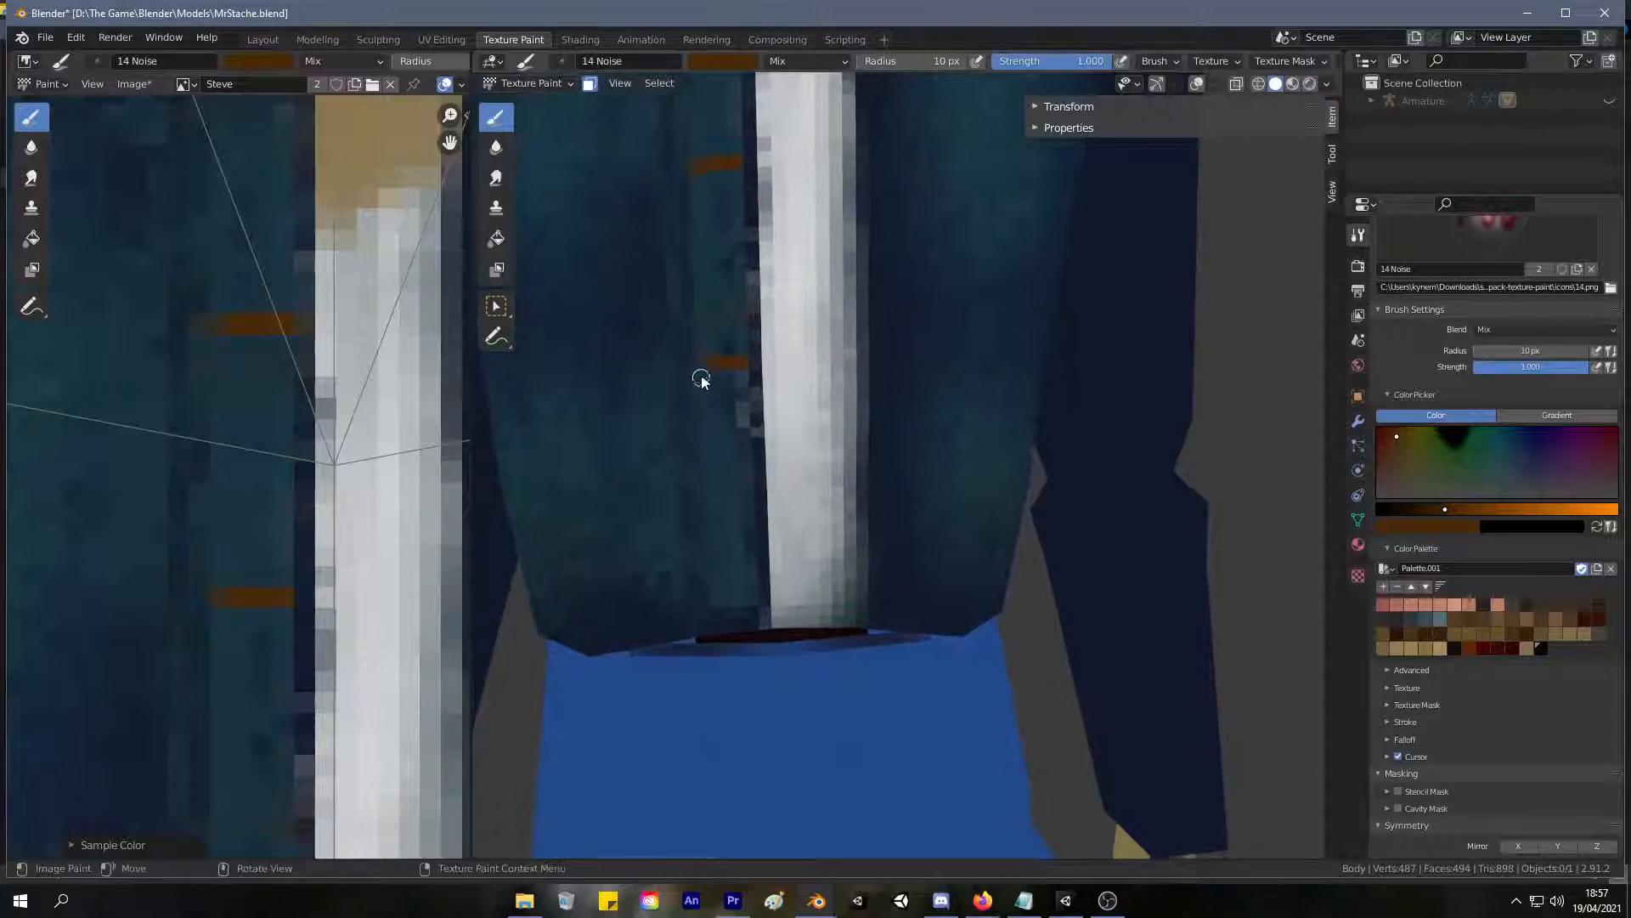
{"action": "middle_click_drag", "start_coordinate": [713, 533], "coordinate": [724, 440], "text": "shift"}
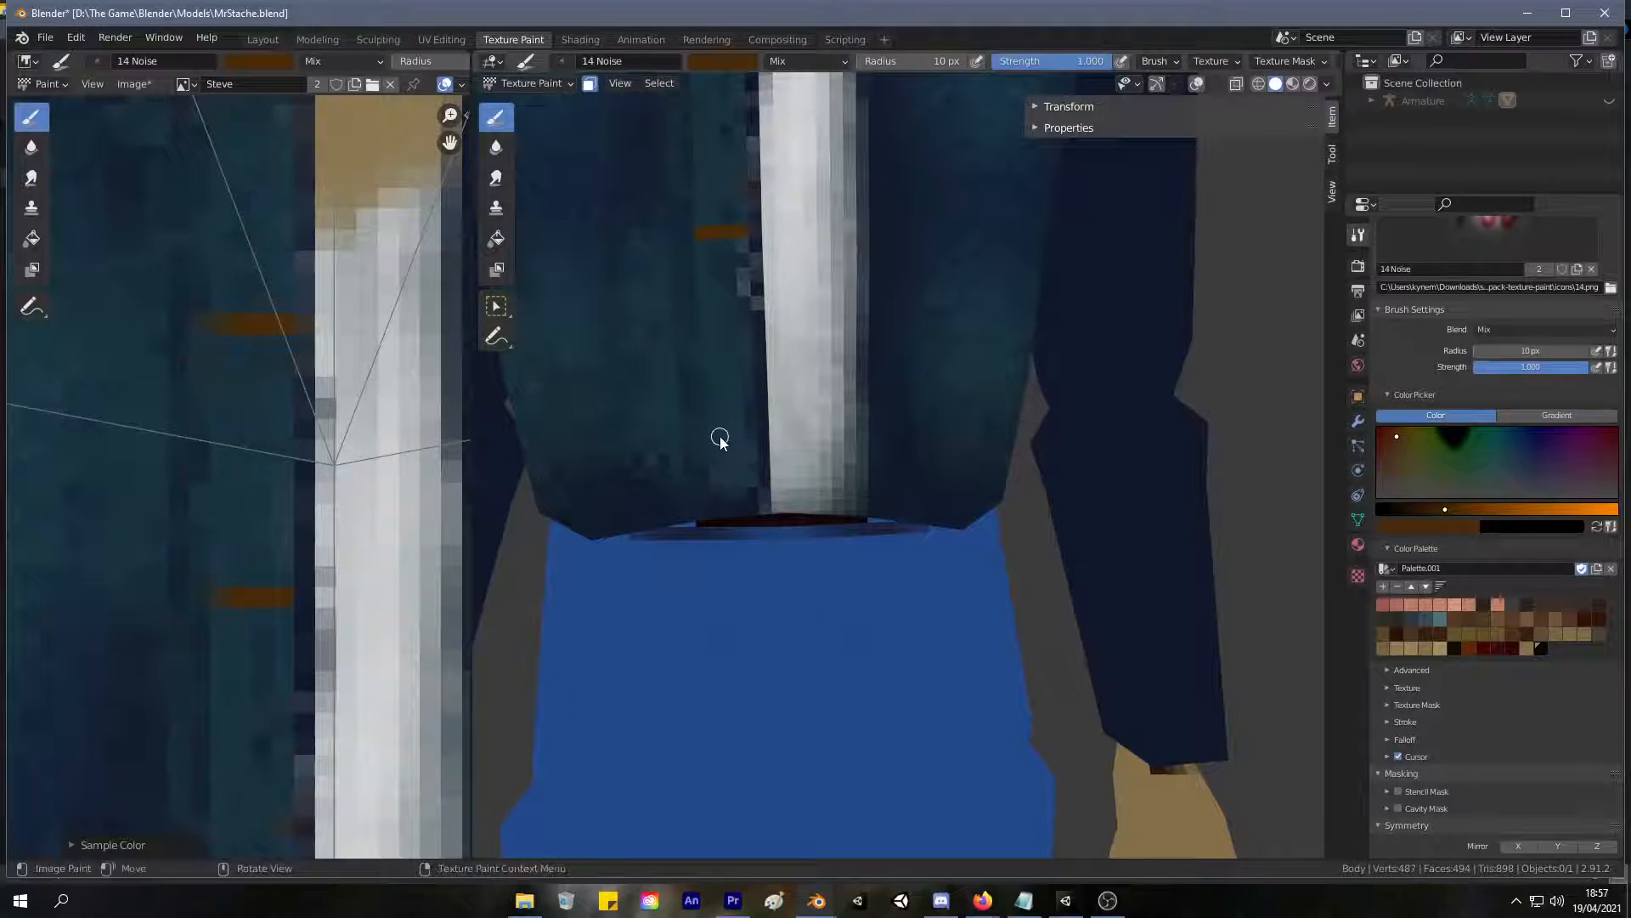
{"action": "scroll", "coordinate": [686, 538], "scroll_direction": "down", "scroll_amount": 5}
{"action": "middle_click_drag", "start_coordinate": [687, 539], "coordinate": [740, 368]}
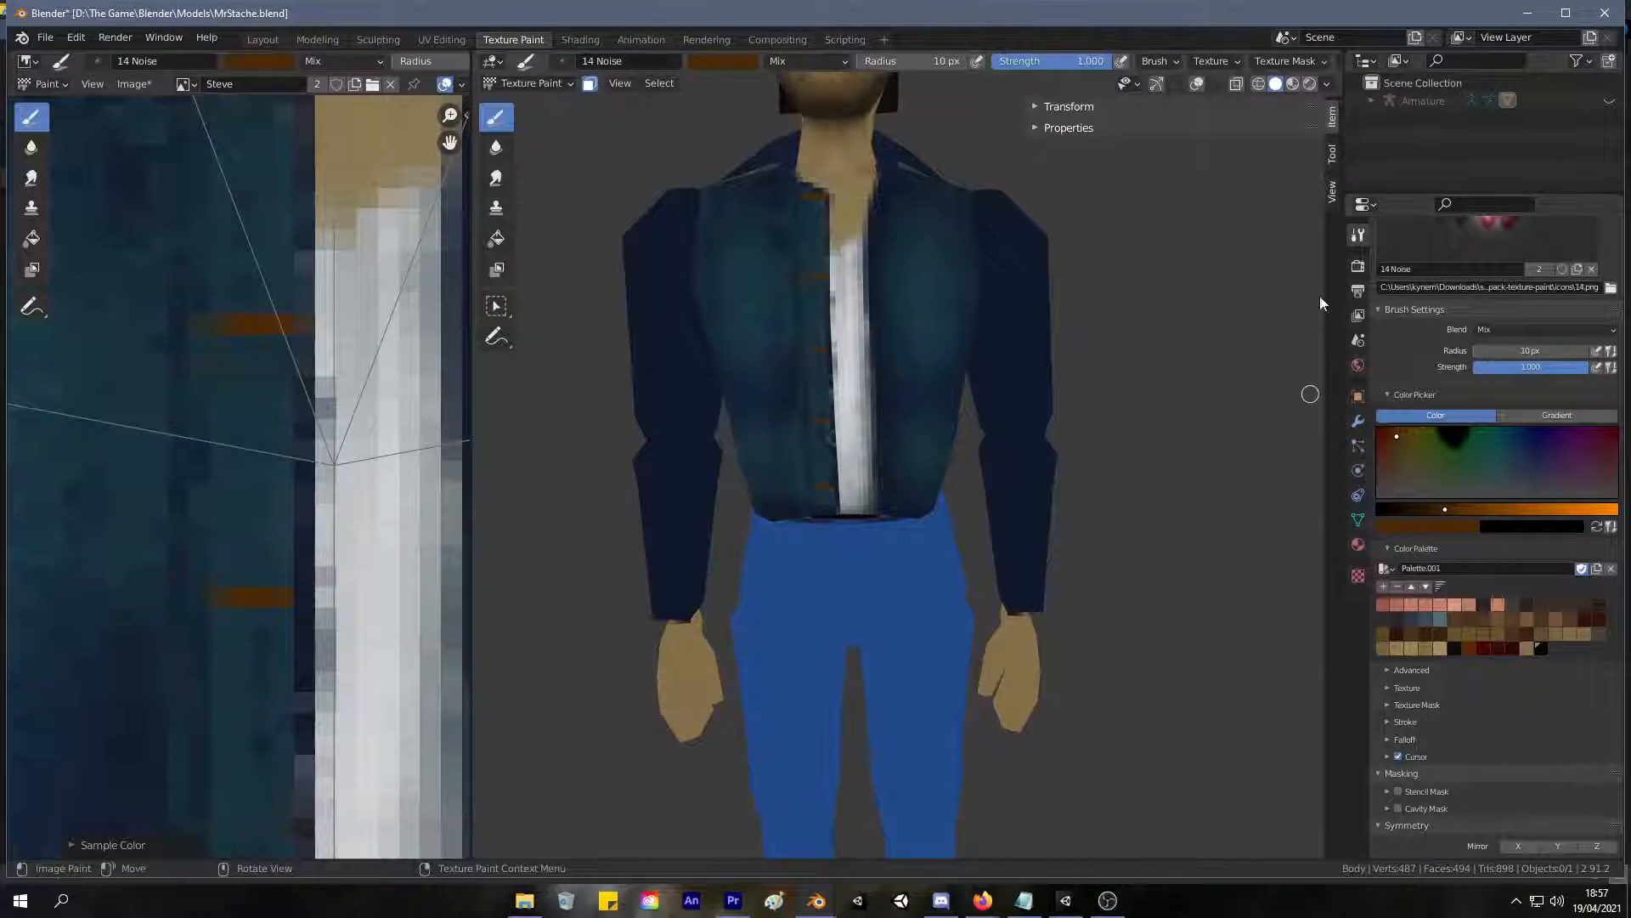
Switch to File Explorer, open AinsleyCube.png from the Desktop folder and maximize the image viewer.
{"action": "left_click", "coordinate": [524, 900]}
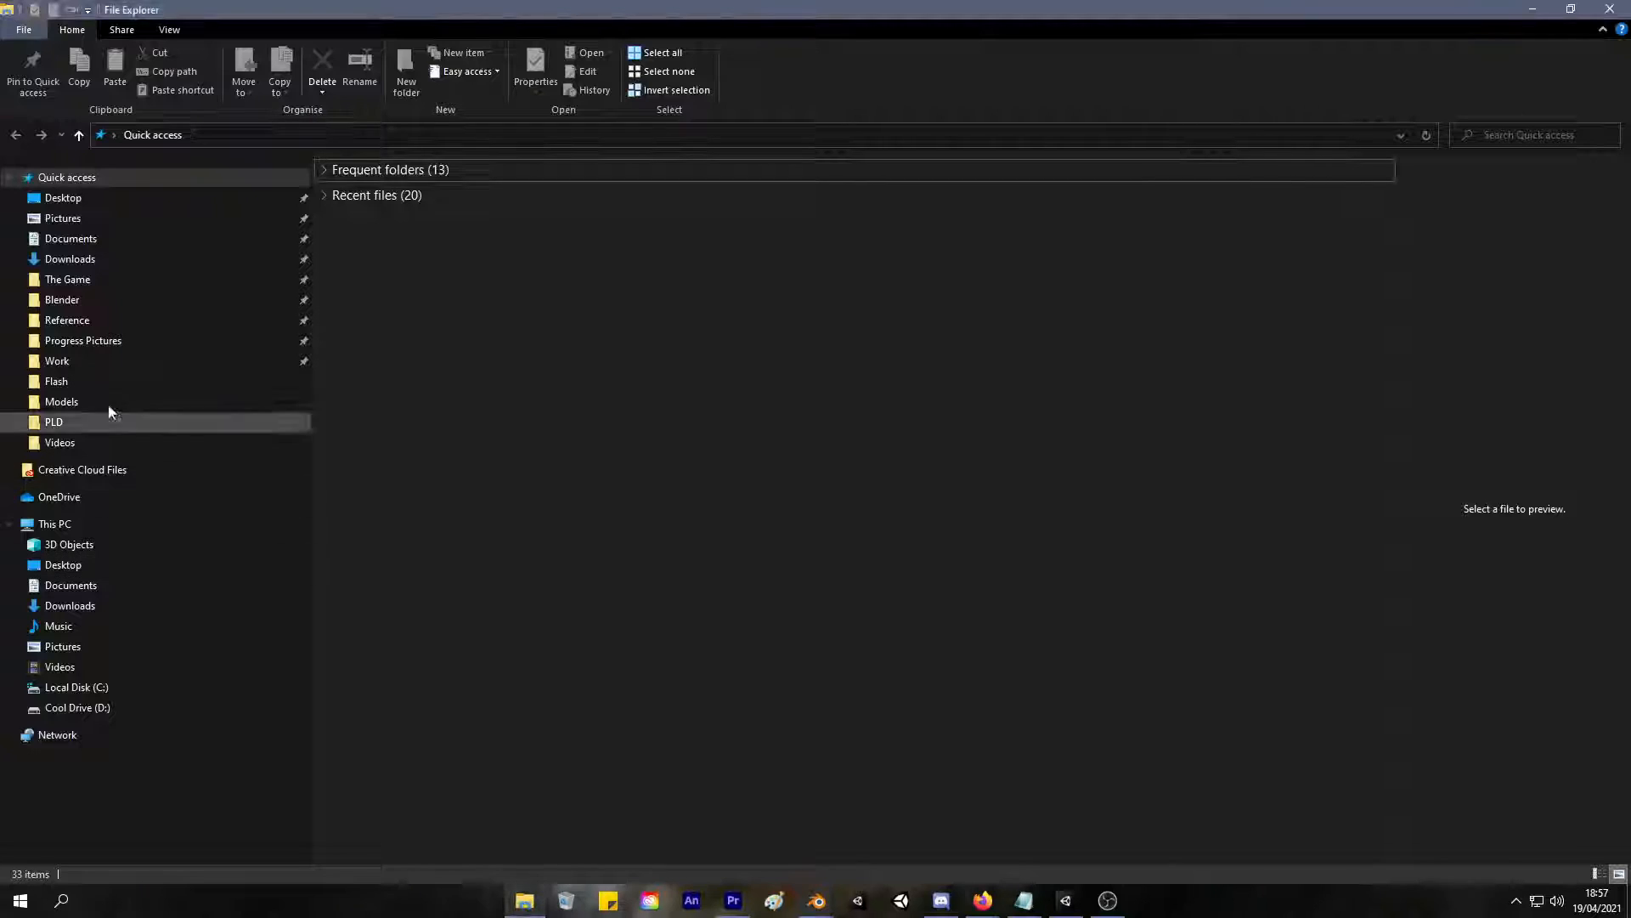
{"action": "left_click", "coordinate": [120, 204]}
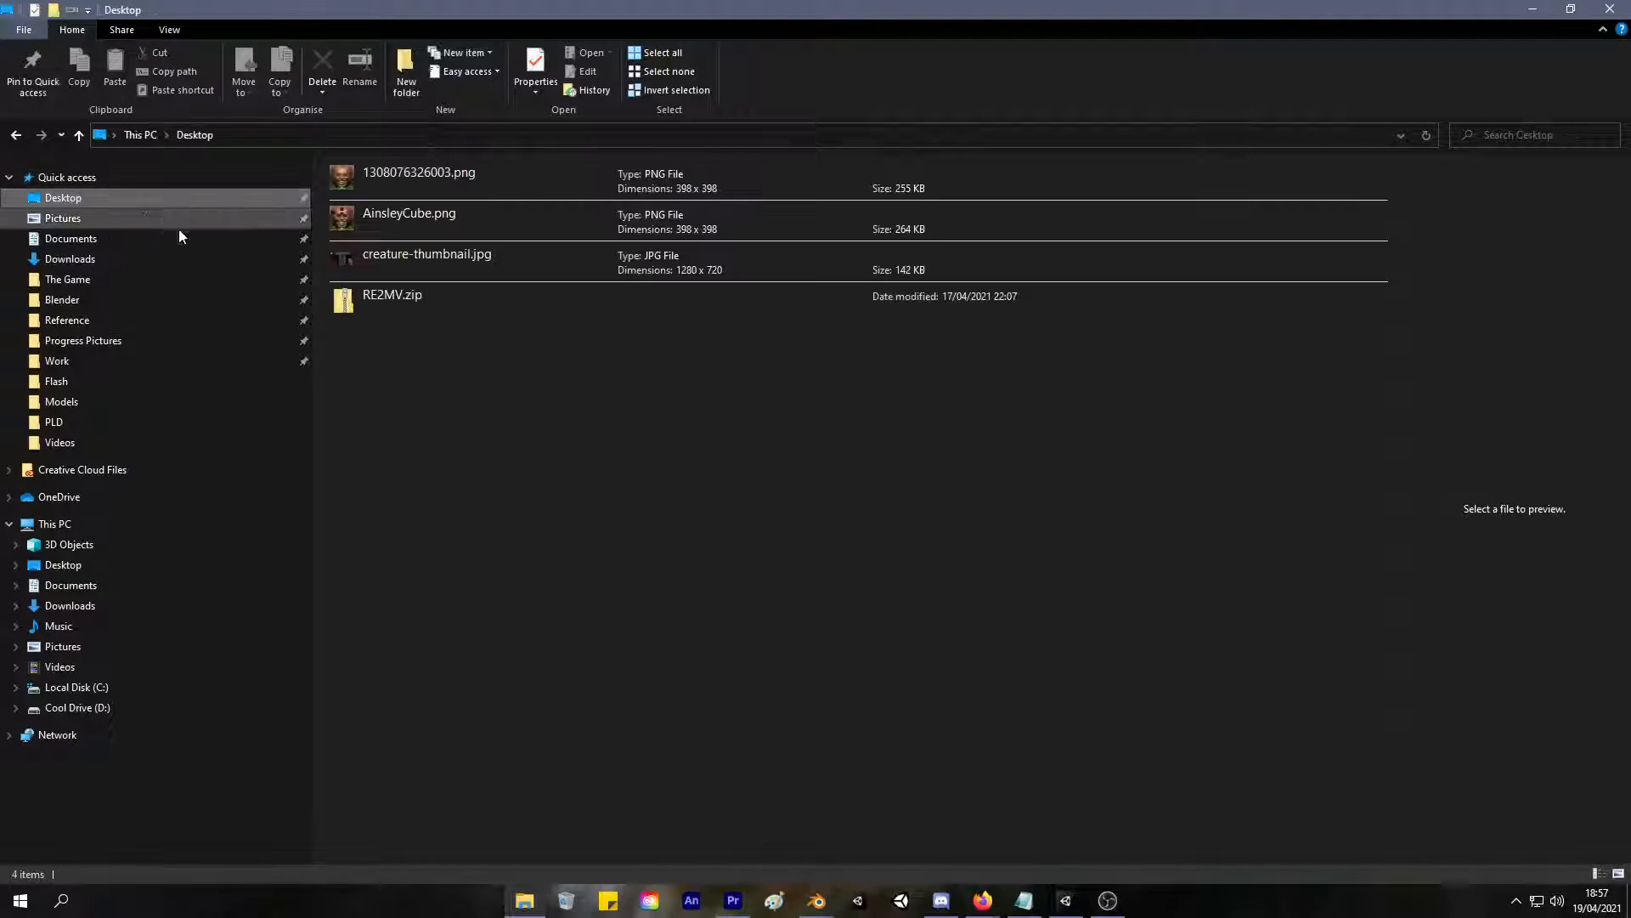
{"action": "double_click", "coordinate": [451, 210]}
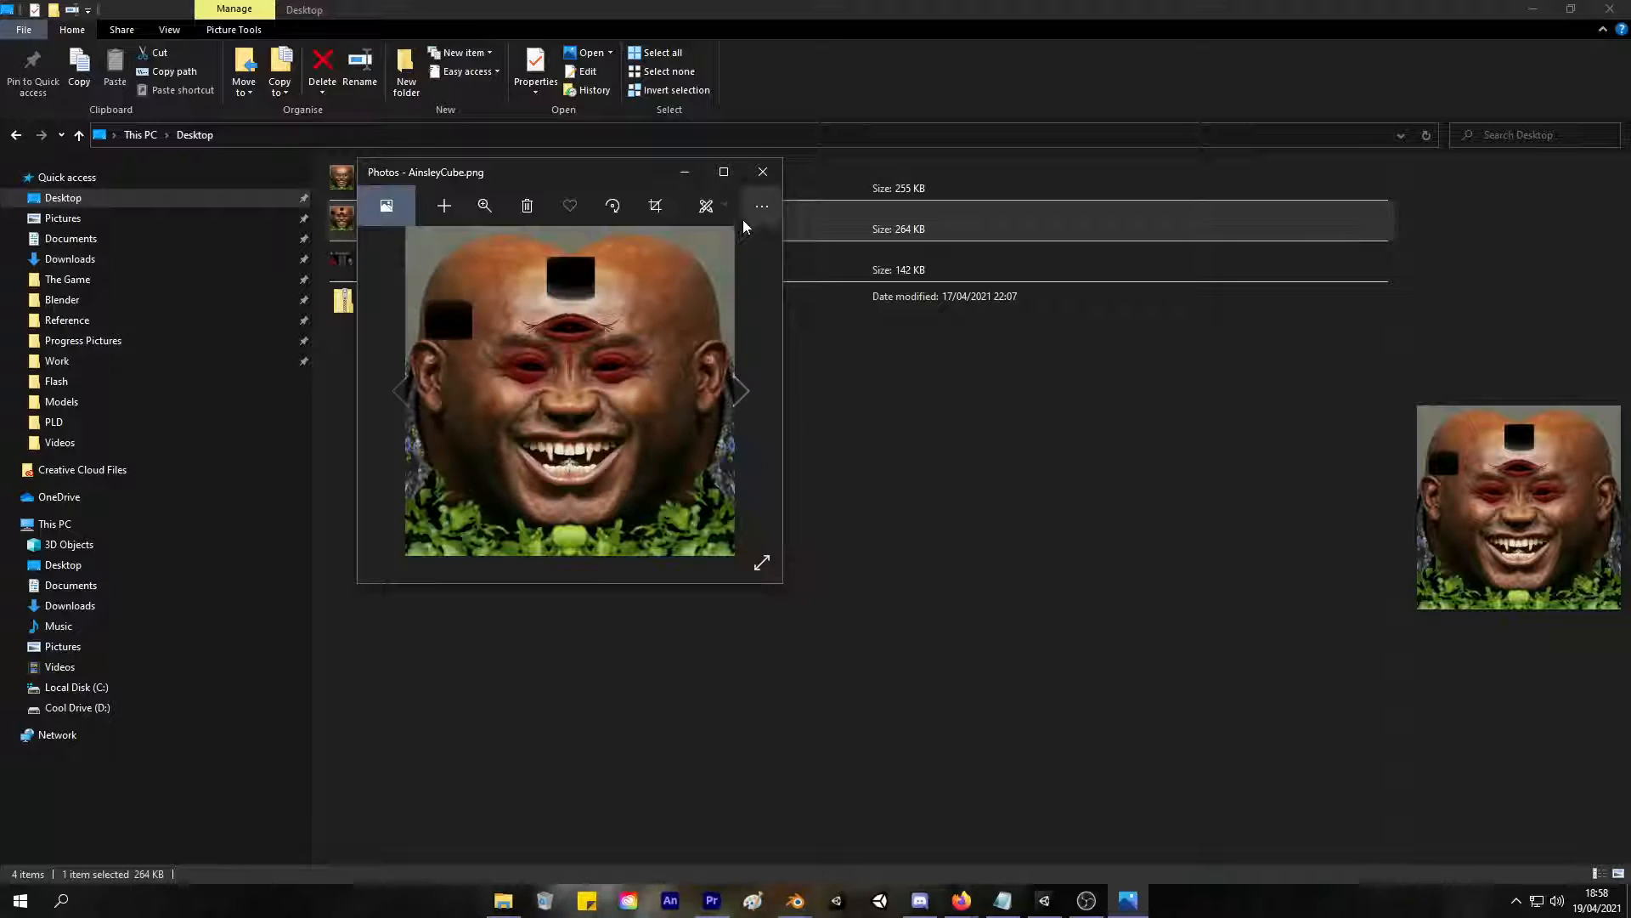
{"action": "left_click", "coordinate": [726, 172]}
Flip between AinsleyCube.png and the preceding image, and zoom in on the face to examine its details.
{"action": "key", "text": "Left"}
{"action": "key", "text": "Right"}
{"action": "key", "text": "Left"}
{"action": "key", "text": "Right"}
{"action": "left_click", "coordinate": [731, 48]}
{"action": "left_click_drag", "start_coordinate": [651, 94], "coordinate": [861, 90]}
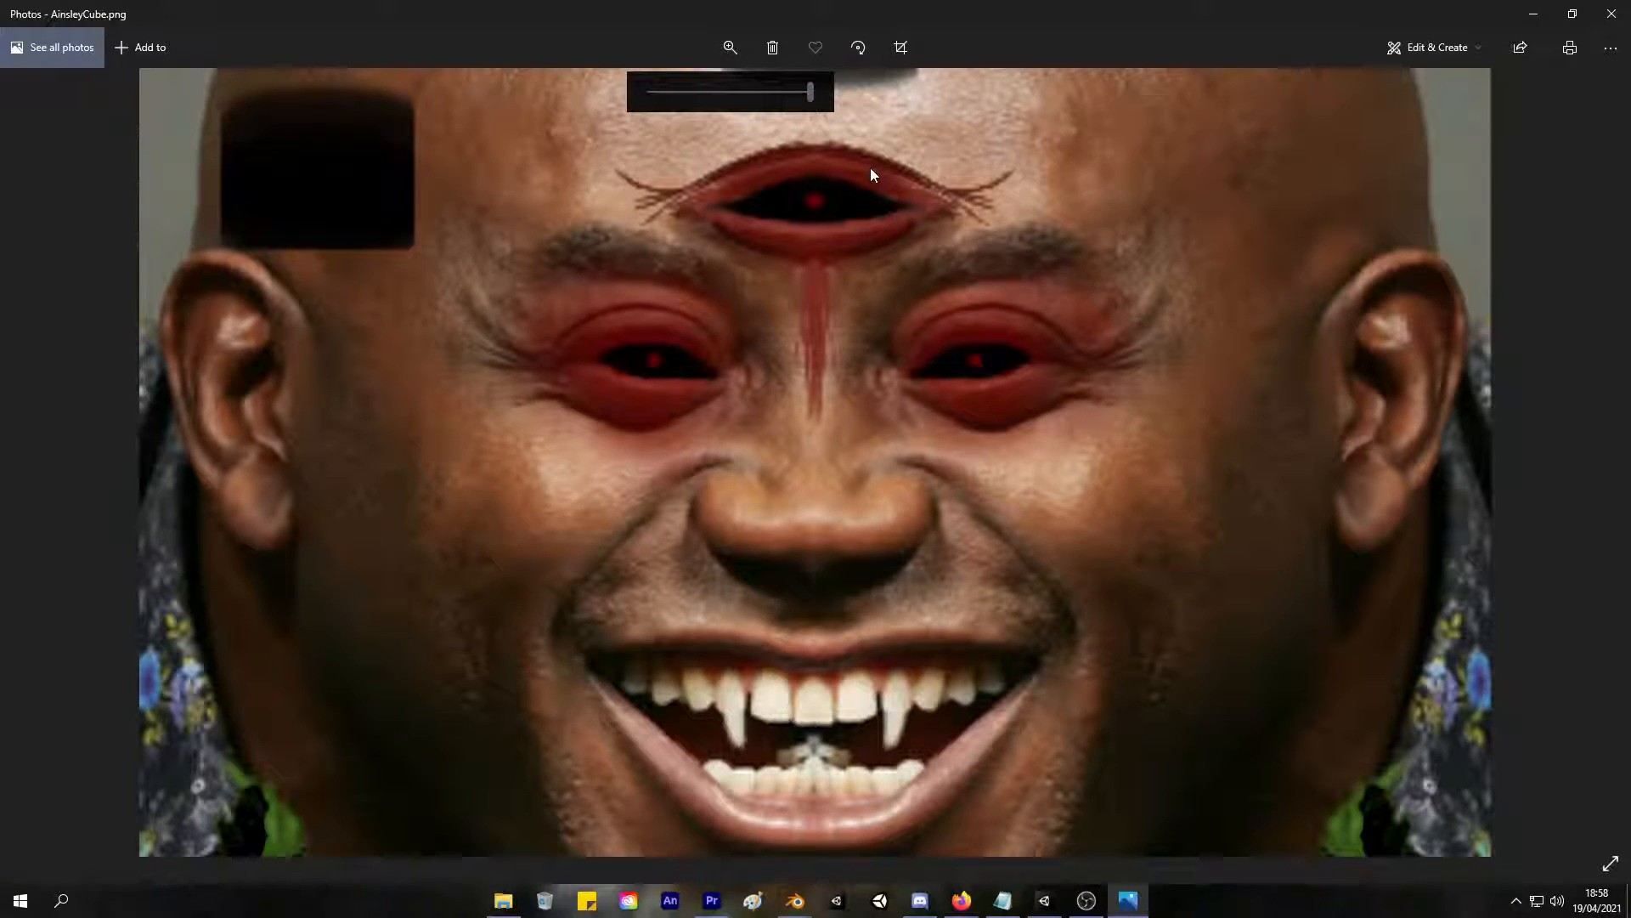
Close the AinsleyCube.png image and switch back to Blender.
{"action": "left_click", "coordinate": [1611, 13]}
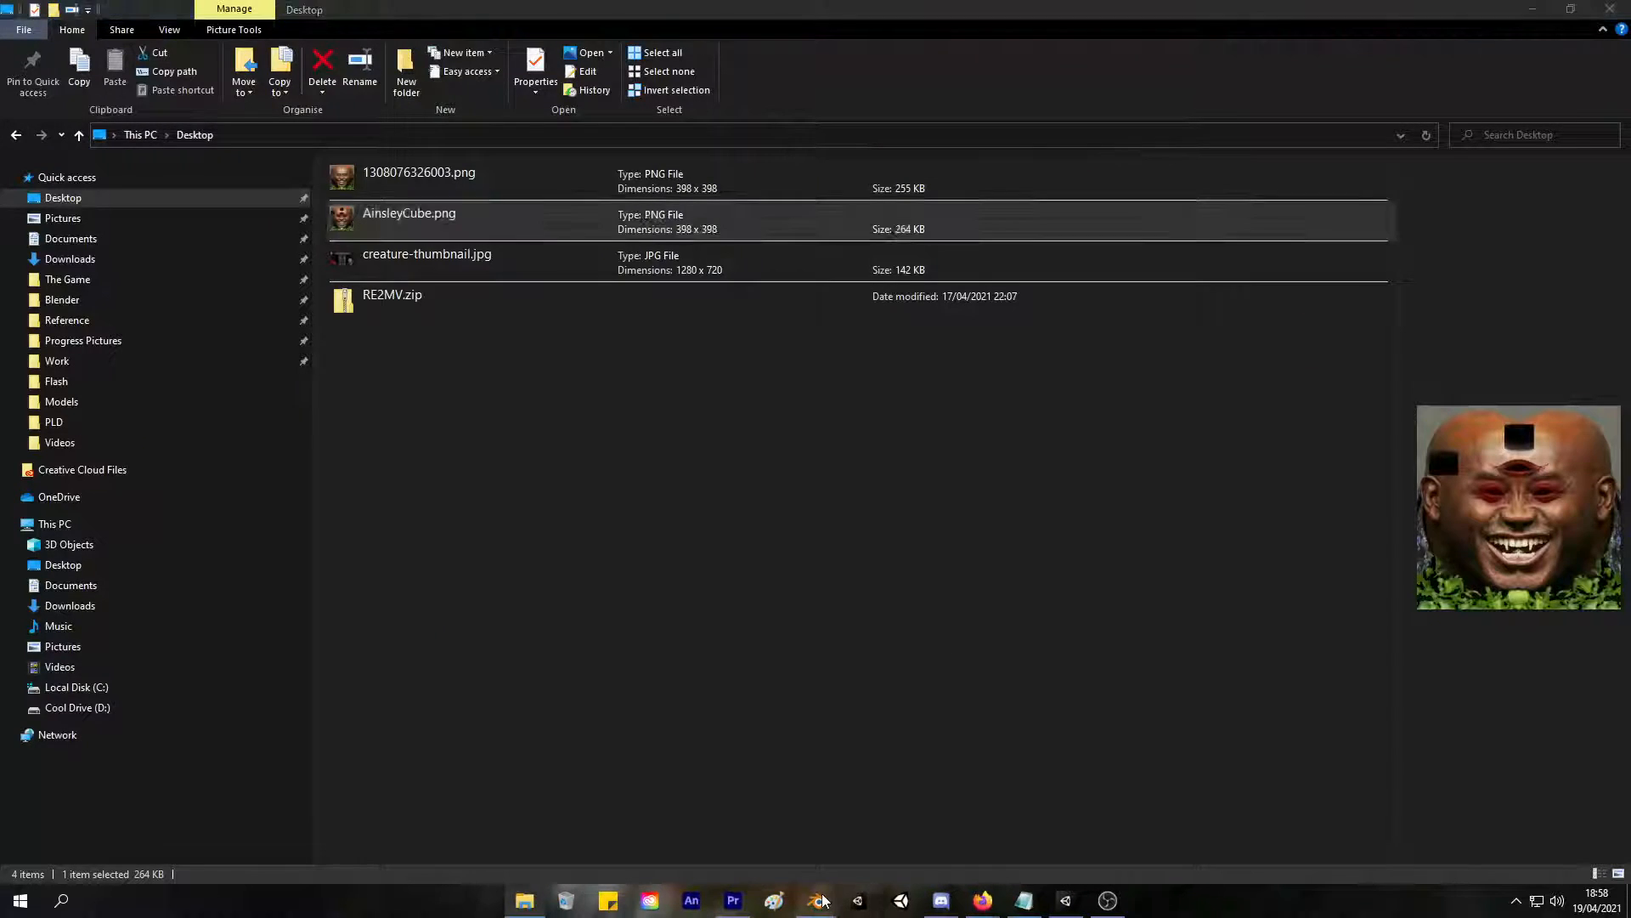
{"action": "mouse_move", "coordinate": [816, 901]}
{"action": "left_click", "coordinate": [753, 834]}
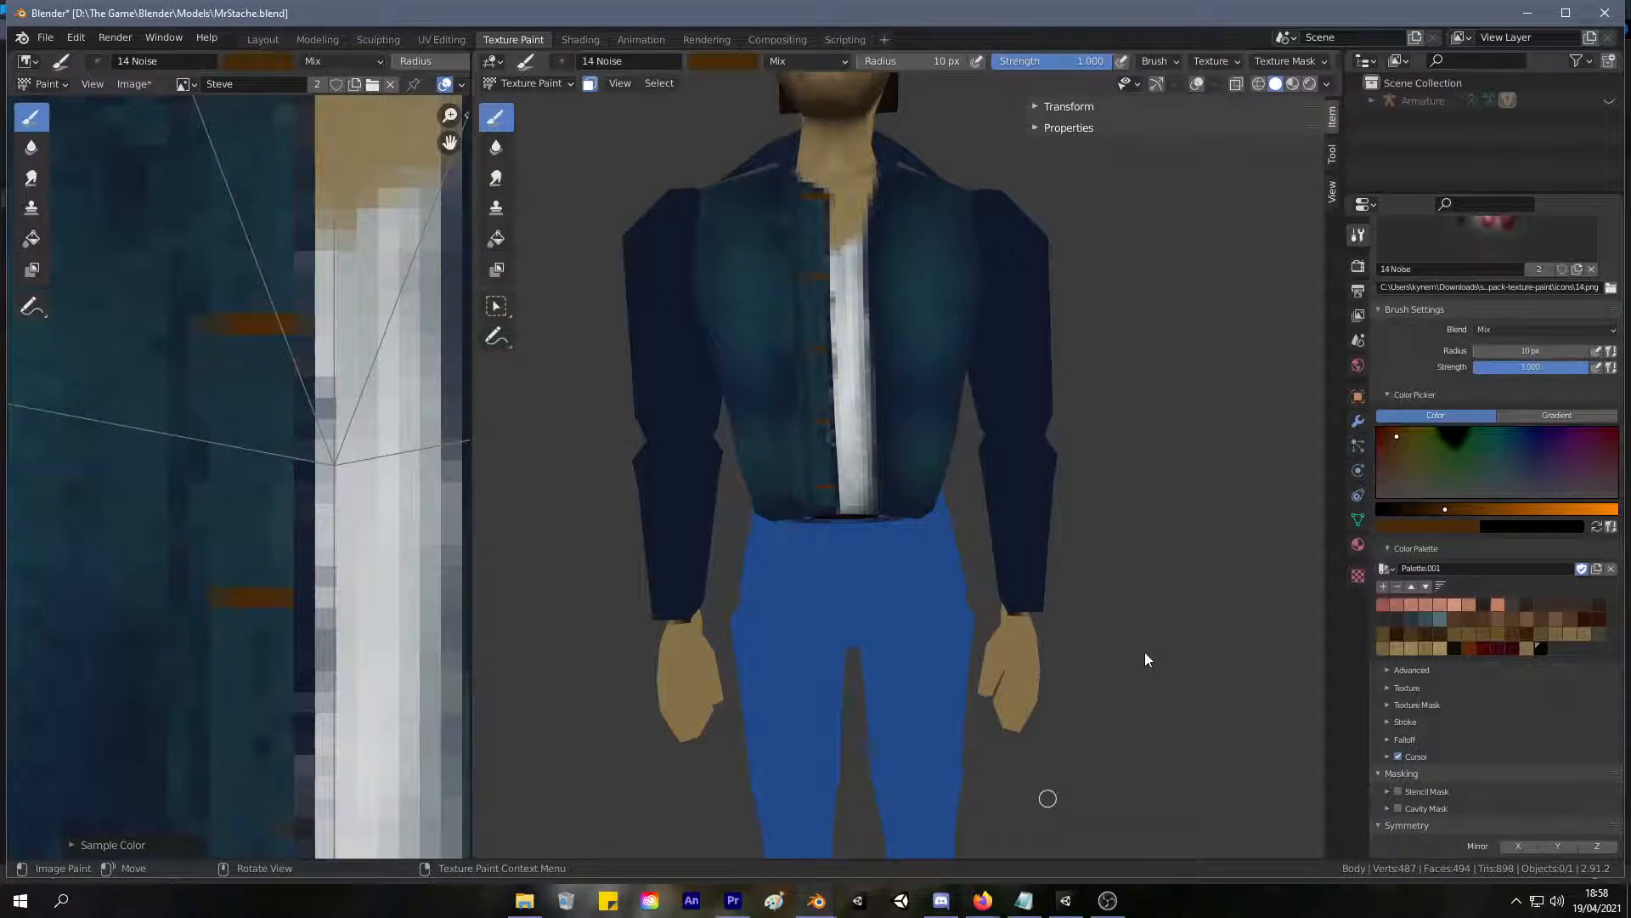
Sample dark navy from the jacket and paint over the stray pale pixels along the button strip's inner edge beside the white shirt.
{"action": "middle_click_drag", "start_coordinate": [741, 431], "coordinate": [700, 507], "text": "shift"}
{"action": "scroll", "coordinate": [710, 488], "scroll_direction": "up", "scroll_amount": 3}
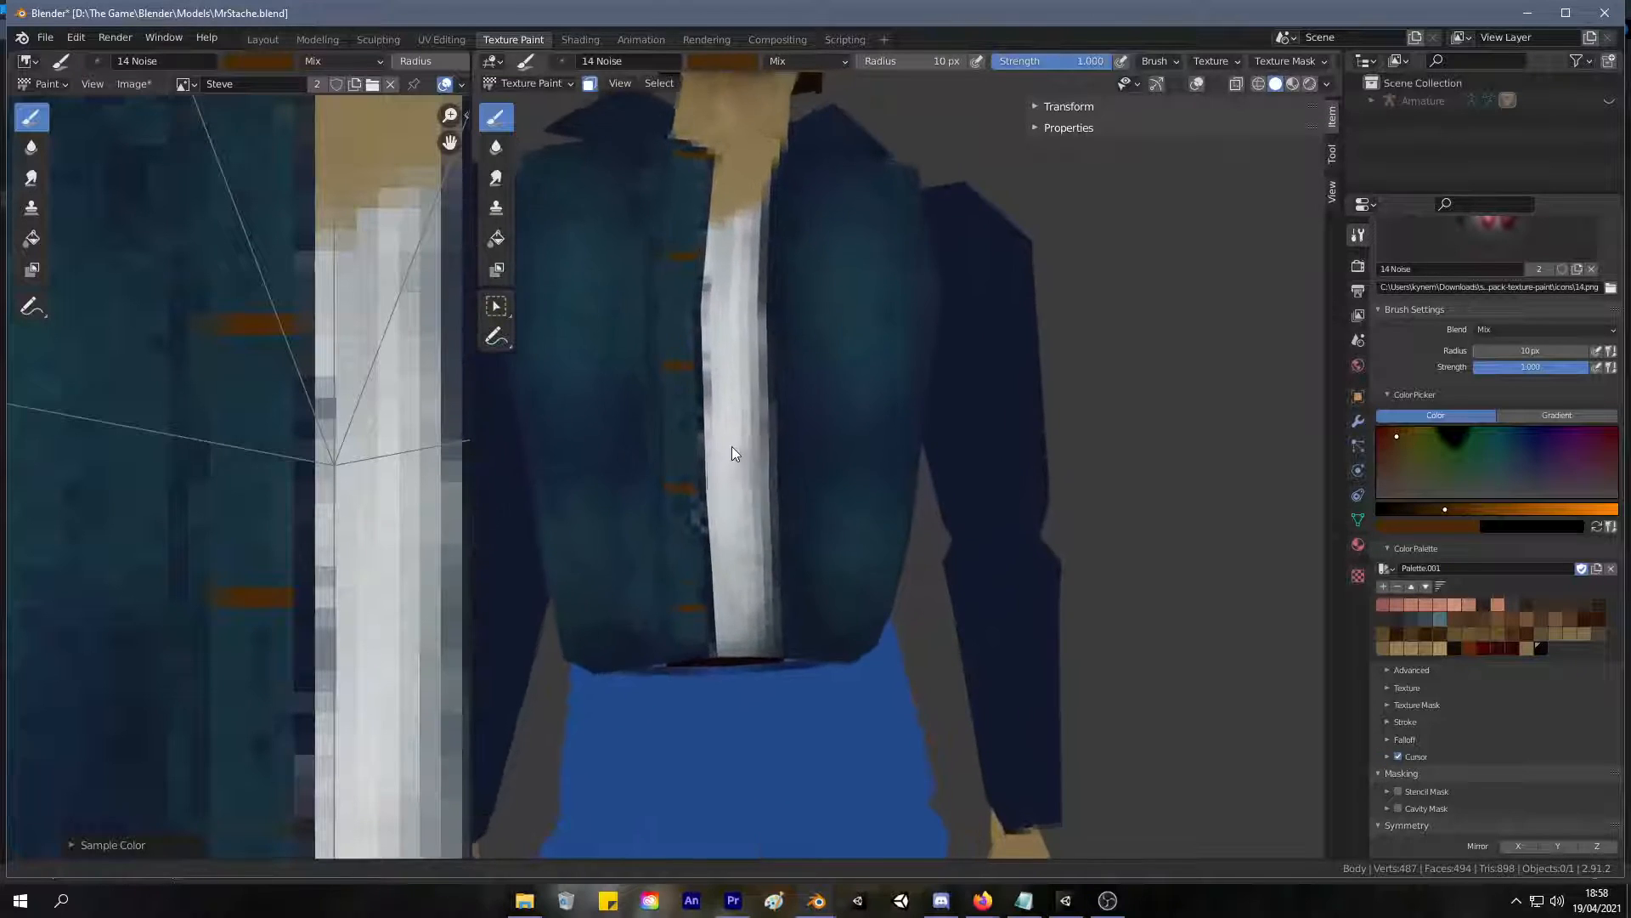
{"action": "scroll", "coordinate": [732, 453], "scroll_direction": "up", "scroll_amount": 3}
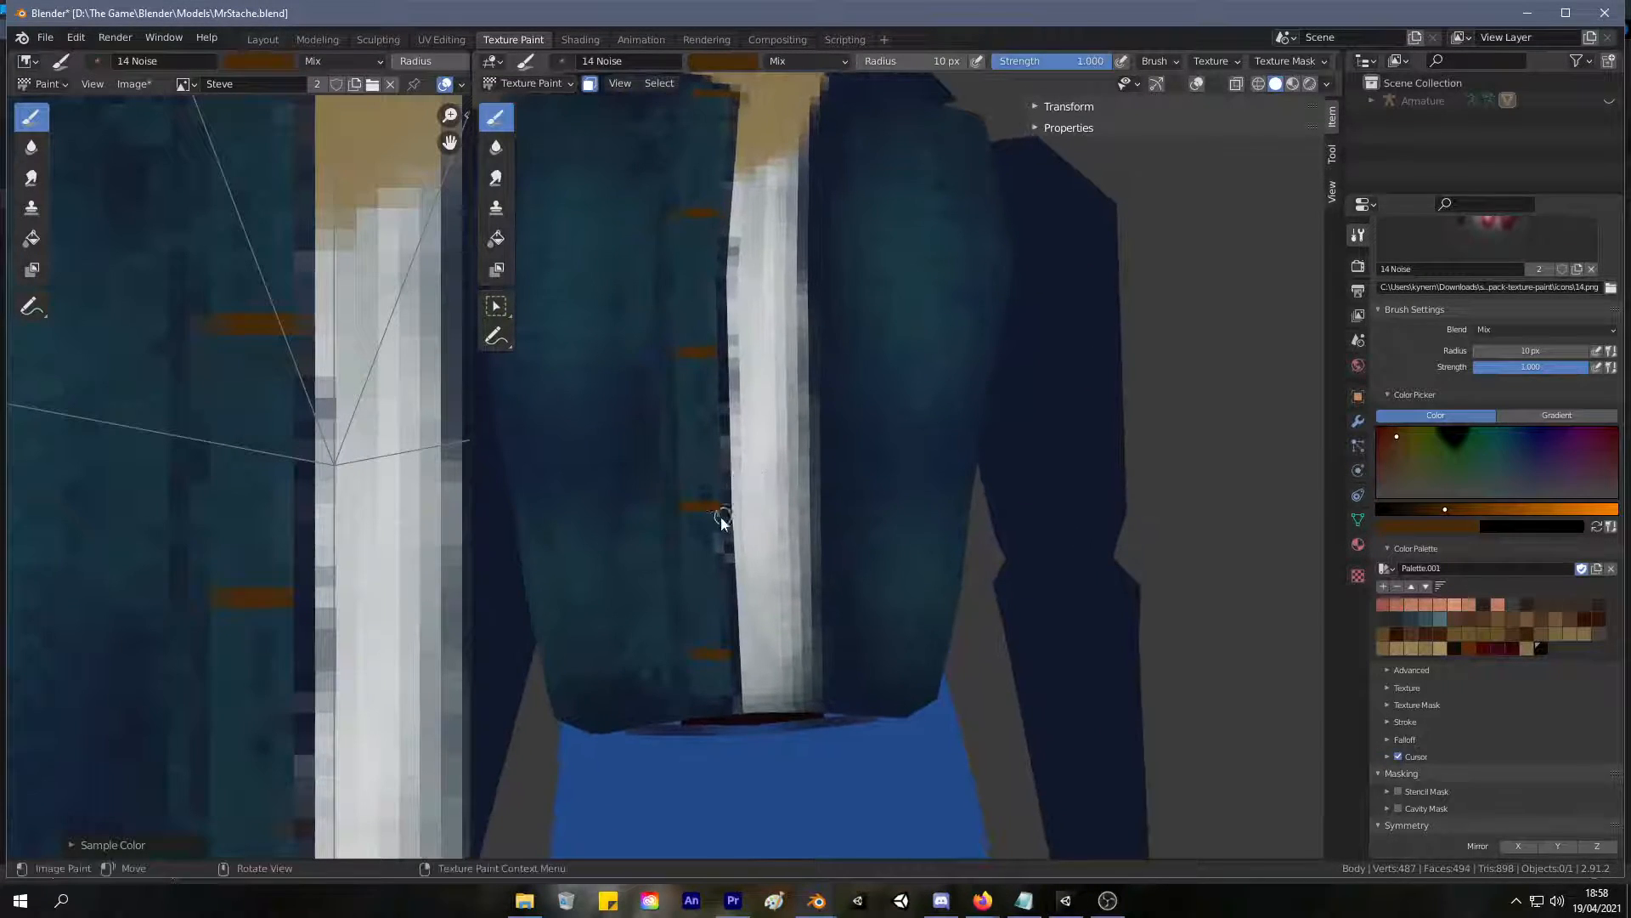
{"action": "key", "text": "s"}
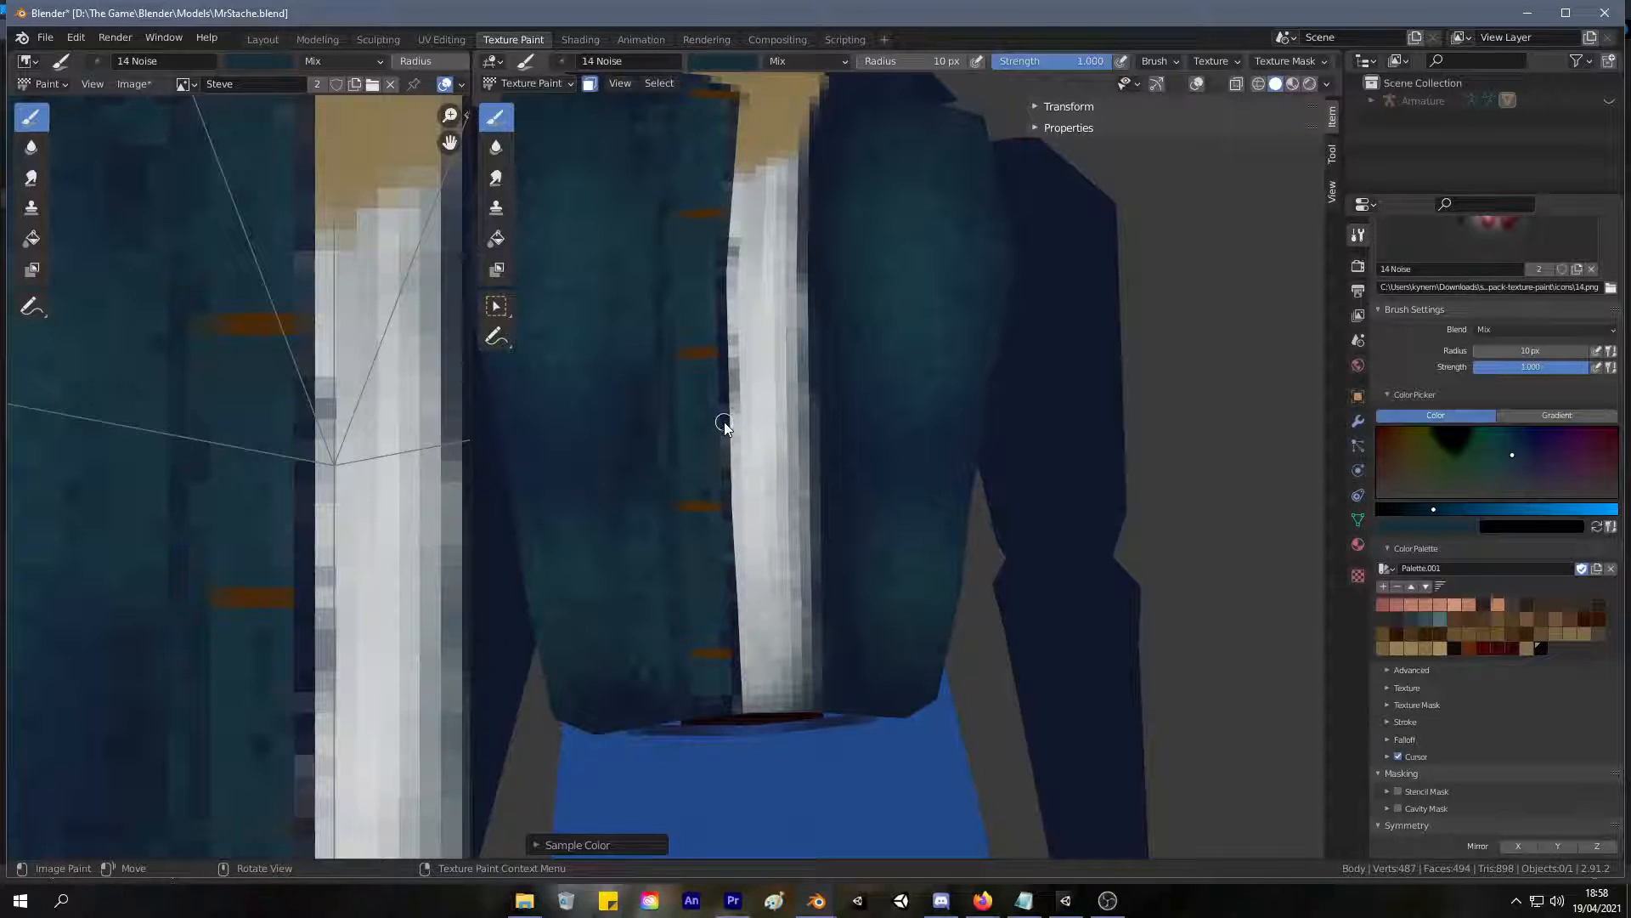
{"action": "key", "text": "s"}
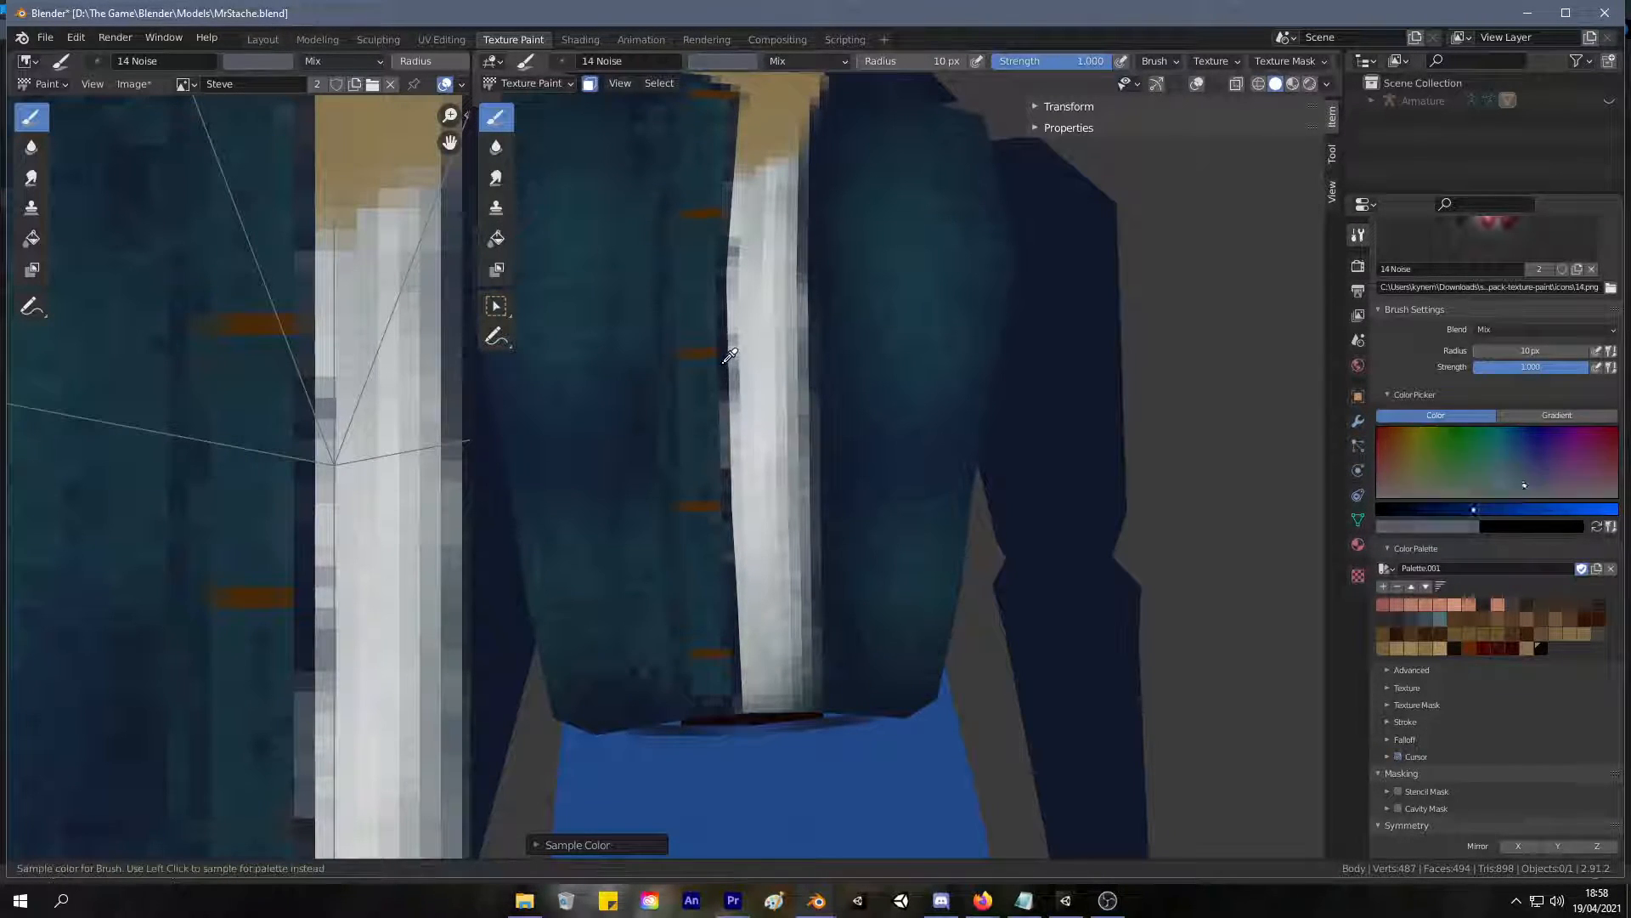
{"action": "key", "text": "s"}
{"action": "left_click_drag", "start_coordinate": [727, 406], "coordinate": [725, 680]}
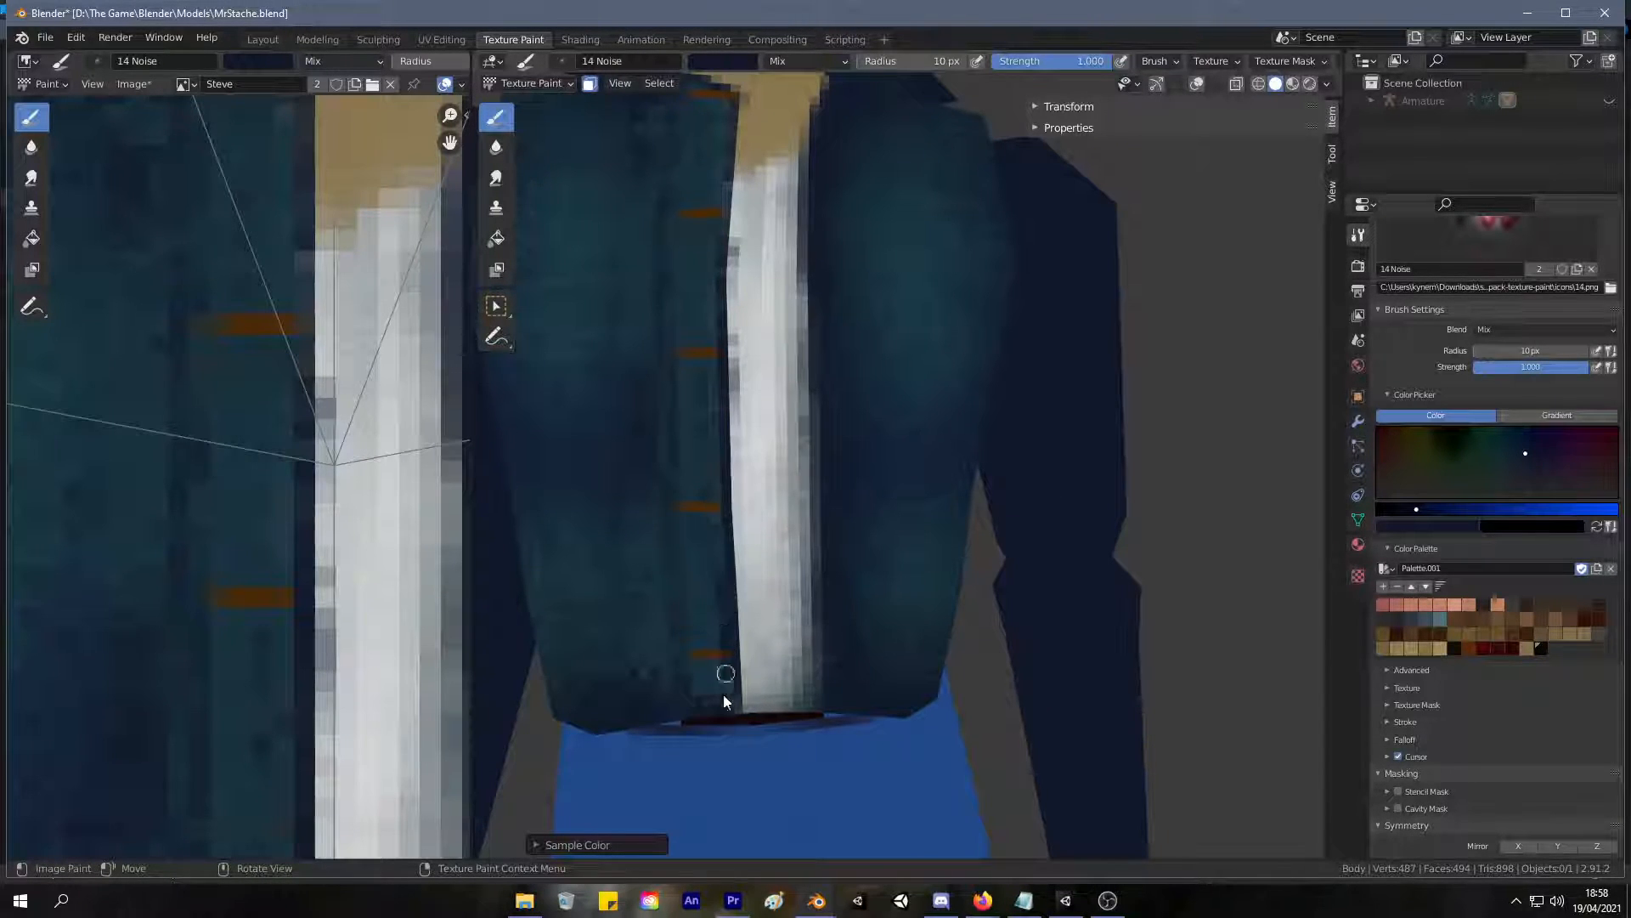
{"action": "left_click_drag", "start_coordinate": [731, 159], "coordinate": [724, 242]}
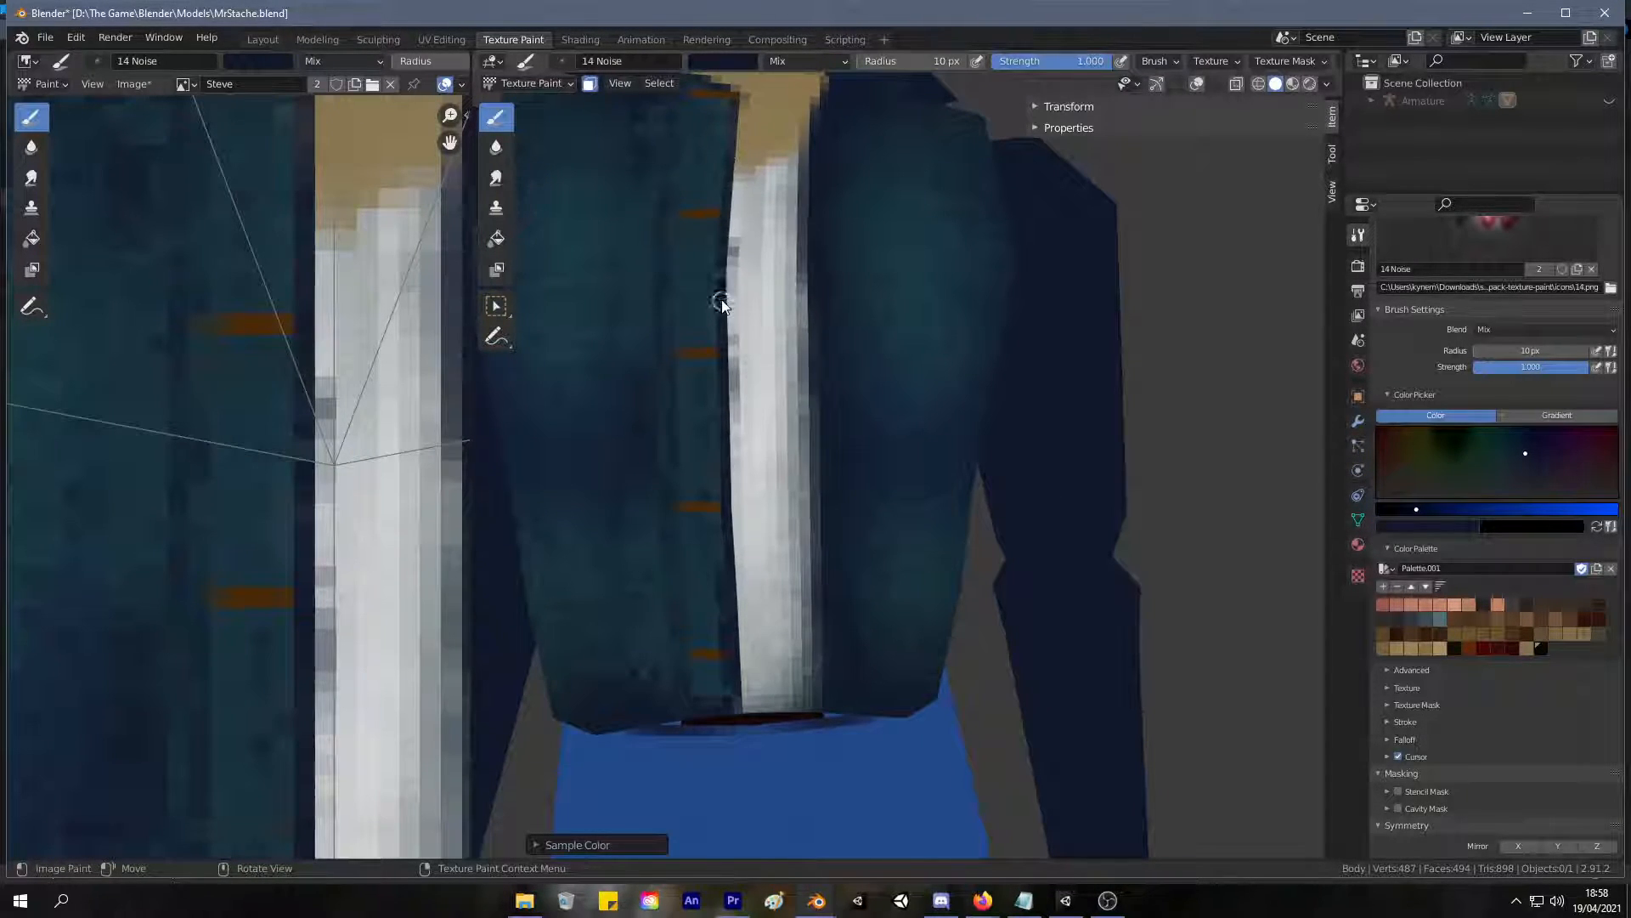
{"action": "middle_click_drag", "start_coordinate": [718, 164], "coordinate": [722, 272], "text": "shift"}
{"action": "left_click_drag", "start_coordinate": [737, 253], "coordinate": [728, 292]}
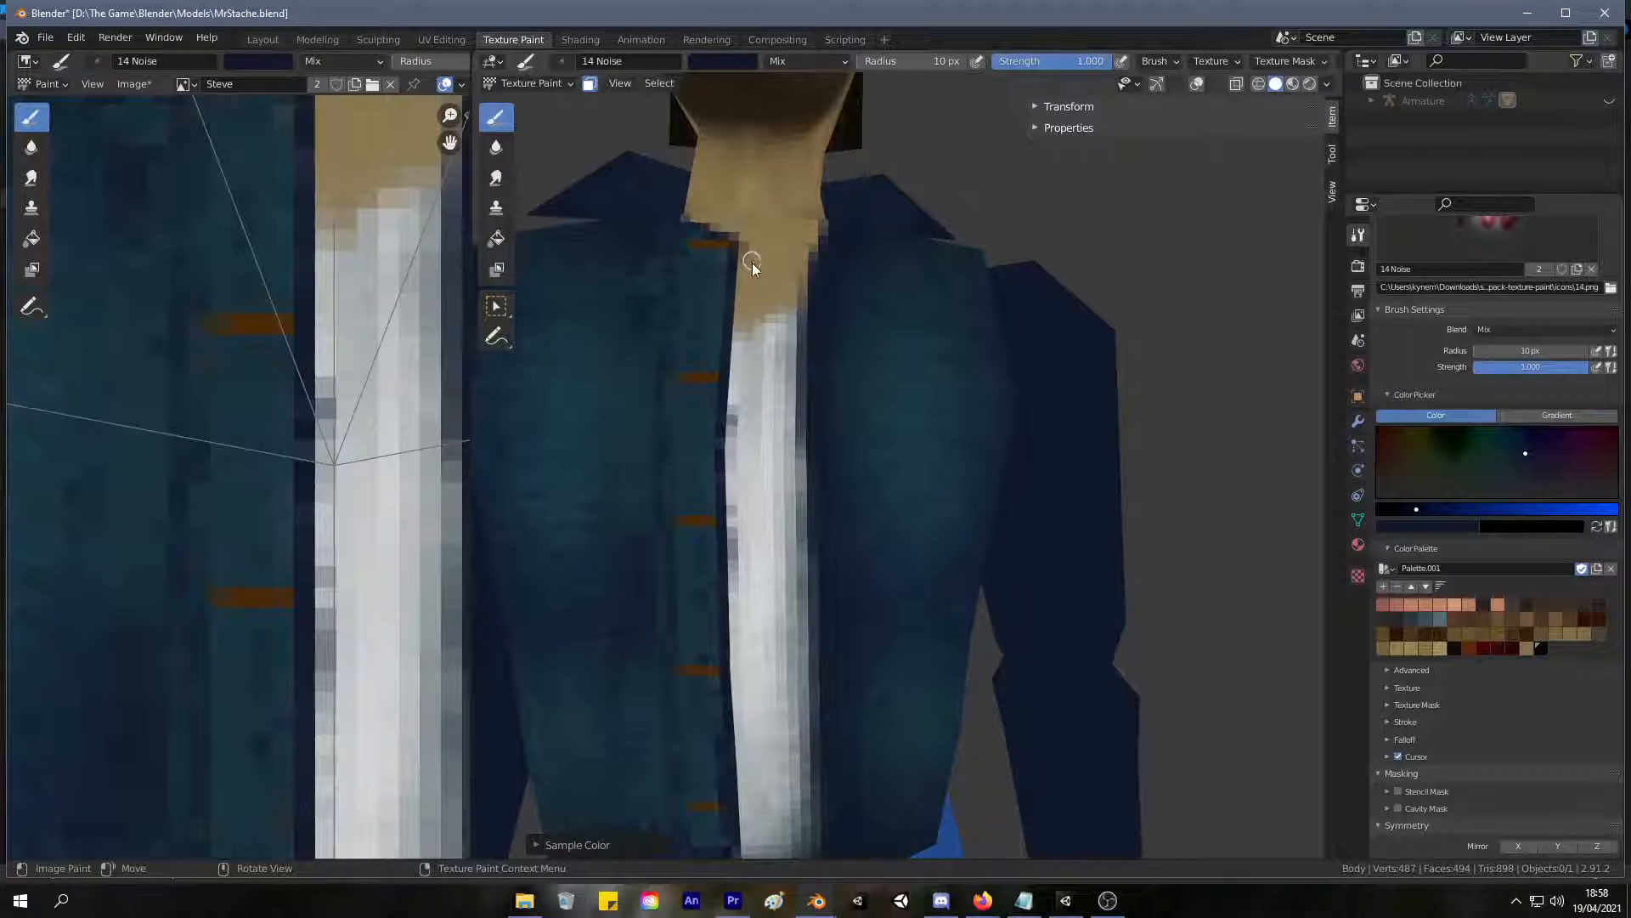
Sample the skin tone at the neck, enlarge the brush to 30 px and touch up the skin inside the open collar.
{"action": "key", "text": "s"}
{"action": "middle_click_drag", "start_coordinate": [786, 260], "coordinate": [765, 375], "text": "ctrl"}
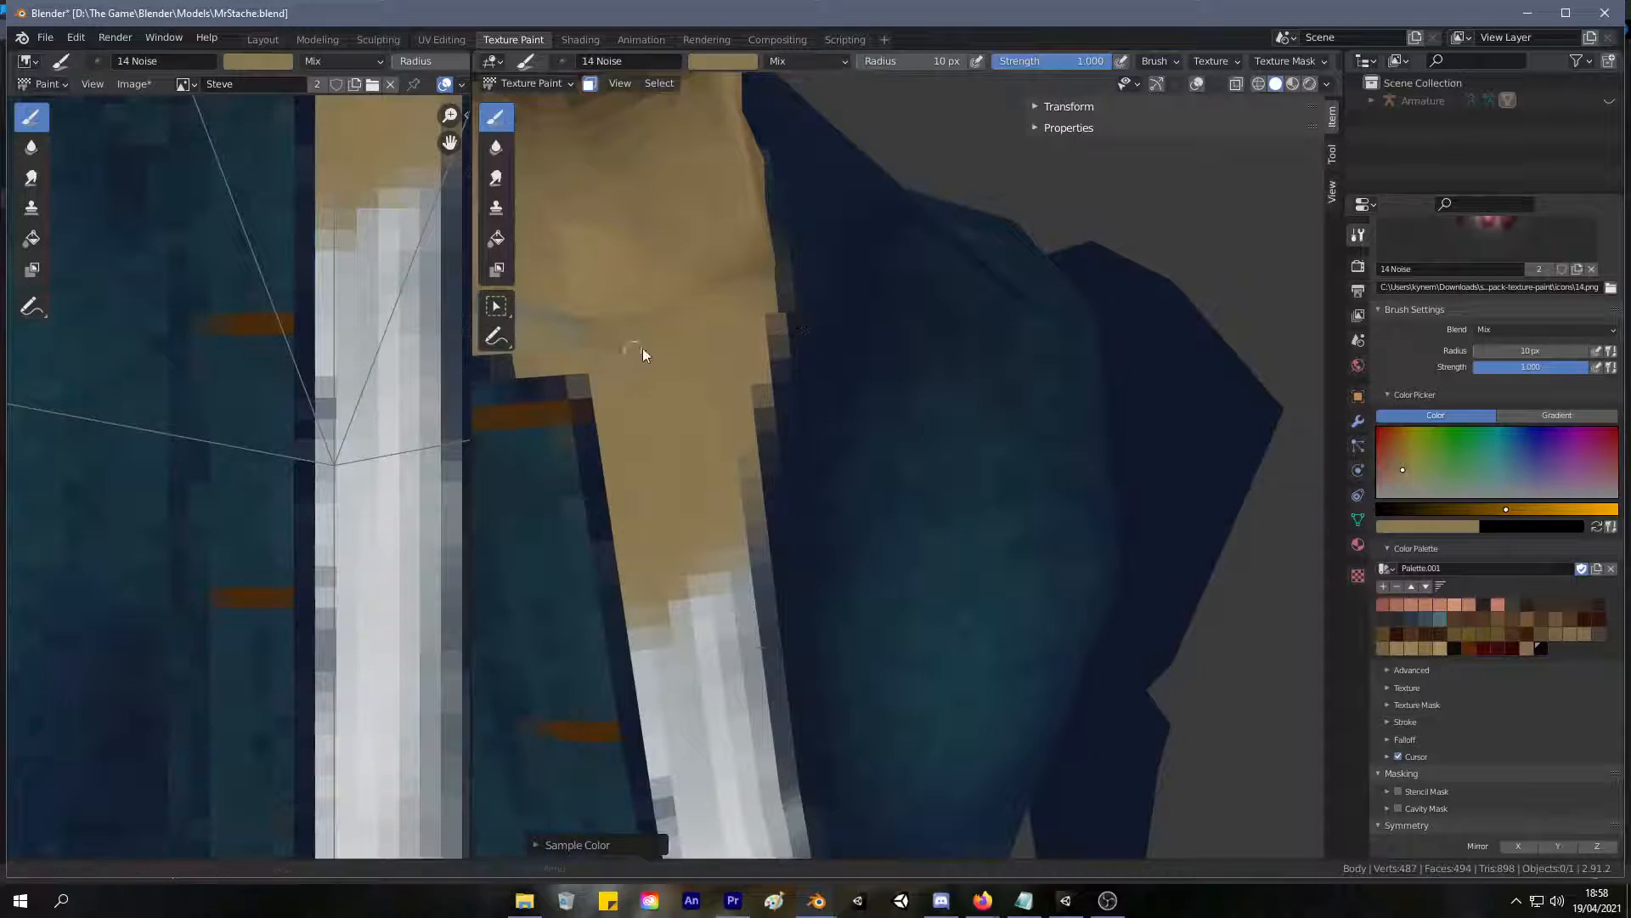
{"action": "middle_click_drag", "start_coordinate": [637, 355], "coordinate": [765, 374], "text": "shift"}
{"action": "key", "text": "f"}
{"action": "left_click", "coordinate": [768, 375]}
{"action": "mouse_move", "coordinate": [767, 374]}
{"action": "left_mouse_down"}
{"action": "mouse_move", "coordinate": [733, 355]}
{"action": "mouse_move", "coordinate": [932, 407]}
{"action": "mouse_move", "coordinate": [729, 387]}
{"action": "mouse_move", "coordinate": [867, 425]}
{"action": "mouse_move", "coordinate": [921, 404]}
{"action": "mouse_move", "coordinate": [884, 428]}
{"action": "left_mouse_up"}
{"action": "left_click", "coordinate": [879, 428]}
Examine the painted jacket and the whole figure from the front, both close up and from a distance.
{"action": "scroll", "coordinate": [879, 428], "scroll_direction": "down", "scroll_amount": 3}
{"action": "mouse_move", "coordinate": [879, 428]}
{"action": "middle_mouse_down"}
{"action": "mouse_move", "coordinate": [819, 507]}
{"action": "mouse_move", "coordinate": [803, 446]}
{"action": "middle_mouse_up"}
{"action": "scroll", "coordinate": [840, 476], "scroll_direction": "up", "scroll_amount": 1}
{"action": "scroll", "coordinate": [841, 471], "scroll_direction": "down", "scroll_amount": 2}
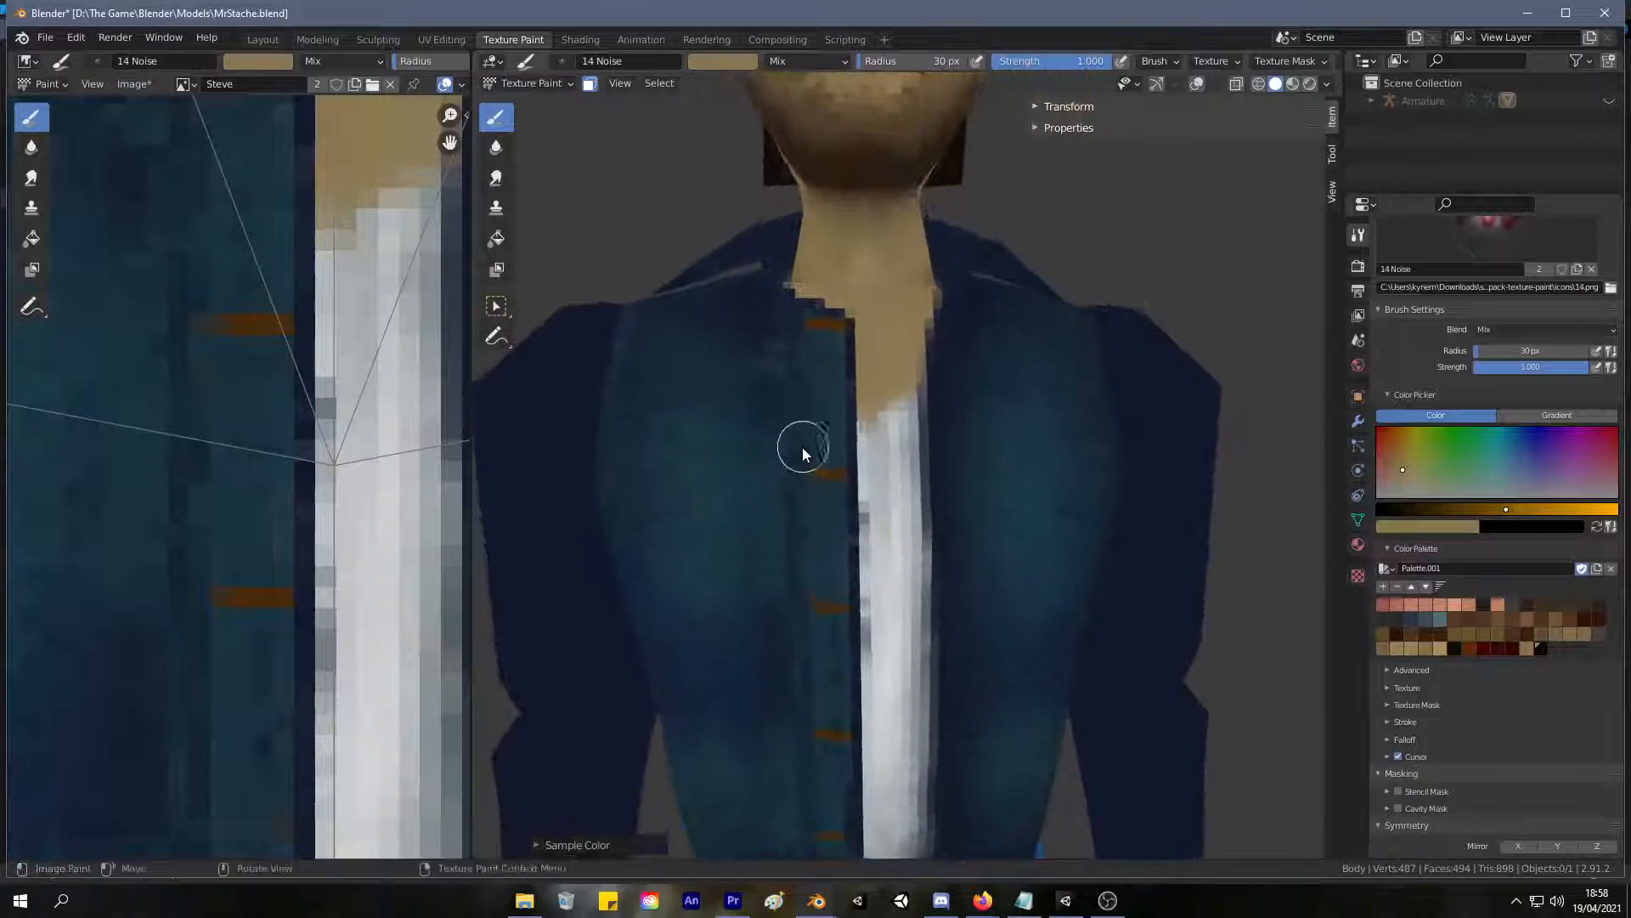
{"action": "scroll", "coordinate": [790, 476], "scroll_direction": "down", "scroll_amount": 5}
{"action": "scroll", "coordinate": [773, 485], "scroll_direction": "up", "scroll_amount": 7}
{"action": "scroll", "coordinate": [797, 405], "scroll_direction": "down", "scroll_amount": 6}
{"action": "scroll", "coordinate": [773, 474], "scroll_direction": "up", "scroll_amount": 1}
{"action": "scroll", "coordinate": [772, 474], "scroll_direction": "down", "scroll_amount": 3}
{"action": "scroll", "coordinate": [762, 580], "scroll_direction": "up", "scroll_amount": 5}
{"action": "scroll", "coordinate": [758, 564], "scroll_direction": "down", "scroll_amount": 4}
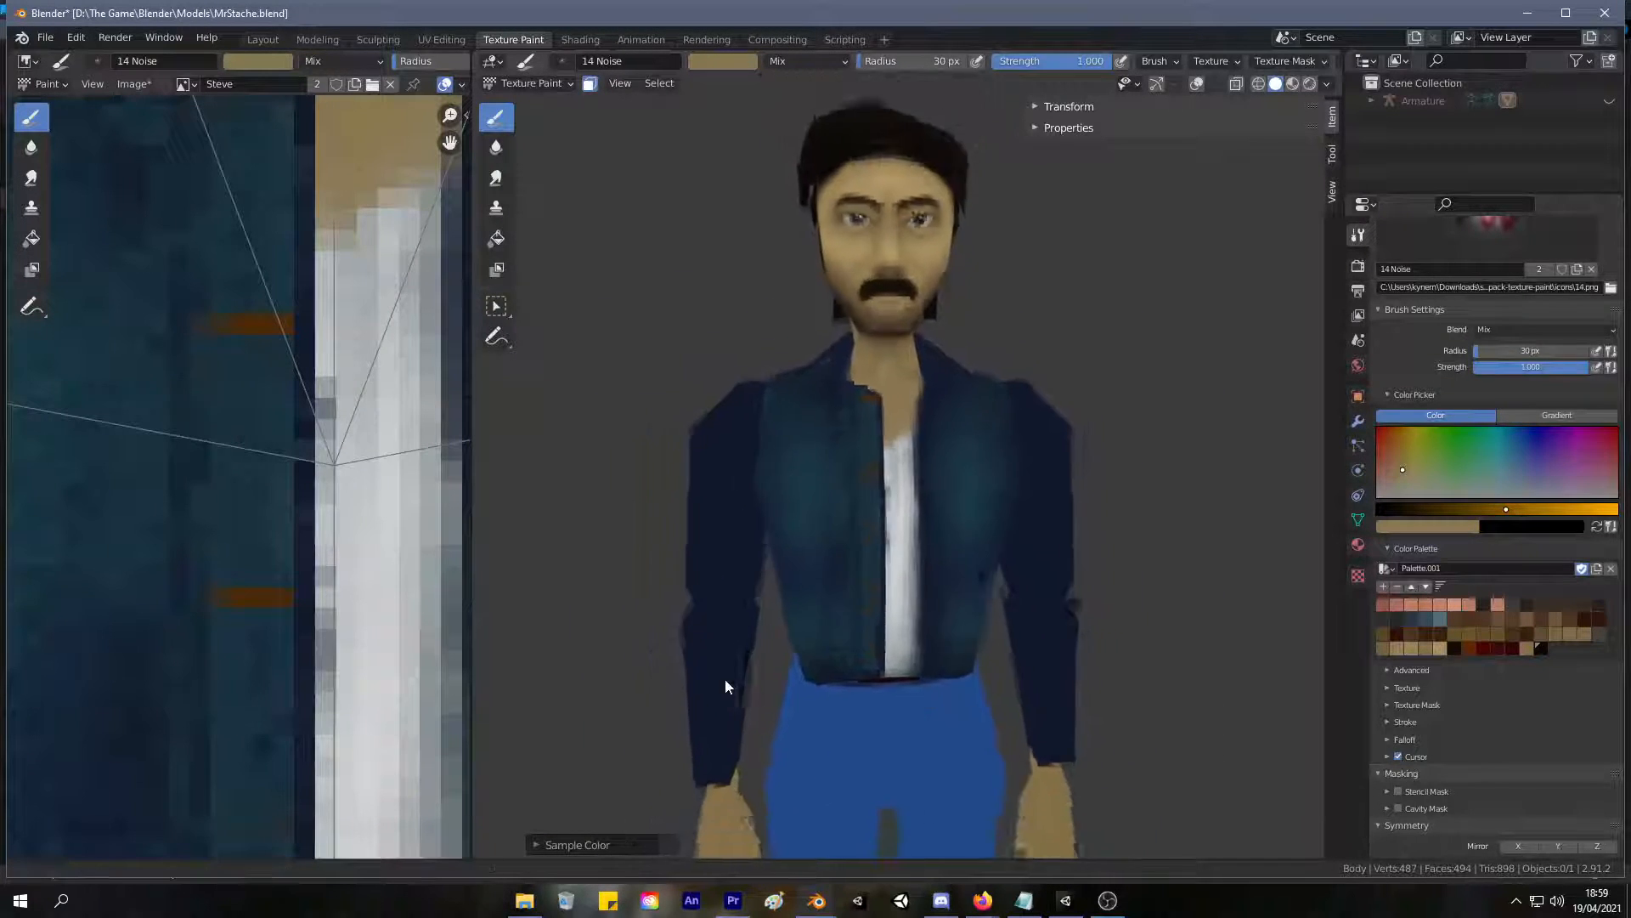
{"action": "scroll", "coordinate": [769, 746], "scroll_direction": "down", "scroll_amount": 2}
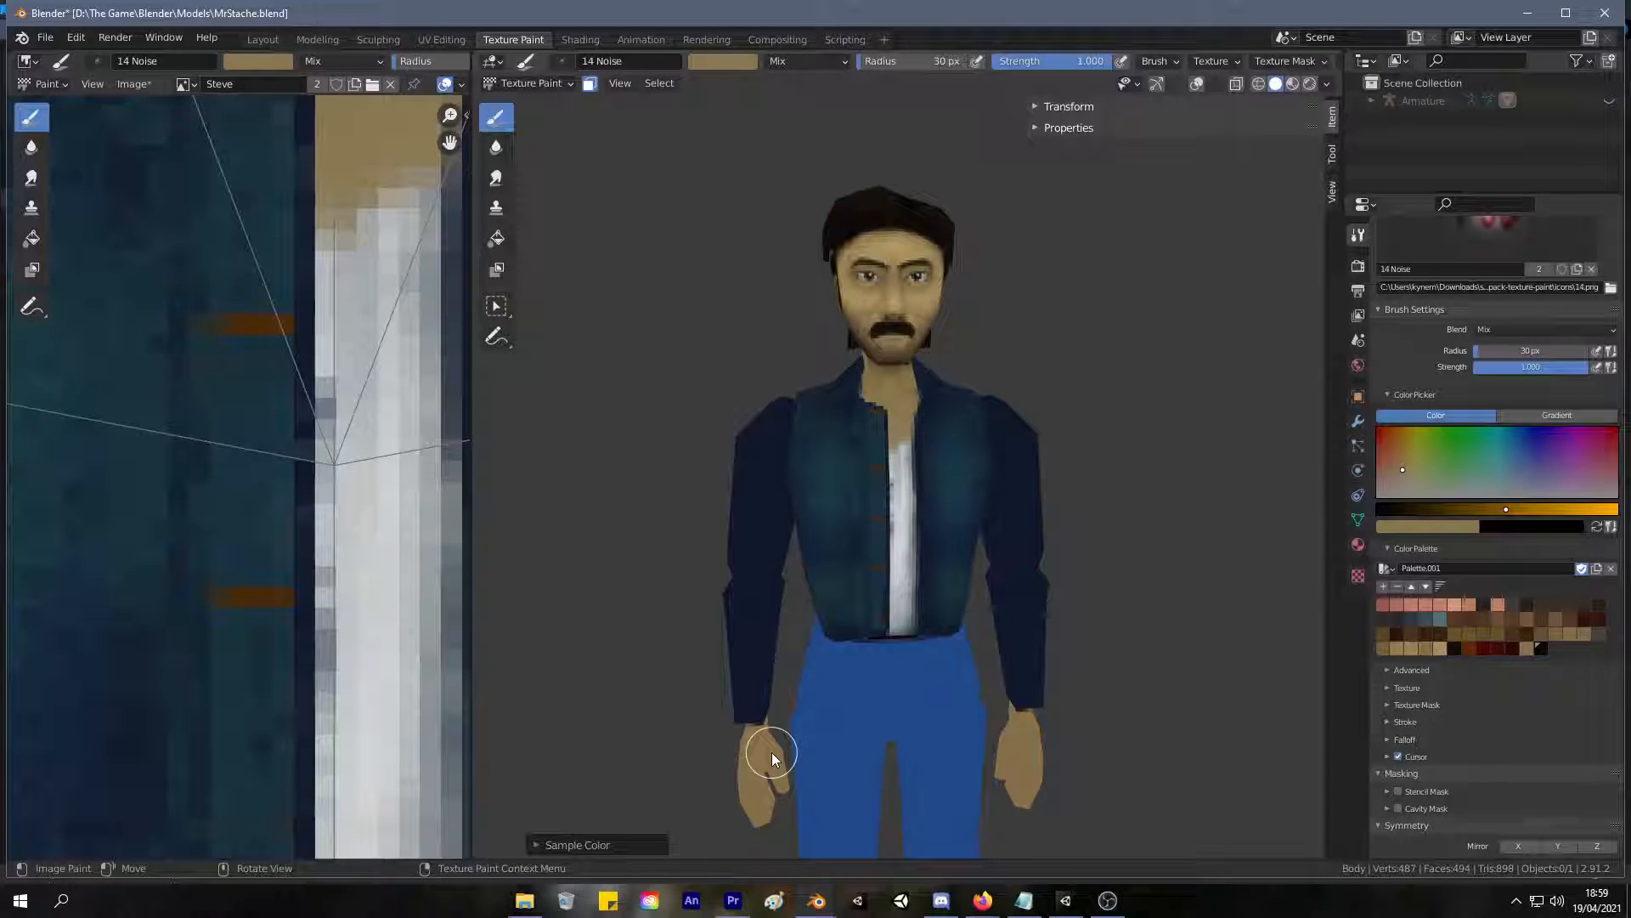
Sample the jacket's blue, lower the brush strength to 0.201 and softly blend the shading on the front panel without buttons.
{"action": "scroll", "coordinate": [942, 610], "scroll_direction": "up", "scroll_amount": 3}
{"action": "mouse_move", "coordinate": [941, 610]}
{"action": "middle_mouse_down"}
{"action": "mouse_move", "coordinate": [885, 535]}
{"action": "mouse_move", "coordinate": [910, 474]}
{"action": "middle_mouse_up"}
{"action": "key", "text": "s"}
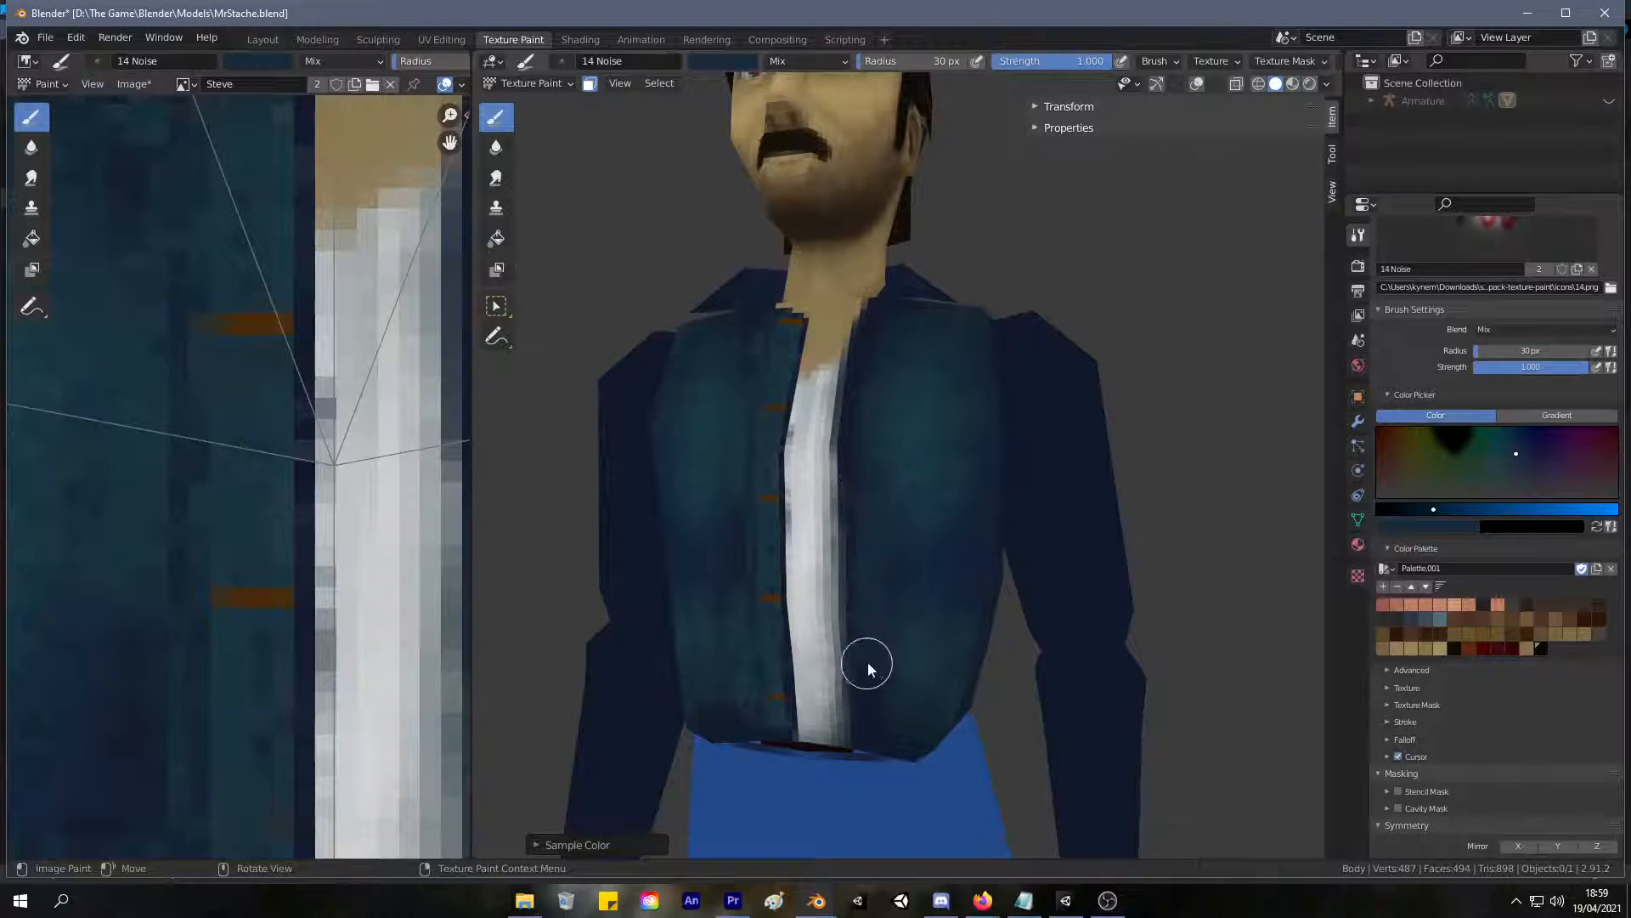
{"action": "mouse_move", "coordinate": [1045, 61]}
{"action": "left_mouse_down"}
{"action": "mouse_move", "coordinate": [935, 79]}
{"action": "mouse_move", "coordinate": [933, 104]}
{"action": "left_mouse_up"}
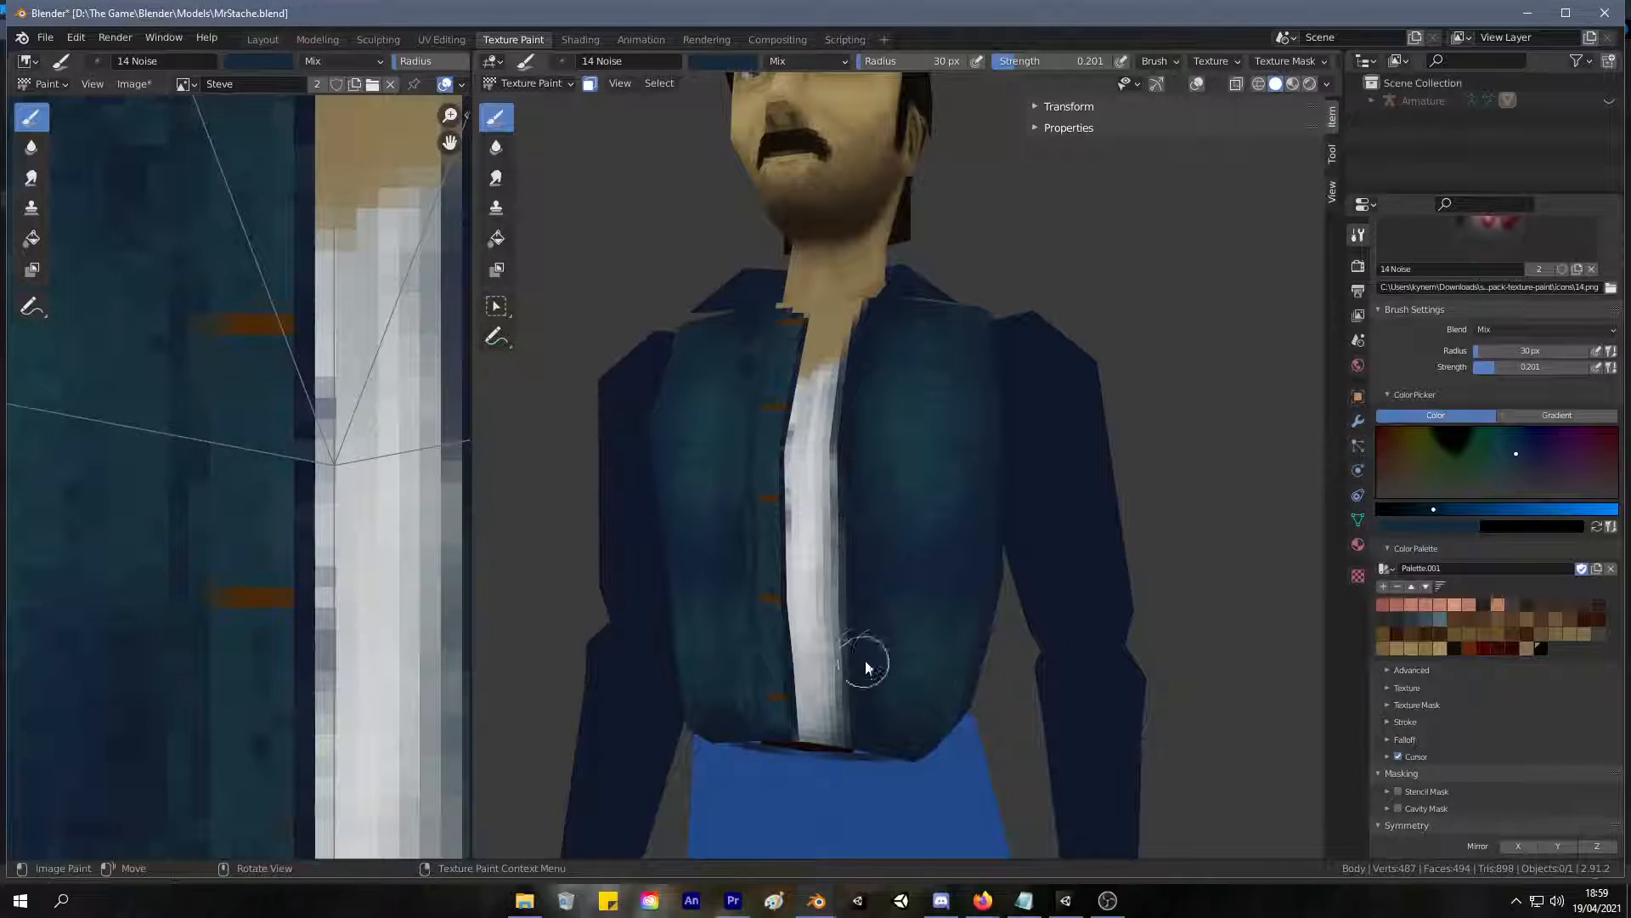
{"action": "middle_click_drag", "start_coordinate": [941, 670], "coordinate": [940, 399]}
Shade the upper chest on both jacket panels below the collar with sampled dark navy and blend with sampled teal.
{"action": "key", "text": "s"}
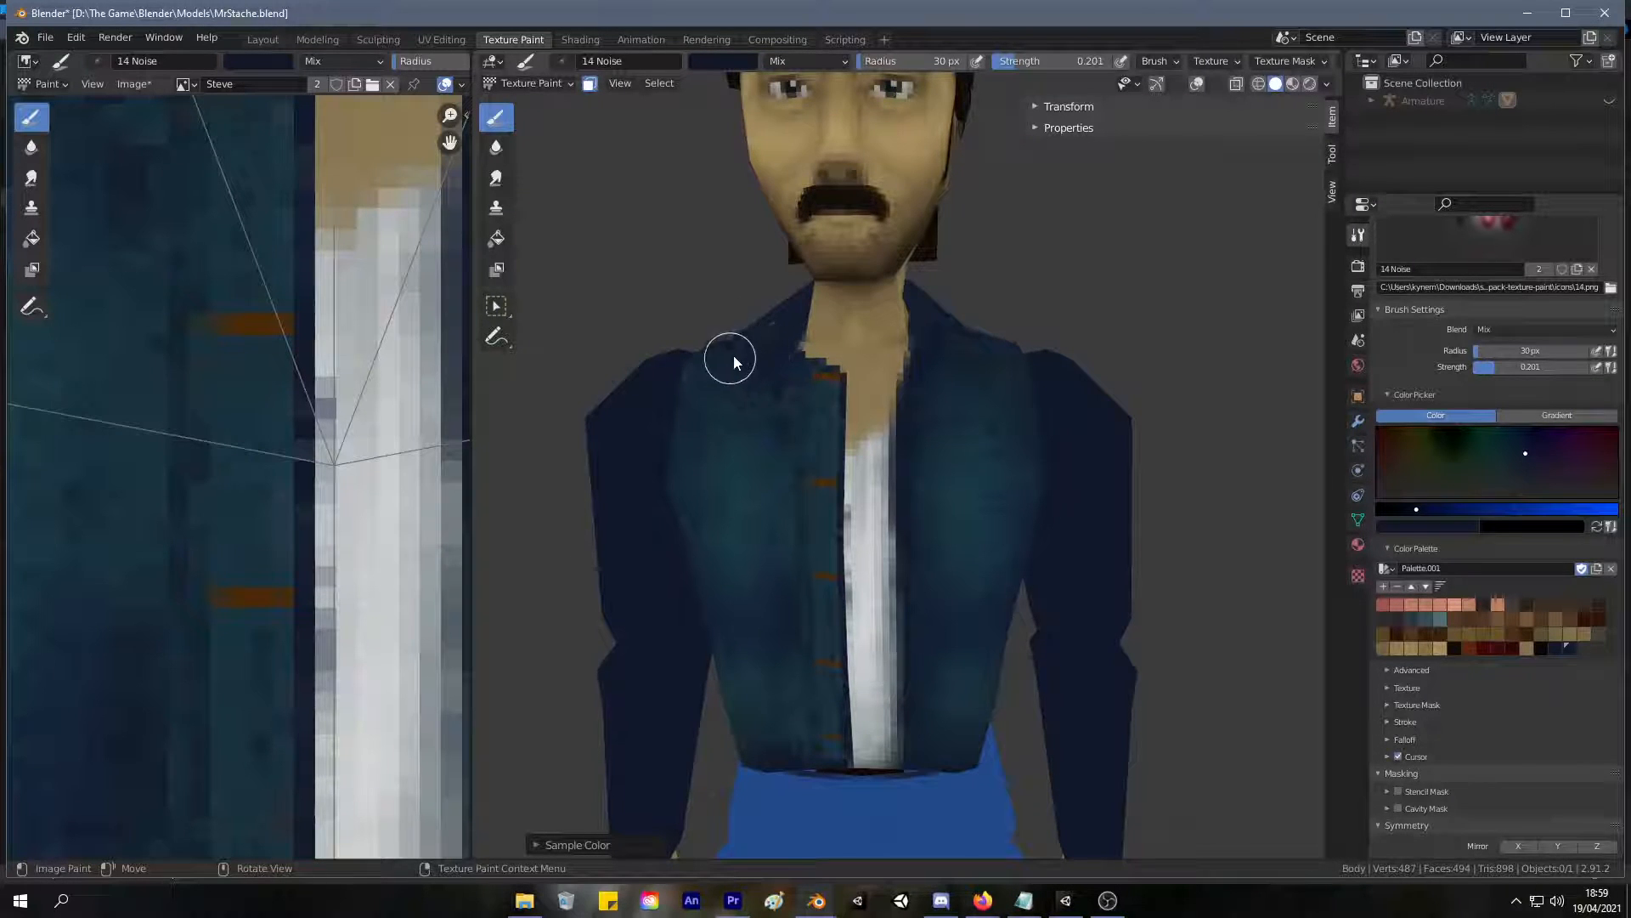
{"action": "scroll", "coordinate": [915, 457], "scroll_direction": "up", "scroll_amount": 5}
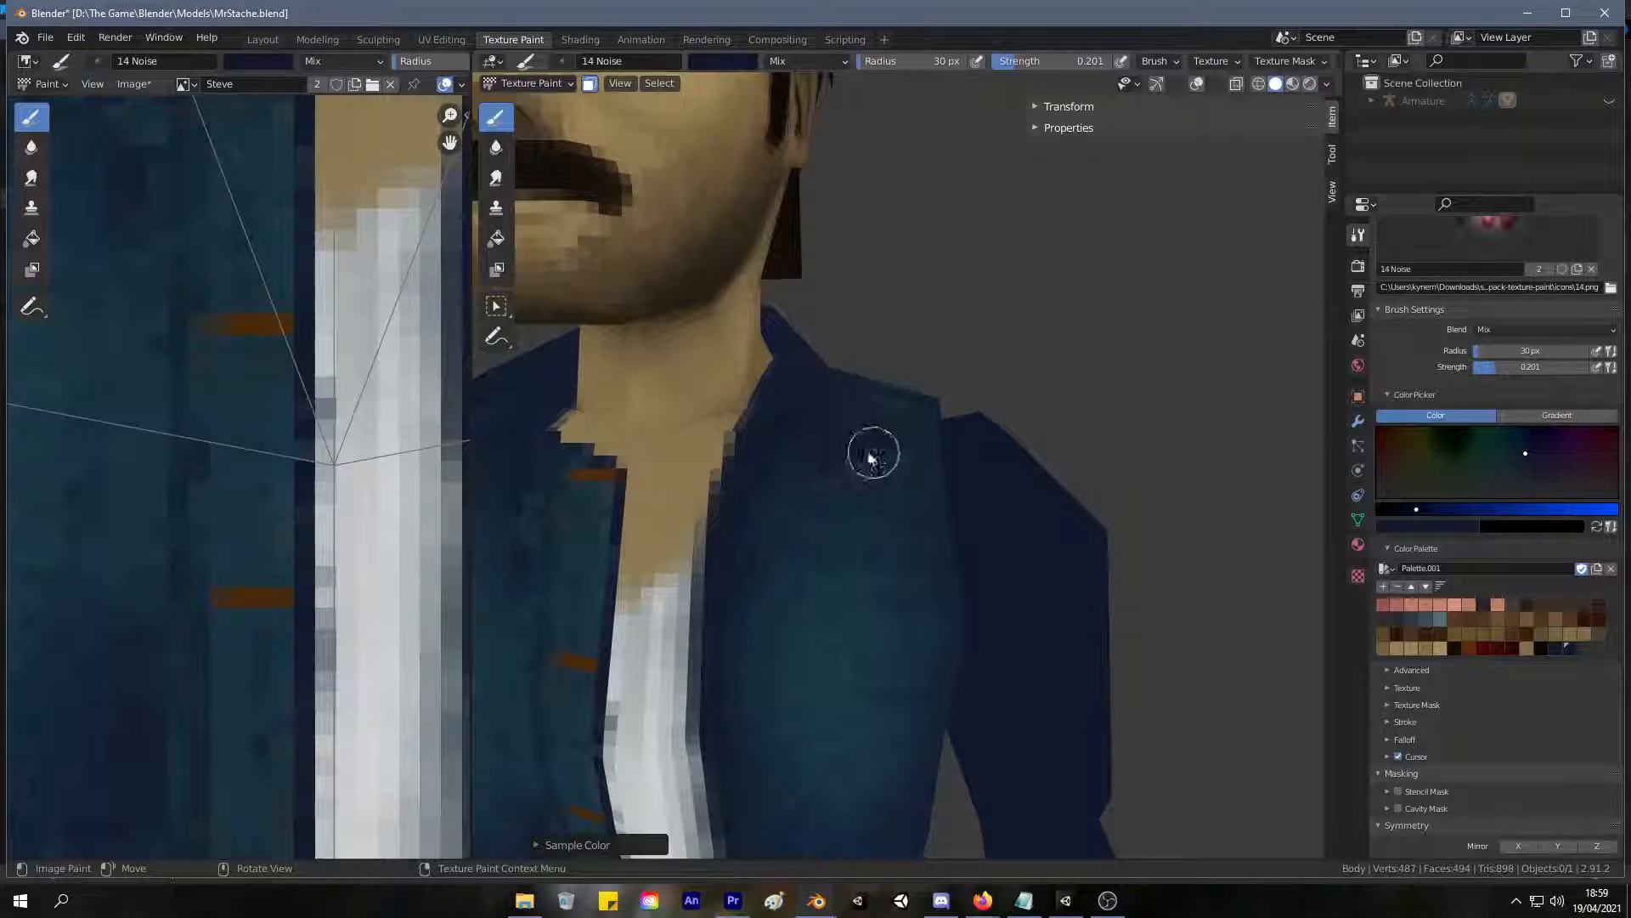
{"action": "scroll", "coordinate": [879, 497], "scroll_direction": "down", "scroll_amount": 6}
{"action": "scroll", "coordinate": [803, 587], "scroll_direction": "up", "scroll_amount": 2}
{"action": "middle_click_drag", "start_coordinate": [852, 546], "coordinate": [914, 535]}
{"action": "scroll", "coordinate": [836, 534], "scroll_direction": "up", "scroll_amount": 3}
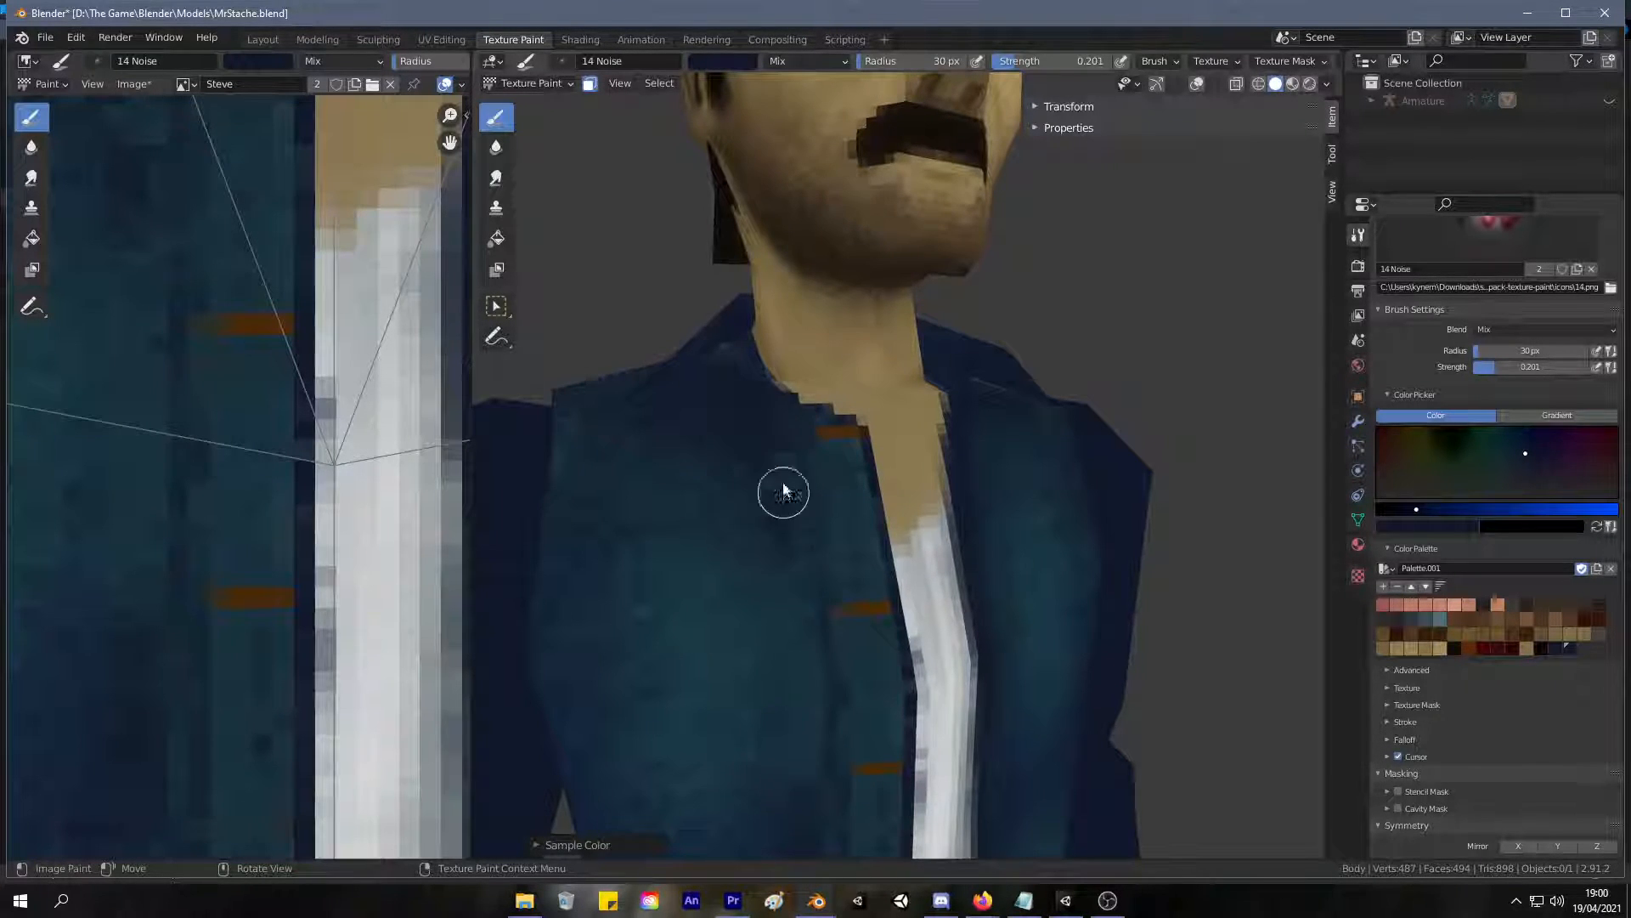
{"action": "key", "text": "s"}
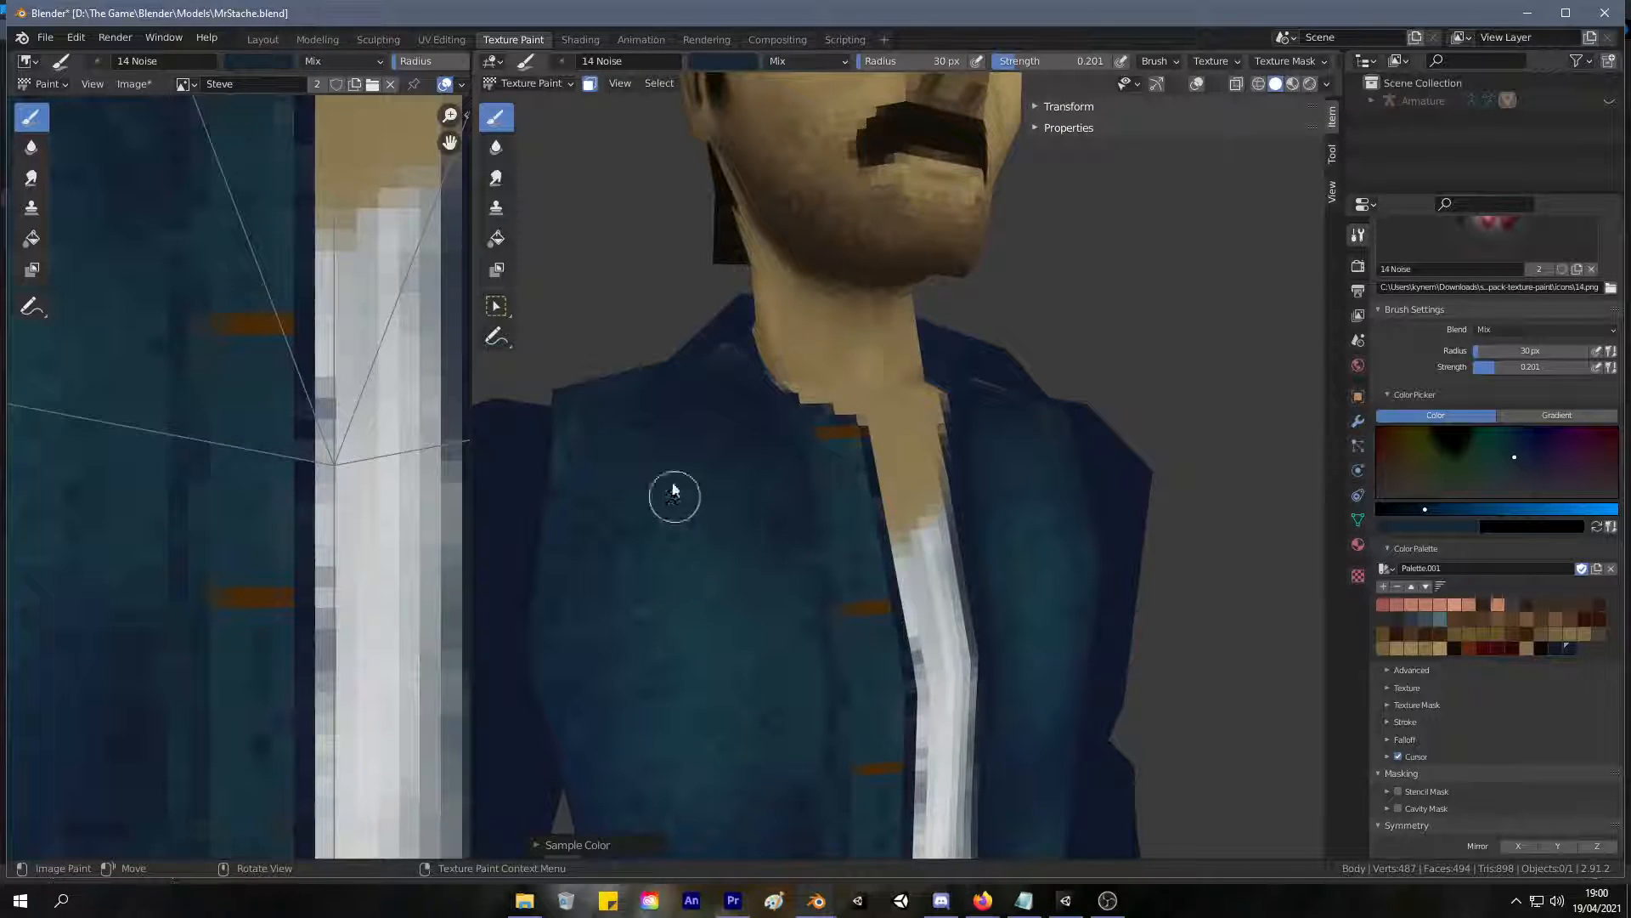
{"action": "scroll", "coordinate": [829, 534], "scroll_direction": "down", "scroll_amount": 5}
Shade the upper middle of the jacket's back below the collar, using sampled navy and mid-blue.
{"action": "middle_click_drag", "start_coordinate": [762, 510], "coordinate": [390, 462]}
{"action": "scroll", "coordinate": [714, 463], "scroll_direction": "up", "scroll_amount": 2}
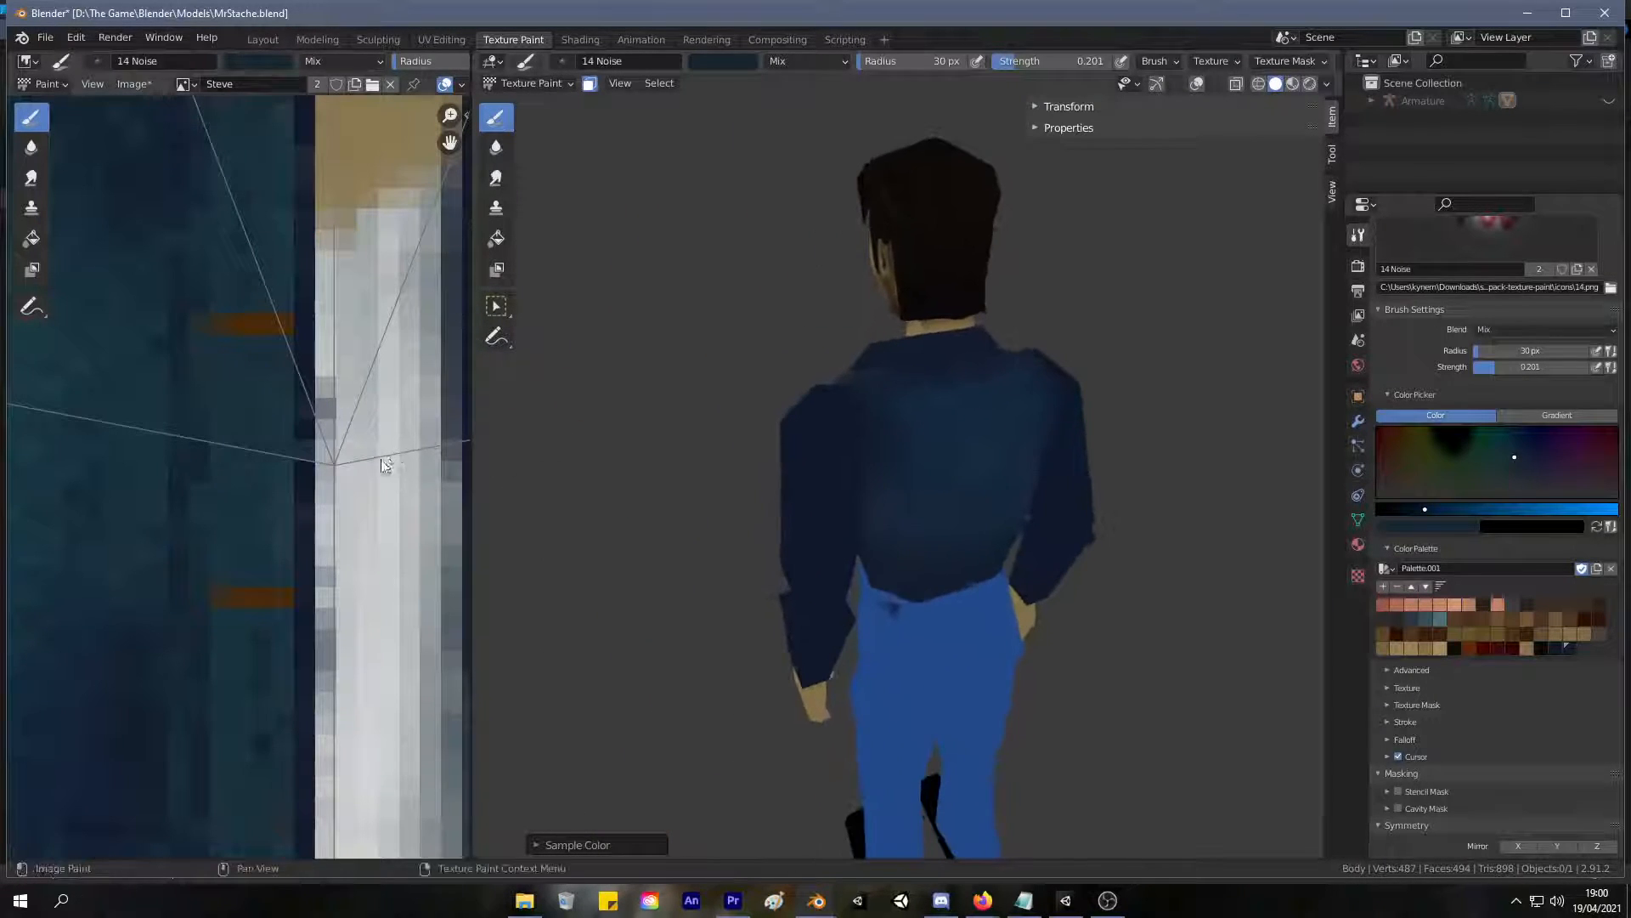
{"action": "scroll", "coordinate": [1007, 357], "scroll_direction": "up", "scroll_amount": 3}
{"action": "middle_click_drag", "start_coordinate": [1017, 322], "coordinate": [889, 340]}
{"action": "key", "text": "s"}
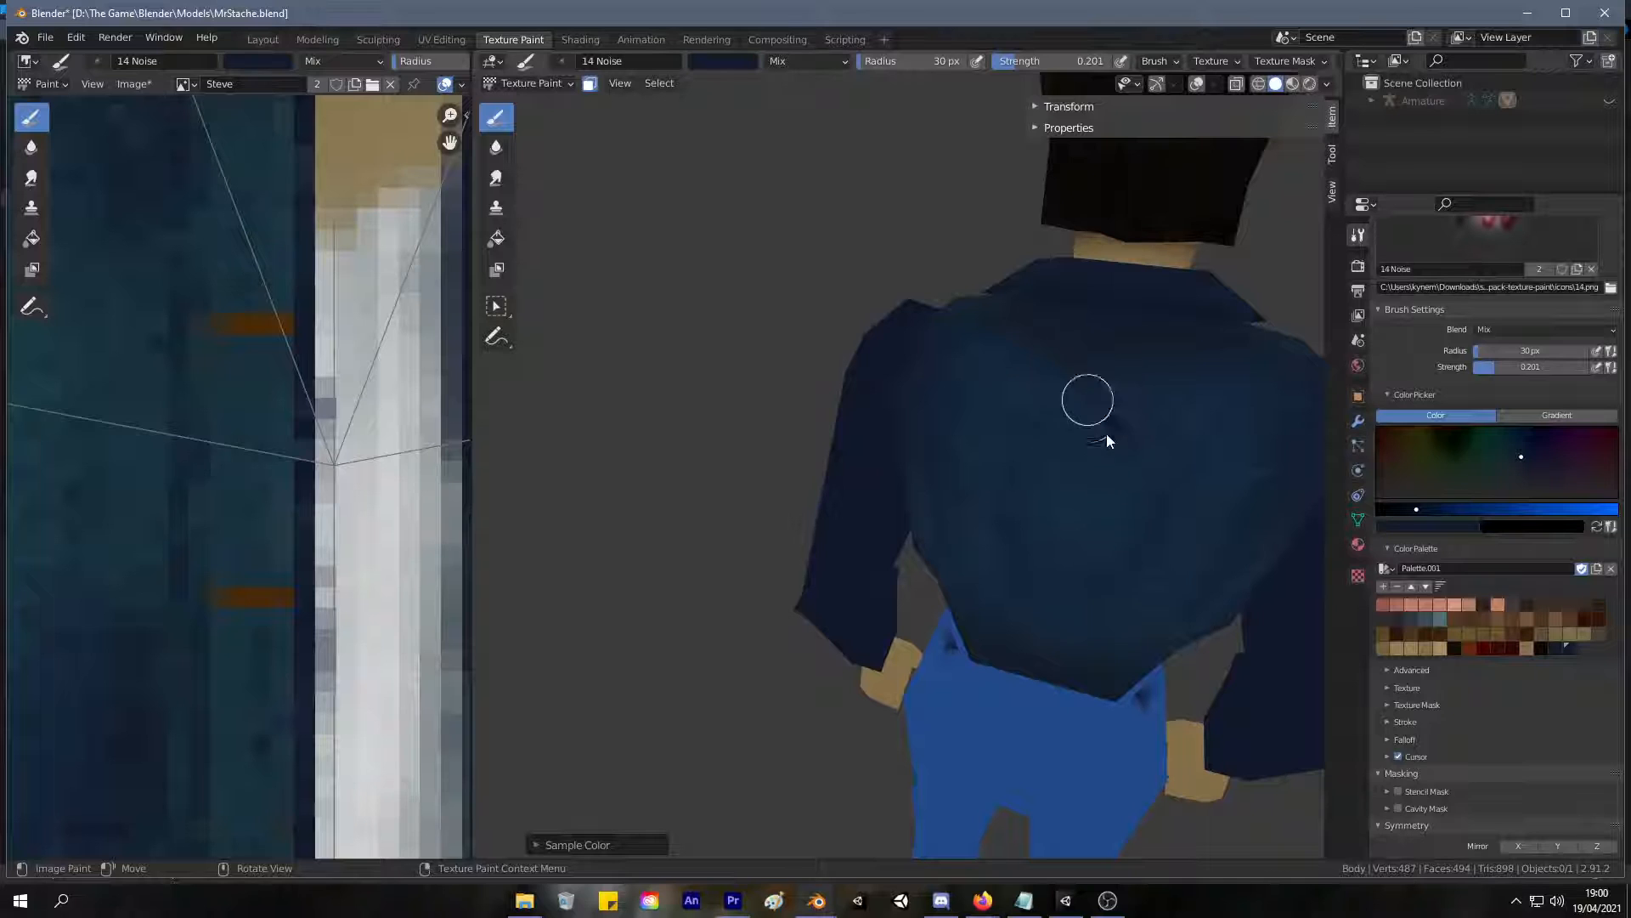
{"action": "key", "text": "s"}
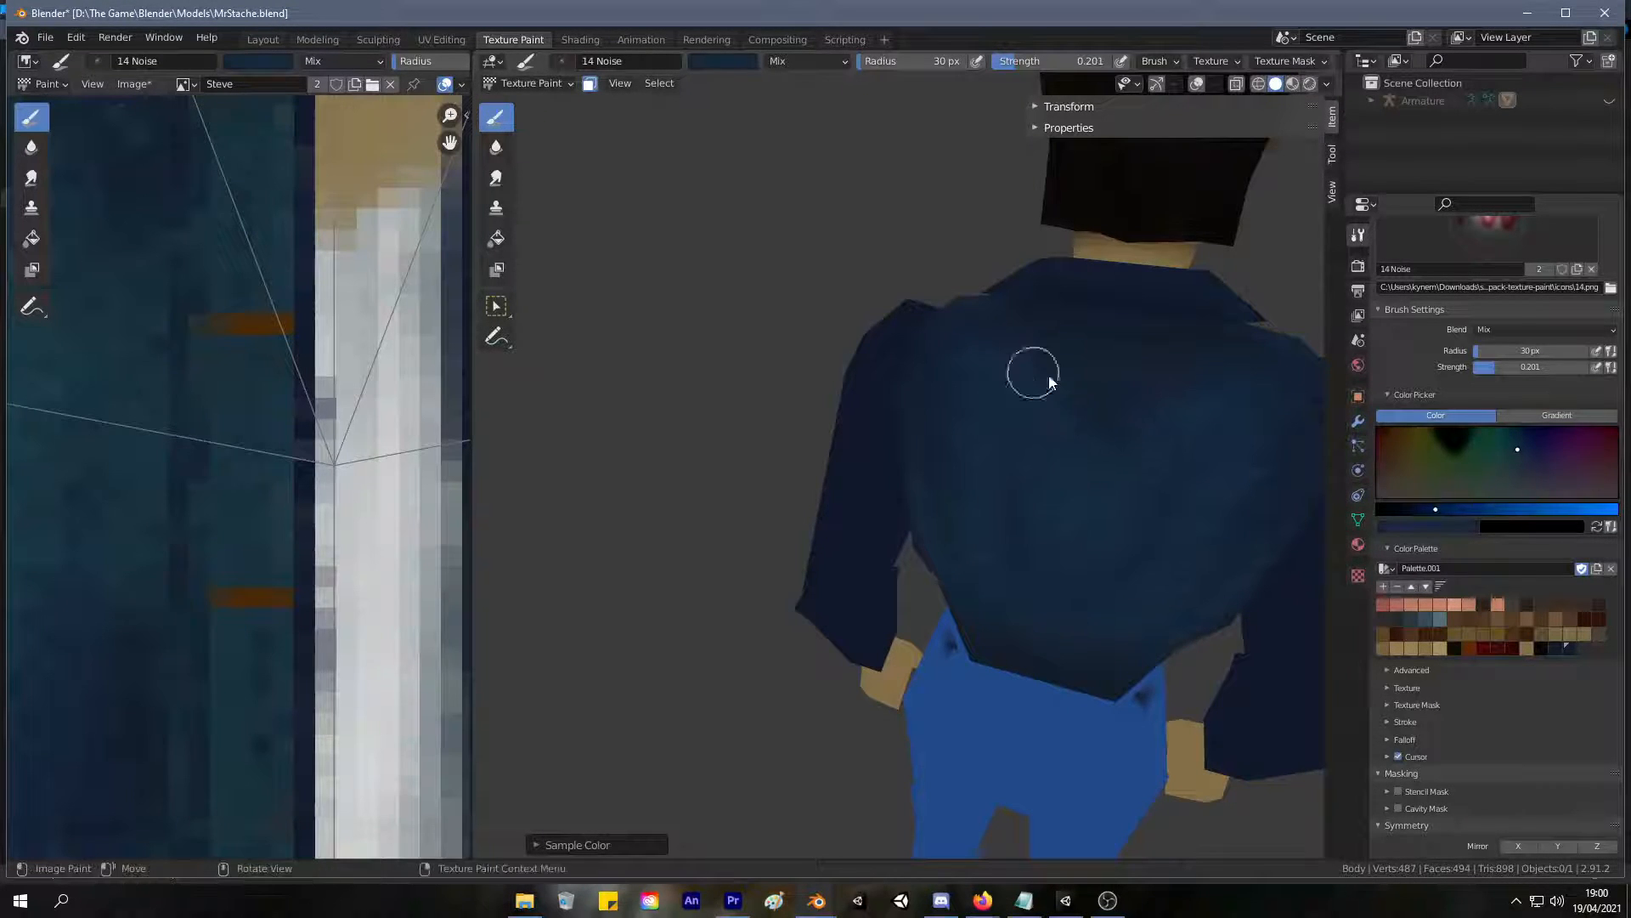
Enlarge the brush to 59 px and deepen the shading across the jacket's back with sampled dark navy, undoing the last stroke.
{"action": "key", "text": "f"}
{"action": "left_click", "coordinate": [1103, 459]}
{"action": "mouse_move", "coordinate": [1103, 443]}
{"action": "left_mouse_down"}
{"action": "mouse_move", "coordinate": [1034, 477]}
{"action": "mouse_move", "coordinate": [993, 379]}
{"action": "mouse_move", "coordinate": [1114, 403]}
{"action": "left_mouse_up"}
{"action": "key", "text": "s"}
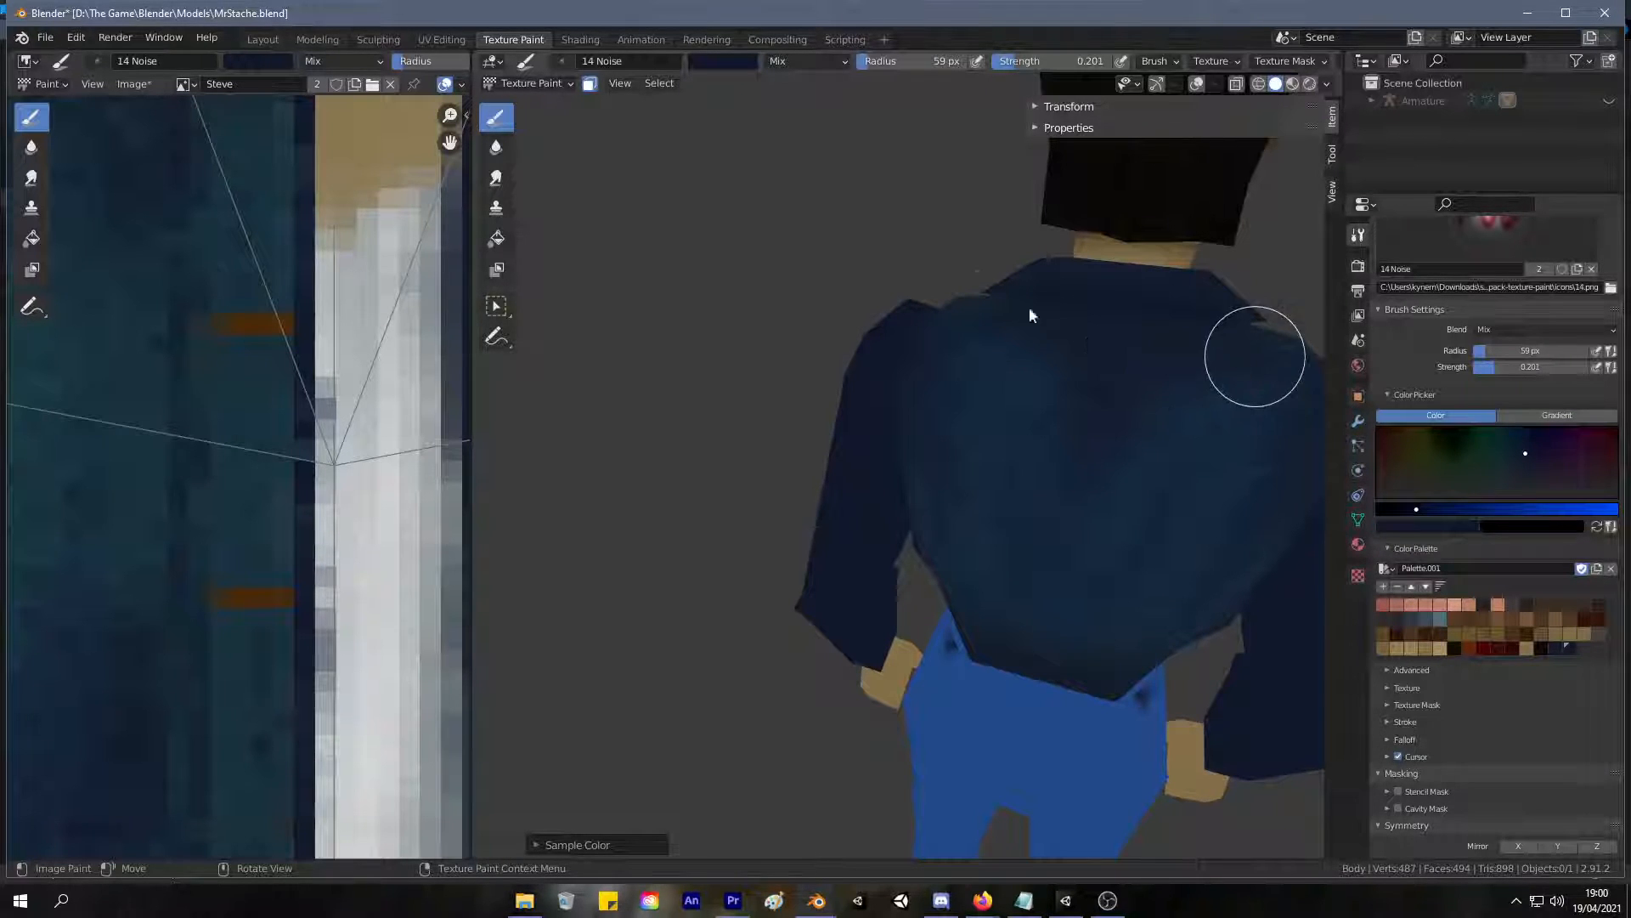
{"action": "middle_click_drag", "start_coordinate": [1089, 389], "coordinate": [1031, 418]}
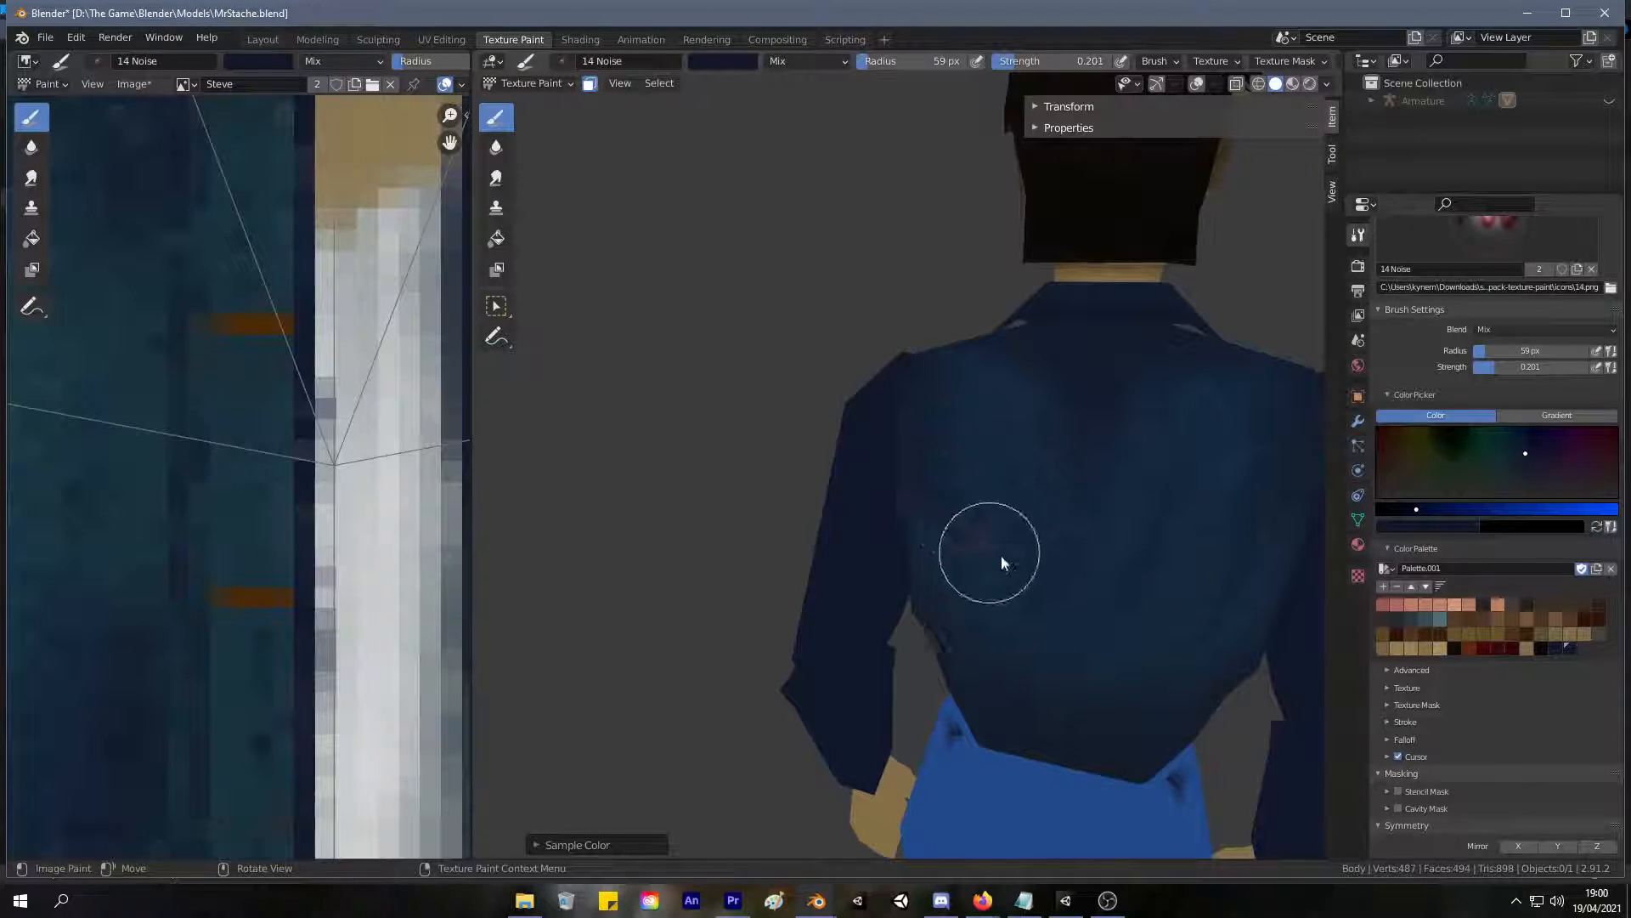
{"action": "middle_click_drag", "start_coordinate": [983, 550], "coordinate": [948, 544]}
{"action": "mouse_move", "coordinate": [947, 710]}
{"action": "middle_mouse_down"}
{"action": "mouse_move", "coordinate": [1017, 536]}
{"action": "mouse_move", "coordinate": [1056, 553]}
{"action": "middle_mouse_up"}
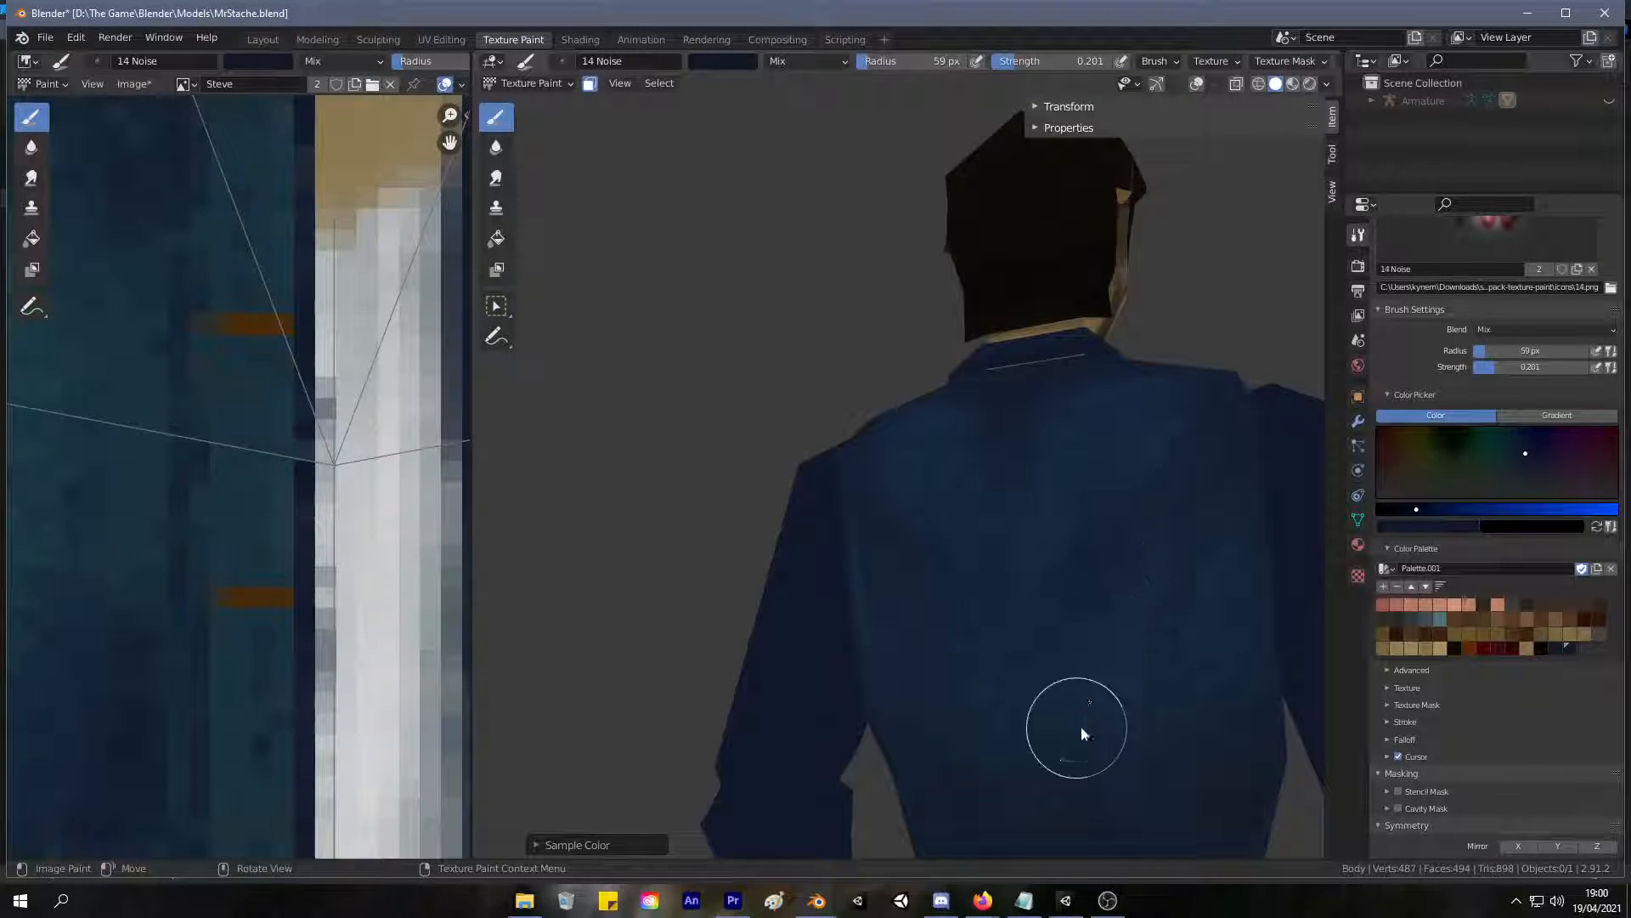
{"action": "mouse_move", "coordinate": [920, 565]}
{"action": "left_mouse_down"}
{"action": "mouse_move", "coordinate": [1114, 540]}
{"action": "mouse_move", "coordinate": [1149, 481]}
{"action": "mouse_move", "coordinate": [1046, 762]}
{"action": "left_mouse_up"}
{"action": "middle_click_drag", "start_coordinate": [1045, 762], "coordinate": [1100, 744]}
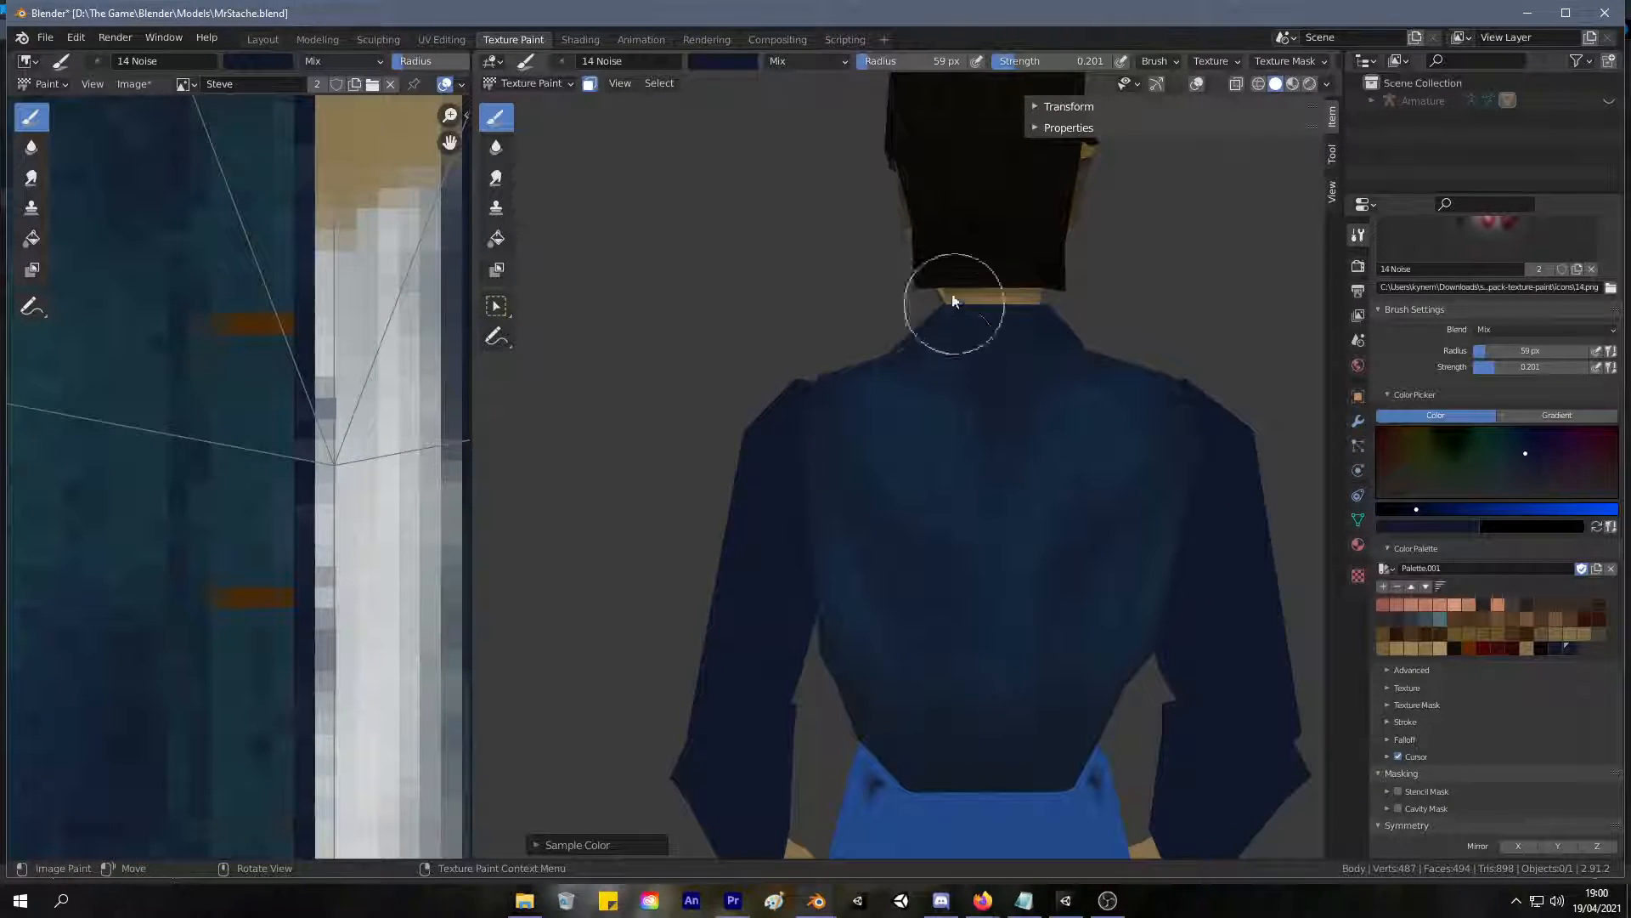
{"action": "key", "text": "ctrl+z"}
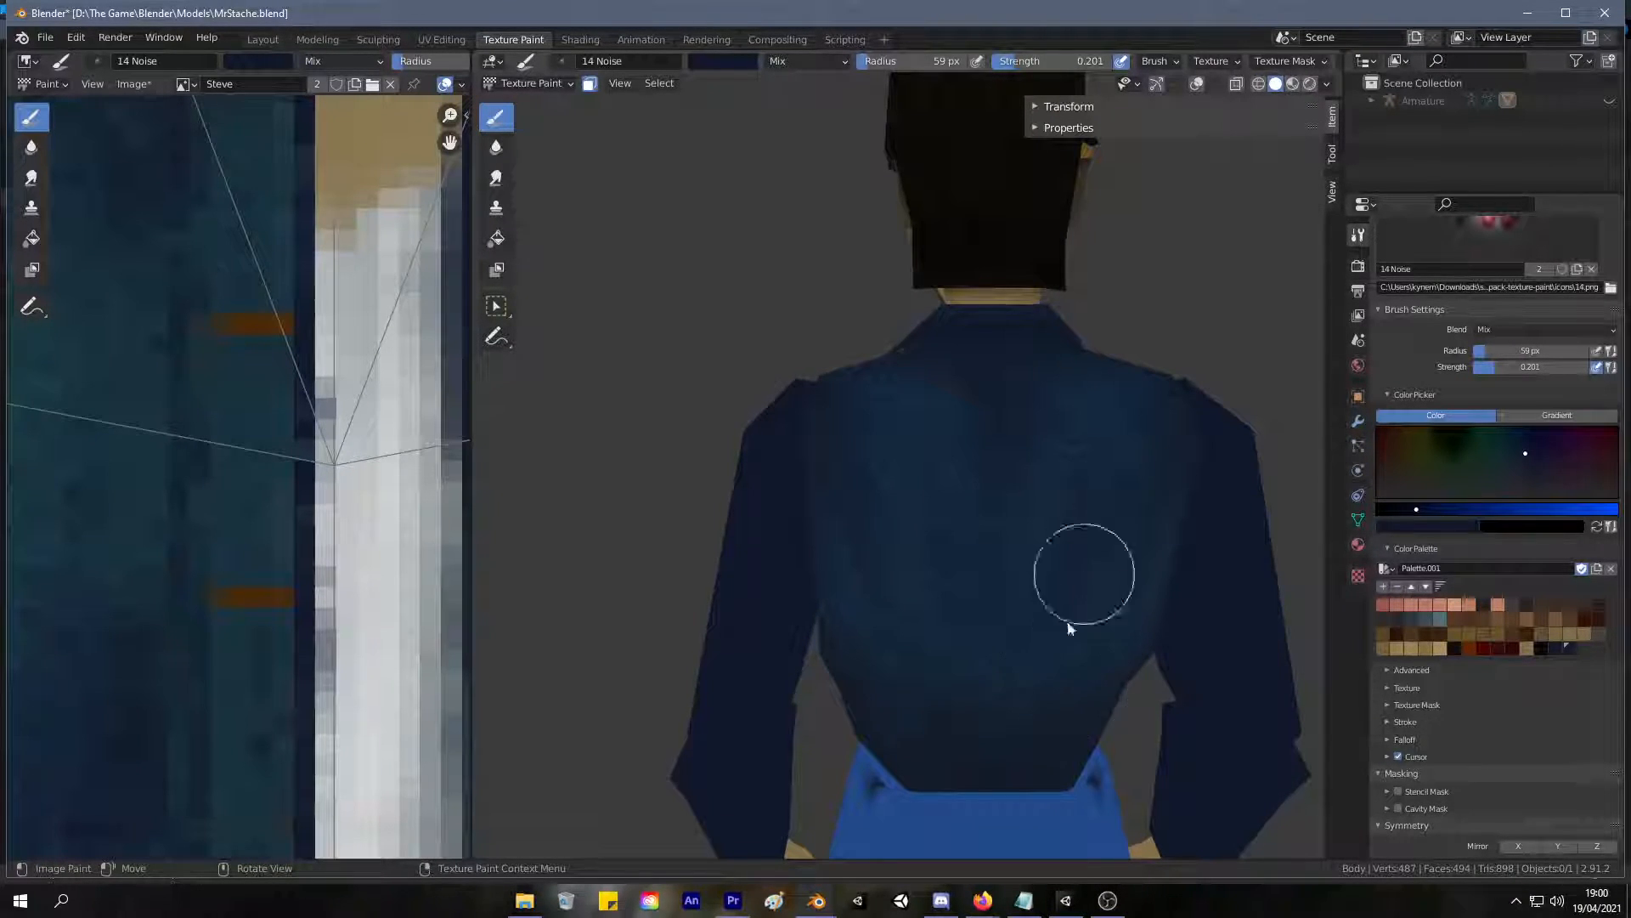
Turn on X mirror symmetry and paint sampled lighter blue over both sides of the jacket's back.
{"action": "left_click", "coordinate": [1517, 847]}
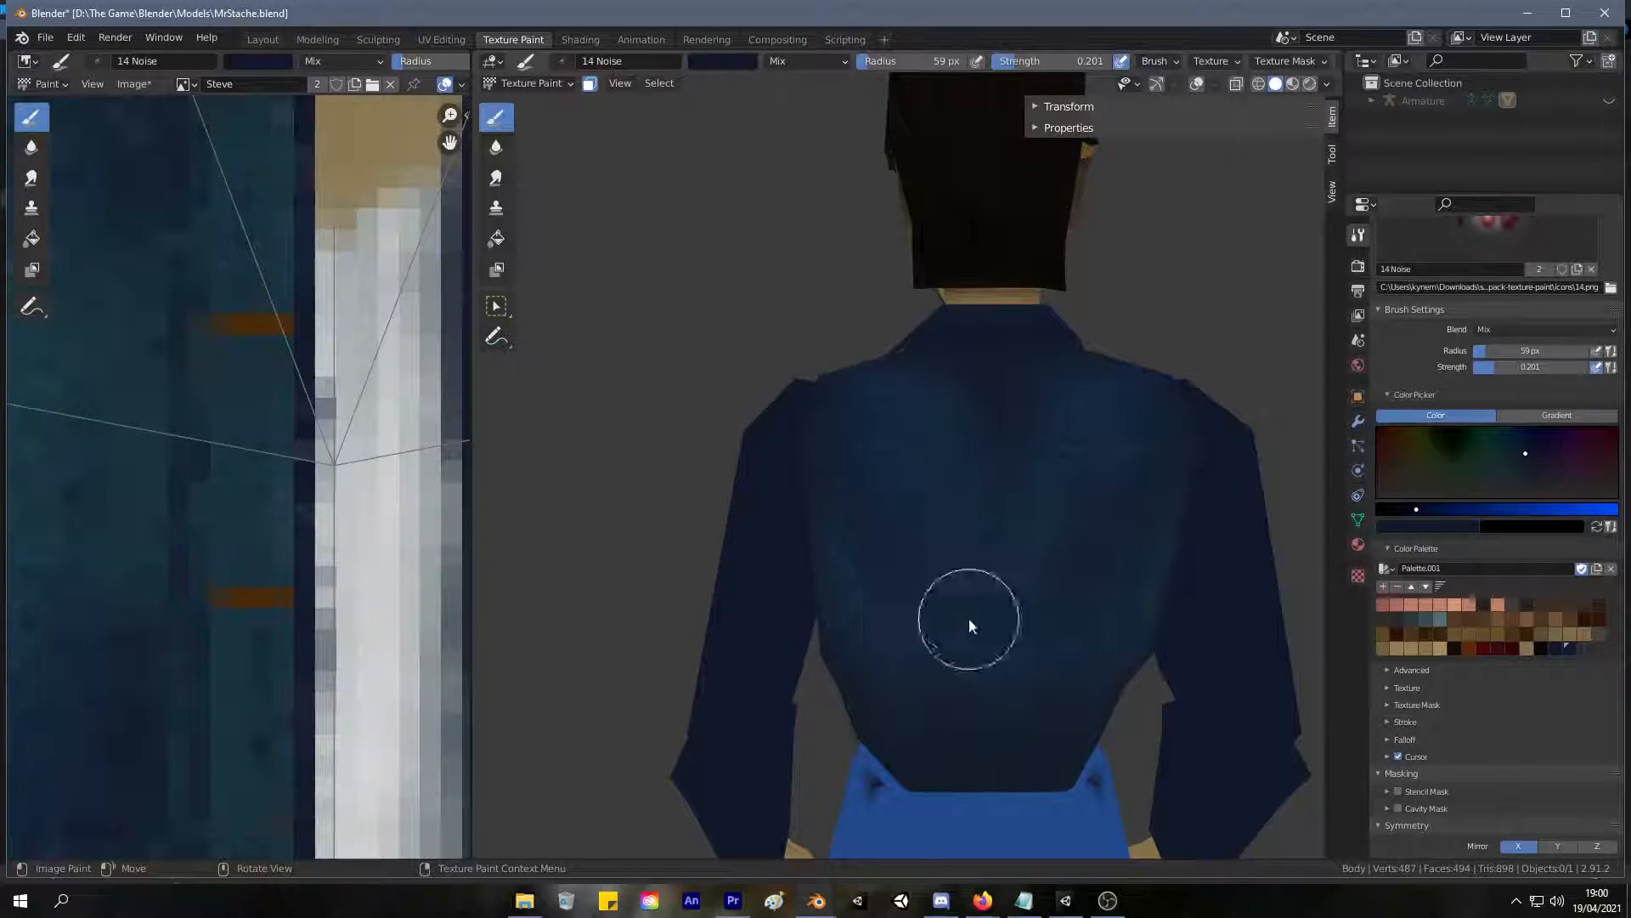
{"action": "key", "text": "s"}
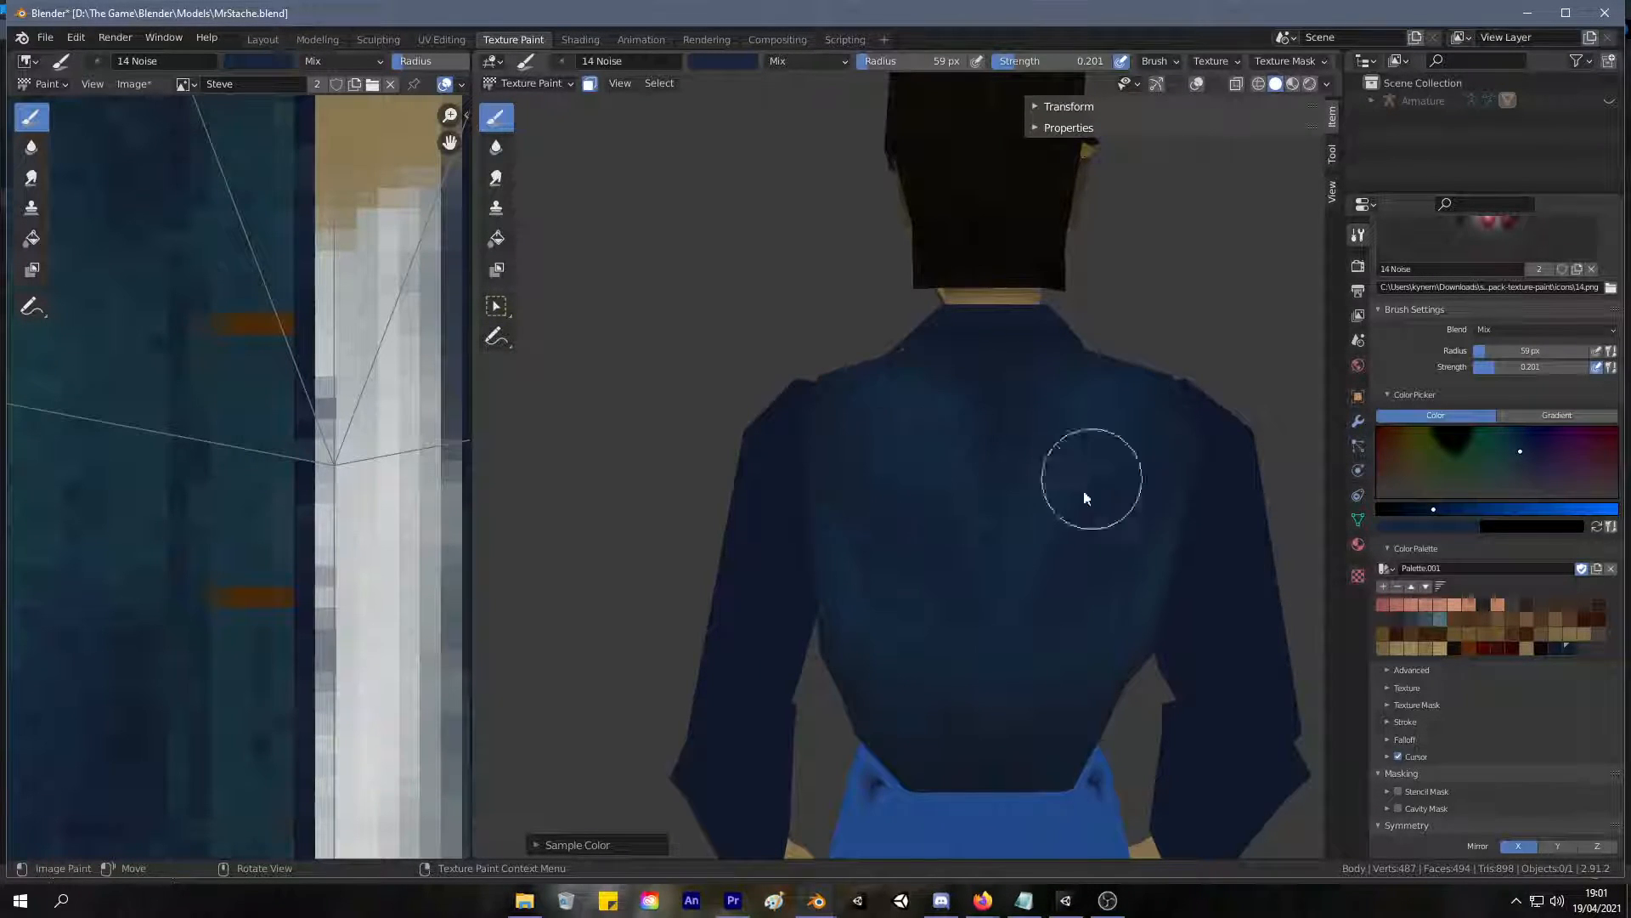
{"action": "middle_click_drag", "start_coordinate": [1063, 552], "coordinate": [1128, 442]}
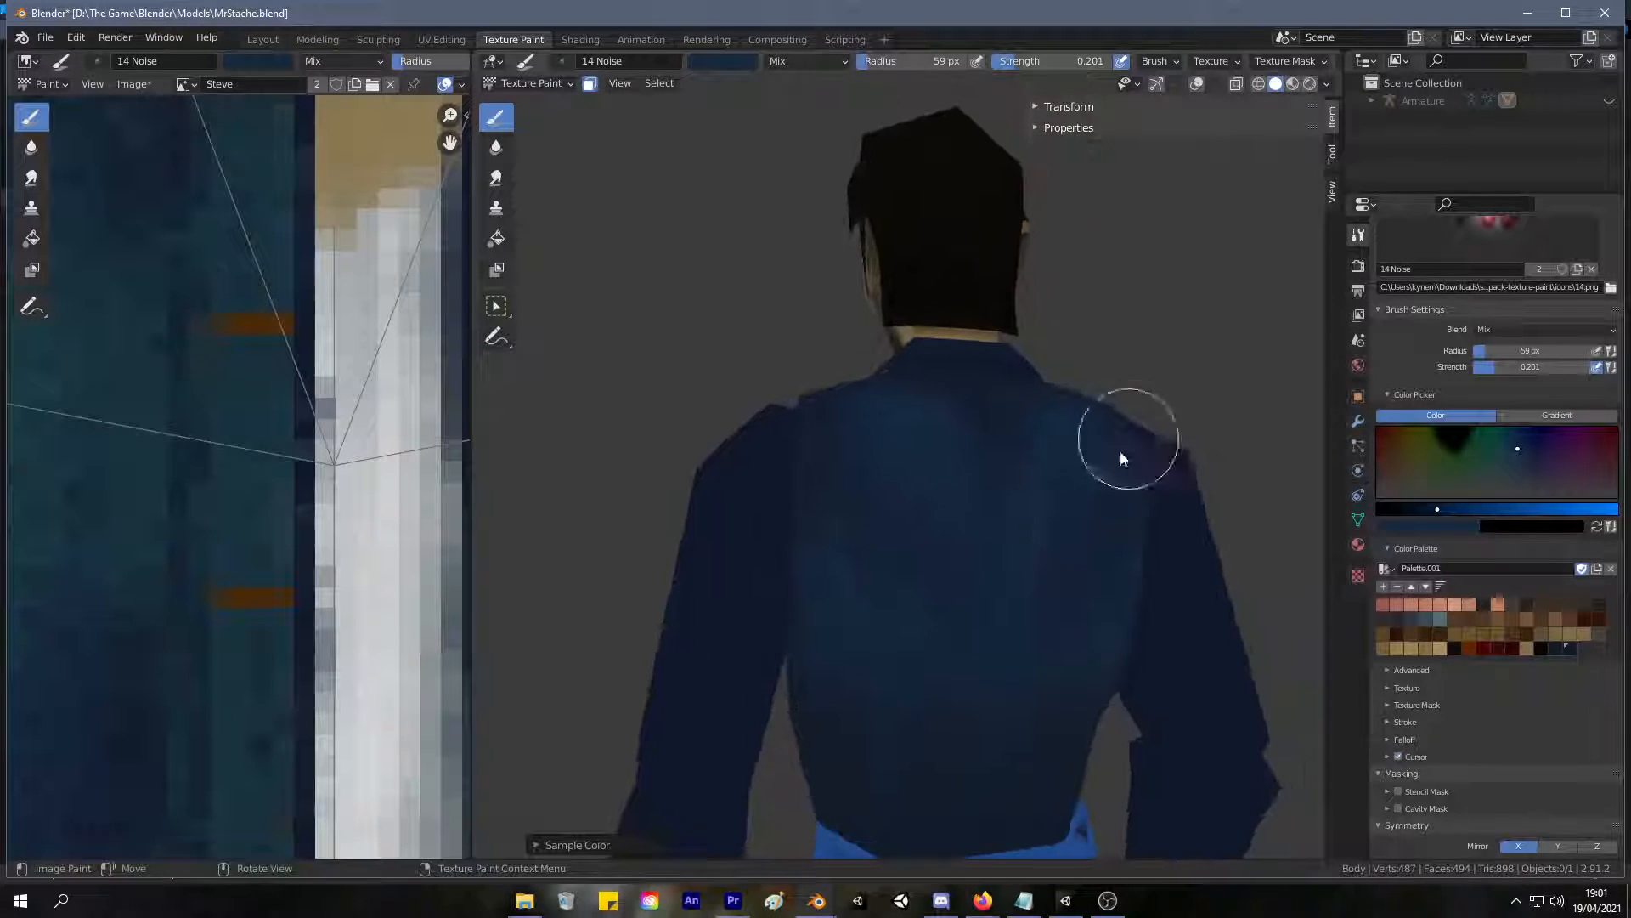
{"action": "mouse_move", "coordinate": [1039, 629]}
{"action": "middle_mouse_down"}
{"action": "mouse_move", "coordinate": [947, 611]}
{"action": "mouse_move", "coordinate": [1009, 576]}
{"action": "middle_mouse_up"}
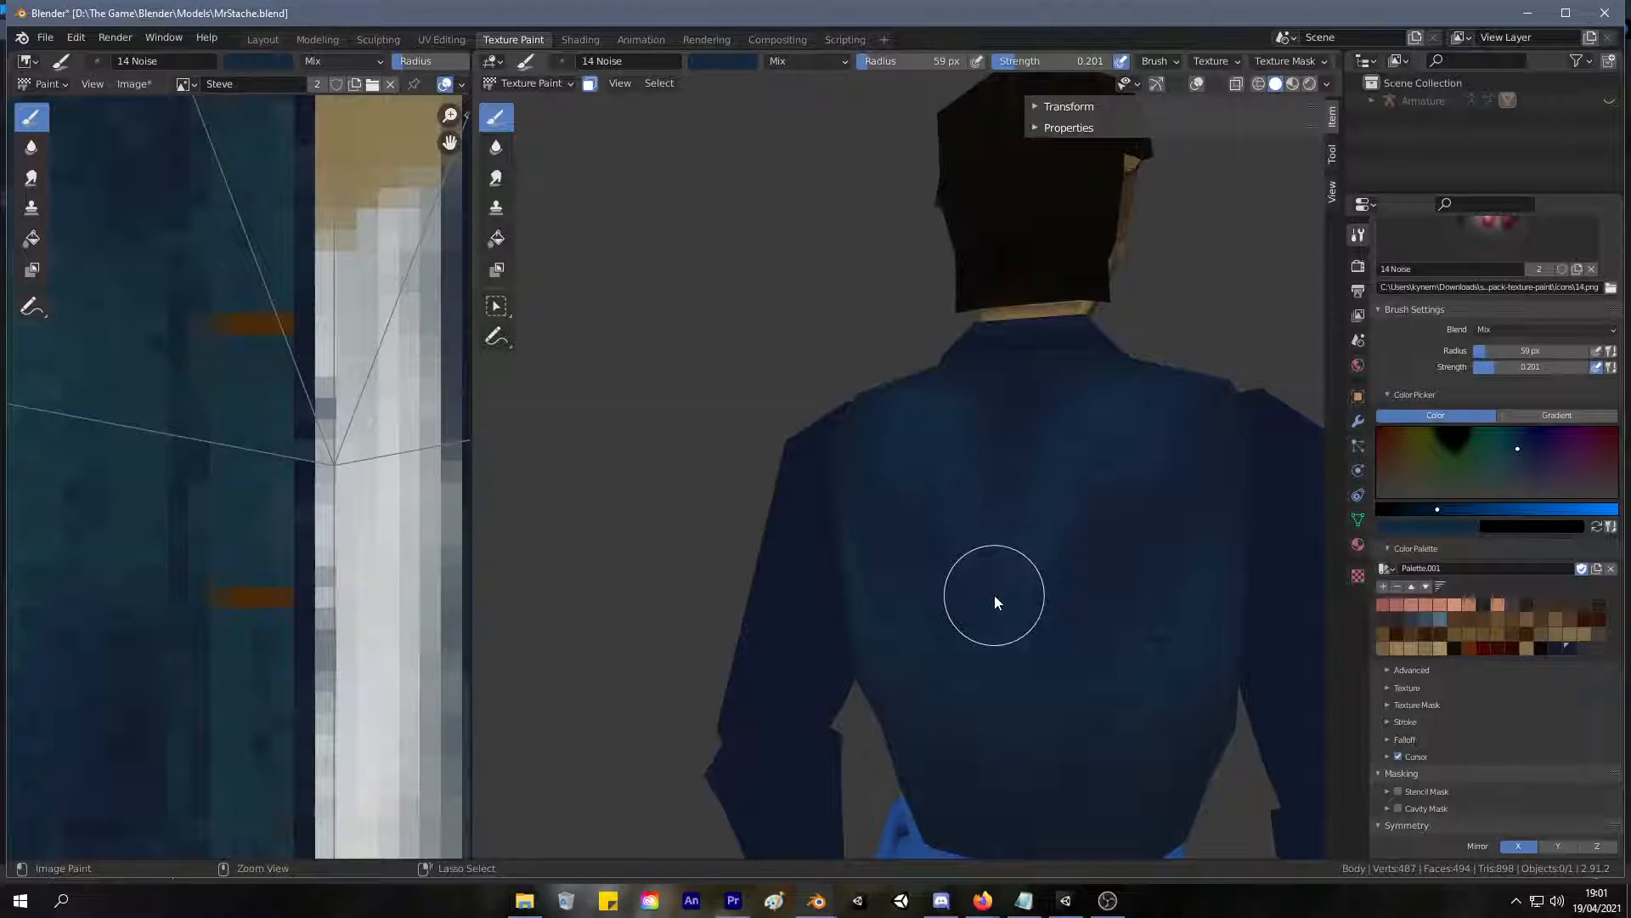
{"action": "middle_click_drag", "start_coordinate": [1011, 589], "coordinate": [1063, 580]}
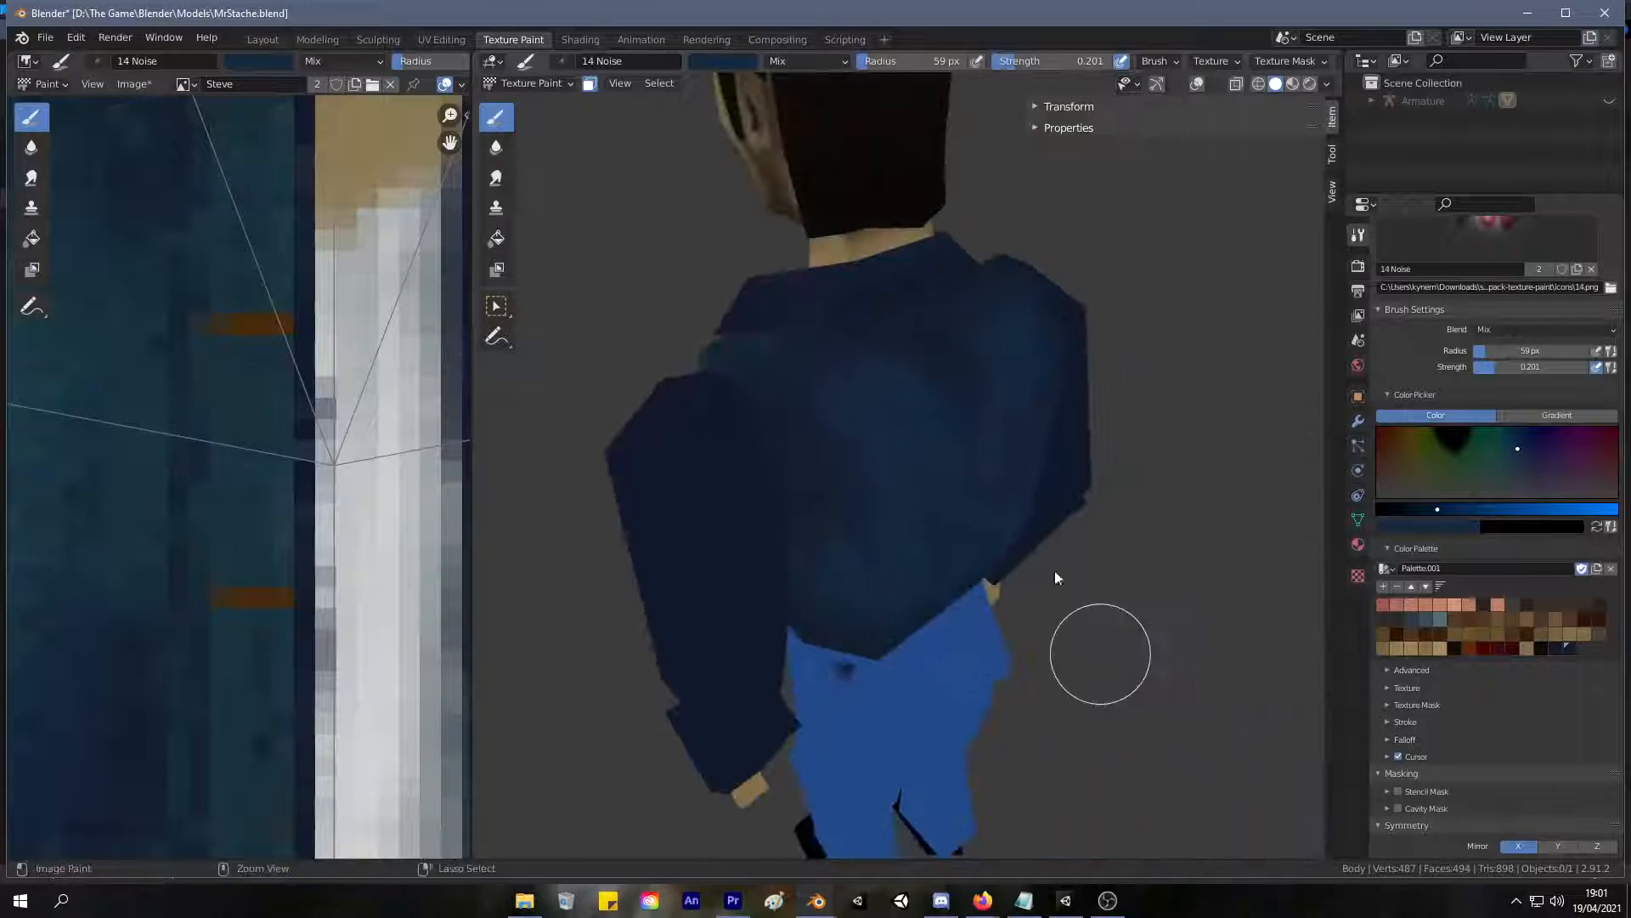
Sample the back's darker blue, shift the brush colour slightly toward teal and blend it over the middle and lower back.
{"action": "key", "text": "s"}
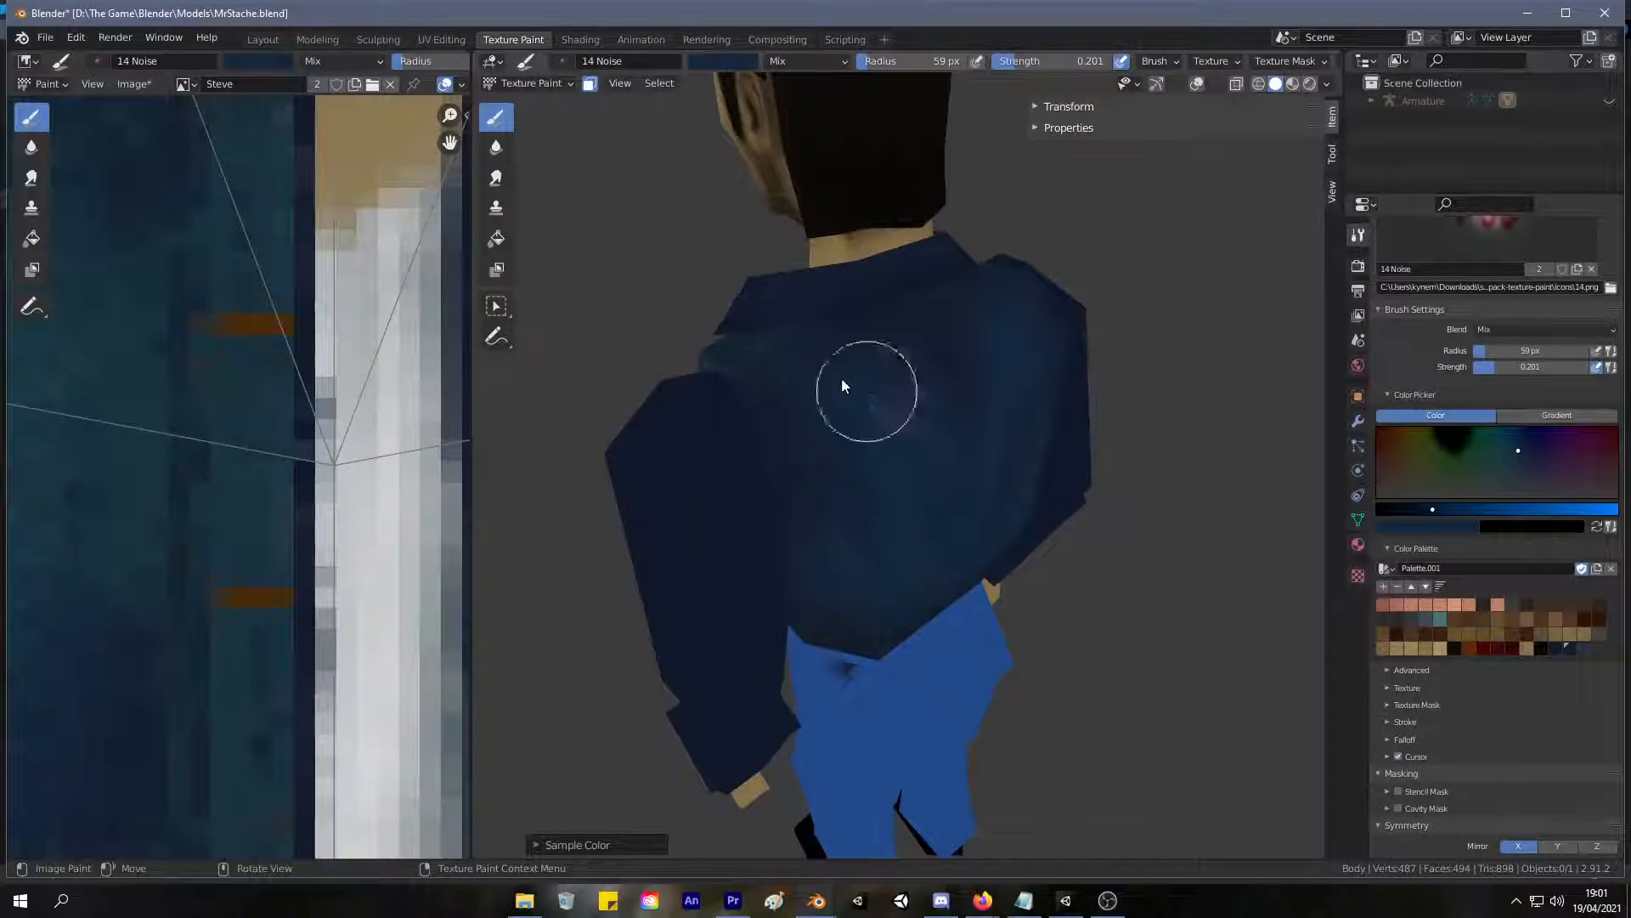
{"action": "middle_click_drag", "start_coordinate": [1216, 570], "coordinate": [1120, 533]}
{"action": "left_click", "coordinate": [1510, 456]}
{"action": "mouse_move", "coordinate": [1010, 459]}
{"action": "left_mouse_down"}
{"action": "mouse_move", "coordinate": [975, 441]}
{"action": "mouse_move", "coordinate": [1018, 651]}
{"action": "mouse_move", "coordinate": [986, 583]}
{"action": "mouse_move", "coordinate": [883, 529]}
{"action": "left_mouse_up"}
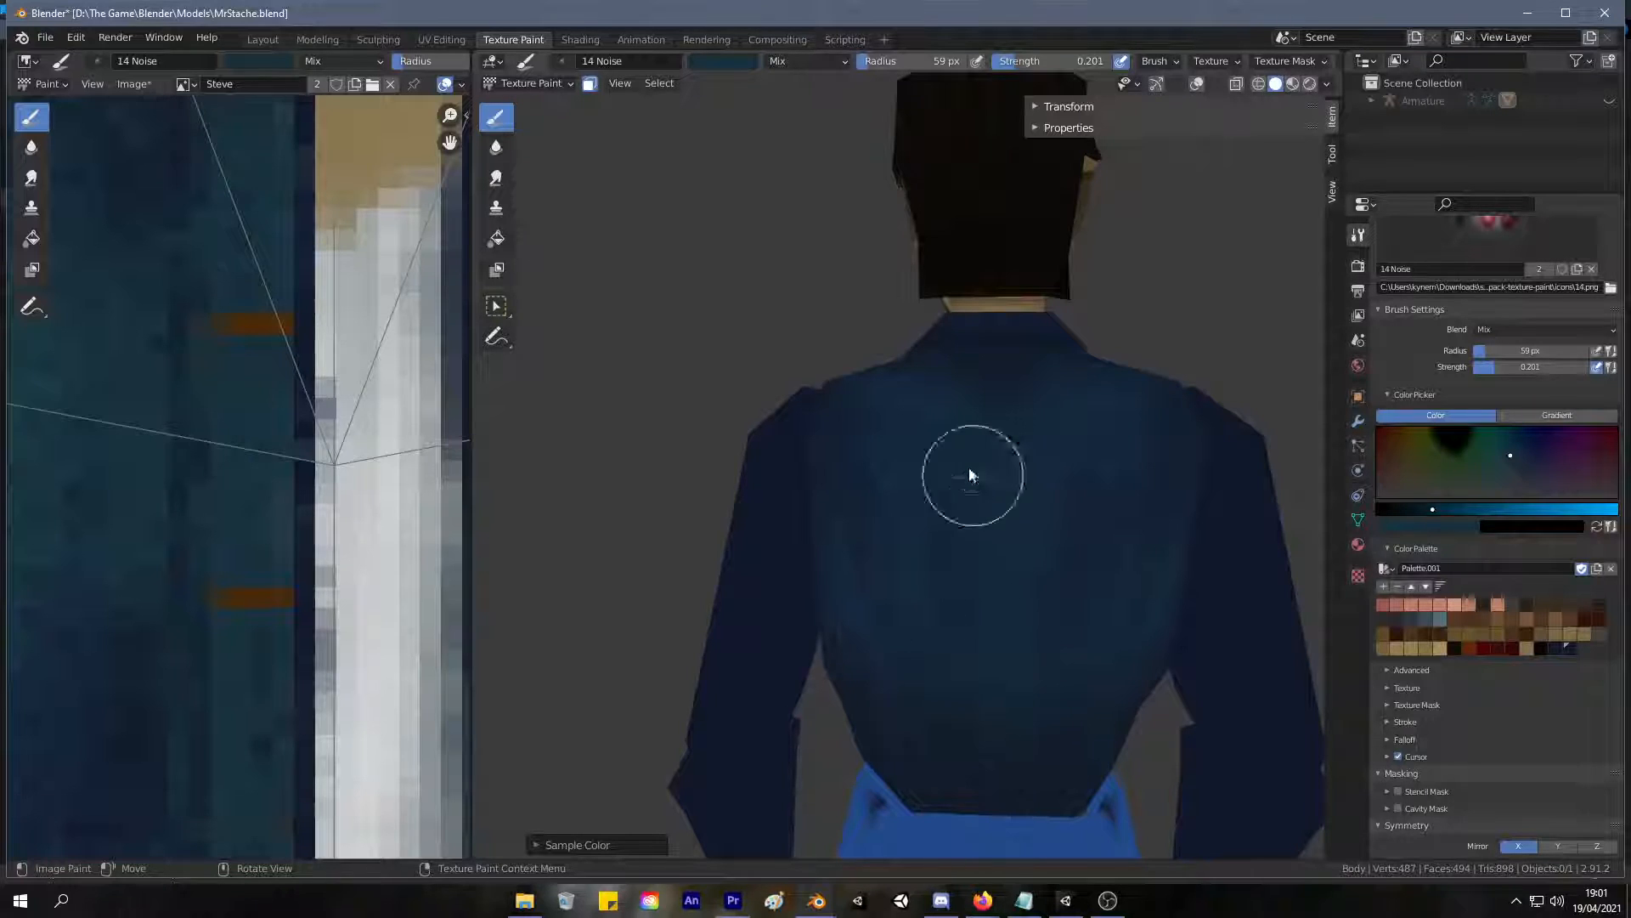
{"action": "mouse_move", "coordinate": [1113, 507]}
{"action": "middle_mouse_down"}
{"action": "mouse_move", "coordinate": [1001, 463]}
{"action": "mouse_move", "coordinate": [1091, 511]}
{"action": "middle_mouse_up"}
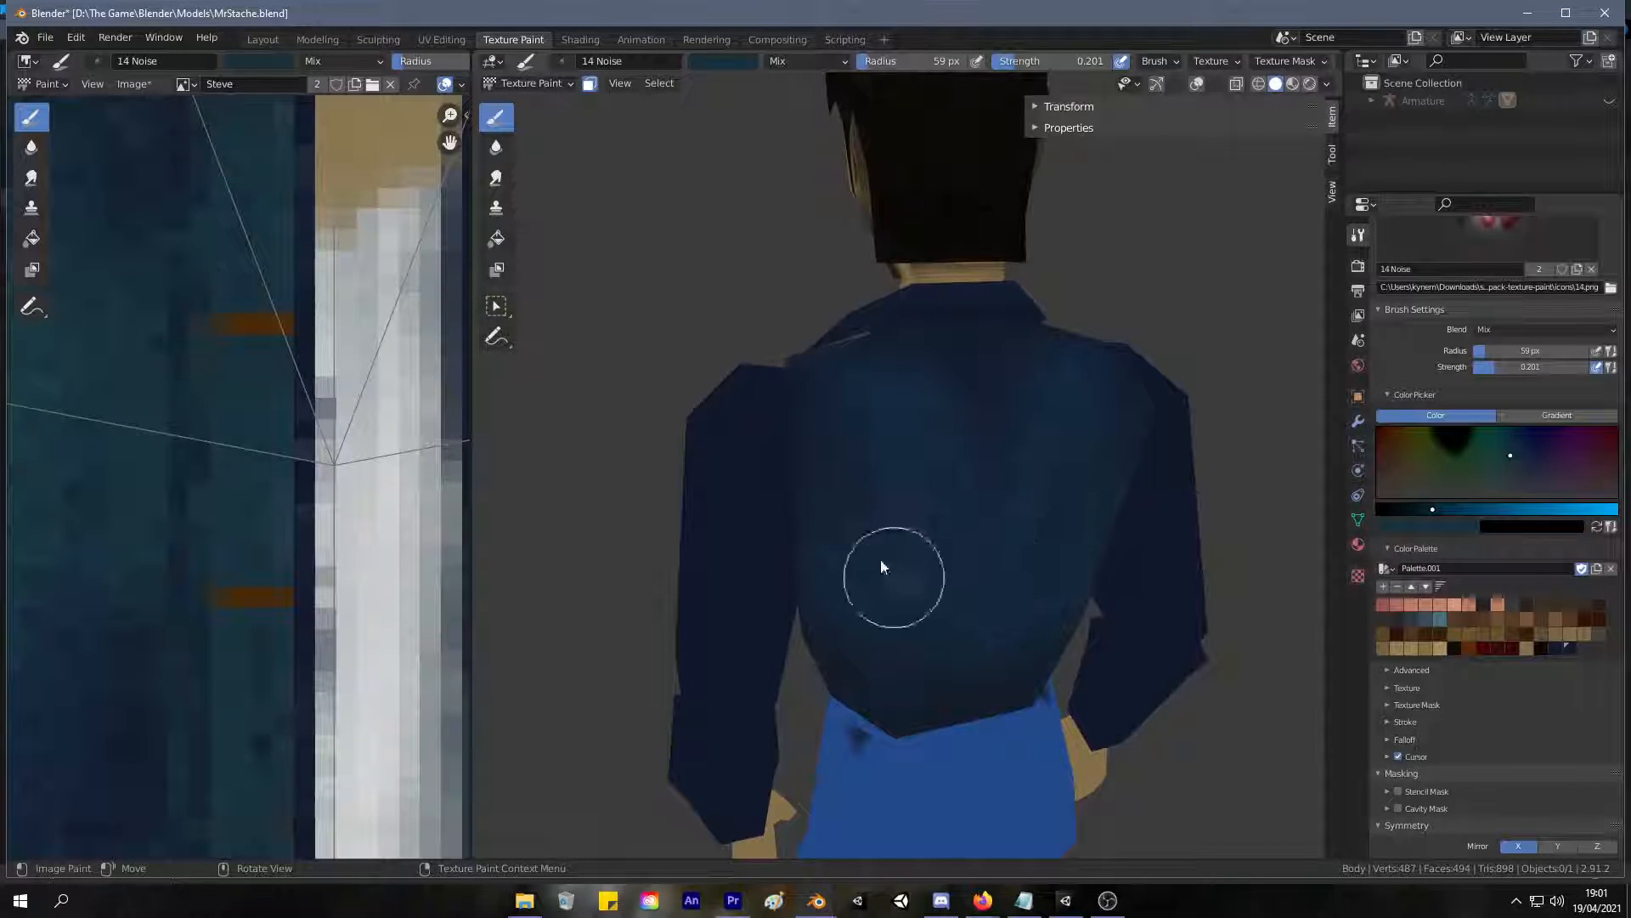
Sample a dark navy from the jacket and darken the side panel toward its lower edge.
{"action": "mouse_move", "coordinate": [1123, 594]}
{"action": "middle_mouse_down"}
{"action": "mouse_move", "coordinate": [1183, 400]}
{"action": "mouse_move", "coordinate": [889, 417]}
{"action": "middle_mouse_up"}
{"action": "middle_click_drag", "start_coordinate": [969, 580], "coordinate": [1319, 557]}
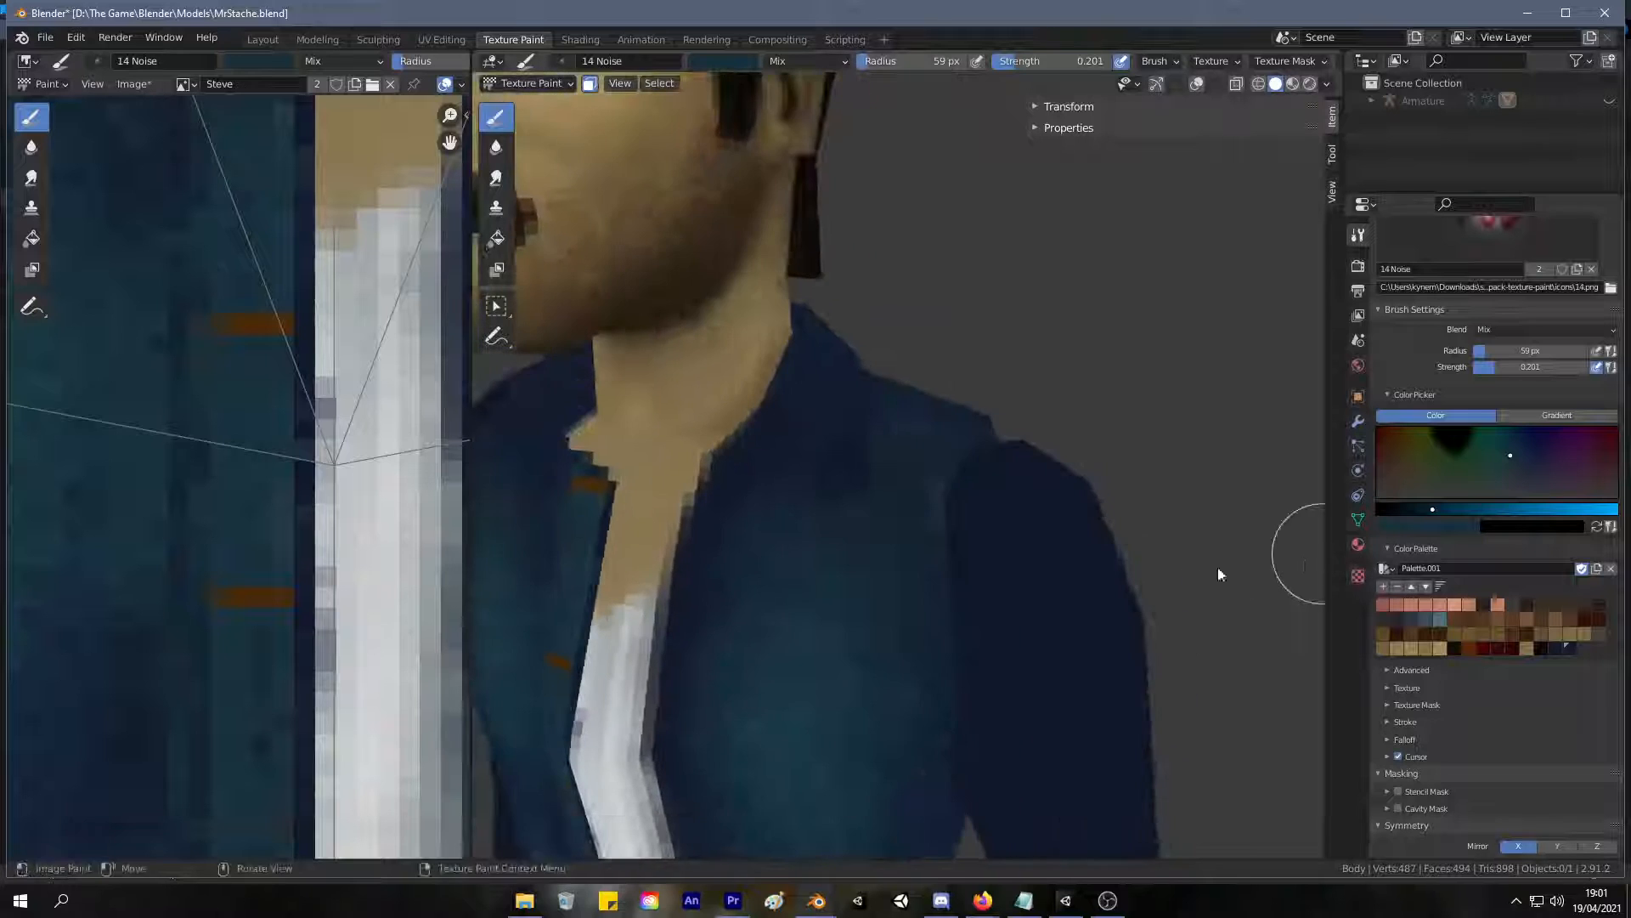
{"action": "mouse_move", "coordinate": [891, 555]}
{"action": "middle_mouse_down", "text": "shift"}
{"action": "mouse_move", "coordinate": [1000, 372]}
{"action": "mouse_move", "coordinate": [985, 356]}
{"action": "middle_mouse_up", "text": "shift"}
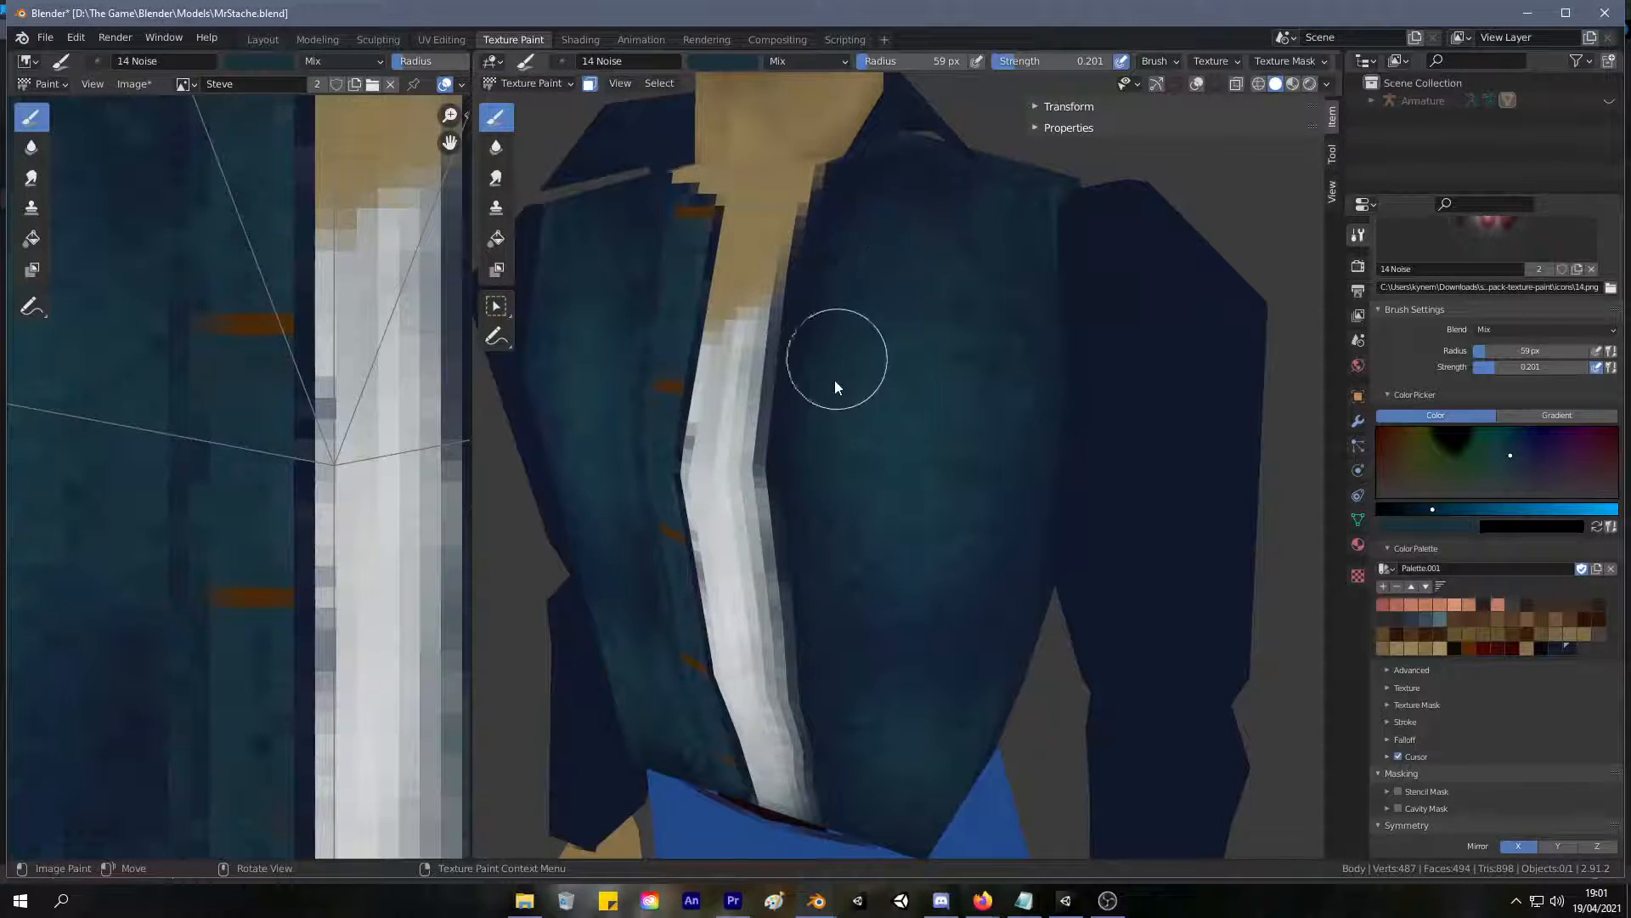
{"action": "middle_click_drag", "start_coordinate": [960, 632], "coordinate": [895, 531]}
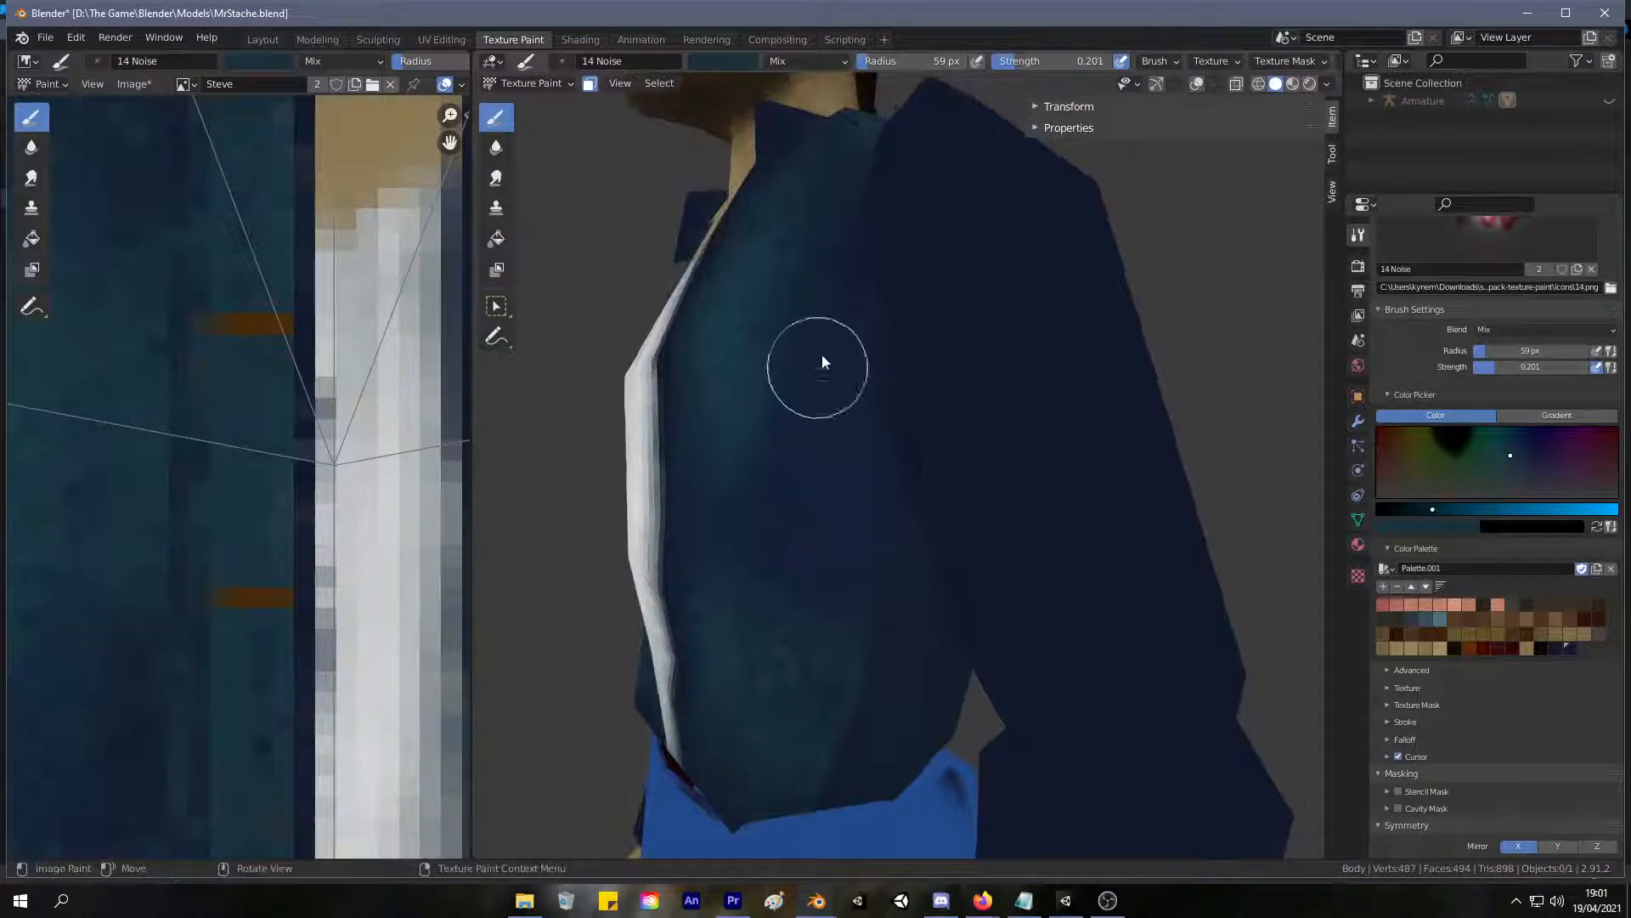
{"action": "mouse_move", "coordinate": [903, 714]}
{"action": "middle_mouse_down"}
{"action": "mouse_move", "coordinate": [903, 649]}
{"action": "mouse_move", "coordinate": [702, 637]}
{"action": "mouse_move", "coordinate": [783, 604]}
{"action": "mouse_move", "coordinate": [983, 593]}
{"action": "mouse_move", "coordinate": [816, 648]}
{"action": "middle_mouse_up"}
{"action": "key", "text": "s"}
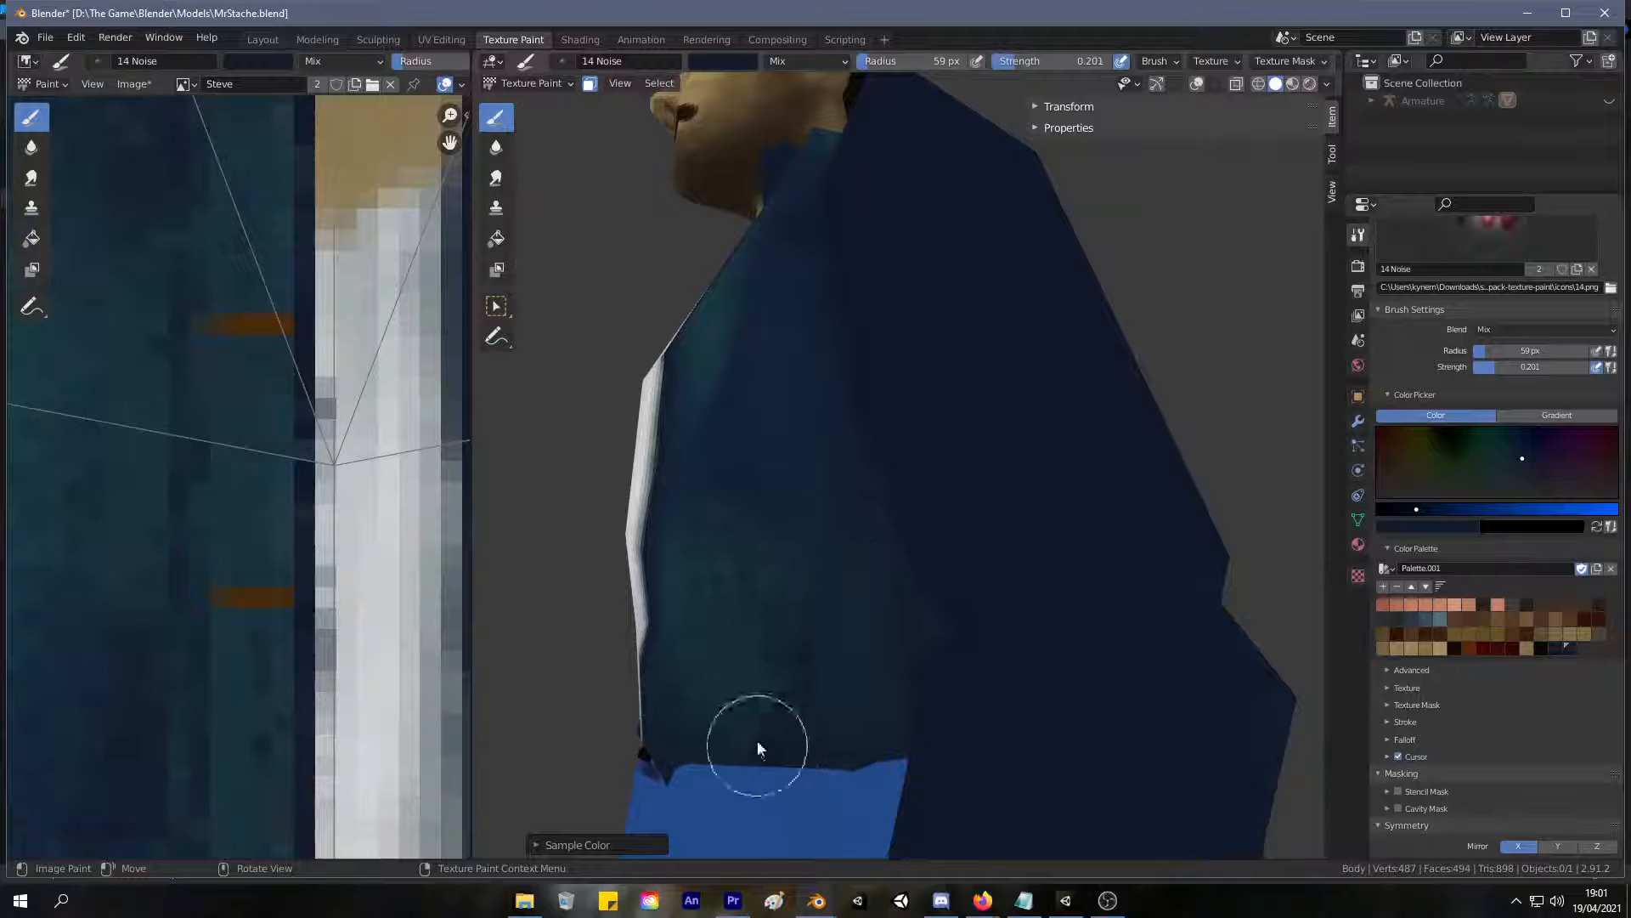
{"action": "mouse_move", "coordinate": [695, 703]}
{"action": "middle_mouse_down"}
{"action": "mouse_move", "coordinate": [907, 685]}
{"action": "mouse_move", "coordinate": [977, 732]}
{"action": "mouse_move", "coordinate": [855, 605]}
{"action": "middle_mouse_up"}
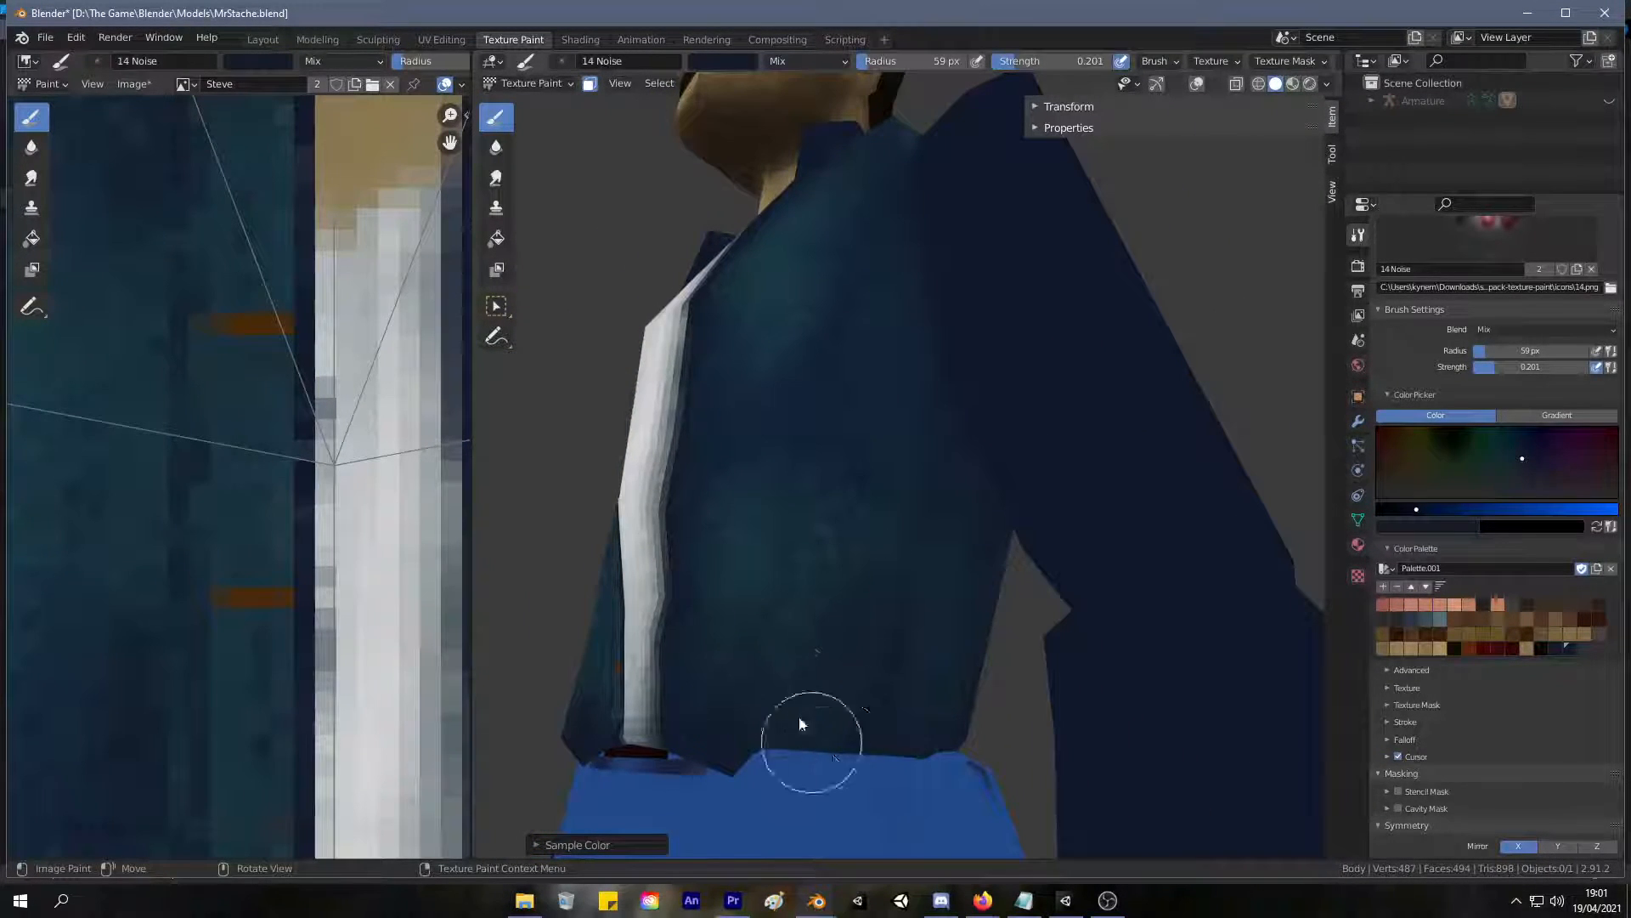
{"action": "scroll", "coordinate": [915, 489], "scroll_direction": "down", "scroll_amount": 6}
{"action": "mouse_move", "coordinate": [833, 620]}
{"action": "middle_mouse_down"}
{"action": "mouse_move", "coordinate": [904, 646]}
{"action": "mouse_move", "coordinate": [844, 650]}
{"action": "middle_mouse_up"}
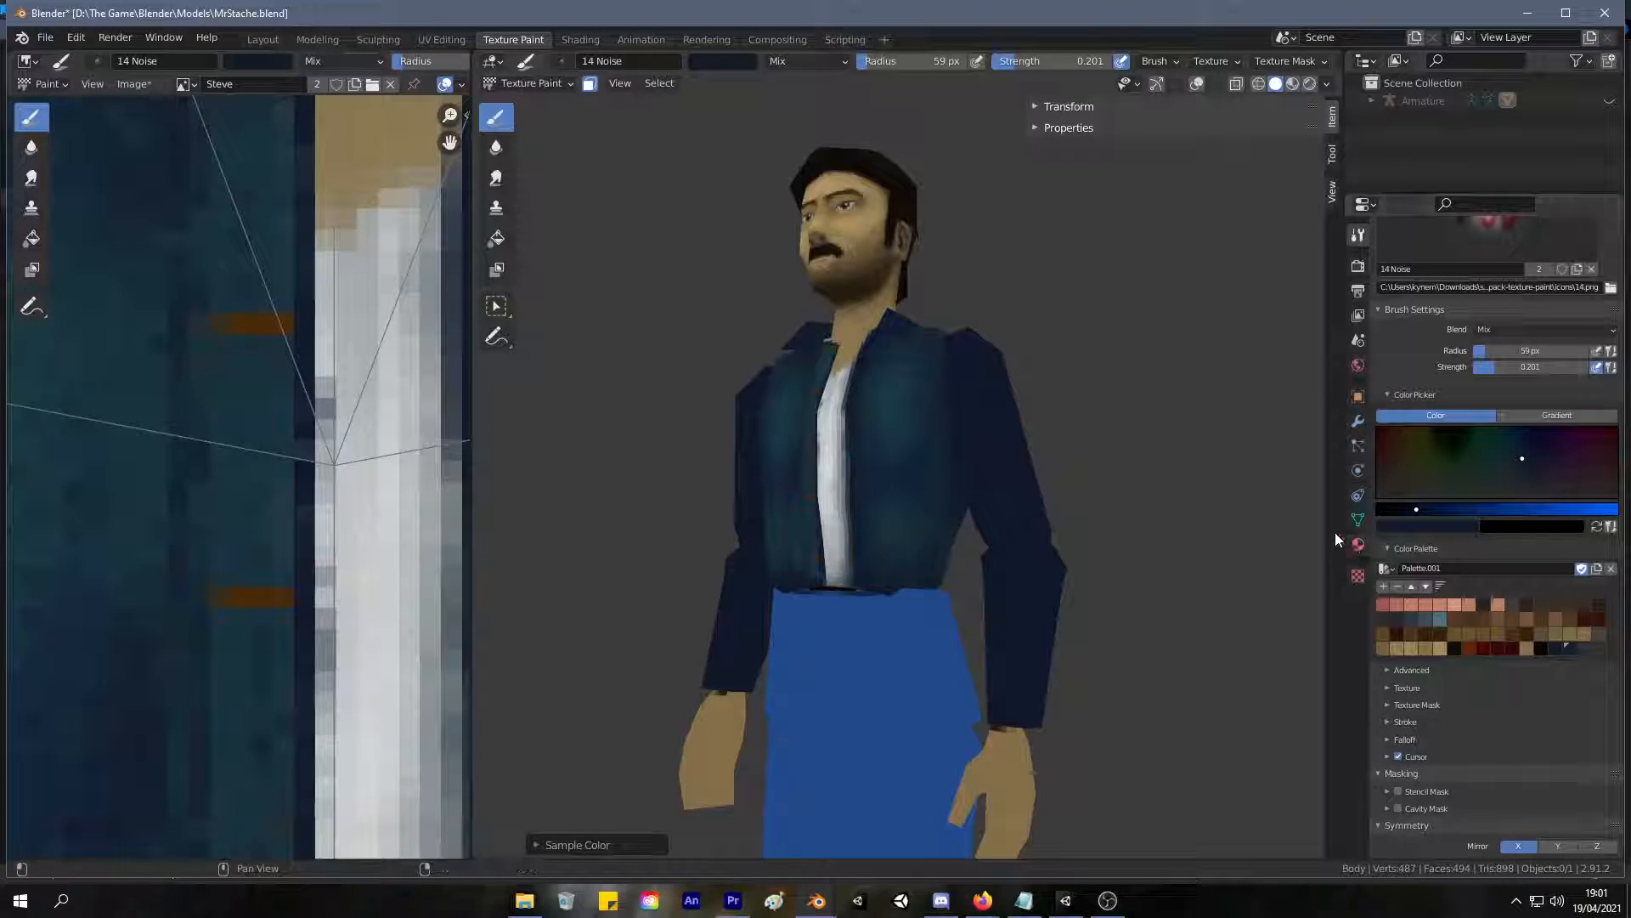
Blend sampled navy along the jacket's hem, from the side under the arm around to the lower back.
{"action": "scroll", "coordinate": [1110, 502], "scroll_direction": "up", "scroll_amount": 4}
{"action": "middle_click_drag", "start_coordinate": [1109, 502], "coordinate": [866, 636]}
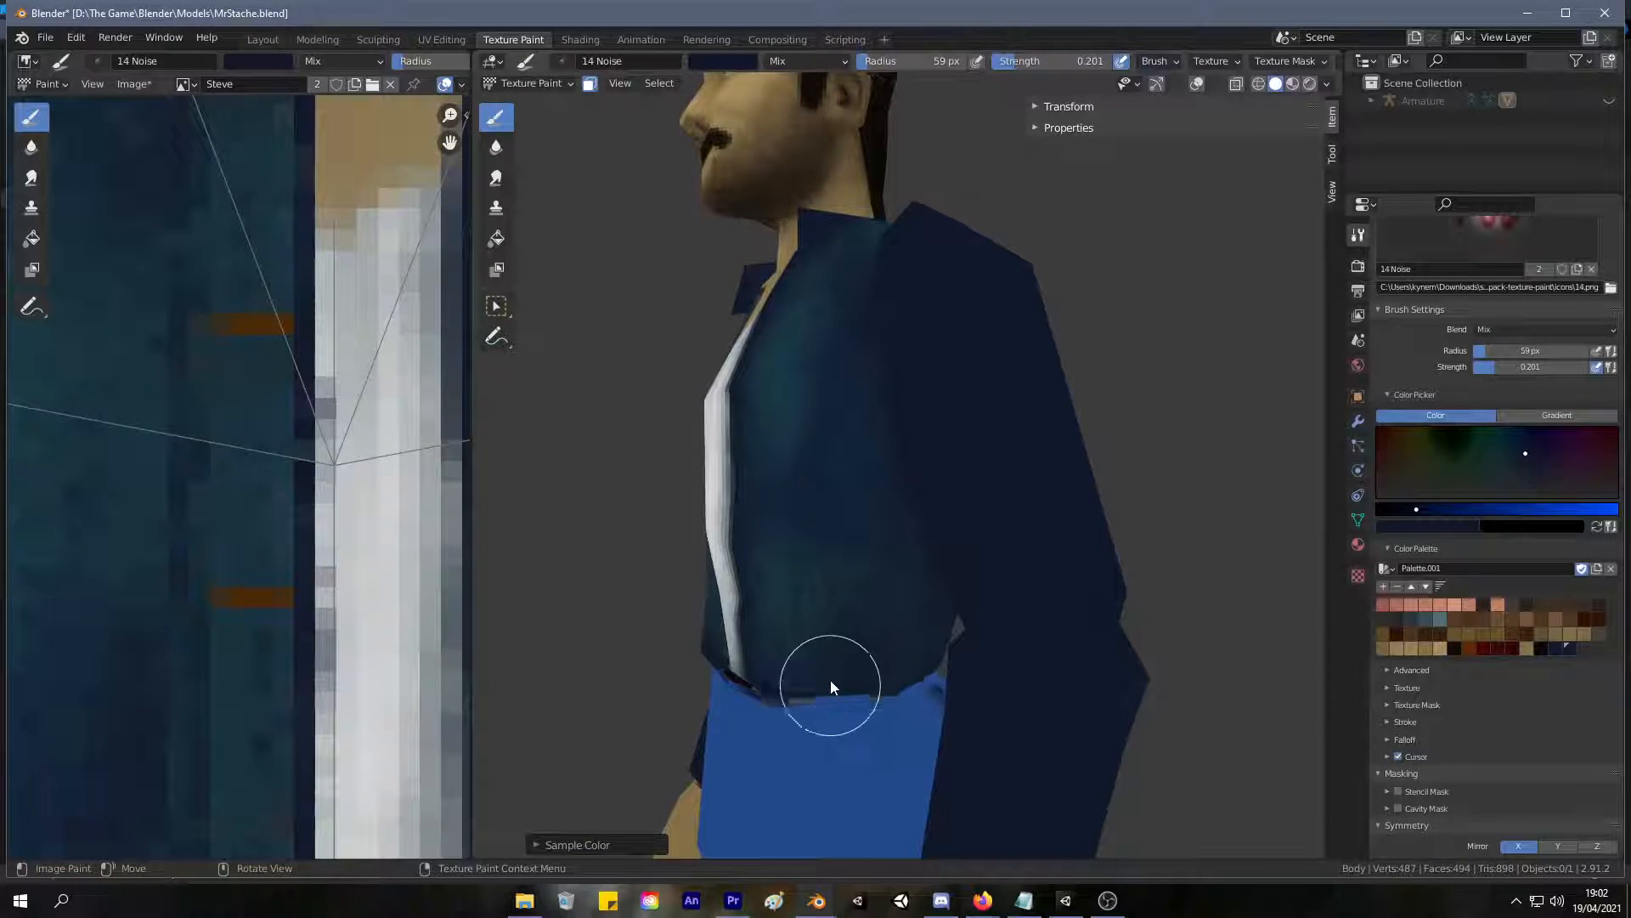
{"action": "mouse_move", "coordinate": [794, 656]}
{"action": "left_mouse_down"}
{"action": "mouse_move", "coordinate": [782, 692]}
{"action": "mouse_move", "coordinate": [875, 645]}
{"action": "mouse_move", "coordinate": [841, 648]}
{"action": "left_mouse_up"}
{"action": "mouse_move", "coordinate": [841, 649]}
{"action": "middle_mouse_down"}
{"action": "mouse_move", "coordinate": [716, 604]}
{"action": "mouse_move", "coordinate": [859, 633]}
{"action": "middle_mouse_up"}
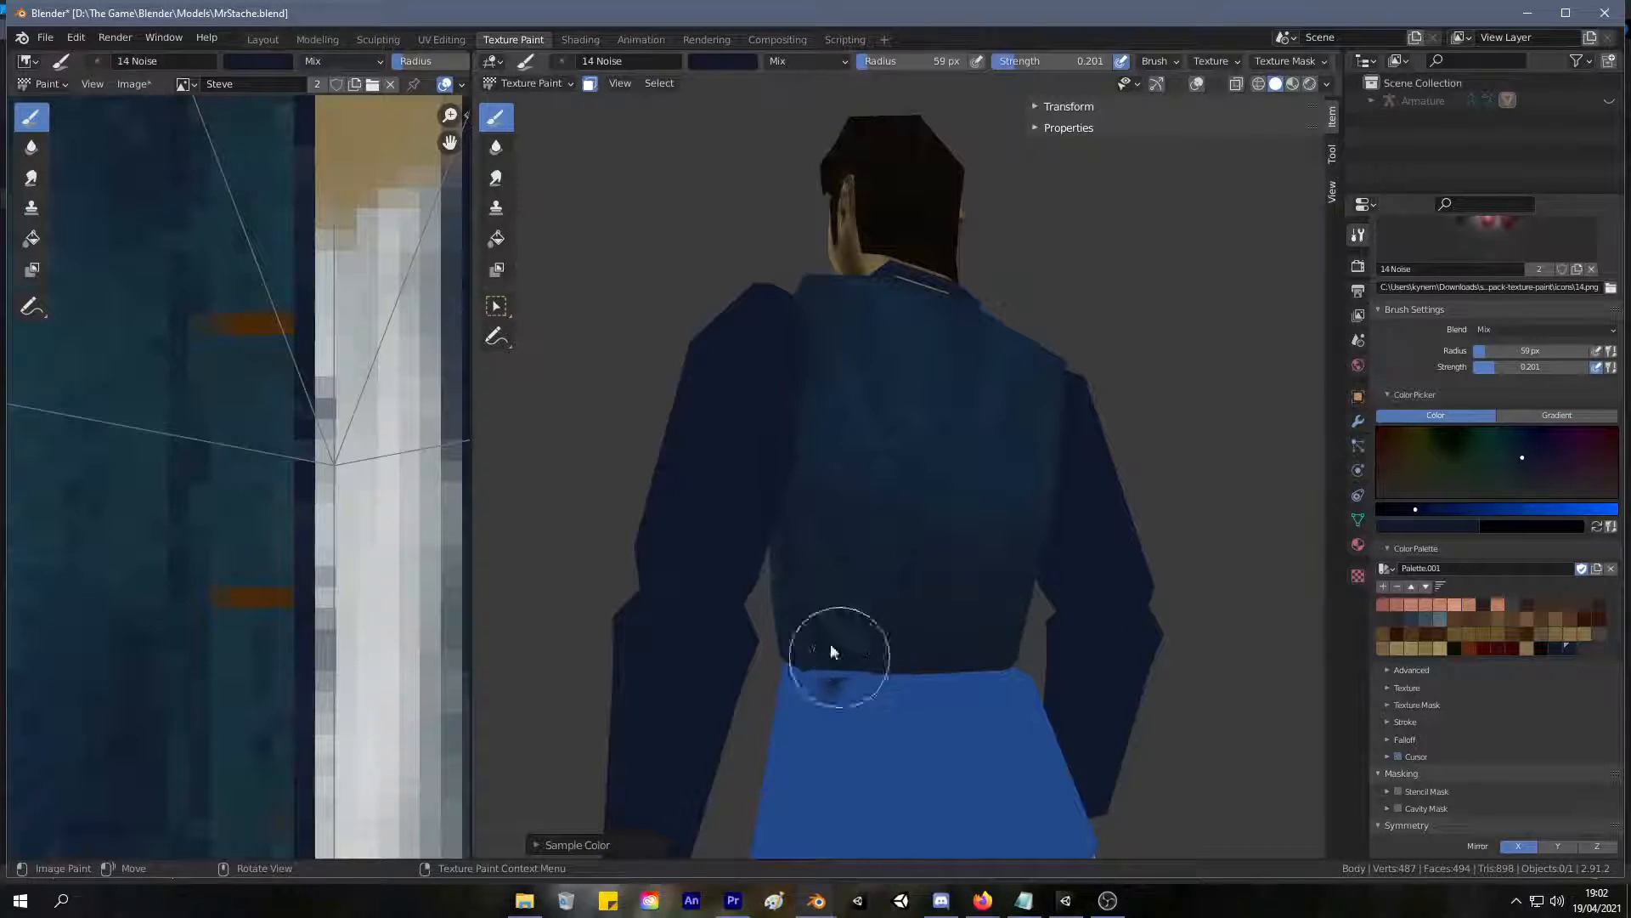
{"action": "middle_click_drag", "start_coordinate": [797, 573], "coordinate": [976, 645]}
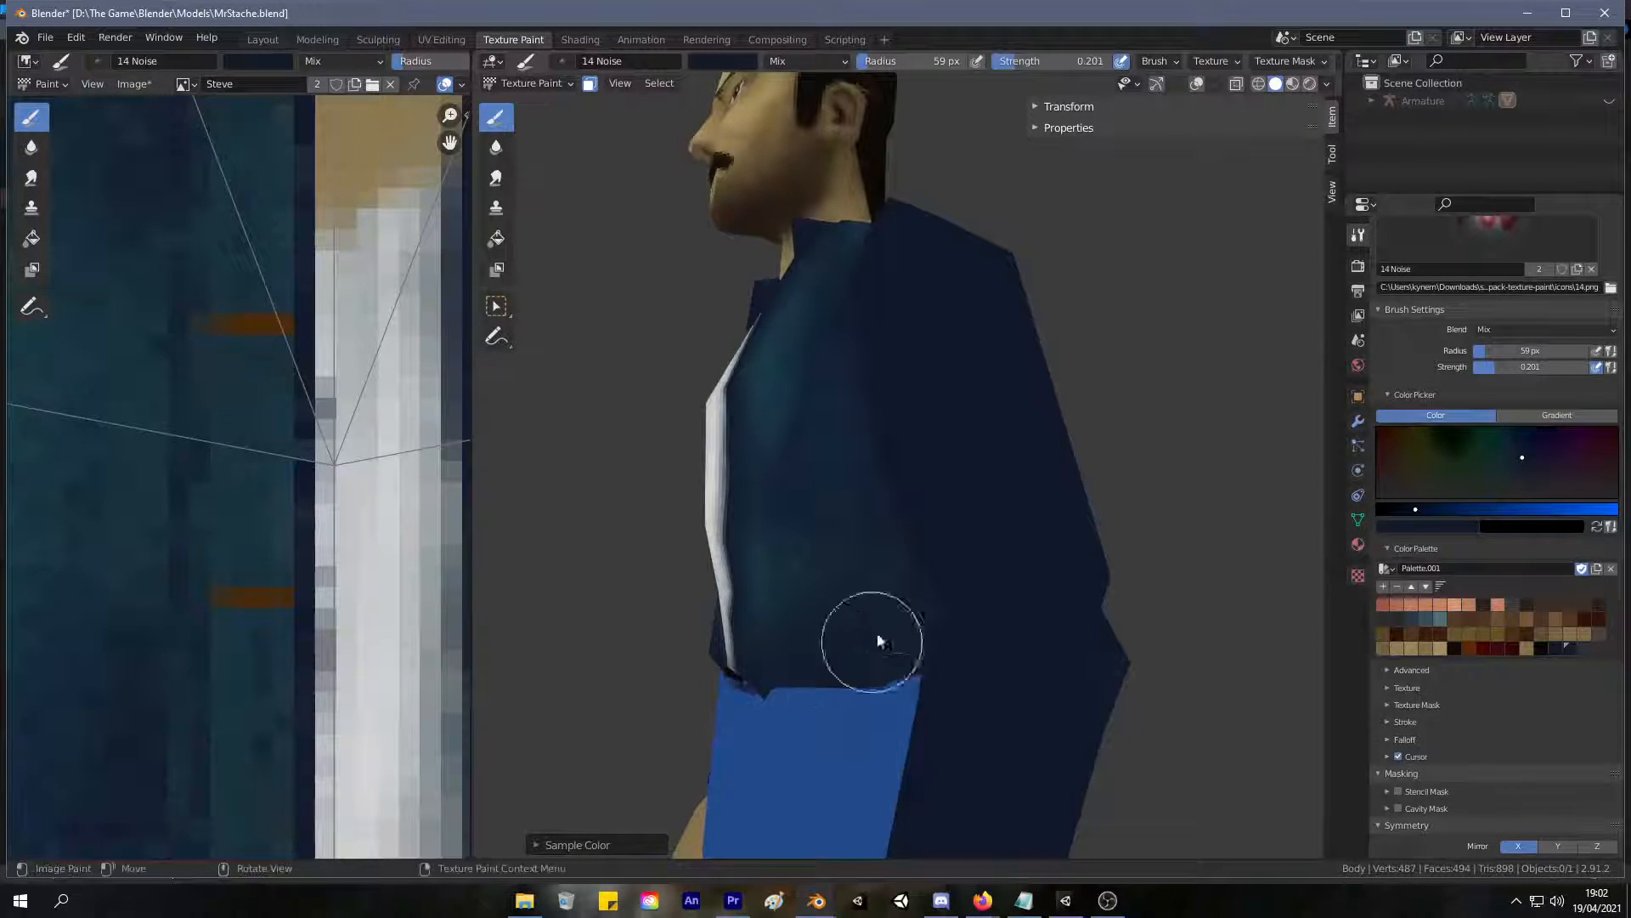
{"action": "mouse_move", "coordinate": [776, 649]}
{"action": "middle_mouse_down"}
{"action": "mouse_move", "coordinate": [881, 666]}
{"action": "mouse_move", "coordinate": [976, 575]}
{"action": "mouse_move", "coordinate": [895, 675]}
{"action": "middle_mouse_up"}
{"action": "scroll", "coordinate": [934, 595], "scroll_direction": "up", "scroll_amount": 4}
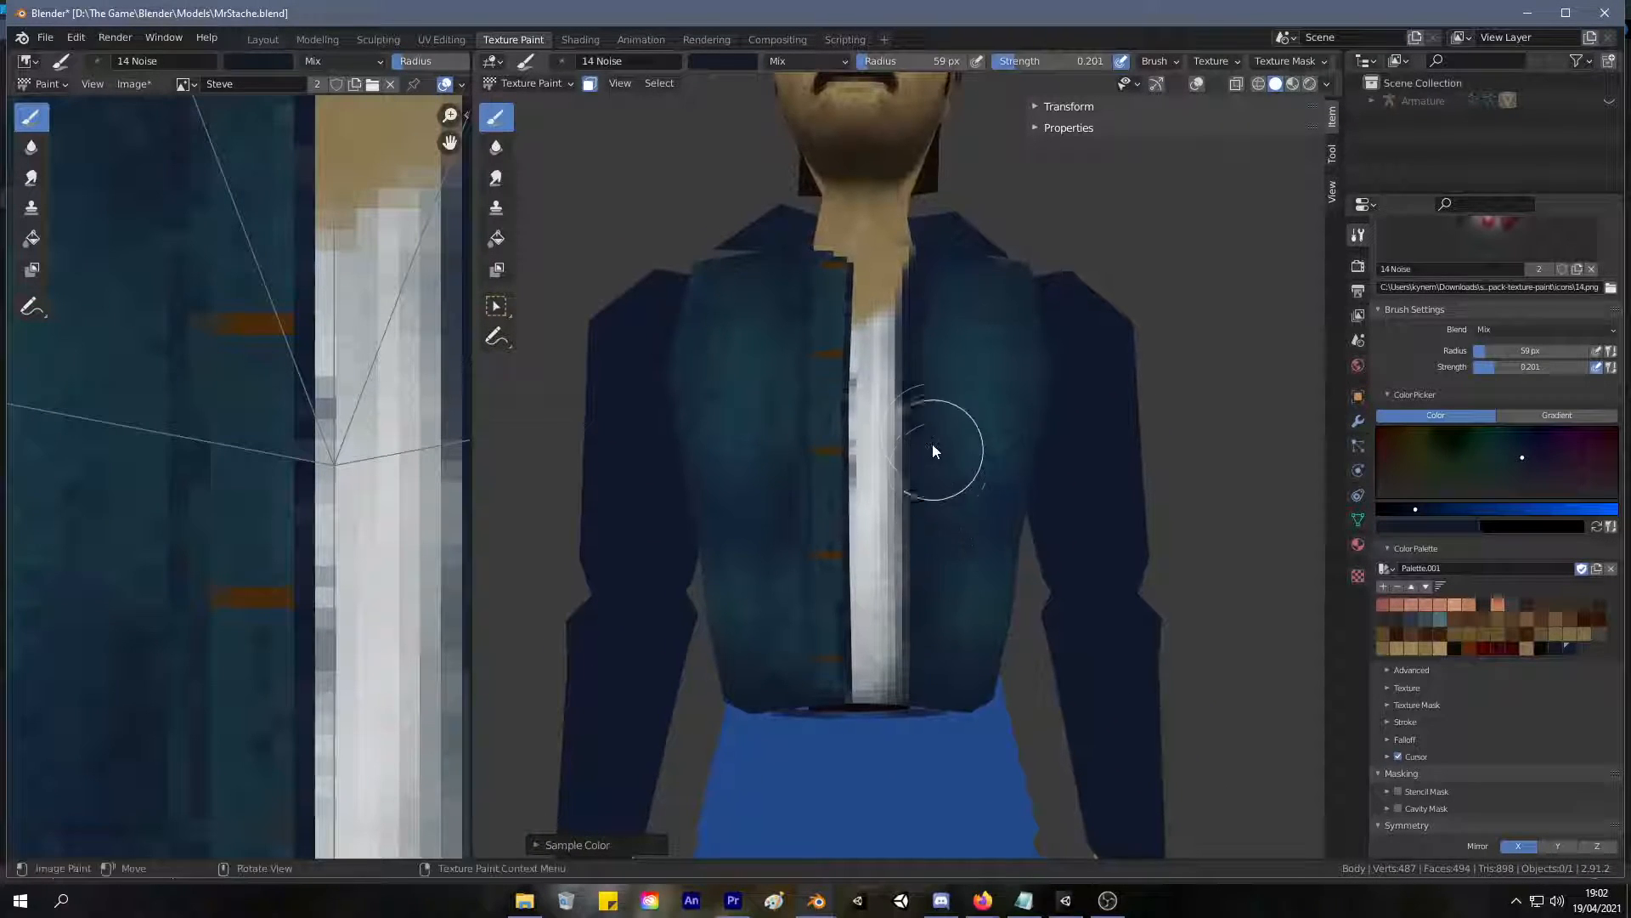
Change the brush colour to a lighter teal-blue and reduce the brush radius to 17 px.
{"action": "scroll", "coordinate": [957, 442], "scroll_direction": "up", "scroll_amount": 5}
{"action": "left_click", "coordinate": [1515, 465]}
{"action": "left_click_drag", "start_coordinate": [1428, 510], "coordinate": [1451, 509]}
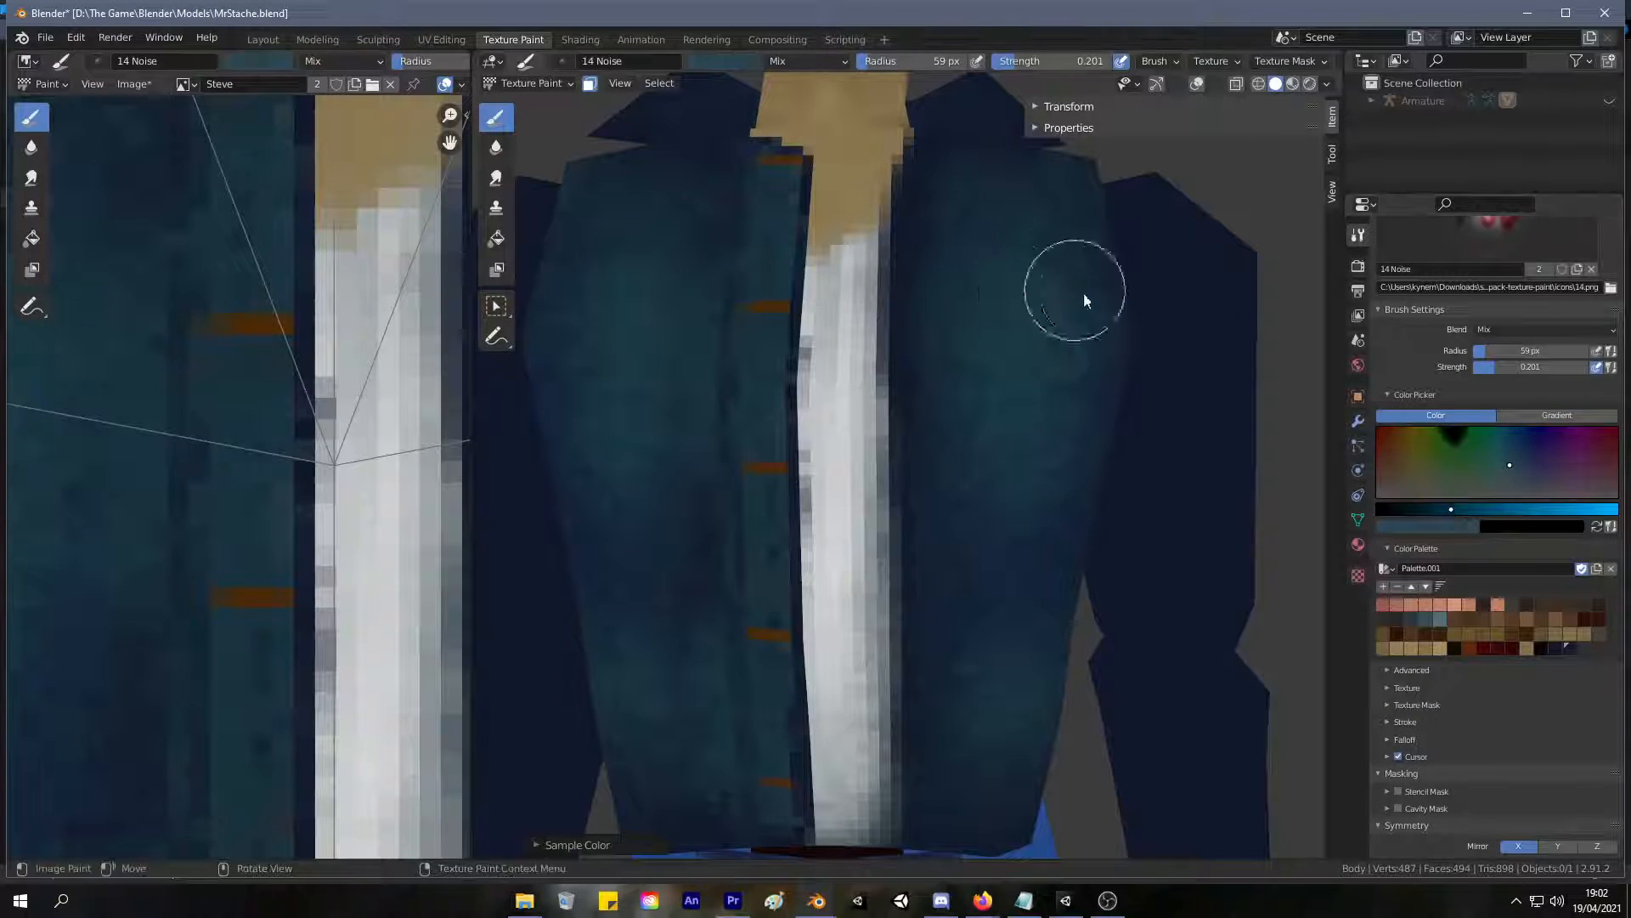
{"action": "key", "text": "f"}
{"action": "left_click", "coordinate": [1005, 280]}
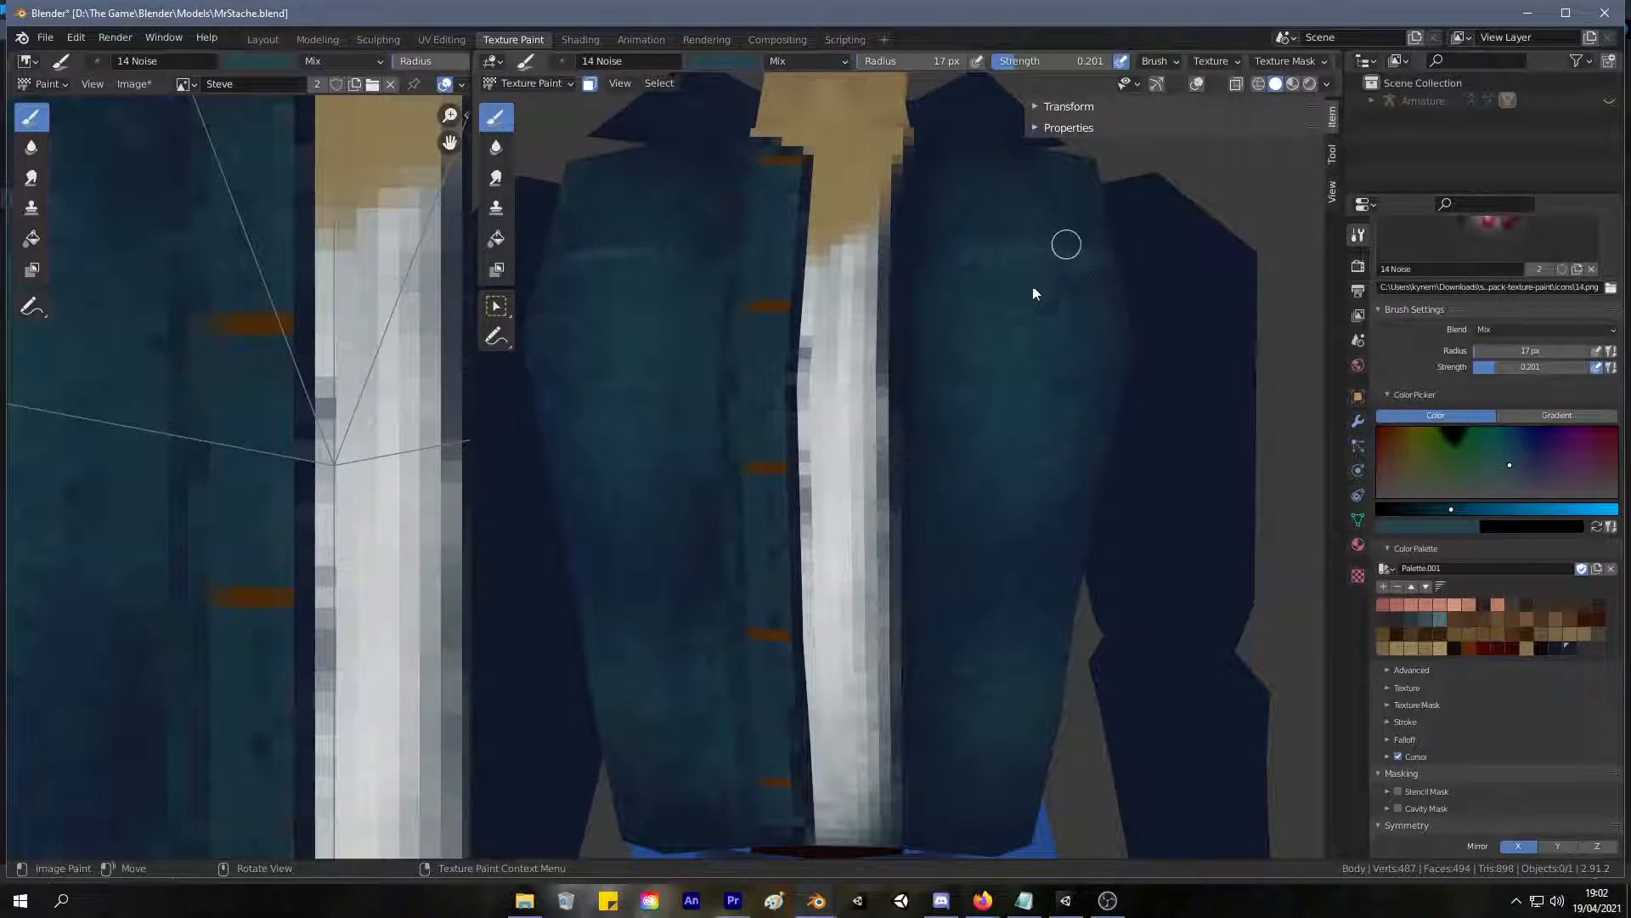
Paint mirrored chest pocket outlines in light teal on the jacket's front, with a top edge, sides and bottom.
{"action": "scroll", "coordinate": [961, 320], "scroll_direction": "down", "scroll_amount": 5}
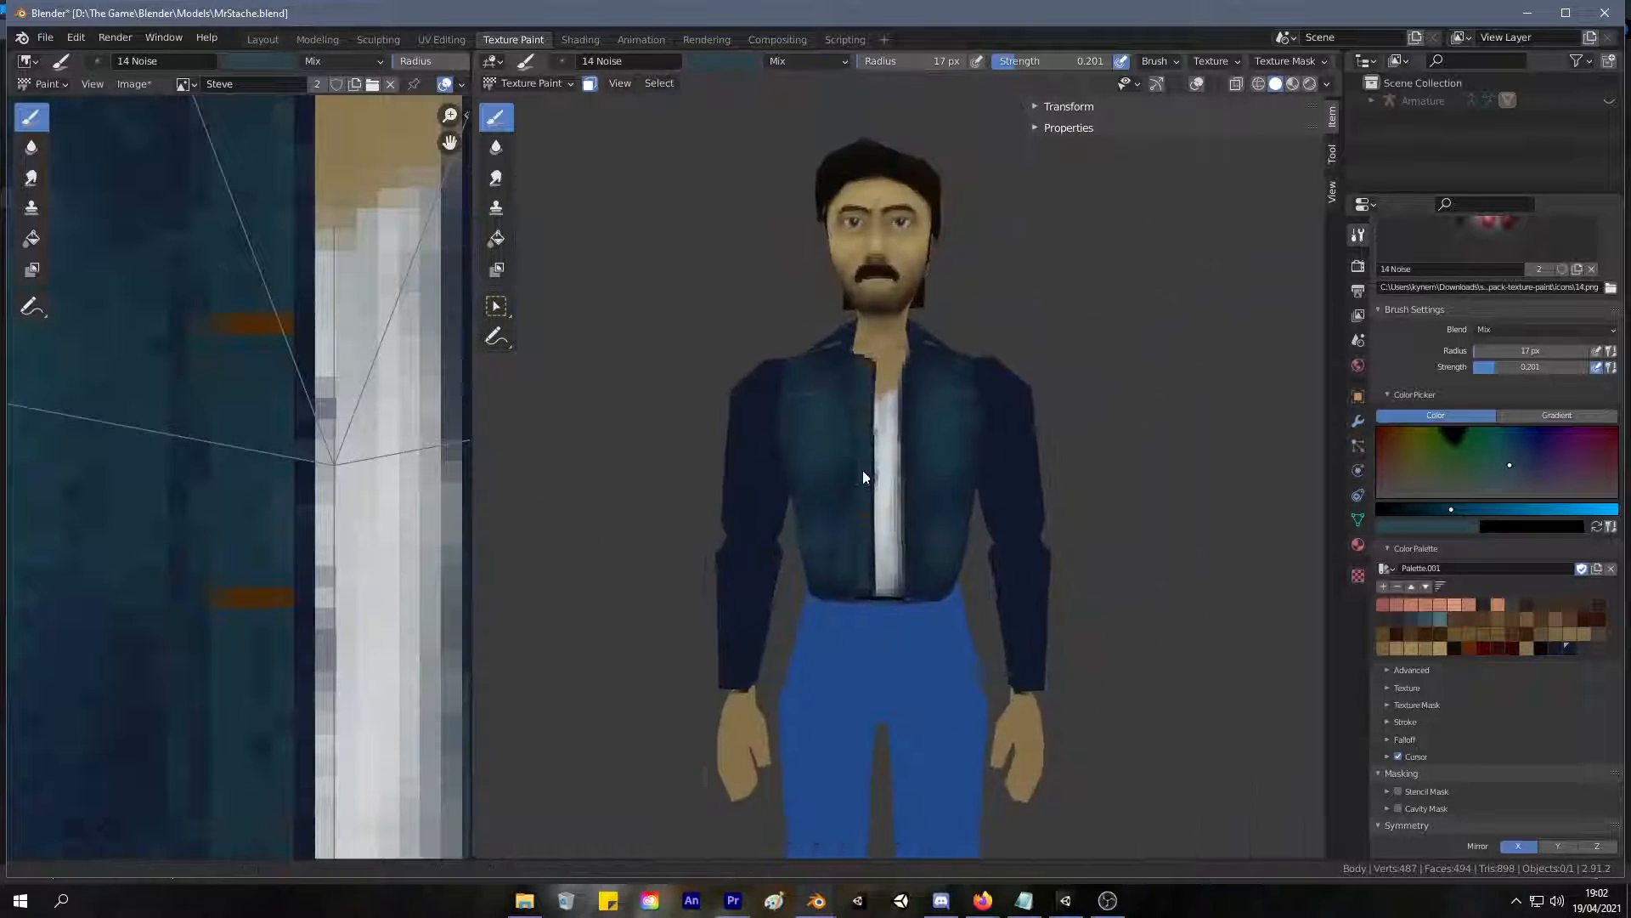
{"action": "scroll", "coordinate": [867, 473], "scroll_direction": "up", "scroll_amount": 4}
{"action": "middle_click_drag", "start_coordinate": [915, 374], "coordinate": [891, 391], "text": "shift"}
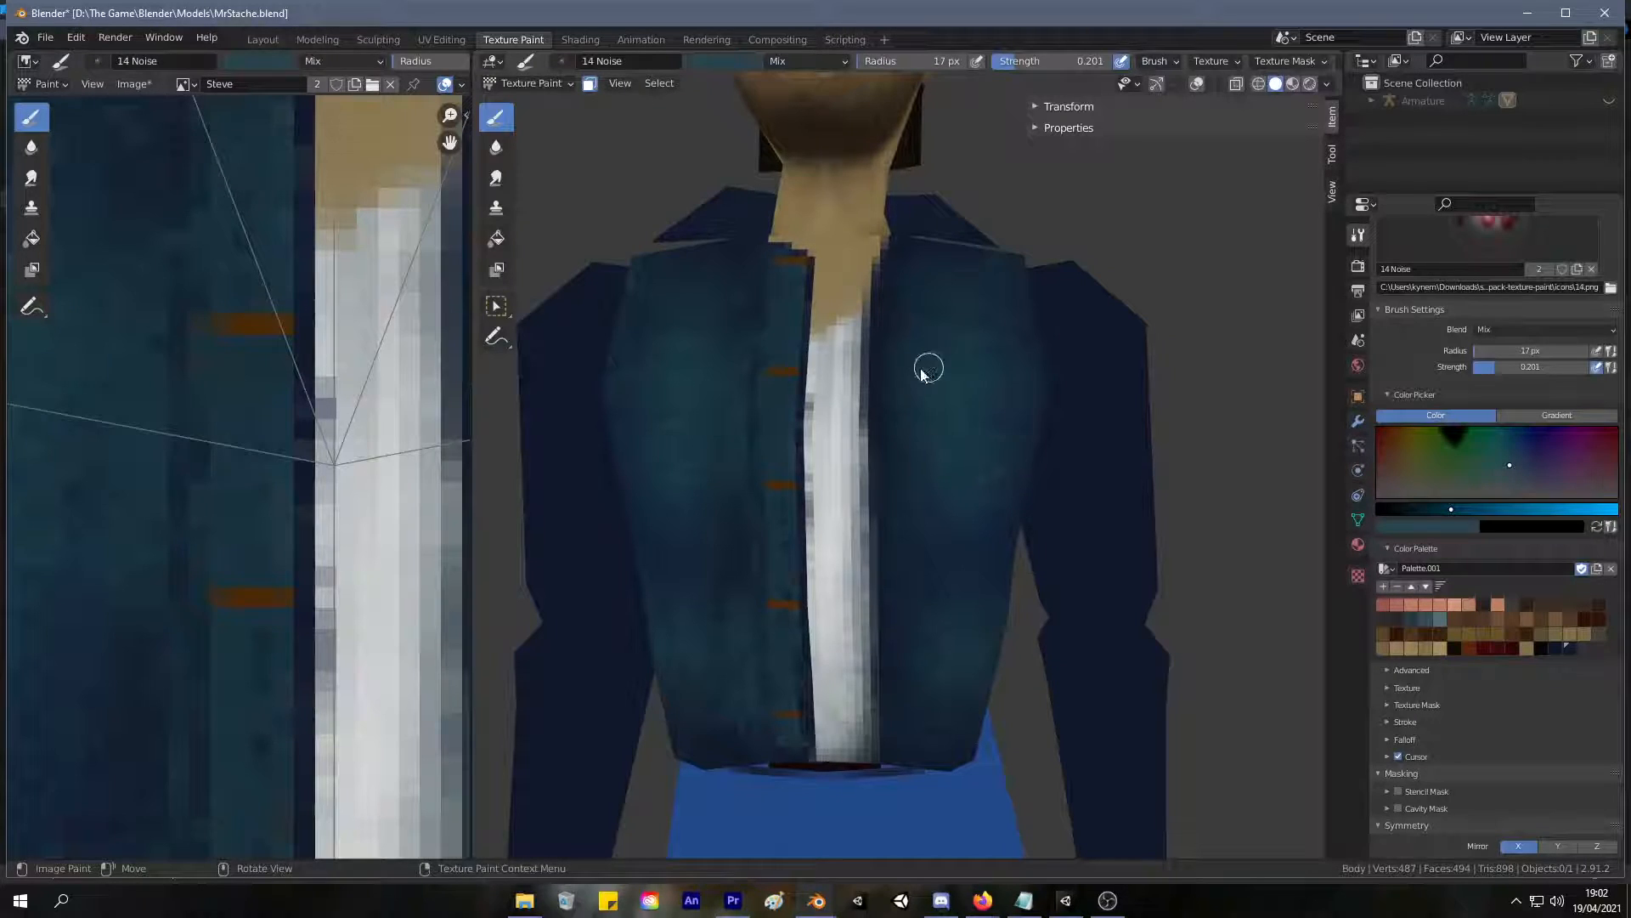
{"action": "left_click_drag", "start_coordinate": [942, 371], "coordinate": [1035, 380]}
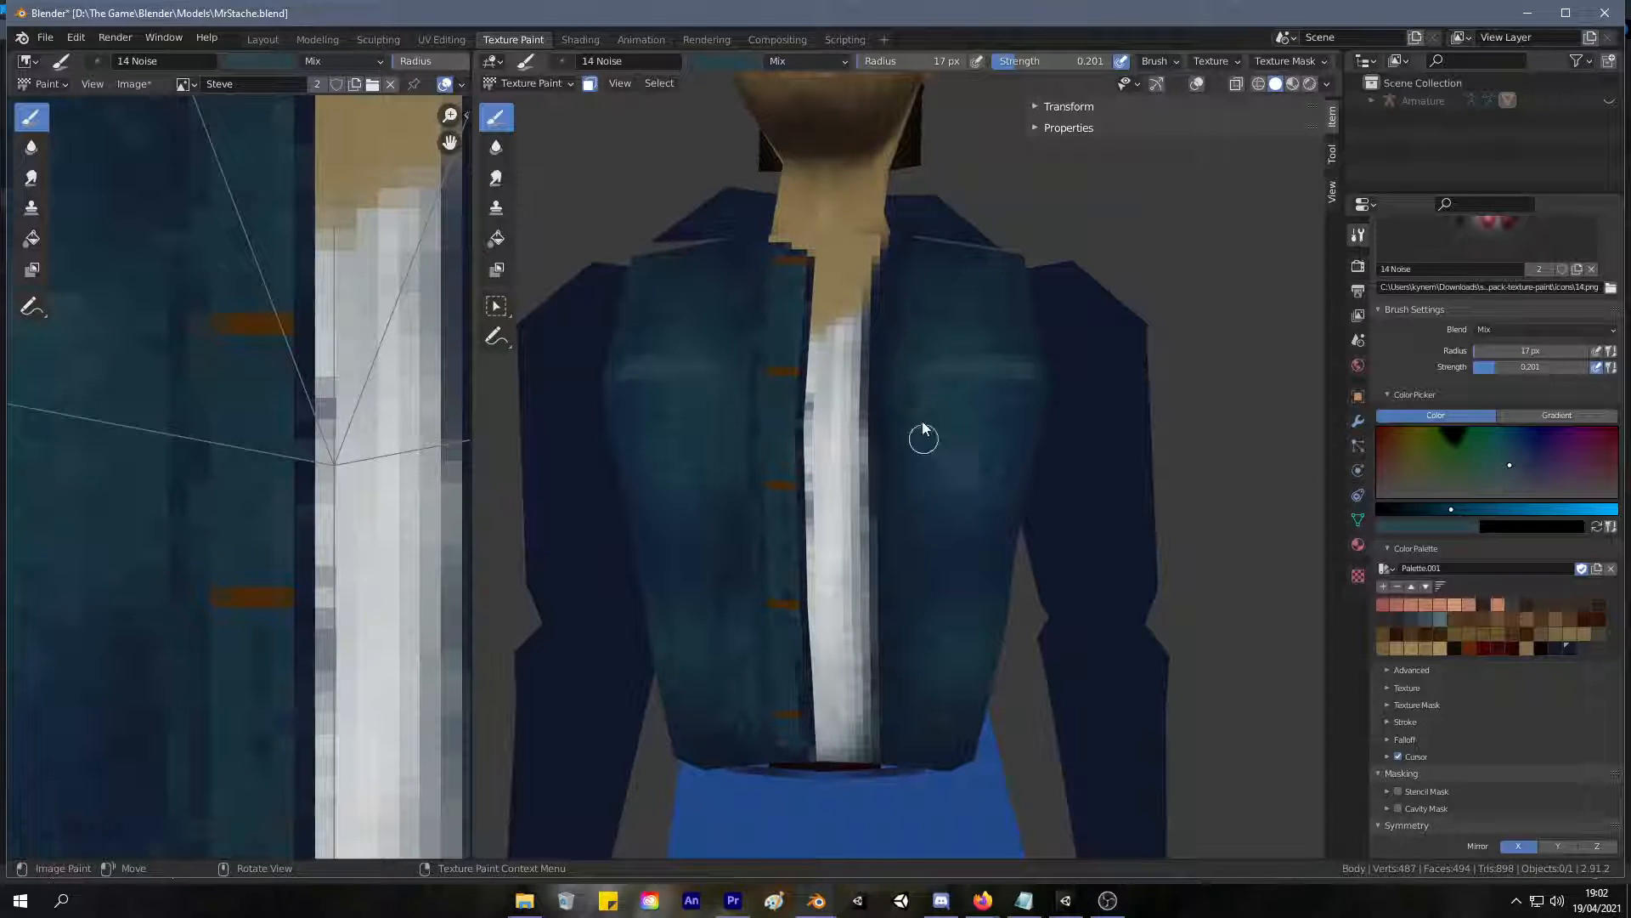
{"action": "mouse_move", "coordinate": [923, 508]}
{"action": "left_mouse_down"}
{"action": "mouse_move", "coordinate": [976, 502]}
{"action": "mouse_move", "coordinate": [1023, 408]}
{"action": "mouse_move", "coordinate": [1005, 494]}
{"action": "left_mouse_up"}
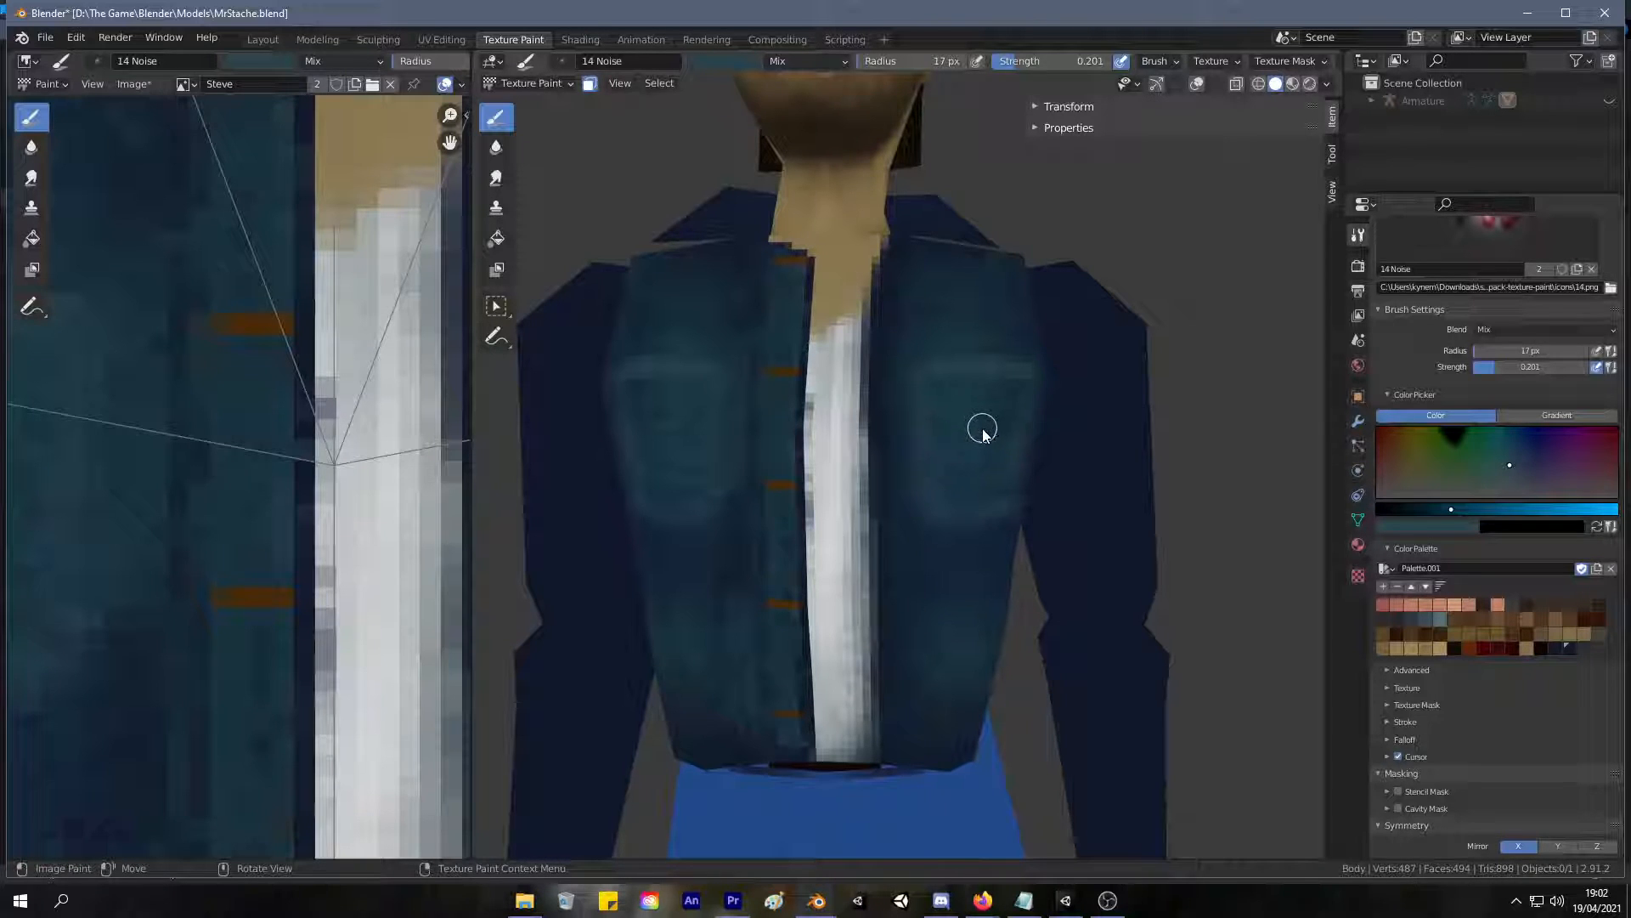
Darken the brush colour, sample the jacket's navy and paint shadows around the chest pockets' top, side and bottom edges.
{"action": "scroll", "coordinate": [965, 419], "scroll_direction": "up", "scroll_amount": 4}
{"action": "scroll", "coordinate": [987, 367], "scroll_direction": "down", "scroll_amount": 2}
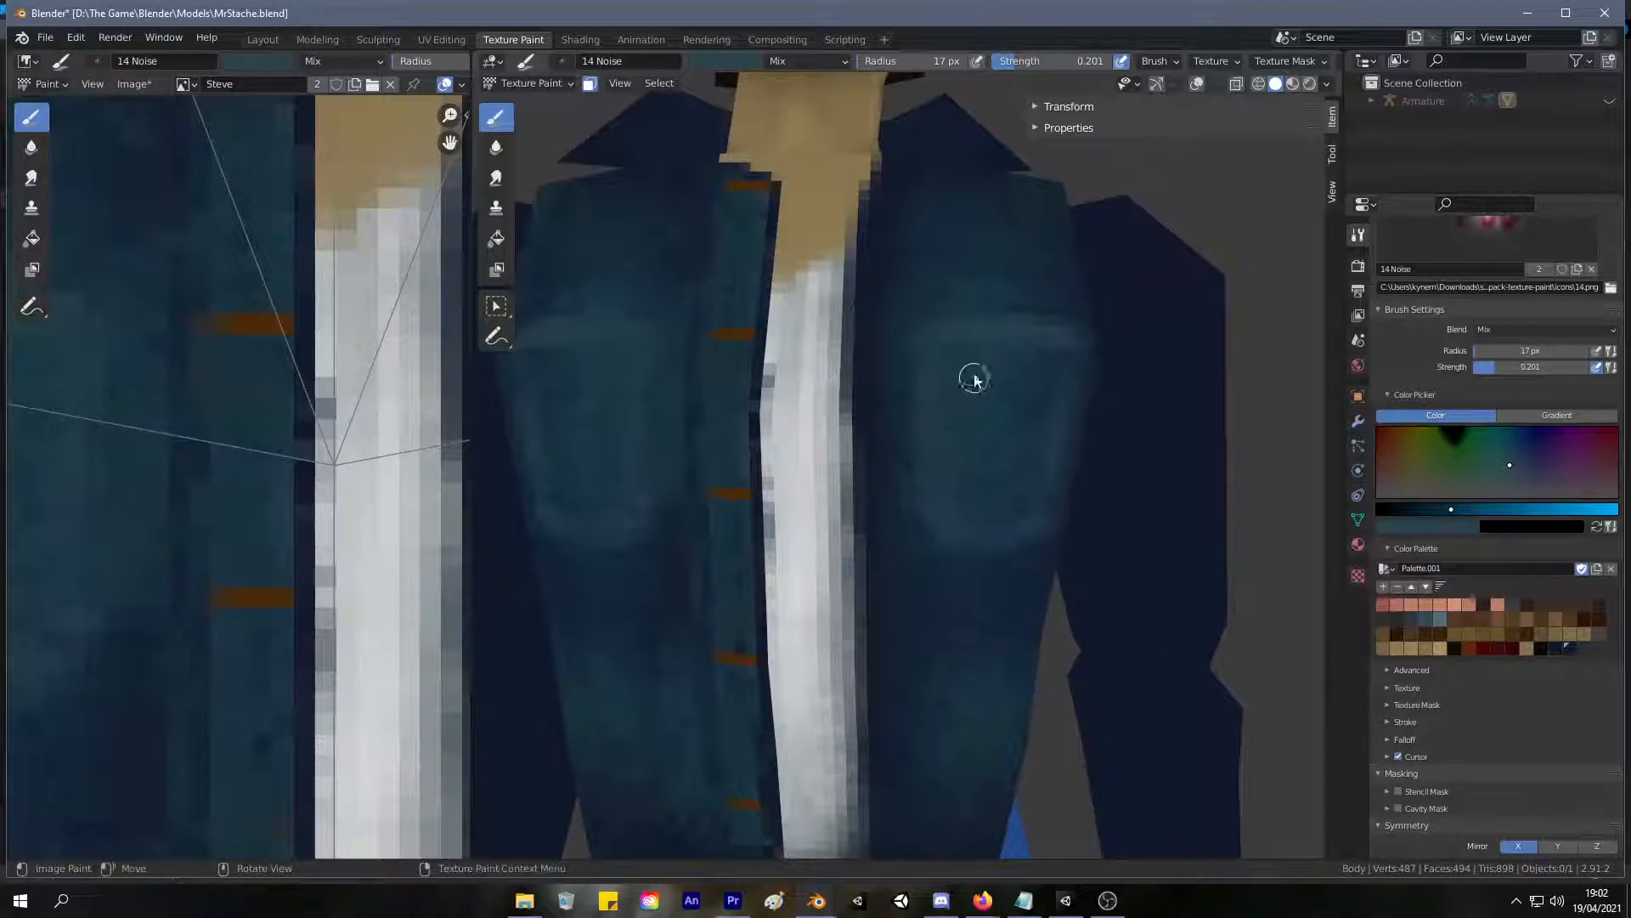
{"action": "left_click_drag", "start_coordinate": [1430, 510], "coordinate": [1408, 509]}
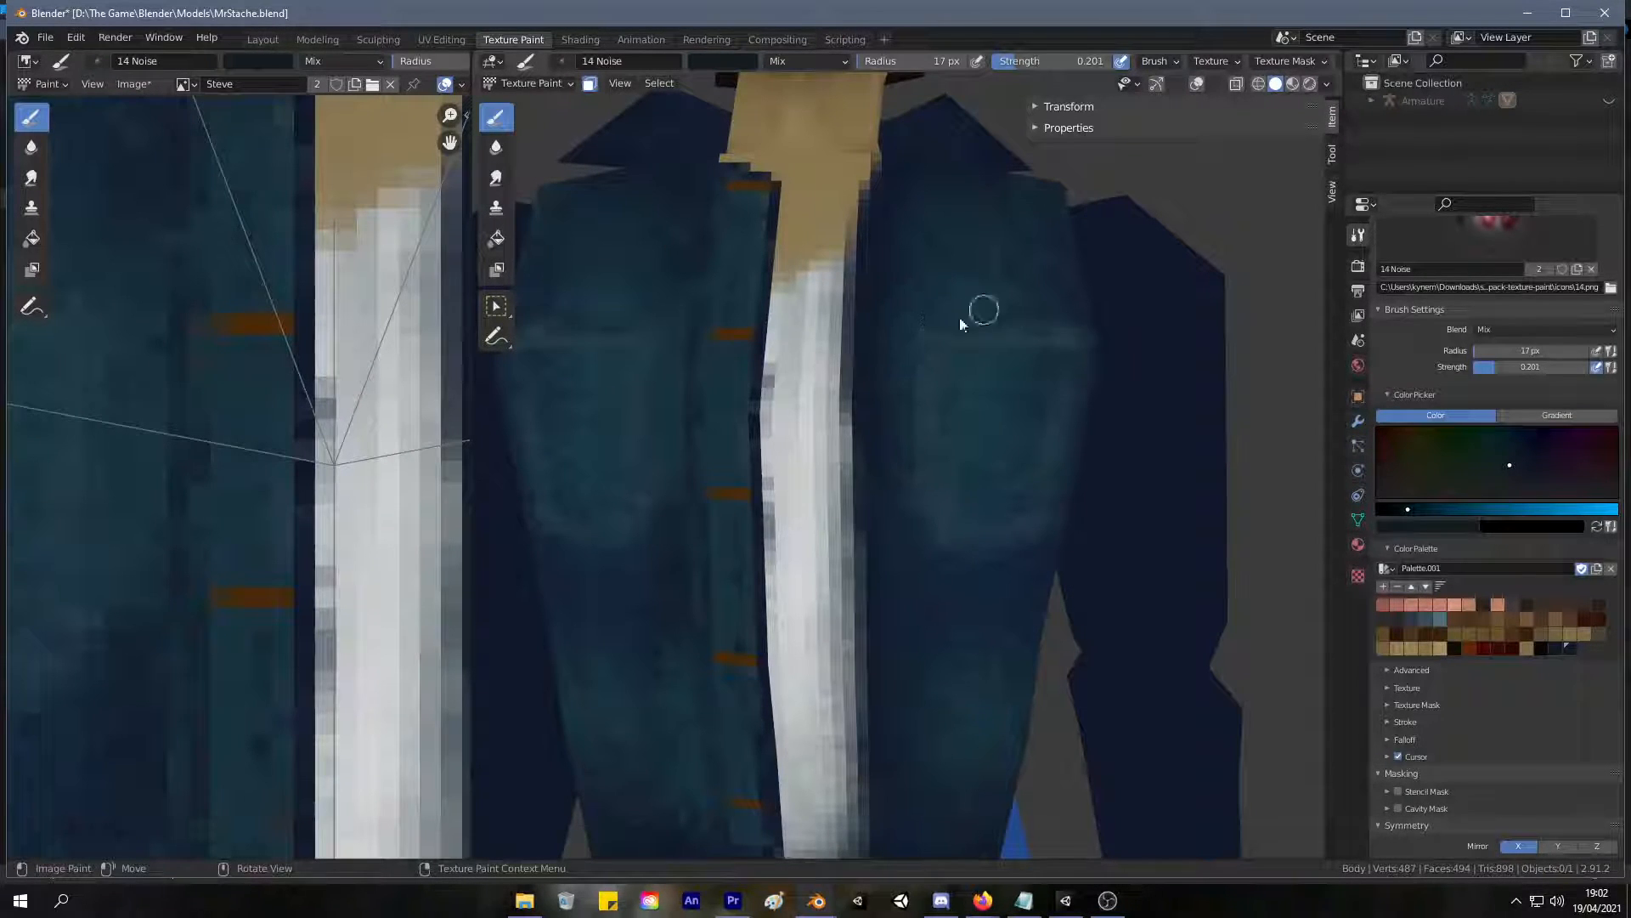
{"action": "key", "text": "s"}
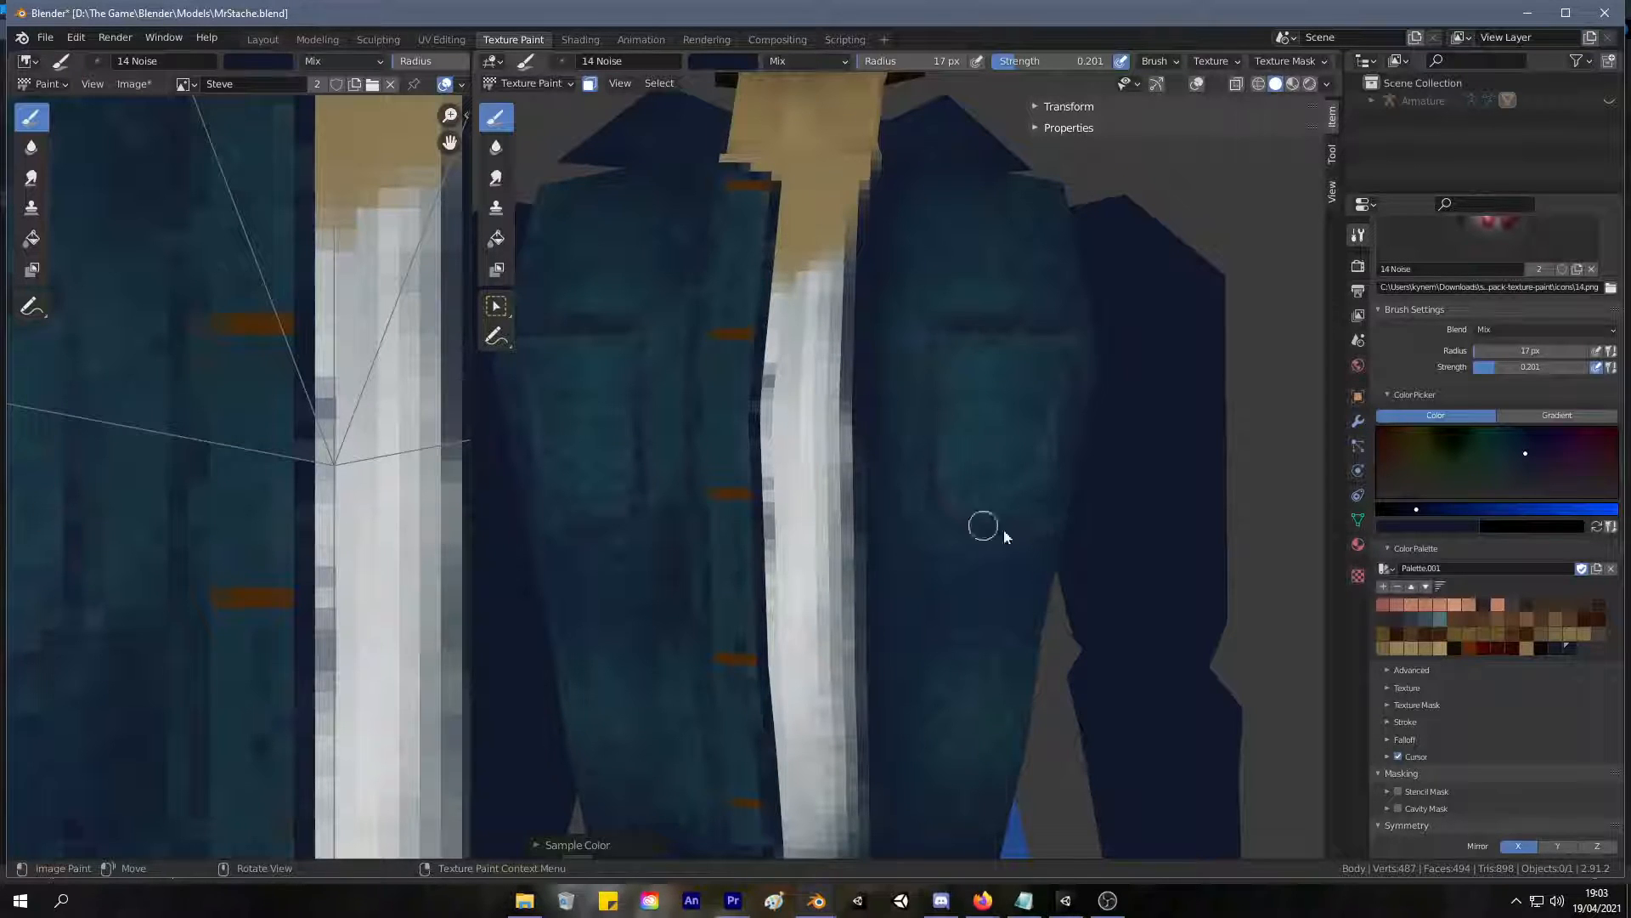
{"action": "middle_click_drag", "start_coordinate": [969, 488], "coordinate": [857, 496]}
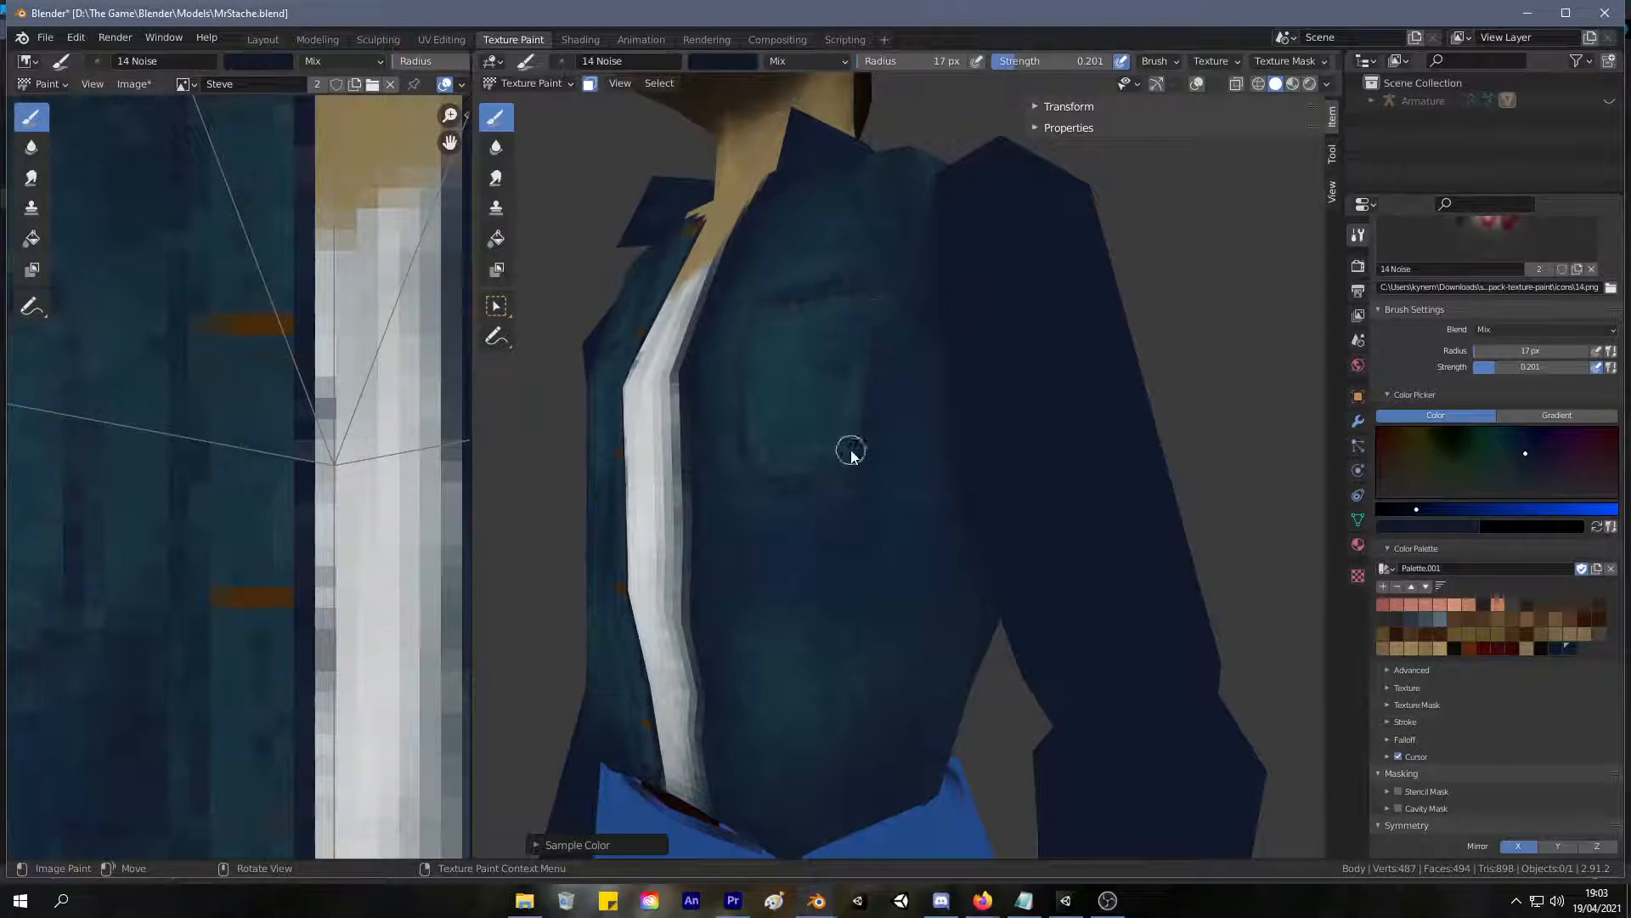
{"action": "middle_click_drag", "start_coordinate": [869, 398], "coordinate": [889, 499]}
Paint dark V-shaped flap lines across the upper part of the mirrored chest pockets.
{"action": "scroll", "coordinate": [880, 484], "scroll_direction": "down", "scroll_amount": 6}
{"action": "middle_click_drag", "start_coordinate": [754, 561], "coordinate": [757, 594]}
{"action": "scroll", "coordinate": [790, 510], "scroll_direction": "up", "scroll_amount": 6}
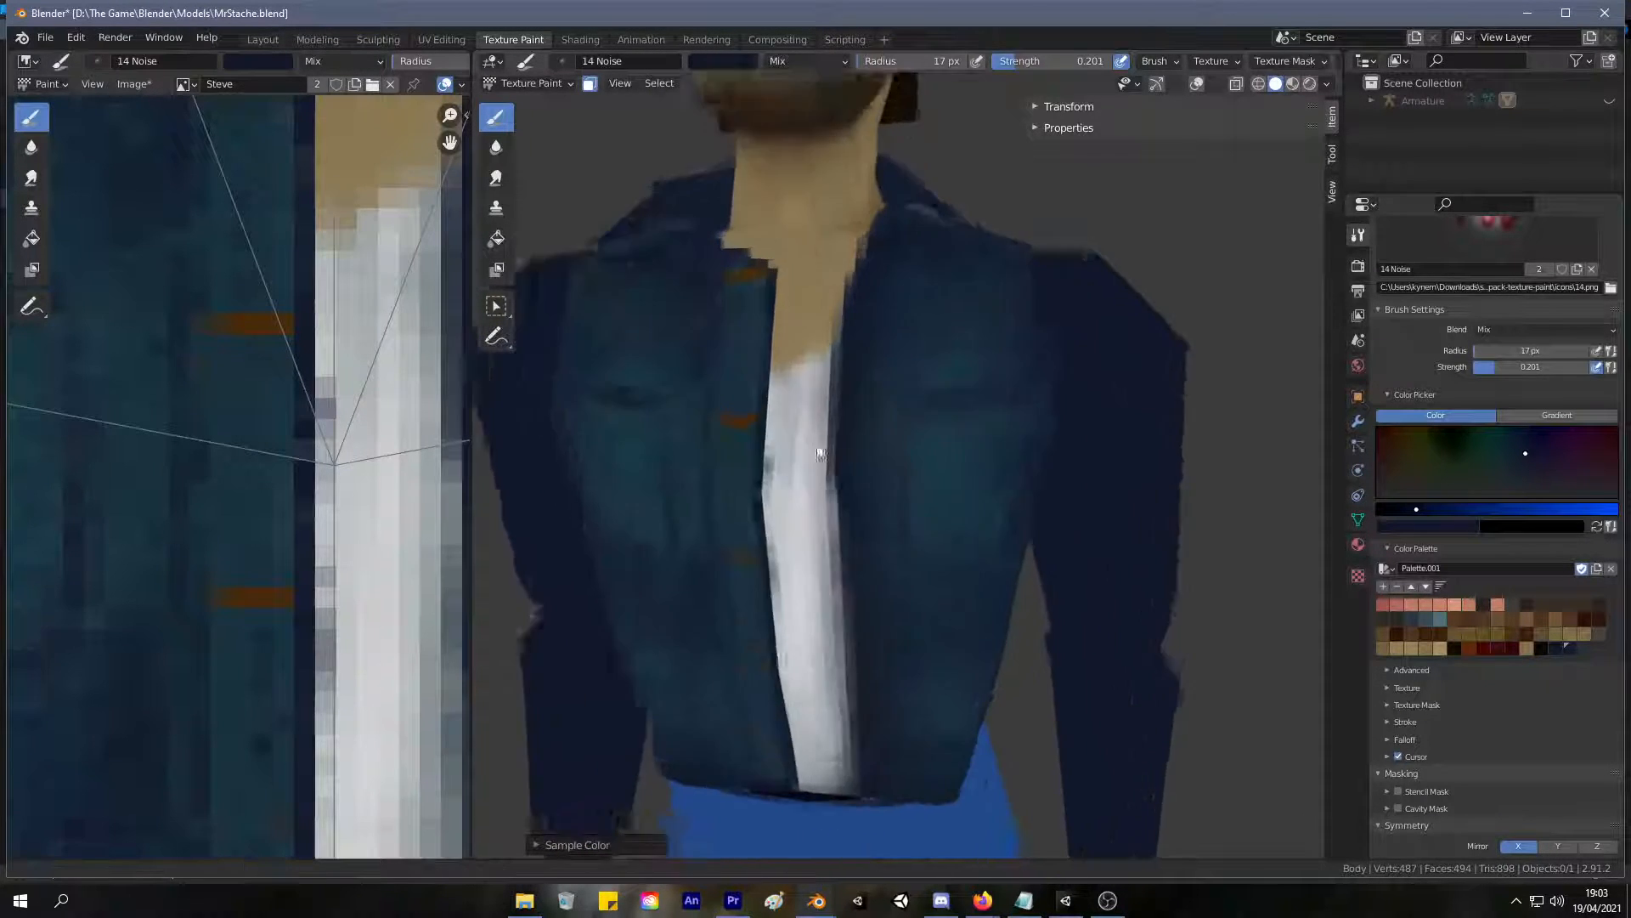
{"action": "scroll", "coordinate": [821, 435], "scroll_direction": "up", "scroll_amount": 1}
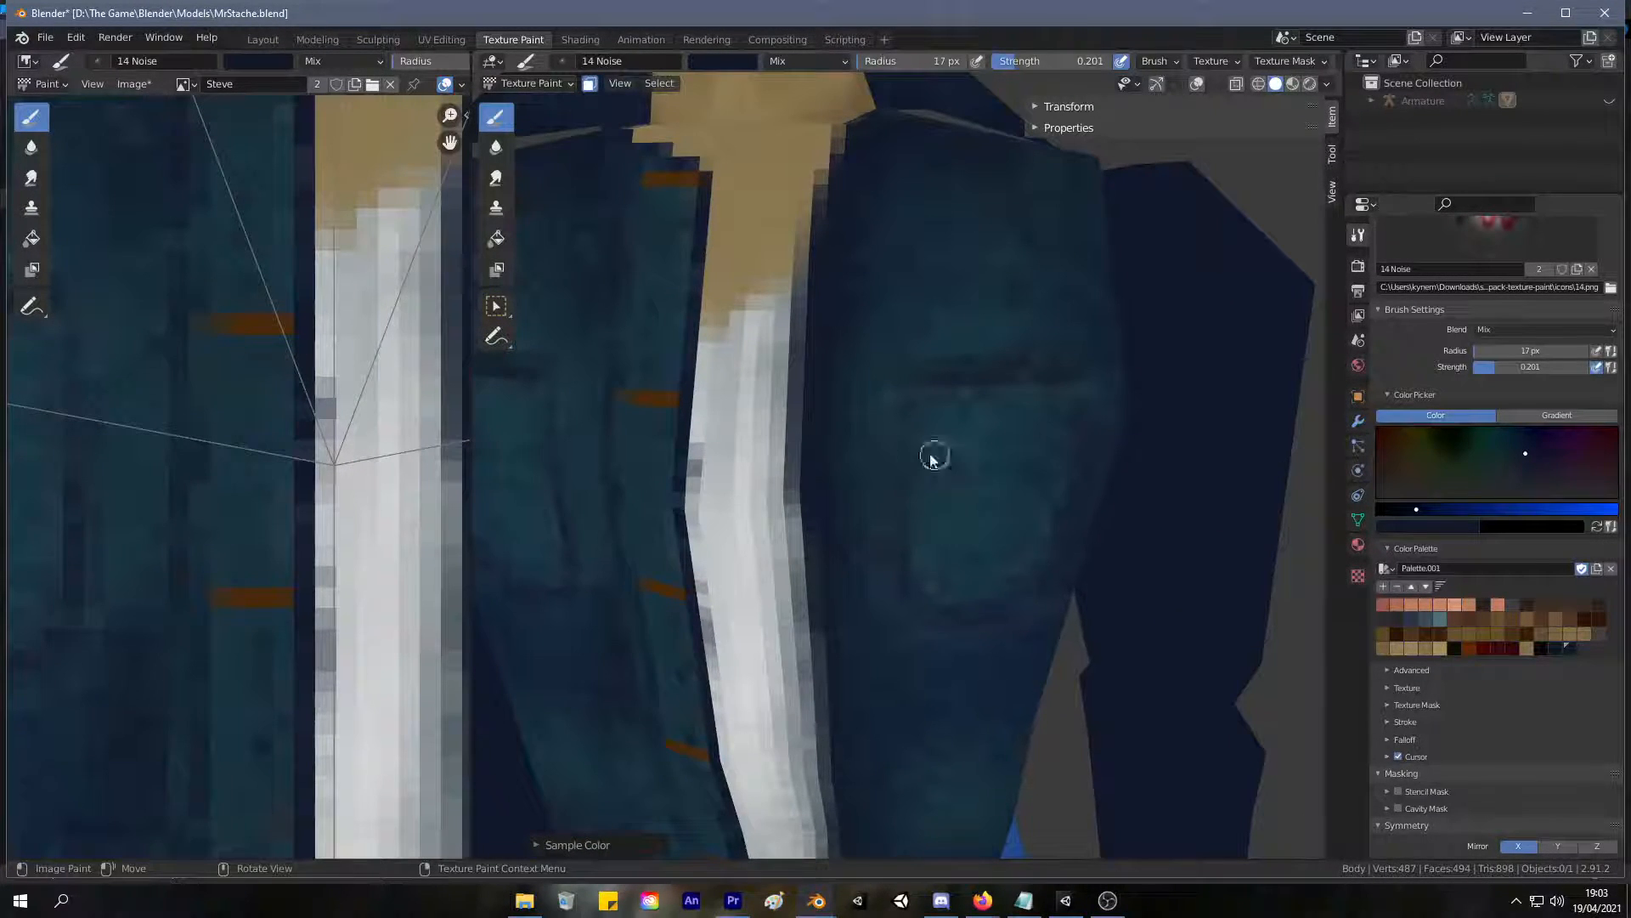
{"action": "mouse_move", "coordinate": [905, 448]}
{"action": "left_mouse_down"}
{"action": "mouse_move", "coordinate": [1008, 492]}
{"action": "mouse_move", "coordinate": [940, 455]}
{"action": "mouse_move", "coordinate": [1020, 502]}
{"action": "mouse_move", "coordinate": [1009, 513]}
{"action": "left_mouse_up"}
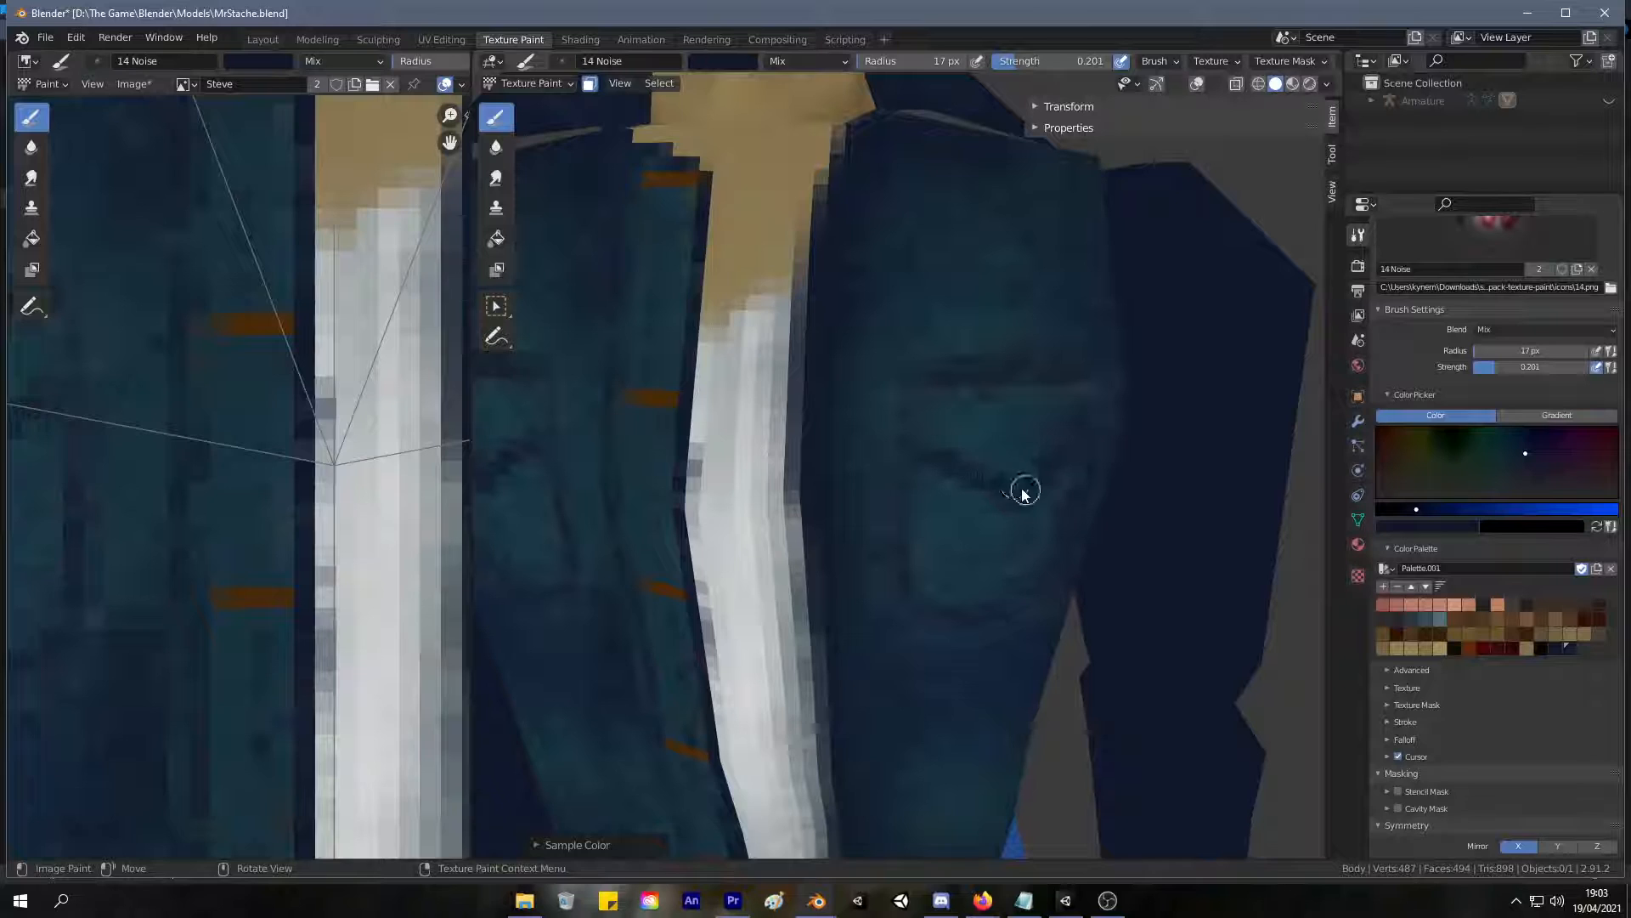
{"action": "scroll", "coordinate": [975, 497], "scroll_direction": "down", "scroll_amount": 6}
{"action": "scroll", "coordinate": [958, 573], "scroll_direction": "up", "scroll_amount": 2}
{"action": "scroll", "coordinate": [895, 711], "scroll_direction": "down", "scroll_amount": 2}
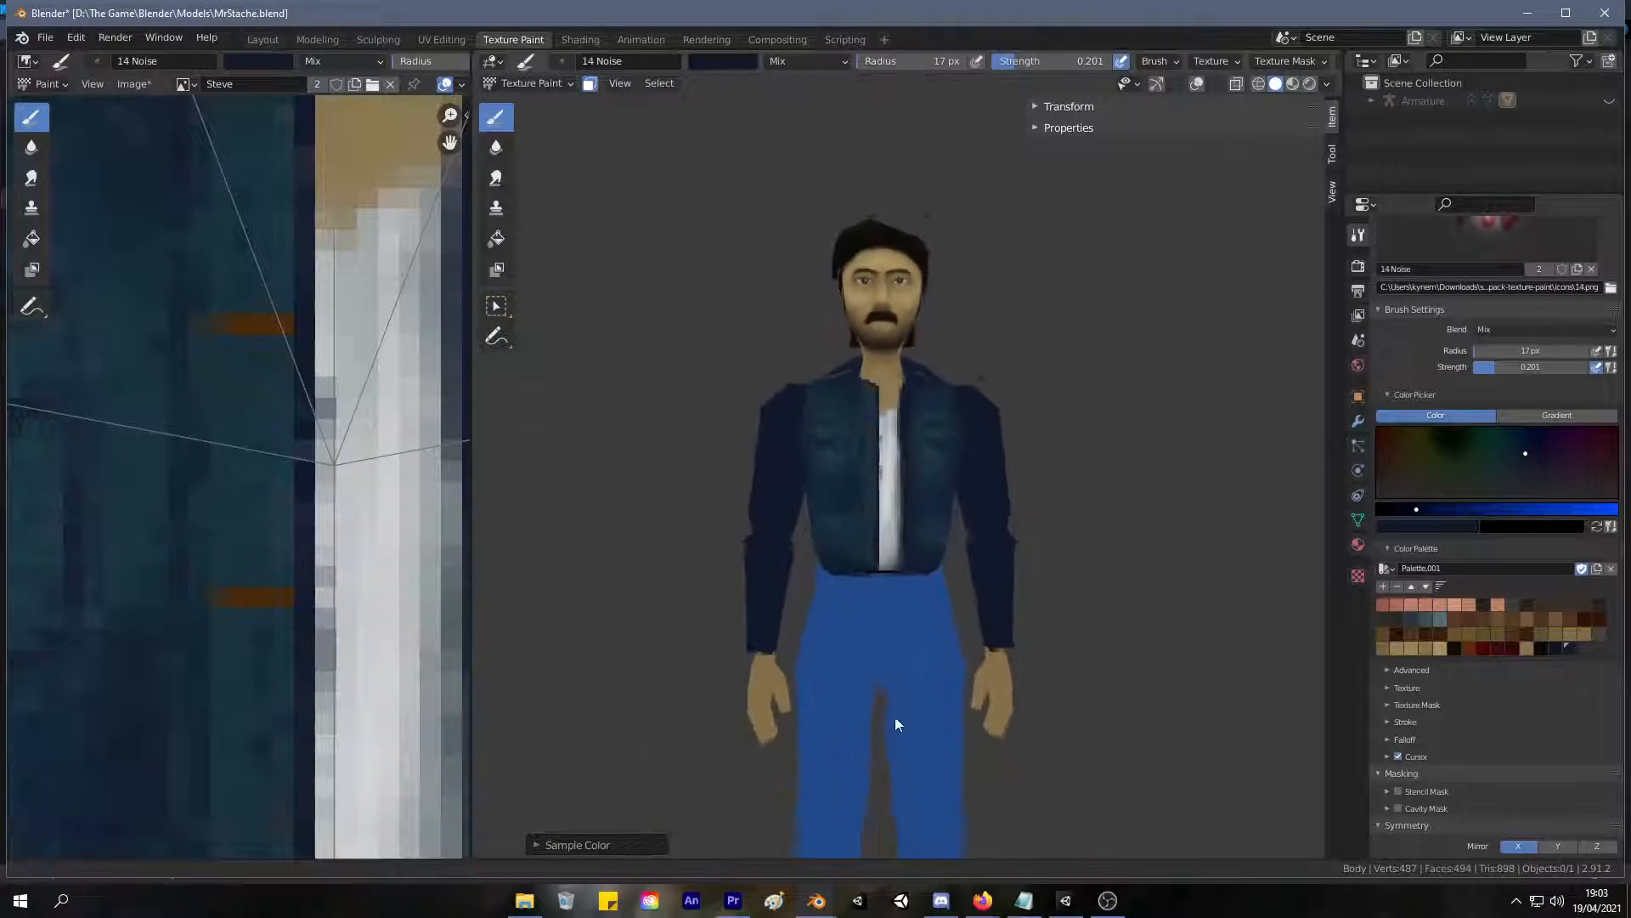
Strengthen the chest pockets' inner vertical and top edges with dark navy lines.
{"action": "scroll", "coordinate": [928, 543], "scroll_direction": "up", "scroll_amount": 4}
{"action": "scroll", "coordinate": [928, 549], "scroll_direction": "up", "scroll_amount": 6}
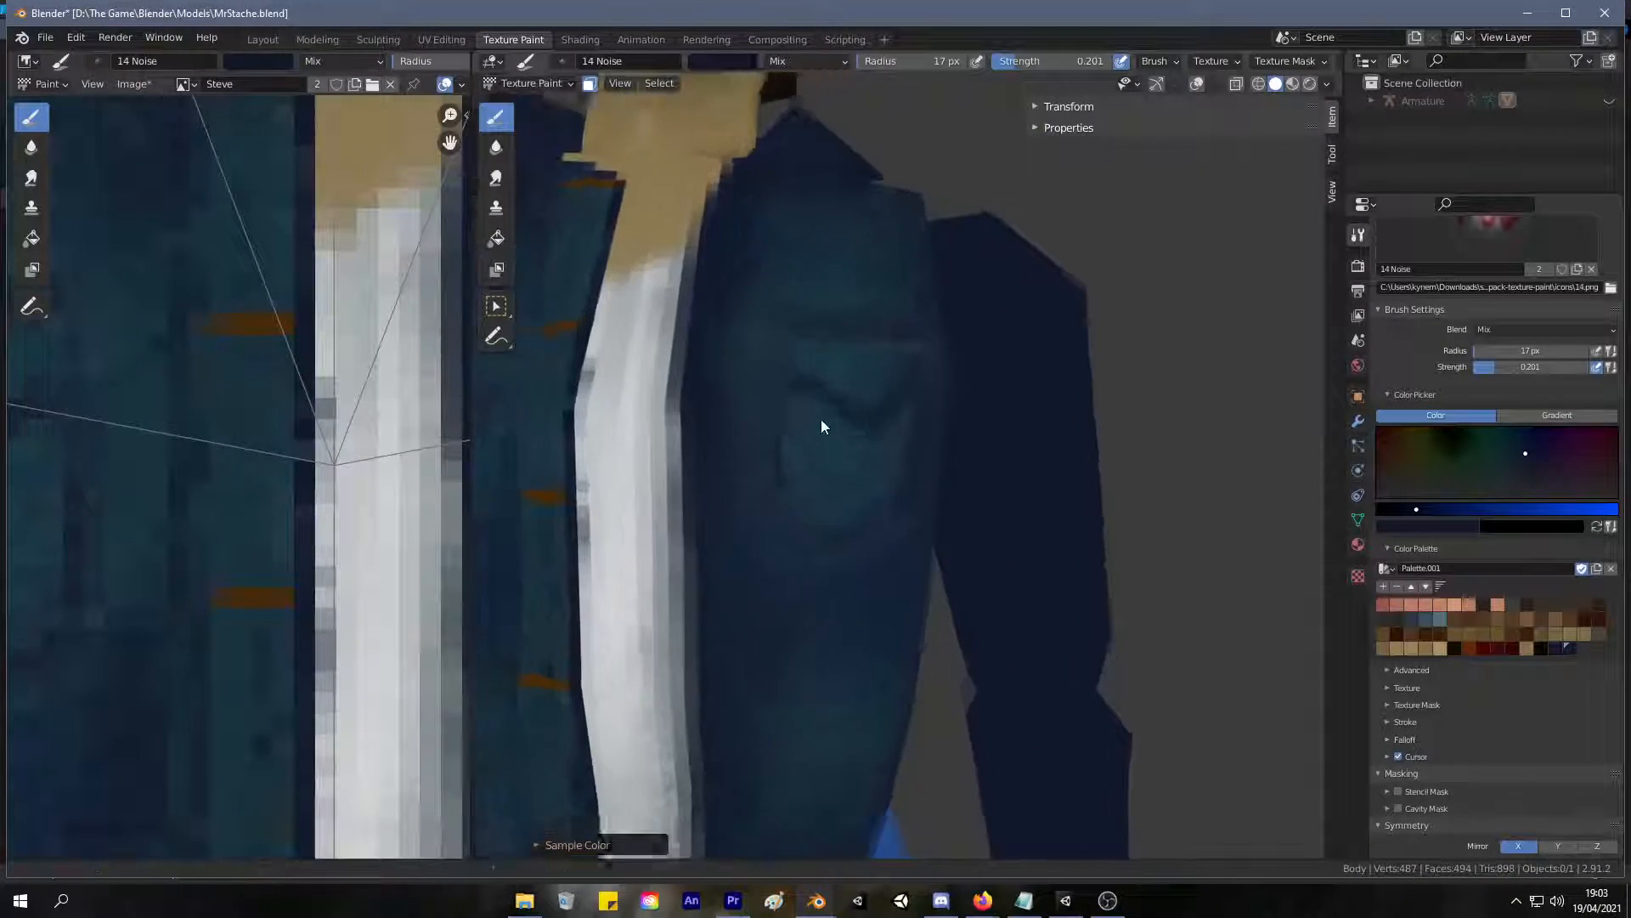
{"action": "left_click_drag", "start_coordinate": [769, 327], "coordinate": [767, 509]}
{"action": "left_click_drag", "start_coordinate": [768, 319], "coordinate": [916, 312]}
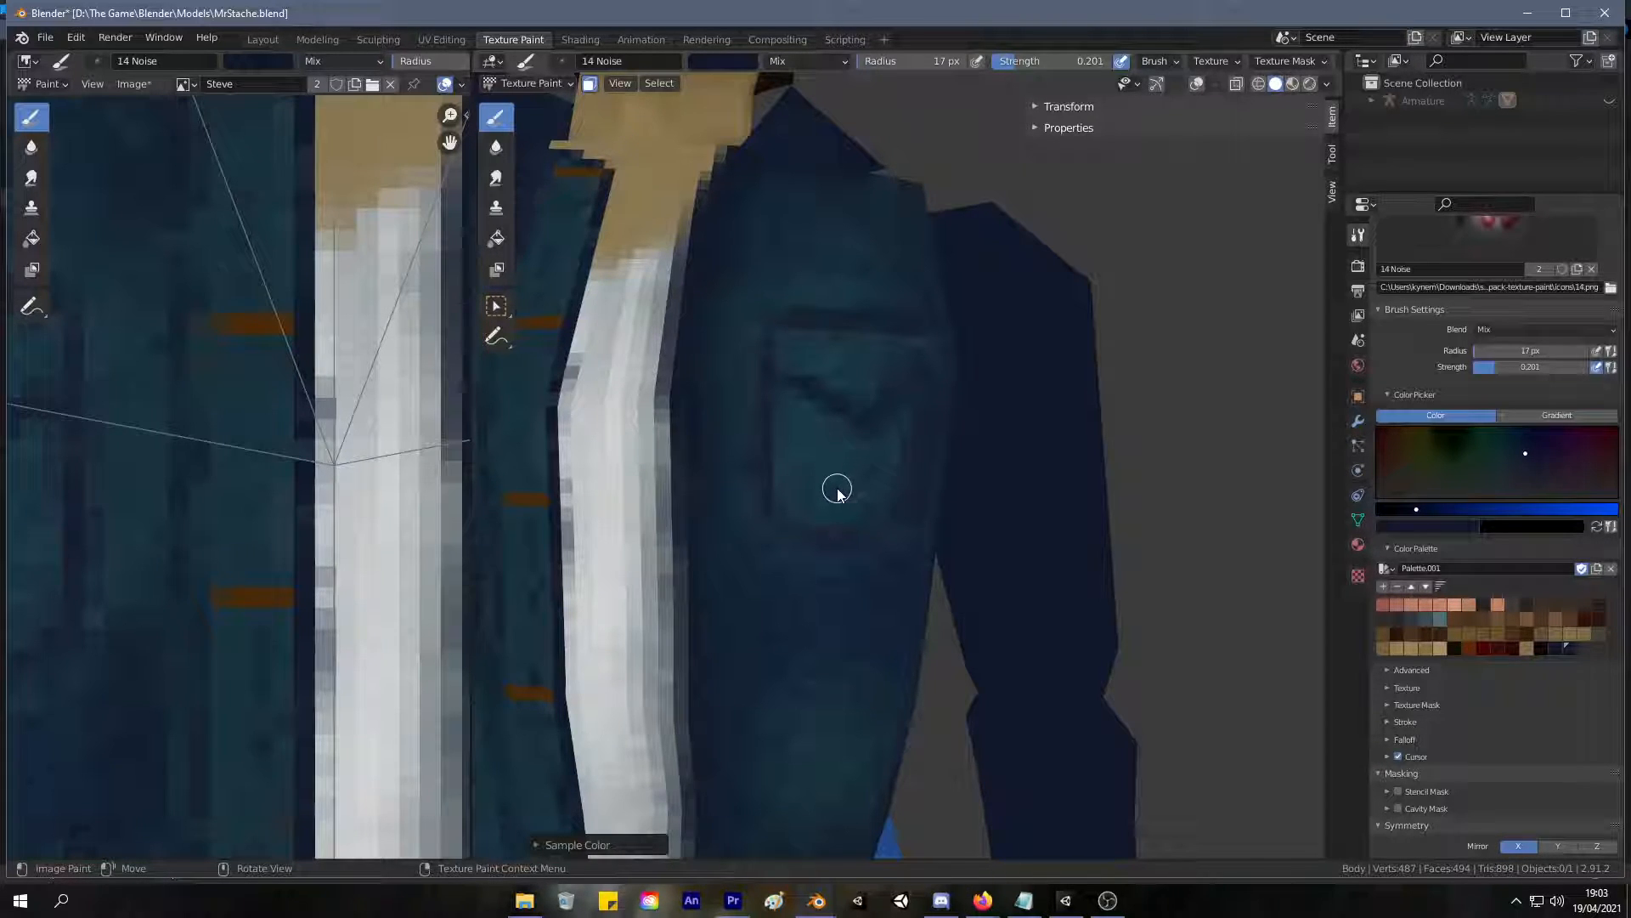
Refine the chest pockets' outer and lower edges, alternating sampled teal and dark navy.
{"action": "middle_click_drag", "start_coordinate": [859, 462], "coordinate": [772, 435]}
{"action": "key", "text": "s"}
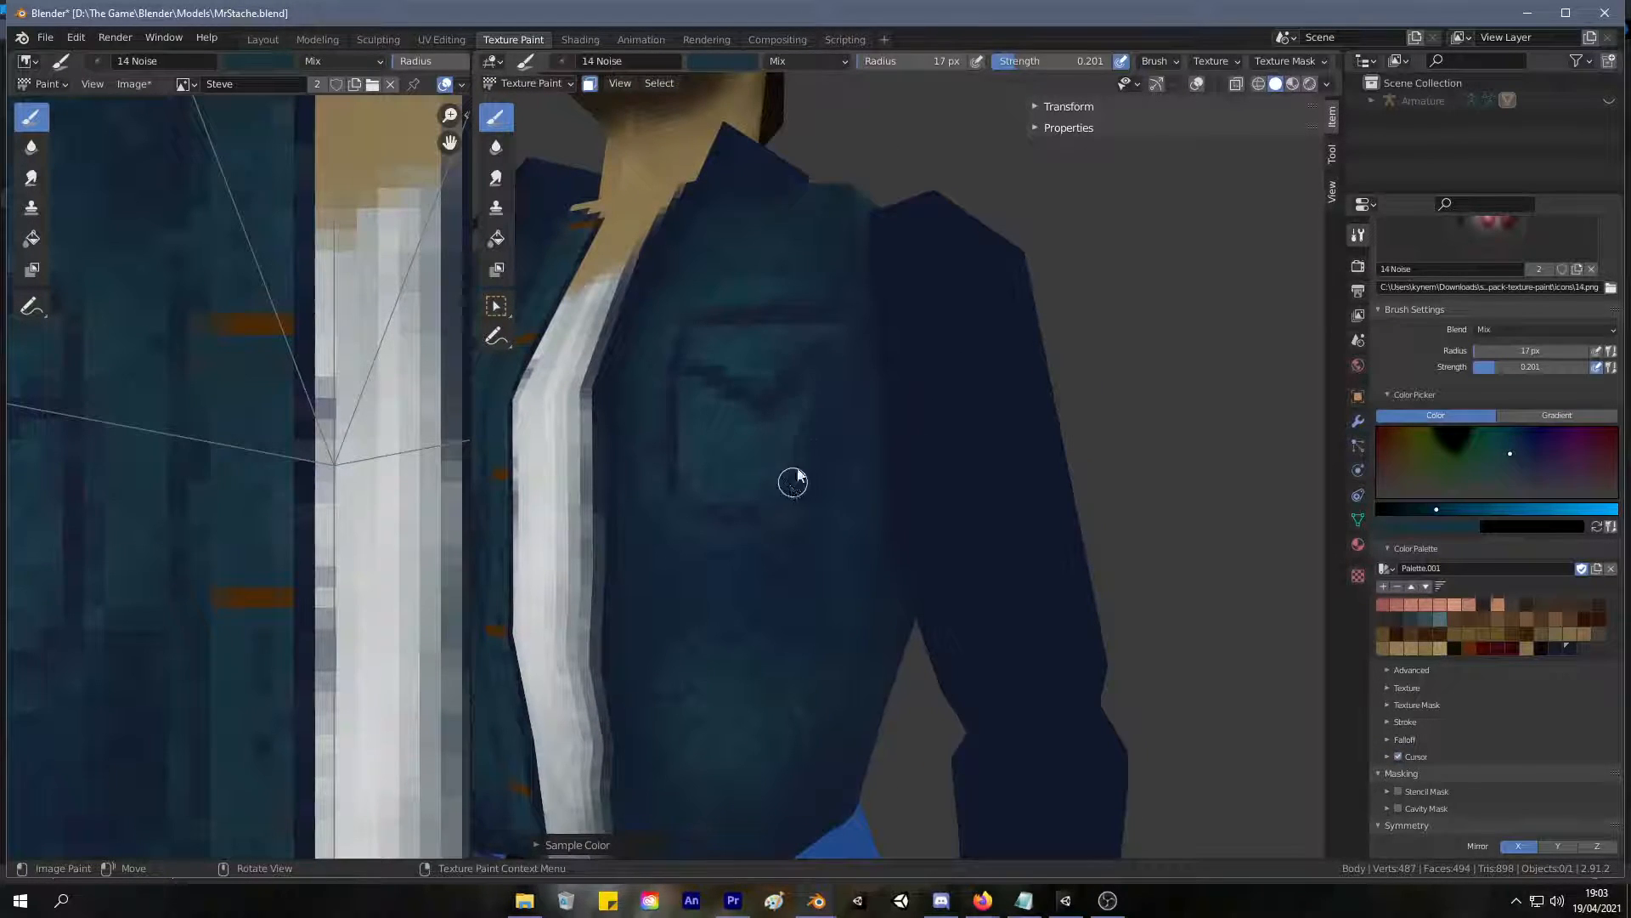
{"action": "middle_click_drag", "start_coordinate": [790, 492], "coordinate": [749, 452]}
{"action": "key", "text": "s"}
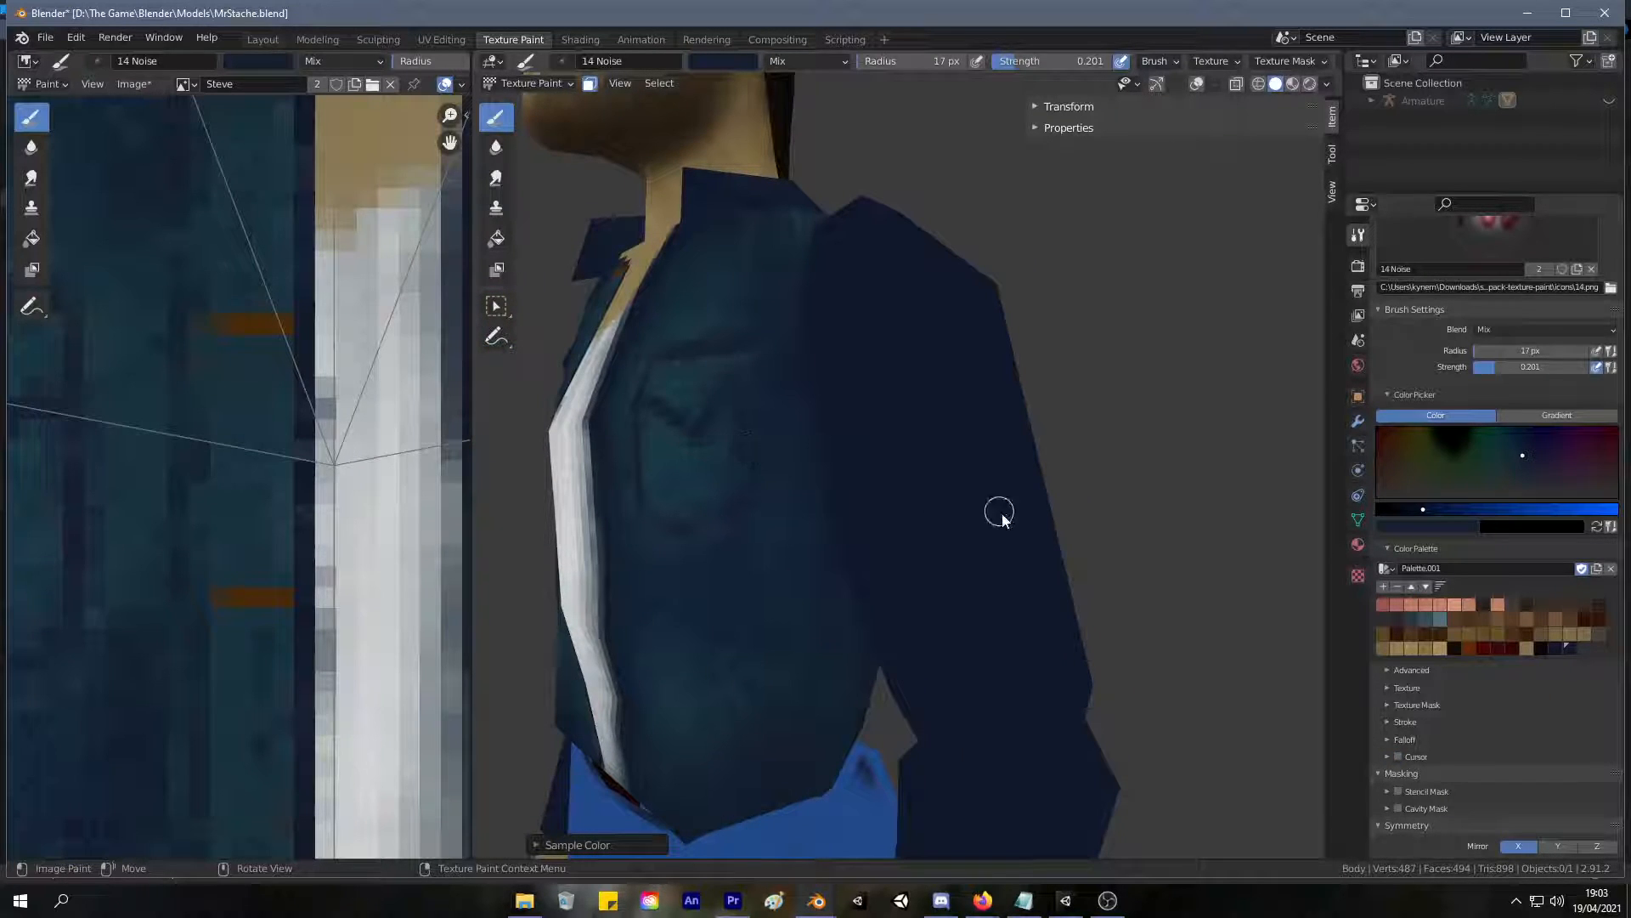
{"action": "middle_click_drag", "start_coordinate": [961, 492], "coordinate": [884, 463]}
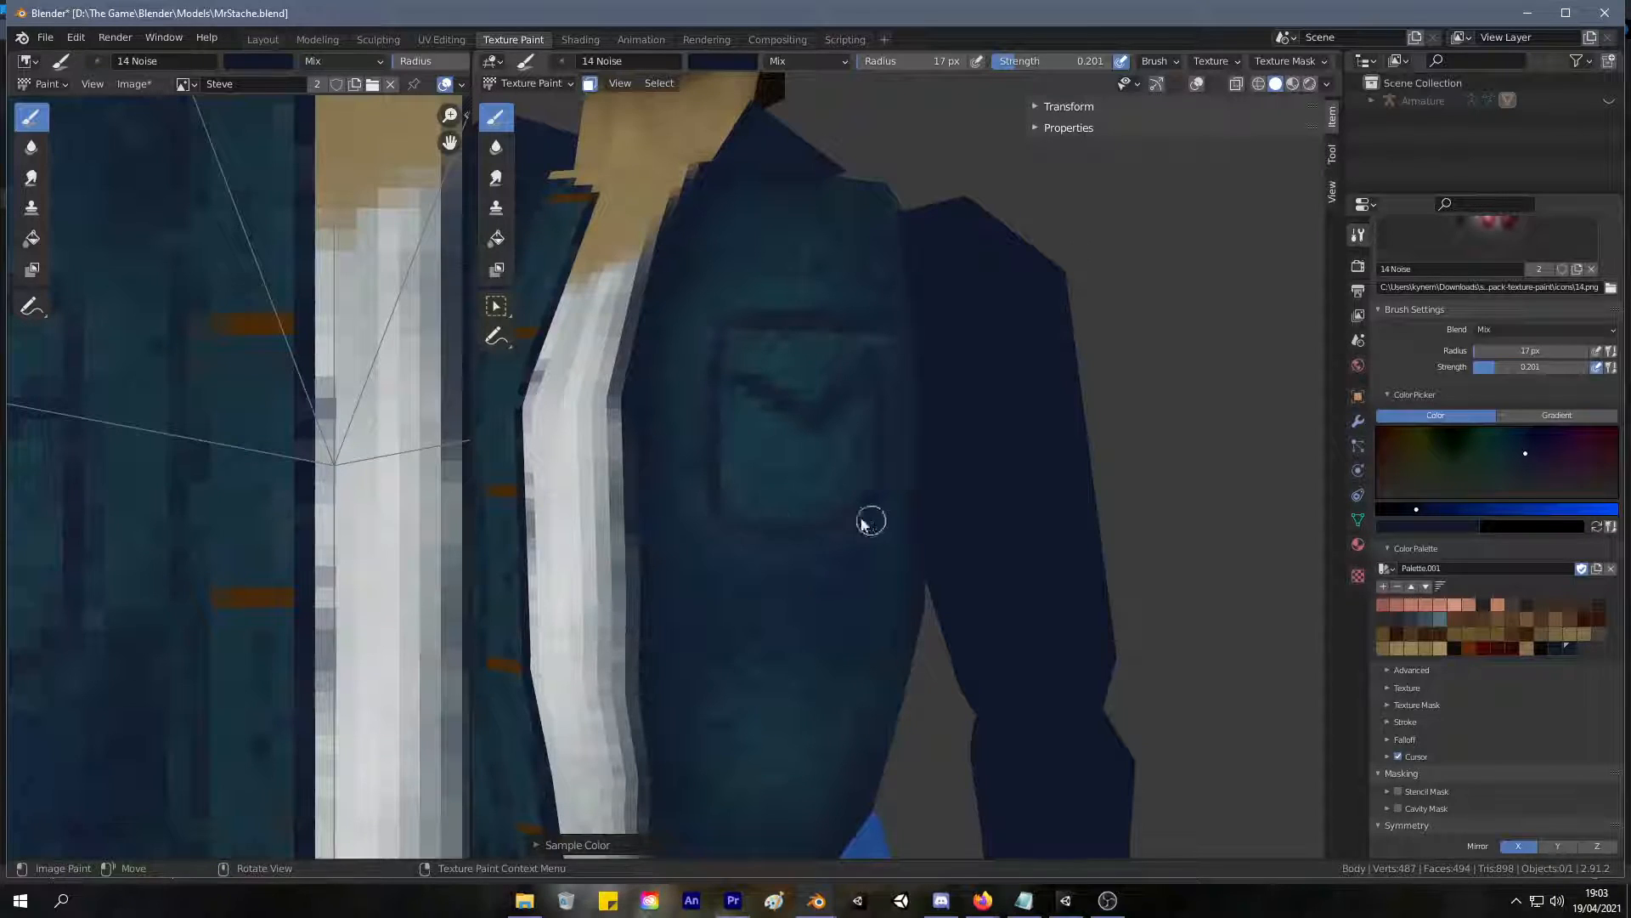
{"action": "mouse_move", "coordinate": [698, 400]}
{"action": "left_mouse_down"}
{"action": "mouse_move", "coordinate": [742, 360]}
{"action": "mouse_move", "coordinate": [754, 405]}
{"action": "mouse_move", "coordinate": [757, 384]}
{"action": "left_mouse_up"}
{"action": "scroll", "coordinate": [757, 373], "scroll_direction": "down", "scroll_amount": 8}
{"action": "mouse_move", "coordinate": [780, 470]}
{"action": "middle_mouse_down"}
{"action": "mouse_move", "coordinate": [790, 451]}
{"action": "mouse_move", "coordinate": [874, 445]}
{"action": "mouse_move", "coordinate": [798, 451]}
{"action": "middle_mouse_up"}
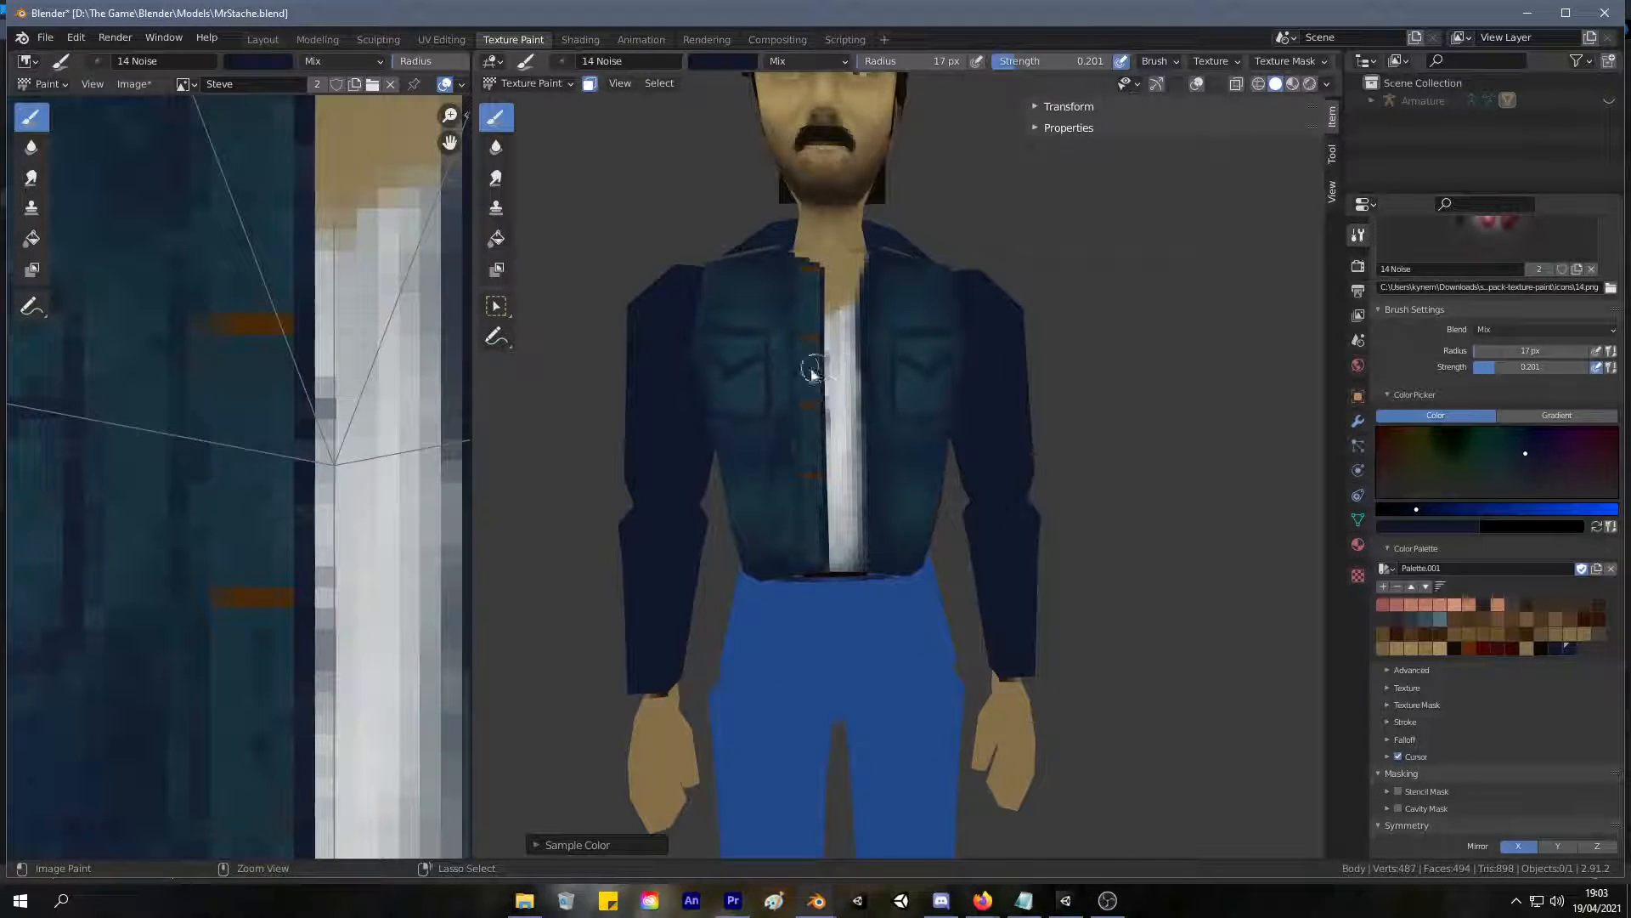
Undo the chest pocket strokes on the jacket's front, back to the plain shading.
{"action": "left_click", "coordinate": [928, 362]}
{"action": "key", "text": "ctrl+z"}
{"action": "key", "text": "ctrl+z"}
{"action": "key", "text": "ctrl+z"}
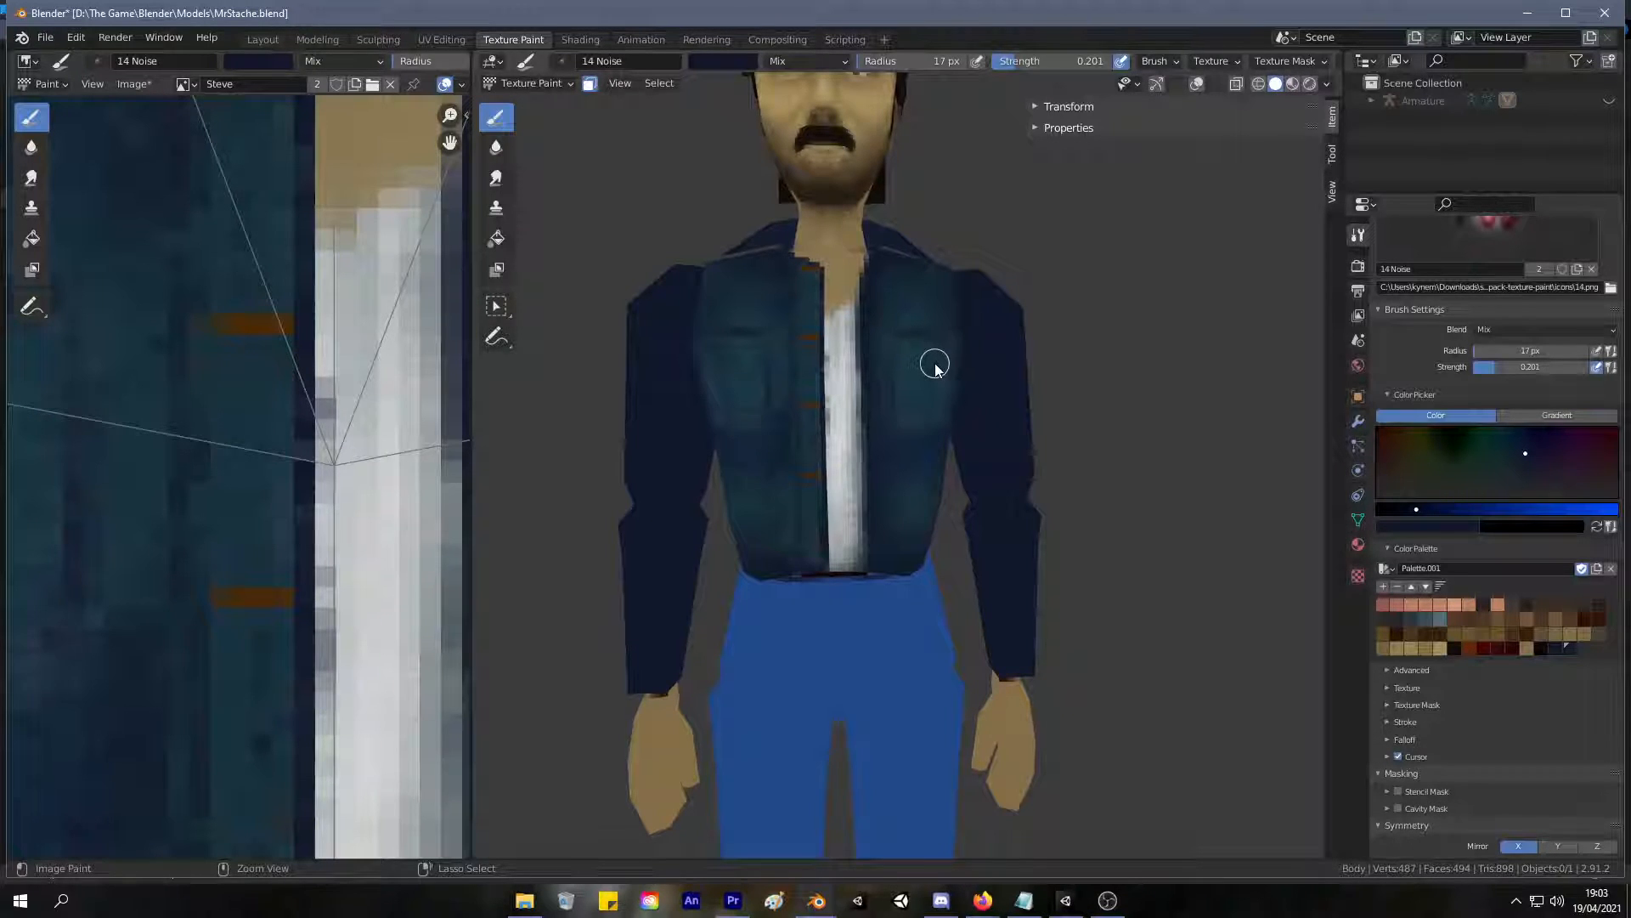
{"action": "key", "text": "ctrl+z"}
{"action": "key", "text": "ctrl+z"}
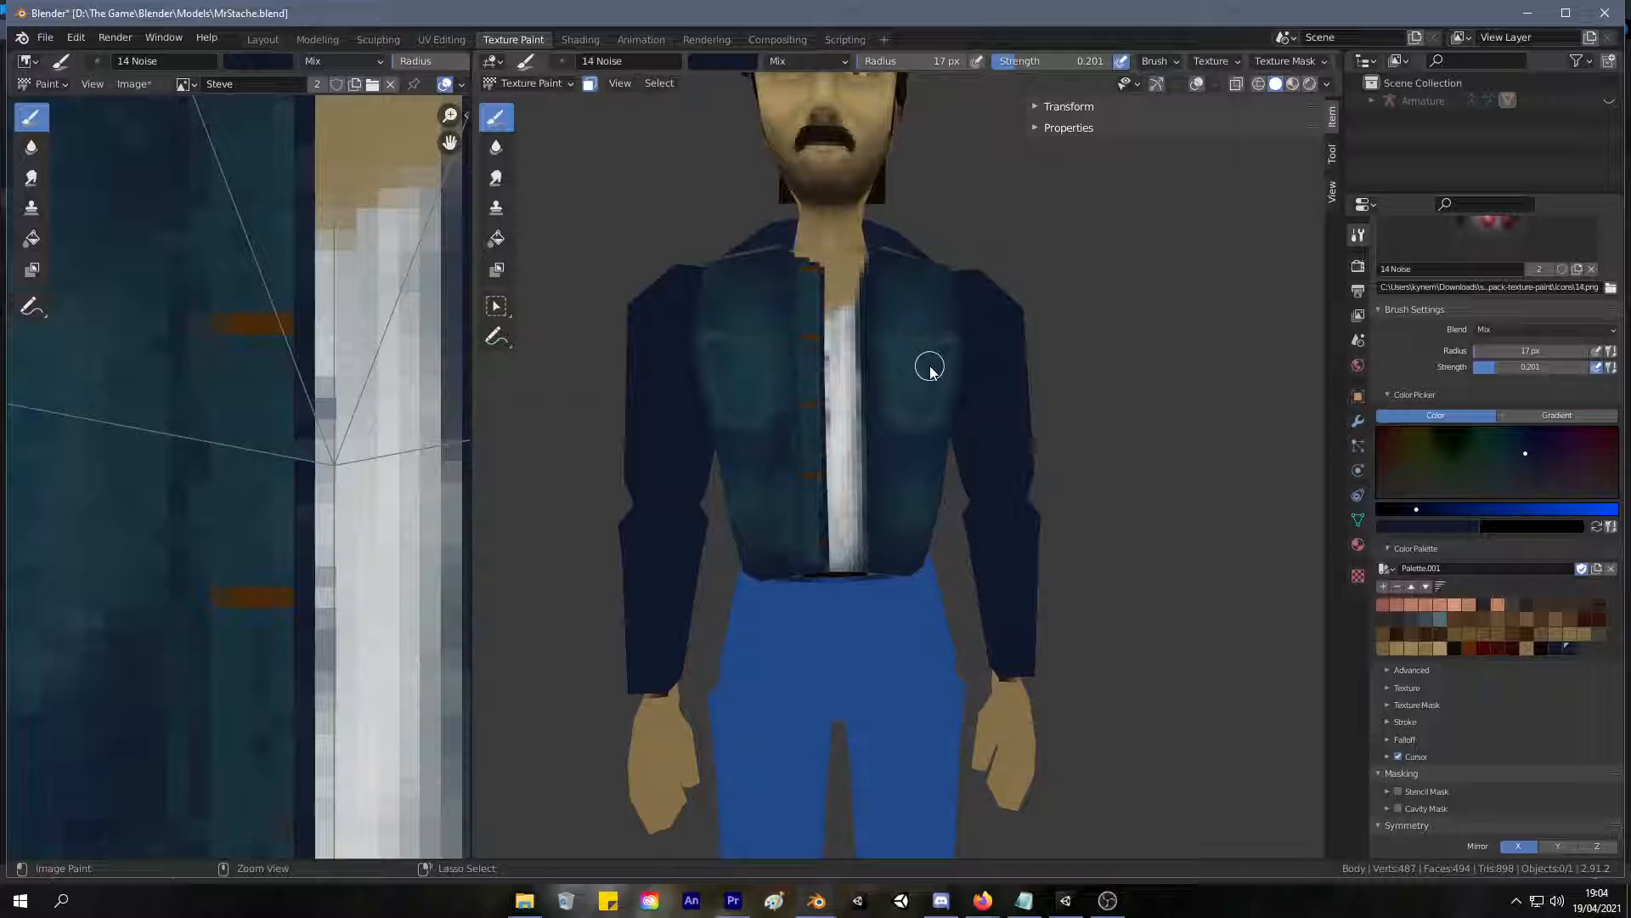
{"action": "key", "text": "ctrl+z"}
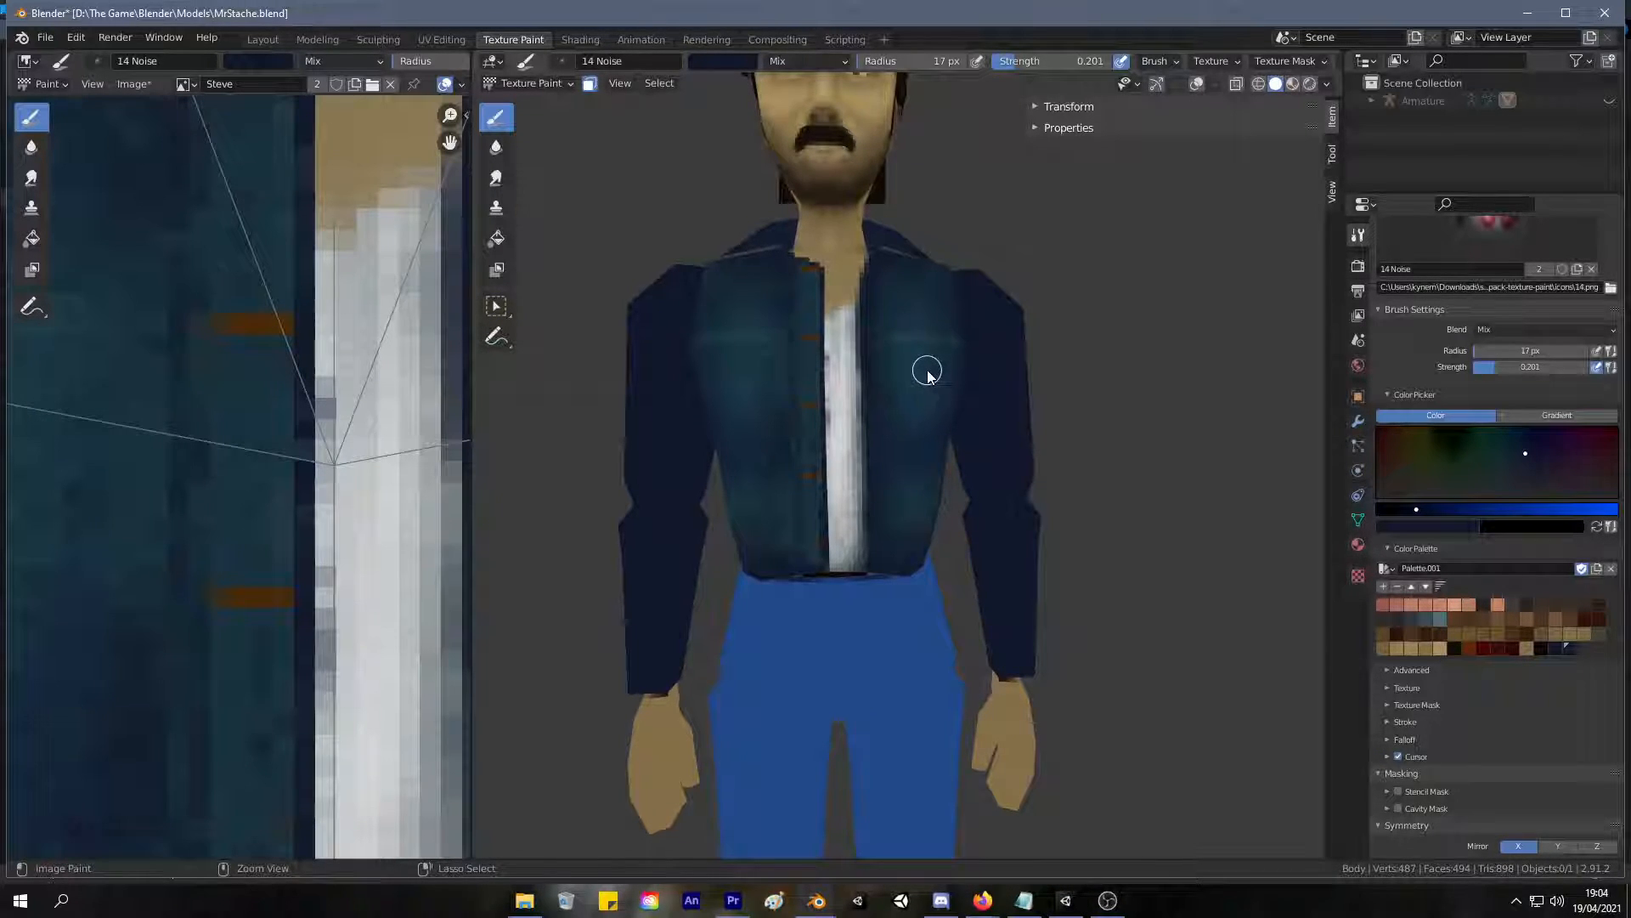
{"action": "scroll", "coordinate": [878, 368], "scroll_direction": "up", "scroll_amount": 5}
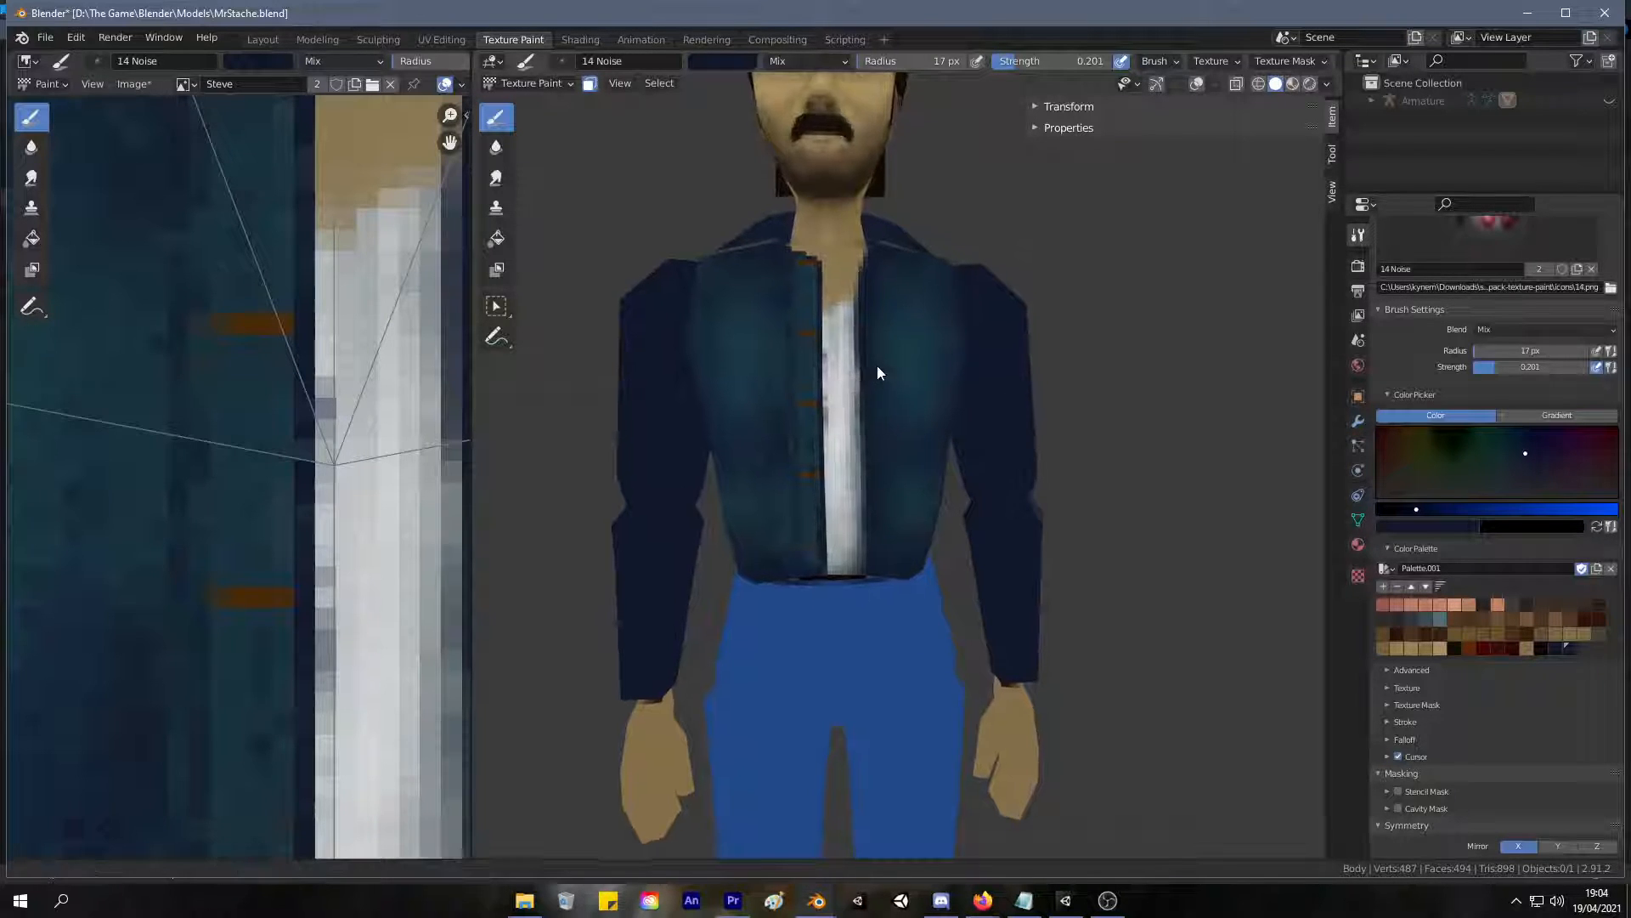
{"action": "middle_click_drag", "start_coordinate": [915, 315], "coordinate": [904, 413], "text": "shift"}
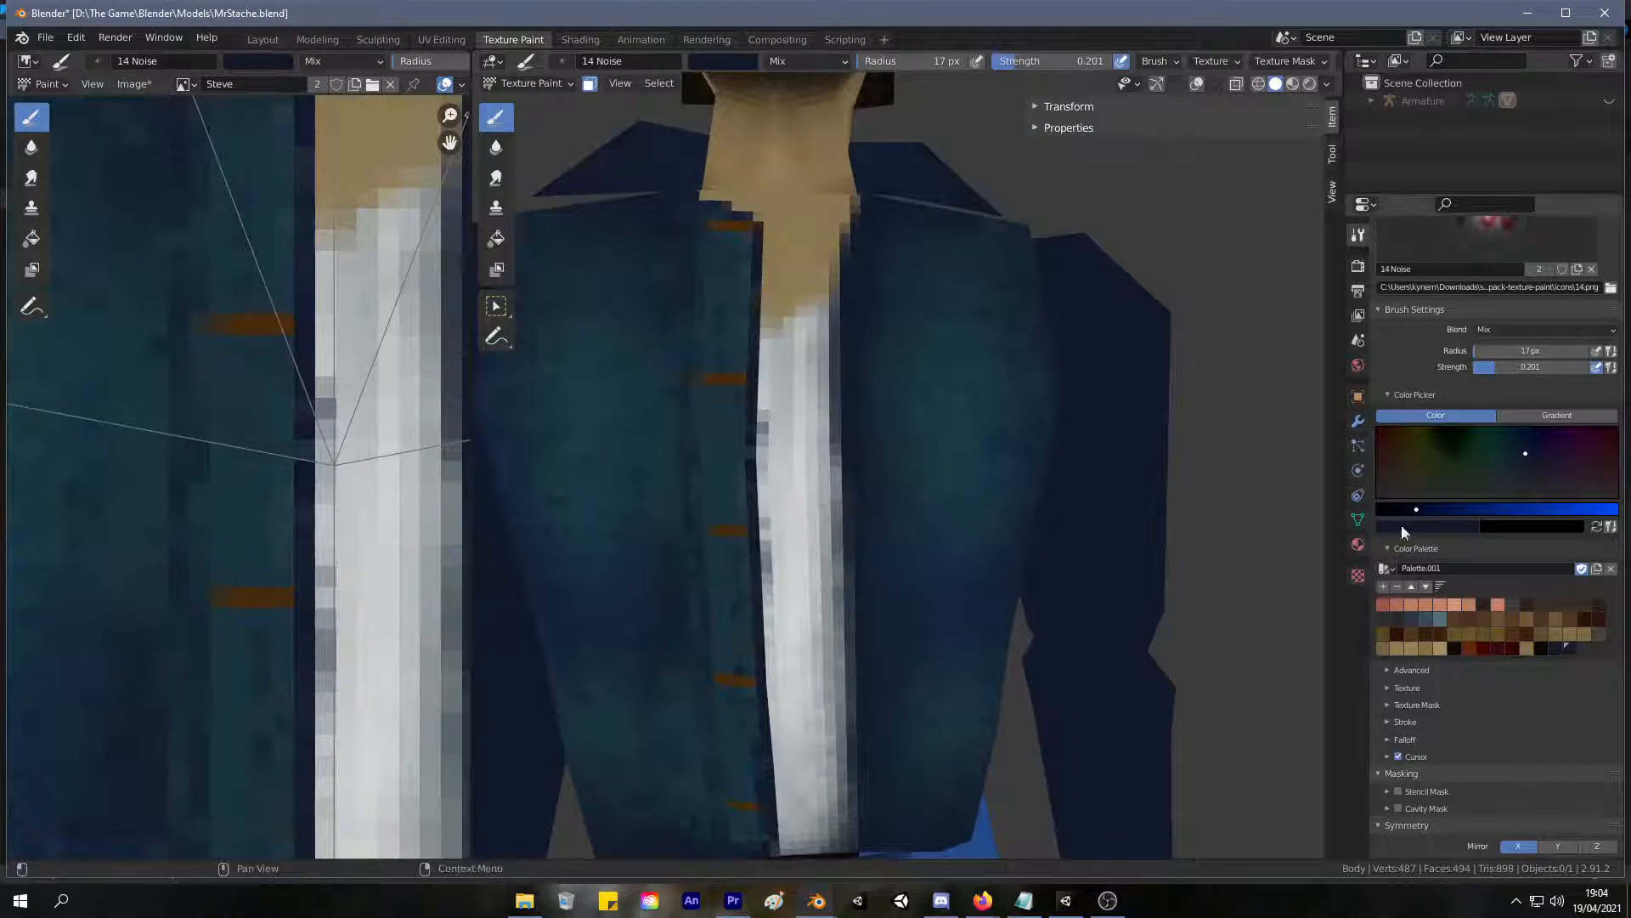
Paint mirrored chest pocket outlines with V-shaped flap lines on the jacket front, using a darker navy.
{"action": "left_click_drag", "start_coordinate": [1410, 509], "coordinate": [1400, 509]}
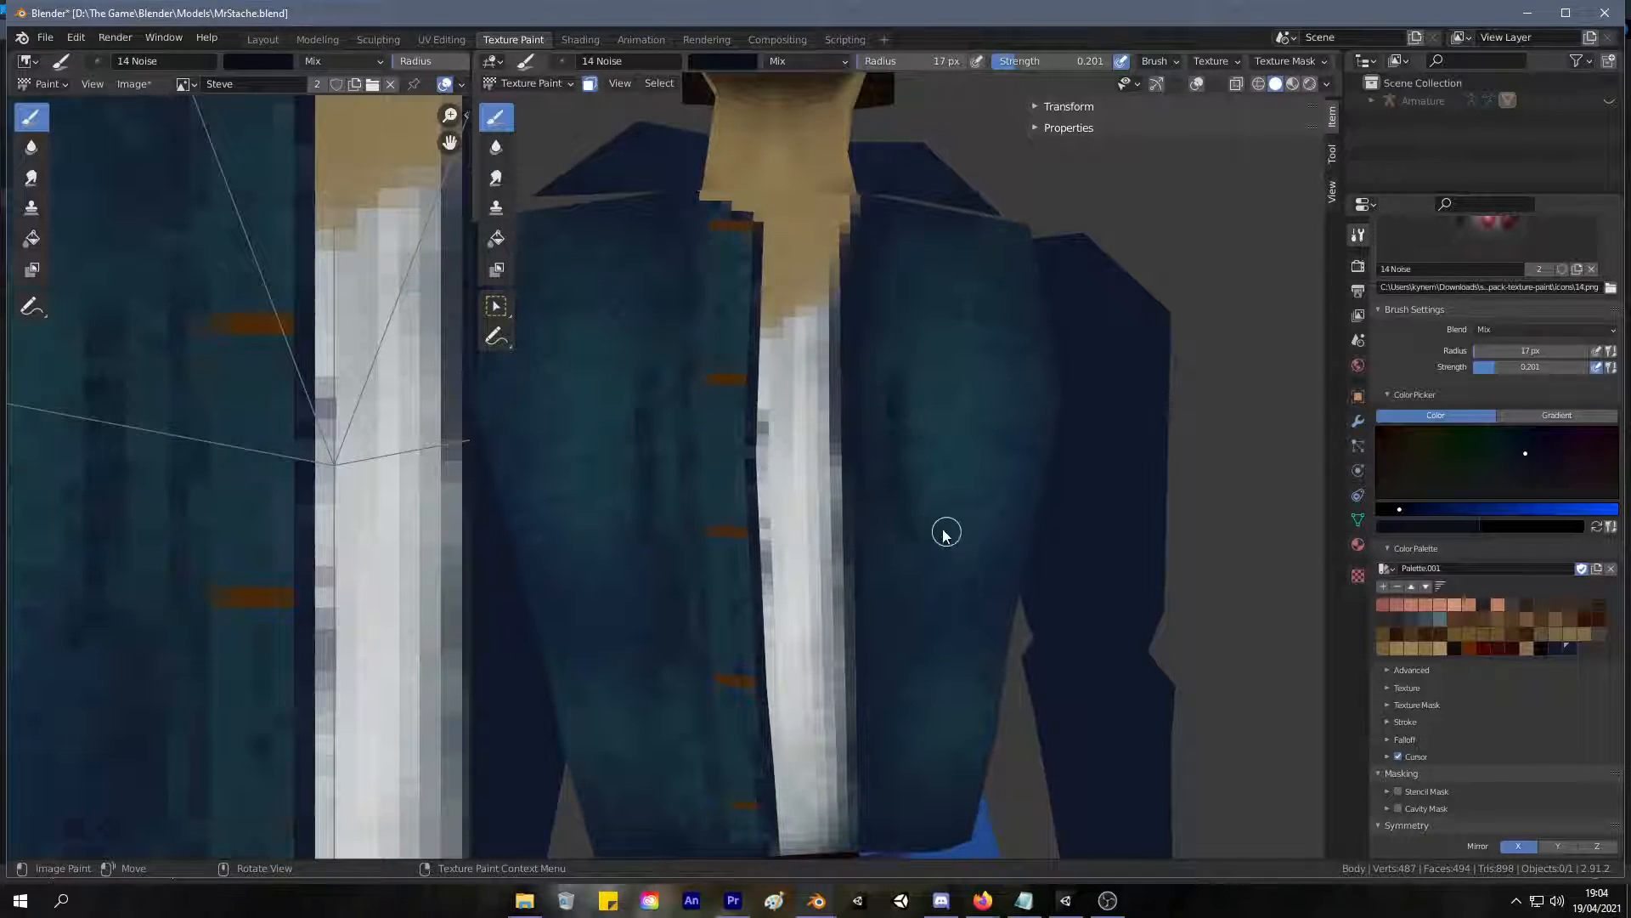
{"action": "mouse_move", "coordinate": [960, 542]}
{"action": "left_mouse_down"}
{"action": "mouse_move", "coordinate": [1006, 547]}
{"action": "mouse_move", "coordinate": [915, 539]}
{"action": "mouse_move", "coordinate": [1005, 532]}
{"action": "mouse_move", "coordinate": [1005, 554]}
{"action": "left_mouse_up"}
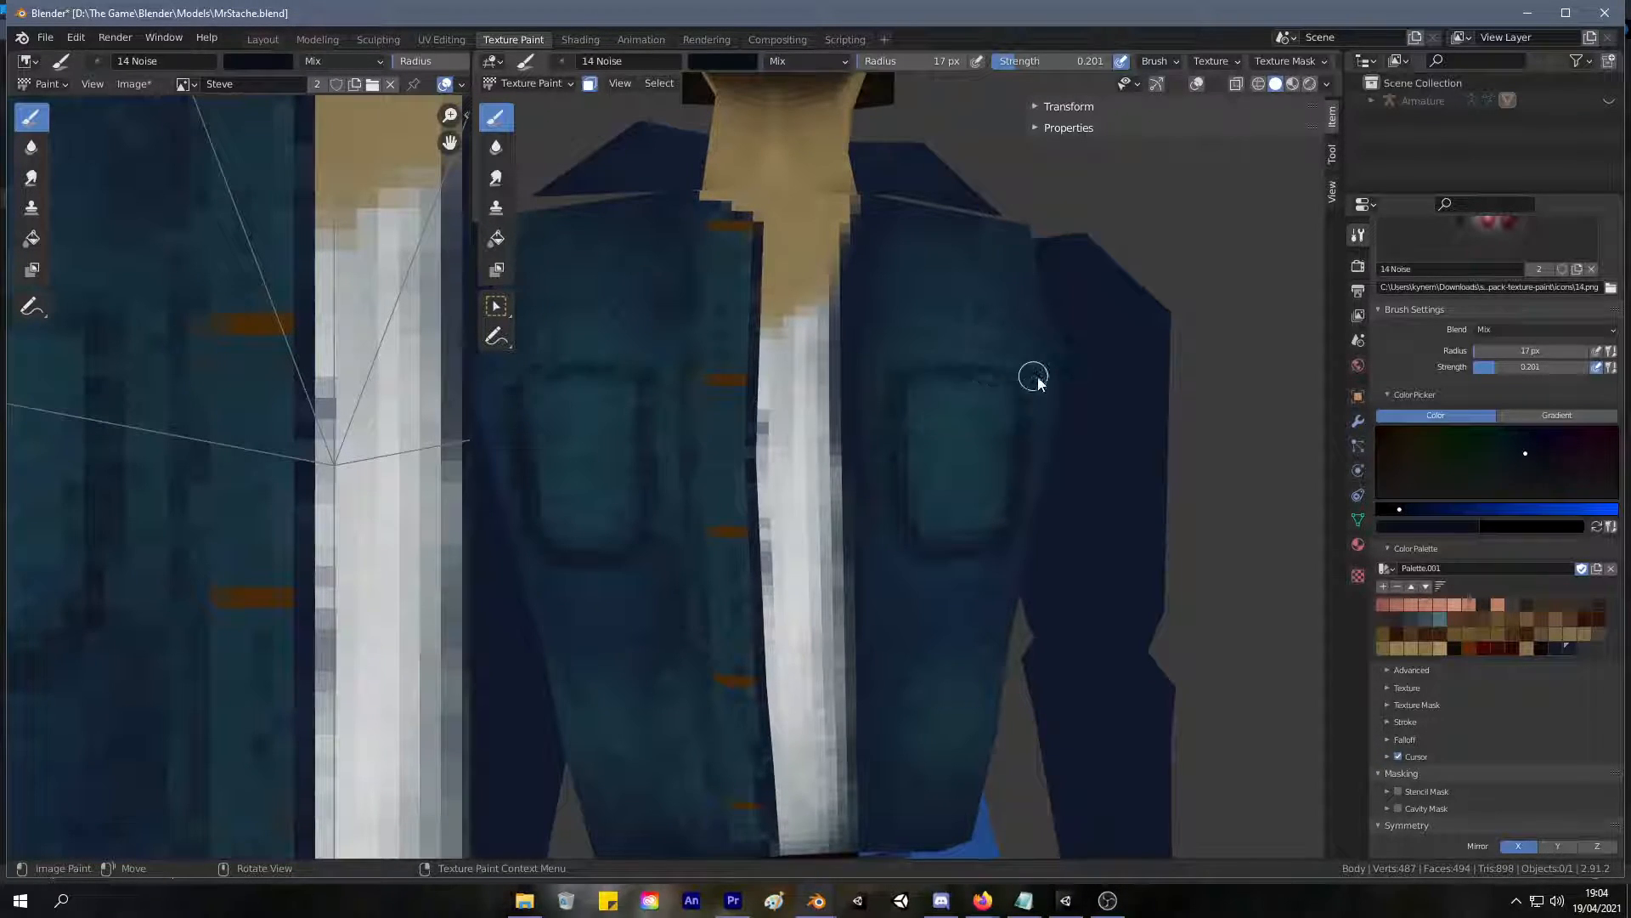
{"action": "left_click_drag", "start_coordinate": [911, 410], "coordinate": [958, 447]}
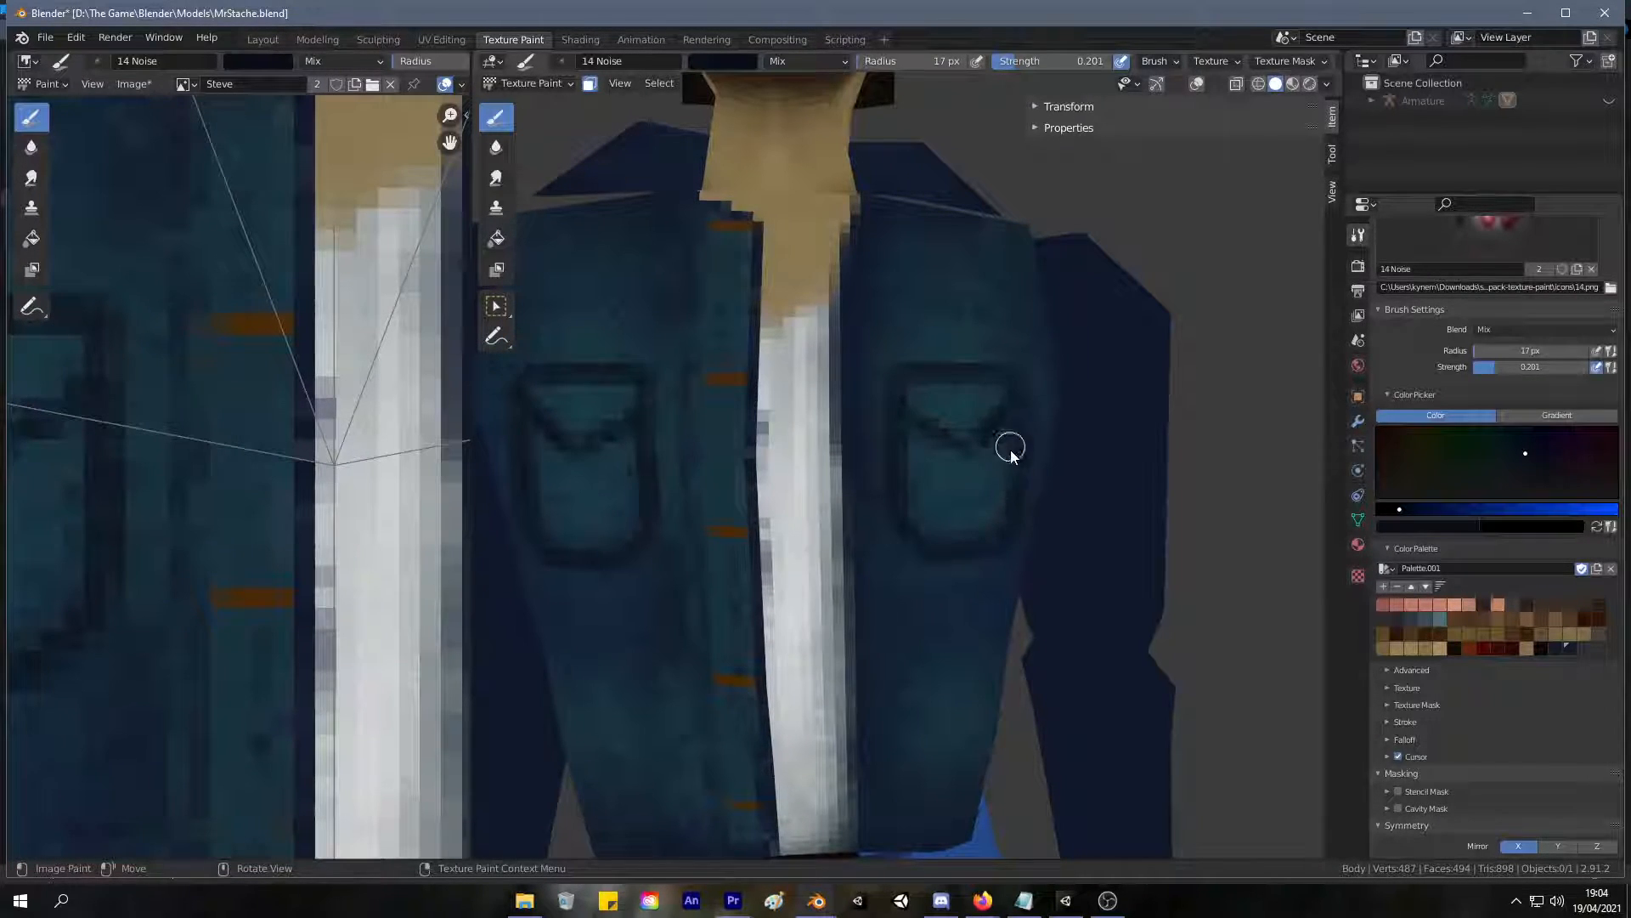
Sample the pocket's teal, brighten it, and lighten the pocket interior and flap while trimming the V-shaped line.
{"action": "scroll", "coordinate": [1010, 450], "scroll_direction": "down", "scroll_amount": 5}
{"action": "scroll", "coordinate": [849, 655], "scroll_direction": "up", "scroll_amount": 7}
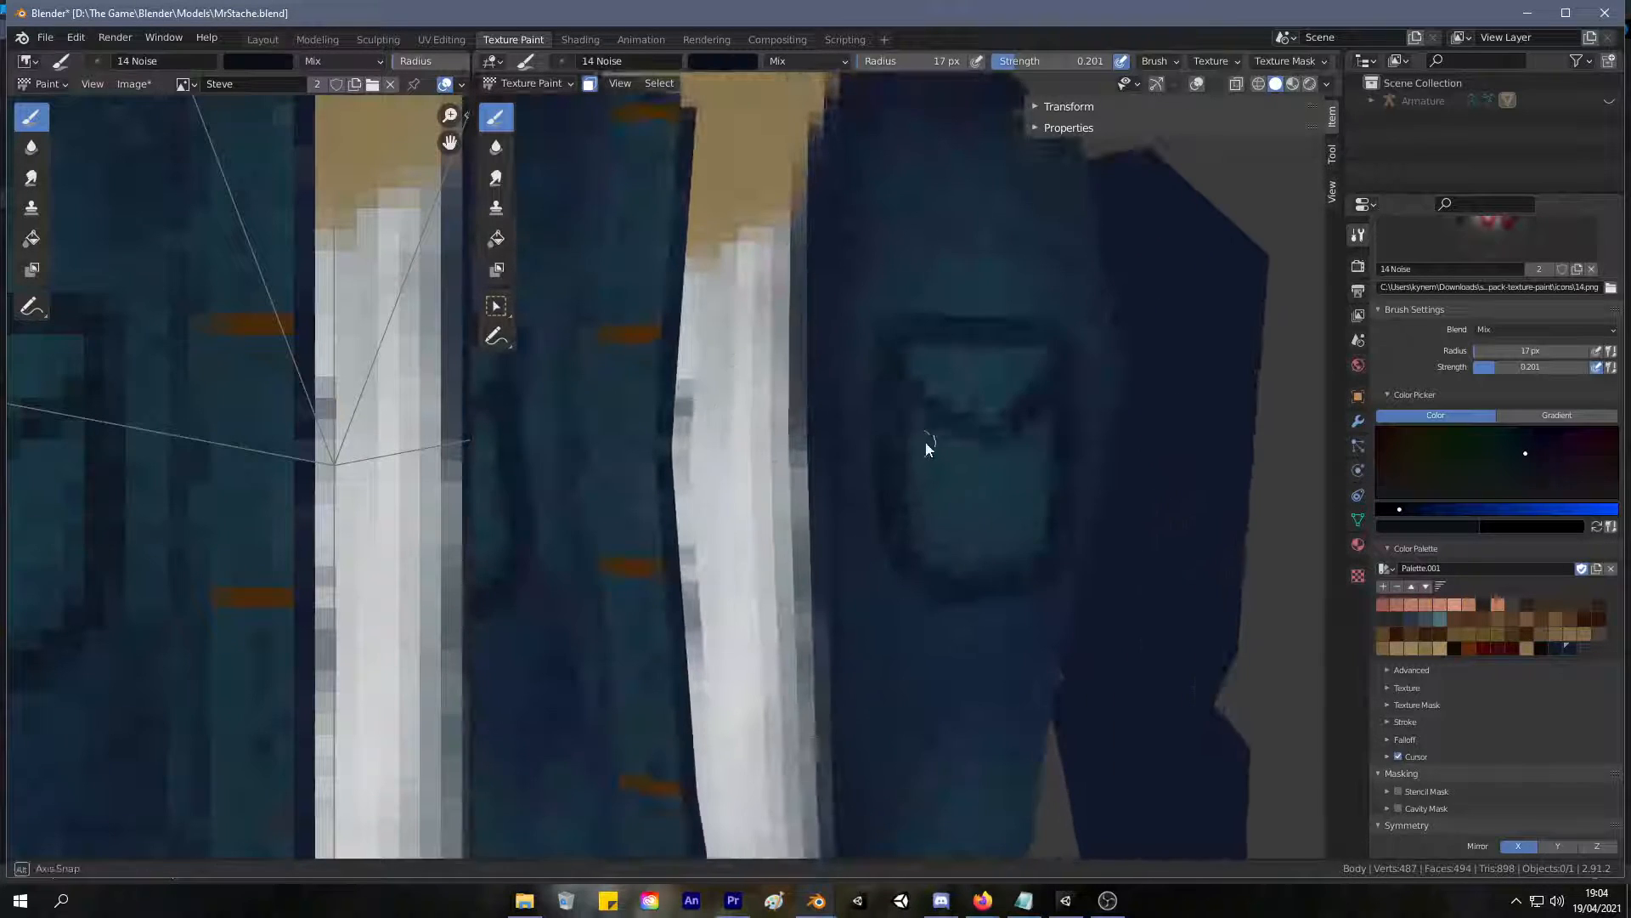
{"action": "scroll", "coordinate": [923, 448], "scroll_direction": "up", "scroll_amount": 2}
{"action": "key", "text": "s"}
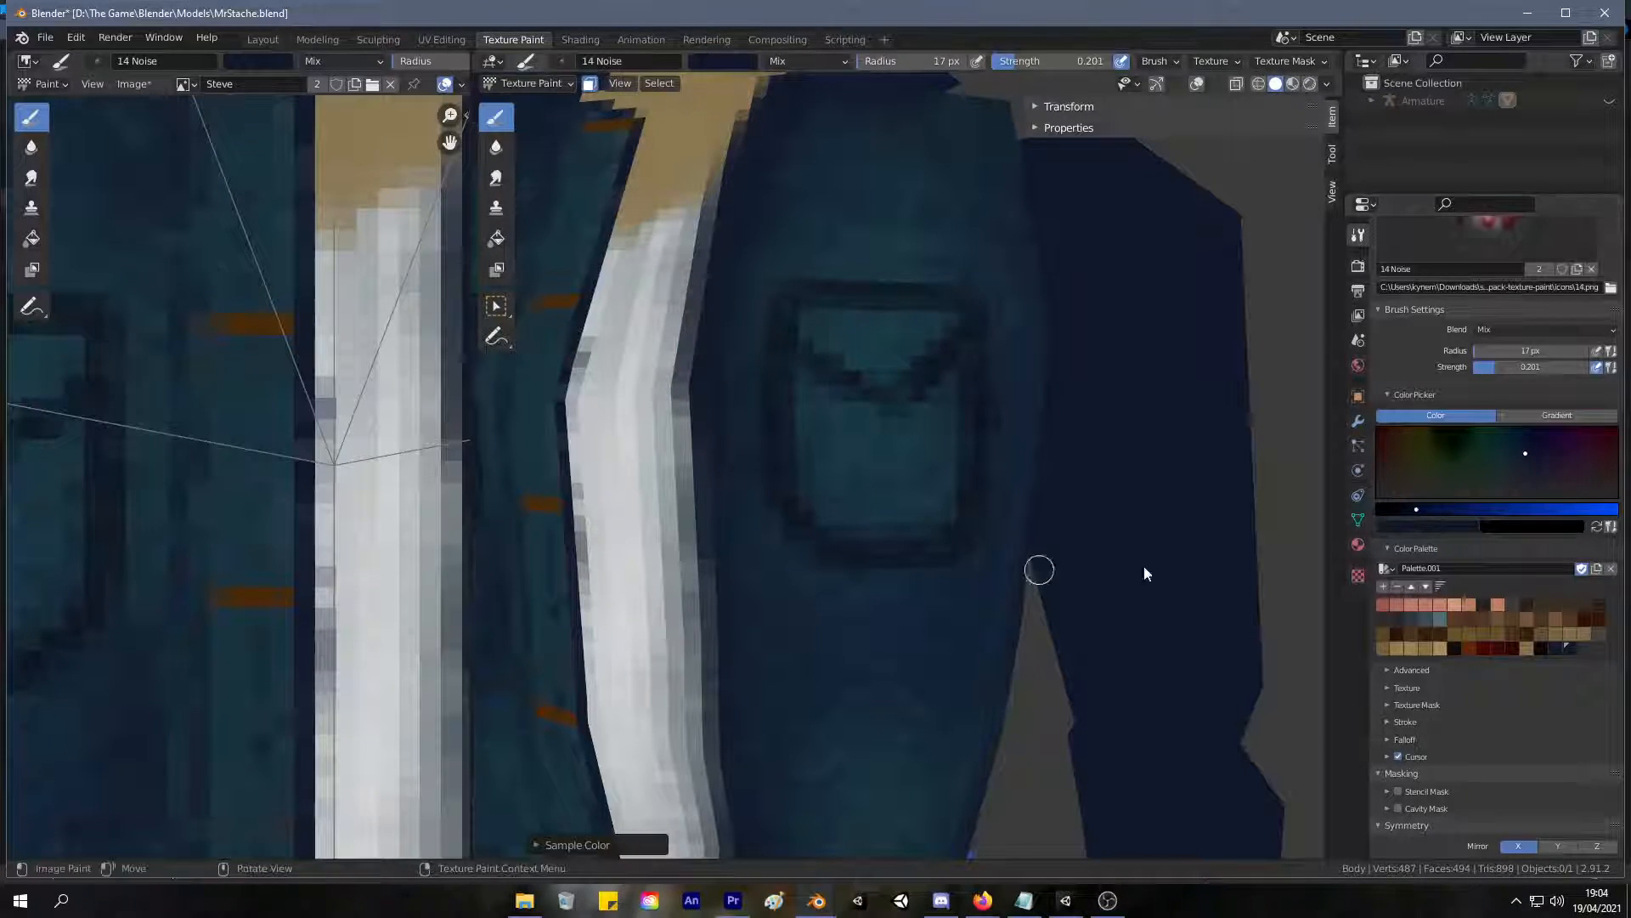
{"action": "key", "text": "s"}
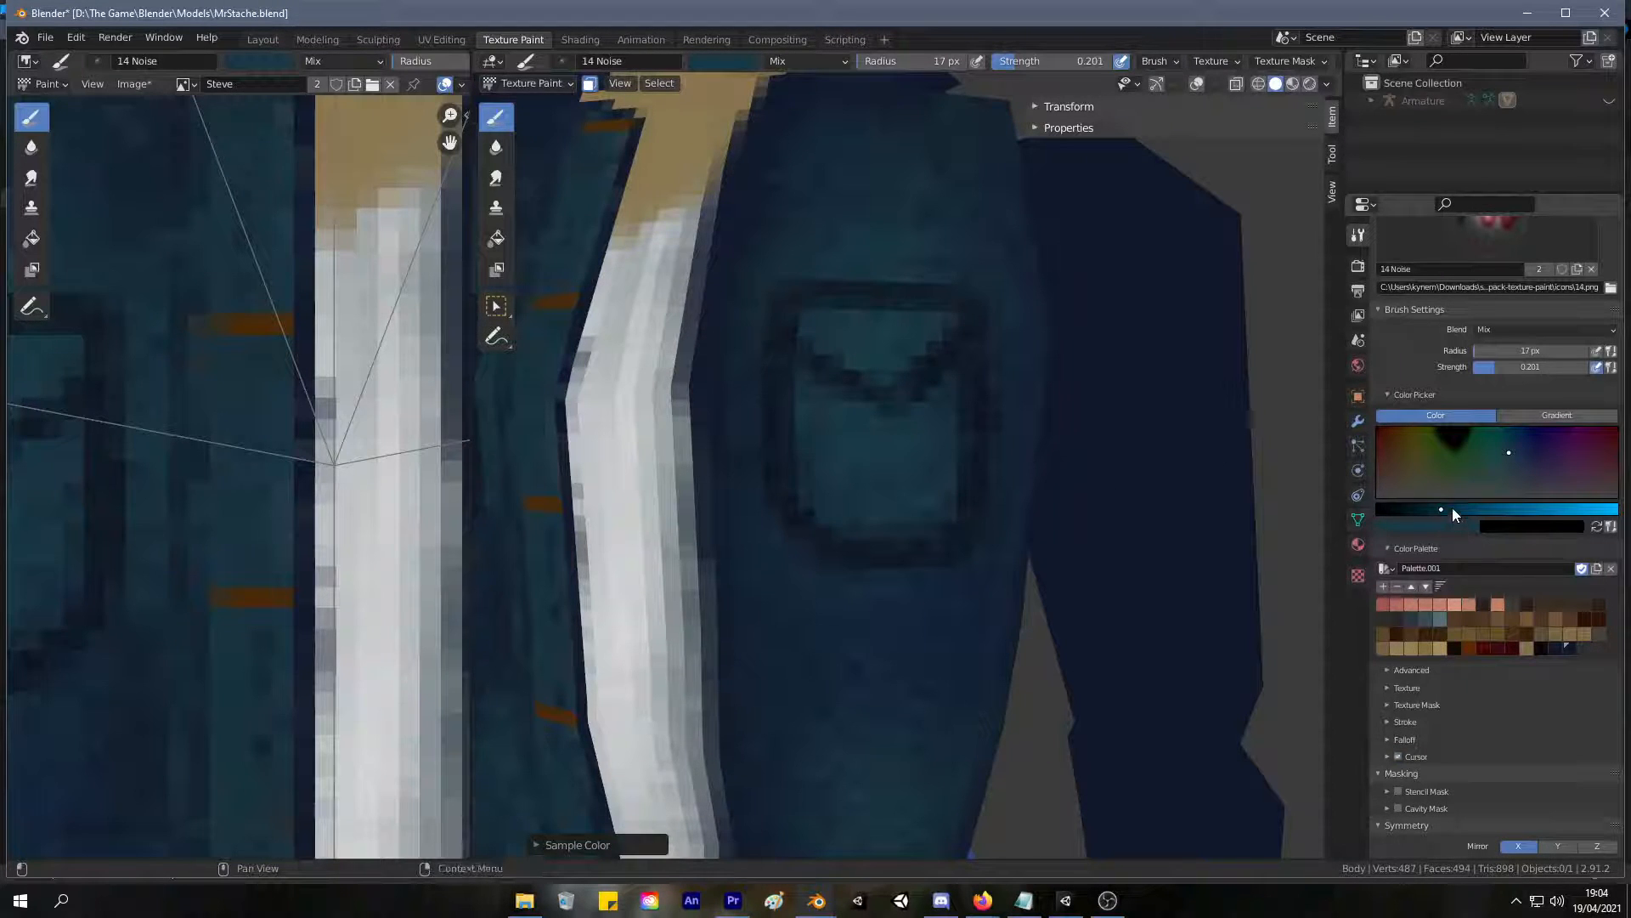
{"action": "left_click_drag", "start_coordinate": [1452, 512], "coordinate": [1462, 509]}
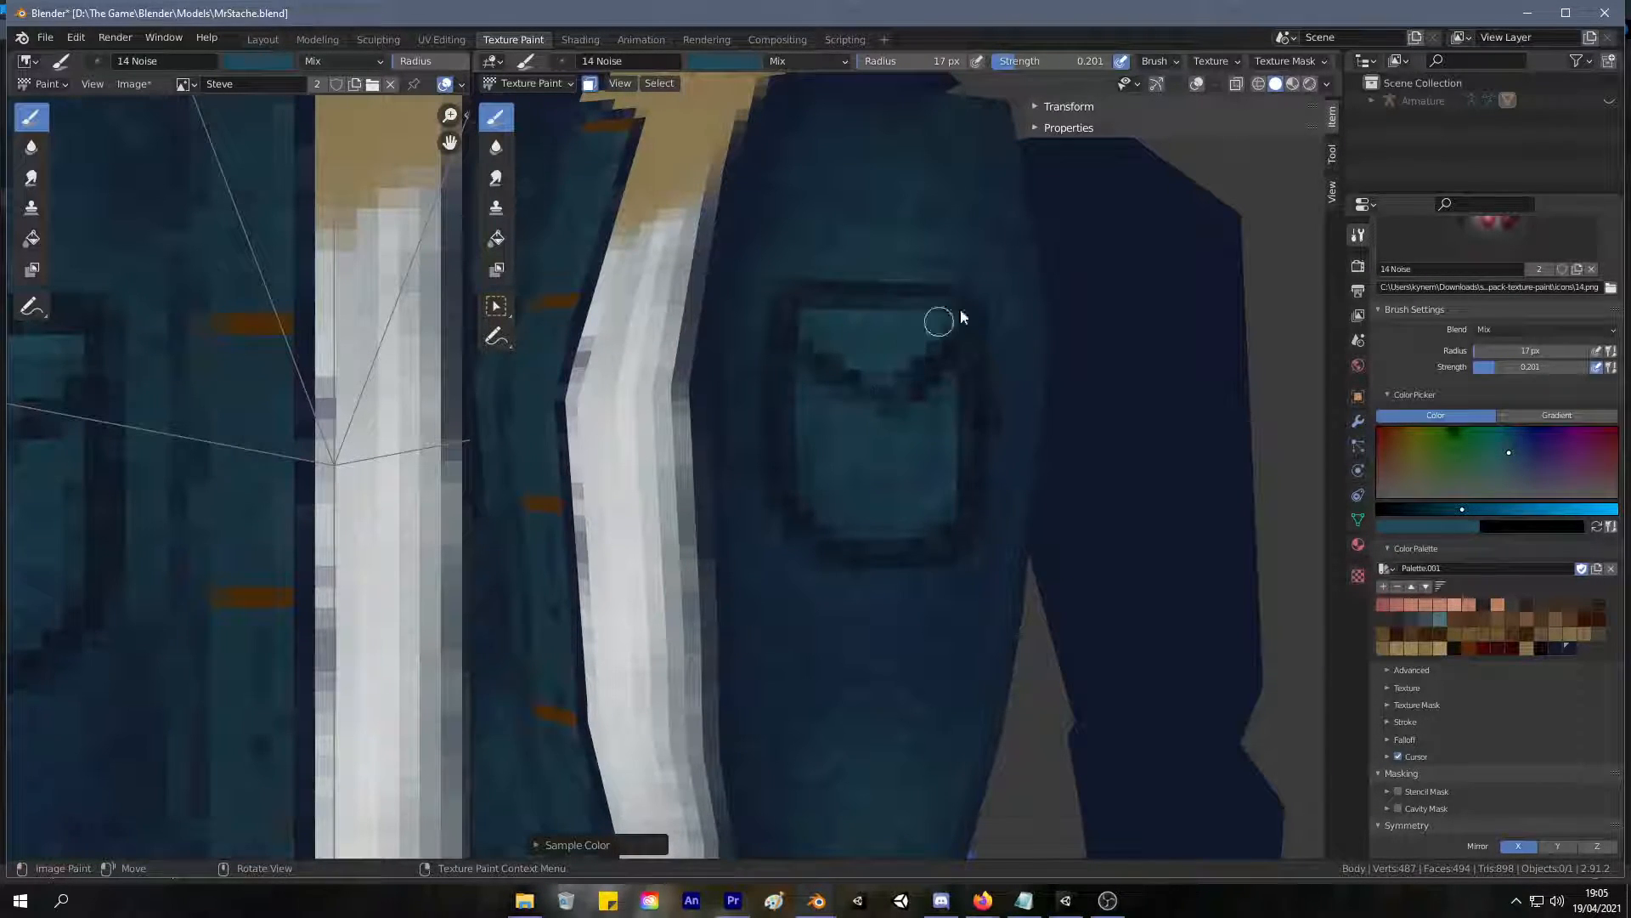
{"action": "scroll", "coordinate": [940, 324], "scroll_direction": "down", "scroll_amount": 6}
{"action": "scroll", "coordinate": [933, 321], "scroll_direction": "up", "scroll_amount": 7}
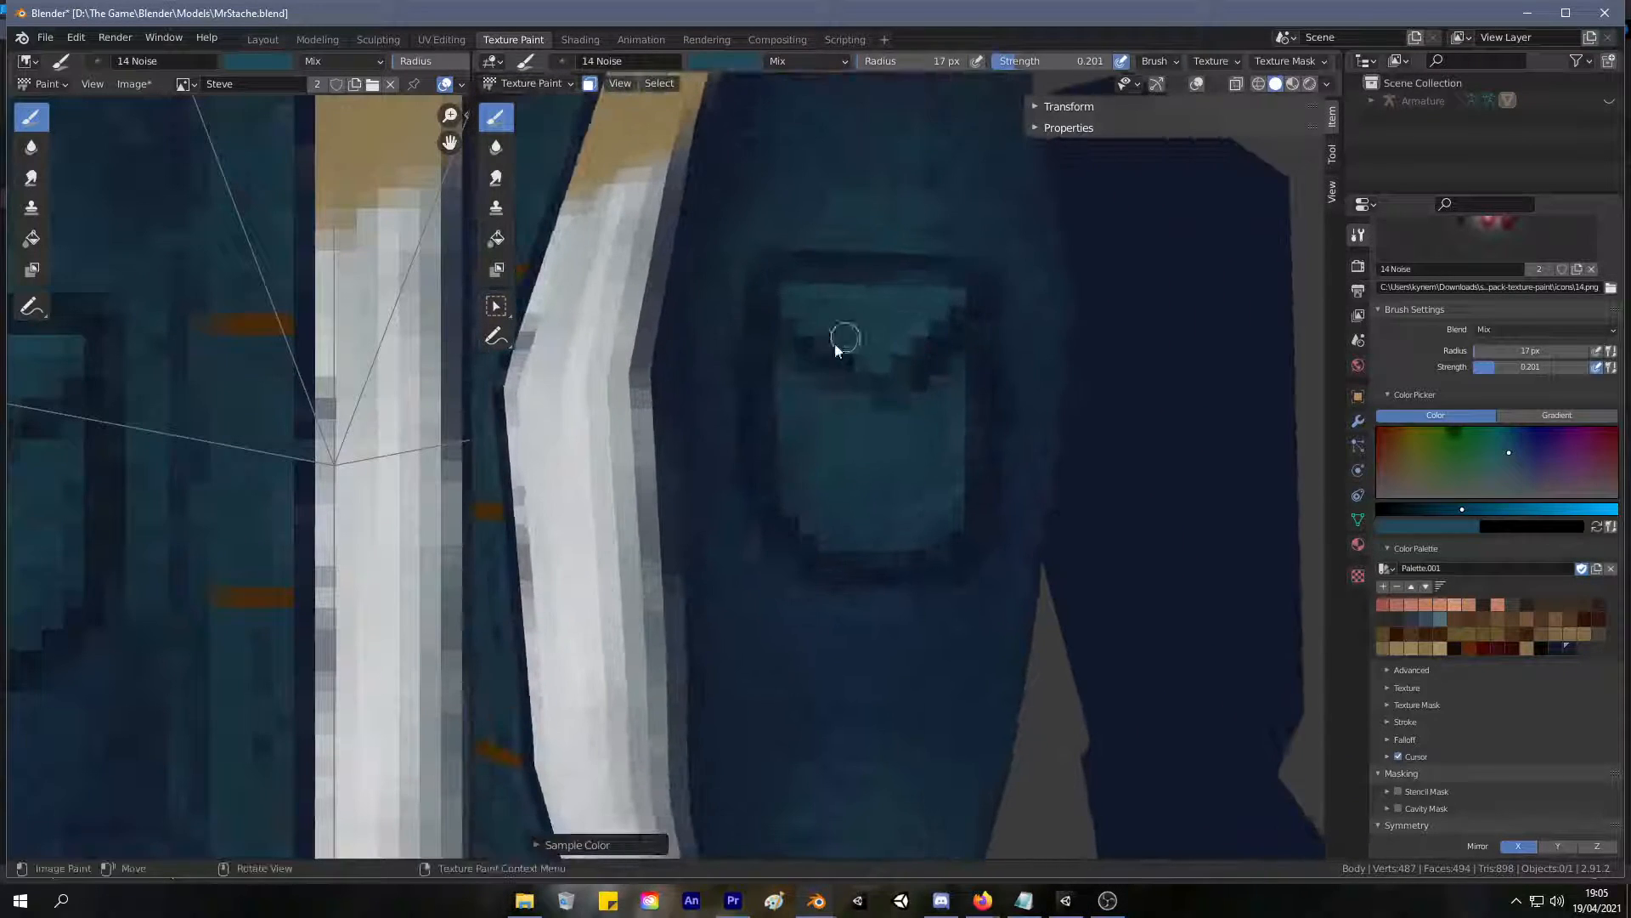
{"action": "left_click_drag", "start_coordinate": [881, 406], "coordinate": [899, 391]}
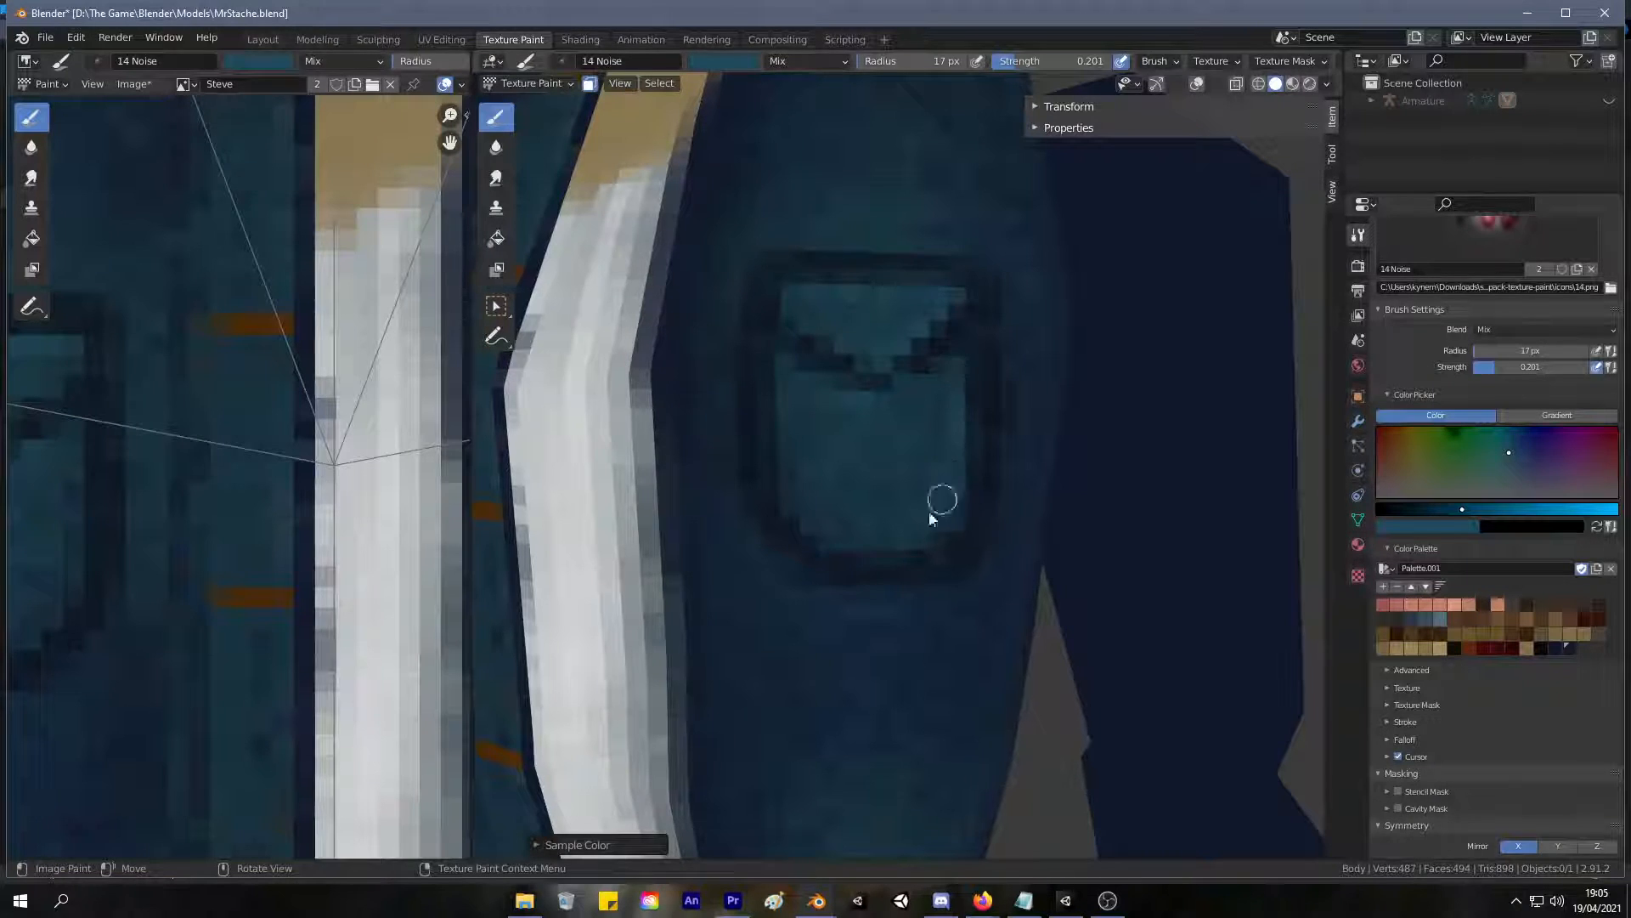
{"action": "scroll", "coordinate": [899, 556], "scroll_direction": "down", "scroll_amount": 10}
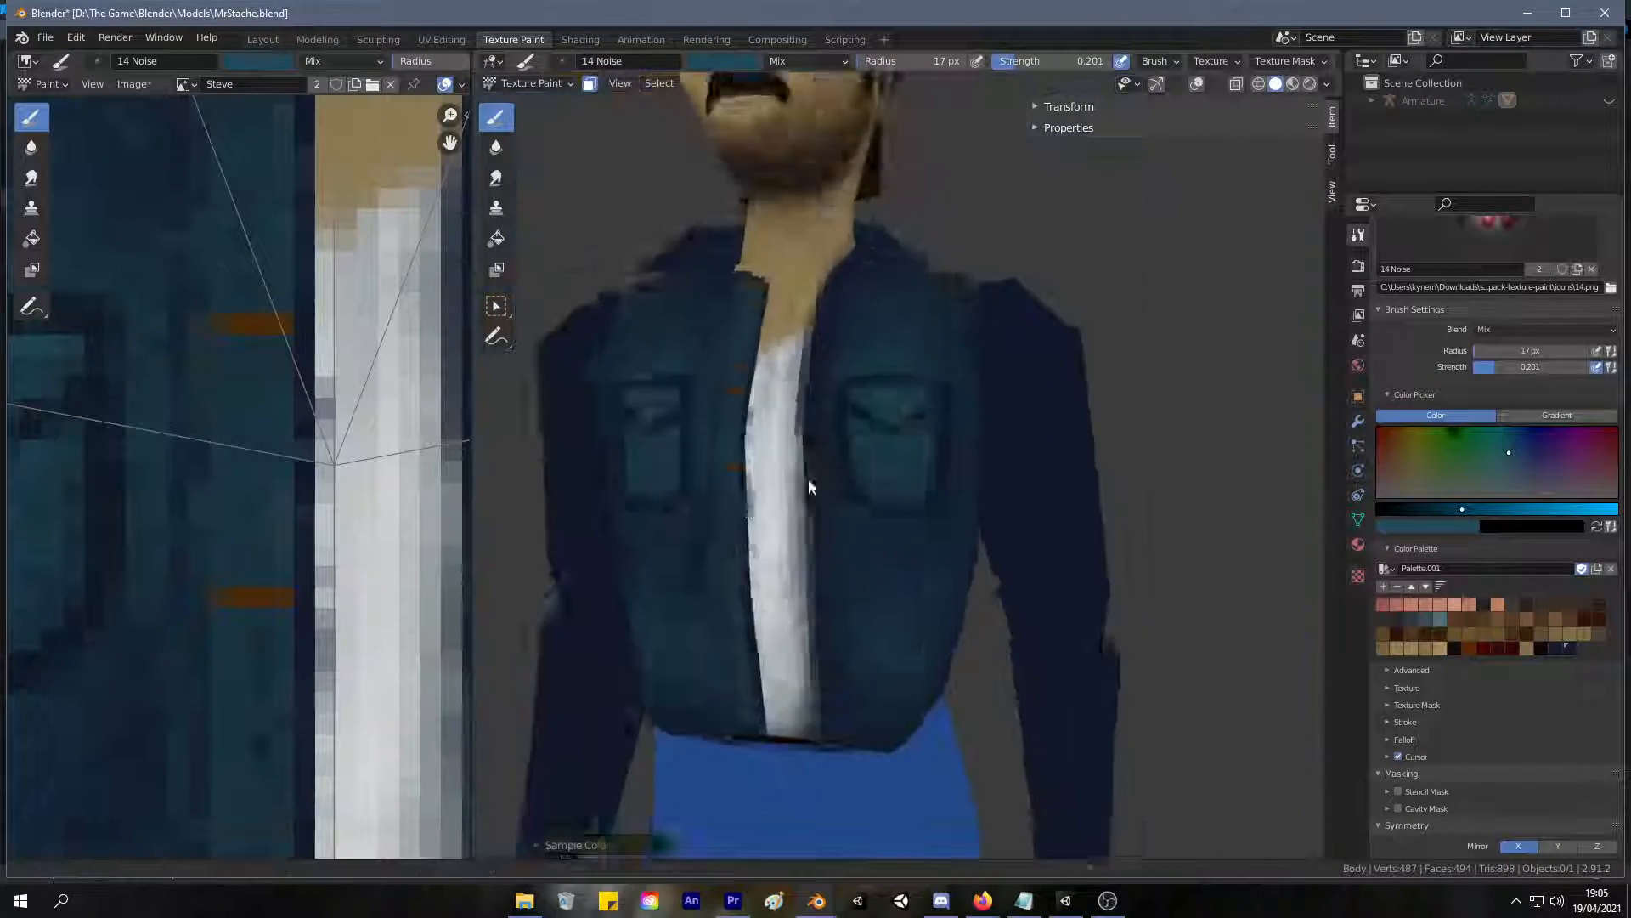
Enlarge the brush to 30 px and soften the pockets' side and lower outlines with sampled jacket colours.
{"action": "mouse_move", "coordinate": [747, 685]}
{"action": "middle_mouse_down"}
{"action": "mouse_move", "coordinate": [743, 661]}
{"action": "mouse_move", "coordinate": [751, 676]}
{"action": "middle_mouse_up"}
{"action": "scroll", "coordinate": [819, 467], "scroll_direction": "up", "scroll_amount": 10}
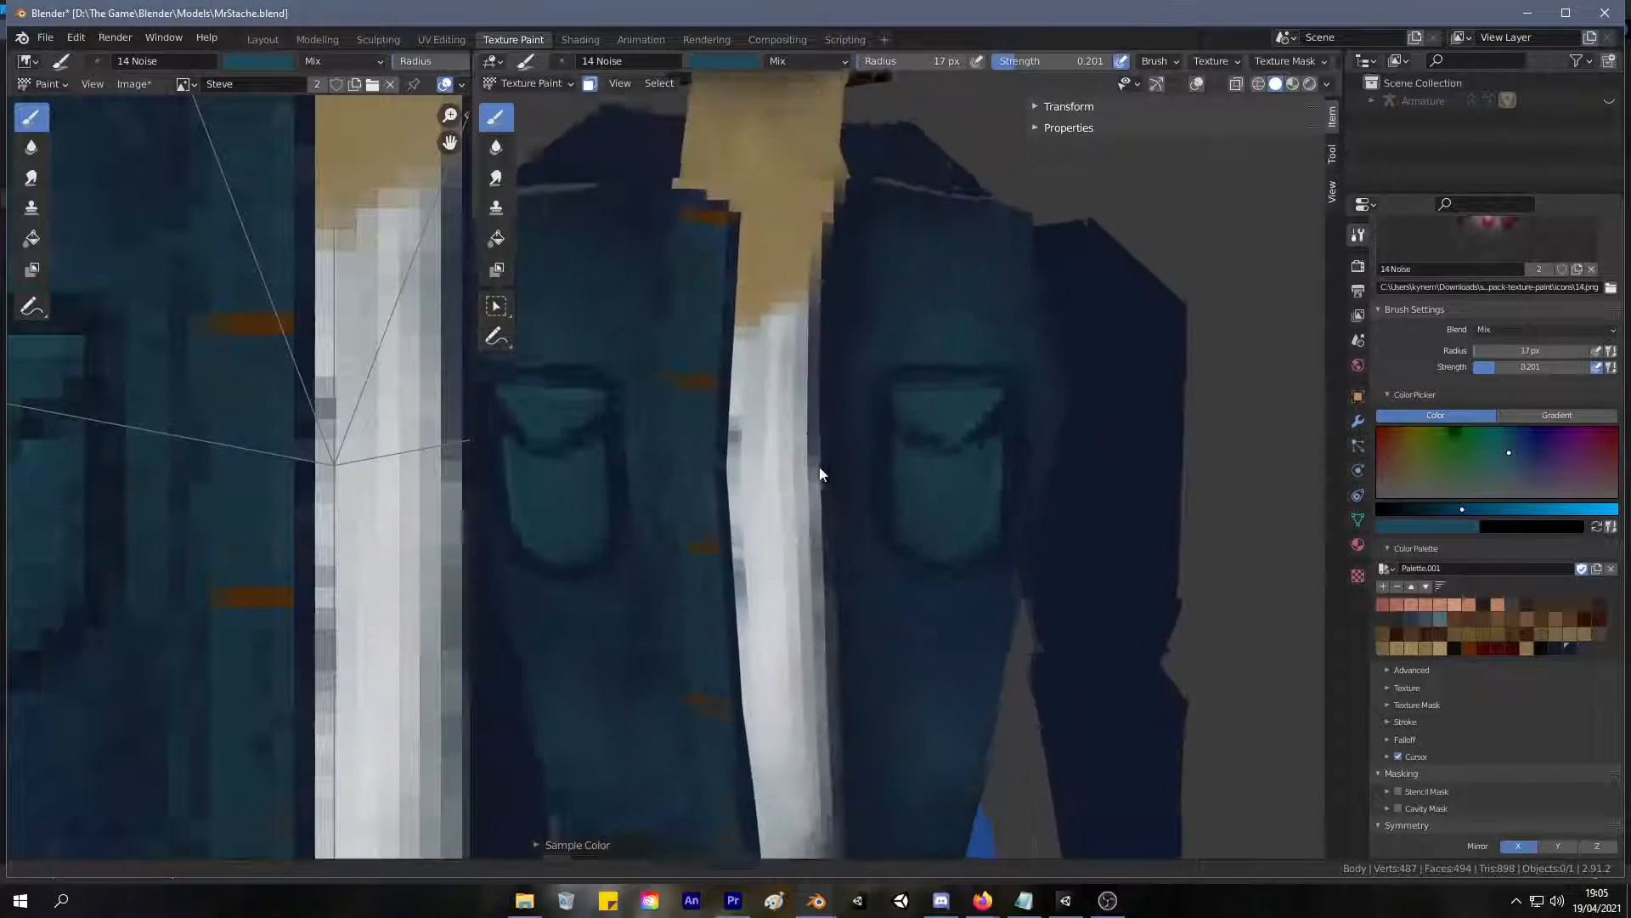
{"action": "key", "text": "s"}
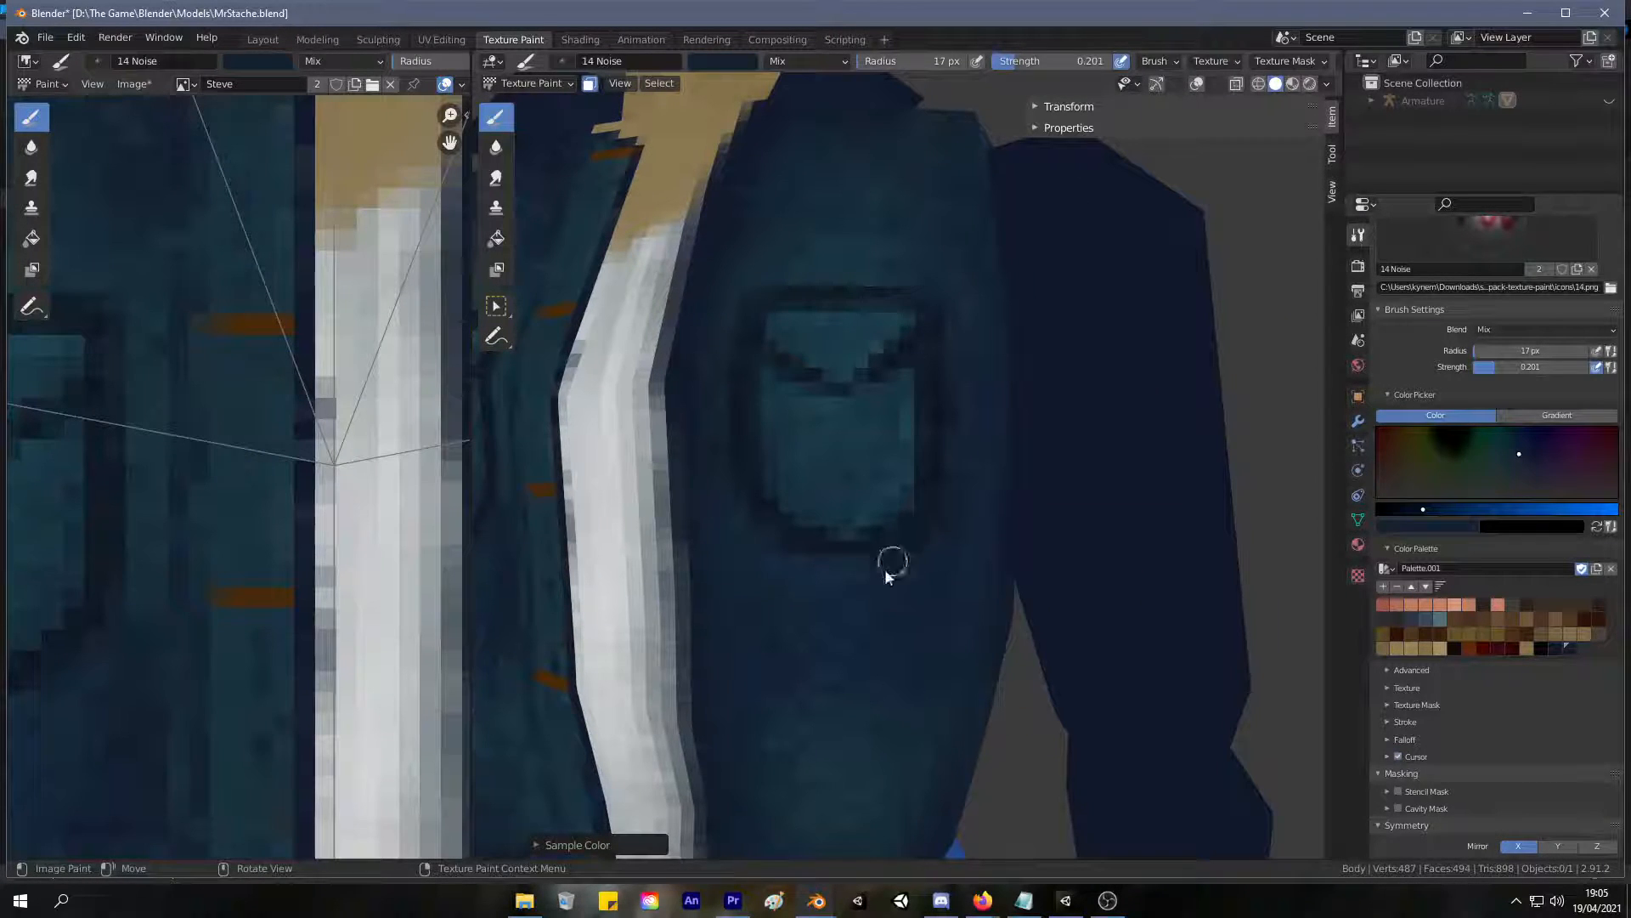
{"action": "key", "text": "f"}
{"action": "left_click", "coordinate": [930, 549]}
{"action": "scroll", "coordinate": [922, 408], "scroll_direction": "down", "scroll_amount": 8}
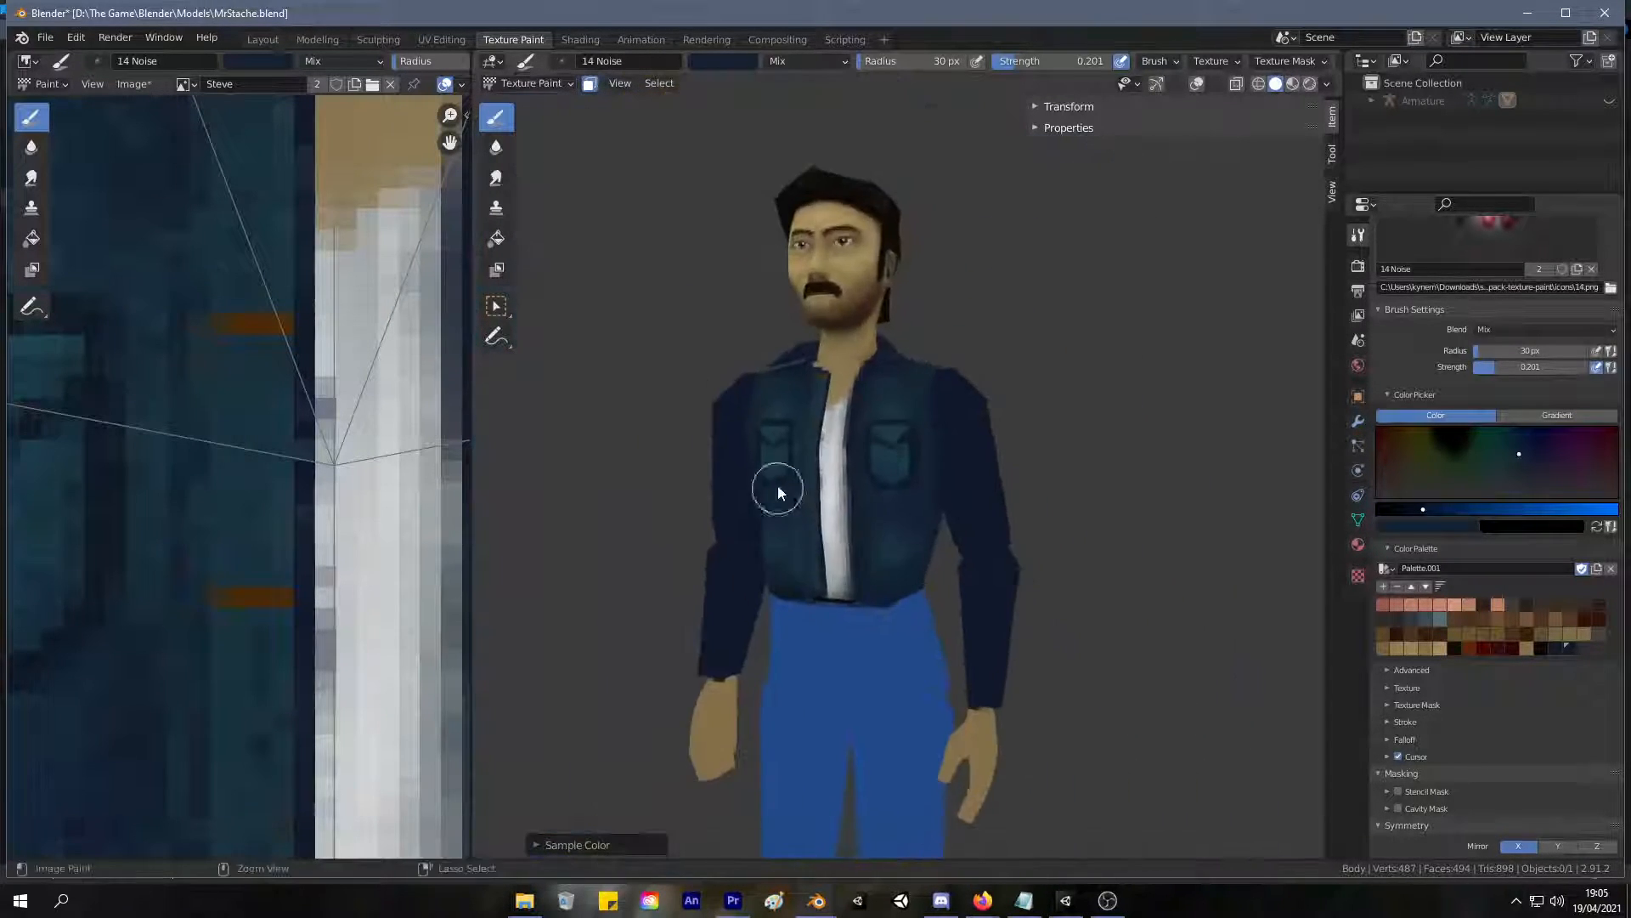
{"action": "middle_click_drag", "start_coordinate": [777, 488], "coordinate": [818, 492]}
{"action": "scroll", "coordinate": [833, 466], "scroll_direction": "up", "scroll_amount": 6}
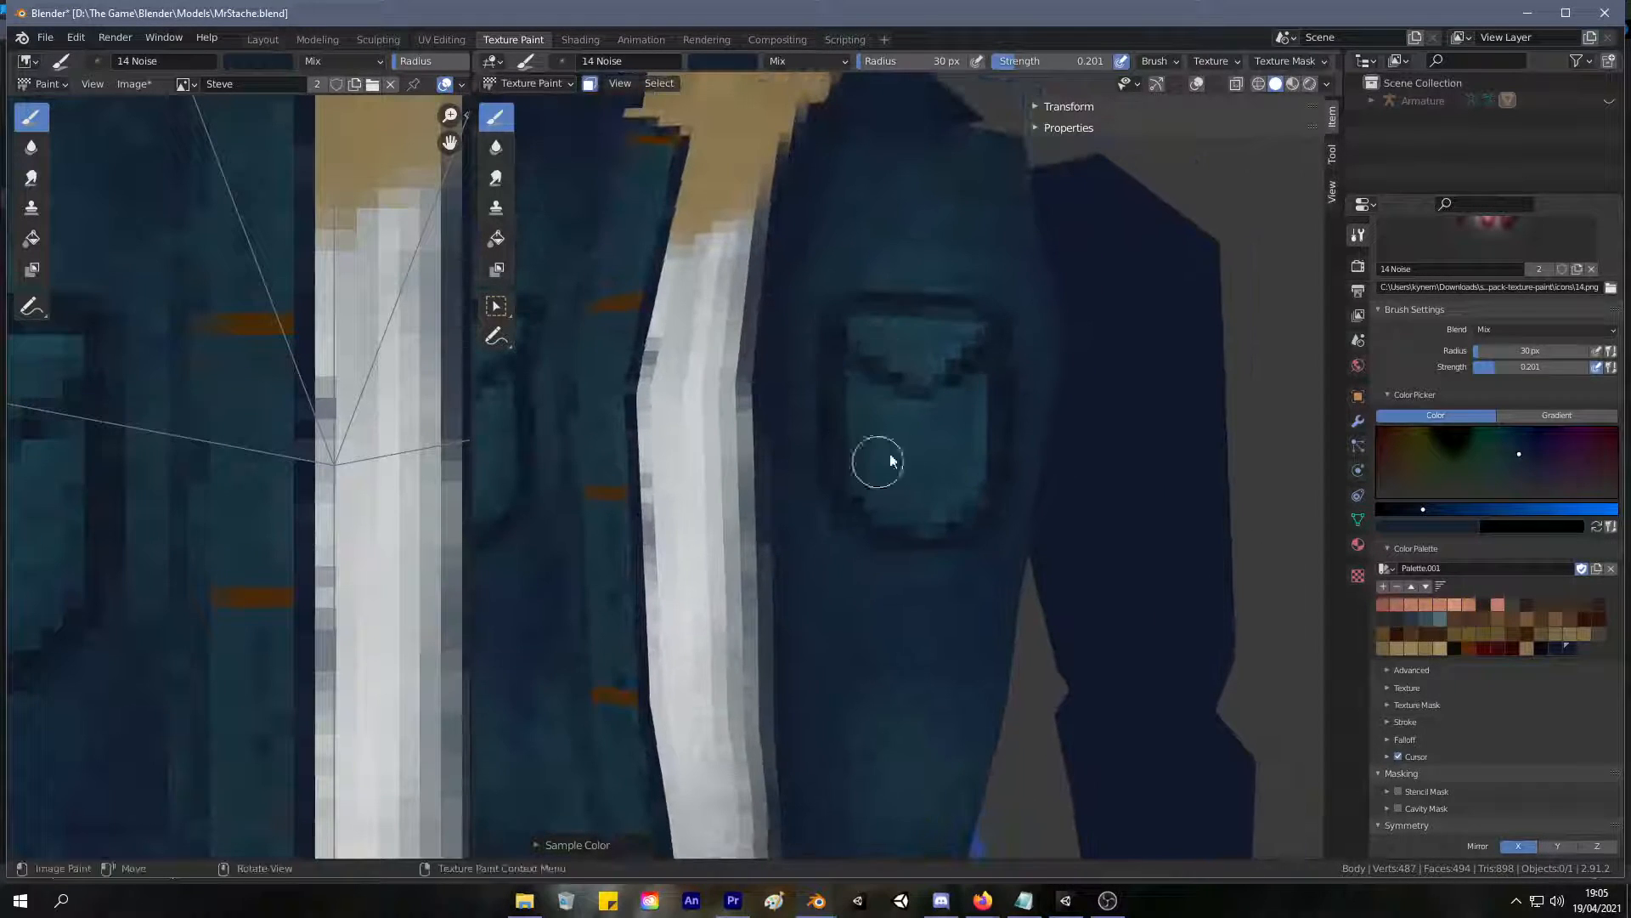
{"action": "right_click", "coordinate": [947, 480]}
{"action": "left_click_drag", "start_coordinate": [952, 410], "coordinate": [960, 412]}
{"action": "left_click_drag", "start_coordinate": [1003, 343], "coordinate": [993, 351]}
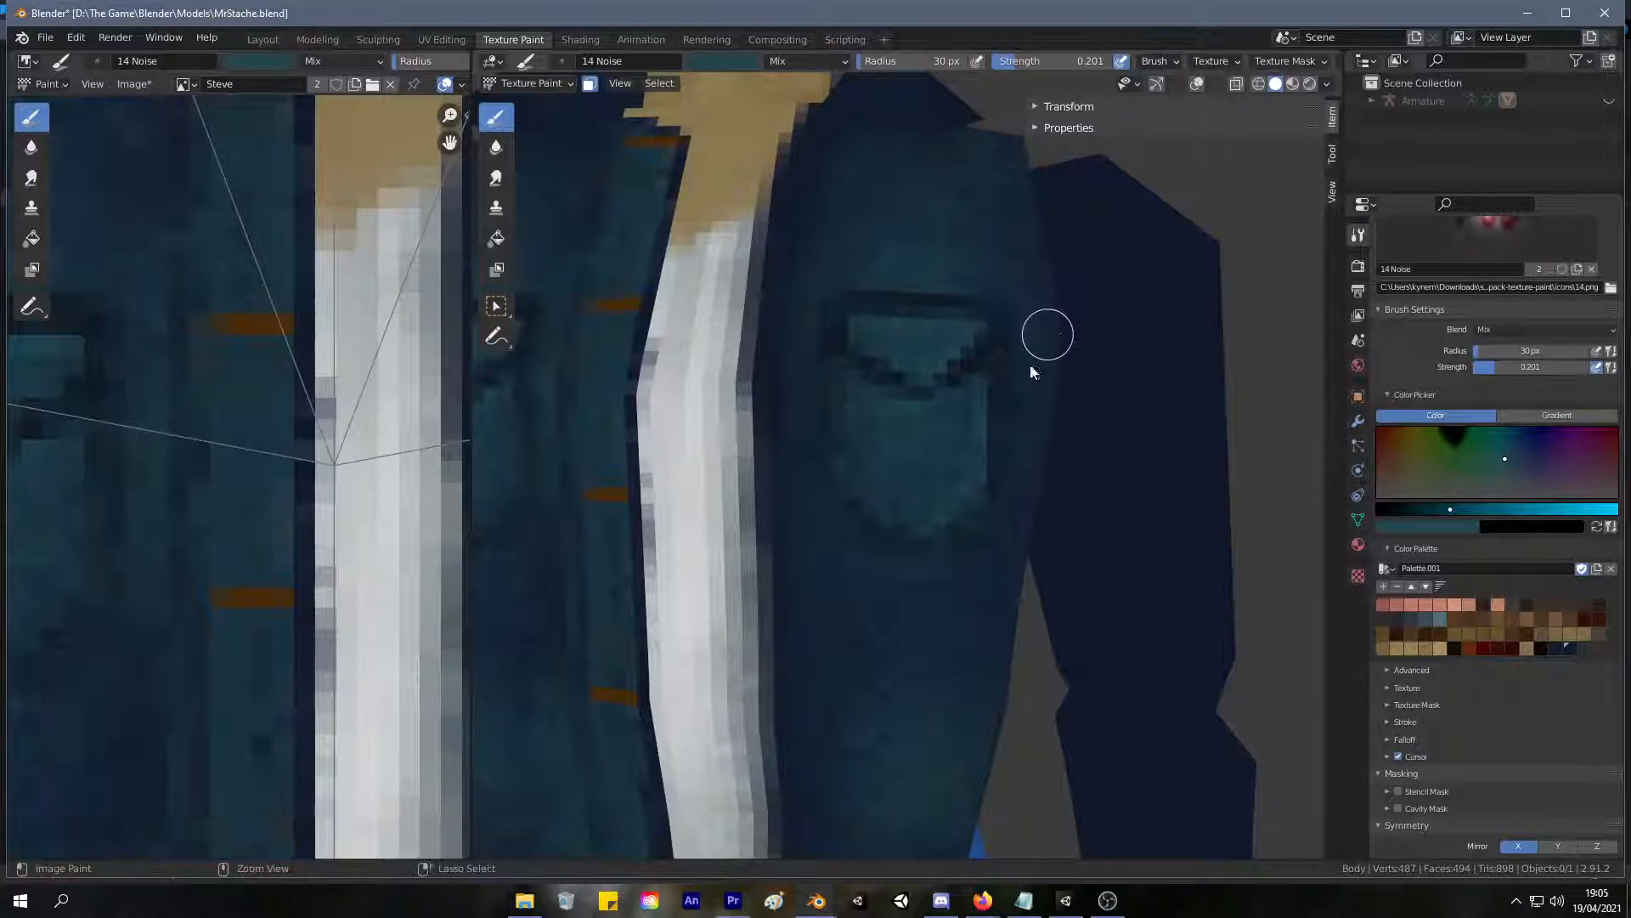
Reduce the brush to 15 px and refine the pocket flap and edges with sampled teal and navy tones.
{"action": "key", "text": "f"}
{"action": "left_click", "coordinate": [1005, 369]}
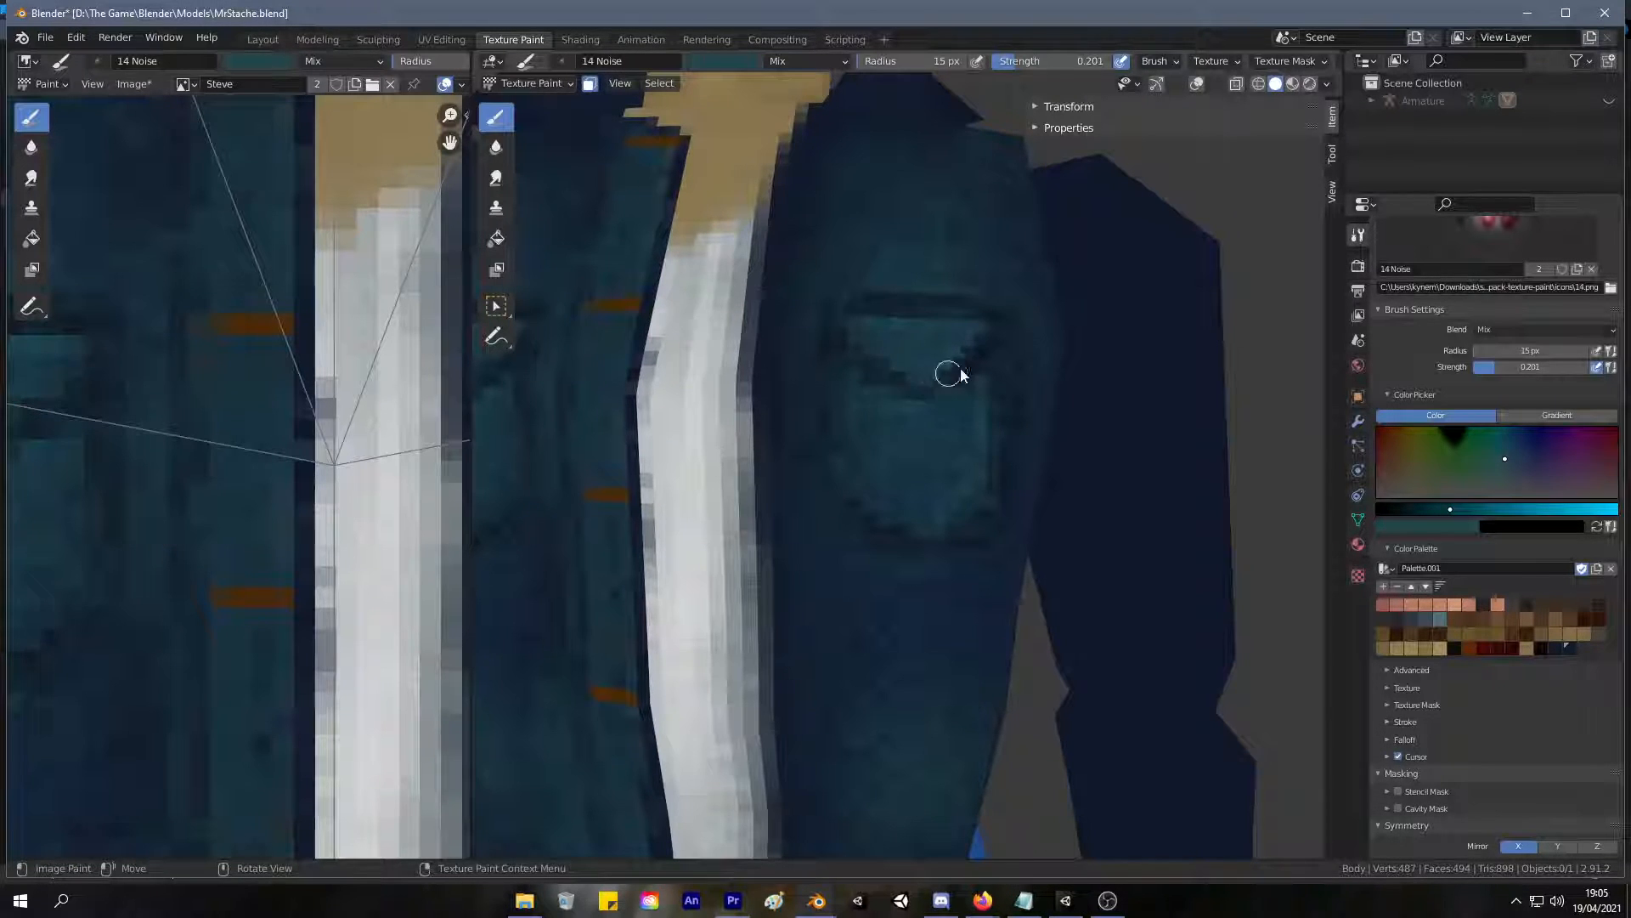
{"action": "scroll", "coordinate": [808, 564], "scroll_direction": "down", "scroll_amount": 8}
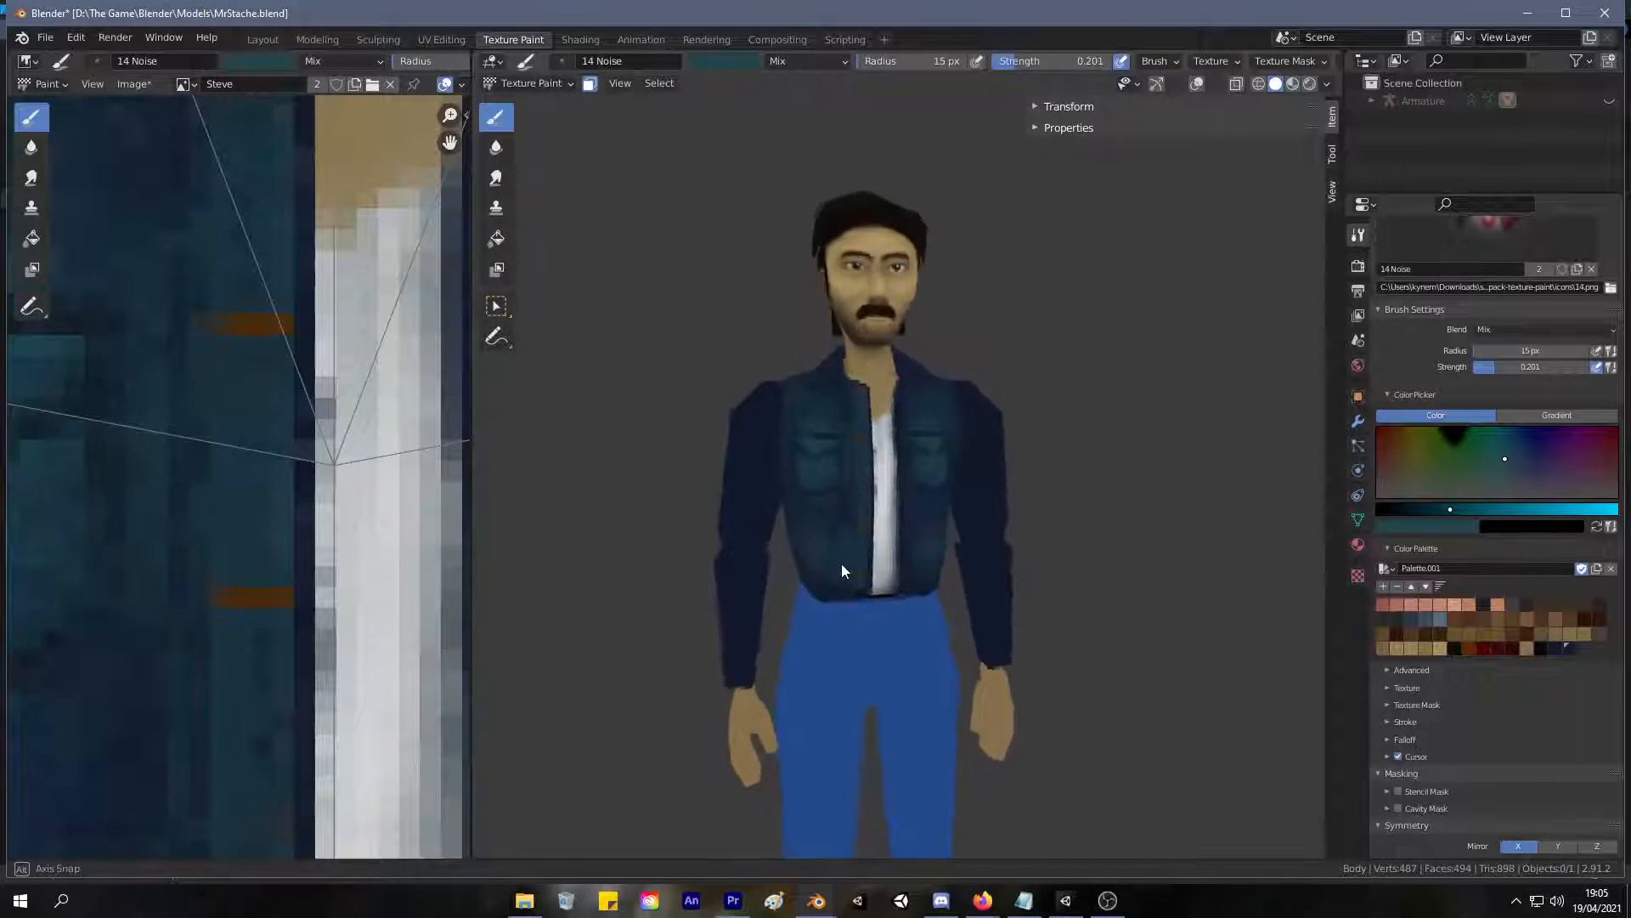
{"action": "scroll", "coordinate": [860, 491], "scroll_direction": "up", "scroll_amount": 3}
{"action": "scroll", "coordinate": [859, 491], "scroll_direction": "up", "scroll_amount": 5}
{"action": "key", "text": "s"}
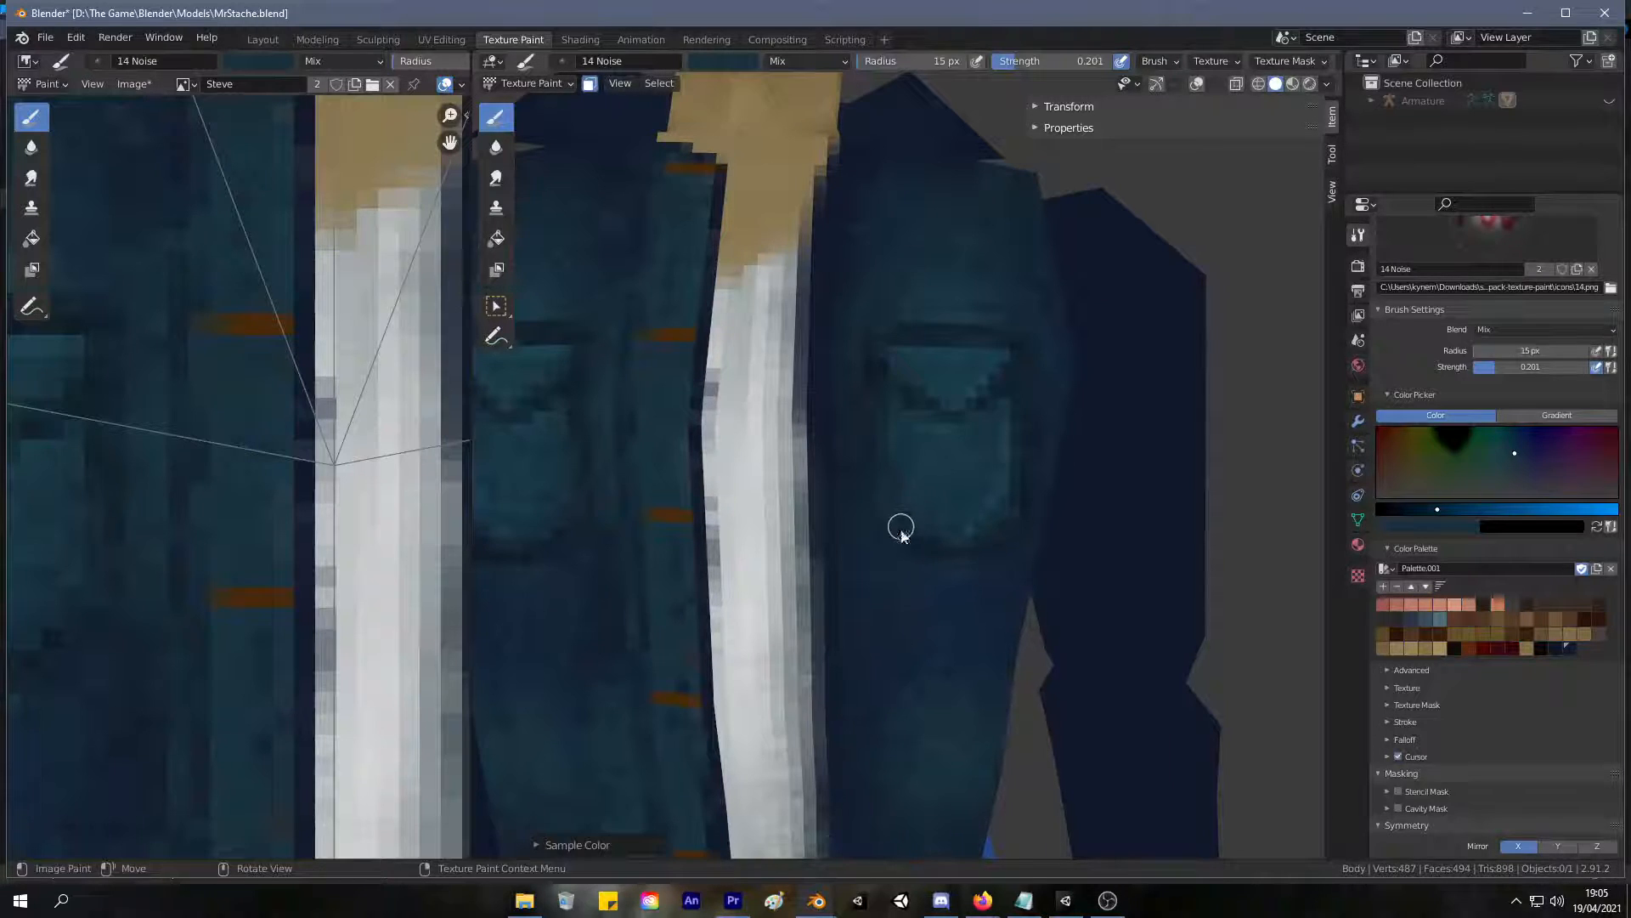
{"action": "key", "text": "s"}
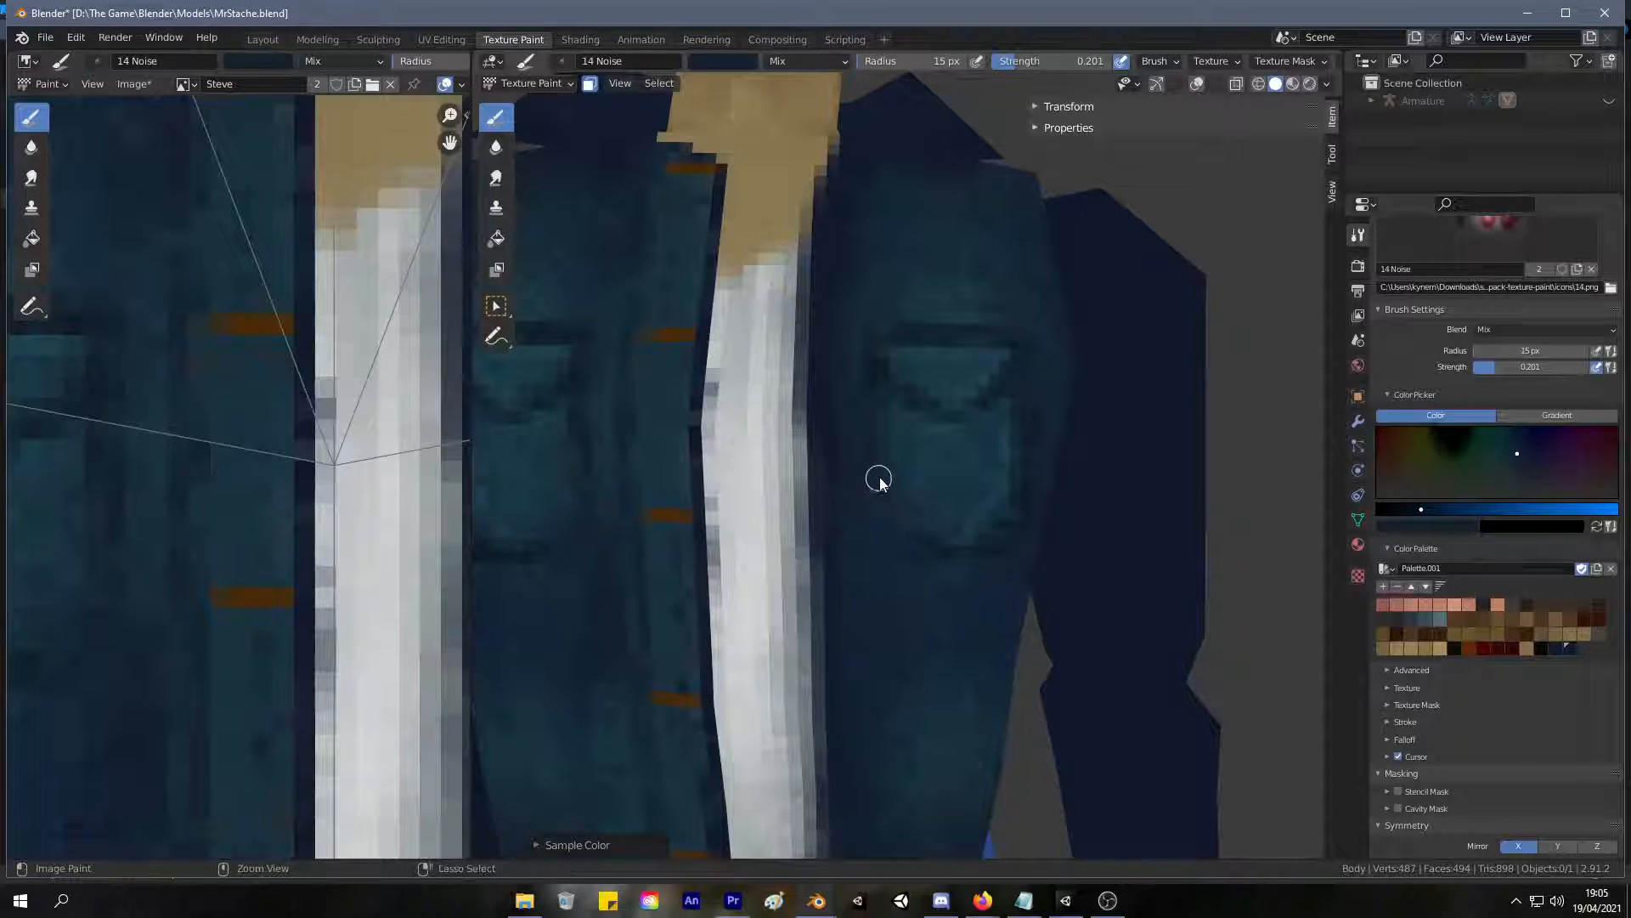
{"action": "scroll", "coordinate": [888, 455], "scroll_direction": "up", "scroll_amount": 3}
{"action": "middle_click_drag", "start_coordinate": [876, 452], "coordinate": [848, 436], "text": "shift"}
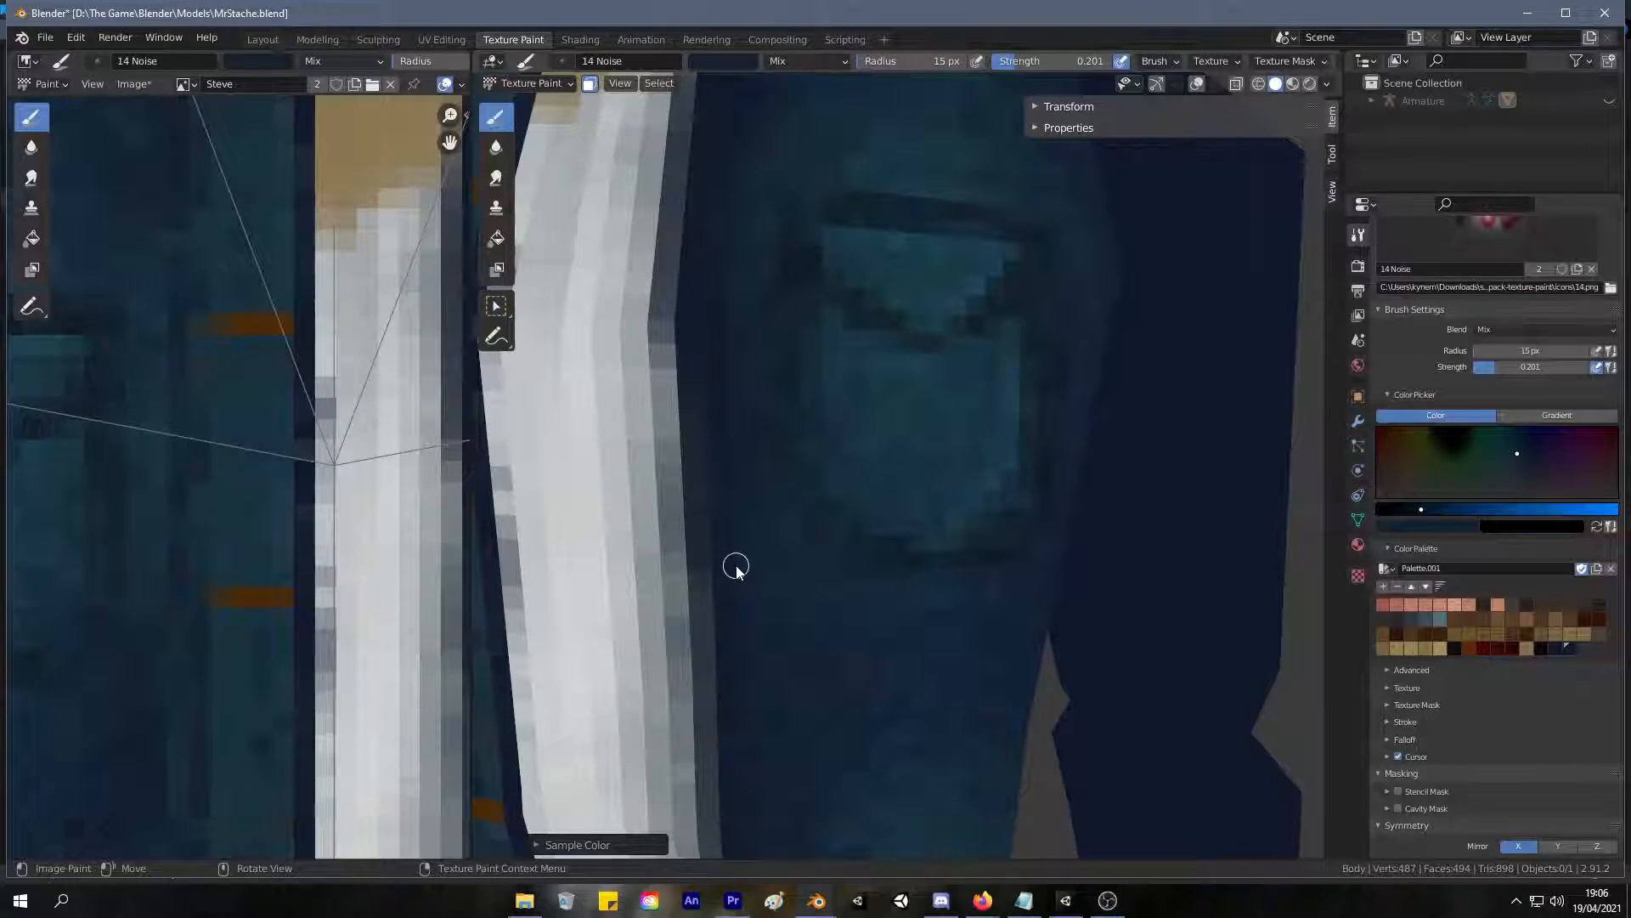
Blend the shading around the pockets with a 44 px brush in sampled navy and teal, undoing one unwanted stroke.
{"action": "mouse_move", "coordinate": [876, 439]}
{"action": "middle_mouse_down"}
{"action": "mouse_move", "coordinate": [810, 375]}
{"action": "mouse_move", "coordinate": [970, 339]}
{"action": "middle_mouse_up"}
{"action": "key", "text": "s"}
{"action": "key", "text": "f"}
{"action": "left_click", "coordinate": [866, 421]}
{"action": "middle_click_drag", "start_coordinate": [866, 425], "coordinate": [714, 335]}
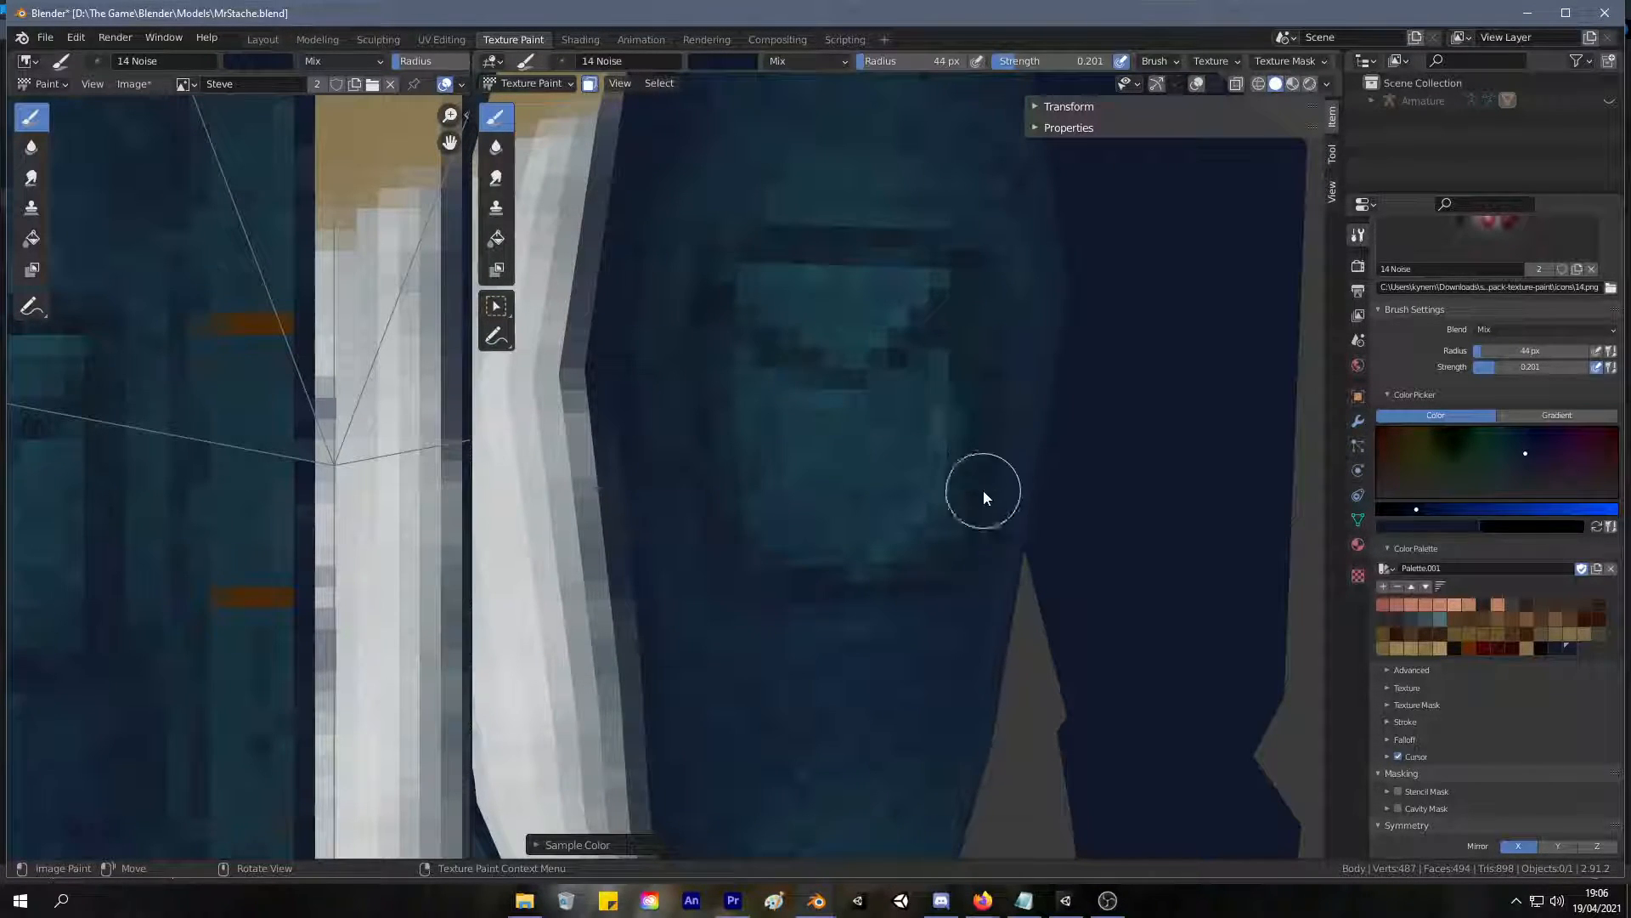
{"action": "key", "text": "s"}
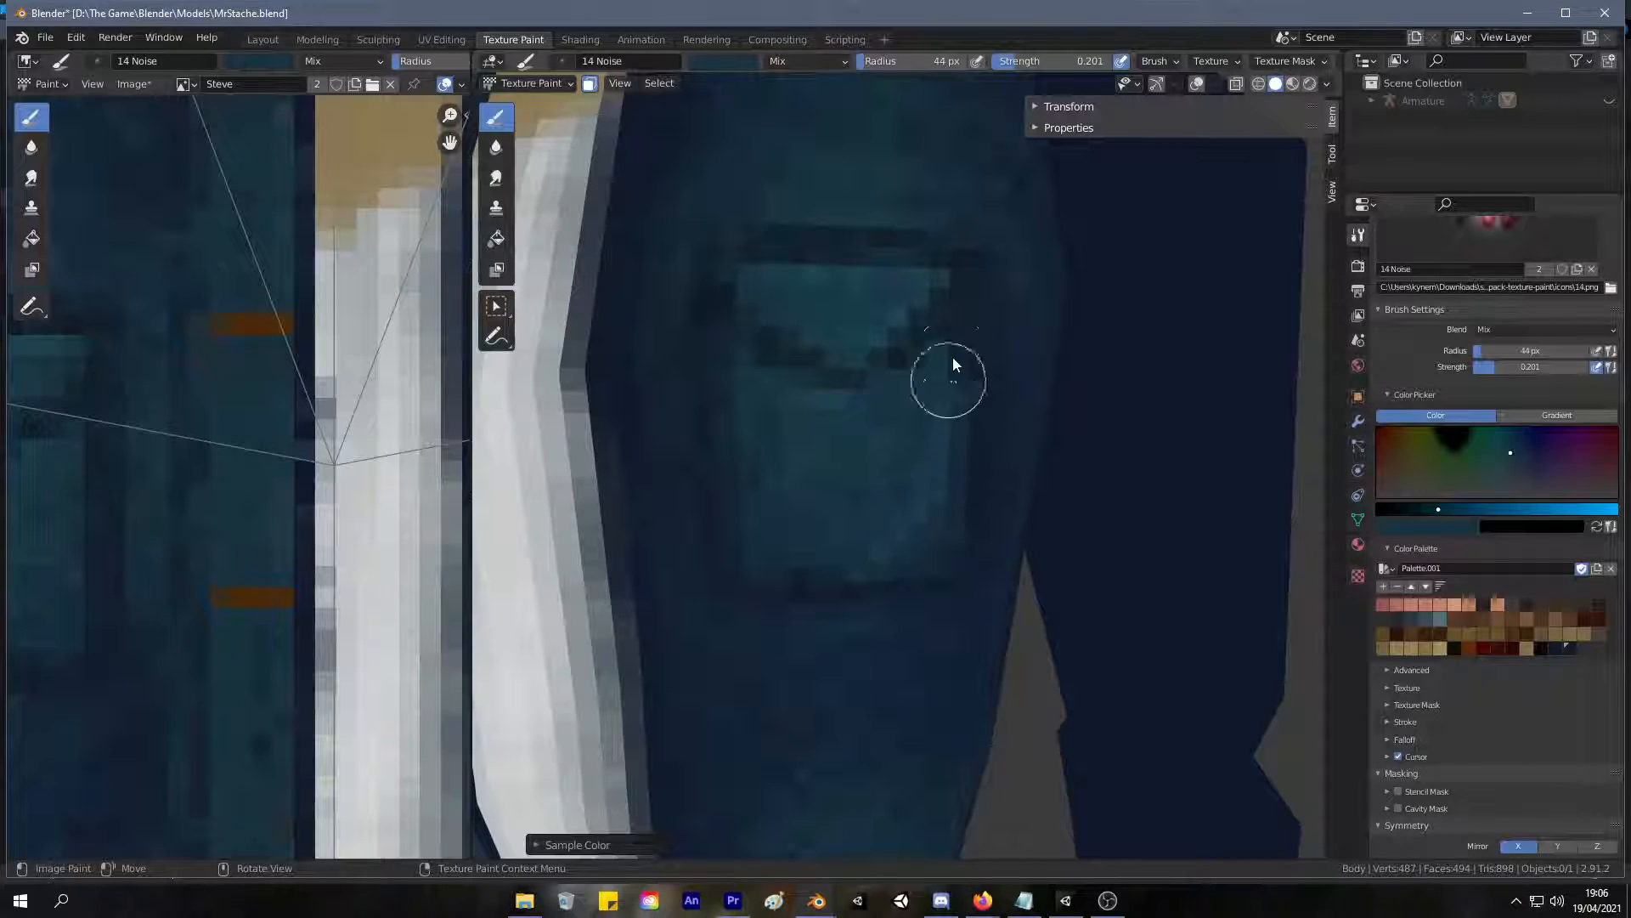
{"action": "key", "text": "ctrl+z"}
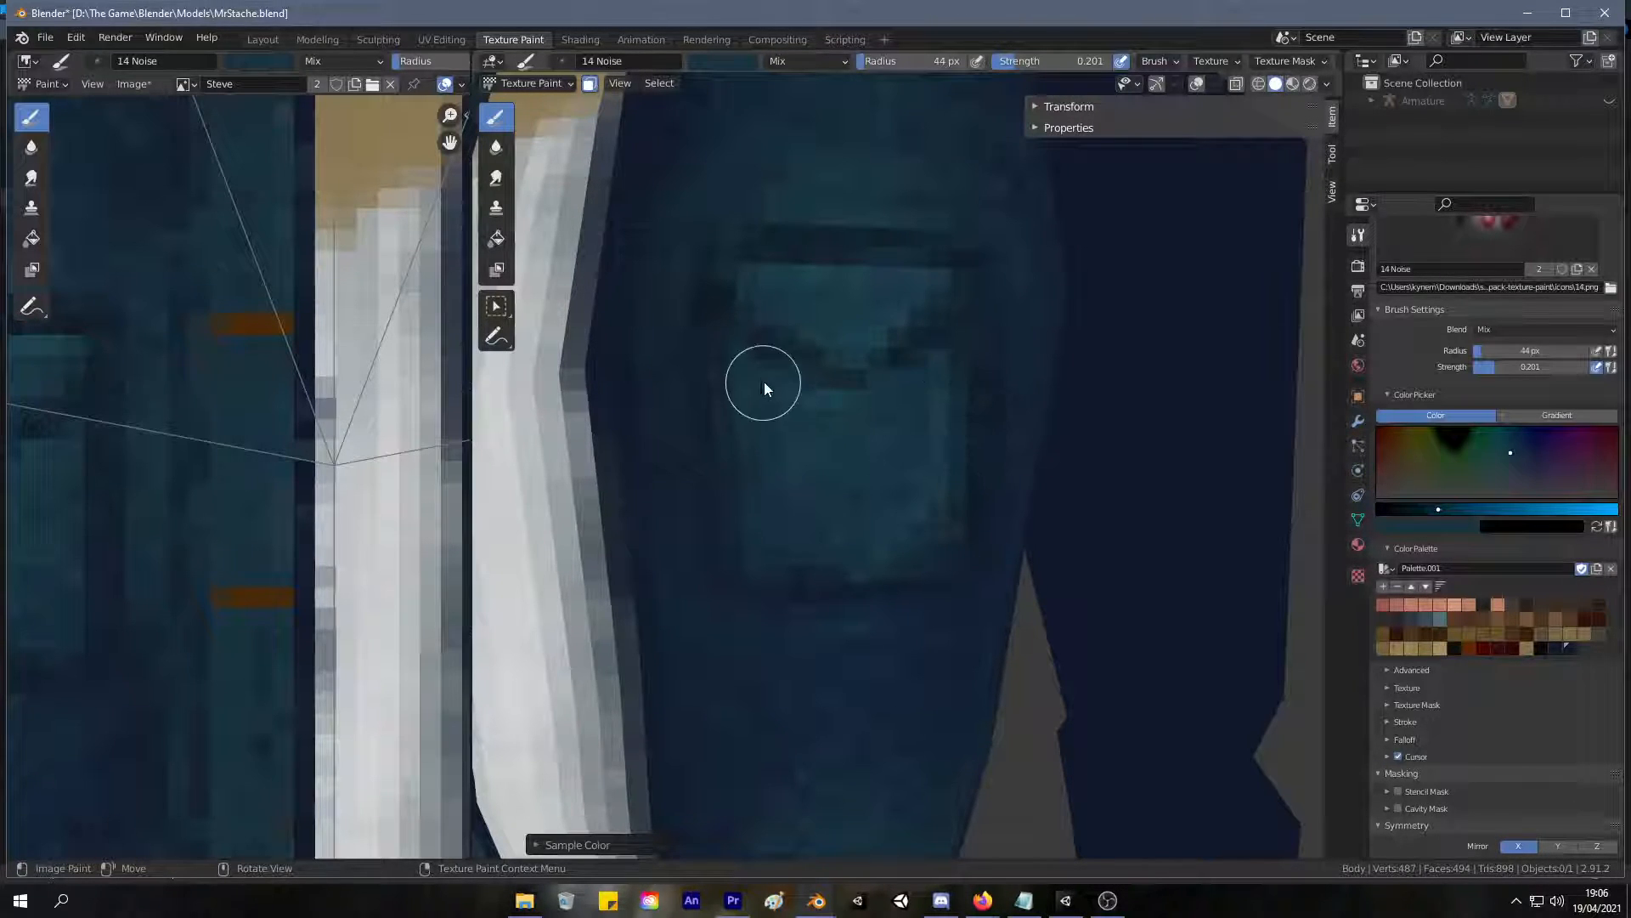
{"action": "middle_click_drag", "start_coordinate": [875, 456], "coordinate": [734, 641], "text": "ctrl"}
{"action": "mouse_move", "coordinate": [734, 641]}
{"action": "middle_mouse_down"}
{"action": "mouse_move", "coordinate": [773, 625]}
{"action": "mouse_move", "coordinate": [736, 639]}
{"action": "middle_mouse_up"}
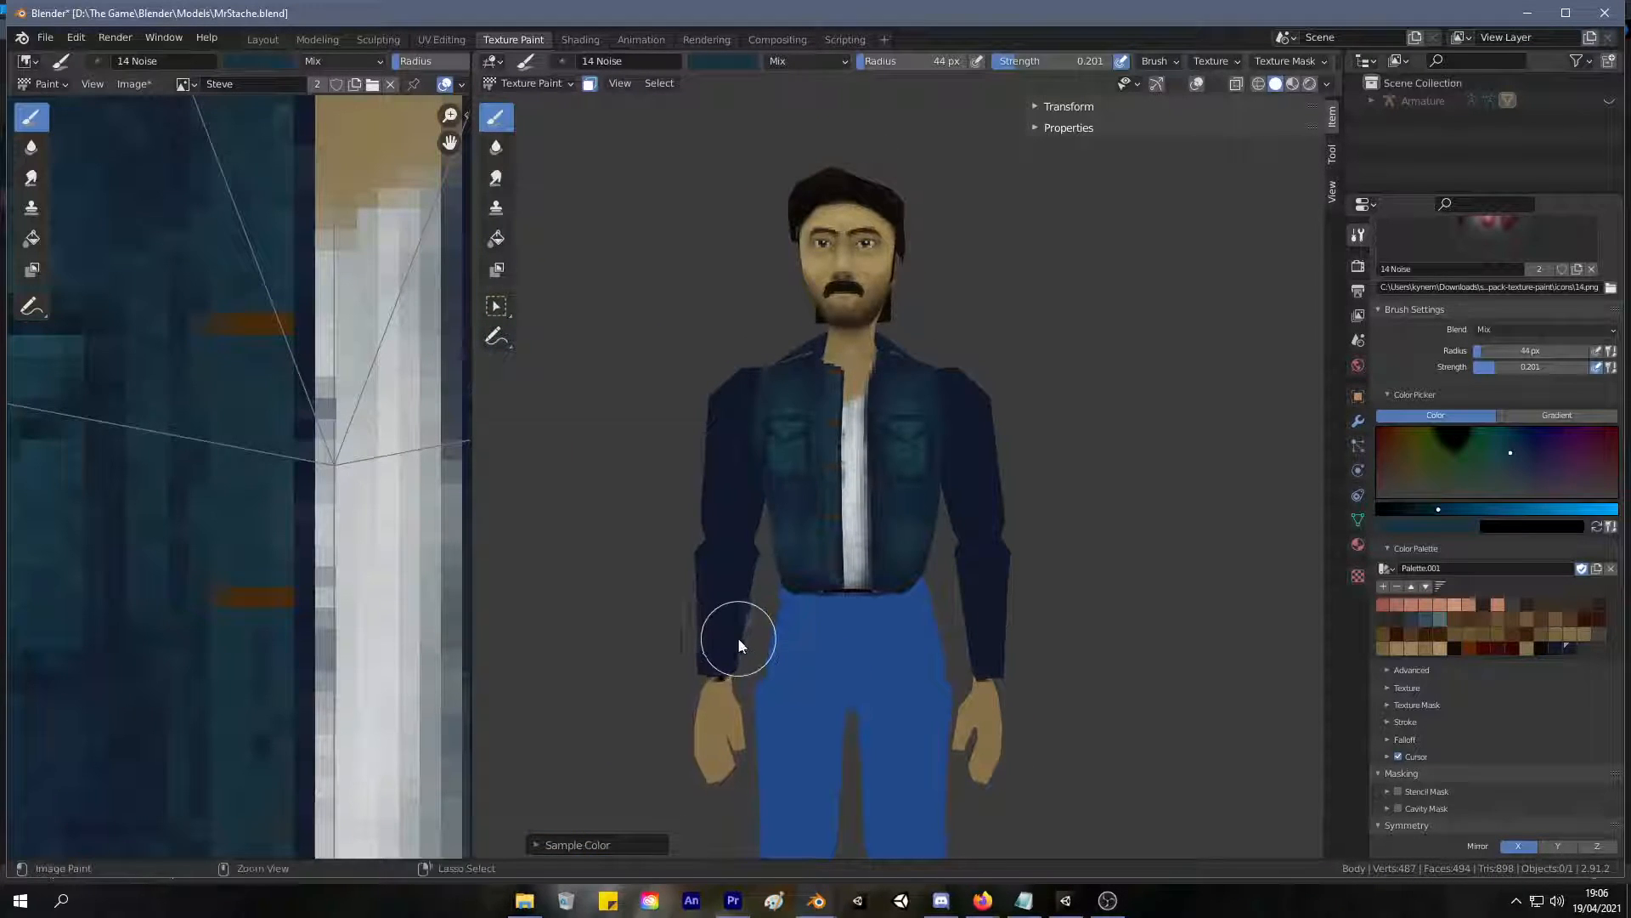
Paint a mustard-yellow button at the tip of each pocket flap with a 19 px brush at 0.681 strength.
{"action": "scroll", "coordinate": [737, 638], "scroll_direction": "up", "scroll_amount": 10}
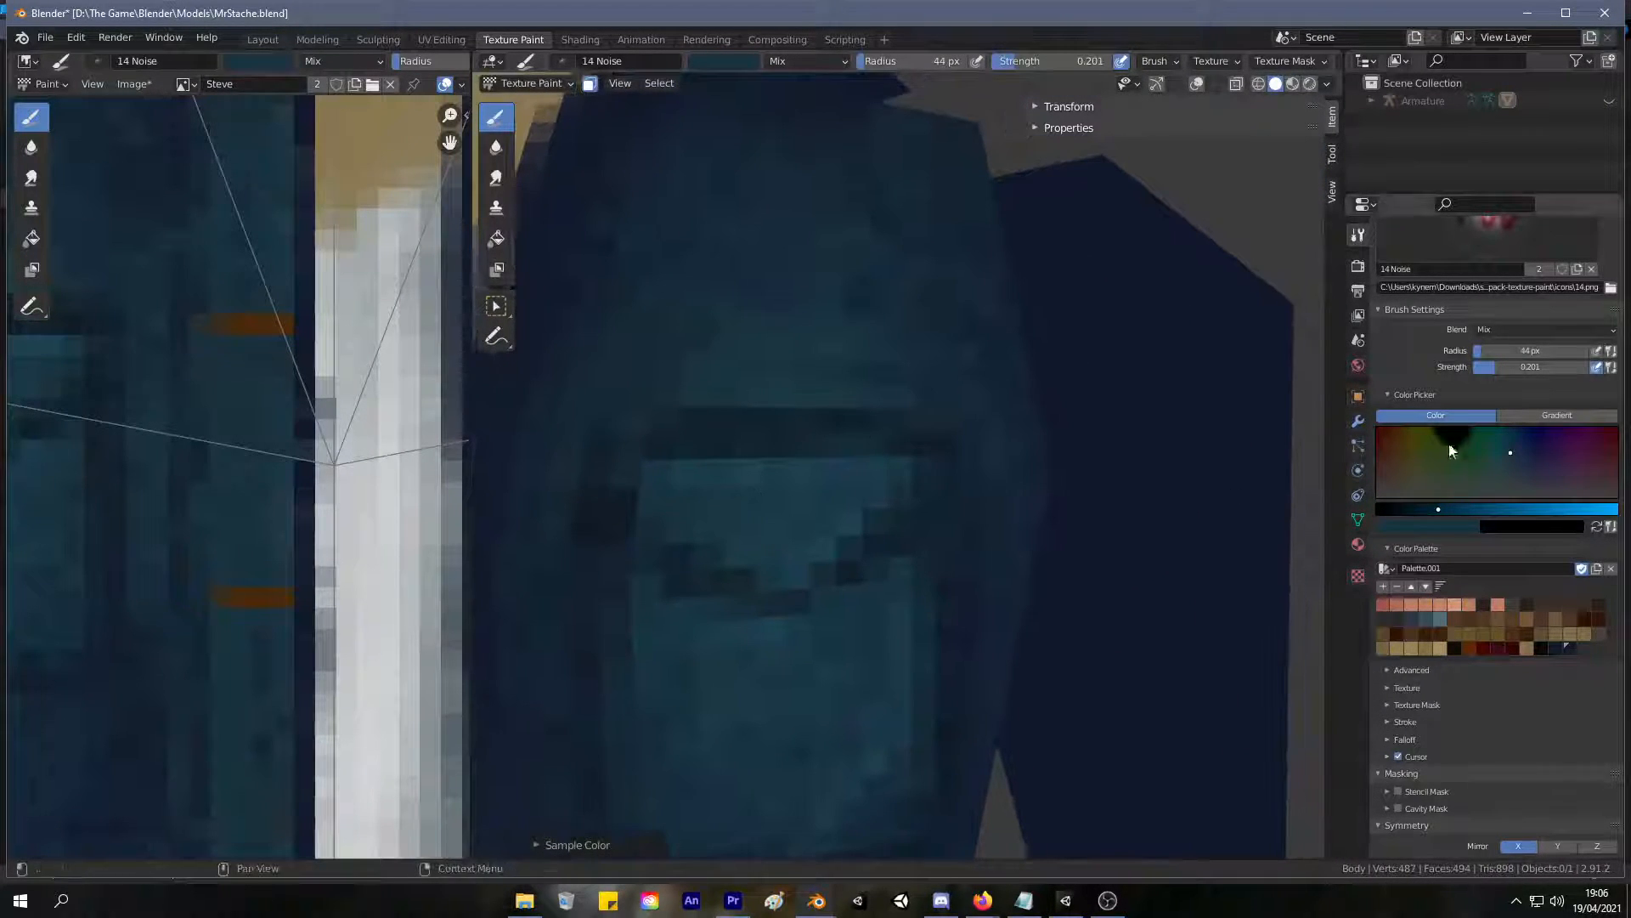
{"action": "left_click", "coordinate": [1406, 444]}
{"action": "left_click", "coordinate": [1462, 510]}
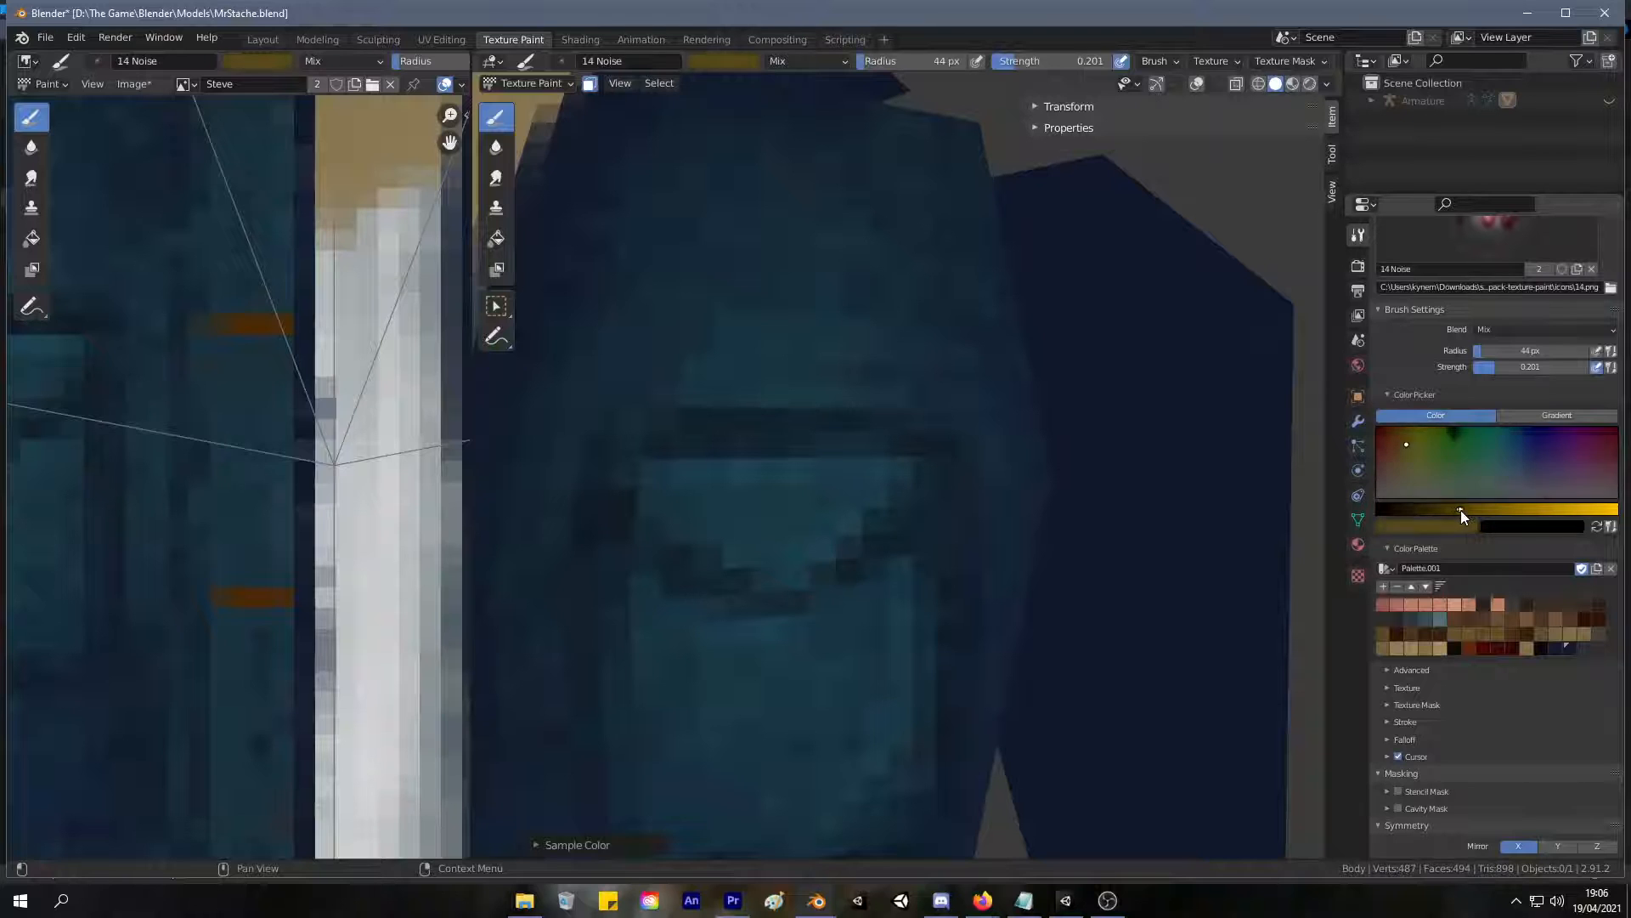
{"action": "mouse_move", "coordinate": [901, 391]}
{"action": "middle_mouse_down", "text": "ctrl"}
{"action": "mouse_move", "coordinate": [787, 471]}
{"action": "mouse_move", "coordinate": [749, 608]}
{"action": "mouse_move", "coordinate": [874, 362]}
{"action": "middle_mouse_up", "text": "ctrl"}
{"action": "key", "text": "f"}
{"action": "left_click", "coordinate": [814, 487]}
{"action": "mouse_move", "coordinate": [813, 486]}
{"action": "left_mouse_down"}
{"action": "mouse_move", "coordinate": [794, 549]}
{"action": "mouse_move", "coordinate": [808, 518]}
{"action": "mouse_move", "coordinate": [810, 555]}
{"action": "mouse_move", "coordinate": [798, 528]}
{"action": "mouse_move", "coordinate": [772, 535]}
{"action": "mouse_move", "coordinate": [841, 535]}
{"action": "mouse_move", "coordinate": [833, 546]}
{"action": "mouse_move", "coordinate": [774, 538]}
{"action": "mouse_move", "coordinate": [831, 536]}
{"action": "mouse_move", "coordinate": [830, 520]}
{"action": "left_mouse_up"}
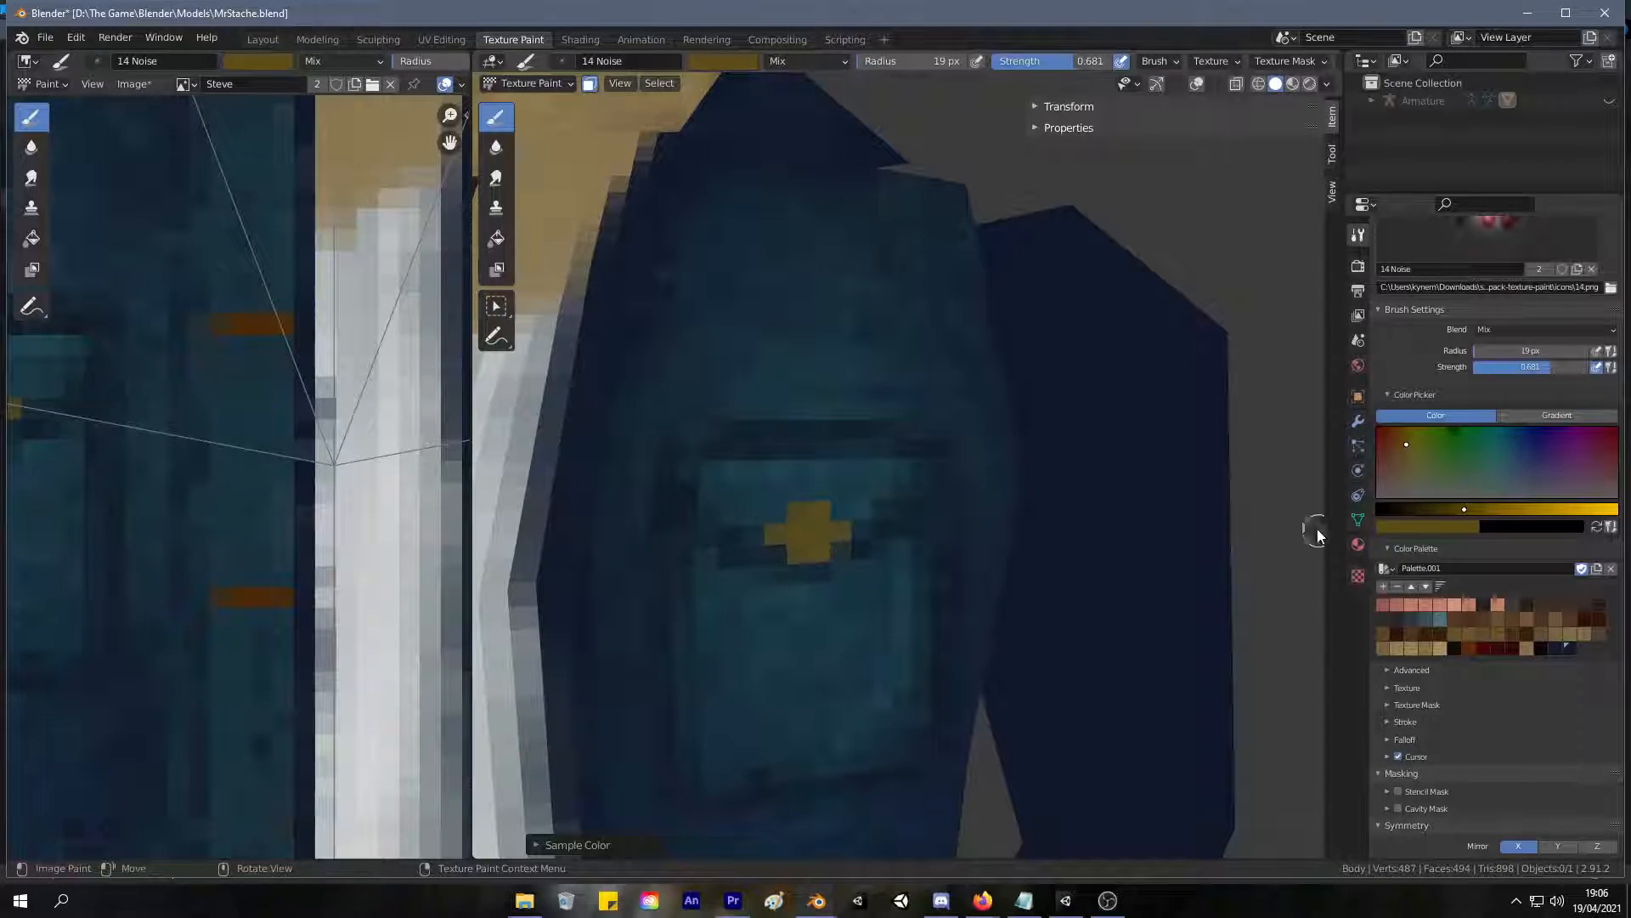
Shade the pocket button's edge with dark yellow and add a pale yellow highlight at its upper corner.
{"action": "left_click_drag", "start_coordinate": [1424, 509], "coordinate": [1437, 509]}
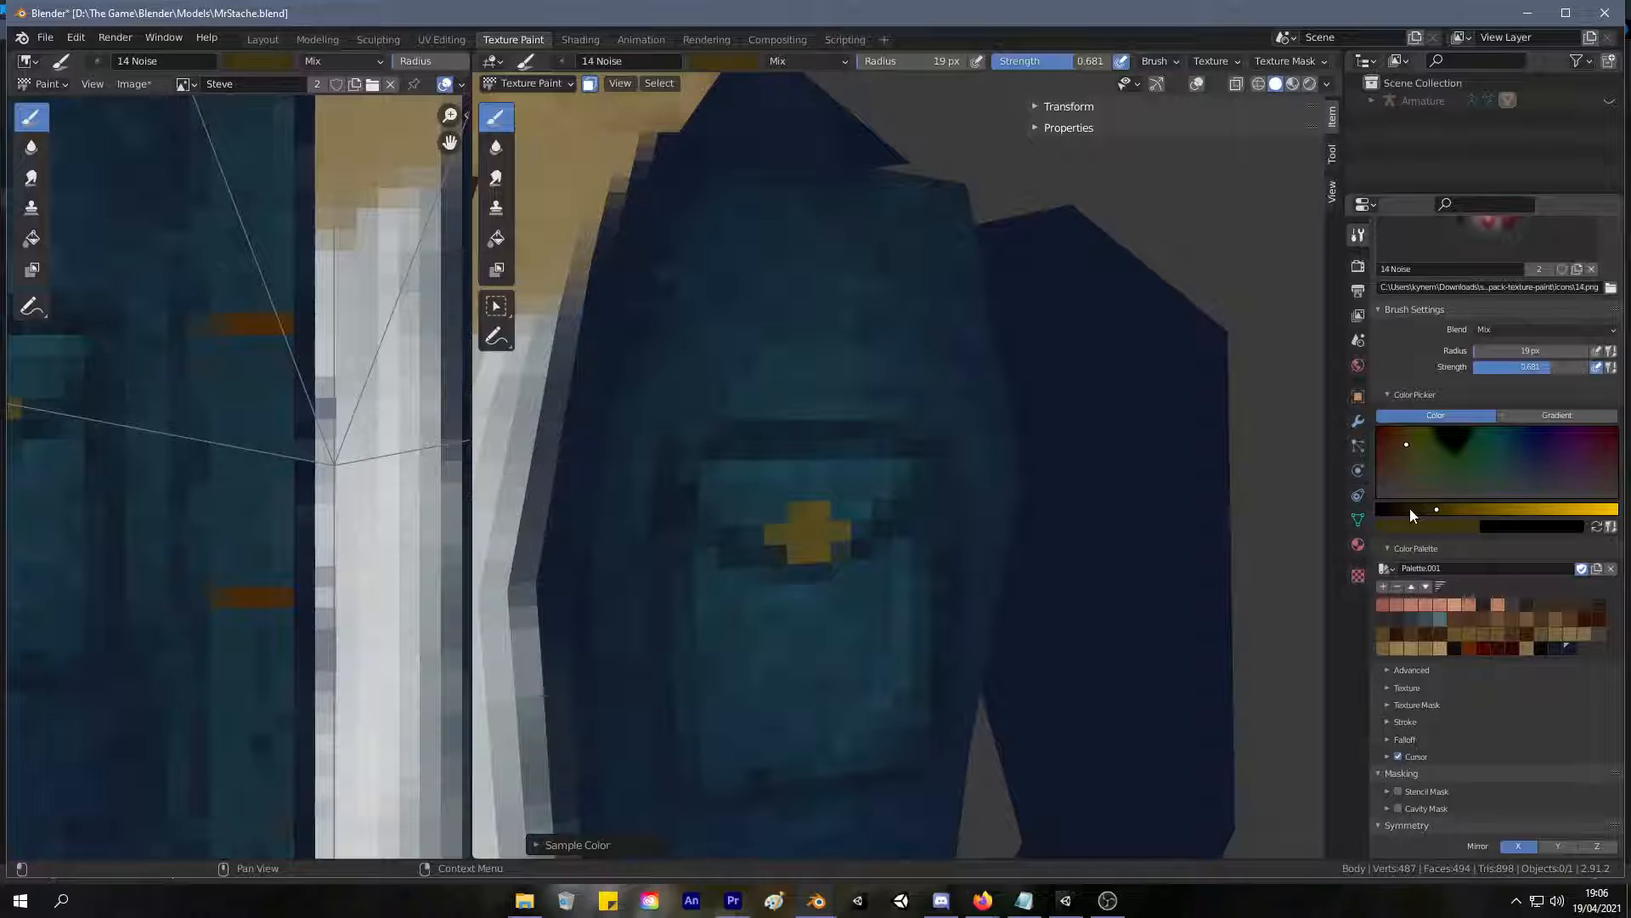
{"action": "left_click_drag", "start_coordinate": [780, 543], "coordinate": [779, 537]}
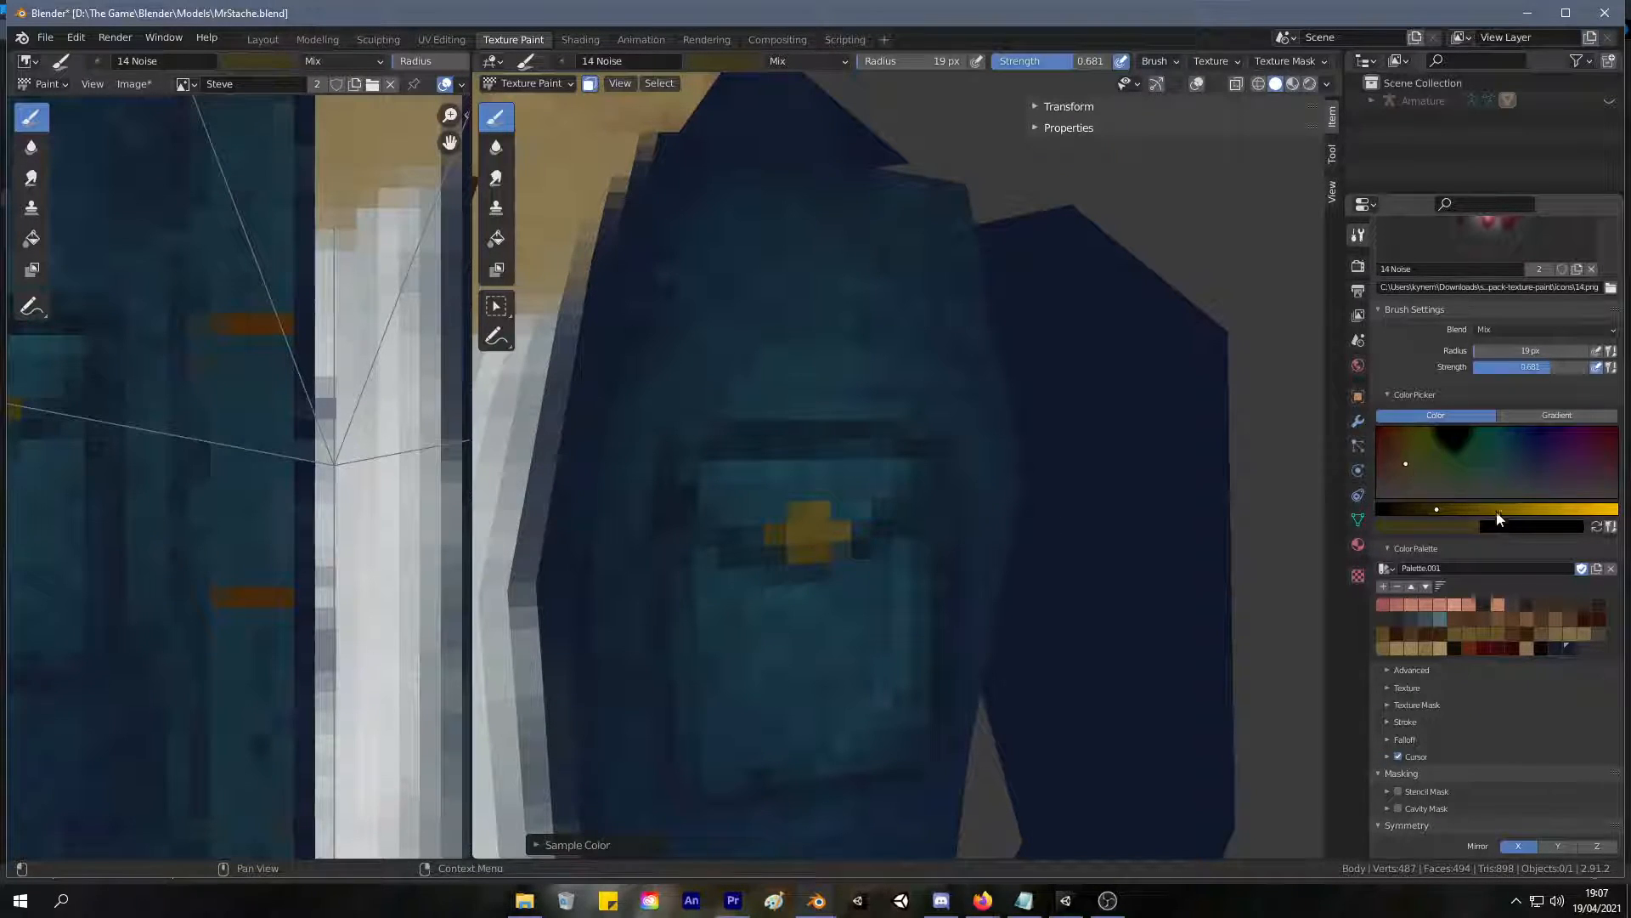
{"action": "left_click_drag", "start_coordinate": [1498, 510], "coordinate": [1517, 510]}
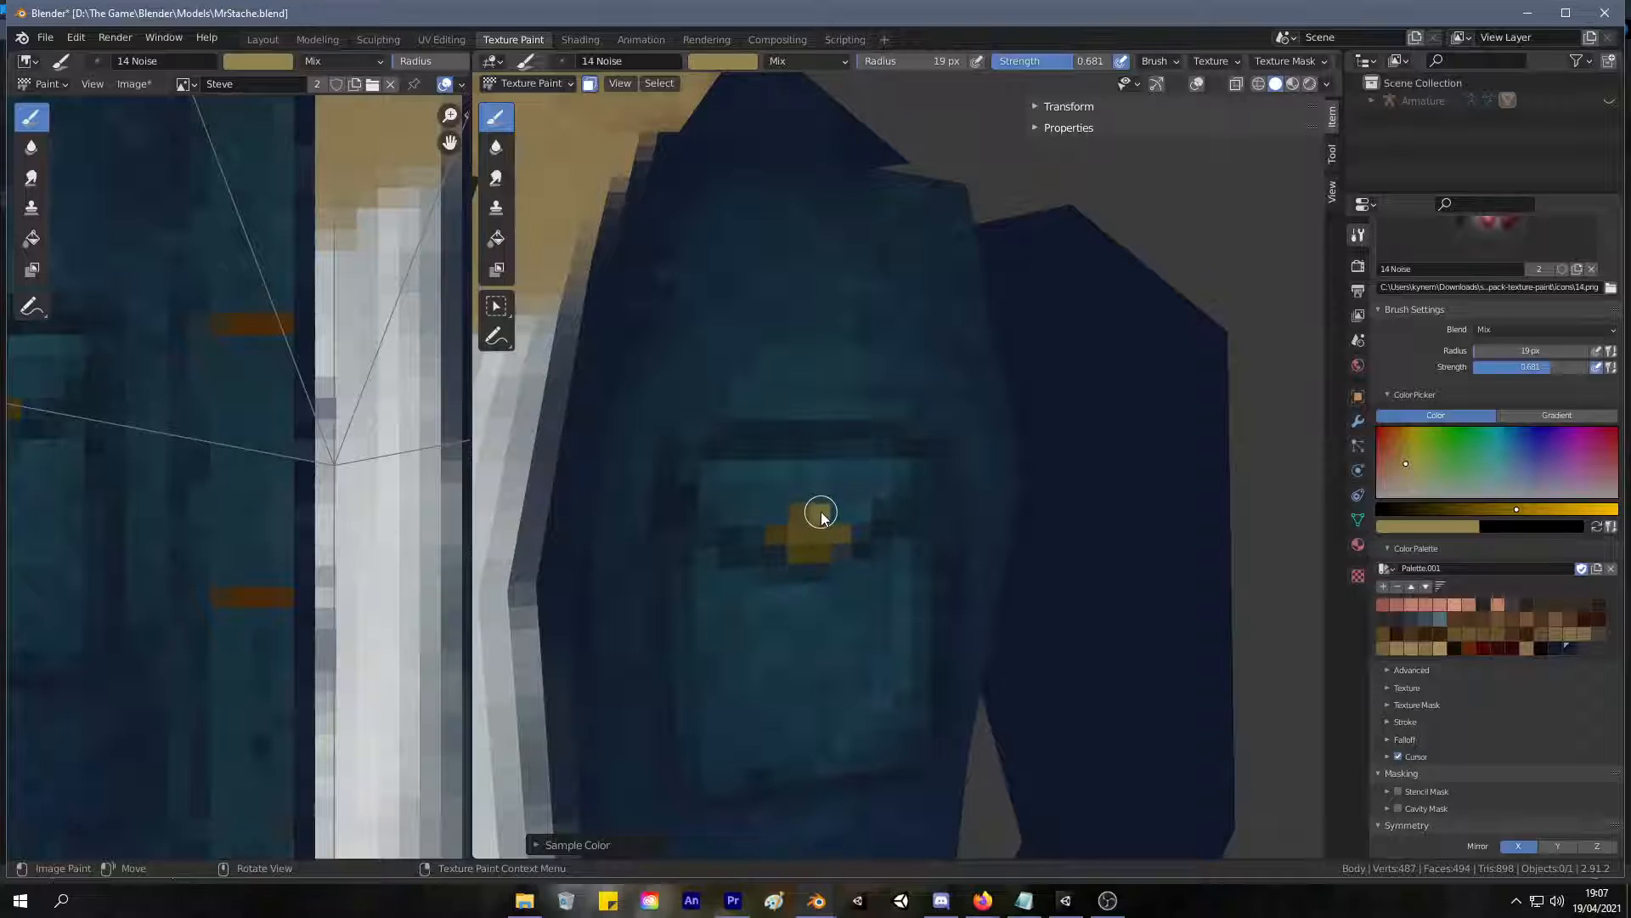
{"action": "scroll", "coordinate": [850, 513], "scroll_direction": "down", "scroll_amount": 10}
{"action": "mouse_move", "coordinate": [692, 638]}
{"action": "middle_mouse_down"}
{"action": "mouse_move", "coordinate": [728, 539]}
{"action": "mouse_move", "coordinate": [772, 539]}
{"action": "mouse_move", "coordinate": [690, 686]}
{"action": "mouse_move", "coordinate": [695, 639]}
{"action": "middle_mouse_up"}
{"action": "scroll", "coordinate": [757, 460], "scroll_direction": "up", "scroll_amount": 10}
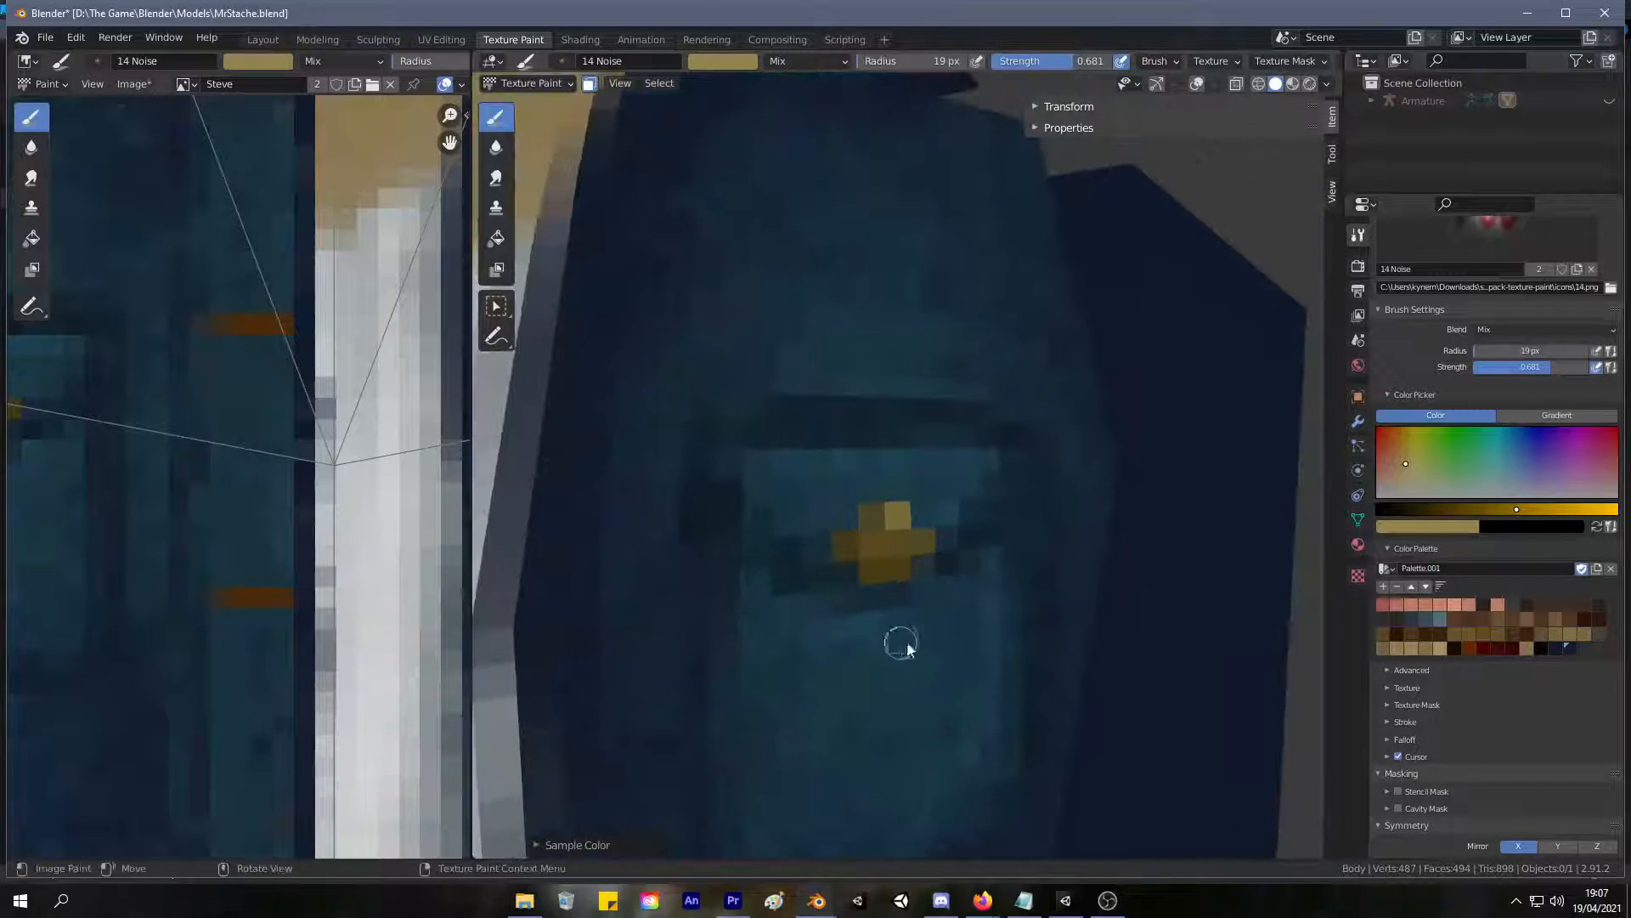
Undo the last dark yellow stroke and paint a shadow beneath the pocket button with sampled dark navy.
{"action": "left_click", "coordinate": [1415, 510]}
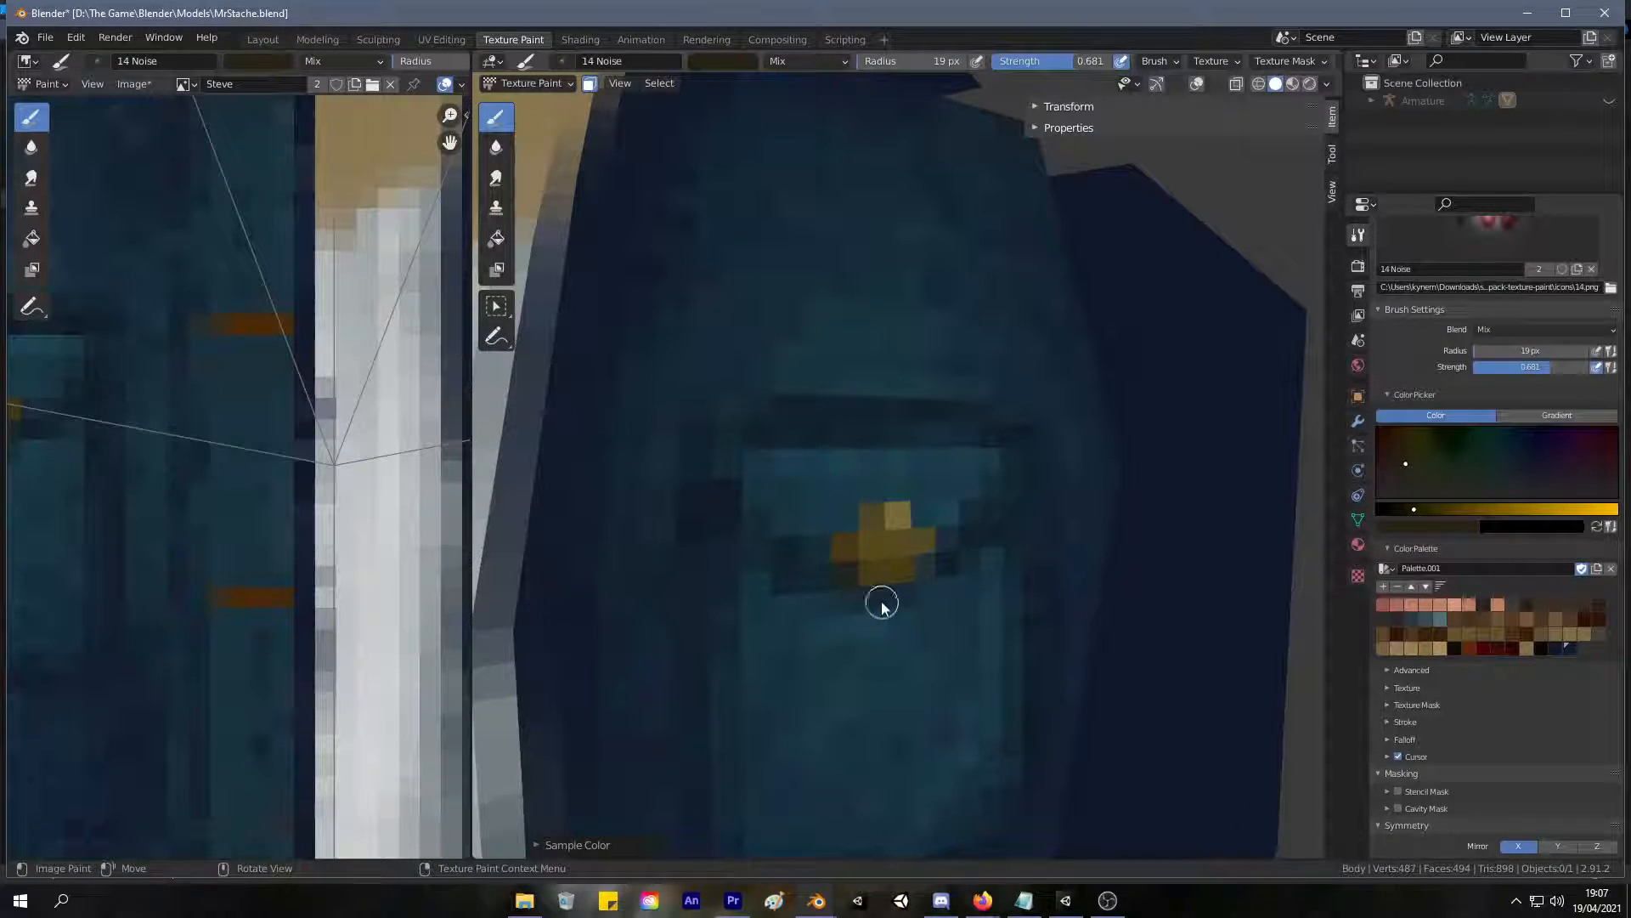
{"action": "key", "text": "ctrl+z"}
{"action": "key", "text": "s"}
{"action": "left_click_drag", "start_coordinate": [883, 601], "coordinate": [900, 602]}
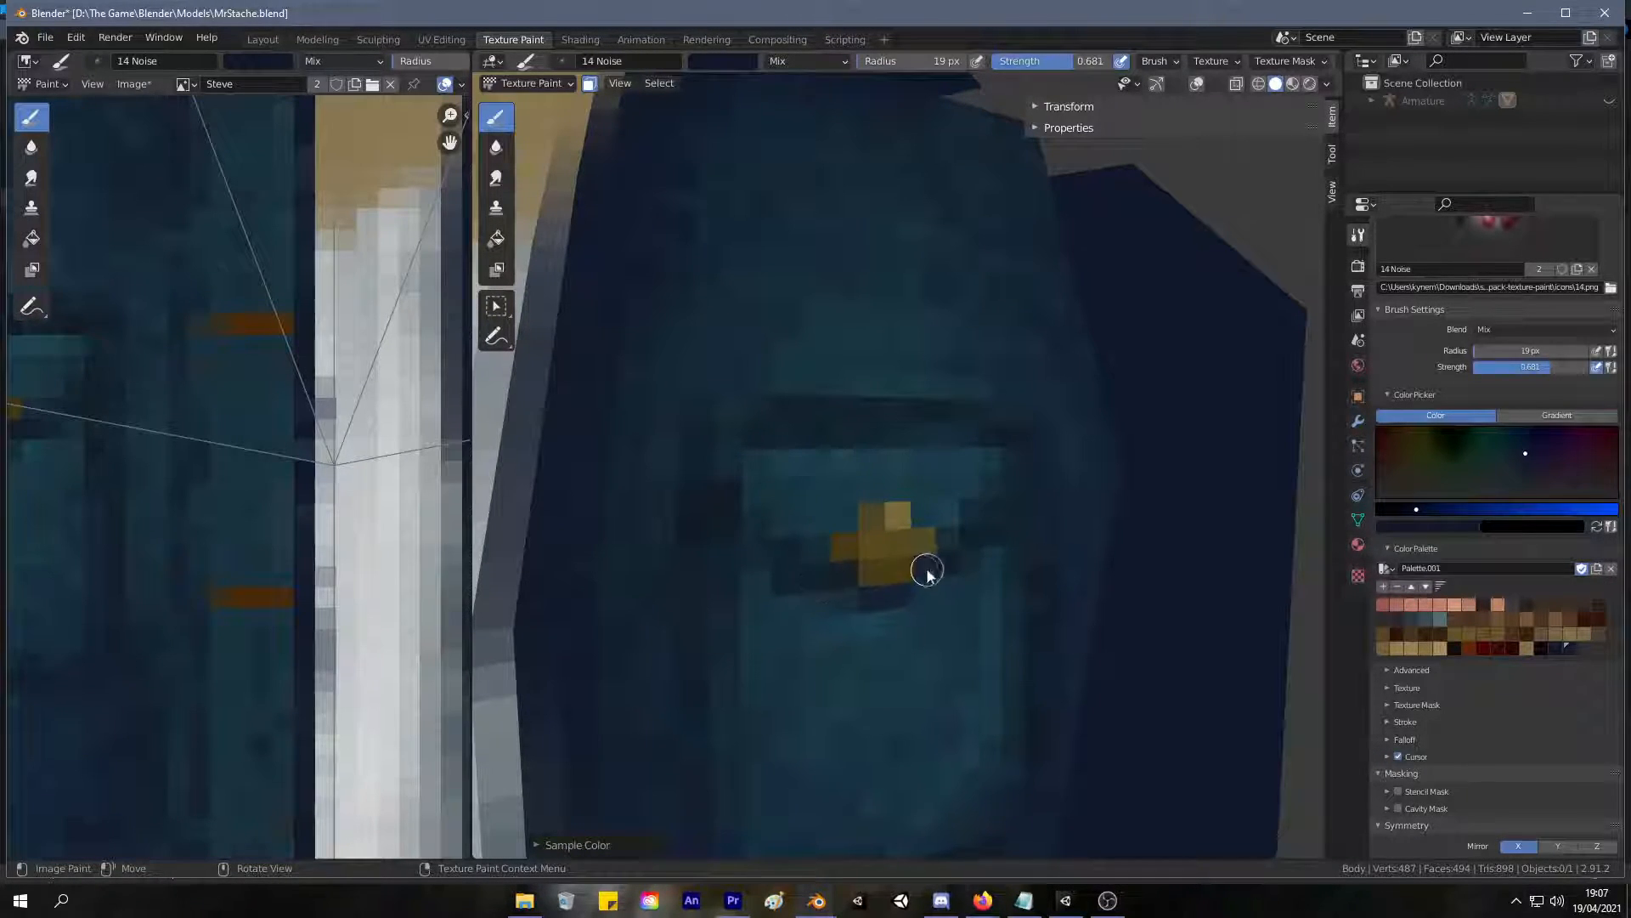
{"action": "scroll", "coordinate": [906, 484], "scroll_direction": "down", "scroll_amount": 10}
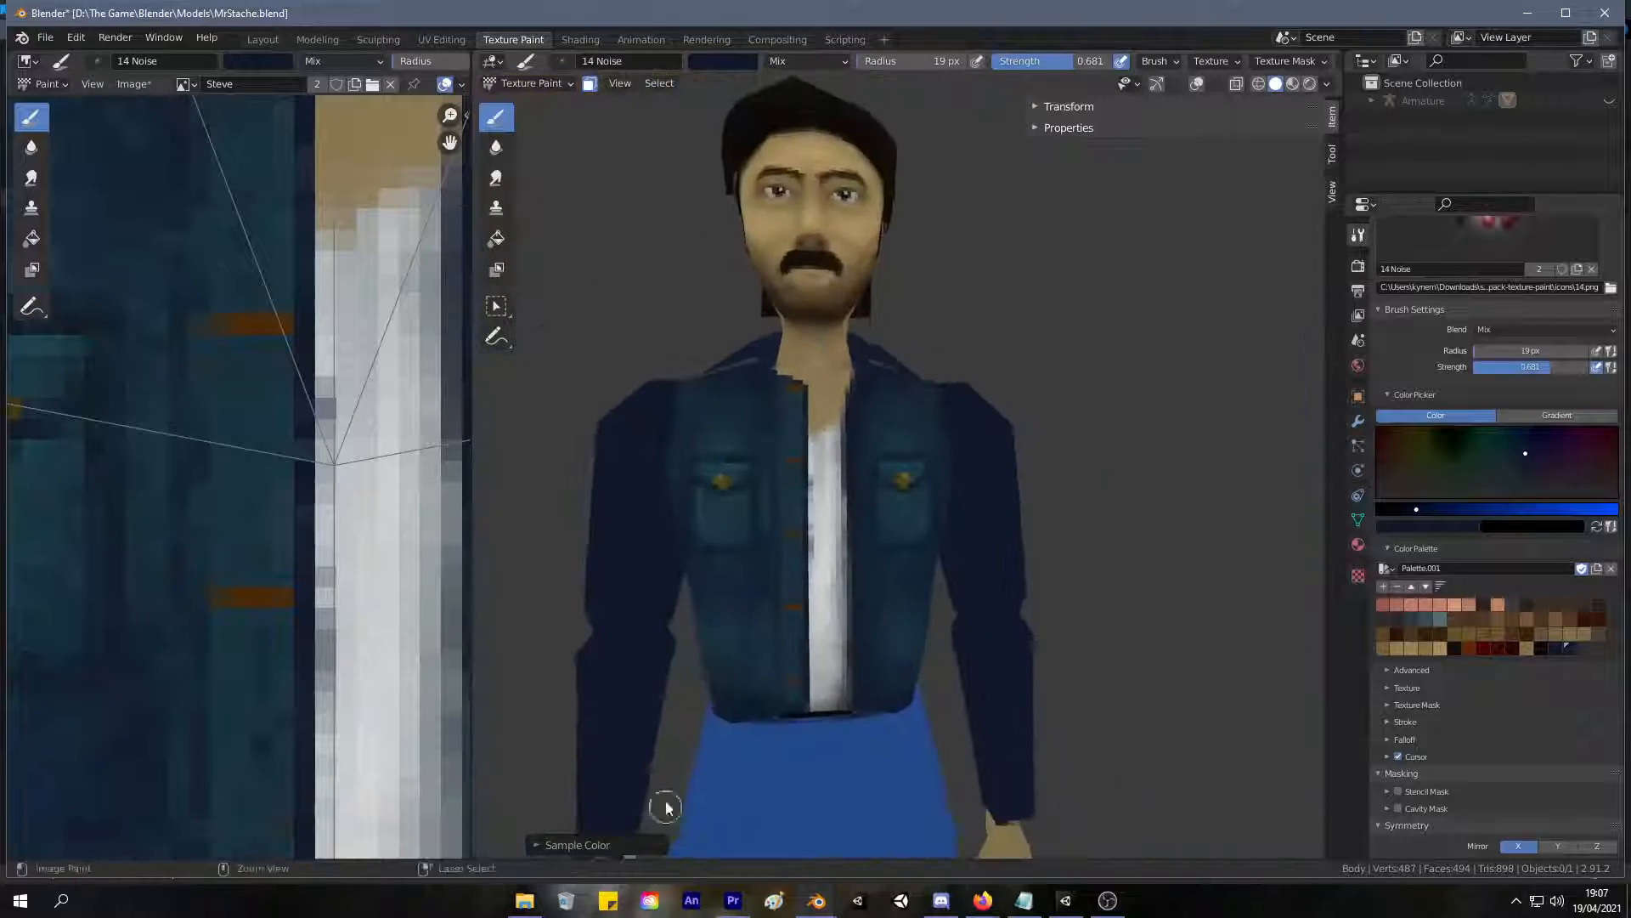
{"action": "middle_click_drag", "start_coordinate": [755, 658], "coordinate": [739, 648]}
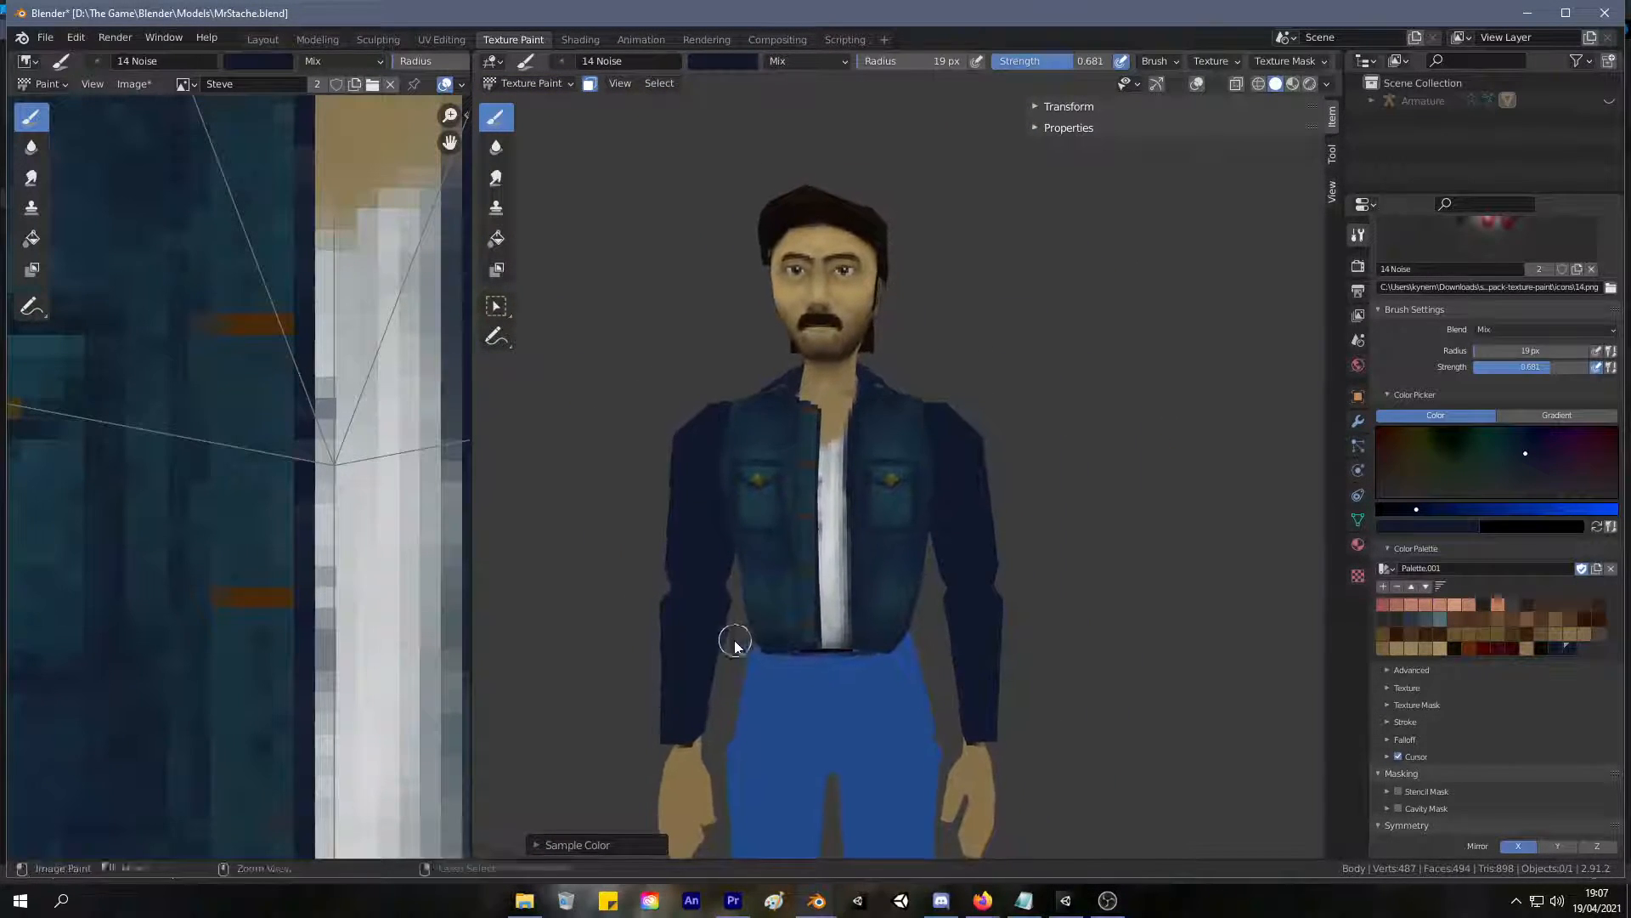
Undo the last stroke and refine the dark outline and flap shadow of the chest pocket with sampled jacket colours.
{"action": "middle_click_drag", "start_coordinate": [809, 489], "coordinate": [884, 529], "text": "ctrl"}
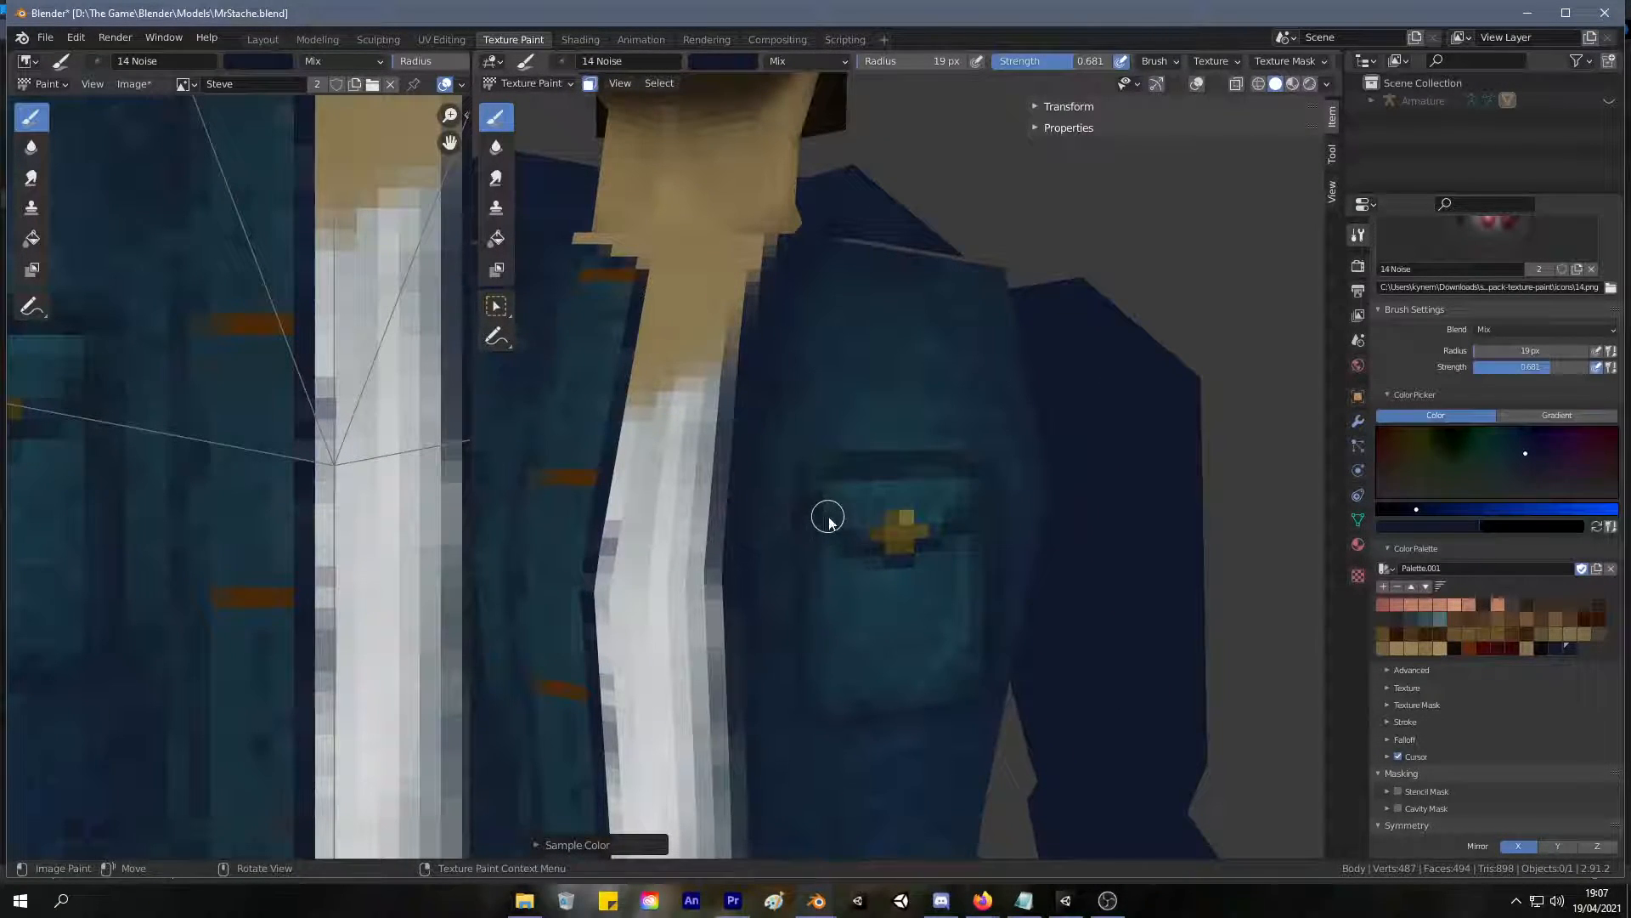
{"action": "key", "text": "ctrl+z"}
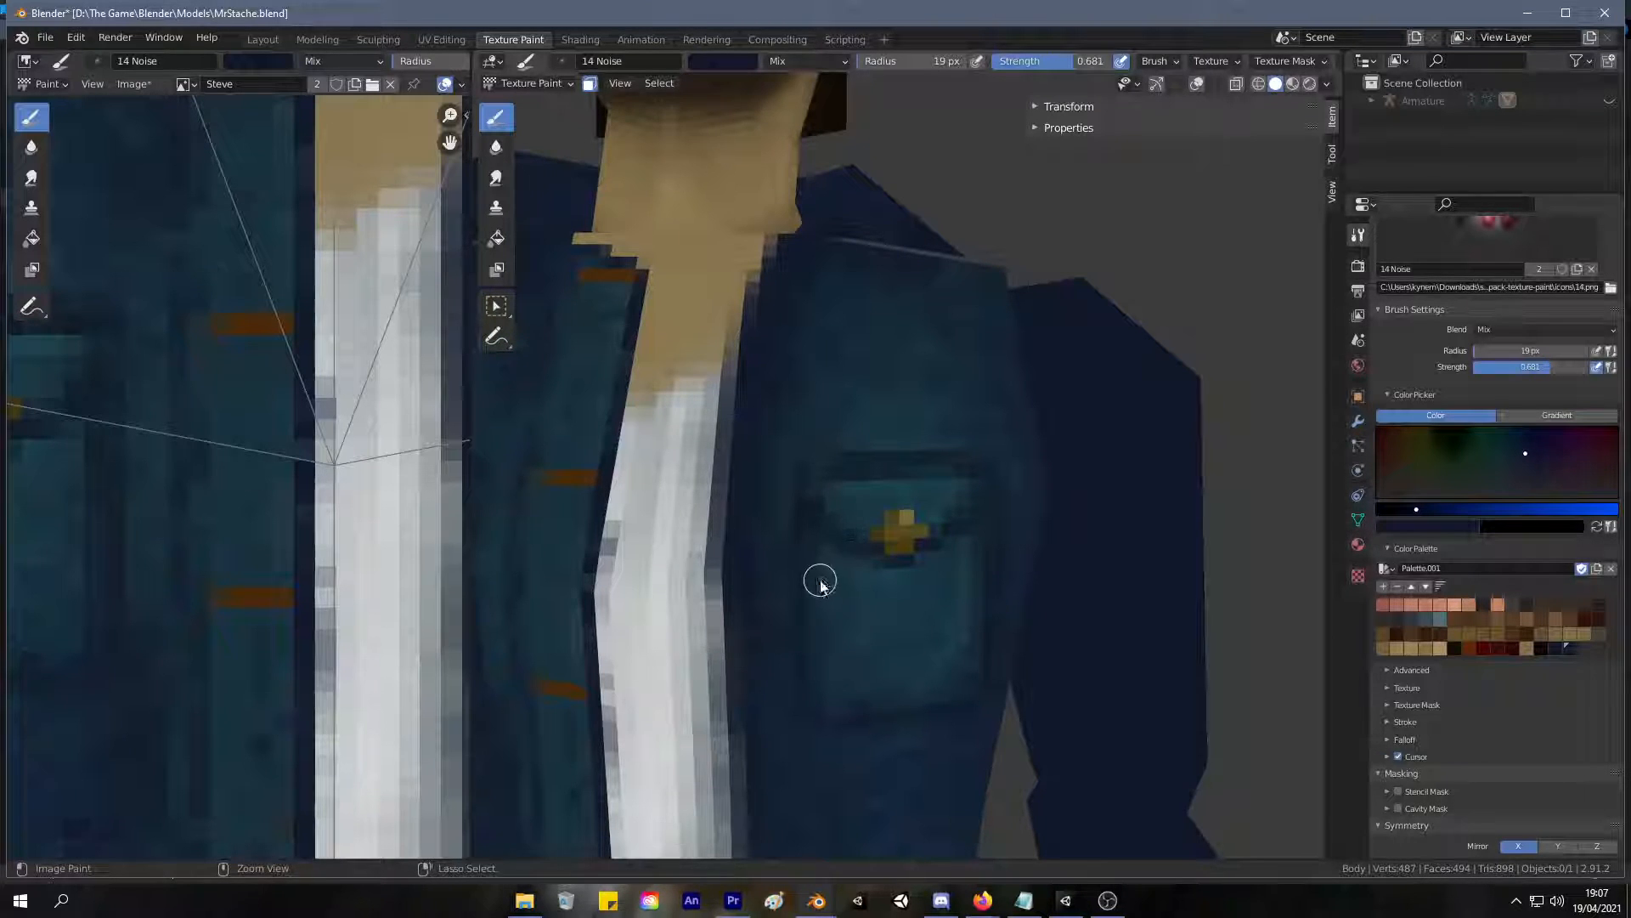
{"action": "middle_click_drag", "start_coordinate": [821, 584], "coordinate": [961, 528], "text": "ctrl"}
{"action": "key", "text": "s"}
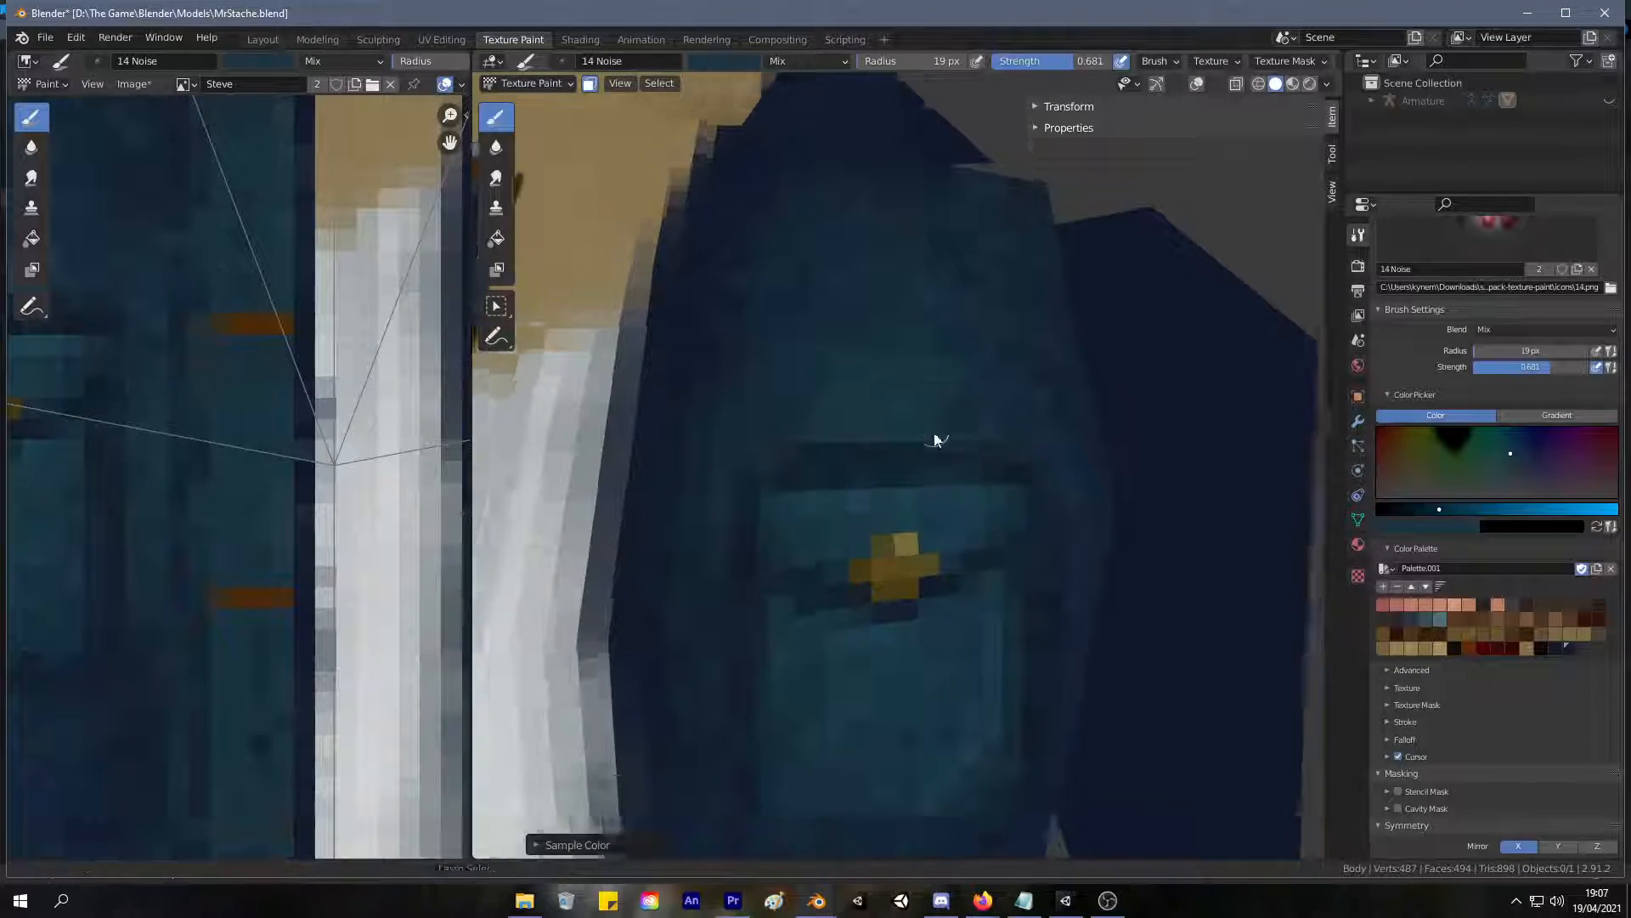
{"action": "scroll", "coordinate": [746, 627], "scroll_direction": "down", "scroll_amount": 5}
{"action": "scroll", "coordinate": [746, 627], "scroll_direction": "down", "scroll_amount": 2}
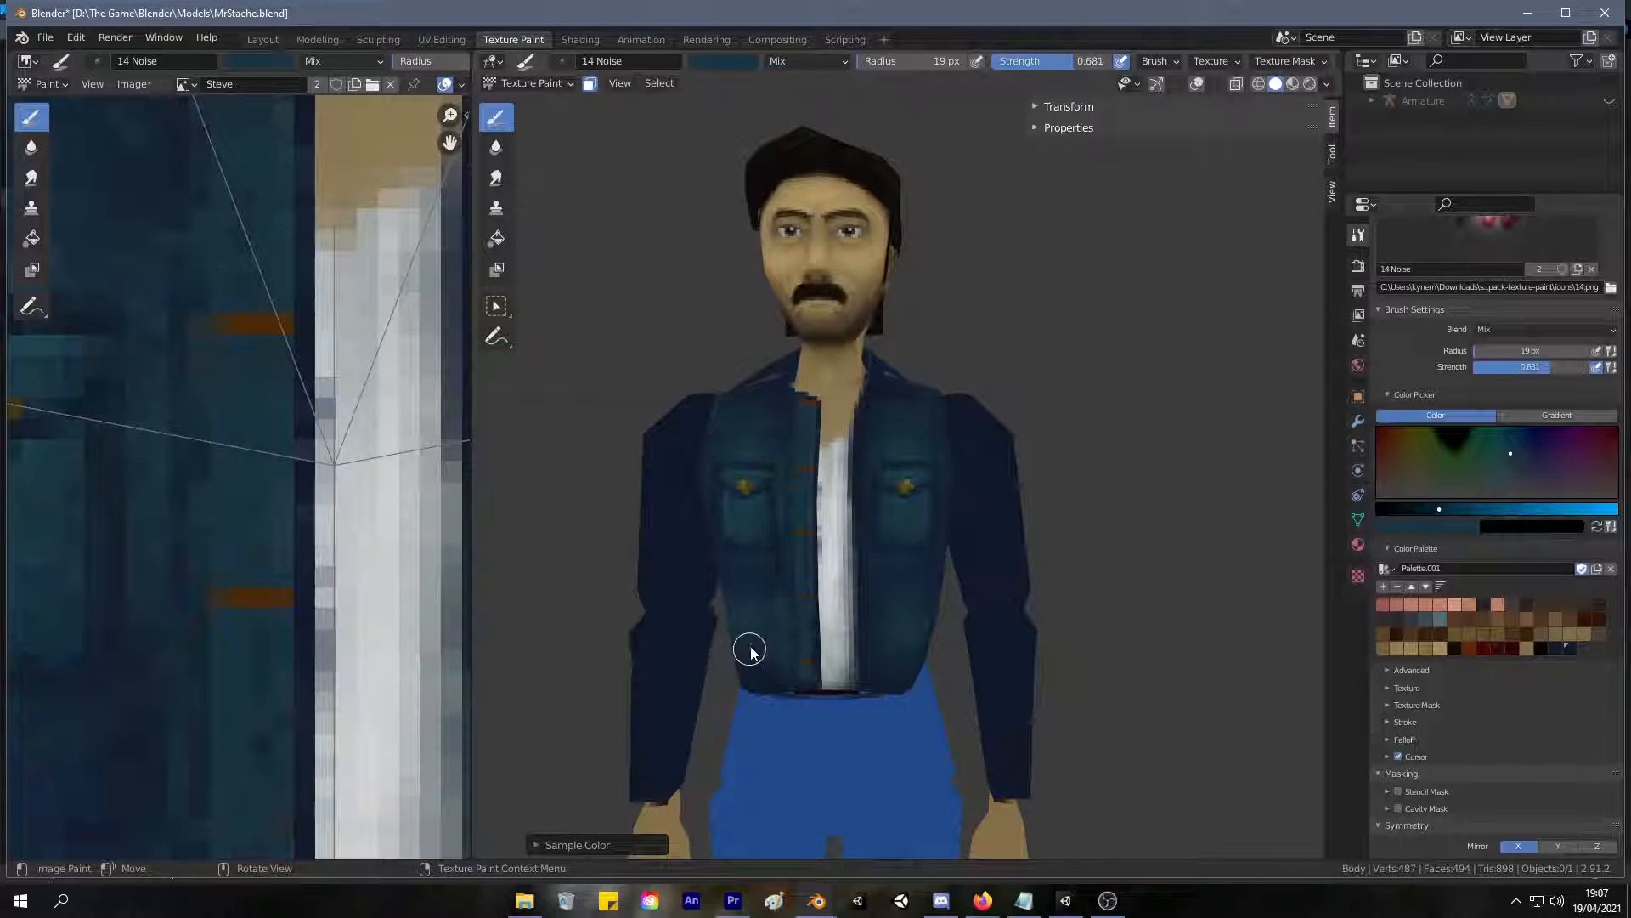
Outline a second pair of pockets below the chest pockets with sampled dark navy and the 19 px brush.
{"action": "scroll", "coordinate": [750, 653], "scroll_direction": "up", "scroll_amount": 4}
{"action": "middle_click_drag", "start_coordinate": [828, 441], "coordinate": [755, 527], "text": "ctrl"}
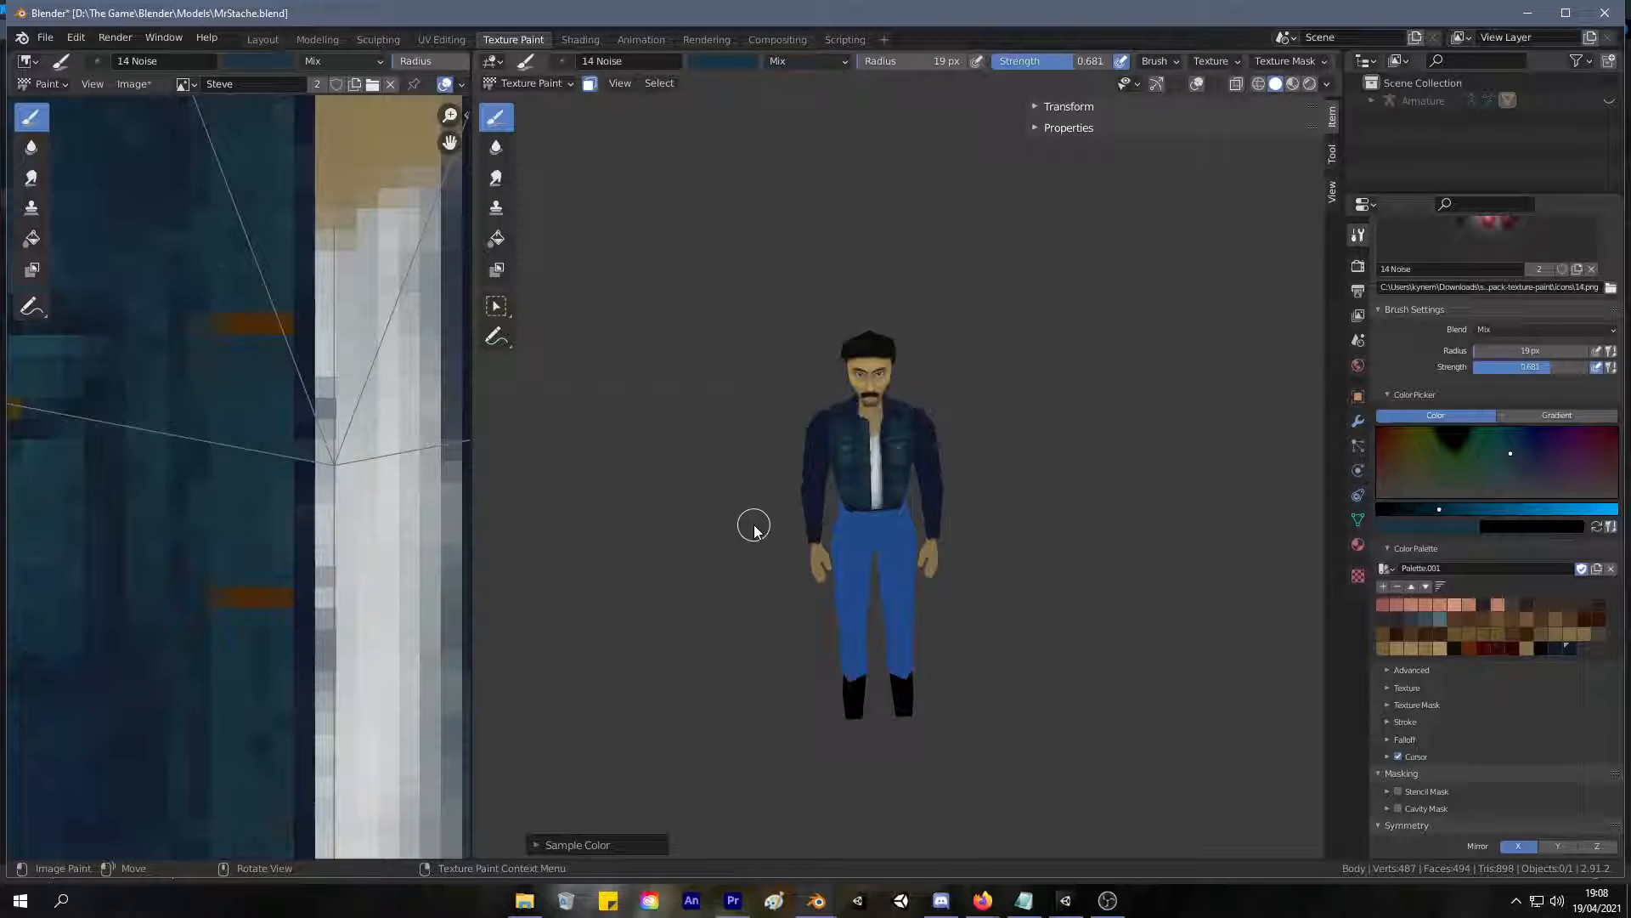
{"action": "middle_click_drag", "start_coordinate": [754, 525], "coordinate": [776, 404]}
{"action": "scroll", "coordinate": [879, 271], "scroll_direction": "up", "scroll_amount": 10}
{"action": "mouse_move", "coordinate": [882, 267]}
{"action": "middle_mouse_down"}
{"action": "mouse_move", "coordinate": [841, 309]}
{"action": "mouse_move", "coordinate": [874, 266]}
{"action": "middle_mouse_up"}
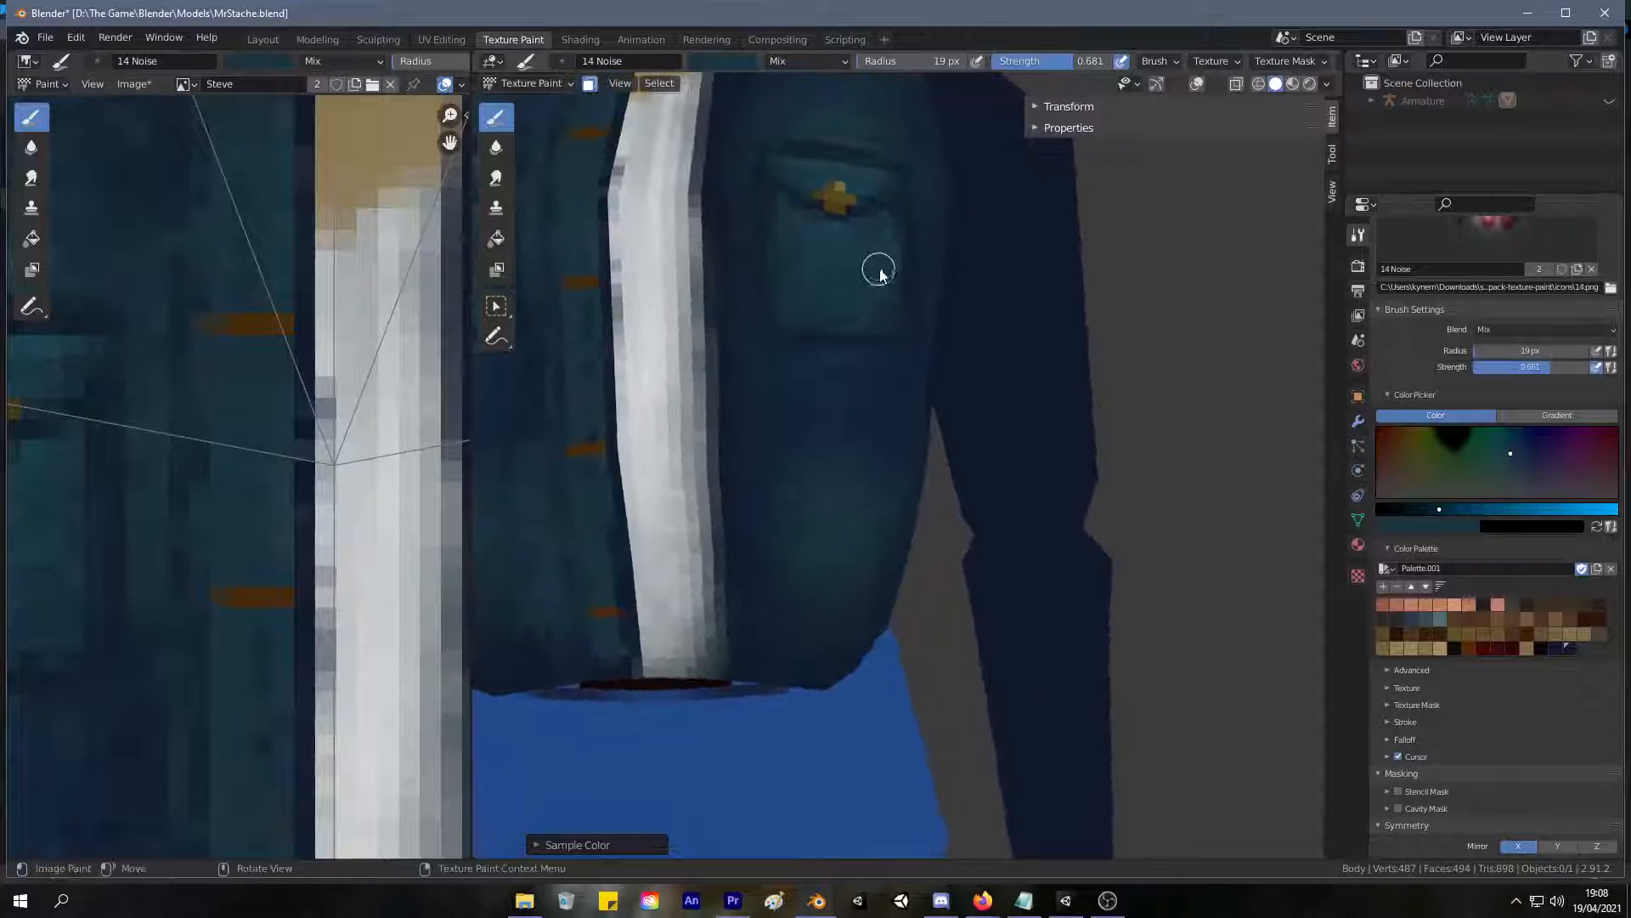
{"action": "key", "text": "s"}
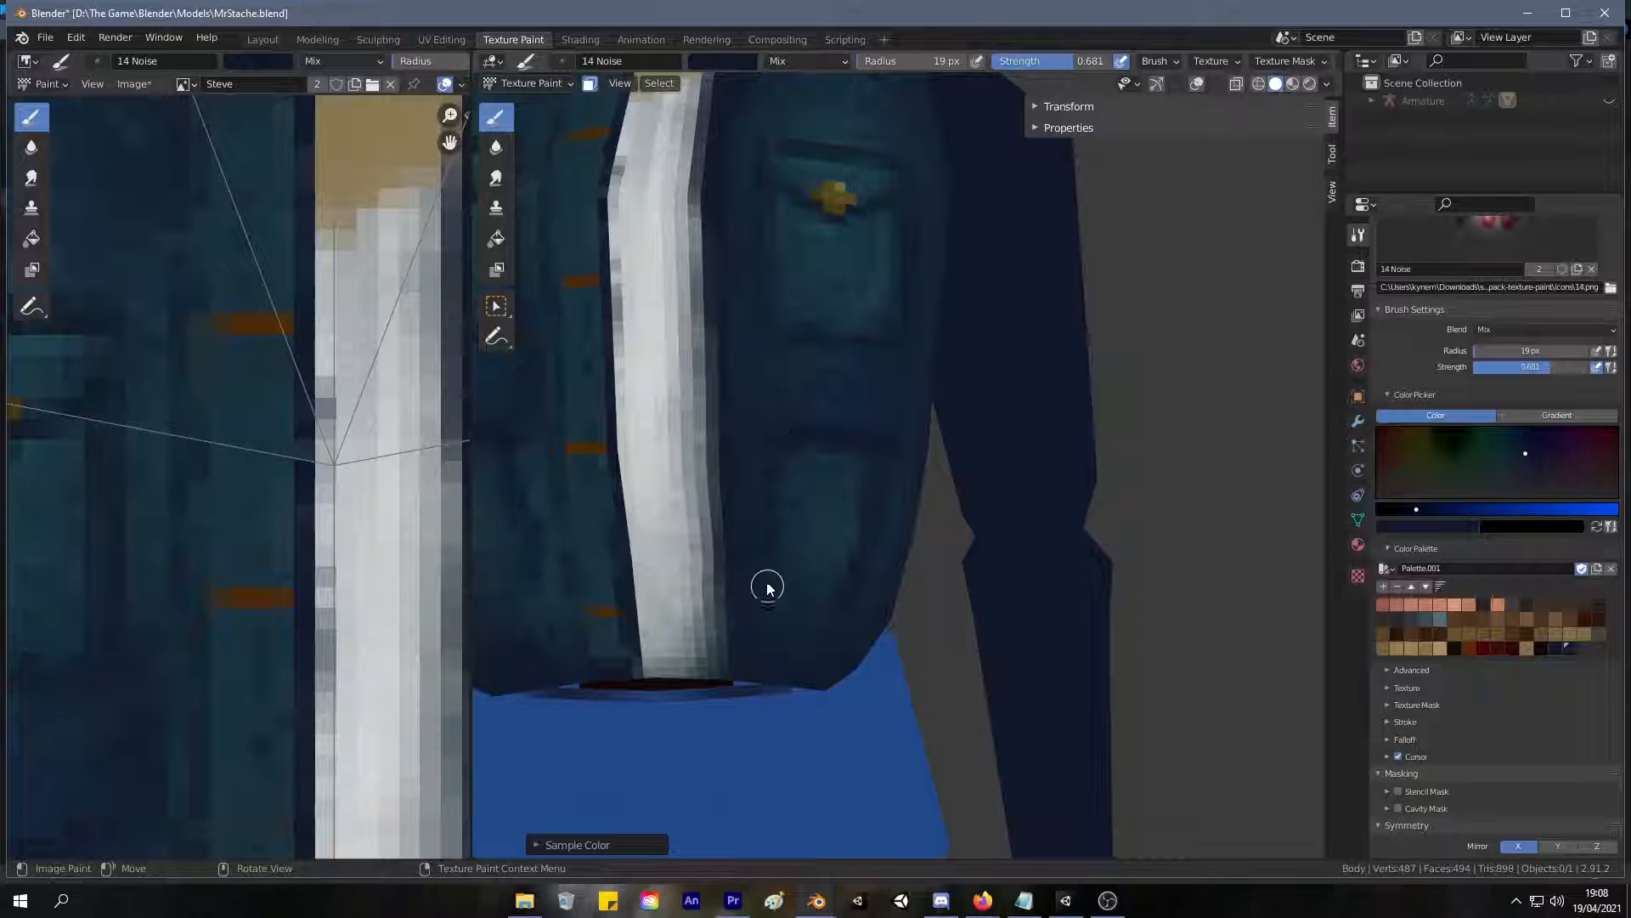
{"action": "scroll", "coordinate": [789, 617], "scroll_direction": "down", "scroll_amount": 8}
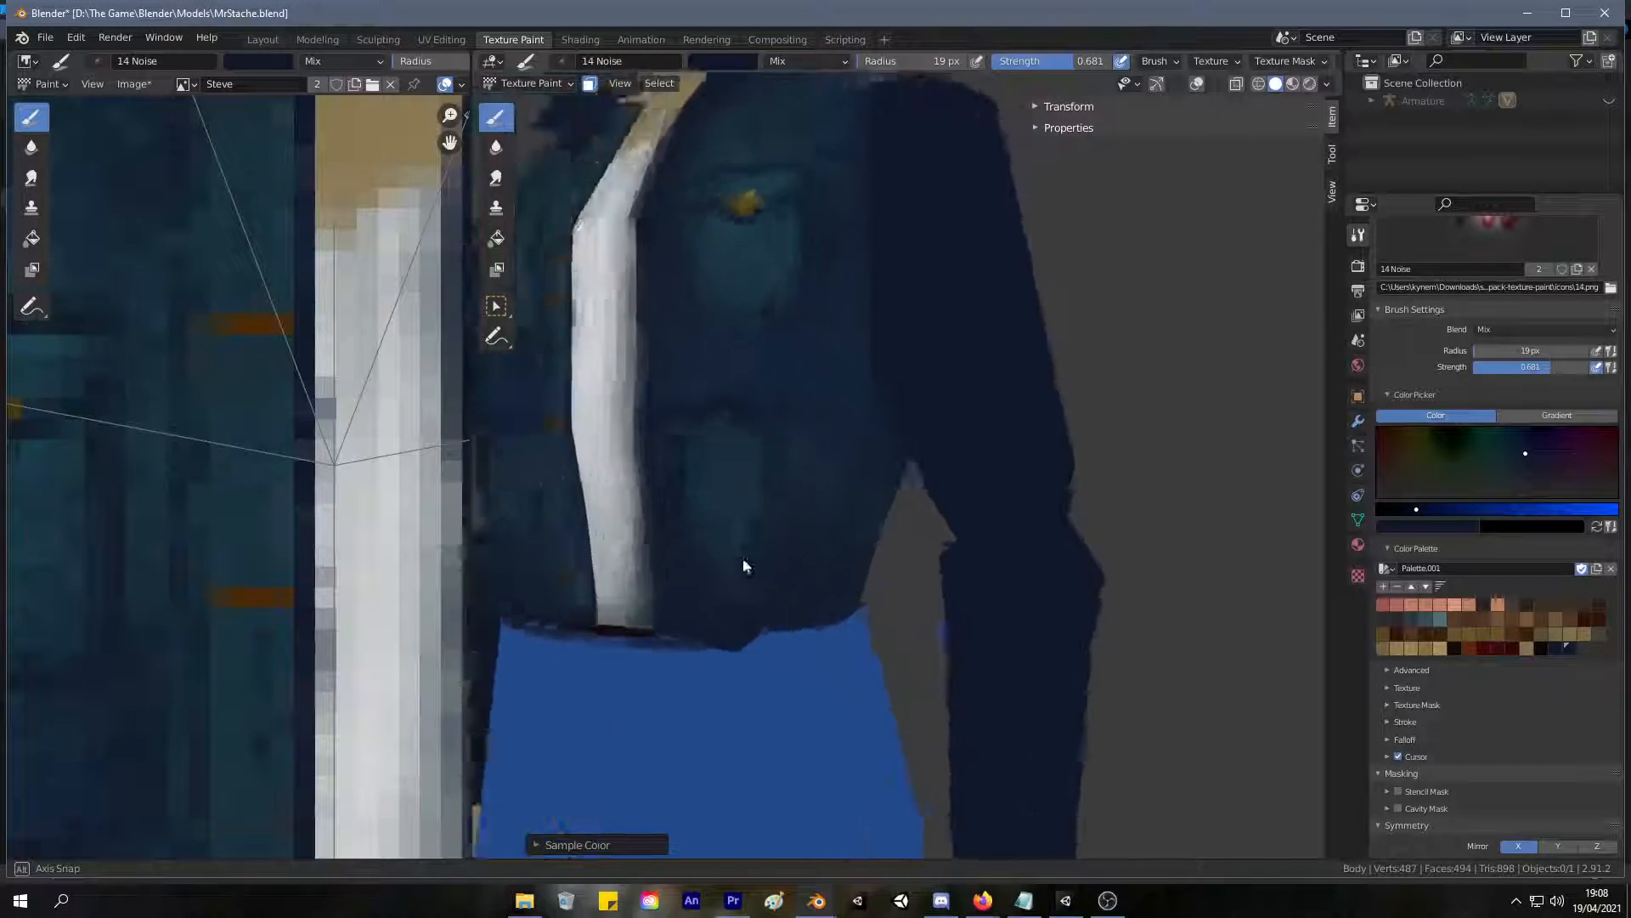
{"action": "middle_click_drag", "start_coordinate": [682, 665], "coordinate": [706, 619]}
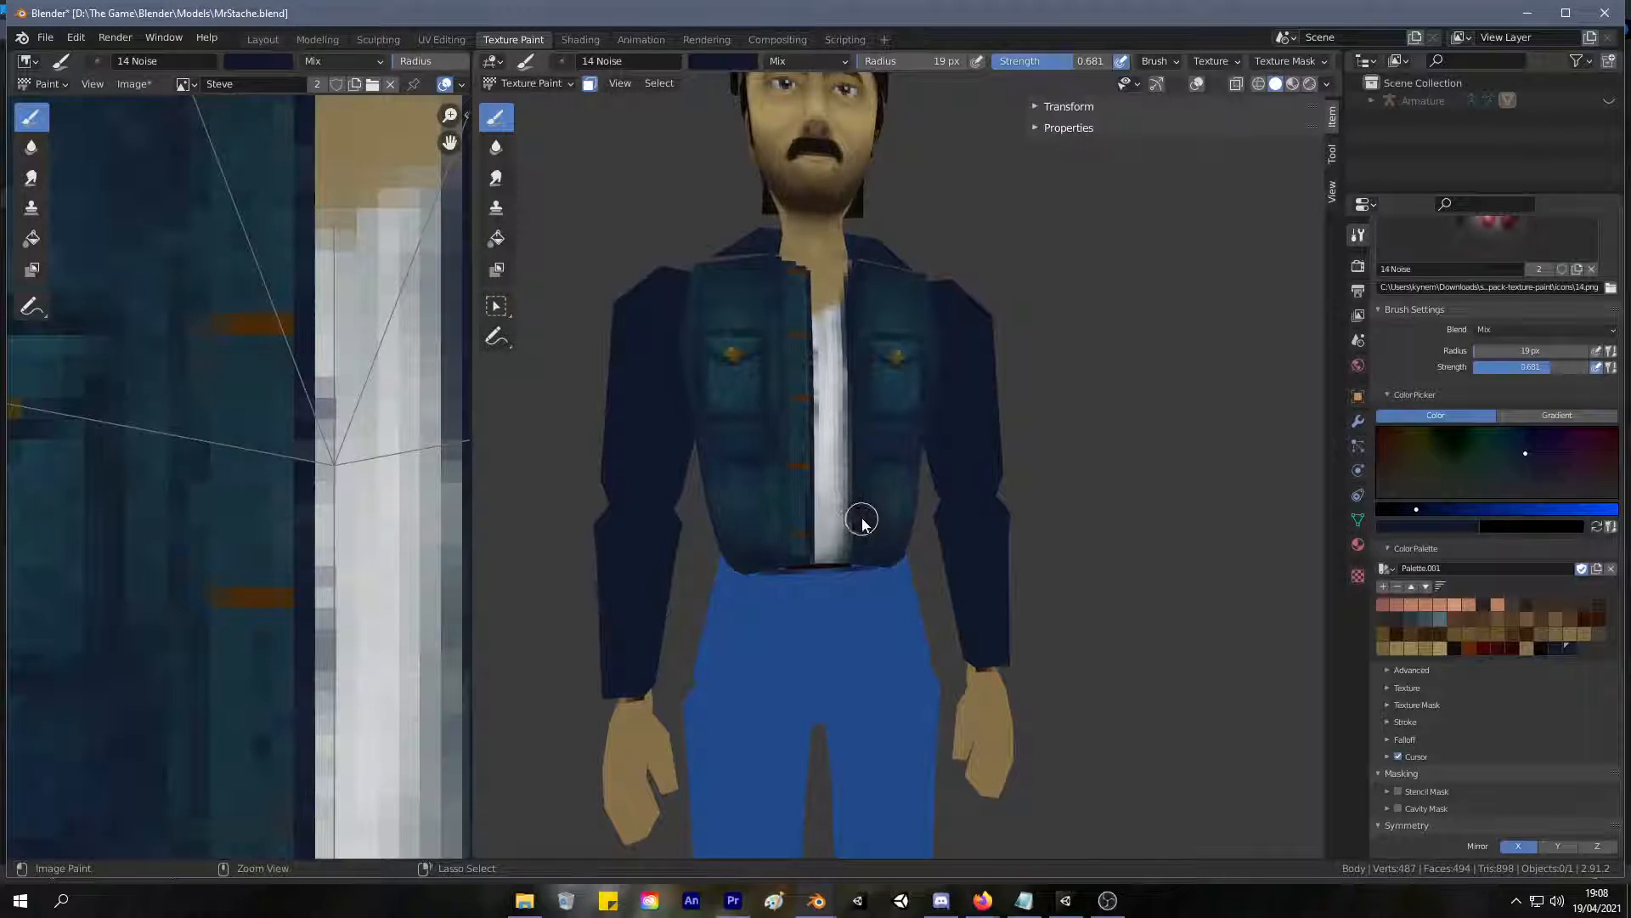
Add dark flap lines to the lower jacket pockets and darken their side and bottom edges.
{"action": "scroll", "coordinate": [849, 525], "scroll_direction": "up", "scroll_amount": 8}
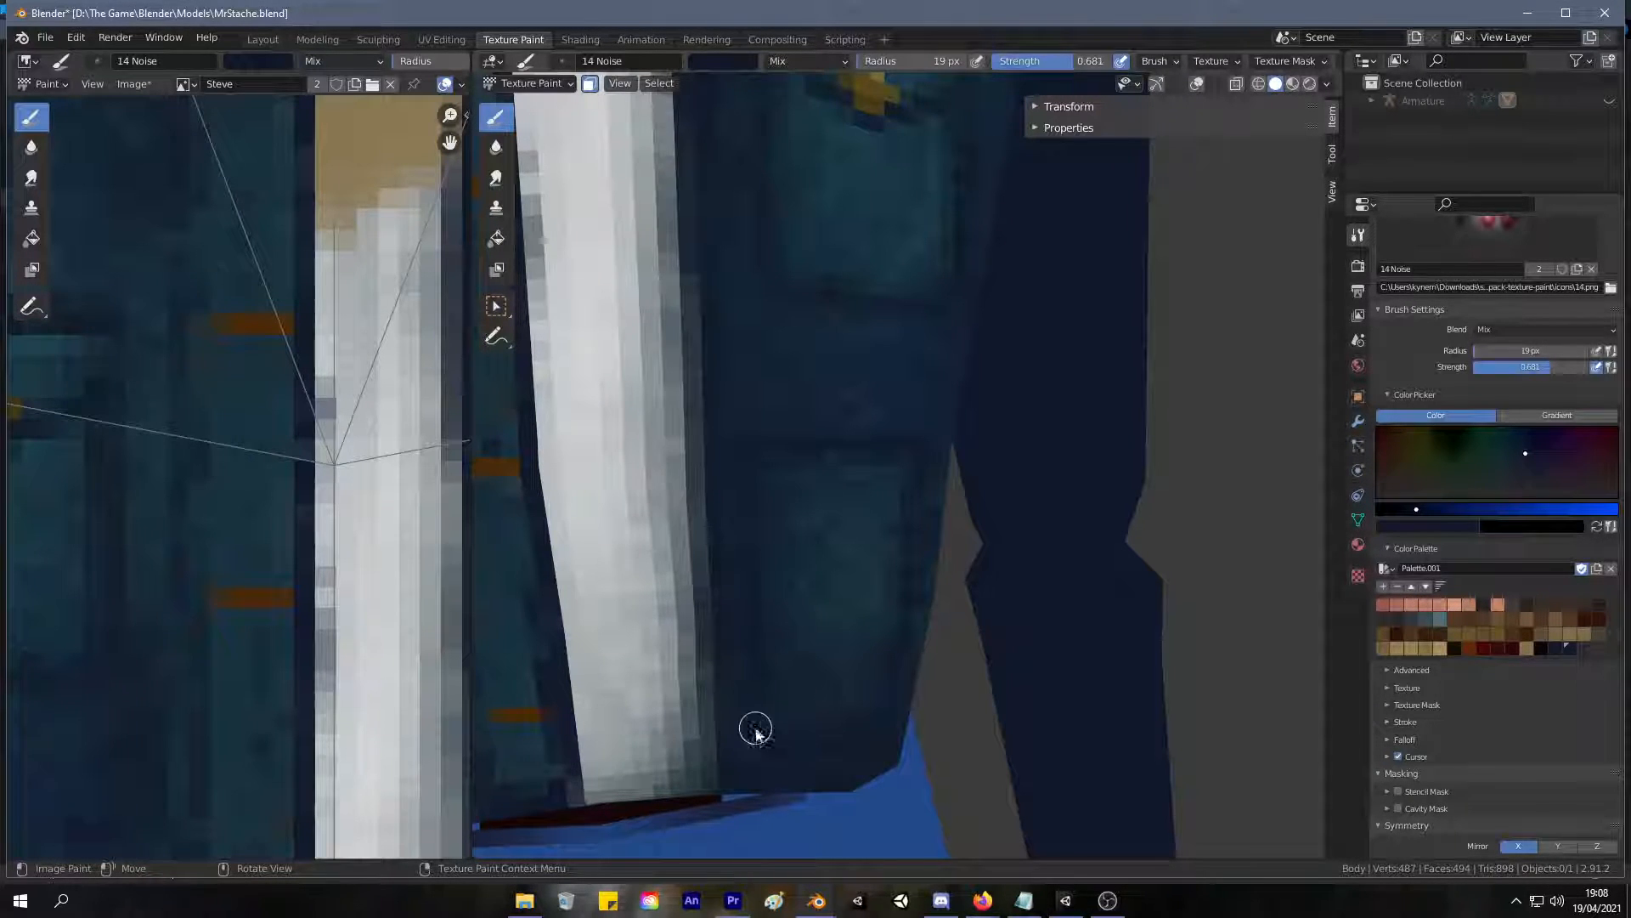
{"action": "scroll", "coordinate": [801, 452], "scroll_direction": "down", "scroll_amount": 6}
{"action": "middle_click_drag", "start_coordinate": [685, 641], "coordinate": [689, 588]}
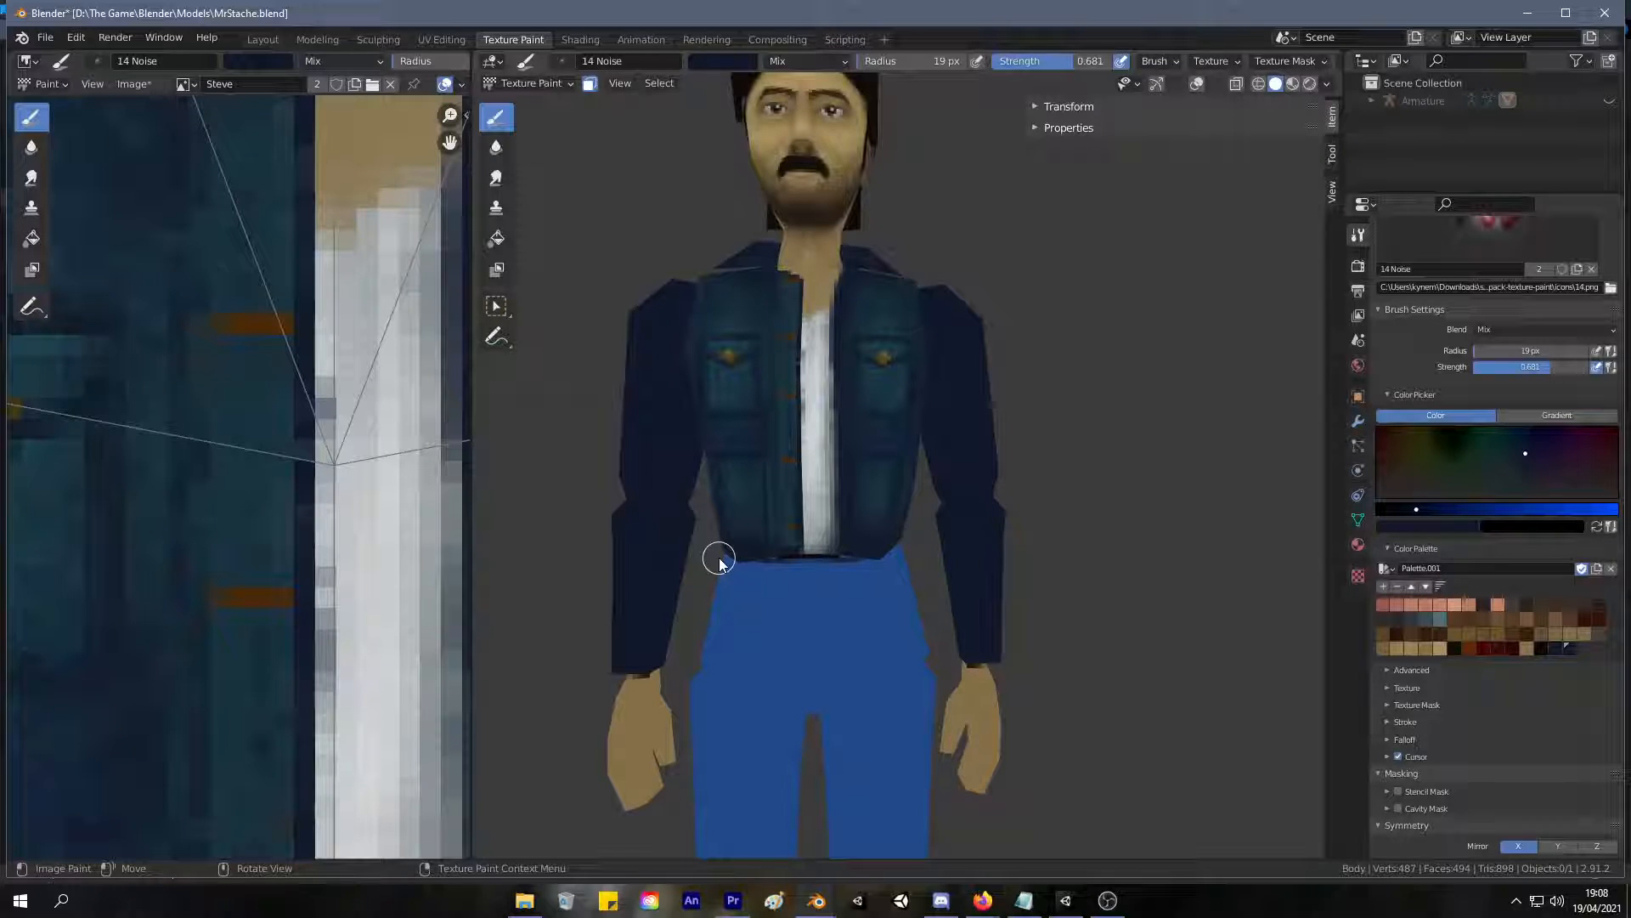
{"action": "mouse_move", "coordinate": [710, 586]}
{"action": "middle_mouse_down", "text": "ctrl"}
{"action": "mouse_move", "coordinate": [764, 436]}
{"action": "mouse_move", "coordinate": [731, 477]}
{"action": "middle_mouse_up", "text": "ctrl"}
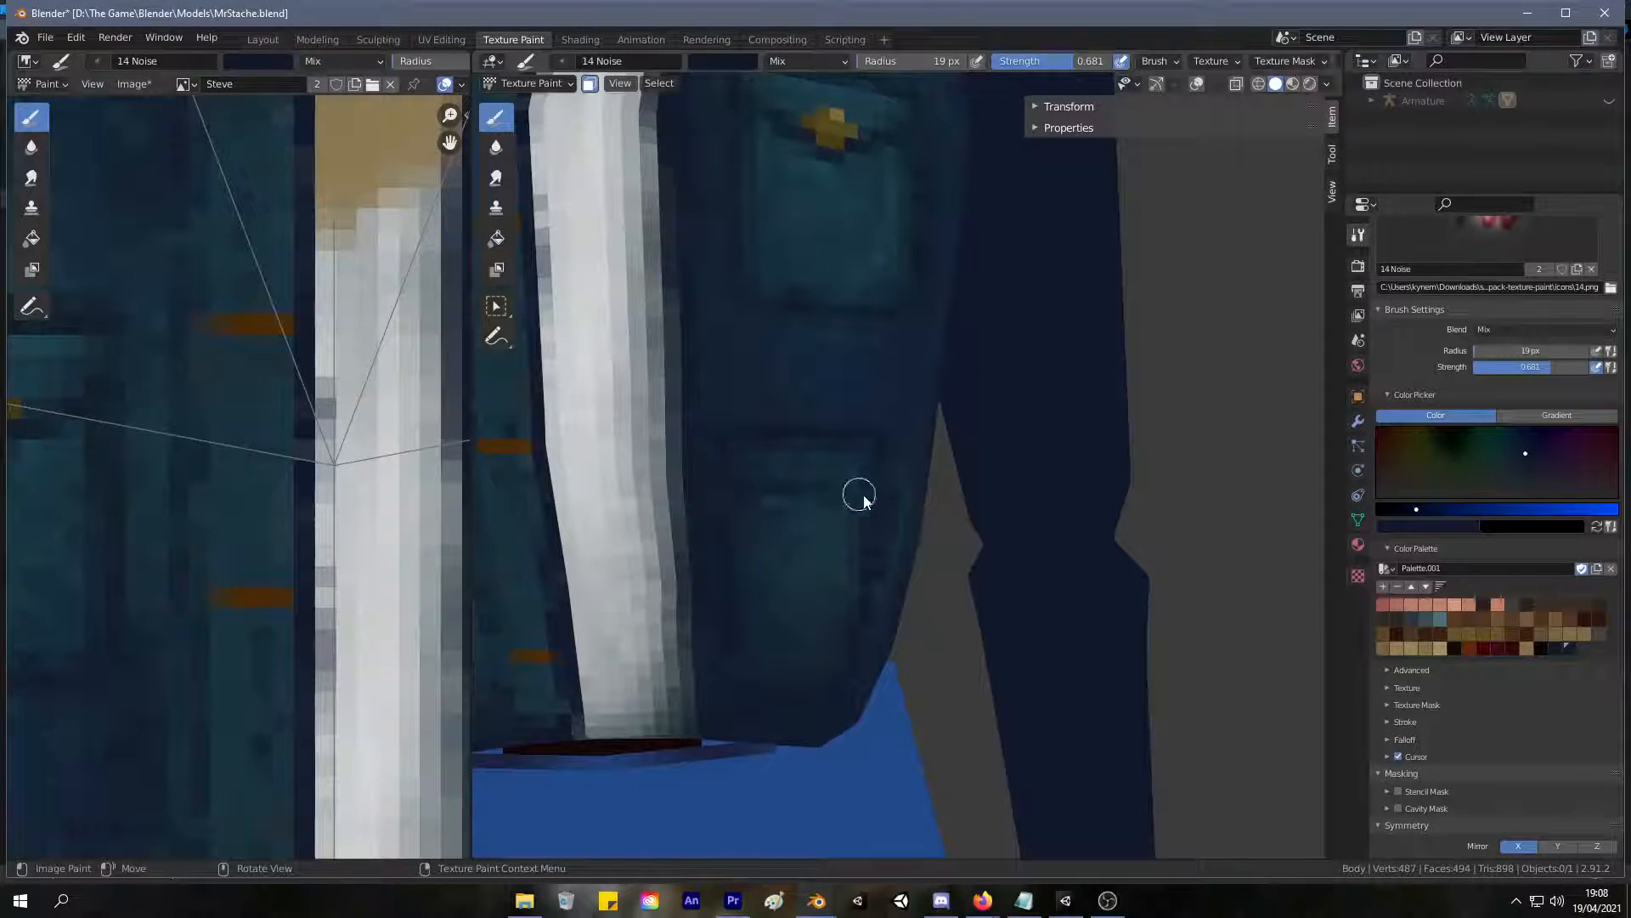
{"action": "scroll", "coordinate": [809, 500], "scroll_direction": "down", "scroll_amount": 6}
{"action": "middle_click_drag", "start_coordinate": [765, 561], "coordinate": [620, 711]}
{"action": "scroll", "coordinate": [608, 685], "scroll_direction": "up", "scroll_amount": 5}
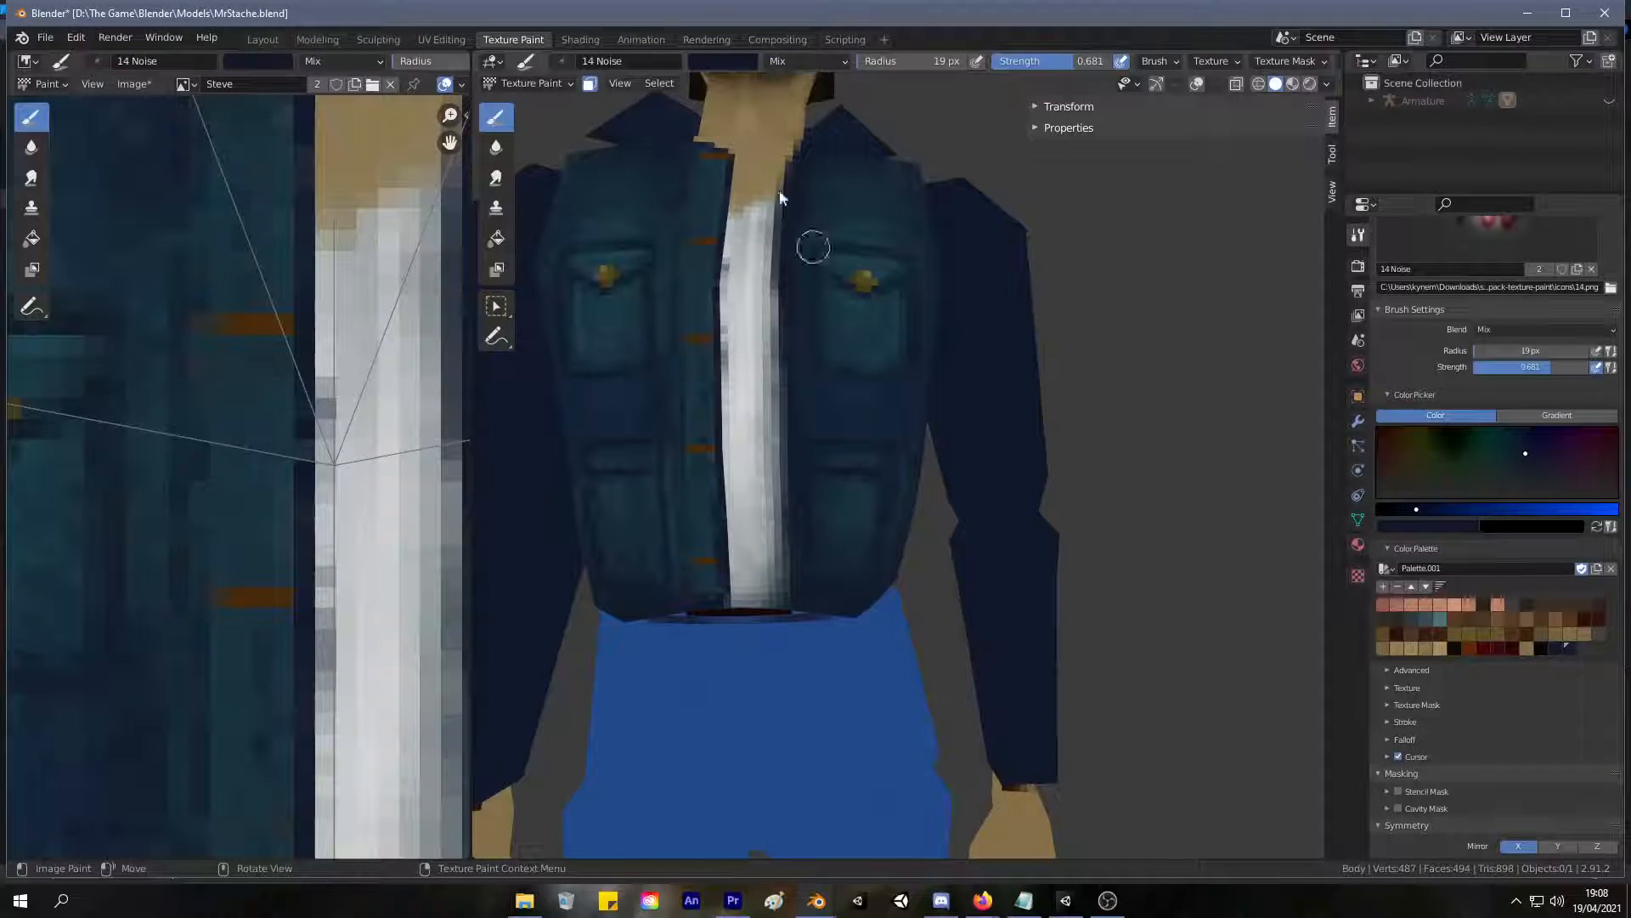
In the UV Editing workspace, widen the jacket hem by applying Push/Pull of -0.018 to its two front corner vertices.
{"action": "left_click", "coordinate": [440, 41]}
{"action": "key", "text": "1"}
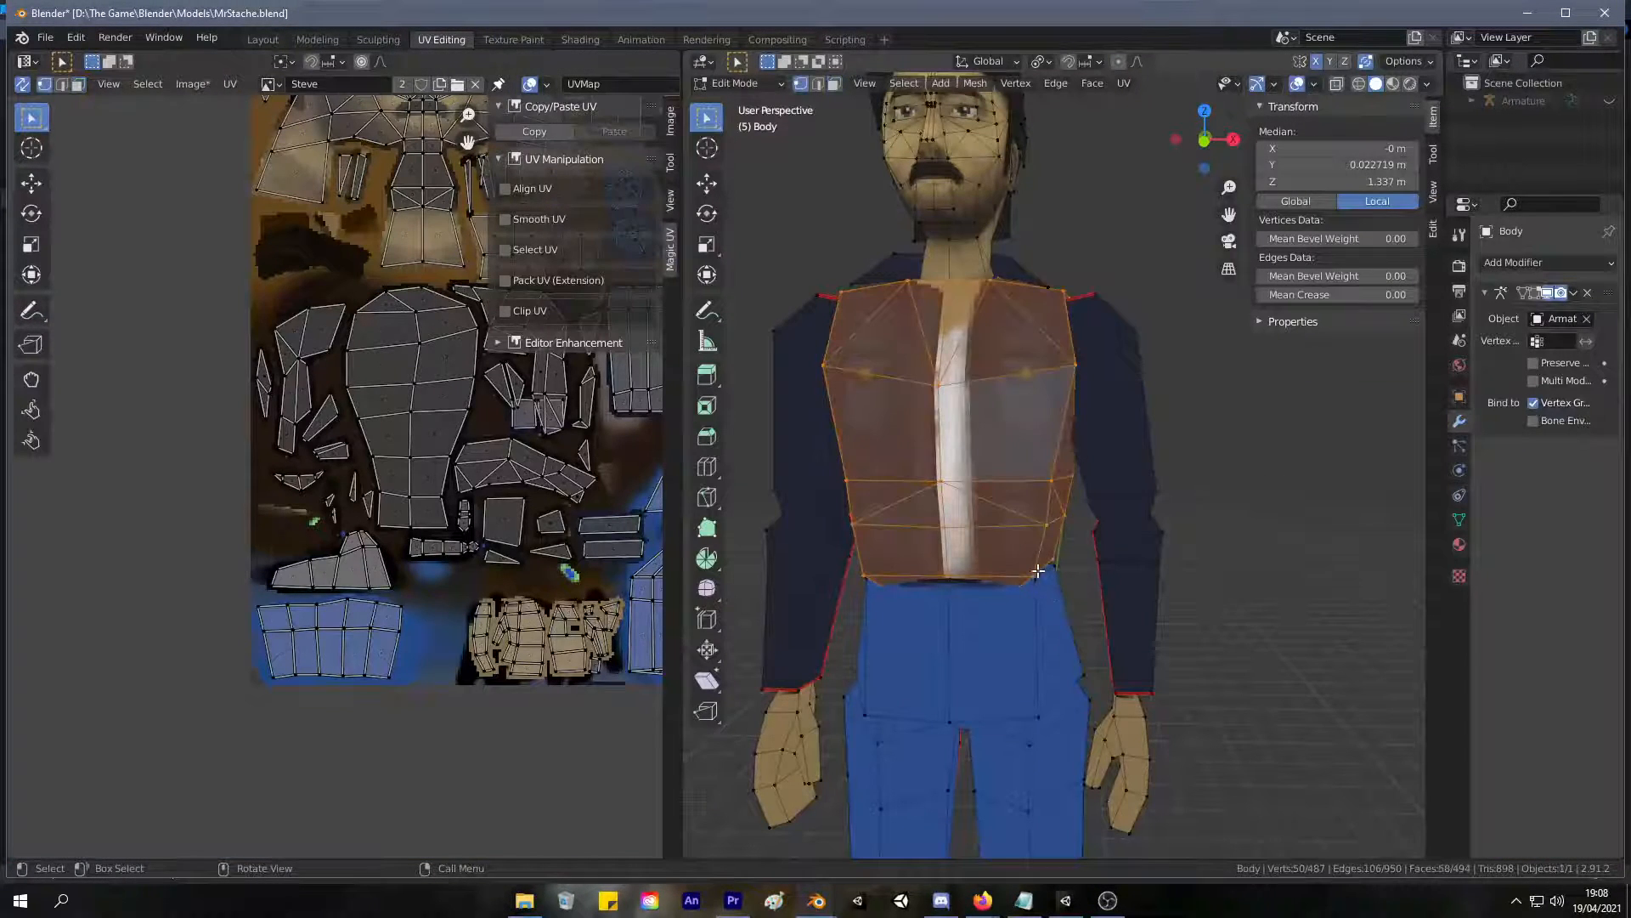
{"action": "left_click", "coordinate": [1037, 582]}
{"action": "left_click", "coordinate": [870, 577], "text": "shift"}
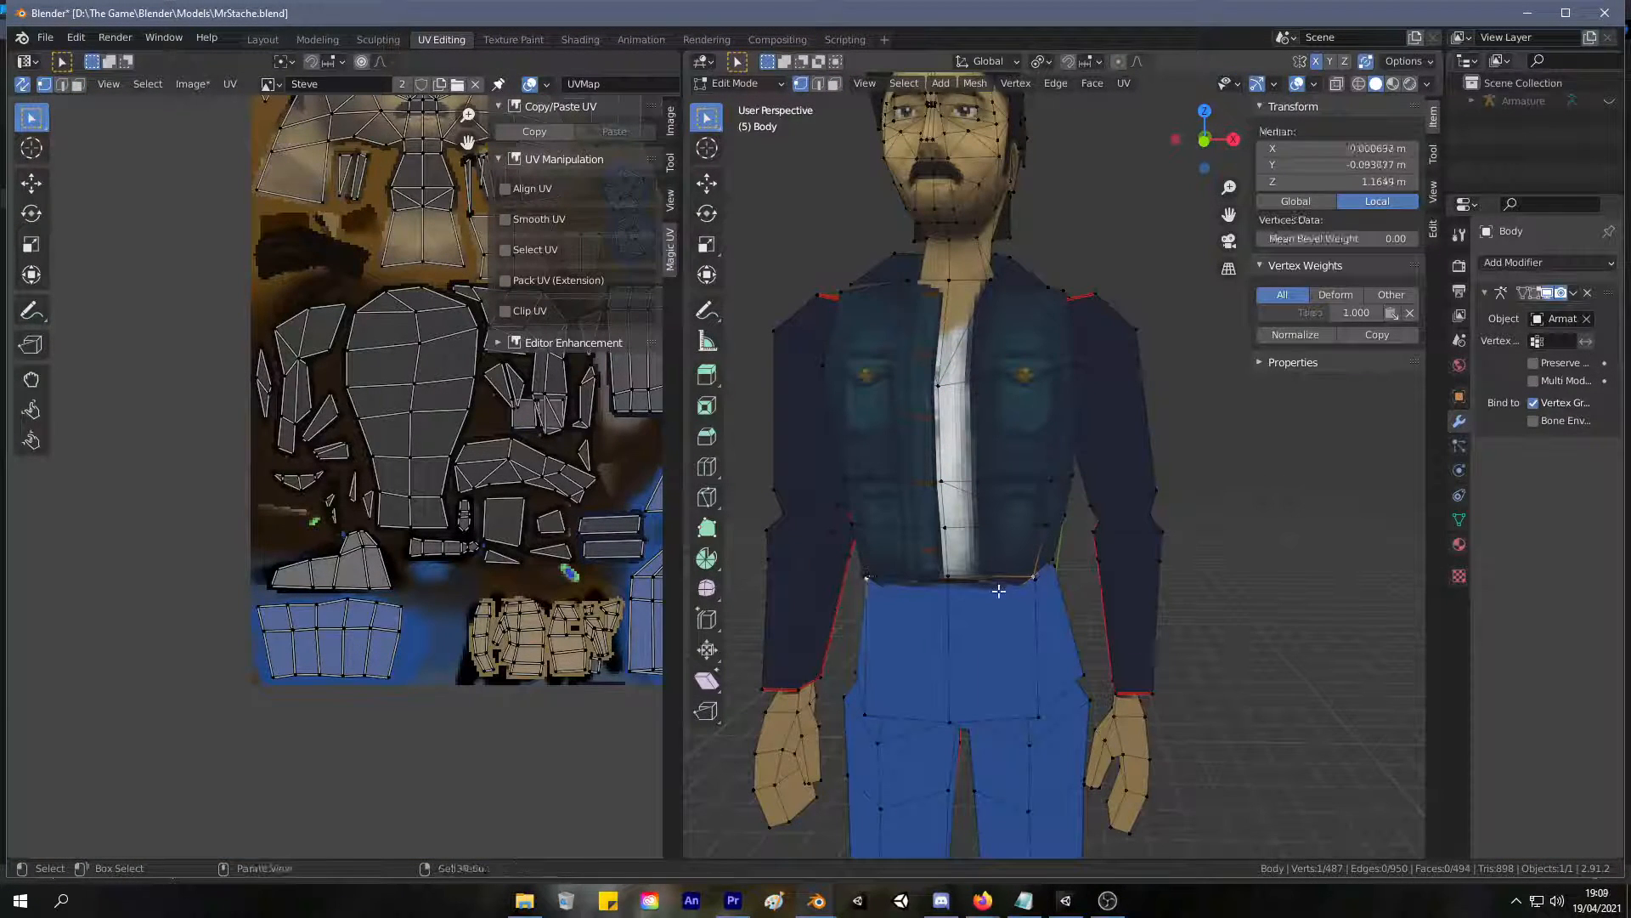
{"action": "left_click", "coordinate": [909, 580]}
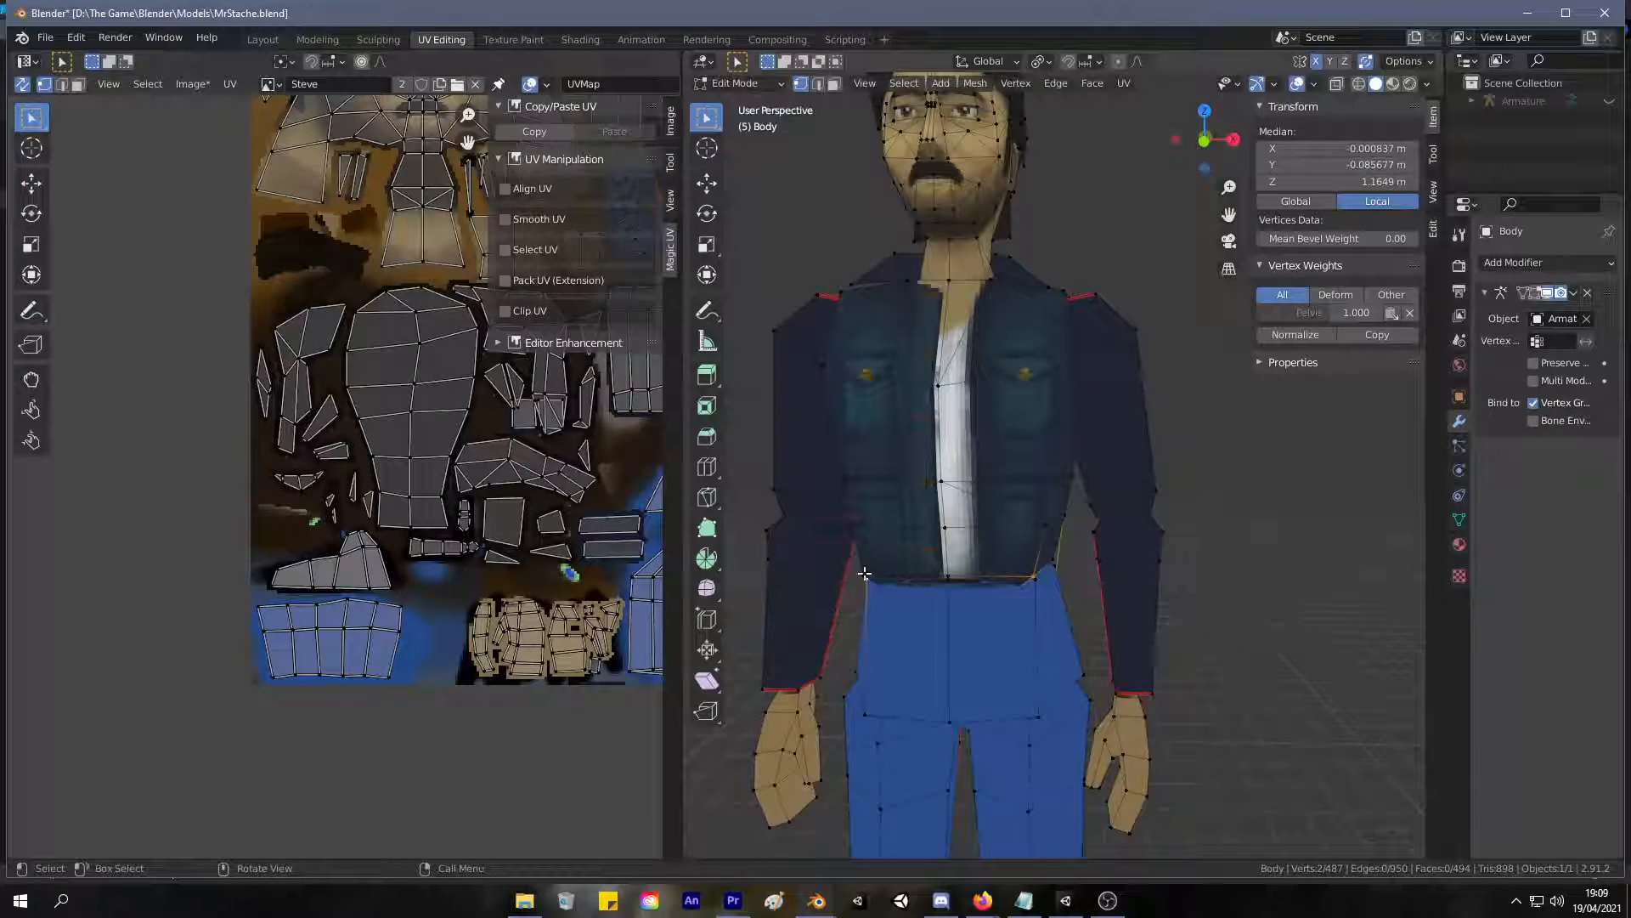
{"action": "left_click", "coordinate": [1034, 575], "text": "shift"}
{"action": "right_click", "coordinate": [1042, 400]}
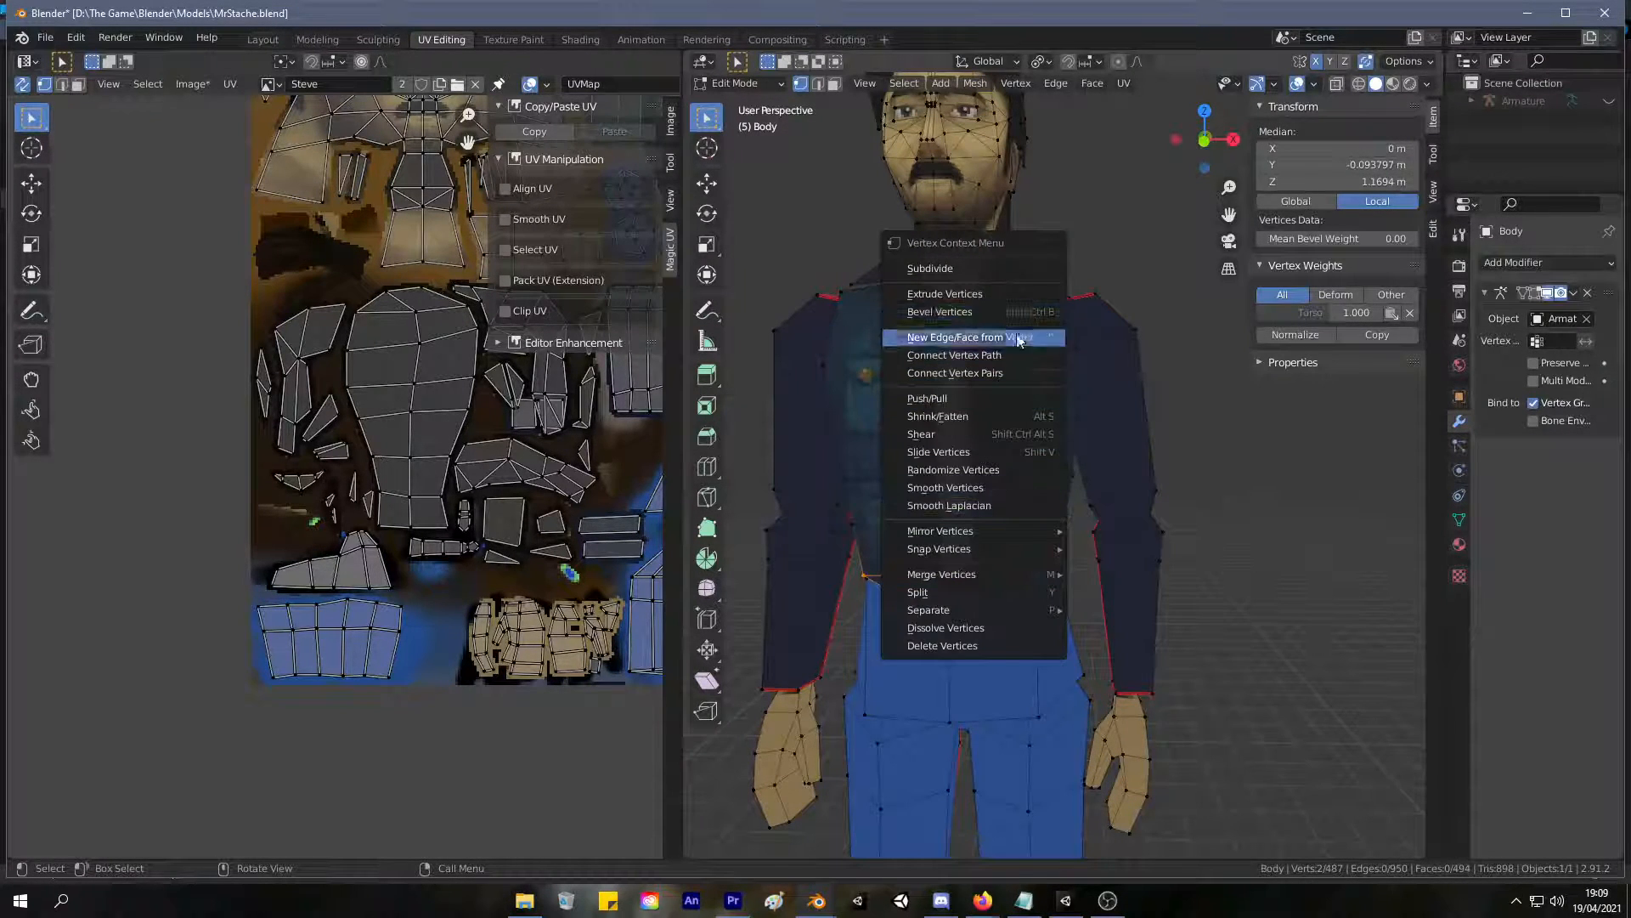
{"action": "left_click", "coordinate": [977, 398]}
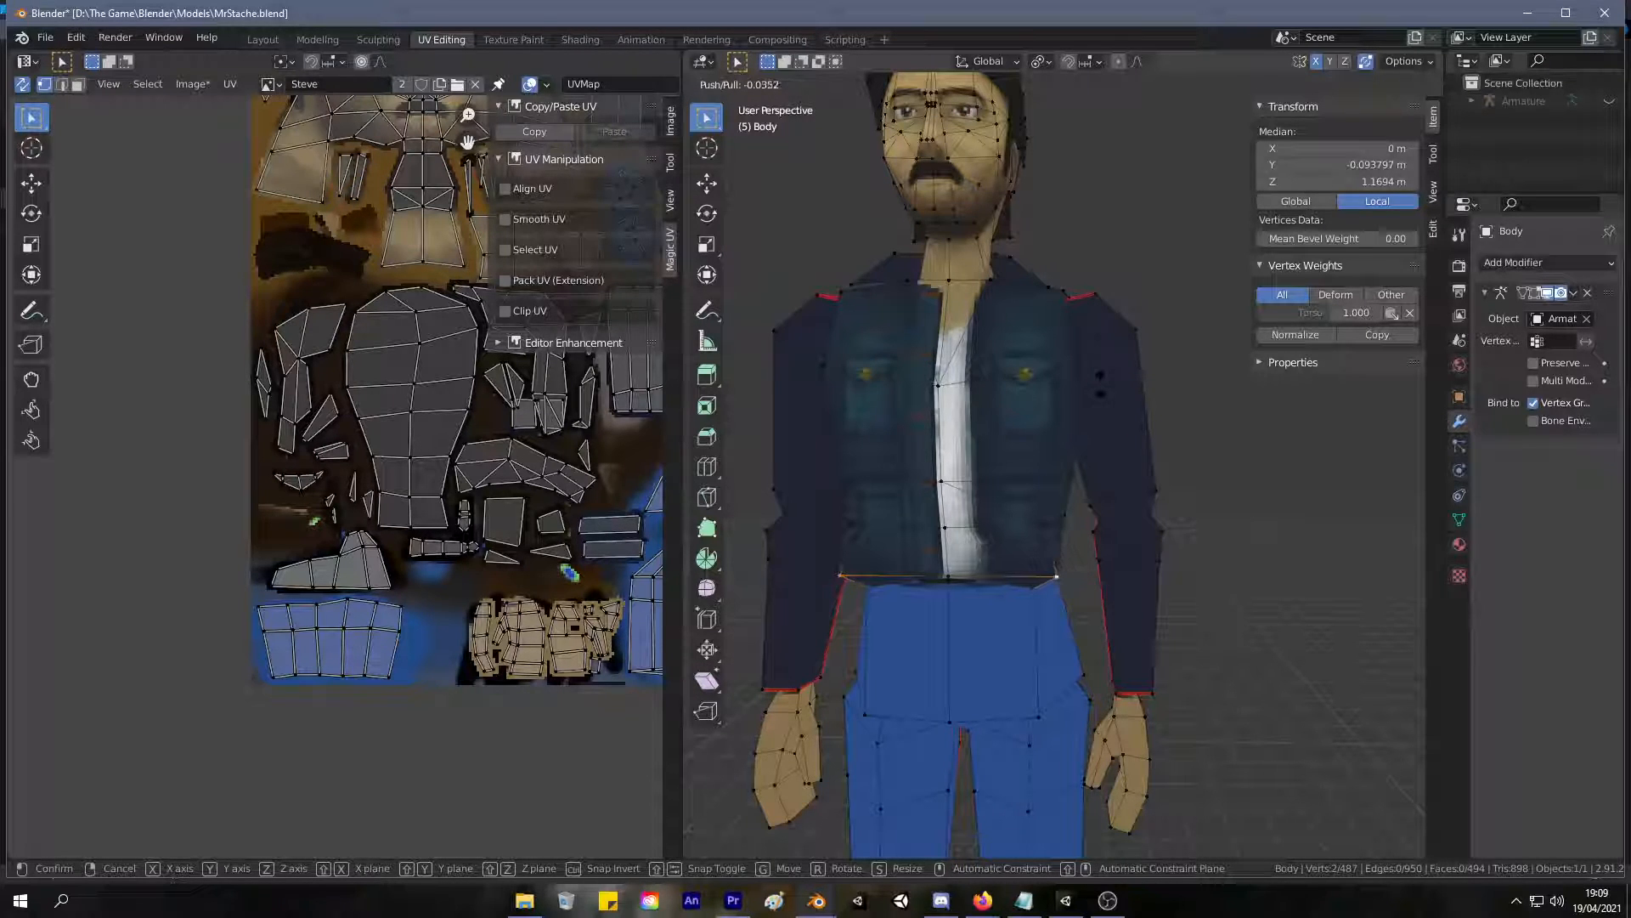
{"action": "left_click", "coordinate": [1100, 380]}
{"action": "middle_click_drag", "start_coordinate": [1101, 381], "coordinate": [1073, 510]}
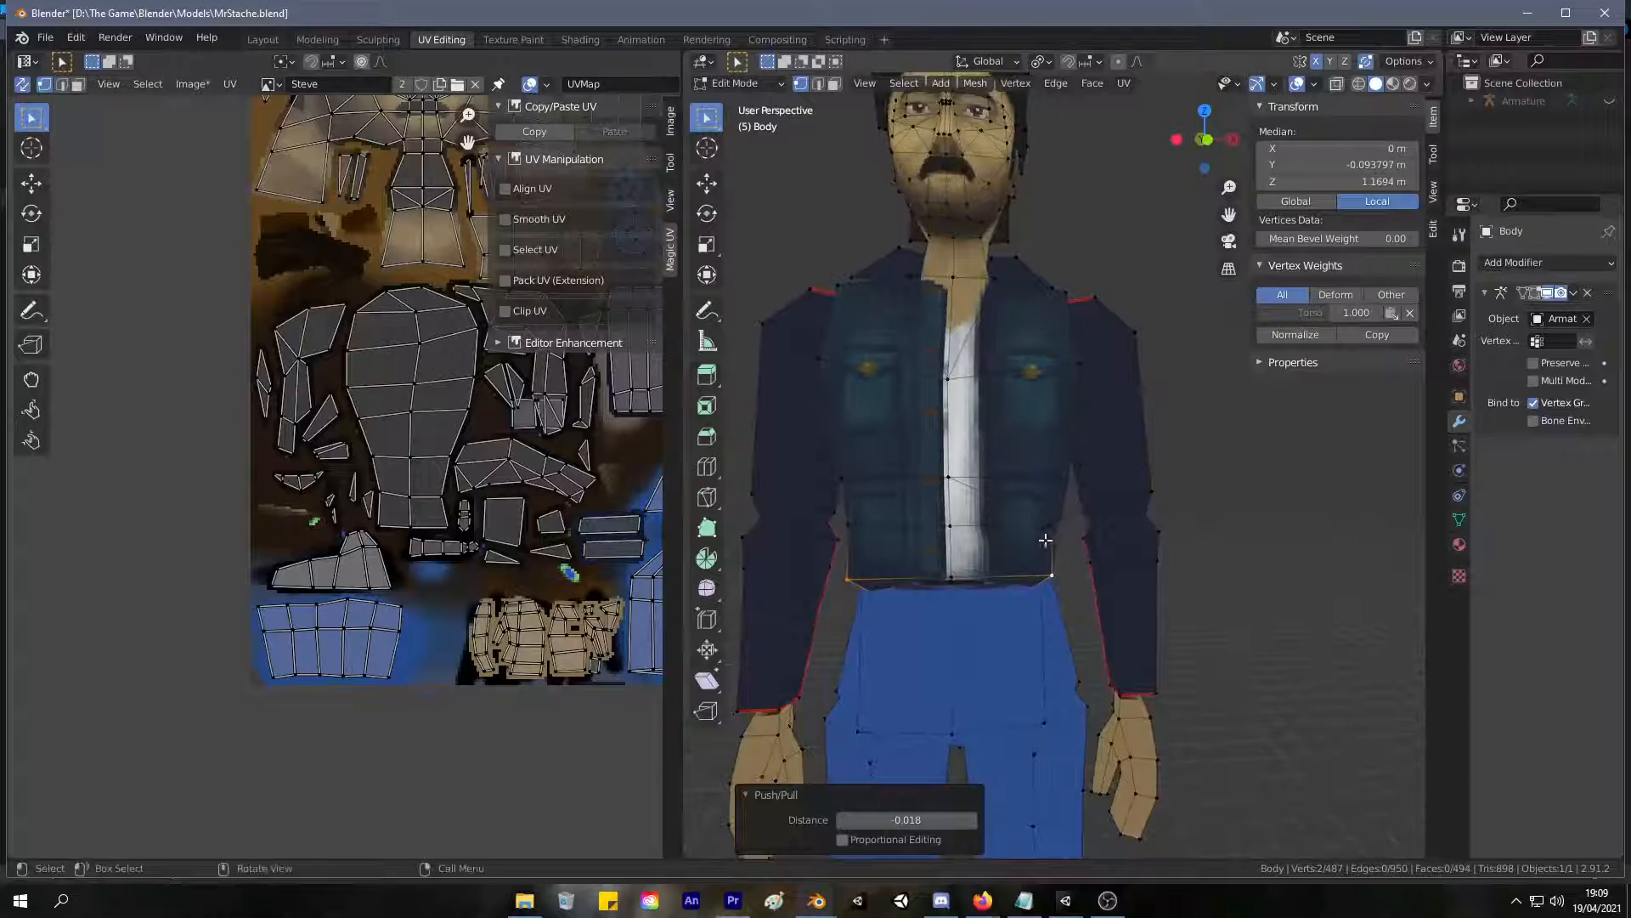
Apply a slight Push/Pull to the pair of outer torso vertices one row above the jacket hem.
{"action": "left_click", "coordinate": [1052, 524], "text": "alt"}
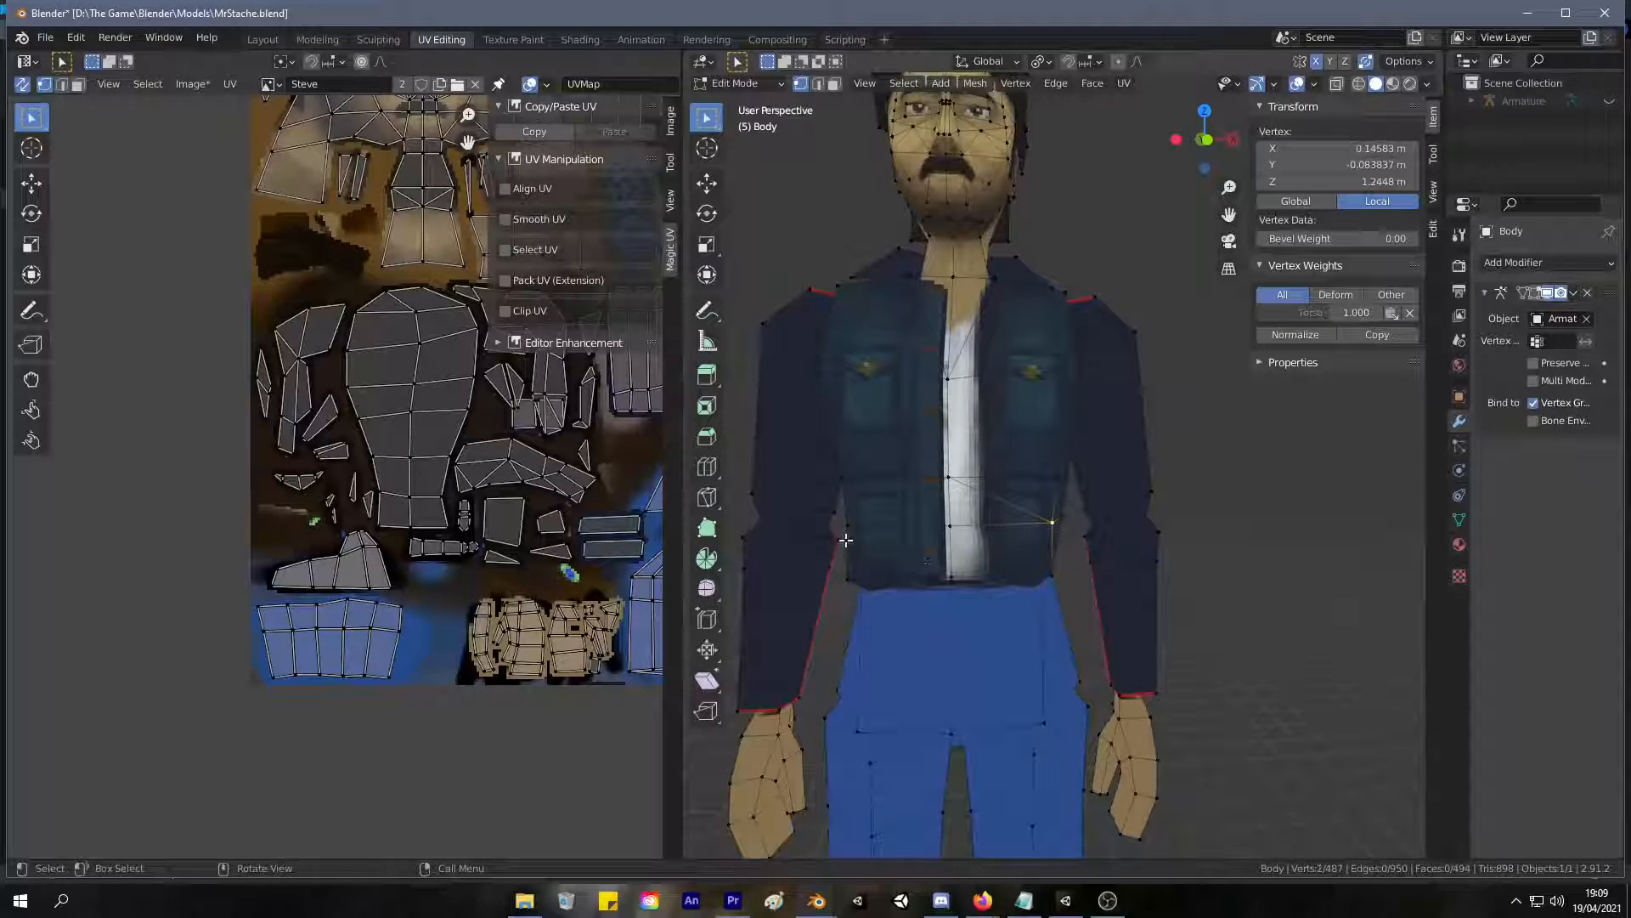
{"action": "key", "text": "s"}
{"action": "left_click", "coordinate": [1058, 533]}
{"action": "right_click", "coordinate": [1044, 527]}
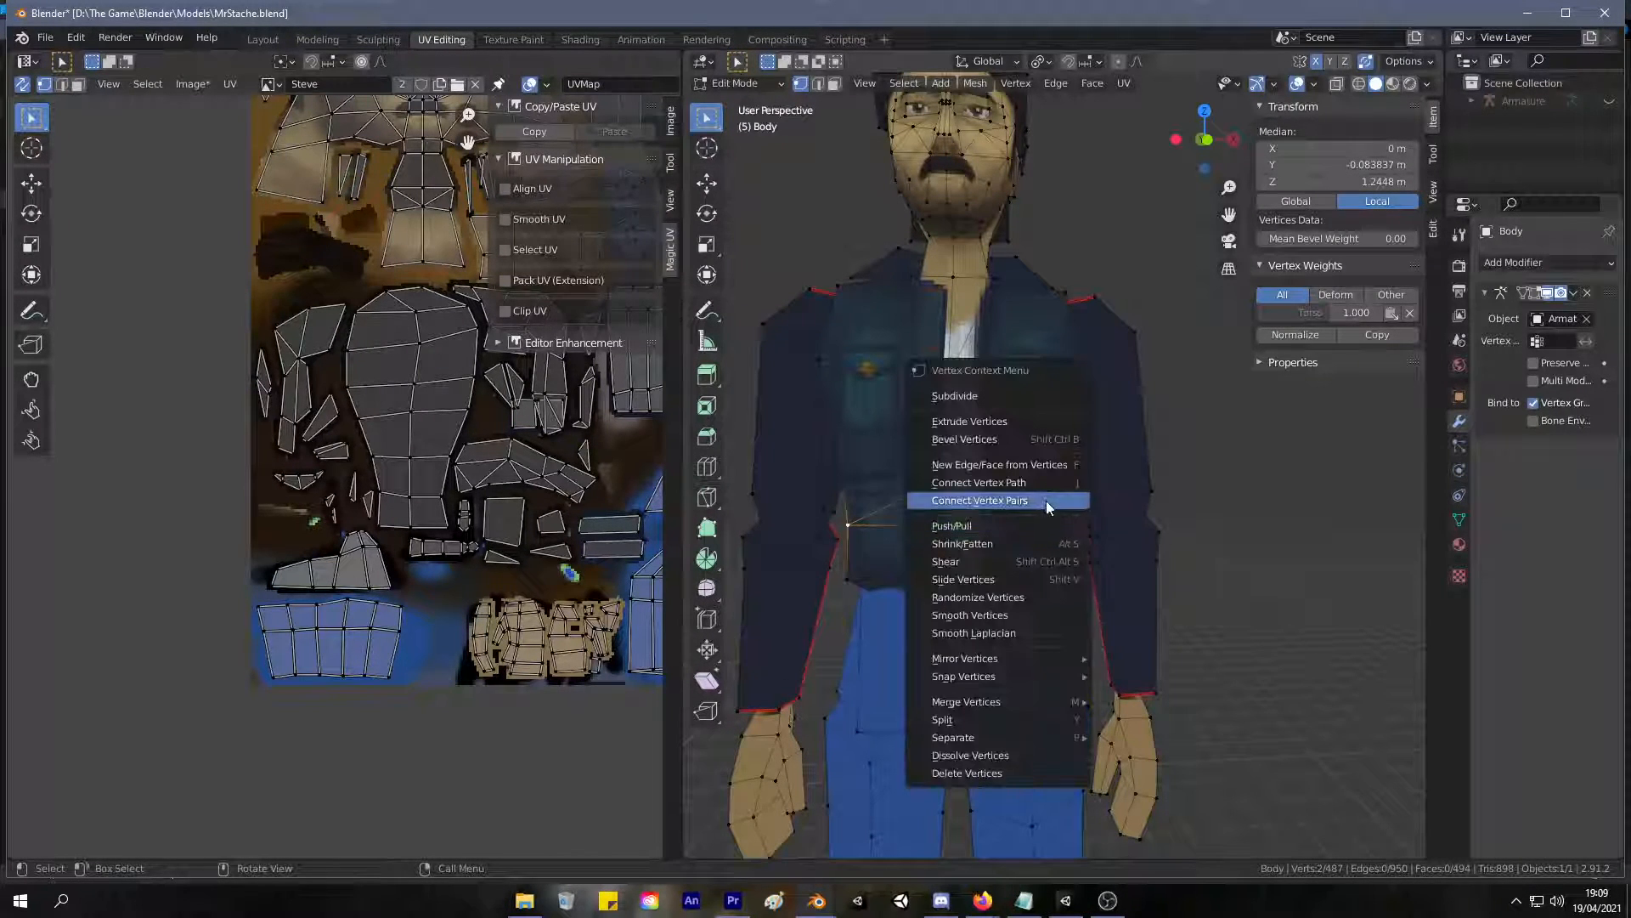
{"action": "left_click", "coordinate": [1034, 526]}
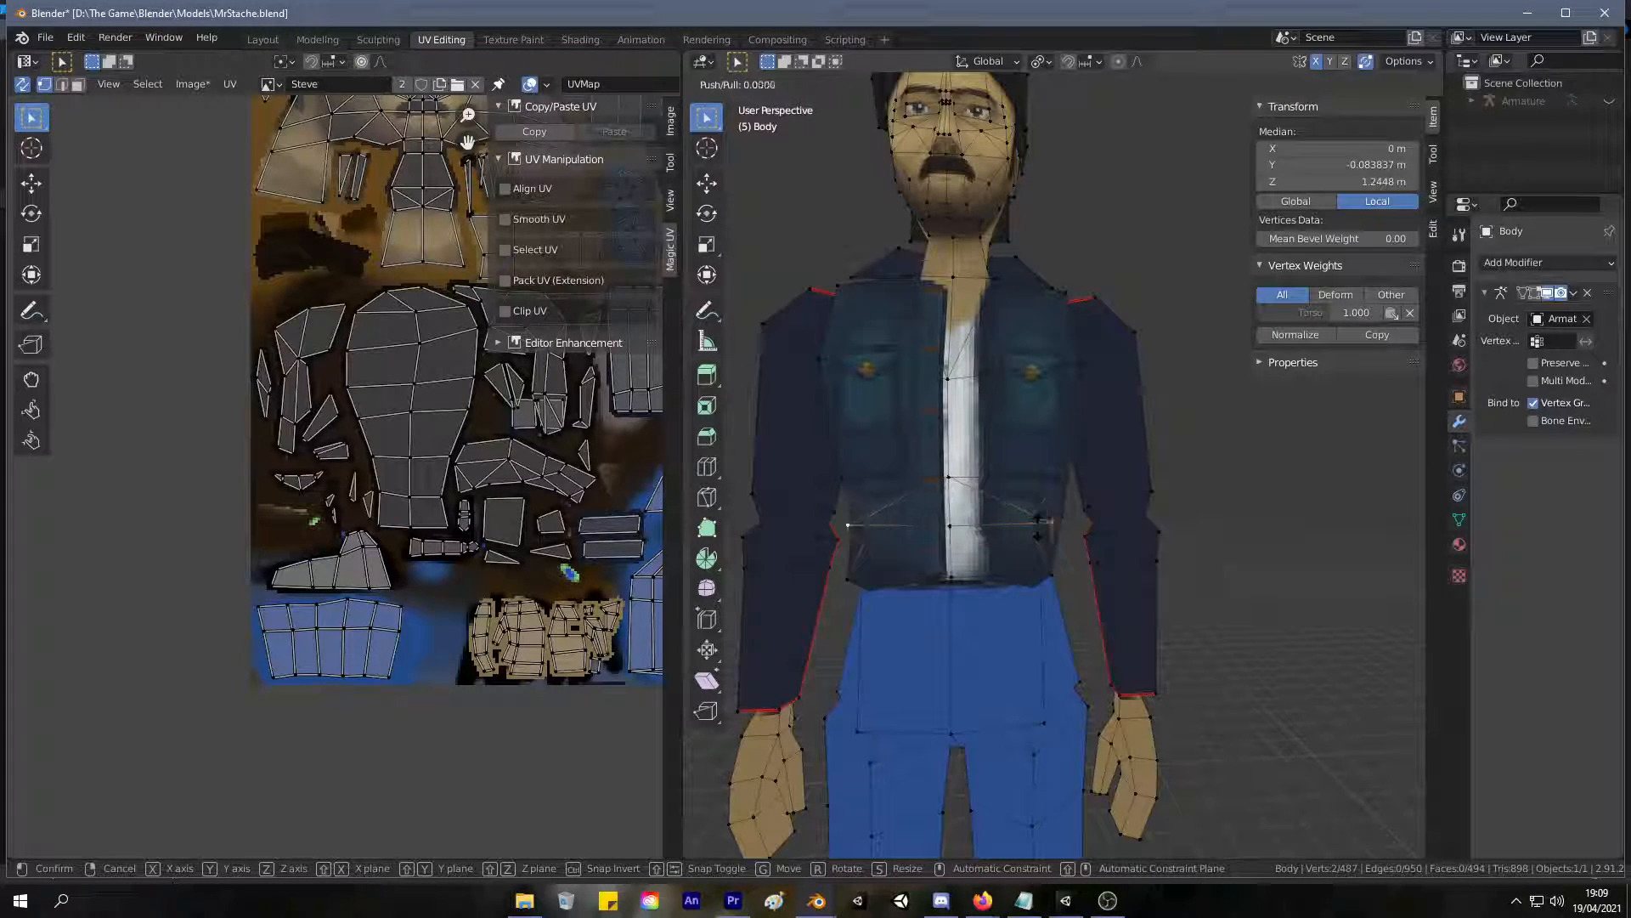
{"action": "left_click", "coordinate": [1040, 534]}
Shift the hem's two front corner vertices backwards along the Y axis and check the jacket's shape outside Edit Mode.
{"action": "scroll", "coordinate": [1147, 567], "scroll_direction": "up", "scroll_amount": 2}
{"action": "middle_click_drag", "start_coordinate": [1147, 567], "coordinate": [1333, 551]}
{"action": "scroll", "coordinate": [1132, 629], "scroll_direction": "down", "scroll_amount": 4}
{"action": "middle_click_drag", "start_coordinate": [1132, 629], "coordinate": [992, 618]}
{"action": "left_click", "coordinate": [983, 613]}
{"action": "key", "text": "g"}
{"action": "key", "text": "y"}
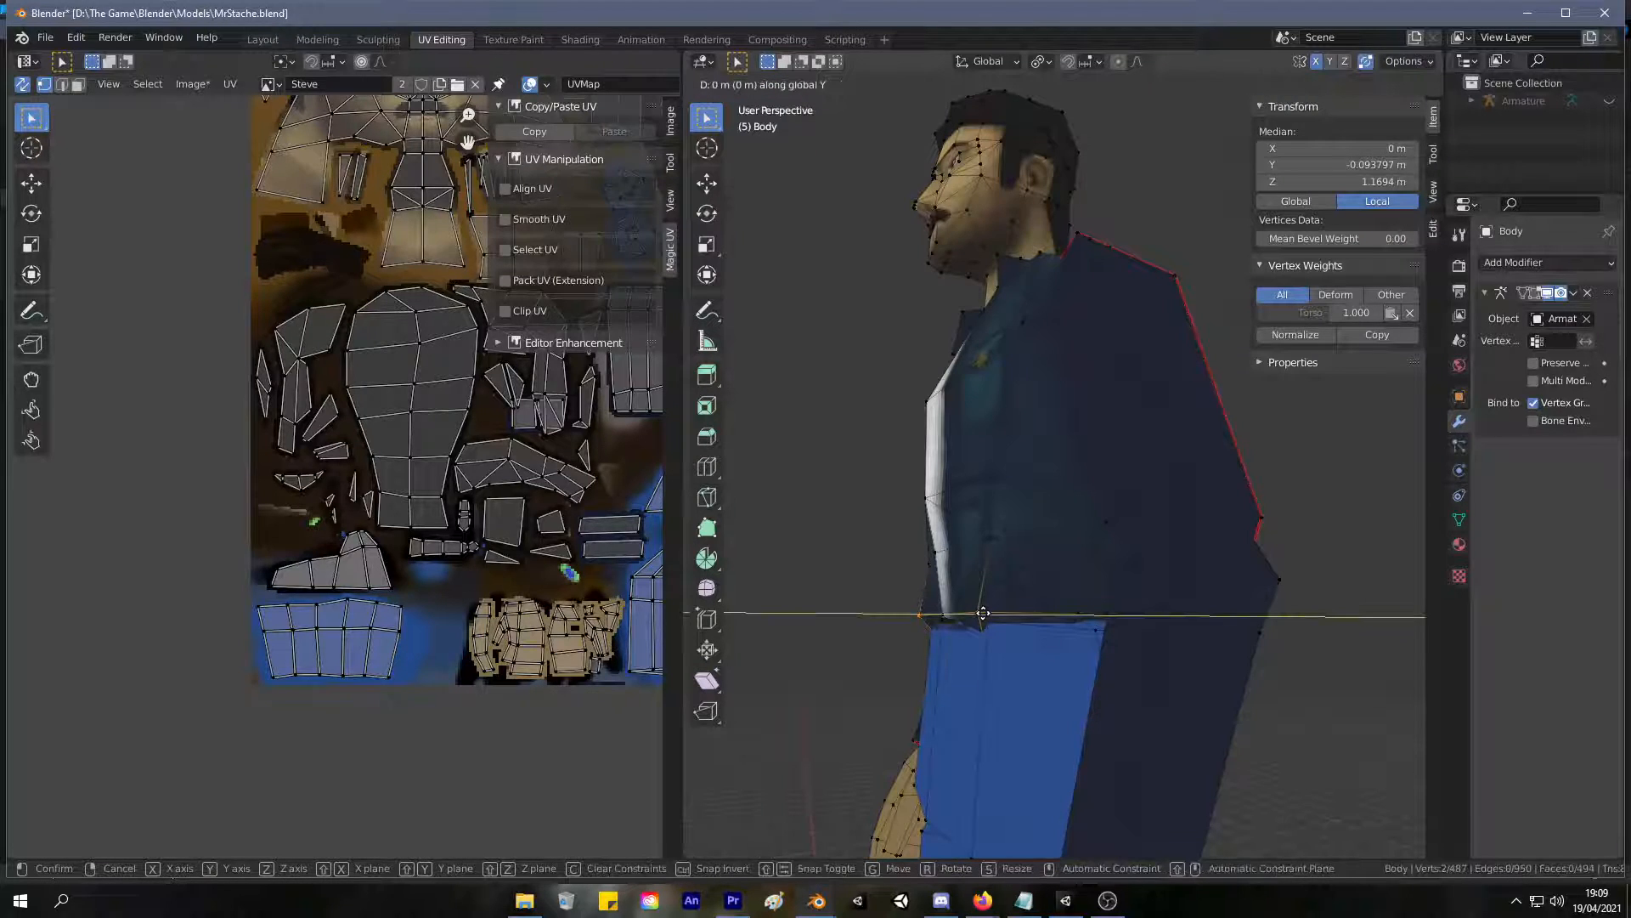
{"action": "left_click", "coordinate": [1010, 607]}
{"action": "middle_click_drag", "start_coordinate": [1012, 607], "coordinate": [1208, 626]}
{"action": "scroll", "coordinate": [1182, 638], "scroll_direction": "down", "scroll_amount": 5}
{"action": "key", "text": "Tab"}
{"action": "scroll", "coordinate": [1141, 605], "scroll_direction": "up", "scroll_amount": 3}
{"action": "scroll", "coordinate": [1141, 605], "scroll_direction": "up", "scroll_amount": 3}
{"action": "middle_click_drag", "start_coordinate": [1104, 561], "coordinate": [1025, 538]}
{"action": "key", "text": "Tab"}
{"action": "scroll", "coordinate": [1024, 539], "scroll_direction": "down", "scroll_amount": 5}
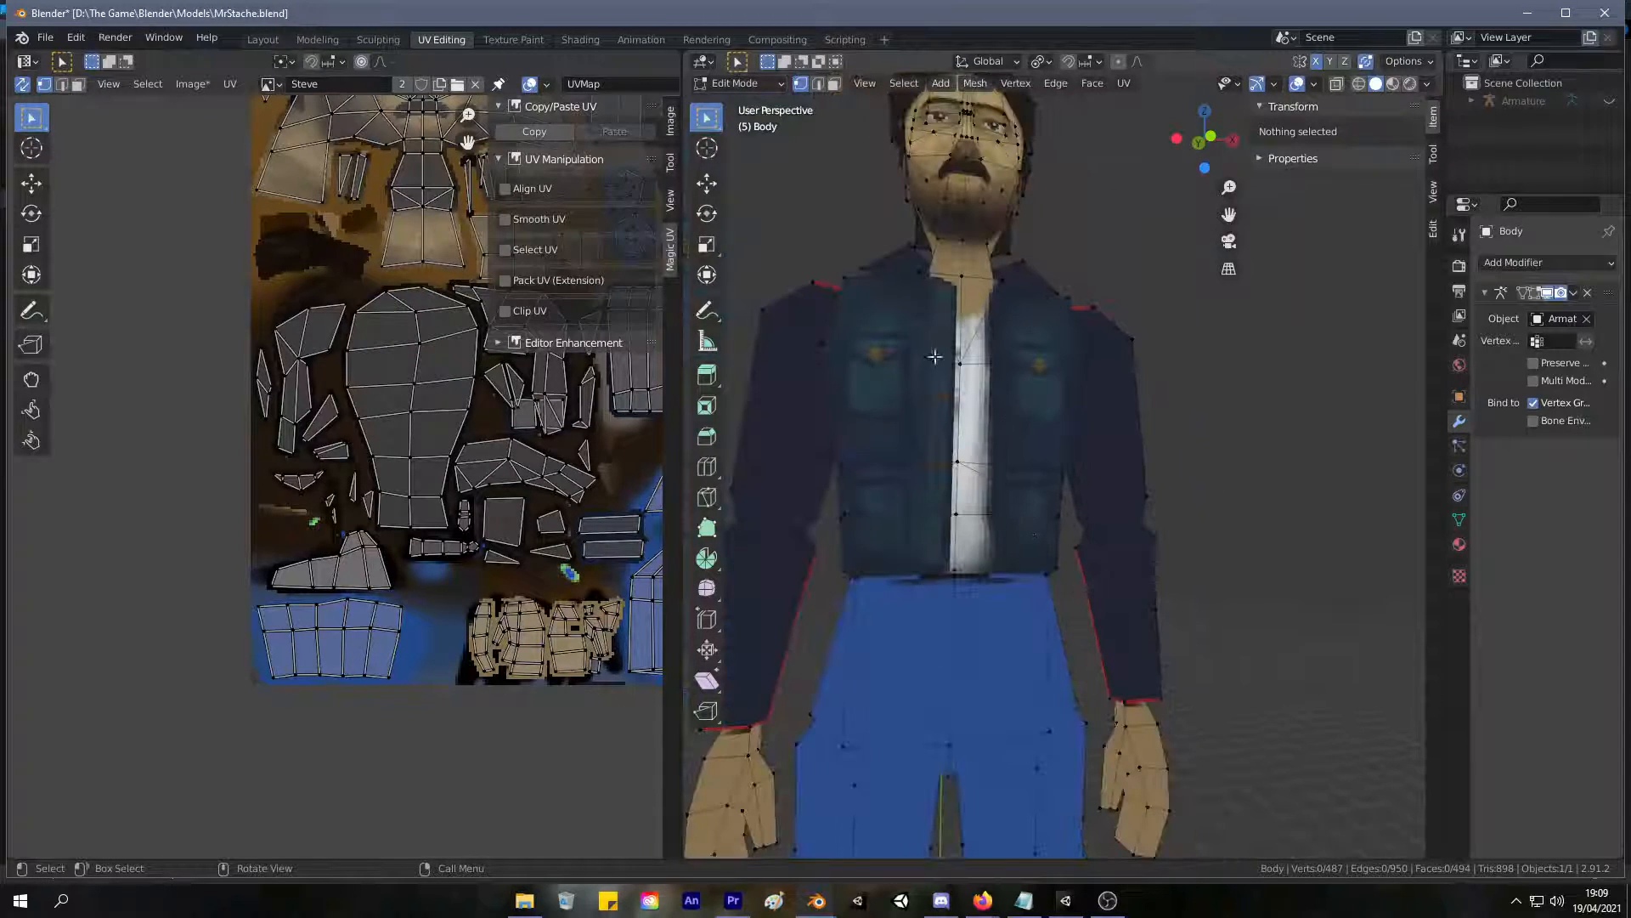
Select all the front faces of the jacket torso from the shoulders down to the hem.
{"action": "left_click", "coordinate": [860, 299]}
{"action": "left_click", "coordinate": [890, 318], "text": "shift"}
{"action": "left_click", "coordinate": [941, 312], "text": "shift"}
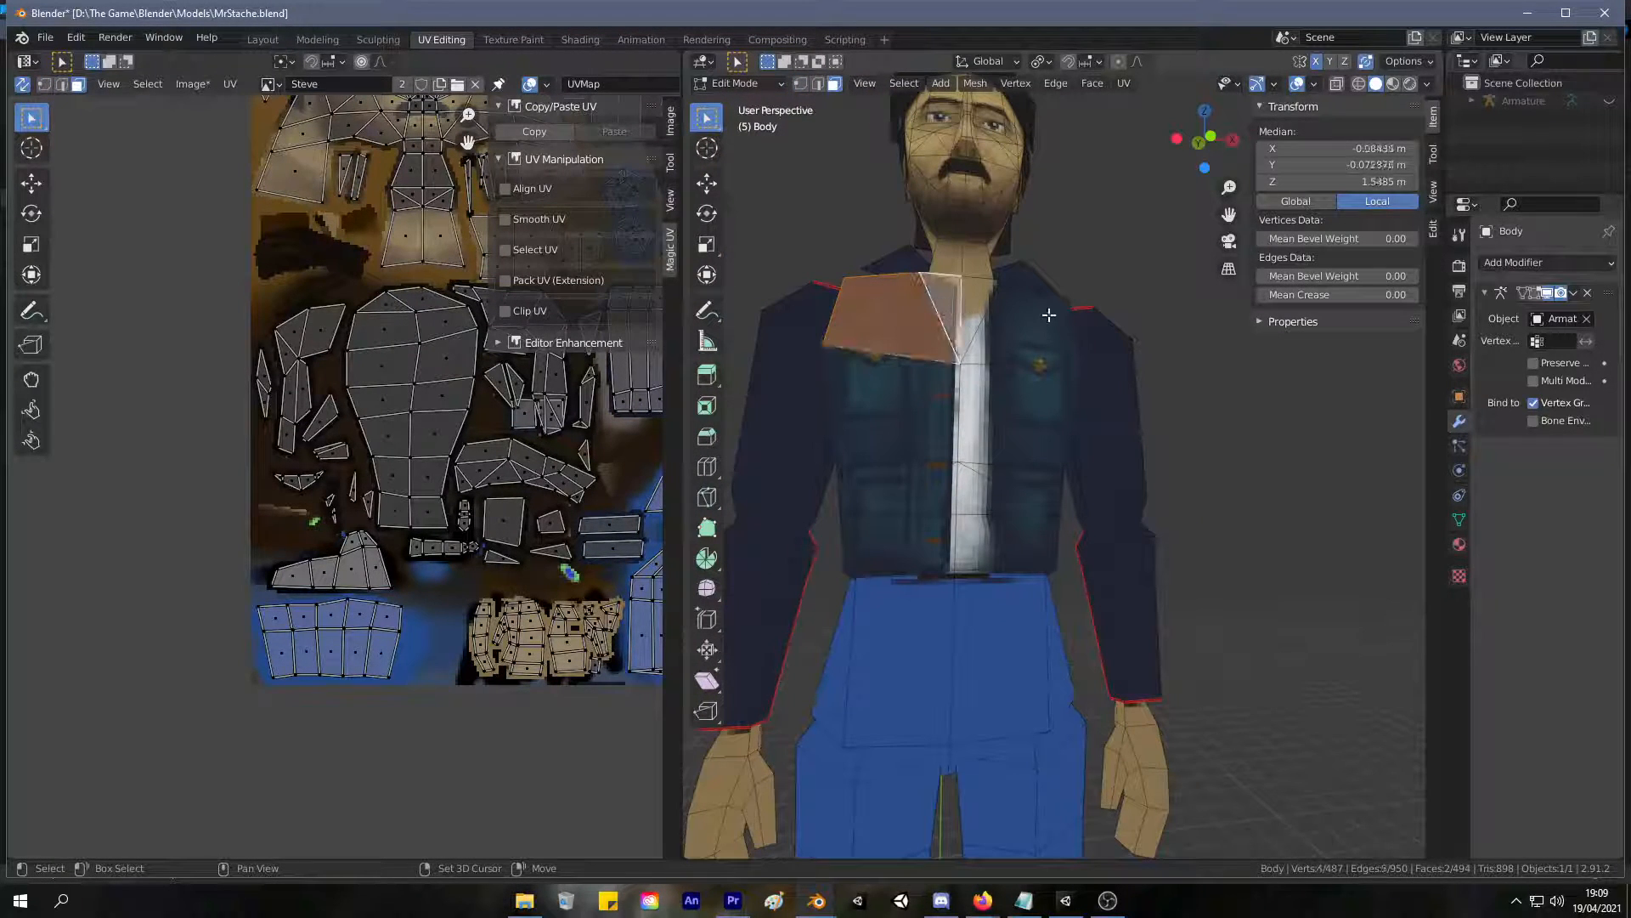
{"action": "left_click", "coordinate": [1050, 317], "text": "shift"}
{"action": "left_click", "coordinate": [1027, 350], "text": "shift"}
{"action": "left_click", "coordinate": [977, 312], "text": "shift"}
{"action": "left_click", "coordinate": [907, 394], "text": "shift"}
{"action": "left_click", "coordinate": [1016, 409], "text": "shift"}
{"action": "left_click", "coordinate": [1008, 487], "text": "shift"}
{"action": "left_click", "coordinate": [1031, 486], "text": "shift"}
{"action": "left_click", "coordinate": [888, 500], "text": "shift"}
{"action": "left_click", "coordinate": [923, 510], "text": "shift"}
{"action": "left_click", "coordinate": [920, 538], "text": "shift"}
{"action": "left_click", "coordinate": [1018, 553], "text": "shift"}
Unwrap the selected torso faces with Project from View in the front orthographic view.
{"action": "key", "text": "KP_1"}
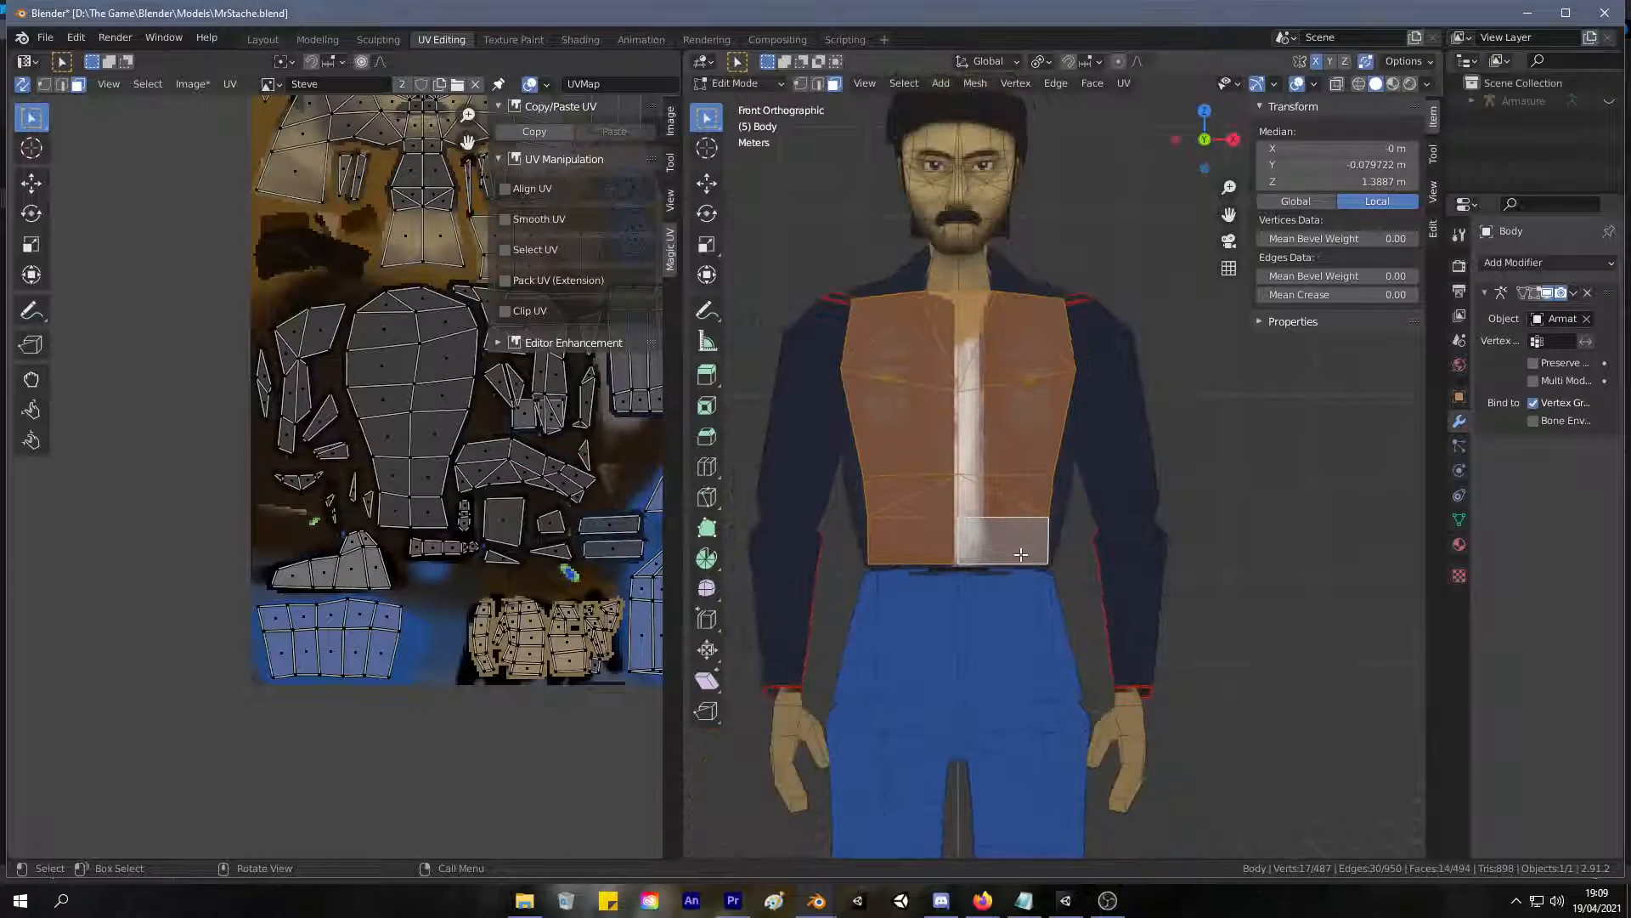
{"action": "scroll", "coordinate": [985, 320], "scroll_direction": "up", "scroll_amount": 6}
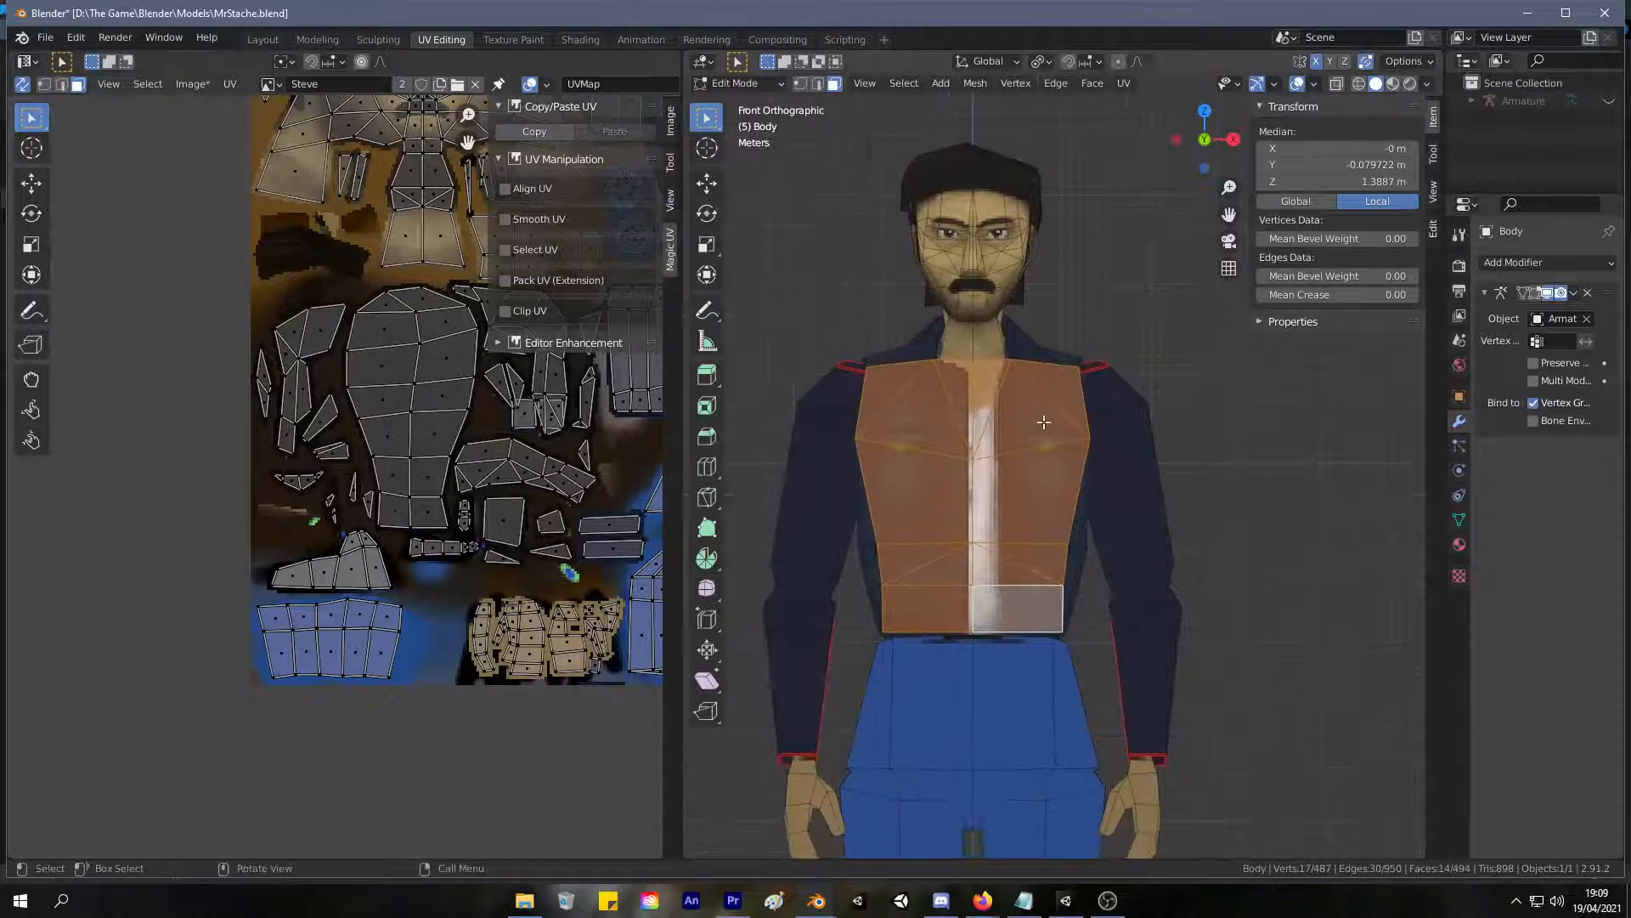
{"action": "scroll", "coordinate": [1048, 423], "scroll_direction": "up", "scroll_amount": 1}
{"action": "scroll", "coordinate": [1077, 485], "scroll_direction": "down", "scroll_amount": 7}
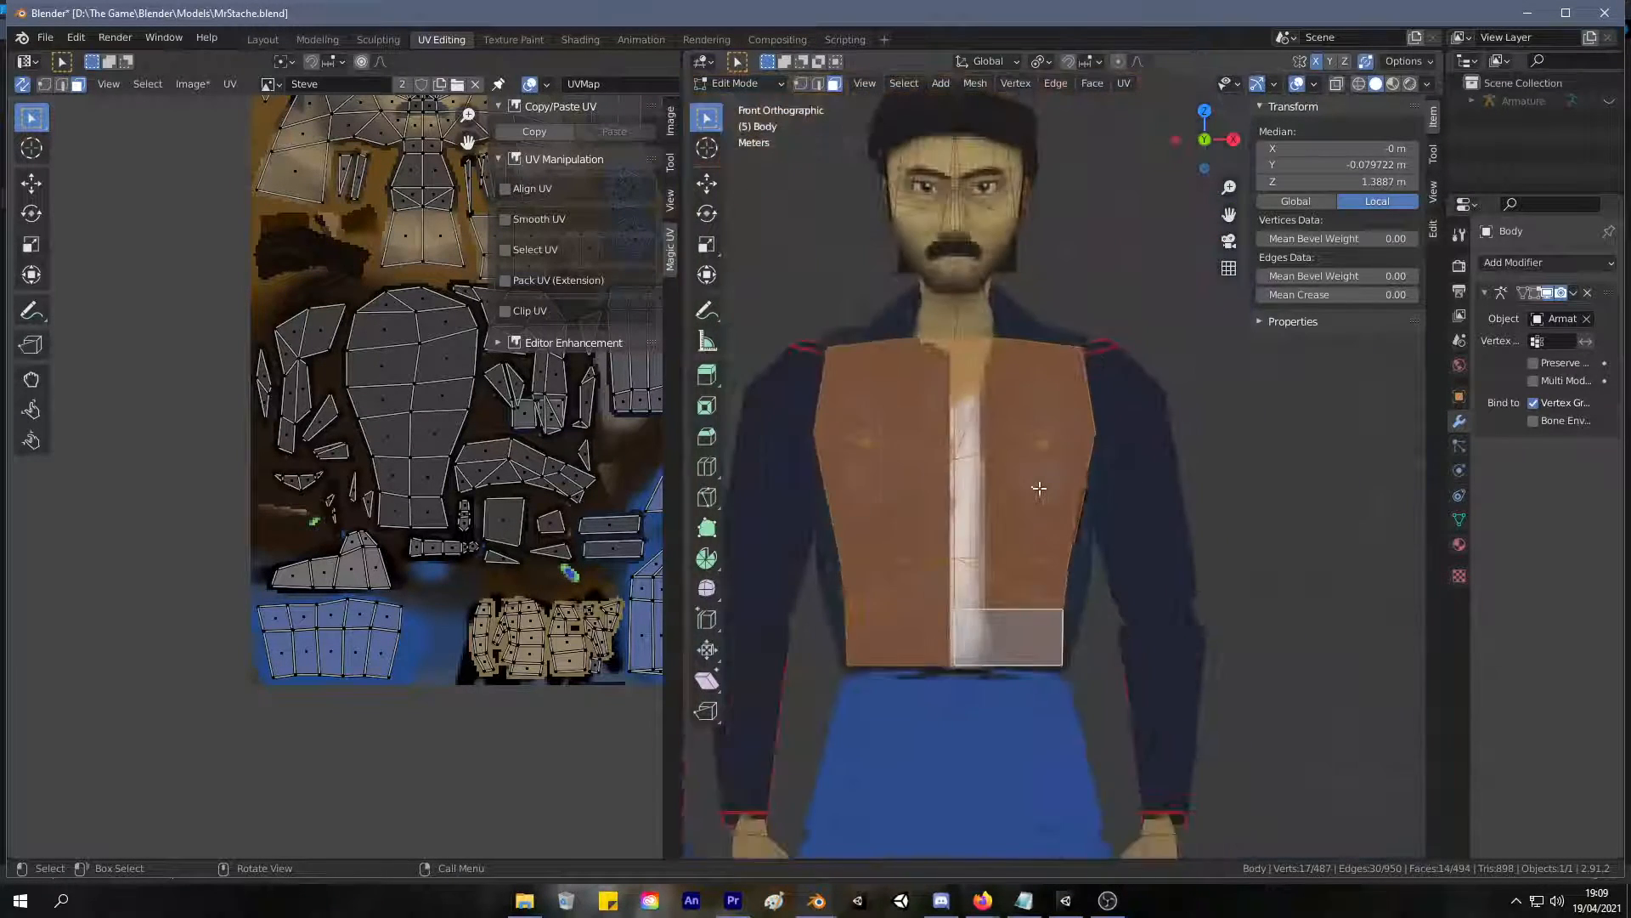
{"action": "scroll", "coordinate": [1024, 451], "scroll_direction": "down", "scroll_amount": 2}
{"action": "scroll", "coordinate": [1021, 447], "scroll_direction": "up", "scroll_amount": 2}
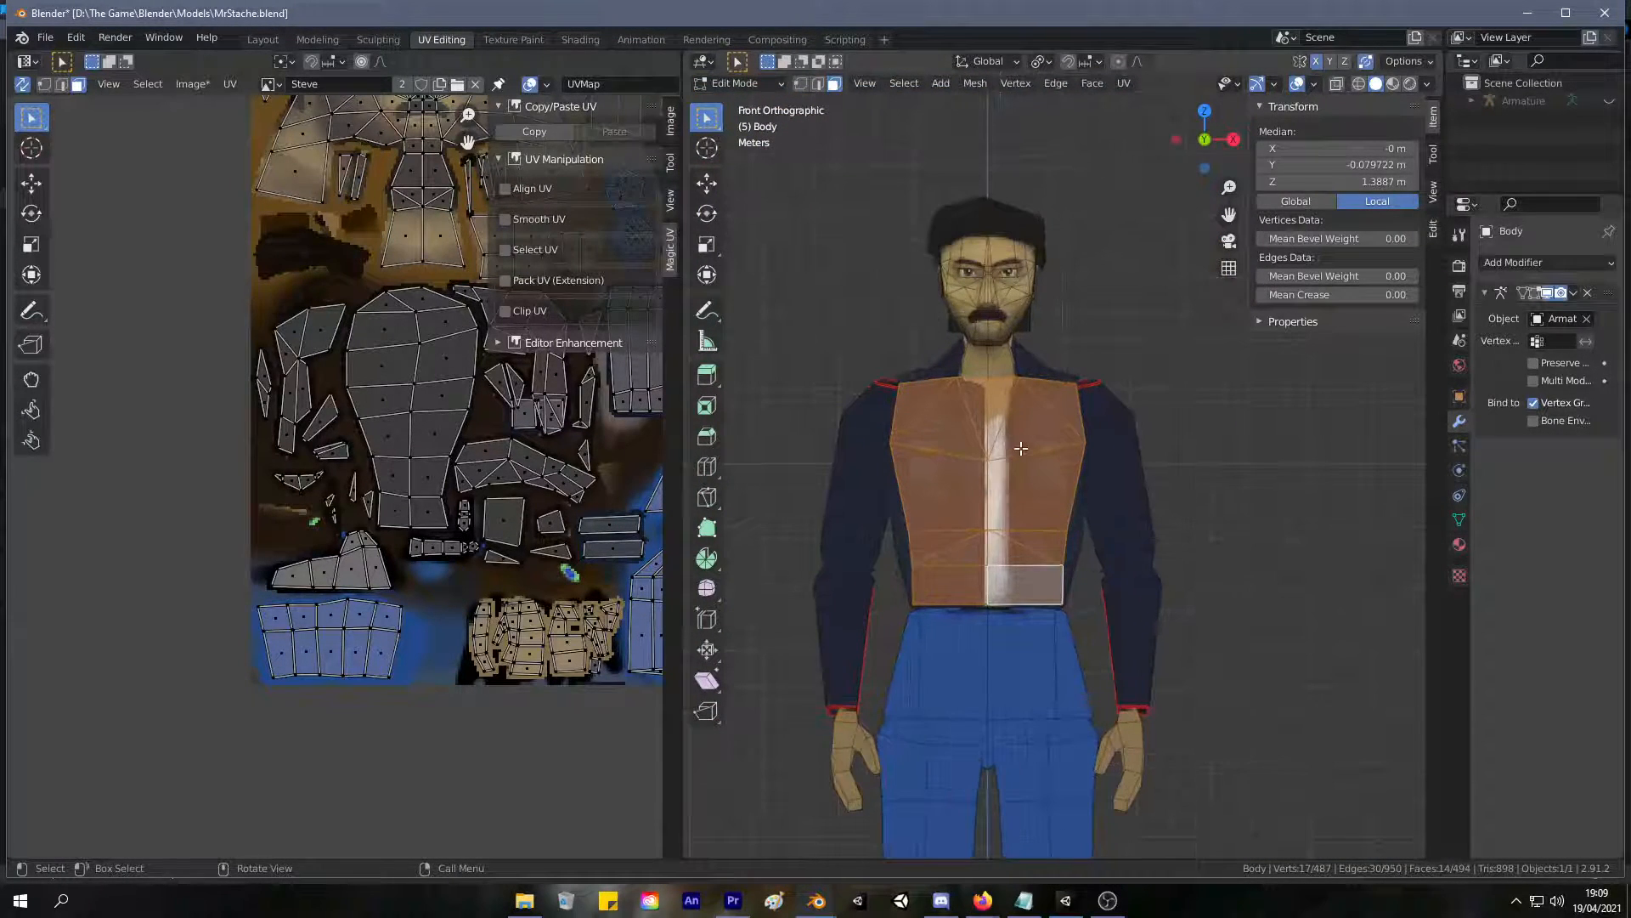
{"action": "key", "text": "u"}
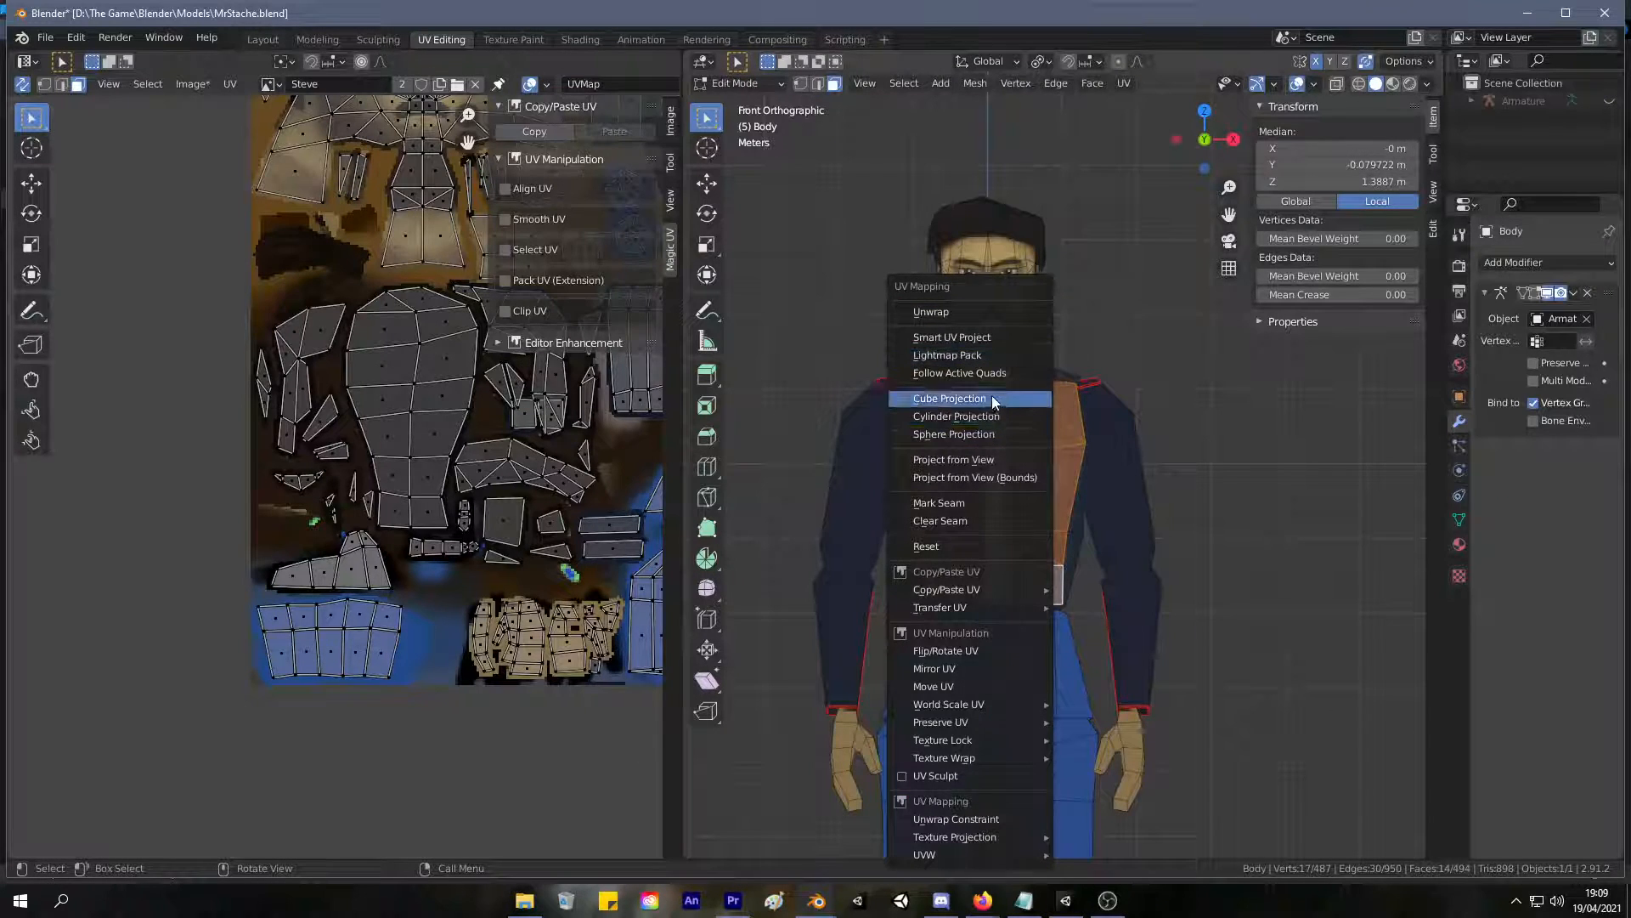
{"action": "left_click", "coordinate": [978, 460]}
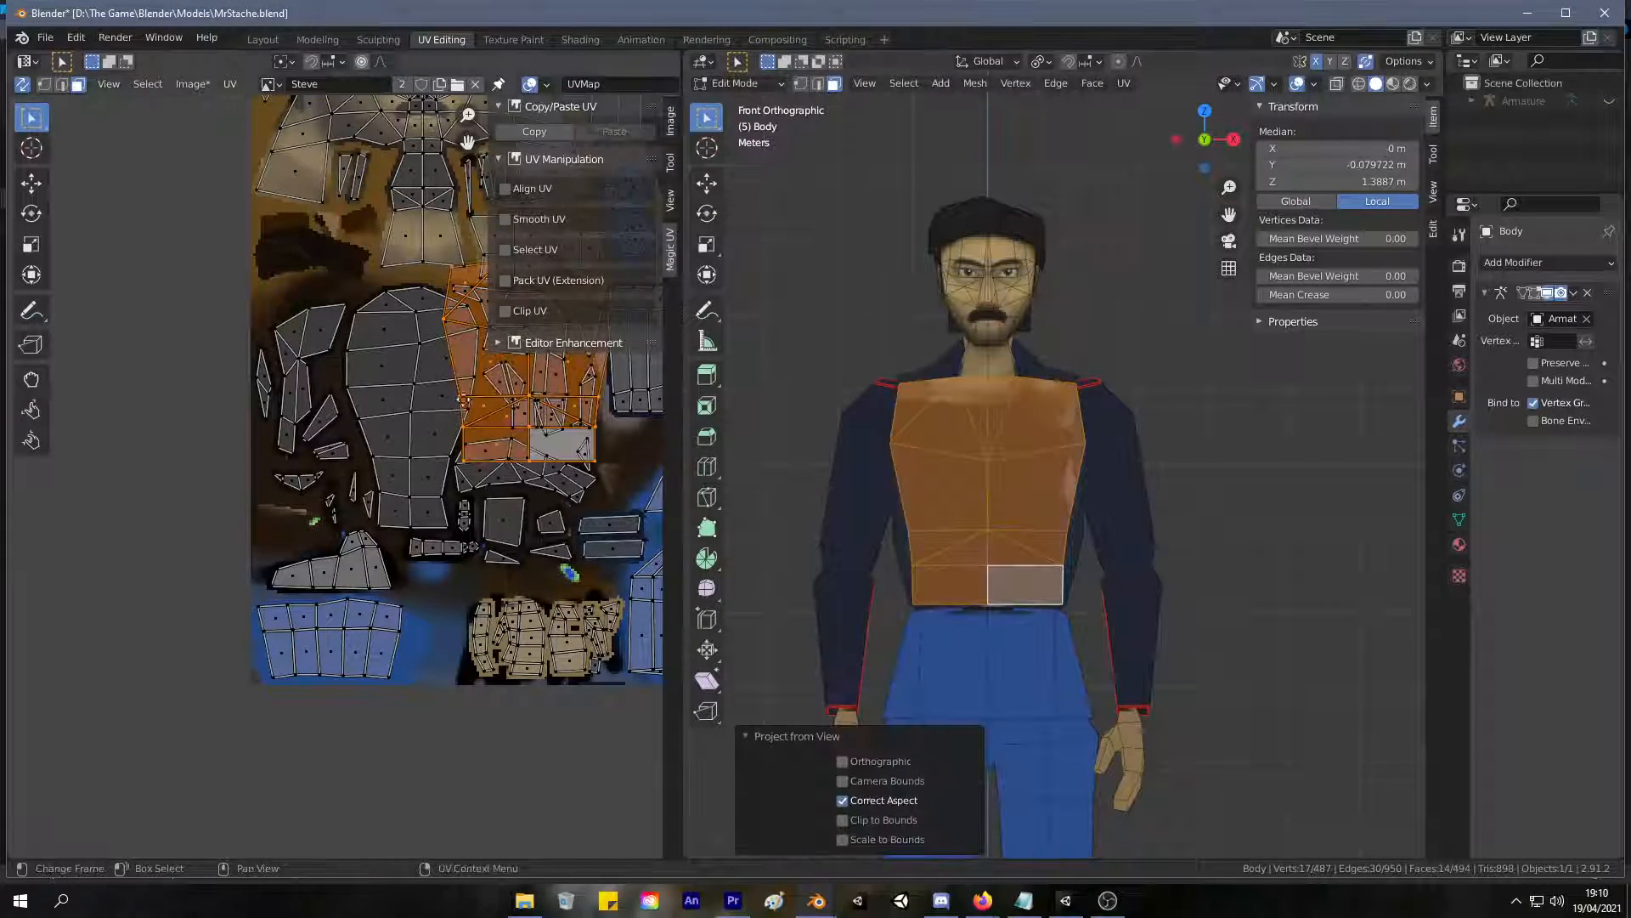
Move the projected torso UV island onto the painted jacket front in the texture.
{"action": "scroll", "coordinate": [102, 510], "scroll_direction": "up", "scroll_amount": 3}
{"action": "middle_click_drag", "start_coordinate": [103, 508], "coordinate": [25, 612]}
{"action": "key", "text": "g"}
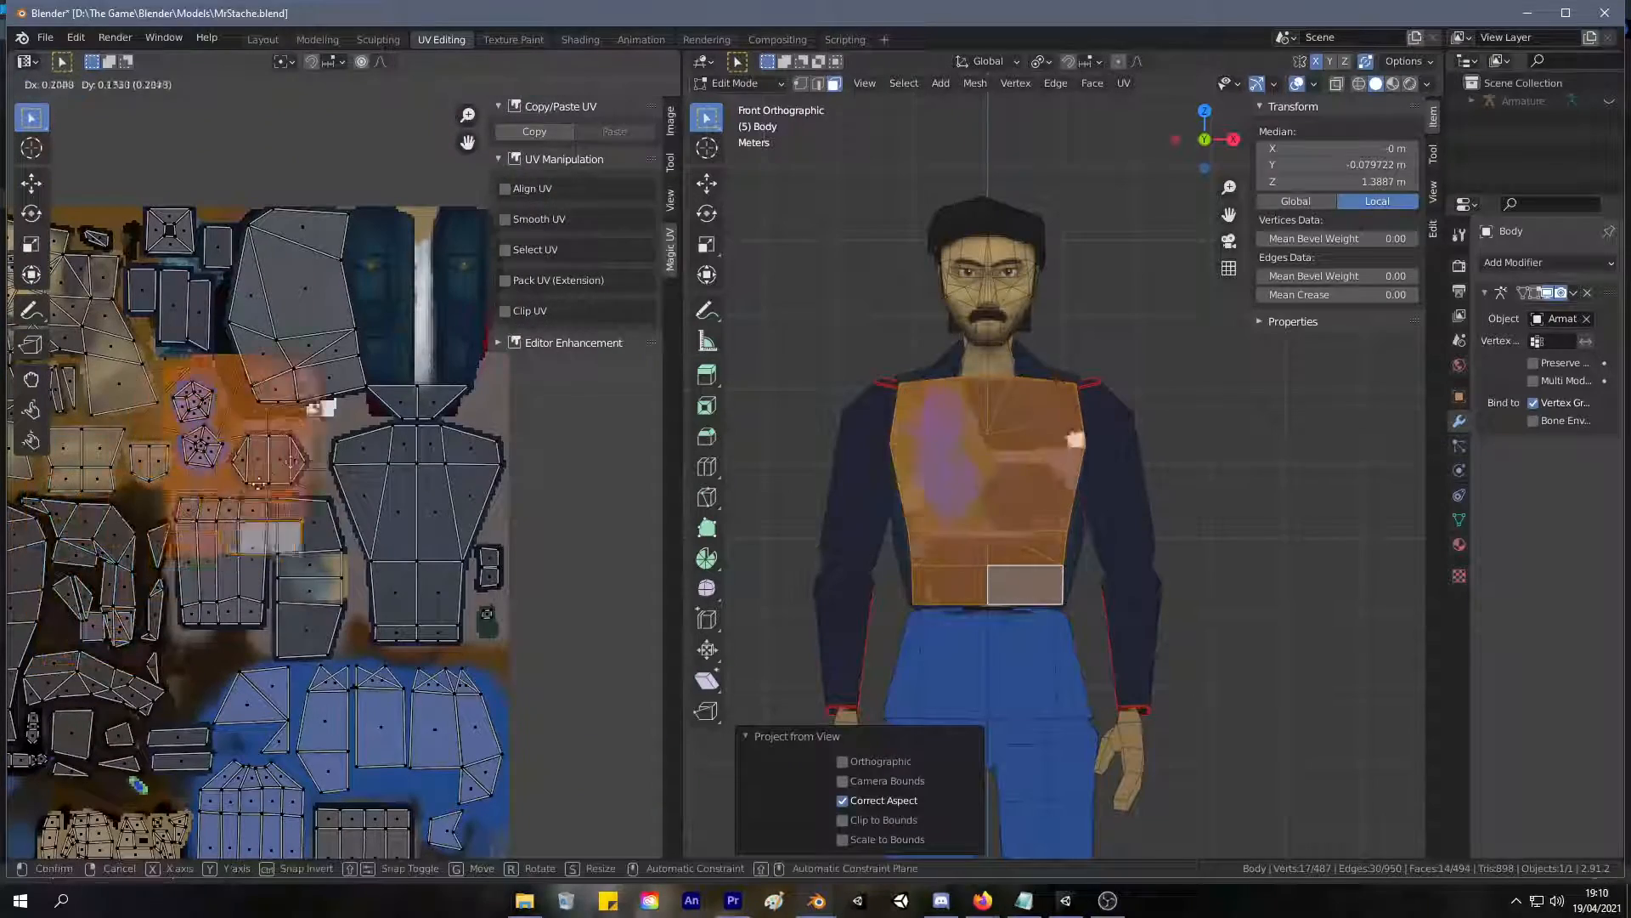
{"action": "left_click", "coordinate": [406, 341]}
{"action": "scroll", "coordinate": [340, 442], "scroll_direction": "up", "scroll_amount": 4}
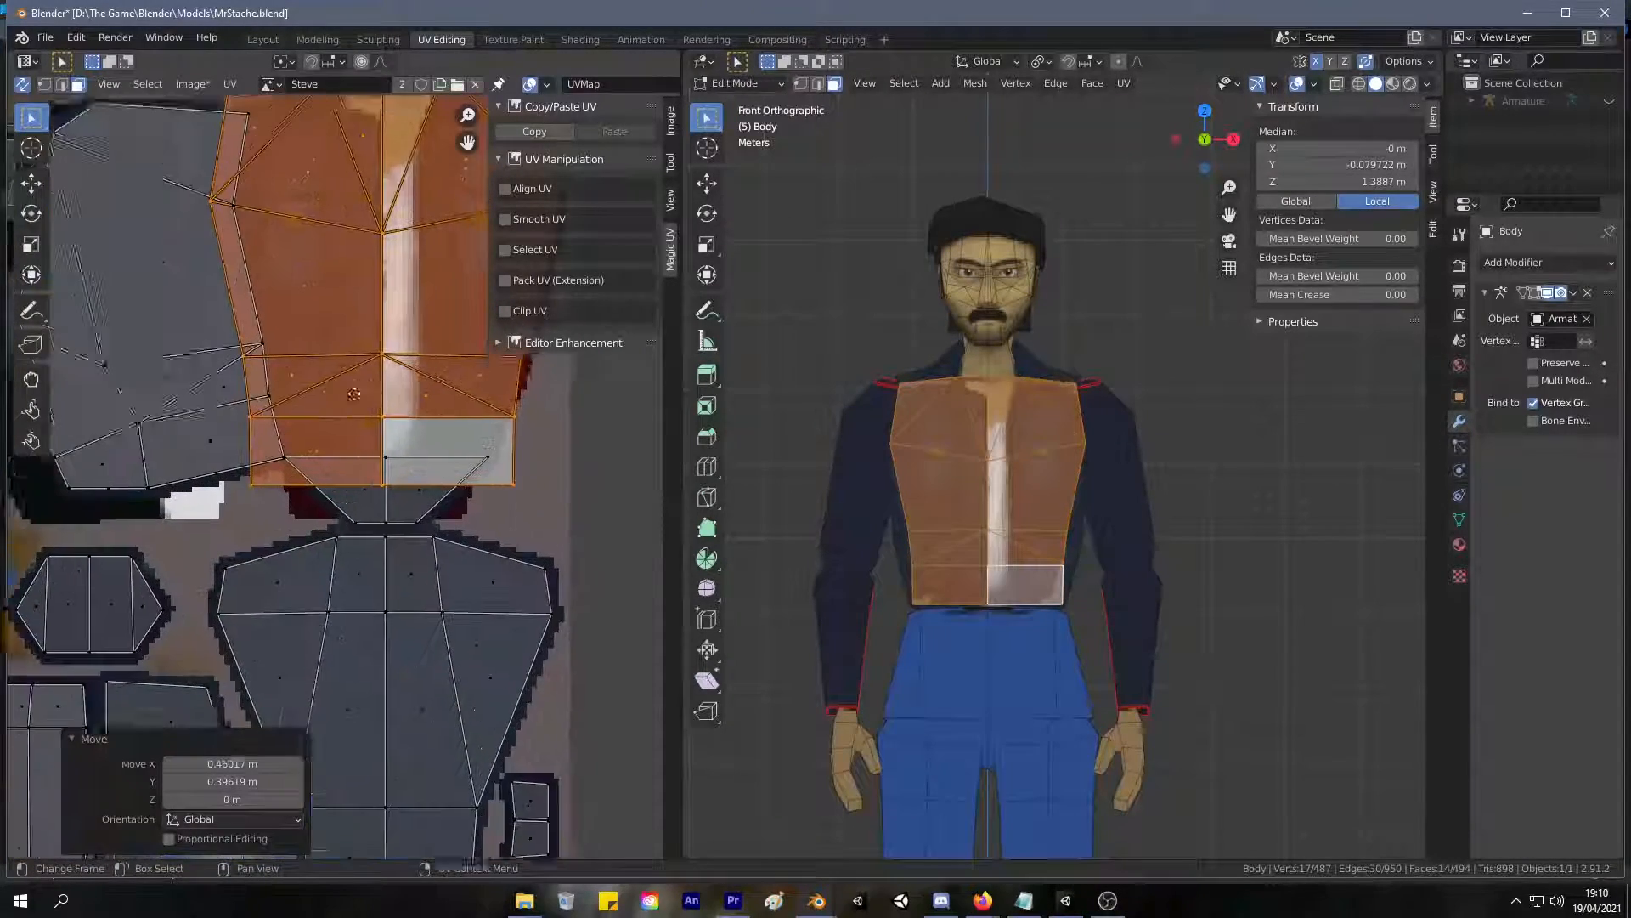
Scale the torso UV island to 0.861, nudge it into line with the painted jacket front, and check the fit on the model.
{"action": "key", "text": "s"}
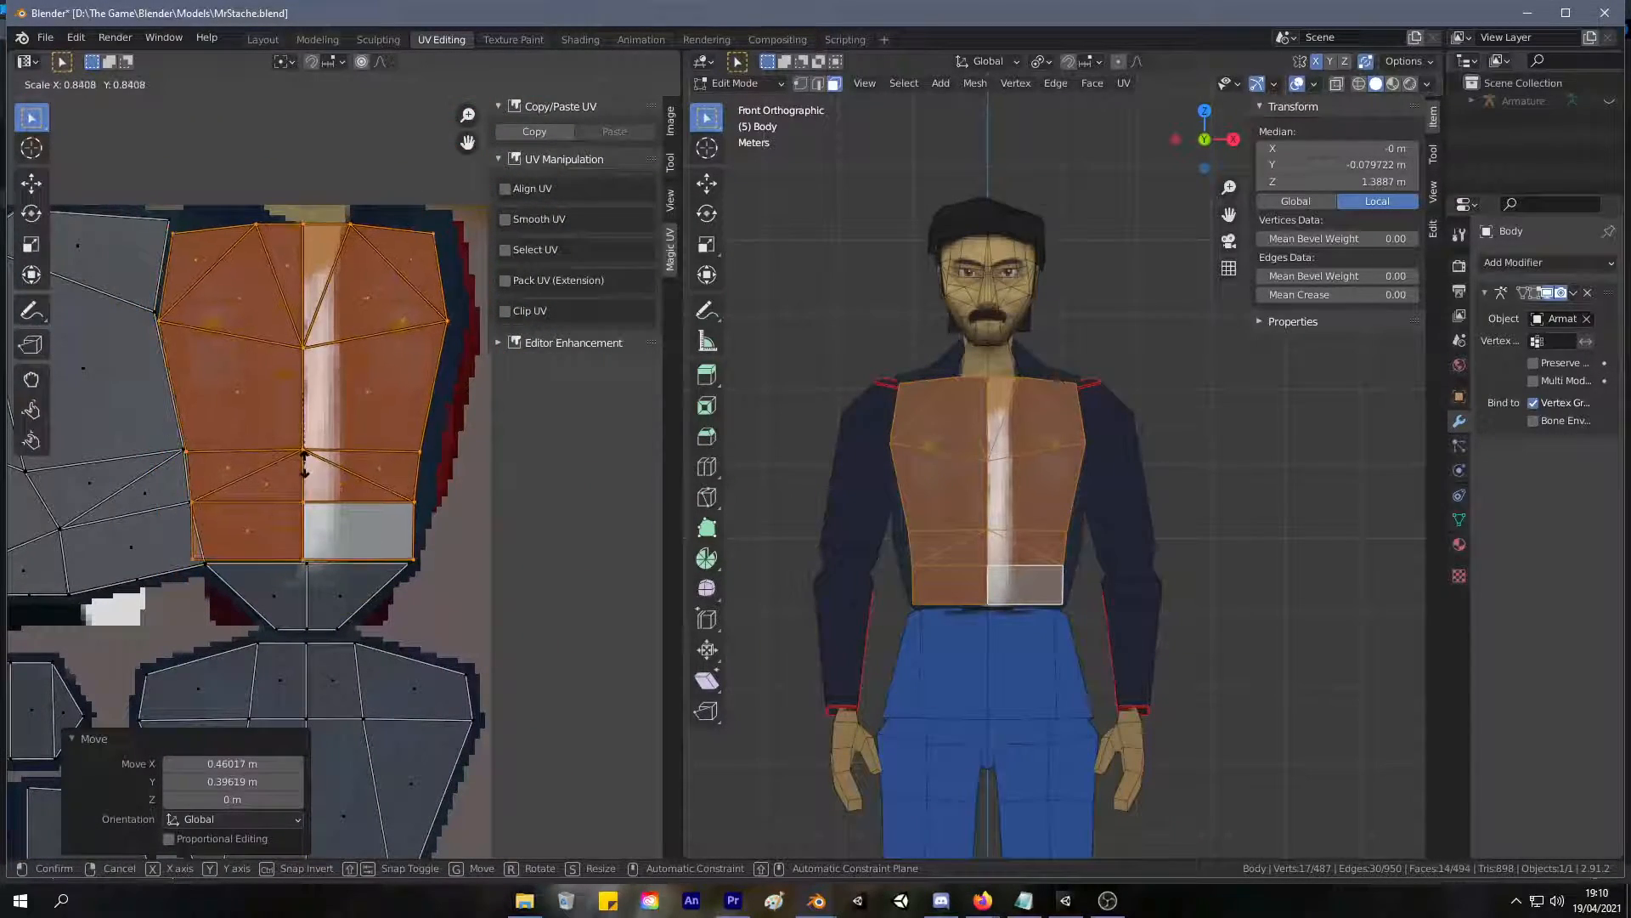
{"action": "left_click", "coordinate": [302, 465]}
{"action": "key", "text": "g"}
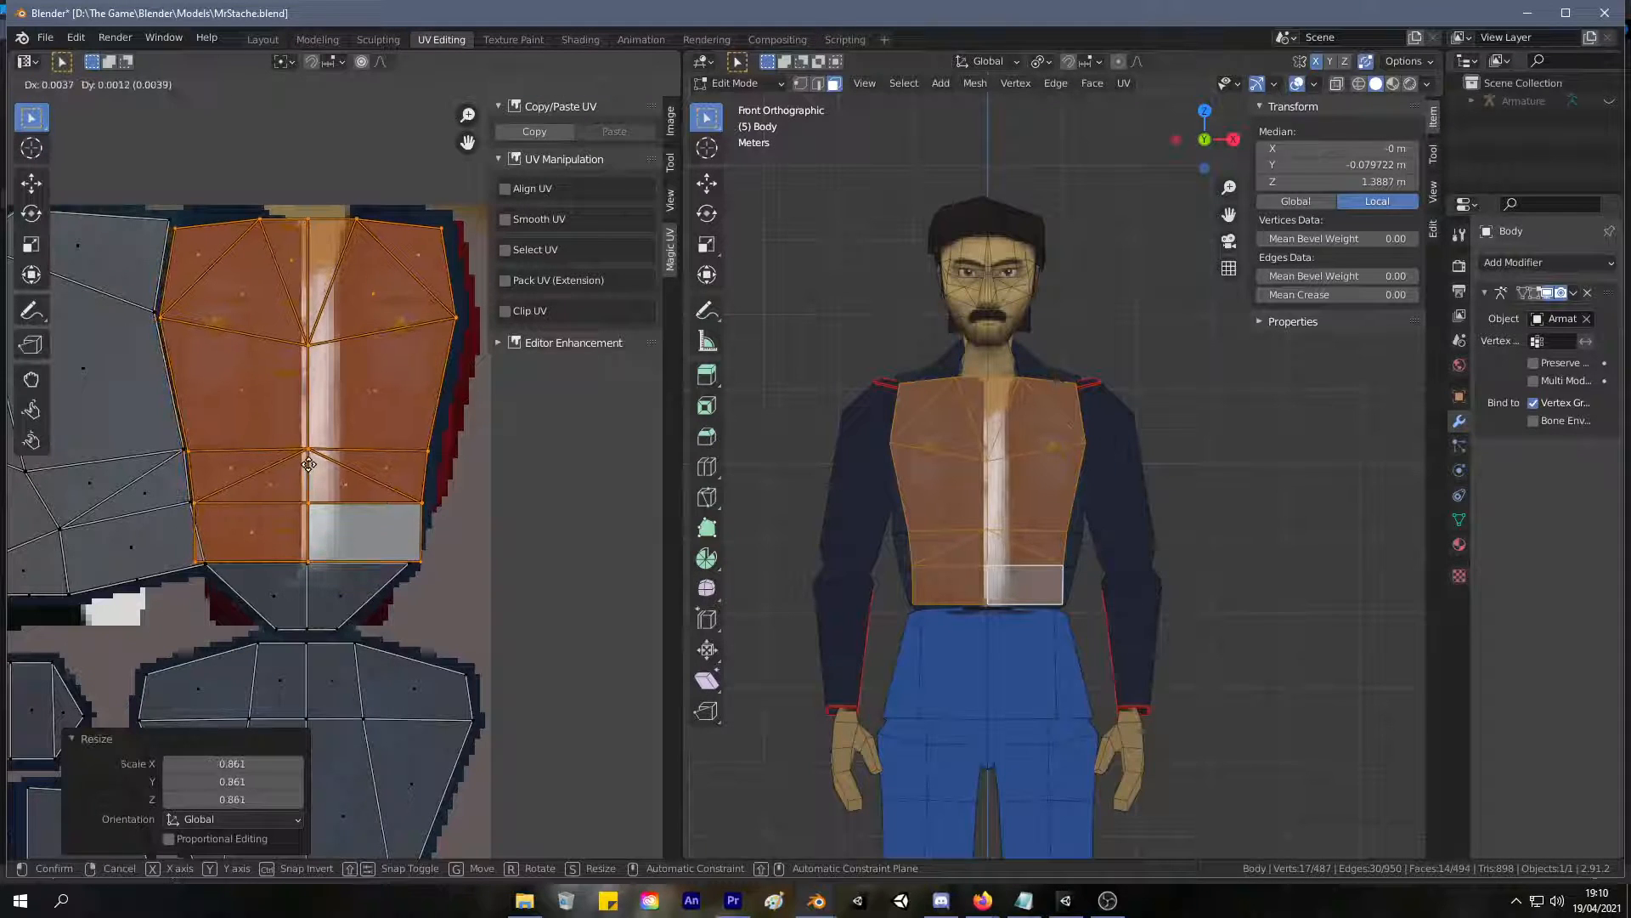
{"action": "left_click", "coordinate": [307, 466]}
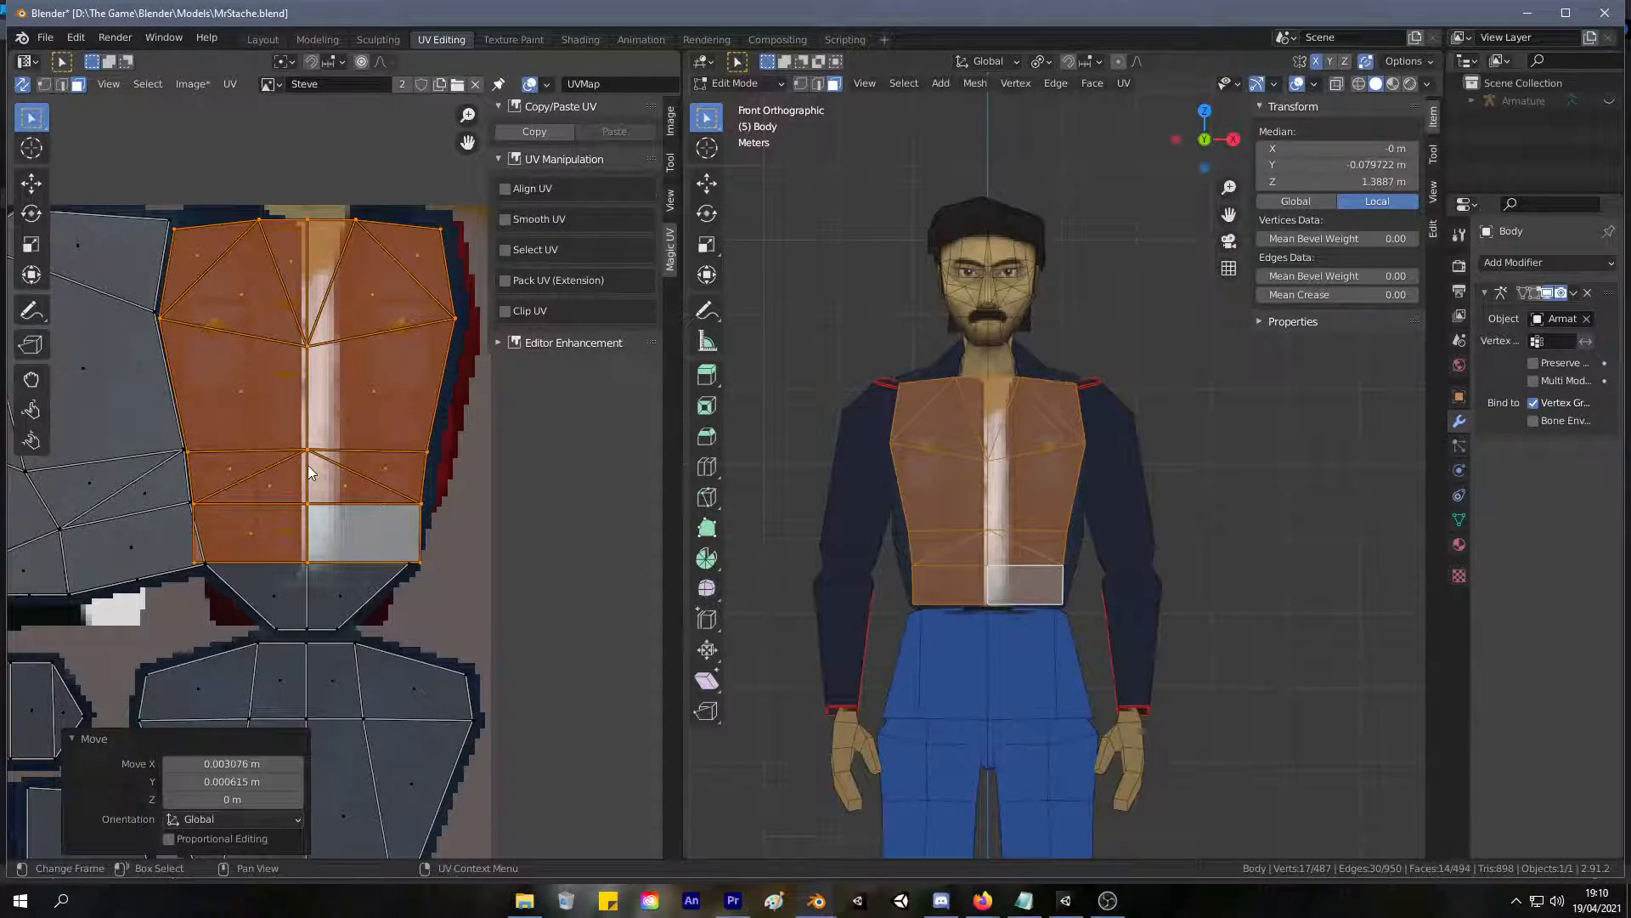
{"action": "left_click", "coordinate": [307, 466]}
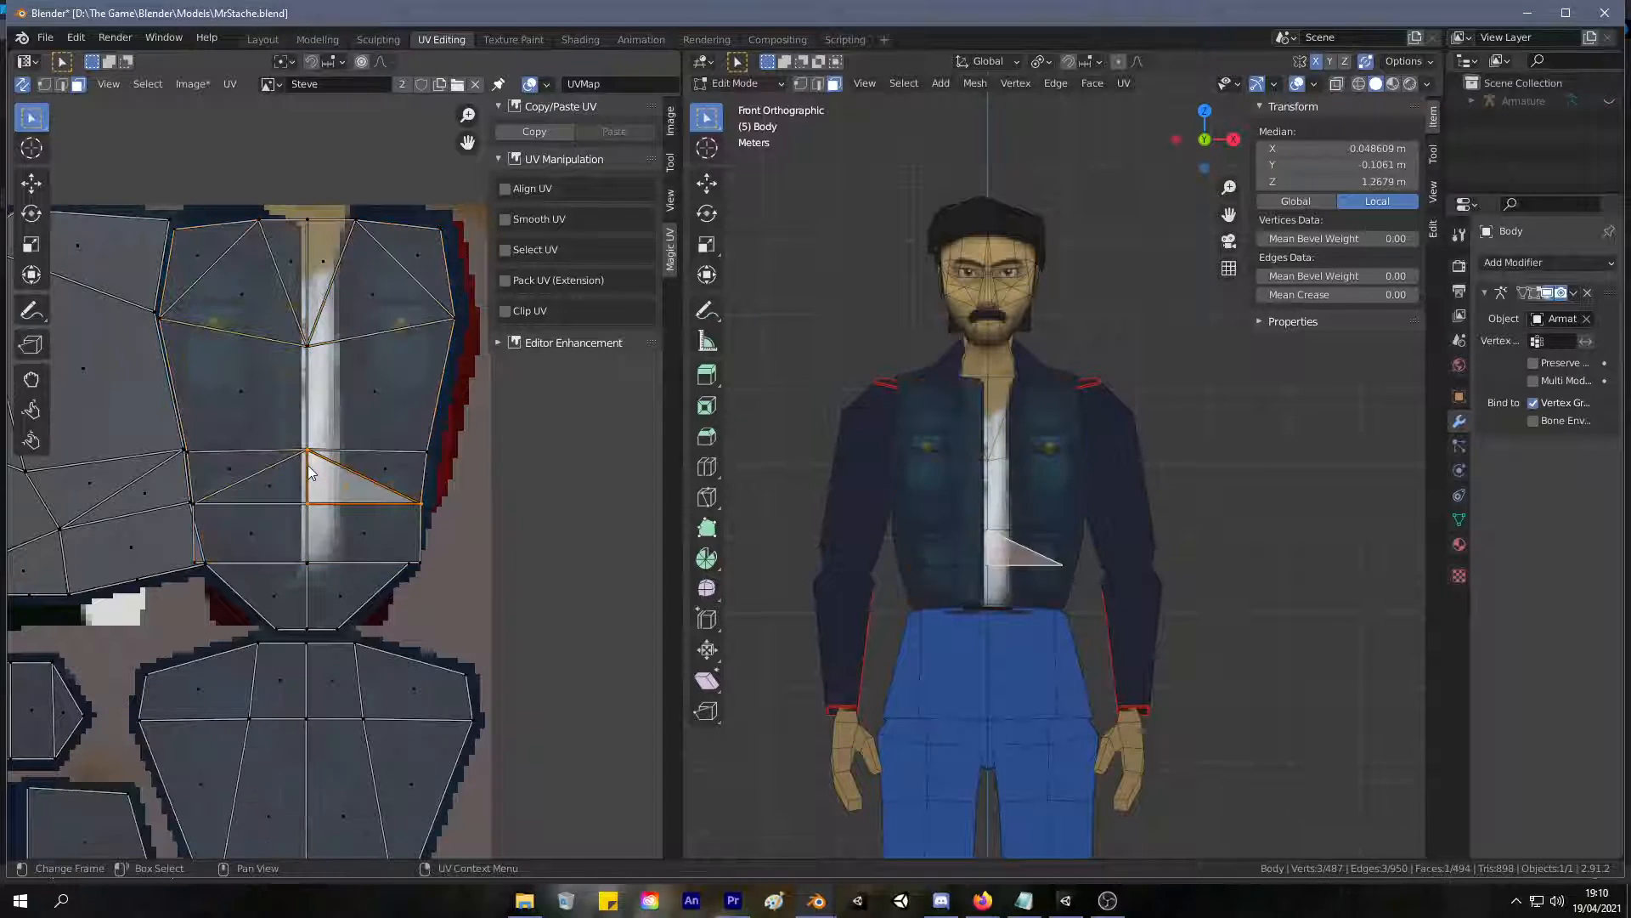
{"action": "scroll", "coordinate": [1029, 476], "scroll_direction": "up", "scroll_amount": 4}
{"action": "middle_click_drag", "start_coordinate": [1008, 489], "coordinate": [977, 502]}
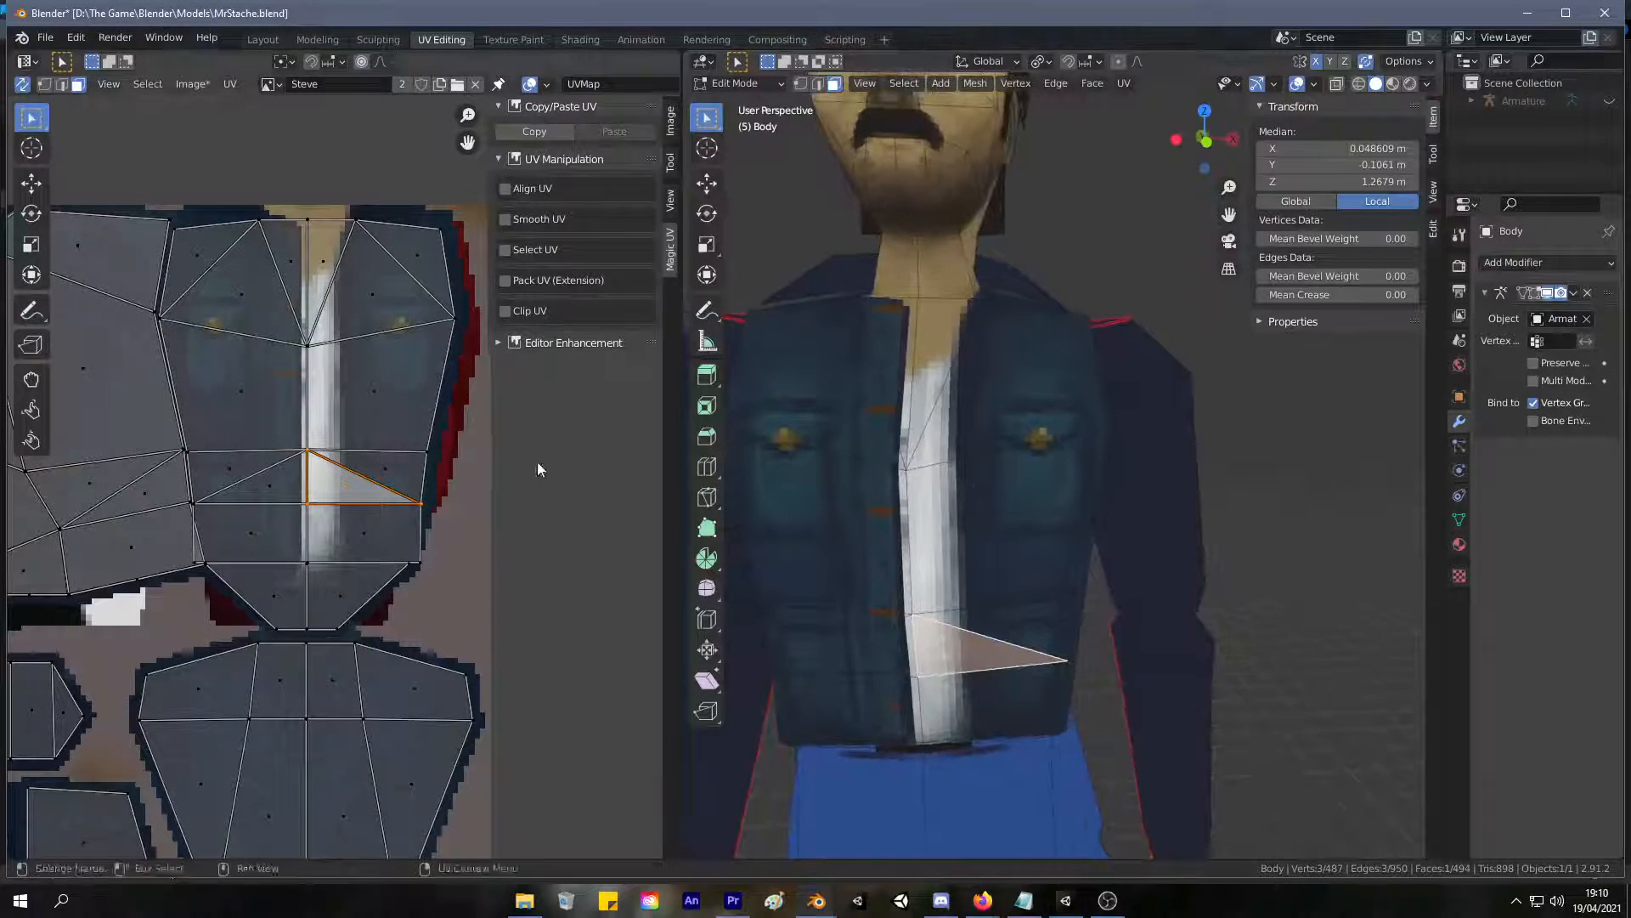
Turn off UV sync selection, select the whole mesh, and merge the neighbouring UV vertices at the torso front's lower outer corner at their center.
{"action": "key", "text": "a"}
{"action": "left_click", "coordinate": [468, 481]}
{"action": "middle_click_drag", "start_coordinate": [879, 510], "coordinate": [1035, 466]}
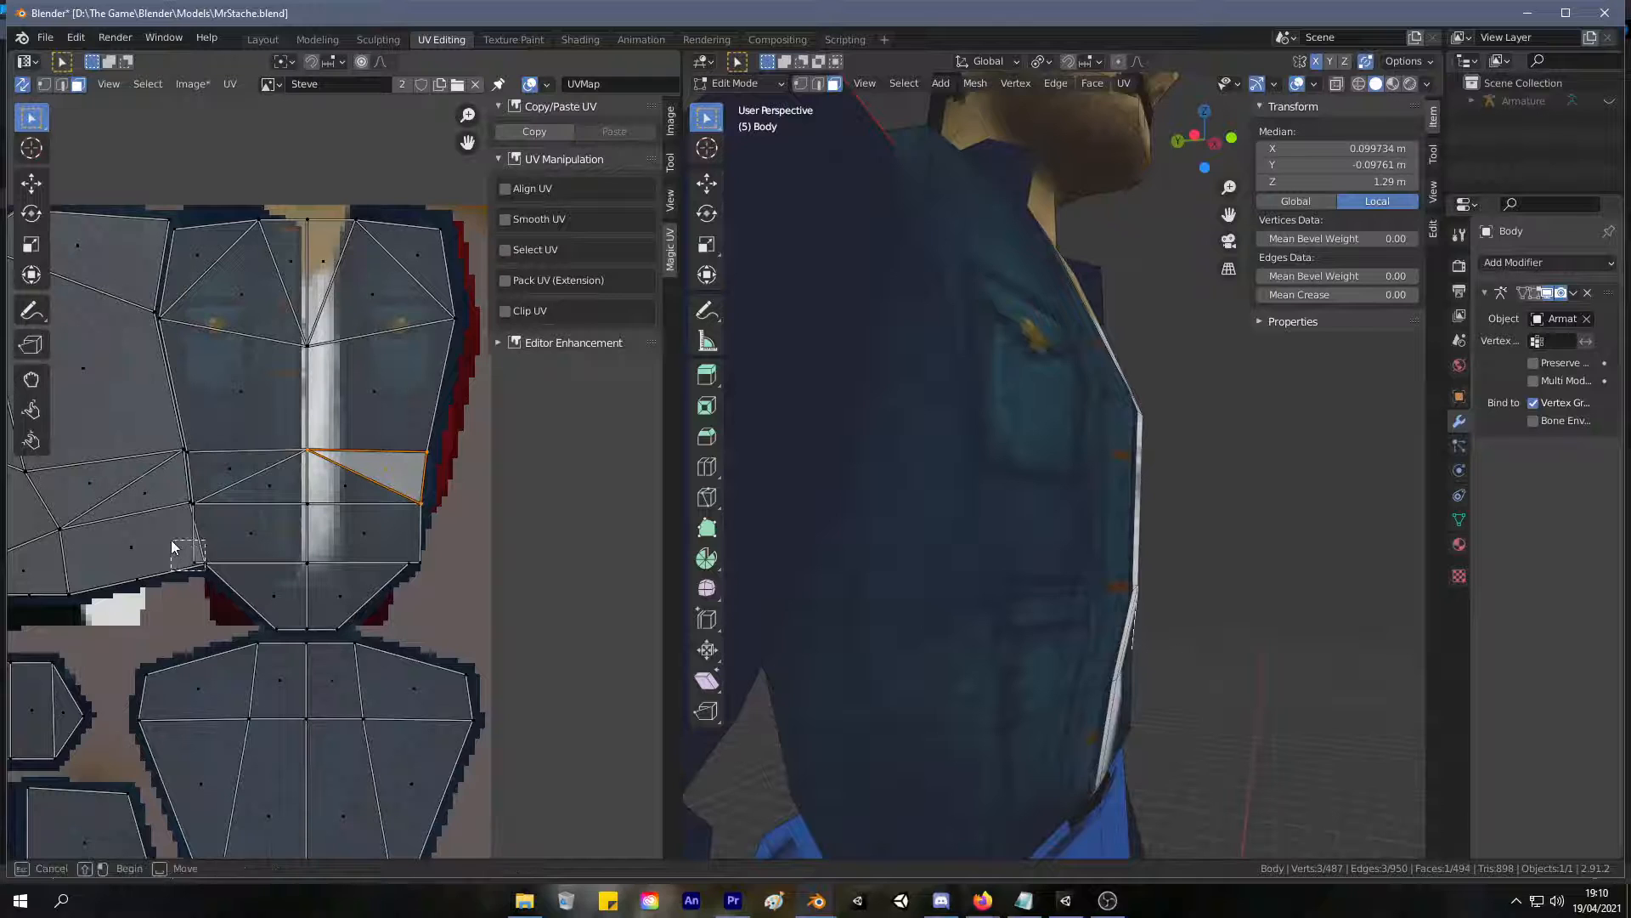
{"action": "key", "text": "alt+a"}
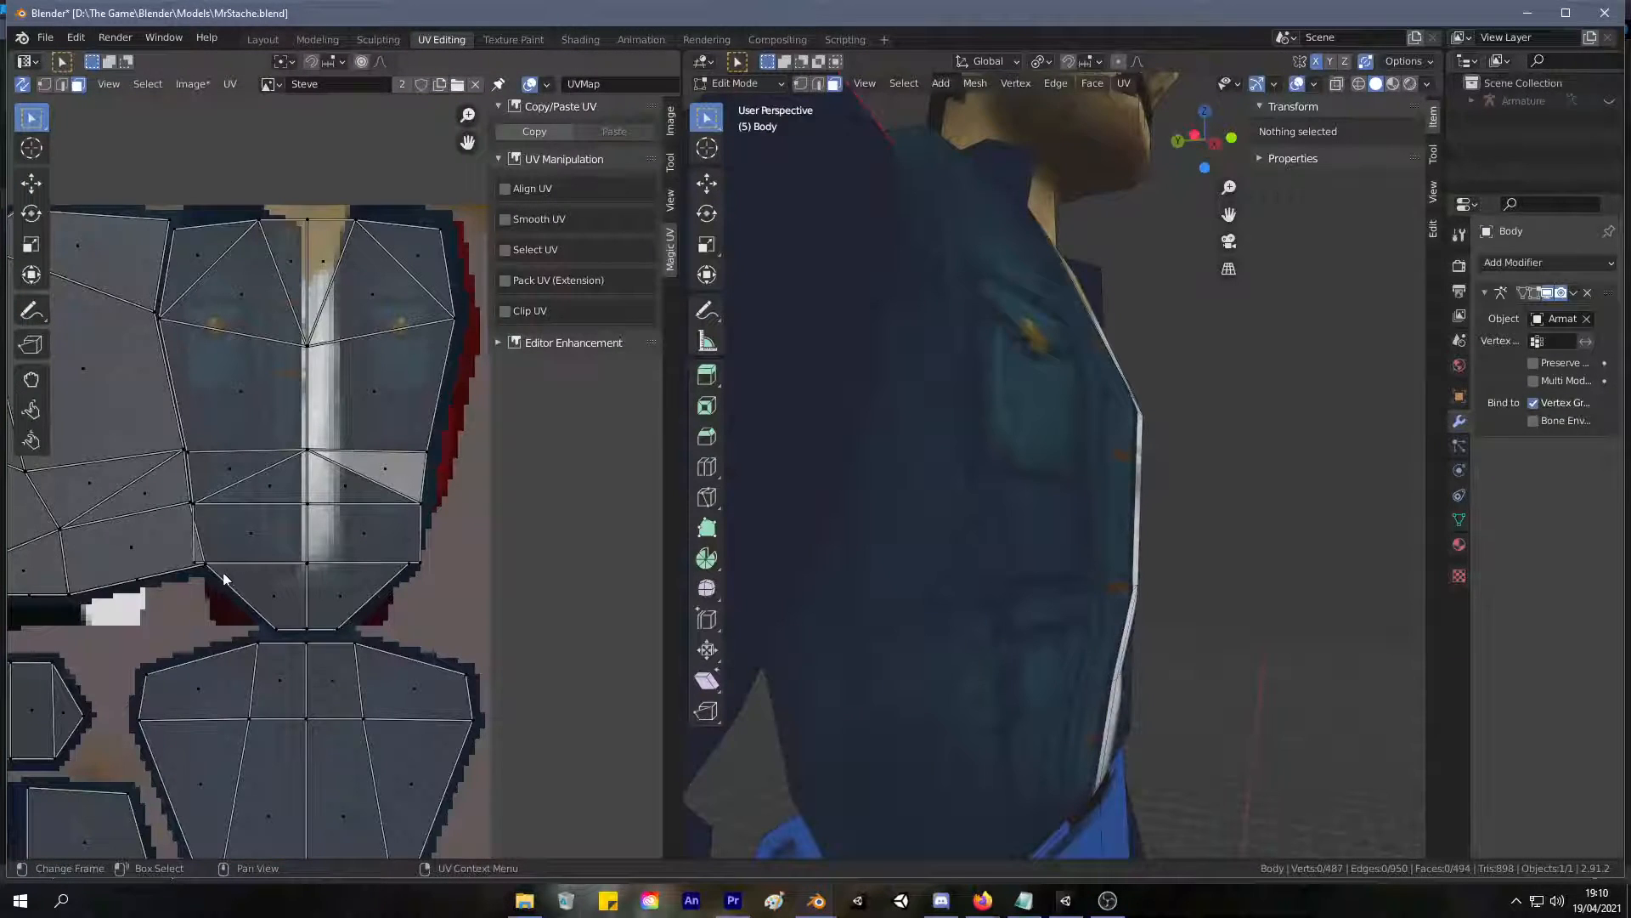
{"action": "left_click", "coordinate": [23, 84]}
{"action": "key", "text": "a"}
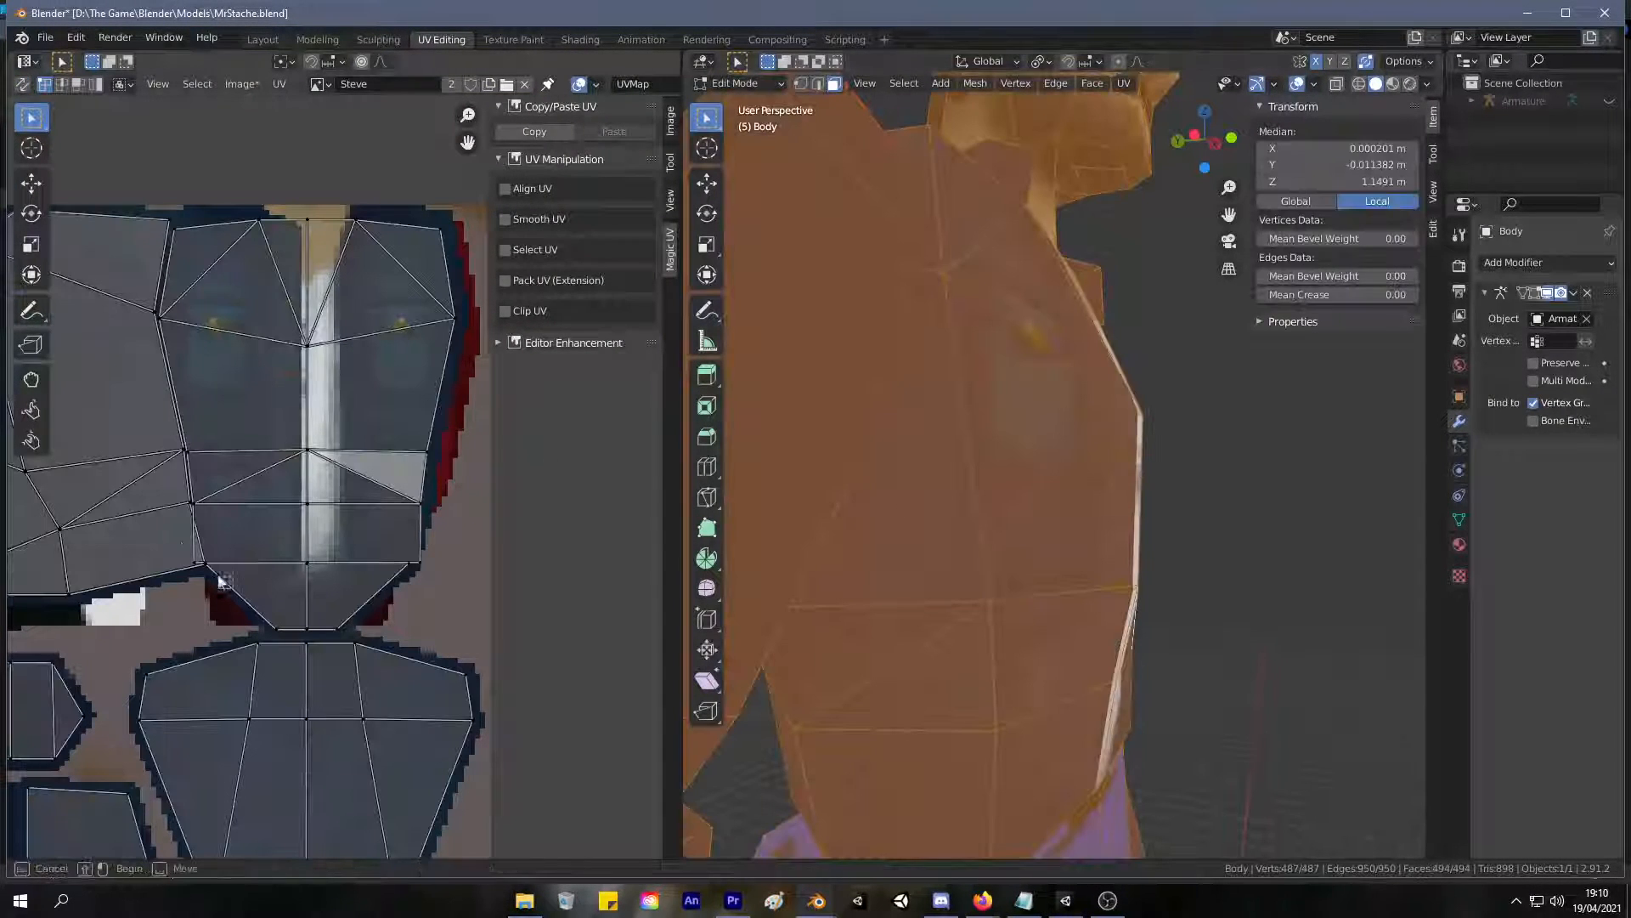
{"action": "key", "text": "m"}
{"action": "left_click", "coordinate": [195, 524]}
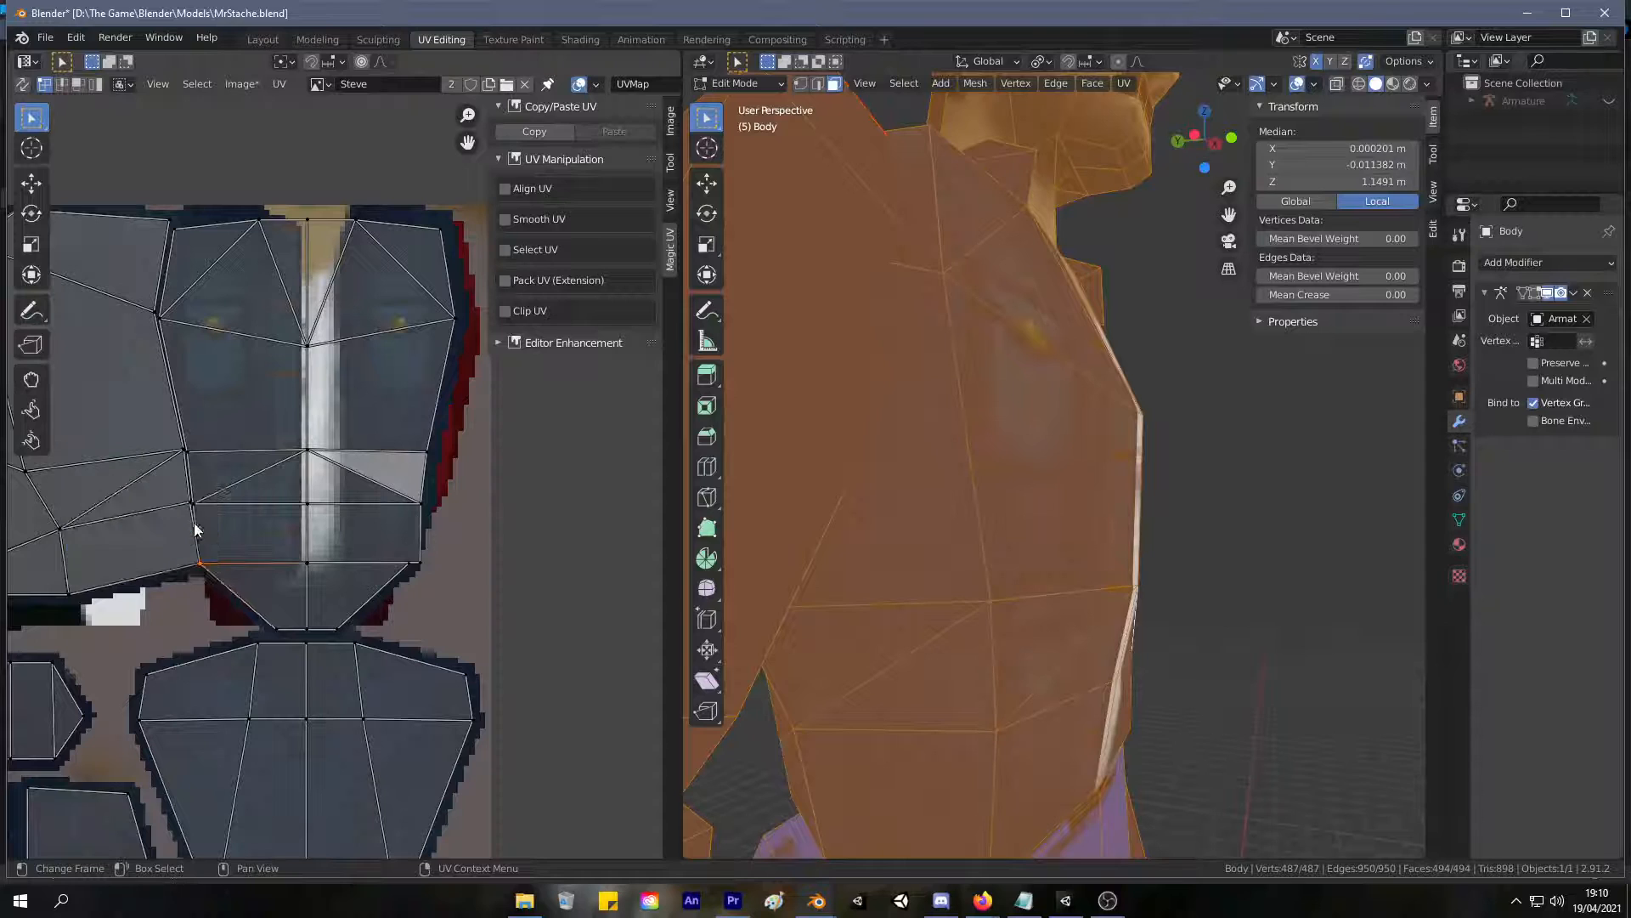
Merge the remaining neighbouring UV vertex pairs up the same side seam at their centers and check the jacket front on the model.
{"action": "key", "text": "m"}
{"action": "left_click", "coordinate": [167, 491]}
{"action": "left_click_drag", "start_coordinate": [203, 473], "coordinate": [144, 411]}
{"action": "key", "text": "m"}
{"action": "left_click", "coordinate": [144, 413]}
{"action": "mouse_move", "coordinate": [172, 338]}
{"action": "left_mouse_down"}
{"action": "mouse_move", "coordinate": [114, 271]}
{"action": "mouse_move", "coordinate": [128, 189]}
{"action": "left_mouse_up"}
{"action": "key", "text": "m"}
{"action": "left_click", "coordinate": [124, 273]}
{"action": "key", "text": "m"}
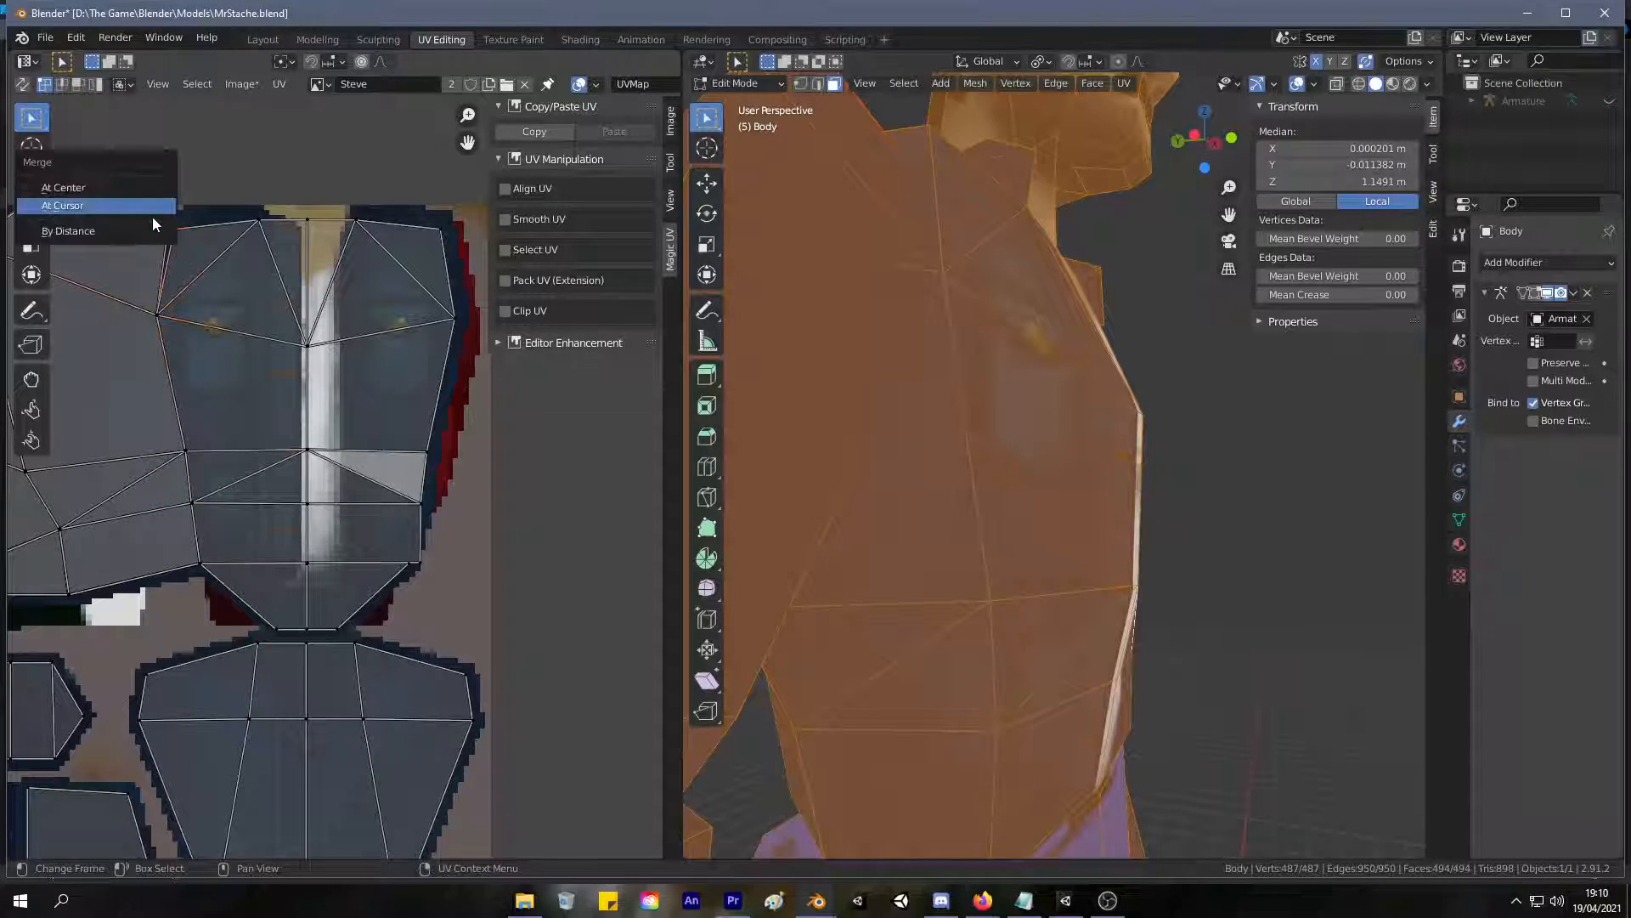
{"action": "left_click", "coordinate": [145, 188]}
{"action": "left_click", "coordinate": [1083, 416]}
{"action": "middle_click_drag", "start_coordinate": [1164, 370], "coordinate": [1038, 386]}
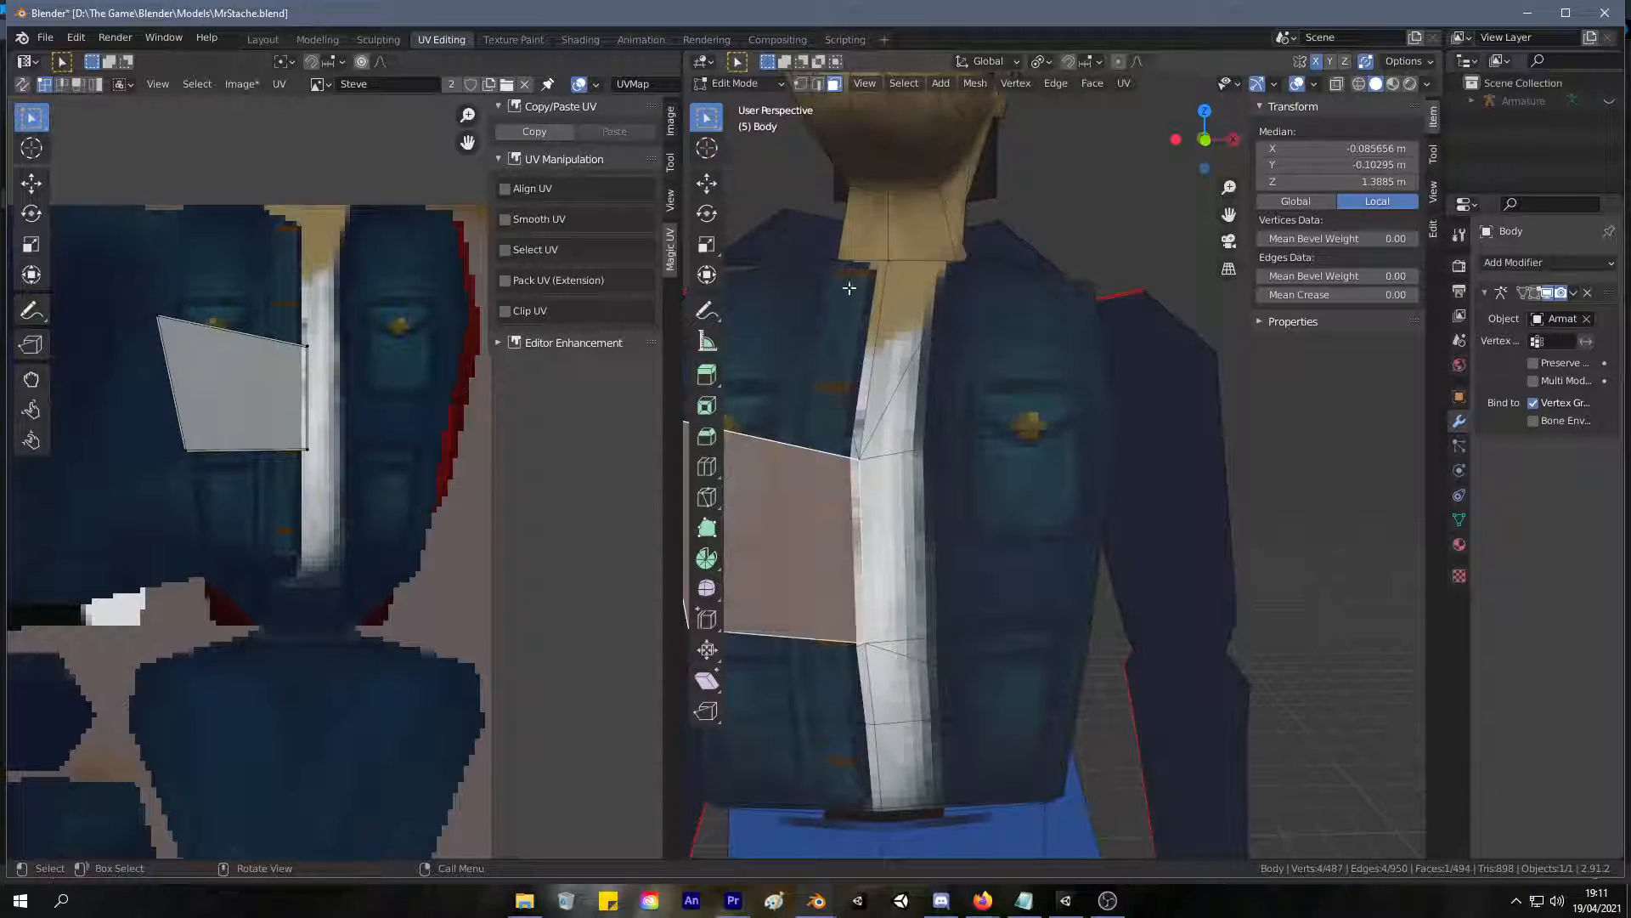
Switch to texture painting and examine the jacket front on the model from several angles.
{"action": "left_click", "coordinate": [514, 40]}
{"action": "middle_click_drag", "start_coordinate": [826, 476], "coordinate": [865, 464]}
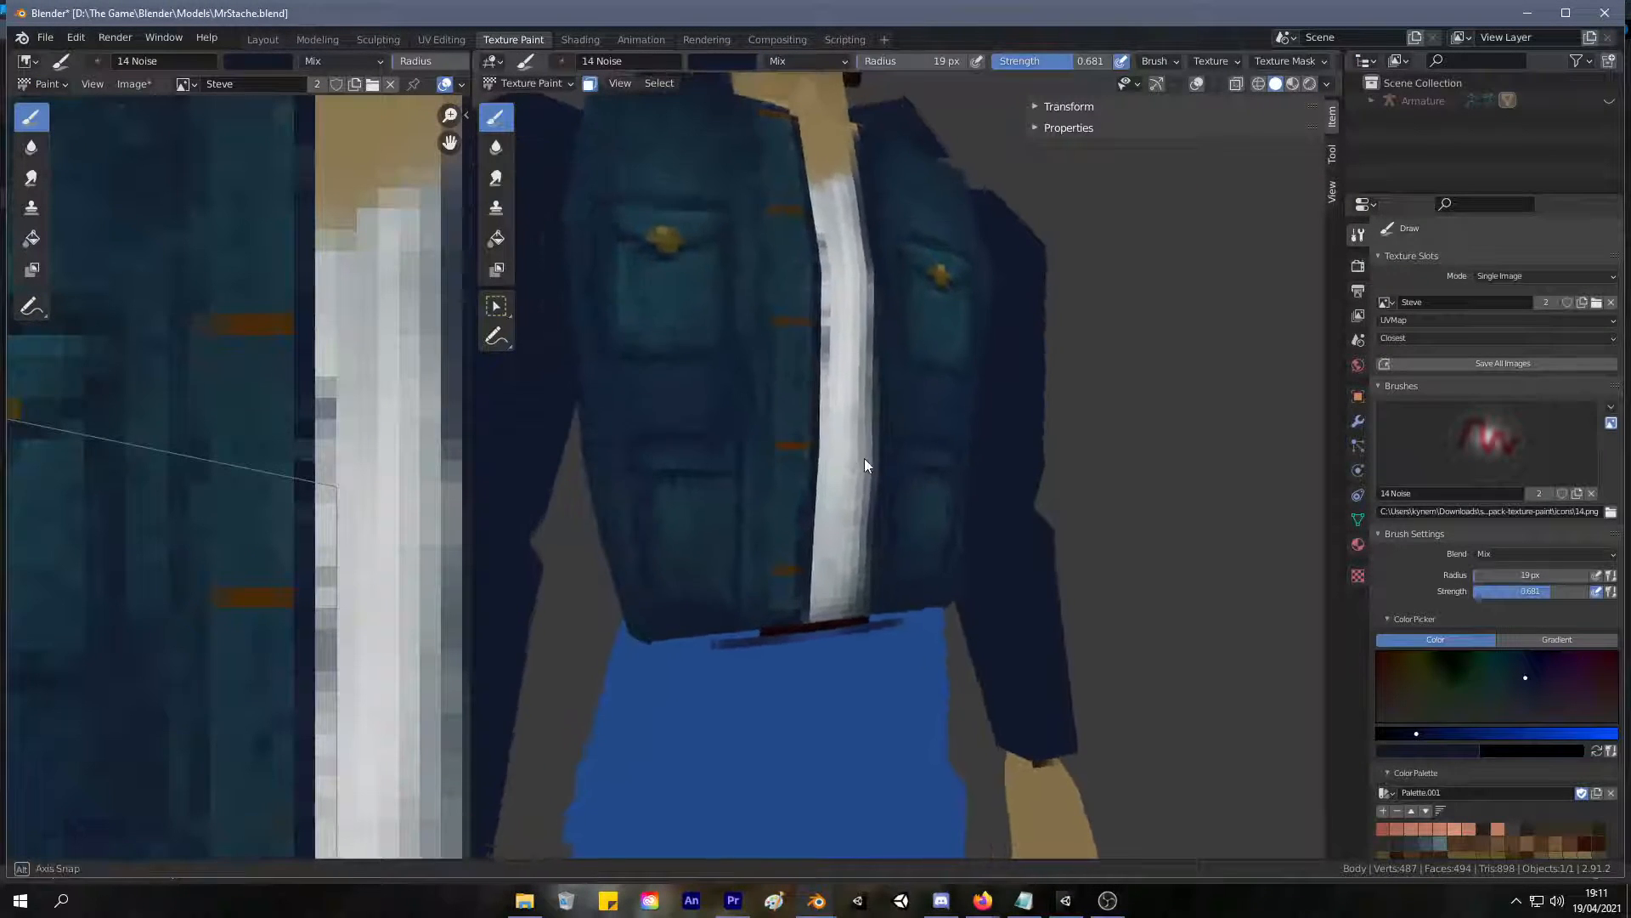
{"action": "scroll", "coordinate": [865, 465], "scroll_direction": "down", "scroll_amount": 6}
{"action": "scroll", "coordinate": [736, 577], "scroll_direction": "up", "scroll_amount": 6}
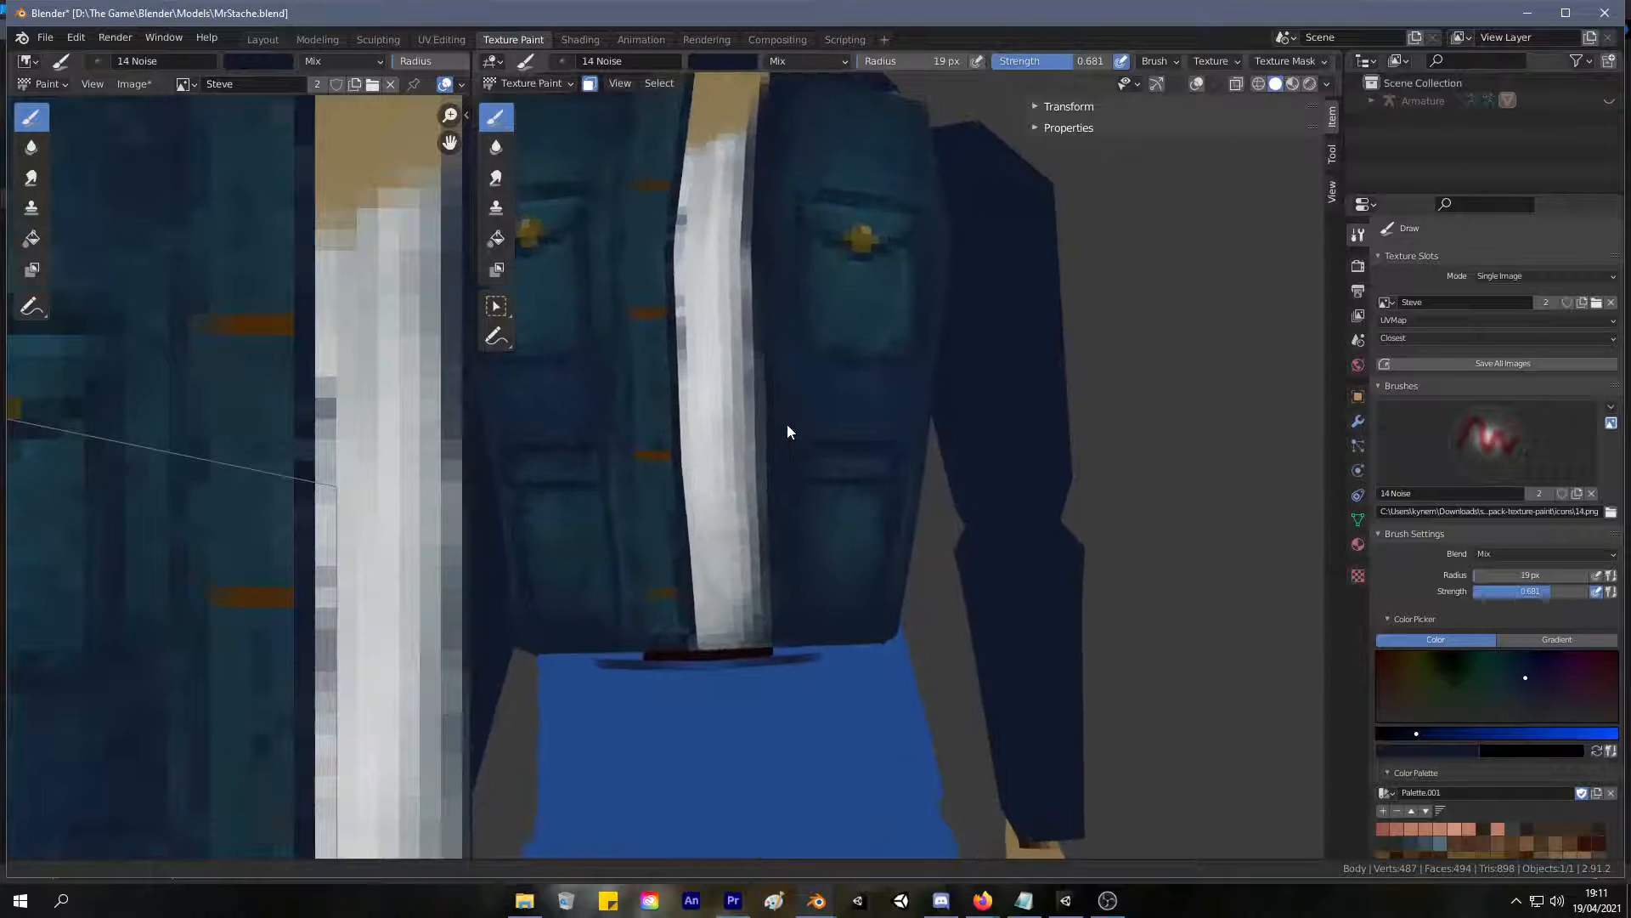
{"action": "scroll", "coordinate": [758, 532], "scroll_direction": "down", "scroll_amount": 5}
{"action": "scroll", "coordinate": [747, 492], "scroll_direction": "up", "scroll_amount": 2}
{"action": "mouse_move", "coordinate": [747, 492]}
{"action": "middle_mouse_down"}
{"action": "mouse_move", "coordinate": [710, 590]}
{"action": "mouse_move", "coordinate": [718, 548]}
{"action": "mouse_move", "coordinate": [756, 506]}
{"action": "mouse_move", "coordinate": [683, 527]}
{"action": "mouse_move", "coordinate": [735, 512]}
{"action": "middle_mouse_up"}
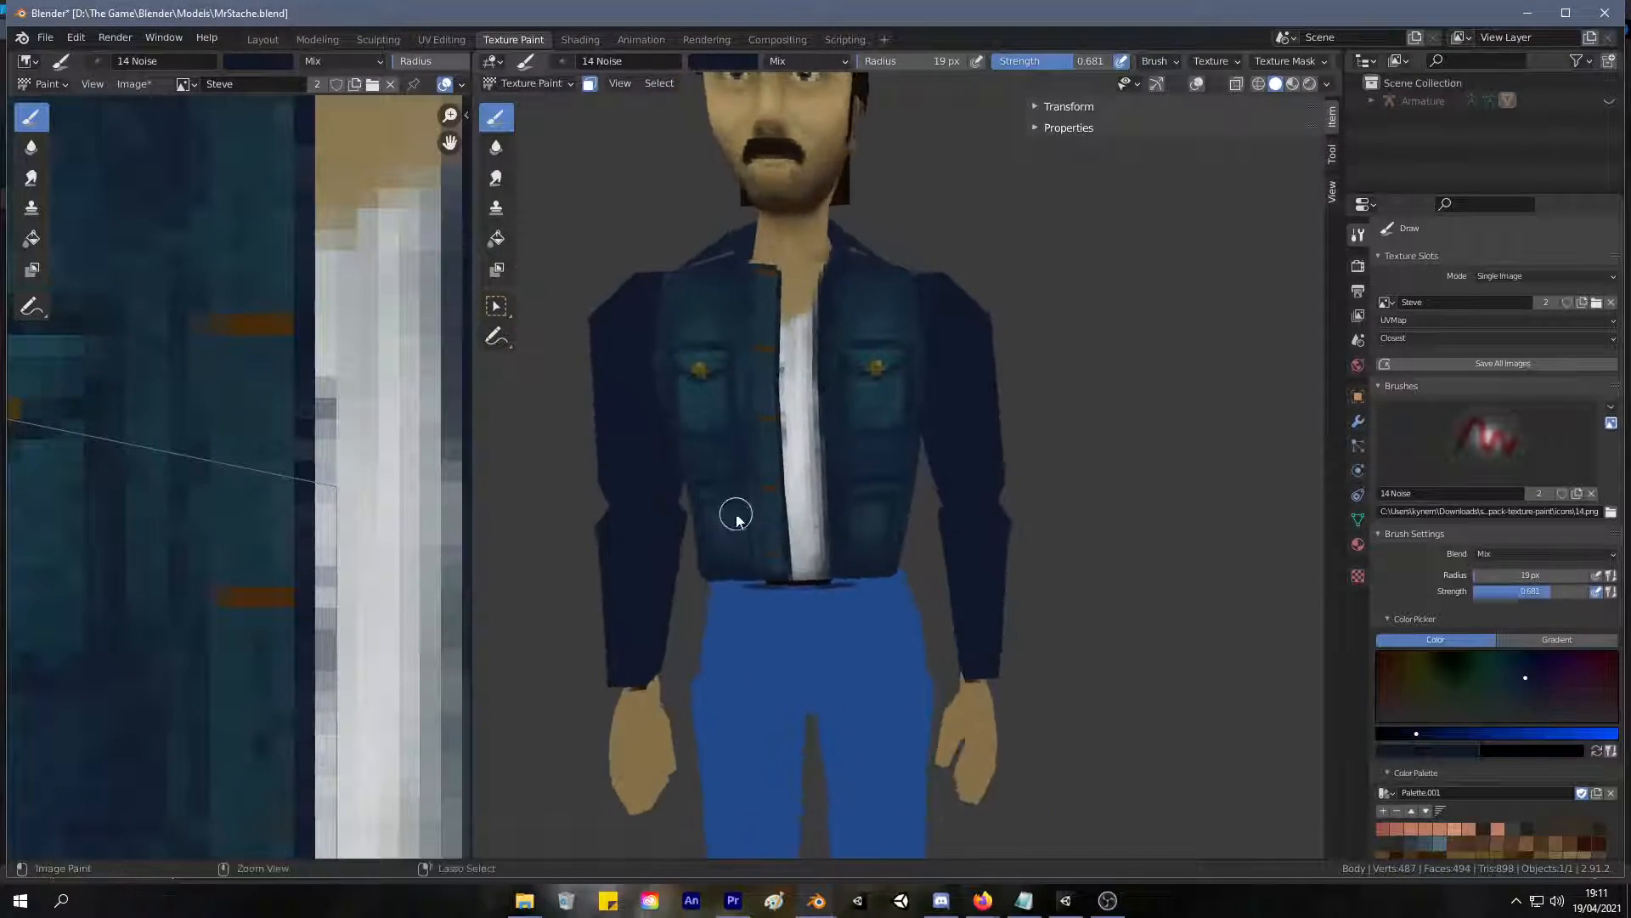
{"action": "scroll", "coordinate": [735, 513], "scroll_direction": "up", "scroll_amount": 3}
{"action": "mouse_move", "coordinate": [797, 379]}
{"action": "middle_mouse_down"}
{"action": "mouse_move", "coordinate": [816, 379]}
{"action": "mouse_move", "coordinate": [808, 335]}
{"action": "mouse_move", "coordinate": [802, 406]}
{"action": "middle_mouse_up"}
Sample a dark teal from the jacket, set the brush radius to 50 px, and undo the trial strokes on the jacket front.
{"action": "scroll", "coordinate": [822, 318], "scroll_direction": "up", "scroll_amount": 2}
{"action": "key", "text": "s"}
{"action": "key", "text": "f"}
{"action": "left_click", "coordinate": [898, 345]}
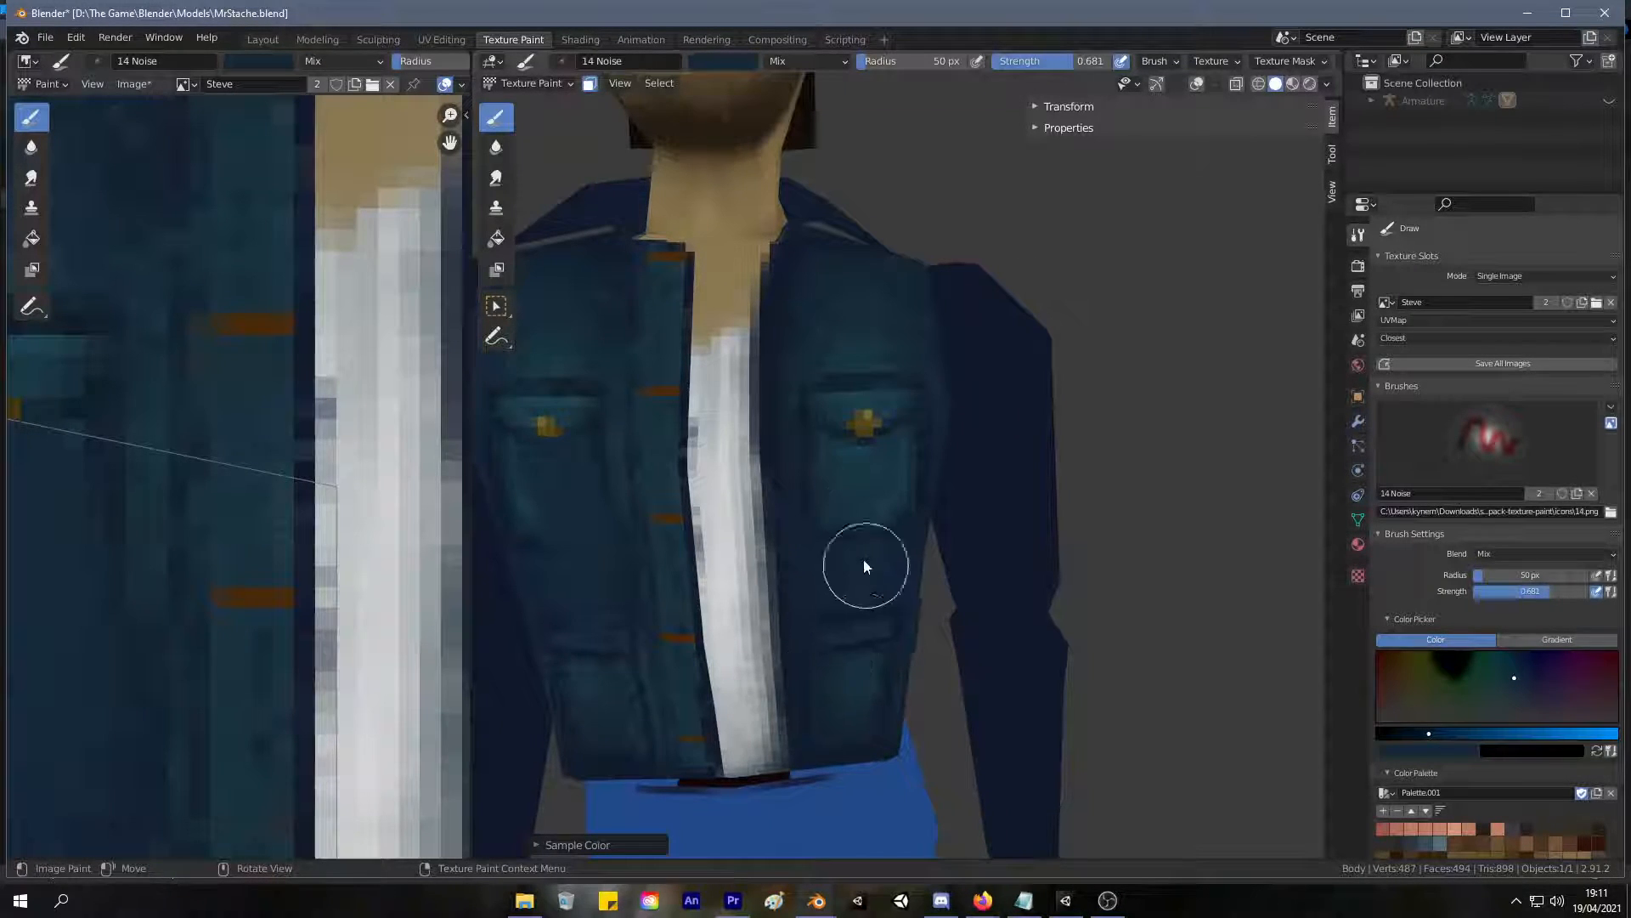
{"action": "key", "text": "ctrl+z"}
{"action": "key", "text": "ctrl+z"}
{"action": "key", "text": "ctrl+z"}
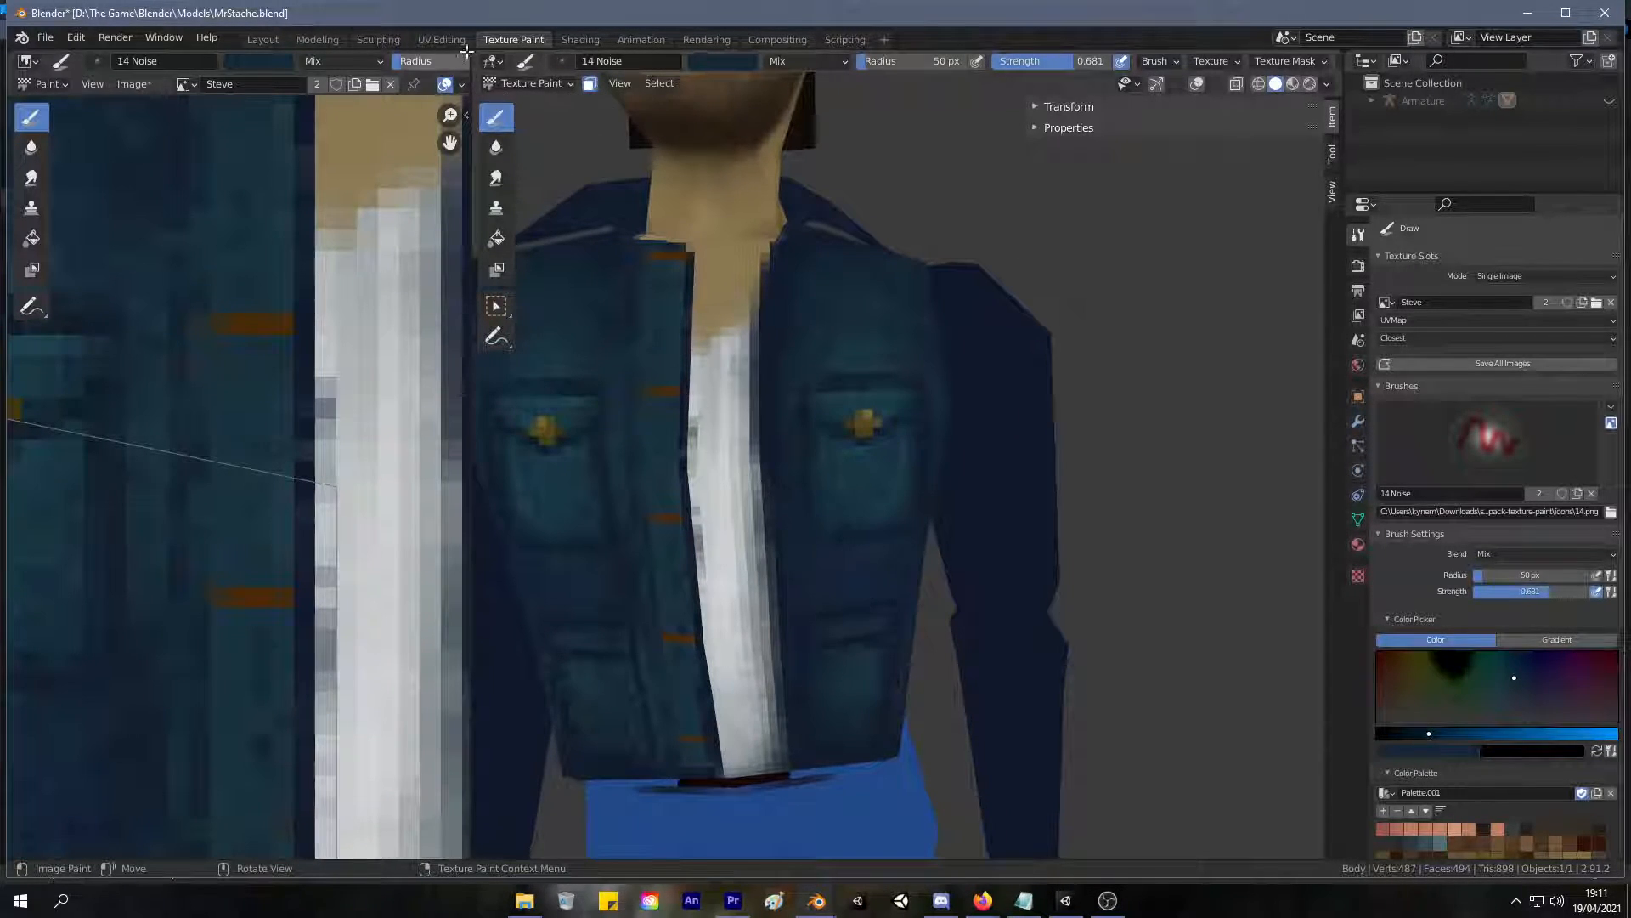
Try to limit painting to the torso by replacing the whole-mesh selection with its linked faces up to the seams.
{"action": "left_click", "coordinate": [442, 40]}
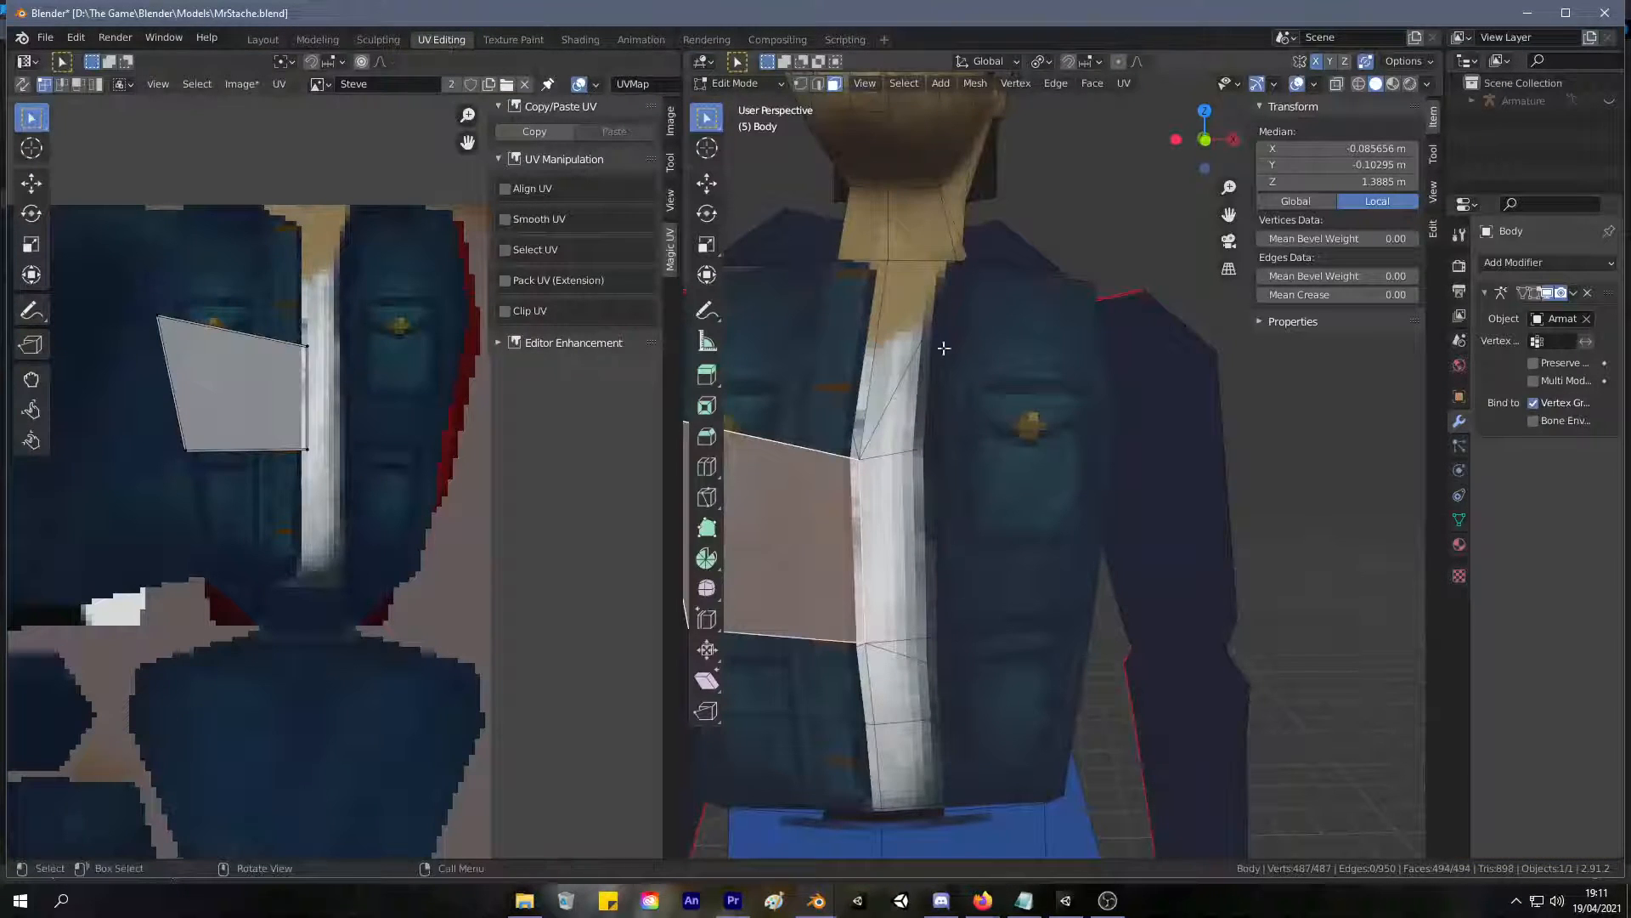
{"action": "key", "text": "a"}
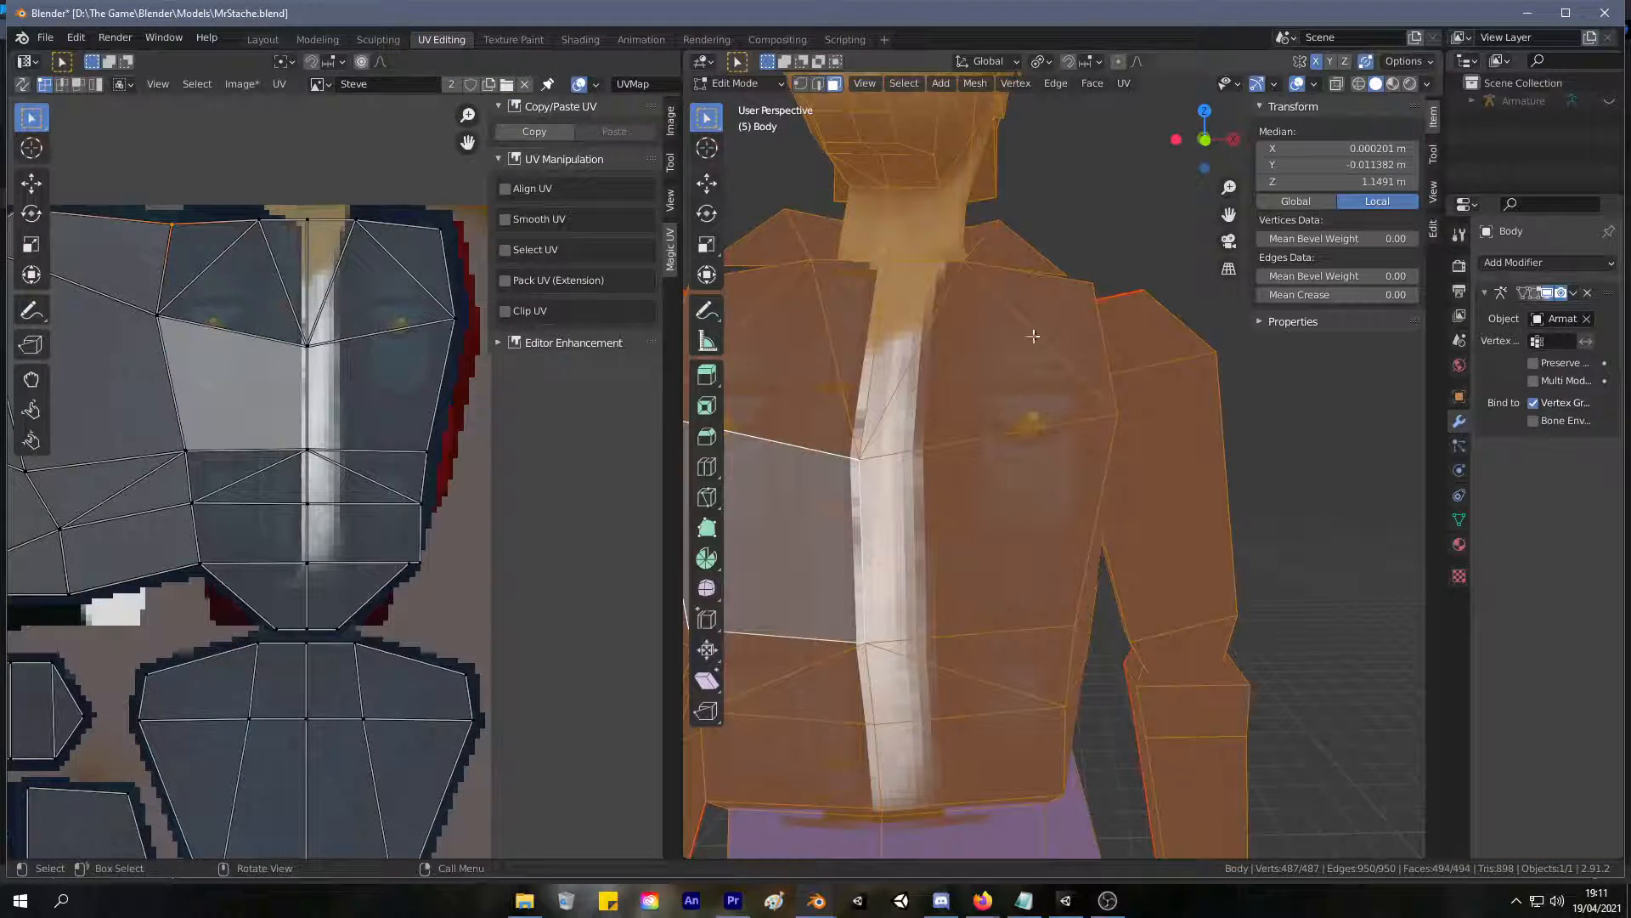
{"action": "left_click", "coordinate": [1014, 389]}
{"action": "key", "text": "l"}
{"action": "left_click_drag", "start_coordinate": [767, 251], "coordinate": [612, 162]}
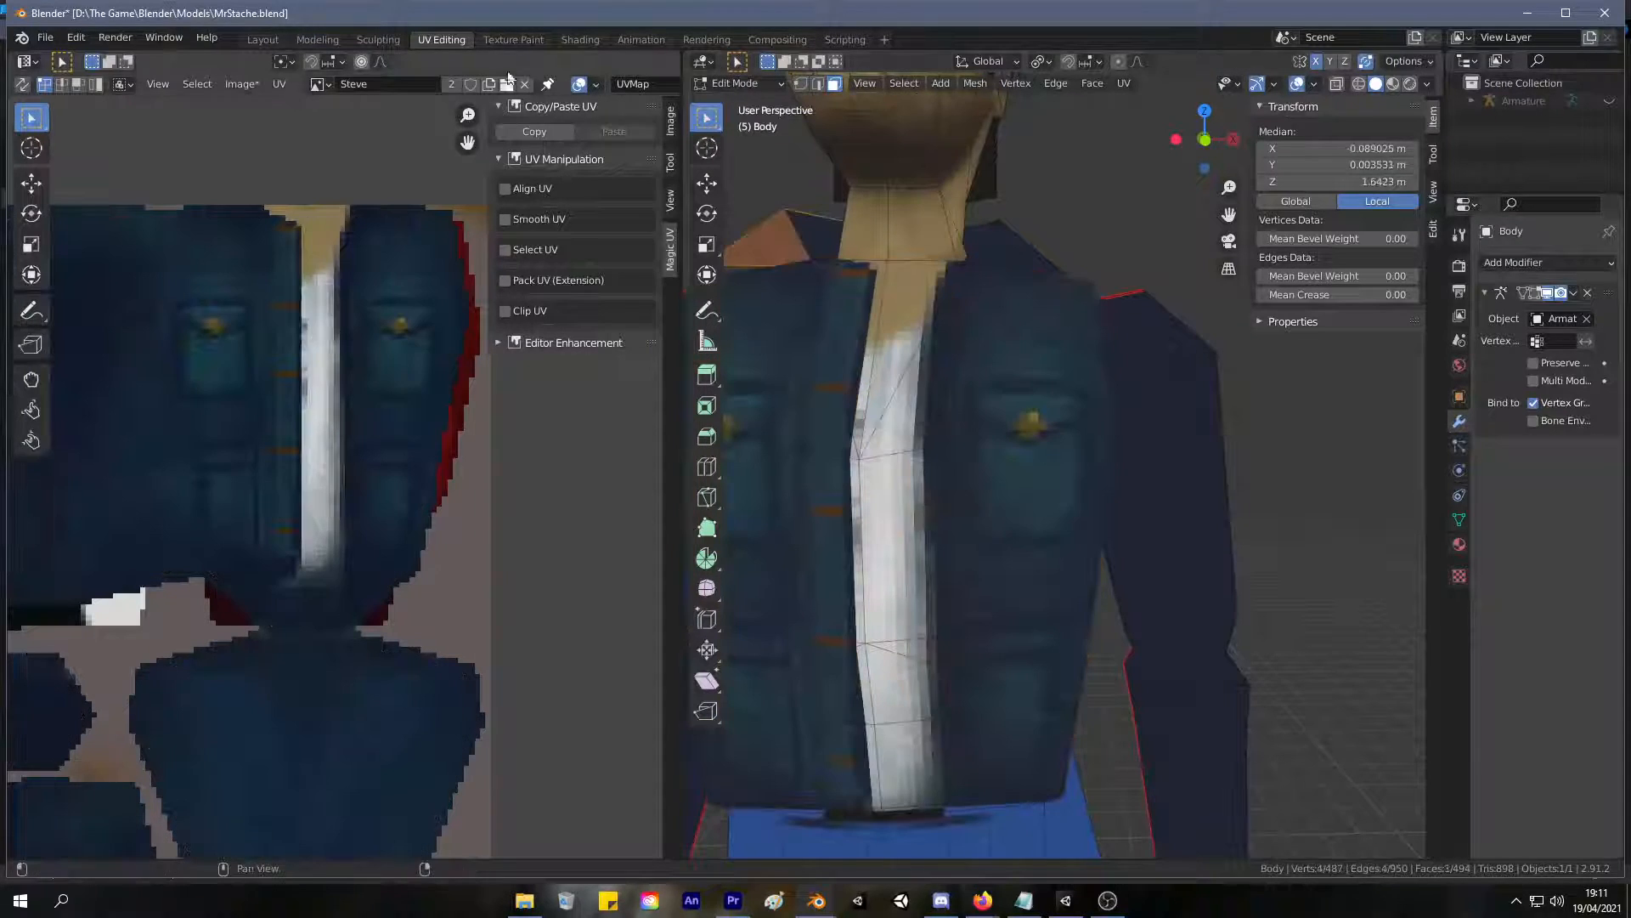
{"action": "key", "text": "l"}
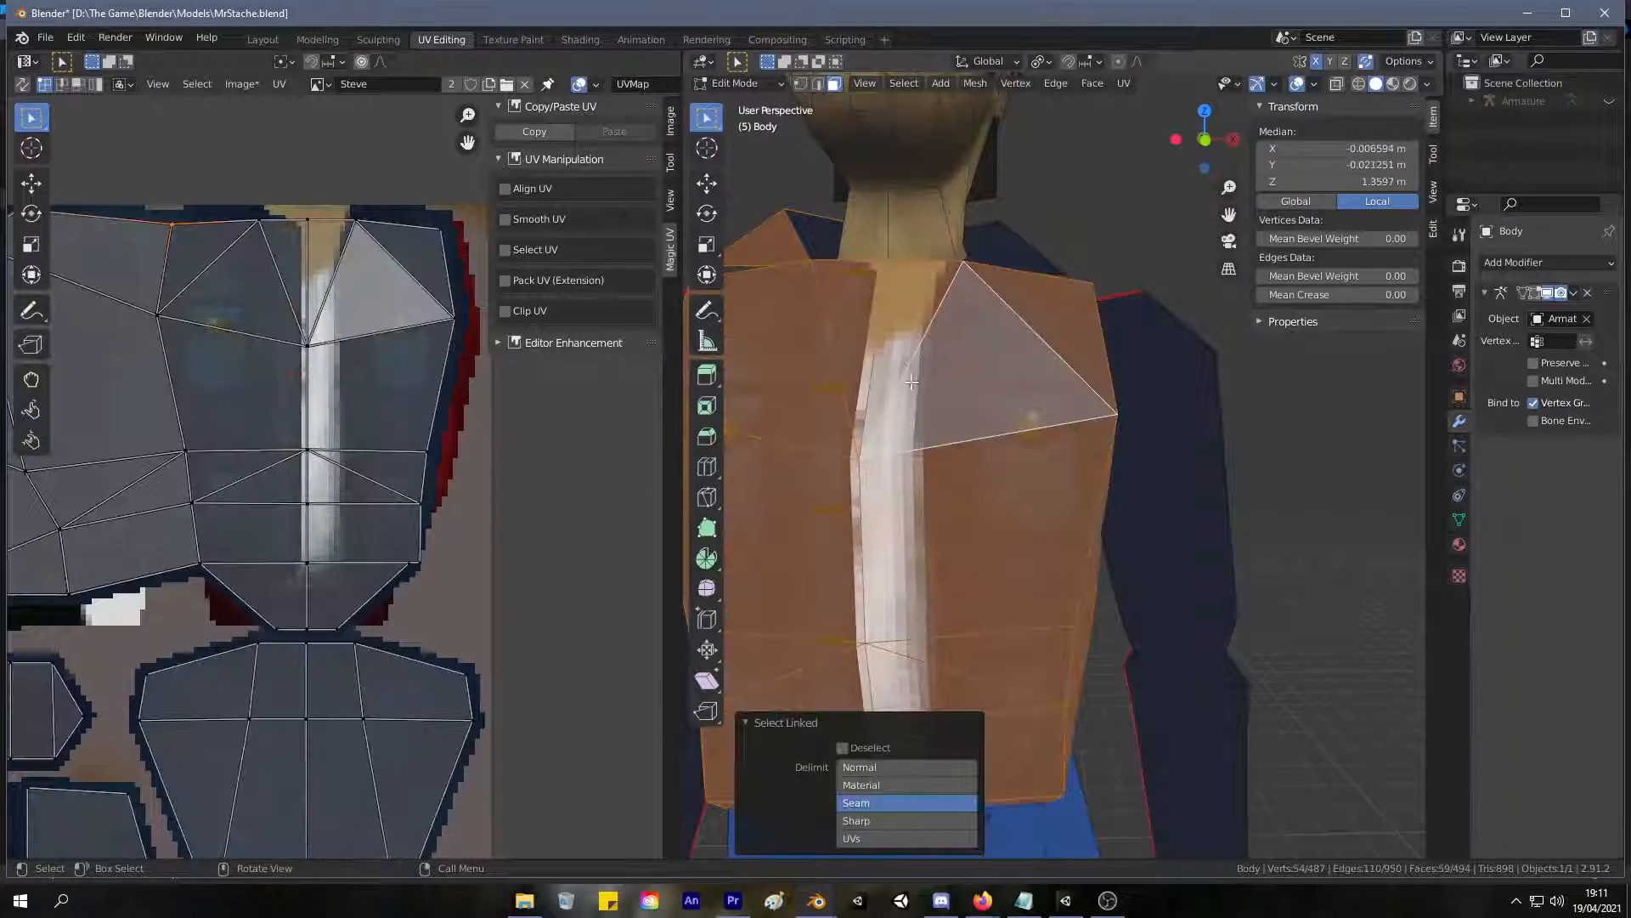
{"action": "left_click", "coordinate": [513, 39]}
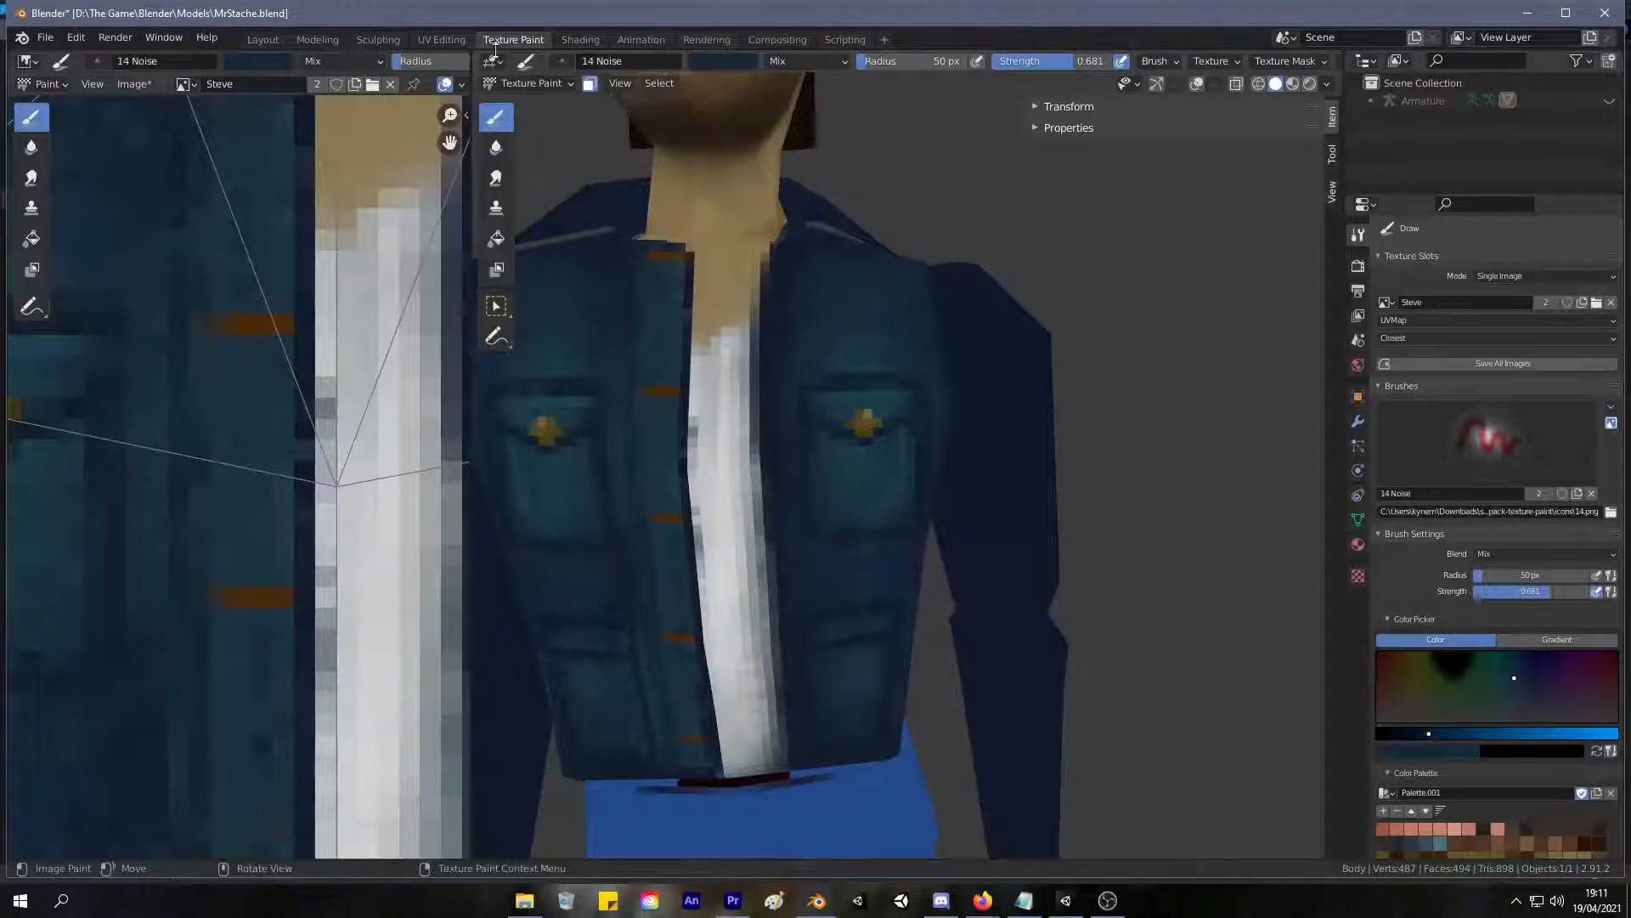
Deselect everything, select only the linked torso faces delimited by seams, and return to texture painting.
{"action": "left_click", "coordinate": [442, 39]}
{"action": "key", "text": "alt+a"}
{"action": "left_click", "coordinate": [992, 417]}
{"action": "key", "text": "l"}
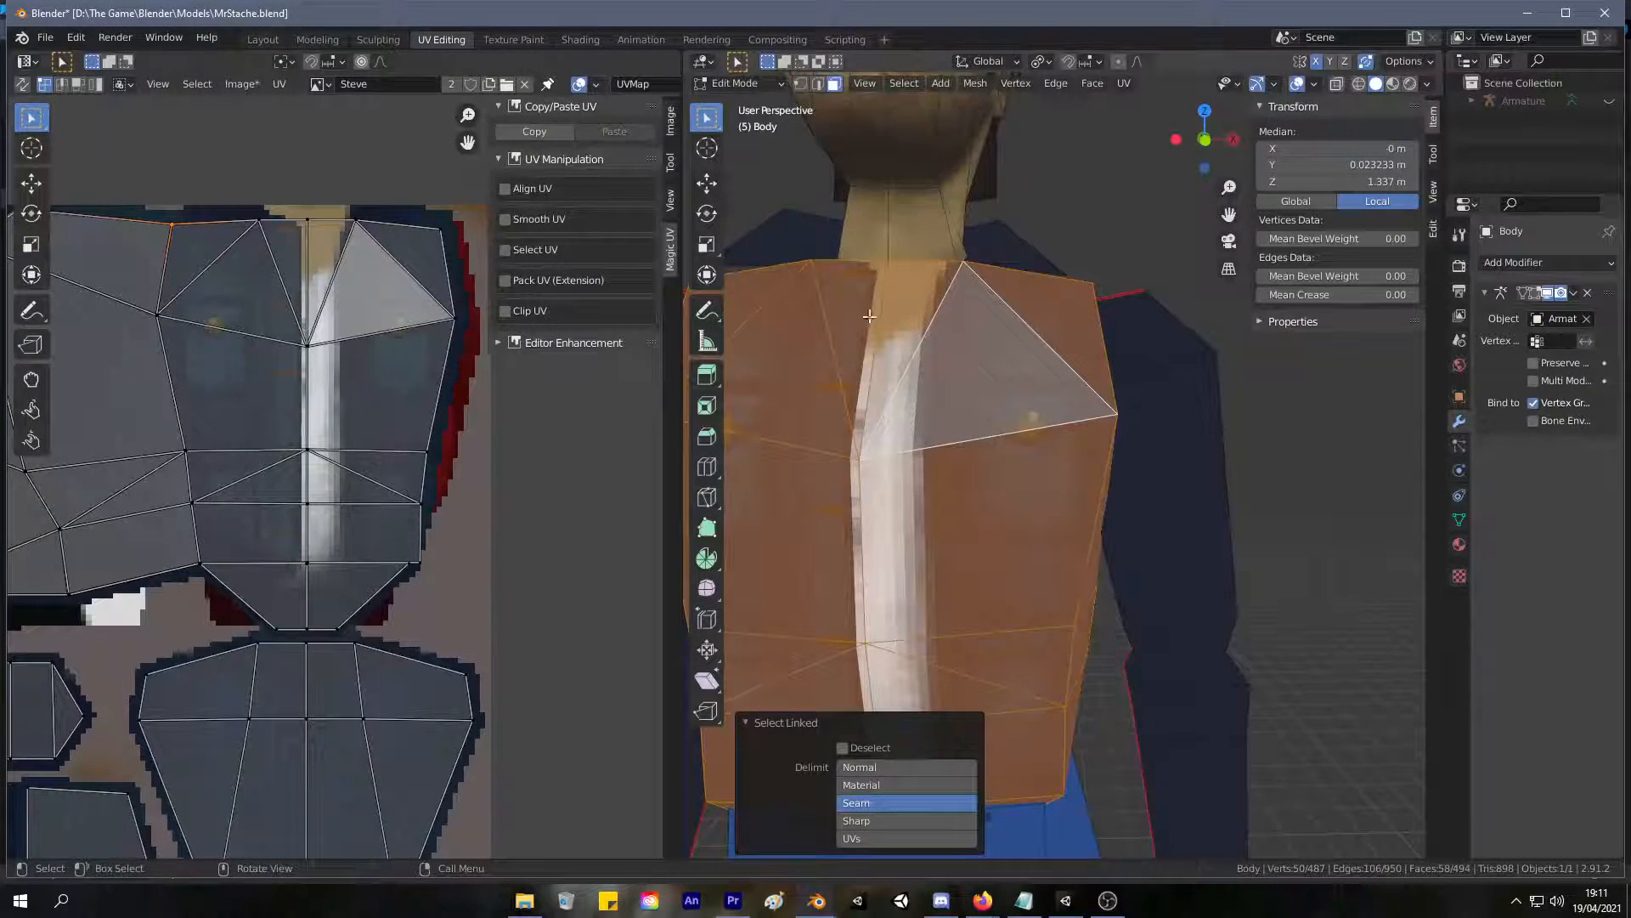
{"action": "left_click", "coordinate": [513, 40]}
Sample dark blue tones from the jacket and paint them over the upper chest above the chest pocket.
{"action": "scroll", "coordinate": [838, 406], "scroll_direction": "up", "scroll_amount": 3}
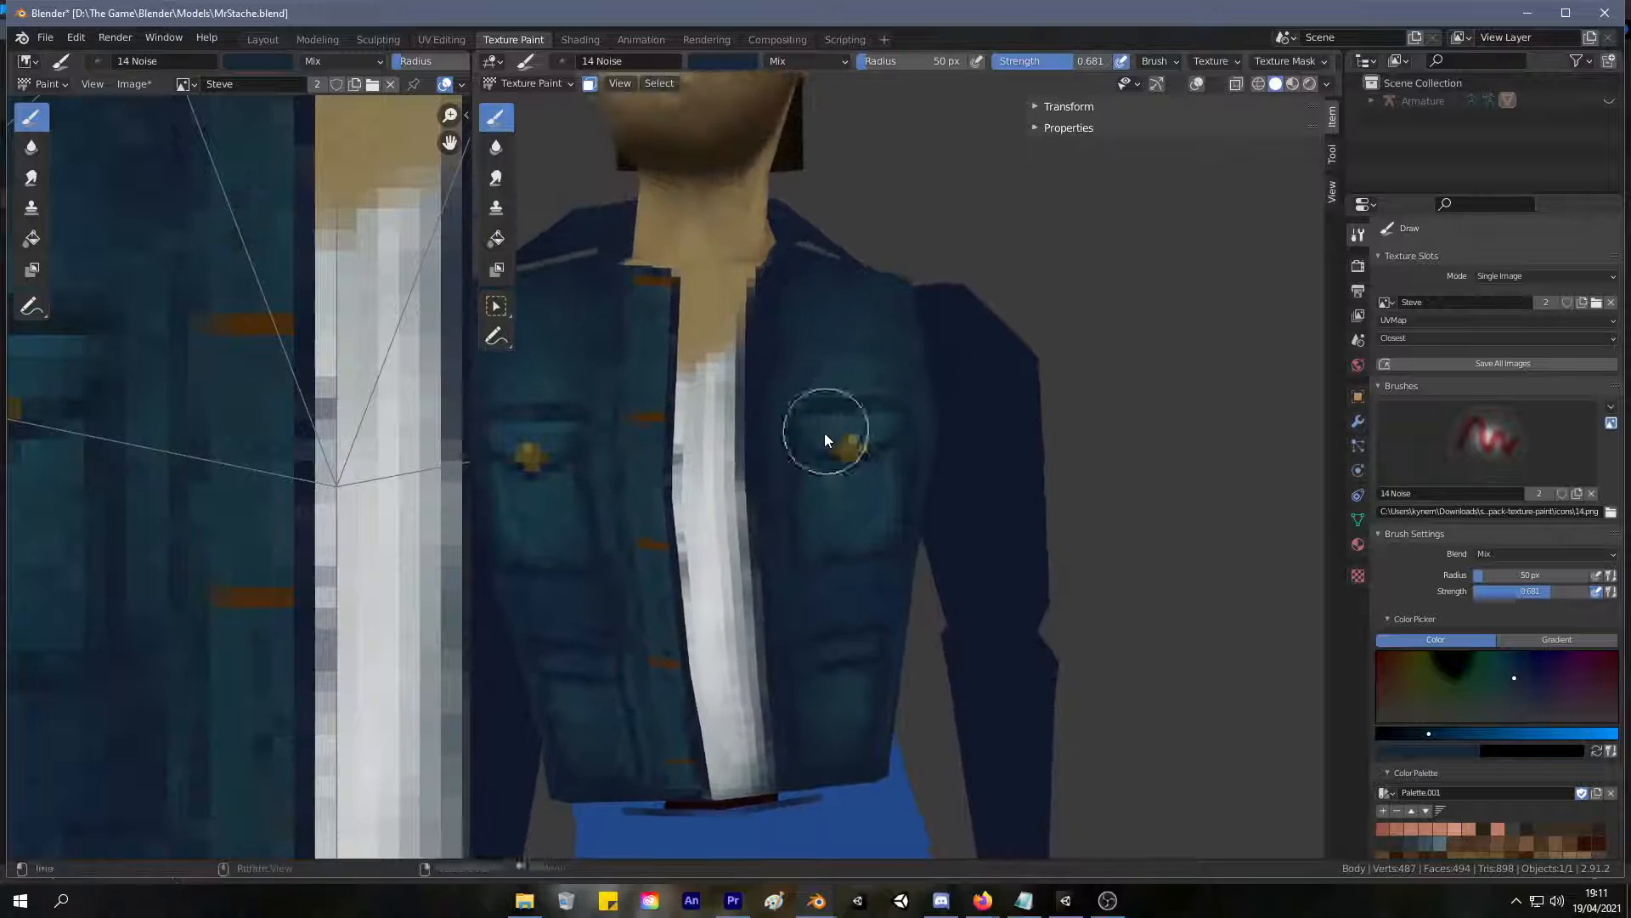
{"action": "key", "text": "s"}
{"action": "left_click", "coordinate": [744, 325]}
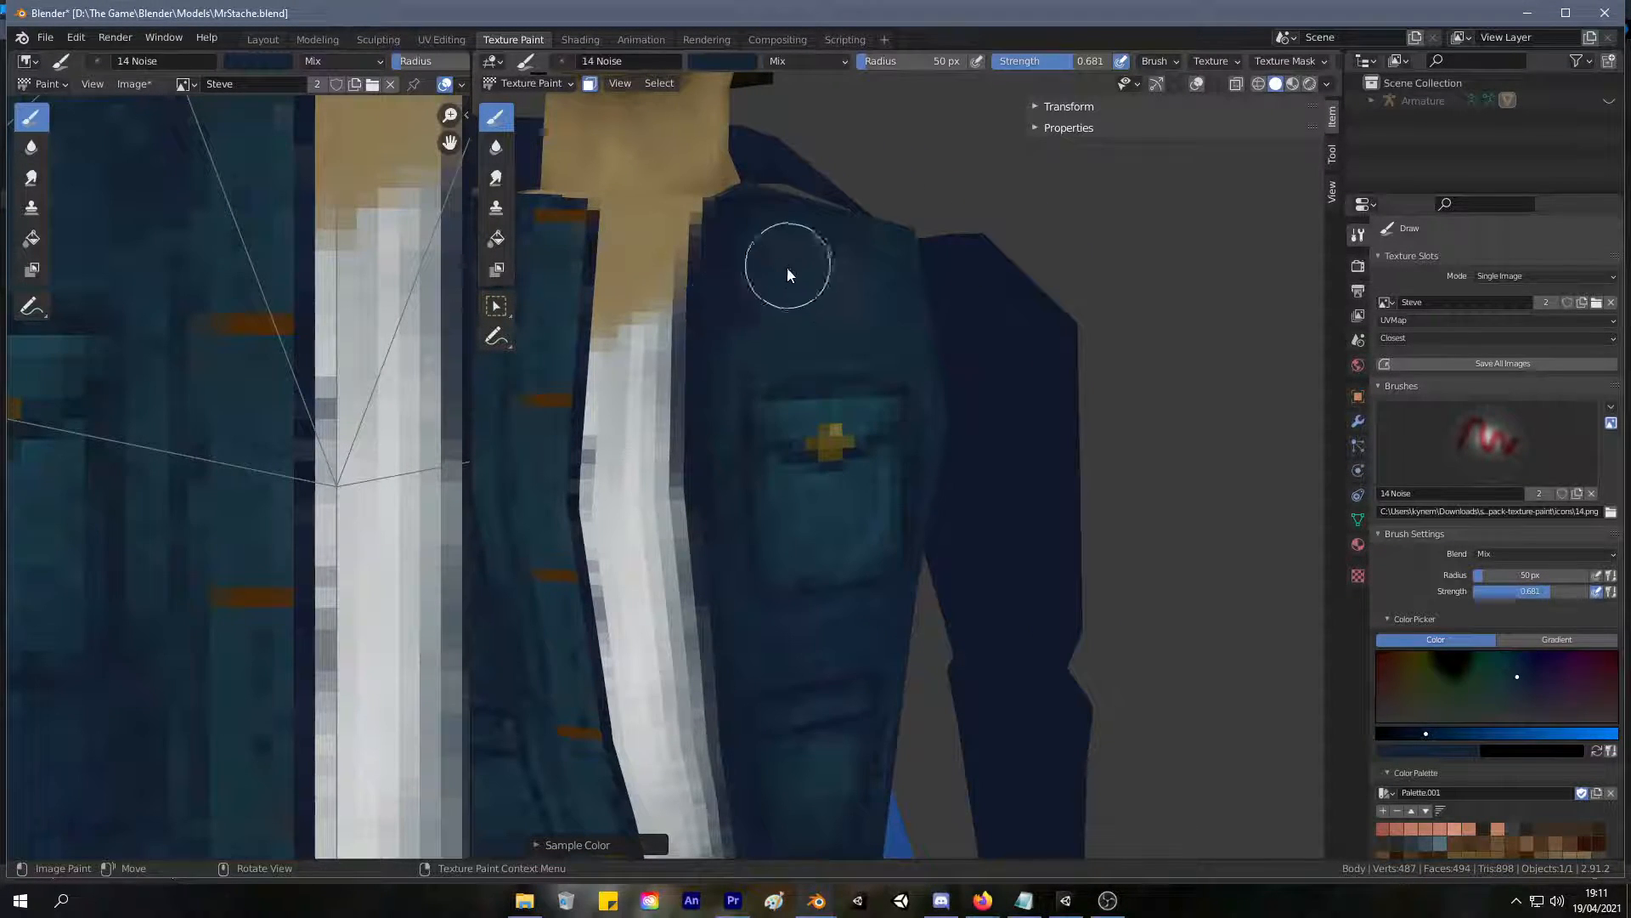
{"action": "scroll", "coordinate": [843, 285], "scroll_direction": "down", "scroll_amount": 5}
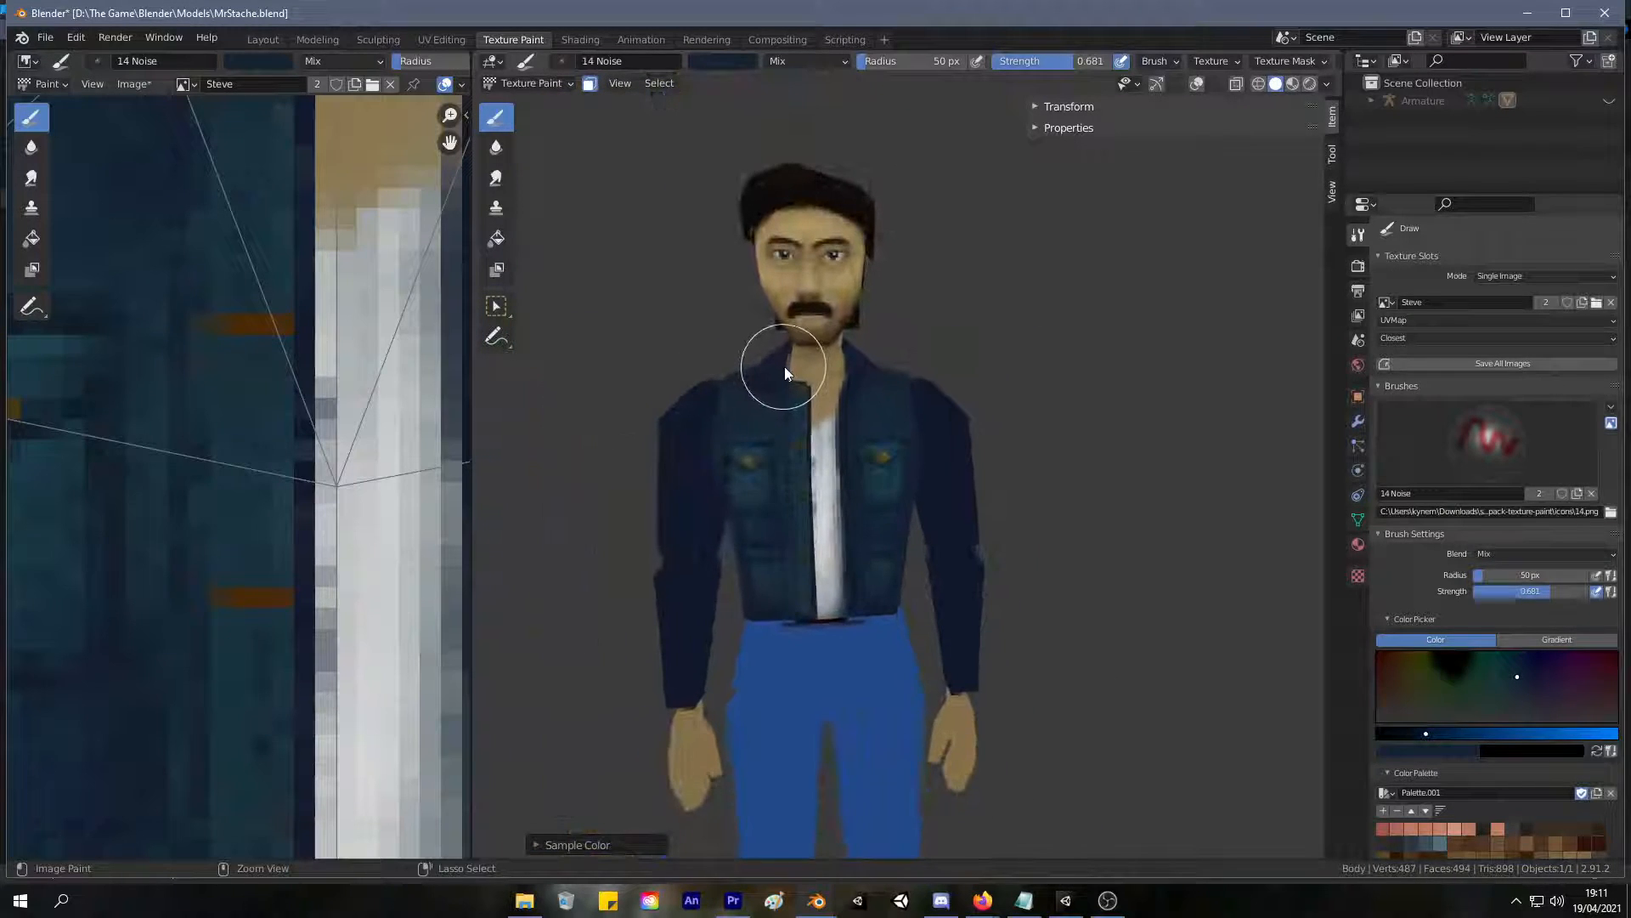
{"action": "scroll", "coordinate": [816, 323], "scroll_direction": "up", "scroll_amount": 5}
{"action": "key", "text": "s"}
{"action": "mouse_move", "coordinate": [729, 243]}
{"action": "left_mouse_down"}
{"action": "mouse_move", "coordinate": [736, 211]}
{"action": "mouse_move", "coordinate": [882, 278]}
{"action": "left_mouse_up"}
Sample a lighter teal from the jacket and blend it along the chest panel's shoulder edge.
{"action": "scroll", "coordinate": [889, 286], "scroll_direction": "down", "scroll_amount": 5}
{"action": "mouse_move", "coordinate": [890, 285]}
{"action": "middle_mouse_down"}
{"action": "mouse_move", "coordinate": [758, 427]}
{"action": "mouse_move", "coordinate": [892, 297]}
{"action": "mouse_move", "coordinate": [833, 491]}
{"action": "middle_mouse_up"}
{"action": "scroll", "coordinate": [902, 294], "scroll_direction": "up", "scroll_amount": 5}
{"action": "key", "text": "s"}
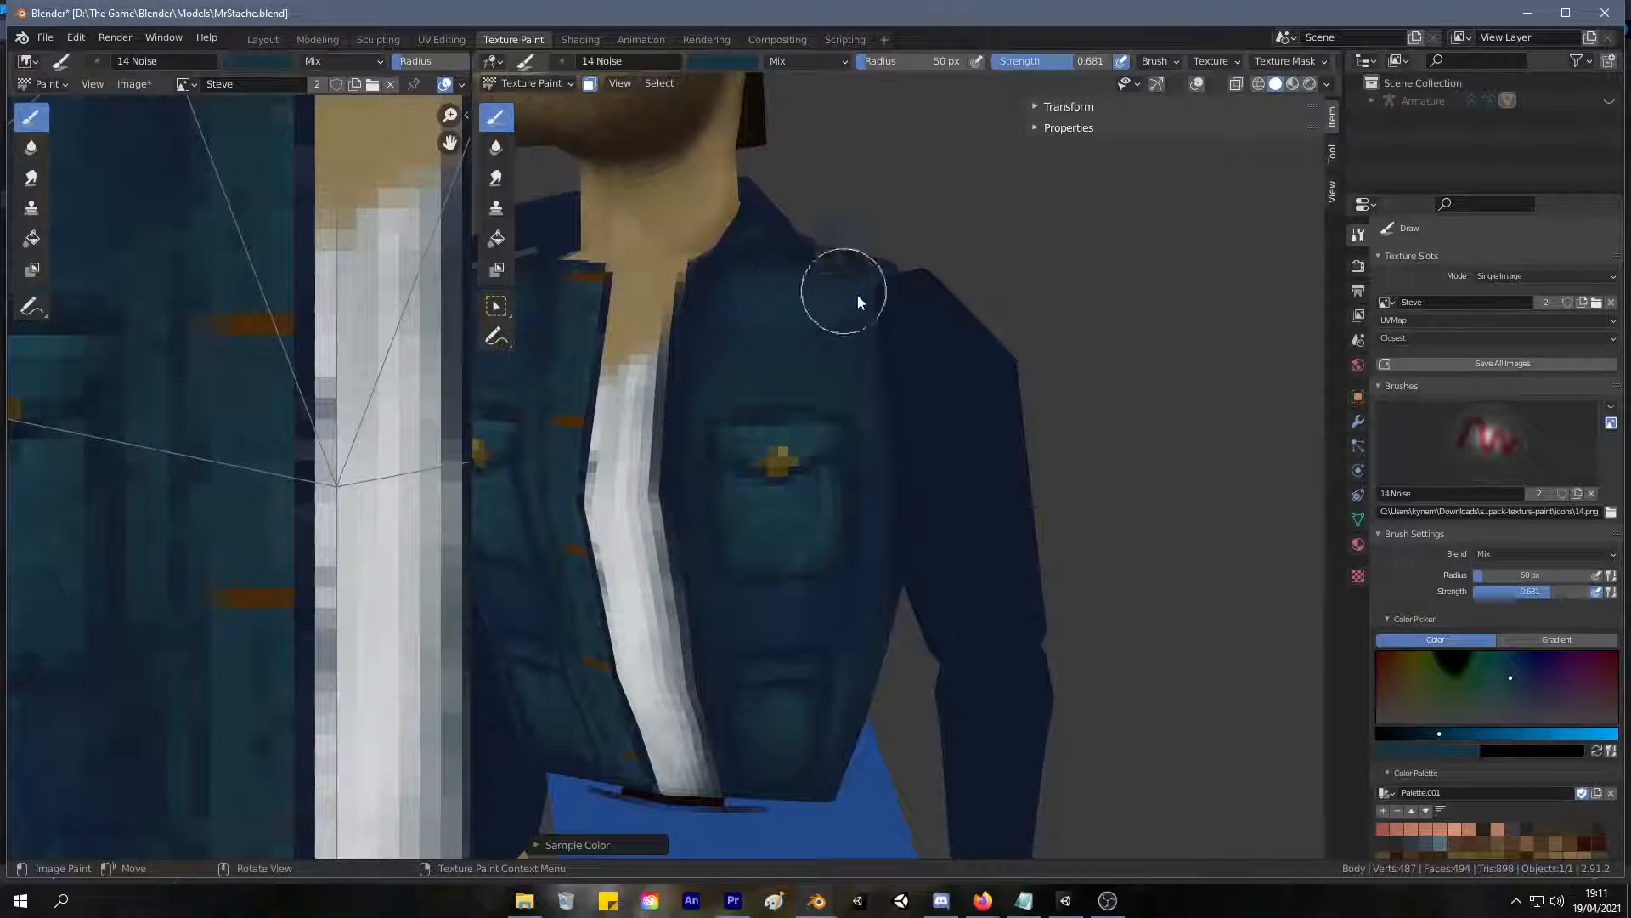
{"action": "middle_click_drag", "start_coordinate": [895, 350], "coordinate": [931, 273]}
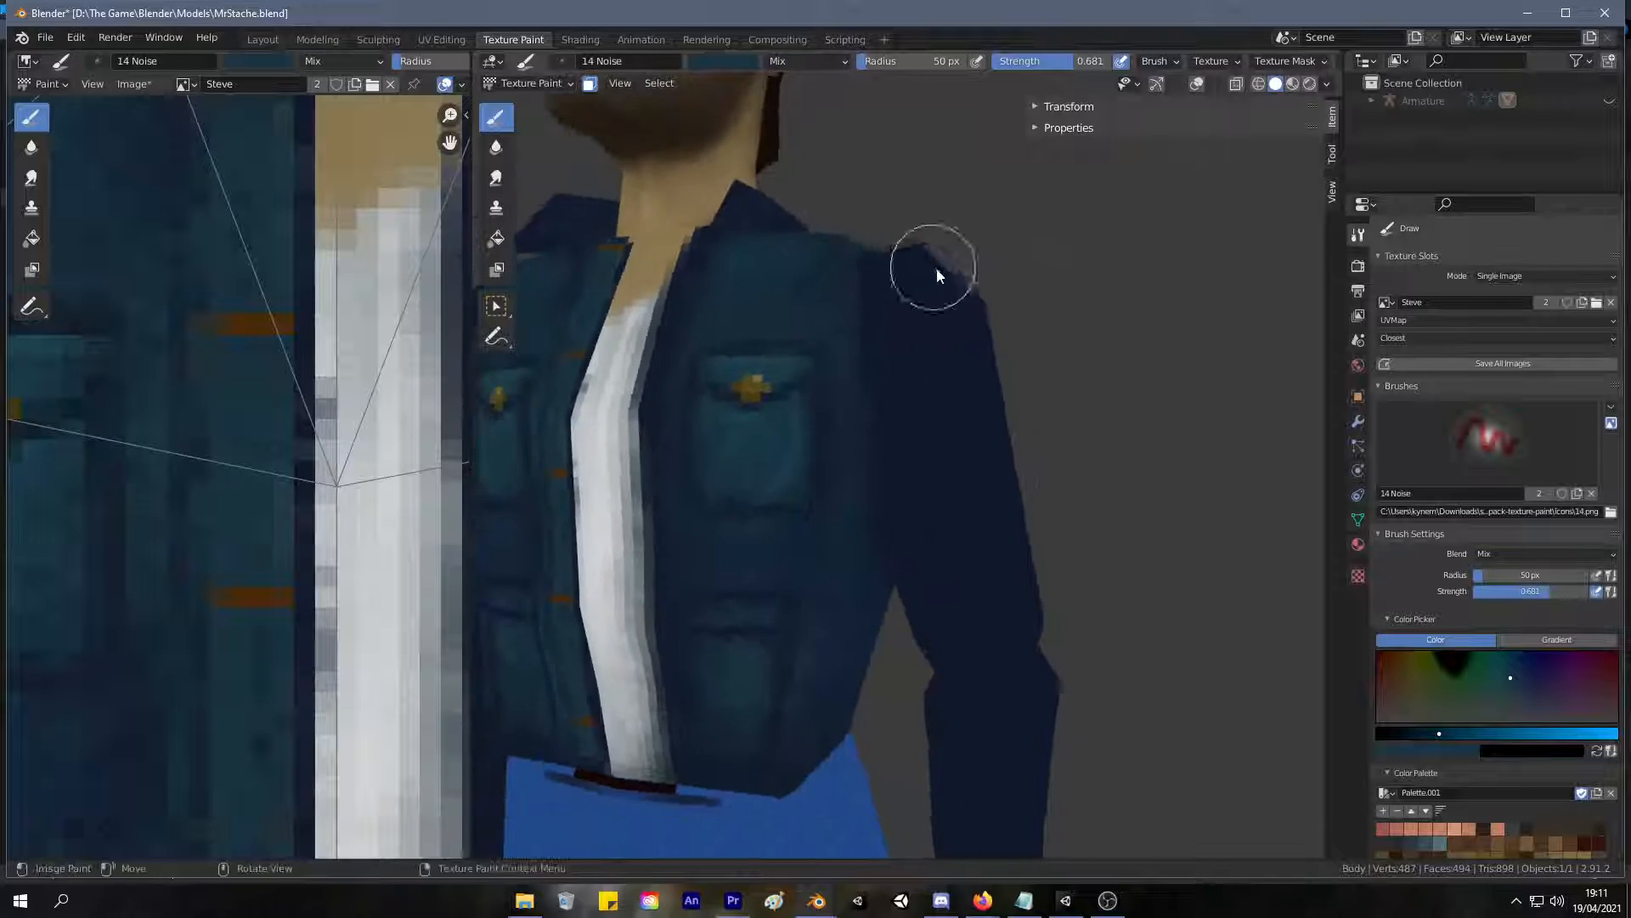
Pick a slightly brighter teal and set the brush radius to 22 px and the strength to 0.194.
{"action": "left_click", "coordinate": [1506, 679]}
{"action": "left_click_drag", "start_coordinate": [1444, 733], "coordinate": [1449, 734]}
{"action": "scroll", "coordinate": [843, 334], "scroll_direction": "up", "scroll_amount": 4}
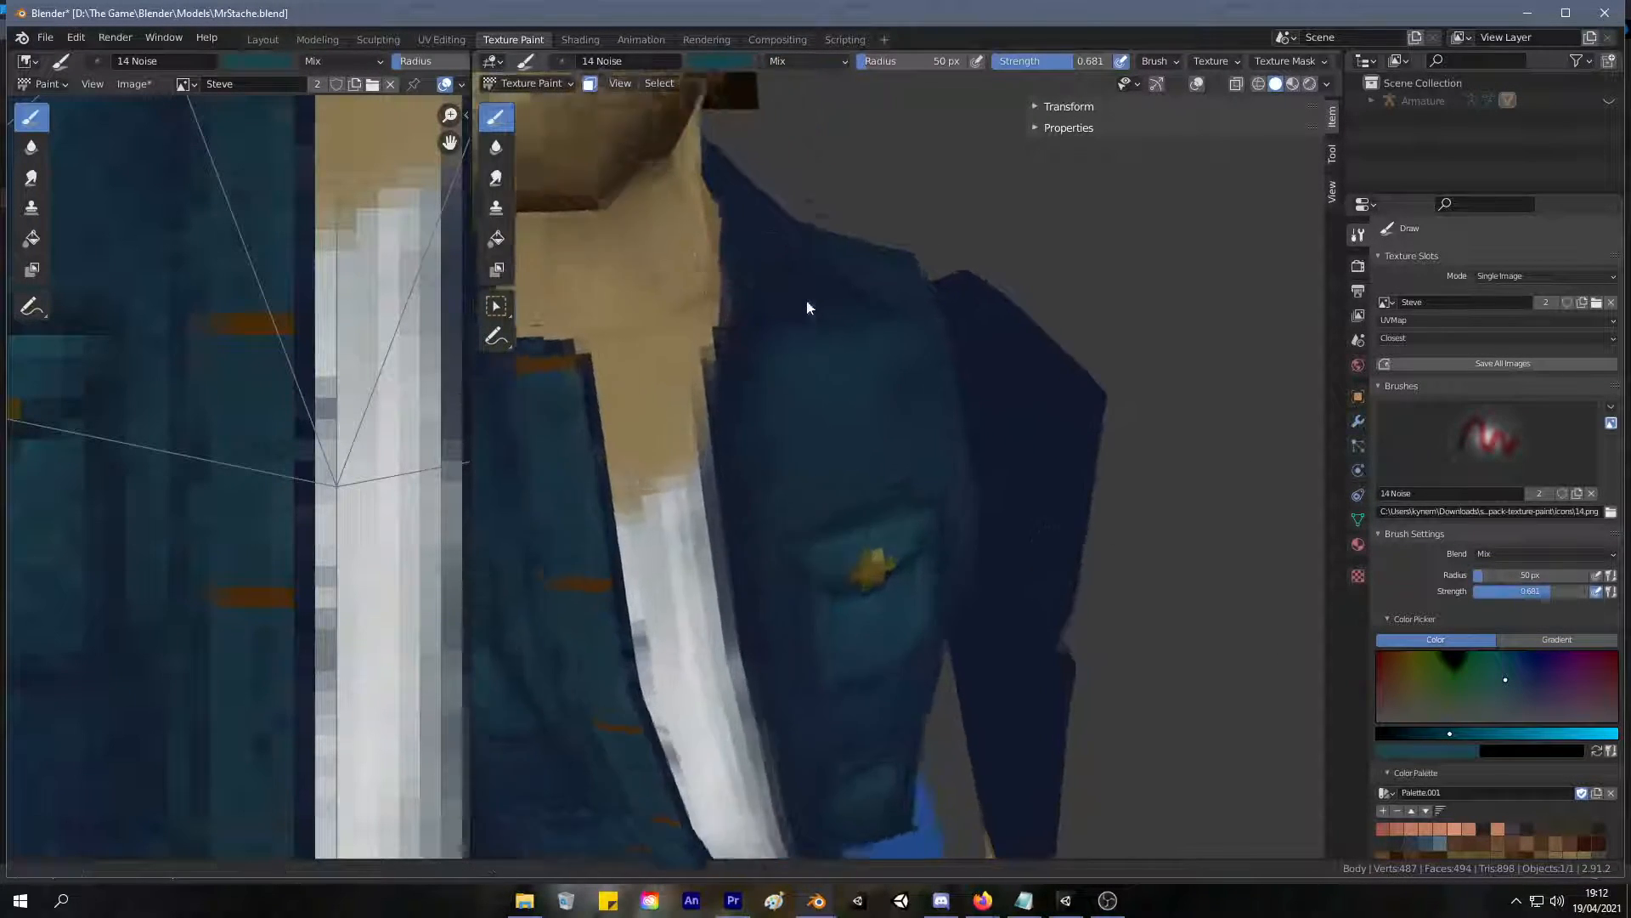
{"action": "key", "text": "f"}
{"action": "left_click", "coordinate": [774, 311]}
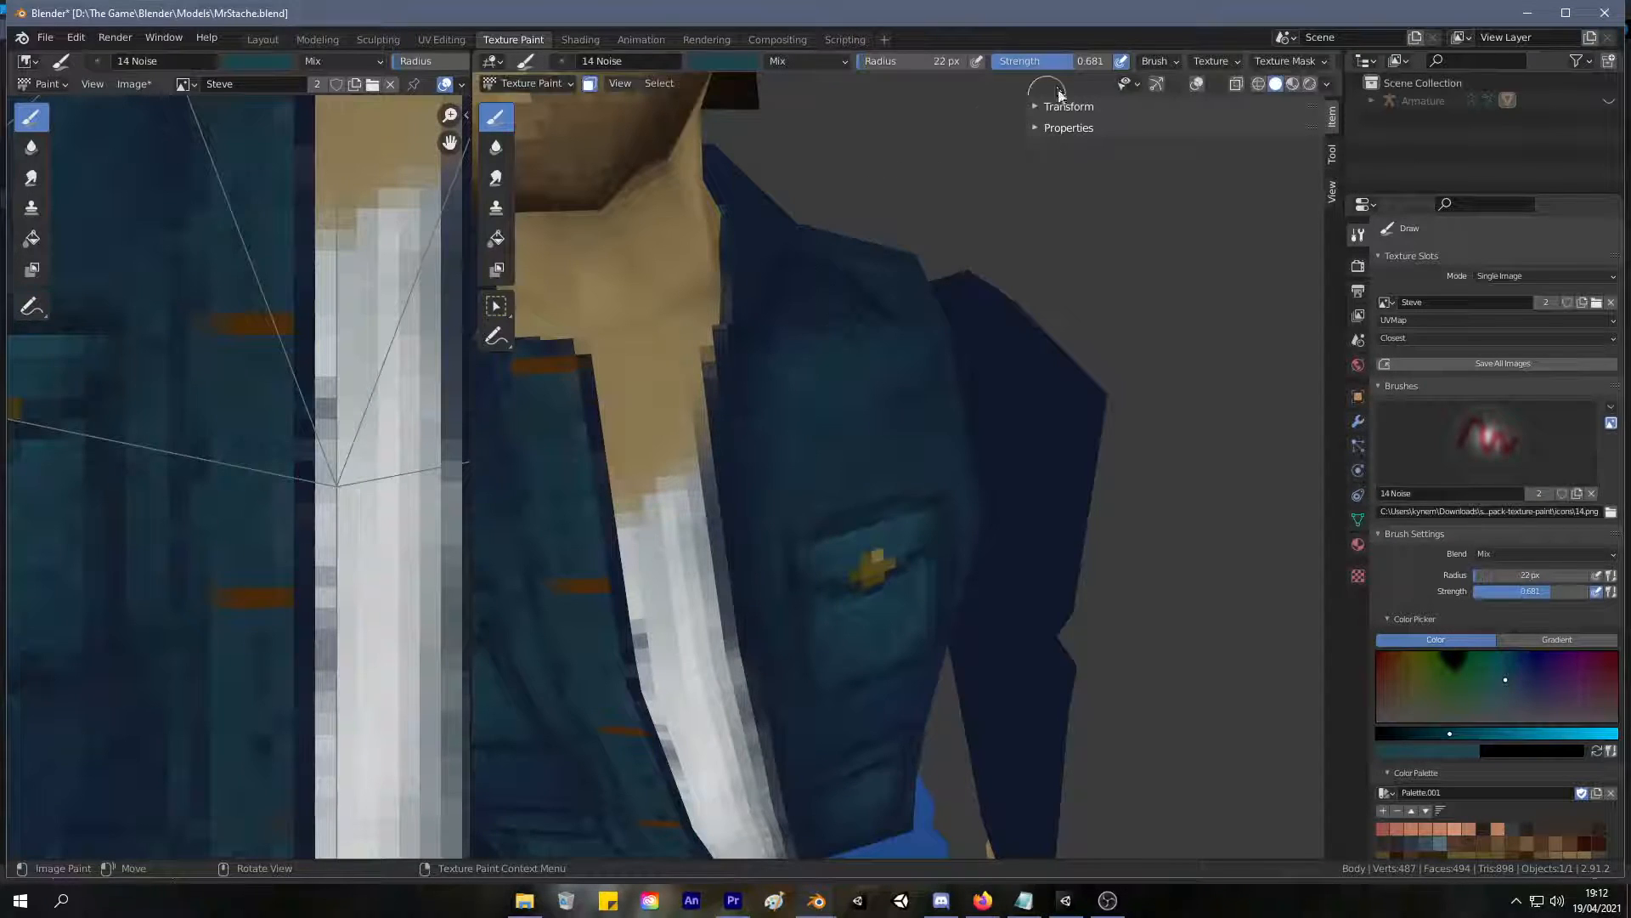
{"action": "left_click_drag", "start_coordinate": [976, 81], "coordinate": [971, 81]}
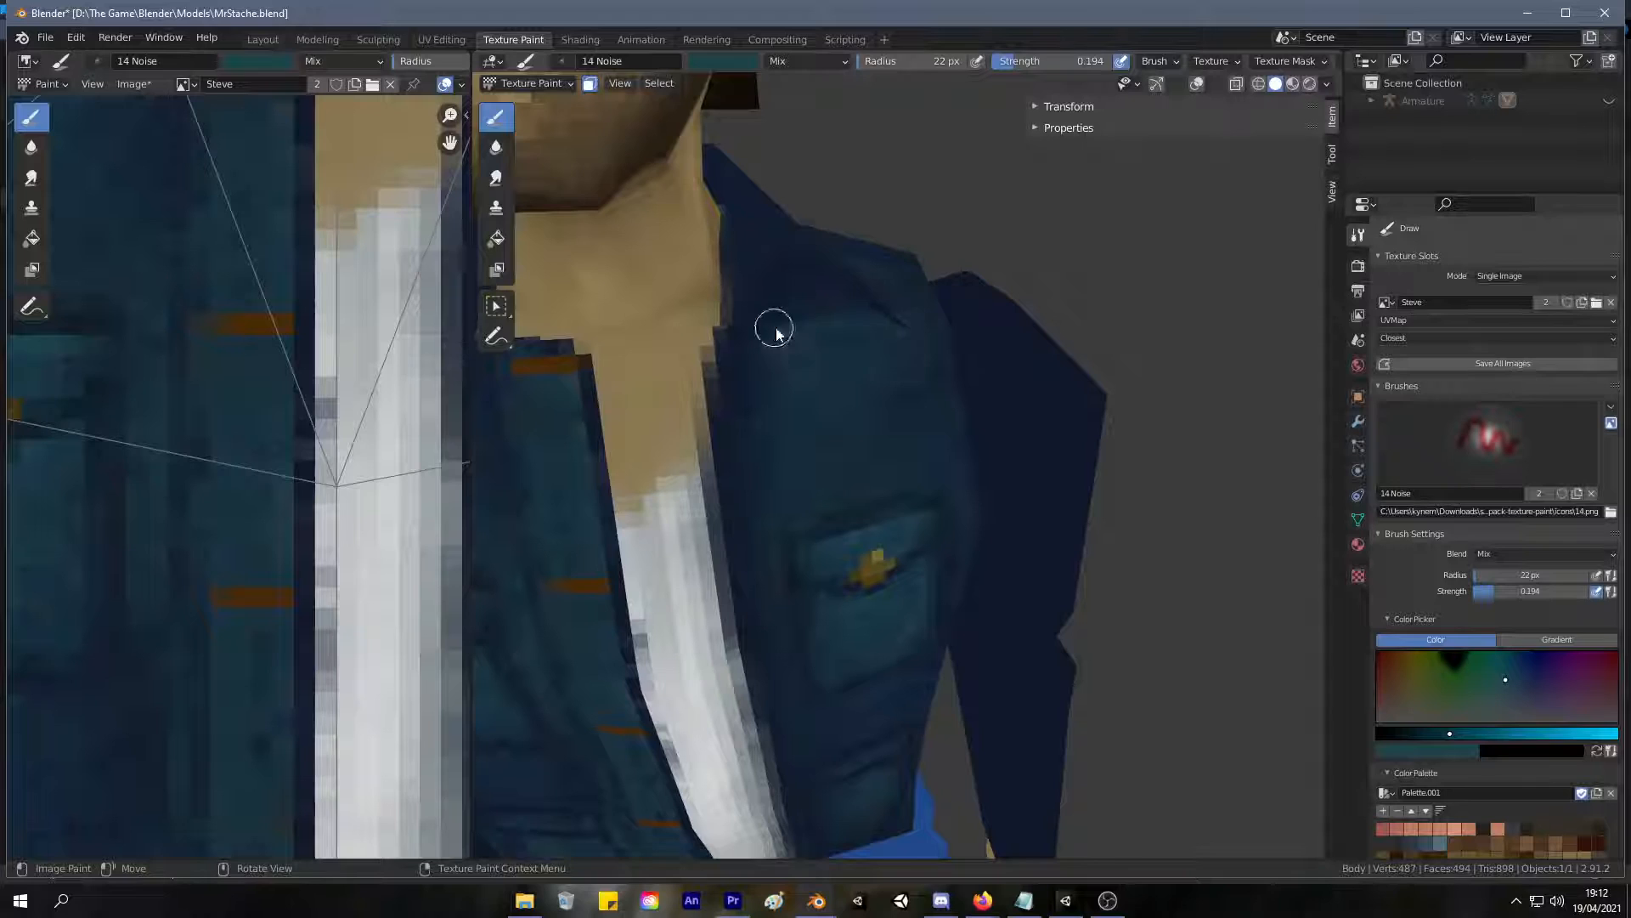
Paint soft teal highlights over the upper chest, shoulder and side of the jacket, checking them down to the waist.
{"action": "middle_click_drag", "start_coordinate": [904, 368], "coordinate": [765, 319]}
{"action": "mouse_move", "coordinate": [776, 244]}
{"action": "middle_mouse_down"}
{"action": "mouse_move", "coordinate": [875, 291]}
{"action": "mouse_move", "coordinate": [794, 266]}
{"action": "mouse_move", "coordinate": [823, 314]}
{"action": "mouse_move", "coordinate": [790, 406]}
{"action": "middle_mouse_up"}
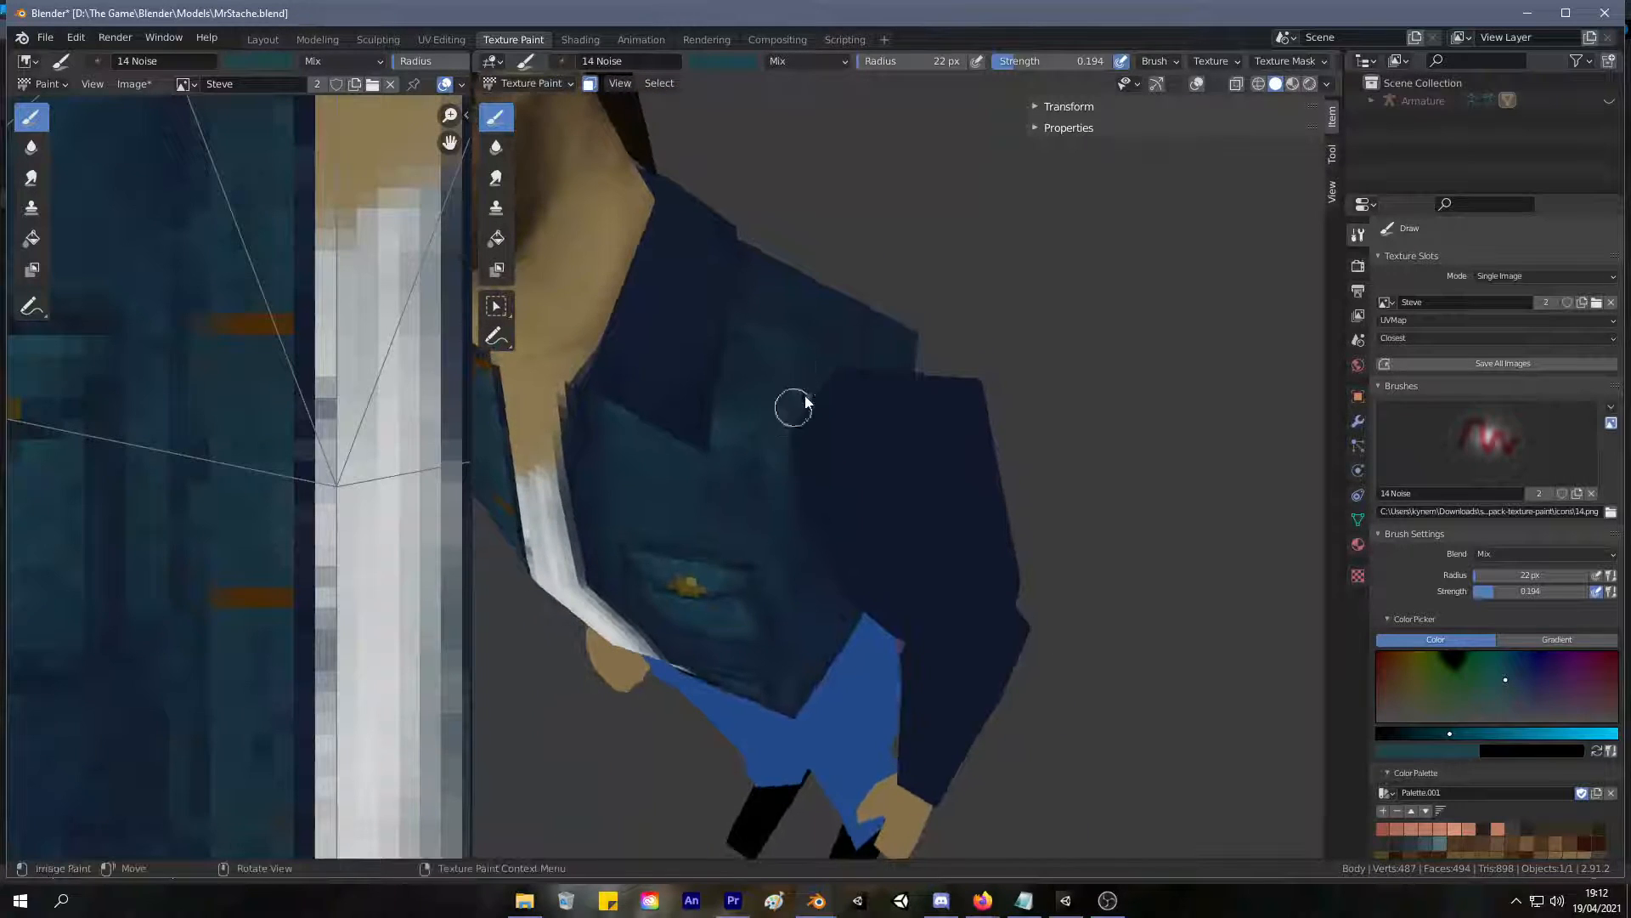
{"action": "middle_click_drag", "start_coordinate": [791, 367], "coordinate": [841, 518]}
{"action": "scroll", "coordinate": [773, 283], "scroll_direction": "down", "scroll_amount": 7}
{"action": "scroll", "coordinate": [805, 285], "scroll_direction": "up", "scroll_amount": 9}
{"action": "scroll", "coordinate": [841, 518], "scroll_direction": "up", "scroll_amount": 3}
{"action": "middle_click_drag", "start_coordinate": [900, 451], "coordinate": [872, 367]}
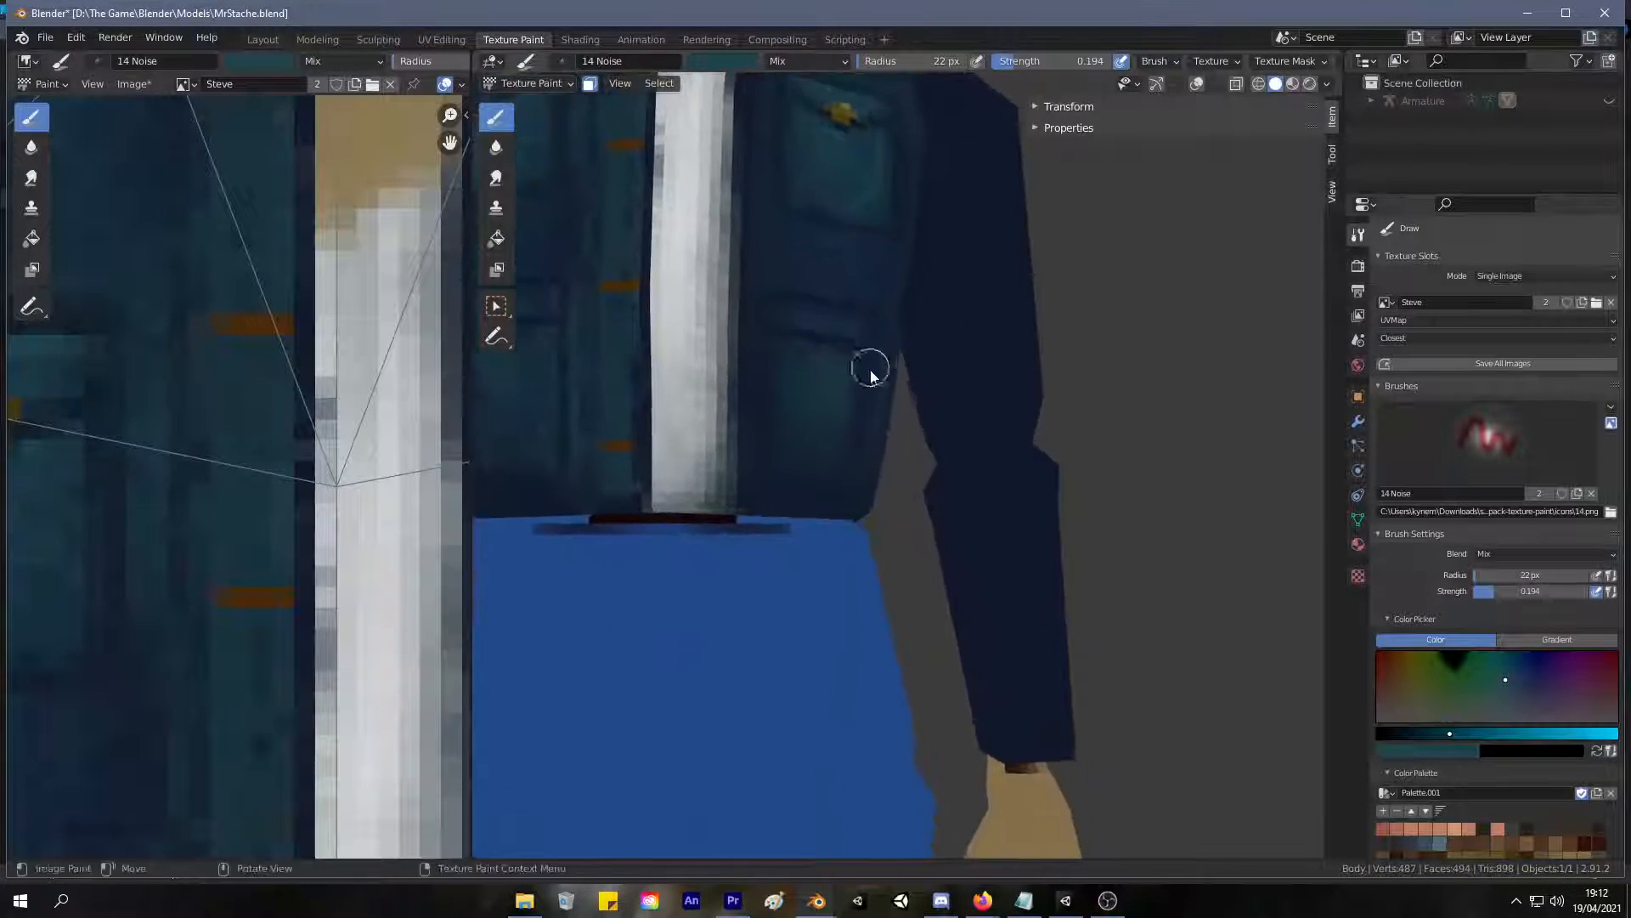
{"action": "scroll", "coordinate": [871, 371], "scroll_direction": "up", "scroll_amount": 2}
Save the MrStache.blend file and the painted Steve texture image.
{"action": "key", "text": "ctrl+s"}
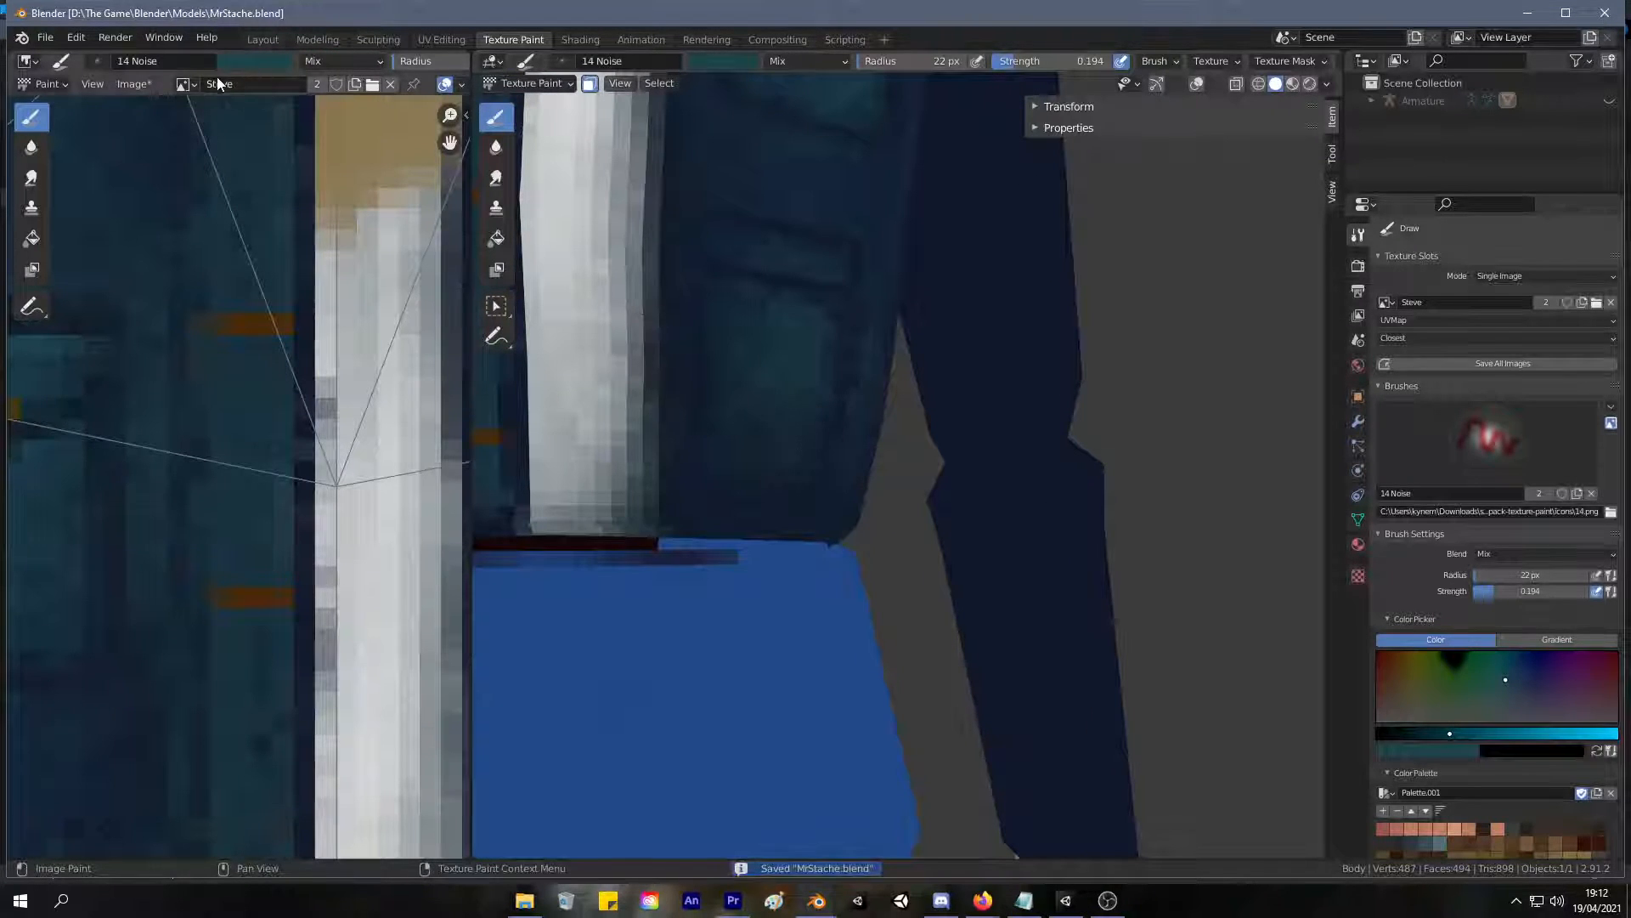
{"action": "left_click", "coordinate": [186, 84]}
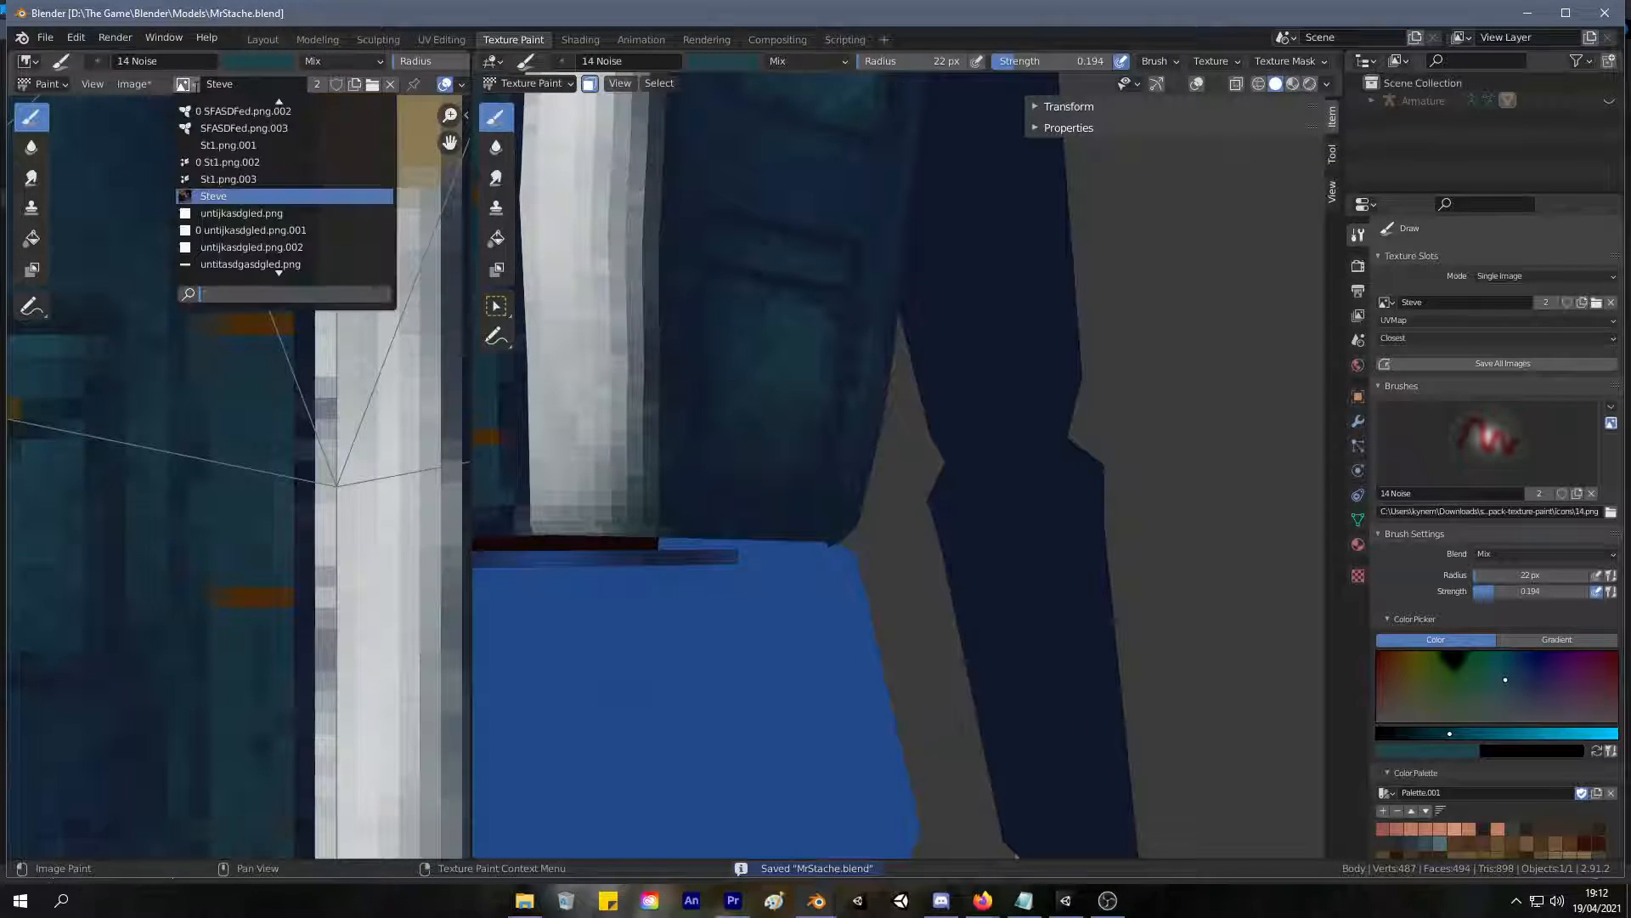
{"action": "left_click", "coordinate": [132, 83]}
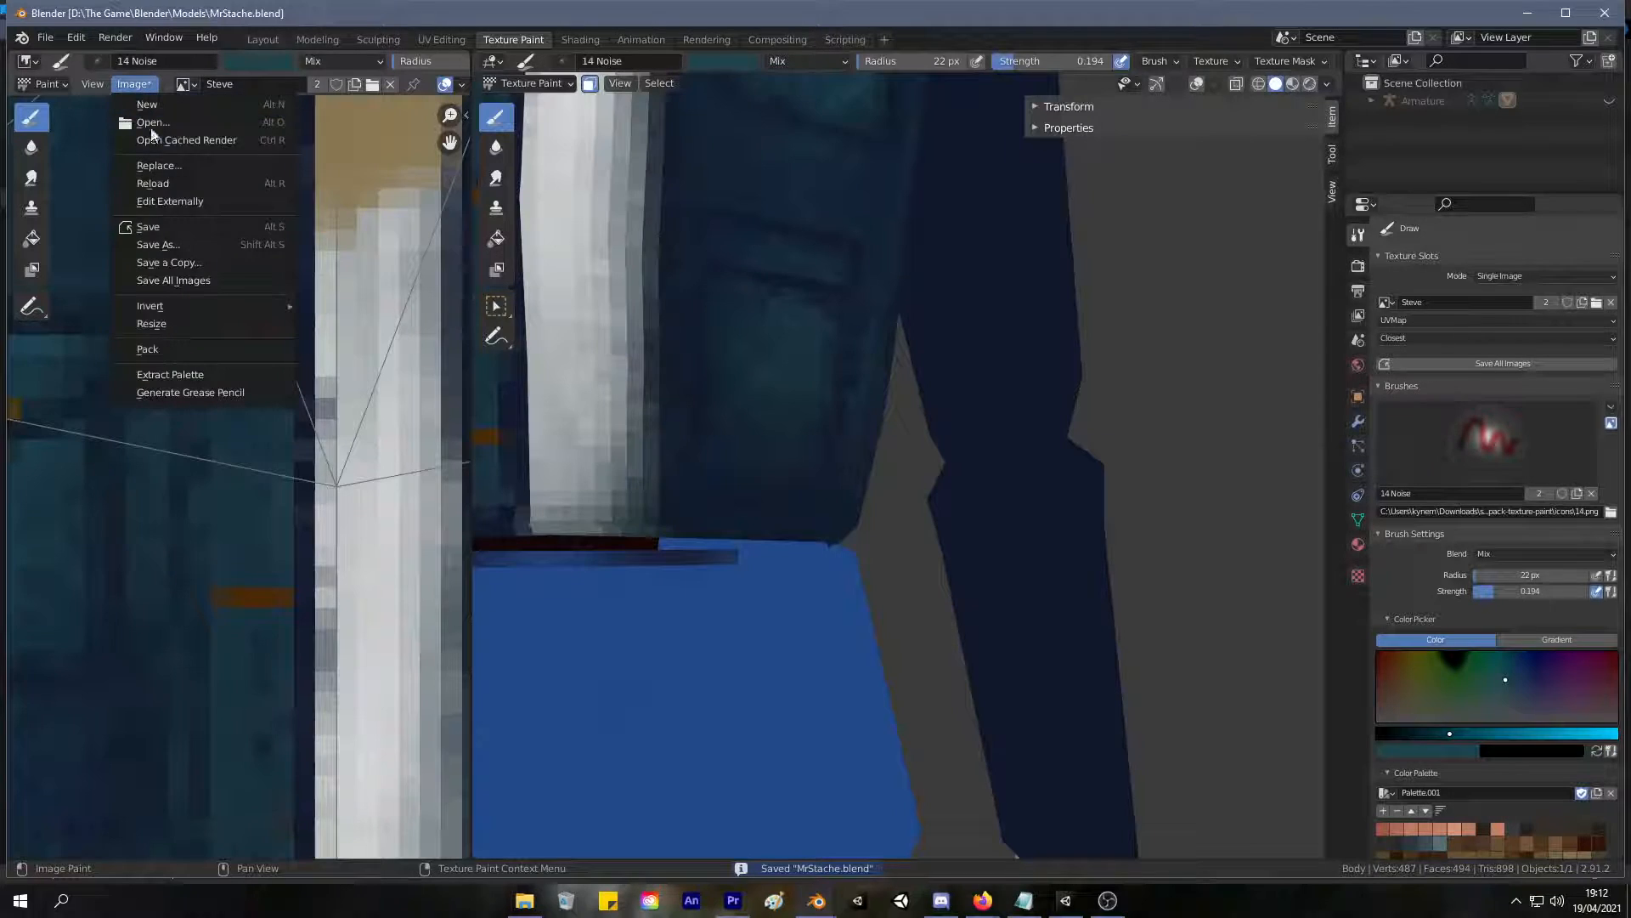
{"action": "left_click", "coordinate": [177, 227]}
Paint faint teal shading along the jacket's bottom hem below the lower pocket and check it on the model.
{"action": "left_click_drag", "start_coordinate": [692, 502], "coordinate": [696, 516]}
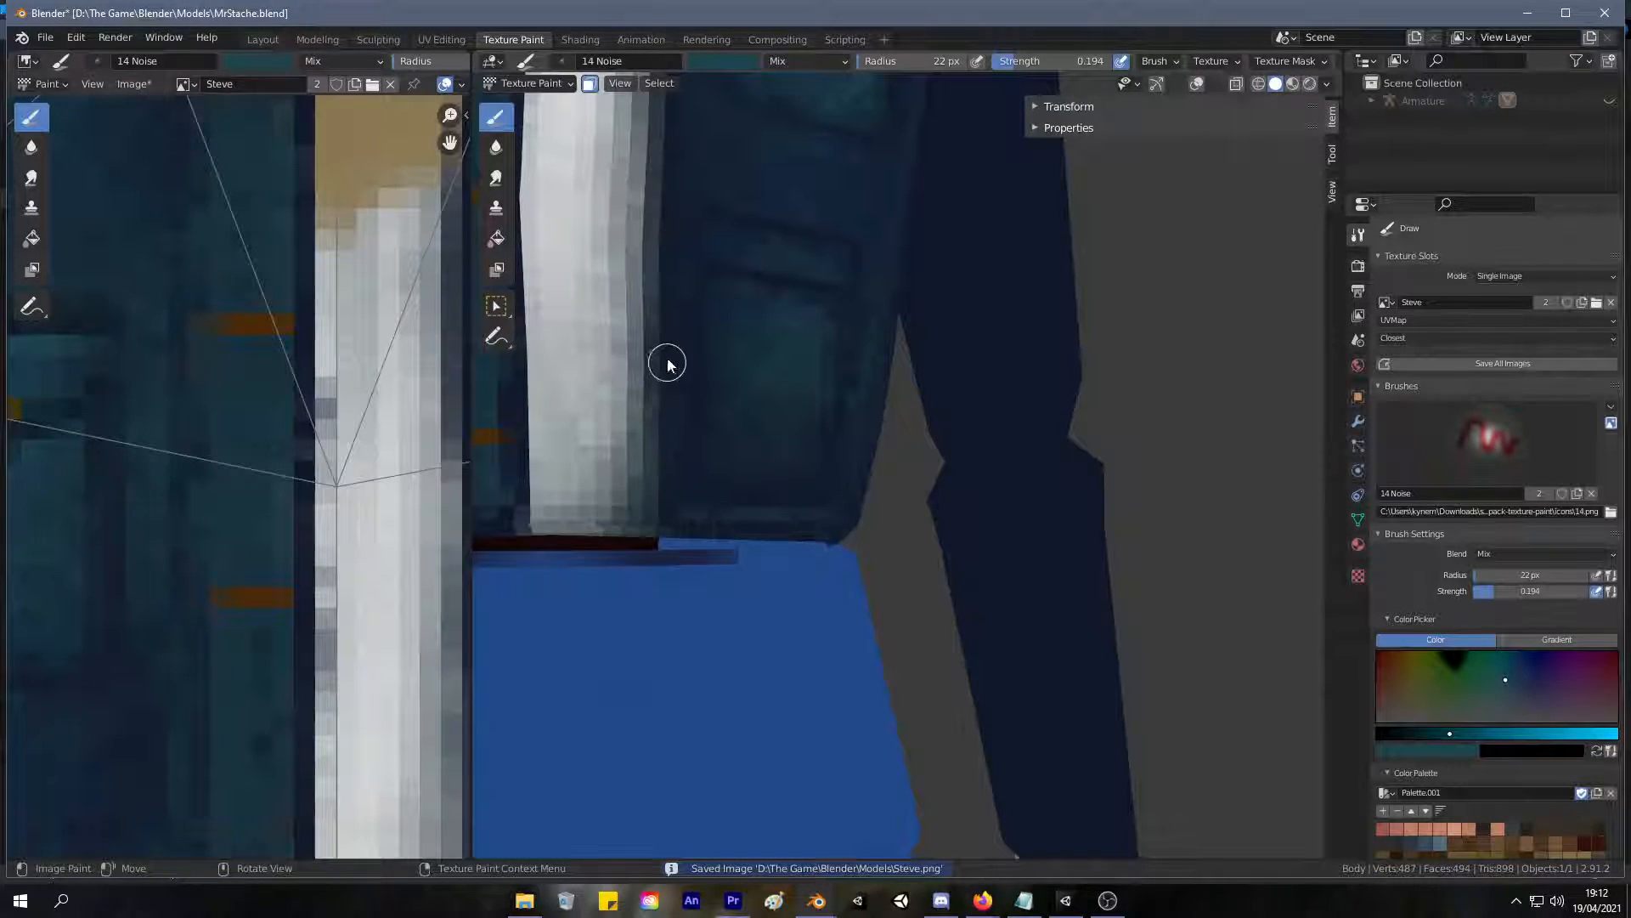
{"action": "middle_click_drag", "start_coordinate": [746, 491], "coordinate": [682, 472]}
{"action": "mouse_move", "coordinate": [668, 544]}
{"action": "left_mouse_down"}
{"action": "mouse_move", "coordinate": [652, 553]}
{"action": "mouse_move", "coordinate": [687, 555]}
{"action": "left_mouse_up"}
{"action": "left_click_drag", "start_coordinate": [571, 563], "coordinate": [692, 553]}
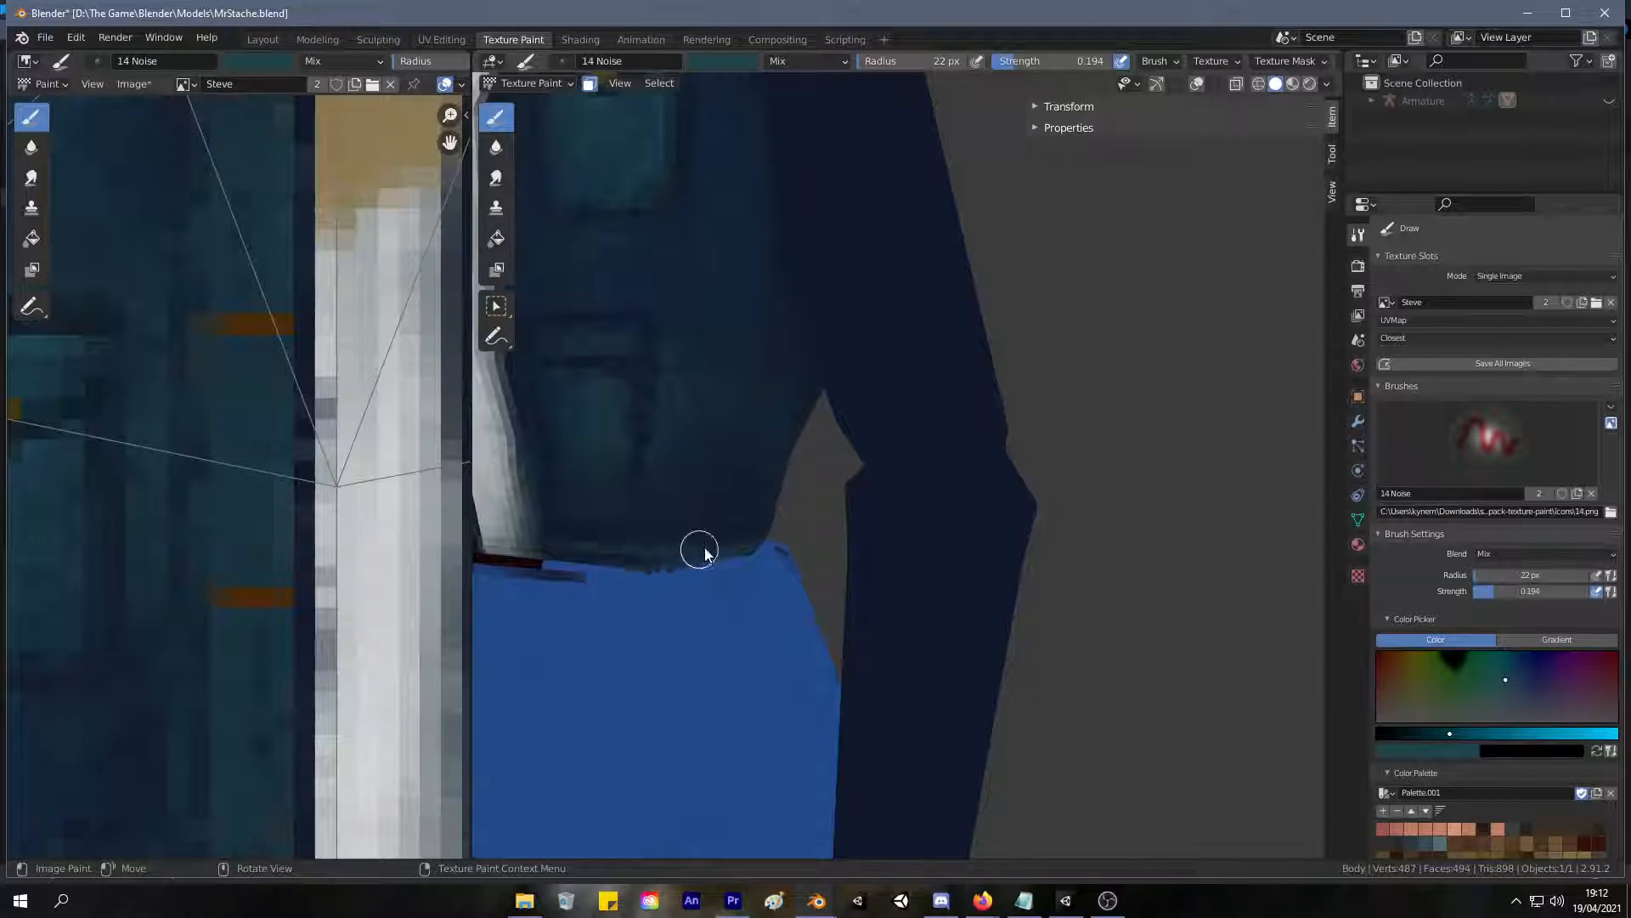
{"action": "scroll", "coordinate": [748, 489], "scroll_direction": "down", "scroll_amount": 4}
{"action": "mouse_move", "coordinate": [722, 503]}
{"action": "middle_mouse_down"}
{"action": "mouse_move", "coordinate": [798, 522]}
{"action": "mouse_move", "coordinate": [741, 518]}
{"action": "middle_mouse_up"}
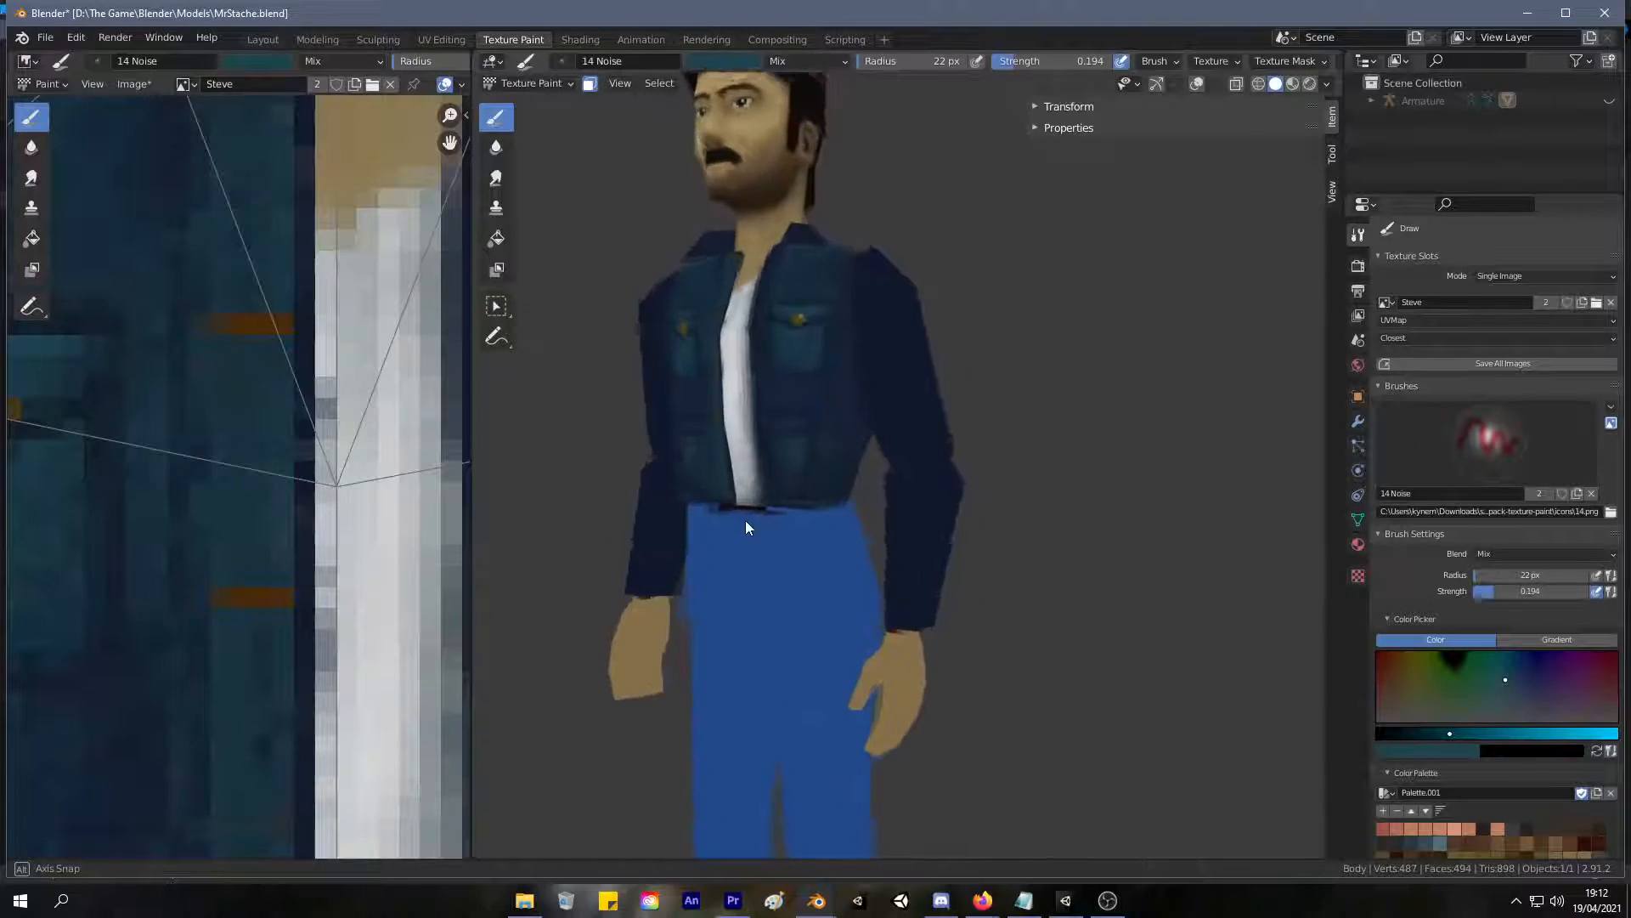
Paint soft teal shading over the jacket's back, shoulders and side hem, and return to UV editing.
{"action": "middle_click_drag", "start_coordinate": [815, 391], "coordinate": [816, 445]}
{"action": "scroll", "coordinate": [722, 426], "scroll_direction": "up", "scroll_amount": 5}
{"action": "scroll", "coordinate": [807, 425], "scroll_direction": "up", "scroll_amount": 3}
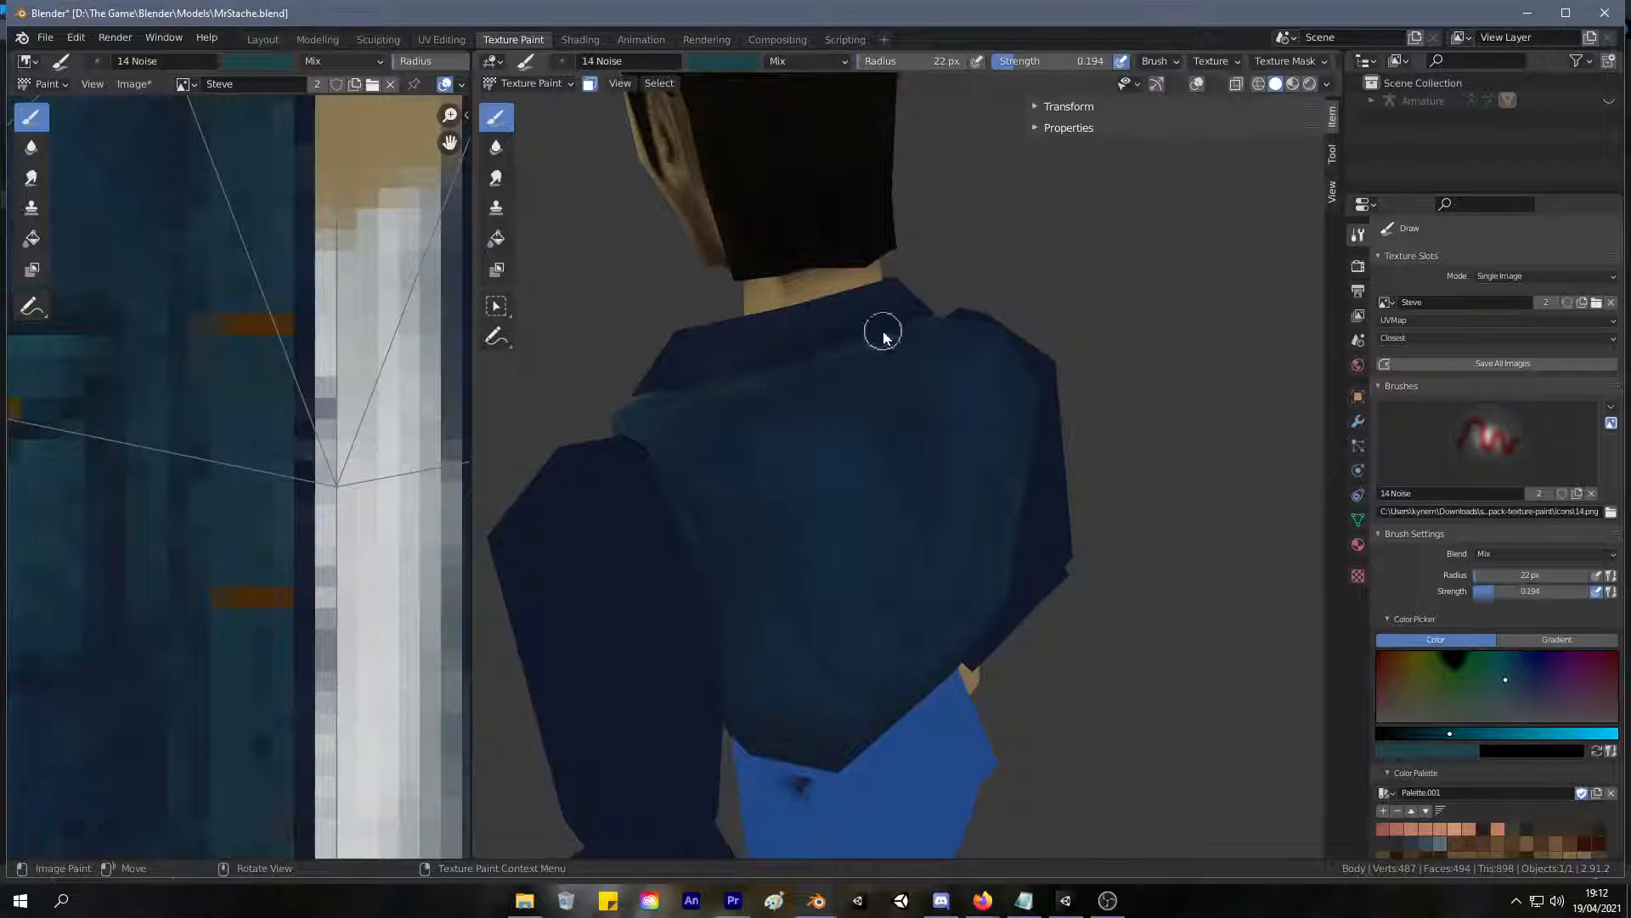
{"action": "middle_click_drag", "start_coordinate": [1001, 371], "coordinate": [721, 466]}
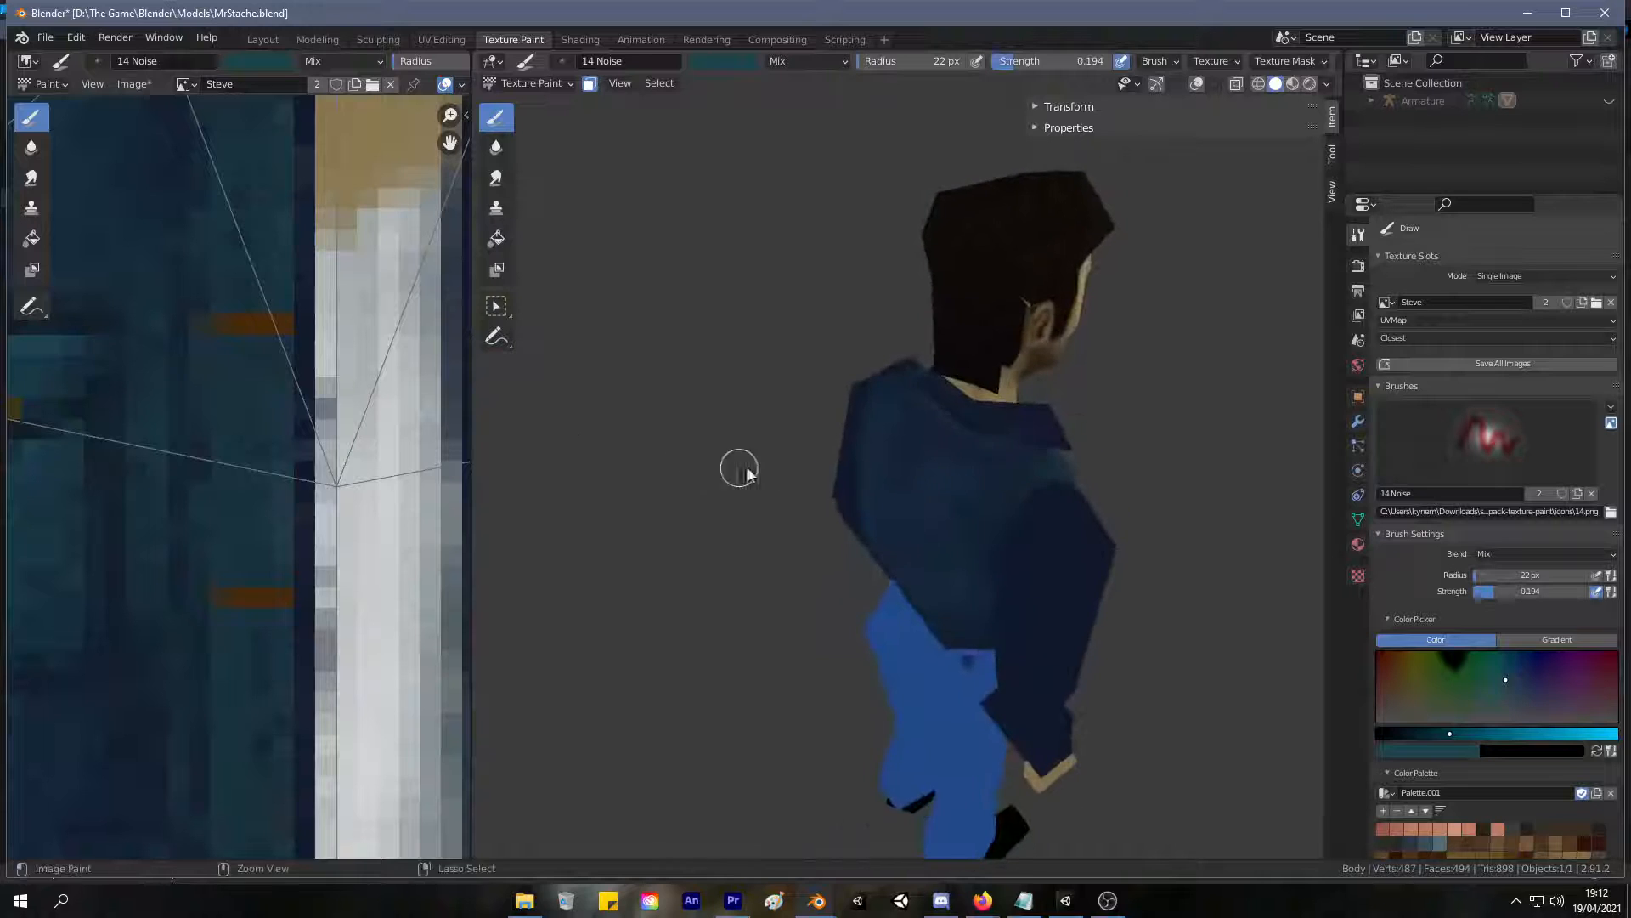
{"action": "scroll", "coordinate": [904, 366], "scroll_direction": "up", "scroll_amount": 4}
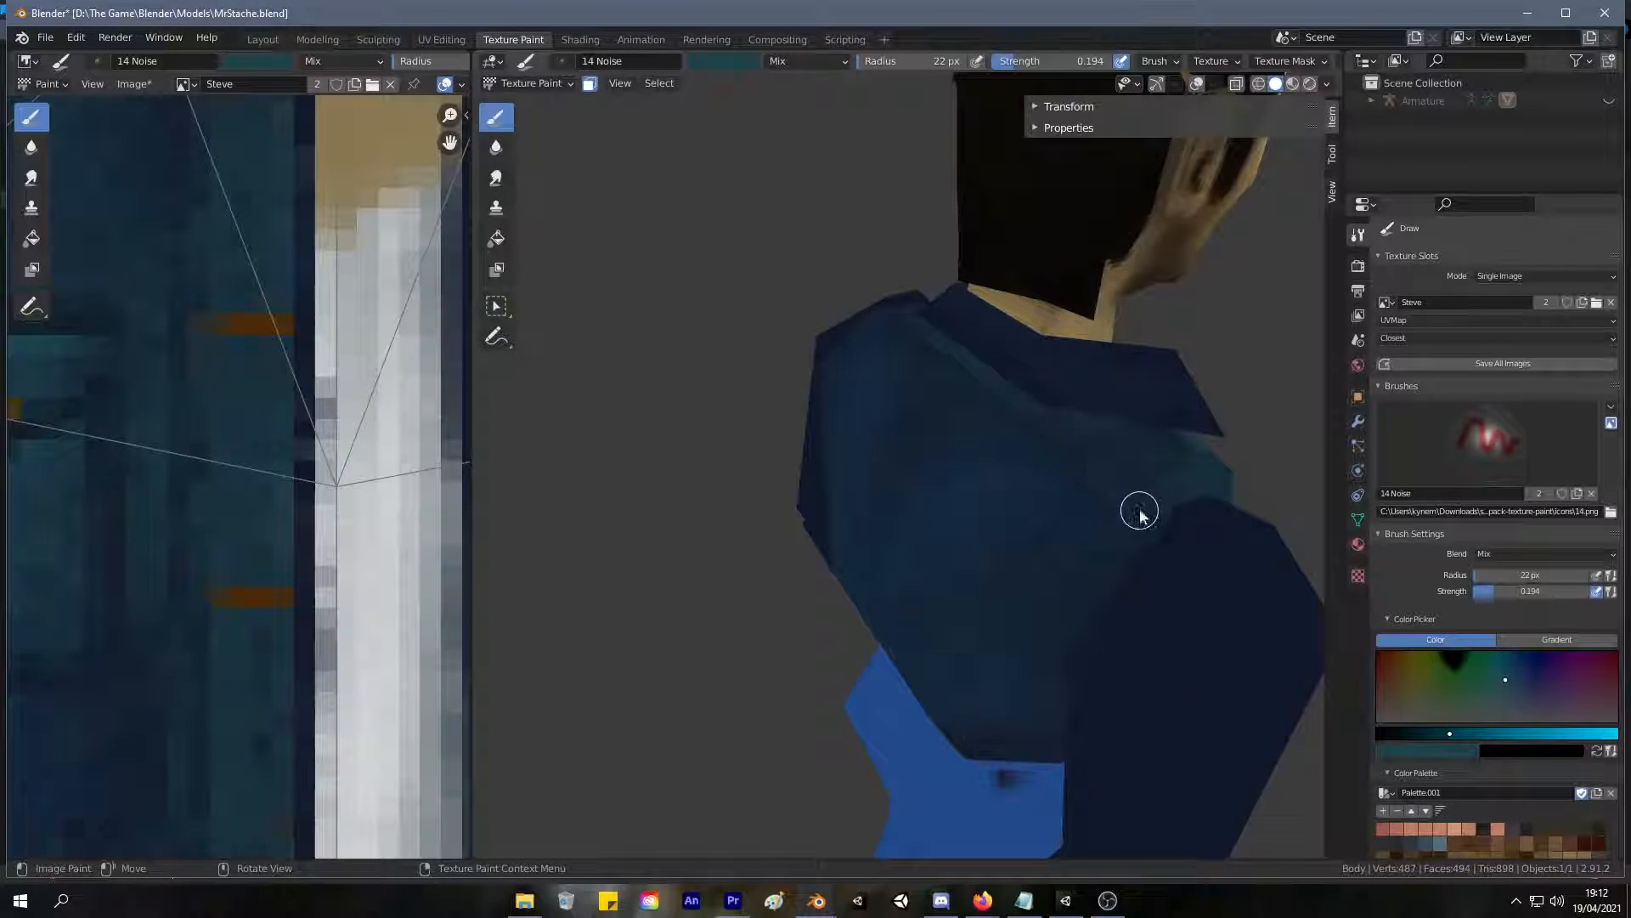
{"action": "middle_click_drag", "start_coordinate": [1005, 756], "coordinate": [1111, 473]}
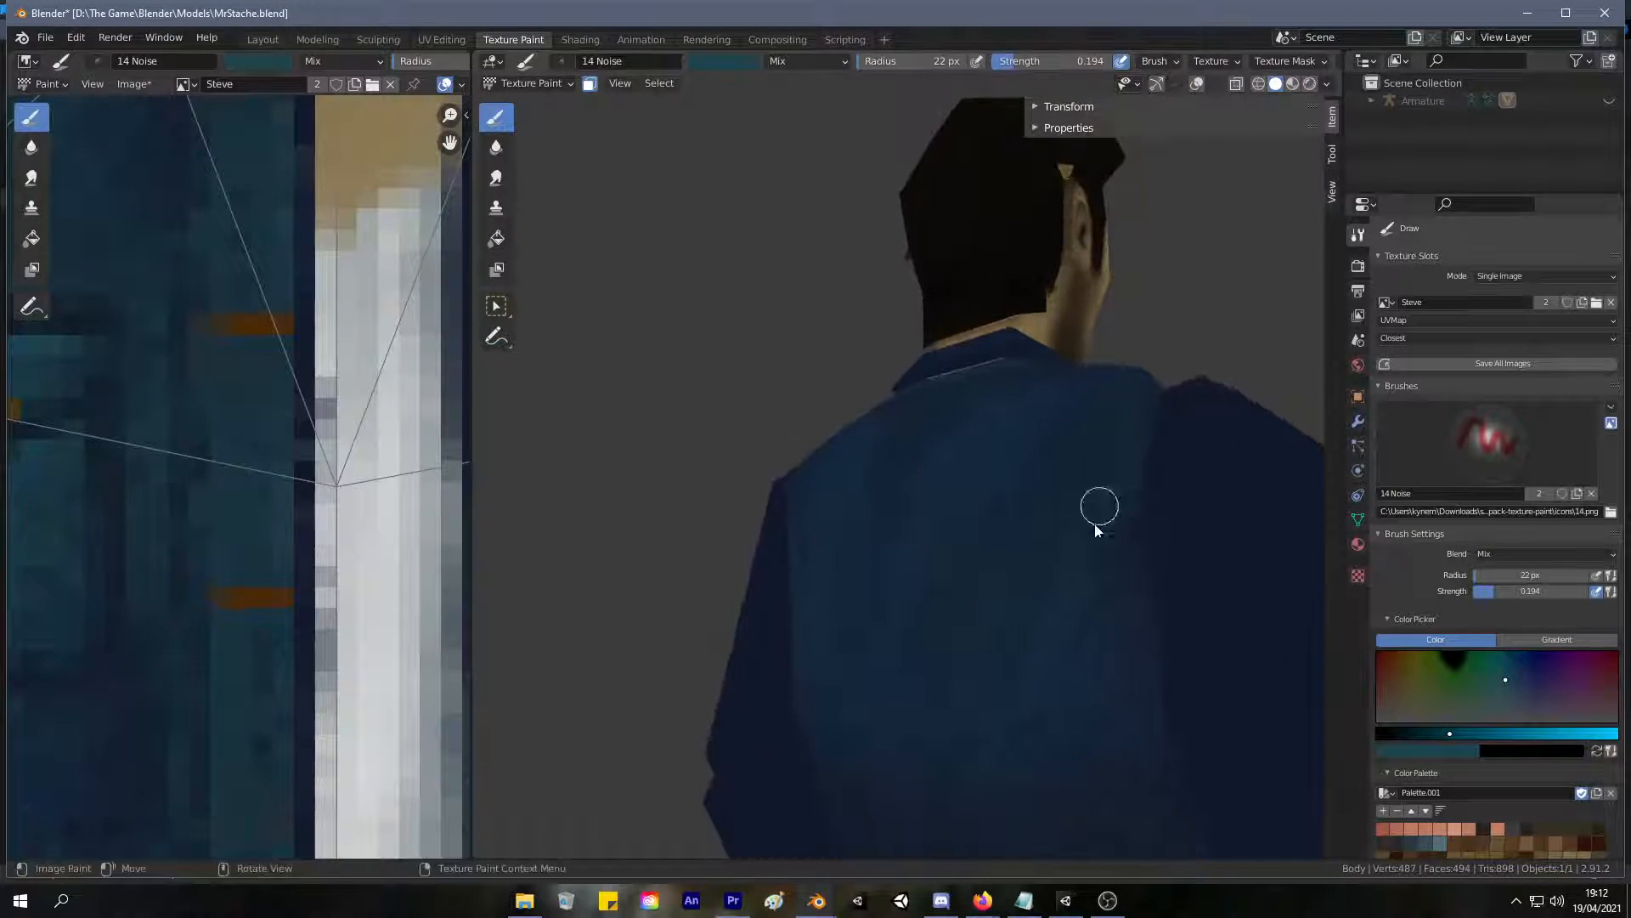
{"action": "mouse_move", "coordinate": [1095, 827]}
{"action": "middle_mouse_down"}
{"action": "mouse_move", "coordinate": [1026, 525]}
{"action": "mouse_move", "coordinate": [955, 353]}
{"action": "middle_mouse_up"}
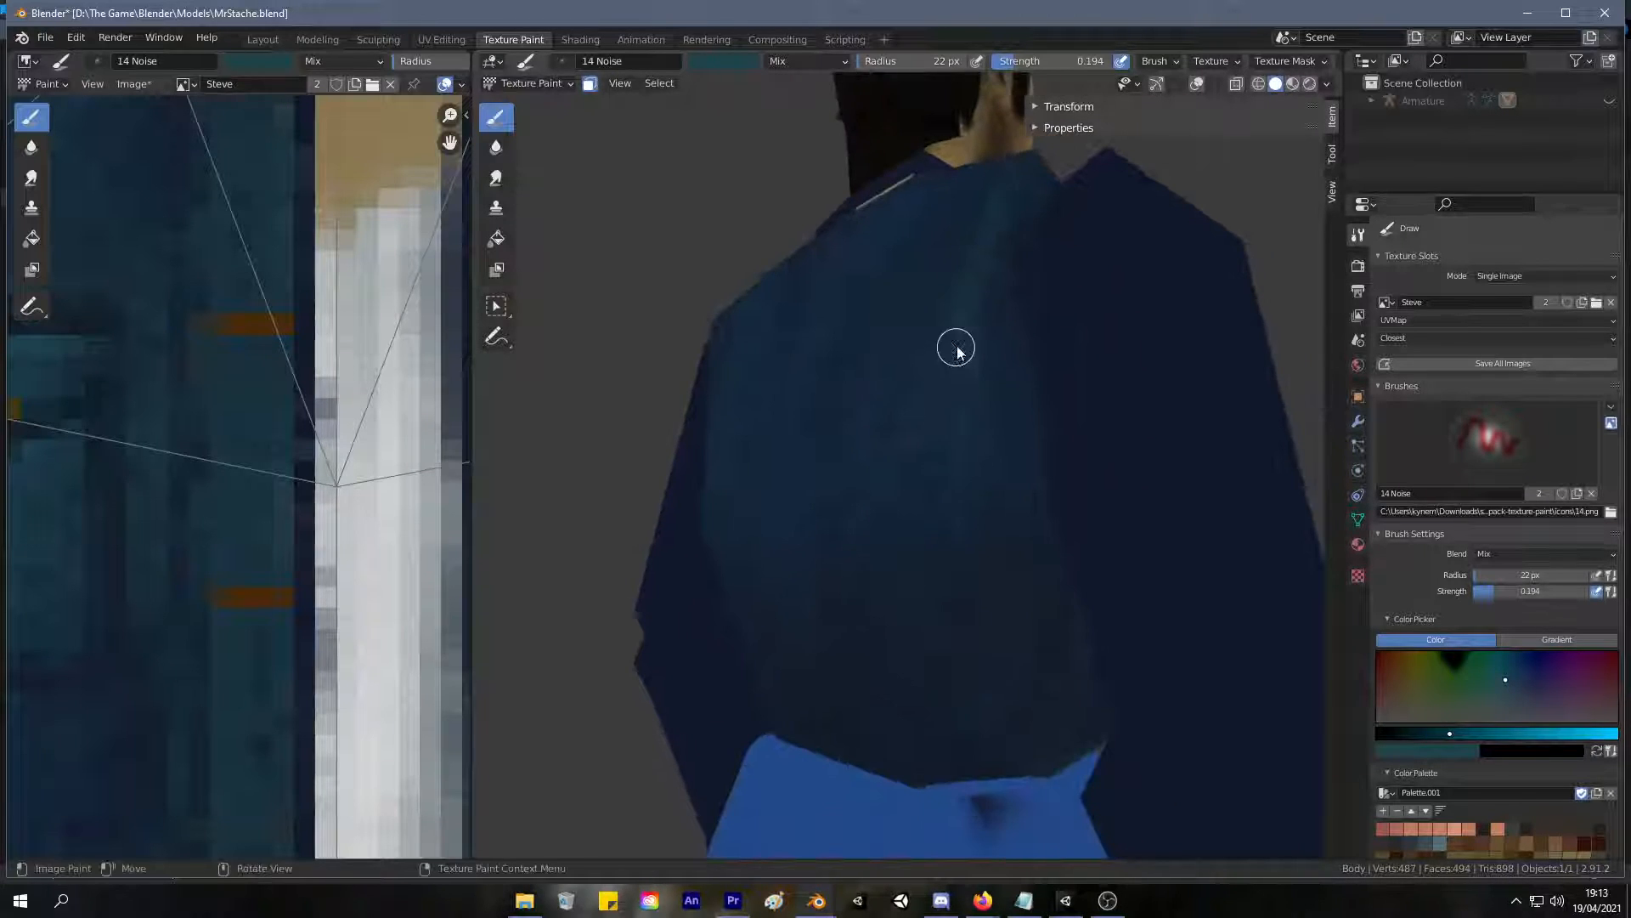
{"action": "middle_click_drag", "start_coordinate": [990, 784], "coordinate": [875, 451]}
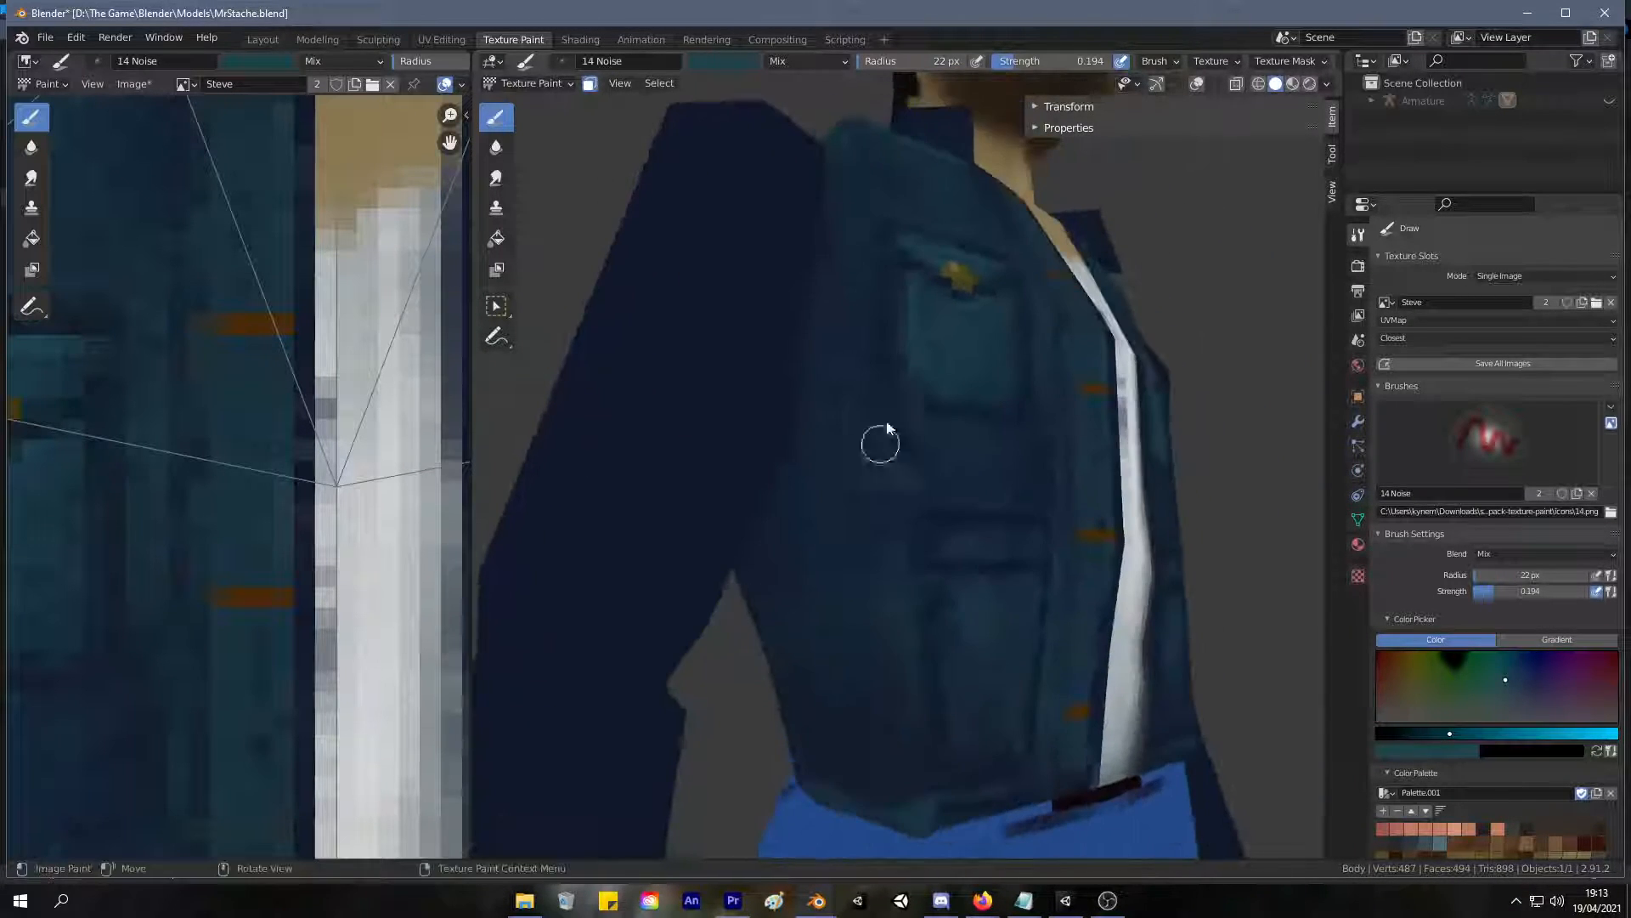
{"action": "middle_click_drag", "start_coordinate": [833, 706], "coordinate": [928, 468]}
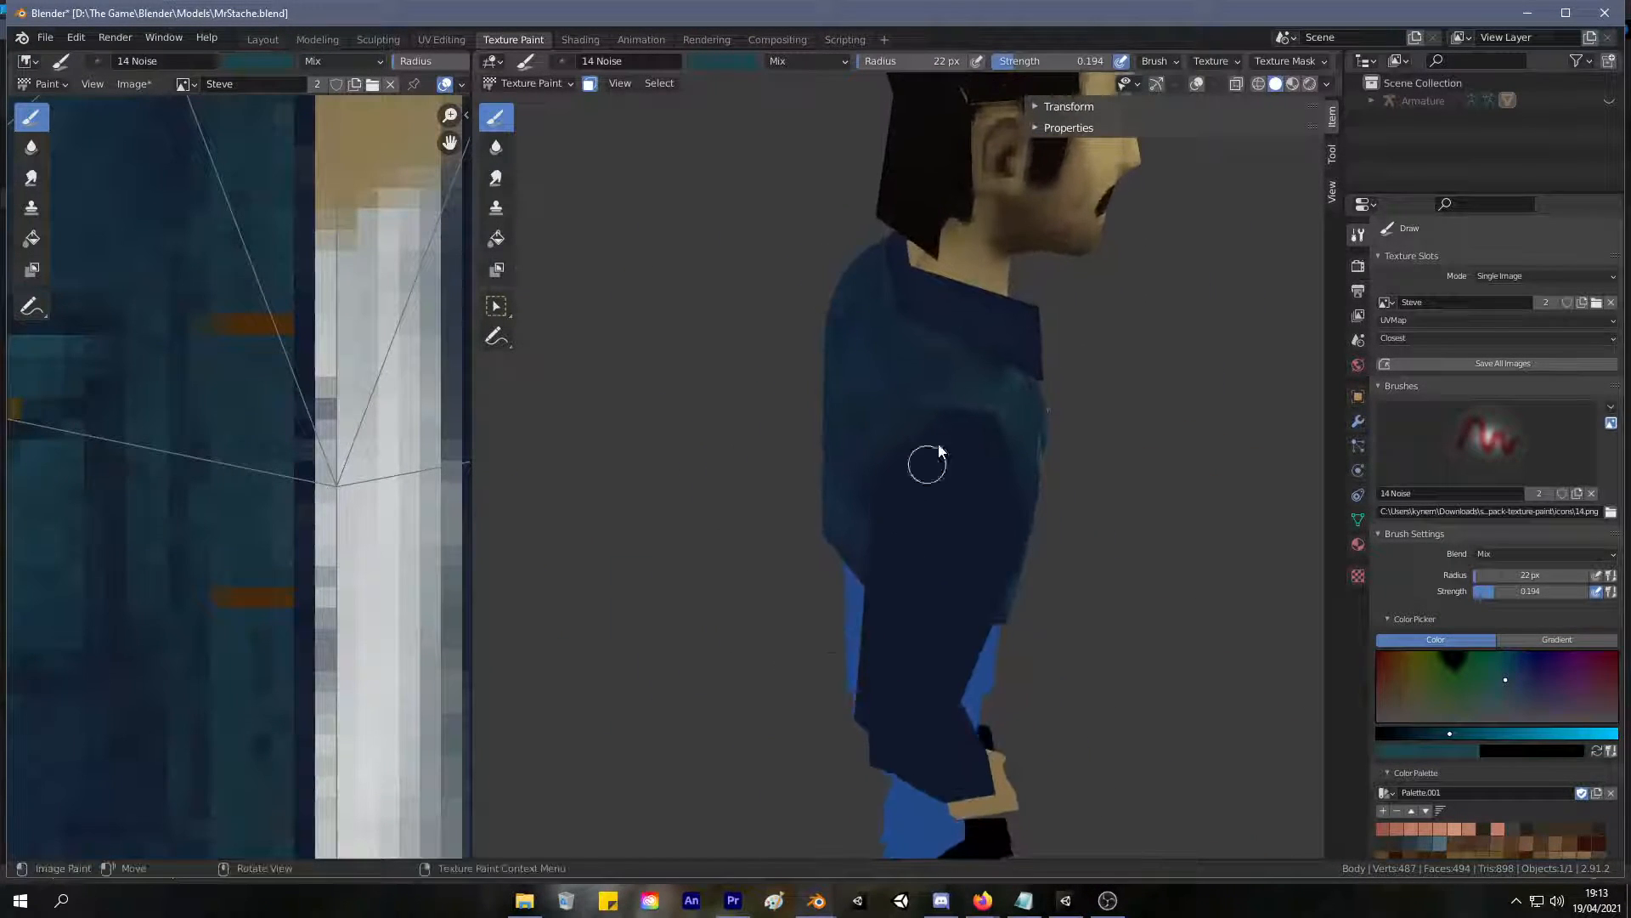
{"action": "left_click", "coordinate": [443, 45]}
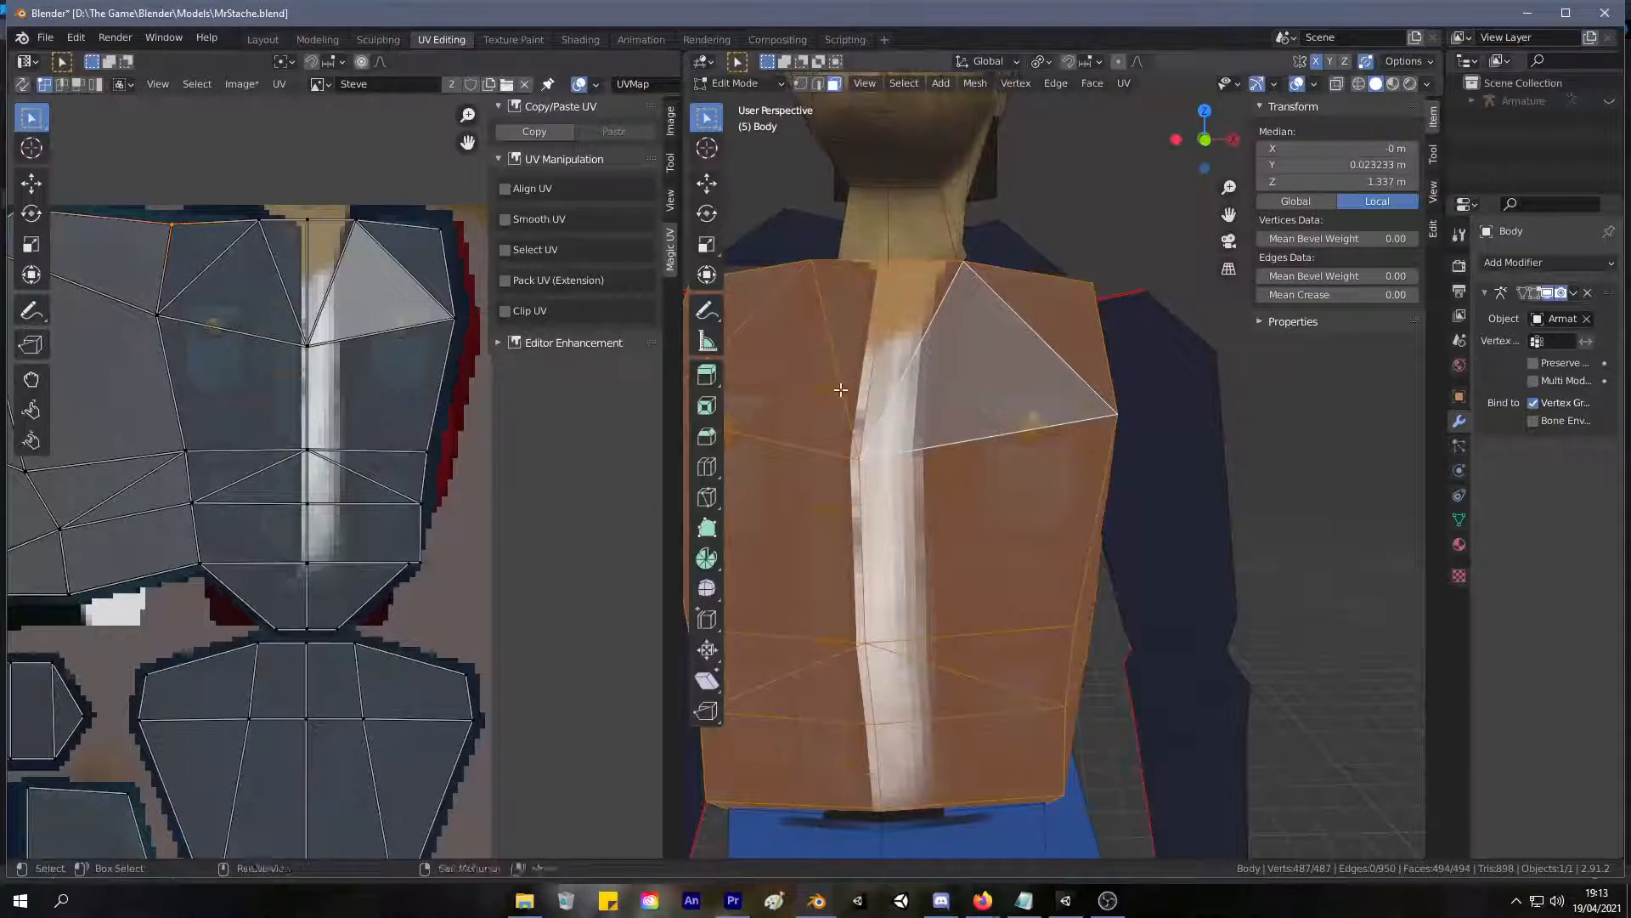
Return to texture painting and blend faint teal shading down the jacket's front around the chest pocket and button strip.
{"action": "left_click", "coordinate": [510, 39]}
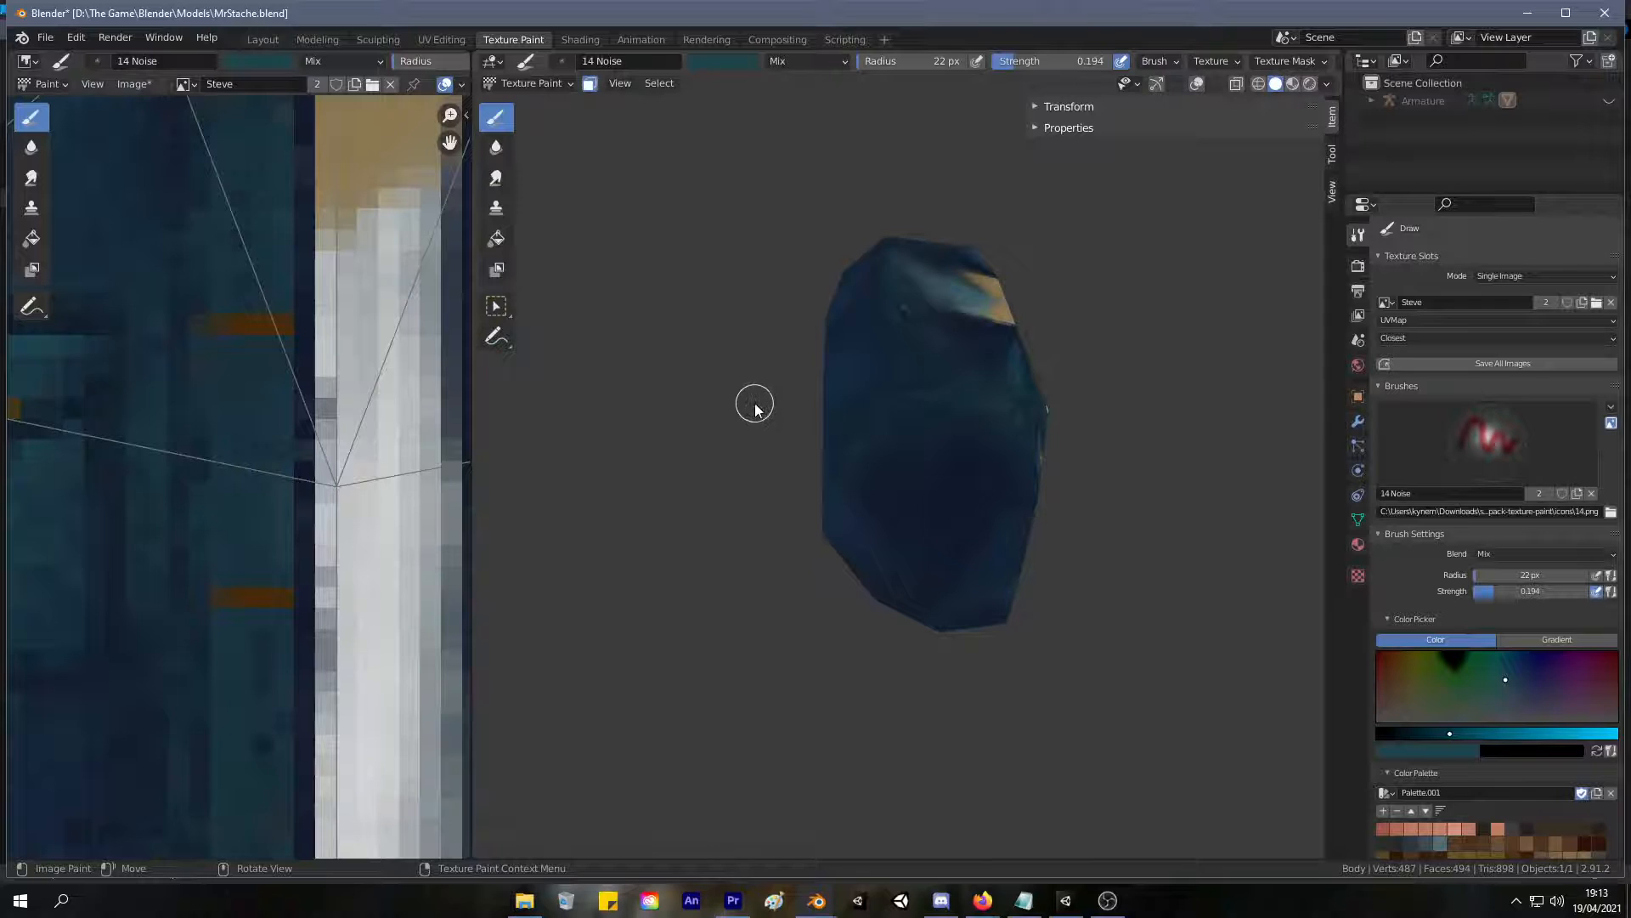
{"action": "mouse_move", "coordinate": [758, 417]}
{"action": "middle_mouse_down"}
{"action": "mouse_move", "coordinate": [938, 308]}
{"action": "mouse_move", "coordinate": [848, 318]}
{"action": "mouse_move", "coordinate": [739, 362]}
{"action": "mouse_move", "coordinate": [819, 365]}
{"action": "mouse_move", "coordinate": [859, 451]}
{"action": "mouse_move", "coordinate": [862, 421]}
{"action": "middle_mouse_up"}
{"action": "left_click_drag", "start_coordinate": [877, 423], "coordinate": [860, 507]}
{"action": "mouse_move", "coordinate": [867, 447]}
{"action": "left_mouse_down"}
{"action": "mouse_move", "coordinate": [850, 500]}
{"action": "mouse_move", "coordinate": [910, 308]}
{"action": "left_mouse_up"}
{"action": "mouse_move", "coordinate": [958, 244]}
{"action": "middle_mouse_down"}
{"action": "mouse_move", "coordinate": [762, 283]}
{"action": "mouse_move", "coordinate": [815, 328]}
{"action": "middle_mouse_up"}
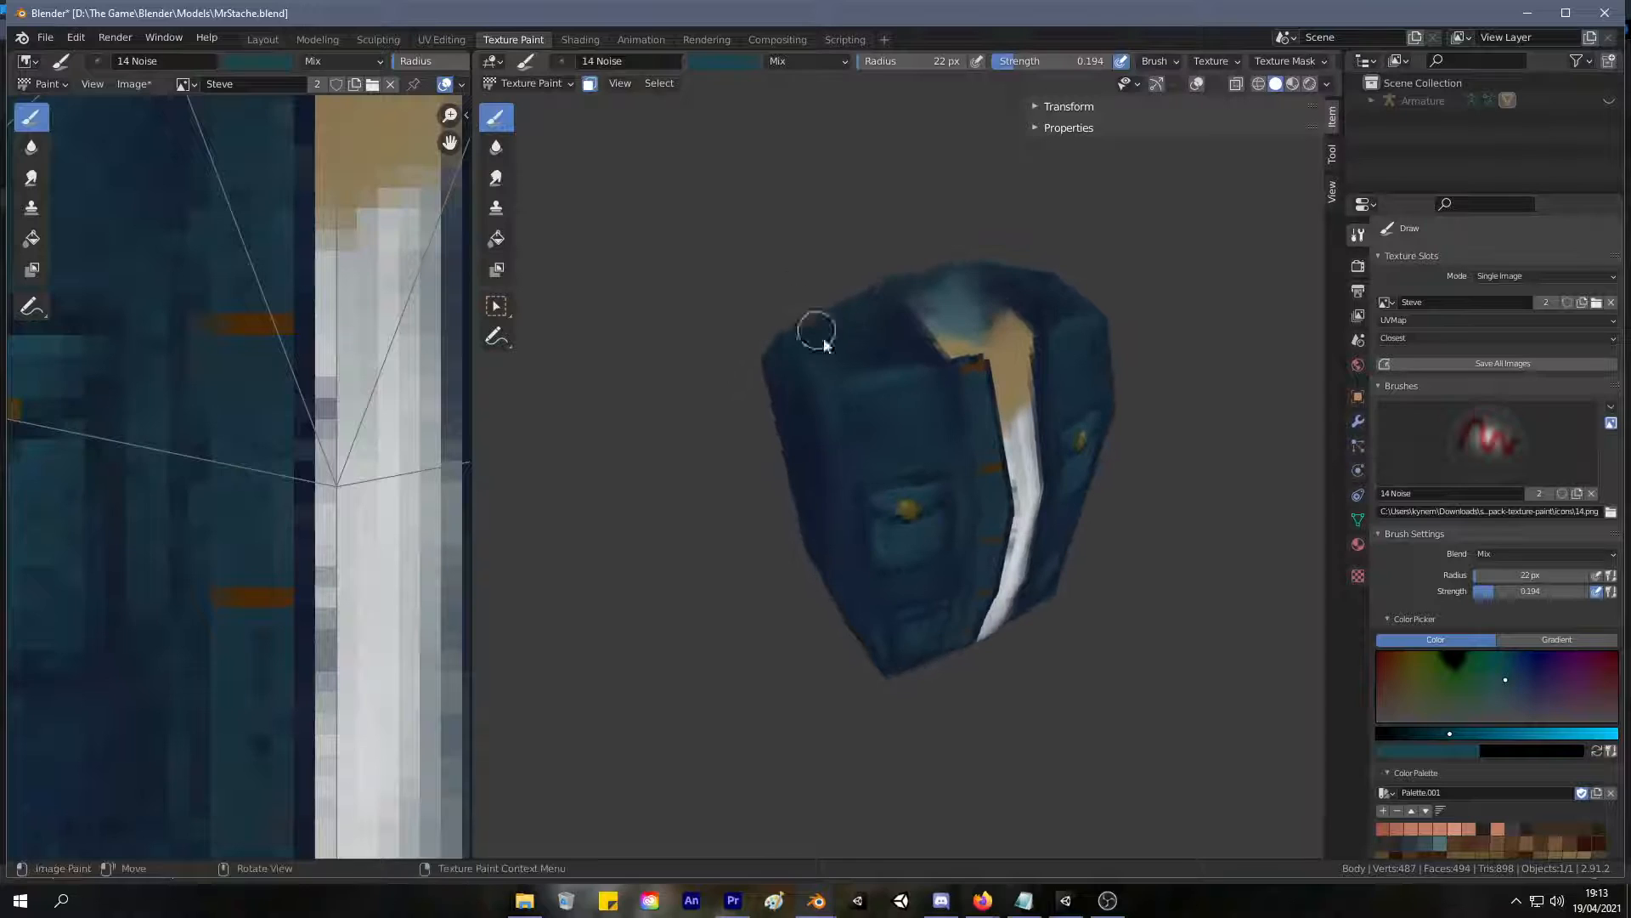
{"action": "mouse_move", "coordinate": [931, 357]}
{"action": "middle_mouse_down"}
{"action": "mouse_move", "coordinate": [939, 408]}
{"action": "mouse_move", "coordinate": [882, 328]}
{"action": "middle_mouse_up"}
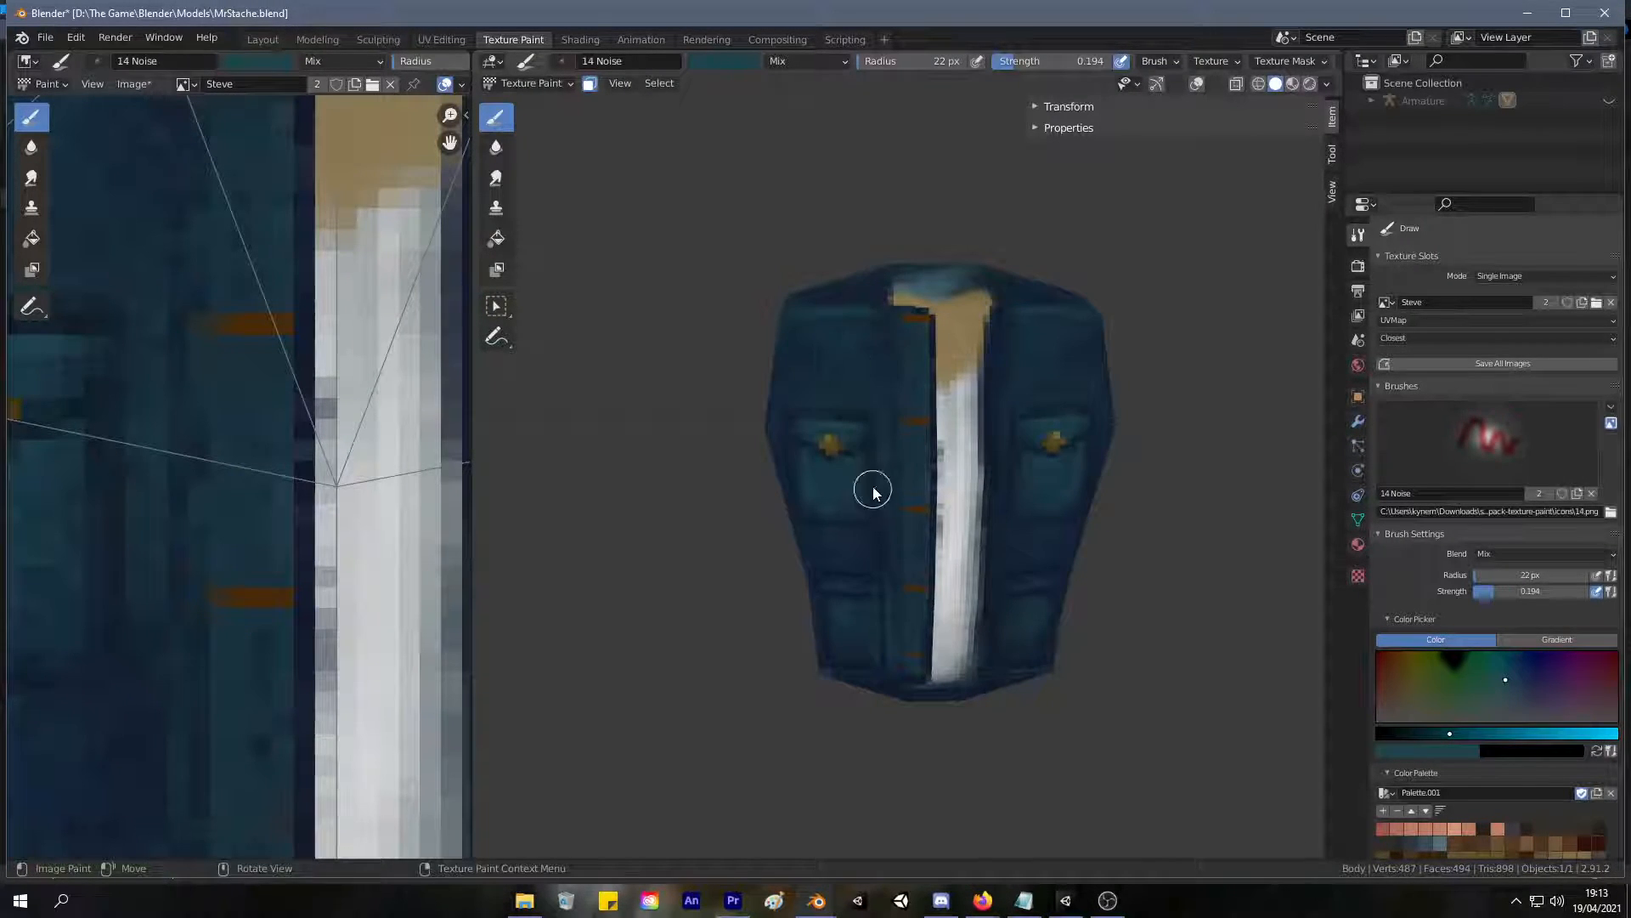
{"action": "scroll", "coordinate": [879, 431], "scroll_direction": "up", "scroll_amount": 5}
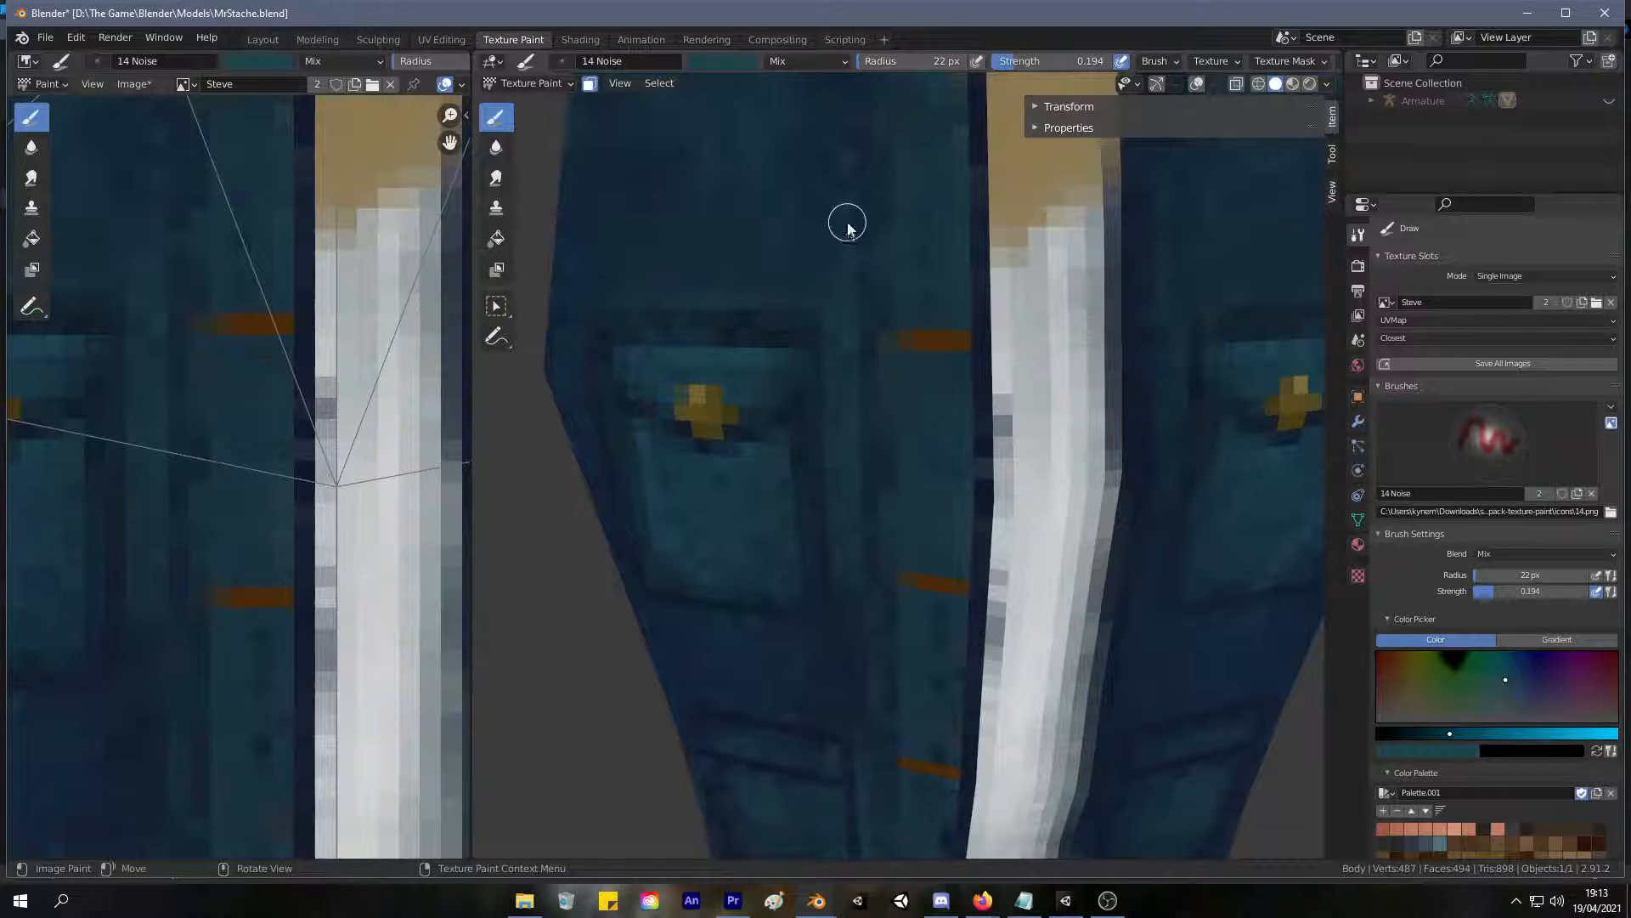
{"action": "scroll", "coordinate": [831, 364], "scroll_direction": "down", "scroll_amount": 4}
{"action": "middle_click_drag", "start_coordinate": [755, 575], "coordinate": [775, 423]}
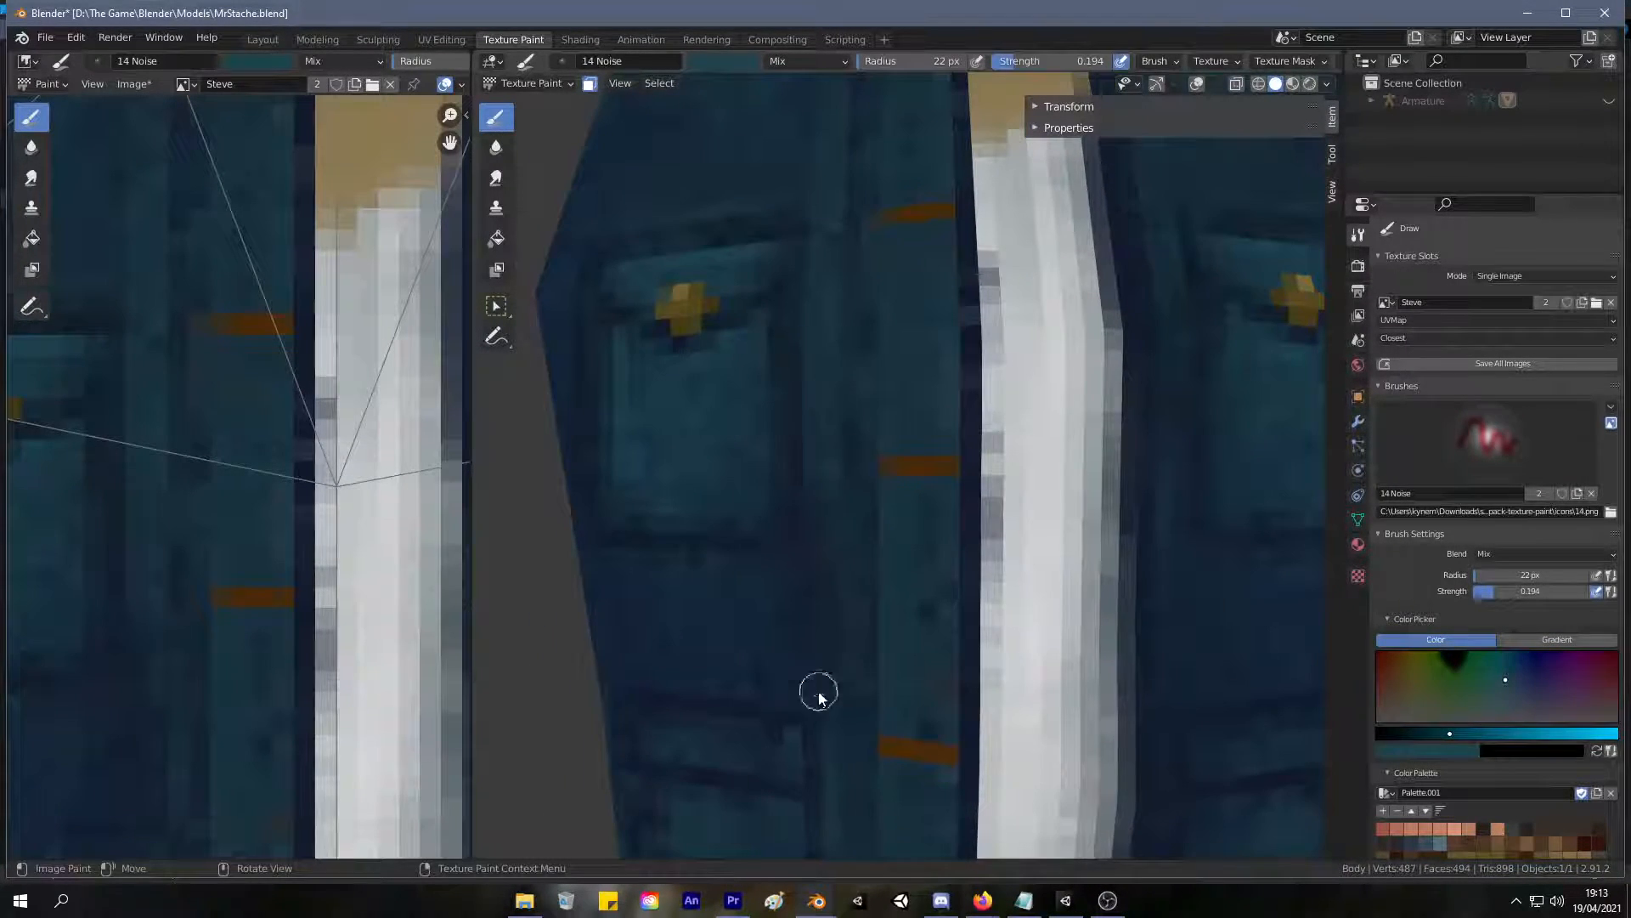
{"action": "middle_click_drag", "start_coordinate": [805, 604], "coordinate": [841, 231], "text": "shift"}
{"action": "mouse_move", "coordinate": [754, 609]}
{"action": "middle_mouse_down"}
{"action": "mouse_move", "coordinate": [841, 637]}
{"action": "mouse_move", "coordinate": [865, 434]}
{"action": "middle_mouse_up"}
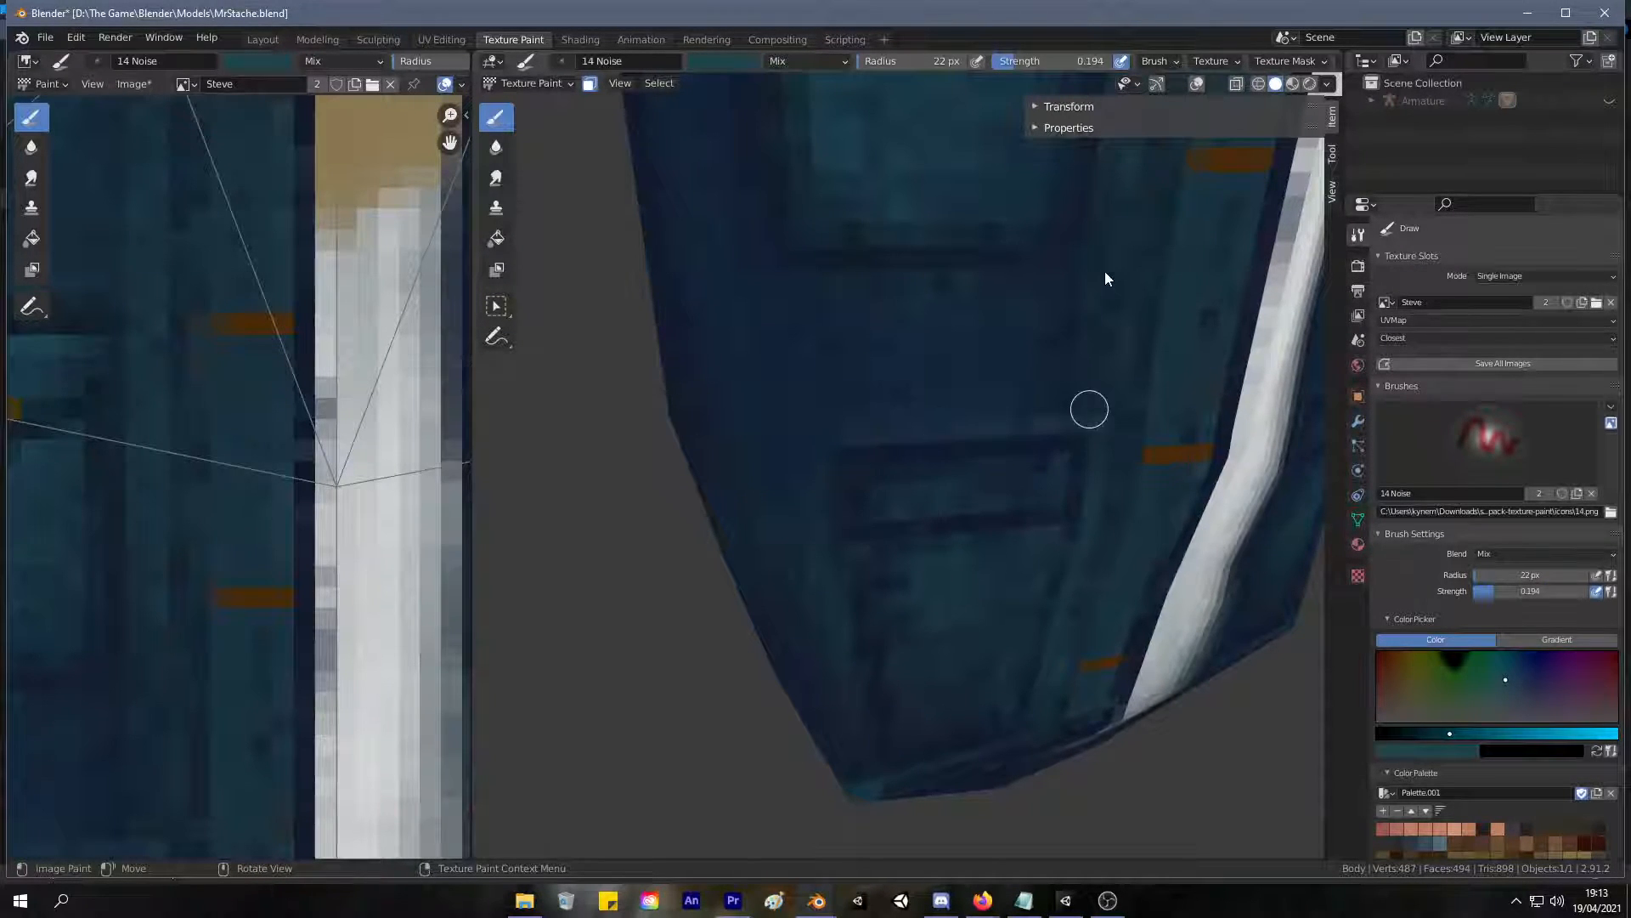
Paint soft teal highlights around the jacket's lower pocket and along the front bottom hem.
{"action": "scroll", "coordinate": [914, 405], "scroll_direction": "down", "scroll_amount": 5}
{"action": "middle_click_drag", "start_coordinate": [914, 404], "coordinate": [820, 401]}
{"action": "scroll", "coordinate": [860, 319], "scroll_direction": "up", "scroll_amount": 5}
{"action": "middle_click_drag", "start_coordinate": [860, 311], "coordinate": [856, 317]}
{"action": "mouse_move", "coordinate": [802, 513]}
{"action": "middle_mouse_down"}
{"action": "mouse_move", "coordinate": [830, 425]}
{"action": "mouse_move", "coordinate": [798, 433]}
{"action": "middle_mouse_up"}
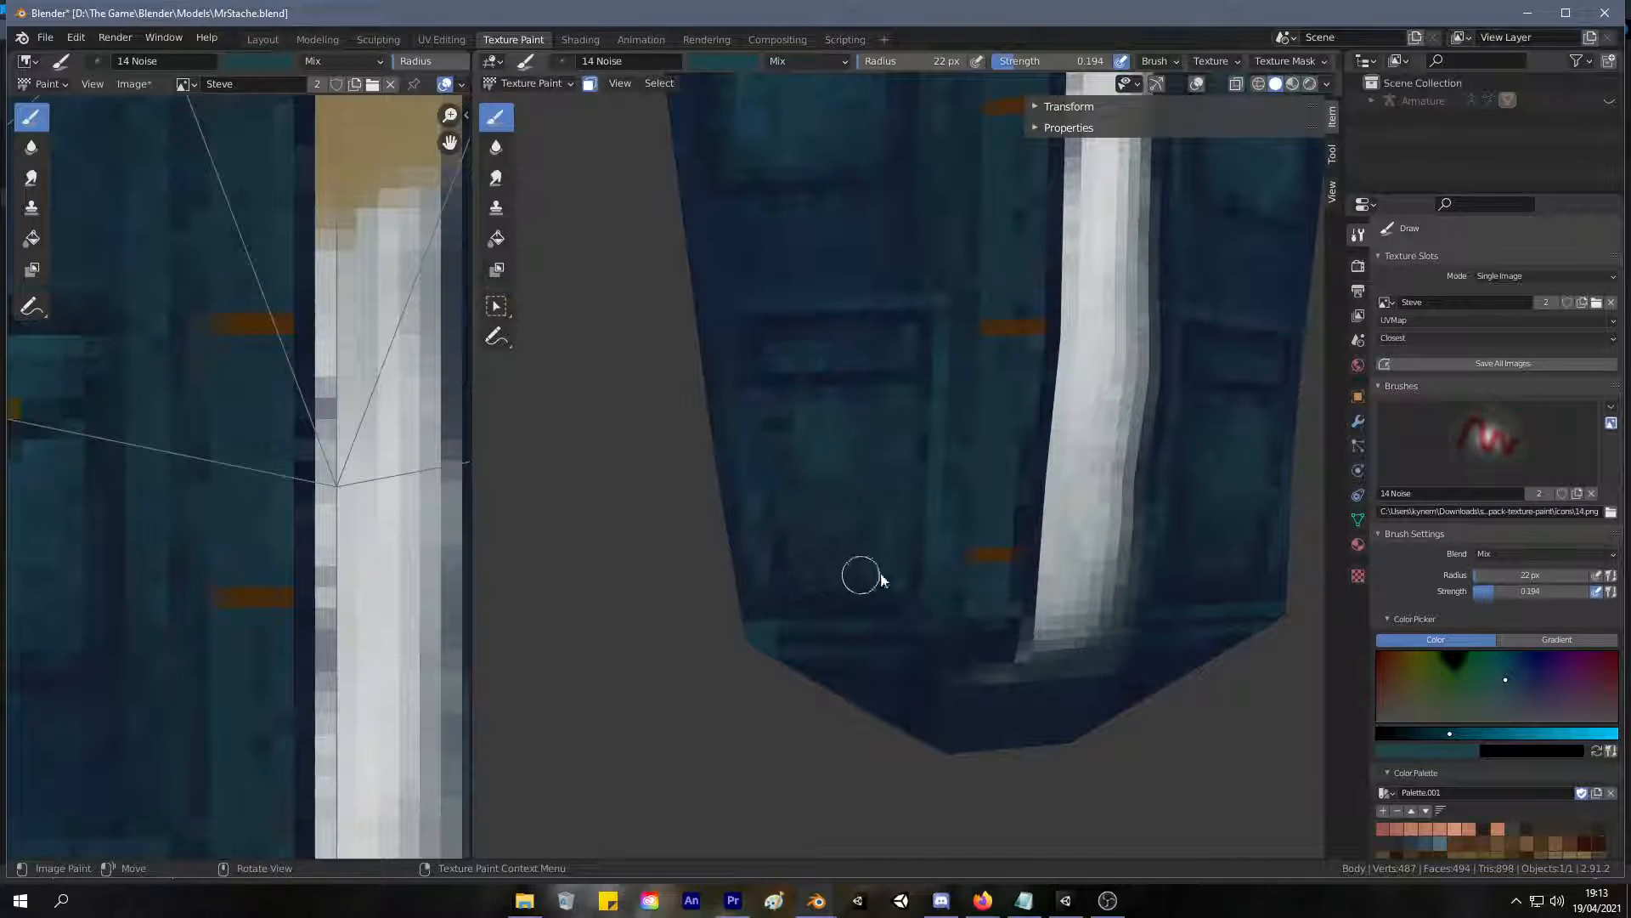
Paint soft teal highlights over the pocket, upper chest and shoulder edge on the opposite half of the jacket front.
{"action": "scroll", "coordinate": [867, 321], "scroll_direction": "down", "scroll_amount": 6}
{"action": "middle_click_drag", "start_coordinate": [803, 393], "coordinate": [662, 473]}
{"action": "scroll", "coordinate": [680, 455], "scroll_direction": "up", "scroll_amount": 4}
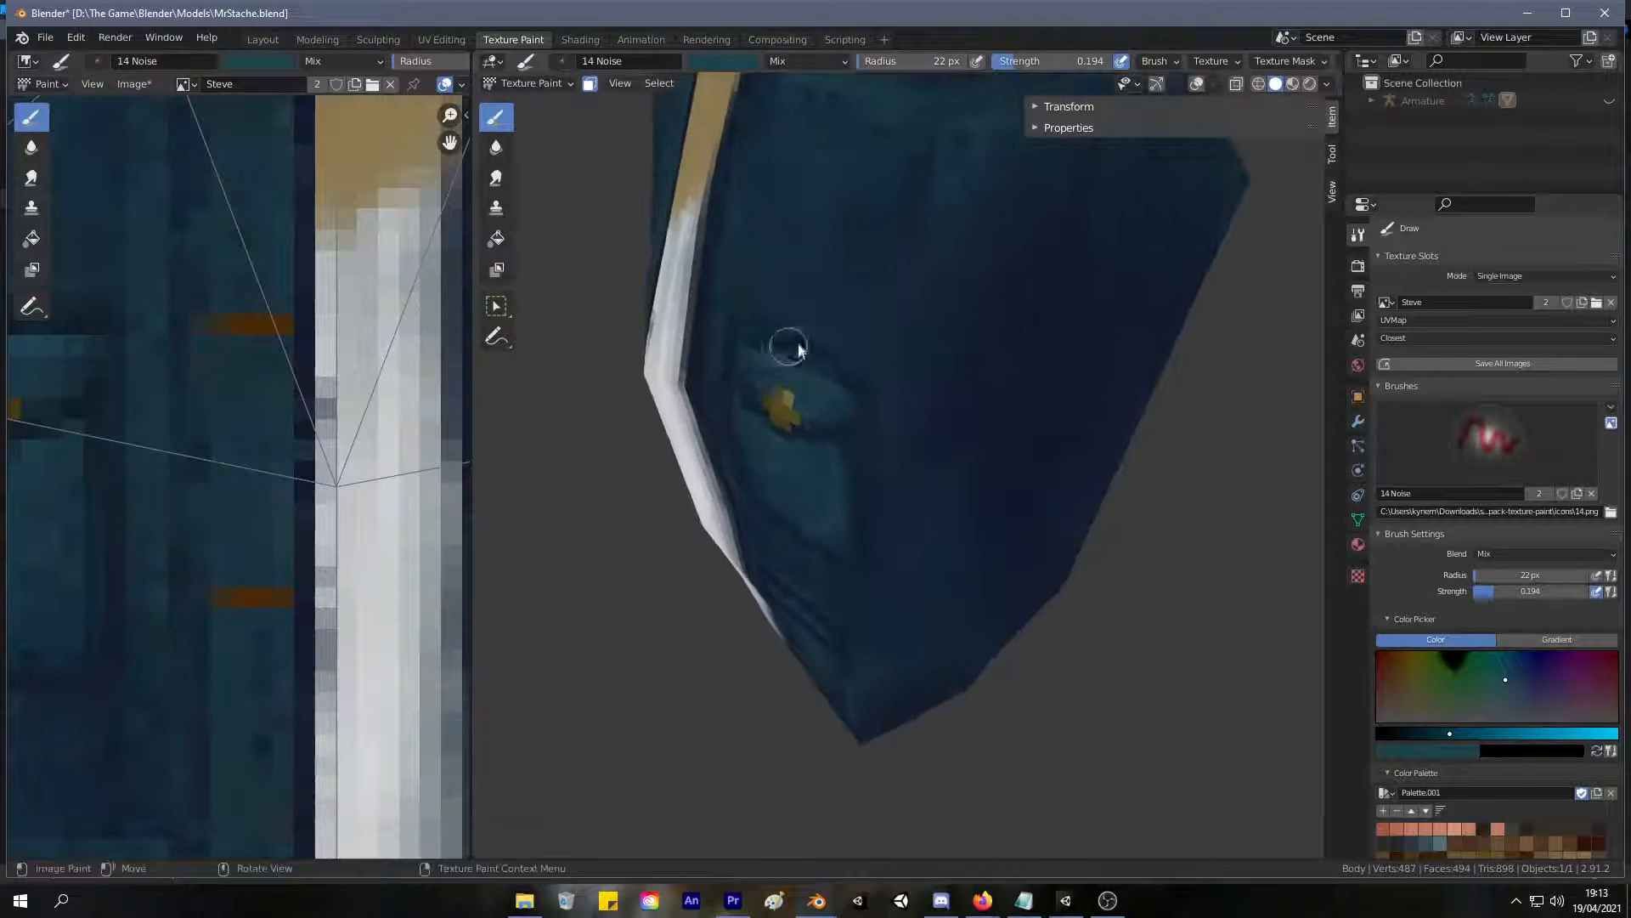
{"action": "middle_click_drag", "start_coordinate": [788, 349], "coordinate": [841, 384]}
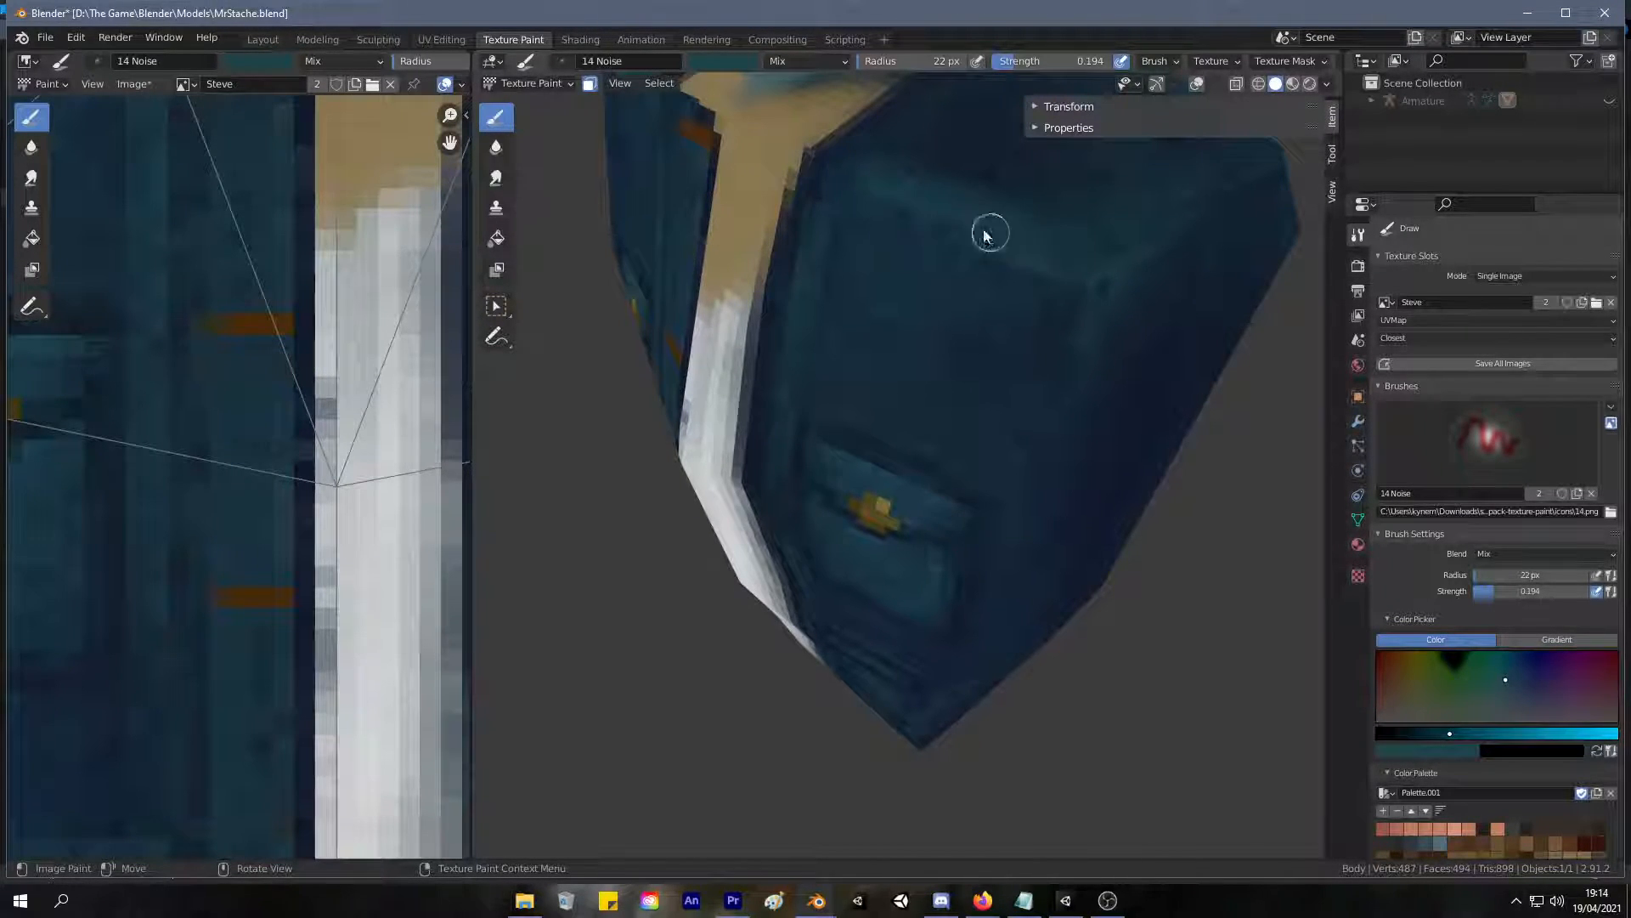
{"action": "scroll", "coordinate": [915, 186], "scroll_direction": "down", "scroll_amount": 8}
{"action": "middle_click_drag", "start_coordinate": [826, 343], "coordinate": [871, 309]}
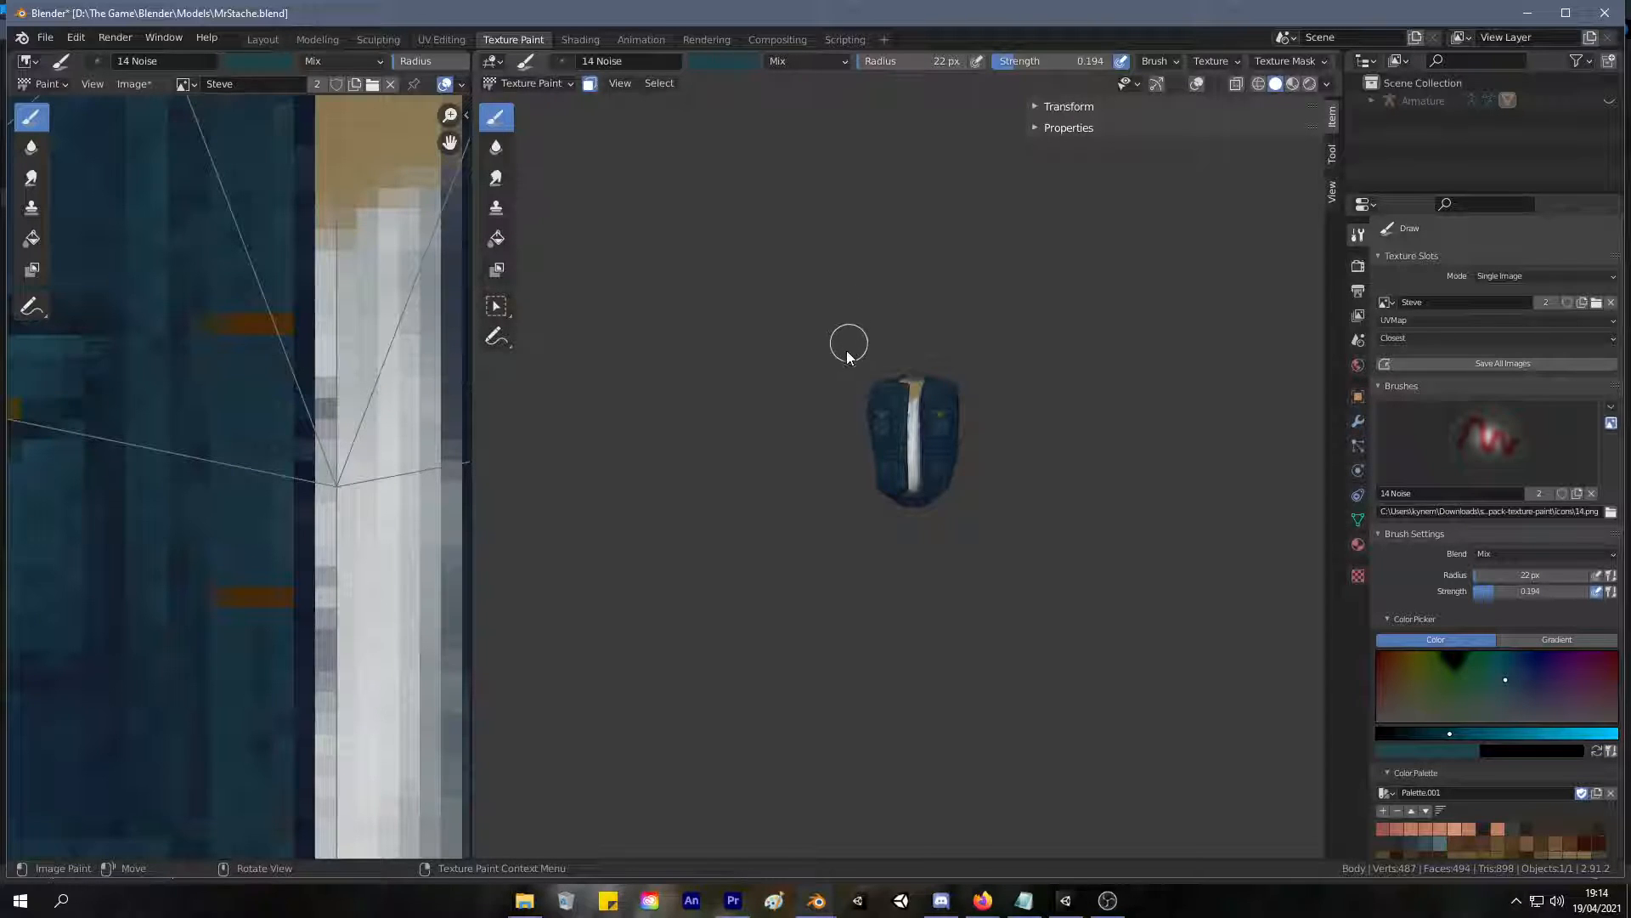
Blend faint teal shading along the jacket's outer front edge and beside the lower pocket down to the hem.
{"action": "scroll", "coordinate": [894, 327], "scroll_direction": "up", "scroll_amount": 10}
{"action": "scroll", "coordinate": [798, 518], "scroll_direction": "down", "scroll_amount": 8}
{"action": "middle_click_drag", "start_coordinate": [739, 561], "coordinate": [755, 409]}
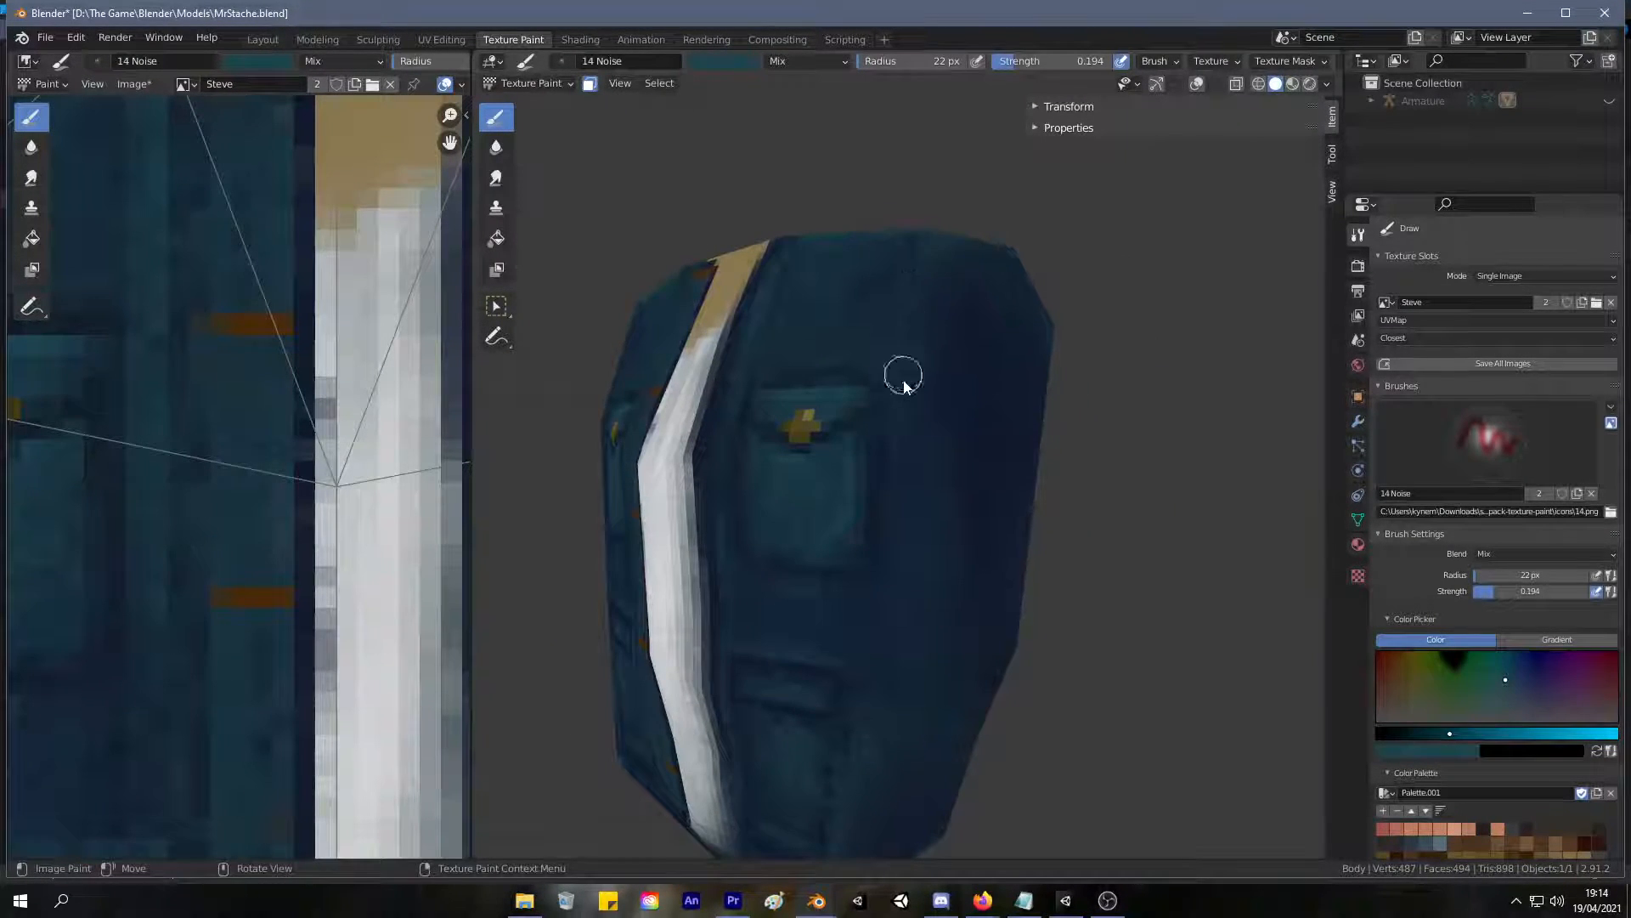
{"action": "middle_click_drag", "start_coordinate": [852, 576], "coordinate": [890, 374]}
{"action": "middle_click_drag", "start_coordinate": [890, 374], "coordinate": [836, 409]}
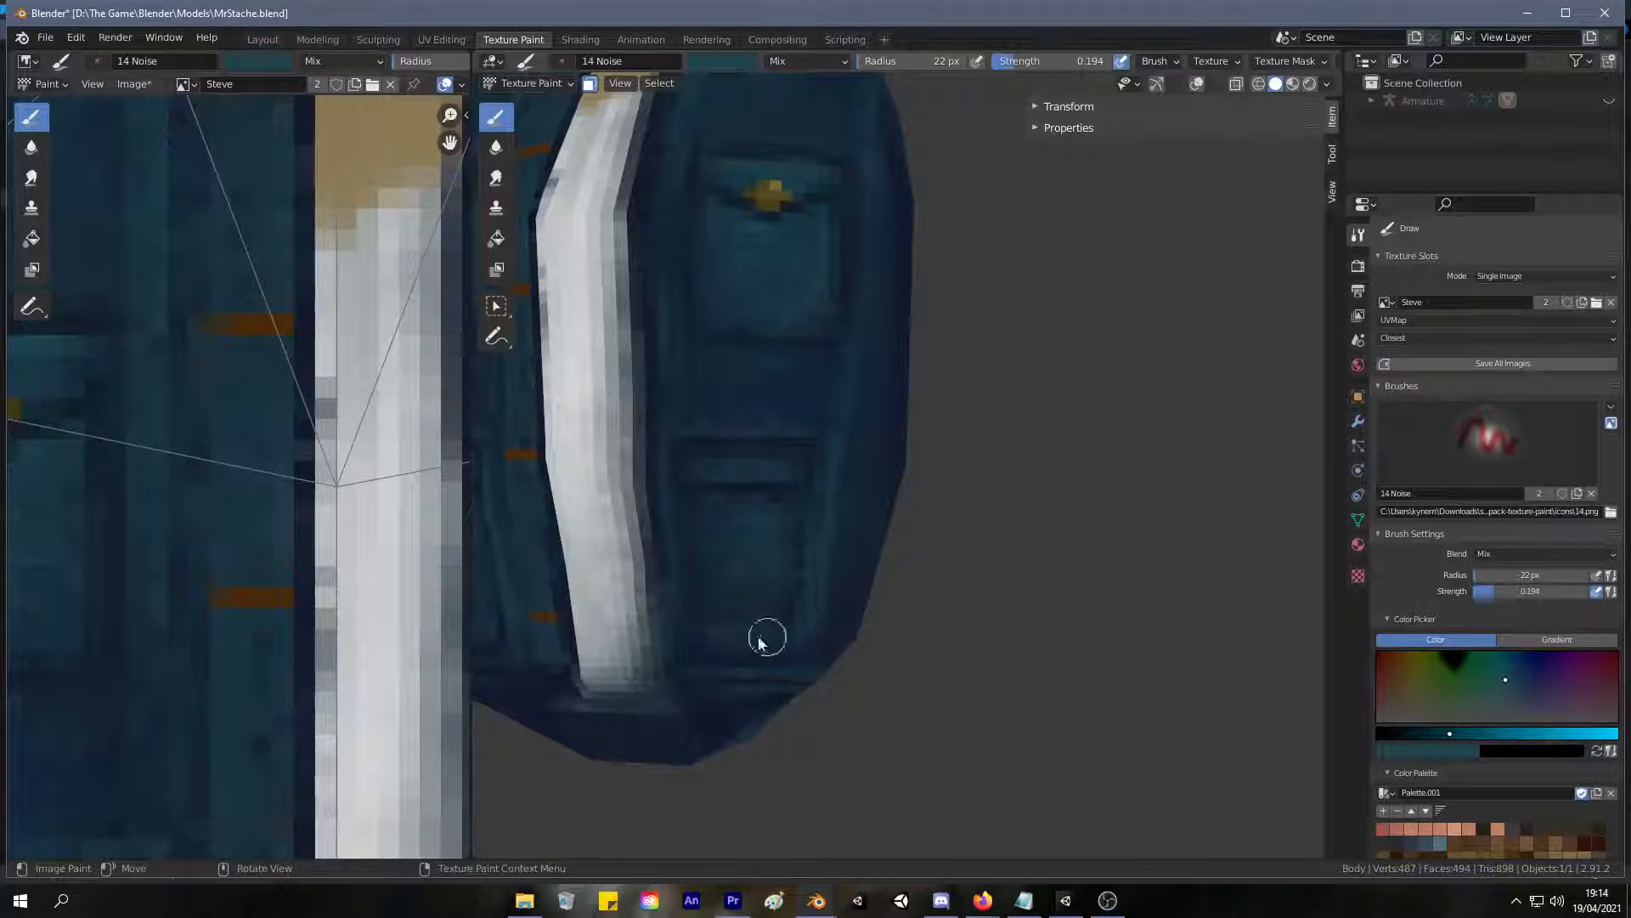
{"action": "mouse_move", "coordinate": [783, 667]}
{"action": "middle_mouse_down"}
{"action": "mouse_move", "coordinate": [701, 602]}
{"action": "mouse_move", "coordinate": [696, 565]}
{"action": "middle_mouse_up"}
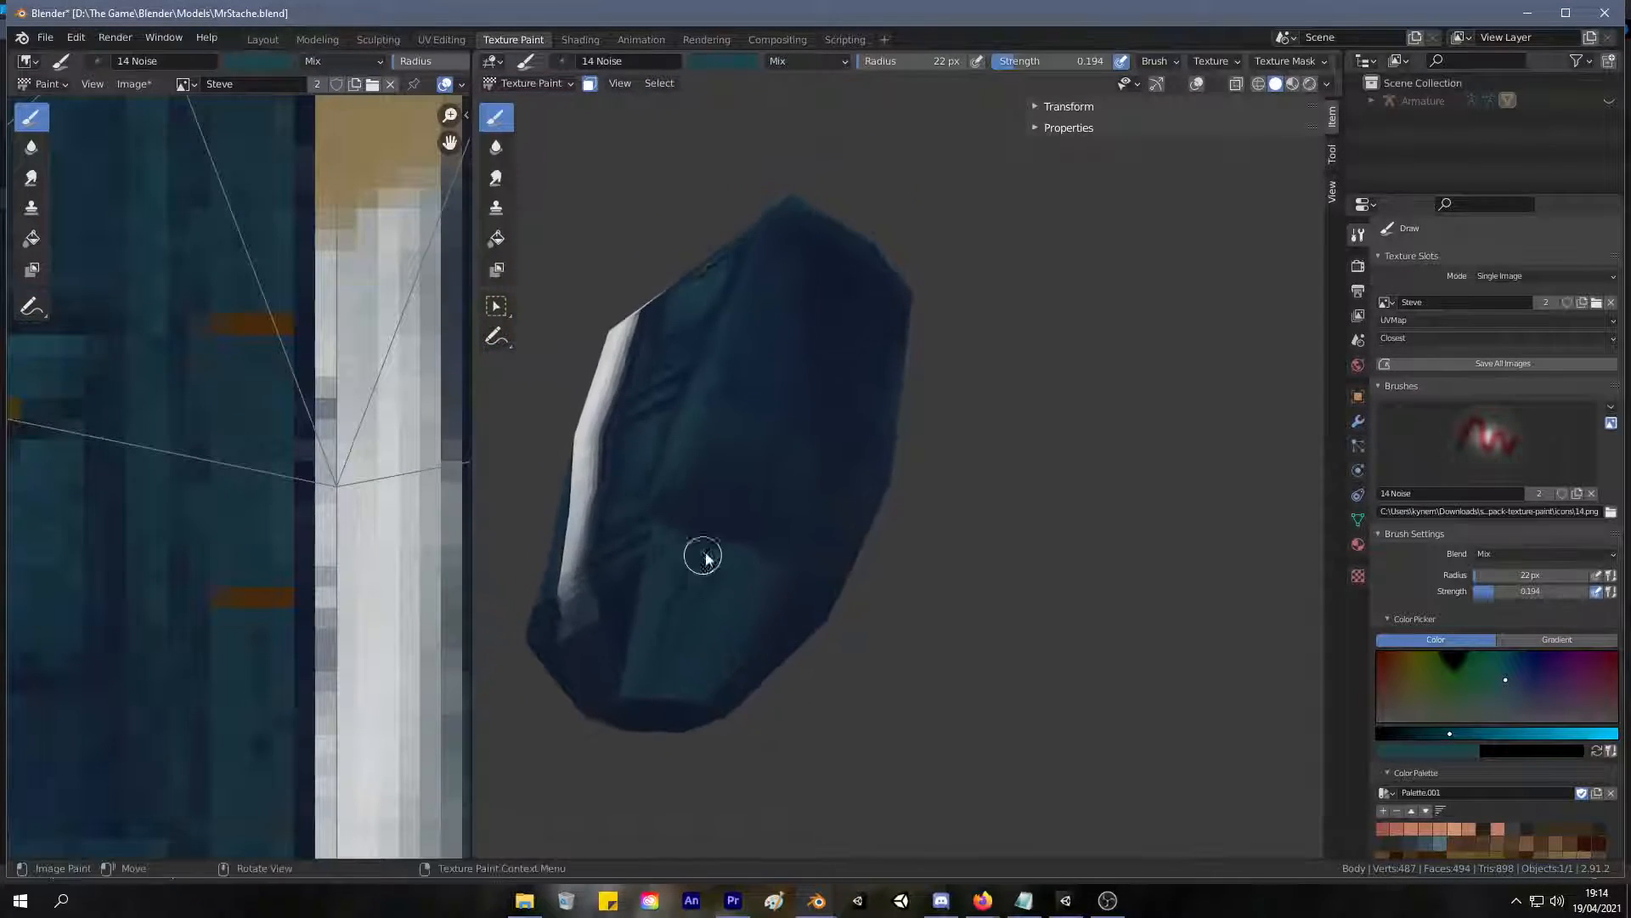
Enlarge the brush to 52 px, sample the jacket's dark navy and shade the lower side of the torso with it.
{"action": "key", "text": "f"}
{"action": "left_click", "coordinate": [743, 526]}
{"action": "key", "text": "s"}
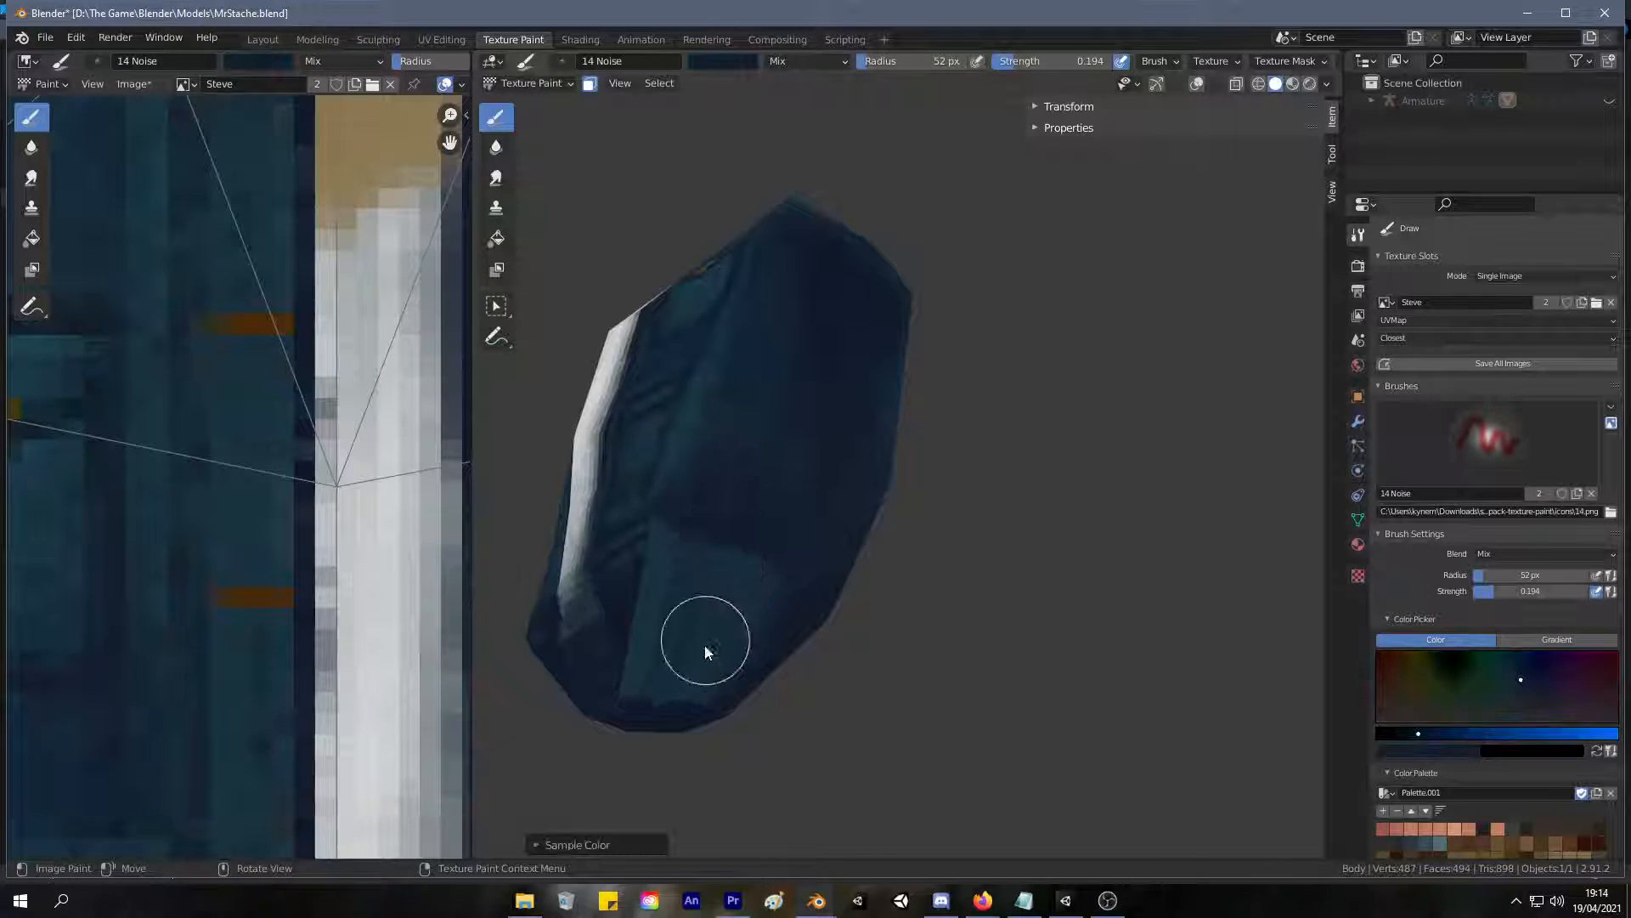
{"action": "middle_click_drag", "start_coordinate": [698, 623], "coordinate": [794, 605]}
{"action": "mouse_move", "coordinate": [754, 521]}
{"action": "middle_mouse_down"}
{"action": "mouse_move", "coordinate": [583, 595]}
{"action": "mouse_move", "coordinate": [629, 620]}
{"action": "mouse_move", "coordinate": [976, 645]}
{"action": "mouse_move", "coordinate": [782, 619]}
{"action": "mouse_move", "coordinate": [865, 609]}
{"action": "middle_mouse_up"}
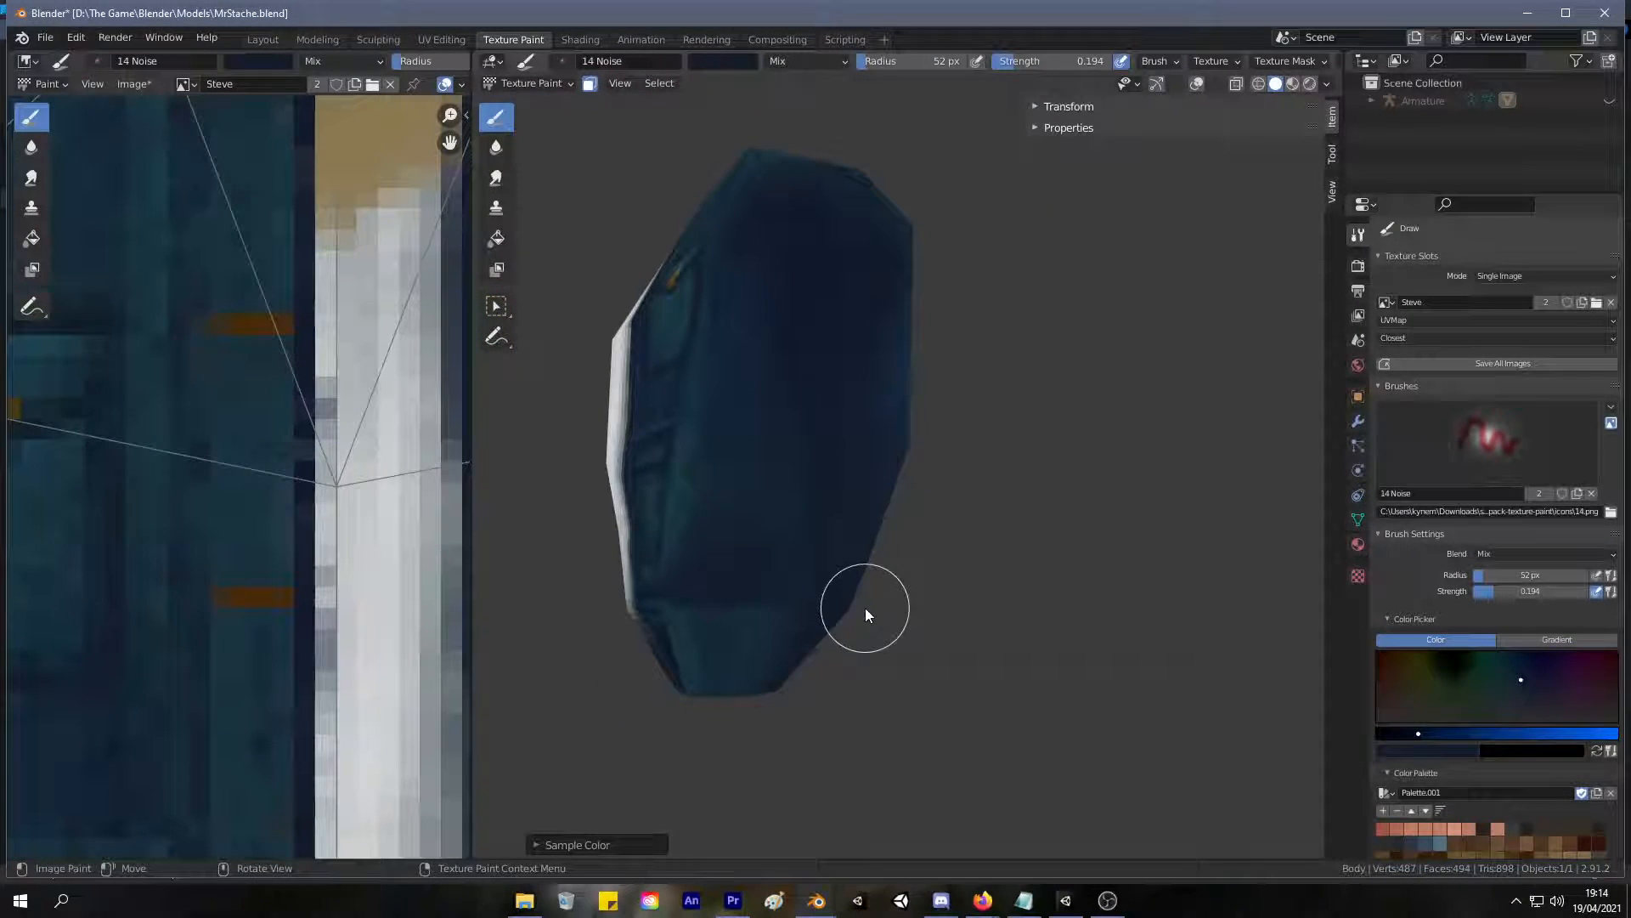
Go back to UV editing, clear the selection and select the six tapered faces around the torso's lower sides and back.
{"action": "left_click", "coordinate": [456, 41]}
{"action": "mouse_move", "coordinate": [798, 406]}
{"action": "middle_mouse_down"}
{"action": "mouse_move", "coordinate": [1063, 451]}
{"action": "mouse_move", "coordinate": [999, 480]}
{"action": "middle_mouse_up"}
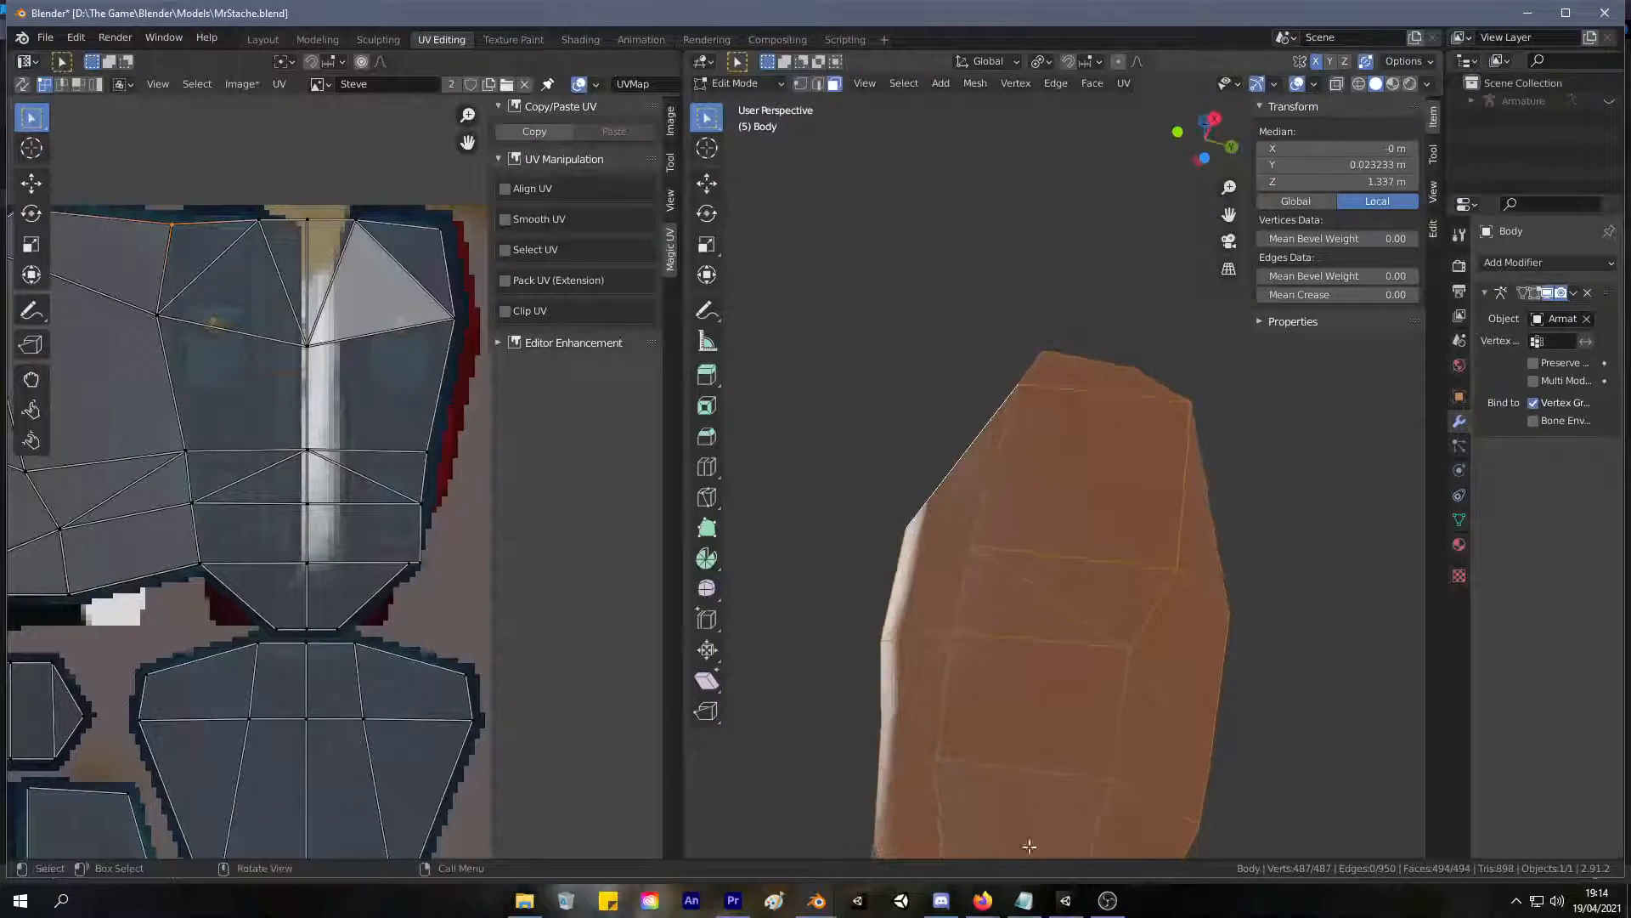
{"action": "key", "text": "alt+a"}
{"action": "left_click", "coordinate": [1021, 829]}
{"action": "middle_click_drag", "start_coordinate": [1021, 829], "coordinate": [1164, 511]}
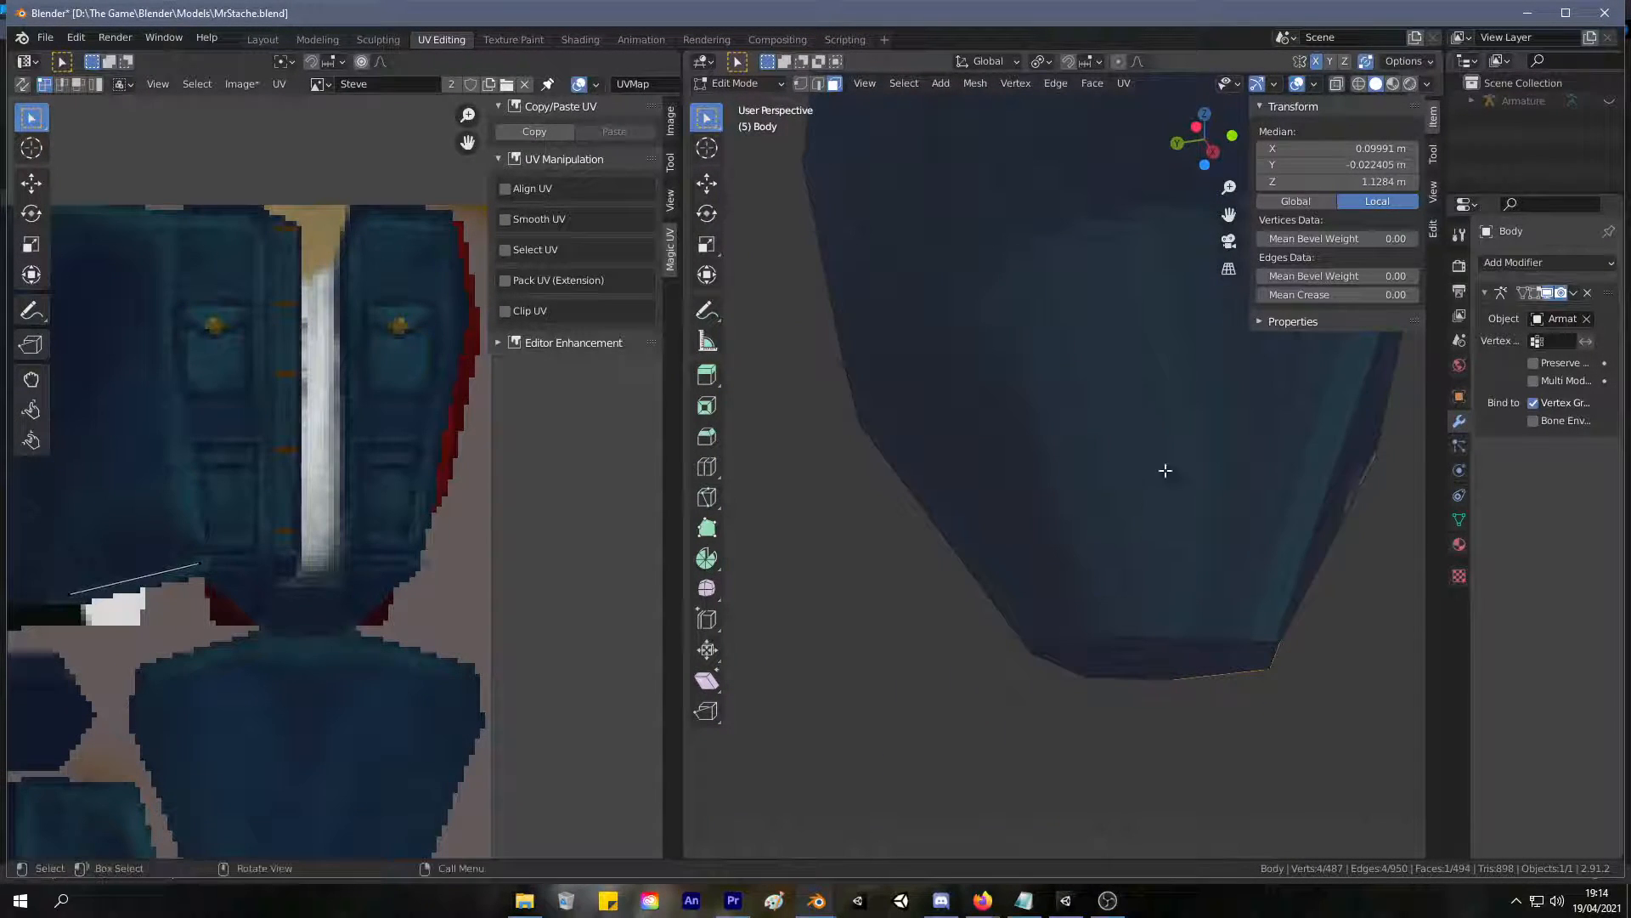
{"action": "left_click", "coordinate": [1166, 486]}
{"action": "left_click", "coordinate": [983, 517], "text": "shift"}
{"action": "middle_click_drag", "start_coordinate": [983, 518], "coordinate": [1240, 548]}
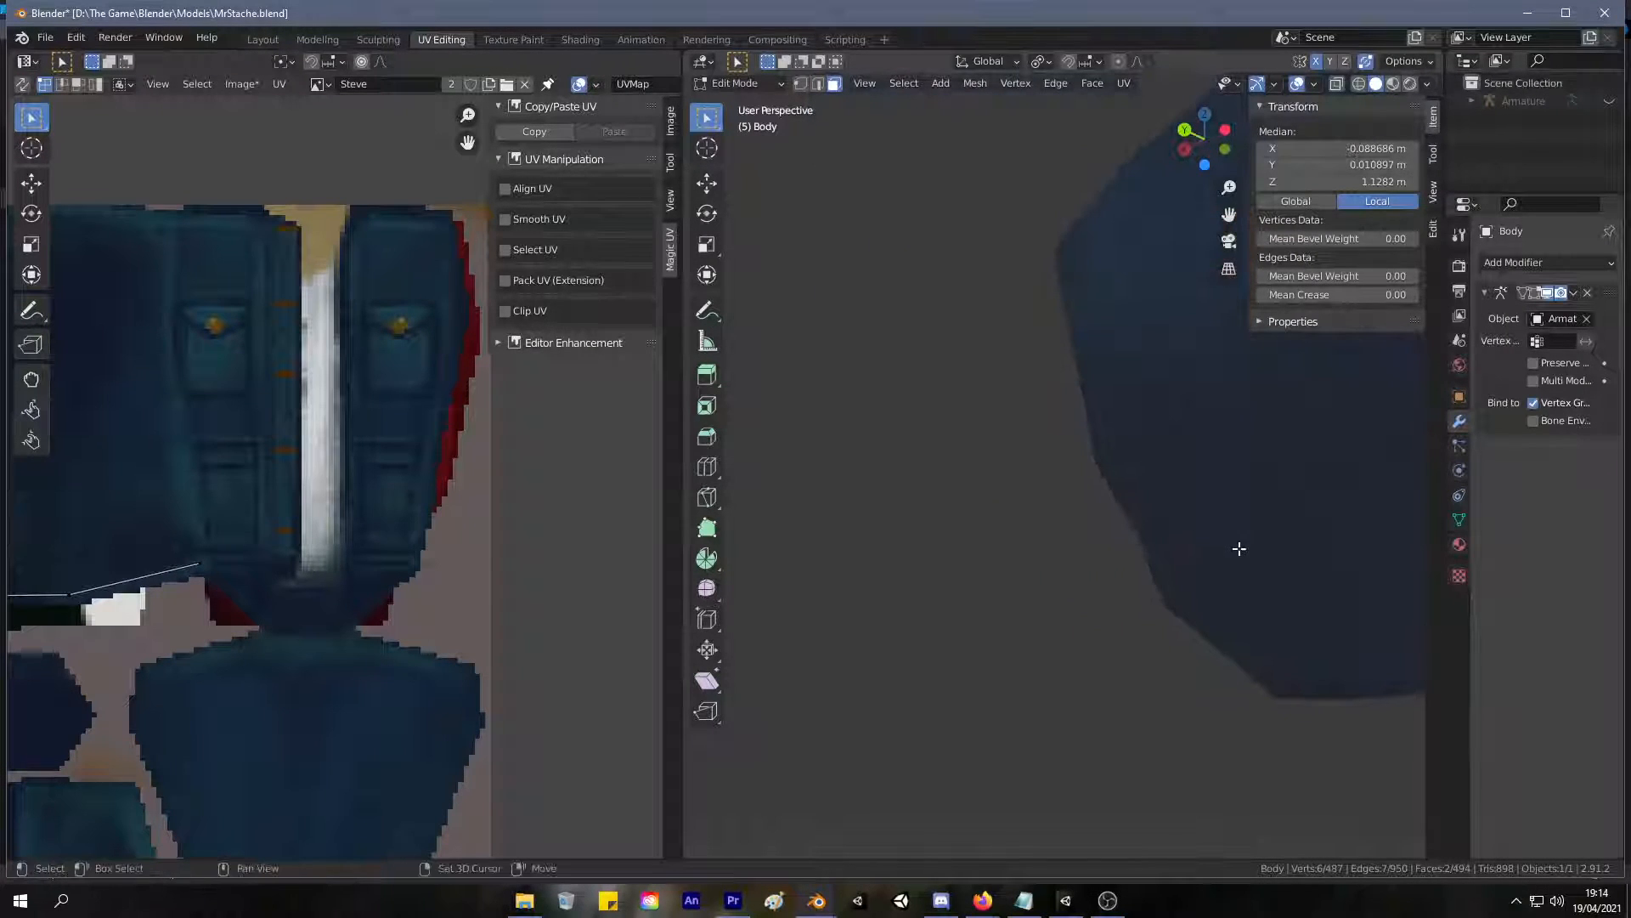
{"action": "left_click", "coordinate": [1325, 586], "text": "shift"}
{"action": "left_click", "coordinate": [1216, 622], "text": "shift"}
{"action": "middle_click_drag", "start_coordinate": [1215, 622], "coordinate": [1292, 594]}
{"action": "left_click", "coordinate": [1094, 661], "text": "shift"}
{"action": "left_click", "coordinate": [1016, 674], "text": "shift"}
{"action": "middle_click_drag", "start_coordinate": [1016, 674], "coordinate": [1146, 667]}
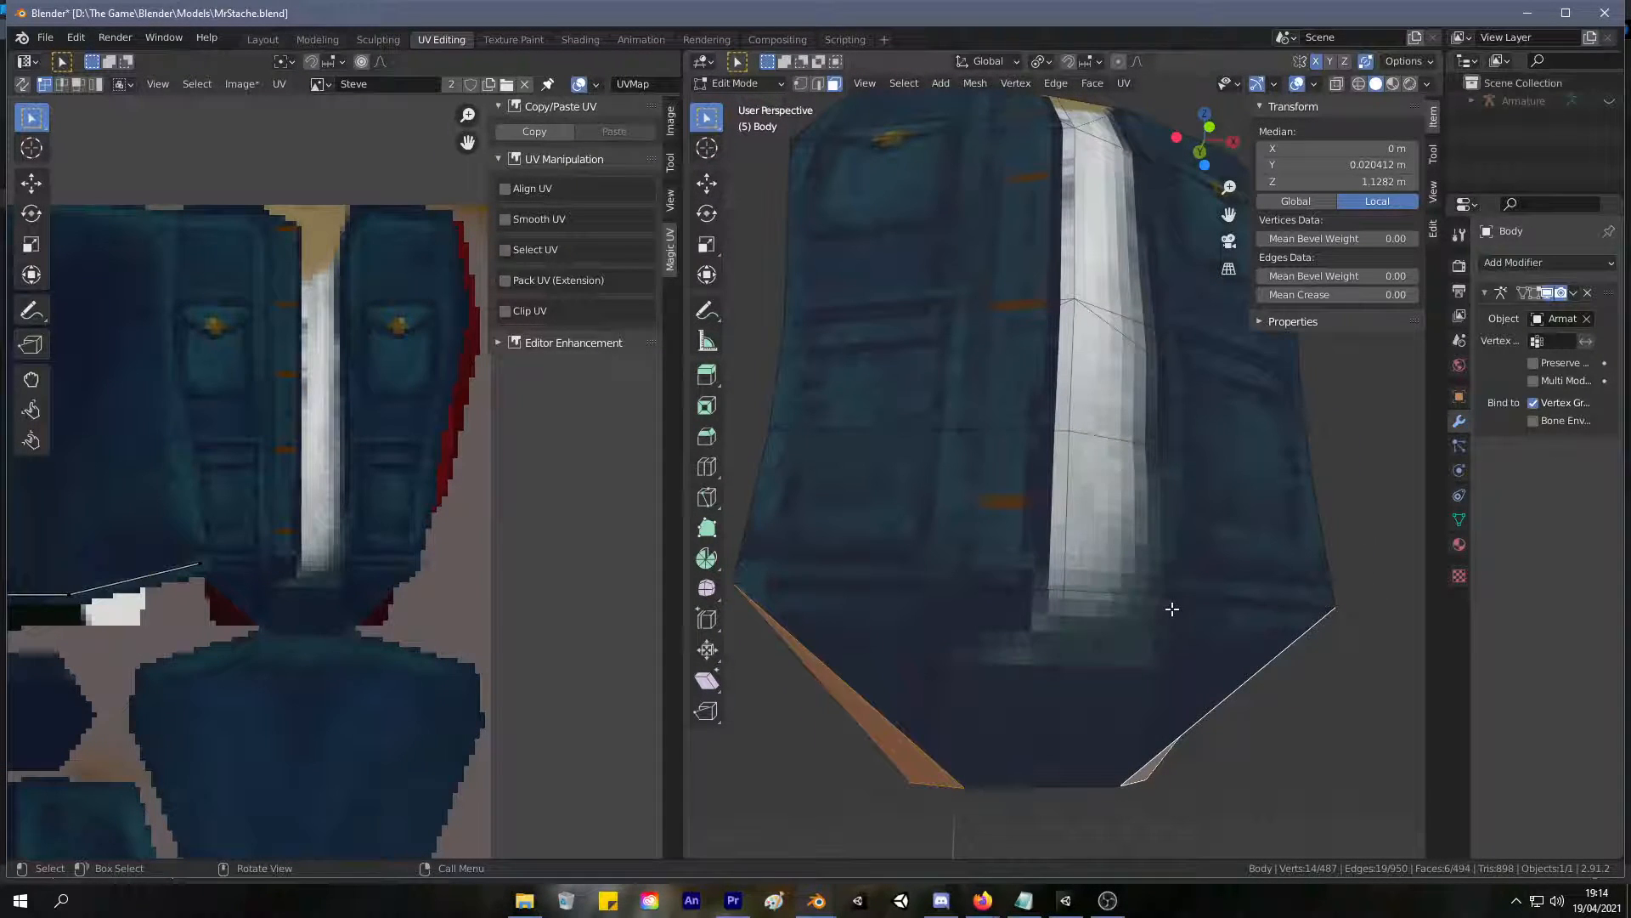
{"action": "middle_click_drag", "start_coordinate": [990, 548], "coordinate": [980, 538]}
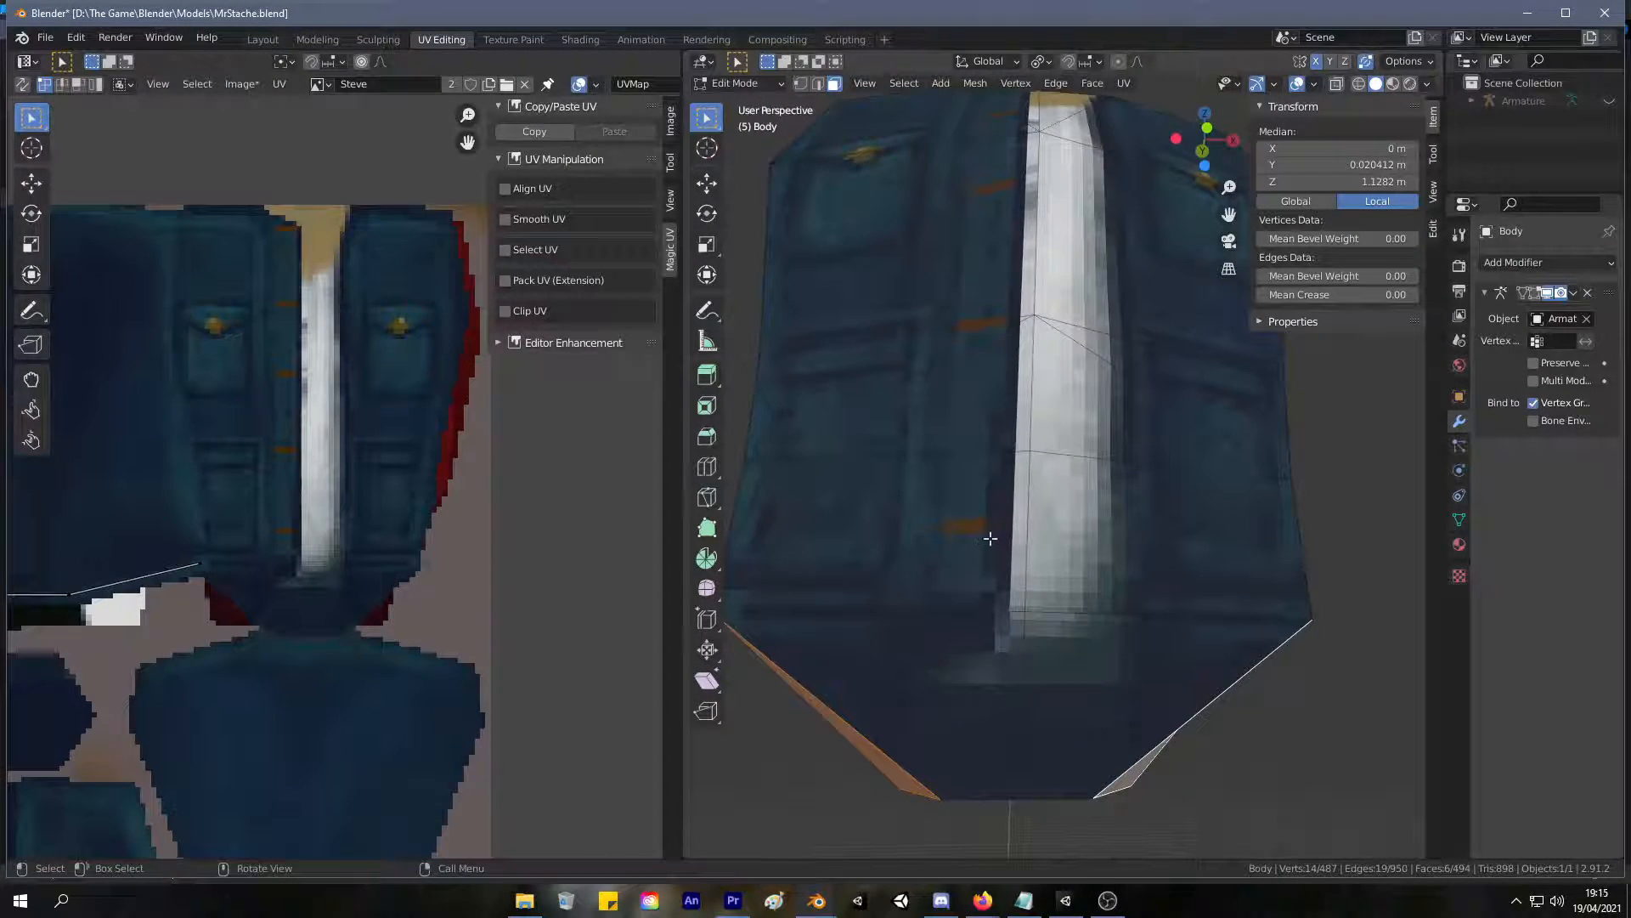
Examine the whole Steve texture sheet and where the selected bottom faces lie on it.
{"action": "left_click", "coordinate": [513, 39]}
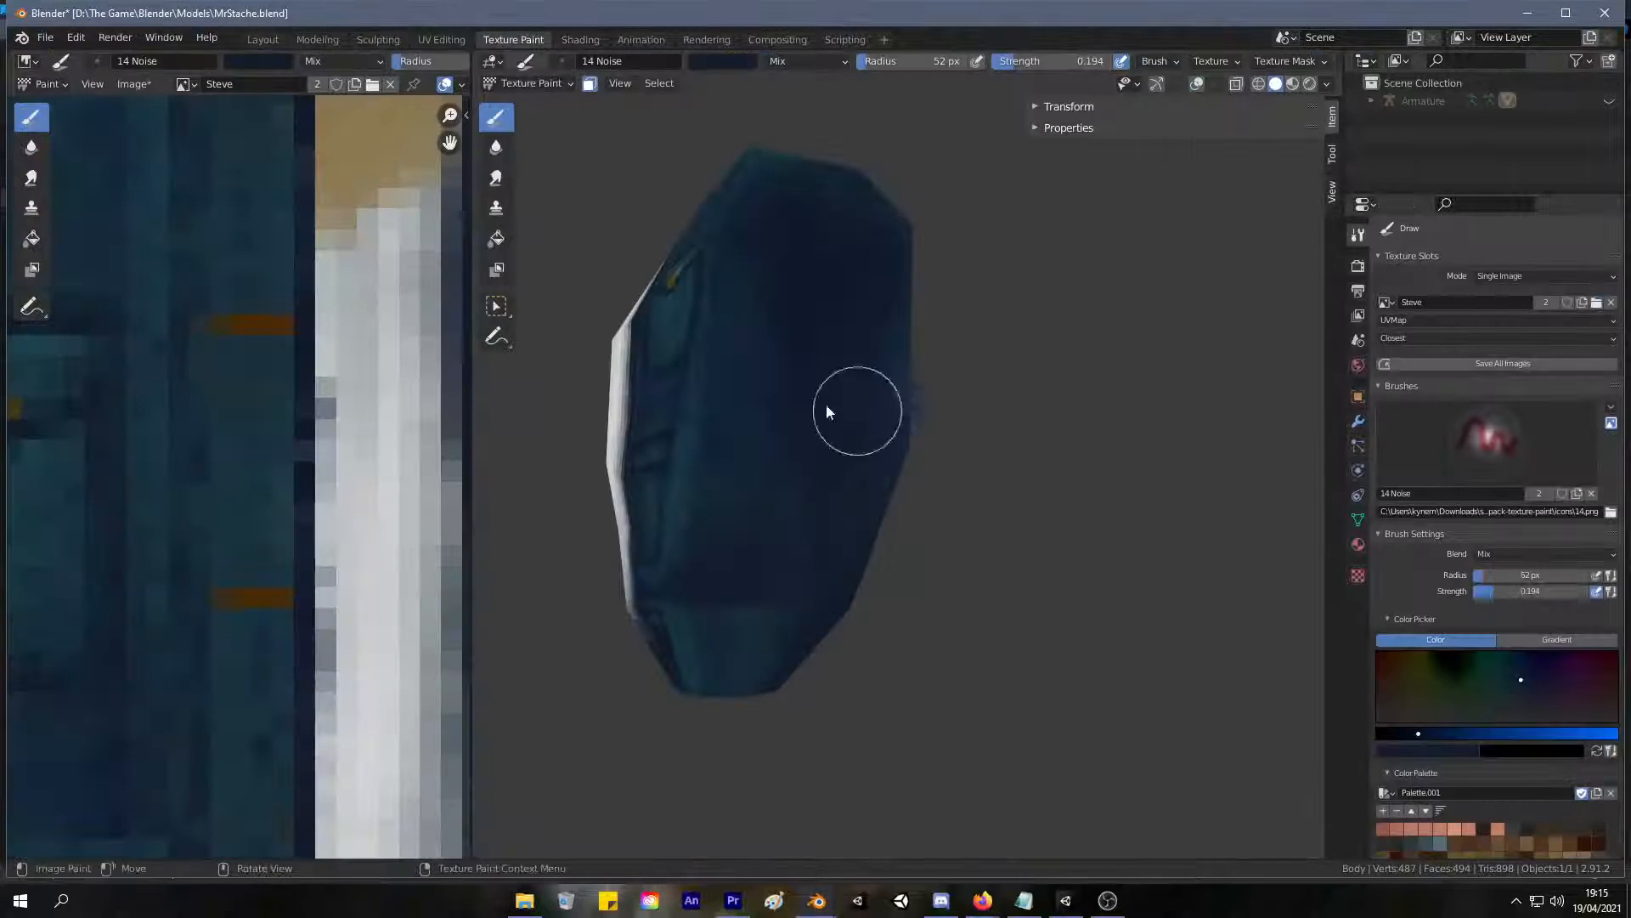
{"action": "scroll", "coordinate": [347, 361], "scroll_direction": "down", "scroll_amount": 3}
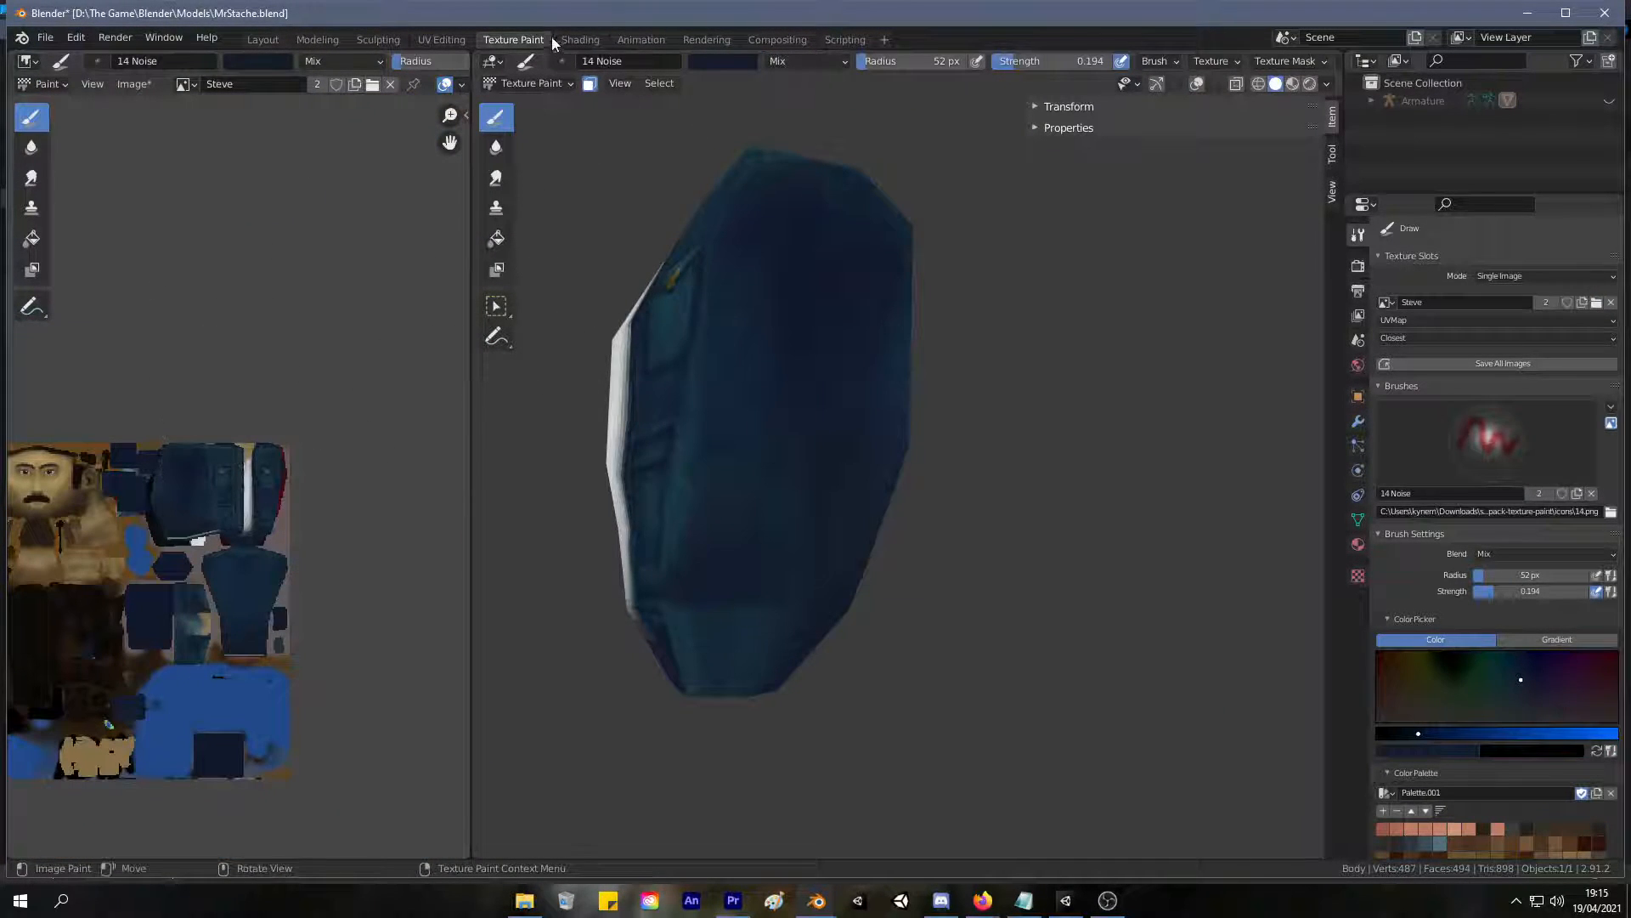
{"action": "left_click", "coordinate": [442, 39]}
{"action": "scroll", "coordinate": [741, 353], "scroll_direction": "down", "scroll_amount": 2}
{"action": "scroll", "coordinate": [354, 454], "scroll_direction": "down", "scroll_amount": 7}
{"action": "middle_click_drag", "start_coordinate": [294, 479], "coordinate": [357, 427]}
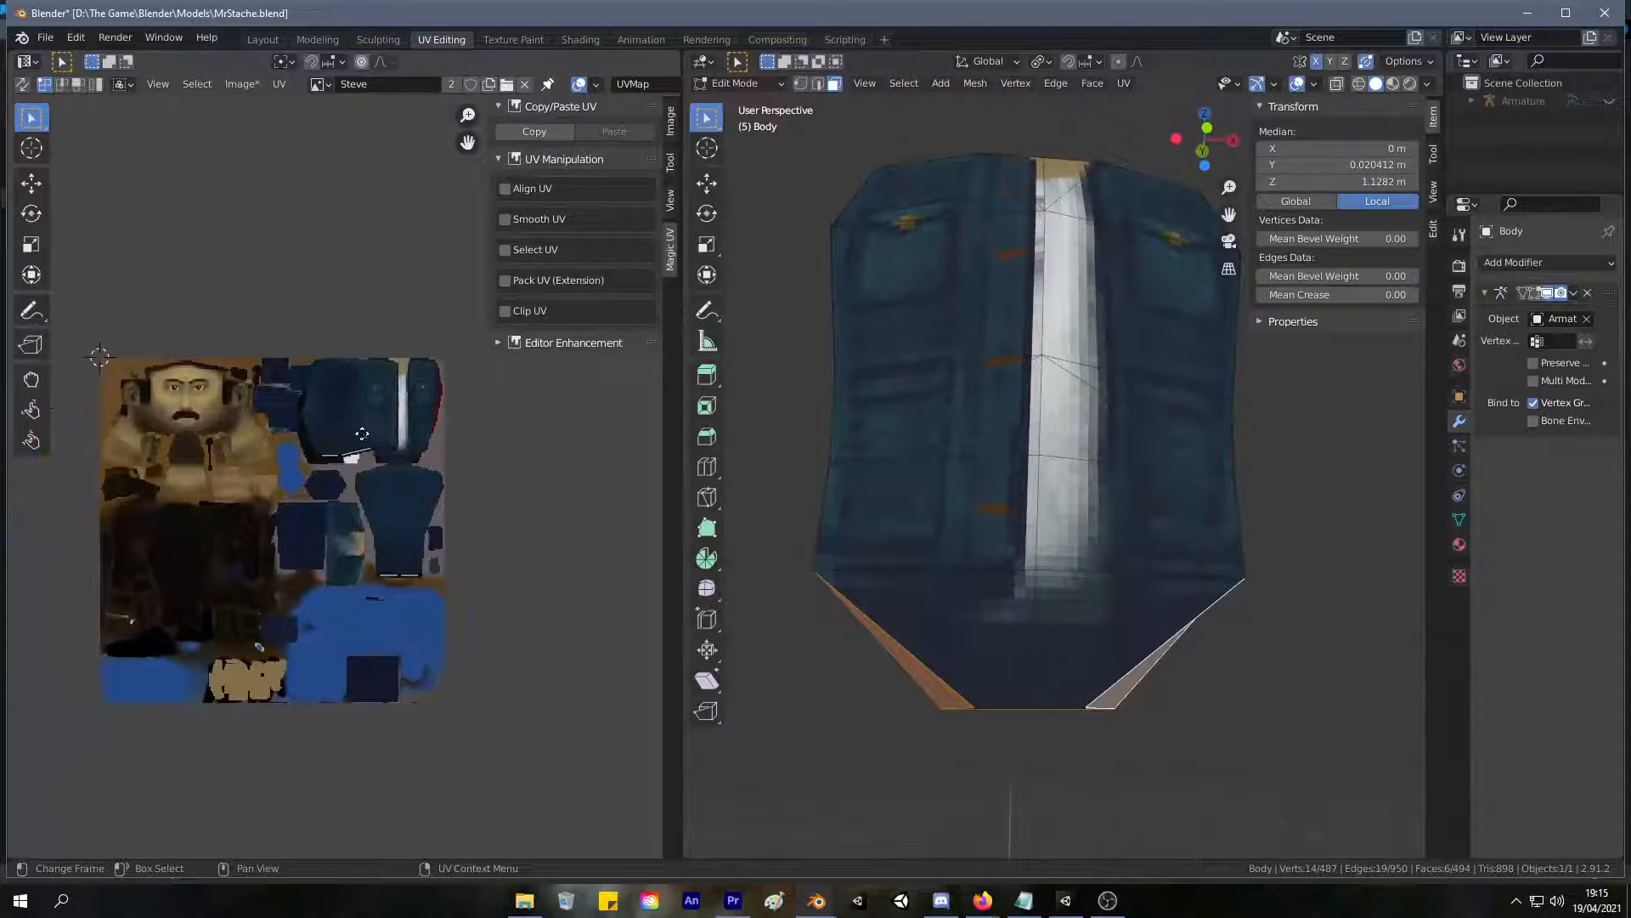
{"action": "scroll", "coordinate": [362, 434], "scroll_direction": "up", "scroll_amount": 6}
{"action": "scroll", "coordinate": [382, 485], "scroll_direction": "up", "scroll_amount": 1}
Clear the linked torso selection and reselect only the six tapered faces around its lower sides and back.
{"action": "key", "text": "l"}
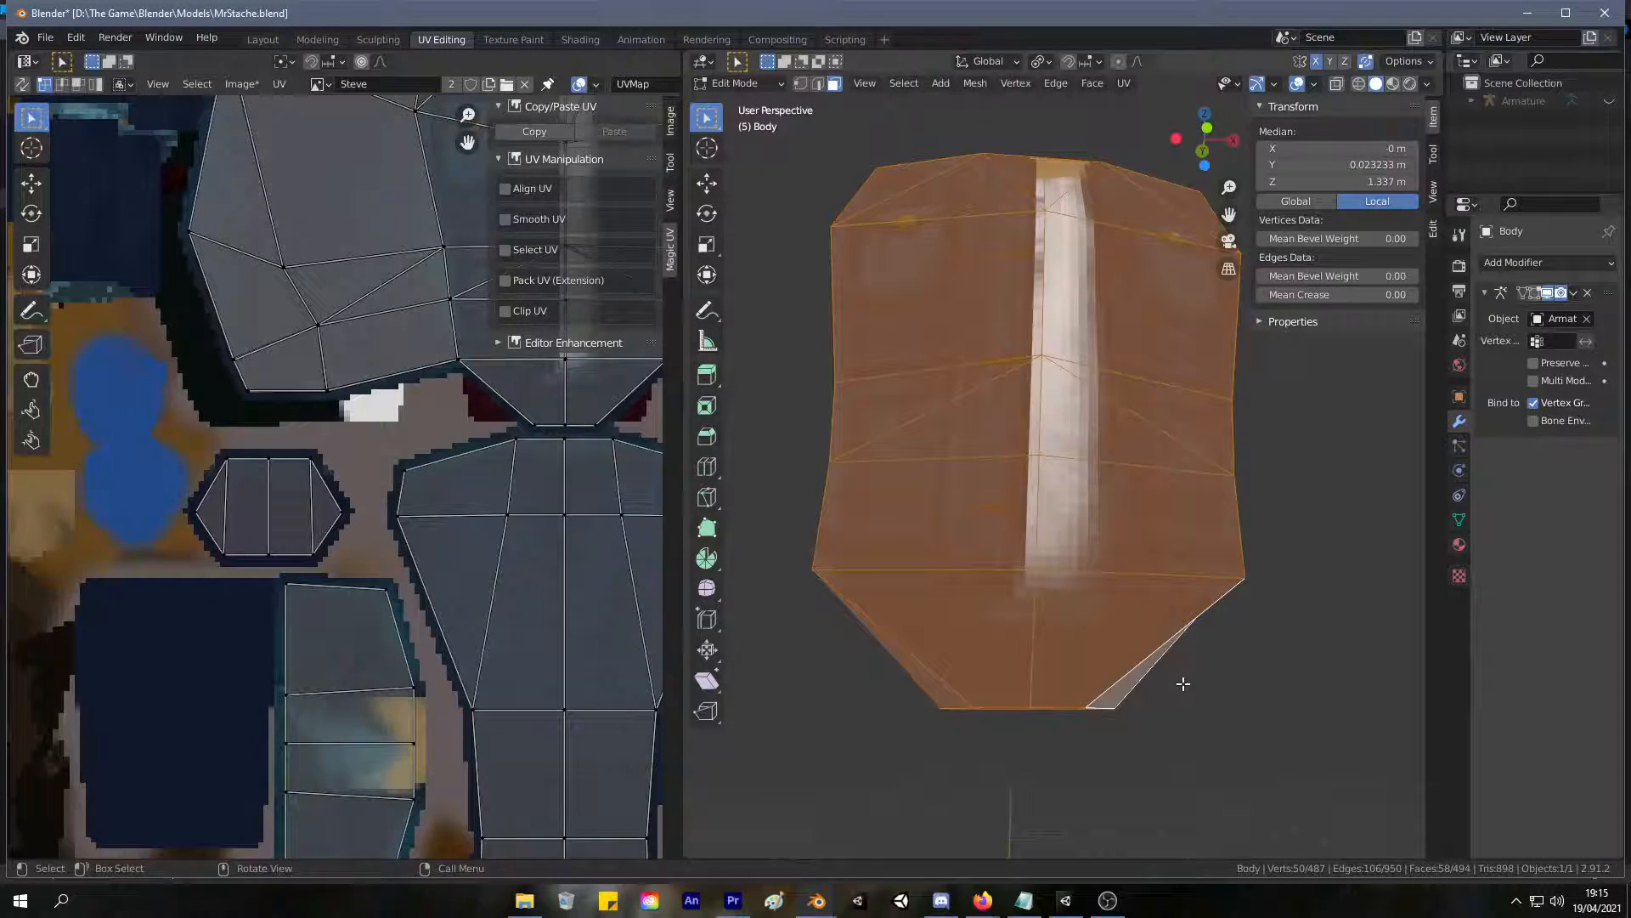
{"action": "key", "text": "alt+a"}
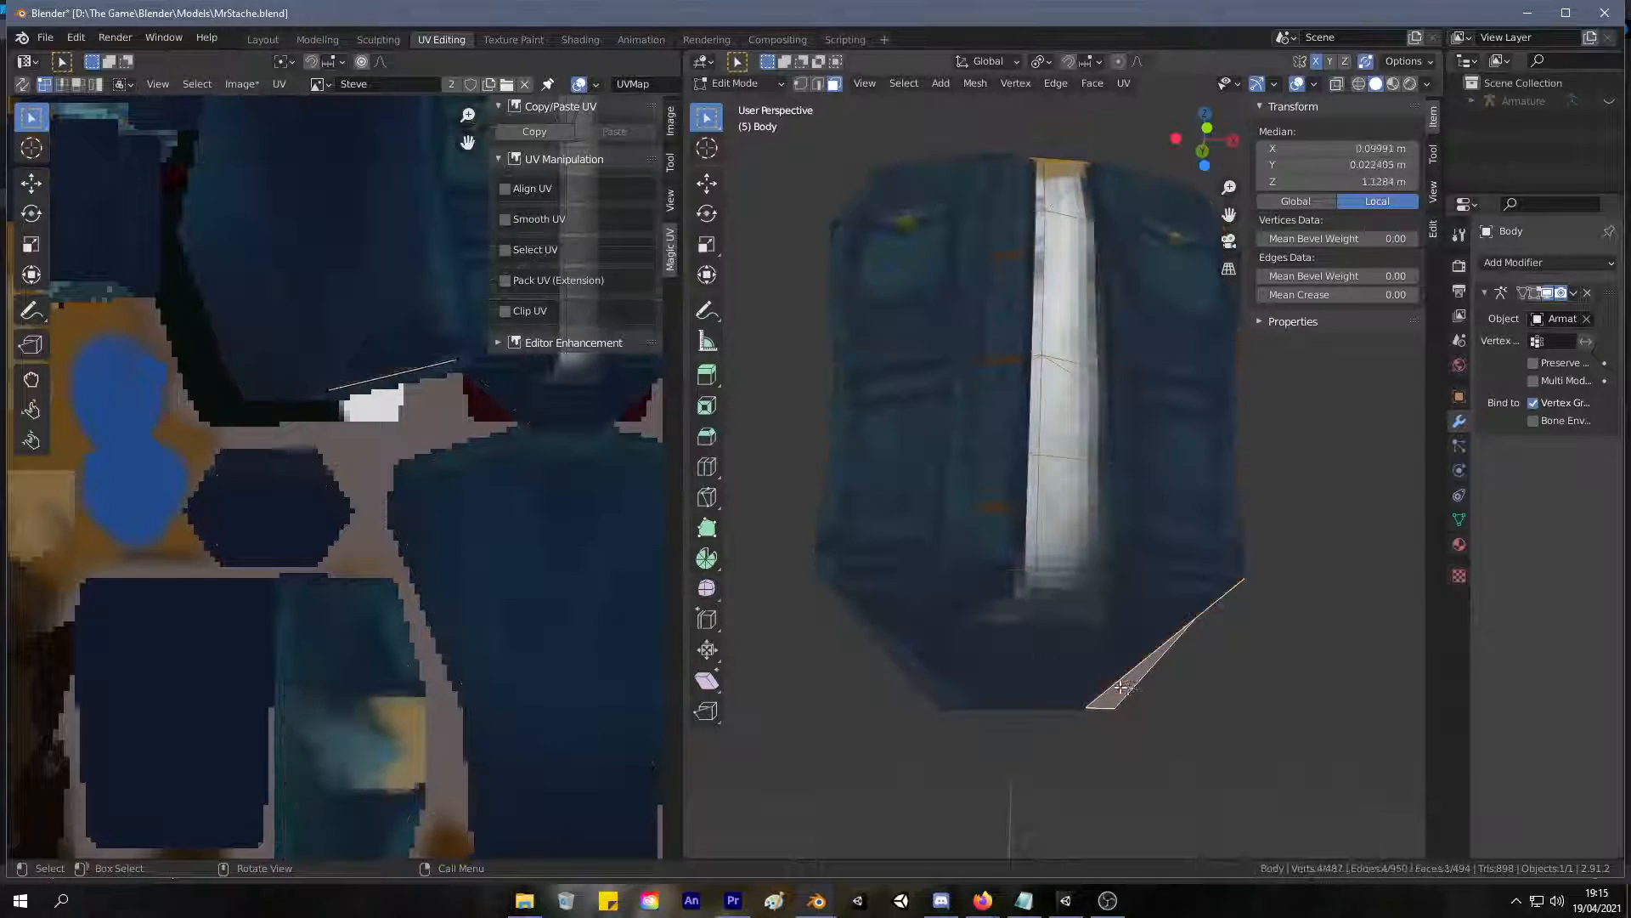
{"action": "middle_click_drag", "start_coordinate": [1000, 666], "coordinate": [1183, 612]}
{"action": "left_click", "coordinate": [1071, 648]}
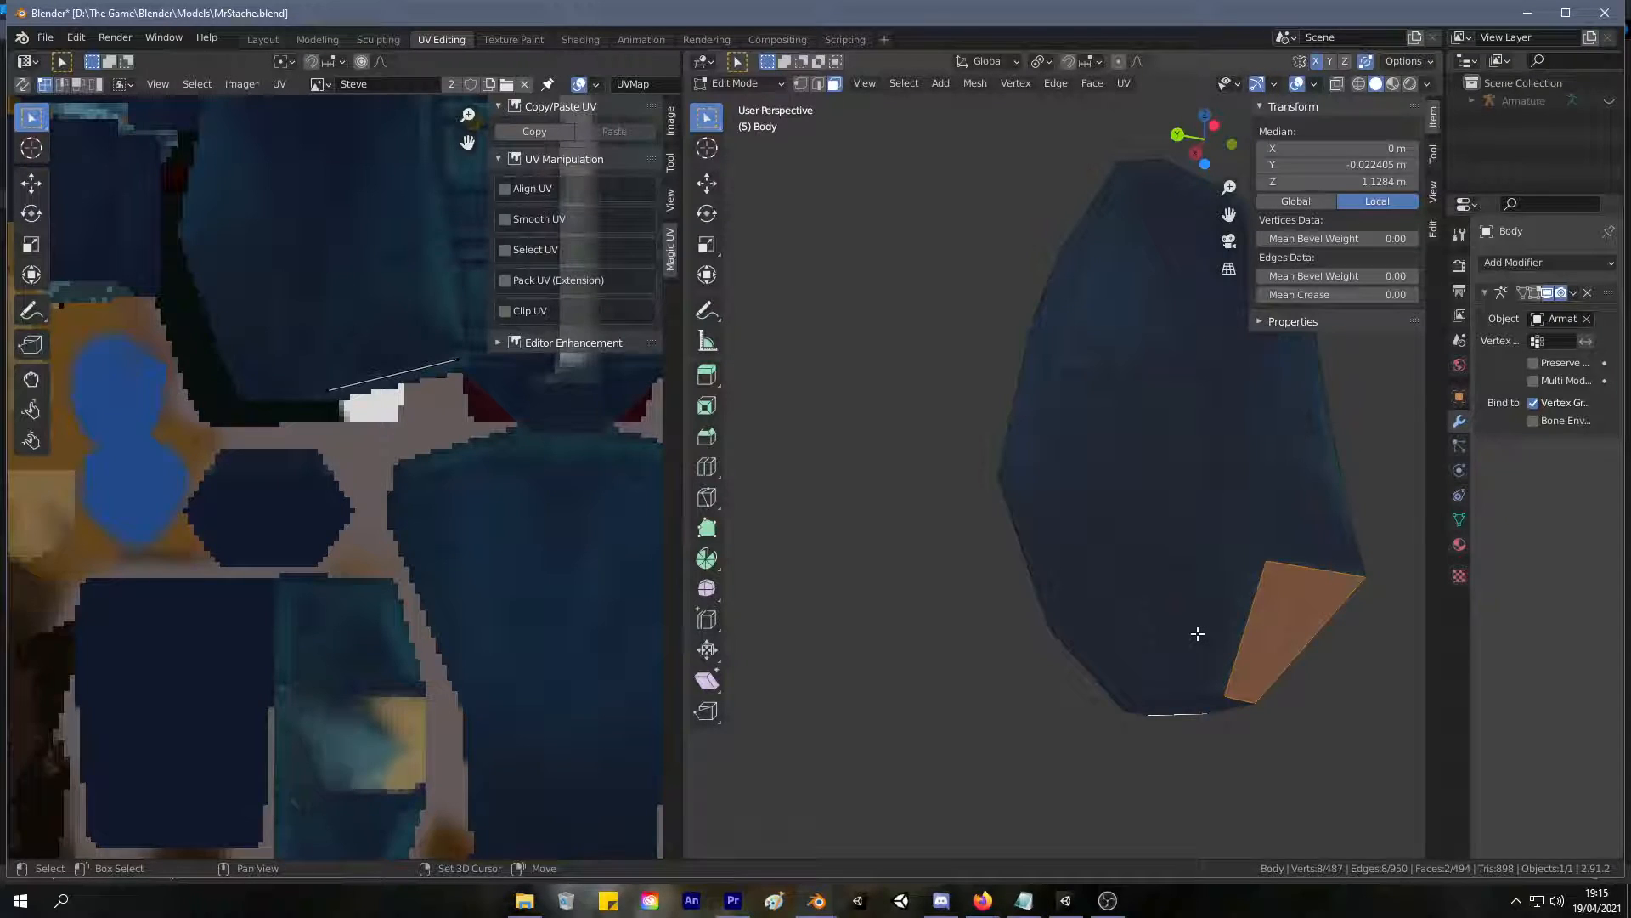
{"action": "left_click", "coordinate": [1136, 636], "text": "shift"}
{"action": "middle_click_drag", "start_coordinate": [1091, 624], "coordinate": [1130, 659]}
{"action": "left_click", "coordinate": [1130, 658], "text": "shift"}
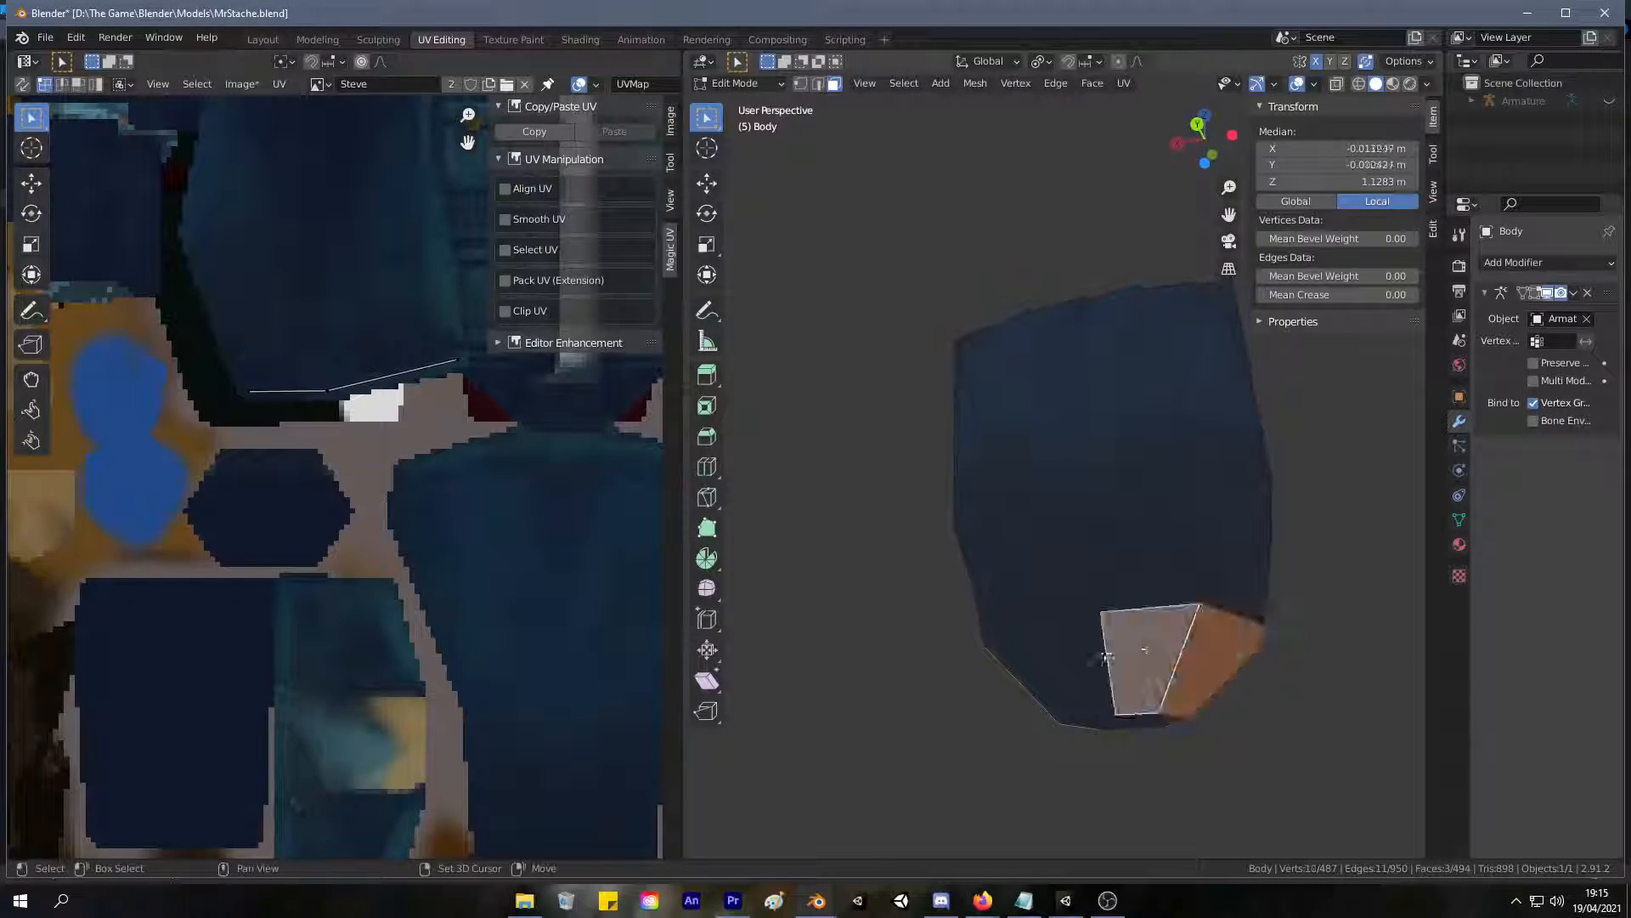
{"action": "left_click", "coordinate": [1008, 674], "text": "shift"}
{"action": "left_click", "coordinate": [1021, 670], "text": "shift"}
{"action": "middle_click_drag", "start_coordinate": [1020, 671], "coordinate": [1216, 585]}
Unwrap the selected bottom faces and scale their UV island down to 0.140.
{"action": "key", "text": "u"}
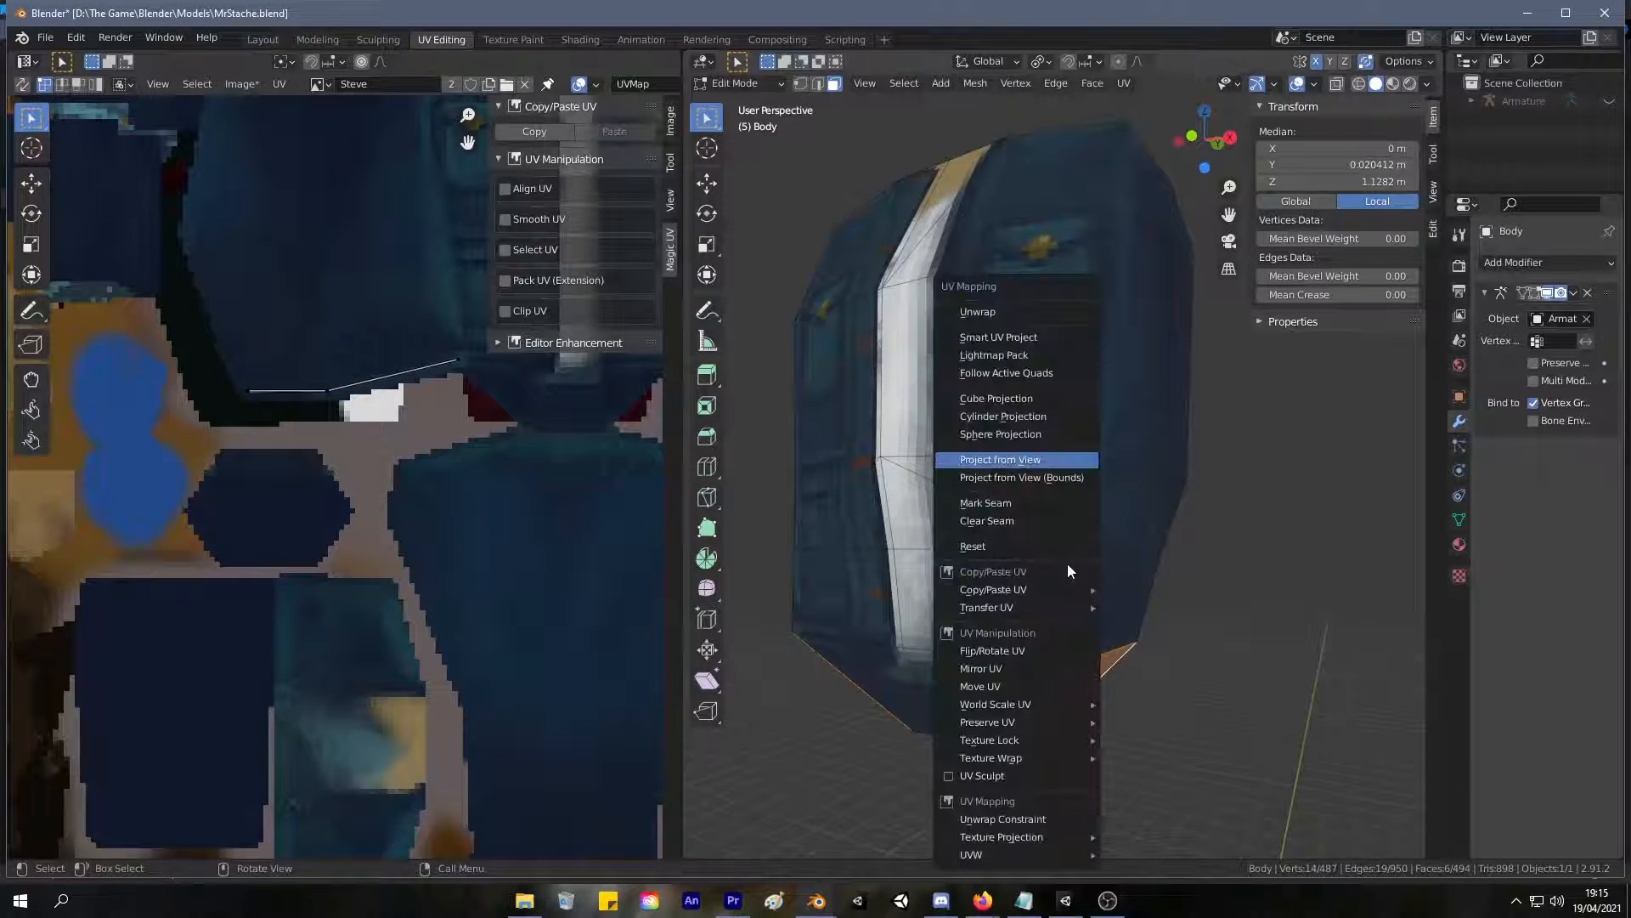
{"action": "left_click", "coordinate": [1053, 315]}
{"action": "scroll", "coordinate": [310, 386], "scroll_direction": "down", "scroll_amount": 7}
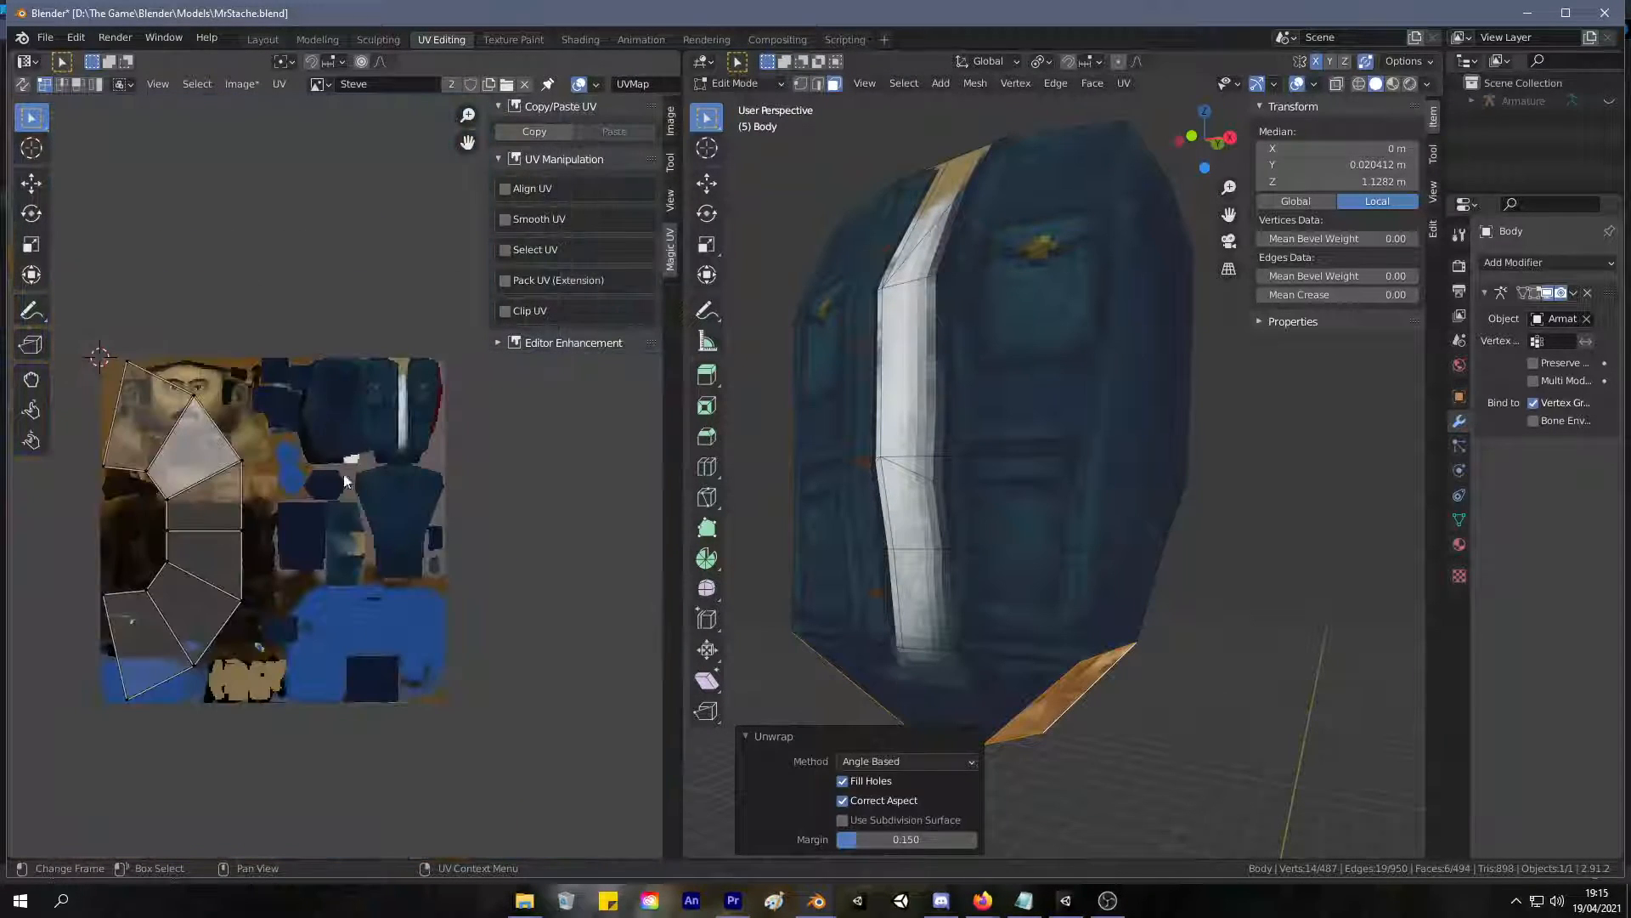
{"action": "key", "text": "s"}
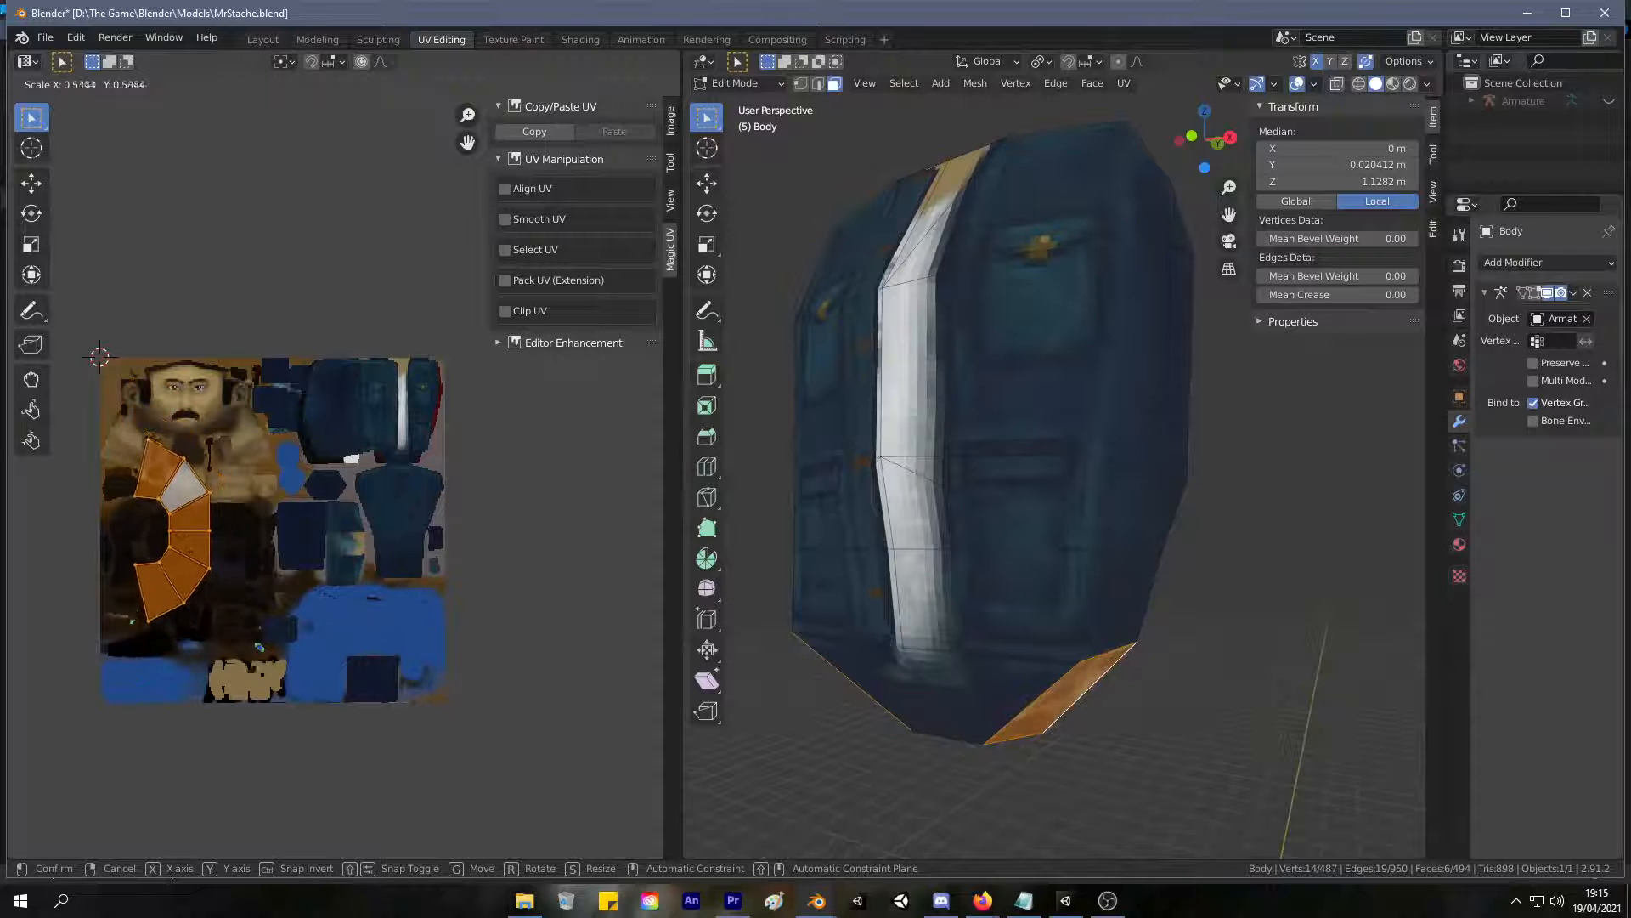
{"action": "key", "text": "Return"}
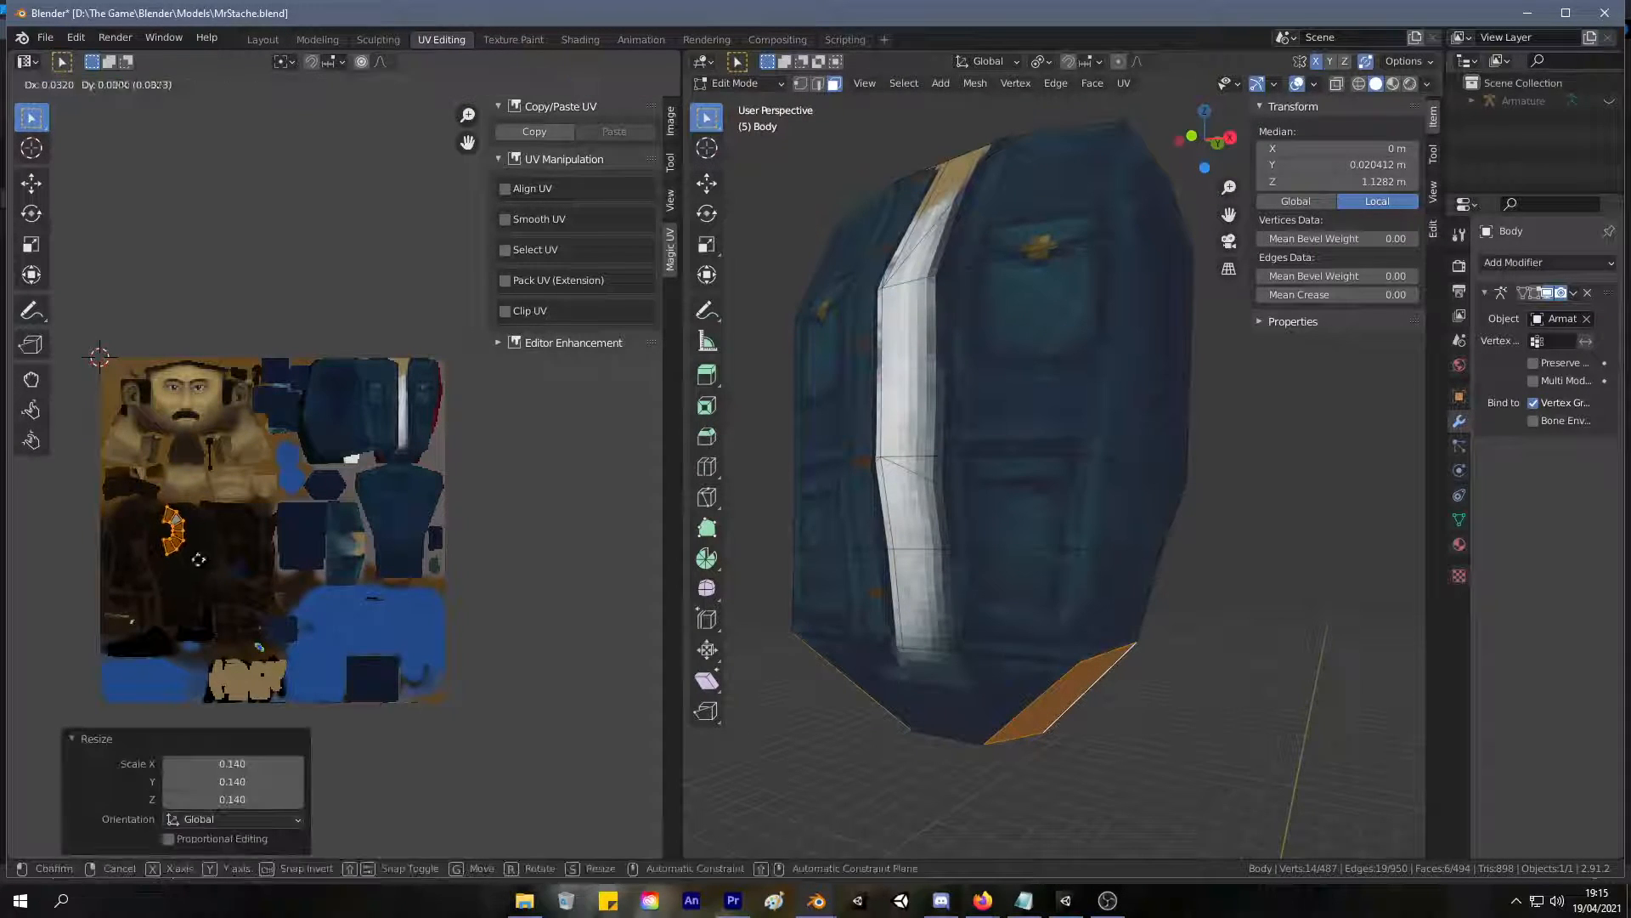
Select the whole torso to show its UV islands and move the small new island in among the jacket islands.
{"action": "key", "text": "a"}
{"action": "scroll", "coordinate": [464, 534], "scroll_direction": "up", "scroll_amount": 3}
{"action": "scroll", "coordinate": [464, 534], "scroll_direction": "down", "scroll_amount": 3}
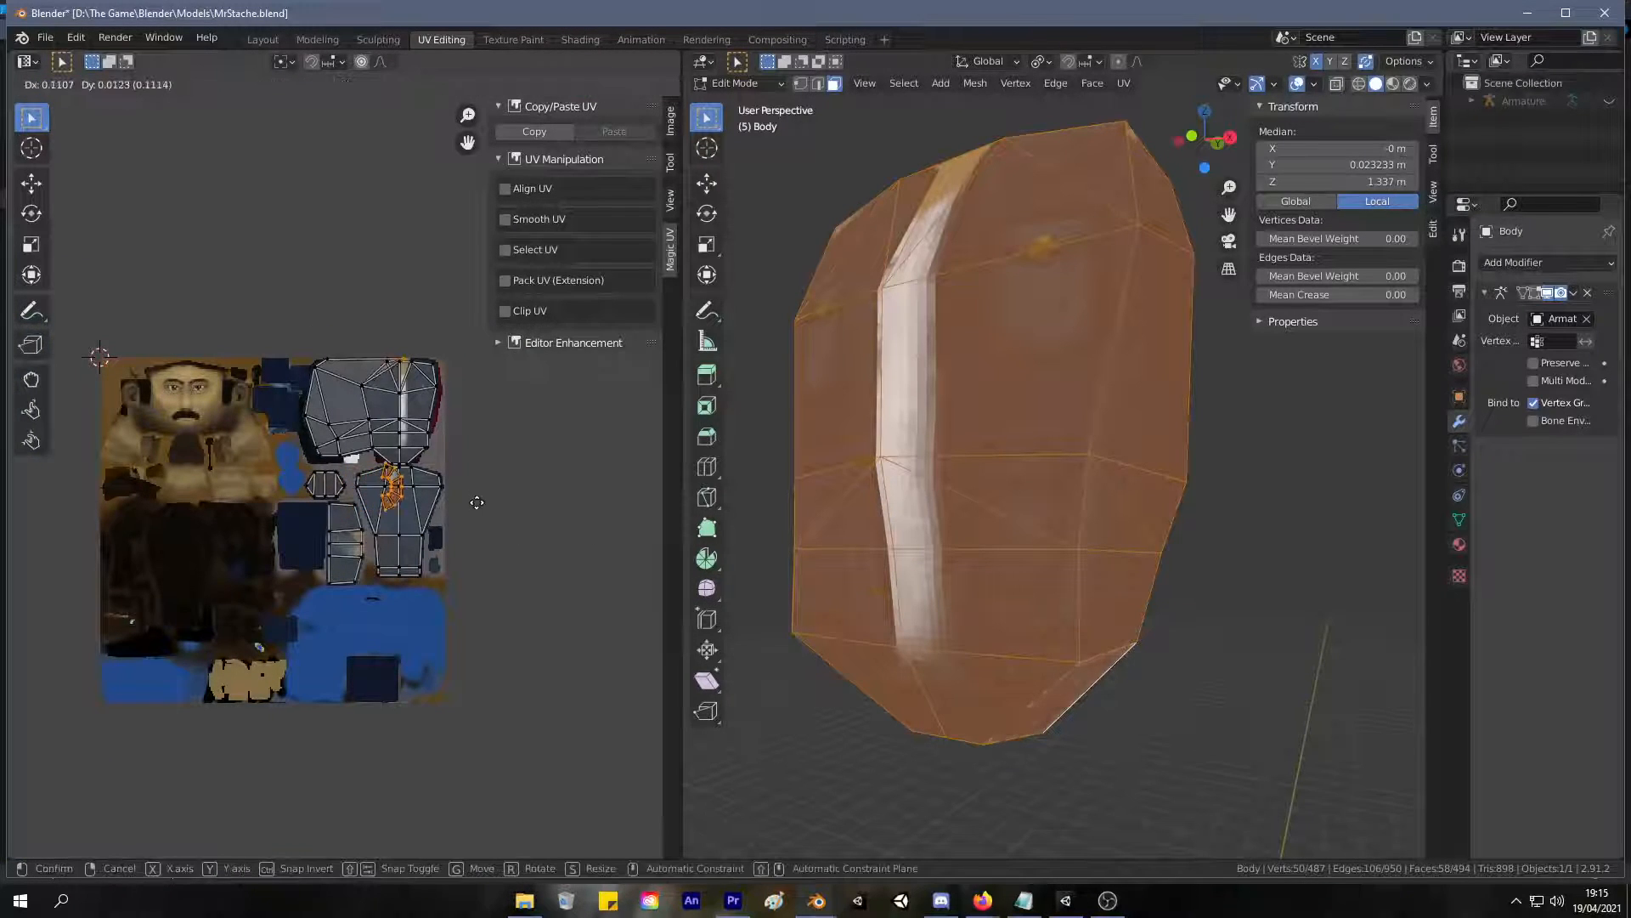
{"action": "scroll", "coordinate": [415, 500], "scroll_direction": "up", "scroll_amount": 1}
Turn on UV sync selection and move the whole small bottom-face island to the free space beside the jacket's front island.
{"action": "left_click", "coordinate": [22, 84]}
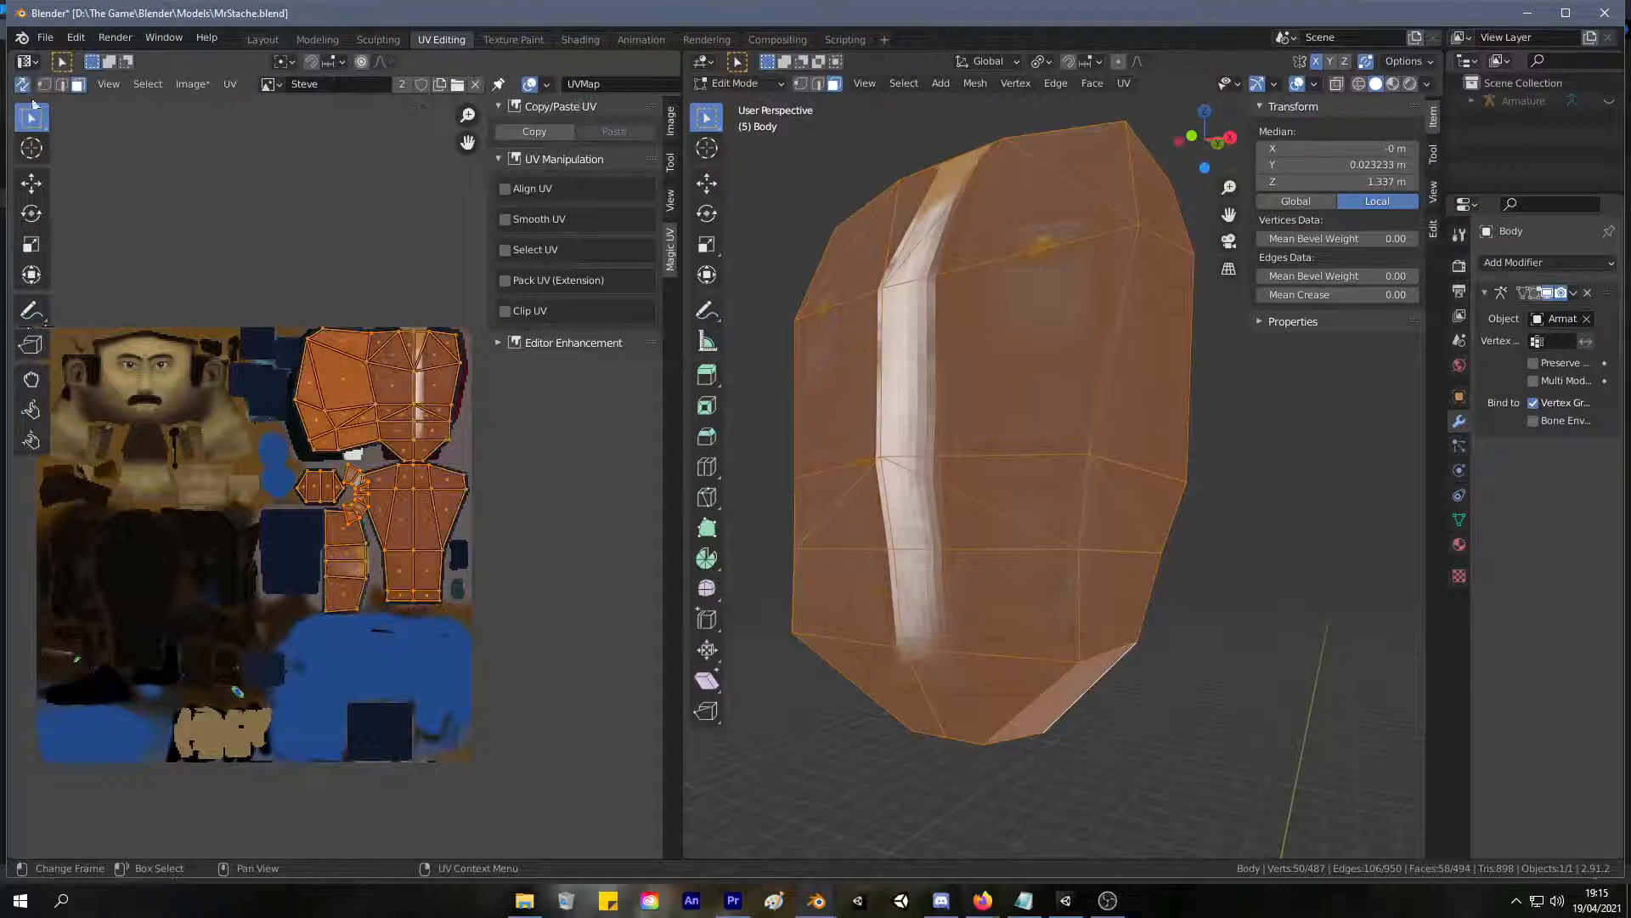
{"action": "left_click", "coordinate": [362, 516]}
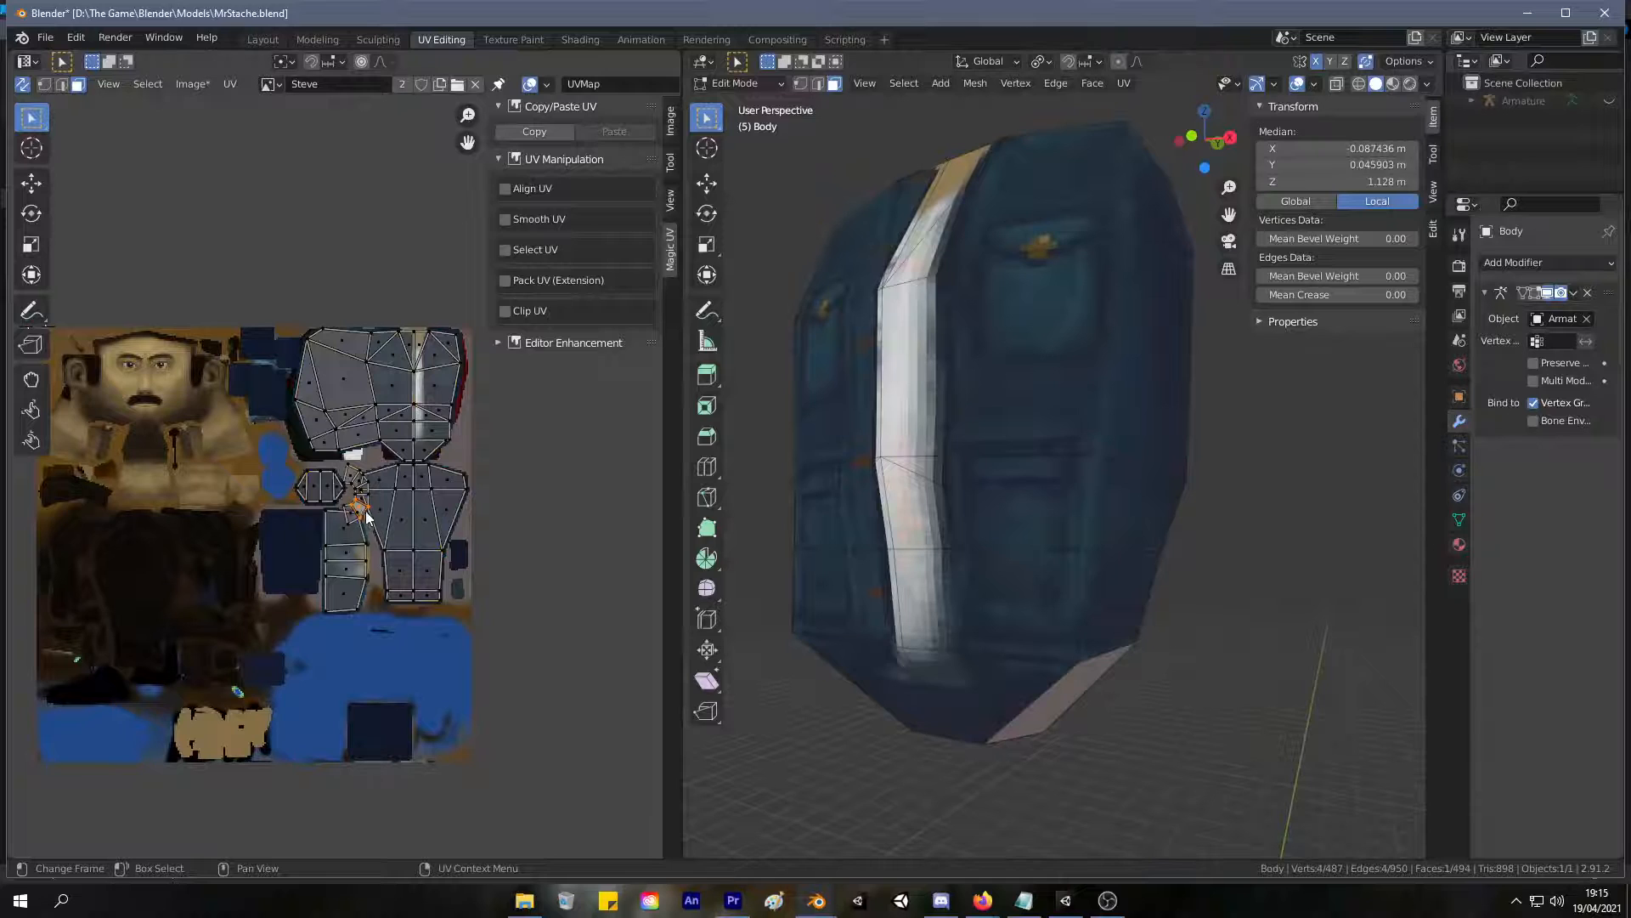
{"action": "key", "text": "l"}
{"action": "key", "text": "g"}
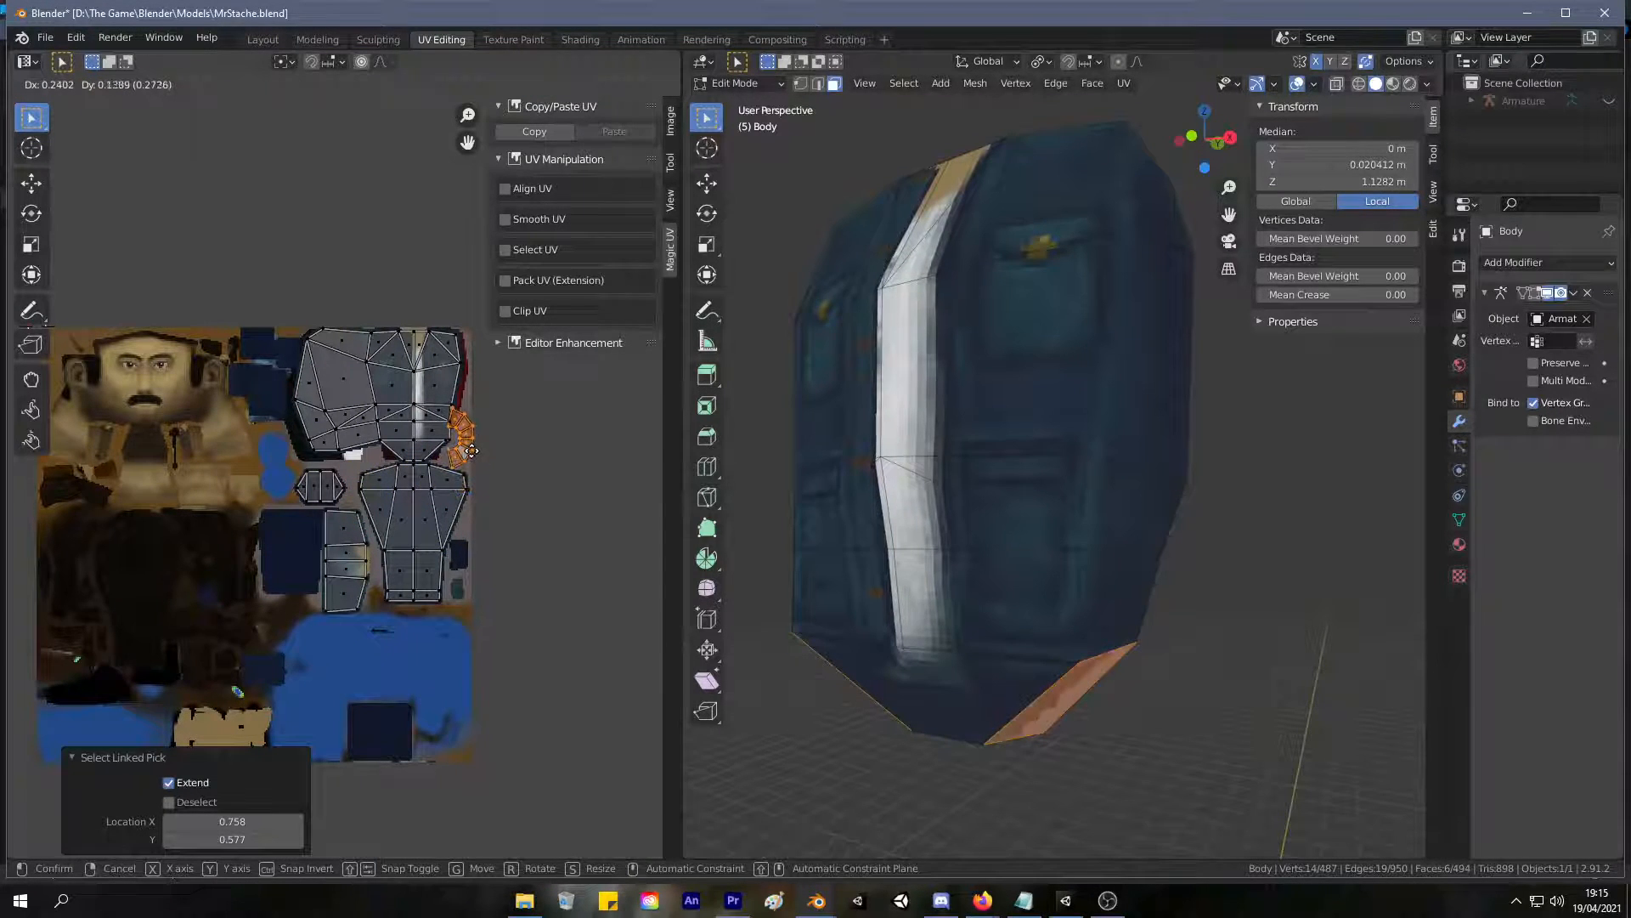
{"action": "left_click", "coordinate": [470, 453]}
Resize the small island, nudge it into the gap at the texture's edge, and clear the selection.
{"action": "key", "text": "s"}
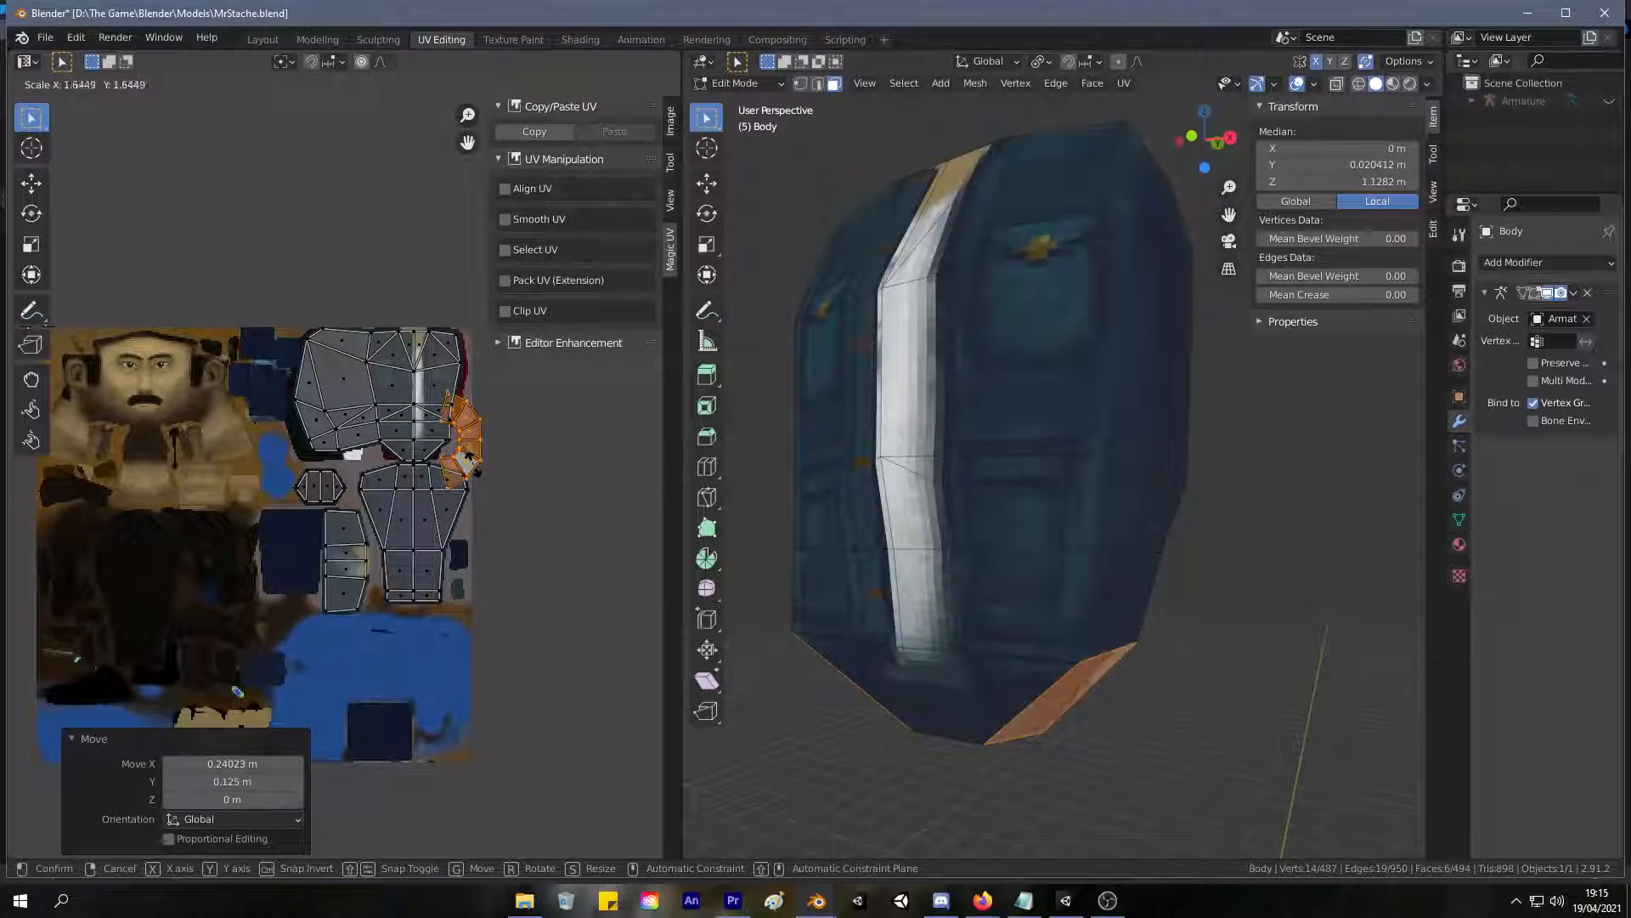
{"action": "left_click", "coordinate": [467, 452]}
{"action": "key", "text": "g"}
{"action": "left_click", "coordinate": [471, 463]}
{"action": "middle_click_drag", "start_coordinate": [947, 456], "coordinate": [885, 430]}
{"action": "left_click", "coordinate": [851, 411]}
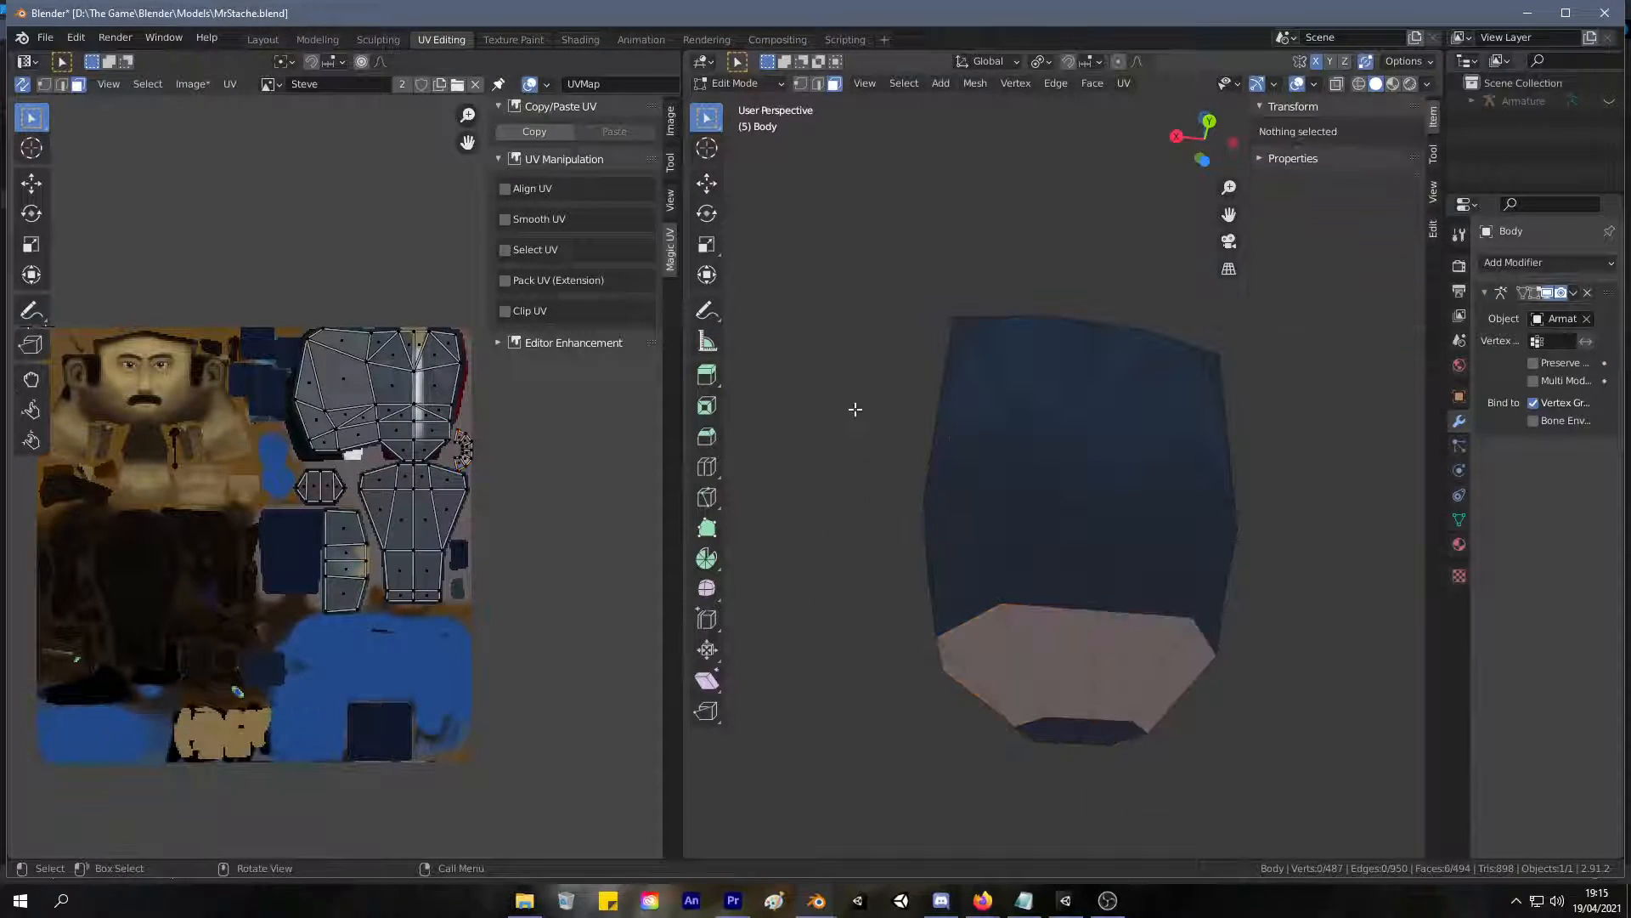
Examine the torso's unpainted lower faces in Texture Paint and compare them with their UV layout.
{"action": "left_click", "coordinate": [485, 40]}
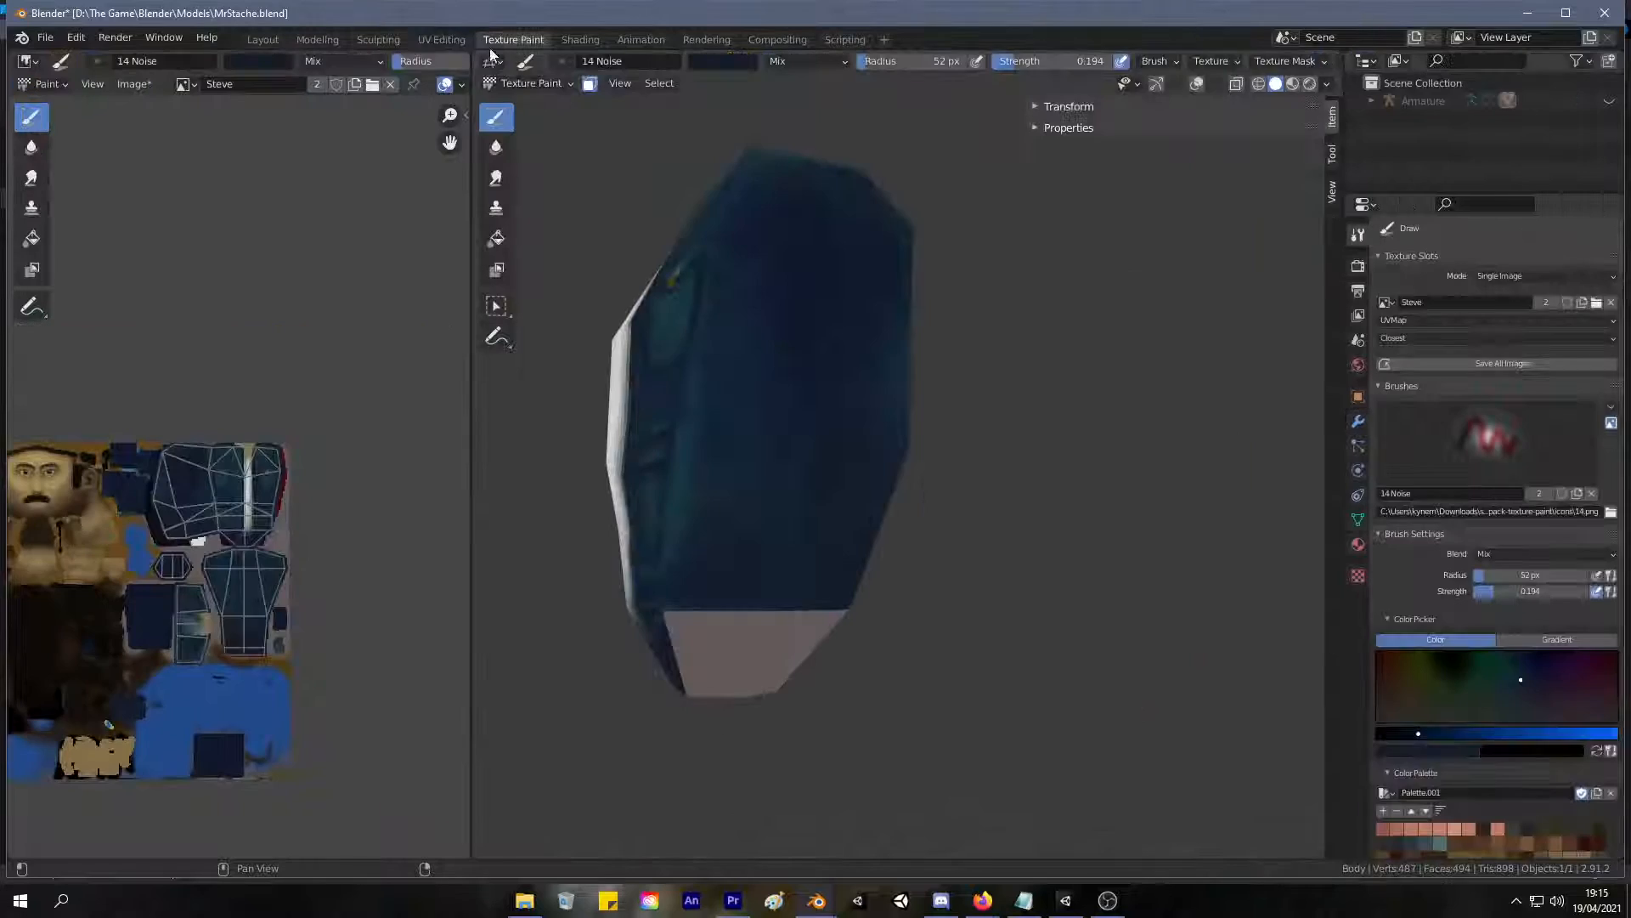
{"action": "key", "text": "s"}
{"action": "middle_click_drag", "start_coordinate": [775, 685], "coordinate": [697, 513]}
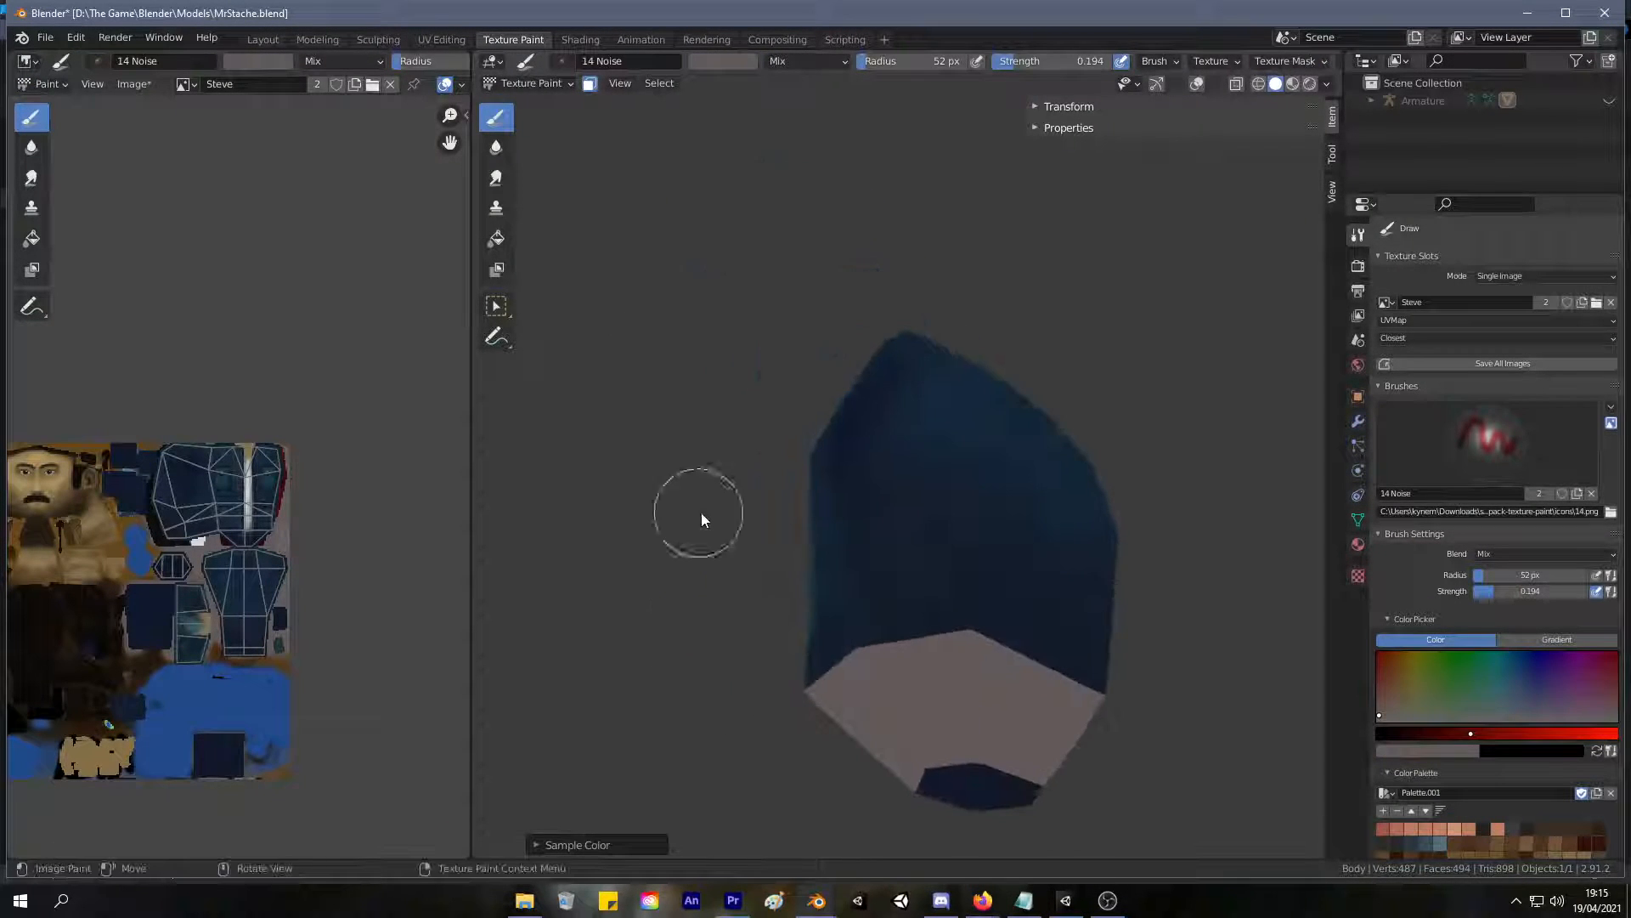
{"action": "middle_click_drag", "start_coordinate": [1085, 681], "coordinate": [989, 628]}
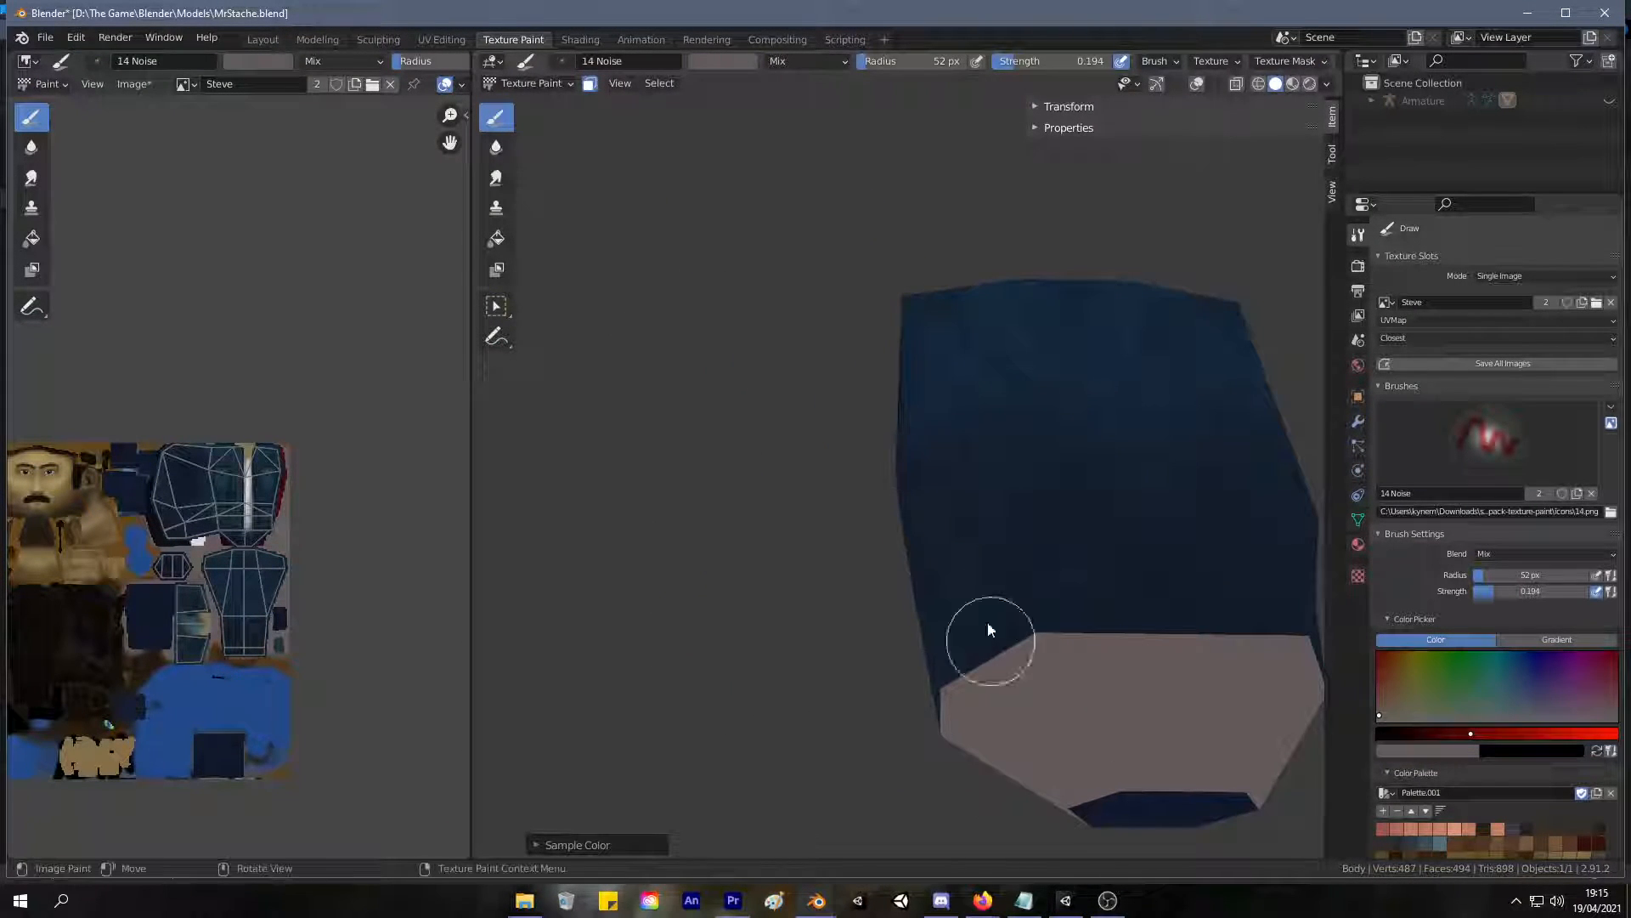
{"action": "left_click", "coordinate": [438, 40]}
{"action": "left_click", "coordinate": [513, 39]}
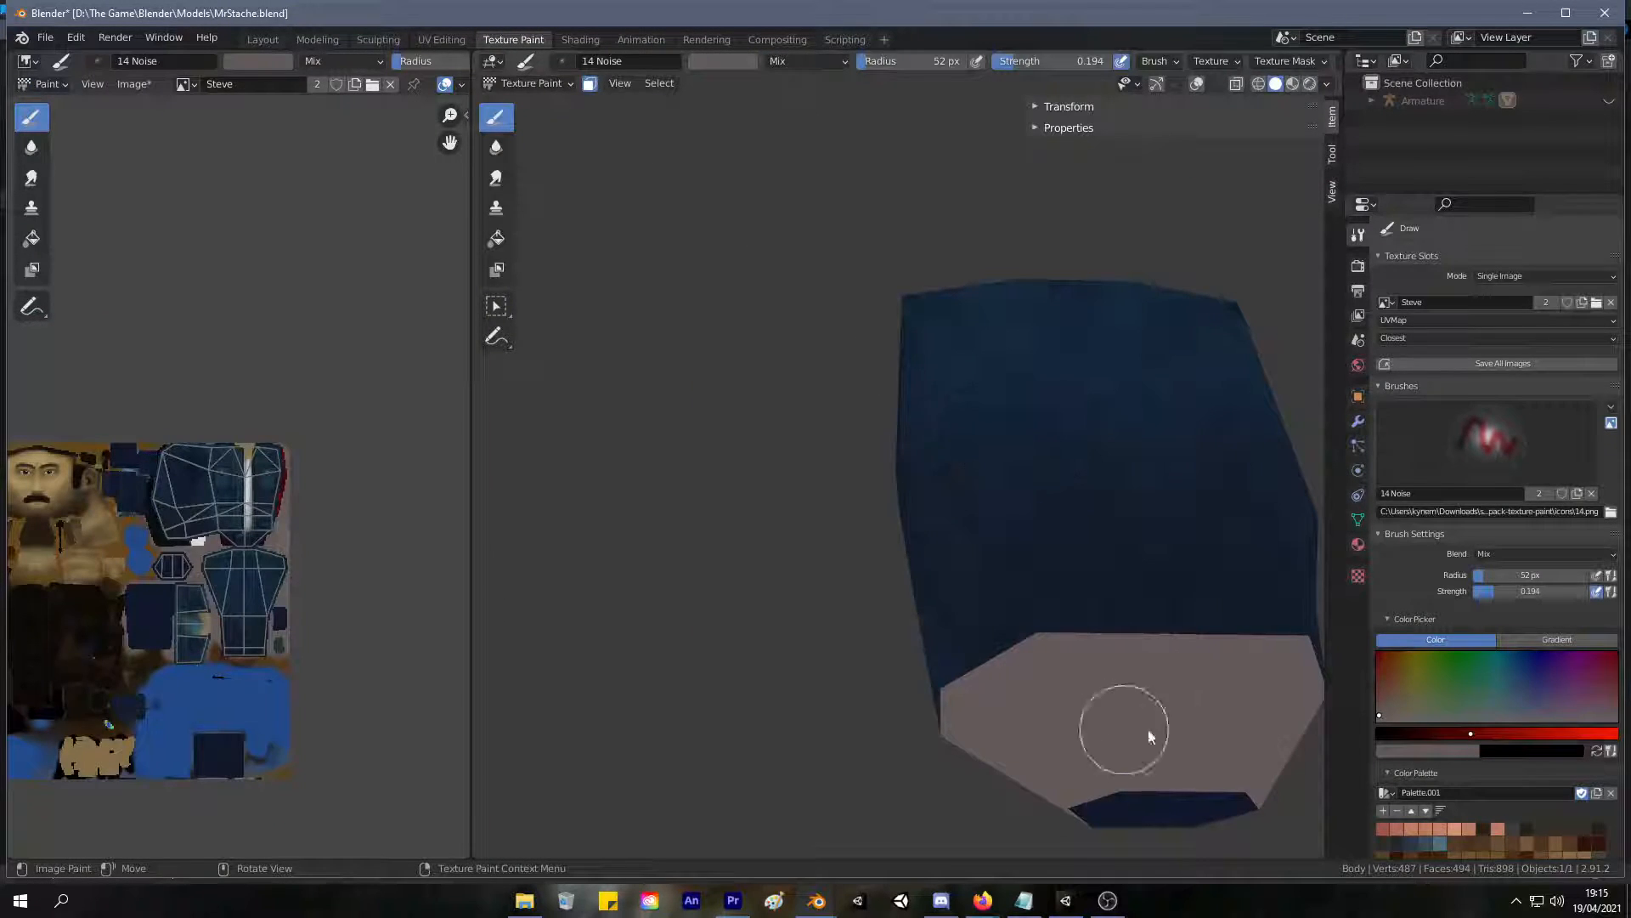
{"action": "left_click", "coordinate": [442, 40]}
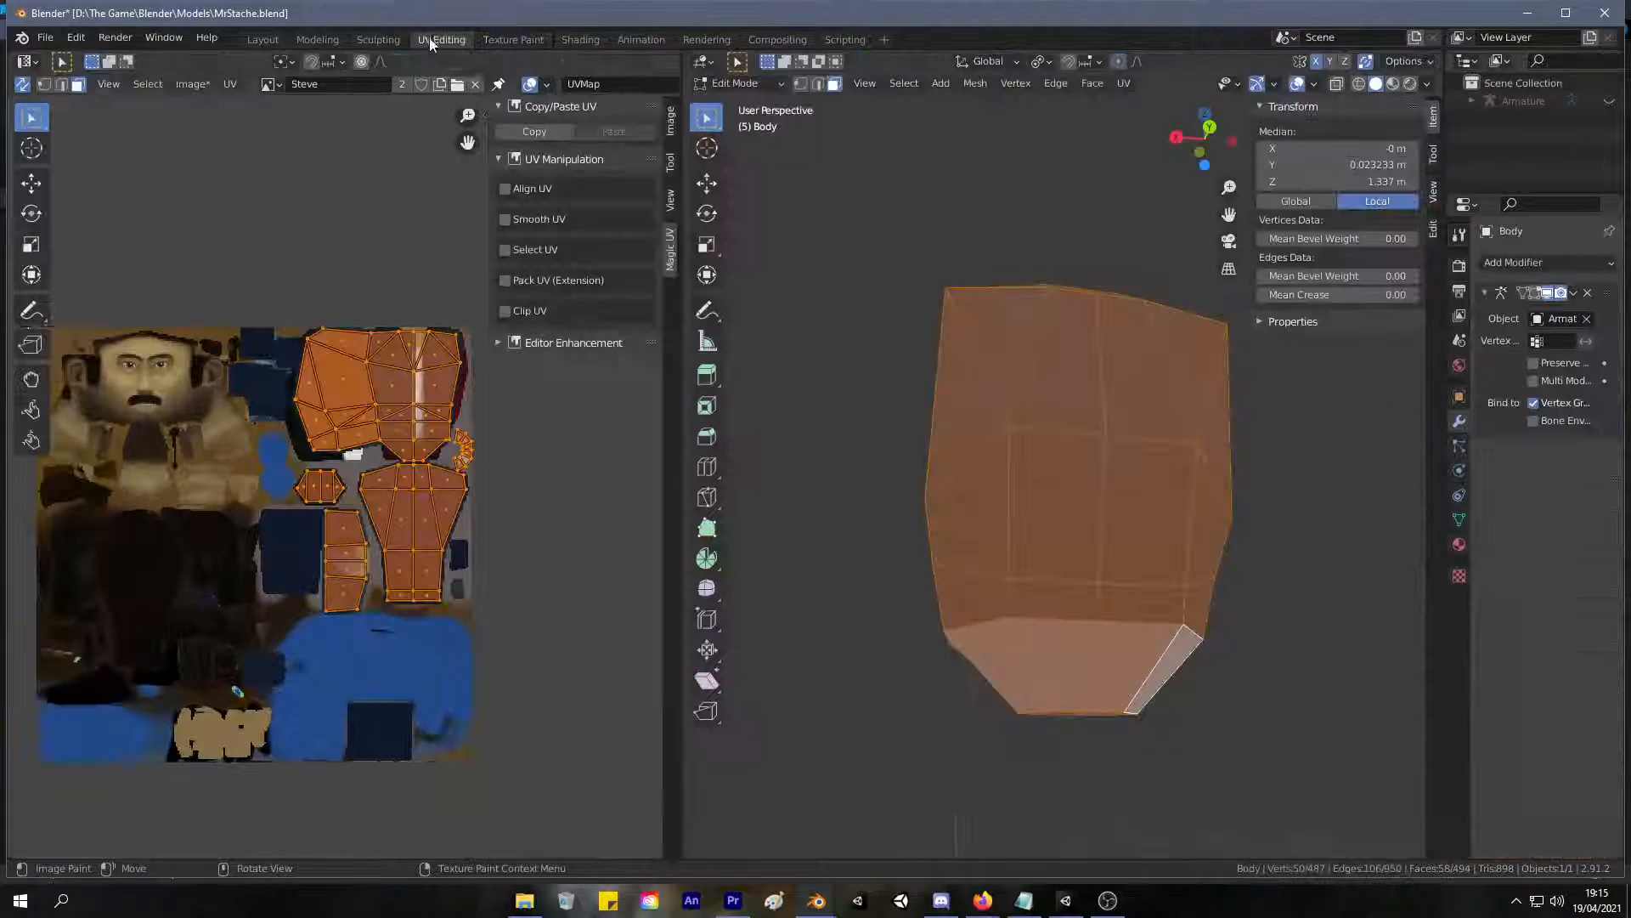
{"action": "middle_click_drag", "start_coordinate": [758, 287], "coordinate": [1224, 222]}
{"action": "left_click", "coordinate": [513, 39]}
{"action": "mouse_move", "coordinate": [1030, 407]}
{"action": "middle_mouse_down"}
{"action": "mouse_move", "coordinate": [1034, 327]}
{"action": "mouse_move", "coordinate": [977, 198]}
{"action": "mouse_move", "coordinate": [858, 152]}
{"action": "middle_mouse_up"}
Set the brush strength to 1.000 and sample the jacket's dark blue as the paint colour.
{"action": "left_click_drag", "start_coordinate": [1016, 62], "coordinate": [1126, 63]}
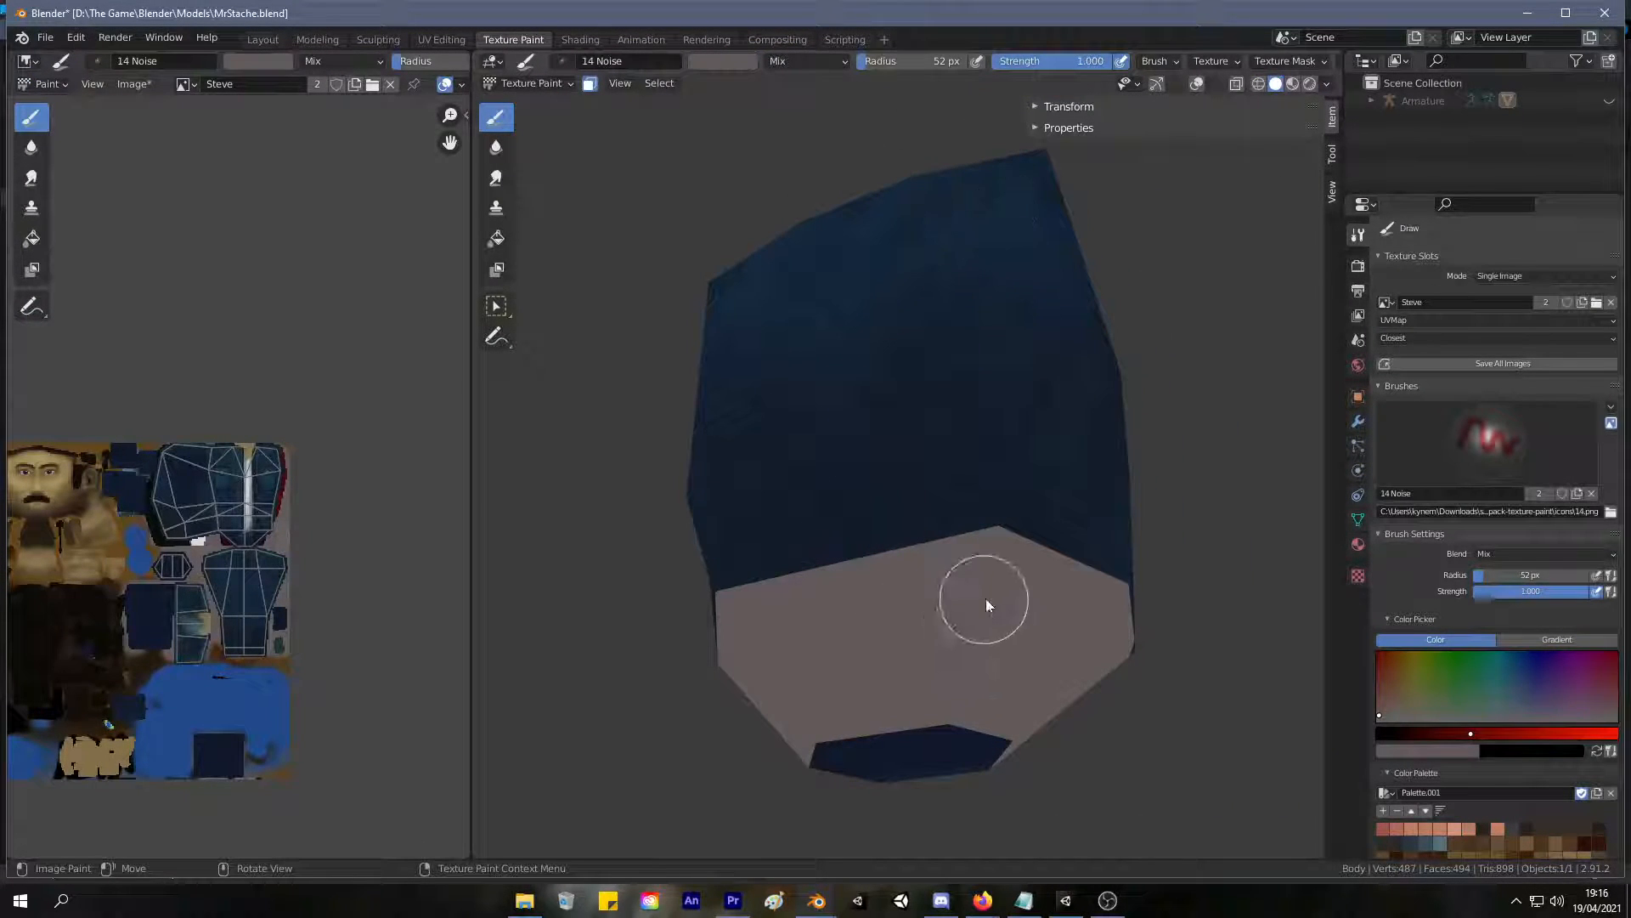
{"action": "left_click_drag", "start_coordinate": [983, 601], "coordinate": [958, 547]}
{"action": "key", "text": "ctrl+z"}
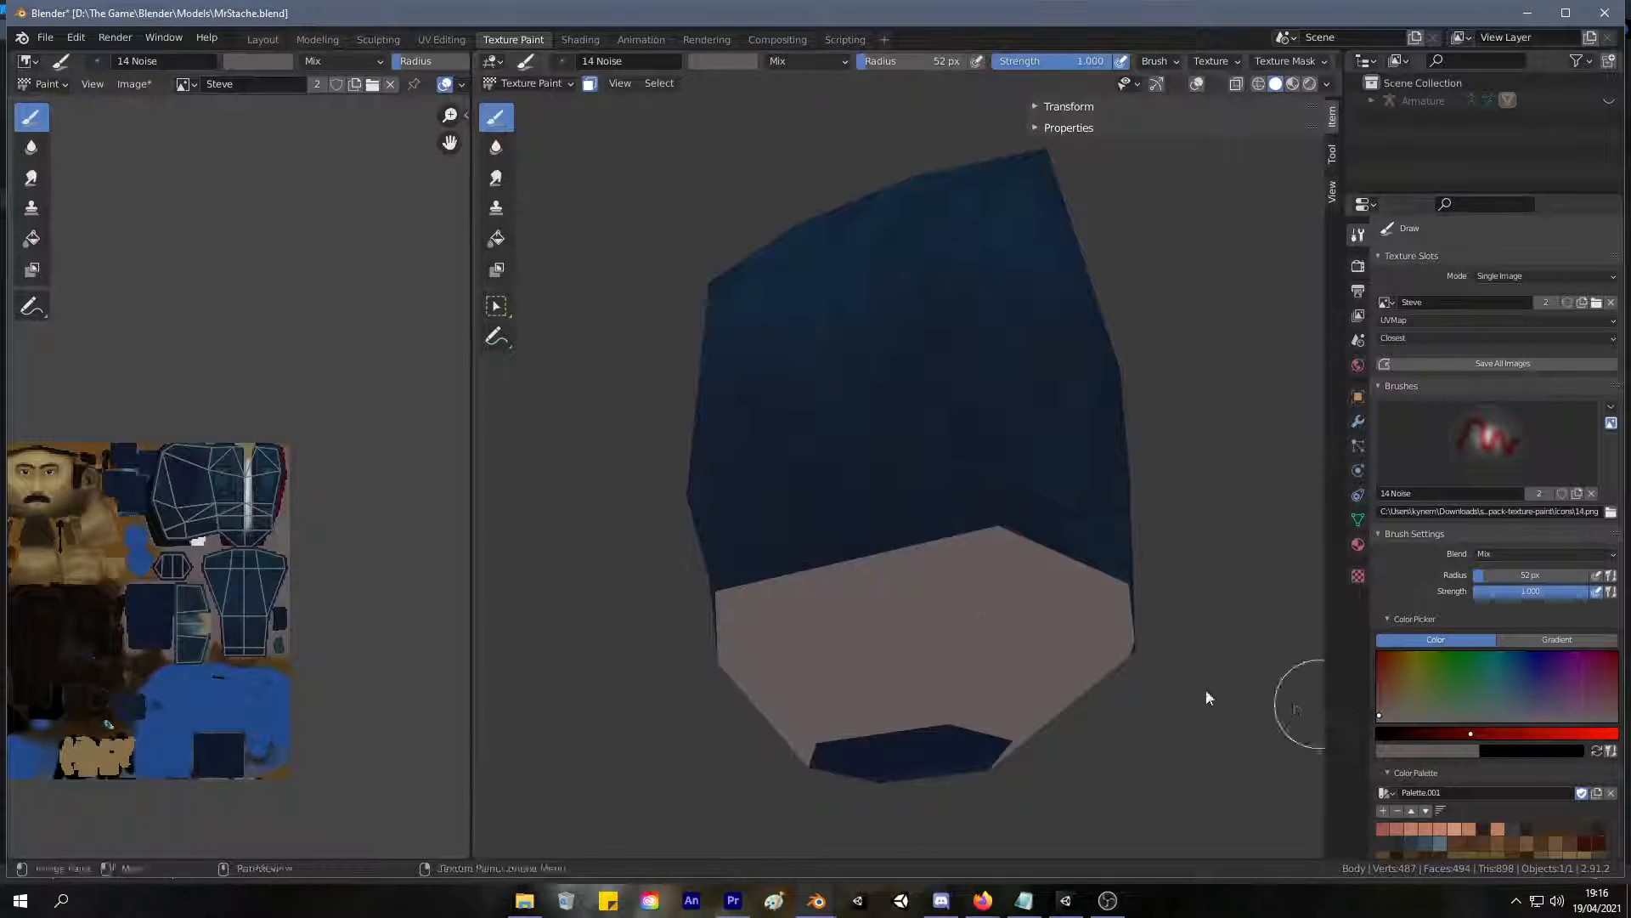
{"action": "key", "text": "s"}
Paint the bare lower side and back faces dark blue, darkening the brush colour slightly along the way.
{"action": "mouse_move", "coordinate": [950, 652]}
{"action": "left_mouse_down"}
{"action": "mouse_move", "coordinate": [916, 627]}
{"action": "mouse_move", "coordinate": [970, 595]}
{"action": "mouse_move", "coordinate": [899, 578]}
{"action": "mouse_move", "coordinate": [1000, 582]}
{"action": "left_mouse_up"}
{"action": "middle_click_drag", "start_coordinate": [1001, 583], "coordinate": [778, 623]}
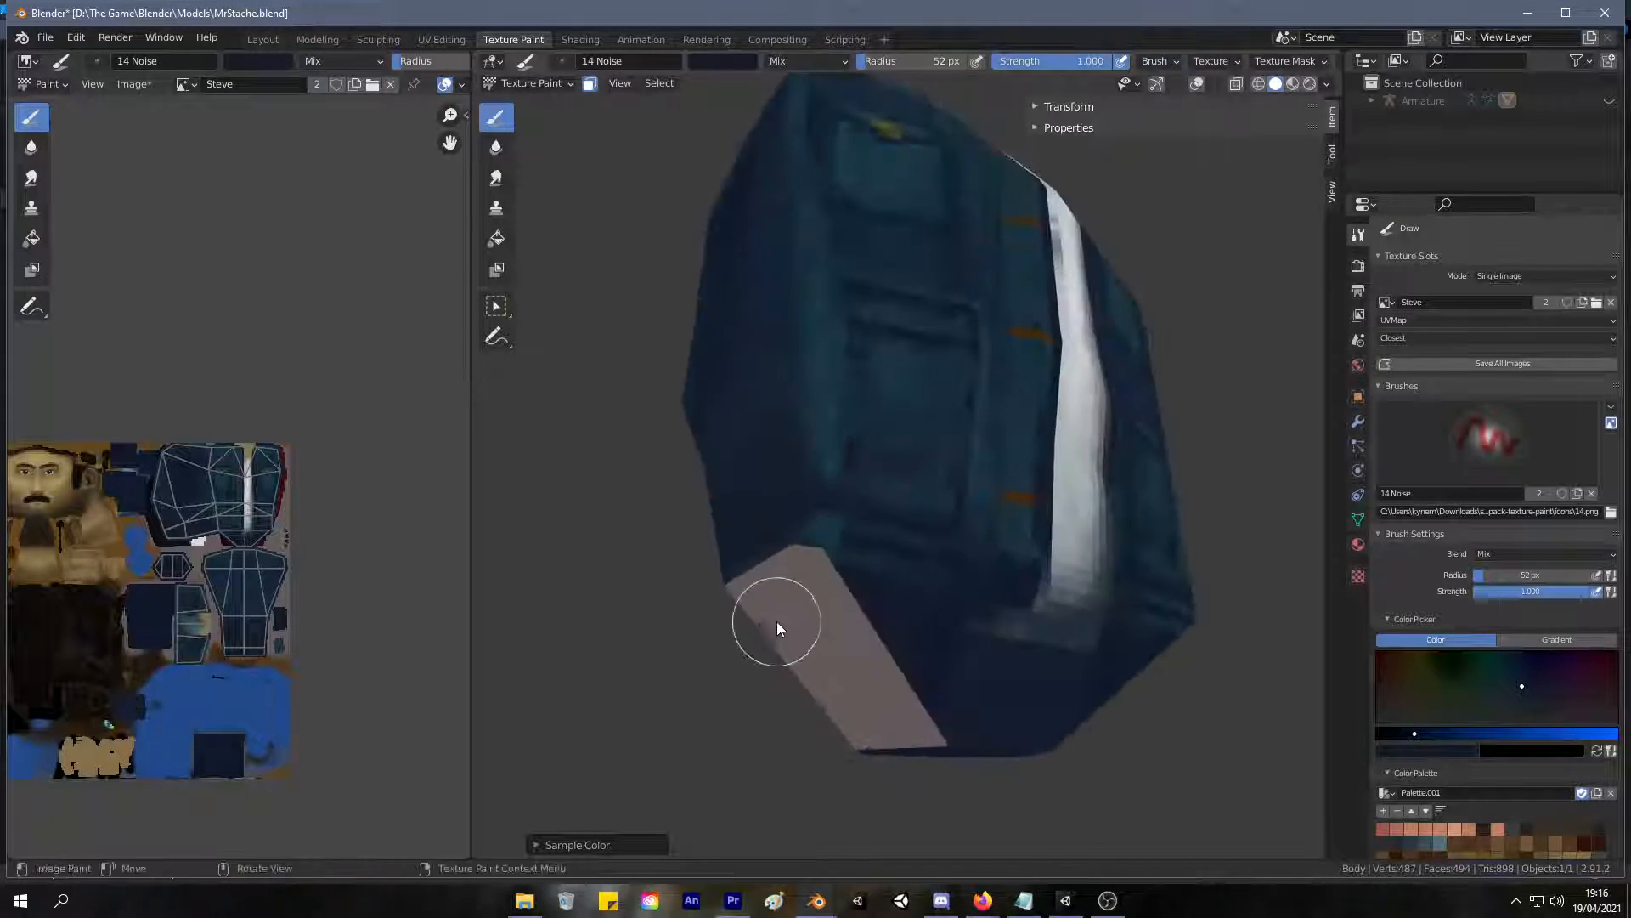
{"action": "left_click_drag", "start_coordinate": [845, 654], "coordinate": [892, 717]}
{"action": "mouse_move", "coordinate": [893, 717]}
{"action": "middle_mouse_down"}
{"action": "mouse_move", "coordinate": [1242, 740]}
{"action": "mouse_move", "coordinate": [984, 705]}
{"action": "mouse_move", "coordinate": [906, 623]}
{"action": "middle_mouse_up"}
{"action": "scroll", "coordinate": [968, 669], "scroll_direction": "down", "scroll_amount": 4}
{"action": "scroll", "coordinate": [950, 675], "scroll_direction": "up", "scroll_amount": 3}
{"action": "left_click_drag", "start_coordinate": [1414, 733], "coordinate": [1405, 734]}
{"action": "mouse_move", "coordinate": [925, 655]}
{"action": "left_mouse_down"}
{"action": "mouse_move", "coordinate": [991, 604]}
{"action": "mouse_move", "coordinate": [874, 619]}
{"action": "left_mouse_up"}
Resample the jacket's blue and paint over the remaining bare patches along the lower faces' edges.
{"action": "key", "text": "s"}
{"action": "mouse_move", "coordinate": [980, 567]}
{"action": "left_mouse_down"}
{"action": "mouse_move", "coordinate": [1021, 628]}
{"action": "mouse_move", "coordinate": [945, 715]}
{"action": "left_mouse_up"}
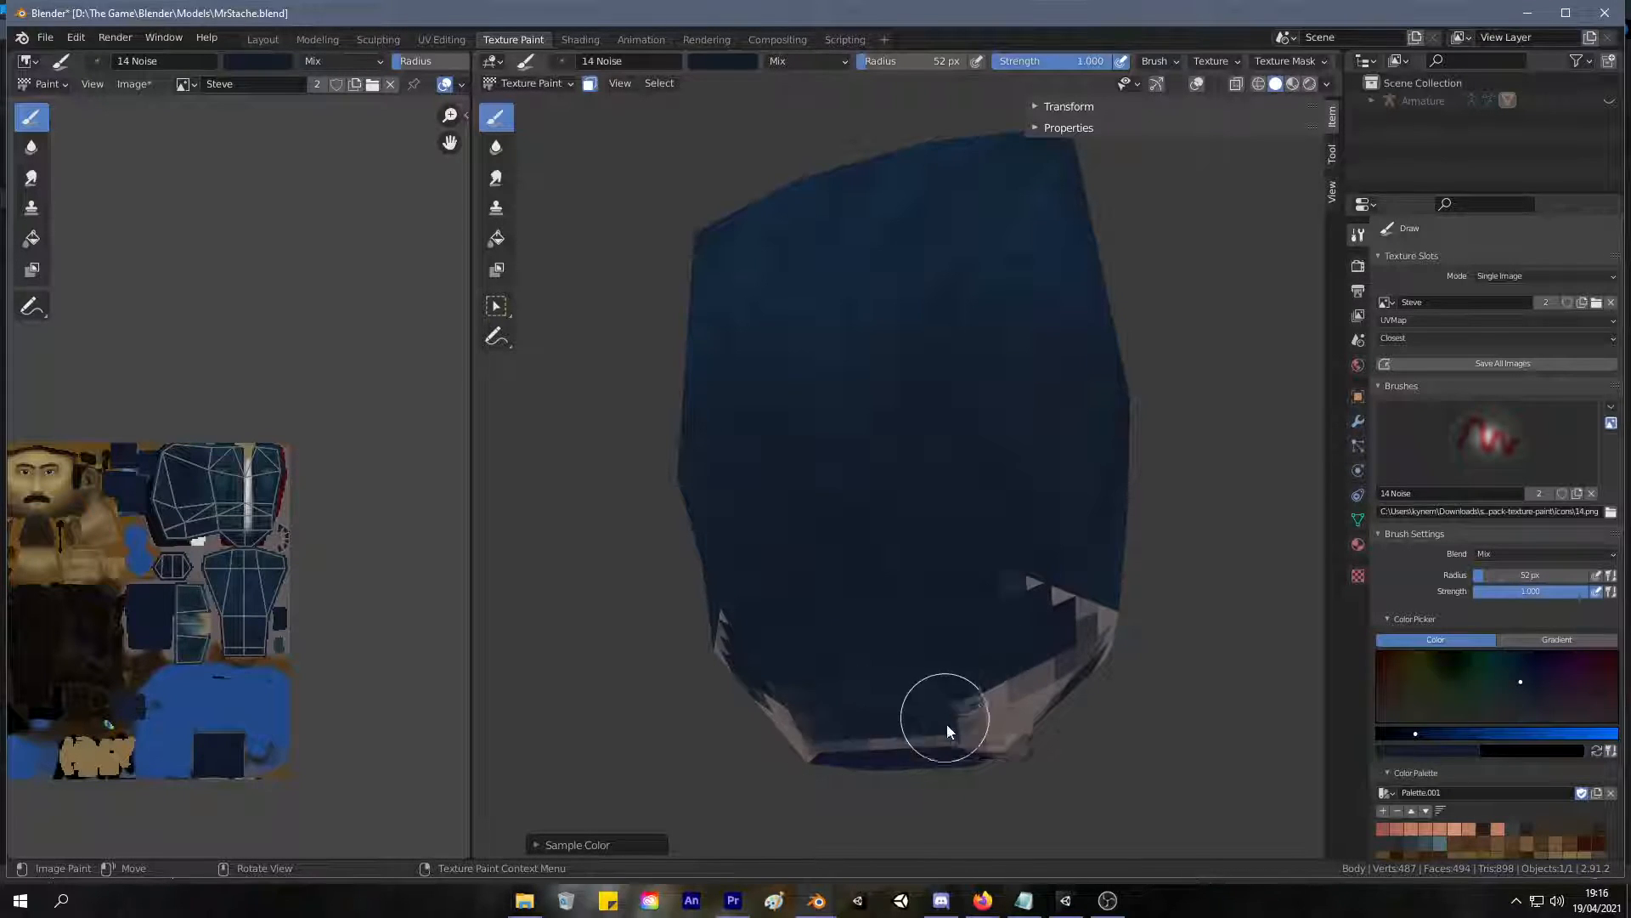
{"action": "left_click_drag", "start_coordinate": [856, 742], "coordinate": [825, 725]}
{"action": "middle_click_drag", "start_coordinate": [824, 725], "coordinate": [820, 695]}
{"action": "mouse_move", "coordinate": [901, 642]}
{"action": "left_mouse_down"}
{"action": "mouse_move", "coordinate": [780, 660]}
{"action": "mouse_move", "coordinate": [857, 606]}
{"action": "mouse_move", "coordinate": [933, 612]}
{"action": "left_mouse_up"}
{"action": "left_click_drag", "start_coordinate": [974, 690], "coordinate": [1014, 668]}
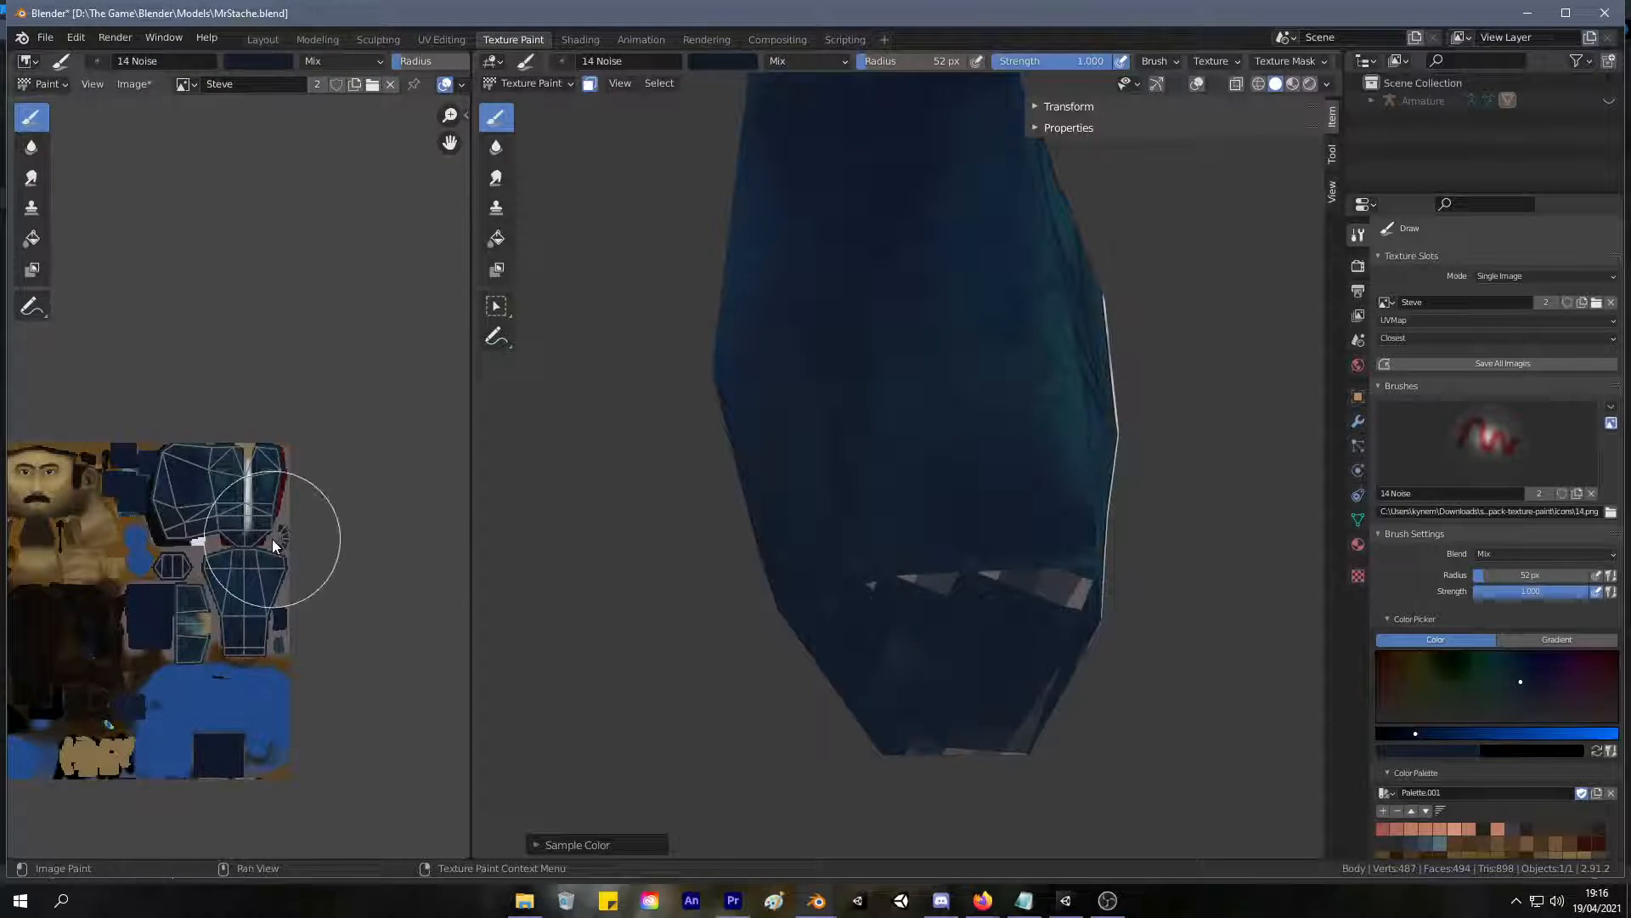
In UV Editing, select the small bottom-face island, move it onto the large jacket island and scale it by 1.630.
{"action": "scroll", "coordinate": [272, 538], "scroll_direction": "up", "scroll_amount": 2}
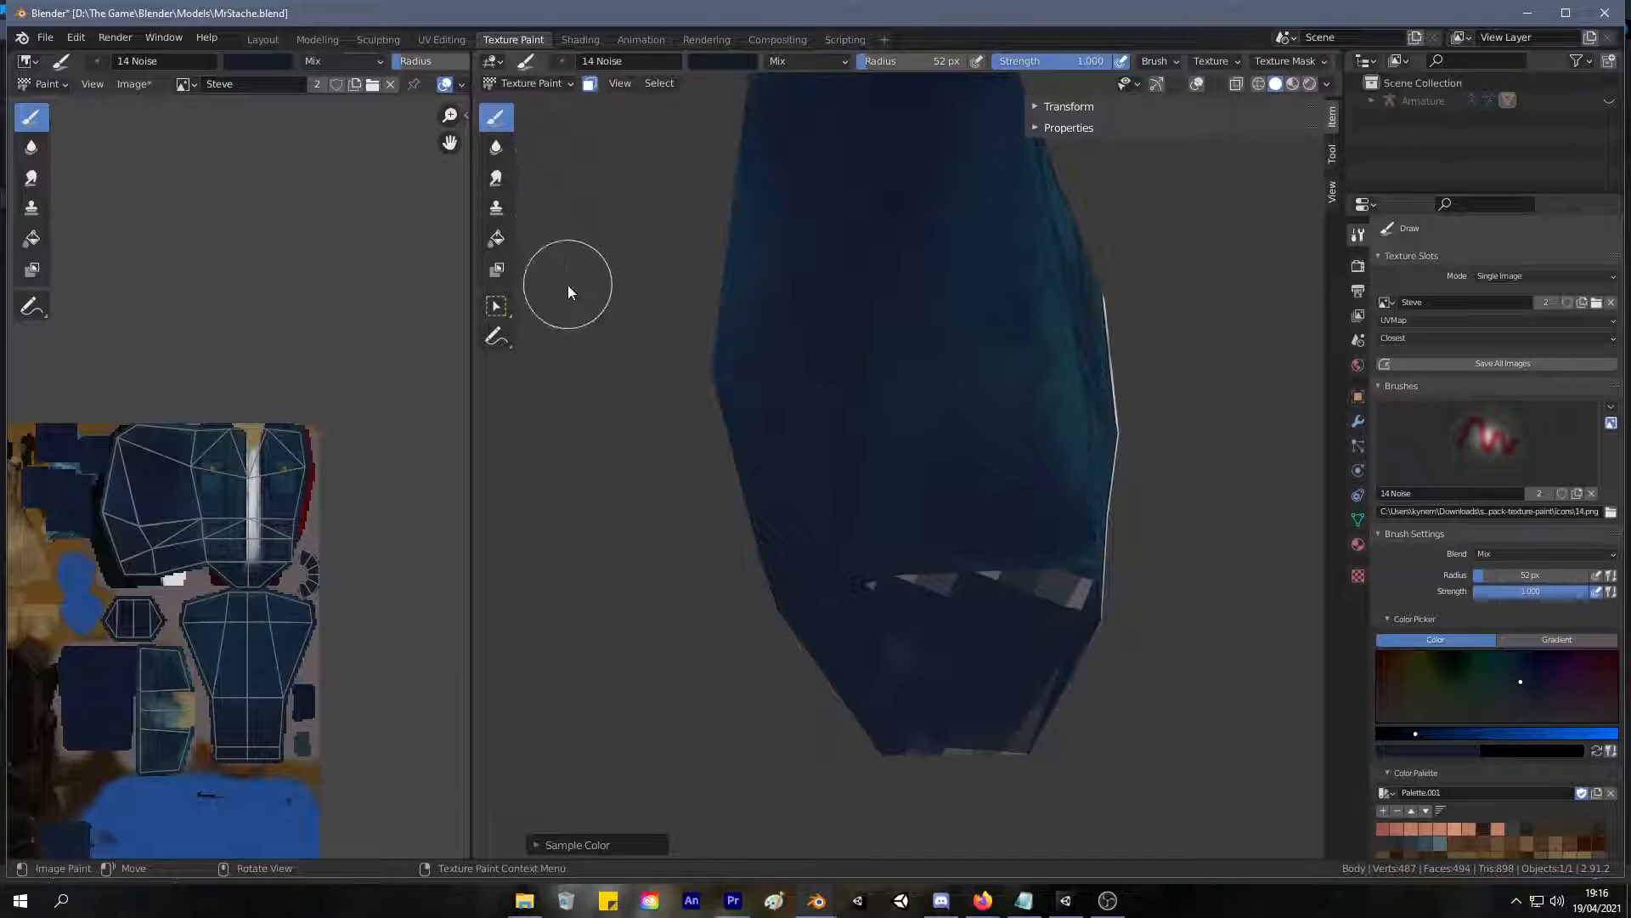
{"action": "left_click", "coordinate": [440, 40]}
{"action": "scroll", "coordinate": [397, 543], "scroll_direction": "up", "scroll_amount": 3}
{"action": "key", "text": "b"}
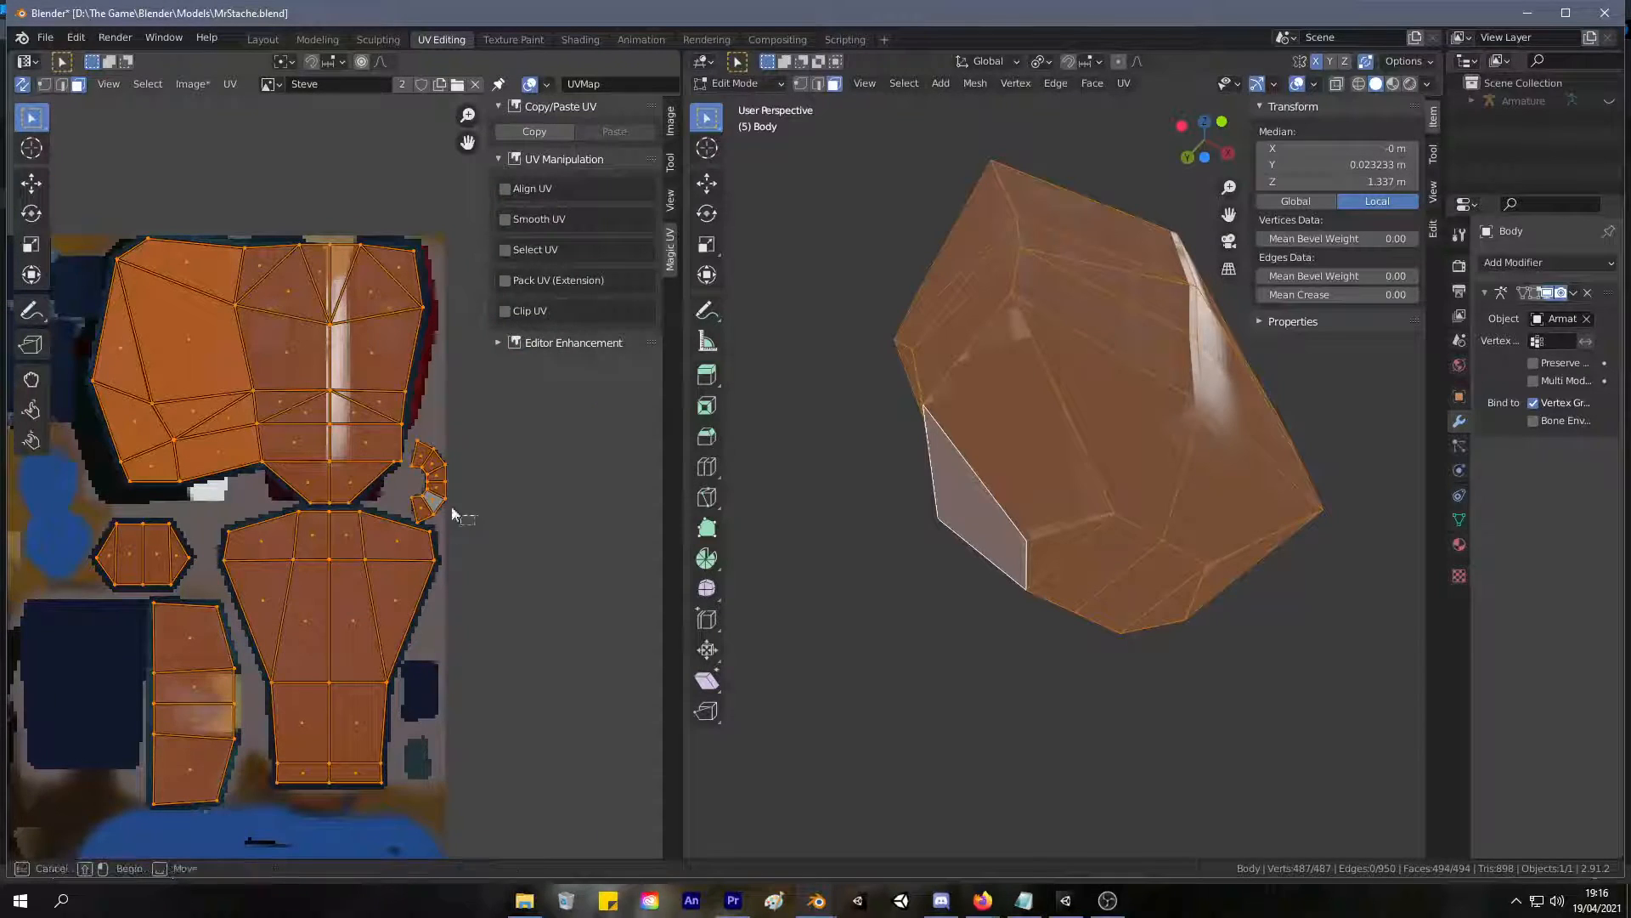
{"action": "left_click_drag", "start_coordinate": [474, 525], "coordinate": [409, 435]}
{"action": "key", "text": "g"}
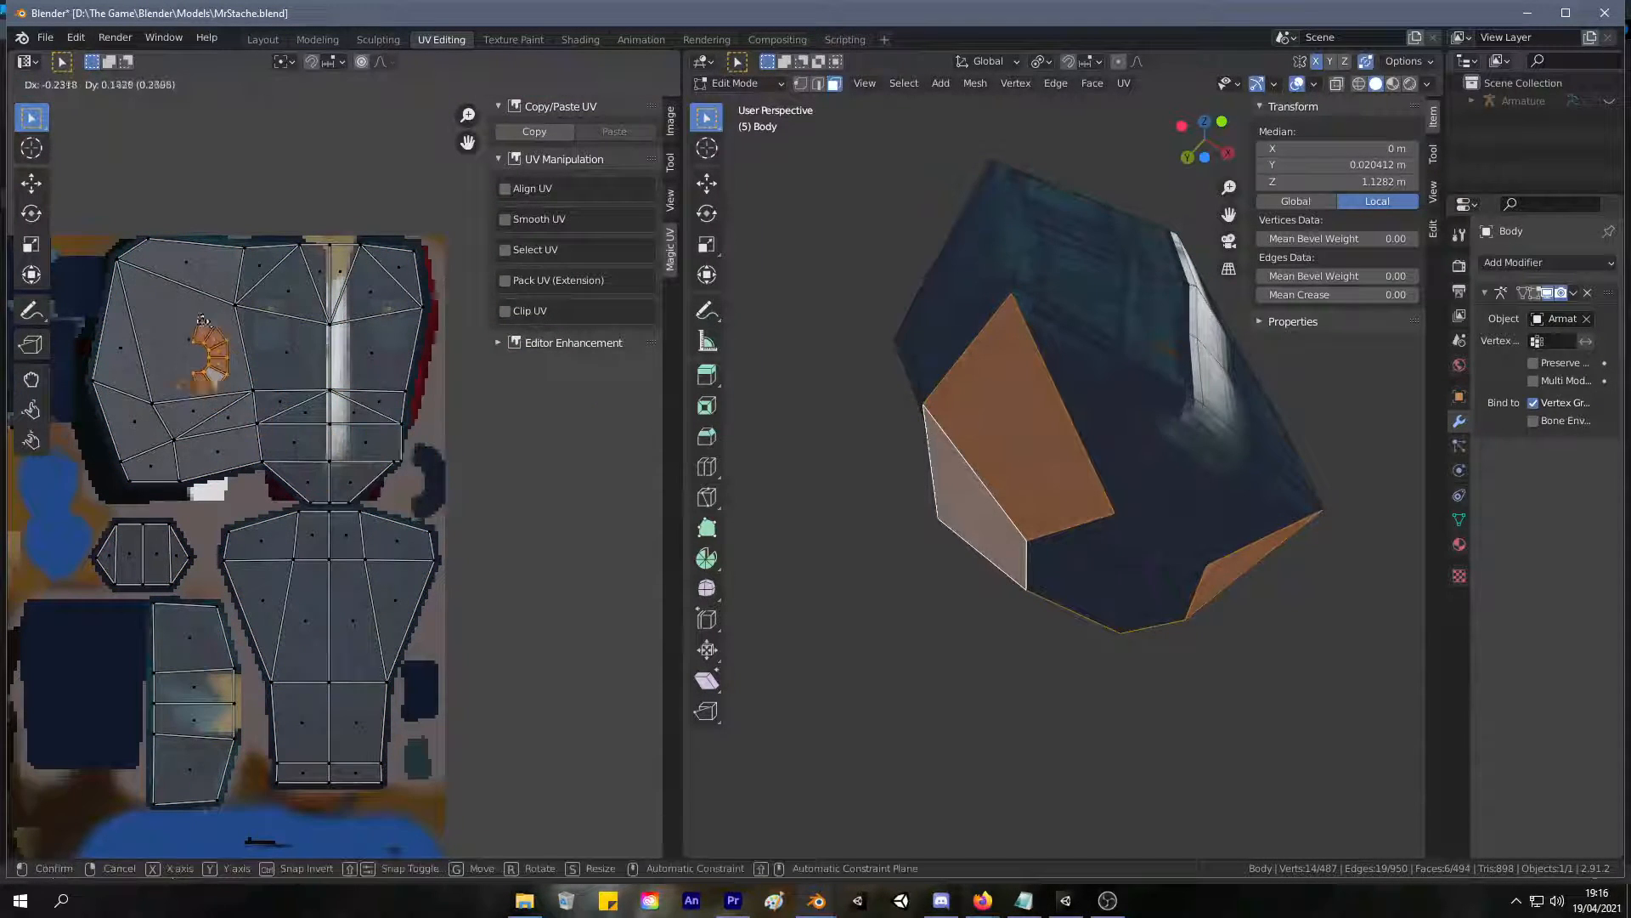
{"action": "left_click", "coordinate": [194, 314]}
{"action": "key", "text": "s"}
{"action": "left_click", "coordinate": [224, 337]}
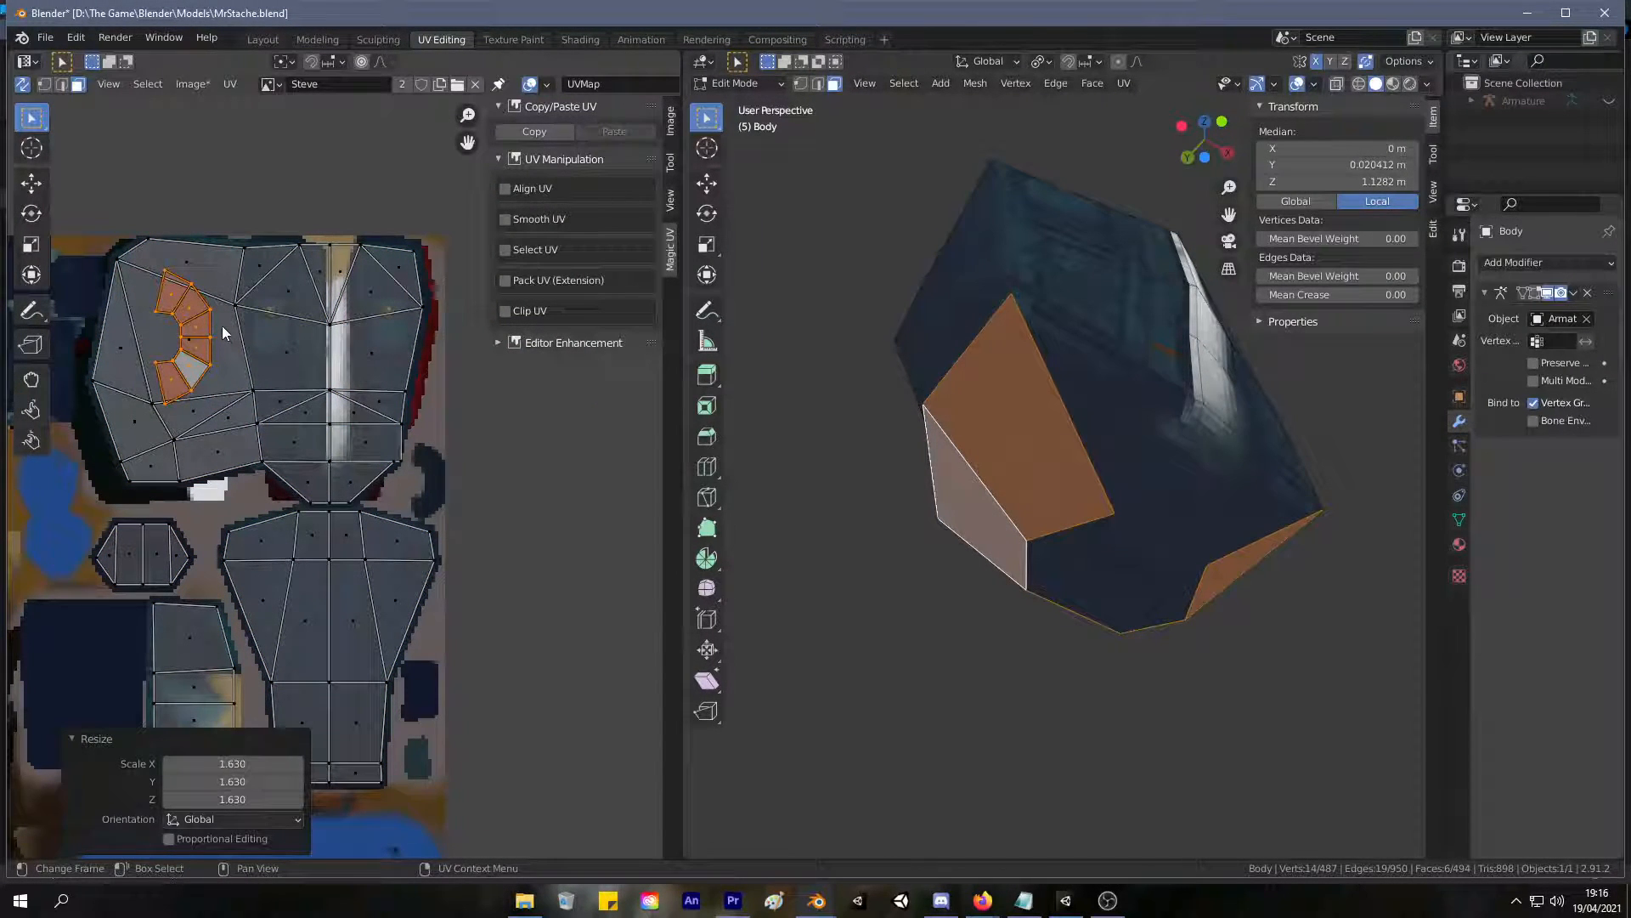
Rotate the bottom-face island into an upright arch and move it off the texture's edge into empty space.
{"action": "key", "text": "r"}
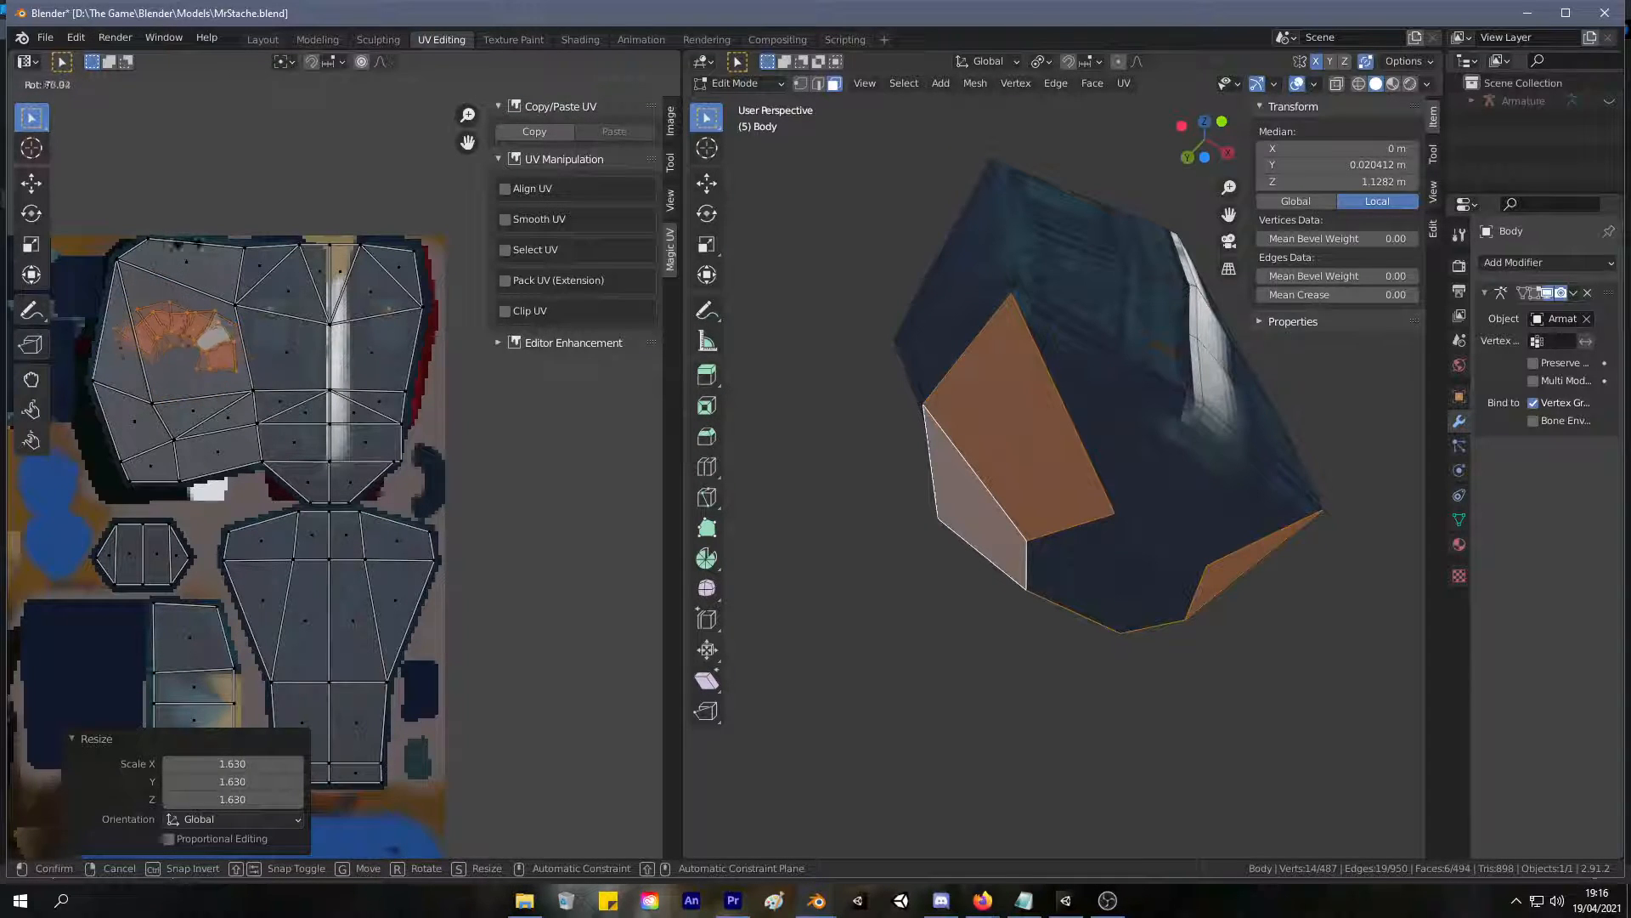
{"action": "left_click", "coordinate": [246, 276]}
{"action": "left_click", "coordinate": [825, 466]}
{"action": "middle_click_drag", "start_coordinate": [827, 467], "coordinate": [1105, 442]}
{"action": "left_click", "coordinate": [216, 360]}
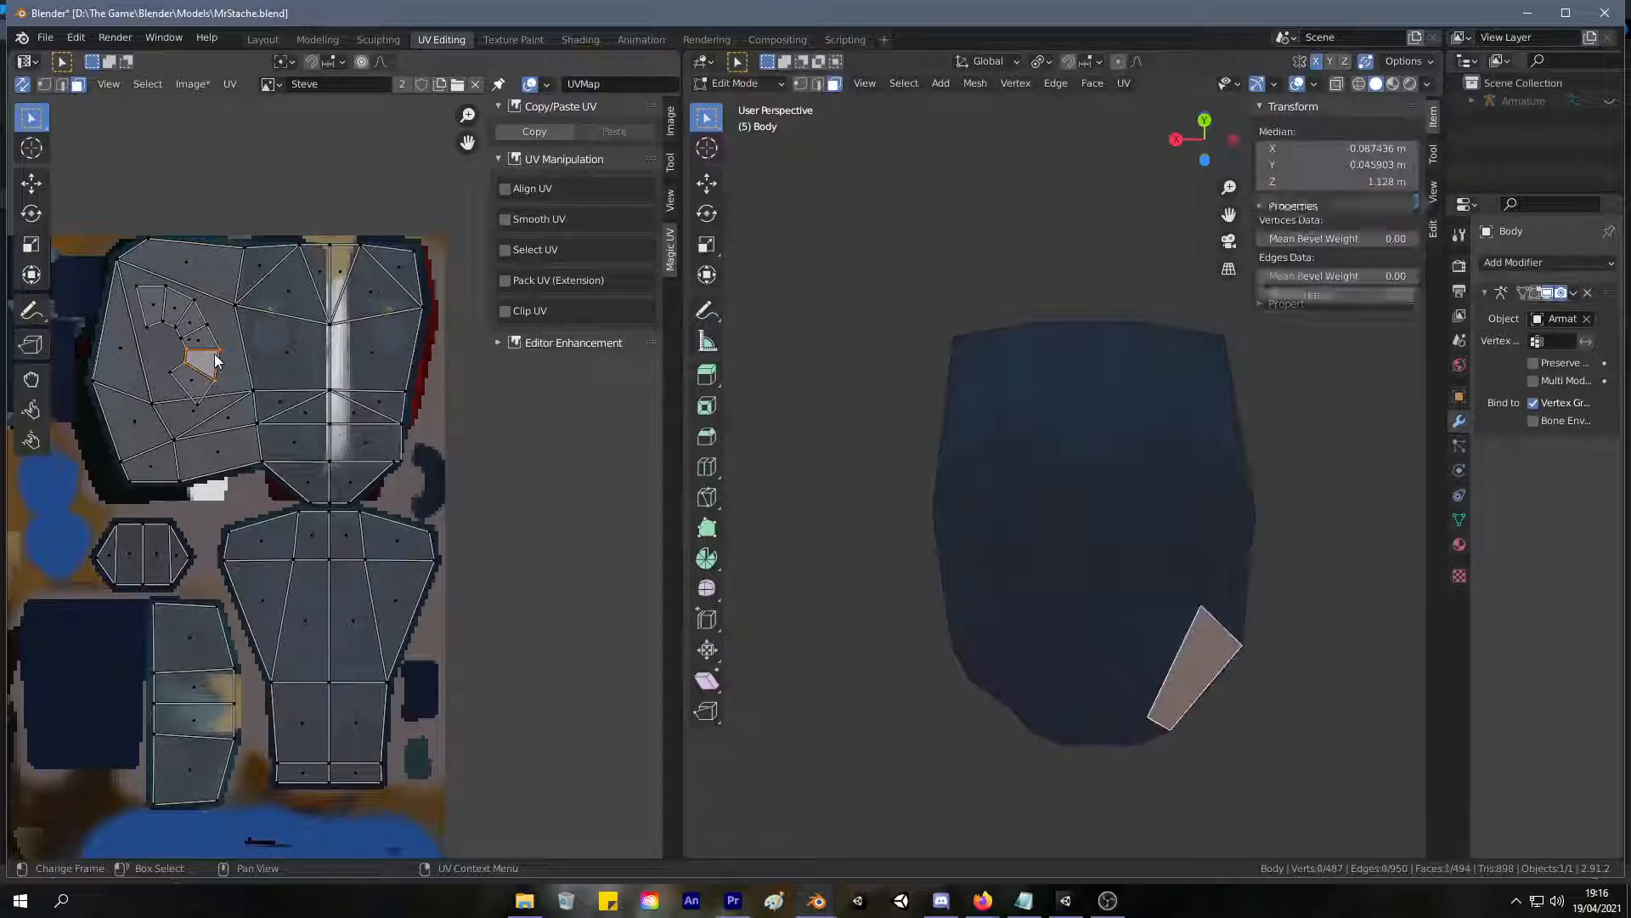
{"action": "key", "text": "l"}
{"action": "key", "text": "r"}
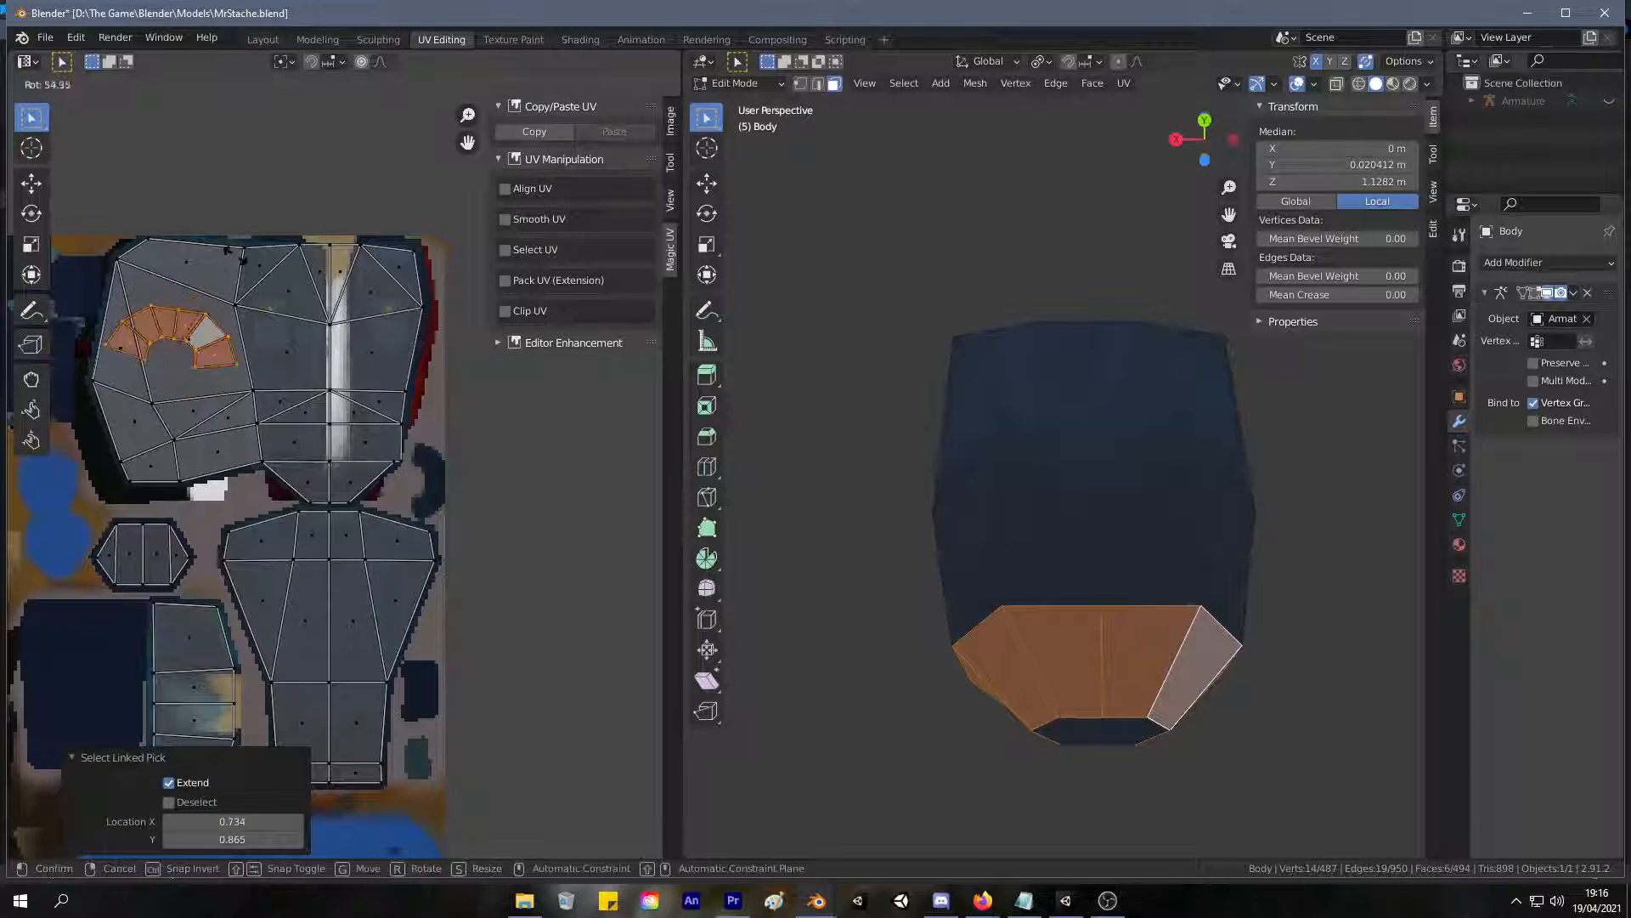
{"action": "left_click", "coordinate": [233, 242]}
{"action": "key", "text": "g"}
{"action": "left_click", "coordinate": [556, 384]}
Select the three faces of the arched island's right half and try to split them off.
{"action": "left_click_drag", "start_coordinate": [610, 548], "coordinate": [500, 380]}
{"action": "key", "text": "y"}
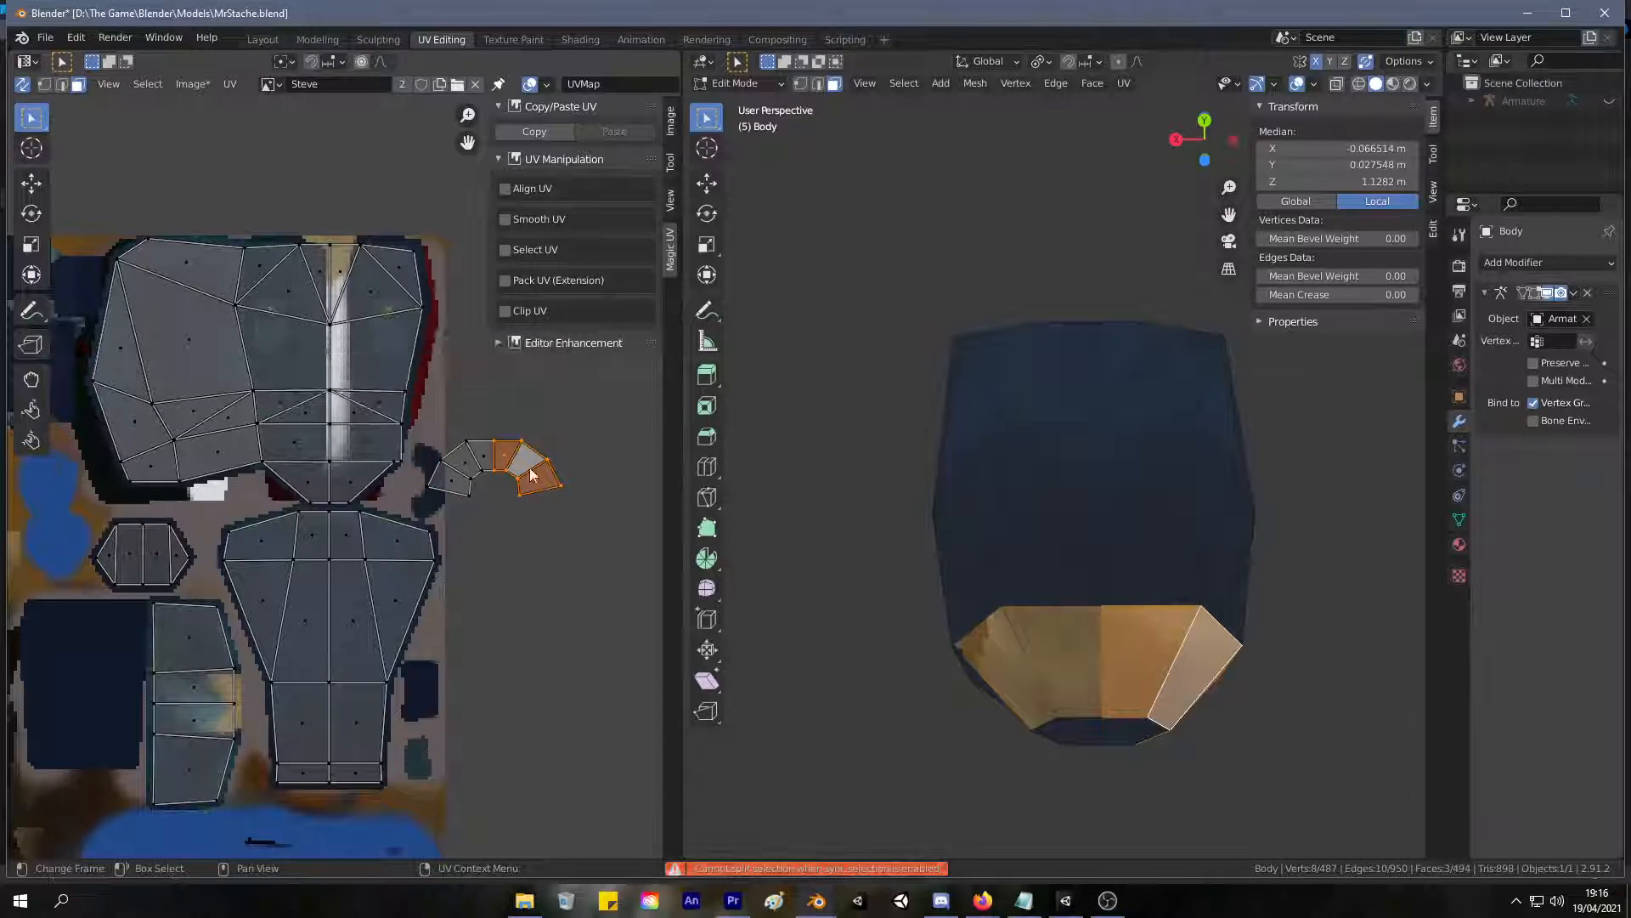
{"action": "key", "text": "g"}
{"action": "left_click", "coordinate": [573, 467]}
{"action": "key", "text": "ctrl+z"}
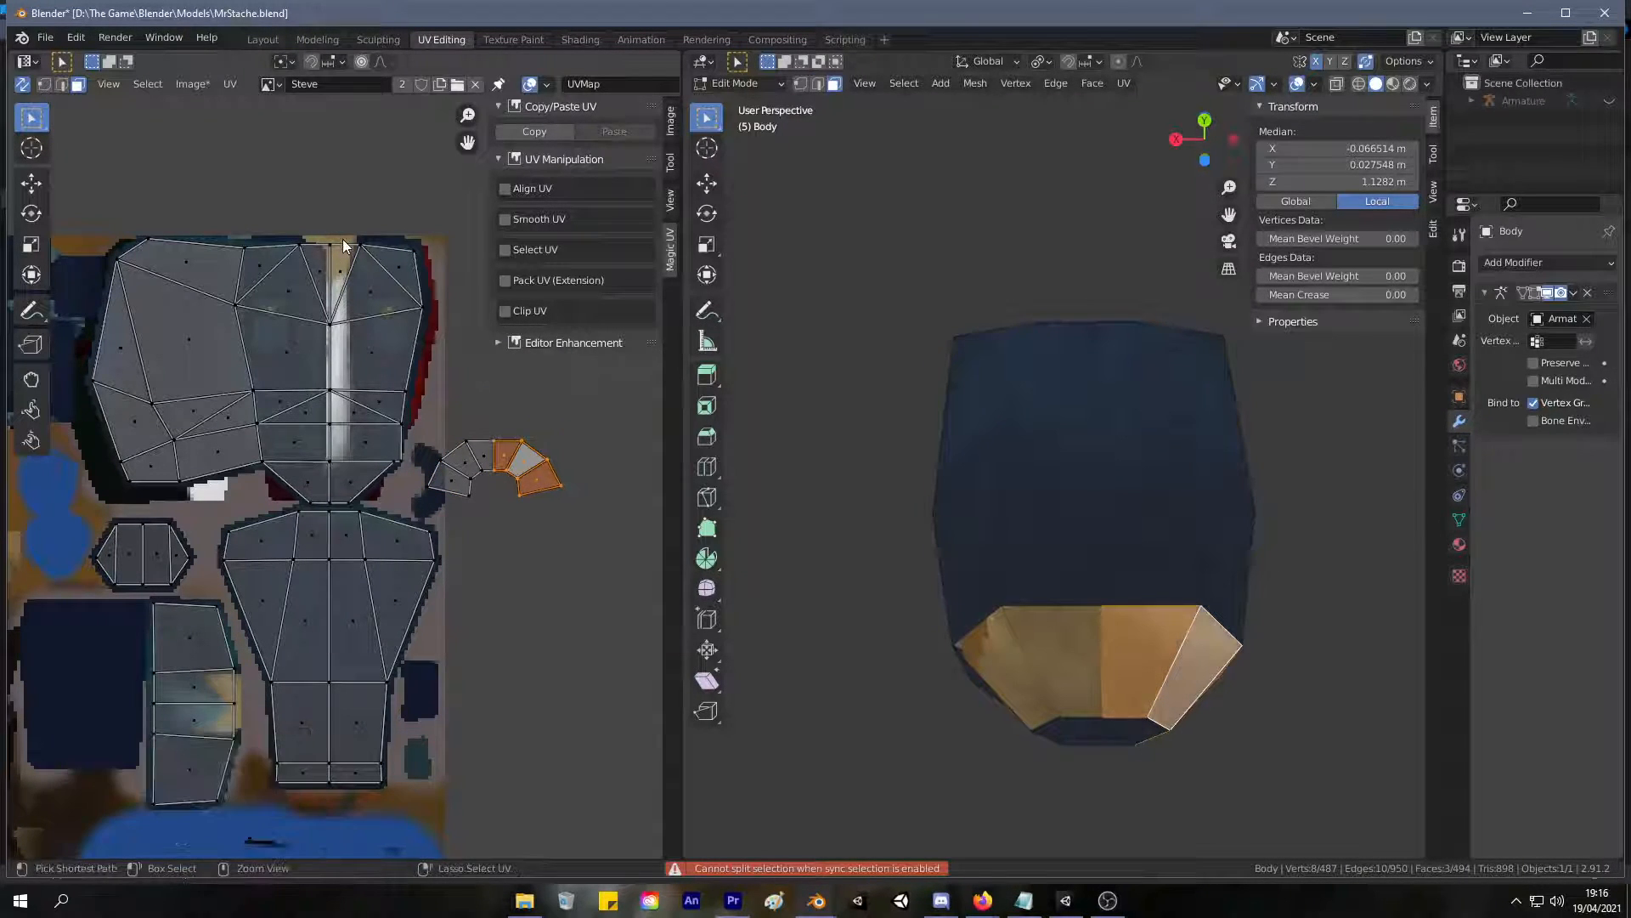
Mirror the selected half of the arch along X and move it over the matching other half.
{"action": "left_click", "coordinate": [190, 84]}
{"action": "right_click", "coordinate": [508, 437]}
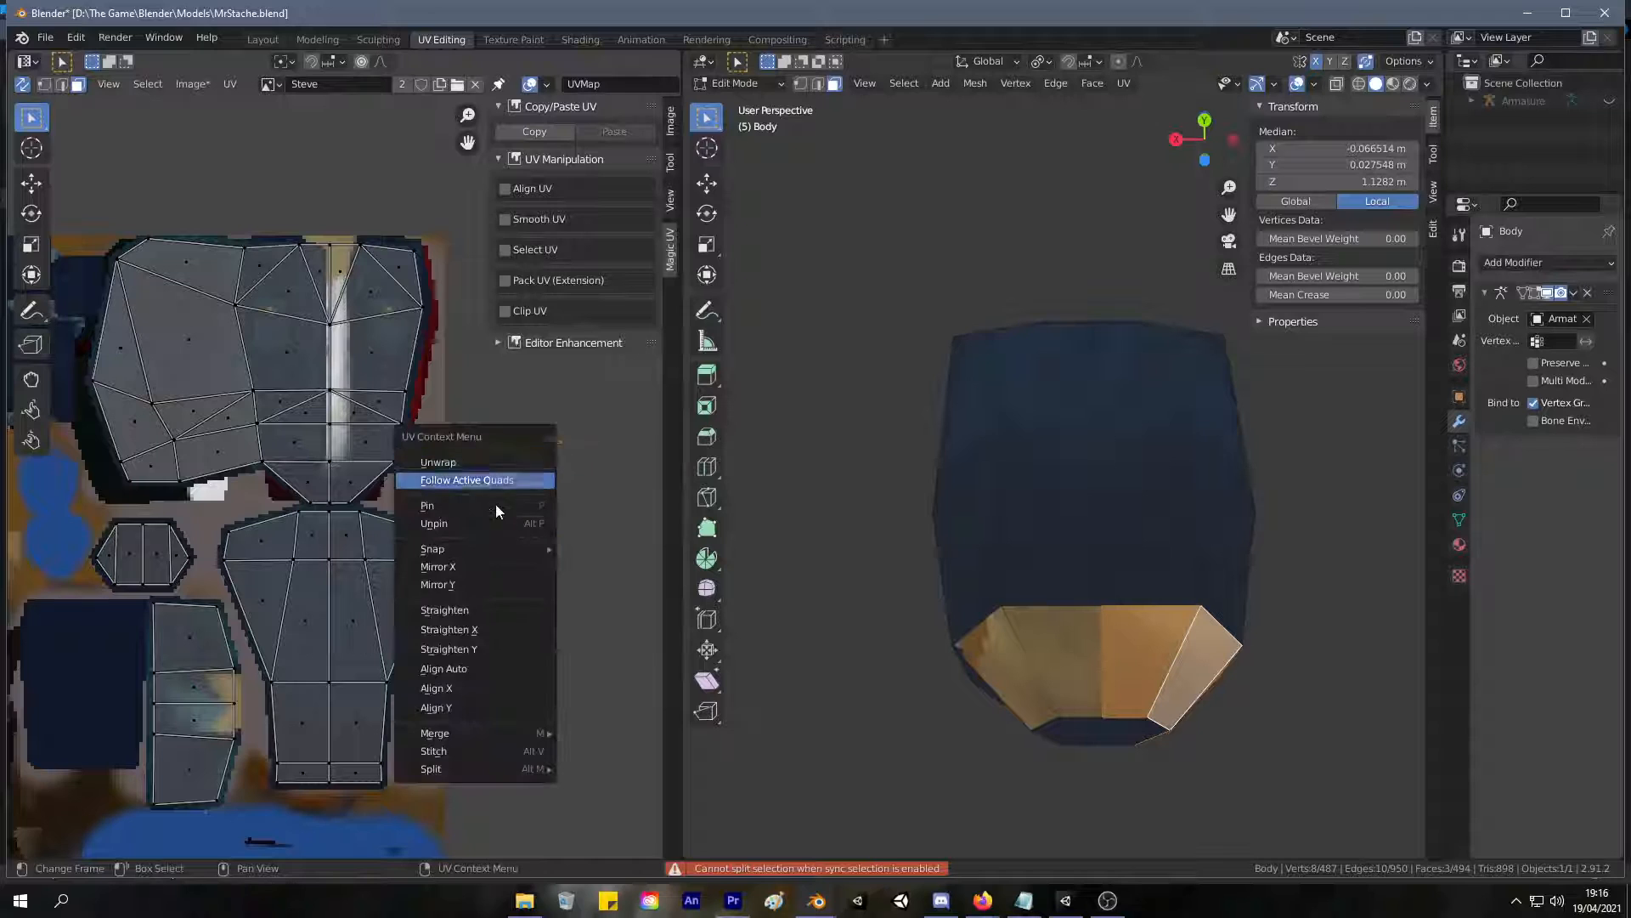
{"action": "left_click", "coordinate": [535, 567]}
{"action": "key", "text": "g"}
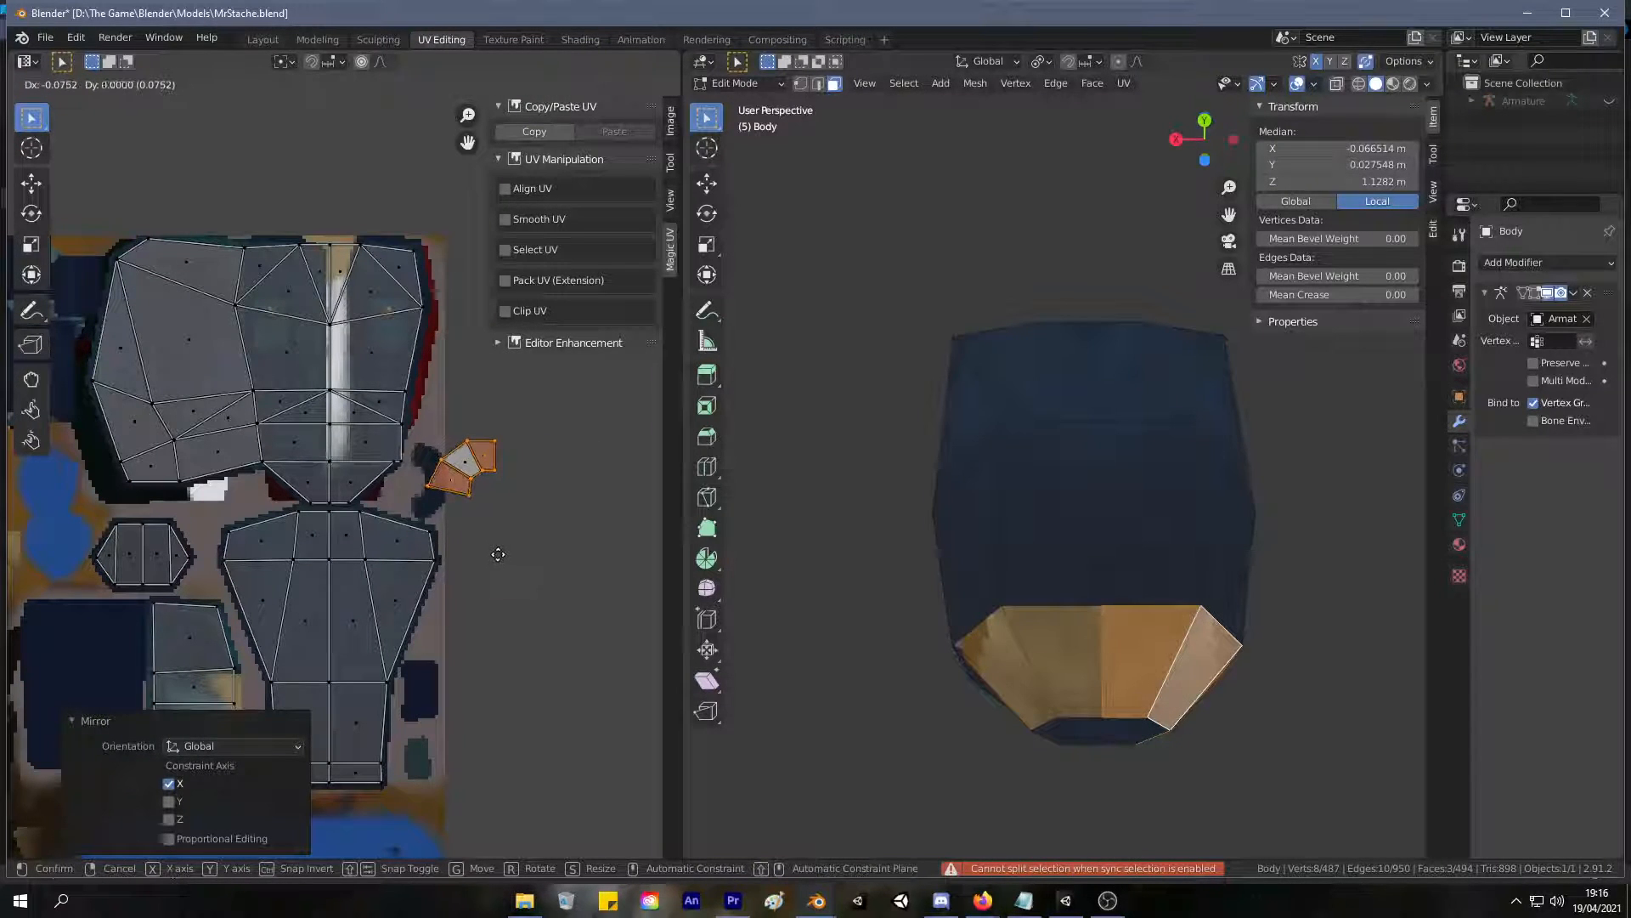
{"action": "left_click", "coordinate": [504, 549]}
Select both overlapping halves, move them onto the plain blue area of the large jacket island and enlarge them to fit.
{"action": "left_click_drag", "start_coordinate": [530, 520], "coordinate": [428, 410]}
{"action": "key", "text": "g"}
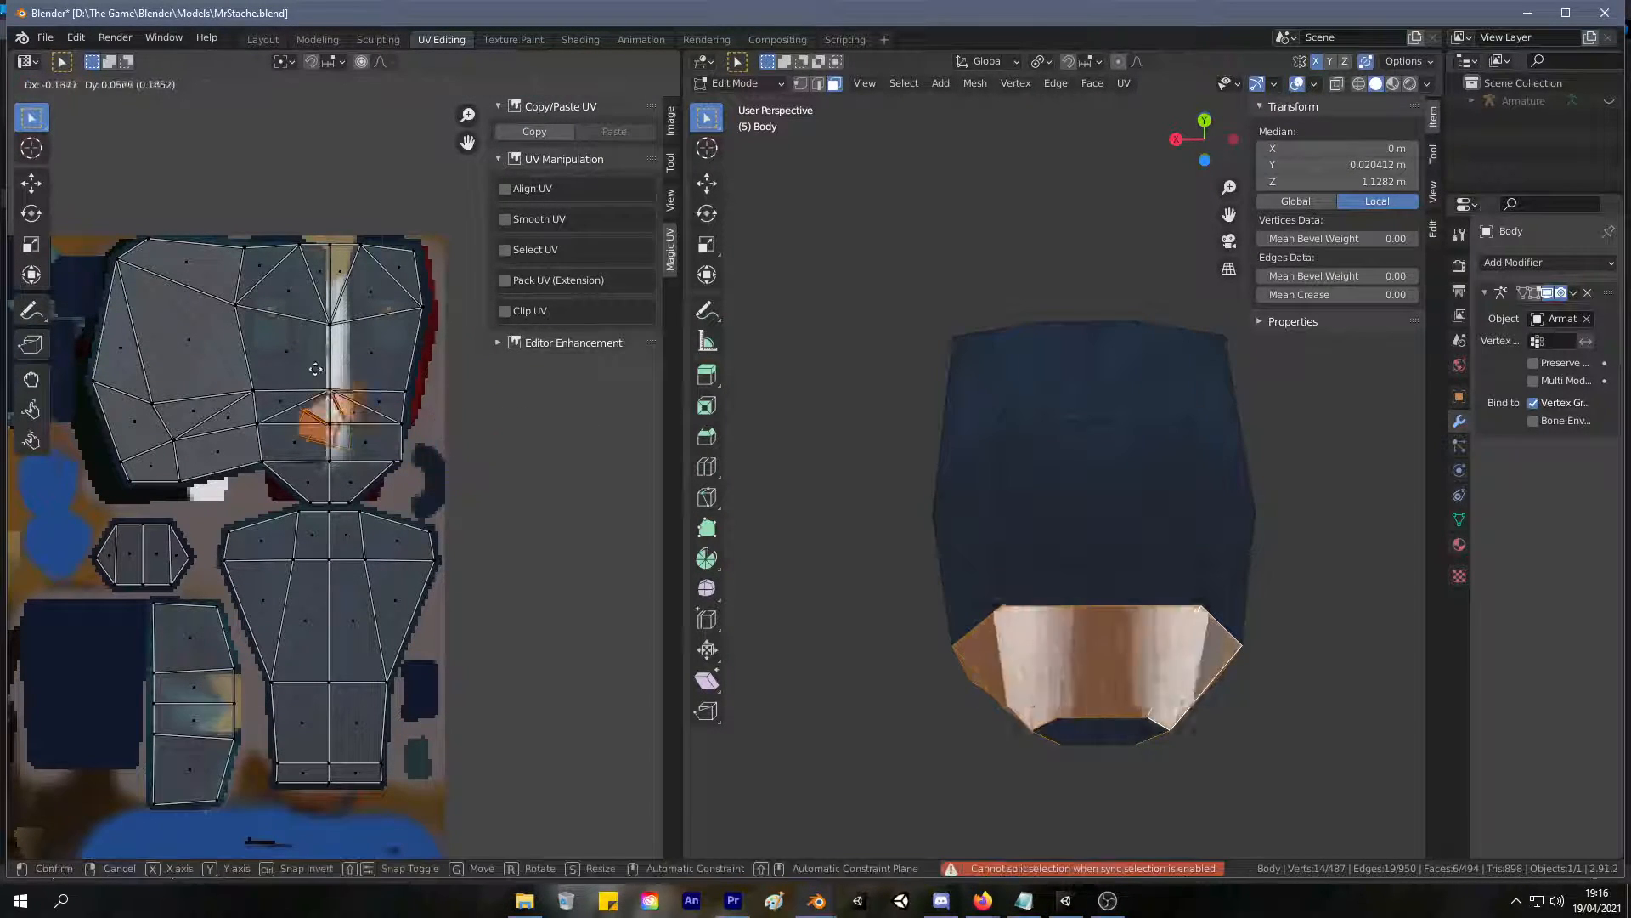
{"action": "left_click", "coordinate": [160, 292]}
{"action": "key", "text": "s"}
{"action": "left_click", "coordinate": [198, 297]}
{"action": "key", "text": "g"}
{"action": "left_click", "coordinate": [179, 299]}
{"action": "key", "text": "s"}
{"action": "left_click", "coordinate": [192, 282]}
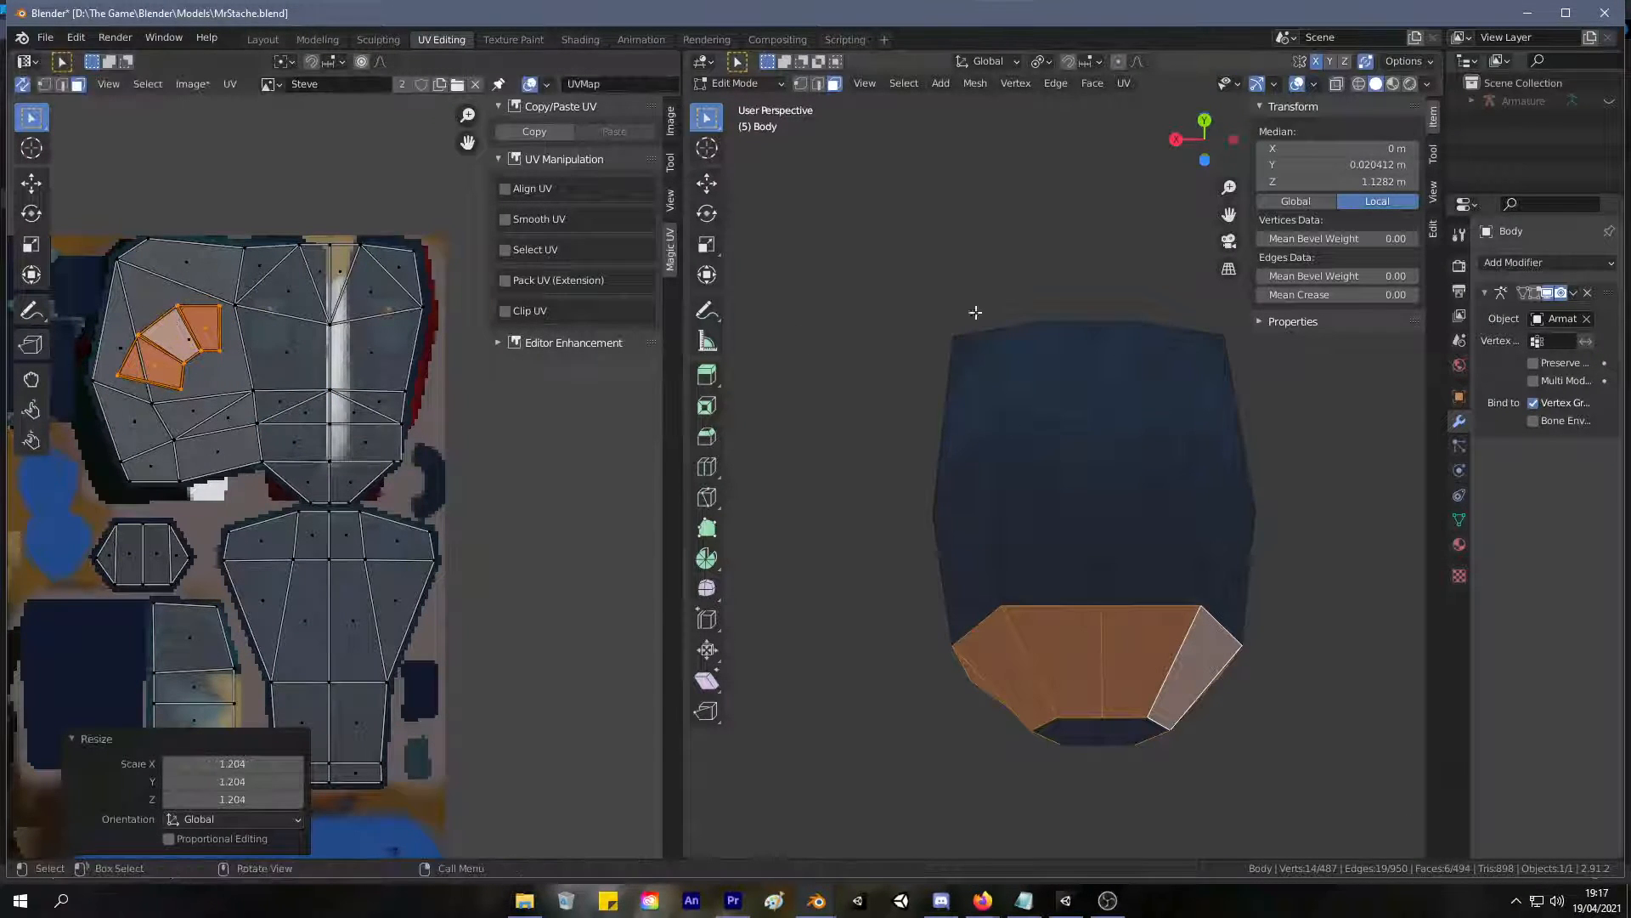
Clear the selection and examine the torso's lower faces from the back and front.
{"action": "left_click", "coordinate": [895, 273]}
{"action": "middle_click_drag", "start_coordinate": [896, 274], "coordinate": [798, 317]}
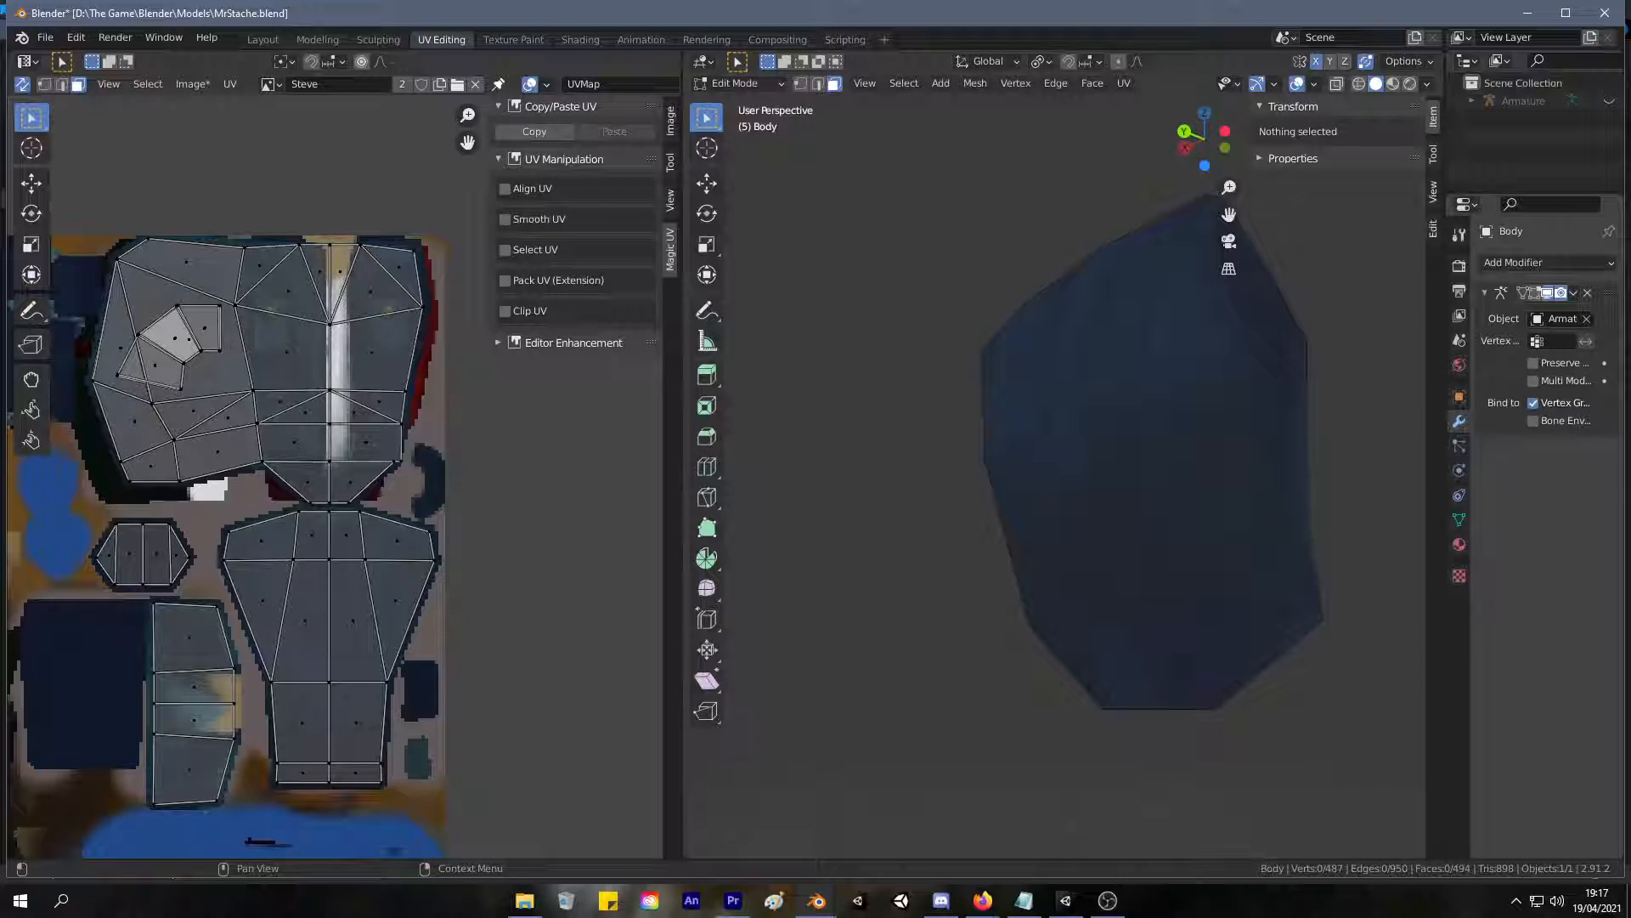
{"action": "scroll", "coordinate": [768, 280], "scroll_direction": "down", "scroll_amount": 2}
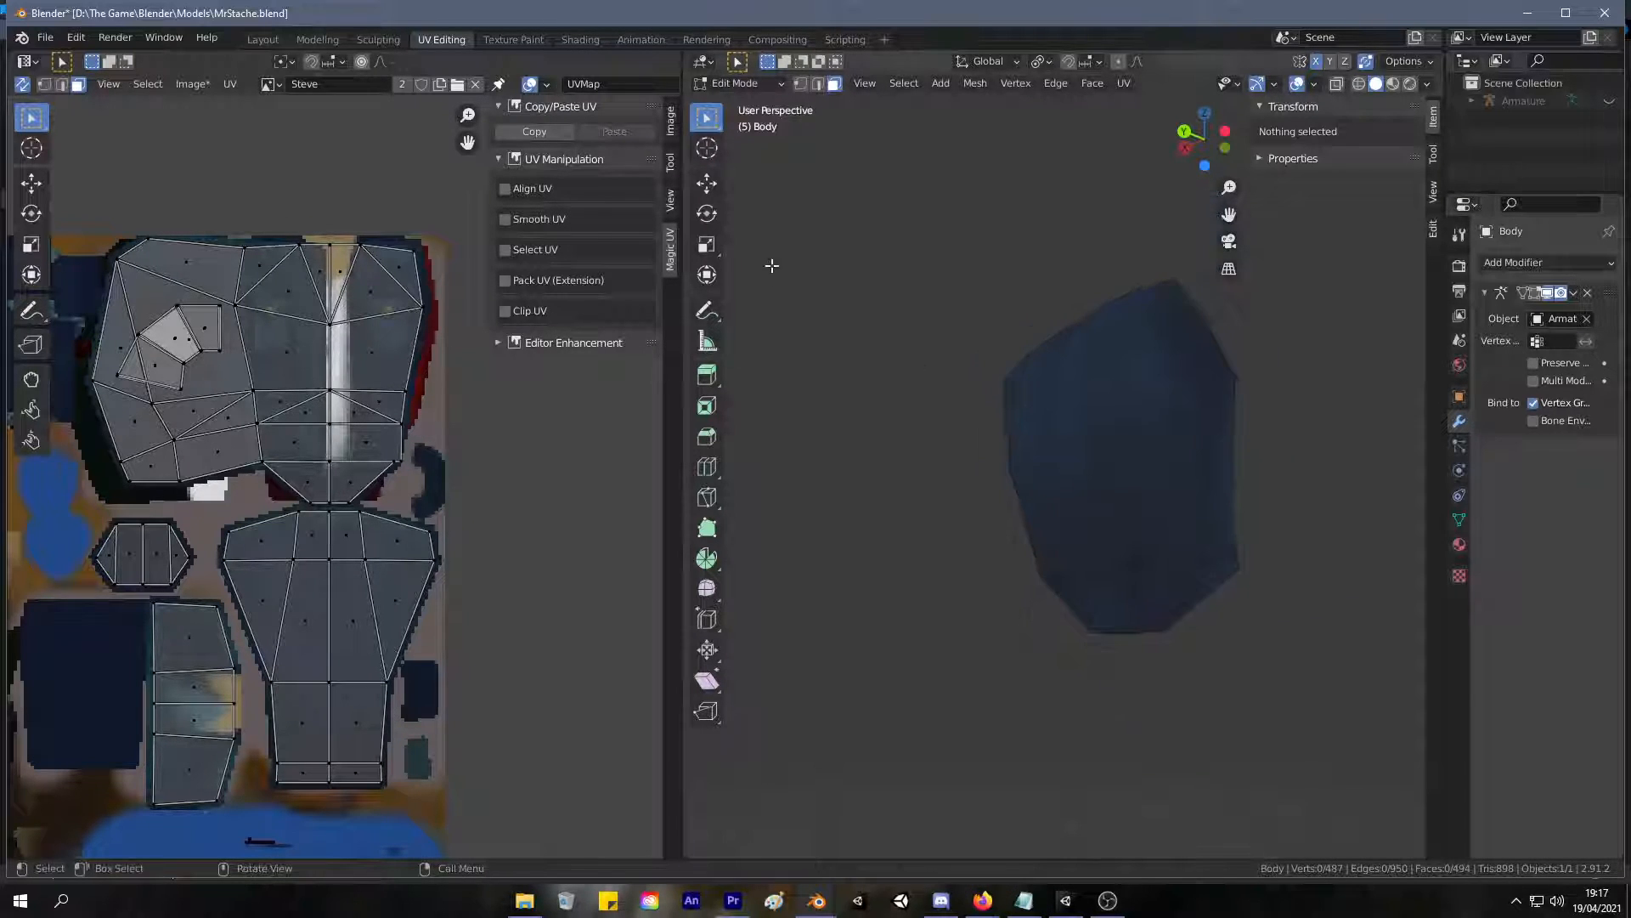
{"action": "key", "text": "alt+Tab"}
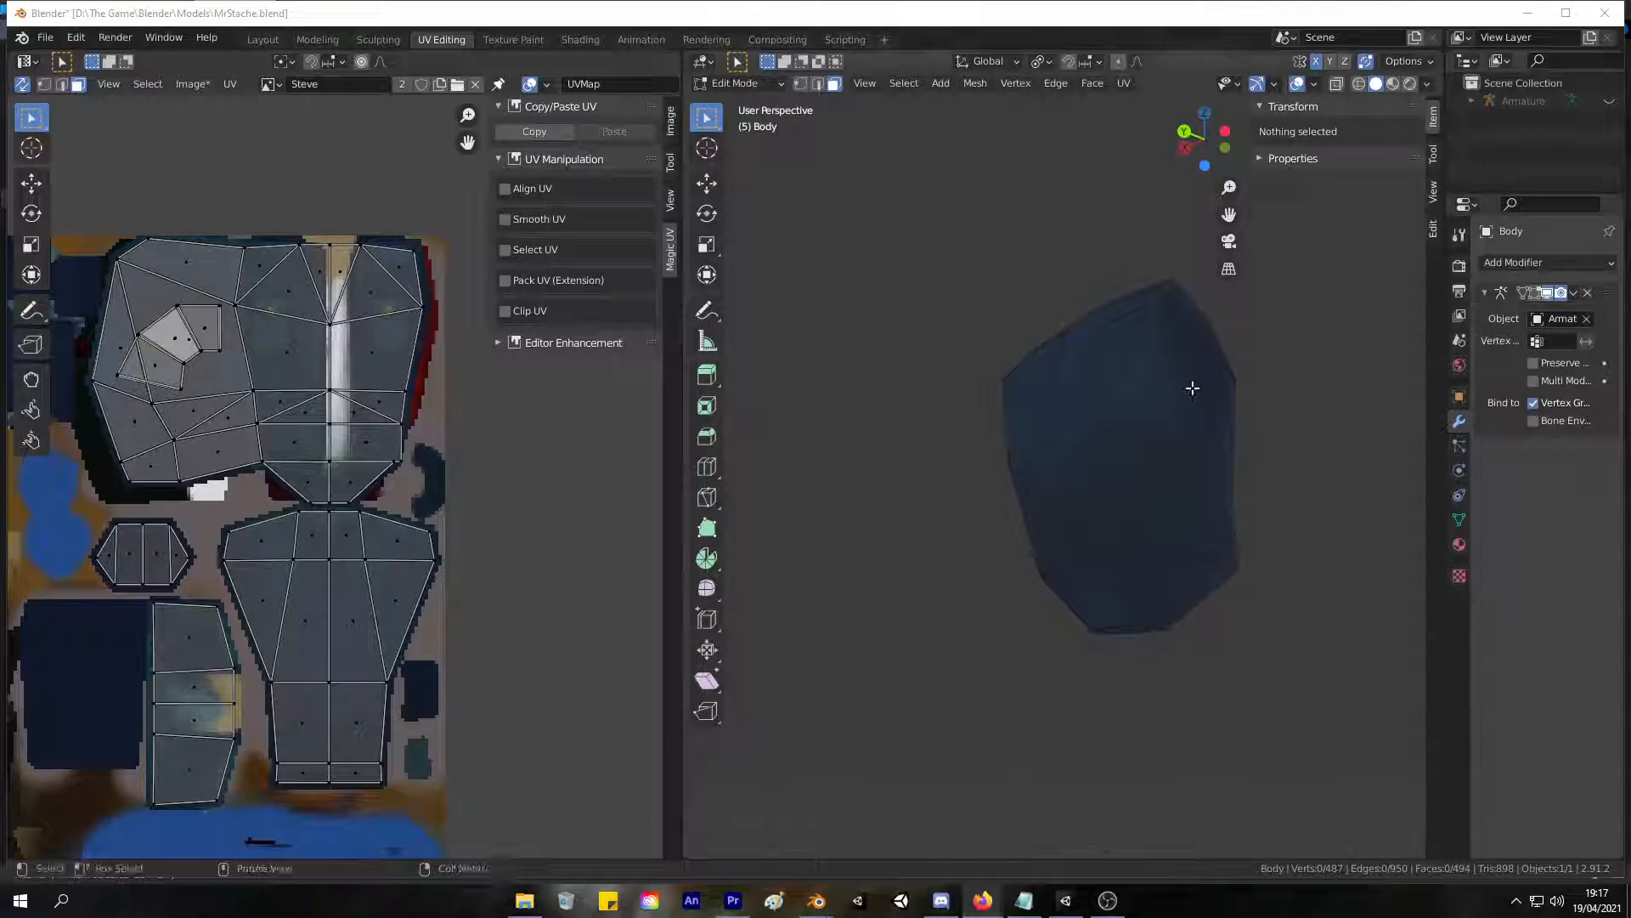
{"action": "middle_click_drag", "start_coordinate": [1052, 317], "coordinate": [826, 376]}
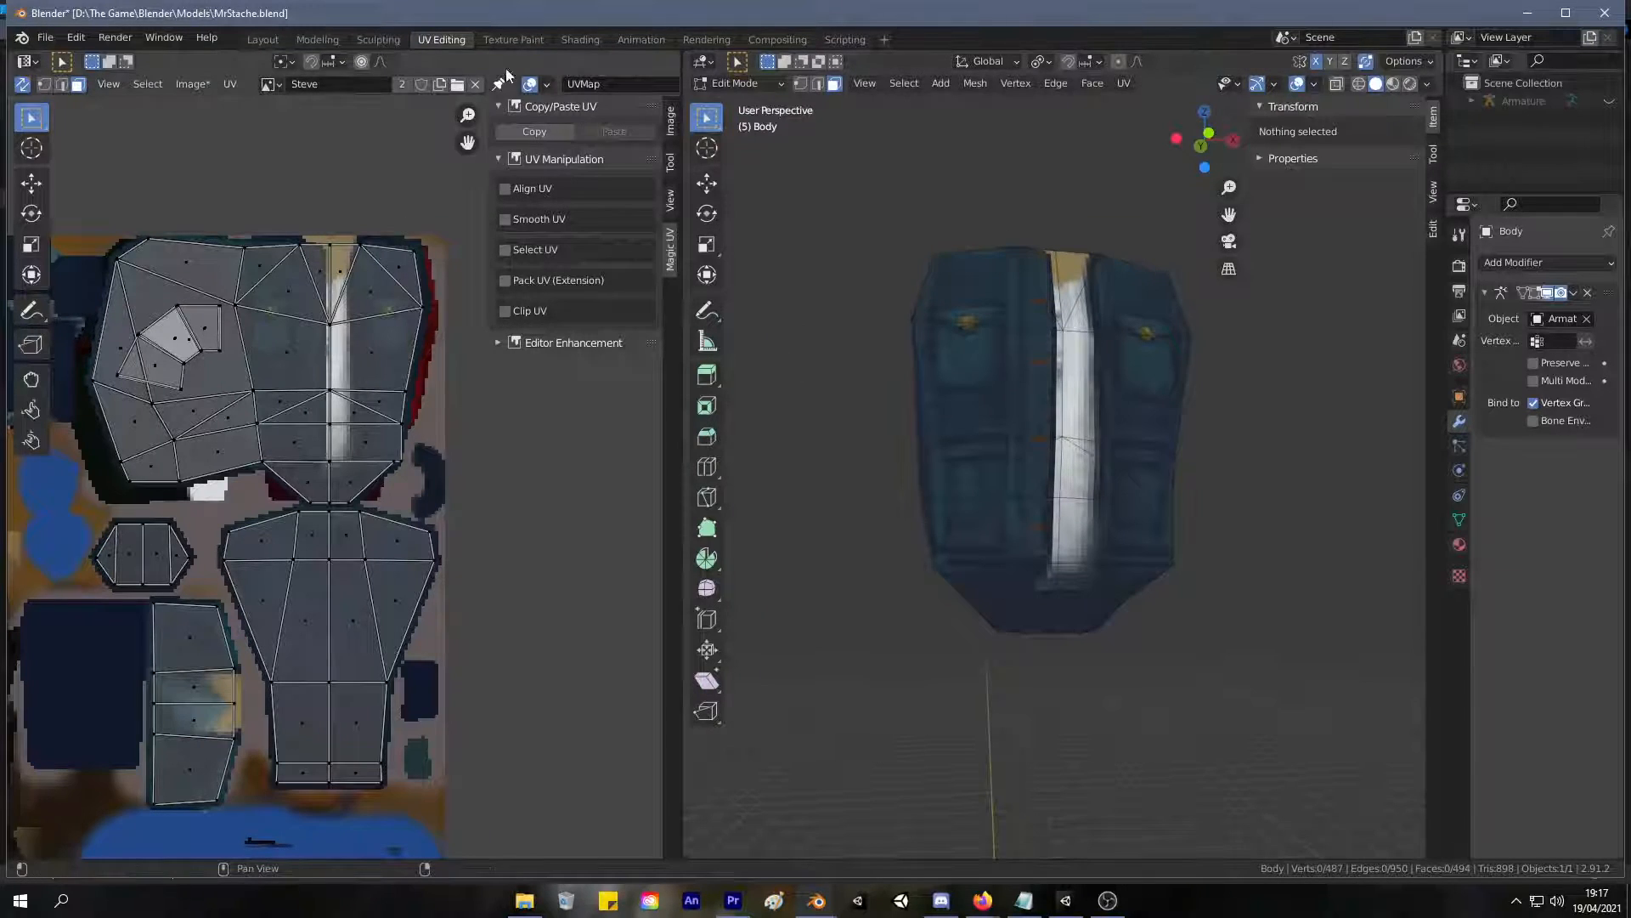
Return to Texture Paint, face the jacket's front and set the brush radius to 13 px.
{"action": "left_click", "coordinate": [513, 40]}
{"action": "mouse_move", "coordinate": [1202, 387]}
{"action": "middle_mouse_down"}
{"action": "mouse_move", "coordinate": [1029, 420]}
{"action": "mouse_move", "coordinate": [1030, 441]}
{"action": "mouse_move", "coordinate": [1081, 452]}
{"action": "middle_mouse_up"}
{"action": "scroll", "coordinate": [1067, 411], "scroll_direction": "down", "scroll_amount": 4}
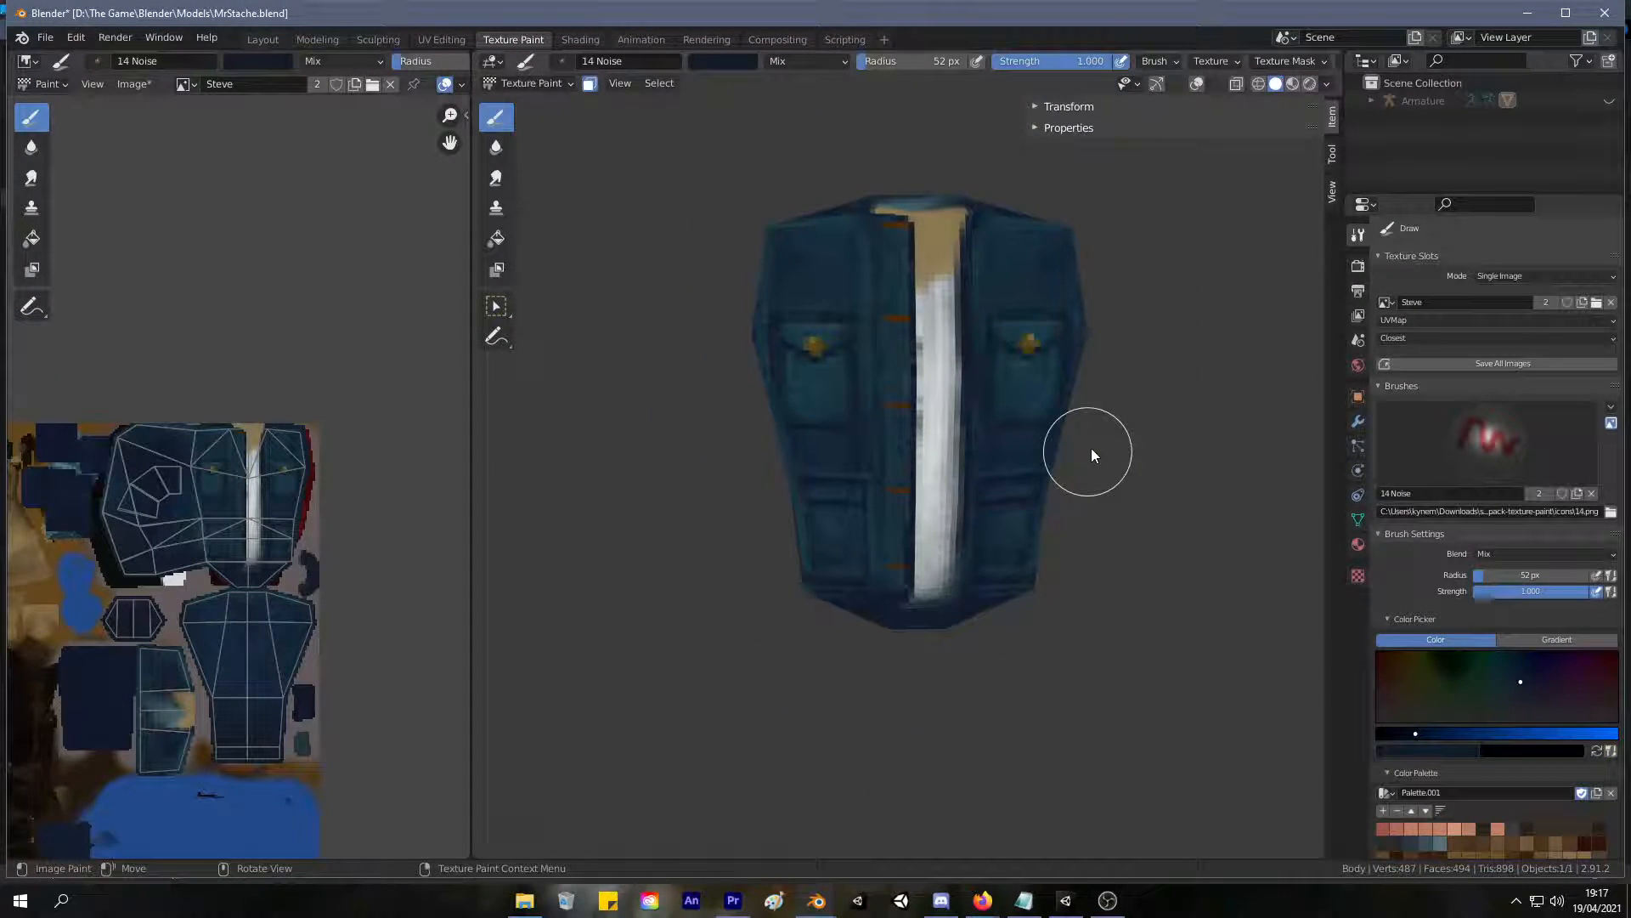
{"action": "key", "text": "f"}
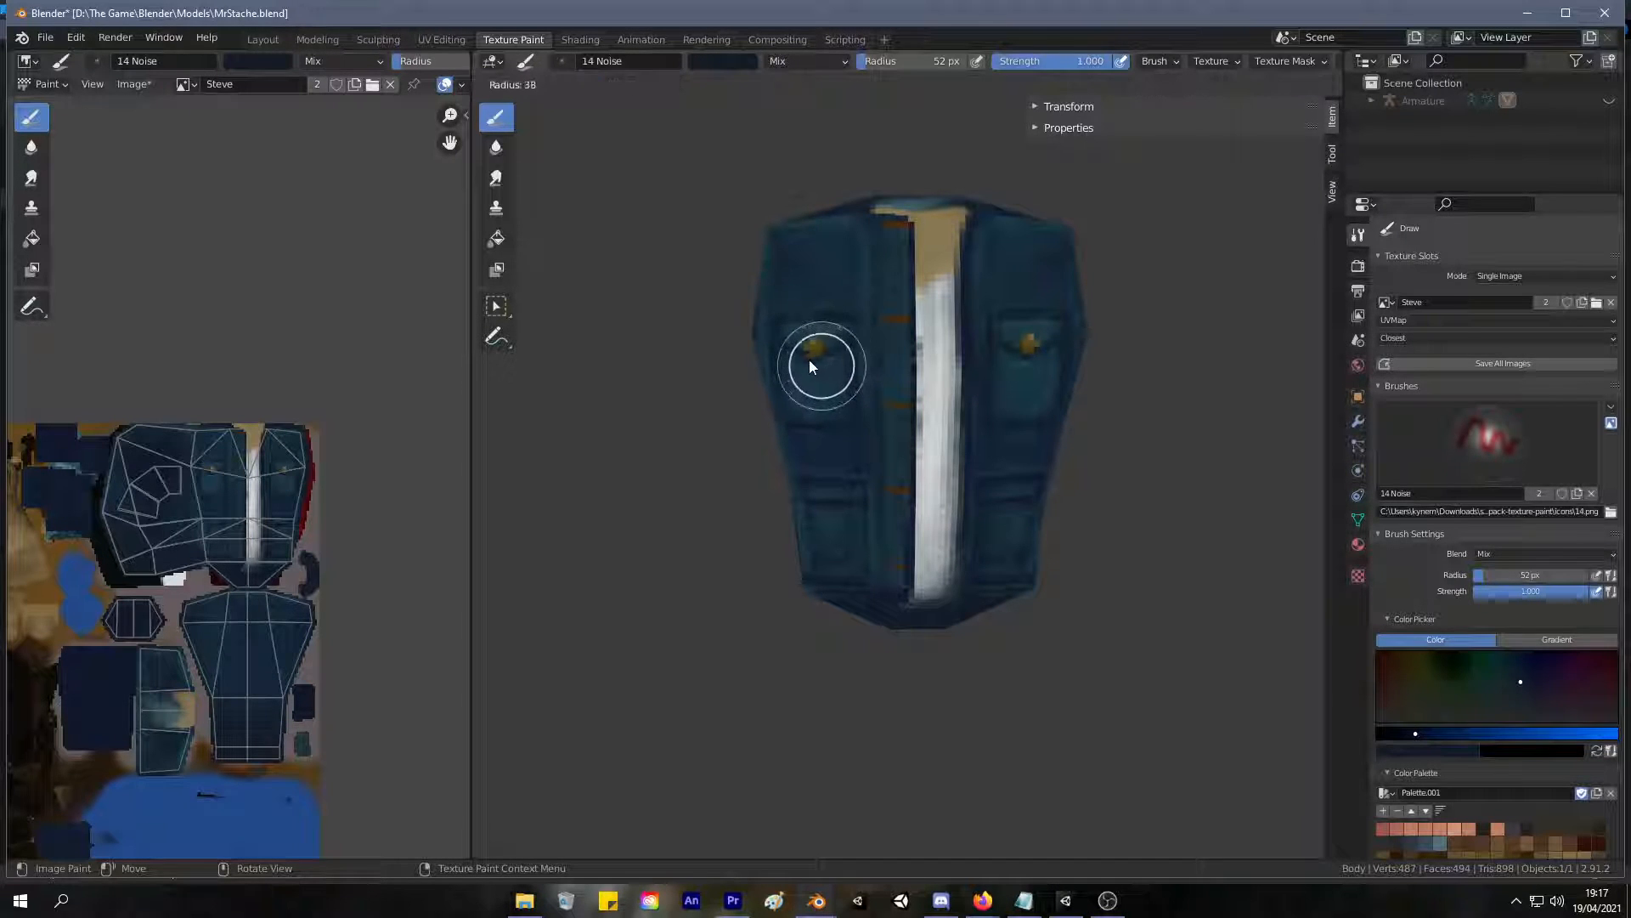
{"action": "left_click", "coordinate": [784, 359]}
{"action": "scroll", "coordinate": [850, 357], "scroll_direction": "up", "scroll_amount": 6}
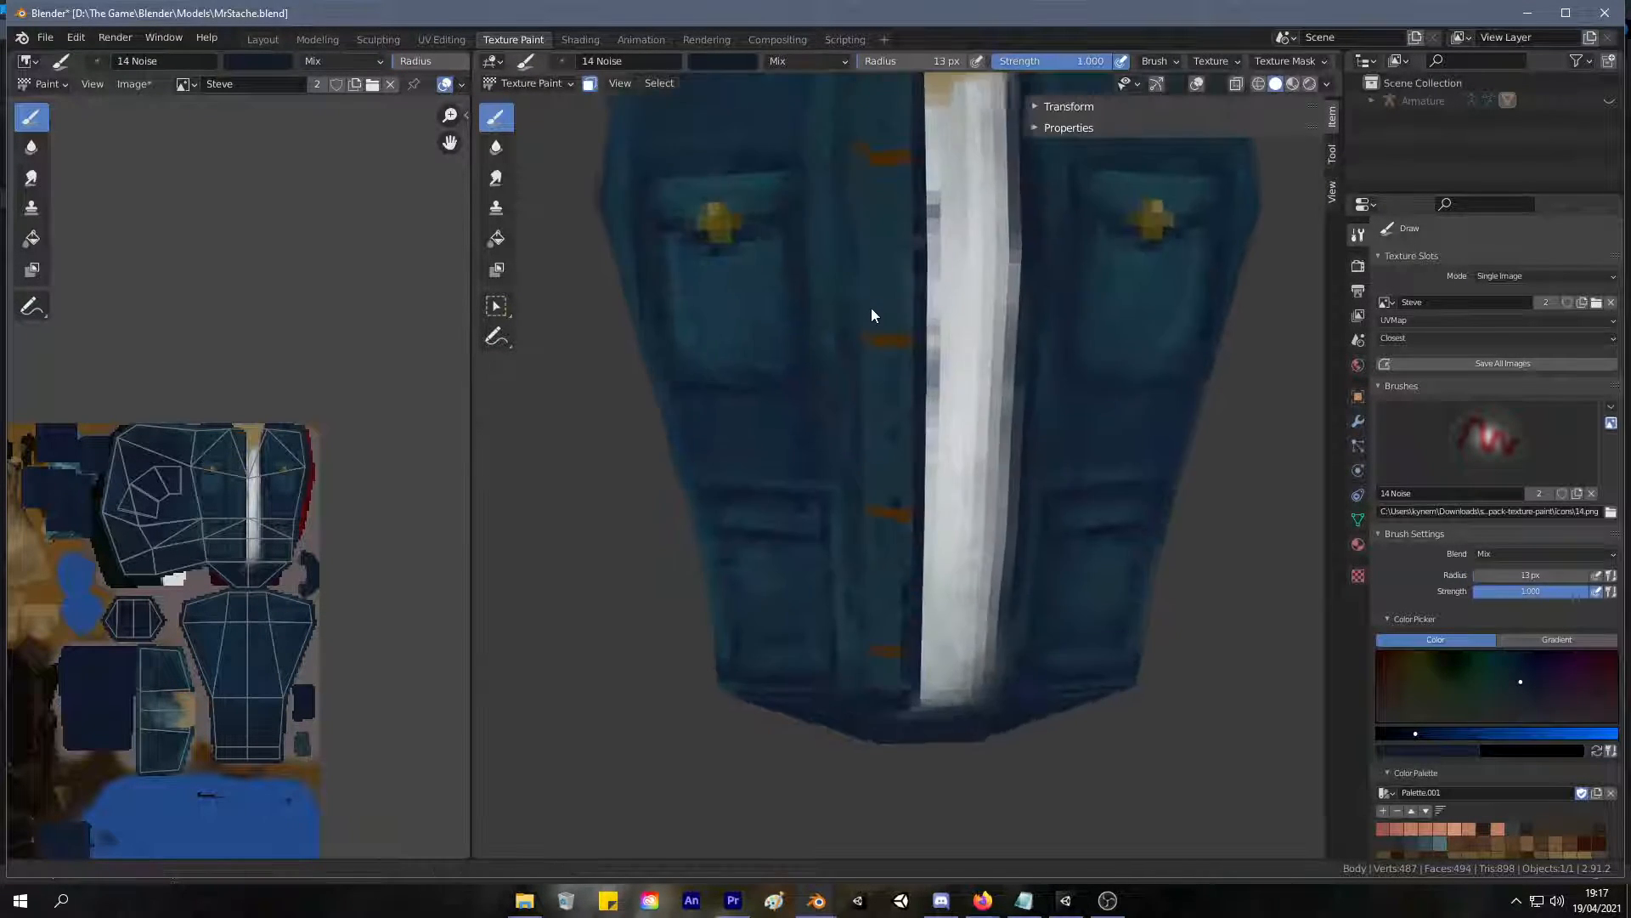
Sample a dark teal from the front of the jacket and set the brush radius to 26 px.
{"action": "mouse_move", "coordinate": [851, 225]}
{"action": "middle_mouse_down", "text": "shift"}
{"action": "mouse_move", "coordinate": [771, 422]}
{"action": "mouse_move", "coordinate": [765, 405]}
{"action": "middle_mouse_up", "text": "shift"}
{"action": "key", "text": "s"}
{"action": "middle_click_drag", "start_coordinate": [778, 297], "coordinate": [769, 484], "text": "shift"}
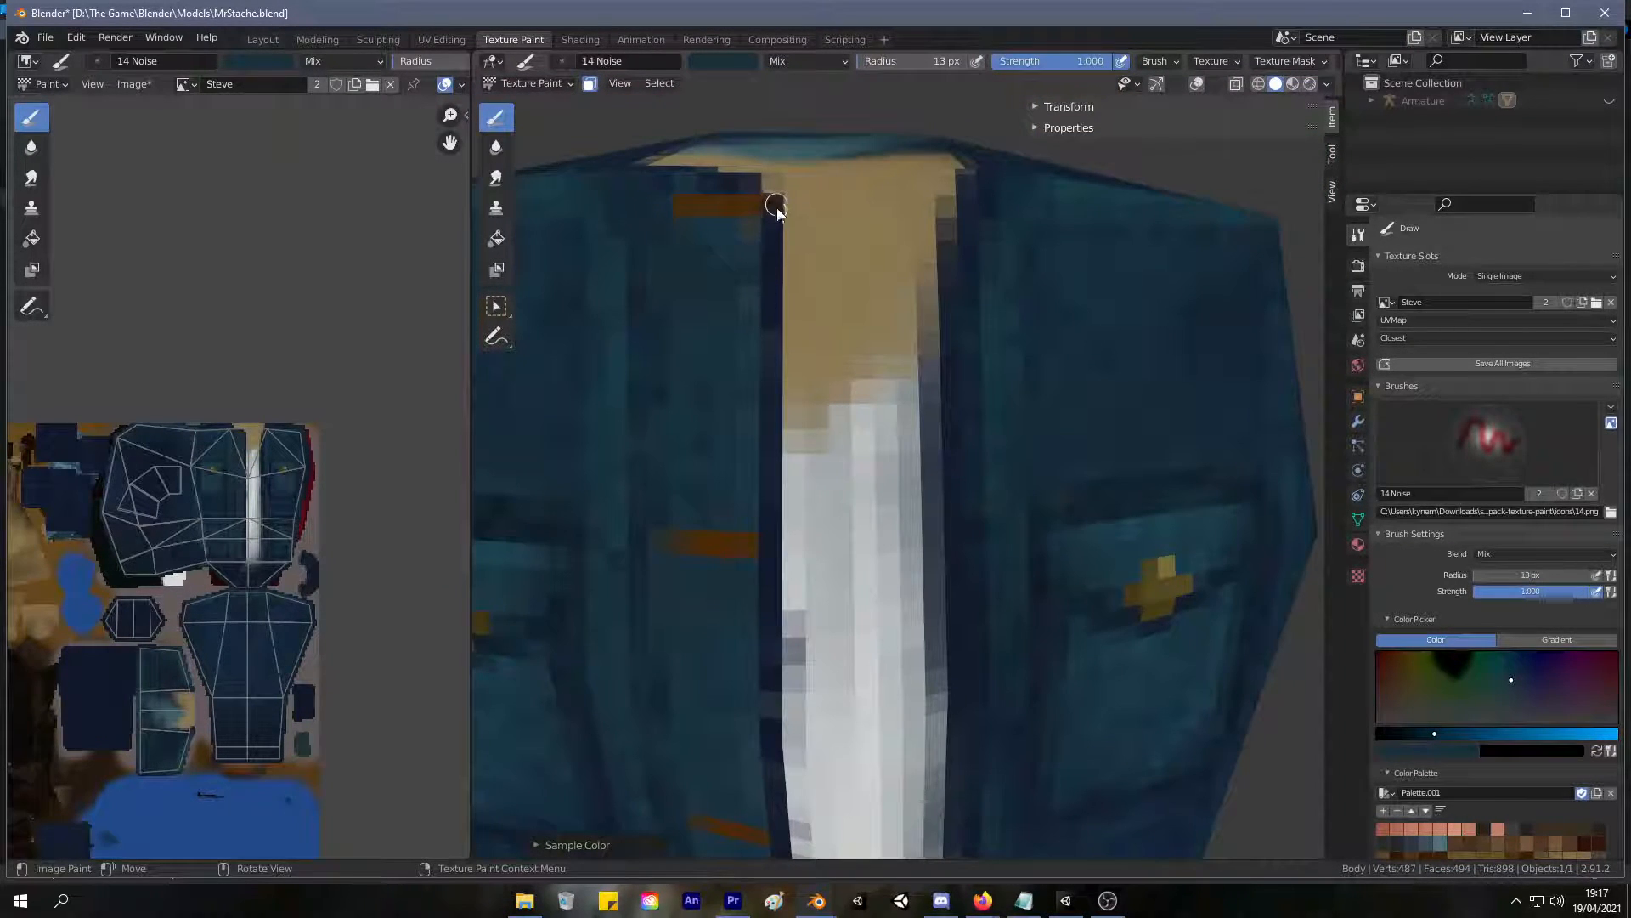
{"action": "key", "text": "f"}
{"action": "left_click", "coordinate": [789, 289]}
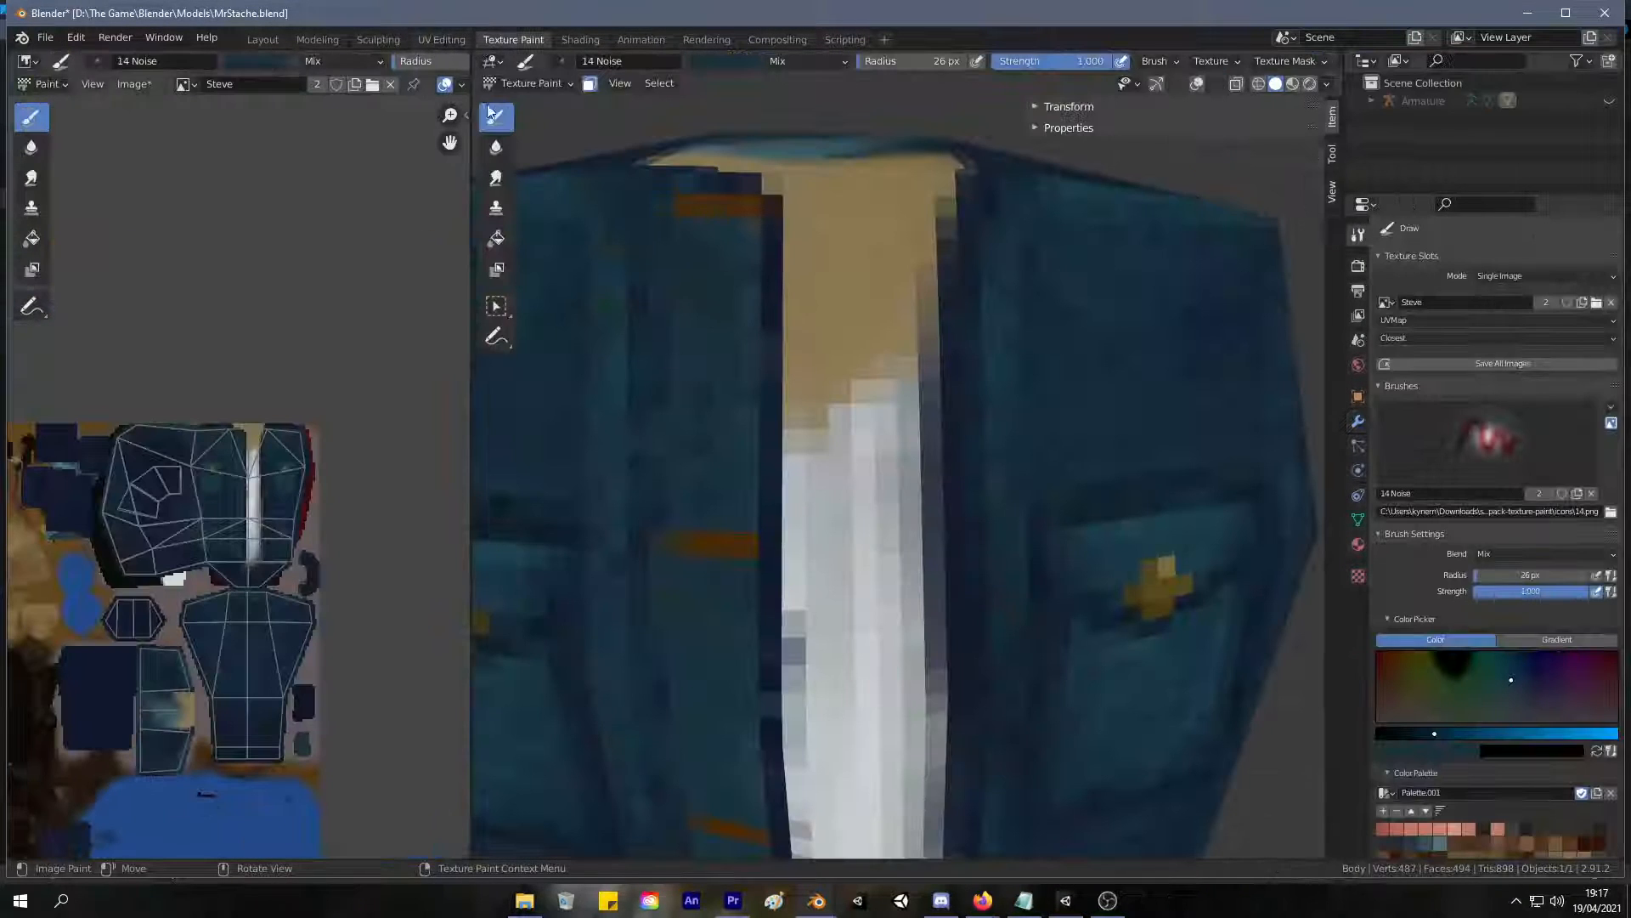
Select the whole mesh in UV Editing and return to Texture Paint.
{"action": "left_click", "coordinate": [442, 39]}
{"action": "key", "text": "a"}
{"action": "left_click", "coordinate": [513, 39]}
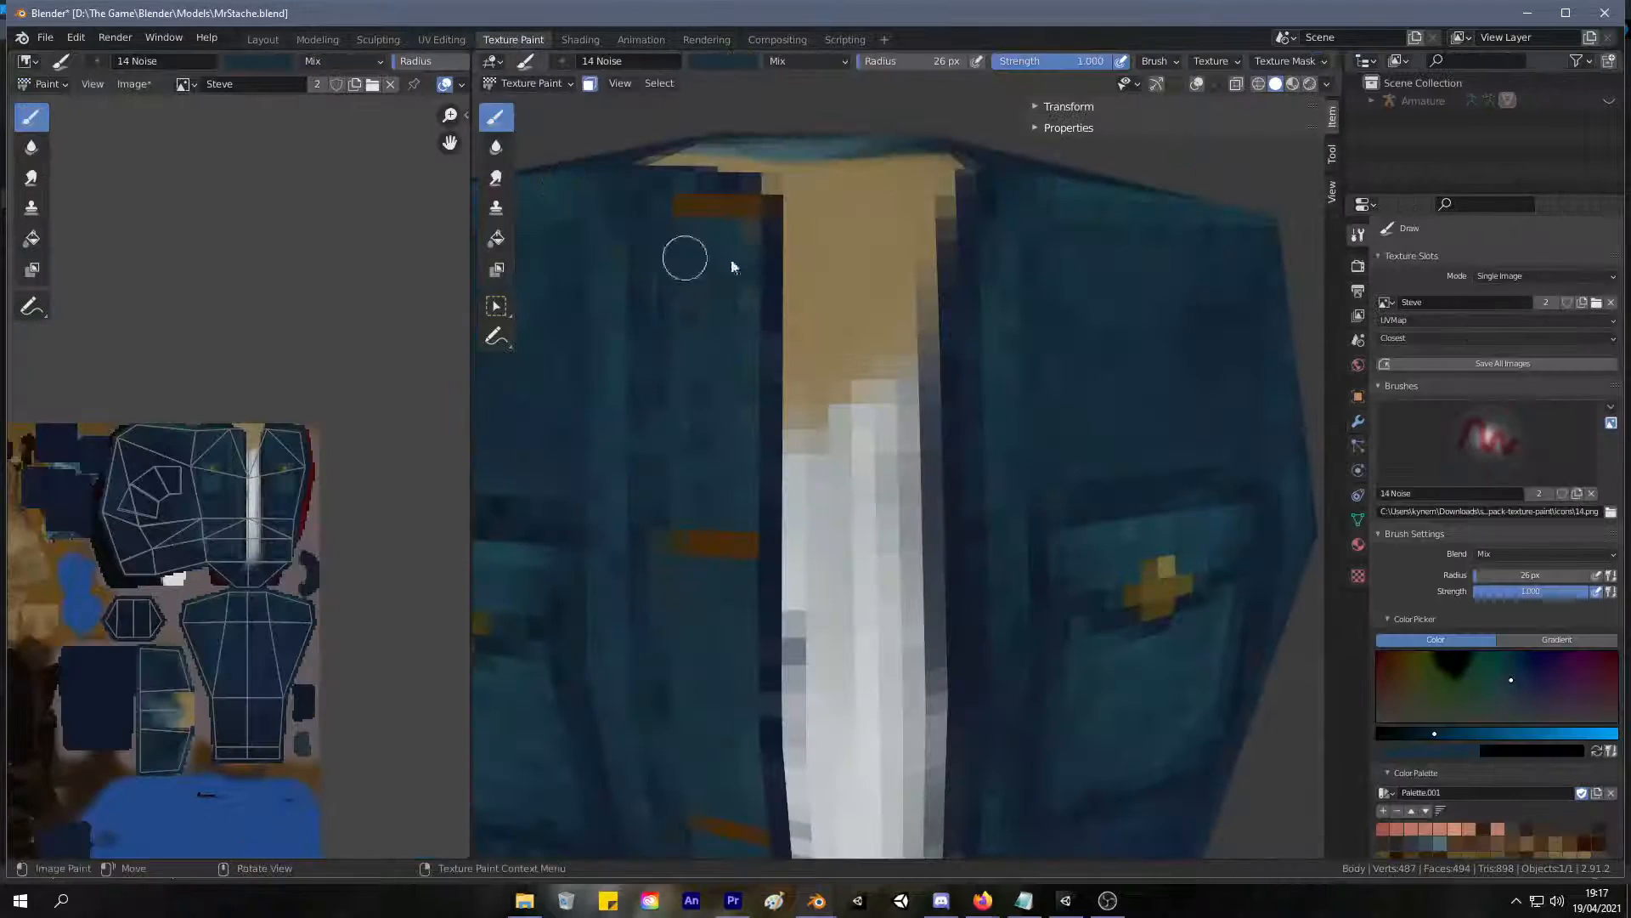
Paint the sampled dark teal down the buttonhole placket beside the shirt opening, from the collar to the hem.
{"action": "left_click_drag", "start_coordinate": [783, 214], "coordinate": [772, 335]}
{"action": "key", "text": "ctrl+z"}
{"action": "scroll", "coordinate": [1431, 661], "scroll_direction": "down", "scroll_amount": 6}
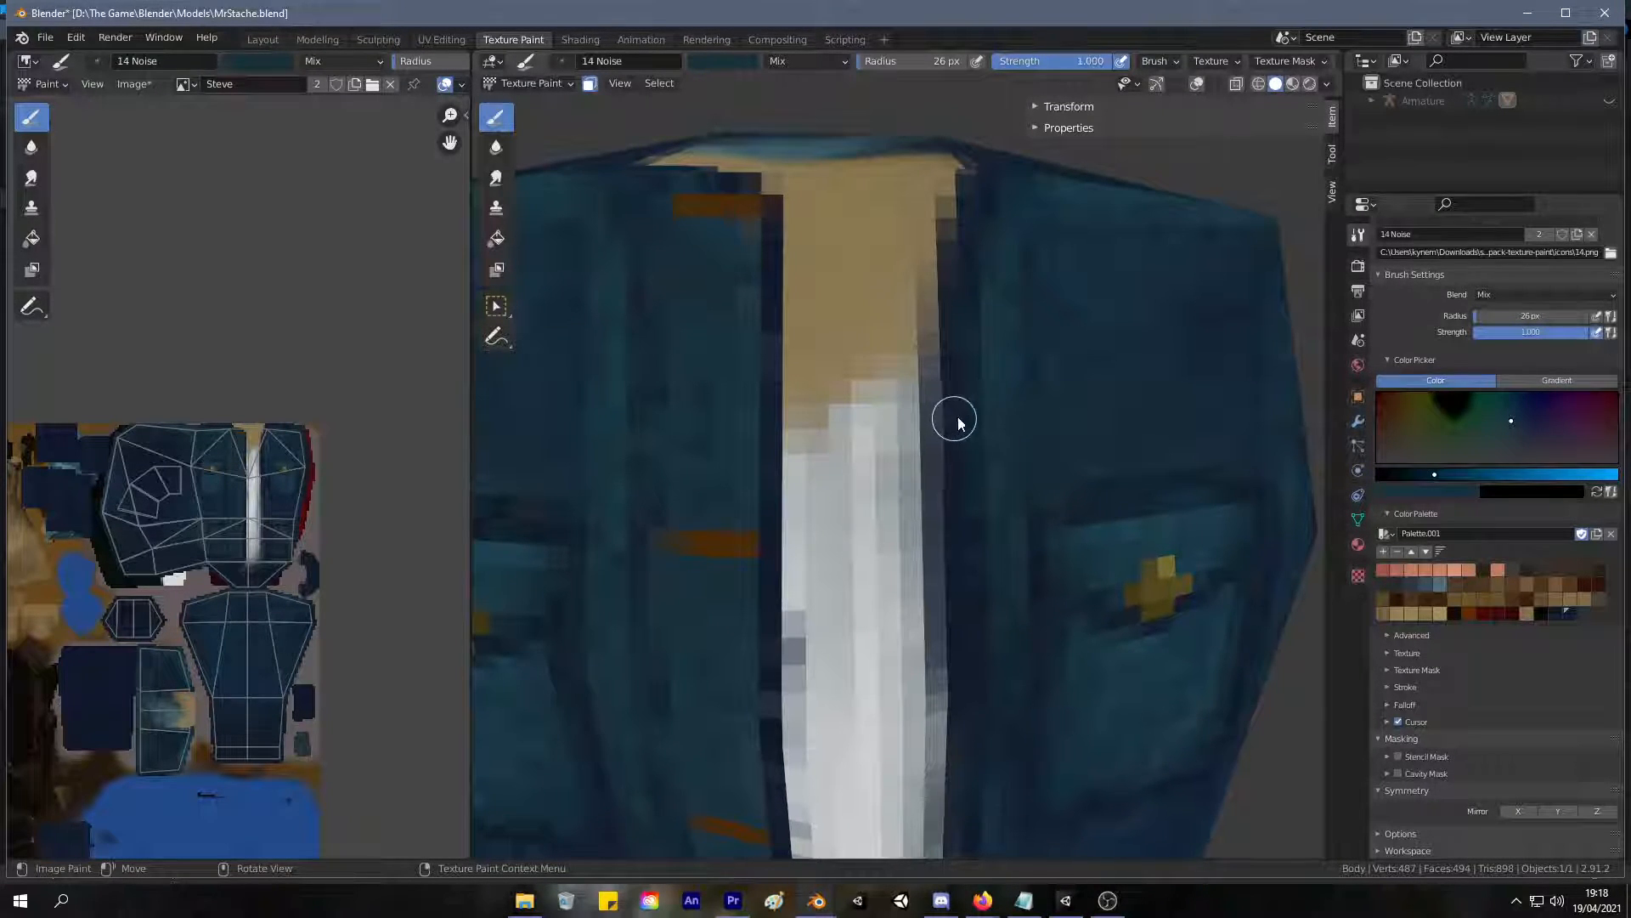
{"action": "middle_click_drag", "start_coordinate": [991, 390], "coordinate": [921, 388]}
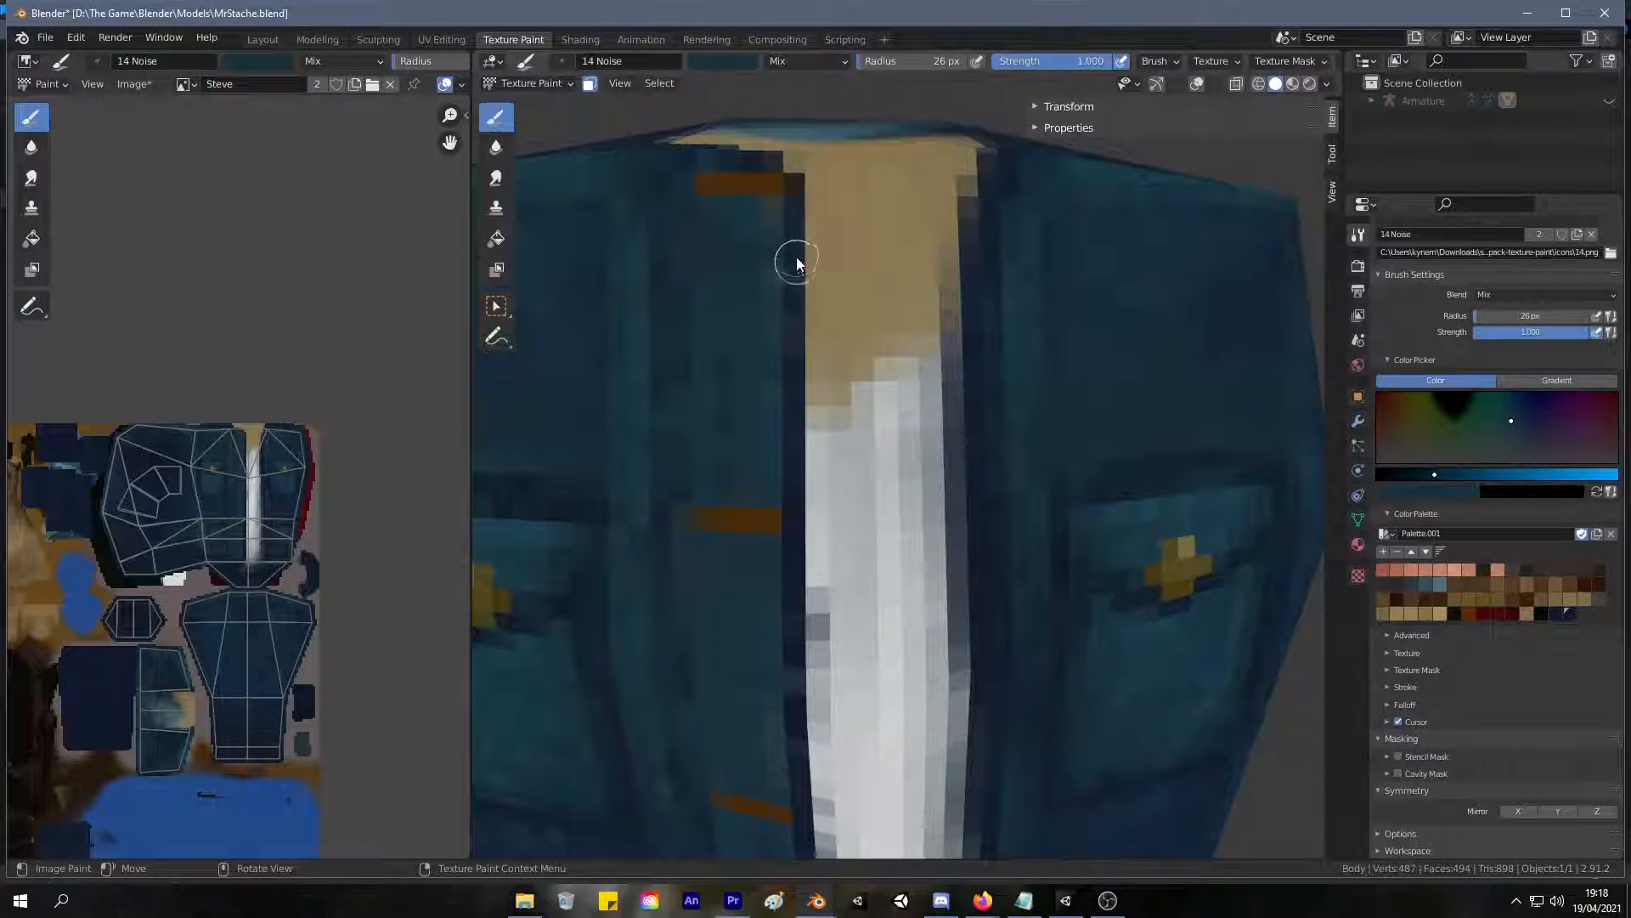
{"action": "middle_click_drag", "start_coordinate": [772, 635], "coordinate": [809, 344], "text": "shift"}
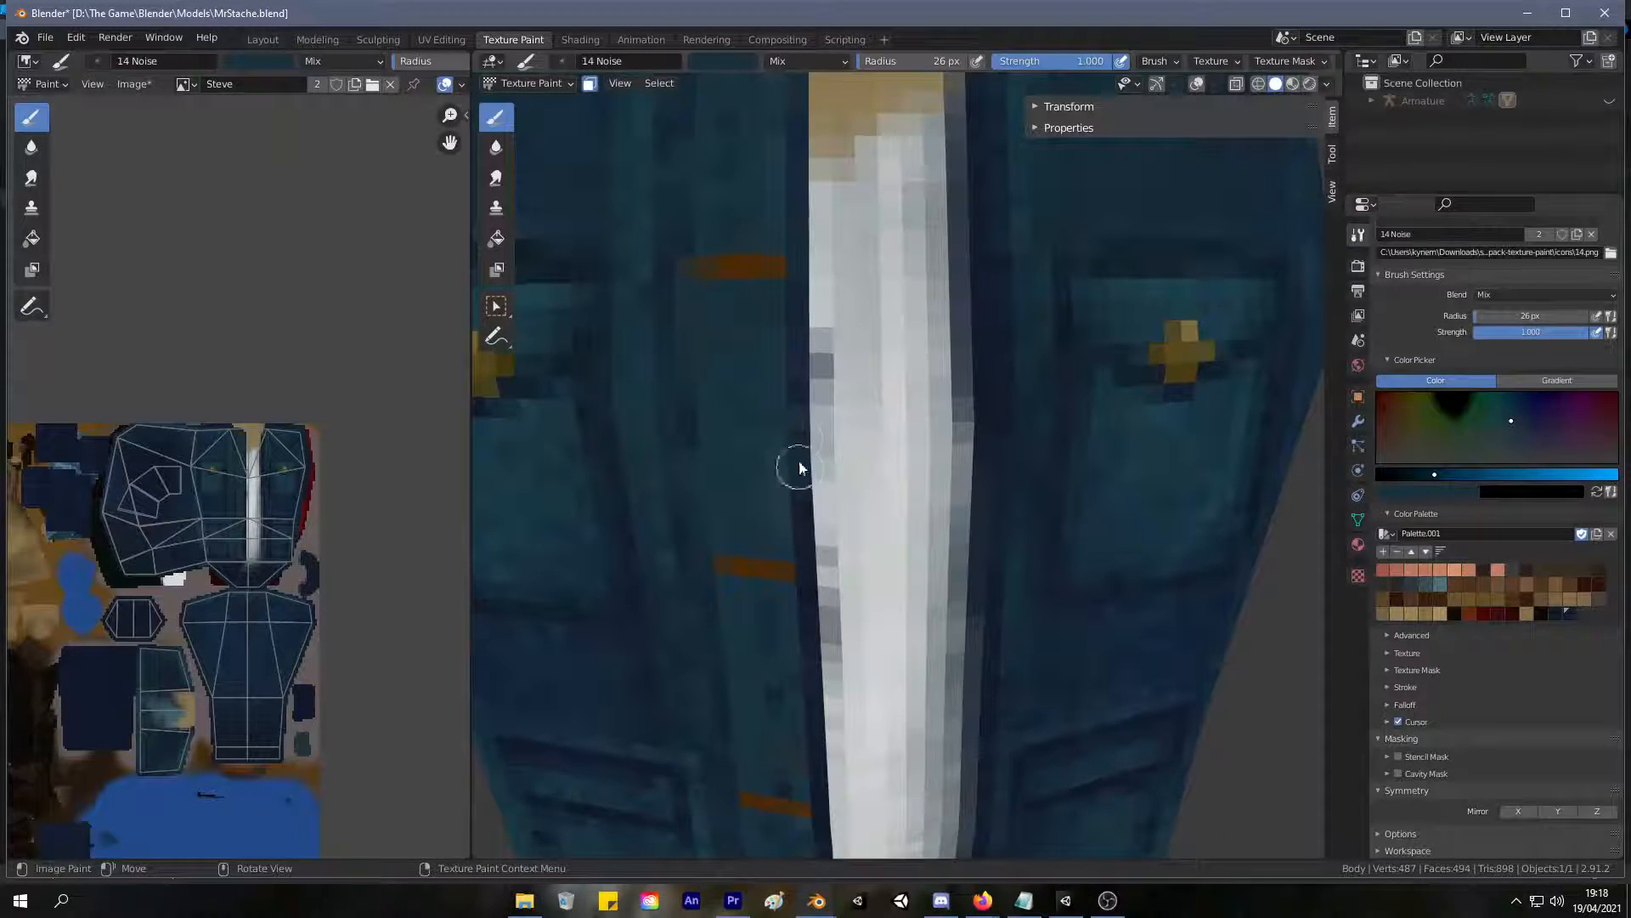
{"action": "scroll", "coordinate": [805, 535], "scroll_direction": "down", "scroll_amount": 1}
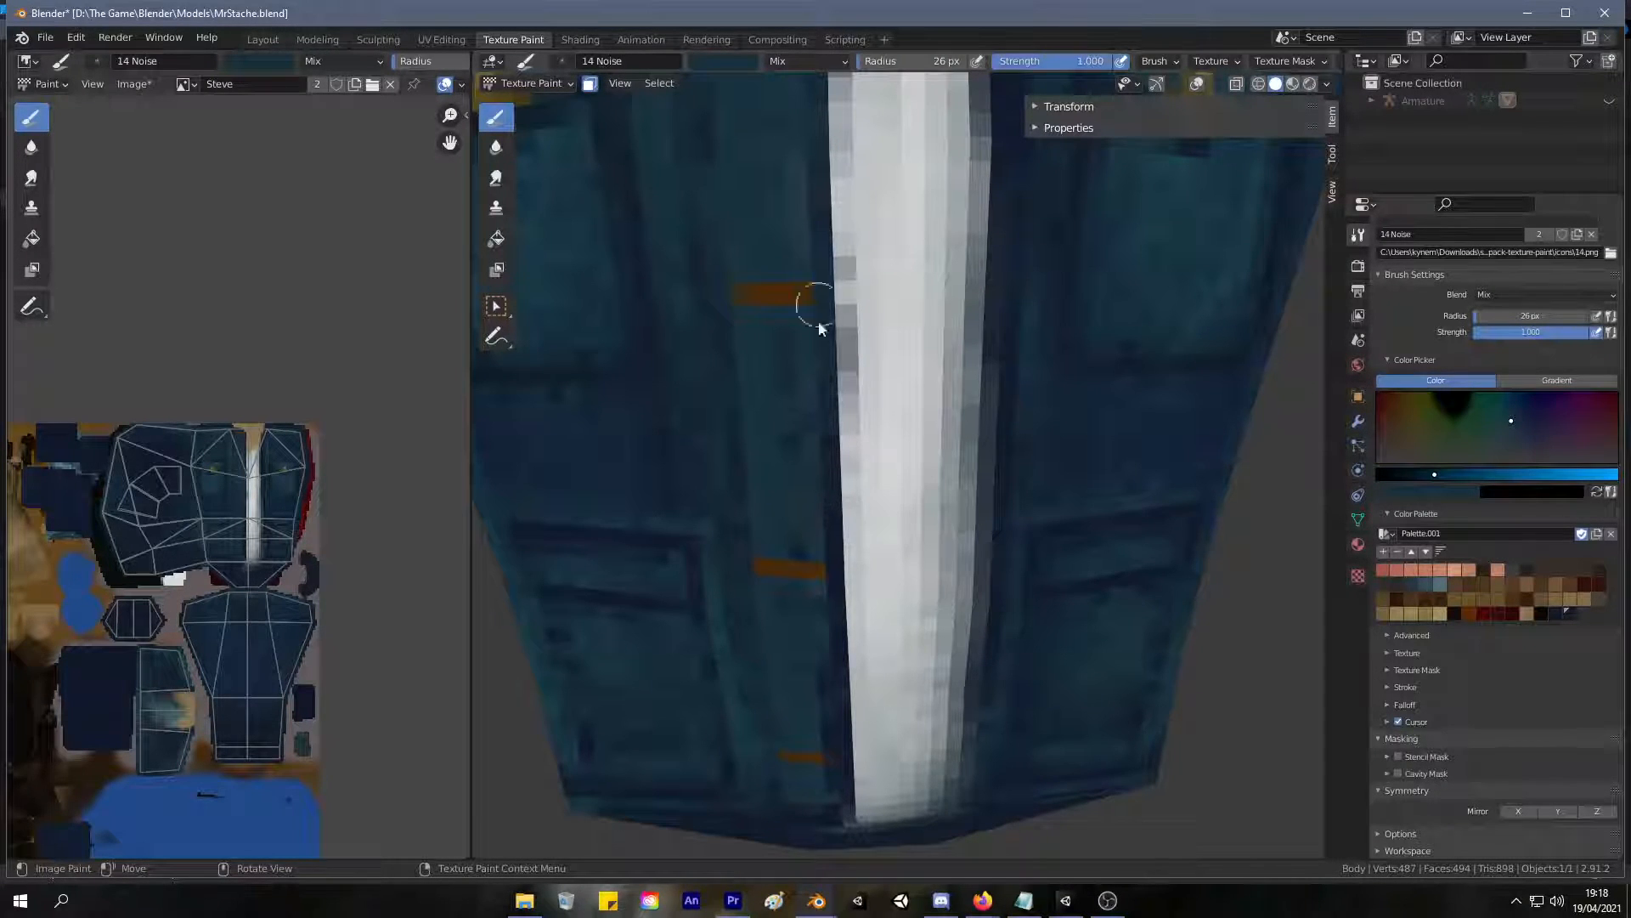
{"action": "middle_click_drag", "start_coordinate": [806, 510], "coordinate": [797, 386], "text": "shift"}
{"action": "scroll", "coordinate": [832, 384], "scroll_direction": "up", "scroll_amount": 1}
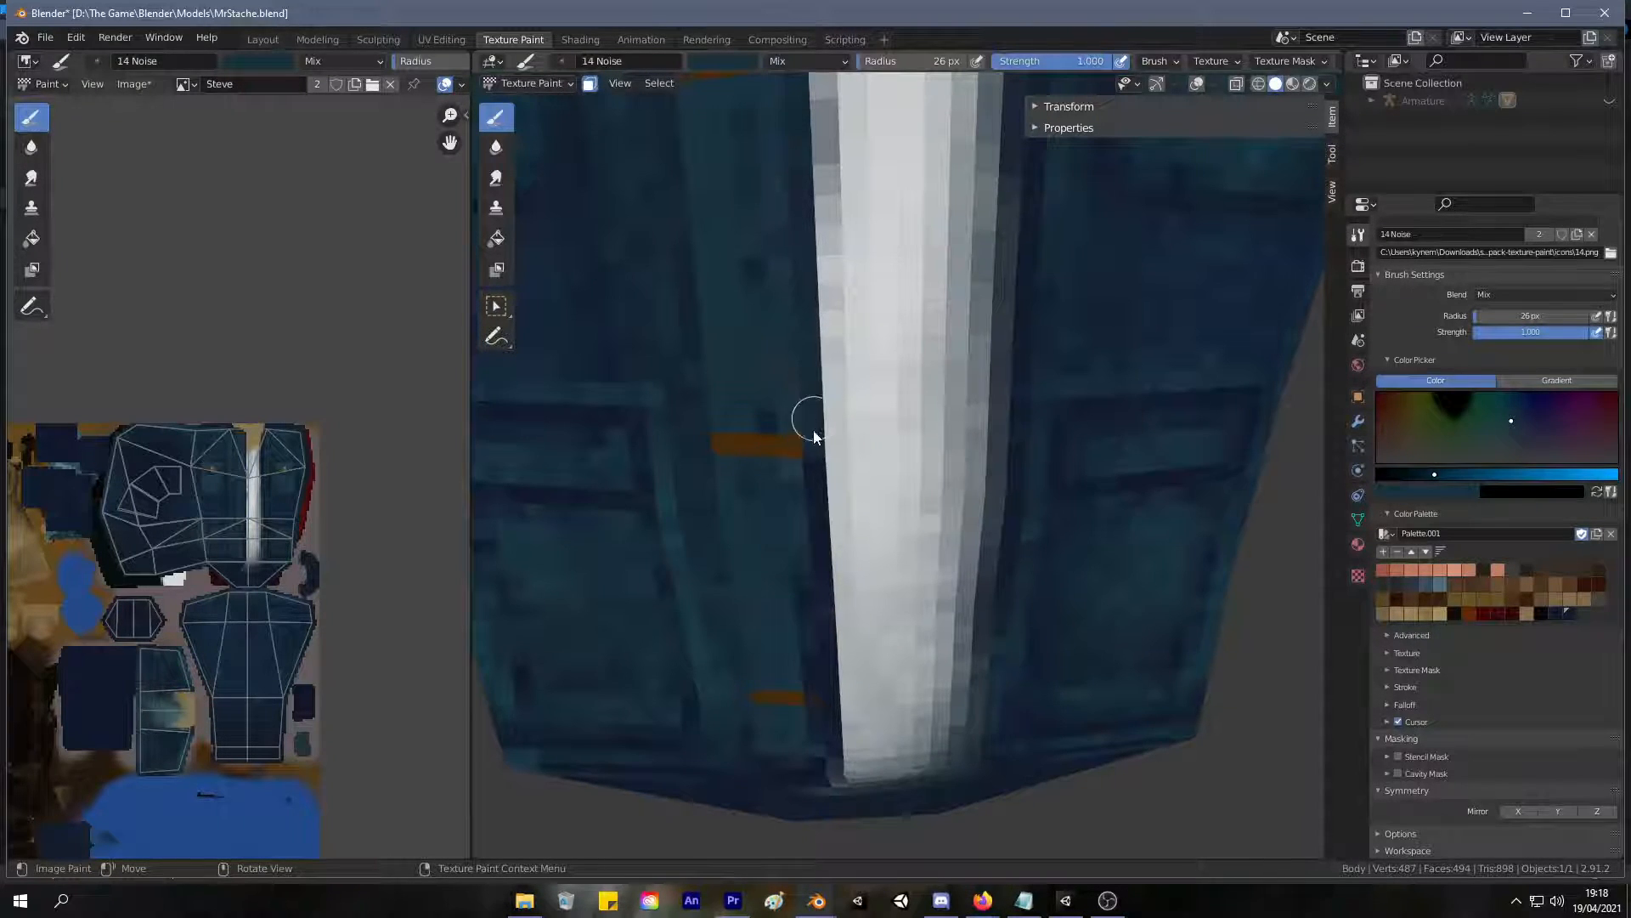
{"action": "middle_click_drag", "start_coordinate": [773, 561], "coordinate": [830, 382]}
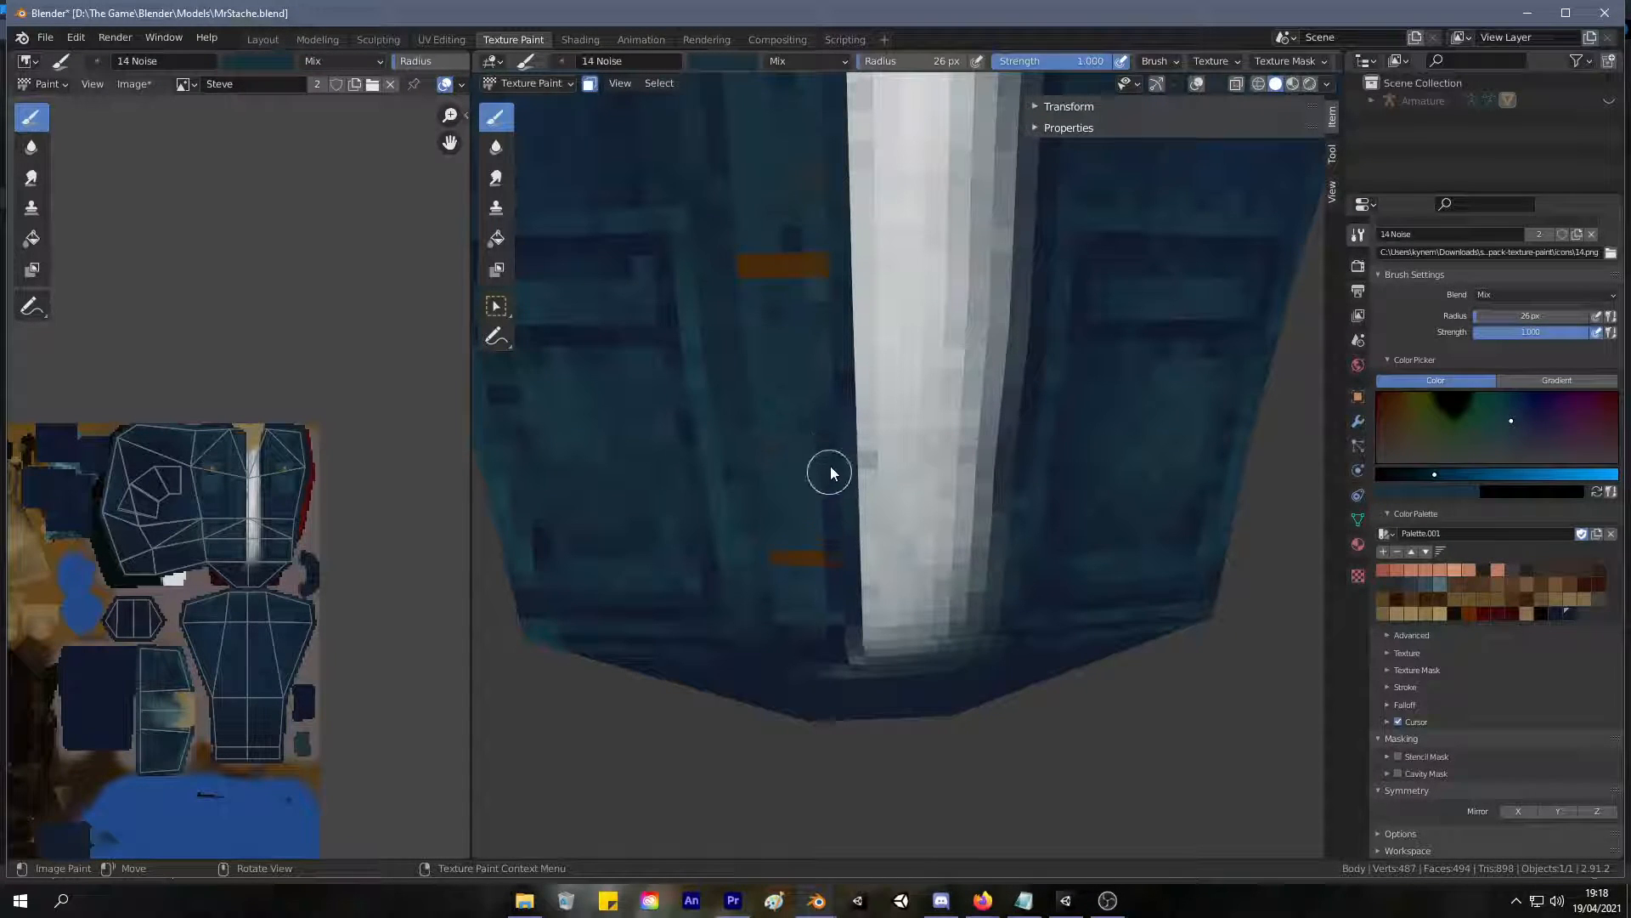
Paint the dark teal along the jacket edge on the shirt's shaded side, working from the neckline to the hem.
{"action": "scroll", "coordinate": [841, 515], "scroll_direction": "down", "scroll_amount": 5}
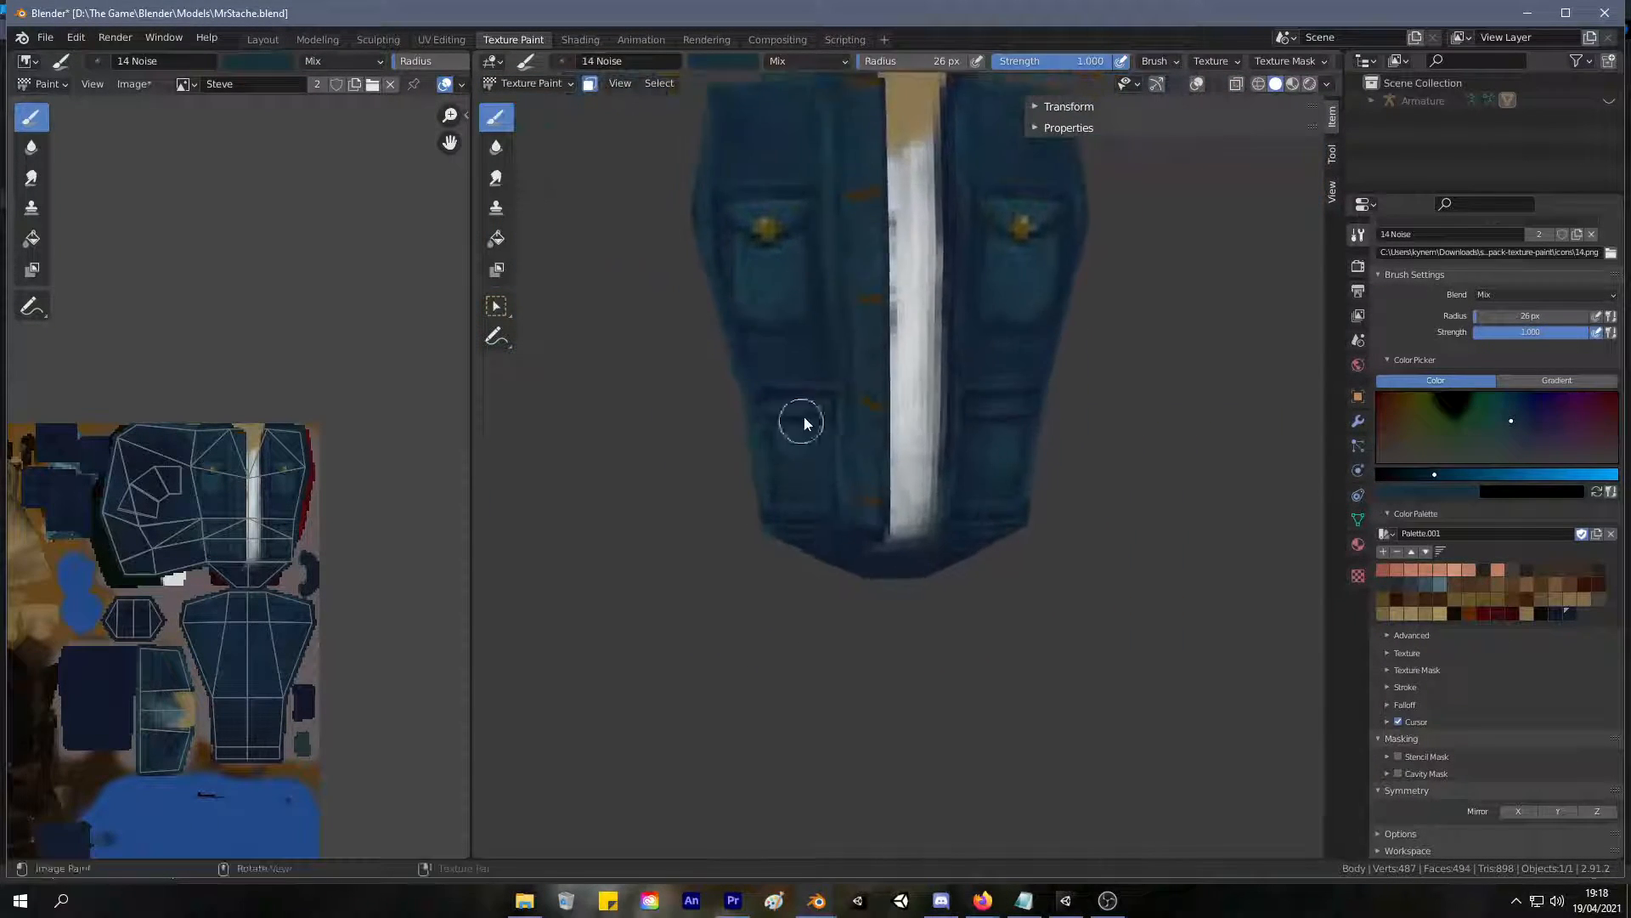
{"action": "middle_click_drag", "start_coordinate": [808, 376], "coordinate": [787, 471]}
{"action": "scroll", "coordinate": [787, 471], "scroll_direction": "up", "scroll_amount": 5}
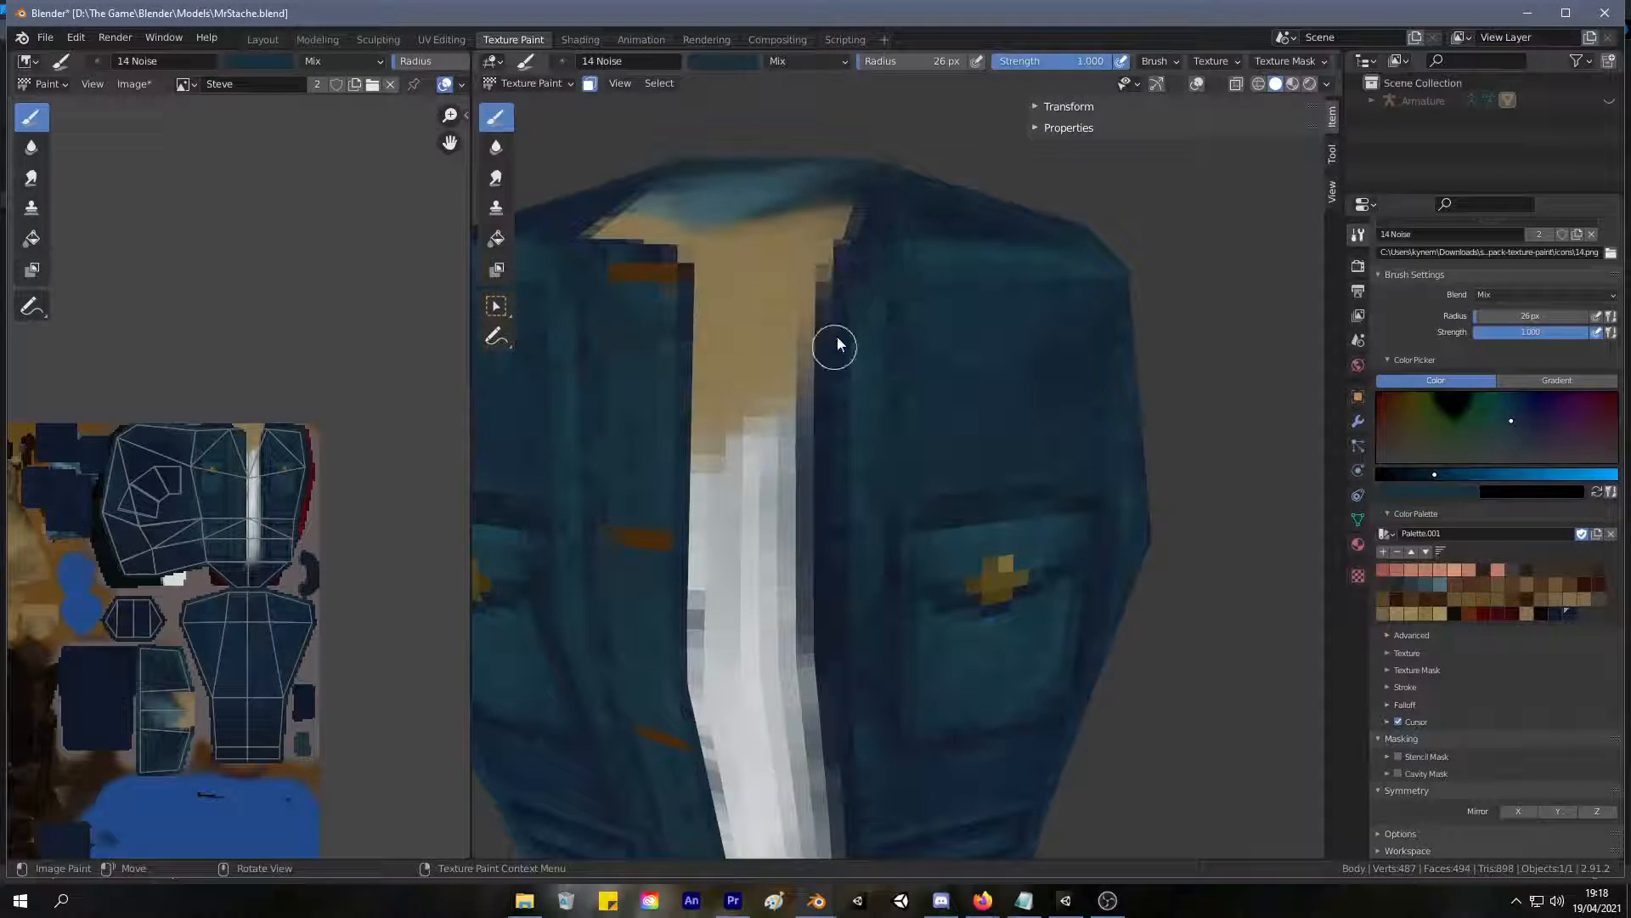
{"action": "middle_click_drag", "start_coordinate": [792, 586], "coordinate": [808, 396], "text": "shift"}
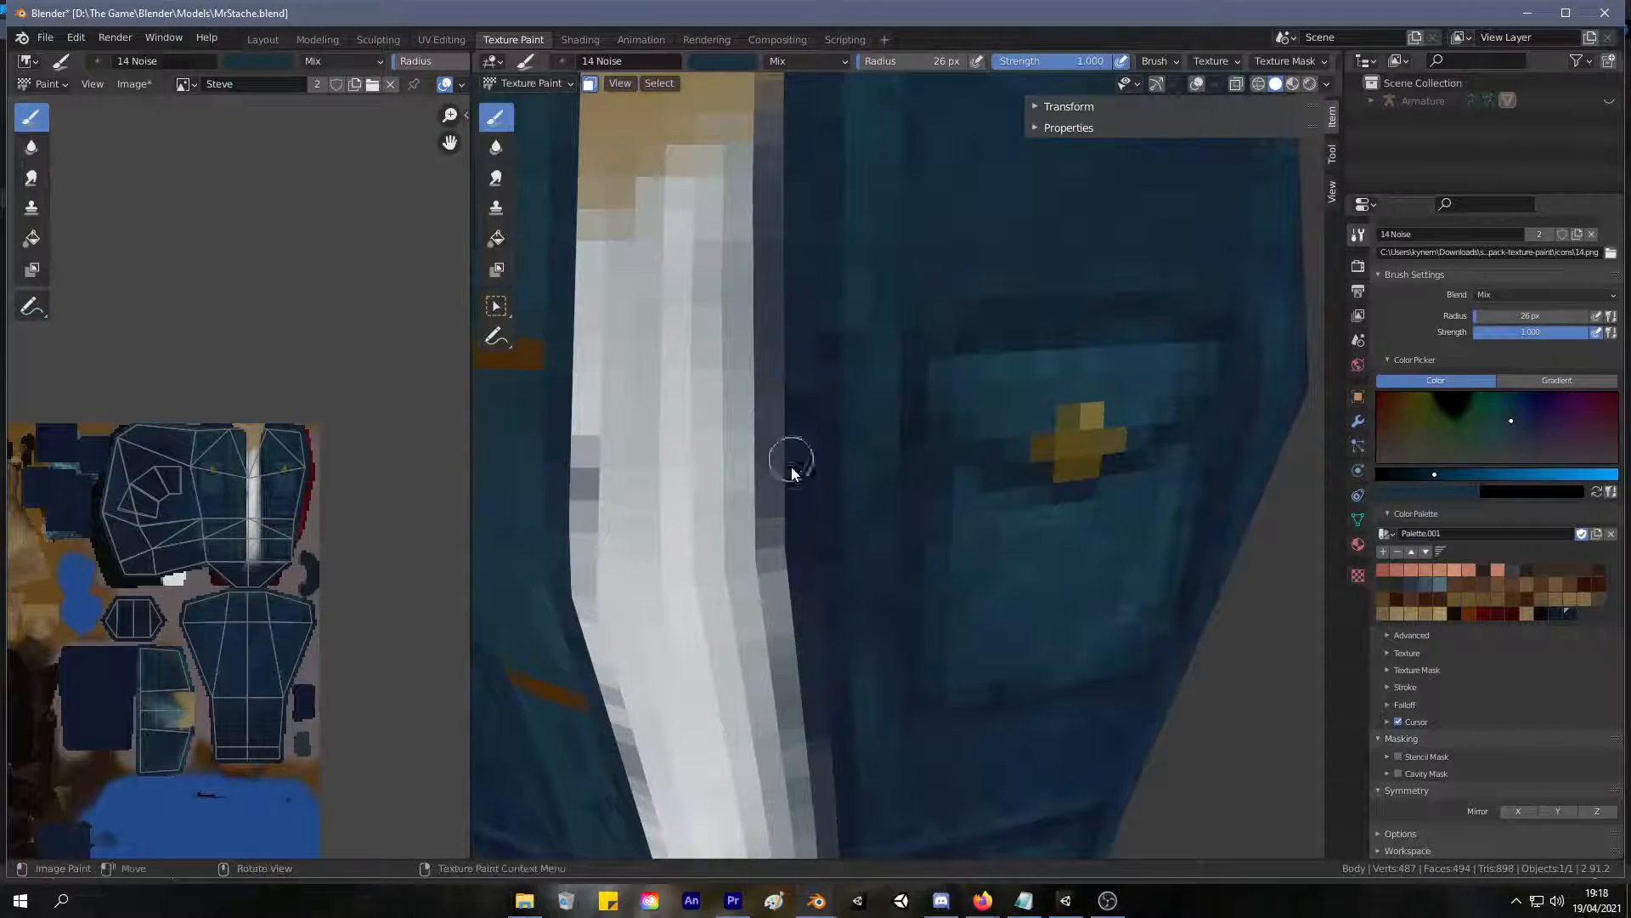
{"action": "mouse_move", "coordinate": [802, 473]}
{"action": "middle_mouse_down"}
{"action": "mouse_move", "coordinate": [805, 514]}
{"action": "mouse_move", "coordinate": [831, 327]}
{"action": "middle_mouse_up"}
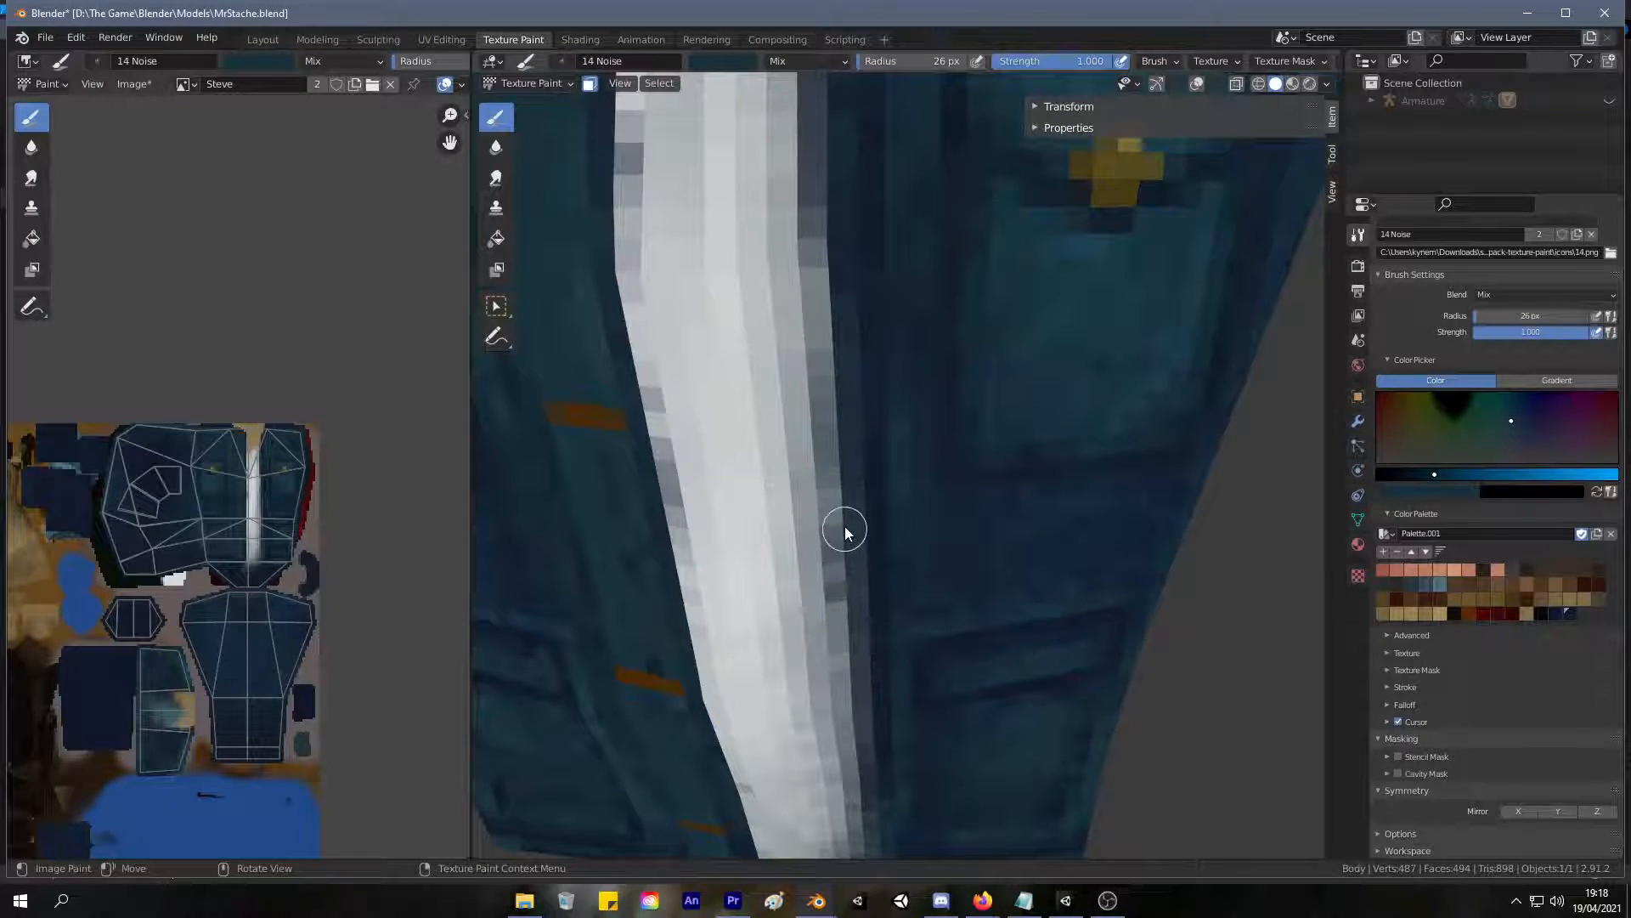
{"action": "mouse_move", "coordinate": [846, 505]}
{"action": "middle_mouse_down"}
{"action": "mouse_move", "coordinate": [829, 431]}
{"action": "mouse_move", "coordinate": [816, 467]}
{"action": "mouse_move", "coordinate": [813, 388]}
{"action": "middle_mouse_up"}
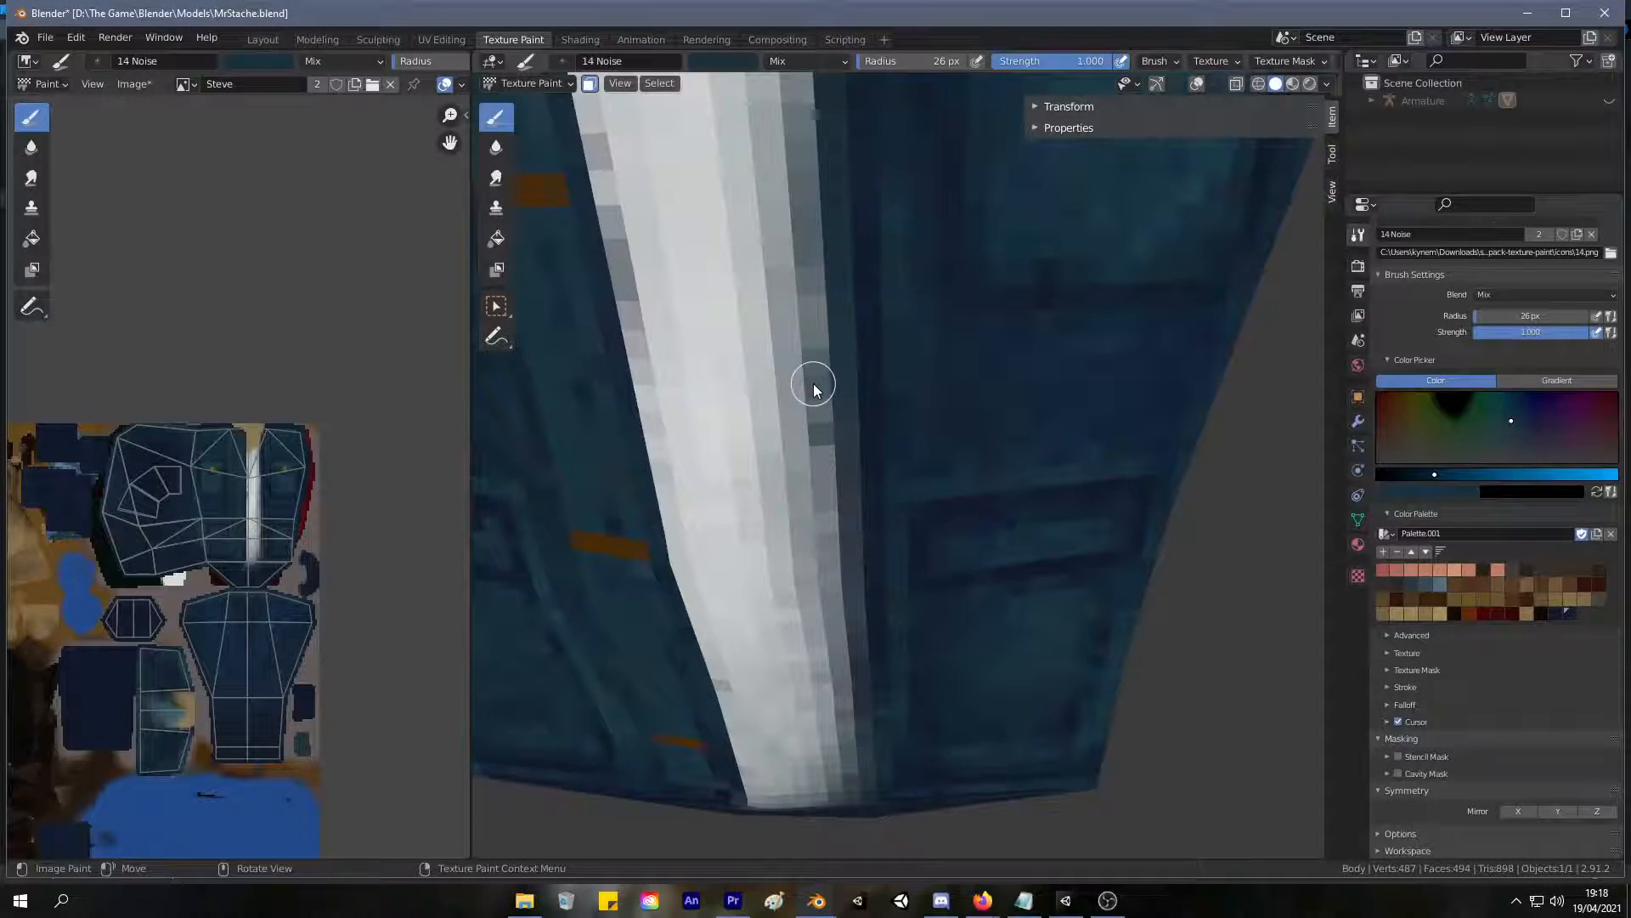
Sample grey tones from the shirt's shaded side and blend them along its border with the jacket, undoing the last stroke.
{"action": "key", "text": "s"}
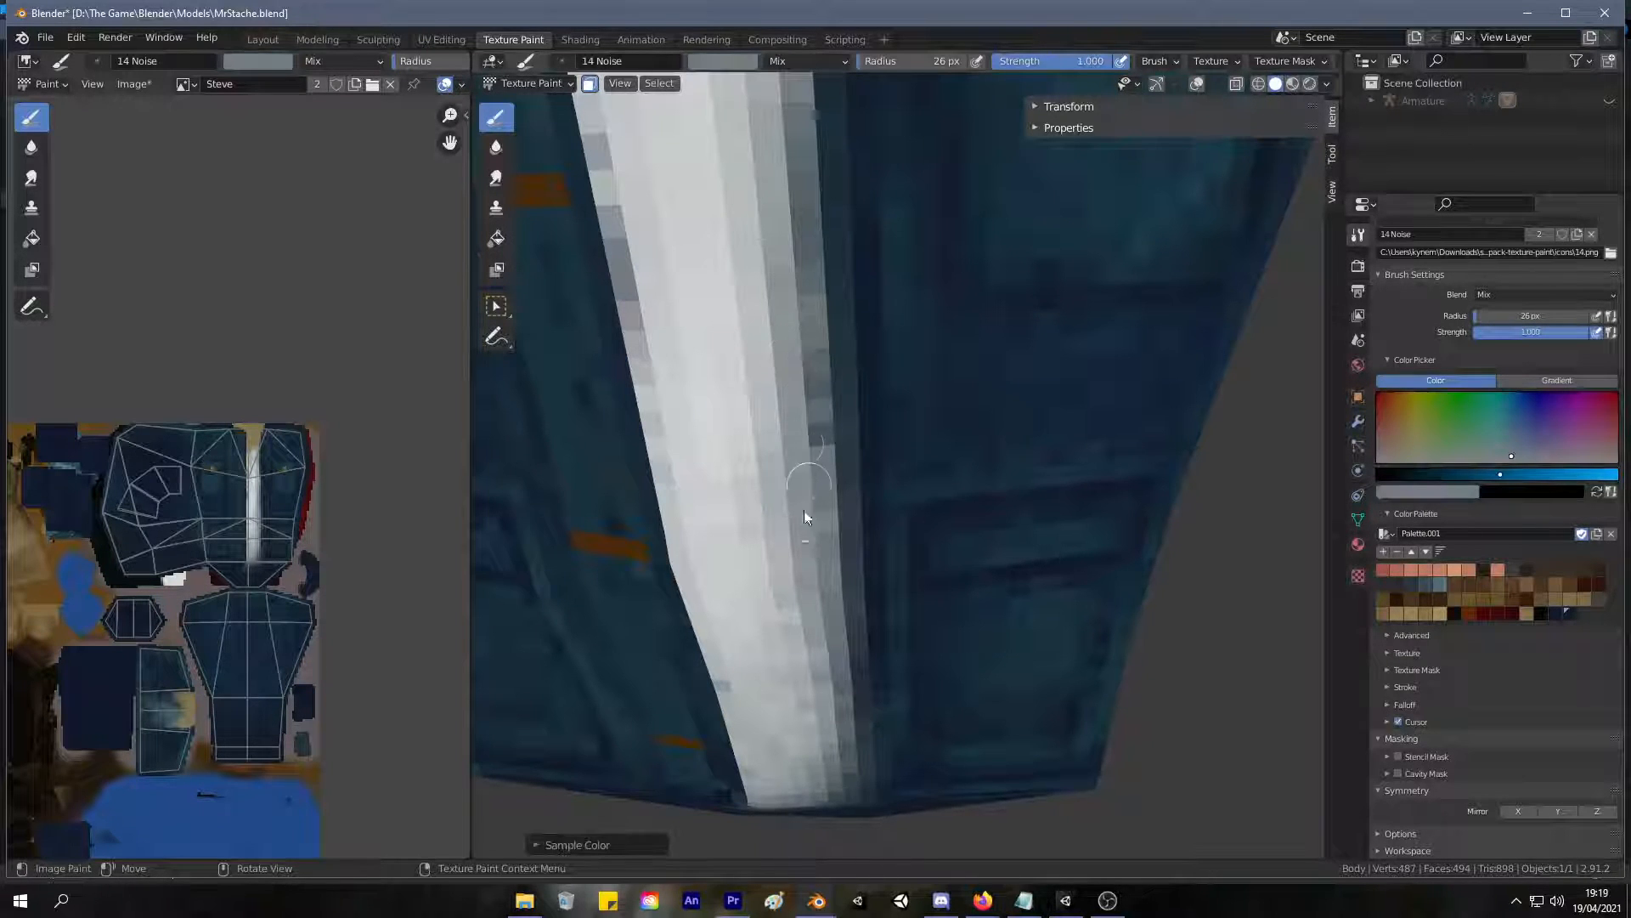
{"action": "middle_click_drag", "start_coordinate": [844, 315], "coordinate": [797, 407]}
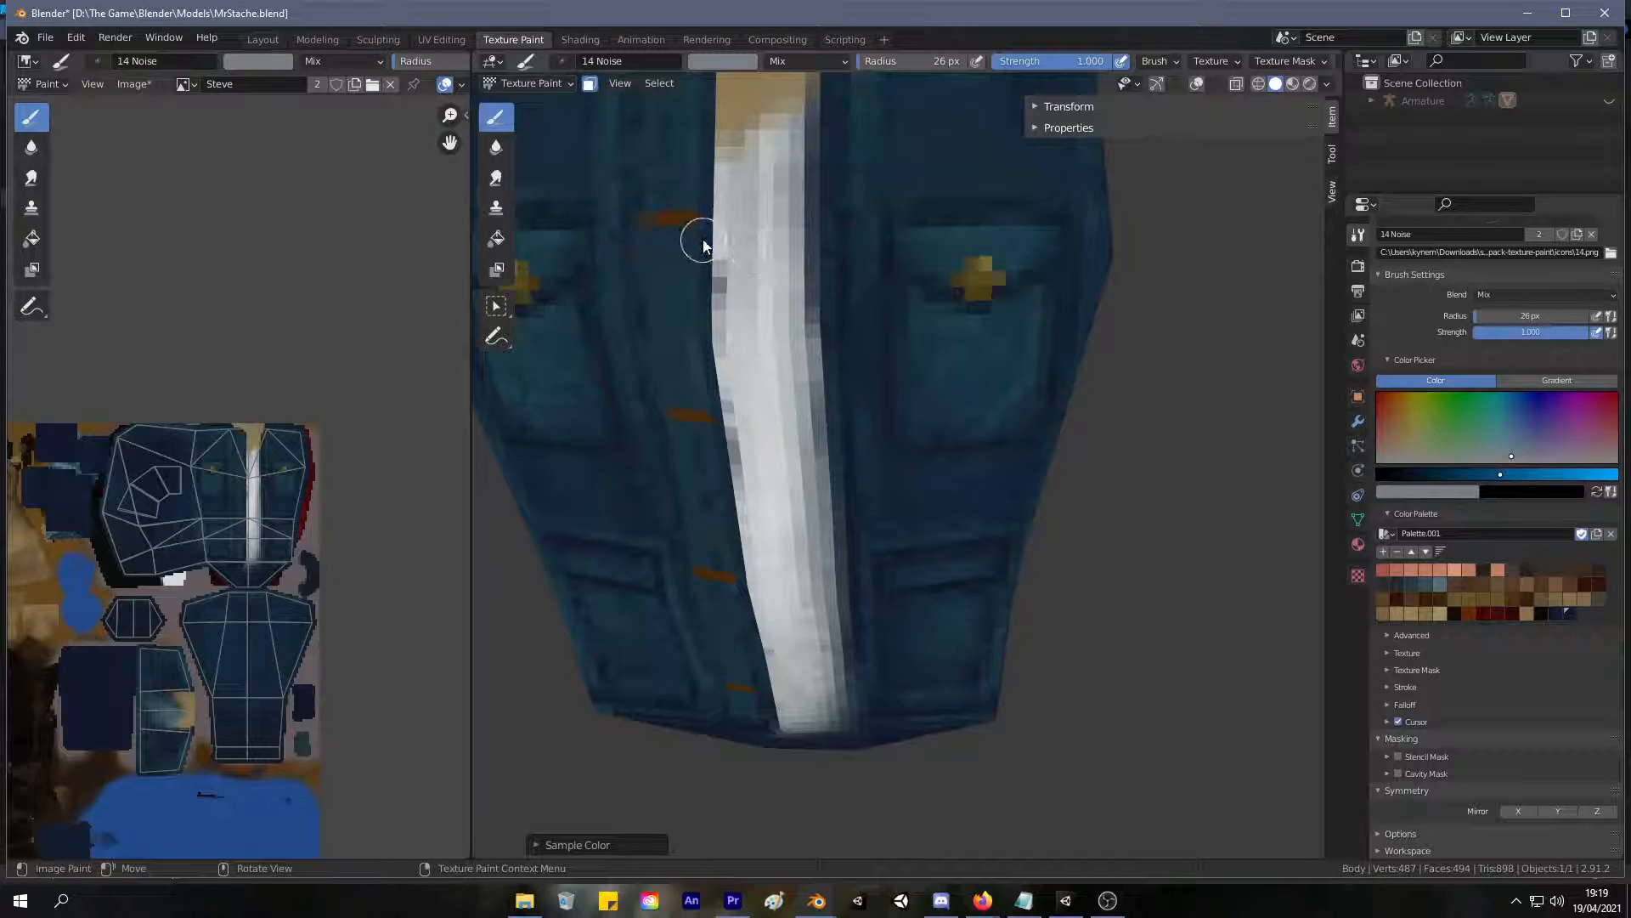
{"action": "key", "text": "s"}
{"action": "mouse_move", "coordinate": [828, 374]}
{"action": "middle_mouse_down"}
{"action": "mouse_move", "coordinate": [867, 269]}
{"action": "mouse_move", "coordinate": [842, 243]}
{"action": "middle_mouse_up"}
{"action": "scroll", "coordinate": [856, 307], "scroll_direction": "up", "scroll_amount": 2}
{"action": "left_click_drag", "start_coordinate": [806, 129], "coordinate": [809, 246]}
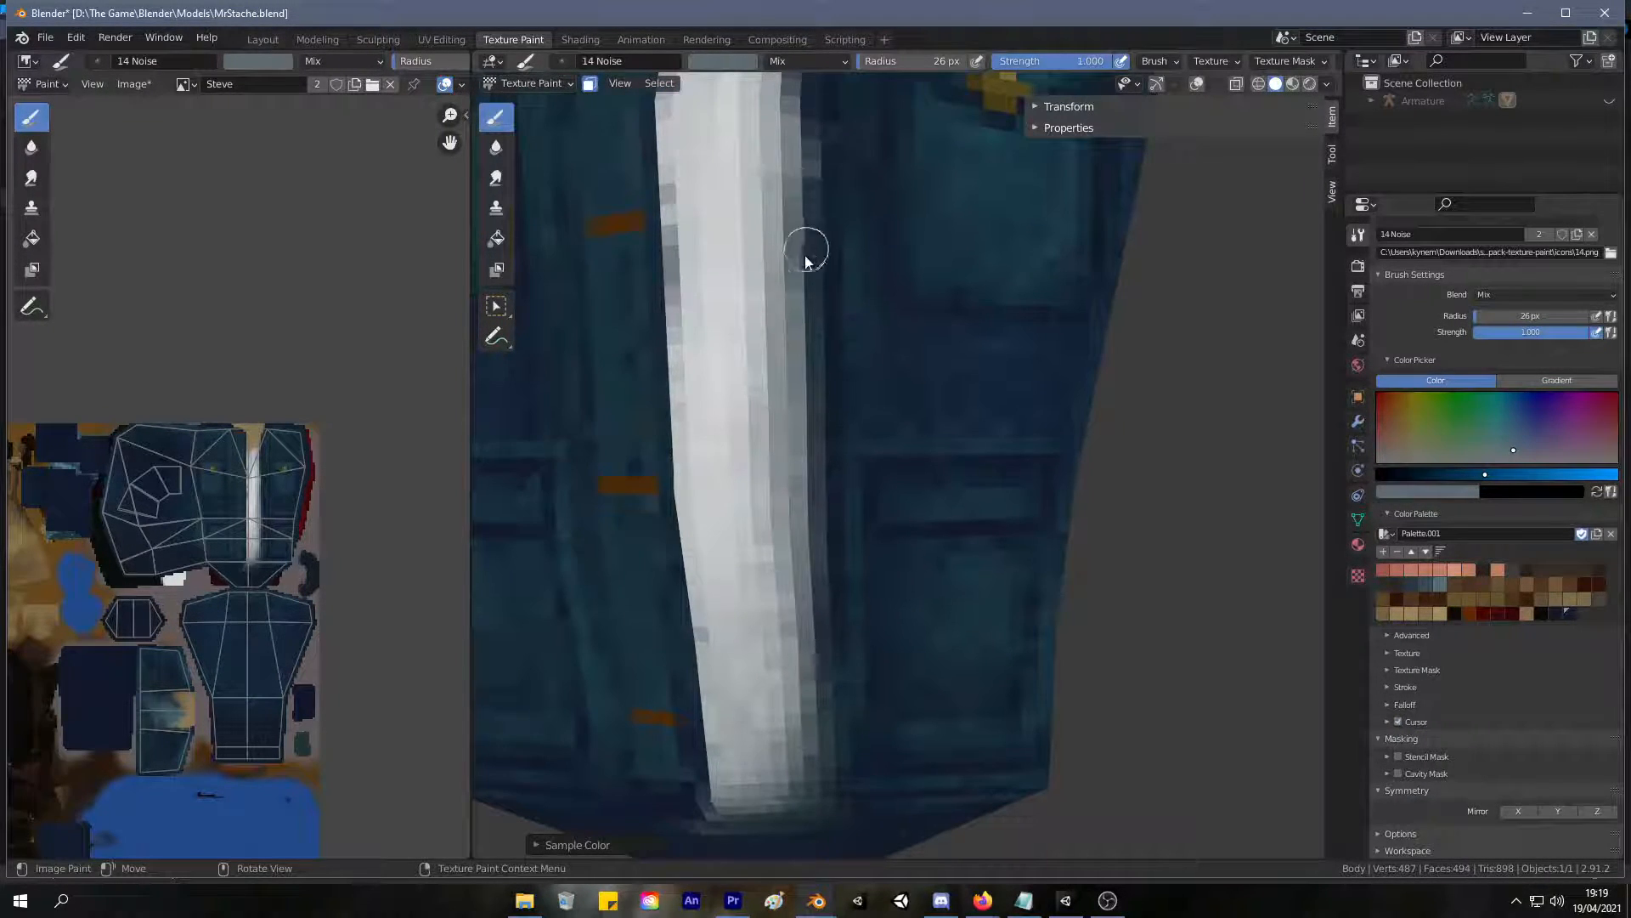
{"action": "key", "text": "ctrl+z"}
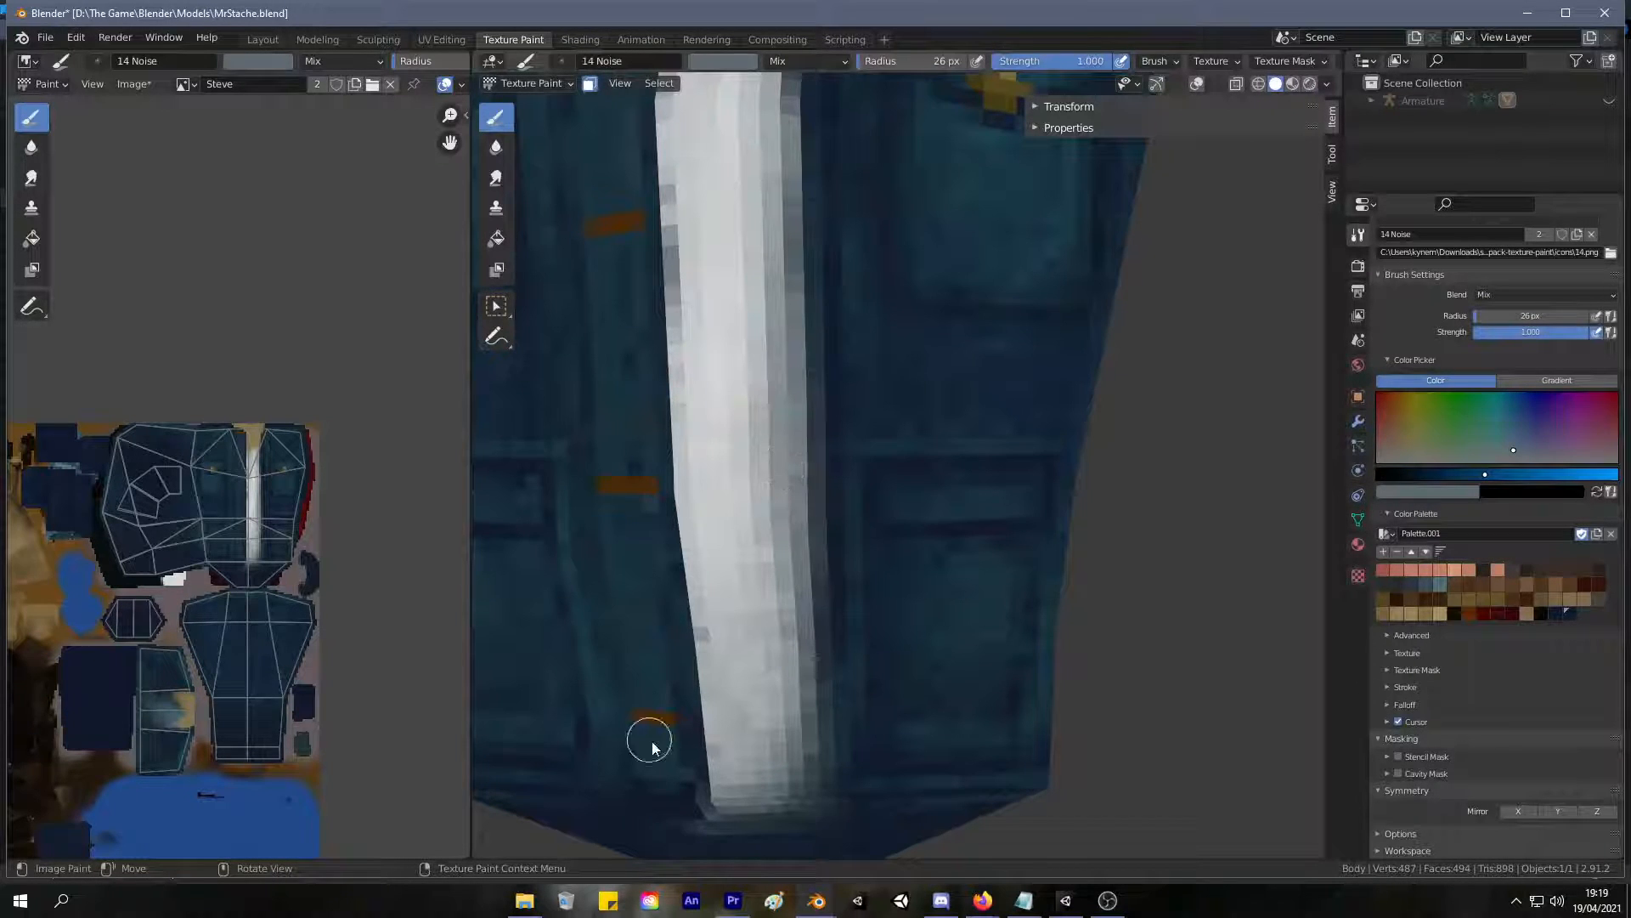
Sample a dark navy from the jacket and paint a clean edge down the shirt's shaded side to the hem.
{"action": "key", "text": "s"}
{"action": "key", "text": "s"}
{"action": "mouse_move", "coordinate": [821, 110]}
{"action": "left_mouse_down"}
{"action": "mouse_move", "coordinate": [815, 190]}
{"action": "mouse_move", "coordinate": [819, 149]}
{"action": "left_mouse_up"}
{"action": "left_click_drag", "start_coordinate": [812, 329], "coordinate": [818, 759]}
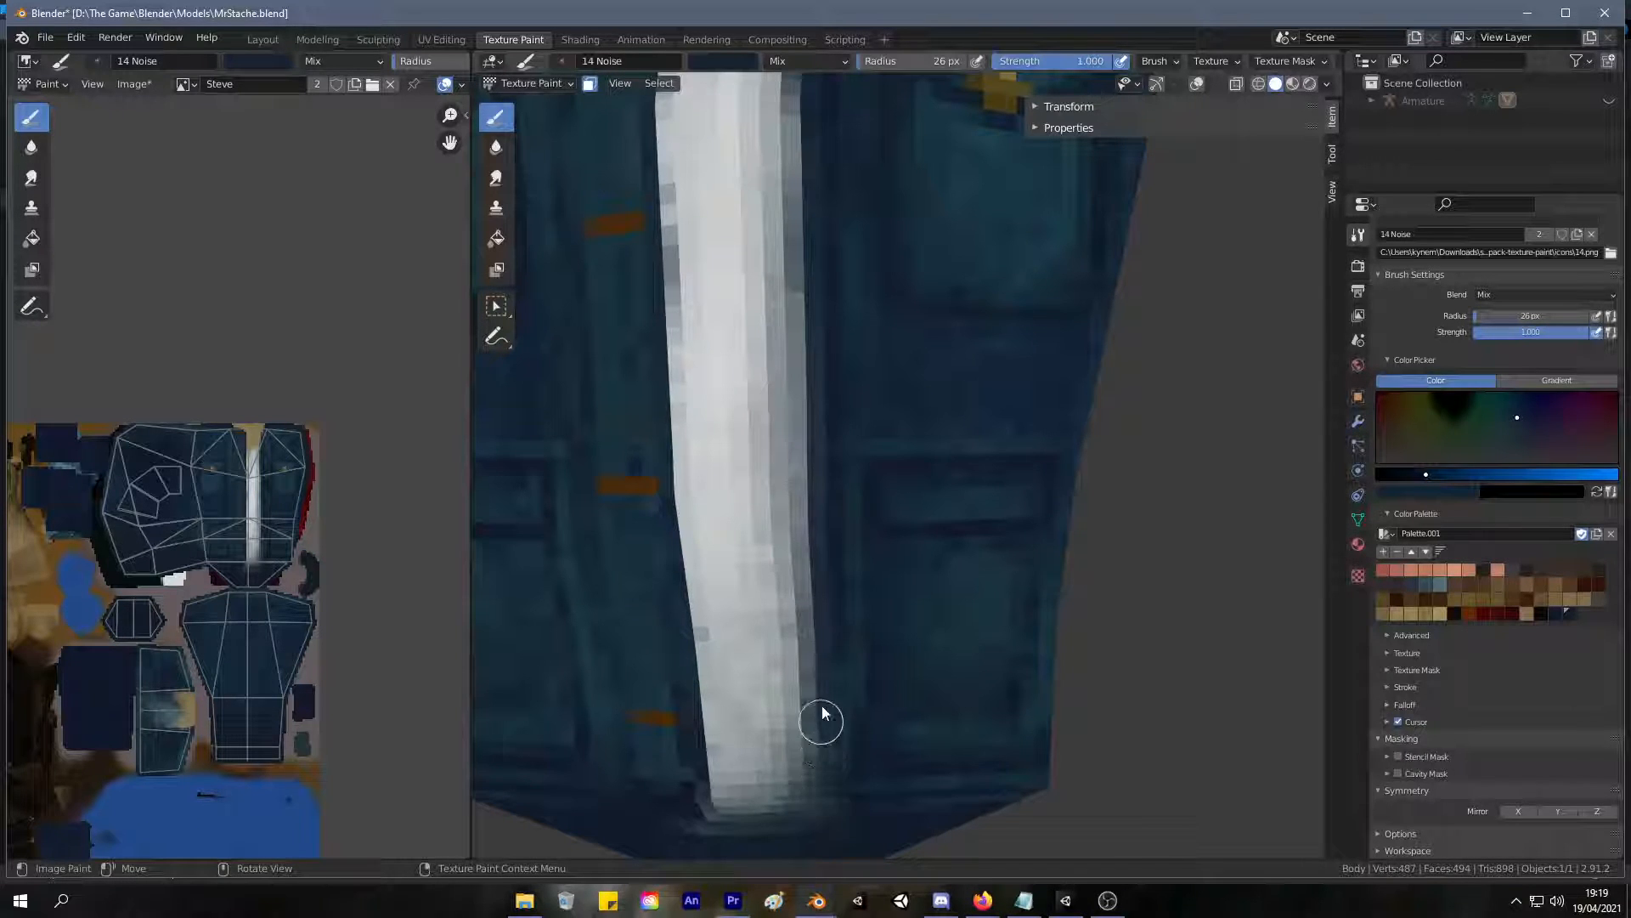
Sample a light grey from the shirt and paint over the darker patches along both of its long edges.
{"action": "scroll", "coordinate": [786, 429], "scroll_direction": "down", "scroll_amount": 5}
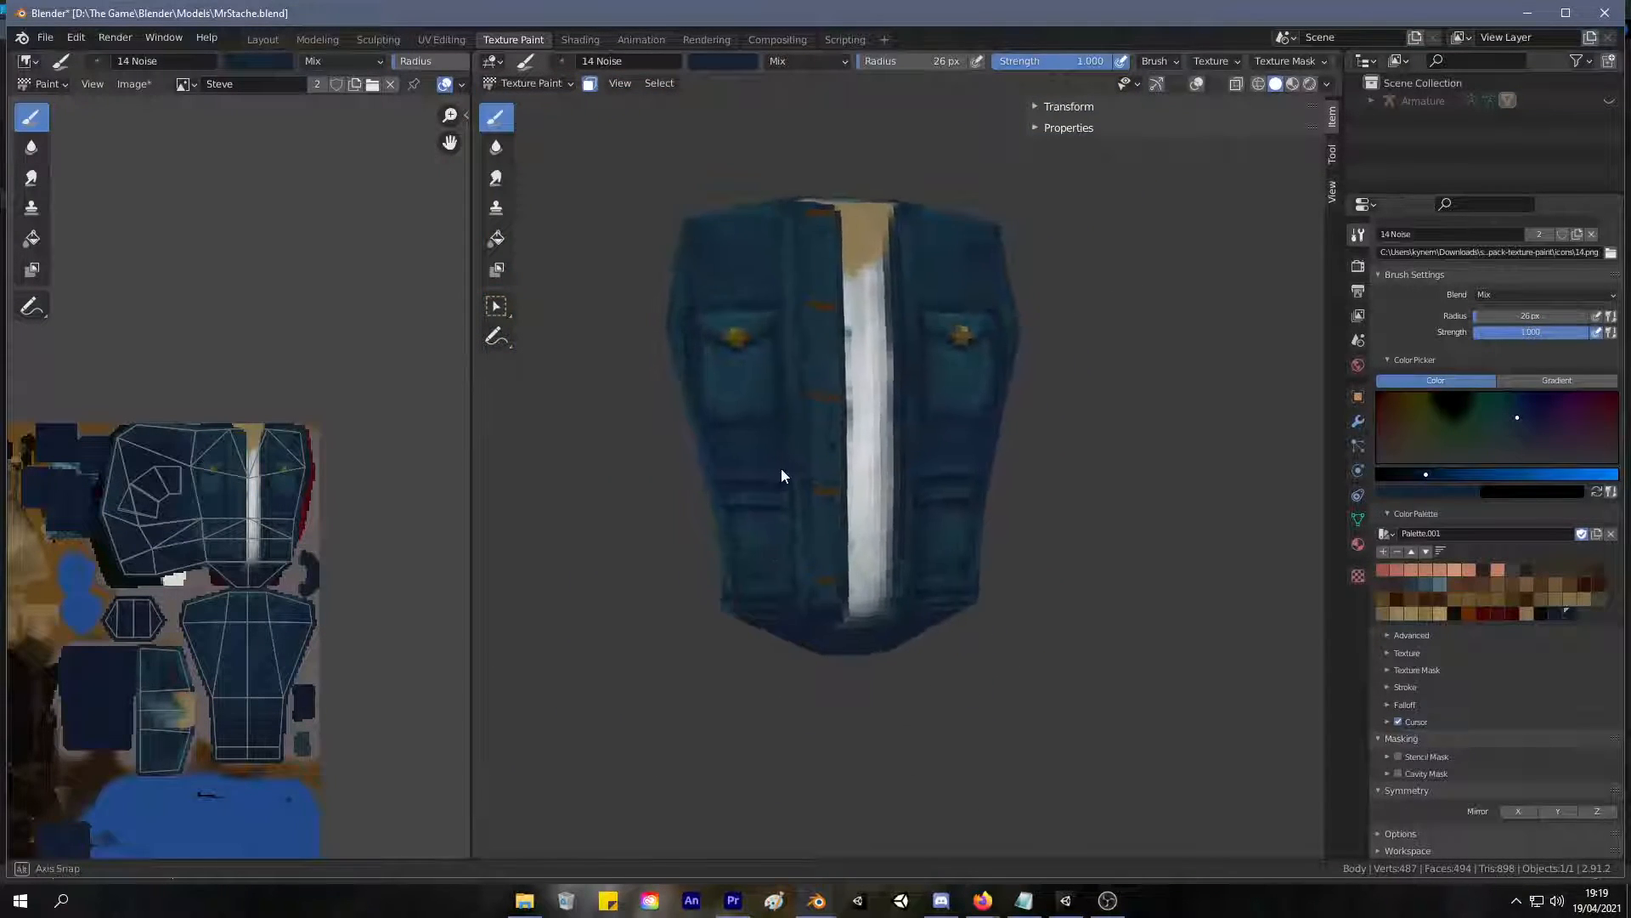
{"action": "scroll", "coordinate": [753, 476], "scroll_direction": "up", "scroll_amount": 4}
{"action": "key", "text": "s"}
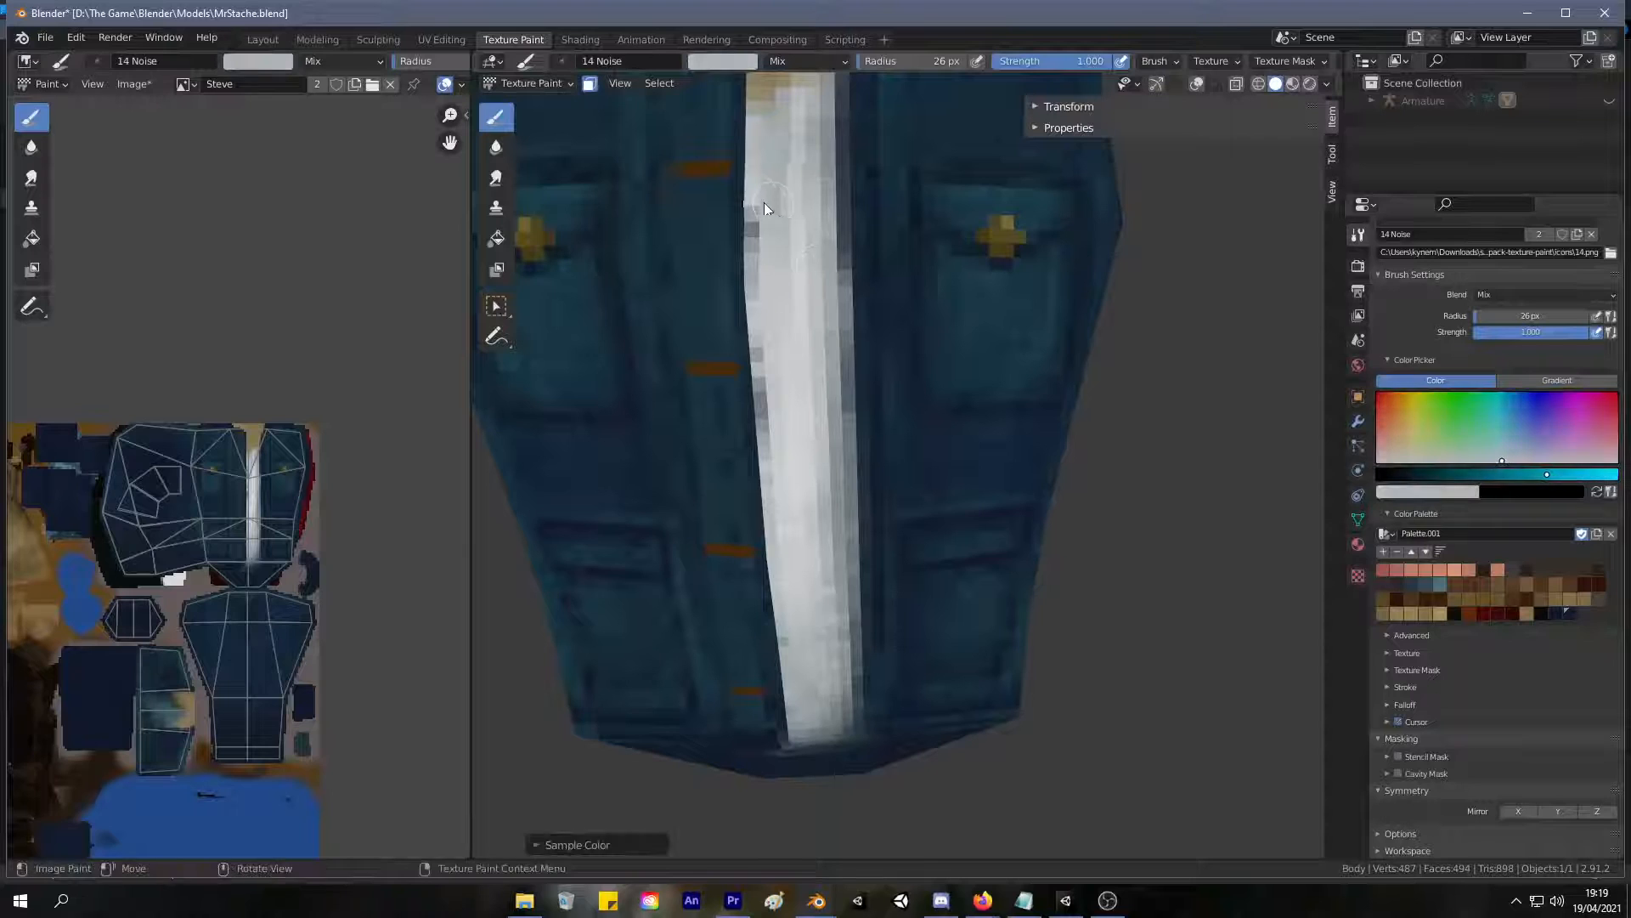
{"action": "left_click_drag", "start_coordinate": [777, 217], "coordinate": [771, 201]}
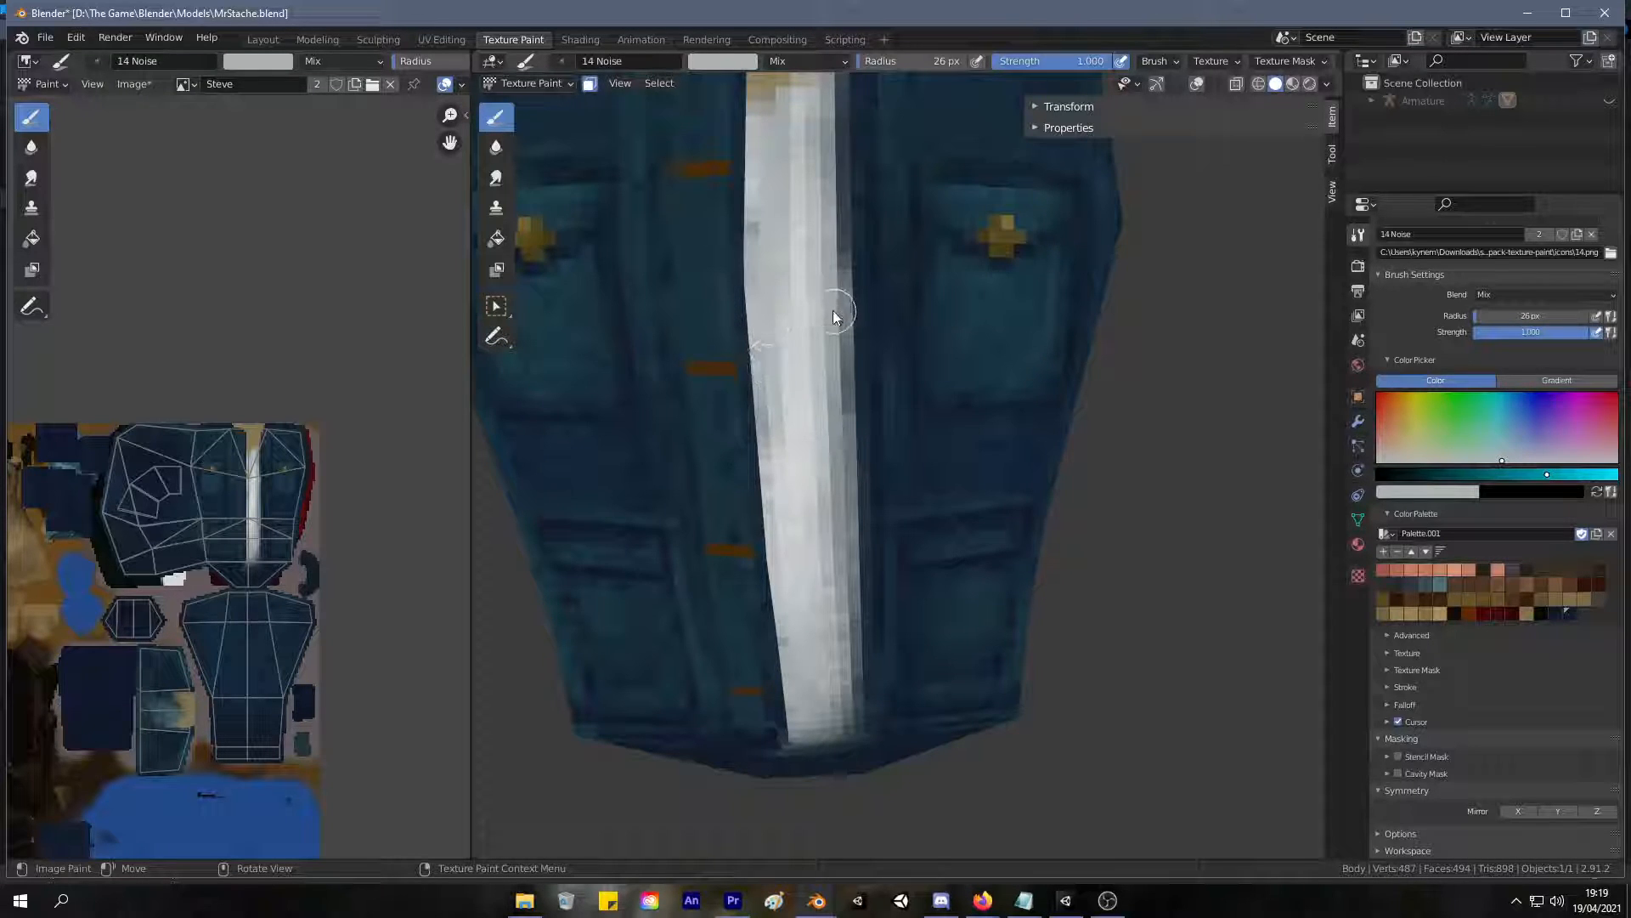
{"action": "mouse_move", "coordinate": [833, 334]}
{"action": "left_mouse_down"}
{"action": "mouse_move", "coordinate": [834, 422]}
{"action": "mouse_move", "coordinate": [837, 183]}
{"action": "left_mouse_up"}
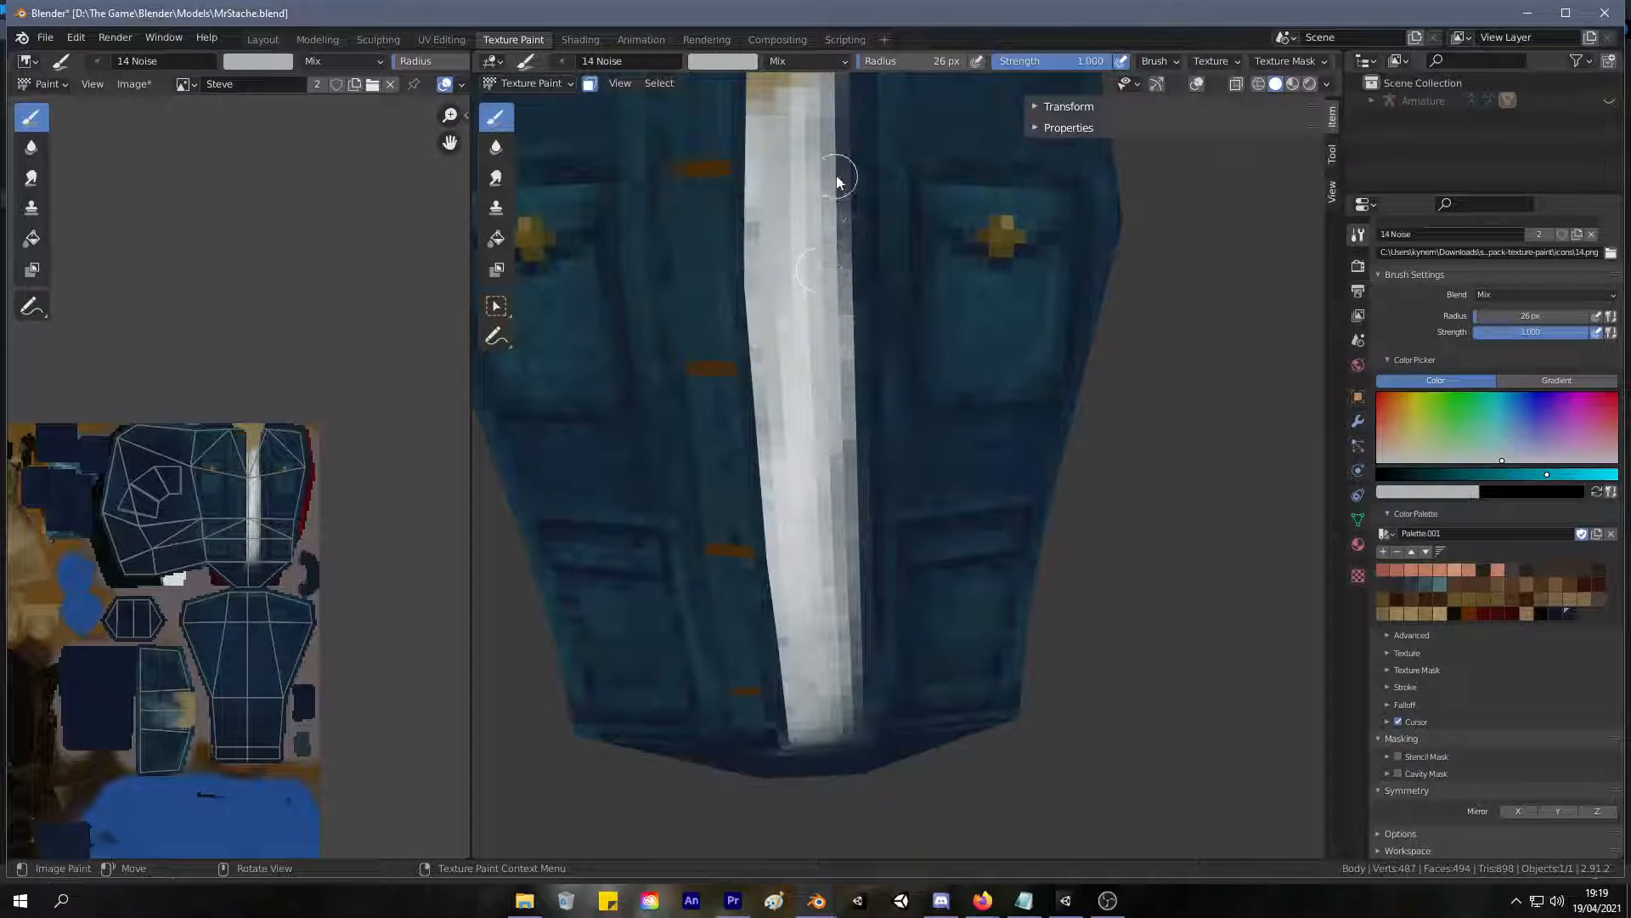
{"action": "scroll", "coordinate": [788, 166], "scroll_direction": "down", "scroll_amount": 4}
{"action": "scroll", "coordinate": [776, 246], "scroll_direction": "up", "scroll_amount": 5}
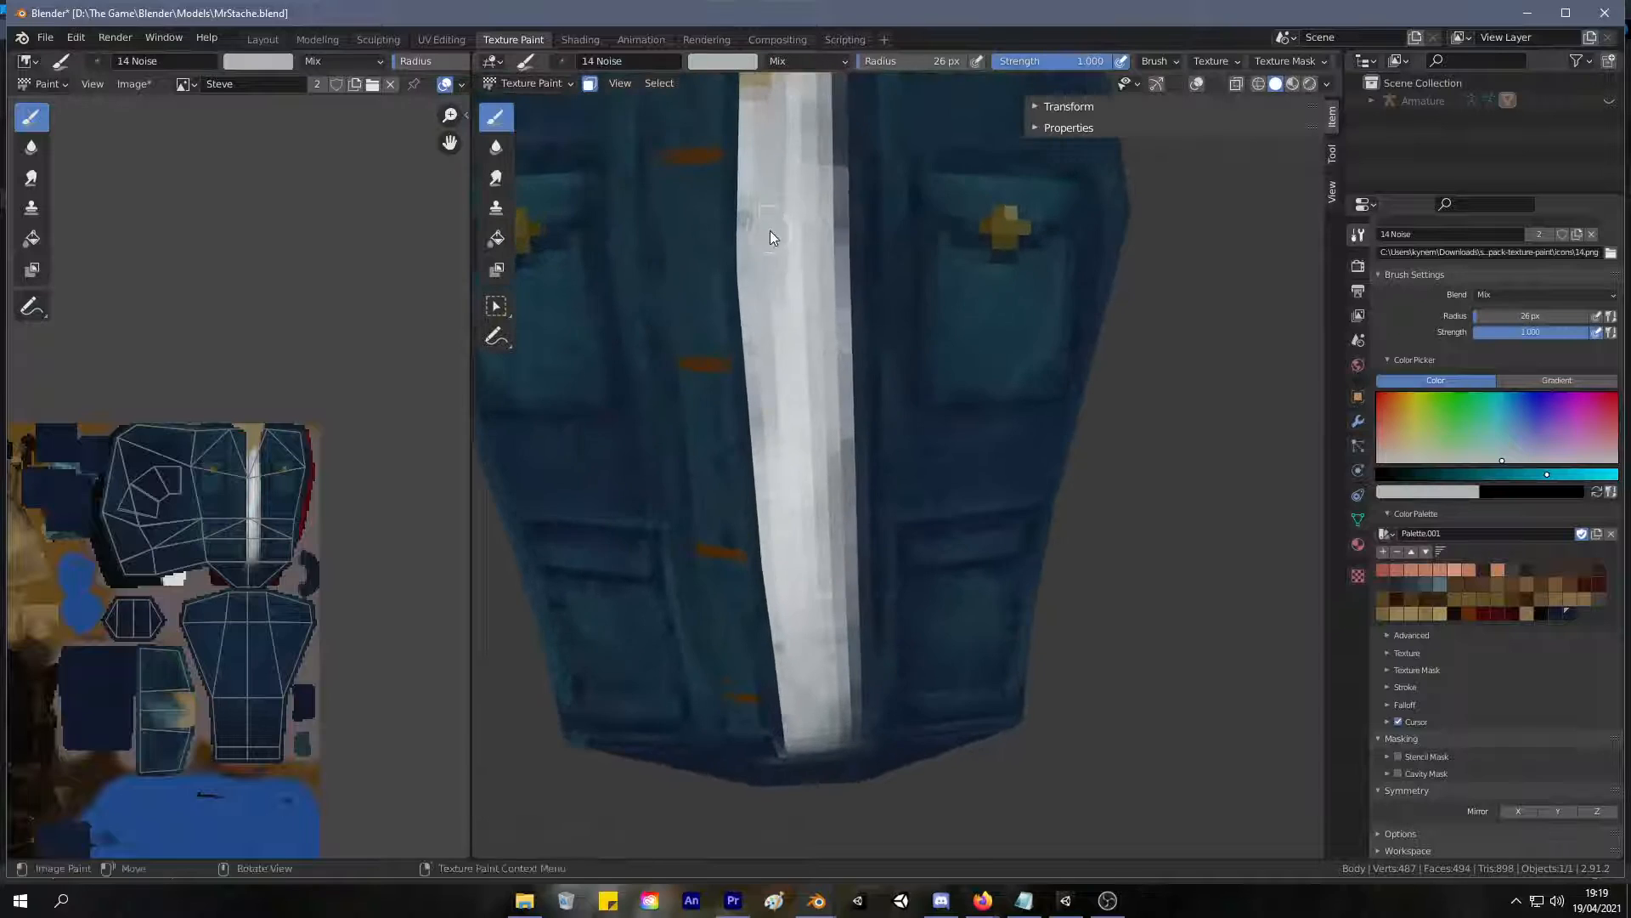
{"action": "middle_click_drag", "start_coordinate": [749, 343], "coordinate": [740, 366], "text": "shift"}
{"action": "left_click_drag", "start_coordinate": [776, 385], "coordinate": [778, 338]}
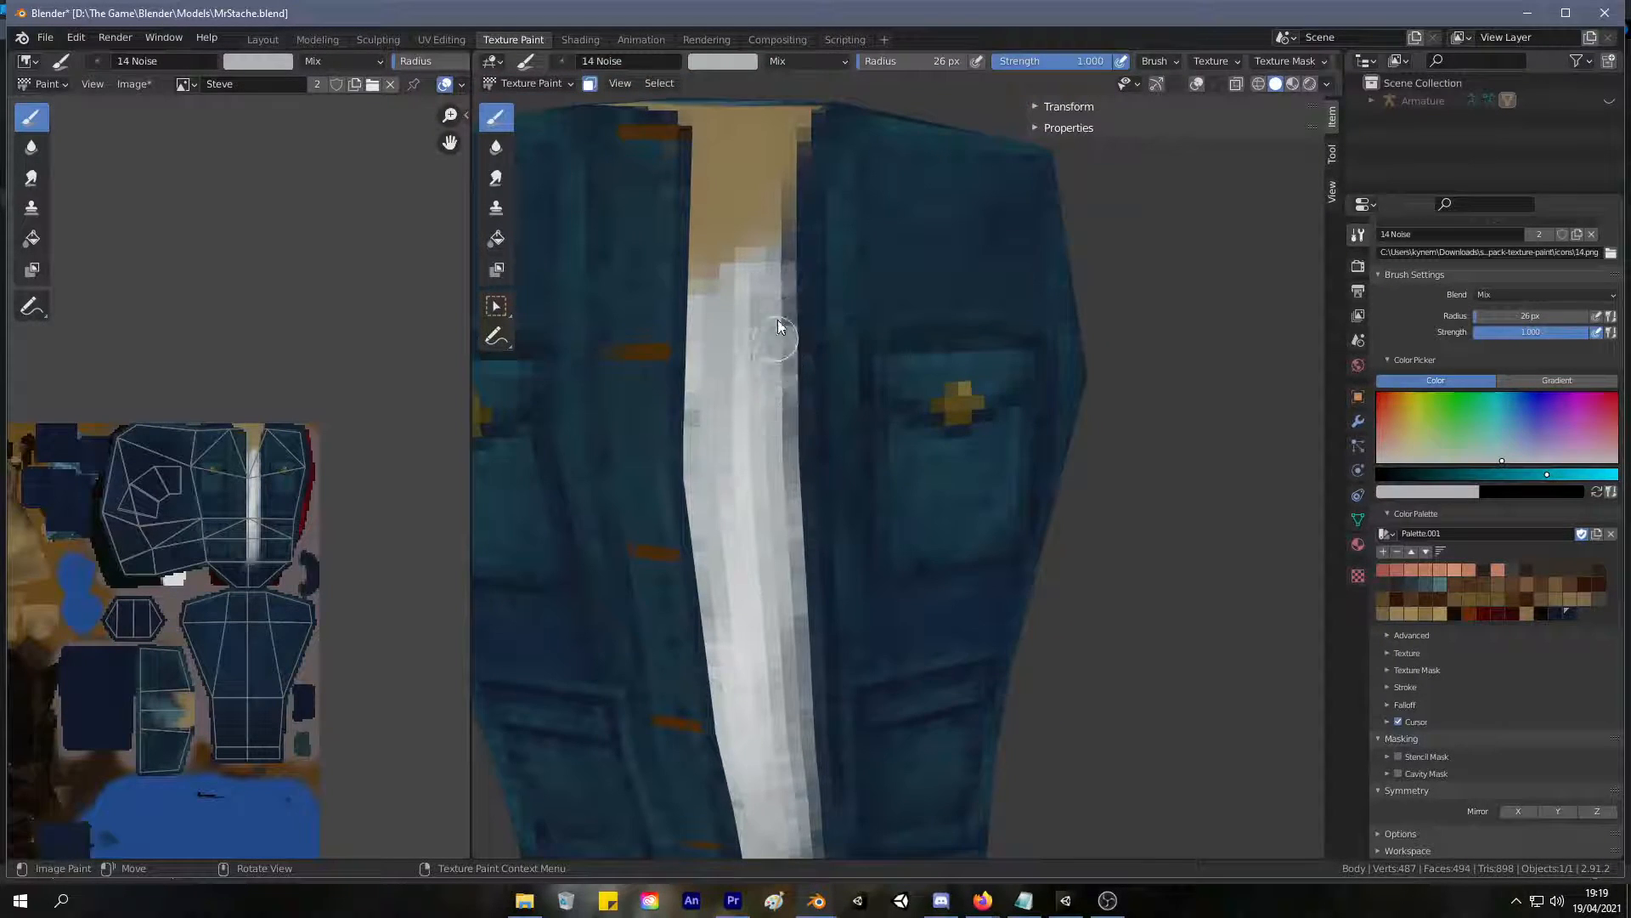
{"action": "mouse_move", "coordinate": [777, 262]}
{"action": "left_mouse_down"}
{"action": "mouse_move", "coordinate": [787, 237]}
{"action": "mouse_move", "coordinate": [778, 354]}
{"action": "left_mouse_up"}
Sample a lighter off-white from the shirt and brighten the whole strip from the neckline to the hem.
{"action": "scroll", "coordinate": [746, 374], "scroll_direction": "down", "scroll_amount": 5}
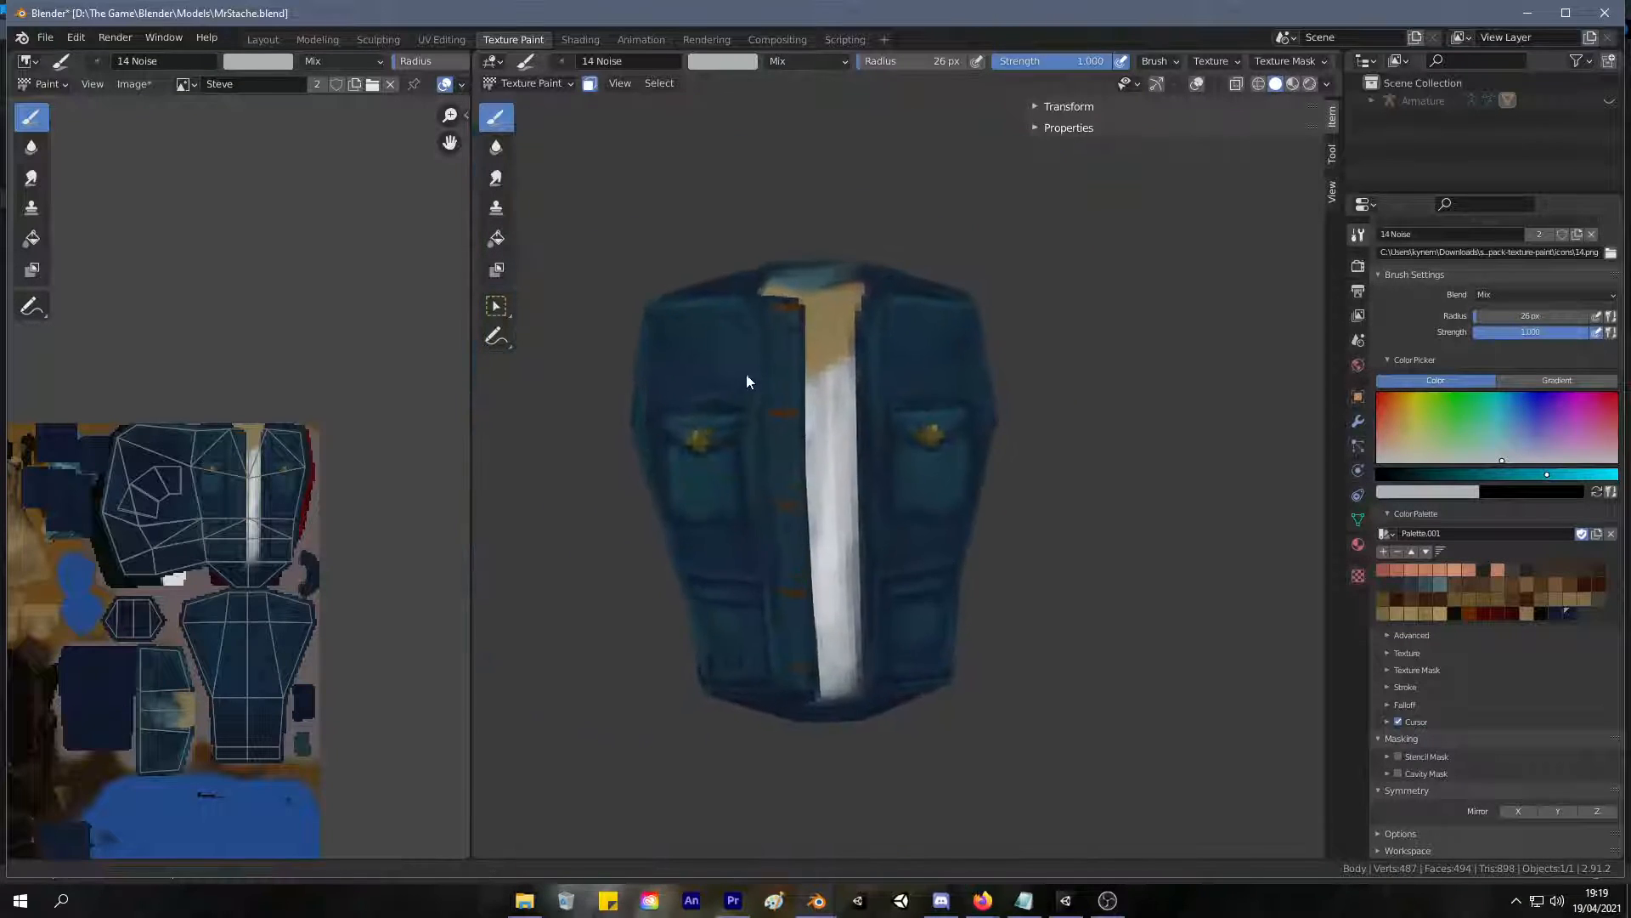
{"action": "scroll", "coordinate": [747, 369], "scroll_direction": "up", "scroll_amount": 5}
{"action": "key", "text": "s"}
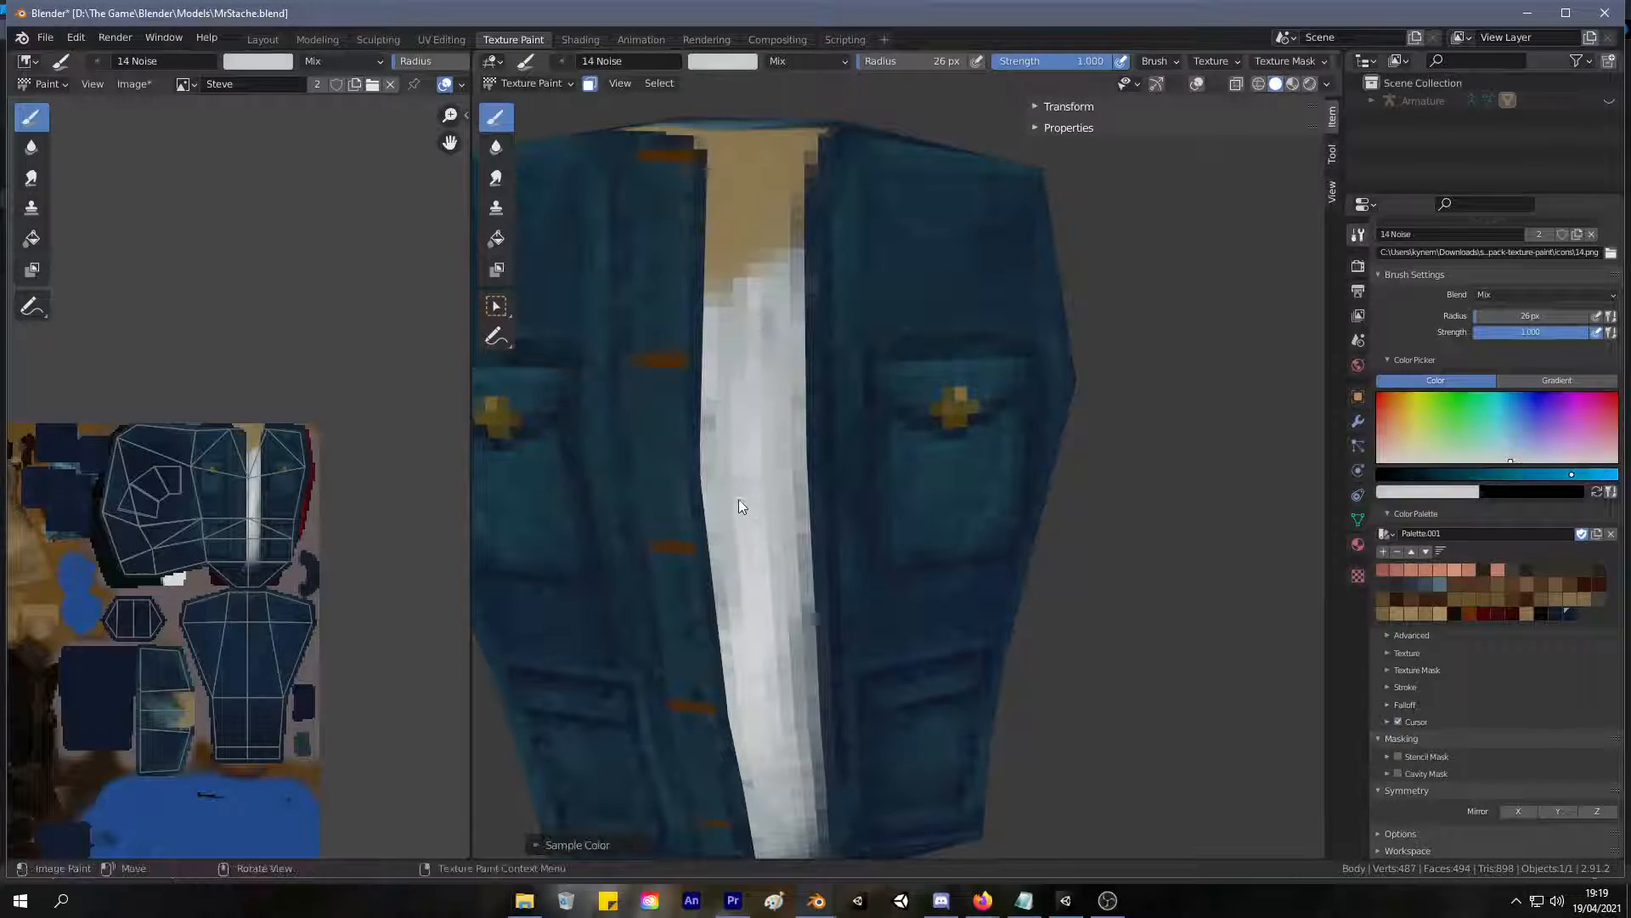
{"action": "left_click_drag", "start_coordinate": [735, 390], "coordinate": [750, 346]}
{"action": "mouse_move", "coordinate": [767, 427]}
{"action": "left_mouse_down"}
{"action": "mouse_move", "coordinate": [768, 288]}
{"action": "mouse_move", "coordinate": [773, 540]}
{"action": "mouse_move", "coordinate": [726, 349]}
{"action": "left_mouse_up"}
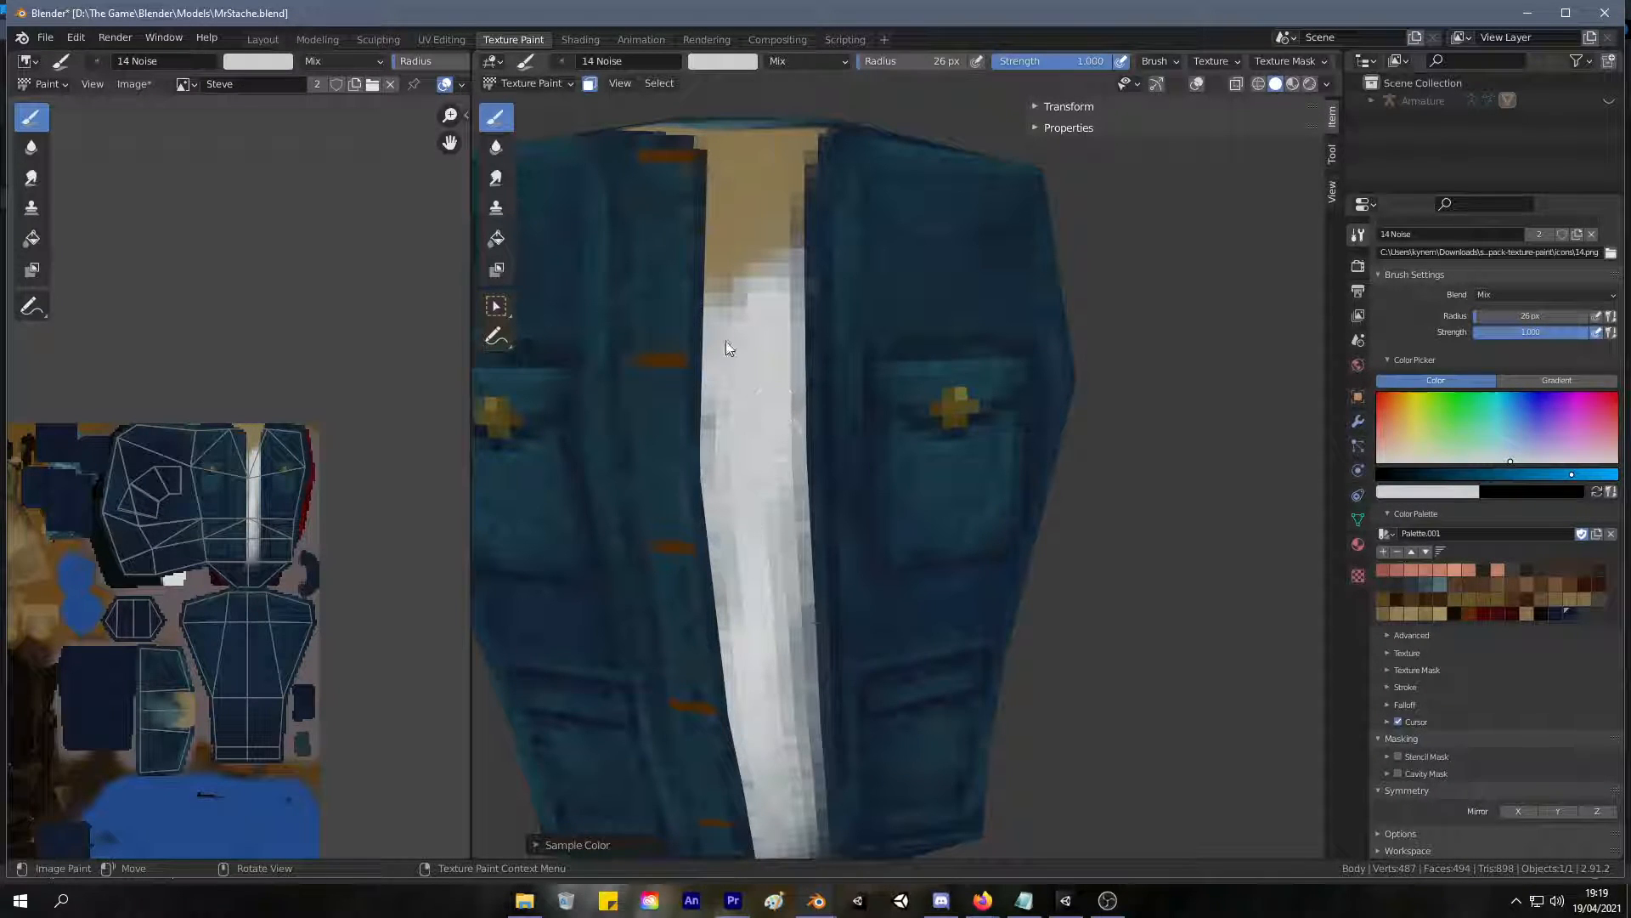
{"action": "middle_click_drag", "start_coordinate": [790, 470], "coordinate": [820, 283], "text": "shift"}
{"action": "mouse_move", "coordinate": [812, 357]}
{"action": "left_mouse_down"}
{"action": "mouse_move", "coordinate": [834, 553]}
{"action": "mouse_move", "coordinate": [824, 444]}
{"action": "left_mouse_up"}
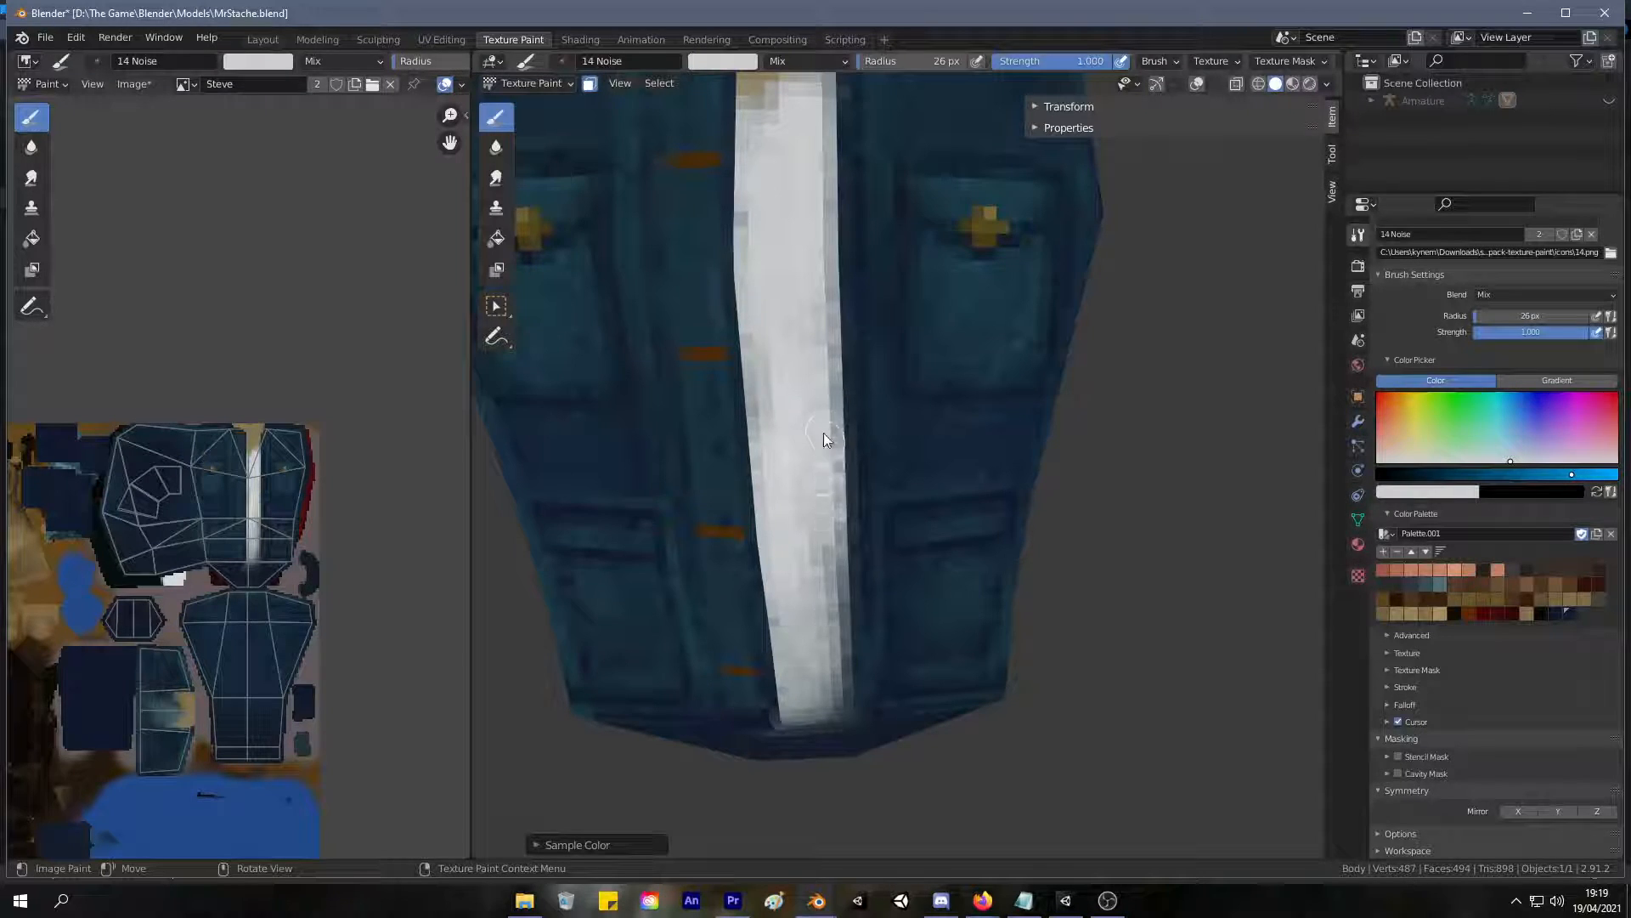
{"action": "left_click_drag", "start_coordinate": [772, 313], "coordinate": [802, 546]}
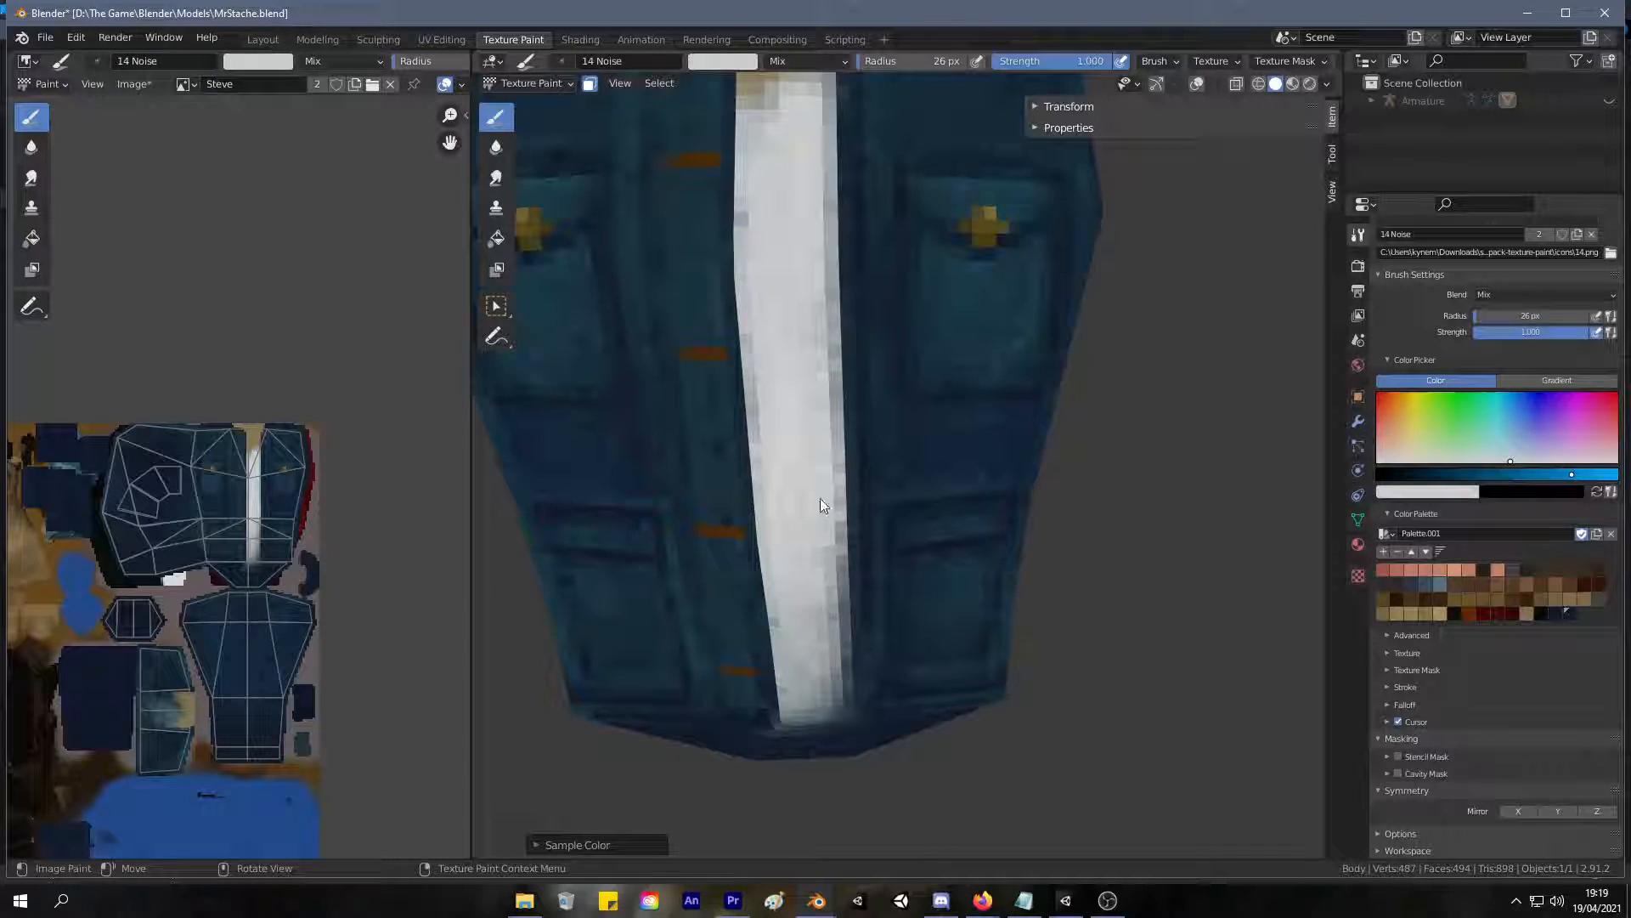
{"action": "left_click_drag", "start_coordinate": [820, 483], "coordinate": [829, 621]}
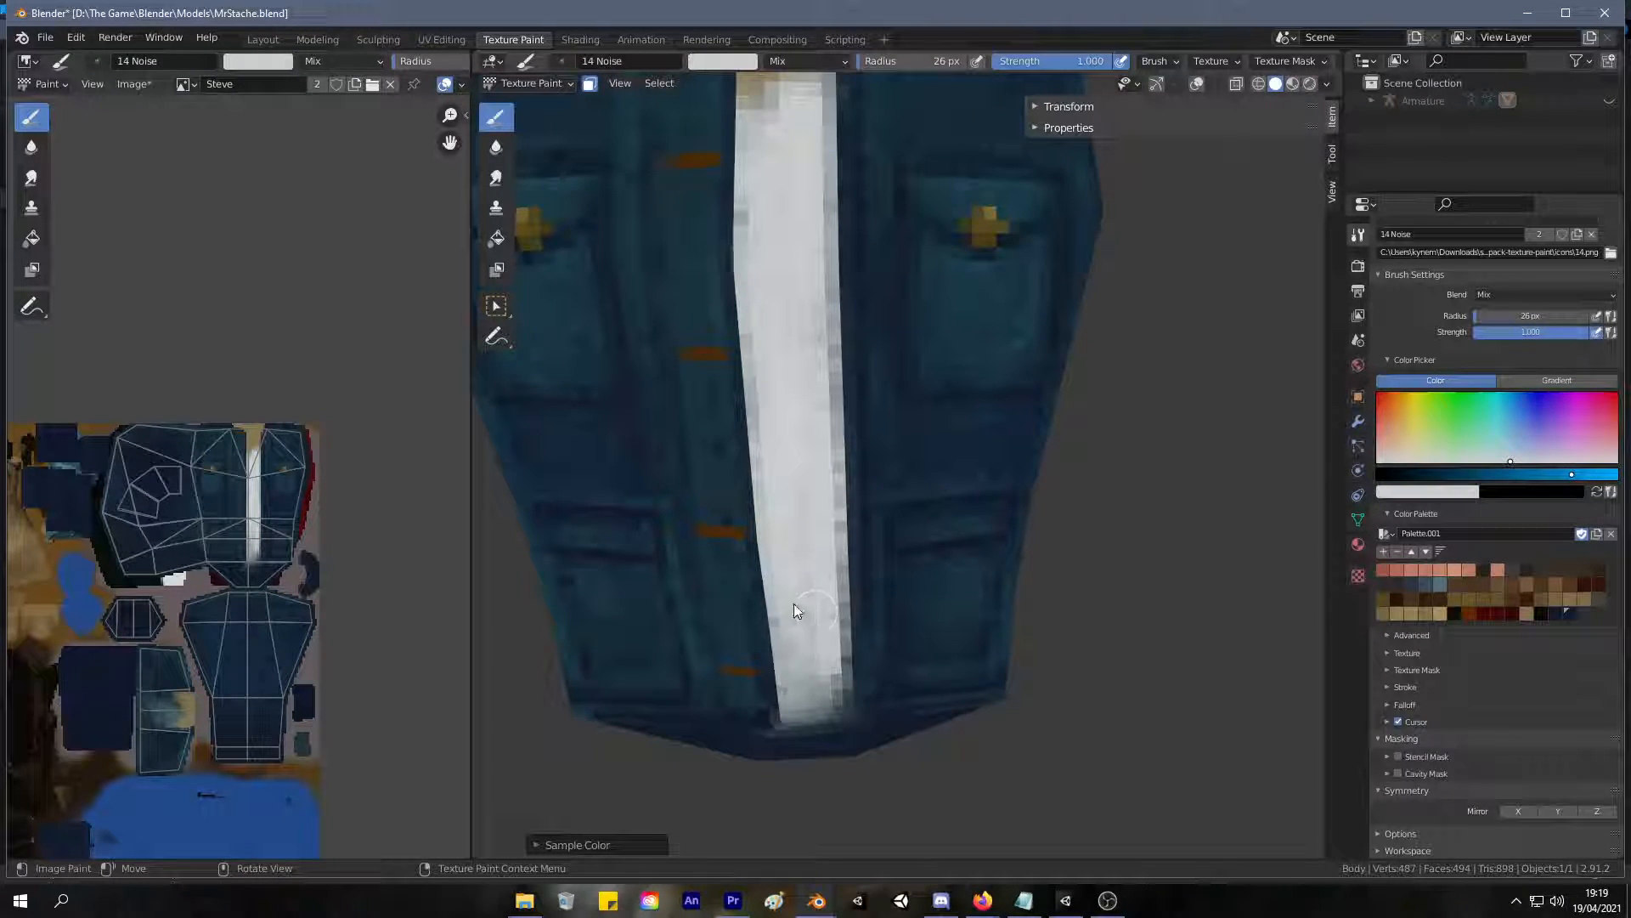
Sample a blue-grey from the shirt's edge and paint a shadow band across the shirt's top under the bare chest.
{"action": "scroll", "coordinate": [796, 614], "scroll_direction": "down", "scroll_amount": 6}
{"action": "middle_click_drag", "start_coordinate": [736, 512], "coordinate": [728, 429]}
{"action": "scroll", "coordinate": [765, 386], "scroll_direction": "up", "scroll_amount": 5}
{"action": "mouse_move", "coordinate": [788, 337]}
{"action": "middle_mouse_down", "text": "shift"}
{"action": "mouse_move", "coordinate": [804, 361]}
{"action": "mouse_move", "coordinate": [792, 346]}
{"action": "middle_mouse_up", "text": "shift"}
{"action": "key", "text": "s"}
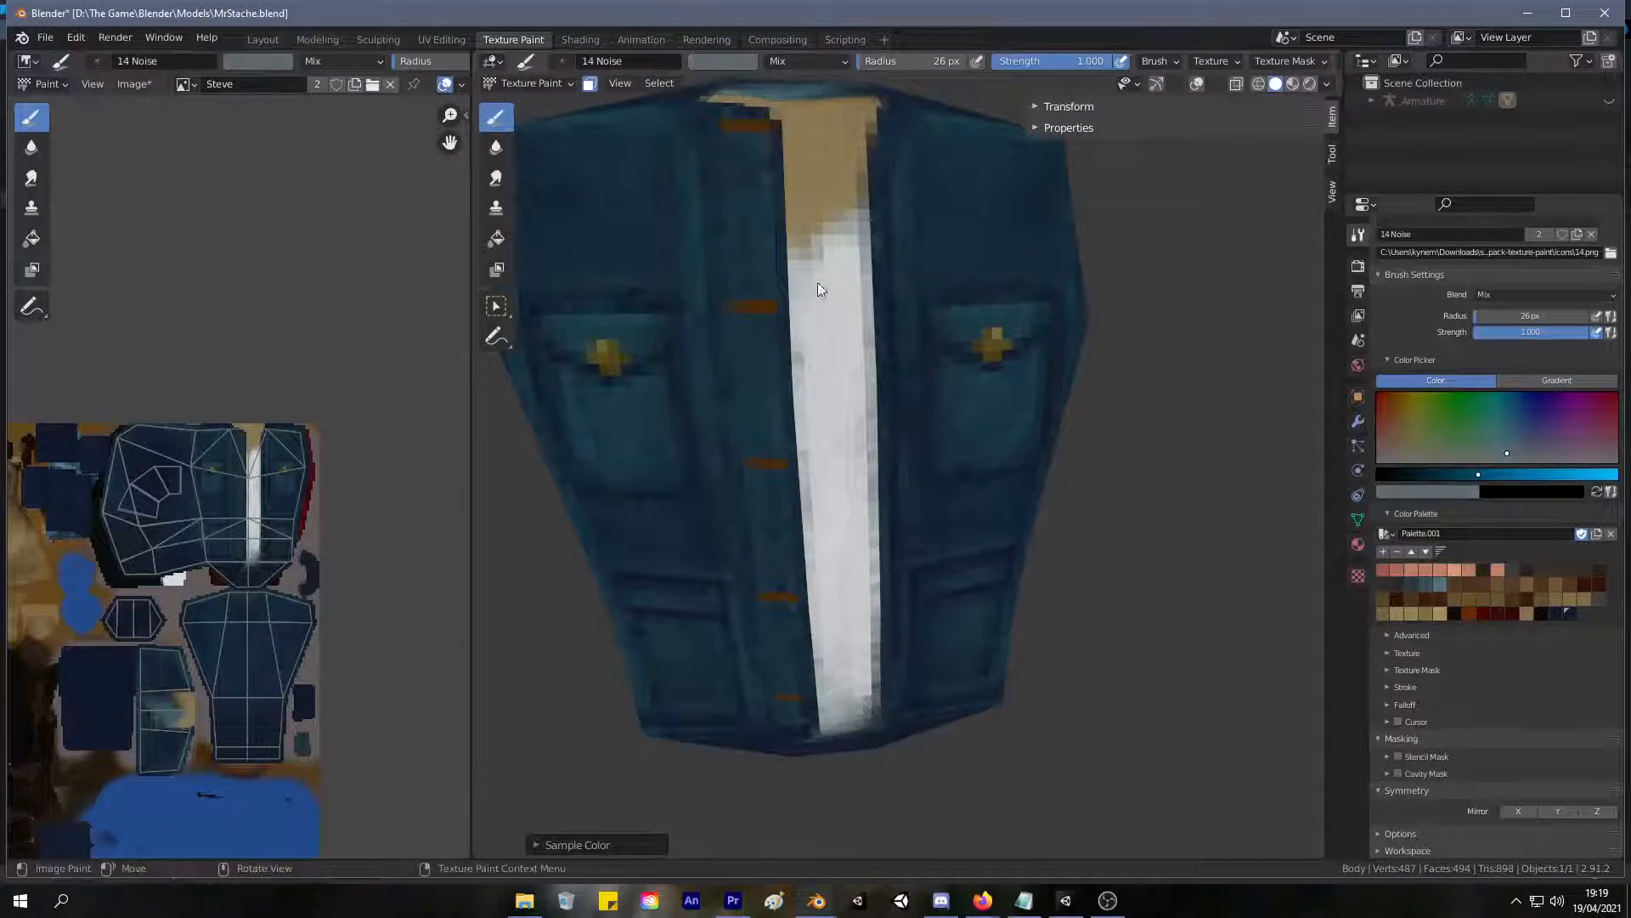
{"action": "mouse_move", "coordinate": [844, 239]}
{"action": "left_mouse_down"}
{"action": "mouse_move", "coordinate": [797, 255]}
{"action": "mouse_move", "coordinate": [857, 218]}
{"action": "mouse_move", "coordinate": [797, 262]}
{"action": "left_mouse_up"}
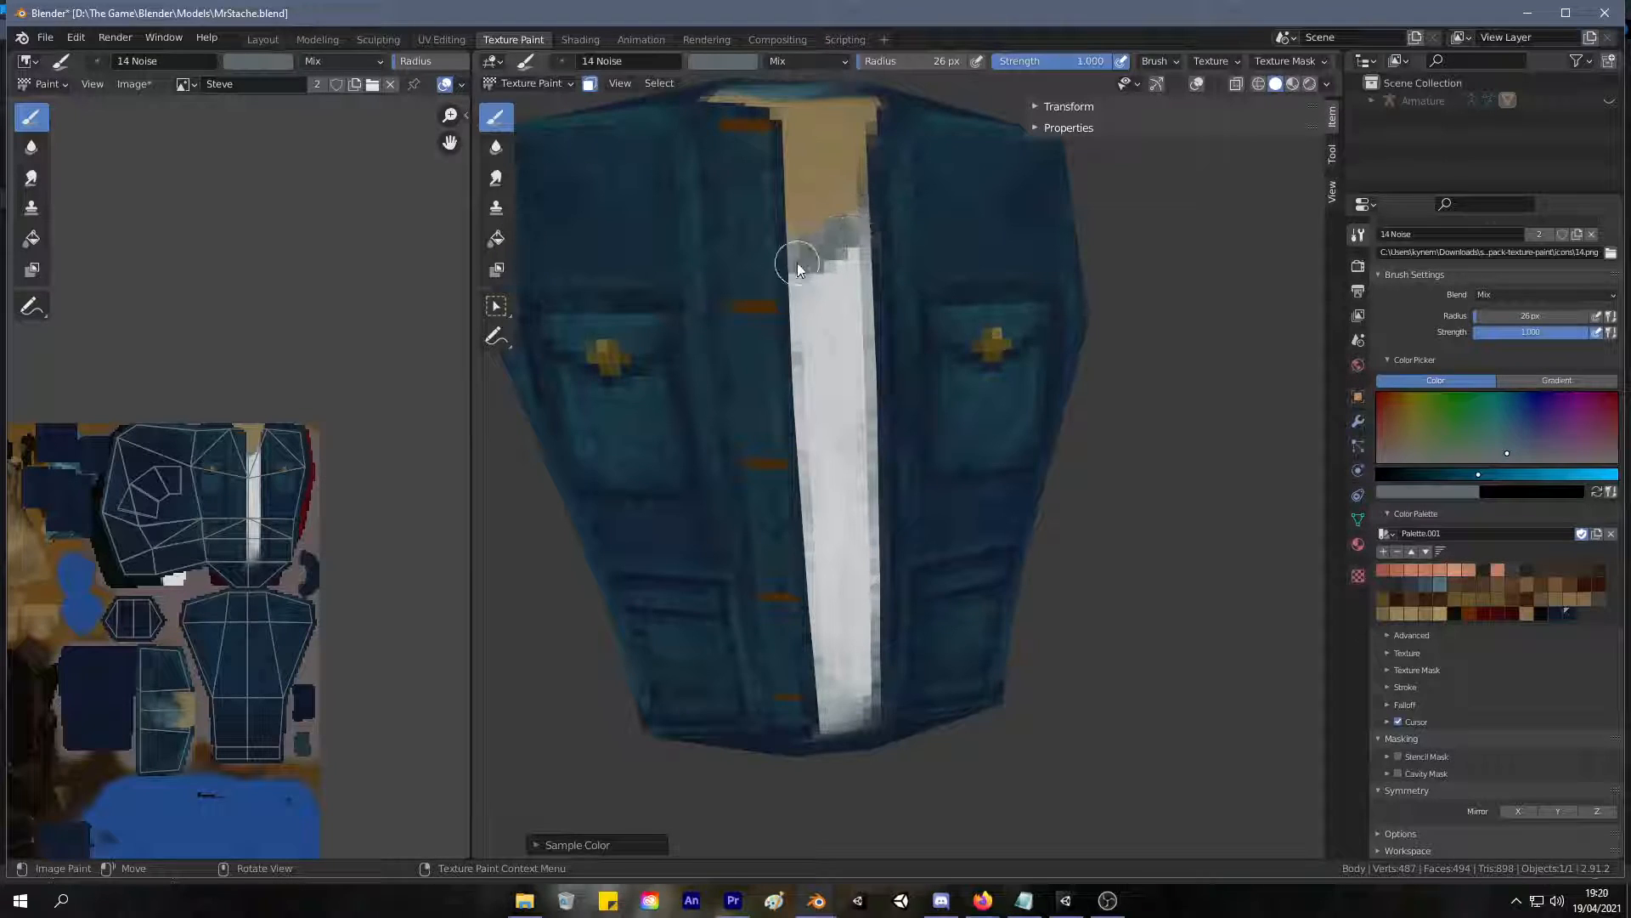
Sample the tan skin colour and paint it over the grey band's upper part to reshape the neckline.
{"action": "key", "text": "s"}
{"action": "left_click", "coordinate": [828, 211]}
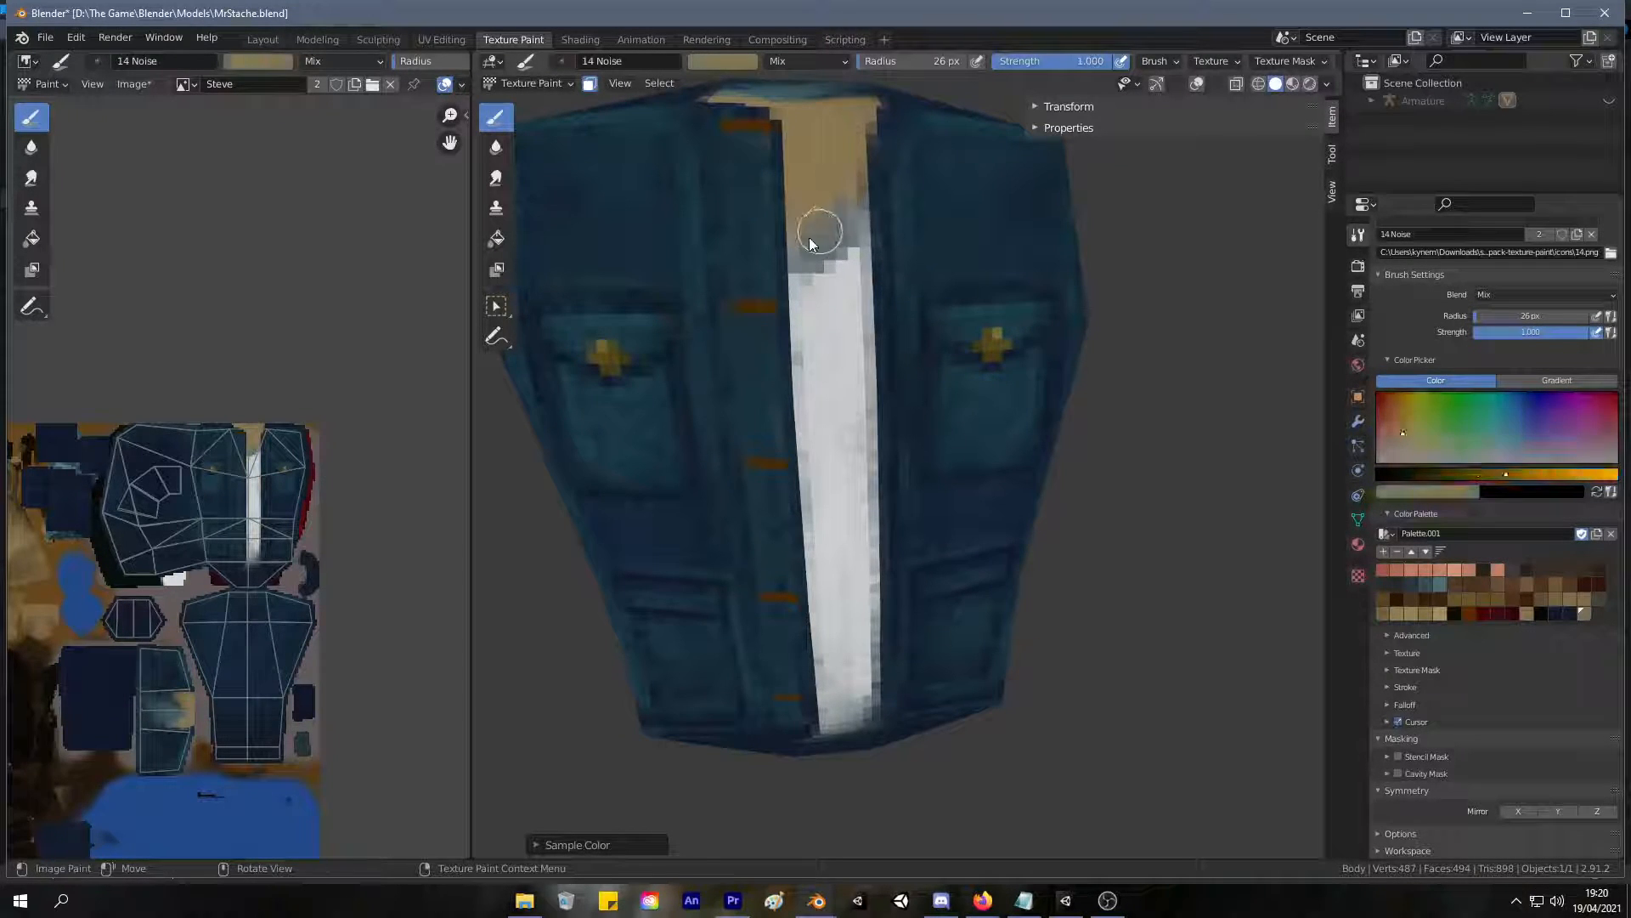
{"action": "mouse_move", "coordinate": [846, 200]}
{"action": "left_mouse_down"}
{"action": "mouse_move", "coordinate": [800, 243]}
{"action": "mouse_move", "coordinate": [844, 189]}
{"action": "mouse_move", "coordinate": [824, 247]}
{"action": "mouse_move", "coordinate": [812, 229]}
{"action": "mouse_move", "coordinate": [833, 198]}
{"action": "left_mouse_up"}
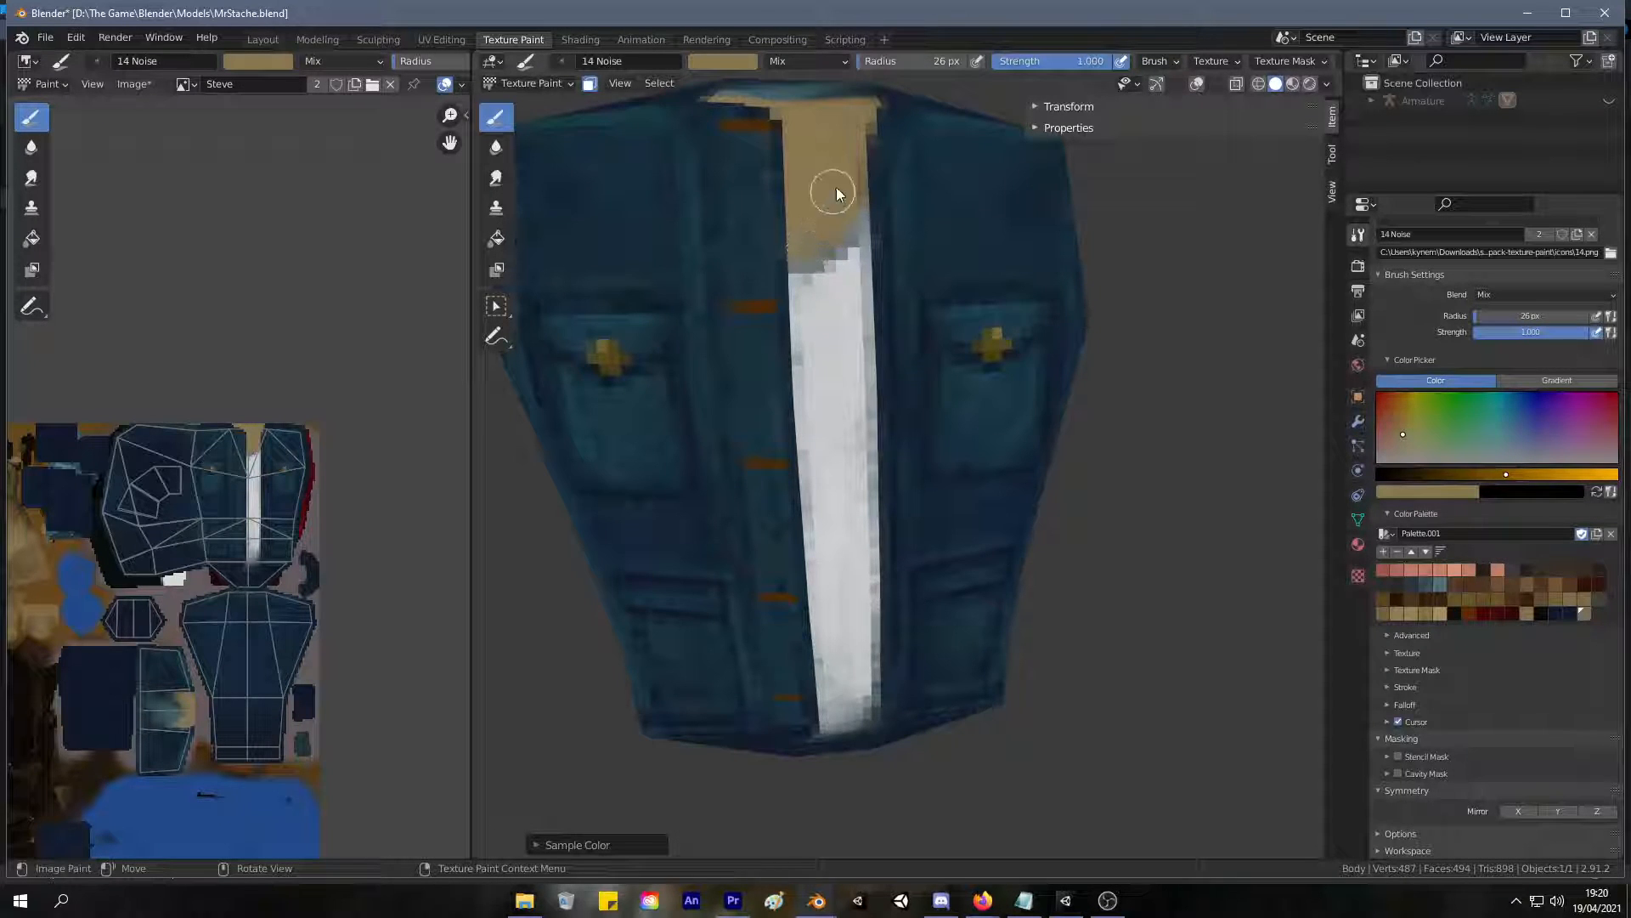
Try a tan dab as a button on the flap of the jacket's right lower pocket, and undo it.
{"action": "scroll", "coordinate": [747, 304], "scroll_direction": "down", "scroll_amount": 9}
{"action": "scroll", "coordinate": [776, 258], "scroll_direction": "up", "scroll_amount": 7}
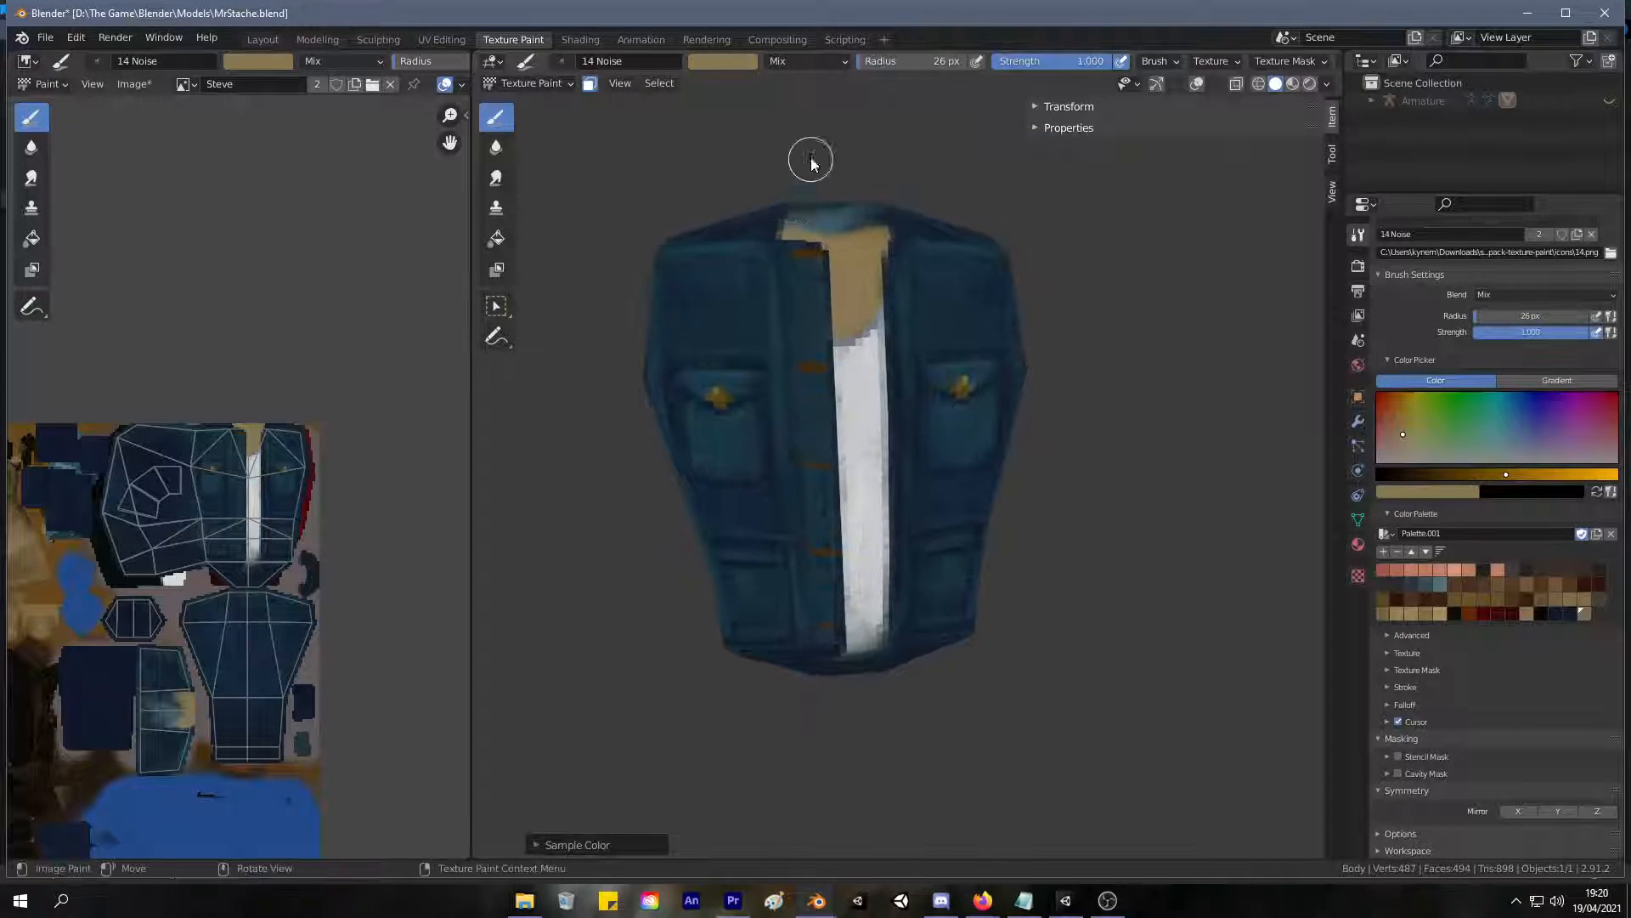
{"action": "mouse_move", "coordinate": [841, 189]}
{"action": "left_mouse_down"}
{"action": "mouse_move", "coordinate": [801, 231]}
{"action": "mouse_move", "coordinate": [822, 253]}
{"action": "left_mouse_up"}
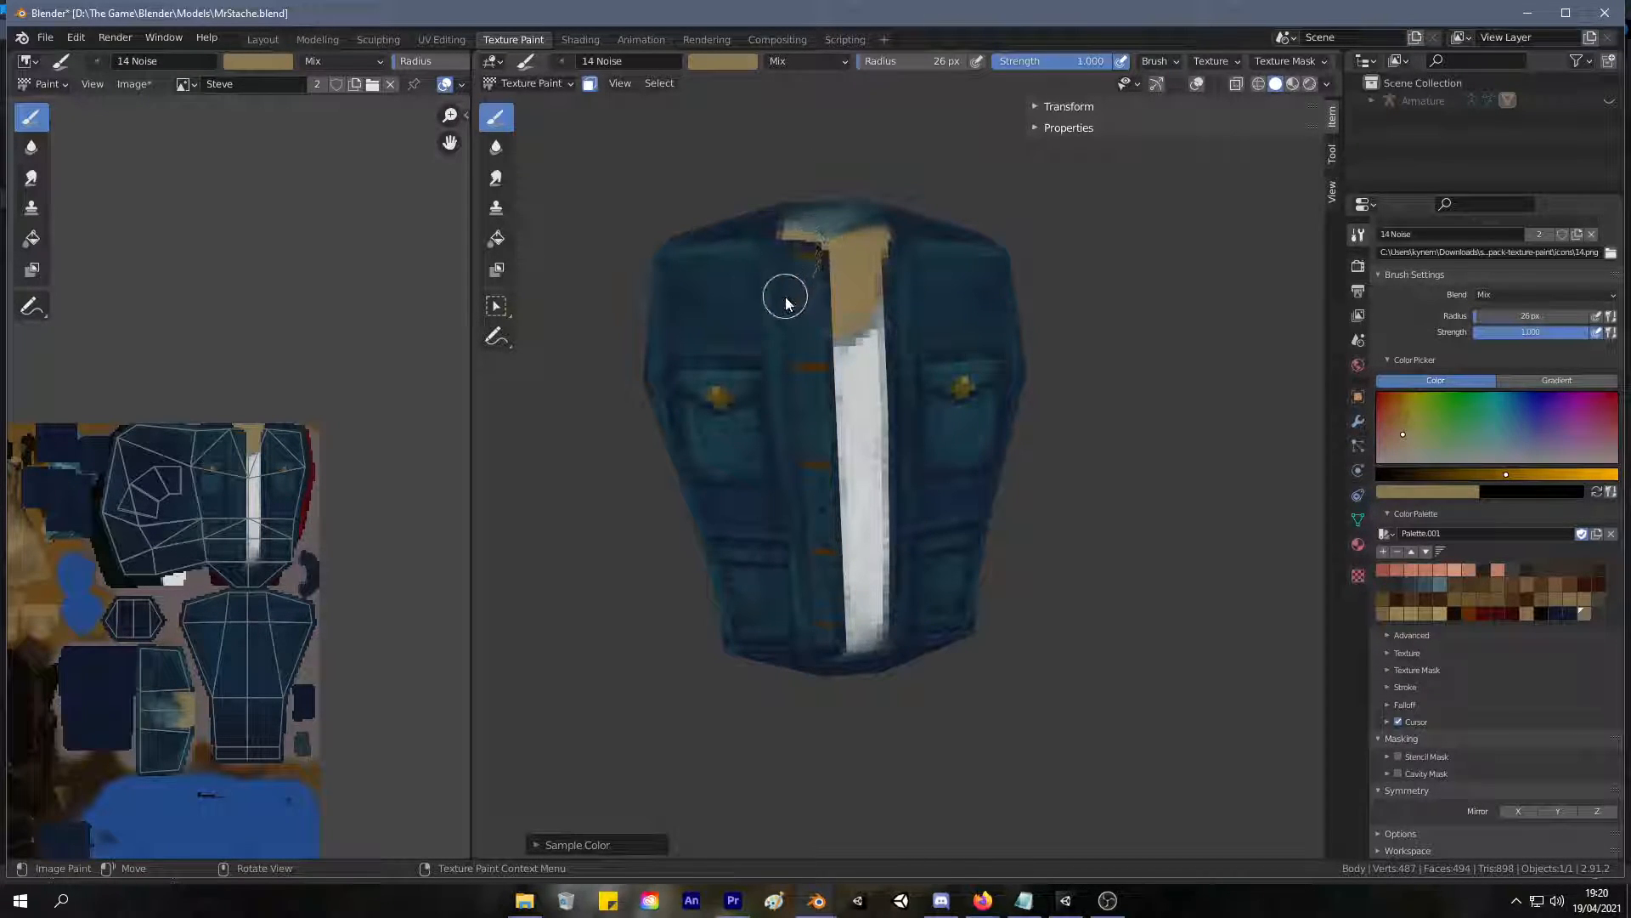
{"action": "scroll", "coordinate": [690, 437], "scroll_direction": "down", "scroll_amount": 5}
{"action": "middle_click_drag", "start_coordinate": [690, 438], "coordinate": [878, 237], "text": "ctrl"}
{"action": "scroll", "coordinate": [736, 226], "scroll_direction": "up", "scroll_amount": 6}
{"action": "scroll", "coordinate": [764, 220], "scroll_direction": "down", "scroll_amount": 2}
{"action": "key", "text": "s"}
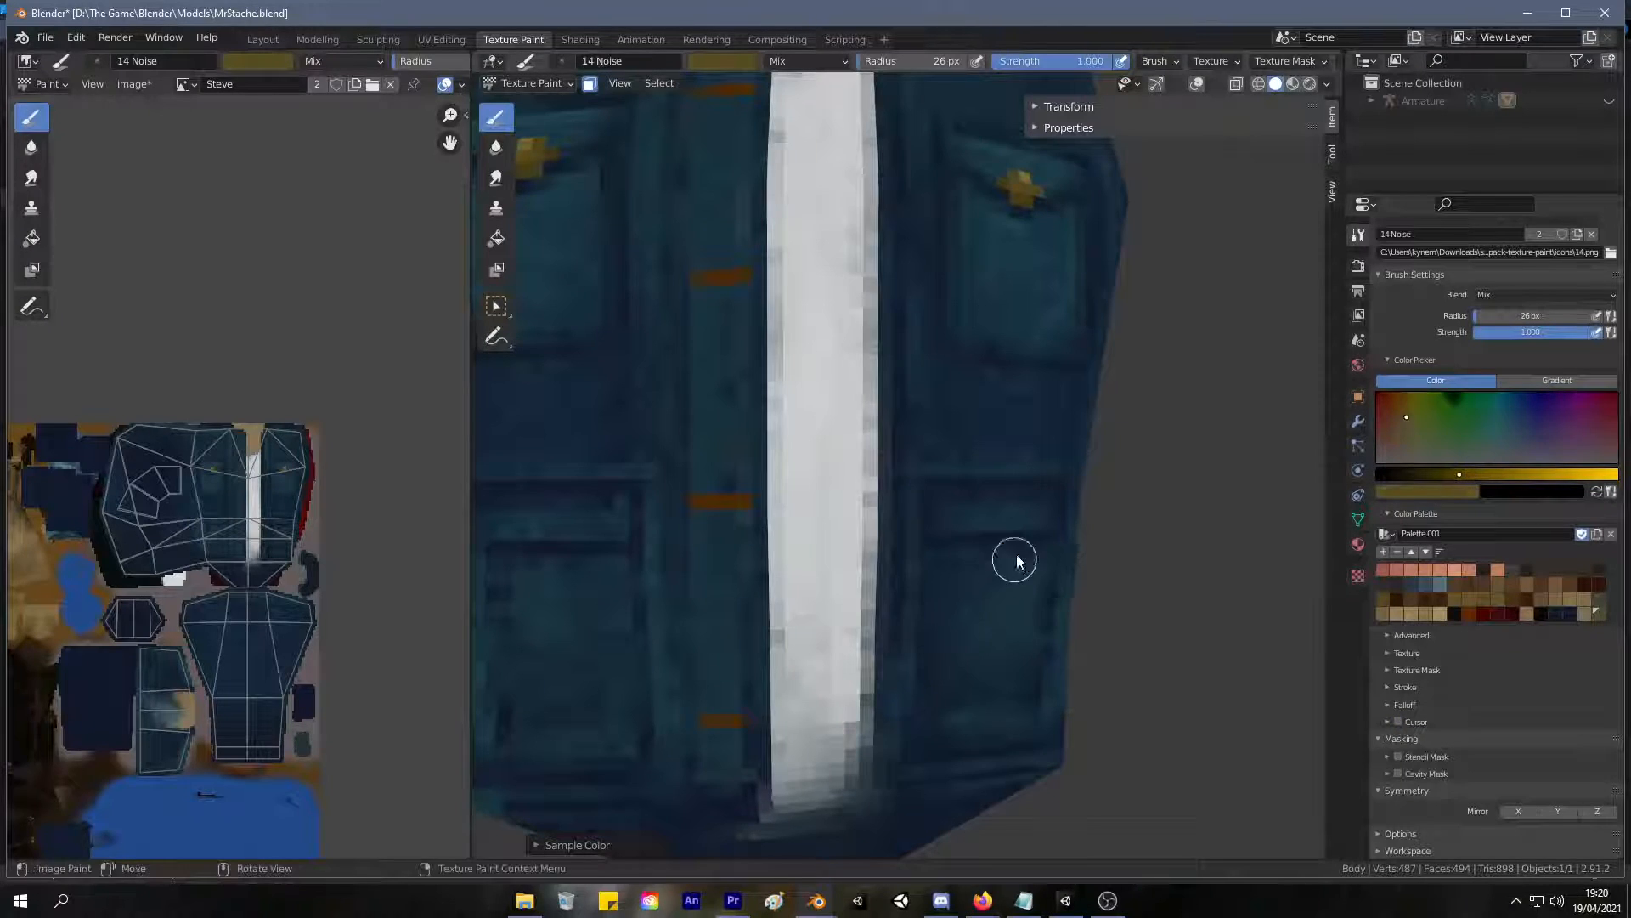
{"action": "left_click_drag", "start_coordinate": [994, 544], "coordinate": [1007, 534]}
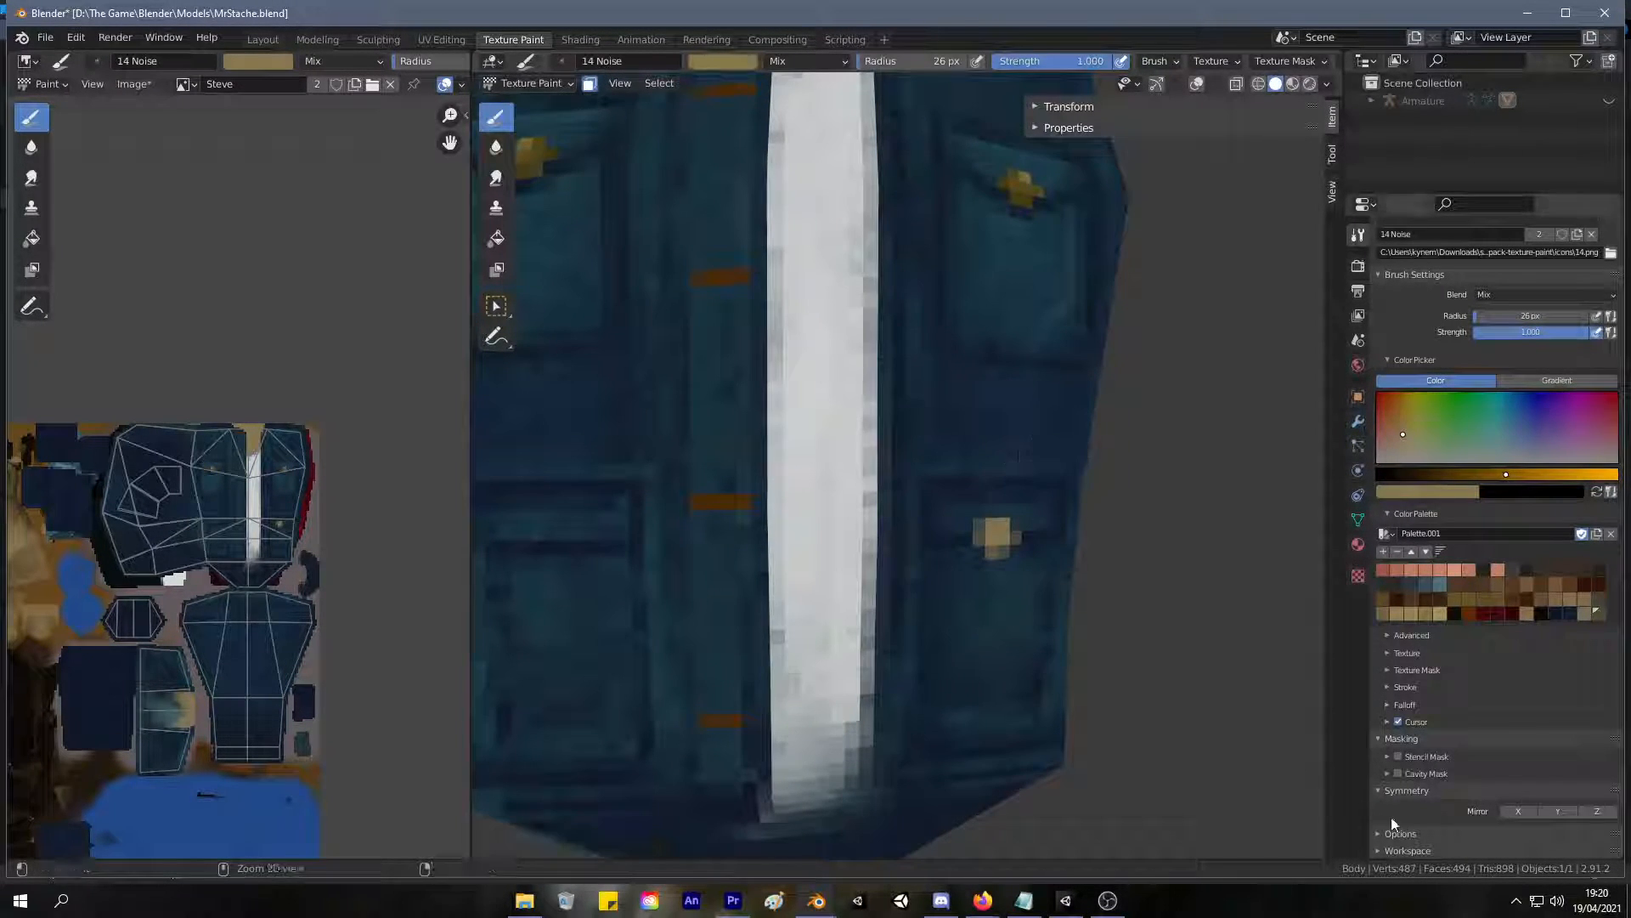
{"action": "key", "text": "ctrl+z"}
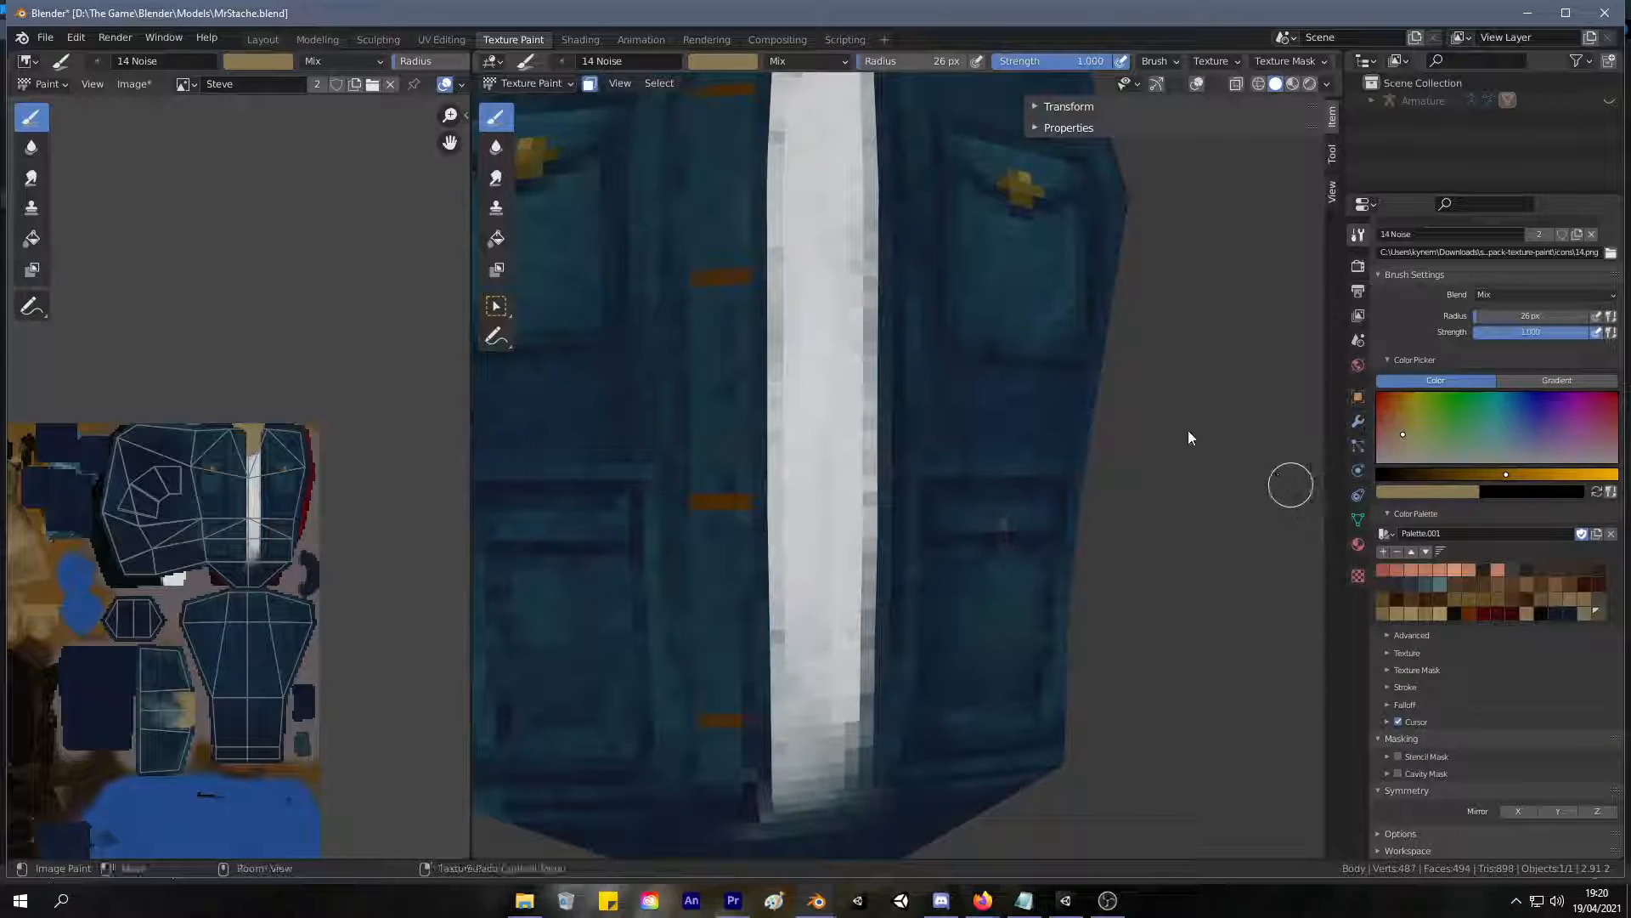
Sample the dark gold from the upper pocket's button and dab a matching button on the right lower pocket's flap.
{"action": "key", "text": "s"}
{"action": "scroll", "coordinate": [361, 292], "scroll_direction": "up", "scroll_amount": 6}
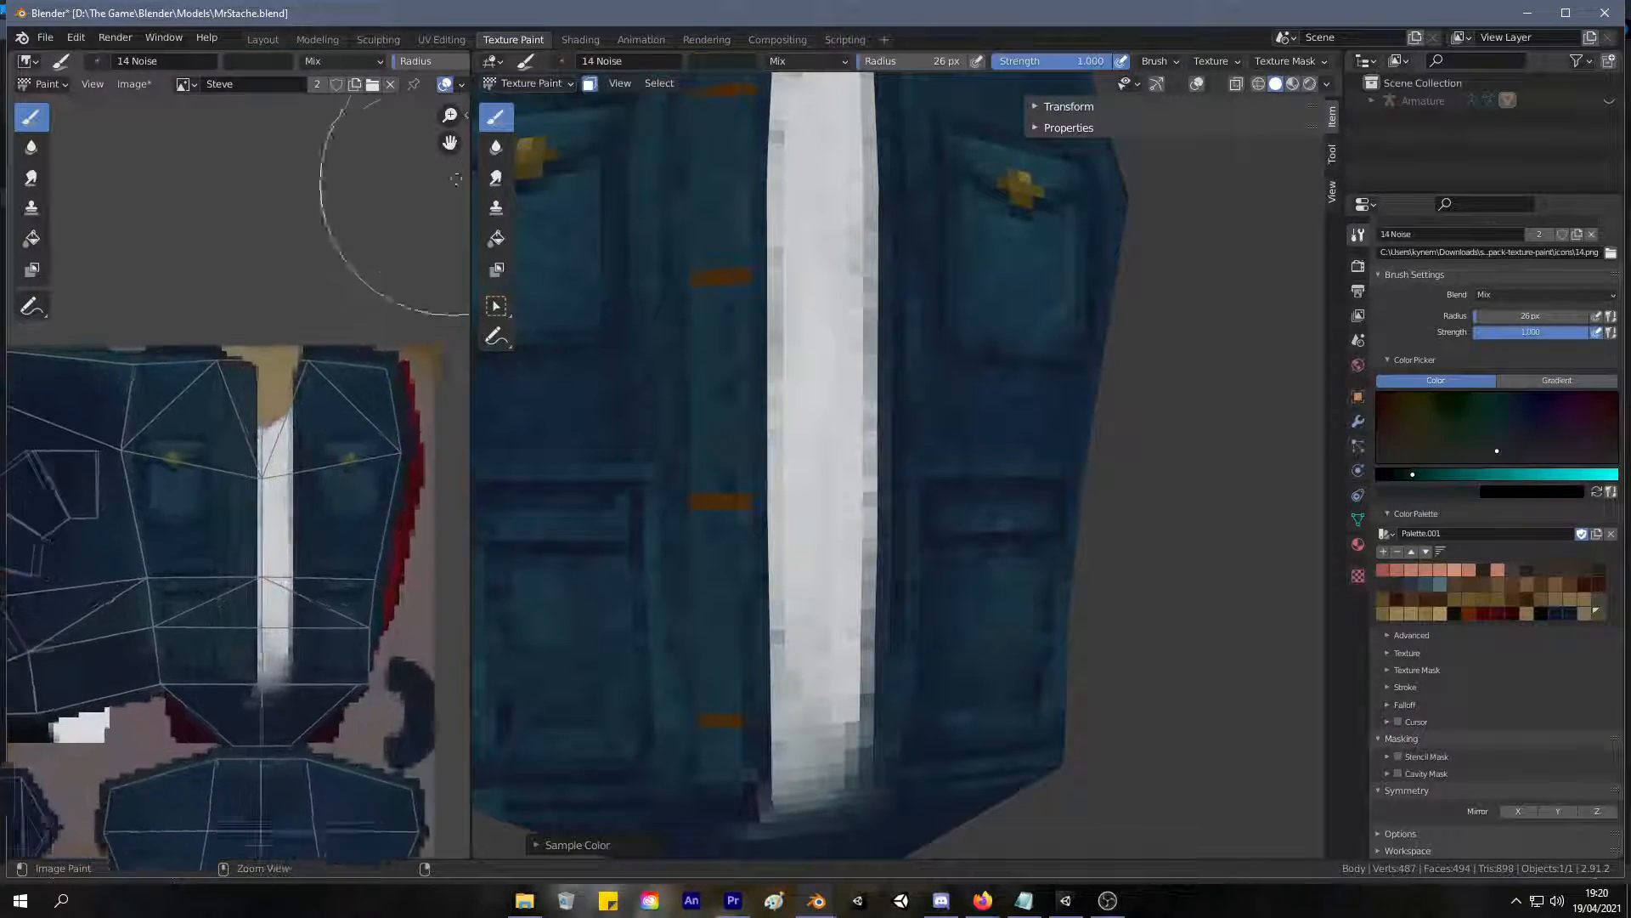
{"action": "middle_click_drag", "start_coordinate": [270, 548], "coordinate": [74, 556]}
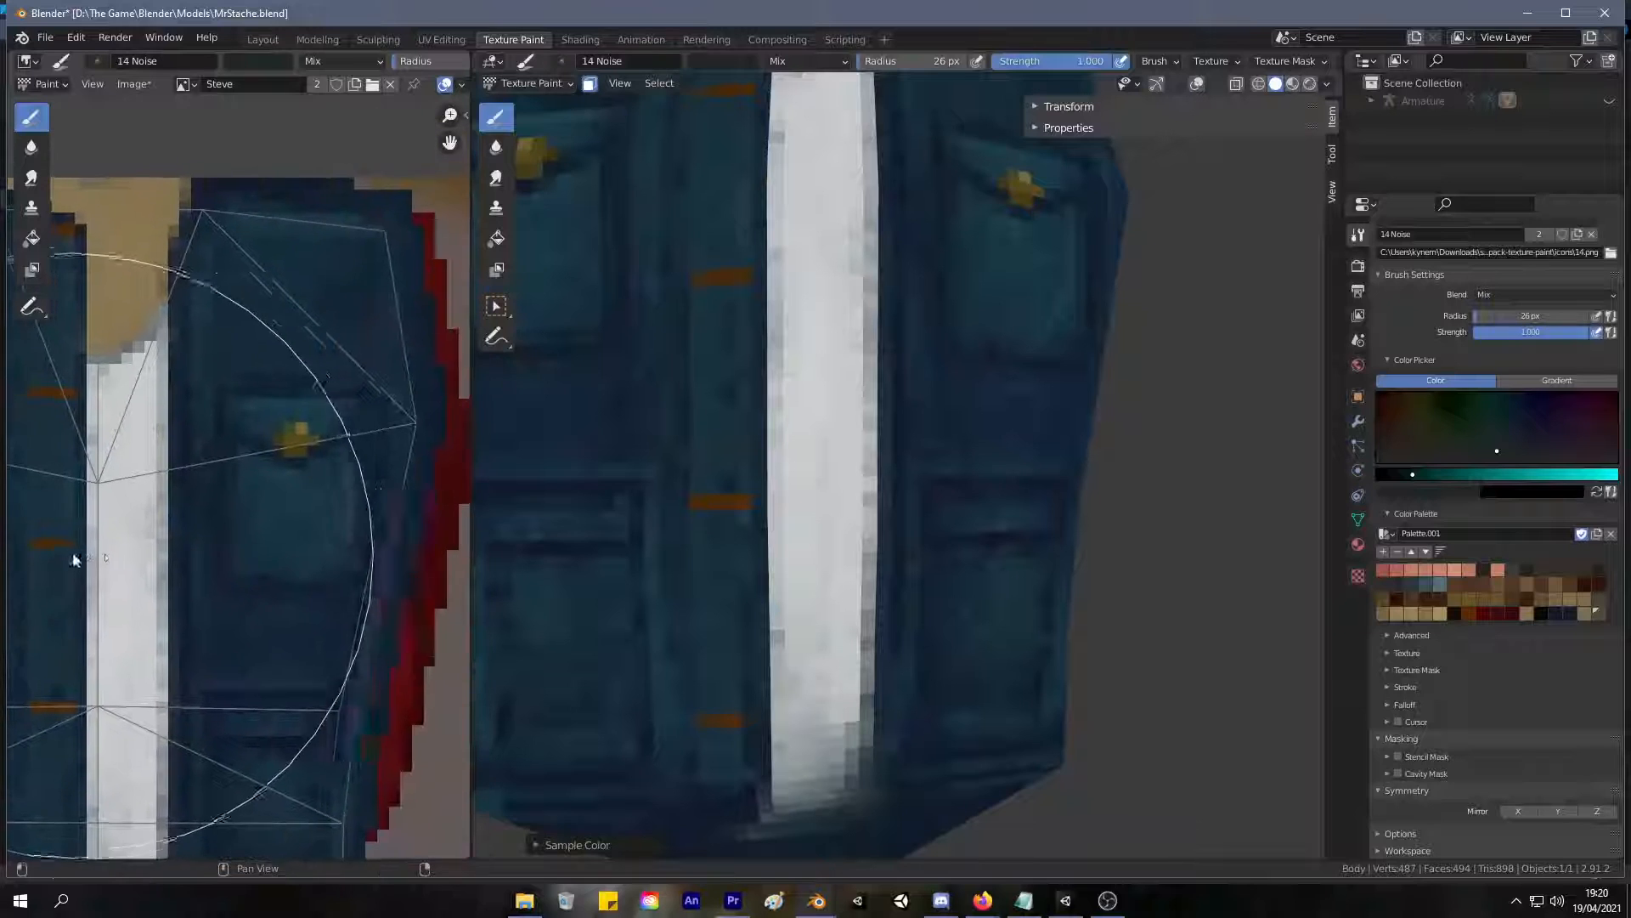
{"action": "key", "text": "s"}
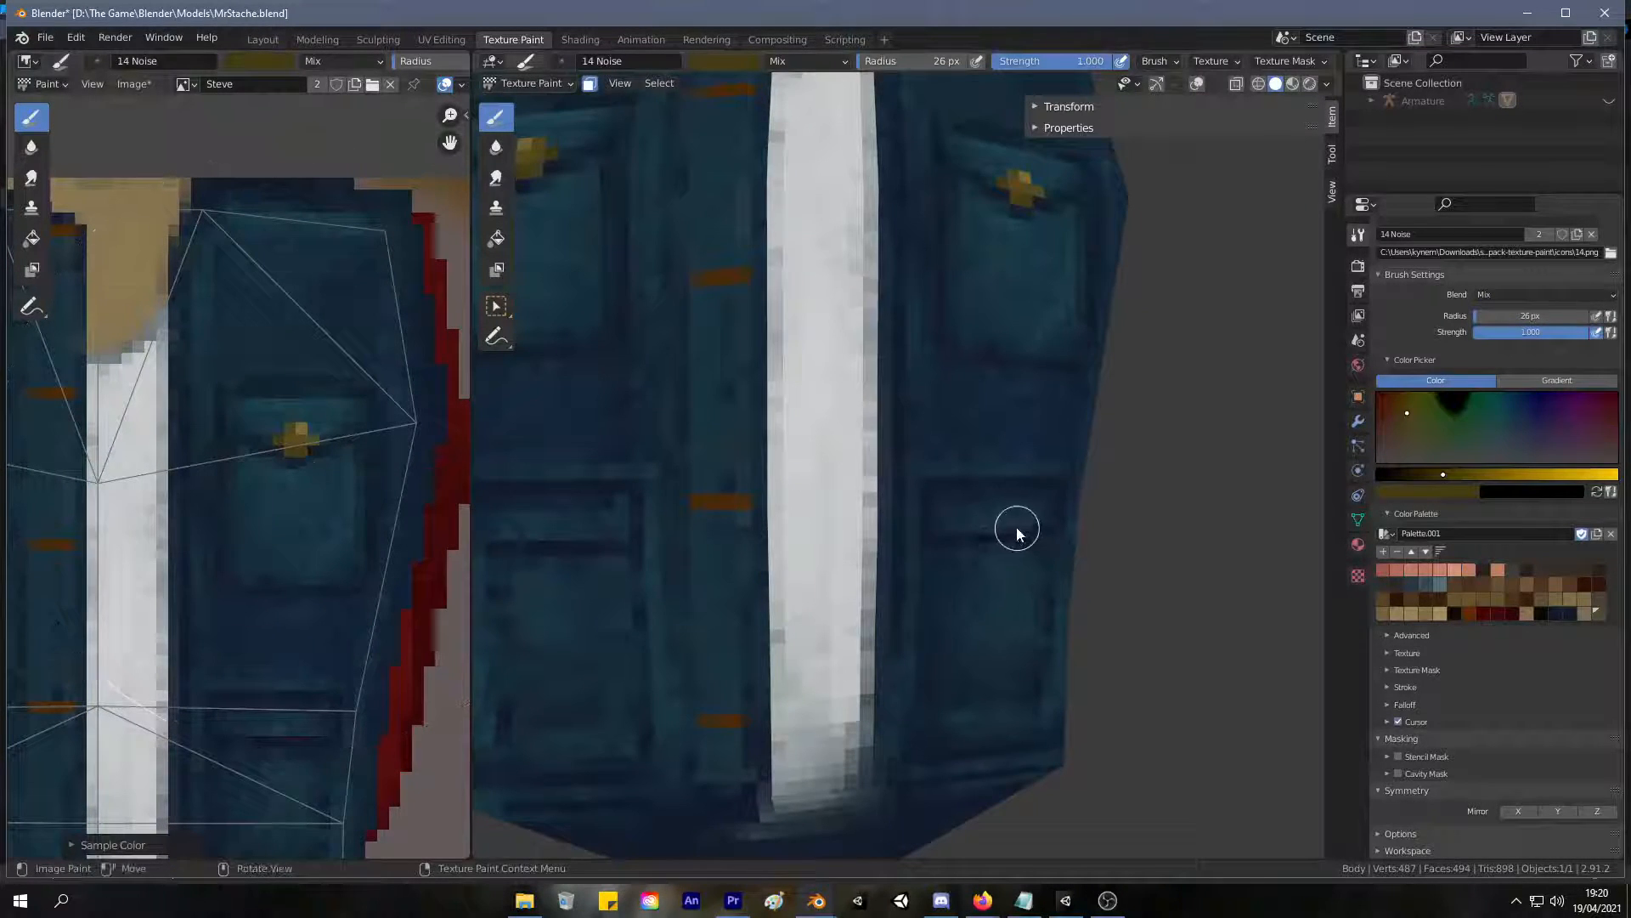
{"action": "left_click", "coordinate": [998, 533]}
{"action": "left_click", "coordinate": [994, 536]}
{"action": "left_click", "coordinate": [994, 542]}
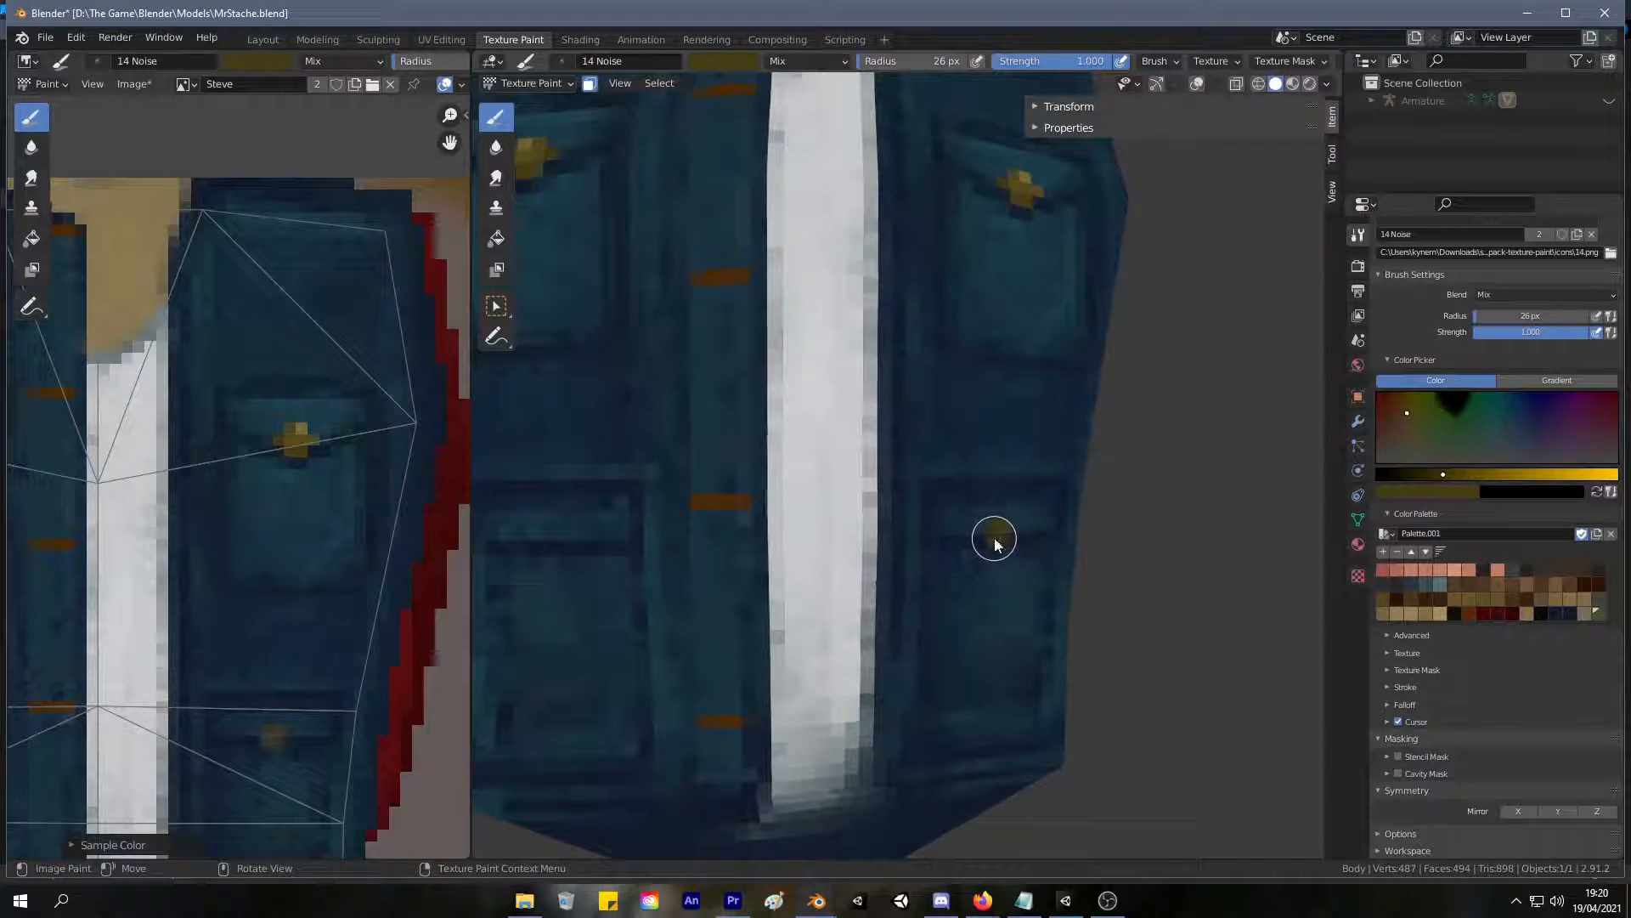
{"action": "mouse_move", "coordinate": [973, 544]}
{"action": "middle_mouse_down"}
{"action": "mouse_move", "coordinate": [1002, 499]}
{"action": "mouse_move", "coordinate": [969, 583]}
{"action": "middle_mouse_up"}
Try extending the right lower pocket's button at its underside and sides, and undo the painted button.
{"action": "scroll", "coordinate": [986, 587], "scroll_direction": "up", "scroll_amount": 2}
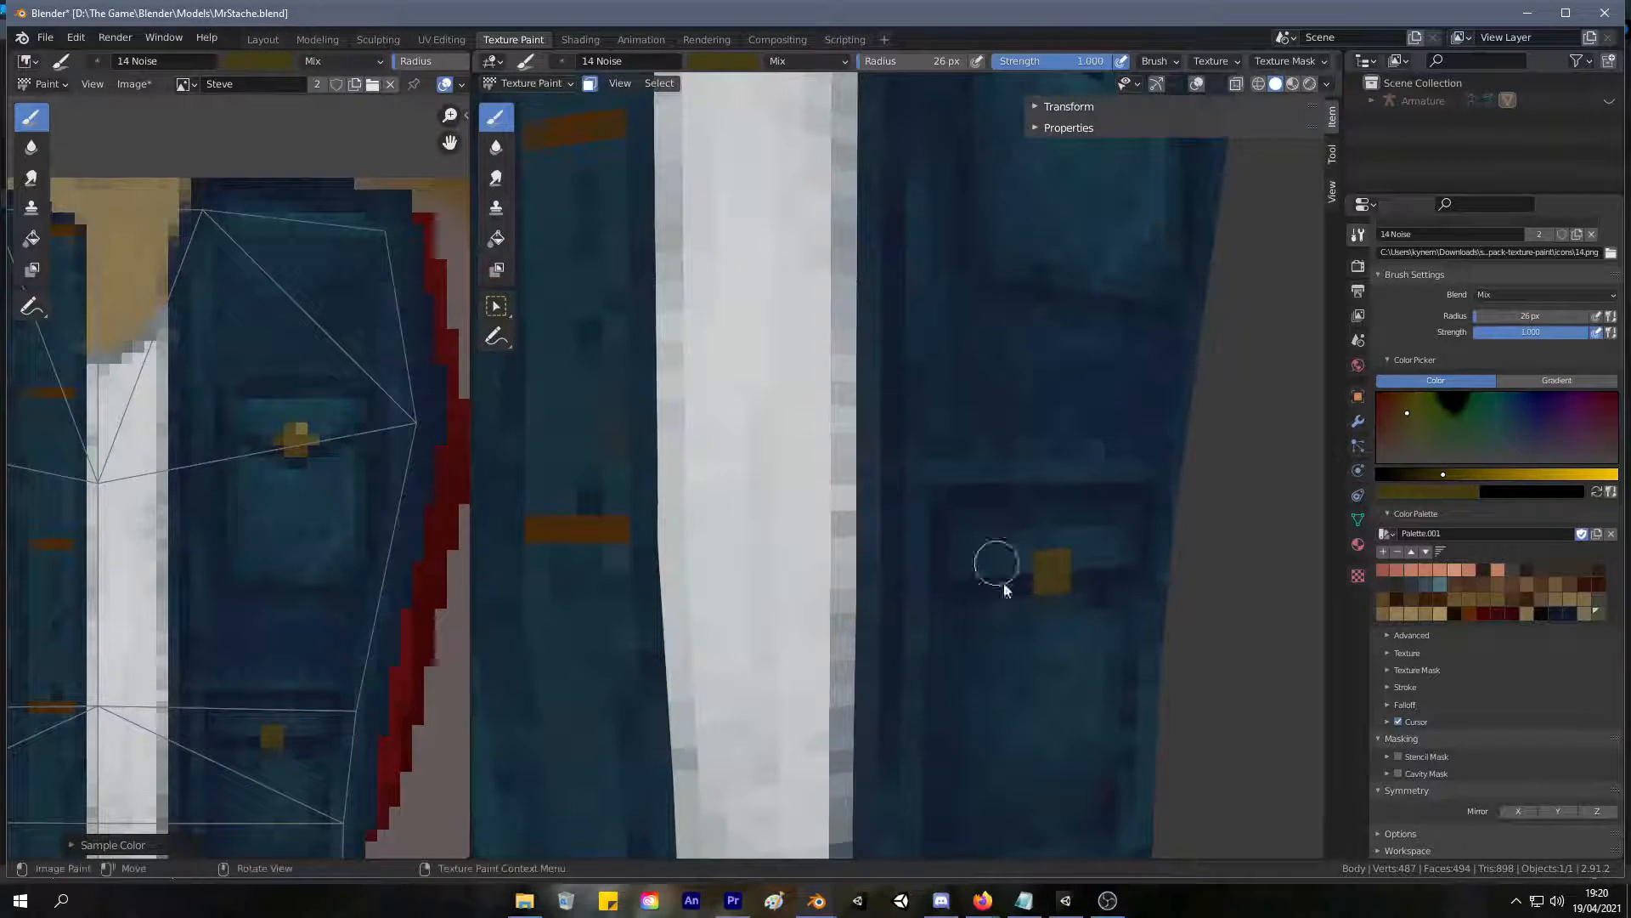
{"action": "left_click", "coordinate": [1048, 603]}
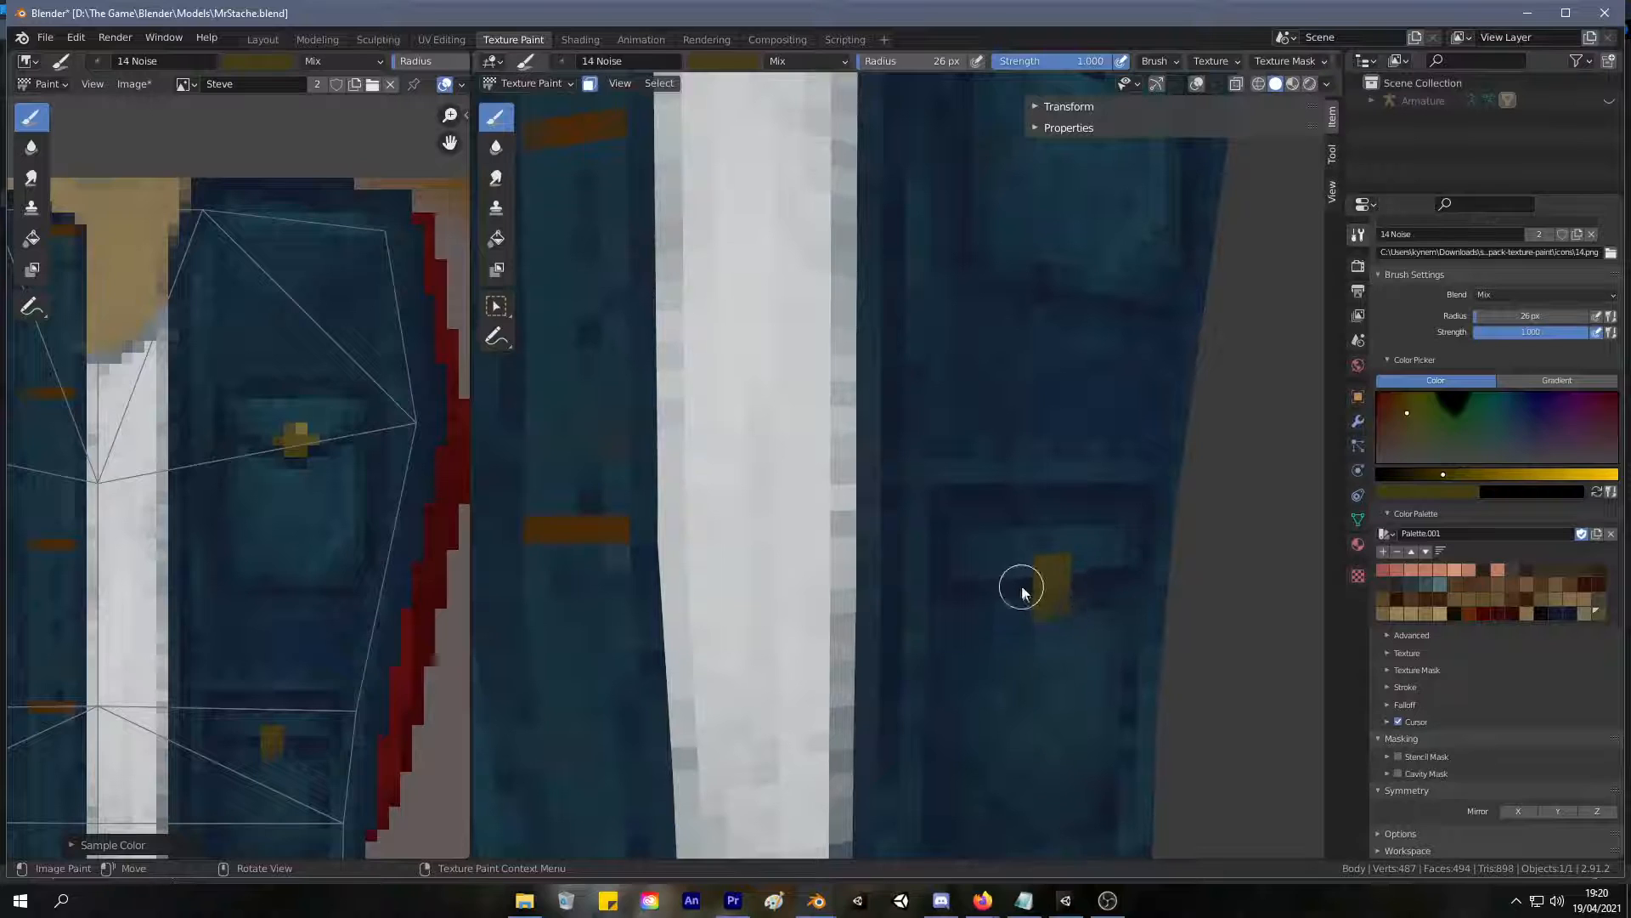
{"action": "left_click", "coordinate": [1026, 584]}
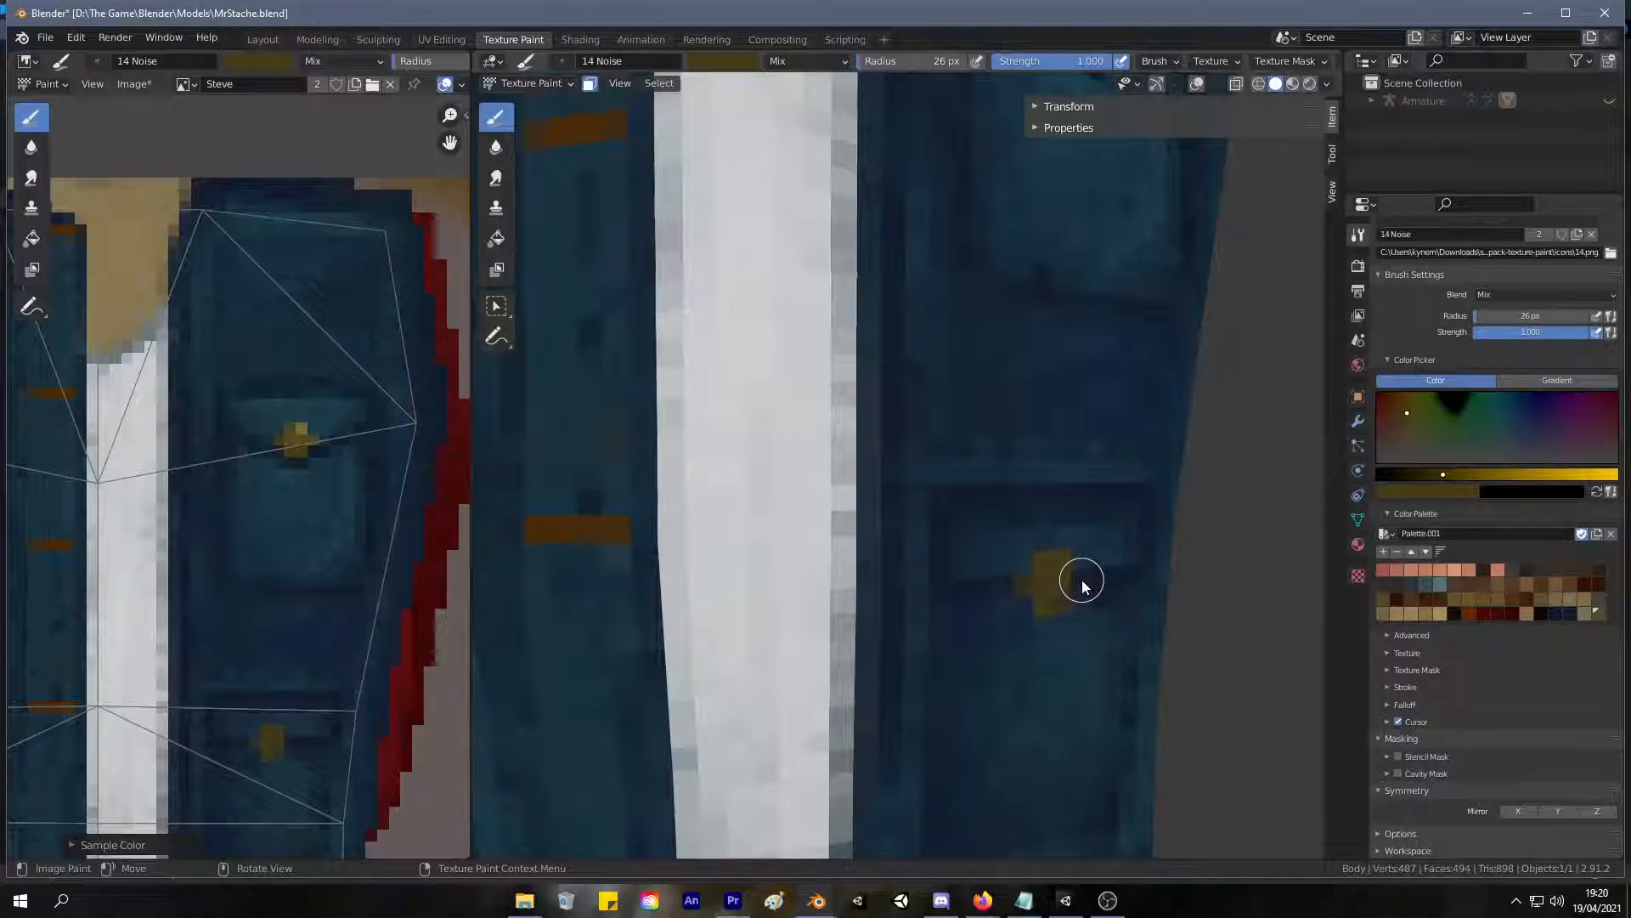
{"action": "left_click", "coordinate": [1056, 595]}
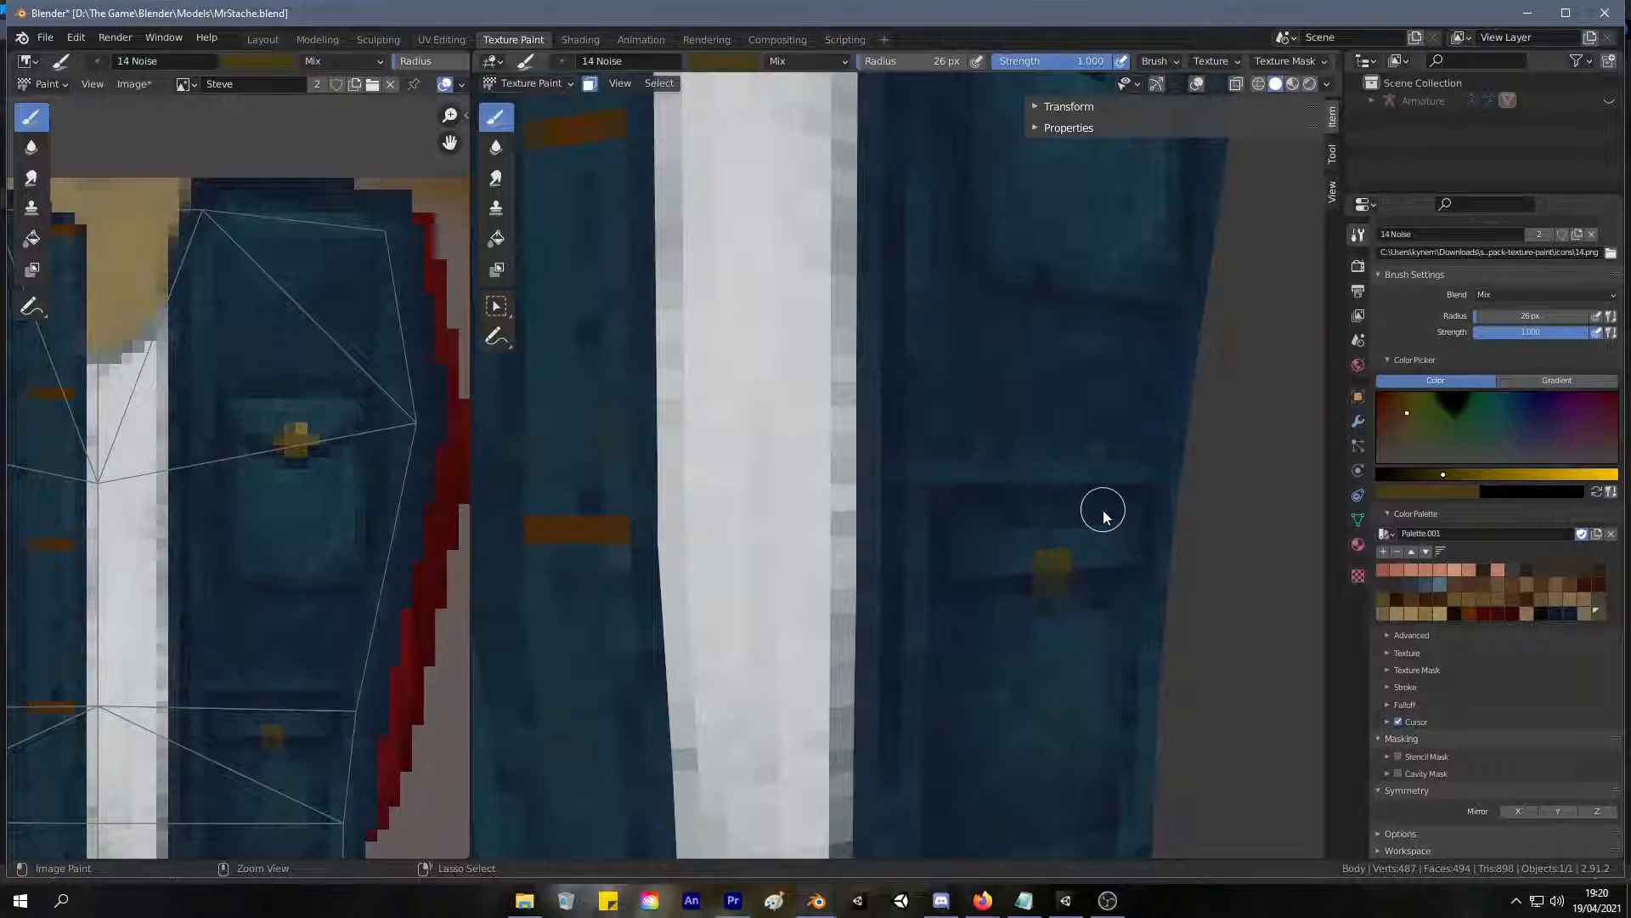
{"action": "key", "text": "ctrl+z"}
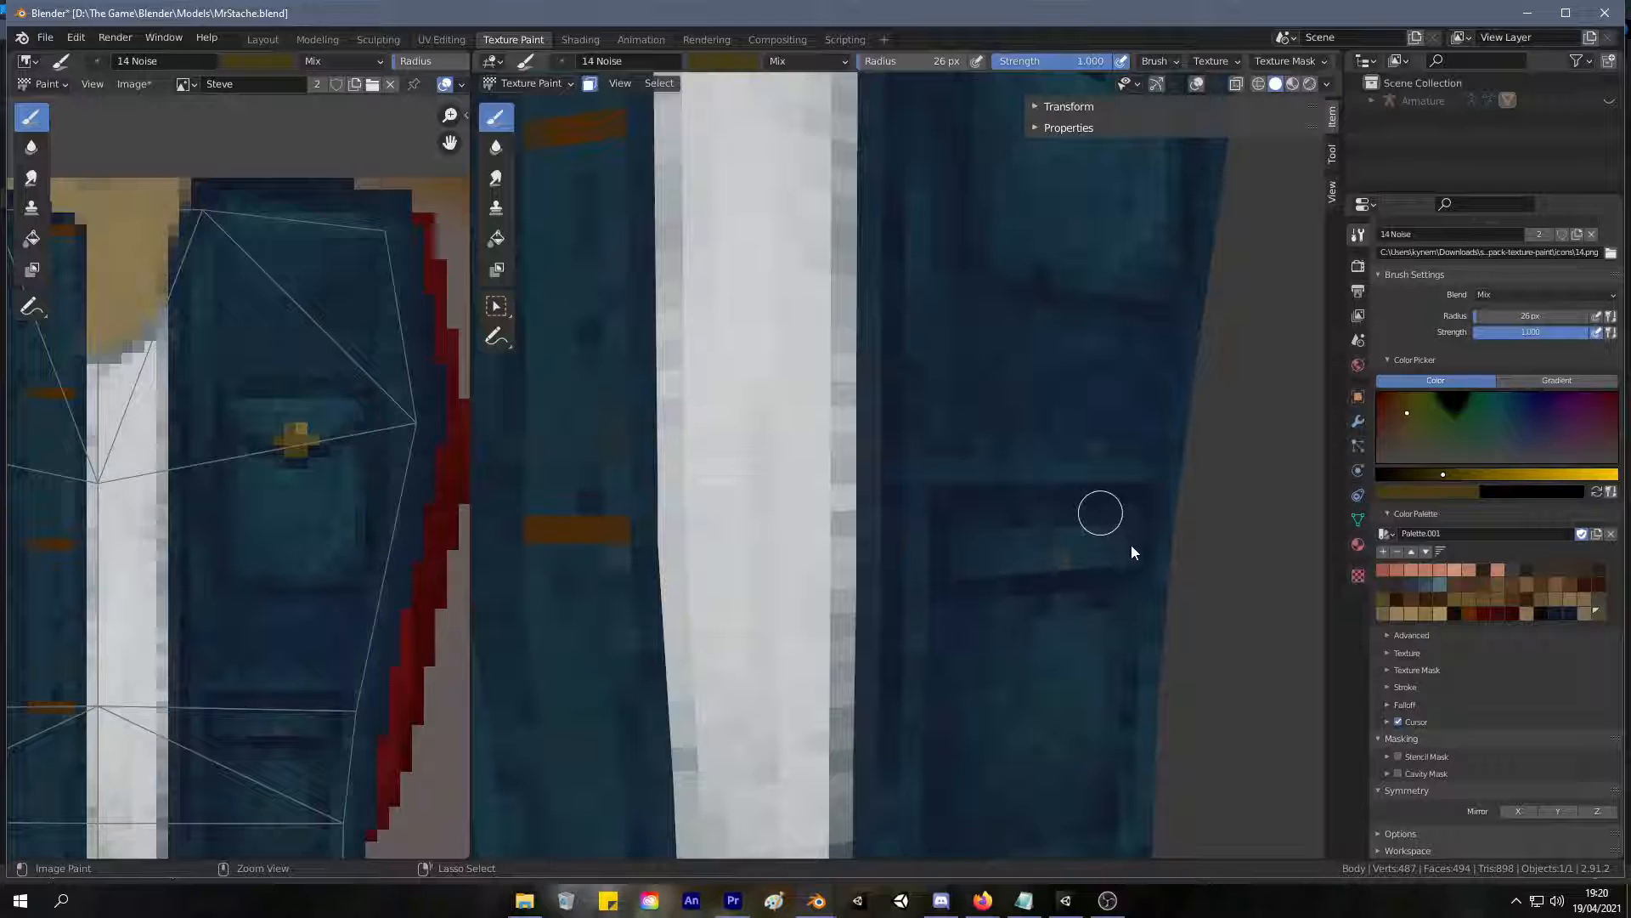
Enable X-axis mirroring, resample the upper button's dark gold and paint a button on both lower pocket flaps.
{"action": "mouse_move", "coordinate": [1124, 519]}
{"action": "middle_mouse_down"}
{"action": "mouse_move", "coordinate": [1073, 556]}
{"action": "mouse_move", "coordinate": [1108, 551]}
{"action": "middle_mouse_up"}
{"action": "right_click", "coordinate": [1126, 513]}
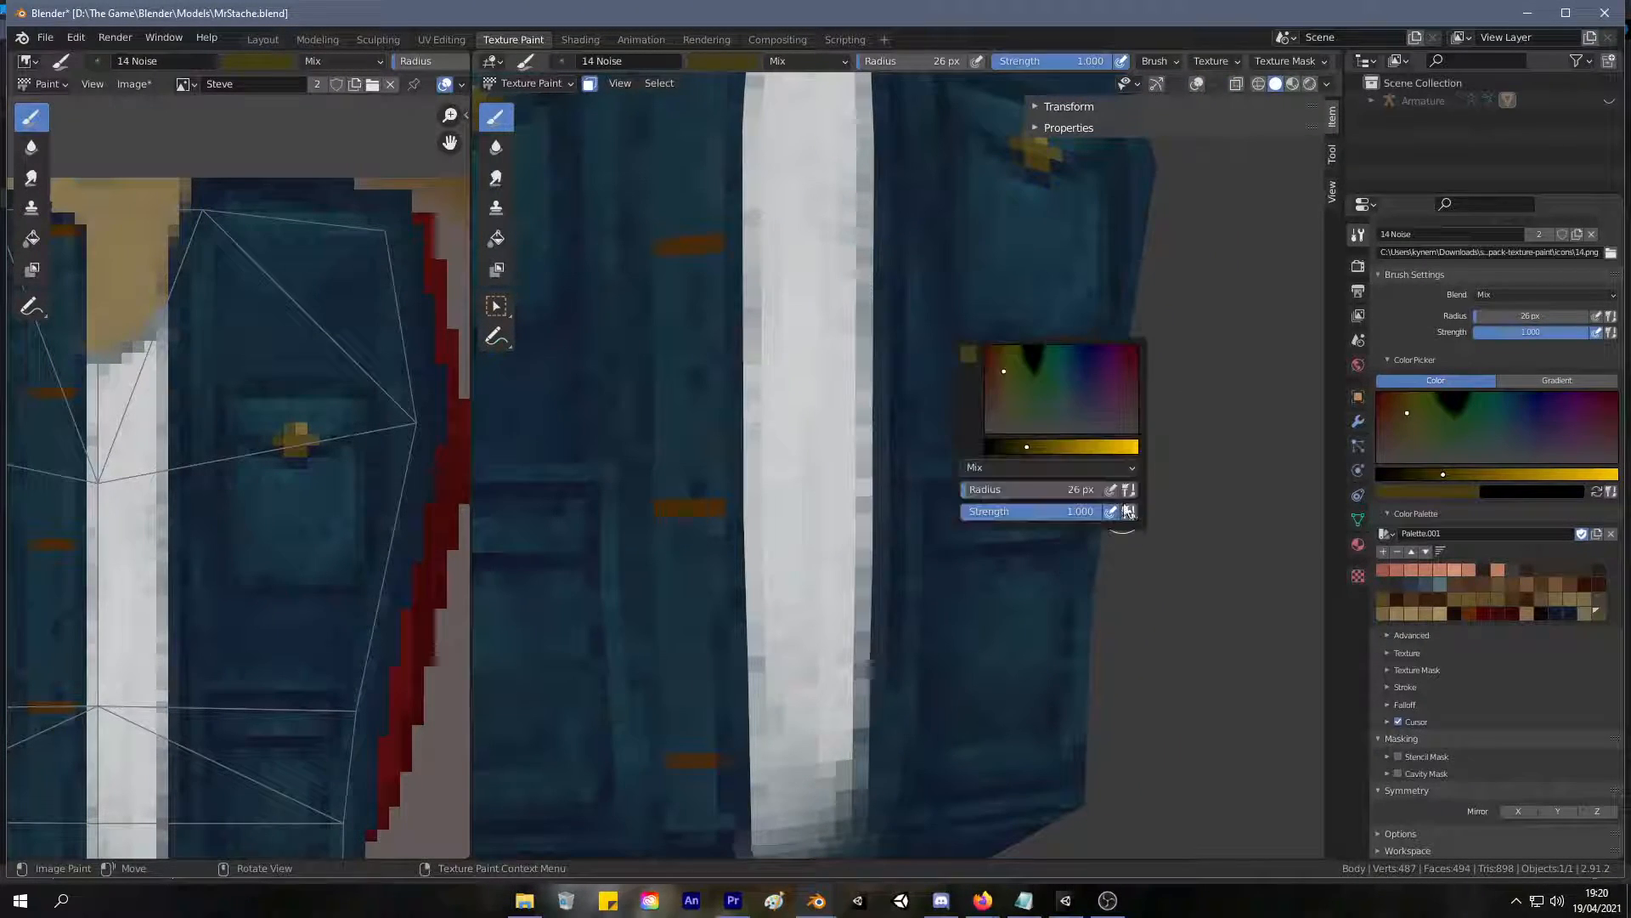
{"action": "key", "text": "s"}
{"action": "left_click", "coordinate": [303, 441]}
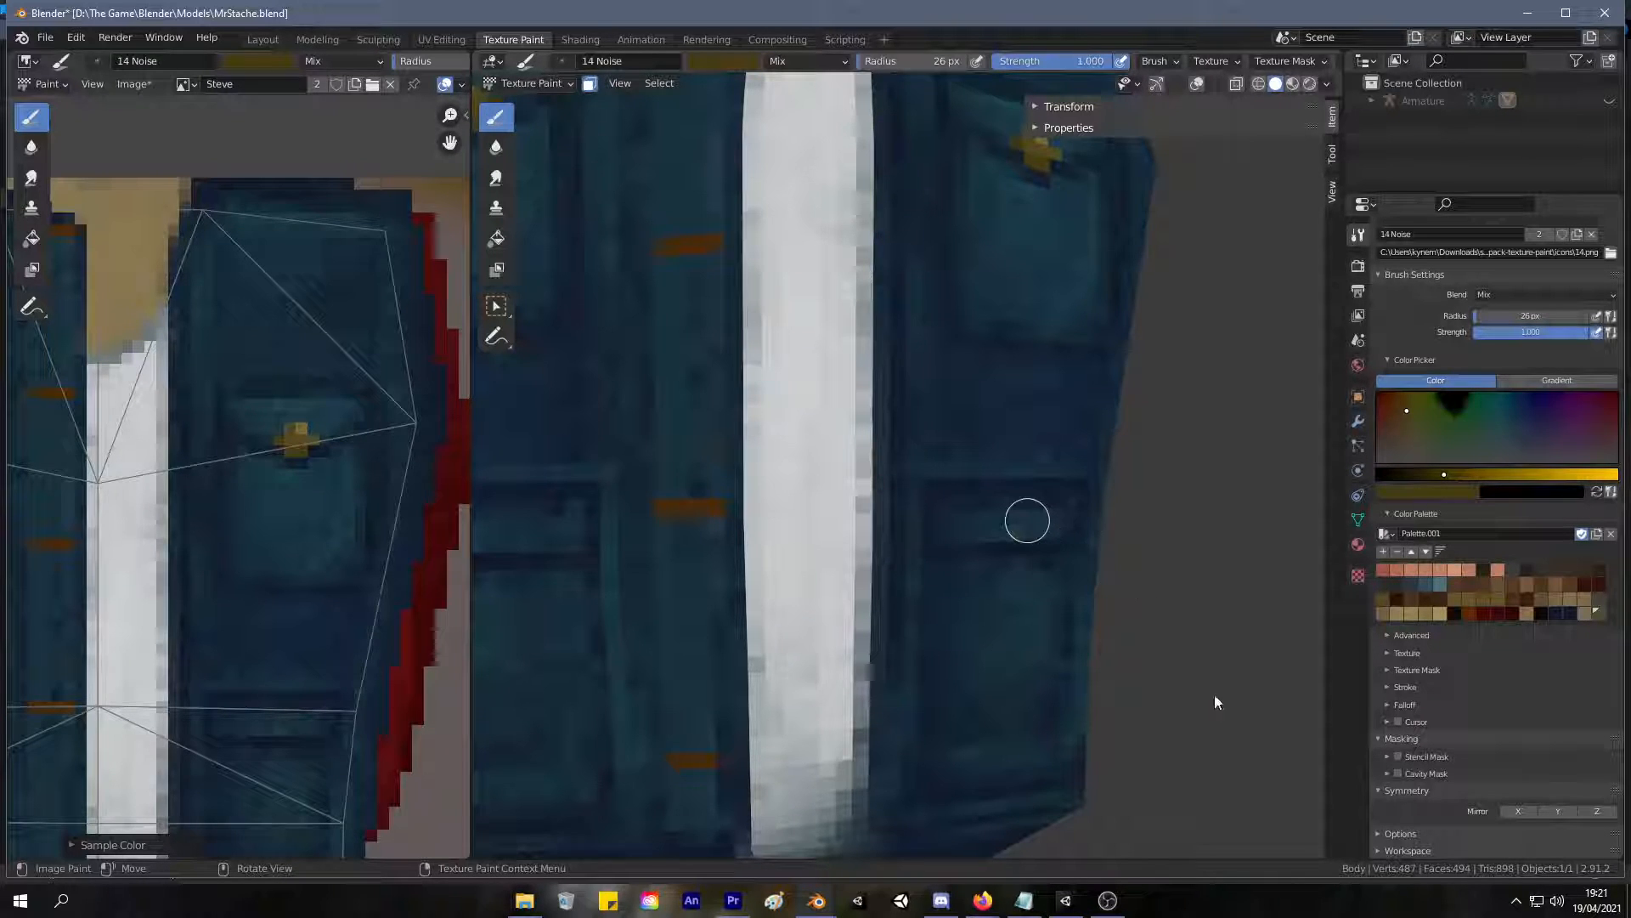
{"action": "right_click", "coordinate": [1201, 649]}
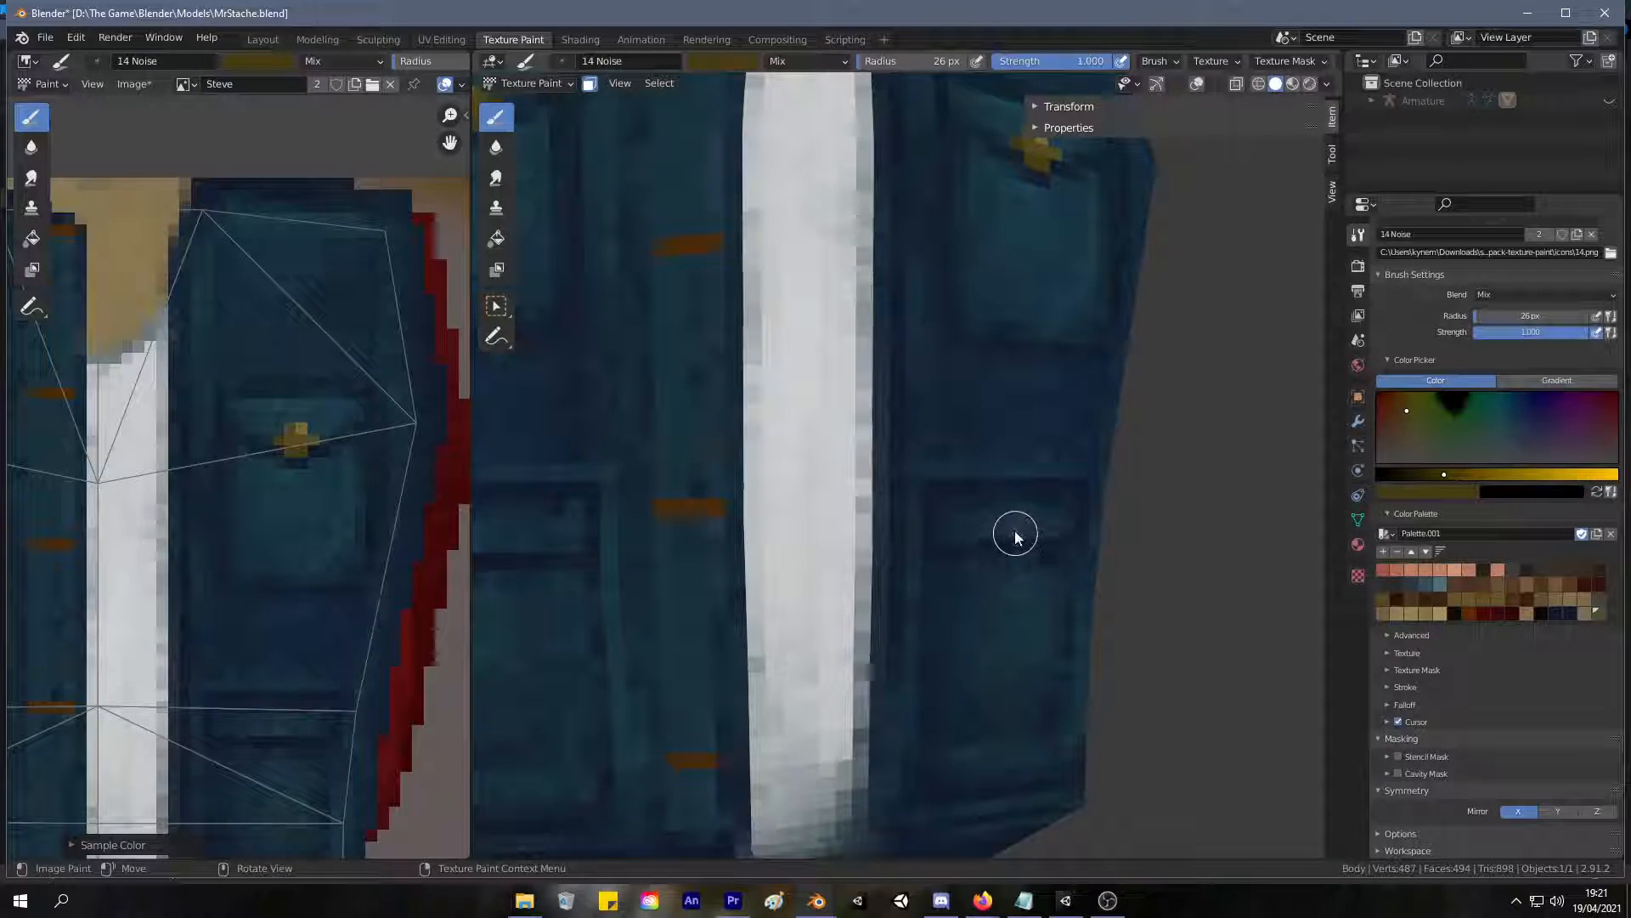
{"action": "left_click_drag", "start_coordinate": [1012, 536], "coordinate": [1016, 544]}
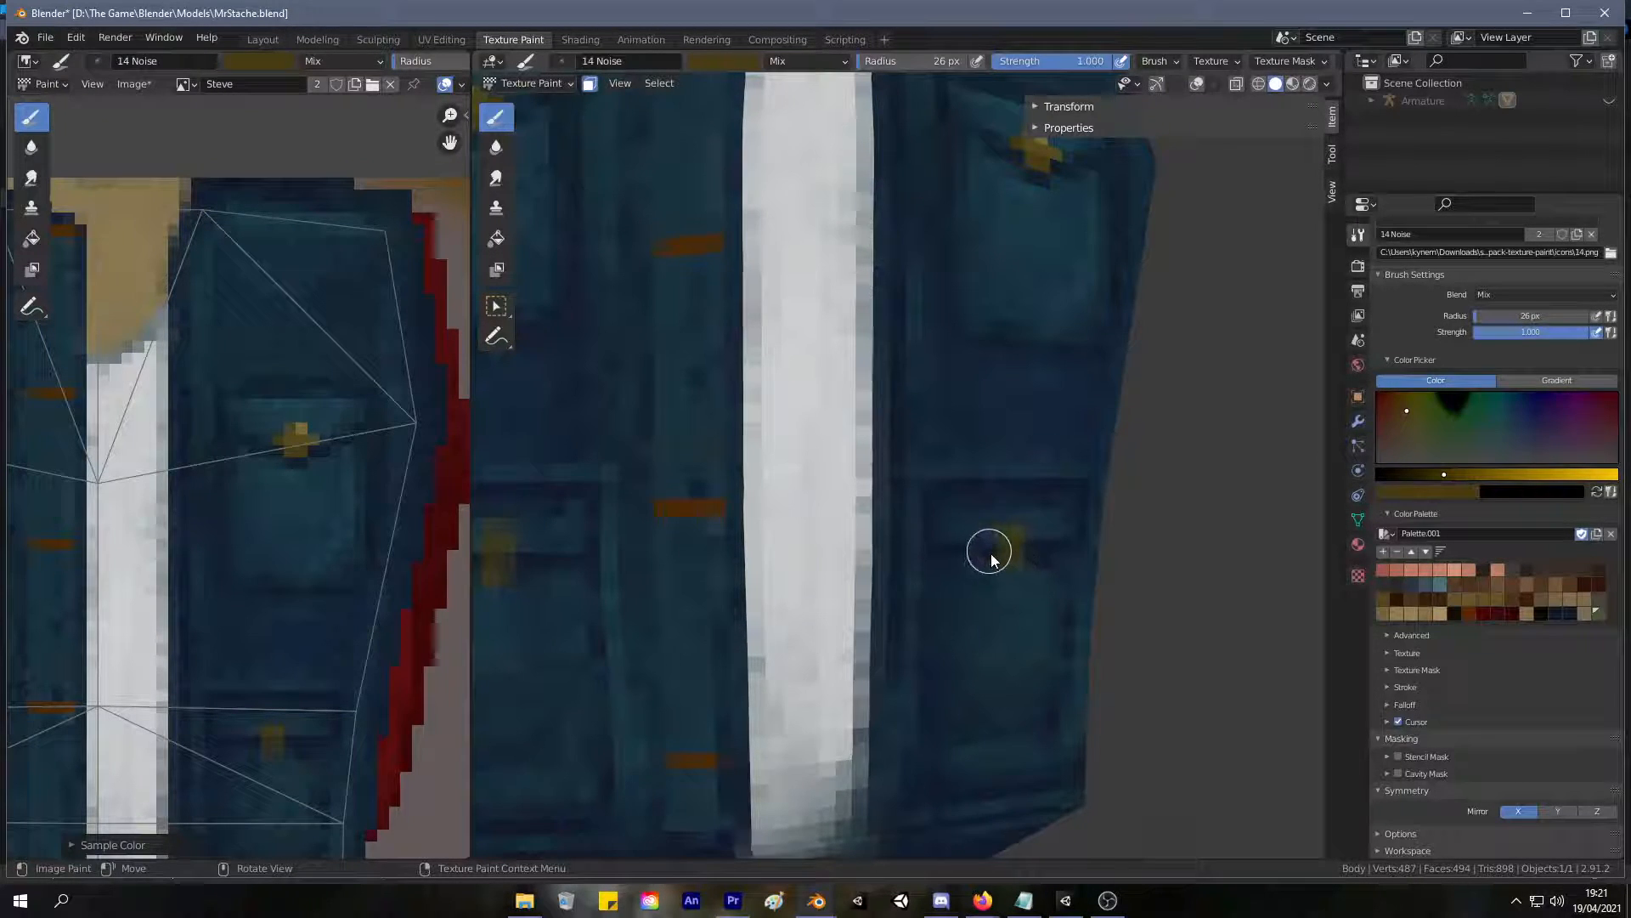
{"action": "key", "text": "ctrl+z"}
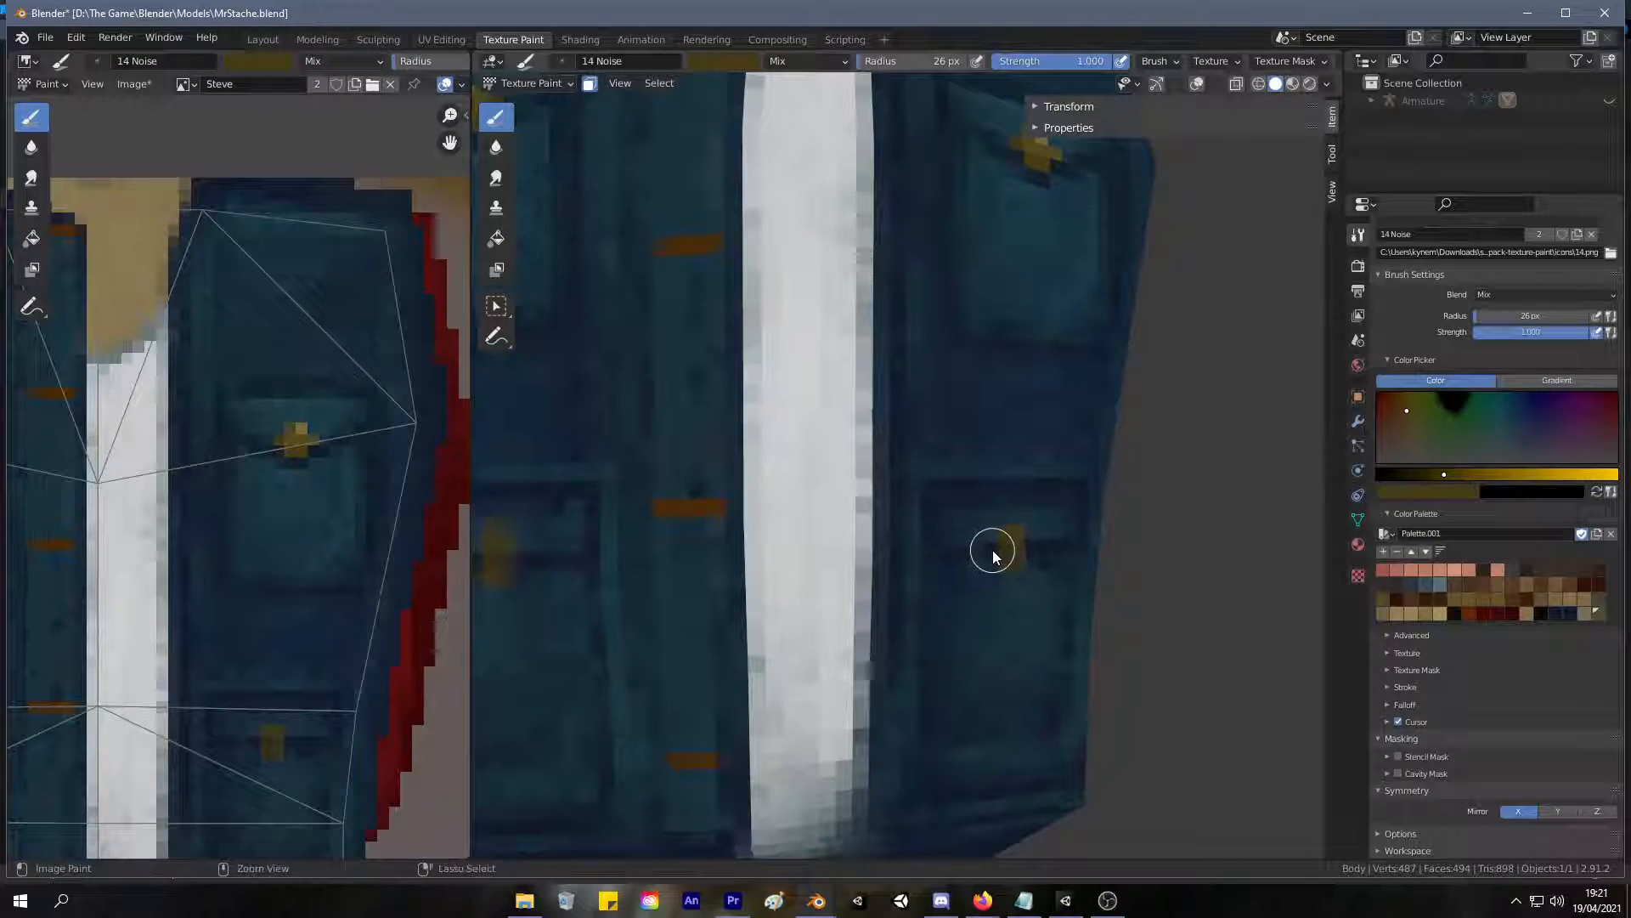
{"action": "left_click_drag", "start_coordinate": [992, 552], "coordinate": [1026, 554]}
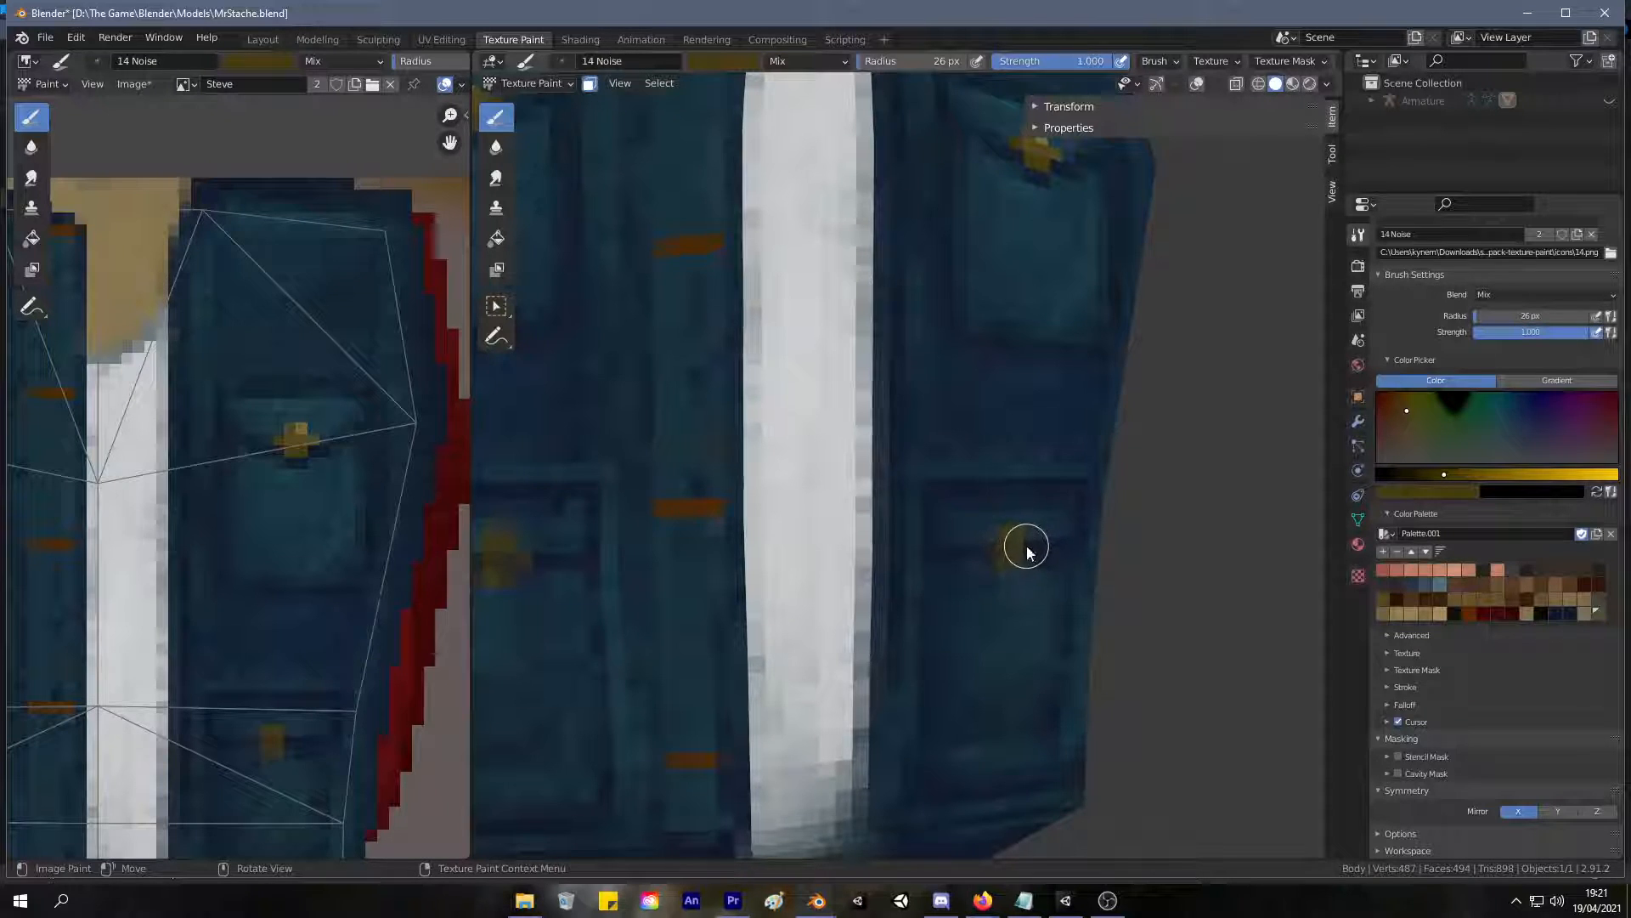
{"action": "scroll", "coordinate": [979, 563], "scroll_direction": "down", "scroll_amount": 3}
{"action": "mouse_move", "coordinate": [936, 638]}
{"action": "middle_mouse_down"}
{"action": "mouse_move", "coordinate": [902, 665]}
{"action": "mouse_move", "coordinate": [952, 569]}
{"action": "mouse_move", "coordinate": [930, 615]}
{"action": "mouse_move", "coordinate": [915, 588]}
{"action": "middle_mouse_up"}
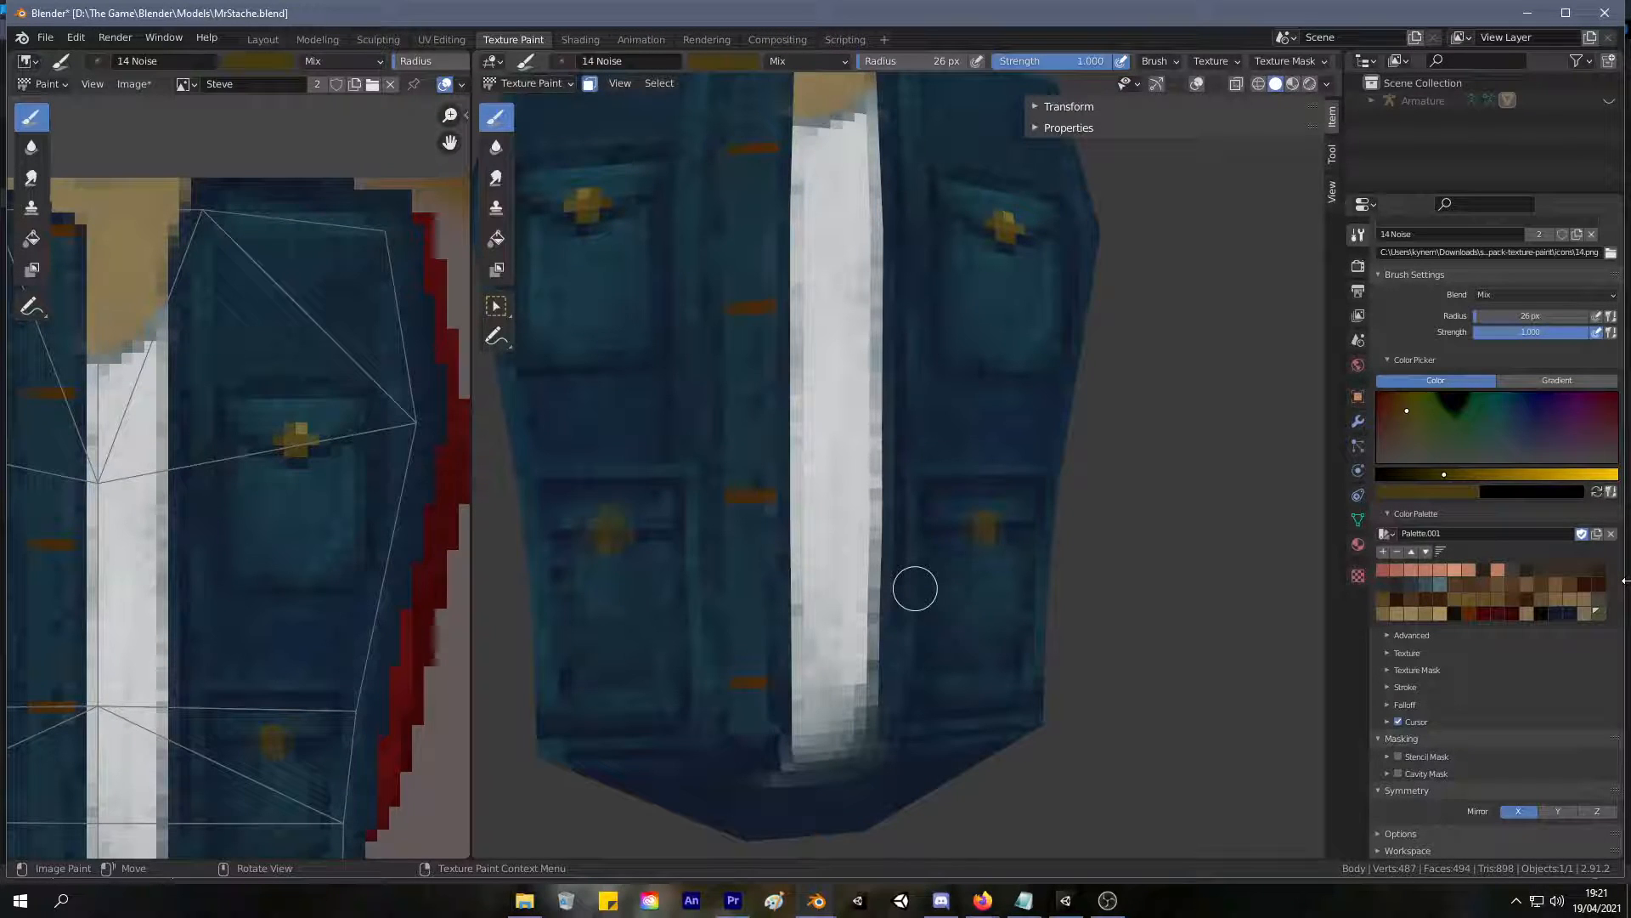
Turn off X-axis mirroring and widen the right lower pocket's button with dark gold on both sides.
{"action": "middle_click_drag", "start_coordinate": [255, 480], "coordinate": [421, 397]}
{"action": "scroll", "coordinate": [701, 514], "scroll_direction": "down", "scroll_amount": 4}
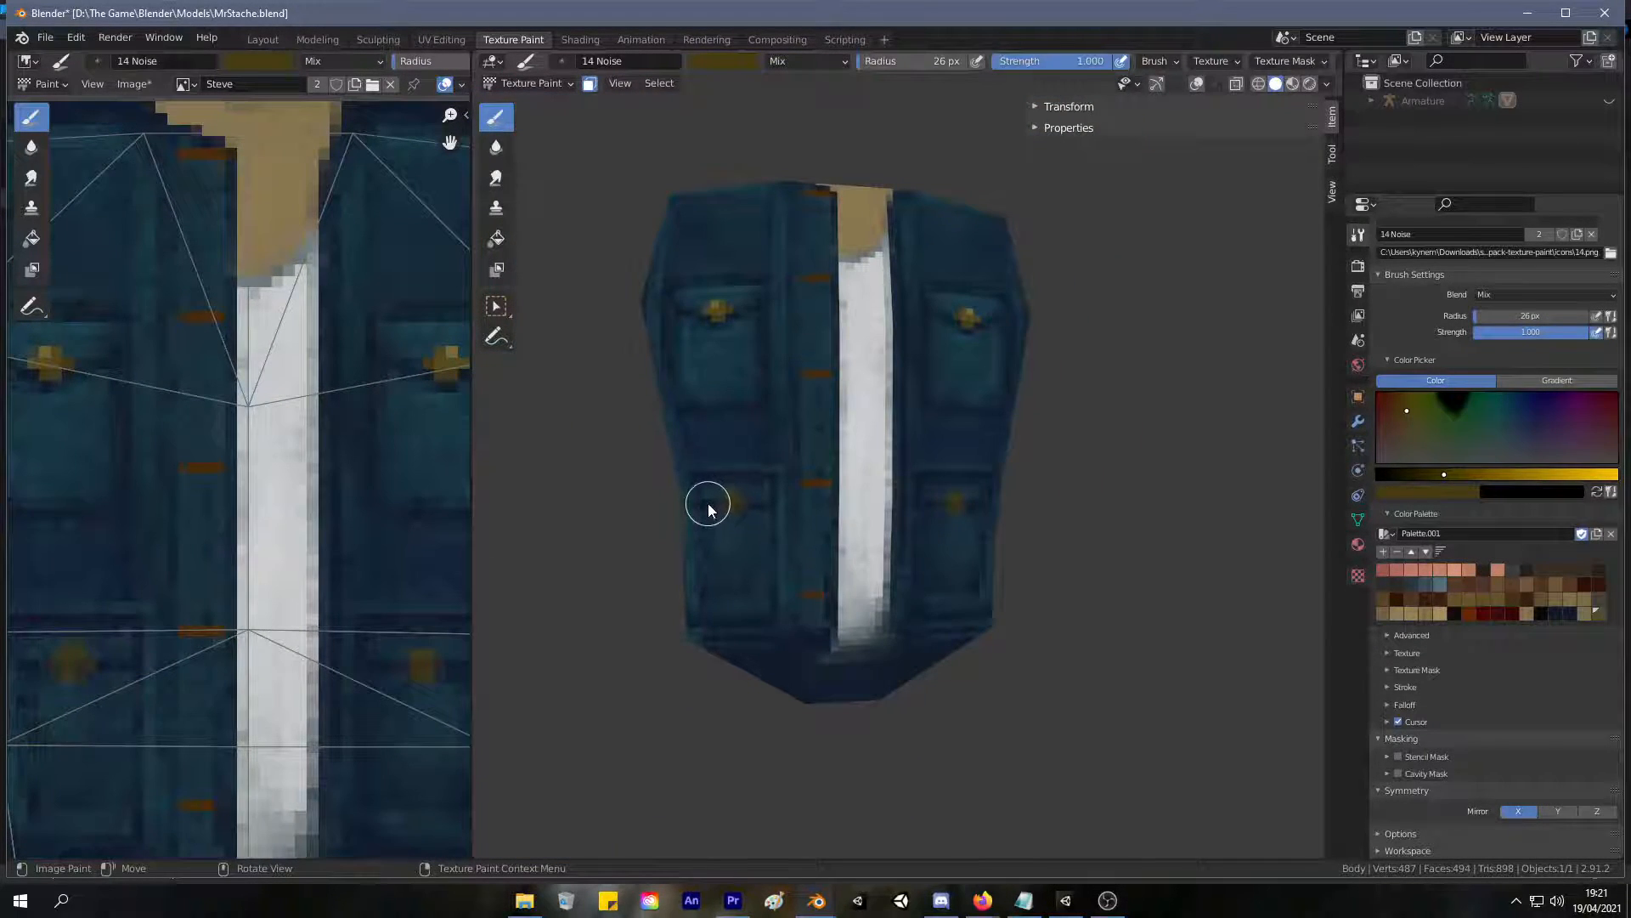
{"action": "middle_click_drag", "start_coordinate": [1030, 569], "coordinate": [1016, 529]}
{"action": "scroll", "coordinate": [993, 554], "scroll_direction": "up", "scroll_amount": 5}
{"action": "scroll", "coordinate": [1020, 569], "scroll_direction": "down", "scroll_amount": 5}
{"action": "scroll", "coordinate": [1023, 565], "scroll_direction": "up", "scroll_amount": 5}
{"action": "scroll", "coordinate": [1016, 531], "scroll_direction": "up", "scroll_amount": 2}
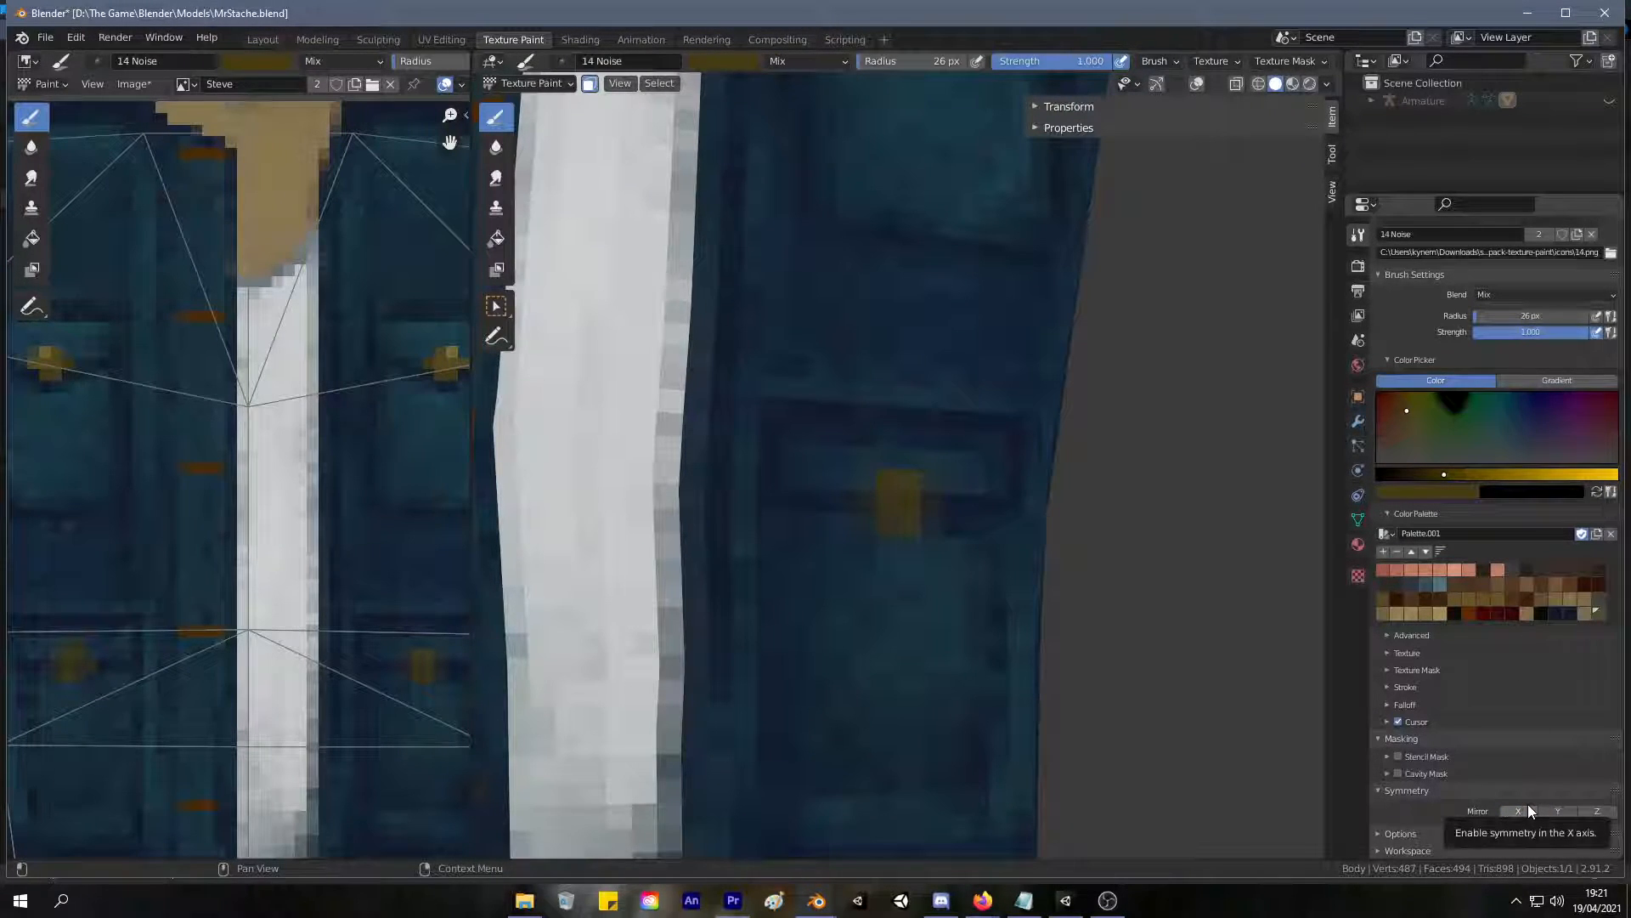
{"action": "left_click_drag", "start_coordinate": [866, 508], "coordinate": [931, 503]}
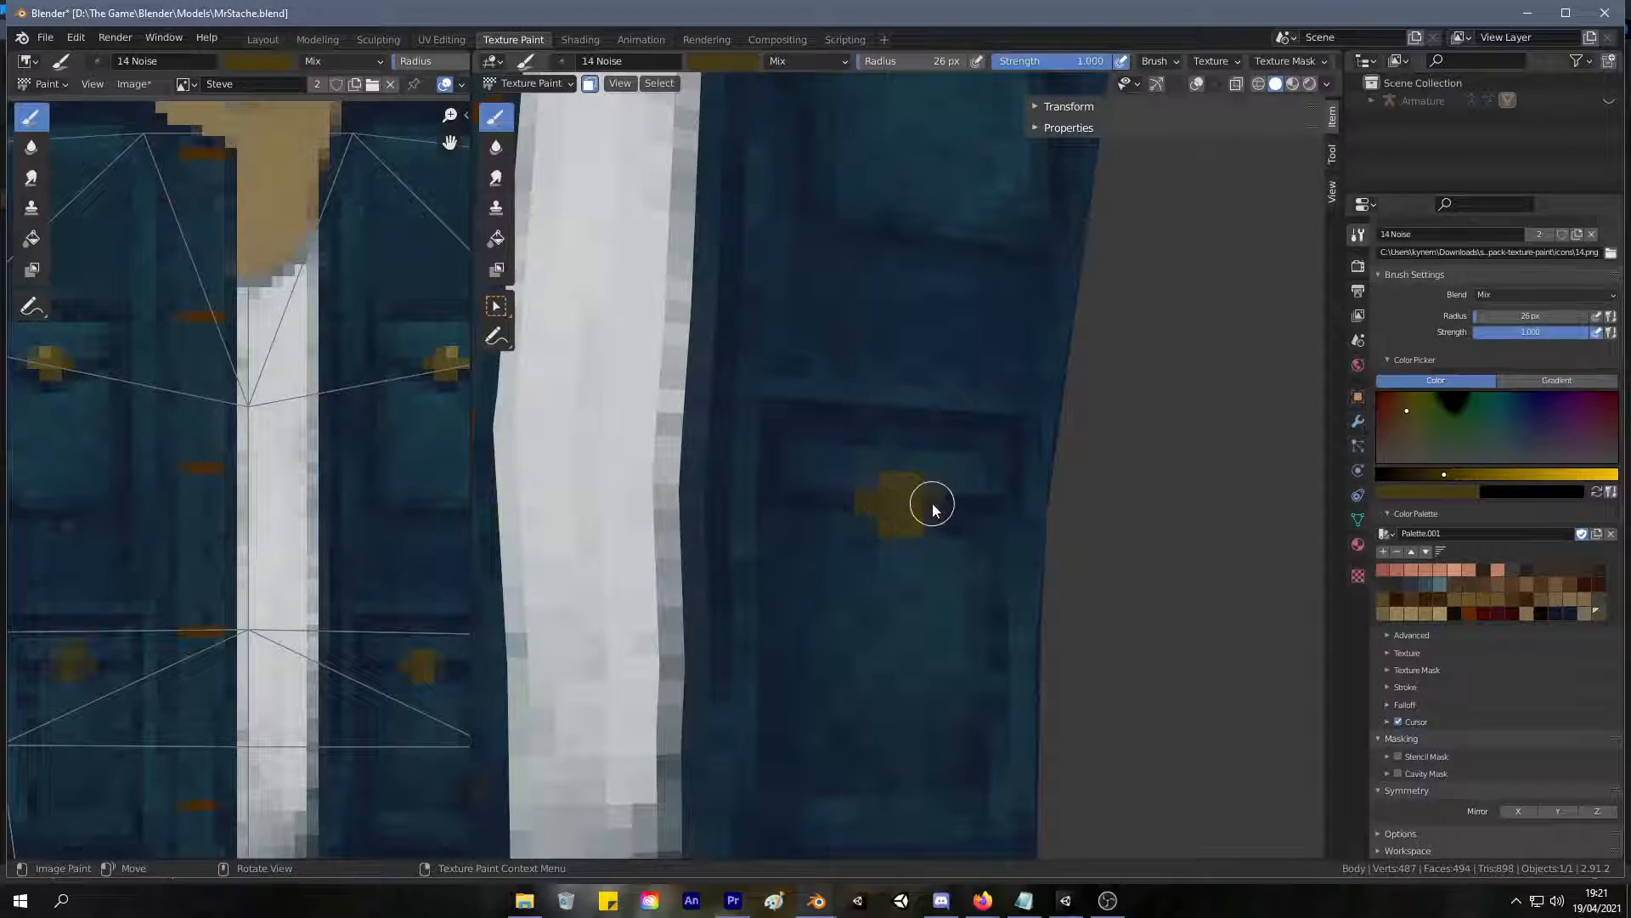
Sample the light gold highlight from the upper pocket's button and paint it on the right lower button's top corner.
{"action": "key", "text": "s"}
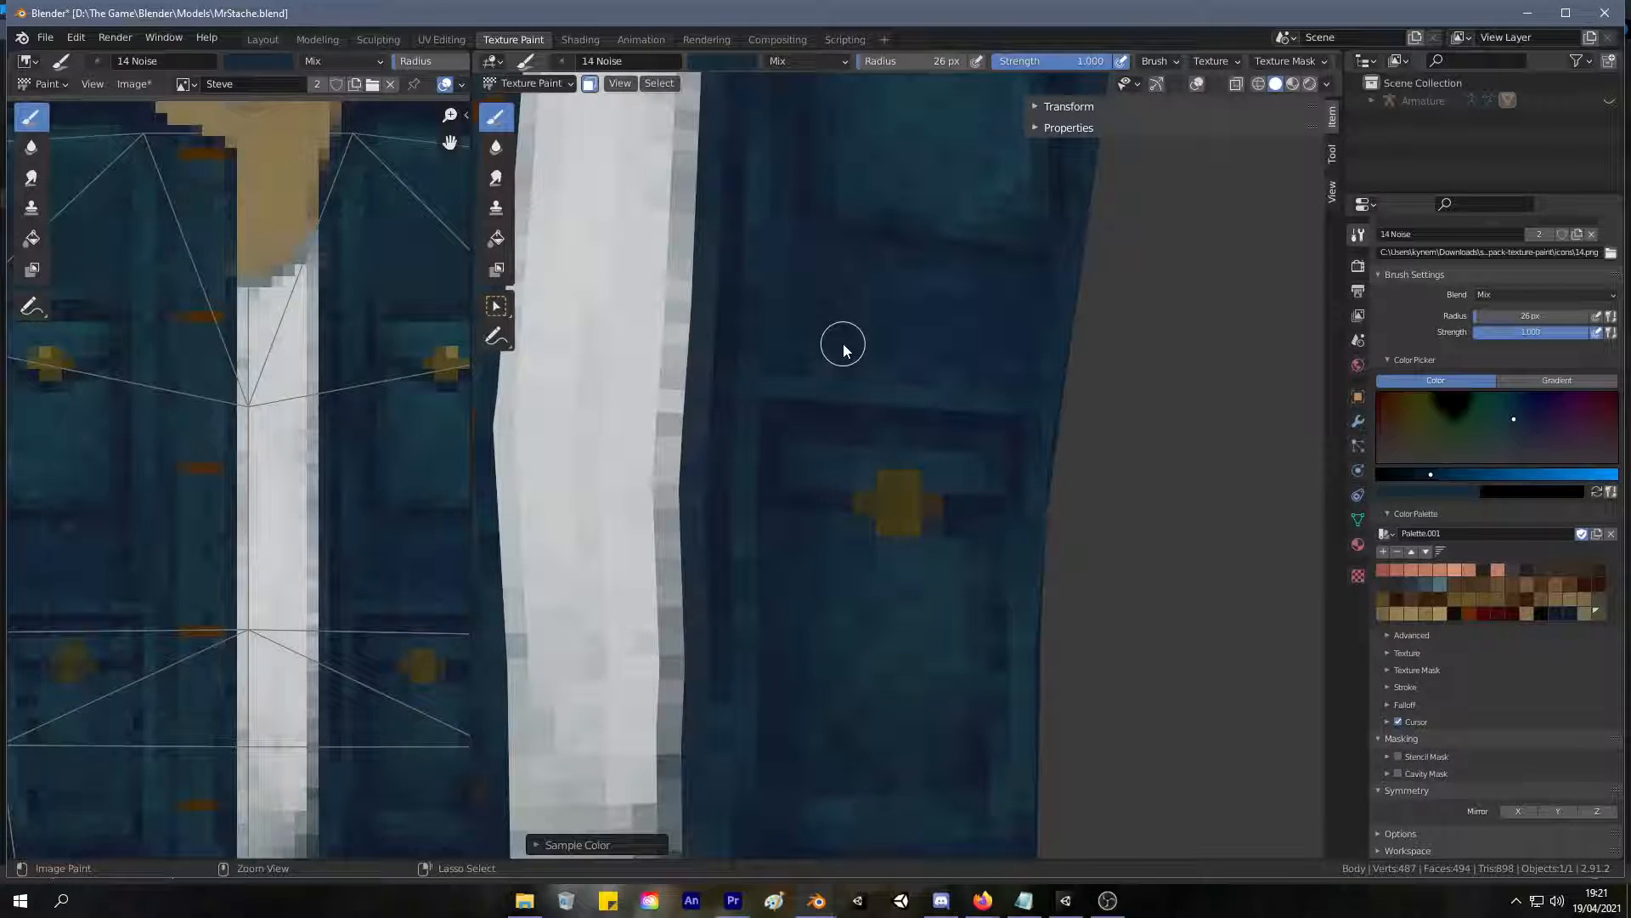
{"action": "scroll", "coordinate": [856, 313], "scroll_direction": "down", "scroll_amount": 4}
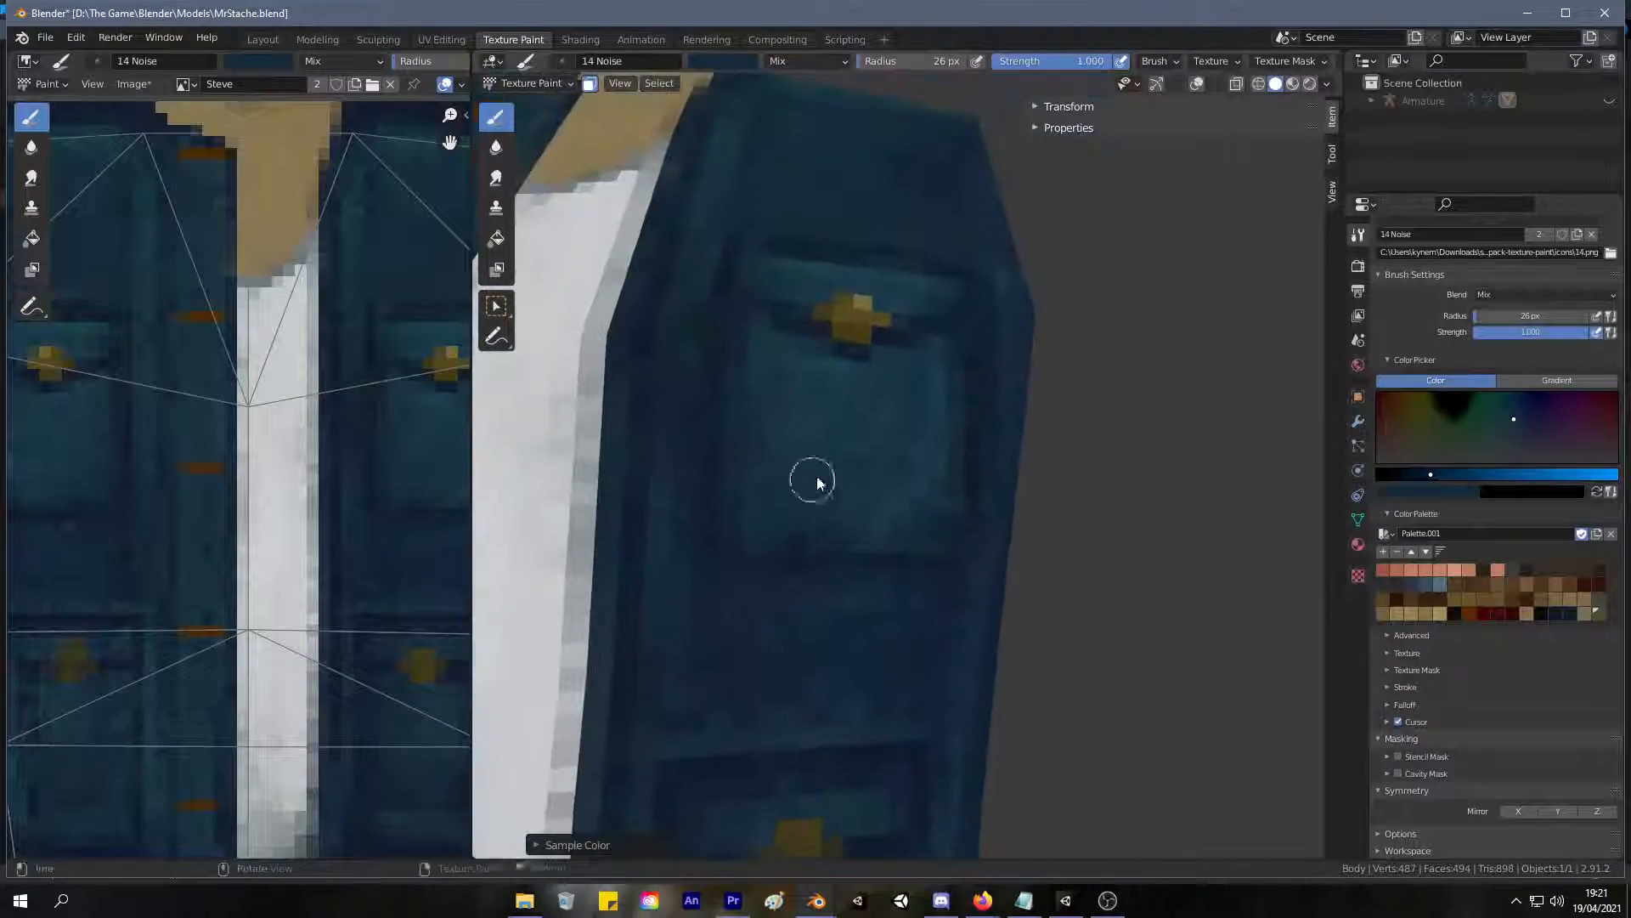
{"action": "key", "text": "s"}
{"action": "key", "text": "s"}
{"action": "scroll", "coordinate": [764, 535], "scroll_direction": "up", "scroll_amount": 4}
{"action": "scroll", "coordinate": [782, 514], "scroll_direction": "down", "scroll_amount": 3}
{"action": "middle_click_drag", "start_coordinate": [783, 515], "coordinate": [824, 219], "text": "shift"}
{"action": "scroll", "coordinate": [824, 219], "scroll_direction": "up", "scroll_amount": 2}
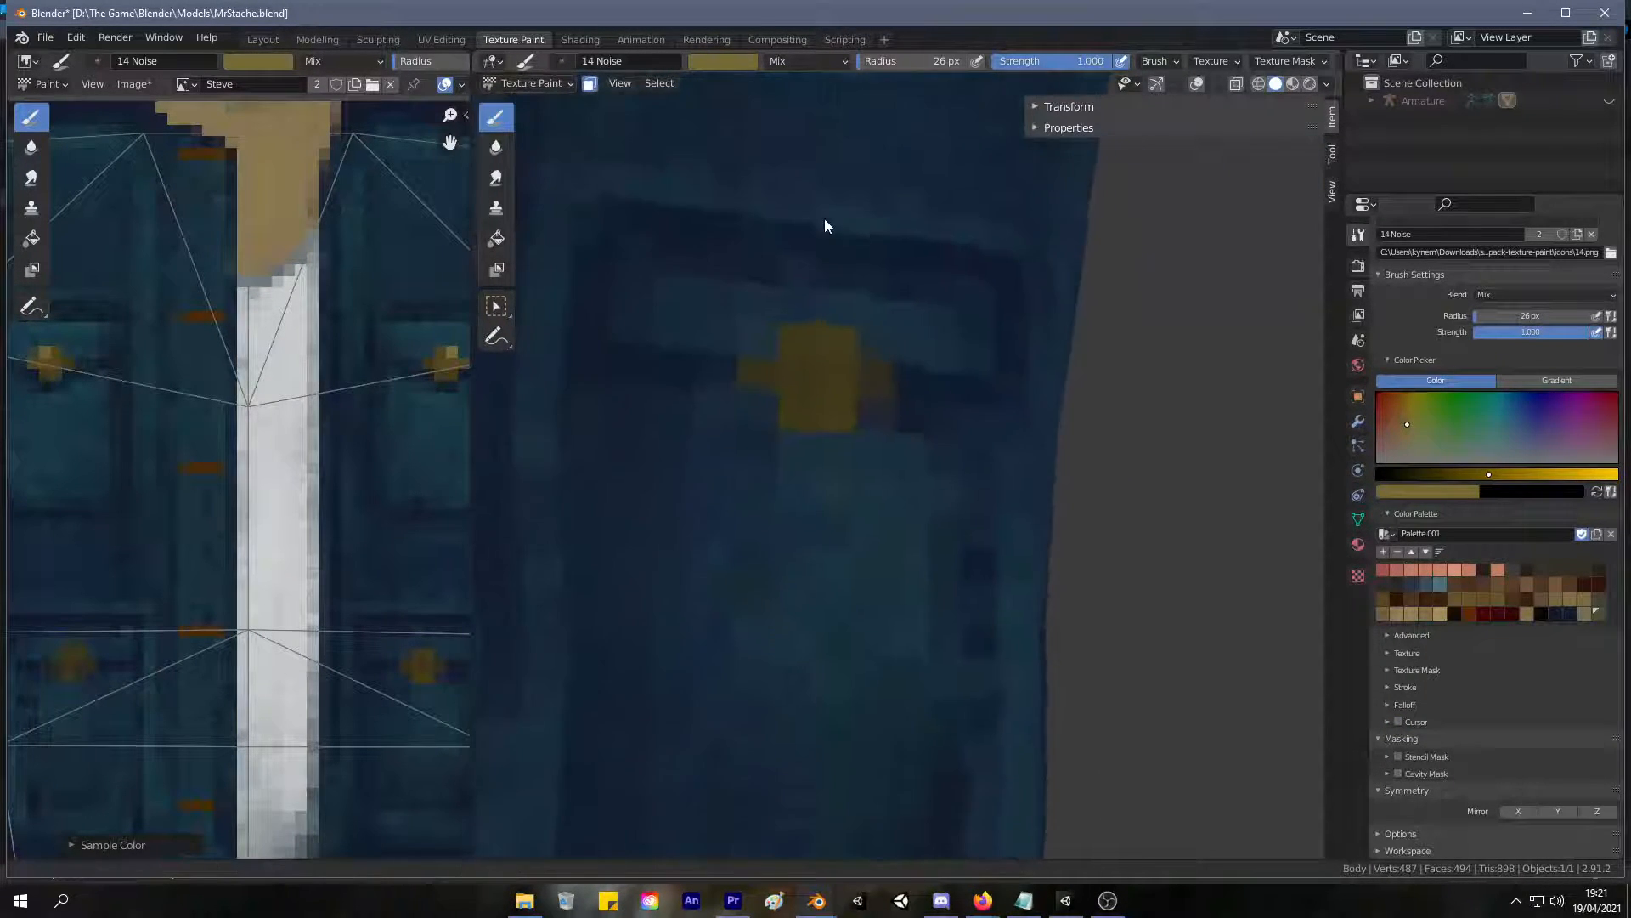
{"action": "scroll", "coordinate": [806, 338], "scroll_direction": "down", "scroll_amount": 2}
{"action": "middle_click_drag", "start_coordinate": [806, 338], "coordinate": [807, 261]}
Sample darker golds from the upper pocket's button and shade the side and lower edge of the right lower button.
{"action": "key", "text": "s"}
{"action": "key", "text": "s"}
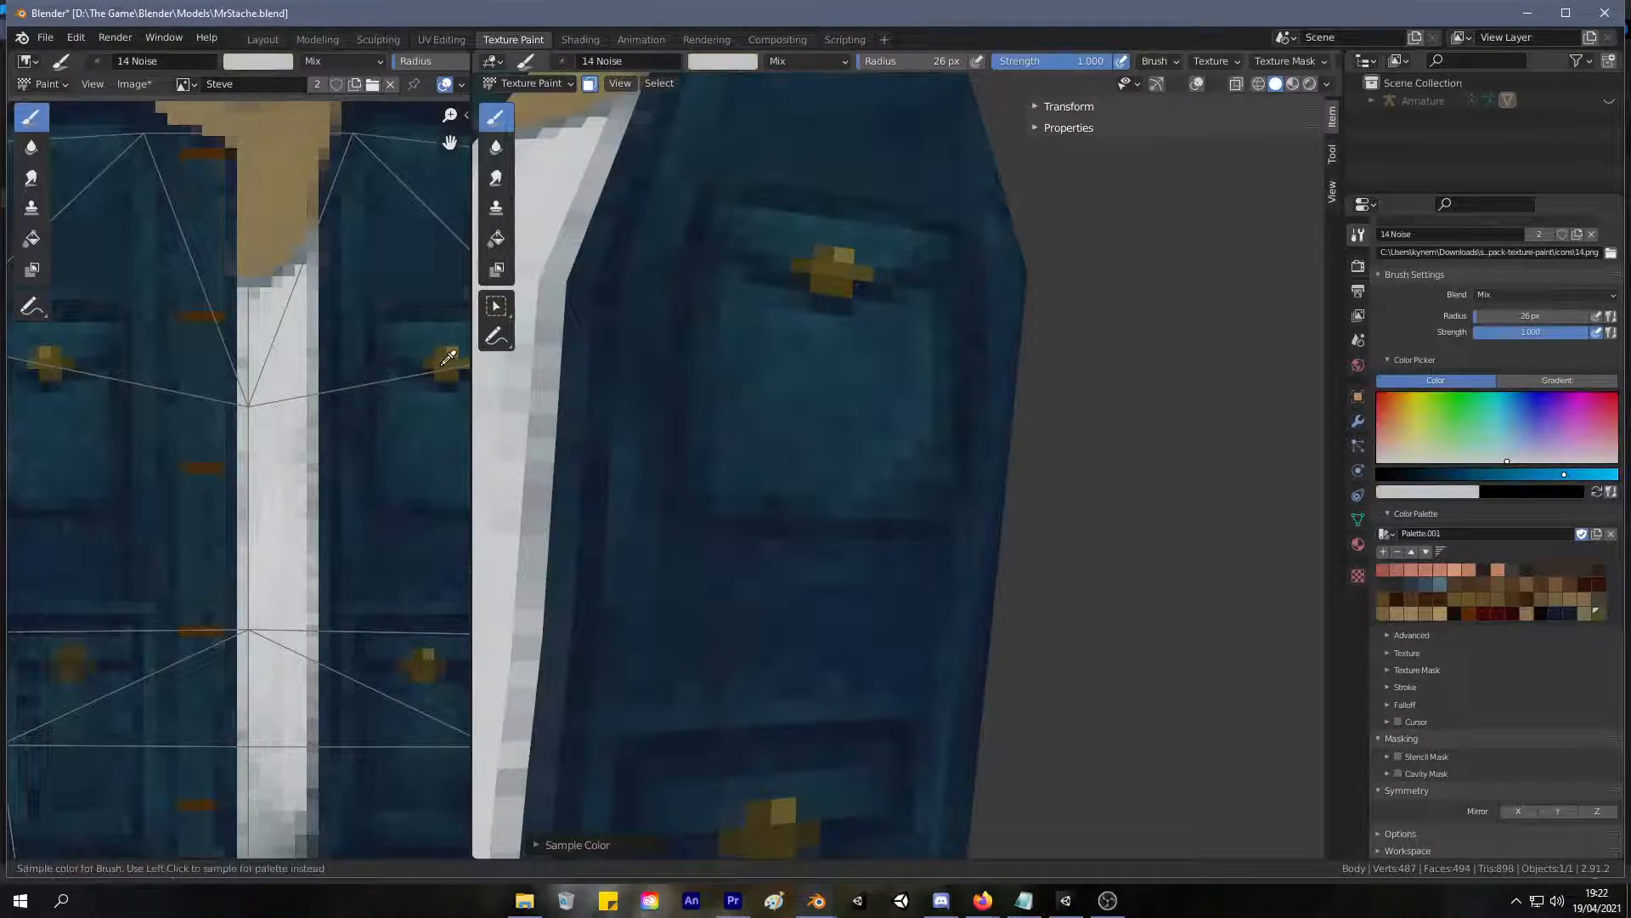
{"action": "mouse_move", "coordinate": [758, 557]}
{"action": "middle_mouse_down", "text": "shift"}
{"action": "mouse_move", "coordinate": [793, 465]}
{"action": "mouse_move", "coordinate": [746, 379]}
{"action": "middle_mouse_up", "text": "shift"}
{"action": "left_click", "coordinate": [746, 624]}
{"action": "key", "text": "ctrl+z"}
{"action": "key", "text": "s"}
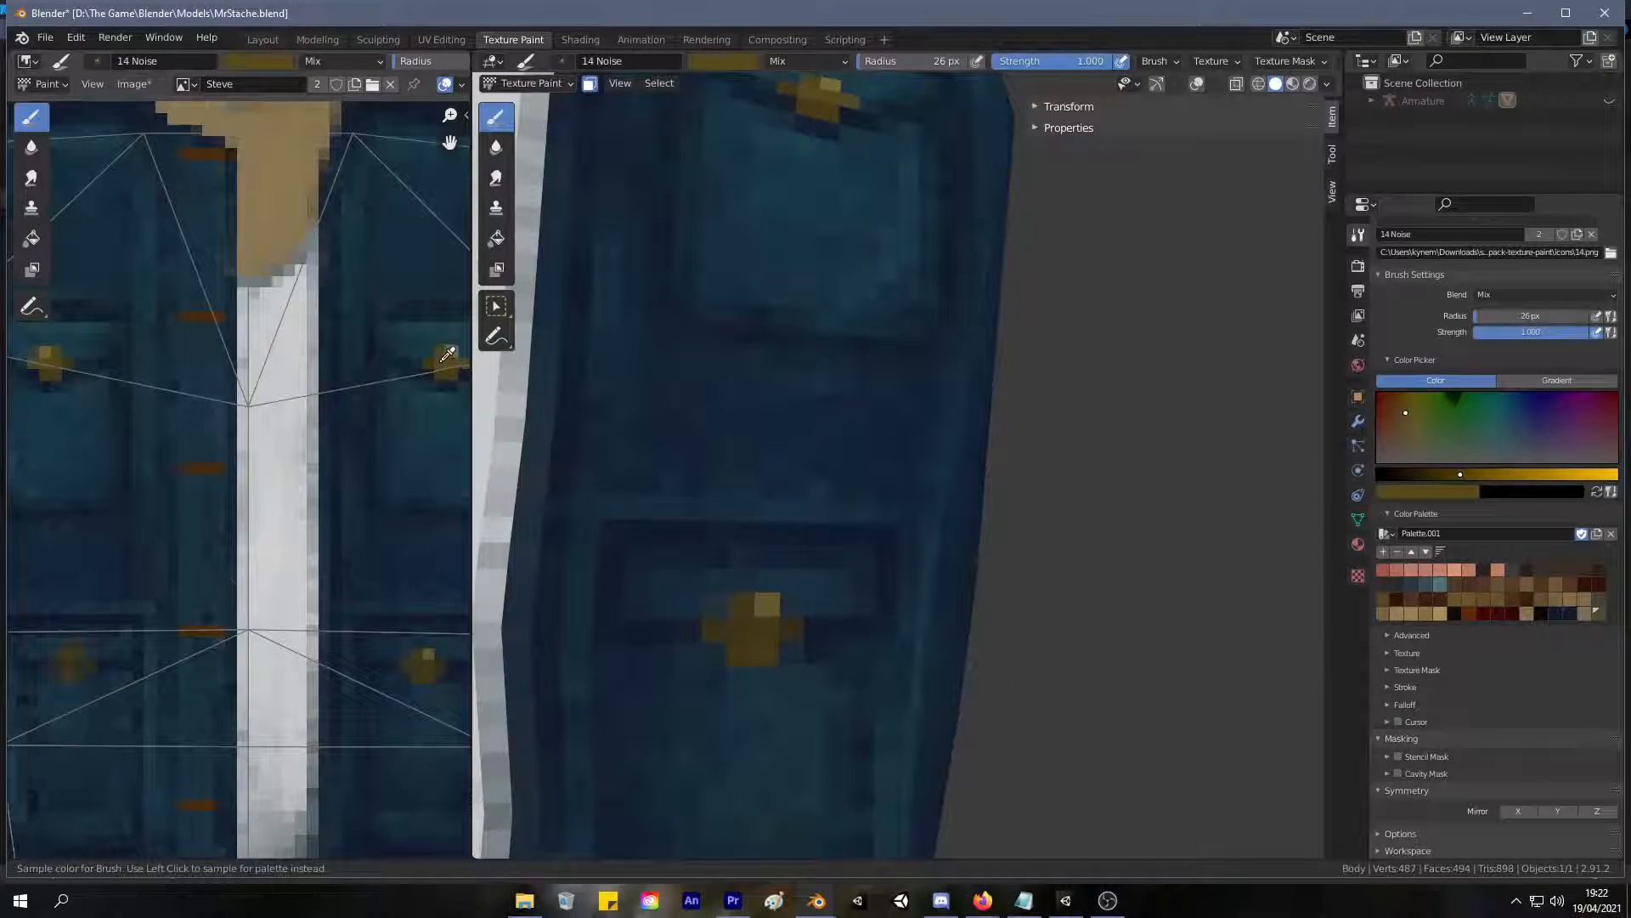
{"action": "left_click", "coordinate": [773, 630]}
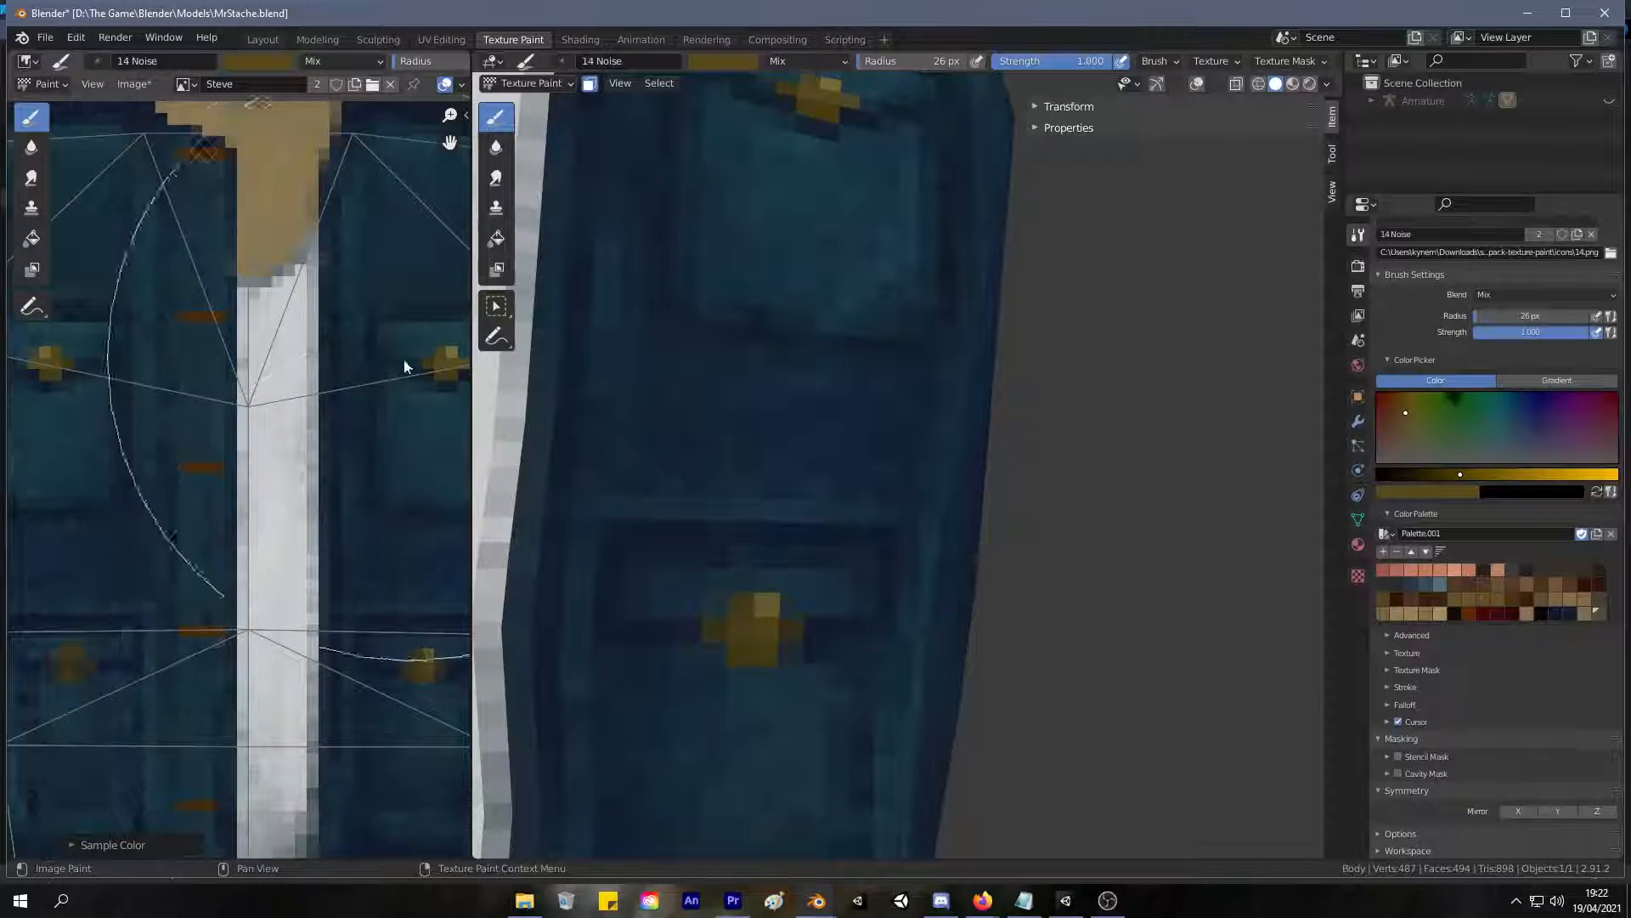
{"action": "key", "text": "s"}
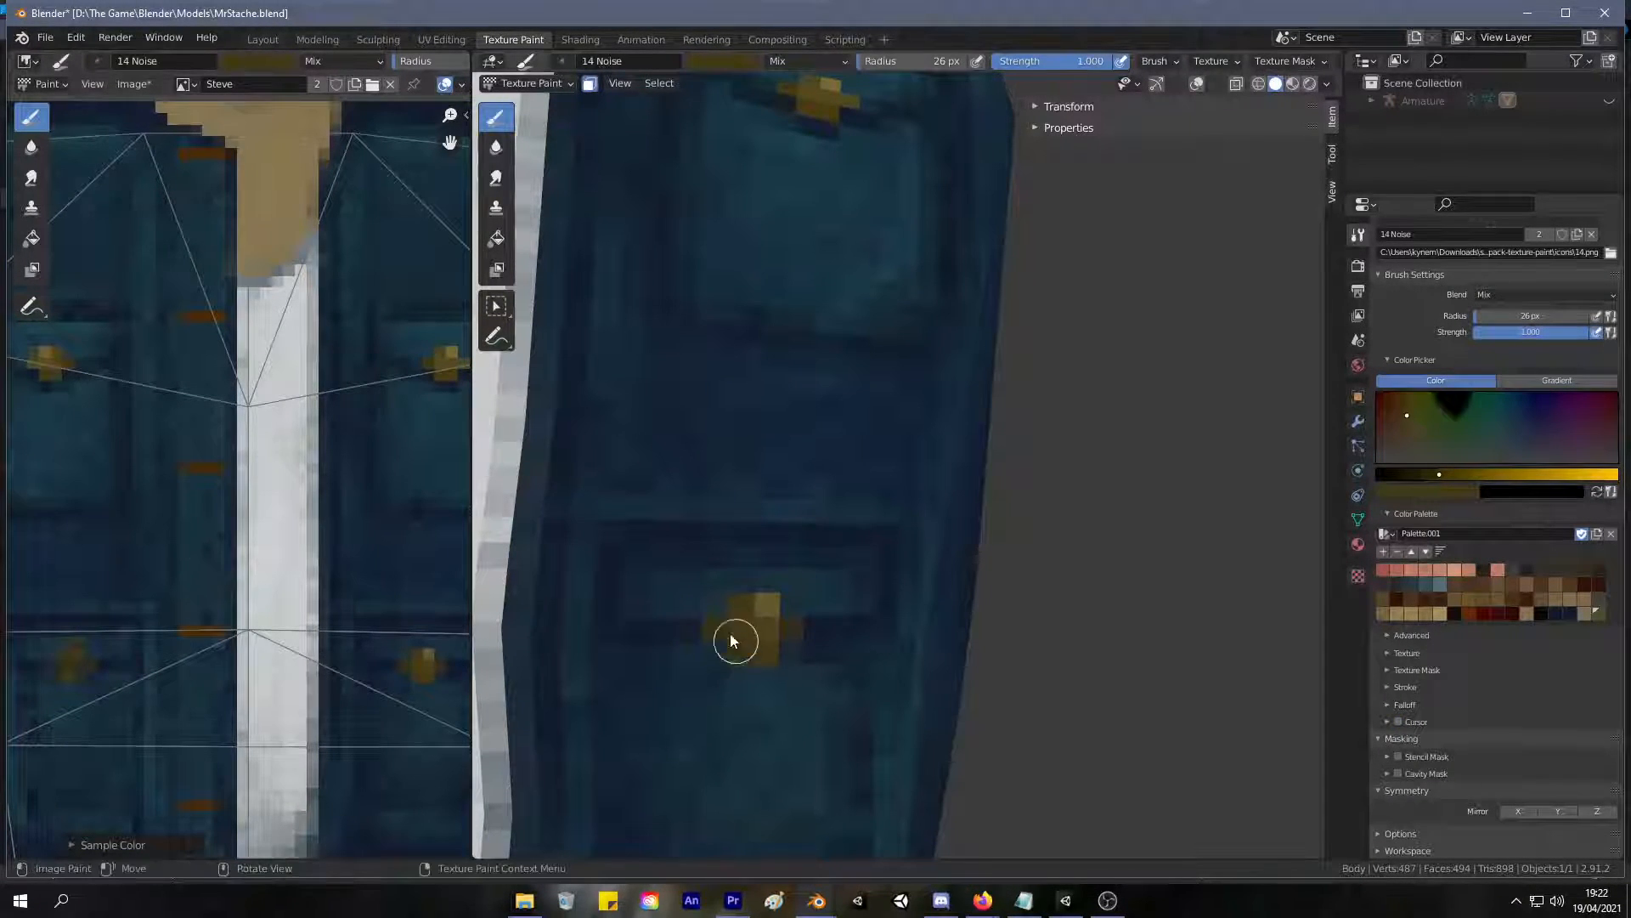
{"action": "left_click_drag", "start_coordinate": [743, 662], "coordinate": [763, 662]}
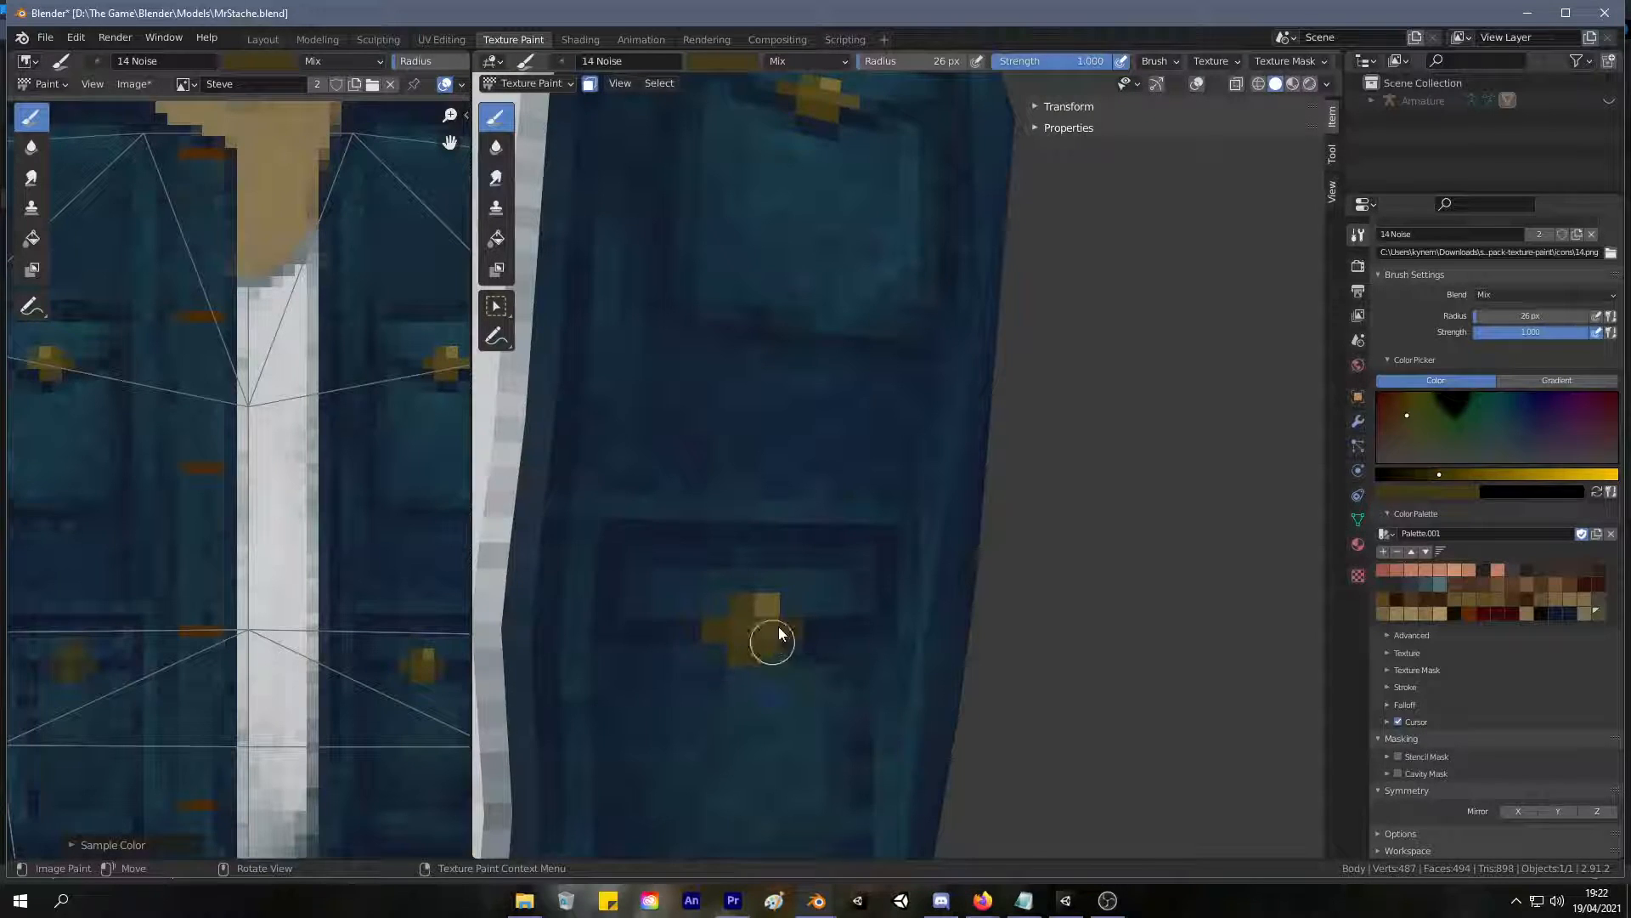
Paint the left lower pocket's button with brighter gold and sample the dark blue of the surrounding pocket.
{"action": "scroll", "coordinate": [770, 653], "scroll_direction": "down", "scroll_amount": 8}
{"action": "middle_click_drag", "start_coordinate": [674, 564], "coordinate": [754, 513]}
{"action": "scroll", "coordinate": [814, 427], "scroll_direction": "up", "scroll_amount": 4}
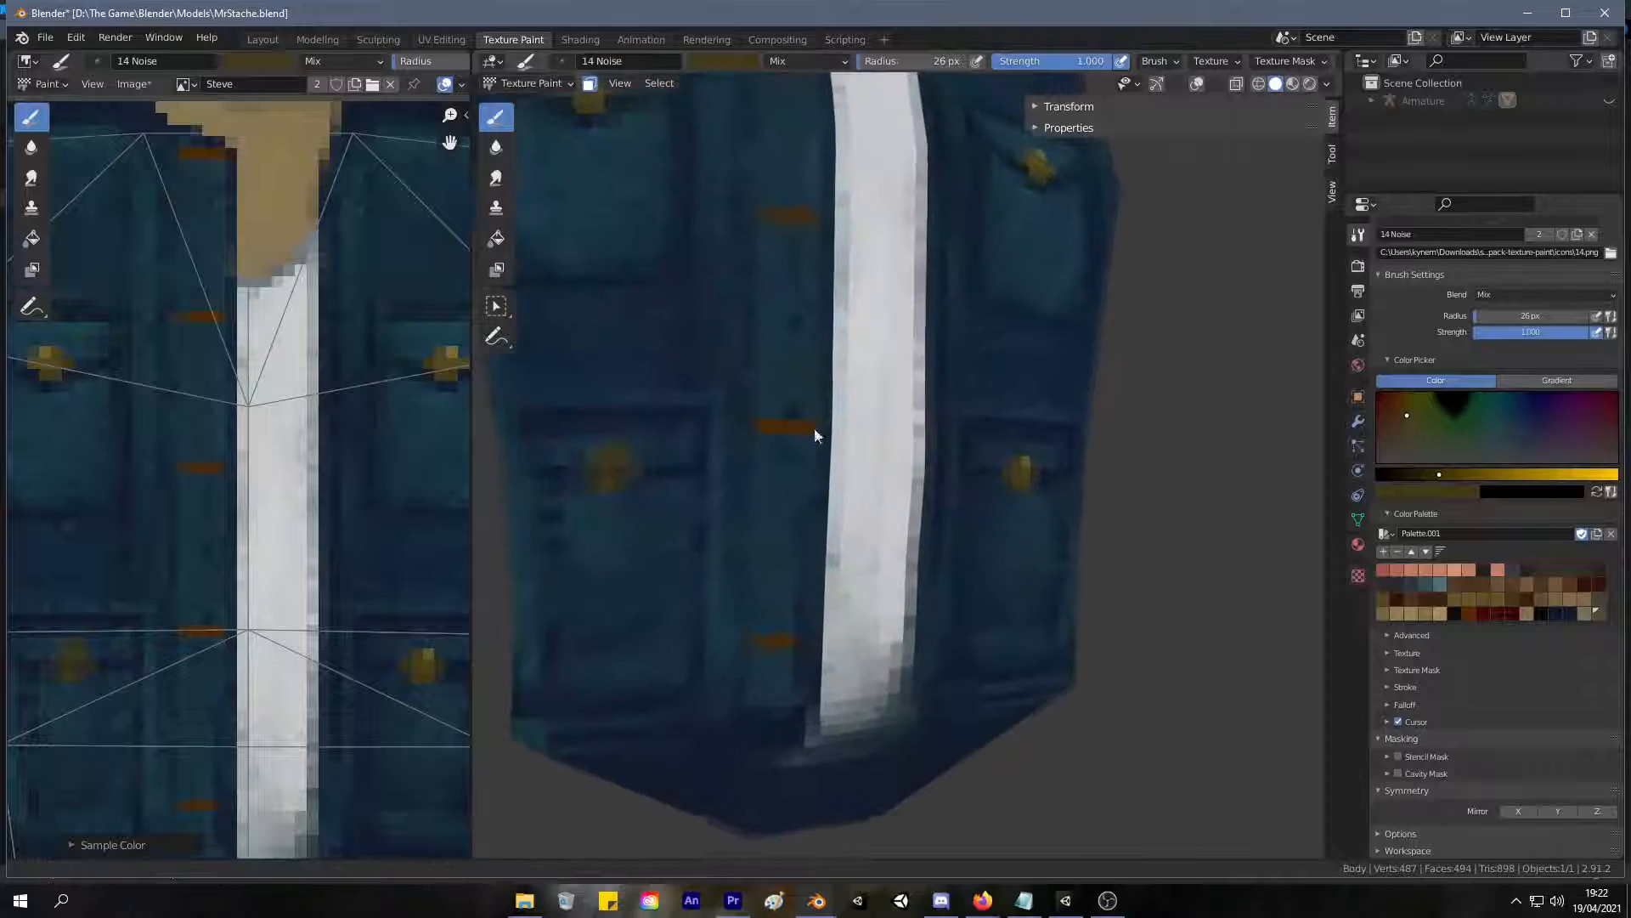
{"action": "scroll", "coordinate": [814, 432], "scroll_direction": "up", "scroll_amount": 1}
{"action": "middle_click_drag", "start_coordinate": [732, 437], "coordinate": [770, 476]}
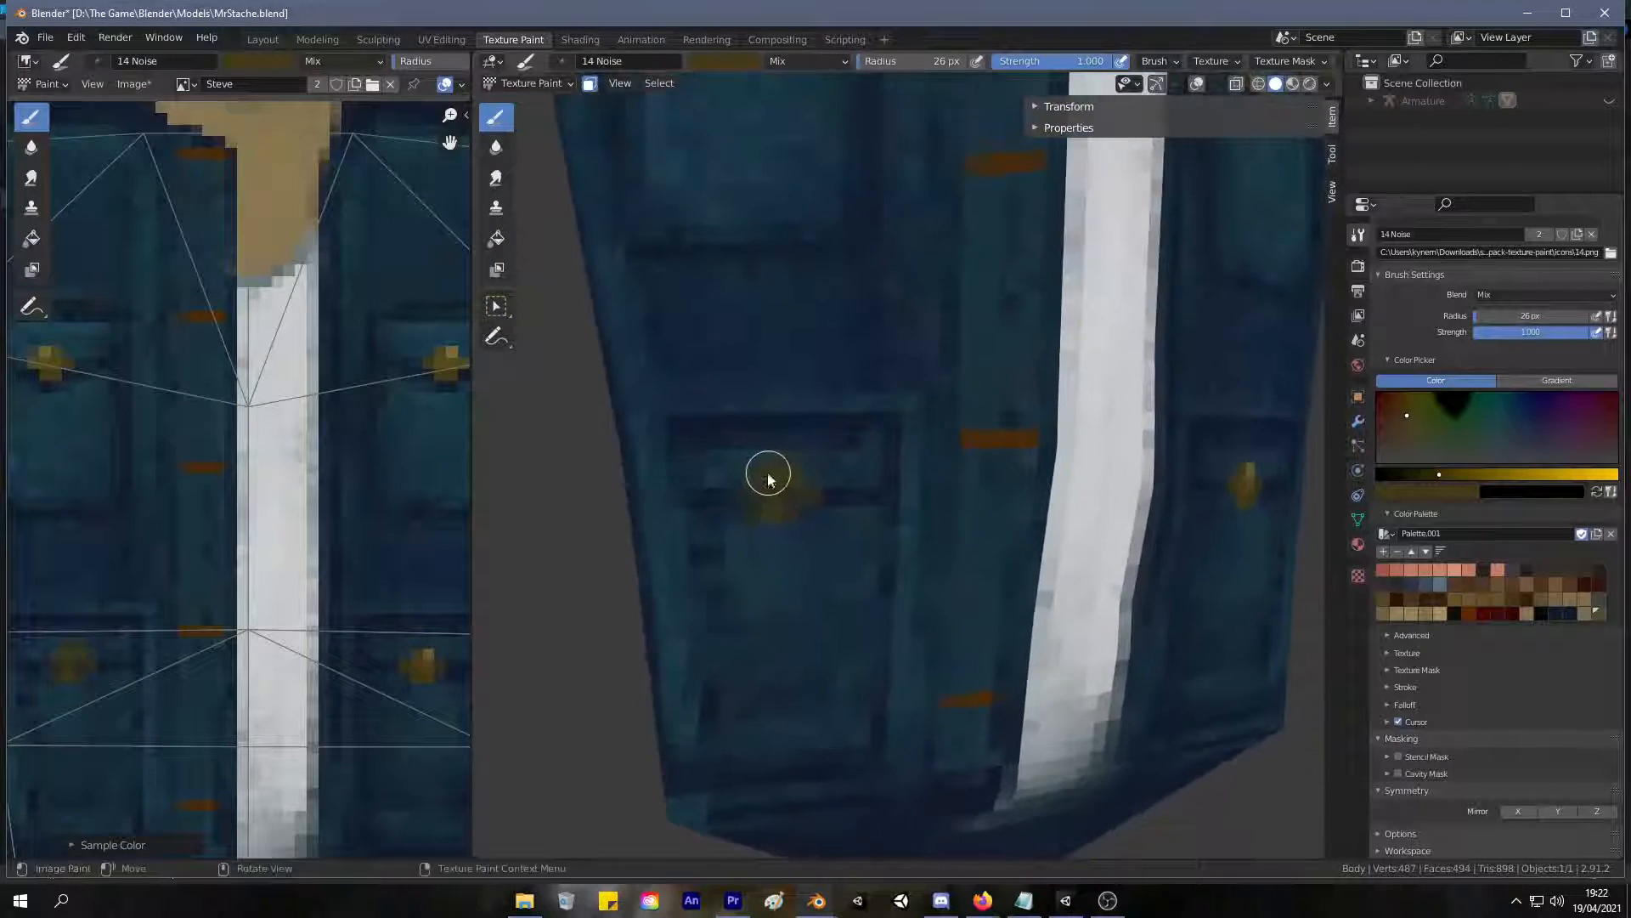
{"action": "scroll", "coordinate": [771, 458], "scroll_direction": "up", "scroll_amount": 2}
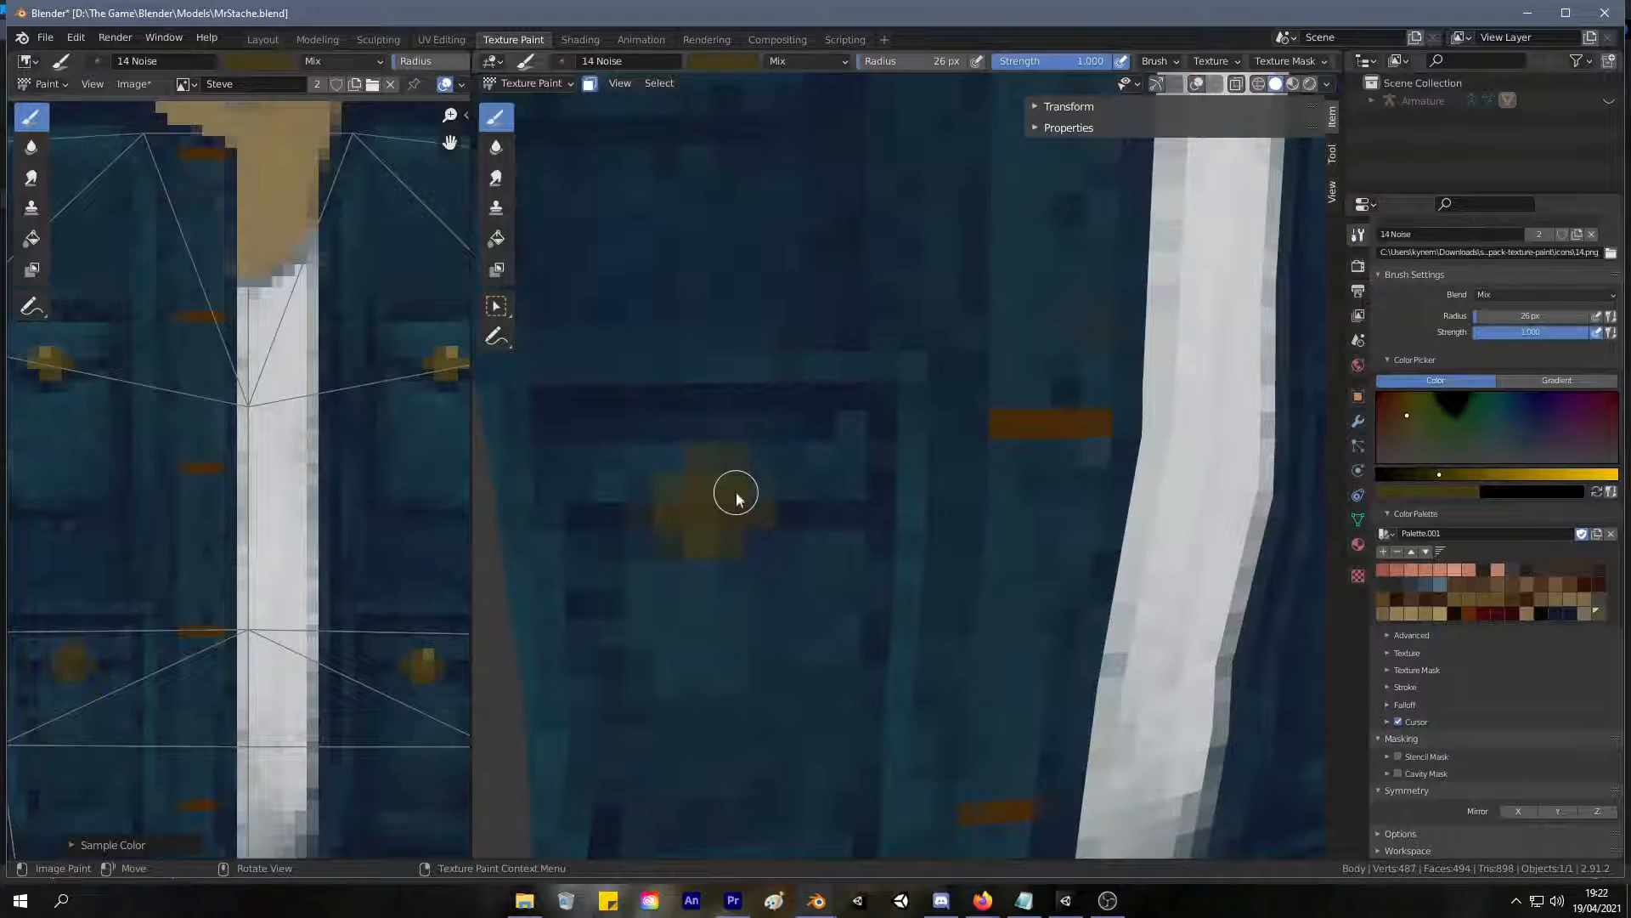
{"action": "key", "text": "s"}
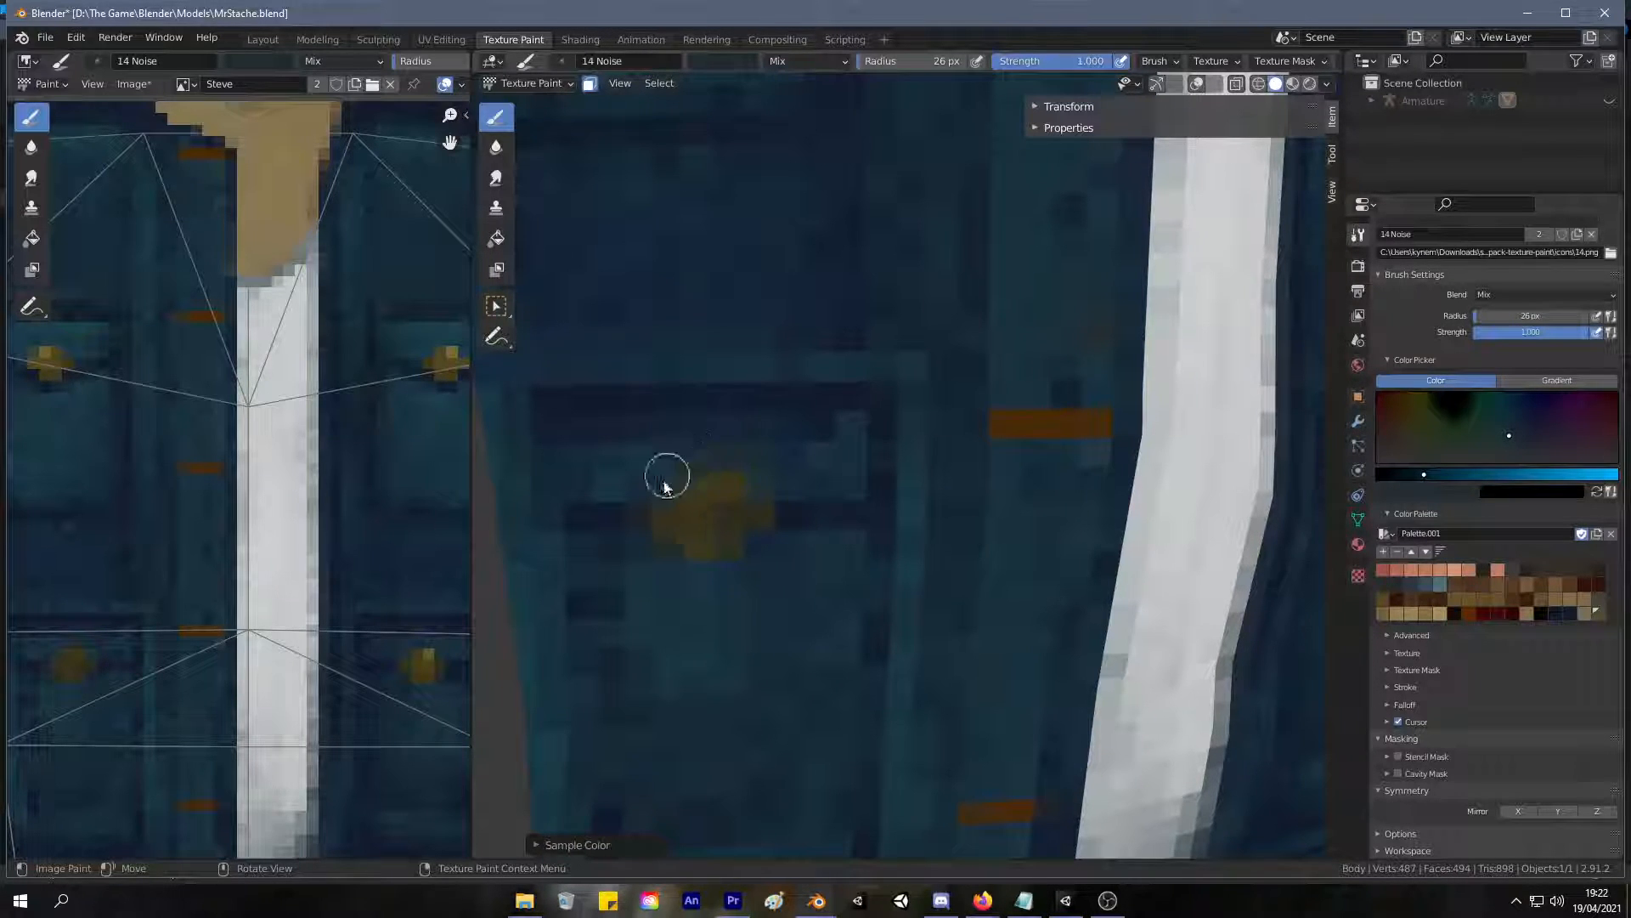
Sample the jacket's blues and clean up the outline of the left lower pocket's button.
{"action": "scroll", "coordinate": [671, 541], "scroll_direction": "down", "scroll_amount": 6}
{"action": "middle_click_drag", "start_coordinate": [643, 624], "coordinate": [640, 542]}
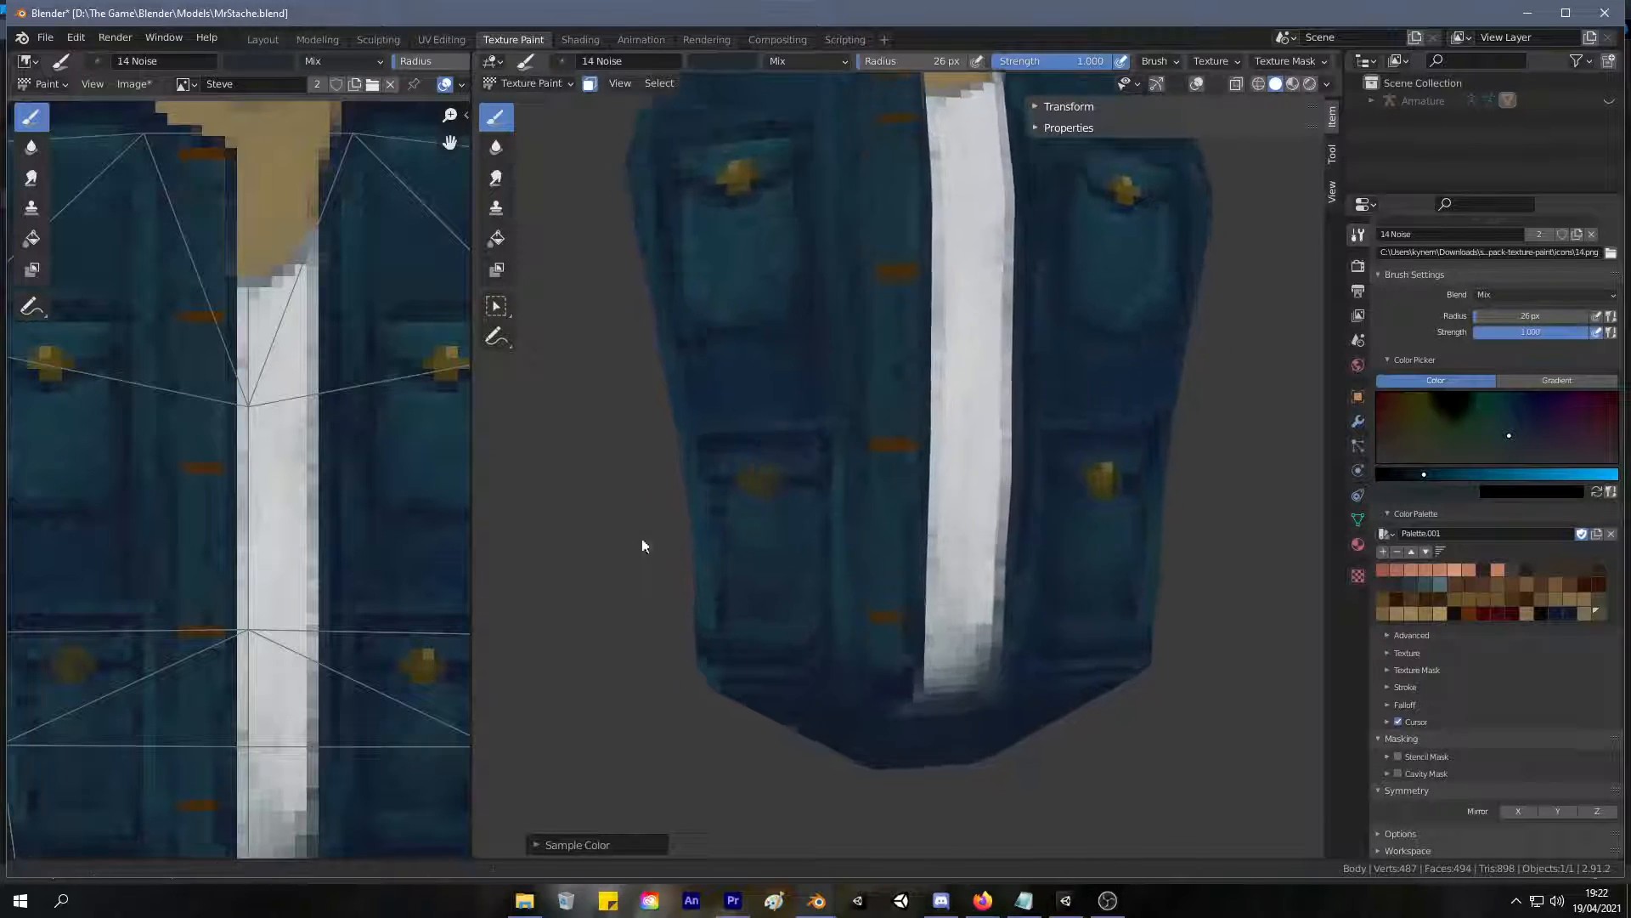
{"action": "scroll", "coordinate": [680, 493], "scroll_direction": "up", "scroll_amount": 6}
{"action": "key", "text": "s"}
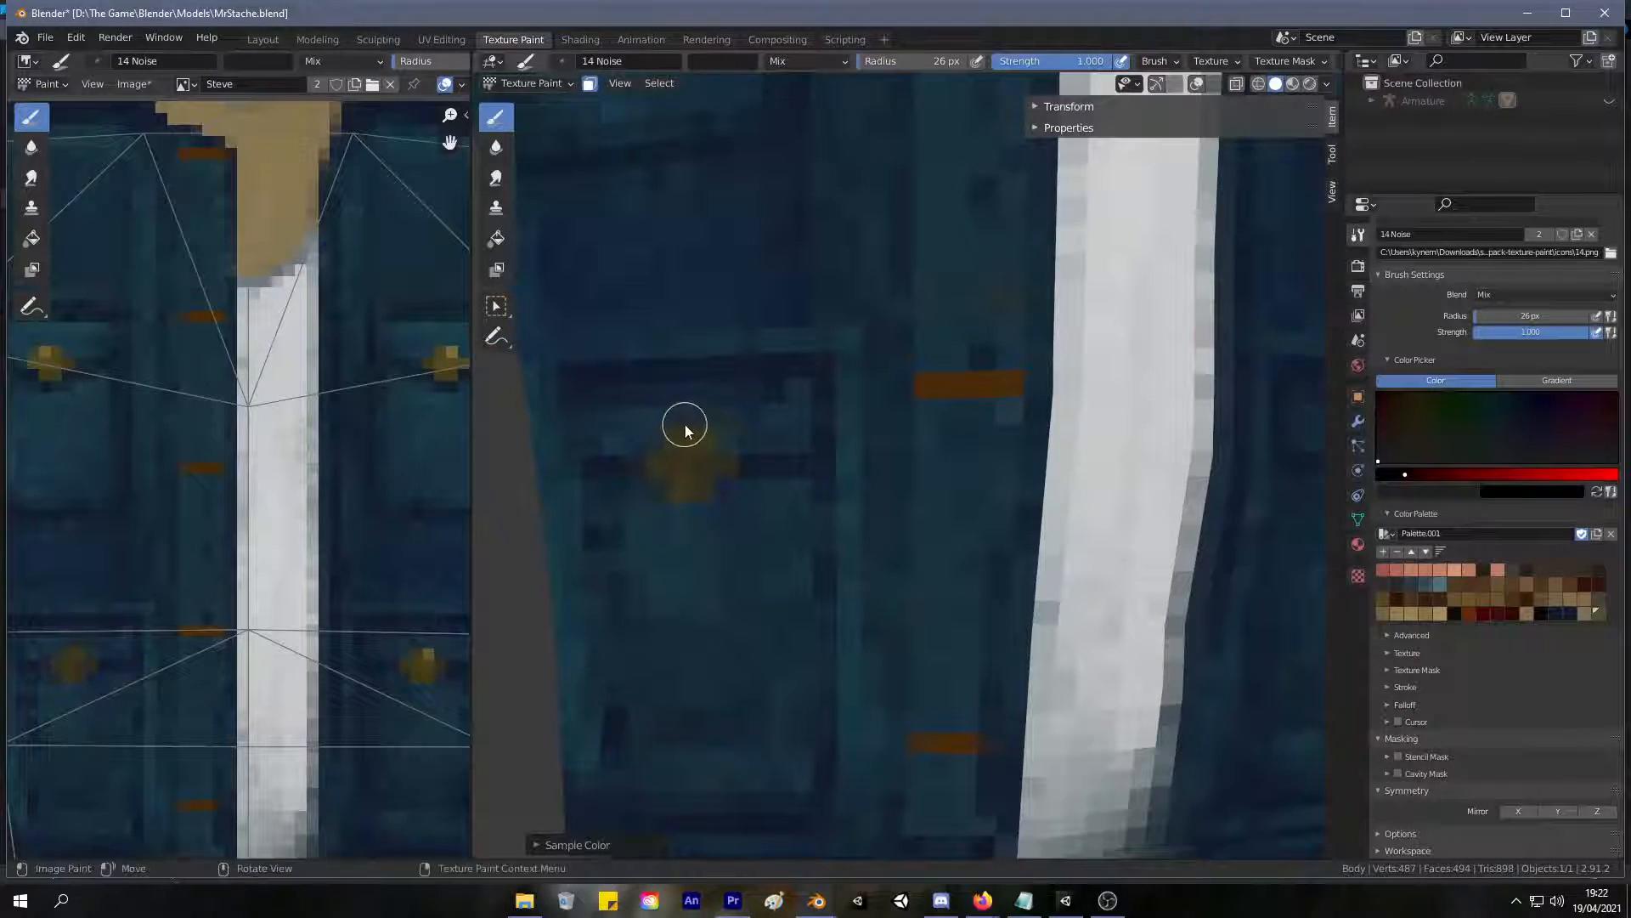
{"action": "key", "text": "s"}
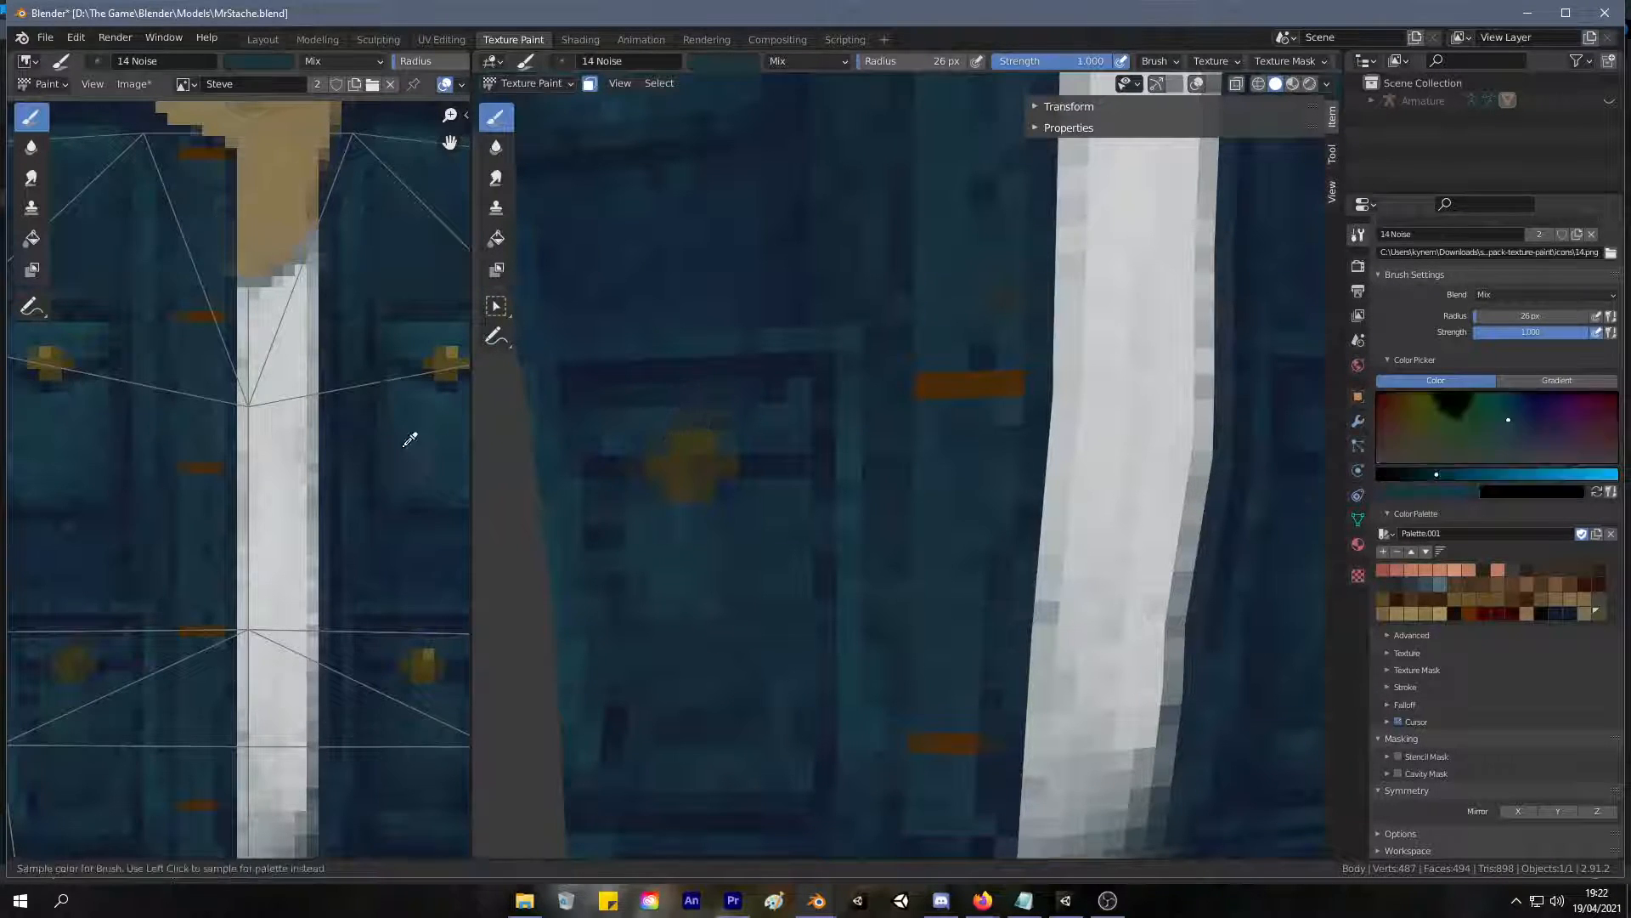
{"action": "left_click", "coordinate": [406, 446]}
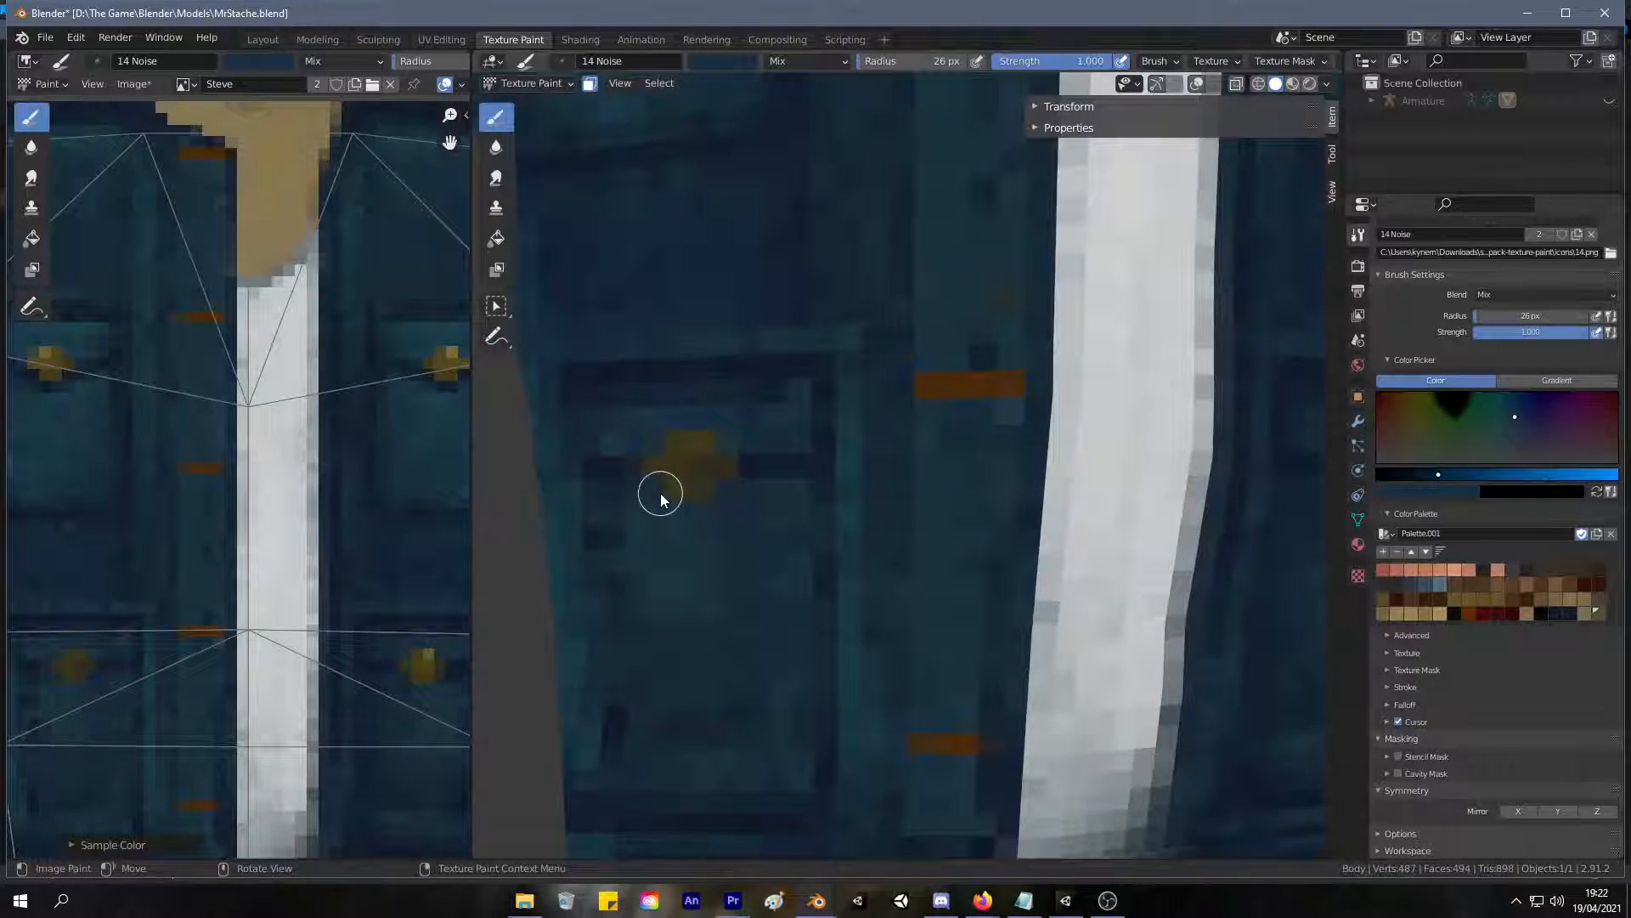
{"action": "key", "text": "s"}
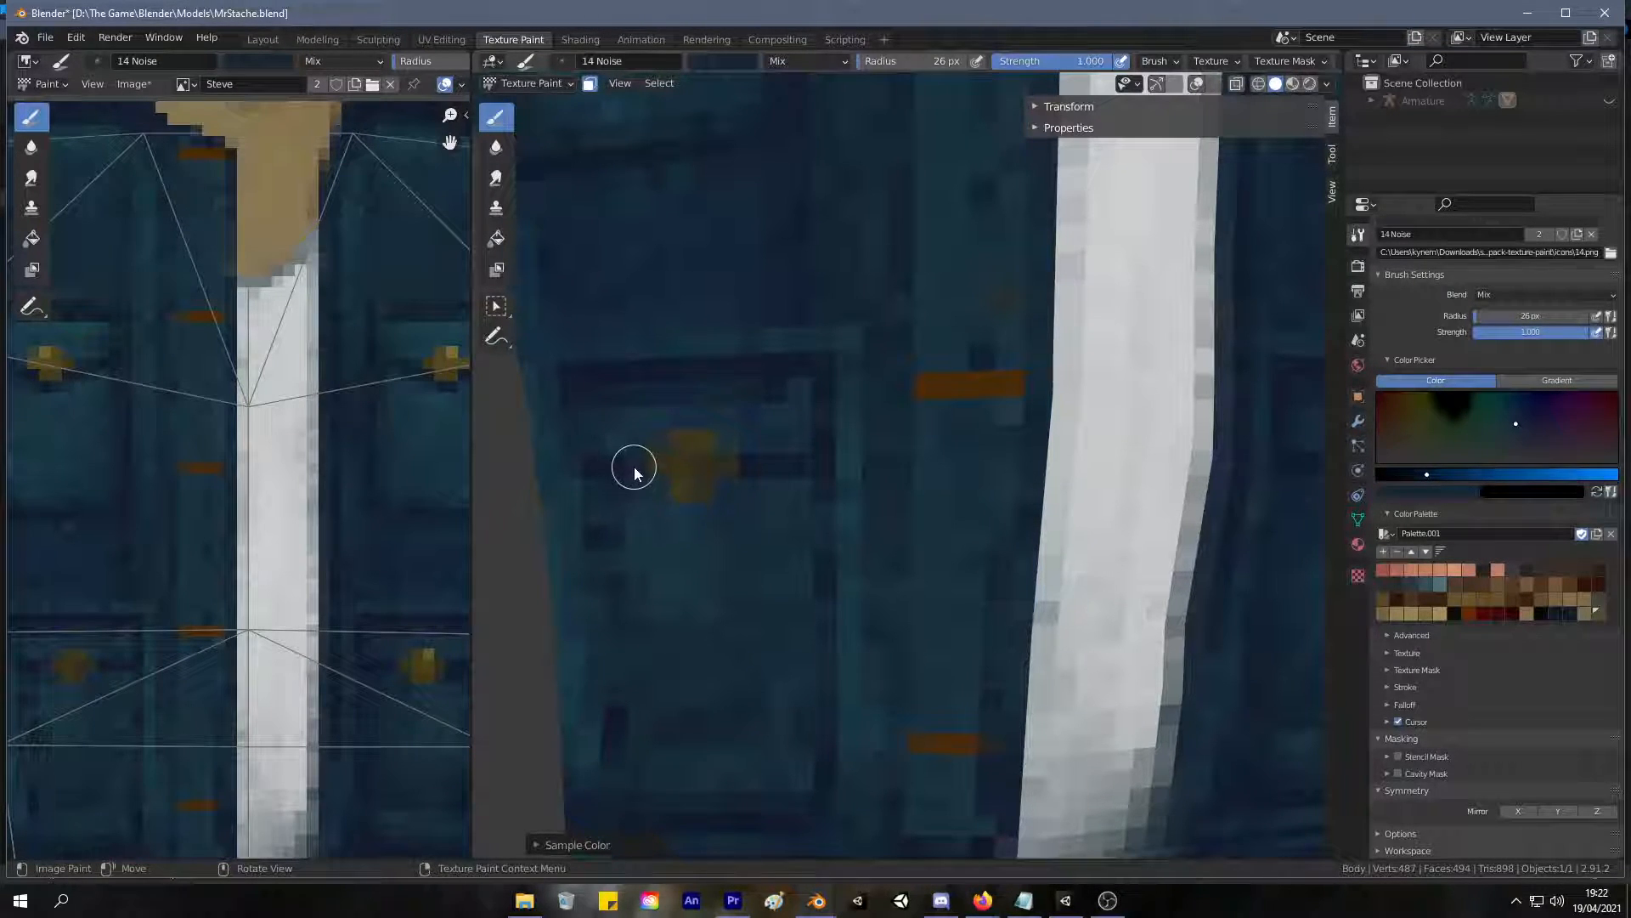
Sample the light gold highlight from the upper pocket's button and paint it on the left lower button's top corner.
{"action": "scroll", "coordinate": [690, 480], "scroll_direction": "down", "scroll_amount": 6}
{"action": "middle_click_drag", "start_coordinate": [590, 556], "coordinate": [605, 492]}
{"action": "scroll", "coordinate": [639, 445], "scroll_direction": "up", "scroll_amount": 3}
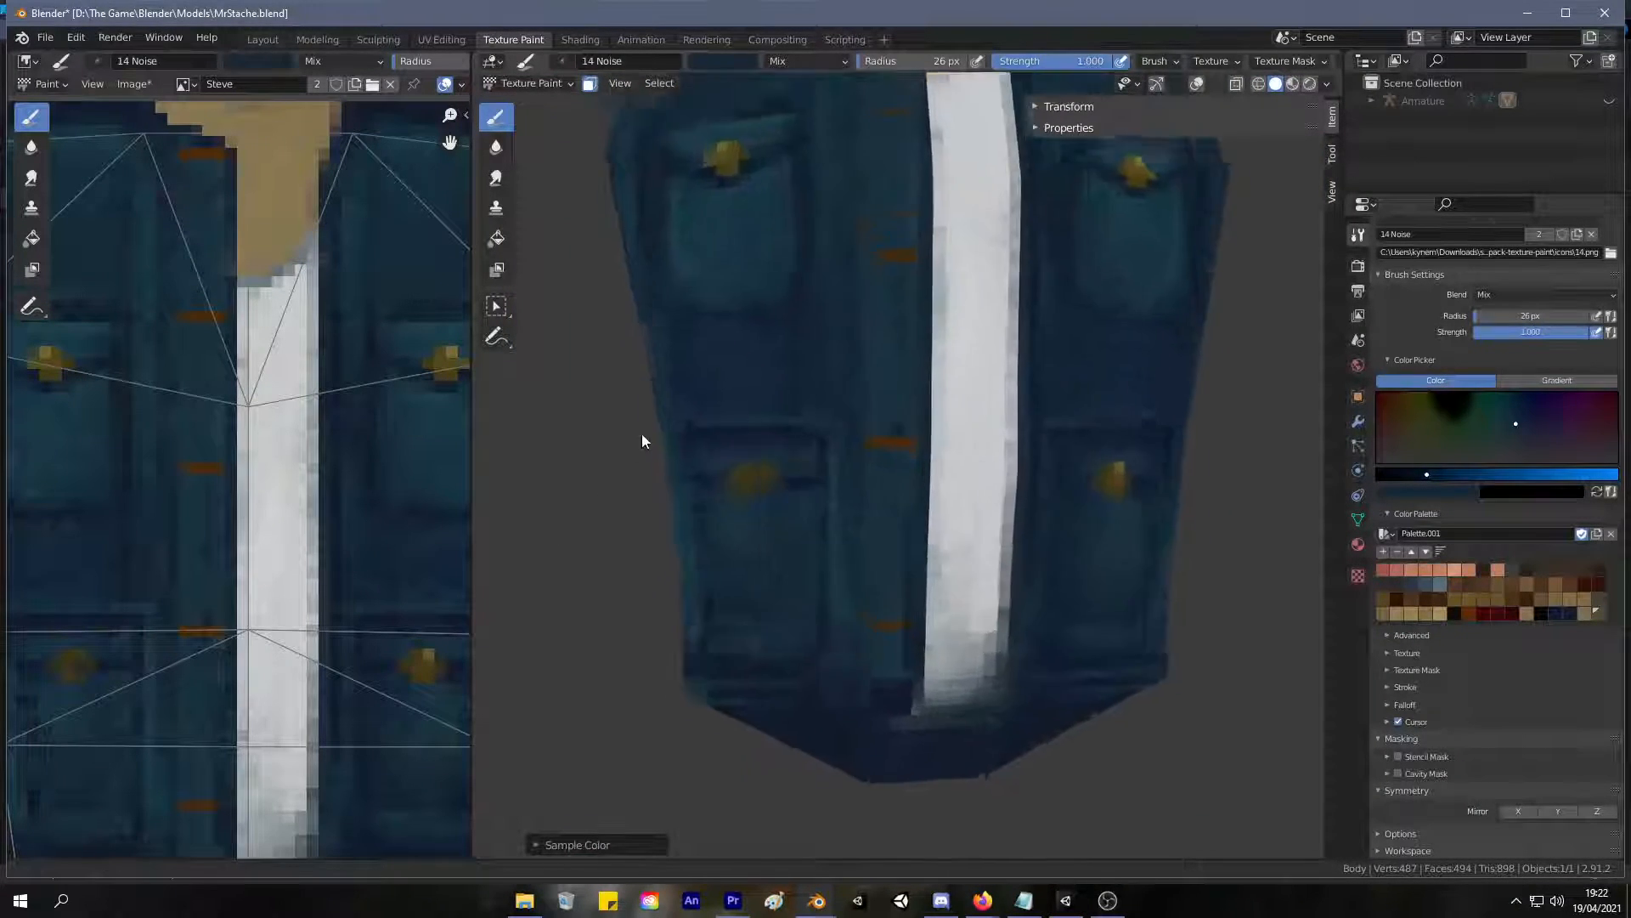
{"action": "scroll", "coordinate": [639, 445], "scroll_direction": "up", "scroll_amount": 2}
{"action": "key", "text": "s"}
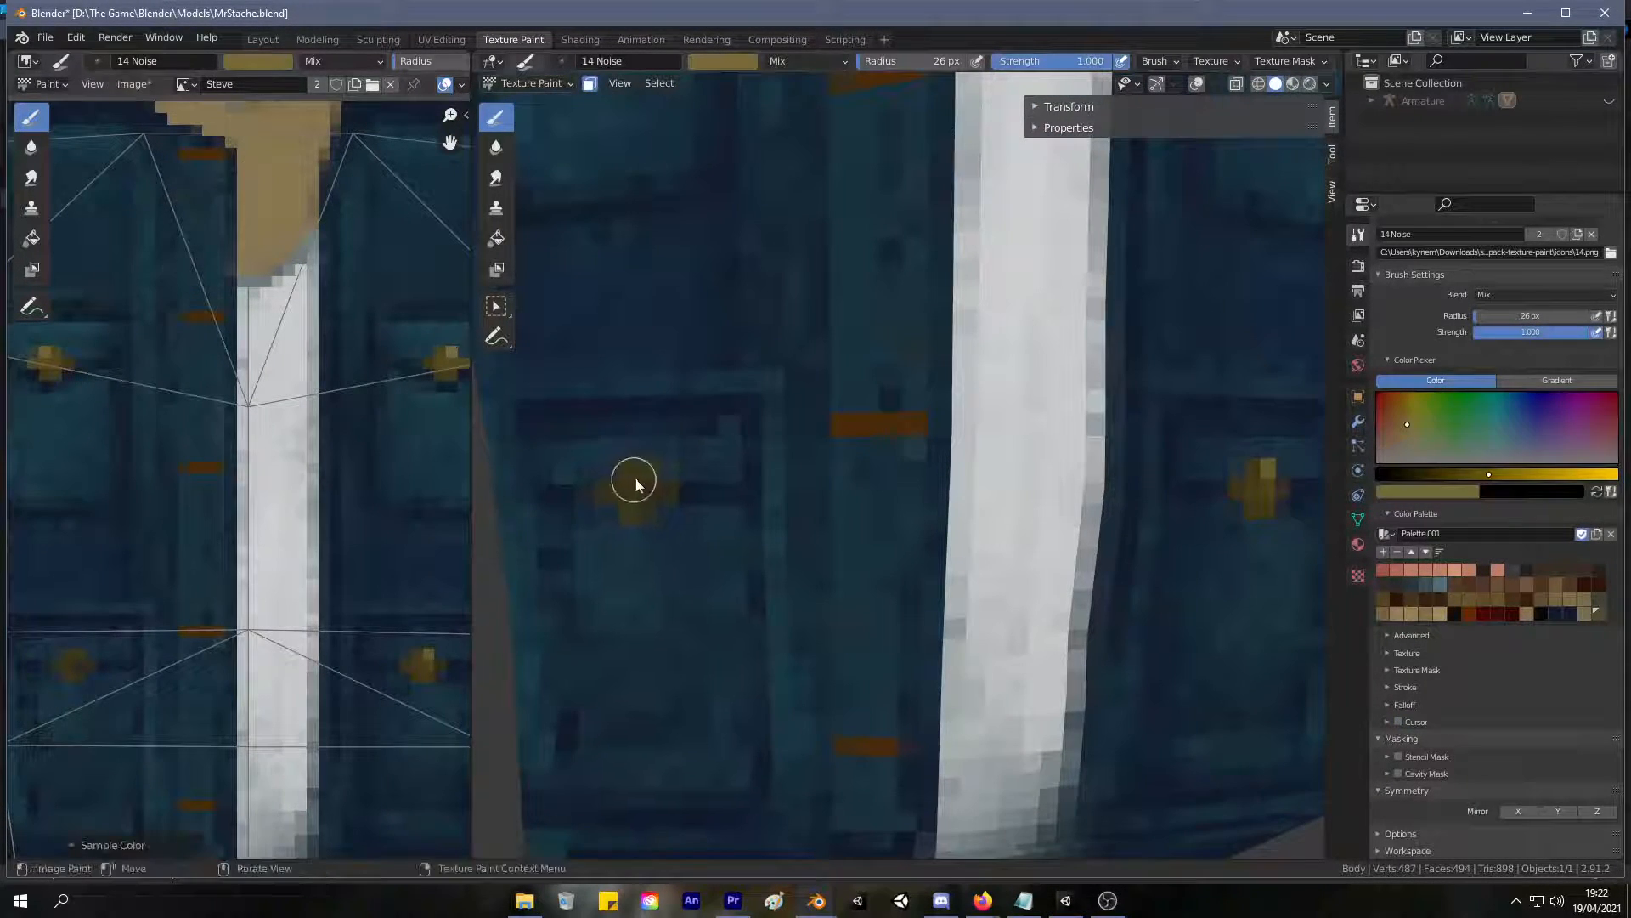
Shade the left lower button's side and lower edge with sampled dark golds, undoing a stroke and resampling a slightly lighter gold.
{"action": "key", "text": "s"}
{"action": "left_click", "coordinate": [638, 515]}
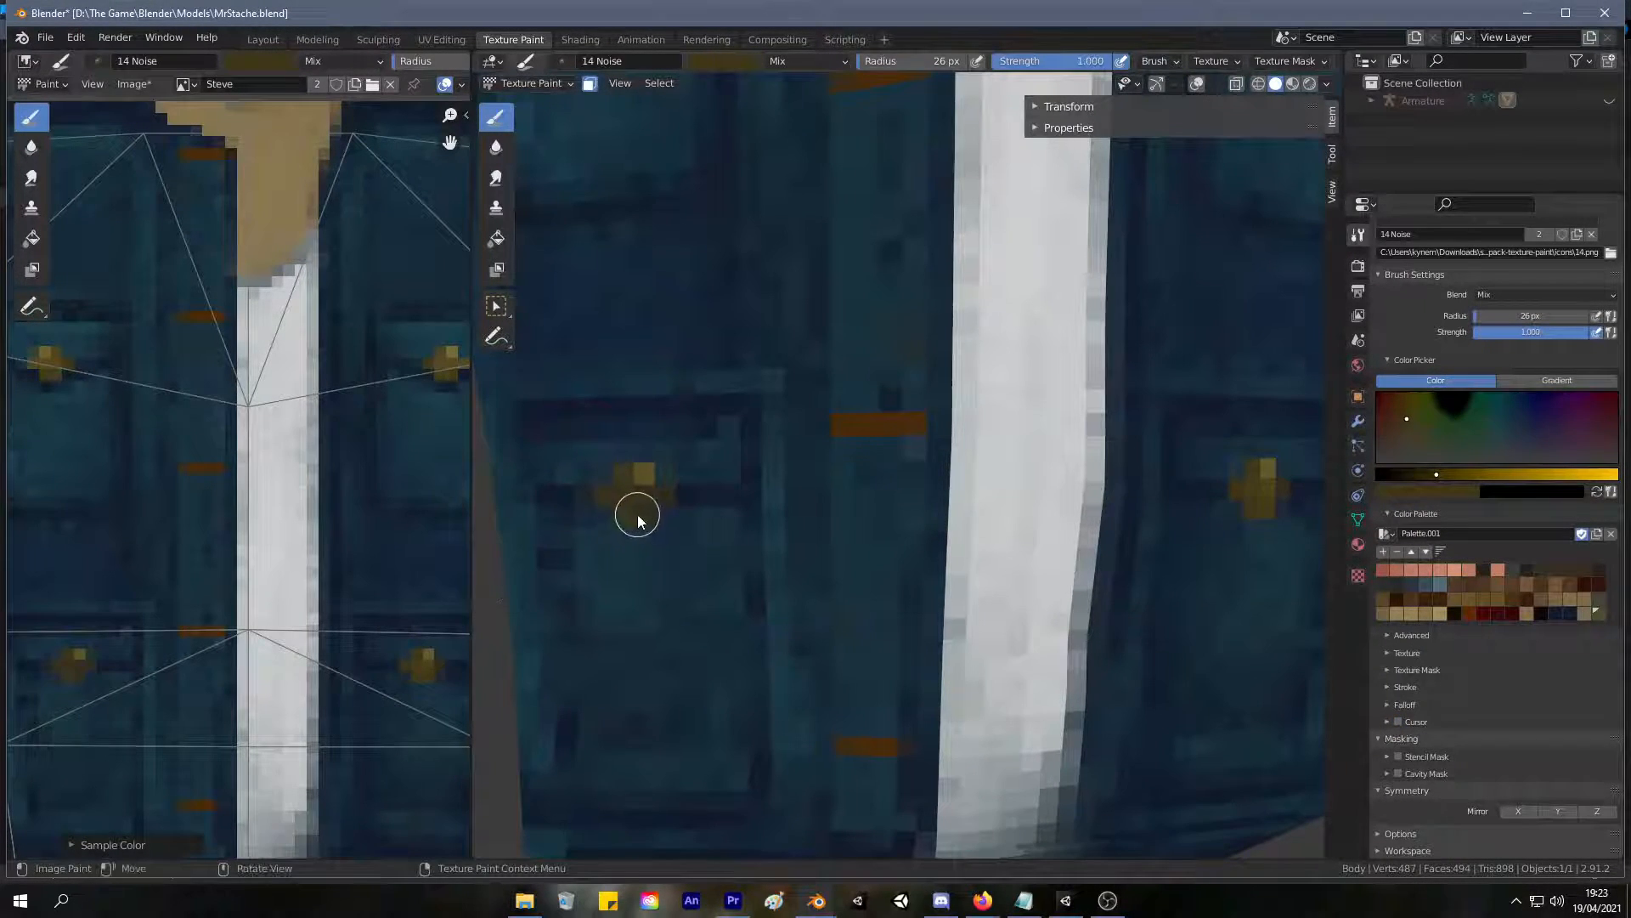
{"action": "key", "text": "ctrl+z"}
{"action": "key", "text": "s"}
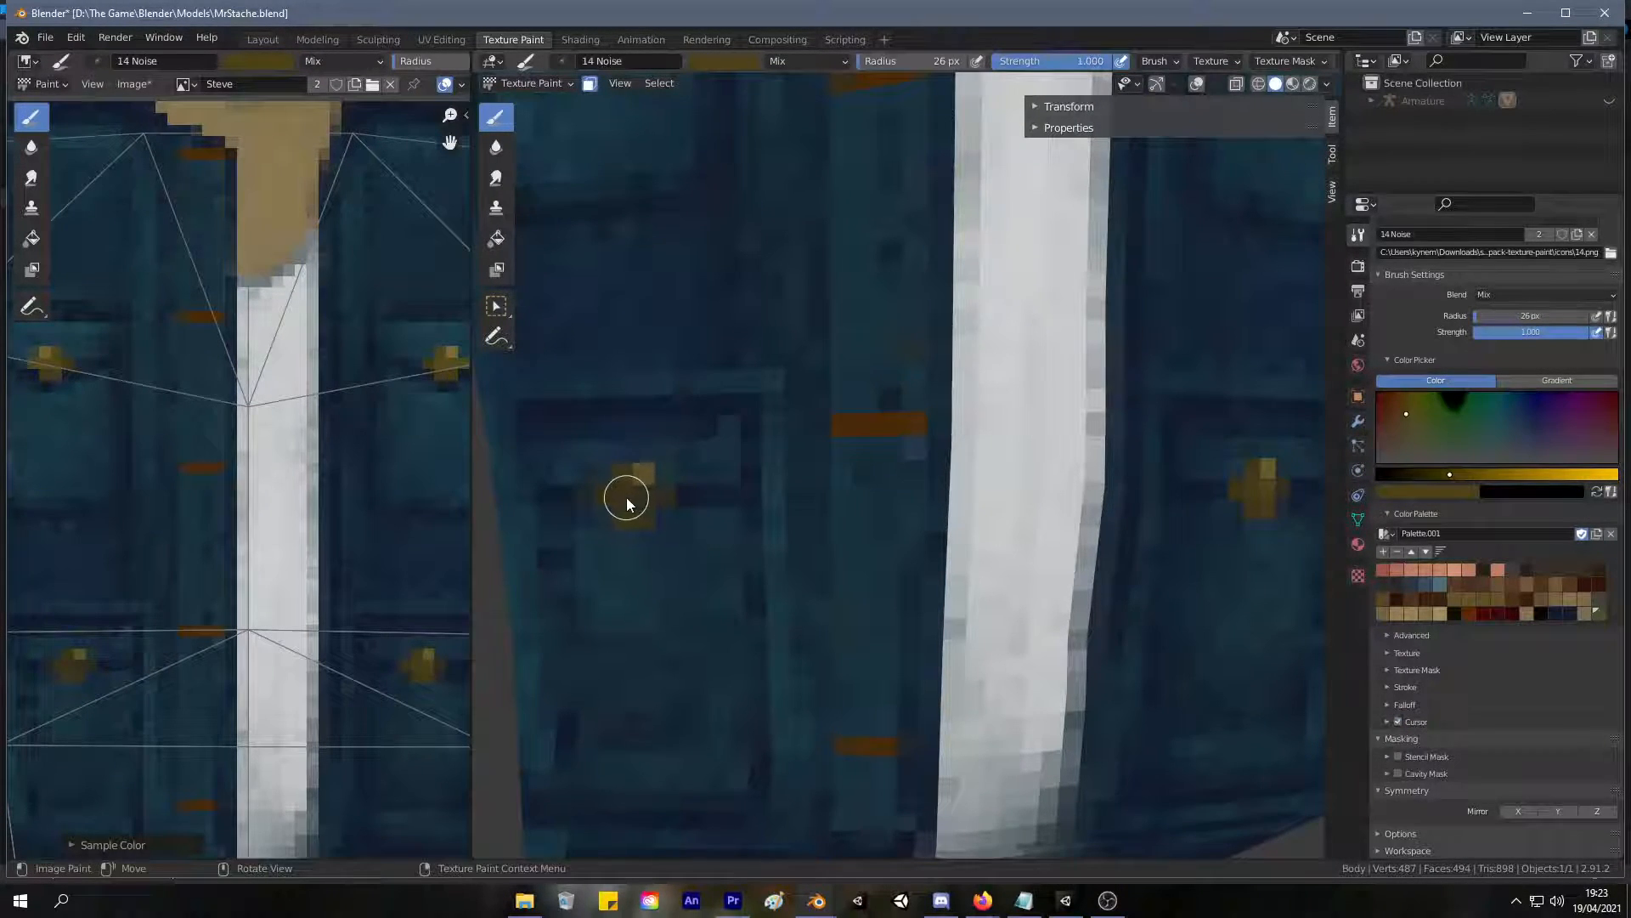
{"action": "scroll", "coordinate": [729, 520], "scroll_direction": "down", "scroll_amount": 6}
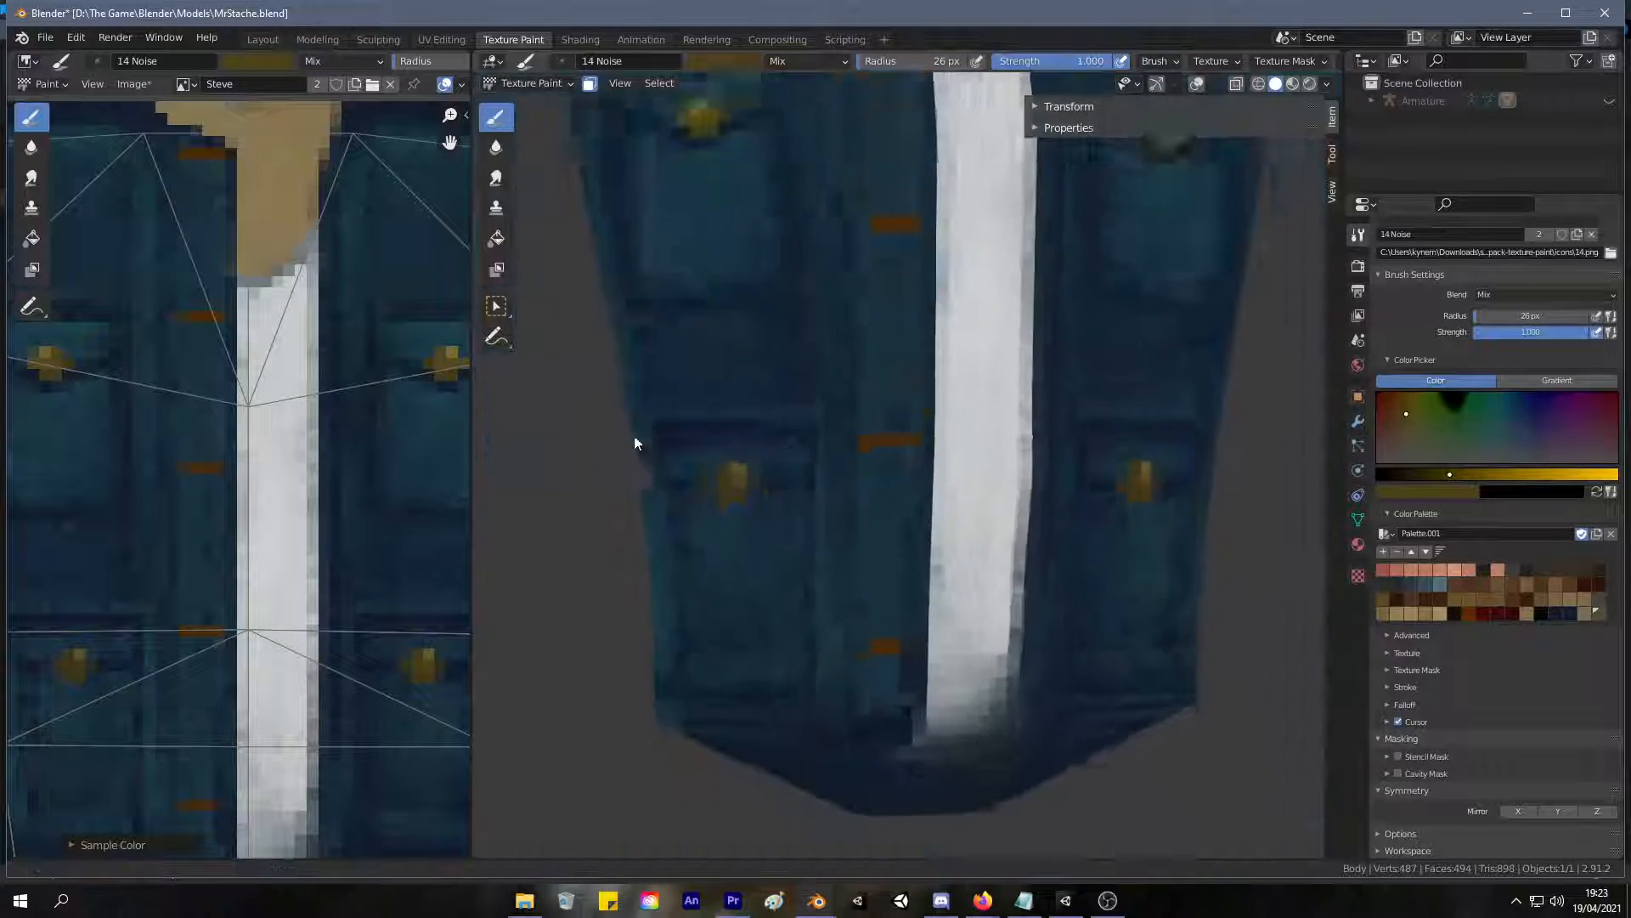
Sample the dark blue shadow around the right upper pocket's button and paint it beneath the right lower pocket's button.
{"action": "middle_click_drag", "start_coordinate": [743, 318], "coordinate": [562, 465], "text": "shift"}
{"action": "key", "text": "s"}
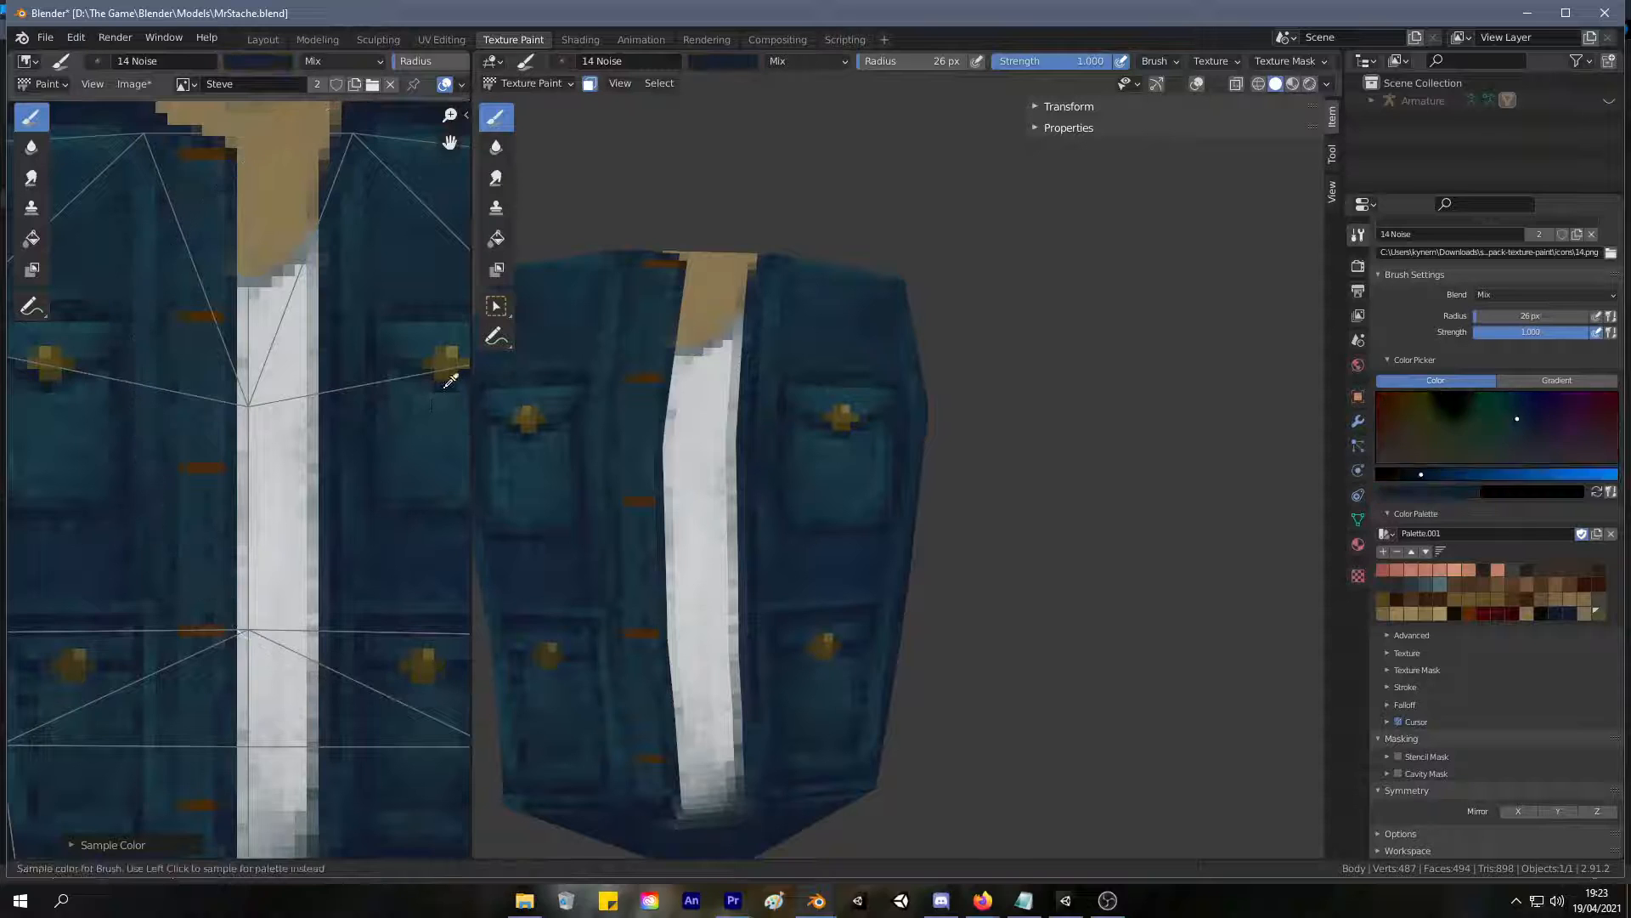
{"action": "scroll", "coordinate": [769, 527], "scroll_direction": "up", "scroll_amount": 4}
{"action": "mouse_move", "coordinate": [778, 497]}
{"action": "middle_mouse_down"}
{"action": "mouse_move", "coordinate": [788, 370]}
{"action": "mouse_move", "coordinate": [763, 289]}
{"action": "middle_mouse_up"}
{"action": "key", "text": "s"}
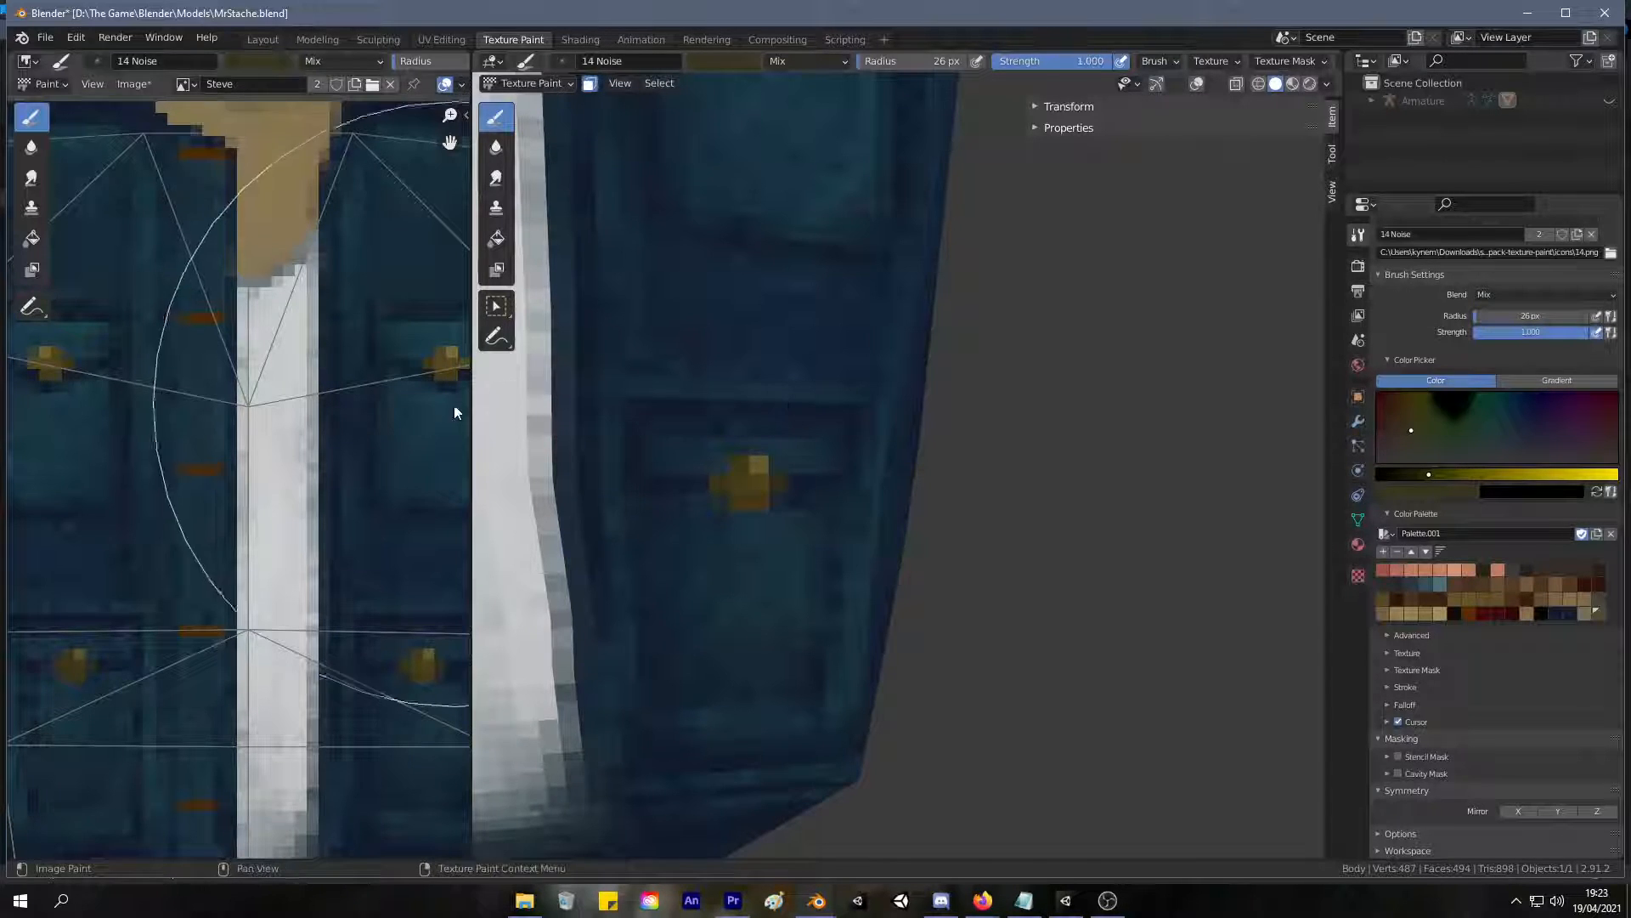
{"action": "key", "text": "s"}
{"action": "left_click", "coordinate": [452, 379]}
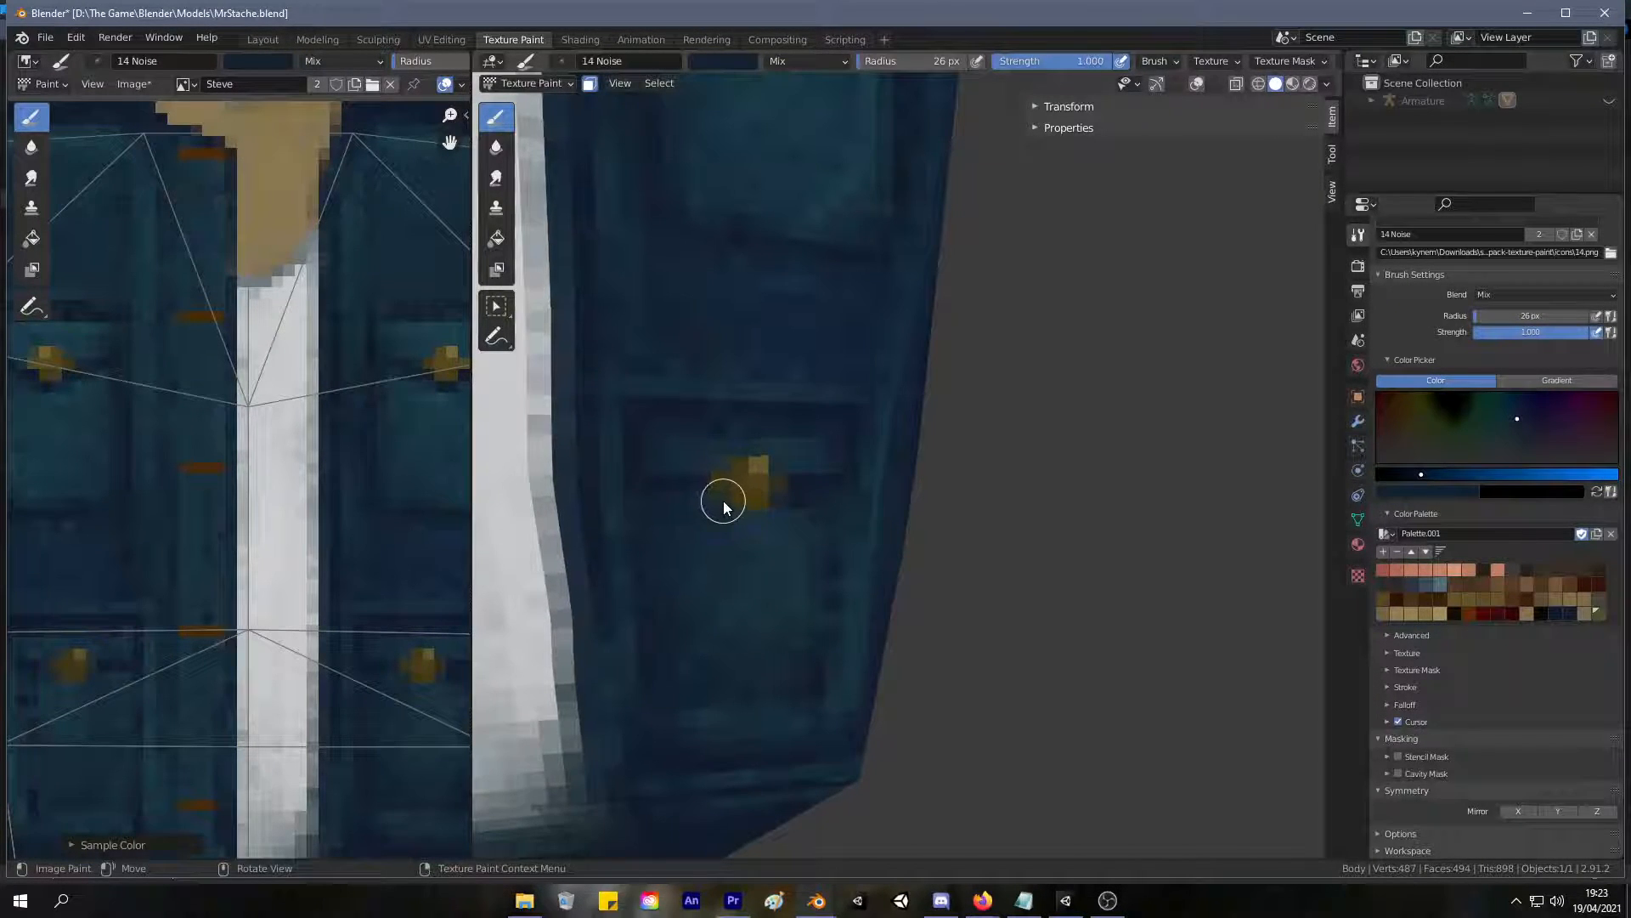
{"action": "mouse_move", "coordinate": [741, 525]}
{"action": "left_mouse_down"}
{"action": "mouse_move", "coordinate": [788, 509]}
{"action": "mouse_move", "coordinate": [744, 521]}
{"action": "mouse_move", "coordinate": [762, 520]}
{"action": "left_mouse_up"}
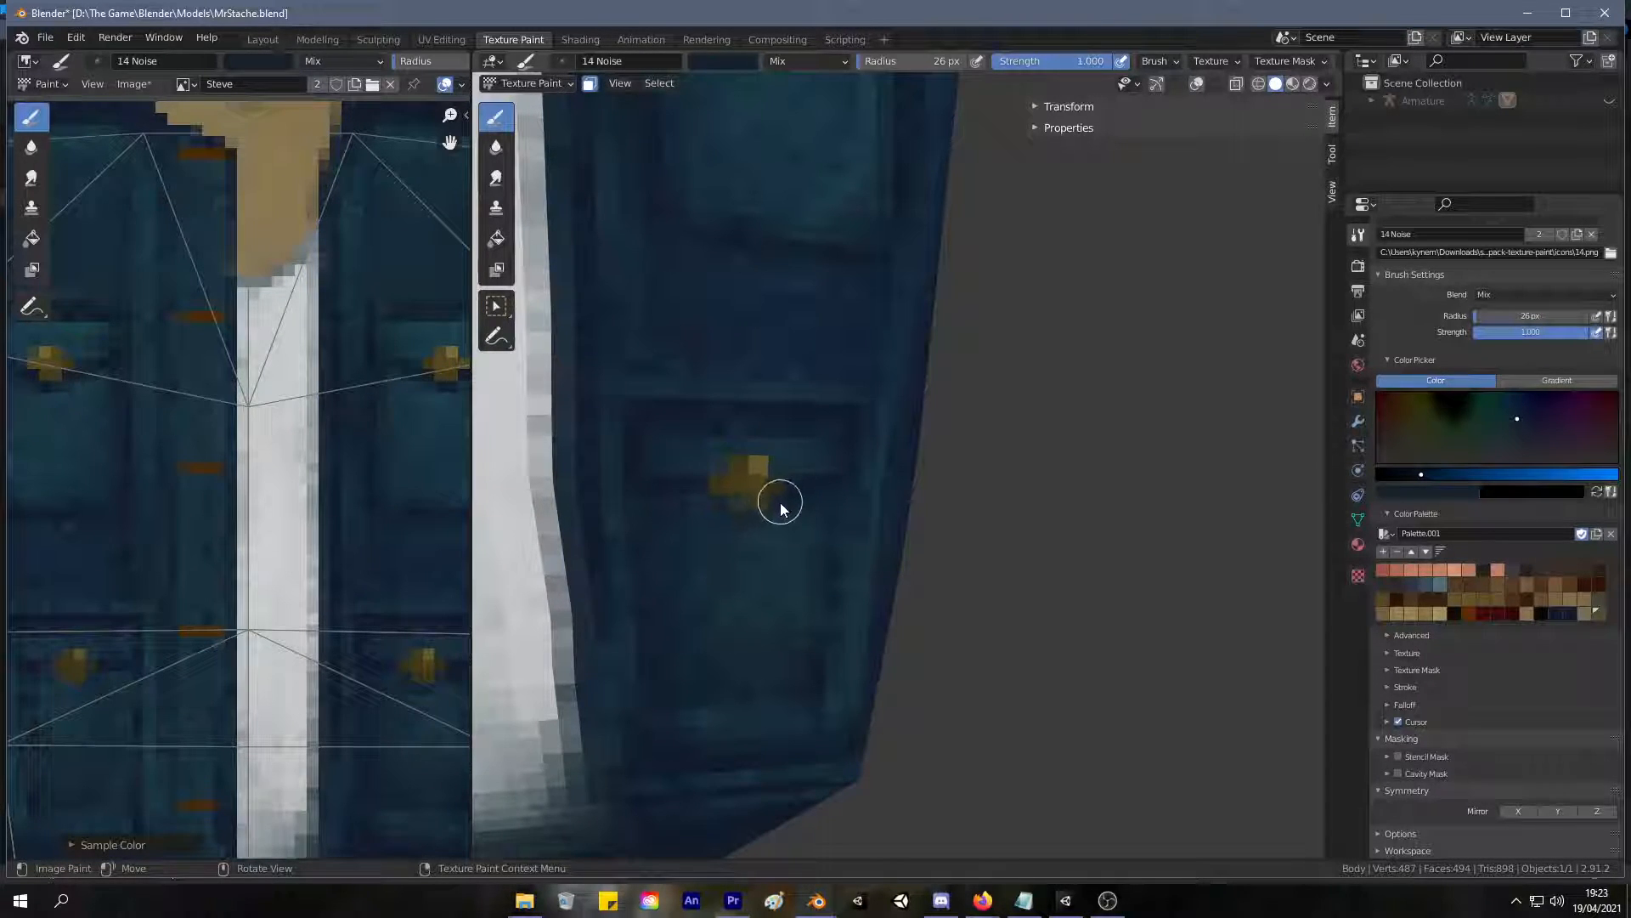
{"action": "key", "text": "s"}
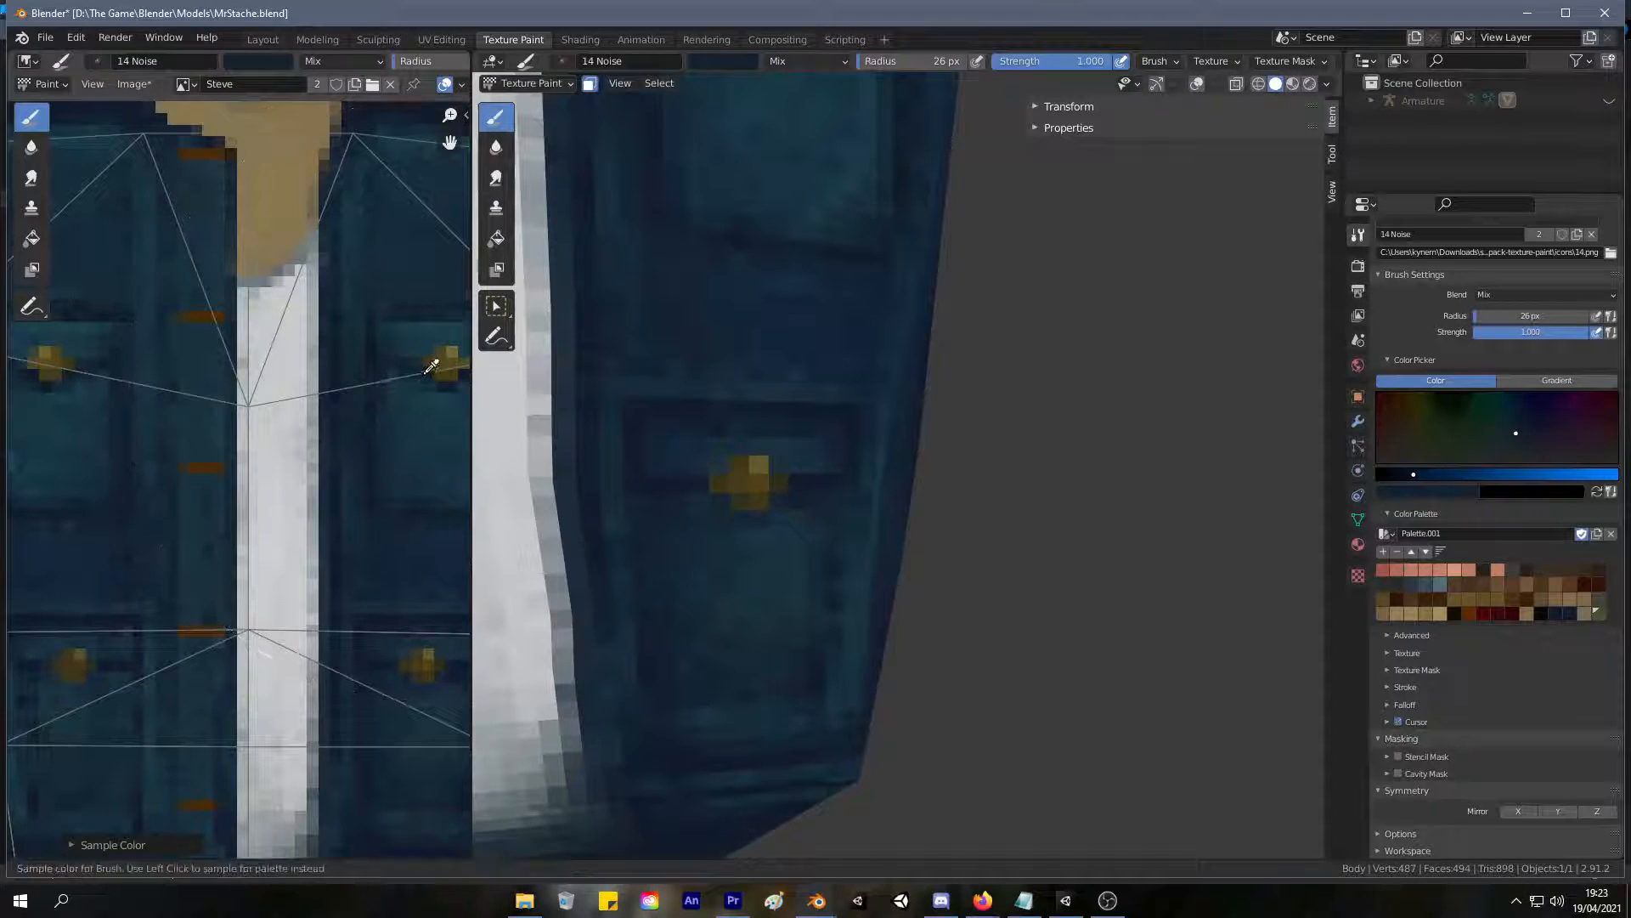
{"action": "left_click", "coordinate": [422, 365]}
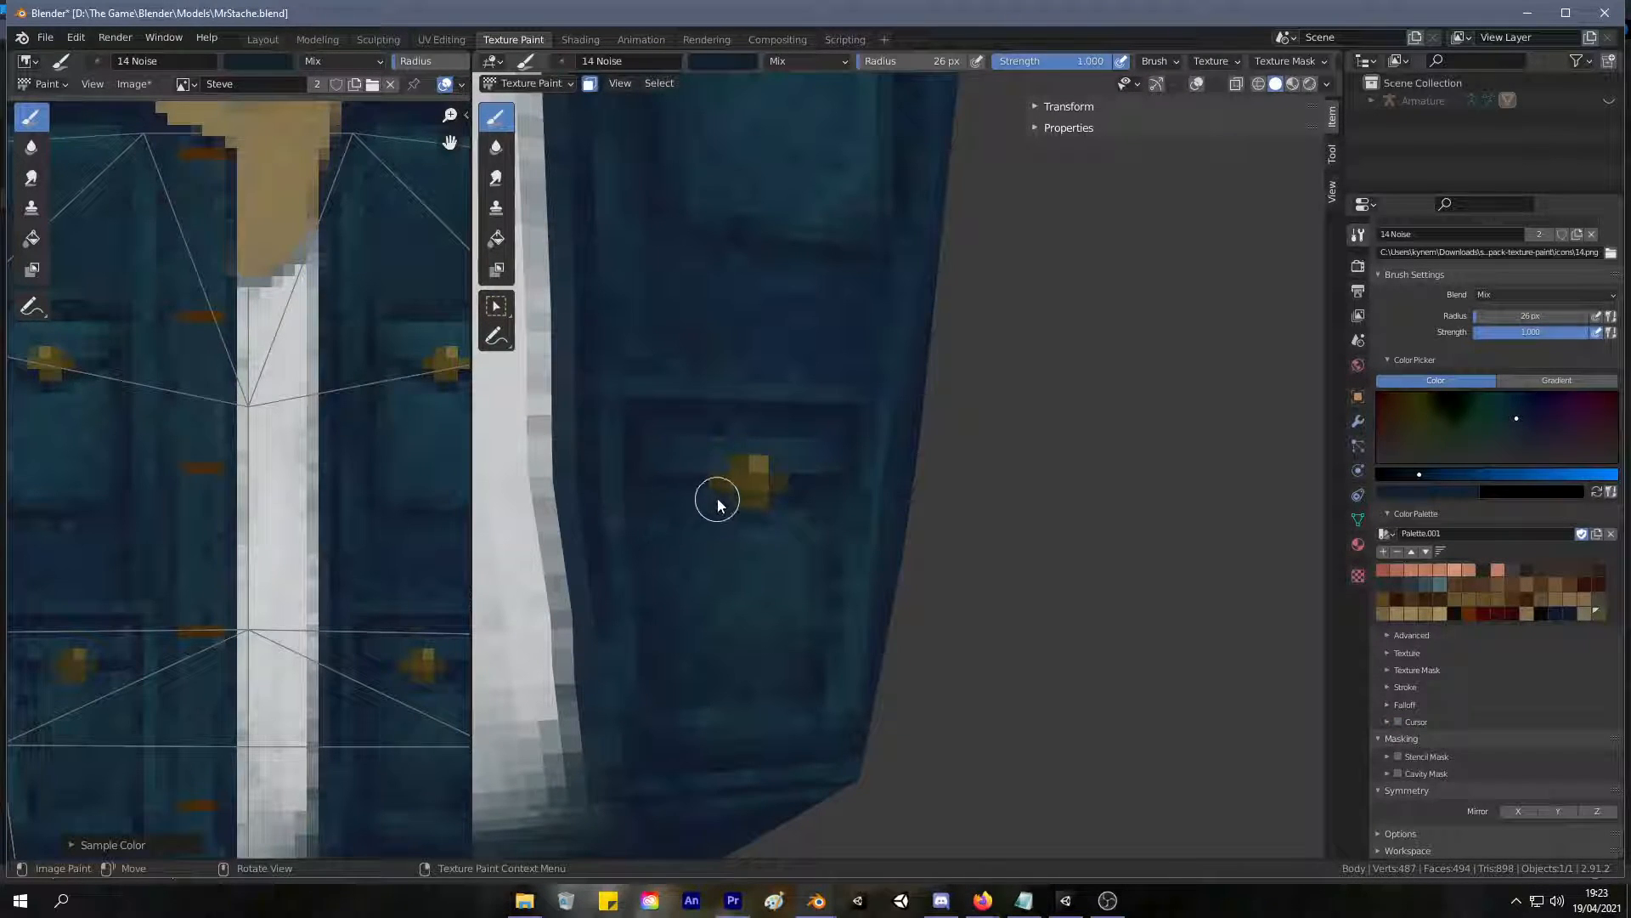
{"action": "mouse_move", "coordinate": [719, 507]}
{"action": "left_mouse_down"}
{"action": "mouse_move", "coordinate": [691, 477]}
{"action": "mouse_move", "coordinate": [755, 528]}
{"action": "left_mouse_up"}
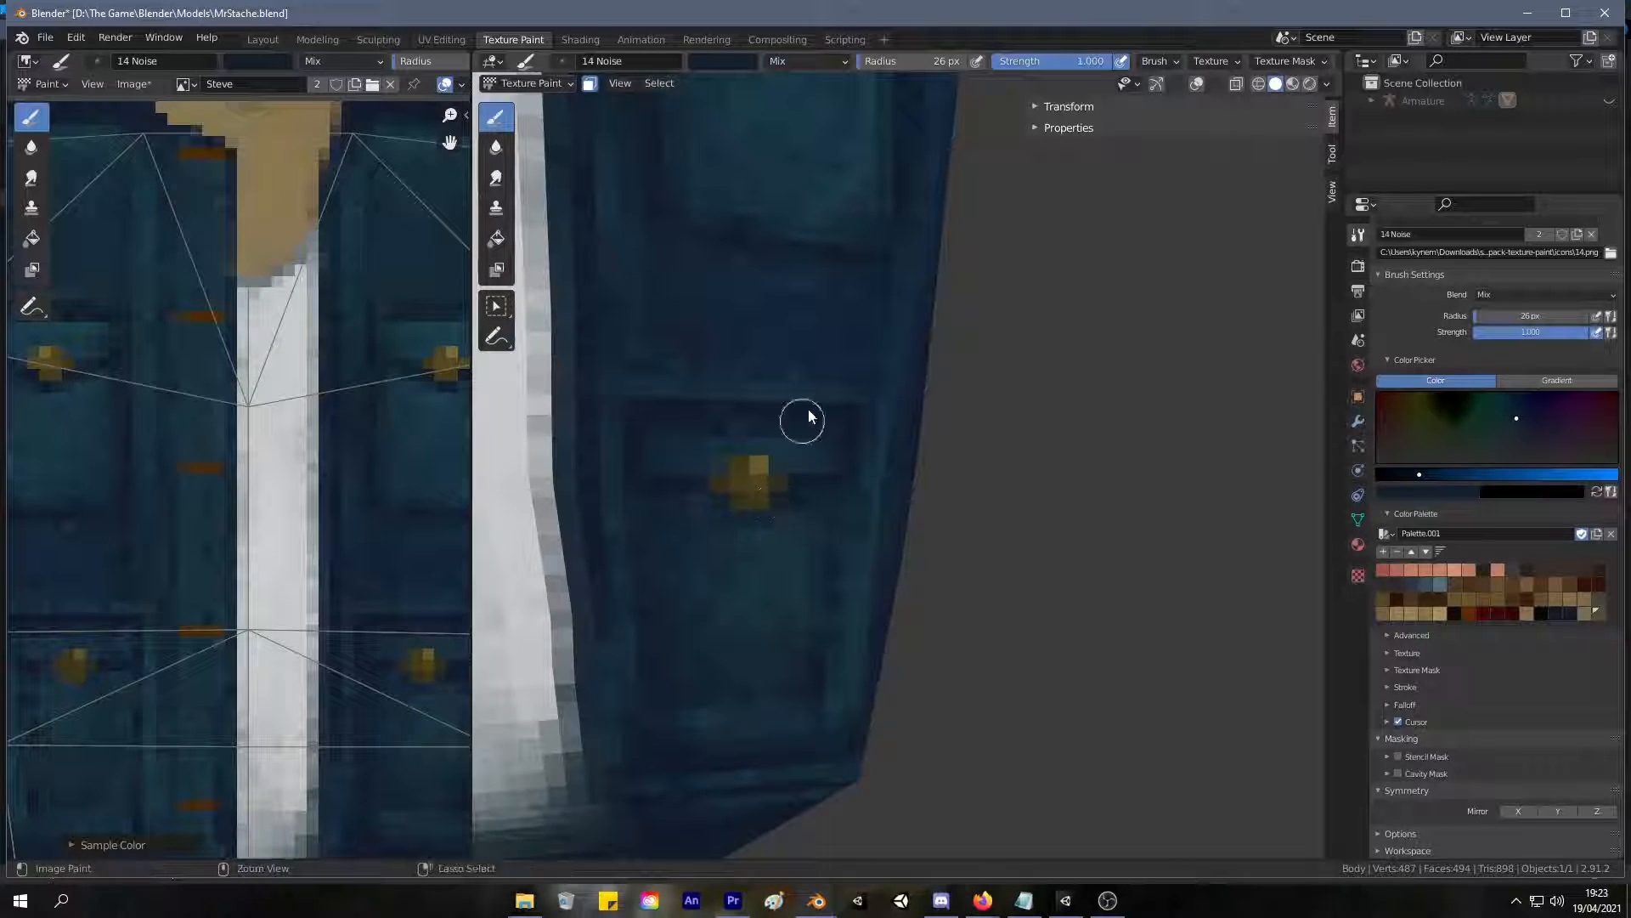
Paint the same dark blue shadow beneath the left lower pocket's button.
{"action": "scroll", "coordinate": [797, 431], "scroll_direction": "down", "scroll_amount": 5}
{"action": "mouse_move", "coordinate": [664, 487]}
{"action": "middle_mouse_down"}
{"action": "mouse_move", "coordinate": [711, 474]}
{"action": "mouse_move", "coordinate": [800, 492]}
{"action": "mouse_move", "coordinate": [721, 515]}
{"action": "middle_mouse_up"}
{"action": "scroll", "coordinate": [715, 446], "scroll_direction": "up", "scroll_amount": 8}
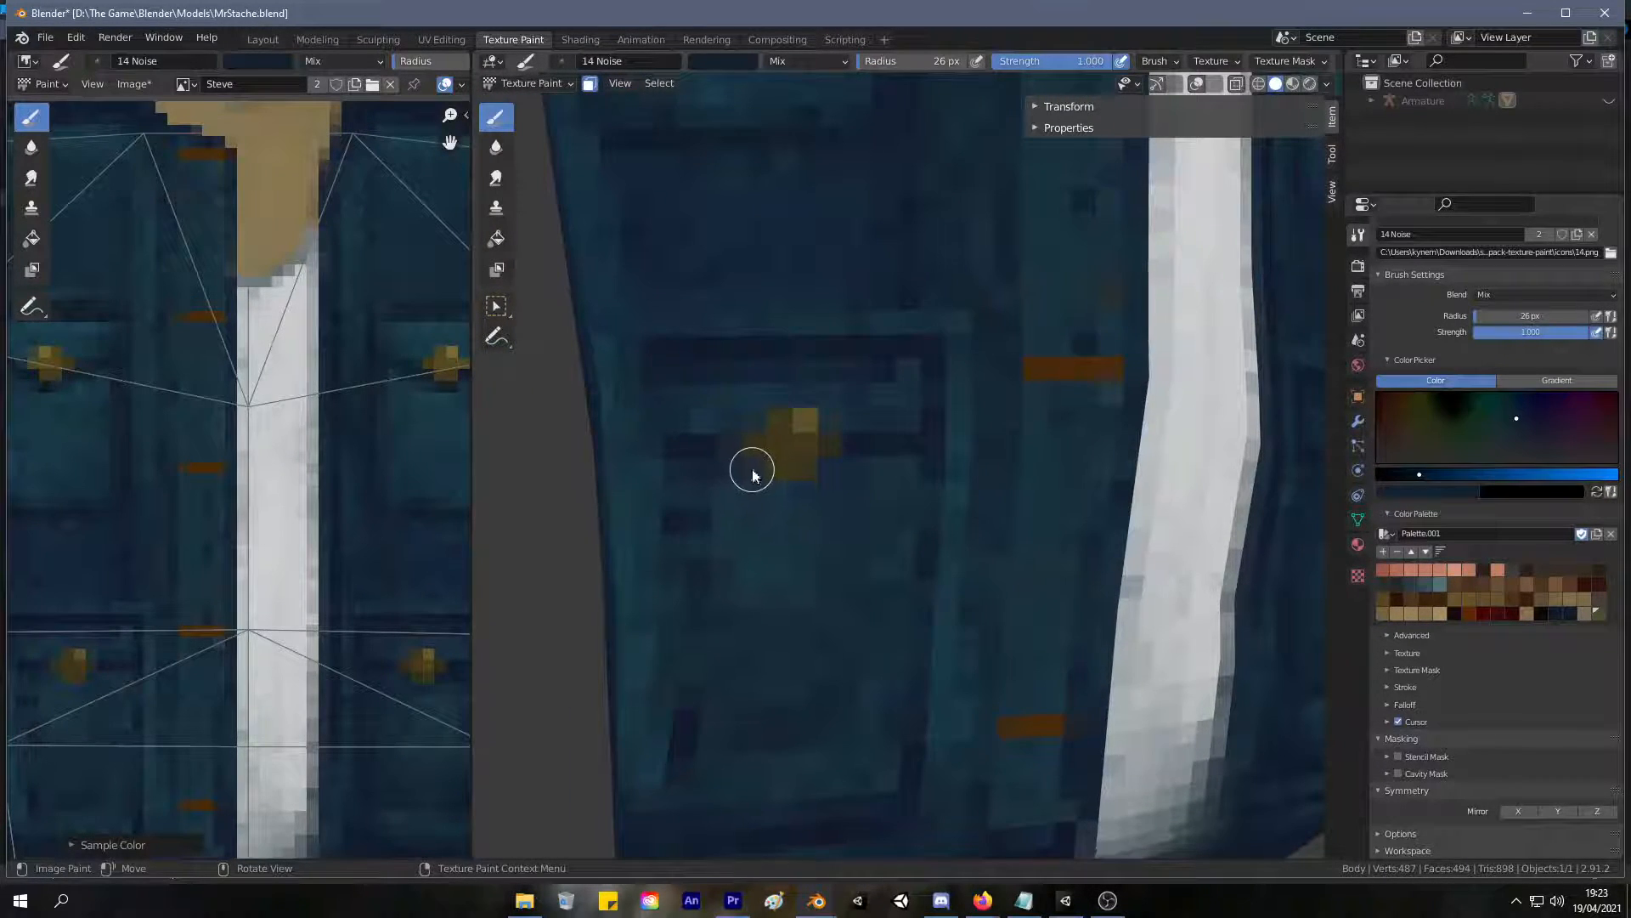
{"action": "left_click_drag", "start_coordinate": [754, 476], "coordinate": [806, 500]}
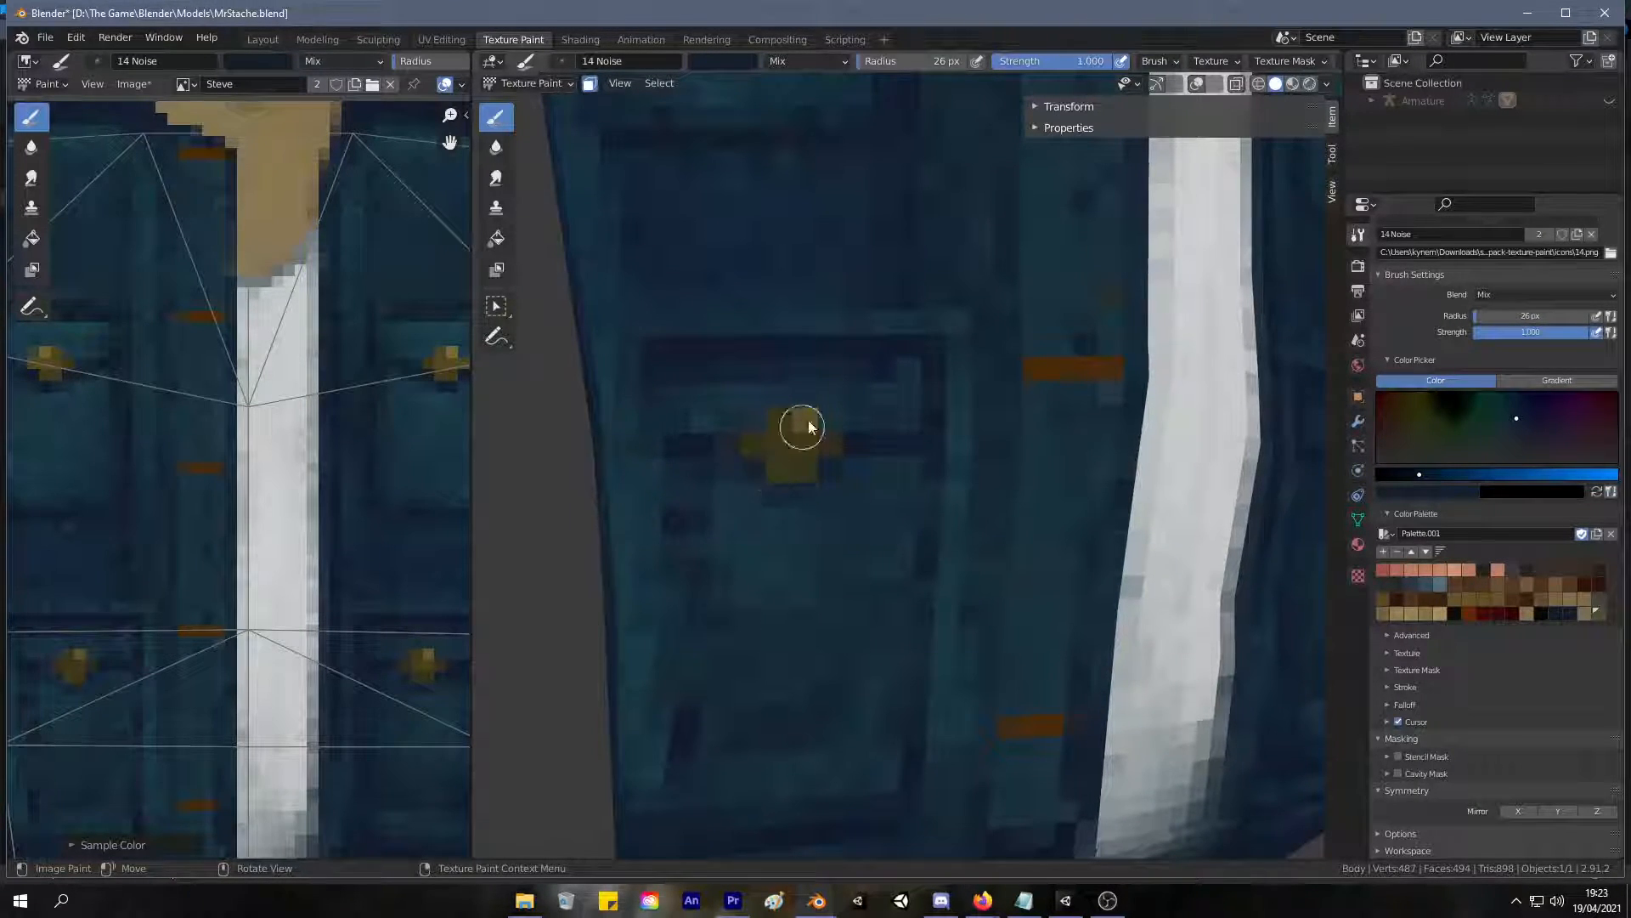
{"action": "scroll", "coordinate": [686, 525], "scroll_direction": "down", "scroll_amount": 6}
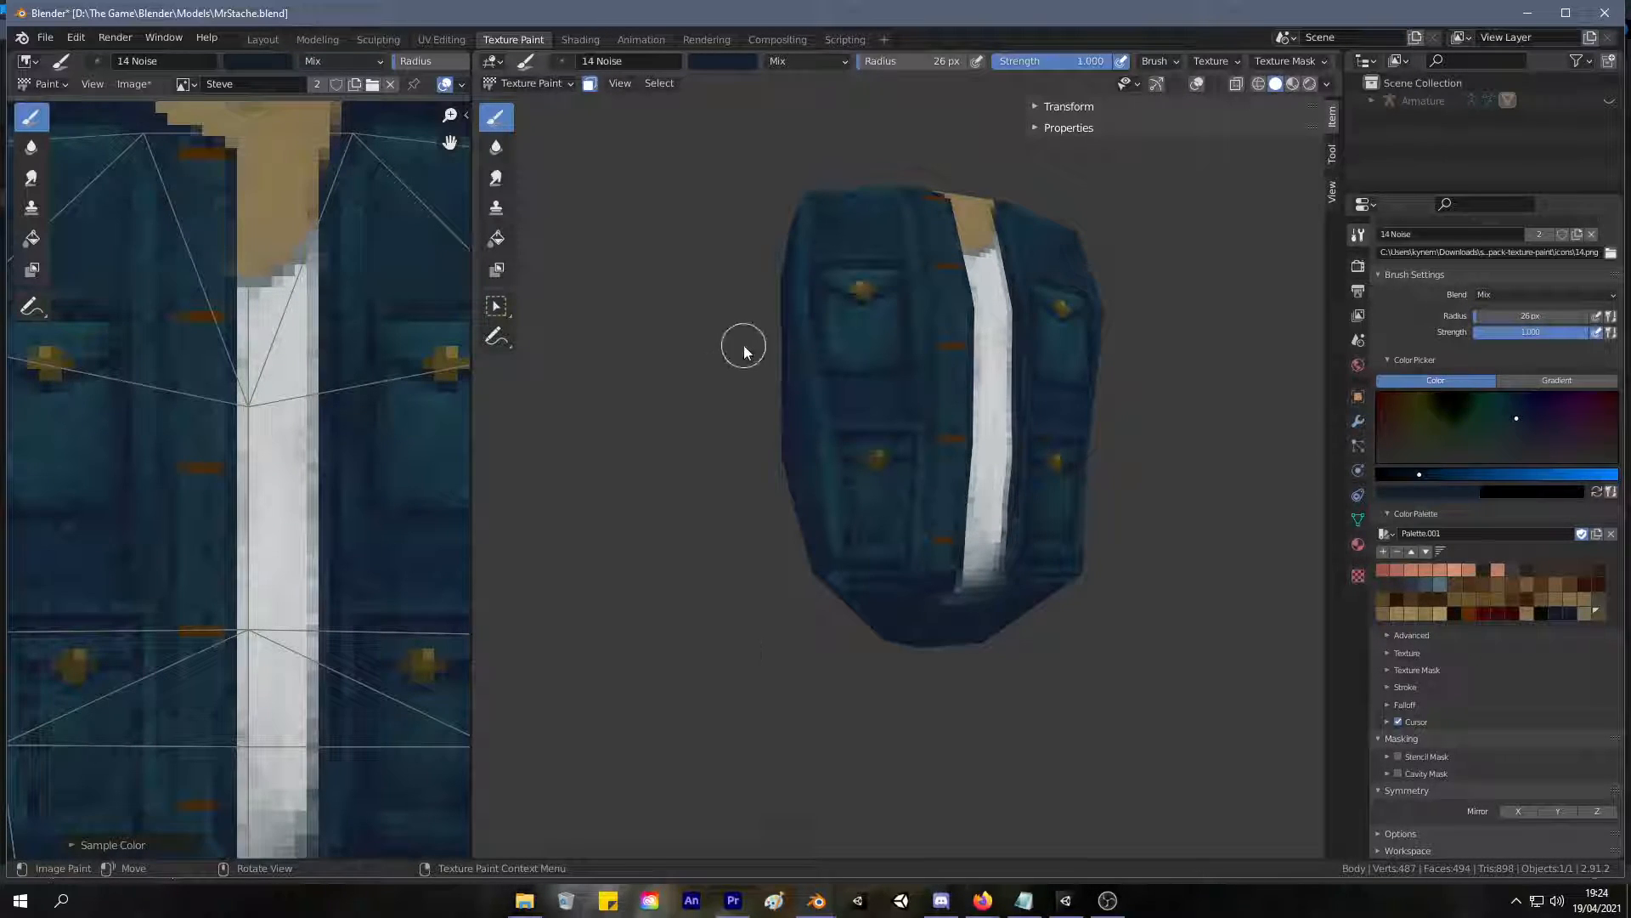
Sample the jacket's teal, undo the full-strength stroke, set the brush strength to 0.264 and softly paint the upper chest panel.
{"action": "mouse_move", "coordinate": [744, 346]}
{"action": "middle_mouse_down"}
{"action": "mouse_move", "coordinate": [675, 381]}
{"action": "mouse_move", "coordinate": [708, 339]}
{"action": "mouse_move", "coordinate": [666, 433]}
{"action": "mouse_move", "coordinate": [695, 355]}
{"action": "mouse_move", "coordinate": [714, 391]}
{"action": "mouse_move", "coordinate": [698, 387]}
{"action": "mouse_move", "coordinate": [681, 455]}
{"action": "mouse_move", "coordinate": [648, 466]}
{"action": "mouse_move", "coordinate": [710, 321]}
{"action": "mouse_move", "coordinate": [740, 325]}
{"action": "mouse_move", "coordinate": [677, 448]}
{"action": "mouse_move", "coordinate": [768, 328]}
{"action": "mouse_move", "coordinate": [742, 339]}
{"action": "mouse_move", "coordinate": [831, 492]}
{"action": "middle_mouse_up"}
{"action": "key", "text": "s"}
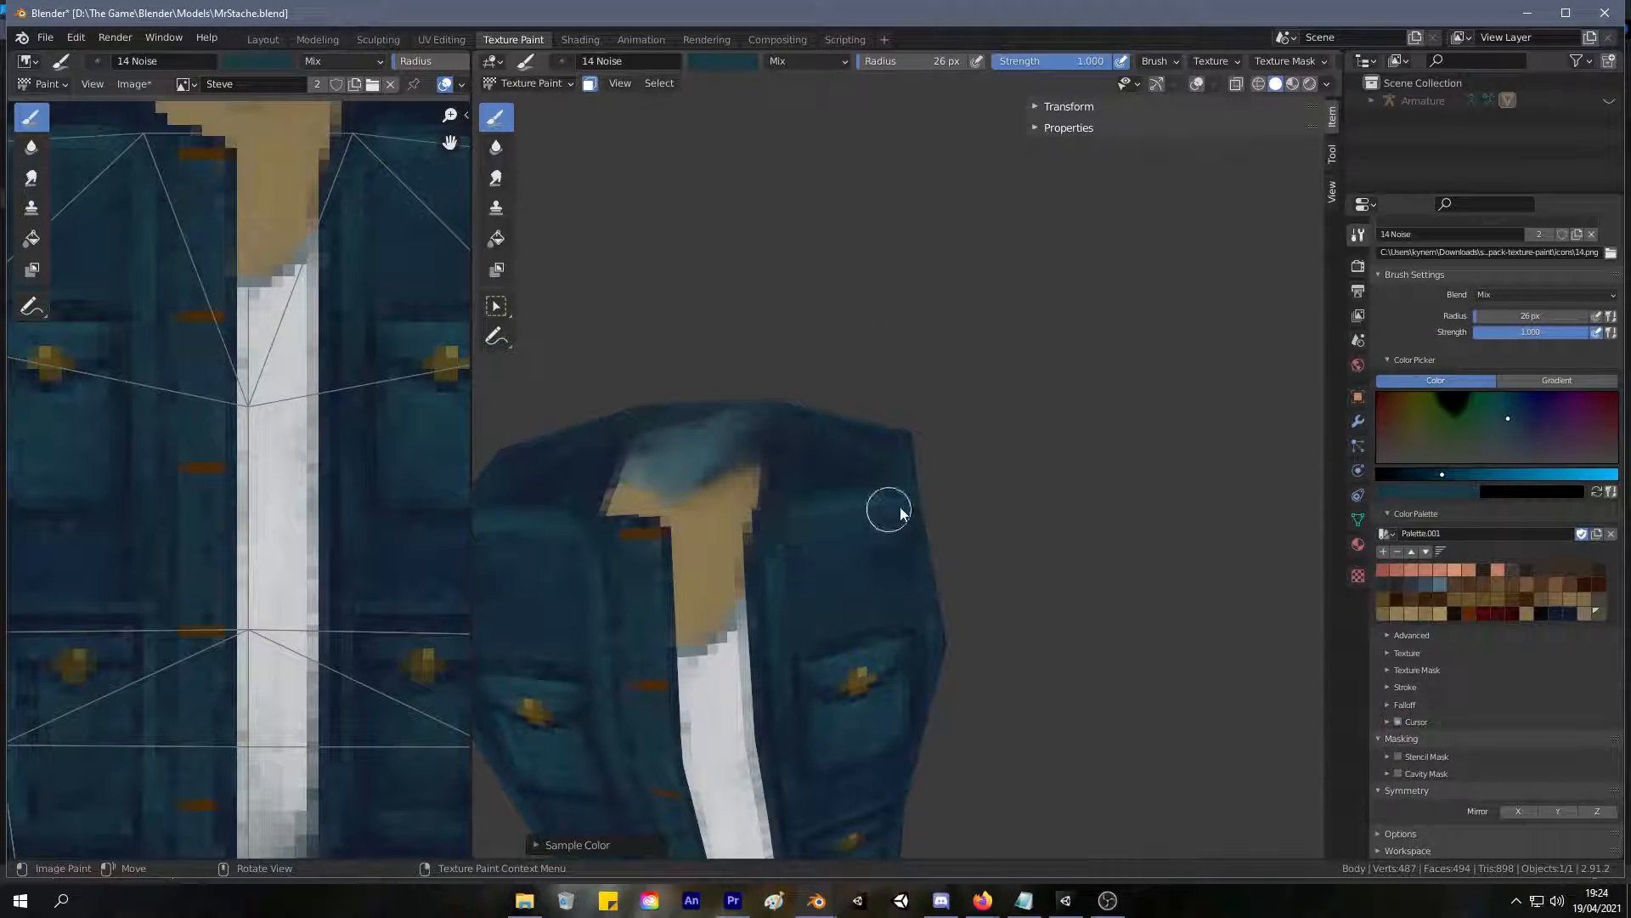
{"action": "key", "text": "ctrl+z"}
{"action": "left_click_drag", "start_coordinate": [1038, 62], "coordinate": [946, 64]}
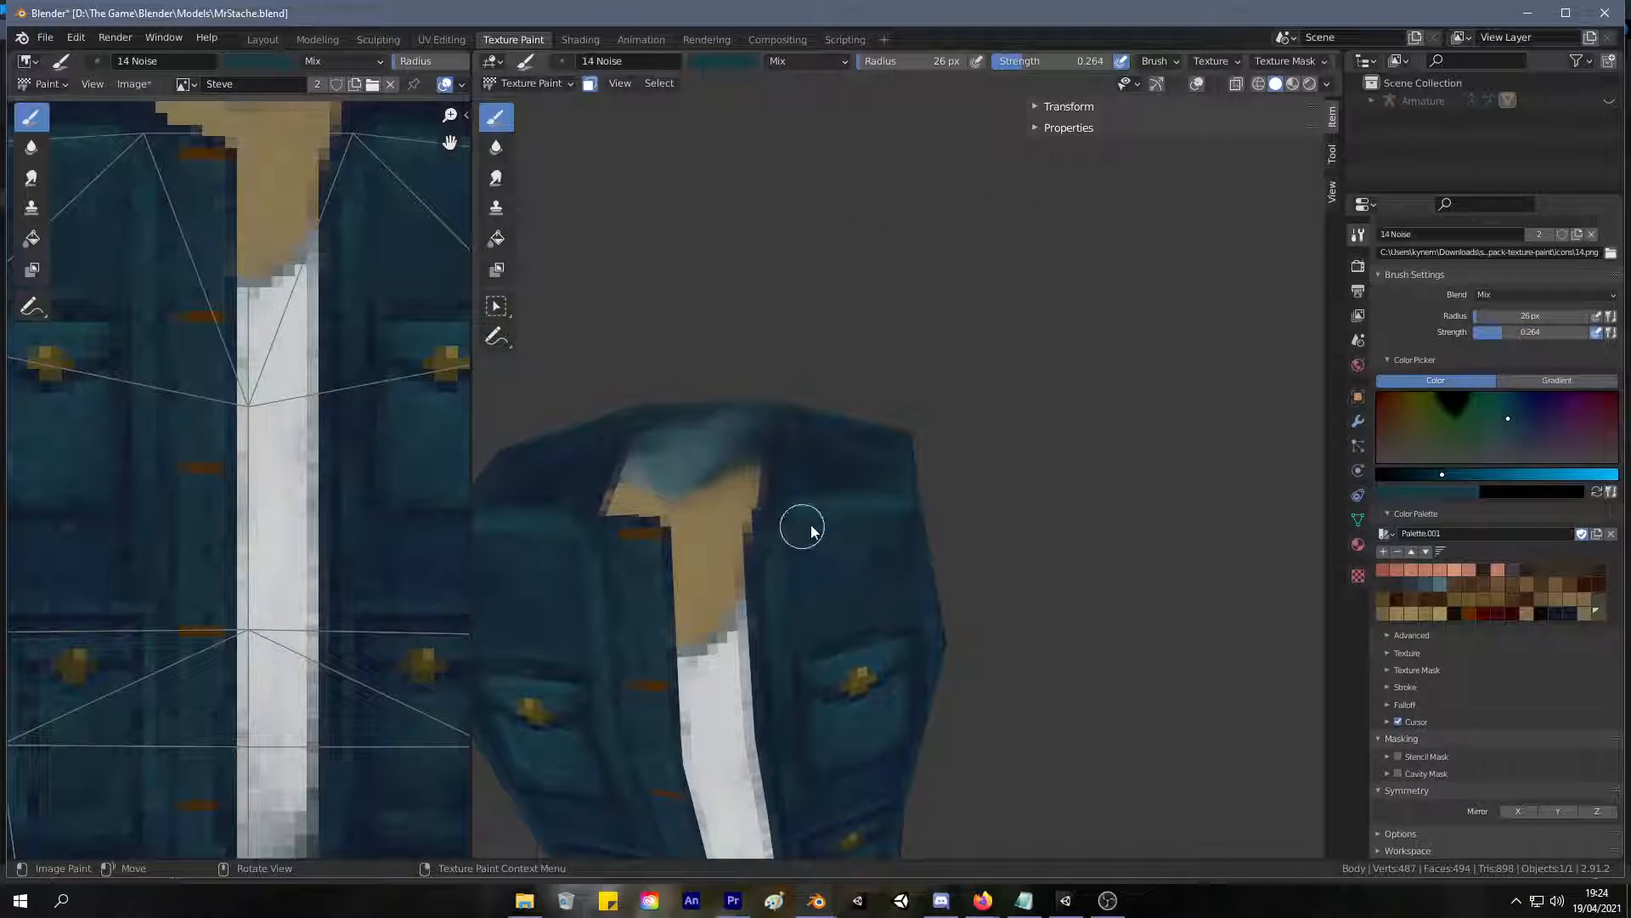
{"action": "middle_click_drag", "start_coordinate": [859, 501], "coordinate": [770, 463]}
{"action": "mouse_move", "coordinate": [772, 609]}
{"action": "middle_mouse_down"}
{"action": "mouse_move", "coordinate": [823, 528]}
{"action": "mouse_move", "coordinate": [773, 484]}
{"action": "middle_mouse_up"}
{"action": "mouse_move", "coordinate": [741, 402]}
{"action": "middle_mouse_down"}
{"action": "mouse_move", "coordinate": [690, 482]}
{"action": "mouse_move", "coordinate": [762, 361]}
{"action": "mouse_move", "coordinate": [685, 506]}
{"action": "mouse_move", "coordinate": [751, 405]}
{"action": "mouse_move", "coordinate": [695, 453]}
{"action": "mouse_move", "coordinate": [865, 453]}
{"action": "mouse_move", "coordinate": [918, 422]}
{"action": "mouse_move", "coordinate": [786, 444]}
{"action": "mouse_move", "coordinate": [848, 485]}
{"action": "mouse_move", "coordinate": [875, 445]}
{"action": "mouse_move", "coordinate": [835, 351]}
{"action": "middle_mouse_up"}
Sample blues and teals from the jacket and softly blend them along its outer side.
{"action": "scroll", "coordinate": [761, 360], "scroll_direction": "down", "scroll_amount": 5}
{"action": "key", "text": "s"}
{"action": "mouse_move", "coordinate": [832, 352]}
{"action": "left_mouse_down"}
{"action": "mouse_move", "coordinate": [849, 371]}
{"action": "mouse_move", "coordinate": [790, 359]}
{"action": "mouse_move", "coordinate": [752, 433]}
{"action": "mouse_move", "coordinate": [739, 416]}
{"action": "mouse_move", "coordinate": [880, 445]}
{"action": "mouse_move", "coordinate": [860, 377]}
{"action": "mouse_move", "coordinate": [881, 586]}
{"action": "left_mouse_up"}
{"action": "mouse_move", "coordinate": [906, 700]}
{"action": "left_mouse_down"}
{"action": "mouse_move", "coordinate": [899, 457]}
{"action": "mouse_move", "coordinate": [881, 607]}
{"action": "left_mouse_up"}
{"action": "key", "text": "s"}
{"action": "left_click_drag", "start_coordinate": [926, 568], "coordinate": [893, 448]}
{"action": "middle_click_drag", "start_coordinate": [871, 626], "coordinate": [736, 433]}
{"action": "scroll", "coordinate": [798, 503], "scroll_direction": "up", "scroll_amount": 3}
{"action": "key", "text": "s"}
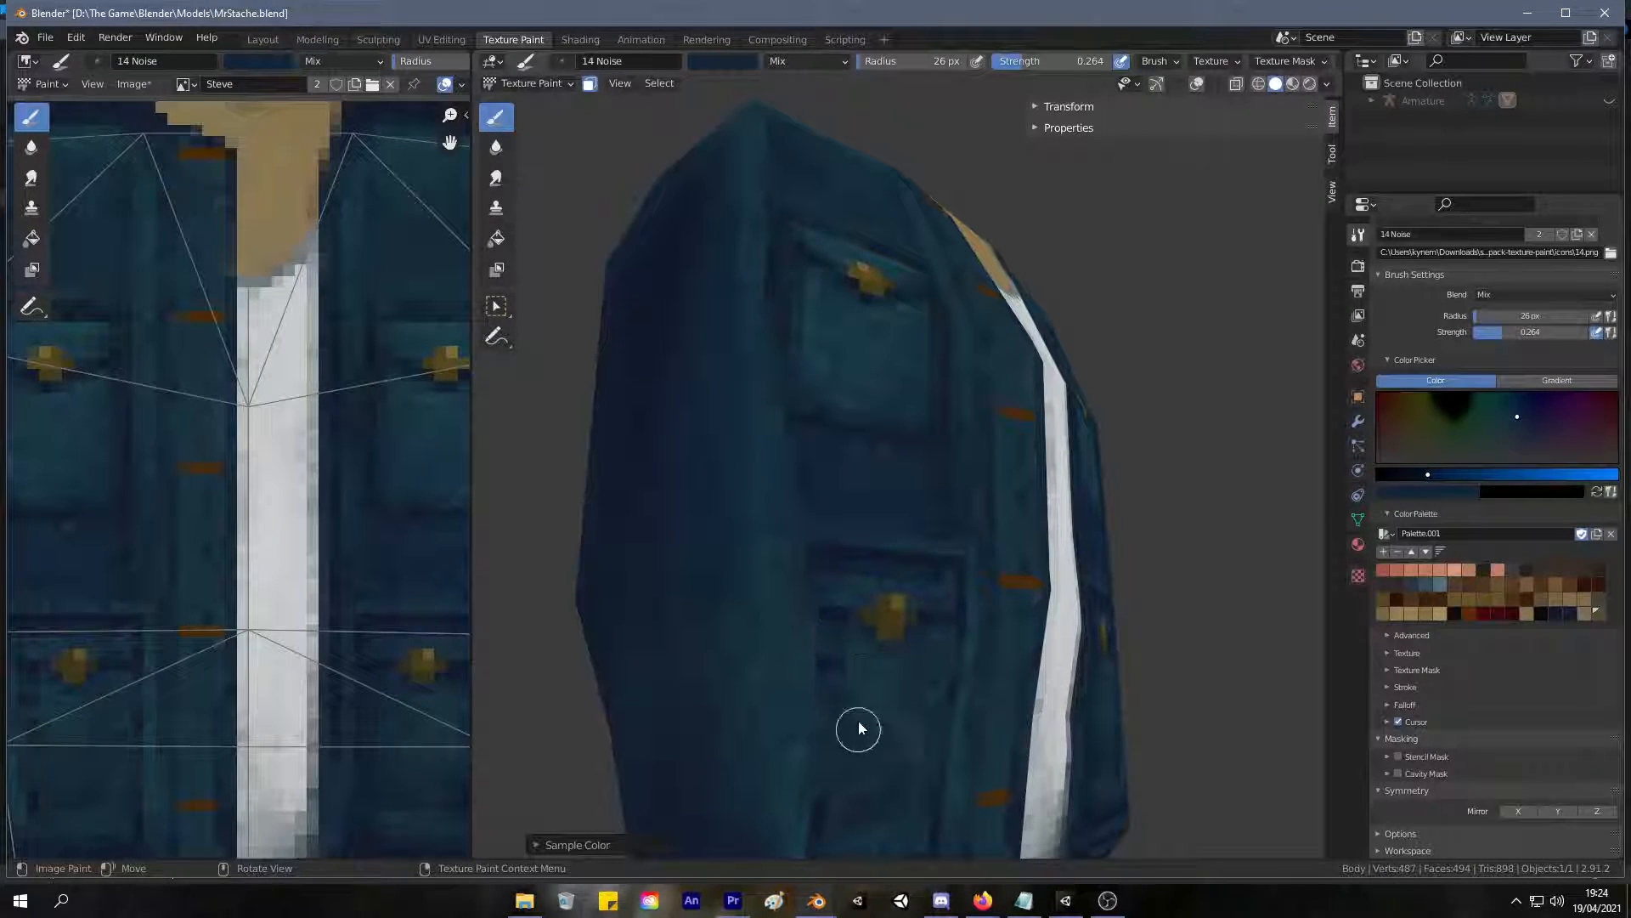
Sample dark blues from the jacket and softly touch up the border of the right lower pocket.
{"action": "scroll", "coordinate": [869, 643], "scroll_direction": "down", "scroll_amount": 5}
{"action": "middle_click_drag", "start_coordinate": [865, 641], "coordinate": [733, 671]}
{"action": "scroll", "coordinate": [790, 584], "scroll_direction": "up", "scroll_amount": 3}
{"action": "key", "text": "s"}
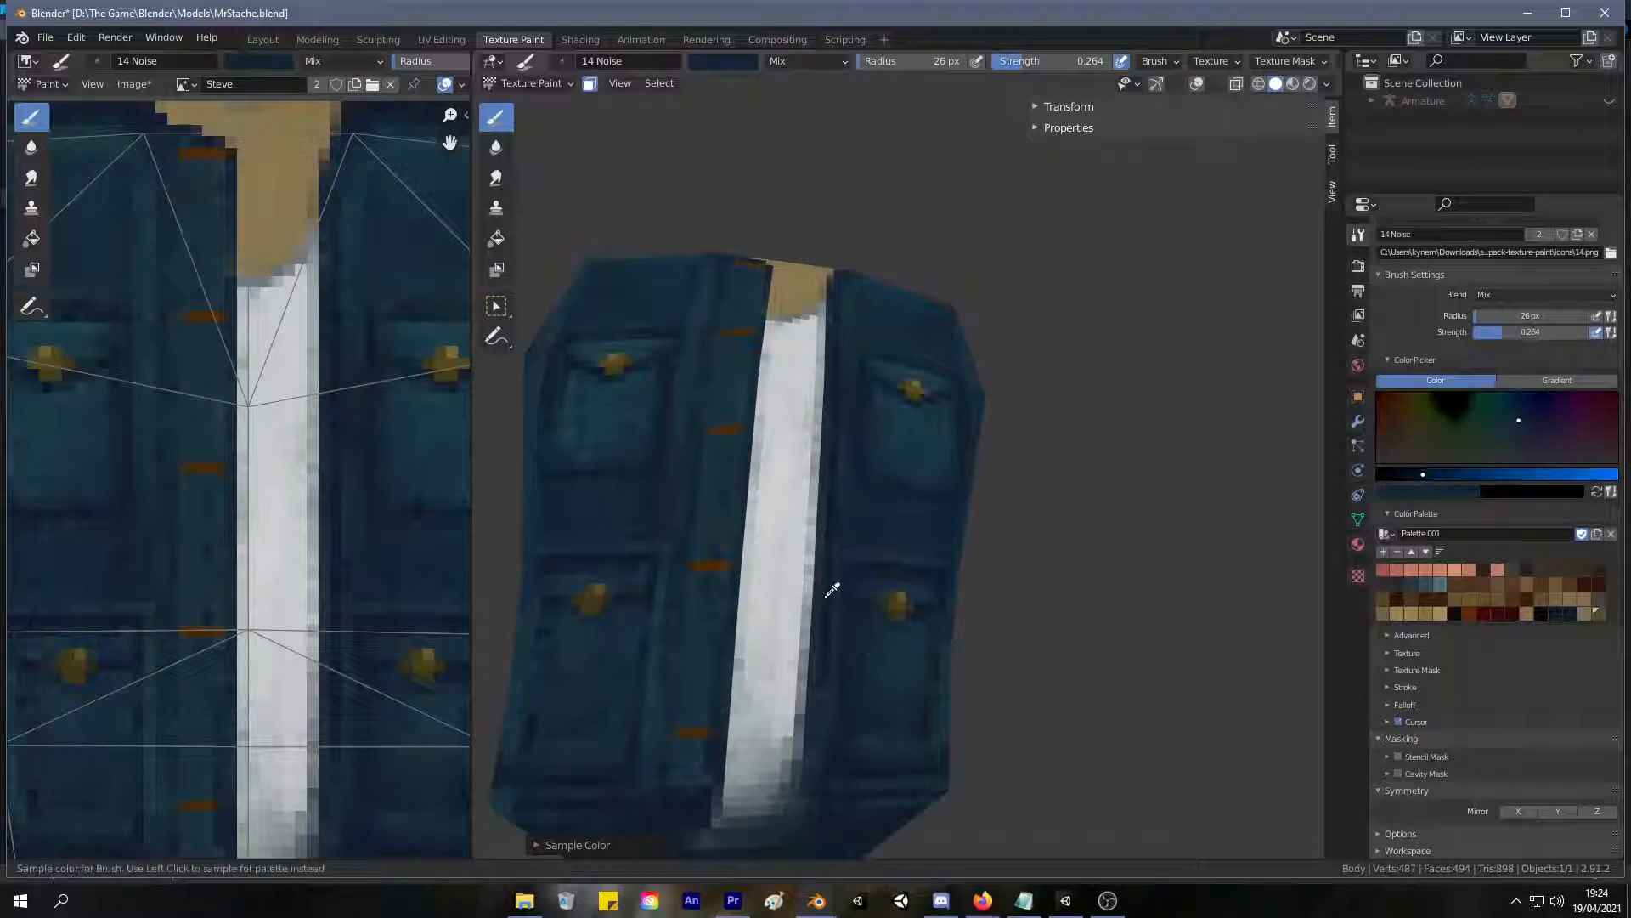
{"action": "right_click", "coordinate": [819, 583]}
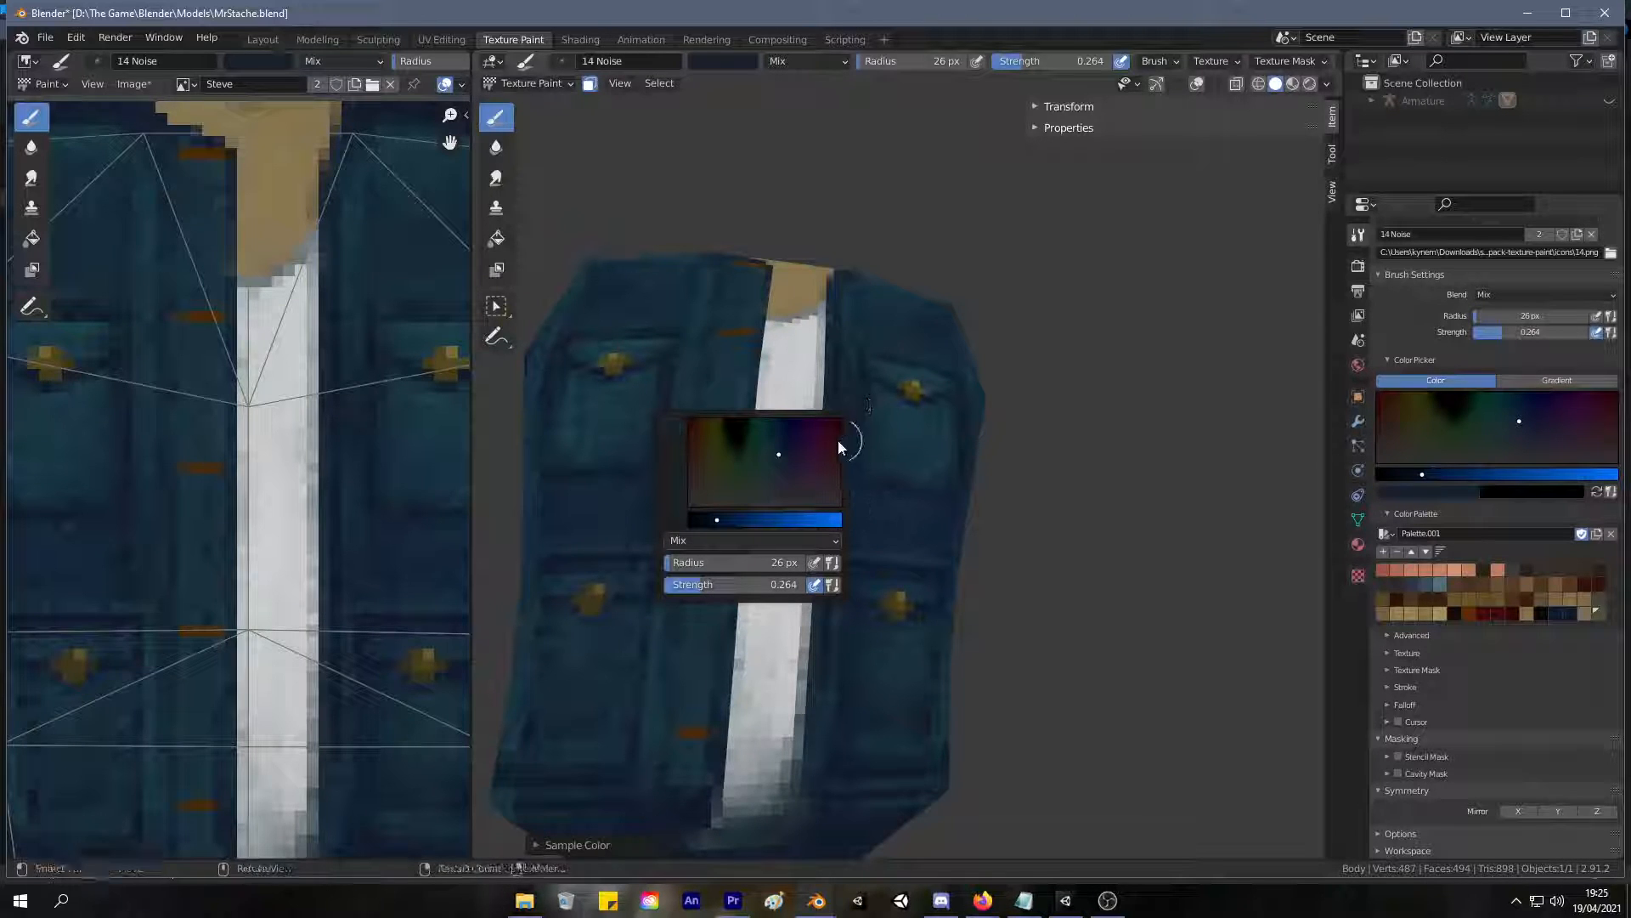
{"action": "mouse_move", "coordinate": [991, 368]}
{"action": "middle_mouse_down"}
{"action": "mouse_move", "coordinate": [946, 409]}
{"action": "mouse_move", "coordinate": [1078, 262]}
{"action": "middle_mouse_up"}
{"action": "scroll", "coordinate": [940, 467], "scroll_direction": "up", "scroll_amount": 5}
{"action": "middle_click_drag", "start_coordinate": [950, 450], "coordinate": [830, 411]}
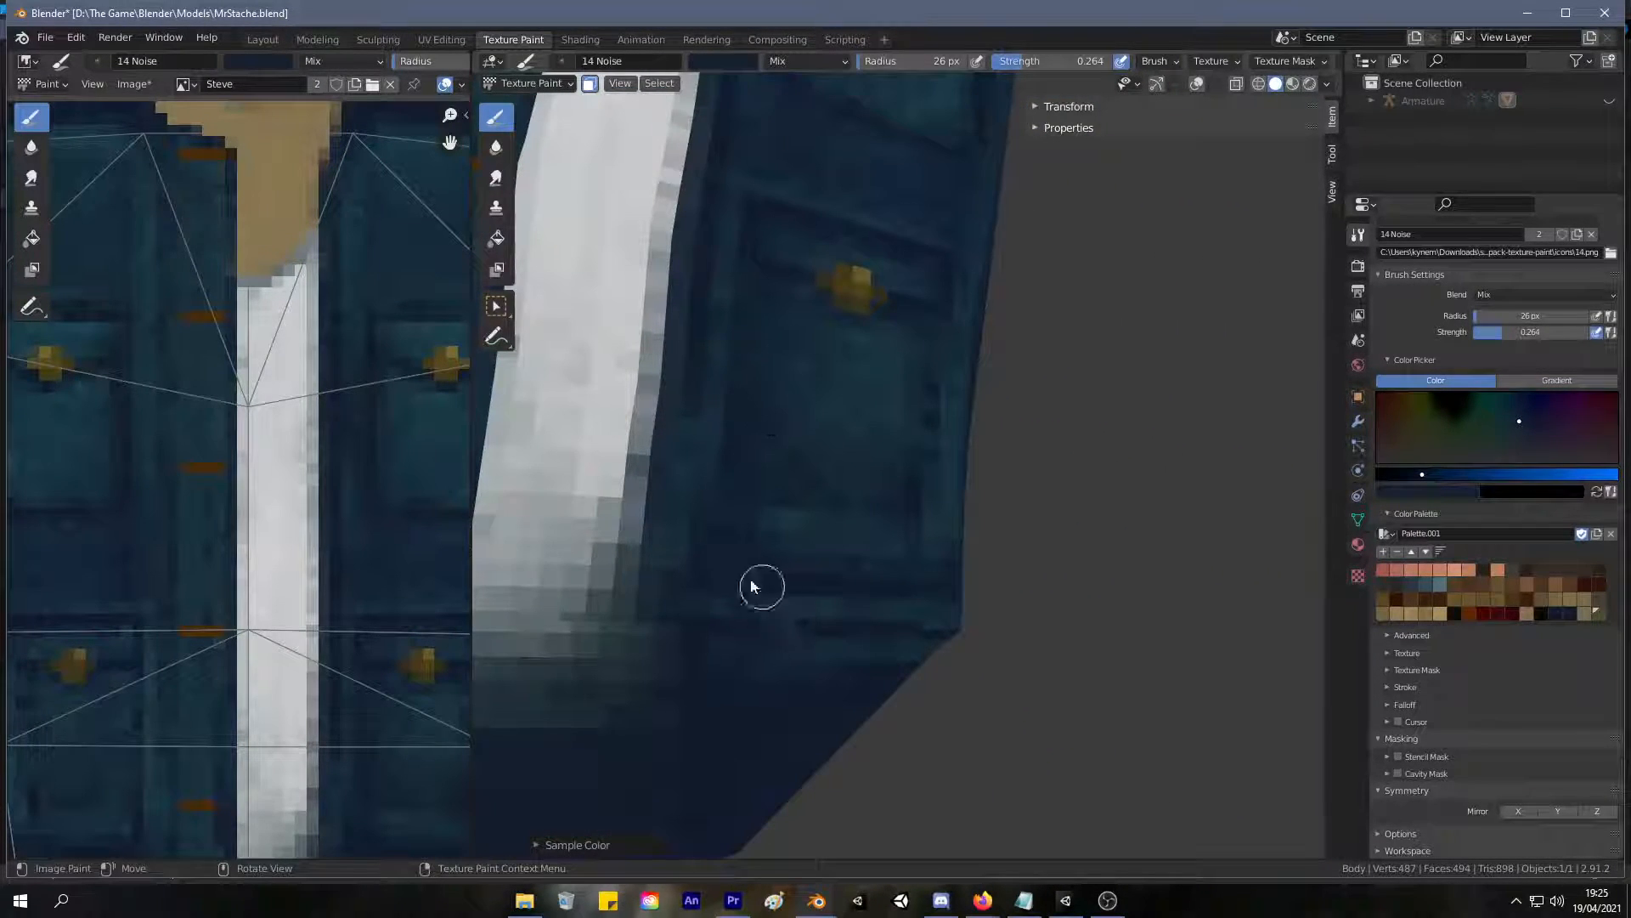
{"action": "key", "text": "s"}
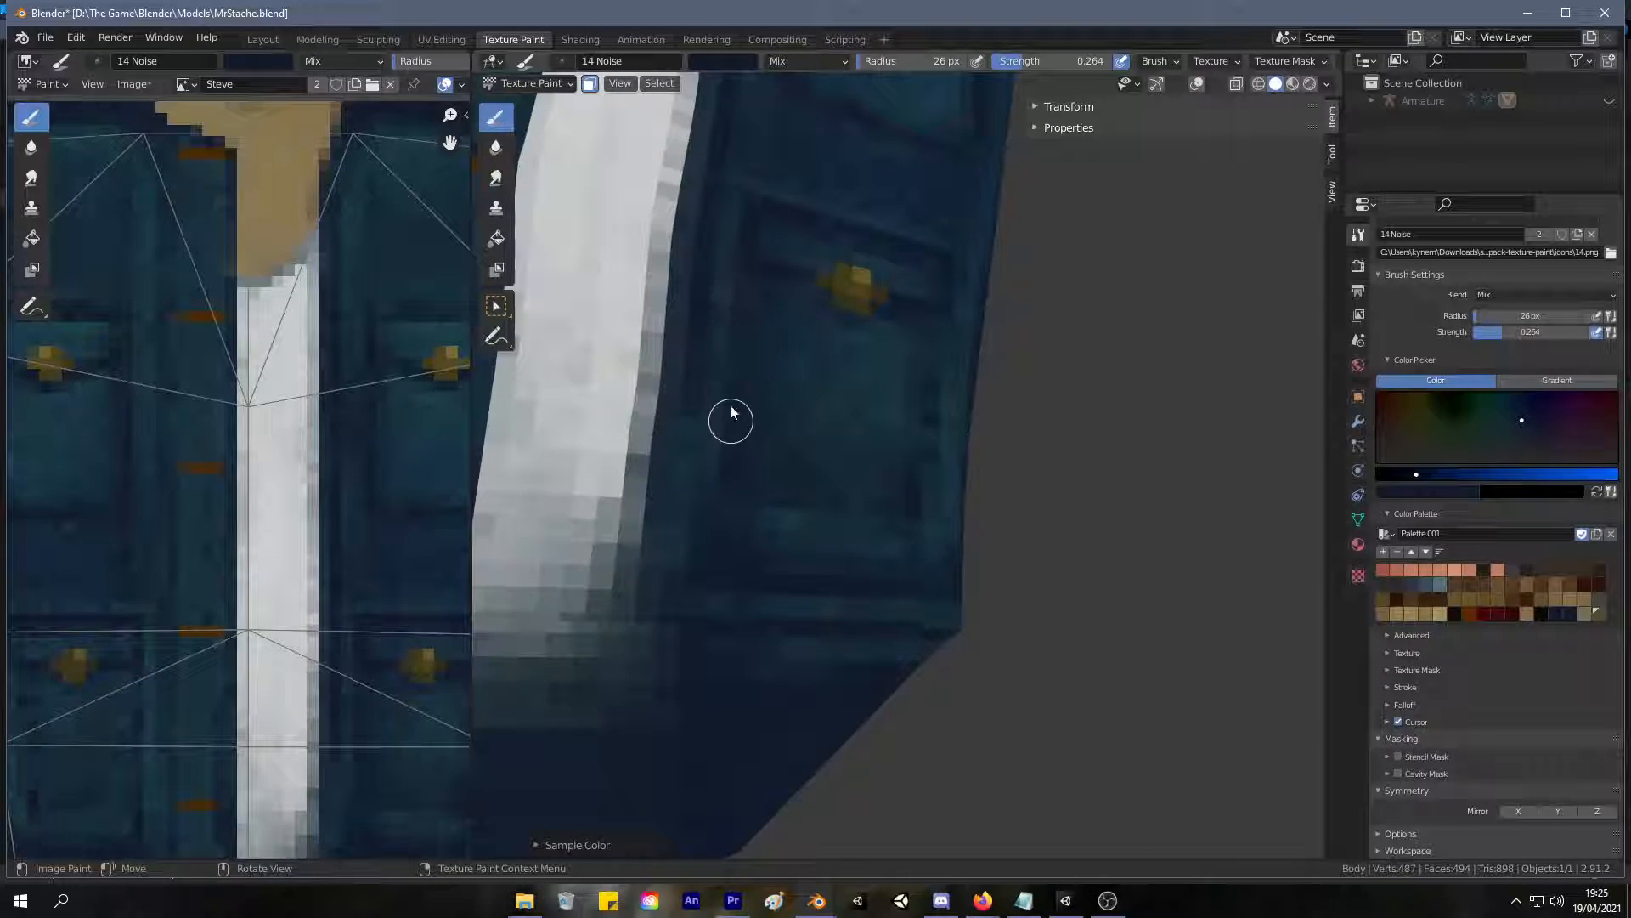
{"action": "key", "text": "s"}
{"action": "key", "text": "s"}
Set the brush strength to 0.729 and paint dark blue along the outer border of the right lower pocket.
{"action": "left_click_drag", "start_coordinate": [1031, 62], "coordinate": [1093, 64]}
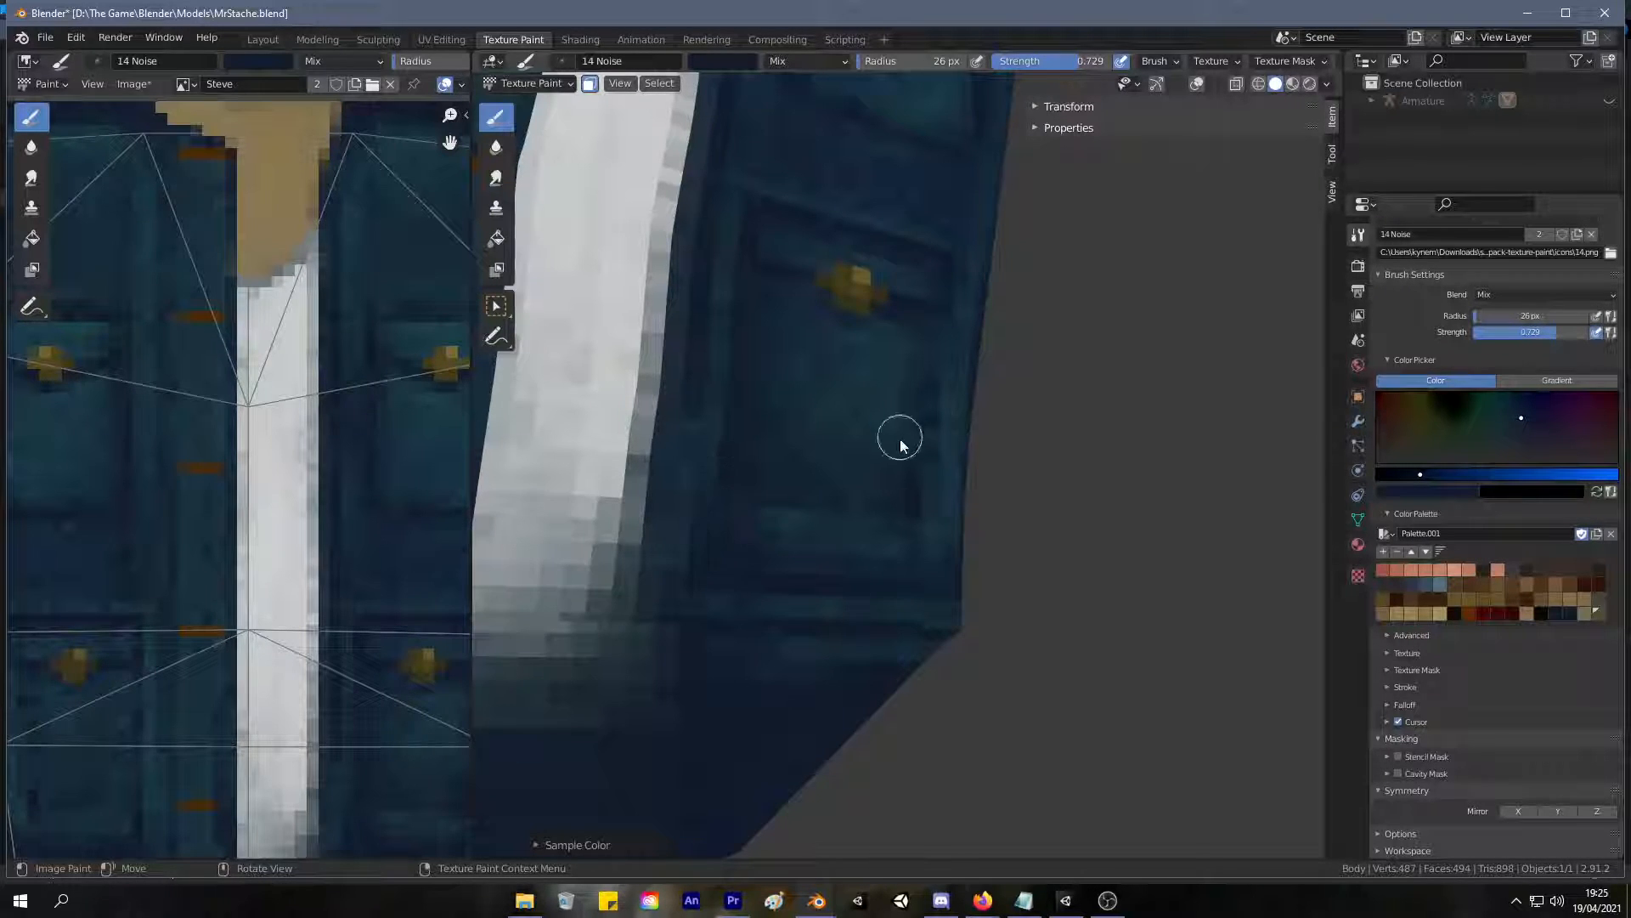
{"action": "mouse_move", "coordinate": [946, 320]}
{"action": "left_mouse_down"}
{"action": "mouse_move", "coordinate": [936, 531]}
{"action": "mouse_move", "coordinate": [953, 510]}
{"action": "left_mouse_up"}
{"action": "mouse_move", "coordinate": [930, 375]}
{"action": "middle_mouse_down", "text": "ctrl"}
{"action": "mouse_move", "coordinate": [787, 595]}
{"action": "mouse_move", "coordinate": [841, 594]}
{"action": "mouse_move", "coordinate": [863, 513]}
{"action": "middle_mouse_up", "text": "ctrl"}
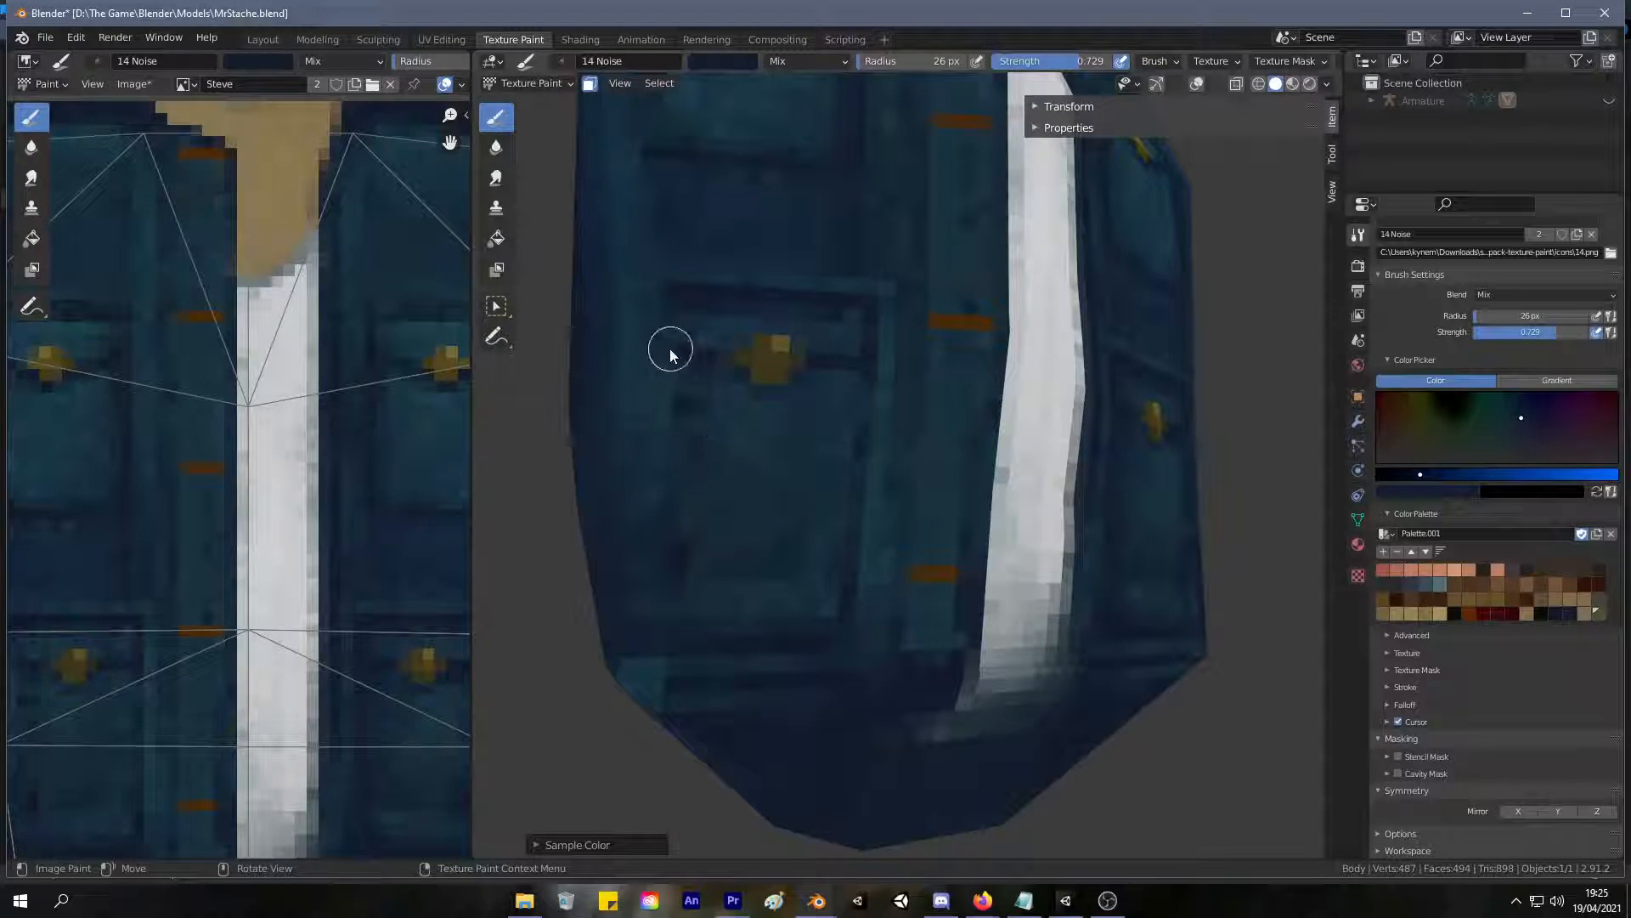
Sample dark blues from the jacket and paint the outer edge and lower corner of the left lower pocket.
{"action": "left_click_drag", "start_coordinate": [666, 294], "coordinate": [650, 535]}
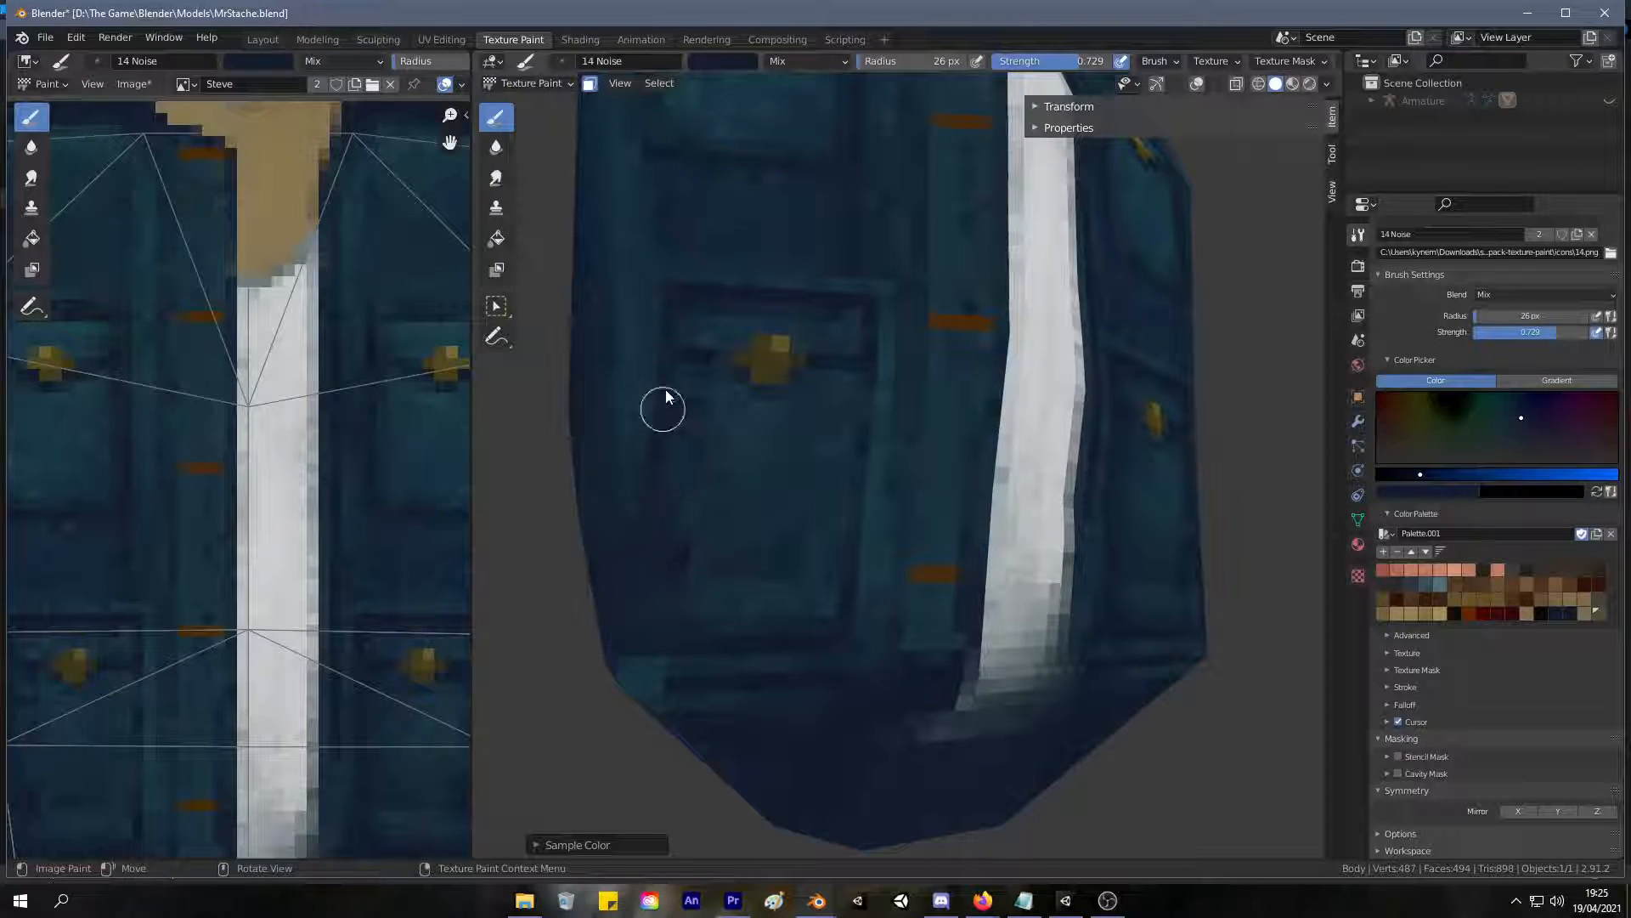
{"action": "key", "text": "s"}
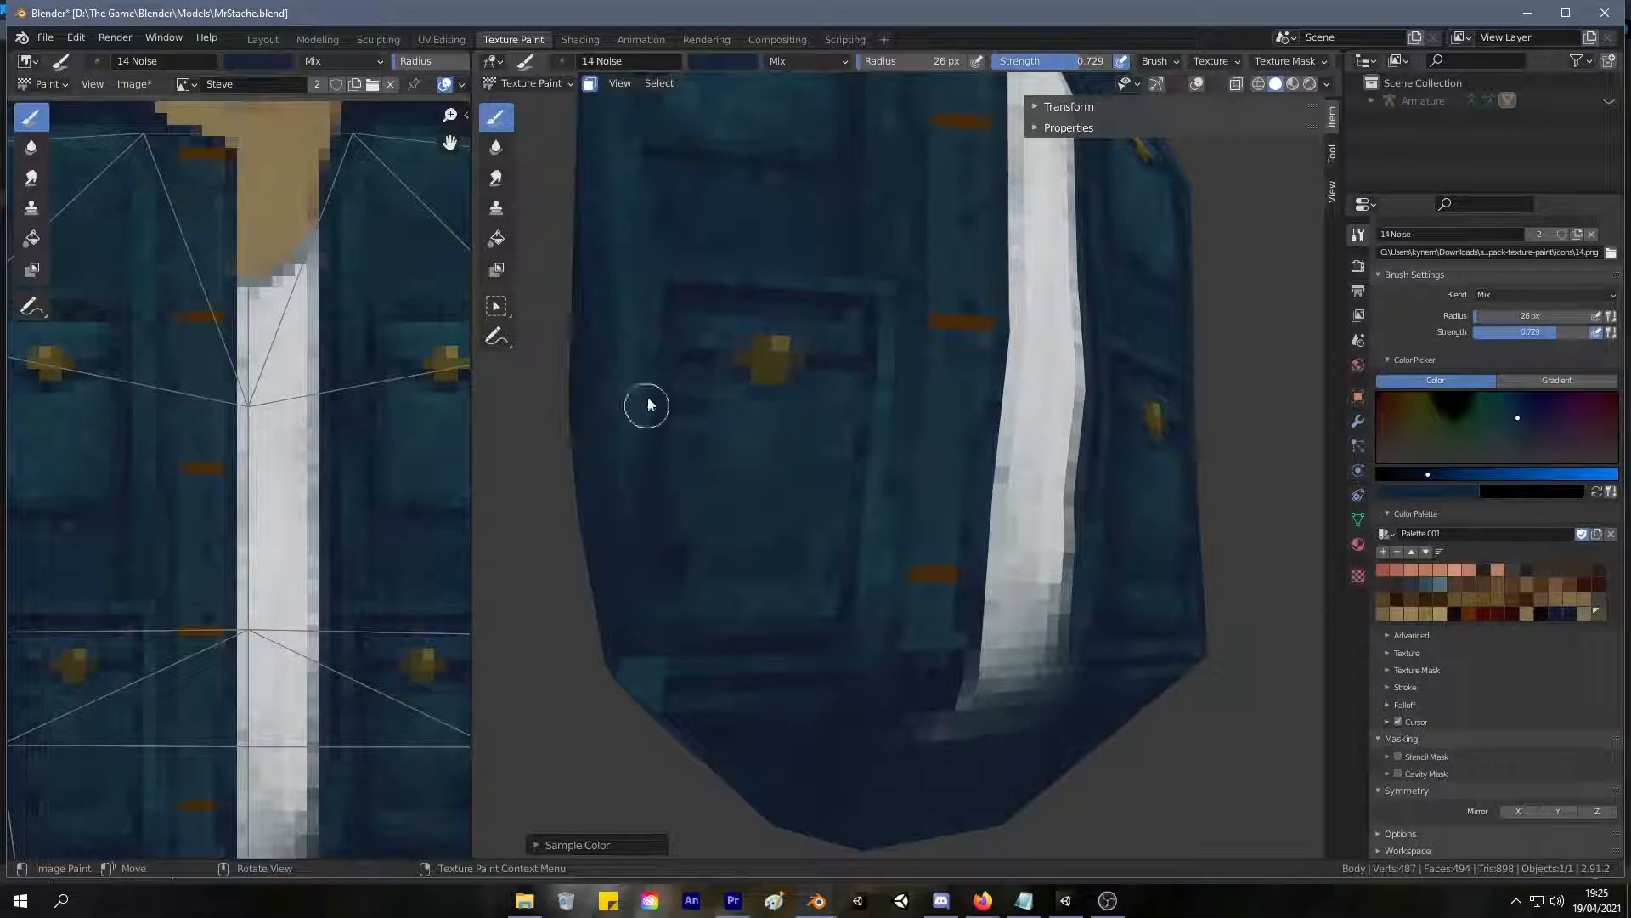
{"action": "key", "text": "s"}
{"action": "left_click", "coordinate": [397, 615]}
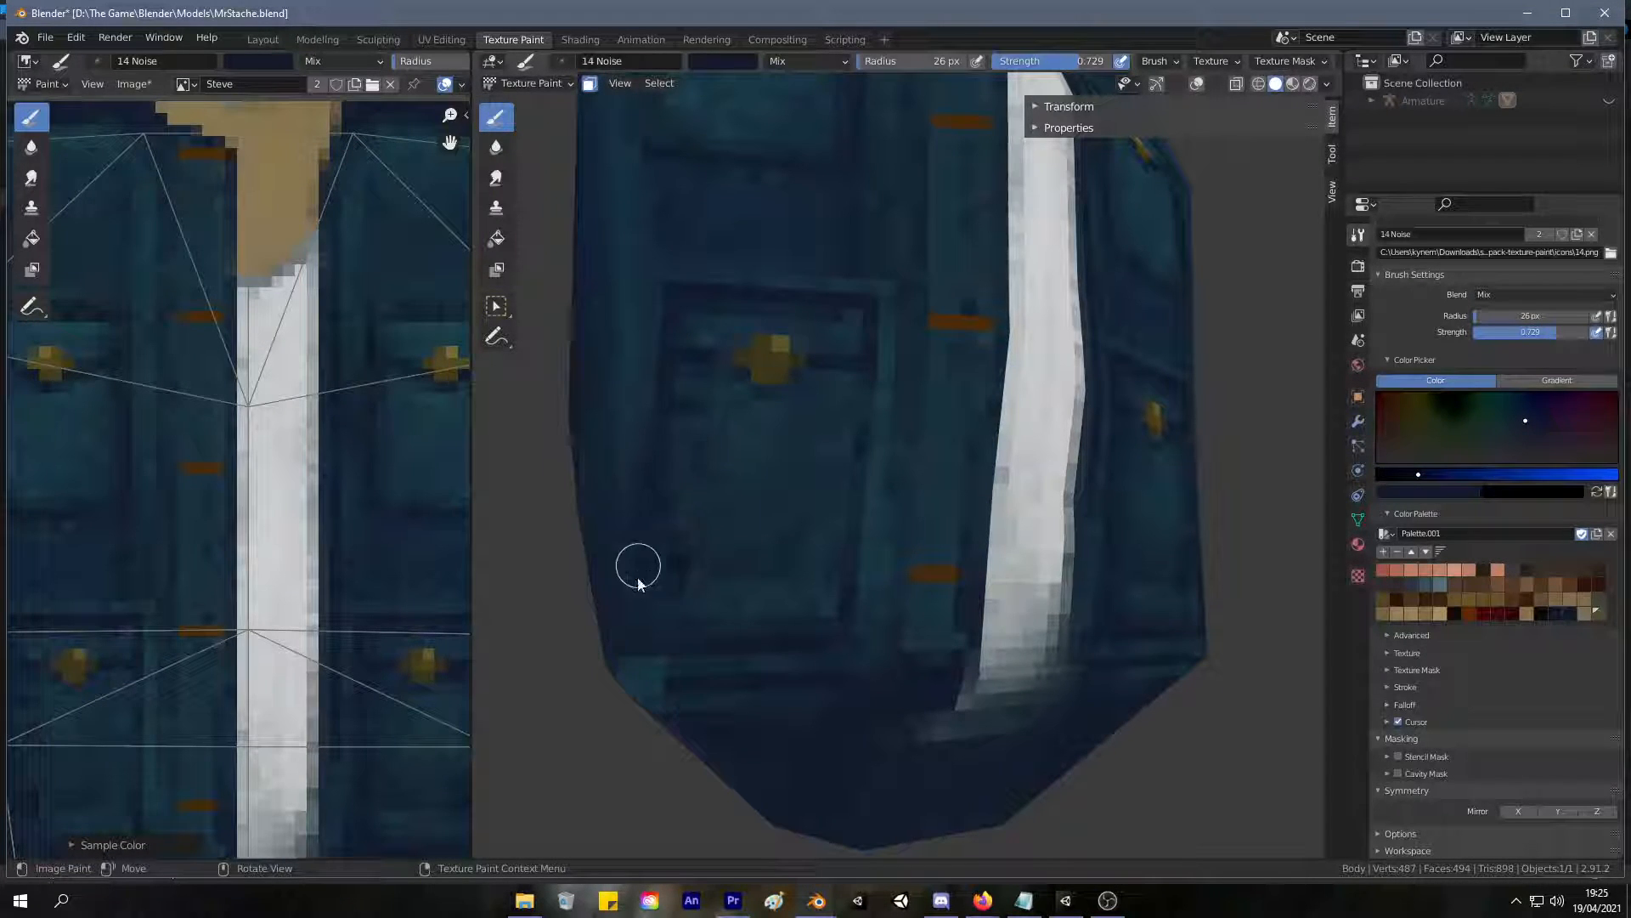
{"action": "mouse_move", "coordinate": [623, 654]}
{"action": "left_mouse_down"}
{"action": "mouse_move", "coordinate": [743, 666]}
{"action": "mouse_move", "coordinate": [643, 648]}
{"action": "left_mouse_up"}
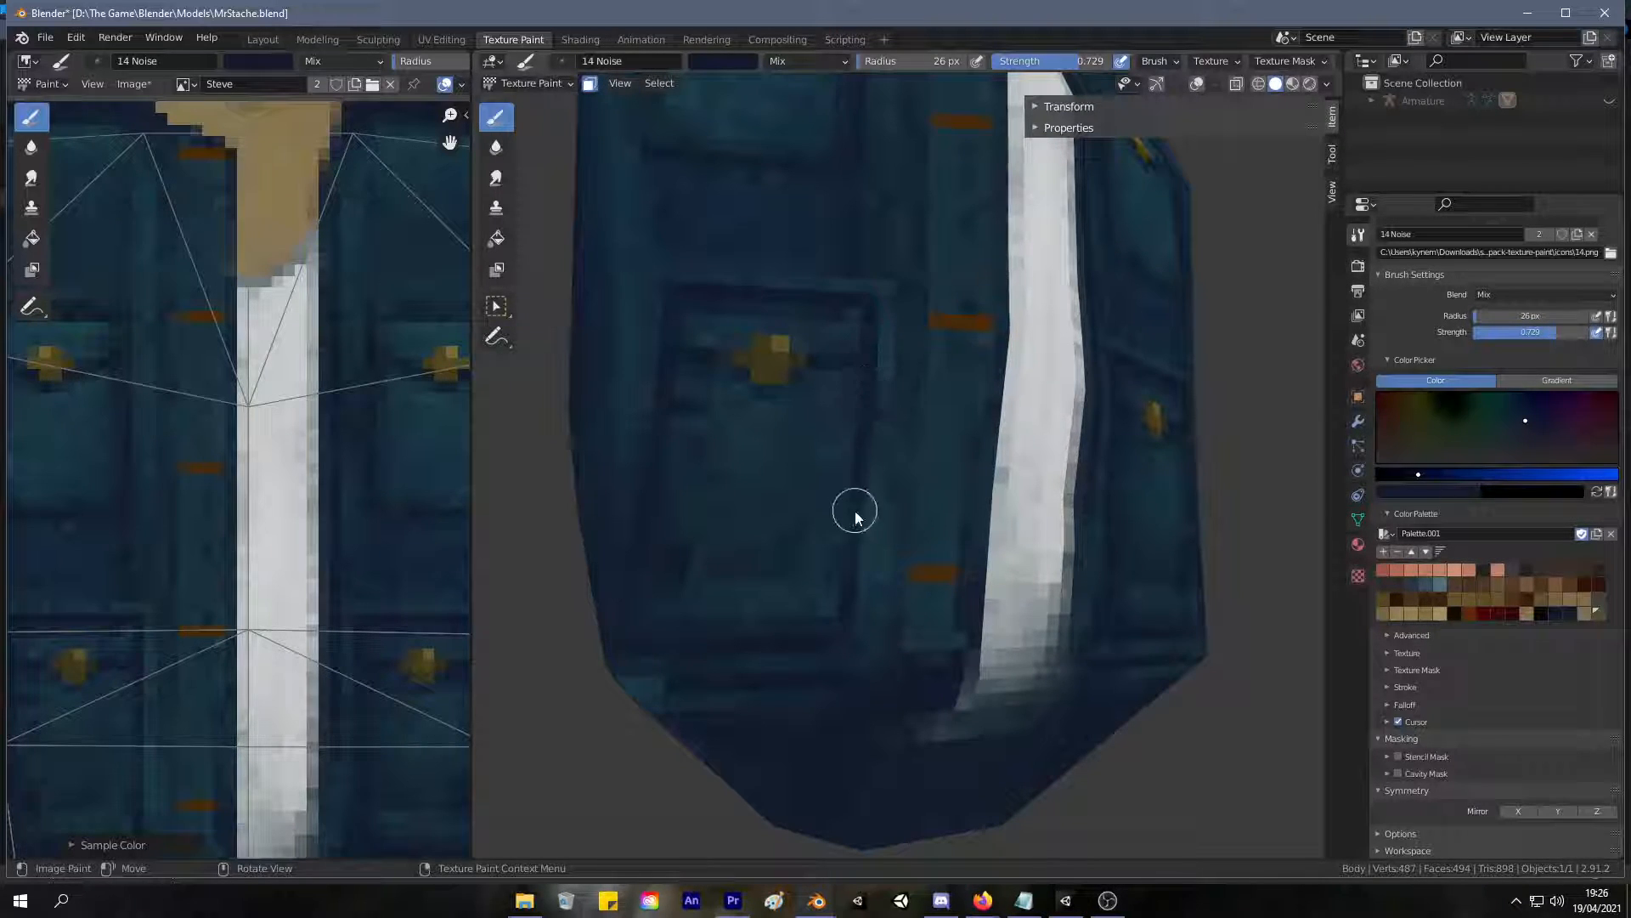
{"action": "middle_click_drag", "start_coordinate": [840, 460], "coordinate": [600, 323], "text": "ctrl"}
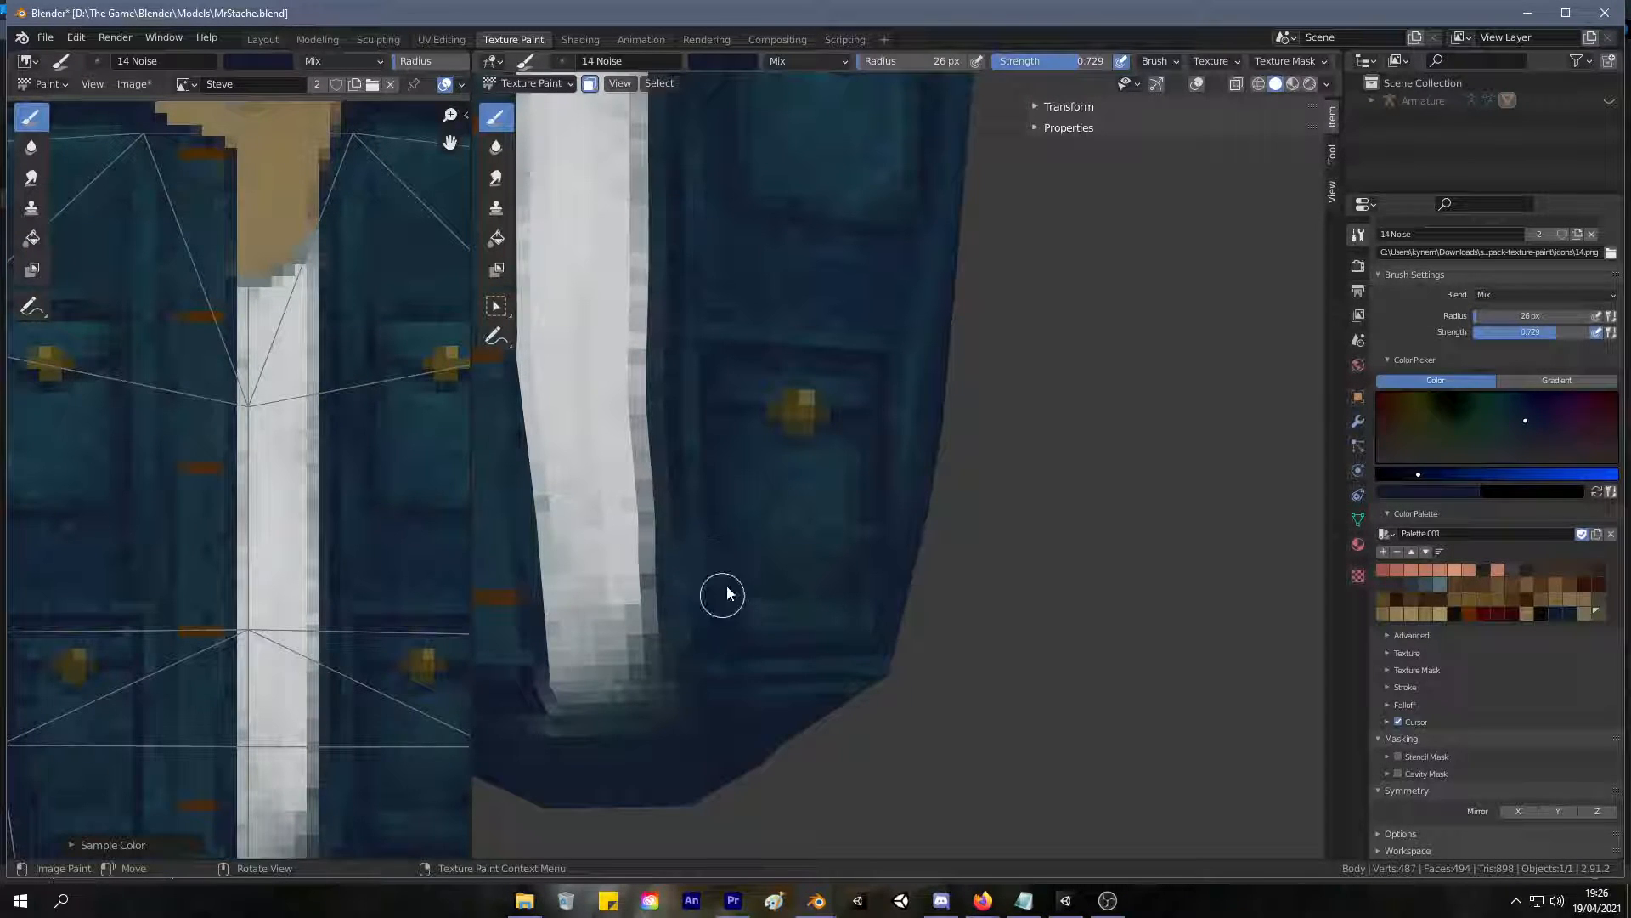
Paint dark blue shading along the lower edges of the right lower and right upper pockets.
{"action": "scroll", "coordinate": [702, 571], "scroll_direction": "down", "scroll_amount": 6}
{"action": "middle_click_drag", "start_coordinate": [703, 598], "coordinate": [749, 663]}
{"action": "mouse_move", "coordinate": [749, 663]}
{"action": "middle_mouse_down", "text": "ctrl"}
{"action": "mouse_move", "coordinate": [727, 731]}
{"action": "mouse_move", "coordinate": [759, 481]}
{"action": "mouse_move", "coordinate": [753, 564]}
{"action": "mouse_move", "coordinate": [767, 515]}
{"action": "mouse_move", "coordinate": [729, 528]}
{"action": "mouse_move", "coordinate": [805, 546]}
{"action": "mouse_move", "coordinate": [764, 546]}
{"action": "middle_mouse_up", "text": "ctrl"}
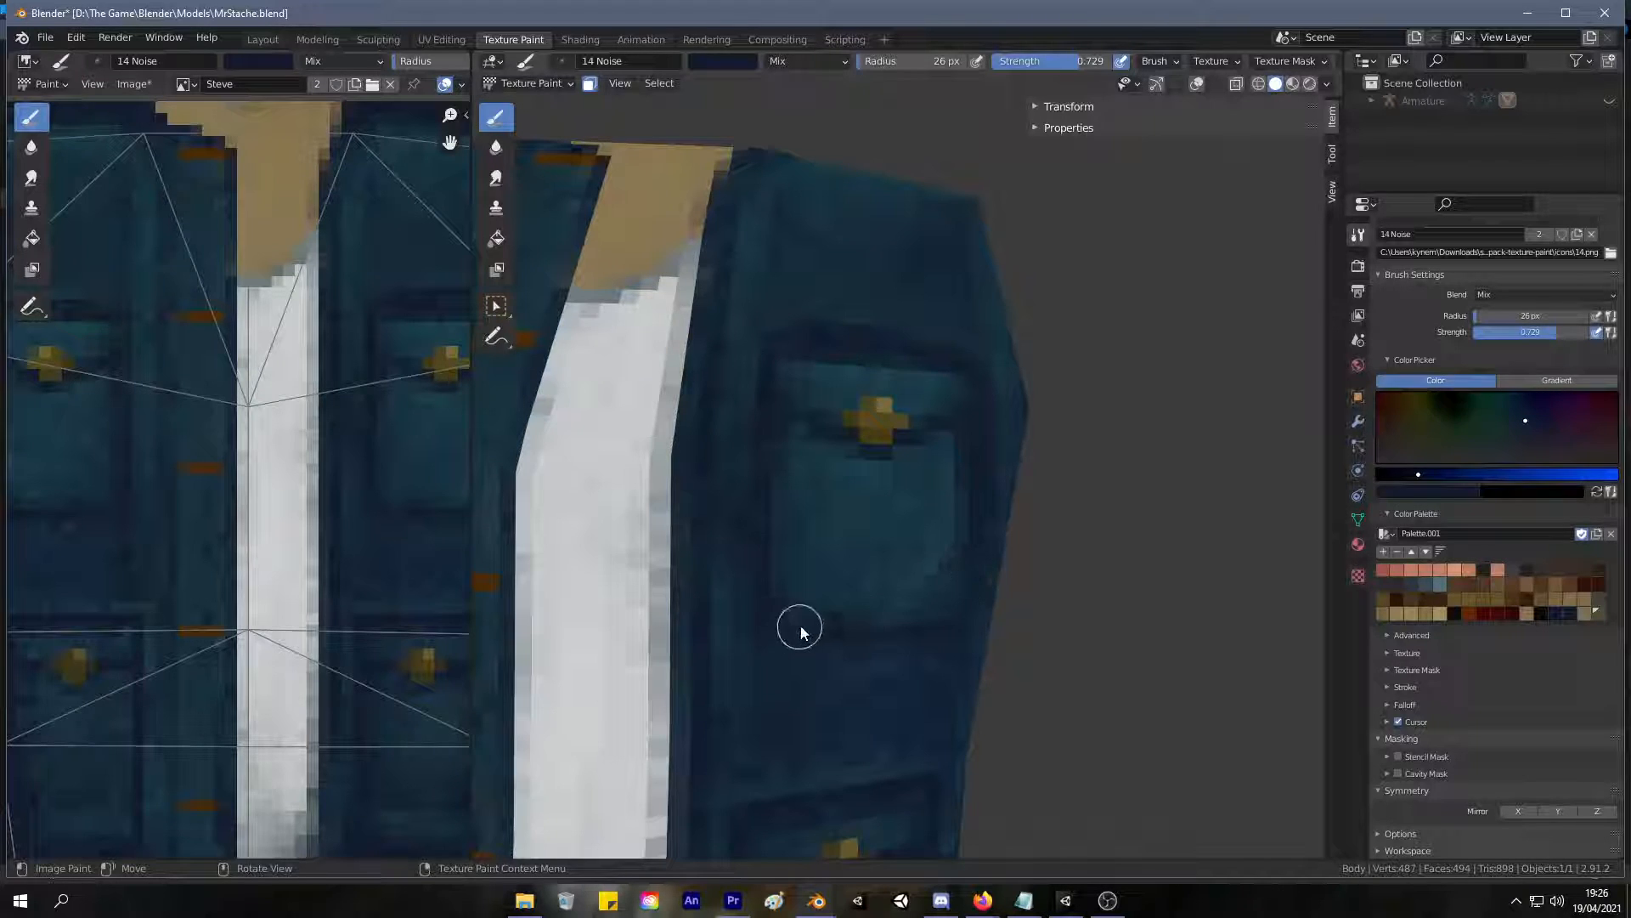
{"action": "middle_click_drag", "start_coordinate": [940, 501], "coordinate": [779, 638]}
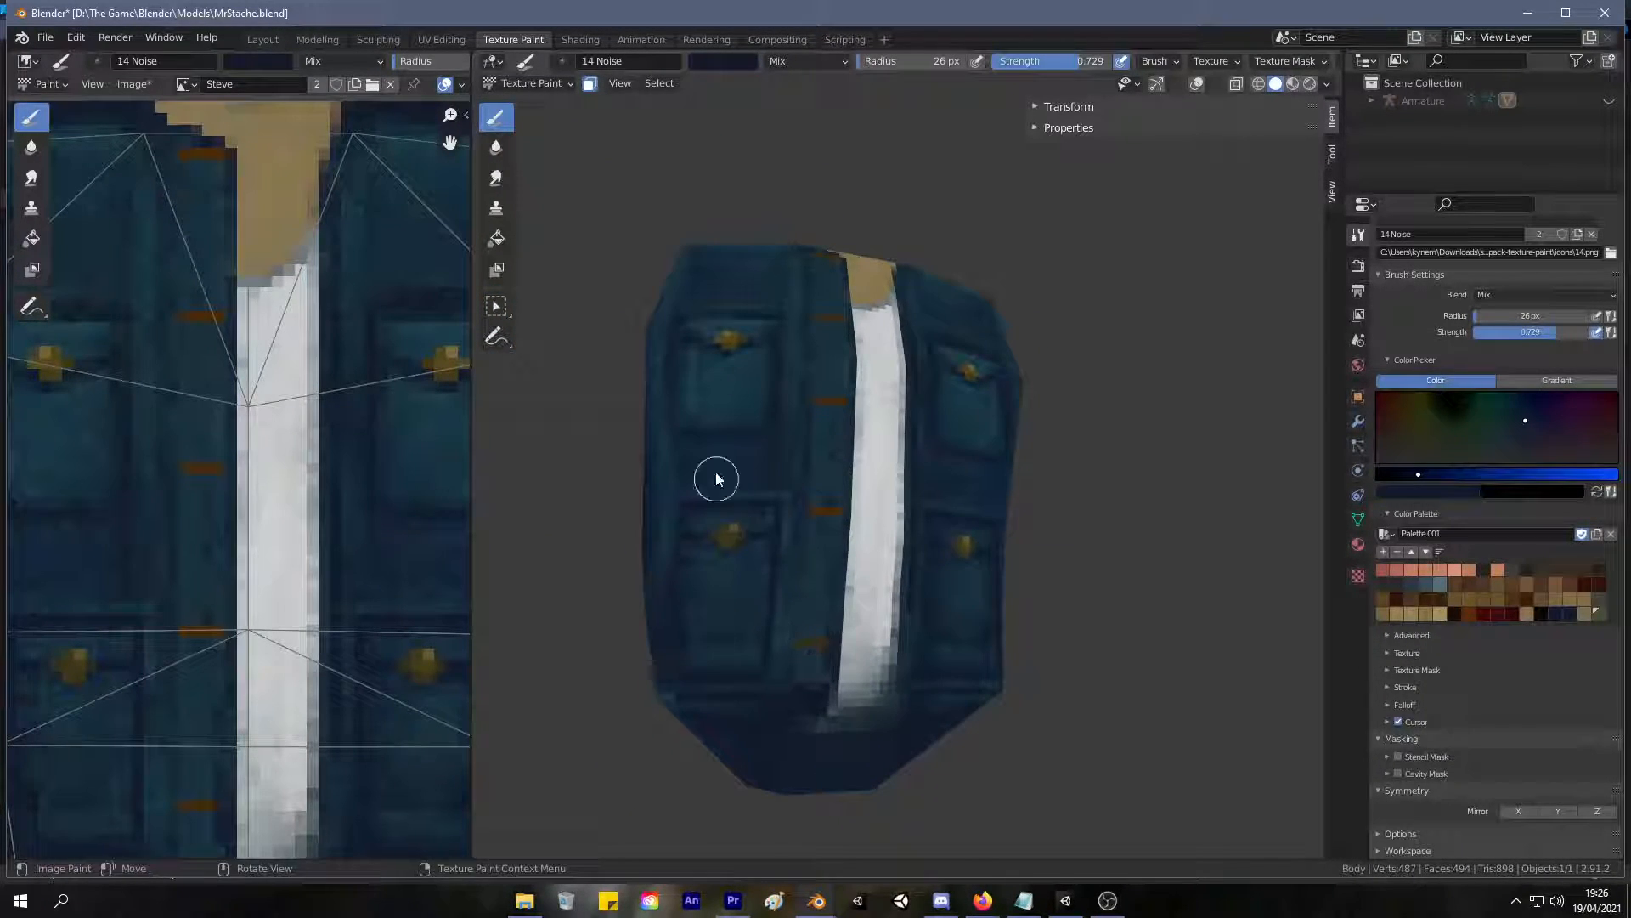
Sample dark teals from the left lower pocket and blend them over its panel below the flap.
{"action": "scroll", "coordinate": [752, 533], "scroll_direction": "up", "scroll_amount": 2}
{"action": "scroll", "coordinate": [752, 533], "scroll_direction": "up", "scroll_amount": 2}
{"action": "mouse_move", "coordinate": [741, 466]}
{"action": "left_mouse_down"}
{"action": "mouse_move", "coordinate": [855, 476]}
{"action": "mouse_move", "coordinate": [868, 639]}
{"action": "mouse_move", "coordinate": [859, 667]}
{"action": "mouse_move", "coordinate": [717, 714]}
{"action": "mouse_move", "coordinate": [865, 722]}
{"action": "left_mouse_up"}
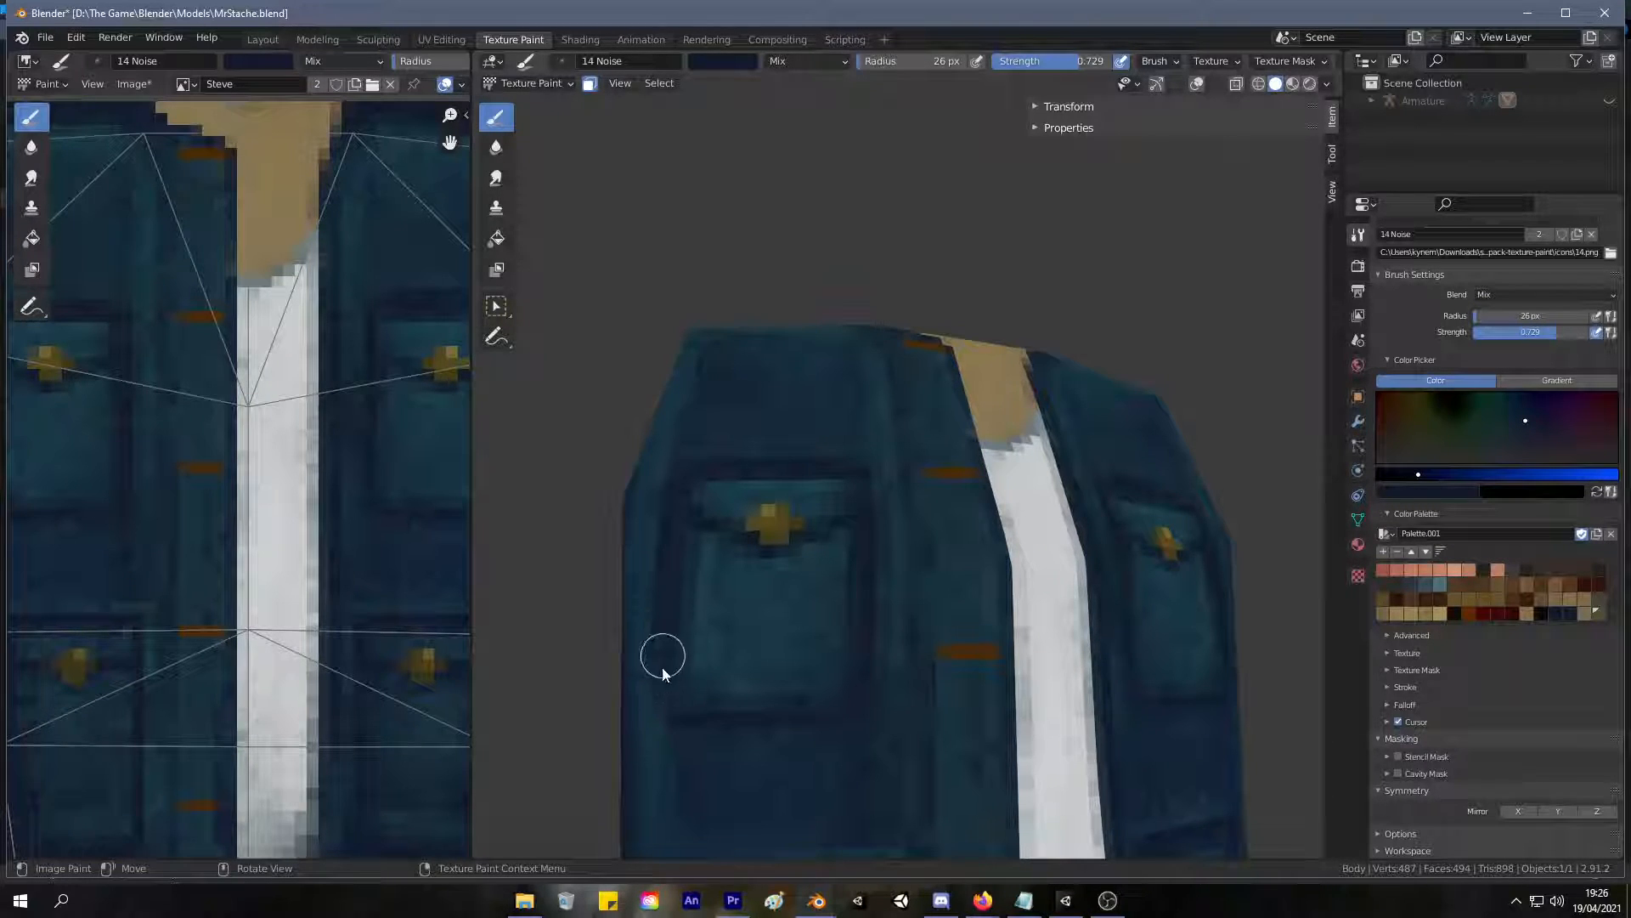
{"action": "scroll", "coordinate": [648, 625], "scroll_direction": "down", "scroll_amount": 5}
{"action": "scroll", "coordinate": [617, 718], "scroll_direction": "up", "scroll_amount": 1}
{"action": "middle_click_drag", "start_coordinate": [632, 643], "coordinate": [644, 496], "text": "shift"}
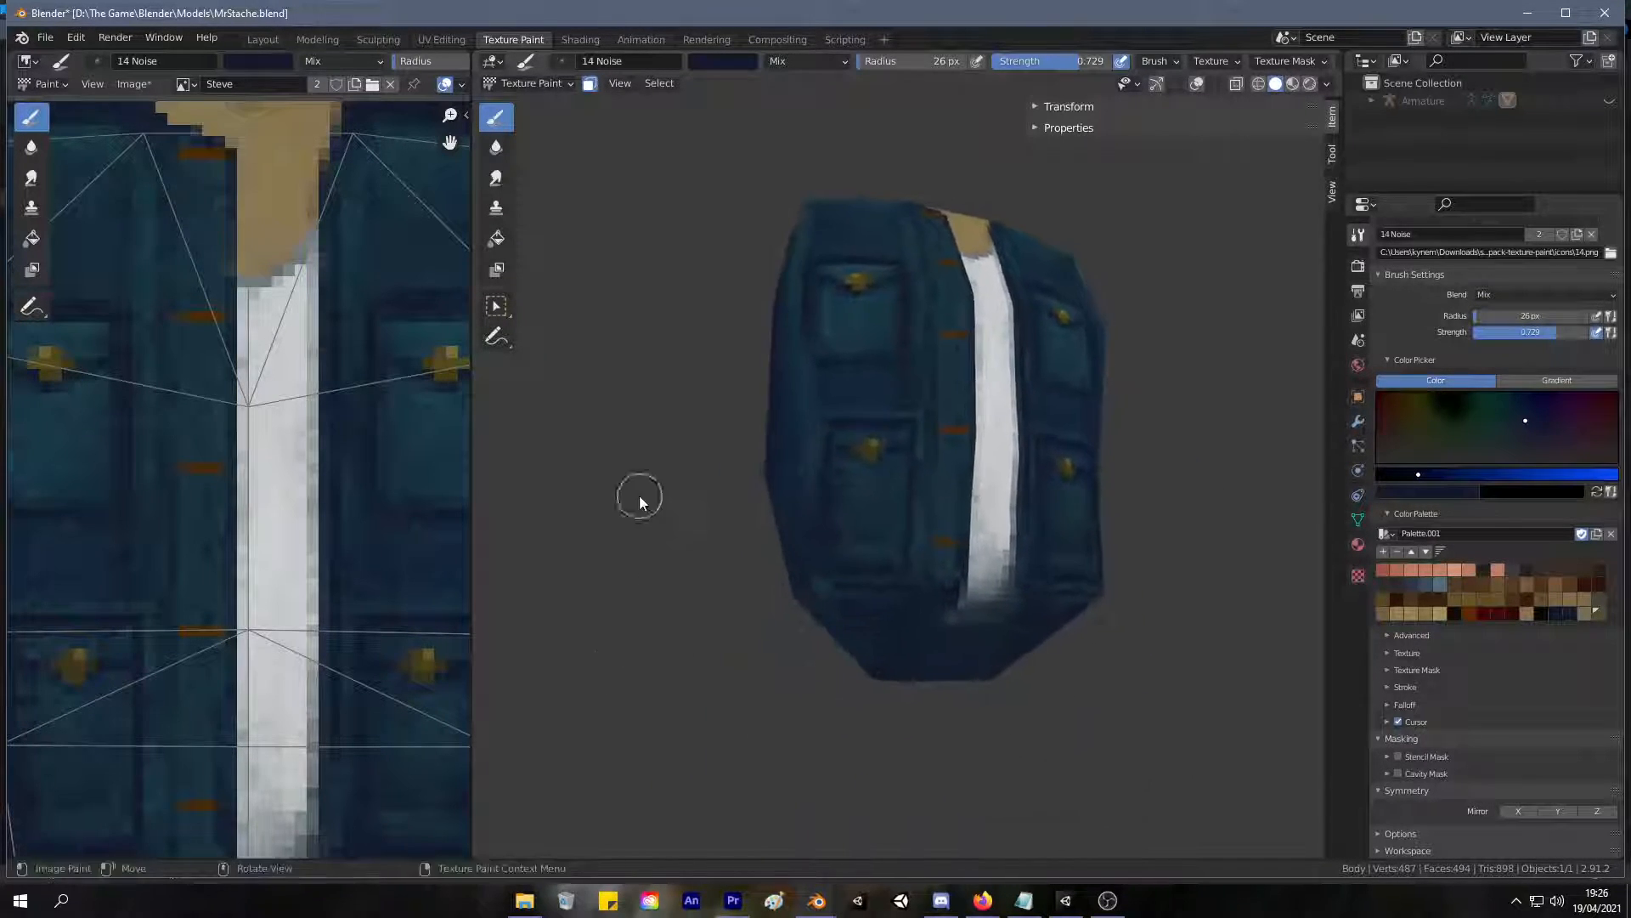
{"action": "scroll", "coordinate": [644, 496], "scroll_direction": "up", "scroll_amount": 4}
{"action": "key", "text": "s"}
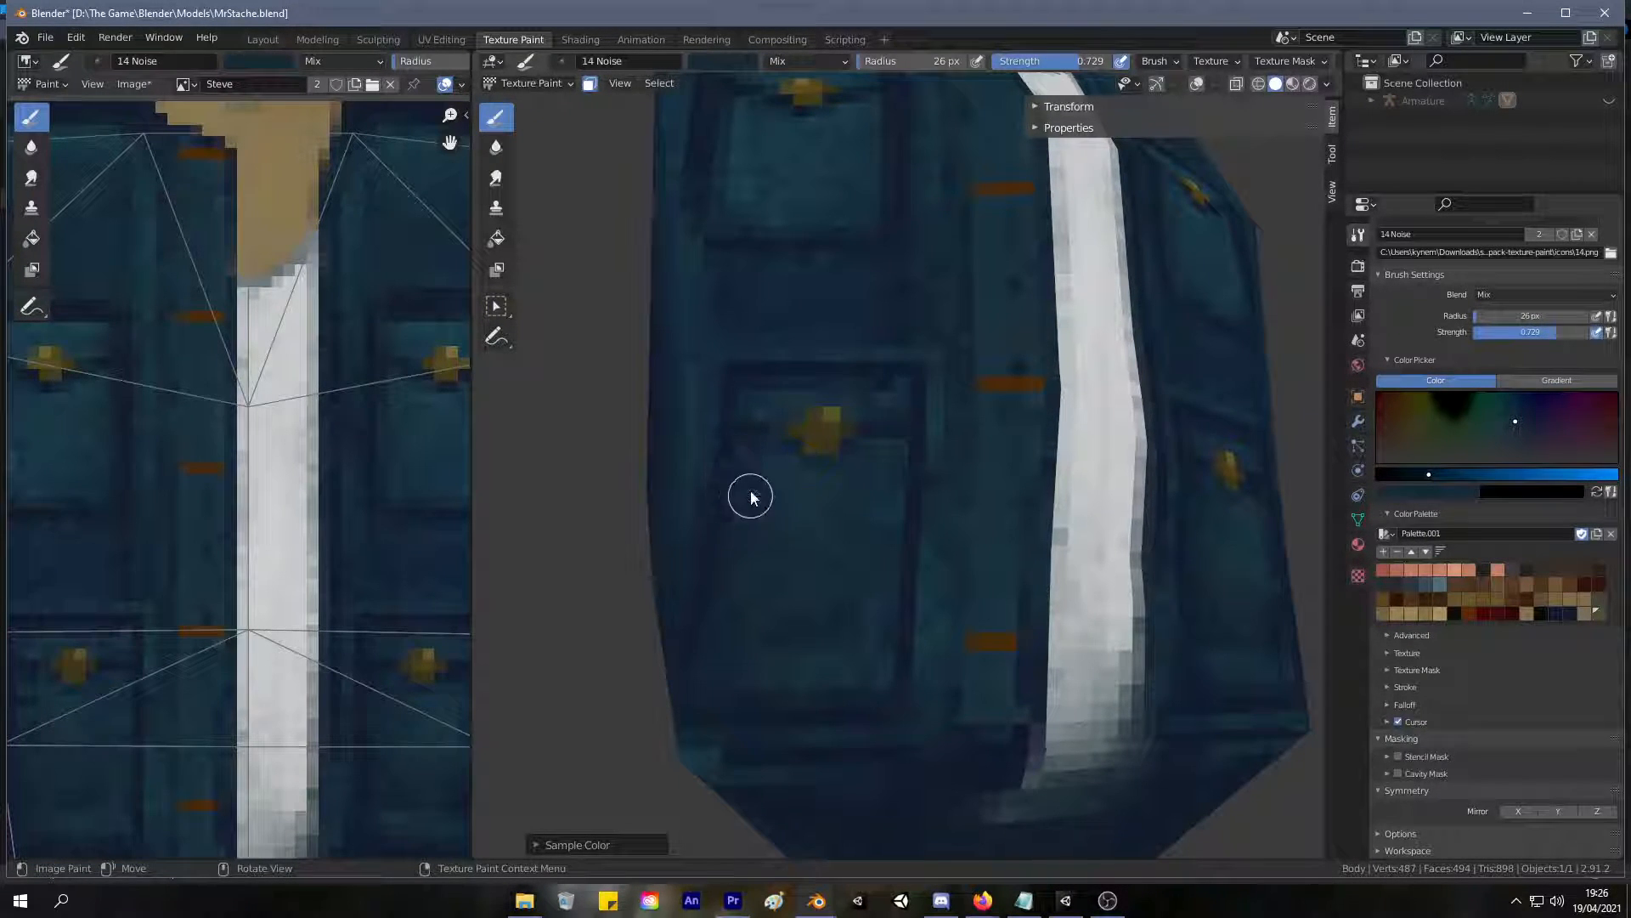
{"action": "key", "text": "s"}
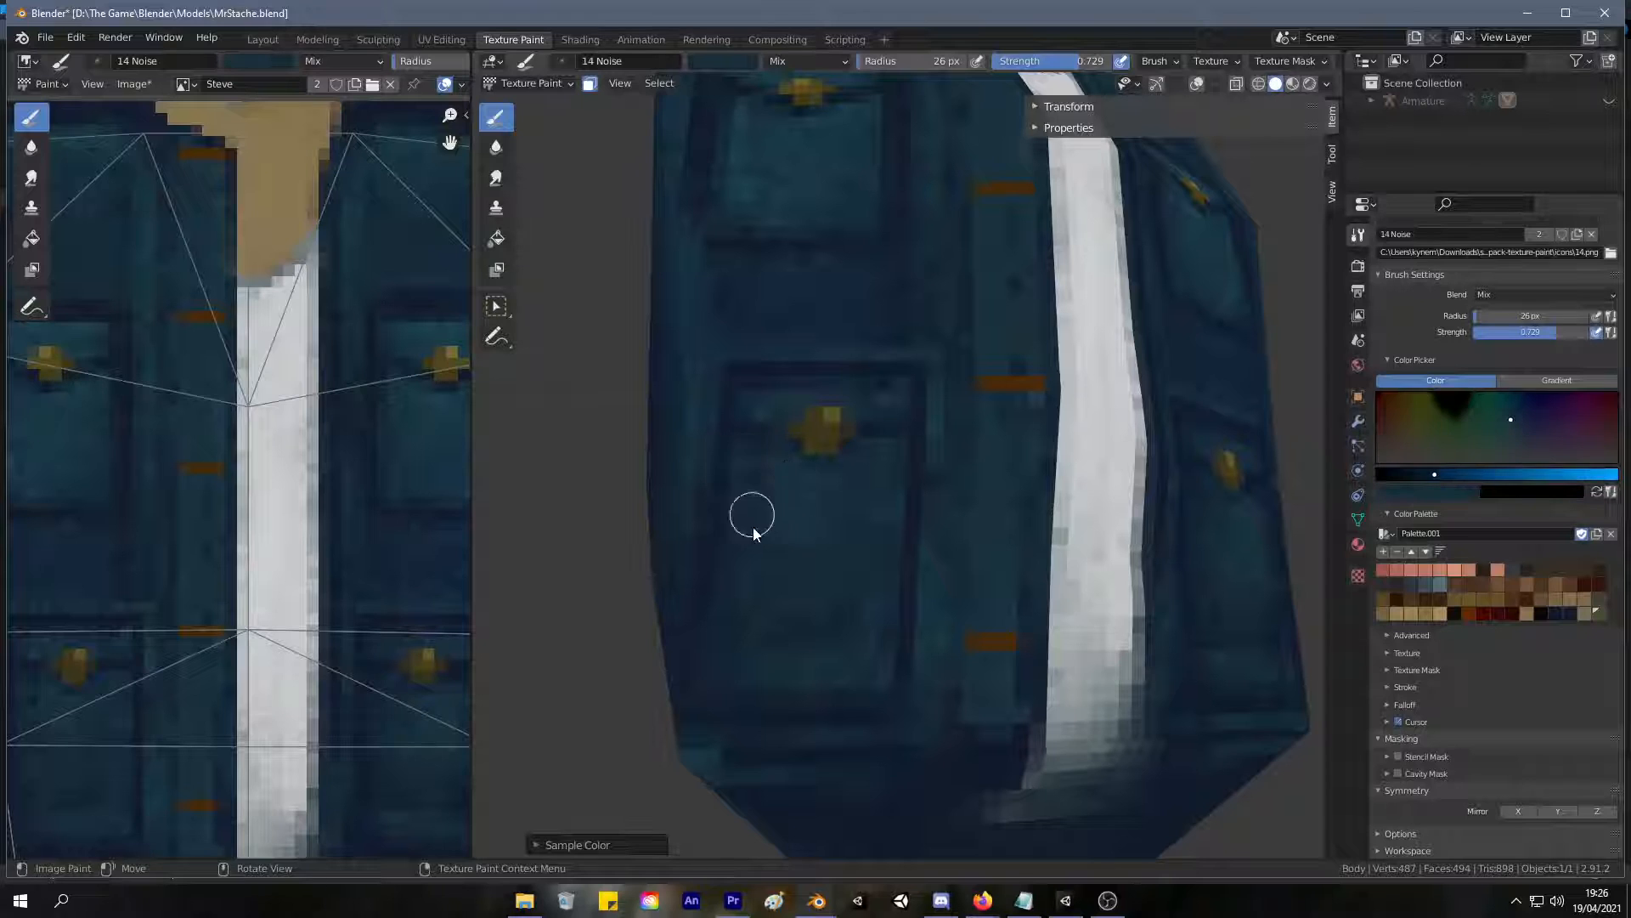
{"action": "key", "text": "s"}
Sample a dark teal from the right lower pocket and blend the shading of its panel.
{"action": "scroll", "coordinate": [909, 451], "scroll_direction": "down", "scroll_amount": 3}
{"action": "mouse_move", "coordinate": [862, 500]}
{"action": "middle_mouse_down"}
{"action": "mouse_move", "coordinate": [818, 502]}
{"action": "mouse_move", "coordinate": [870, 479]}
{"action": "mouse_move", "coordinate": [852, 477]}
{"action": "middle_mouse_up"}
{"action": "scroll", "coordinate": [854, 495], "scroll_direction": "up", "scroll_amount": 4}
{"action": "key", "text": "s"}
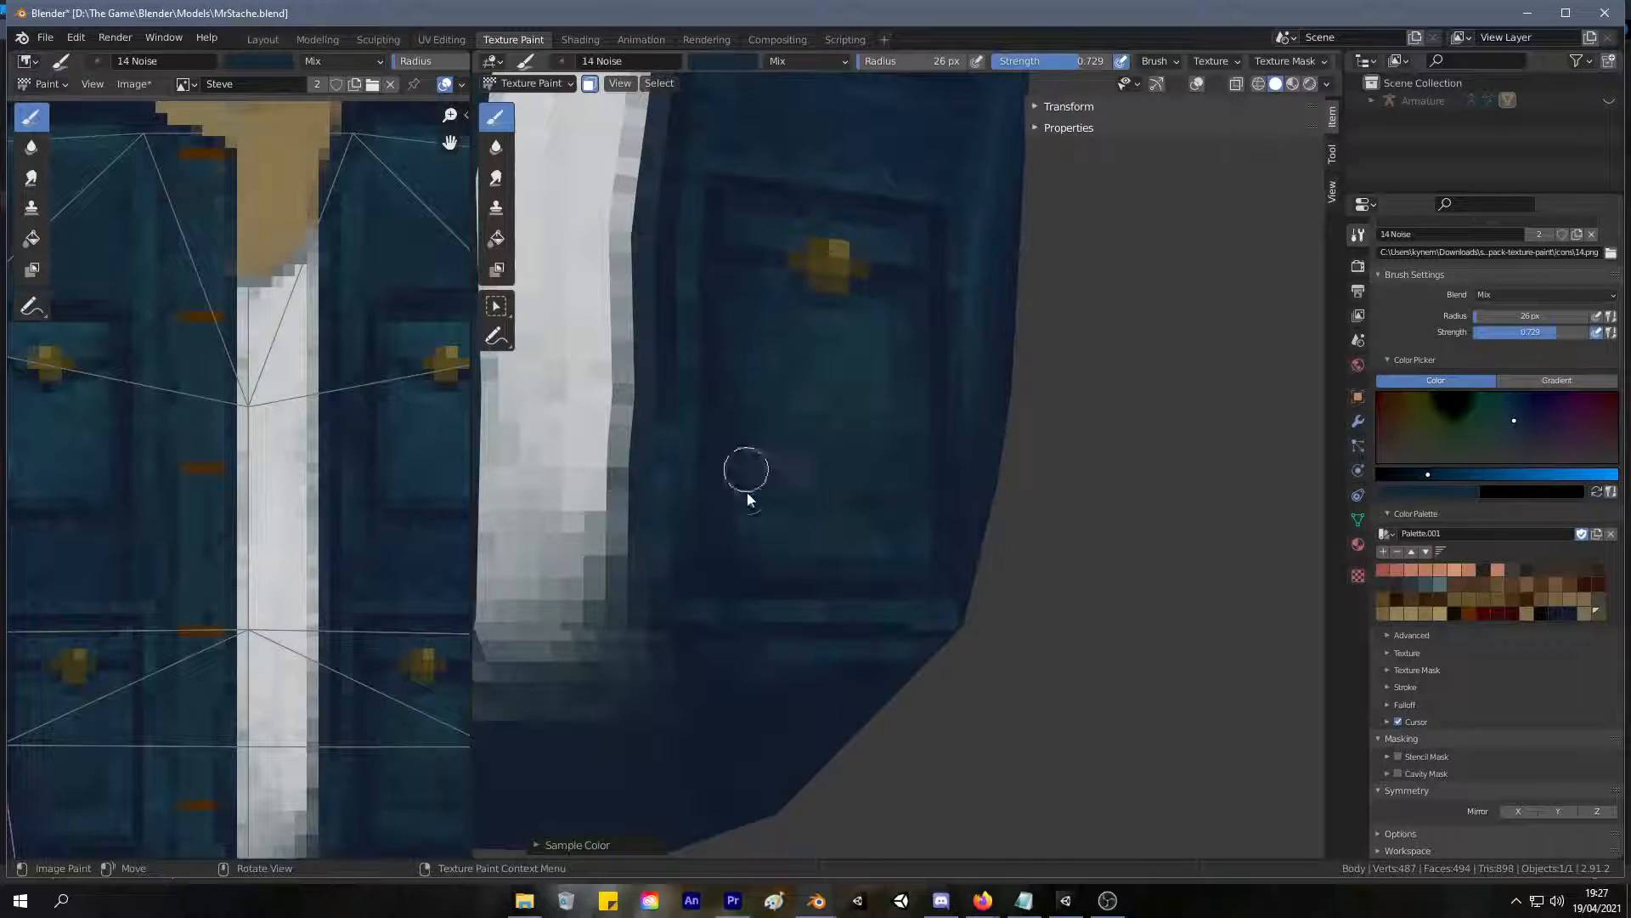
{"action": "scroll", "coordinate": [750, 398], "scroll_direction": "down", "scroll_amount": 5}
{"action": "mouse_move", "coordinate": [731, 534]}
{"action": "middle_mouse_down"}
{"action": "mouse_move", "coordinate": [751, 548]}
{"action": "mouse_move", "coordinate": [740, 559]}
{"action": "middle_mouse_up"}
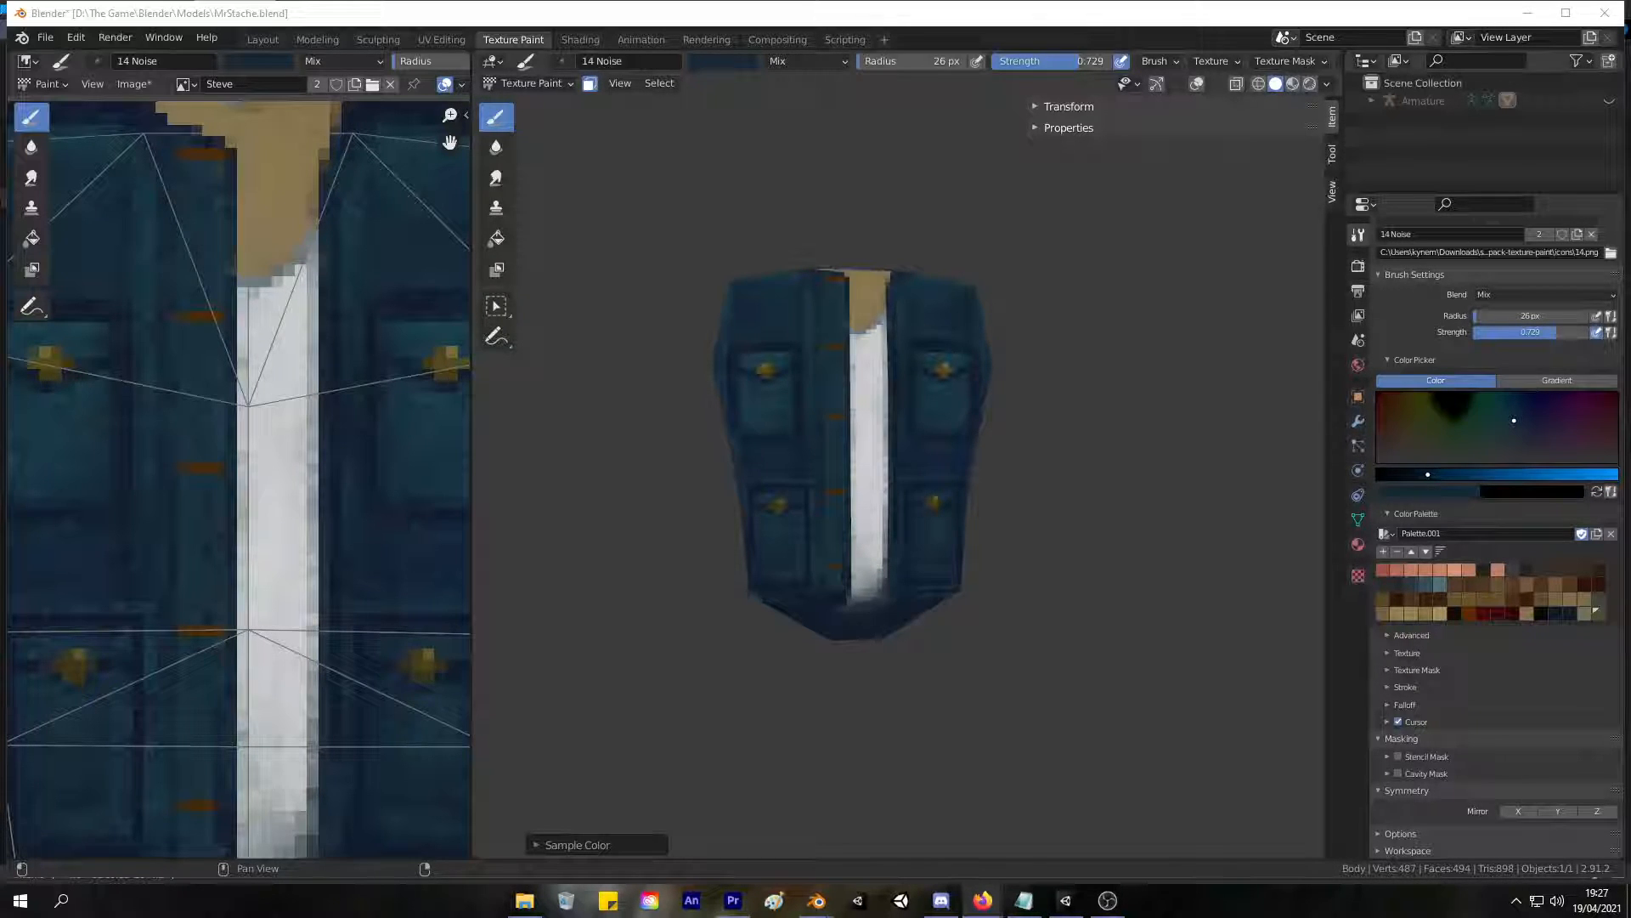
Mix a lighter teal brush color and set the brush radius to 18 px for the torso's back.
{"action": "middle_click_drag", "start_coordinate": [1058, 255], "coordinate": [992, 287]}
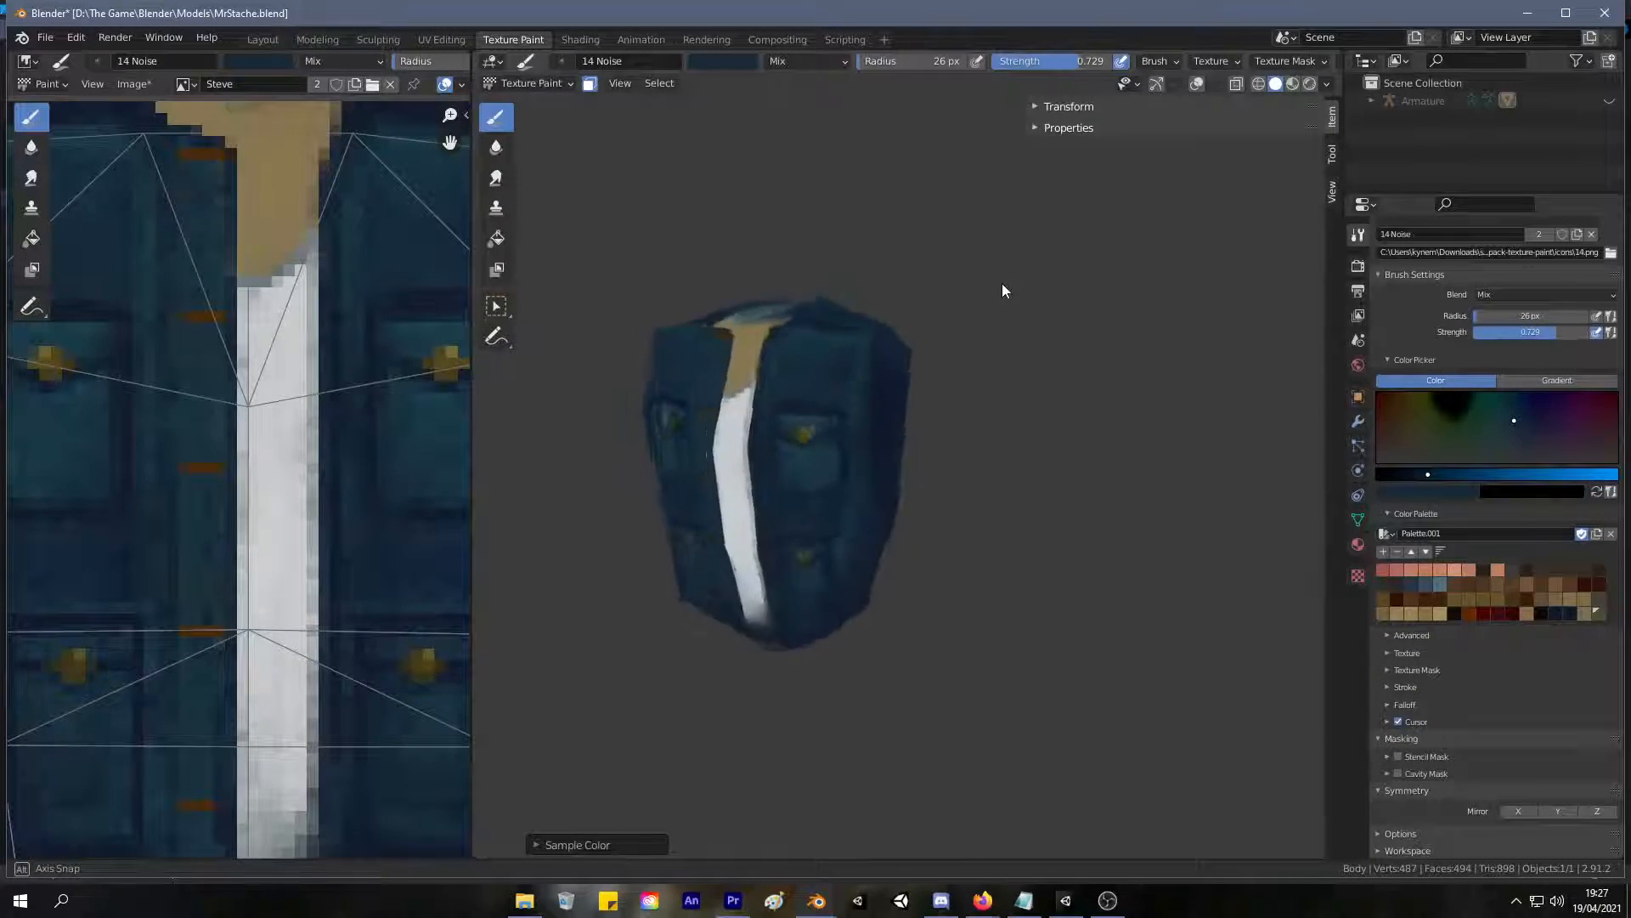
{"action": "scroll", "coordinate": [1035, 307], "scroll_direction": "up", "scroll_amount": 5}
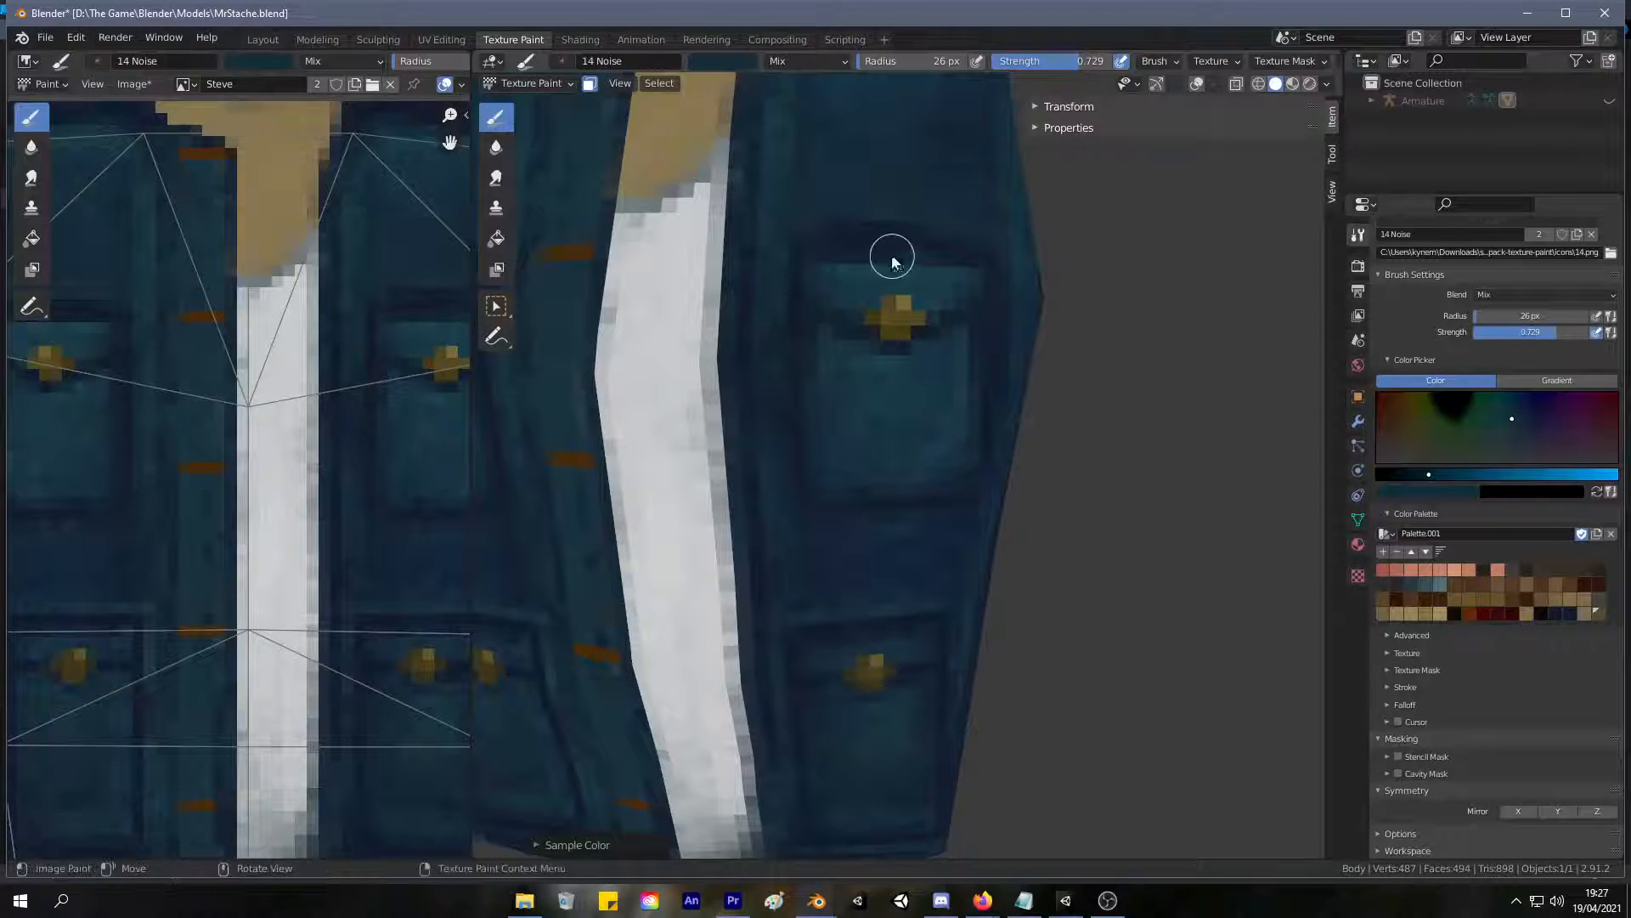
{"action": "scroll", "coordinate": [899, 249], "scroll_direction": "down", "scroll_amount": 5}
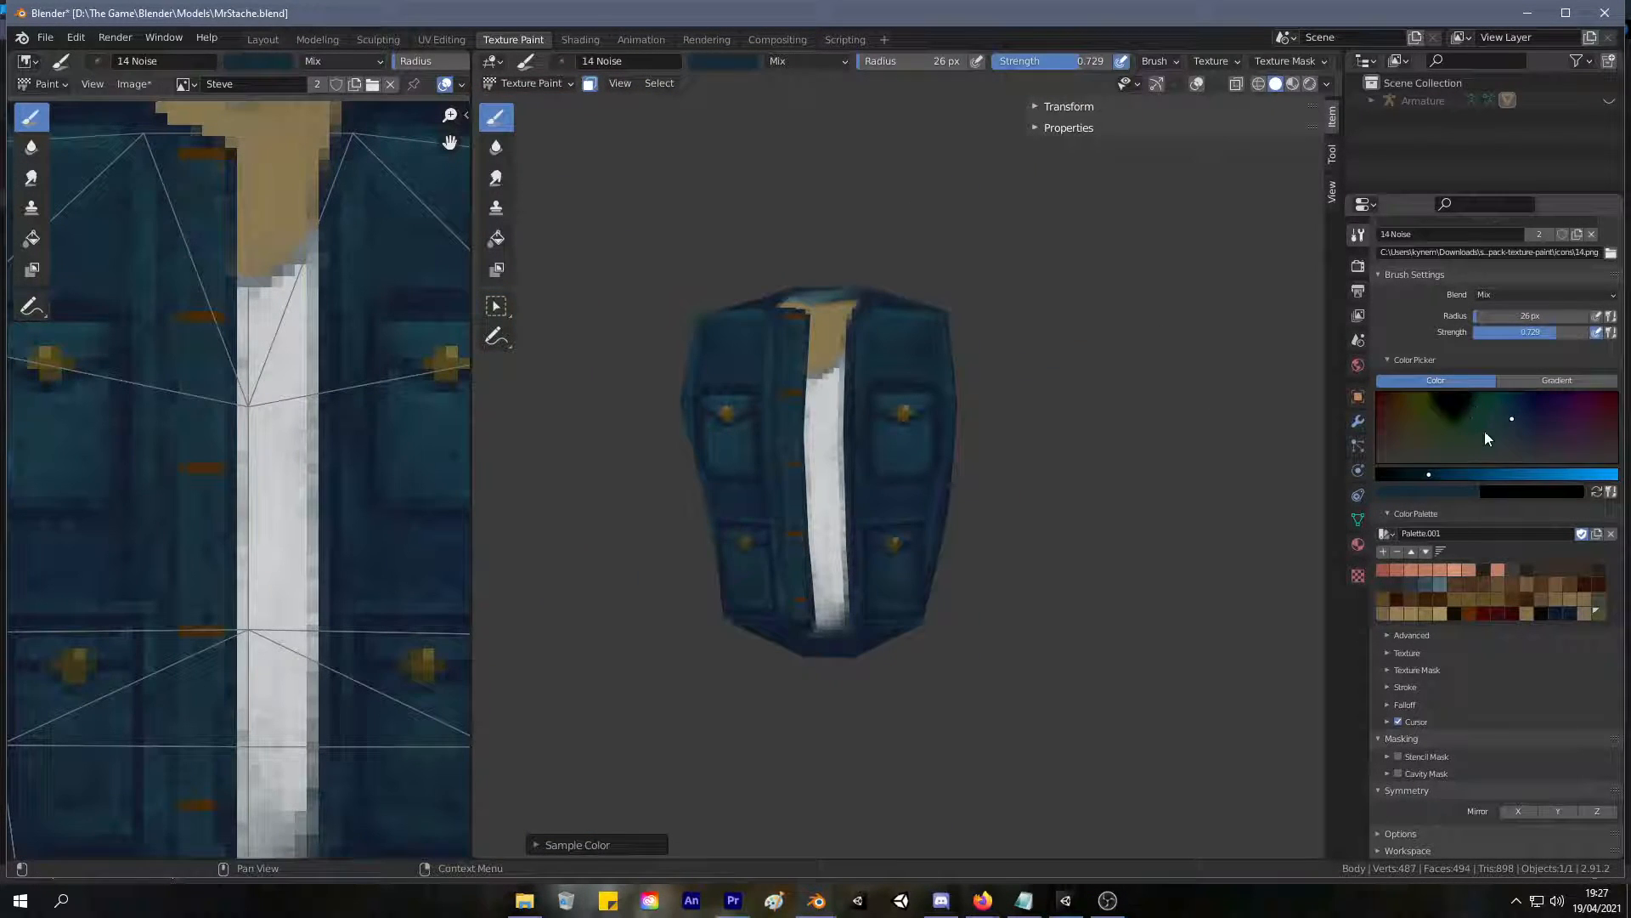
{"action": "left_click_drag", "start_coordinate": [1512, 419], "coordinate": [1505, 429]}
{"action": "left_click_drag", "start_coordinate": [1442, 477], "coordinate": [1450, 476]}
{"action": "middle_click_drag", "start_coordinate": [1034, 355], "coordinate": [680, 324]}
{"action": "scroll", "coordinate": [830, 281], "scroll_direction": "up", "scroll_amount": 5}
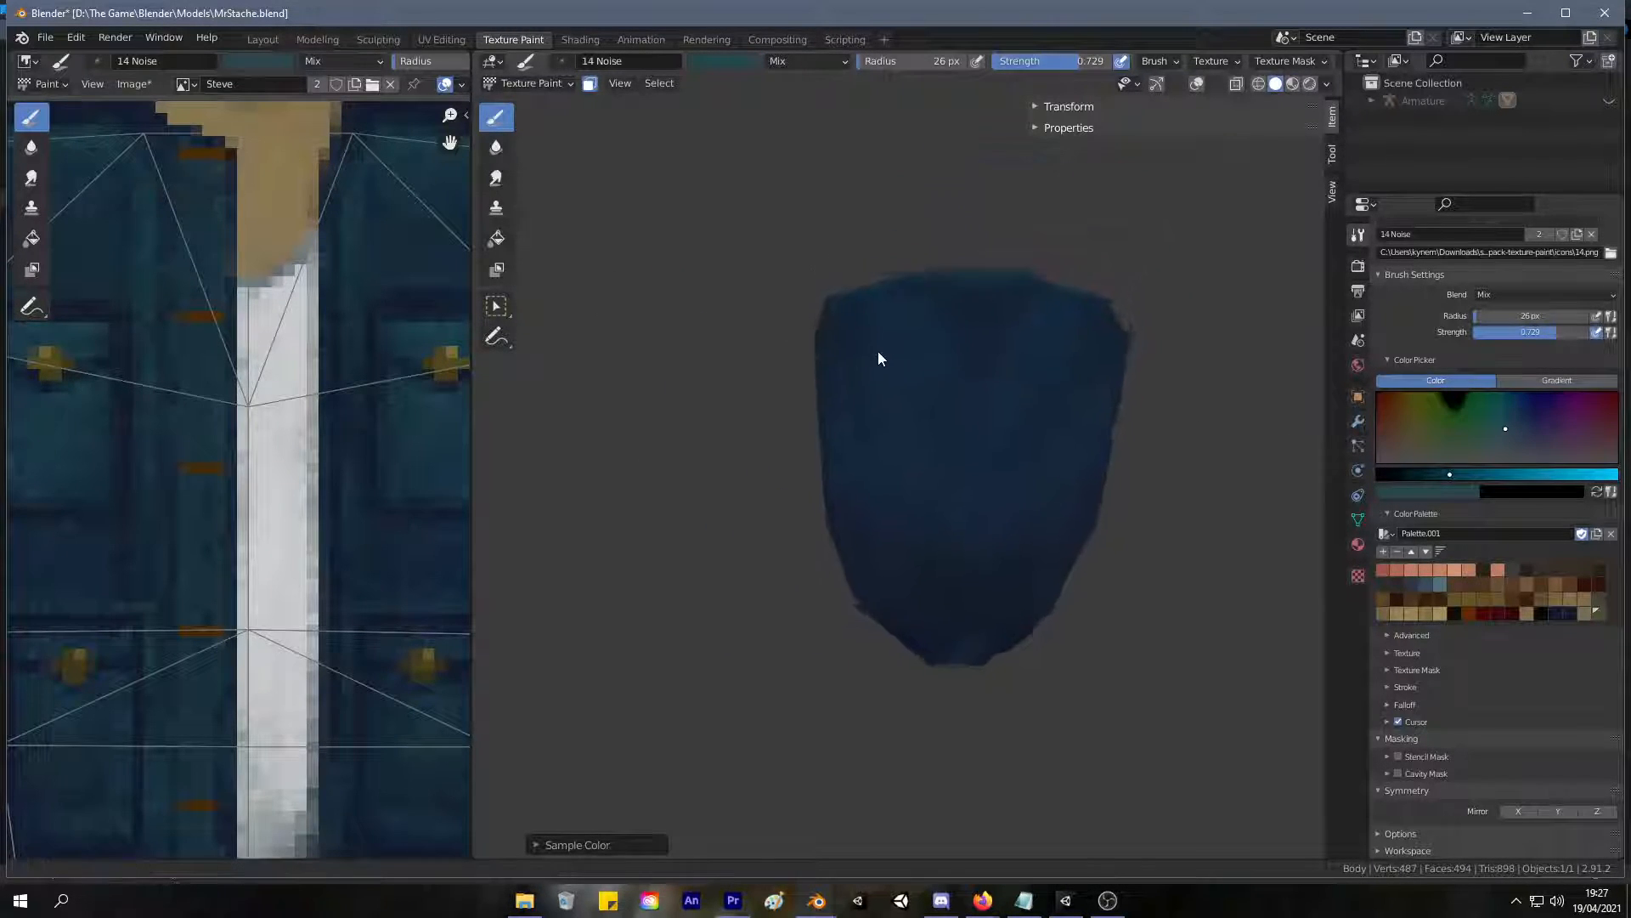
{"action": "key", "text": "f"}
{"action": "left_click", "coordinate": [812, 330]}
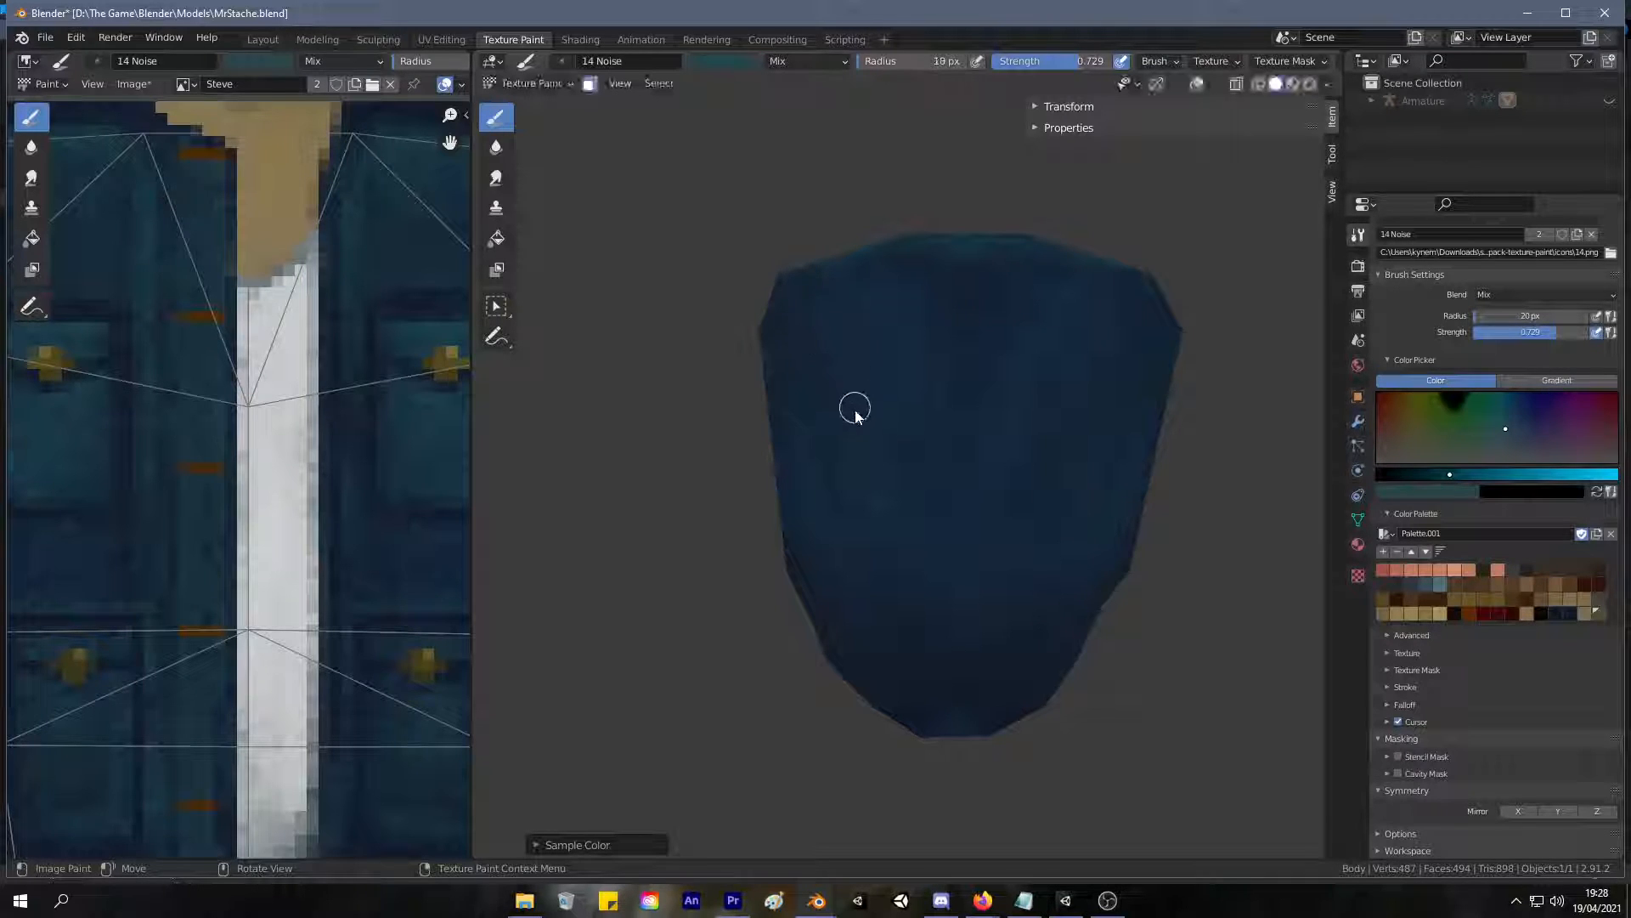
Try horizontal teal strokes across the upper back with slightly different hues, undoing each one.
{"action": "middle_click_drag", "start_coordinate": [856, 404], "coordinate": [849, 386]}
{"action": "left_click_drag", "start_coordinate": [791, 375], "coordinate": [884, 372]}
{"action": "key", "text": "ctrl+z"}
{"action": "left_click", "coordinate": [1506, 423]}
{"action": "left_click_drag", "start_coordinate": [769, 338], "coordinate": [990, 334]}
{"action": "key", "text": "ctrl+z"}
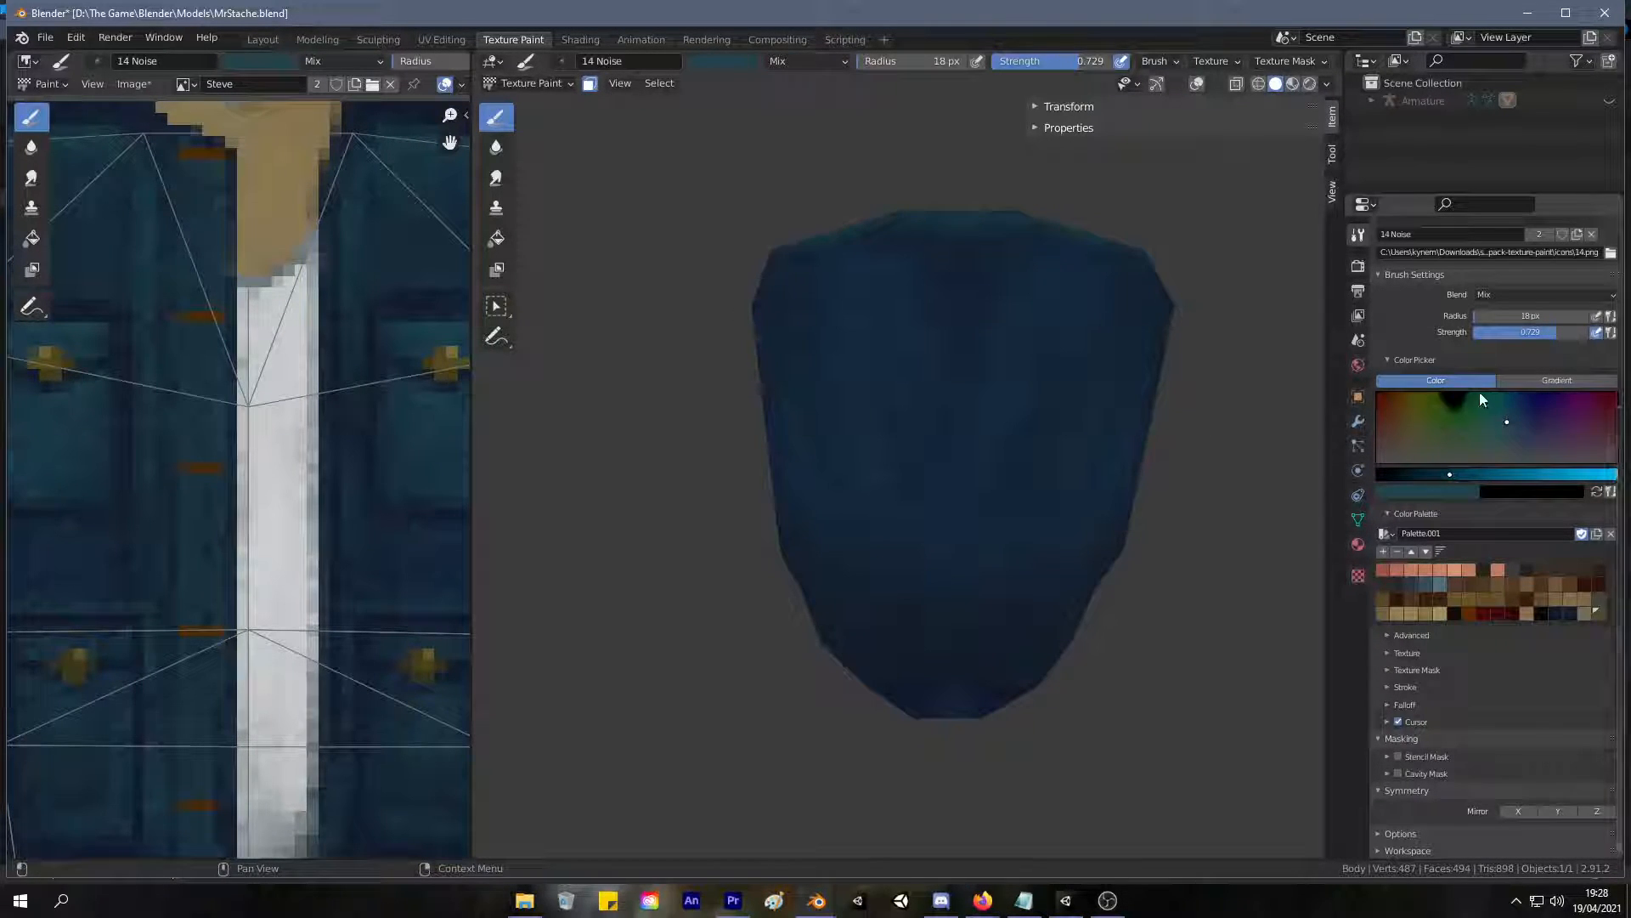
Shift the brush color to a bluer teal and try a horizontal seam across the upper back.
{"action": "left_click", "coordinate": [1509, 414]}
{"action": "left_click_drag", "start_coordinate": [829, 321], "coordinate": [1001, 325]}
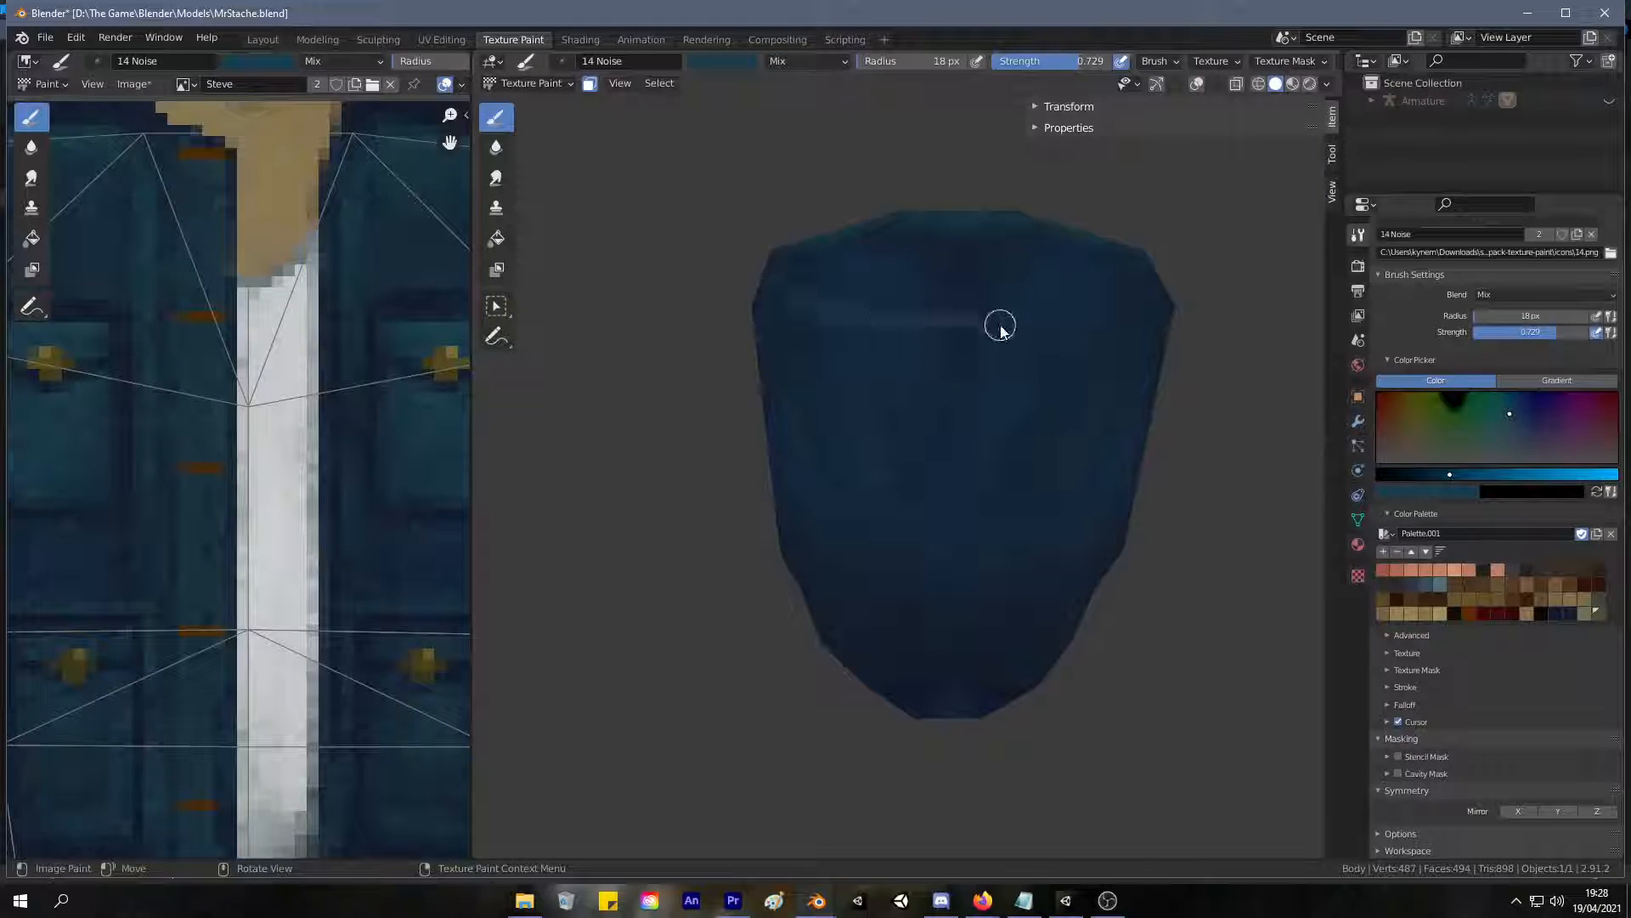
{"action": "key", "text": "ctrl+z"}
{"action": "scroll", "coordinate": [922, 343], "scroll_direction": "up", "scroll_amount": 2}
{"action": "left_click_drag", "start_coordinate": [770, 314], "coordinate": [969, 308]}
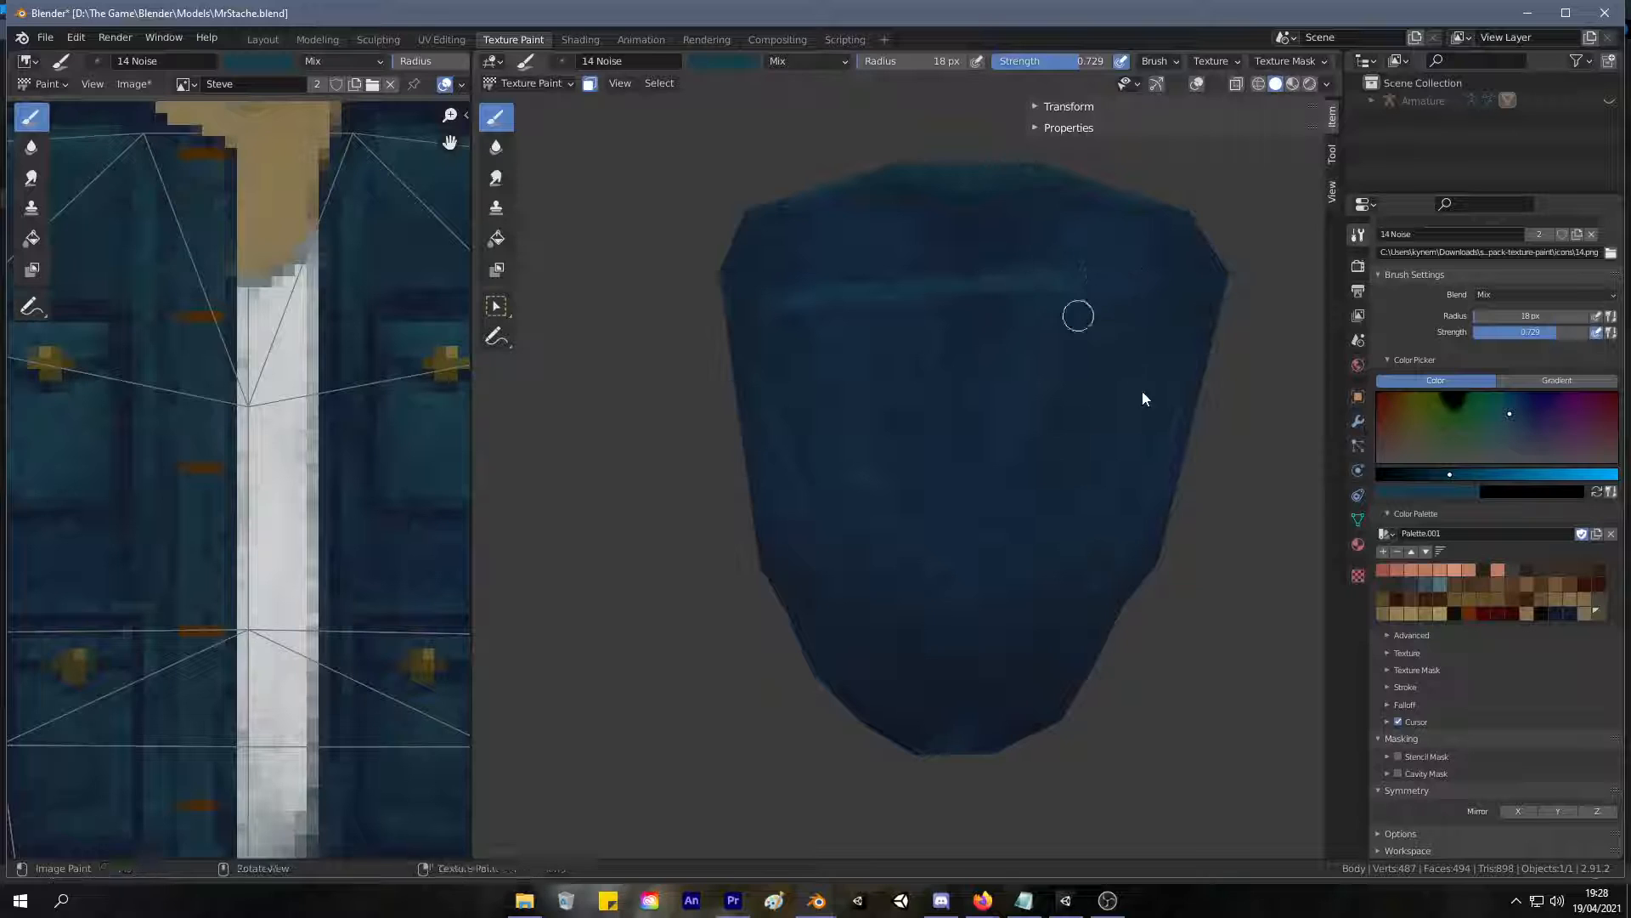
Enable X-axis mirror symmetry and try a horizontal teal seam and lower strokes on the jacket's back.
{"action": "left_click", "coordinate": [1519, 811]}
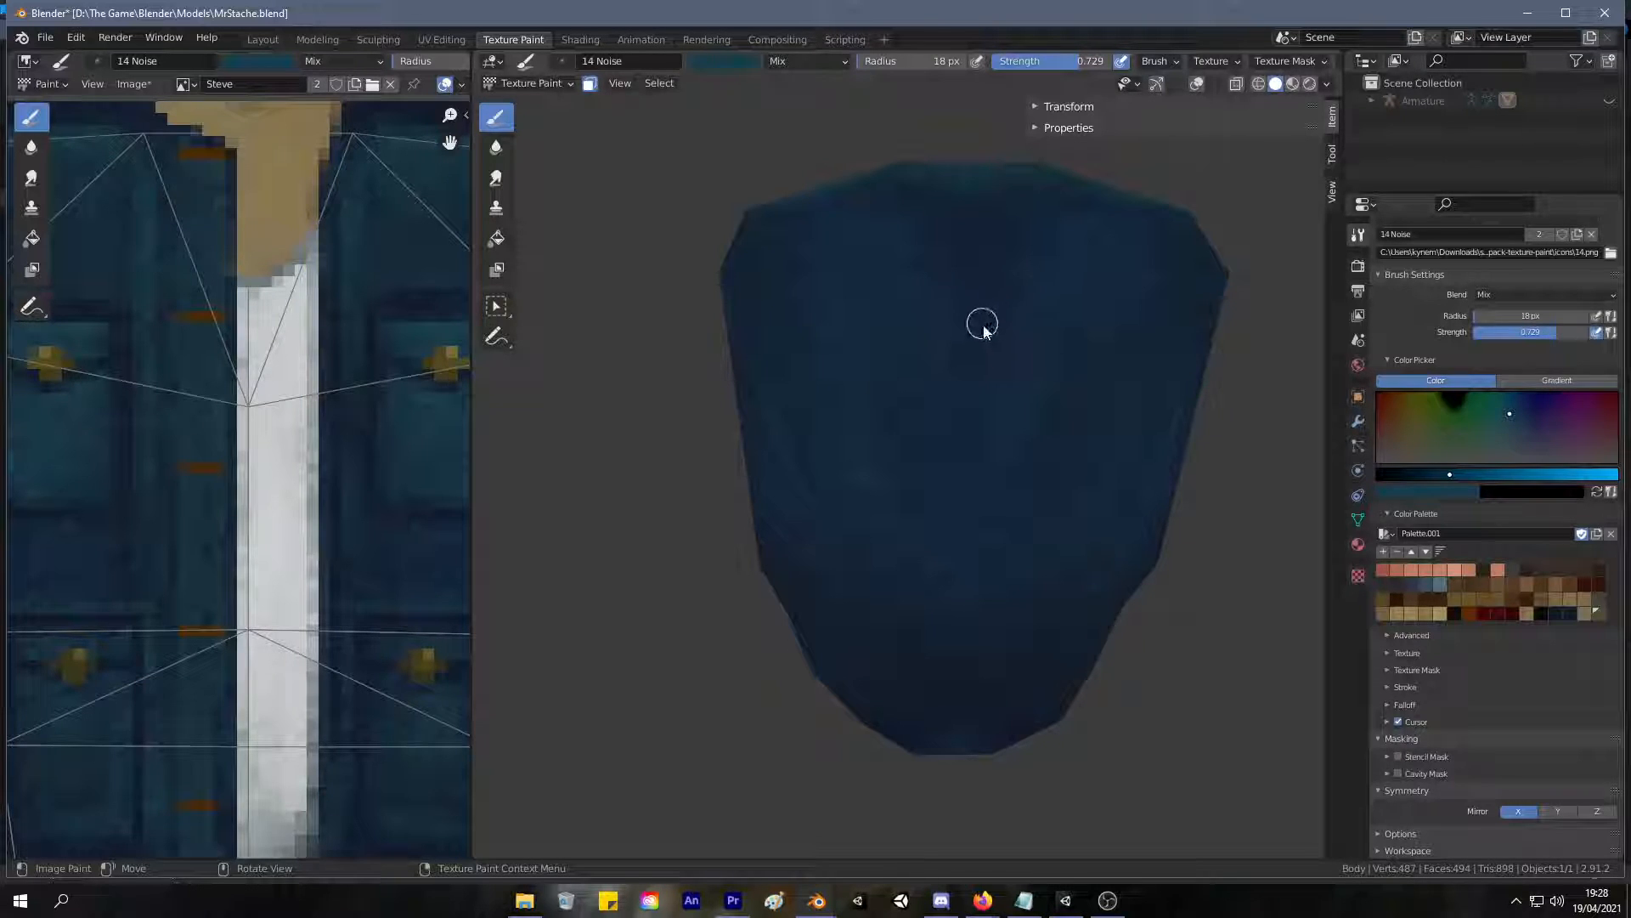
{"action": "mouse_move", "coordinate": [845, 319]}
{"action": "left_mouse_down"}
{"action": "mouse_move", "coordinate": [780, 325]}
{"action": "mouse_move", "coordinate": [818, 317]}
{"action": "left_mouse_up"}
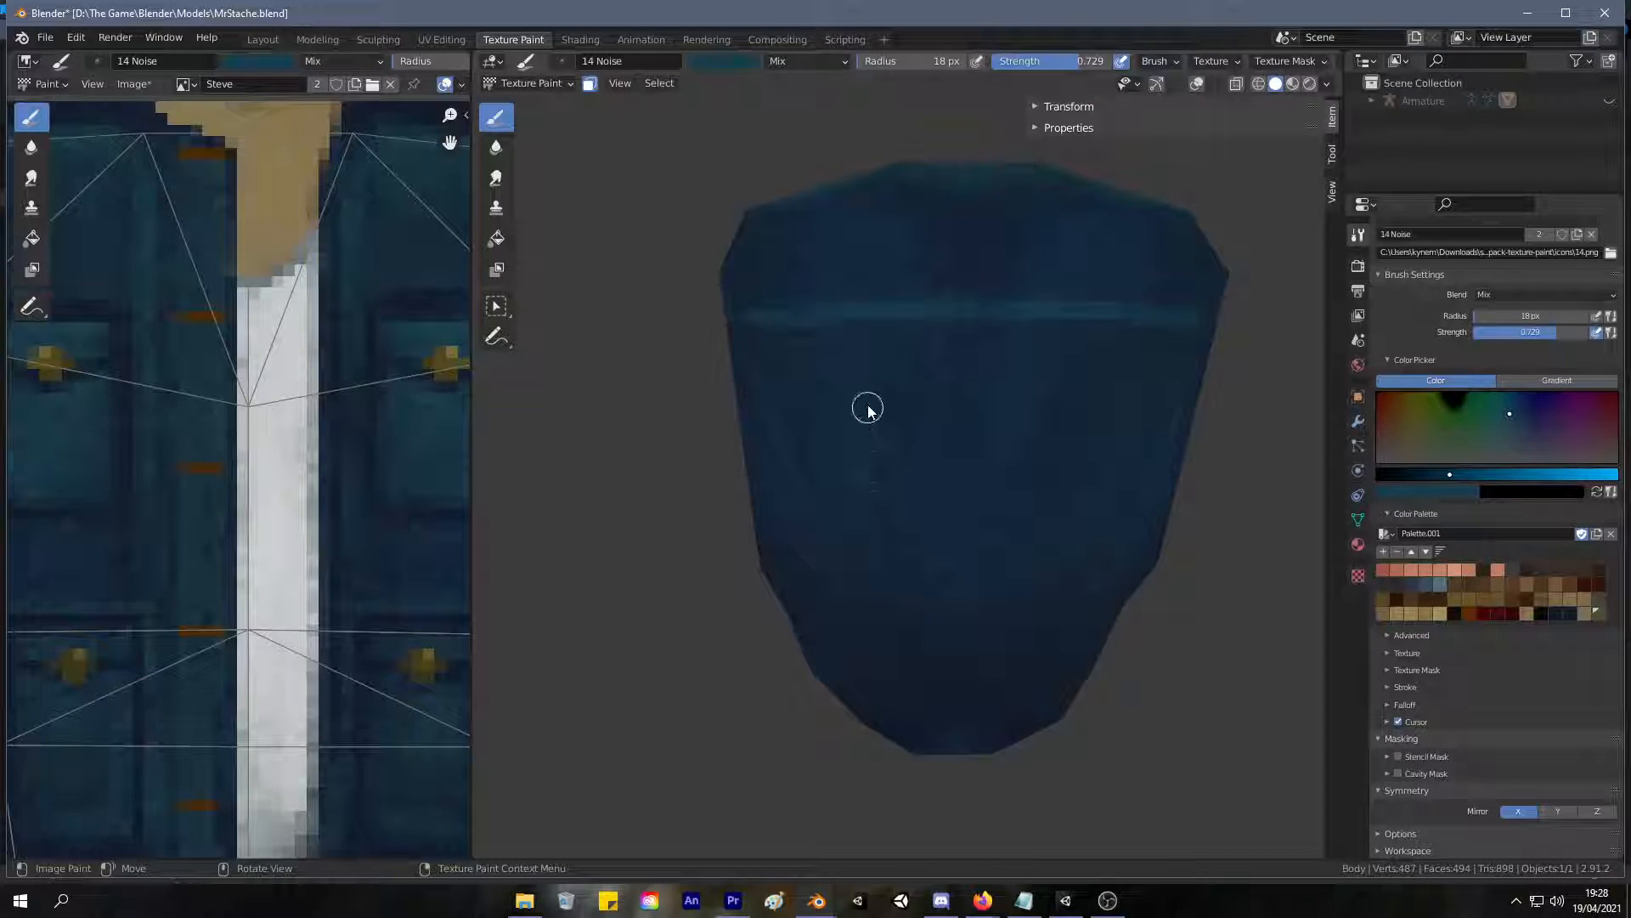
{"action": "left_click_drag", "start_coordinate": [864, 496], "coordinate": [860, 655]}
{"action": "mouse_move", "coordinate": [837, 485]}
{"action": "middle_mouse_down", "text": "ctrl"}
{"action": "mouse_move", "coordinate": [697, 630]}
{"action": "mouse_move", "coordinate": [605, 466]}
{"action": "mouse_move", "coordinate": [583, 521]}
{"action": "mouse_move", "coordinate": [834, 553]}
{"action": "mouse_move", "coordinate": [751, 515]}
{"action": "mouse_move", "coordinate": [739, 481]}
{"action": "middle_mouse_up", "text": "ctrl"}
{"action": "mouse_move", "coordinate": [808, 408]}
{"action": "middle_mouse_down"}
{"action": "mouse_move", "coordinate": [1061, 509]}
{"action": "mouse_move", "coordinate": [1169, 495]}
{"action": "mouse_move", "coordinate": [878, 459]}
{"action": "mouse_move", "coordinate": [830, 437]}
{"action": "middle_mouse_up"}
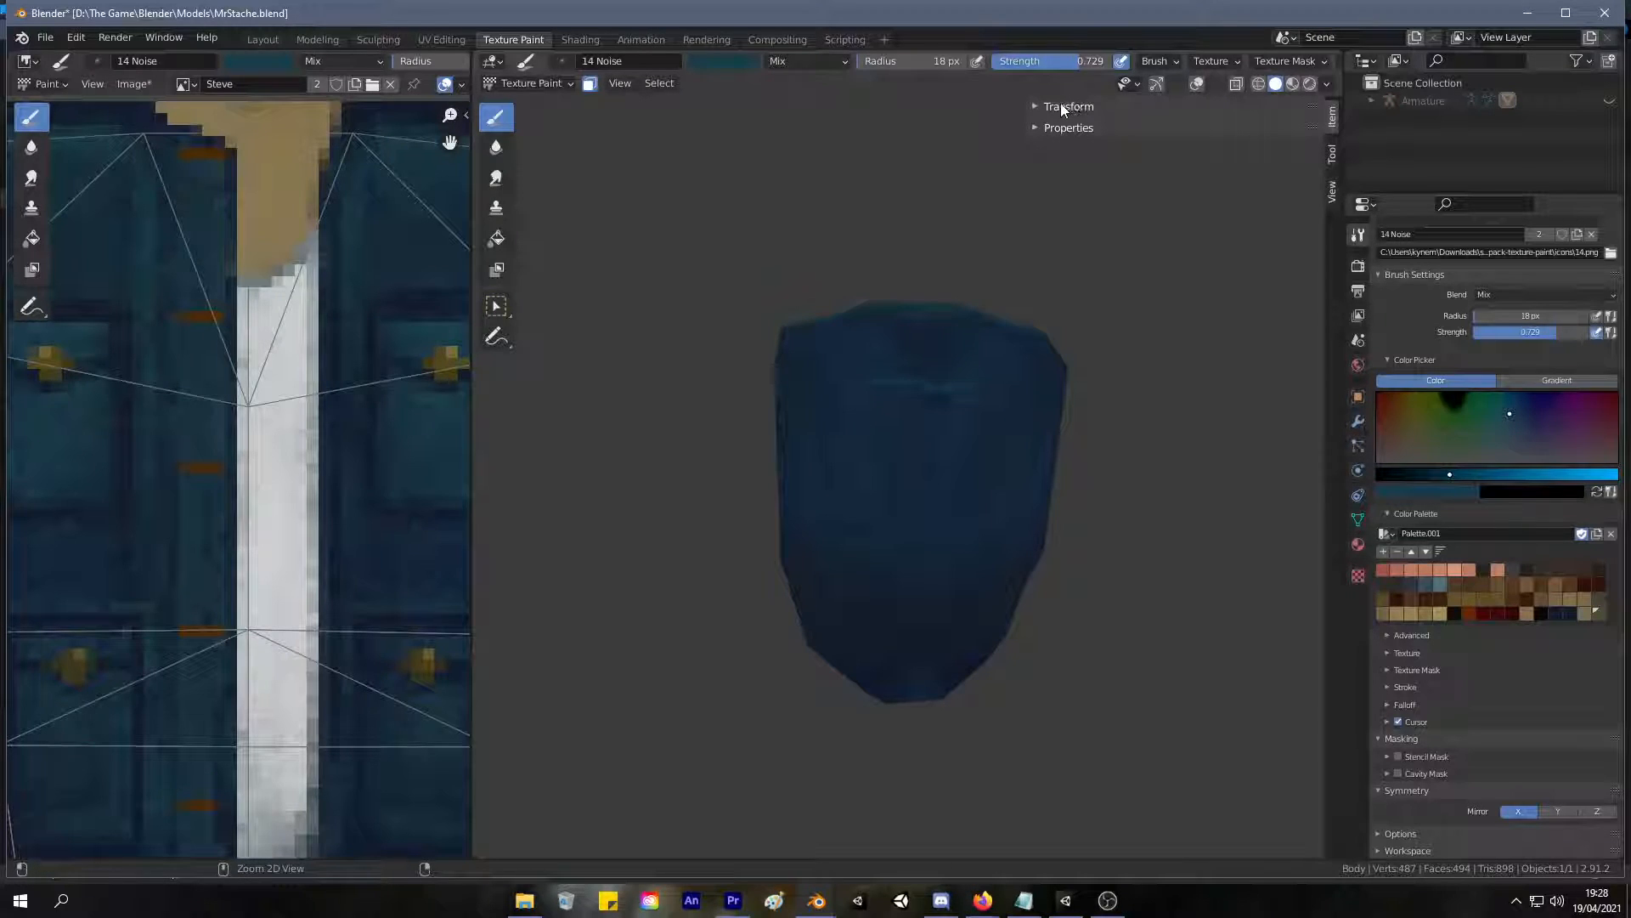
Set the brush strength to 0.174 and sample a teal from the jacket texture for the upper back.
{"action": "left_click_drag", "start_coordinate": [1042, 60], "coordinate": [975, 62]}
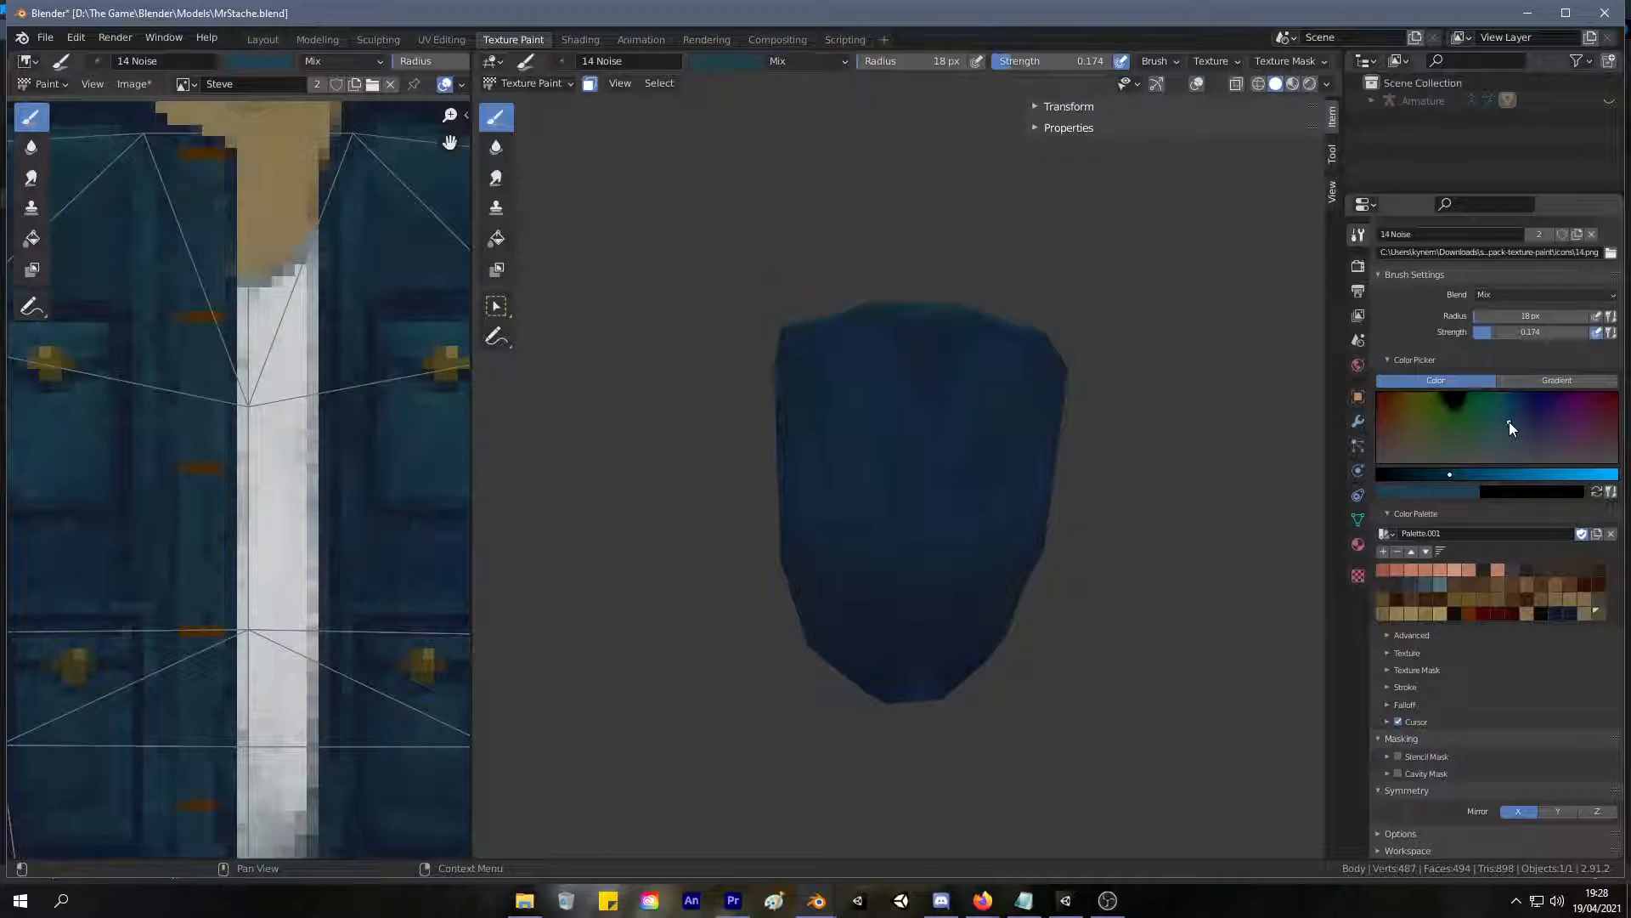
{"action": "scroll", "coordinate": [357, 390], "scroll_direction": "up", "scroll_amount": 3}
{"action": "key", "text": "s"}
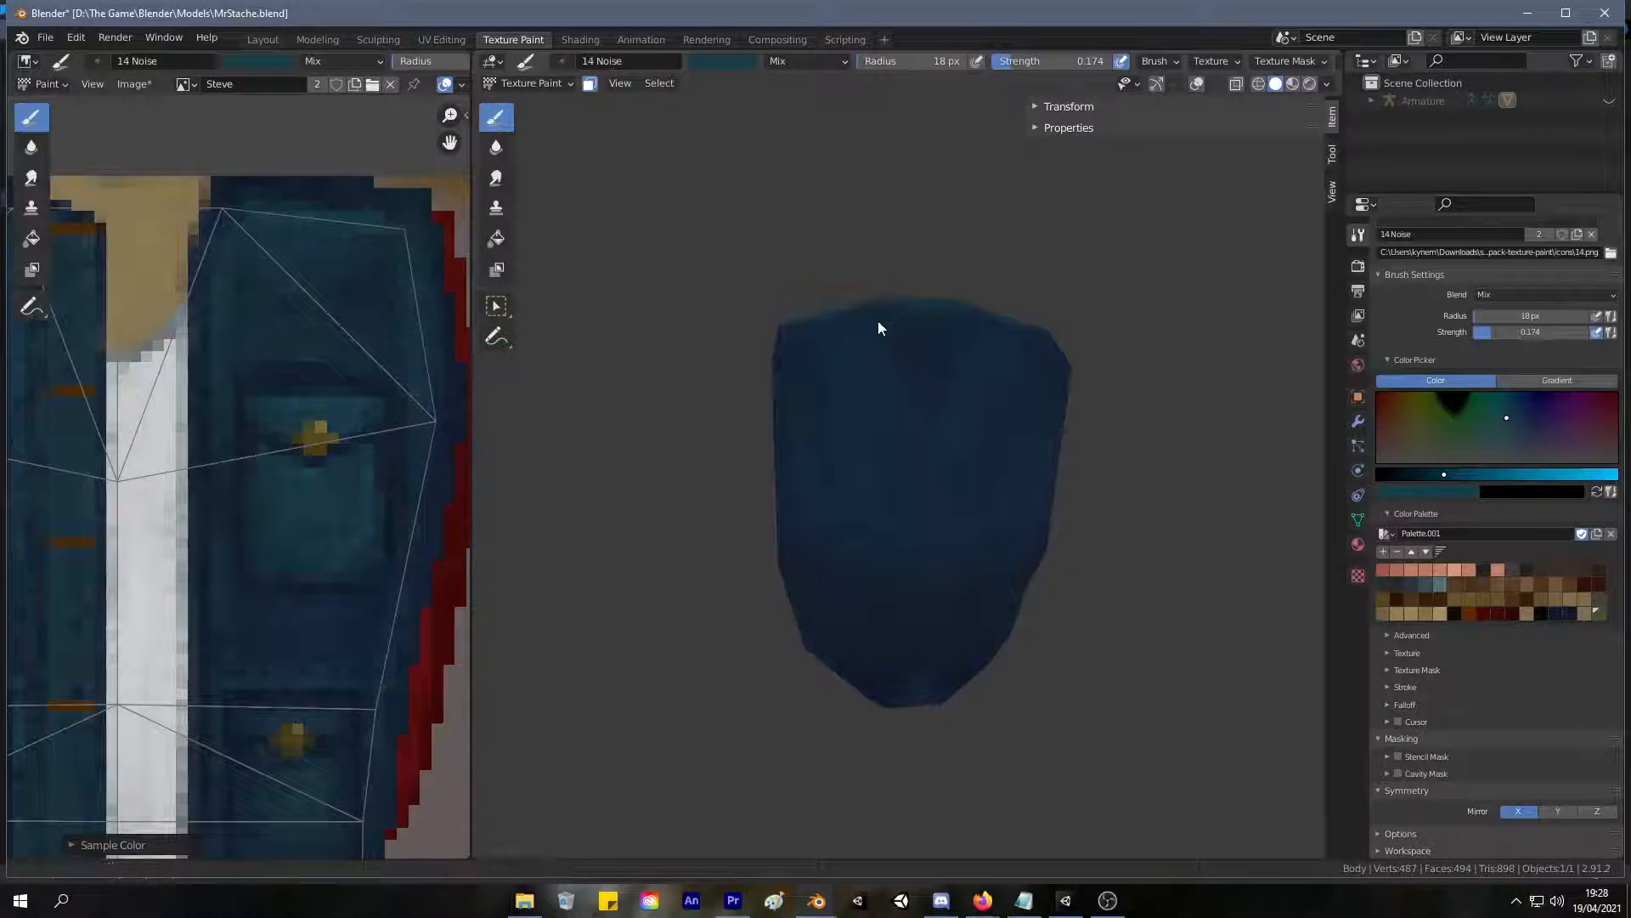
{"action": "scroll", "coordinate": [875, 328], "scroll_direction": "up", "scroll_amount": 3}
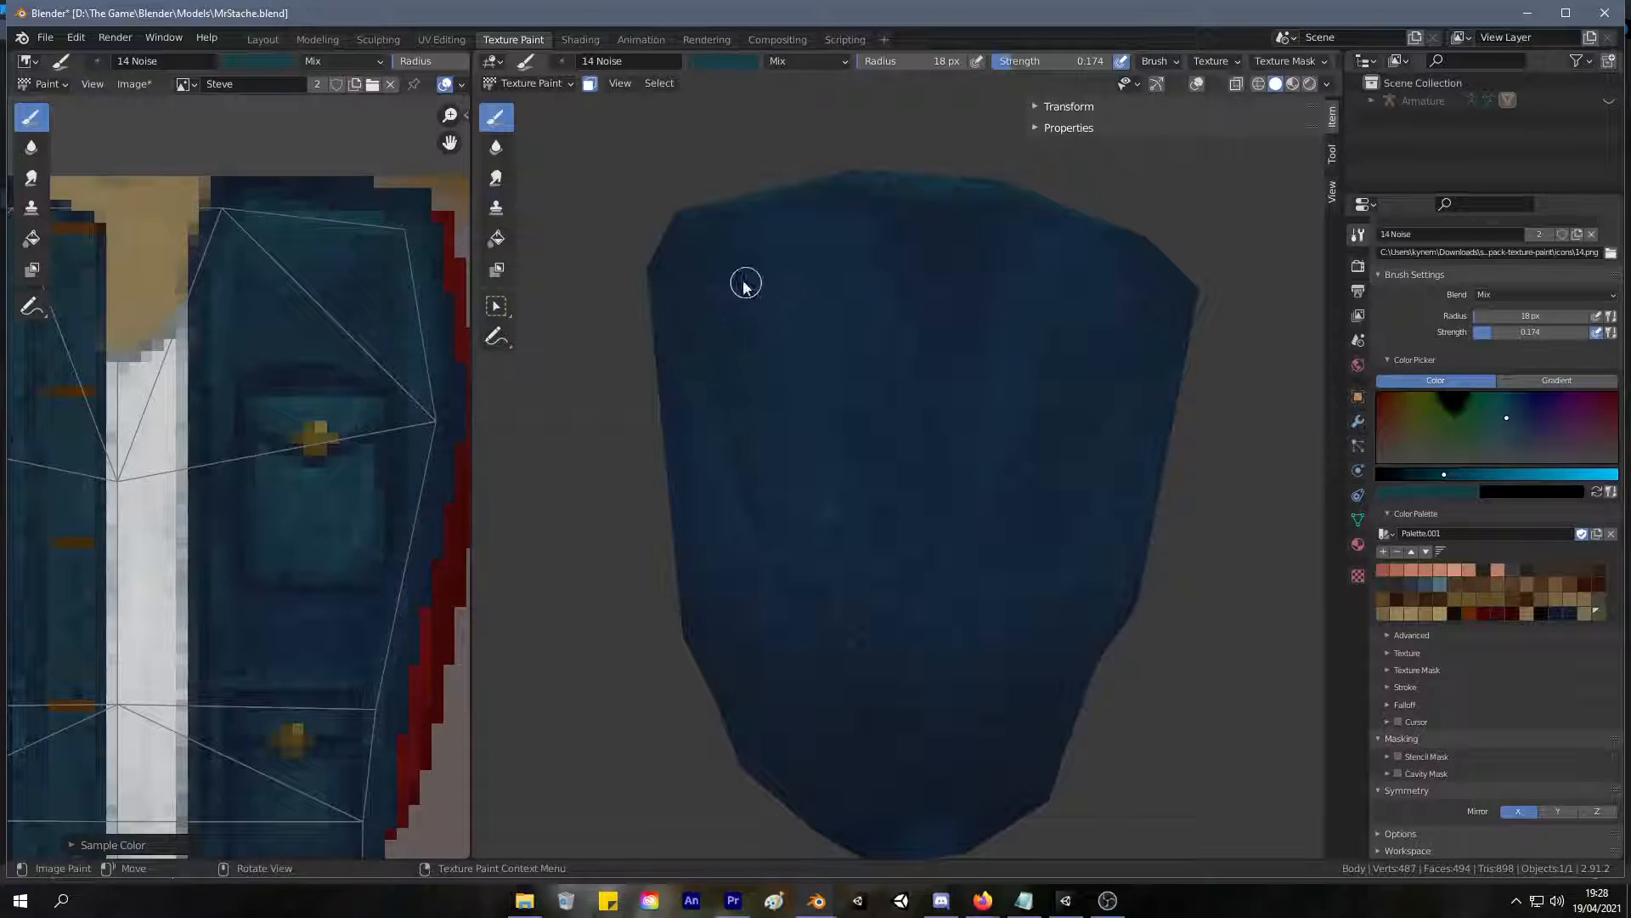
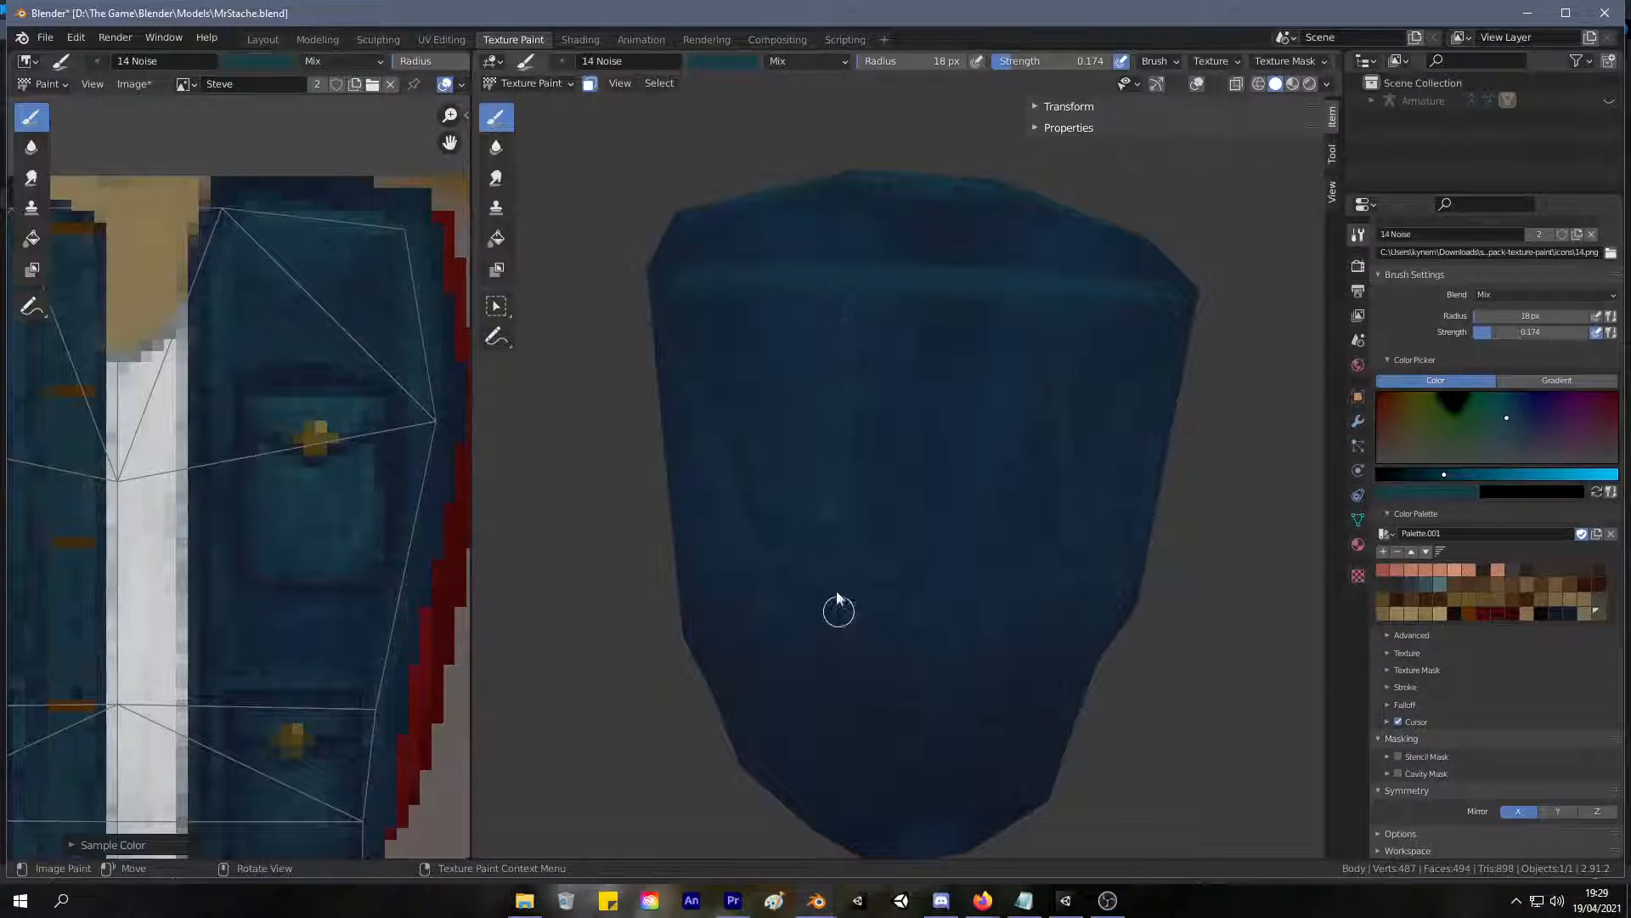
Paint teal vertical seam lines down the back of the jacket from the horizontal seam toward the hem.
{"action": "mouse_move", "coordinate": [846, 568]}
{"action": "left_mouse_down"}
{"action": "mouse_move", "coordinate": [842, 694]}
{"action": "mouse_move", "coordinate": [850, 681]}
{"action": "left_mouse_up"}
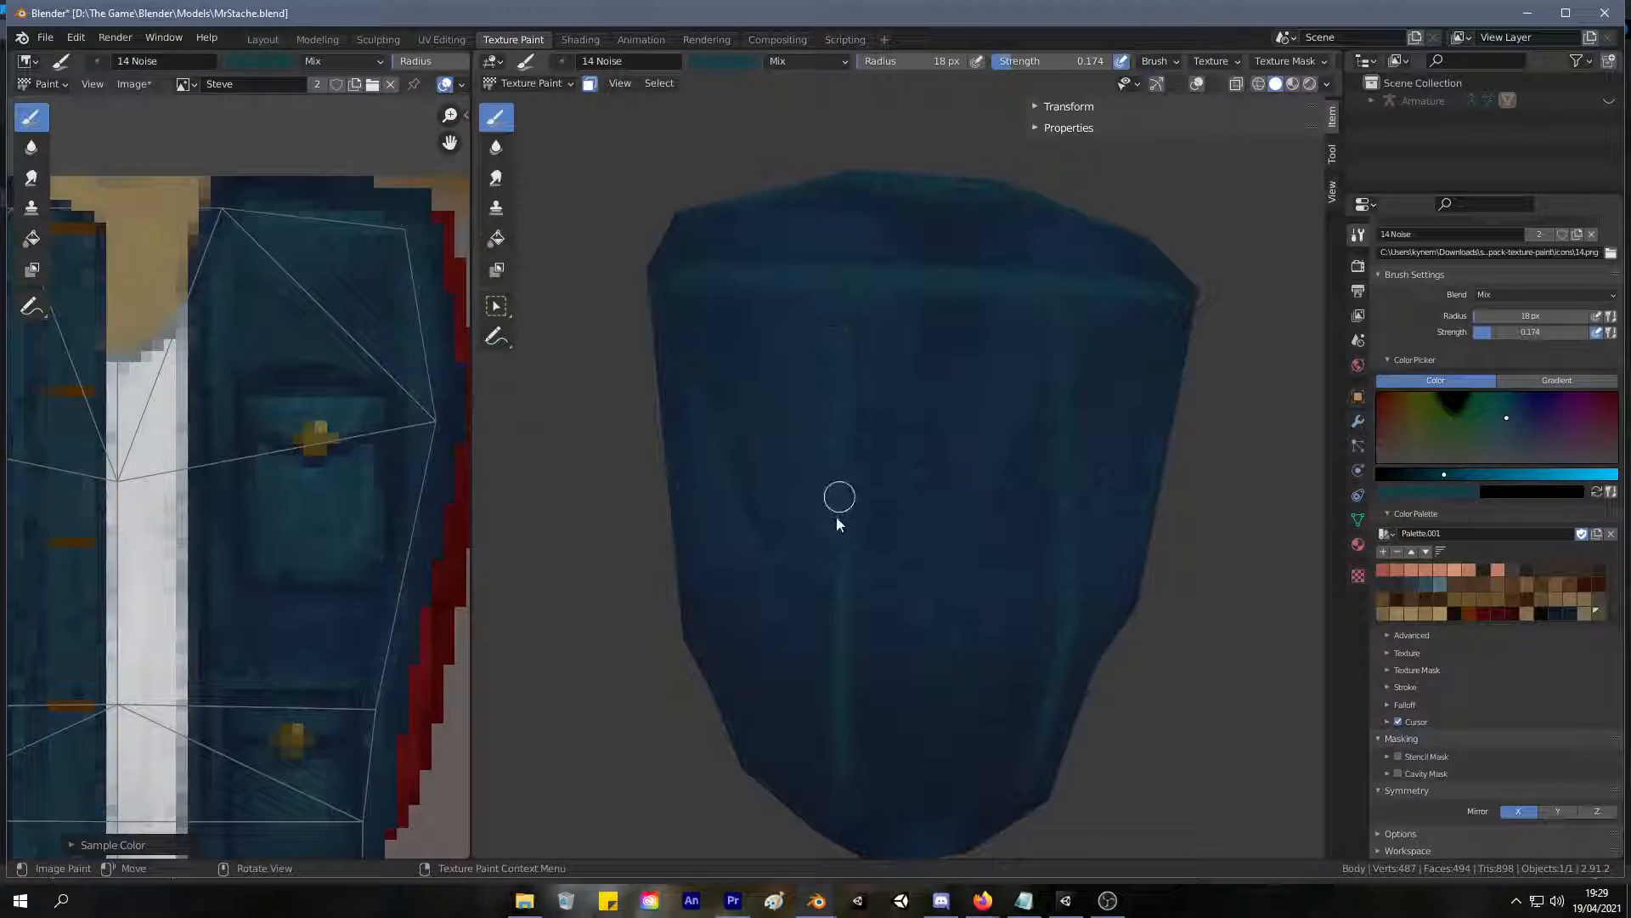
{"action": "mouse_move", "coordinate": [816, 448]}
{"action": "middle_mouse_down"}
{"action": "mouse_move", "coordinate": [718, 572]}
{"action": "mouse_move", "coordinate": [1038, 547]}
{"action": "mouse_move", "coordinate": [834, 583]}
{"action": "mouse_move", "coordinate": [696, 558]}
{"action": "middle_mouse_up"}
{"action": "mouse_move", "coordinate": [879, 378]}
{"action": "middle_mouse_down", "text": "ctrl"}
{"action": "mouse_move", "coordinate": [856, 427]}
{"action": "mouse_move", "coordinate": [911, 306]}
{"action": "mouse_move", "coordinate": [975, 298]}
{"action": "mouse_move", "coordinate": [921, 175]}
{"action": "mouse_move", "coordinate": [872, 564]}
{"action": "mouse_move", "coordinate": [833, 379]}
{"action": "mouse_move", "coordinate": [884, 590]}
{"action": "mouse_move", "coordinate": [773, 244]}
{"action": "mouse_move", "coordinate": [798, 365]}
{"action": "middle_mouse_up", "text": "ctrl"}
Sample dark blue from the jacket back and paint thin shadows beneath the horizontal seam and alongside the vertical seams.
{"action": "key", "text": "s"}
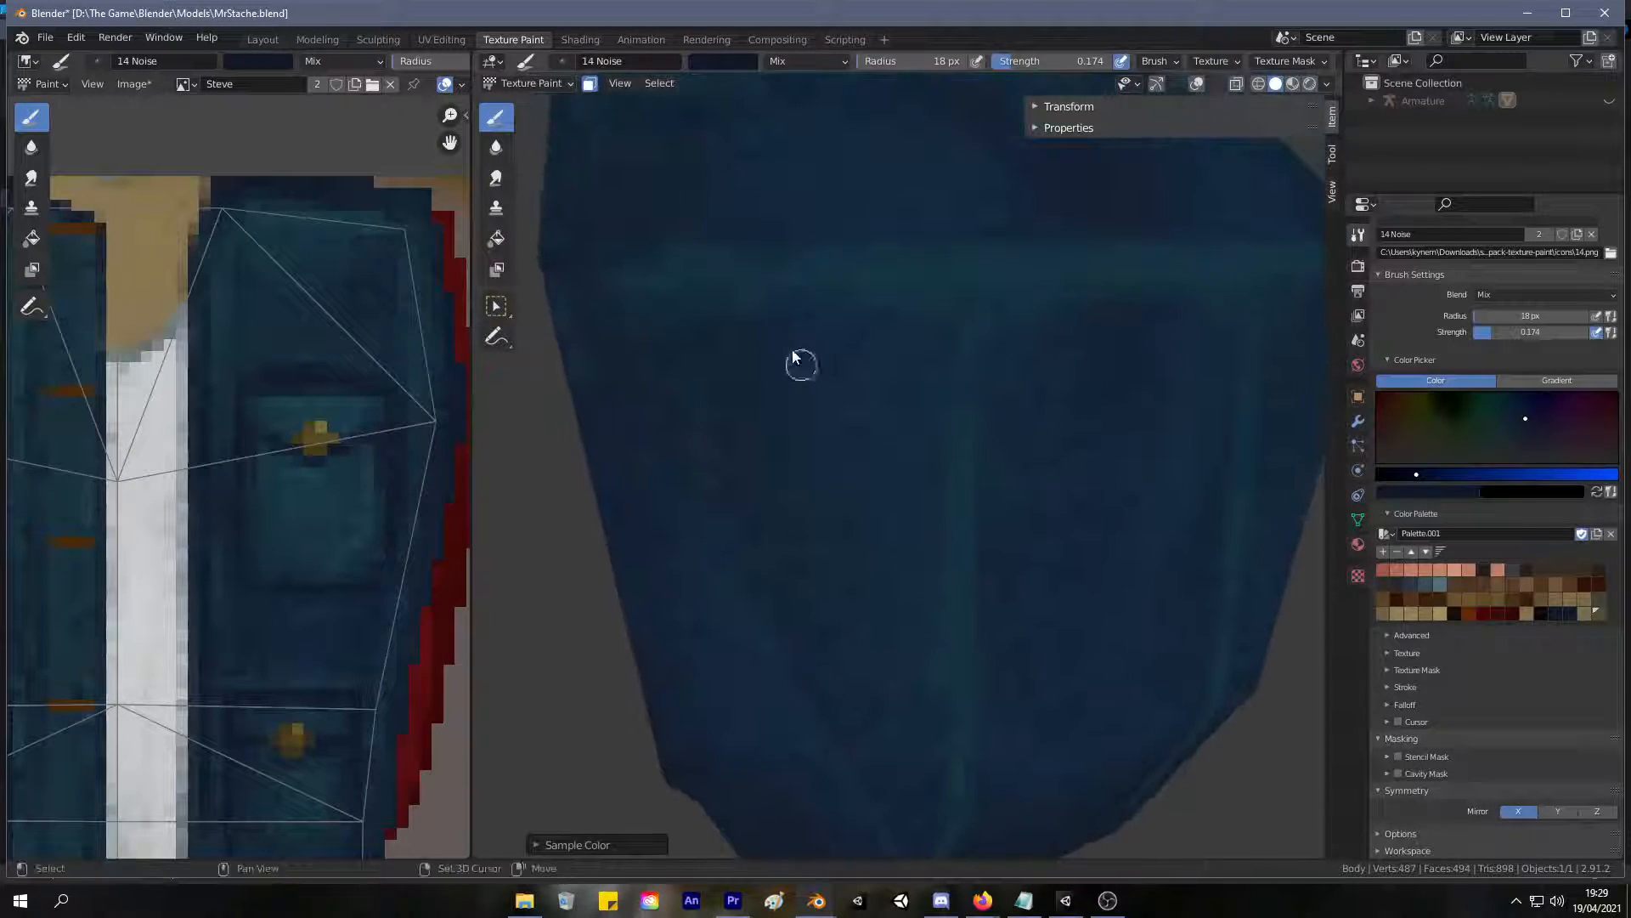
{"action": "mouse_move", "coordinate": [913, 300]}
{"action": "left_mouse_down"}
{"action": "mouse_move", "coordinate": [834, 288]}
{"action": "mouse_move", "coordinate": [943, 298]}
{"action": "mouse_move", "coordinate": [748, 304]}
{"action": "left_mouse_up"}
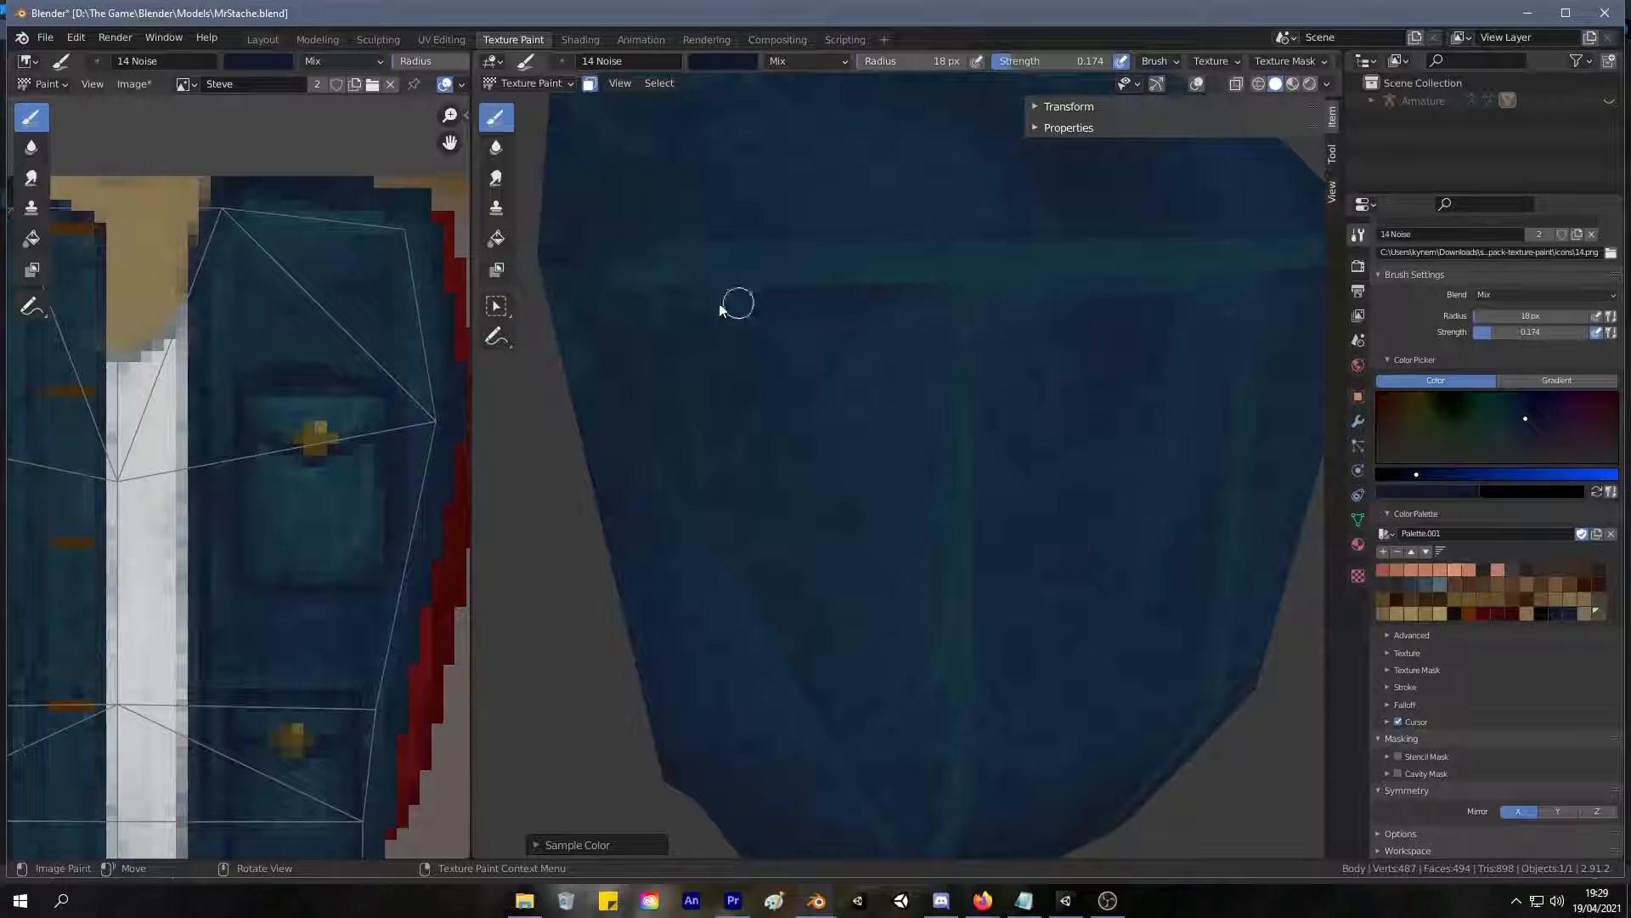
{"action": "middle_click_drag", "start_coordinate": [983, 284], "coordinate": [708, 304]}
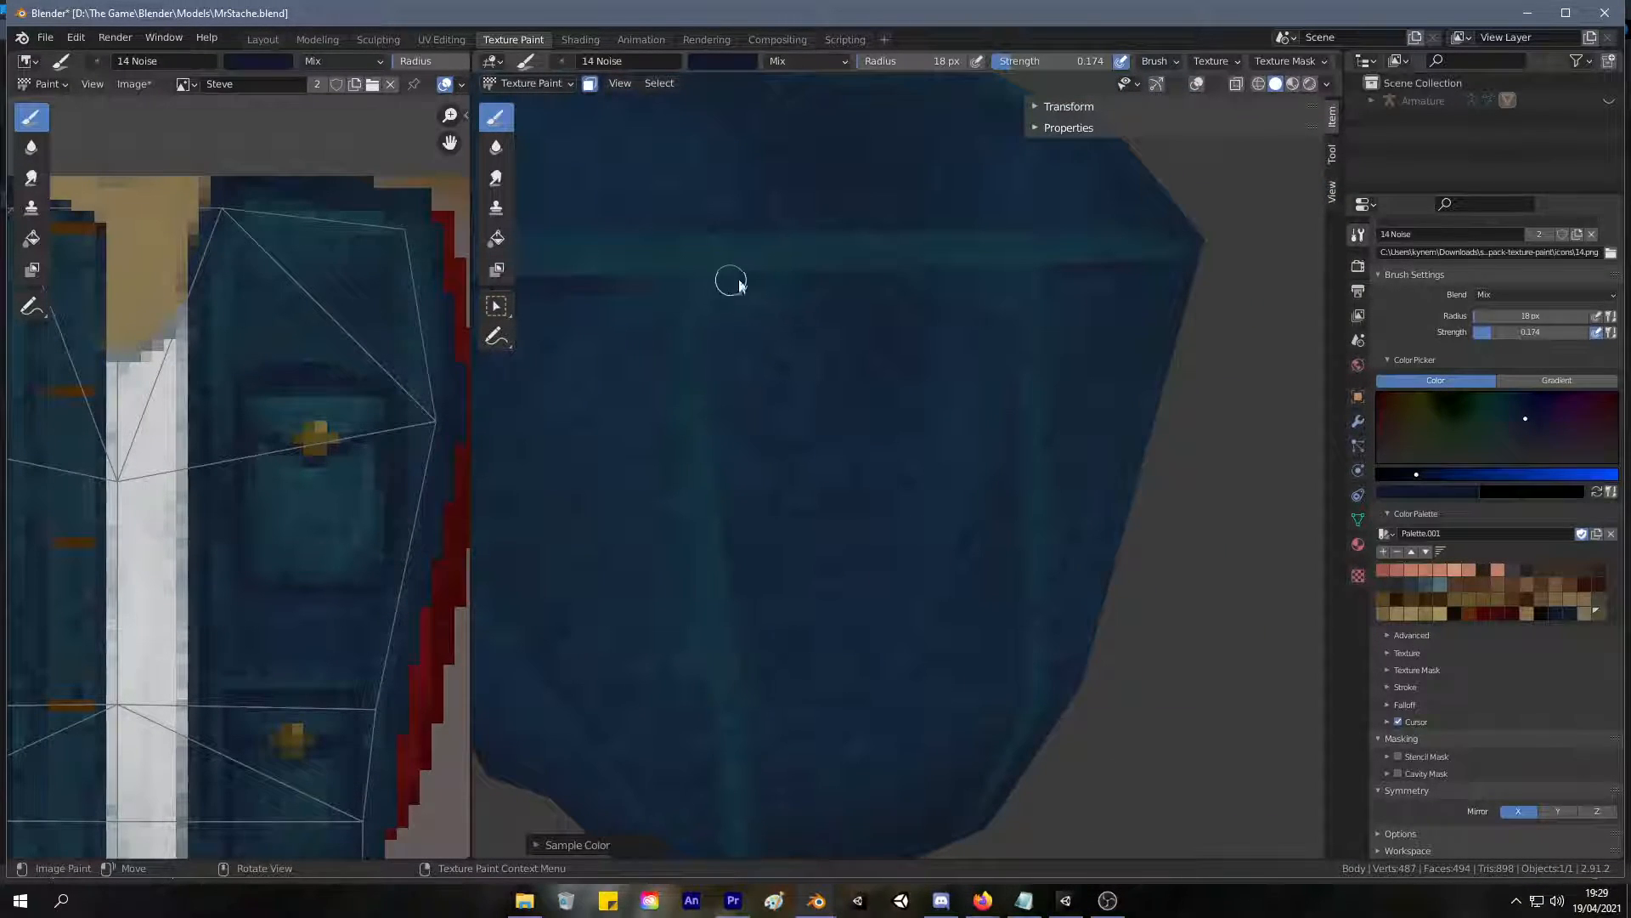
{"action": "mouse_move", "coordinate": [654, 379]}
{"action": "middle_mouse_down"}
{"action": "mouse_move", "coordinate": [594, 339]}
{"action": "mouse_move", "coordinate": [666, 349]}
{"action": "mouse_move", "coordinate": [748, 262]}
{"action": "middle_mouse_up"}
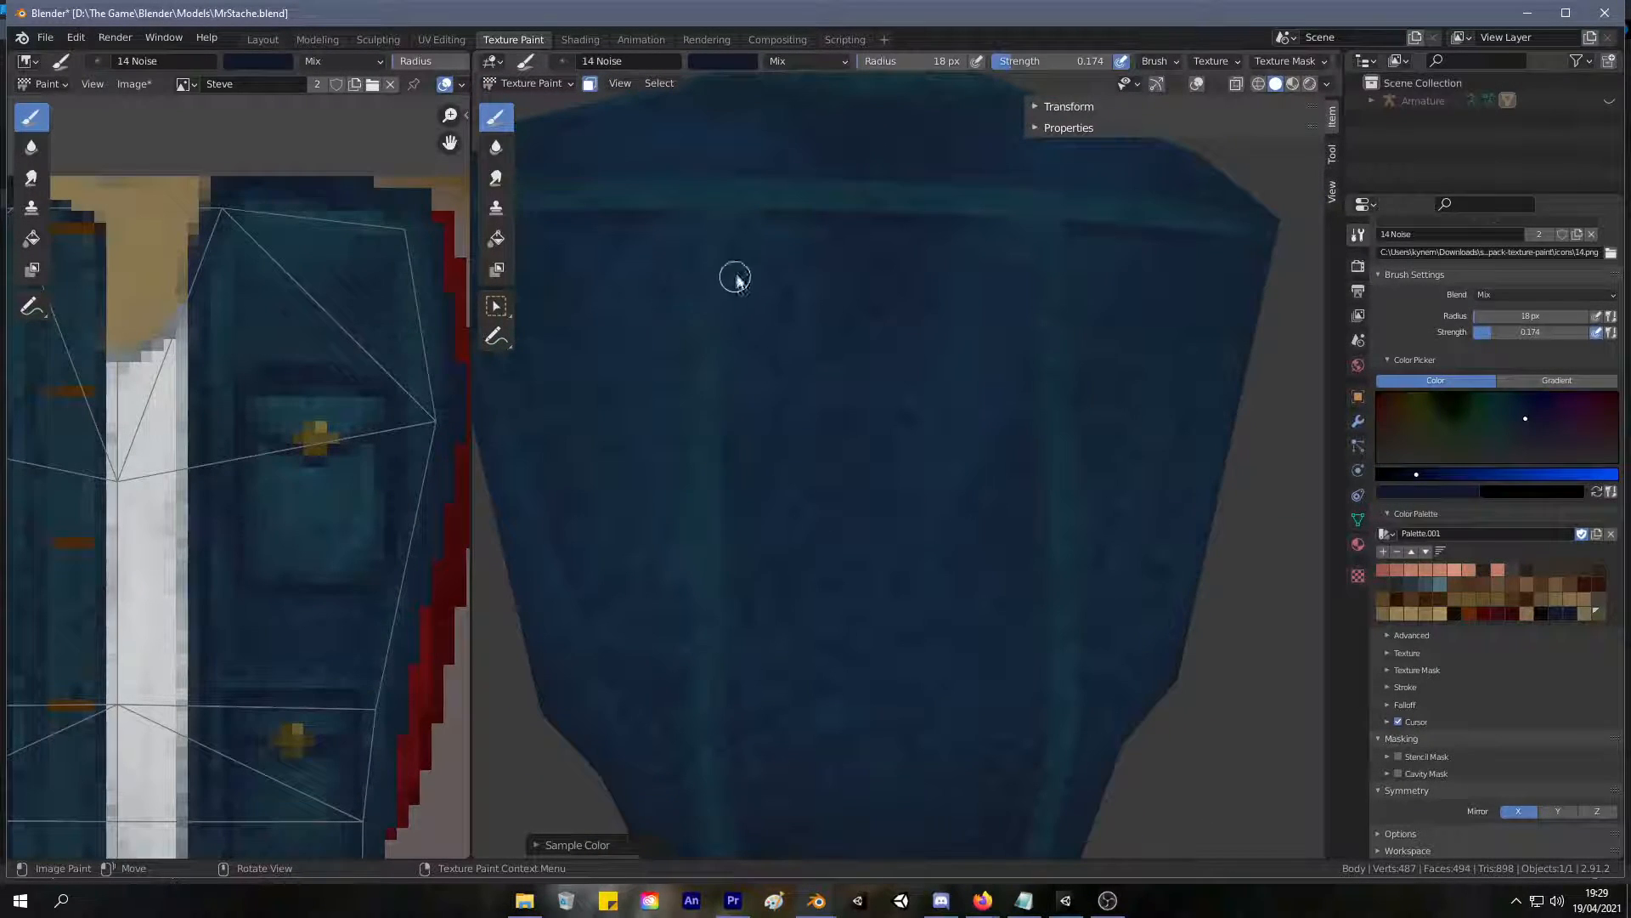
{"action": "middle_click_drag", "start_coordinate": [727, 500], "coordinate": [727, 232]}
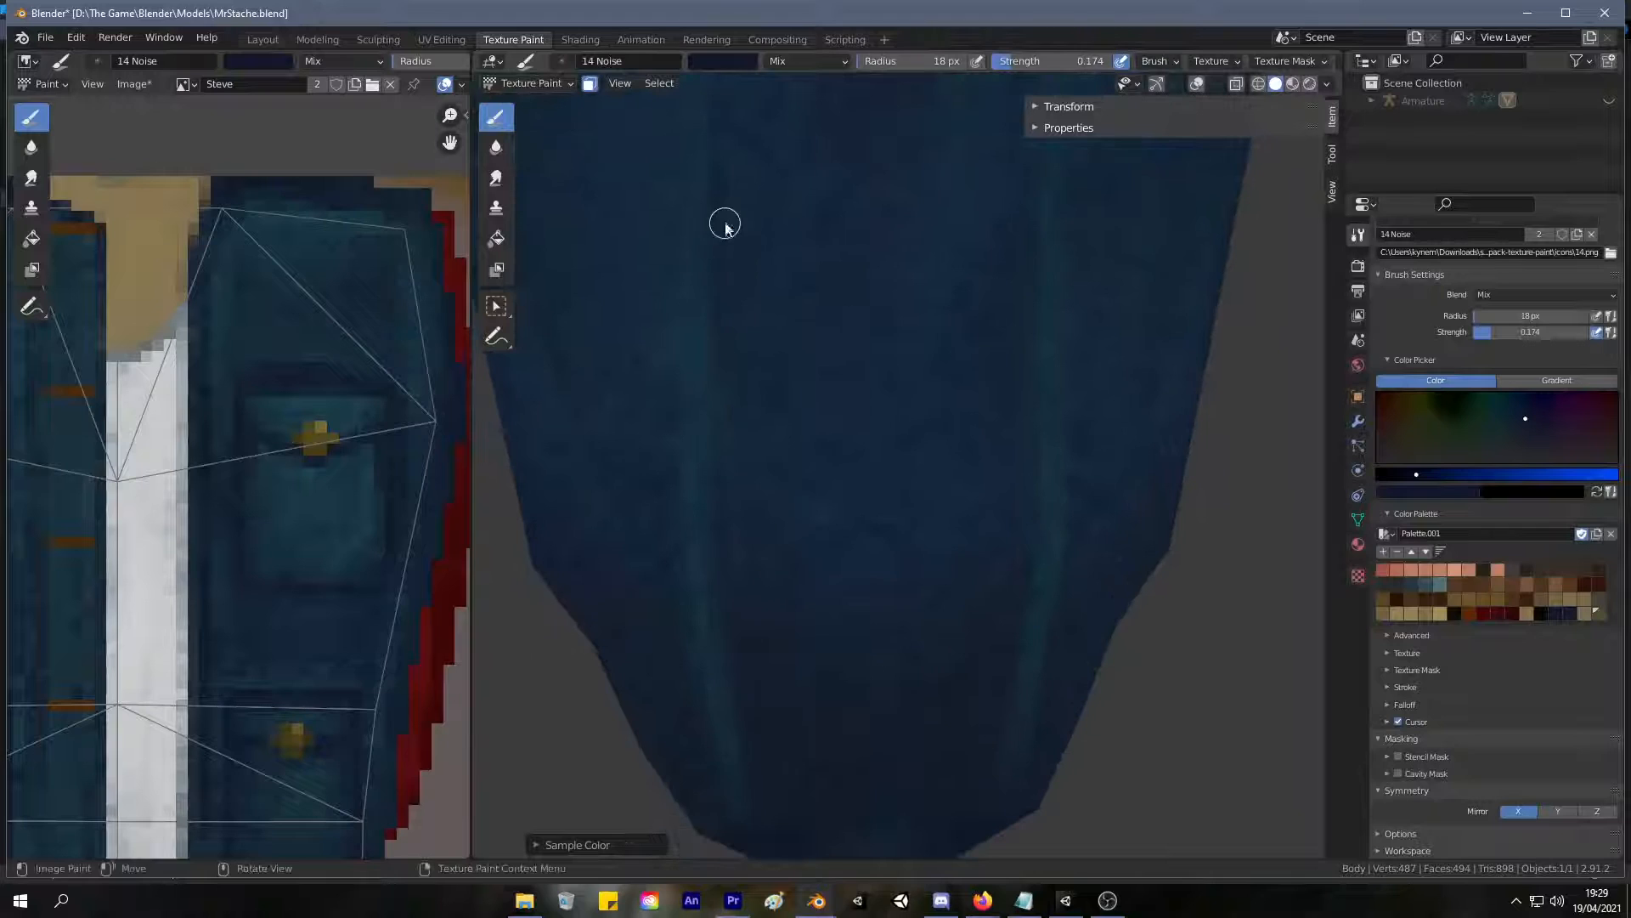
{"action": "middle_click_drag", "start_coordinate": [739, 641], "coordinate": [678, 441]}
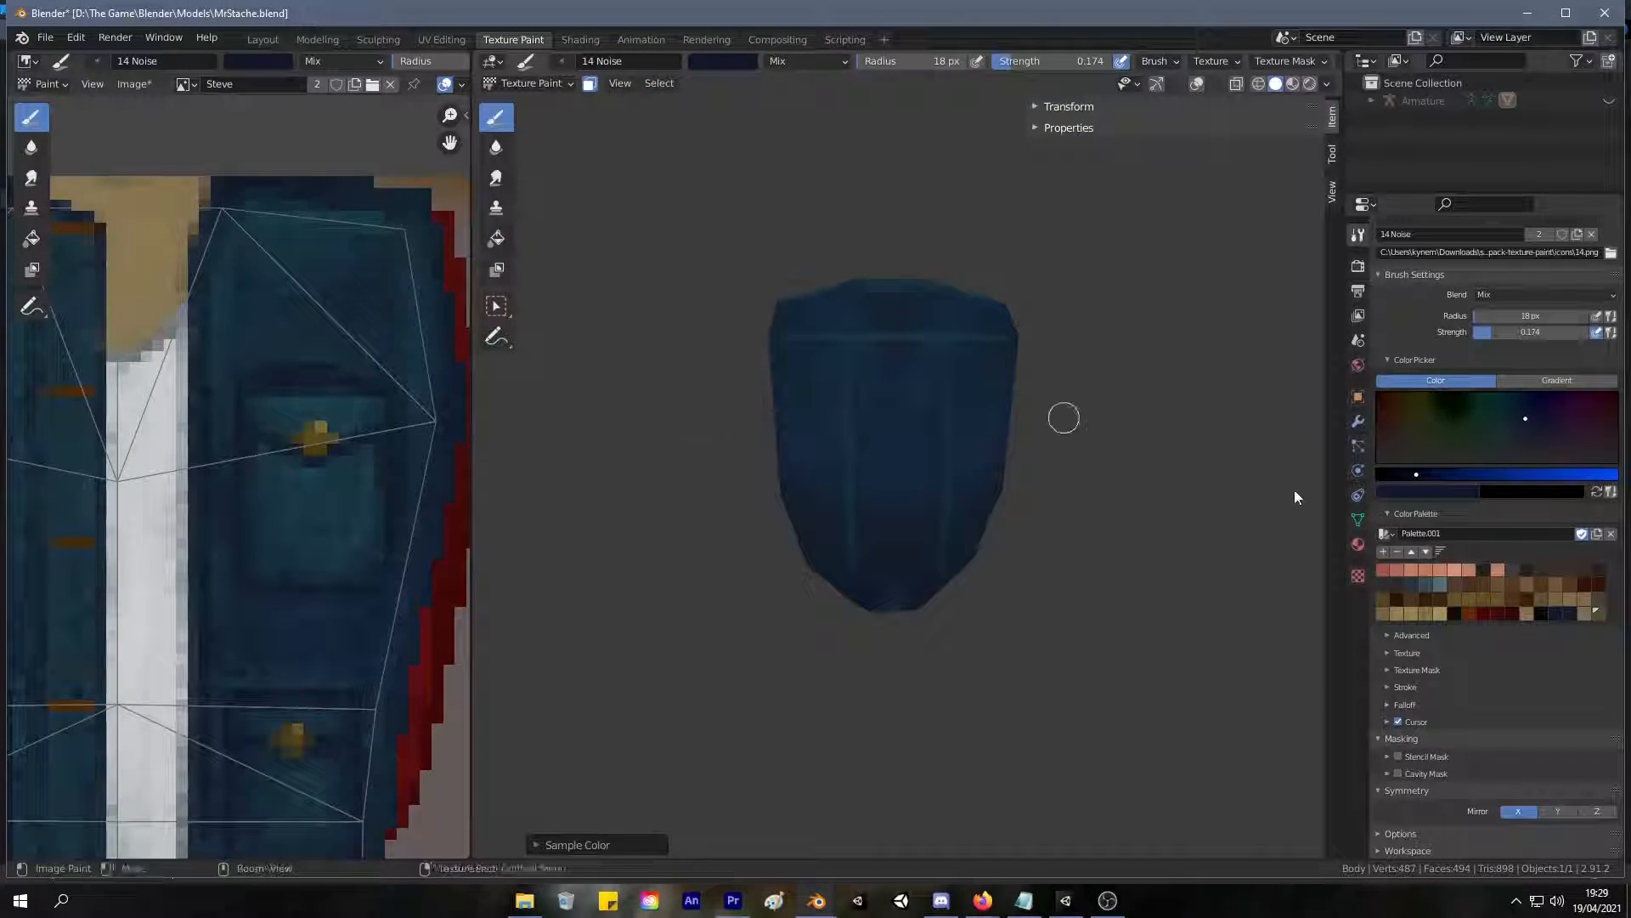
Sample teal from the front pocket in the texture image, brighten it slightly, and highlight the horizontal seam across the jacket back.
{"action": "scroll", "coordinate": [841, 263], "scroll_direction": "up", "scroll_amount": 5}
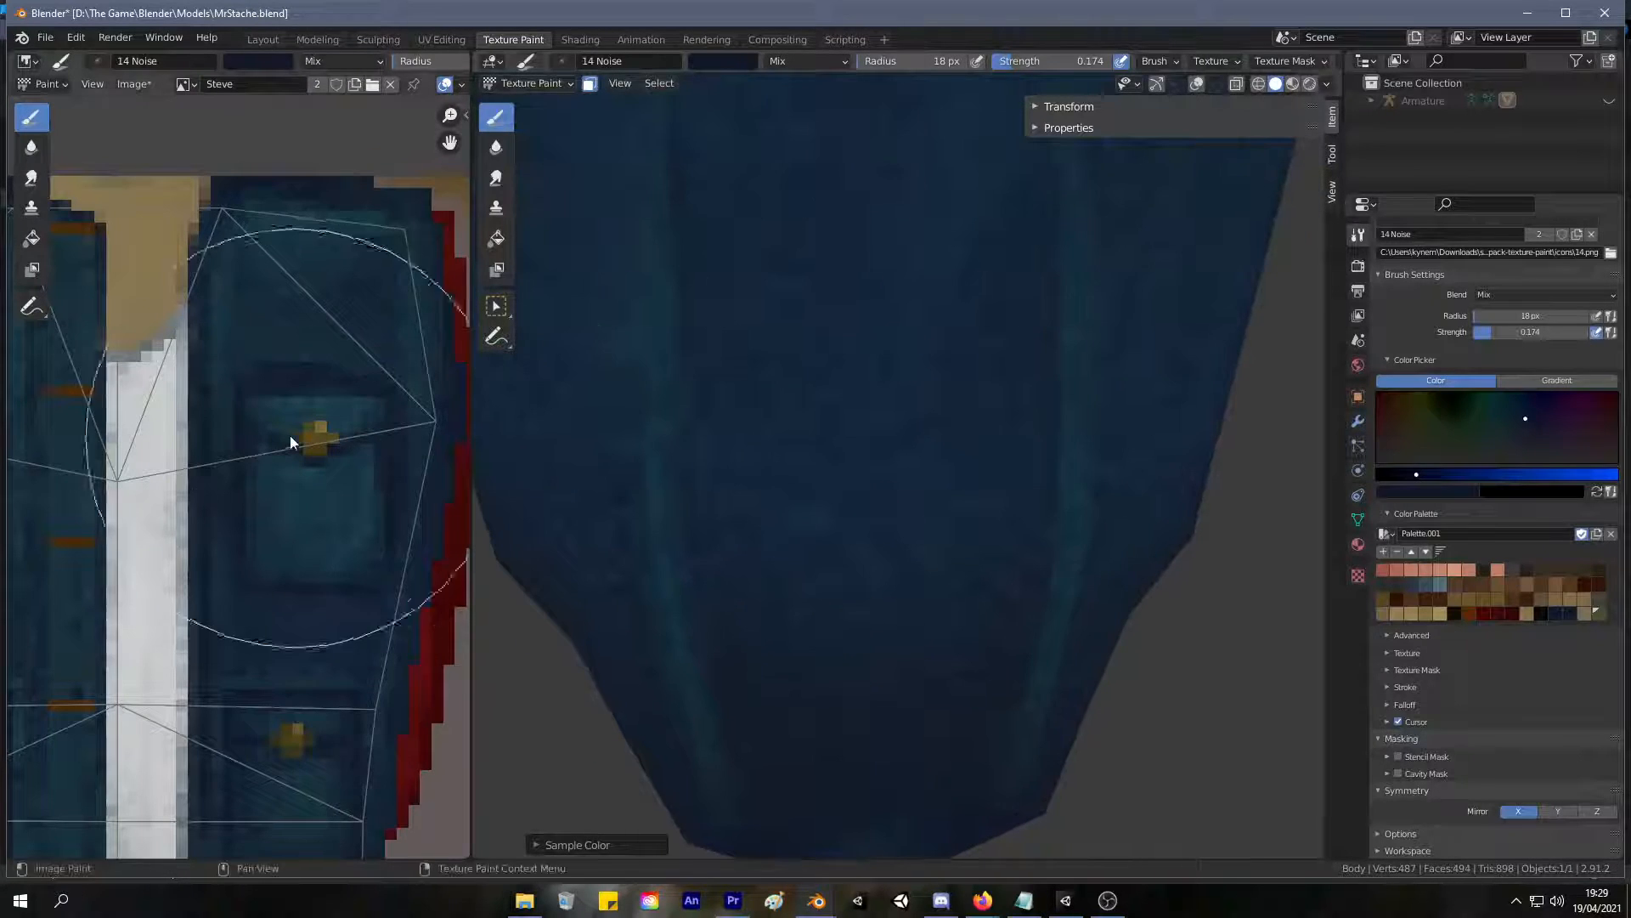
{"action": "key", "text": "s"}
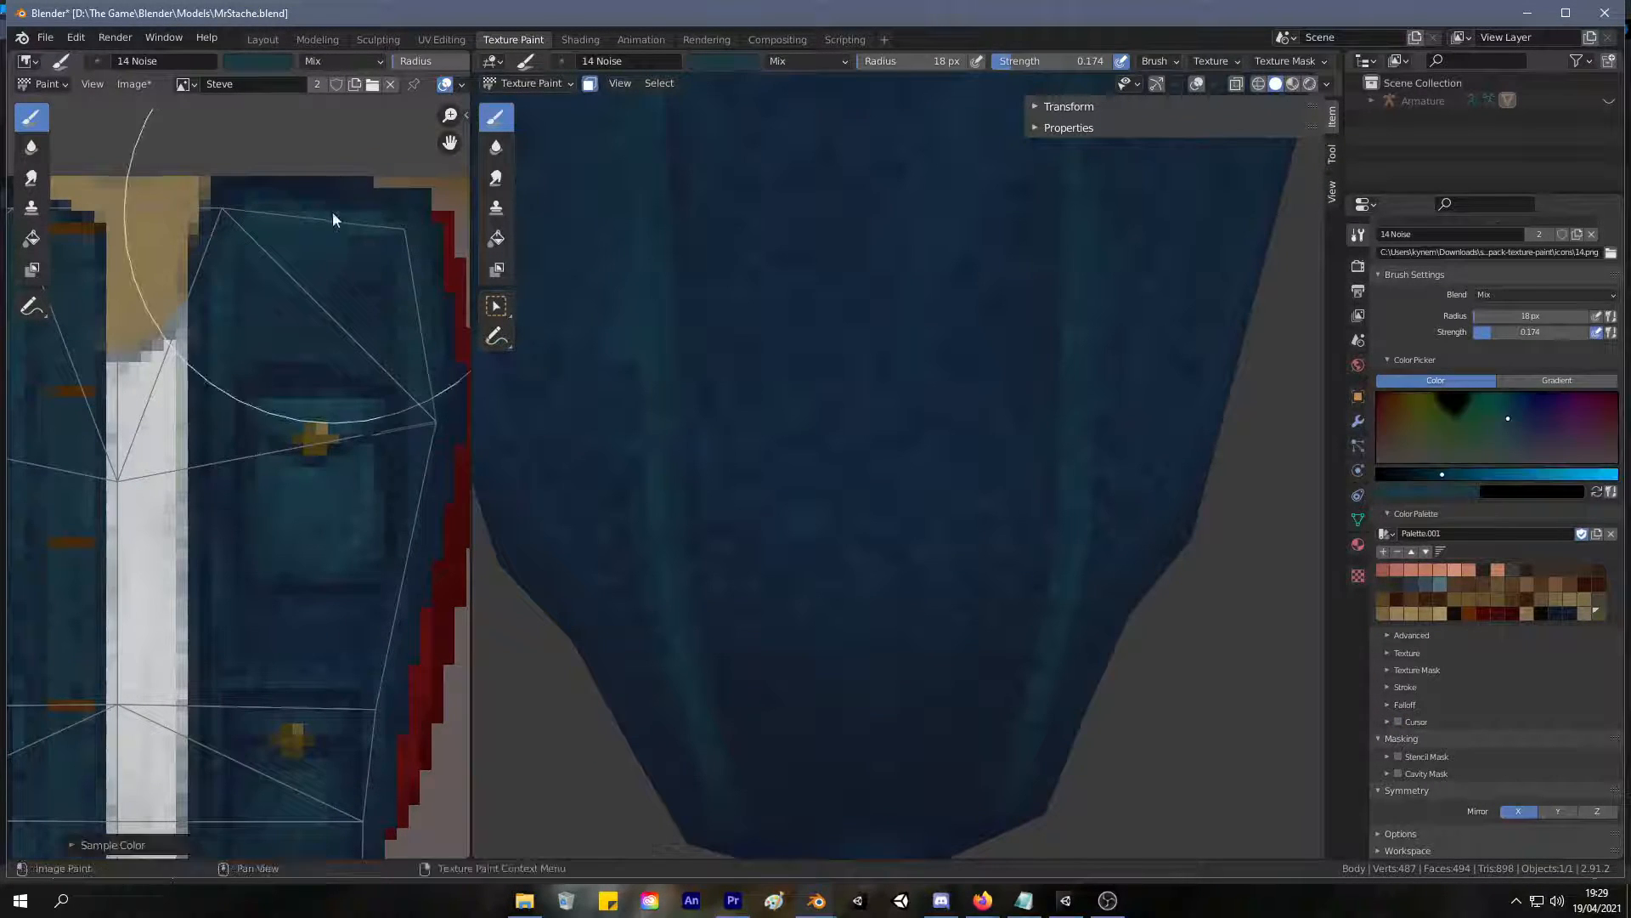
{"action": "mouse_move", "coordinate": [918, 385]}
{"action": "middle_mouse_down"}
{"action": "mouse_move", "coordinate": [874, 437]}
{"action": "mouse_move", "coordinate": [951, 575]}
{"action": "middle_mouse_up"}
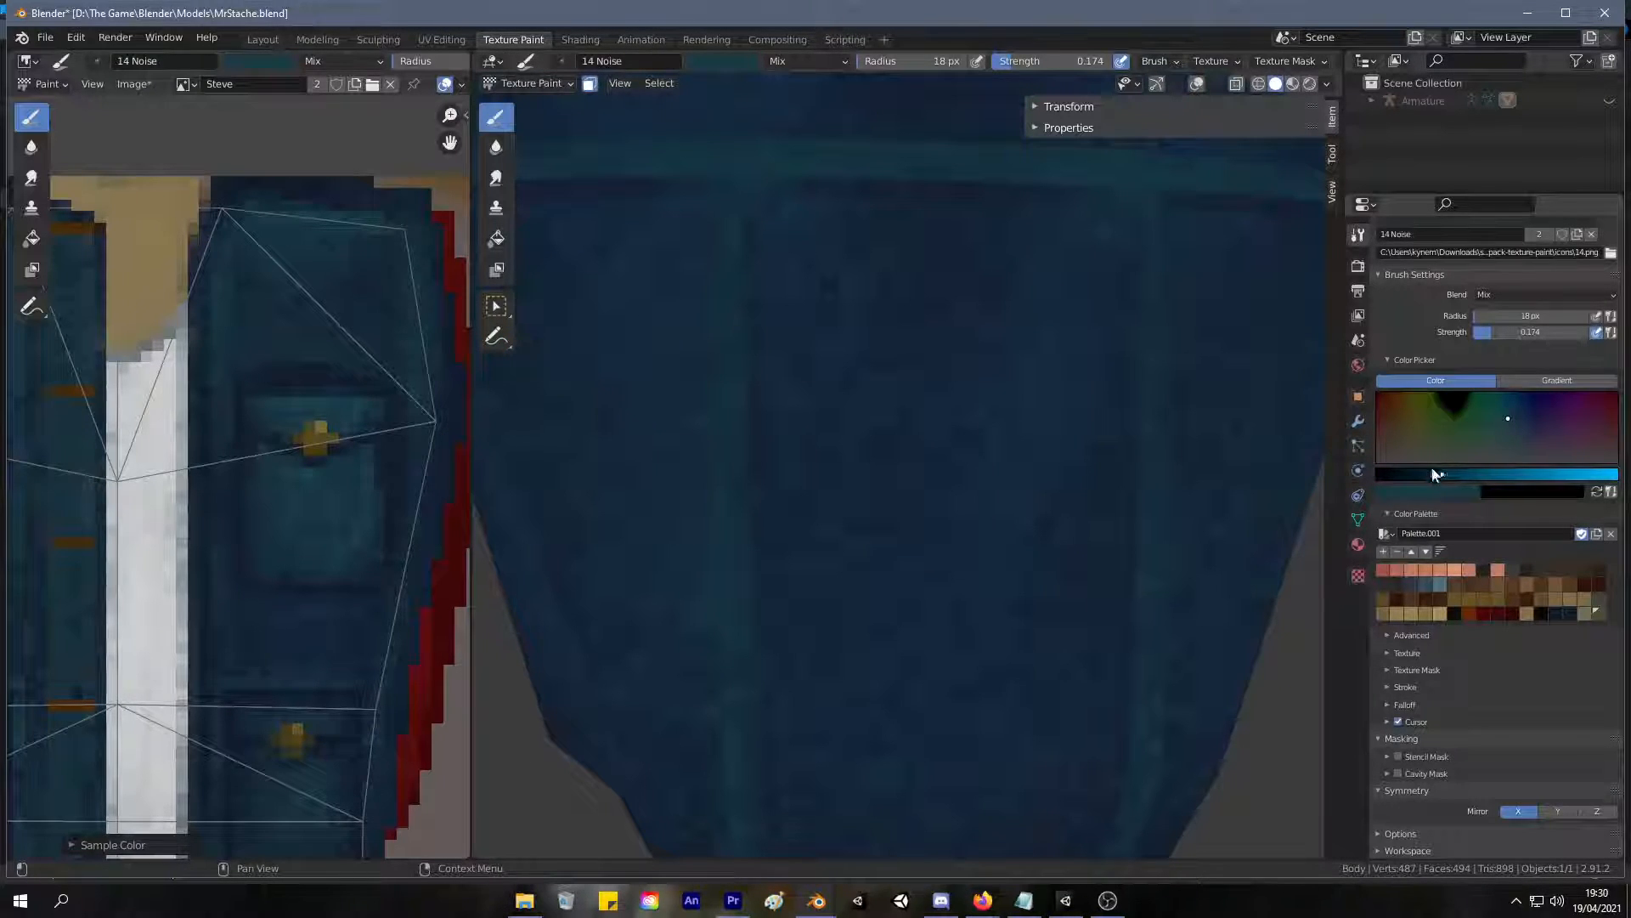
{"action": "left_click_drag", "start_coordinate": [1446, 475], "coordinate": [1453, 477]}
{"action": "left_click", "coordinate": [1505, 424]}
{"action": "scroll", "coordinate": [702, 270], "scroll_direction": "down", "scroll_amount": 3}
{"action": "mouse_move", "coordinate": [703, 264]}
{"action": "middle_mouse_down"}
{"action": "mouse_move", "coordinate": [671, 246]}
{"action": "mouse_move", "coordinate": [721, 271]}
{"action": "mouse_move", "coordinate": [704, 285]}
{"action": "middle_mouse_up"}
{"action": "mouse_move", "coordinate": [837, 308]}
{"action": "left_mouse_down"}
{"action": "mouse_move", "coordinate": [1053, 317]}
{"action": "mouse_move", "coordinate": [1004, 298]}
{"action": "mouse_move", "coordinate": [1099, 294]}
{"action": "mouse_move", "coordinate": [839, 327]}
{"action": "left_mouse_up"}
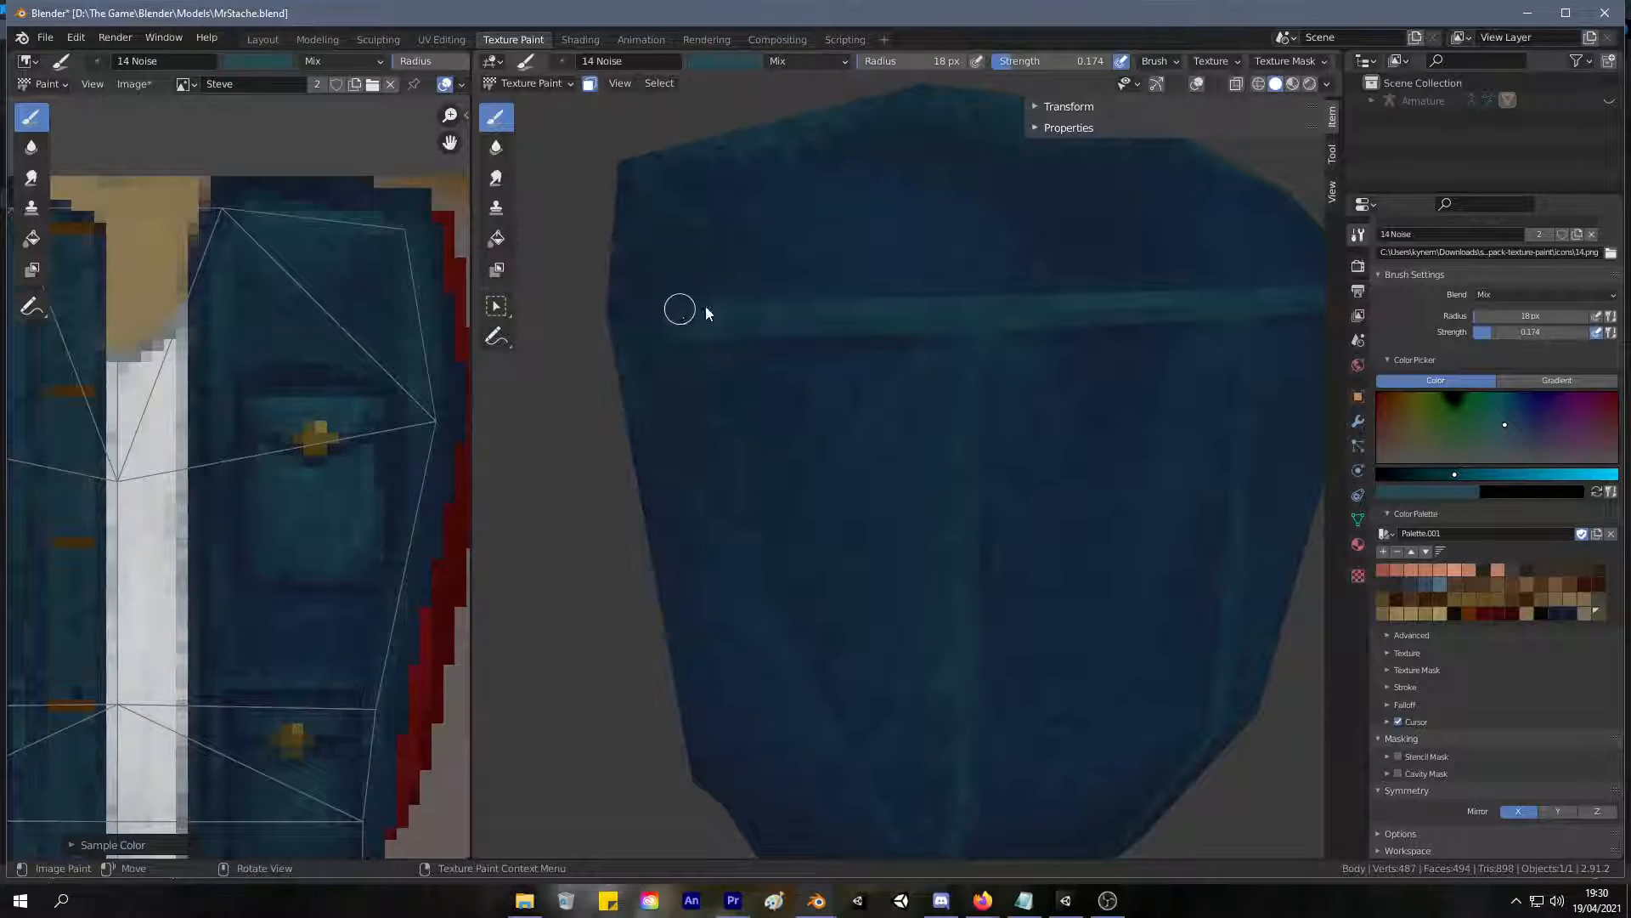
{"action": "mouse_move", "coordinate": [974, 307]}
{"action": "middle_mouse_down"}
{"action": "mouse_move", "coordinate": [757, 247]}
{"action": "mouse_move", "coordinate": [805, 252]}
{"action": "mouse_move", "coordinate": [844, 304]}
{"action": "mouse_move", "coordinate": [824, 273]}
{"action": "middle_mouse_up"}
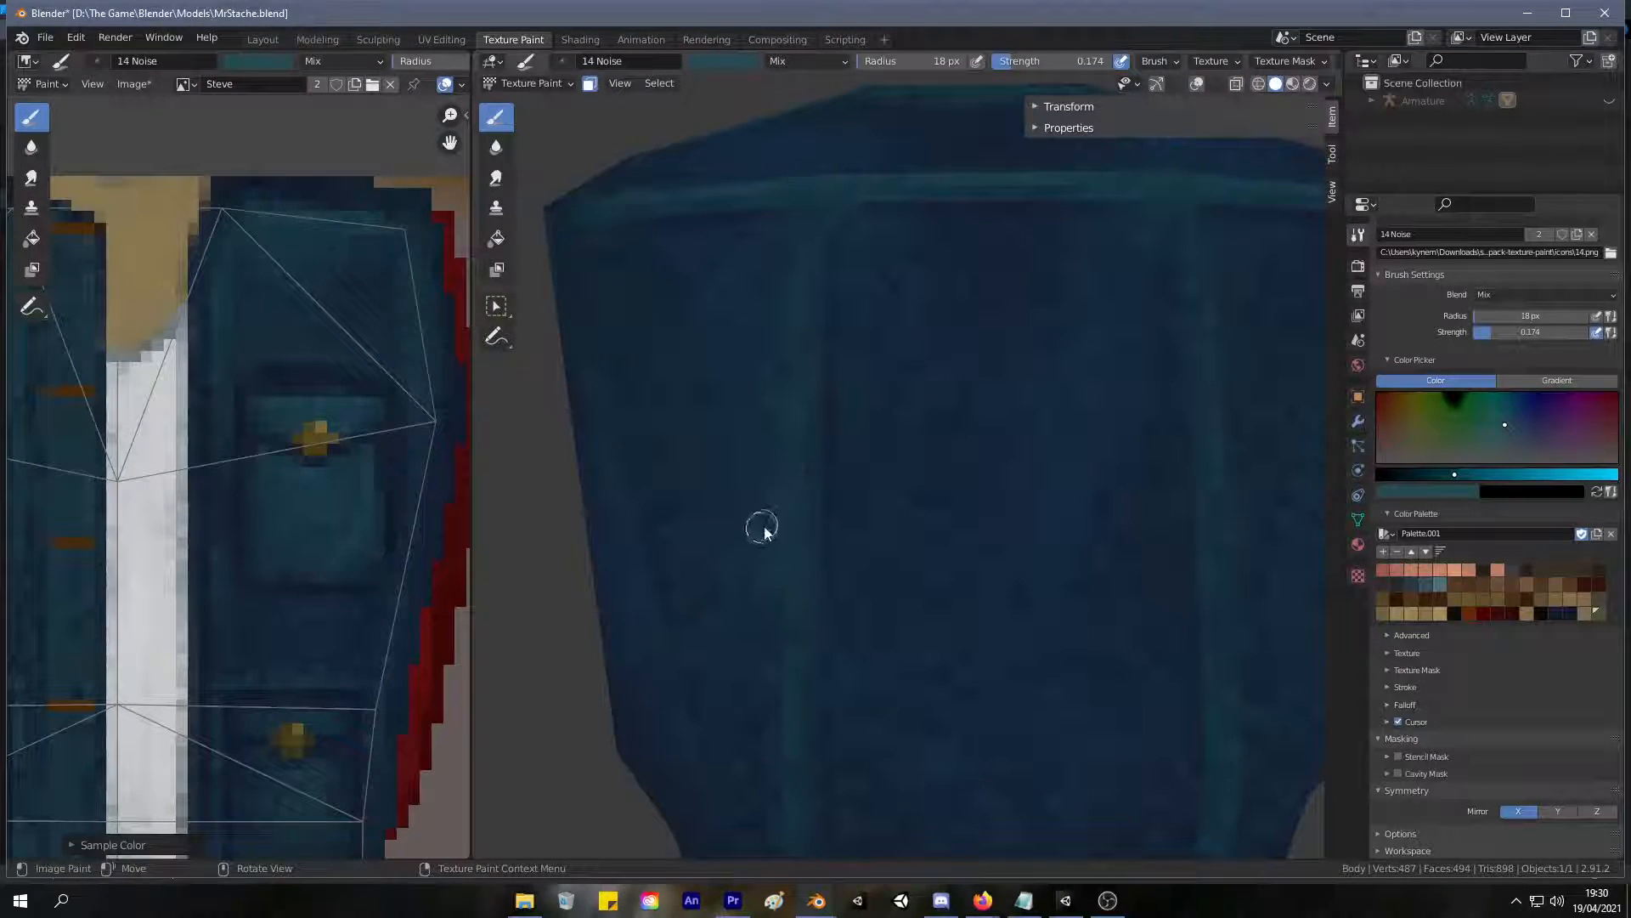
Paint lighter teal highlights down the vertical seams on the lower half of the jacket back.
{"action": "scroll", "coordinate": [788, 465], "scroll_direction": "up", "scroll_amount": 4}
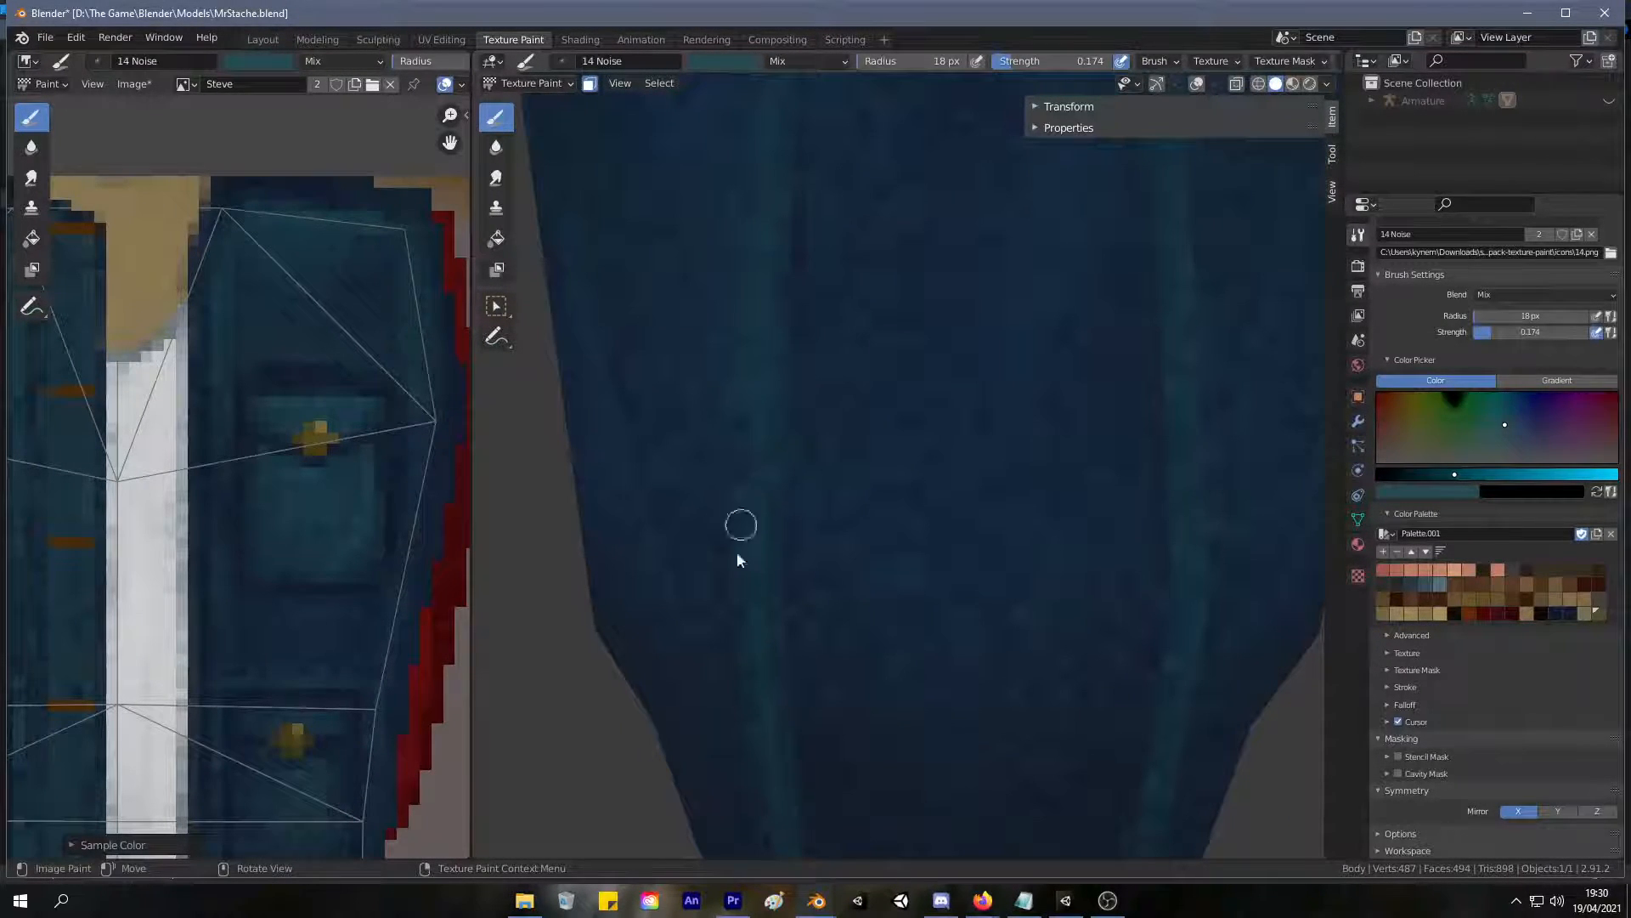
{"action": "middle_click_drag", "start_coordinate": [706, 645], "coordinate": [765, 433]}
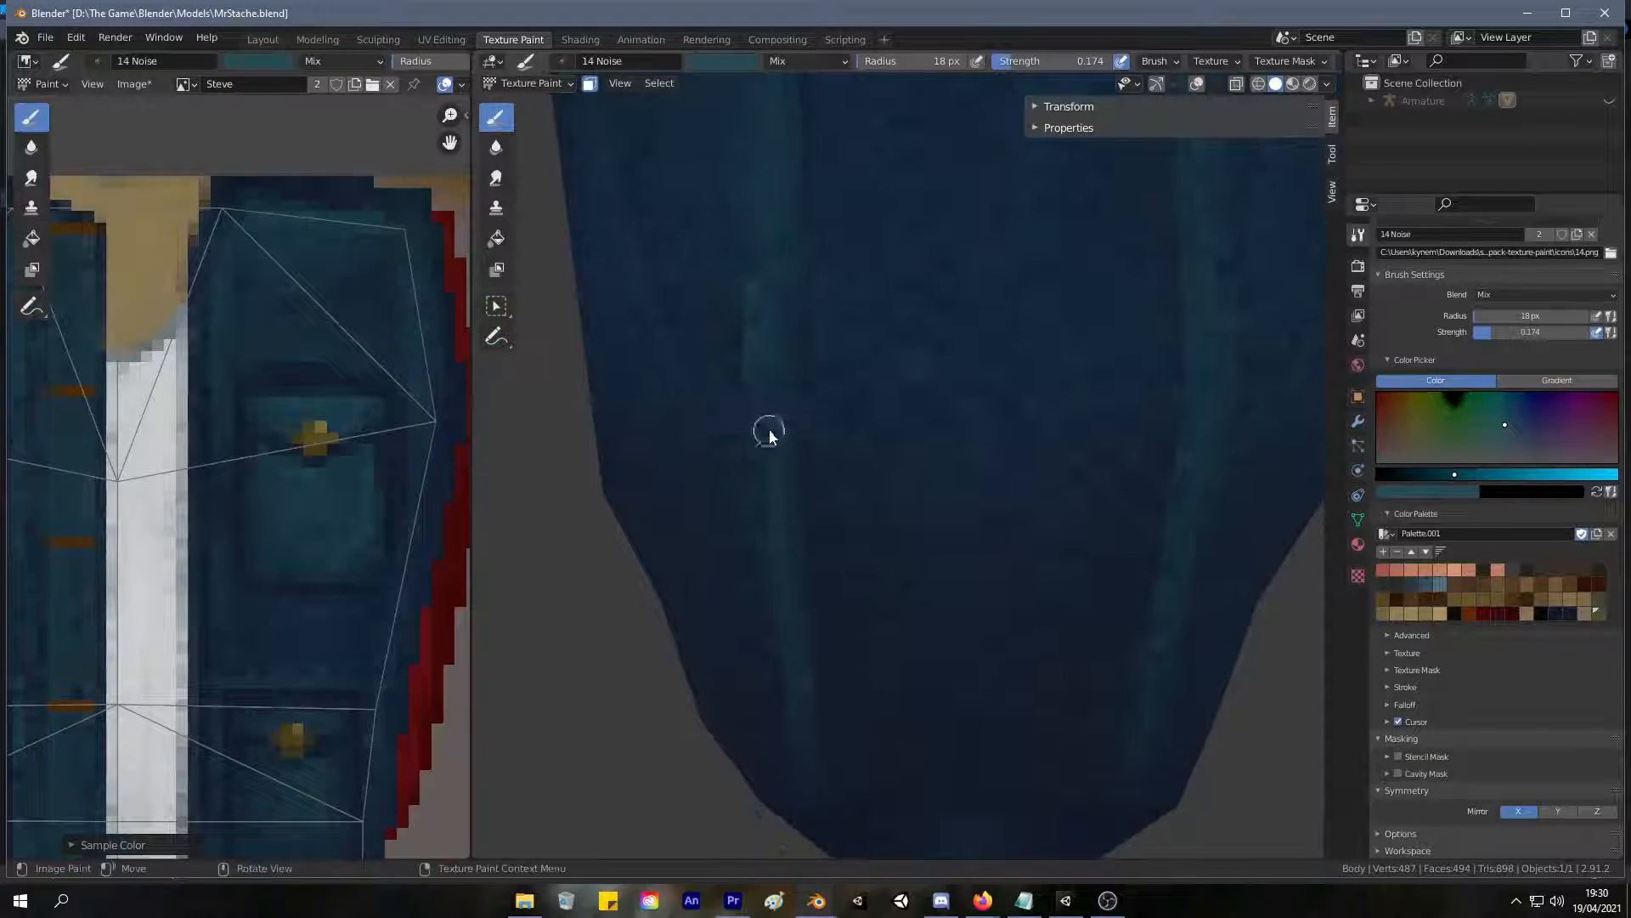
{"action": "scroll", "coordinate": [684, 662], "scroll_direction": "down", "scroll_amount": 6}
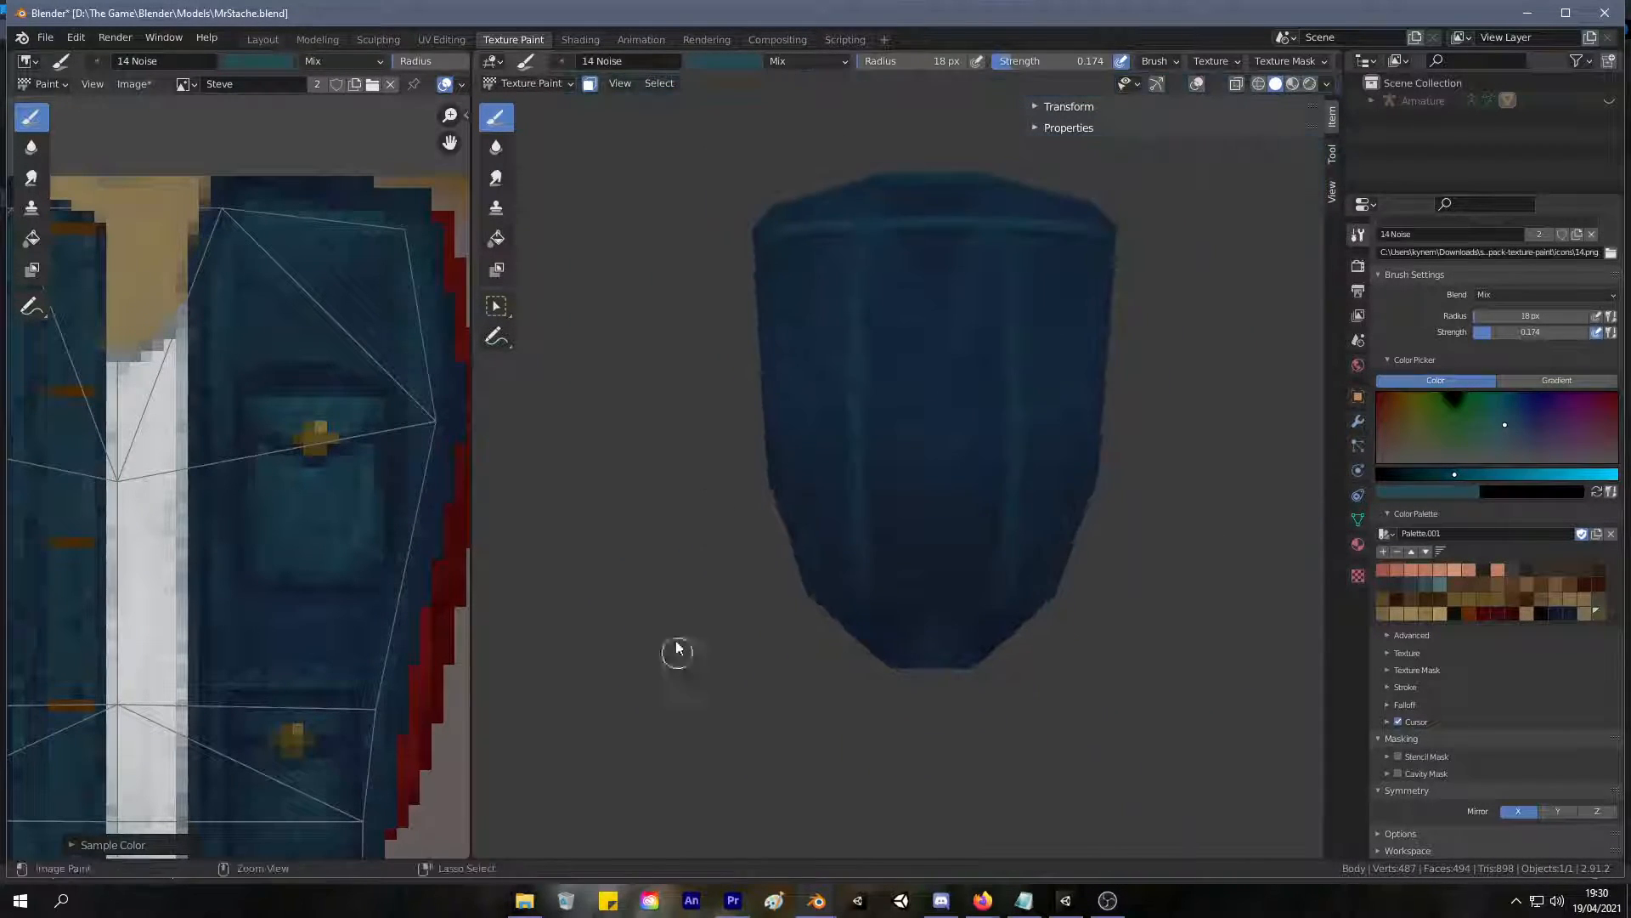
{"action": "middle_click_drag", "start_coordinate": [670, 594], "coordinate": [732, 474]}
{"action": "scroll", "coordinate": [743, 437], "scroll_direction": "up", "scroll_amount": 4}
Sample dark blue from the shoulder, enlarge the brush radius to 44 px and darken the tops of the jacket shoulders.
{"action": "middle_click_drag", "start_coordinate": [803, 351], "coordinate": [1110, 564]}
{"action": "scroll", "coordinate": [1112, 481], "scroll_direction": "down", "scroll_amount": 4}
{"action": "scroll", "coordinate": [1131, 483], "scroll_direction": "up", "scroll_amount": 2}
{"action": "scroll", "coordinate": [1131, 477], "scroll_direction": "up", "scroll_amount": 4}
{"action": "middle_click_drag", "start_coordinate": [936, 368], "coordinate": [1020, 419]}
{"action": "left_click_drag", "start_coordinate": [906, 380], "coordinate": [1075, 351]}
{"action": "middle_click_drag", "start_coordinate": [949, 372], "coordinate": [983, 394]}
{"action": "key", "text": "s"}
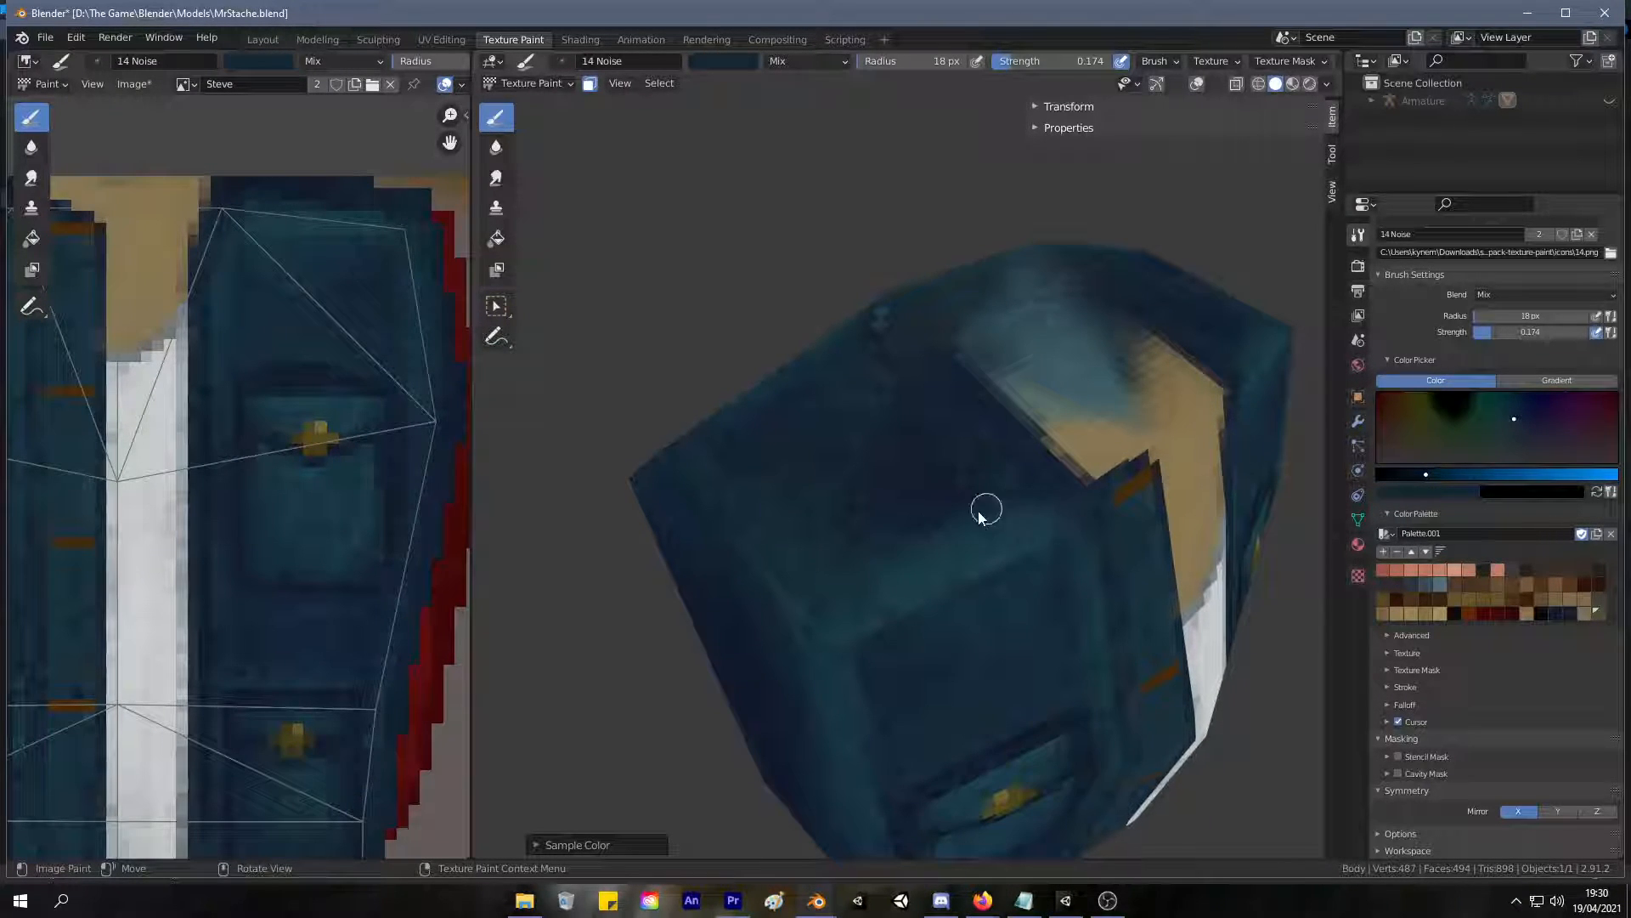
{"action": "key", "text": "s"}
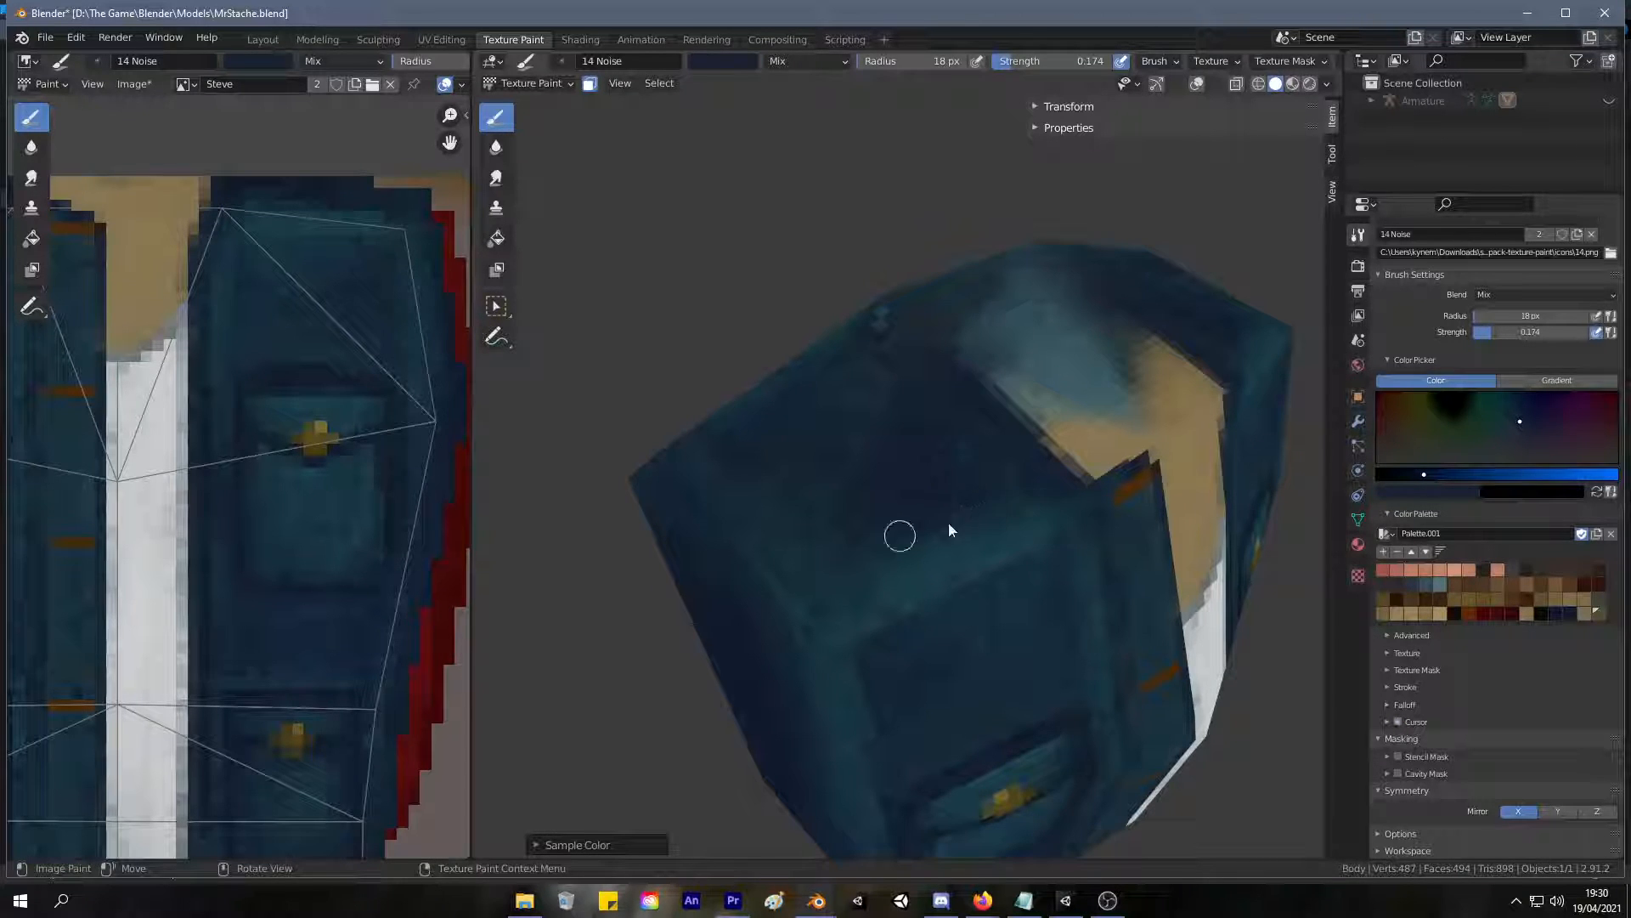
{"action": "key", "text": "f"}
{"action": "left_click", "coordinate": [1017, 496]}
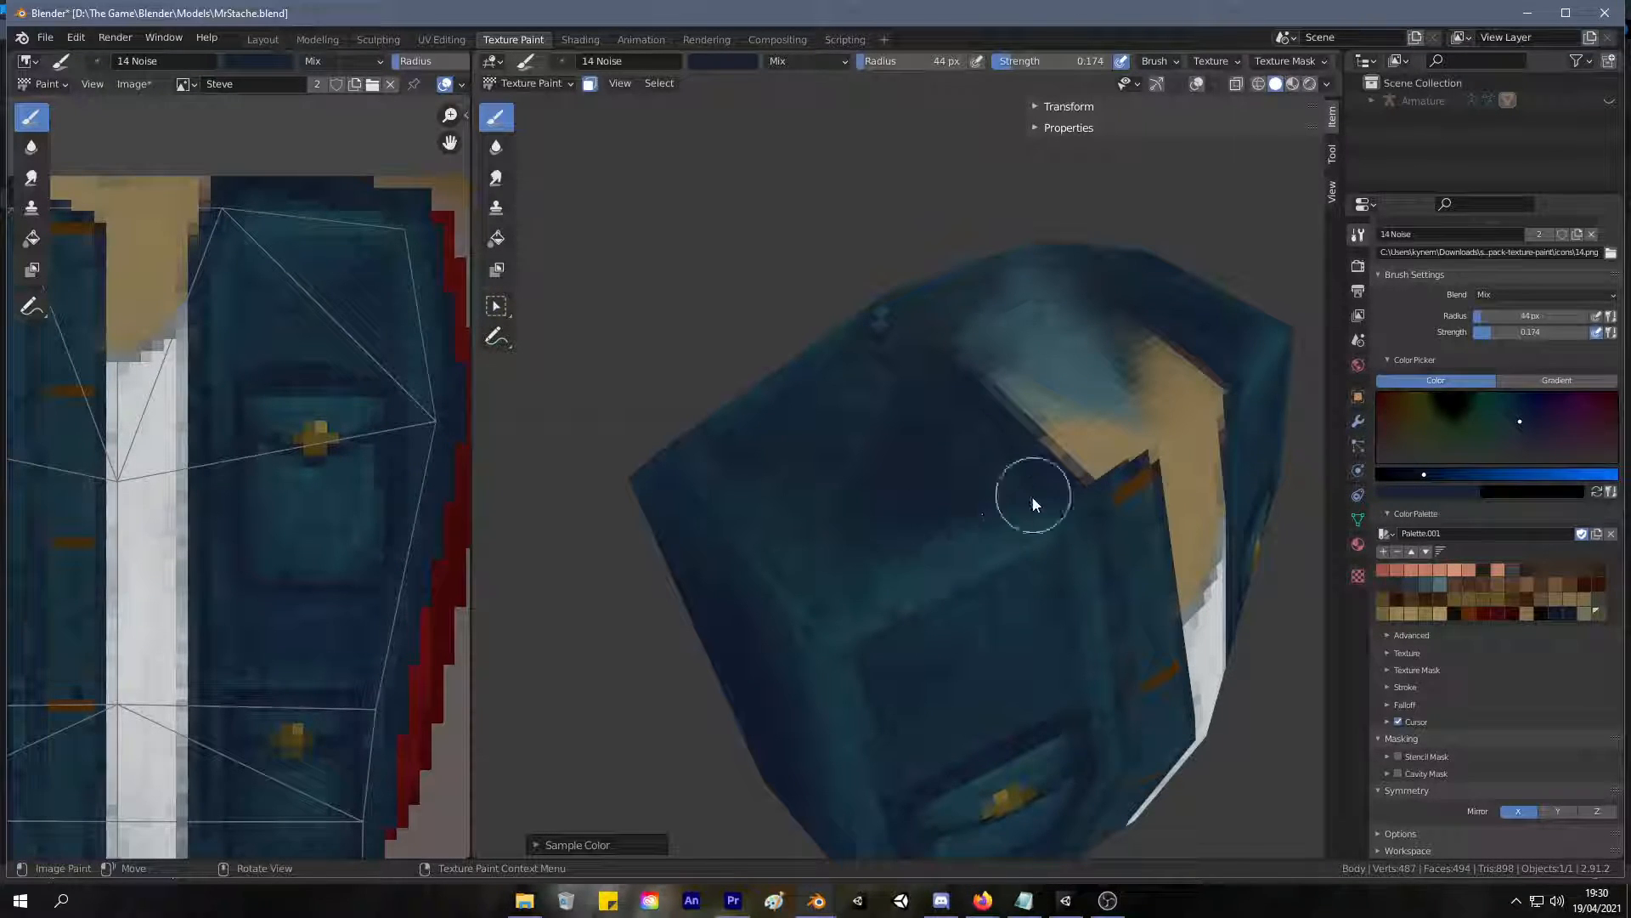
{"action": "middle_click_drag", "start_coordinate": [962, 460], "coordinate": [828, 449]}
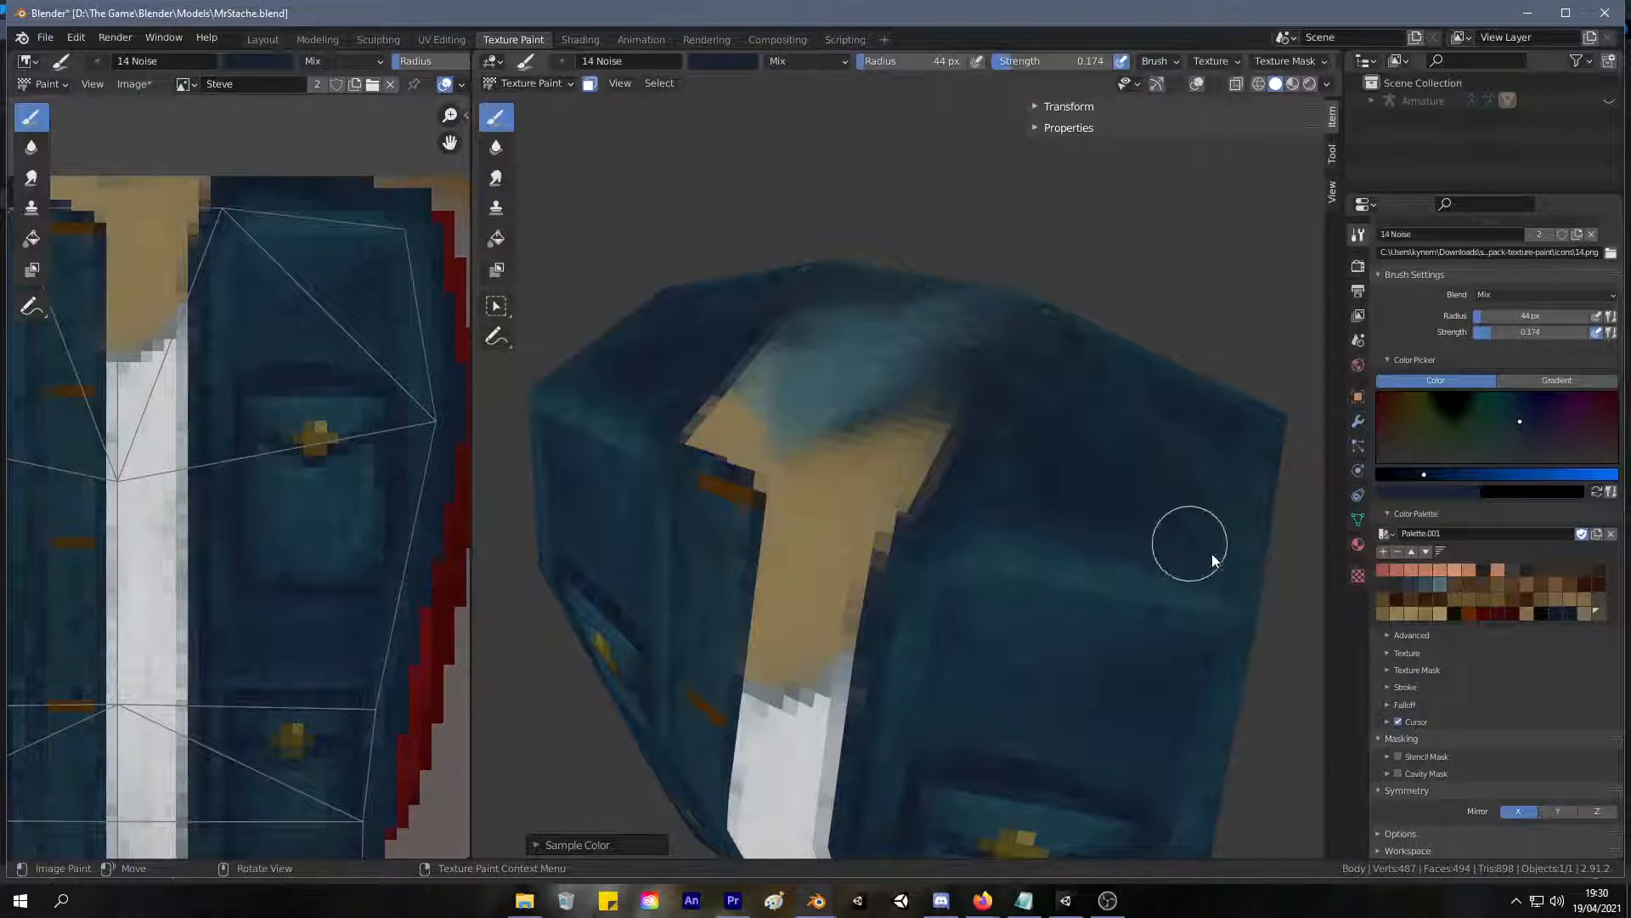
Sample dark blue from the jacket side, raise the brush strength to 0.625 and darken both side panels under the shoulders.
{"action": "scroll", "coordinate": [1072, 463], "scroll_direction": "down", "scroll_amount": 4}
{"action": "middle_click_drag", "start_coordinate": [997, 518], "coordinate": [872, 422]}
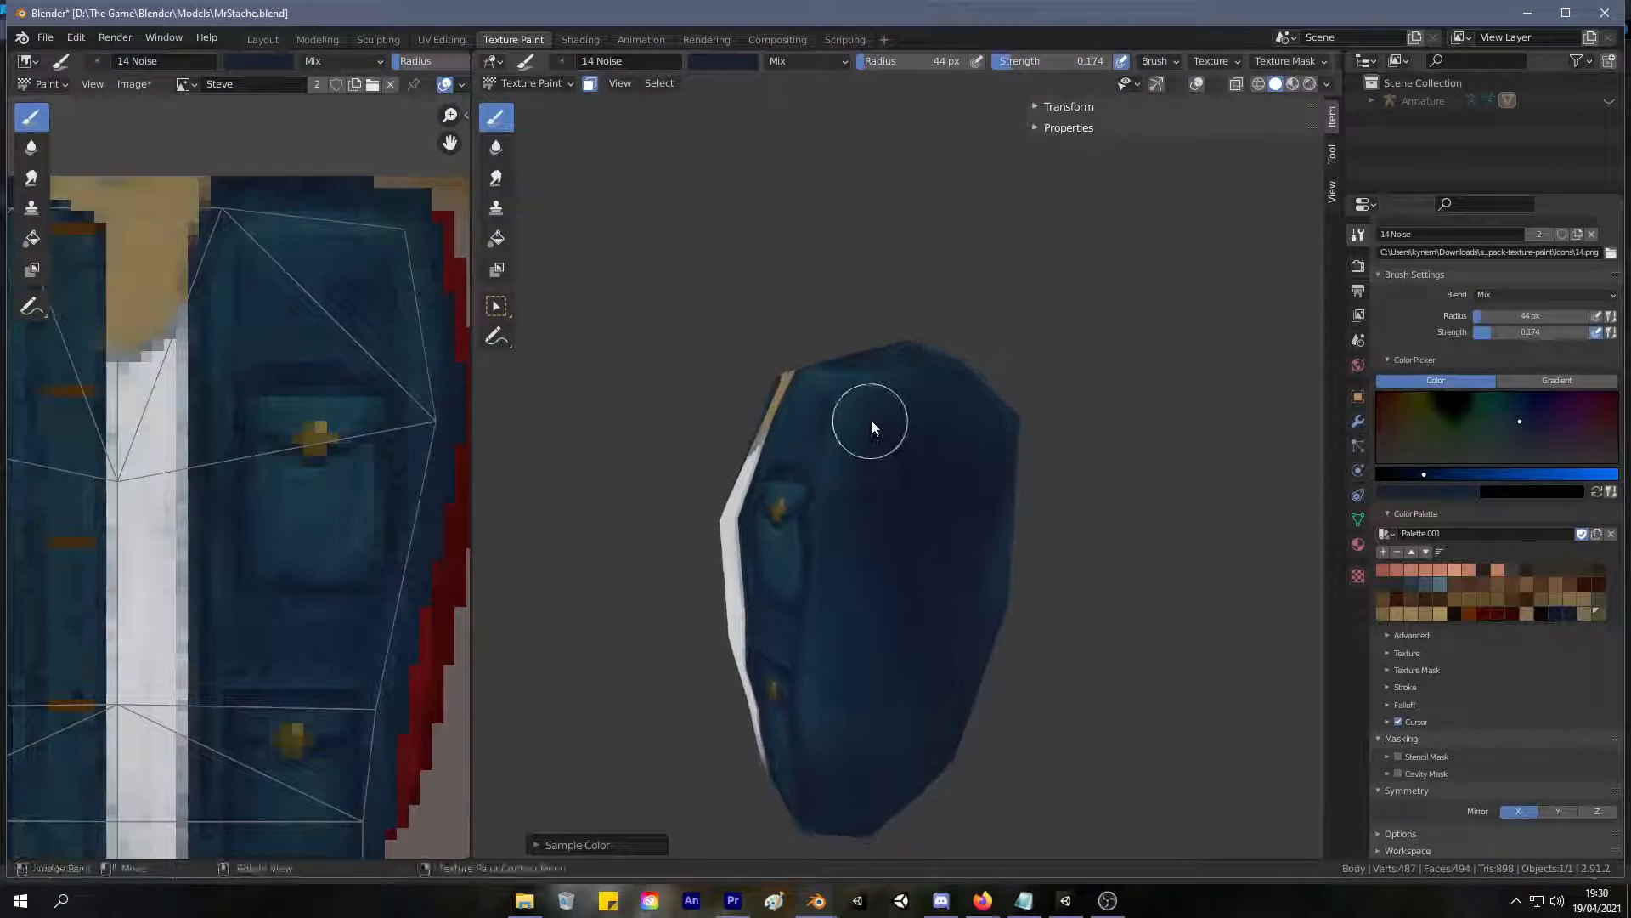
{"action": "key", "text": "s"}
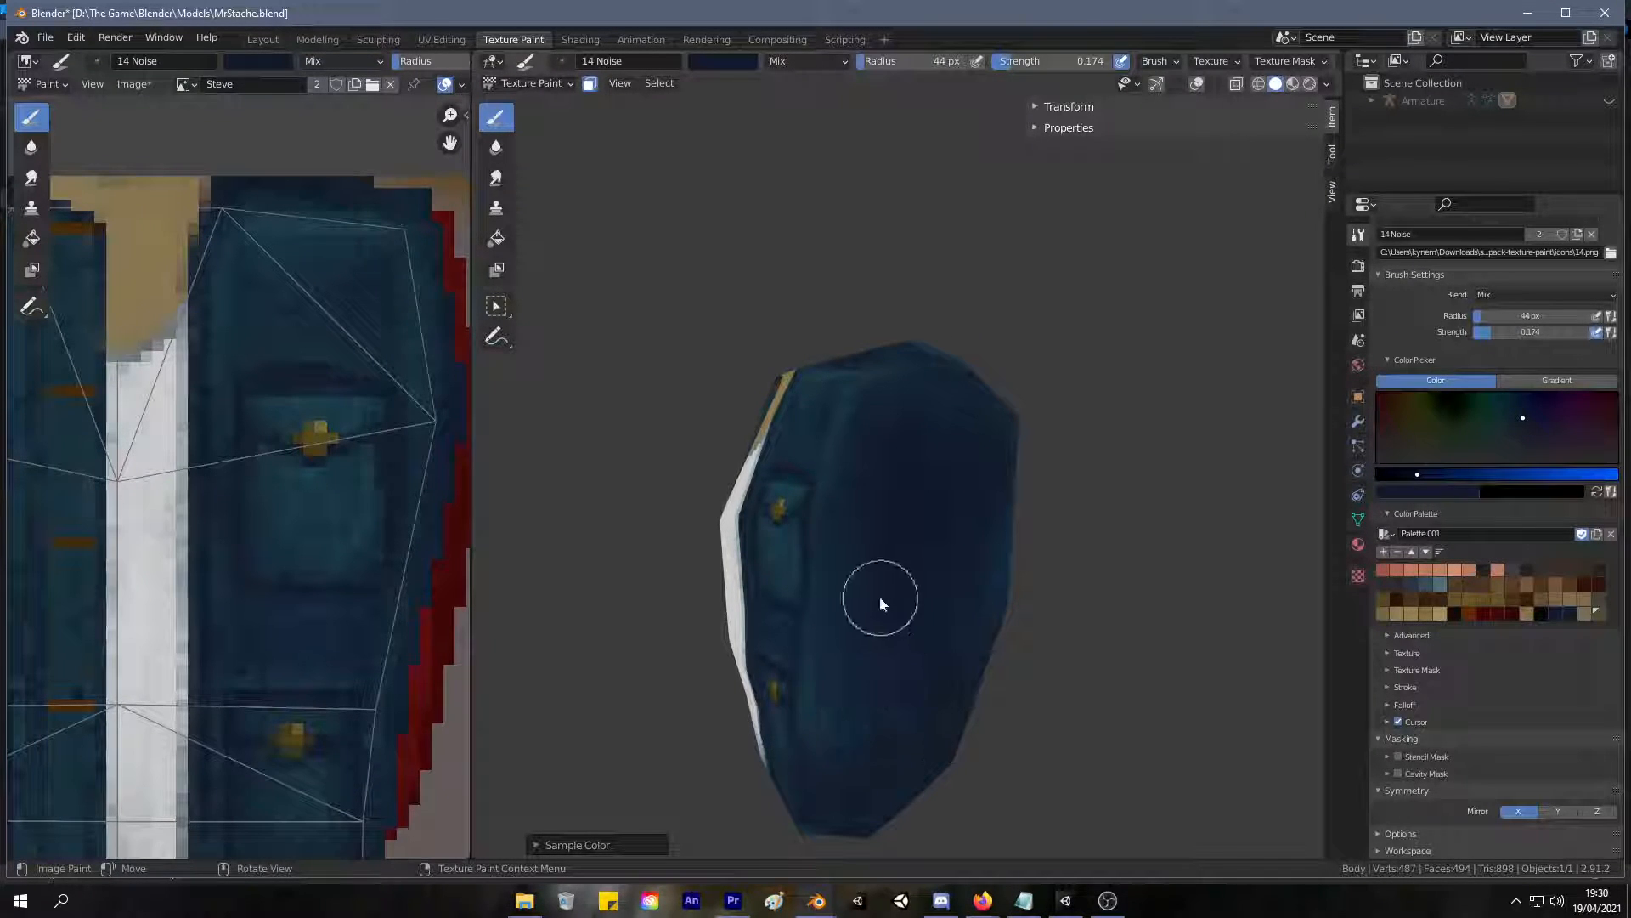
{"action": "left_click_drag", "start_coordinate": [1100, 61], "coordinate": [1058, 63]}
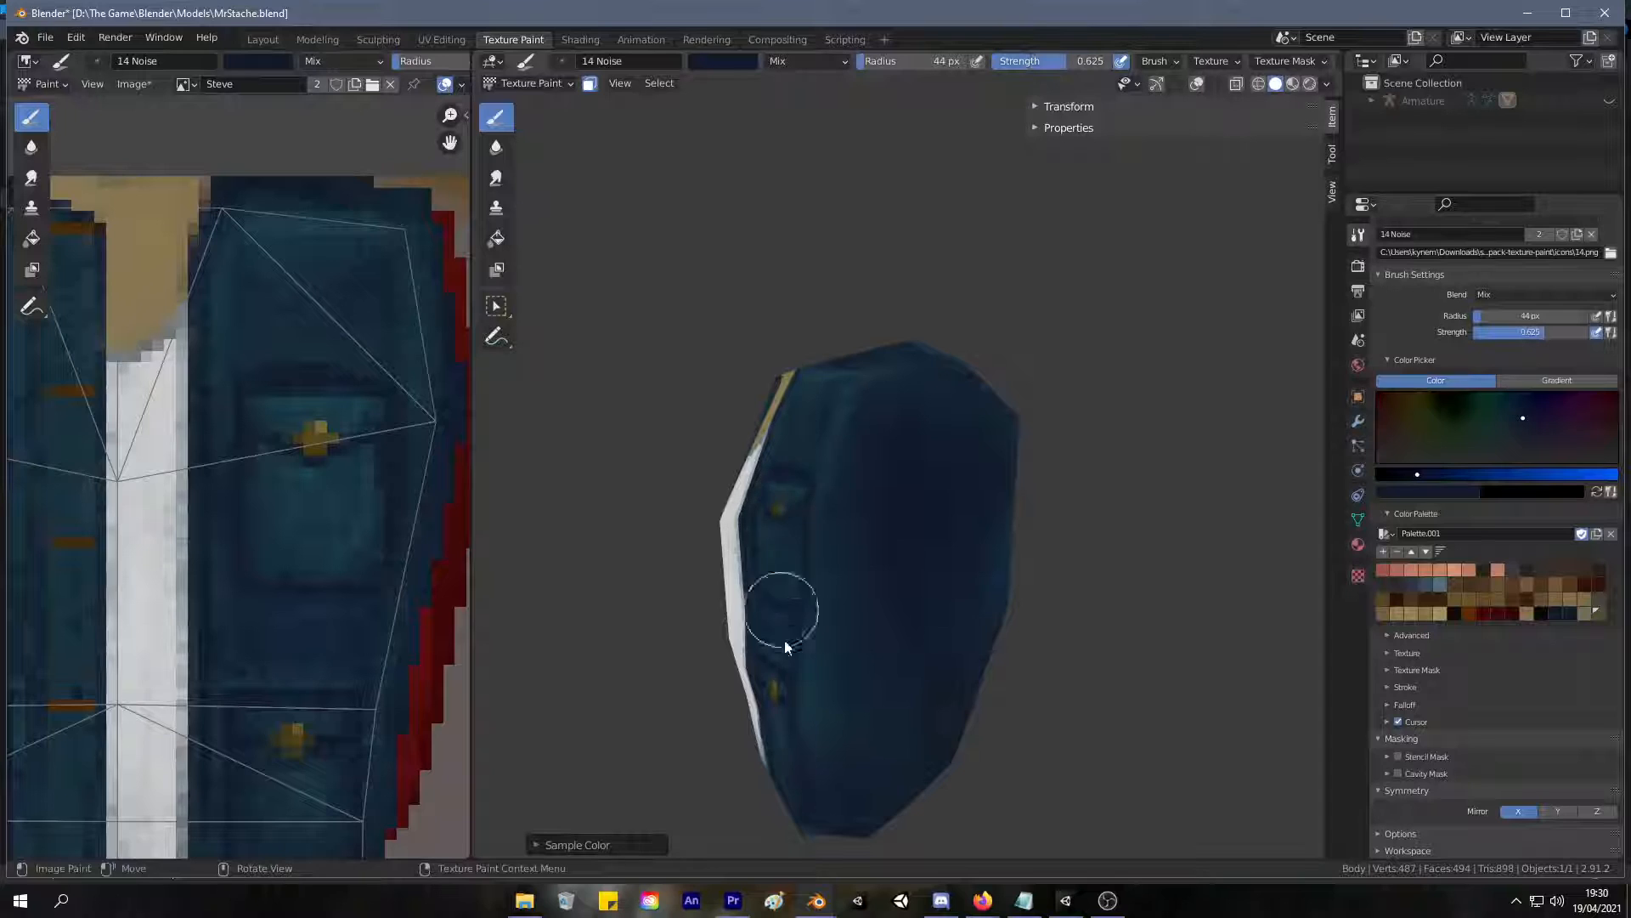
{"action": "mouse_move", "coordinate": [884, 652]}
{"action": "left_mouse_down"}
{"action": "mouse_move", "coordinate": [967, 541]}
{"action": "mouse_move", "coordinate": [891, 493]}
{"action": "mouse_move", "coordinate": [870, 631]}
{"action": "mouse_move", "coordinate": [887, 476]}
{"action": "mouse_move", "coordinate": [920, 420]}
{"action": "left_mouse_up"}
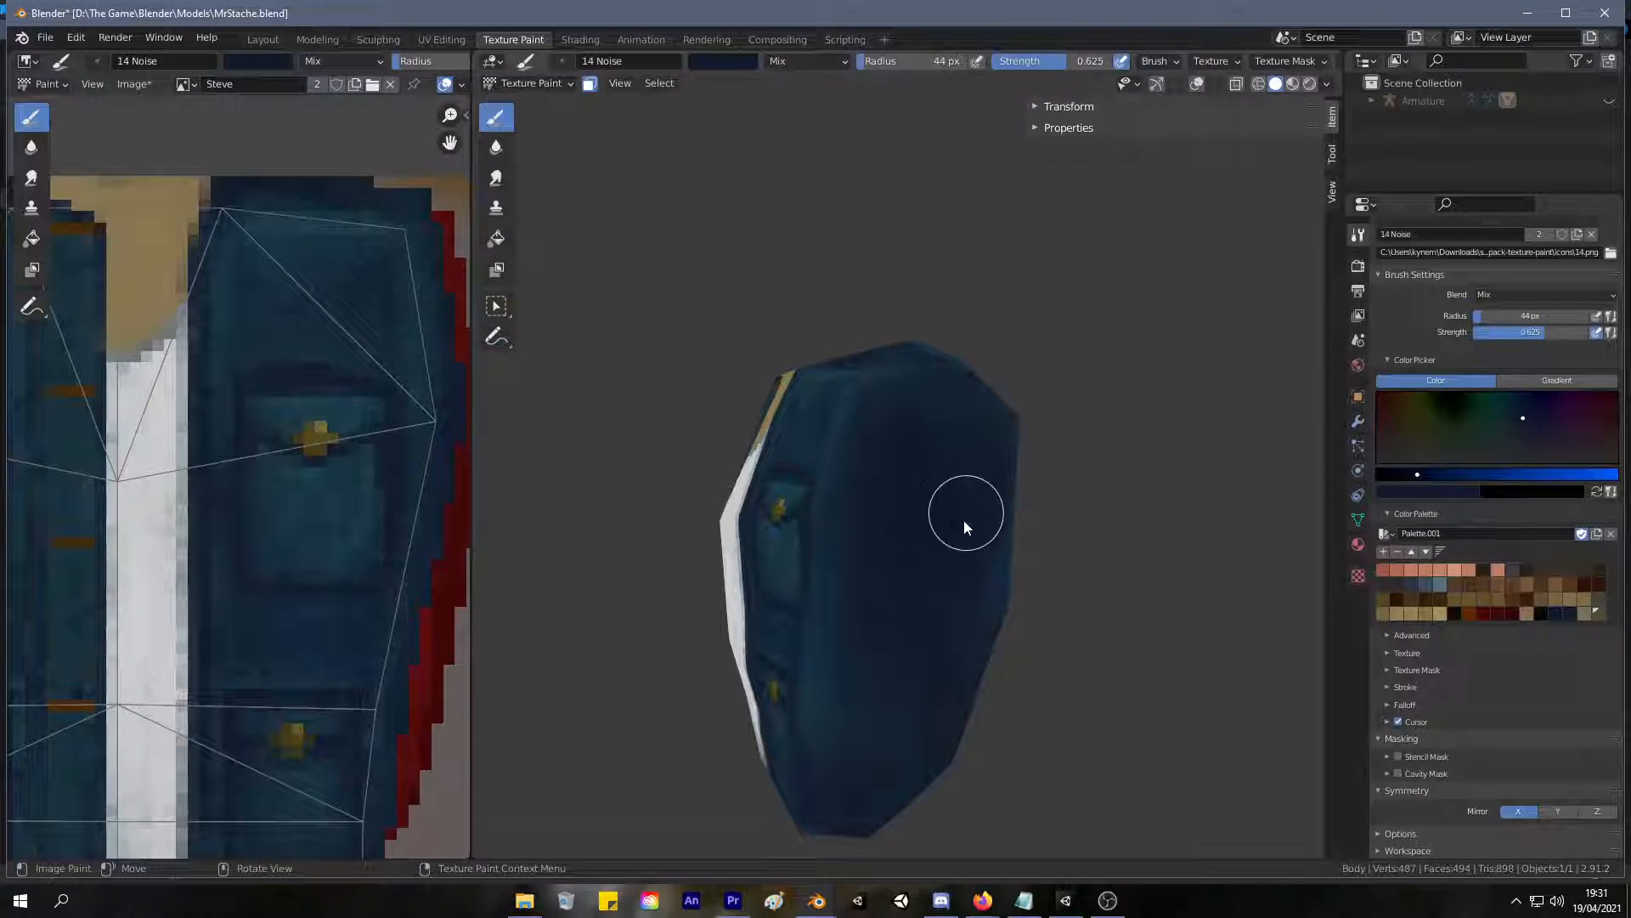
{"action": "mouse_move", "coordinate": [892, 583]}
{"action": "middle_mouse_down"}
{"action": "mouse_move", "coordinate": [1001, 626]}
{"action": "mouse_move", "coordinate": [990, 567]}
{"action": "mouse_move", "coordinate": [863, 575]}
{"action": "middle_mouse_up"}
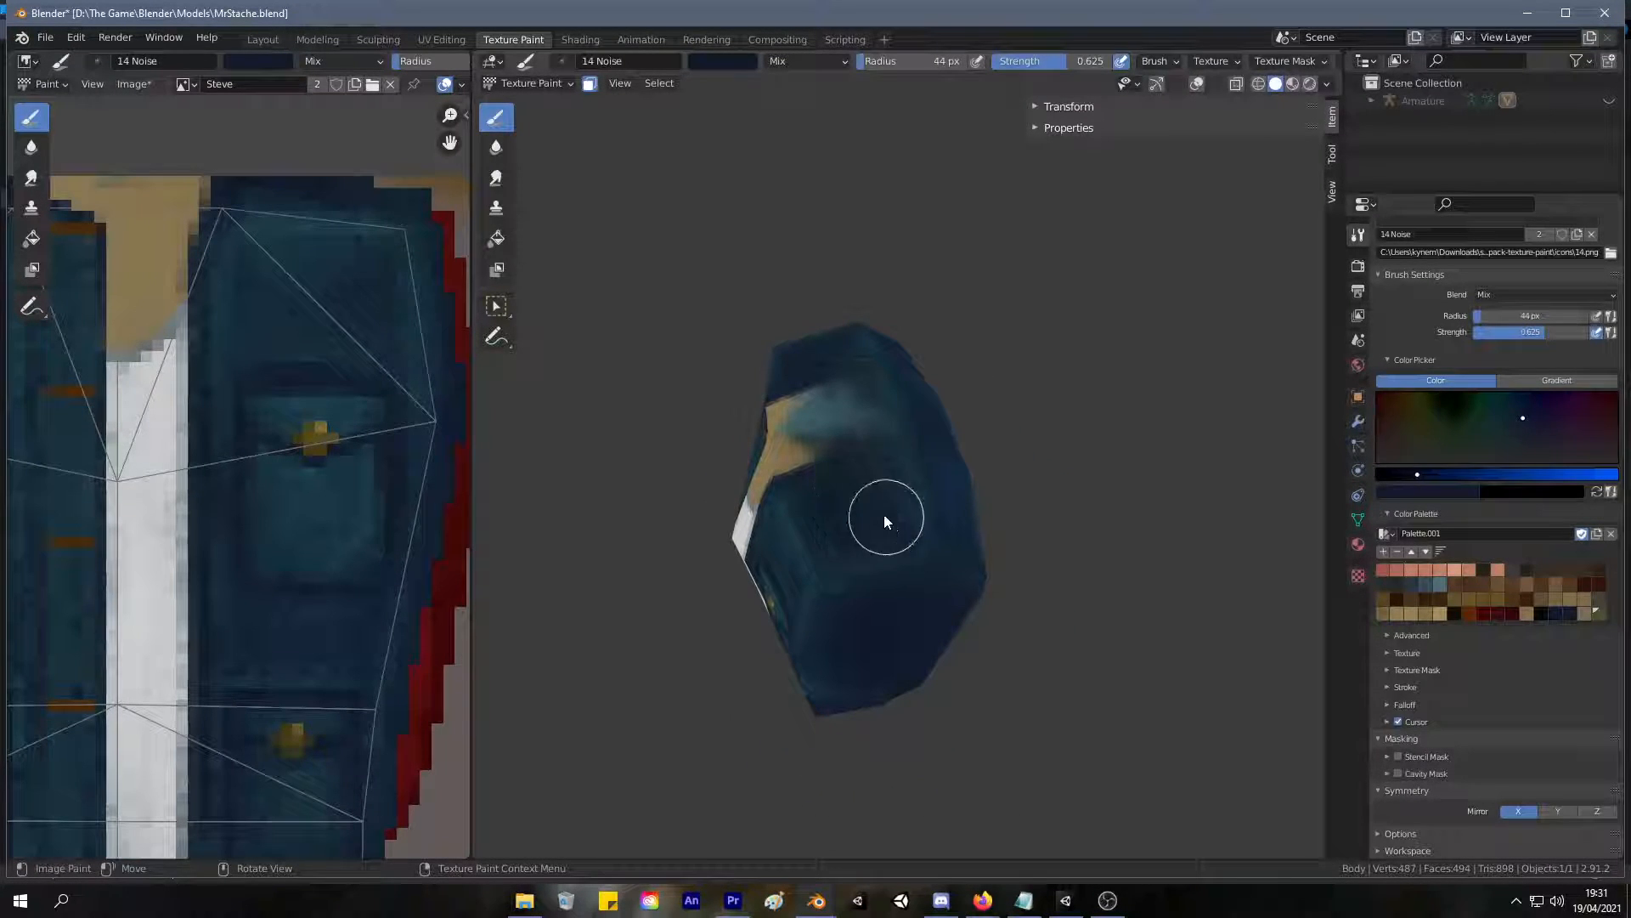
{"action": "mouse_move", "coordinate": [911, 536]}
{"action": "middle_mouse_down"}
{"action": "mouse_move", "coordinate": [1107, 490]}
{"action": "mouse_move", "coordinate": [848, 454]}
{"action": "mouse_move", "coordinate": [972, 430]}
{"action": "mouse_move", "coordinate": [861, 415]}
{"action": "middle_mouse_up"}
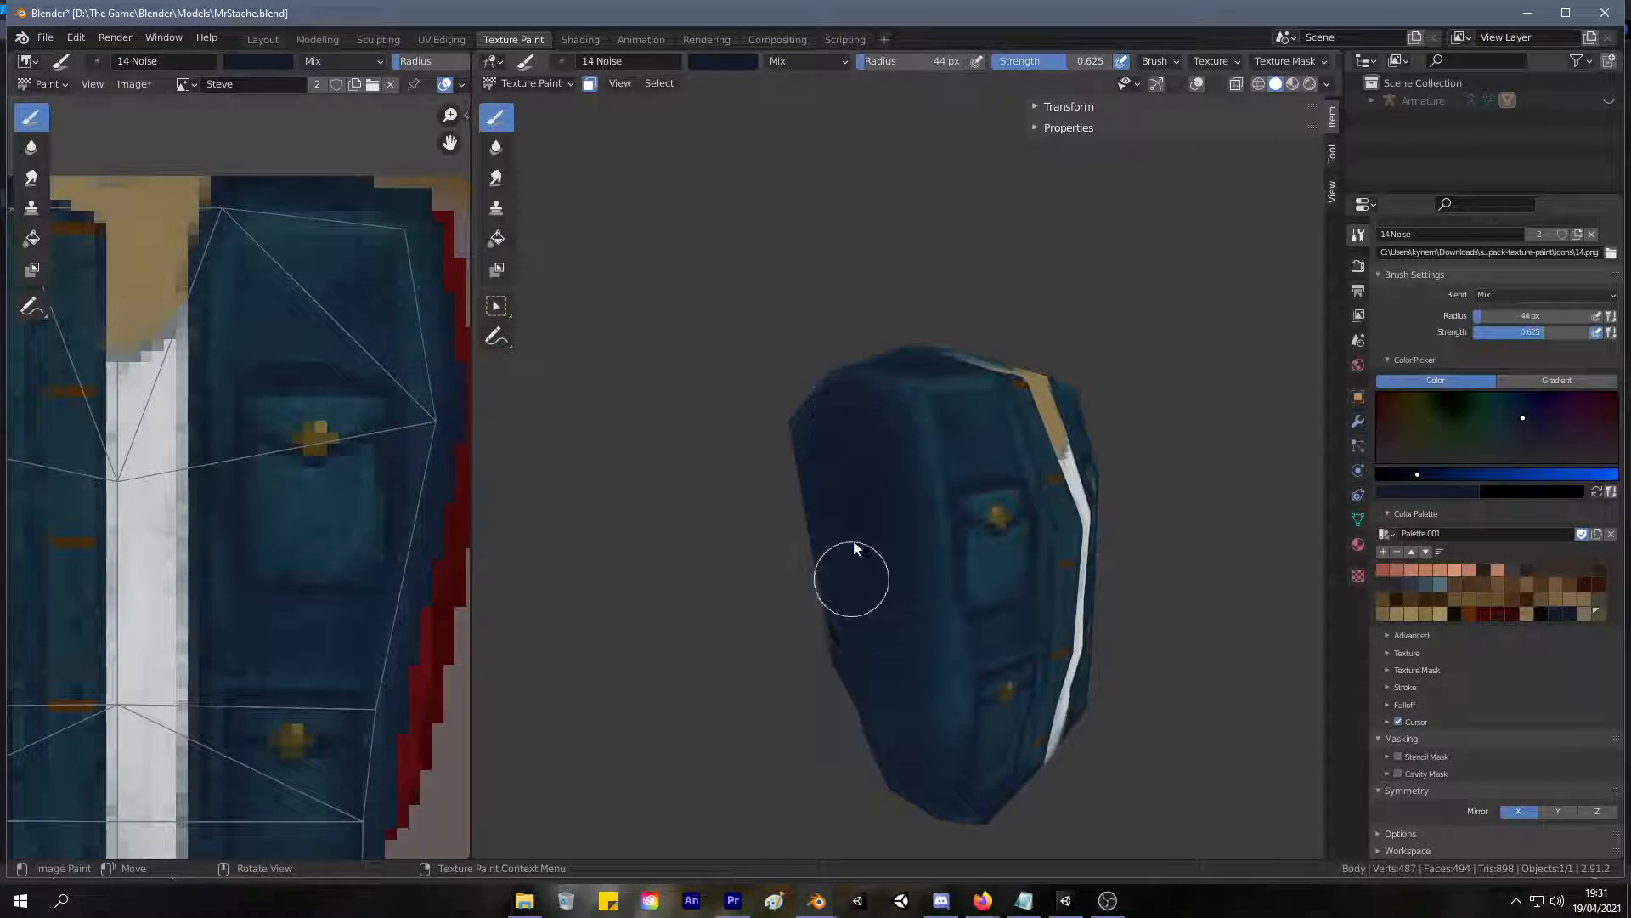
{"action": "middle_click_drag", "start_coordinate": [899, 751], "coordinate": [915, 574]}
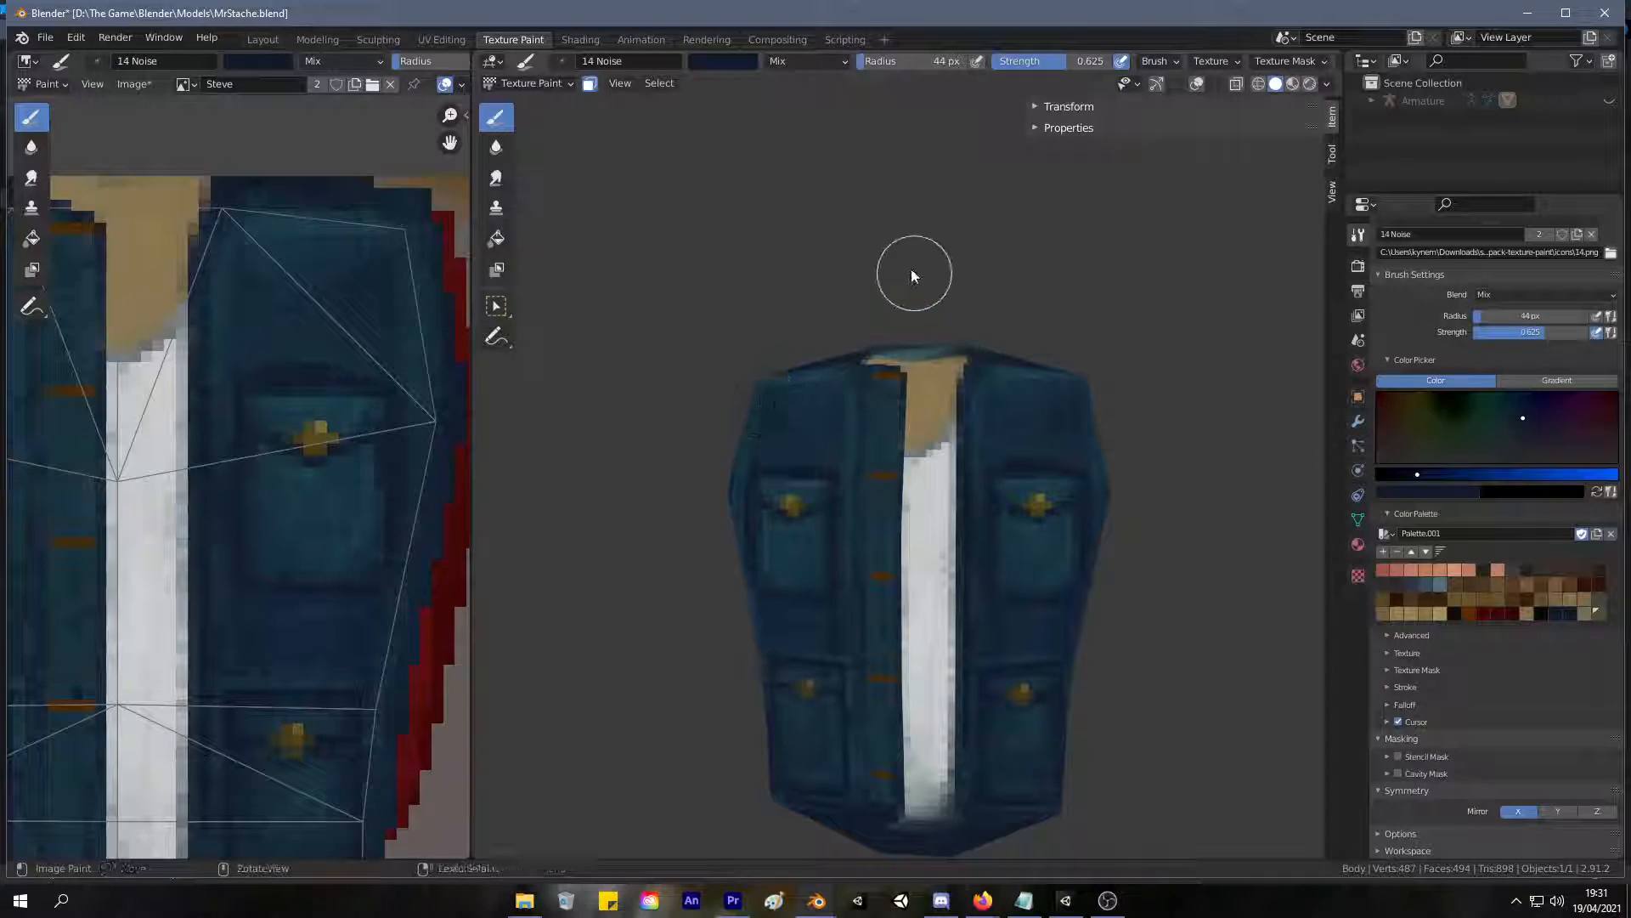
Sample the tan skin colour and fill the neck opening over the light blue patch, reducing the brush radius to 26 px.
{"action": "mouse_move", "coordinate": [864, 381]}
{"action": "middle_mouse_down", "text": "ctrl"}
{"action": "mouse_move", "coordinate": [905, 287]}
{"action": "mouse_move", "coordinate": [755, 468]}
{"action": "mouse_move", "coordinate": [812, 536]}
{"action": "middle_mouse_up", "text": "ctrl"}
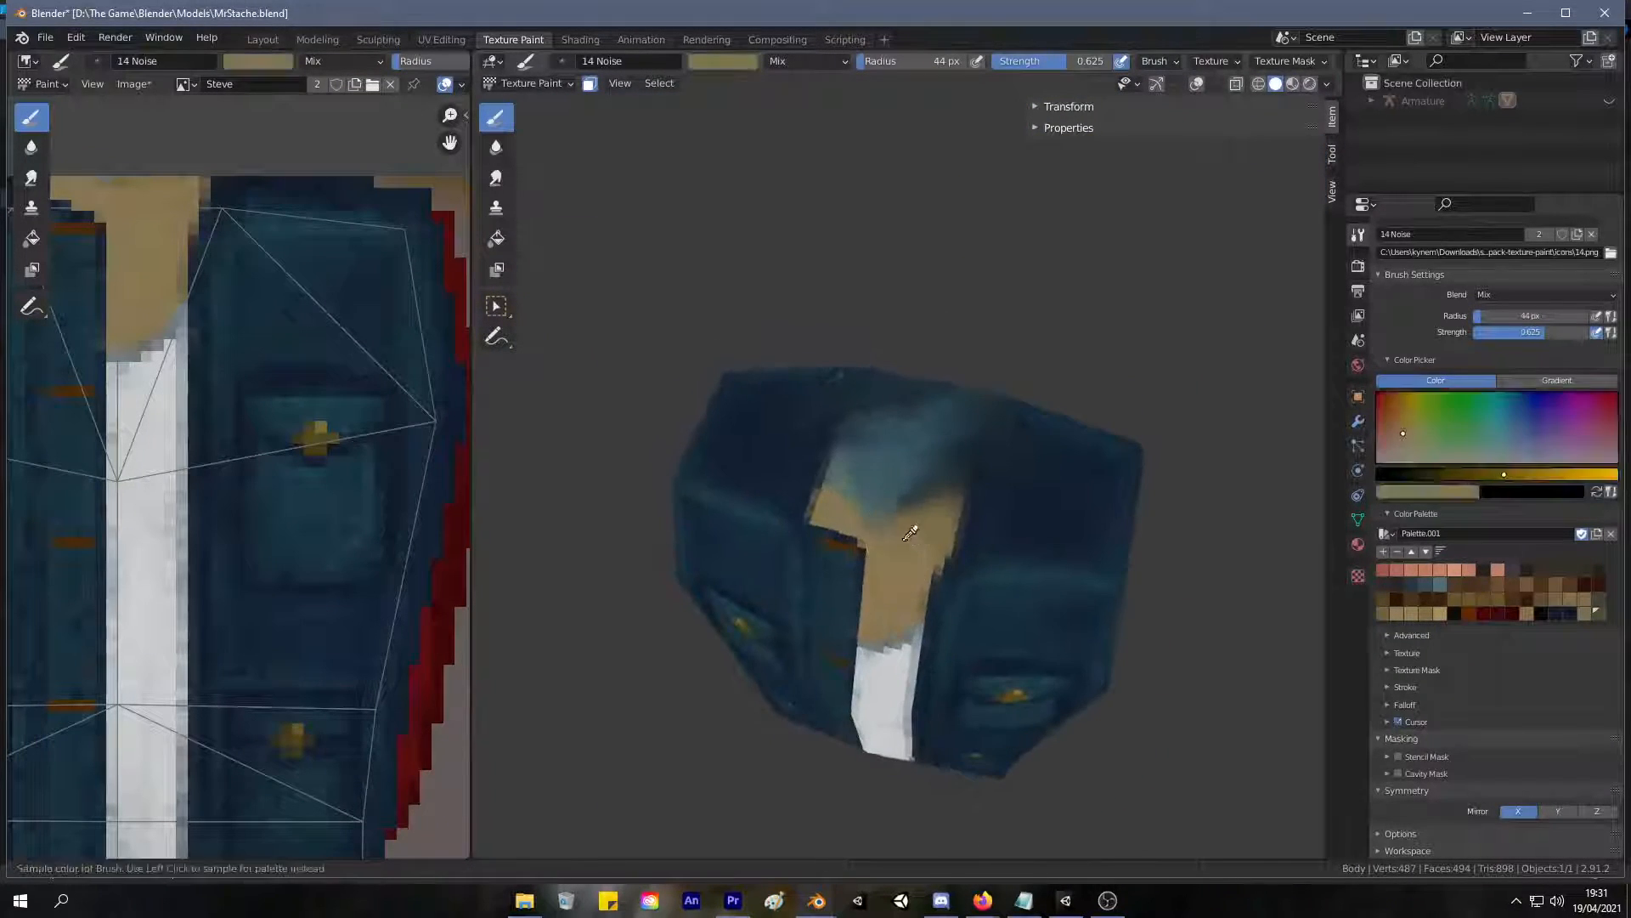
{"action": "key", "text": "s"}
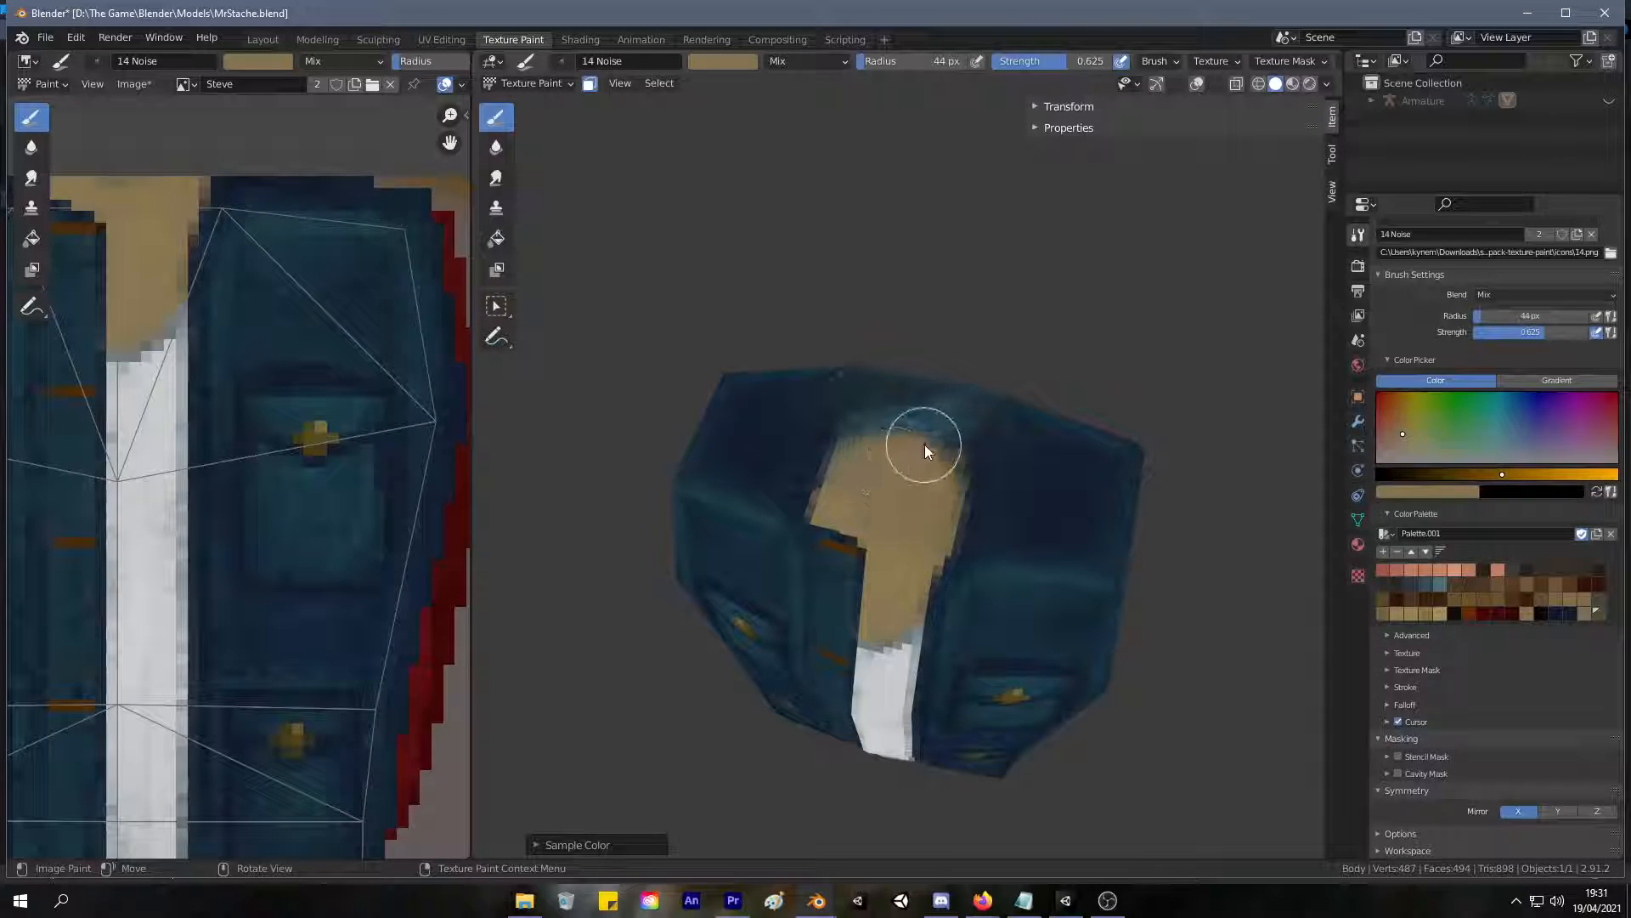
{"action": "key", "text": "f"}
{"action": "left_click", "coordinate": [873, 464]}
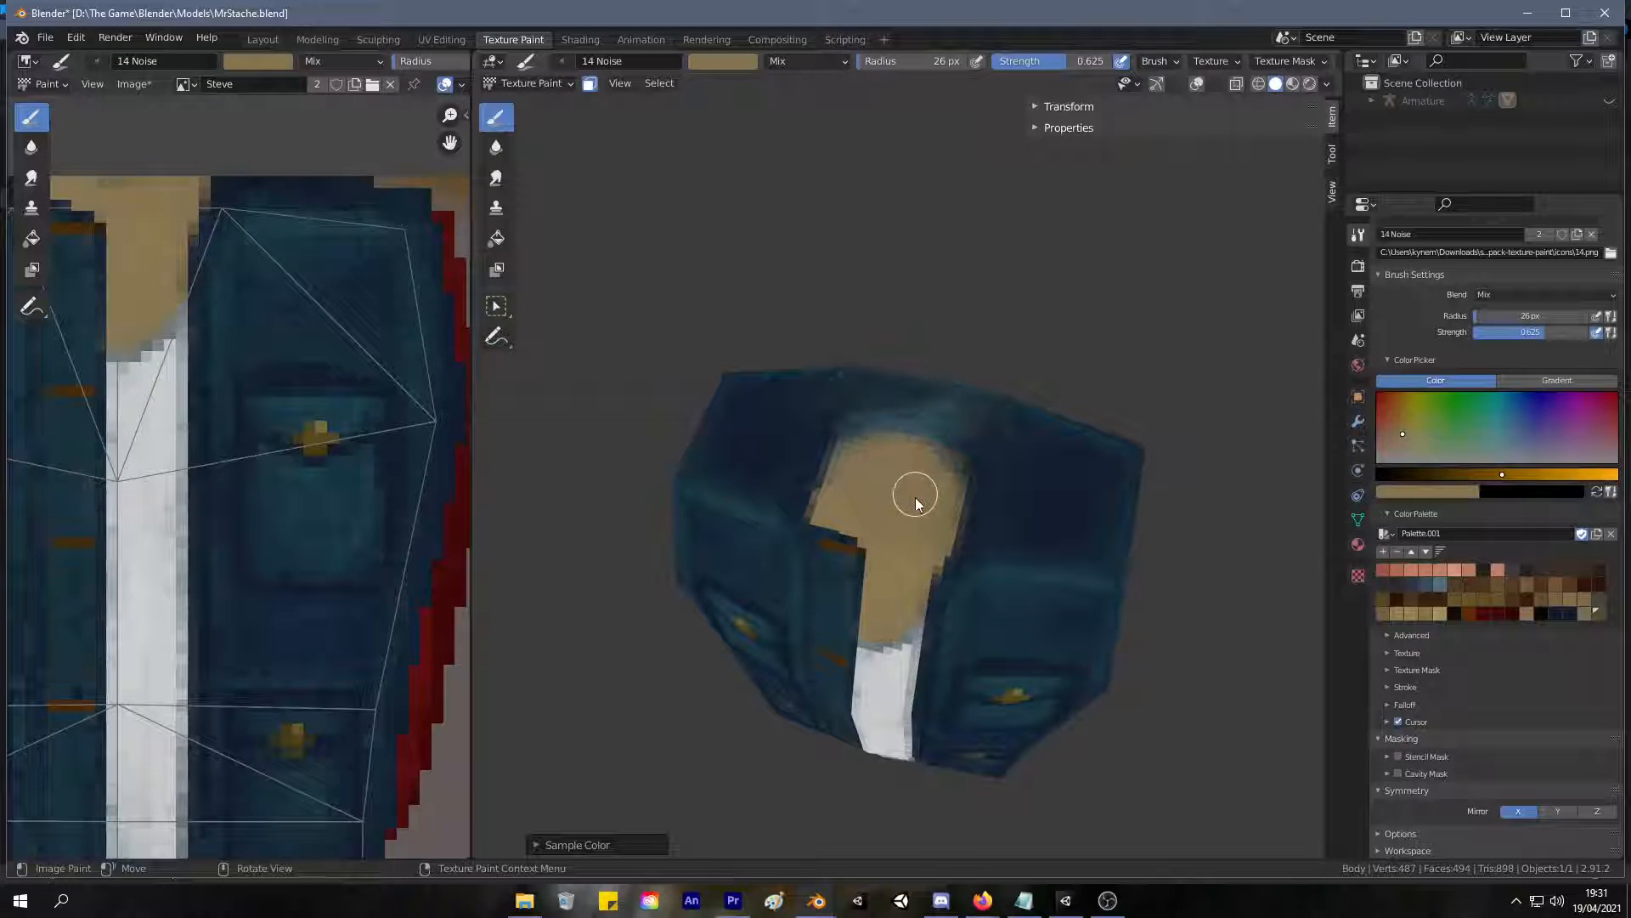
{"action": "left_click_drag", "start_coordinate": [915, 511], "coordinate": [921, 537]}
{"action": "key", "text": "ctrl+z"}
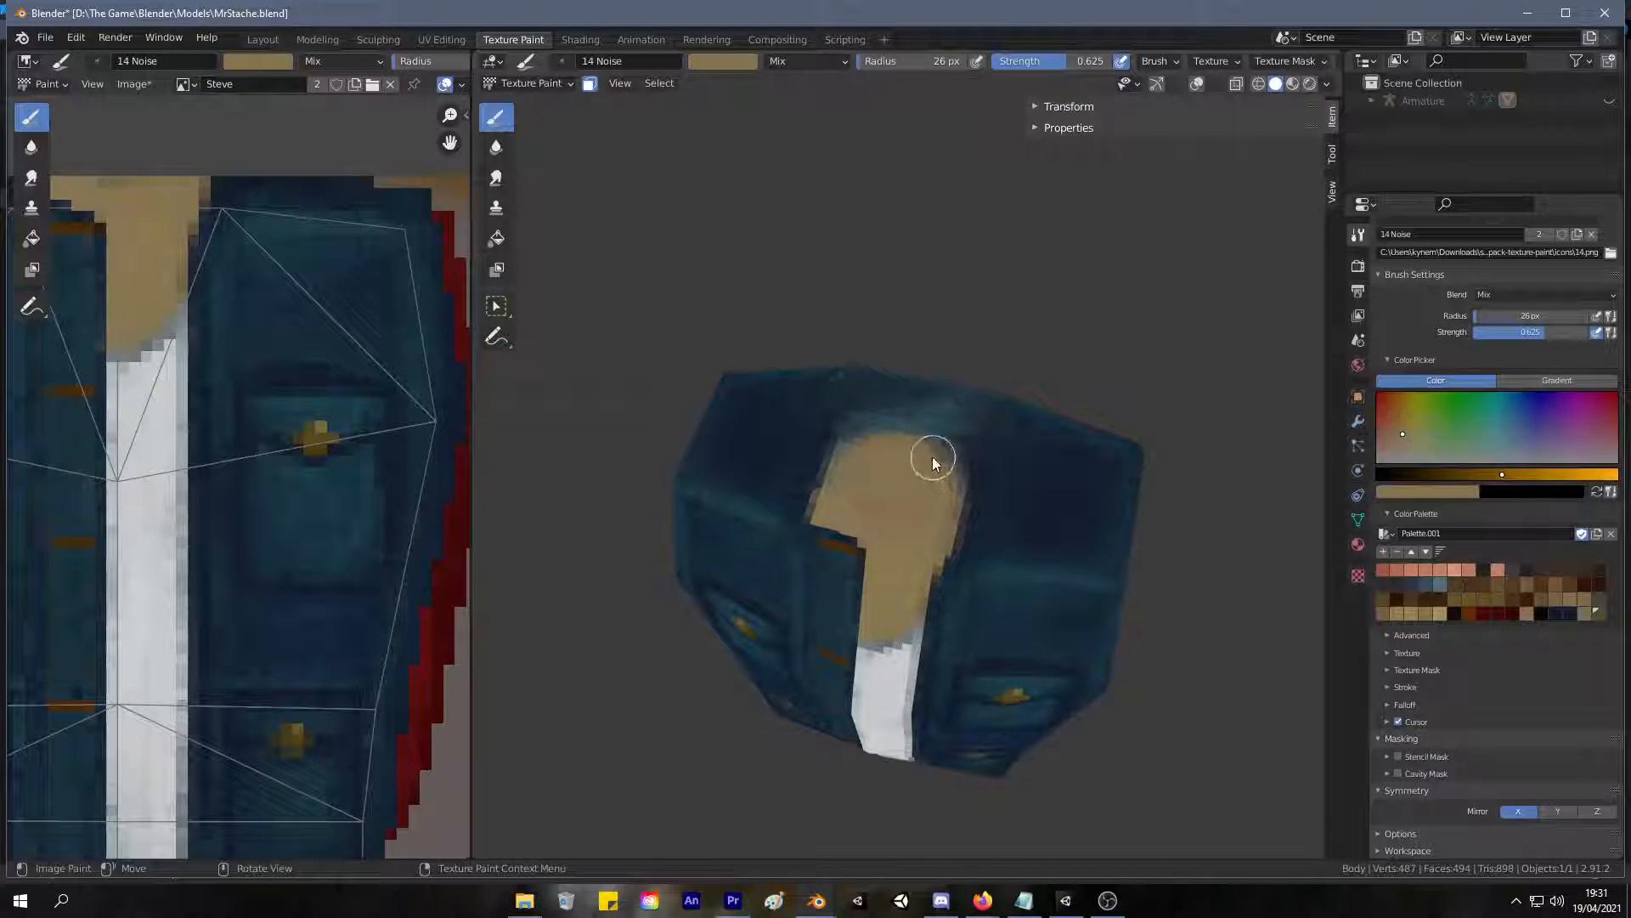
Sample dark blue from the shoulder and paint over the remaining light blue patch around the back of the neck opening.
{"action": "middle_click_drag", "start_coordinate": [883, 473], "coordinate": [760, 492]}
{"action": "key", "text": "s"}
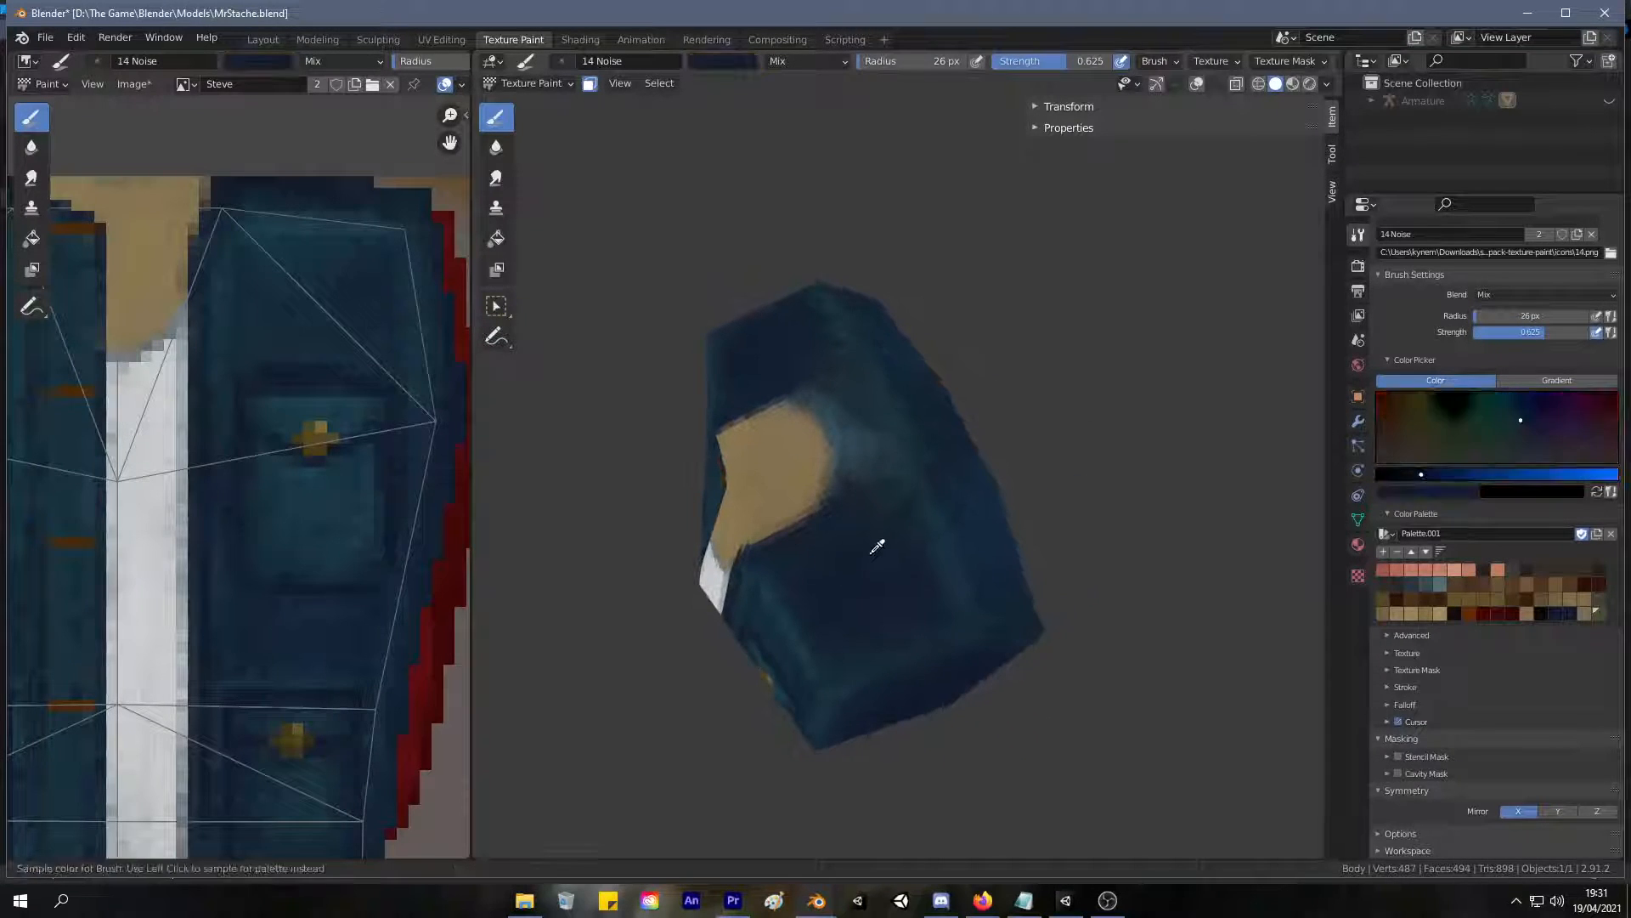
{"action": "mouse_move", "coordinate": [836, 392]}
{"action": "left_mouse_down"}
{"action": "mouse_move", "coordinate": [815, 370]}
{"action": "mouse_move", "coordinate": [859, 405]}
{"action": "mouse_move", "coordinate": [882, 510]}
{"action": "left_mouse_up"}
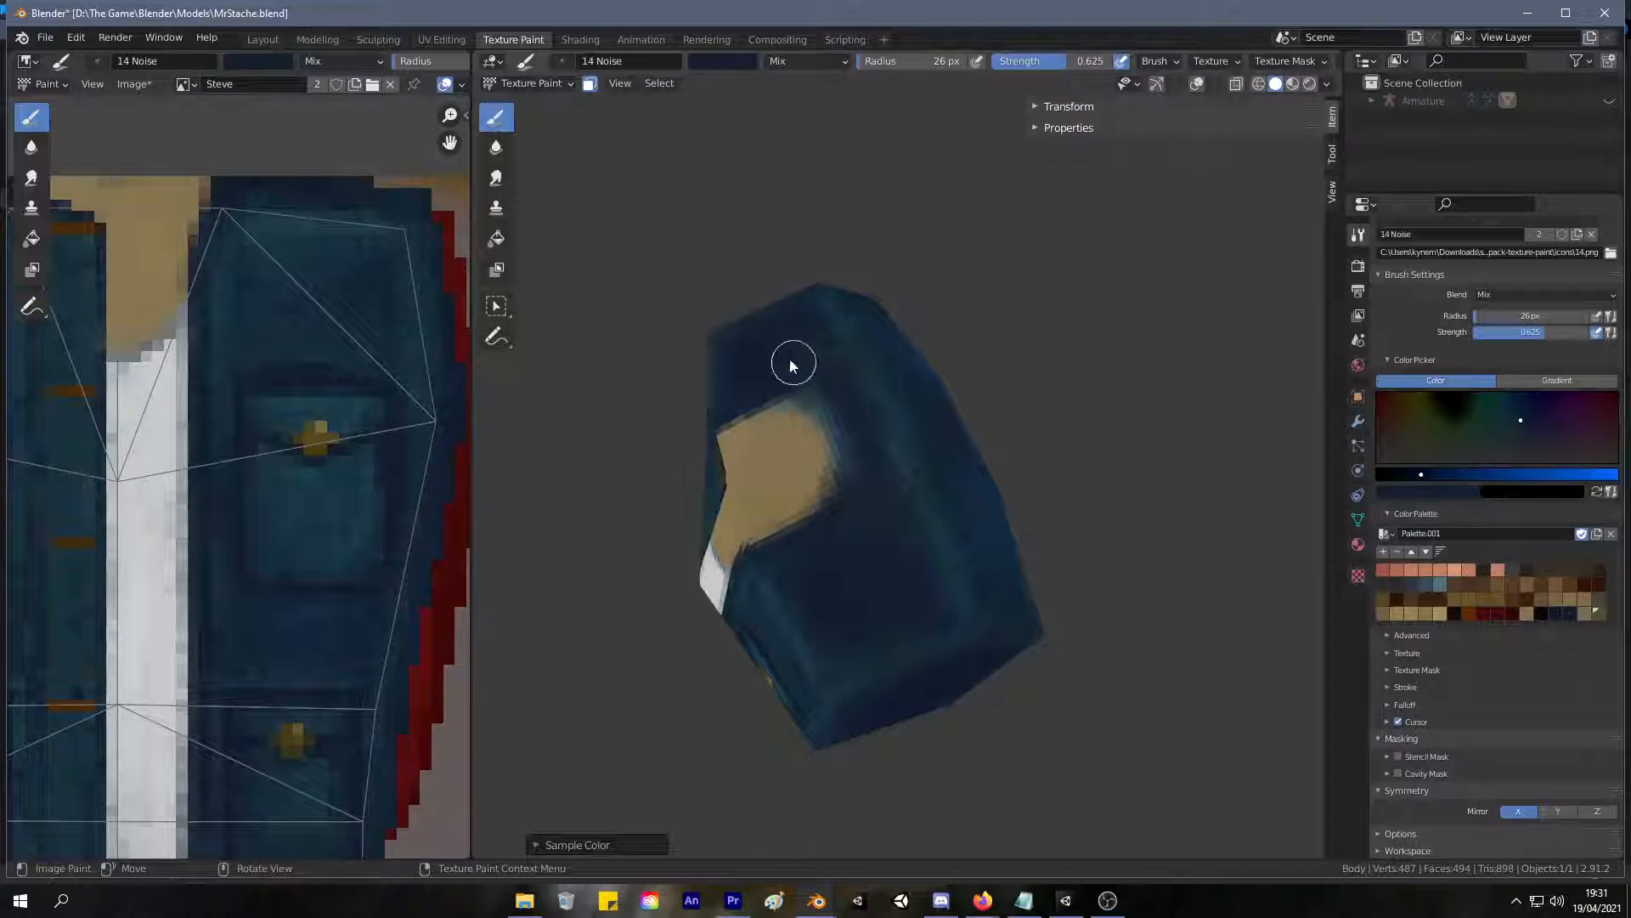
{"action": "mouse_move", "coordinate": [848, 382]}
{"action": "middle_mouse_down"}
{"action": "mouse_move", "coordinate": [1013, 427]}
{"action": "mouse_move", "coordinate": [960, 487]}
{"action": "middle_mouse_up"}
Resample dark blue from the jacket and even out the shading around the neck opening on the opposite shoulder and upper back.
{"action": "key", "text": "s"}
{"action": "mouse_move", "coordinate": [959, 487]}
{"action": "left_mouse_down"}
{"action": "mouse_move", "coordinate": [910, 448]}
{"action": "mouse_move", "coordinate": [885, 470]}
{"action": "mouse_move", "coordinate": [918, 451]}
{"action": "left_mouse_up"}
{"action": "mouse_move", "coordinate": [917, 451]}
{"action": "middle_mouse_down"}
{"action": "mouse_move", "coordinate": [1005, 462]}
{"action": "mouse_move", "coordinate": [859, 557]}
{"action": "middle_mouse_up"}
{"action": "key", "text": "s"}
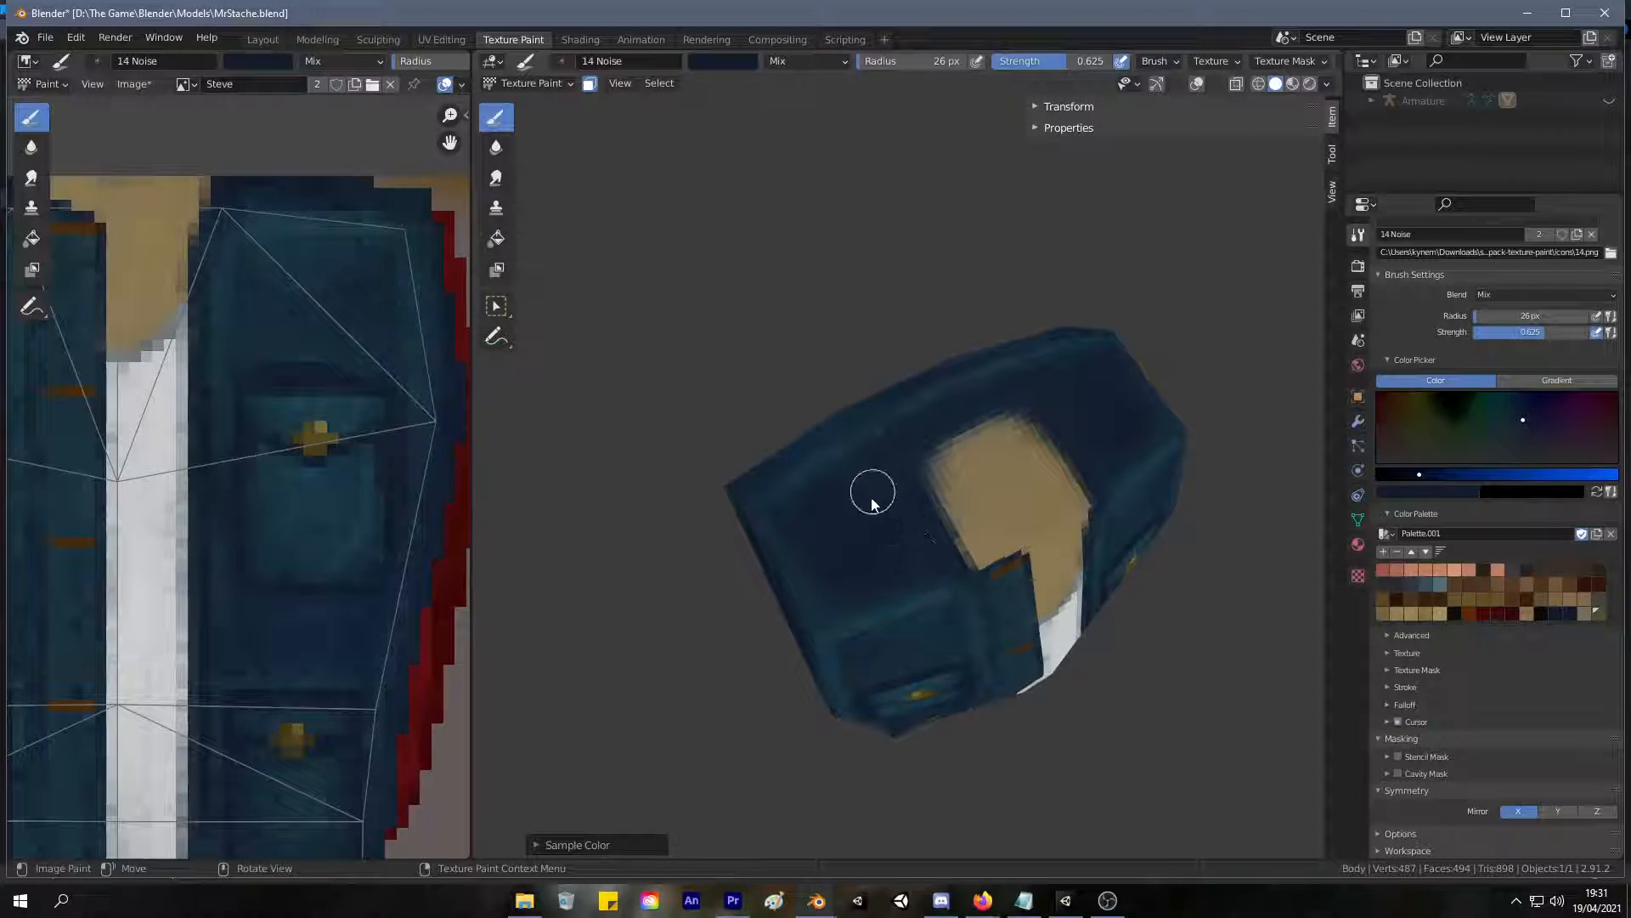
{"action": "mouse_move", "coordinate": [994, 386]}
{"action": "middle_mouse_down"}
{"action": "mouse_move", "coordinate": [1011, 417]}
{"action": "mouse_move", "coordinate": [1225, 333]}
{"action": "mouse_move", "coordinate": [1018, 387]}
{"action": "mouse_move", "coordinate": [932, 380]}
{"action": "middle_mouse_up"}
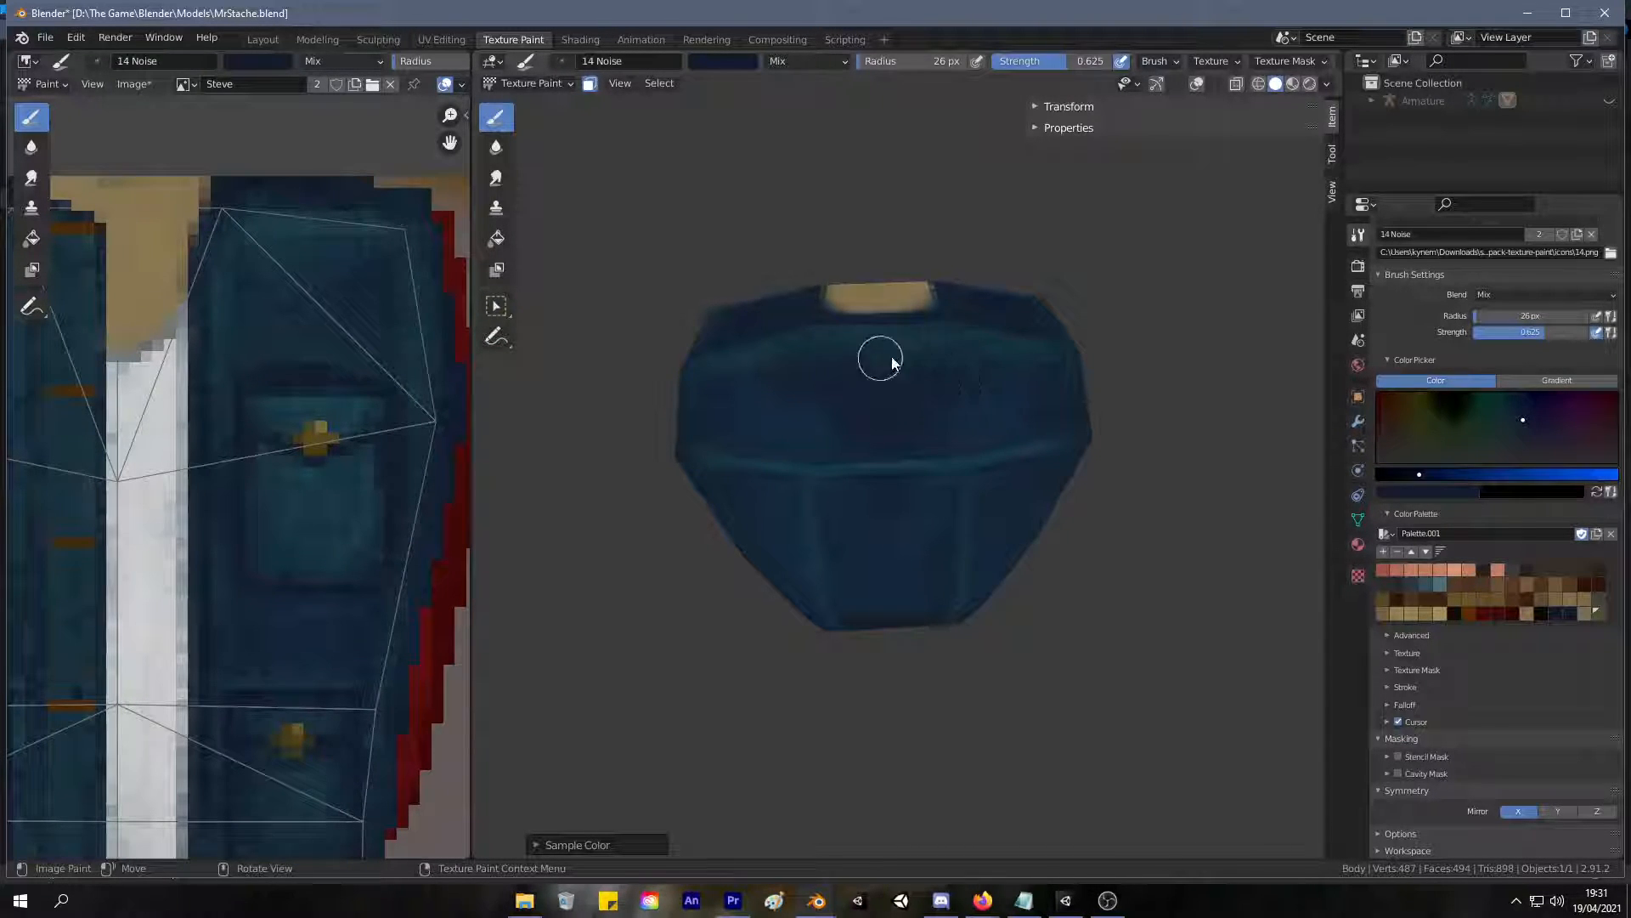
{"action": "mouse_move", "coordinate": [987, 444]}
{"action": "middle_mouse_down"}
{"action": "mouse_move", "coordinate": [904, 351]}
{"action": "mouse_move", "coordinate": [903, 462]}
{"action": "mouse_move", "coordinate": [910, 432]}
{"action": "mouse_move", "coordinate": [884, 435]}
{"action": "middle_mouse_up"}
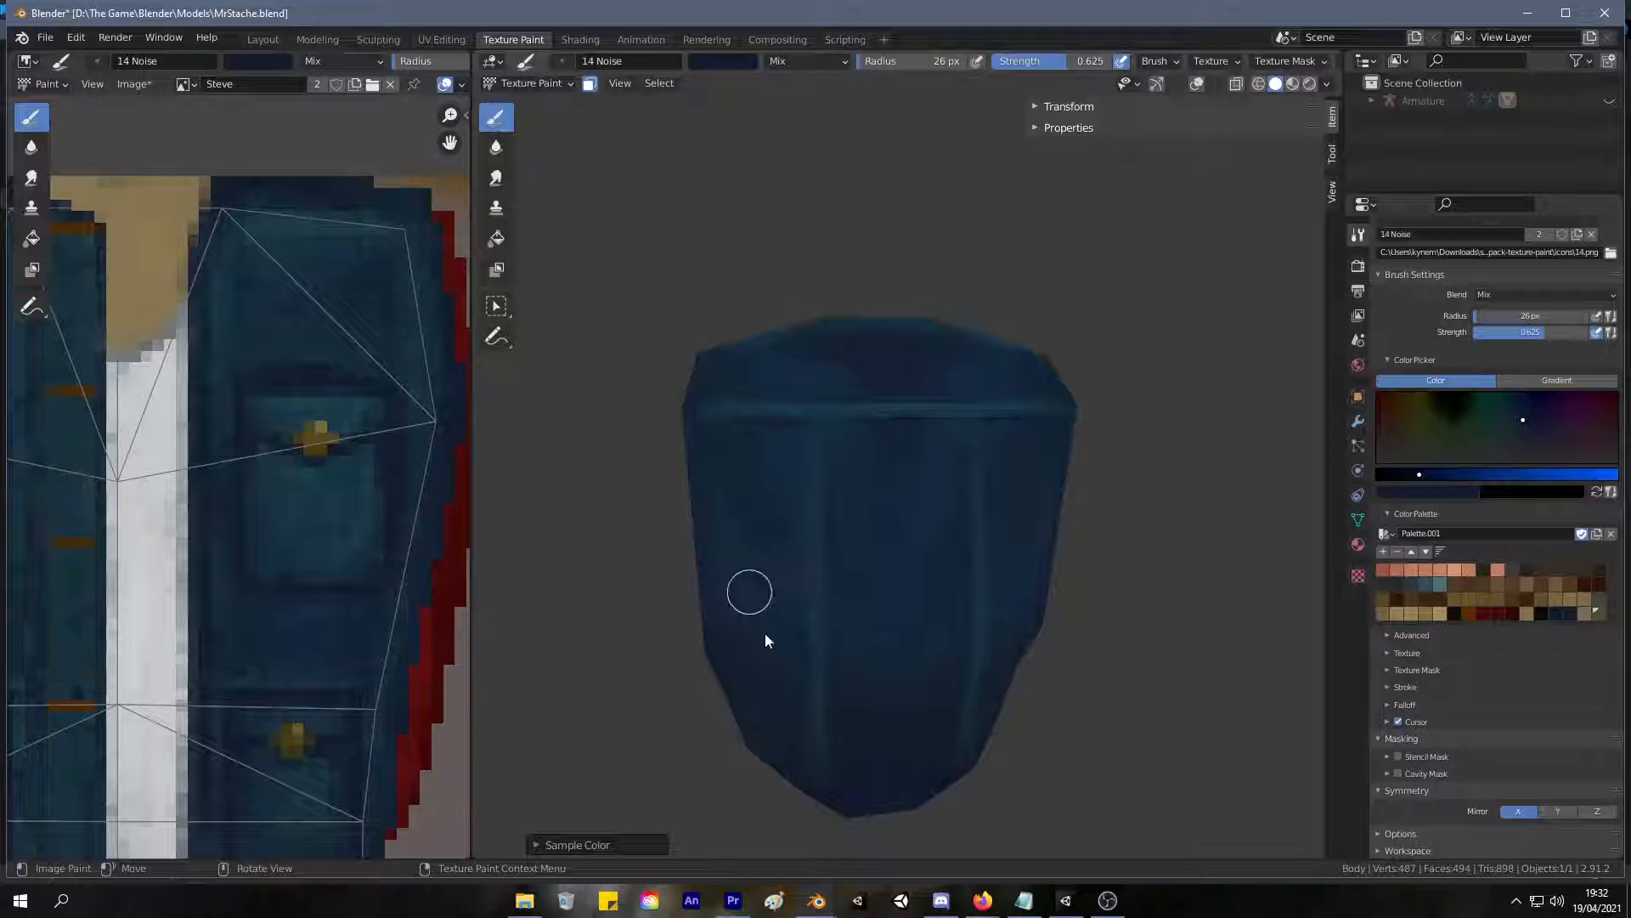
Even out the dark blue shading across the jacket's back and the adjoining side panel.
{"action": "middle_click_drag", "start_coordinate": [776, 685], "coordinate": [882, 625]}
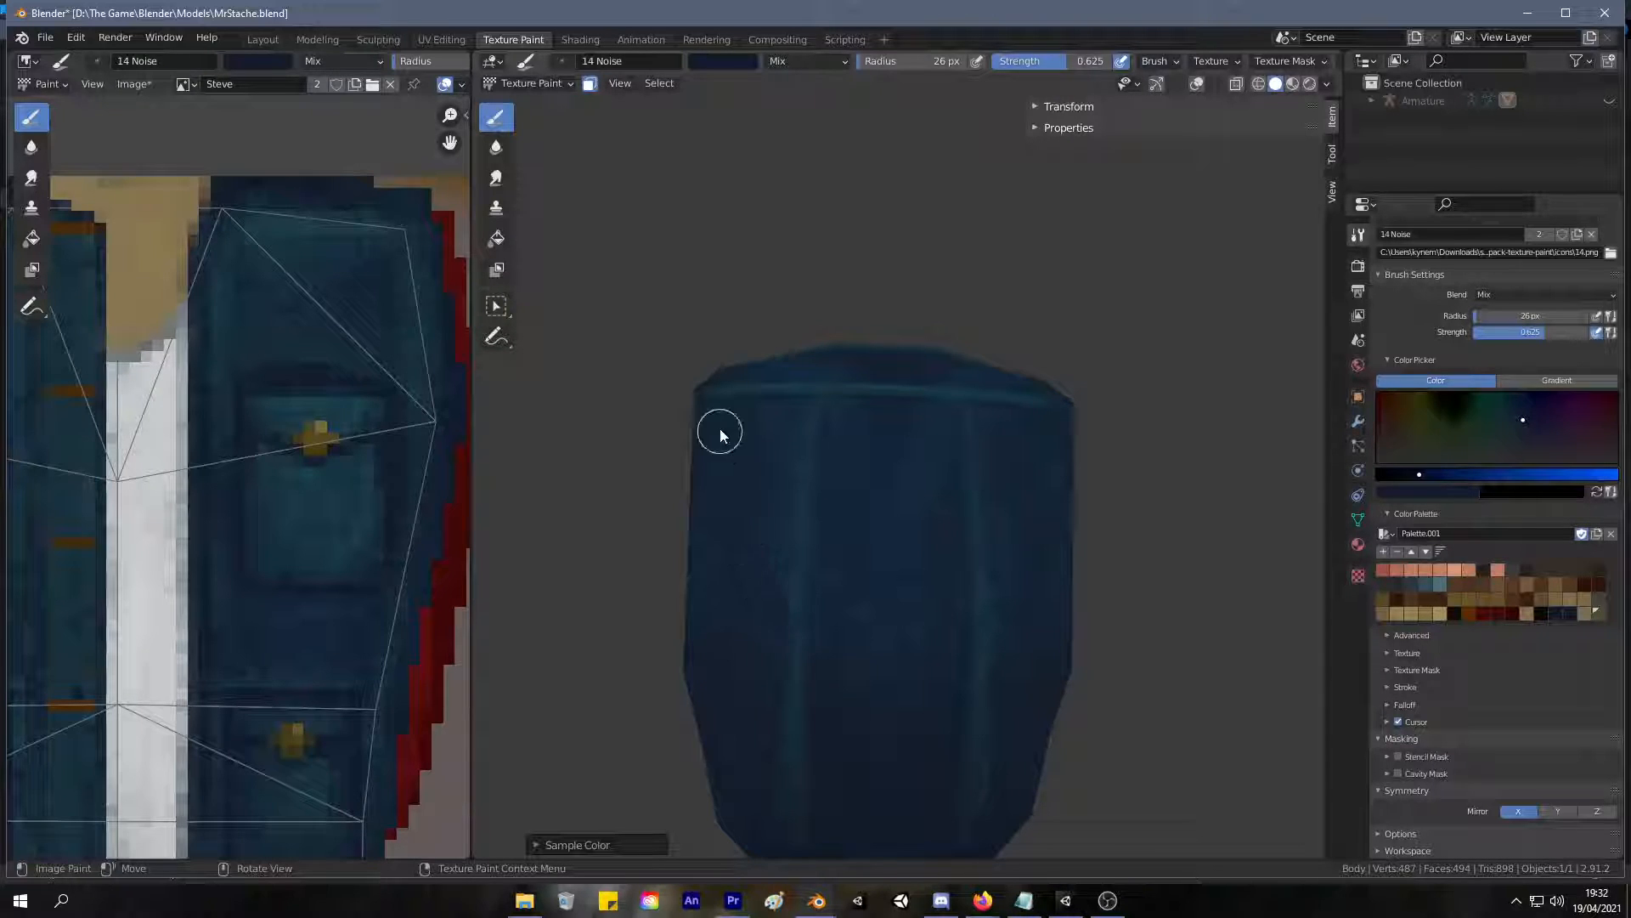
{"action": "middle_click_drag", "start_coordinate": [852, 513], "coordinate": [917, 532]}
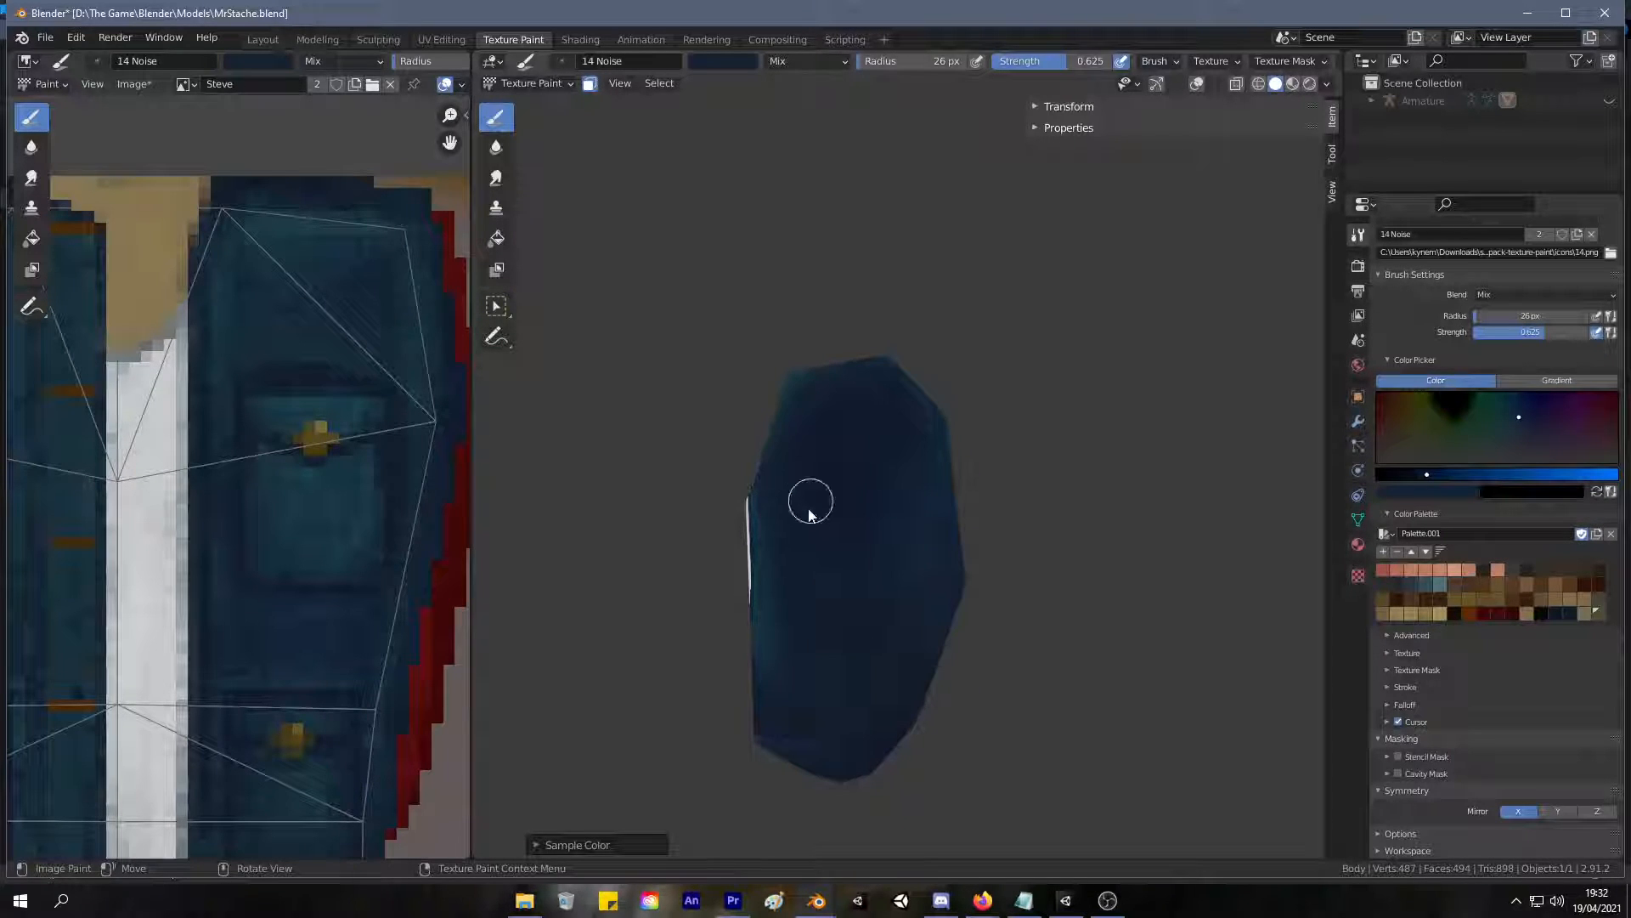
{"action": "middle_click_drag", "start_coordinate": [845, 612], "coordinate": [1030, 581]}
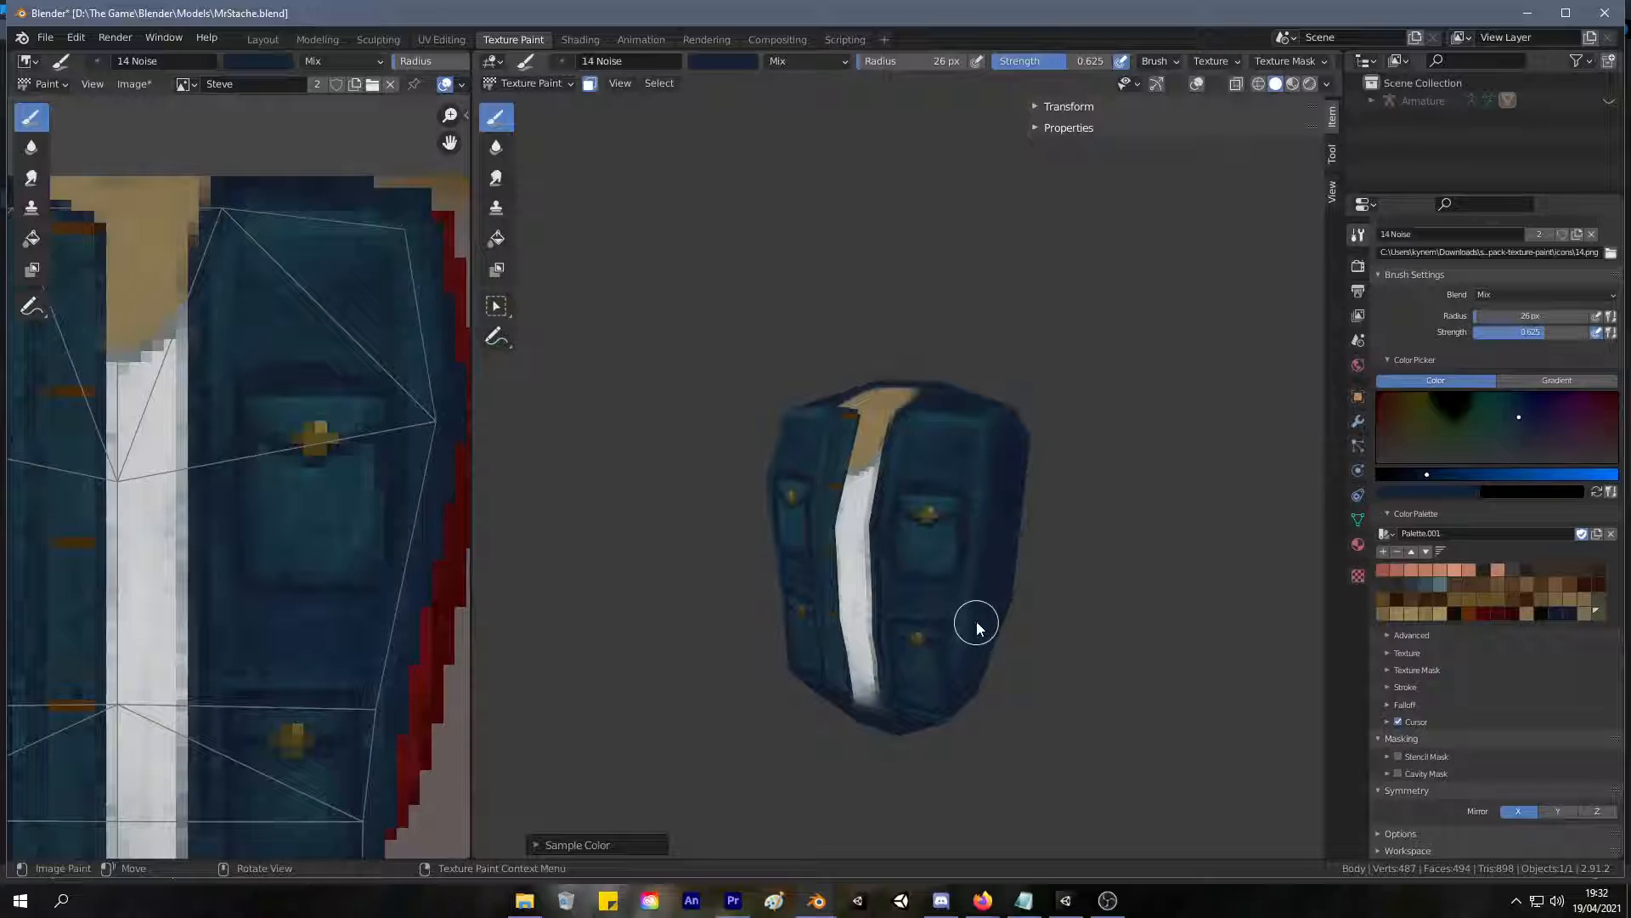
Sample a lighter teal blue from the jacket front and soften the shoulder edges around the back of the neck opening.
{"action": "mouse_move", "coordinate": [966, 615]}
{"action": "middle_mouse_down"}
{"action": "mouse_move", "coordinate": [1018, 619]}
{"action": "mouse_move", "coordinate": [983, 614]}
{"action": "middle_mouse_up"}
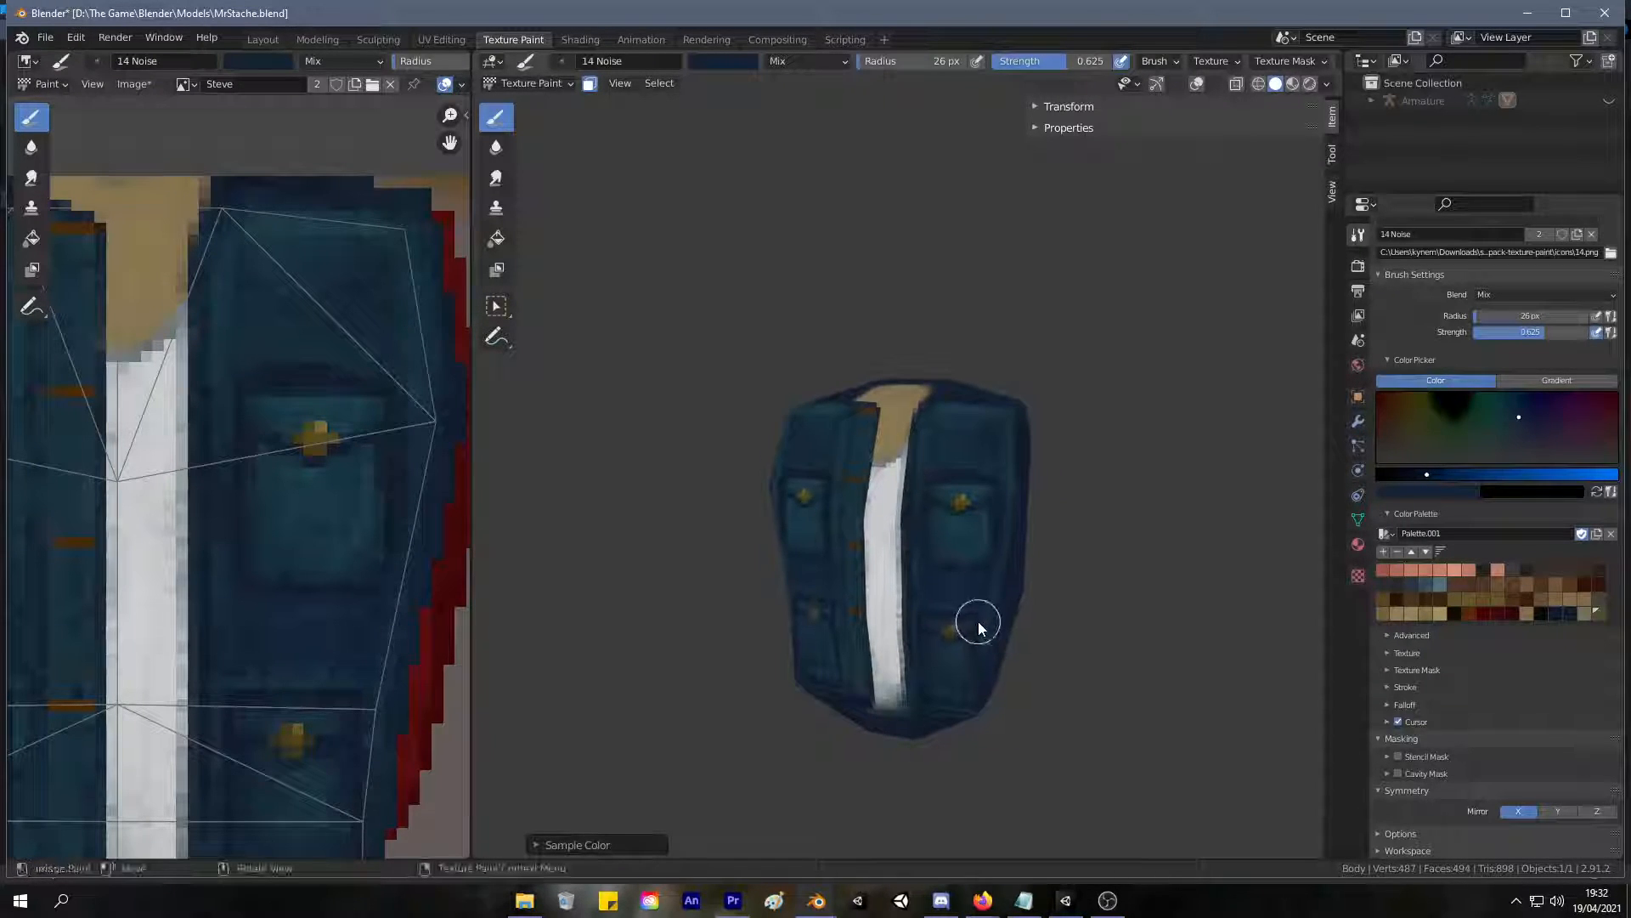
{"action": "left_click_drag", "start_coordinate": [982, 602], "coordinate": [986, 608]}
{"action": "mouse_move", "coordinate": [911, 565]}
{"action": "middle_mouse_down"}
{"action": "mouse_move", "coordinate": [967, 618]}
{"action": "mouse_move", "coordinate": [881, 670]}
{"action": "mouse_move", "coordinate": [958, 645]}
{"action": "middle_mouse_up"}
{"action": "scroll", "coordinate": [889, 509], "scroll_direction": "up", "scroll_amount": 4}
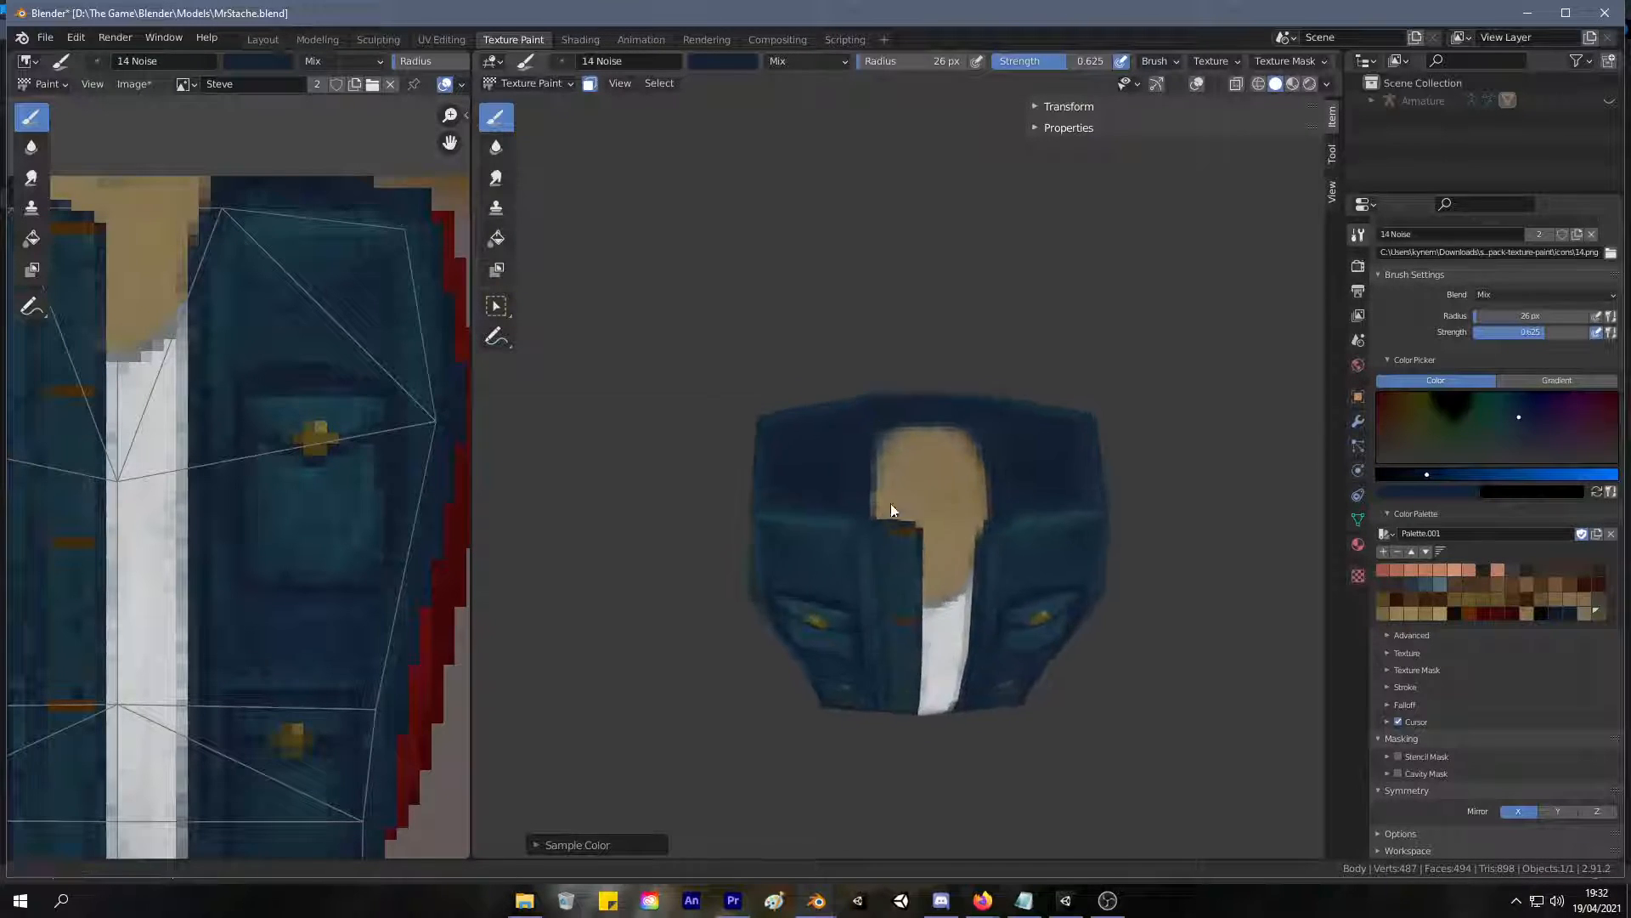
{"action": "key", "text": "s"}
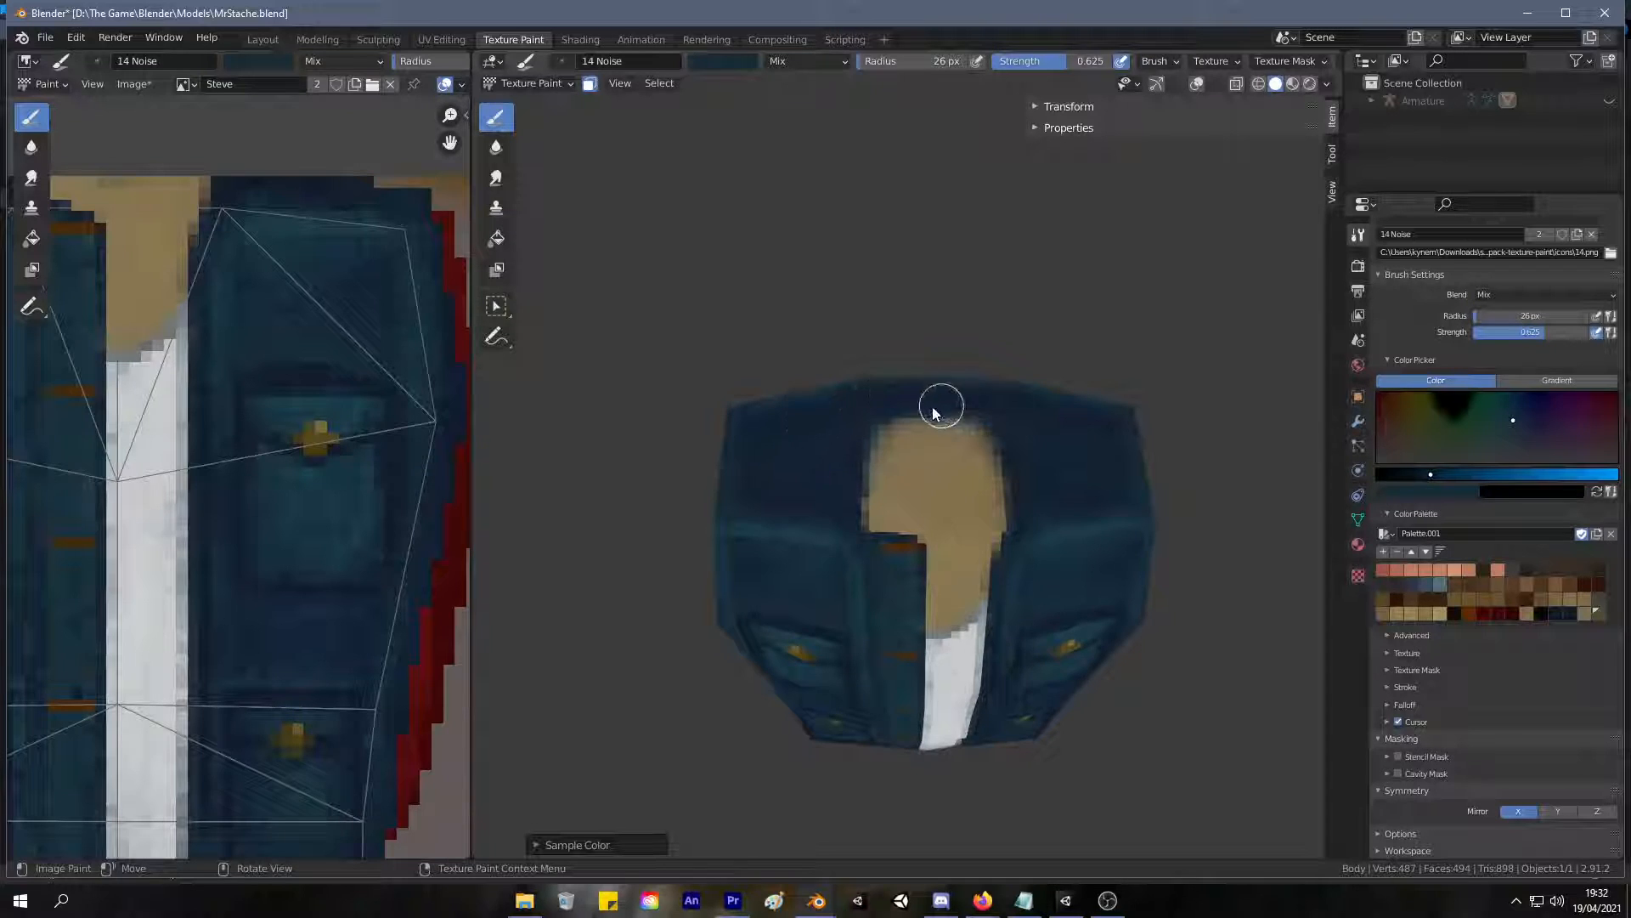
{"action": "middle_click_drag", "start_coordinate": [972, 466], "coordinate": [873, 499]}
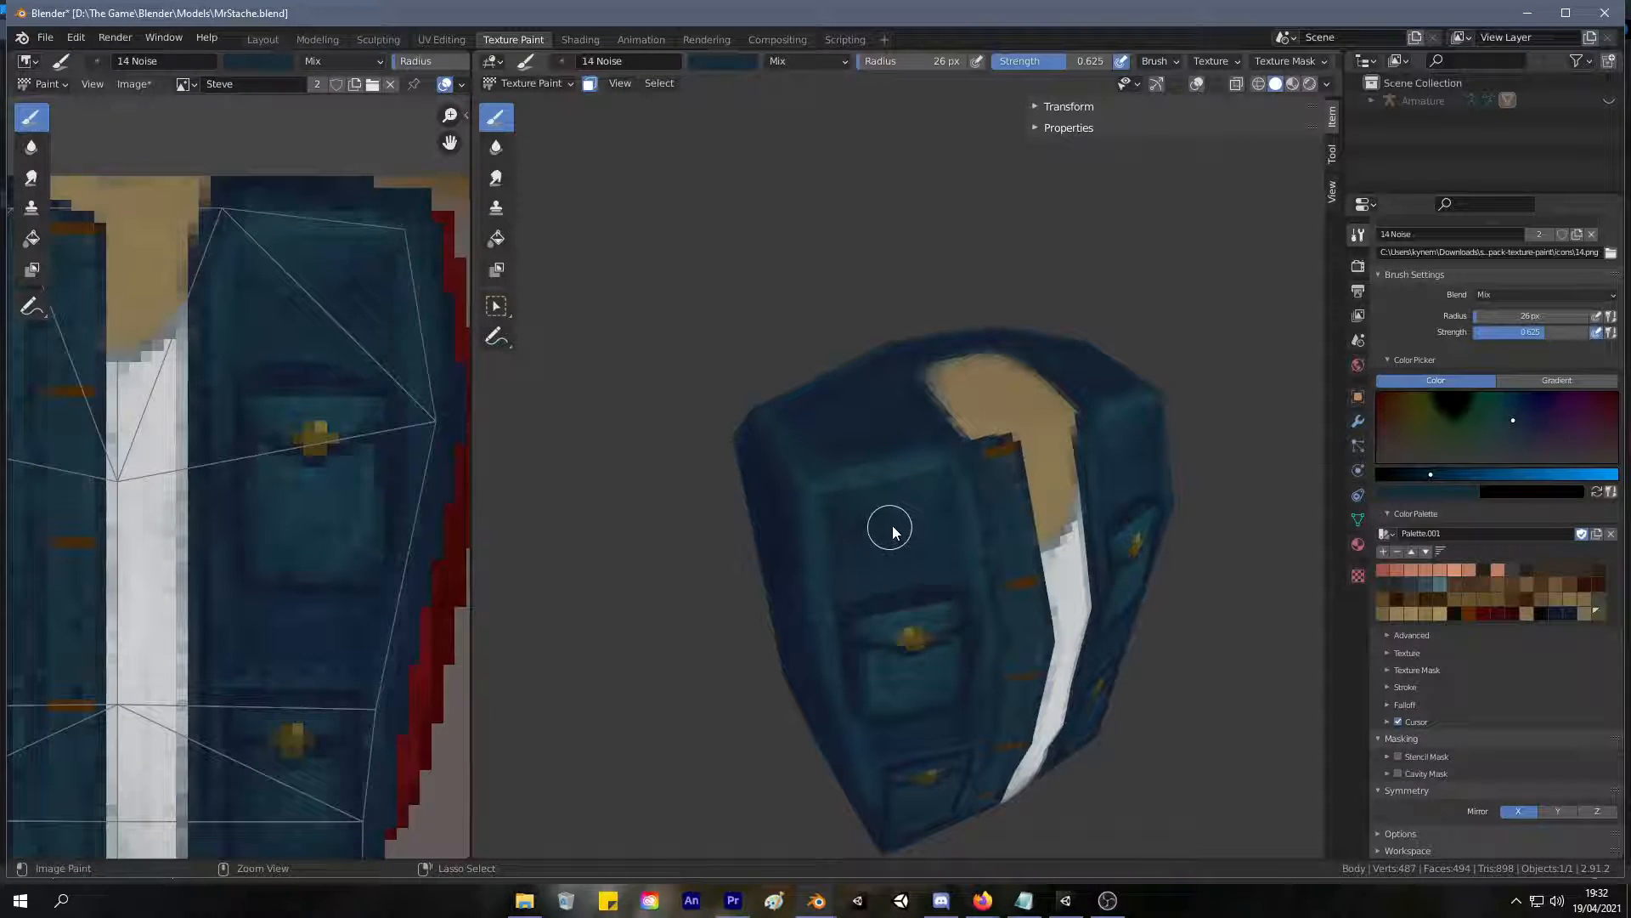
{"action": "mouse_move", "coordinate": [884, 539]}
{"action": "middle_mouse_down"}
{"action": "mouse_move", "coordinate": [906, 500]}
{"action": "mouse_move", "coordinate": [892, 467]}
{"action": "mouse_move", "coordinate": [885, 533]}
{"action": "middle_mouse_up"}
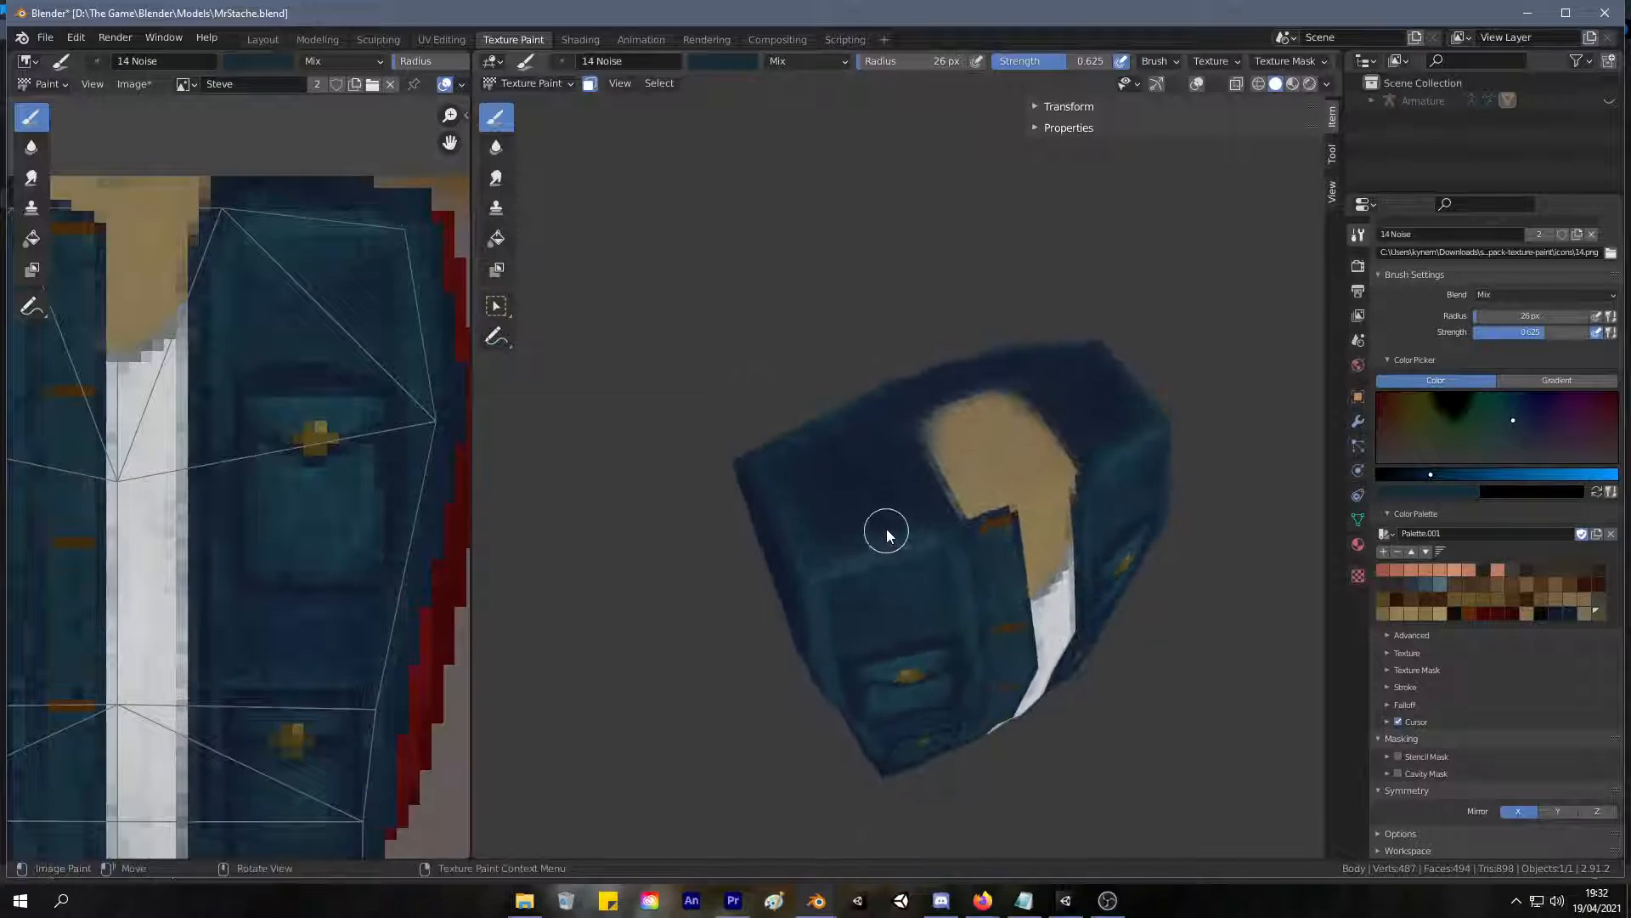
Sample dark blue from the jacket and shade the chest panels above the upper pockets.
{"action": "key", "text": "s"}
{"action": "middle_click_drag", "start_coordinate": [864, 616], "coordinate": [901, 493]}
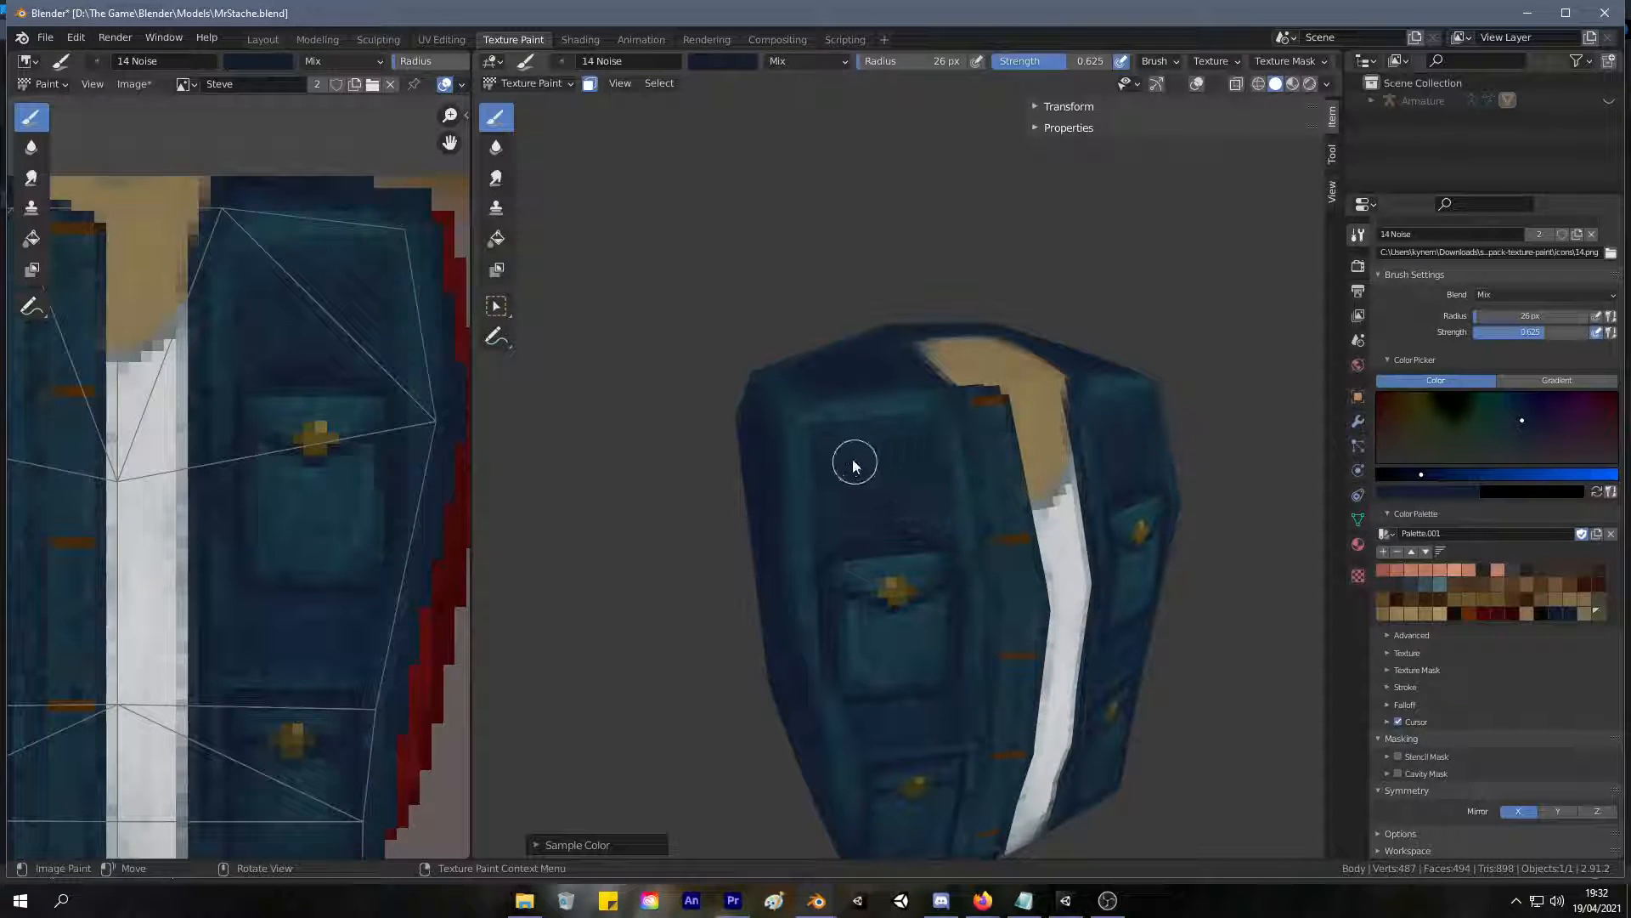
{"action": "key", "text": "KP_1"}
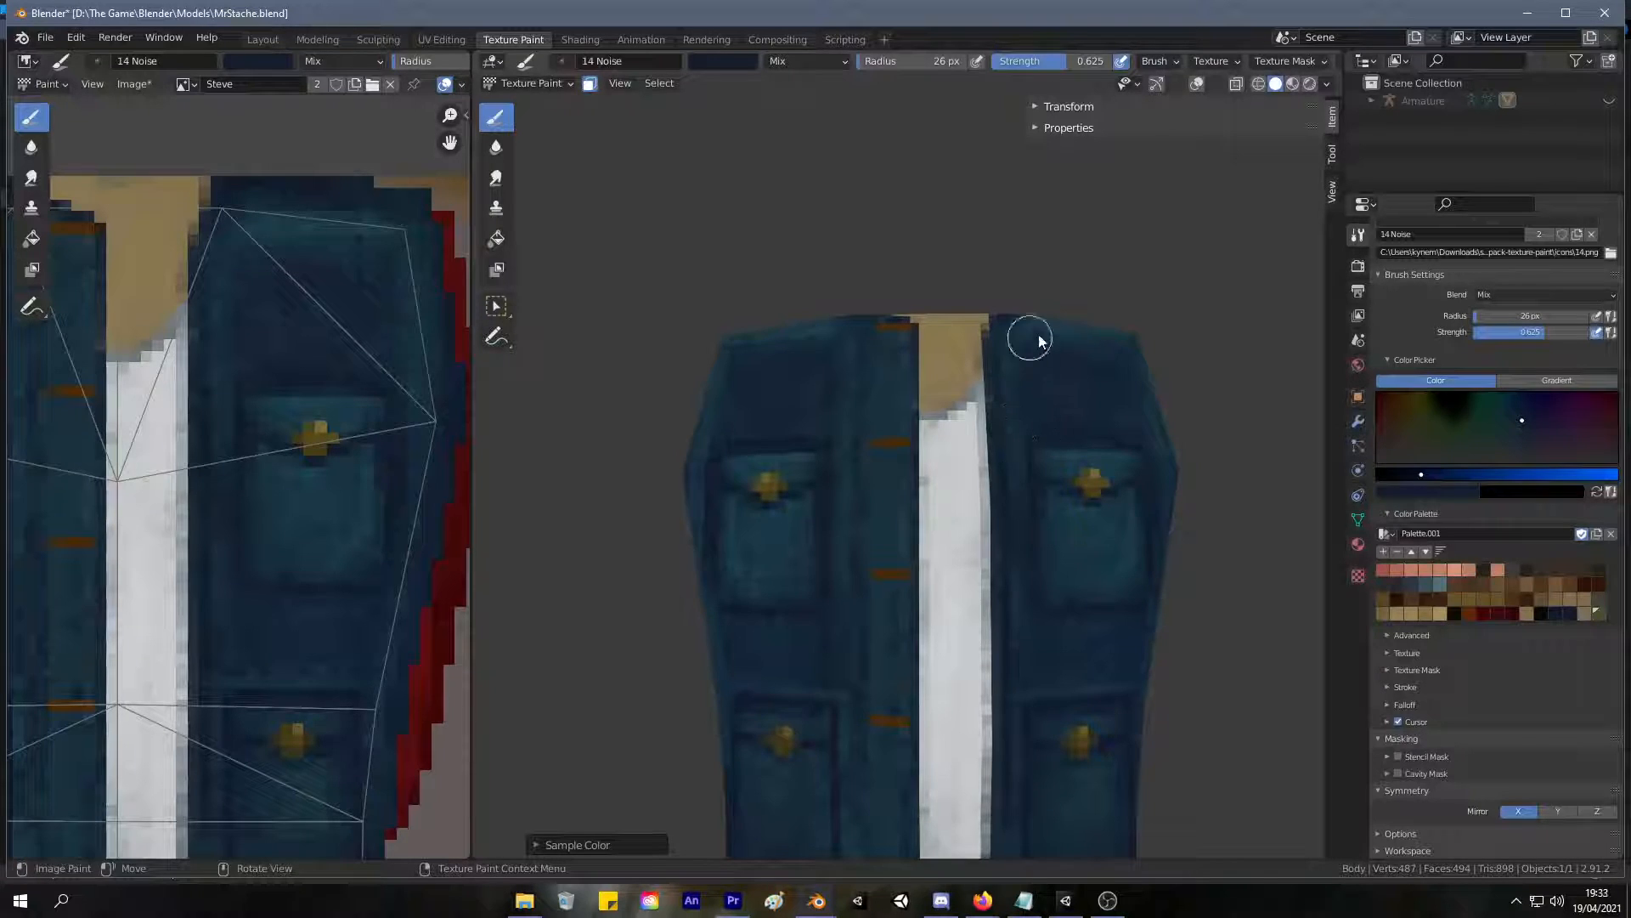
{"action": "middle_click_drag", "start_coordinate": [853, 403], "coordinate": [914, 497]}
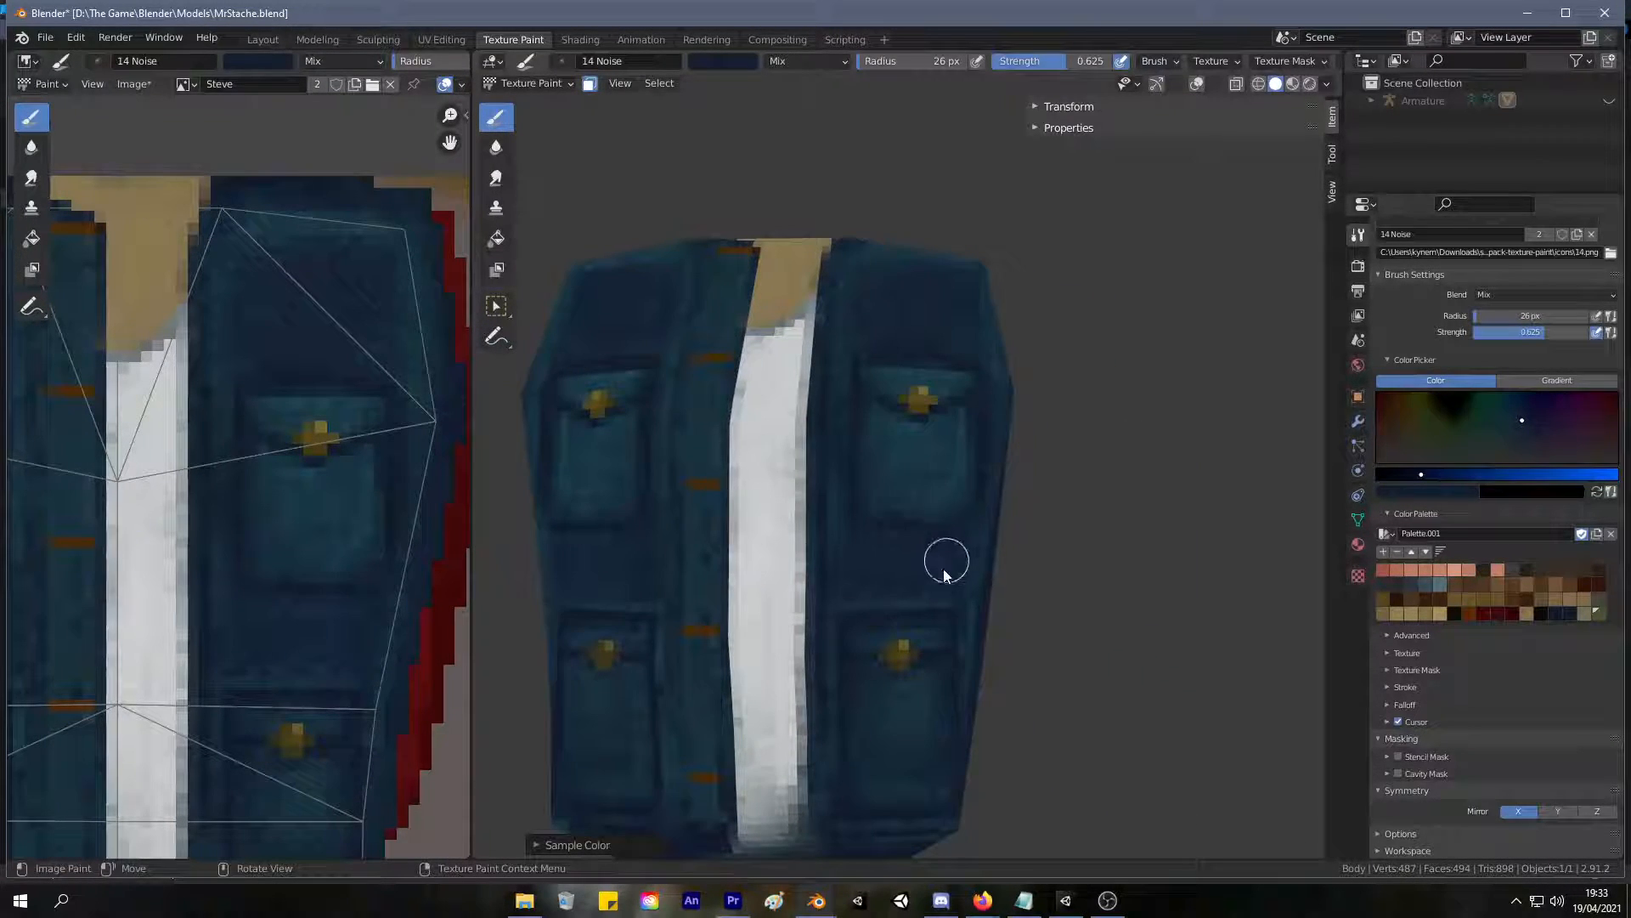
{"action": "middle_click_drag", "start_coordinate": [1008, 404], "coordinate": [925, 451]}
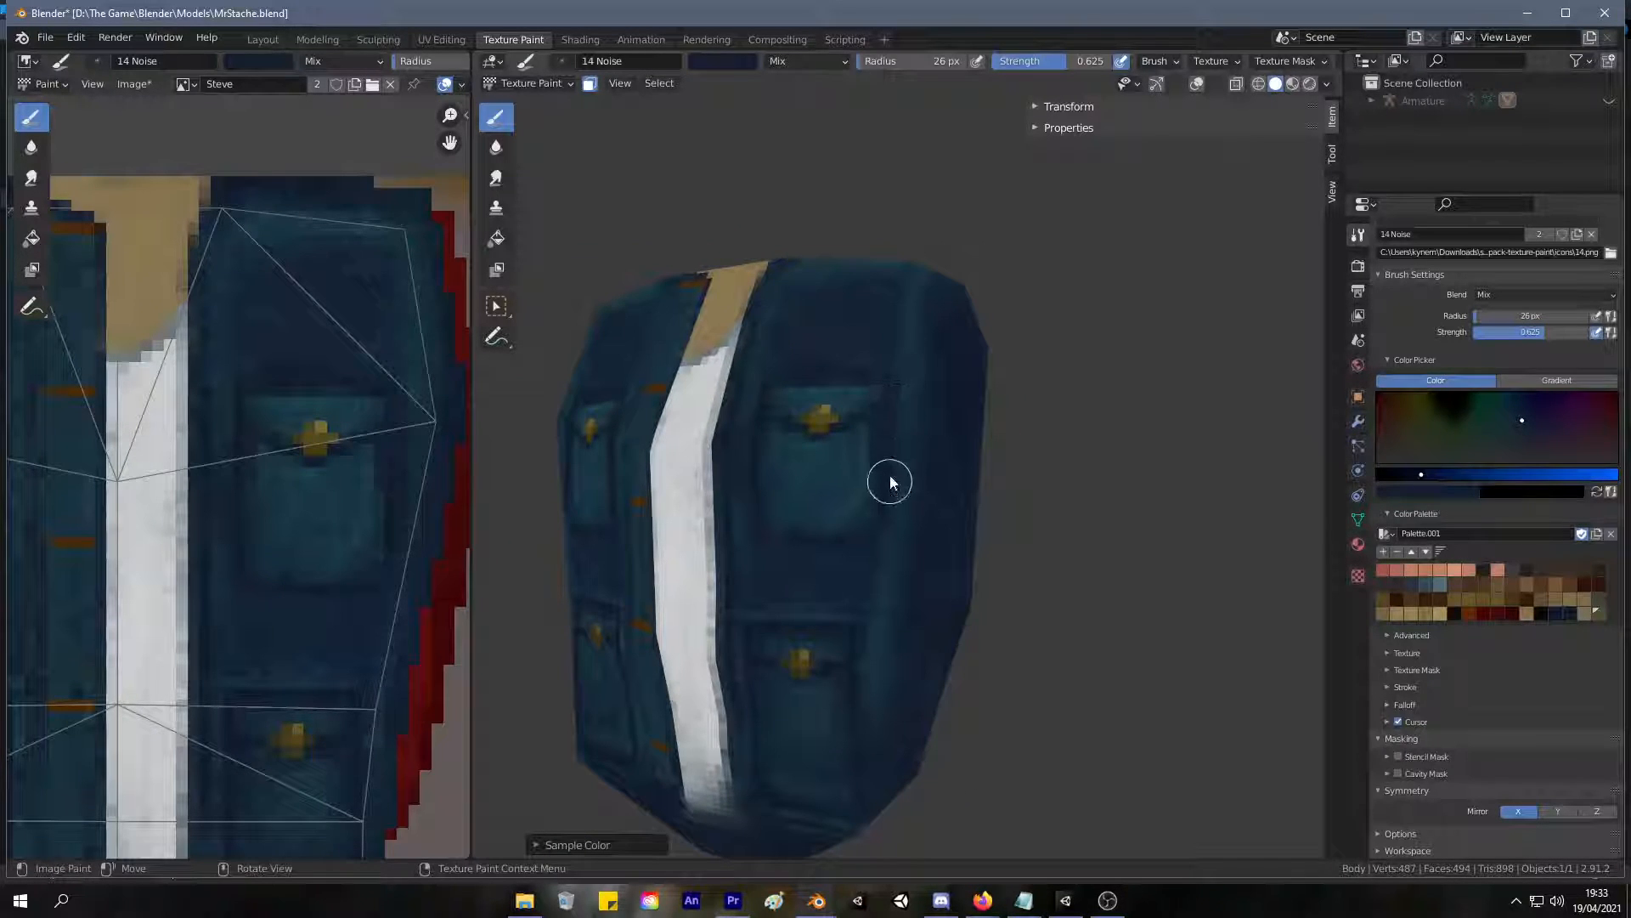
{"action": "middle_click_drag", "start_coordinate": [775, 369], "coordinate": [726, 491]}
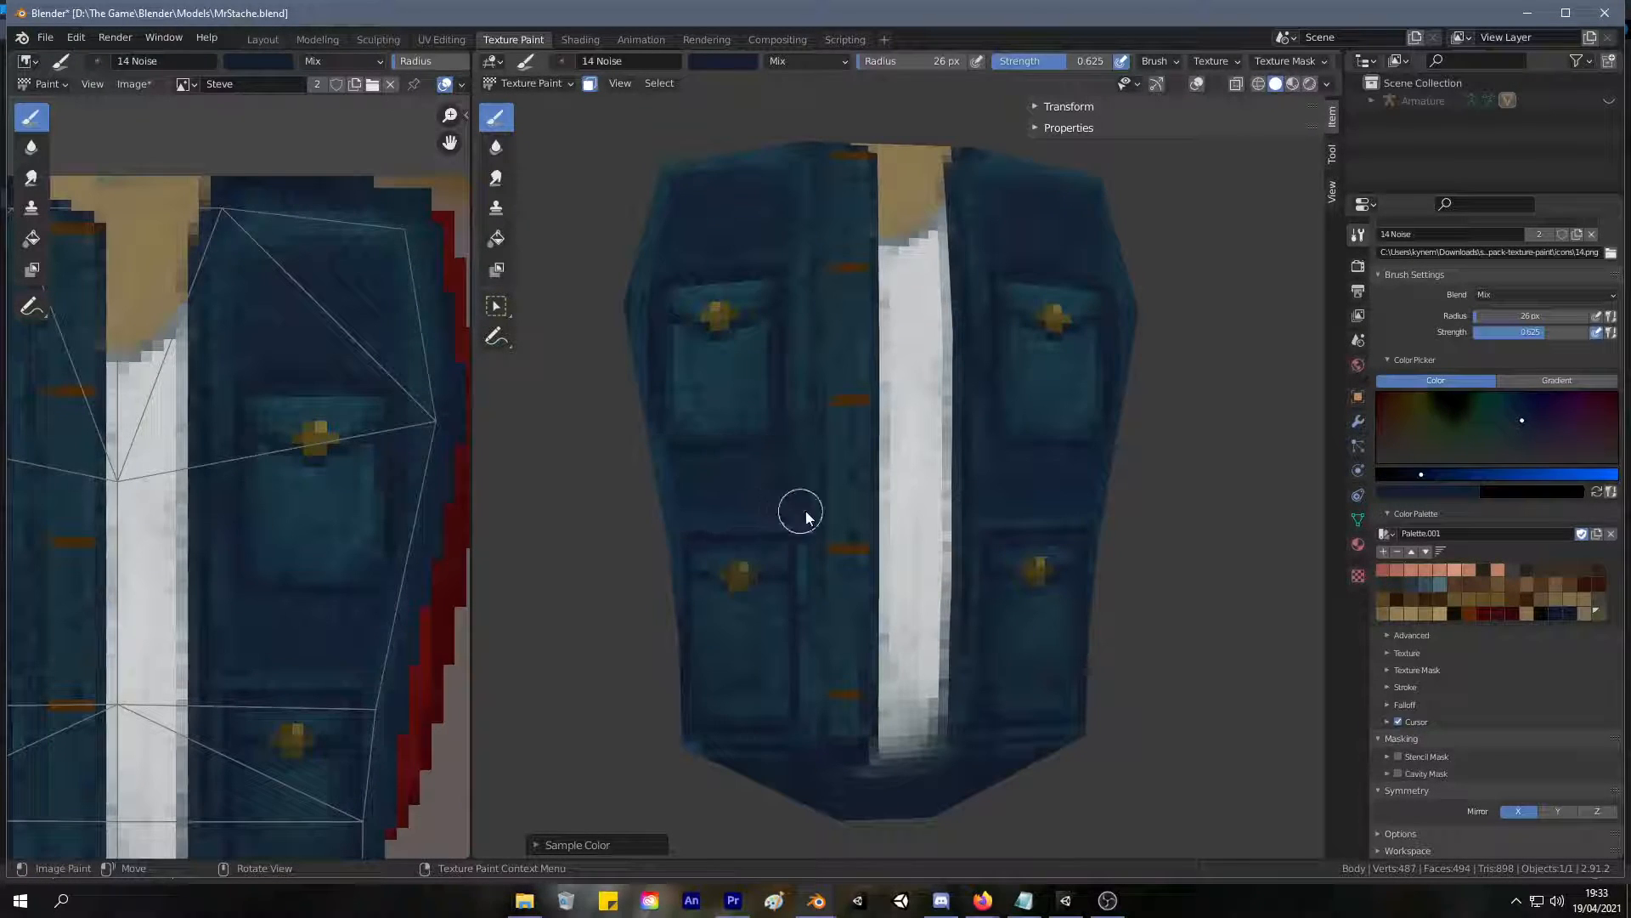
Sample a lighter teal blue and brighten the chest panels between the shoulder edge and the upper pockets.
{"action": "middle_click_drag", "start_coordinate": [776, 485], "coordinate": [769, 416], "text": "shift"}
{"action": "scroll", "coordinate": [769, 416], "scroll_direction": "down", "scroll_amount": 5}
{"action": "mouse_move", "coordinate": [742, 510]}
{"action": "middle_mouse_down"}
{"action": "mouse_move", "coordinate": [809, 522]}
{"action": "mouse_move", "coordinate": [799, 500]}
{"action": "mouse_move", "coordinate": [746, 507]}
{"action": "mouse_move", "coordinate": [753, 520]}
{"action": "middle_mouse_up"}
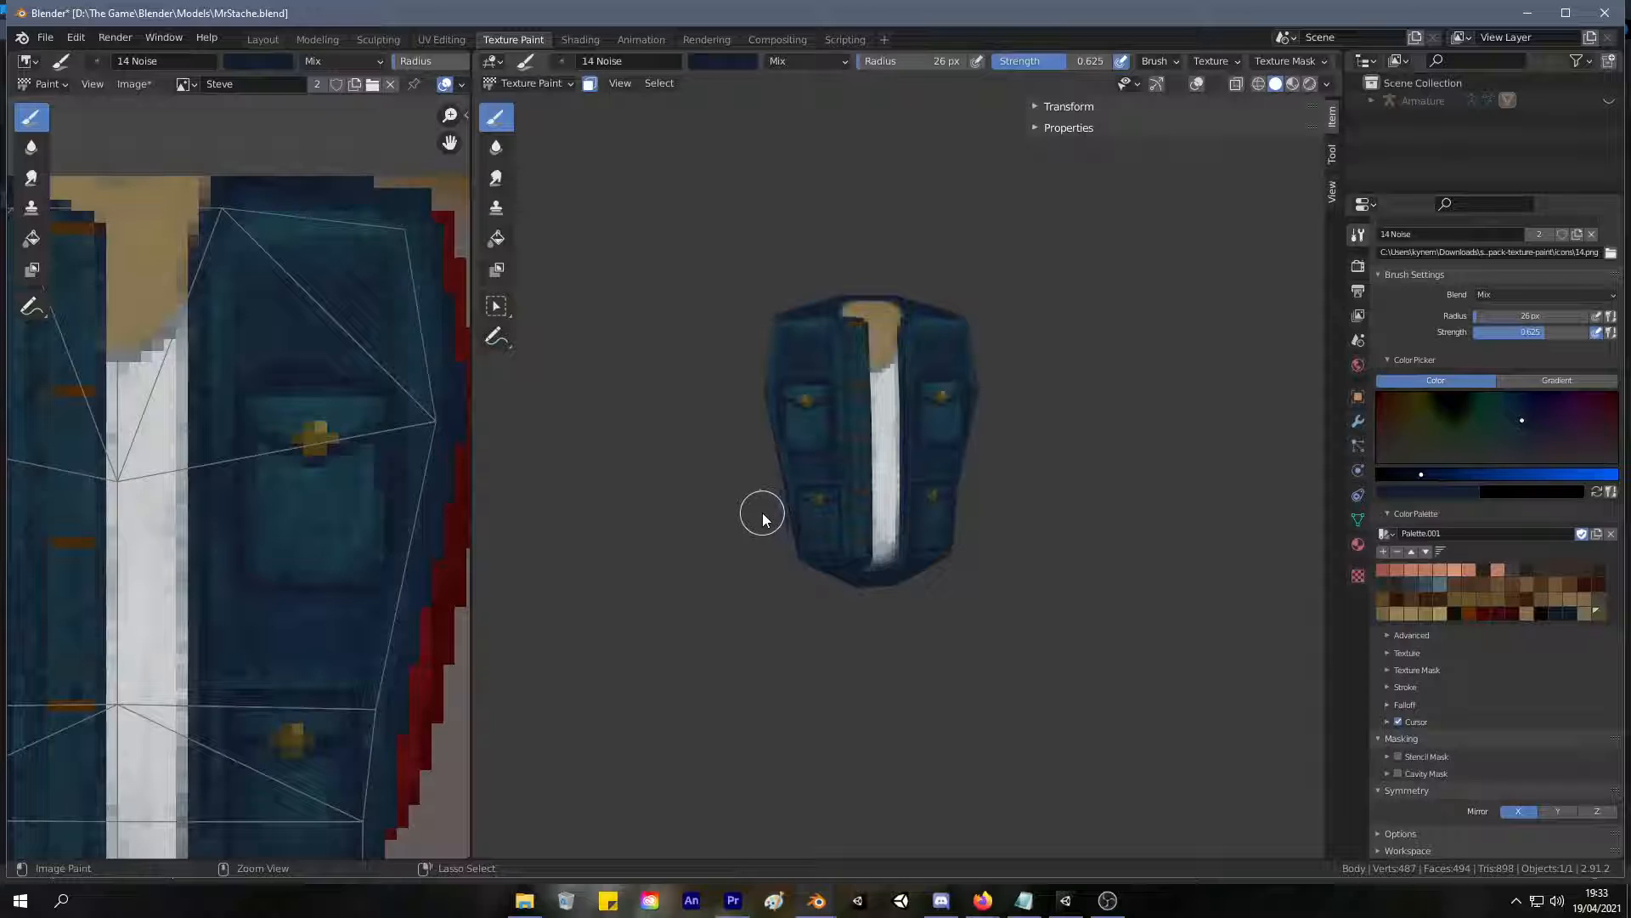
{"action": "middle_click_drag", "start_coordinate": [767, 515], "coordinate": [794, 484]}
{"action": "scroll", "coordinate": [803, 383], "scroll_direction": "up", "scroll_amount": 4}
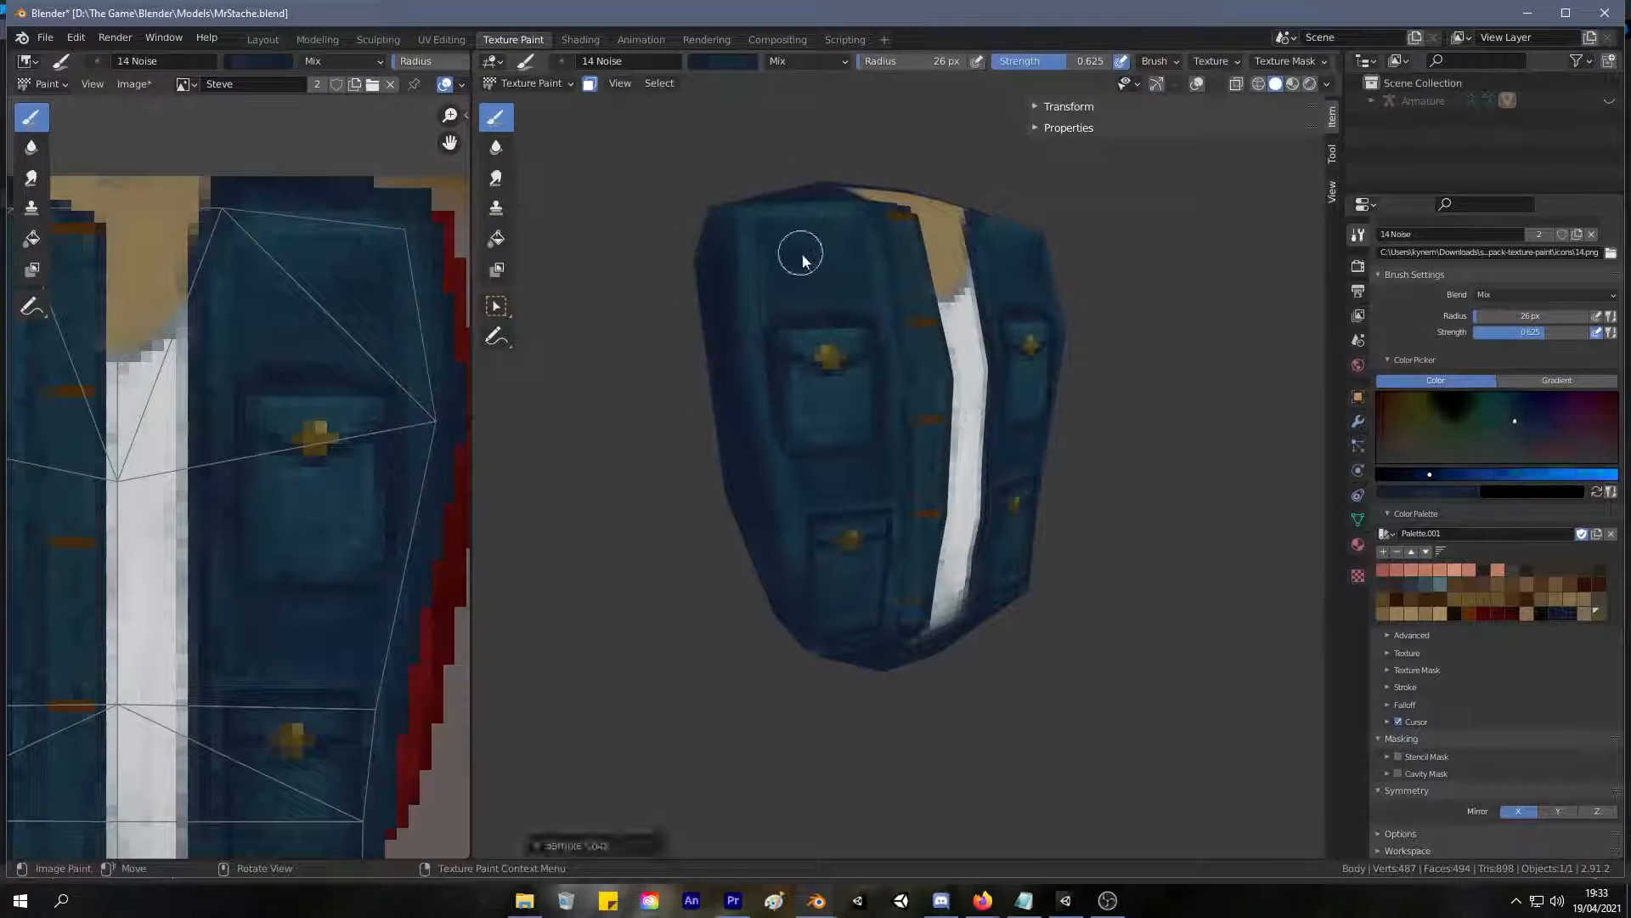
{"action": "middle_click_drag", "start_coordinate": [844, 266], "coordinate": [801, 372]}
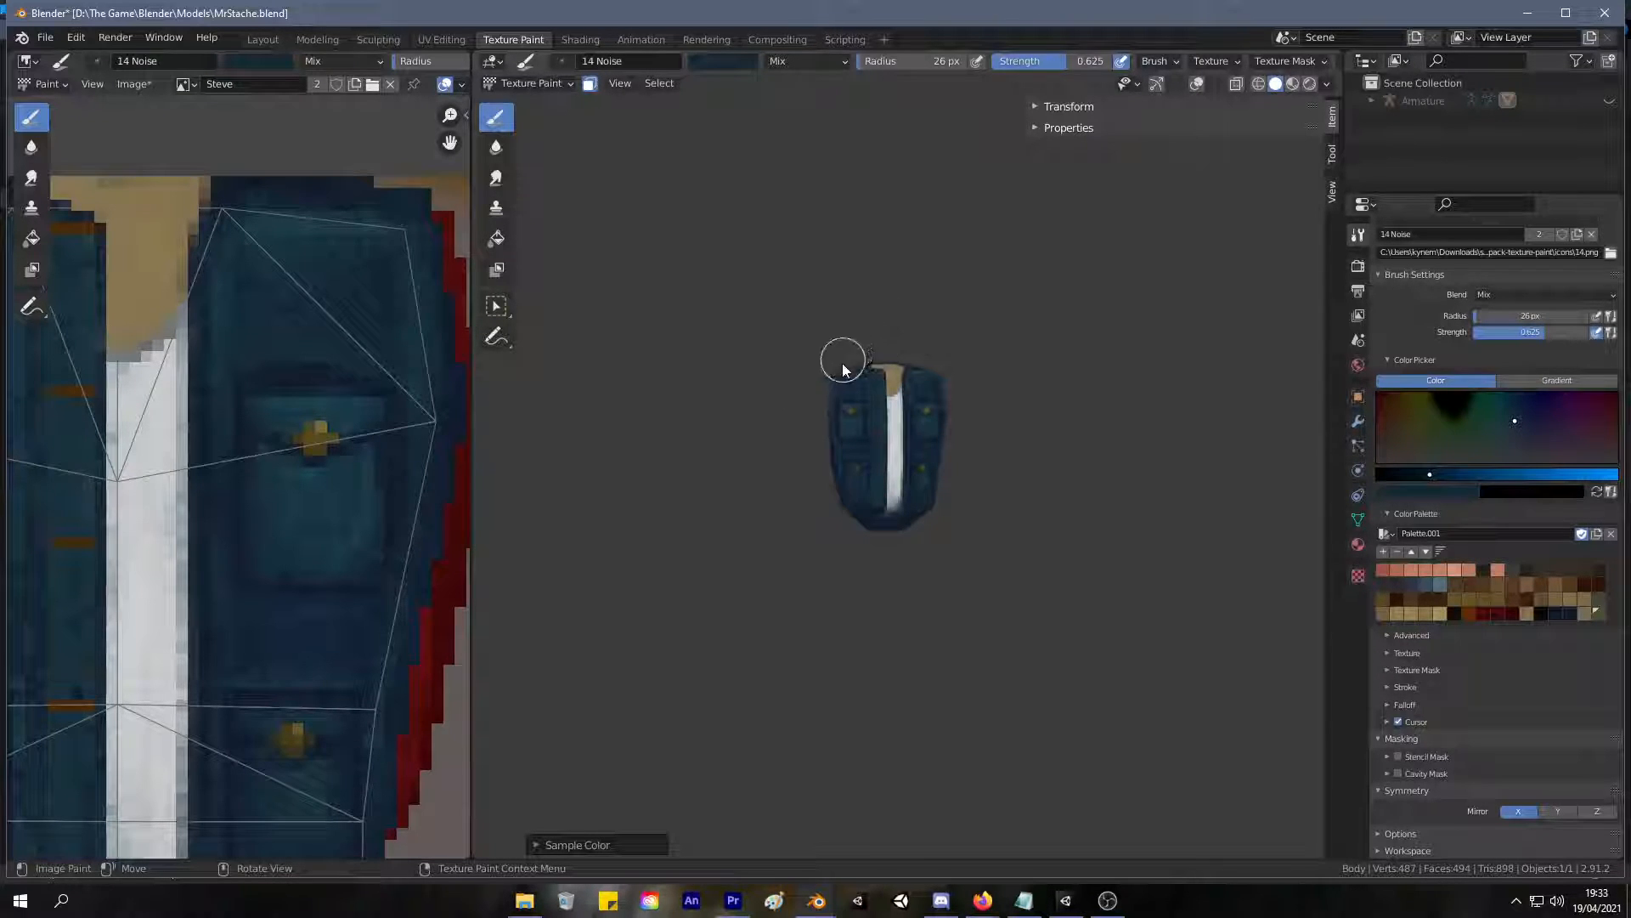
Sample blues from the jacket's back and blend the shading around the horizontal shoulder seam.
{"action": "scroll", "coordinate": [910, 283], "scroll_direction": "up", "scroll_amount": 8}
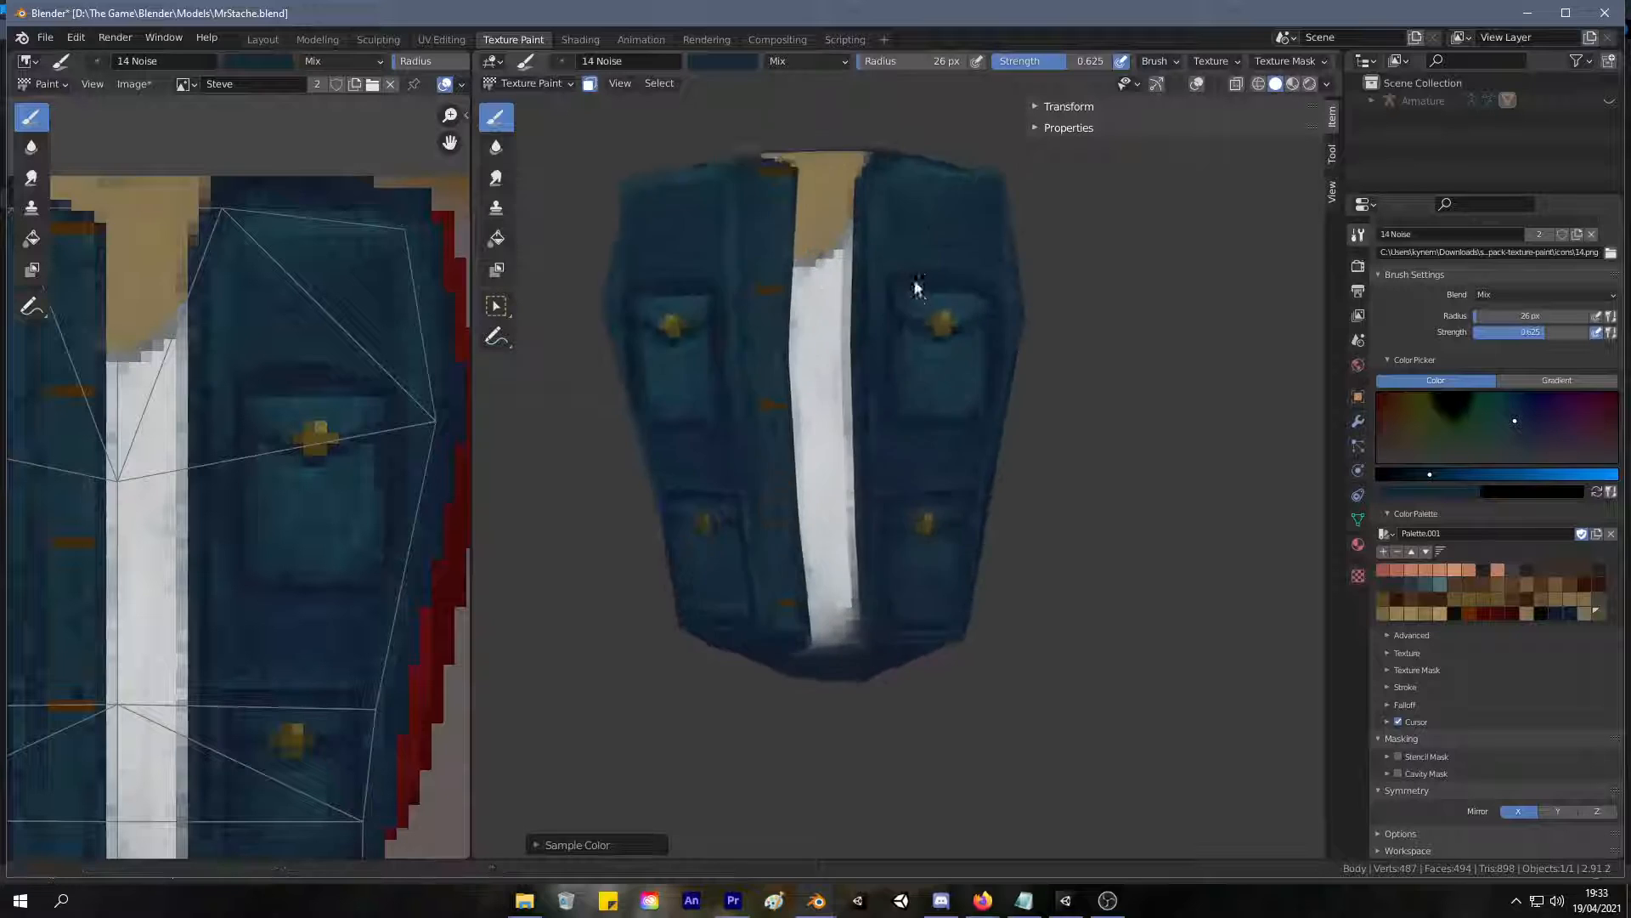
{"action": "scroll", "coordinate": [931, 275], "scroll_direction": "up", "scroll_amount": 6}
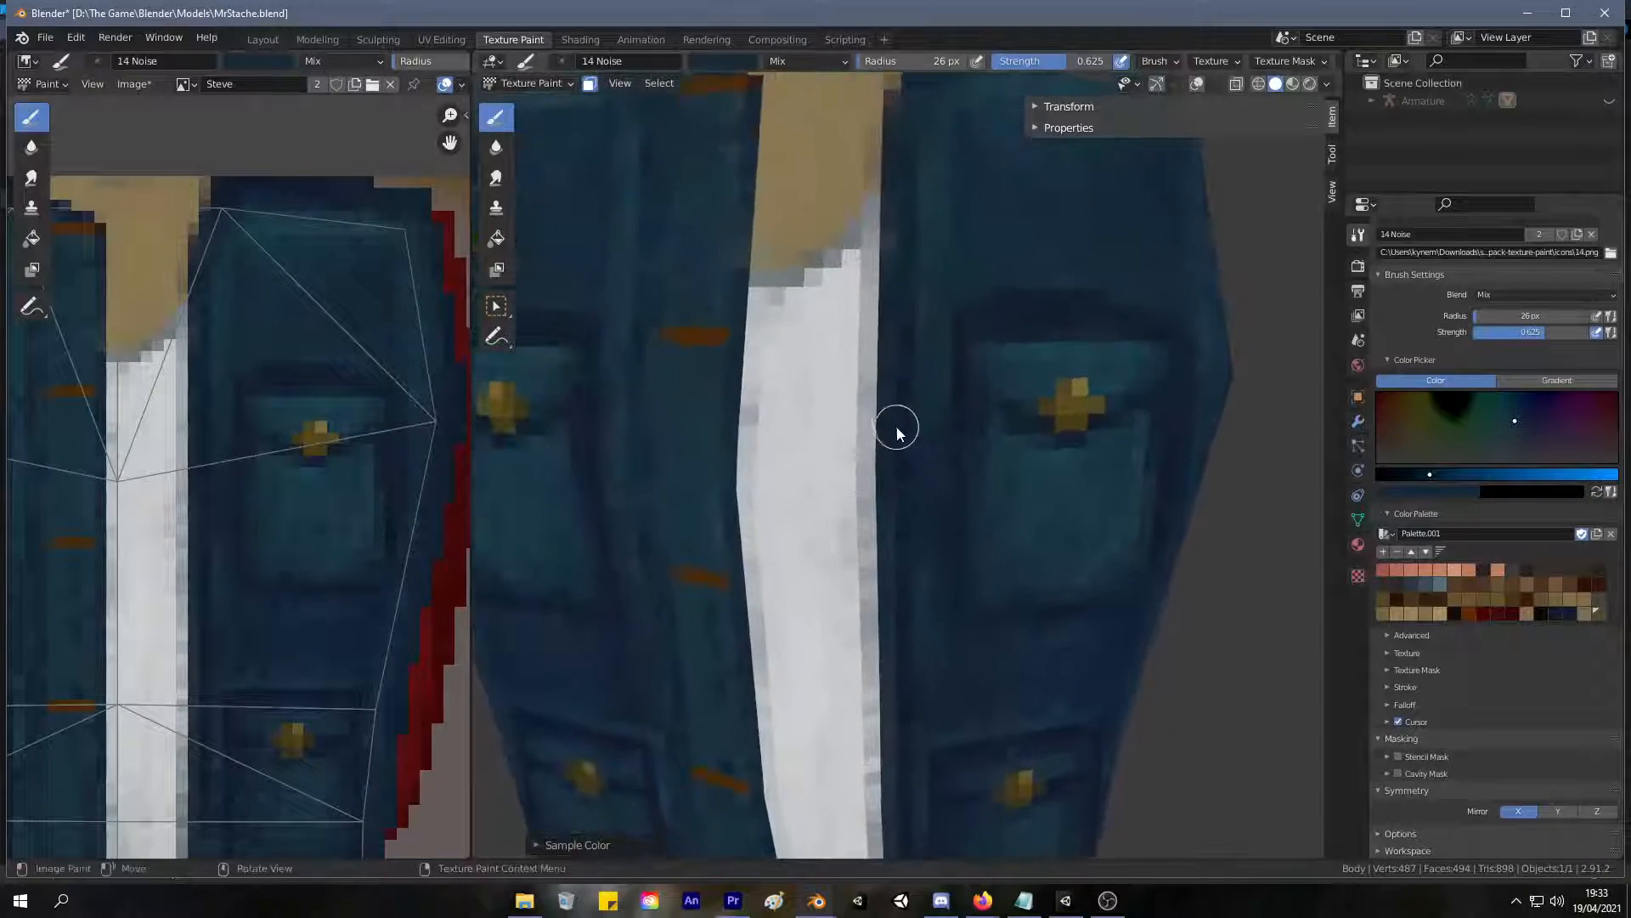
{"action": "middle_click_drag", "start_coordinate": [910, 375], "coordinate": [916, 368]}
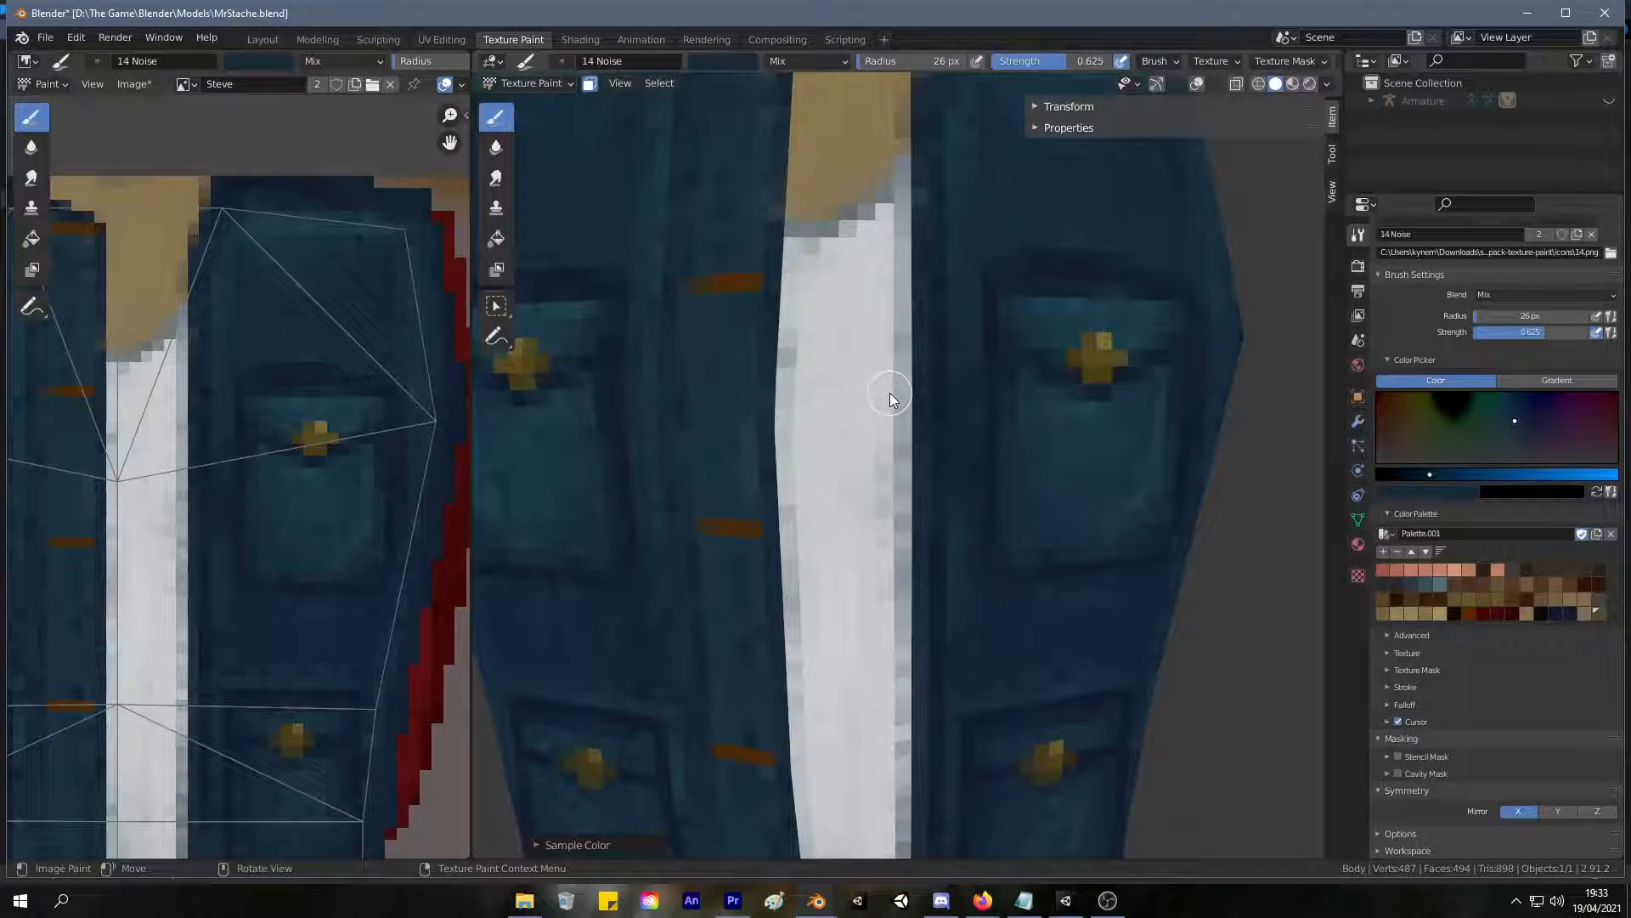
{"action": "scroll", "coordinate": [901, 379], "scroll_direction": "down", "scroll_amount": 8}
{"action": "middle_click_drag", "start_coordinate": [783, 565], "coordinate": [1213, 527]}
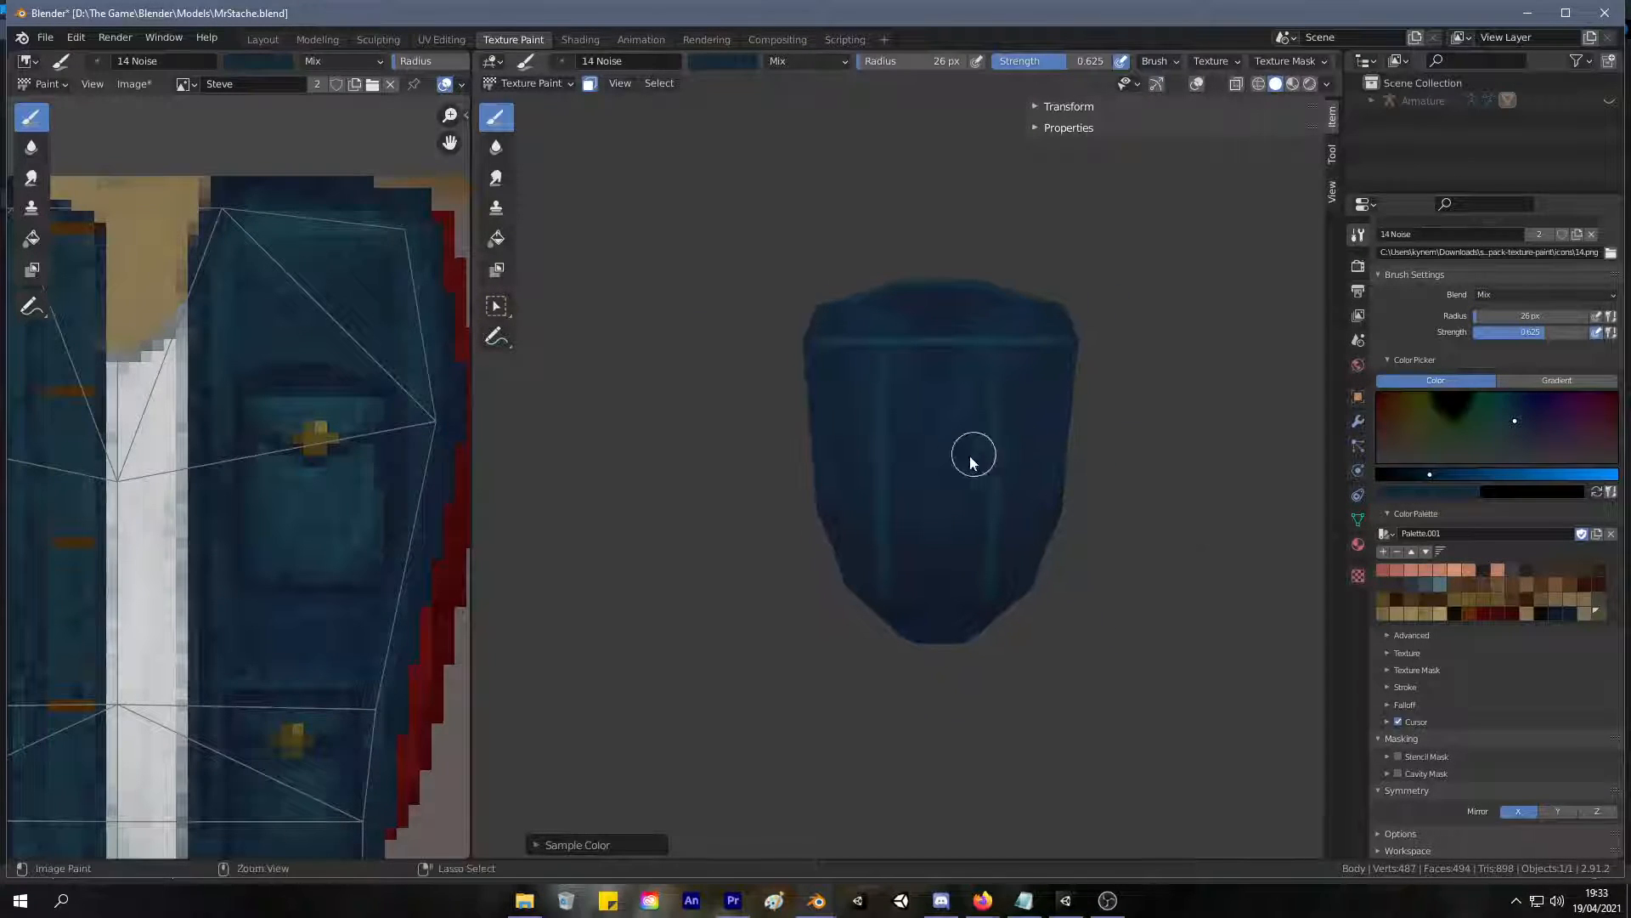
{"action": "scroll", "coordinate": [986, 360], "scroll_direction": "up", "scroll_amount": 3}
{"action": "key", "text": "s"}
{"action": "left_click_drag", "start_coordinate": [913, 329], "coordinate": [966, 269]}
{"action": "key", "text": "s"}
{"action": "left_click_drag", "start_coordinate": [904, 321], "coordinate": [916, 315]}
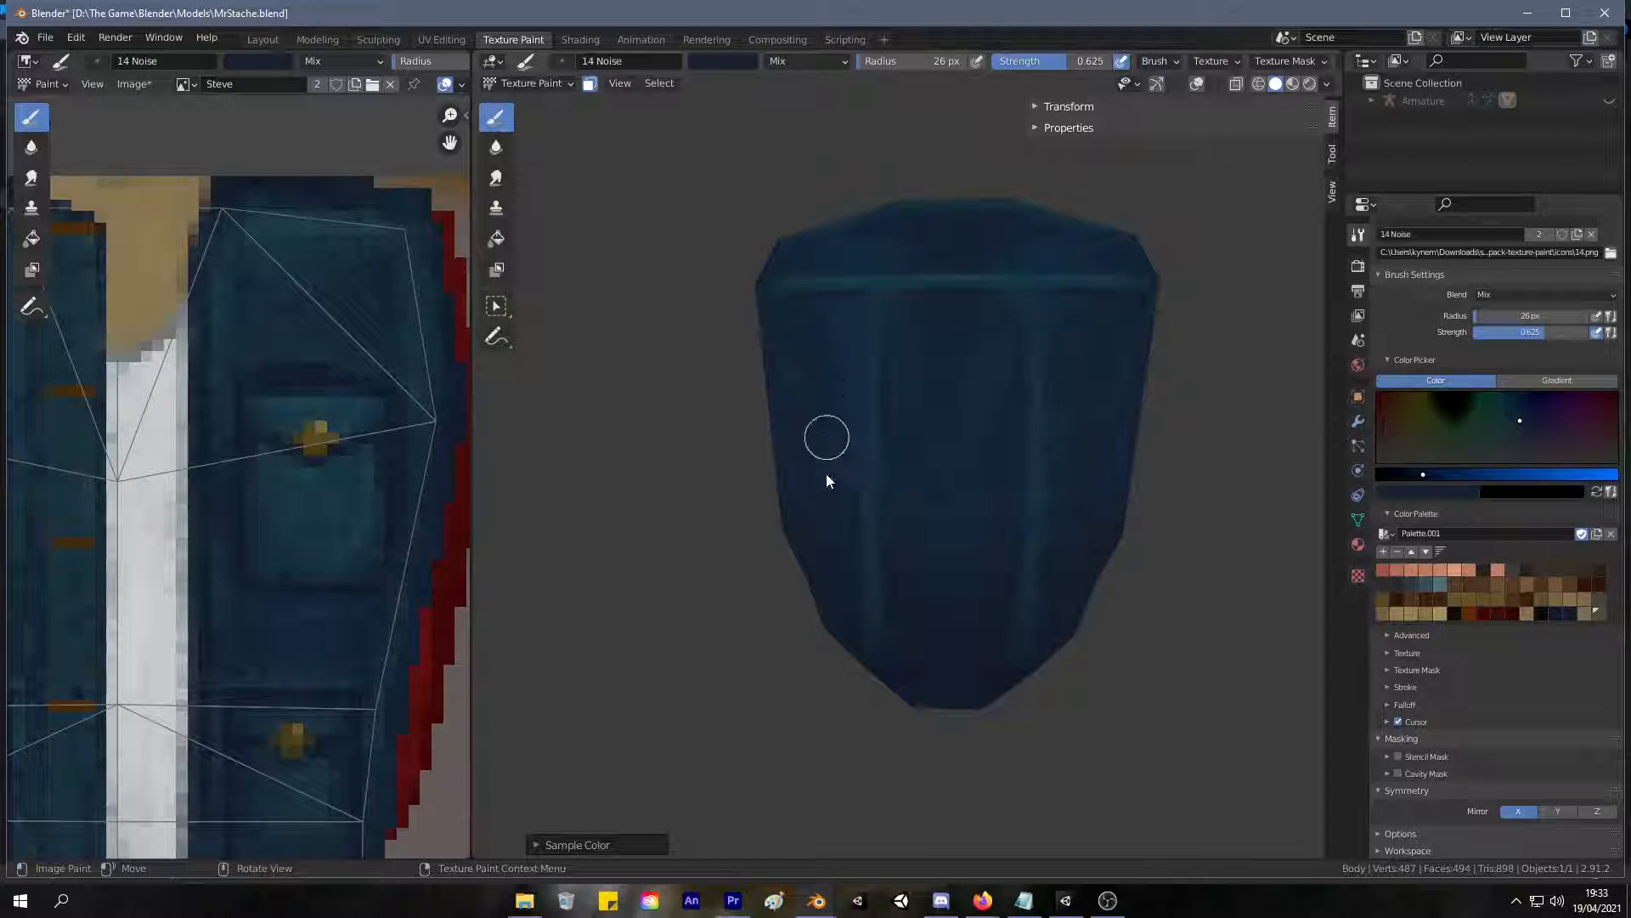
Sample a darker navy and deepen the shading on the back panel between the two vertical seams.
{"action": "mouse_move", "coordinate": [1129, 368]}
{"action": "middle_mouse_down"}
{"action": "mouse_move", "coordinate": [990, 471]}
{"action": "mouse_move", "coordinate": [969, 473]}
{"action": "mouse_move", "coordinate": [904, 396]}
{"action": "mouse_move", "coordinate": [936, 511]}
{"action": "mouse_move", "coordinate": [955, 521]}
{"action": "middle_mouse_up"}
{"action": "key", "text": "s"}
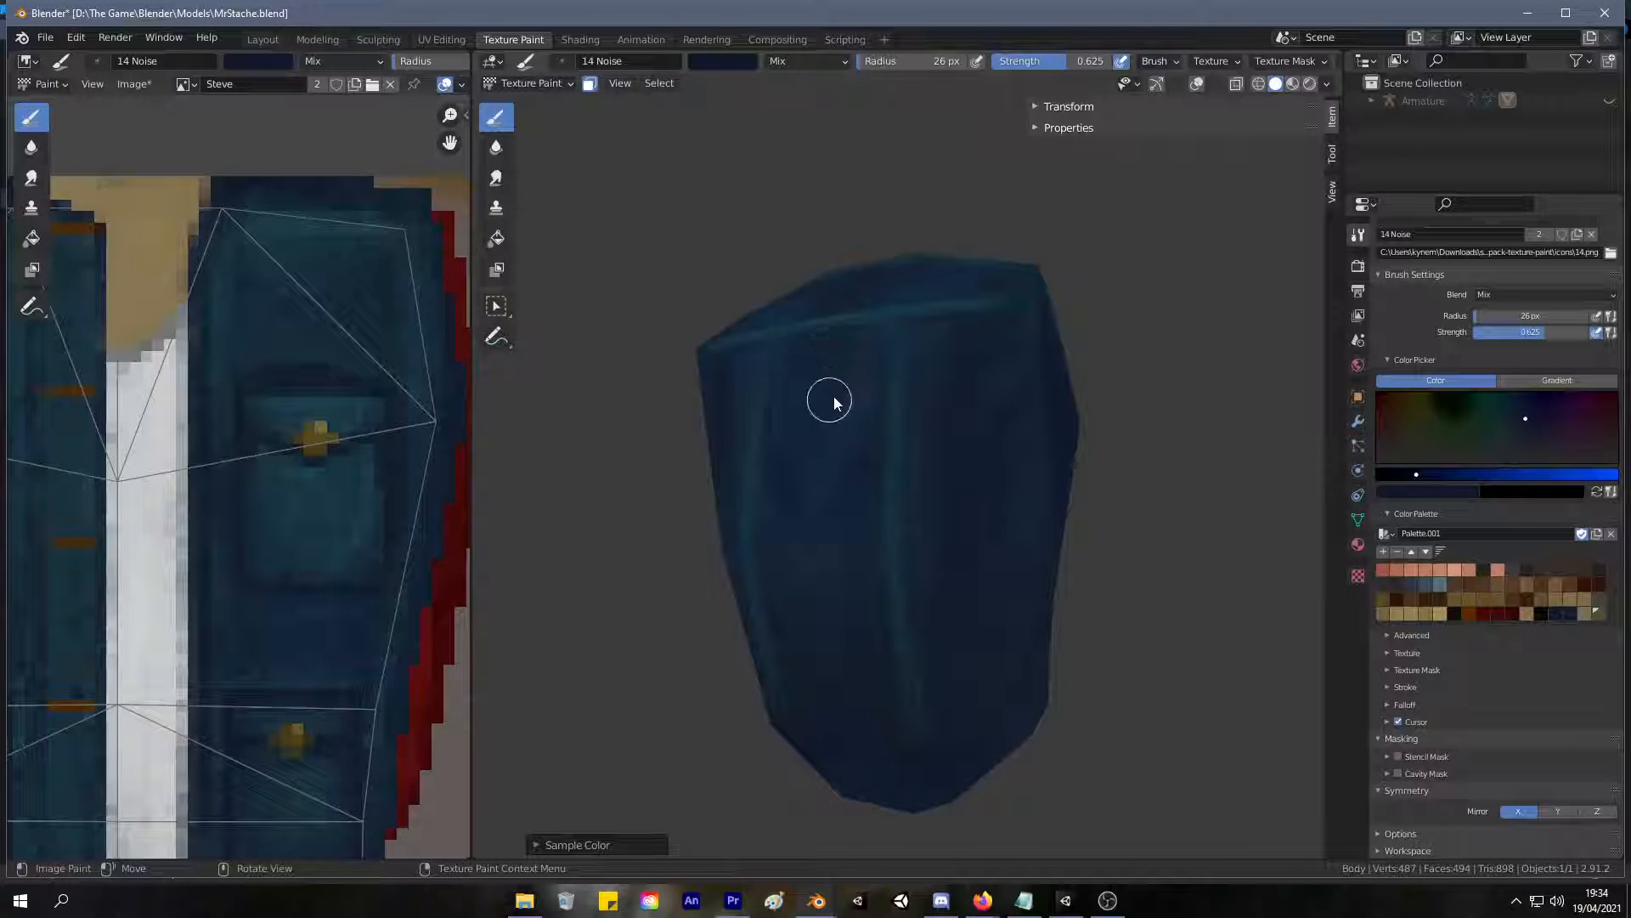
{"action": "middle_click_drag", "start_coordinate": [853, 364], "coordinate": [957, 488]}
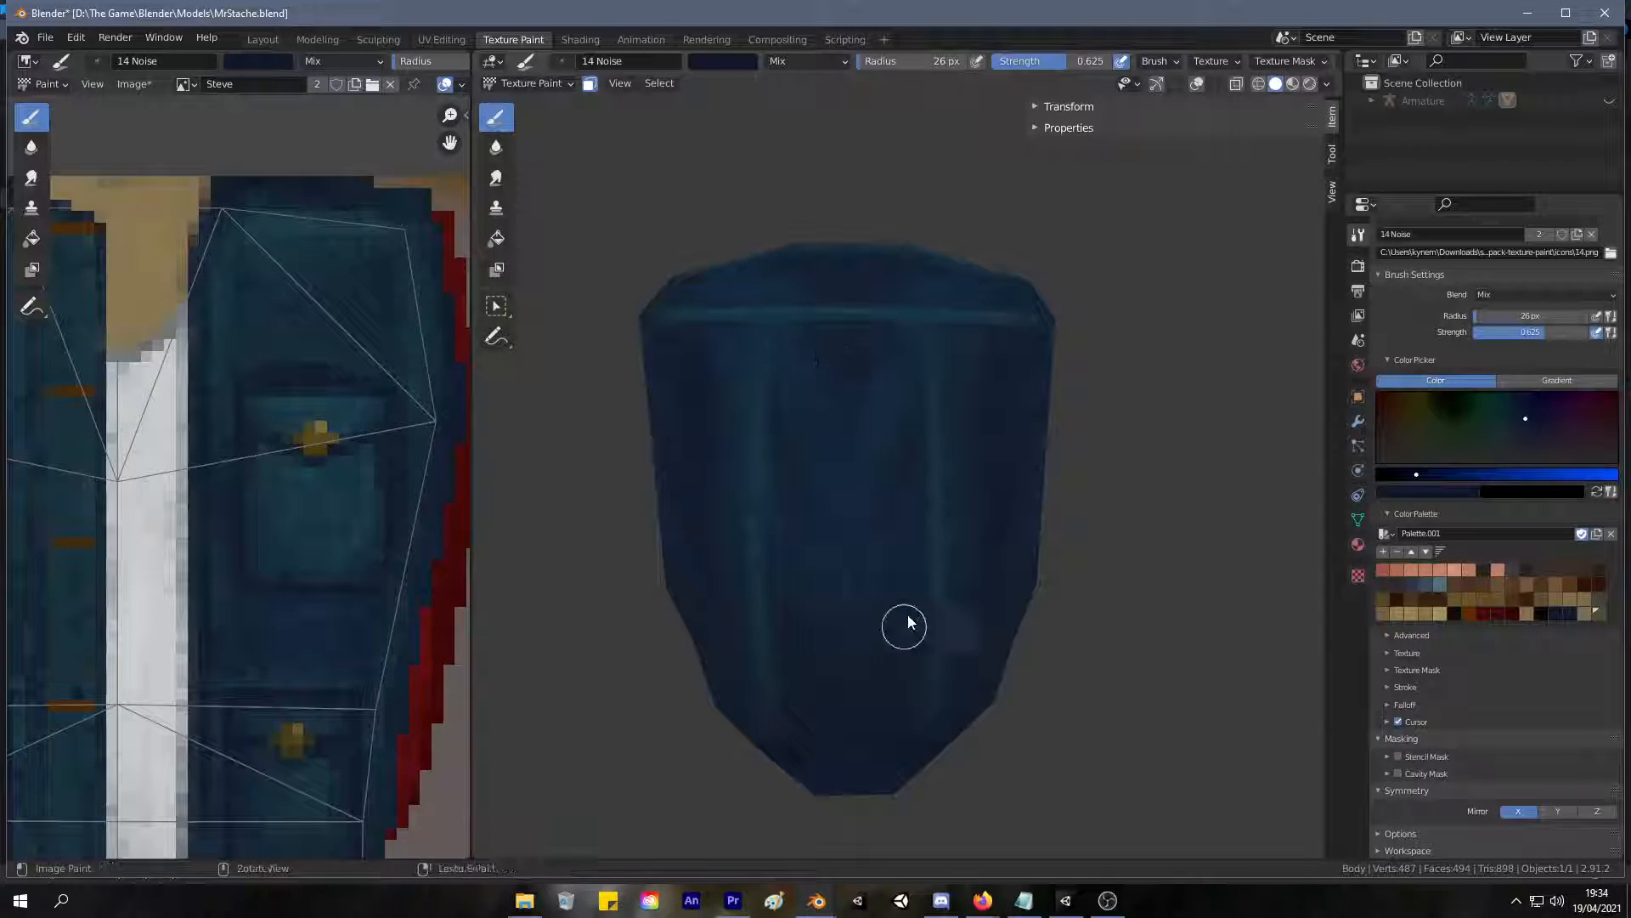
{"action": "middle_click_drag", "start_coordinate": [881, 541], "coordinate": [887, 472], "text": "shift"}
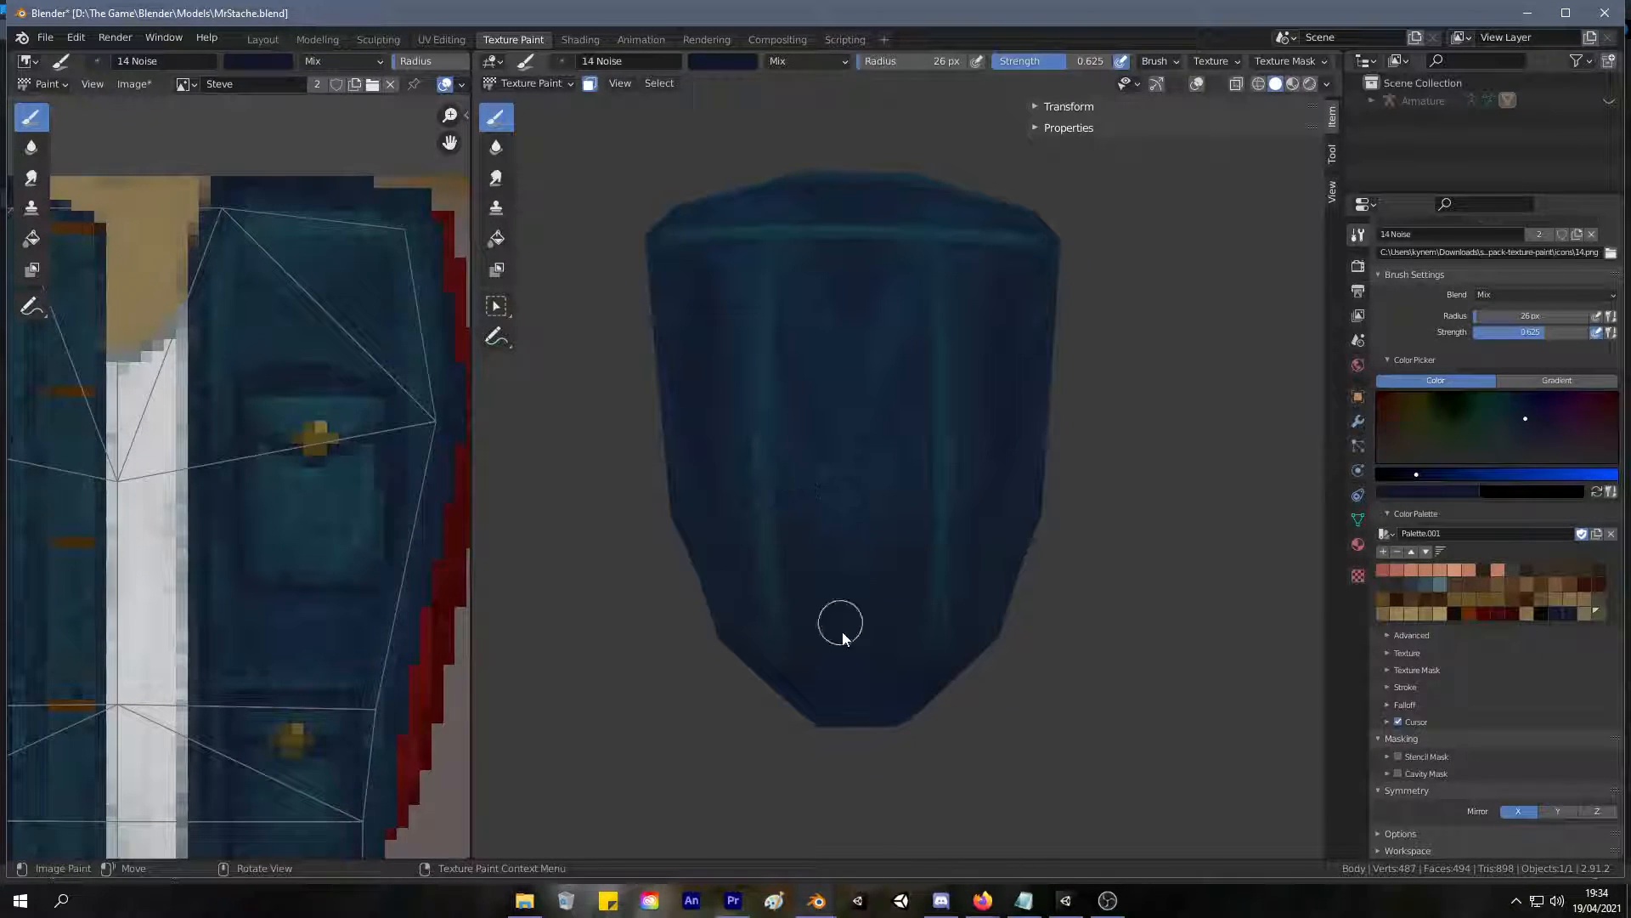
{"action": "mouse_move", "coordinate": [844, 666]}
{"action": "middle_mouse_down"}
{"action": "mouse_move", "coordinate": [849, 561]}
{"action": "mouse_move", "coordinate": [958, 630]}
{"action": "middle_mouse_up"}
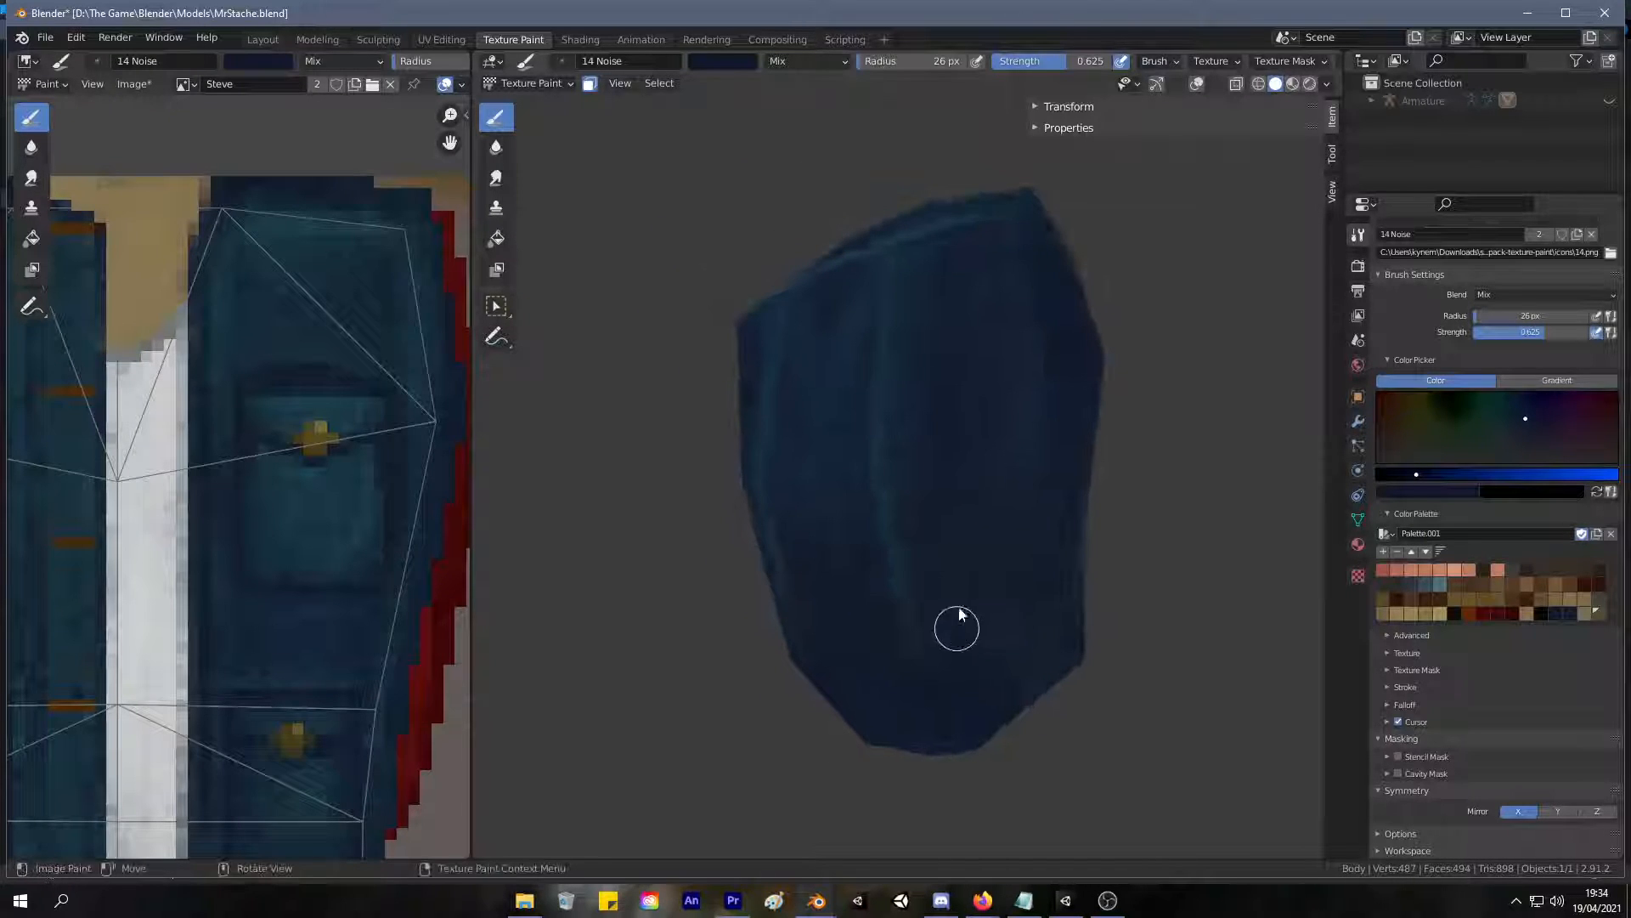
Sample teal and paint a vertical highlight along the edge between back and side panel, undoing the last stroke.
{"action": "key", "text": "s"}
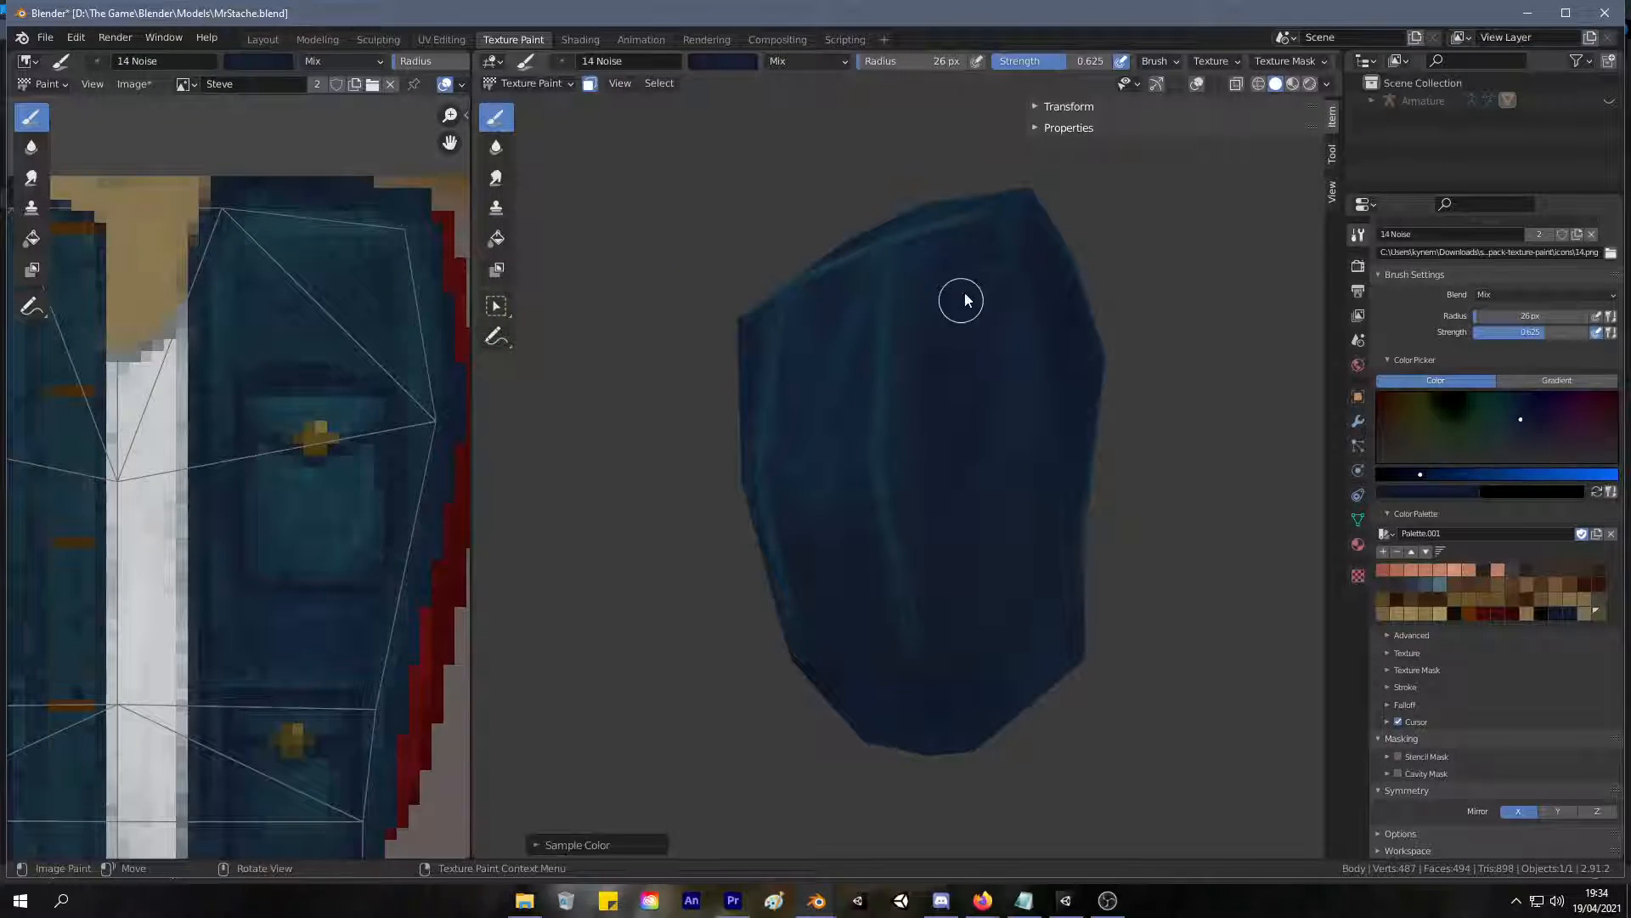
{"action": "middle_click_drag", "start_coordinate": [1026, 395], "coordinate": [1093, 298]}
{"action": "middle_click_drag", "start_coordinate": [967, 272], "coordinate": [967, 339]}
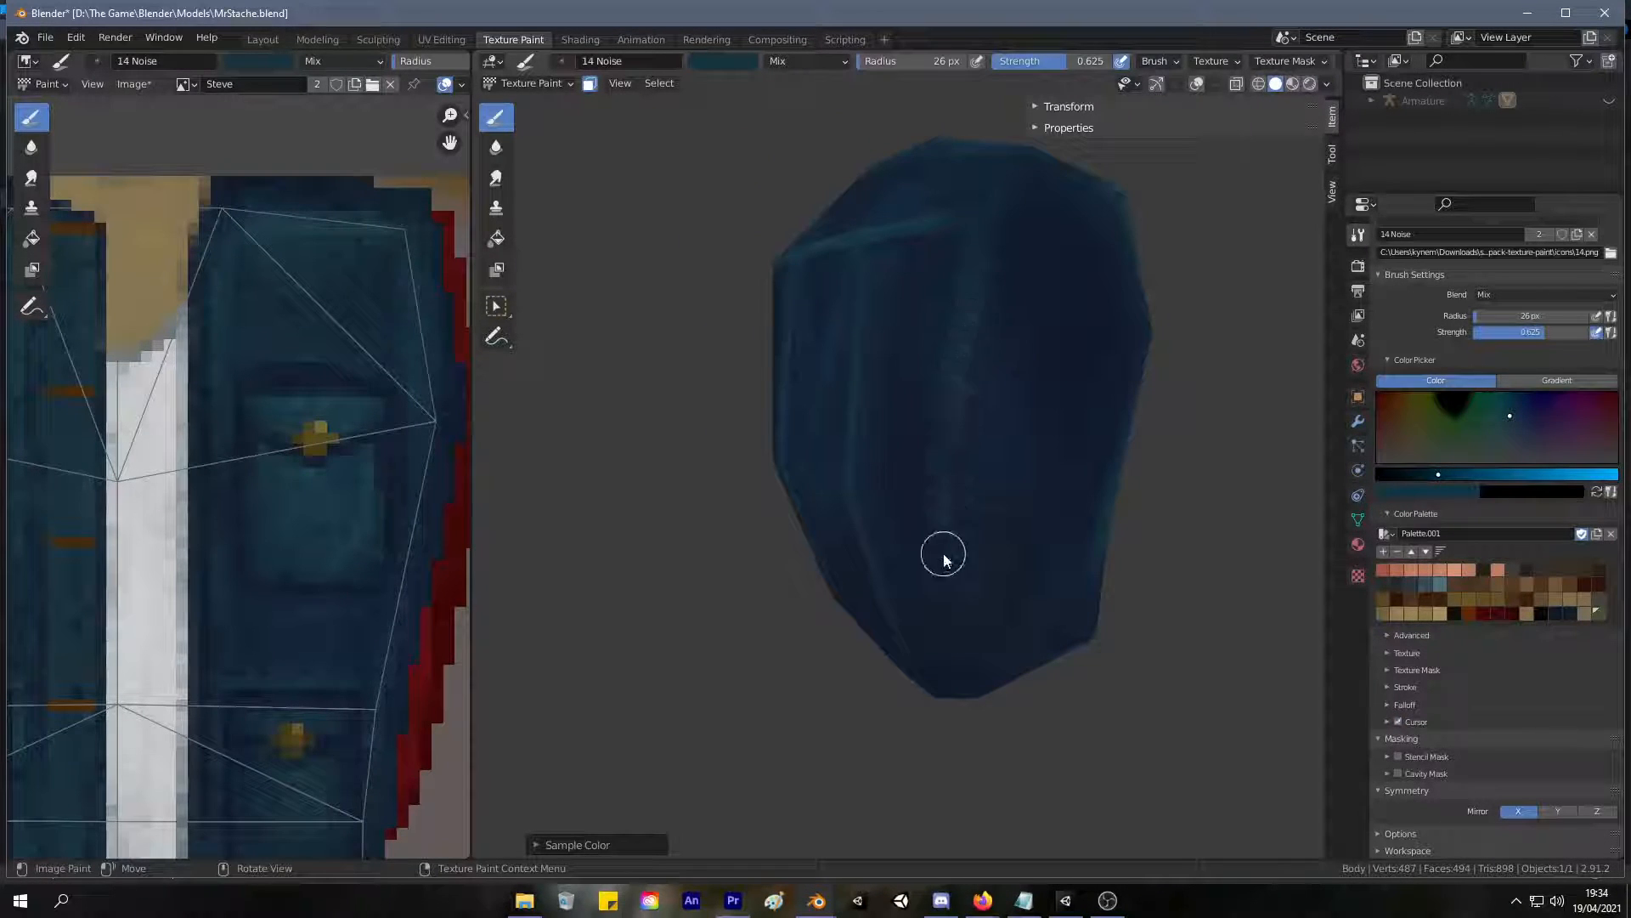
{"action": "mouse_move", "coordinate": [945, 549]}
{"action": "middle_mouse_down"}
{"action": "mouse_move", "coordinate": [1093, 476]}
{"action": "mouse_move", "coordinate": [869, 473]}
{"action": "mouse_move", "coordinate": [984, 492]}
{"action": "middle_mouse_up"}
{"action": "left_click_drag", "start_coordinate": [988, 653], "coordinate": [989, 637]}
{"action": "key", "text": "ctrl+z"}
Lower the brush strength to 0.222 and softly extend the vertical side highlight towards the jacket's lower edge.
{"action": "left_click_drag", "start_coordinate": [991, 63], "coordinate": [914, 63]}
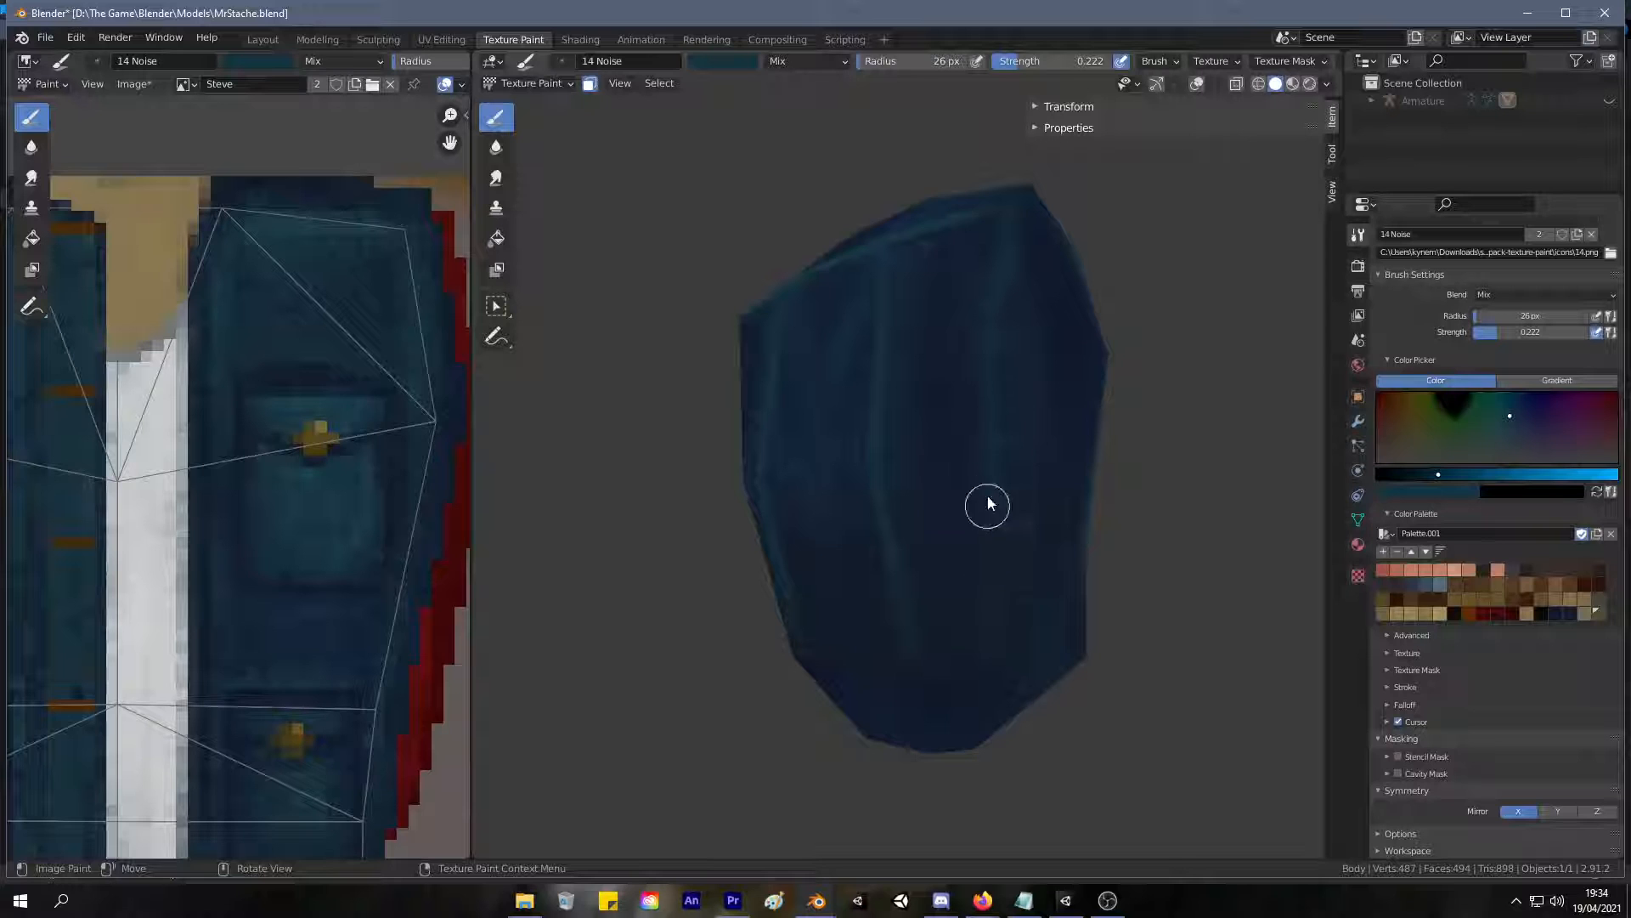
{"action": "mouse_move", "coordinate": [991, 666]}
{"action": "middle_mouse_down"}
{"action": "mouse_move", "coordinate": [1062, 612]}
{"action": "mouse_move", "coordinate": [1294, 569]}
{"action": "mouse_move", "coordinate": [1079, 472]}
{"action": "mouse_move", "coordinate": [1042, 438]}
{"action": "mouse_move", "coordinate": [954, 495]}
{"action": "mouse_move", "coordinate": [703, 422]}
{"action": "mouse_move", "coordinate": [991, 462]}
{"action": "mouse_move", "coordinate": [1029, 412]}
{"action": "middle_mouse_up"}
{"action": "scroll", "coordinate": [954, 496], "scroll_direction": "down", "scroll_amount": 3}
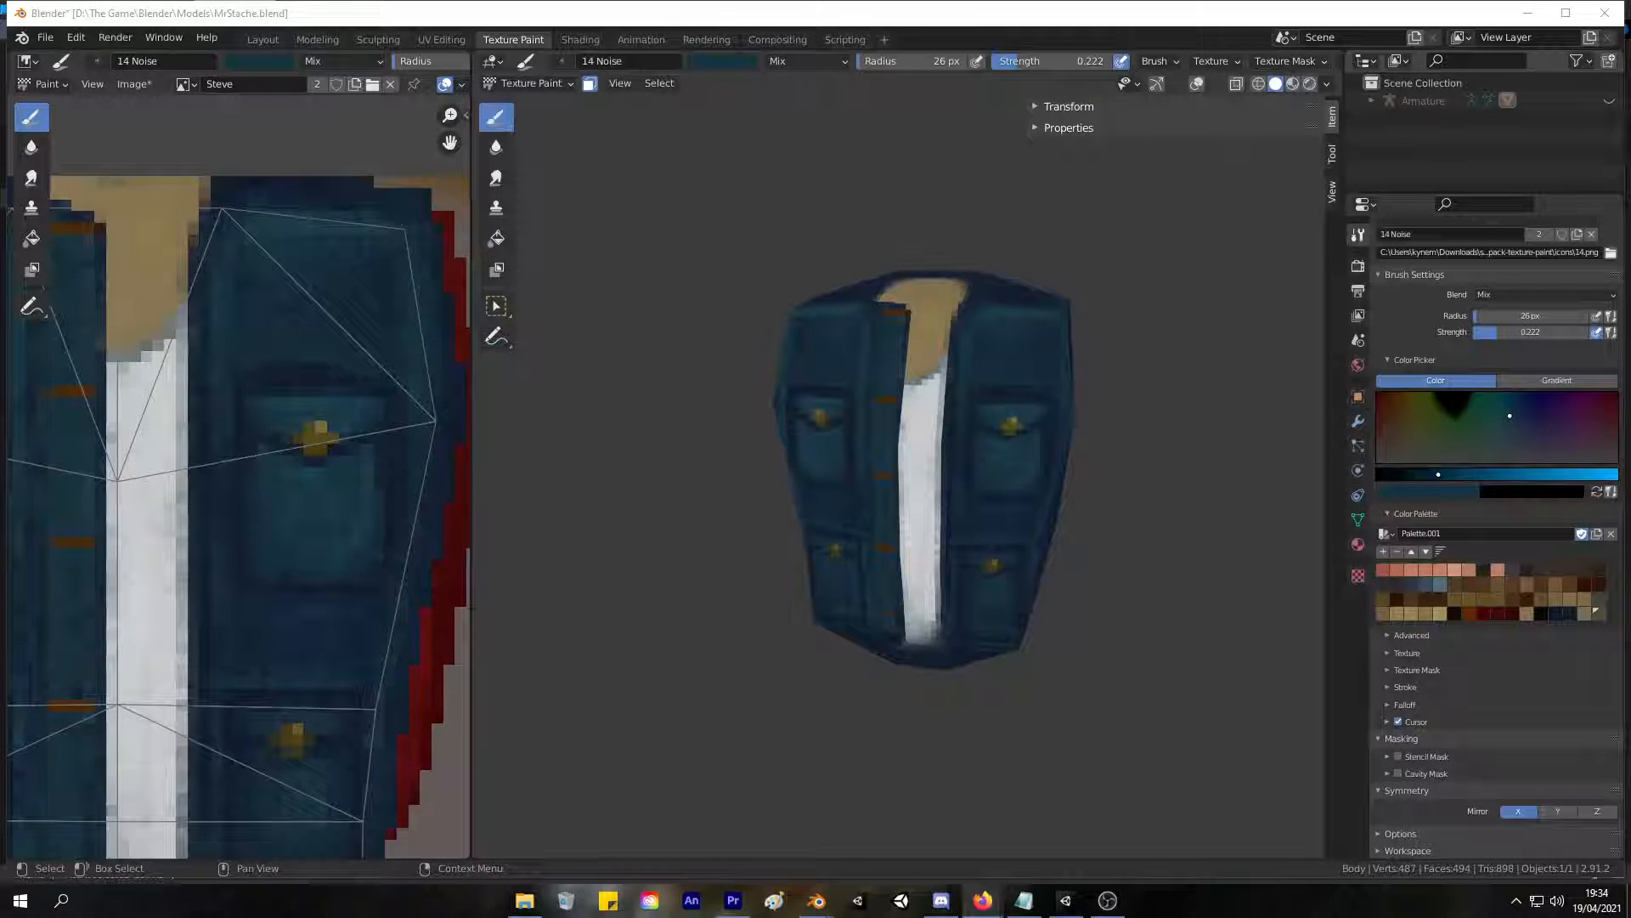
Resample teal from the jacket and paint a soft horizontal highlight across the top of the side panel below the shoulder.
{"action": "mouse_move", "coordinate": [925, 306]}
{"action": "middle_mouse_down"}
{"action": "mouse_move", "coordinate": [609, 291]}
{"action": "mouse_move", "coordinate": [724, 311]}
{"action": "mouse_move", "coordinate": [894, 289]}
{"action": "mouse_move", "coordinate": [1006, 333]}
{"action": "mouse_move", "coordinate": [841, 354]}
{"action": "mouse_move", "coordinate": [737, 342]}
{"action": "mouse_move", "coordinate": [821, 339]}
{"action": "mouse_move", "coordinate": [797, 337]}
{"action": "middle_mouse_up"}
{"action": "scroll", "coordinate": [904, 296], "scroll_direction": "up", "scroll_amount": 8}
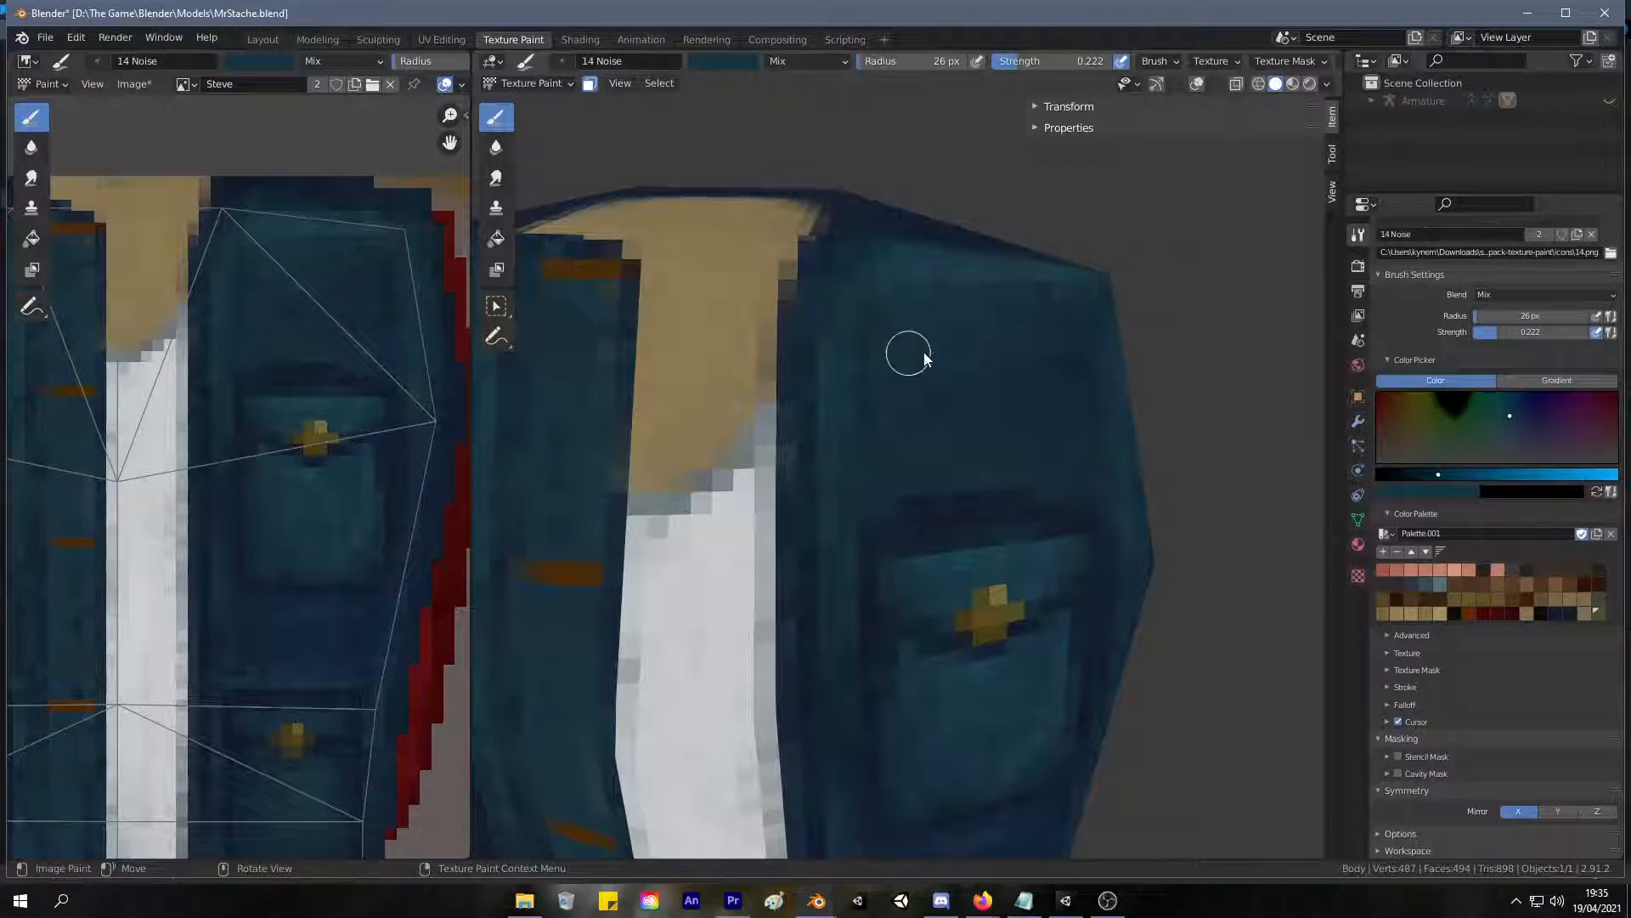
{"action": "scroll", "coordinate": [885, 398], "scroll_direction": "down", "scroll_amount": 4}
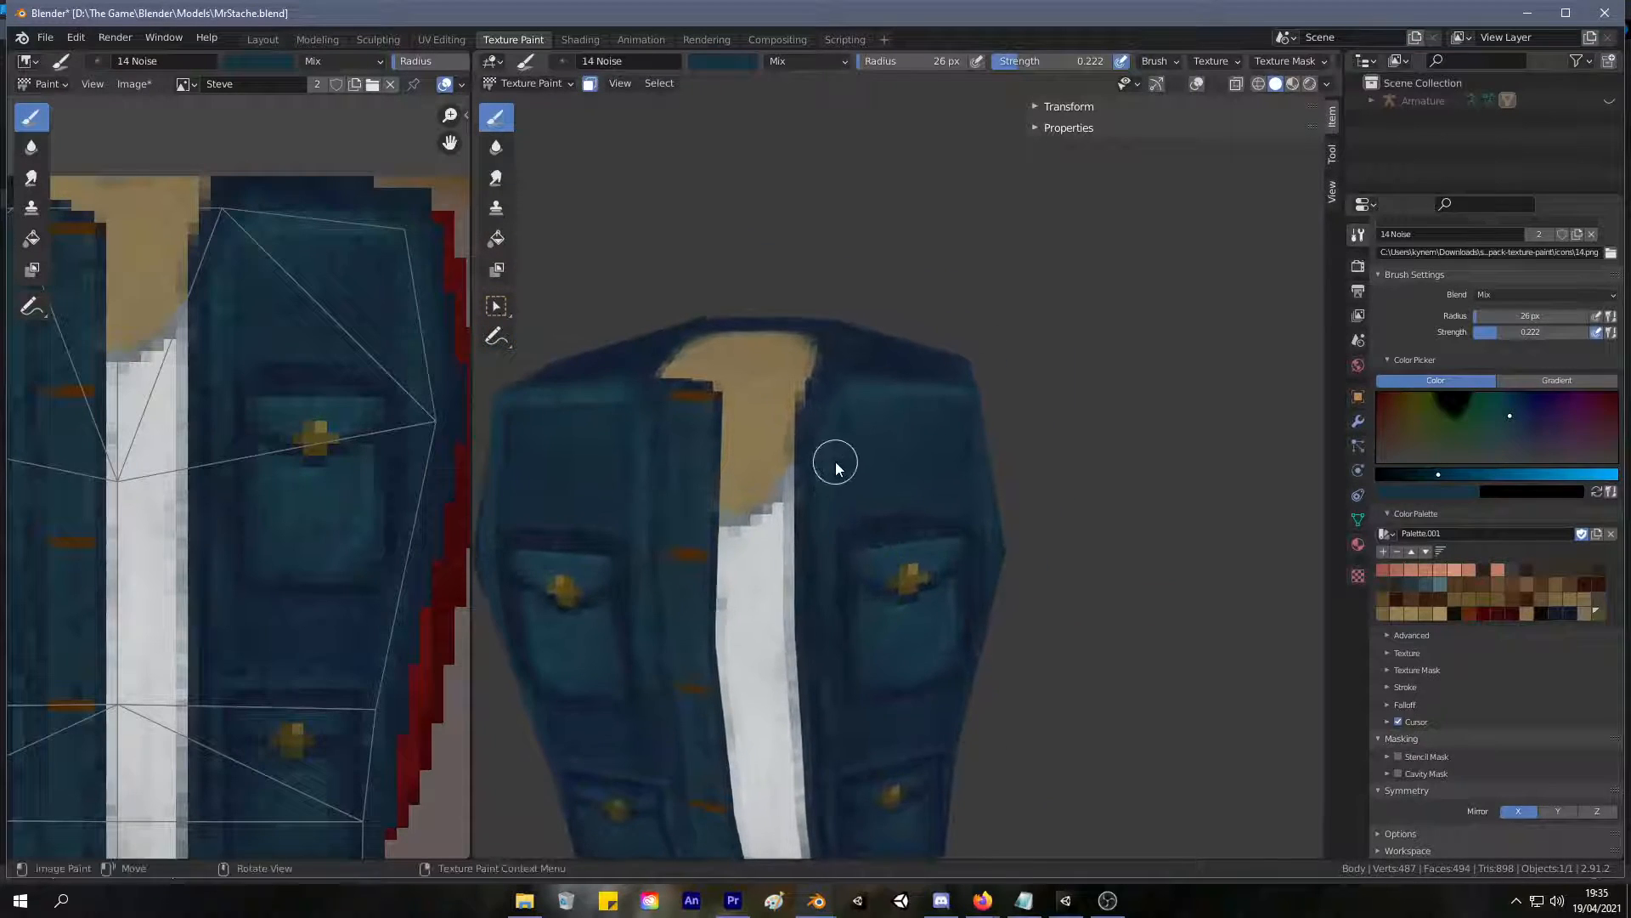
{"action": "middle_click_drag", "start_coordinate": [960, 440], "coordinate": [782, 399]}
{"action": "middle_click_drag", "start_coordinate": [907, 375], "coordinate": [798, 424]}
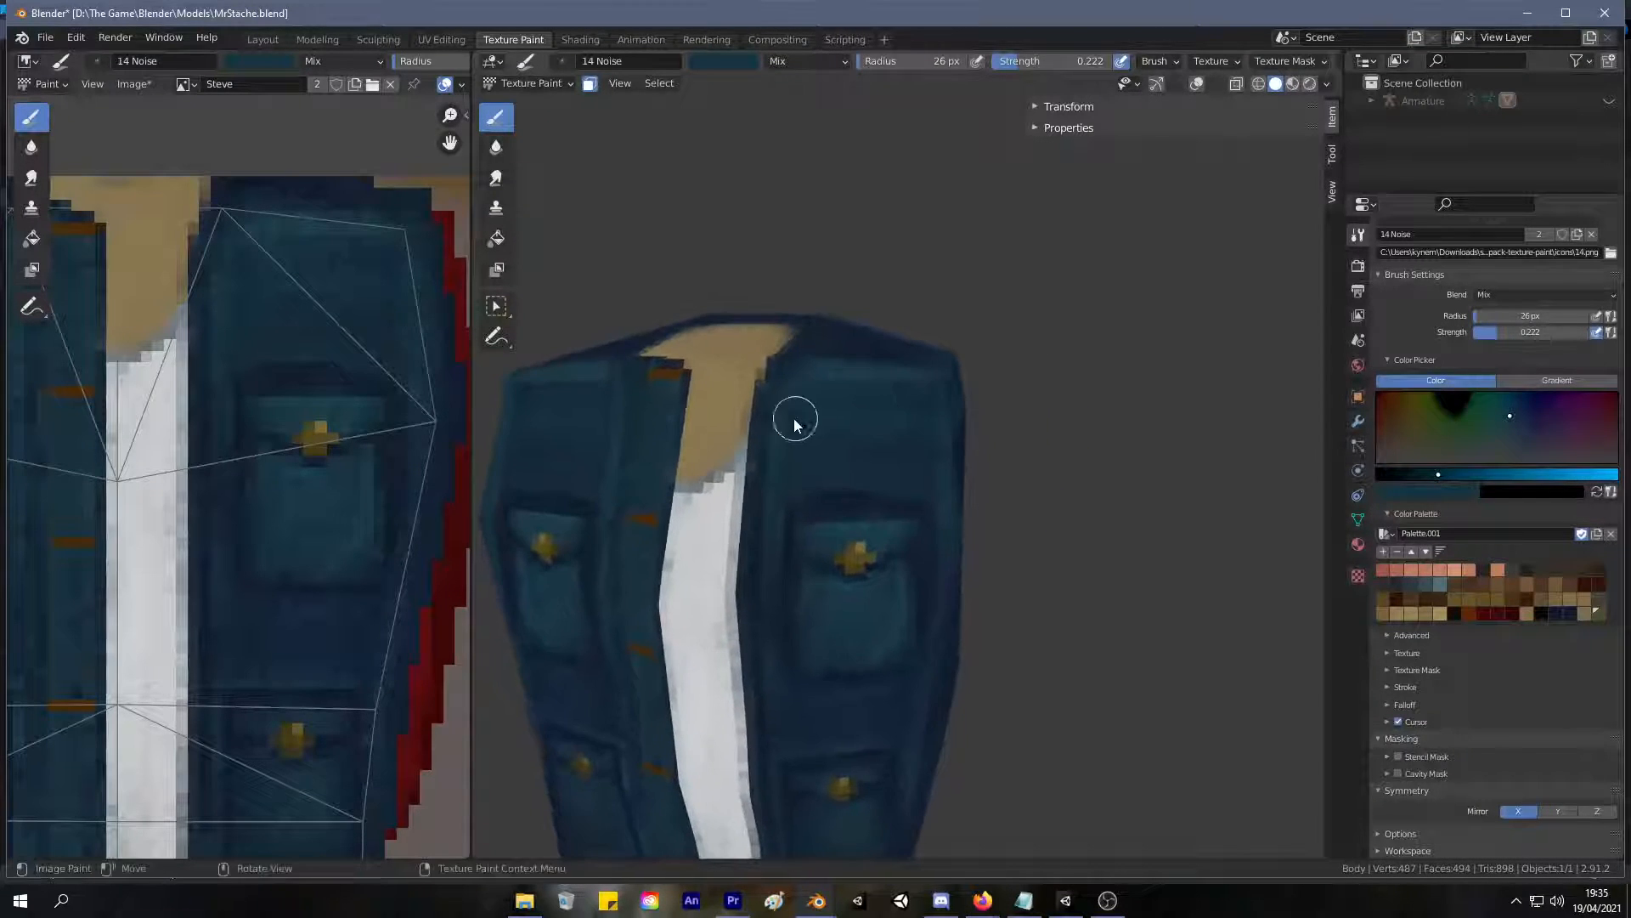
{"action": "mouse_move", "coordinate": [906, 399]}
{"action": "middle_mouse_down"}
{"action": "mouse_move", "coordinate": [747, 437]}
{"action": "mouse_move", "coordinate": [644, 420]}
{"action": "mouse_move", "coordinate": [790, 430]}
{"action": "mouse_move", "coordinate": [713, 437]}
{"action": "mouse_move", "coordinate": [751, 437]}
{"action": "middle_mouse_up"}
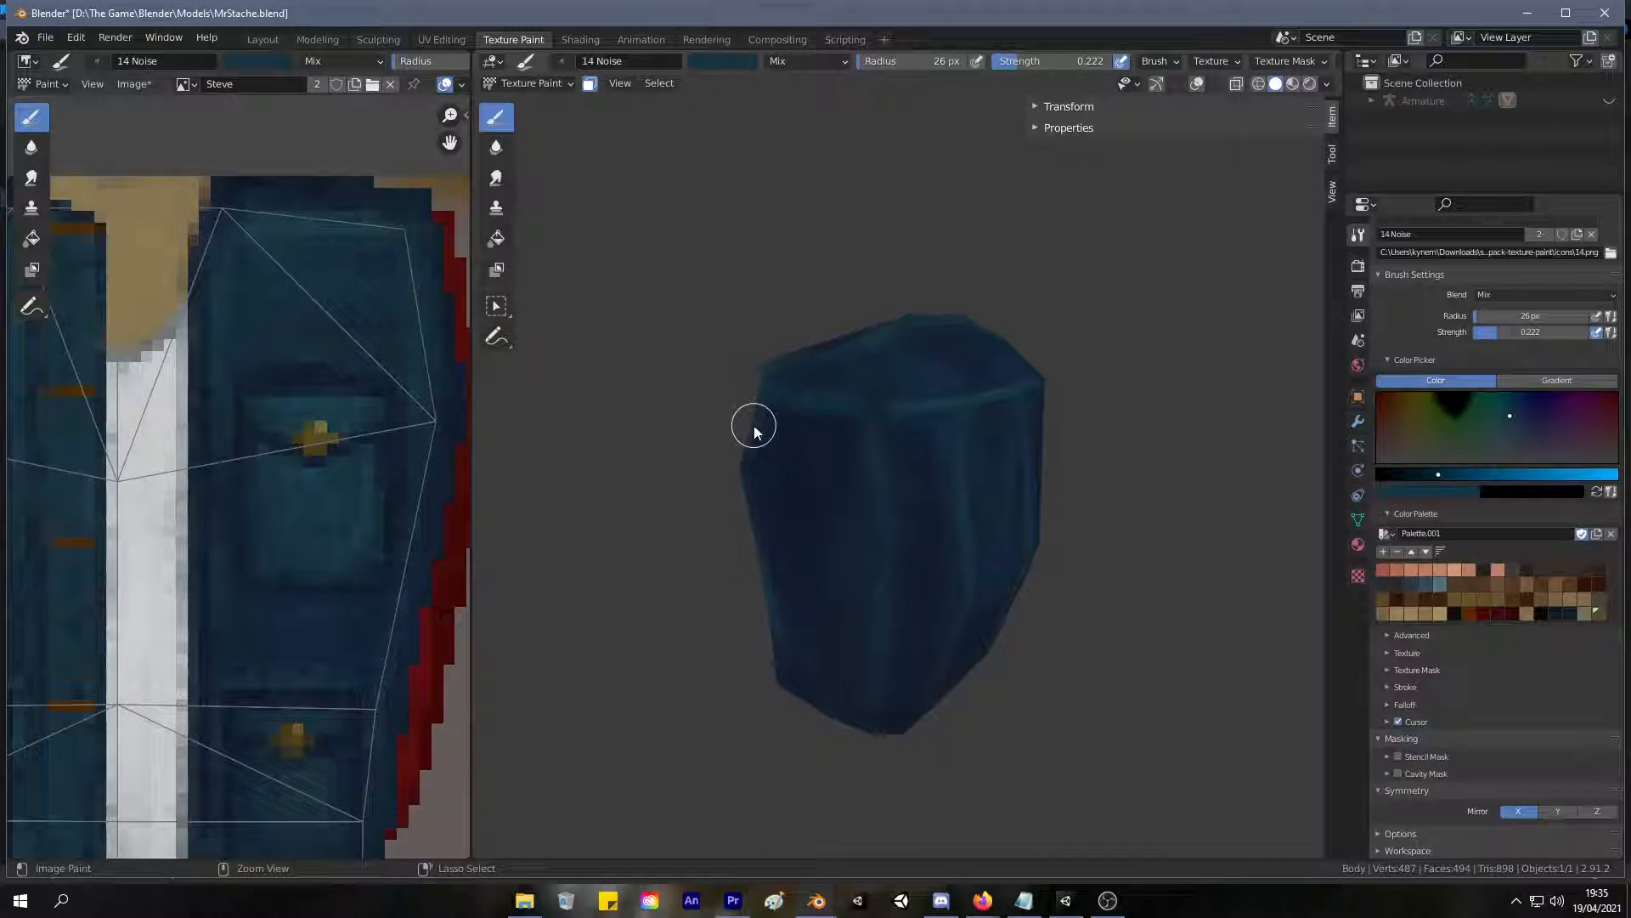
{"action": "middle_click_drag", "start_coordinate": [833, 400], "coordinate": [738, 389]}
{"action": "scroll", "coordinate": [738, 389], "scroll_direction": "up", "scroll_amount": 3}
{"action": "key", "text": "s"}
{"action": "middle_click_drag", "start_coordinate": [968, 334], "coordinate": [830, 361]}
{"action": "mouse_move", "coordinate": [764, 346]}
{"action": "left_mouse_down"}
{"action": "mouse_move", "coordinate": [829, 359]}
{"action": "mouse_move", "coordinate": [601, 350]}
{"action": "mouse_move", "coordinate": [690, 336]}
{"action": "mouse_move", "coordinate": [535, 362]}
{"action": "left_mouse_up"}
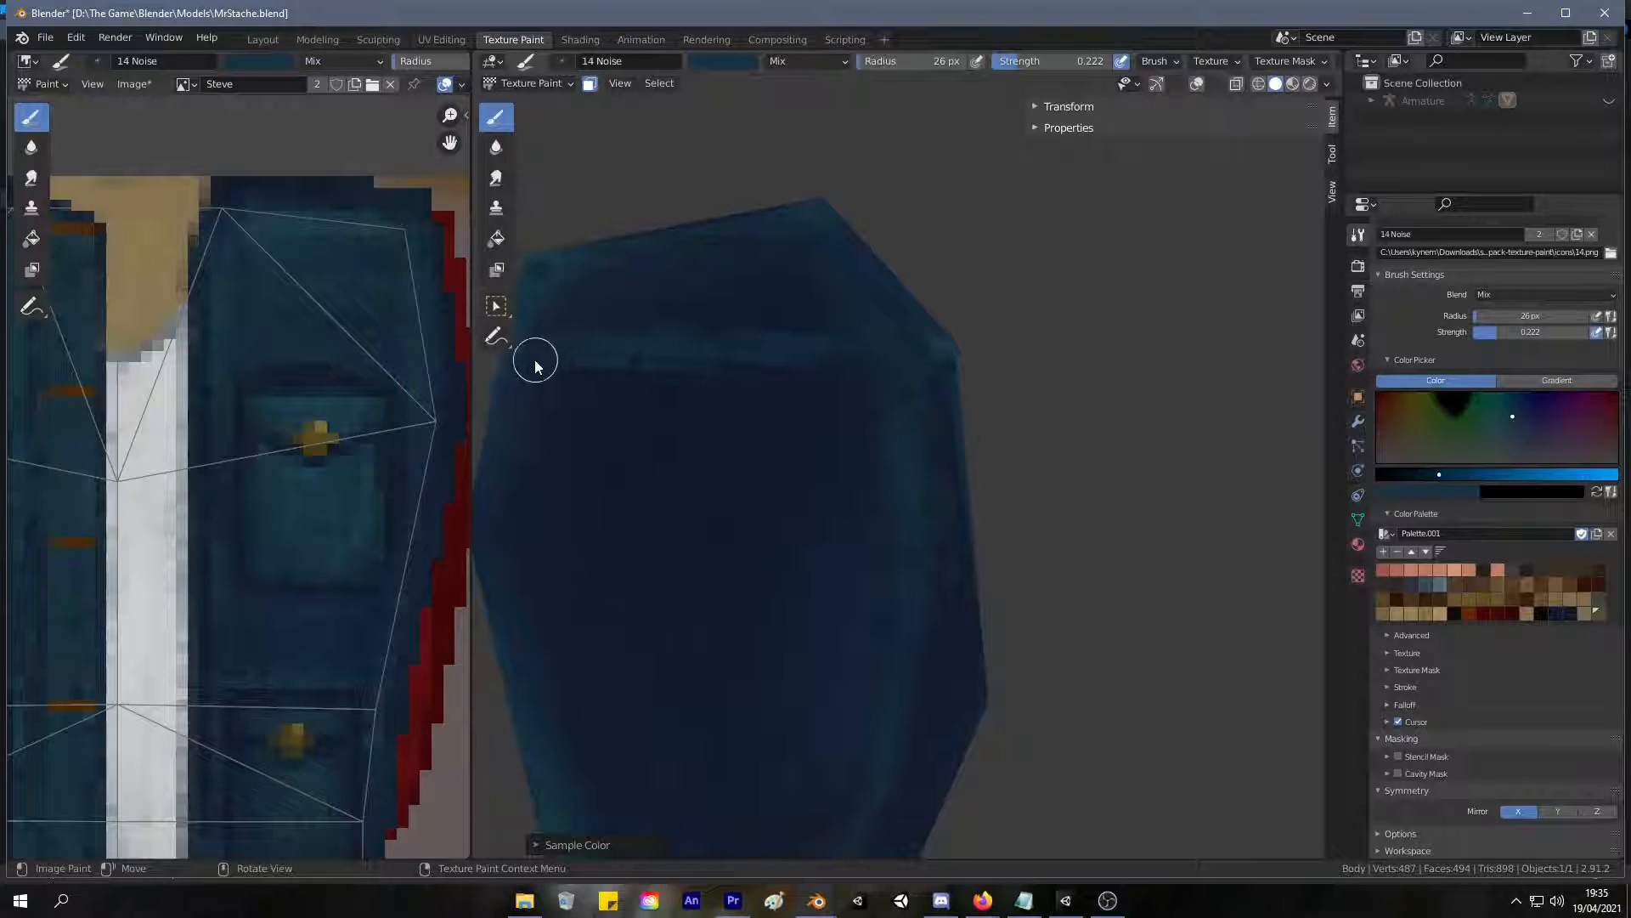
{"action": "mouse_move", "coordinate": [520, 345]}
{"action": "middle_mouse_down"}
{"action": "mouse_move", "coordinate": [650, 416]}
{"action": "mouse_move", "coordinate": [536, 579]}
{"action": "mouse_move", "coordinate": [850, 514]}
{"action": "mouse_move", "coordinate": [828, 446]}
{"action": "mouse_move", "coordinate": [839, 401]}
{"action": "mouse_move", "coordinate": [788, 398]}
{"action": "mouse_move", "coordinate": [926, 458]}
{"action": "middle_mouse_up"}
Sample a dark navy from the jacket and paint soft horizontal fold shading across the upper chest above the pocket.
{"action": "scroll", "coordinate": [536, 580], "scroll_direction": "down", "scroll_amount": 3}
{"action": "scroll", "coordinate": [850, 514], "scroll_direction": "up", "scroll_amount": 3}
{"action": "key", "text": "s"}
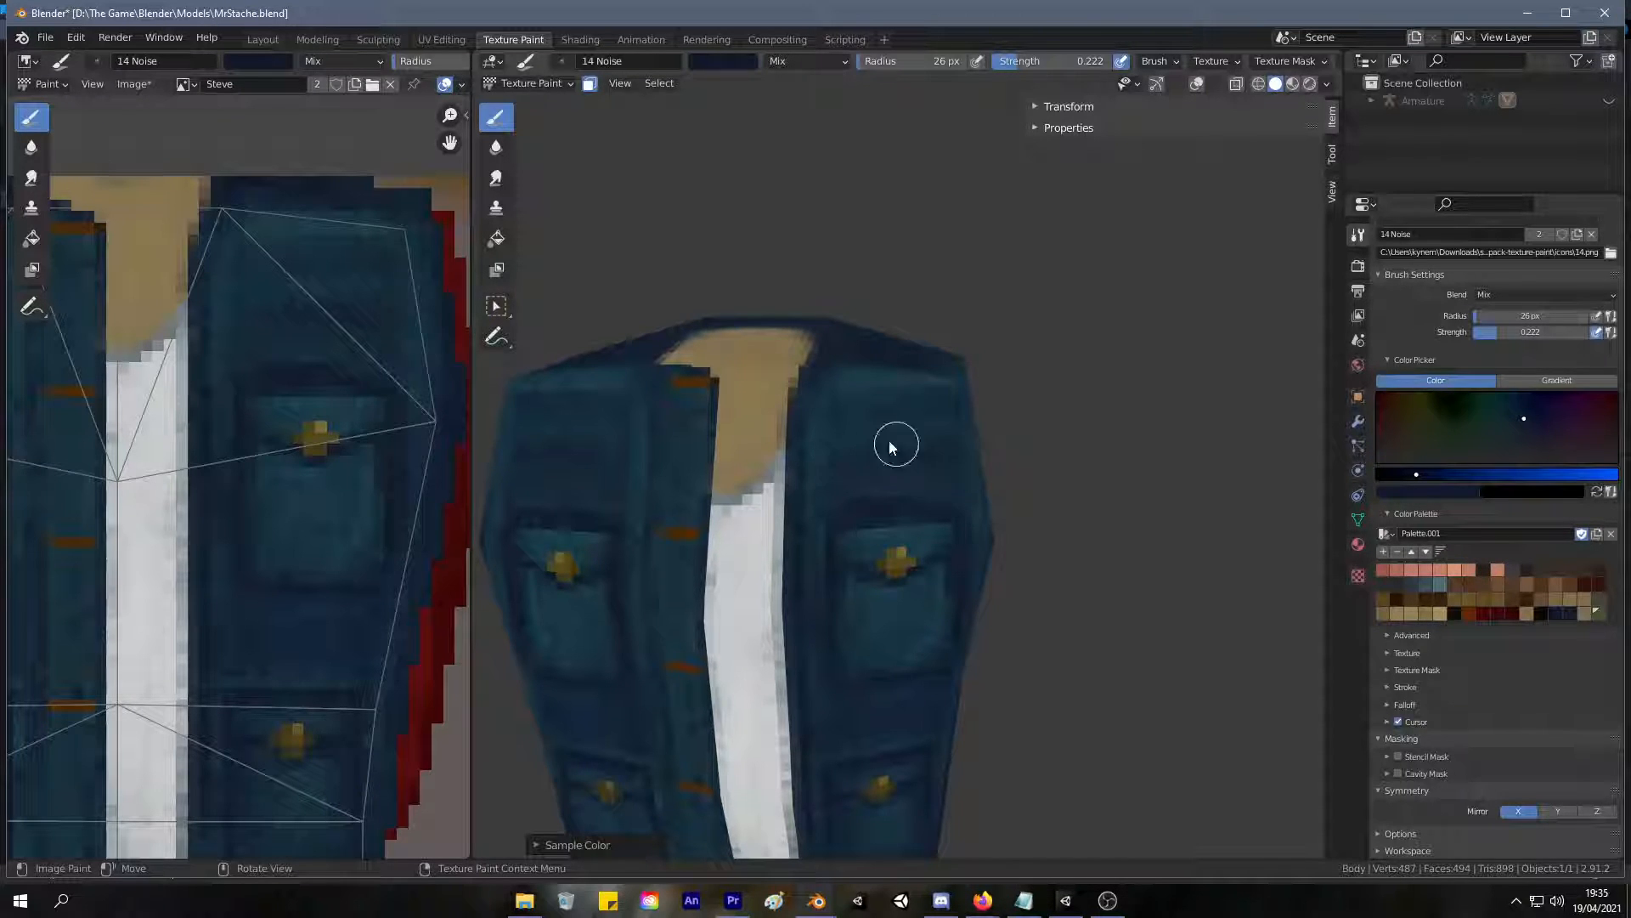
{"action": "middle_click_drag", "start_coordinate": [921, 364], "coordinate": [846, 427]}
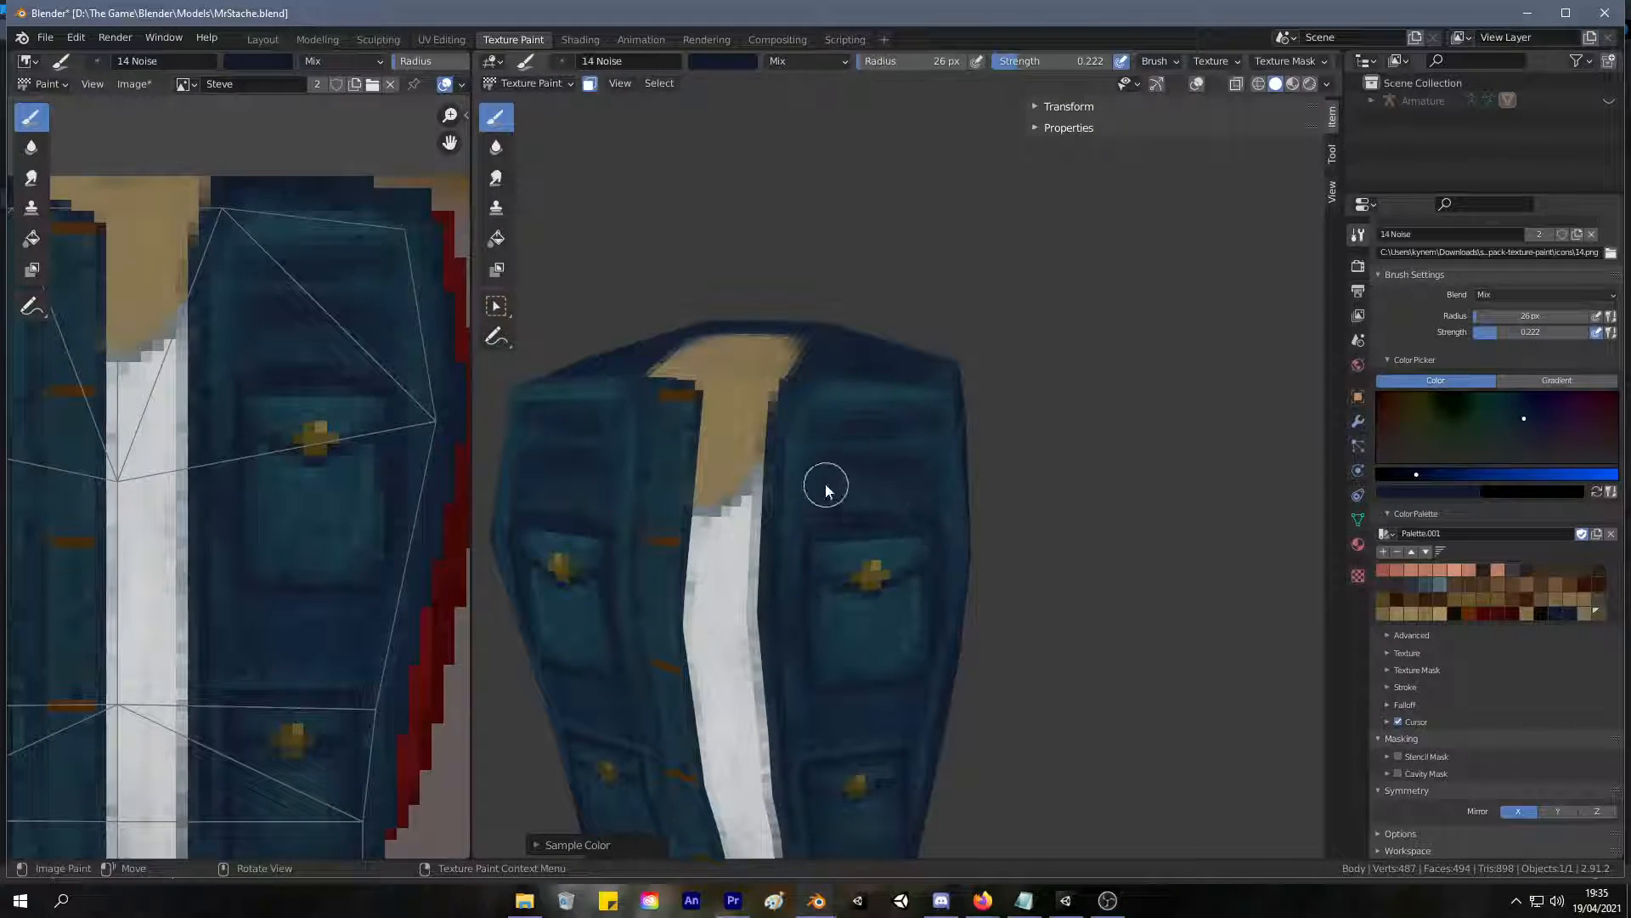
{"action": "scroll", "coordinate": [933, 401], "scroll_direction": "down", "scroll_amount": 5}
{"action": "middle_click_drag", "start_coordinate": [933, 401], "coordinate": [991, 429]}
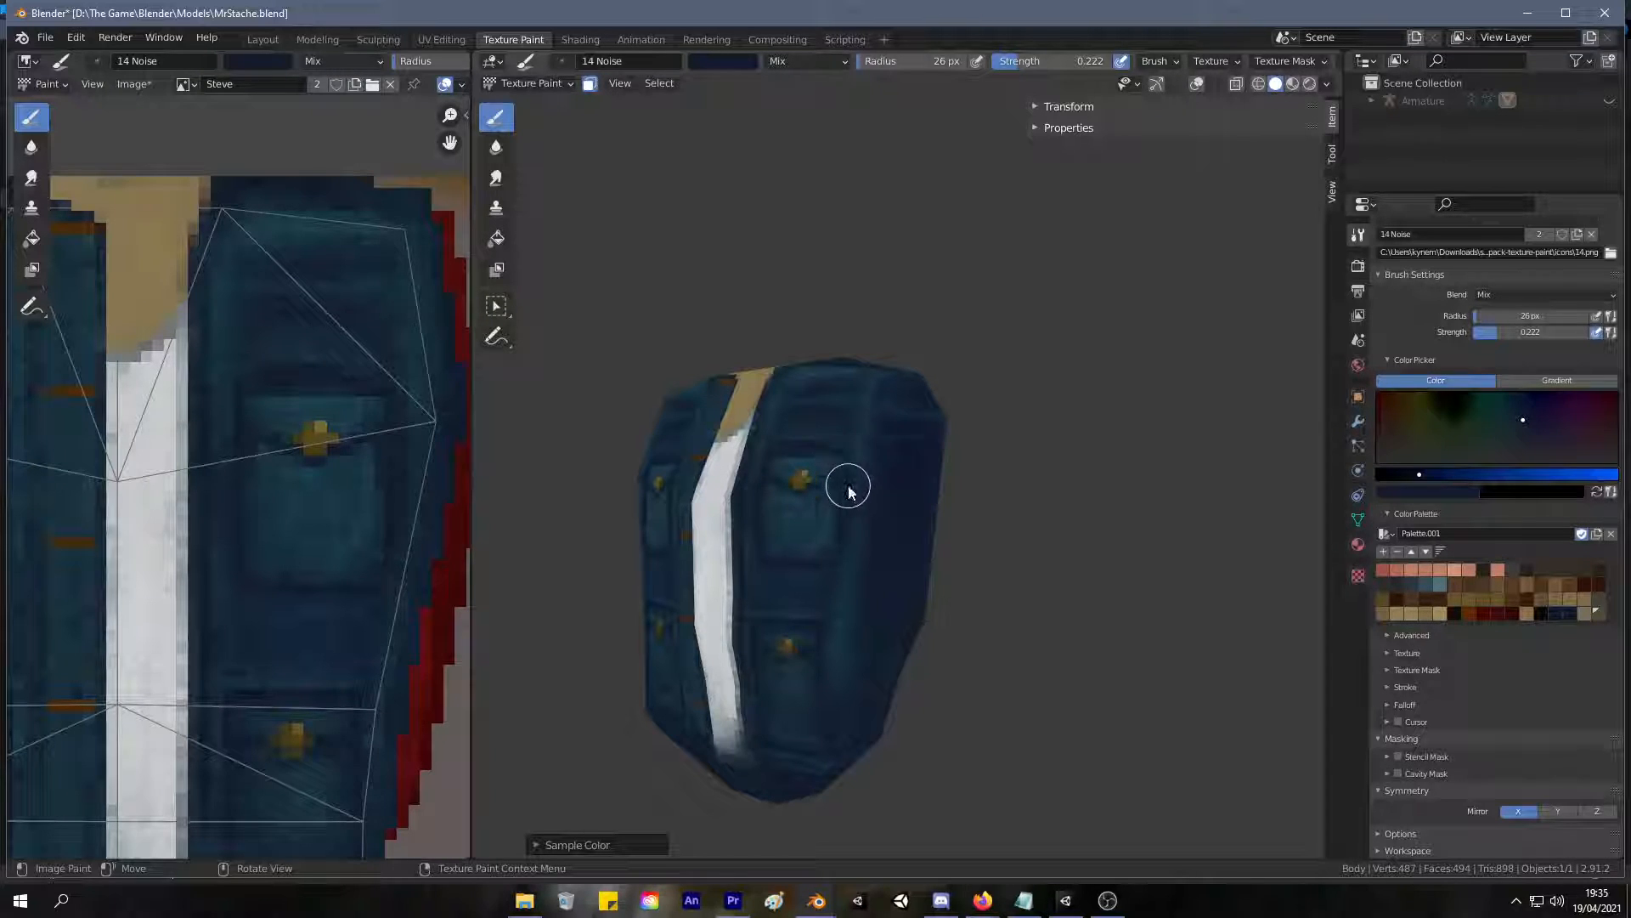
Deepen the navy shading between the upper and lower chest pockets and along the jacket's lower hem.
{"action": "middle_click_drag", "start_coordinate": [769, 593], "coordinate": [849, 486]}
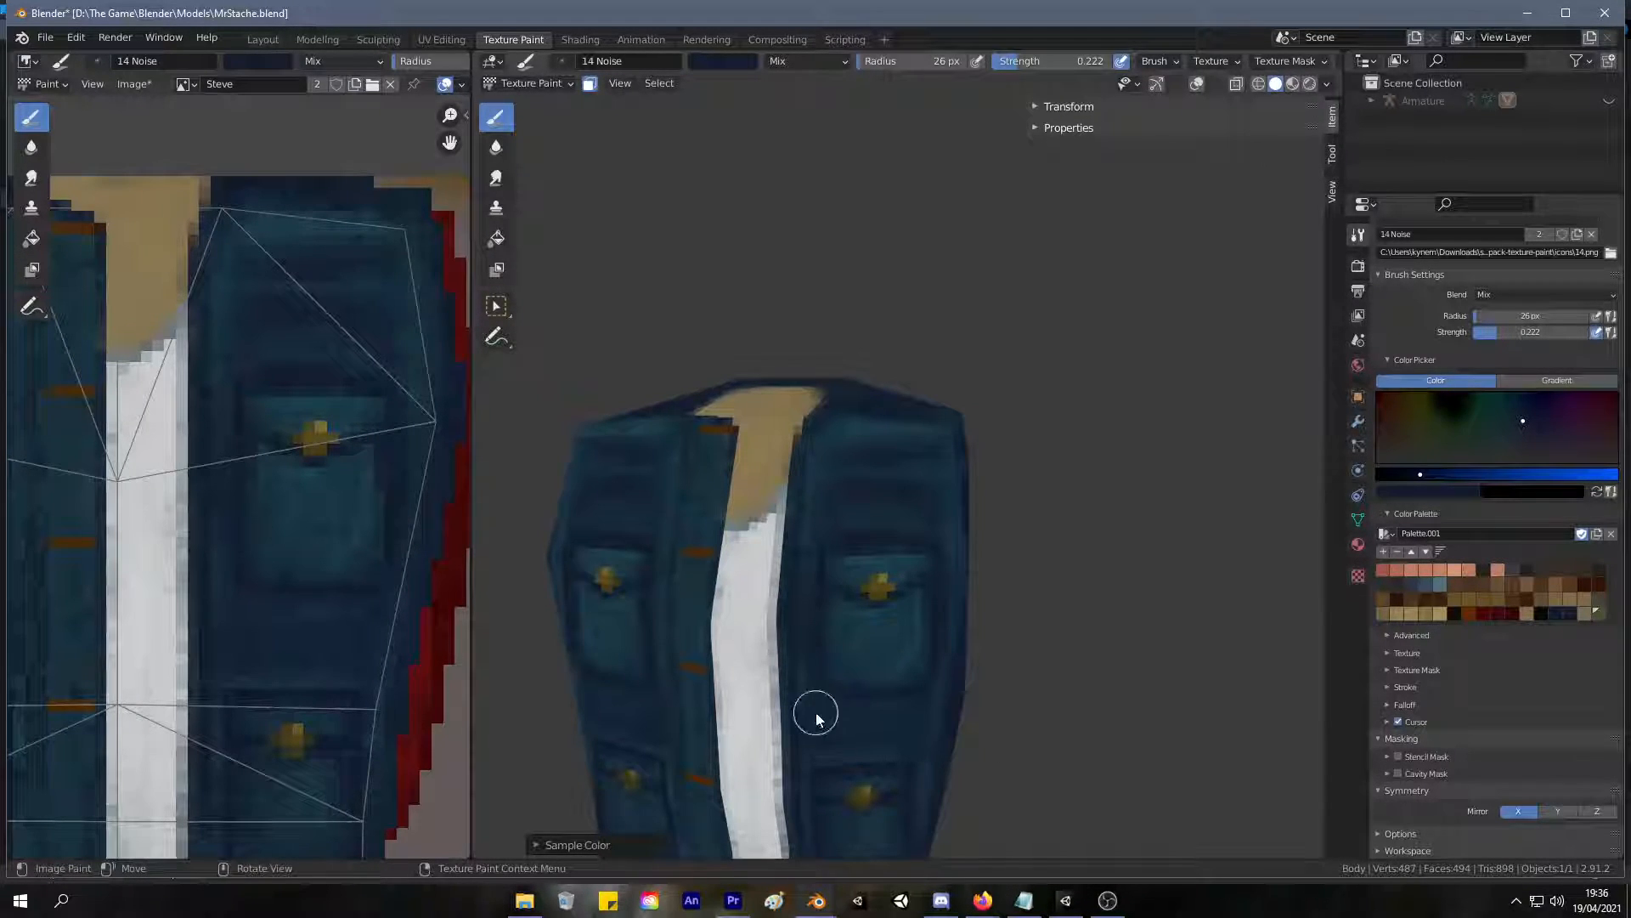
{"action": "middle_click_drag", "start_coordinate": [932, 641], "coordinate": [825, 479]}
{"action": "scroll", "coordinate": [860, 424], "scroll_direction": "up", "scroll_amount": 4}
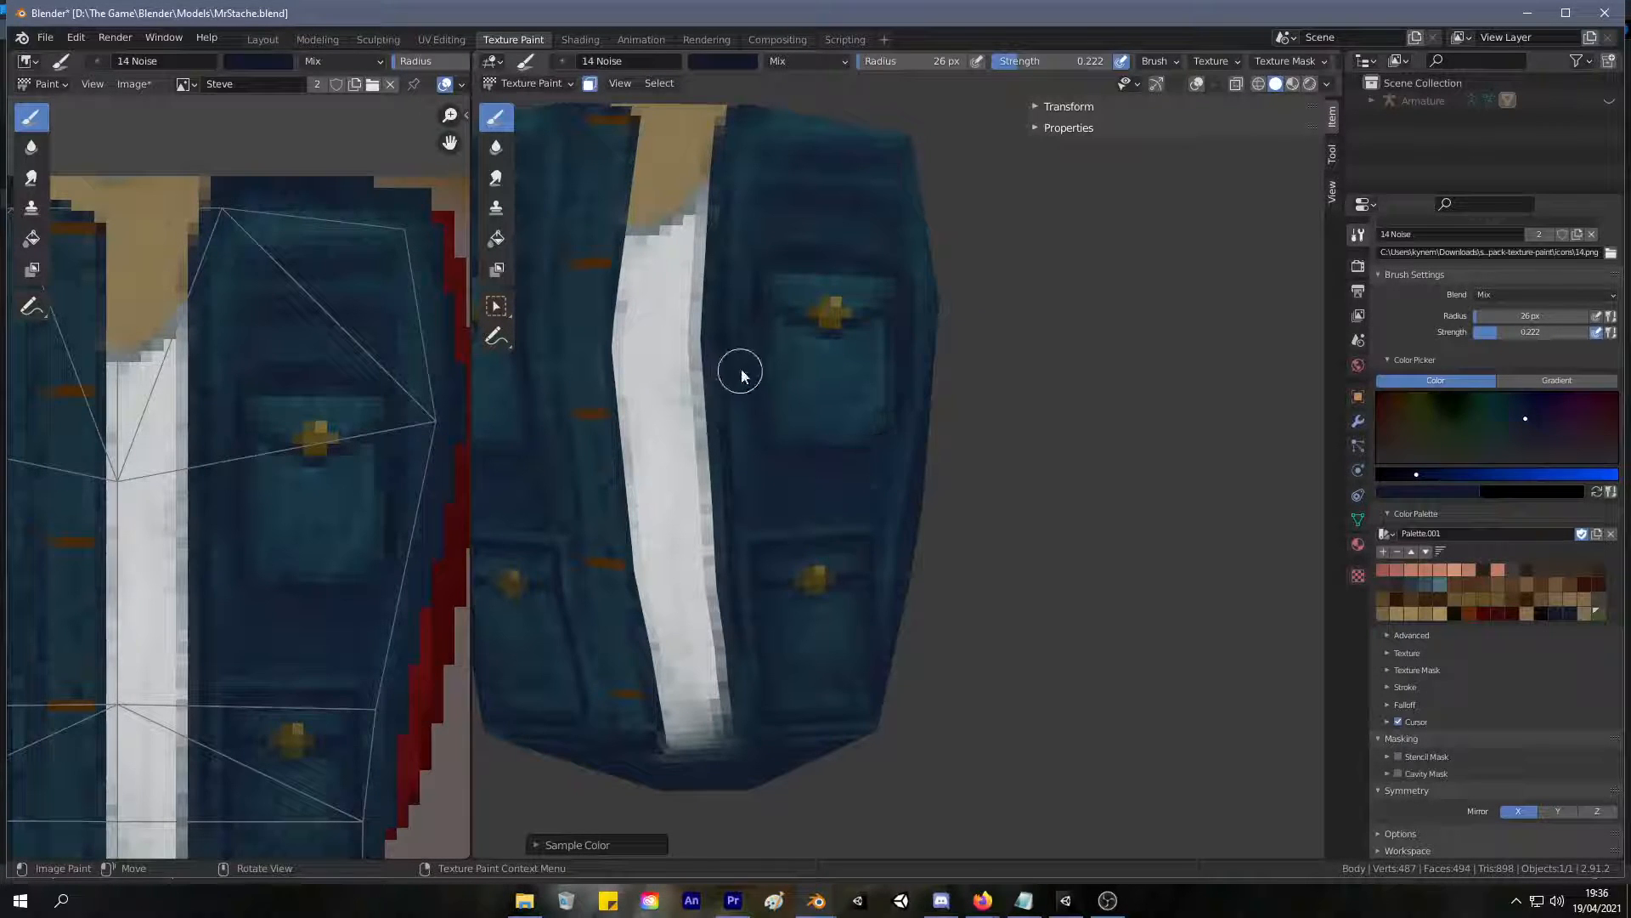
{"action": "mouse_move", "coordinate": [834, 626]}
{"action": "middle_mouse_down"}
{"action": "mouse_move", "coordinate": [896, 538]}
{"action": "mouse_move", "coordinate": [764, 680]}
{"action": "middle_mouse_up"}
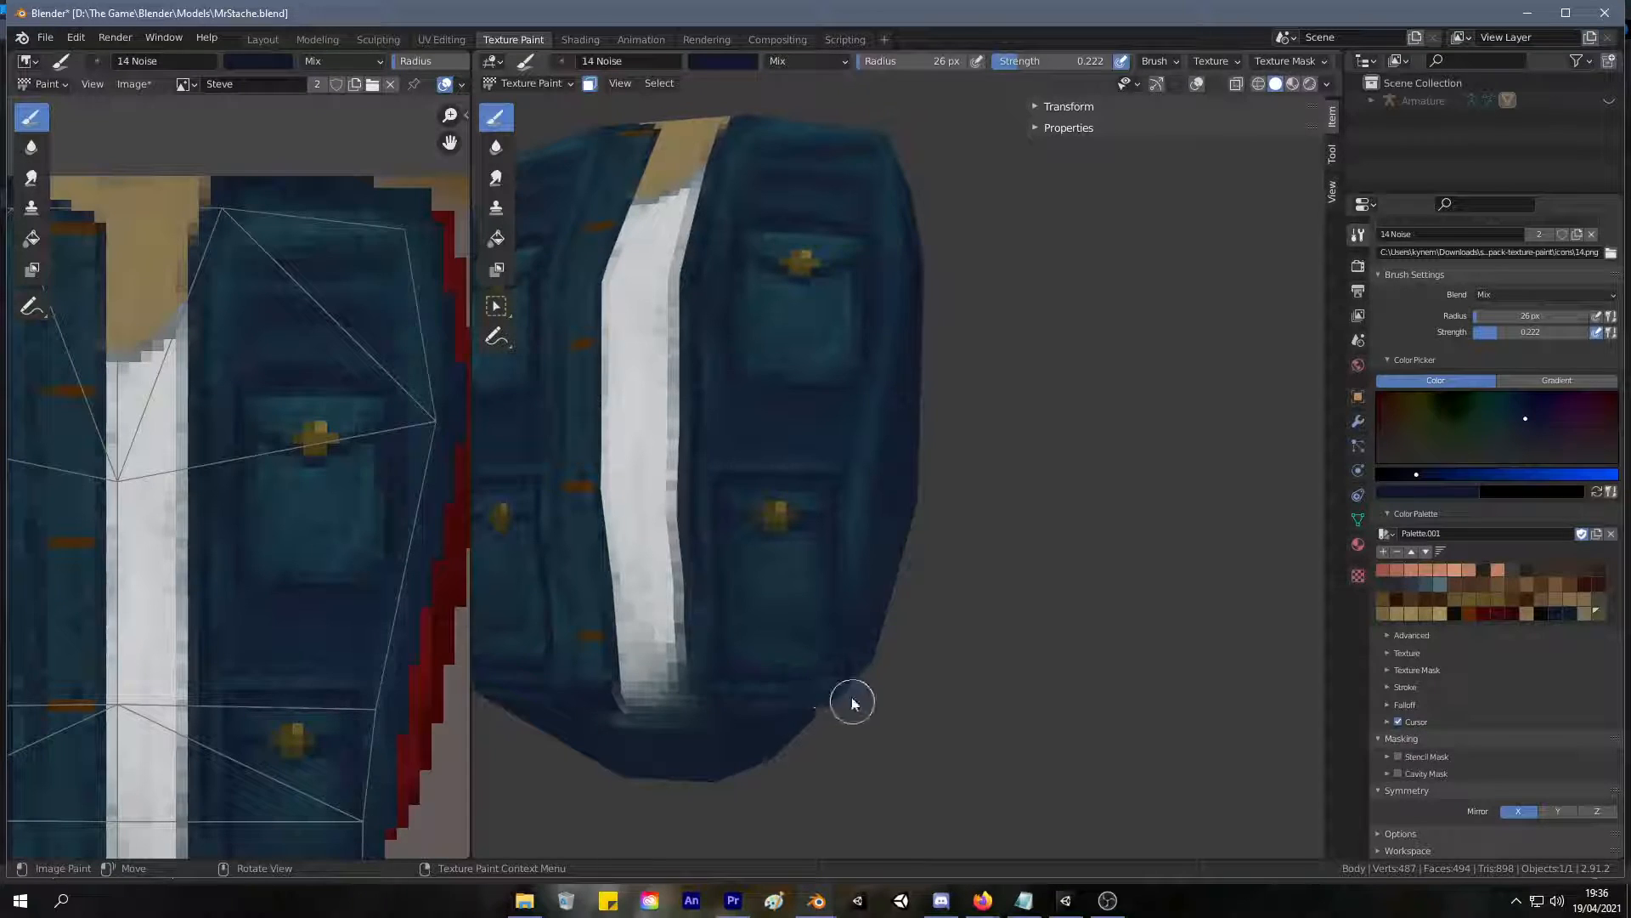
Resample navy and darken the upper chest panel between the shoulder seam and the pocket.
{"action": "mouse_move", "coordinate": [747, 463]}
{"action": "middle_mouse_down"}
{"action": "mouse_move", "coordinate": [728, 528]}
{"action": "mouse_move", "coordinate": [910, 328]}
{"action": "mouse_move", "coordinate": [892, 349]}
{"action": "middle_mouse_up"}
{"action": "key", "text": "s"}
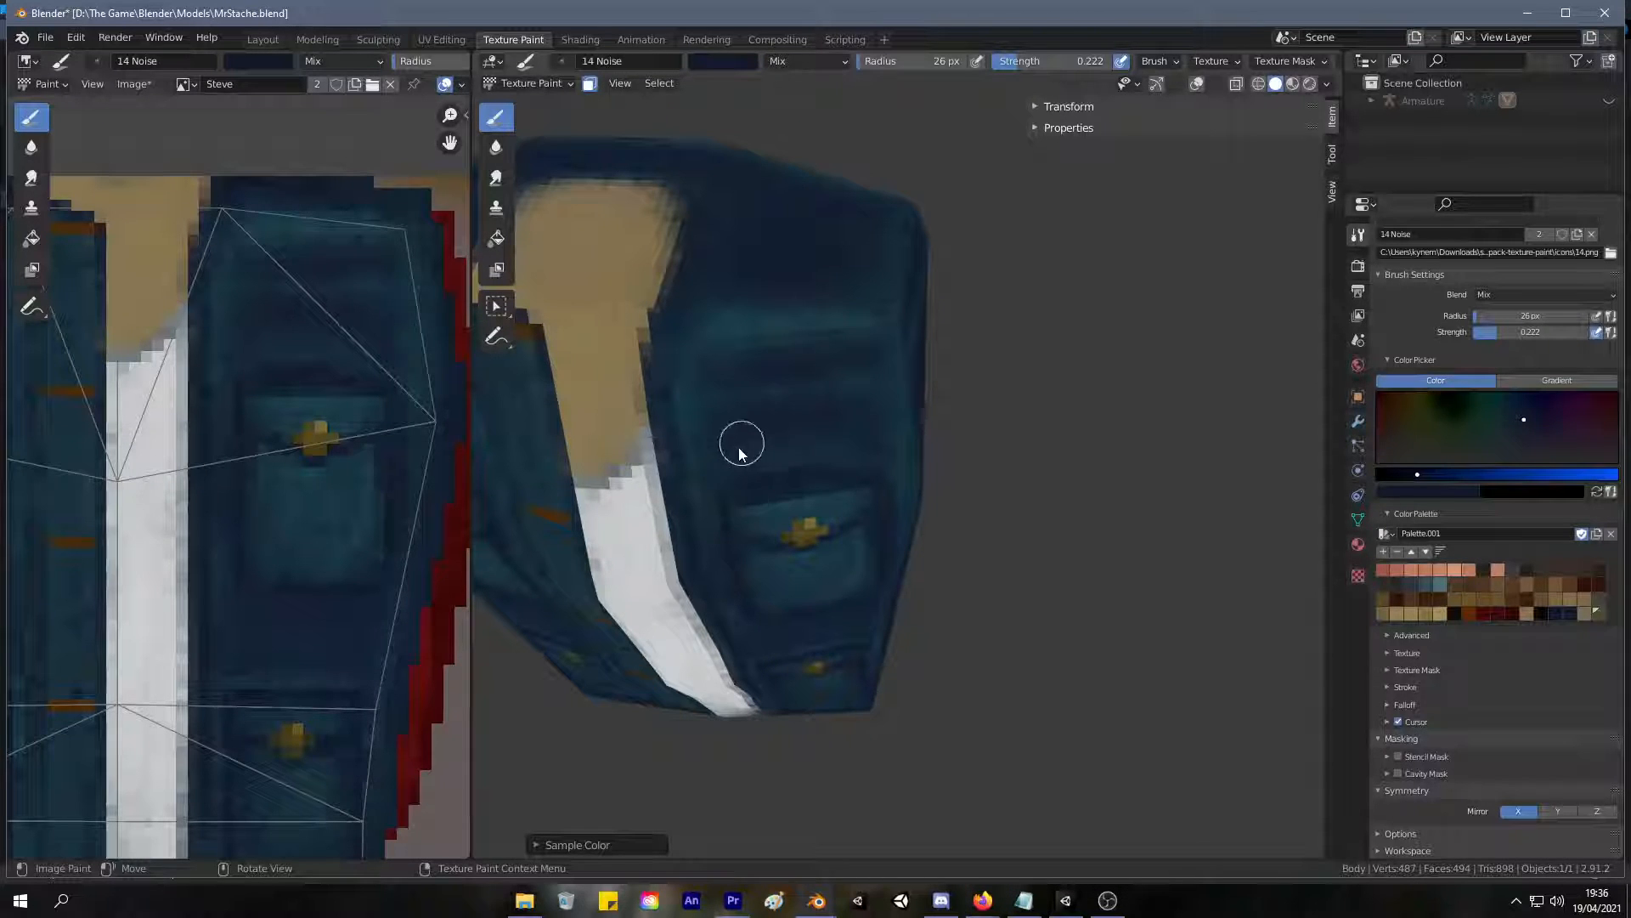
{"action": "mouse_move", "coordinate": [865, 438]}
{"action": "middle_mouse_down"}
{"action": "mouse_move", "coordinate": [849, 374]}
{"action": "mouse_move", "coordinate": [758, 379]}
{"action": "mouse_move", "coordinate": [833, 222]}
{"action": "mouse_move", "coordinate": [858, 258]}
{"action": "mouse_move", "coordinate": [783, 263]}
{"action": "middle_mouse_up"}
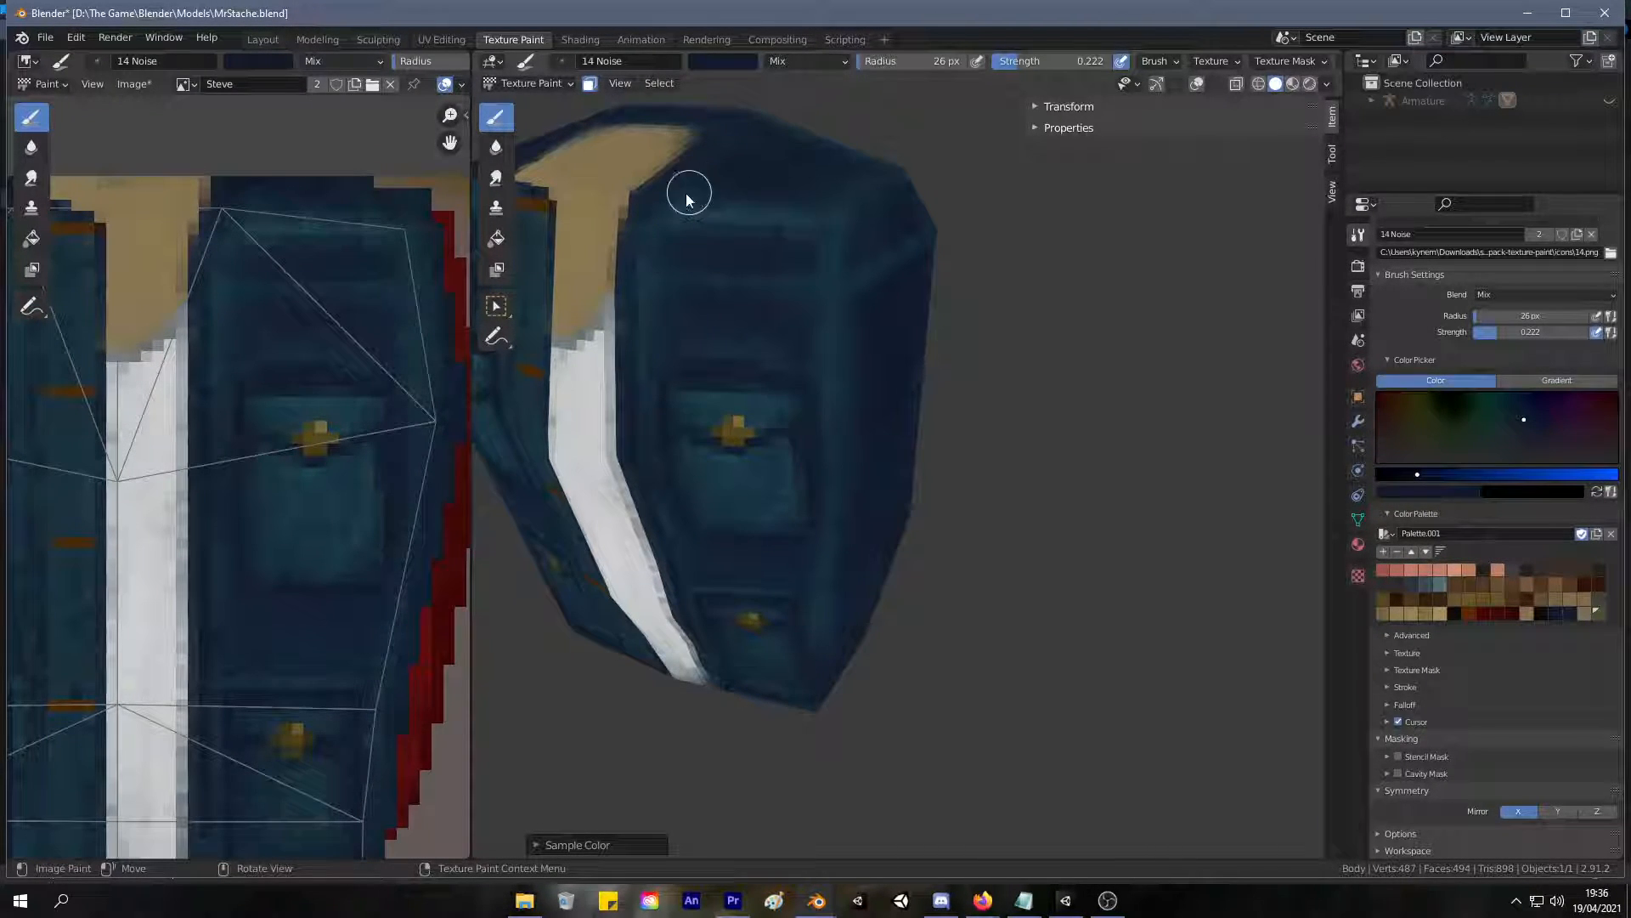
{"action": "scroll", "coordinate": [642, 320], "scroll_direction": "down", "scroll_amount": 7}
{"action": "mouse_move", "coordinate": [643, 319]}
{"action": "middle_mouse_down"}
{"action": "mouse_move", "coordinate": [750, 206]}
{"action": "mouse_move", "coordinate": [765, 265]}
{"action": "middle_mouse_up"}
Sample navy again and shade the opposite chest panel above its pocket.
{"action": "scroll", "coordinate": [754, 204], "scroll_direction": "up", "scroll_amount": 4}
{"action": "scroll", "coordinate": [754, 201], "scroll_direction": "up", "scroll_amount": 3}
{"action": "key", "text": "s"}
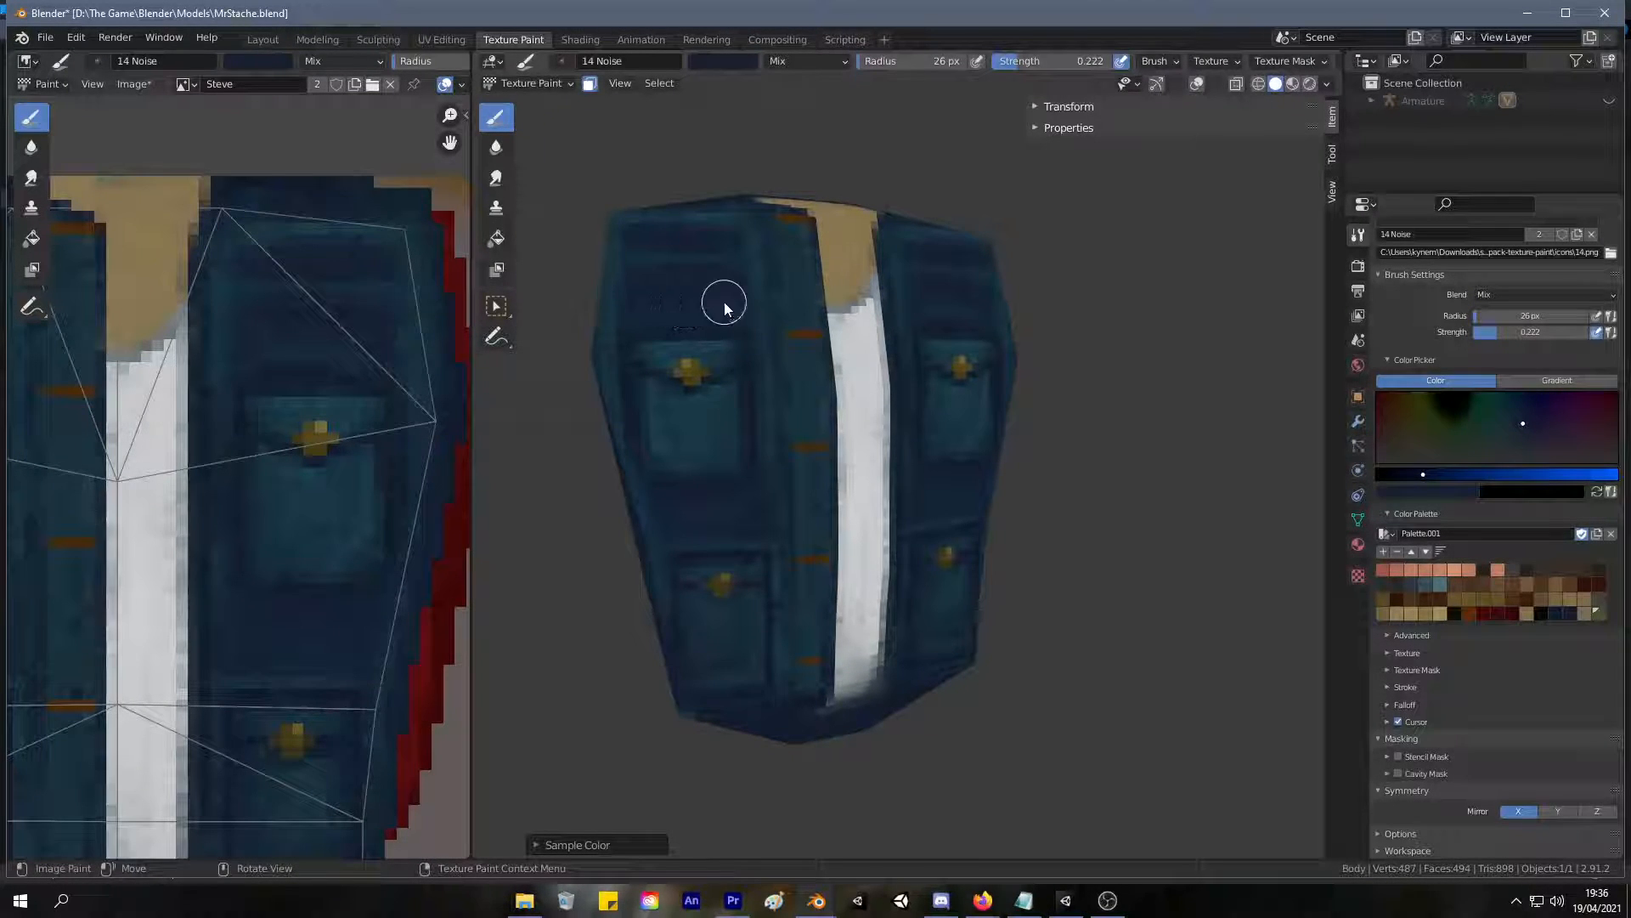
{"action": "scroll", "coordinate": [917, 333], "scroll_direction": "down", "scroll_amount": 4}
{"action": "mouse_move", "coordinate": [918, 333]}
{"action": "middle_mouse_down"}
{"action": "mouse_move", "coordinate": [938, 299]}
{"action": "mouse_move", "coordinate": [943, 314]}
{"action": "middle_mouse_up"}
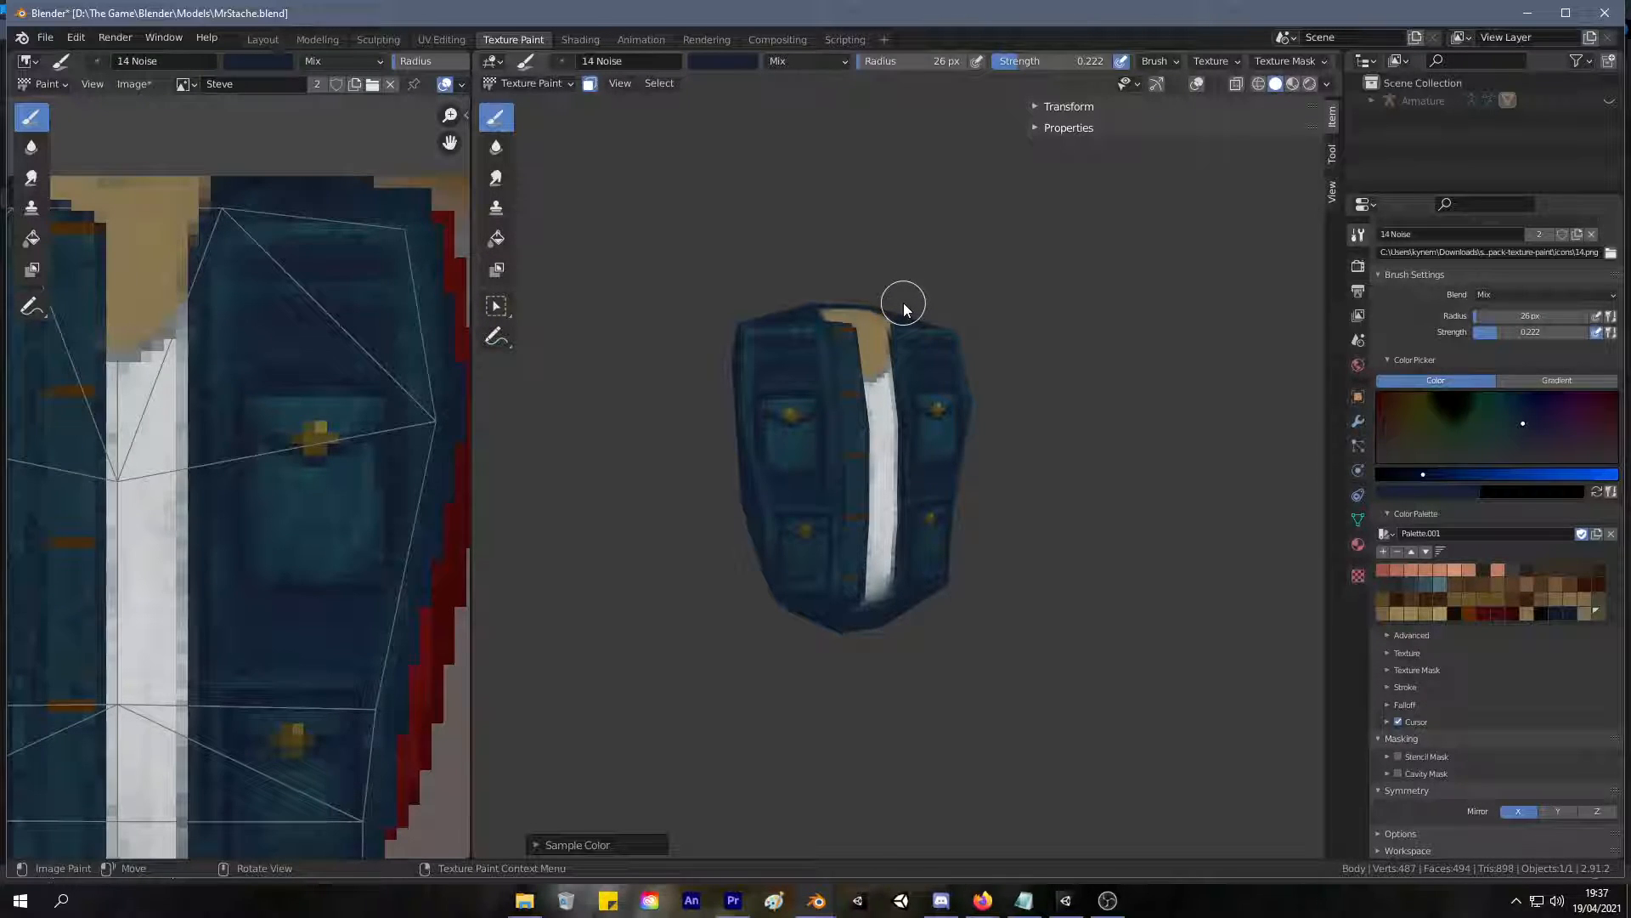
Sample teal and extend the horizontal seam highlight below the shoulder from the side panel onto the back.
{"action": "middle_click_drag", "start_coordinate": [889, 321], "coordinate": [1140, 277]}
{"action": "scroll", "coordinate": [977, 358], "scroll_direction": "up", "scroll_amount": 5}
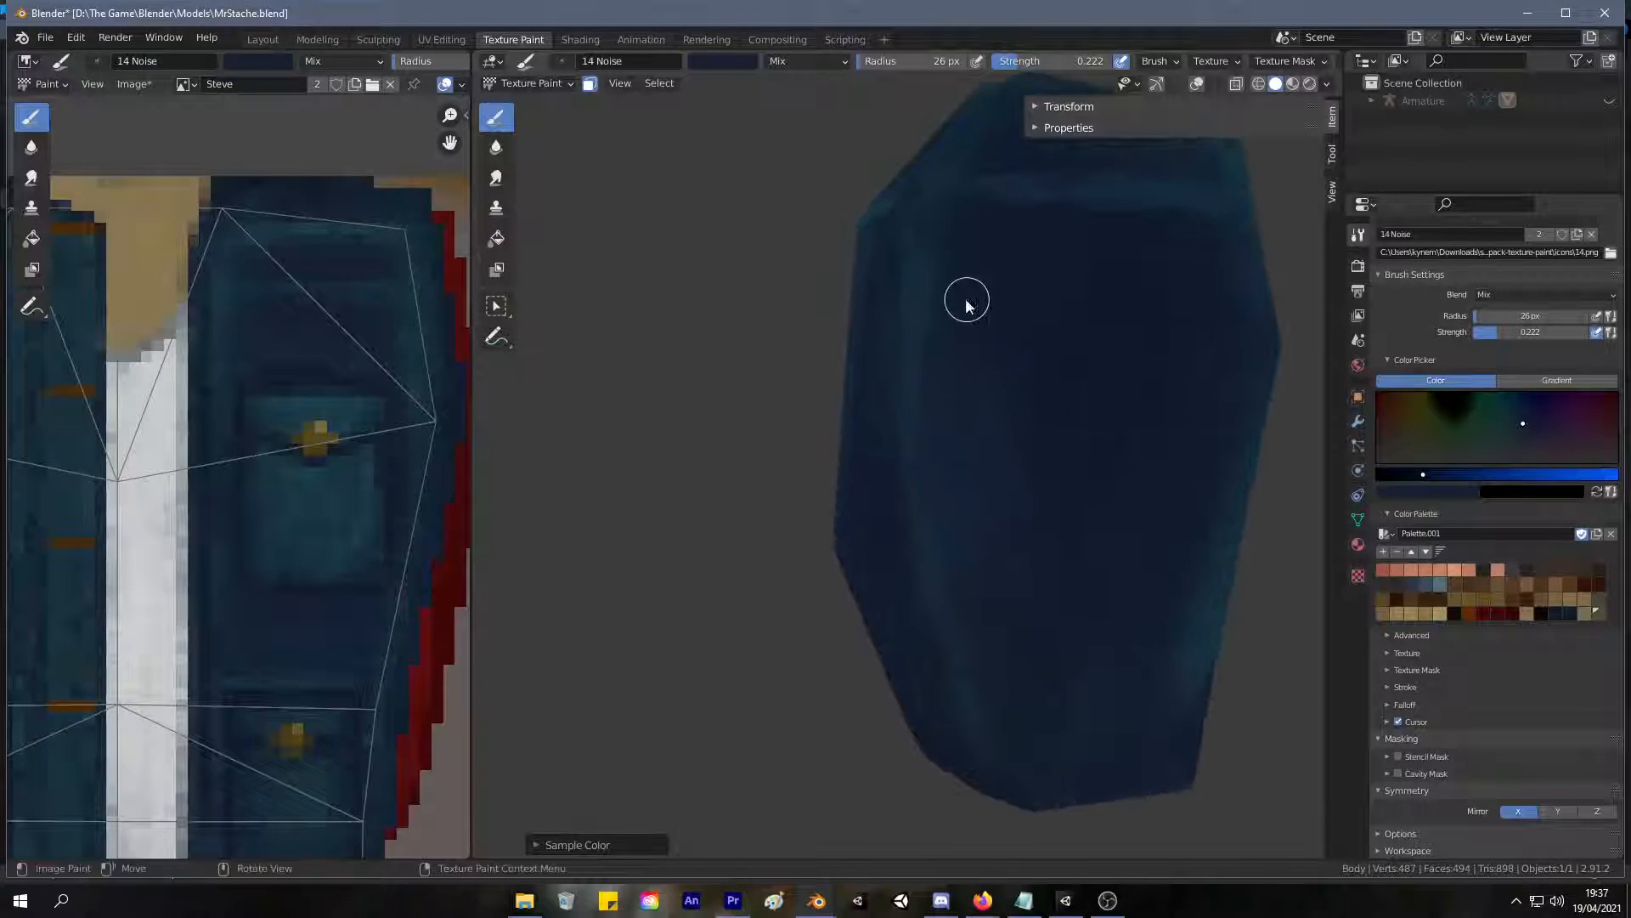
{"action": "key", "text": "s"}
{"action": "middle_click_drag", "start_coordinate": [976, 405], "coordinate": [1019, 391]}
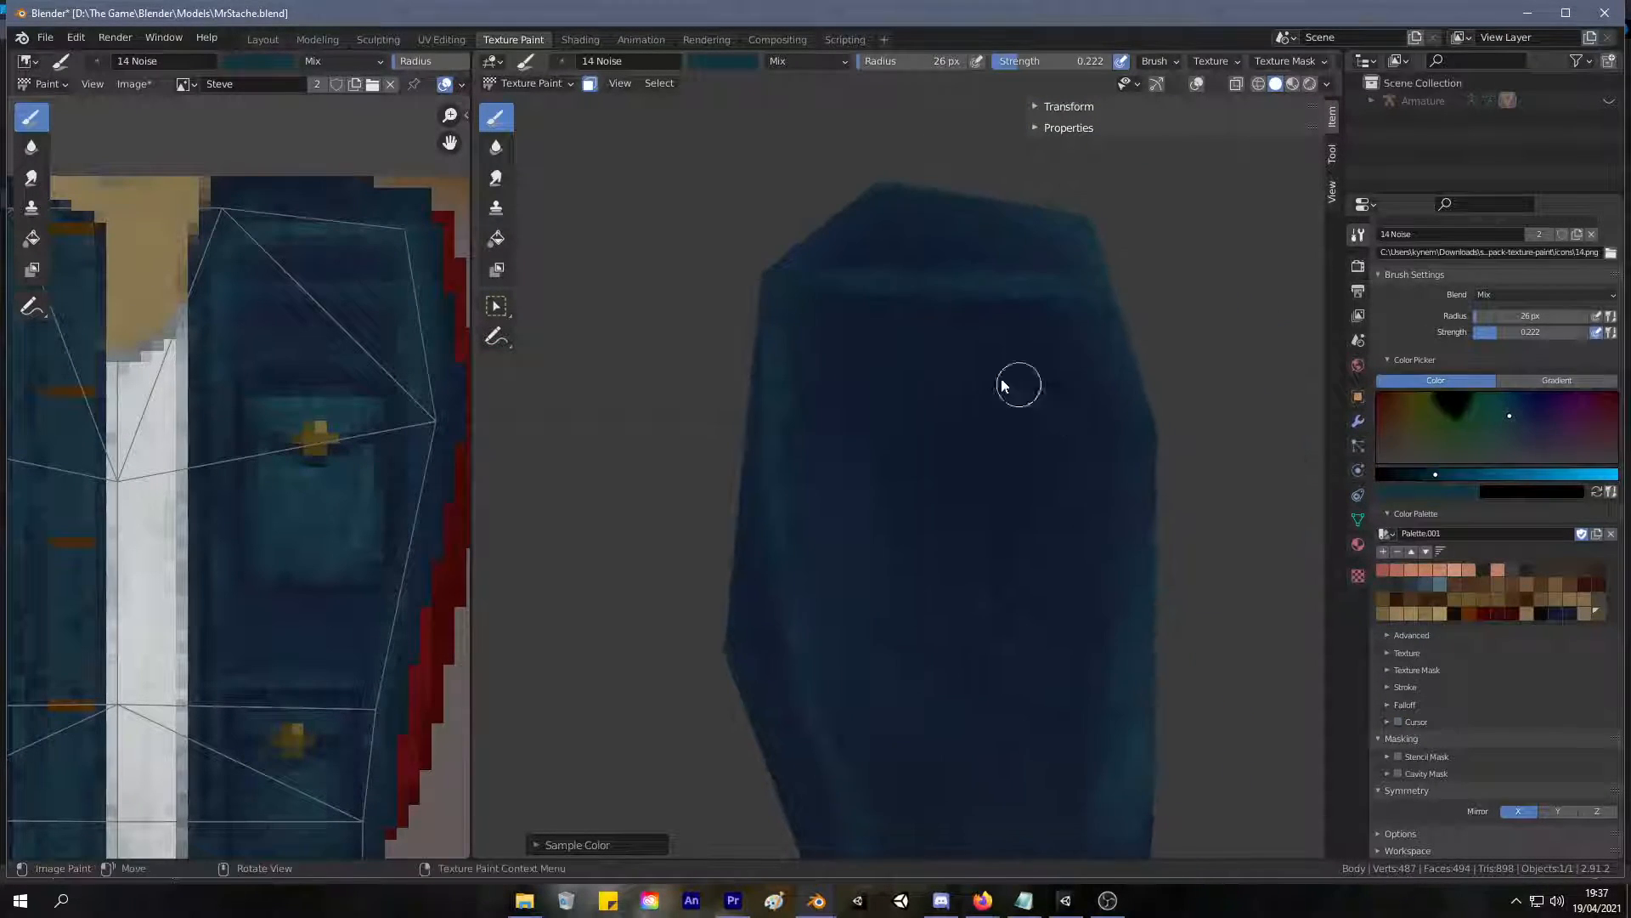
{"action": "left_click_drag", "start_coordinate": [1038, 280], "coordinate": [1037, 275]}
{"action": "scroll", "coordinate": [975, 260], "scroll_direction": "down", "scroll_amount": 5}
{"action": "middle_click_drag", "start_coordinate": [901, 401], "coordinate": [1026, 376]}
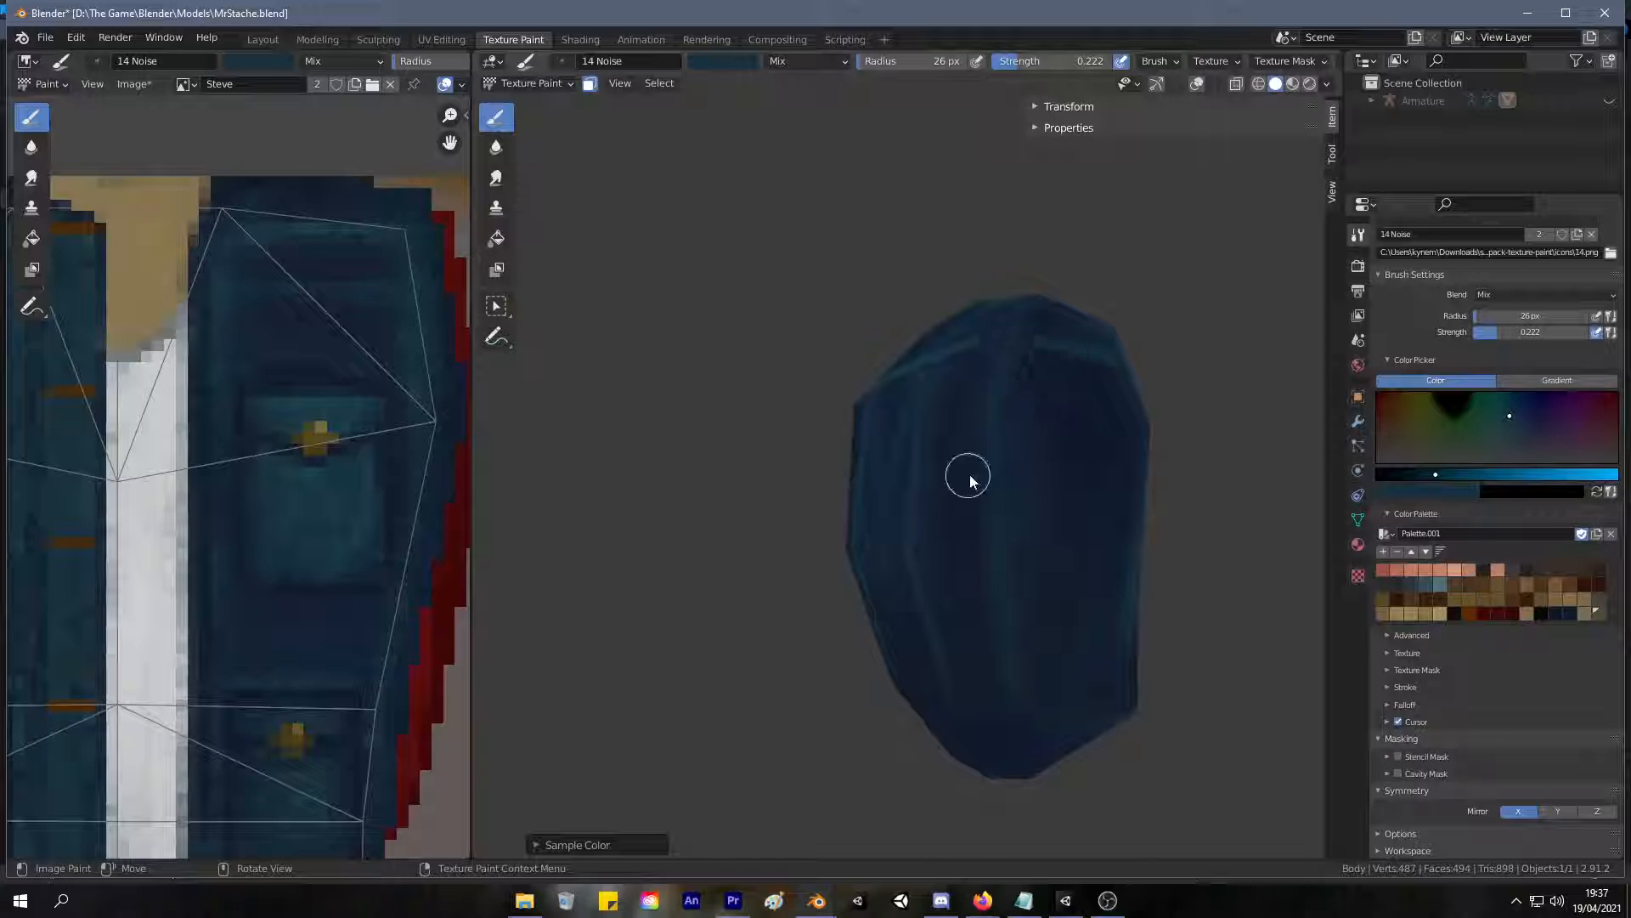
Resample navy tones and darken the side and back panels on both sides of the vertical seam highlight.
{"action": "key", "text": "s"}
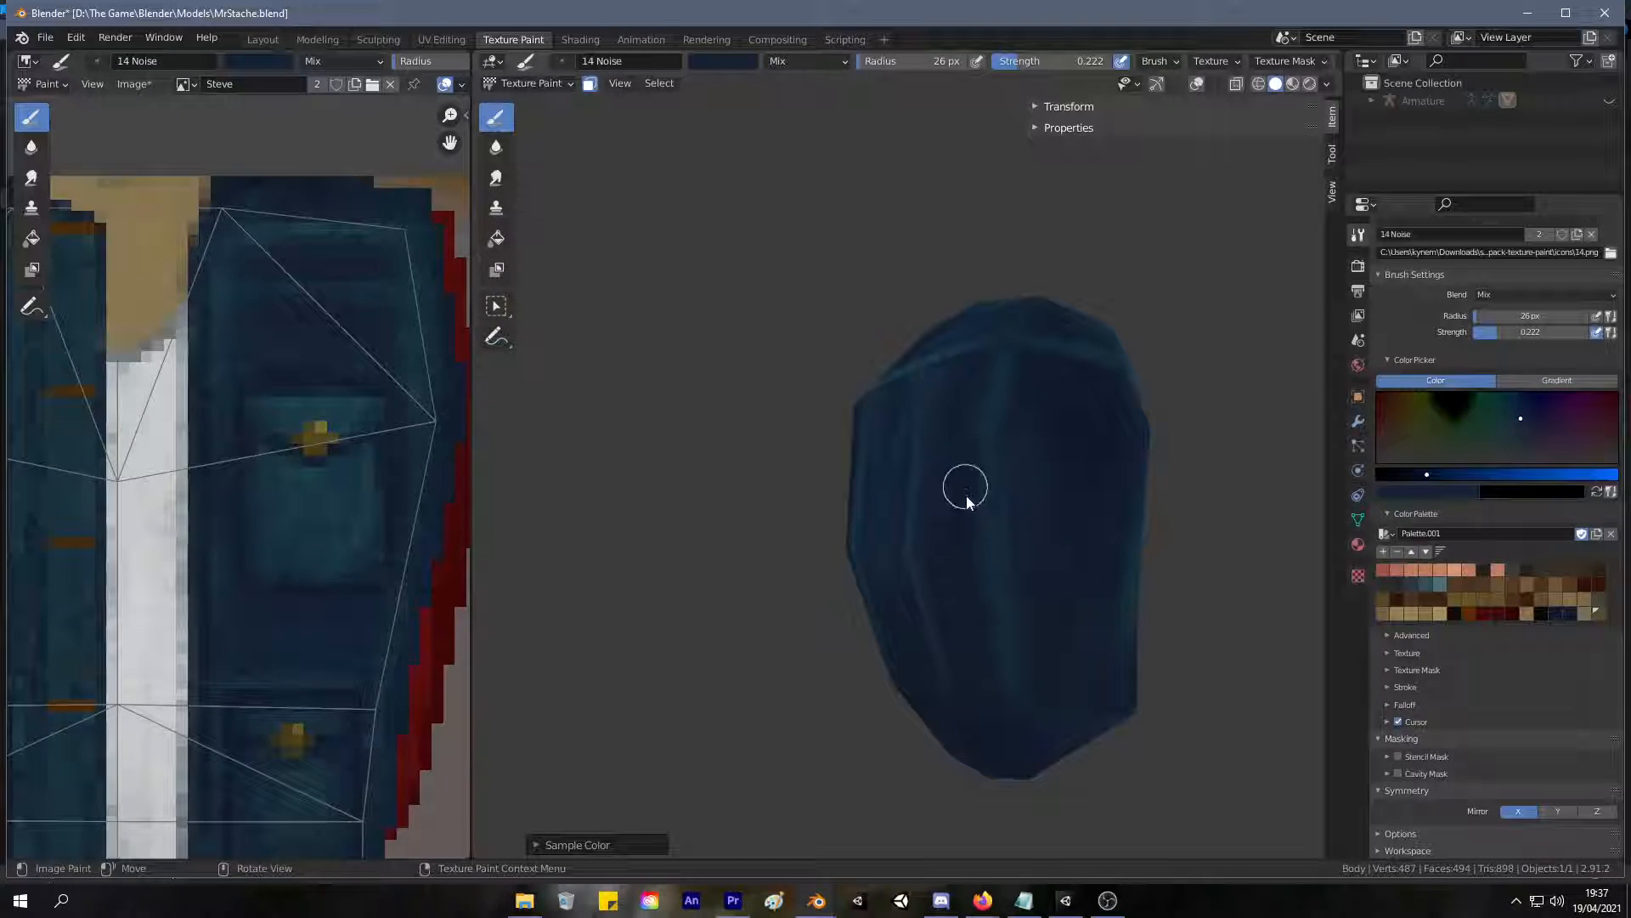
{"action": "mouse_move", "coordinate": [980, 528]}
{"action": "middle_mouse_down"}
{"action": "mouse_move", "coordinate": [1159, 535]}
{"action": "mouse_move", "coordinate": [1062, 498]}
{"action": "mouse_move", "coordinate": [1133, 441]}
{"action": "mouse_move", "coordinate": [940, 459]}
{"action": "mouse_move", "coordinate": [820, 441]}
{"action": "mouse_move", "coordinate": [762, 474]}
{"action": "middle_mouse_up"}
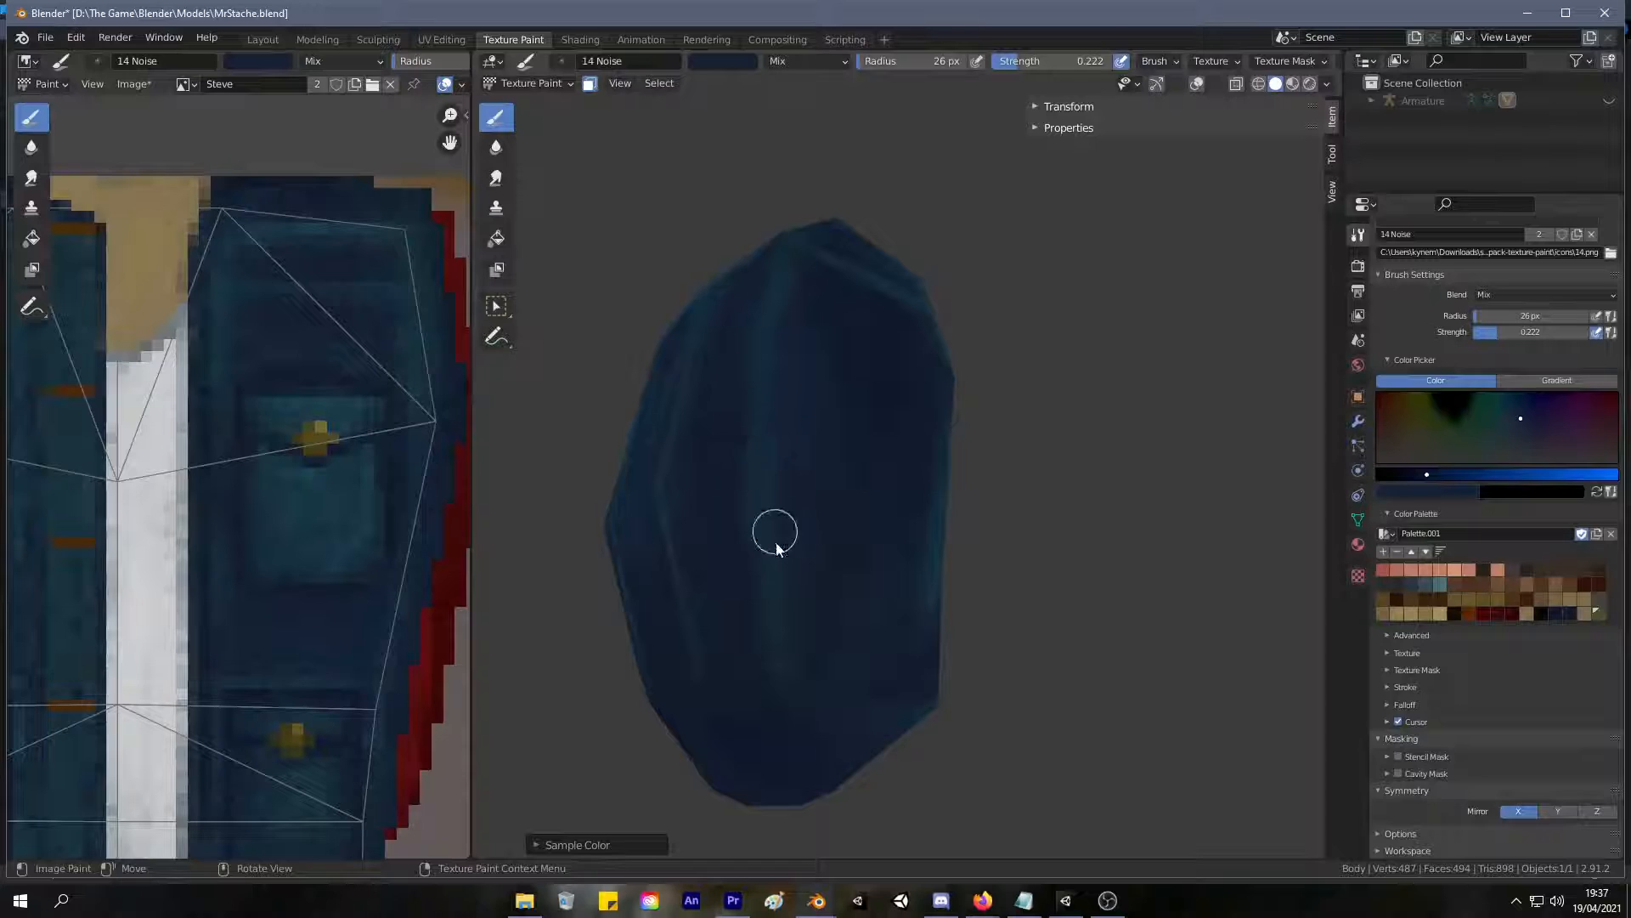
{"action": "middle_click_drag", "start_coordinate": [780, 495], "coordinate": [859, 437], "text": "shift"}
{"action": "key", "text": "s"}
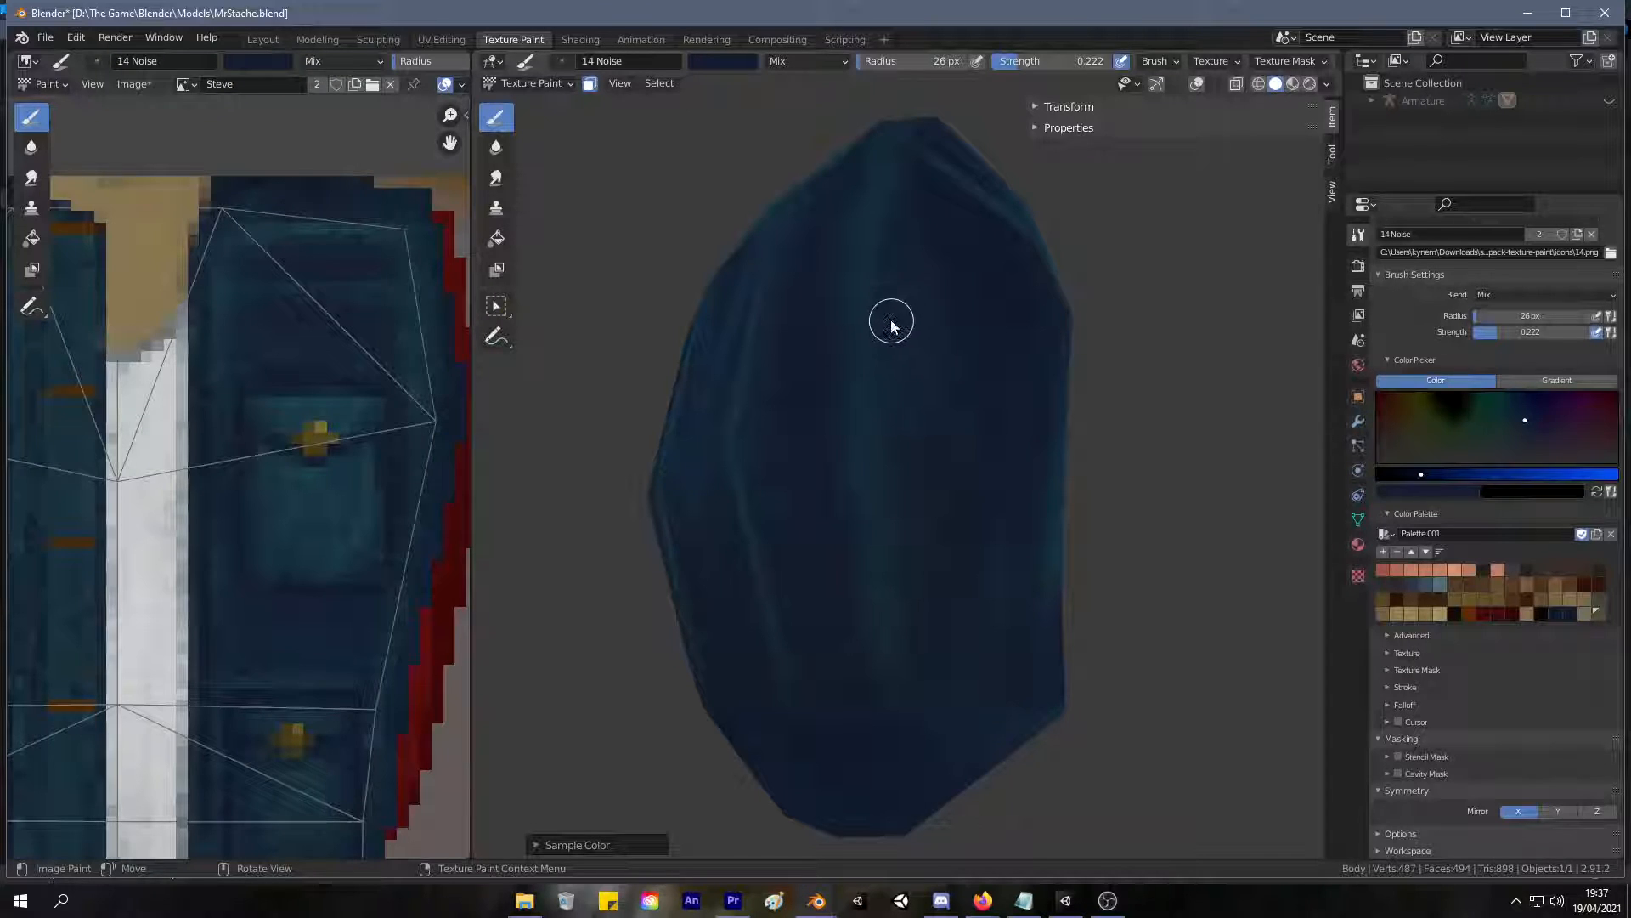
{"action": "key", "text": "s"}
{"action": "left_click_drag", "start_coordinate": [911, 190], "coordinate": [873, 473]}
{"action": "mouse_move", "coordinate": [753, 416]}
{"action": "middle_mouse_down"}
{"action": "mouse_move", "coordinate": [797, 408]}
{"action": "mouse_move", "coordinate": [808, 459]}
{"action": "mouse_move", "coordinate": [1001, 364]}
{"action": "middle_mouse_up"}
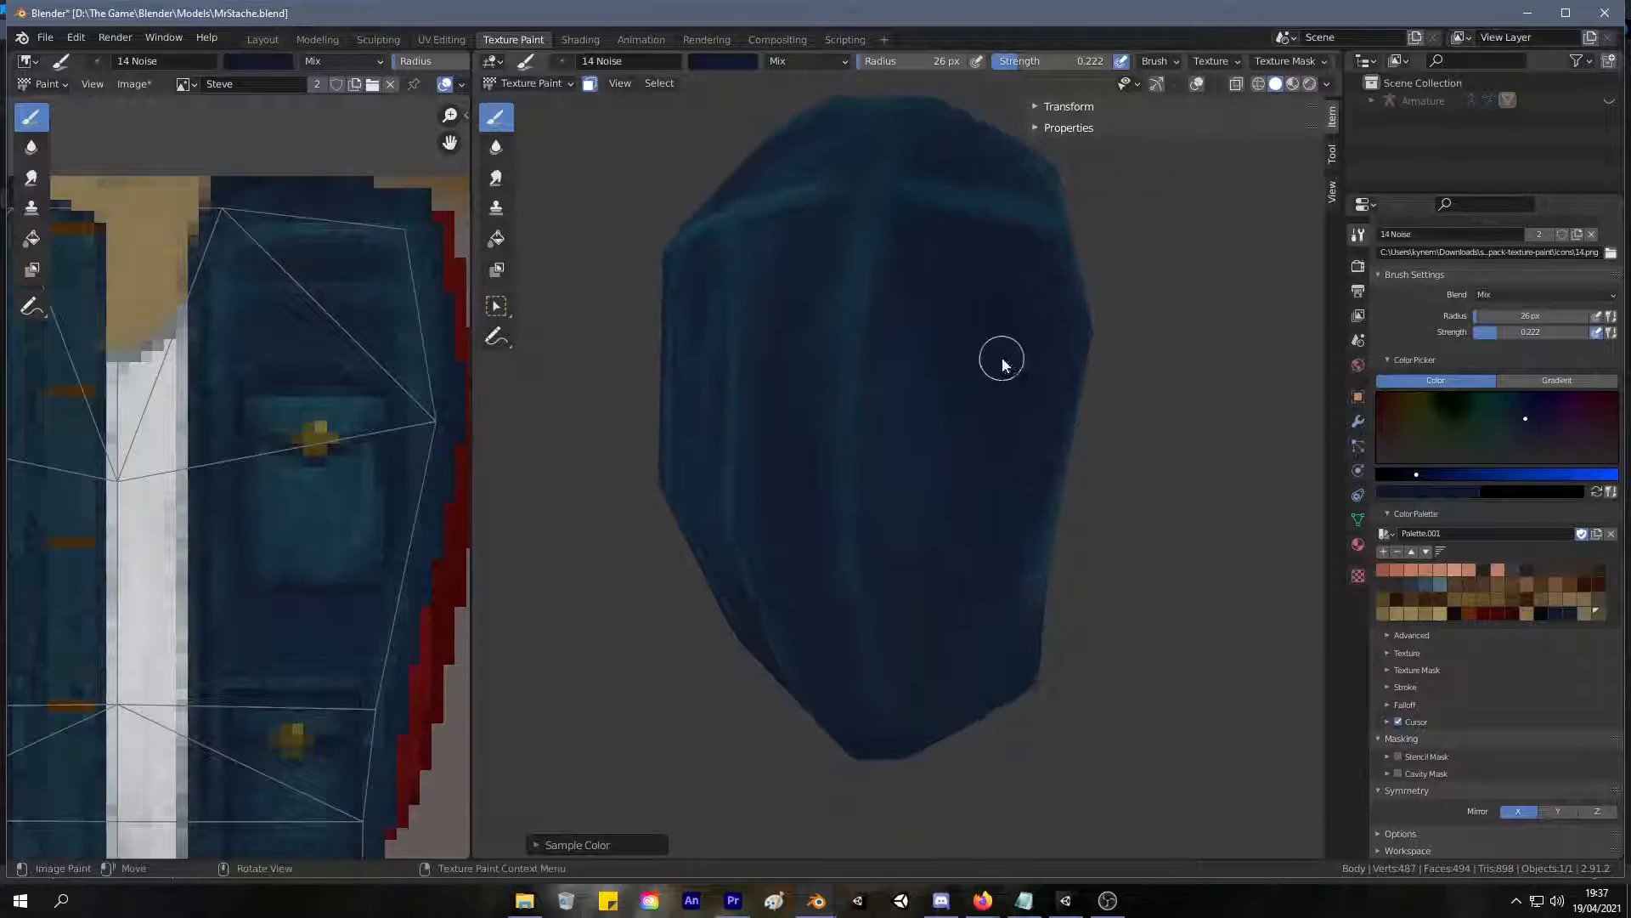
Enlarge the brush radius to 44 px and softly darken the side panel next to the back seam.
{"action": "key", "text": "f"}
{"action": "left_click", "coordinate": [917, 355]}
{"action": "mouse_move", "coordinate": [915, 362]}
{"action": "left_mouse_down"}
{"action": "mouse_move", "coordinate": [927, 404]}
{"action": "mouse_move", "coordinate": [908, 452]}
{"action": "left_mouse_up"}
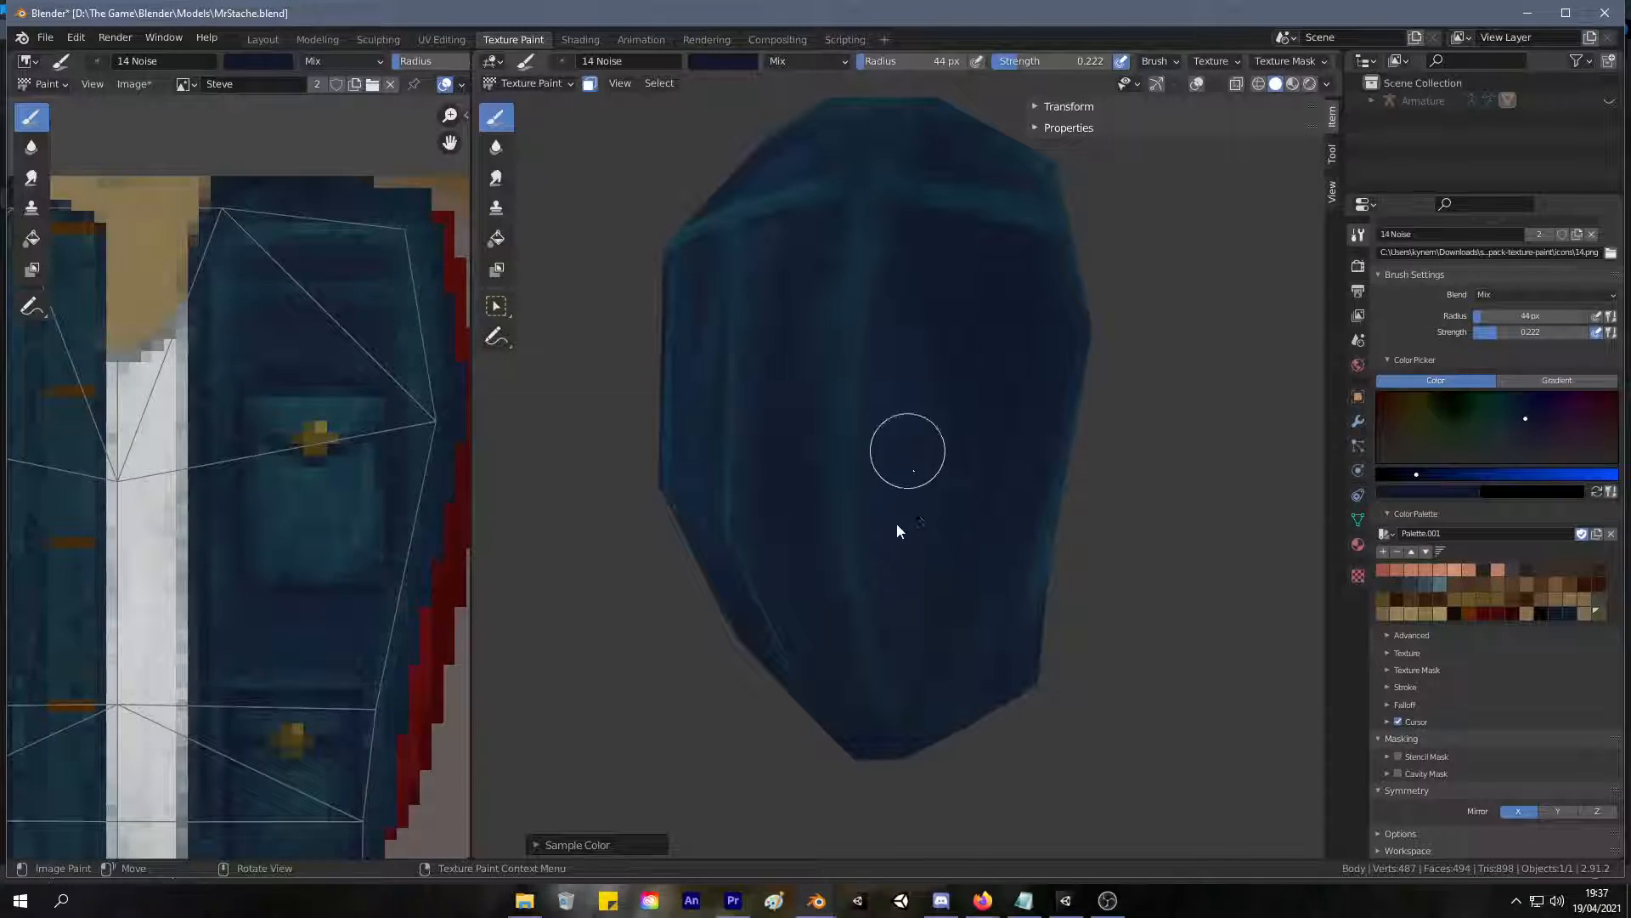
{"action": "middle_click_drag", "start_coordinate": [777, 313], "coordinate": [917, 384]}
{"action": "mouse_move", "coordinate": [783, 581]}
{"action": "middle_mouse_down"}
{"action": "mouse_move", "coordinate": [859, 472]}
{"action": "mouse_move", "coordinate": [883, 467]}
{"action": "middle_mouse_up"}
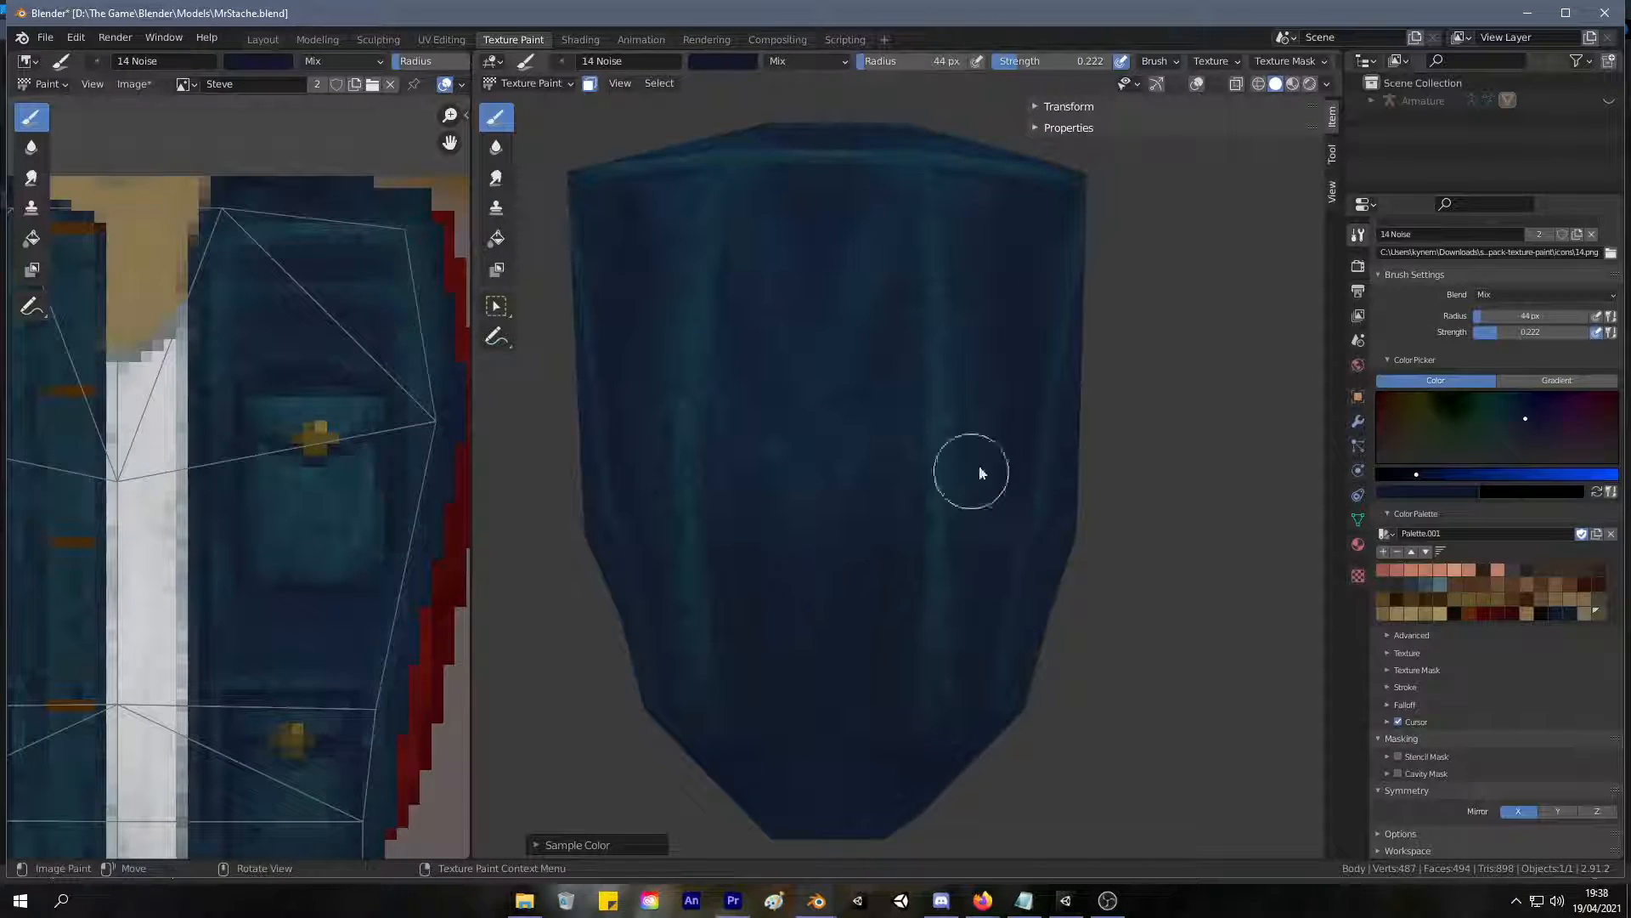
Sample lighter blues and blend them softly into the middle back panel between the vertical seams.
{"action": "scroll", "coordinate": [956, 491], "scroll_direction": "down", "scroll_amount": 5}
{"action": "scroll", "coordinate": [910, 575], "scroll_direction": "up", "scroll_amount": 3}
{"action": "key", "text": "s"}
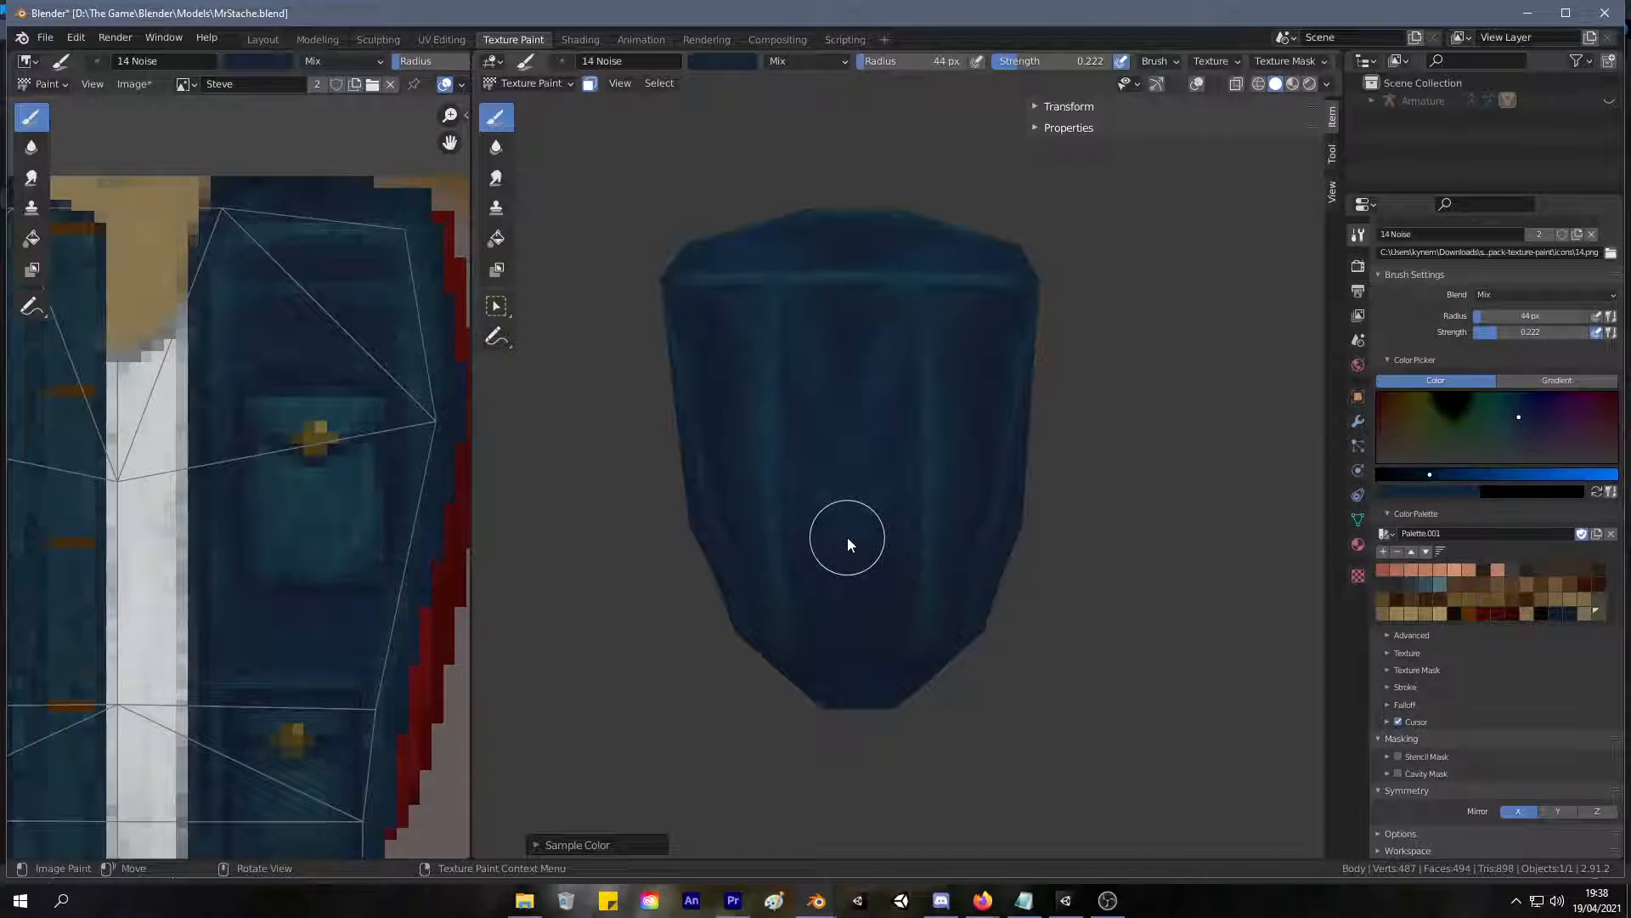
{"action": "middle_click_drag", "start_coordinate": [859, 578], "coordinate": [823, 552], "text": "shift"}
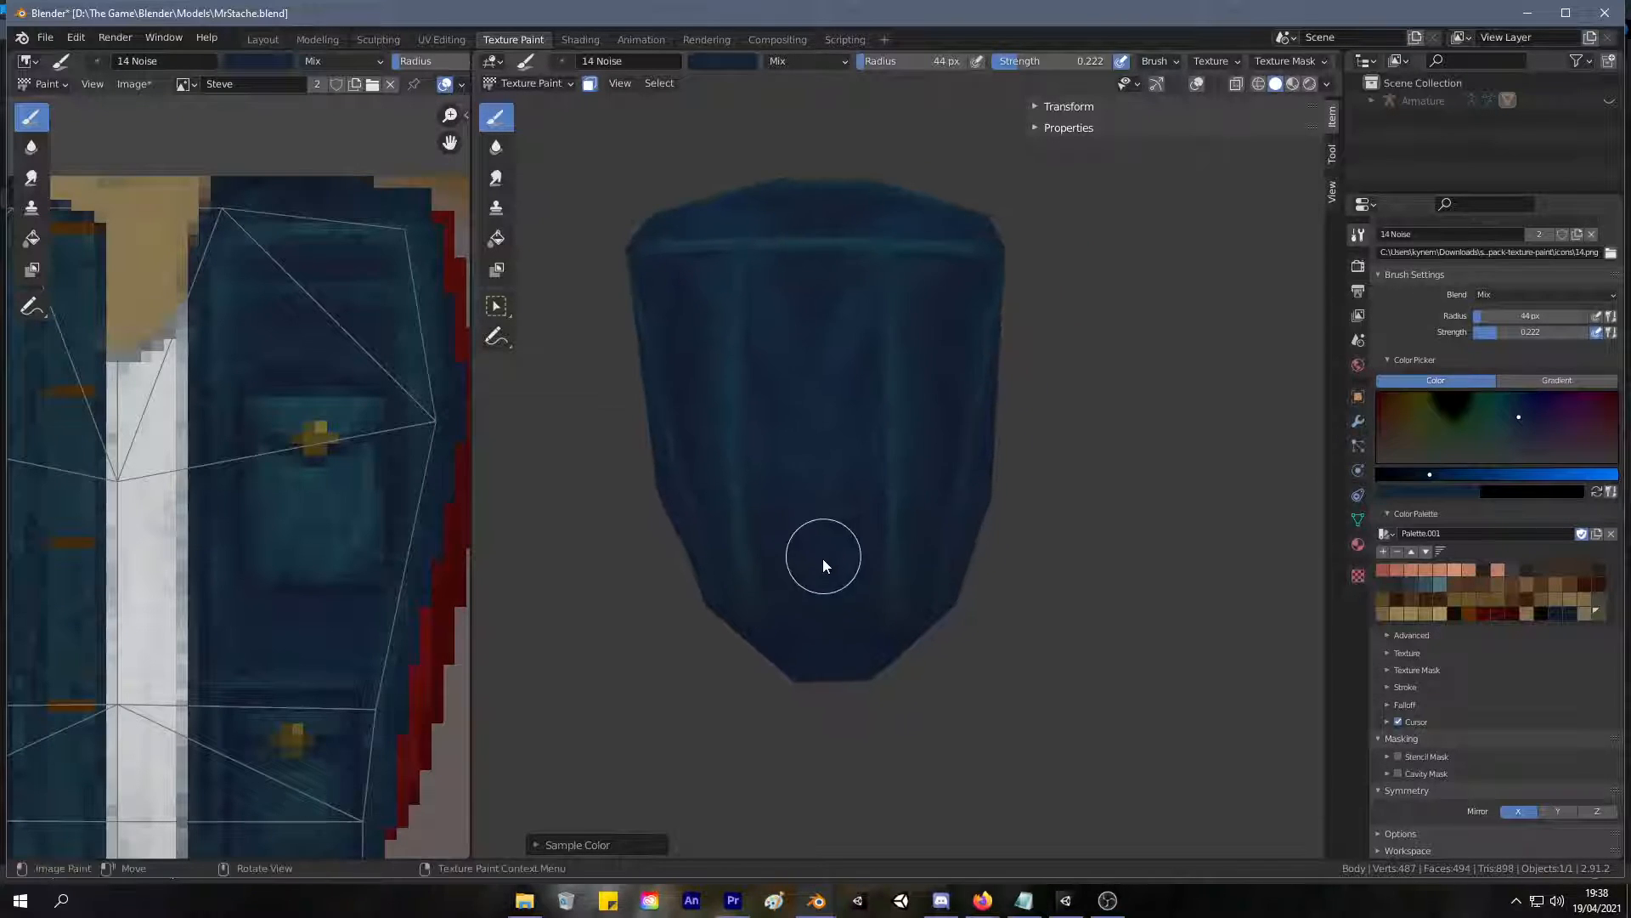
{"action": "scroll", "coordinate": [823, 554], "scroll_direction": "up", "scroll_amount": 2}
{"action": "key", "text": "s"}
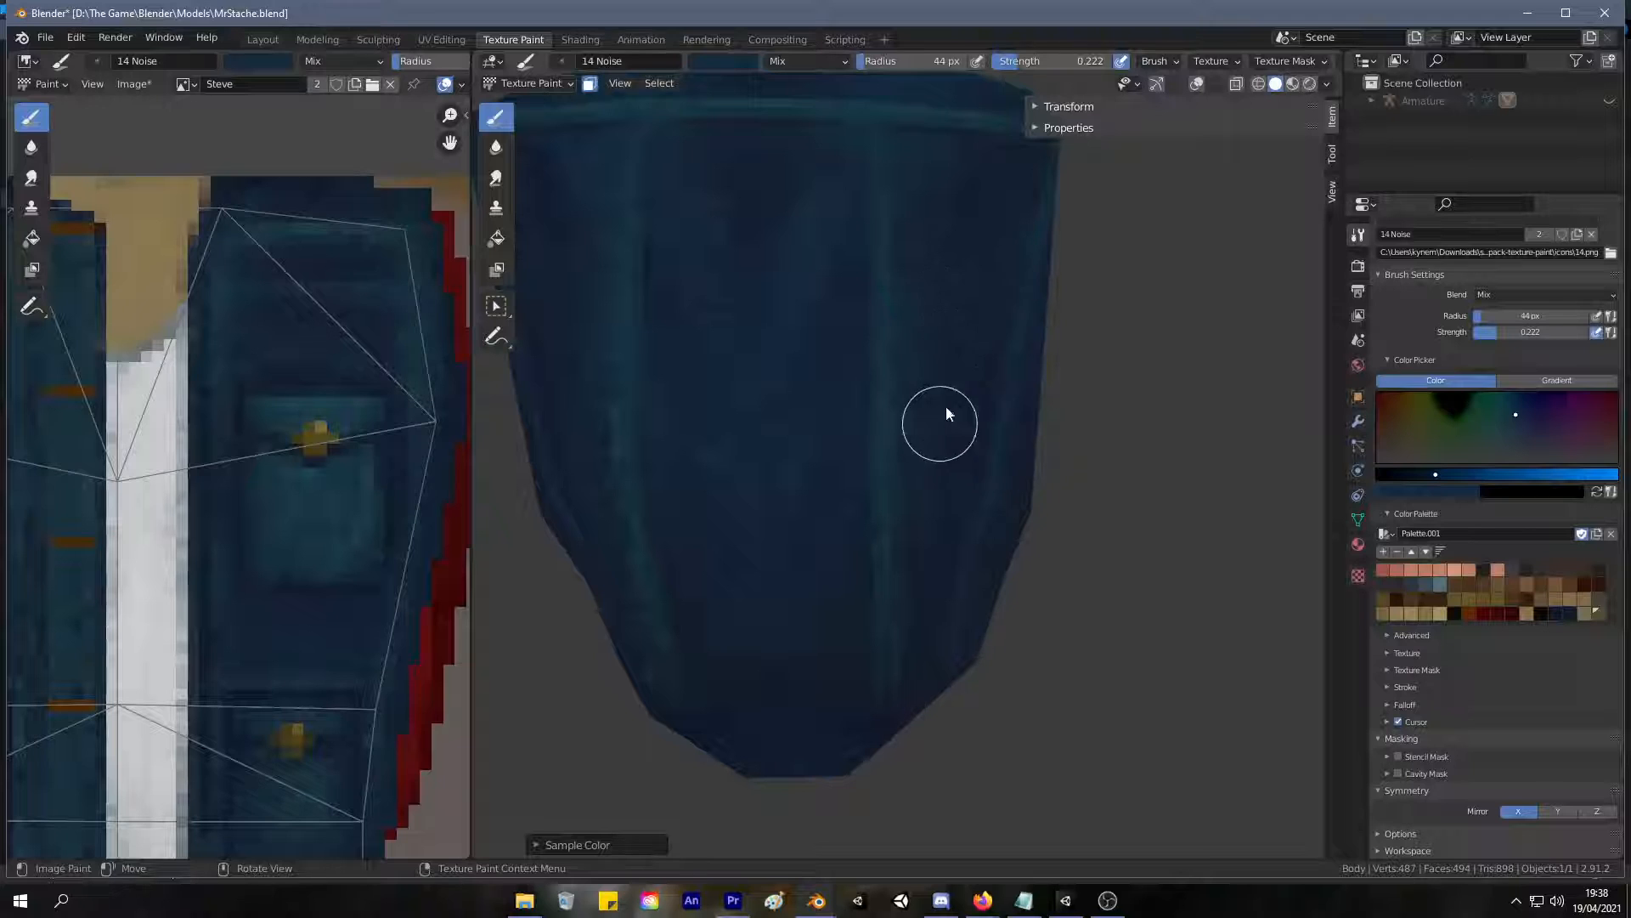
{"action": "middle_click_drag", "start_coordinate": [938, 493], "coordinate": [905, 397]}
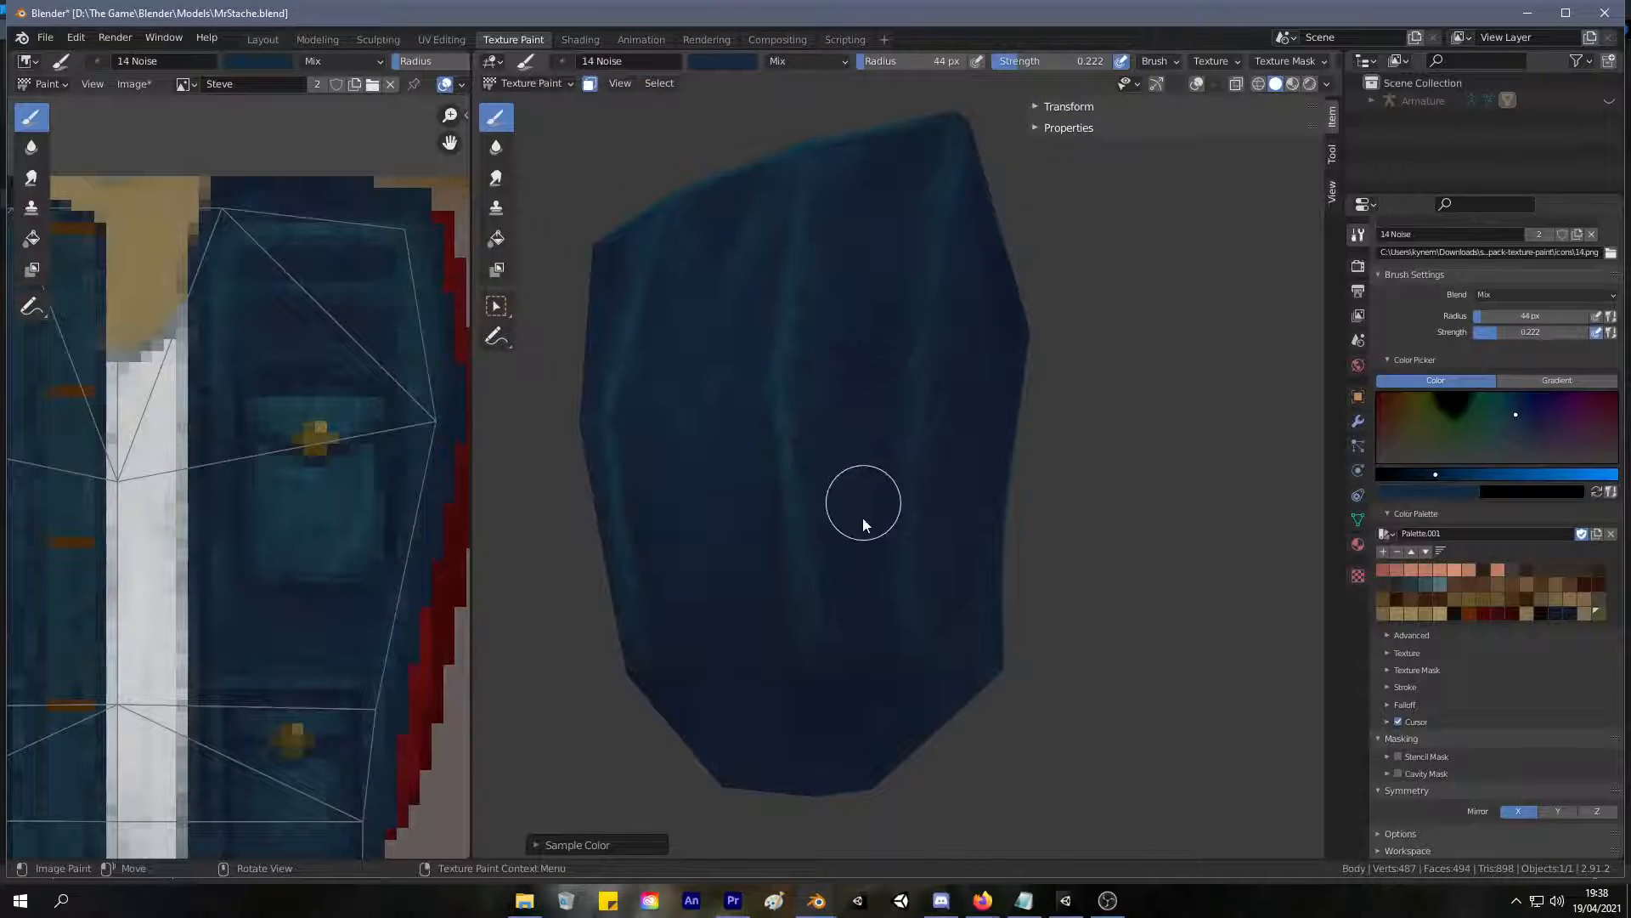
{"action": "middle_click_drag", "start_coordinate": [752, 619], "coordinate": [848, 609]}
Examine the painted torso from the back, side and front for even shading and seam highlights.
{"action": "scroll", "coordinate": [816, 621], "scroll_direction": "down", "scroll_amount": 4}
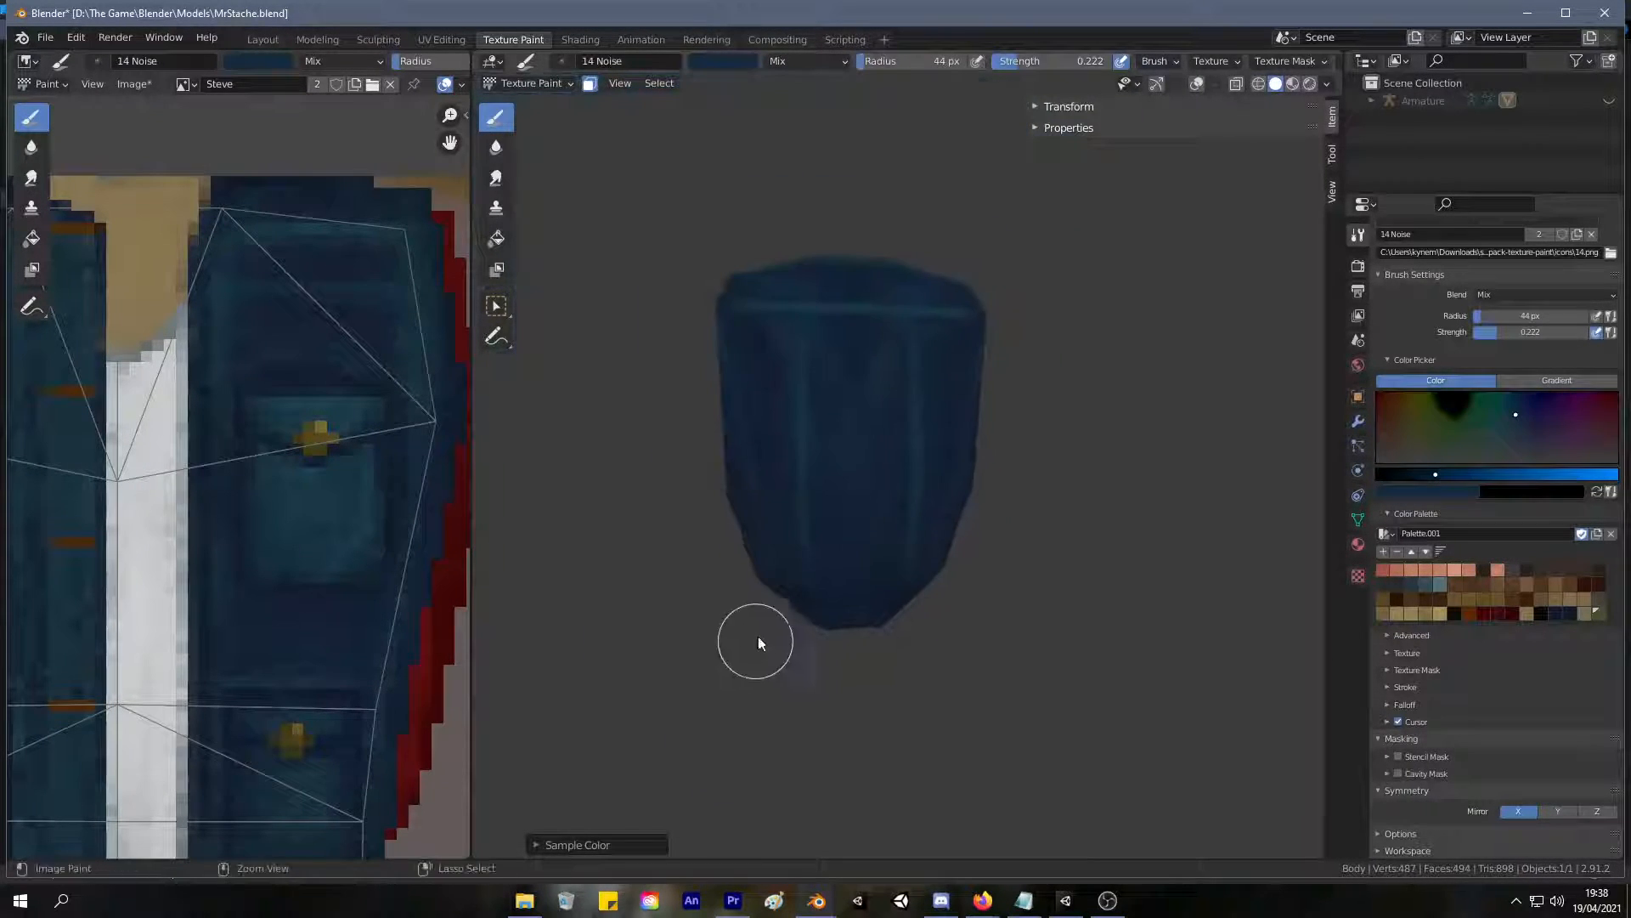
{"action": "scroll", "coordinate": [803, 459], "scroll_direction": "up", "scroll_amount": 3}
{"action": "scroll", "coordinate": [832, 357], "scroll_direction": "down", "scroll_amount": 4}
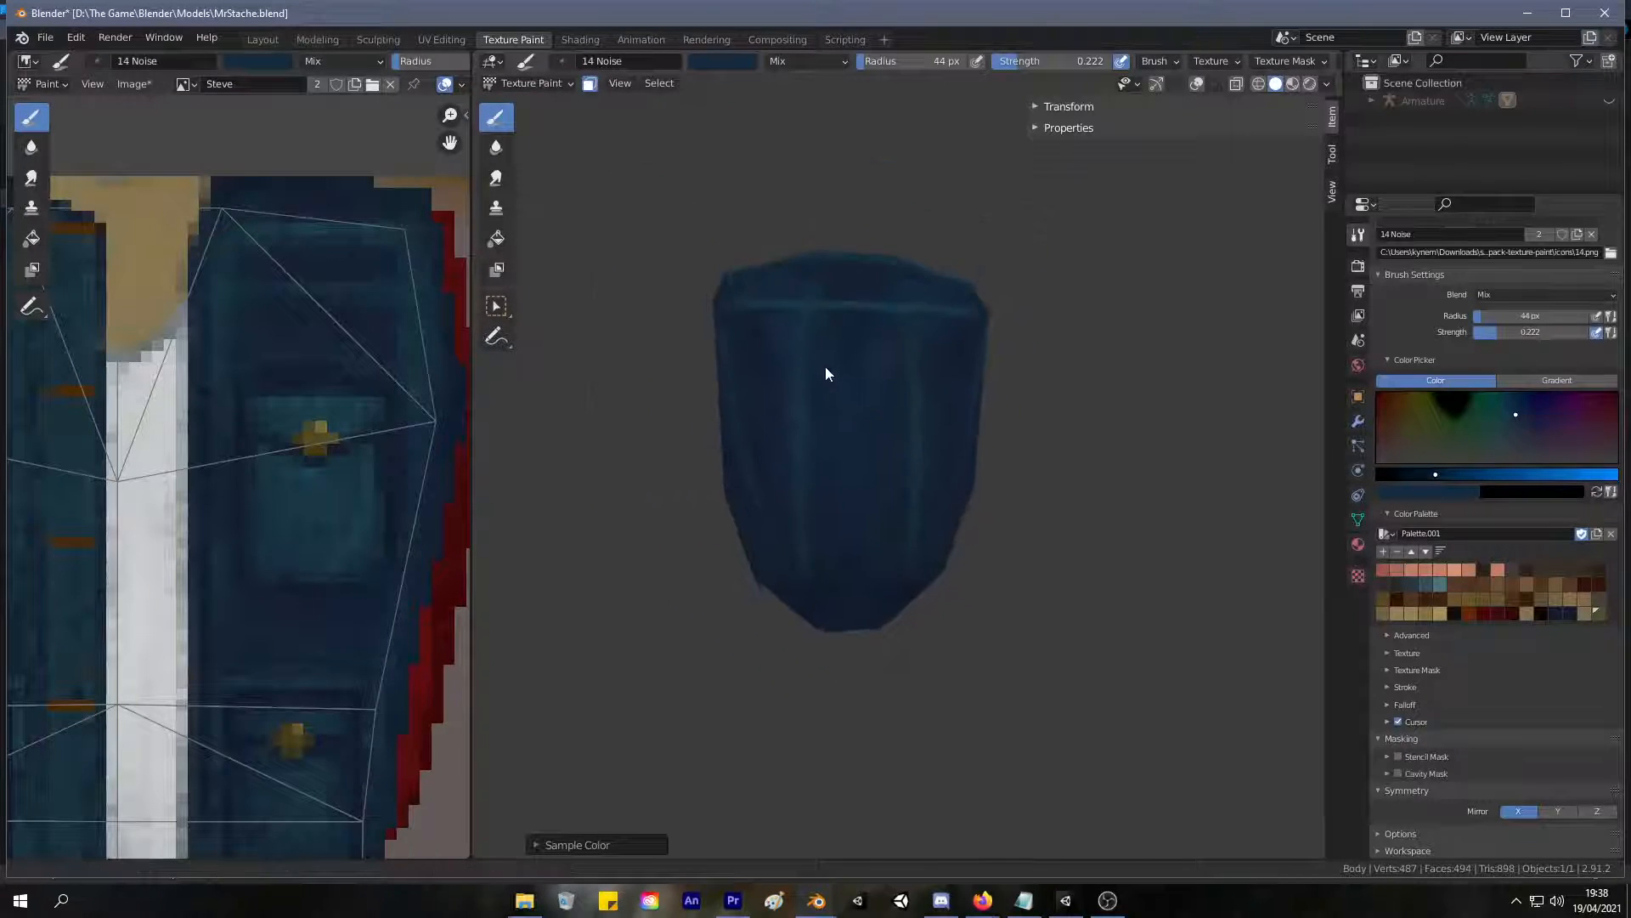
{"action": "middle_click_drag", "start_coordinate": [830, 374], "coordinate": [845, 386]}
{"action": "middle_click_drag", "start_coordinate": [947, 320], "coordinate": [948, 385]}
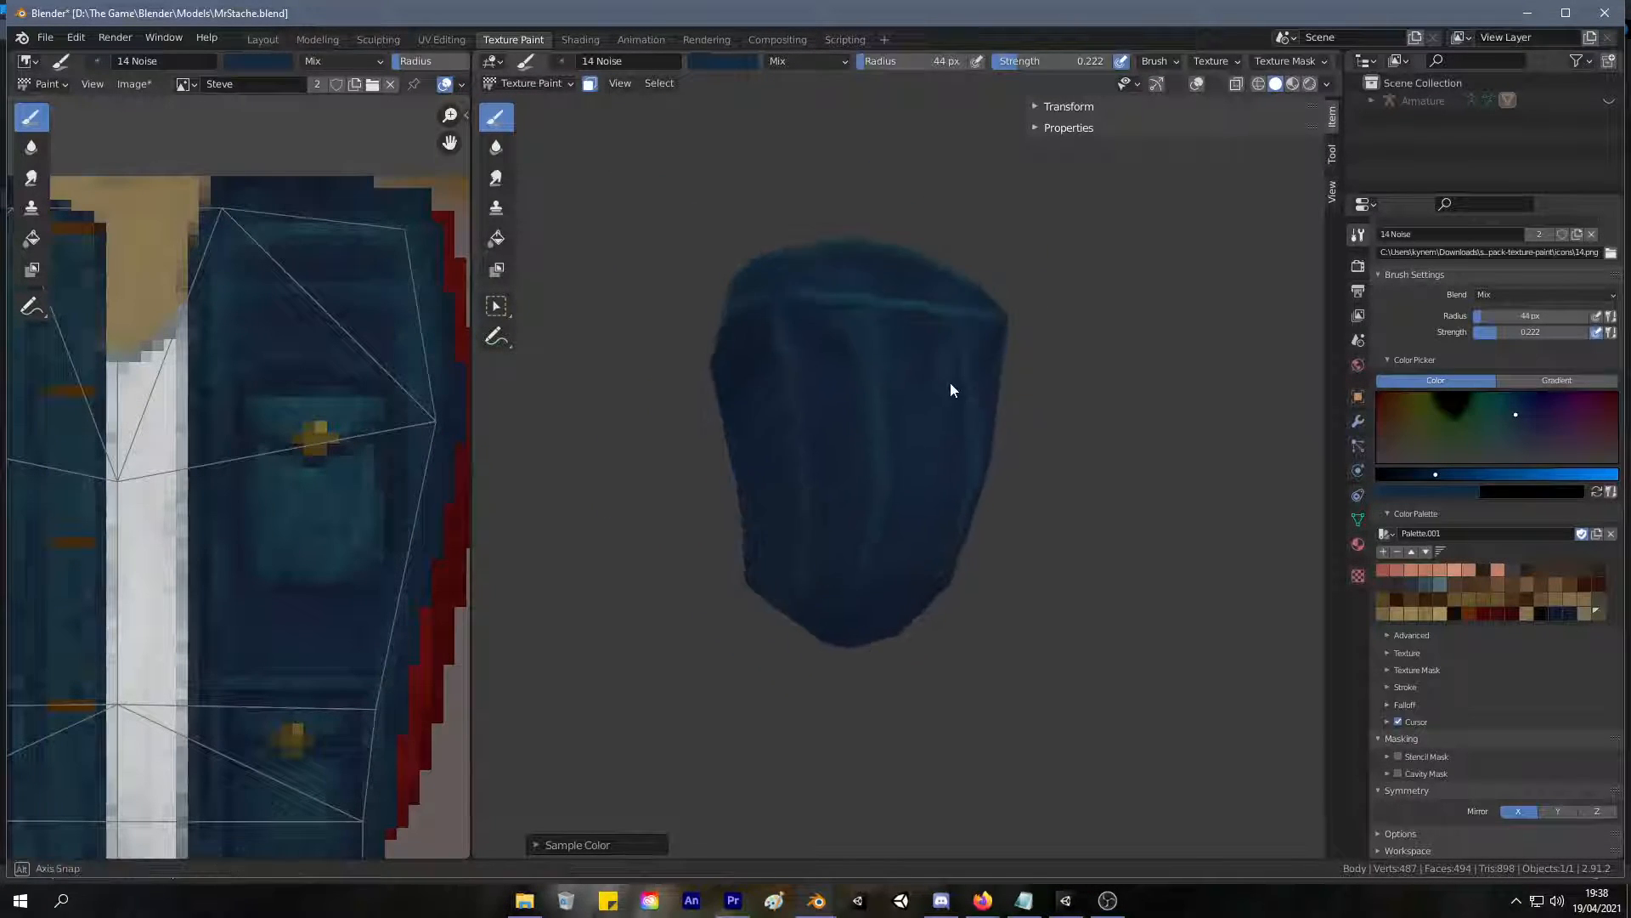
{"action": "middle_click_drag", "start_coordinate": [808, 527], "coordinate": [844, 411]}
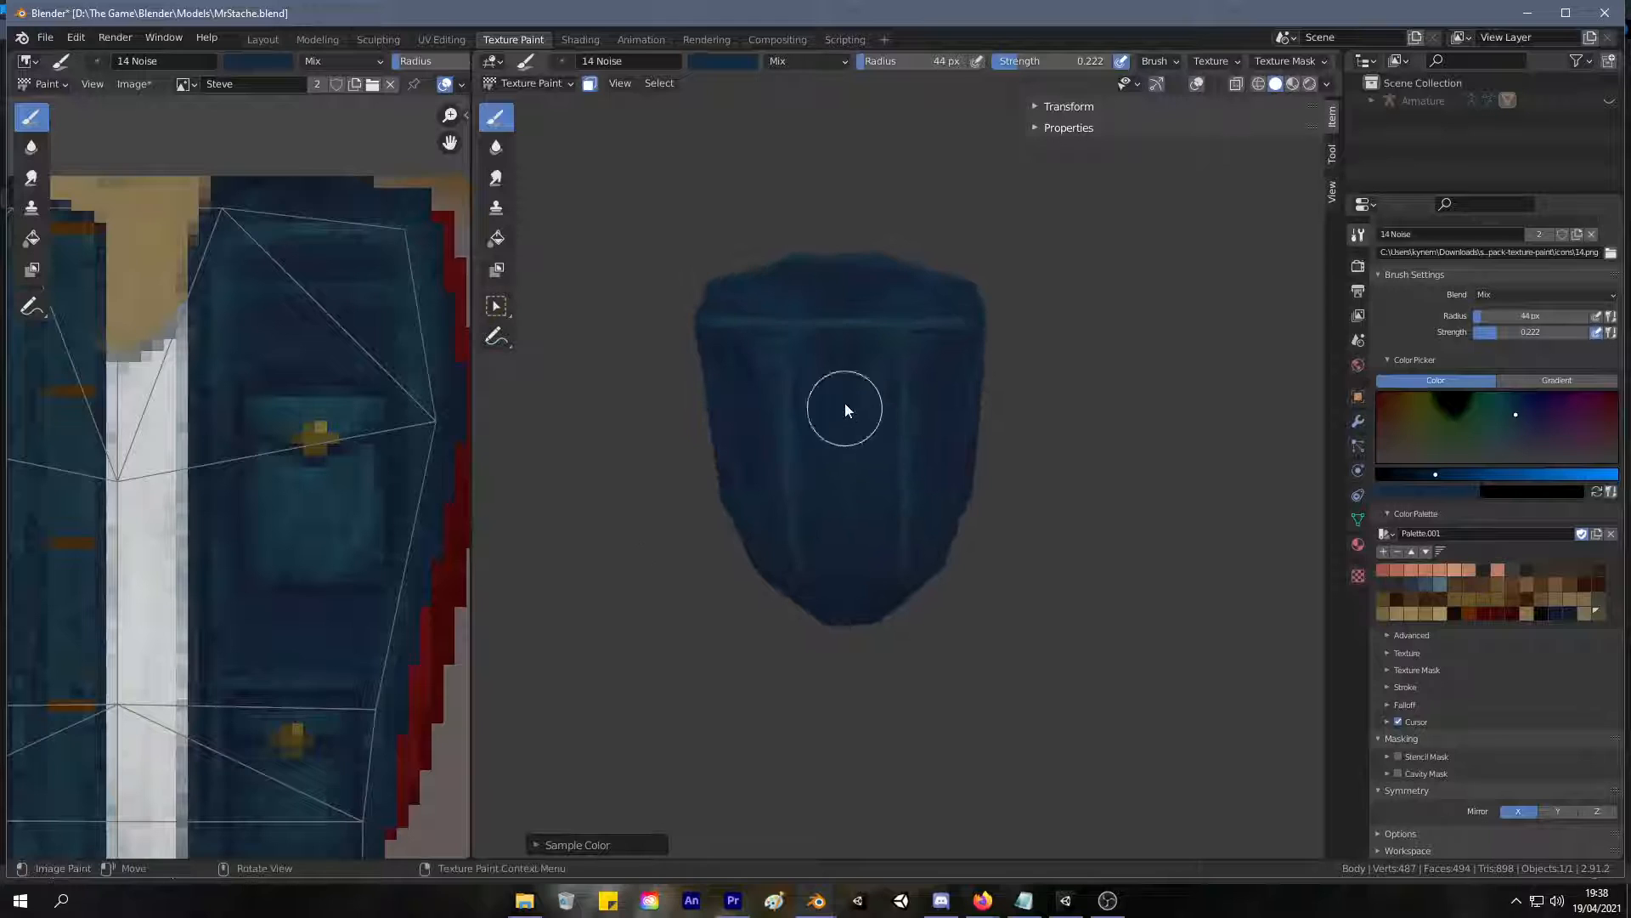
{"action": "middle_click_drag", "start_coordinate": [1076, 441], "coordinate": [1092, 384]}
{"action": "mouse_move", "coordinate": [782, 411]}
{"action": "middle_mouse_down"}
{"action": "mouse_move", "coordinate": [1023, 503]}
{"action": "mouse_move", "coordinate": [943, 444]}
{"action": "mouse_move", "coordinate": [1207, 459]}
{"action": "mouse_move", "coordinate": [1067, 419]}
{"action": "middle_mouse_up"}
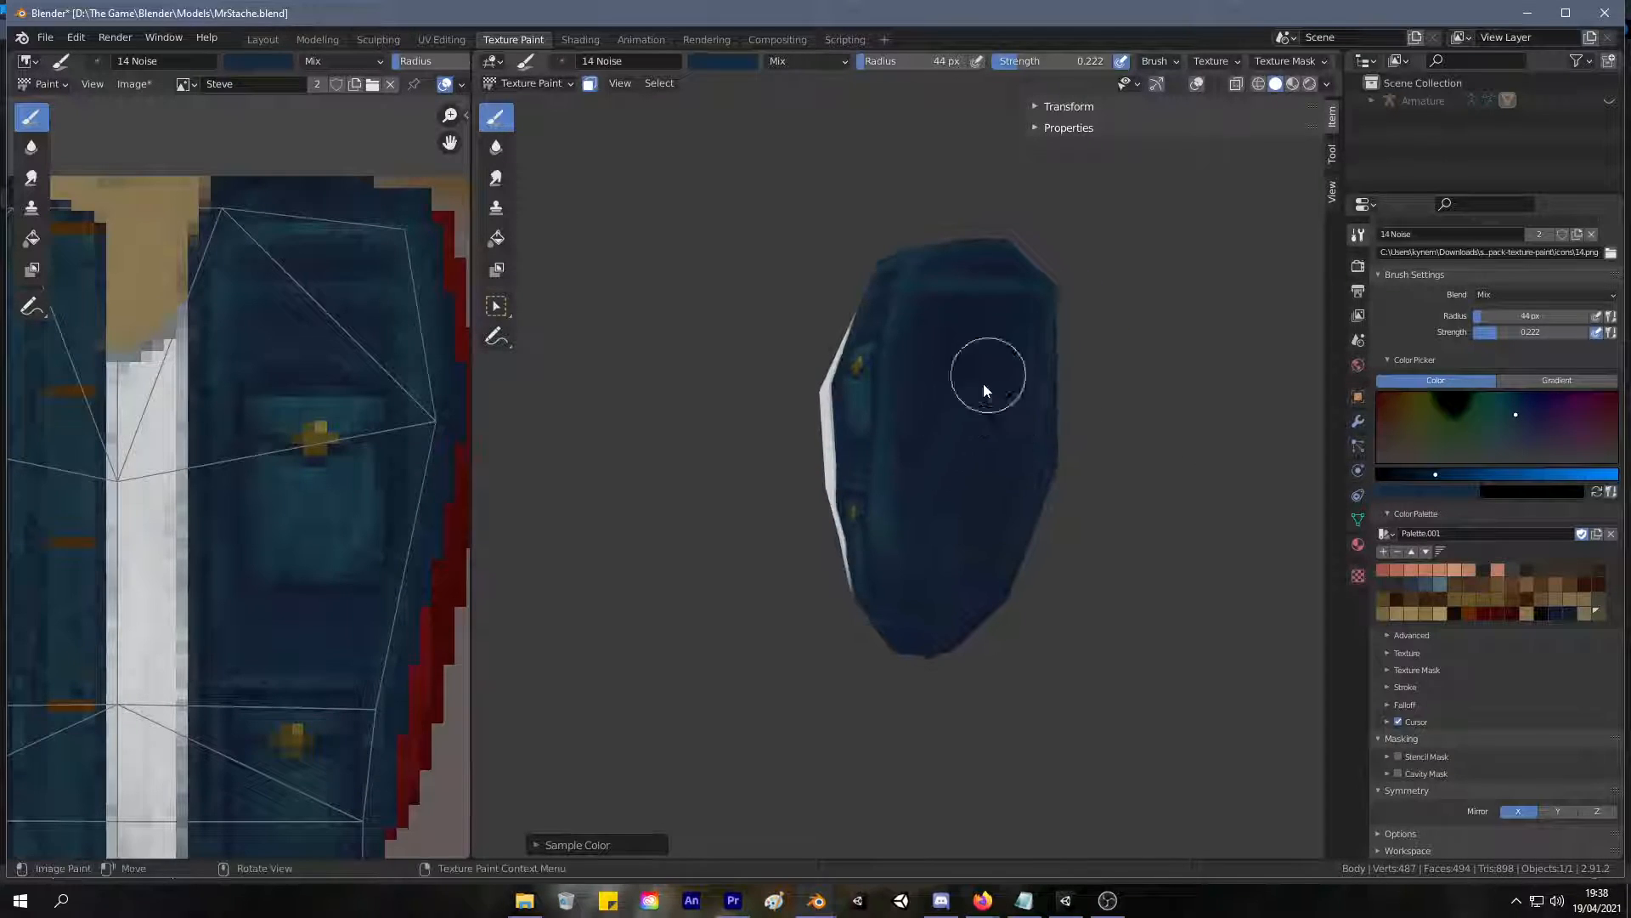
{"action": "middle_click_drag", "start_coordinate": [965, 346], "coordinate": [1008, 572]}
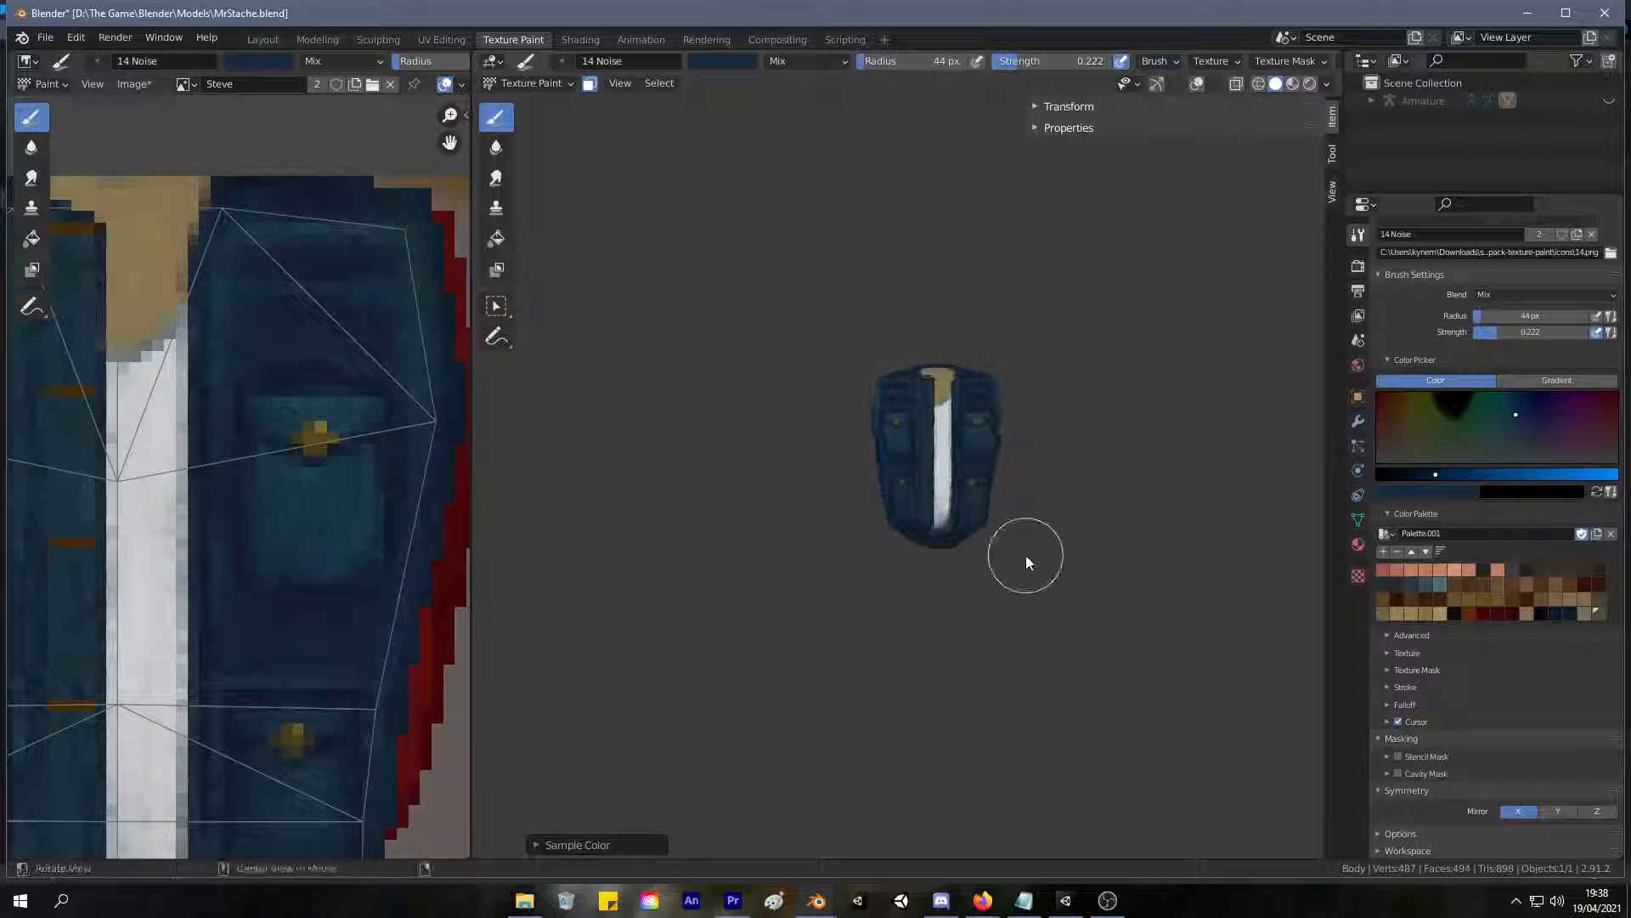
Reveal the hidden body parts and review the jacket on the full character from front and back.
{"action": "key", "text": "alt+h"}
{"action": "scroll", "coordinate": [1027, 554], "scroll_direction": "up", "scroll_amount": 5}
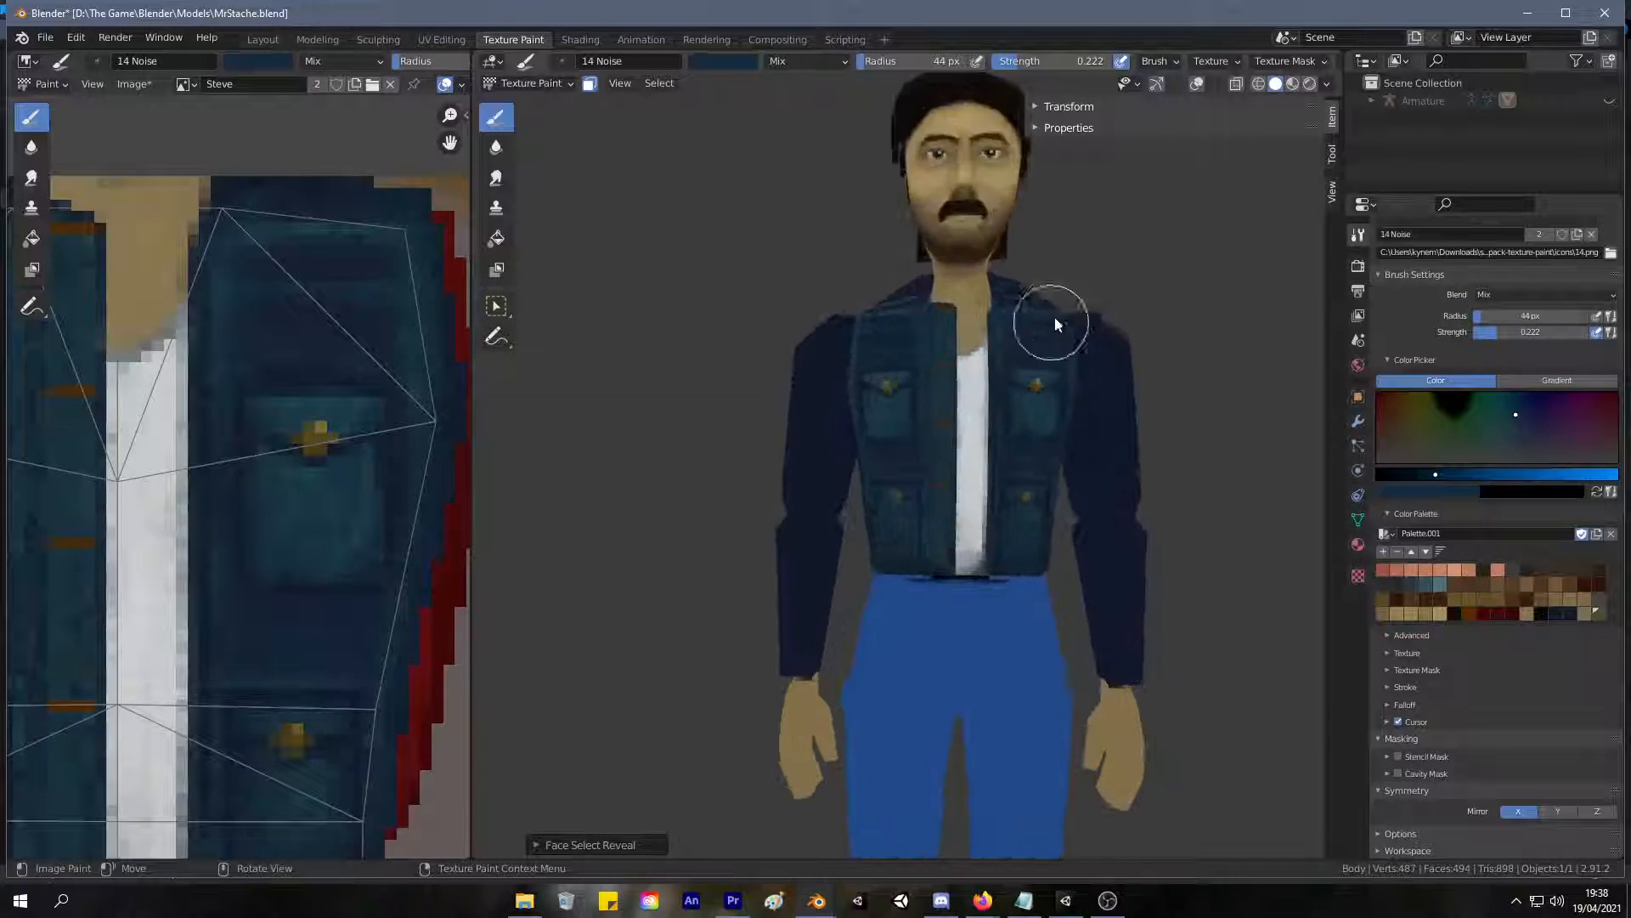
{"action": "mouse_move", "coordinate": [938, 340]}
{"action": "middle_mouse_down"}
{"action": "mouse_move", "coordinate": [507, 375]}
{"action": "mouse_move", "coordinate": [590, 349]}
{"action": "mouse_move", "coordinate": [618, 368]}
{"action": "mouse_move", "coordinate": [968, 354]}
{"action": "mouse_move", "coordinate": [594, 313]}
{"action": "middle_mouse_up"}
{"action": "middle_click_drag", "start_coordinate": [655, 384], "coordinate": [975, 404]}
{"action": "scroll", "coordinate": [1020, 430], "scroll_direction": "up", "scroll_amount": 5}
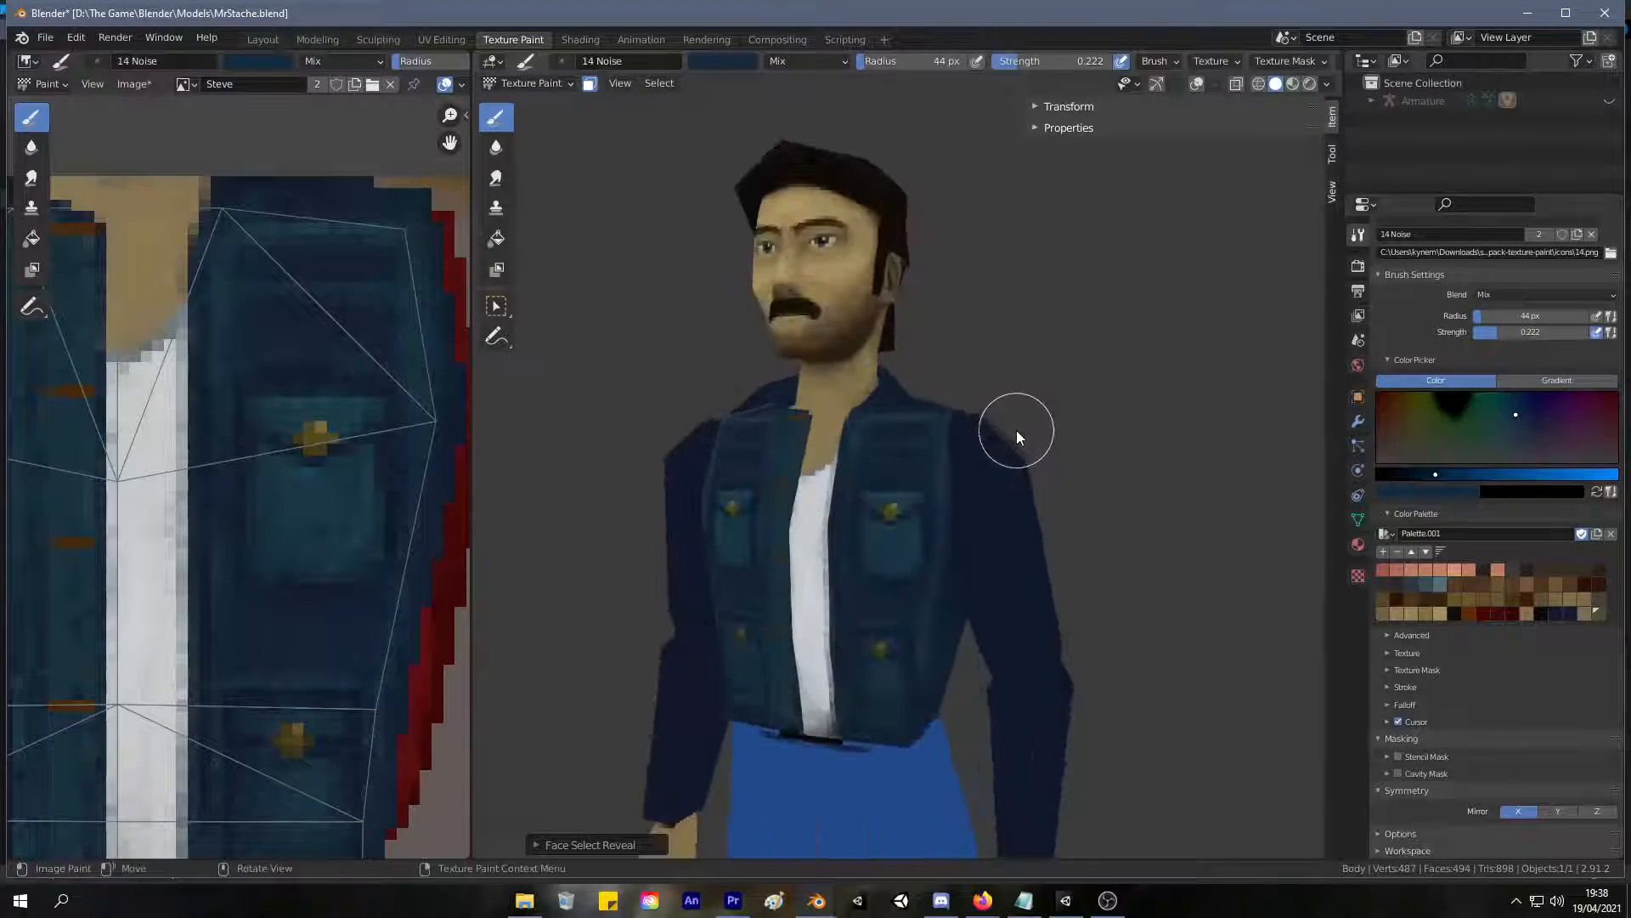
{"action": "middle_click_drag", "start_coordinate": [873, 466], "coordinate": [779, 474]}
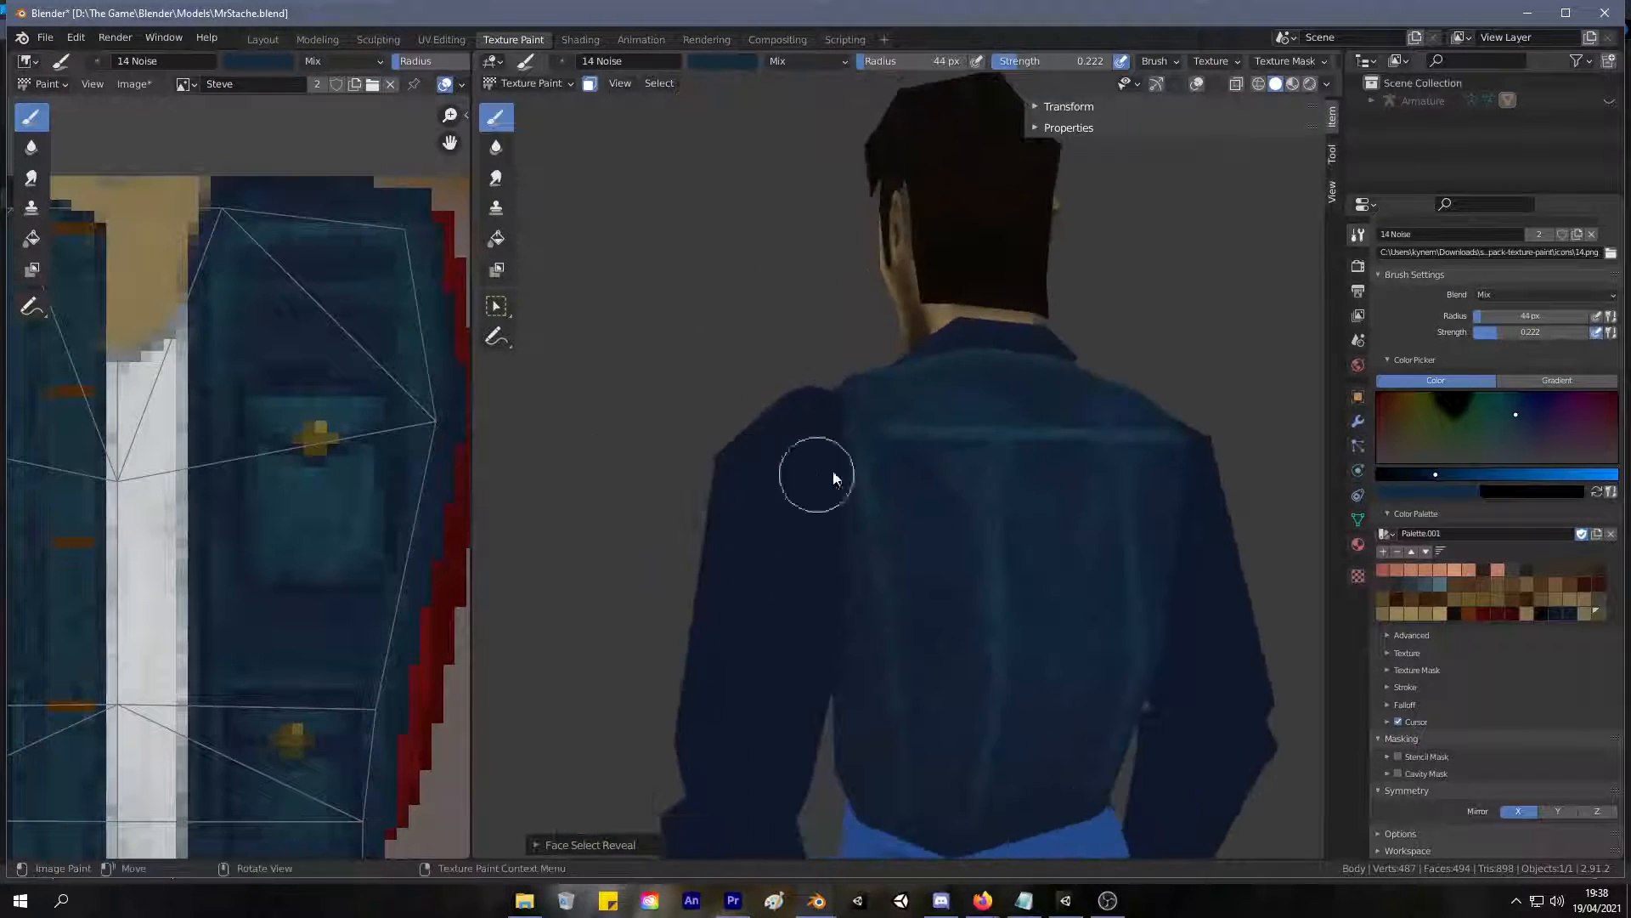
Sample a blue from the jacket's upper back and examine the chest and pockets against the sleeves.
{"action": "key", "text": "s"}
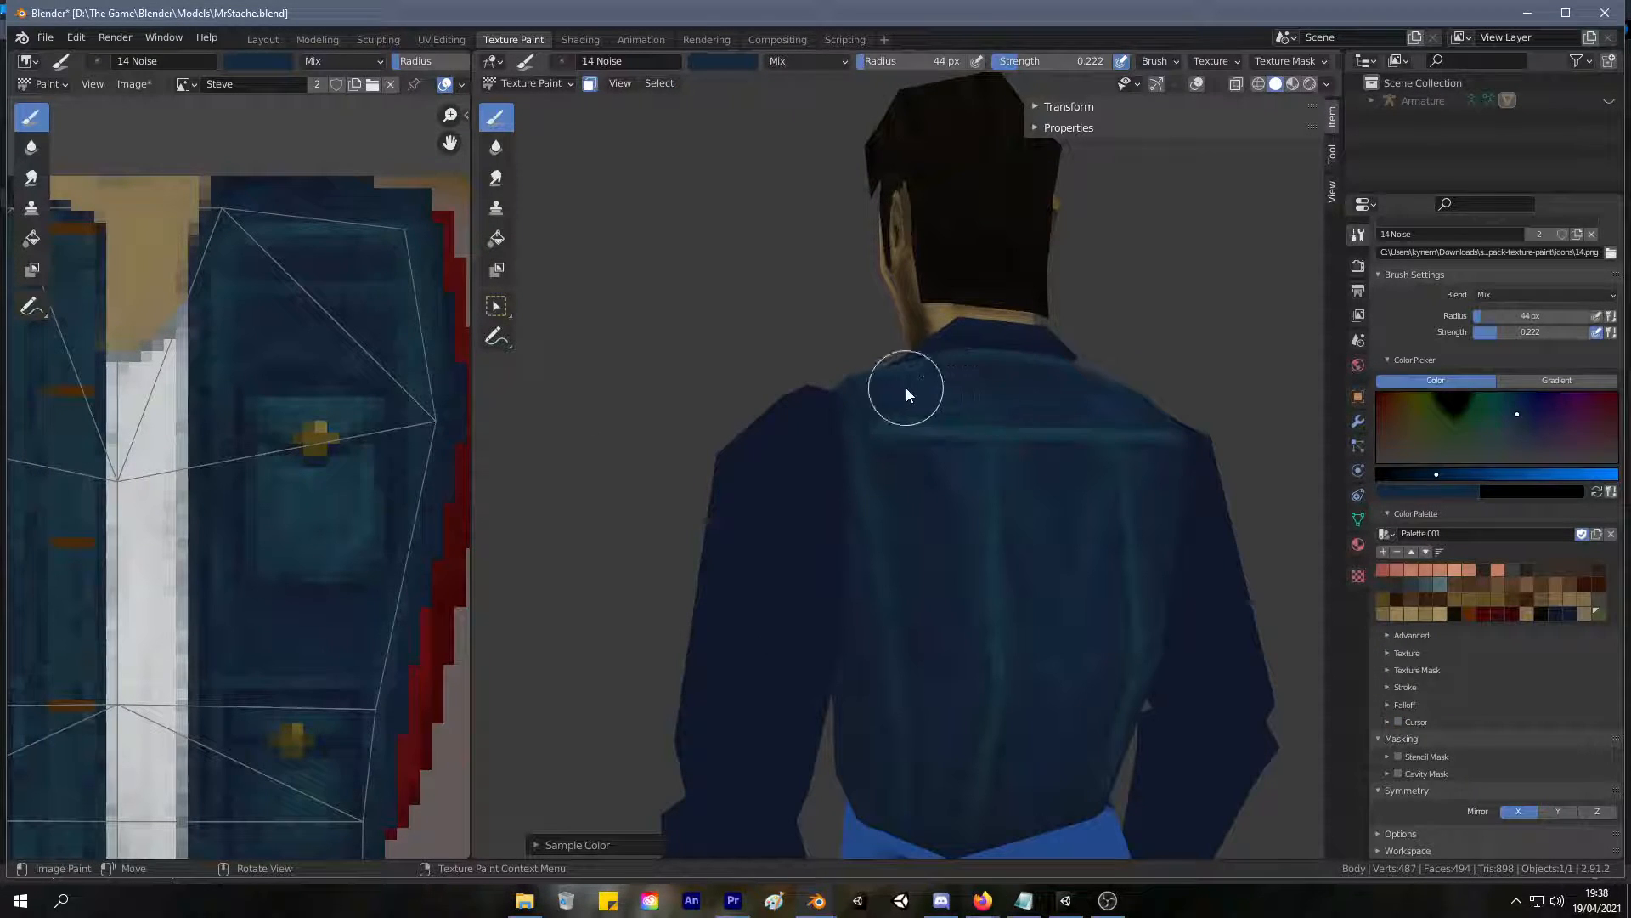
{"action": "middle_click_drag", "start_coordinate": [1044, 463], "coordinate": [1173, 466]}
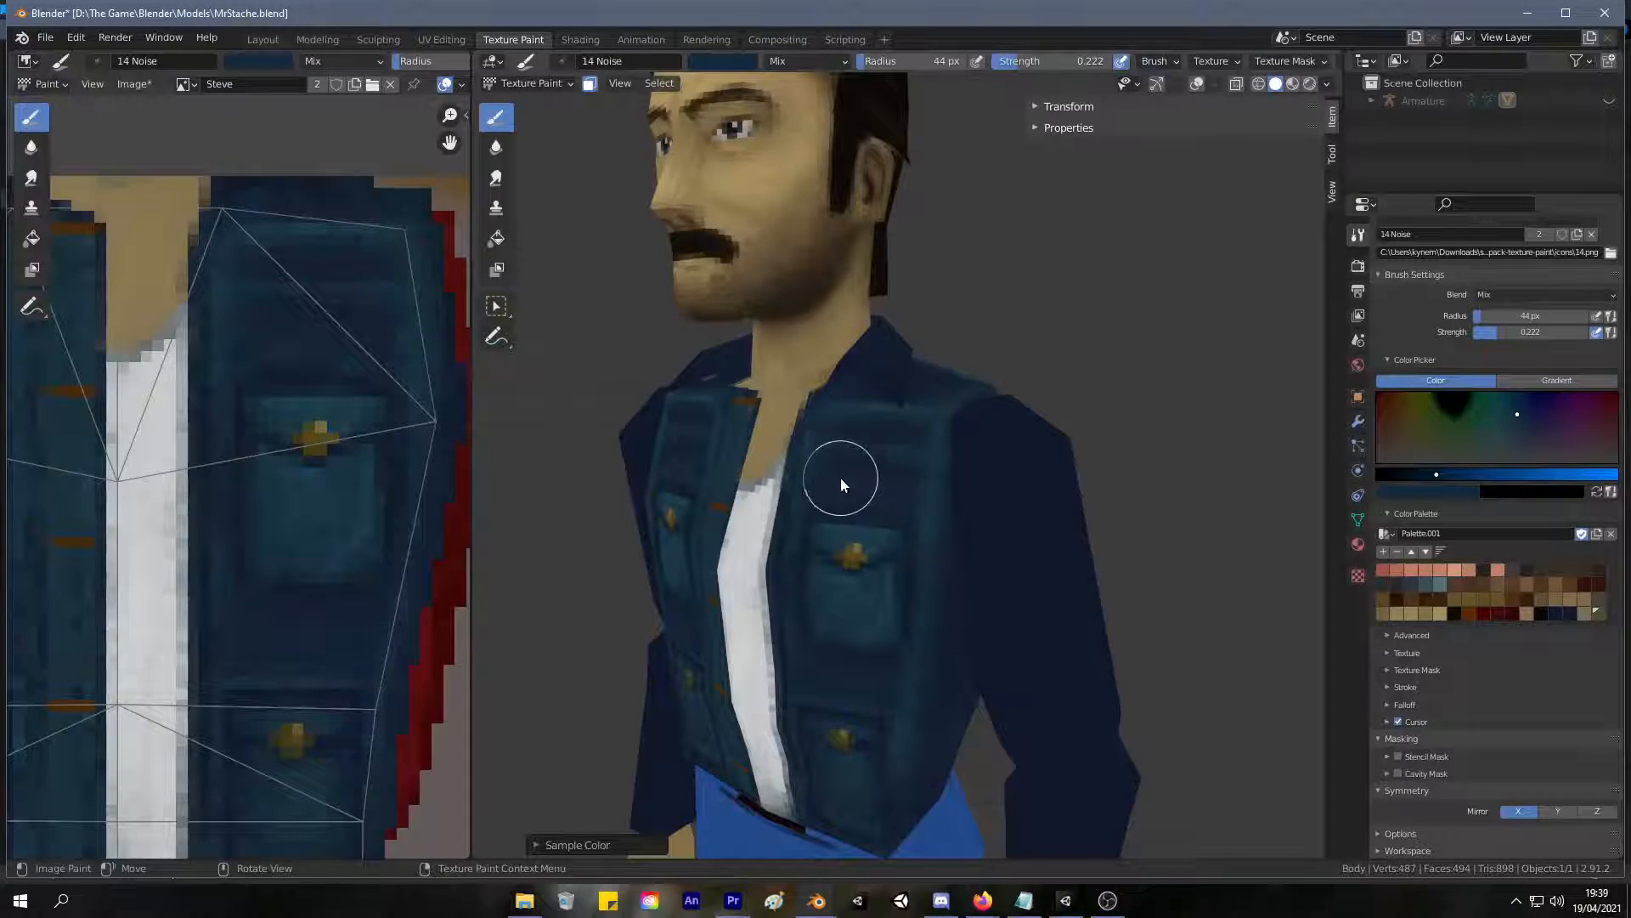
{"action": "middle_click_drag", "start_coordinate": [921, 456], "coordinate": [924, 644]}
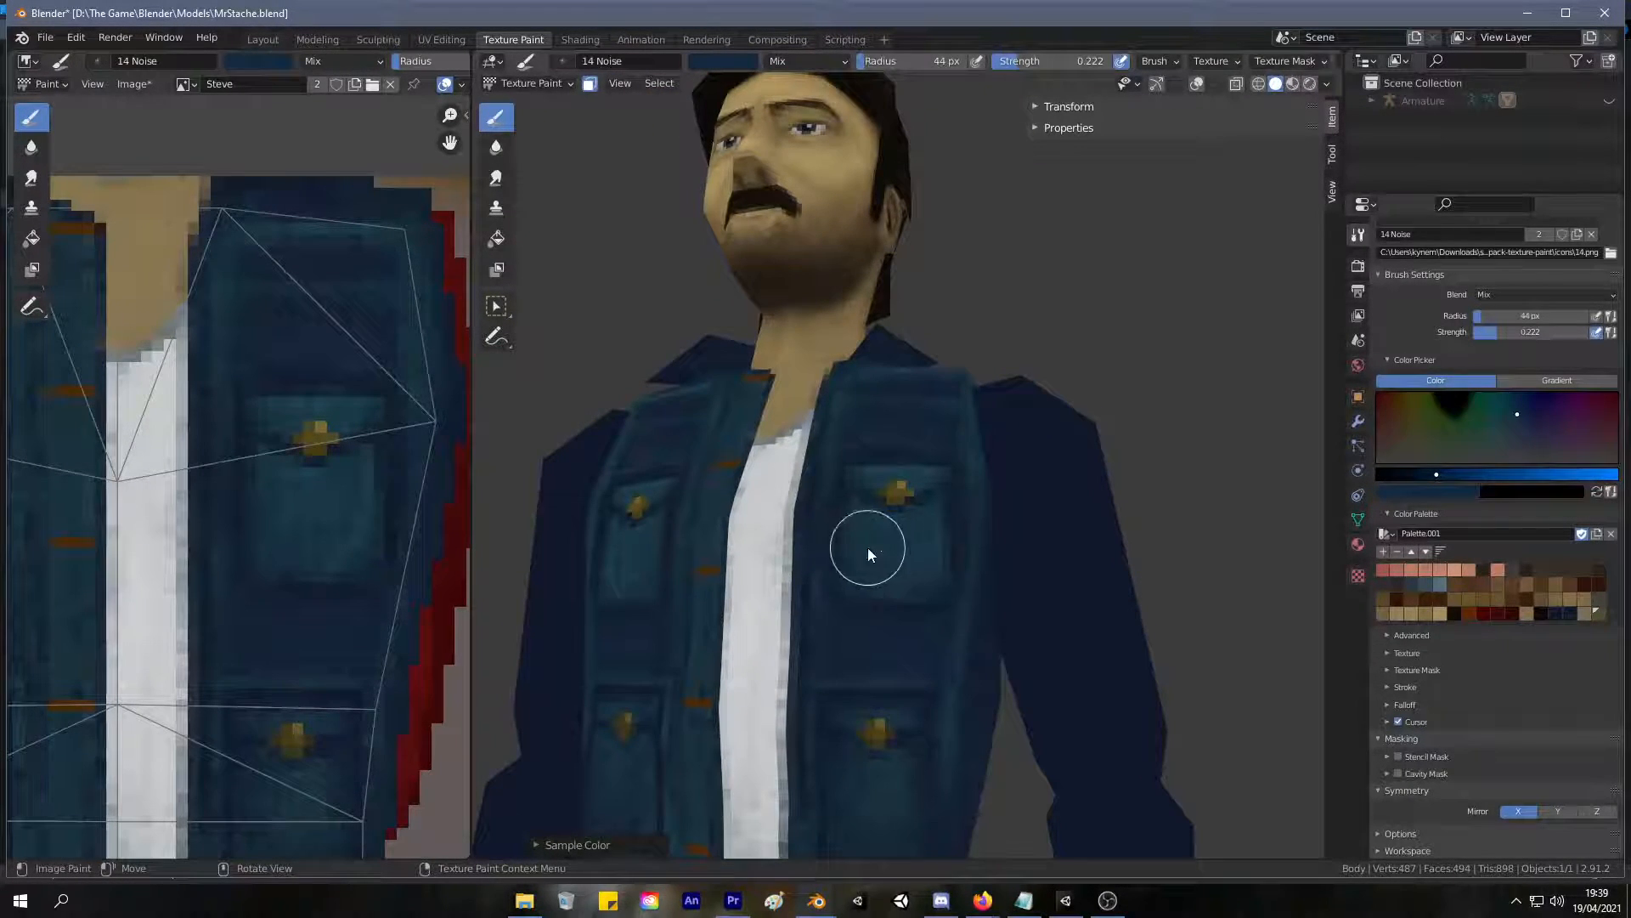
Sample darker blues from the jacket and deepen the front panel around the upper chest pocket.
{"action": "middle_click_drag", "start_coordinate": [936, 554], "coordinate": [833, 608]}
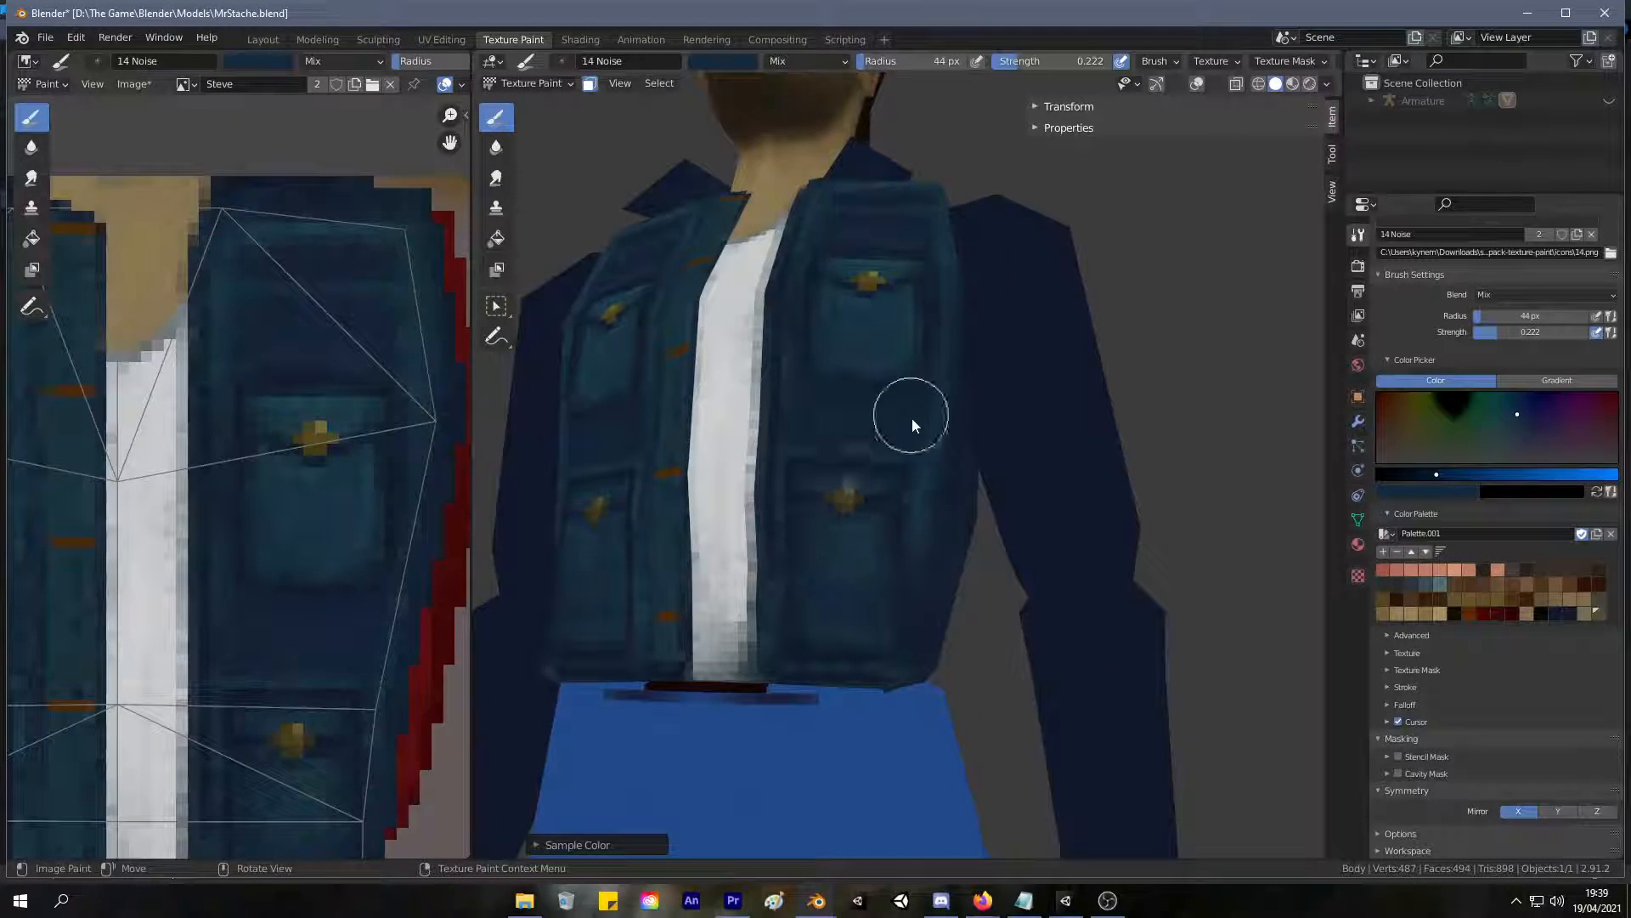
{"action": "scroll", "coordinate": [943, 510], "scroll_direction": "down", "scroll_amount": 5}
{"action": "scroll", "coordinate": [849, 667], "scroll_direction": "up", "scroll_amount": 6}
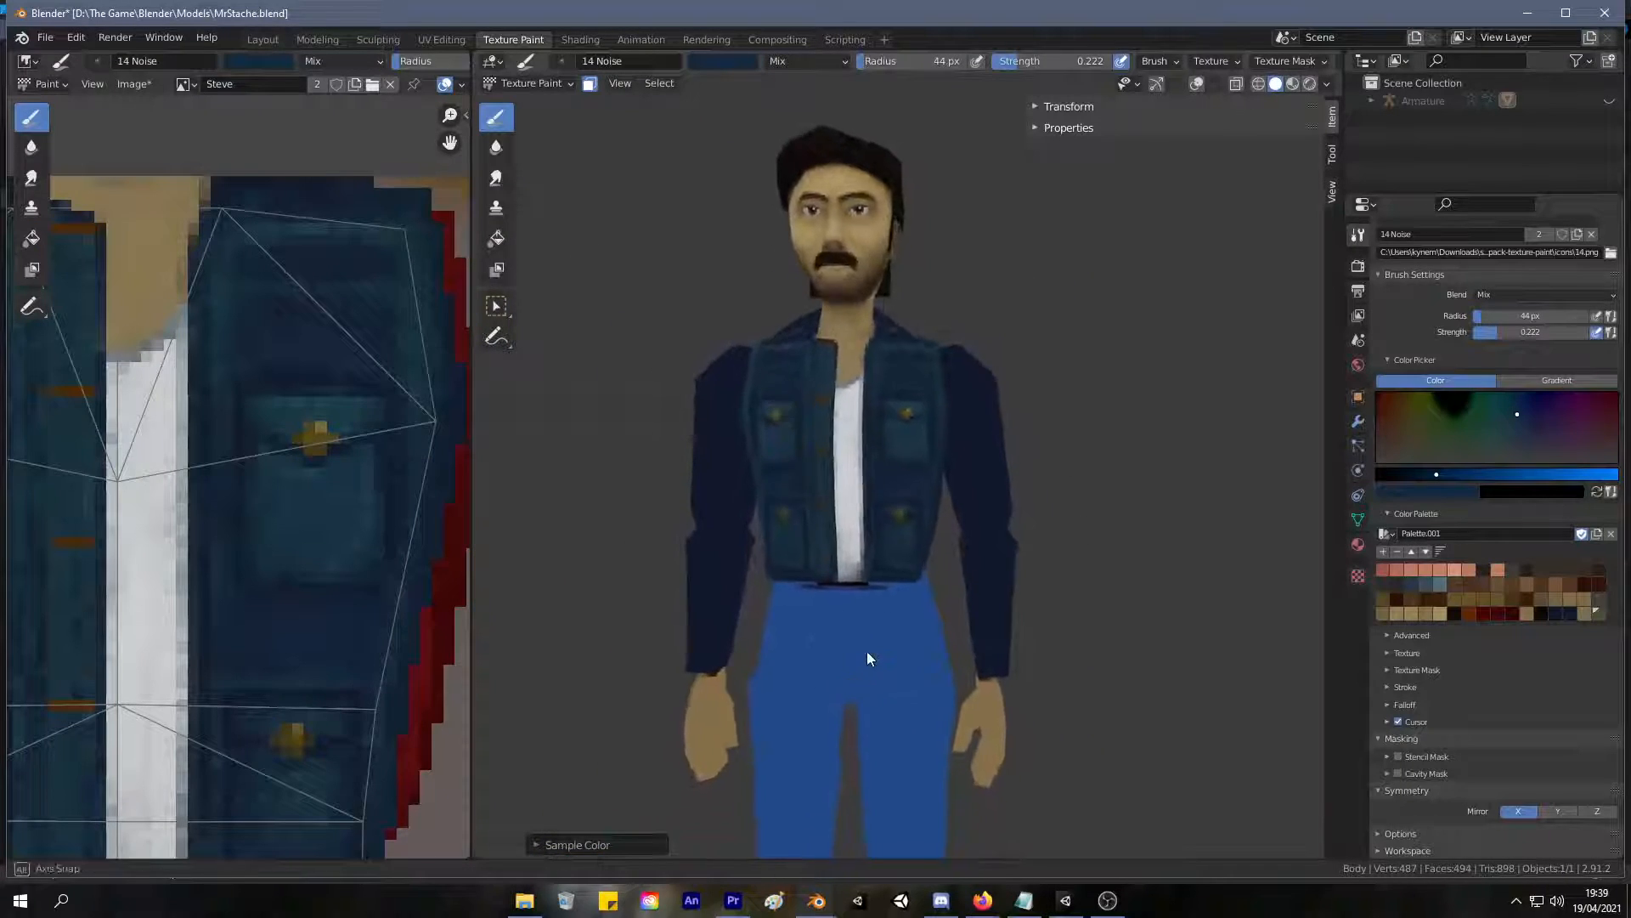
{"action": "key", "text": "s"}
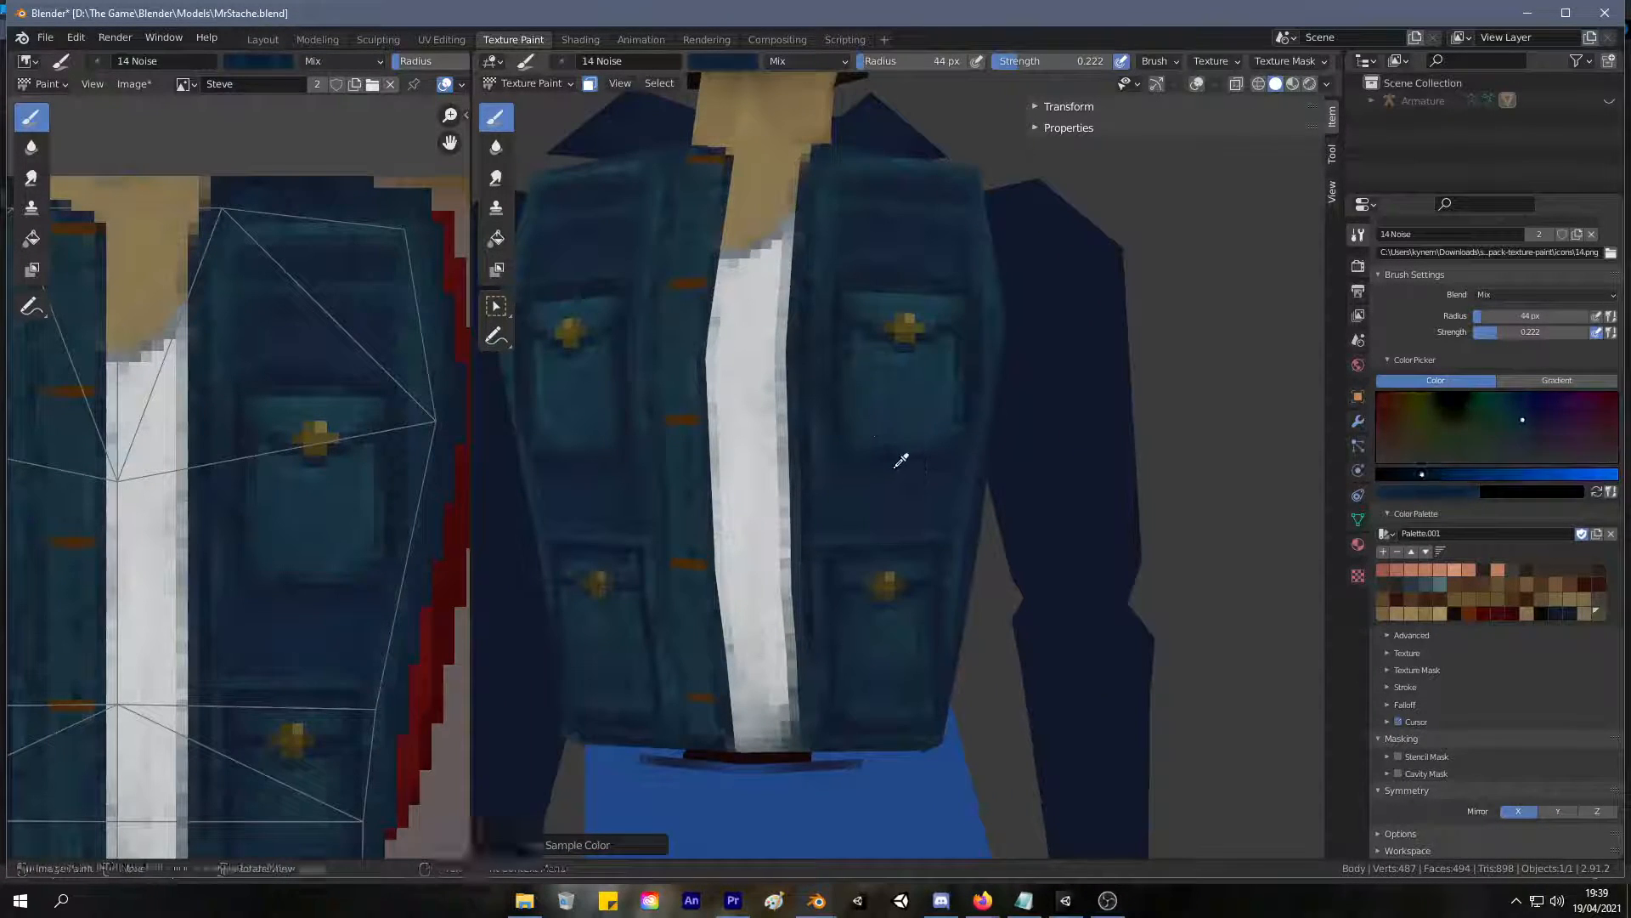
{"action": "key", "text": "s"}
{"action": "mouse_move", "coordinate": [892, 492]}
{"action": "left_mouse_down"}
{"action": "mouse_move", "coordinate": [919, 512]}
{"action": "mouse_move", "coordinate": [863, 471]}
{"action": "left_mouse_up"}
{"action": "scroll", "coordinate": [994, 357], "scroll_direction": "down", "scroll_amount": 3}
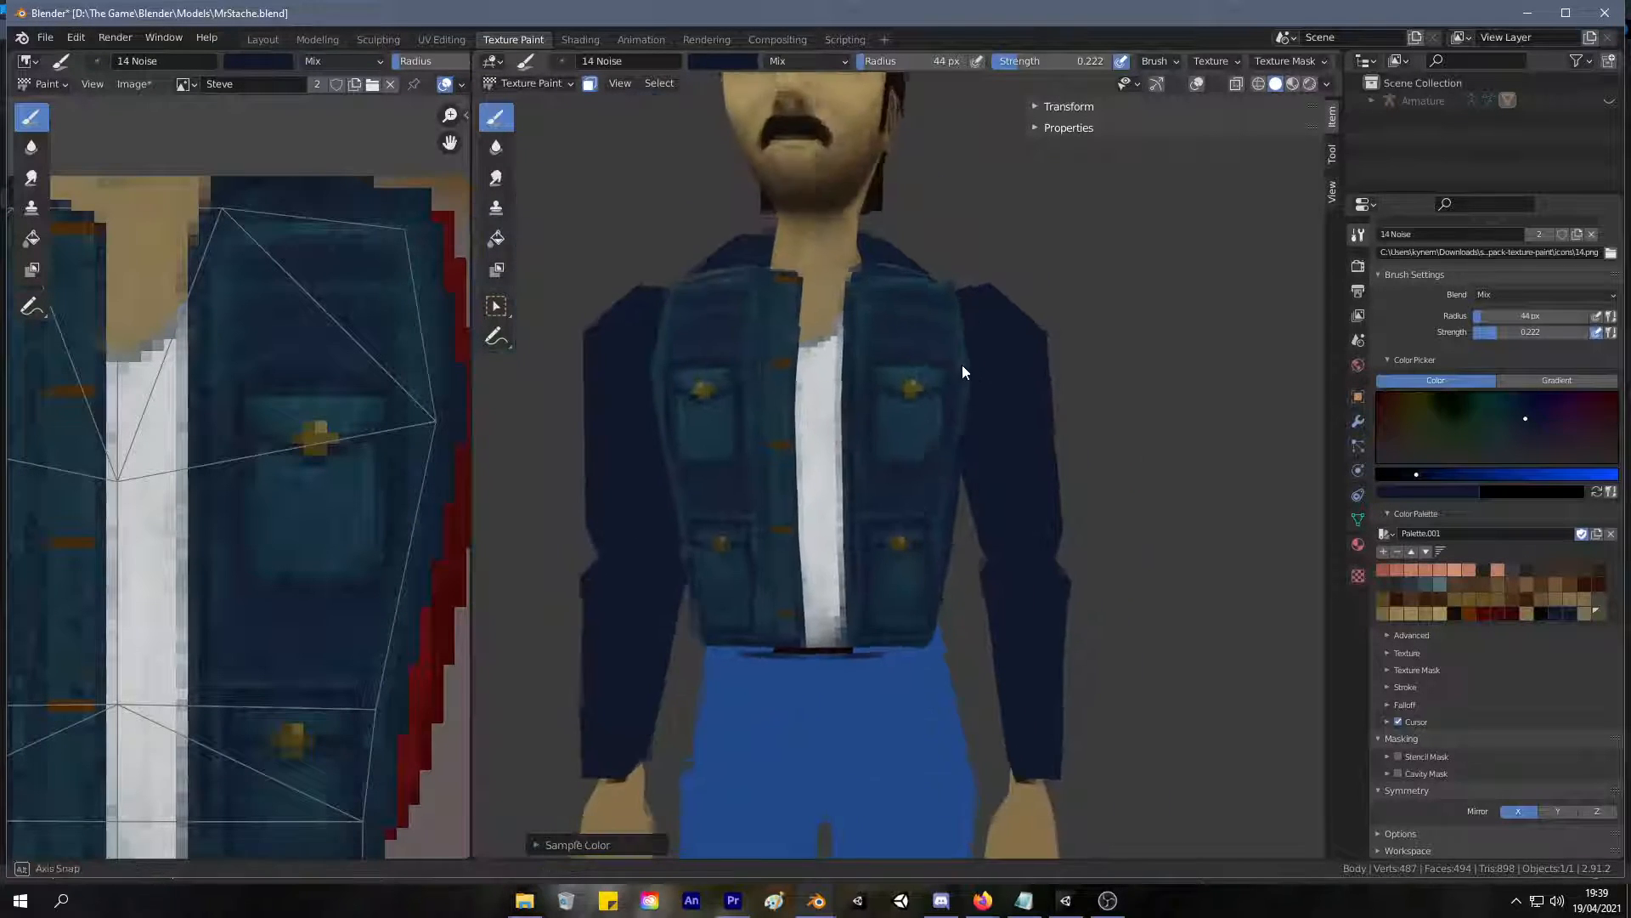
{"action": "scroll", "coordinate": [993, 289], "scroll_direction": "up", "scroll_amount": 5}
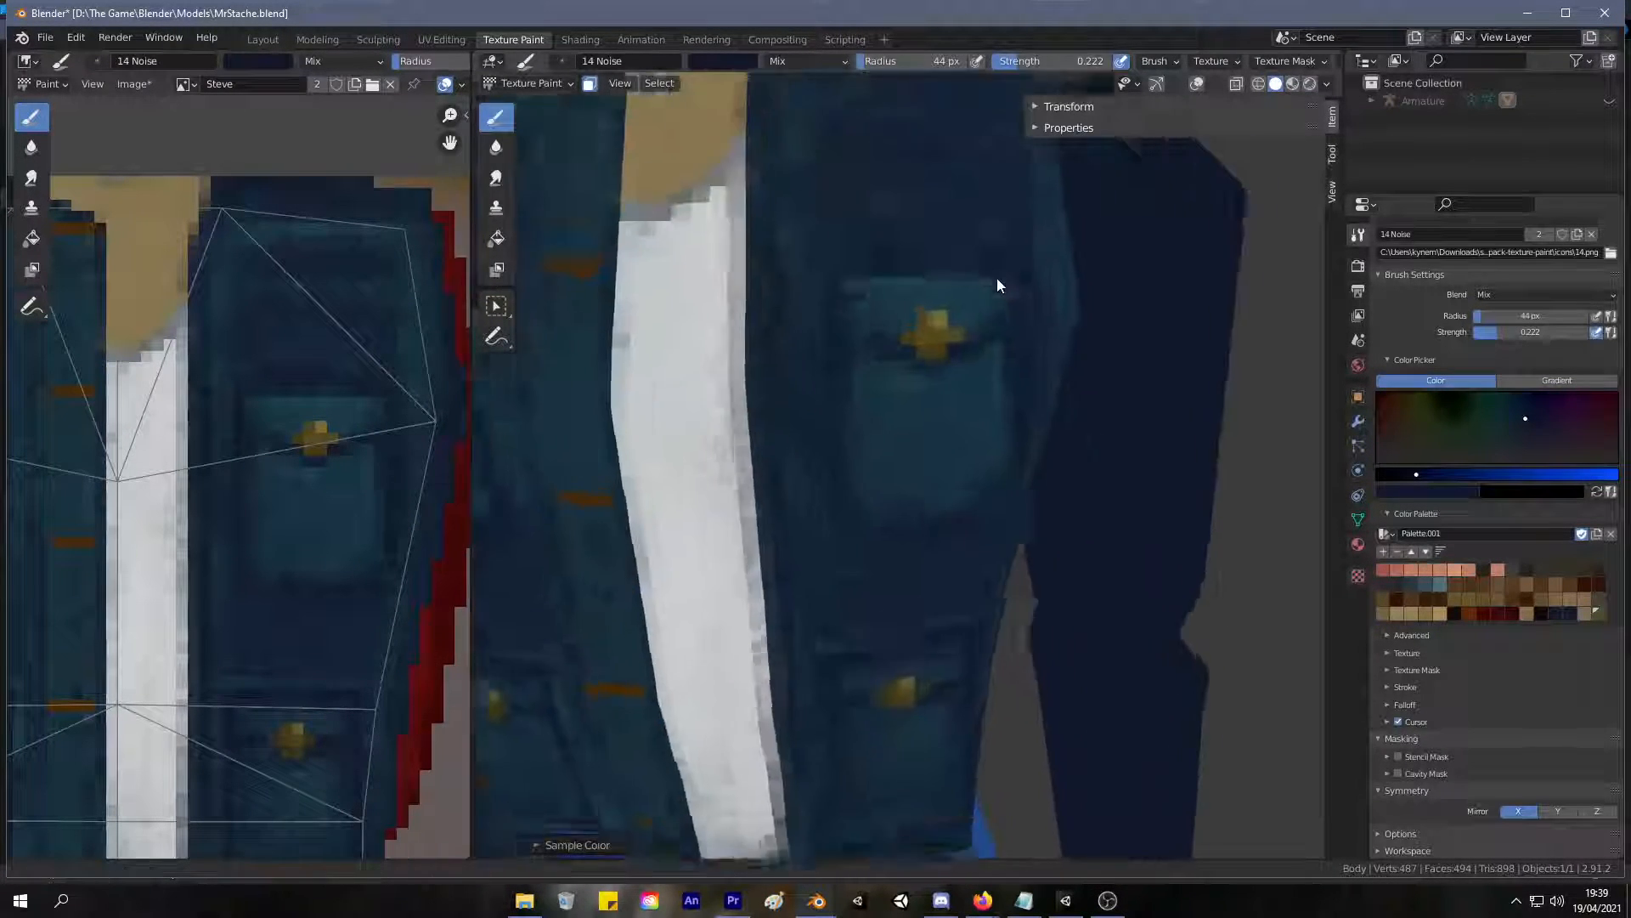
{"action": "middle_click_drag", "start_coordinate": [967, 265], "coordinate": [890, 353]}
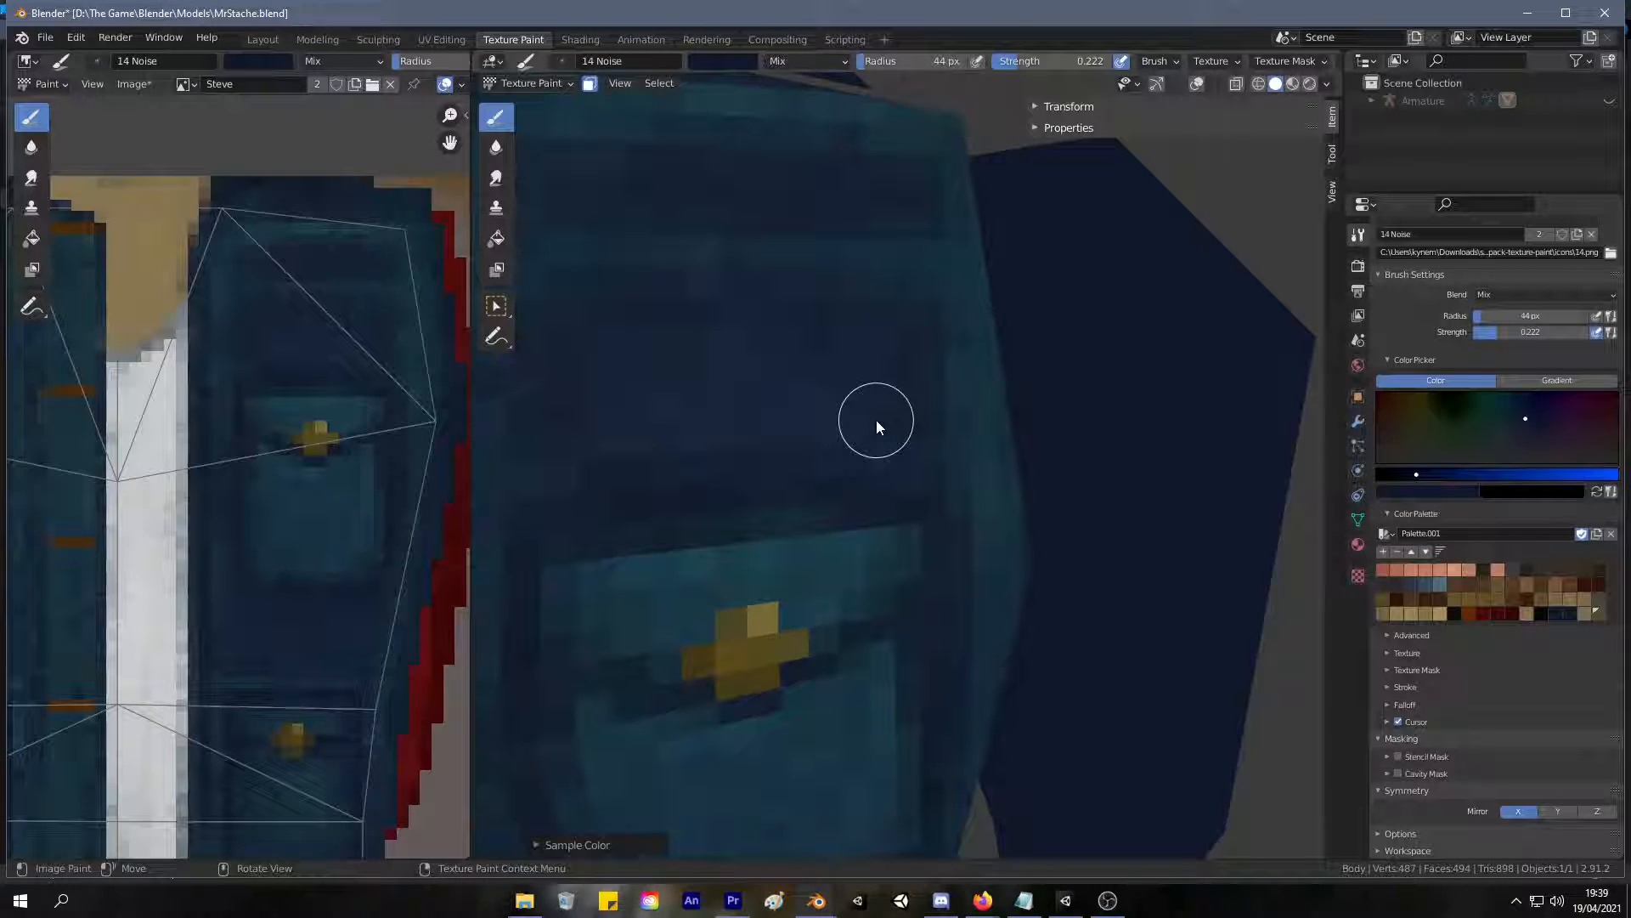
Sample blues from the jacket's back, touch up the horizontal yoke seam, and store a sampled blue in the palette.
{"action": "mouse_move", "coordinate": [875, 420]}
{"action": "middle_mouse_down", "text": "ctrl"}
{"action": "mouse_move", "coordinate": [769, 610]}
{"action": "mouse_move", "coordinate": [656, 680]}
{"action": "mouse_move", "coordinate": [405, 583]}
{"action": "mouse_move", "coordinate": [442, 634]}
{"action": "mouse_move", "coordinate": [408, 557]}
{"action": "middle_mouse_up", "text": "ctrl"}
{"action": "middle_click_drag", "start_coordinate": [926, 476], "coordinate": [979, 414], "text": "ctrl"}
{"action": "key", "text": "s"}
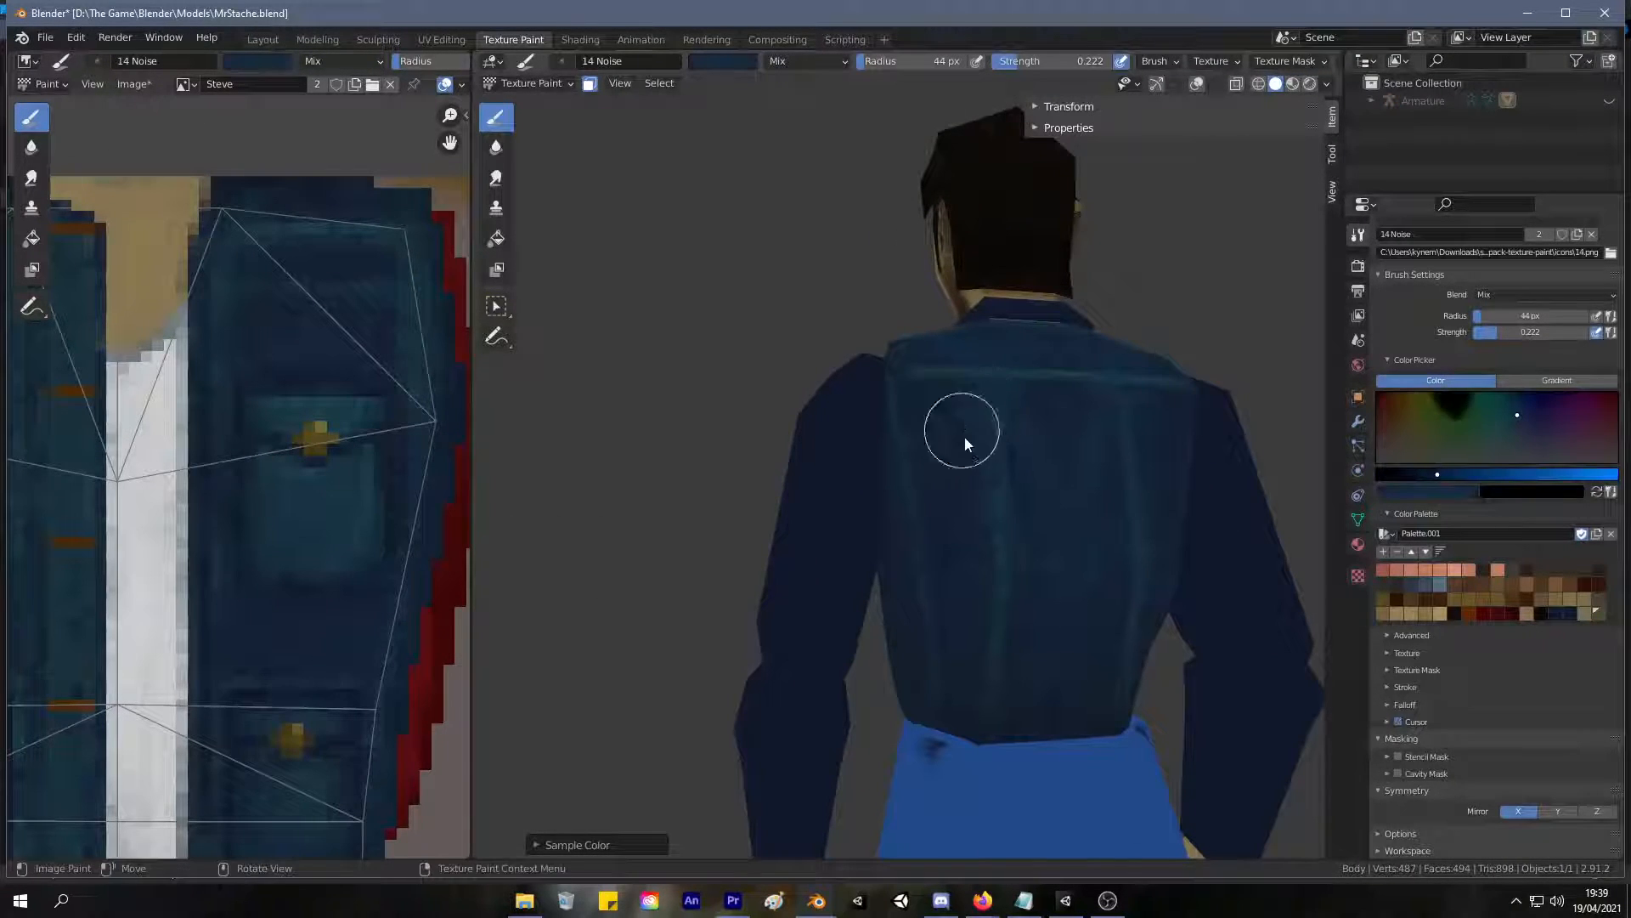
{"action": "left_click_drag", "start_coordinate": [1065, 435], "coordinate": [1089, 523]}
{"action": "middle_click_drag", "start_coordinate": [1074, 379], "coordinate": [950, 339]}
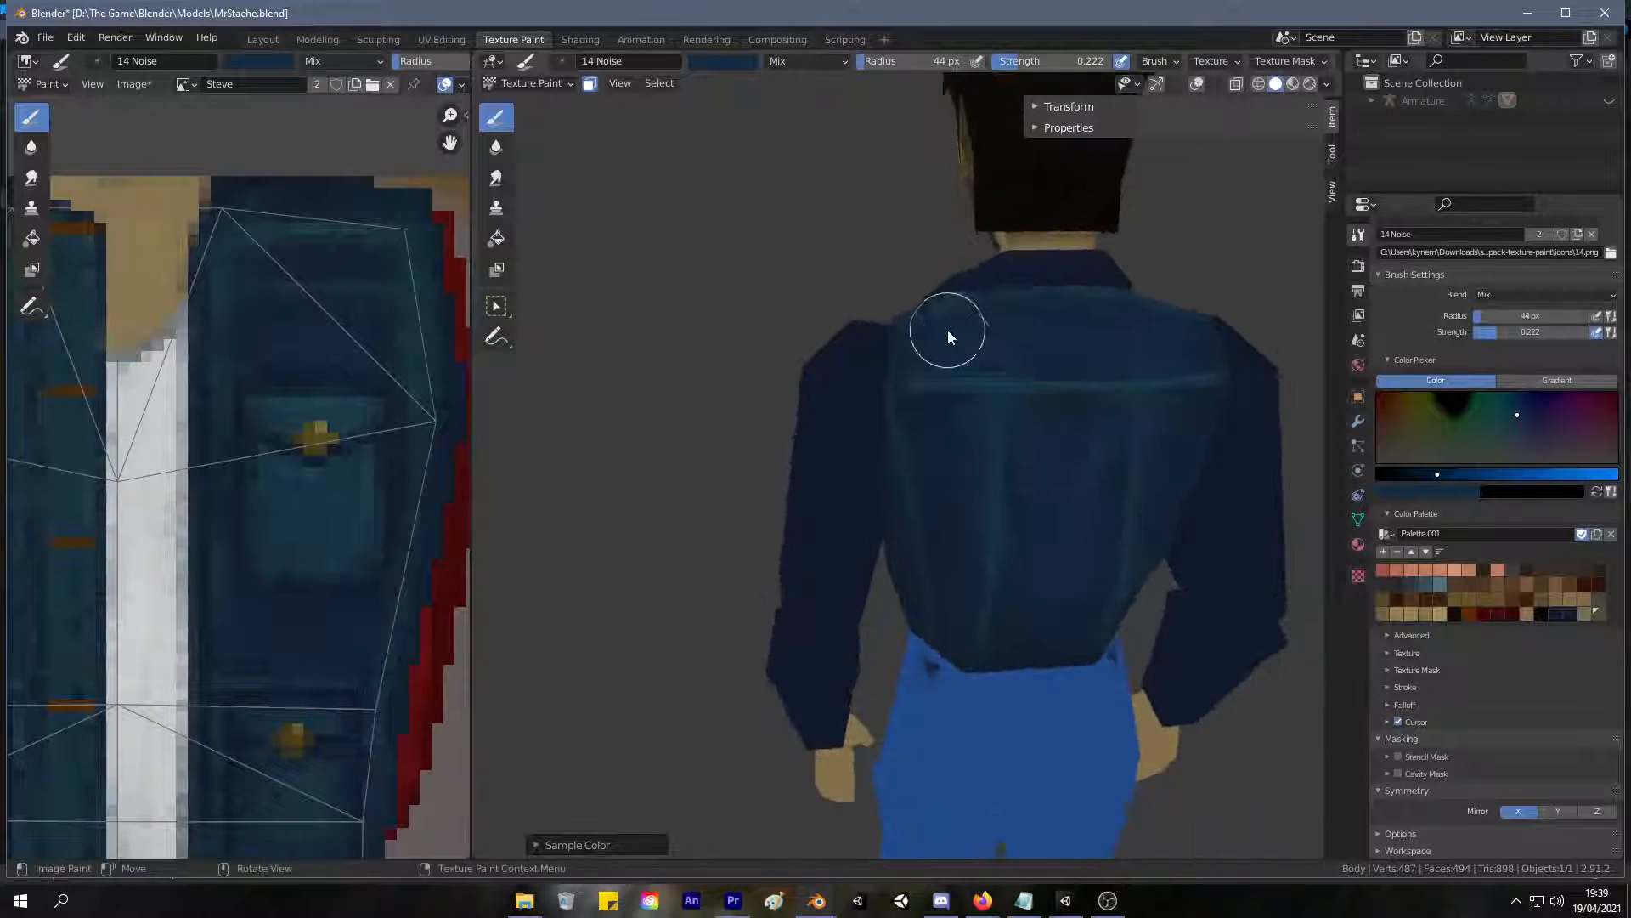
{"action": "key", "text": "s"}
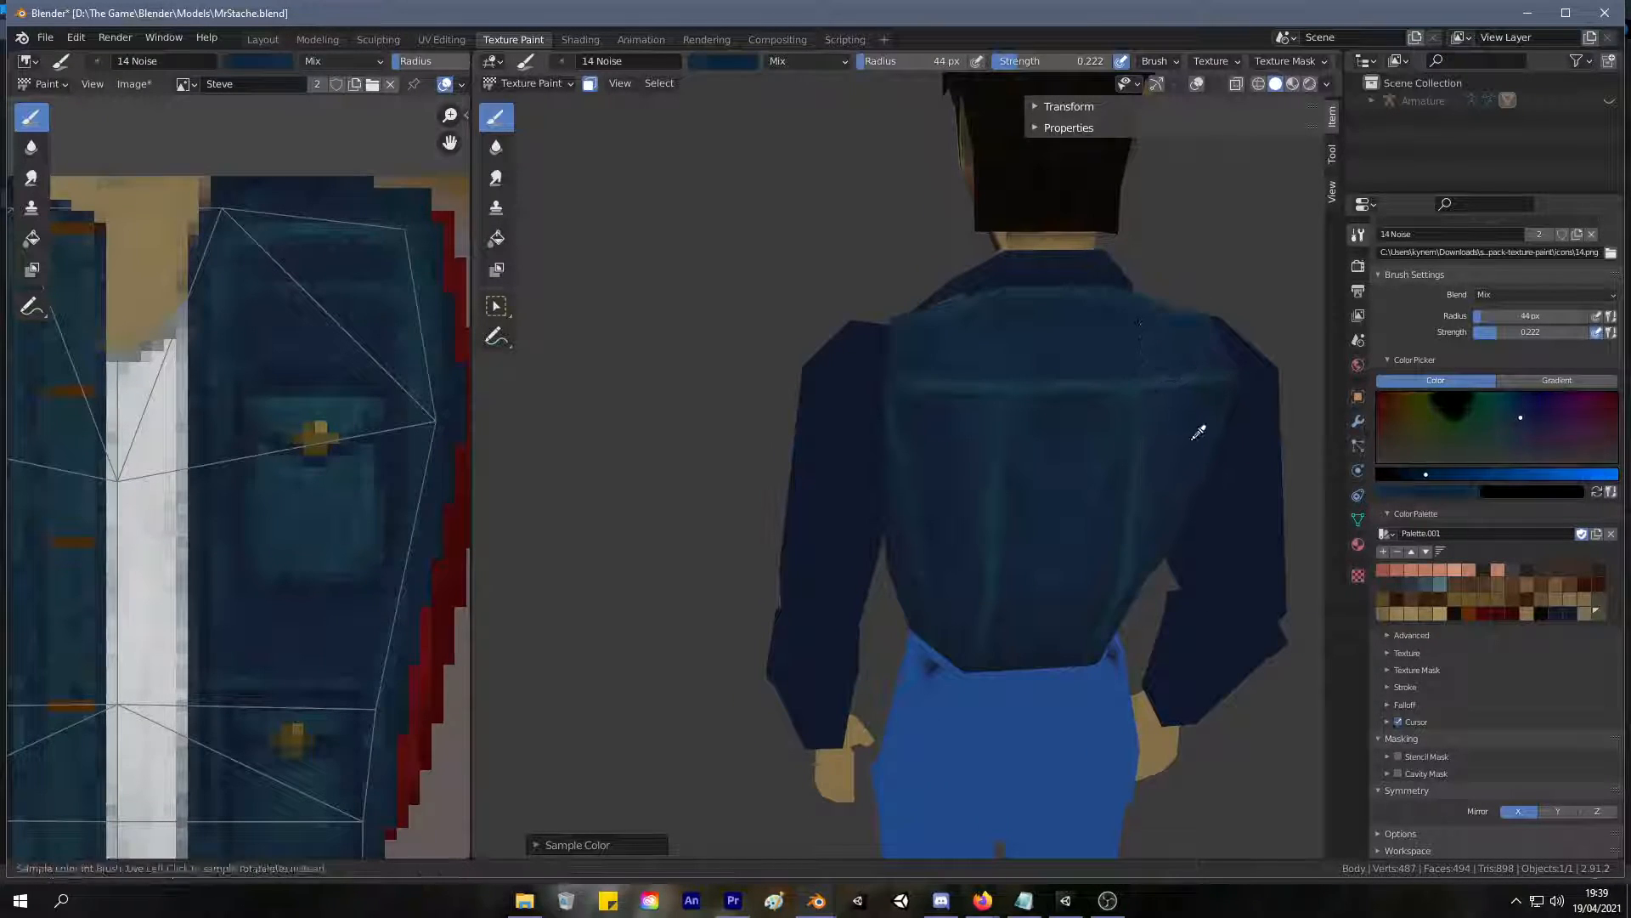
{"action": "left_click", "coordinate": [1197, 437]}
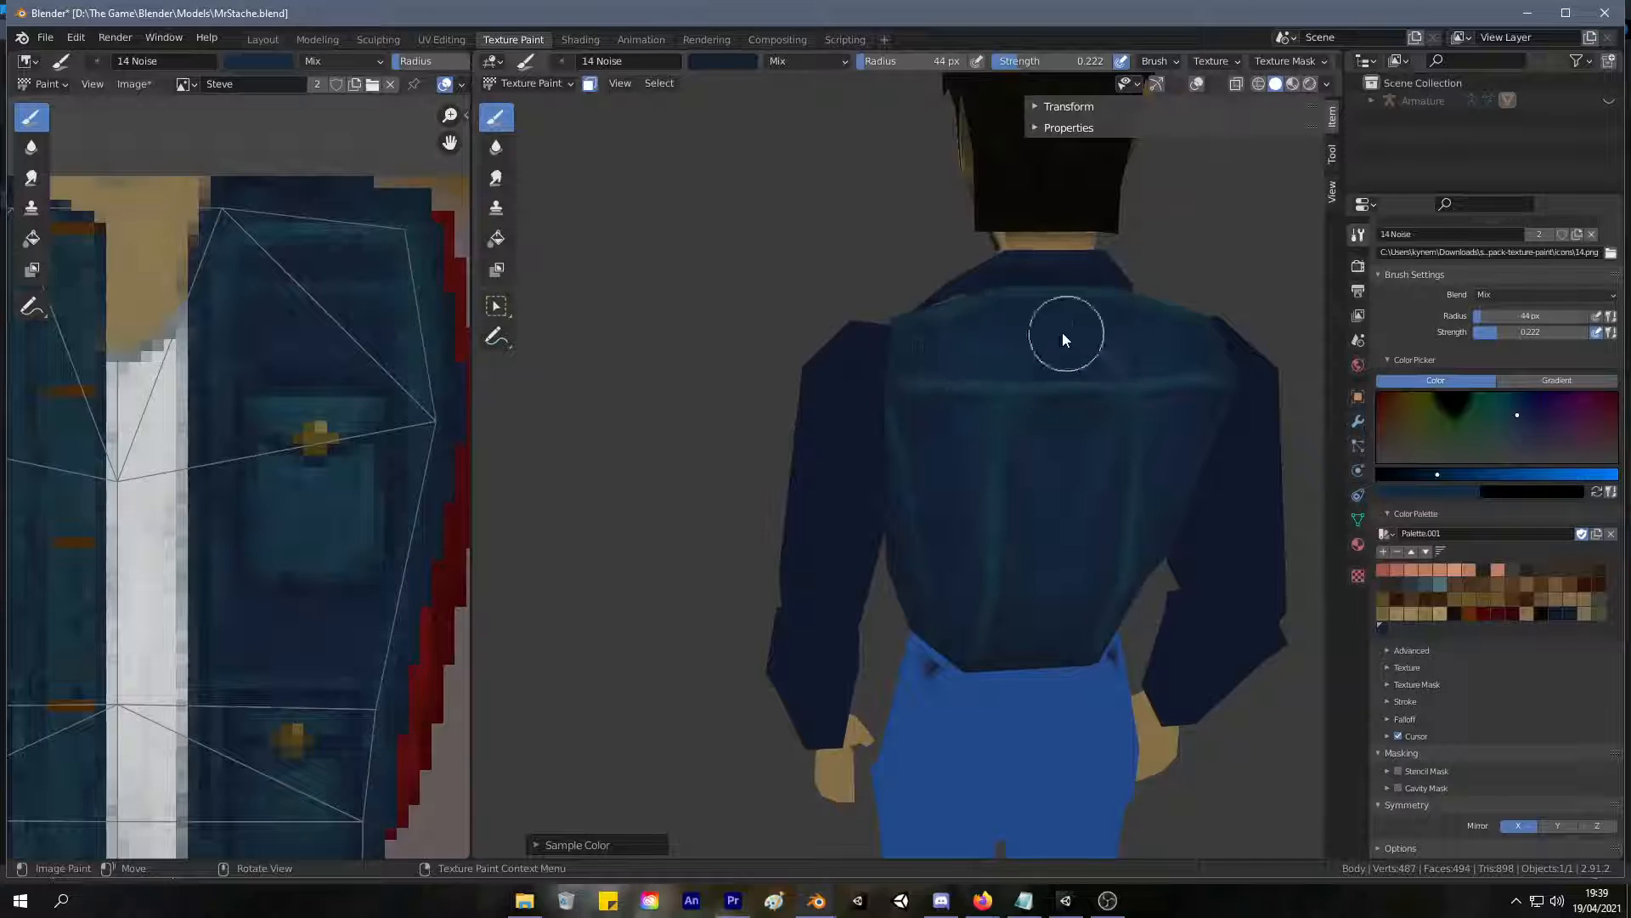
Sample a blue from the upper back and blend it softly over the back panels.
{"action": "key", "text": "s"}
{"action": "mouse_move", "coordinate": [979, 328]}
{"action": "left_mouse_down"}
{"action": "mouse_move", "coordinate": [1139, 342]}
{"action": "mouse_move", "coordinate": [976, 349]}
{"action": "mouse_move", "coordinate": [1074, 461]}
{"action": "mouse_move", "coordinate": [1055, 556]}
{"action": "mouse_move", "coordinate": [957, 502]}
{"action": "left_mouse_up"}
{"action": "mouse_move", "coordinate": [1031, 572]}
{"action": "middle_mouse_down"}
{"action": "mouse_move", "coordinate": [1078, 372]}
{"action": "mouse_move", "coordinate": [1104, 554]}
{"action": "middle_mouse_up"}
{"action": "mouse_move", "coordinate": [1073, 724]}
{"action": "middle_mouse_down"}
{"action": "mouse_move", "coordinate": [1008, 648]}
{"action": "mouse_move", "coordinate": [1046, 510]}
{"action": "mouse_move", "coordinate": [1031, 419]}
{"action": "mouse_move", "coordinate": [953, 514]}
{"action": "mouse_move", "coordinate": [875, 432]}
{"action": "mouse_move", "coordinate": [612, 413]}
{"action": "mouse_move", "coordinate": [643, 408]}
{"action": "middle_mouse_up"}
Sample a dark blue, set the brush strength to 0.299, and shade the front chest panel around the upper pocket.
{"action": "key", "text": "s"}
{"action": "middle_click_drag", "start_coordinate": [983, 414], "coordinate": [1292, 397]}
{"action": "middle_click_drag", "start_coordinate": [1053, 423], "coordinate": [865, 455], "text": "shift"}
{"action": "left_click_drag", "start_coordinate": [1024, 62], "coordinate": [1033, 61]}
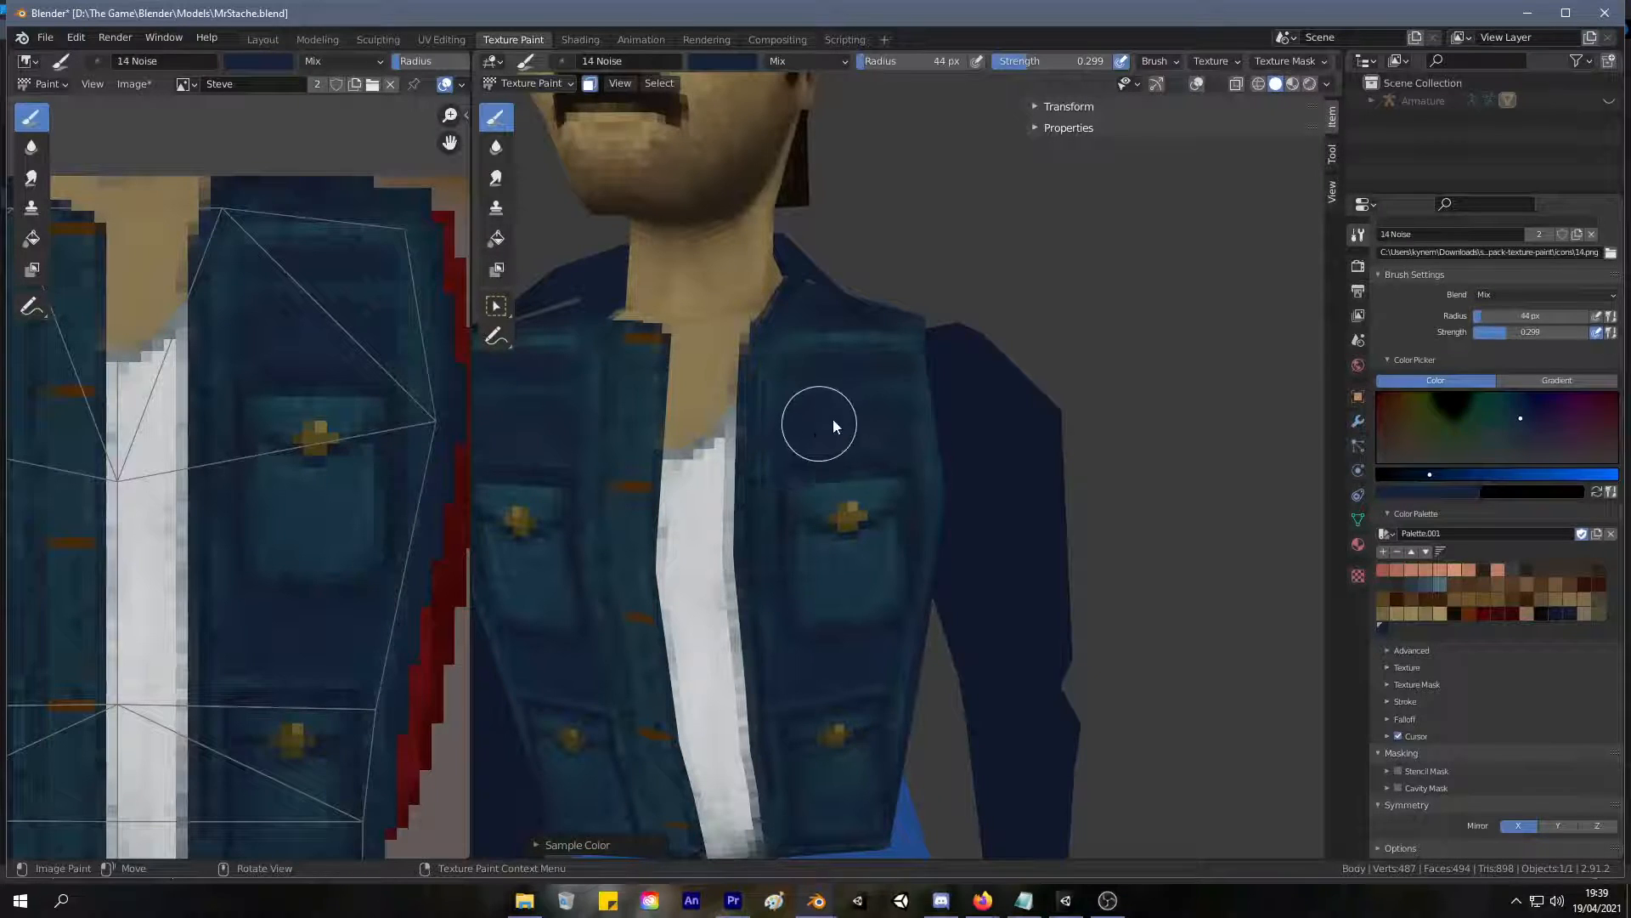
{"action": "scroll", "coordinate": [934, 391], "scroll_direction": "up", "scroll_amount": 2}
{"action": "middle_click_drag", "start_coordinate": [933, 405], "coordinate": [921, 276]}
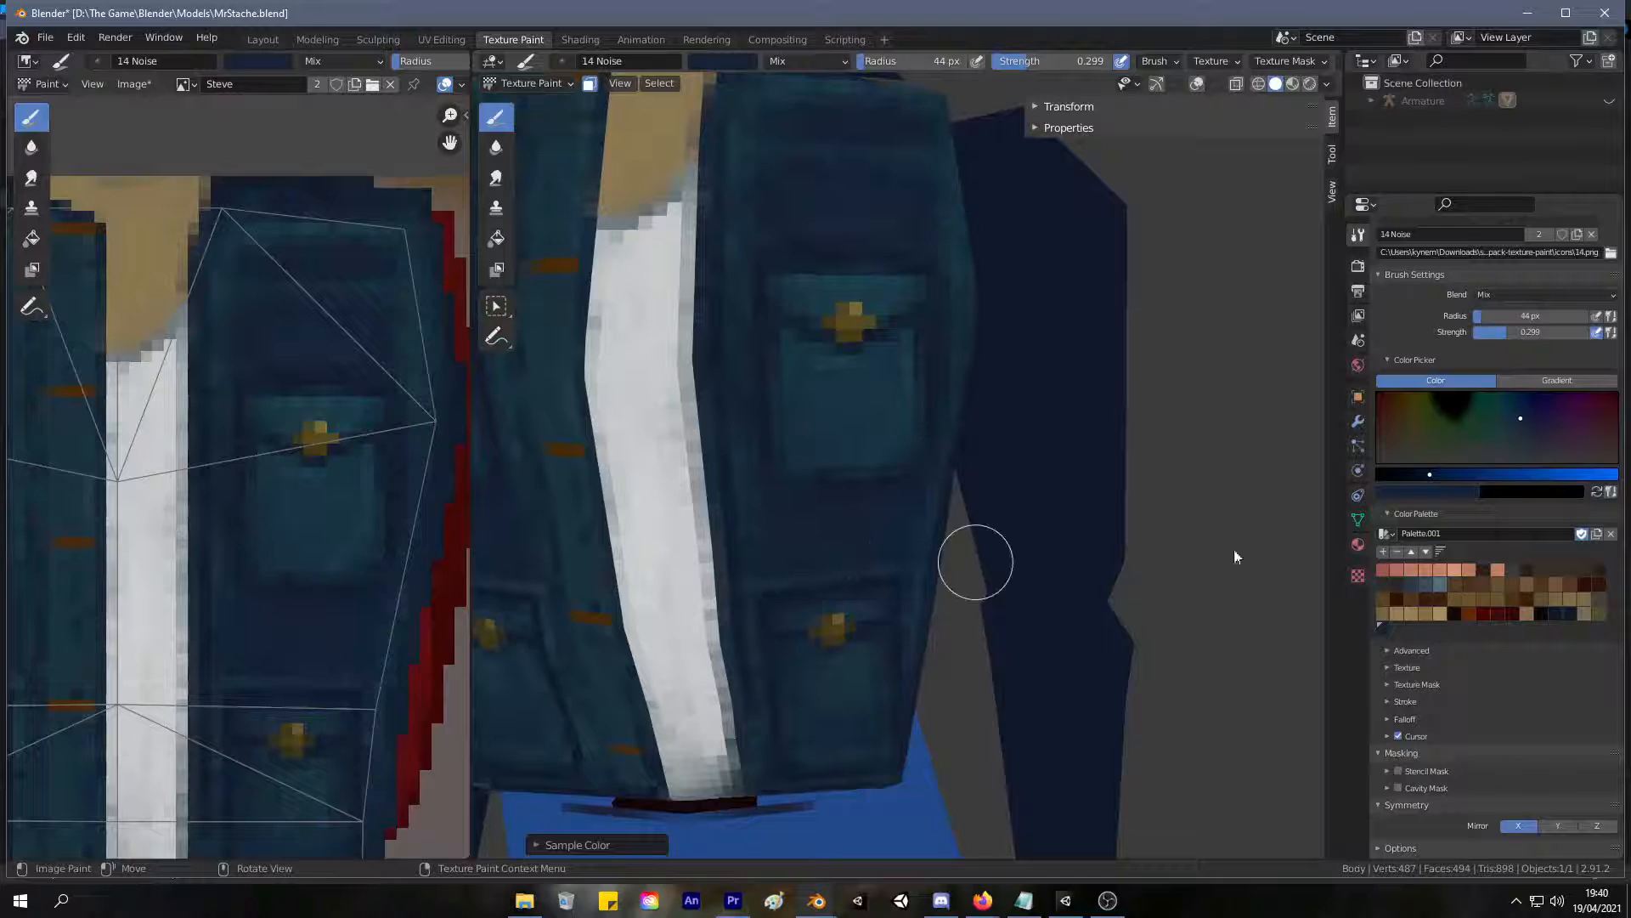
Lighten the brush blue and paint it over the chest panel above and below the upper pocket.
{"action": "left_click", "coordinate": [1456, 473]}
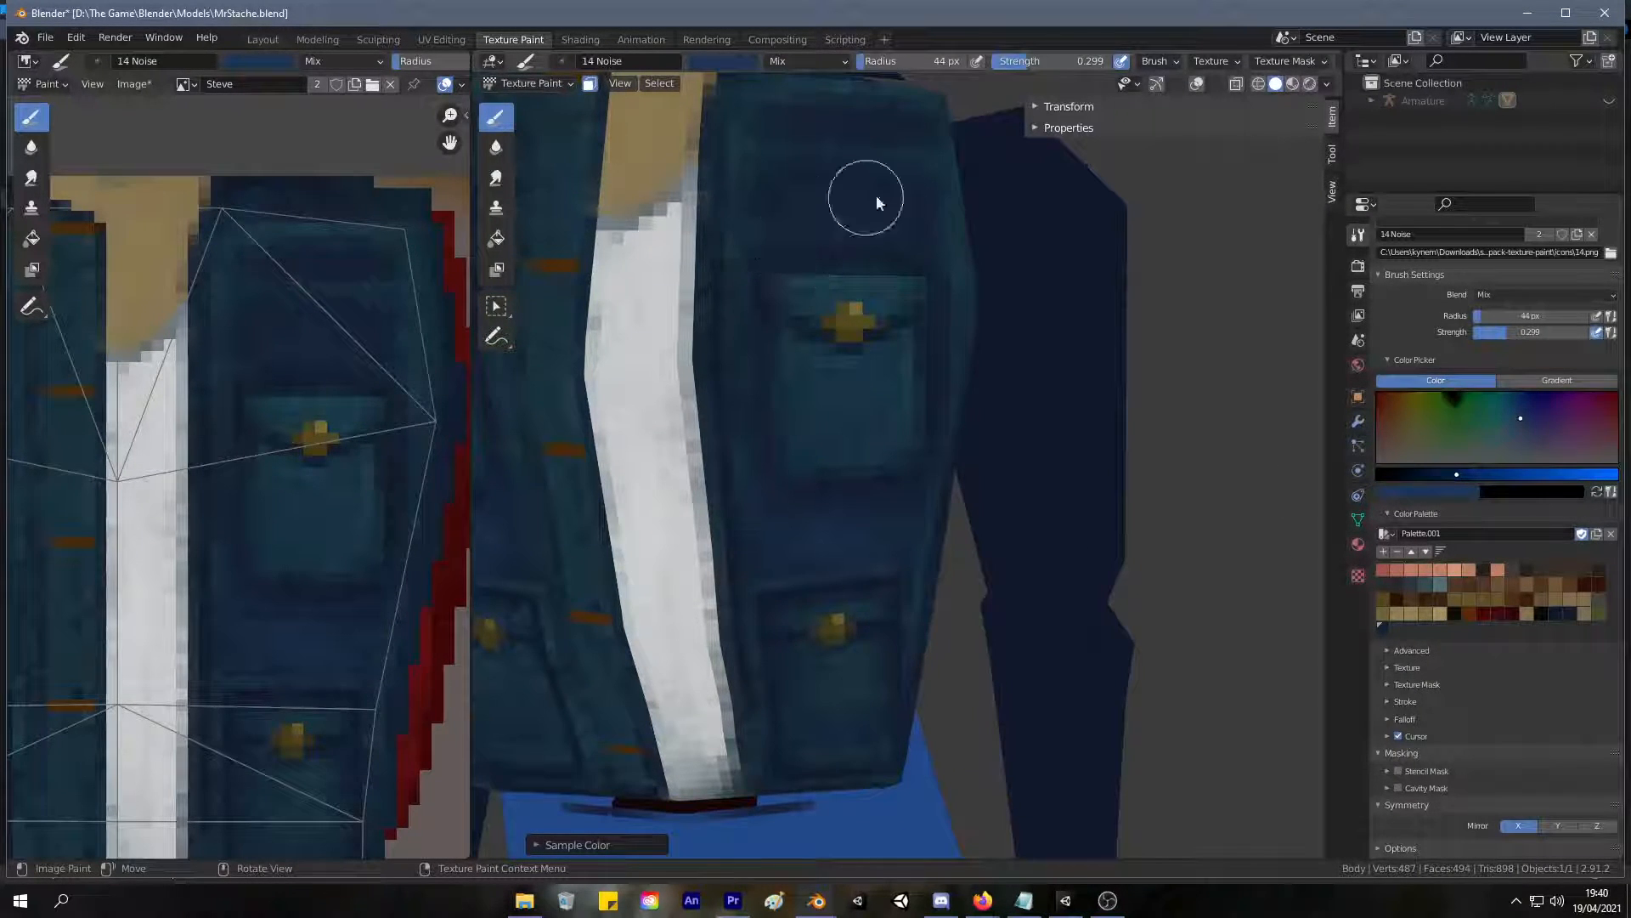
{"action": "mouse_move", "coordinate": [898, 421]}
{"action": "left_mouse_down"}
{"action": "mouse_move", "coordinate": [805, 399]}
{"action": "mouse_move", "coordinate": [841, 284]}
{"action": "left_mouse_up"}
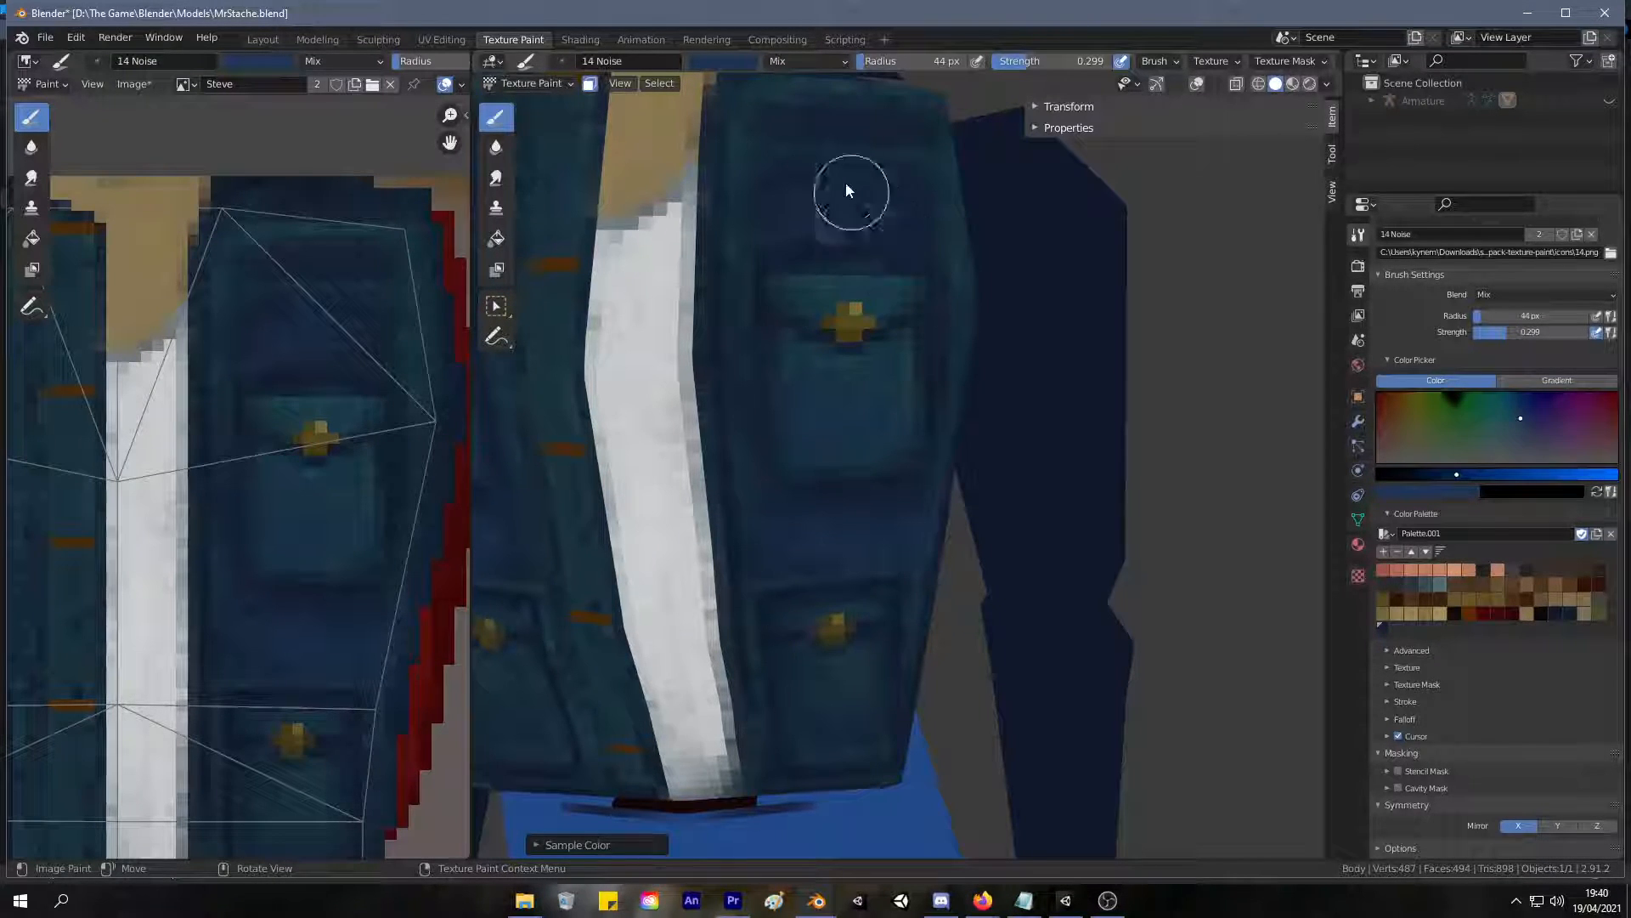
{"action": "middle_click_drag", "start_coordinate": [857, 204], "coordinate": [818, 190]}
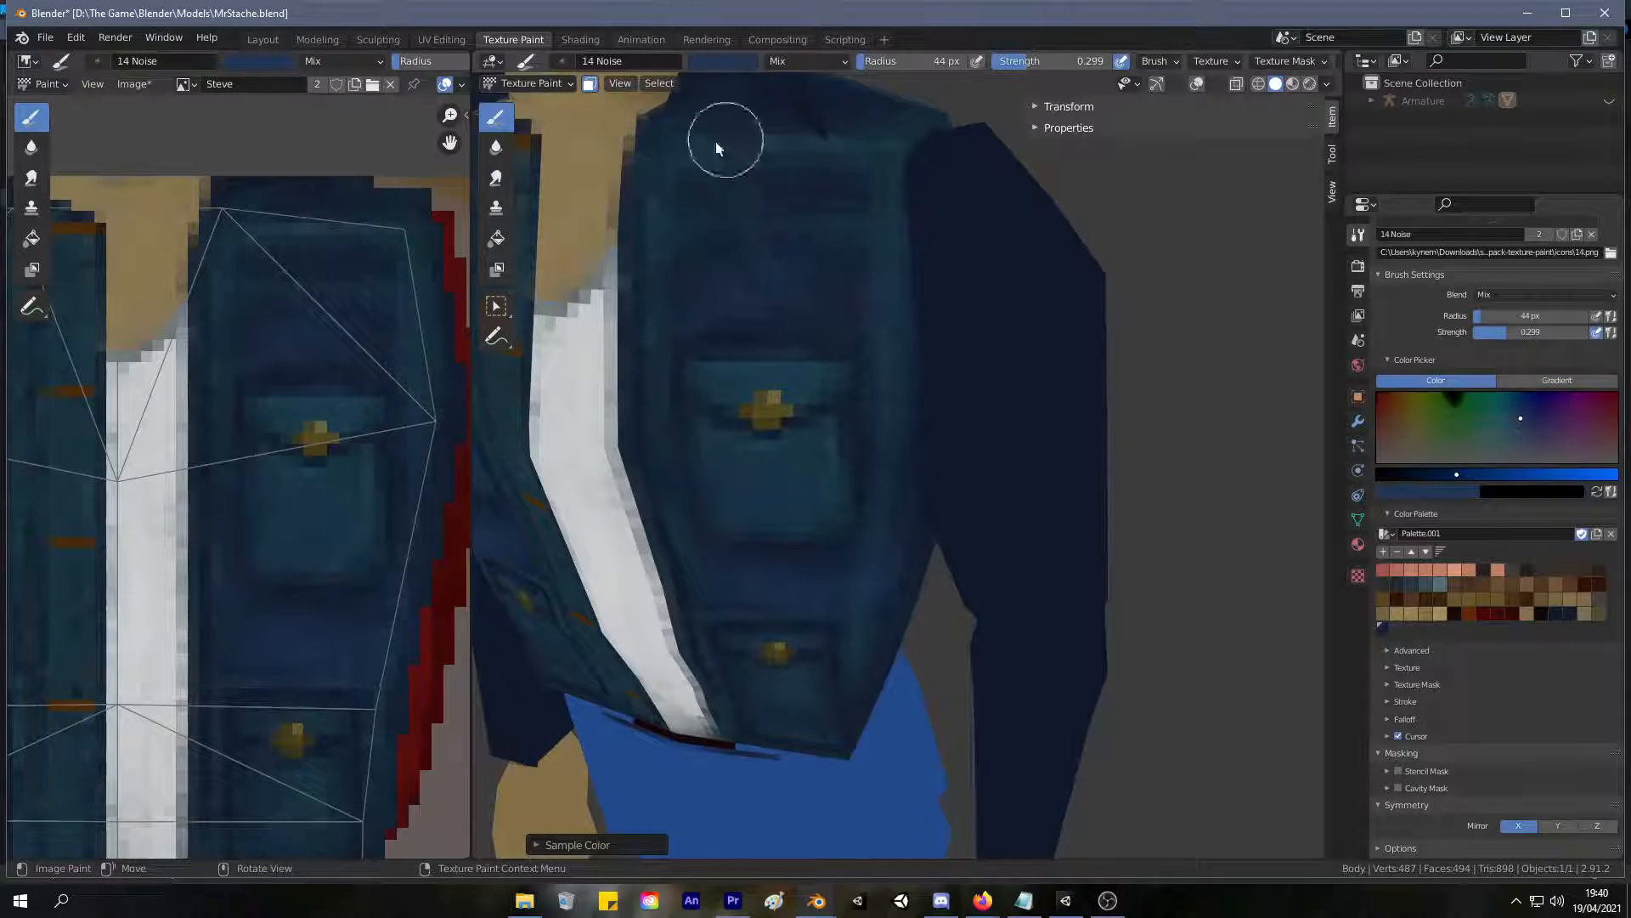
{"action": "mouse_move", "coordinate": [849, 240]}
{"action": "middle_mouse_down"}
{"action": "mouse_move", "coordinate": [878, 331]}
{"action": "mouse_move", "coordinate": [765, 493]}
{"action": "middle_mouse_up"}
Examine the jacket's front shading up close and on the full figure from several angles.
{"action": "scroll", "coordinate": [720, 563], "scroll_direction": "down", "scroll_amount": 6}
{"action": "middle_click_drag", "start_coordinate": [721, 563], "coordinate": [841, 338]}
{"action": "scroll", "coordinate": [864, 331], "scroll_direction": "up", "scroll_amount": 4}
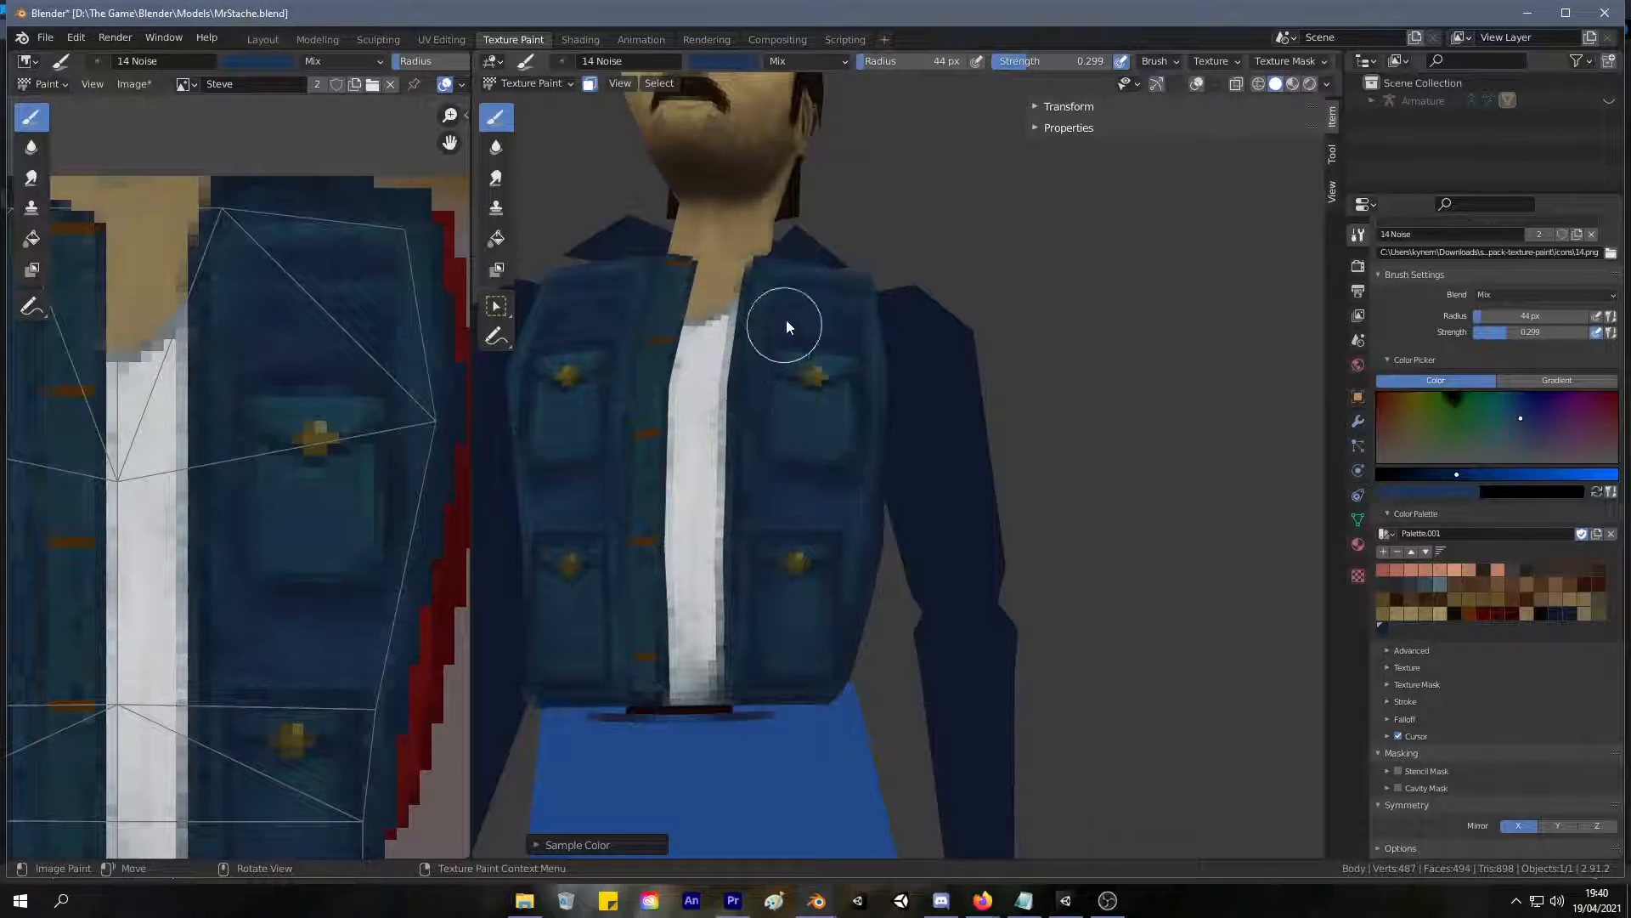
{"action": "mouse_move", "coordinate": [936, 292]}
{"action": "middle_mouse_down"}
{"action": "mouse_move", "coordinate": [977, 285]}
{"action": "mouse_move", "coordinate": [961, 451]}
{"action": "mouse_move", "coordinate": [1047, 498]}
{"action": "mouse_move", "coordinate": [777, 447]}
{"action": "middle_mouse_up"}
{"action": "scroll", "coordinate": [977, 284], "scroll_direction": "down", "scroll_amount": 6}
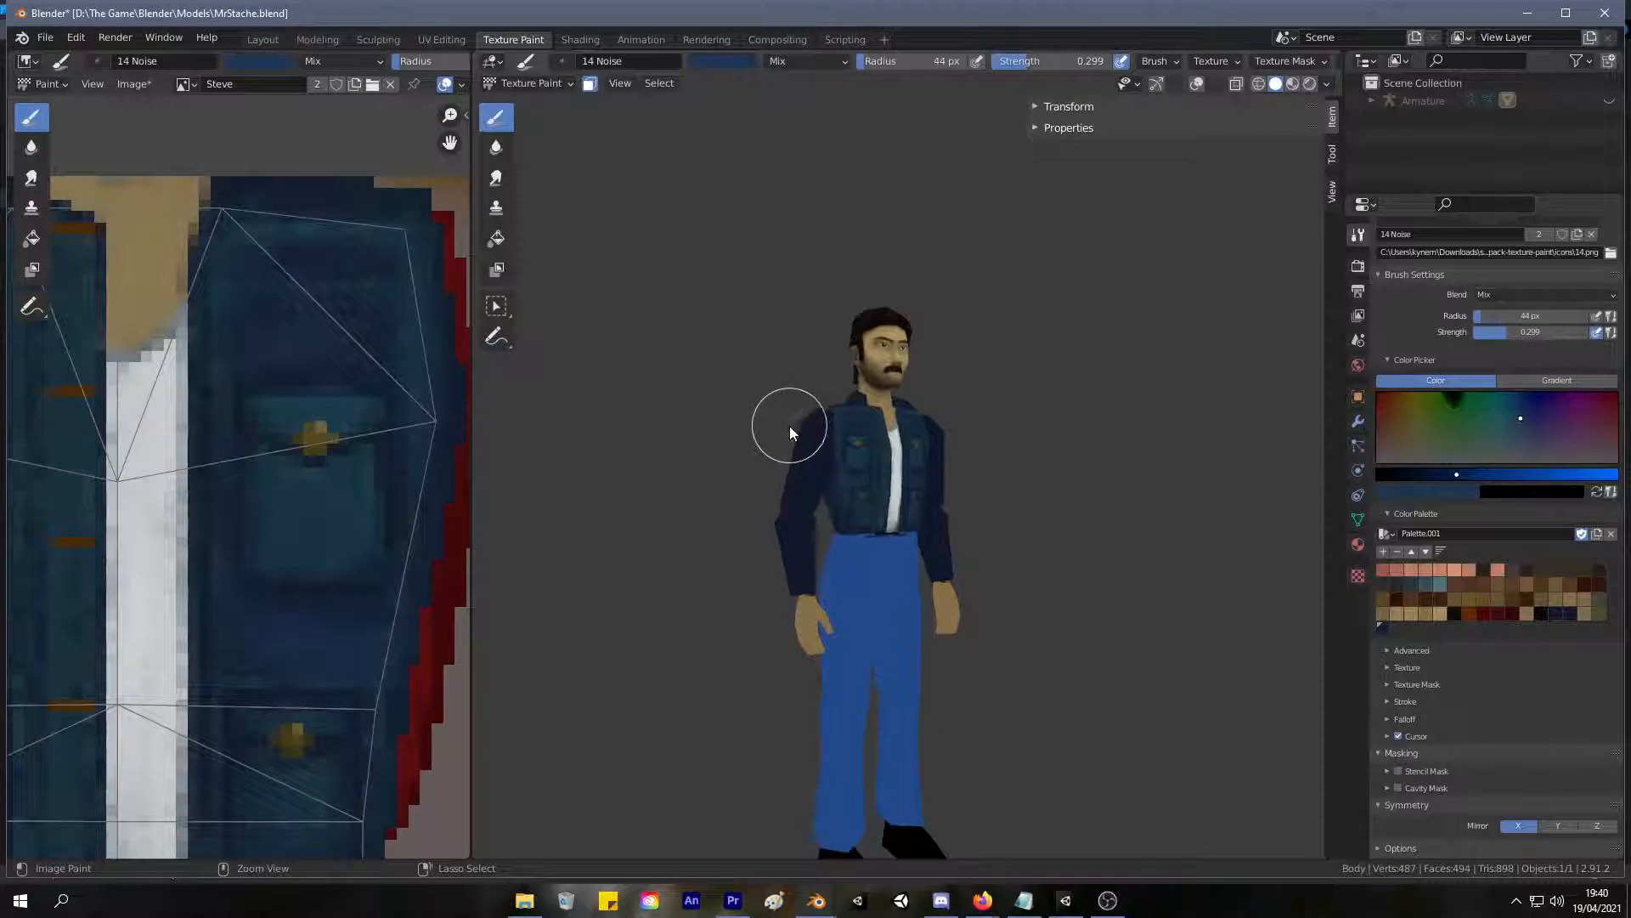
{"action": "middle_click_drag", "start_coordinate": [789, 430], "coordinate": [748, 447]}
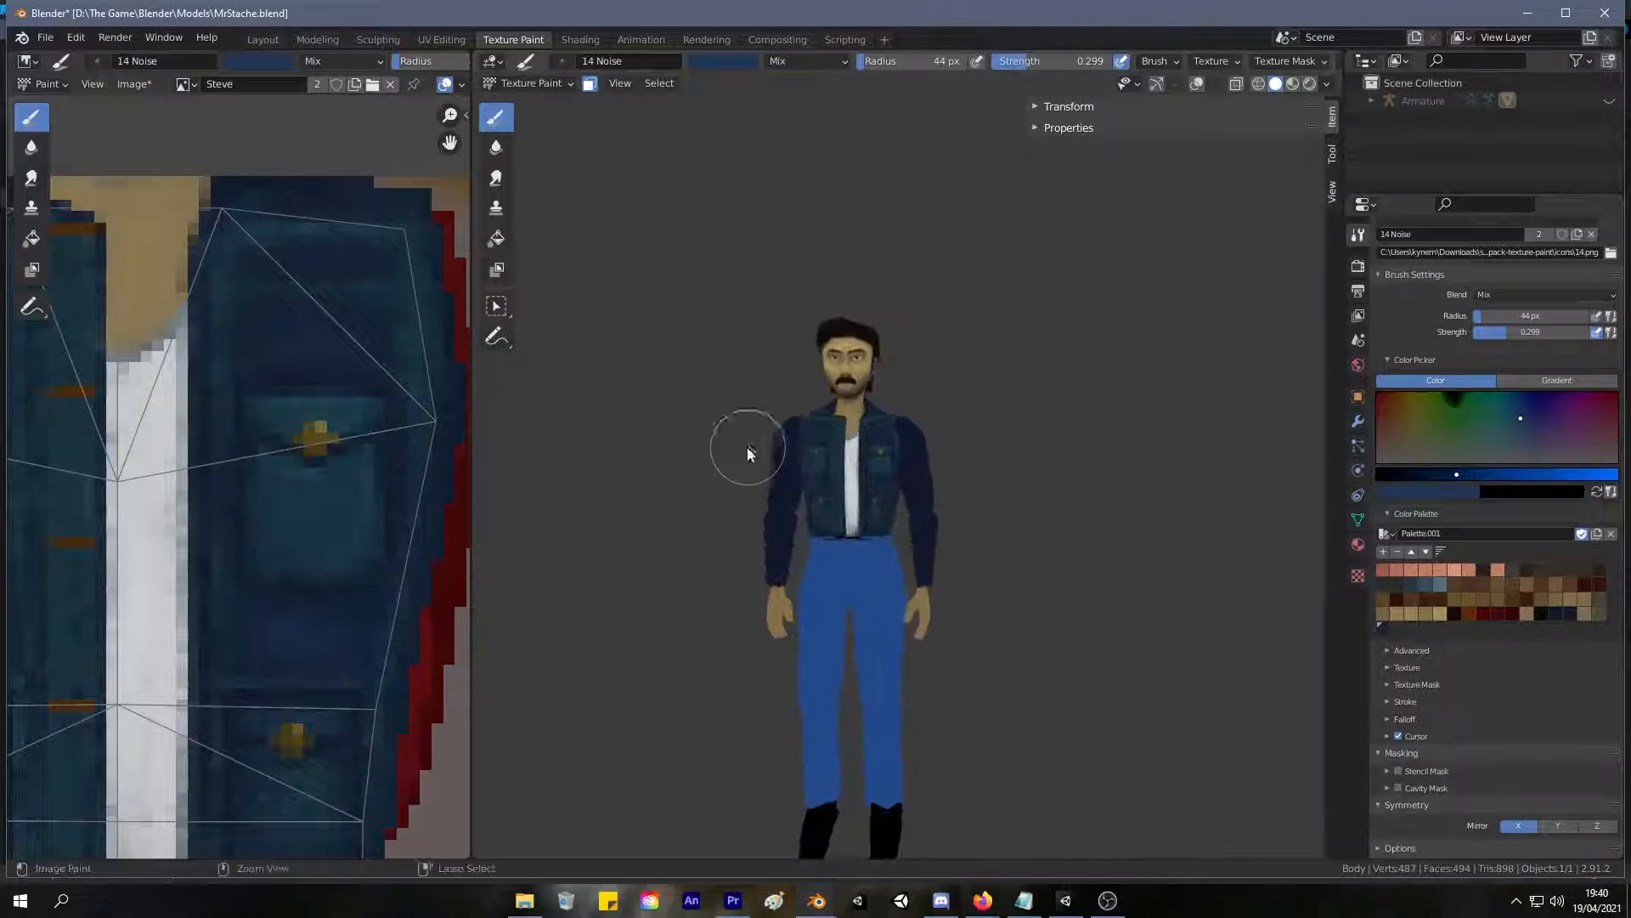
{"action": "scroll", "coordinate": [843, 304], "scroll_direction": "up", "scroll_amount": 9}
{"action": "scroll", "coordinate": [828, 315], "scroll_direction": "down", "scroll_amount": 3}
{"action": "mouse_move", "coordinate": [828, 315]}
{"action": "middle_mouse_down"}
{"action": "mouse_move", "coordinate": [460, 427]}
{"action": "mouse_move", "coordinate": [501, 340]}
{"action": "middle_mouse_up"}
Sample a teal blue, set the brush radius to 17 px, and paint thin highlights along the chest yoke and front-edge seams.
{"action": "key", "text": "s"}
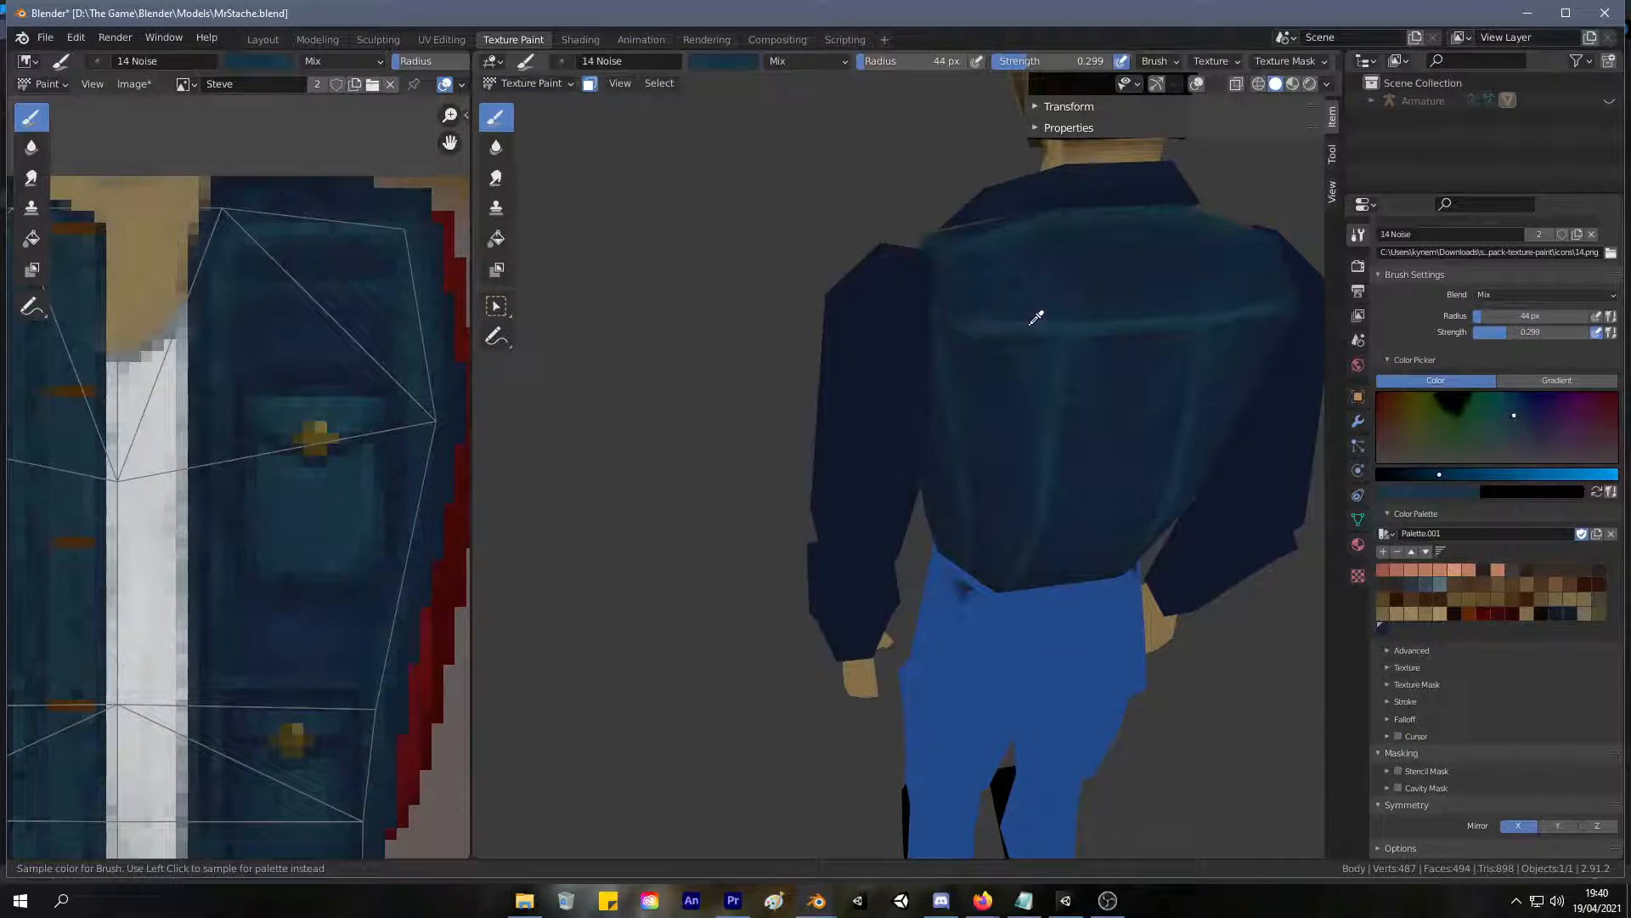
{"action": "key", "text": "s"}
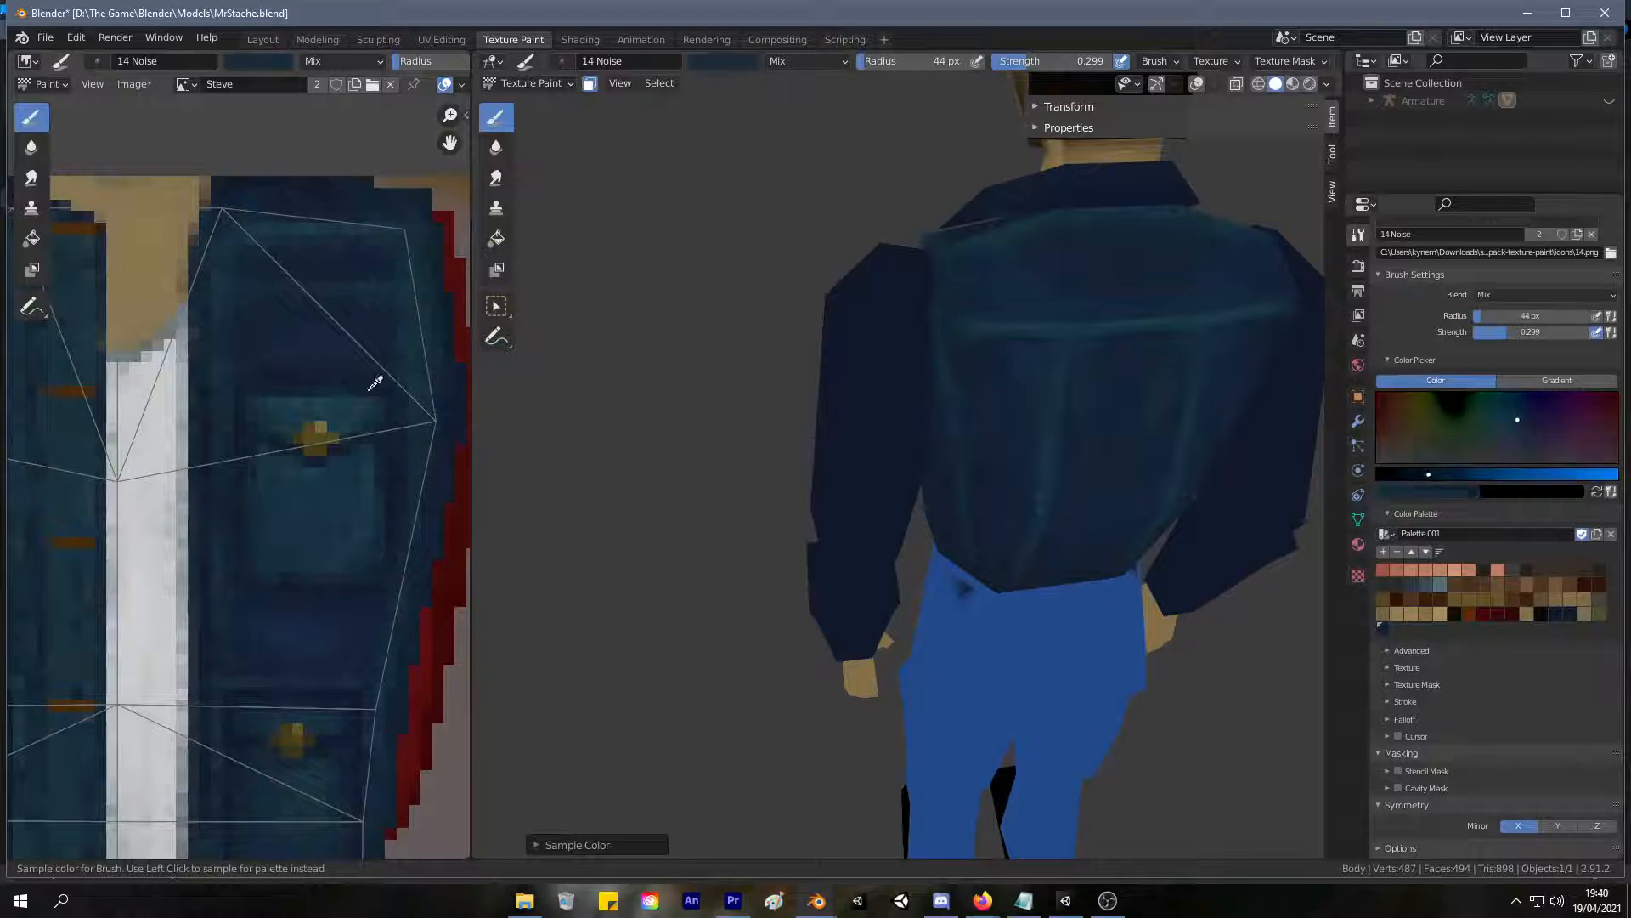
{"action": "middle_click_drag", "start_coordinate": [718, 208], "coordinate": [1140, 175]}
{"action": "scroll", "coordinate": [1140, 175], "scroll_direction": "up", "scroll_amount": 2}
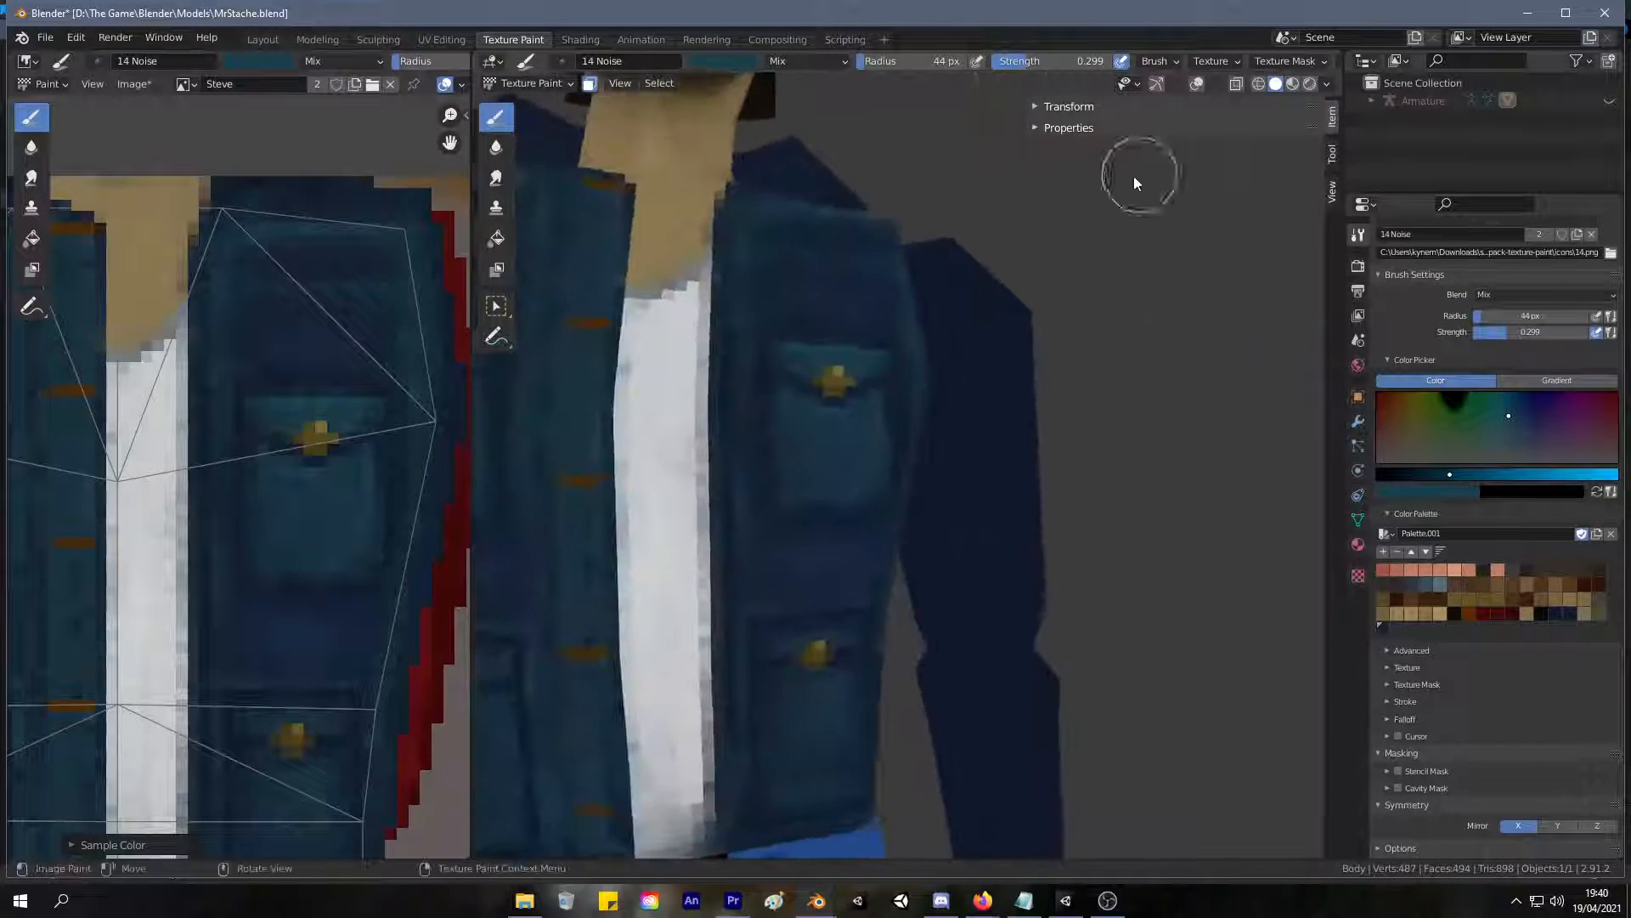
{"action": "key", "text": "f"}
{"action": "left_click", "coordinate": [775, 253]}
{"action": "left_click_drag", "start_coordinate": [777, 249], "coordinate": [942, 281]}
{"action": "mouse_move", "coordinate": [899, 384]}
{"action": "middle_mouse_down", "text": "shift"}
{"action": "mouse_move", "coordinate": [866, 280]}
{"action": "mouse_move", "coordinate": [747, 320]}
{"action": "middle_mouse_up", "text": "shift"}
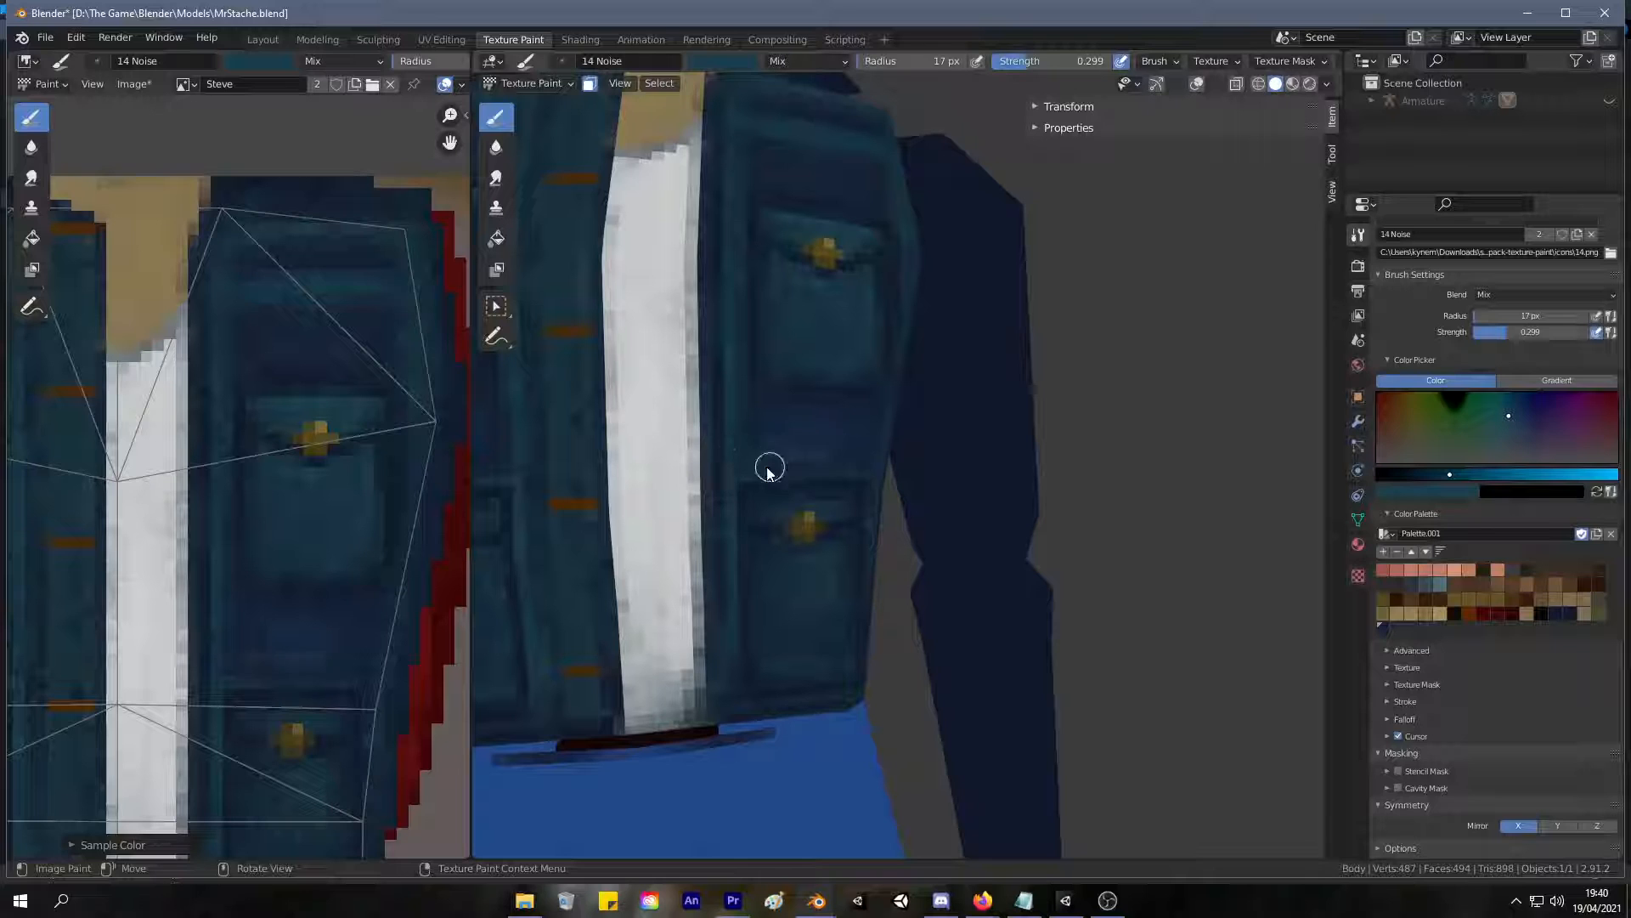
Sample darker blues and refine the shading beside the front-edge seam and above the upper pocket flap.
{"action": "mouse_move", "coordinate": [928, 400]}
{"action": "middle_mouse_down"}
{"action": "mouse_move", "coordinate": [792, 426]}
{"action": "mouse_move", "coordinate": [794, 411]}
{"action": "middle_mouse_up"}
{"action": "left_click", "coordinate": [728, 388]}
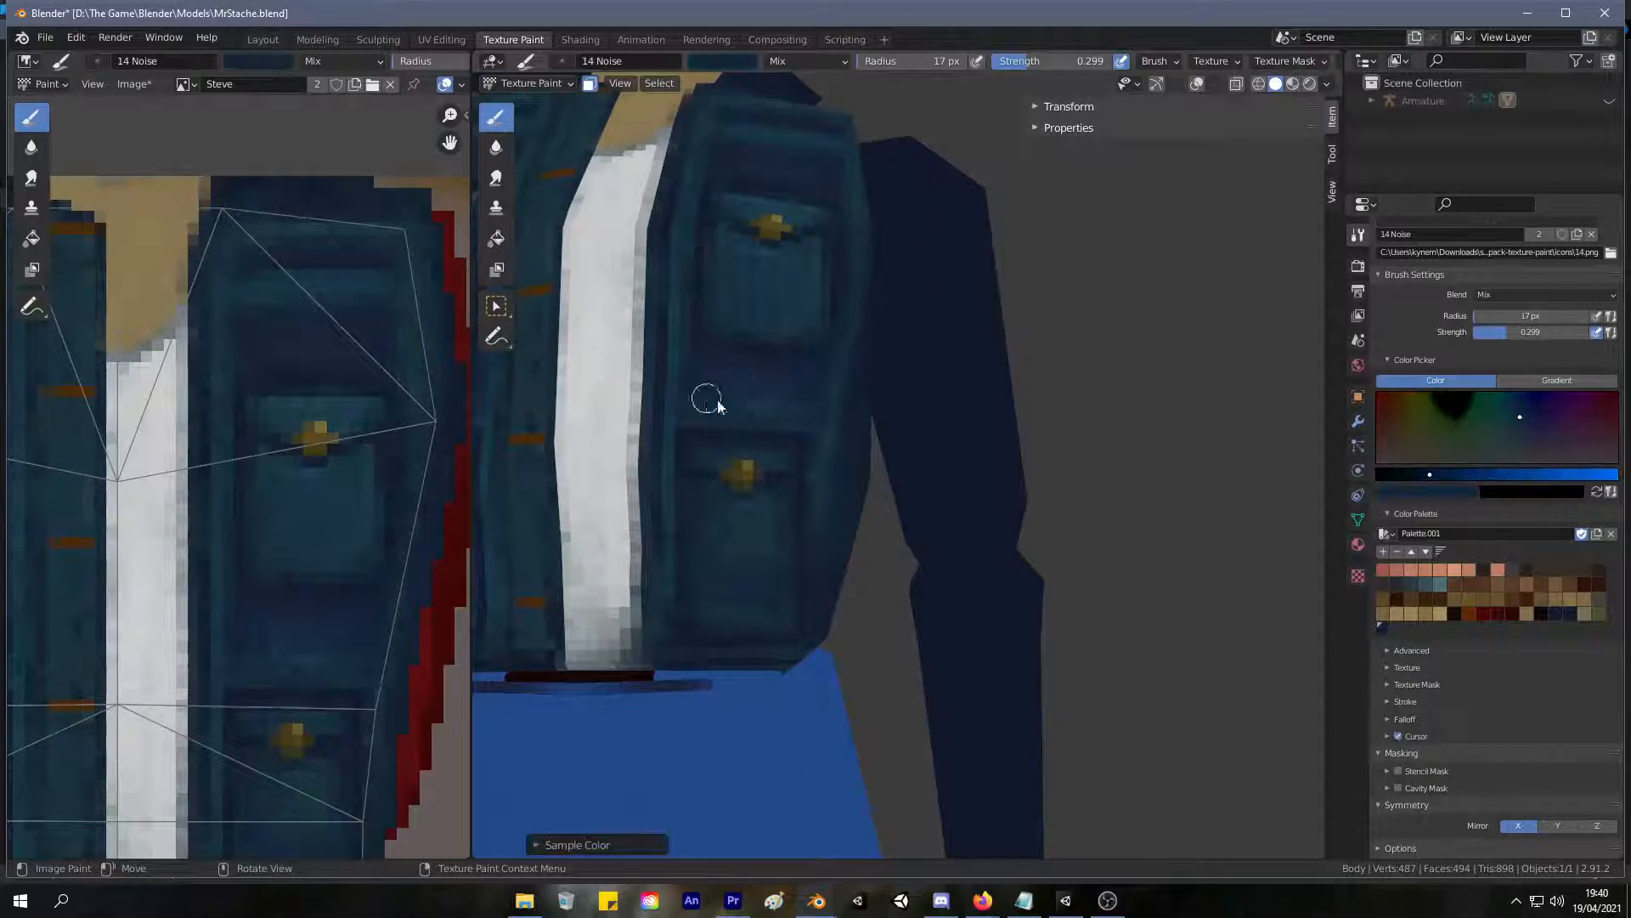
{"action": "scroll", "coordinate": [787, 399], "scroll_direction": "down", "scroll_amount": 5}
{"action": "scroll", "coordinate": [790, 456], "scroll_direction": "up", "scroll_amount": 5}
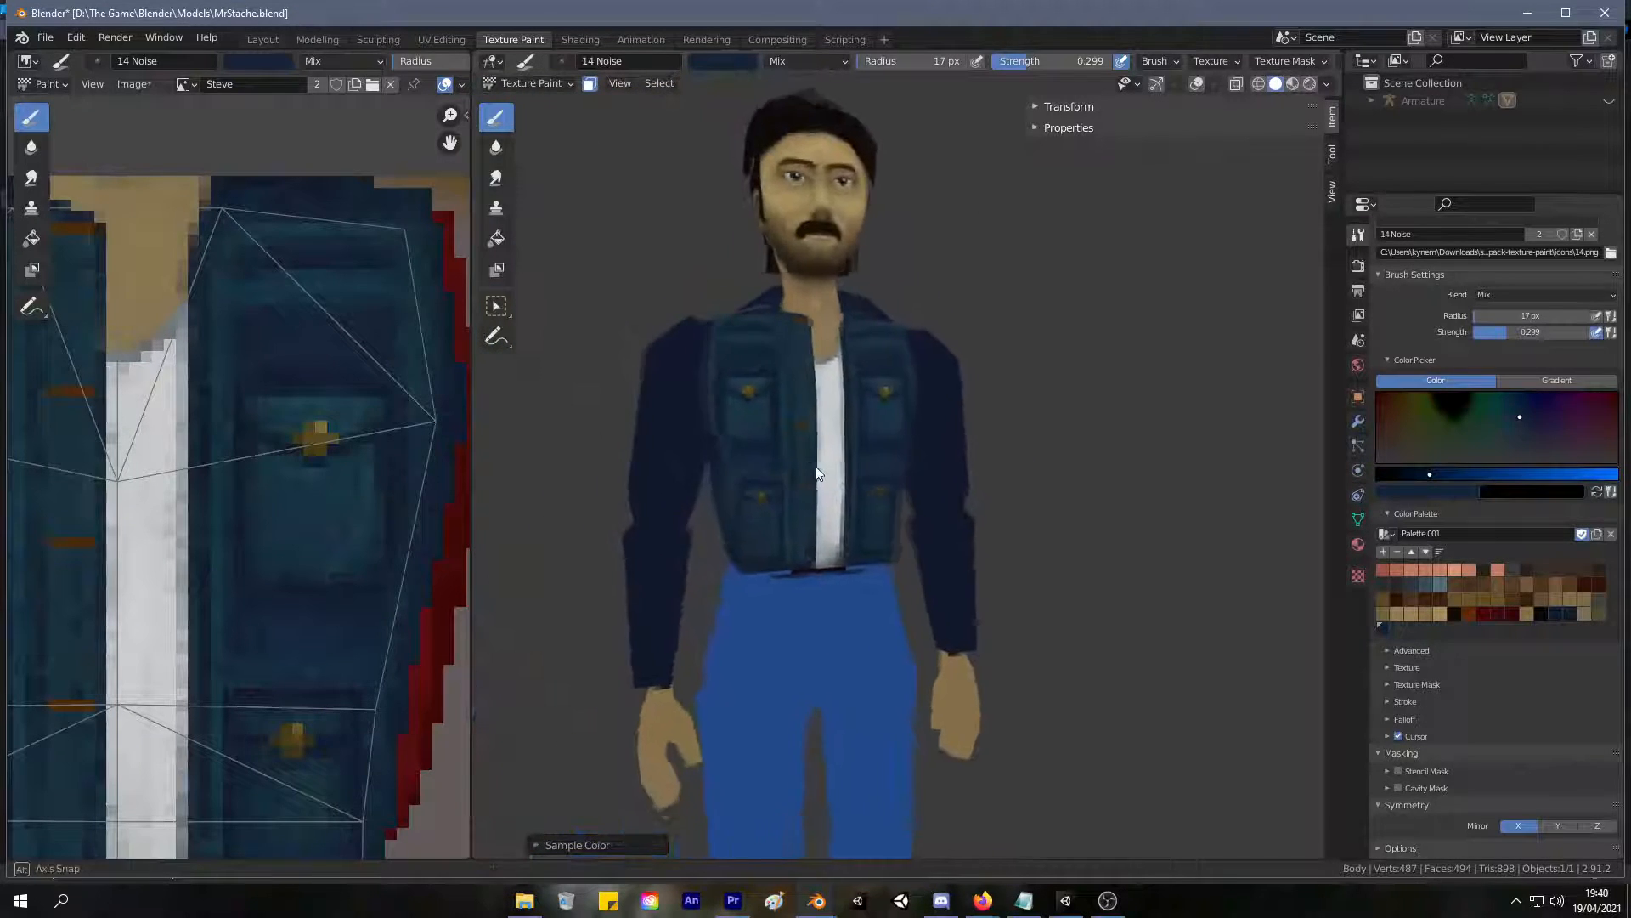
{"action": "key", "text": "s"}
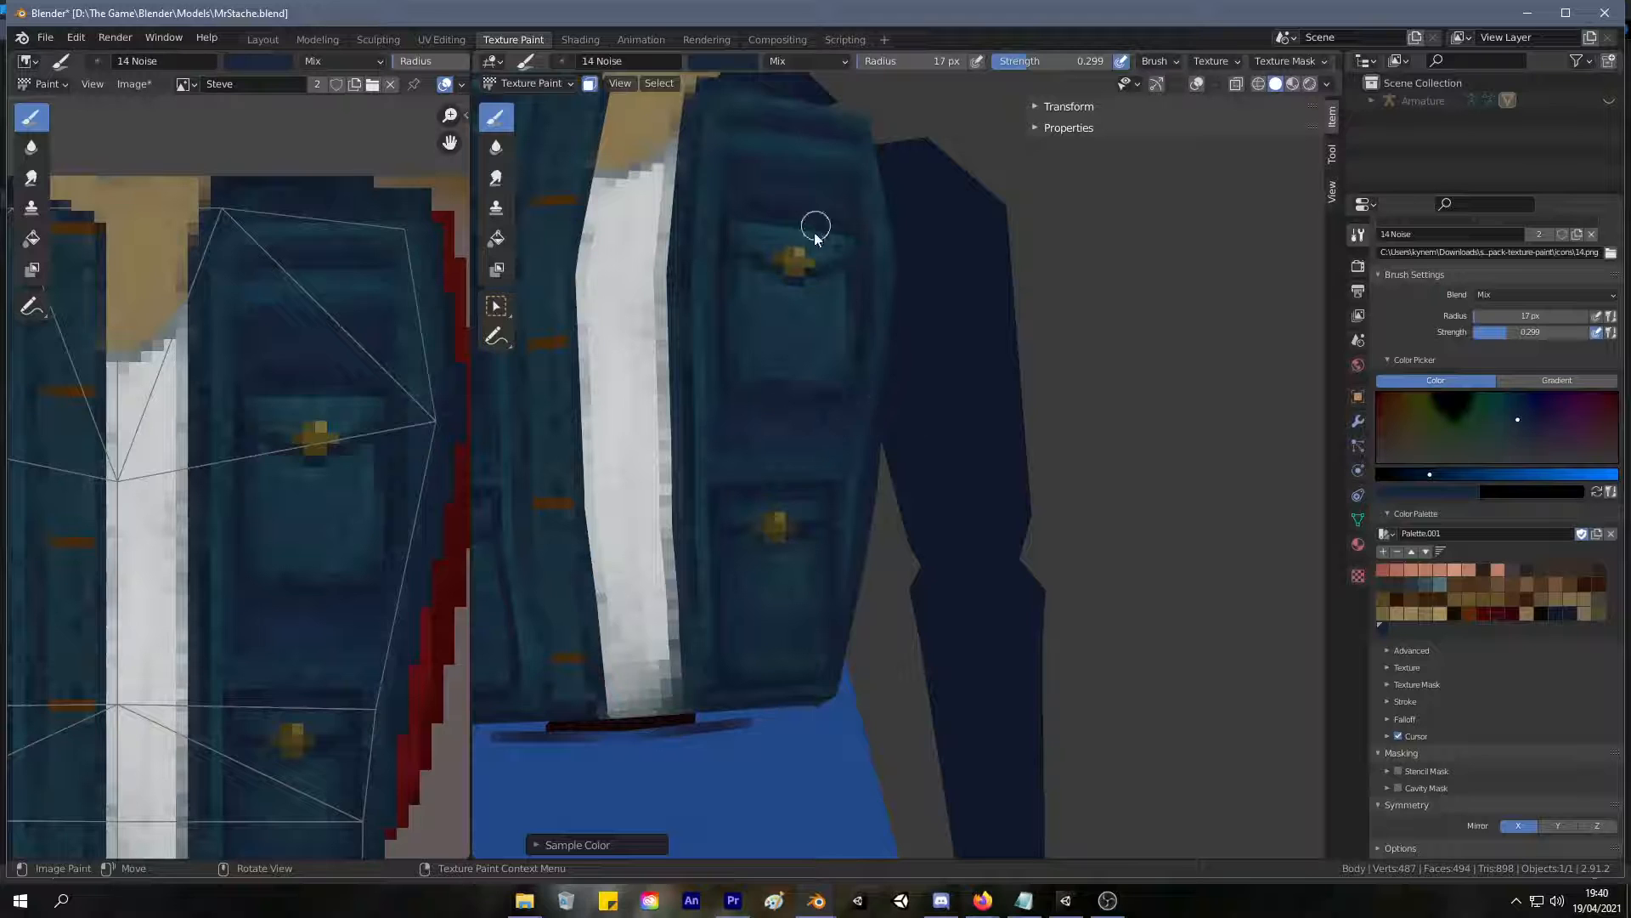
{"action": "middle_click_drag", "start_coordinate": [816, 225], "coordinate": [836, 226]}
{"action": "scroll", "coordinate": [750, 367], "scroll_direction": "down", "scroll_amount": 6}
{"action": "middle_click_drag", "start_coordinate": [746, 359], "coordinate": [792, 314]}
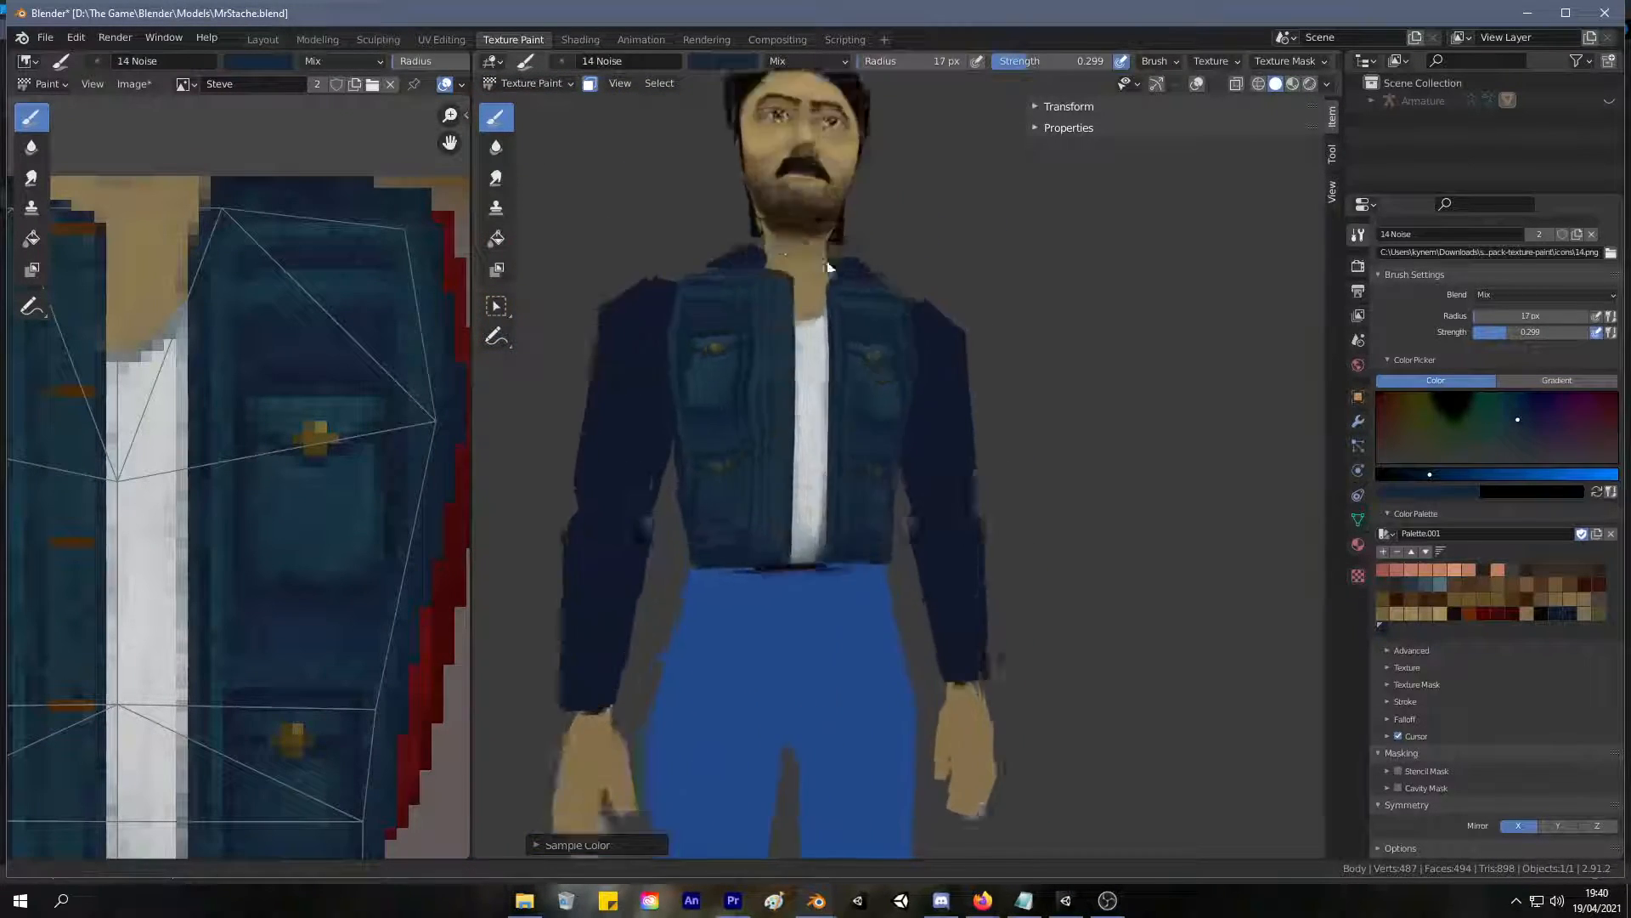
Set the brush radius to 32 px, sample blues from the jacket, and blend the panel between the upper and lower pockets.
{"action": "scroll", "coordinate": [820, 268], "scroll_direction": "up", "scroll_amount": 5}
{"action": "key", "text": "s"}
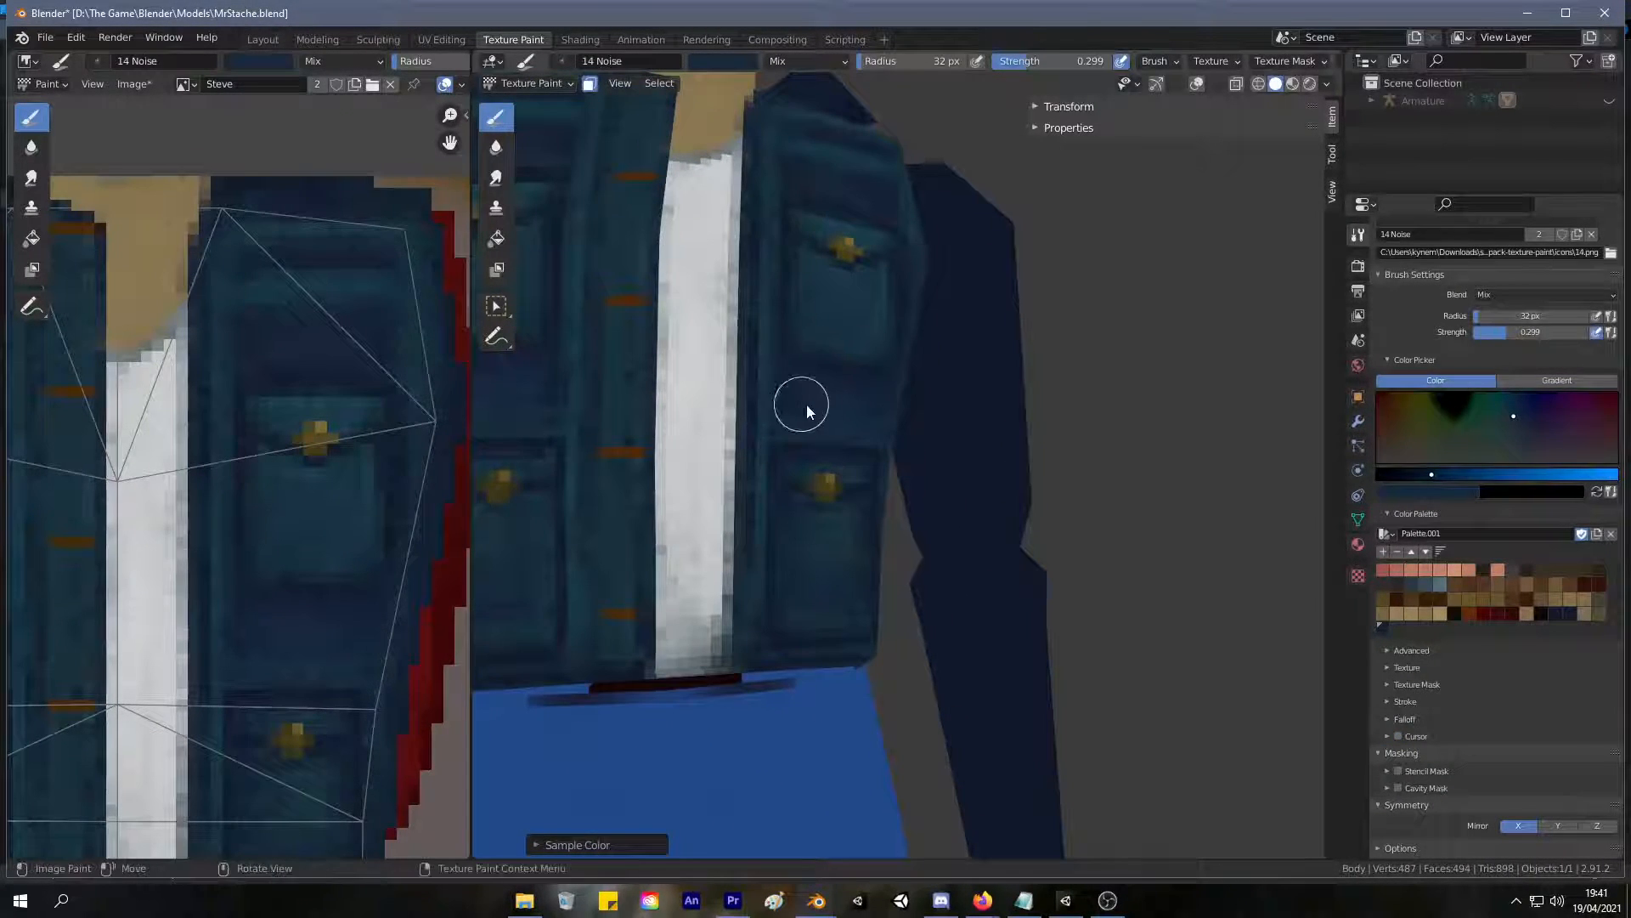
{"action": "key", "text": "s"}
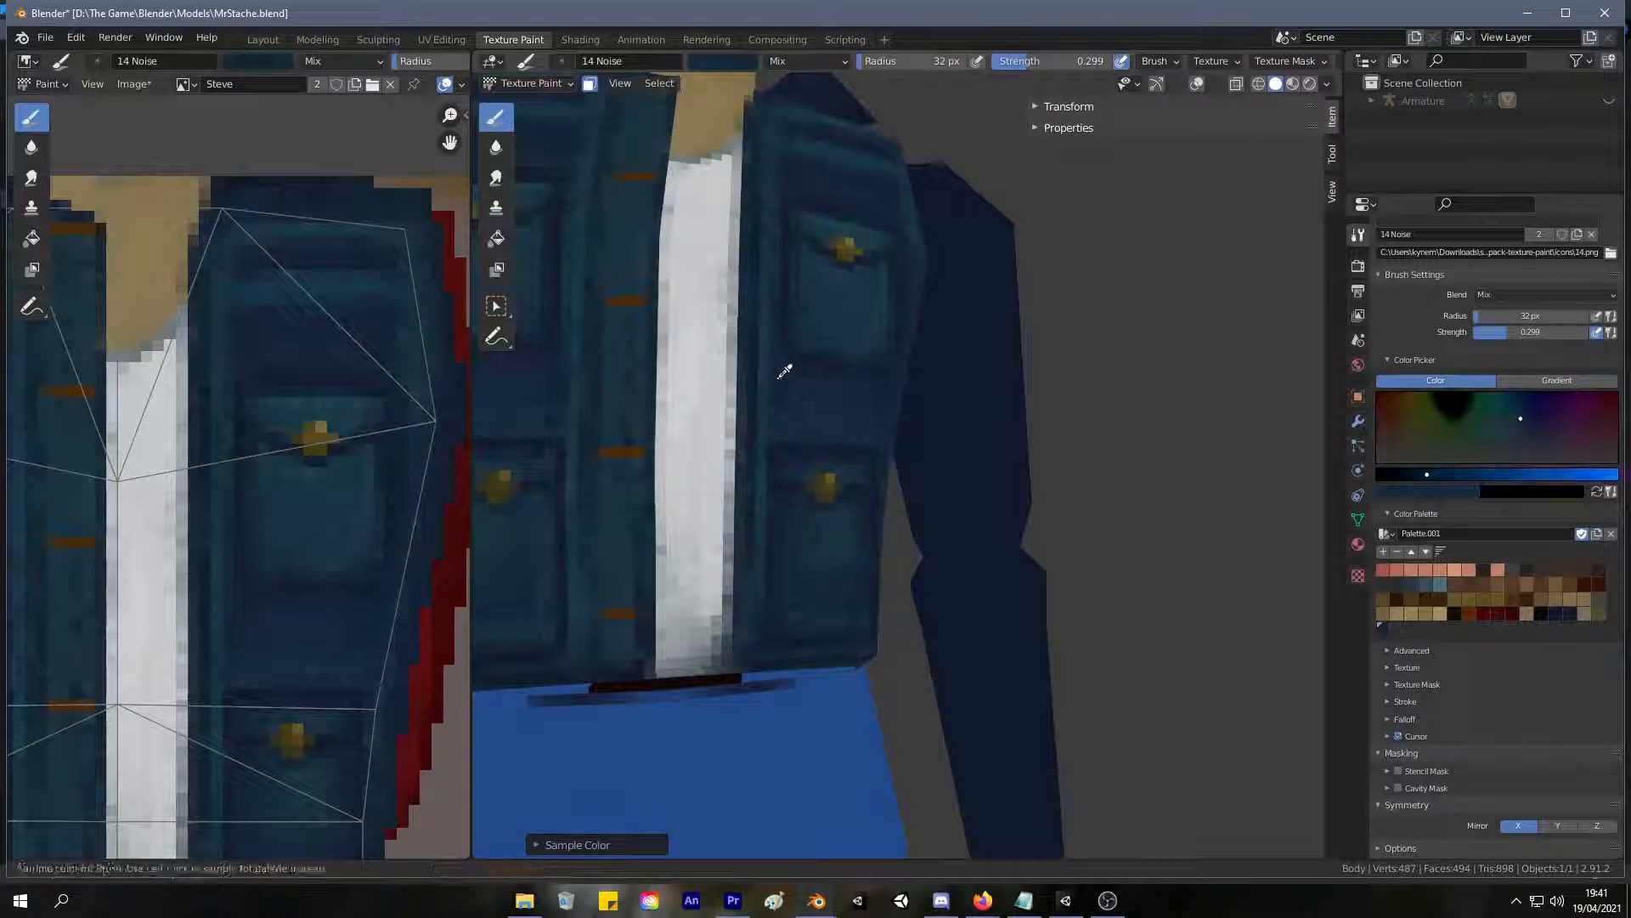
{"action": "left_click_drag", "start_coordinate": [768, 372], "coordinate": [851, 403]}
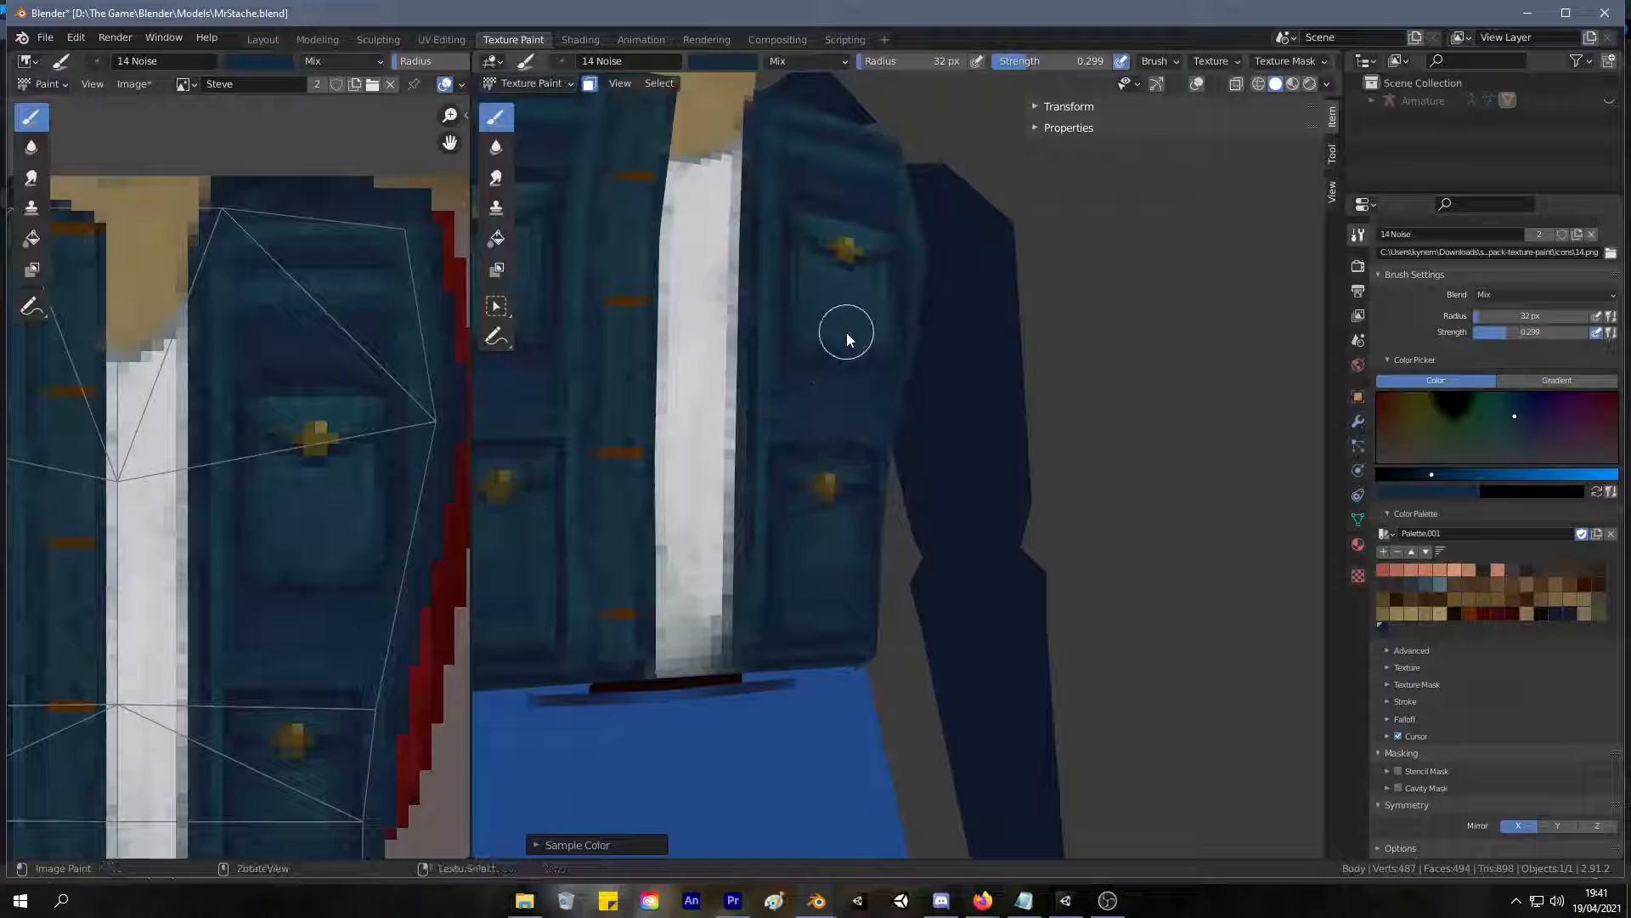
Continue evening out the front panel's blues around the pockets and below the upper pocket.
{"action": "scroll", "coordinate": [847, 335], "scroll_direction": "down", "scroll_amount": 3}
{"action": "scroll", "coordinate": [770, 425], "scroll_direction": "up", "scroll_amount": 1}
{"action": "middle_click_drag", "start_coordinate": [758, 393], "coordinate": [808, 485]}
{"action": "mouse_move", "coordinate": [831, 368]}
{"action": "middle_mouse_down"}
{"action": "mouse_move", "coordinate": [761, 364]}
{"action": "mouse_move", "coordinate": [818, 460]}
{"action": "mouse_move", "coordinate": [876, 445]}
{"action": "middle_mouse_up"}
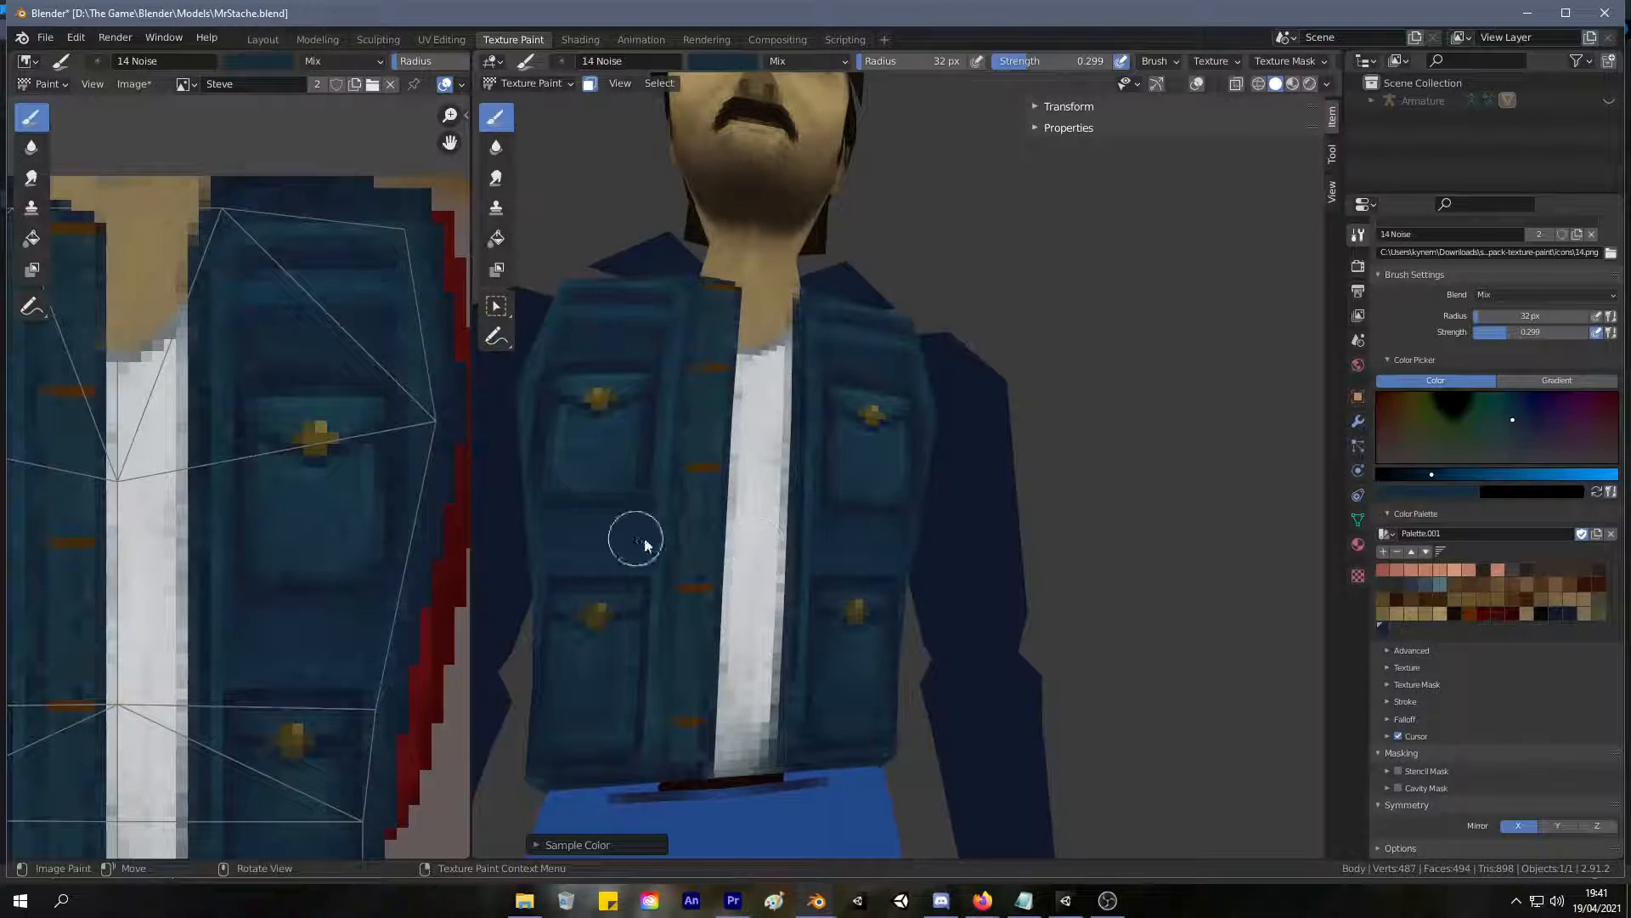
{"action": "middle_click_drag", "start_coordinate": [874, 485], "coordinate": [788, 532]}
{"action": "left_click_drag", "start_coordinate": [865, 528], "coordinate": [797, 547]}
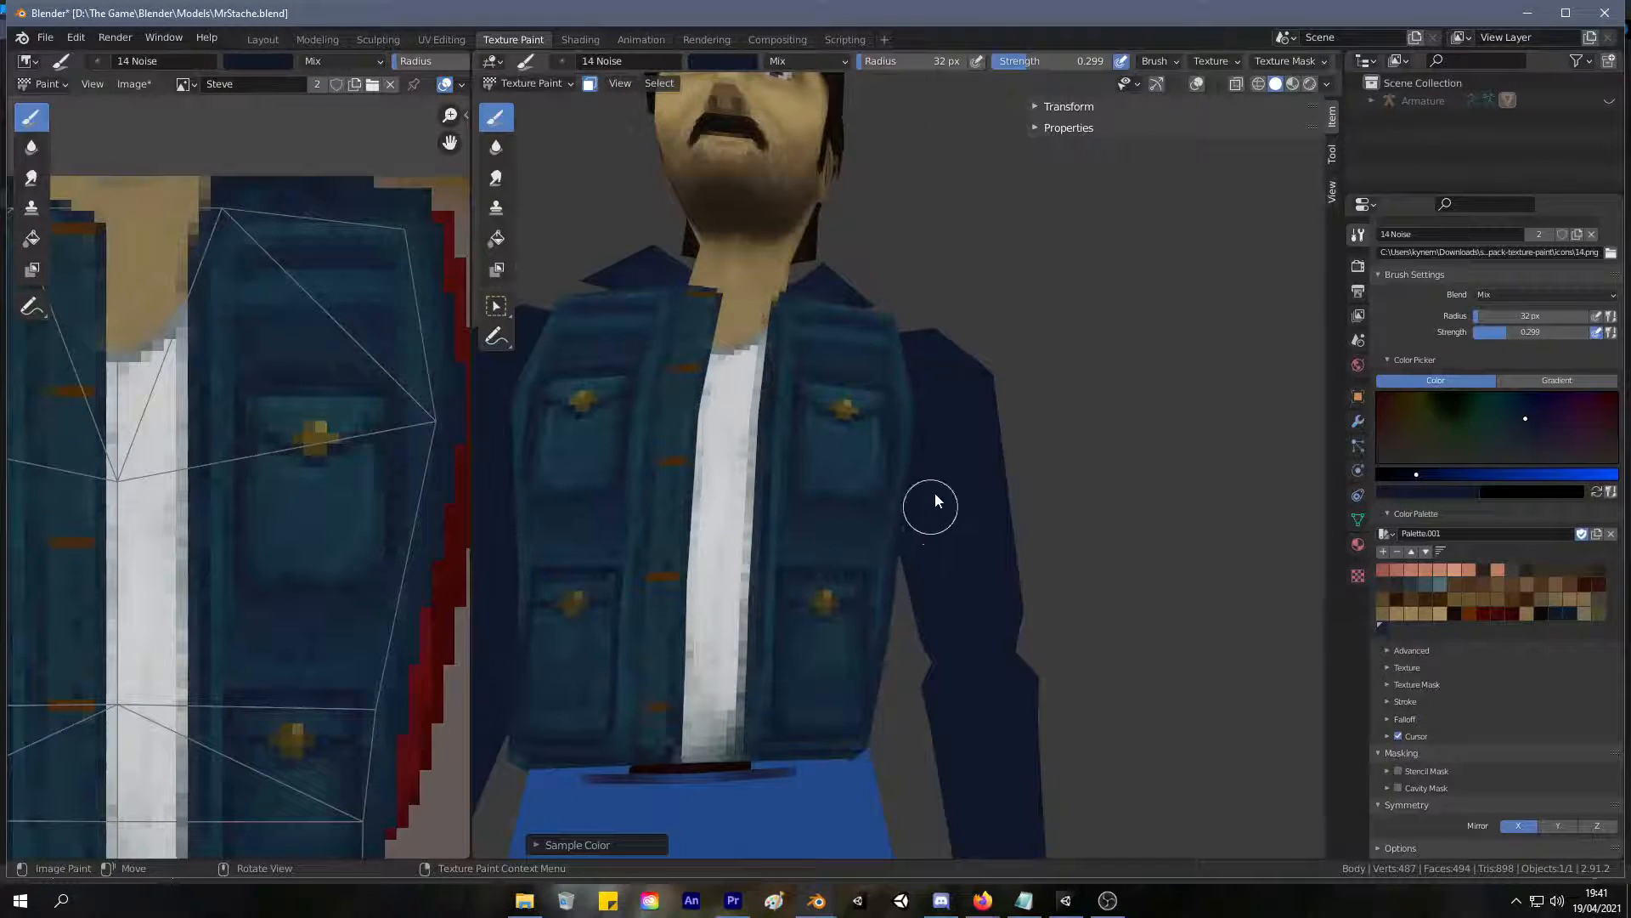
Compare the jacket with the sleeves and darken the chest area above the upper pocket with the dark navy.
{"action": "scroll", "coordinate": [956, 408], "scroll_direction": "down", "scroll_amount": 3}
{"action": "middle_click_drag", "start_coordinate": [900, 481], "coordinate": [946, 401]}
{"action": "scroll", "coordinate": [905, 459], "scroll_direction": "up", "scroll_amount": 2}
{"action": "scroll", "coordinate": [946, 401], "scroll_direction": "up", "scroll_amount": 2}
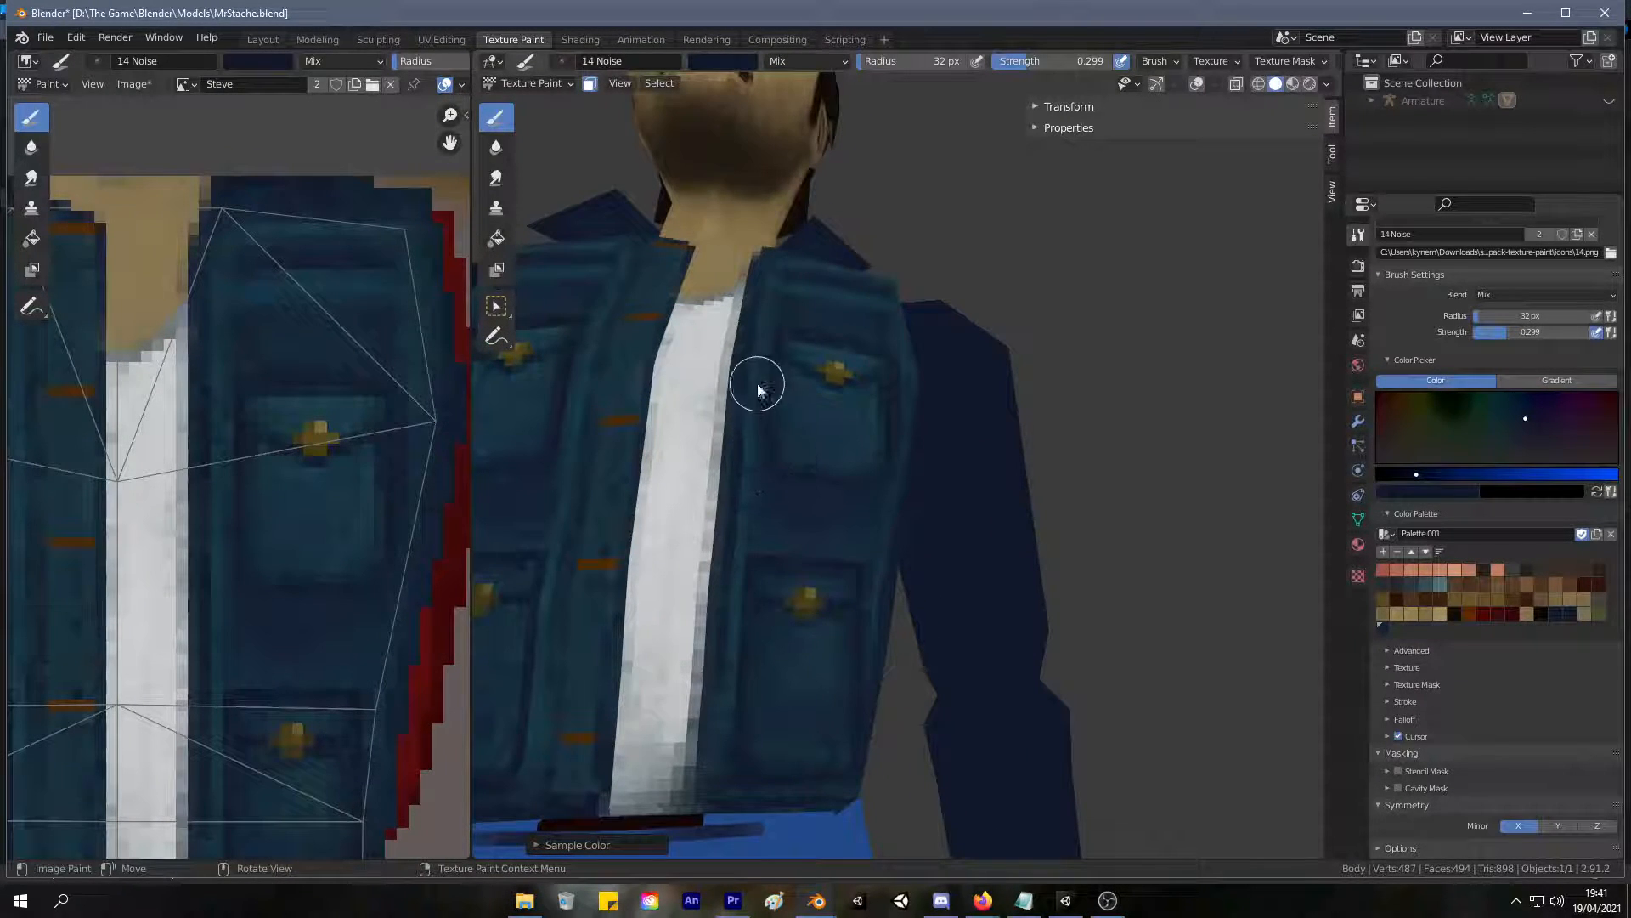
{"action": "mouse_move", "coordinate": [855, 328]}
{"action": "middle_mouse_down"}
{"action": "mouse_move", "coordinate": [867, 379]}
{"action": "mouse_move", "coordinate": [840, 355]}
{"action": "middle_mouse_up"}
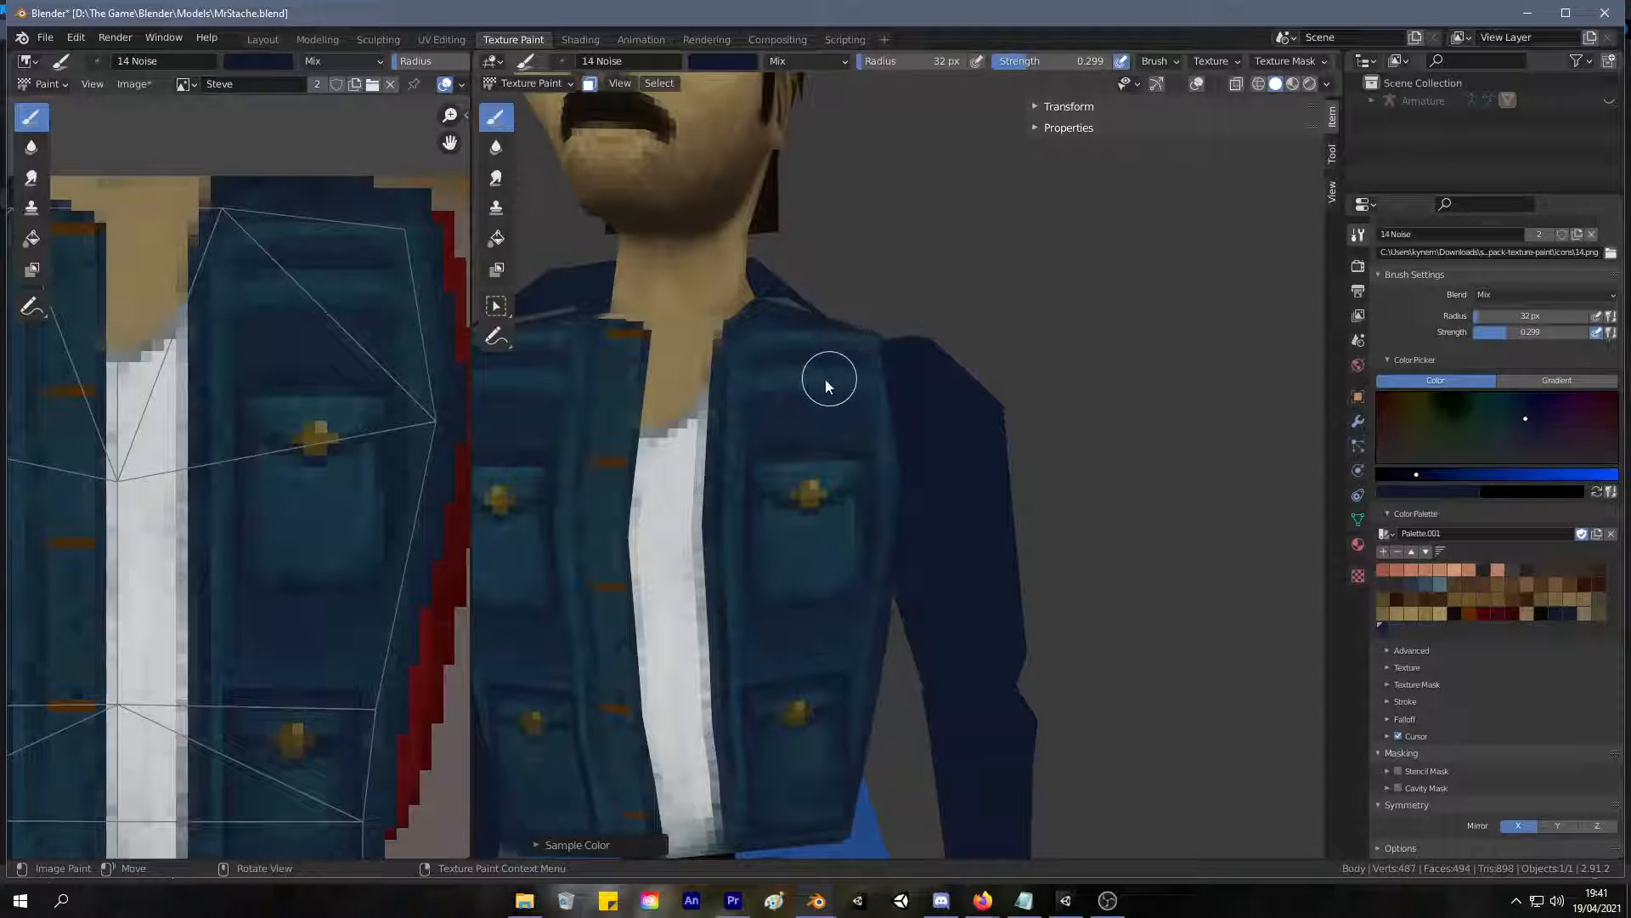
{"action": "middle_click_drag", "start_coordinate": [797, 391], "coordinate": [860, 387]}
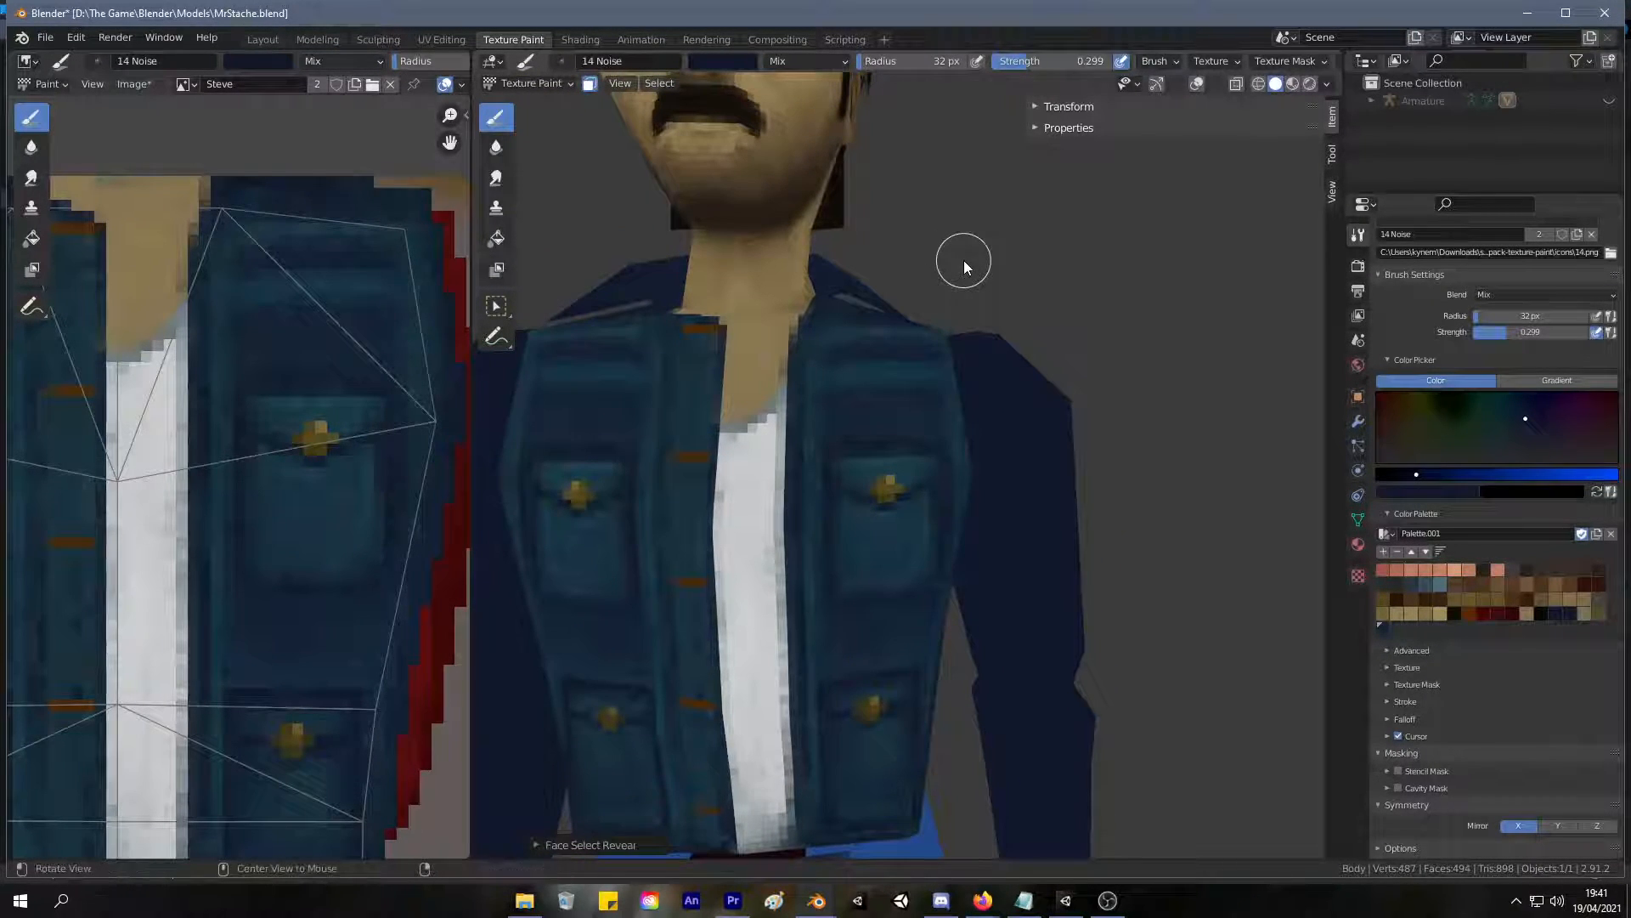
Switch the body to Edit Mode and review the full character from the front and at an angle.
{"action": "key", "text": "Tab"}
{"action": "scroll", "coordinate": [948, 180], "scroll_direction": "down", "scroll_amount": 7}
{"action": "middle_click_drag", "start_coordinate": [960, 230], "coordinate": [1030, 289]}
{"action": "scroll", "coordinate": [940, 383], "scroll_direction": "up", "scroll_amount": 5}
{"action": "middle_click_drag", "start_coordinate": [939, 382], "coordinate": [888, 388]}
{"action": "scroll", "coordinate": [919, 393], "scroll_direction": "down", "scroll_amount": 5}
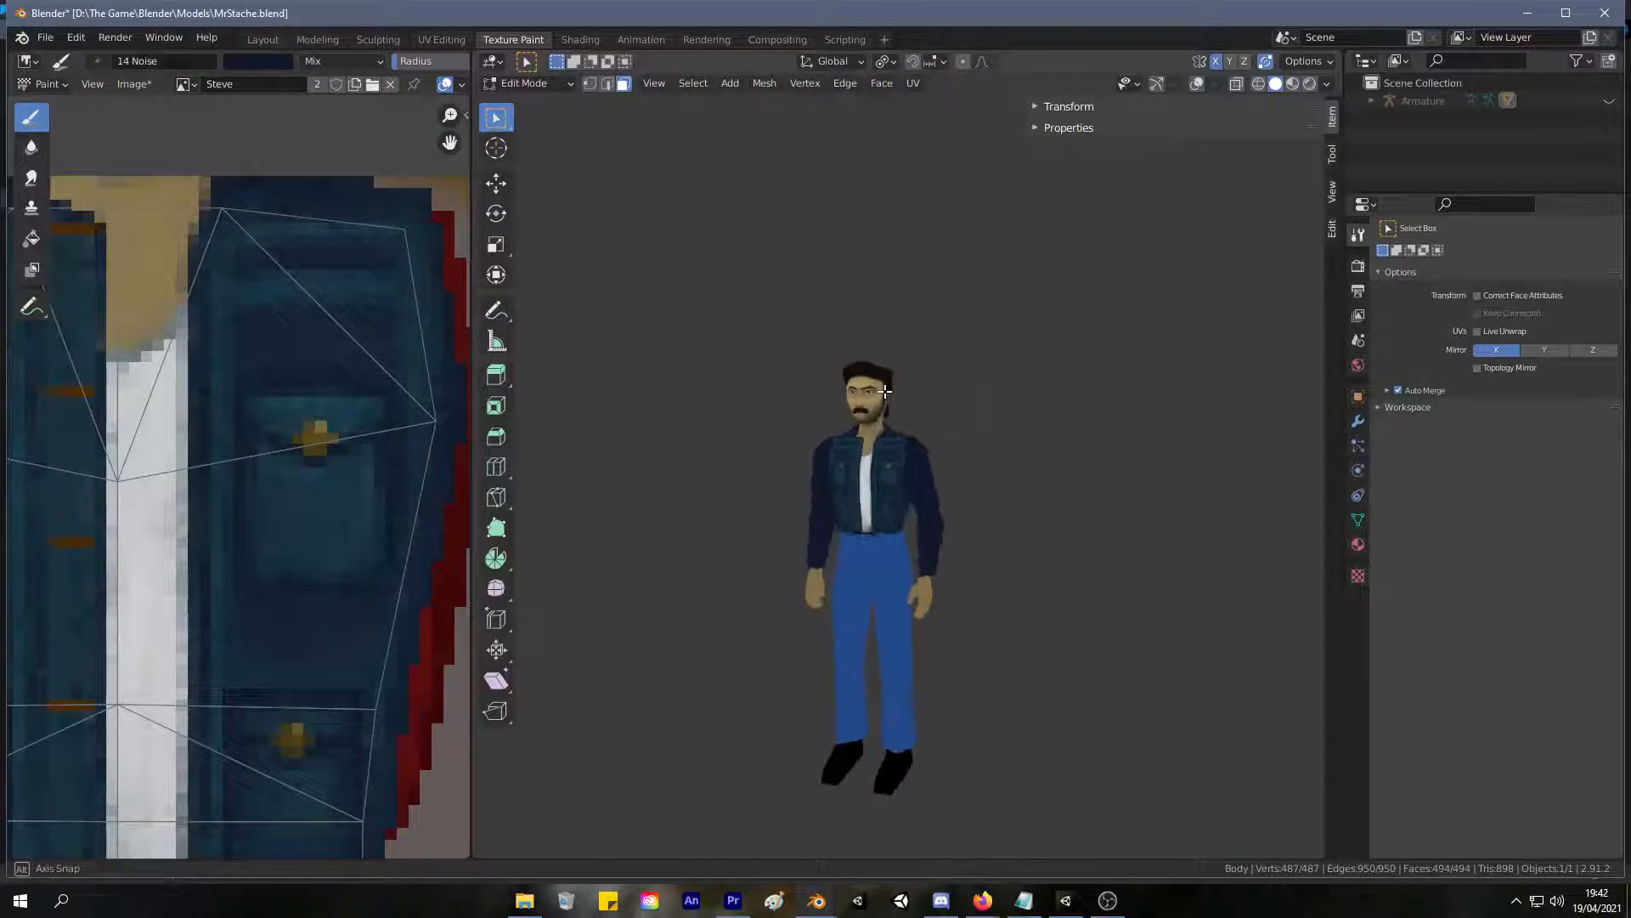
In UV Editing, select the torso's linked faces up to the seams and test-move them to check how the jacket is separated.
{"action": "scroll", "coordinate": [875, 380], "scroll_direction": "up", "scroll_amount": 2}
{"action": "scroll", "coordinate": [862, 463], "scroll_direction": "up", "scroll_amount": 1}
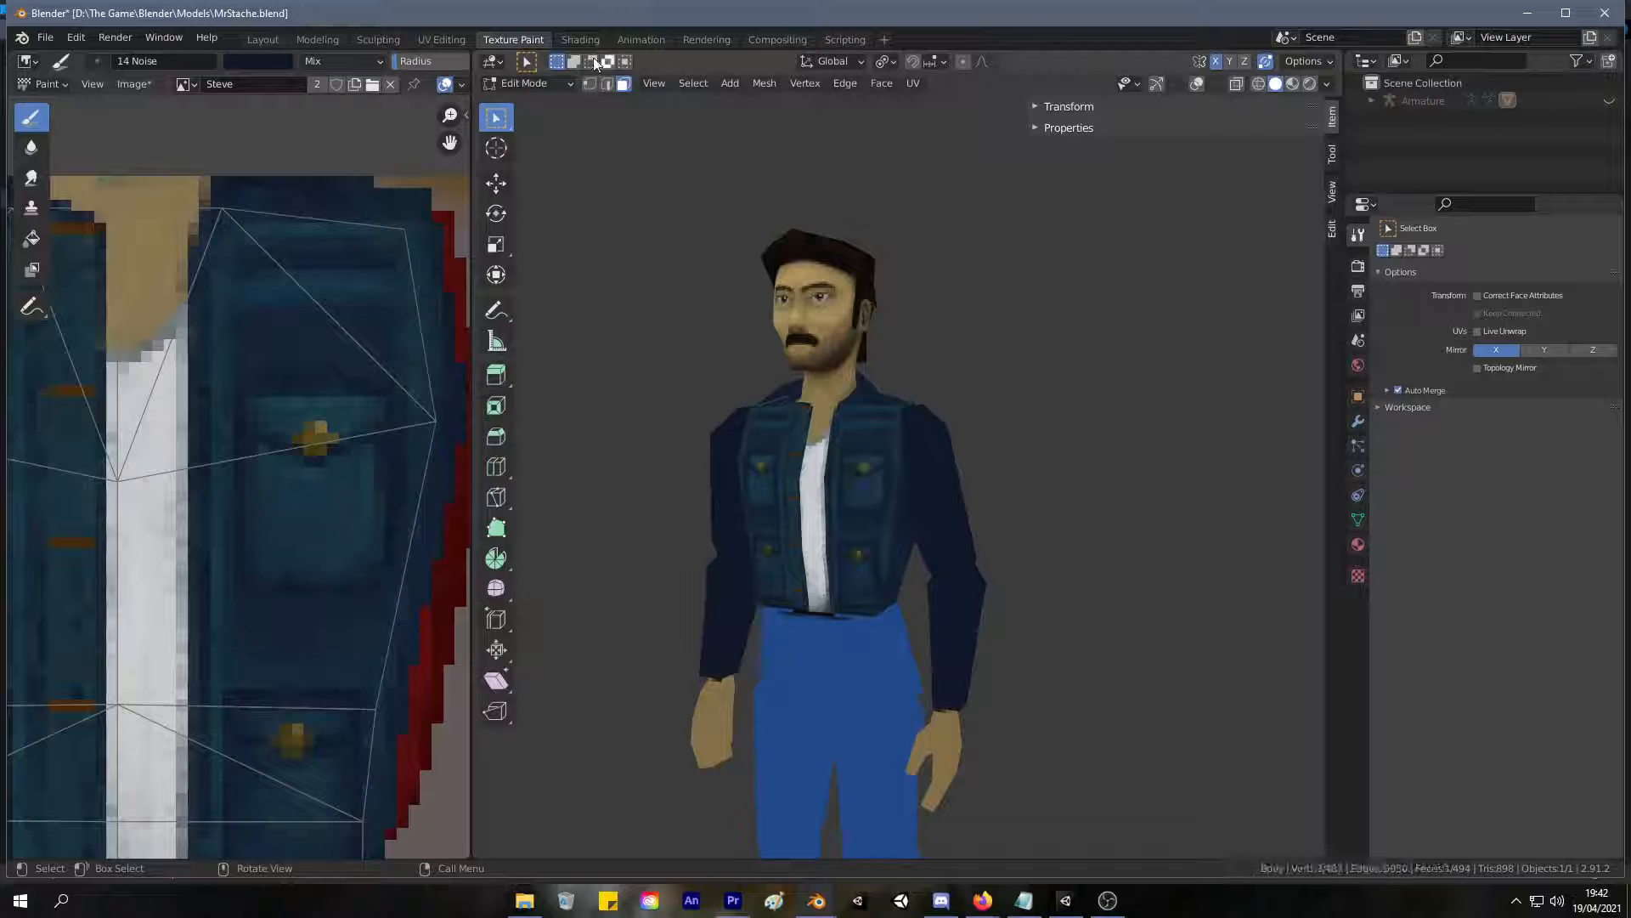
{"action": "left_click", "coordinate": [427, 43]}
{"action": "scroll", "coordinate": [1008, 381], "scroll_direction": "down", "scroll_amount": 3}
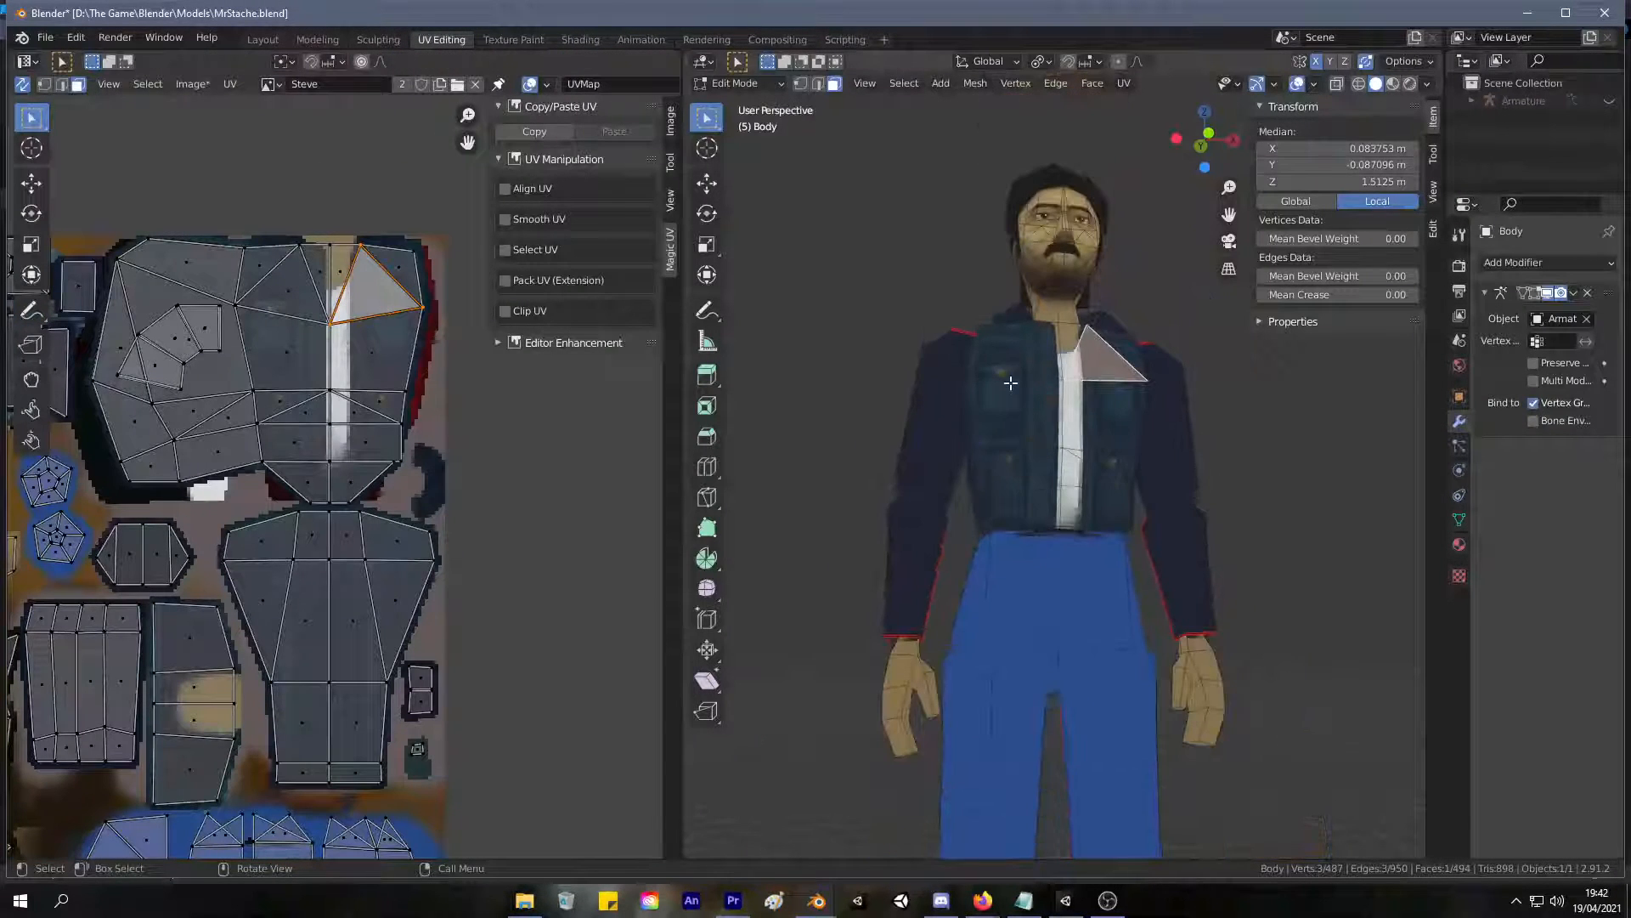
{"action": "left_click", "coordinate": [1007, 385]}
{"action": "key", "text": "ctrl+l"}
{"action": "middle_click_drag", "start_coordinate": [1007, 385], "coordinate": [1105, 480]}
{"action": "key", "text": "g"}
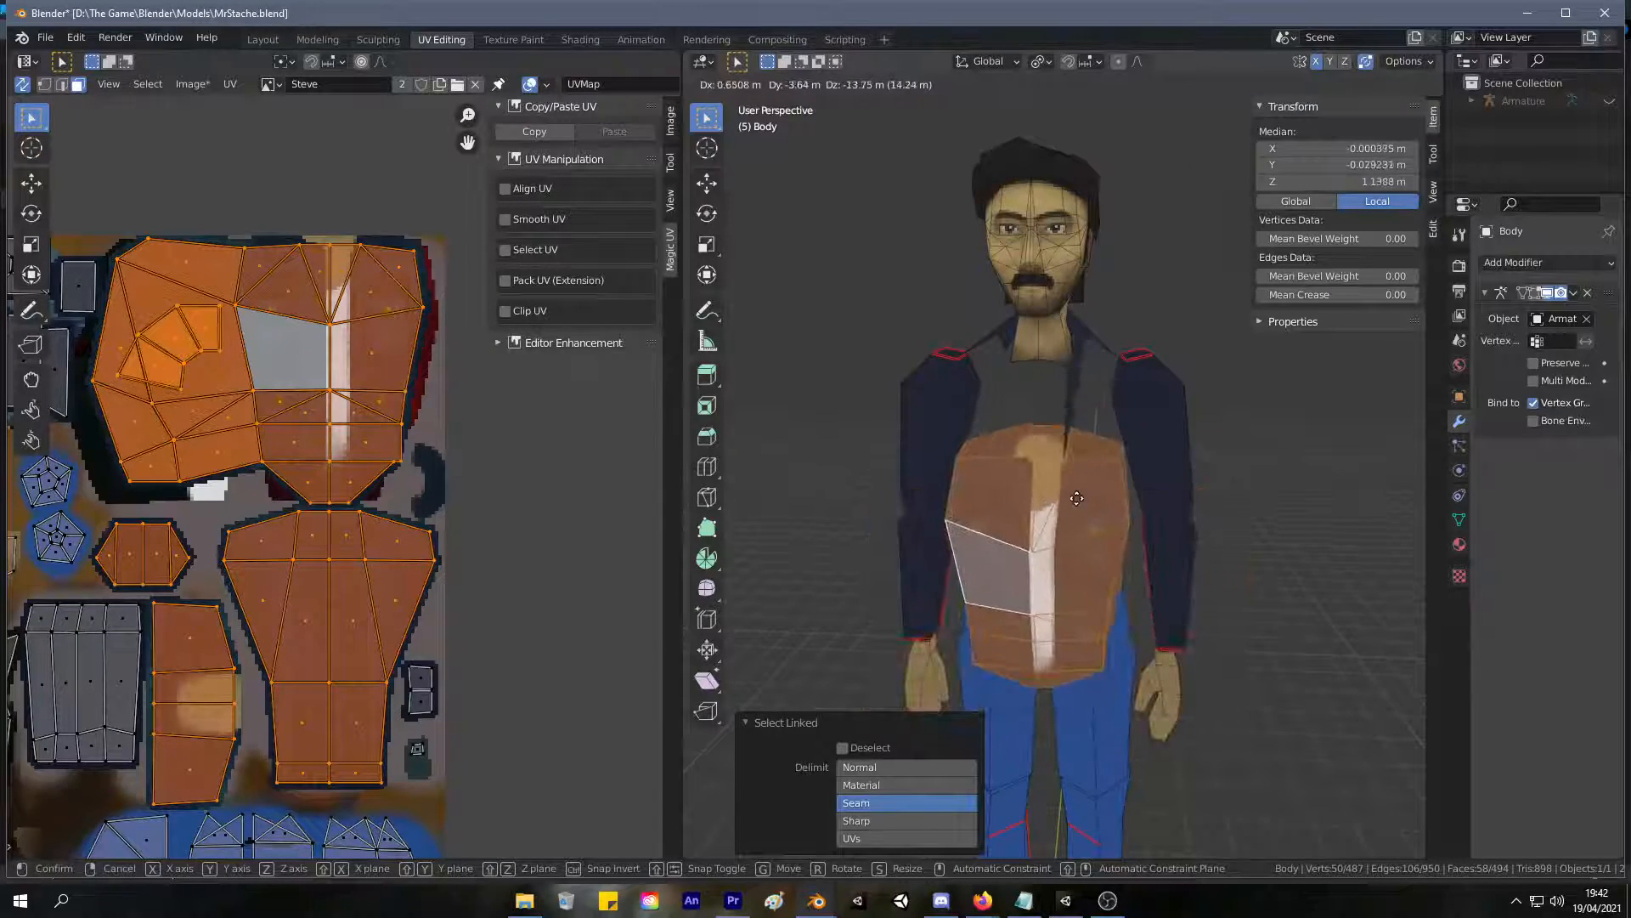
{"action": "right_click", "coordinate": [1076, 499]}
{"action": "key", "text": "g"}
{"action": "right_click", "coordinate": [1007, 494]}
{"action": "middle_click_drag", "start_coordinate": [1055, 420], "coordinate": [1139, 417]}
Select the upper sleeve's linked faces up to the seams and test-move them to check that part.
{"action": "left_click", "coordinate": [1143, 423]}
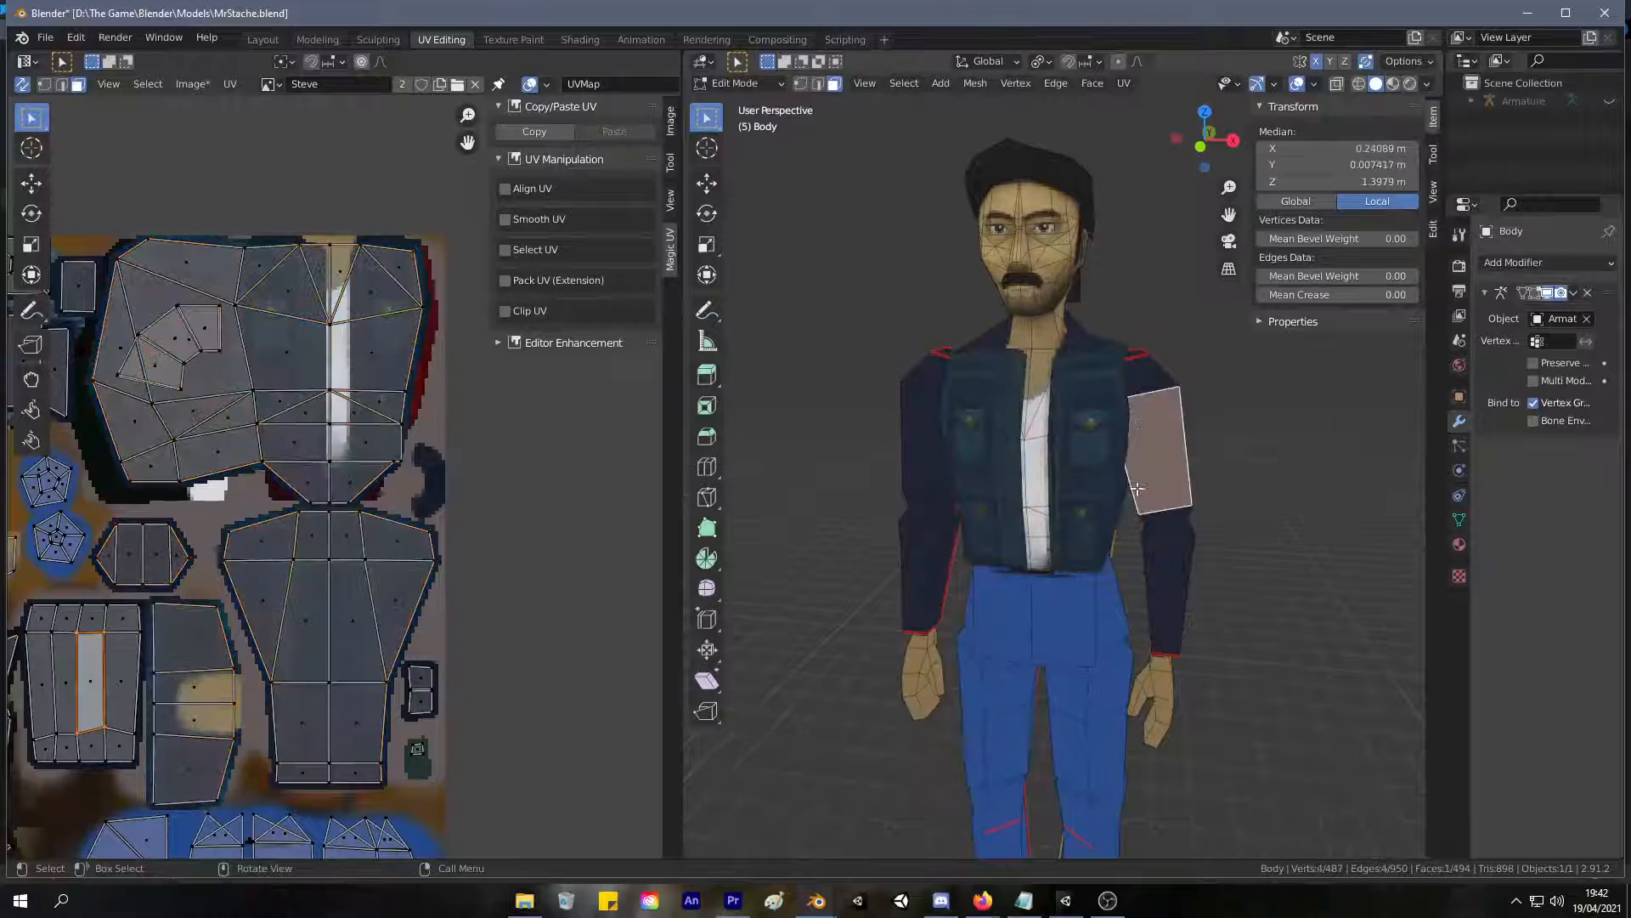
{"action": "key", "text": "ctrl+l"}
{"action": "key", "text": "g"}
{"action": "right_click", "coordinate": [1158, 451]}
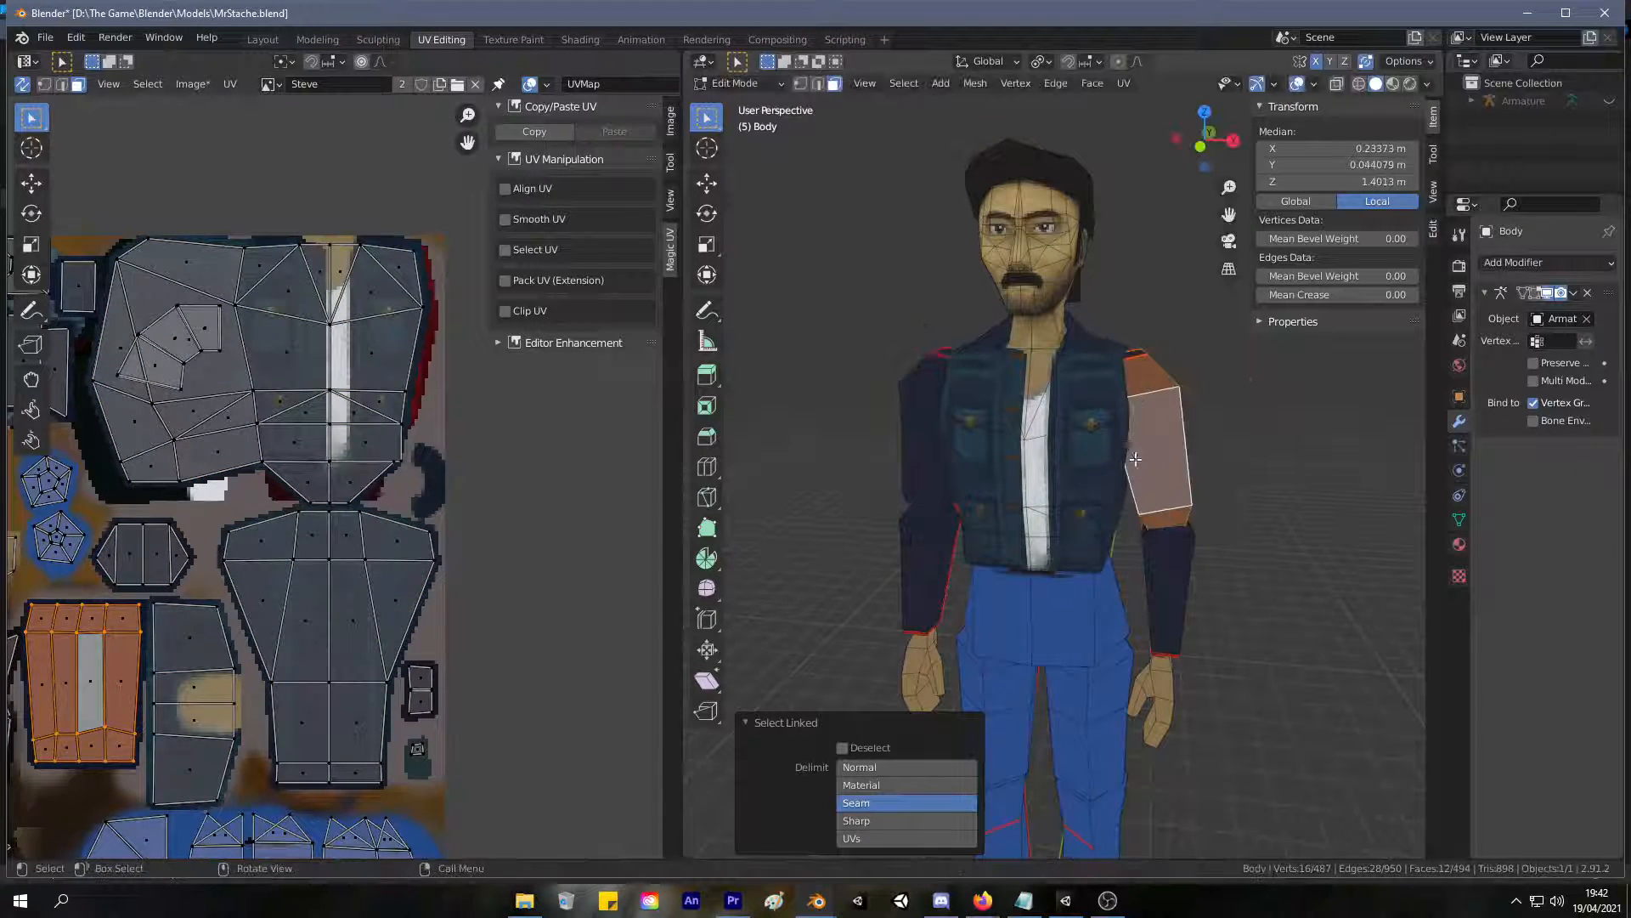
Isolate the forearm's linked faces for inspection, reveal the whole body again and clear the selection.
{"action": "left_click", "coordinate": [1162, 583]}
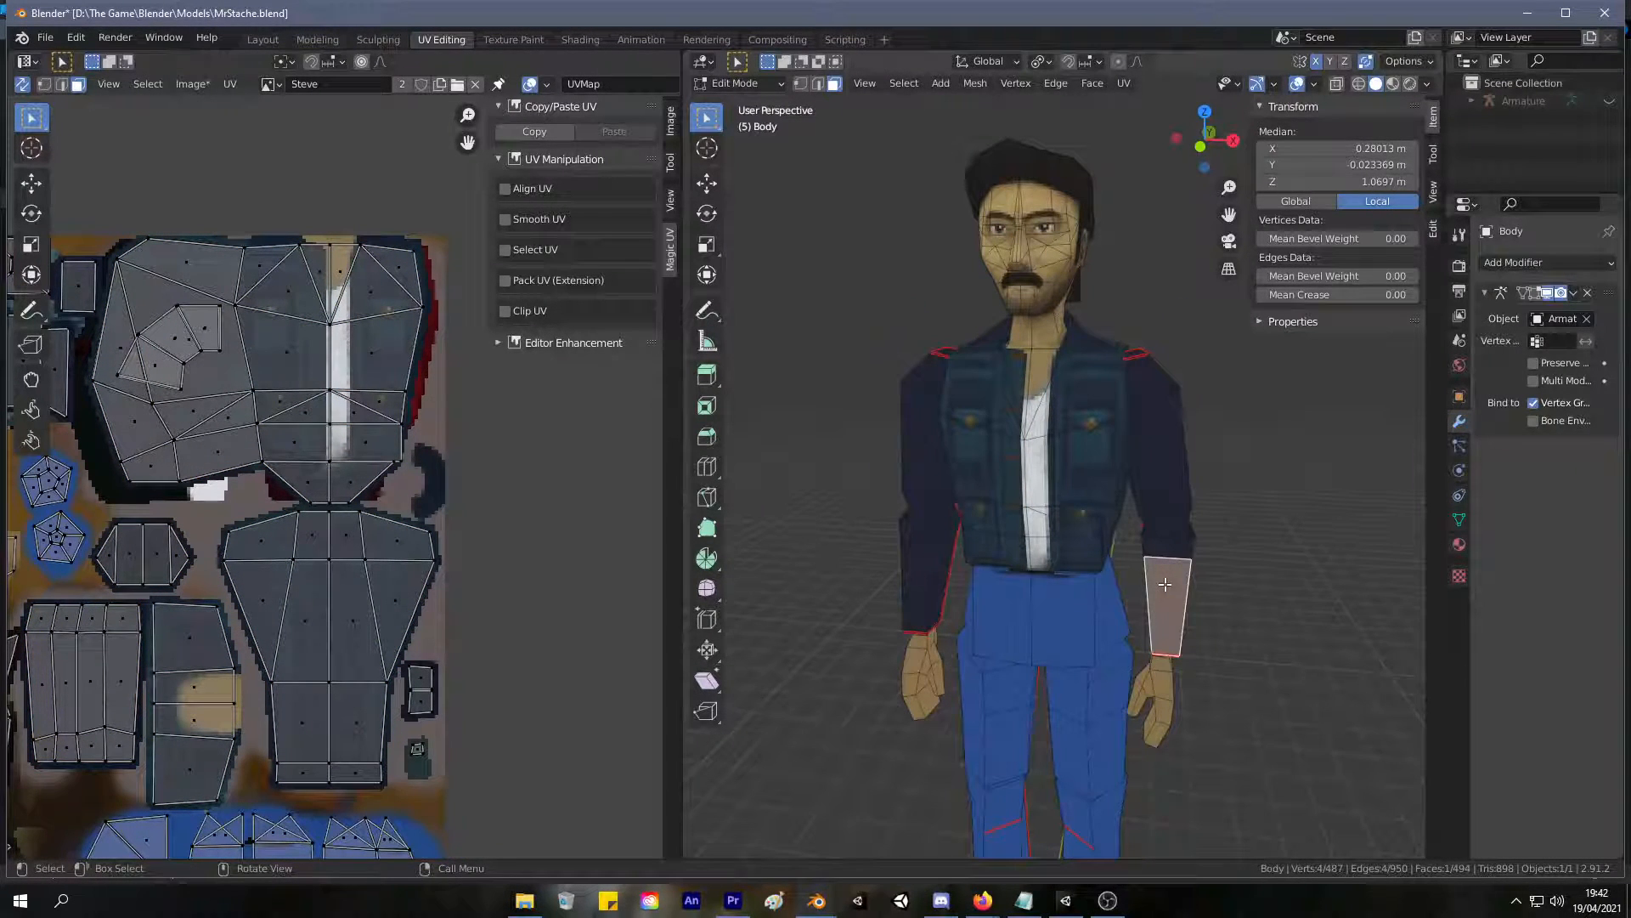
{"action": "key", "text": "ctrl+l"}
{"action": "key", "text": "shift+h"}
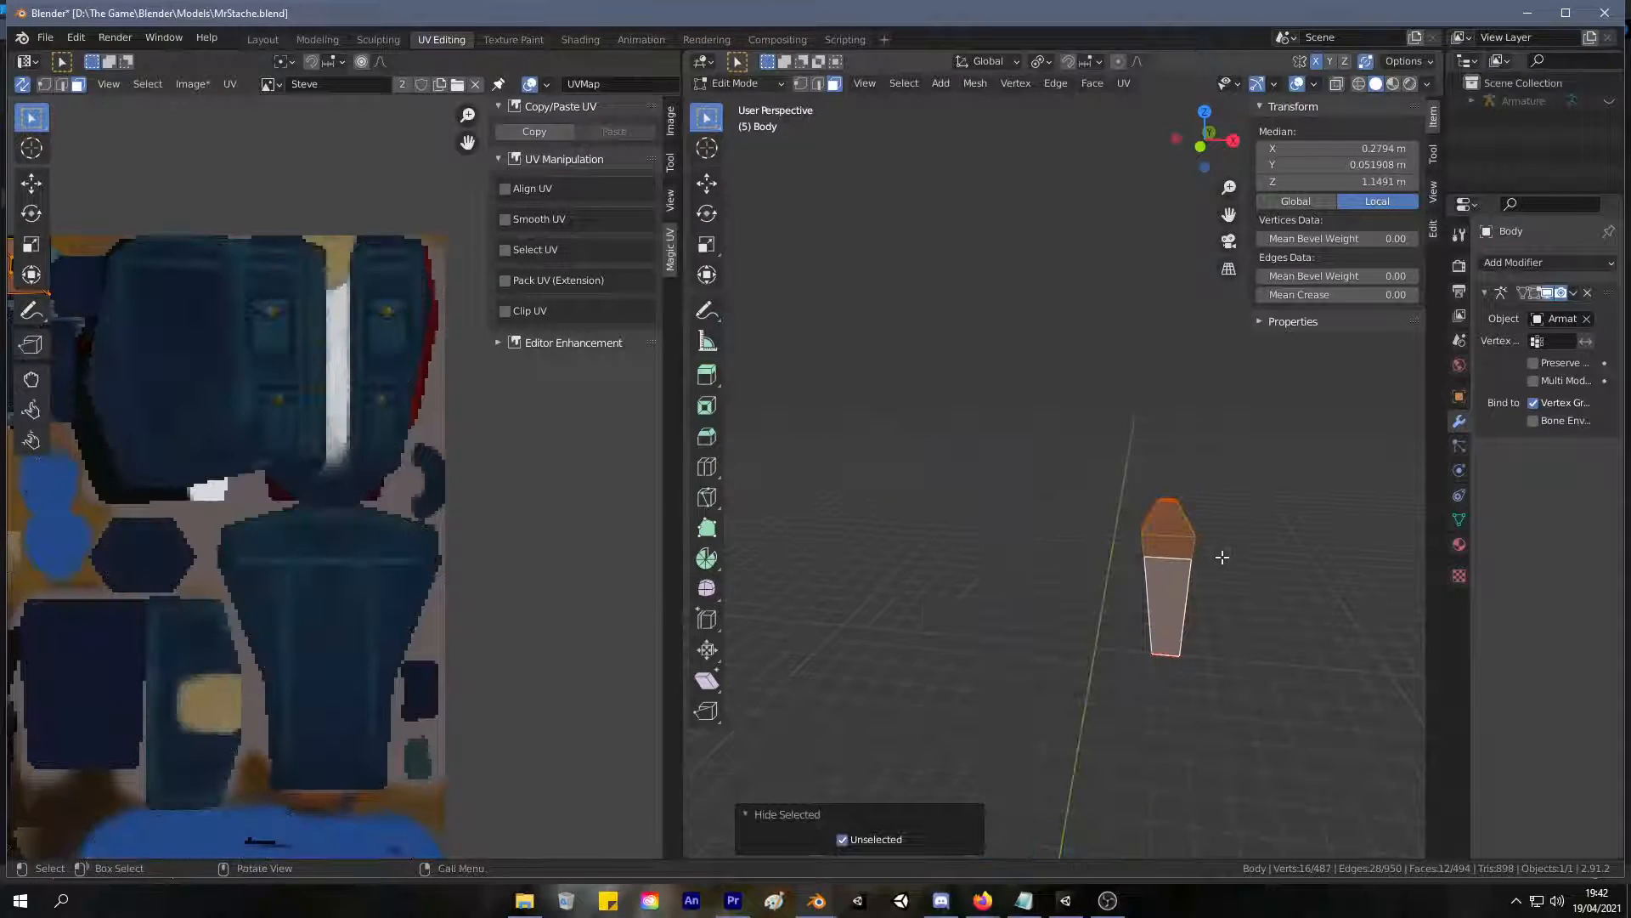
{"action": "key", "text": "alt+h"}
{"action": "key", "text": "alt+a"}
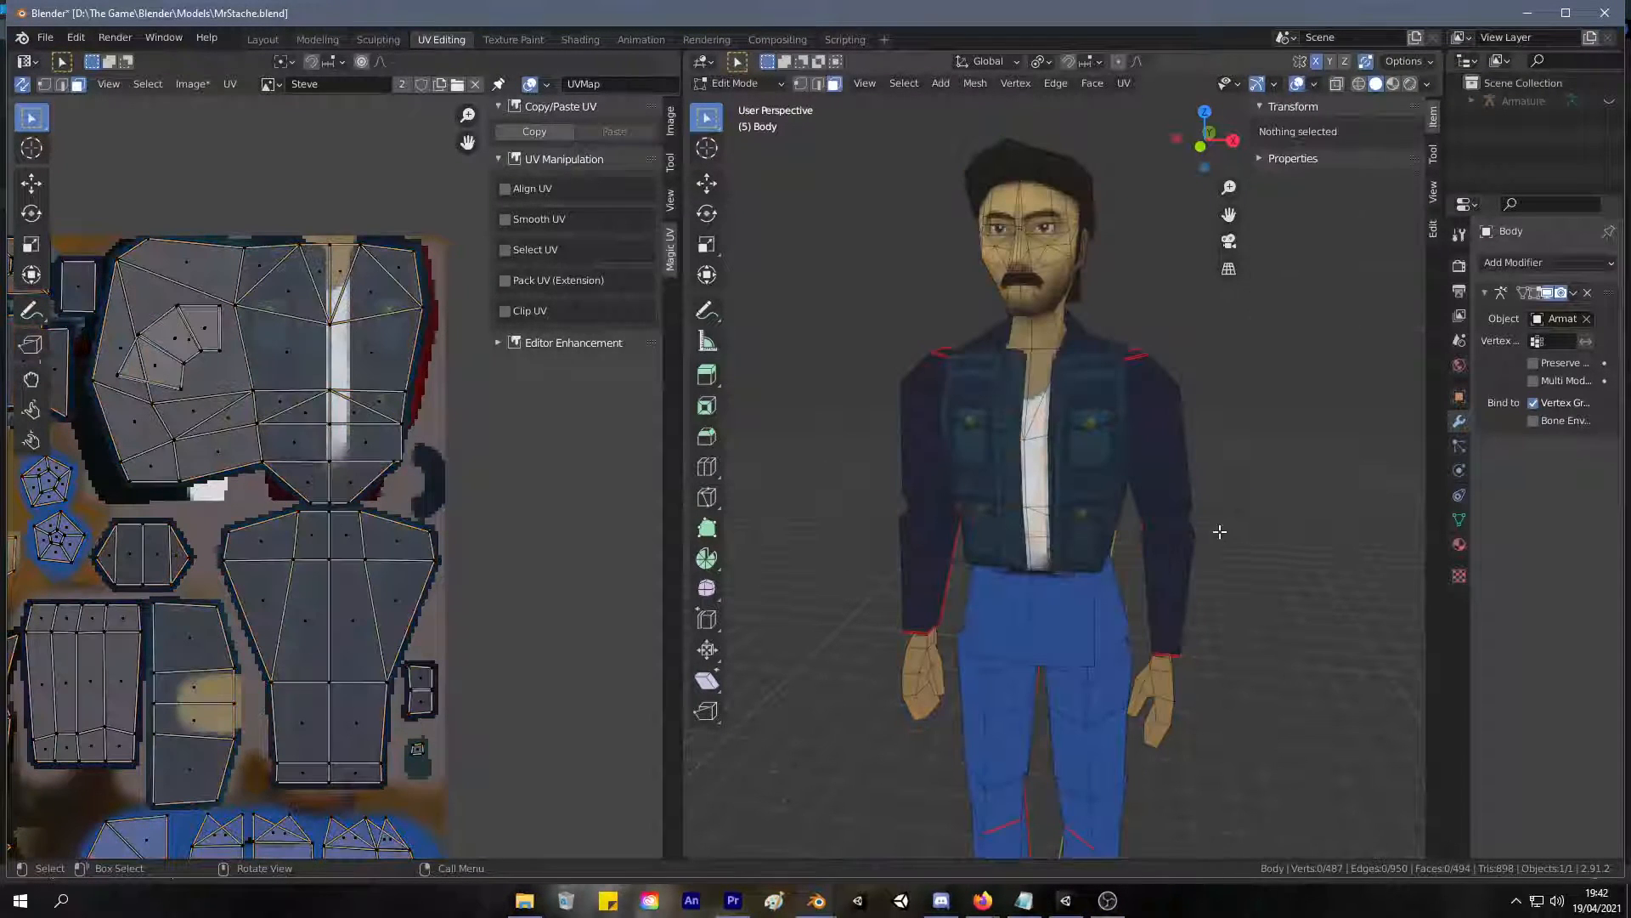
Select a face of the jacket collar and check the character's front in Texture Paint.
{"action": "middle_click_drag", "start_coordinate": [1182, 536], "coordinate": [1108, 503]}
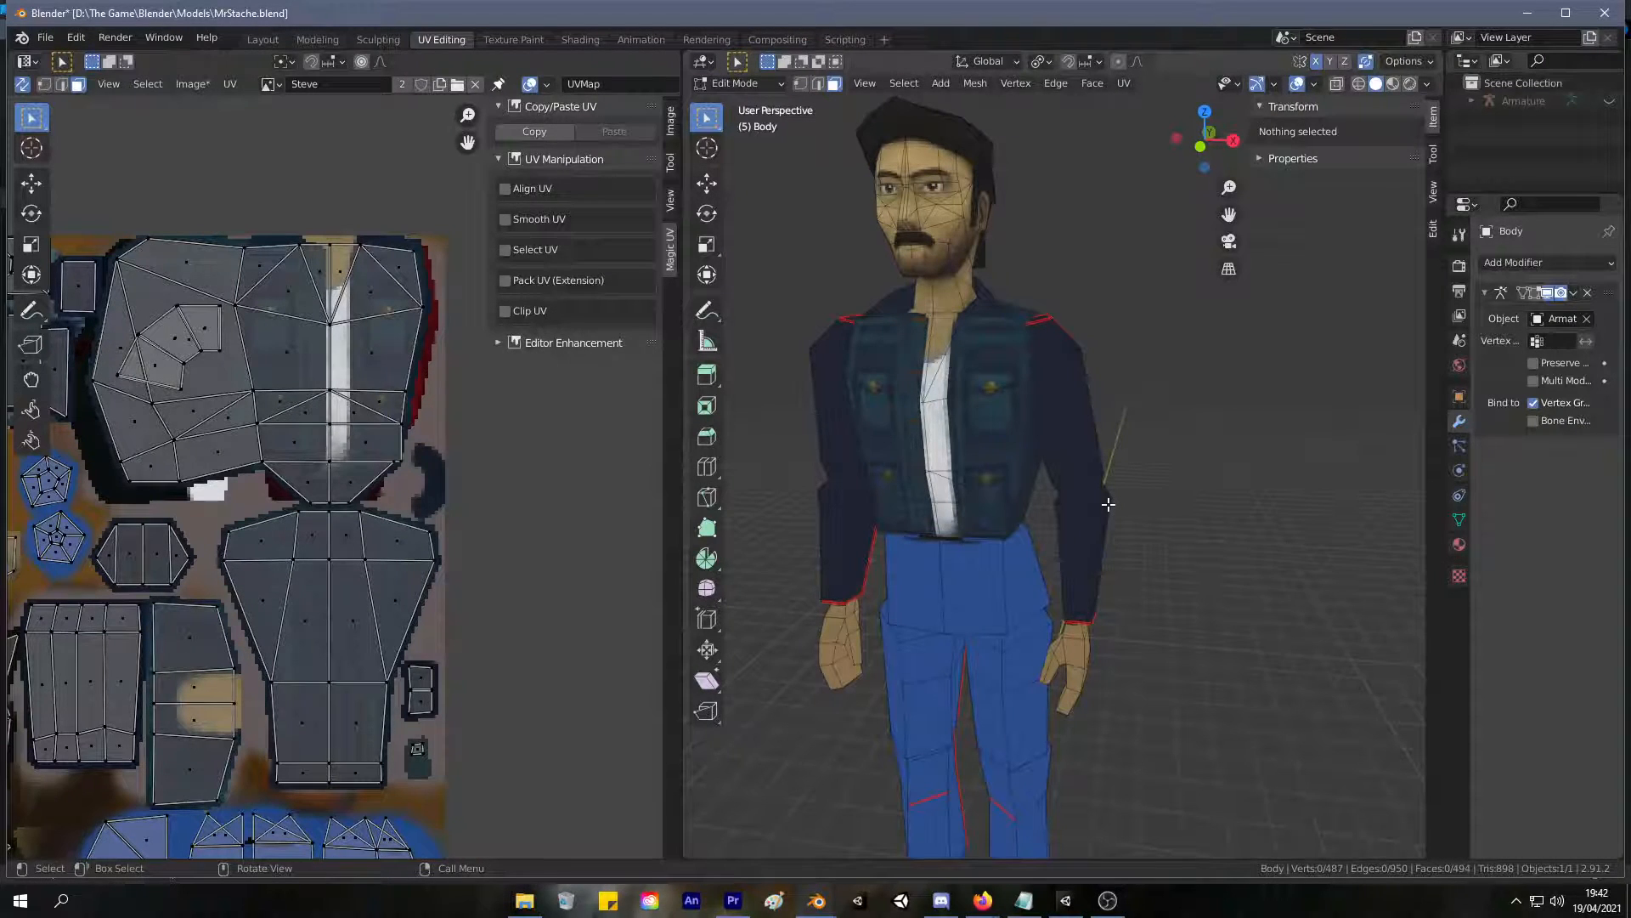
{"action": "mouse_move", "coordinate": [1020, 459]}
{"action": "middle_mouse_down"}
{"action": "mouse_move", "coordinate": [987, 434]}
{"action": "mouse_move", "coordinate": [1032, 431]}
{"action": "middle_mouse_up"}
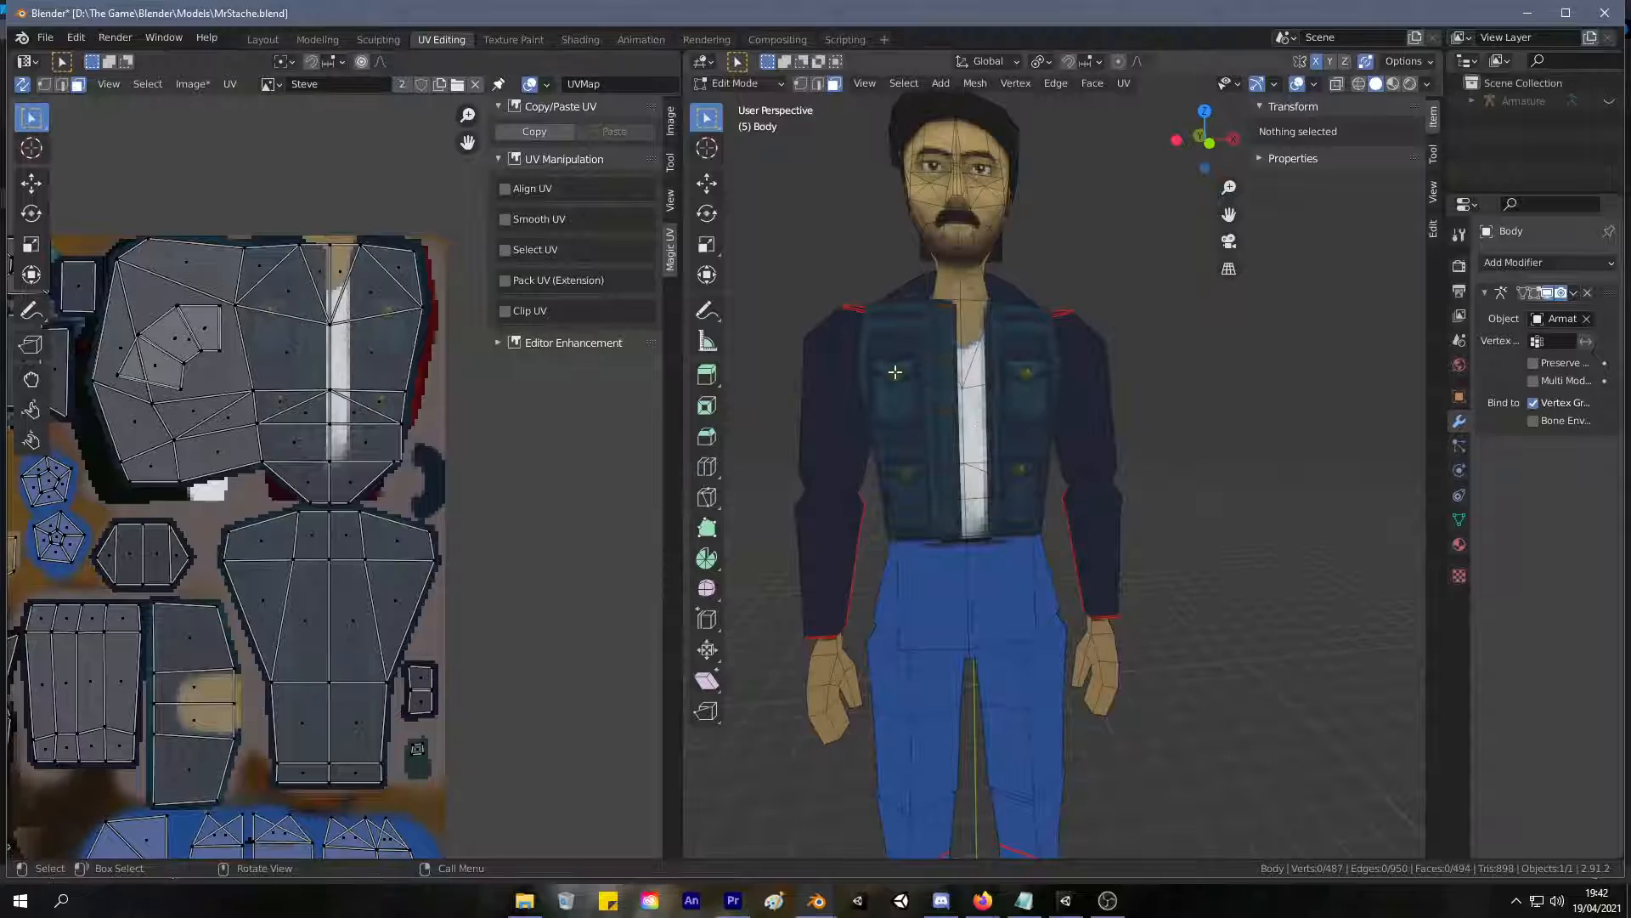
{"action": "scroll", "coordinate": [983, 423], "scroll_direction": "up", "scroll_amount": 6}
{"action": "mouse_move", "coordinate": [915, 281]}
{"action": "middle_mouse_down"}
{"action": "mouse_move", "coordinate": [976, 467]}
{"action": "mouse_move", "coordinate": [995, 460]}
{"action": "mouse_move", "coordinate": [976, 446]}
{"action": "middle_mouse_up"}
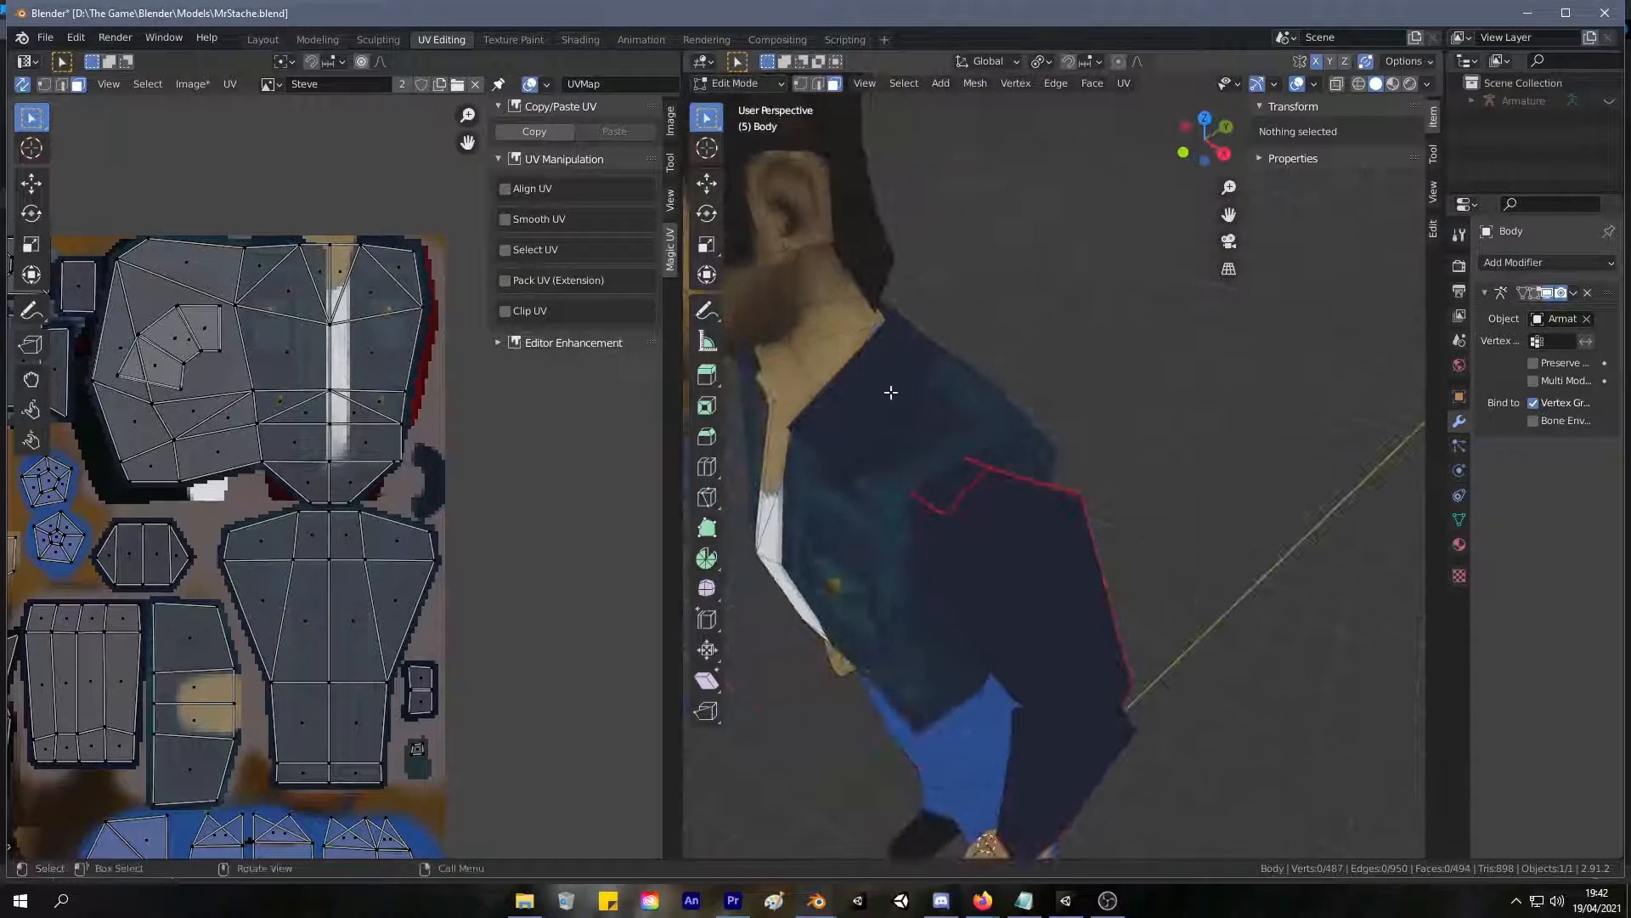
{"action": "left_click", "coordinate": [889, 392]}
{"action": "left_click", "coordinate": [513, 40]}
{"action": "middle_click_drag", "start_coordinate": [742, 256], "coordinate": [884, 387]}
{"action": "scroll", "coordinate": [854, 339], "scroll_direction": "up", "scroll_amount": 2}
{"action": "scroll", "coordinate": [854, 338], "scroll_direction": "up", "scroll_amount": 3}
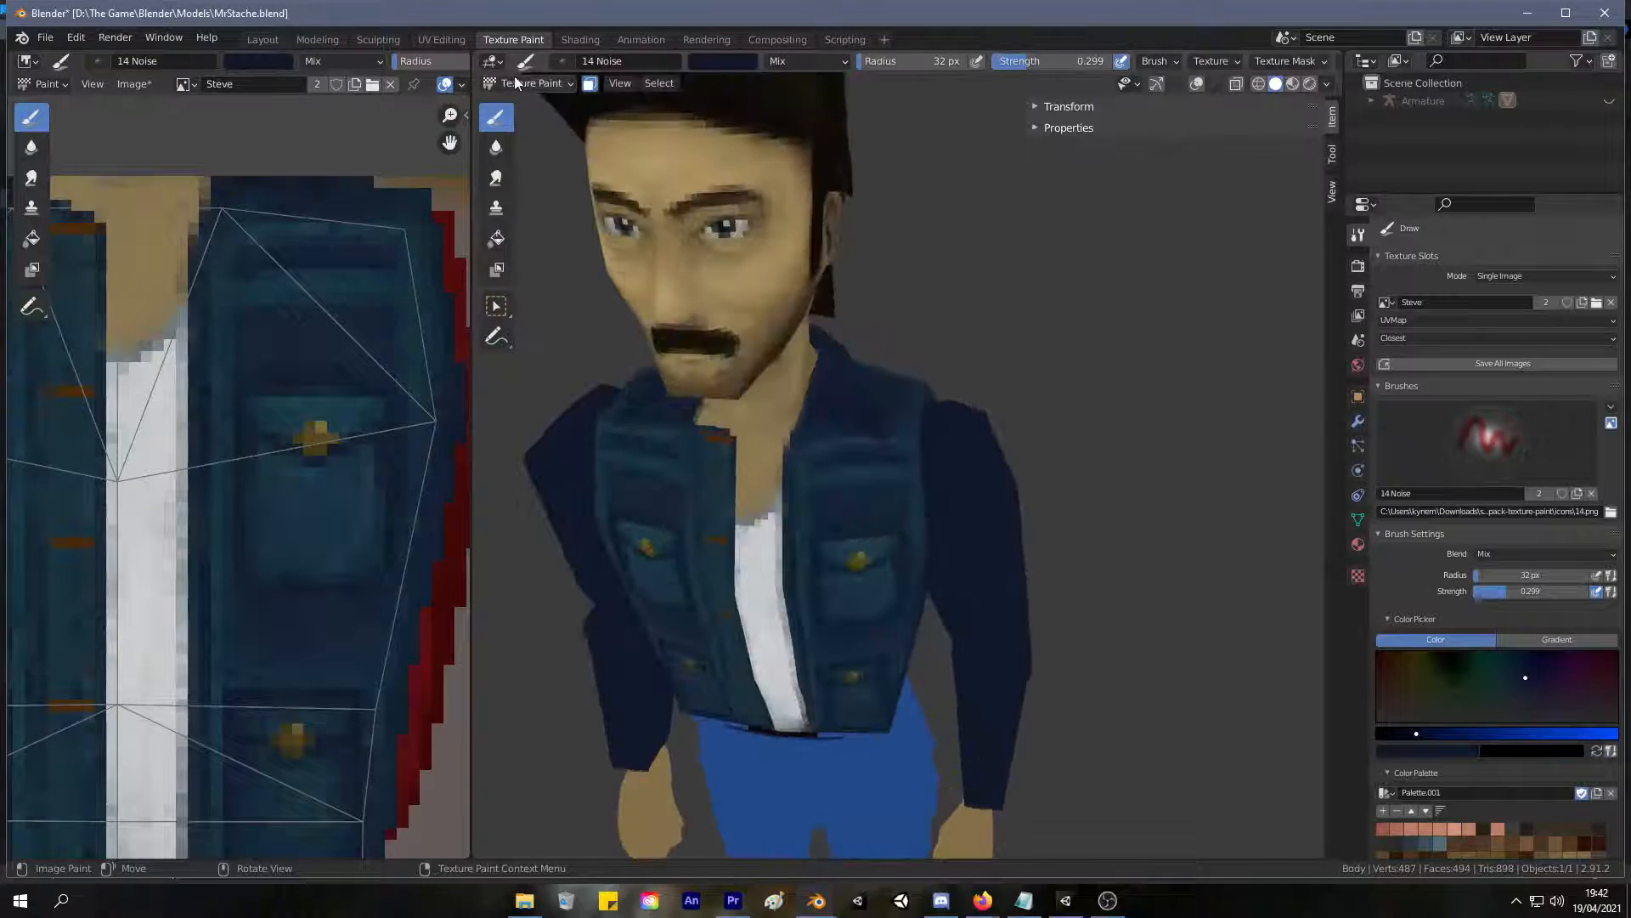
In UV Editing, select the collar faces around the neck as the paintable area and return to Texture Paint.
{"action": "left_click", "coordinate": [443, 42]}
{"action": "mouse_move", "coordinate": [777, 327]}
{"action": "middle_mouse_down"}
{"action": "mouse_move", "coordinate": [947, 243]}
{"action": "mouse_move", "coordinate": [980, 308]}
{"action": "mouse_move", "coordinate": [914, 328]}
{"action": "mouse_move", "coordinate": [1205, 481]}
{"action": "mouse_move", "coordinate": [1278, 406]}
{"action": "middle_mouse_up"}
{"action": "left_click", "coordinate": [949, 295], "text": "shift"}
{"action": "left_click", "coordinate": [984, 312], "text": "shift"}
{"action": "left_click", "coordinate": [1046, 400], "text": "shift"}
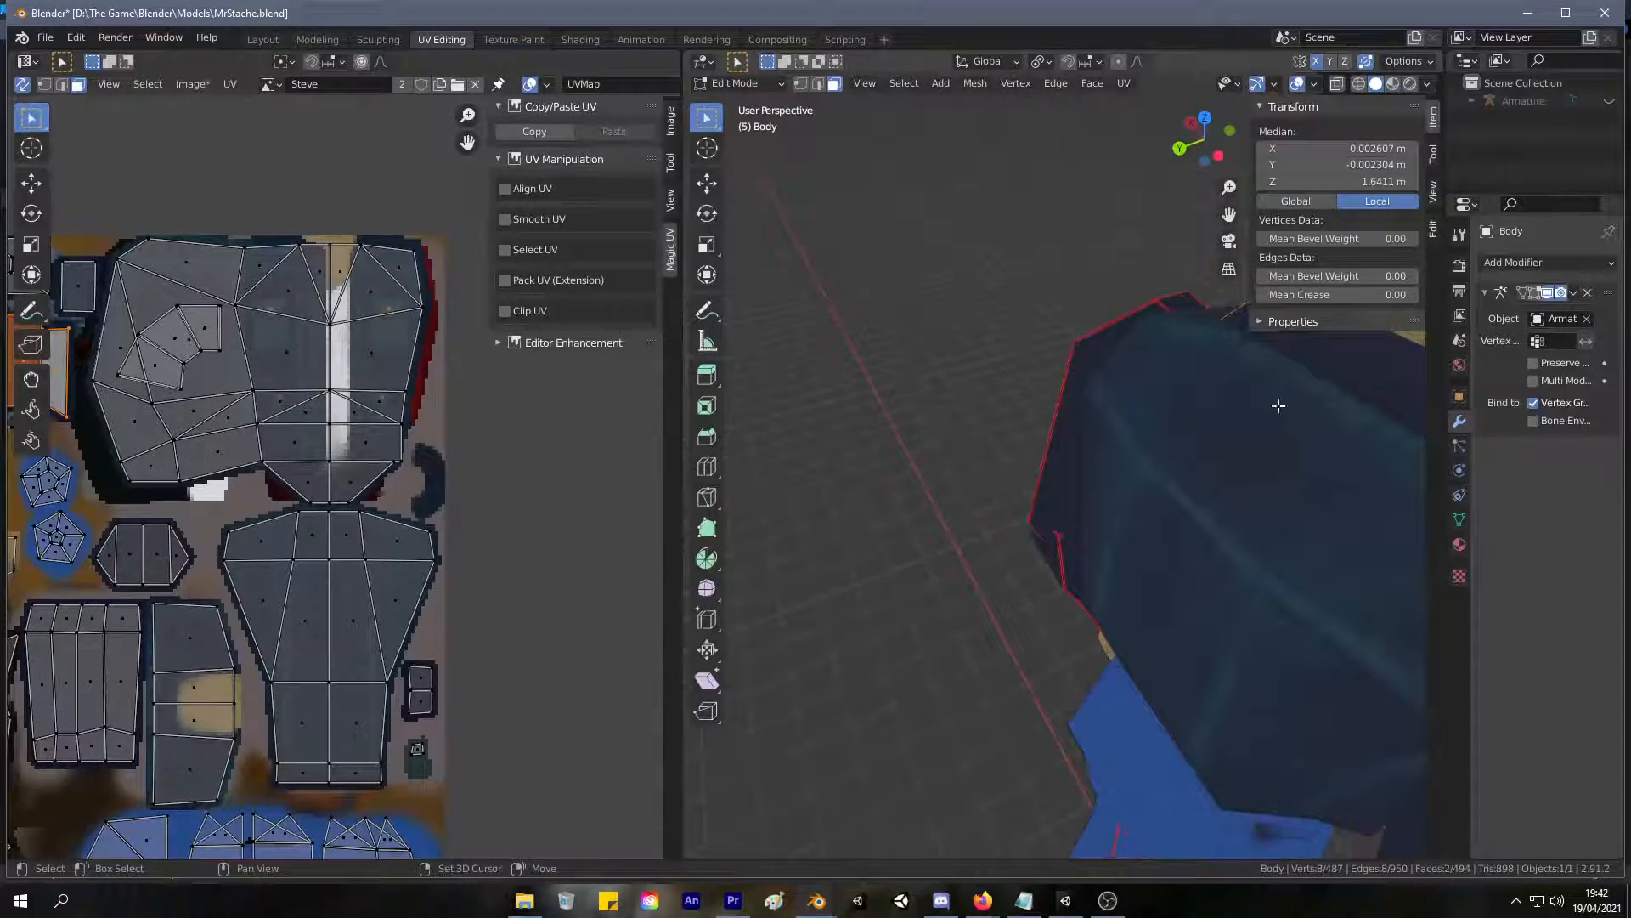
{"action": "left_click", "coordinate": [1375, 385], "text": "shift"}
{"action": "mouse_move", "coordinate": [1374, 384]}
{"action": "middle_mouse_down"}
{"action": "mouse_move", "coordinate": [874, 328]}
{"action": "mouse_move", "coordinate": [732, 380]}
{"action": "mouse_move", "coordinate": [823, 364]}
{"action": "middle_mouse_up"}
{"action": "left_click", "coordinate": [513, 39]}
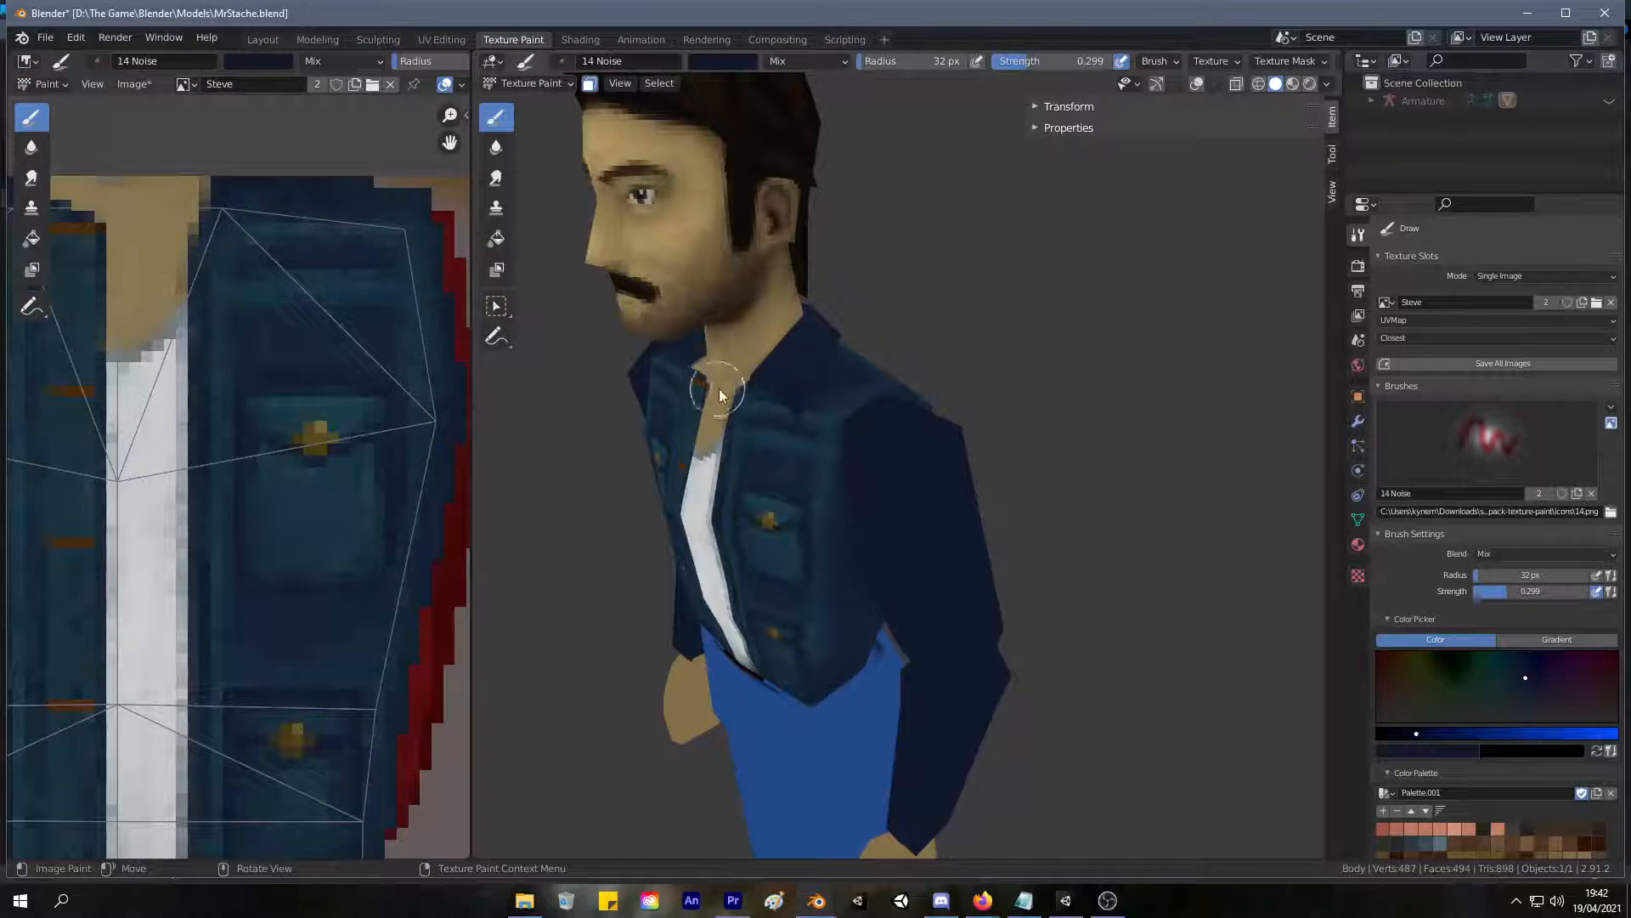
Sample teal and darker denim blues from the jacket and start brushing them over the navy collar.
{"action": "middle_click_drag", "start_coordinate": [796, 403], "coordinate": [947, 365]}
{"action": "scroll", "coordinate": [892, 400], "scroll_direction": "up", "scroll_amount": 3}
{"action": "key", "text": "s"}
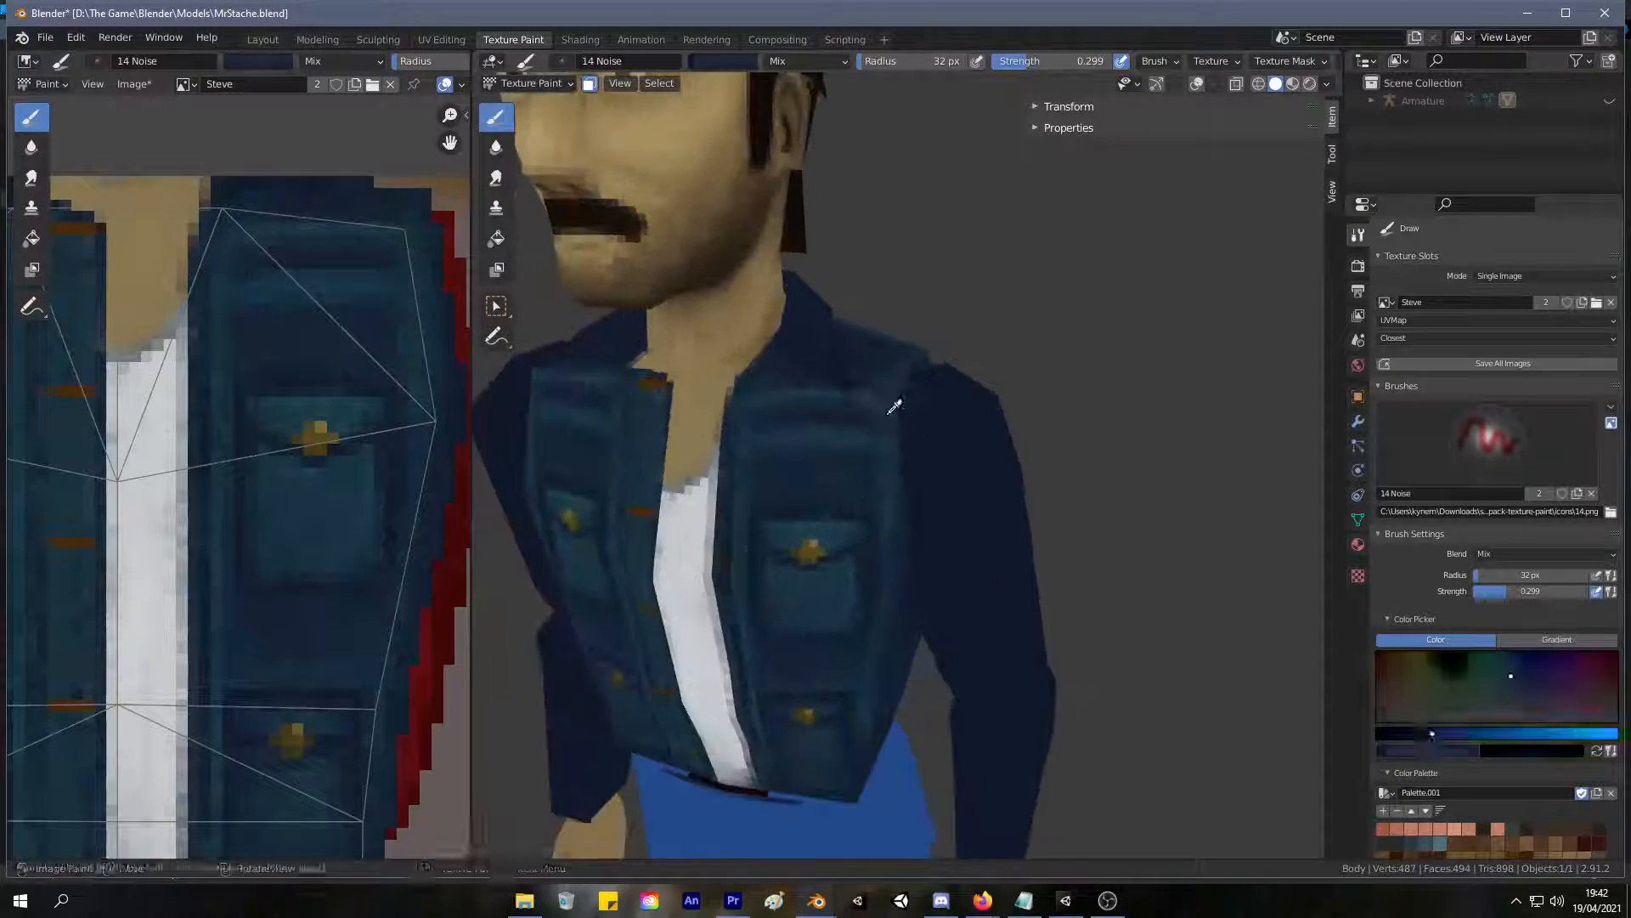
{"action": "middle_click_drag", "start_coordinate": [832, 309], "coordinate": [731, 350]}
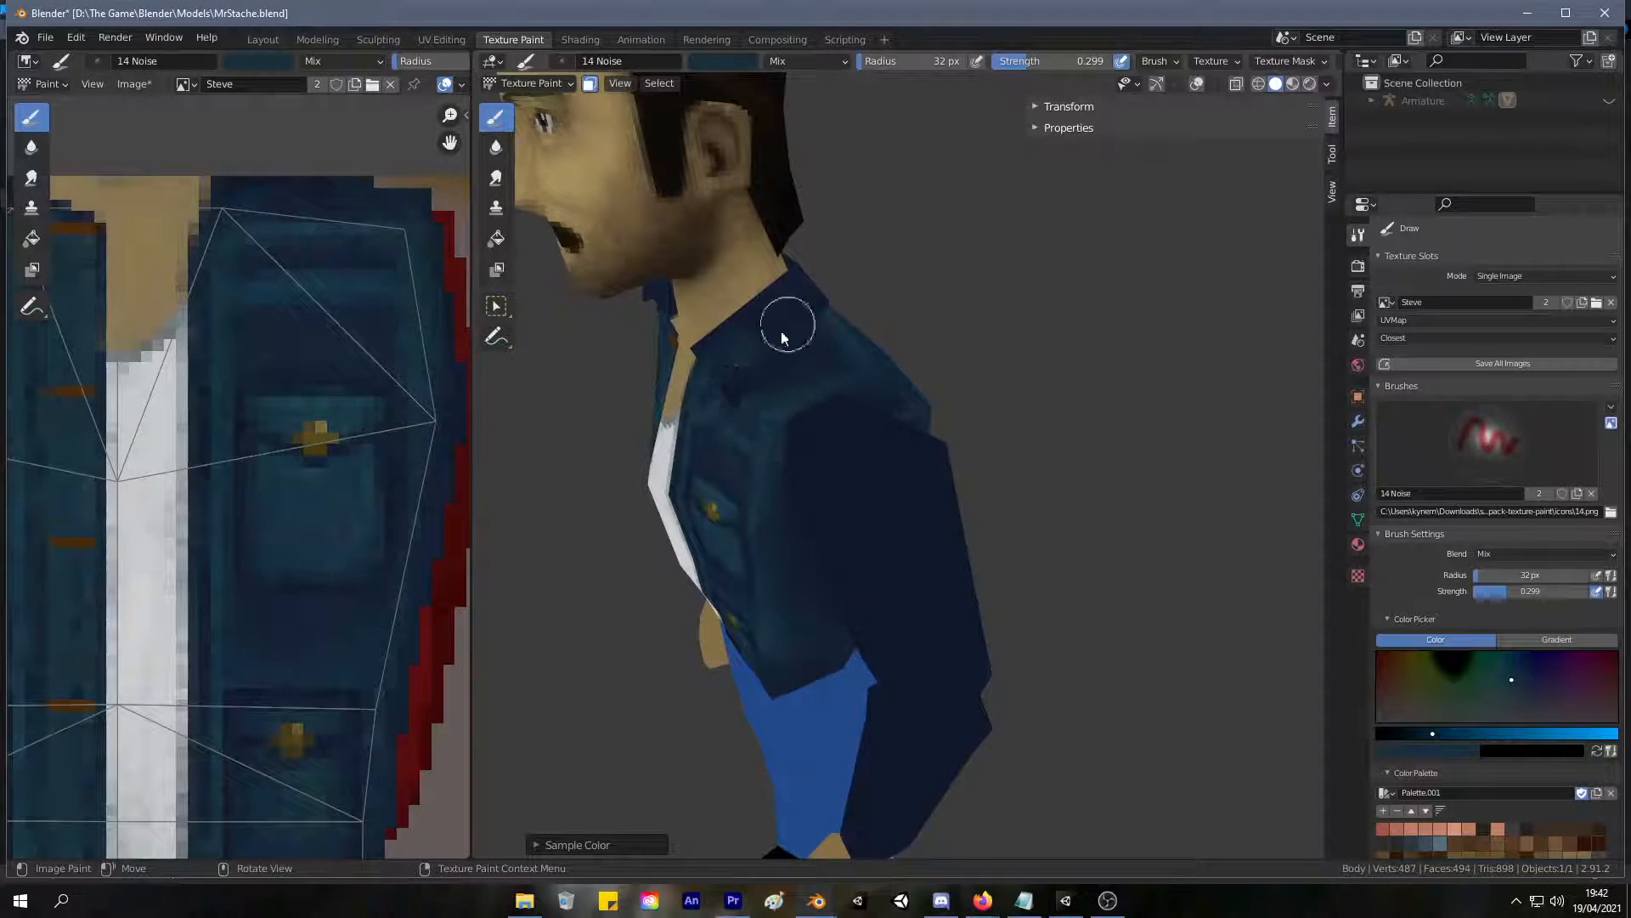
{"action": "middle_click_drag", "start_coordinate": [809, 267], "coordinate": [639, 269]}
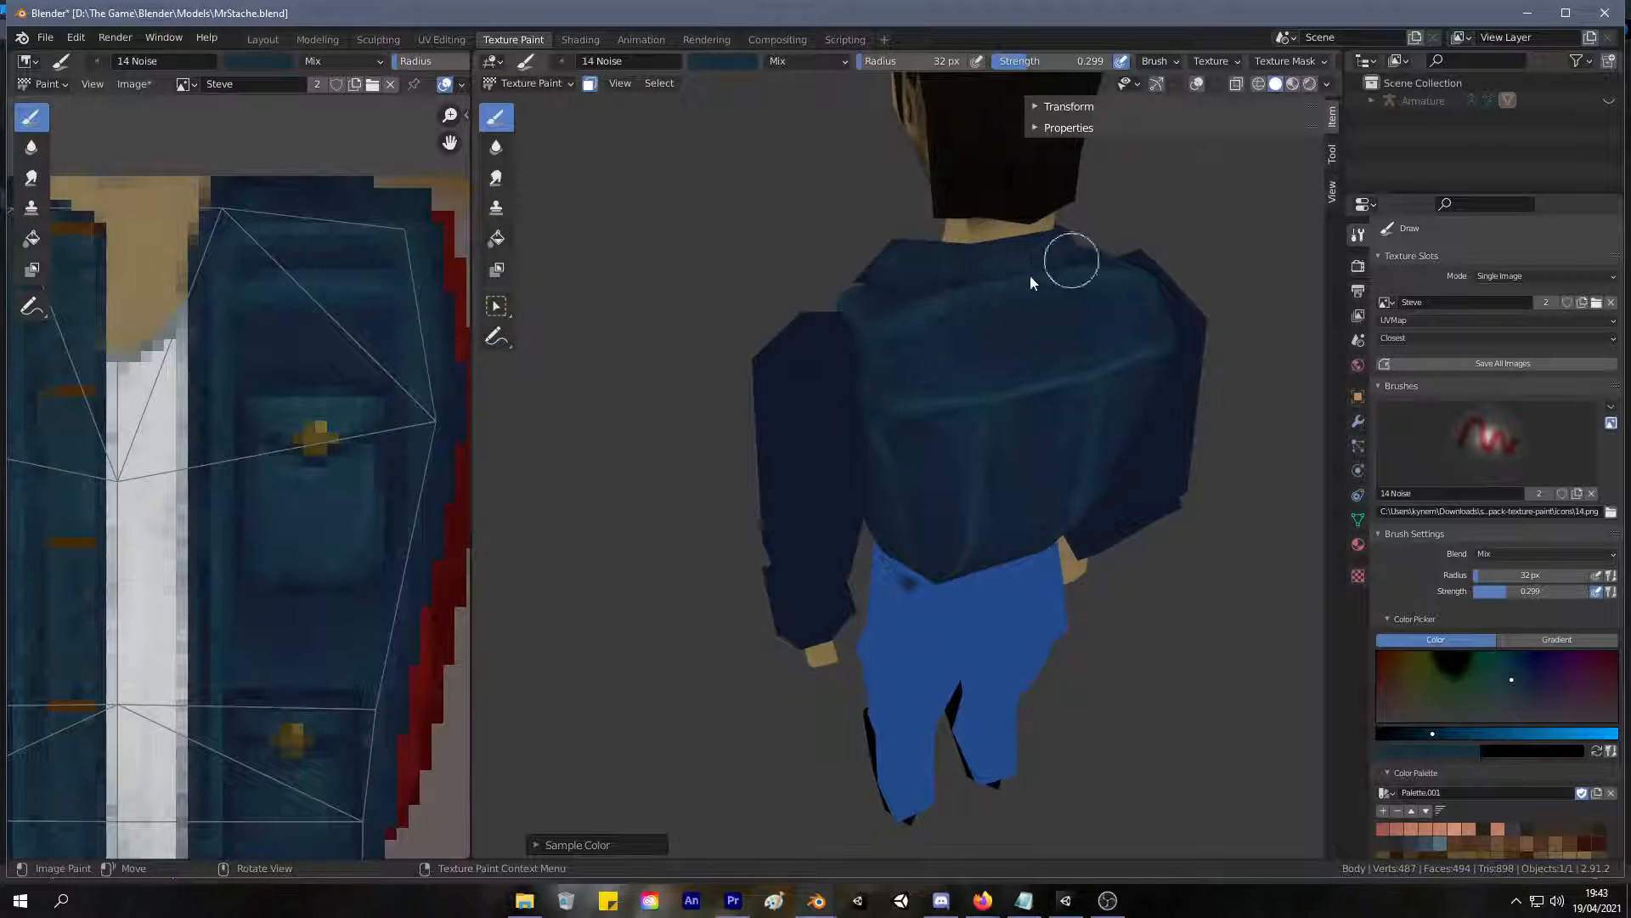
{"action": "scroll", "coordinate": [965, 306], "scroll_direction": "up", "scroll_amount": 6}
{"action": "middle_click_drag", "start_coordinate": [800, 490], "coordinate": [807, 489]}
{"action": "key", "text": "s"}
{"action": "mouse_move", "coordinate": [799, 358]}
{"action": "left_mouse_down"}
{"action": "mouse_move", "coordinate": [786, 343]}
{"action": "mouse_move", "coordinate": [1054, 295]}
{"action": "mouse_move", "coordinate": [753, 362]}
{"action": "left_mouse_up"}
{"action": "middle_click_drag", "start_coordinate": [755, 368], "coordinate": [899, 342]}
{"action": "mouse_move", "coordinate": [899, 343]}
{"action": "left_mouse_down"}
{"action": "mouse_move", "coordinate": [783, 393]}
{"action": "mouse_move", "coordinate": [662, 485]}
{"action": "left_mouse_up"}
Set the brush radius to 50 px and blend the sampled blue across the collar.
{"action": "key", "text": "f"}
{"action": "left_click", "coordinate": [678, 491]}
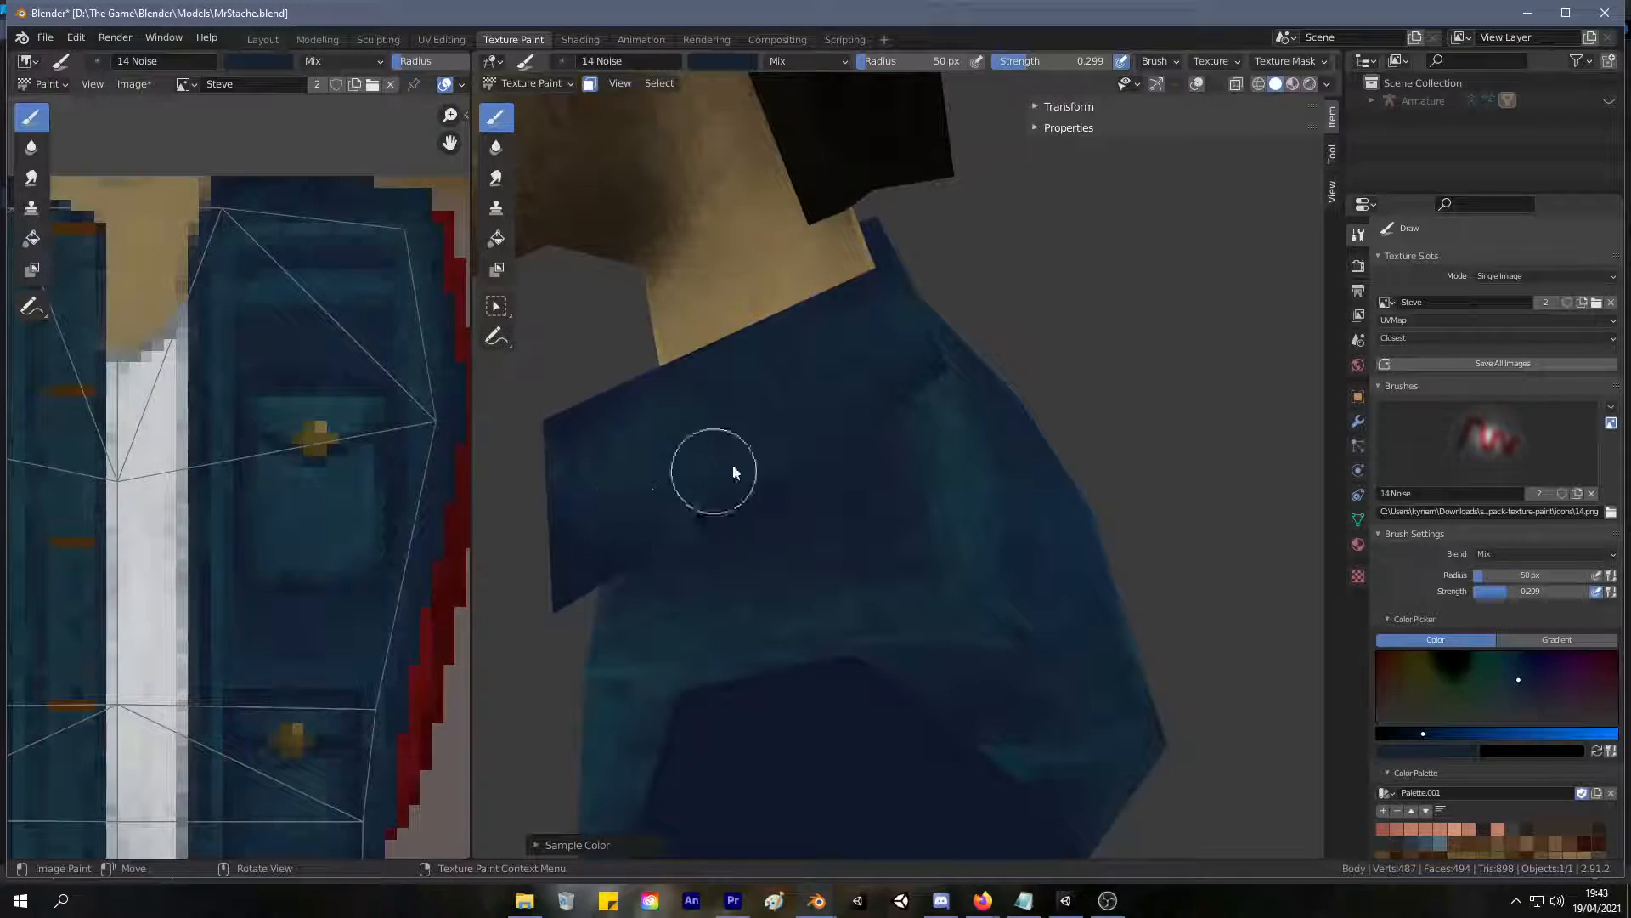
{"action": "mouse_move", "coordinate": [841, 347]}
{"action": "middle_mouse_down"}
{"action": "mouse_move", "coordinate": [678, 369]}
{"action": "mouse_move", "coordinate": [977, 357]}
{"action": "mouse_move", "coordinate": [655, 263]}
{"action": "mouse_move", "coordinate": [692, 280]}
{"action": "mouse_move", "coordinate": [661, 307]}
{"action": "mouse_move", "coordinate": [962, 501]}
{"action": "middle_mouse_up"}
{"action": "middle_click_drag", "start_coordinate": [875, 397], "coordinate": [740, 426]}
{"action": "mouse_move", "coordinate": [738, 411]}
{"action": "left_mouse_down"}
{"action": "mouse_move", "coordinate": [830, 375]}
{"action": "mouse_move", "coordinate": [853, 434]}
{"action": "left_mouse_up"}
{"action": "mouse_move", "coordinate": [773, 420]}
{"action": "middle_mouse_down"}
{"action": "mouse_move", "coordinate": [1052, 421]}
{"action": "mouse_move", "coordinate": [1088, 458]}
{"action": "middle_mouse_up"}
{"action": "mouse_move", "coordinate": [983, 456]}
{"action": "middle_mouse_down"}
{"action": "mouse_move", "coordinate": [722, 369]}
{"action": "mouse_move", "coordinate": [762, 311]}
{"action": "mouse_move", "coordinate": [830, 309]}
{"action": "middle_mouse_up"}
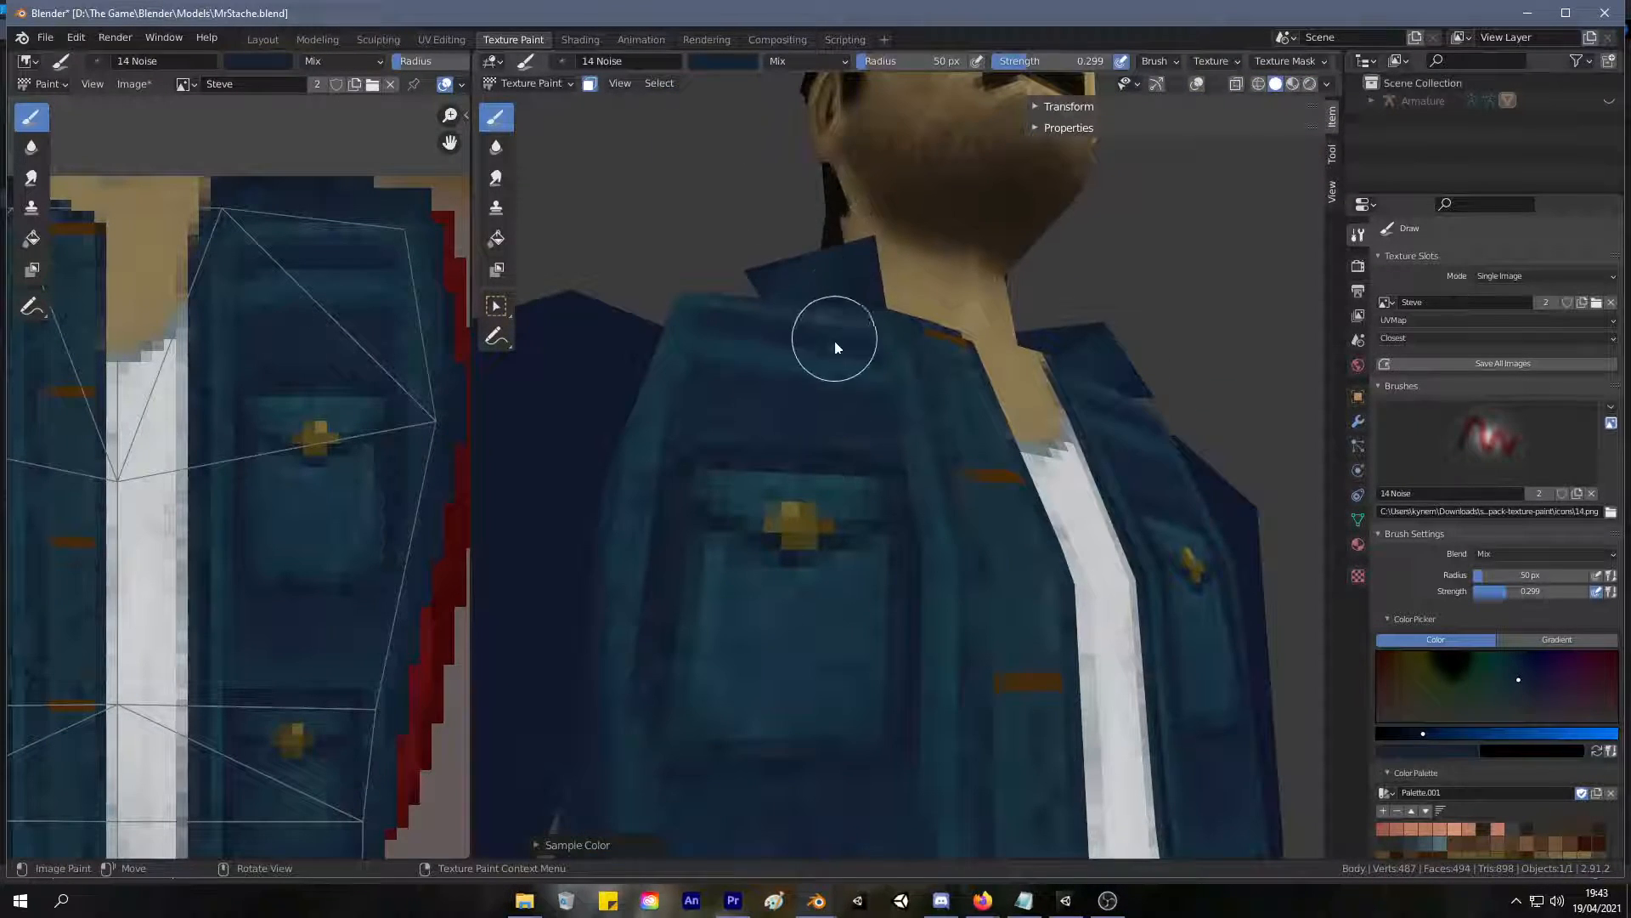
Sample a lighter blue from the jacket's upper front and lighten the collar with it on both sides.
{"action": "key", "text": "s"}
{"action": "left_click", "coordinate": [720, 350]}
{"action": "middle_click_drag", "start_coordinate": [728, 339], "coordinate": [849, 375]}
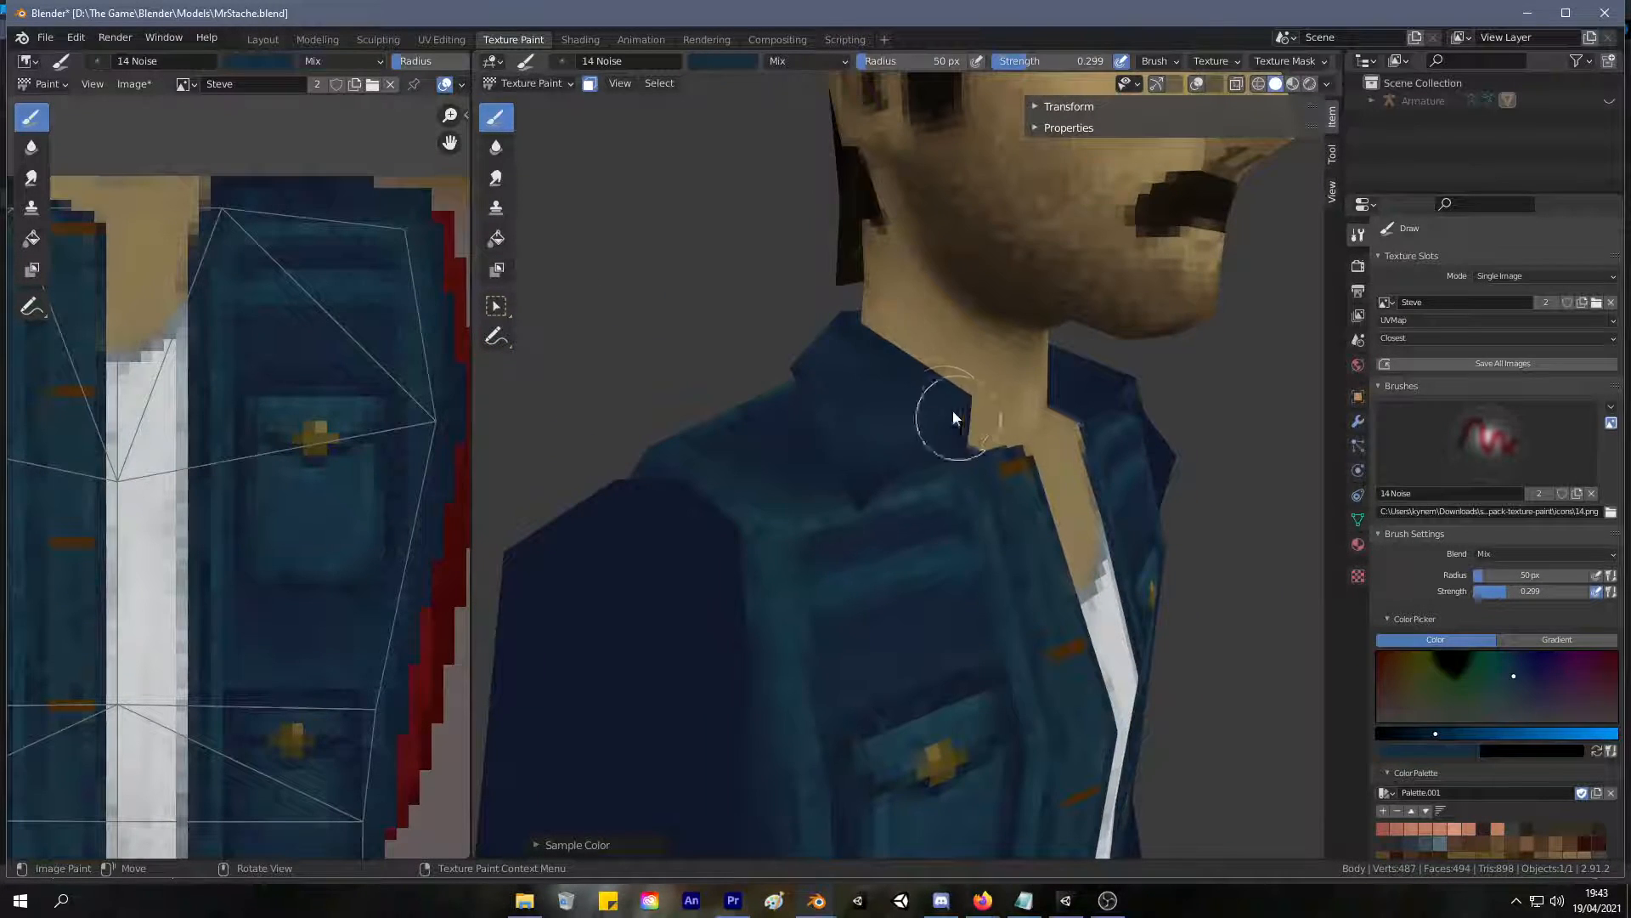
{"action": "middle_click_drag", "start_coordinate": [884, 444], "coordinate": [1056, 553]}
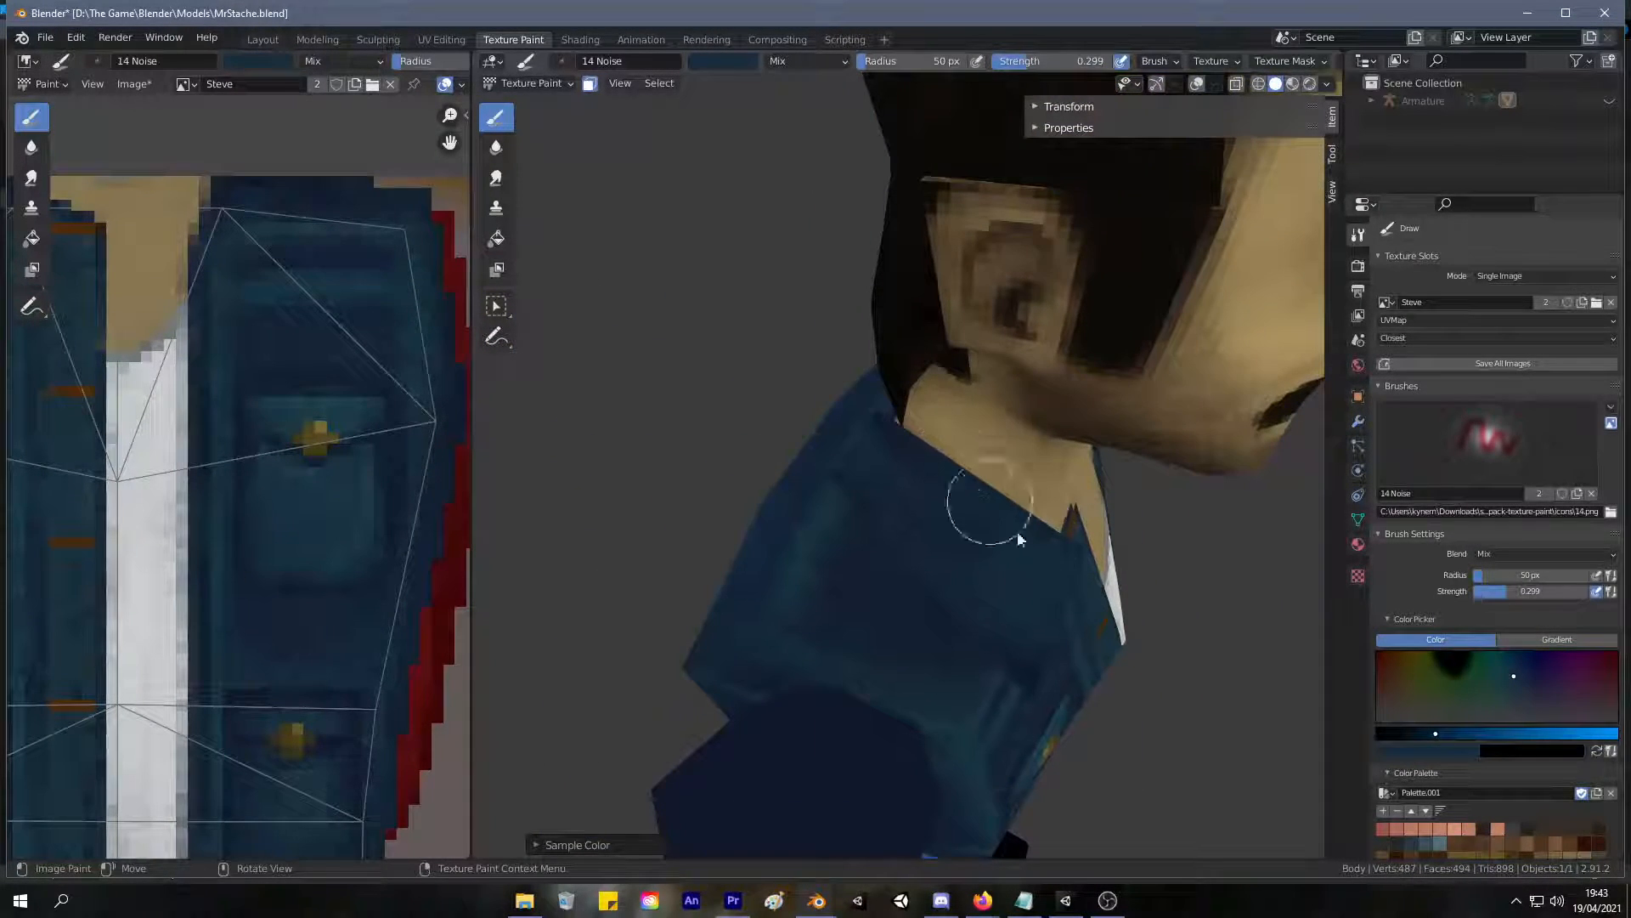
{"action": "middle_click_drag", "start_coordinate": [913, 489], "coordinate": [683, 448]}
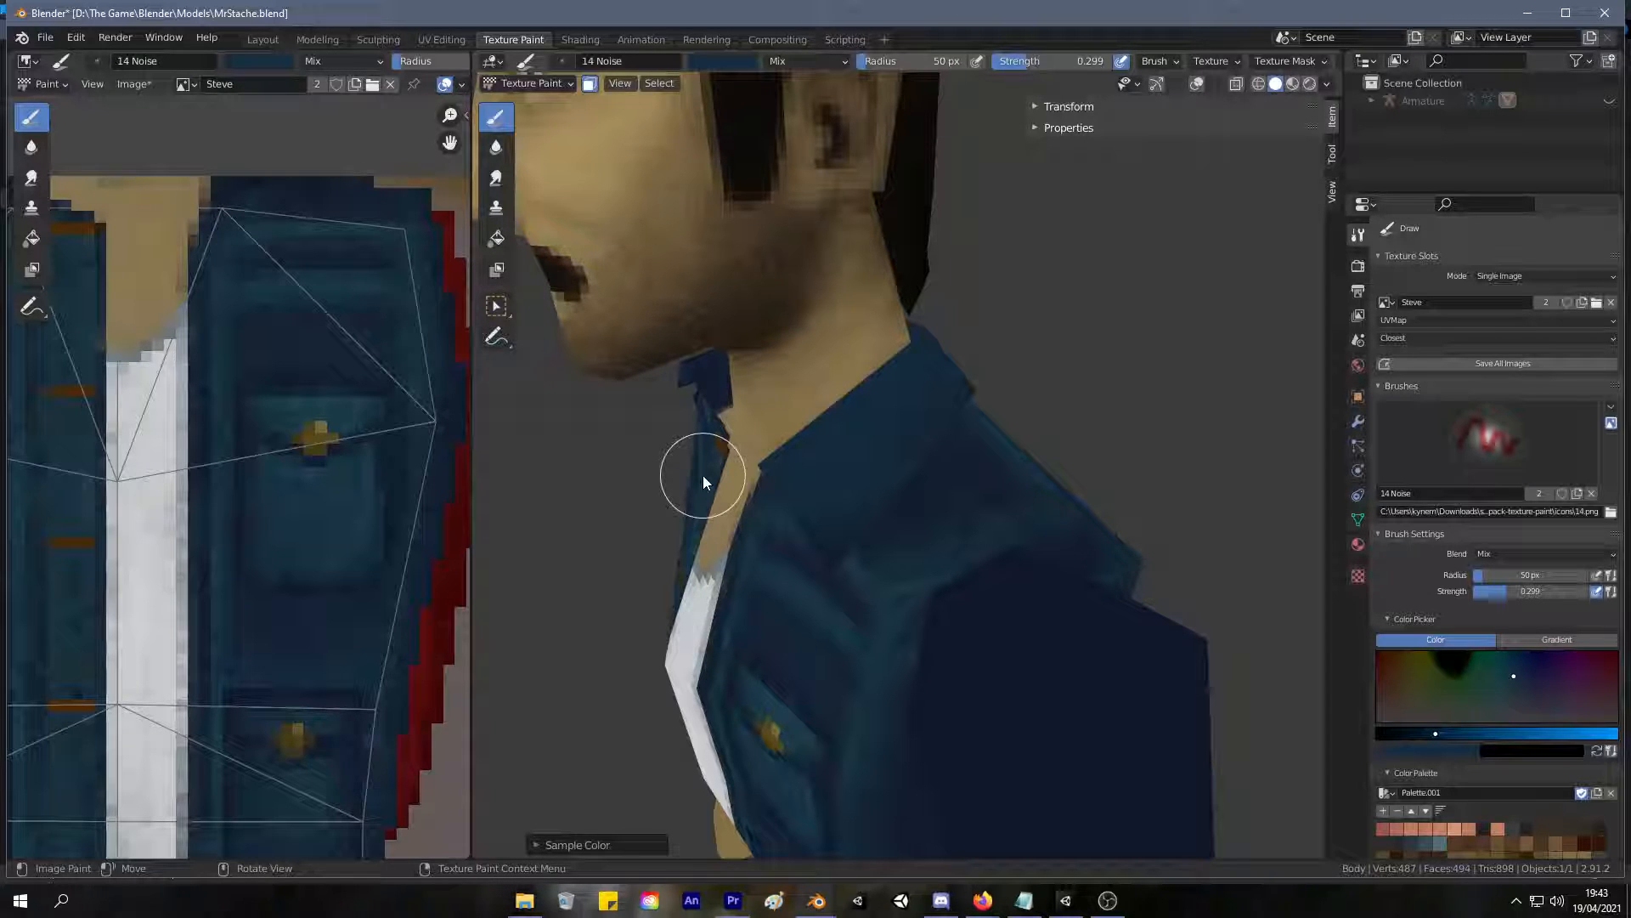
Review the painted jacket and collar on the full character from the front and back, and open the body's modifier settings.
{"action": "scroll", "coordinate": [702, 473], "scroll_direction": "down", "scroll_amount": 5}
{"action": "mouse_move", "coordinate": [626, 470]}
{"action": "middle_mouse_down"}
{"action": "mouse_move", "coordinate": [794, 444]}
{"action": "mouse_move", "coordinate": [663, 450]}
{"action": "mouse_move", "coordinate": [1194, 492]}
{"action": "mouse_move", "coordinate": [1297, 430]}
{"action": "mouse_move", "coordinate": [747, 426]}
{"action": "mouse_move", "coordinate": [853, 523]}
{"action": "mouse_move", "coordinate": [893, 445]}
{"action": "middle_mouse_up"}
{"action": "scroll", "coordinate": [875, 466], "scroll_direction": "up", "scroll_amount": 3}
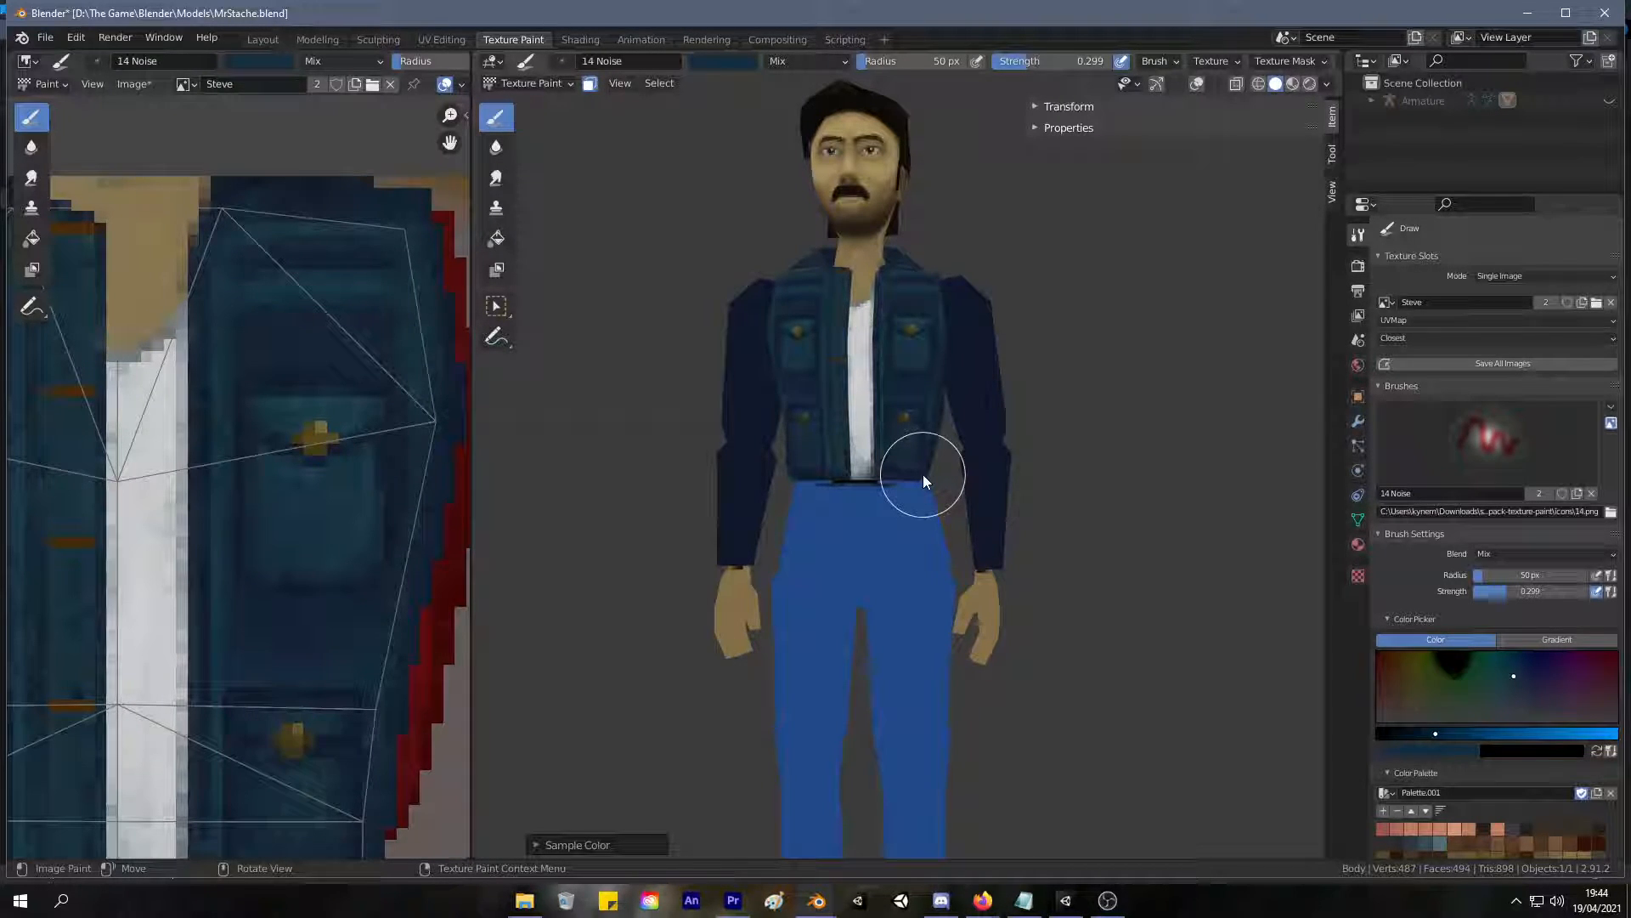
{"action": "scroll", "coordinate": [922, 474], "scroll_direction": "up", "scroll_amount": 2}
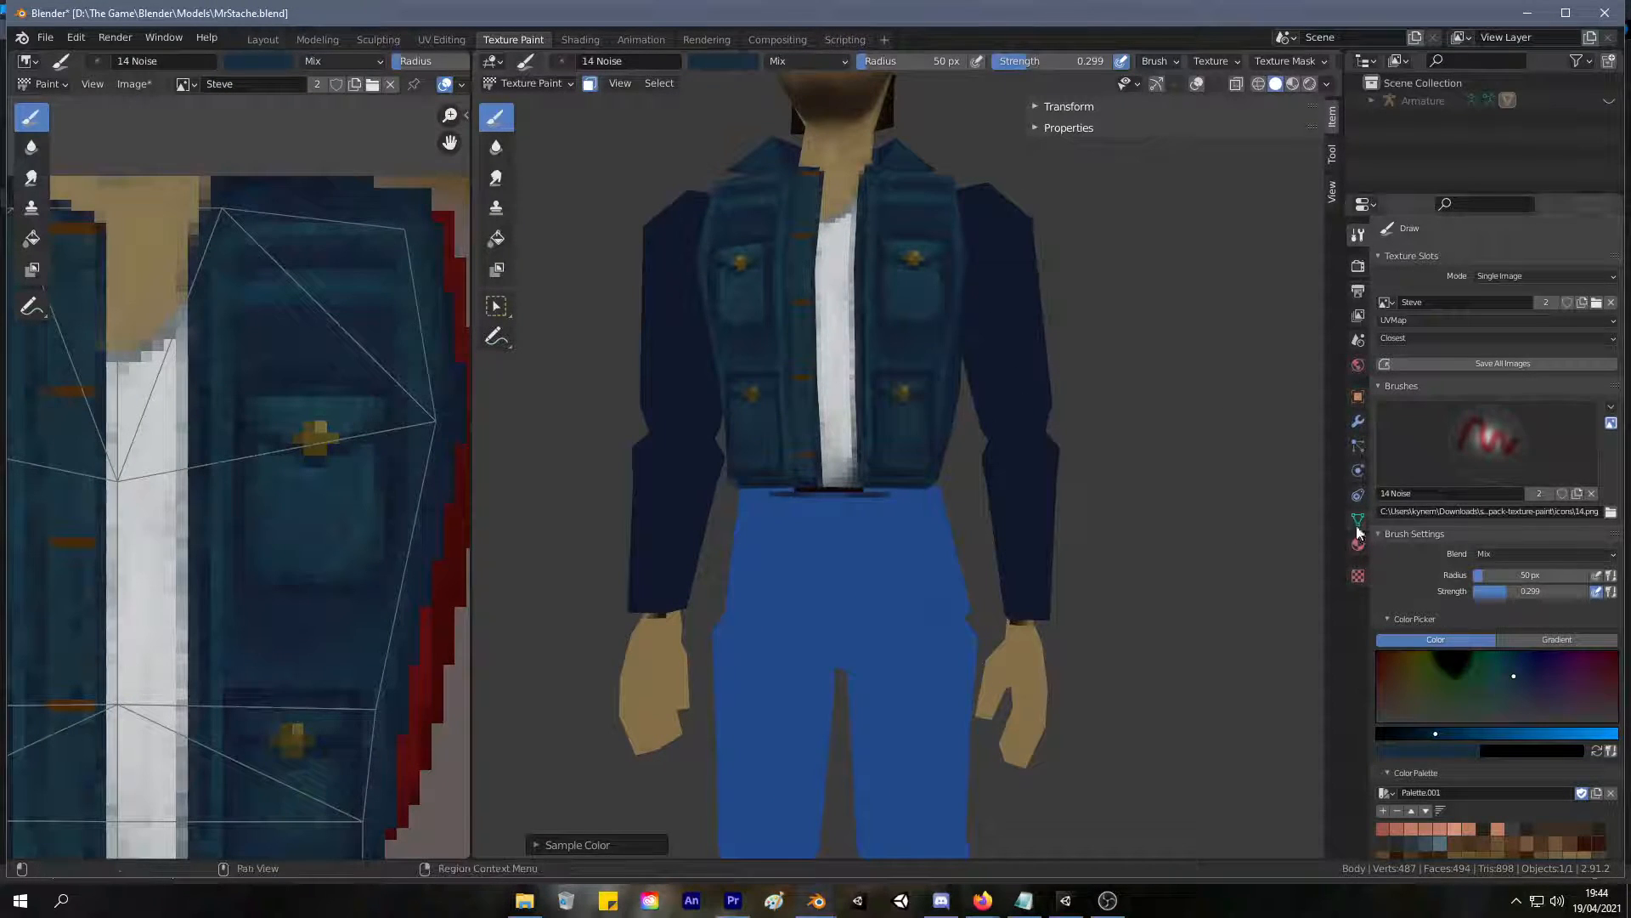
{"action": "left_click", "coordinate": [1358, 421]}
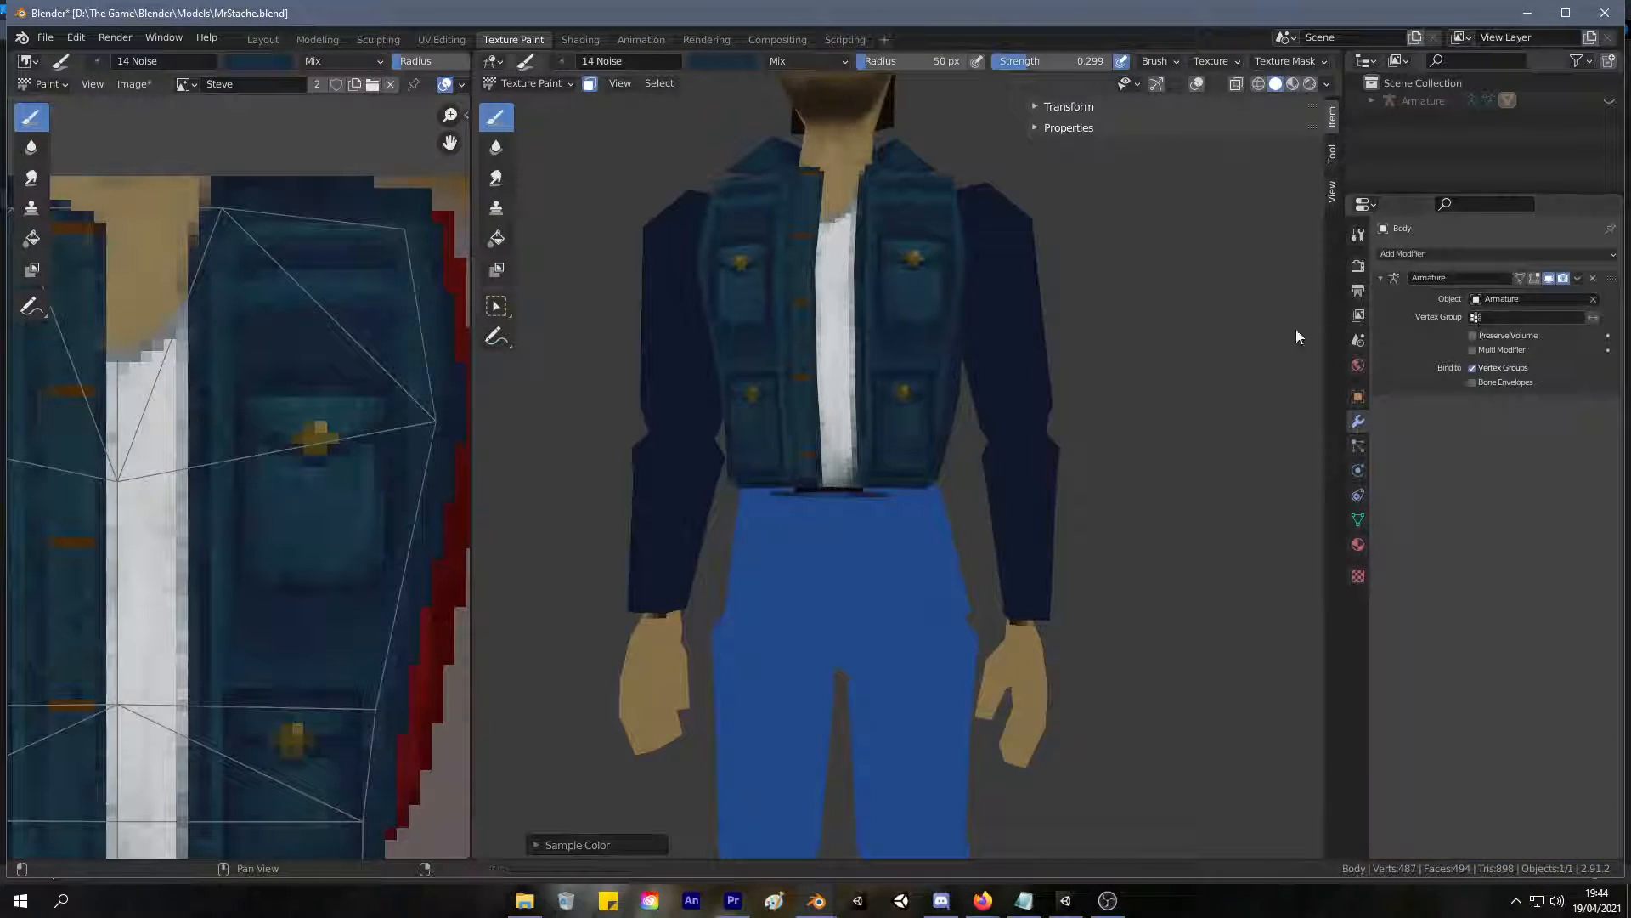
{"action": "scroll", "coordinate": [1100, 323], "scroll_direction": "up", "scroll_amount": 5}
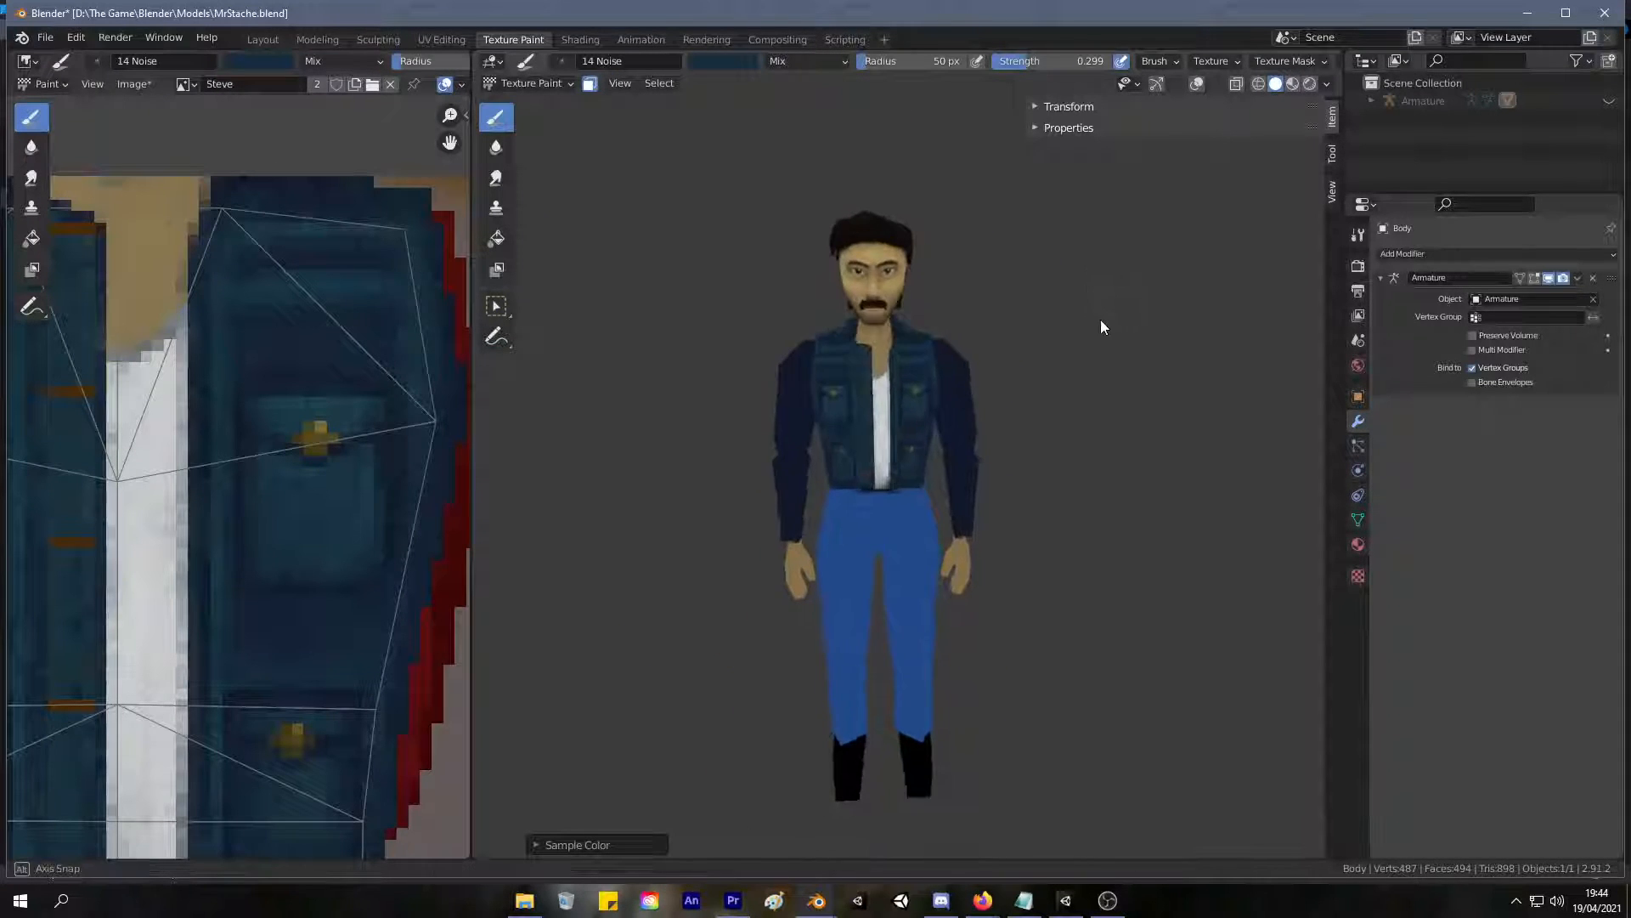
{"action": "middle_click_drag", "start_coordinate": [1096, 328], "coordinate": [663, 364]}
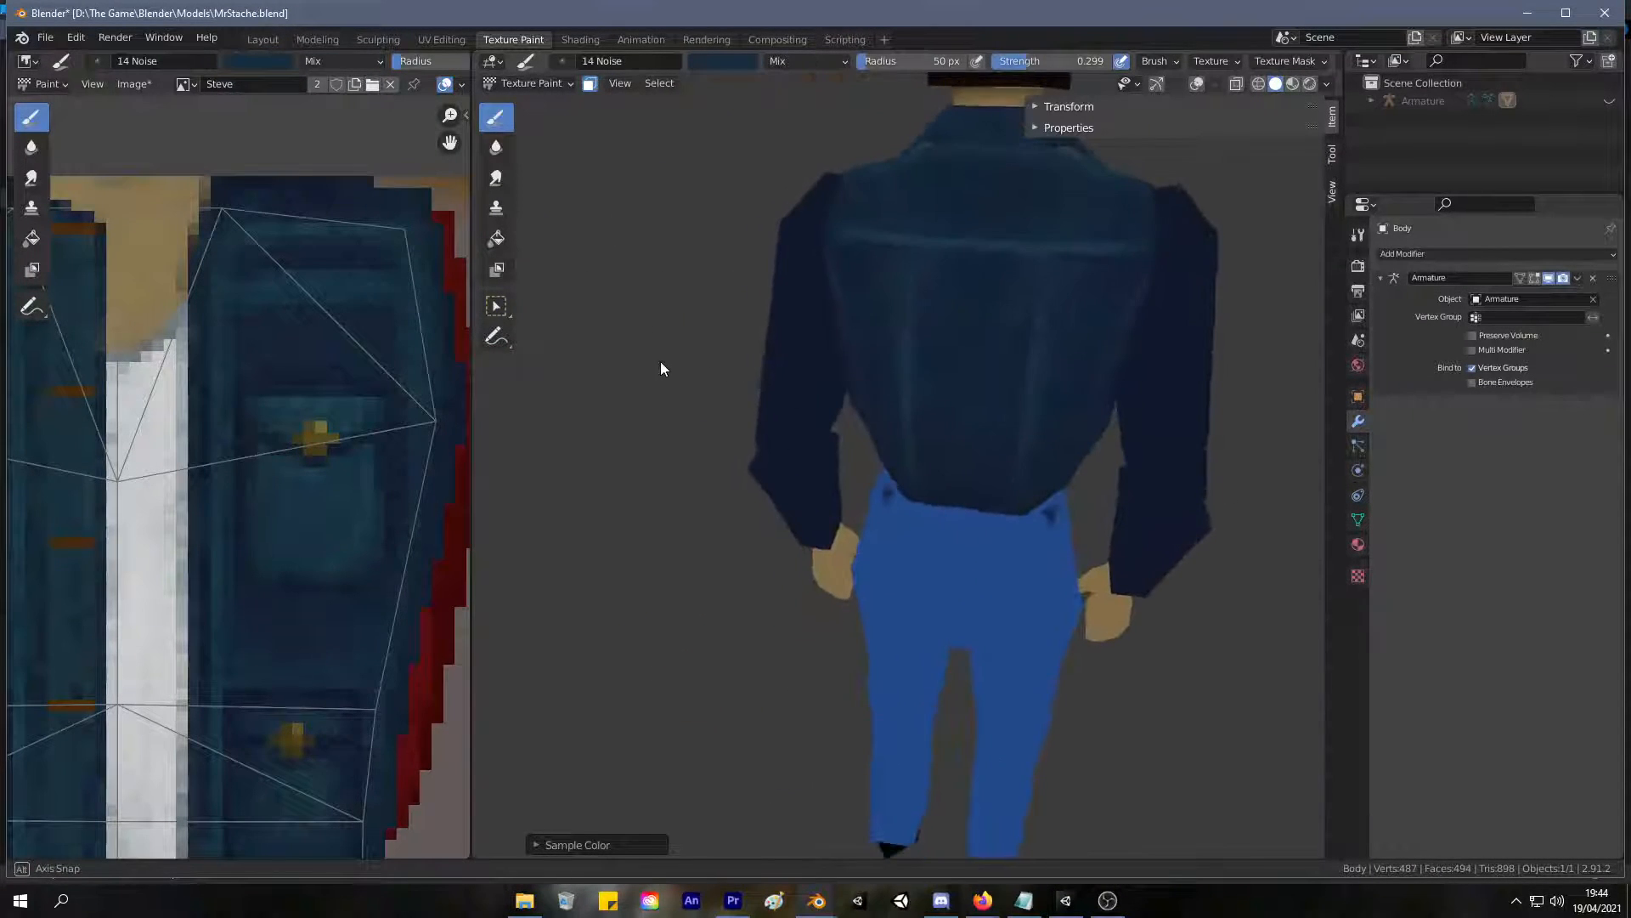
{"action": "mouse_move", "coordinate": [793, 346]}
{"action": "middle_mouse_down"}
{"action": "mouse_move", "coordinate": [1208, 289]}
{"action": "mouse_move", "coordinate": [986, 301]}
{"action": "mouse_move", "coordinate": [776, 333]}
{"action": "mouse_move", "coordinate": [708, 374]}
{"action": "mouse_move", "coordinate": [611, 370]}
{"action": "mouse_move", "coordinate": [1332, 303]}
{"action": "mouse_move", "coordinate": [1247, 336]}
{"action": "mouse_move", "coordinate": [867, 320]}
{"action": "mouse_move", "coordinate": [1285, 328]}
{"action": "mouse_move", "coordinate": [1046, 313]}
{"action": "mouse_move", "coordinate": [1027, 451]}
{"action": "mouse_move", "coordinate": [957, 525]}
{"action": "middle_mouse_up"}
{"action": "scroll", "coordinate": [1046, 306], "scroll_direction": "up", "scroll_amount": 5}
{"action": "middle_click_drag", "start_coordinate": [911, 292], "coordinate": [916, 283]}
{"action": "scroll", "coordinate": [916, 282], "scroll_direction": "down", "scroll_amount": 6}
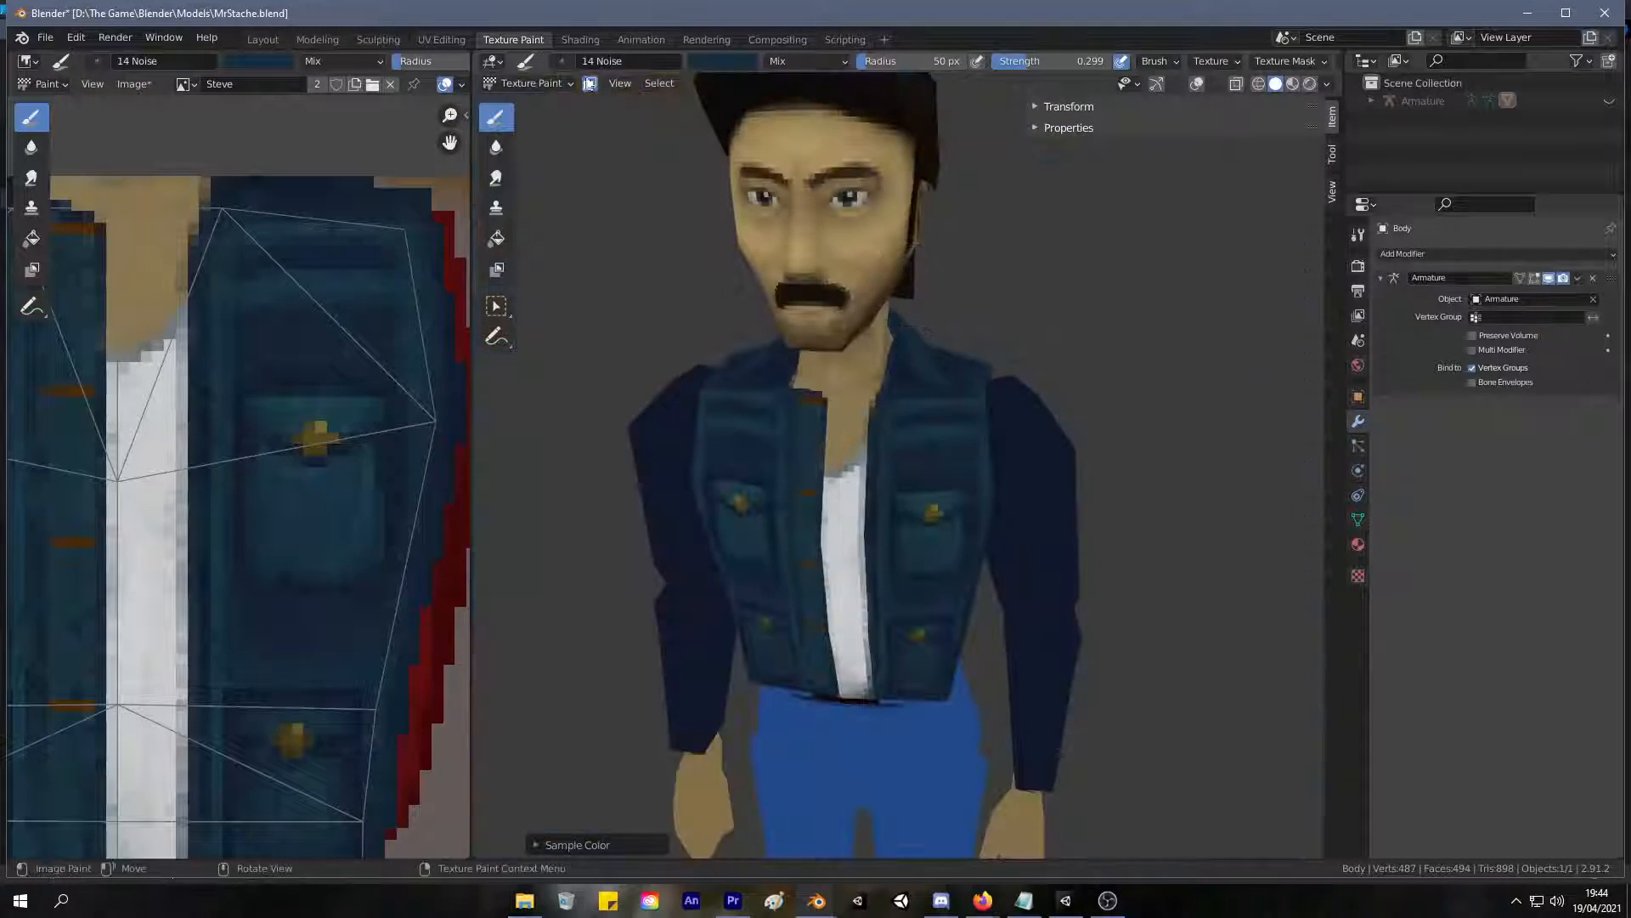
In the UV Editing workspace, move the tapered collar face's UV island onto the tall rectangular collar island.
{"action": "left_click", "coordinate": [441, 39]}
{"action": "mouse_move", "coordinate": [1058, 326]}
{"action": "middle_mouse_down"}
{"action": "mouse_move", "coordinate": [1097, 263]}
{"action": "mouse_move", "coordinate": [1118, 323]}
{"action": "mouse_move", "coordinate": [1049, 328]}
{"action": "mouse_move", "coordinate": [1239, 334]}
{"action": "middle_mouse_up"}
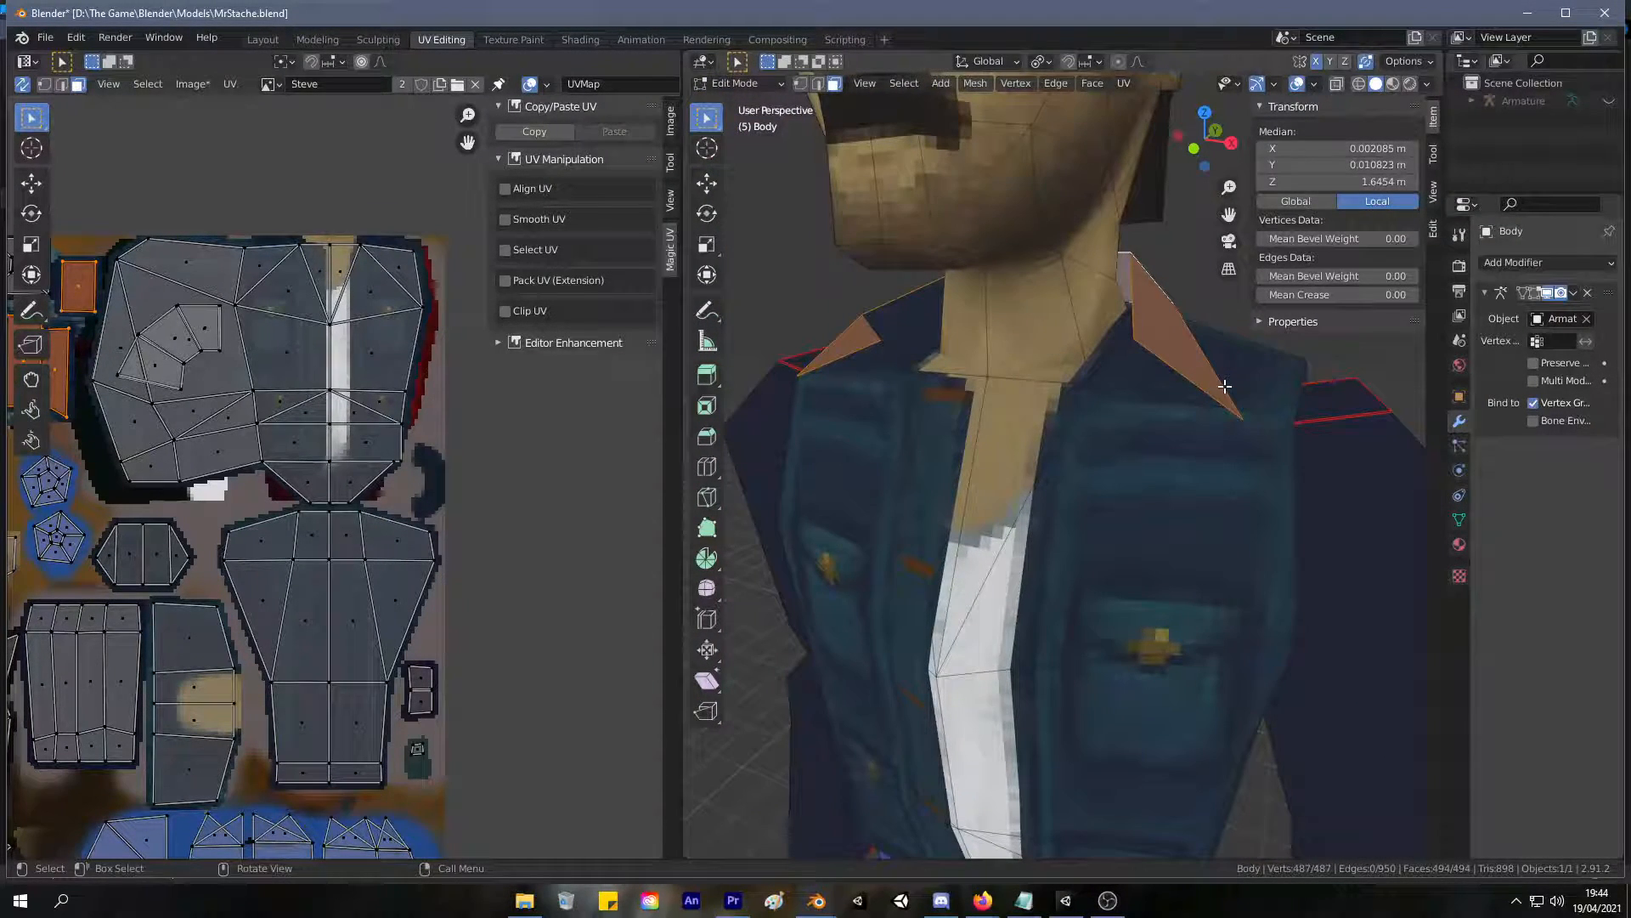
{"action": "middle_click_drag", "start_coordinate": [1113, 363], "coordinate": [1097, 266]}
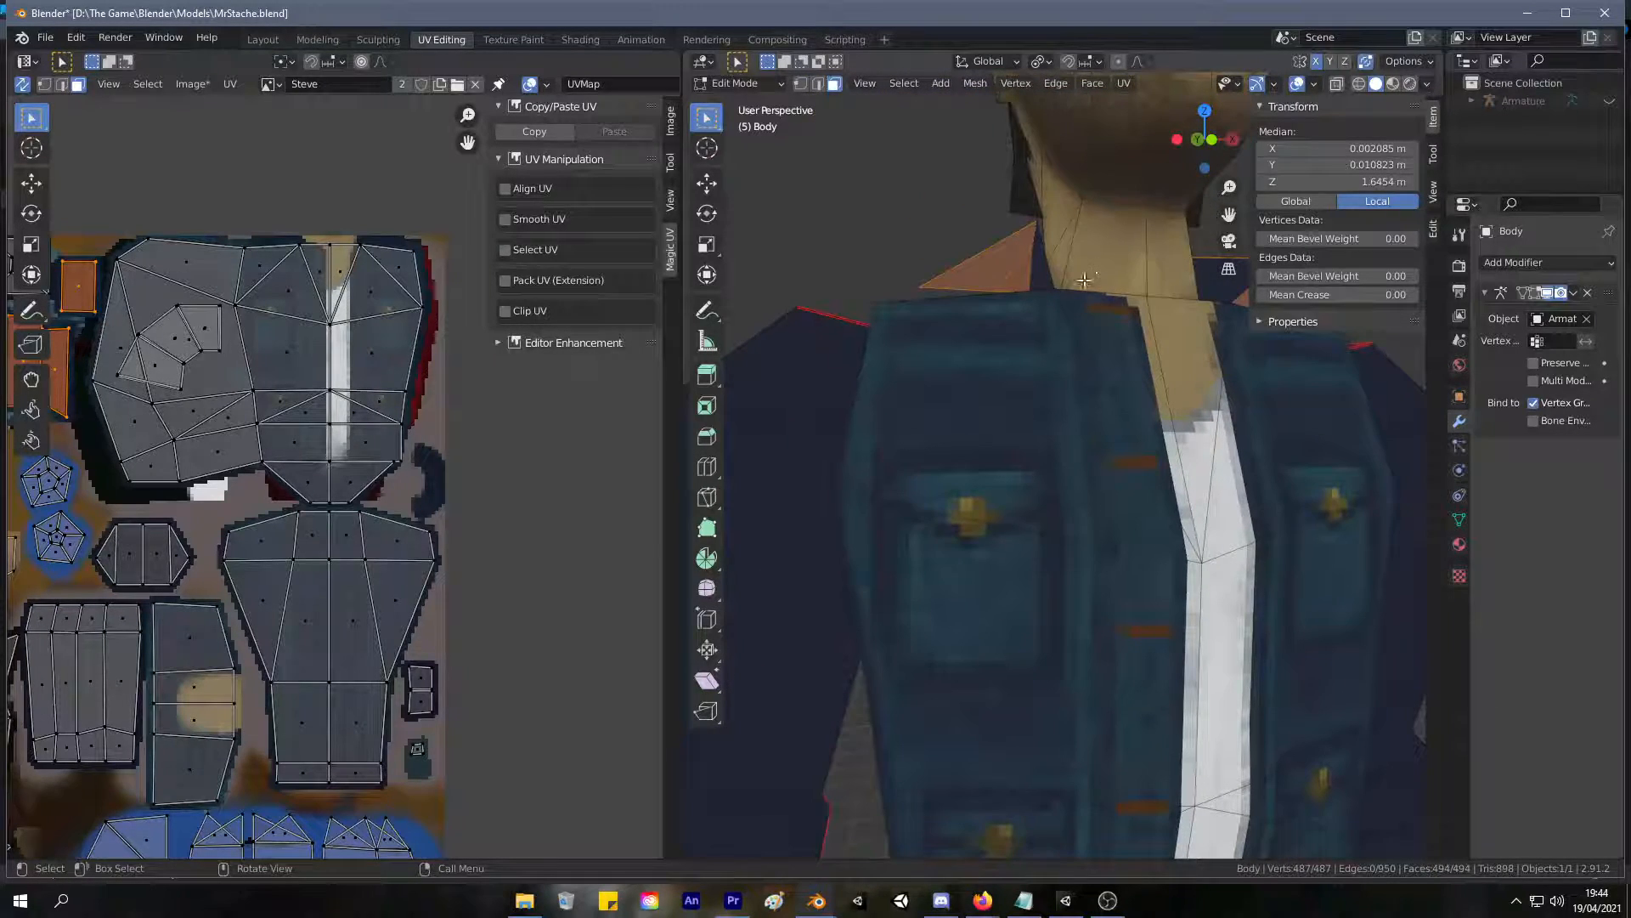
{"action": "middle_click_drag", "start_coordinate": [882, 293], "coordinate": [1158, 369]}
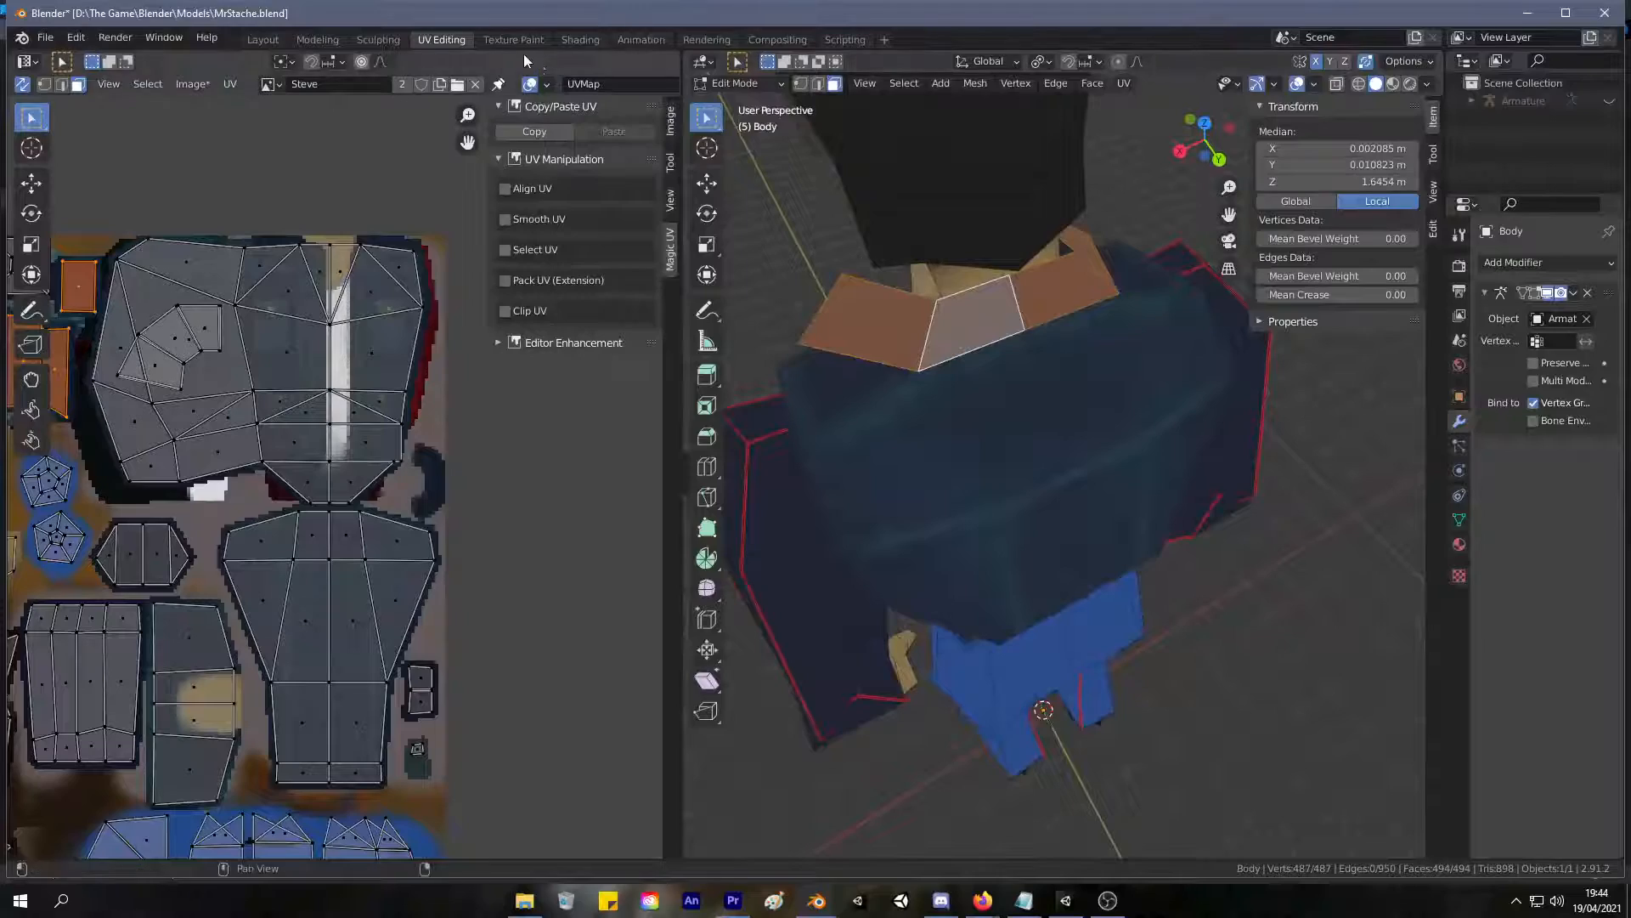
{"action": "scroll", "coordinate": [330, 461], "scroll_direction": "down", "scroll_amount": 5}
{"action": "scroll", "coordinate": [329, 461], "scroll_direction": "up", "scroll_amount": 8}
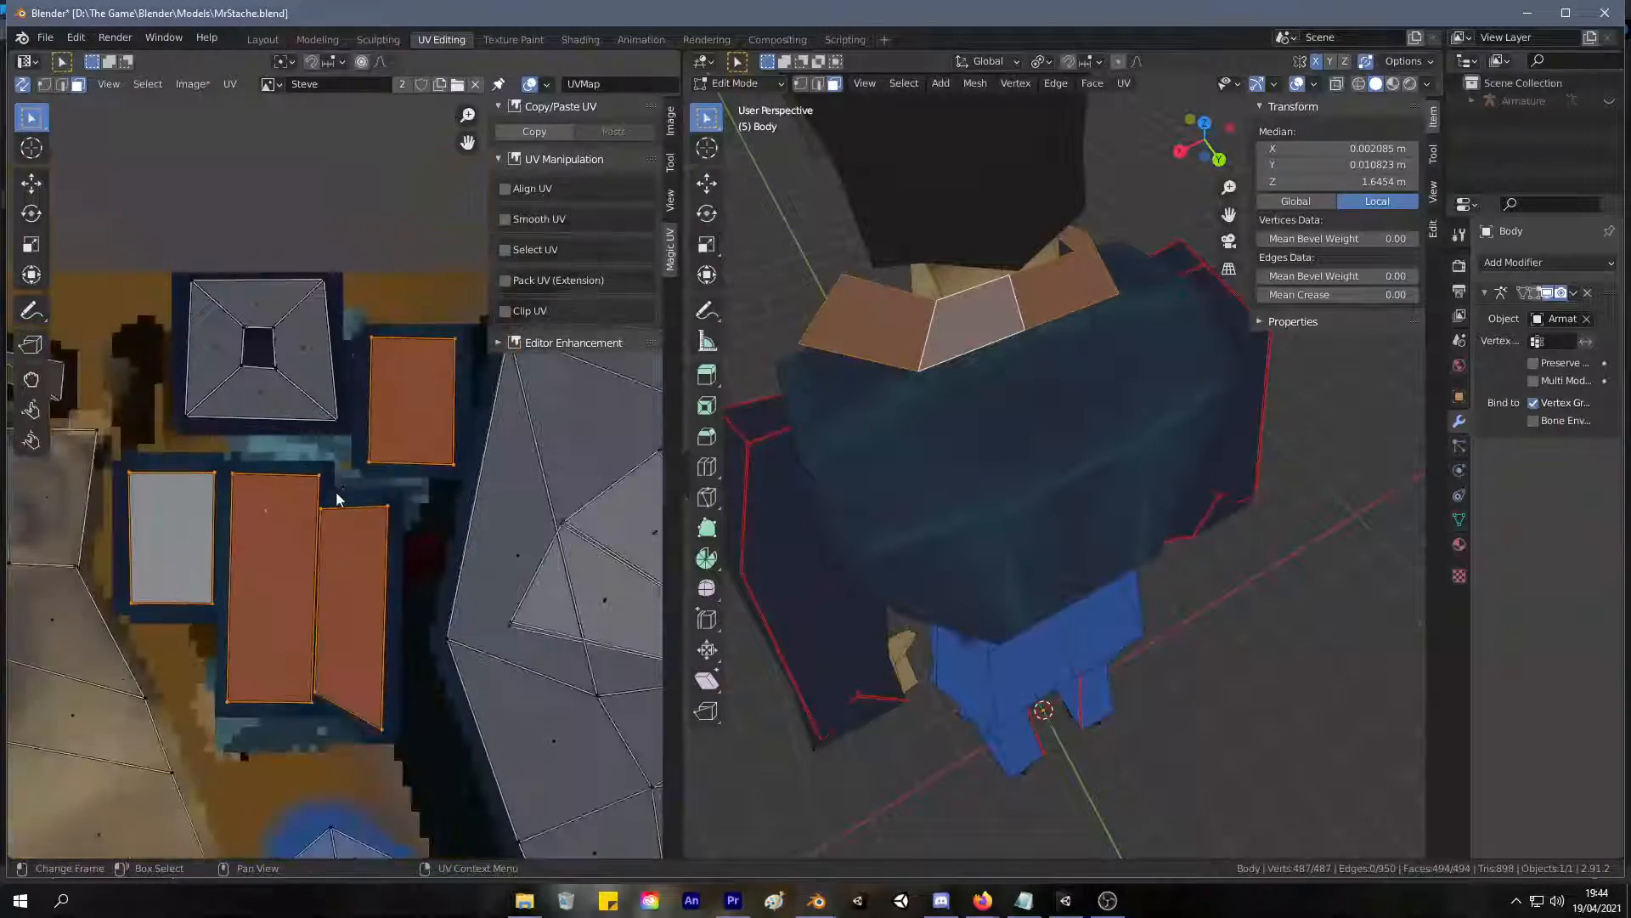
{"action": "left_click", "coordinate": [289, 510]}
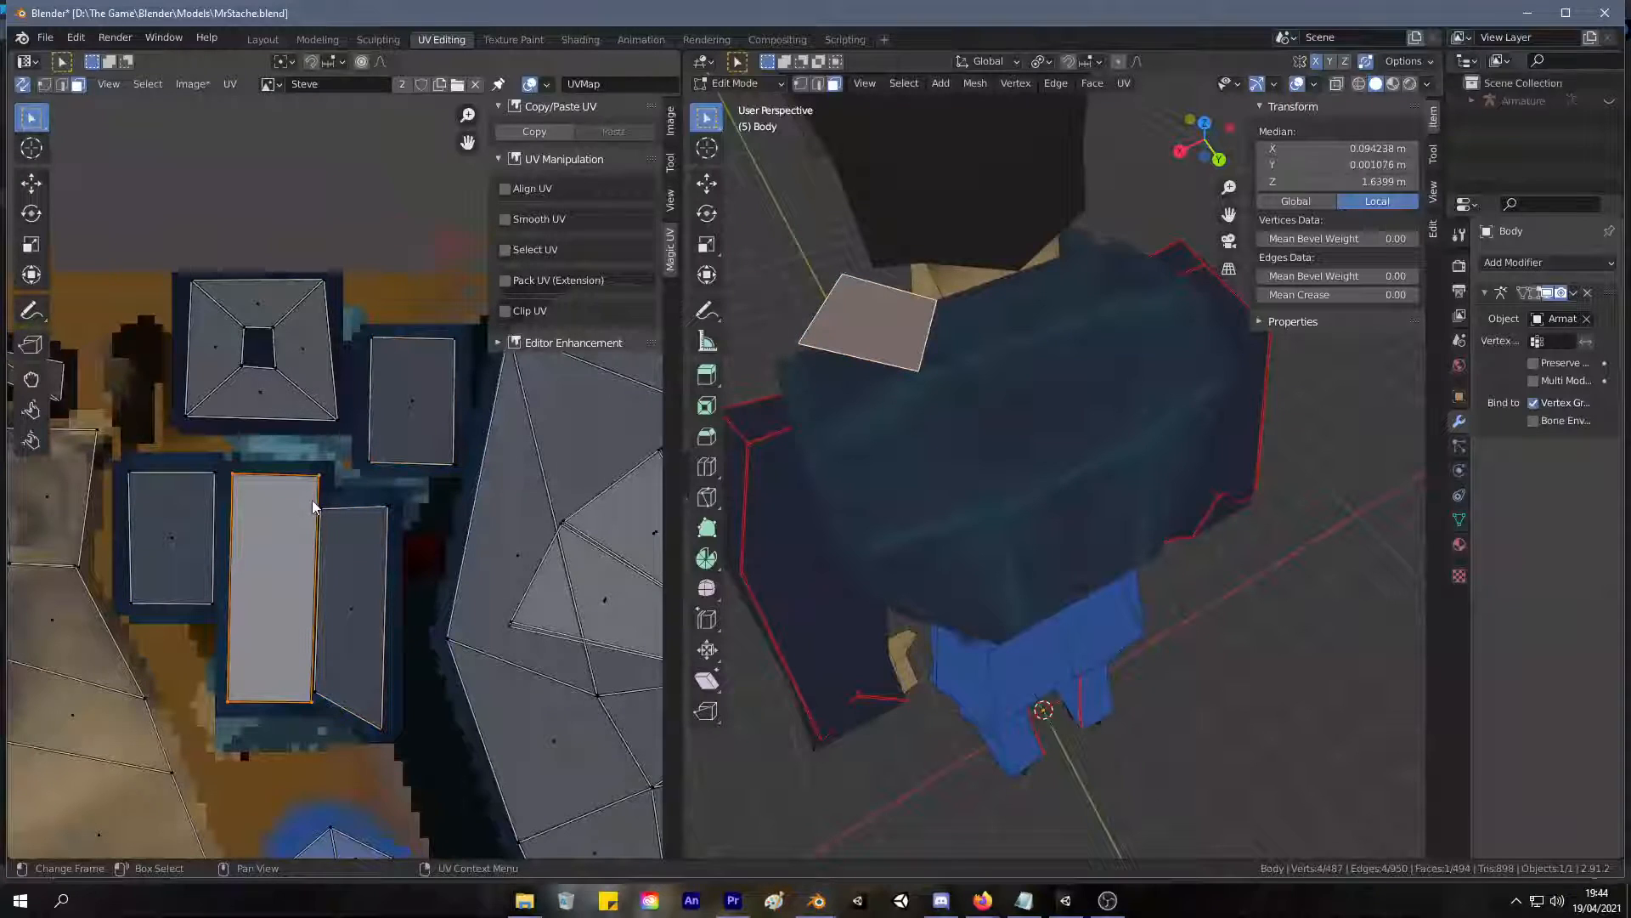
{"action": "left_click", "coordinate": [420, 410]}
{"action": "left_click", "coordinate": [374, 589]}
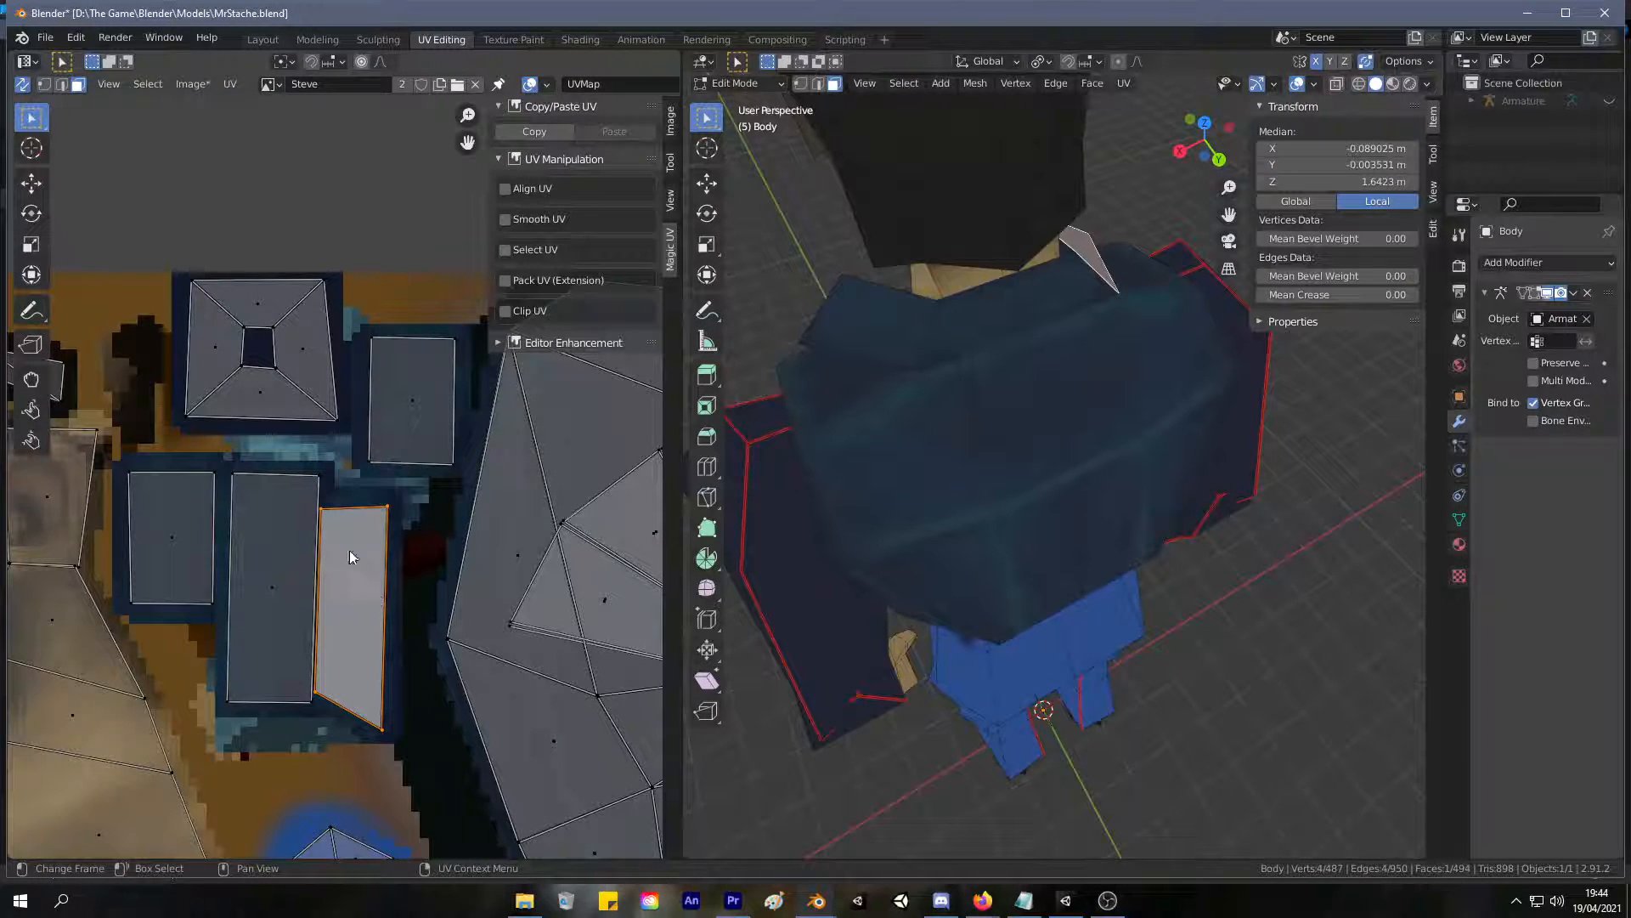
{"action": "key", "text": "g"}
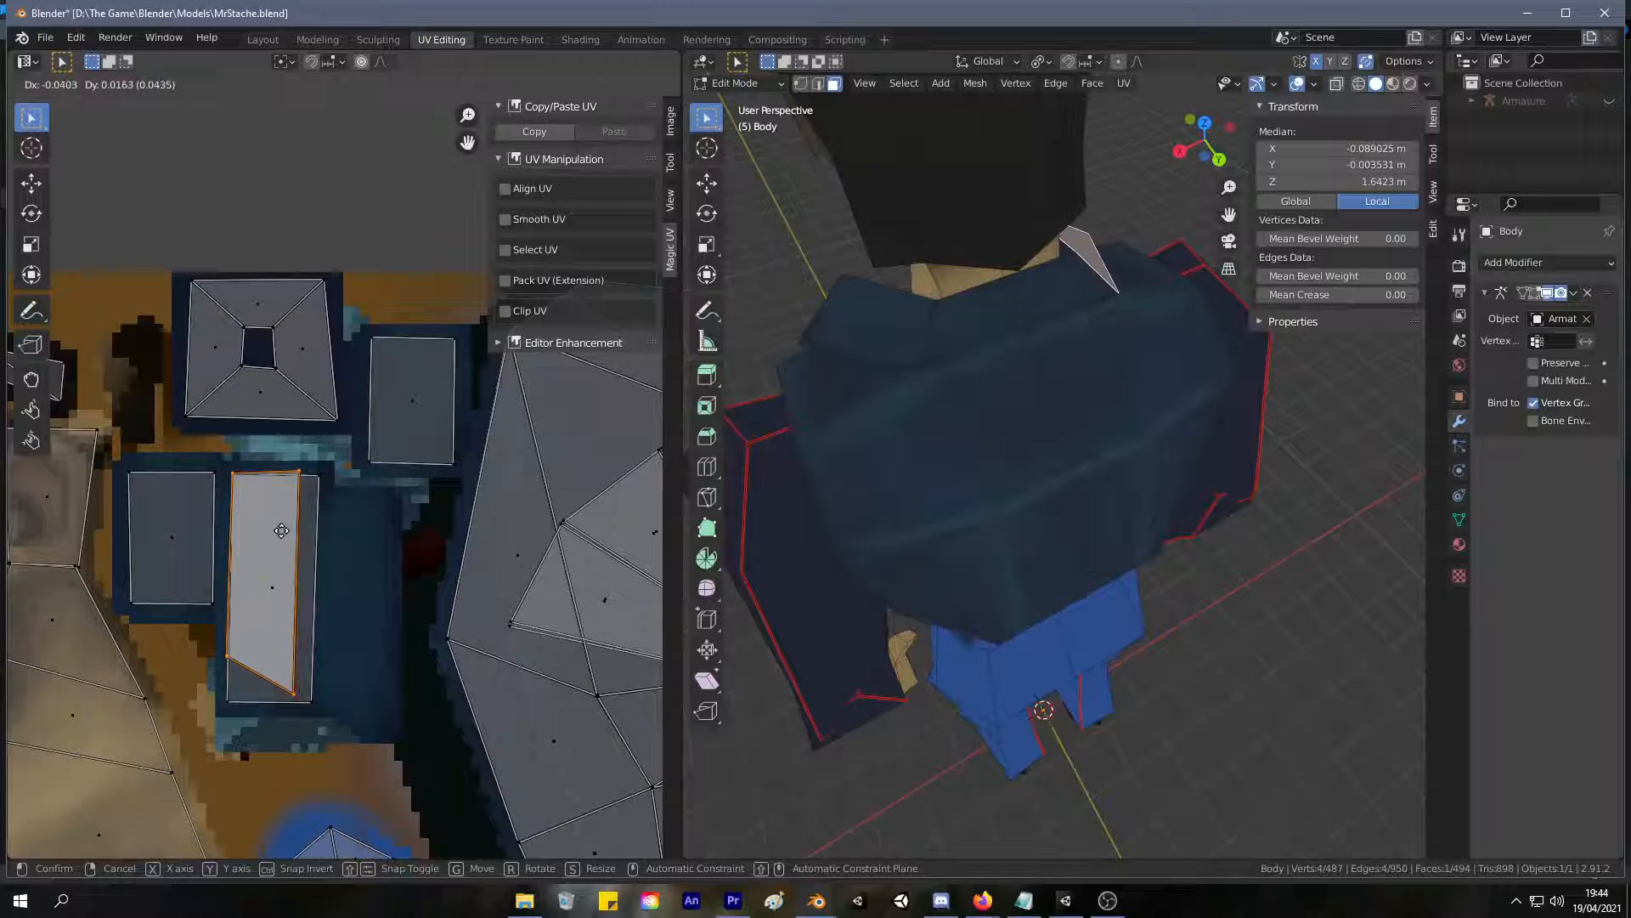
{"action": "left_click", "coordinate": [283, 532]}
Select the entire body mesh and turn off UV sync selection.
{"action": "left_click", "coordinate": [303, 472]}
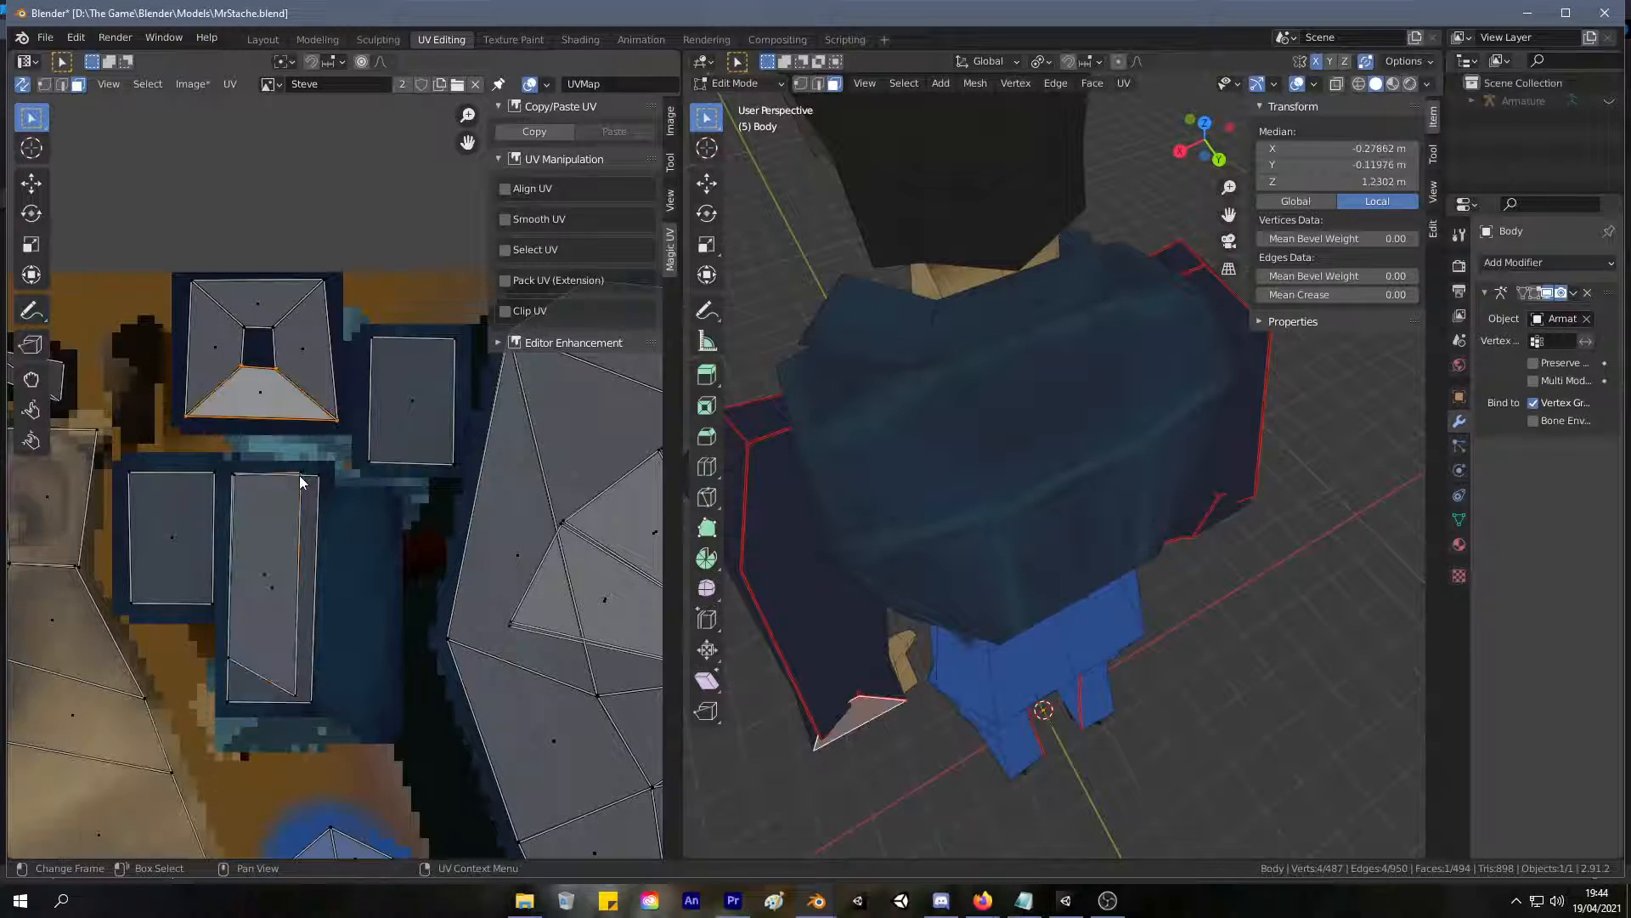
{"action": "key", "text": "a"}
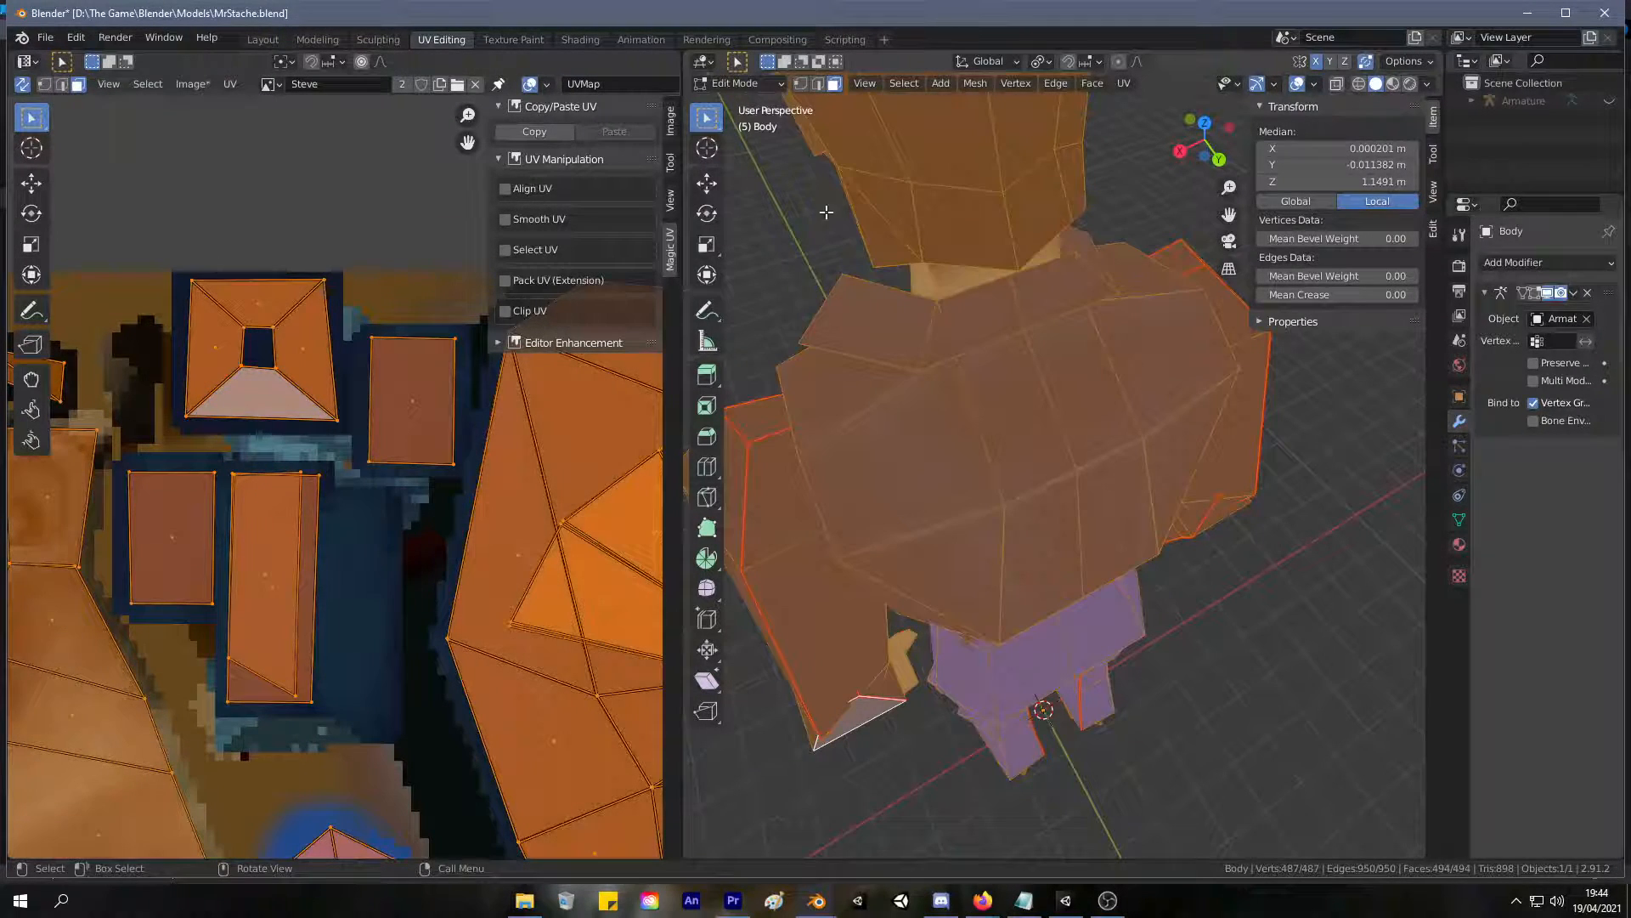
{"action": "left_click", "coordinate": [23, 85]}
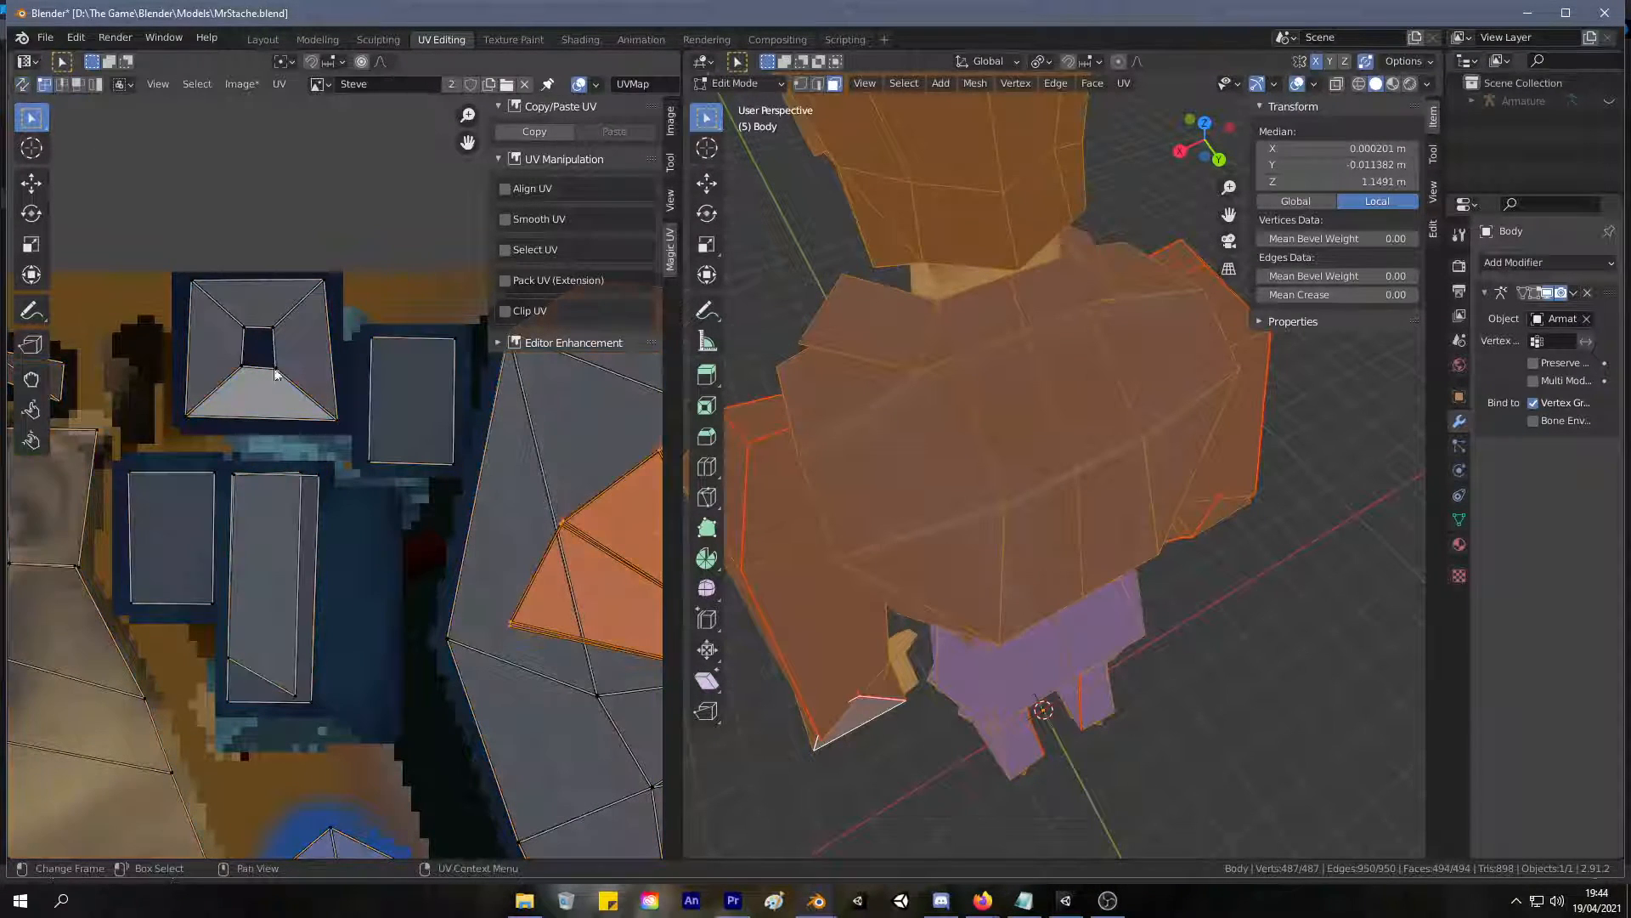
Move the tapered collar island's corner points onto the matching corners of the rectangular island beneath.
{"action": "left_click", "coordinate": [299, 473]}
{"action": "key", "text": "g"}
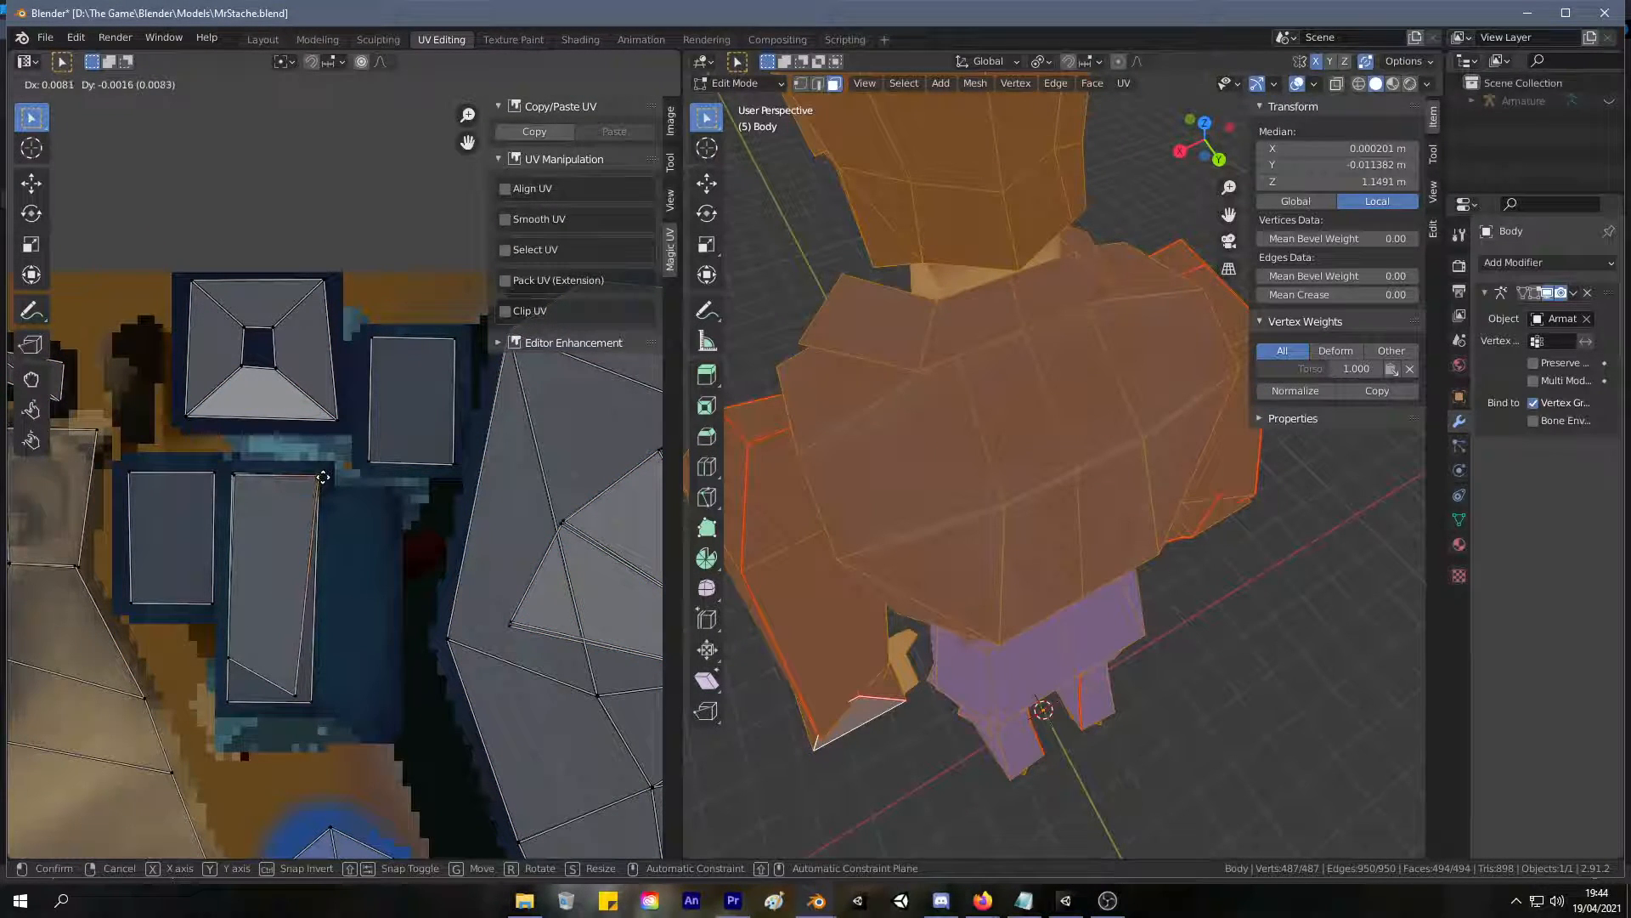
{"action": "left_click", "coordinate": [319, 476]}
{"action": "left_click", "coordinate": [296, 691]}
{"action": "key", "text": "g"}
{"action": "left_click", "coordinate": [301, 702]}
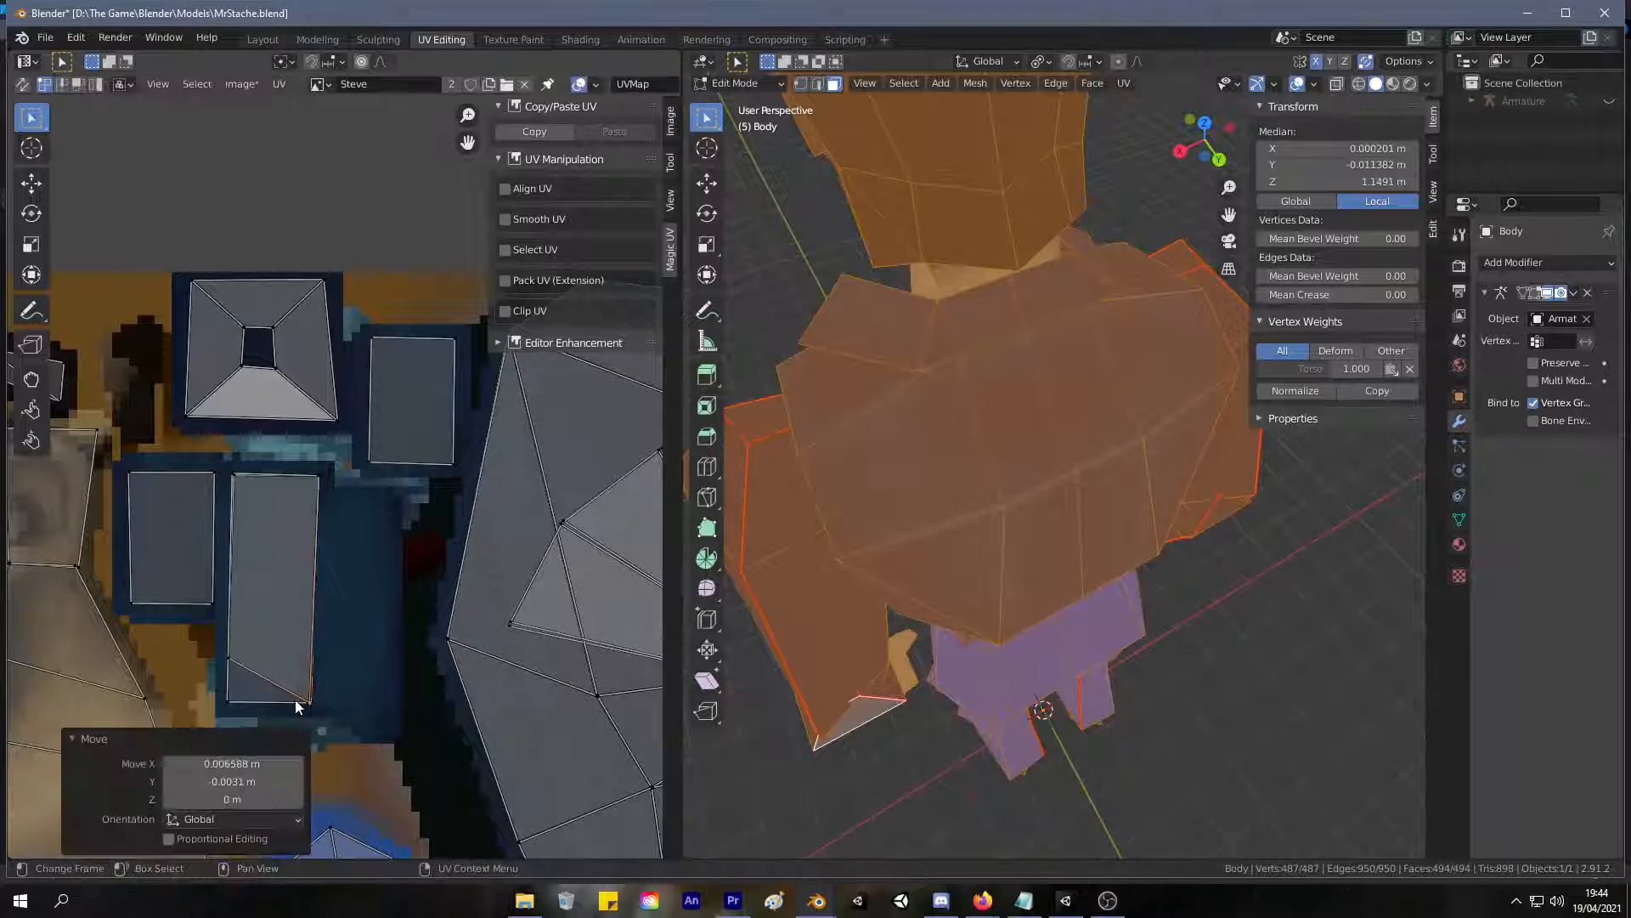
{"action": "left_click", "coordinate": [227, 659]}
{"action": "key", "text": "g"}
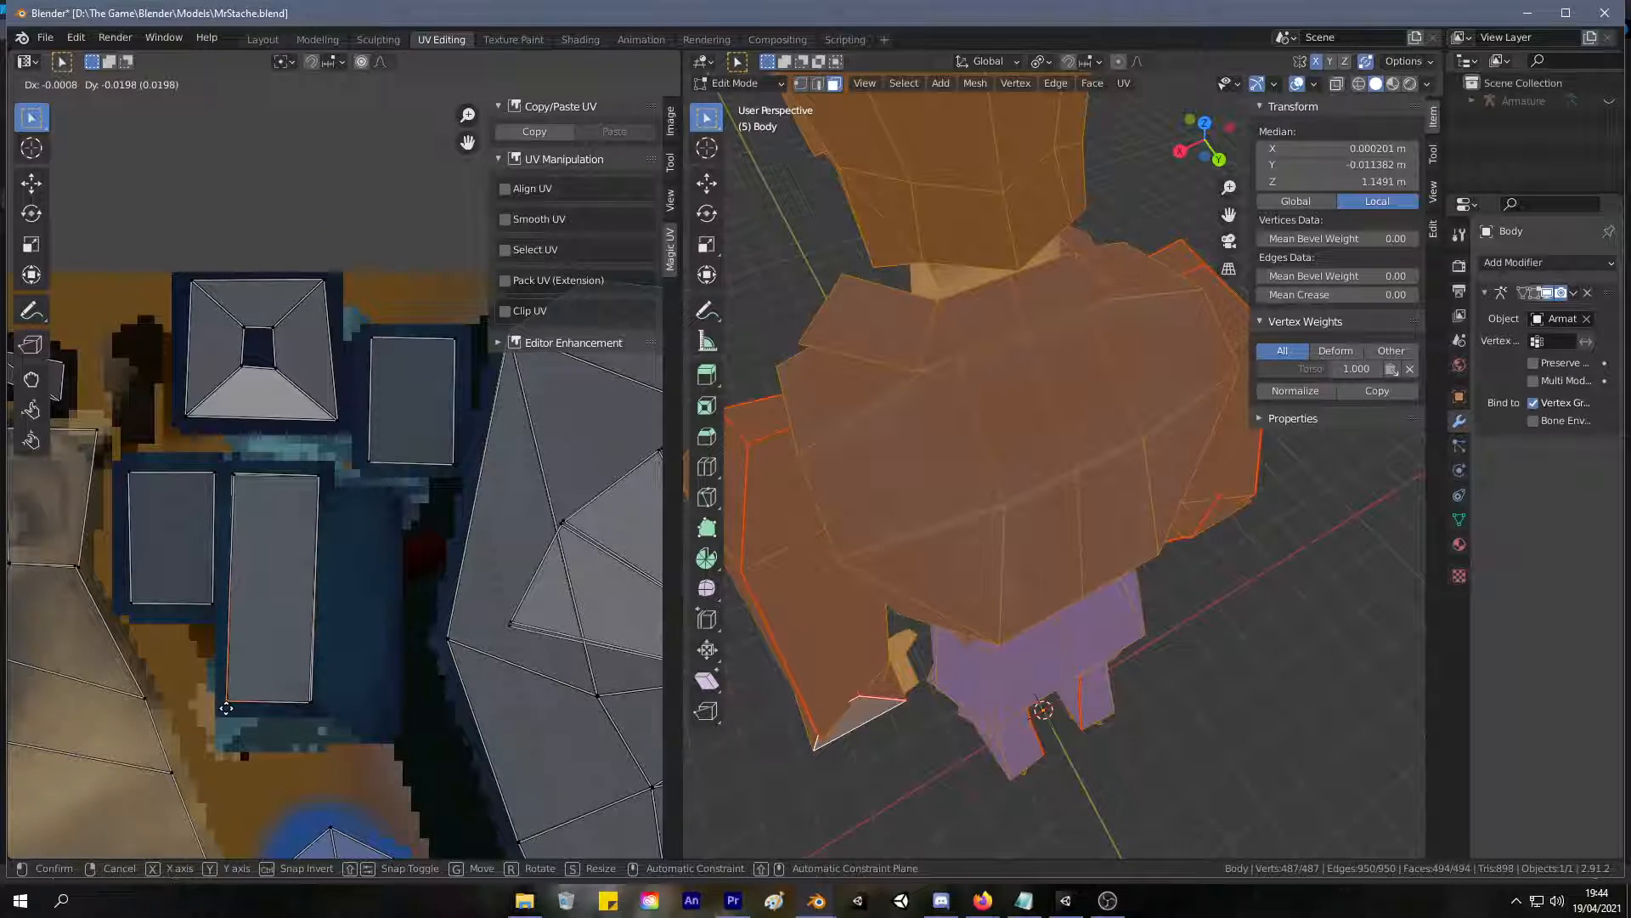
{"action": "left_click", "coordinate": [226, 707]}
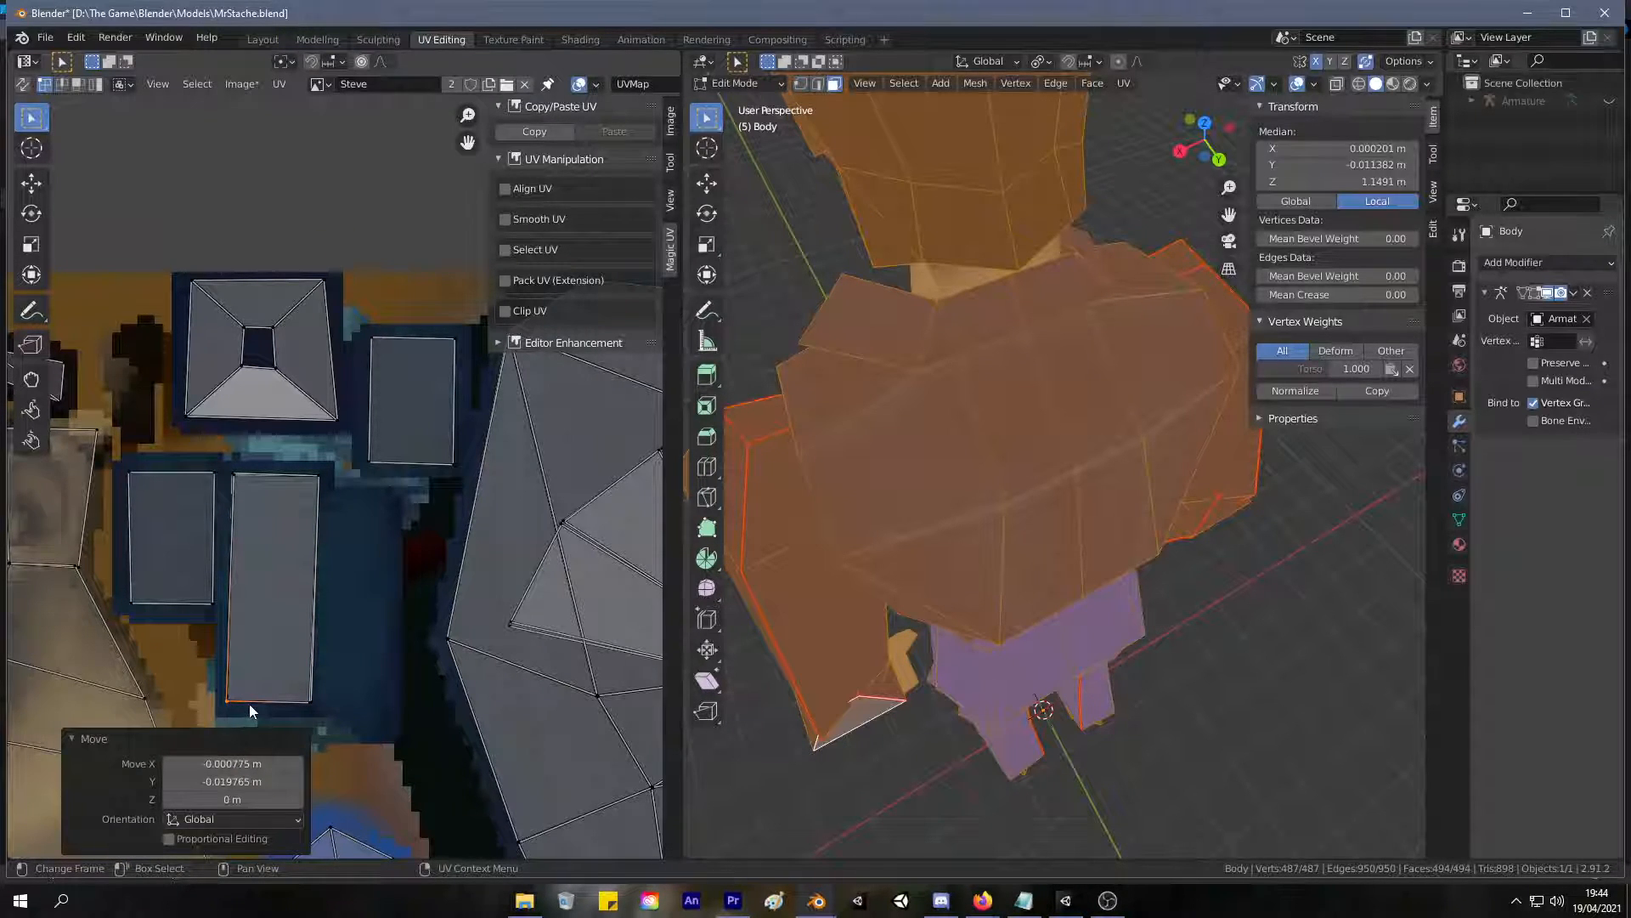
Select the linked stacked collar island, mirror it along X and line it up with the island beneath.
{"action": "key", "text": "l"}
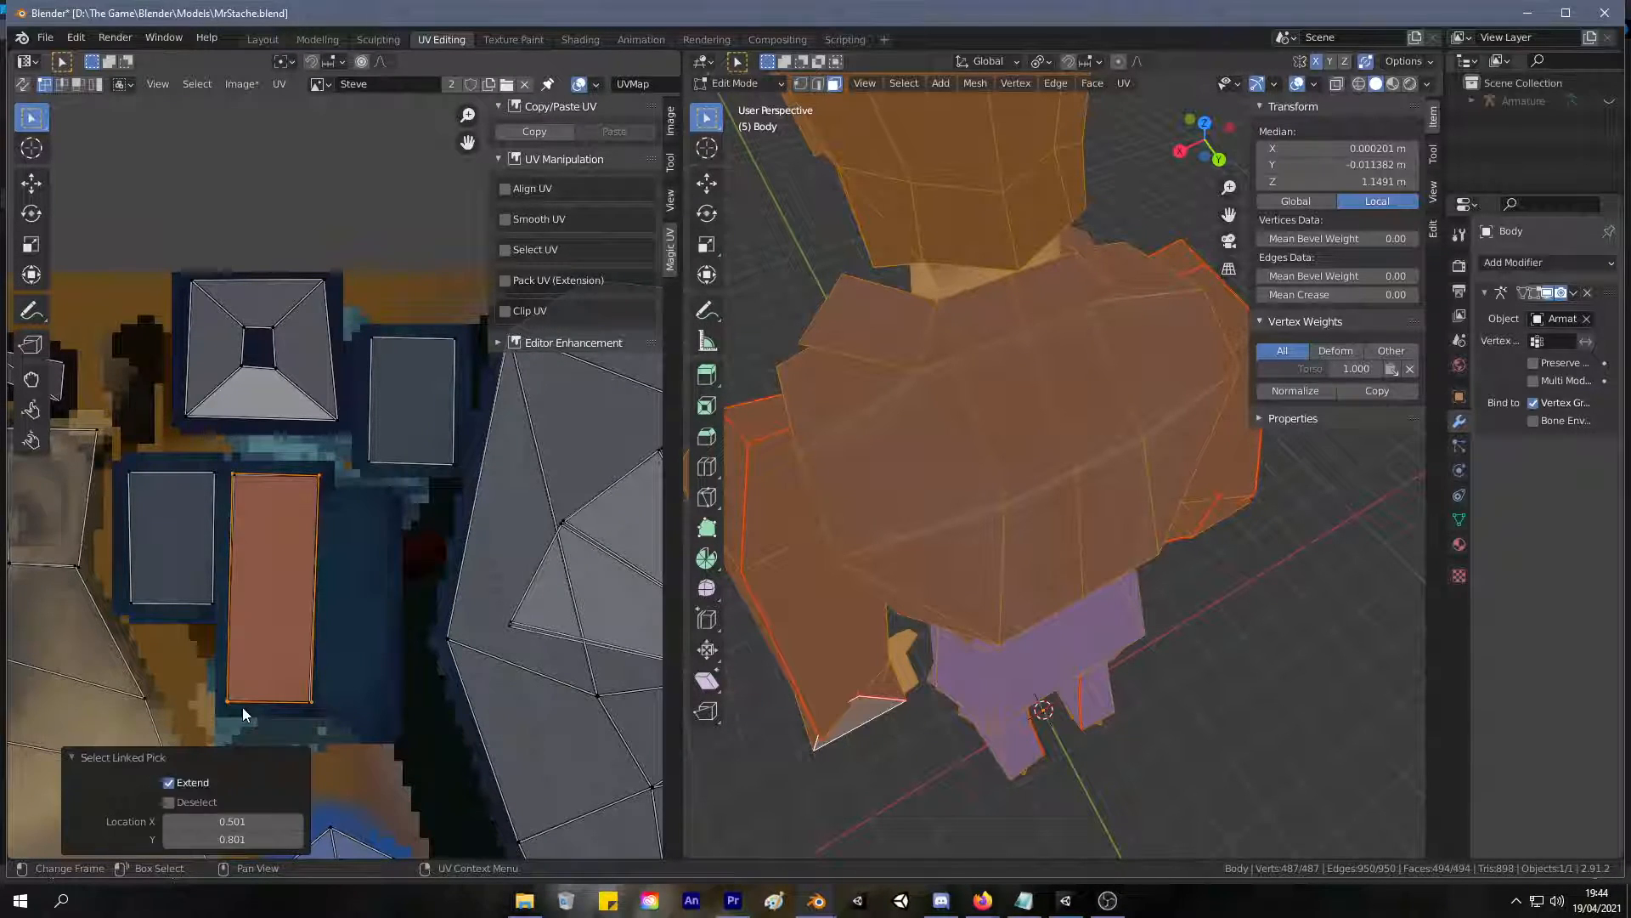
{"action": "right_click", "coordinate": [299, 589]}
{"action": "left_click", "coordinate": [292, 588]}
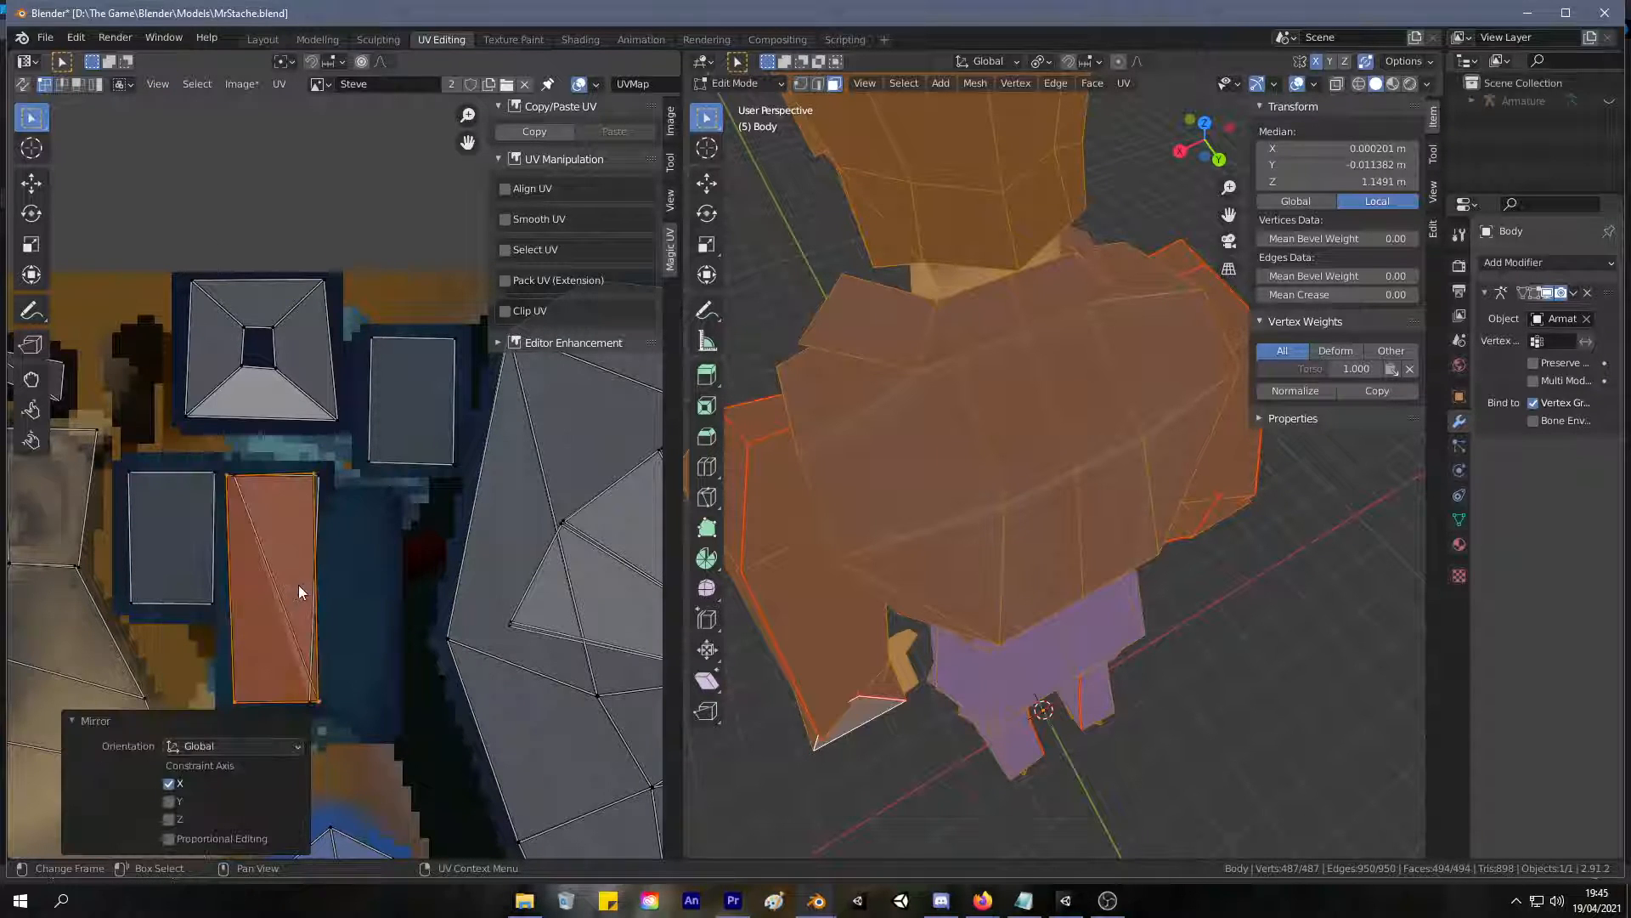
{"action": "key", "text": "g"}
{"action": "key", "text": "Escape"}
{"action": "left_click", "coordinate": [314, 703]}
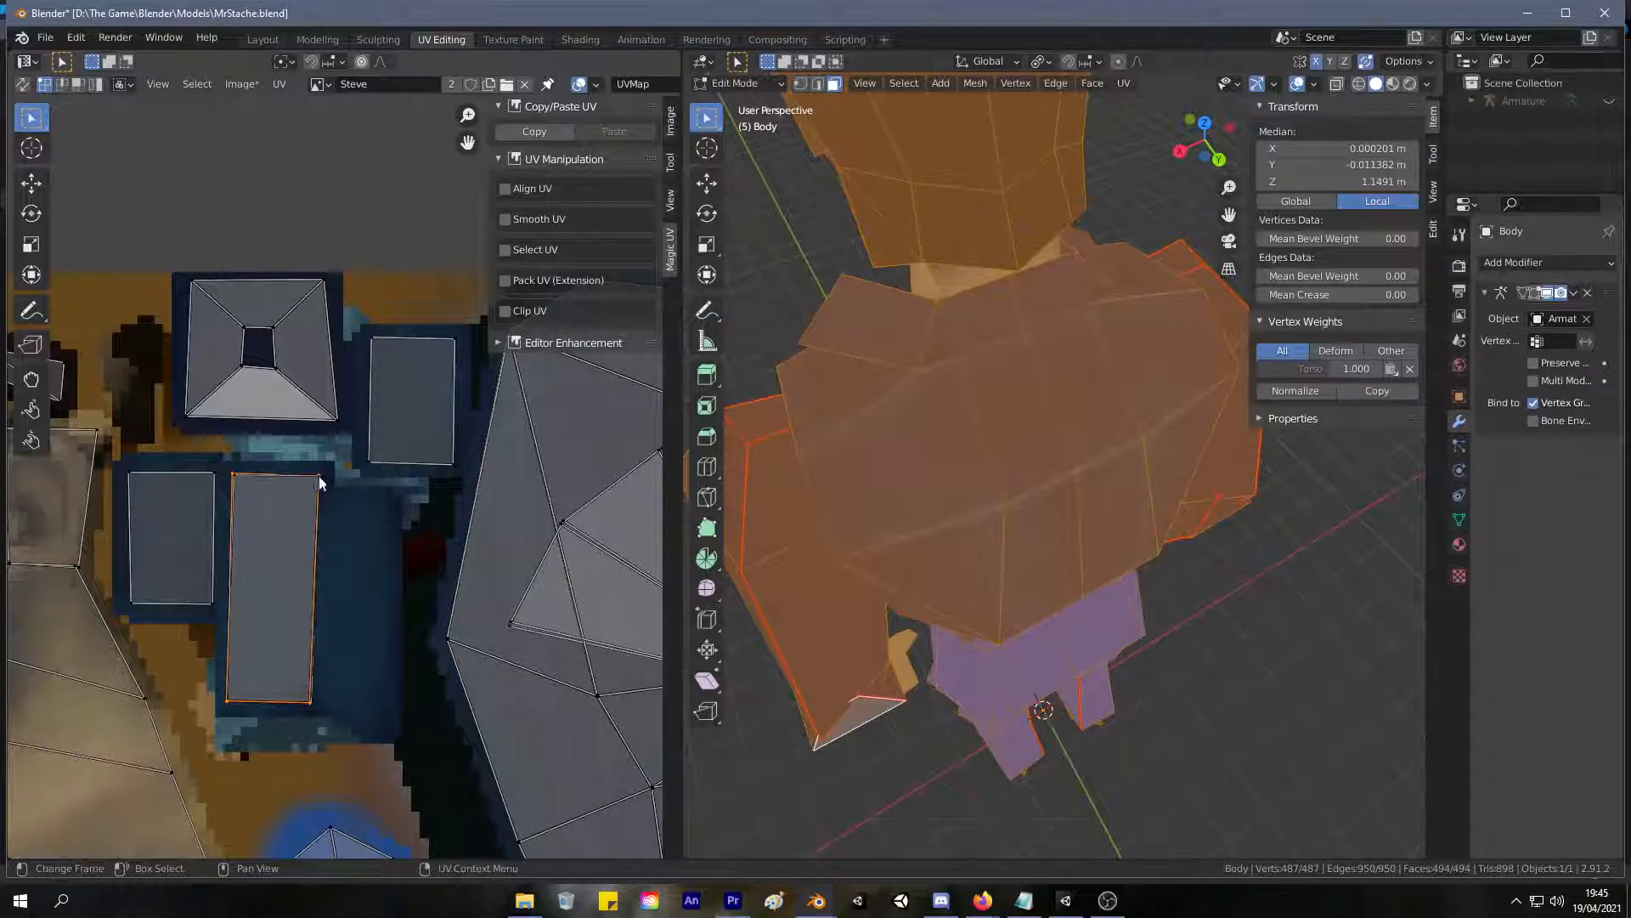
{"action": "key", "text": "g"}
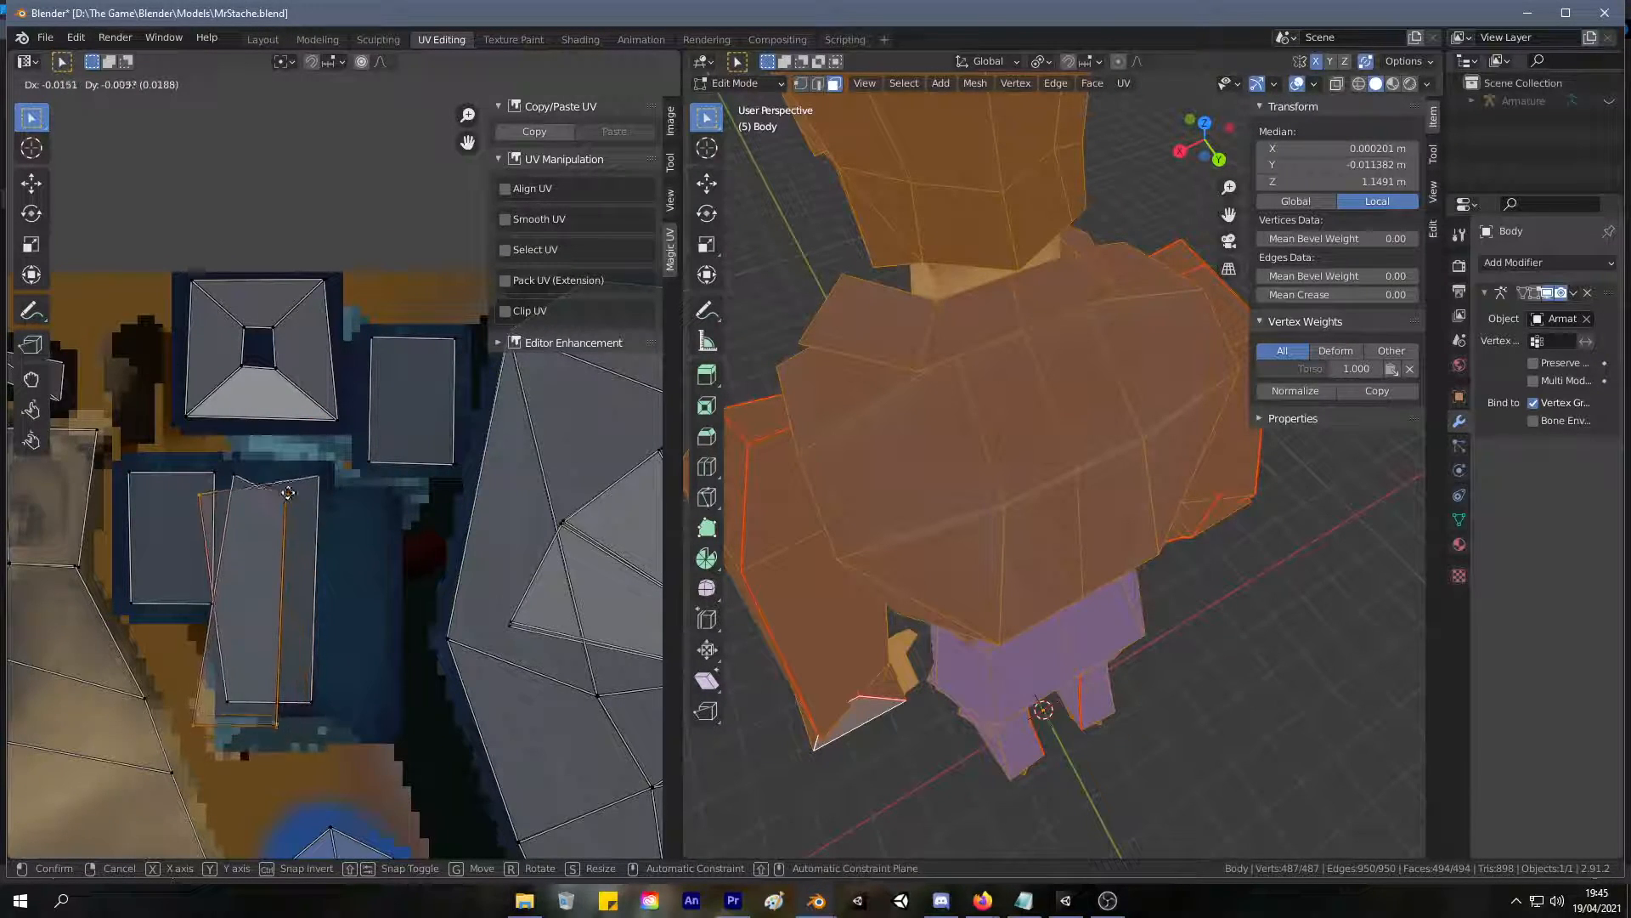
{"action": "left_click", "coordinate": [306, 481]}
Leave Edit Mode and examine the collar's texture on the character from the side and front.
{"action": "middle_click_drag", "start_coordinate": [1189, 387], "coordinate": [716, 434]}
{"action": "key", "text": "Tab"}
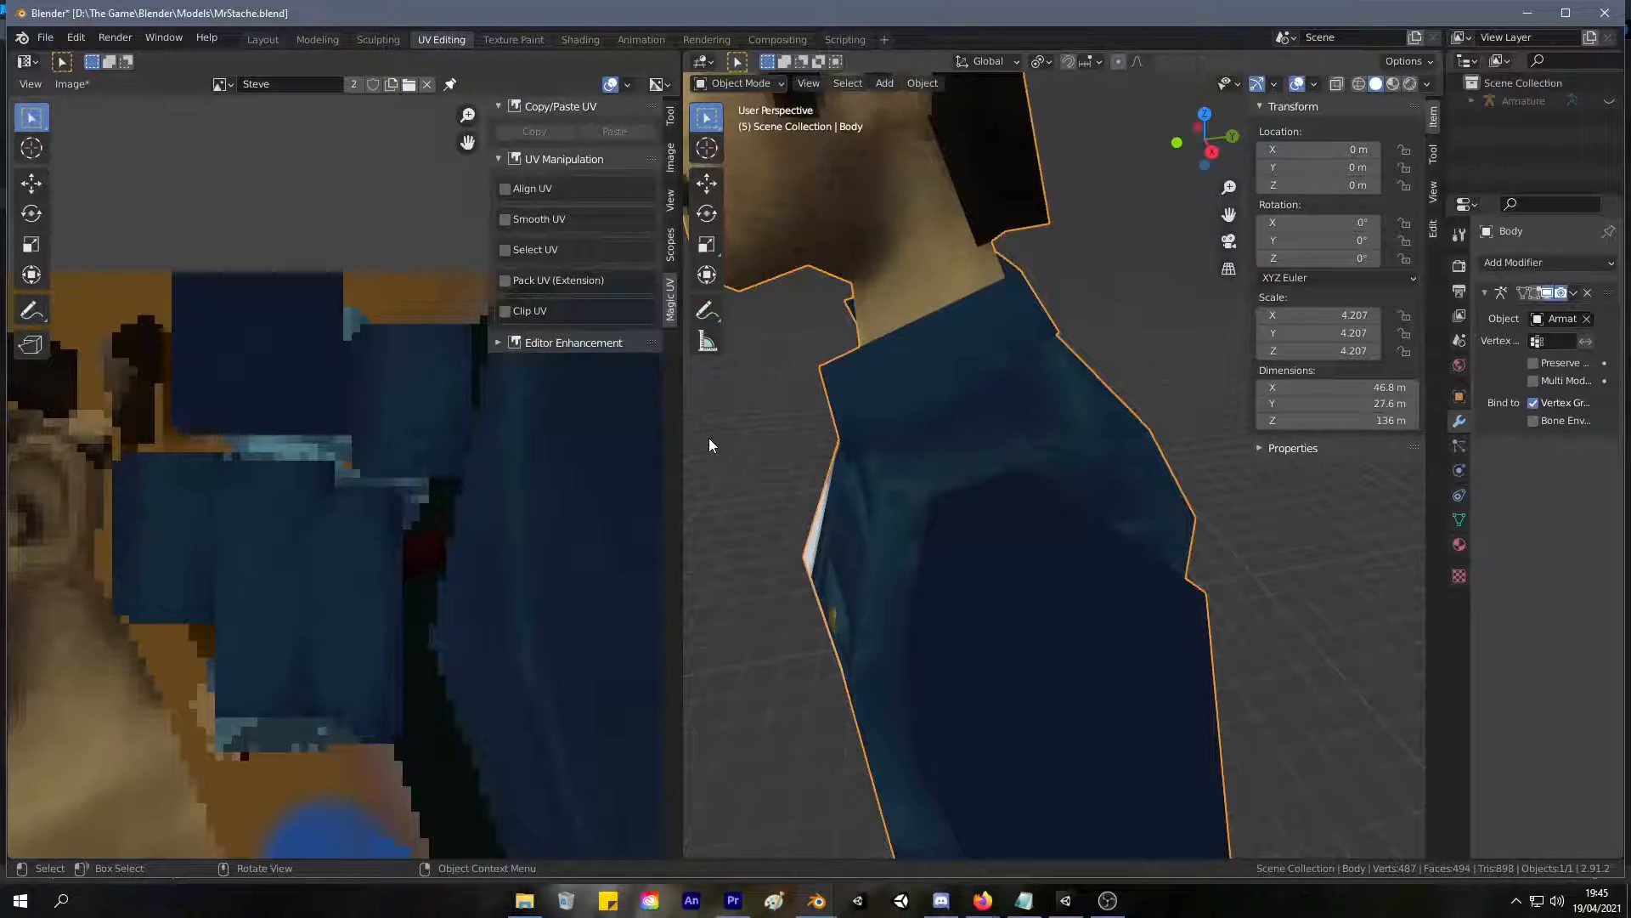
{"action": "mouse_move", "coordinate": [1009, 333]}
{"action": "middle_mouse_down"}
{"action": "mouse_move", "coordinate": [1115, 295]}
{"action": "mouse_move", "coordinate": [1013, 353]}
{"action": "mouse_move", "coordinate": [1052, 289]}
{"action": "mouse_move", "coordinate": [991, 349]}
{"action": "middle_mouse_up"}
{"action": "scroll", "coordinate": [1105, 294], "scroll_direction": "down", "scroll_amount": 6}
{"action": "scroll", "coordinate": [1092, 302], "scroll_direction": "up", "scroll_amount": 4}
{"action": "scroll", "coordinate": [991, 348], "scroll_direction": "up", "scroll_amount": 8}
{"action": "scroll", "coordinate": [979, 286], "scroll_direction": "down", "scroll_amount": 8}
{"action": "scroll", "coordinate": [977, 283], "scroll_direction": "up", "scroll_amount": 2}
{"action": "middle_click_drag", "start_coordinate": [977, 283], "coordinate": [834, 287]}
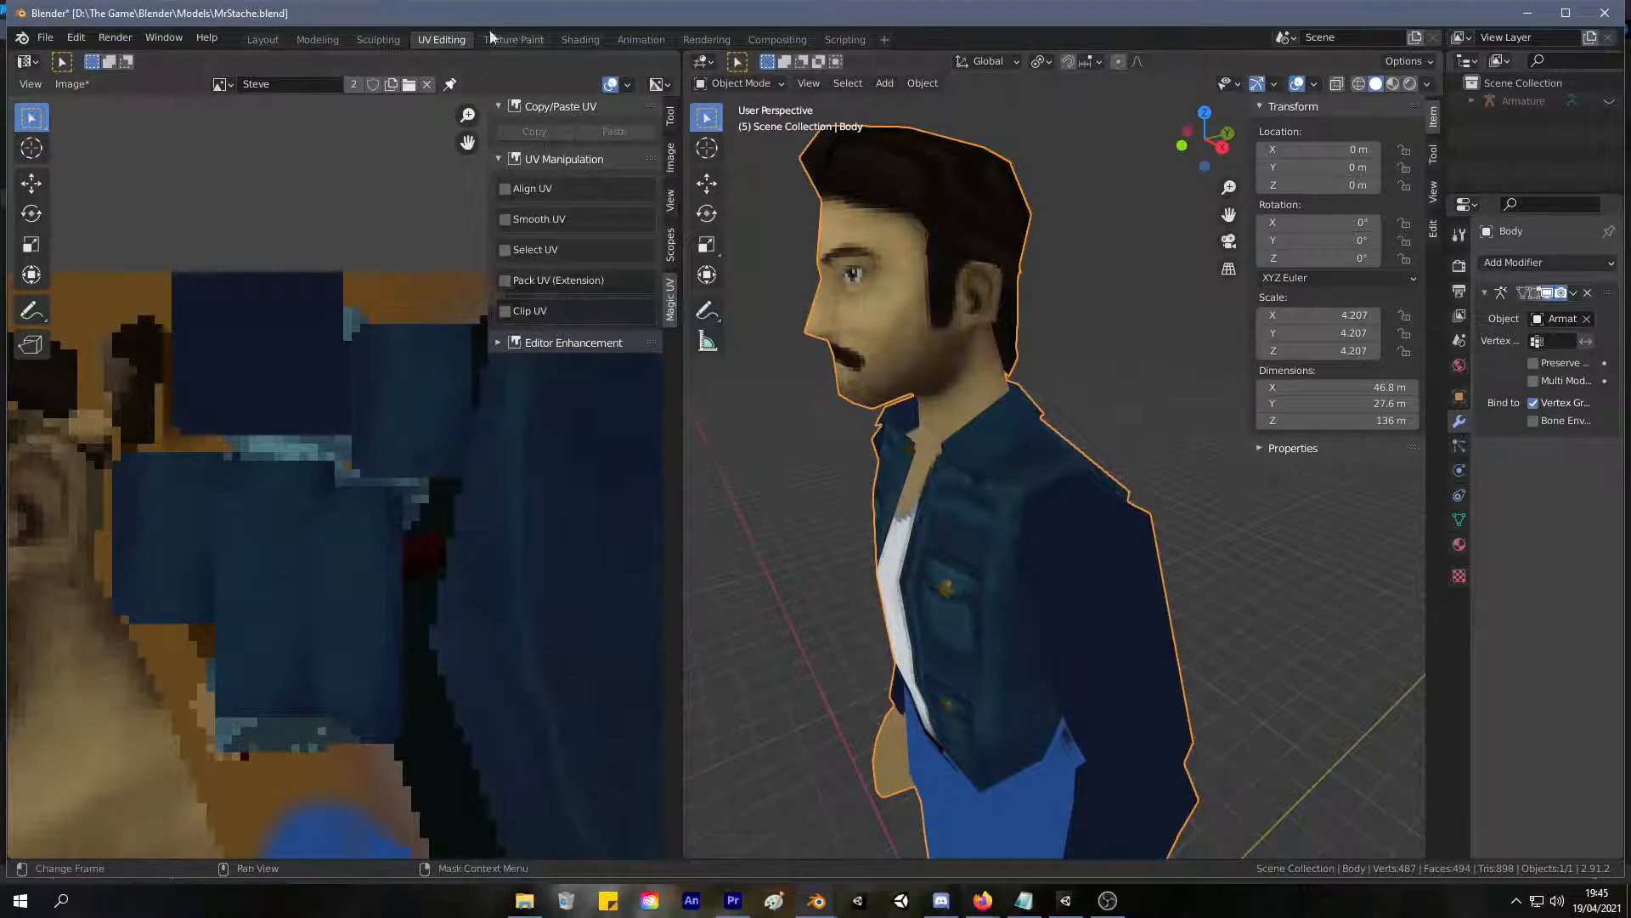
Return to the Texture Paint workspace and sample a teal blue from the jacket's upper back beside the collar.
{"action": "left_click", "coordinate": [514, 40]}
{"action": "middle_click_drag", "start_coordinate": [939, 292], "coordinate": [599, 144]}
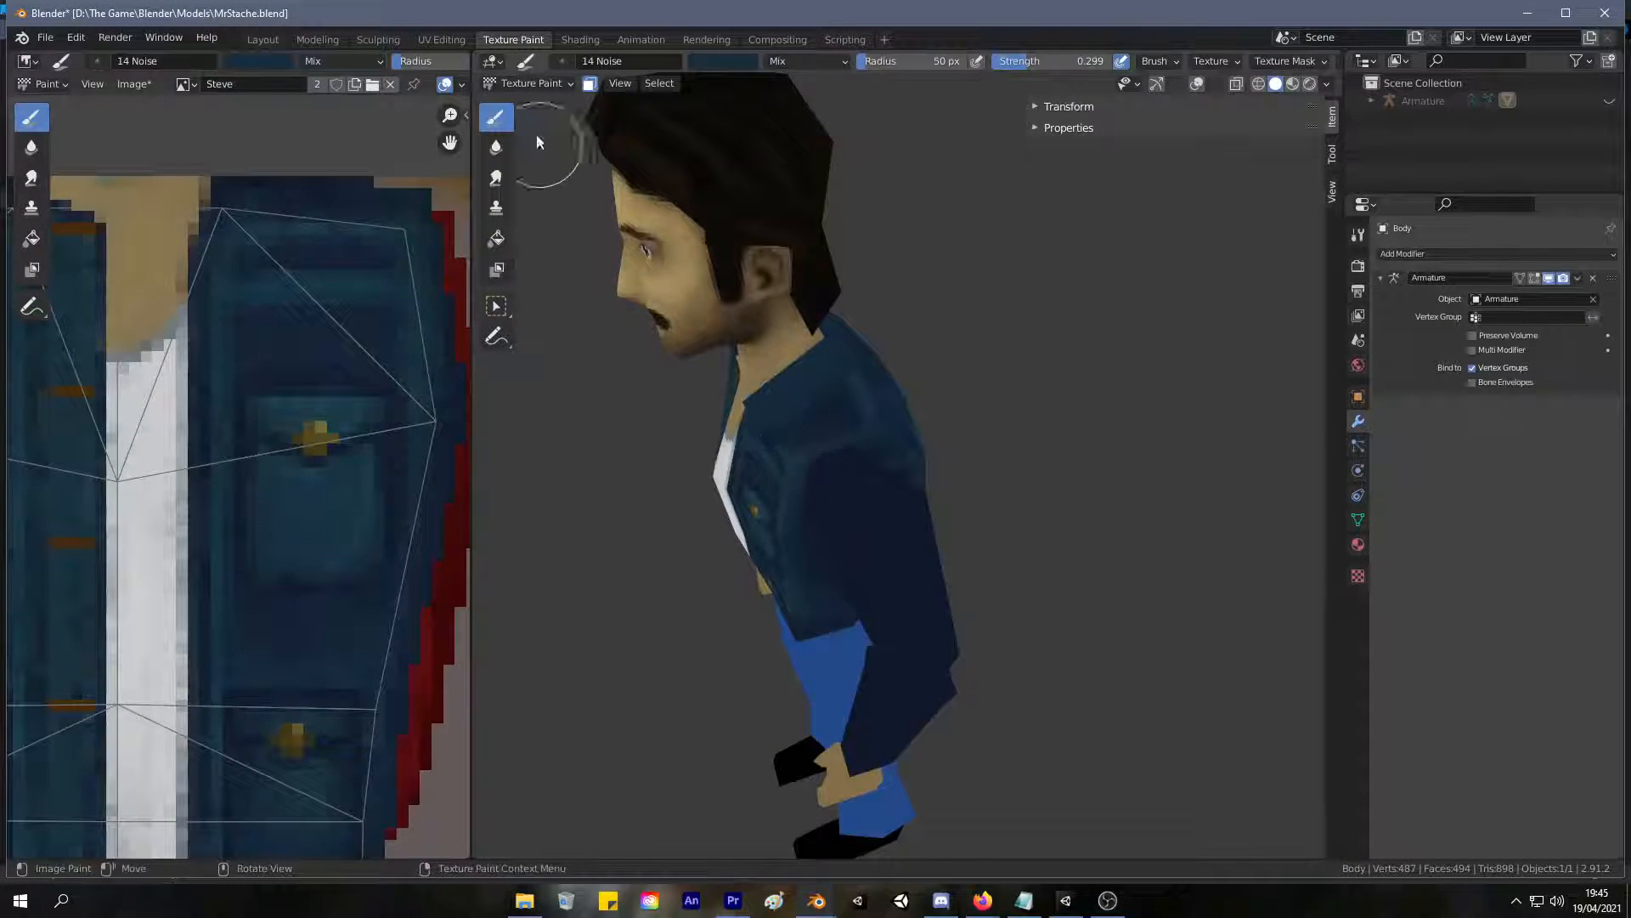
{"action": "middle_click_drag", "start_coordinate": [884, 170], "coordinate": [1207, 216]}
{"action": "scroll", "coordinate": [922, 300], "scroll_direction": "up", "scroll_amount": 3}
{"action": "mouse_move", "coordinate": [867, 297]}
{"action": "middle_mouse_down"}
{"action": "mouse_move", "coordinate": [971, 286]}
{"action": "mouse_move", "coordinate": [816, 280]}
{"action": "mouse_move", "coordinate": [977, 437]}
{"action": "middle_mouse_up"}
{"action": "key", "text": "s"}
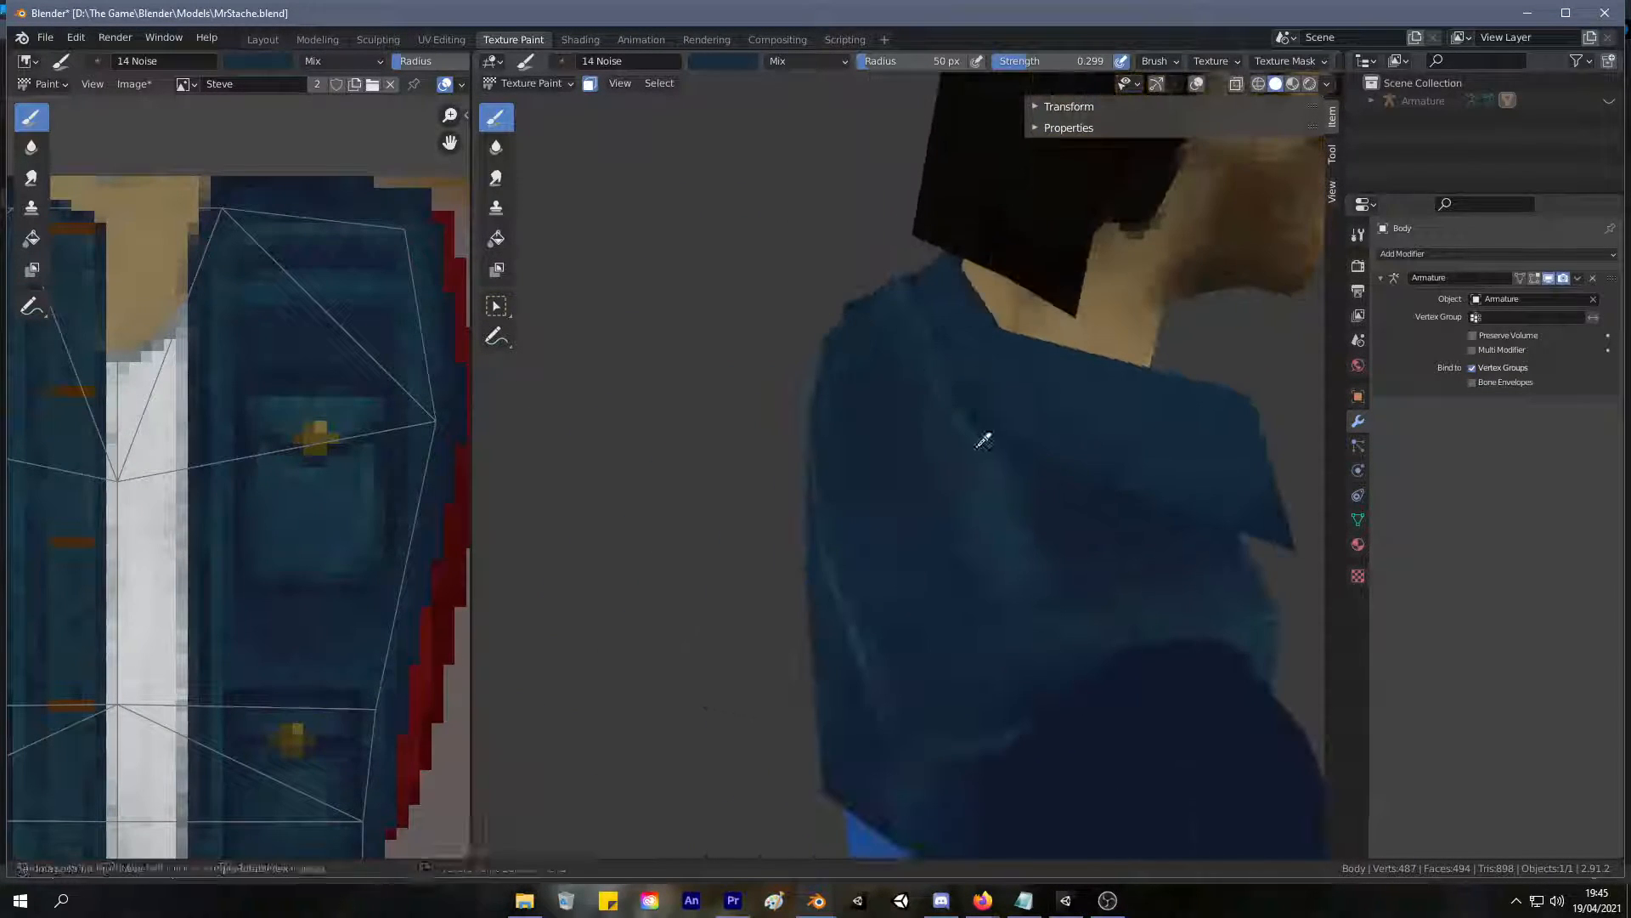
Select the four collar faces on the body mesh in UV Editing, and return to Texture Paint.
{"action": "left_click", "coordinate": [442, 40]}
{"action": "middle_click_drag", "start_coordinate": [1019, 382], "coordinate": [820, 303]}
{"action": "left_click", "coordinate": [1081, 380], "text": "shift"}
{"action": "left_click", "coordinate": [1115, 363], "text": "shift"}
{"action": "left_click", "coordinate": [1049, 443], "text": "shift"}
{"action": "mouse_move", "coordinate": [1049, 443]}
{"action": "middle_mouse_down"}
{"action": "mouse_move", "coordinate": [892, 379]}
{"action": "mouse_move", "coordinate": [803, 365]}
{"action": "middle_mouse_up"}
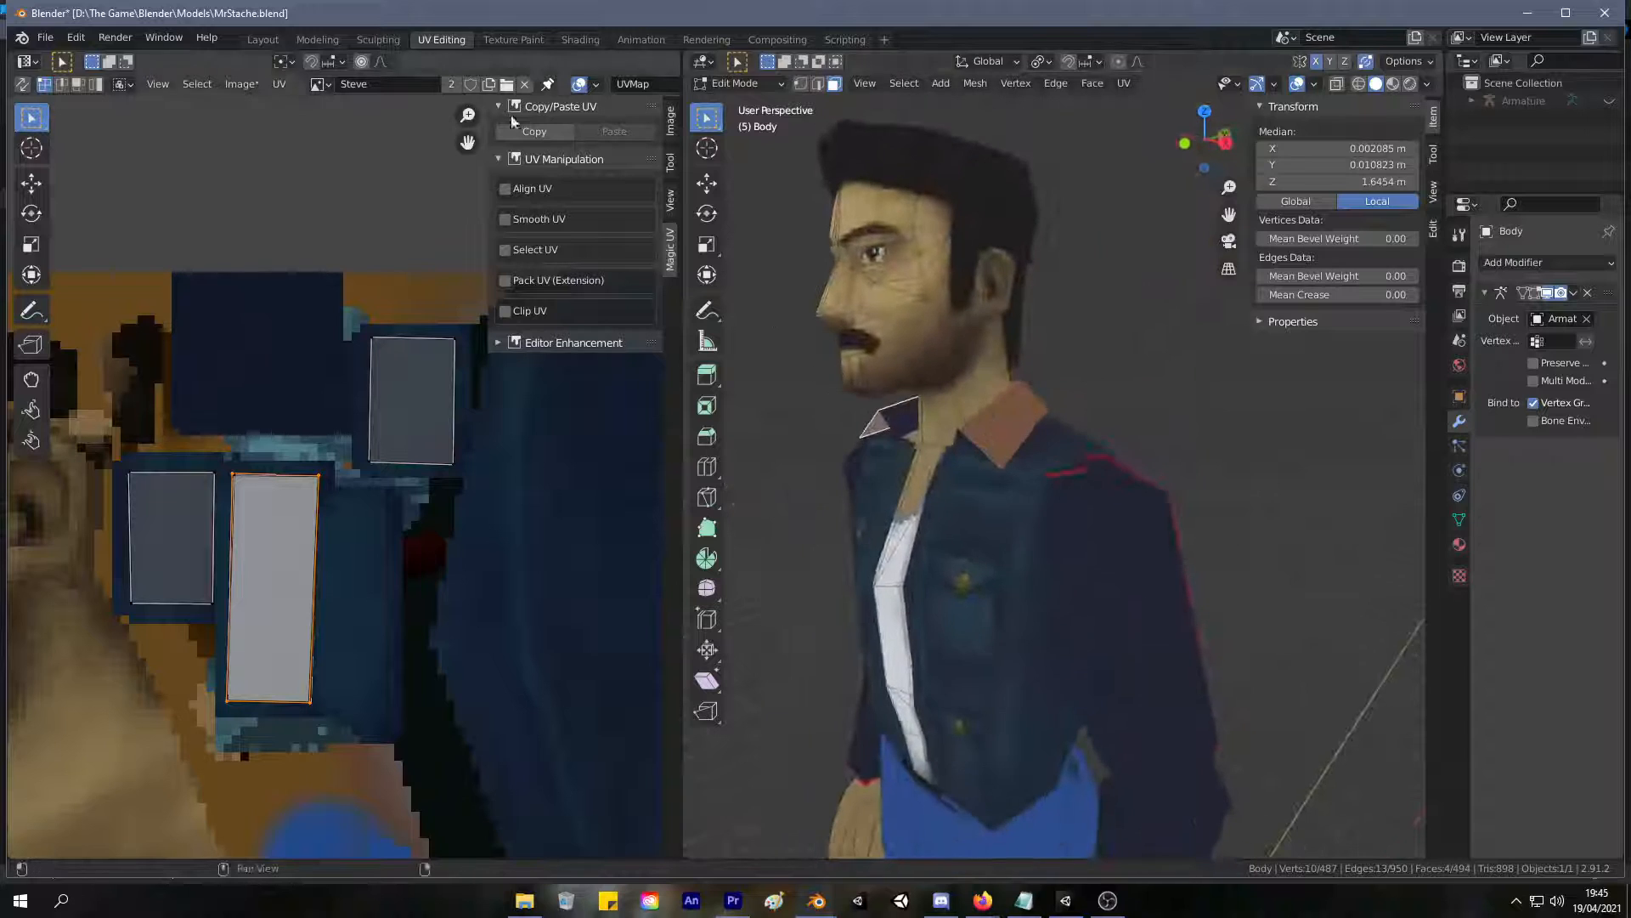
{"action": "left_click", "coordinate": [515, 40]}
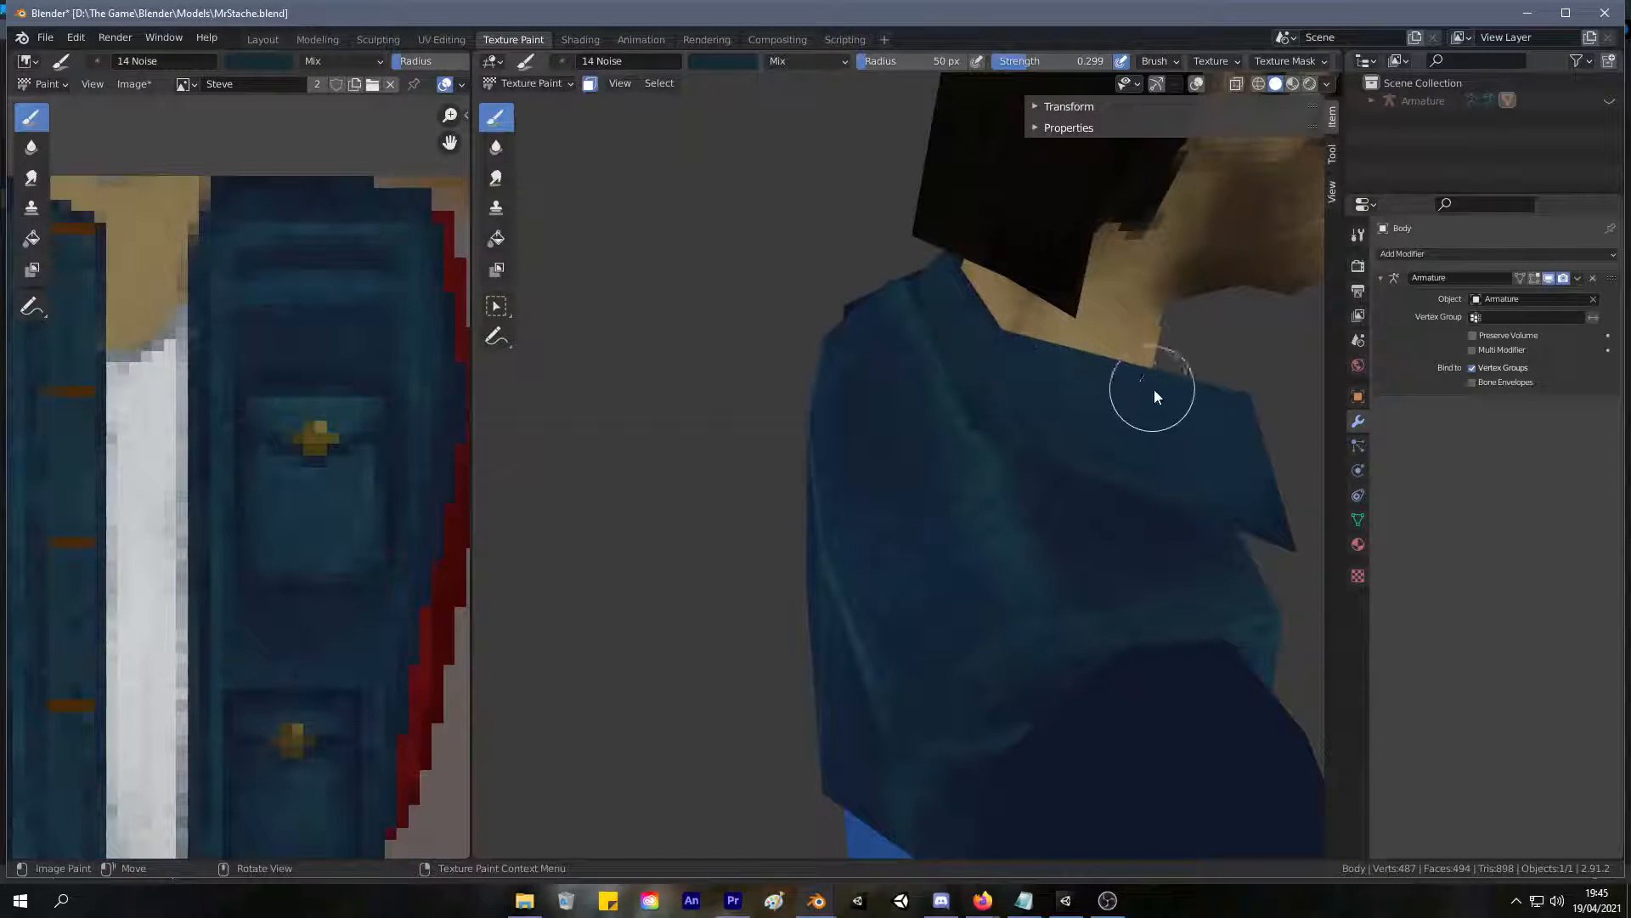
Sample a teal blue from the jacket's painted side seam in the texture and start brushing it onto the collar.
{"action": "key", "text": "s"}
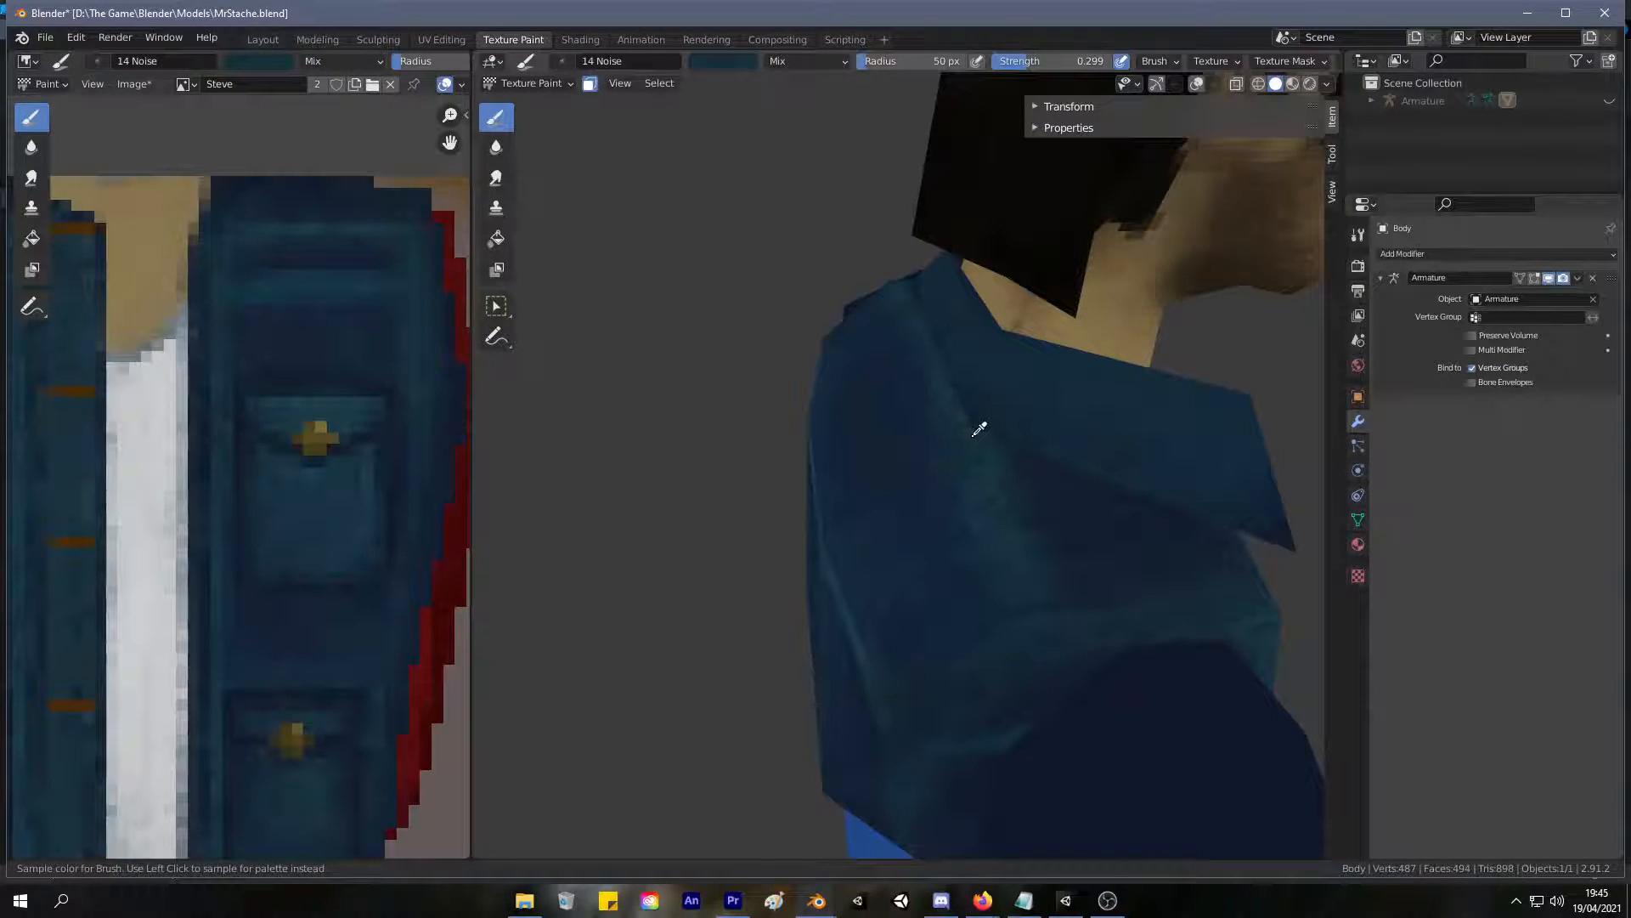
{"action": "middle_click_drag", "start_coordinate": [332, 468], "coordinate": [415, 444]}
{"action": "key", "text": "s"}
{"action": "left_click", "coordinate": [361, 474]}
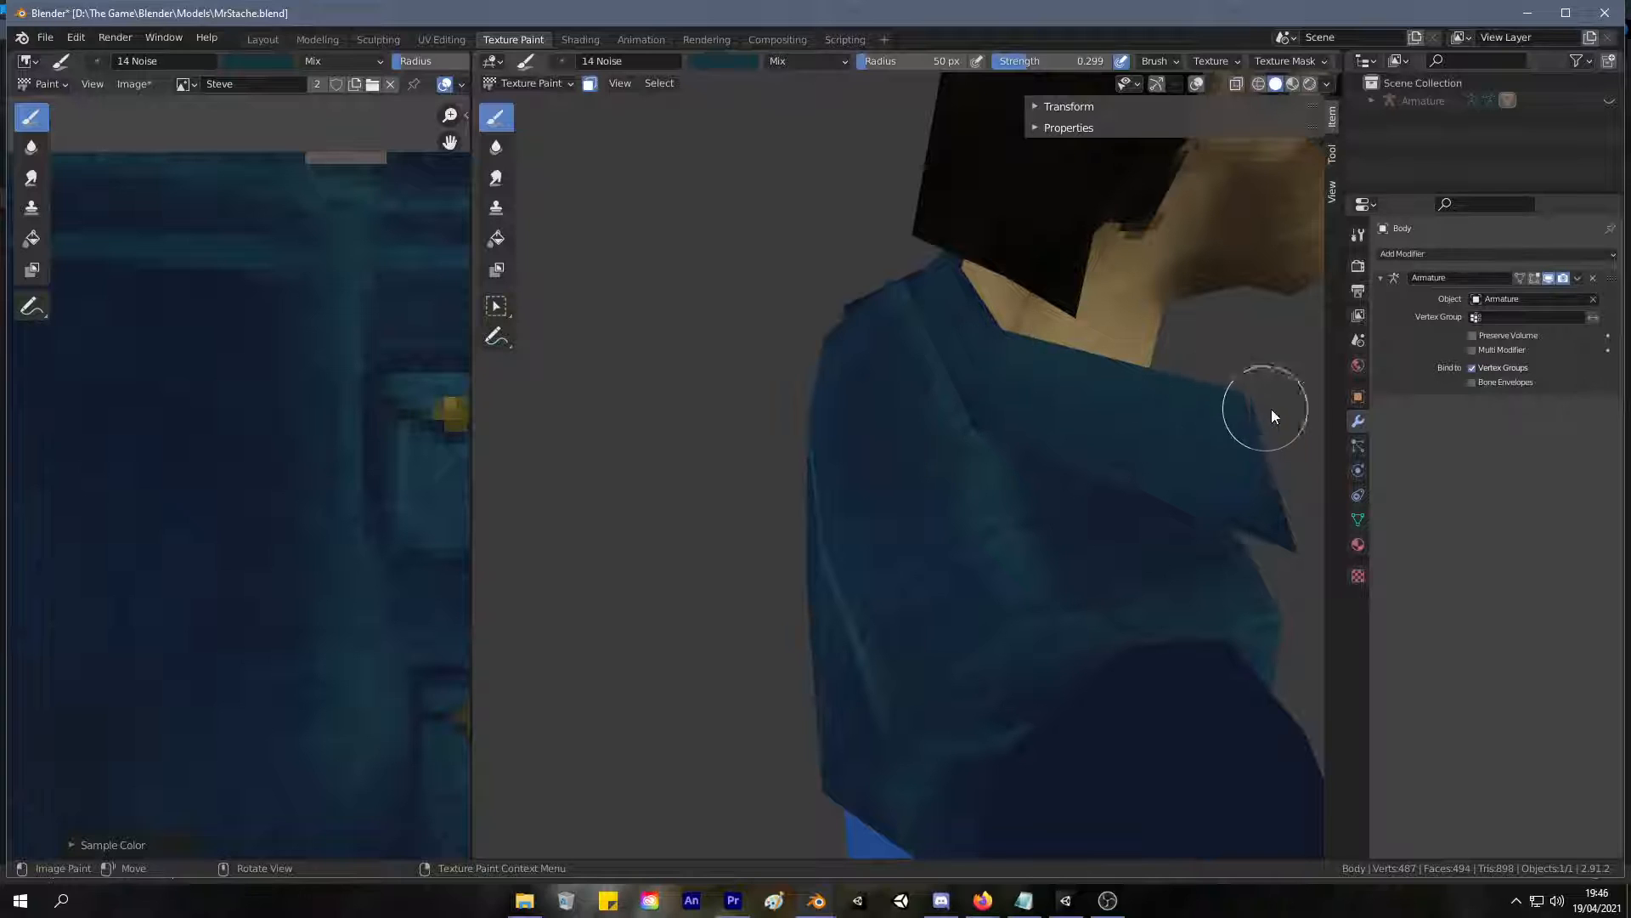
{"action": "mouse_move", "coordinate": [988, 367]}
{"action": "middle_mouse_down"}
{"action": "mouse_move", "coordinate": [1184, 311]}
{"action": "mouse_move", "coordinate": [1005, 292]}
{"action": "mouse_move", "coordinate": [1023, 390]}
{"action": "middle_mouse_up"}
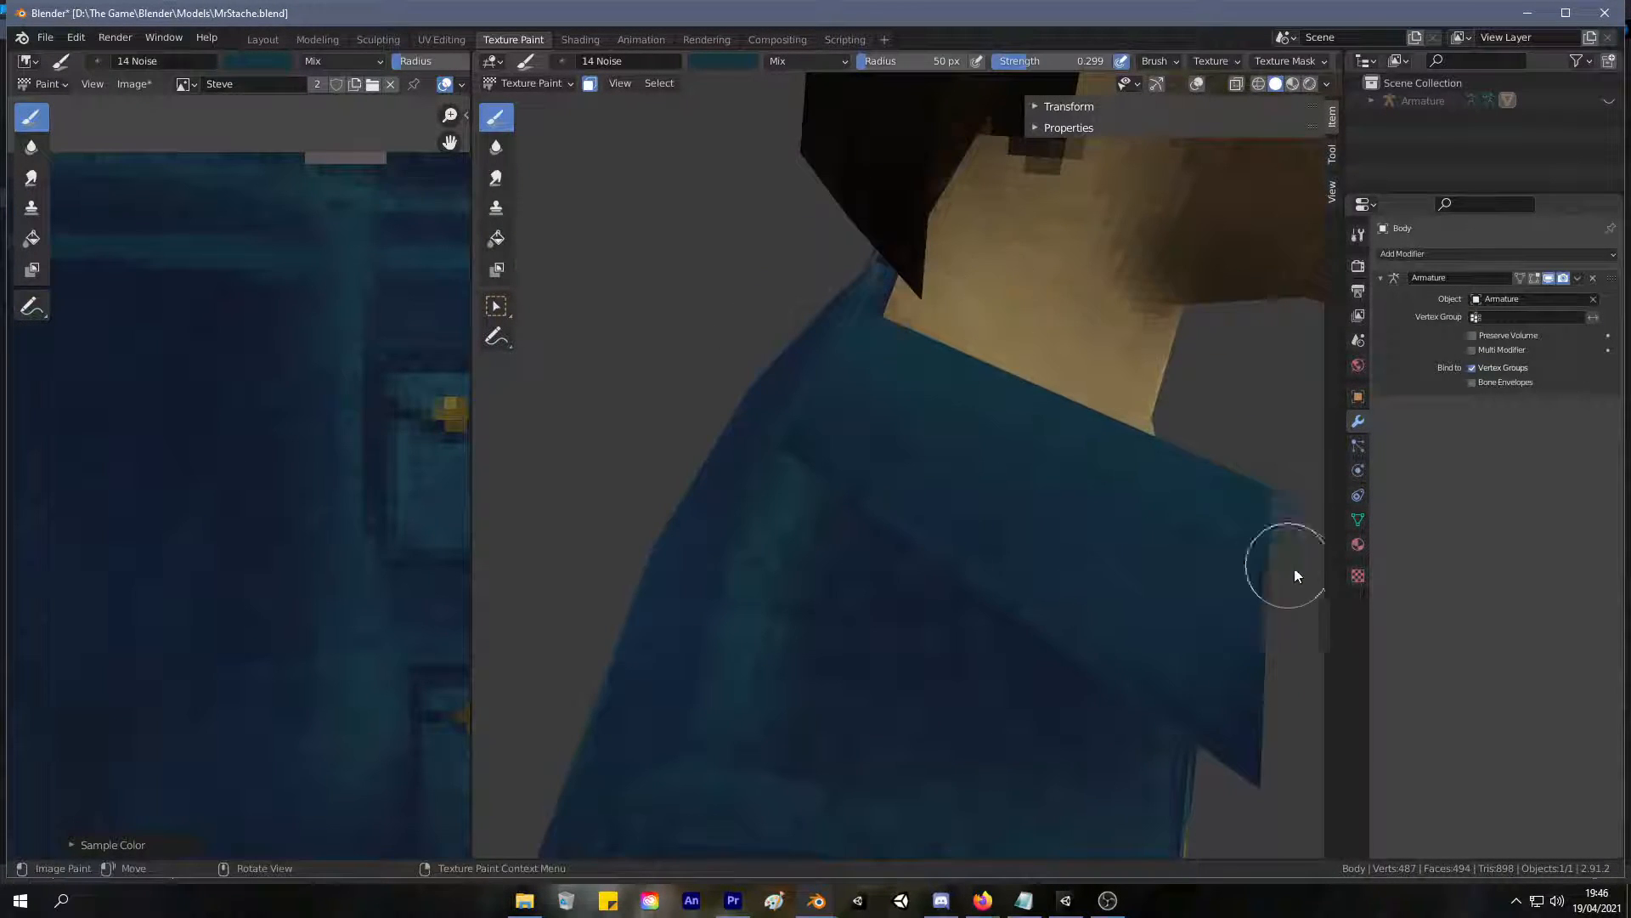
Brush the teal blue along the collar's upper edge around the side and back of the neck.
{"action": "mouse_move", "coordinate": [1133, 557]}
{"action": "middle_mouse_down"}
{"action": "mouse_move", "coordinate": [991, 463]}
{"action": "mouse_move", "coordinate": [859, 488]}
{"action": "mouse_move", "coordinate": [957, 484]}
{"action": "mouse_move", "coordinate": [722, 385]}
{"action": "mouse_move", "coordinate": [996, 393]}
{"action": "mouse_move", "coordinate": [873, 401]}
{"action": "mouse_move", "coordinate": [707, 374]}
{"action": "mouse_move", "coordinate": [834, 403]}
{"action": "mouse_move", "coordinate": [761, 433]}
{"action": "mouse_move", "coordinate": [819, 421]}
{"action": "middle_mouse_up"}
{"action": "scroll", "coordinate": [836, 403], "scroll_direction": "up", "scroll_amount": 4}
{"action": "scroll", "coordinate": [768, 431], "scroll_direction": "down", "scroll_amount": 2}
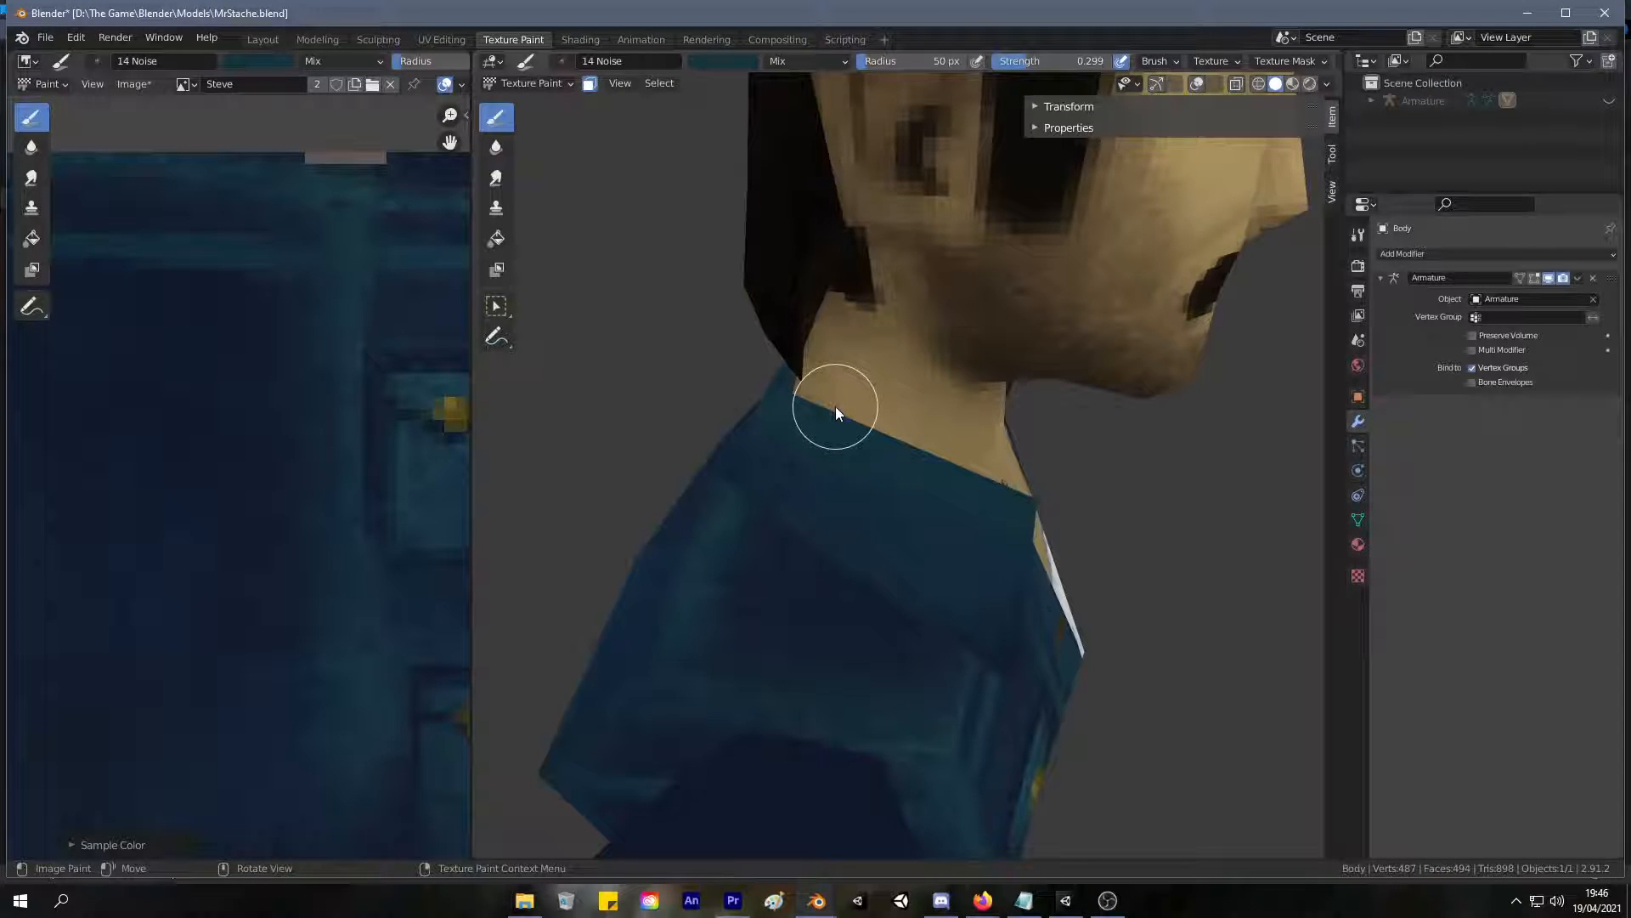
{"action": "middle_click_drag", "start_coordinate": [645, 303], "coordinate": [1056, 375]}
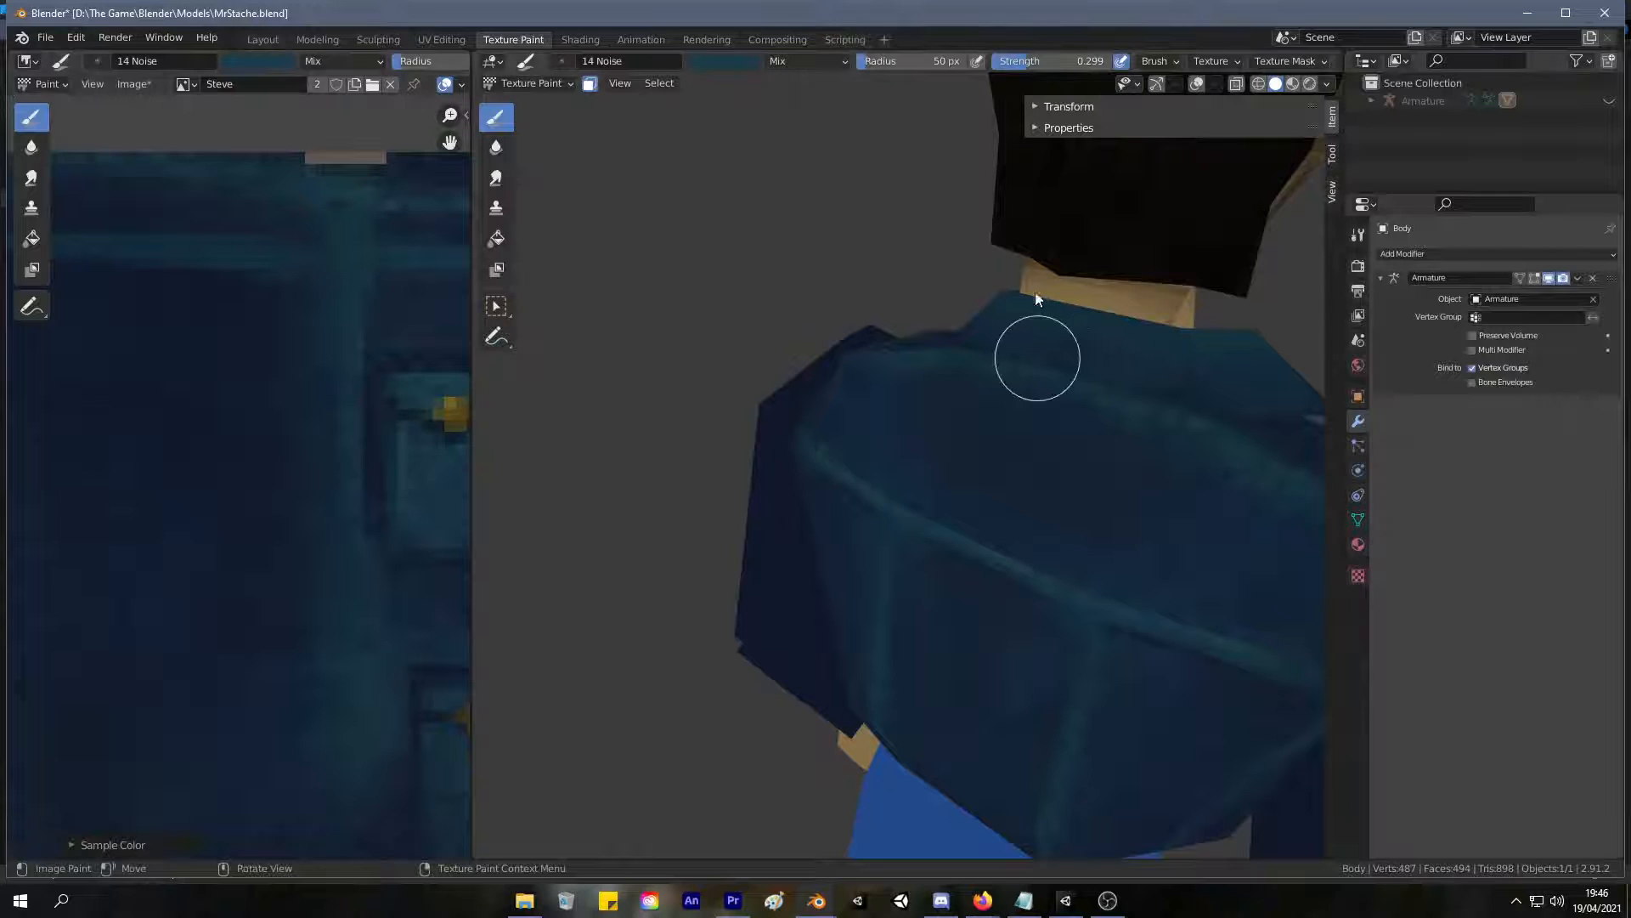
{"action": "mouse_move", "coordinate": [1162, 327]}
{"action": "middle_mouse_down"}
{"action": "mouse_move", "coordinate": [1228, 336]}
{"action": "mouse_move", "coordinate": [993, 390]}
{"action": "mouse_move", "coordinate": [1049, 441]}
{"action": "mouse_move", "coordinate": [947, 400]}
{"action": "mouse_move", "coordinate": [1093, 404]}
{"action": "middle_mouse_up"}
Sample the darker blue at the collar's tip and shade the collar's lower edge with it around the back.
{"action": "key", "text": "s"}
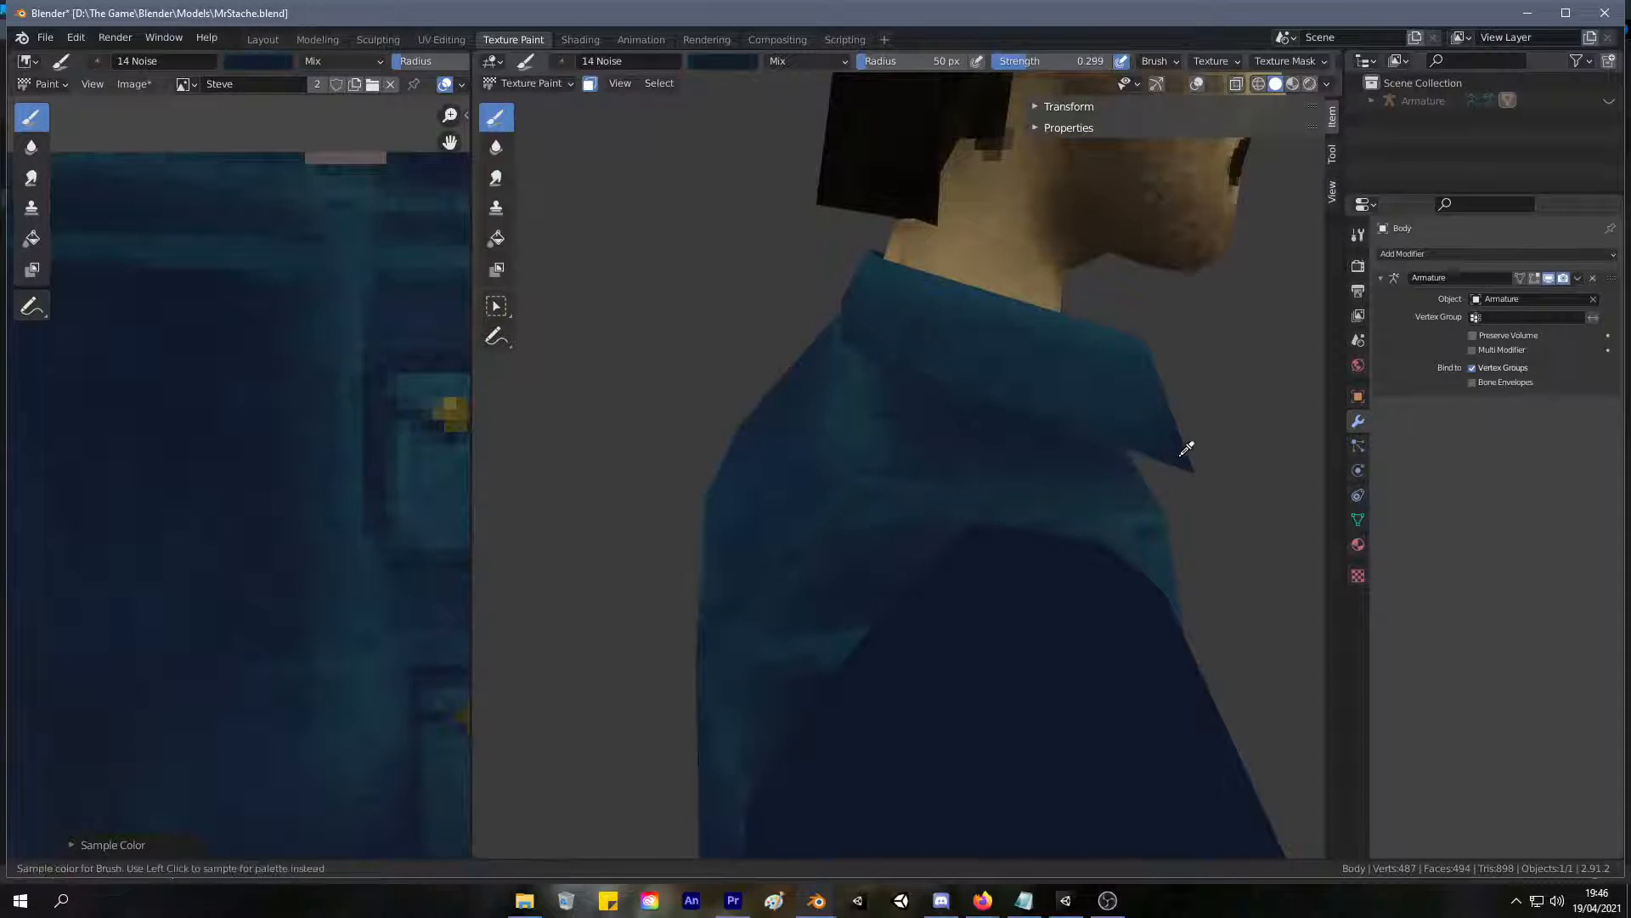
{"action": "left_click", "coordinate": [1184, 451]}
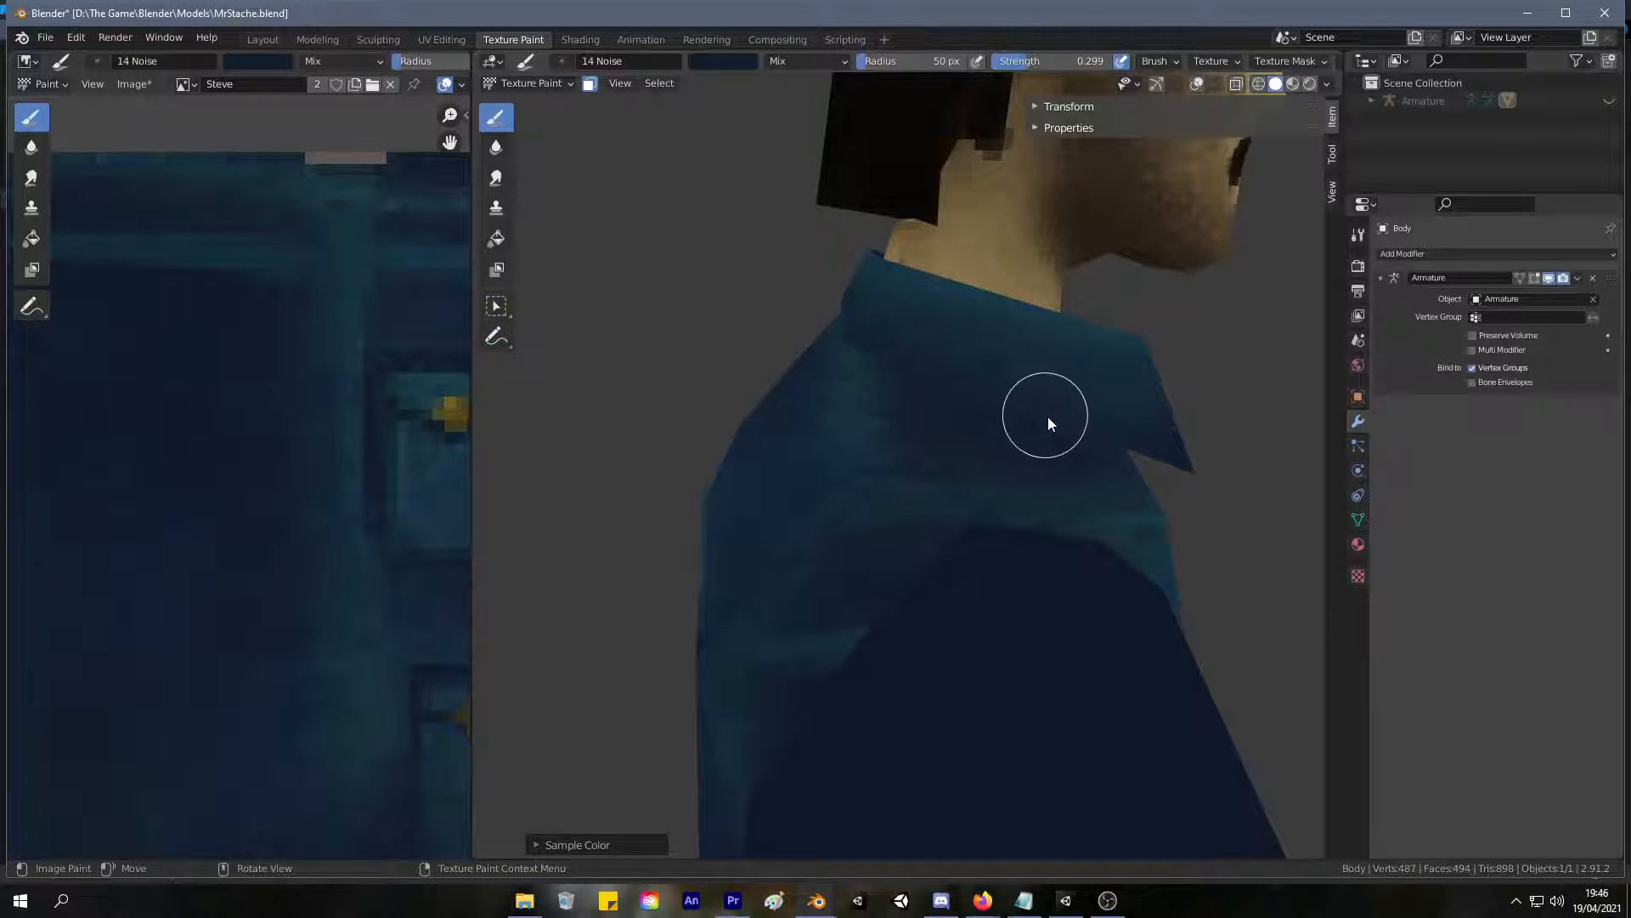
{"action": "middle_click_drag", "start_coordinate": [1001, 396], "coordinate": [1100, 404]}
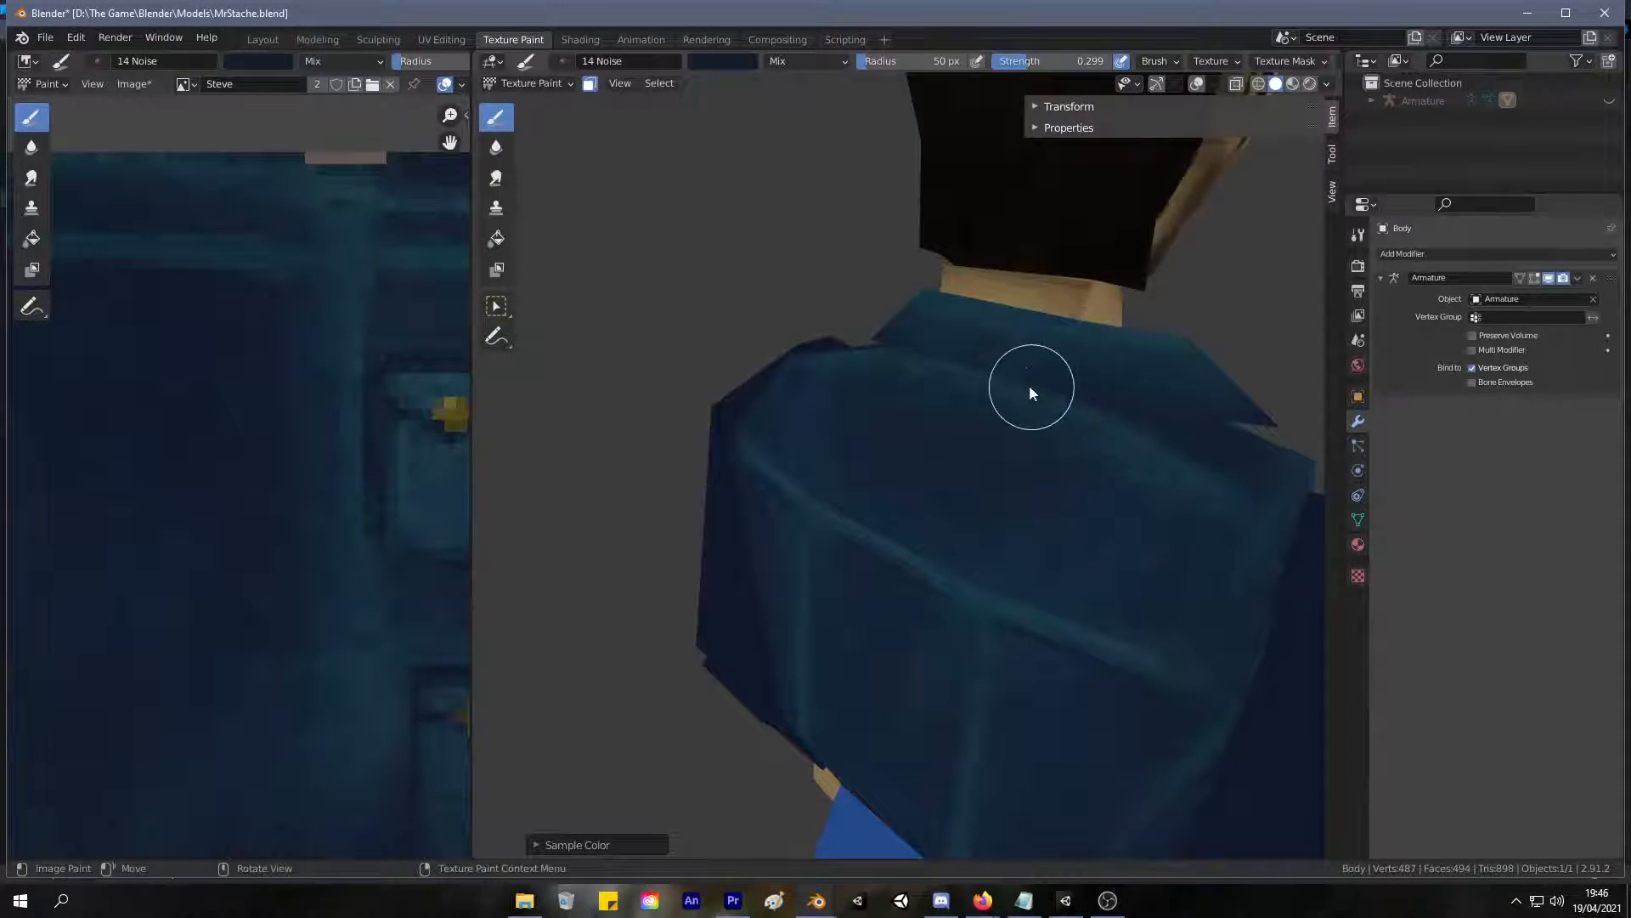
{"action": "middle_click_drag", "start_coordinate": [918, 353], "coordinate": [1052, 318]}
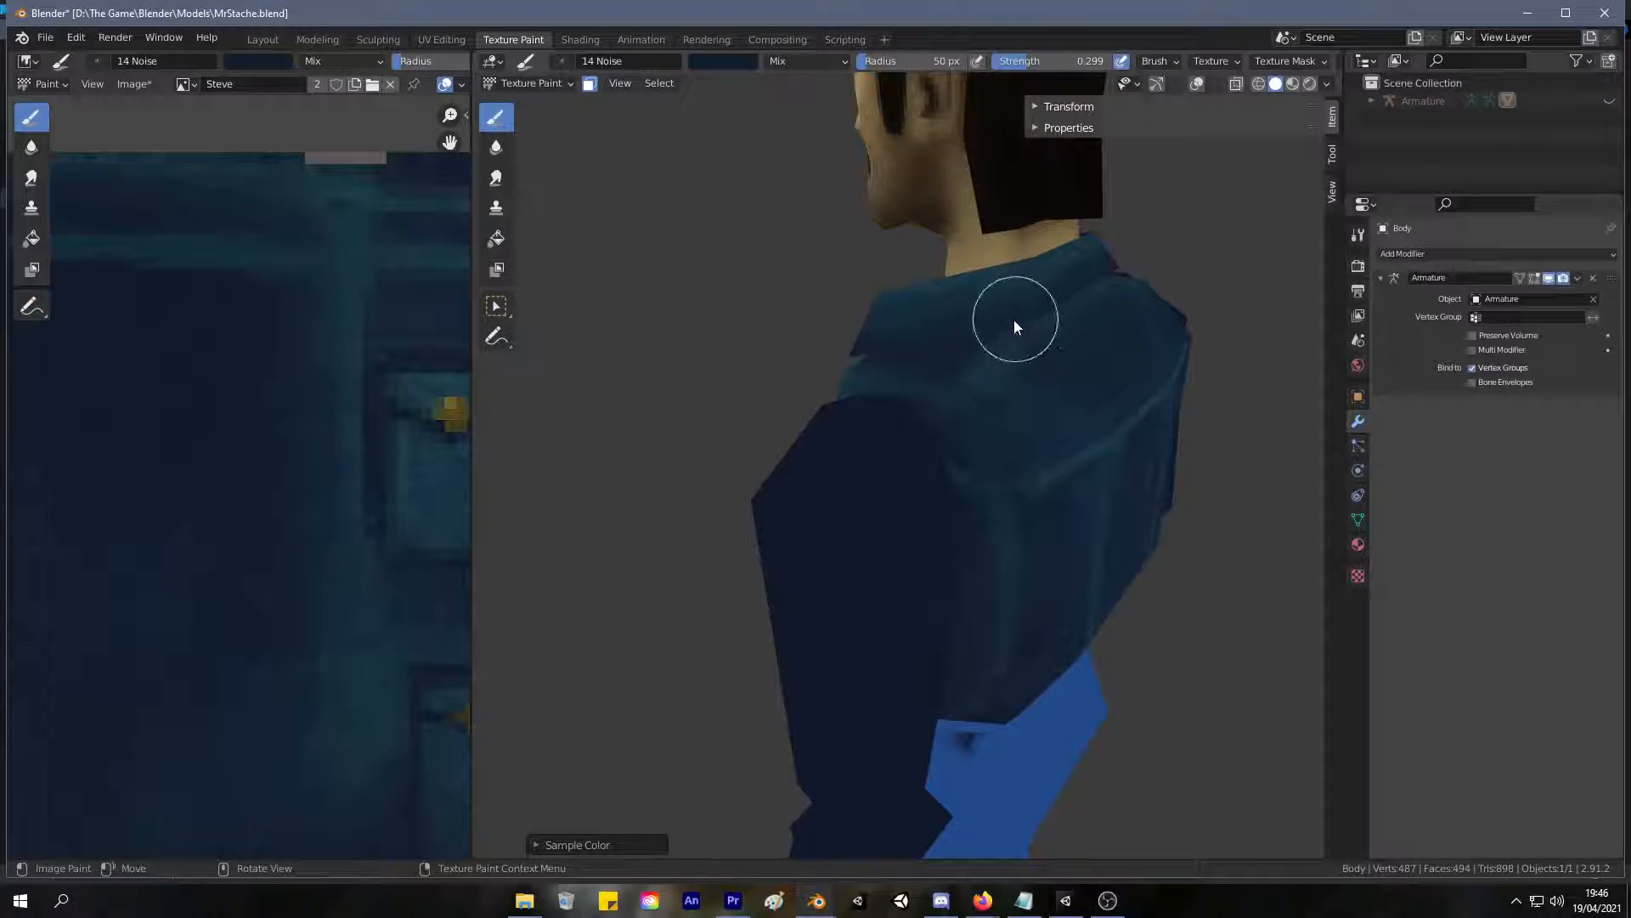
{"action": "mouse_move", "coordinate": [973, 367]}
{"action": "middle_mouse_down"}
{"action": "mouse_move", "coordinate": [1136, 368]}
{"action": "mouse_move", "coordinate": [1292, 306]}
{"action": "mouse_move", "coordinate": [1023, 388]}
{"action": "mouse_move", "coordinate": [558, 339]}
{"action": "mouse_move", "coordinate": [807, 340]}
{"action": "mouse_move", "coordinate": [531, 353]}
{"action": "mouse_move", "coordinate": [721, 308]}
{"action": "mouse_move", "coordinate": [657, 296]}
{"action": "mouse_move", "coordinate": [534, 333]}
{"action": "mouse_move", "coordinate": [636, 346]}
{"action": "mouse_move", "coordinate": [727, 305]}
{"action": "mouse_move", "coordinate": [696, 293]}
{"action": "middle_mouse_up"}
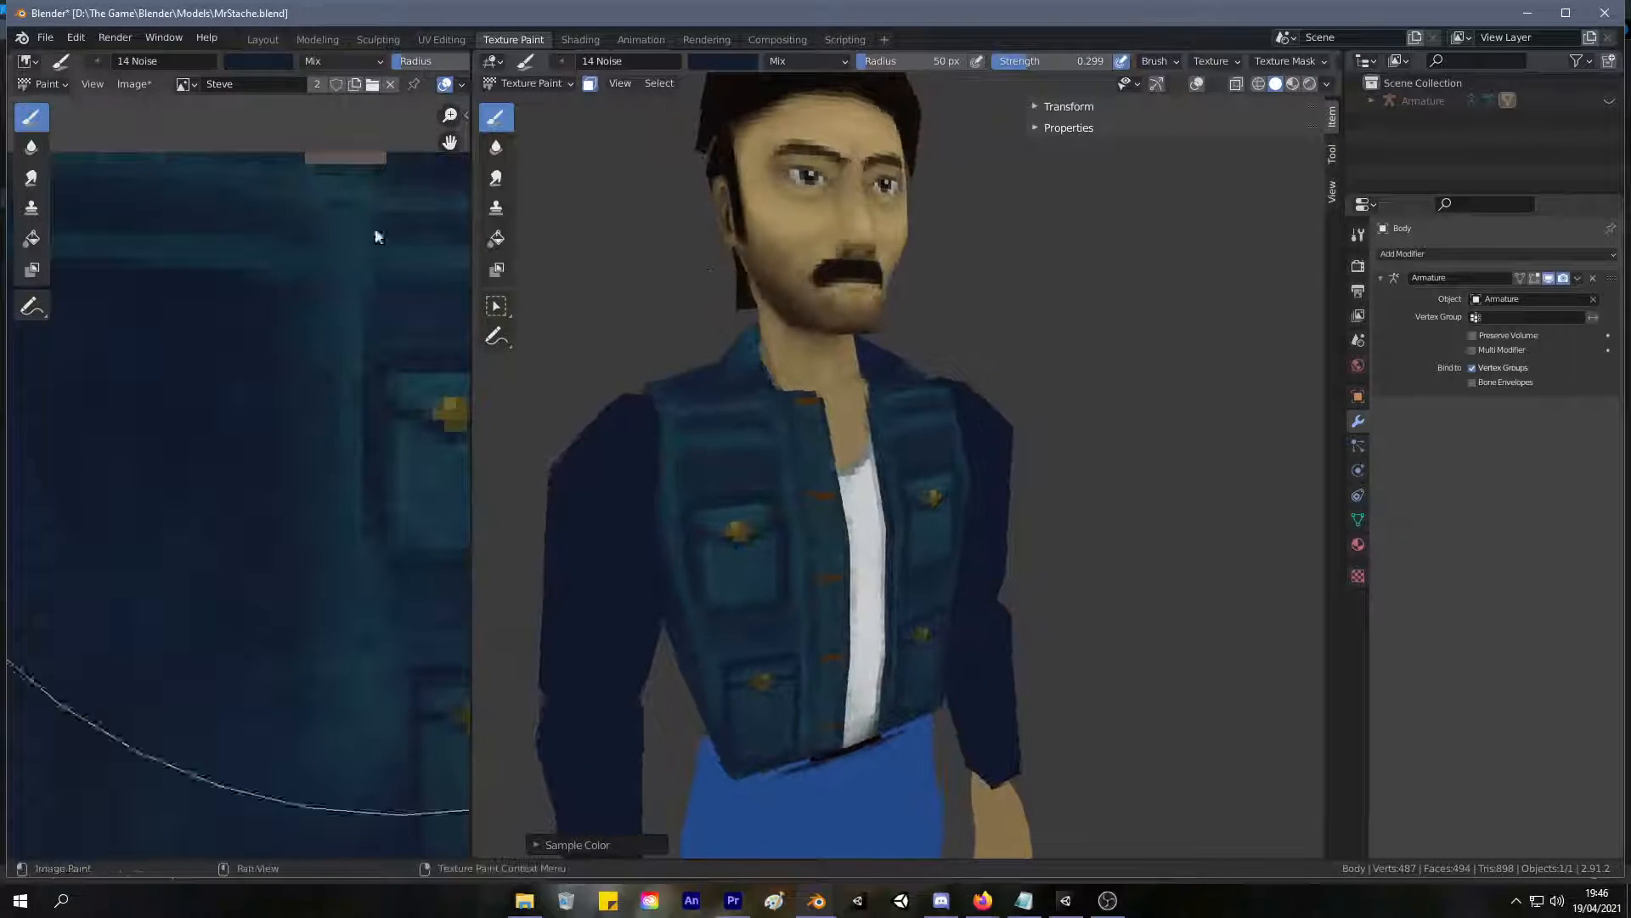
Select only the two front collar faces on the body mesh in UV Editing, and return to Texture Paint.
{"action": "left_click", "coordinate": [433, 39]}
{"action": "left_click", "coordinate": [904, 423], "text": "shift"}
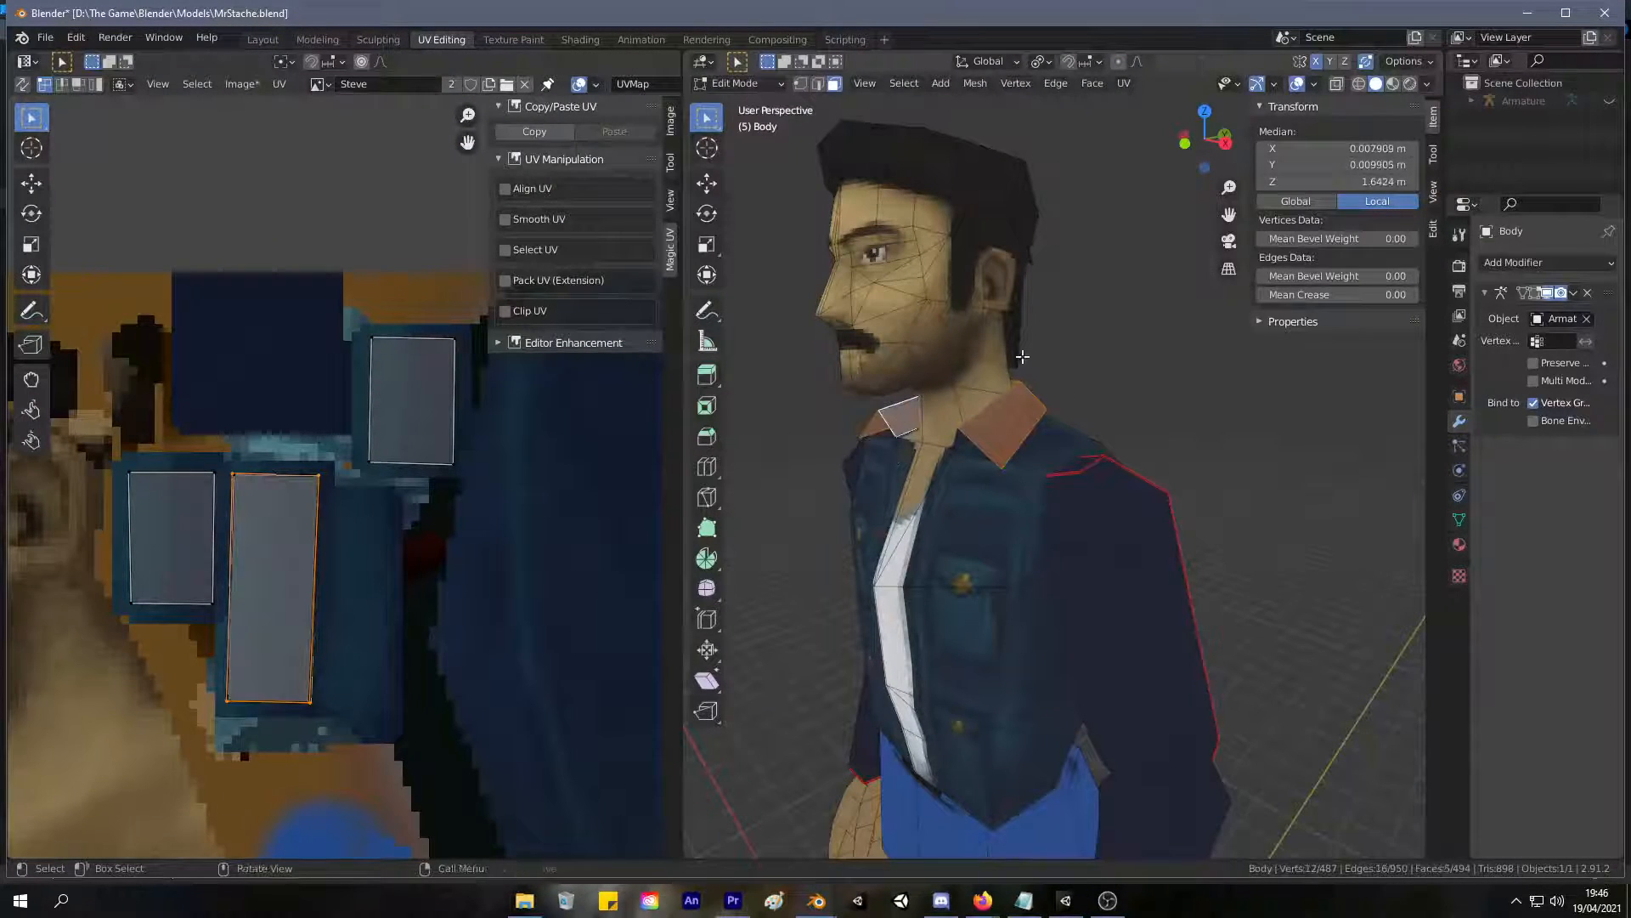
{"action": "middle_click_drag", "start_coordinate": [1132, 355], "coordinate": [1042, 305]}
{"action": "left_click", "coordinate": [986, 434]}
{"action": "left_click", "coordinate": [921, 423], "text": "shift"}
{"action": "key", "text": "alt+a"}
{"action": "scroll", "coordinate": [1066, 316], "scroll_direction": "up", "scroll_amount": 5}
{"action": "left_click", "coordinate": [803, 293]}
{"action": "middle_click_drag", "start_coordinate": [802, 293], "coordinate": [831, 355]}
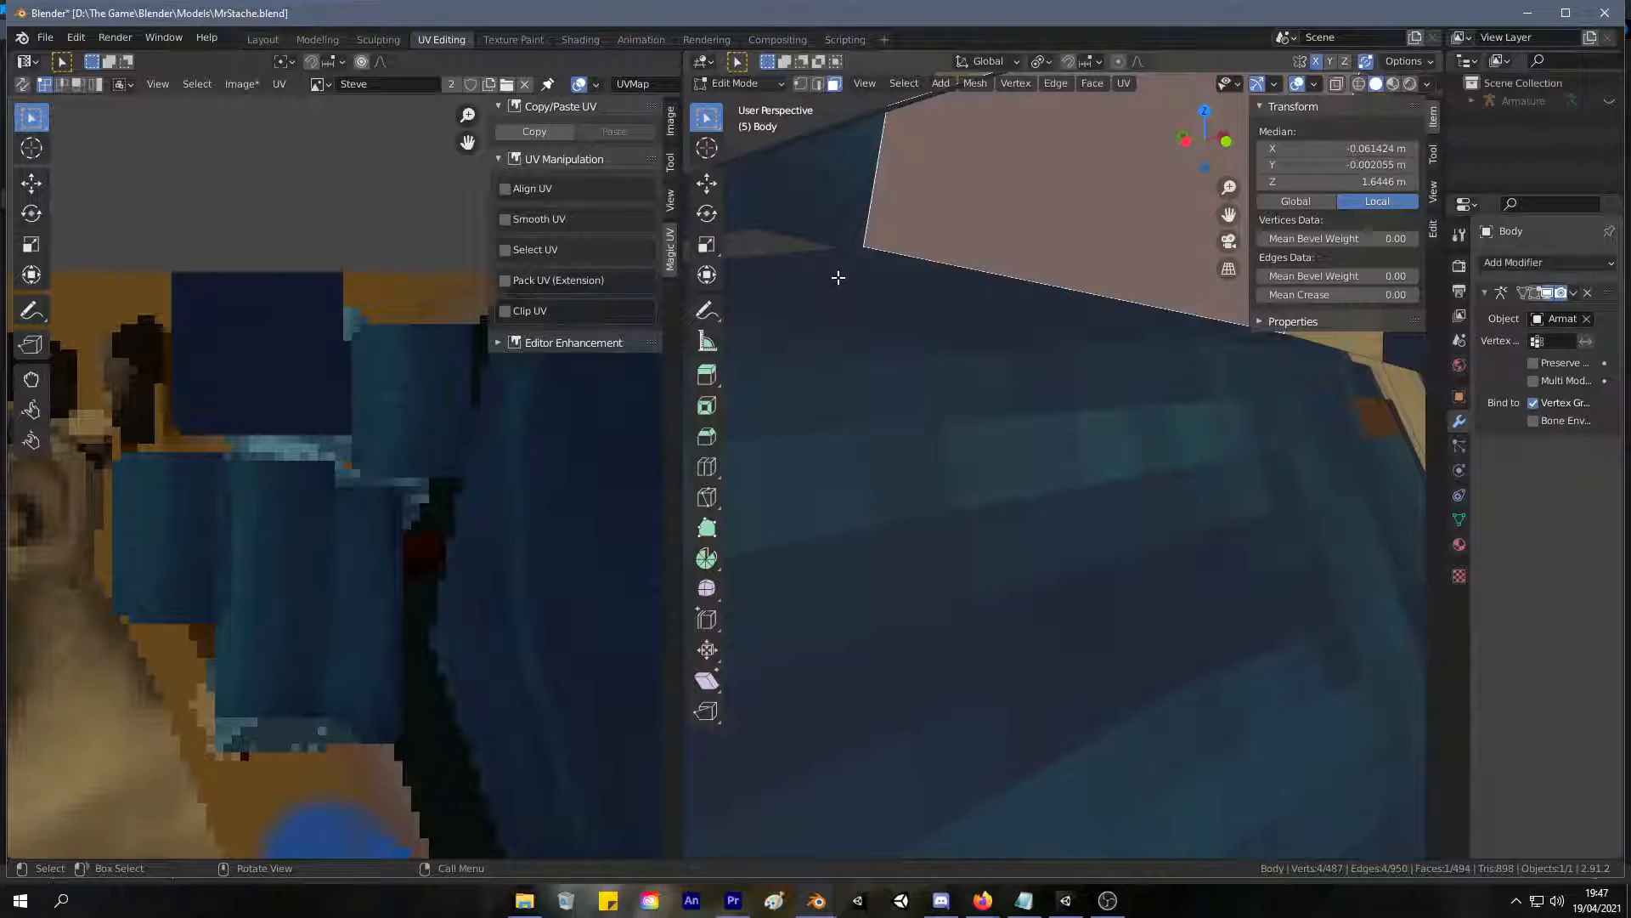
{"action": "scroll", "coordinate": [921, 281], "scroll_direction": "down", "scroll_amount": 5}
{"action": "middle_click_drag", "start_coordinate": [870, 258], "coordinate": [808, 273]}
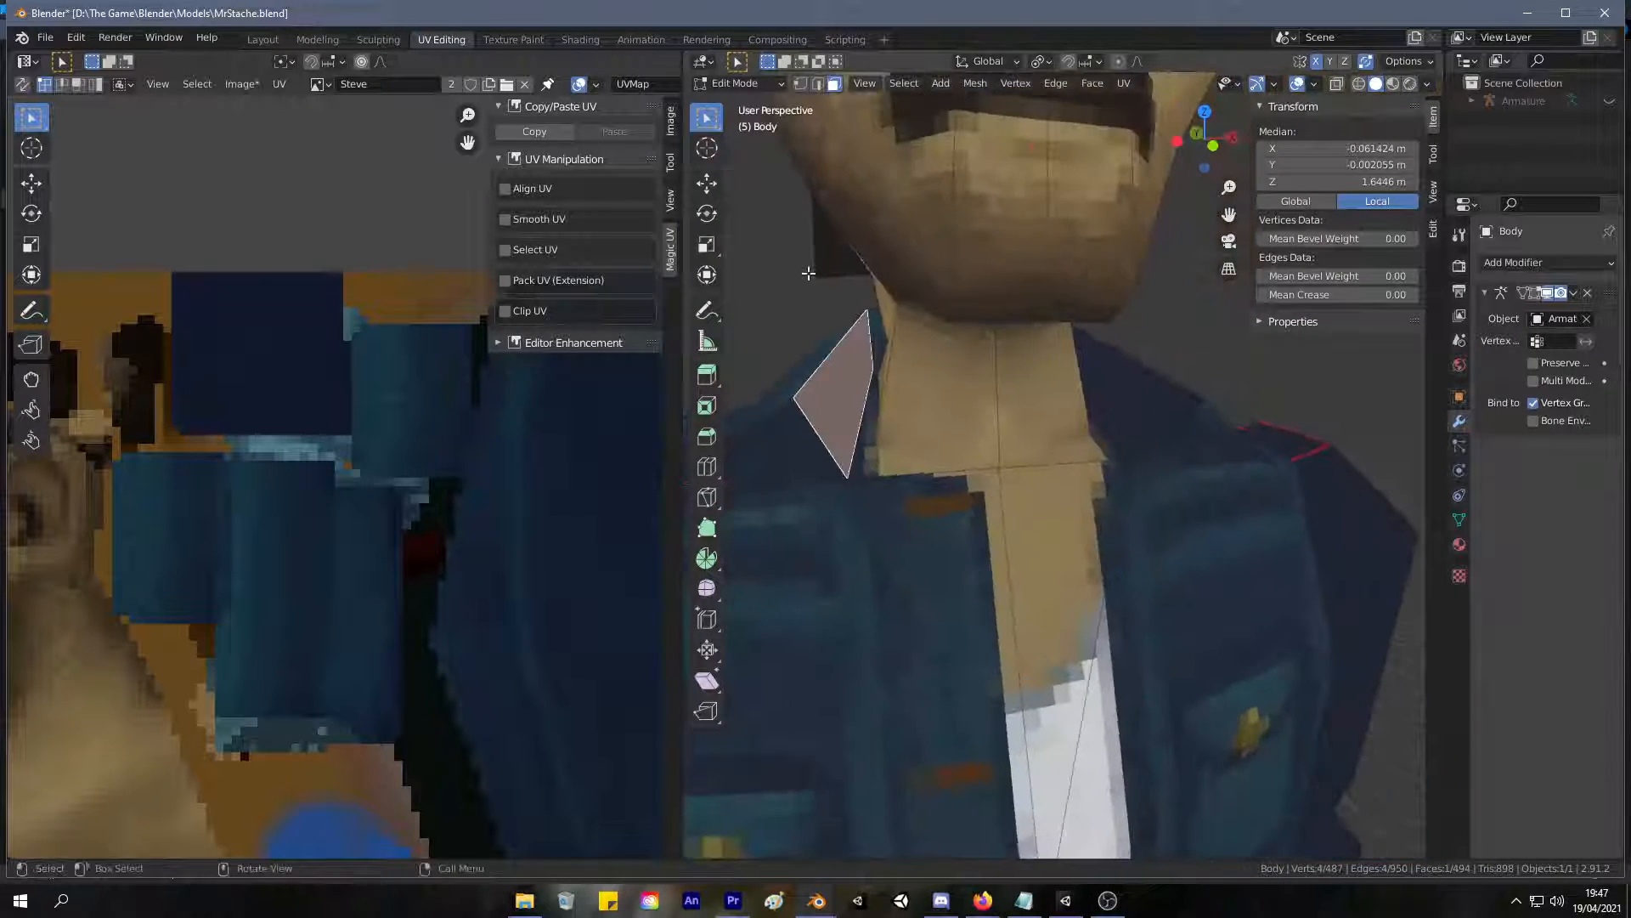
{"action": "left_click", "coordinate": [1112, 390]}
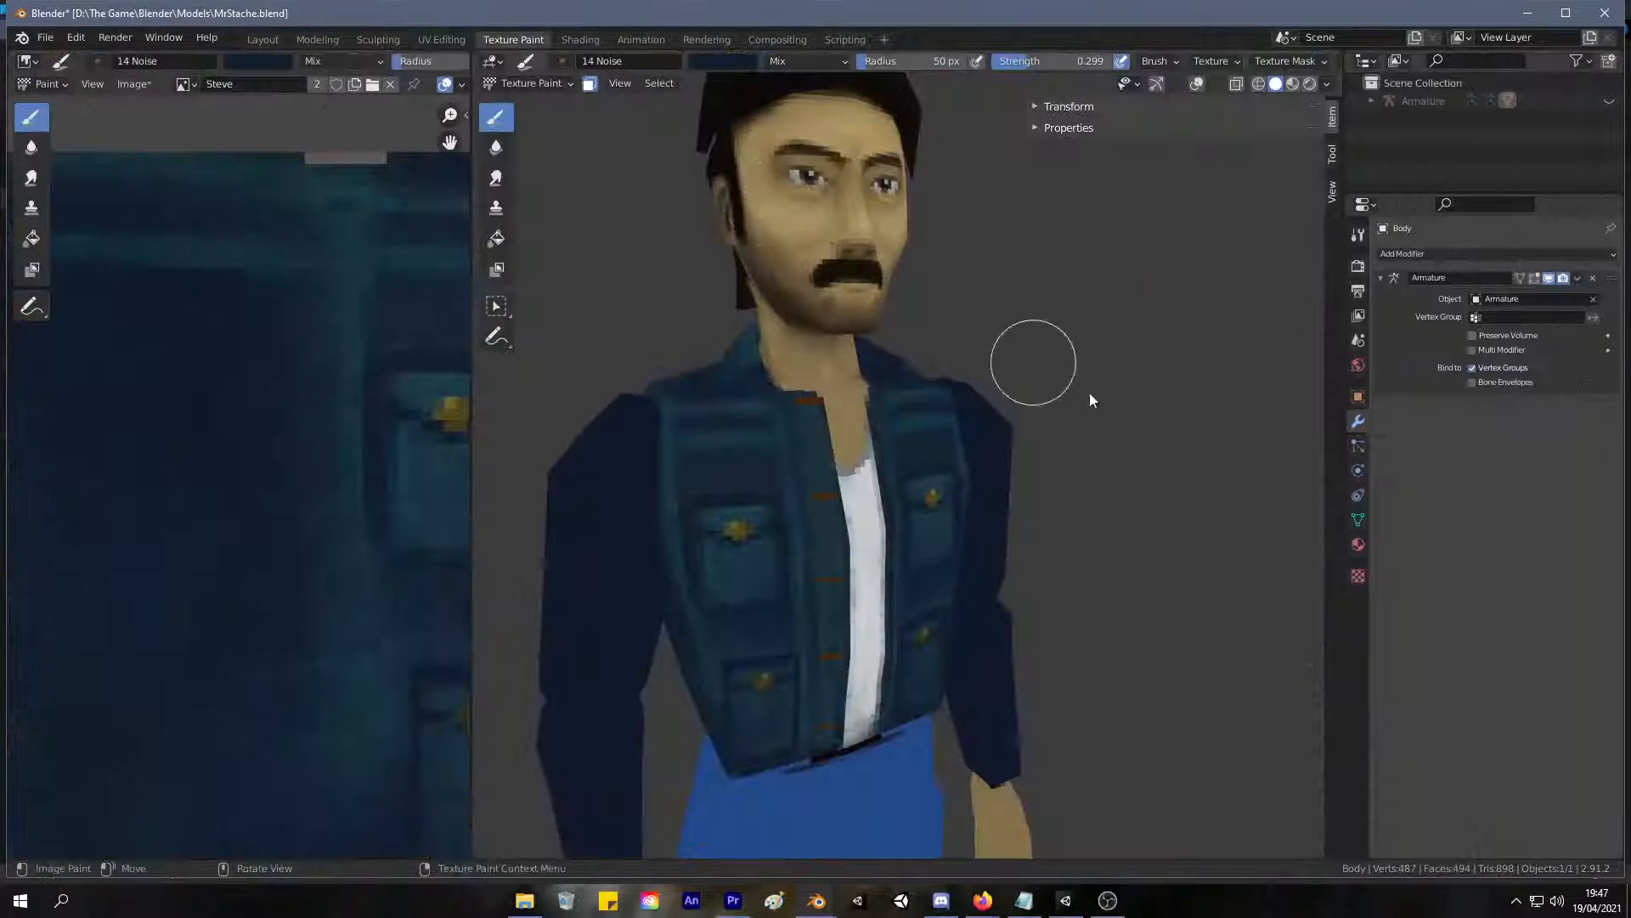
{"action": "left_click", "coordinate": [513, 39]}
Set the brush strength to 1.000 for painting the front collar faces.
{"action": "scroll", "coordinate": [884, 334], "scroll_direction": "up", "scroll_amount": 4}
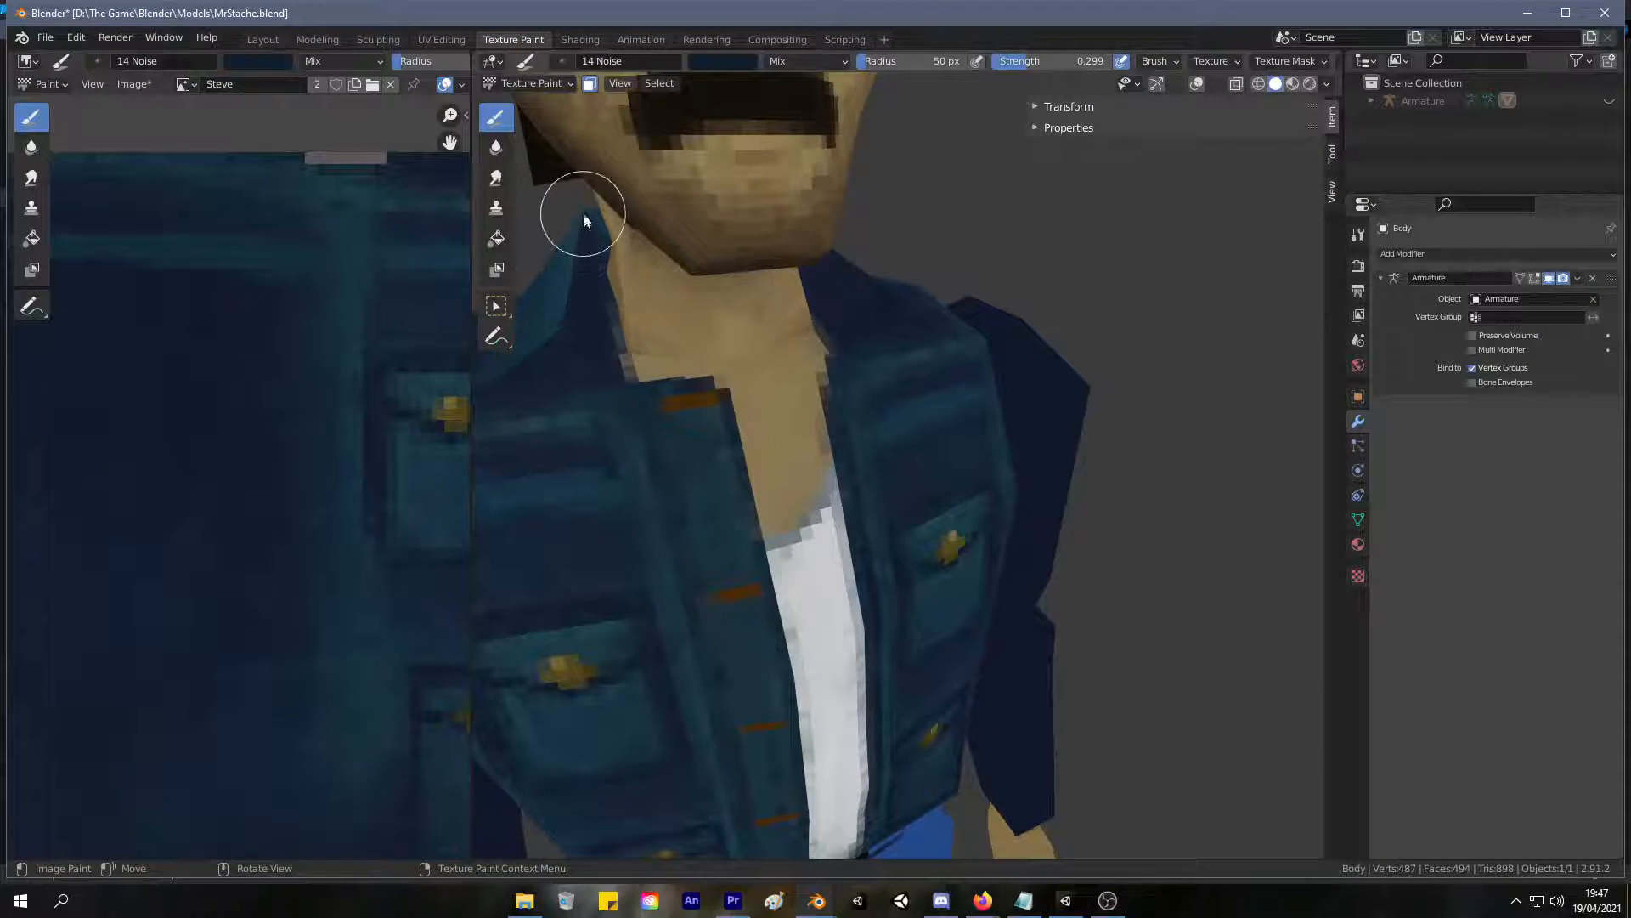
{"action": "scroll", "coordinate": [802, 238], "scroll_direction": "down", "scroll_amount": 3}
{"action": "middle_click_drag", "start_coordinate": [741, 235], "coordinate": [920, 236]}
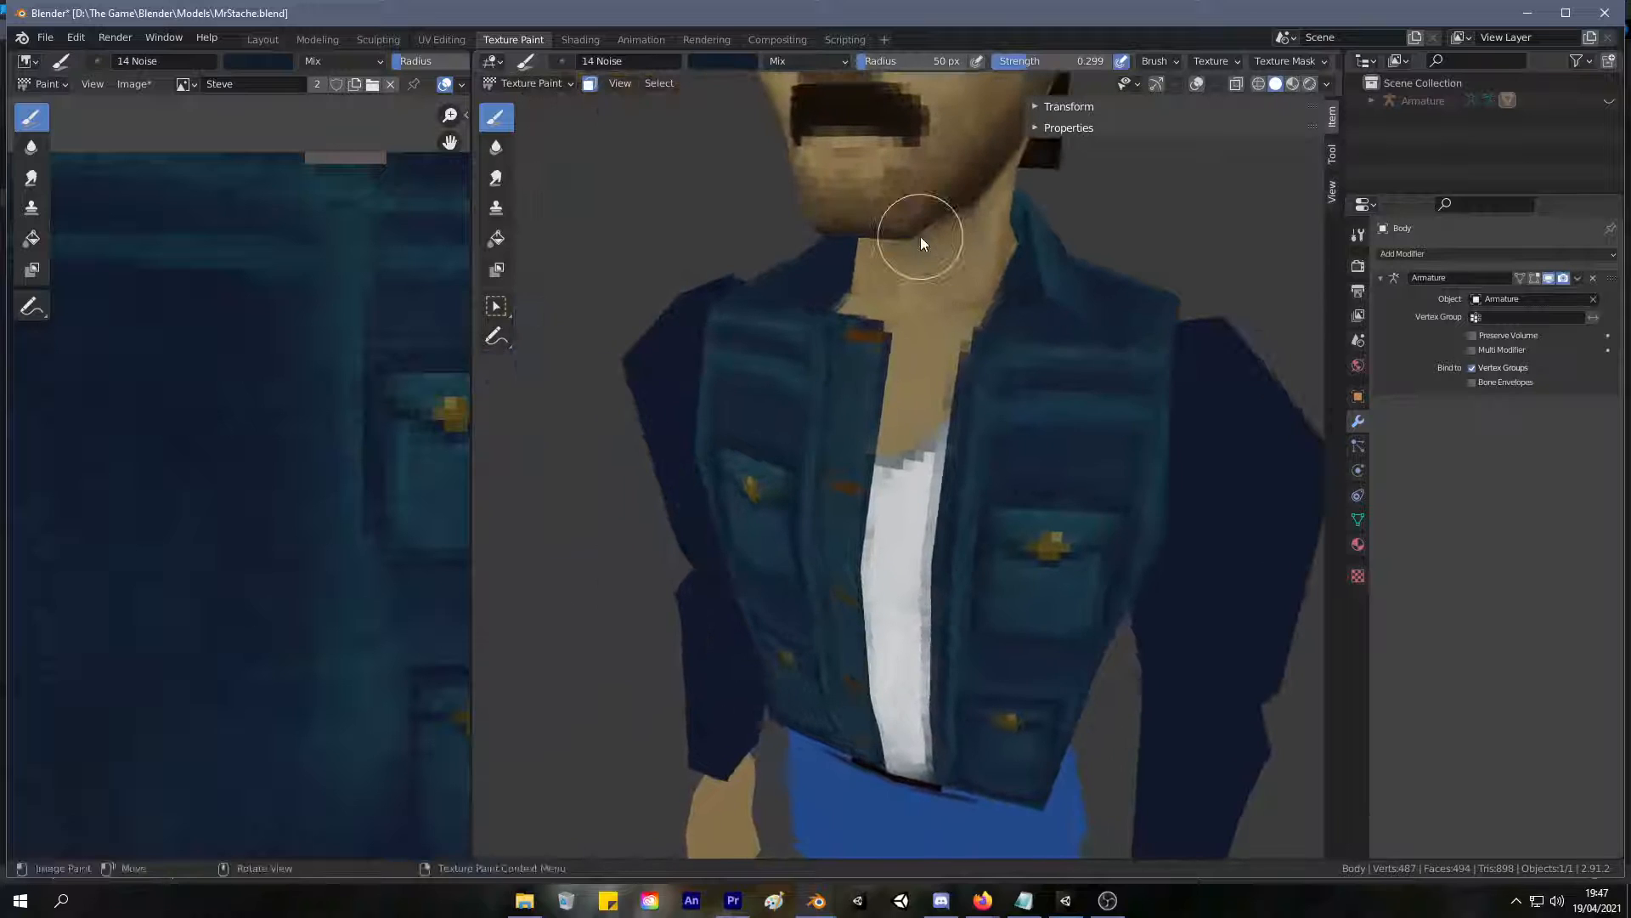
{"action": "scroll", "coordinate": [789, 181], "scroll_direction": "up", "scroll_amount": 4}
{"action": "scroll", "coordinate": [788, 181], "scroll_direction": "down", "scroll_amount": 3}
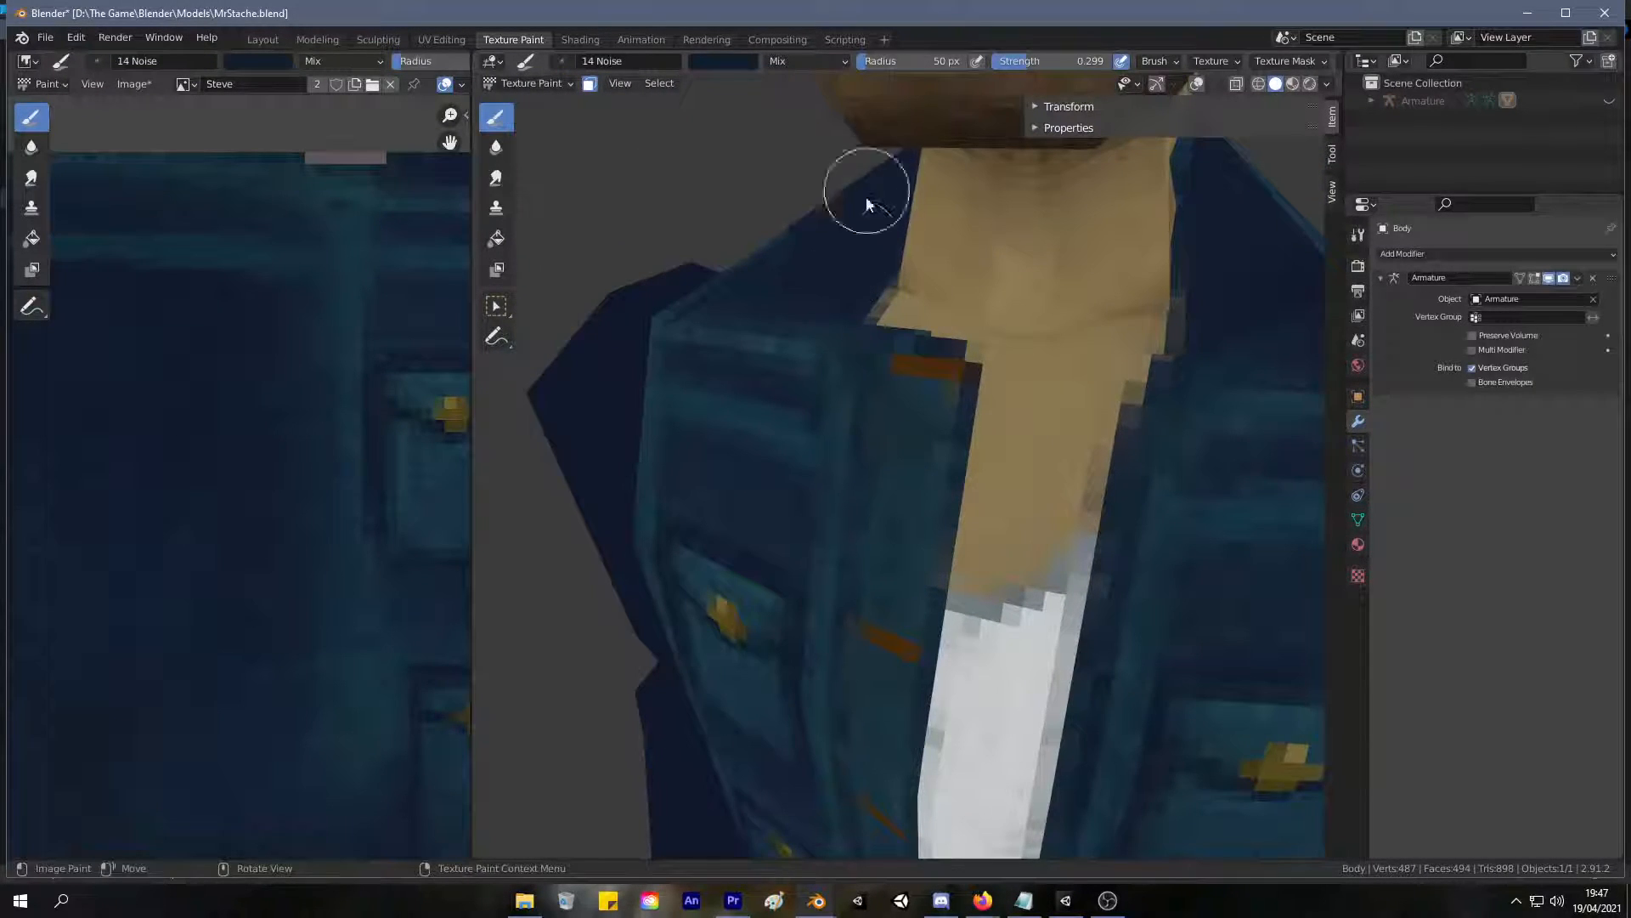
{"action": "scroll", "coordinate": [931, 246], "scroll_direction": "up", "scroll_amount": 2}
{"action": "left_click_drag", "start_coordinate": [1188, 270], "coordinate": [1230, 253]}
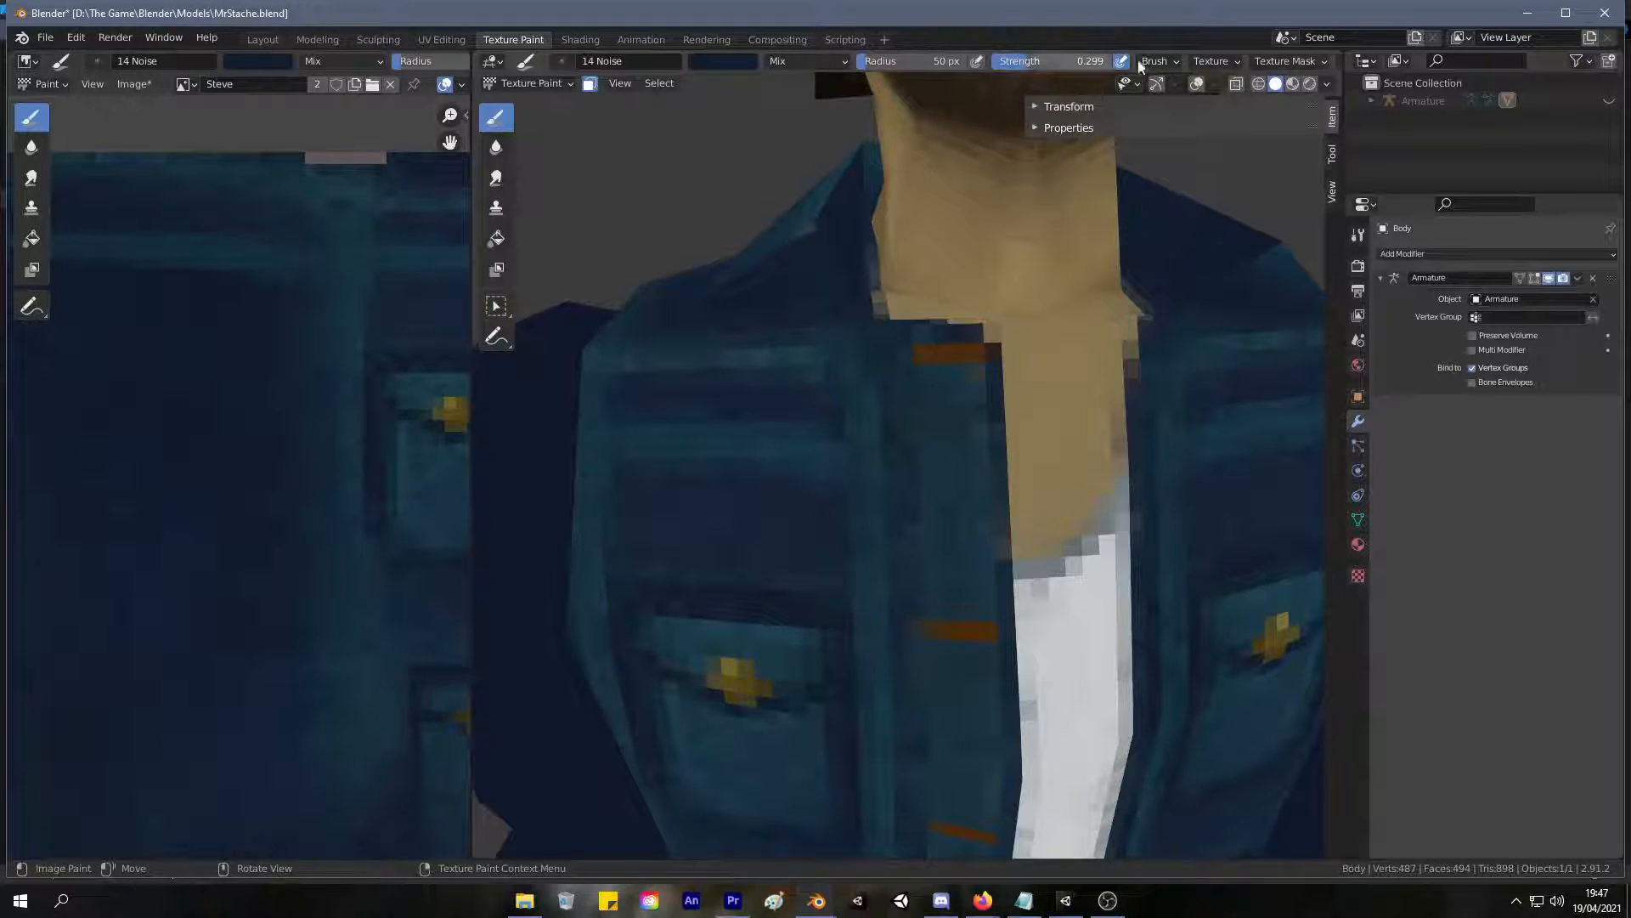
{"action": "right_click", "coordinate": [1240, 272]}
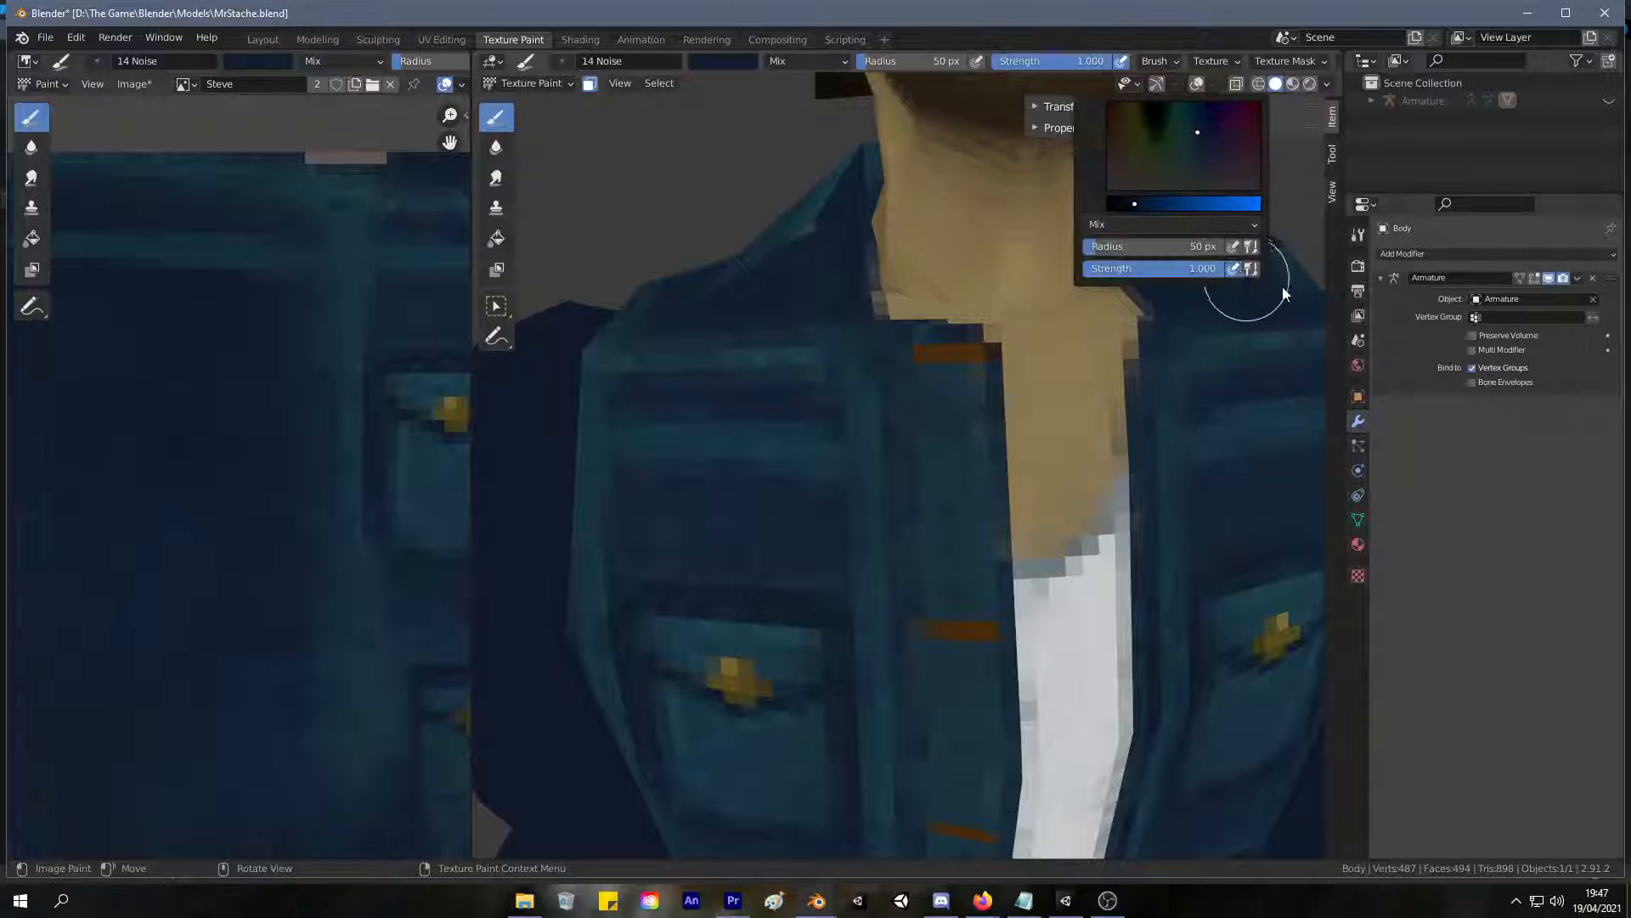
Try painting the front collar faces with black beside the neck.
{"action": "left_click_drag", "start_coordinate": [1109, 148], "coordinate": [1076, 148]}
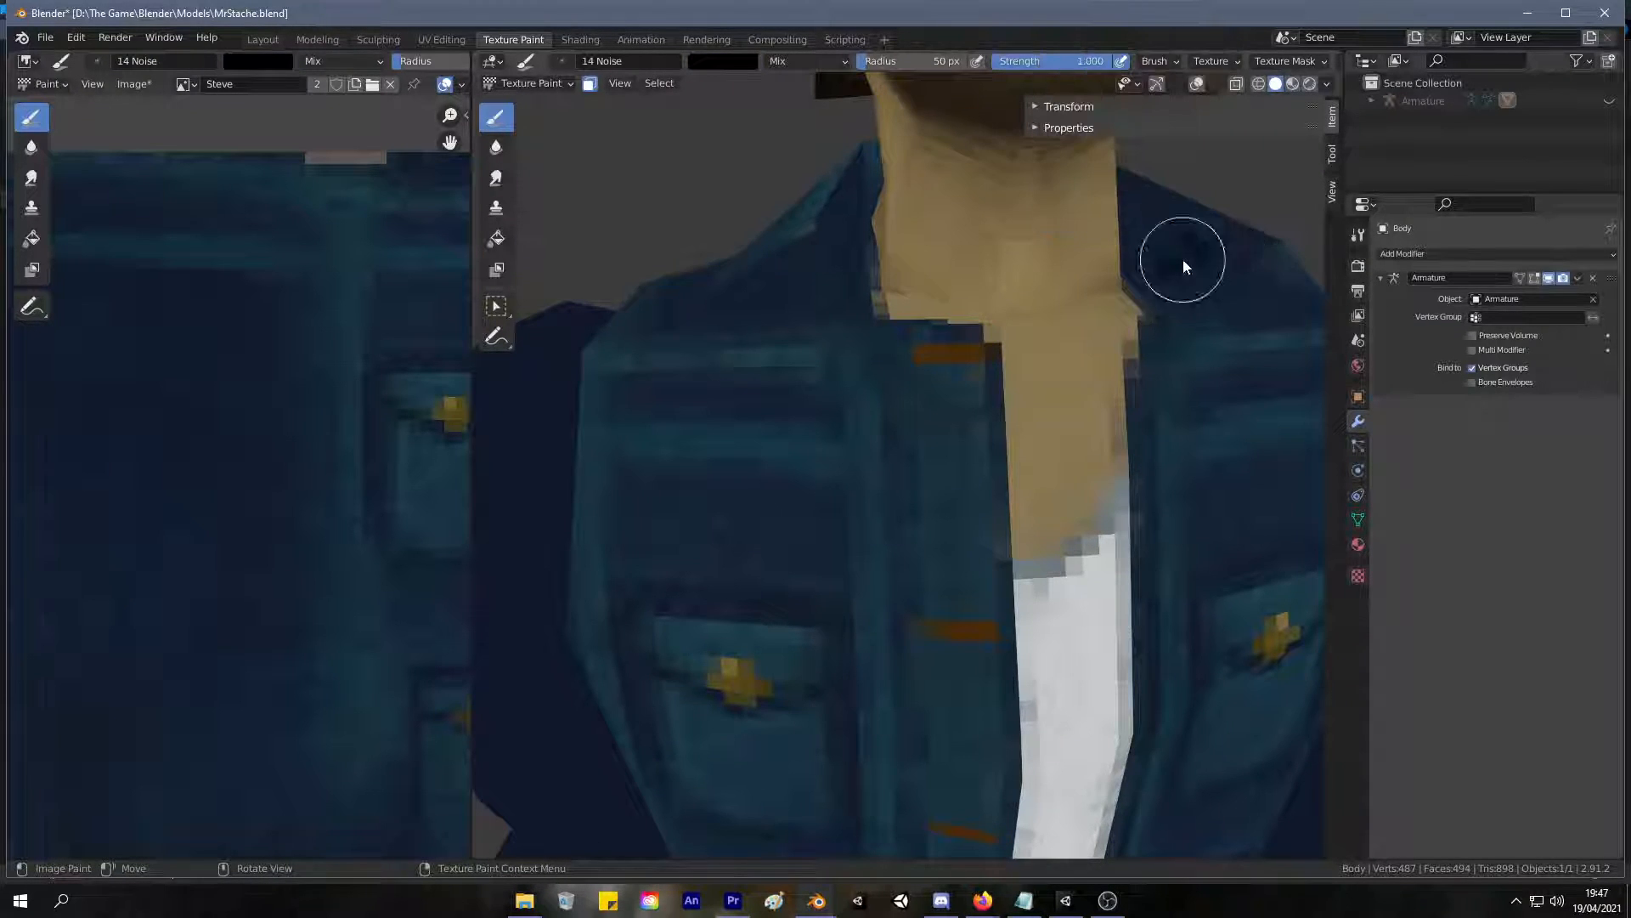
{"action": "middle_click_drag", "start_coordinate": [1230, 303], "coordinate": [1136, 251]}
{"action": "middle_click_drag", "start_coordinate": [848, 499], "coordinate": [620, 442]}
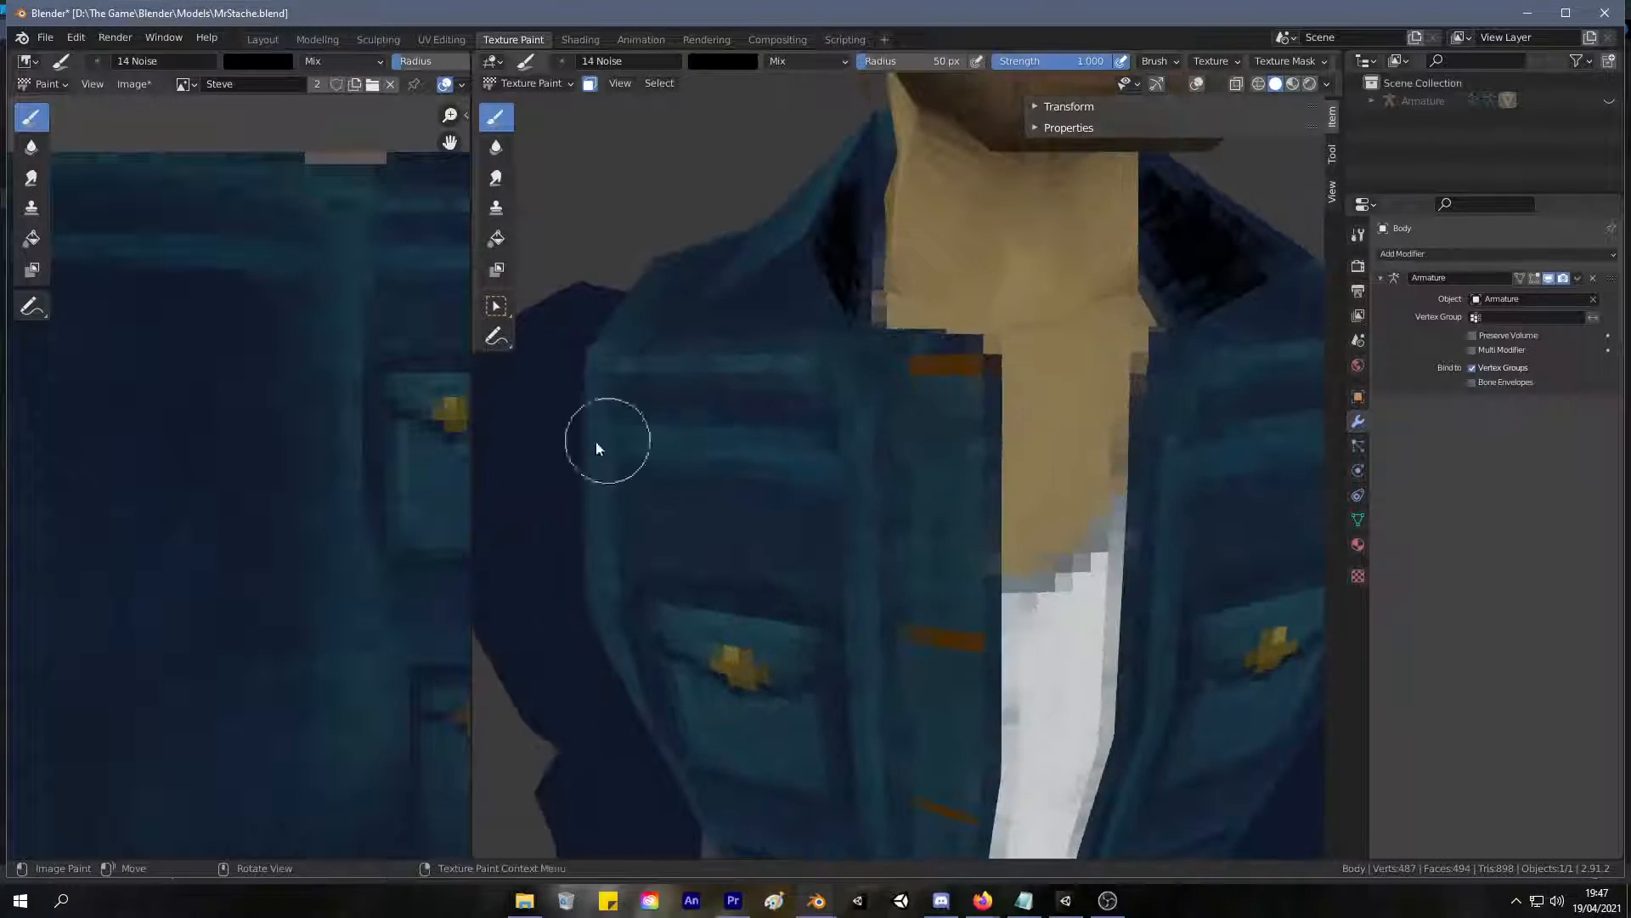
Brush sampled navy over the front collar faces and sampled teal along their outer edges, reducing the brush radius to 29 px.
{"action": "key", "text": "s"}
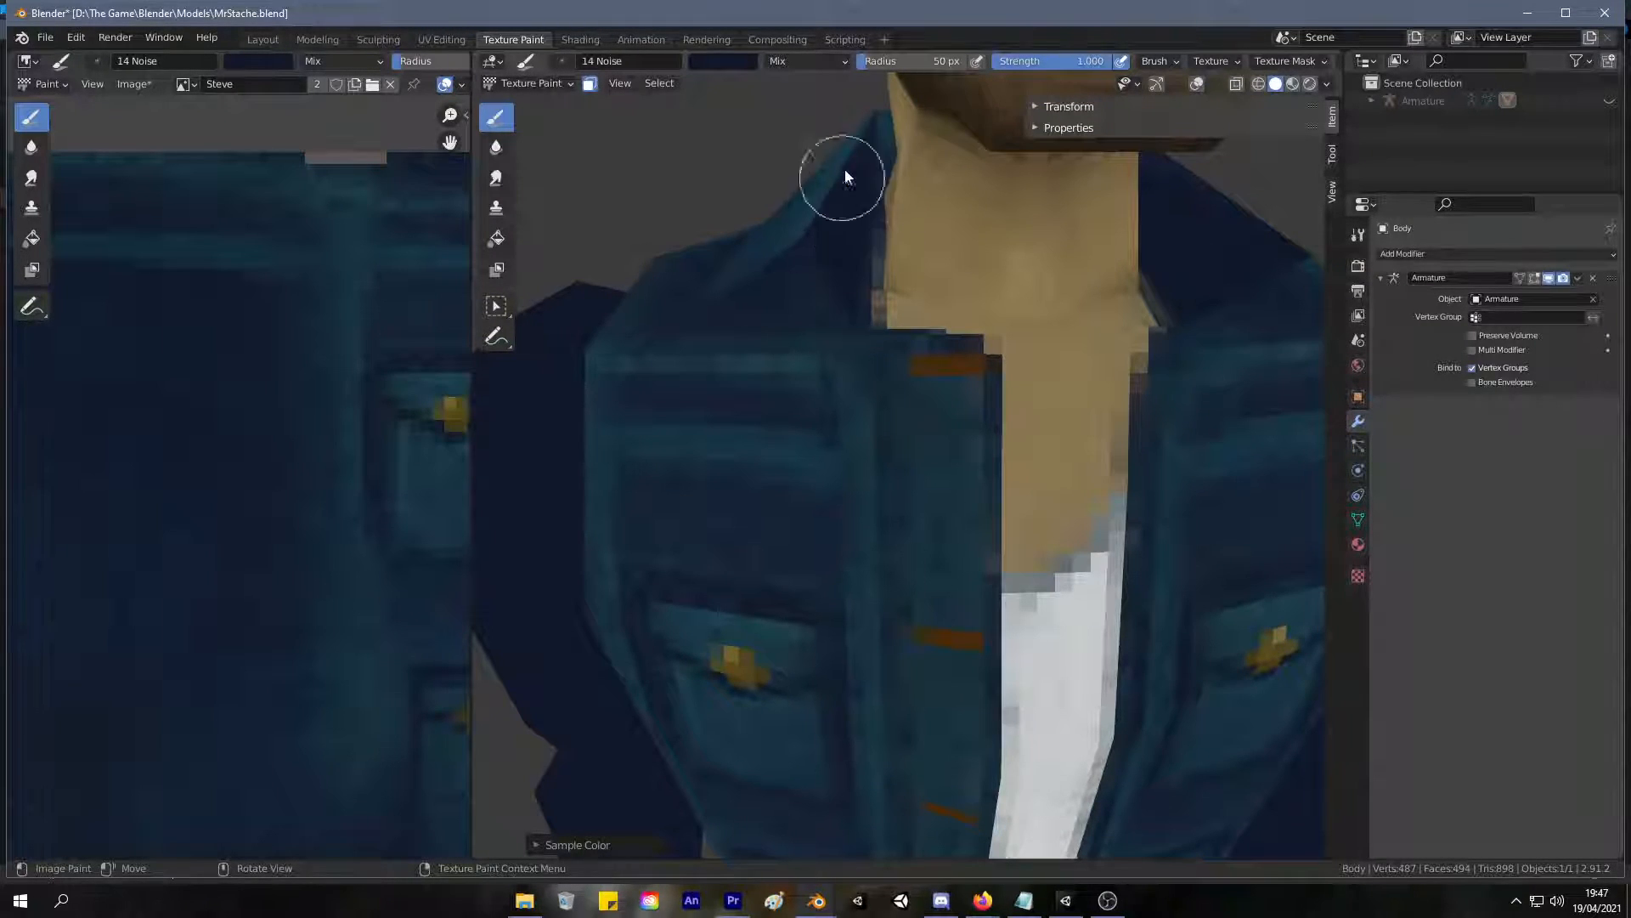
{"action": "middle_click_drag", "start_coordinate": [849, 202], "coordinate": [919, 185]}
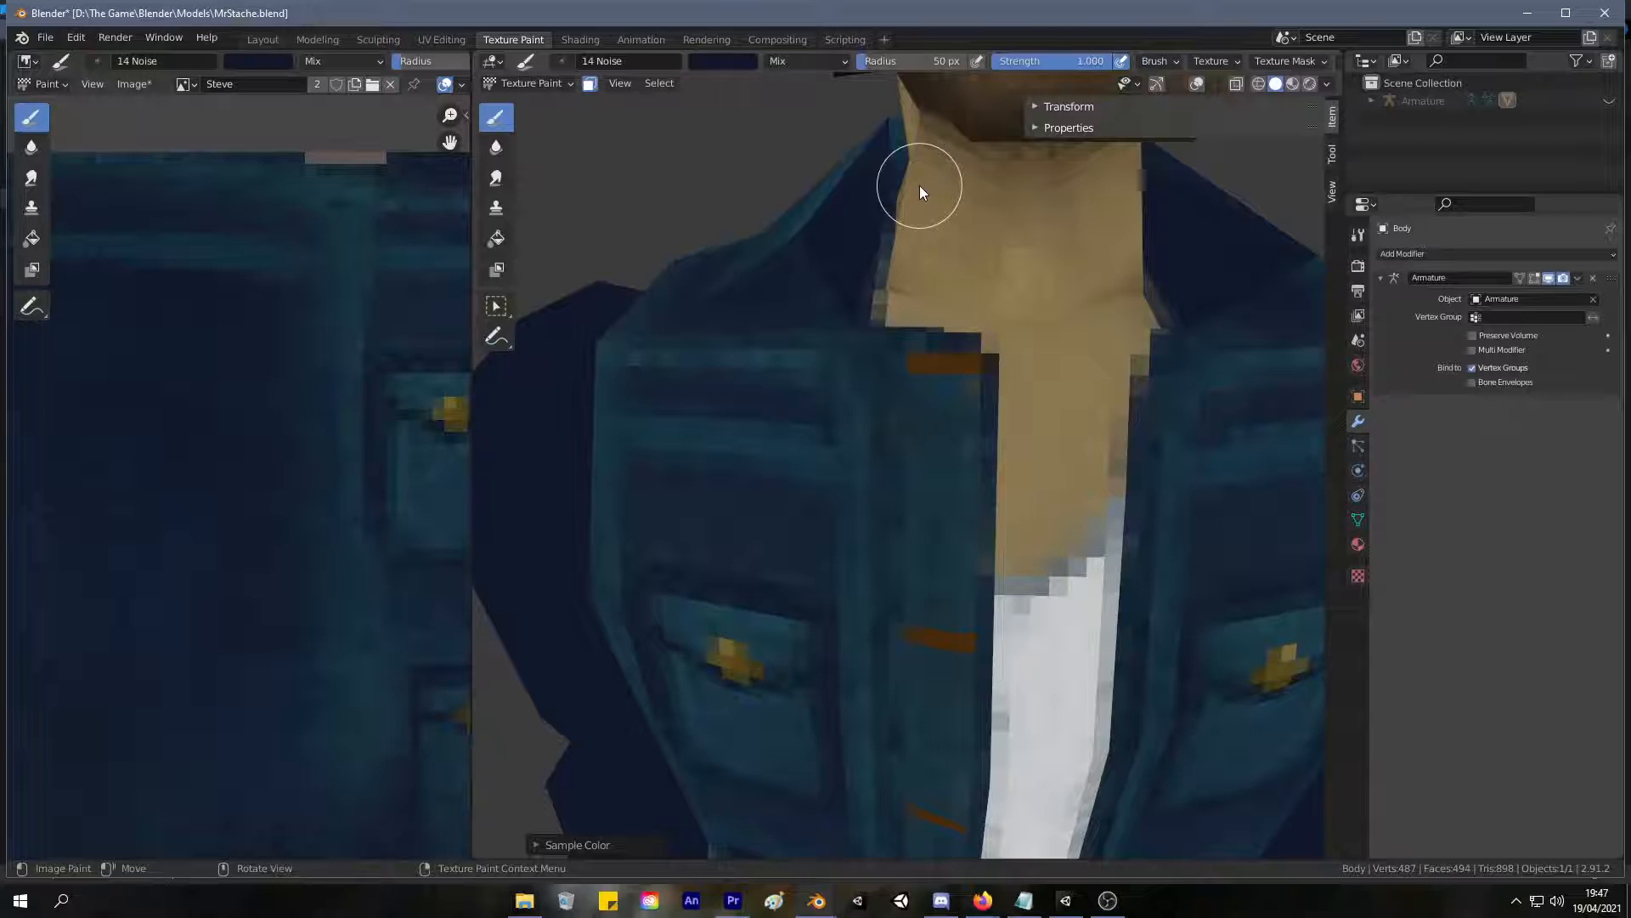
{"action": "mouse_move", "coordinate": [708, 352]}
{"action": "middle_mouse_down"}
{"action": "mouse_move", "coordinate": [720, 451]}
{"action": "mouse_move", "coordinate": [753, 466]}
{"action": "mouse_move", "coordinate": [829, 282]}
{"action": "middle_mouse_up"}
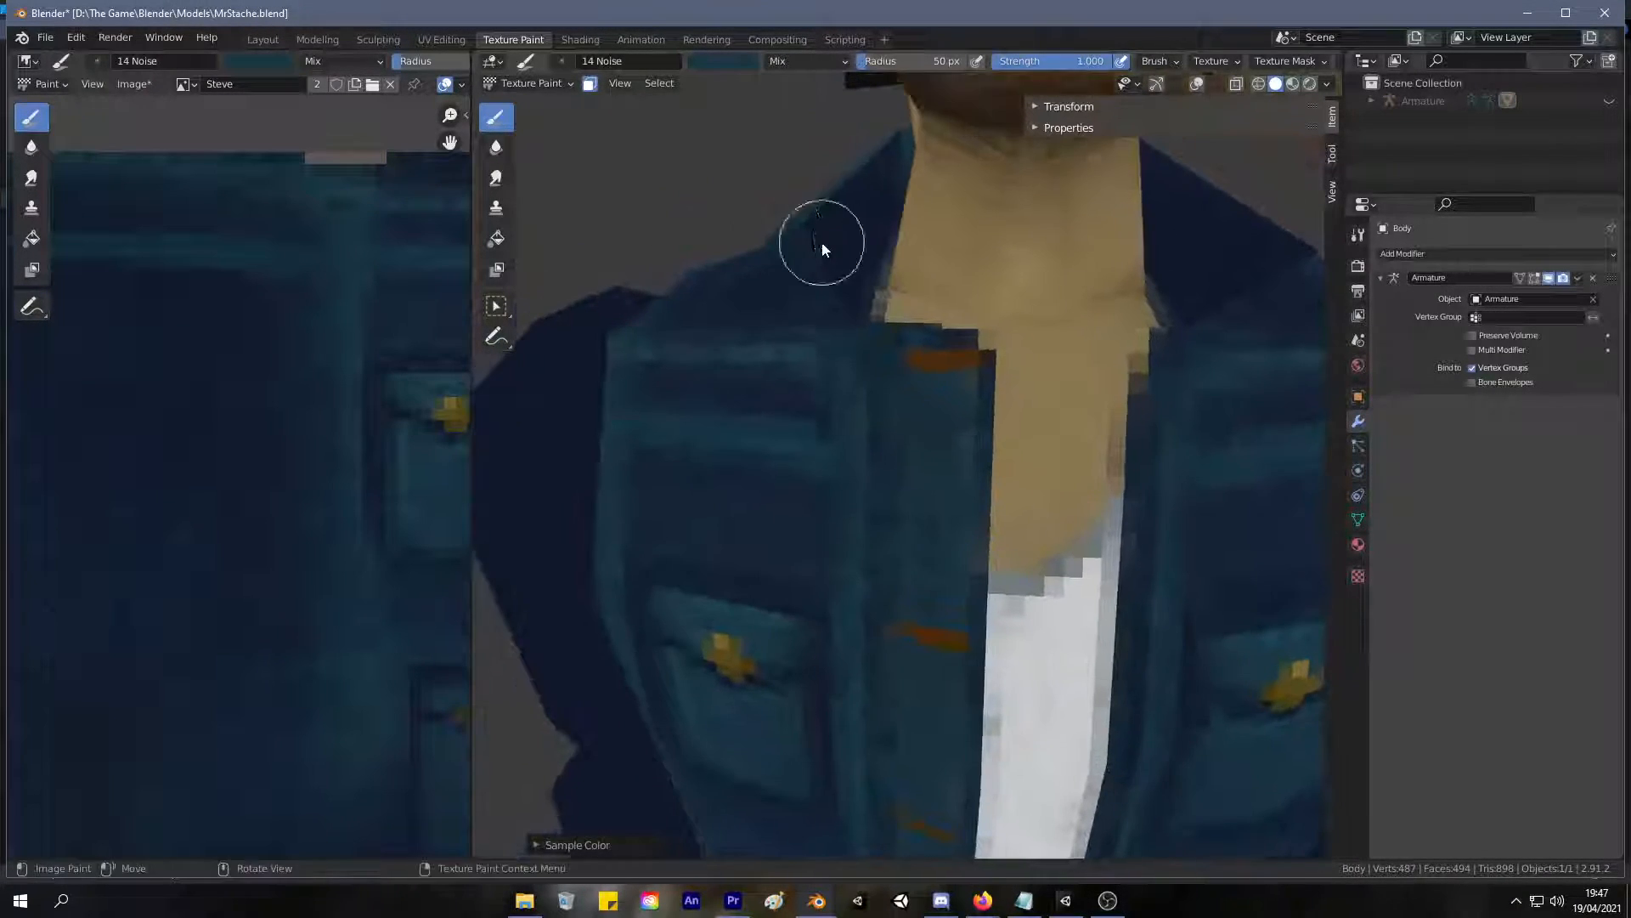
{"action": "mouse_move", "coordinate": [873, 171]}
{"action": "middle_mouse_down"}
{"action": "mouse_move", "coordinate": [994, 282]}
{"action": "mouse_move", "coordinate": [1035, 289]}
{"action": "mouse_move", "coordinate": [1188, 250]}
{"action": "mouse_move", "coordinate": [1103, 234]}
{"action": "mouse_move", "coordinate": [1087, 255]}
{"action": "mouse_move", "coordinate": [1109, 278]}
{"action": "mouse_move", "coordinate": [1193, 276]}
{"action": "mouse_move", "coordinate": [1128, 269]}
{"action": "middle_mouse_up"}
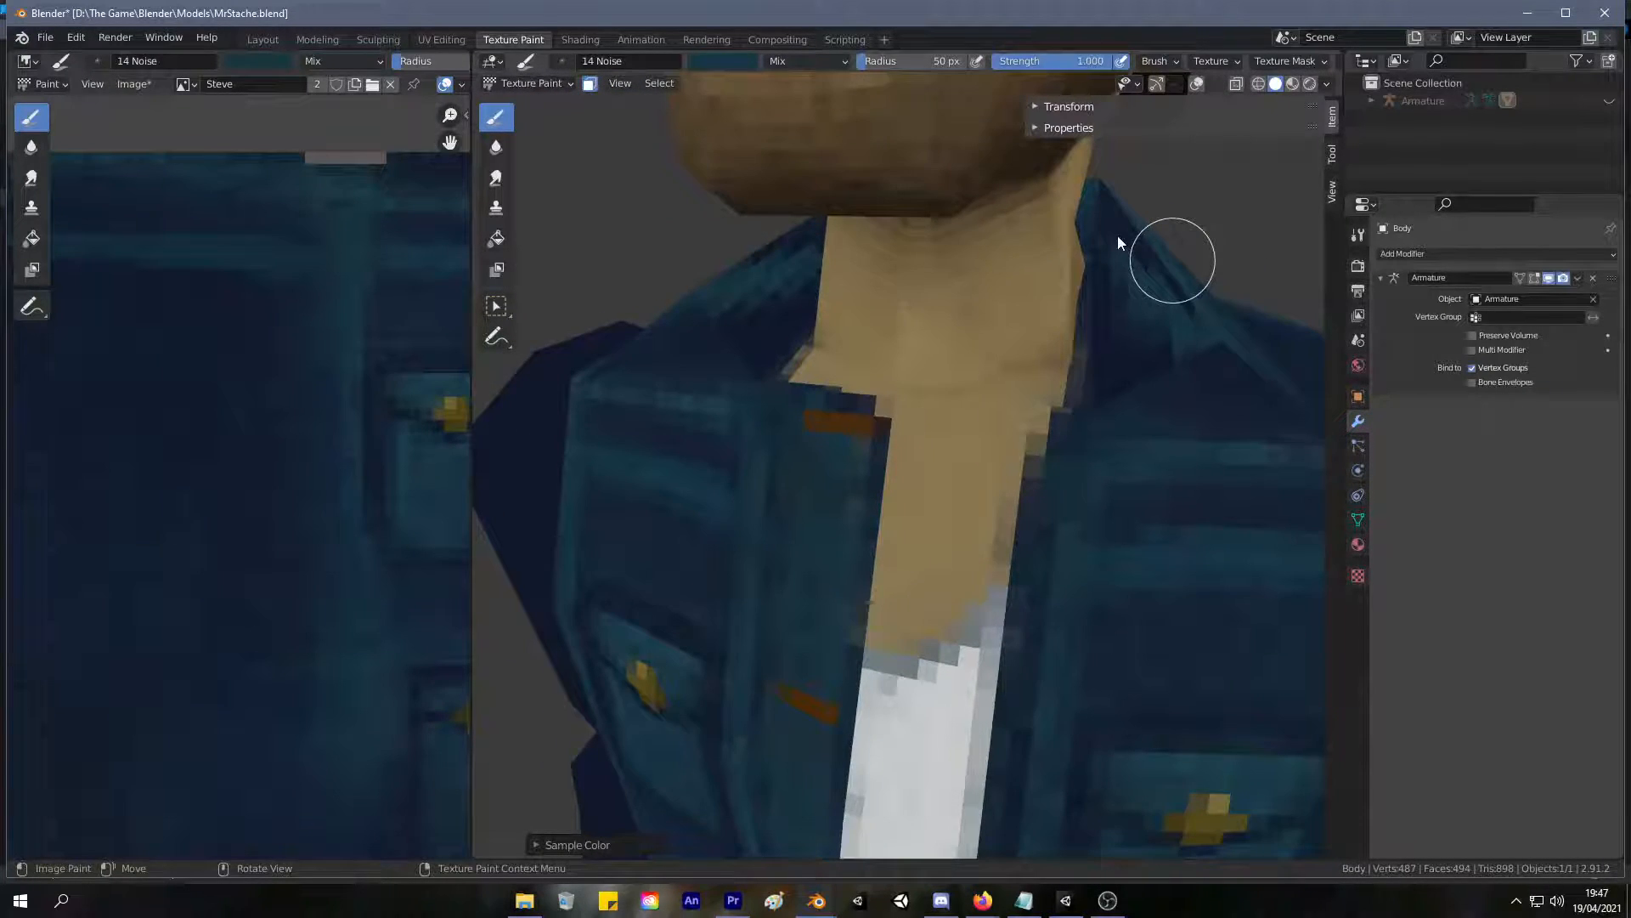
{"action": "key", "text": "f"}
{"action": "left_click", "coordinate": [1128, 227]}
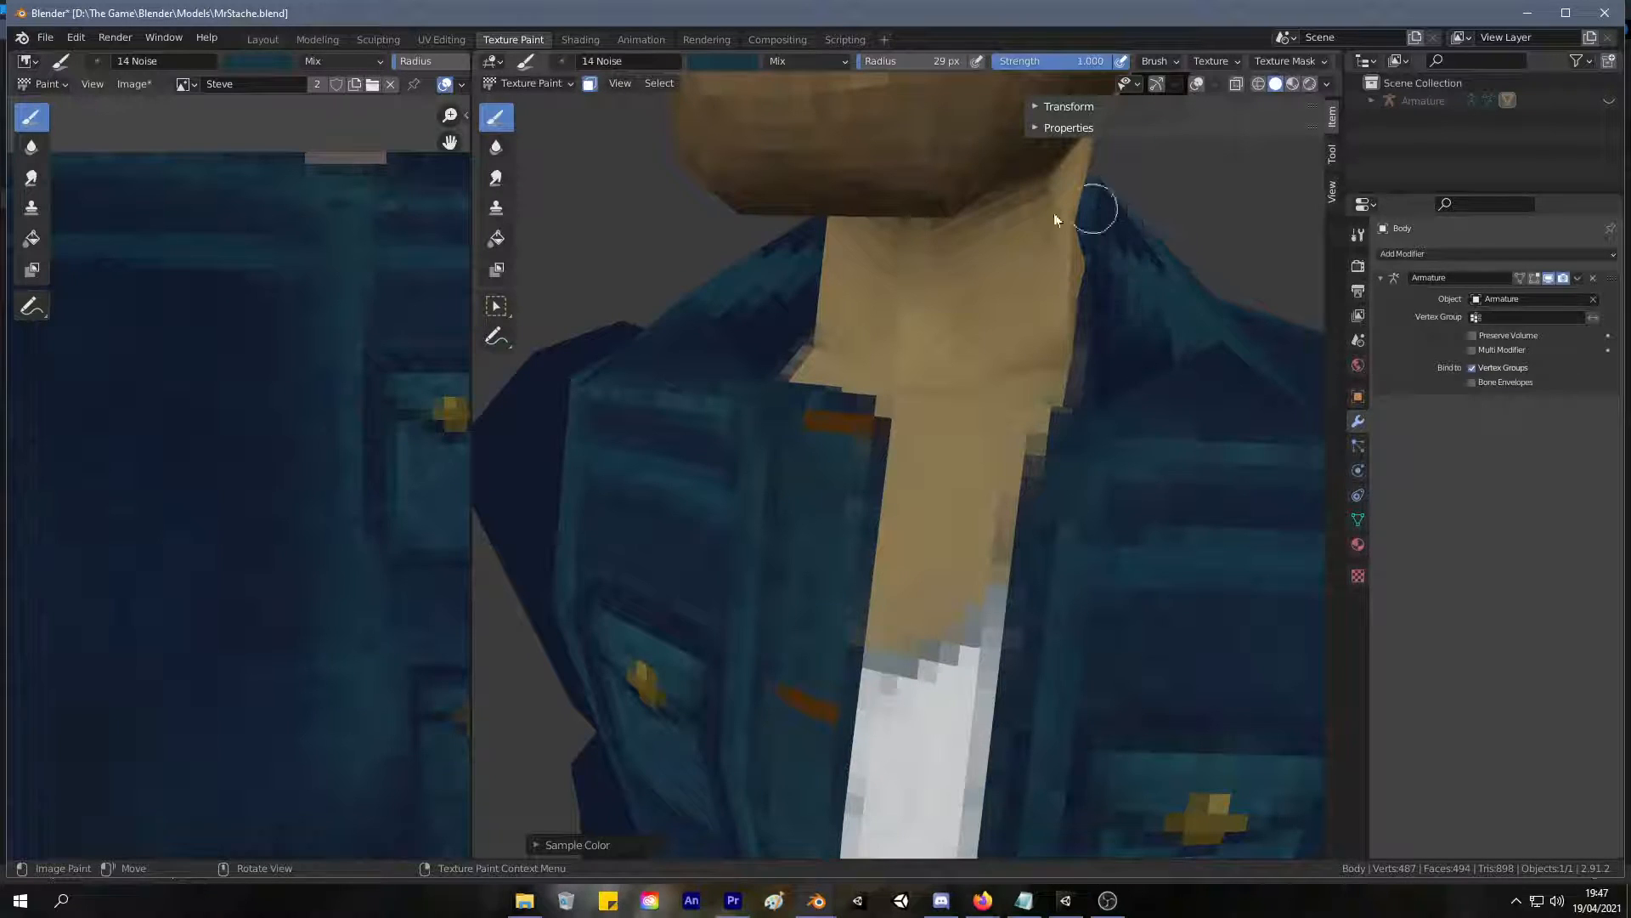
Hide everything except the two selected collar faces in UV Editing, and return to Texture Paint.
{"action": "left_click", "coordinate": [442, 39]}
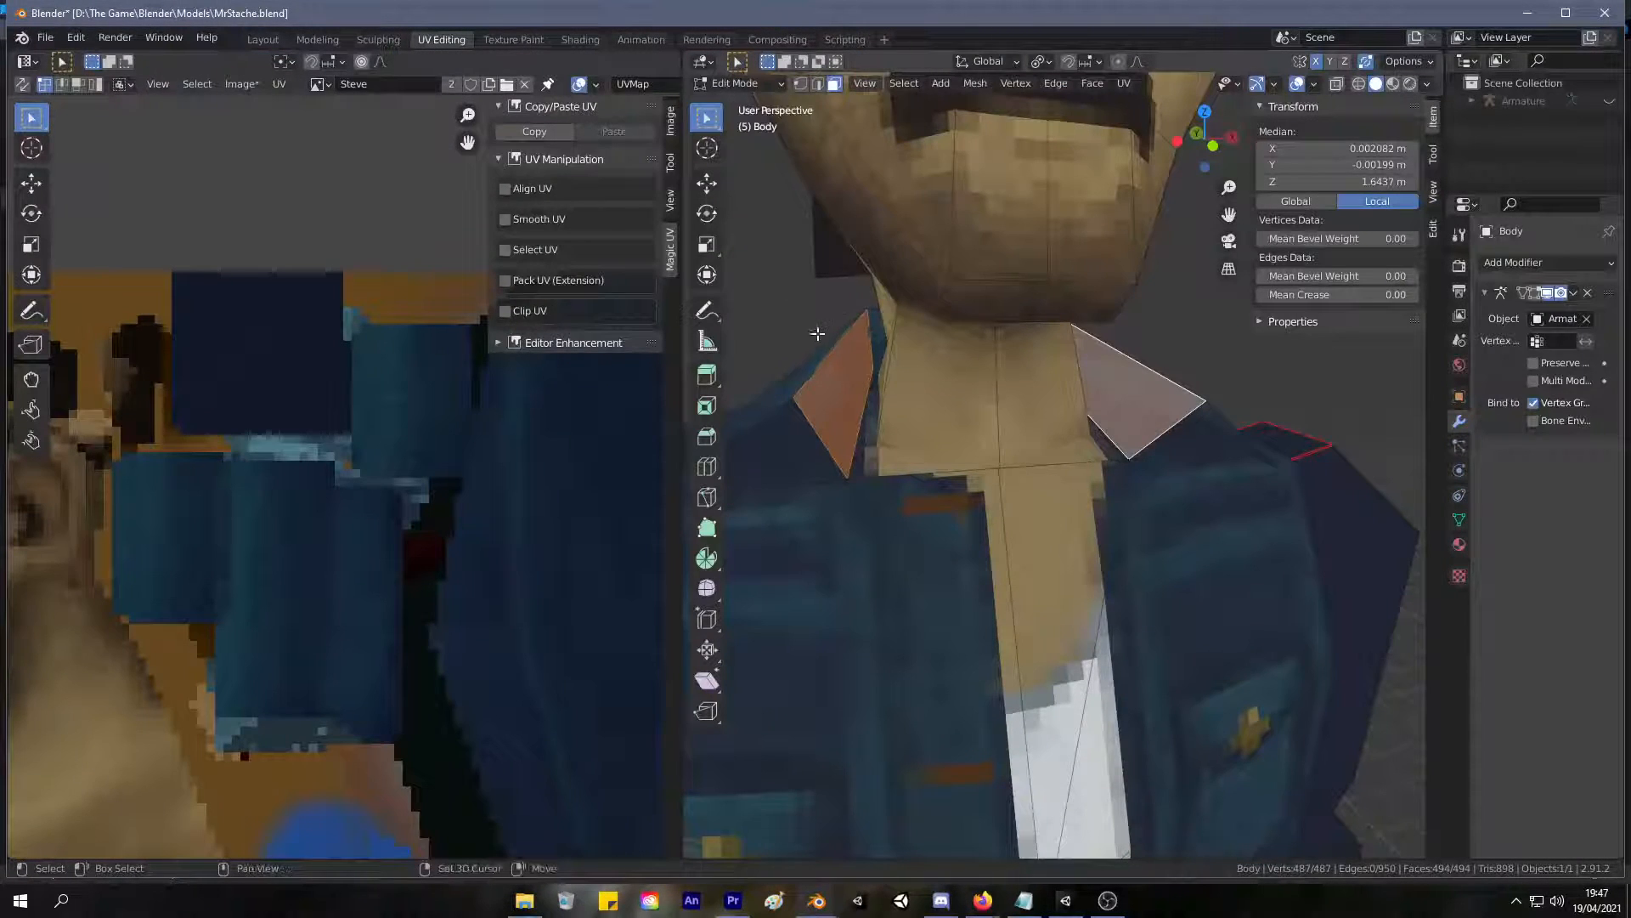
{"action": "key", "text": "shift+h"}
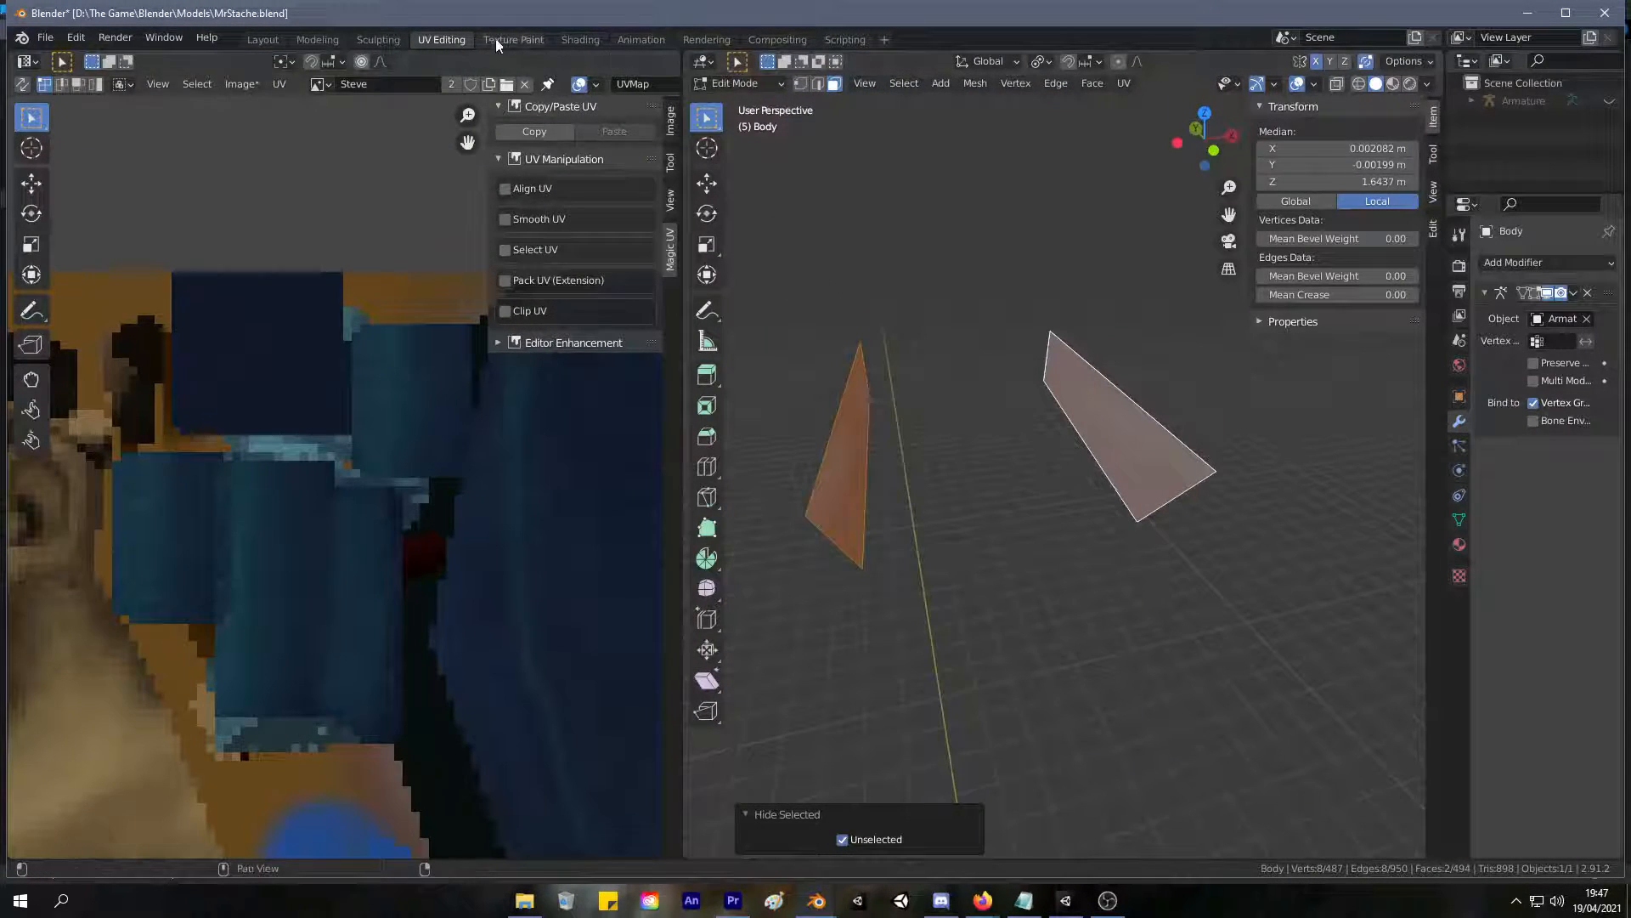
{"action": "left_click", "coordinate": [513, 39]}
Sample the teal from the isolated collar faces and brush it as a band along their upper edges.
{"action": "middle_click_drag", "start_coordinate": [941, 315], "coordinate": [1169, 226]}
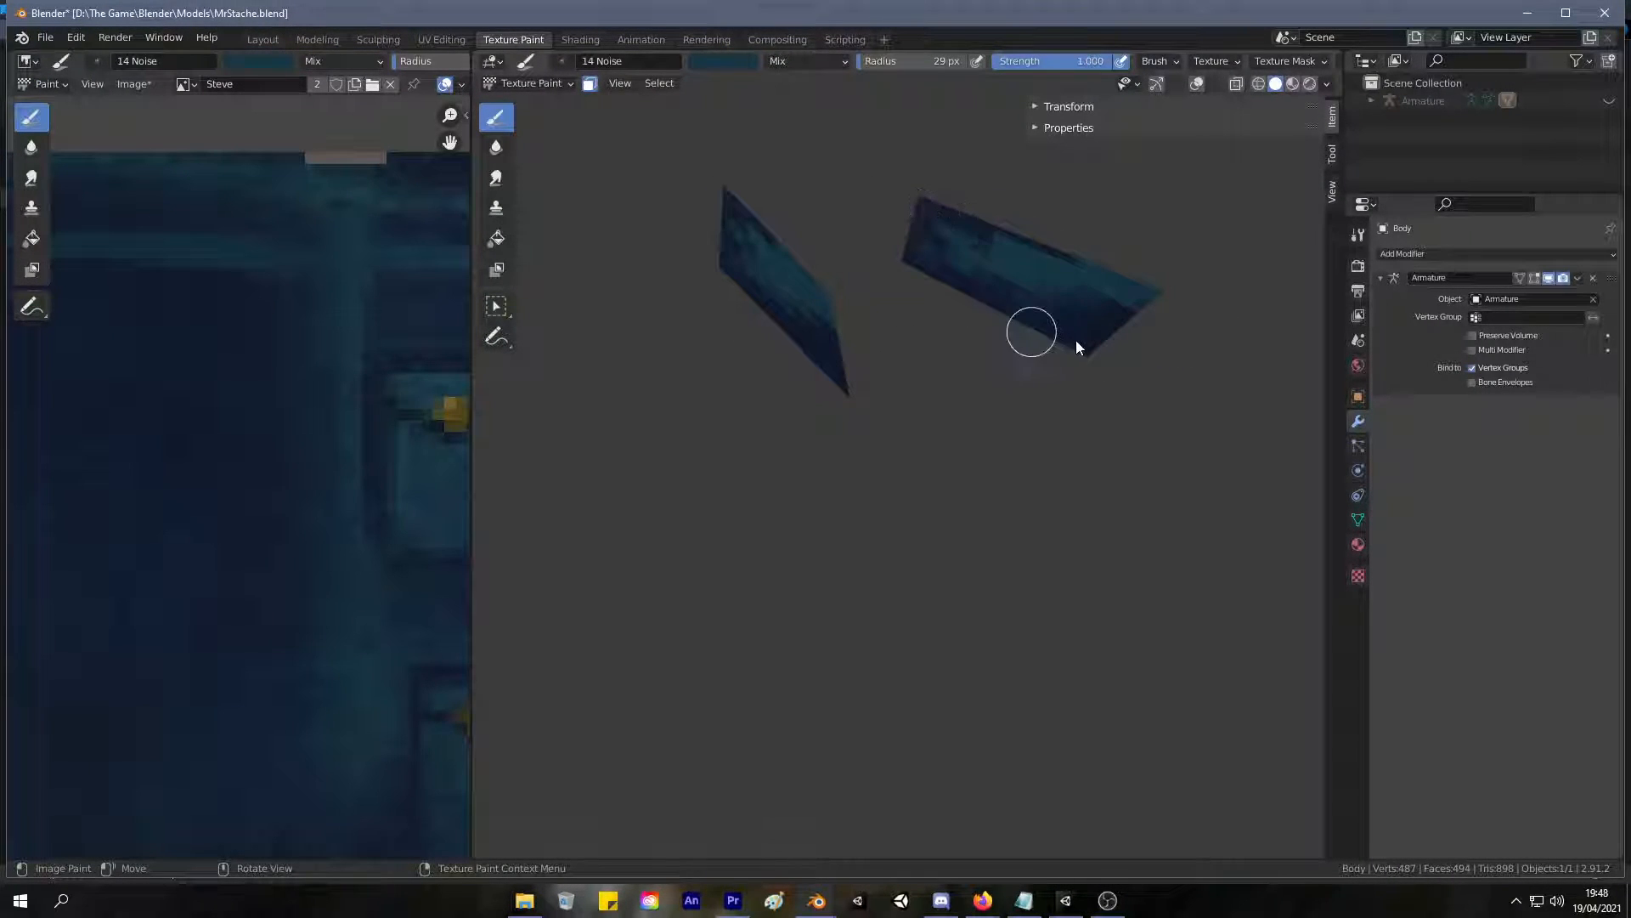
{"action": "key", "text": "s"}
{"action": "middle_click_drag", "start_coordinate": [943, 245], "coordinate": [805, 248]}
{"action": "key", "text": "s"}
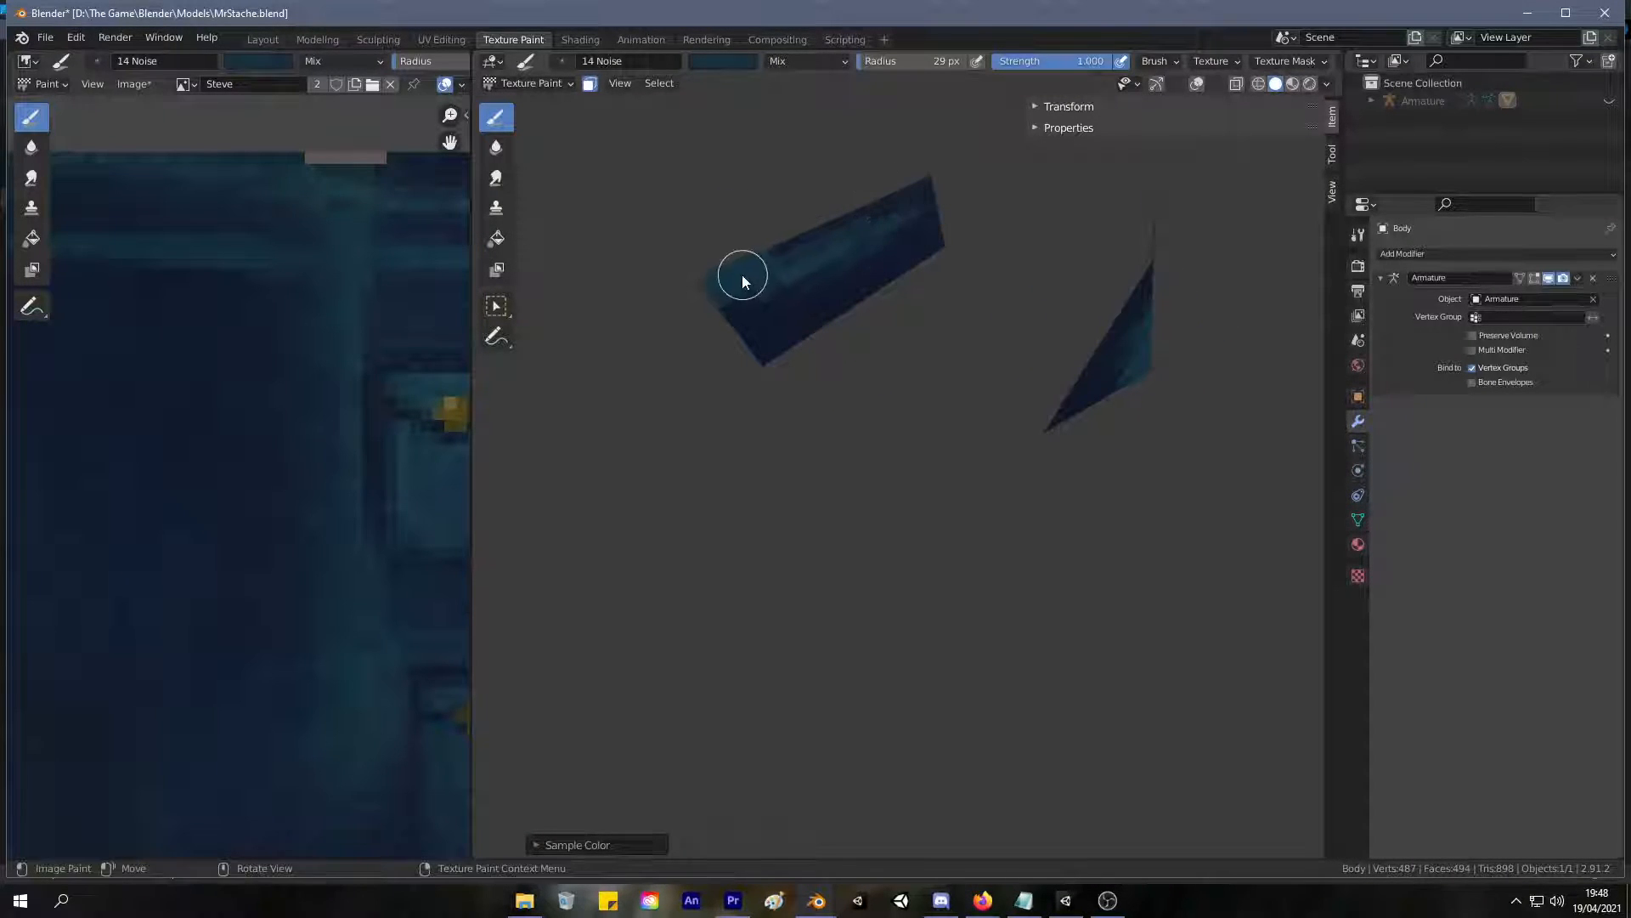
{"action": "middle_click_drag", "start_coordinate": [872, 219], "coordinate": [793, 310]}
{"action": "scroll", "coordinate": [793, 310], "scroll_direction": "up", "scroll_amount": 3}
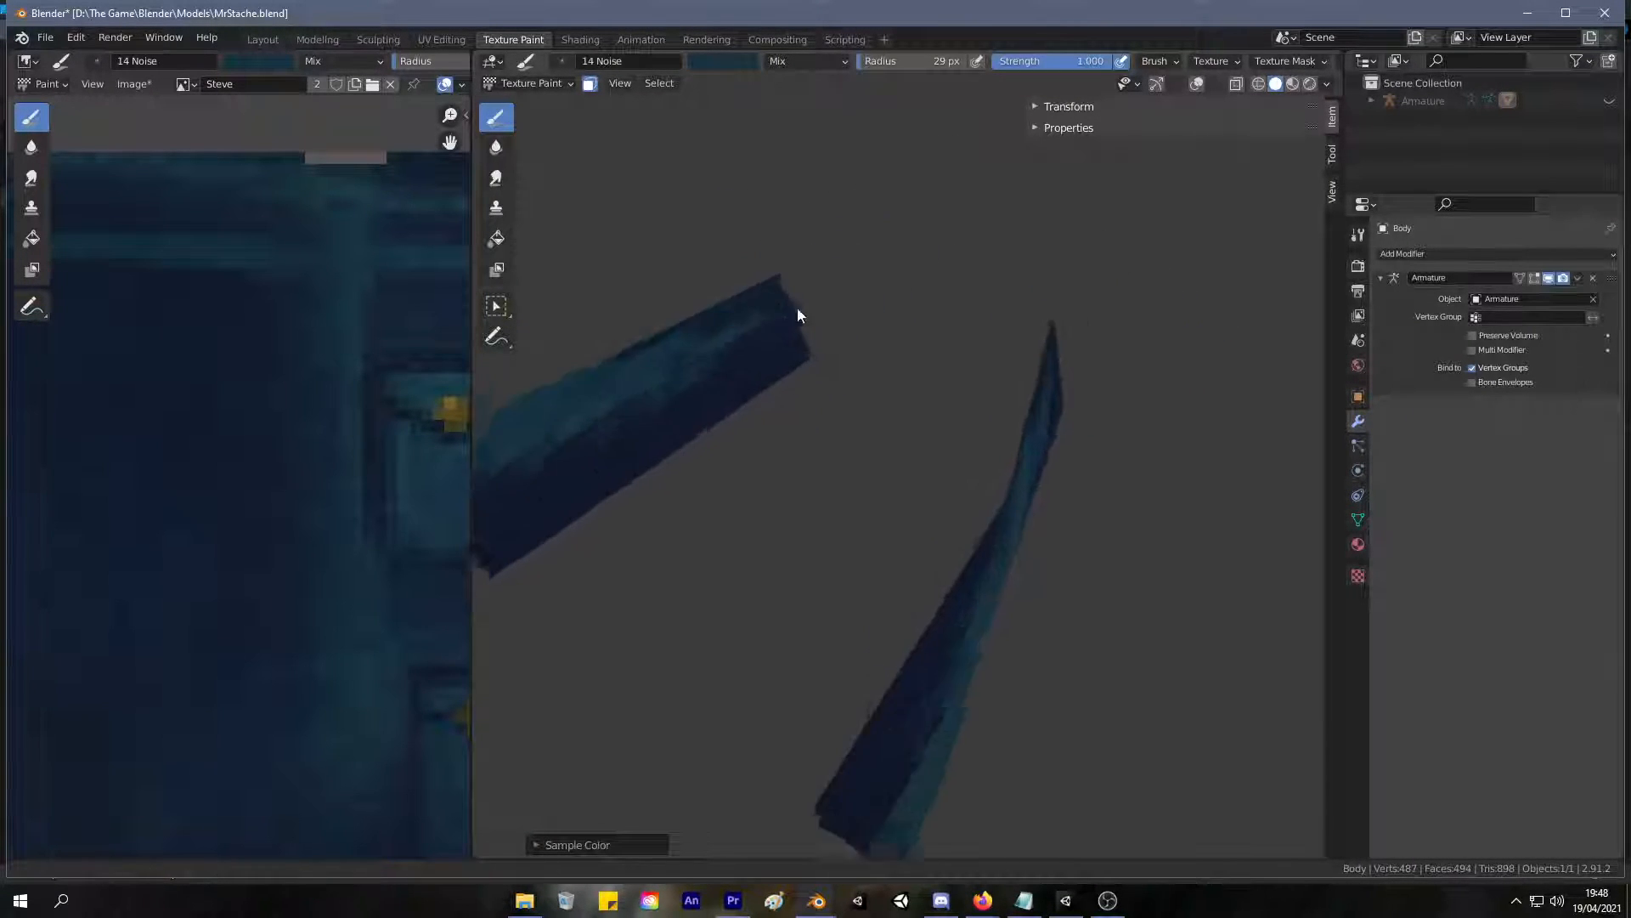
{"action": "mouse_move", "coordinate": [703, 284]}
{"action": "left_mouse_down"}
{"action": "mouse_move", "coordinate": [641, 315]}
{"action": "mouse_move", "coordinate": [745, 264]}
{"action": "mouse_move", "coordinate": [619, 317]}
{"action": "mouse_move", "coordinate": [705, 255]}
{"action": "left_mouse_up"}
{"action": "mouse_move", "coordinate": [705, 255]}
{"action": "middle_mouse_down"}
{"action": "mouse_move", "coordinate": [802, 238]}
{"action": "mouse_move", "coordinate": [852, 170]}
{"action": "middle_mouse_up"}
Sample the darker blues on the collar faces and blend the teal band into the navy lower edge.
{"action": "key", "text": "s"}
{"action": "key", "text": "s"}
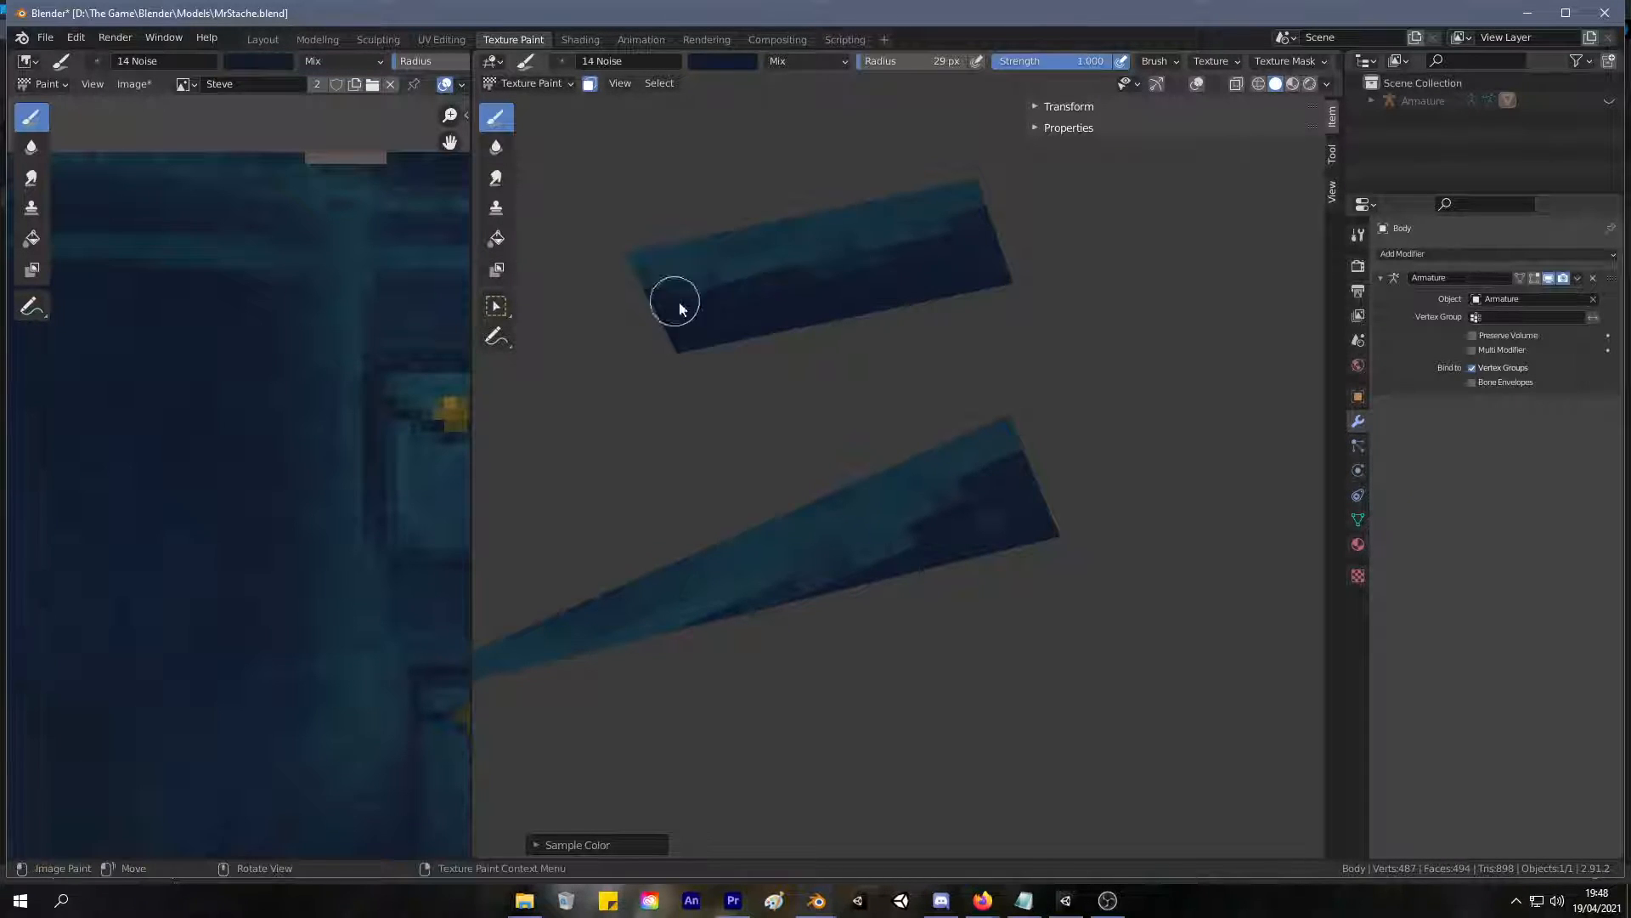
{"action": "key", "text": "s"}
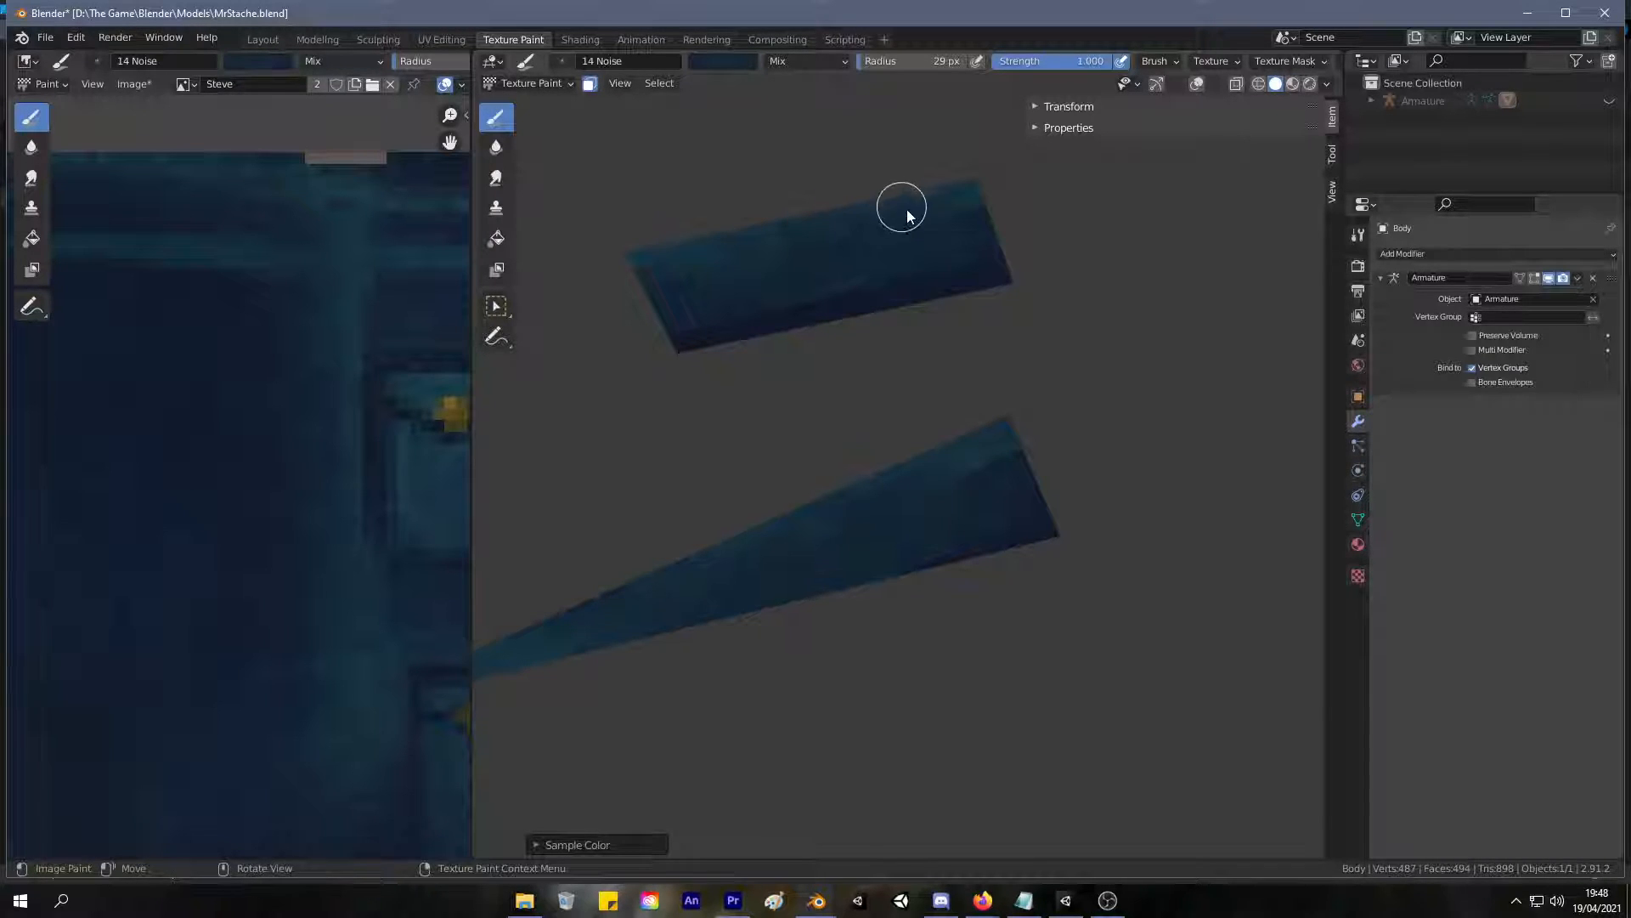
{"action": "mouse_move", "coordinate": [830, 266]}
{"action": "middle_mouse_down"}
{"action": "mouse_move", "coordinate": [946, 262]}
{"action": "mouse_move", "coordinate": [815, 265]}
{"action": "middle_mouse_up"}
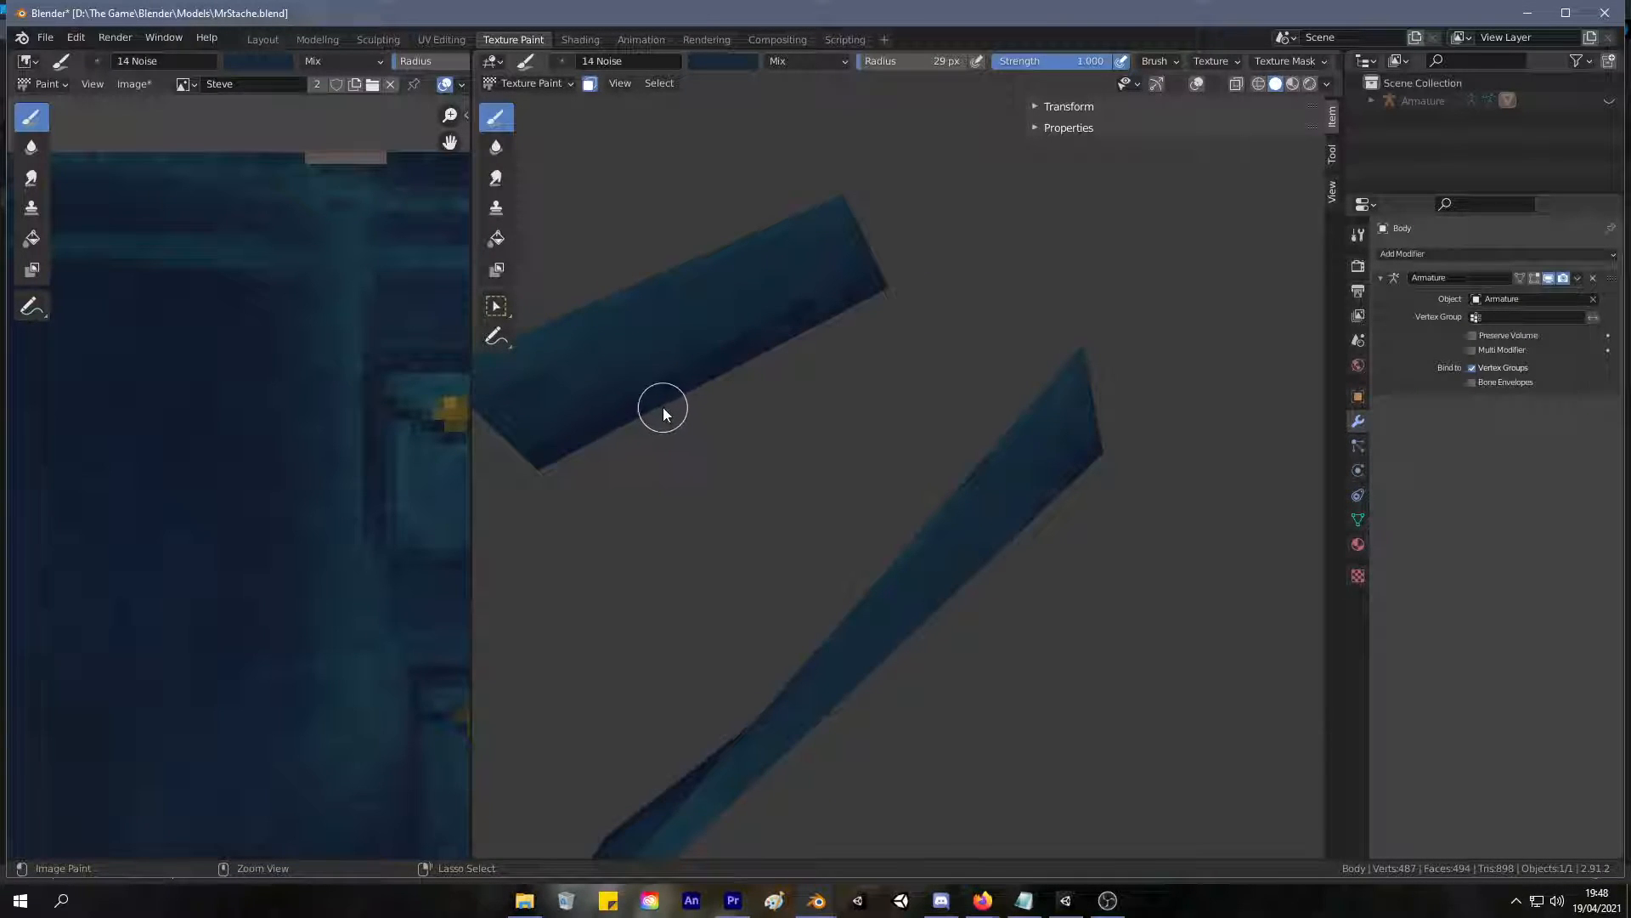
{"action": "mouse_move", "coordinate": [722, 299]}
{"action": "middle_mouse_down"}
{"action": "mouse_move", "coordinate": [746, 430]}
{"action": "mouse_move", "coordinate": [782, 393]}
{"action": "mouse_move", "coordinate": [750, 368]}
{"action": "middle_mouse_up"}
Sample a teal from the breast pocket's edge in the texture and brush it along the collar faces' edges.
{"action": "key", "text": "s"}
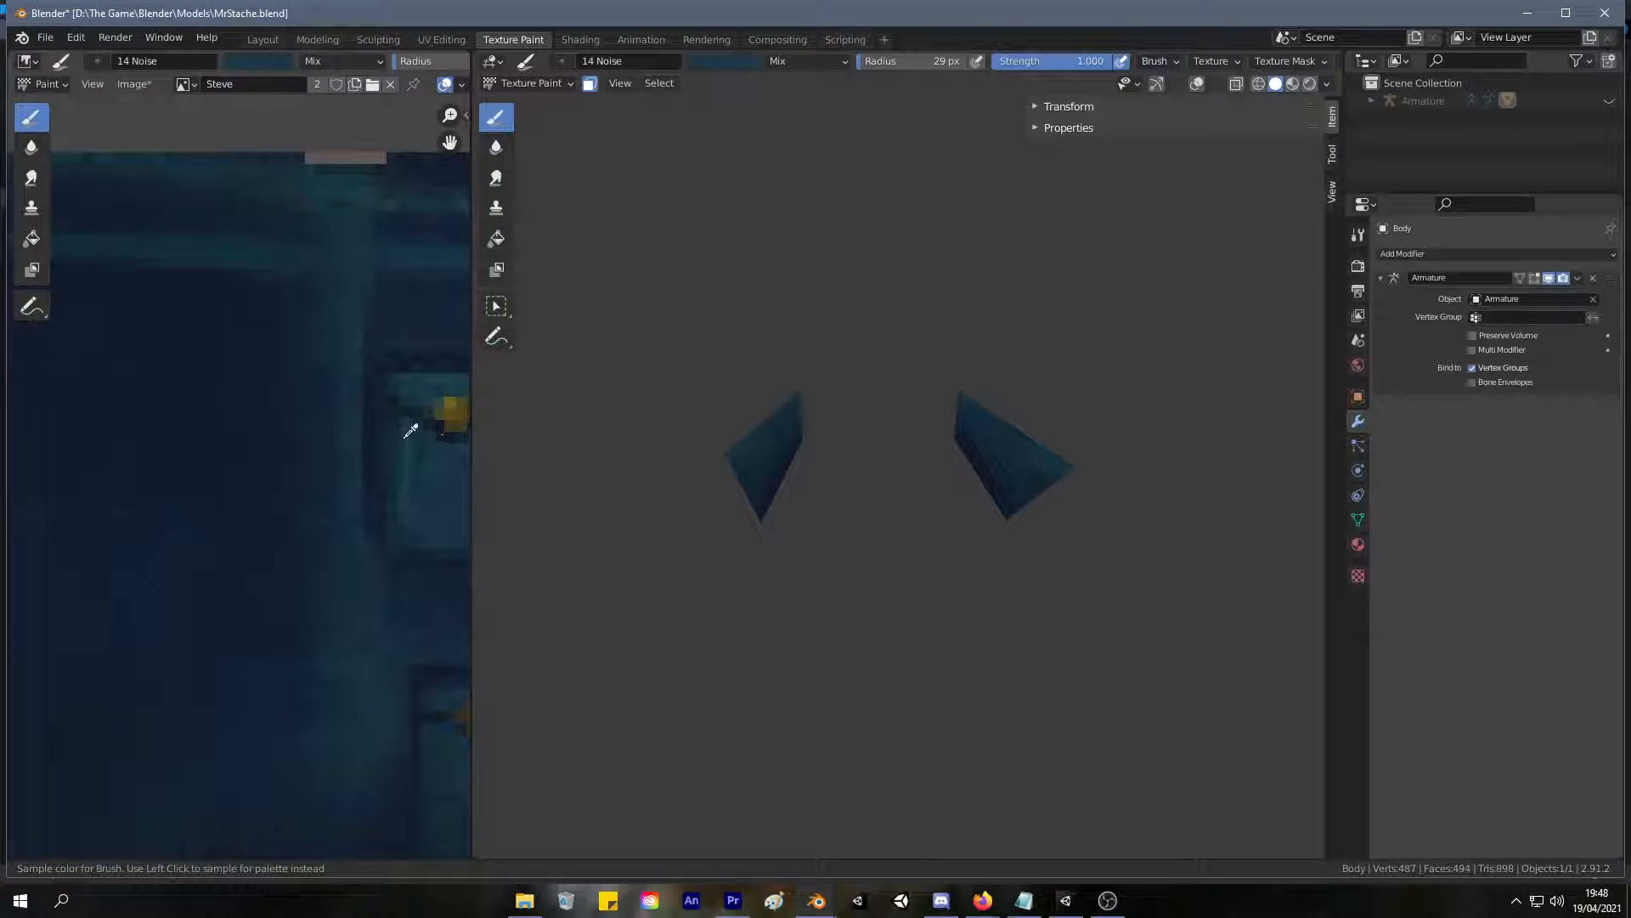
{"action": "middle_click_drag", "start_coordinate": [604, 382], "coordinate": [737, 446]}
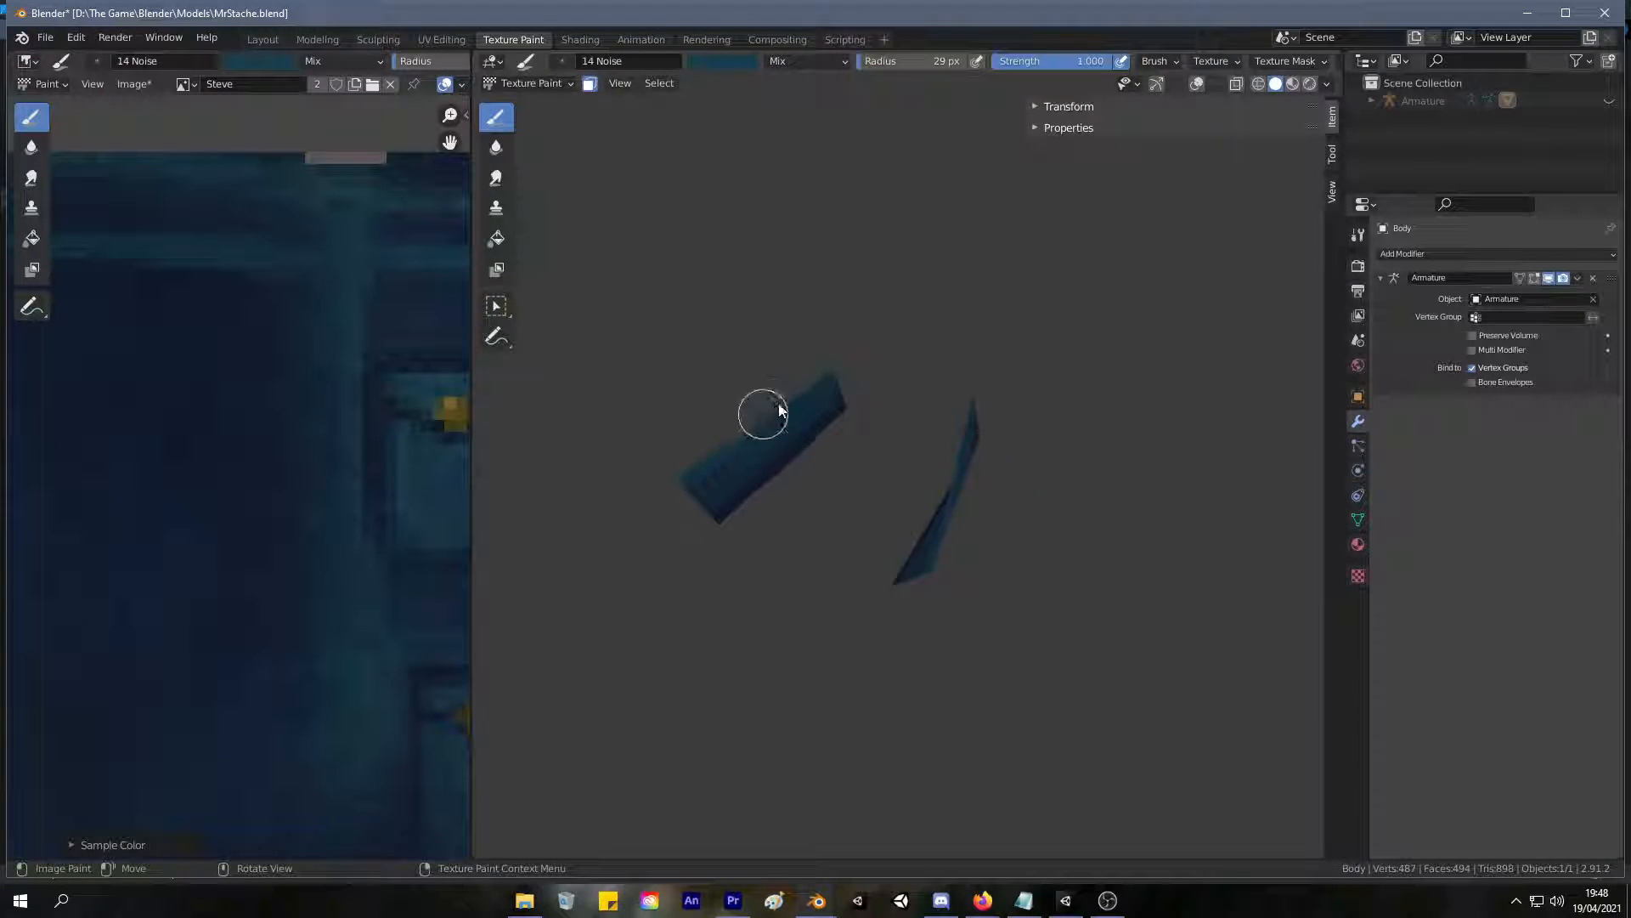
{"action": "middle_click_drag", "start_coordinate": [876, 287], "coordinate": [967, 222]}
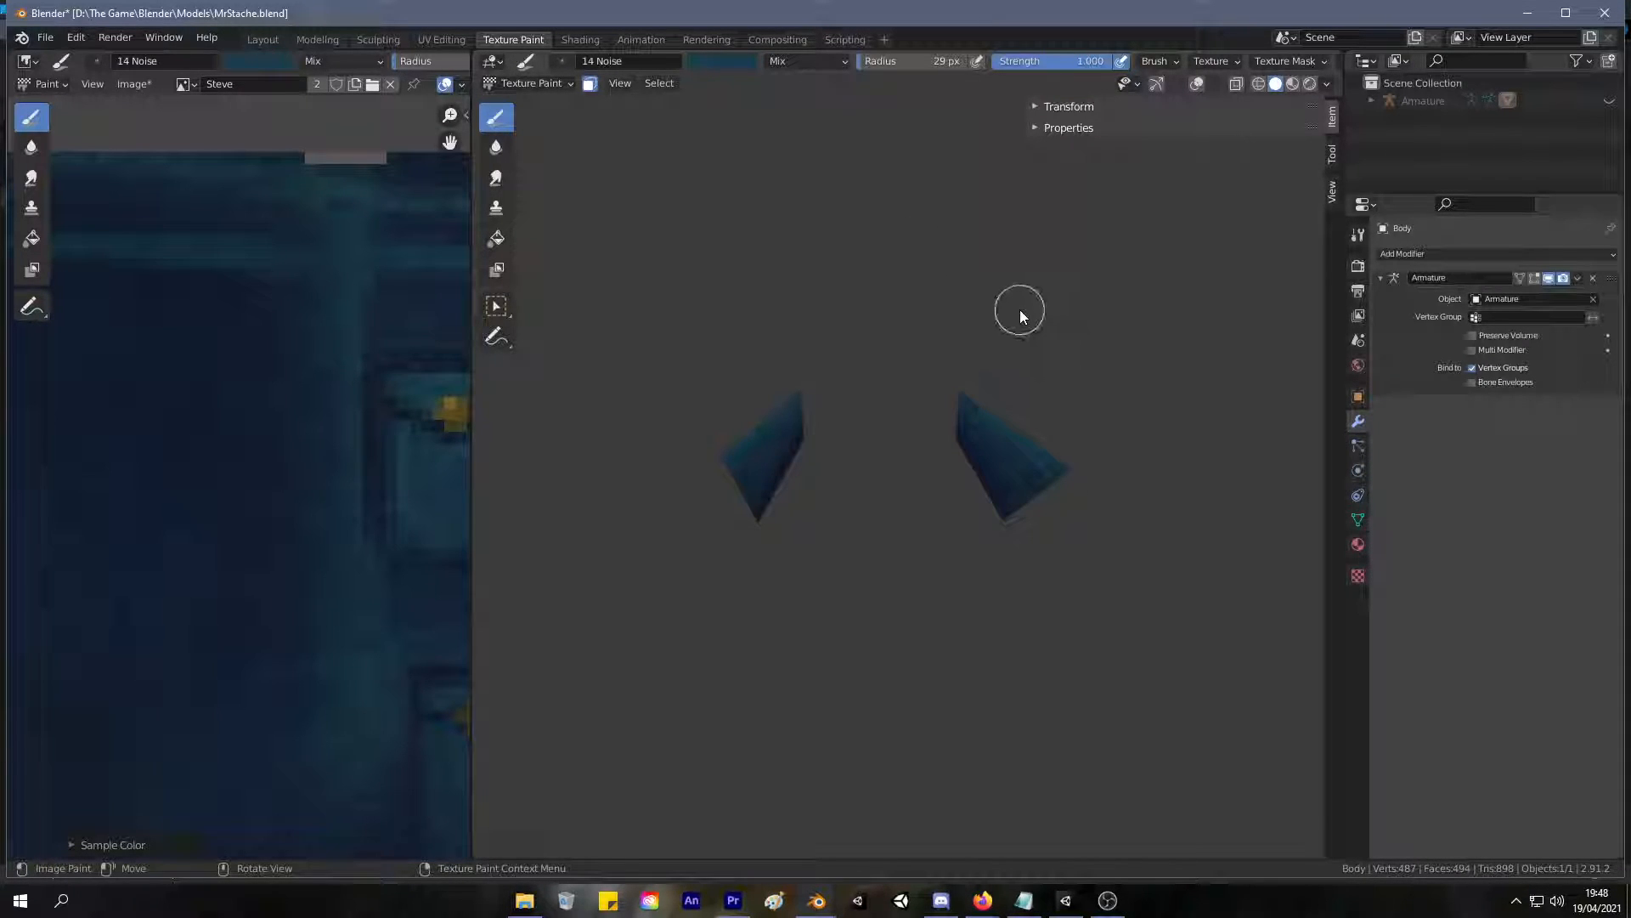
Reveal the hidden faces of the body mesh.
{"action": "key", "text": "Tab"}
{"action": "key", "text": "Tab"}
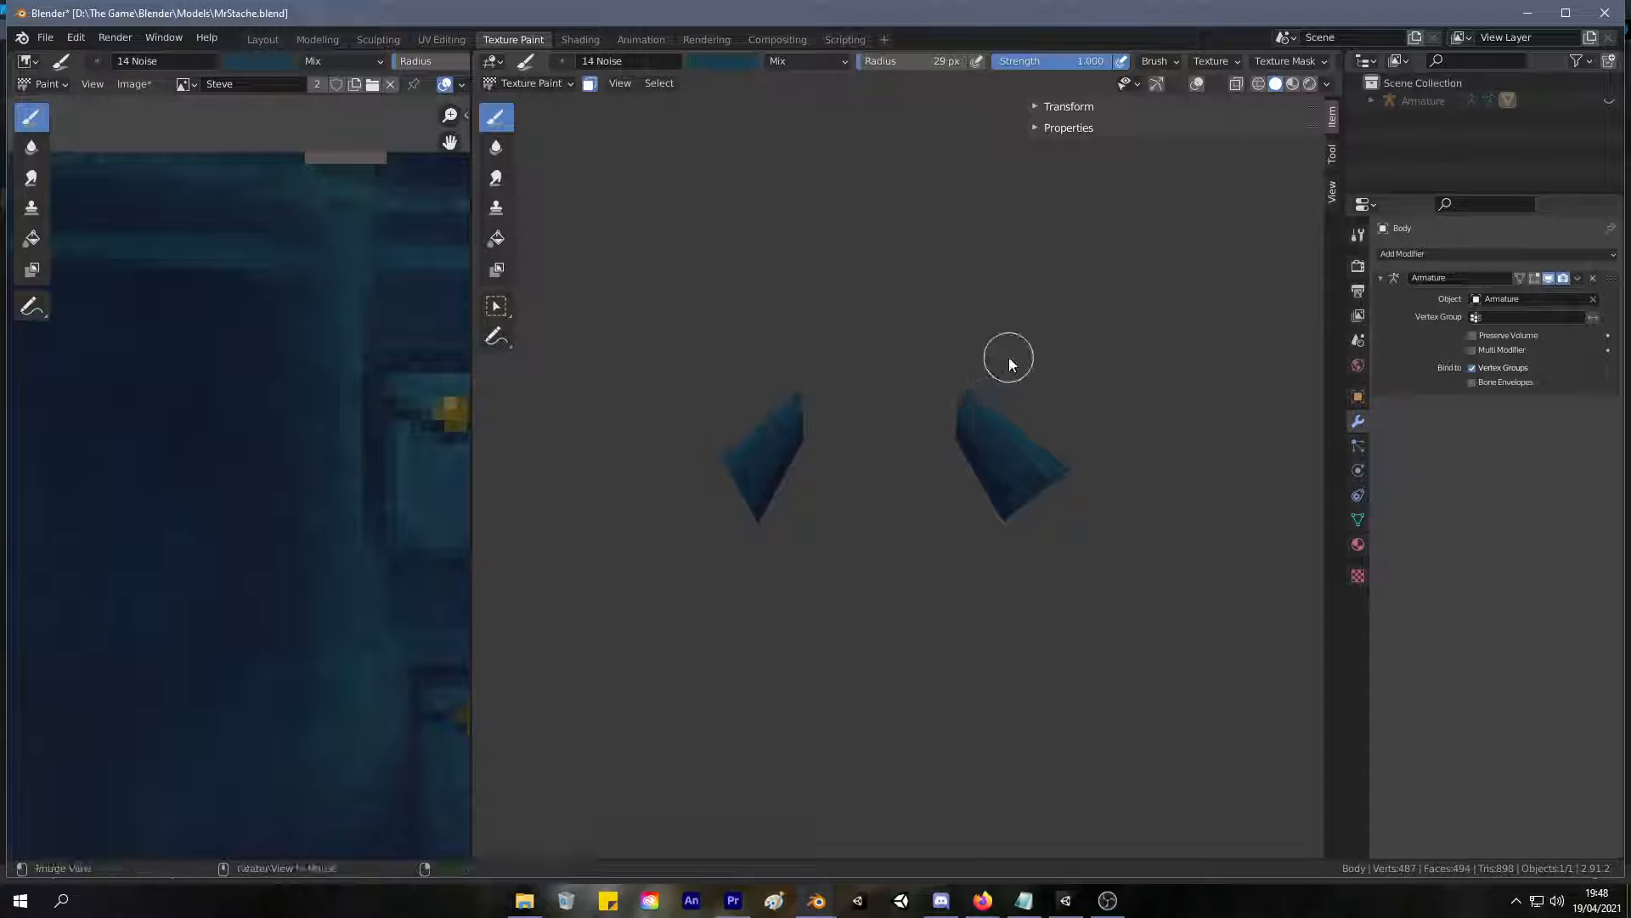
{"action": "key", "text": "alt+h"}
Examine the painted collar against the rest of the jacket from the front, close up and at full figure.
{"action": "middle_click_drag", "start_coordinate": [1018, 330], "coordinate": [1045, 298]}
{"action": "scroll", "coordinate": [987, 326], "scroll_direction": "down", "scroll_amount": 3}
{"action": "scroll", "coordinate": [1055, 299], "scroll_direction": "down", "scroll_amount": 4}
{"action": "scroll", "coordinate": [1045, 298], "scroll_direction": "up", "scroll_amount": 8}
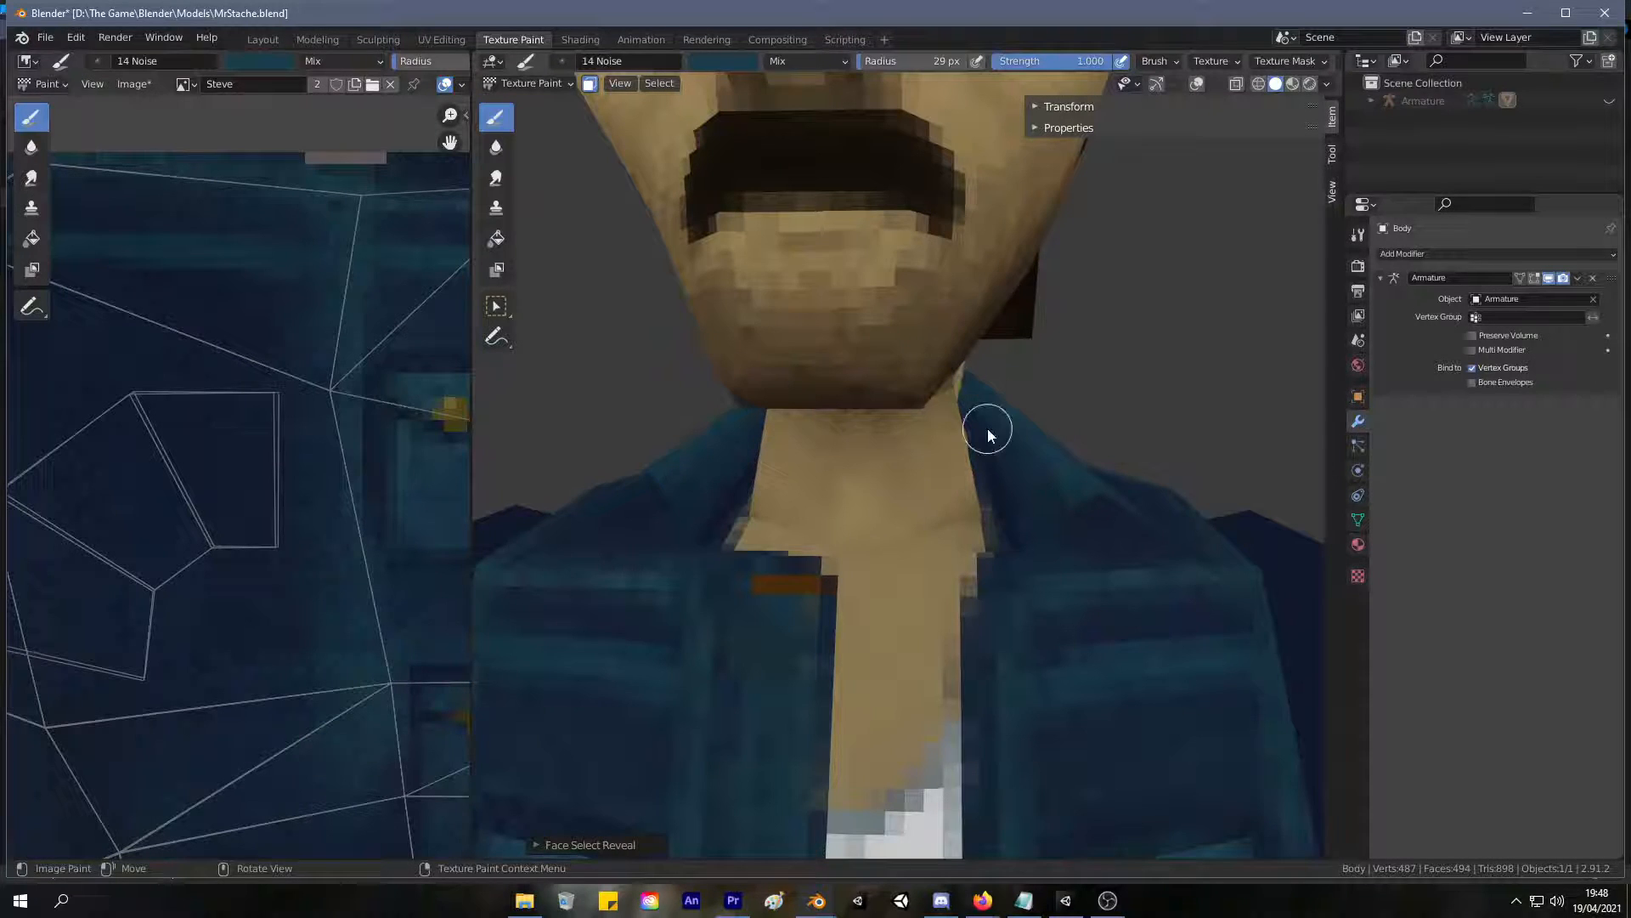
{"action": "scroll", "coordinate": [987, 428], "scroll_direction": "down", "scroll_amount": 6}
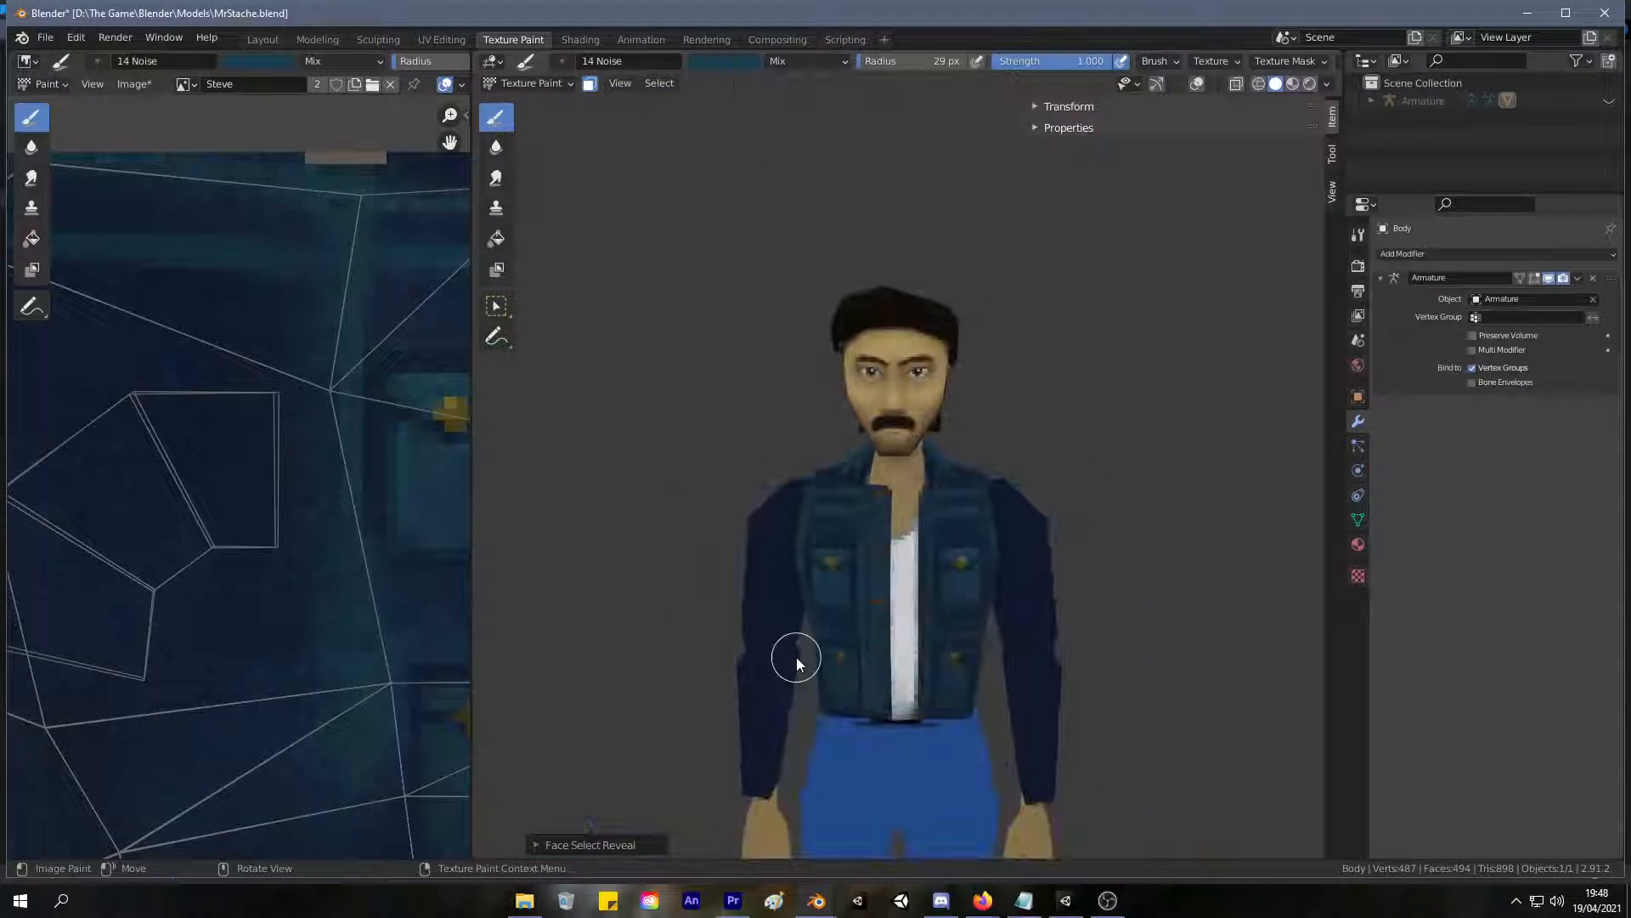
{"action": "scroll", "coordinate": [830, 569], "scroll_direction": "up", "scroll_amount": 3}
{"action": "scroll", "coordinate": [899, 578], "scroll_direction": "up", "scroll_amount": 3}
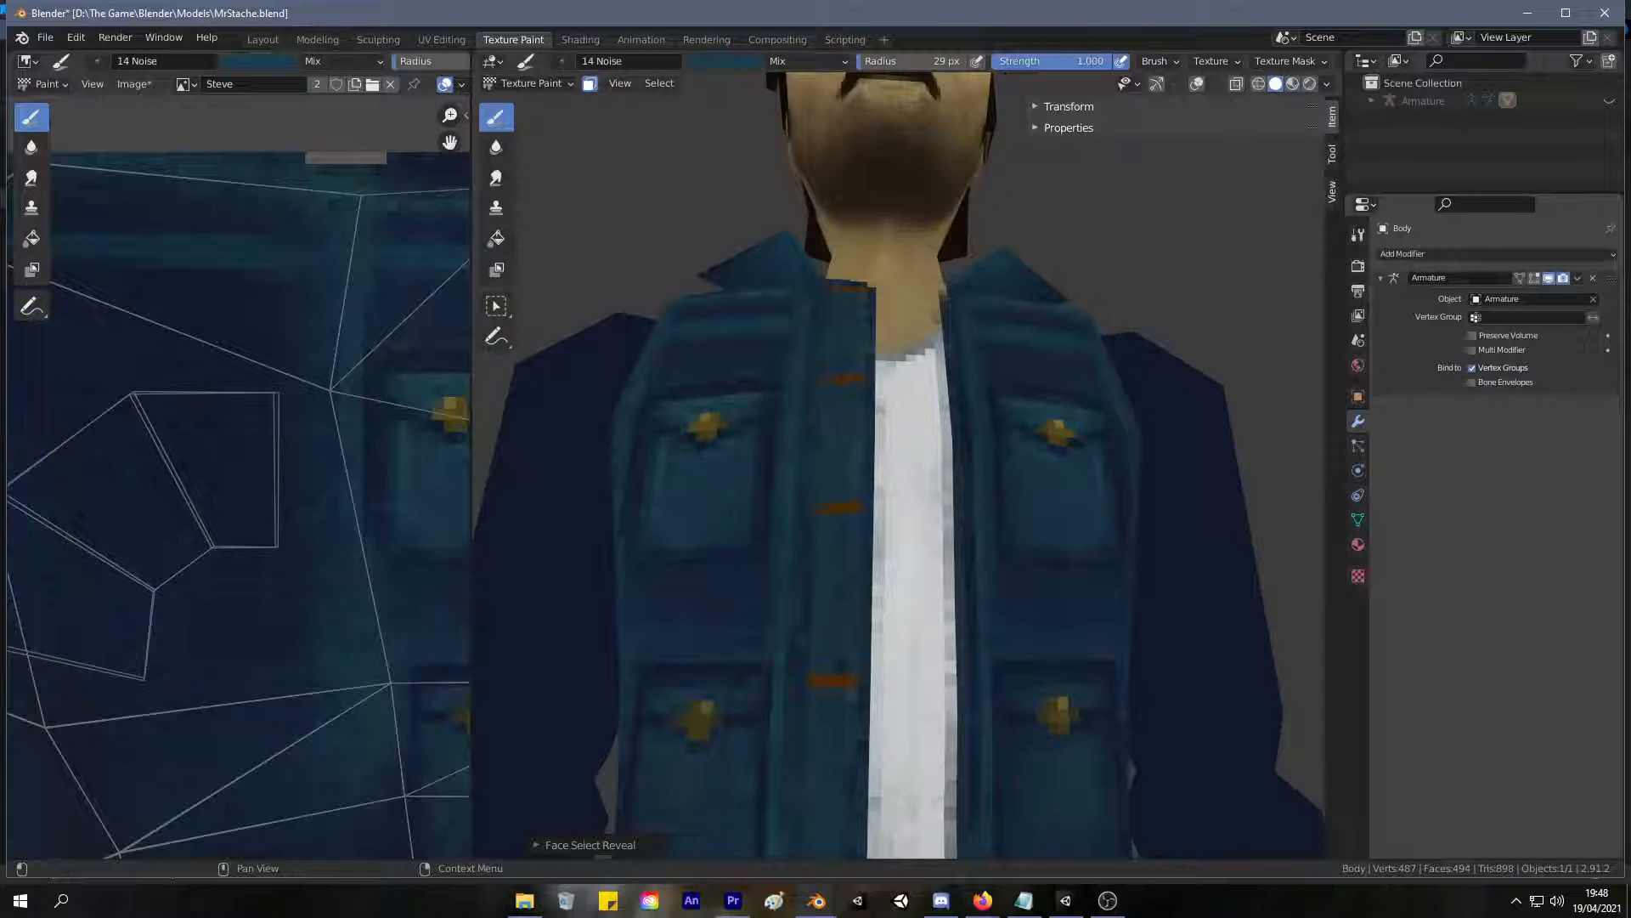
{"action": "middle_click_drag", "start_coordinate": [1063, 375], "coordinate": [1113, 426], "text": "shift"}
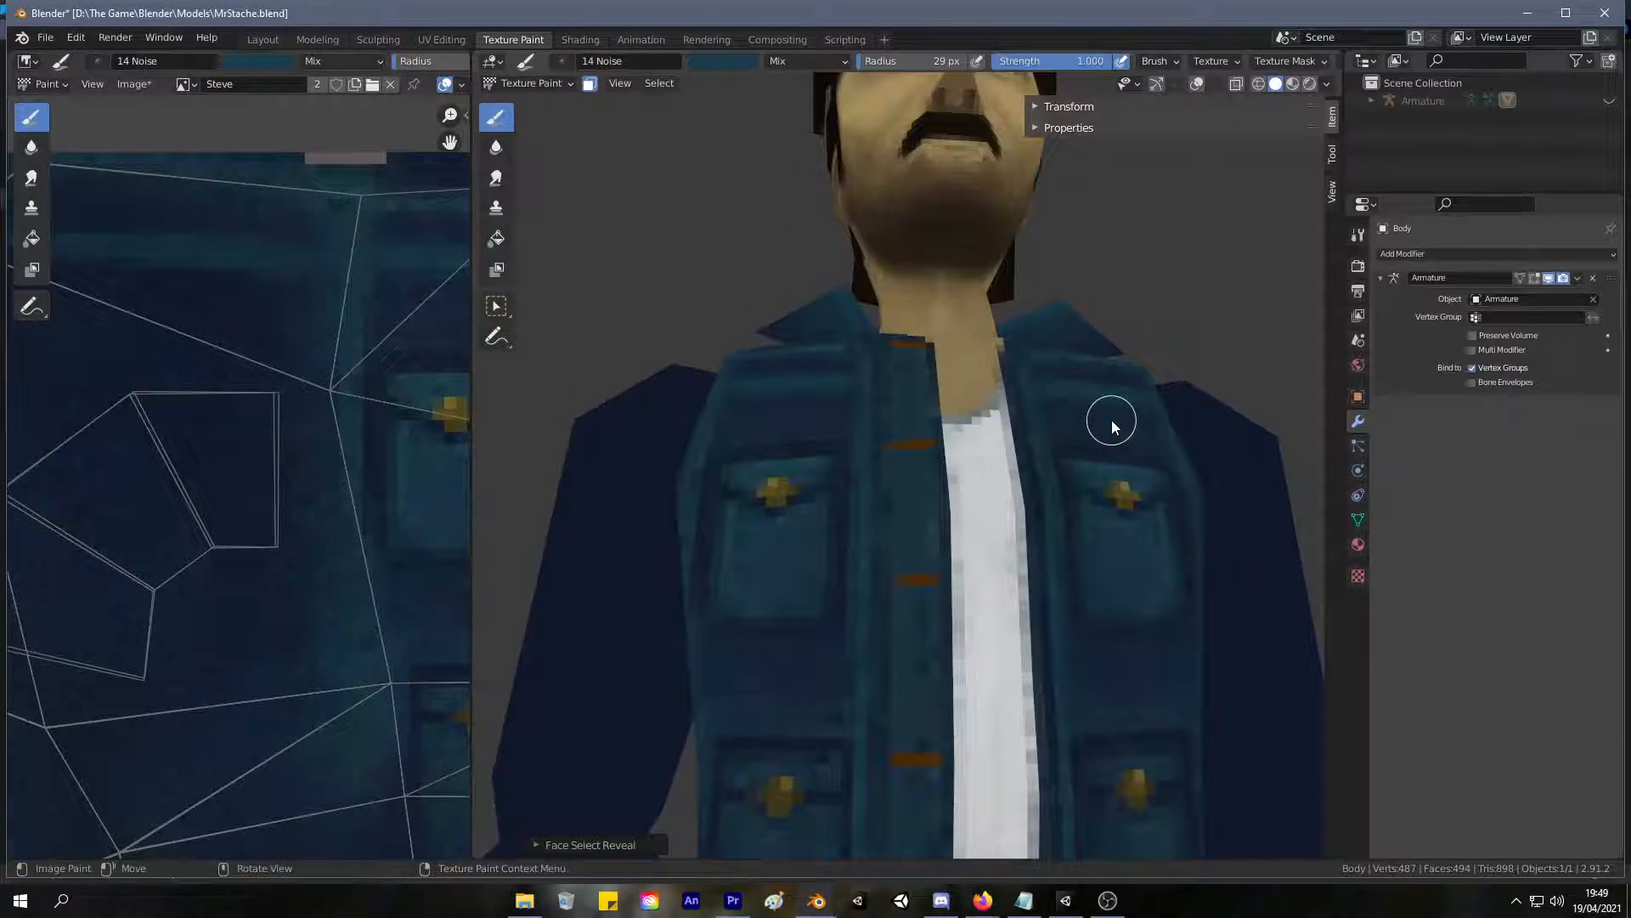
Set the brush radius to 11 px, sample a dark blue from the jacket and touch up the shoulder below the collar.
{"action": "scroll", "coordinate": [1111, 419], "scroll_direction": "up", "scroll_amount": 1}
{"action": "mouse_move", "coordinate": [996, 403]}
{"action": "middle_mouse_down"}
{"action": "mouse_move", "coordinate": [1012, 452]}
{"action": "mouse_move", "coordinate": [982, 487]}
{"action": "middle_mouse_up"}
{"action": "left_click", "coordinate": [984, 453]}
{"action": "scroll", "coordinate": [981, 487], "scroll_direction": "up", "scroll_amount": 3}
{"action": "key", "text": "s"}
{"action": "left_click", "coordinate": [706, 568]}
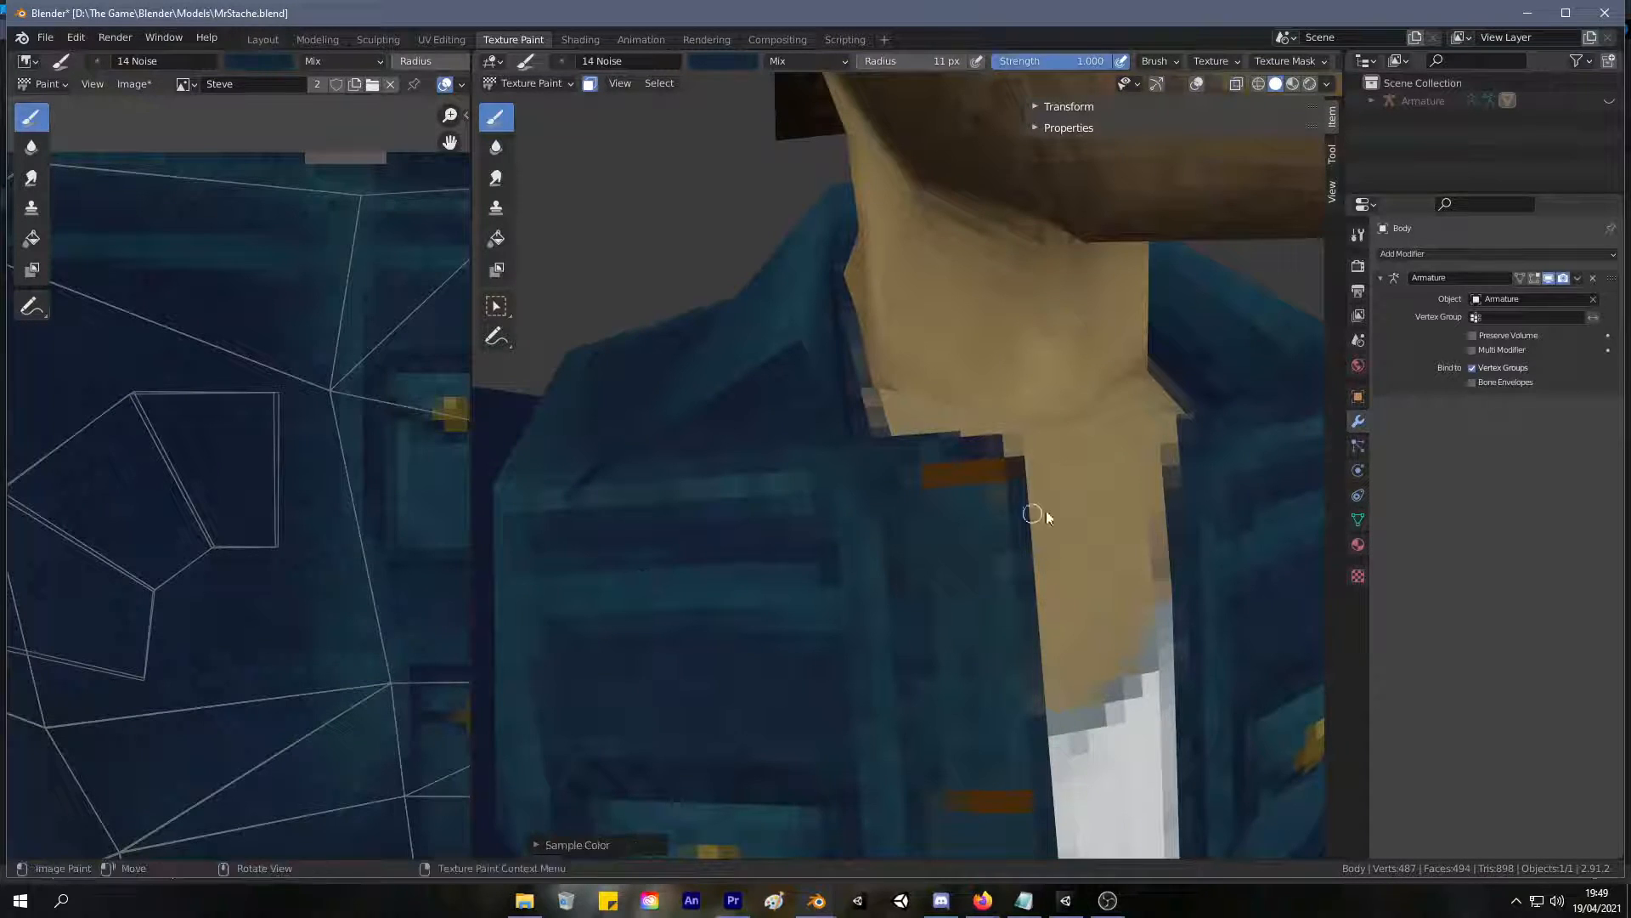
Try brushing the dark blue around the top buttonhole of the jacket's front placket, and undo the latest strokes.
{"action": "left_click_drag", "start_coordinate": [936, 467], "coordinate": [960, 477]}
{"action": "key", "text": "ctrl+z"}
{"action": "key", "text": "ctrl+z"}
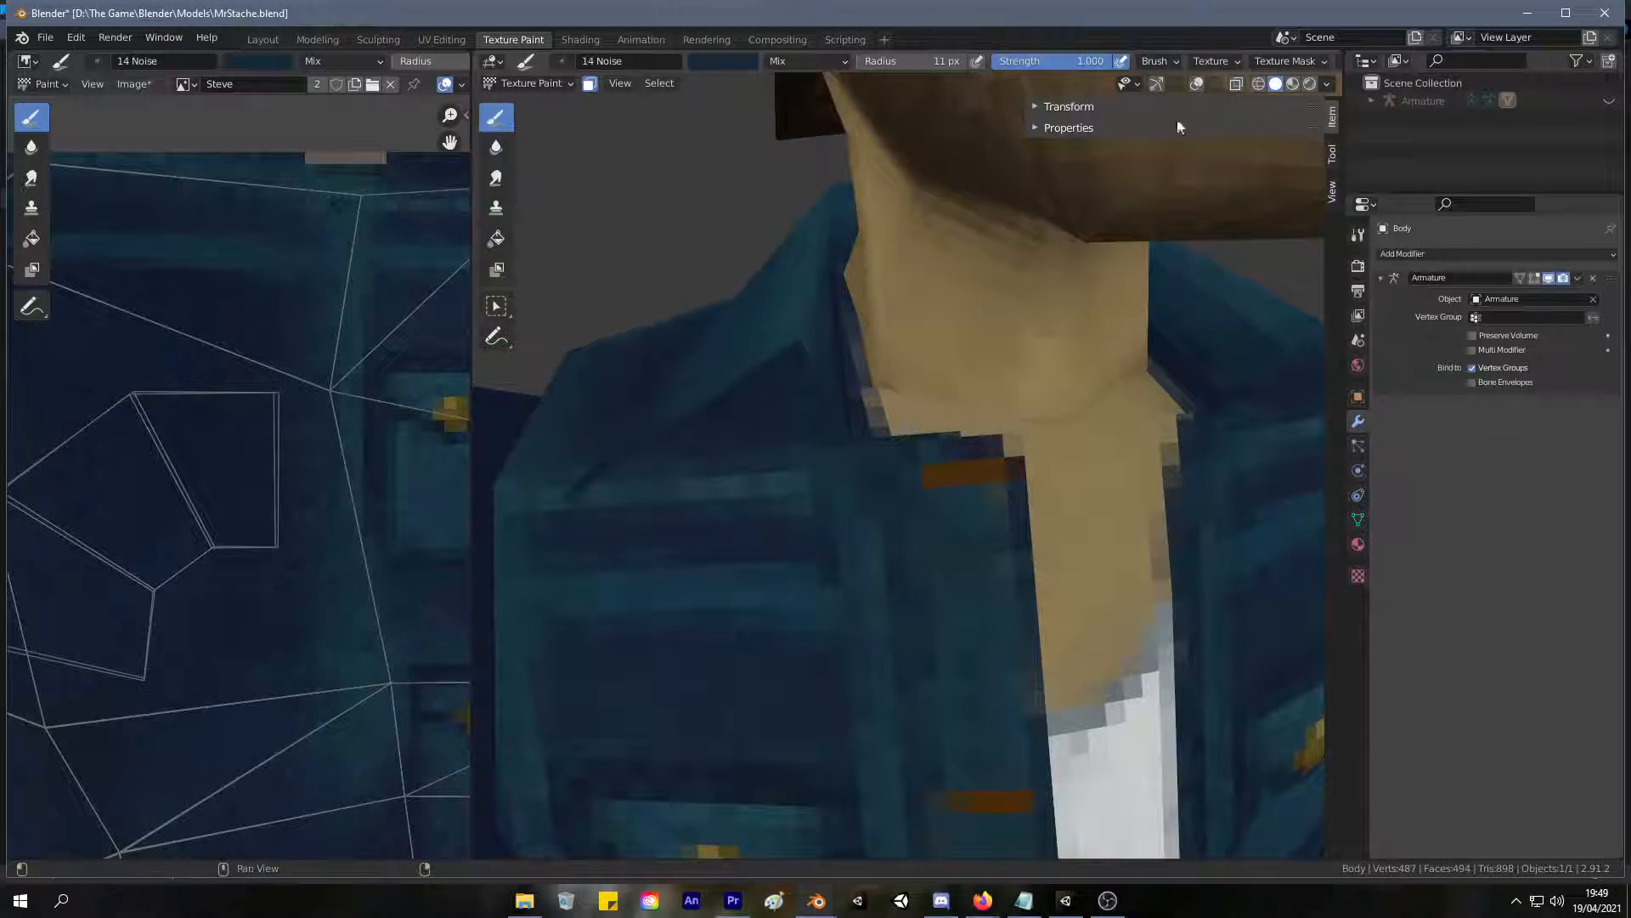
{"action": "left_click", "coordinate": [1035, 108]}
{"action": "left_click", "coordinate": [1034, 109]}
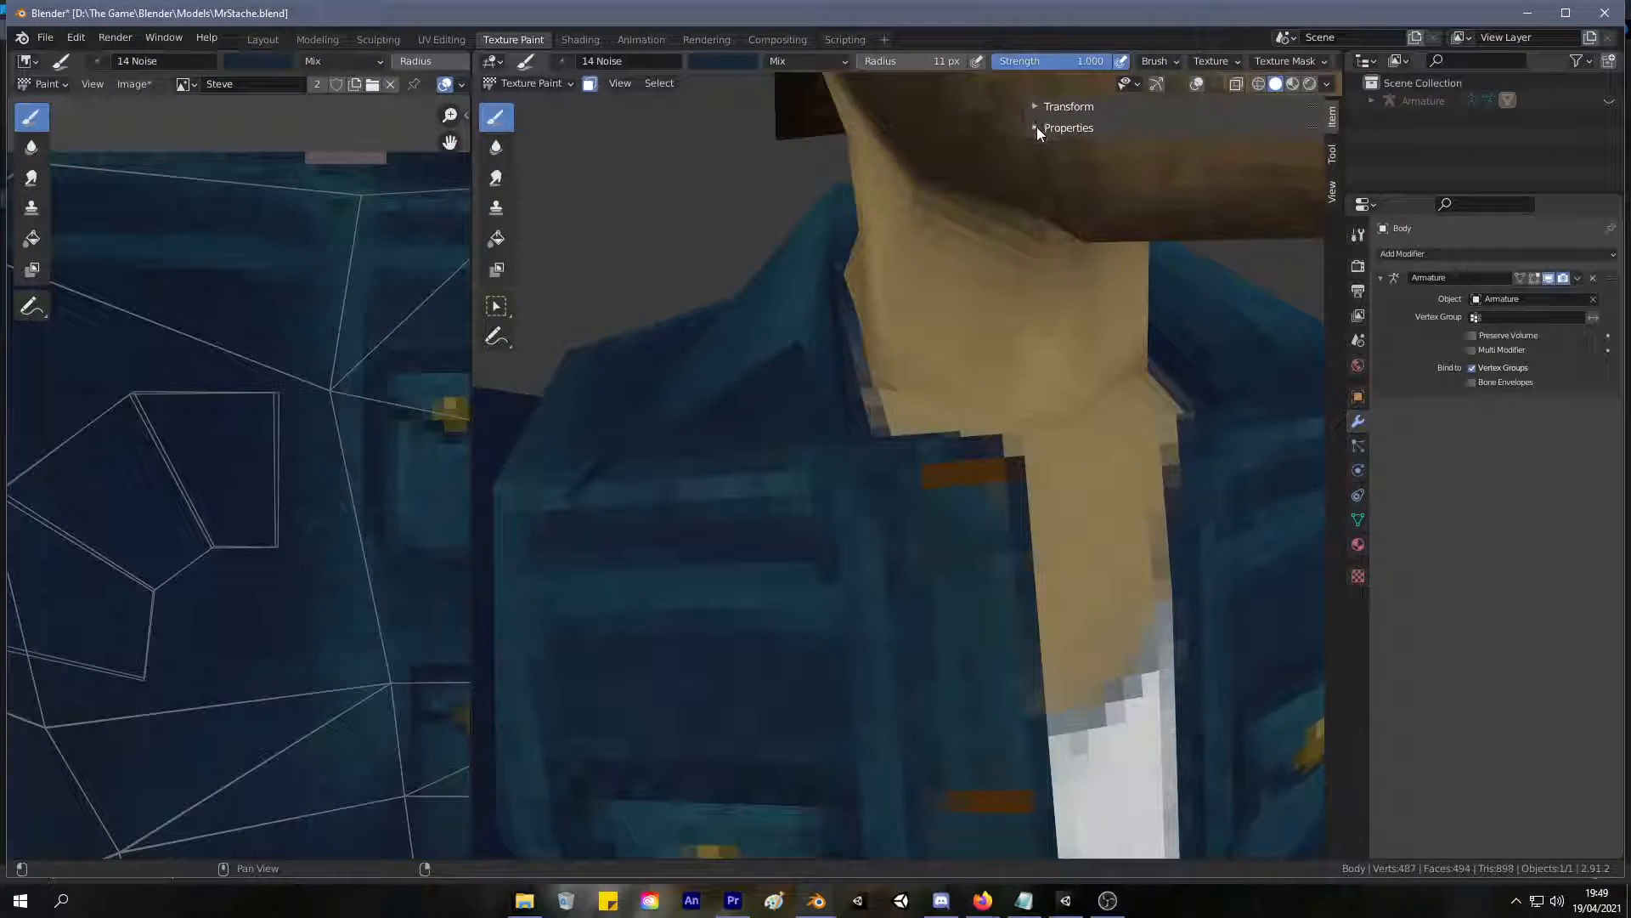
Turn off the X-axis mirror symmetry for painting.
{"action": "left_click", "coordinate": [1333, 154]}
{"action": "scroll", "coordinate": [1232, 461], "scroll_direction": "down", "scroll_amount": 8}
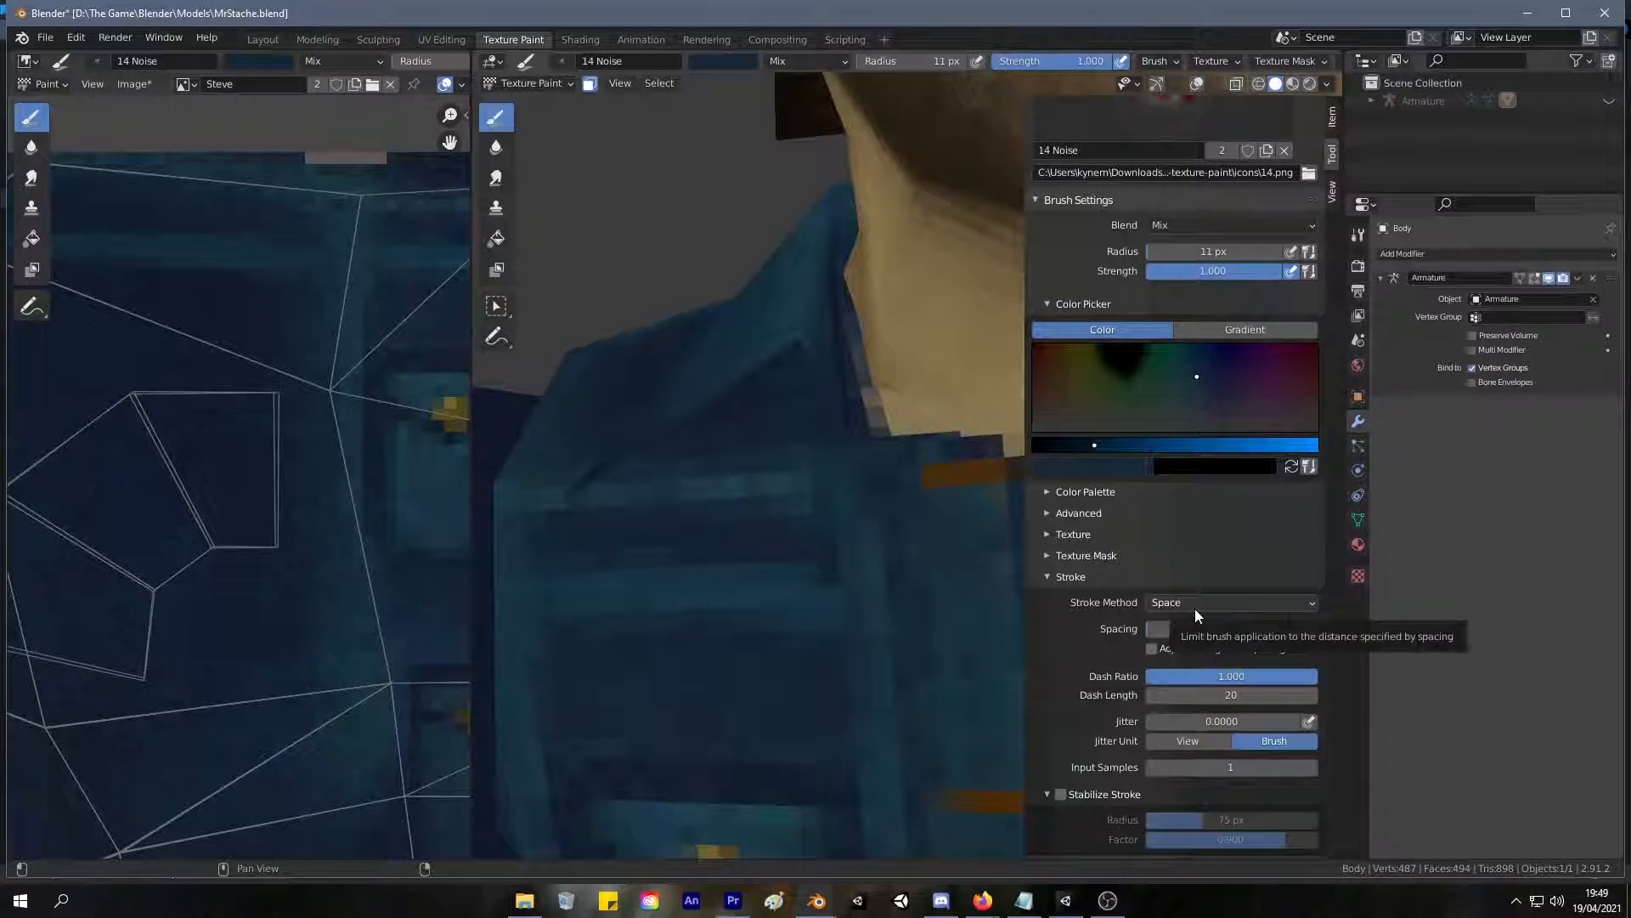
{"action": "scroll", "coordinate": [1207, 599], "scroll_direction": "down", "scroll_amount": 4}
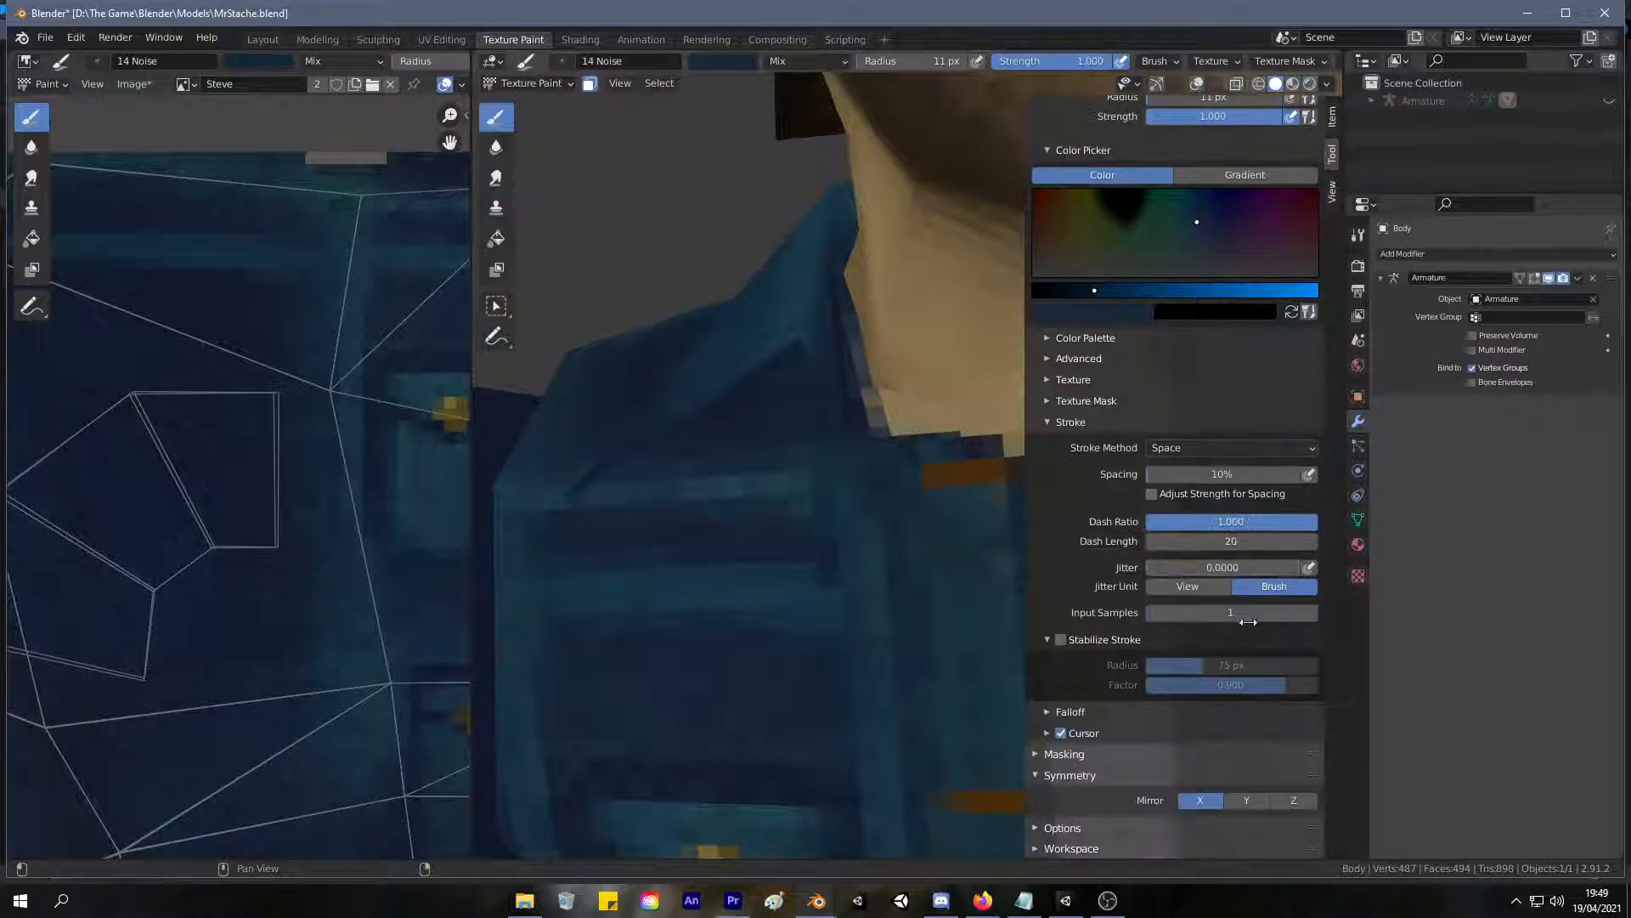
{"action": "left_click", "coordinate": [1201, 800]}
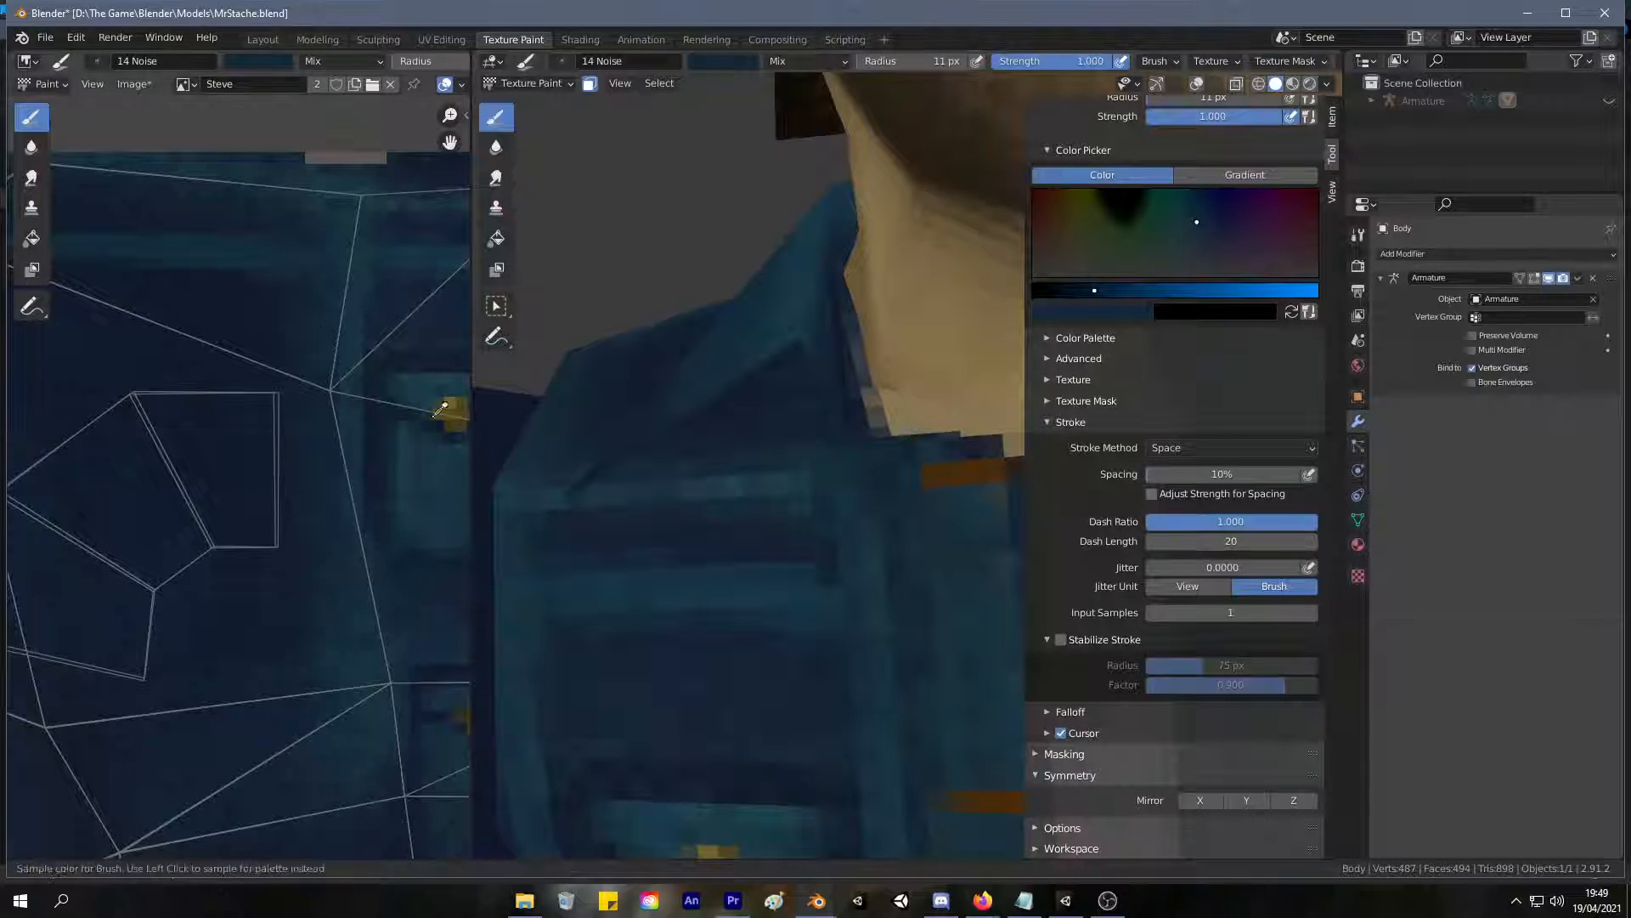
Sample the gold of the pocket button and repaint the orange buttonholes down the jacket's front placket with it.
{"action": "key", "text": "s"}
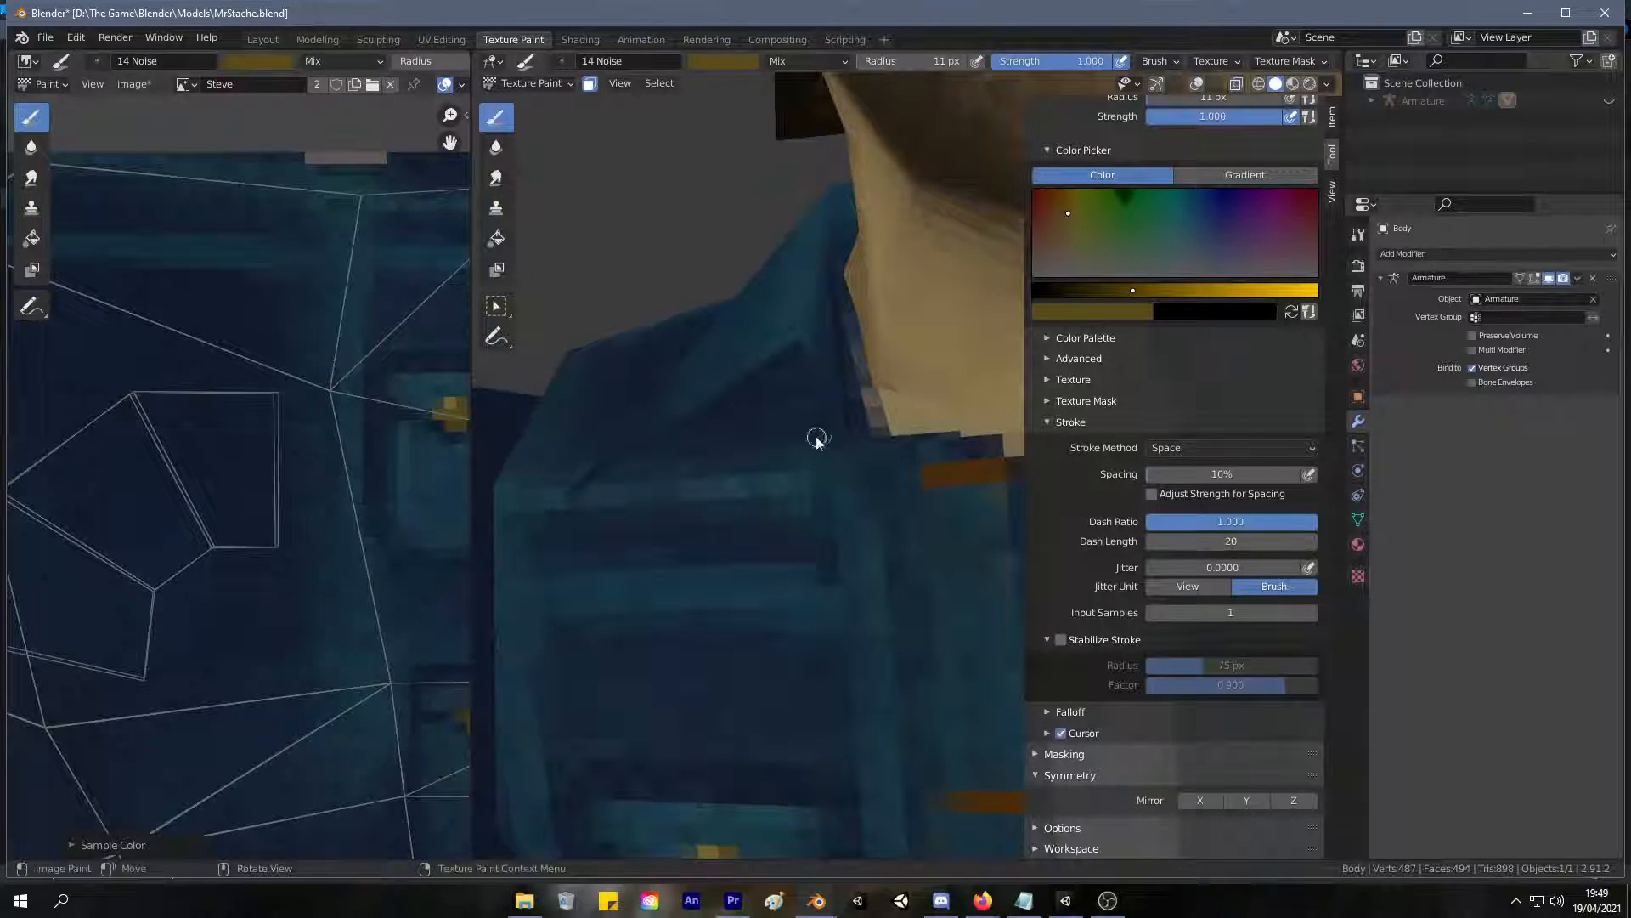
{"action": "middle_click_drag", "start_coordinate": [908, 382], "coordinate": [855, 364]}
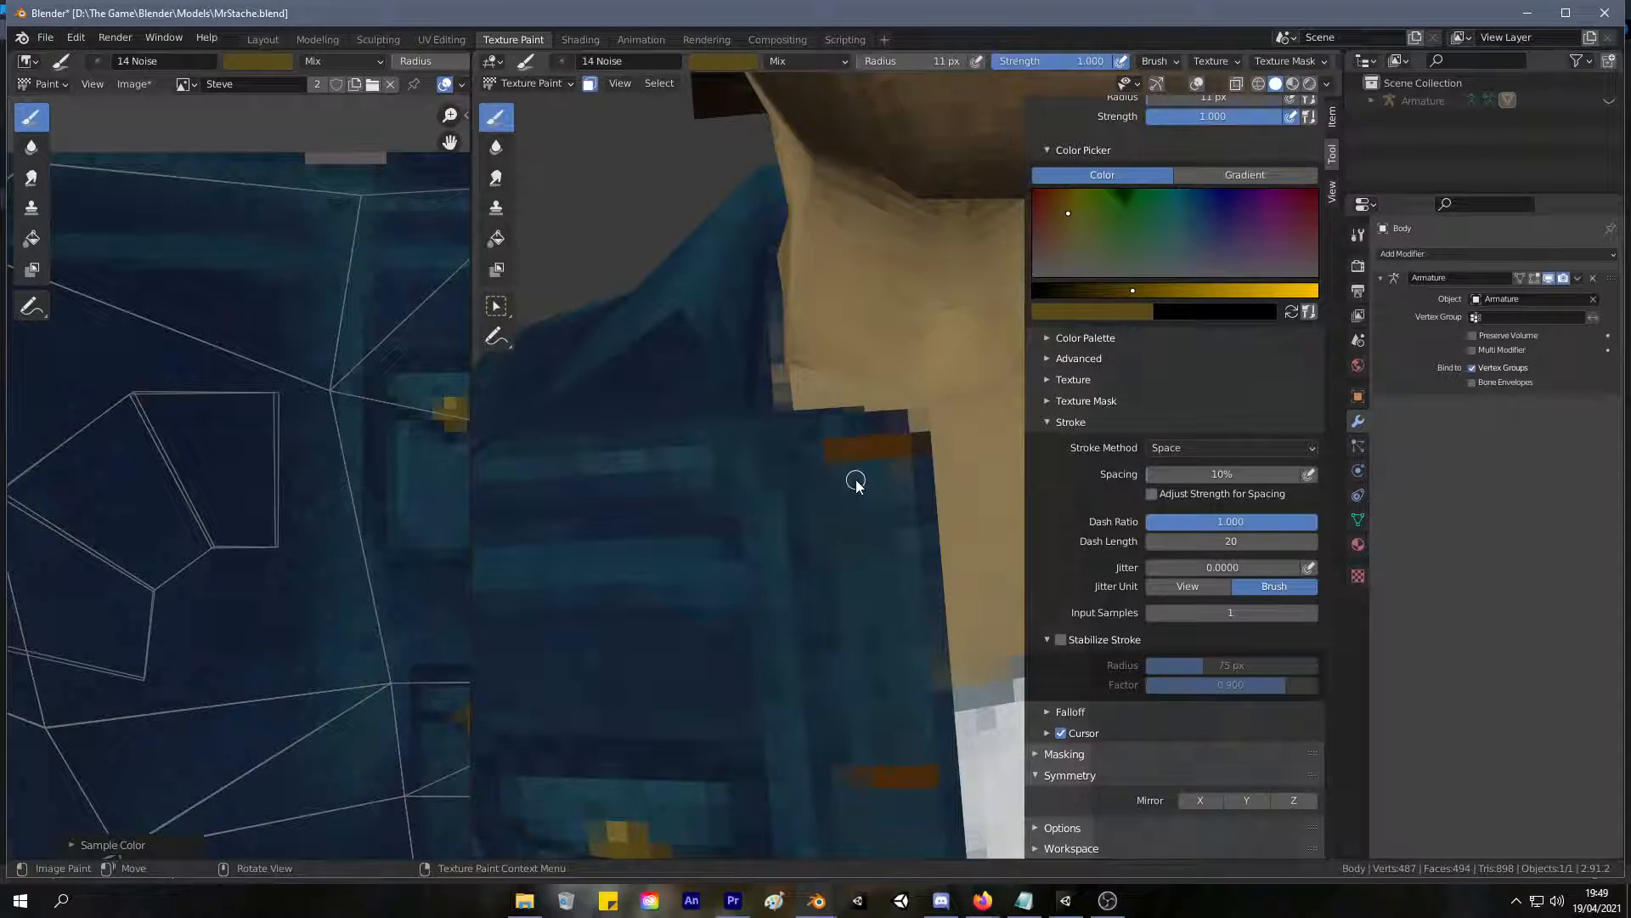
{"action": "mouse_move", "coordinate": [835, 459]}
{"action": "left_mouse_down"}
{"action": "mouse_move", "coordinate": [898, 455]}
{"action": "mouse_move", "coordinate": [831, 451]}
{"action": "left_mouse_up"}
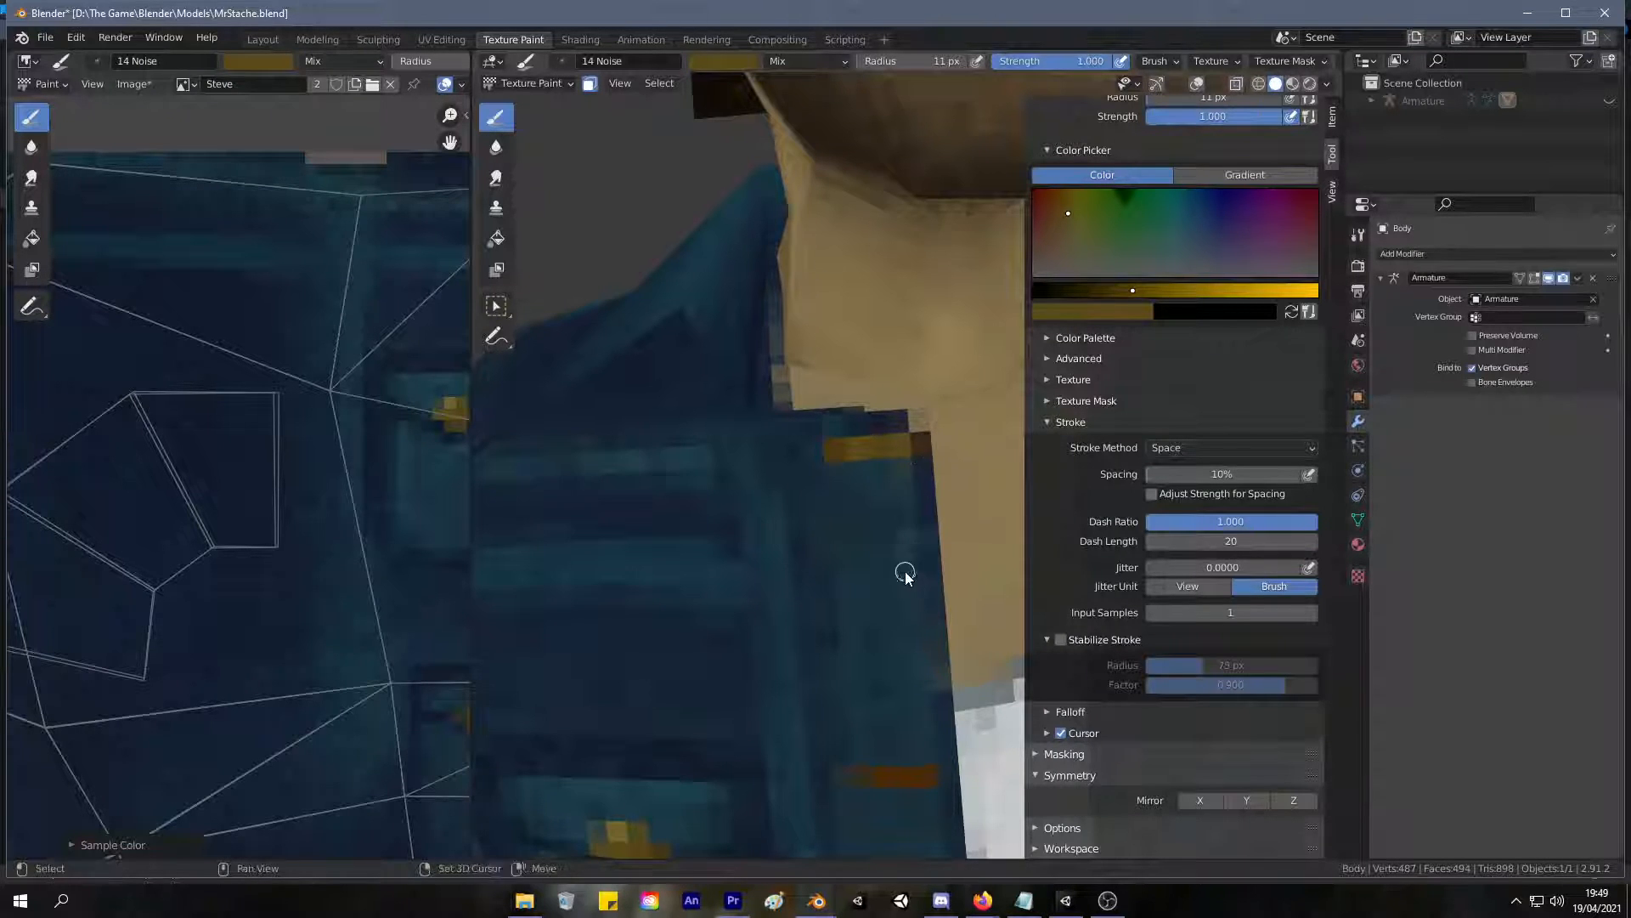
{"action": "middle_click_drag", "start_coordinate": [907, 571], "coordinate": [859, 518]}
{"action": "left_click_drag", "start_coordinate": [859, 517], "coordinate": [902, 529]}
{"action": "mouse_move", "coordinate": [848, 524]}
{"action": "middle_mouse_down"}
{"action": "mouse_move", "coordinate": [870, 397]}
{"action": "mouse_move", "coordinate": [842, 470]}
{"action": "middle_mouse_up"}
{"action": "left_click_drag", "start_coordinate": [841, 470], "coordinate": [892, 472]}
{"action": "mouse_move", "coordinate": [838, 475]}
{"action": "middle_mouse_down"}
{"action": "mouse_move", "coordinate": [892, 462]}
{"action": "mouse_move", "coordinate": [877, 363]}
{"action": "mouse_move", "coordinate": [838, 395]}
{"action": "mouse_move", "coordinate": [867, 436]}
{"action": "middle_mouse_up"}
{"action": "mouse_move", "coordinate": [866, 437]}
{"action": "left_mouse_down"}
{"action": "mouse_move", "coordinate": [824, 430]}
{"action": "mouse_move", "coordinate": [873, 428]}
{"action": "left_mouse_up"}
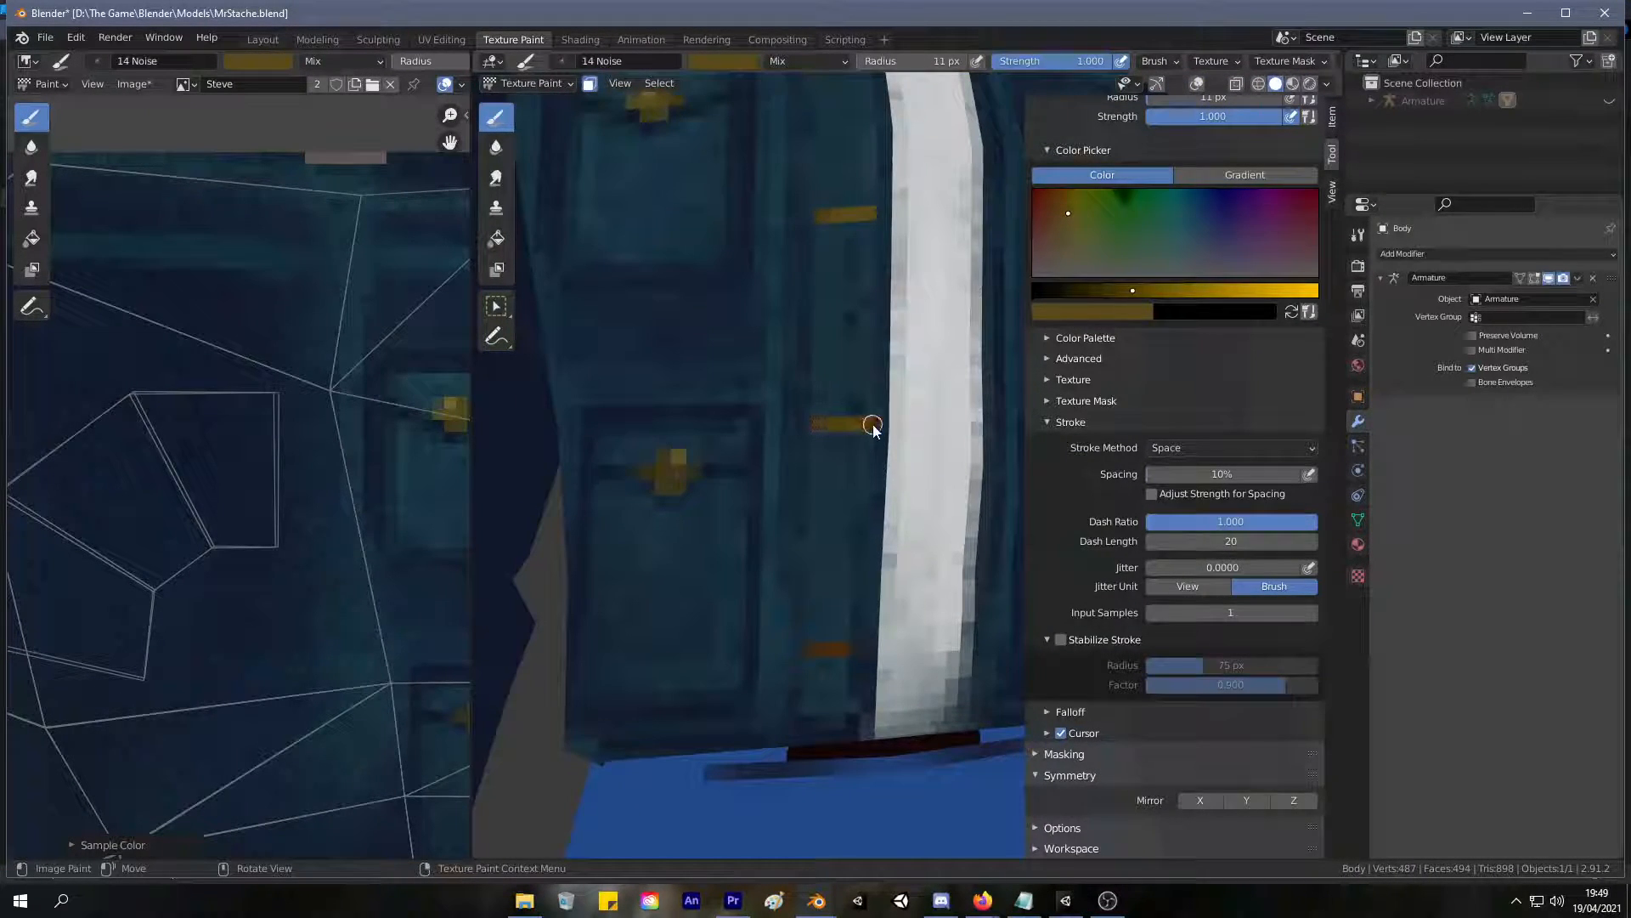
{"action": "scroll", "coordinate": [855, 569], "scroll_direction": "down", "scroll_amount": 6}
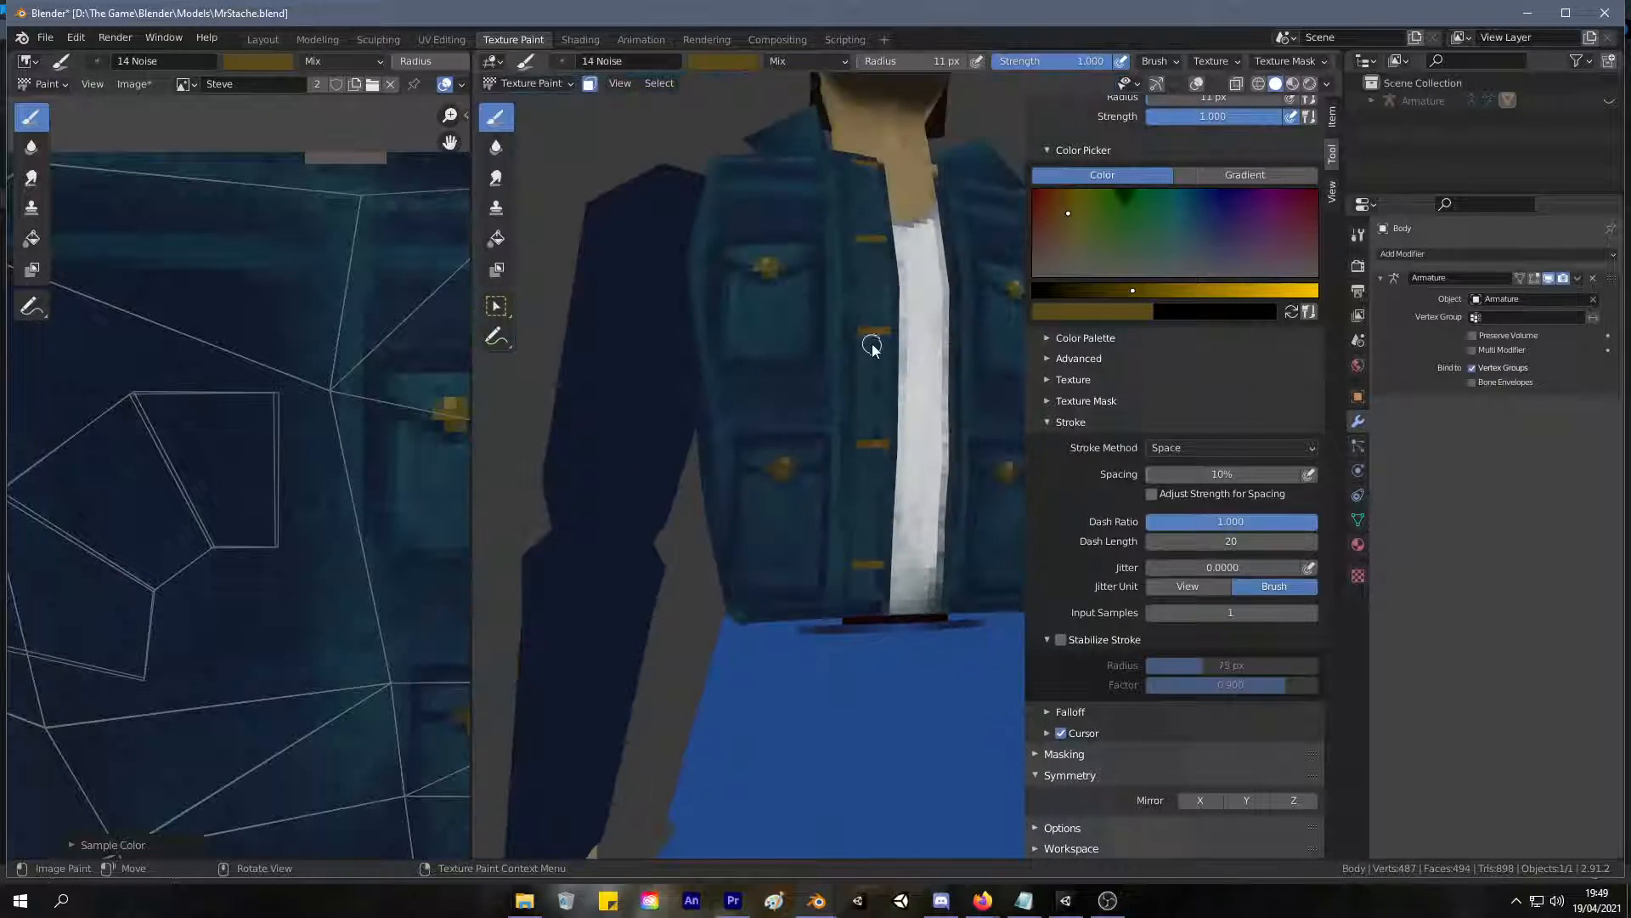
{"action": "mouse_move", "coordinate": [878, 386]}
{"action": "middle_mouse_down"}
{"action": "mouse_move", "coordinate": [858, 404]}
{"action": "mouse_move", "coordinate": [868, 348]}
{"action": "mouse_move", "coordinate": [877, 405]}
{"action": "middle_mouse_up"}
Repaint the top buttonhole slightly lower on the placket in gold and cover the original one with sampled denim blue.
{"action": "scroll", "coordinate": [877, 405], "scroll_direction": "up", "scroll_amount": 5}
{"action": "middle_click_drag", "start_coordinate": [855, 206], "coordinate": [841, 419], "text": "shift"}
{"action": "scroll", "coordinate": [777, 389], "scroll_direction": "up", "scroll_amount": 4}
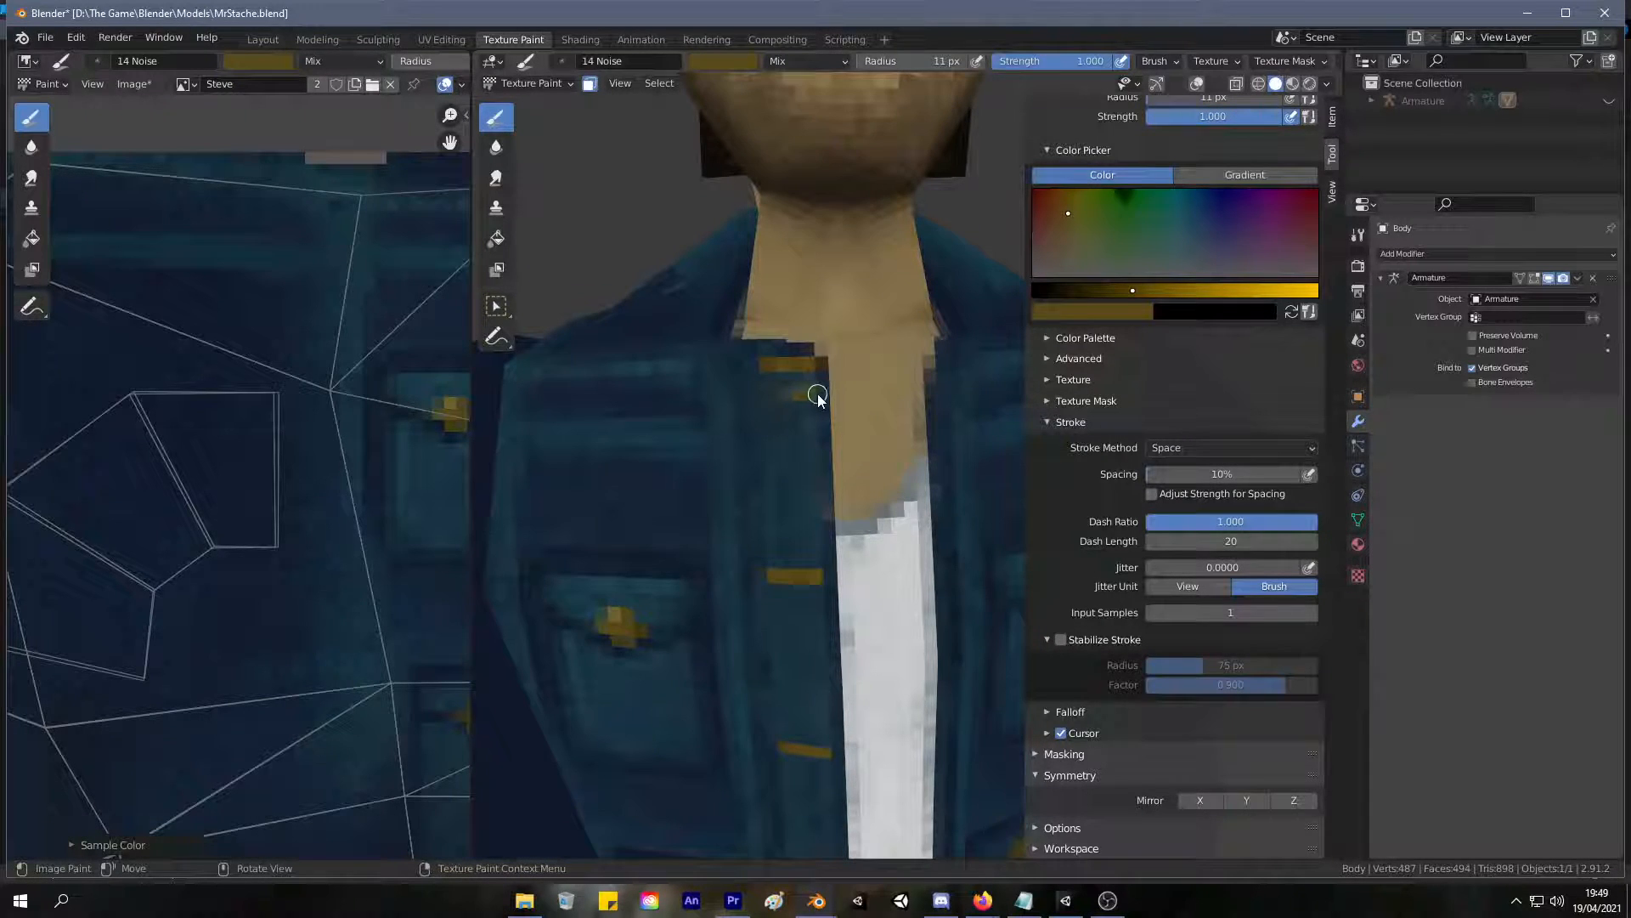
{"action": "key", "text": "s"}
{"action": "left_click_drag", "start_coordinate": [803, 367], "coordinate": [761, 367]}
Sample dark blues from the jacket and touch up the upper corner and edge of the placket above the top buttonhole.
{"action": "key", "text": "s"}
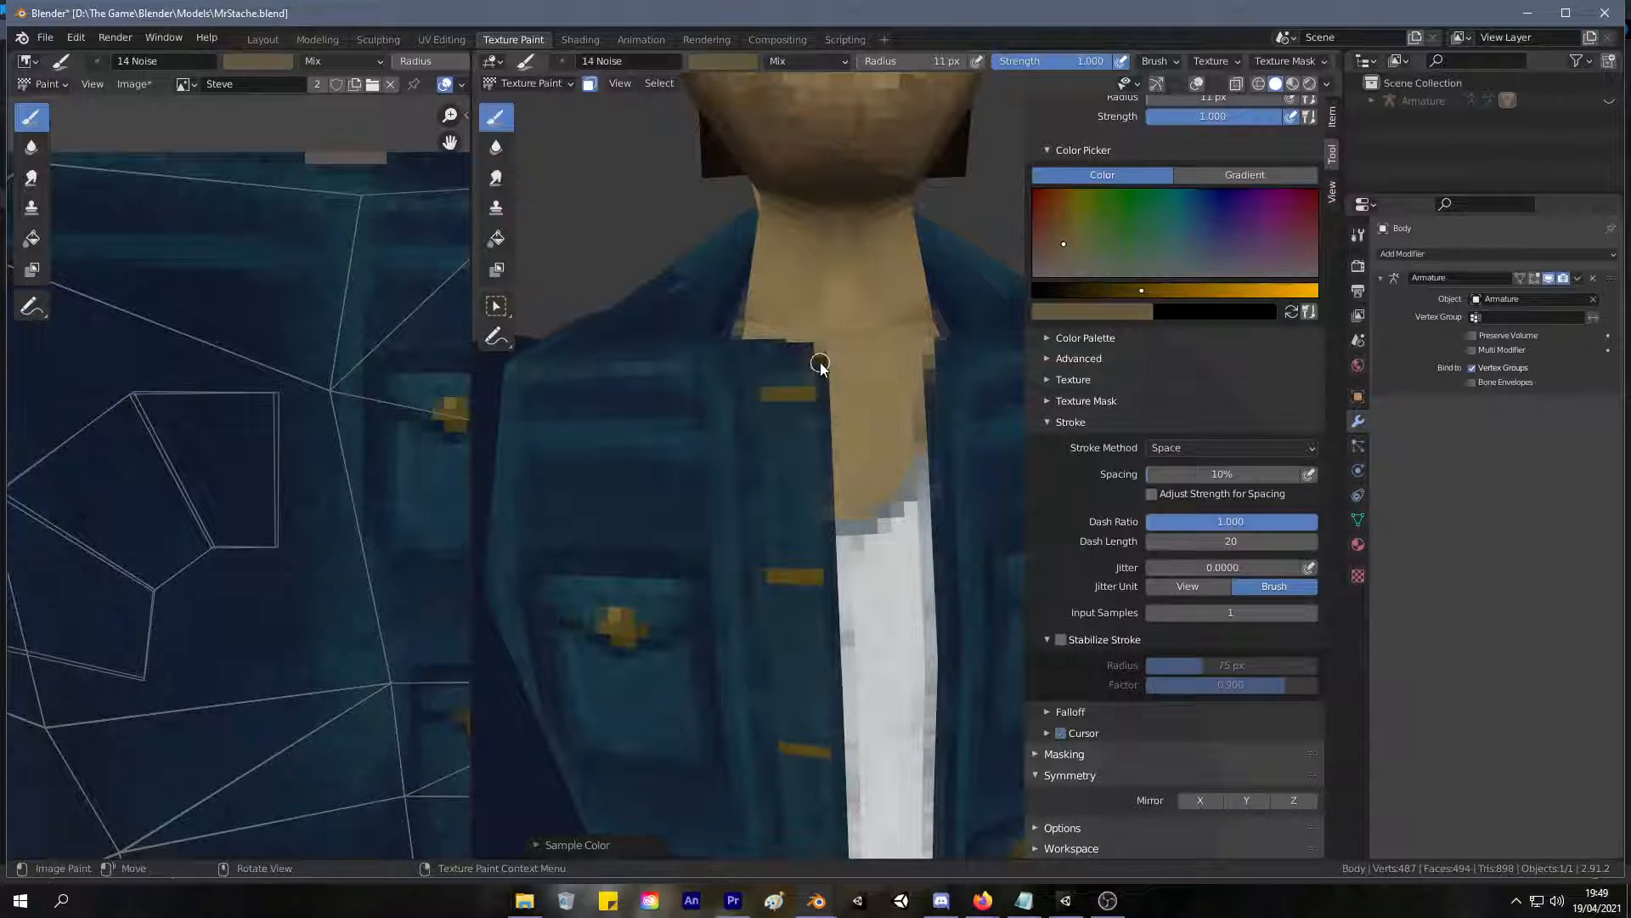
{"action": "key", "text": "s"}
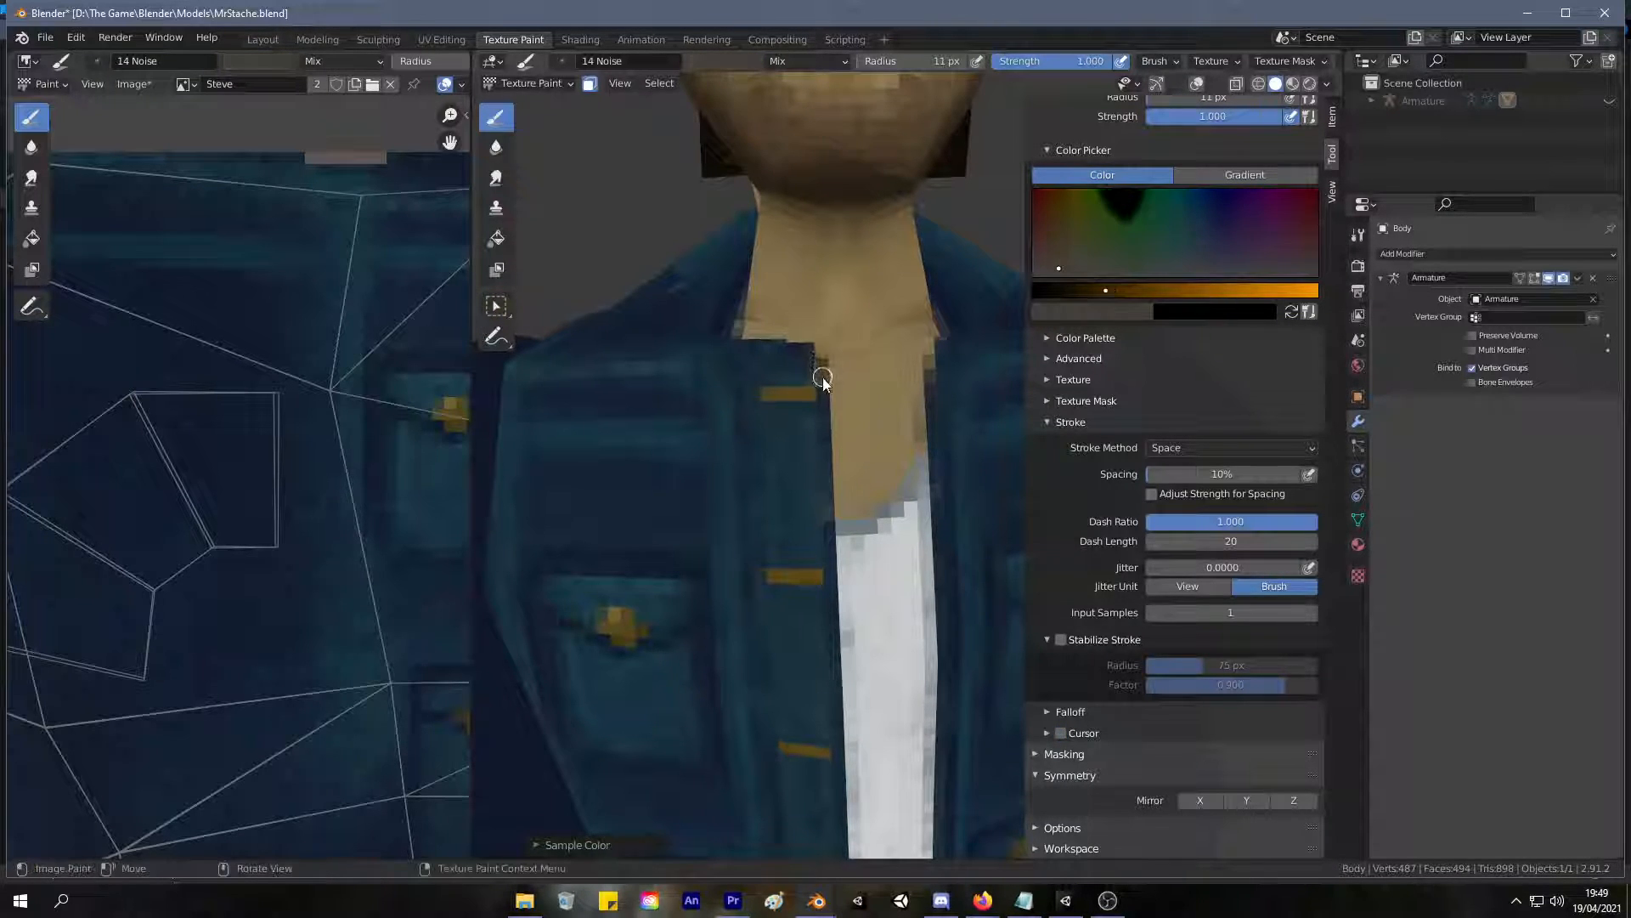
{"action": "key", "text": "s"}
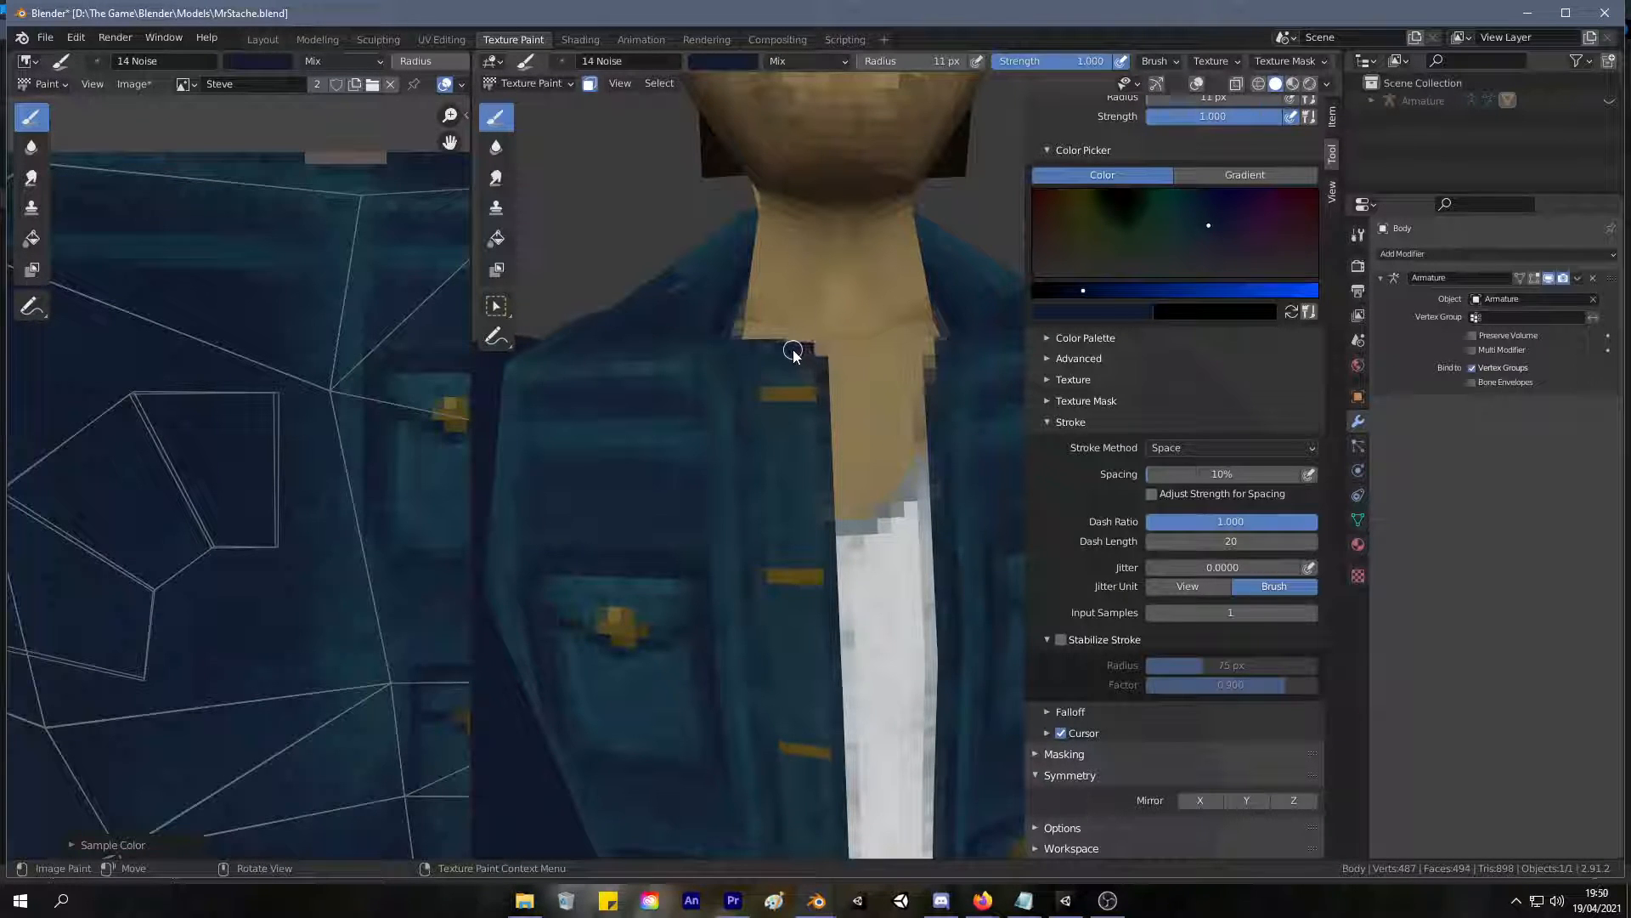
{"action": "key", "text": "s"}
Sample the gold and paint a cross-shaped button on the opposite front edge, level with the top buttonhole.
{"action": "key", "text": "s"}
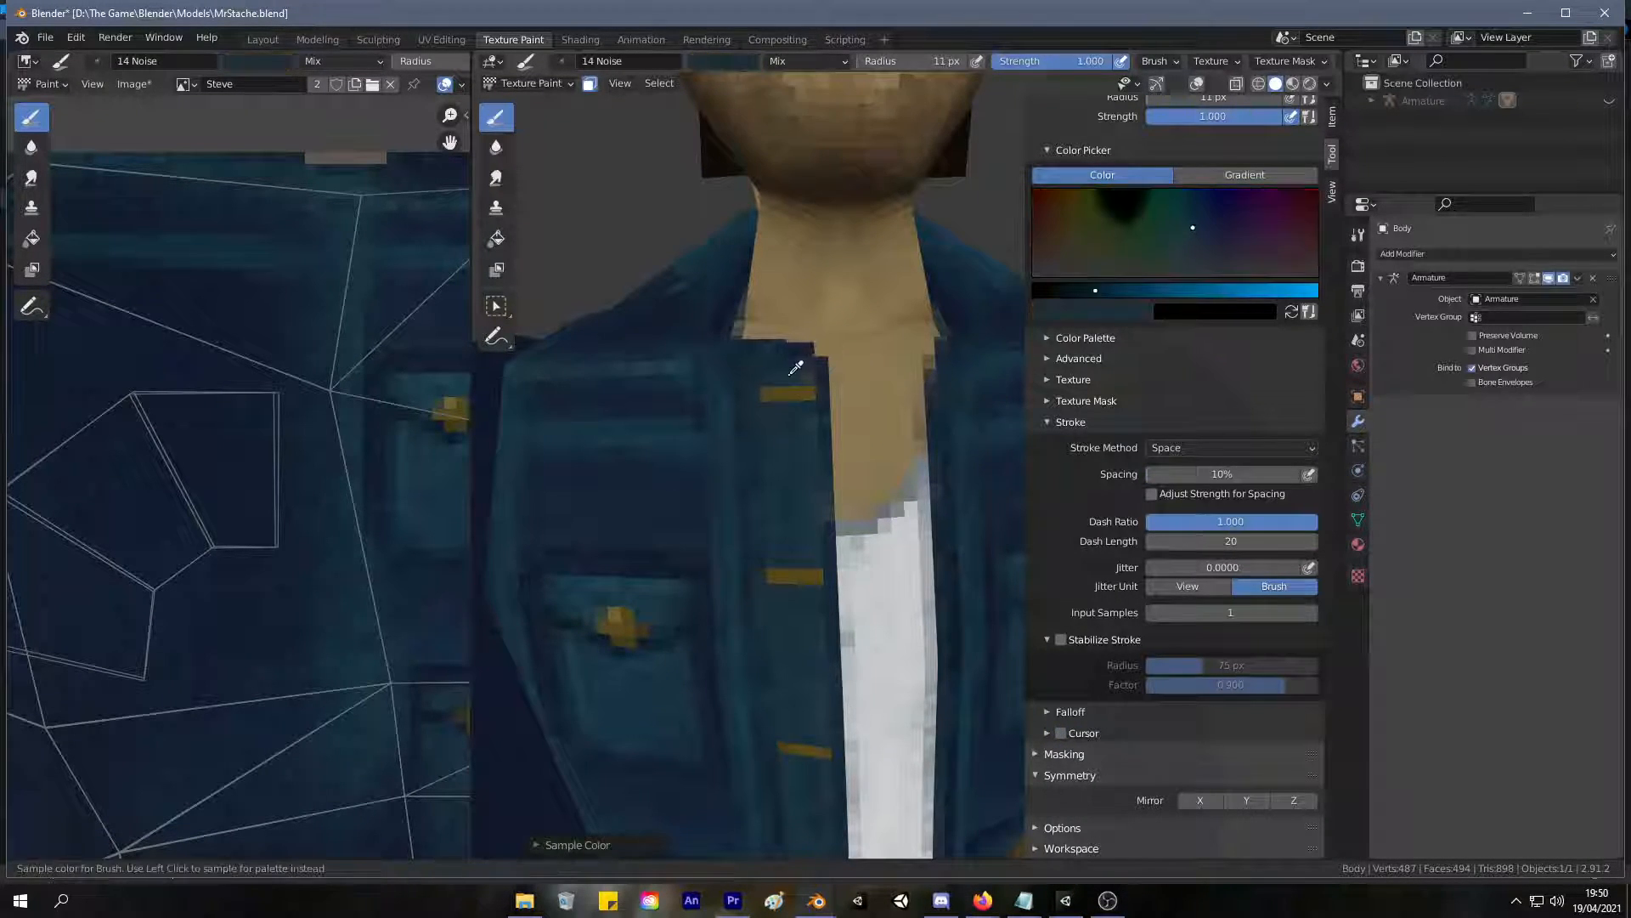
{"action": "left_click", "coordinate": [799, 366]}
{"action": "scroll", "coordinate": [909, 397], "scroll_direction": "down", "scroll_amount": 5}
{"action": "mouse_move", "coordinate": [908, 390]}
{"action": "middle_mouse_down"}
{"action": "mouse_move", "coordinate": [902, 319]}
{"action": "mouse_move", "coordinate": [909, 385]}
{"action": "mouse_move", "coordinate": [829, 386]}
{"action": "mouse_move", "coordinate": [763, 415]}
{"action": "mouse_move", "coordinate": [817, 505]}
{"action": "mouse_move", "coordinate": [830, 437]}
{"action": "mouse_move", "coordinate": [850, 445]}
{"action": "mouse_move", "coordinate": [804, 463]}
{"action": "mouse_move", "coordinate": [836, 474]}
{"action": "mouse_move", "coordinate": [674, 459]}
{"action": "mouse_move", "coordinate": [685, 502]}
{"action": "mouse_move", "coordinate": [707, 479]}
{"action": "mouse_move", "coordinate": [850, 538]}
{"action": "mouse_move", "coordinate": [854, 520]}
{"action": "mouse_move", "coordinate": [768, 466]}
{"action": "mouse_move", "coordinate": [803, 494]}
{"action": "mouse_move", "coordinate": [768, 448]}
{"action": "mouse_move", "coordinate": [717, 419]}
{"action": "mouse_move", "coordinate": [702, 441]}
{"action": "mouse_move", "coordinate": [797, 436]}
{"action": "middle_mouse_up"}
{"action": "scroll", "coordinate": [849, 452], "scroll_direction": "down", "scroll_amount": 5}
{"action": "scroll", "coordinate": [838, 476], "scroll_direction": "up", "scroll_amount": 7}
{"action": "key", "text": "s"}
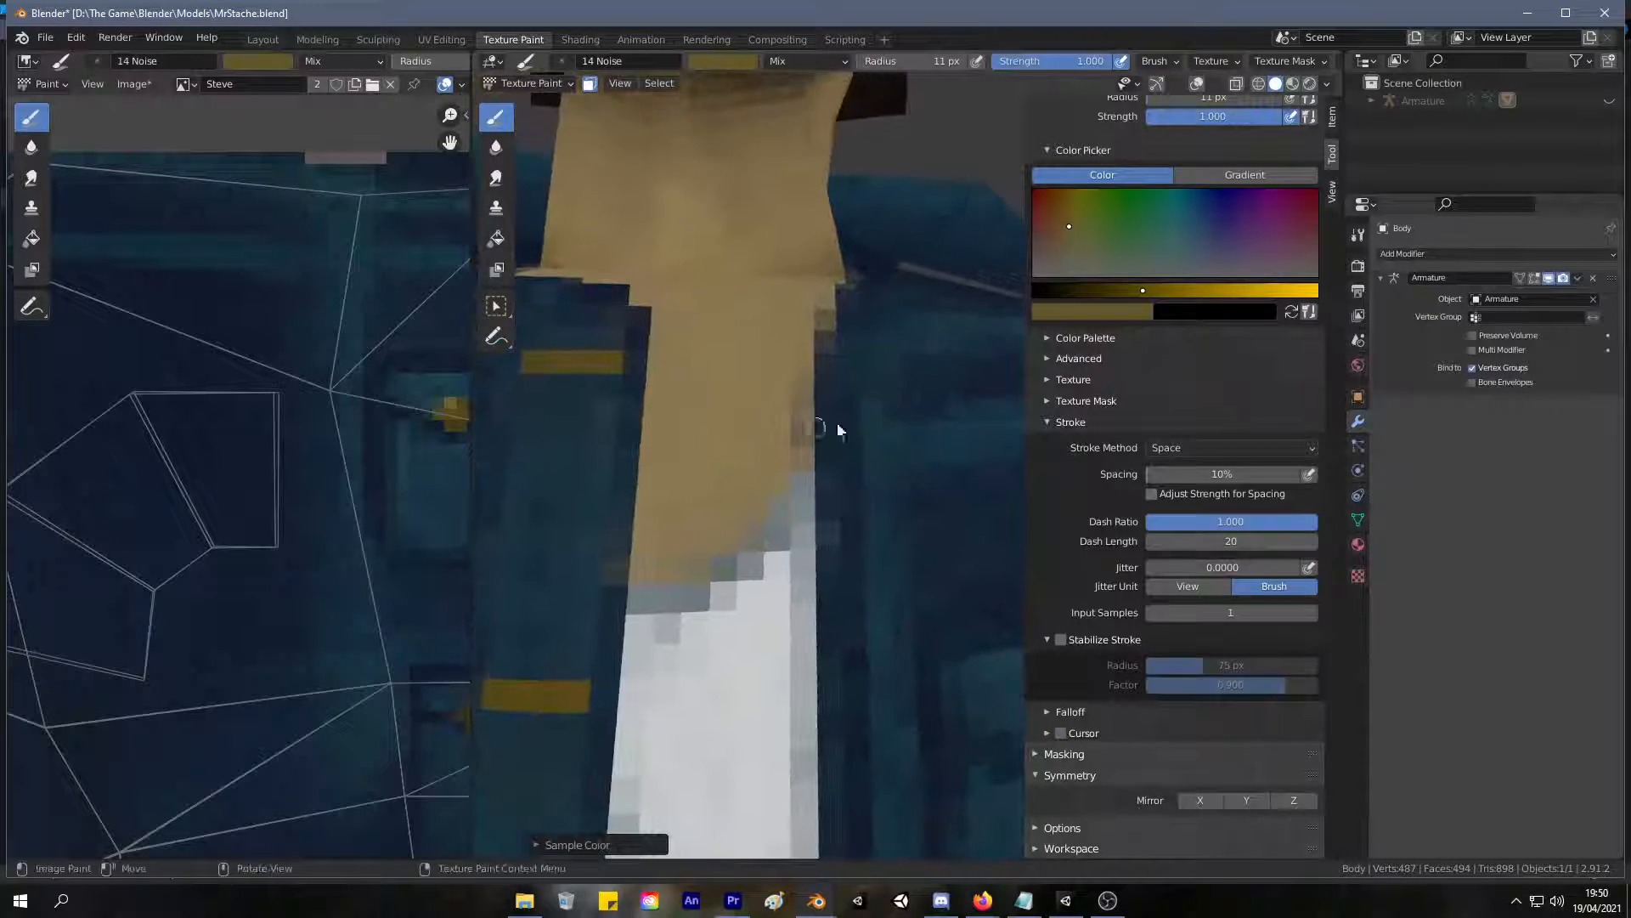
{"action": "left_click", "coordinate": [874, 371]}
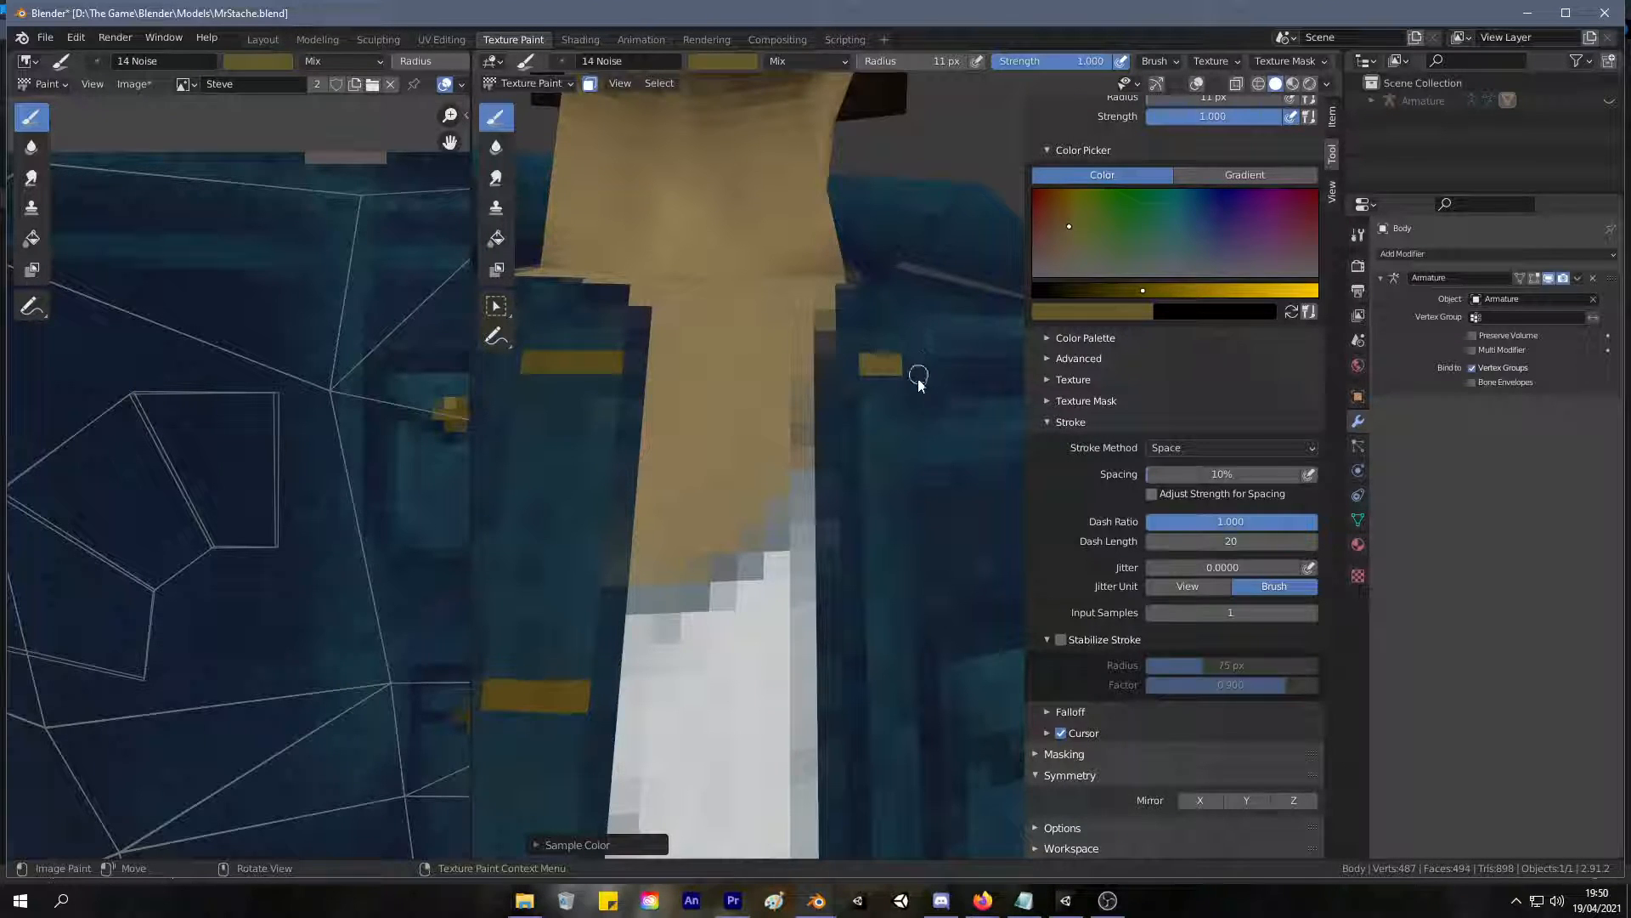
{"action": "left_click_drag", "start_coordinate": [864, 381], "coordinate": [866, 379]}
{"action": "left_click", "coordinate": [845, 385]}
{"action": "left_click", "coordinate": [911, 389]}
{"action": "left_click", "coordinate": [875, 410]}
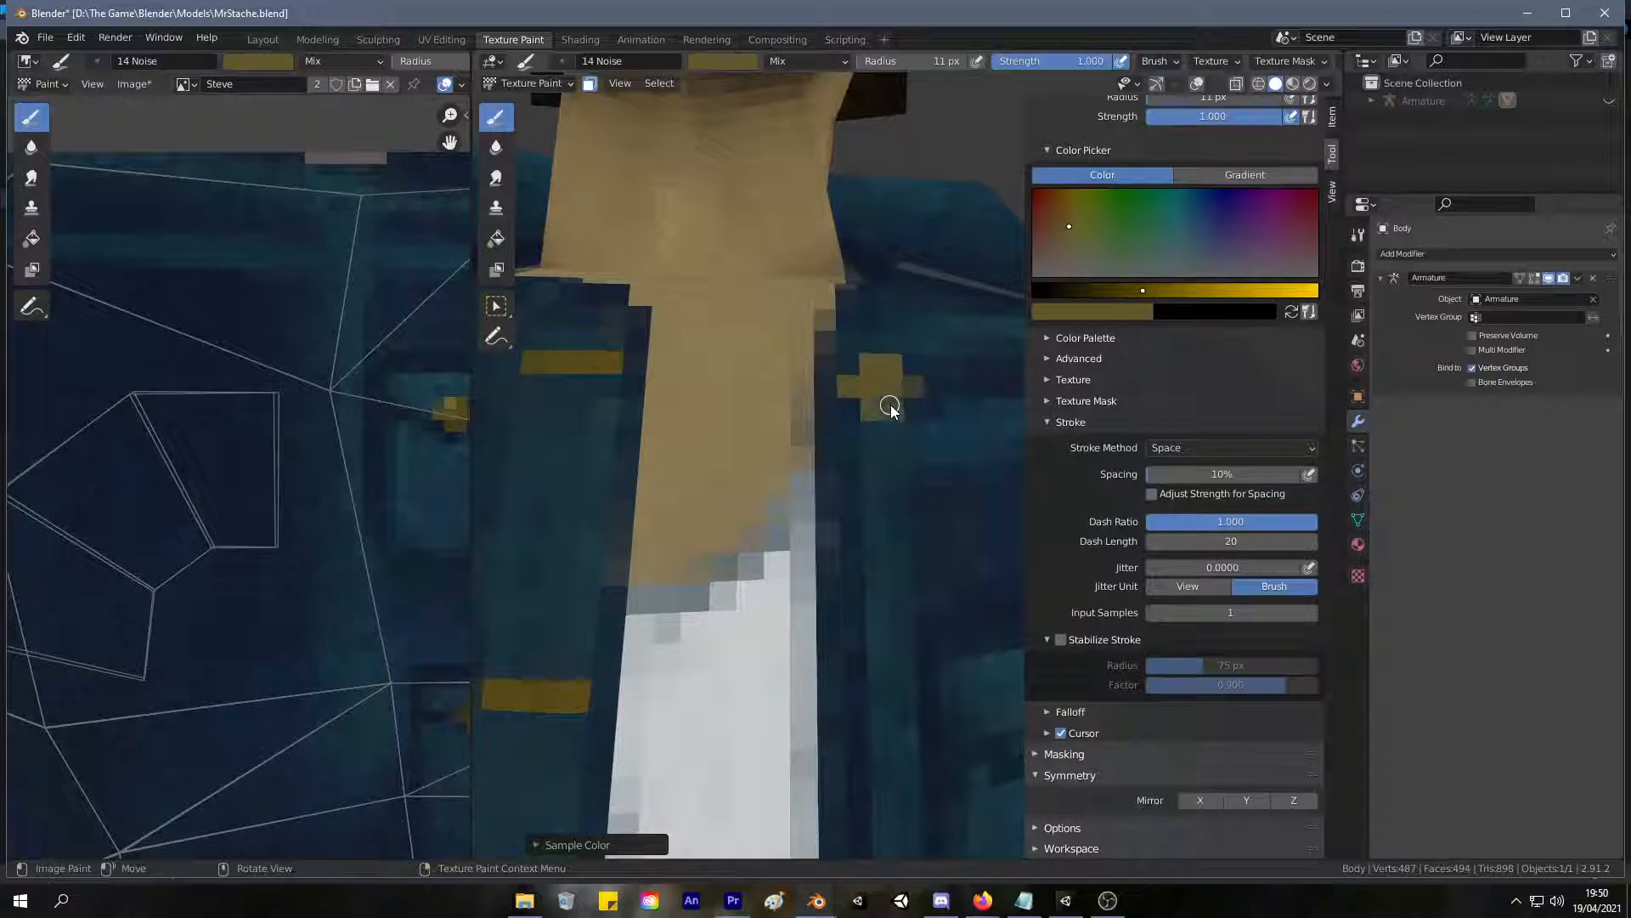
Sample a lighter gold and highlight the upper part of the new button, checking it against the chest pocket button.
{"action": "key", "text": "s"}
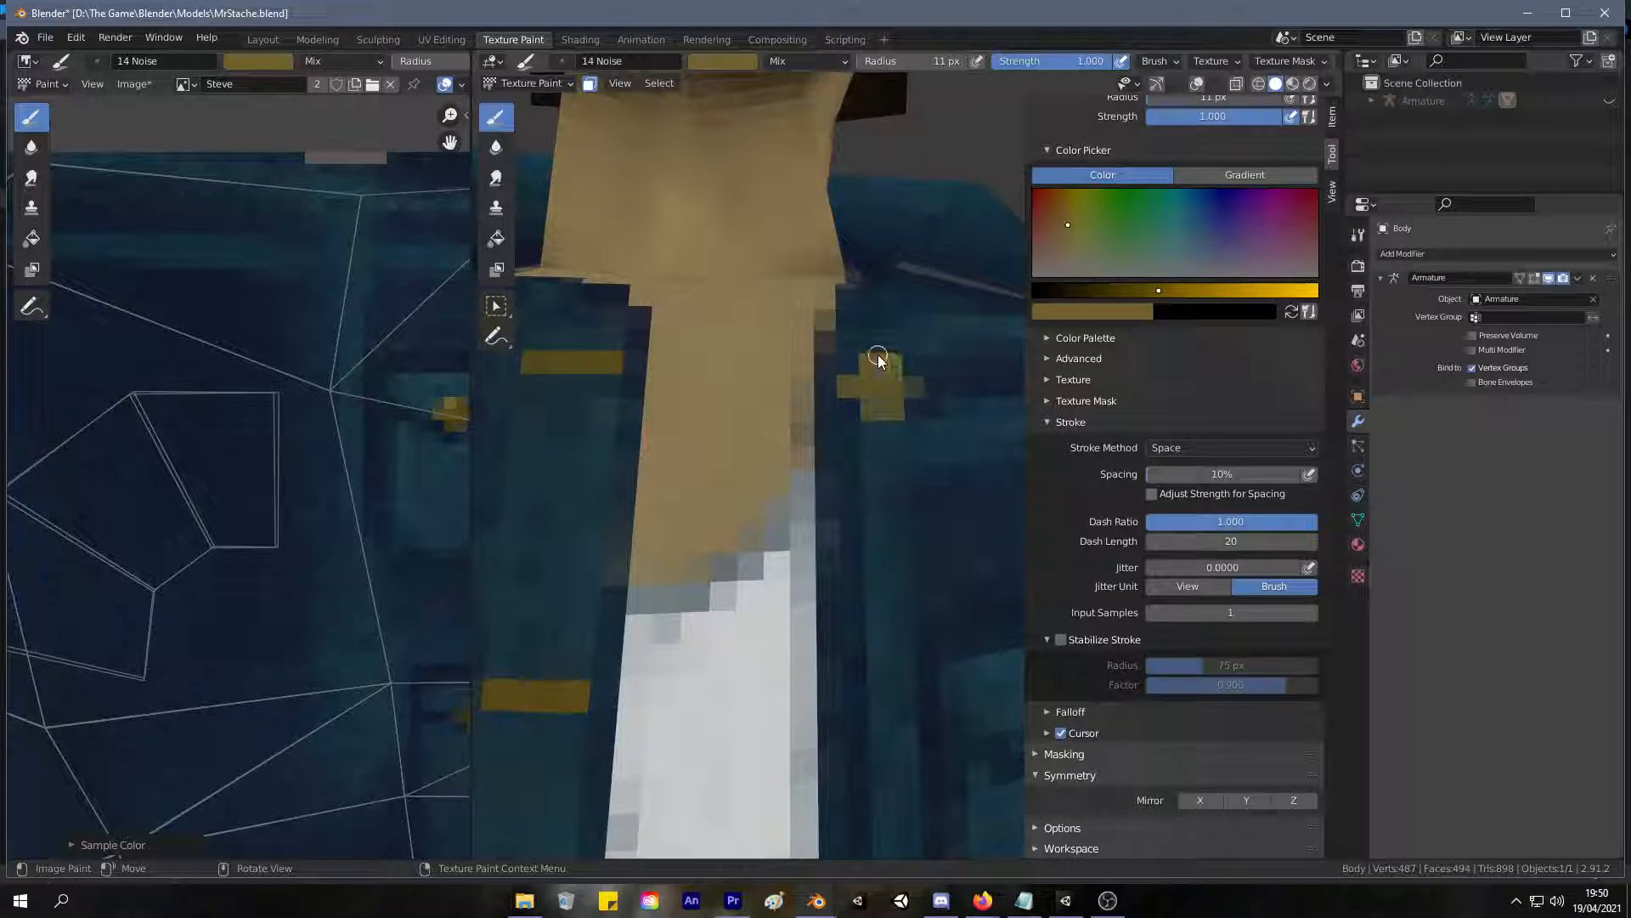
{"action": "middle_click_drag", "start_coordinate": [757, 359], "coordinate": [738, 336]}
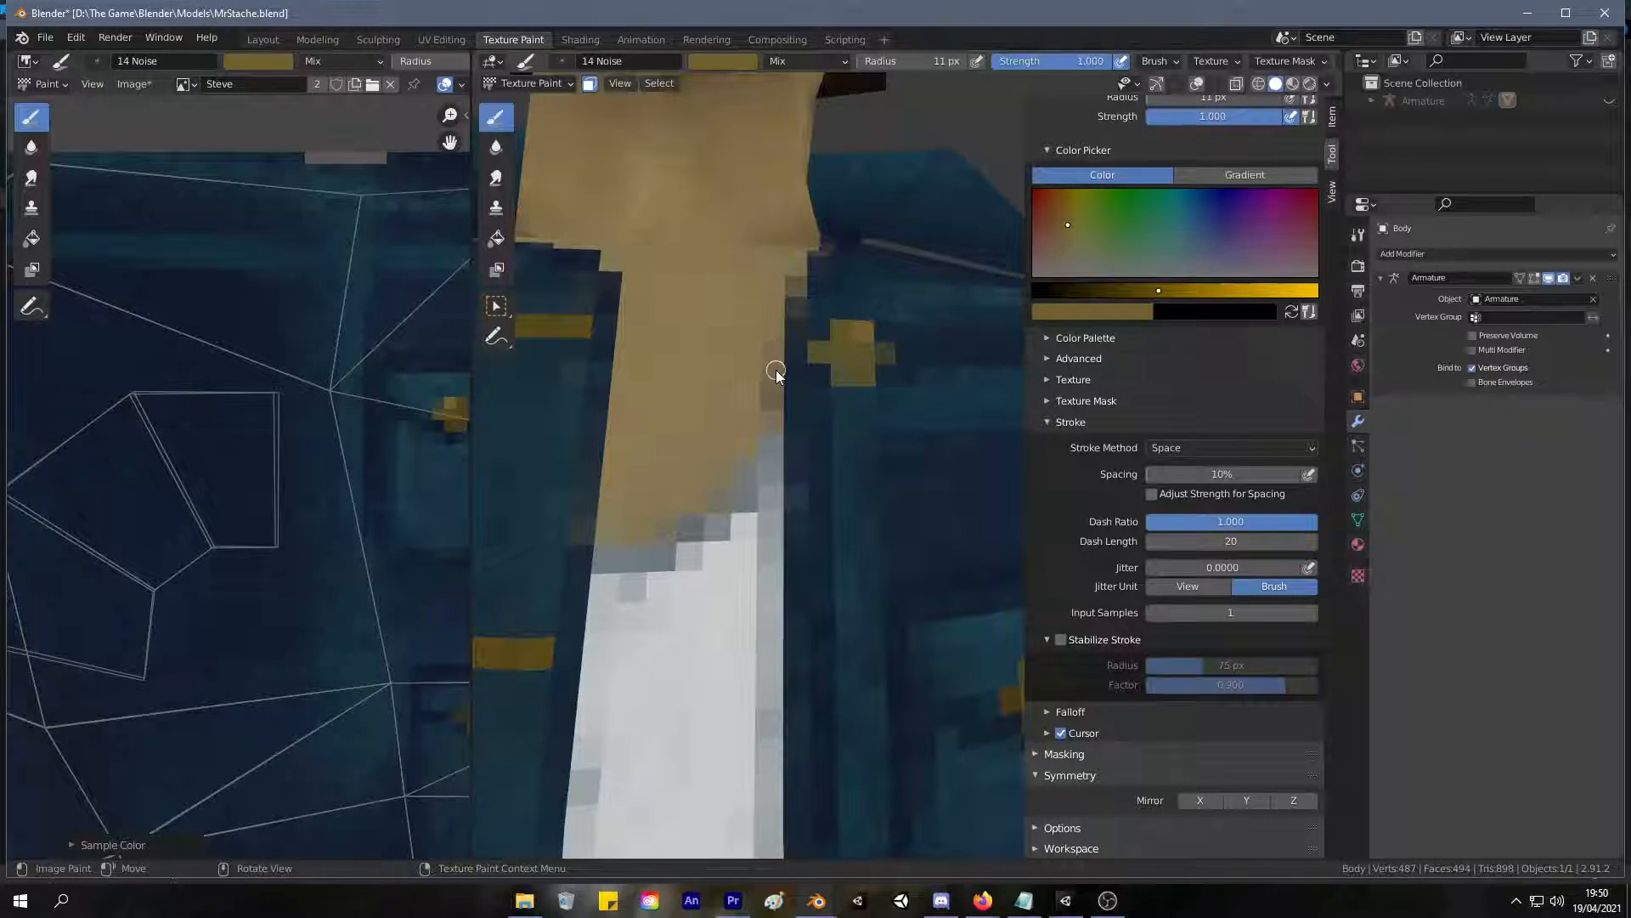
{"action": "scroll", "coordinate": [870, 408], "scroll_direction": "down", "scroll_amount": 8}
{"action": "middle_click_drag", "start_coordinate": [866, 432], "coordinate": [850, 421]}
{"action": "mouse_move", "coordinate": [921, 466]}
{"action": "middle_mouse_down"}
{"action": "mouse_move", "coordinate": [875, 458]}
{"action": "mouse_move", "coordinate": [935, 454]}
{"action": "middle_mouse_up"}
{"action": "scroll", "coordinate": [903, 448], "scroll_direction": "up", "scroll_amount": 8}
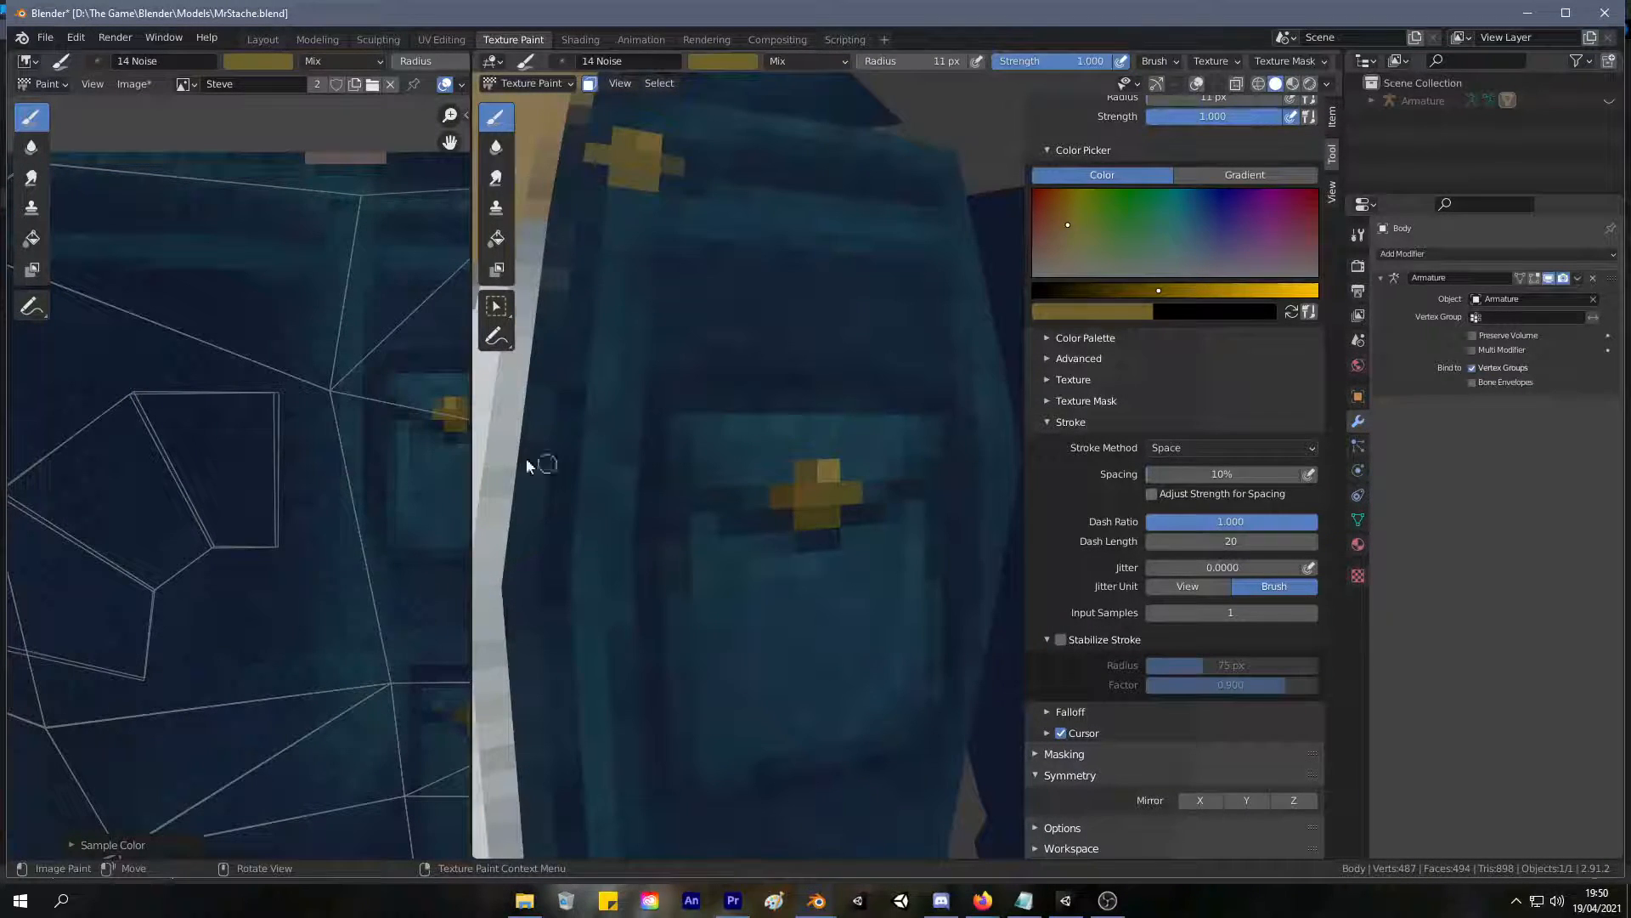
Sample a darker gold from the pocket button and shade the lower part of the new front button.
{"action": "key", "text": "s"}
{"action": "left_click", "coordinate": [454, 416]}
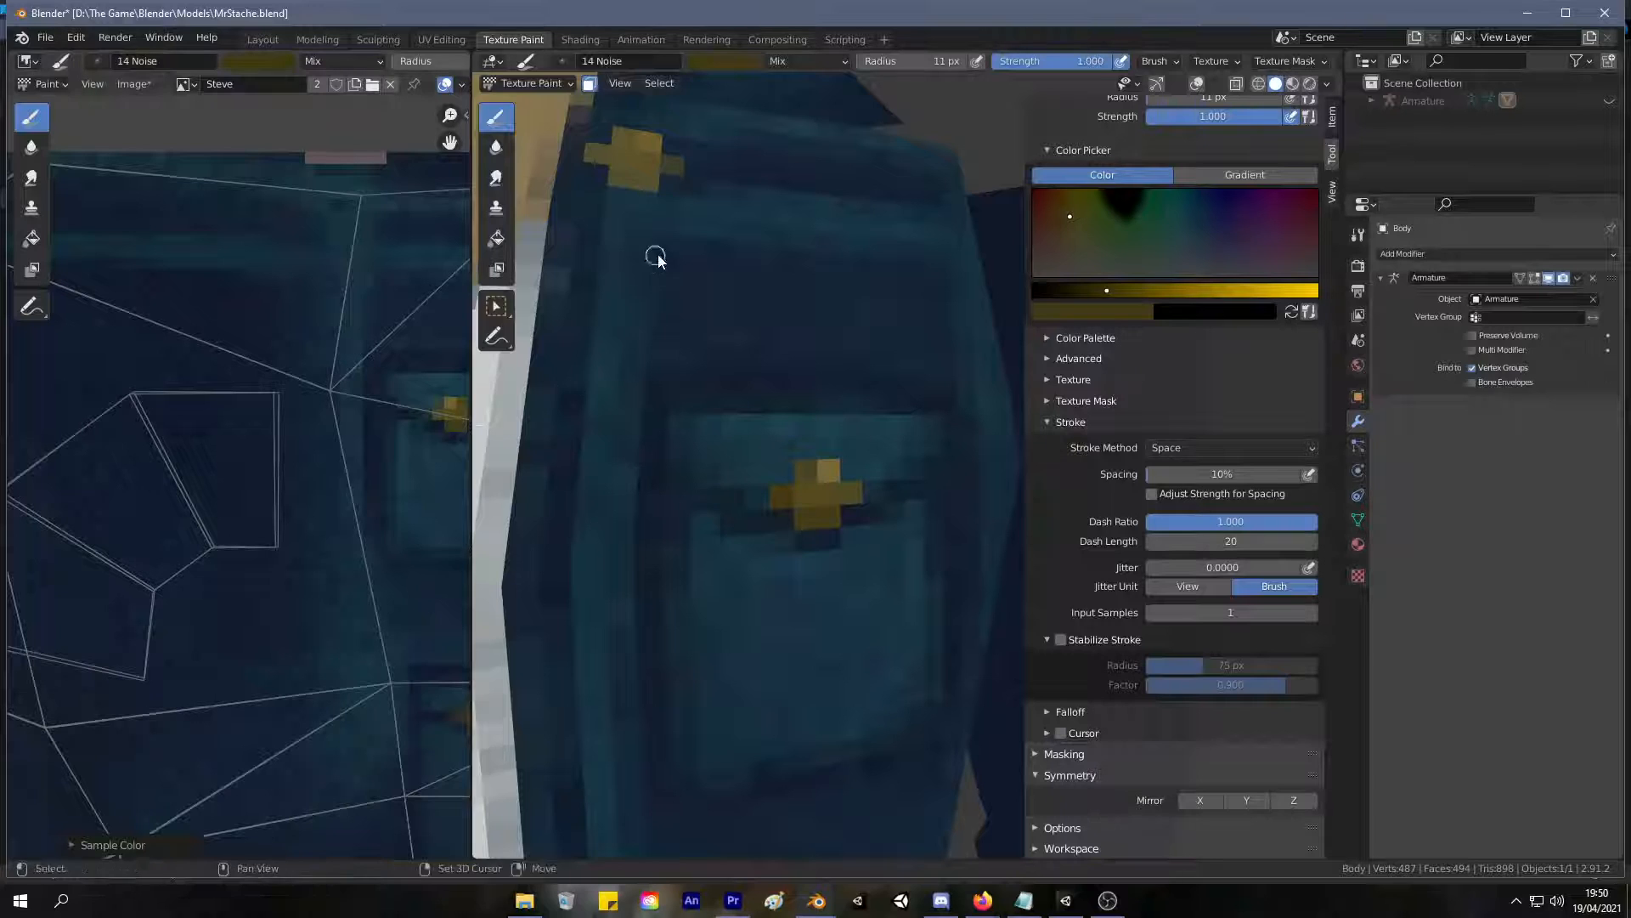
{"action": "middle_click_drag", "start_coordinate": [656, 263], "coordinate": [729, 393]}
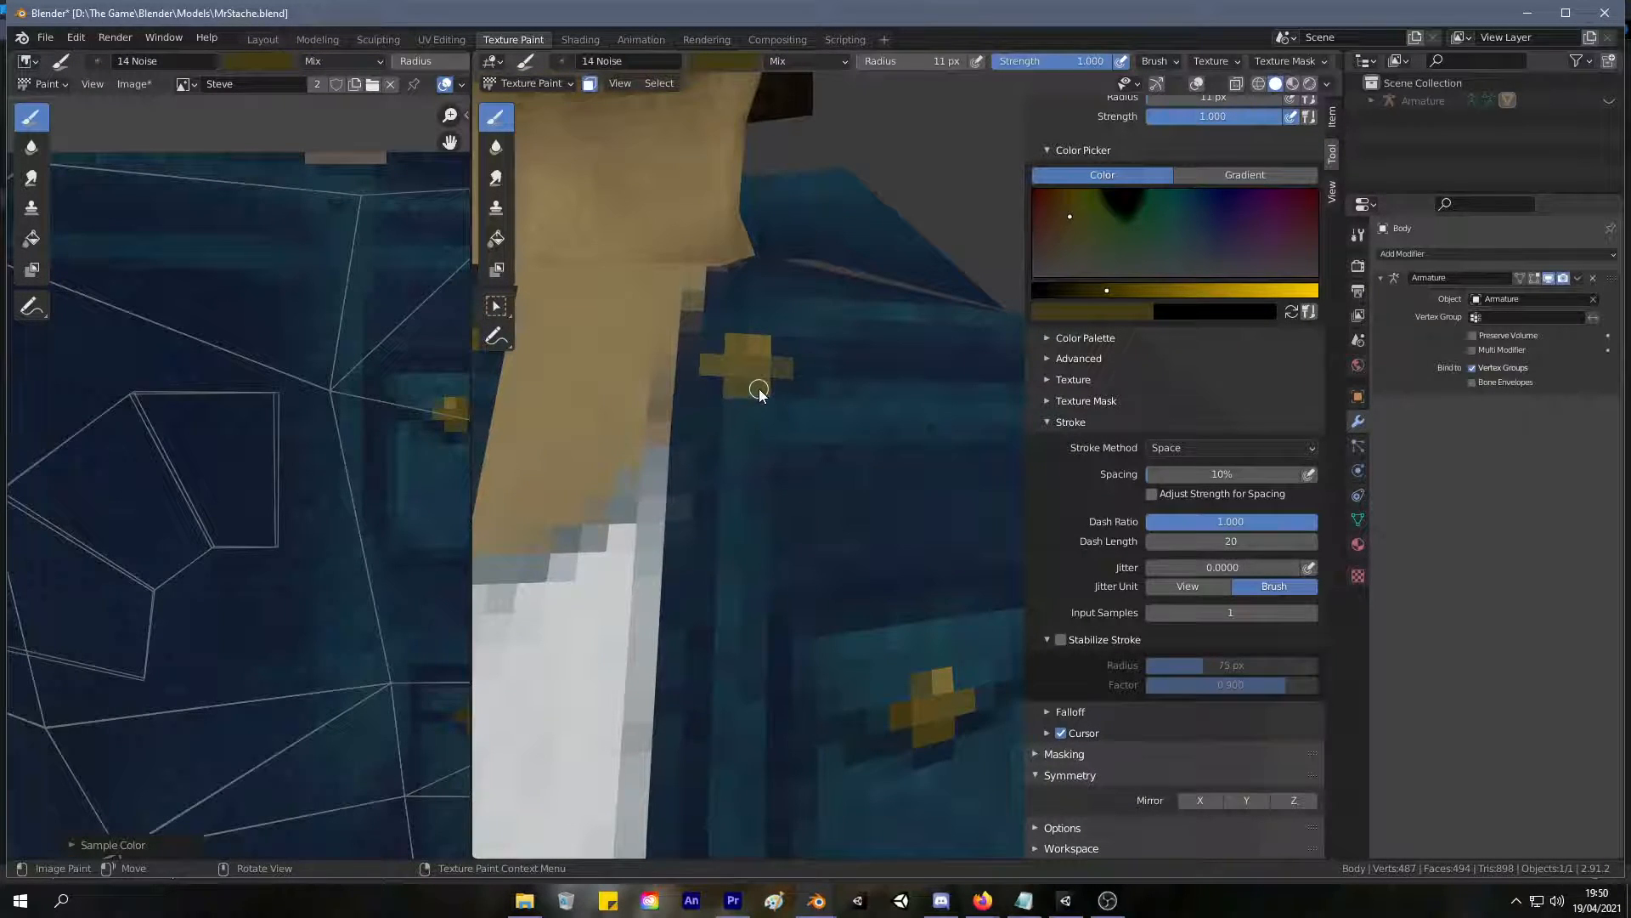
{"action": "key", "text": "s"}
{"action": "left_click_drag", "start_coordinate": [711, 389], "coordinate": [756, 391]}
{"action": "scroll", "coordinate": [870, 426], "scroll_direction": "down", "scroll_amount": 6}
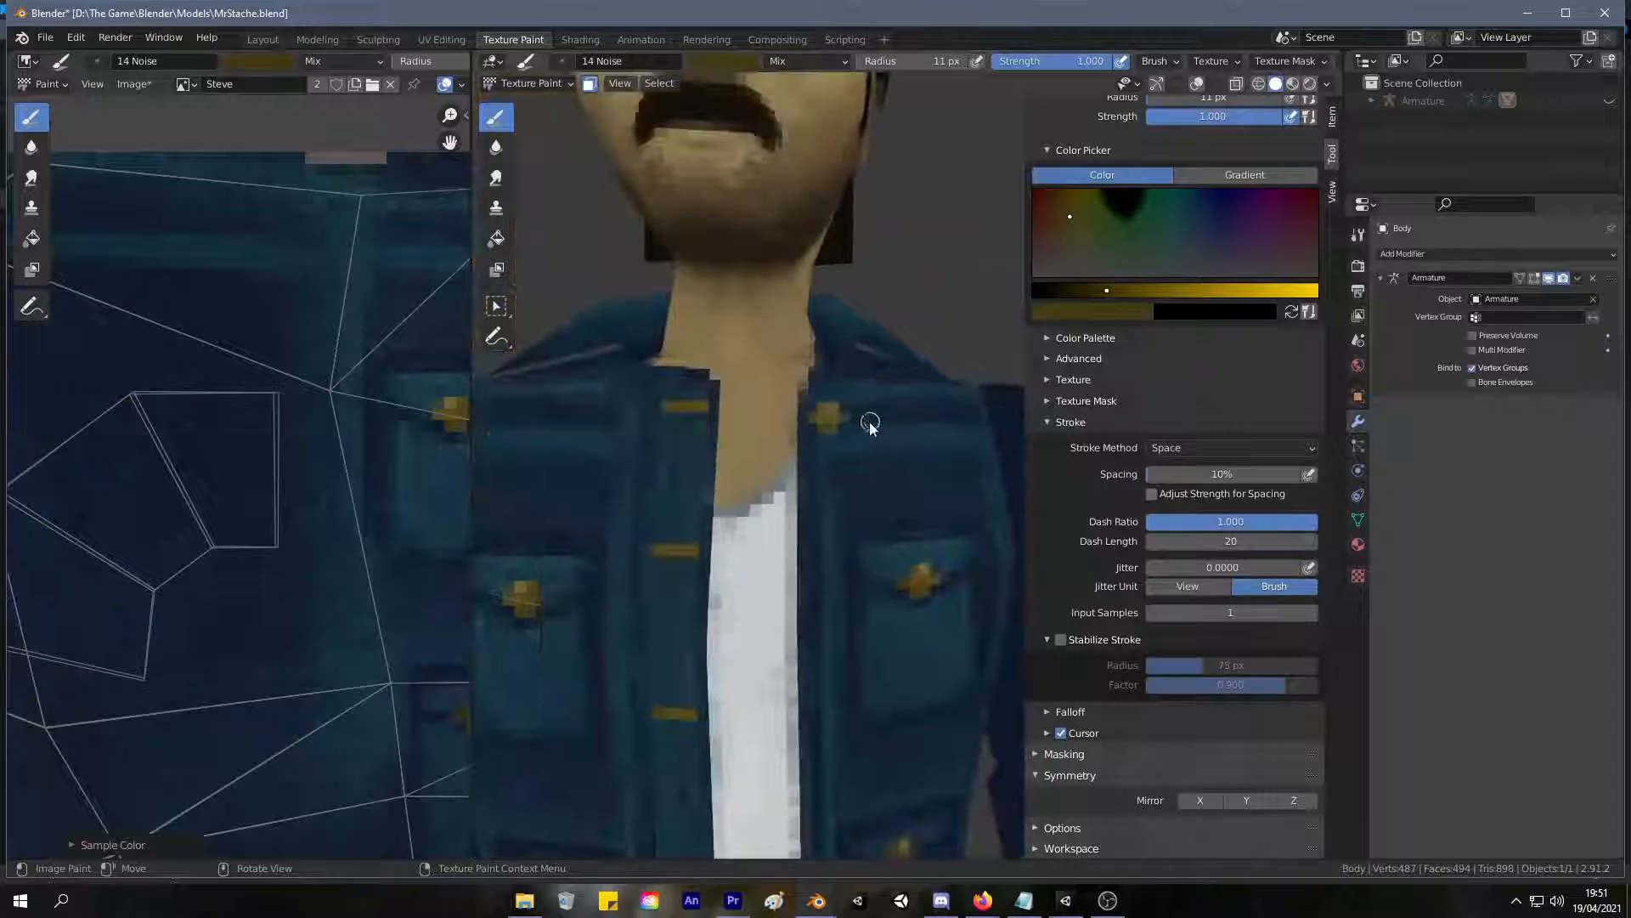
{"action": "mouse_move", "coordinate": [885, 466]}
{"action": "middle_mouse_down"}
{"action": "mouse_move", "coordinate": [906, 520]}
{"action": "mouse_move", "coordinate": [881, 467]}
{"action": "middle_mouse_up"}
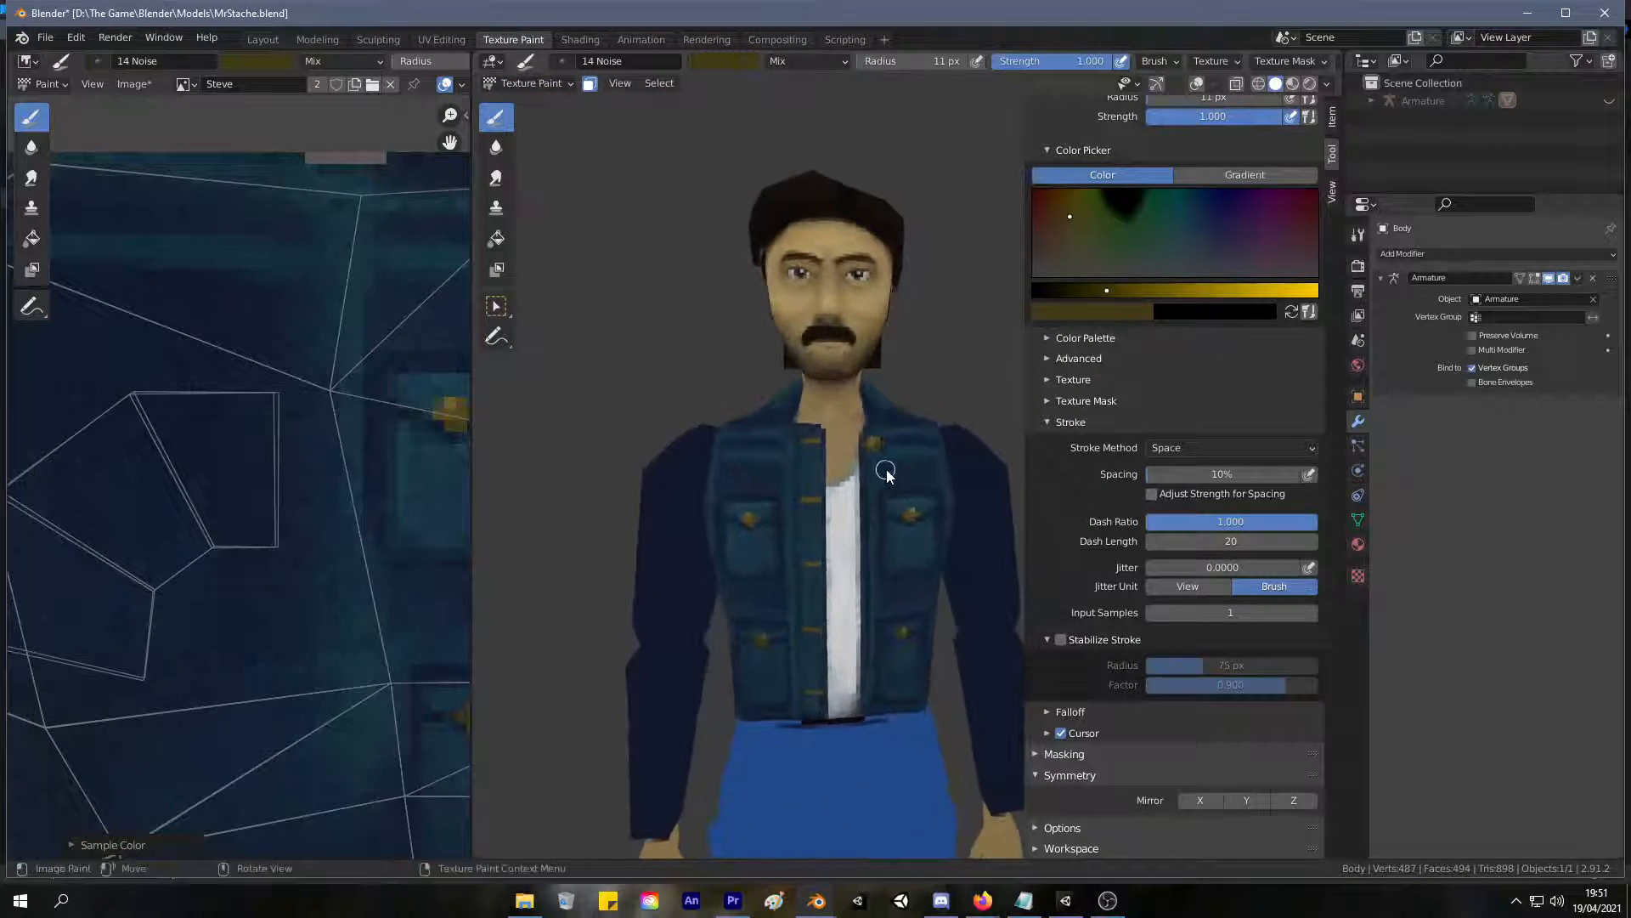
Sample a dark blue from the shadow around the pocket button for shading beneath the new front button.
{"action": "scroll", "coordinate": [915, 539], "scroll_direction": "up", "scroll_amount": 8}
{"action": "key", "text": "s"}
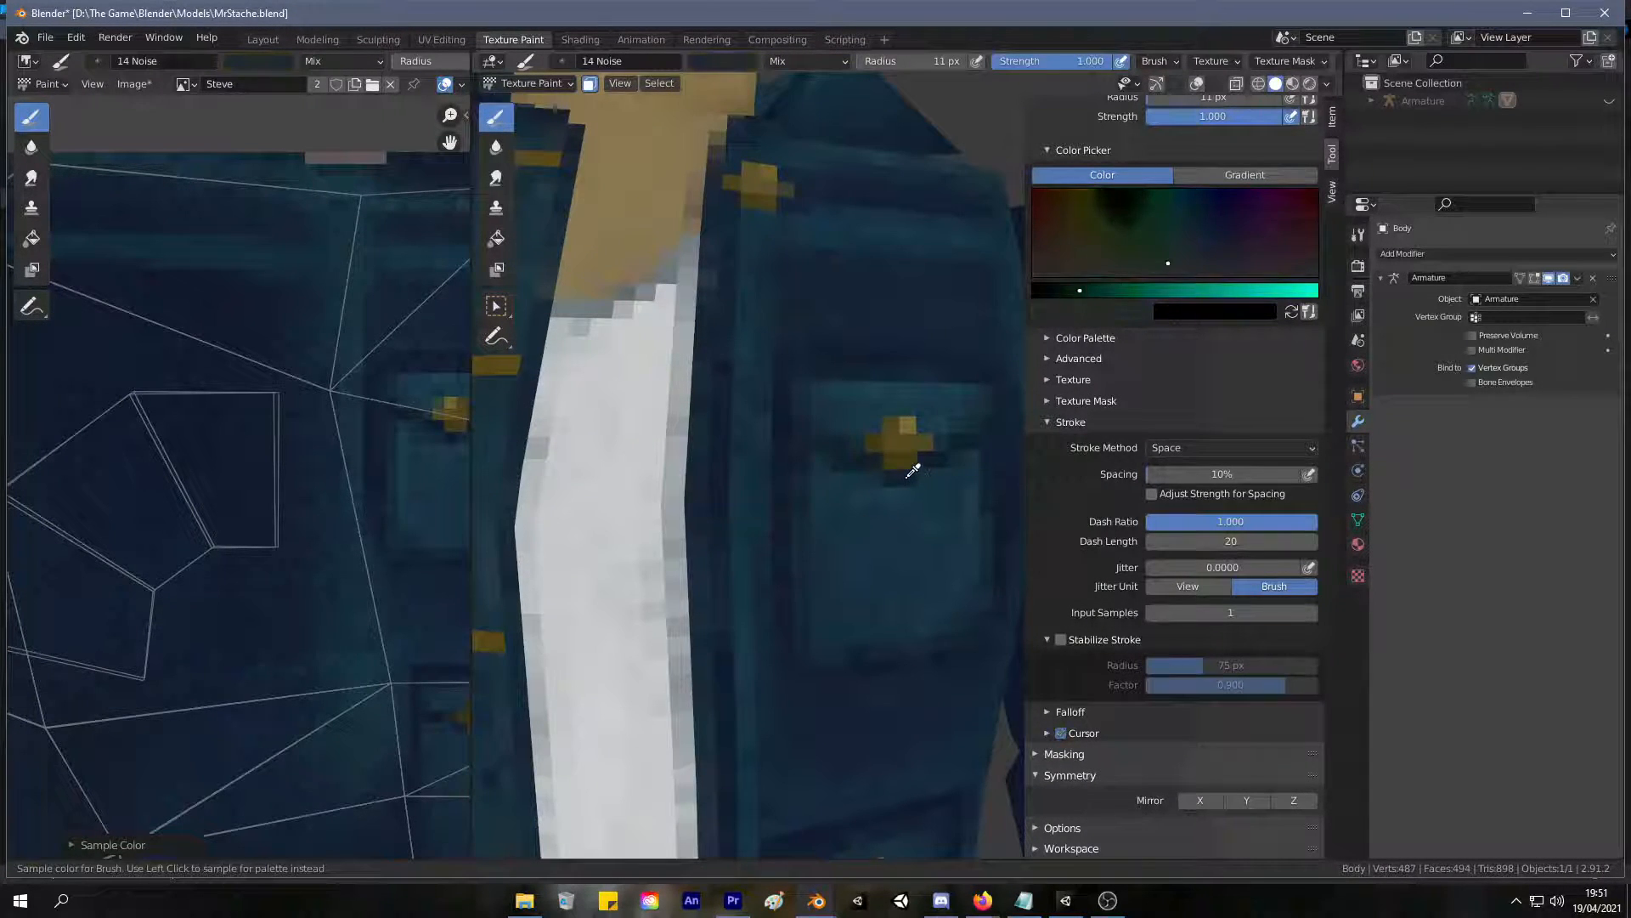
{"action": "middle_click_drag", "start_coordinate": [722, 284], "coordinate": [790, 394], "text": "shift"}
{"action": "key", "text": "s"}
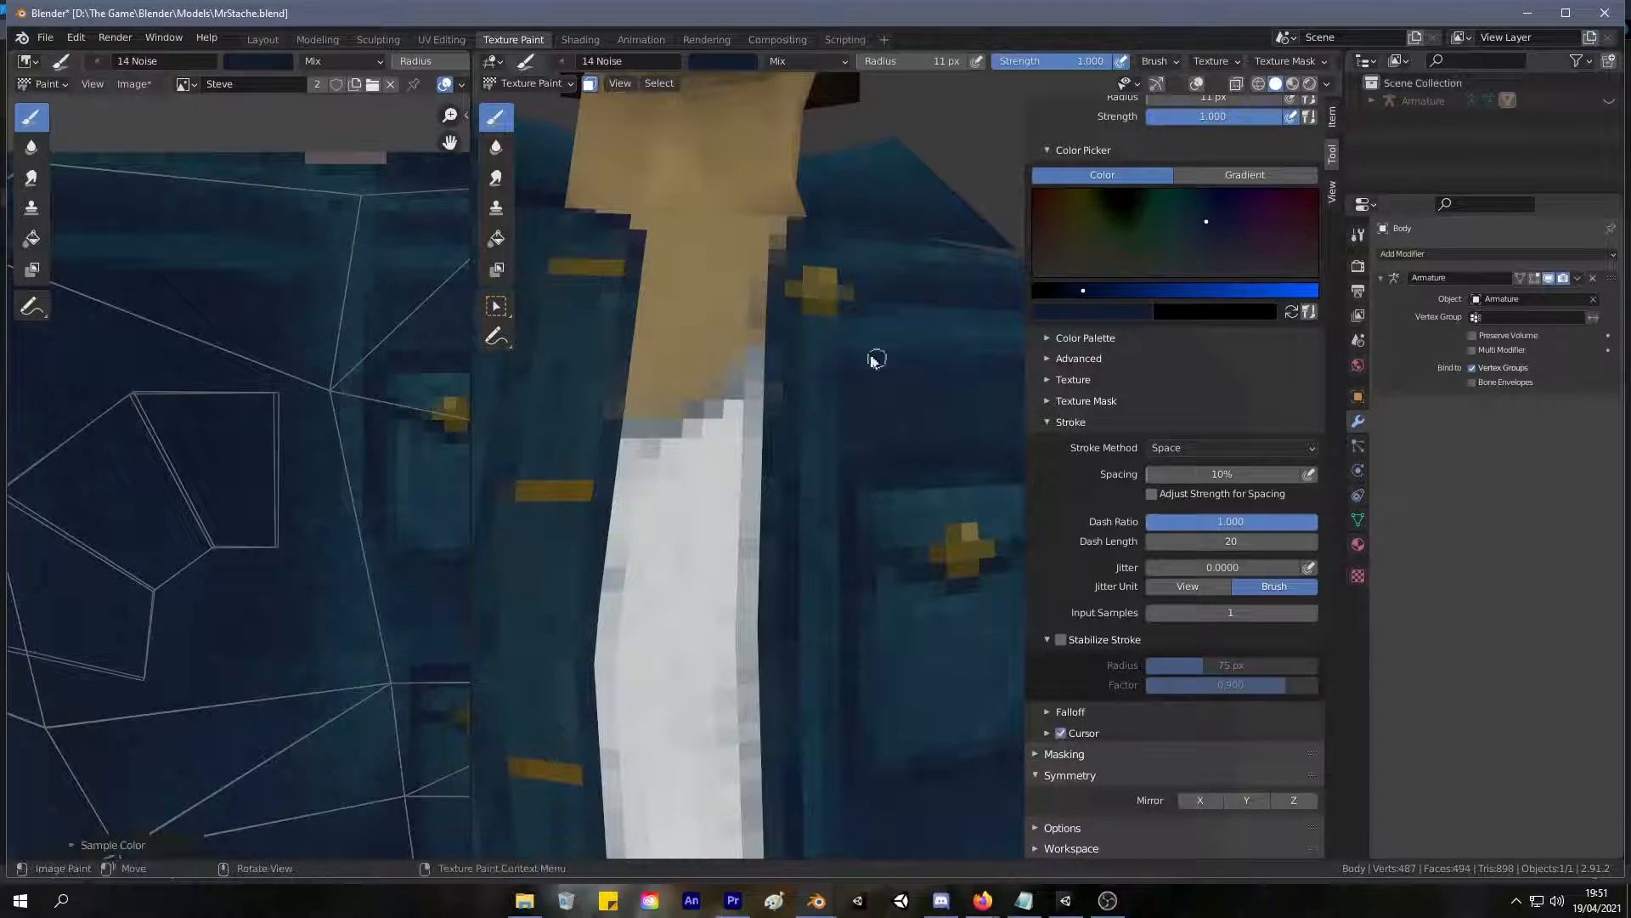
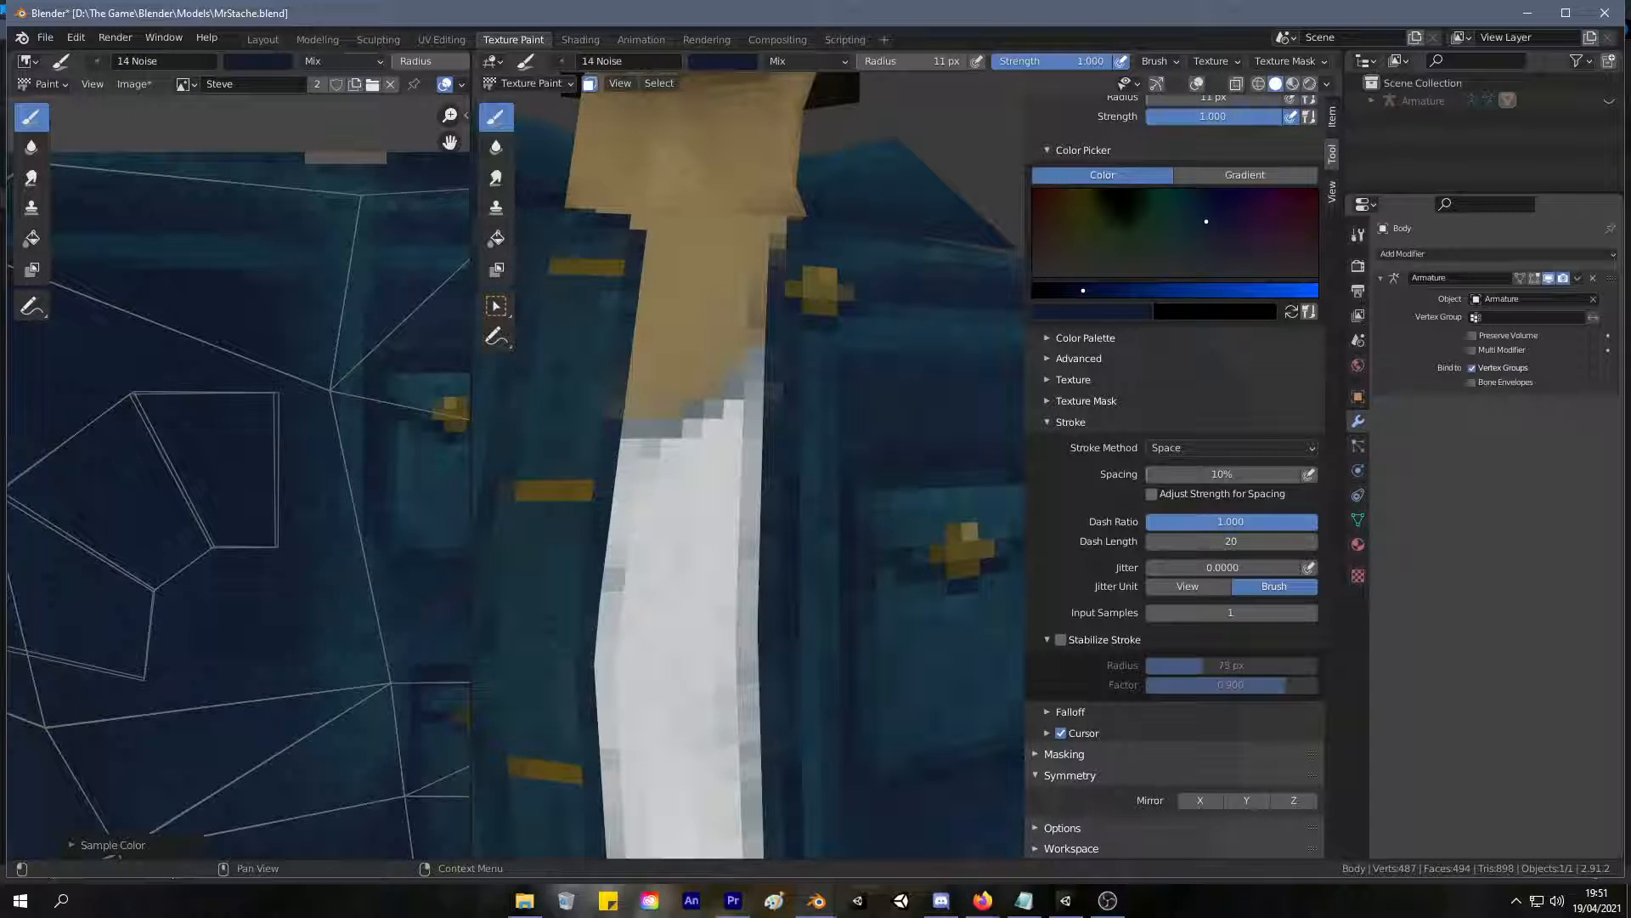
Sample a dark blue from the jacket front near the top front button.
{"action": "scroll", "coordinate": [791, 320], "scroll_direction": "down", "scroll_amount": 10}
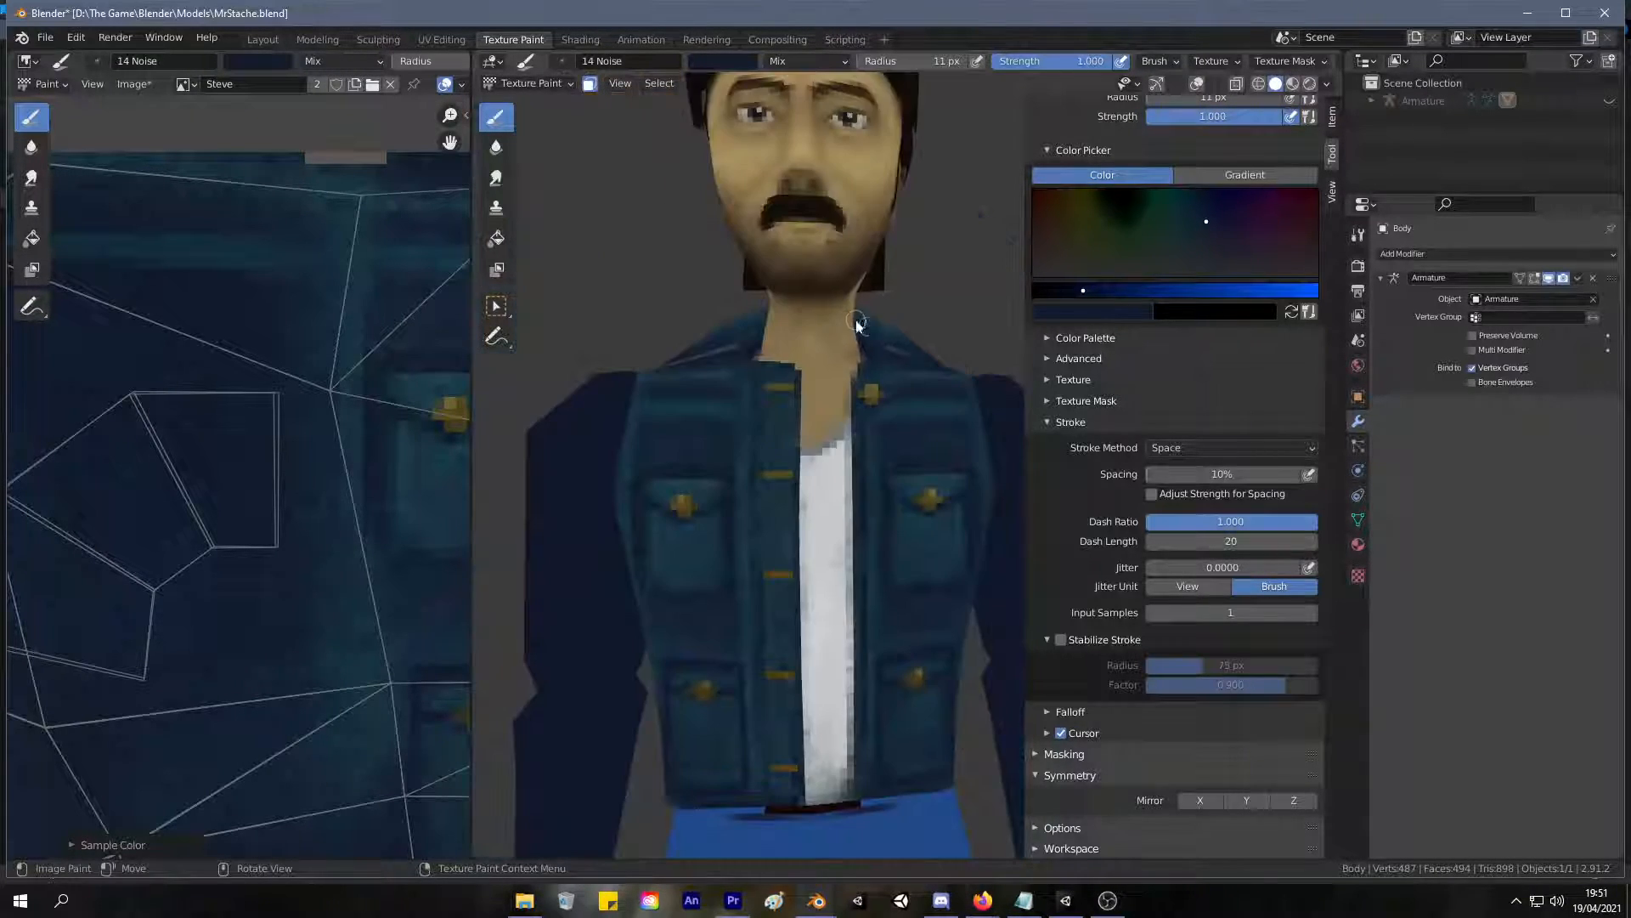
{"action": "scroll", "coordinate": [859, 325], "scroll_direction": "up", "scroll_amount": 10}
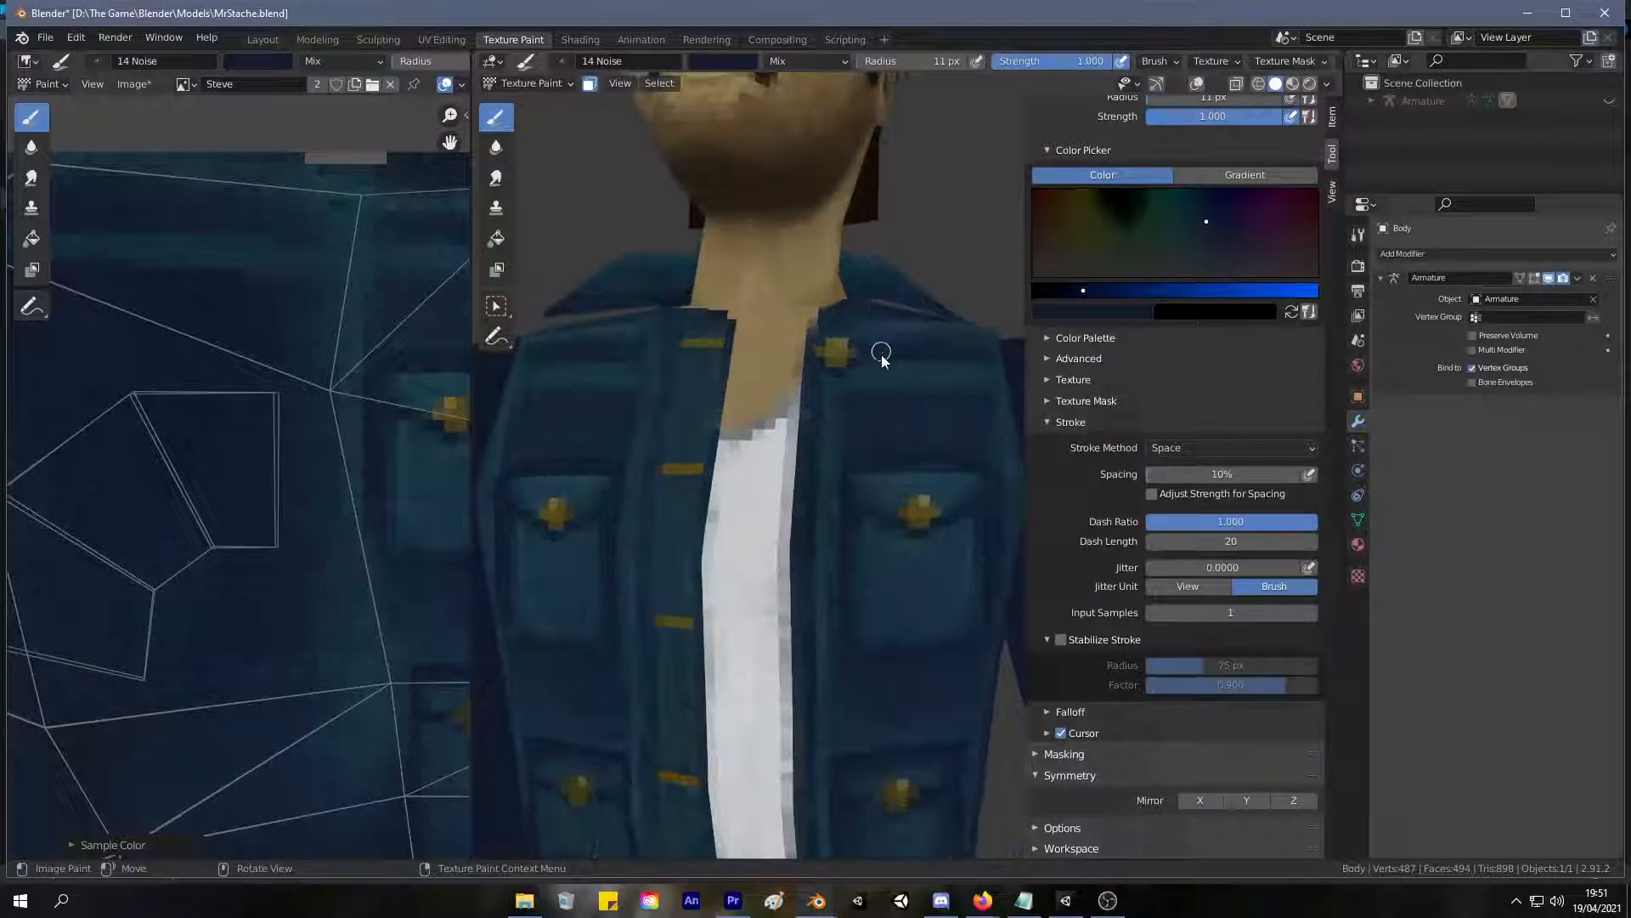
{"action": "middle_click_drag", "start_coordinate": [868, 377], "coordinate": [911, 294], "text": "shift"}
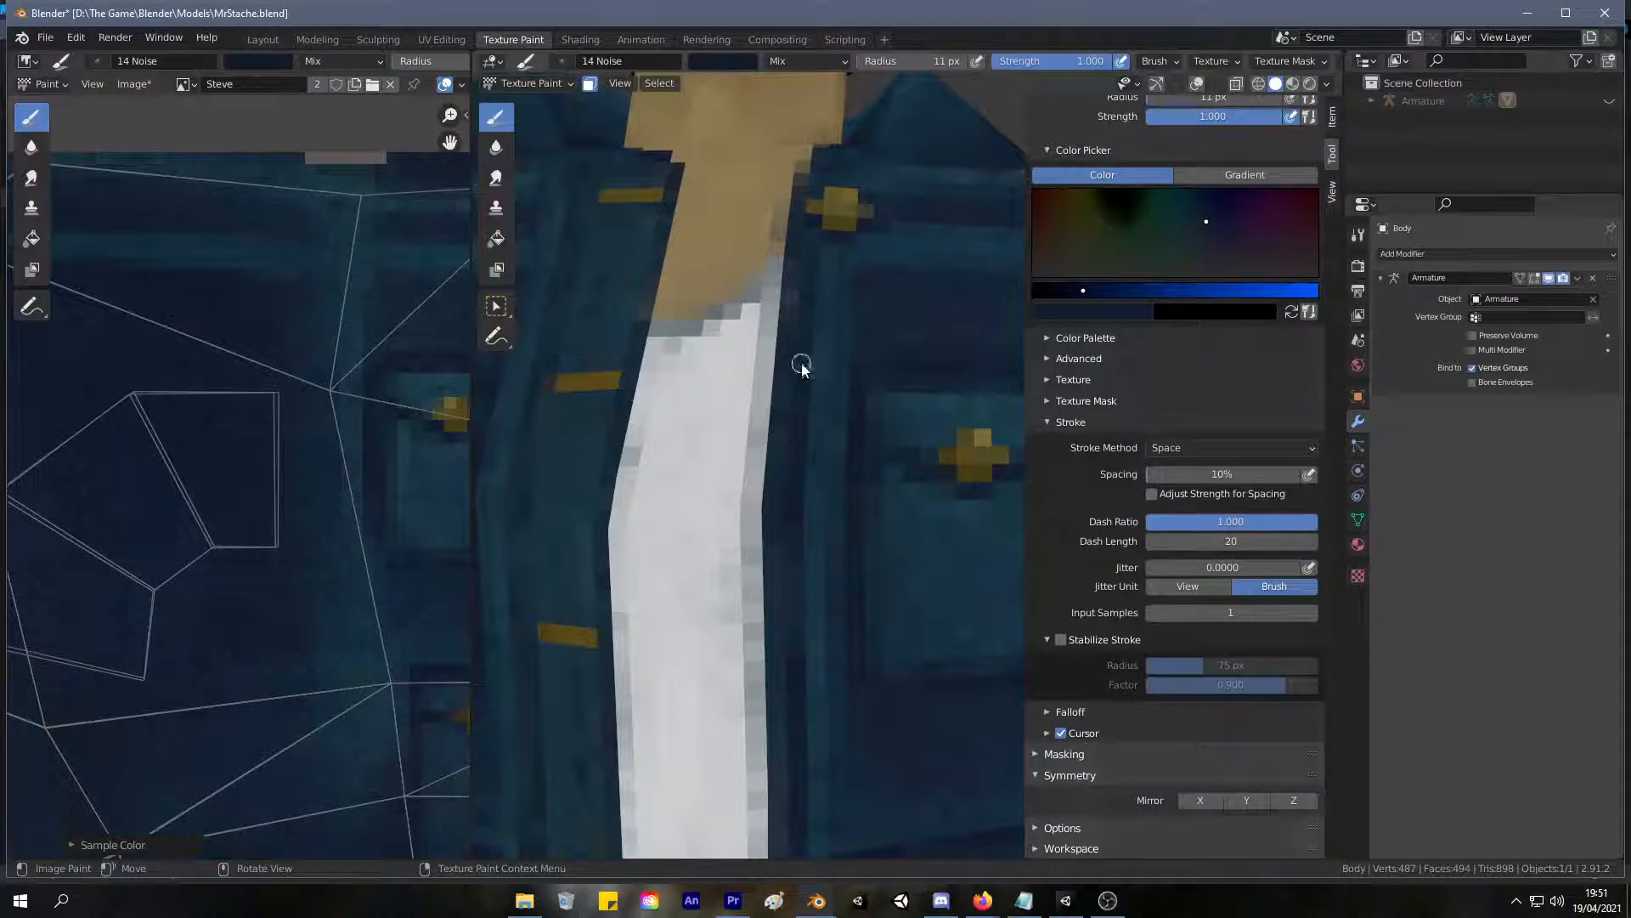
{"action": "key", "text": "s"}
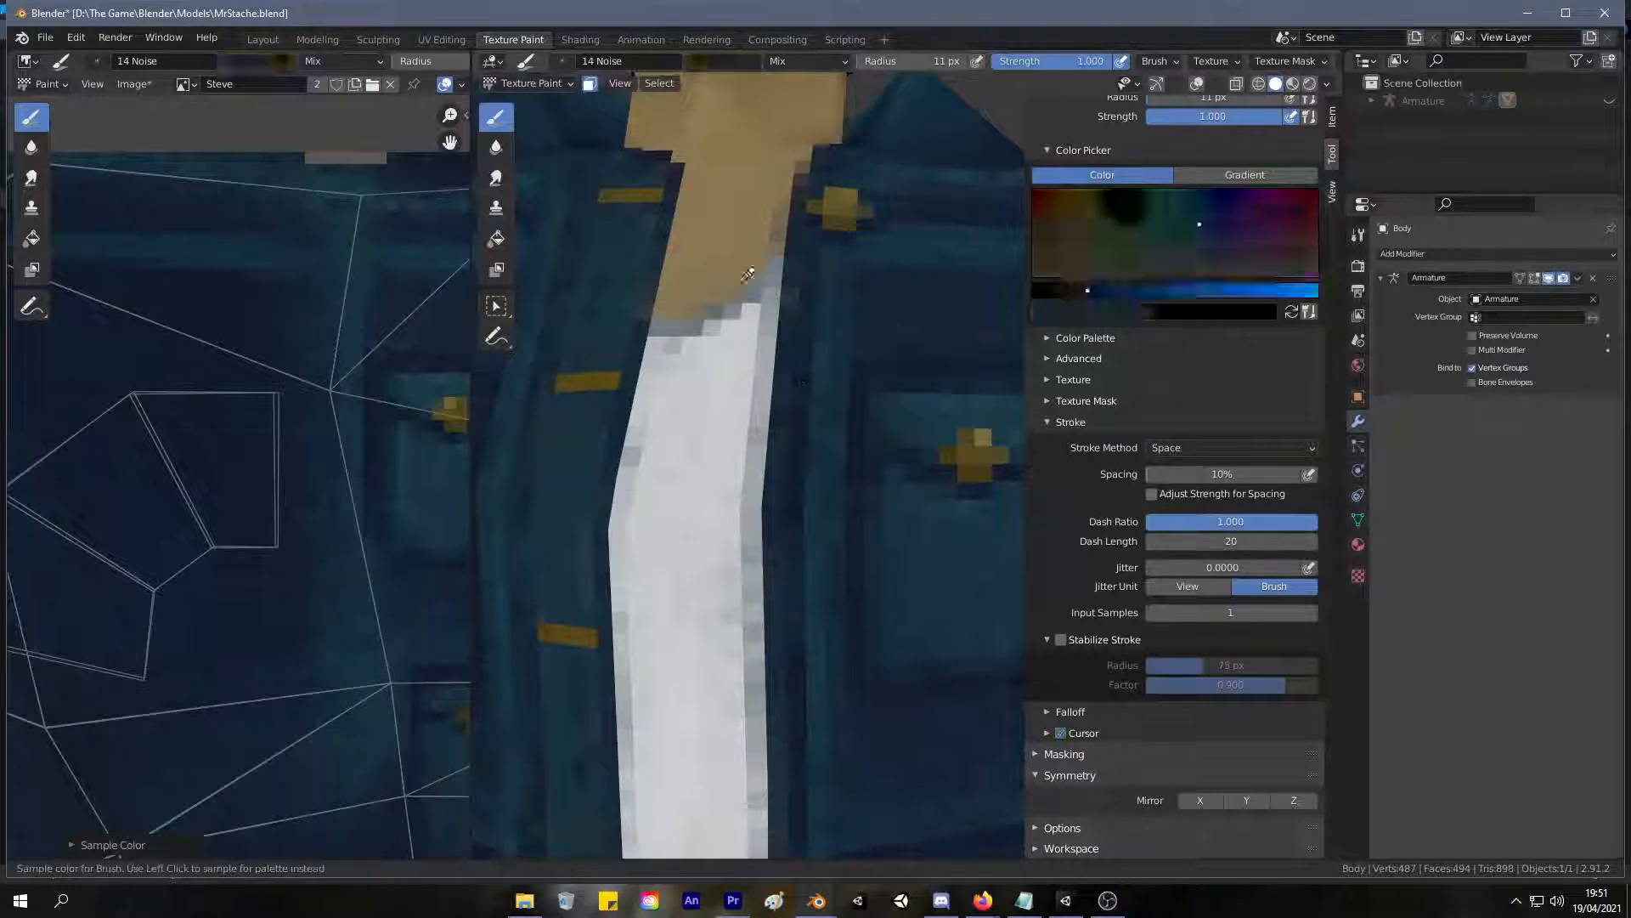
{"action": "middle_click_drag", "start_coordinate": [816, 390], "coordinate": [832, 446], "text": "shift"}
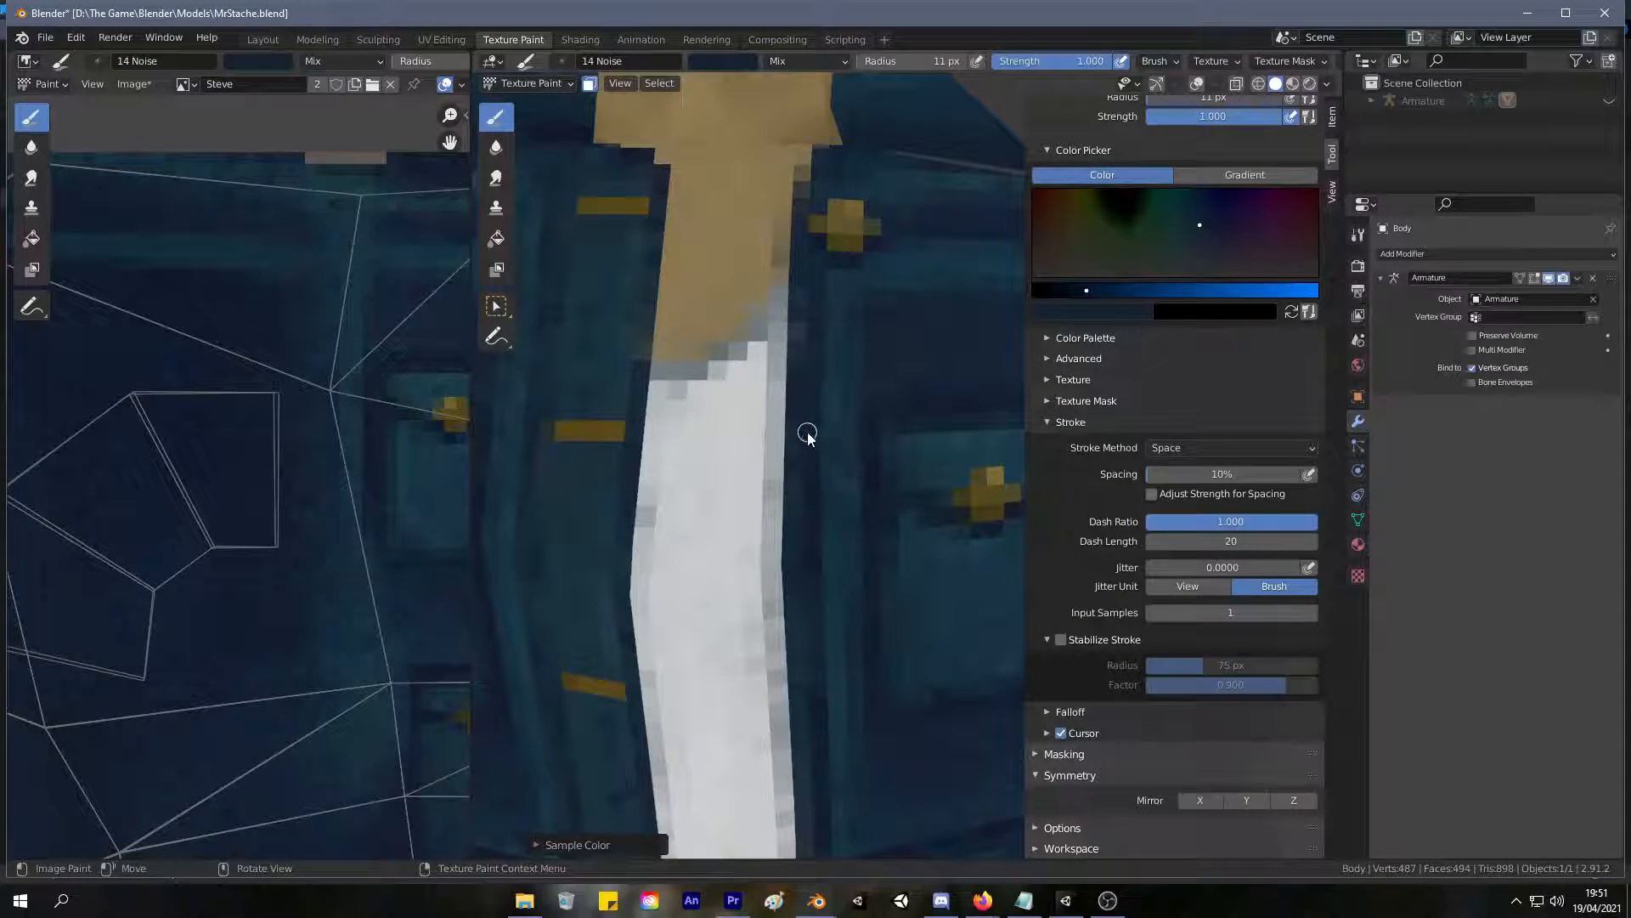
Try a small dark gold mark level with the second buttonhole using a 13 px brush, and dab over it with sampled blue.
{"action": "key", "text": "bracketright"}
{"action": "key", "text": "bracketright"}
{"action": "key", "text": "s"}
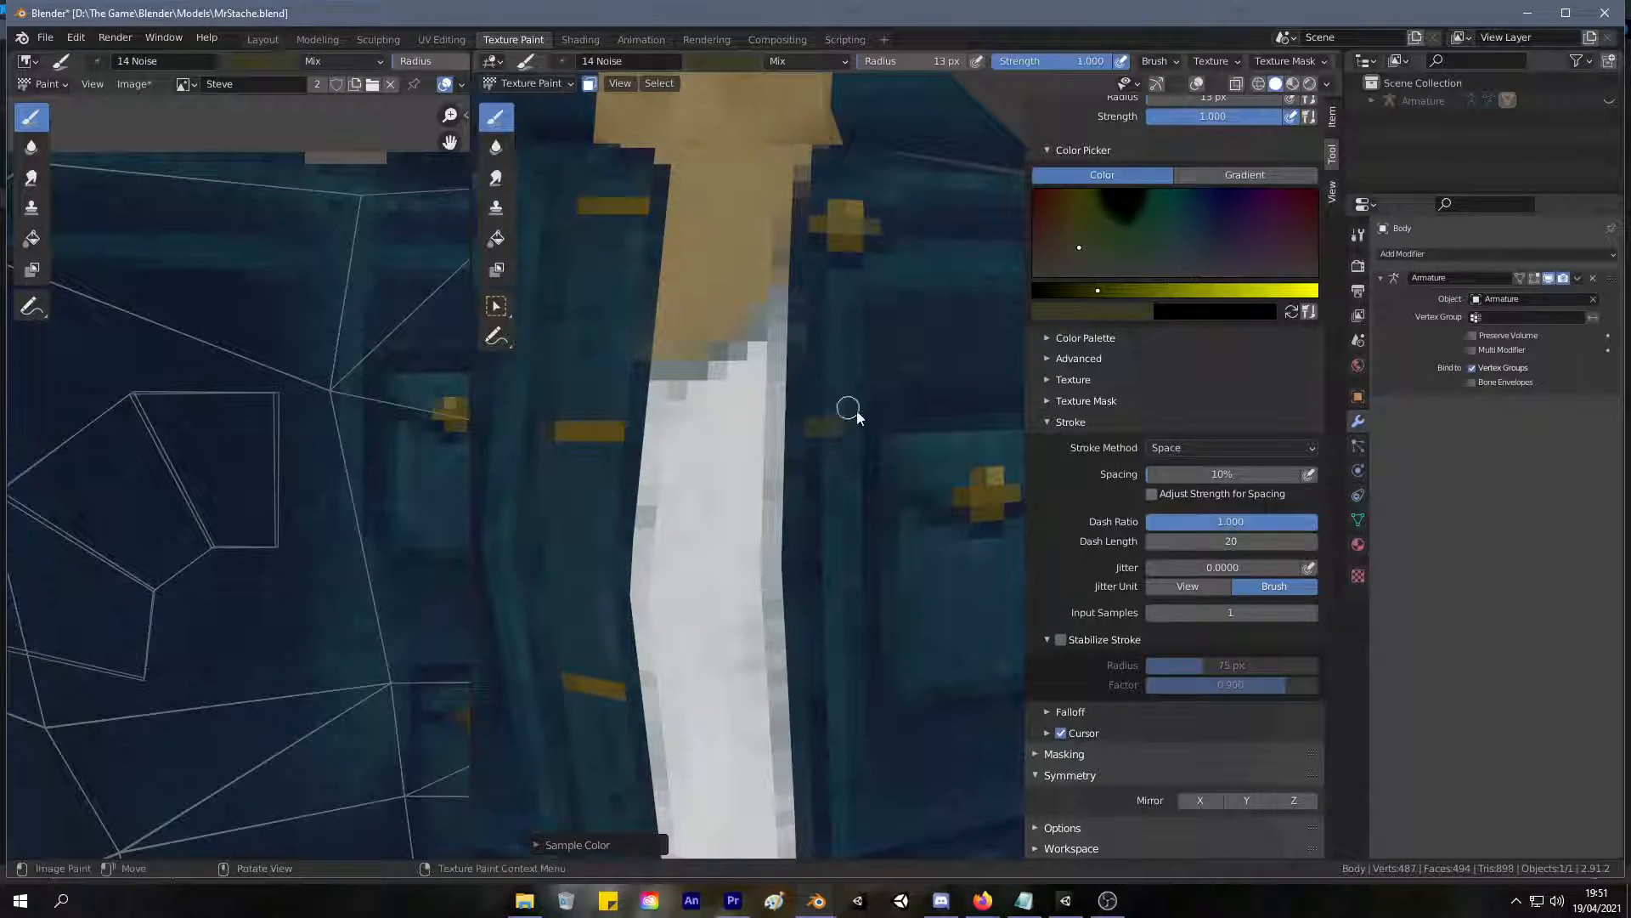
{"action": "key", "text": "s"}
{"action": "left_click", "coordinate": [459, 418]}
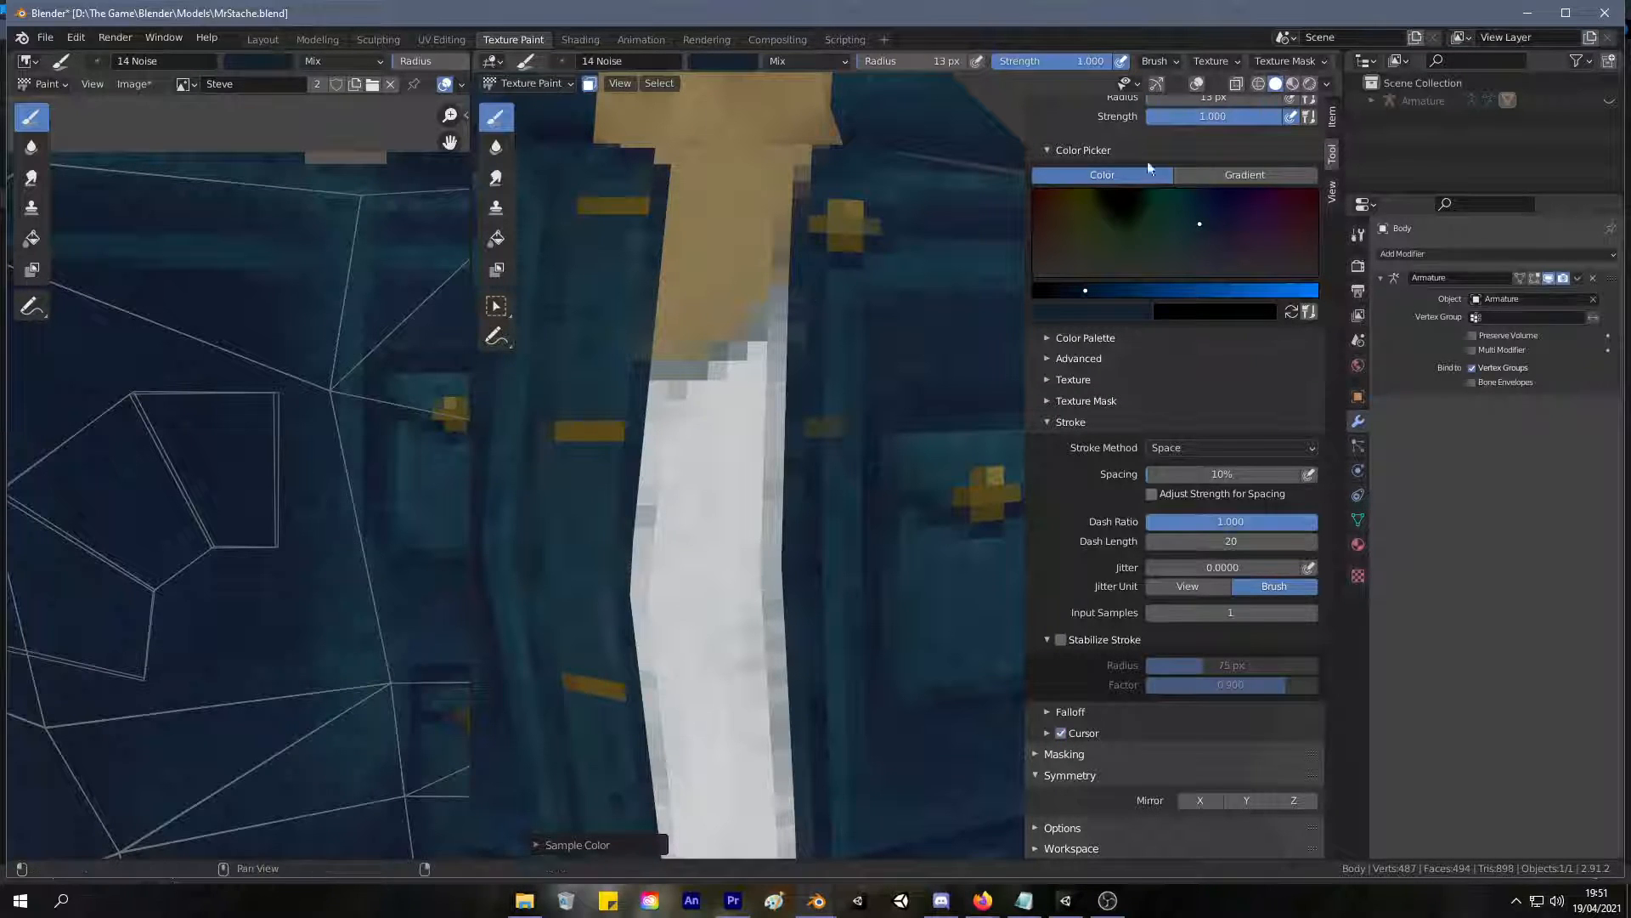
{"action": "left_click_drag", "start_coordinate": [836, 432], "coordinate": [821, 434]}
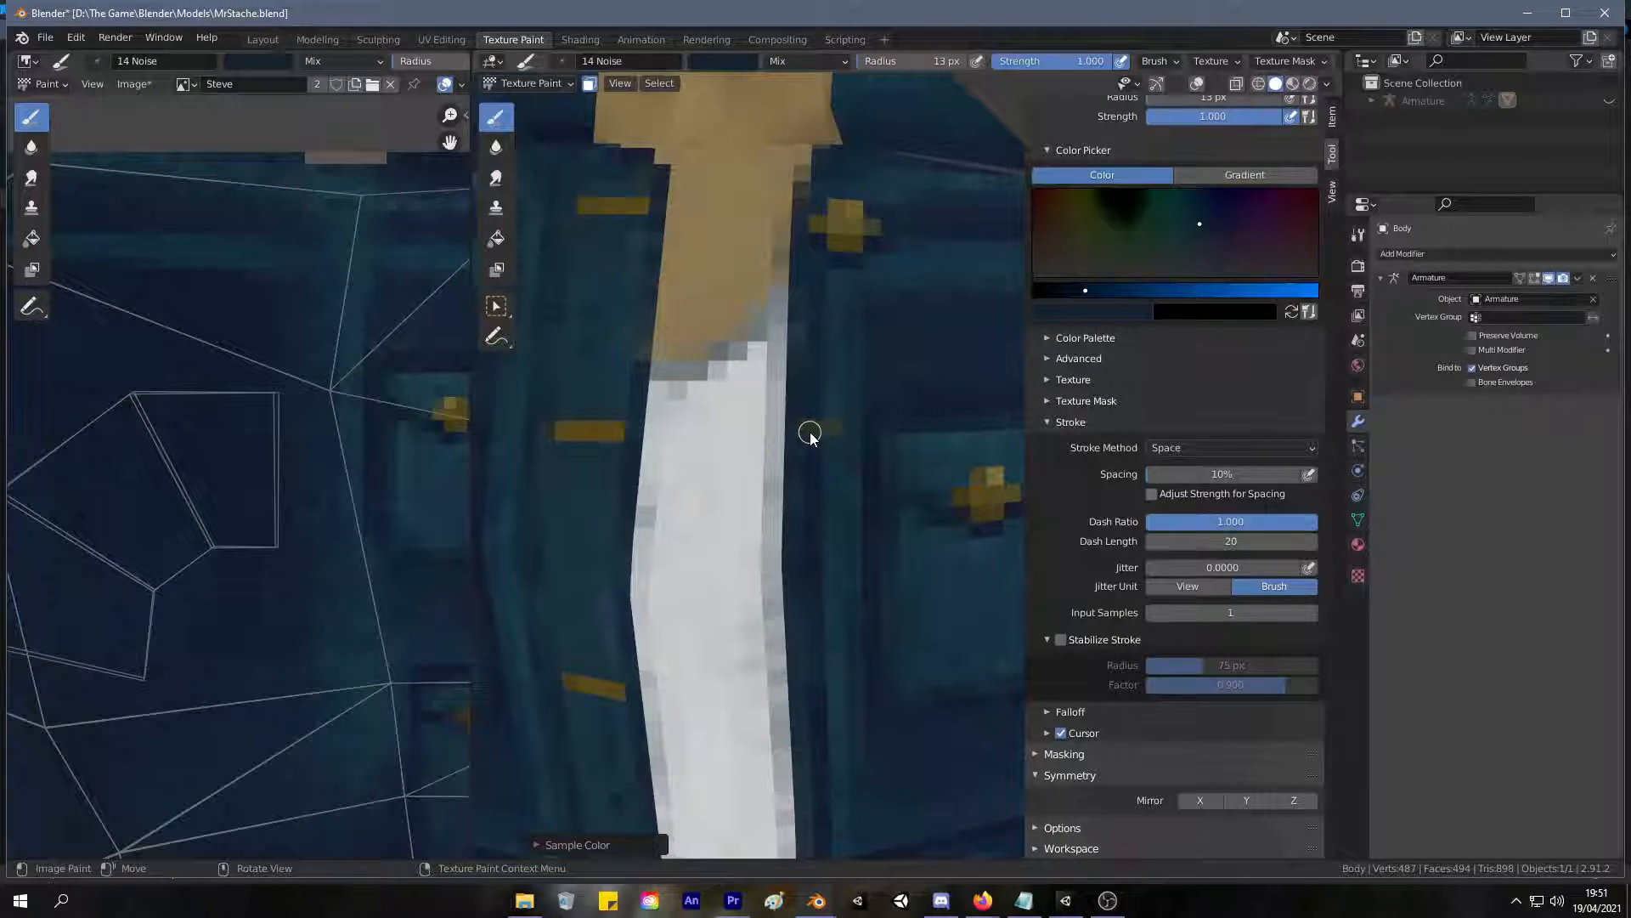
{"action": "key", "text": "f"}
{"action": "left_click", "coordinate": [818, 424]}
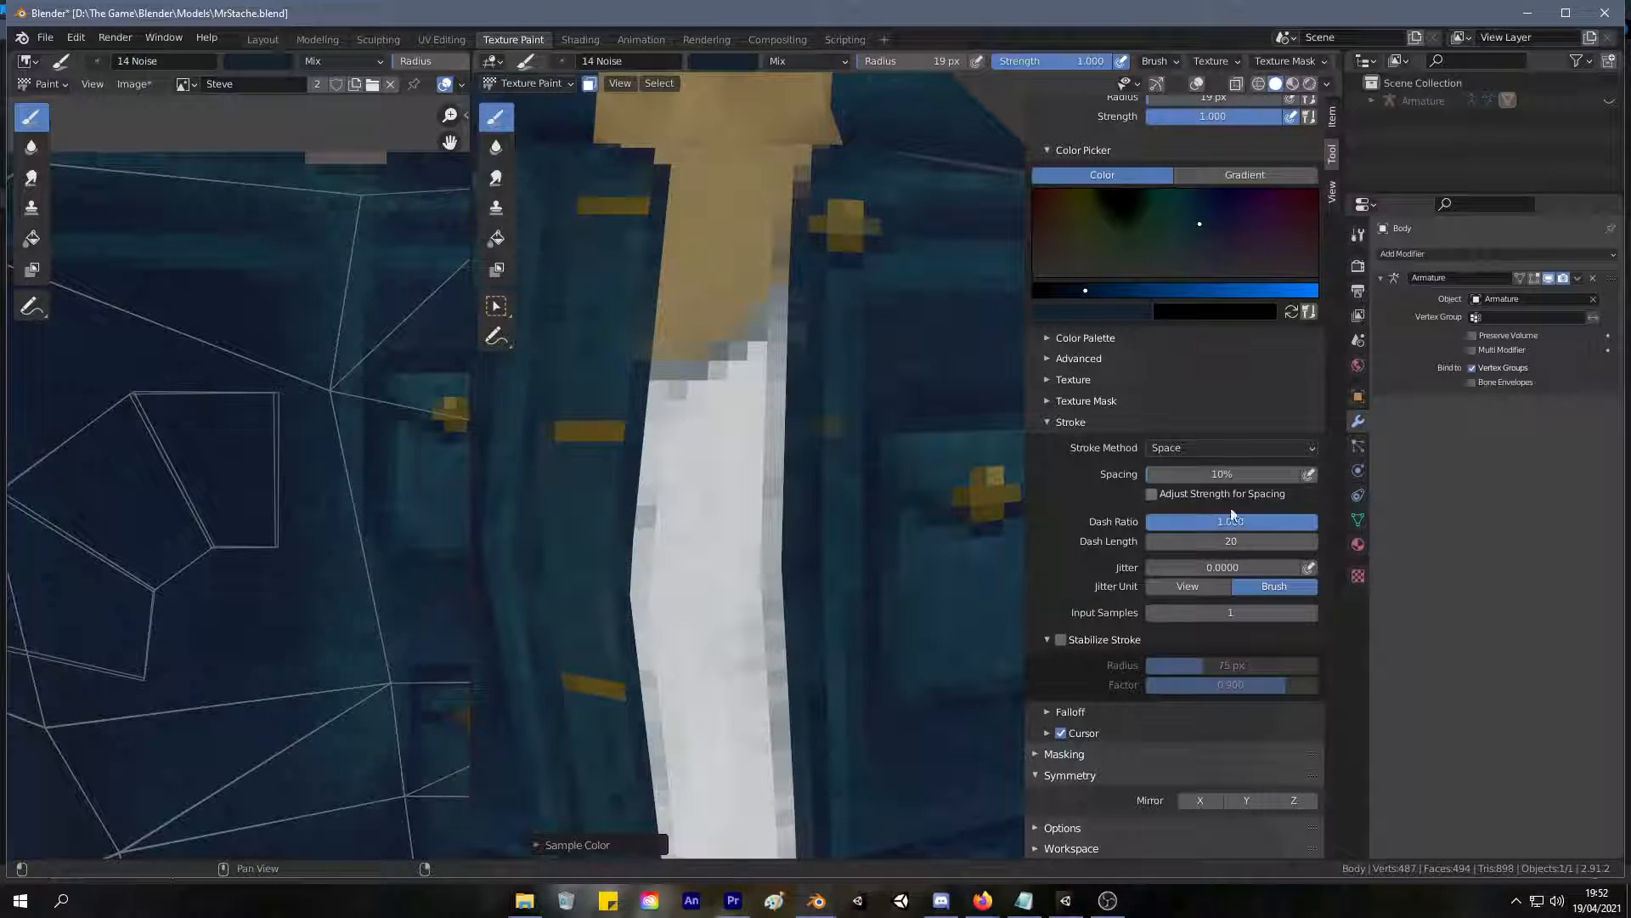
Switch to the TexDraw brush with a 16 px radius and undo the test dab on the front edge.
{"action": "scroll", "coordinate": [1210, 279], "scroll_direction": "up", "scroll_amount": 10}
{"action": "left_click", "coordinate": [1207, 287]}
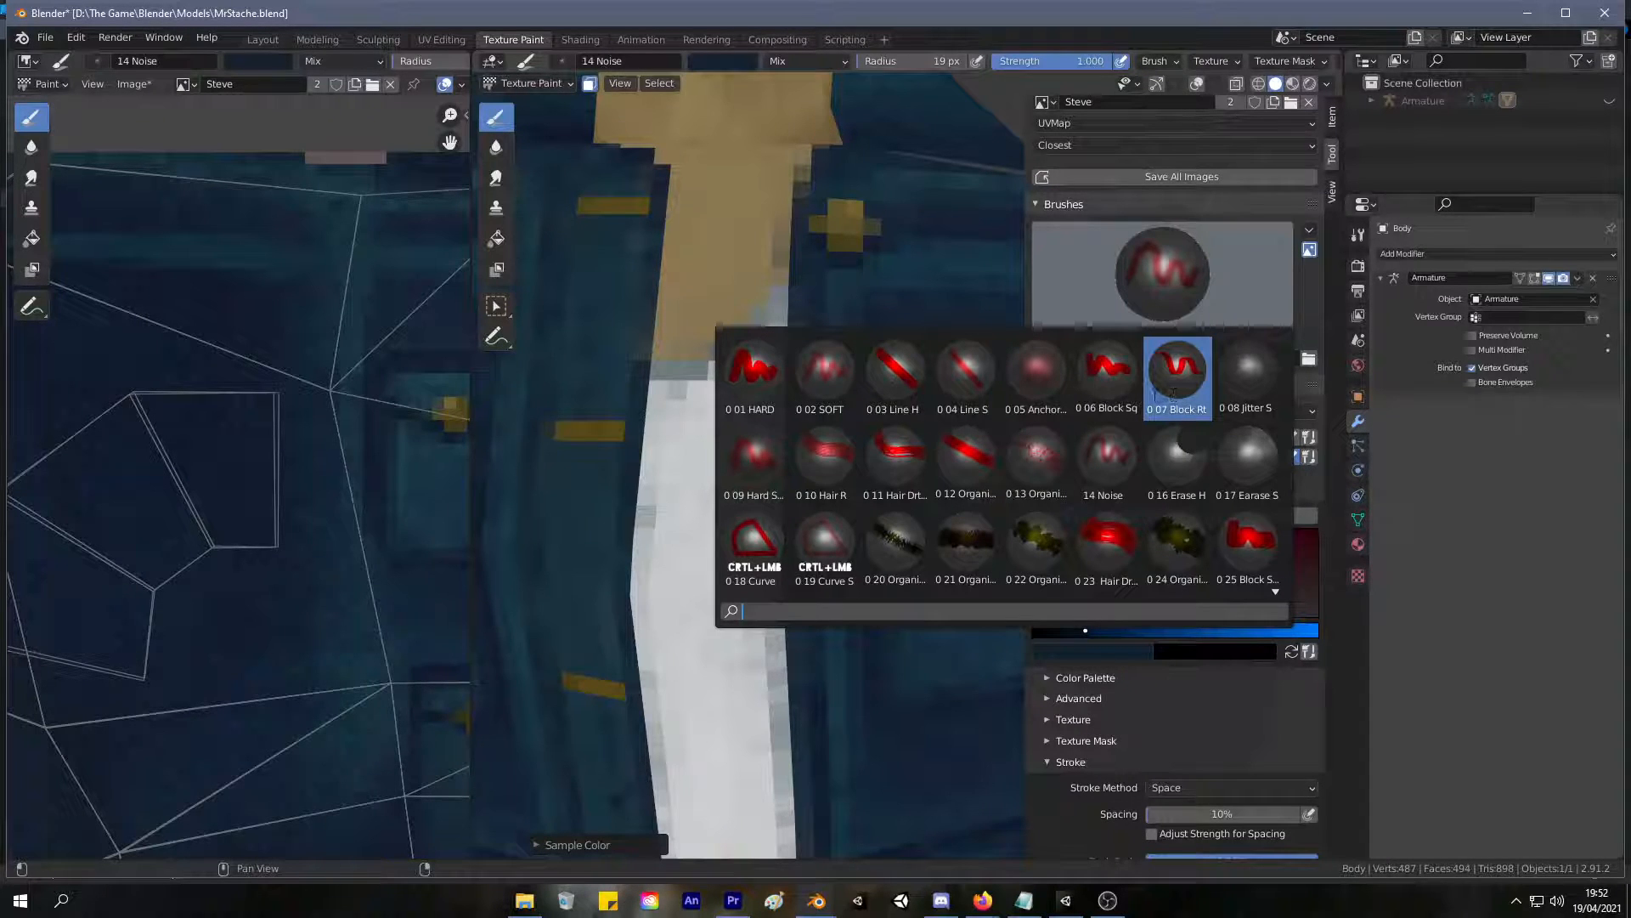
{"action": "scroll", "coordinate": [1248, 548], "scroll_direction": "down", "scroll_amount": 2}
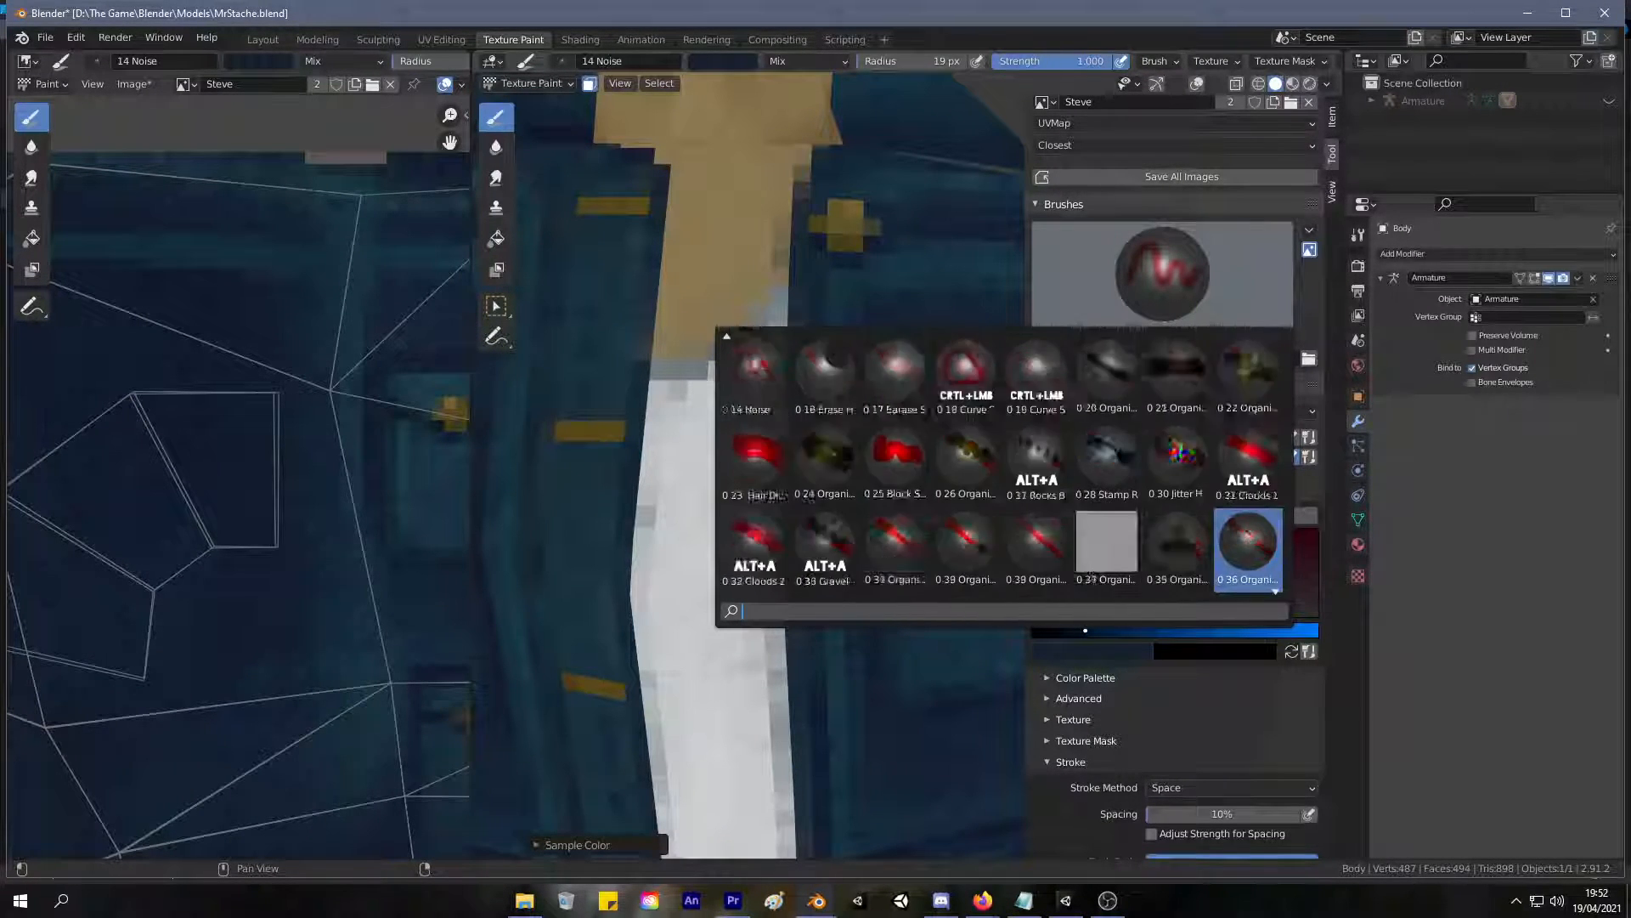
{"action": "scroll", "coordinate": [1249, 548], "scroll_direction": "down", "scroll_amount": 3}
{"action": "left_click", "coordinate": [1162, 543]}
{"action": "key", "text": "f"}
{"action": "left_click", "coordinate": [821, 436]}
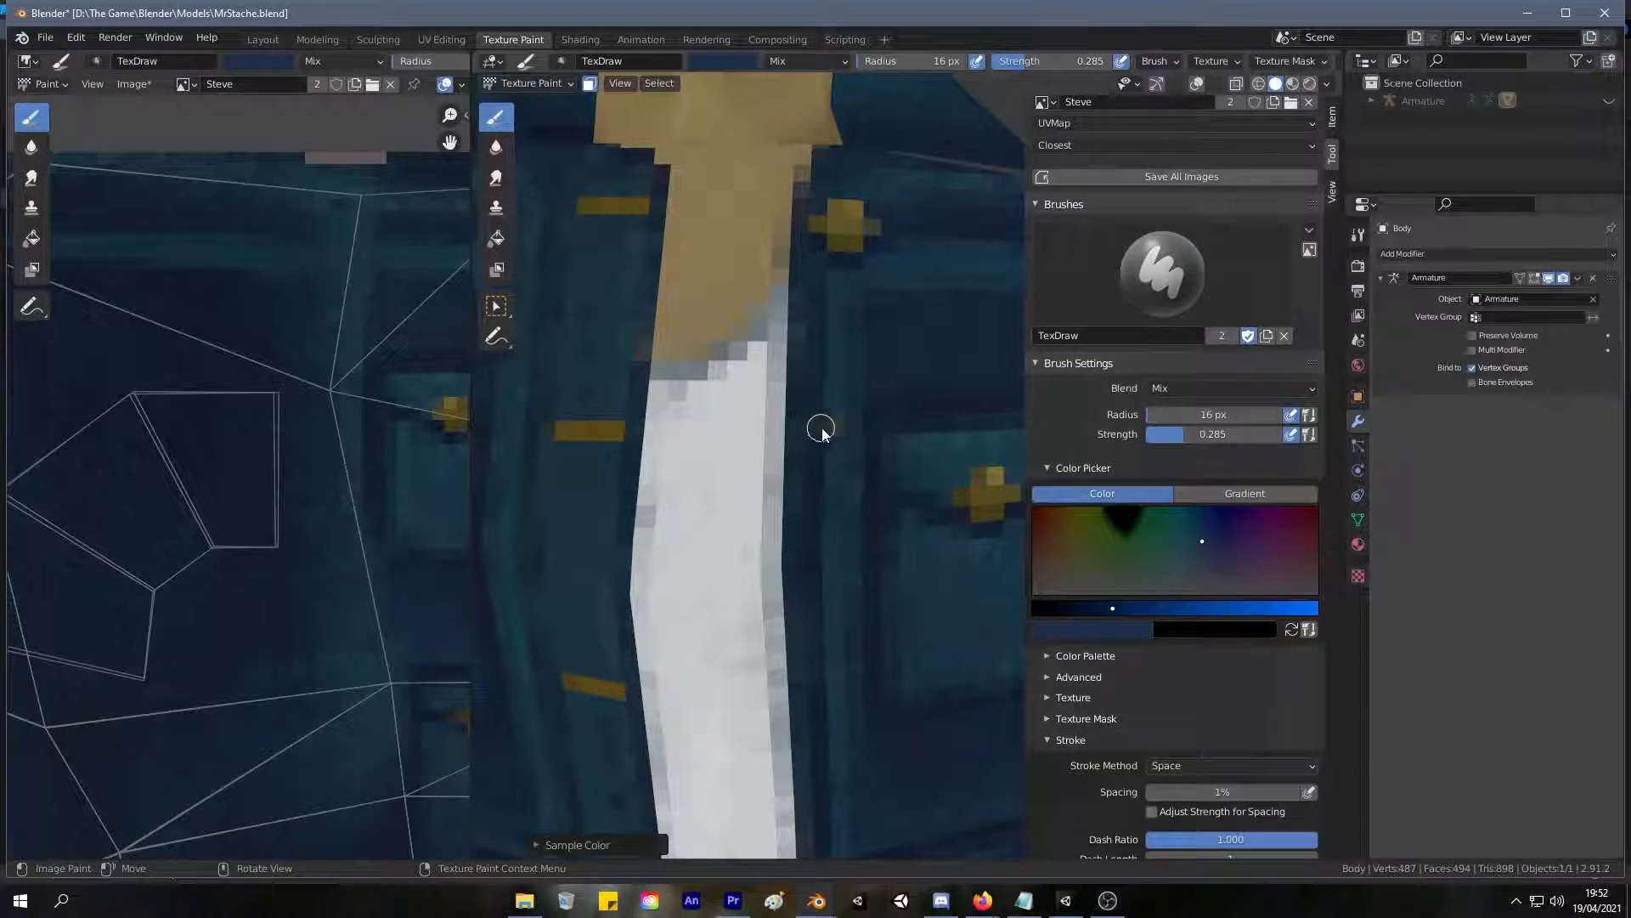
{"action": "key", "text": "ctrl+z"}
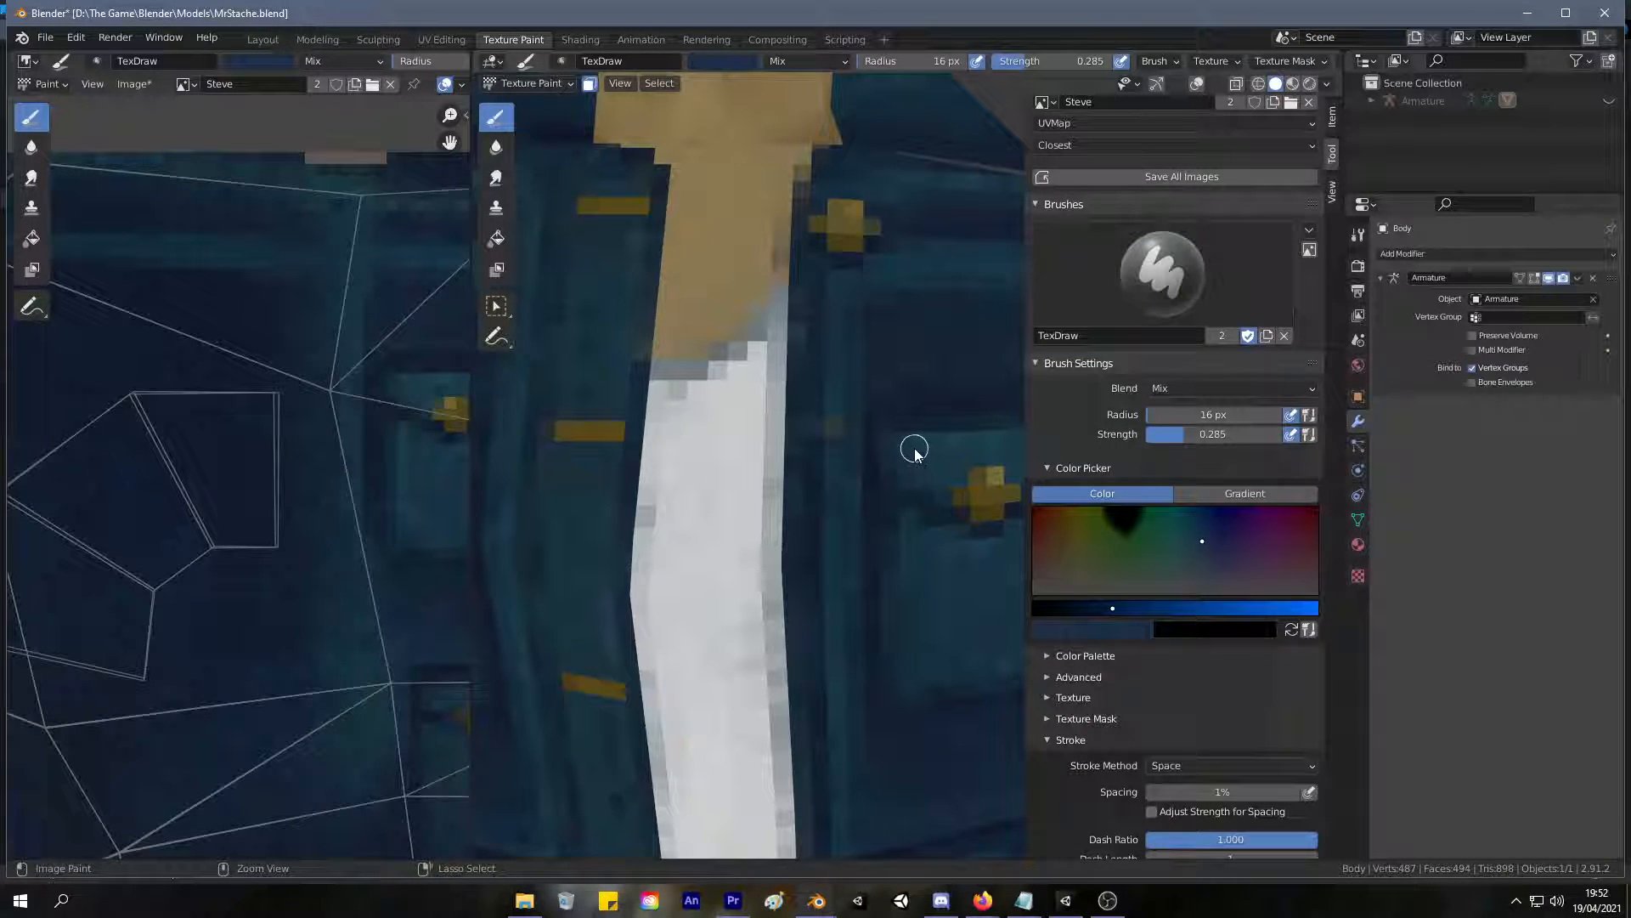
Sample a dark gold, set the brush strength to 1.000 and paint a cross-shaped button level with the second buttonhole.
{"action": "key", "text": "s"}
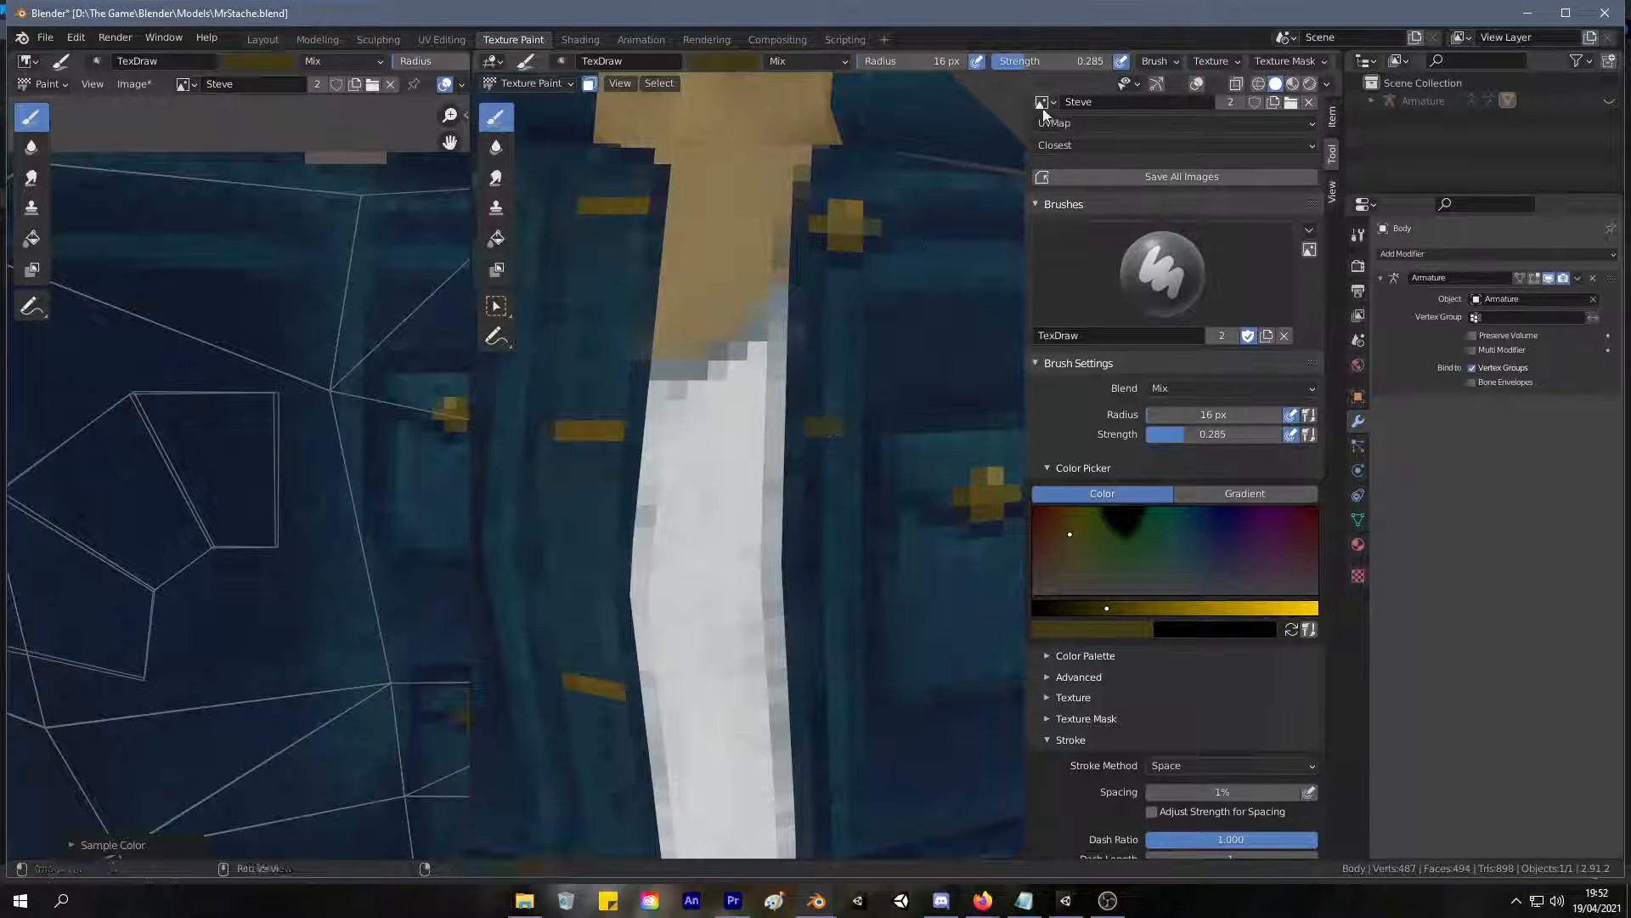
{"action": "left_click_drag", "start_coordinate": [1030, 64], "coordinate": [1118, 66]}
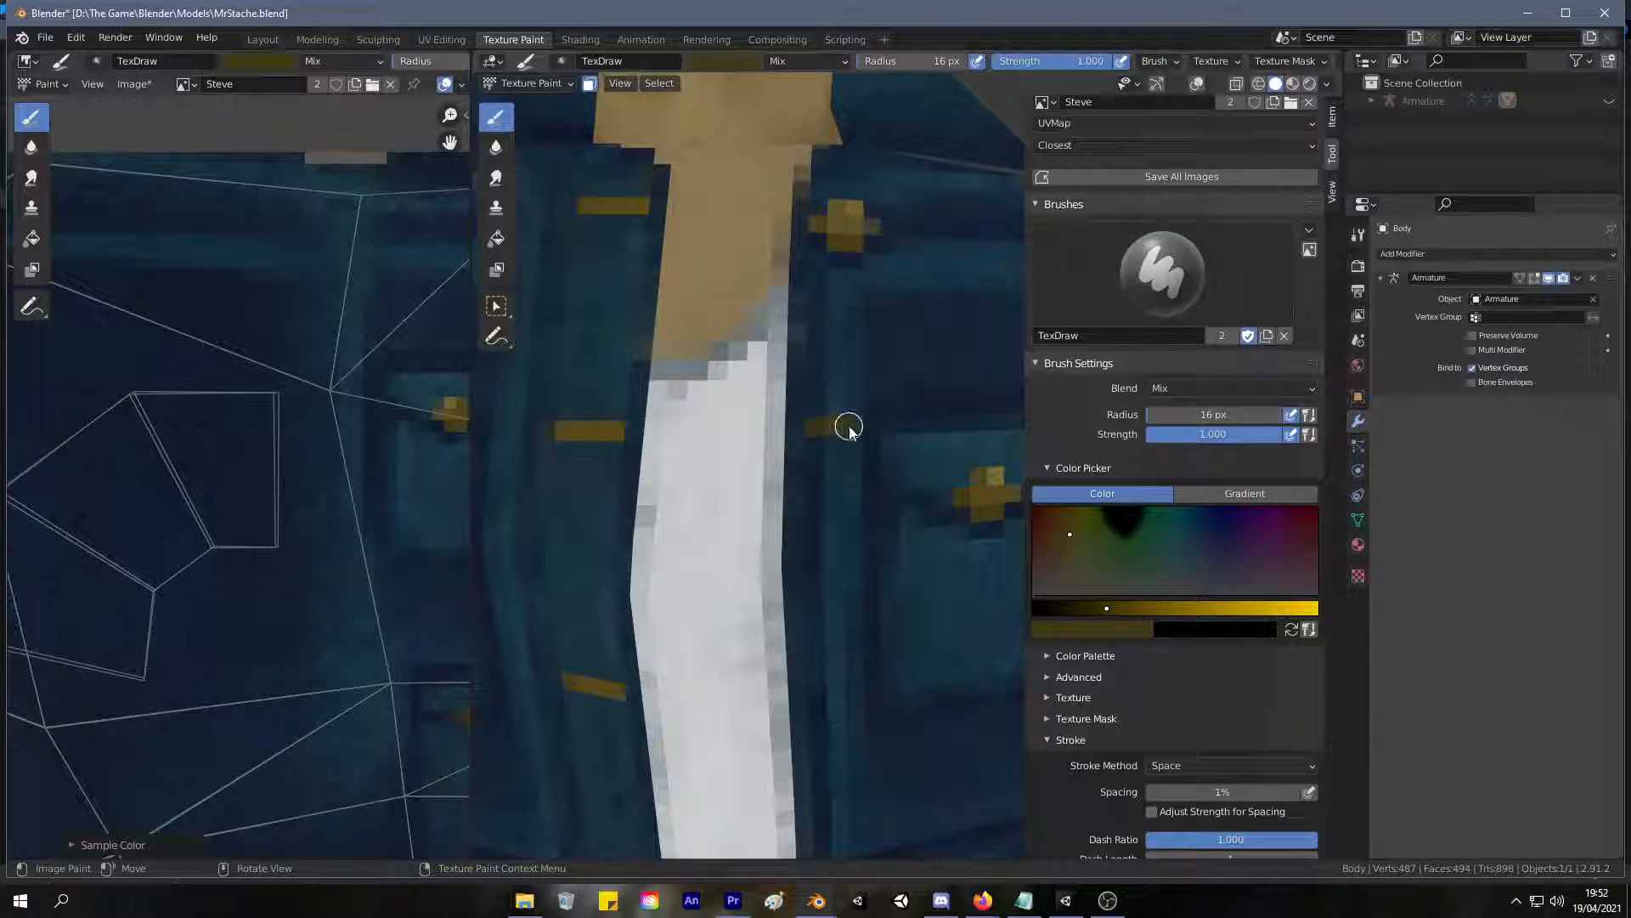
{"action": "left_click_drag", "start_coordinate": [835, 412], "coordinate": [853, 418]}
{"action": "left_click_drag", "start_coordinate": [850, 412], "coordinate": [863, 434]}
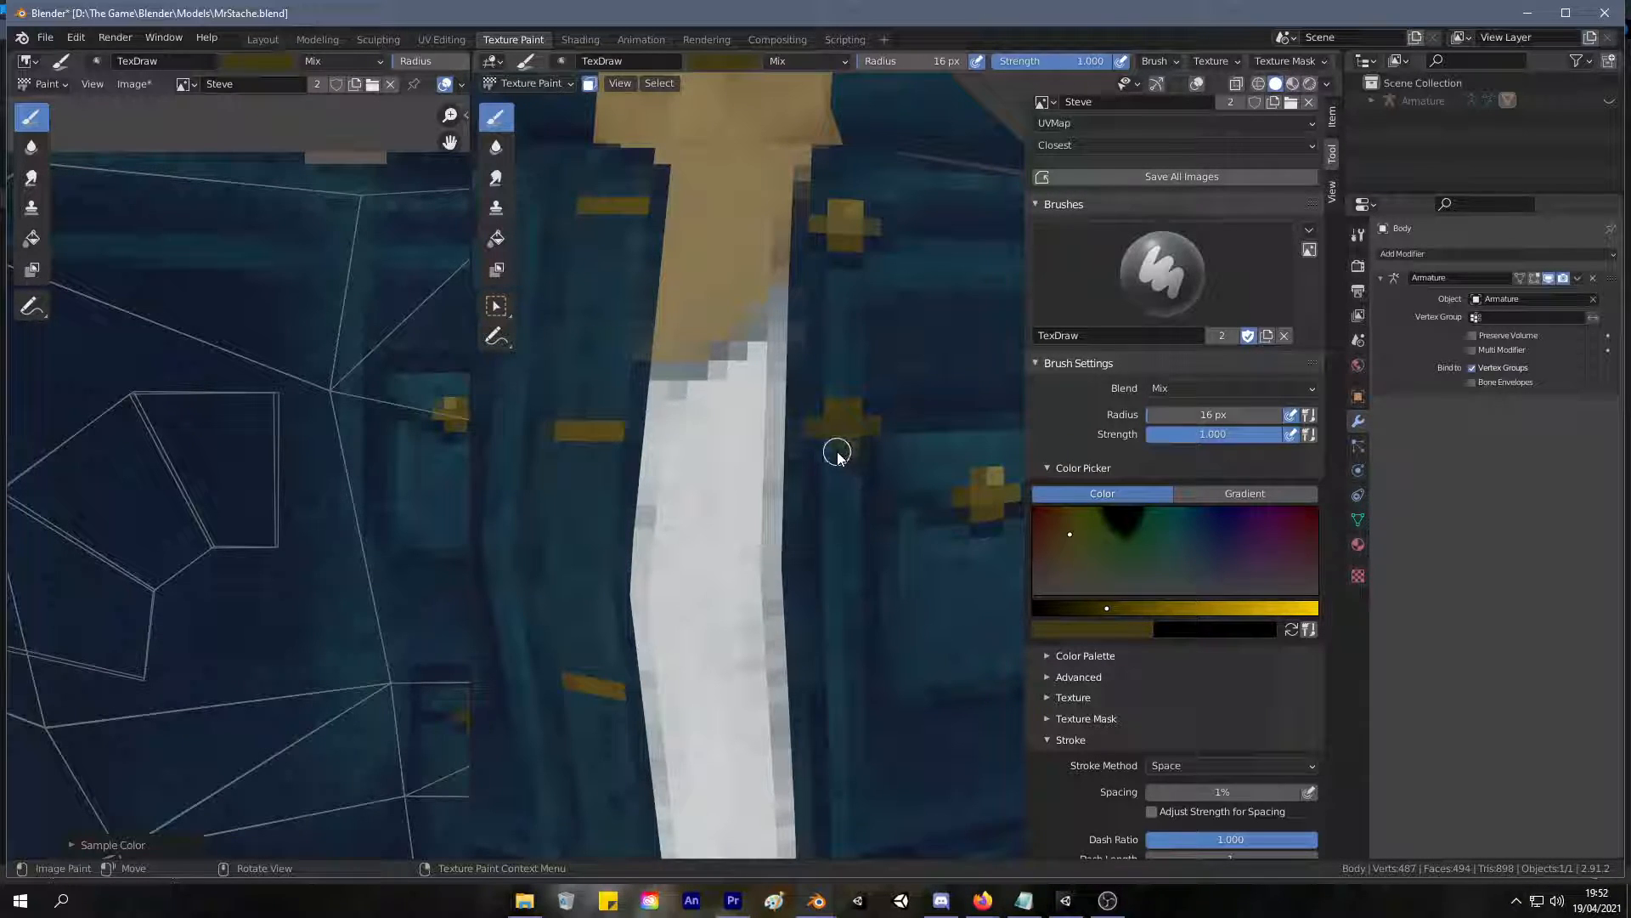
{"action": "scroll", "coordinate": [837, 453], "scroll_direction": "down", "scroll_amount": 5}
{"action": "scroll", "coordinate": [913, 446], "scroll_direction": "up", "scroll_amount": 5}
{"action": "scroll", "coordinate": [892, 437], "scroll_direction": "down", "scroll_amount": 2}
{"action": "scroll", "coordinate": [841, 340], "scroll_direction": "up", "scroll_amount": 5}
Sample a light gold from the chest pocket button and highlight the upper part of the second front button.
{"action": "key", "text": "s"}
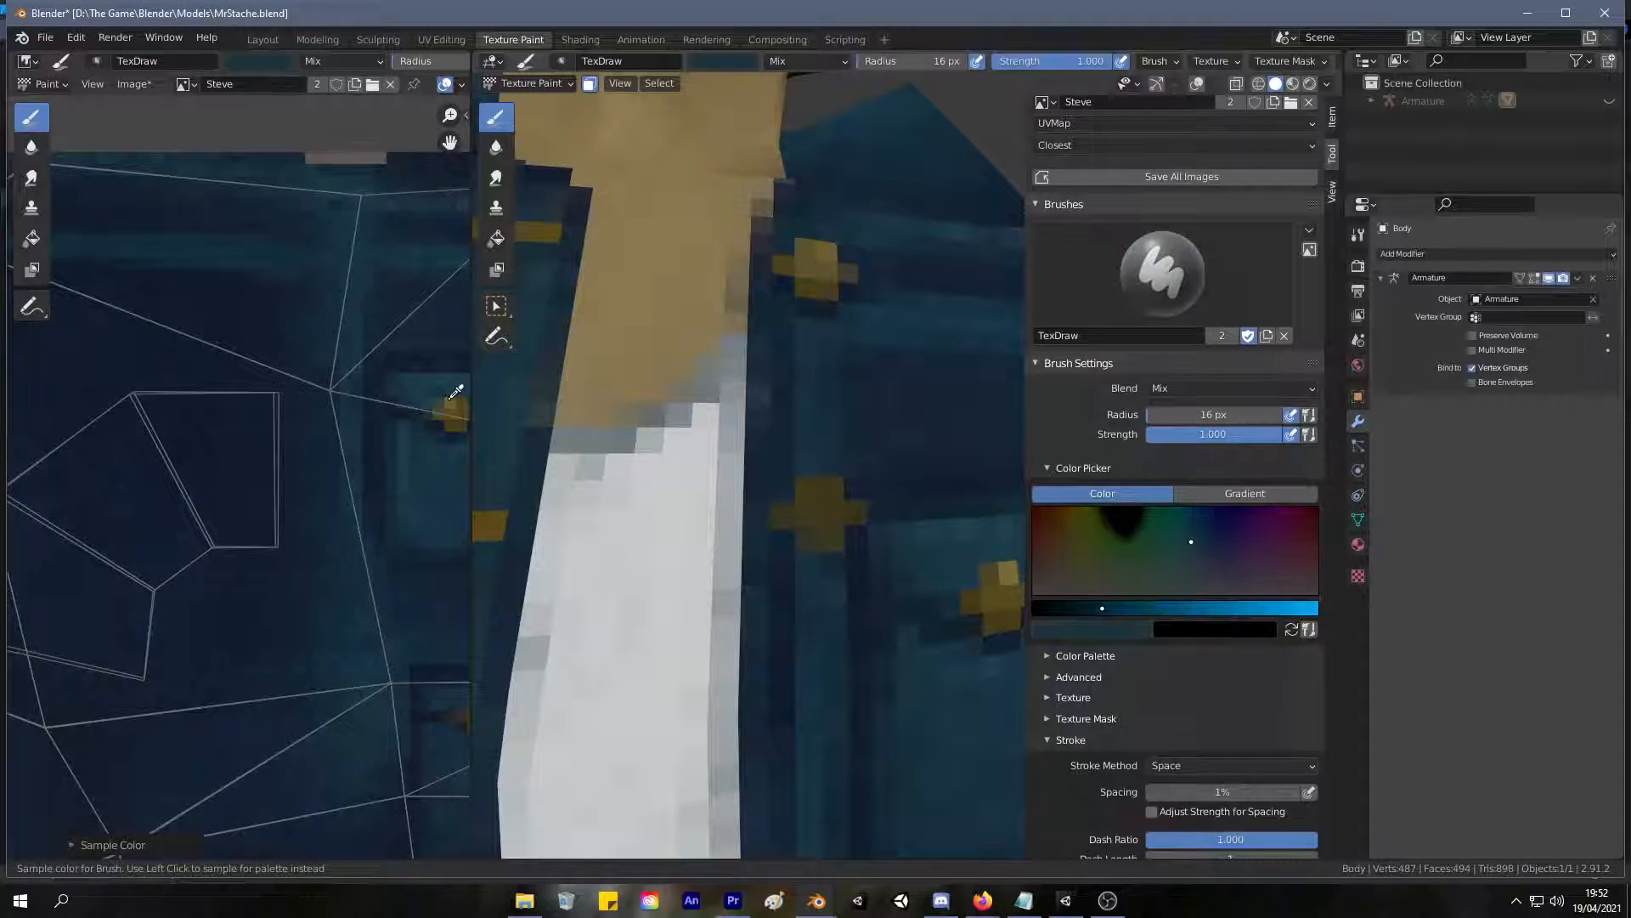
{"action": "left_click", "coordinate": [456, 391]}
{"action": "key", "text": "s"}
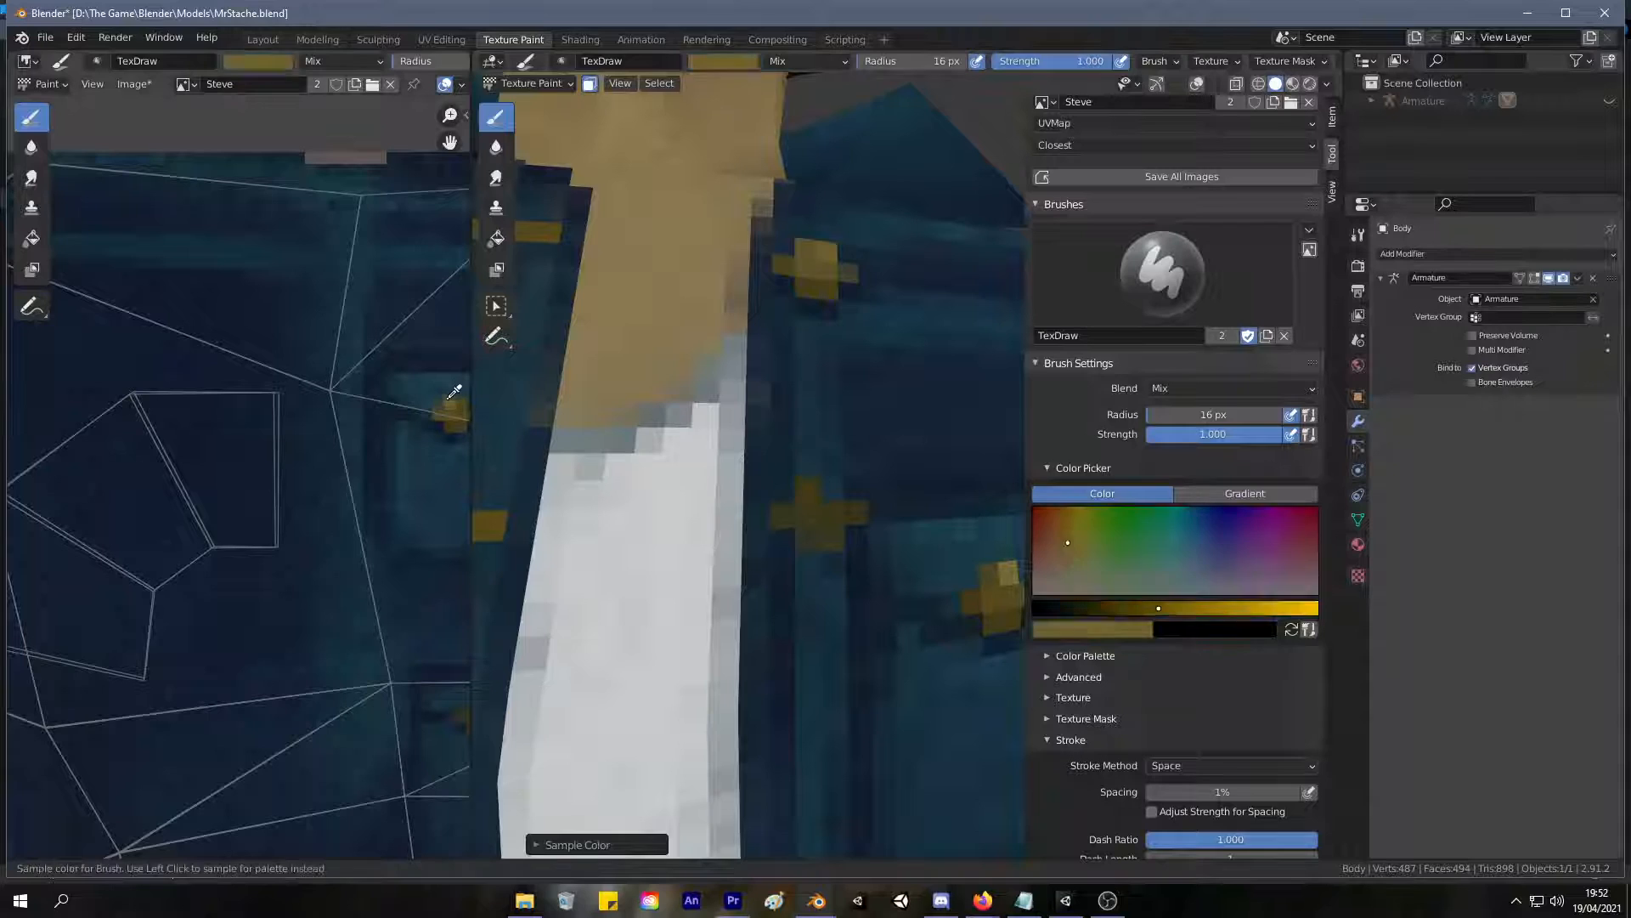
{"action": "left_click", "coordinate": [829, 485]}
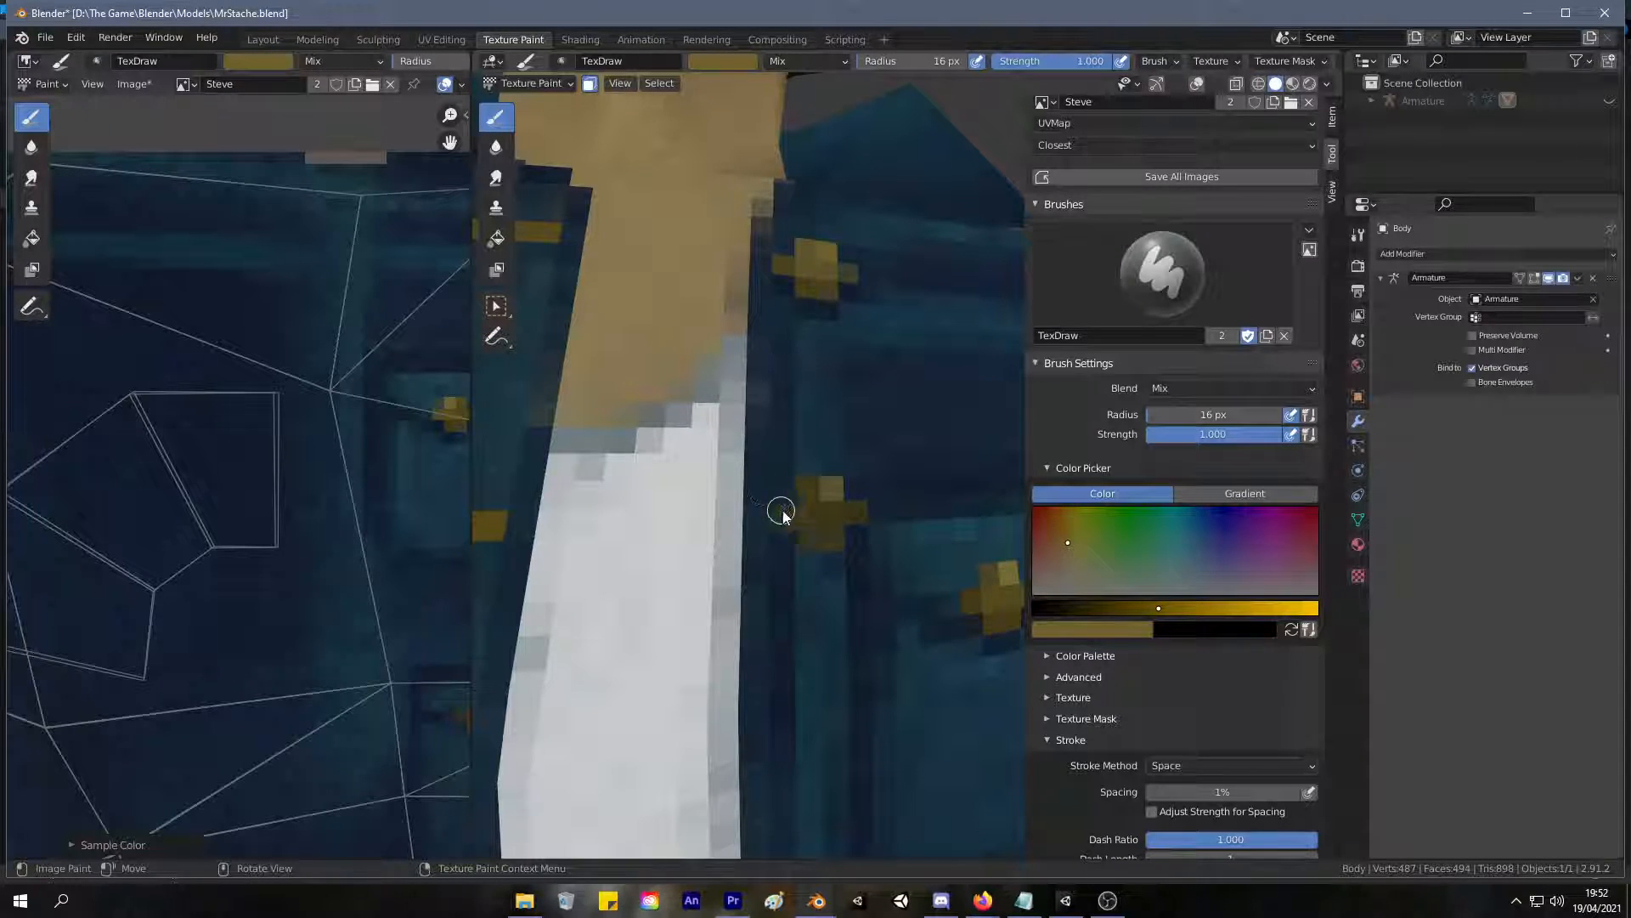
Sample a medium gold from the top front button and lighten the middle of the second front button.
{"action": "key", "text": "s"}
{"action": "left_click", "coordinate": [455, 407]}
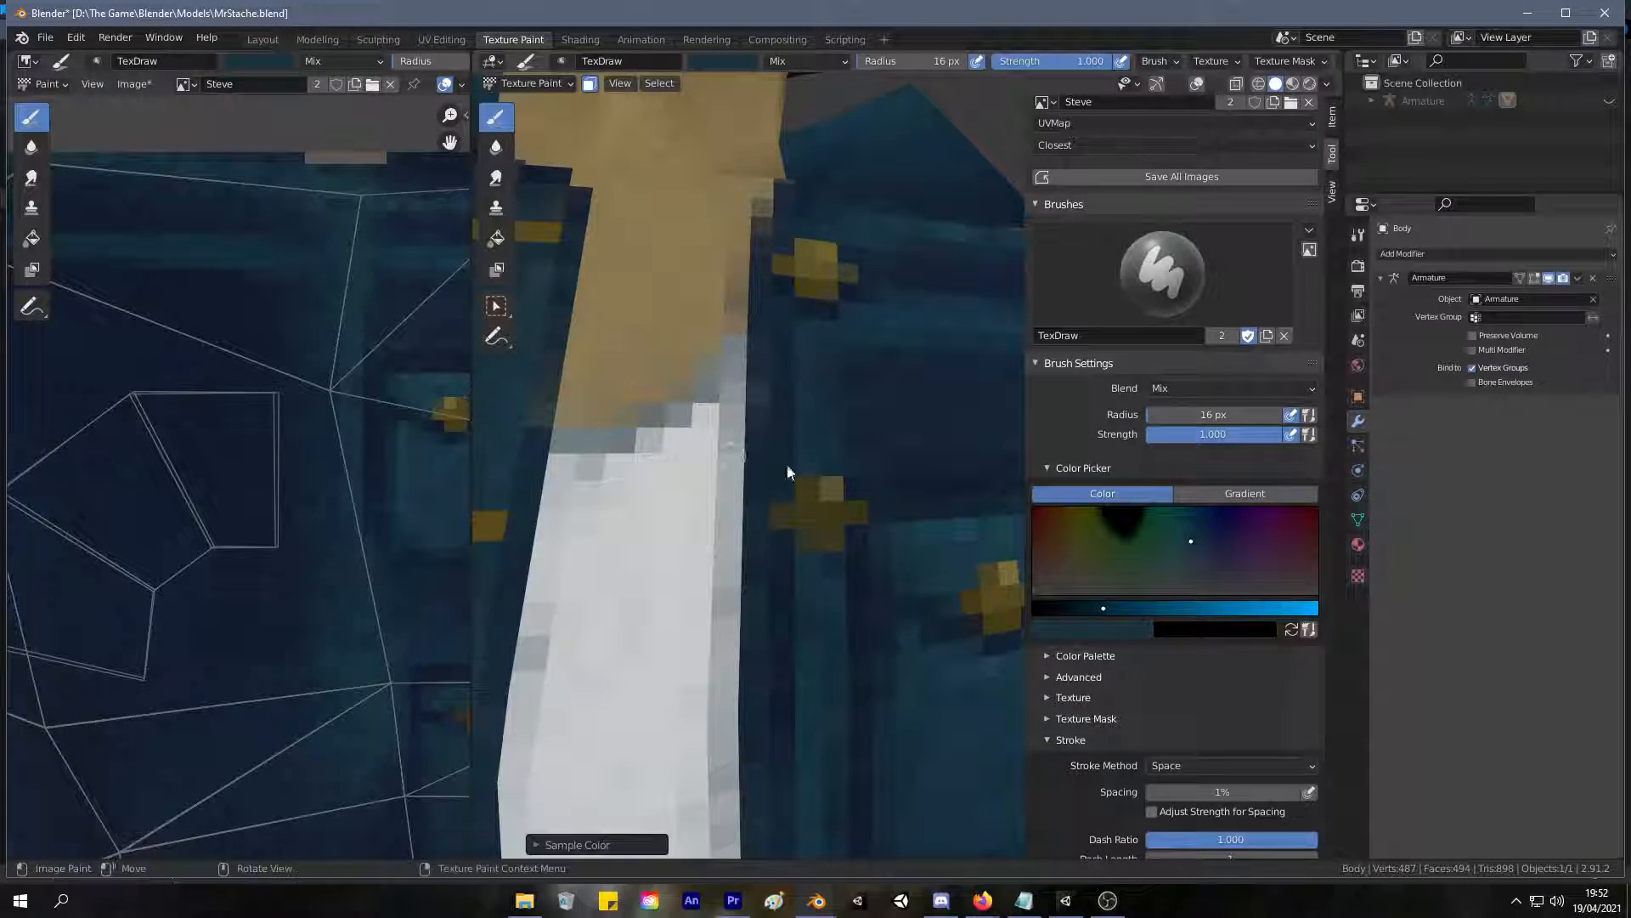
{"action": "mouse_move", "coordinate": [346, 408]}
{"action": "middle_mouse_down"}
{"action": "mouse_move", "coordinate": [409, 369]}
{"action": "mouse_move", "coordinate": [255, 416]}
{"action": "middle_mouse_up"}
{"action": "key", "text": "s"}
{"action": "left_click", "coordinate": [207, 265]}
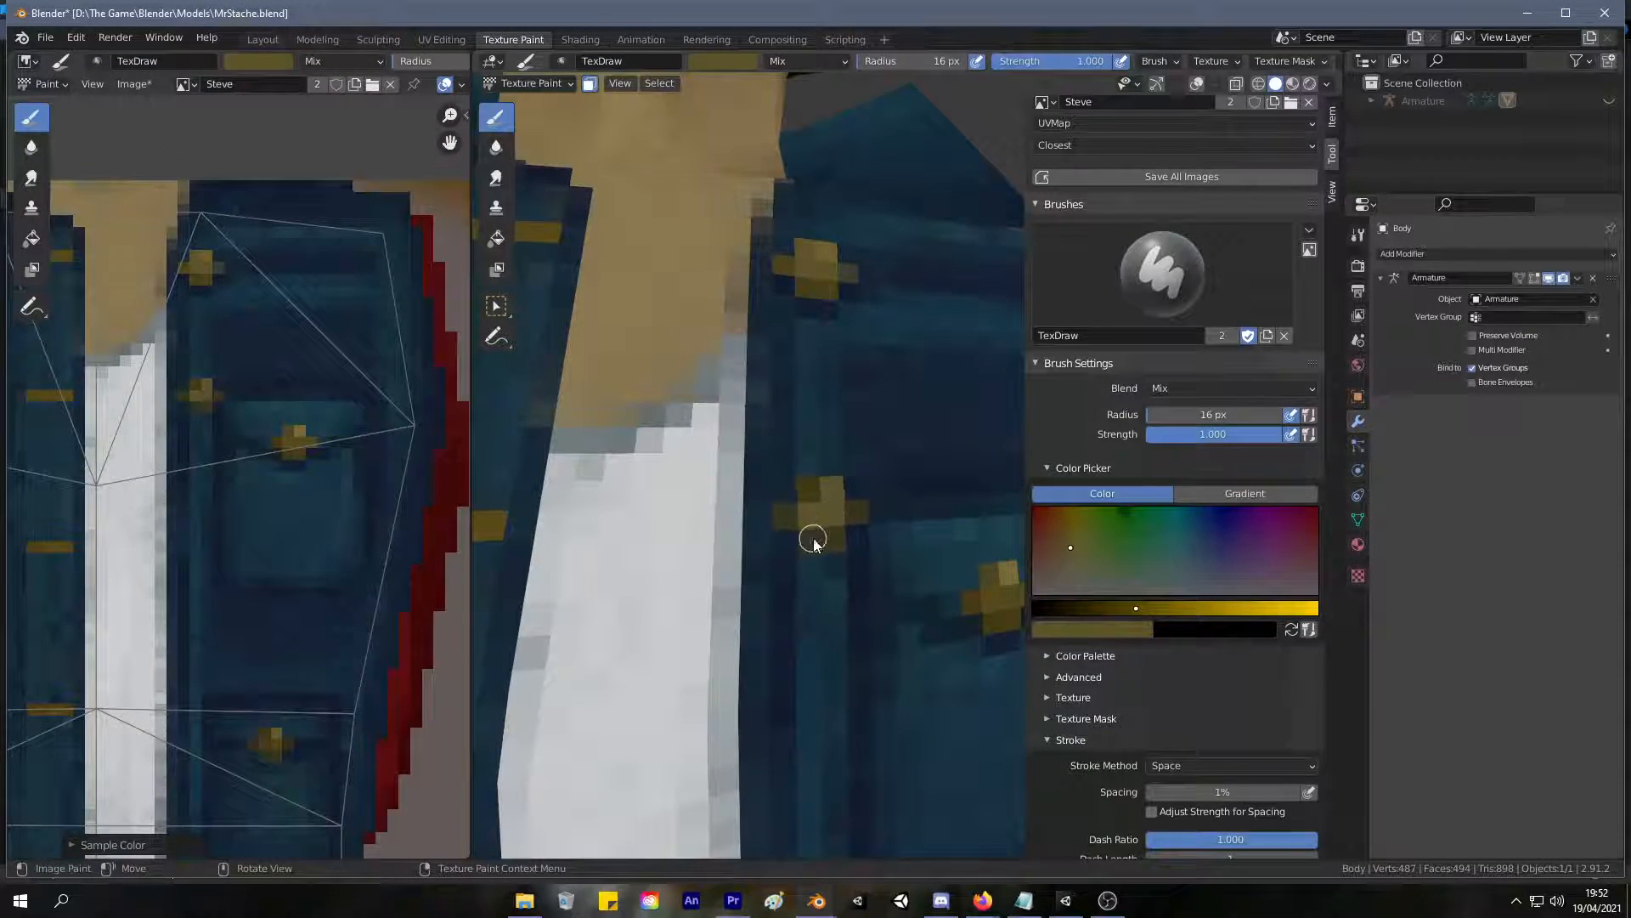
Sample darker golds from the chest pocket button and shade the side arms and lower part of the second front button.
{"action": "key", "text": "s"}
{"action": "left_click", "coordinate": [291, 446]}
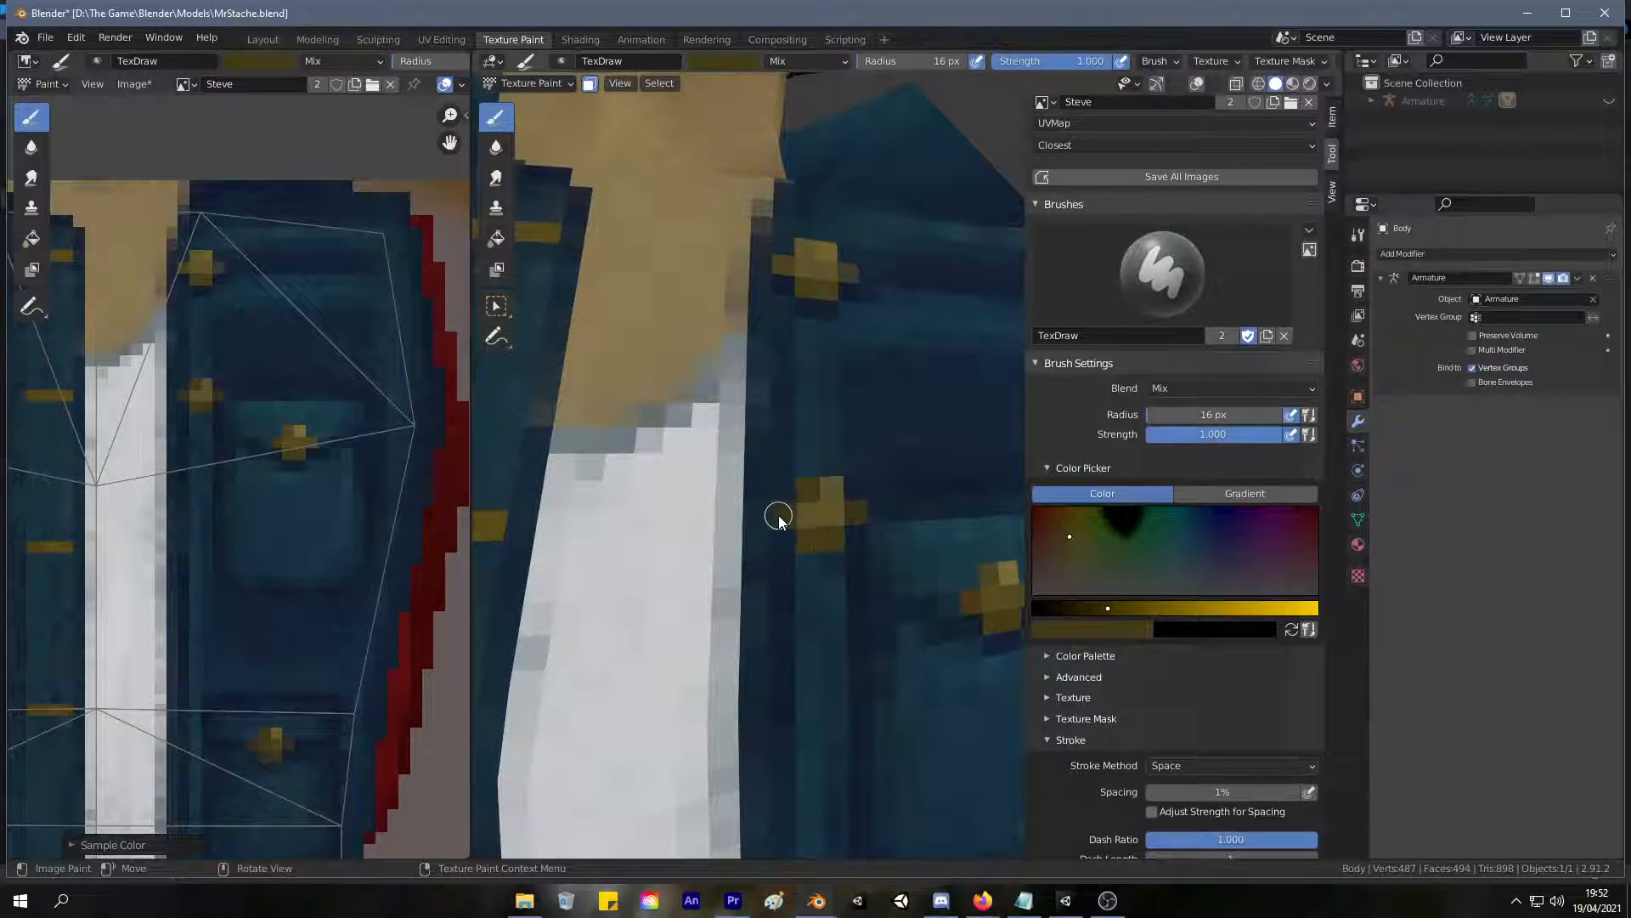
{"action": "key", "text": "s"}
{"action": "left_click", "coordinate": [304, 435]}
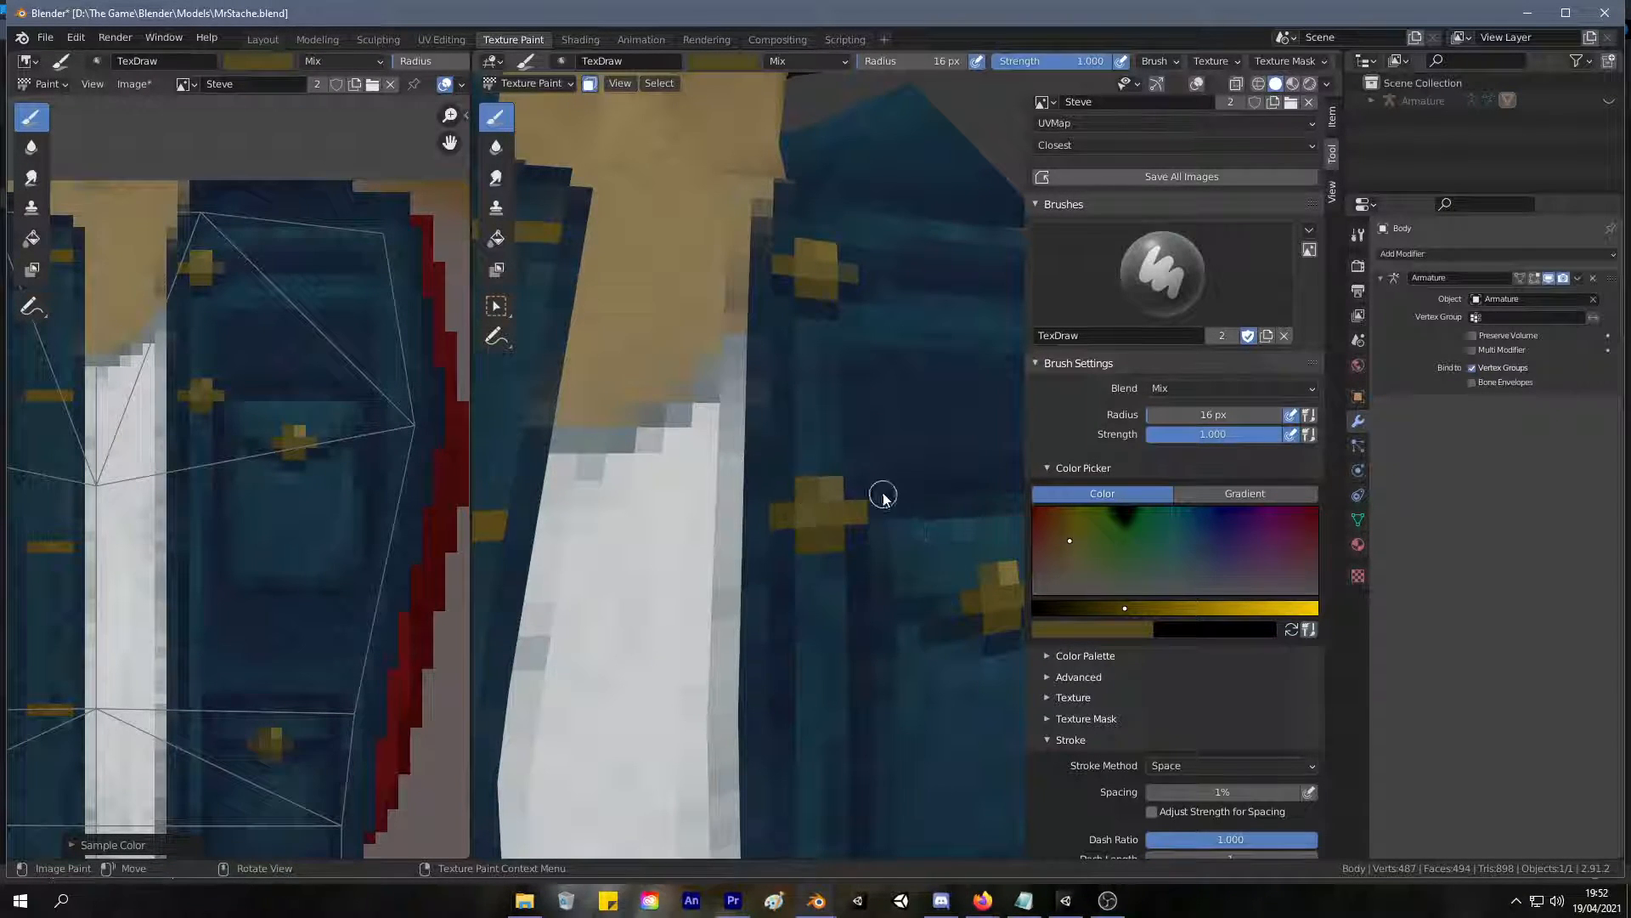
{"action": "scroll", "coordinate": [878, 502], "scroll_direction": "down", "scroll_amount": 3}
{"action": "scroll", "coordinate": [903, 492], "scroll_direction": "up", "scroll_amount": 4}
Resample medium and light golds from the existing buttons and refine the highlight on the second front button's upper part.
{"action": "key", "text": "s"}
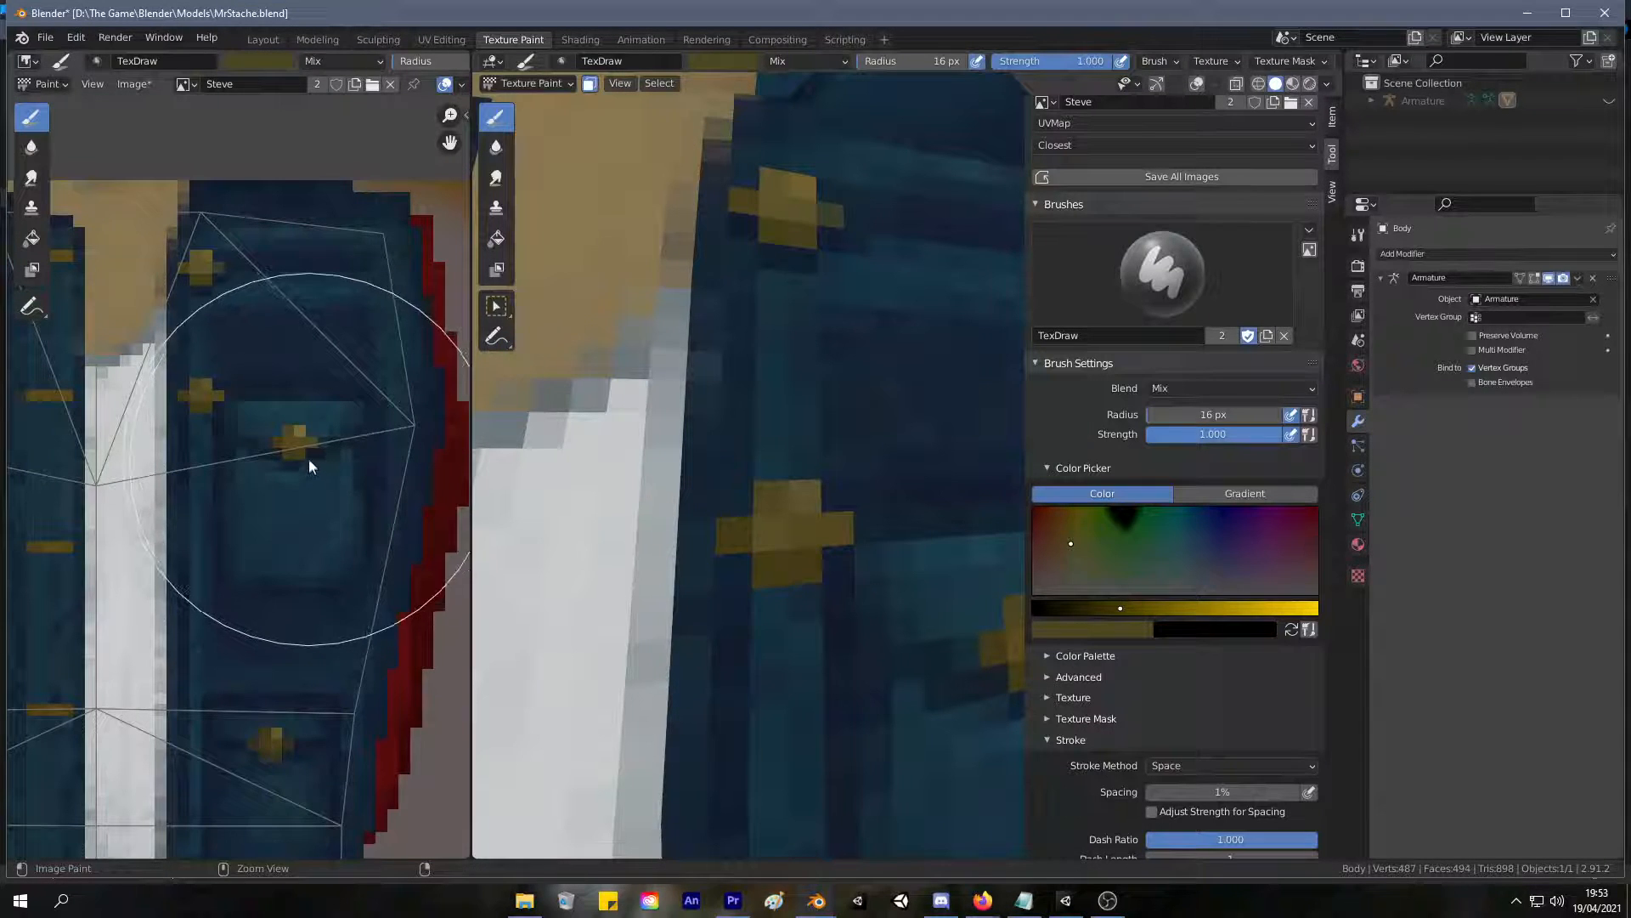
{"action": "key", "text": "s"}
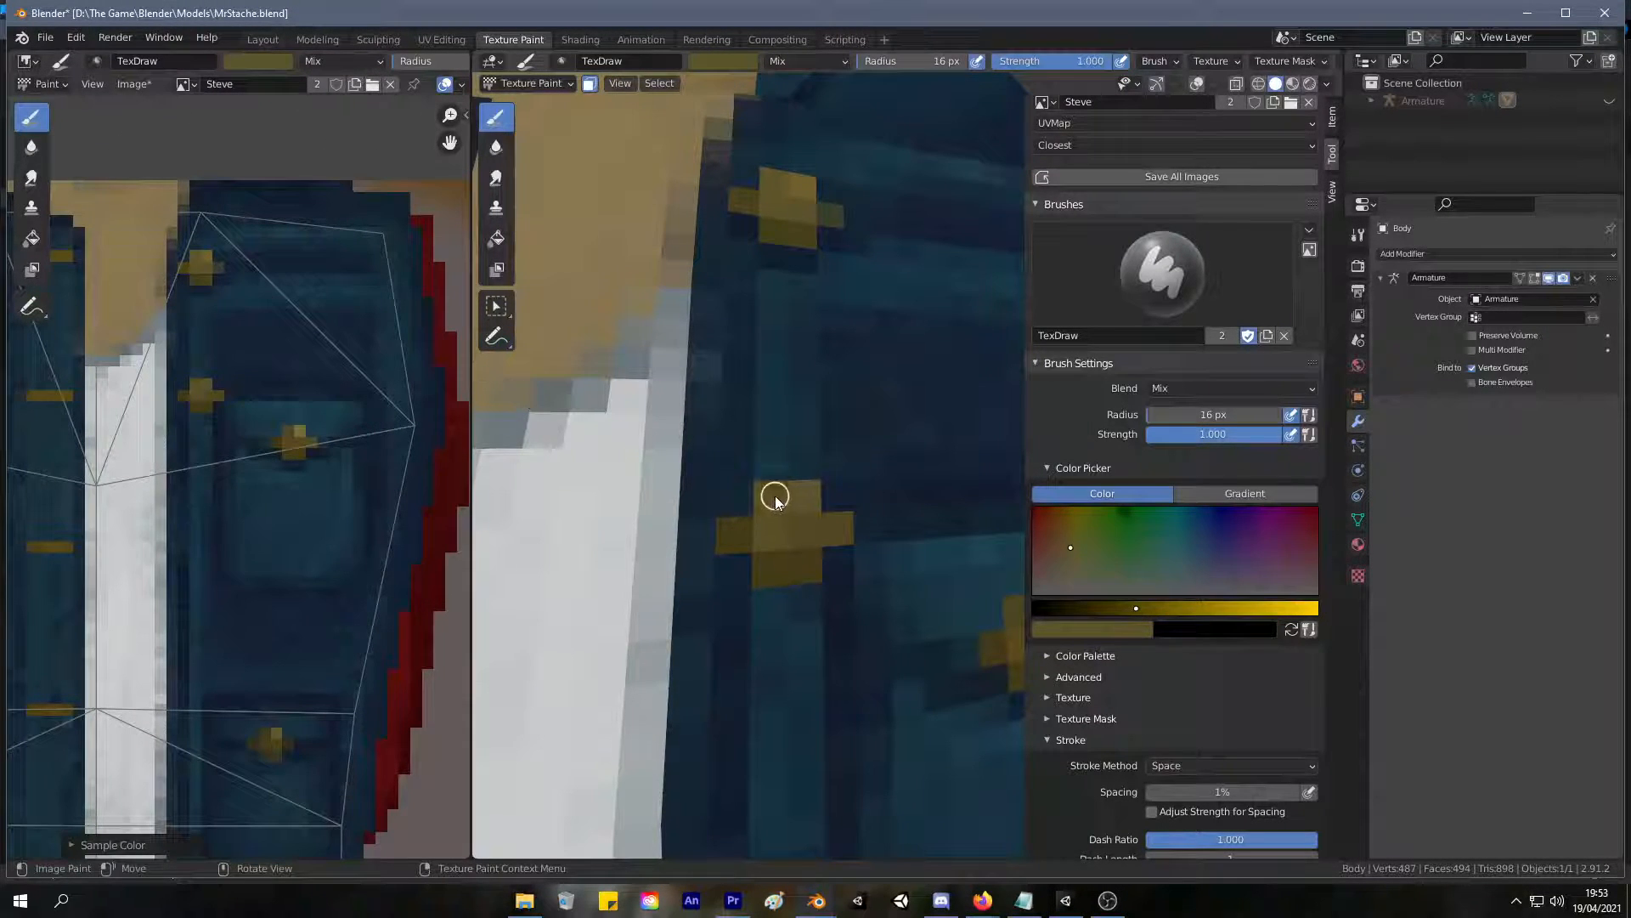
{"action": "key", "text": "s"}
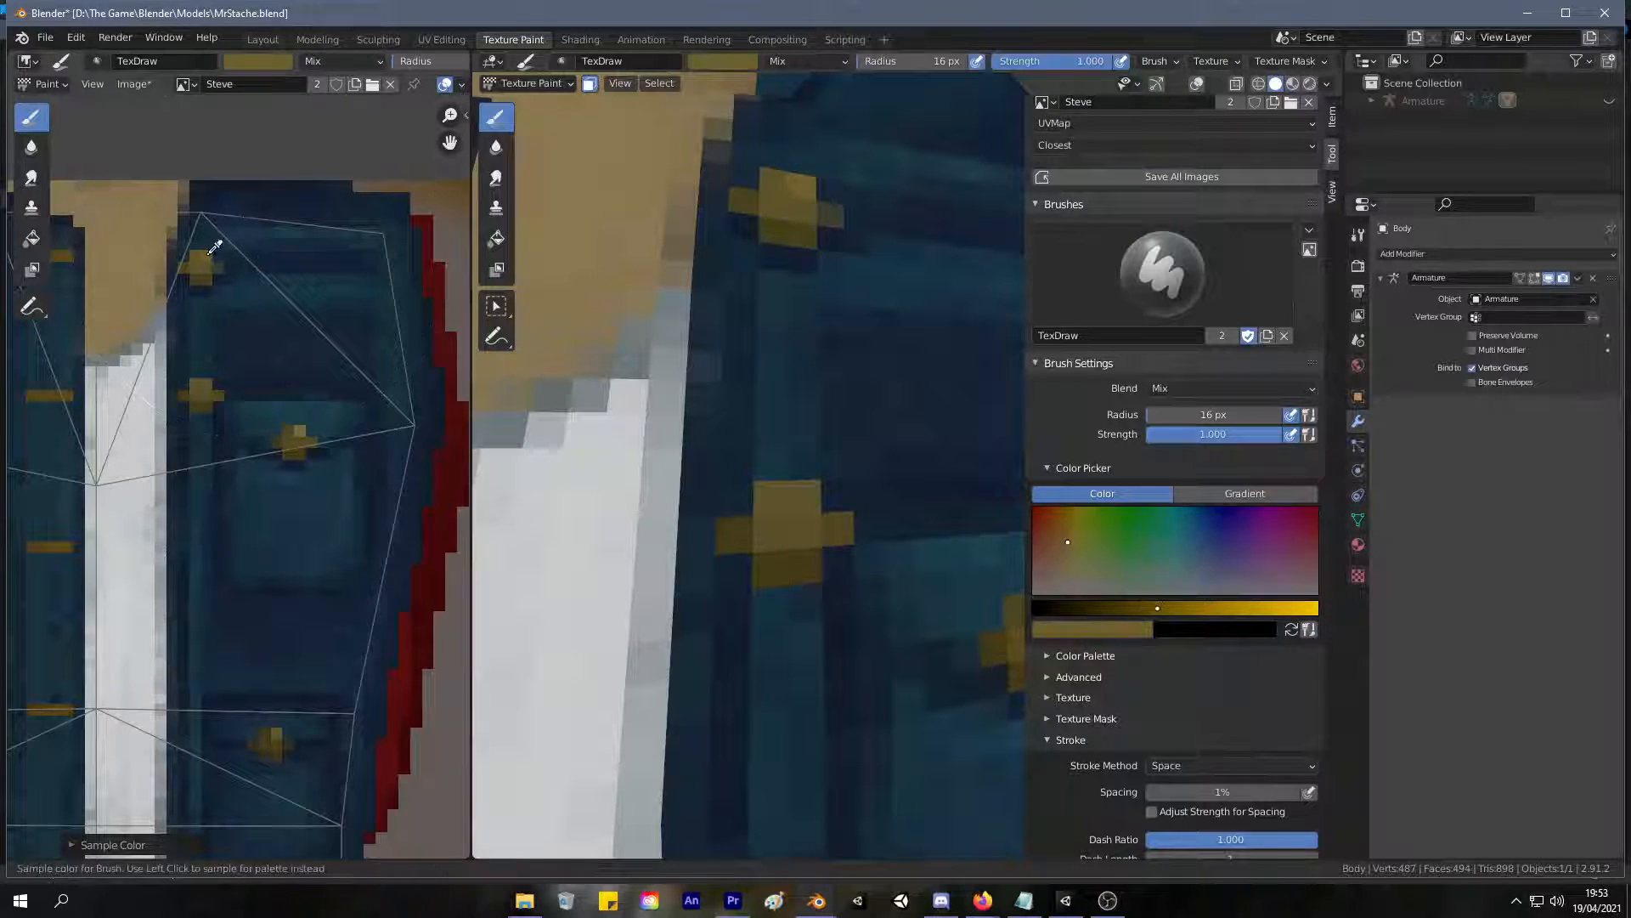
{"action": "left_click", "coordinate": [808, 500]}
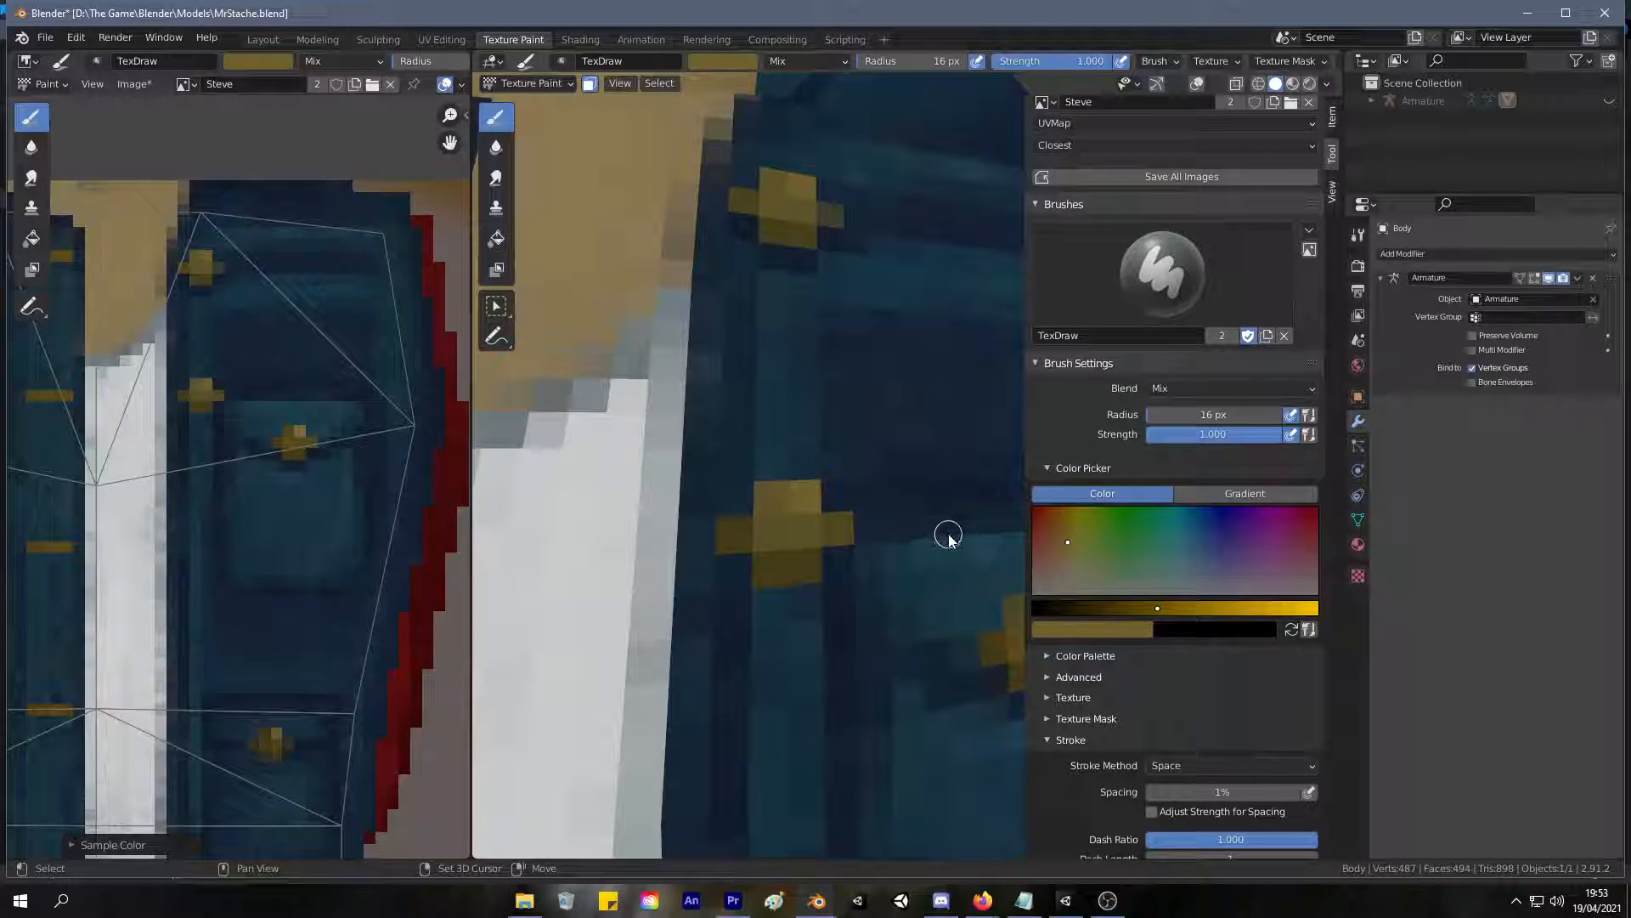
Paint a cross-shaped light gold button on the front edge level with the third buttonhole, undoing the misplaced first stroke.
{"action": "mouse_move", "coordinate": [703, 473]}
{"action": "middle_mouse_down", "text": "shift"}
{"action": "mouse_move", "coordinate": [700, 219]}
{"action": "mouse_move", "coordinate": [759, 246]}
{"action": "middle_mouse_up", "text": "shift"}
{"action": "scroll", "coordinate": [760, 247], "scroll_direction": "down", "scroll_amount": 3}
{"action": "scroll", "coordinate": [787, 323], "scroll_direction": "up", "scroll_amount": 3}
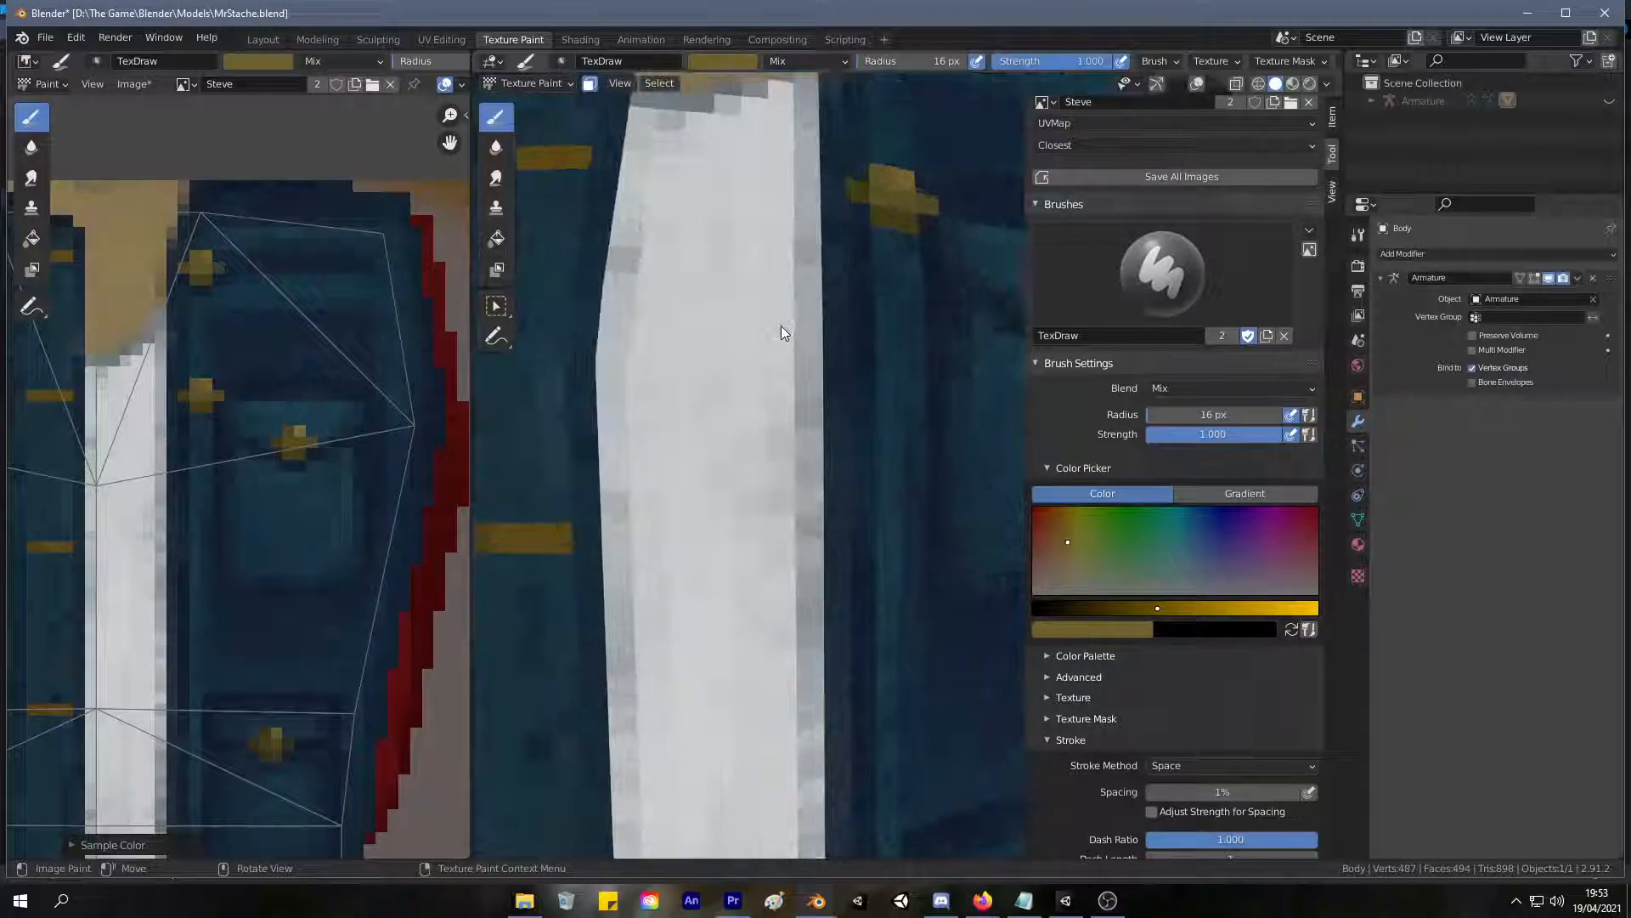
{"action": "scroll", "coordinate": [781, 331], "scroll_direction": "down", "scroll_amount": 4}
{"action": "scroll", "coordinate": [829, 380], "scroll_direction": "up", "scroll_amount": 2}
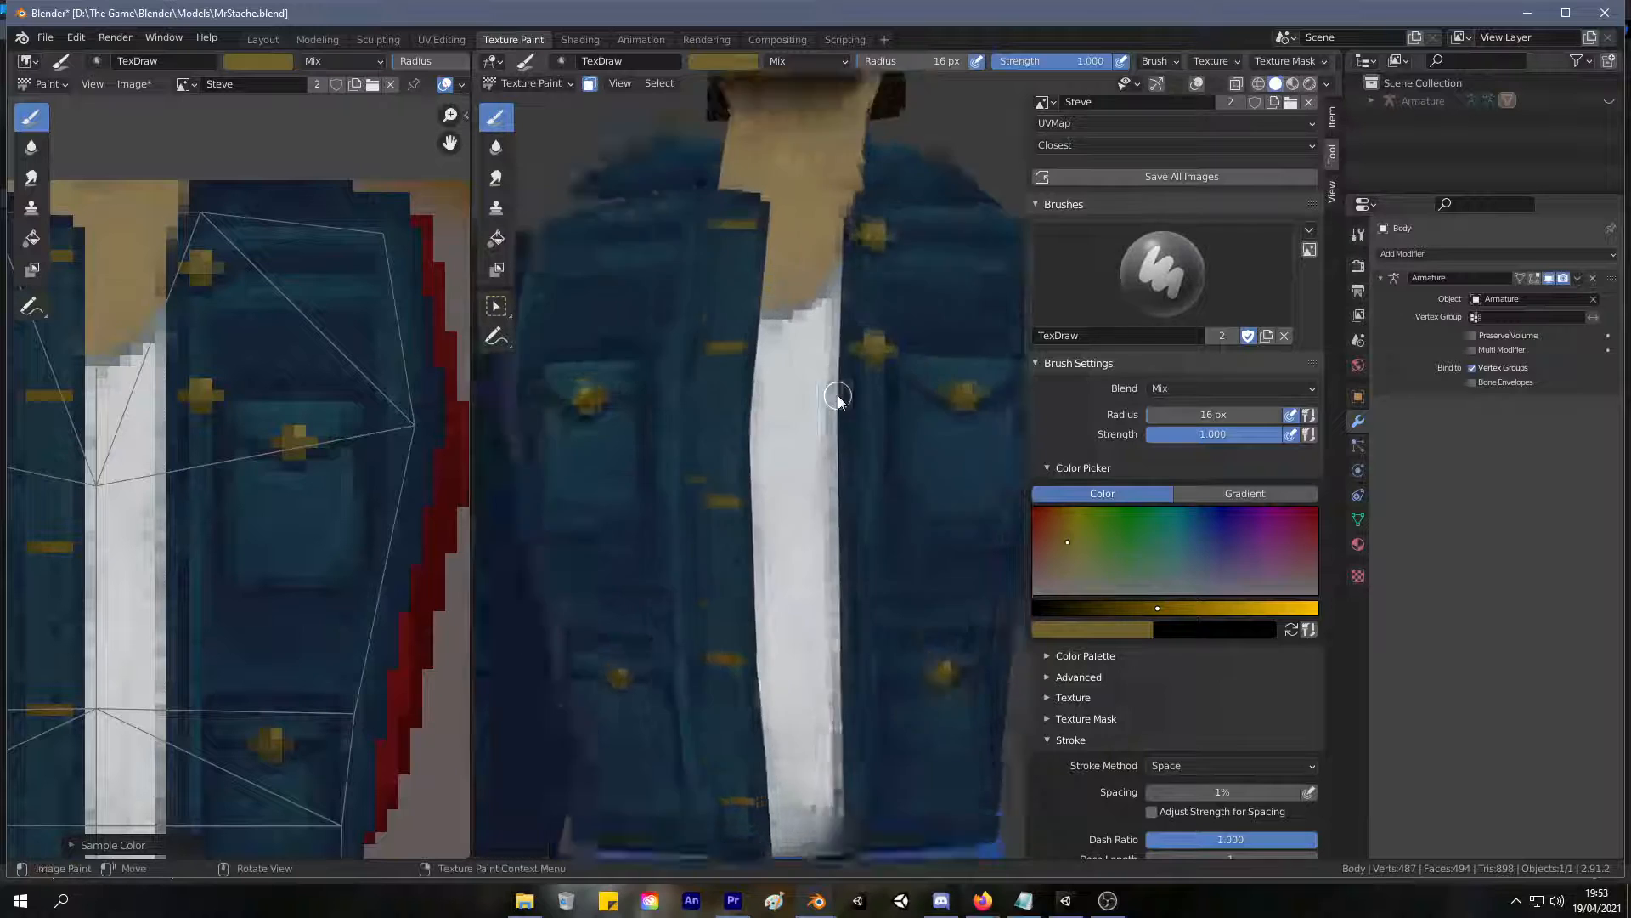
{"action": "scroll", "coordinate": [838, 399], "scroll_direction": "up", "scroll_amount": 2}
{"action": "left_click_drag", "start_coordinate": [840, 510], "coordinate": [818, 510]}
{"action": "scroll", "coordinate": [845, 510], "scroll_direction": "up", "scroll_amount": 2}
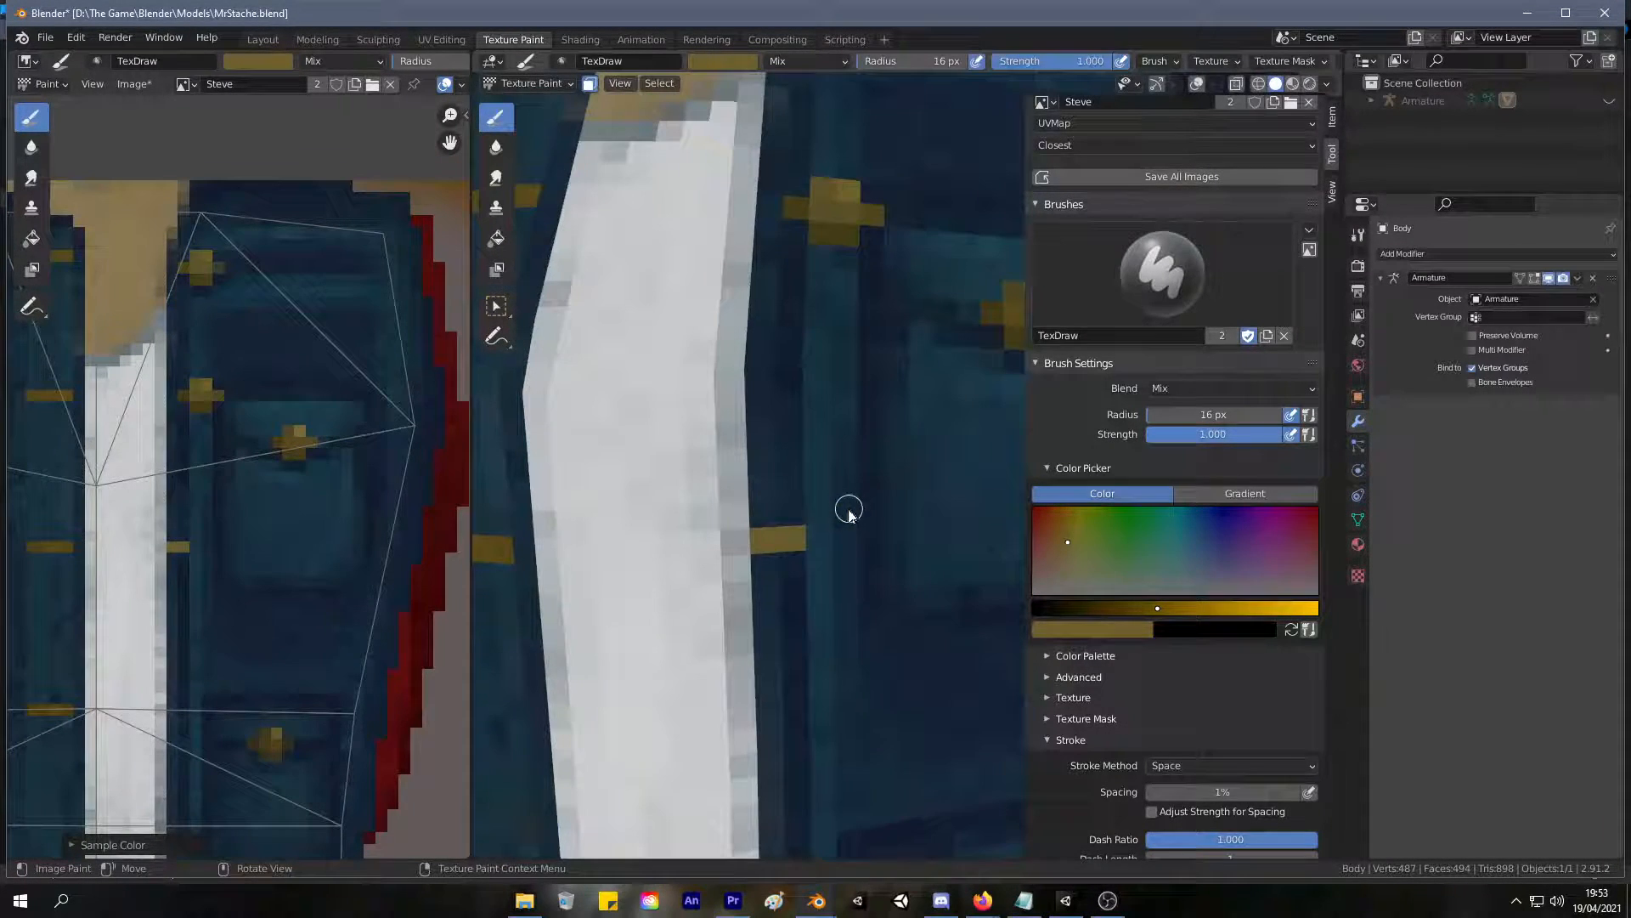
{"action": "key", "text": "ctrl+z"}
{"action": "left_click", "coordinate": [792, 539]}
{"action": "mouse_move", "coordinate": [827, 531]}
{"action": "left_mouse_down"}
{"action": "mouse_move", "coordinate": [816, 521]}
{"action": "mouse_move", "coordinate": [841, 513]}
{"action": "mouse_move", "coordinate": [871, 552]}
{"action": "mouse_move", "coordinate": [820, 557]}
{"action": "left_mouse_up"}
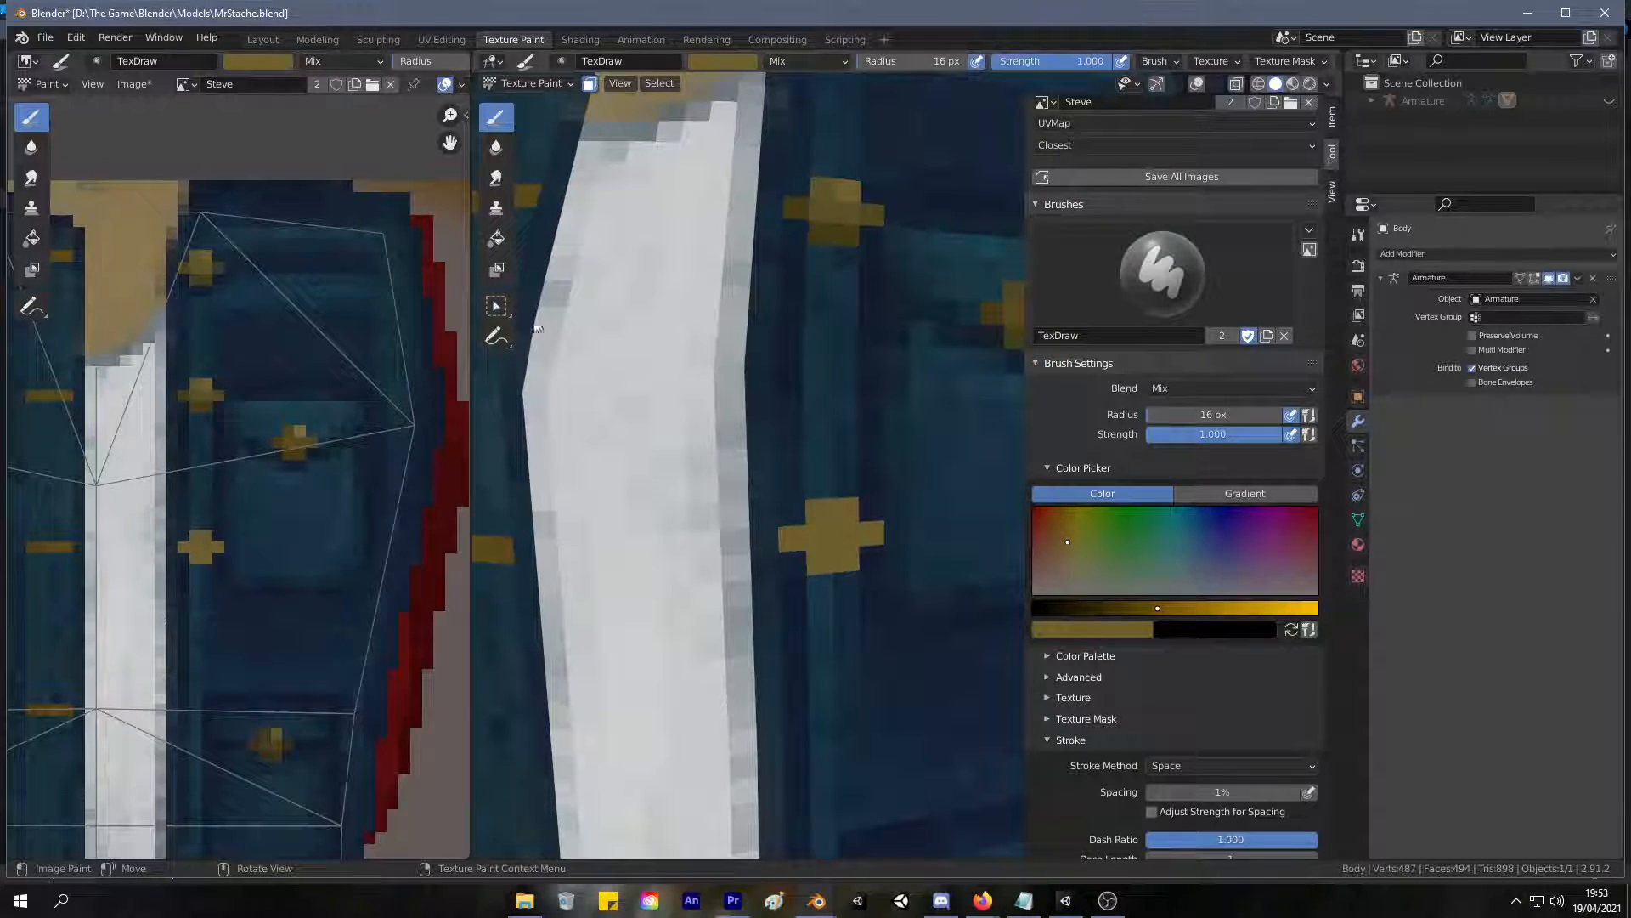
Sample darker golds from the second front button and shade the side arms and lower part of the third button.
{"action": "key", "text": "s"}
{"action": "left_click", "coordinate": [204, 398]}
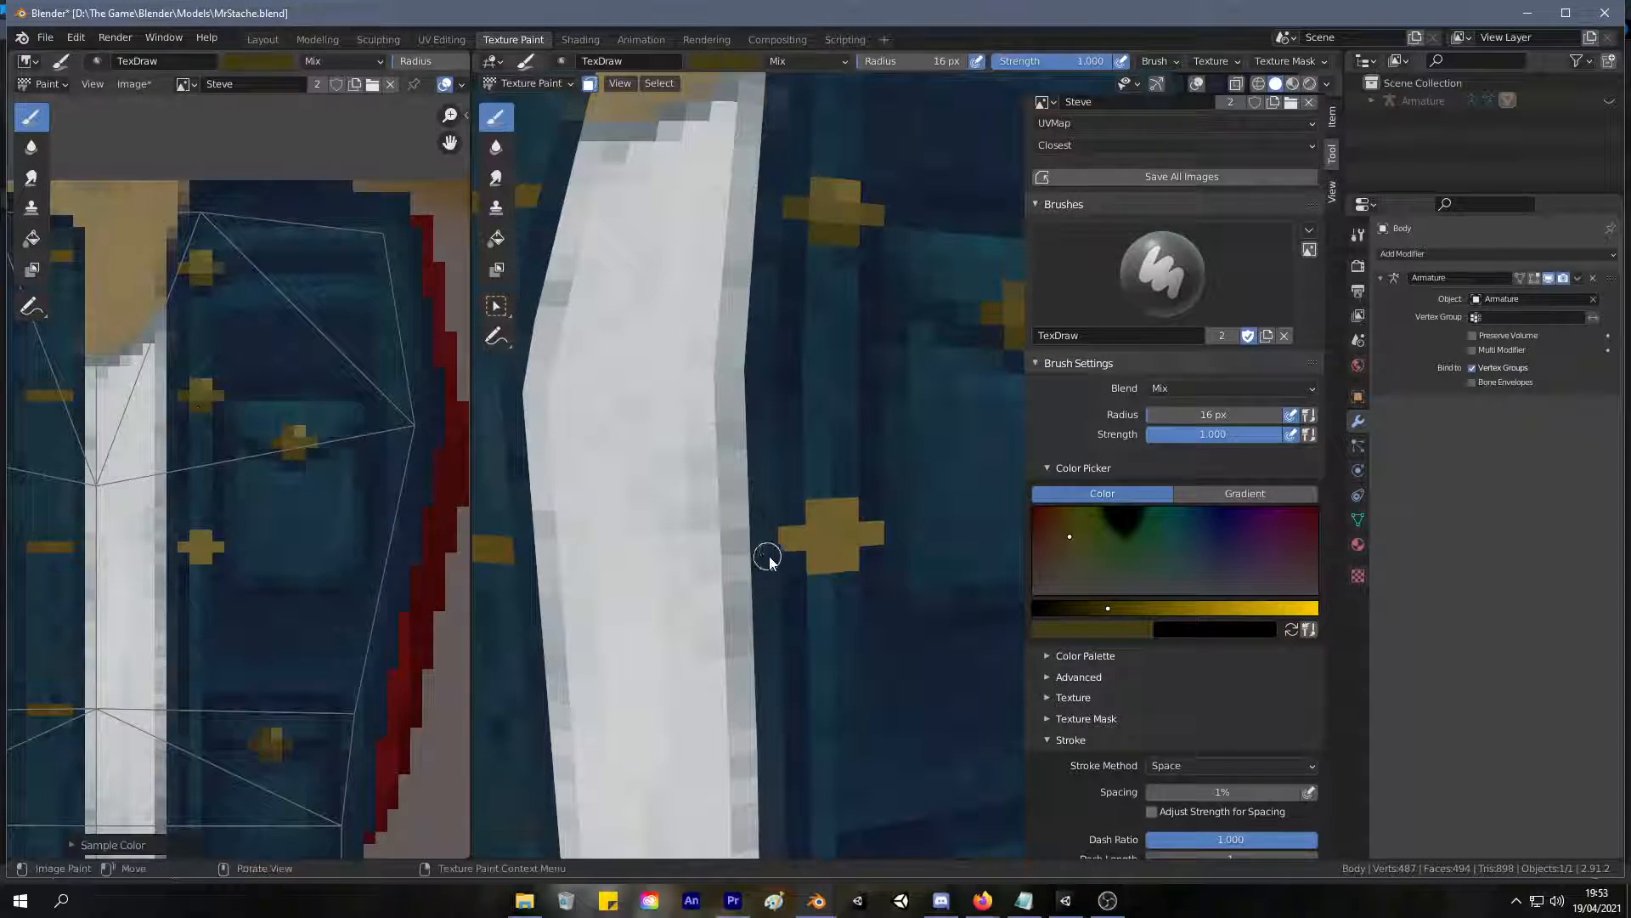
{"action": "left_click_drag", "start_coordinate": [787, 539], "coordinate": [848, 561]}
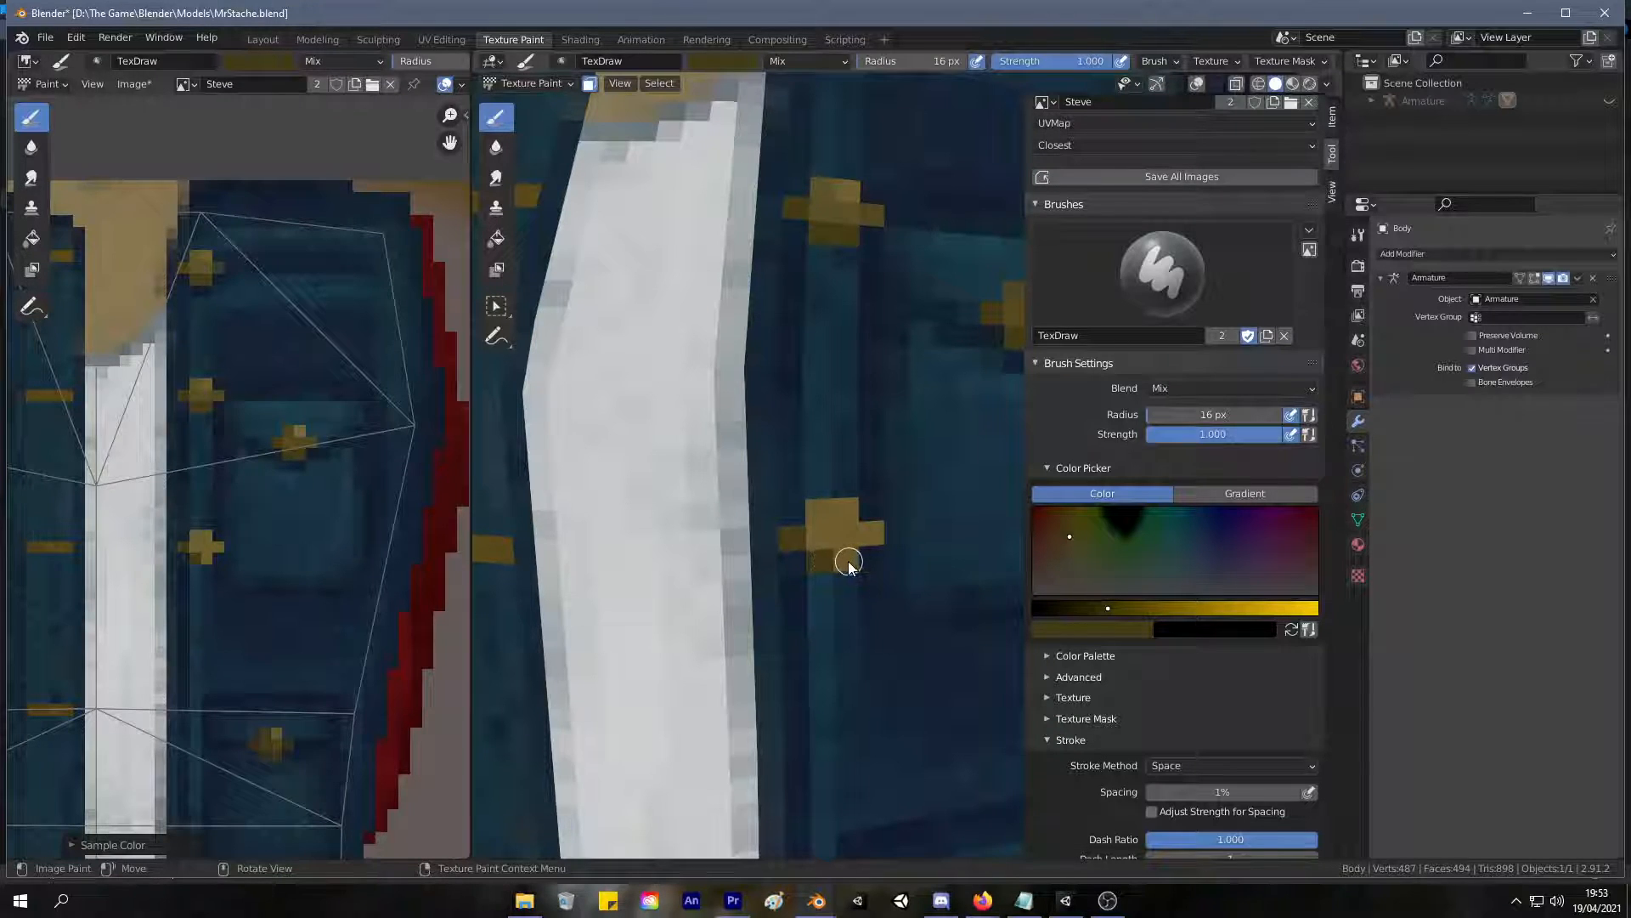
{"action": "key", "text": "s"}
{"action": "left_click", "coordinate": [205, 385]}
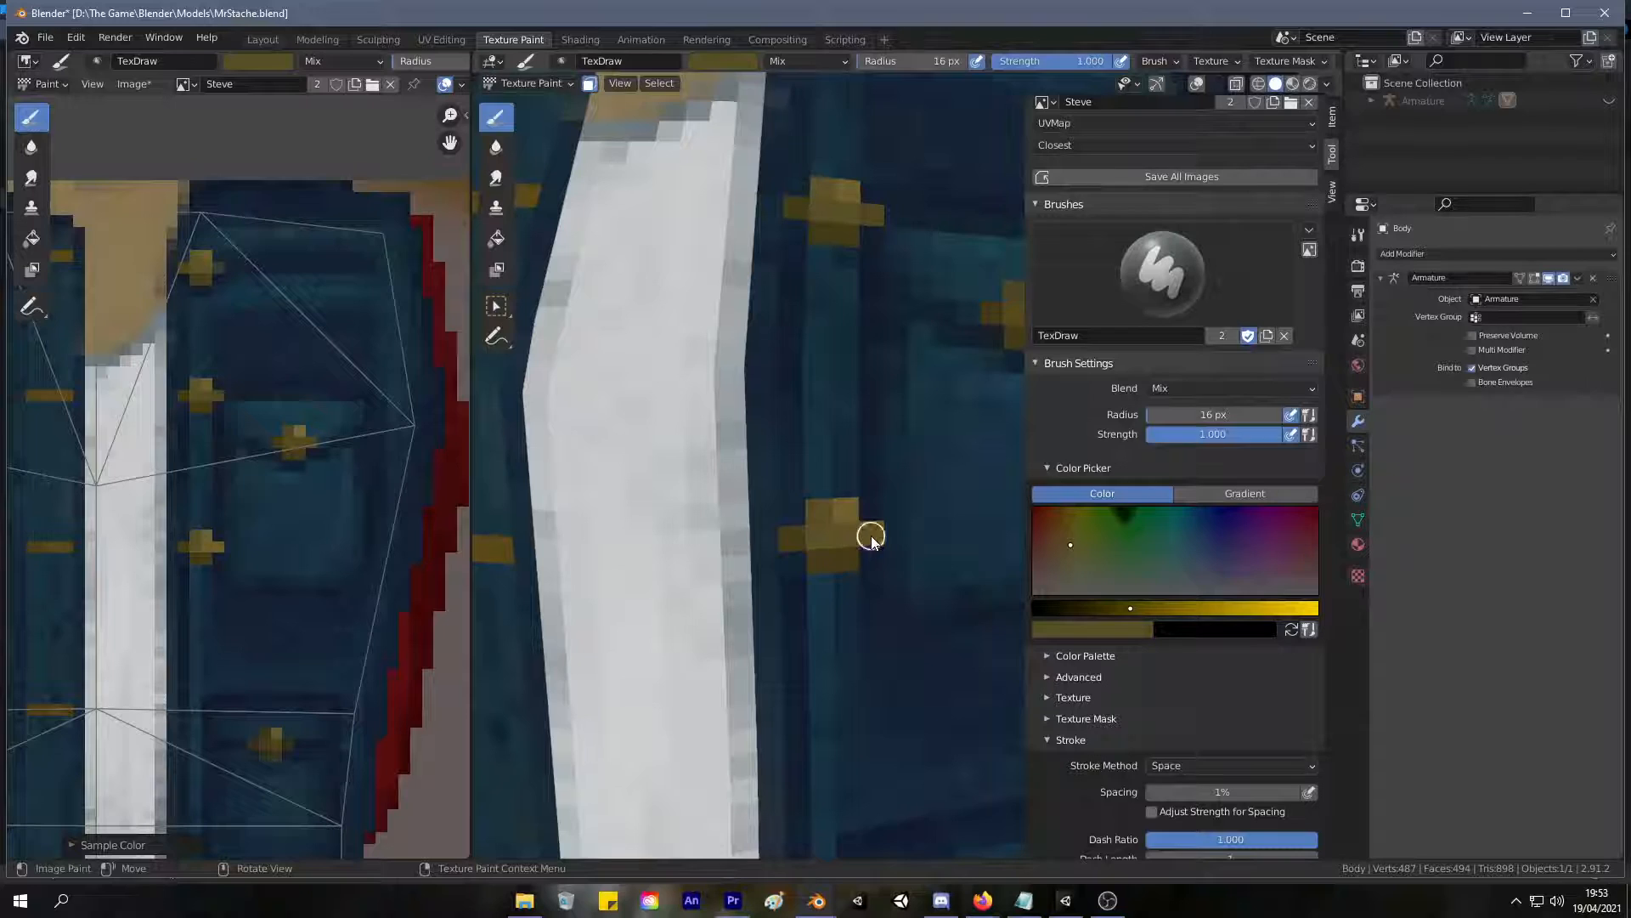
Sample golds from the existing buttons and paint a shaded cross-shaped fourth button on the front edge level with the fourth buttonhole.
{"action": "scroll", "coordinate": [884, 549], "scroll_direction": "down", "scroll_amount": 6}
{"action": "mouse_move", "coordinate": [863, 558]}
{"action": "middle_mouse_down"}
{"action": "mouse_move", "coordinate": [877, 532]}
{"action": "mouse_move", "coordinate": [854, 507]}
{"action": "mouse_move", "coordinate": [884, 517]}
{"action": "mouse_move", "coordinate": [795, 526]}
{"action": "middle_mouse_up"}
{"action": "scroll", "coordinate": [879, 516], "scroll_direction": "up", "scroll_amount": 8}
{"action": "key", "text": "s"}
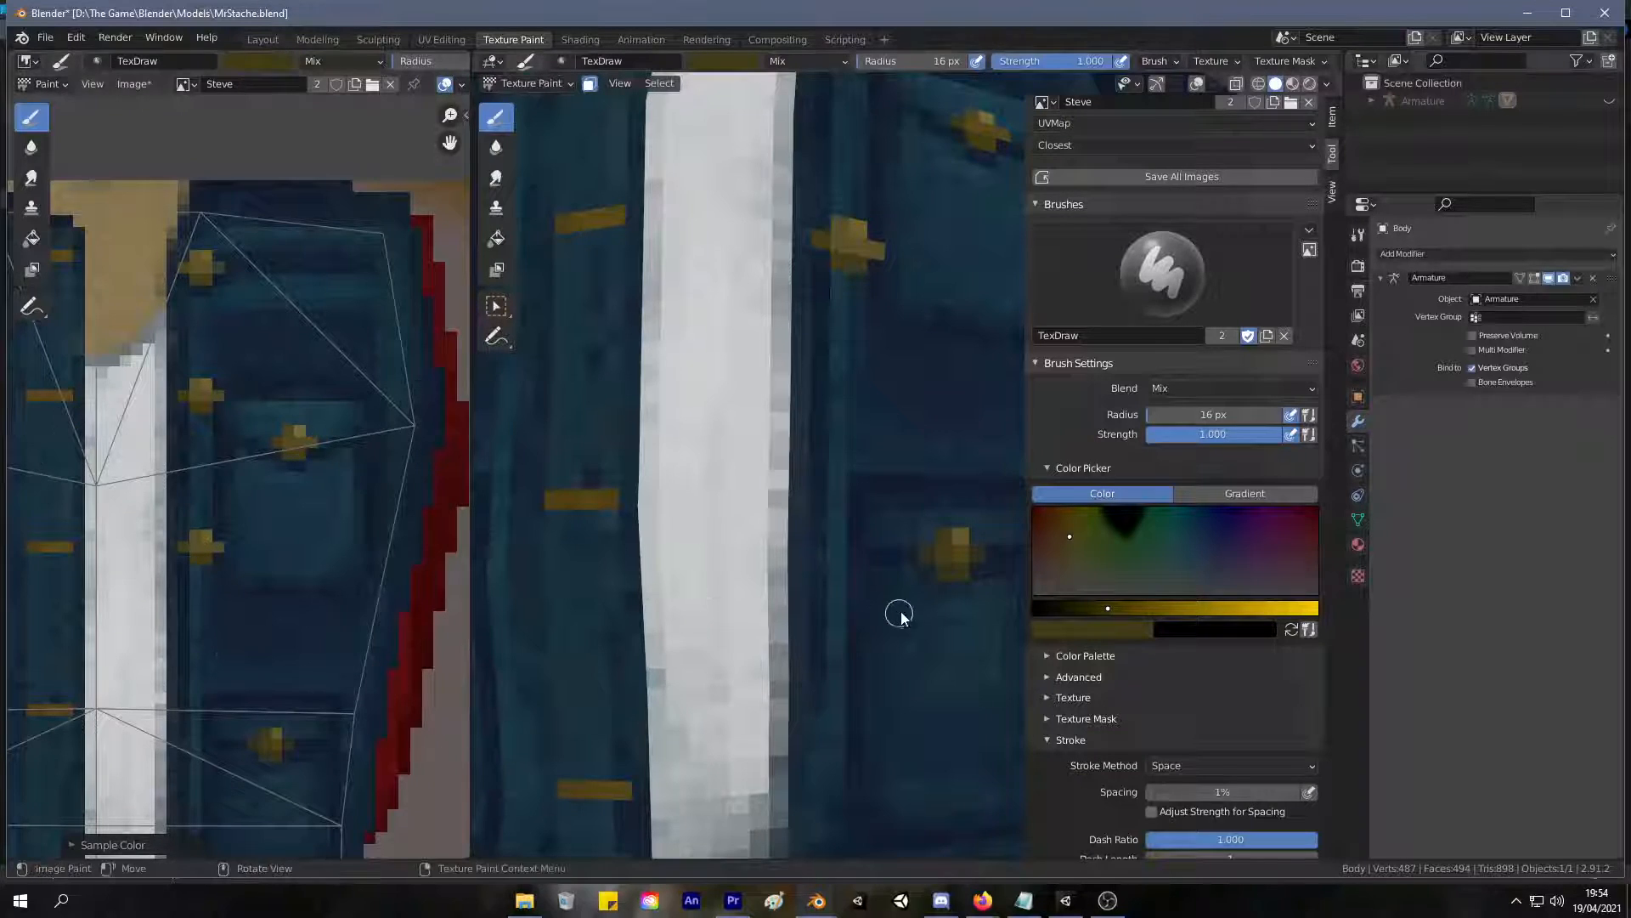
{"action": "left_click_drag", "start_coordinate": [806, 499], "coordinate": [854, 519]}
{"action": "key", "text": "s"}
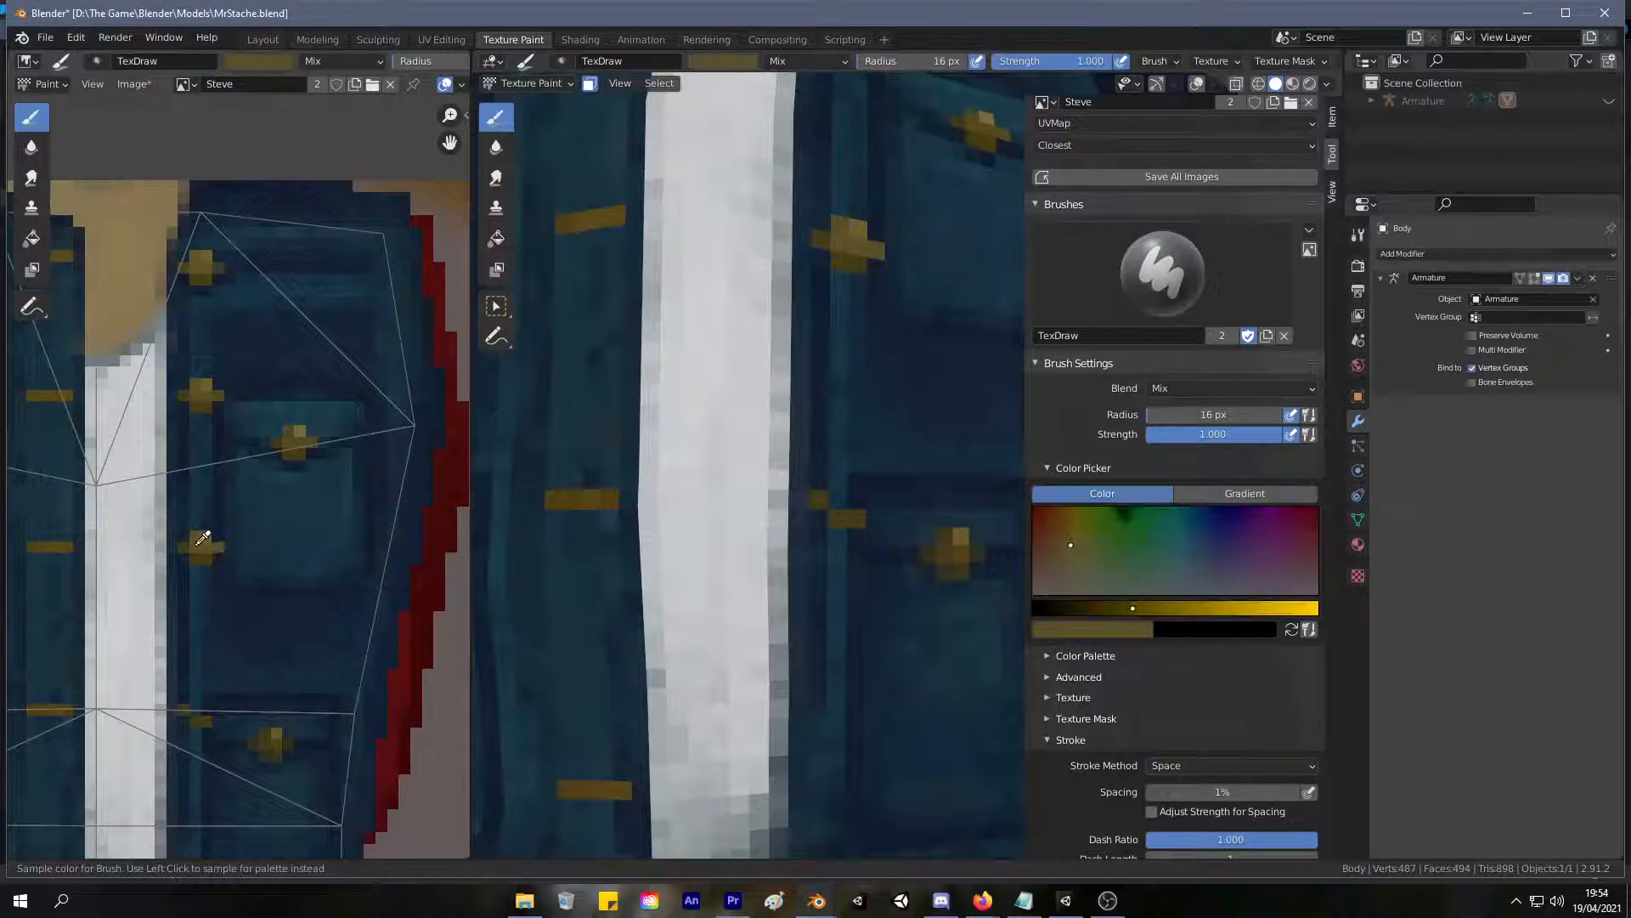
{"action": "left_click", "coordinate": [202, 537]}
{"action": "left_click_drag", "start_coordinate": [843, 495], "coordinate": [874, 498]}
{"action": "key", "text": "s"}
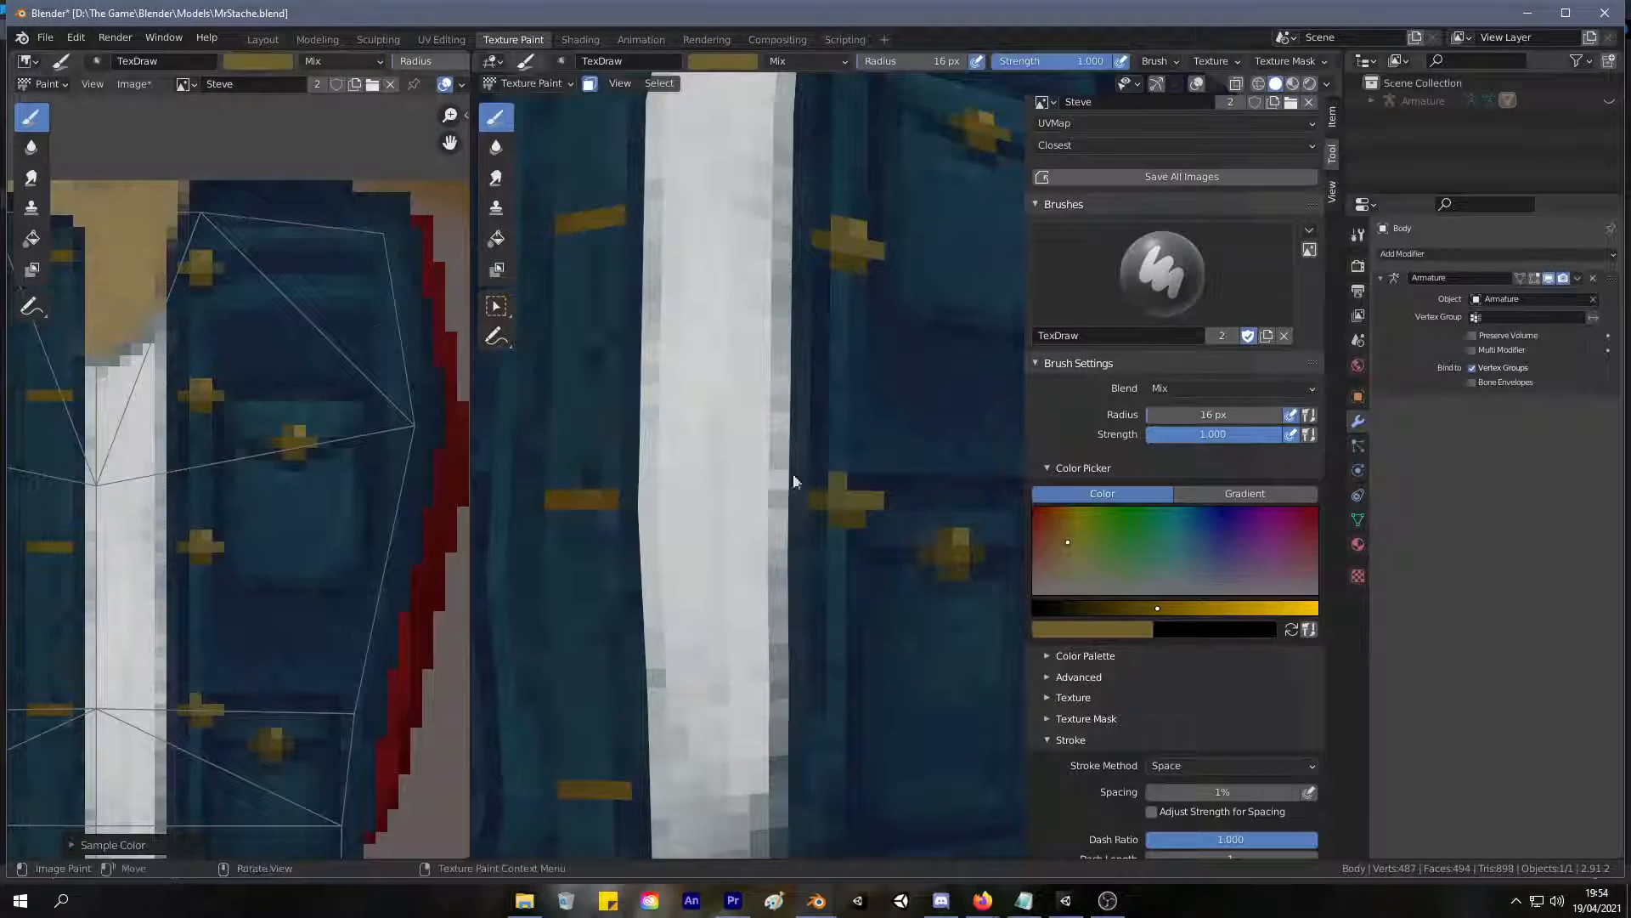
Paint a shaded gold cross-shaped fifth button near the jacket hem, level with the lowest buttonhole, using golds sampled from the third button.
{"action": "middle_click_drag", "start_coordinate": [885, 666], "coordinate": [817, 532]}
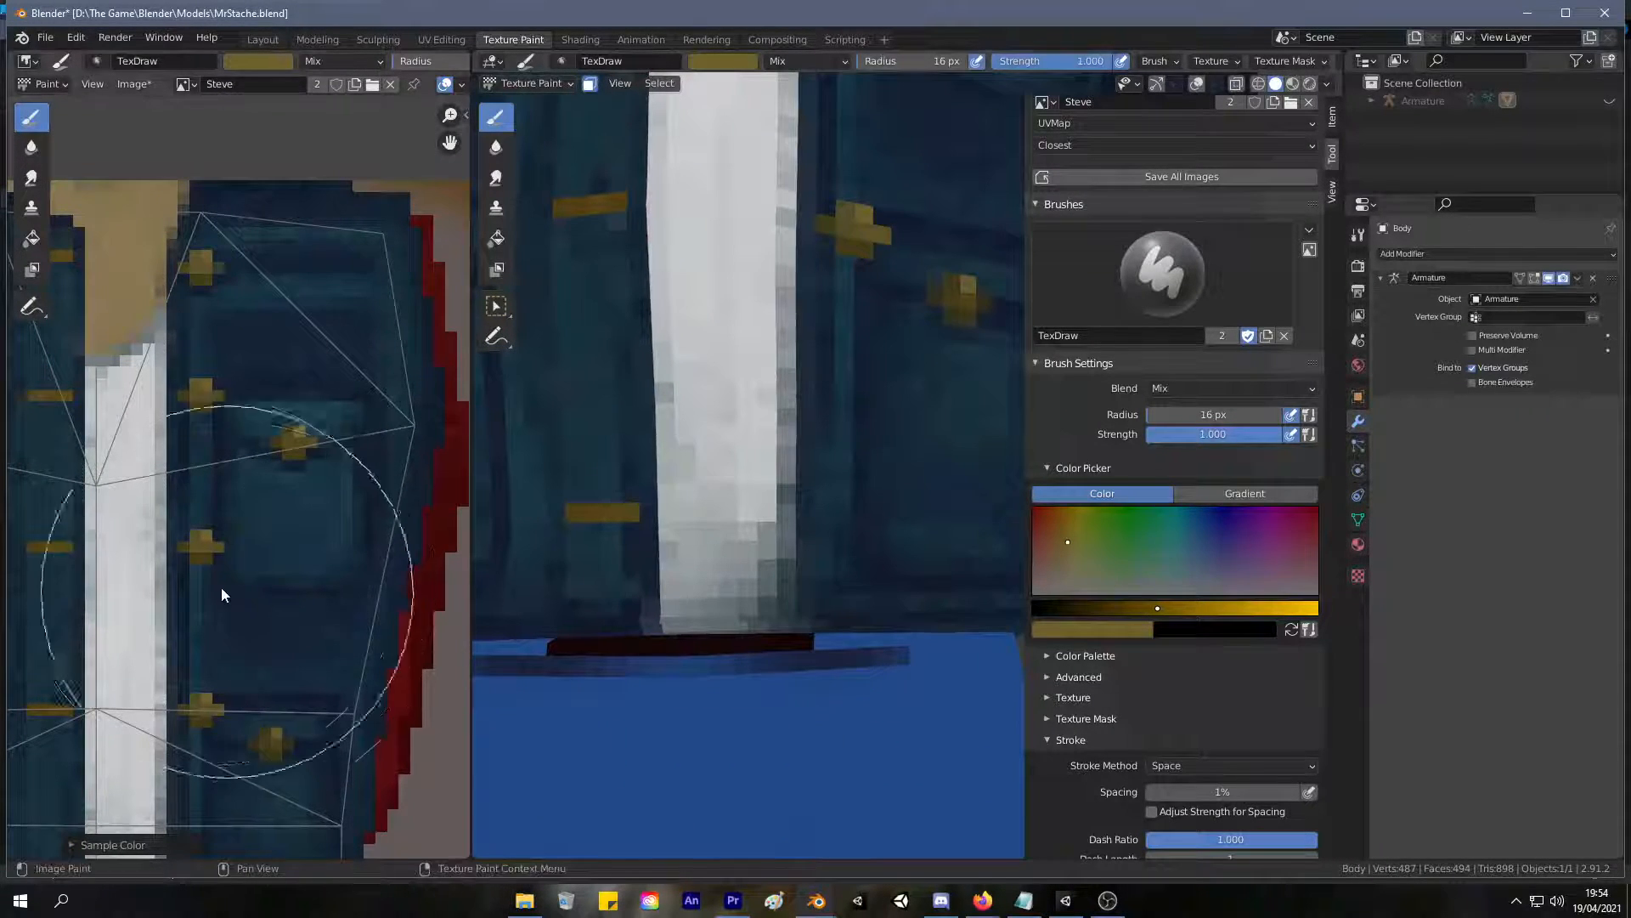
{"action": "key", "text": "s"}
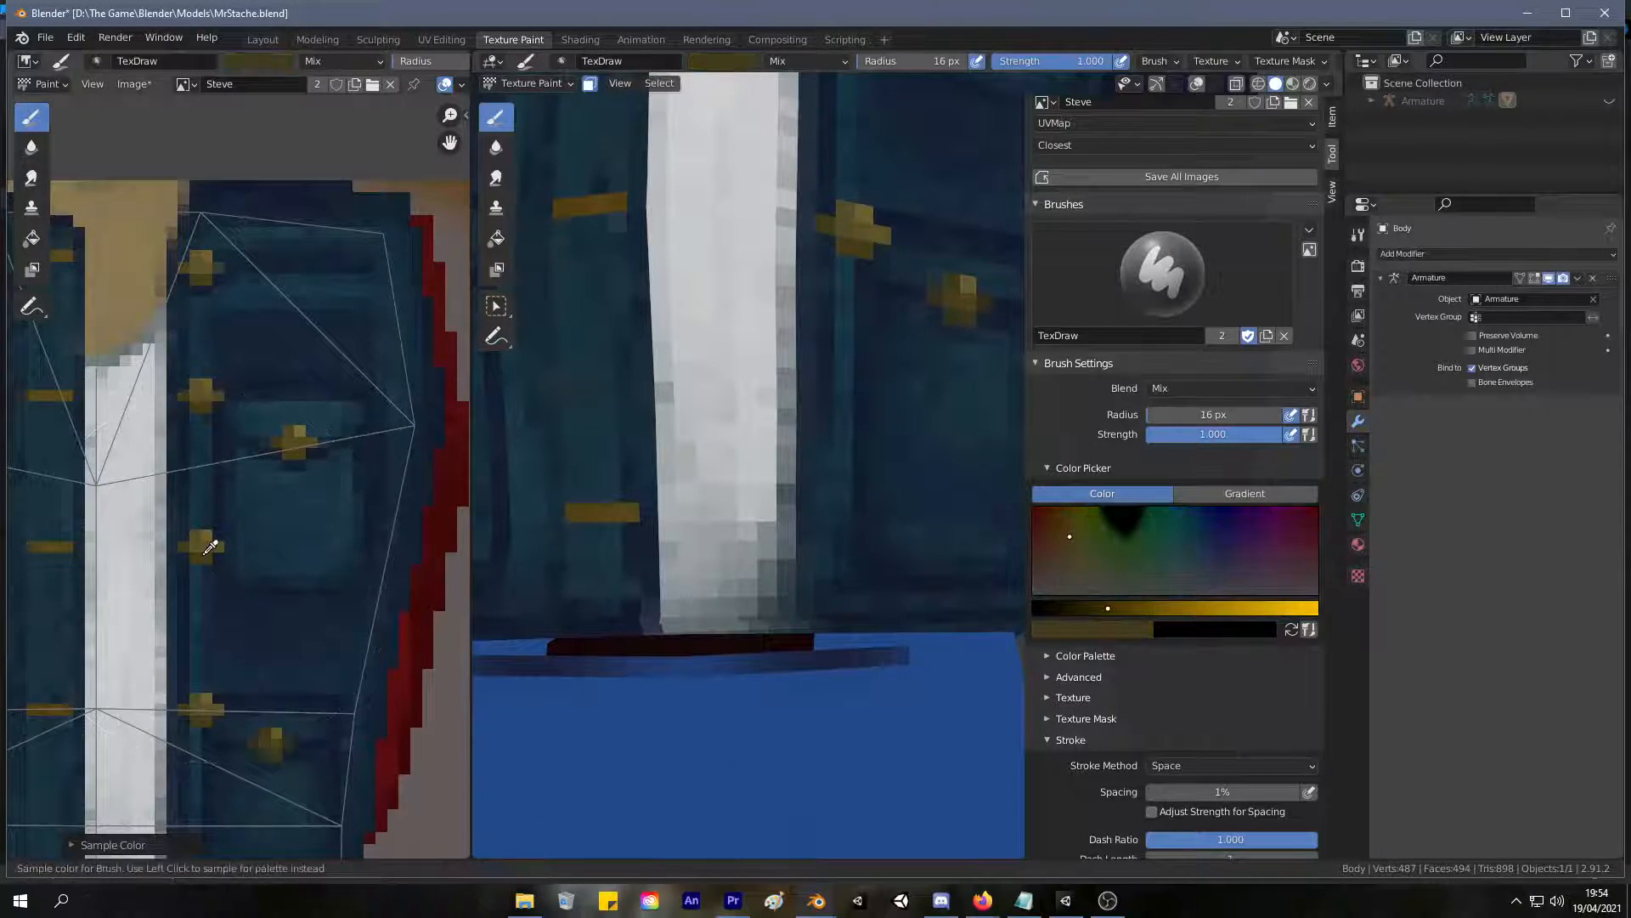
{"action": "left_click", "coordinate": [824, 512]}
{"action": "left_click_drag", "start_coordinate": [844, 531], "coordinate": [860, 527]}
{"action": "key", "text": "s"}
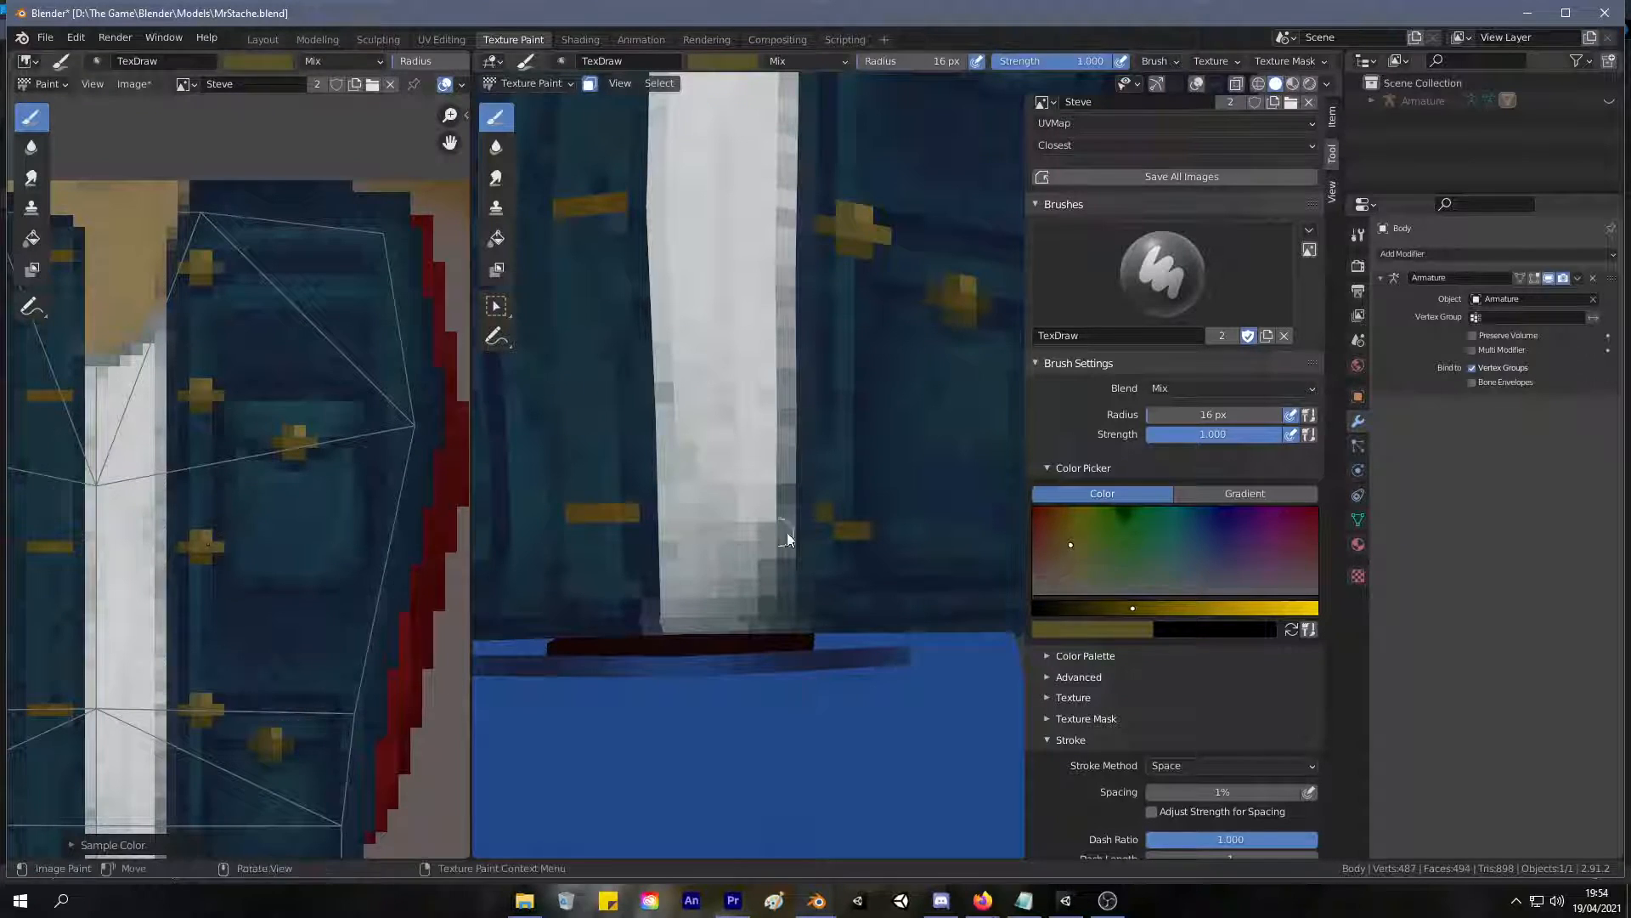
{"action": "left_click", "coordinate": [845, 497]}
{"action": "left_click", "coordinate": [848, 512]}
{"action": "left_click", "coordinate": [864, 513]}
{"action": "left_click", "coordinate": [879, 513]}
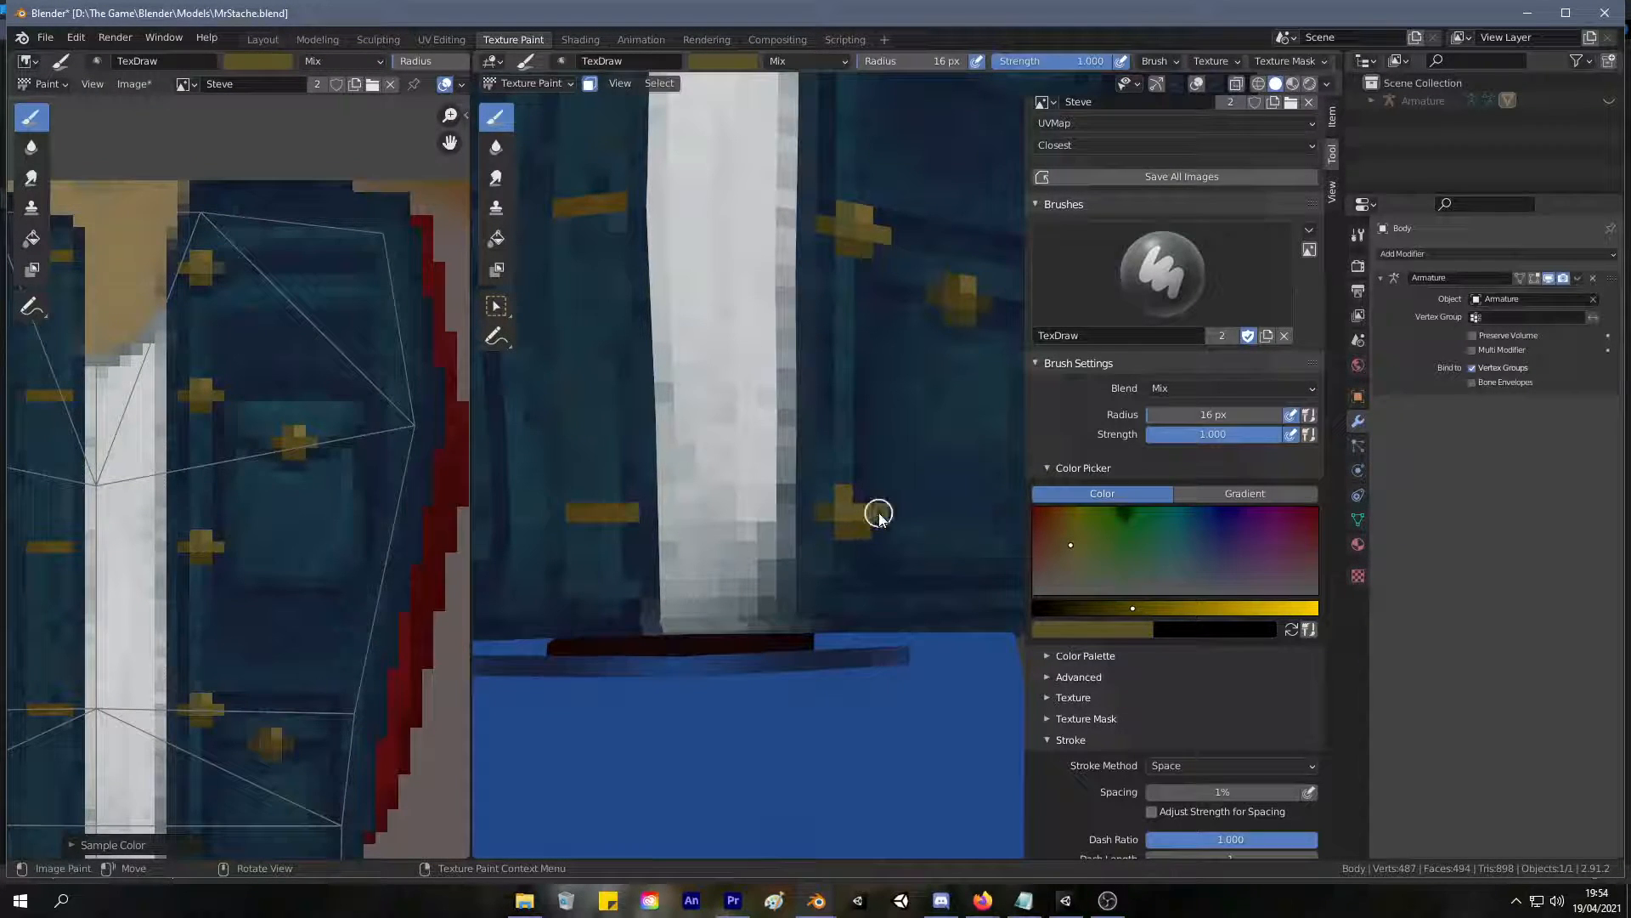
{"action": "key", "text": "s"}
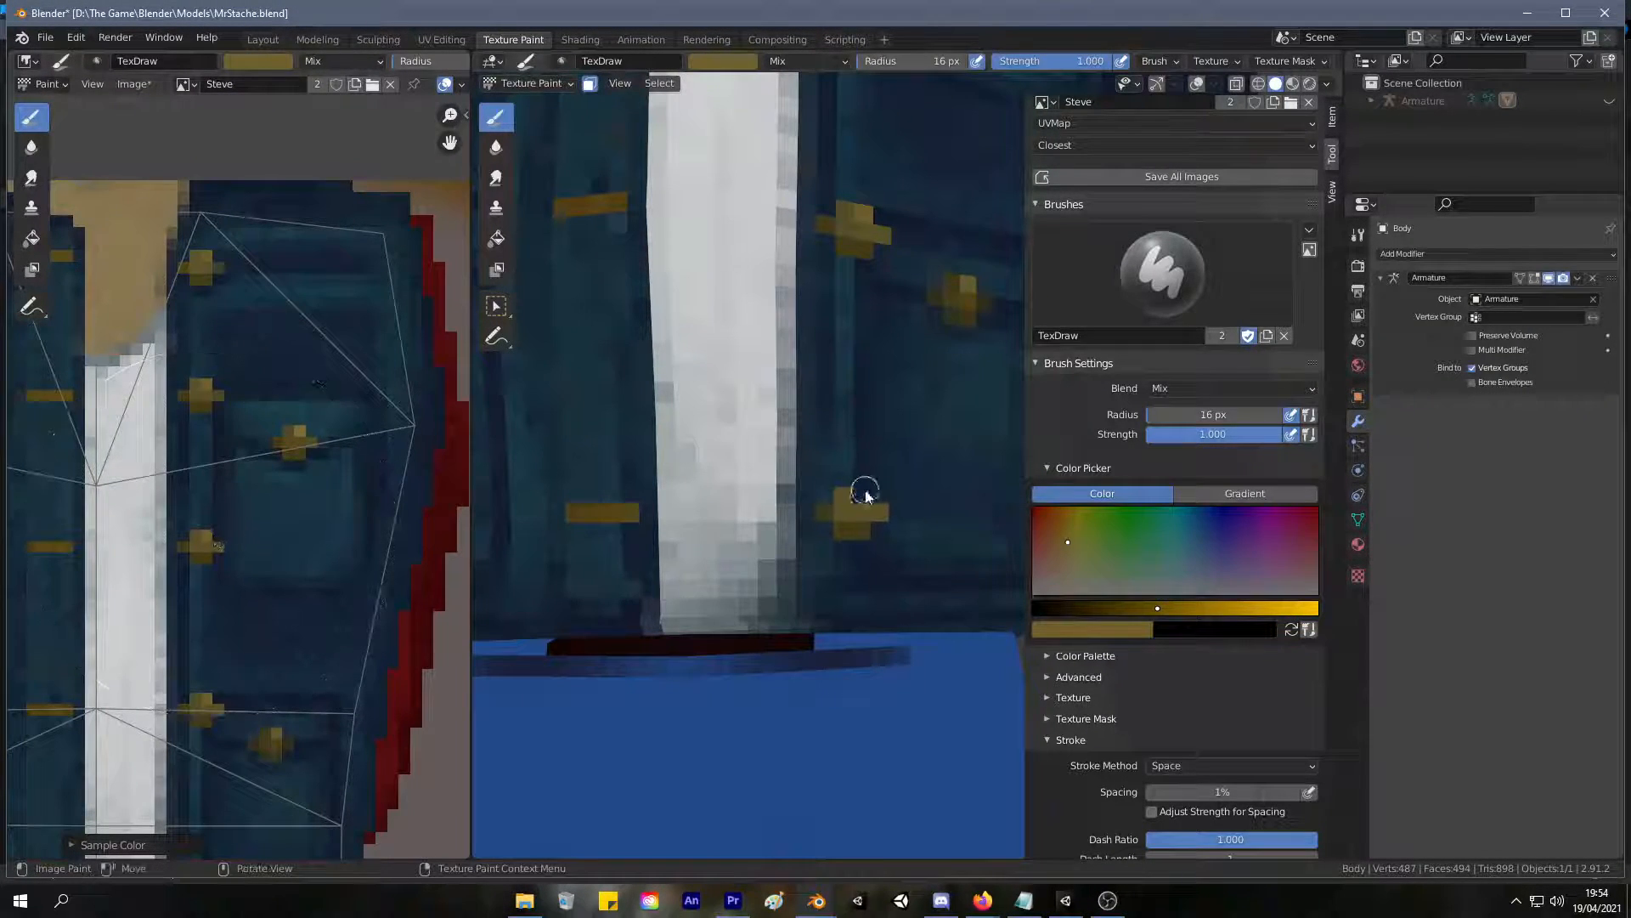
Sample dark denim blue and paint over the outer arms of the fourth and fifth front buttons.
{"action": "scroll", "coordinate": [892, 484], "scroll_direction": "down", "scroll_amount": 8}
{"action": "scroll", "coordinate": [942, 436], "scroll_direction": "up", "scroll_amount": 2}
{"action": "middle_click_drag", "start_coordinate": [943, 435], "coordinate": [896, 409]}
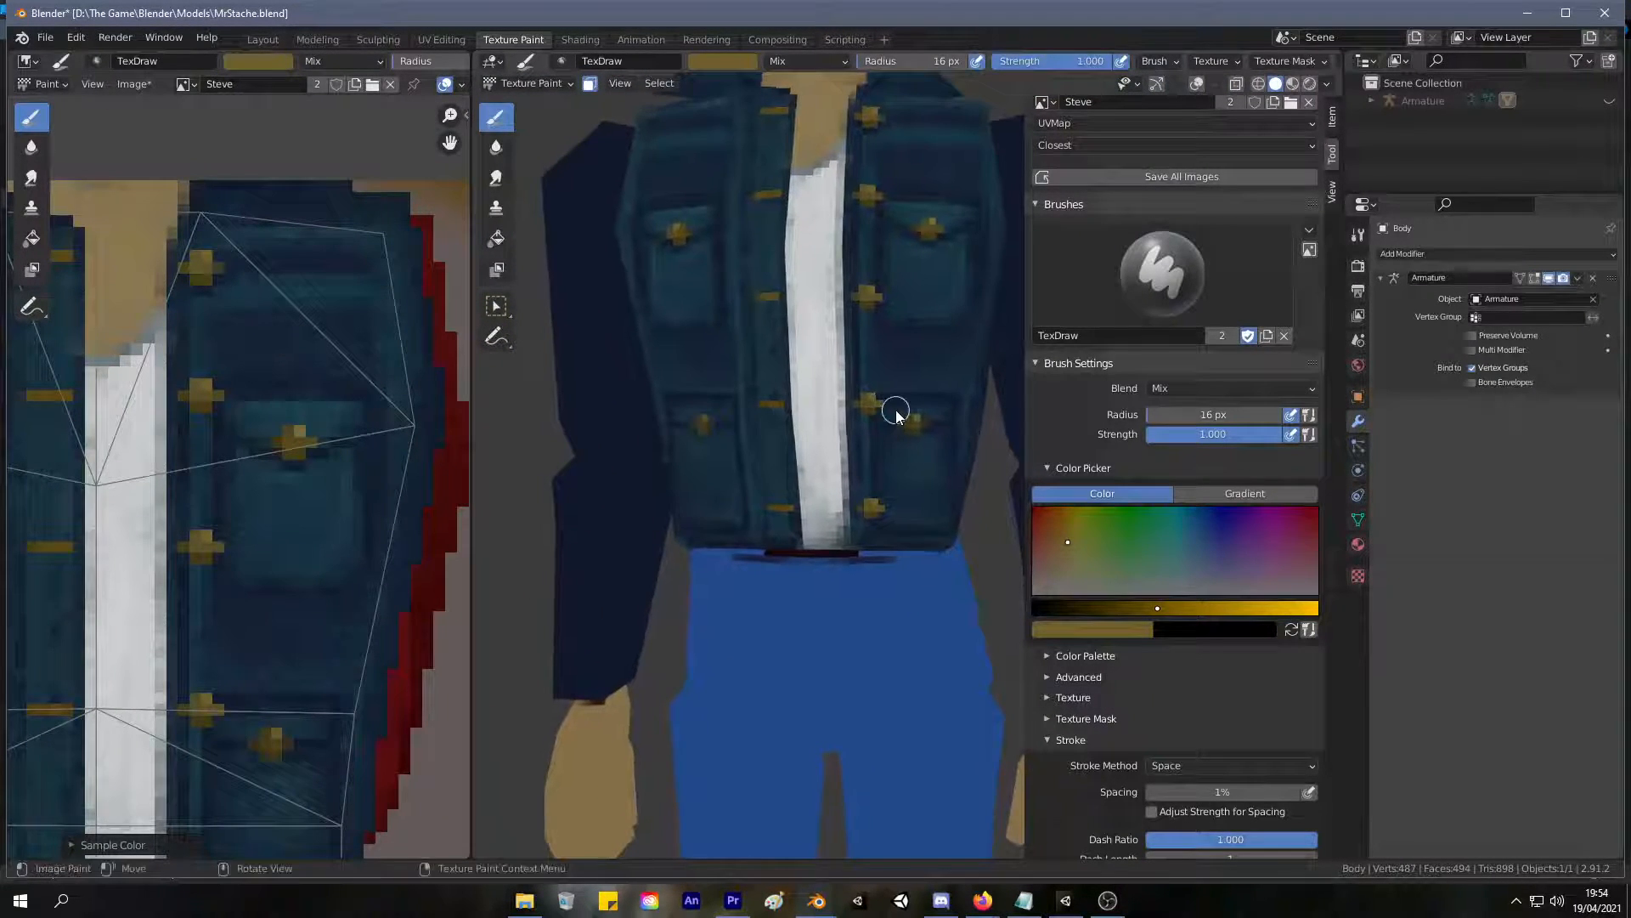
{"action": "scroll", "coordinate": [886, 439], "scroll_direction": "up", "scroll_amount": 2}
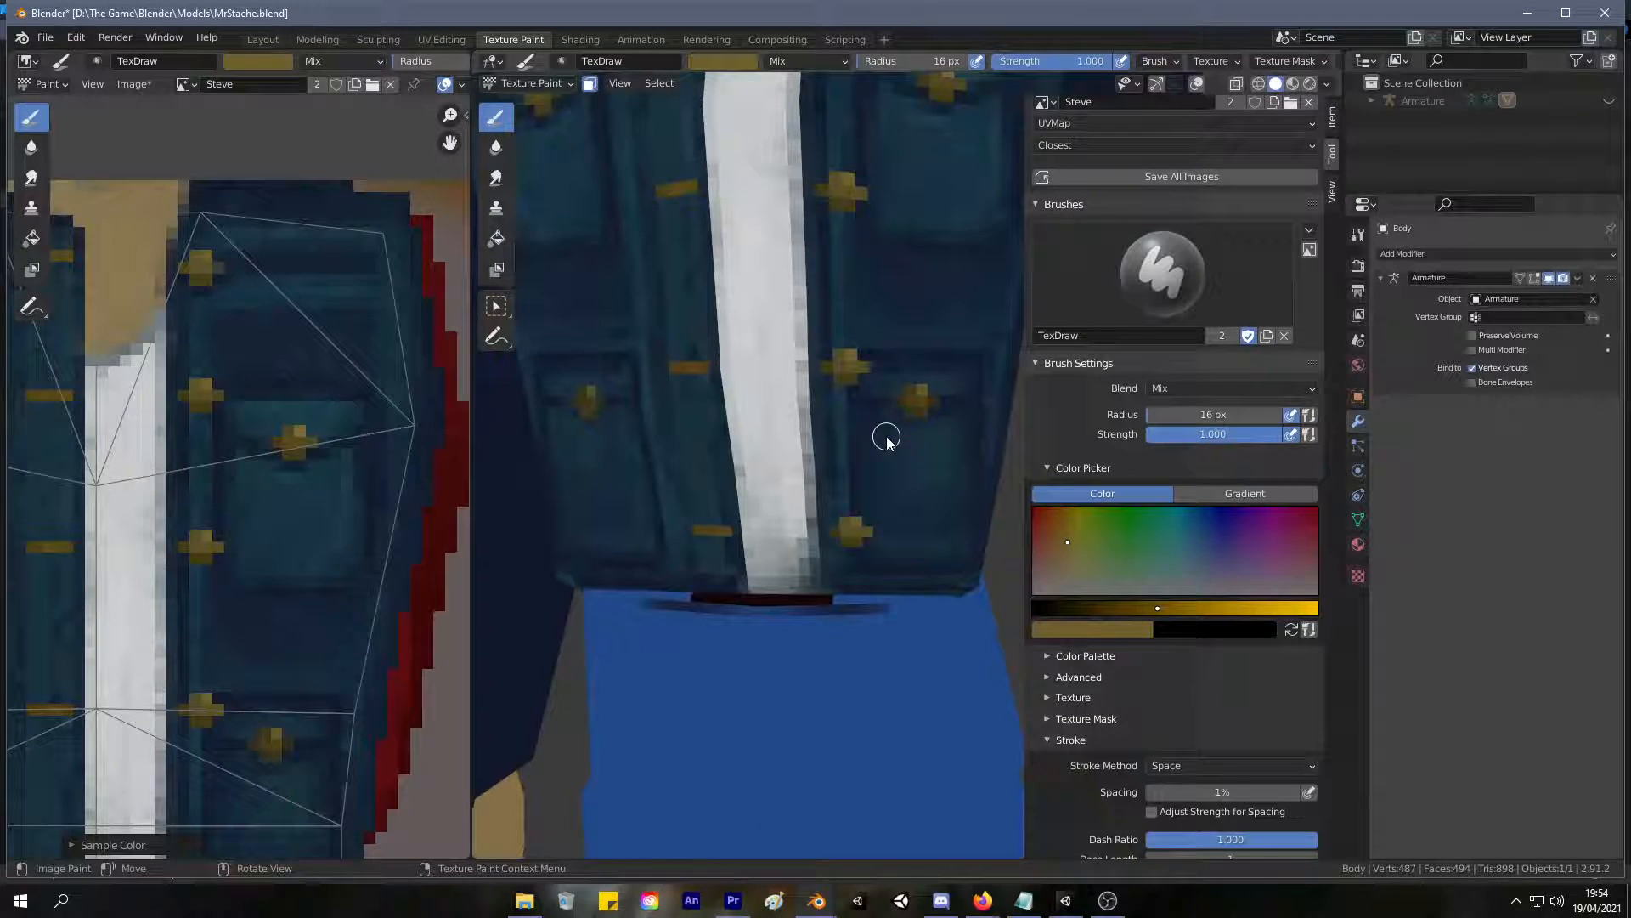
{"action": "scroll", "coordinate": [887, 440], "scroll_direction": "down", "scroll_amount": 5}
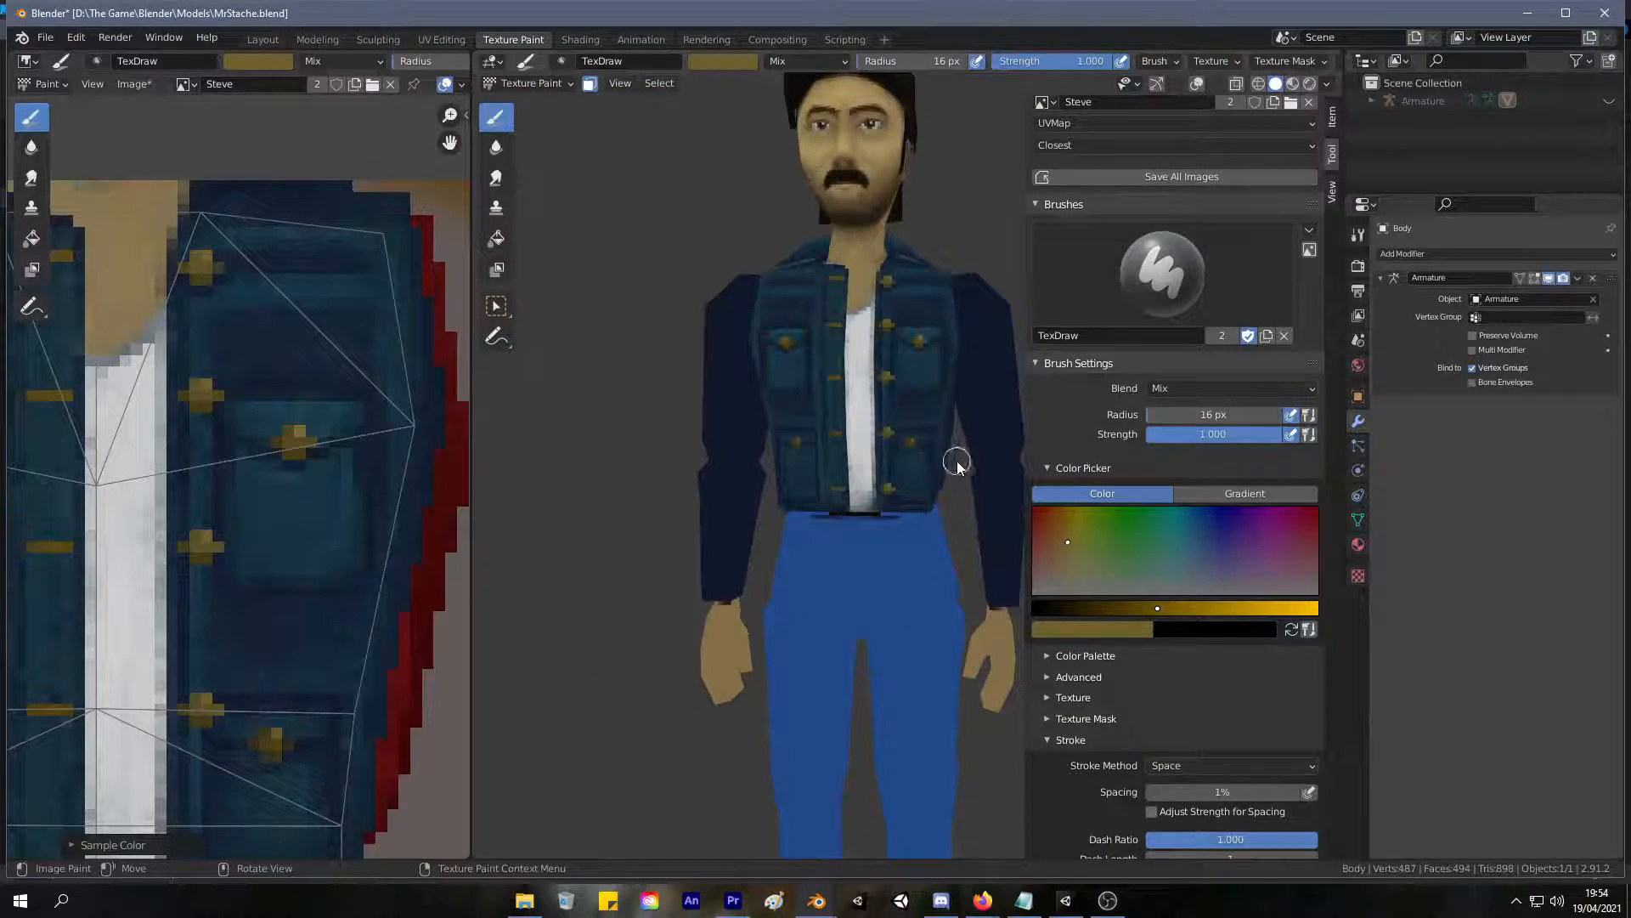
{"action": "scroll", "coordinate": [886, 442], "scroll_direction": "up", "scroll_amount": 2}
{"action": "scroll", "coordinate": [886, 442], "scroll_direction": "up", "scroll_amount": 2}
{"action": "scroll", "coordinate": [887, 441], "scroll_direction": "up", "scroll_amount": 4}
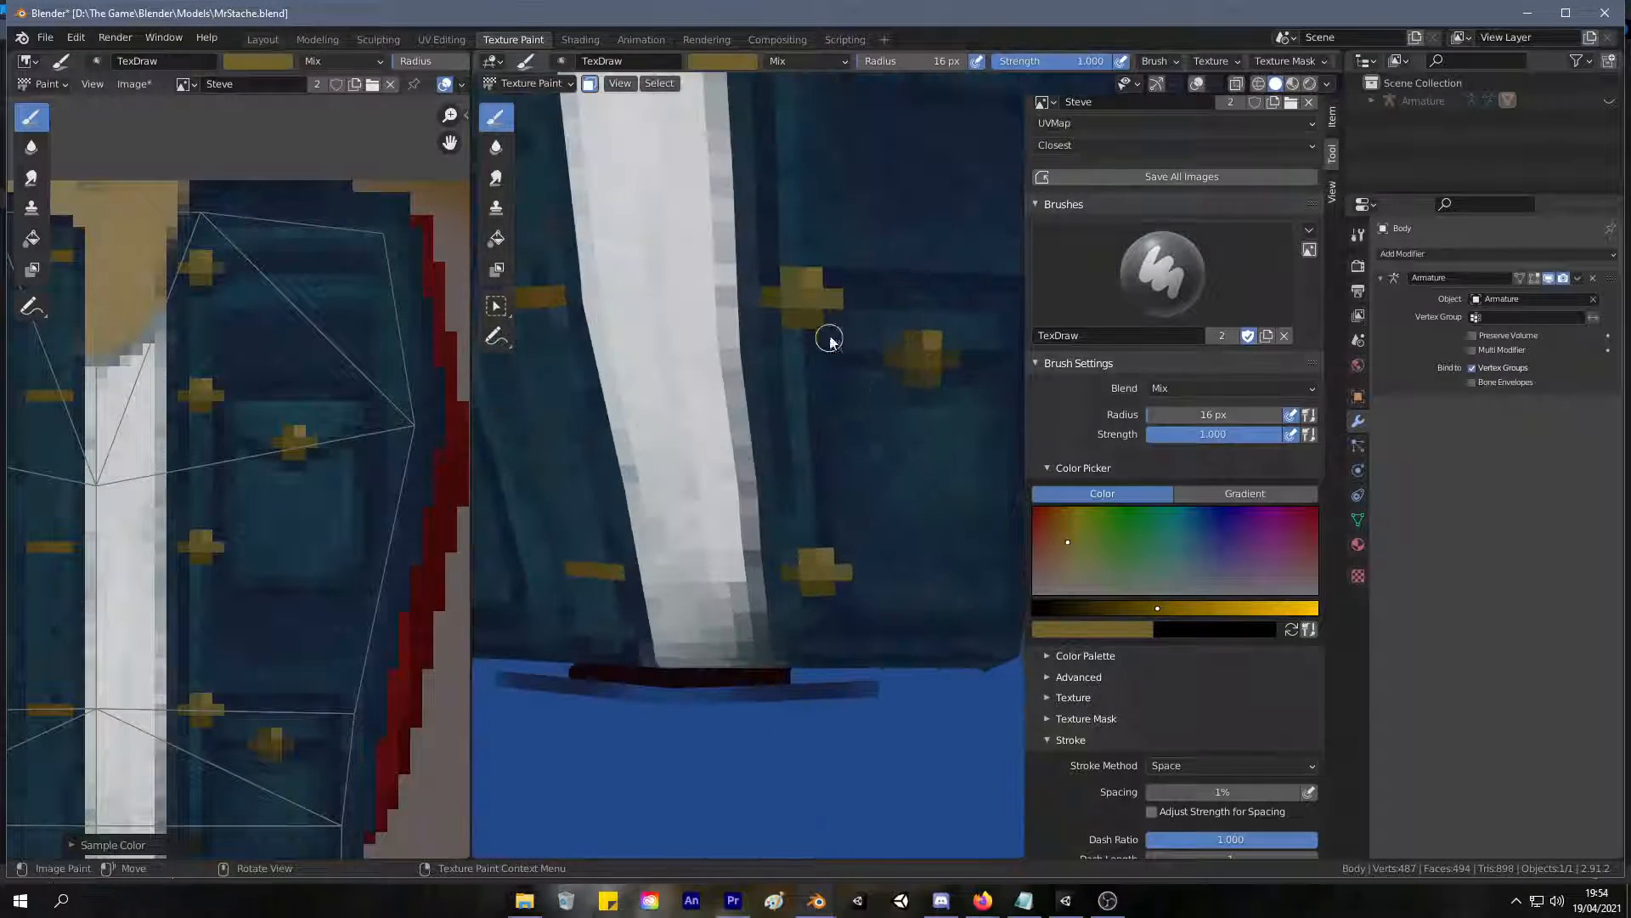
{"action": "key", "text": "s"}
{"action": "mouse_move", "coordinate": [816, 326]}
{"action": "left_mouse_down"}
{"action": "mouse_move", "coordinate": [838, 291]}
{"action": "mouse_move", "coordinate": [803, 280]}
{"action": "left_mouse_up"}
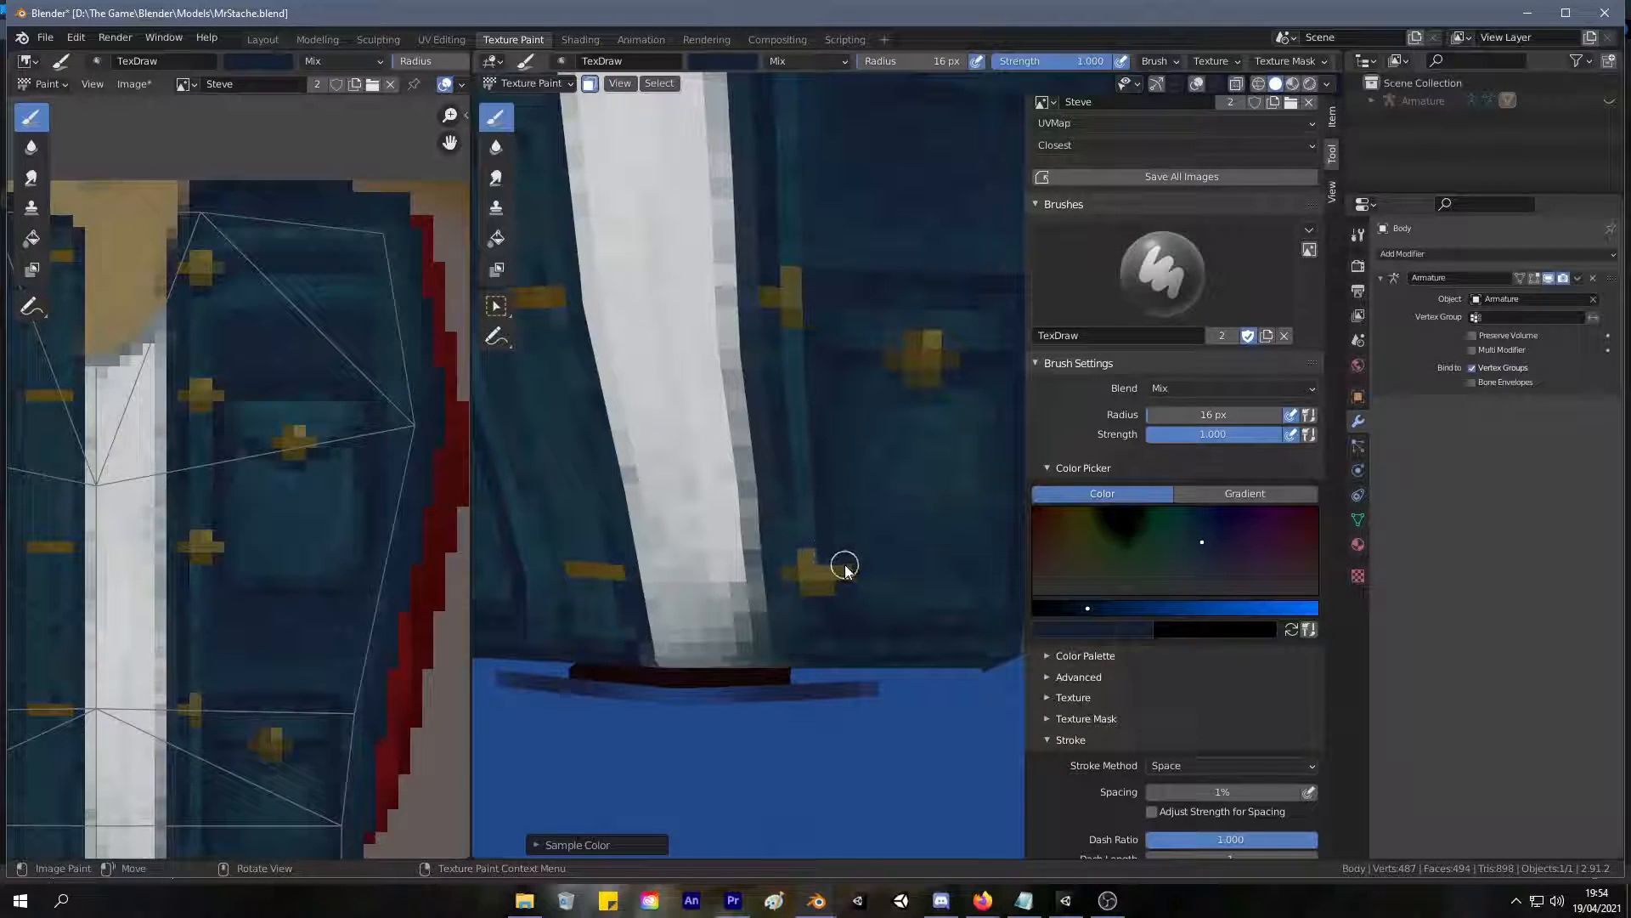
{"action": "mouse_move", "coordinate": [944, 572]}
{"action": "middle_mouse_down"}
{"action": "mouse_move", "coordinate": [958, 499]}
{"action": "mouse_move", "coordinate": [814, 599]}
{"action": "middle_mouse_up"}
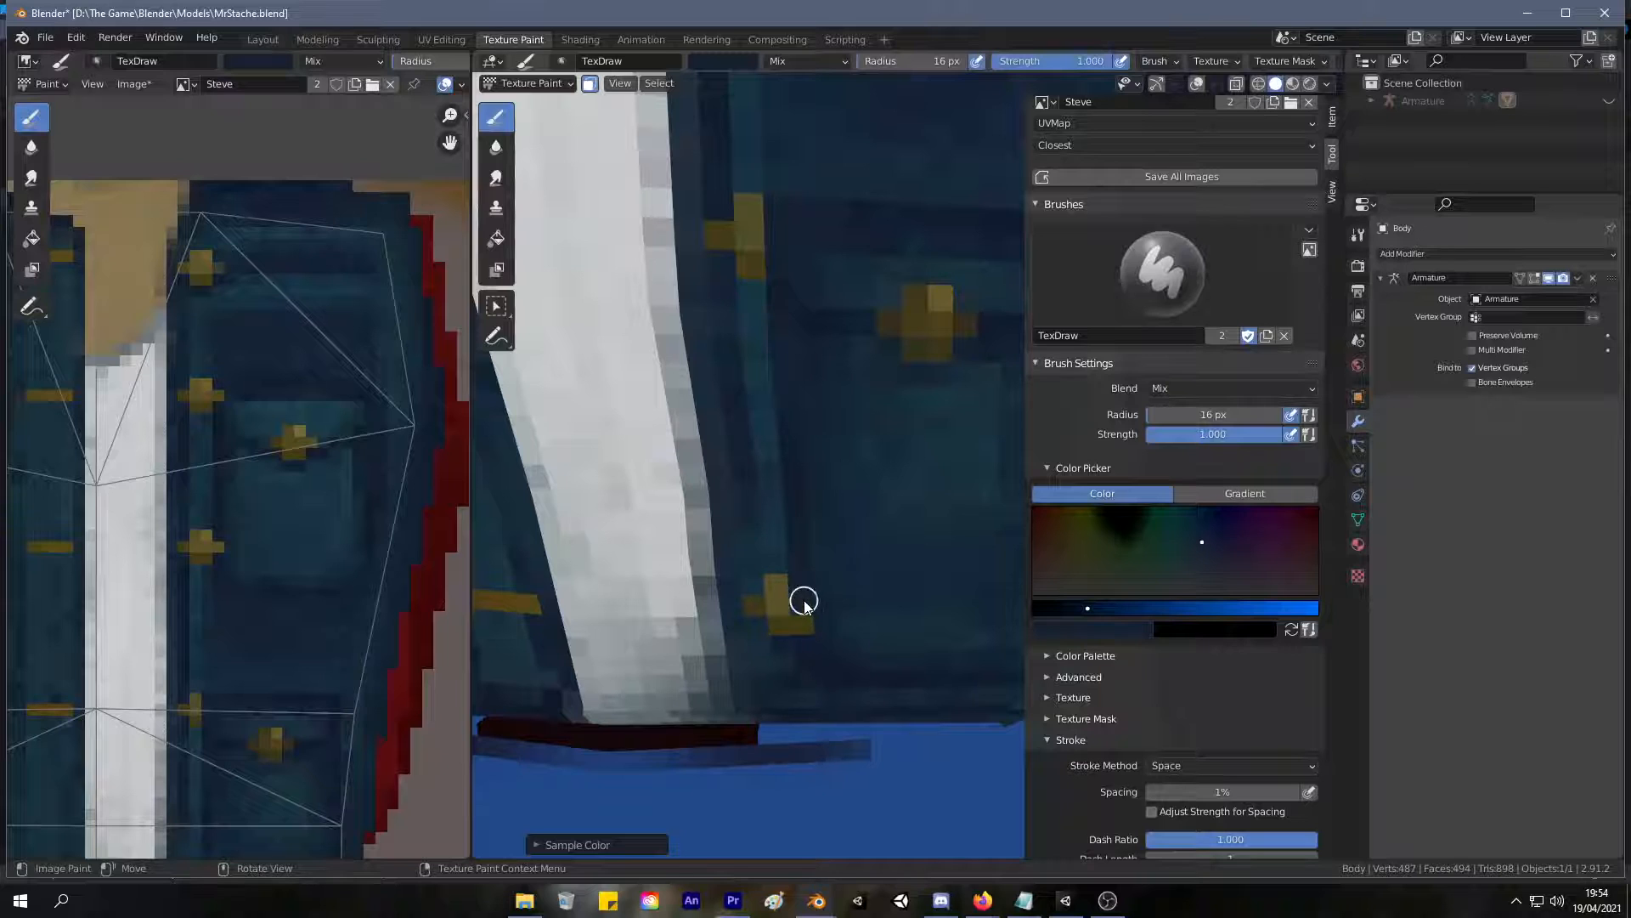
Sample denim blues from the jacket and touch up the cloth around the fourth button, painting over its inner arm.
{"action": "scroll", "coordinate": [909, 568], "scroll_direction": "down", "scroll_amount": 5}
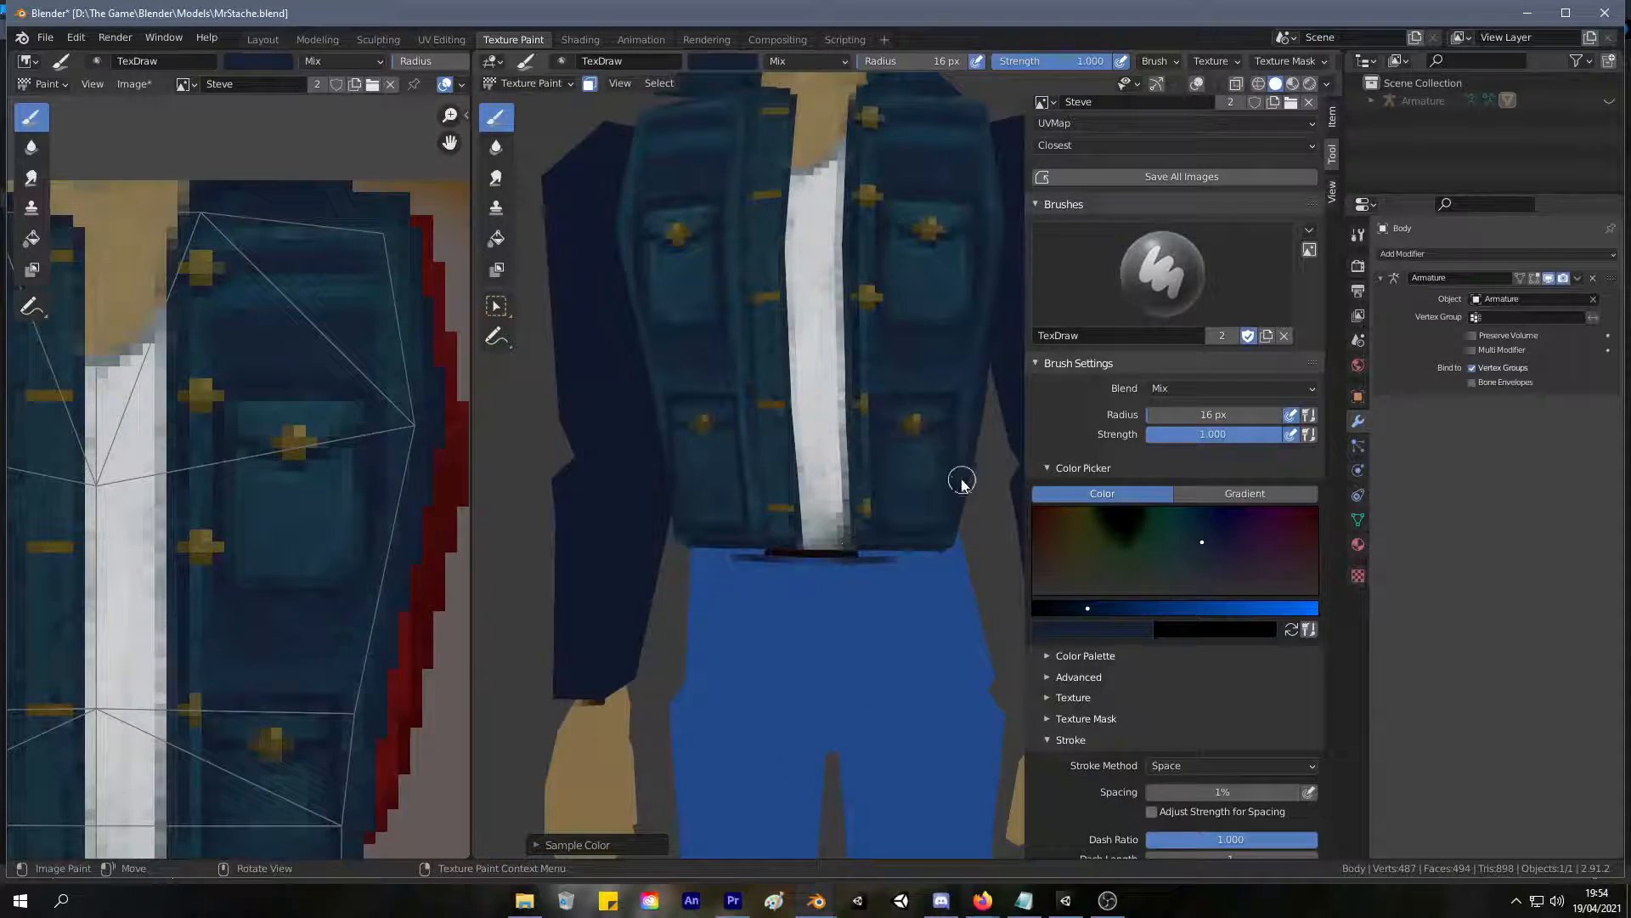
{"action": "scroll", "coordinate": [935, 451], "scroll_direction": "down", "scroll_amount": 5}
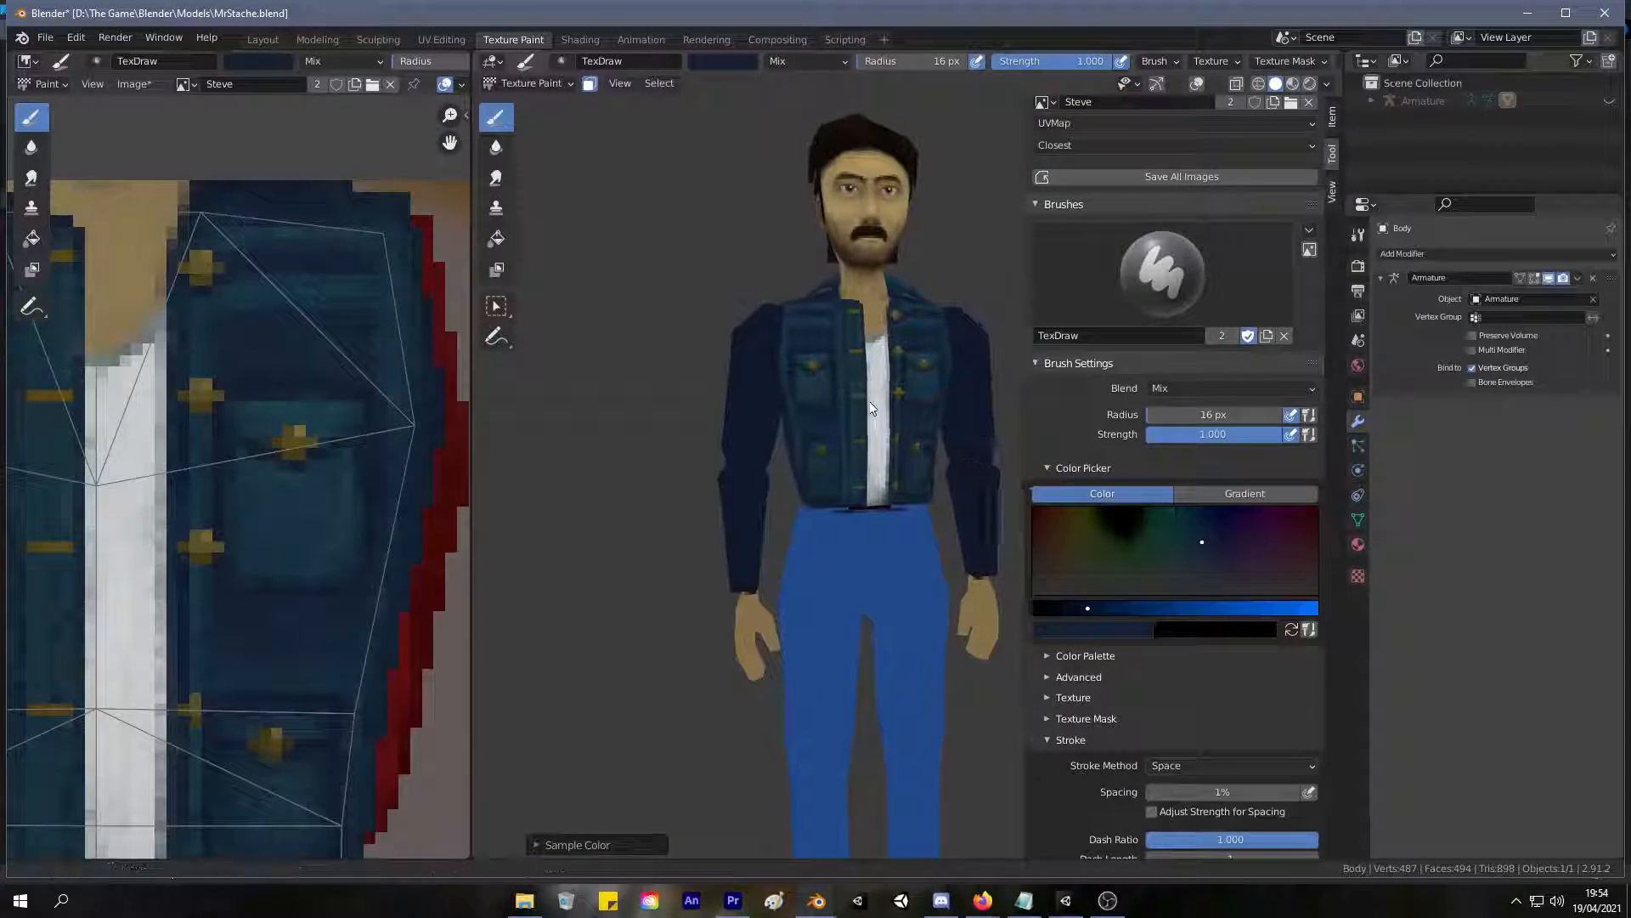
{"action": "middle_click_drag", "start_coordinate": [987, 448], "coordinate": [943, 455]}
{"action": "scroll", "coordinate": [784, 440], "scroll_direction": "up", "scroll_amount": 5}
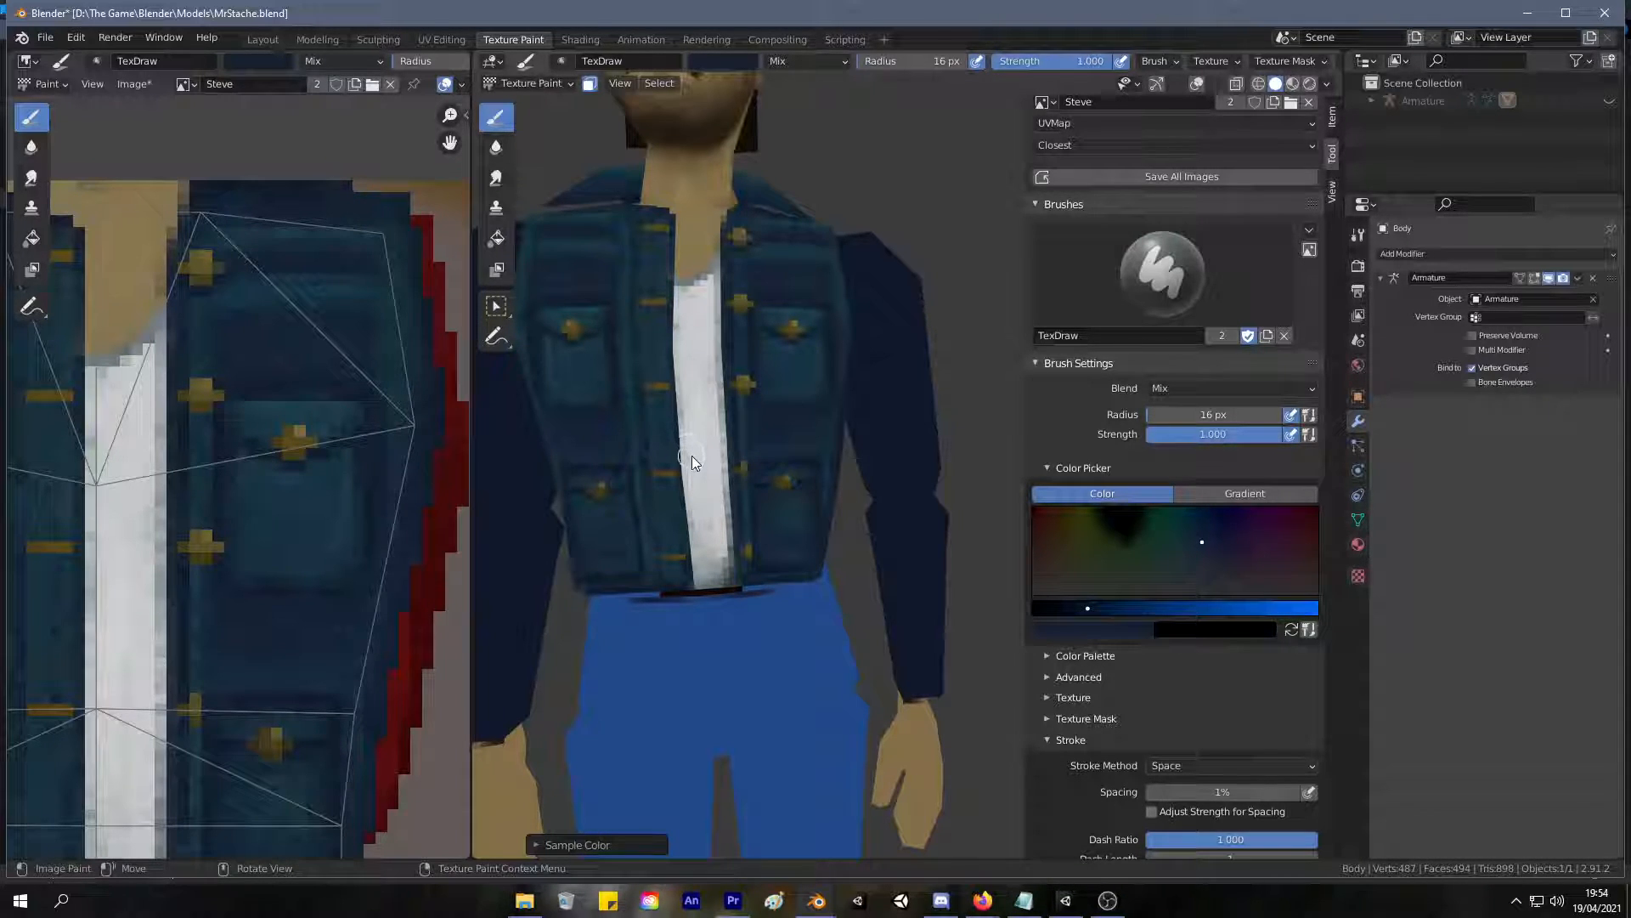
{"action": "scroll", "coordinate": [694, 463], "scroll_direction": "up", "scroll_amount": 3}
{"action": "middle_click_drag", "start_coordinate": [694, 463], "coordinate": [815, 408]}
{"action": "scroll", "coordinate": [814, 420], "scroll_direction": "up", "scroll_amount": 3}
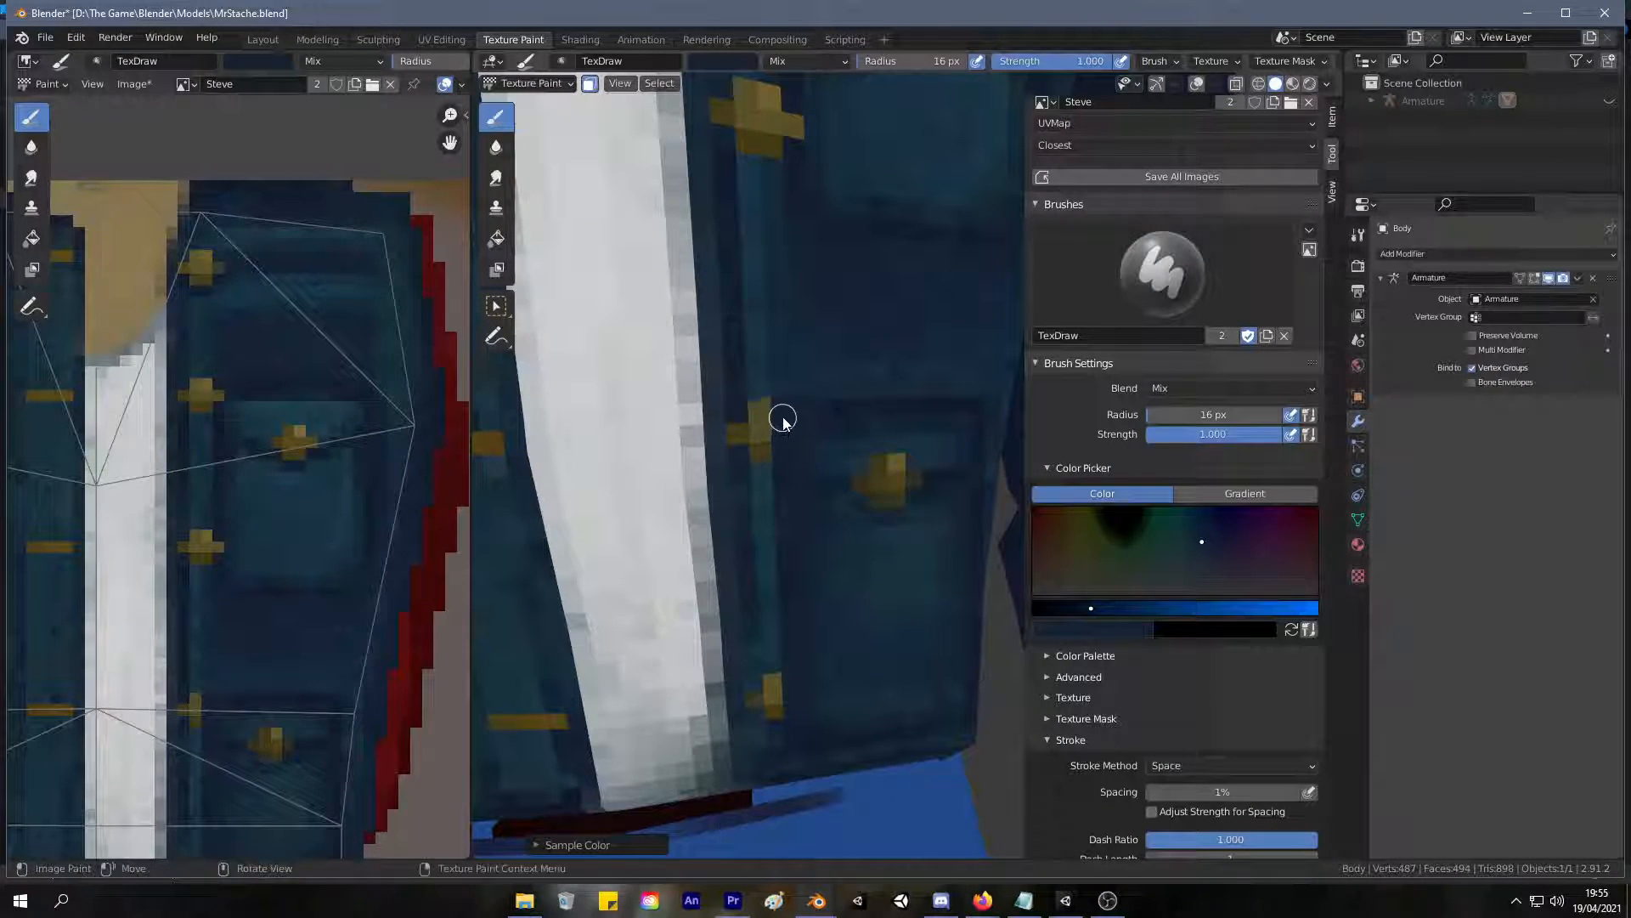
{"action": "key", "text": "s"}
{"action": "left_click", "coordinate": [273, 583]}
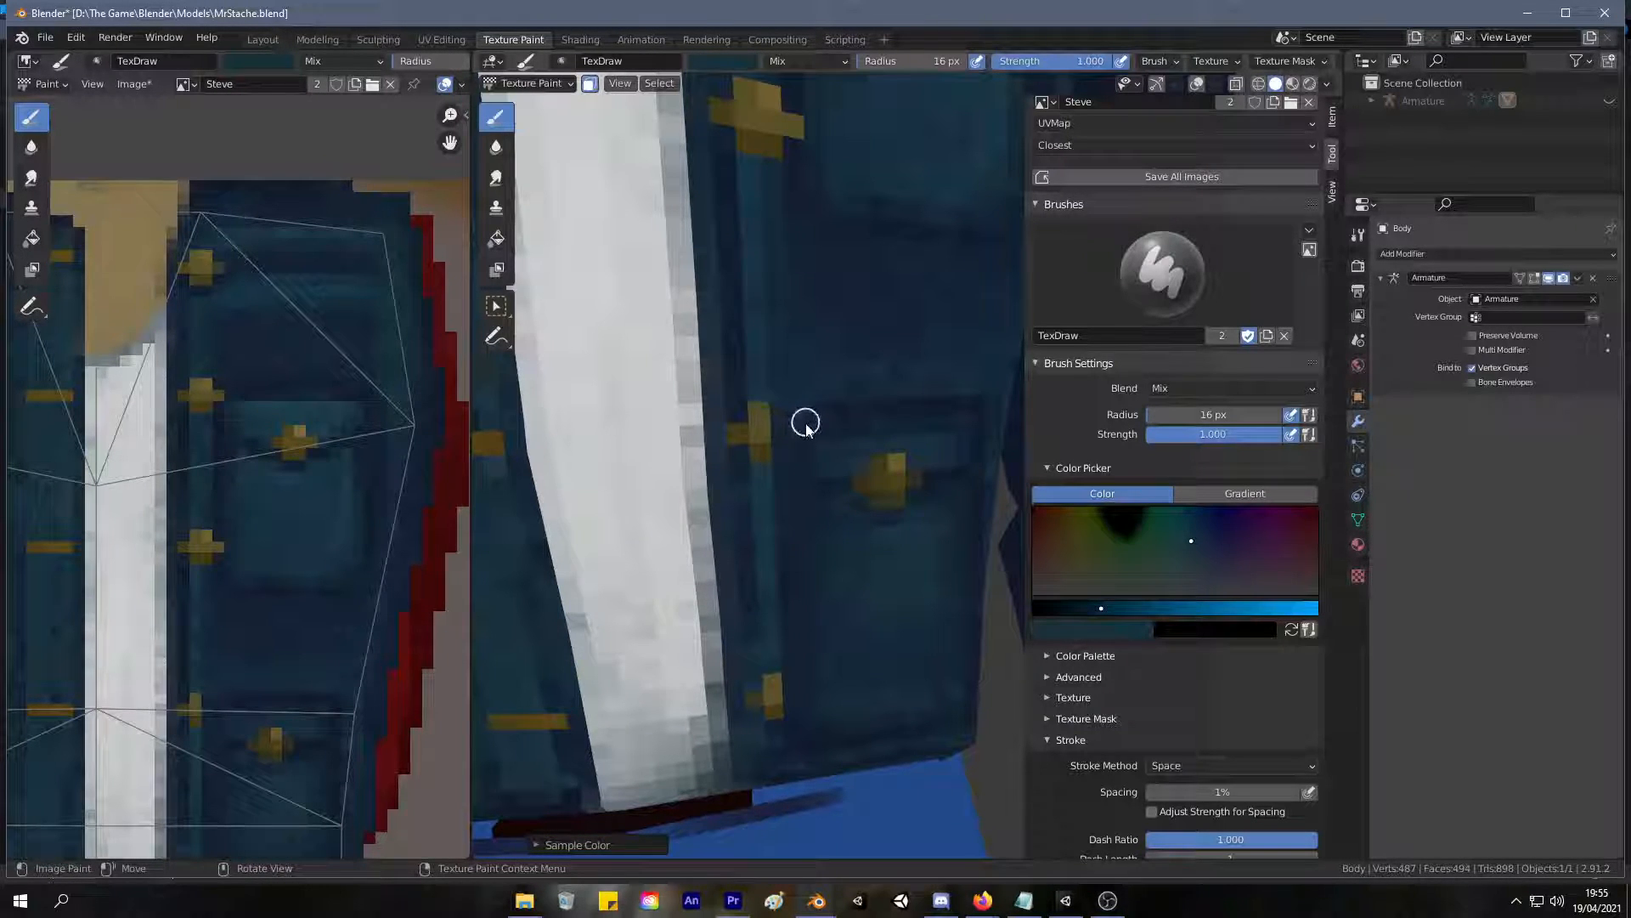
{"action": "key", "text": "s"}
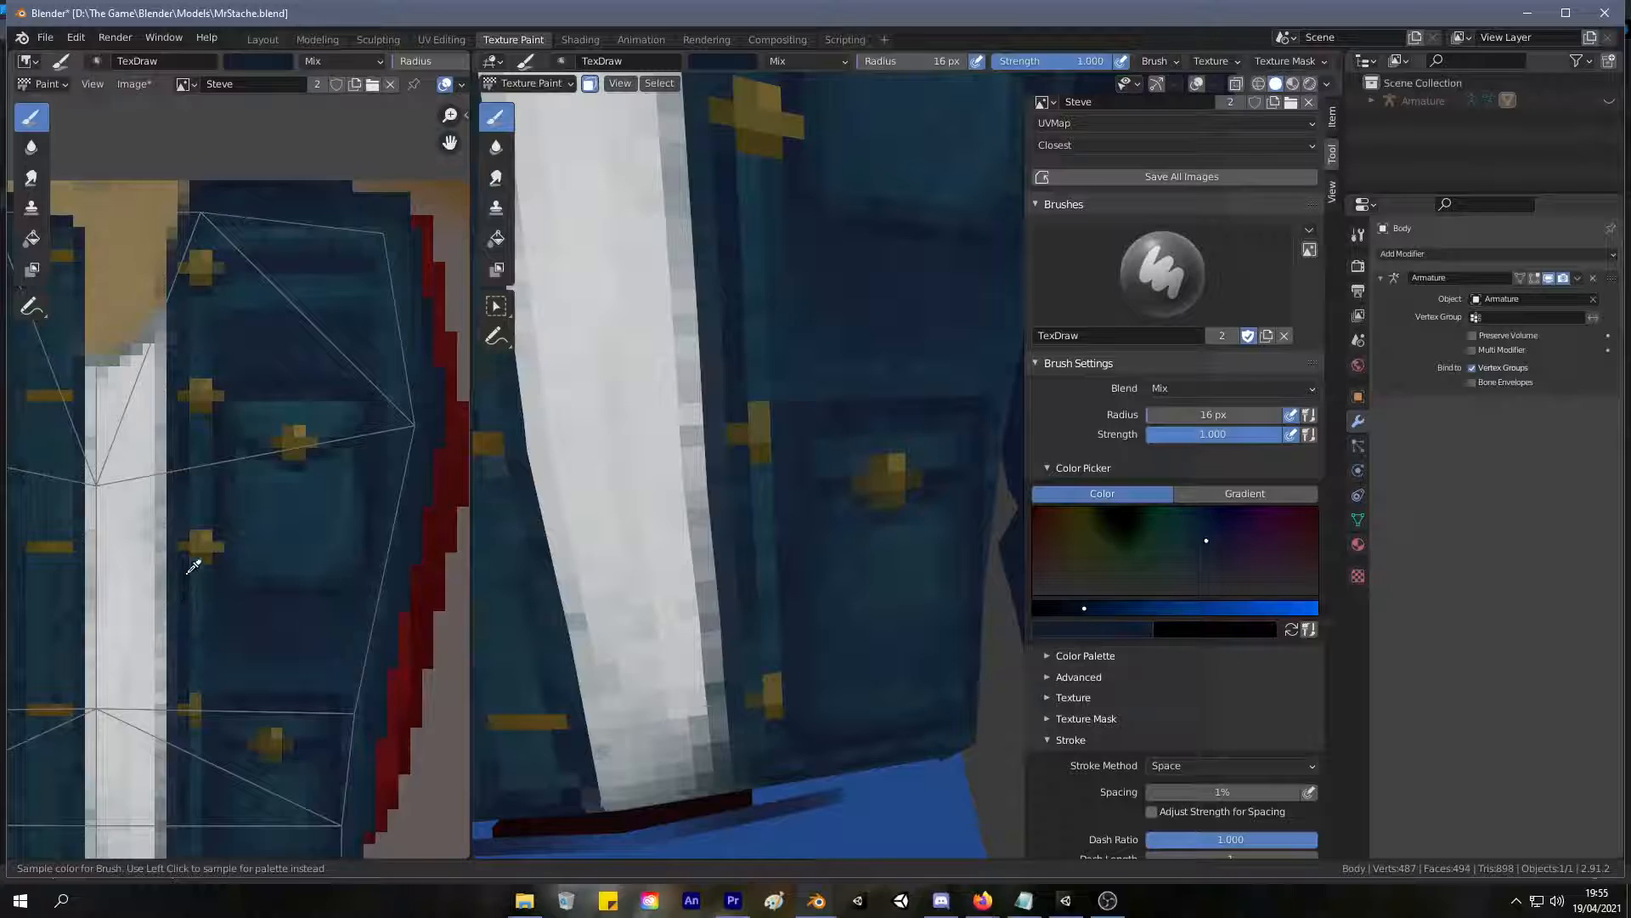
{"action": "left_click", "coordinate": [193, 566]}
{"action": "mouse_move", "coordinate": [797, 538]}
{"action": "left_mouse_down"}
{"action": "mouse_move", "coordinate": [809, 437]}
{"action": "mouse_move", "coordinate": [809, 720]}
{"action": "left_mouse_up"}
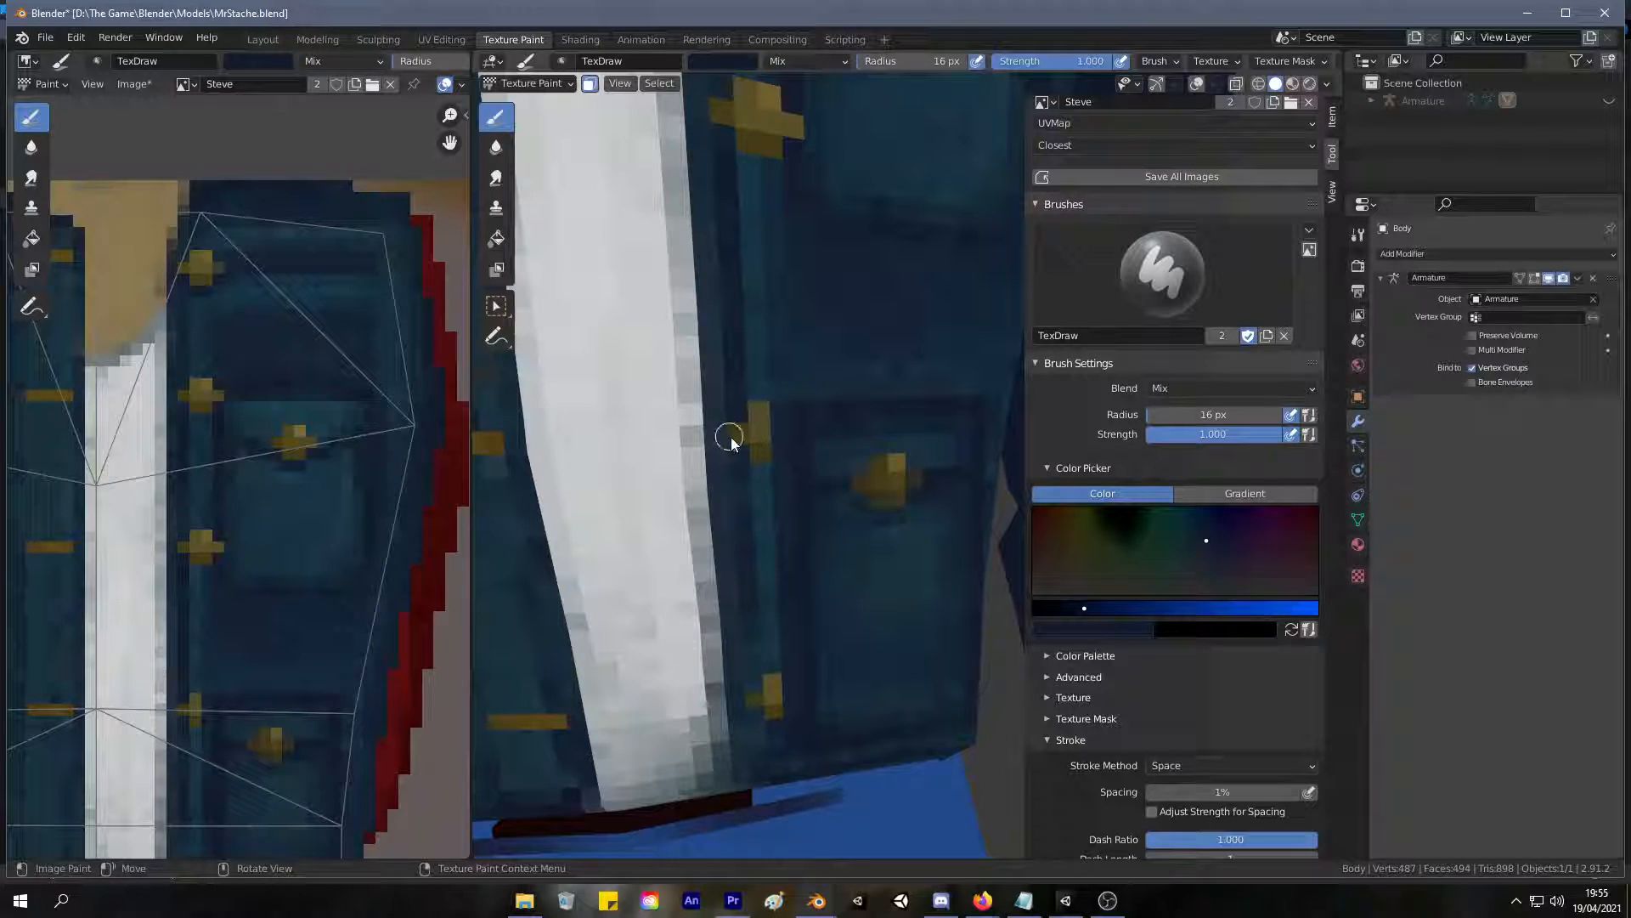
Repaint the fourth button's side arms and add a light gold highlight sampled from the chest pocket button to its upper part.
{"action": "key", "text": "s"}
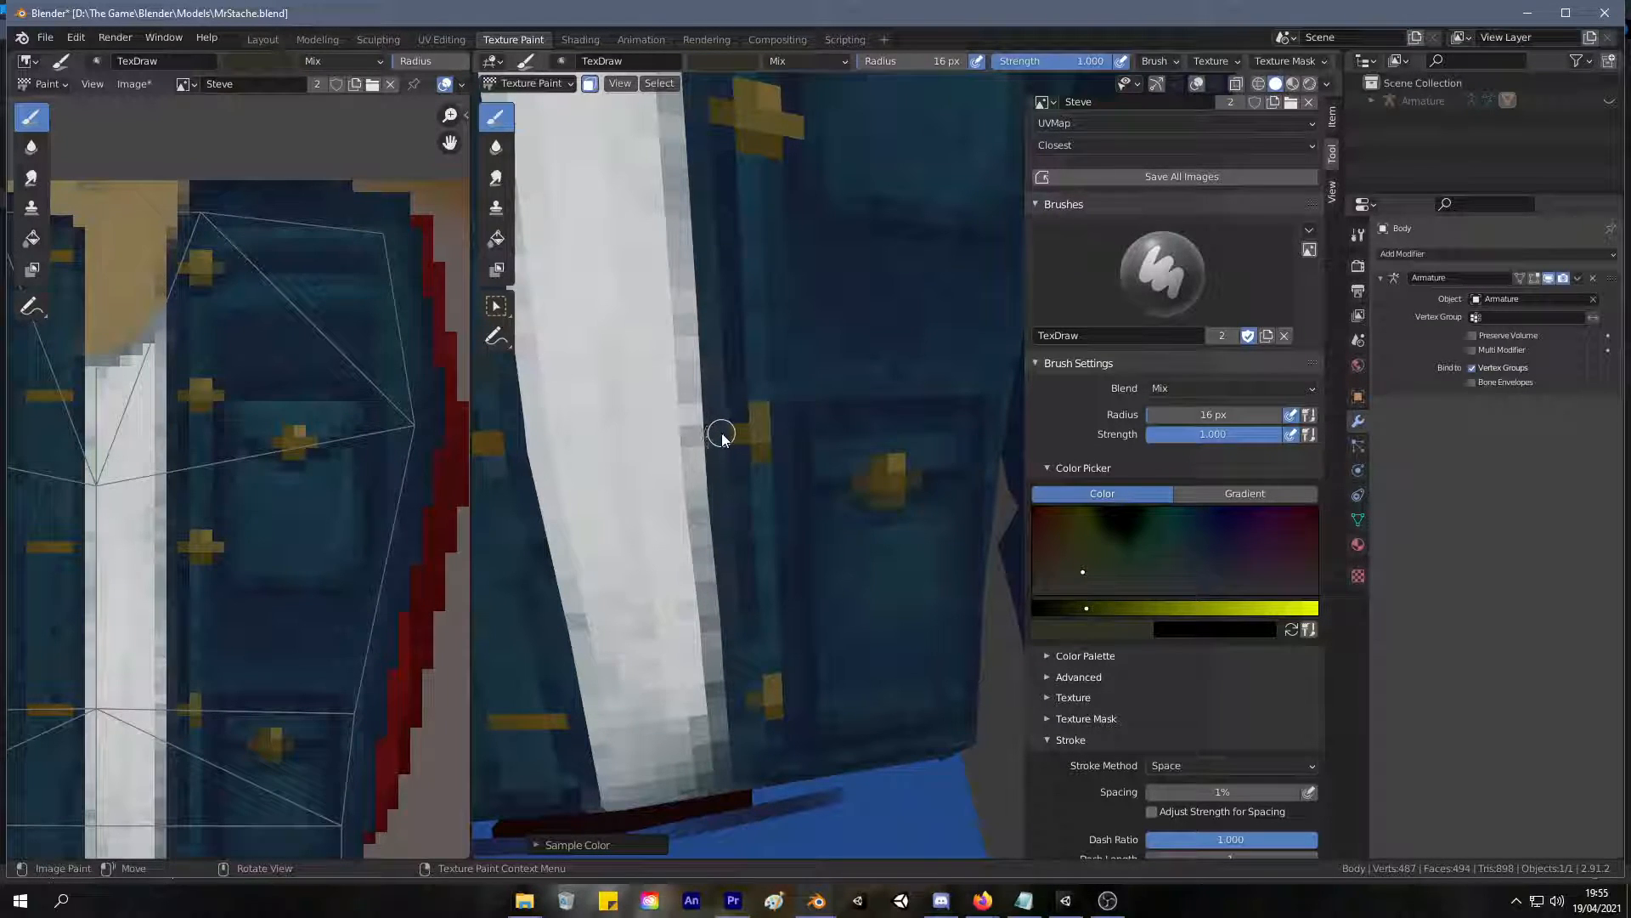
{"action": "key", "text": "s"}
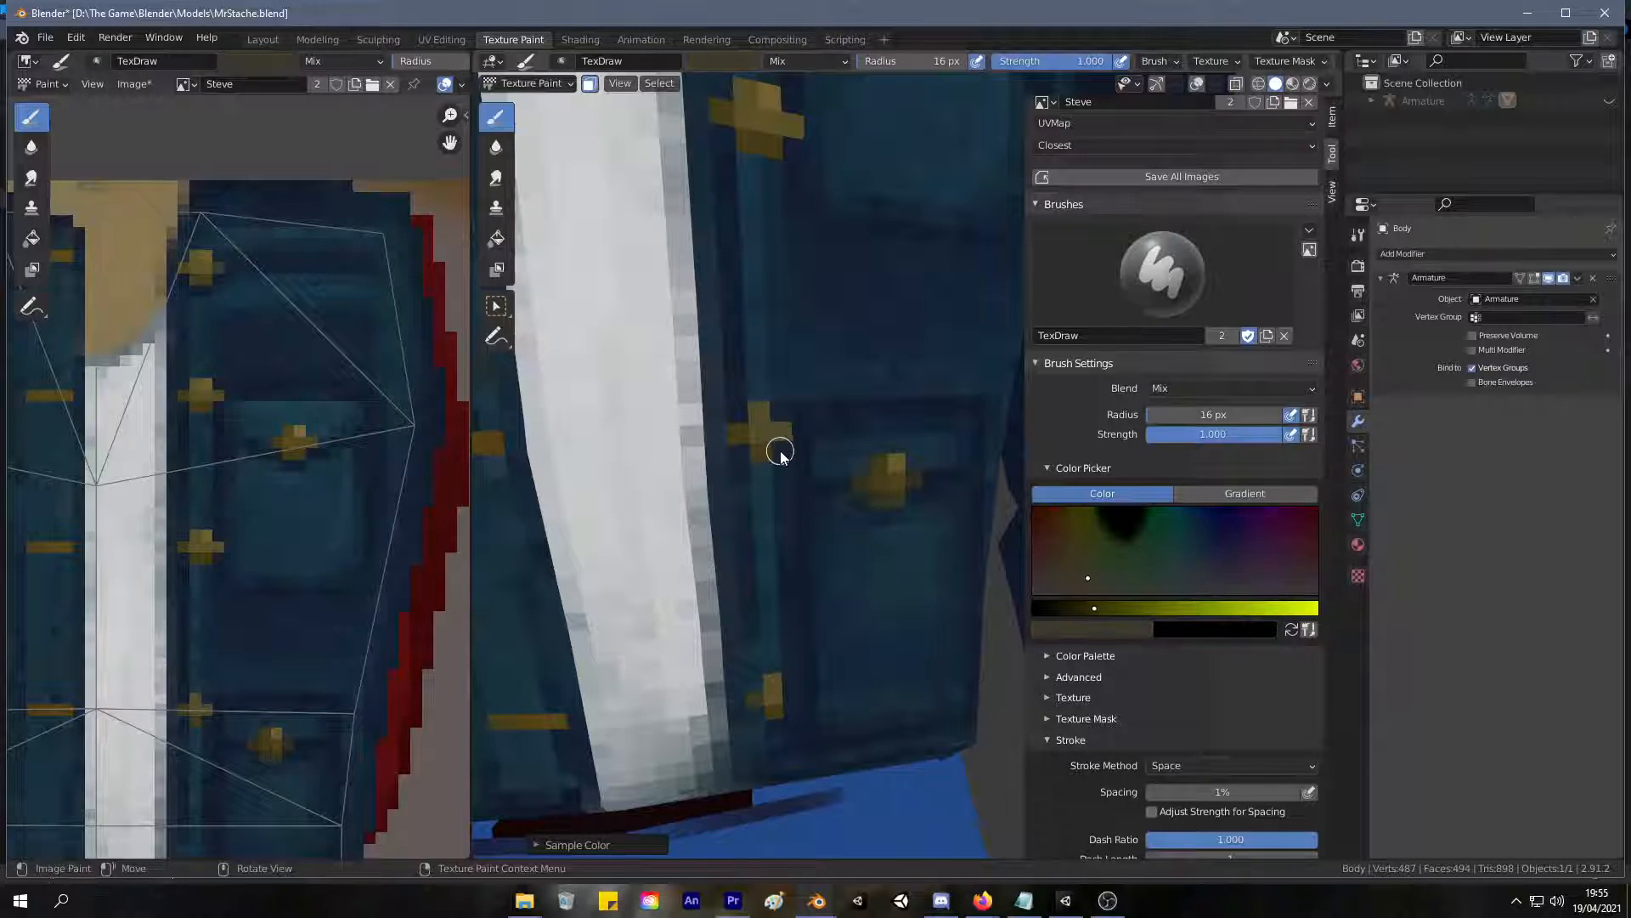
{"action": "key", "text": "s"}
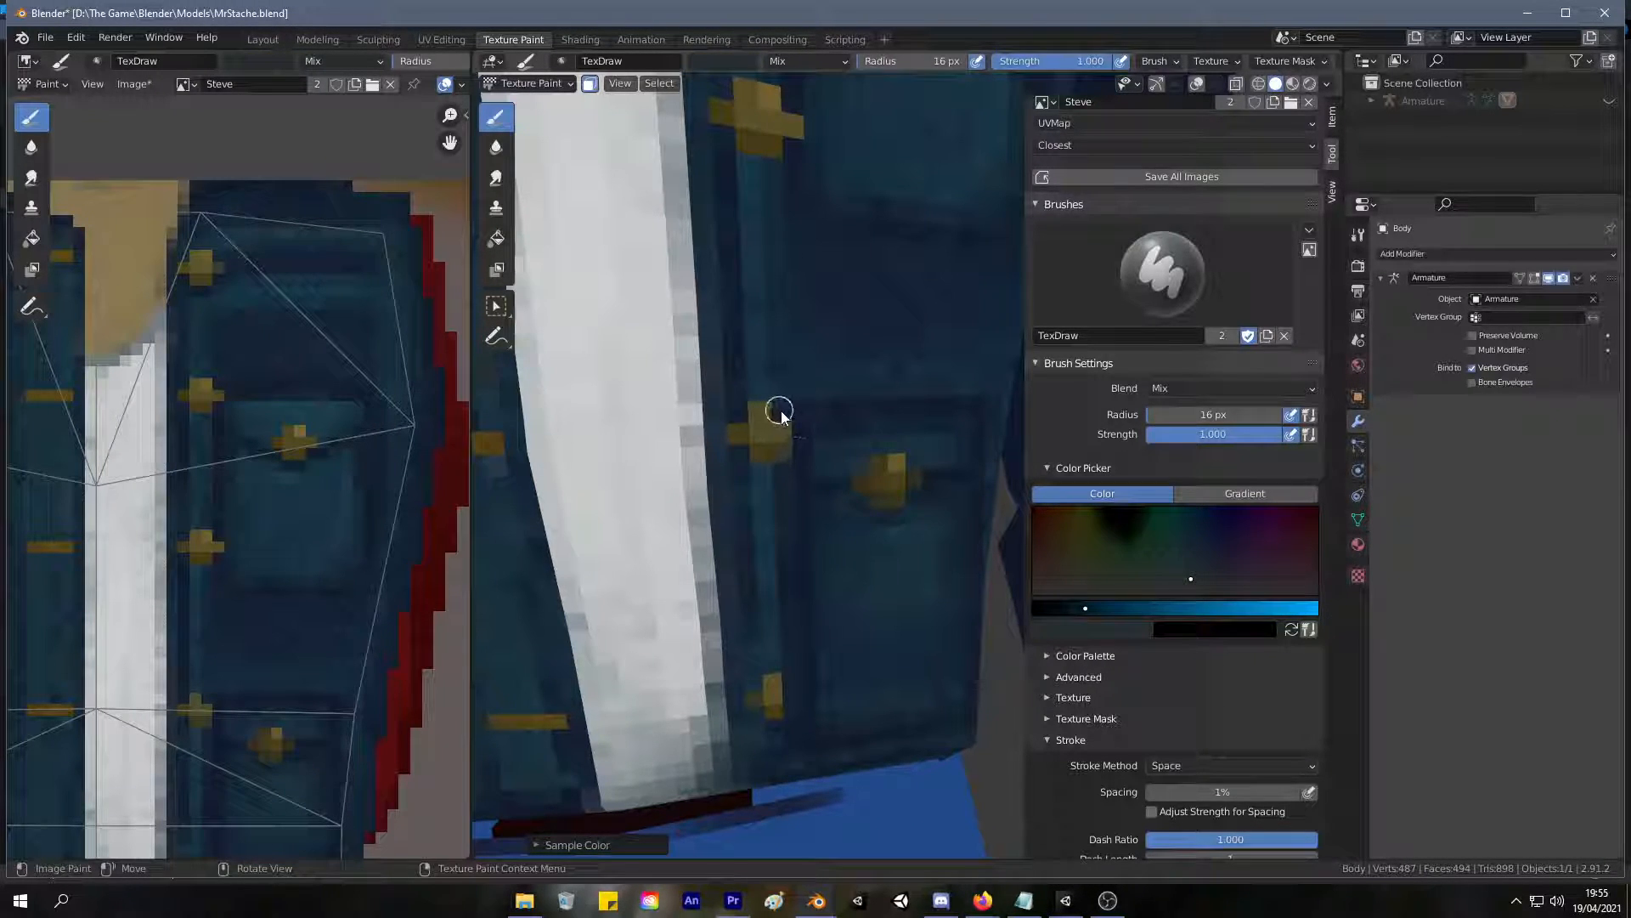
{"action": "key", "text": "s"}
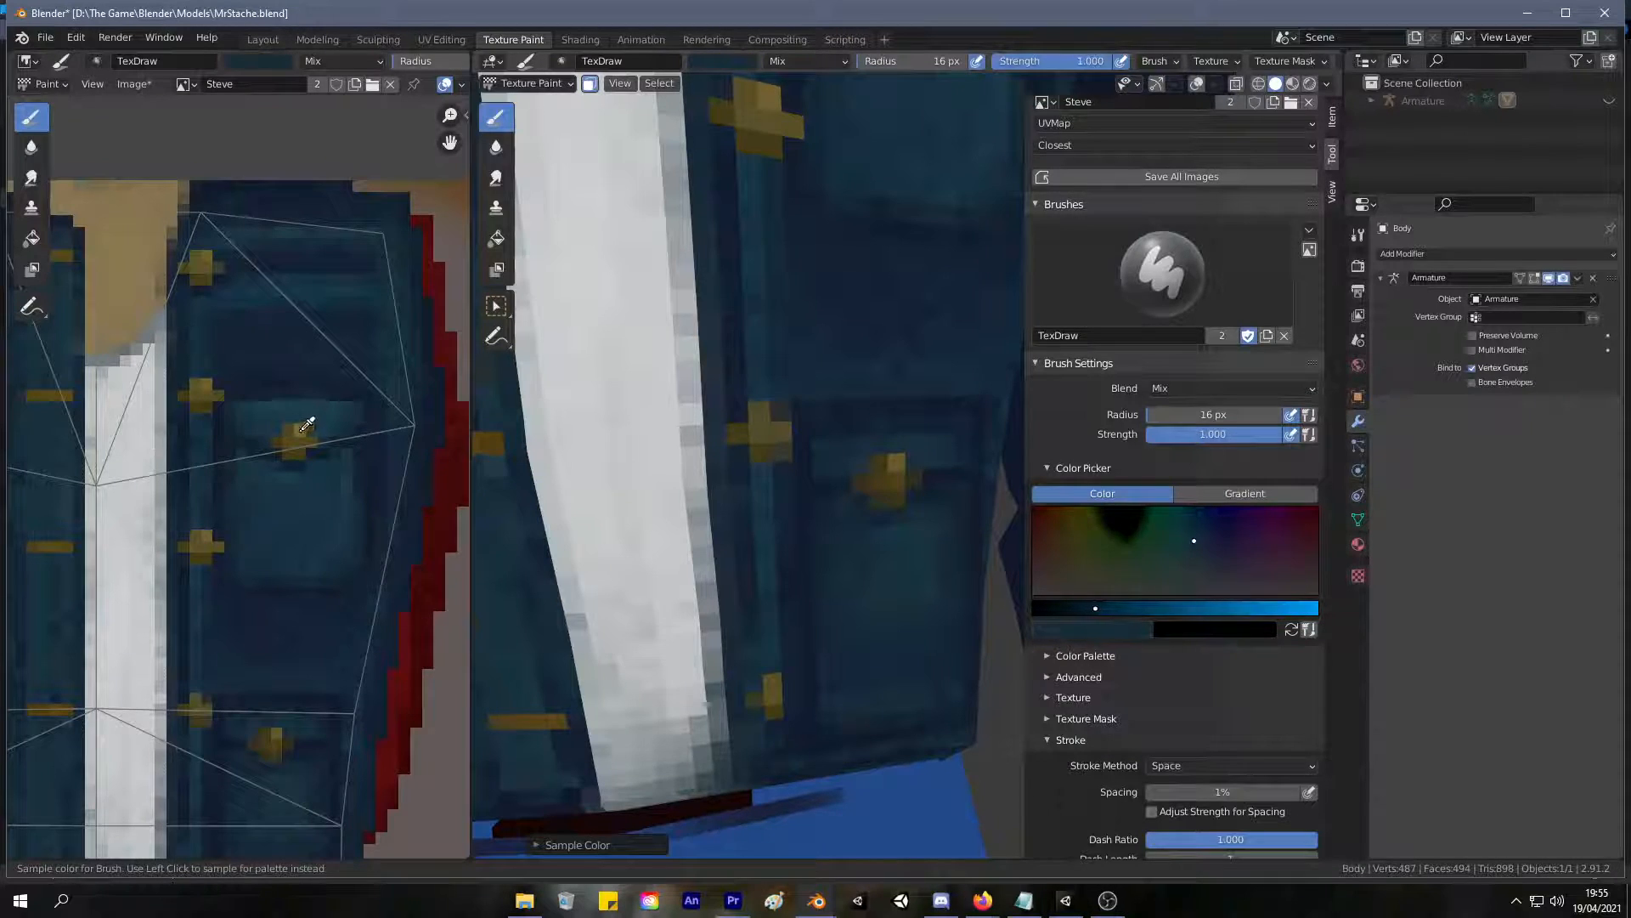
{"action": "key", "text": "s"}
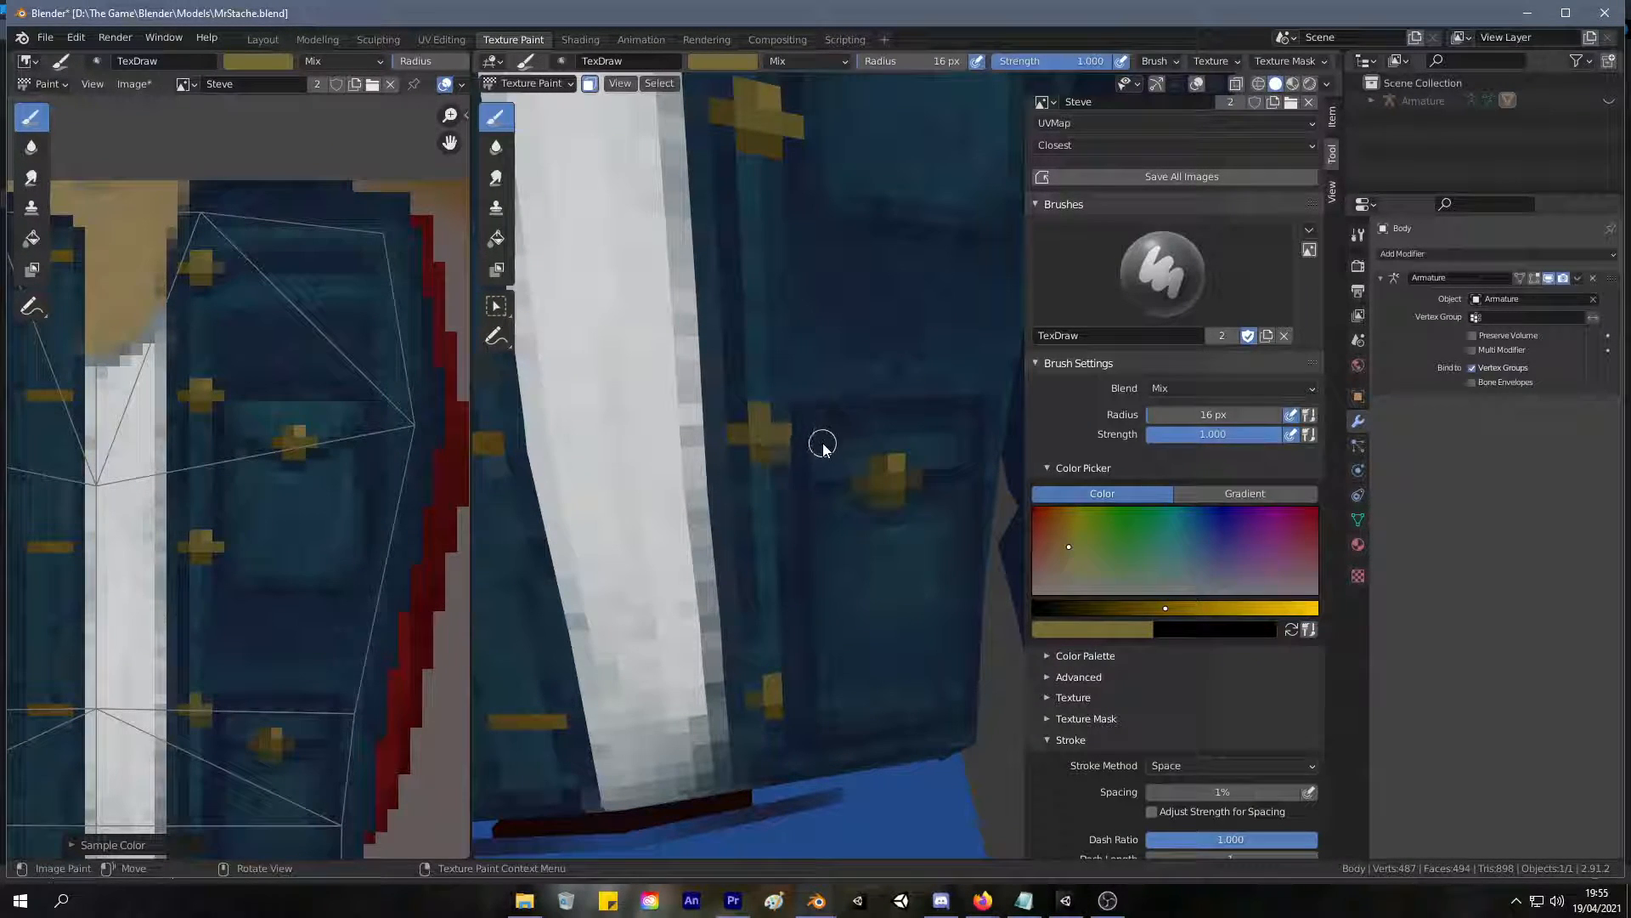
{"action": "left_click", "coordinate": [778, 413]}
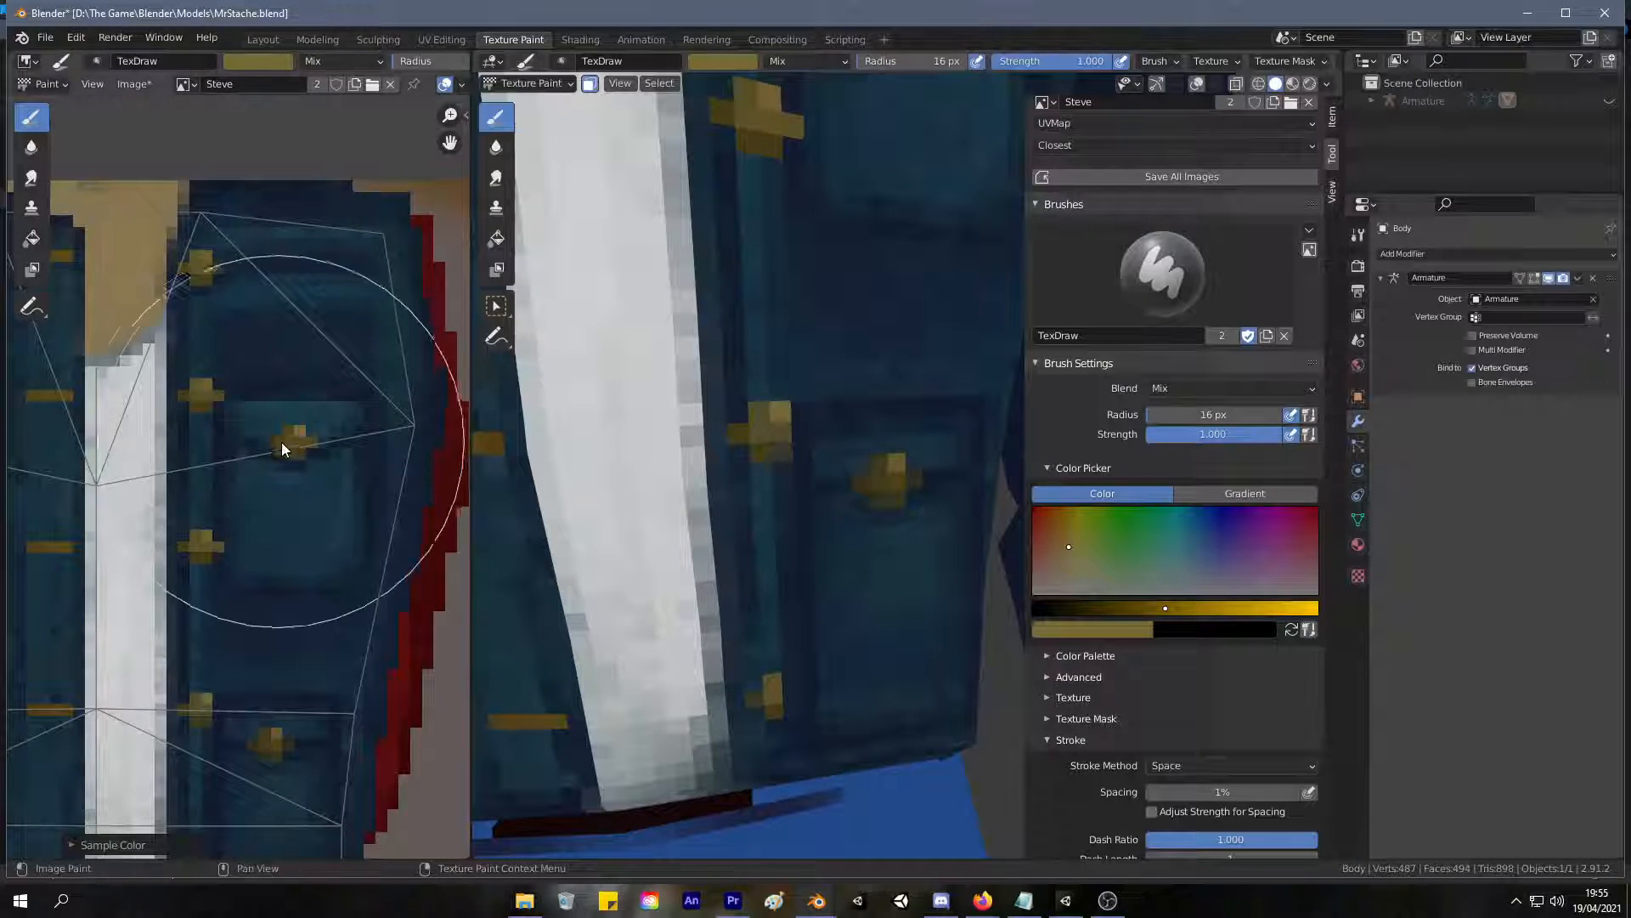
Sample dark and medium golds from the existing buttons and repaint the fifth button's outer arm, centre and upper part.
{"action": "key", "text": "s"}
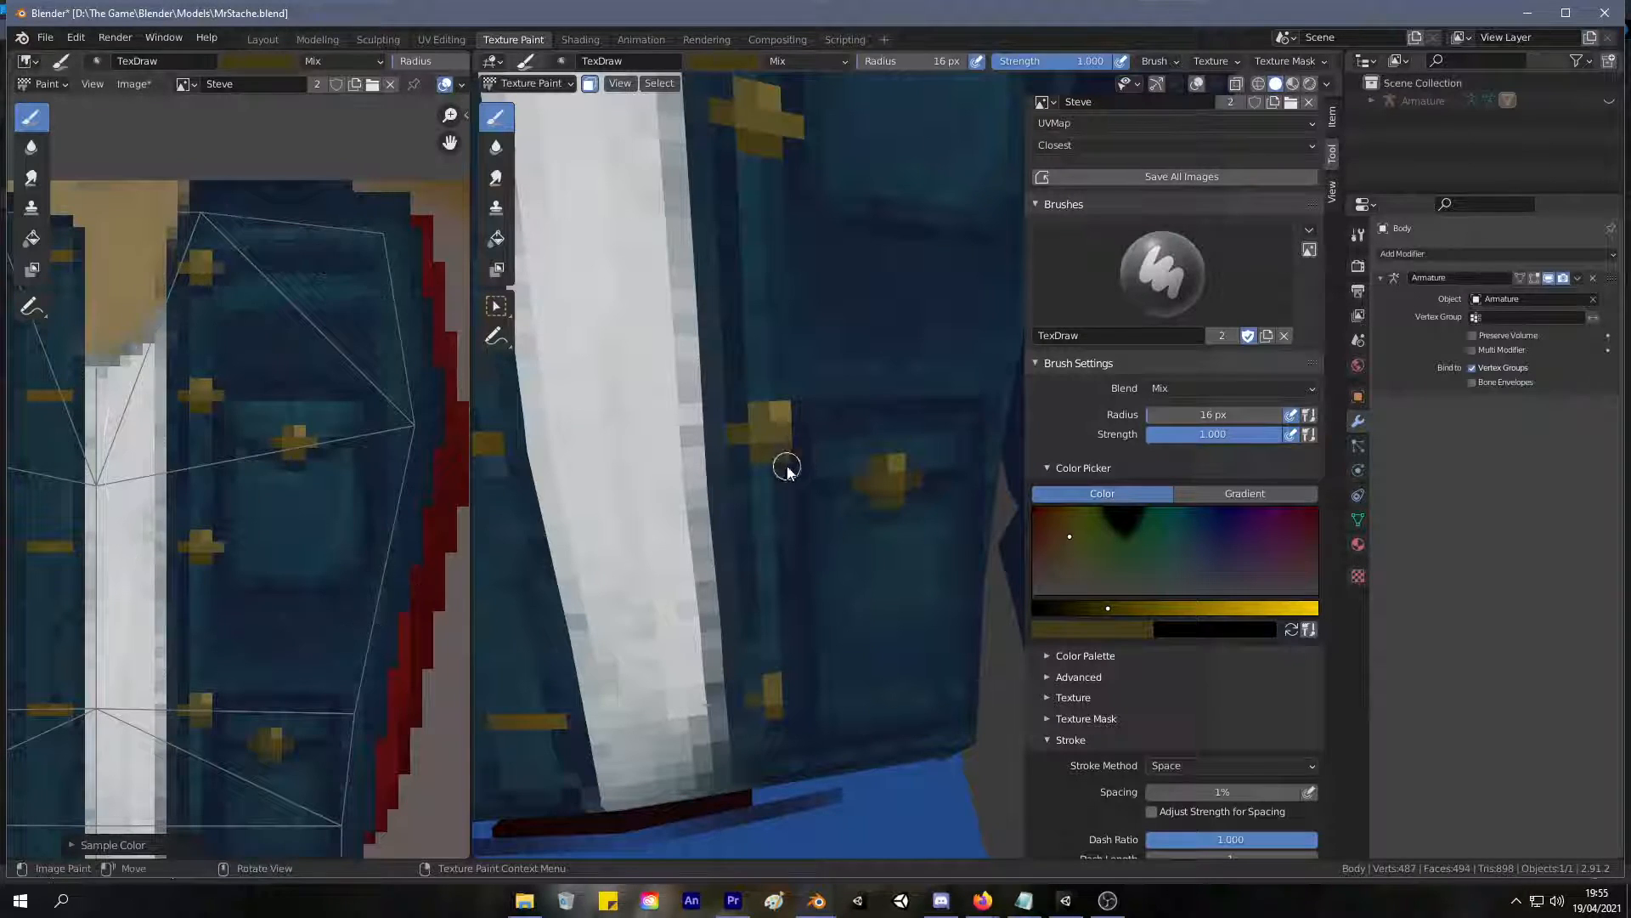
{"action": "middle_click_drag", "start_coordinate": [801, 484], "coordinate": [784, 352]}
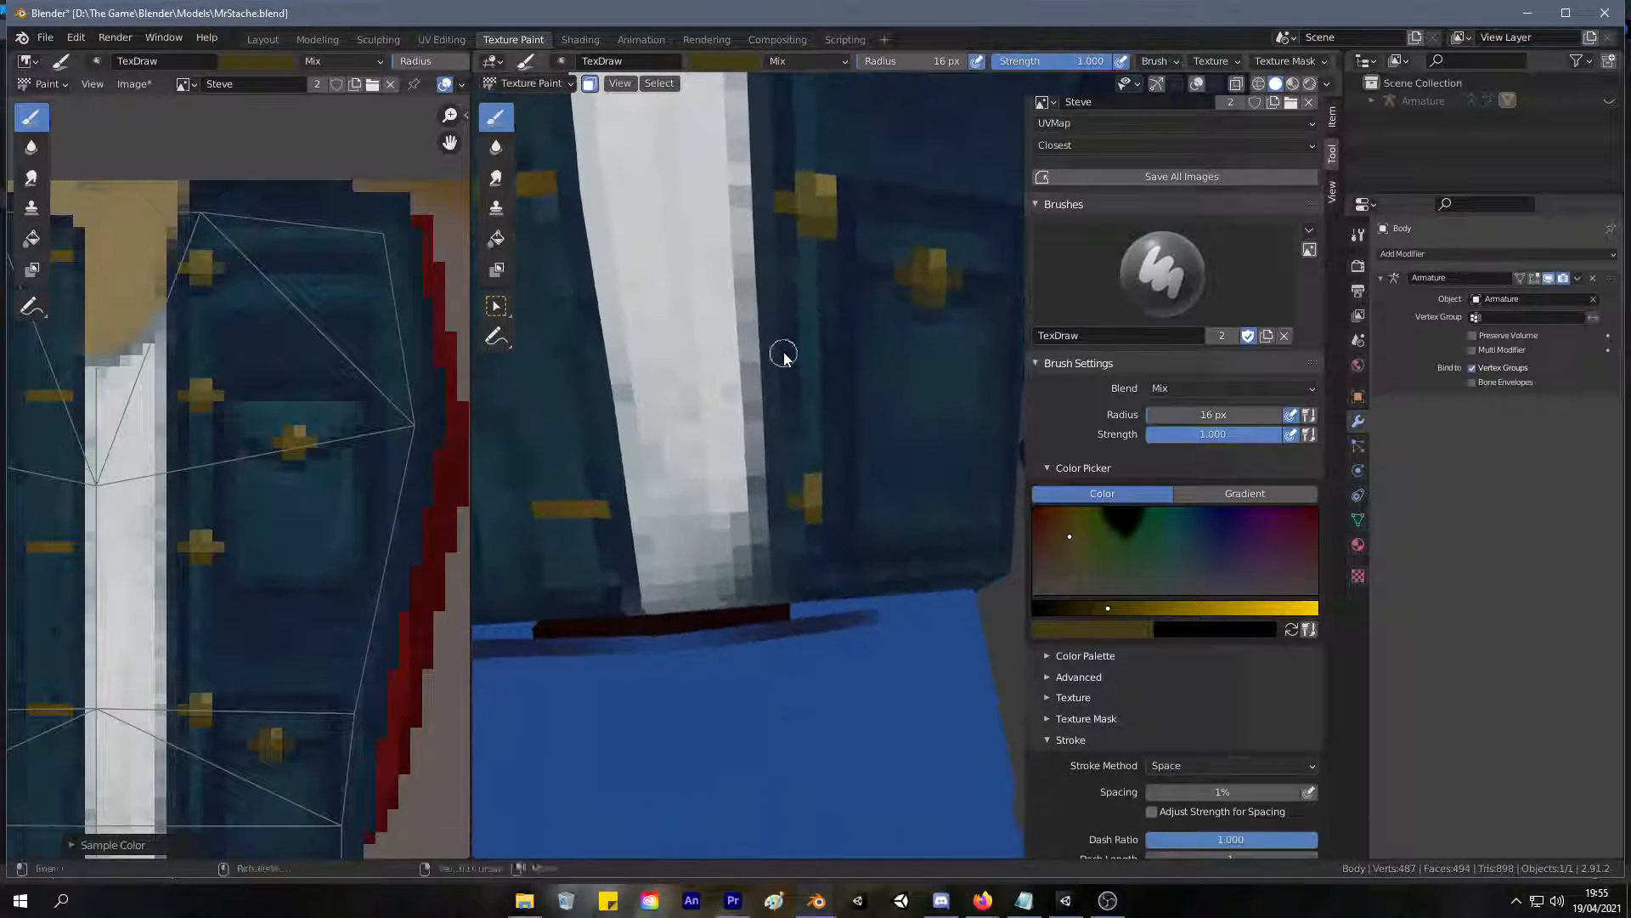
{"action": "left_click", "coordinate": [812, 504]}
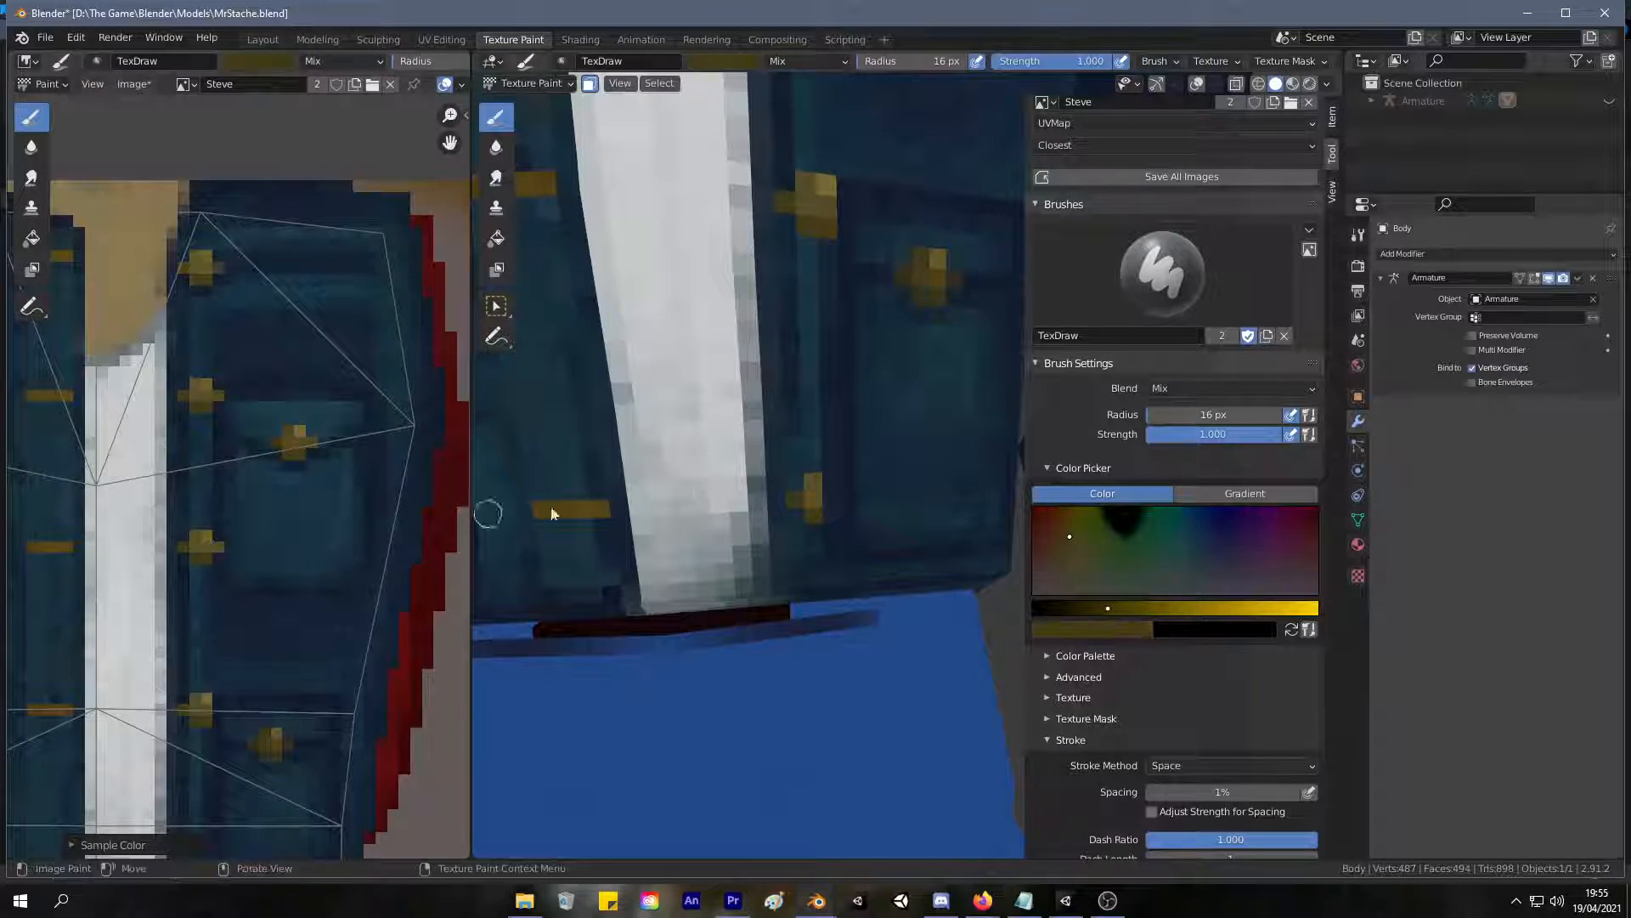
{"action": "left_click", "coordinate": [837, 517]}
{"action": "key", "text": "s"}
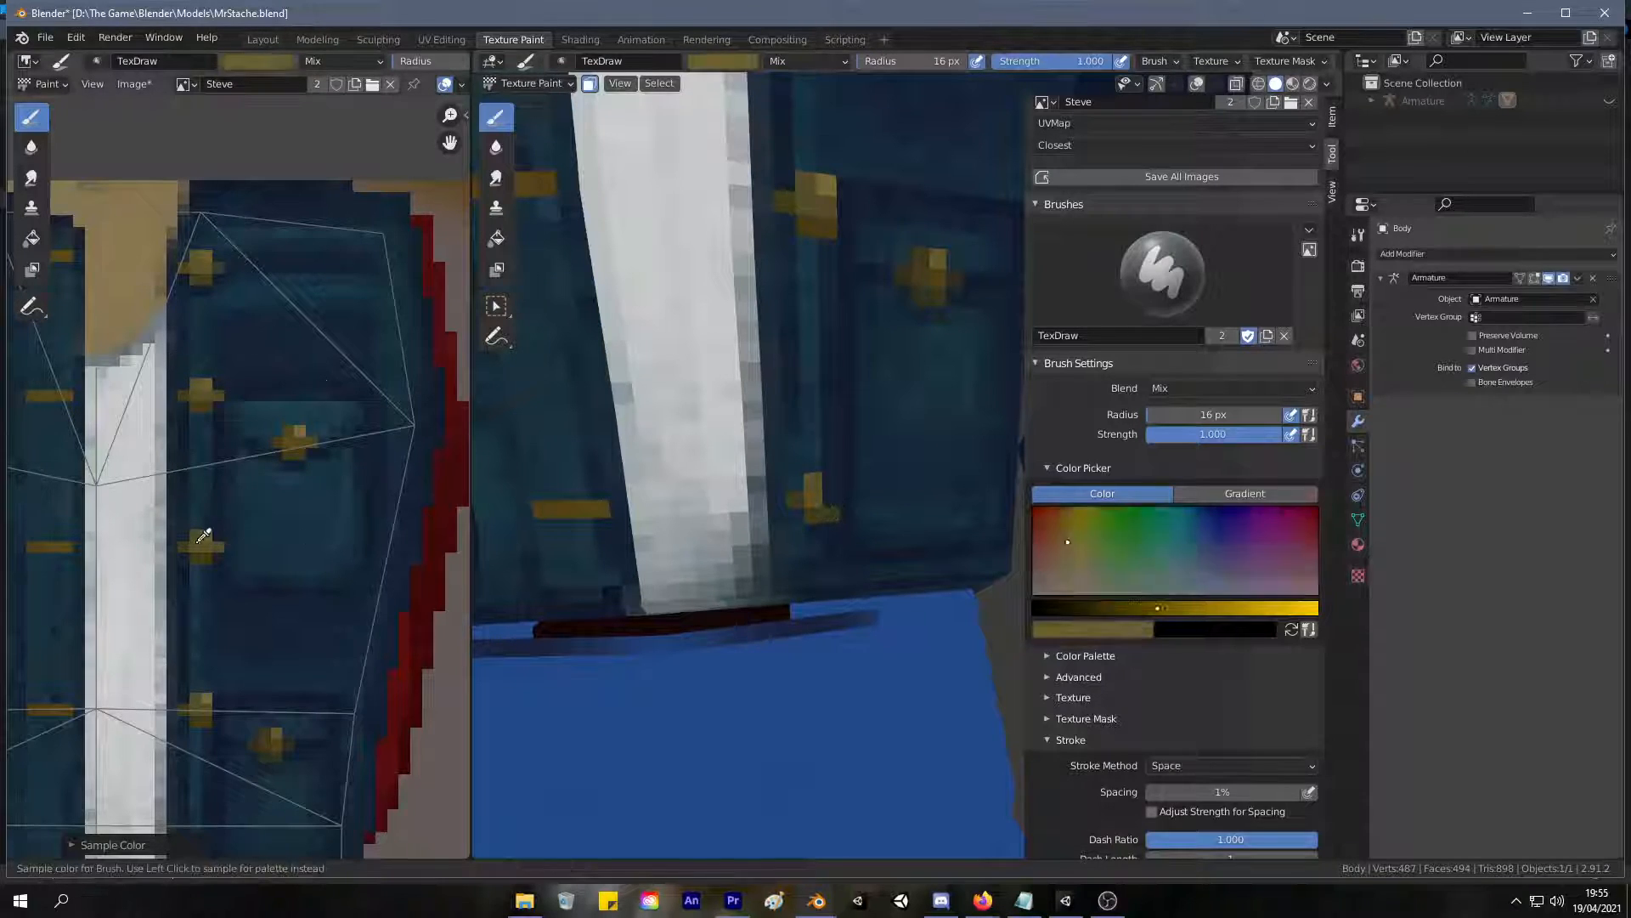
{"action": "mouse_move", "coordinate": [814, 509]}
{"action": "left_mouse_down"}
{"action": "mouse_move", "coordinate": [829, 499]}
{"action": "mouse_move", "coordinate": [814, 485]}
{"action": "left_mouse_up"}
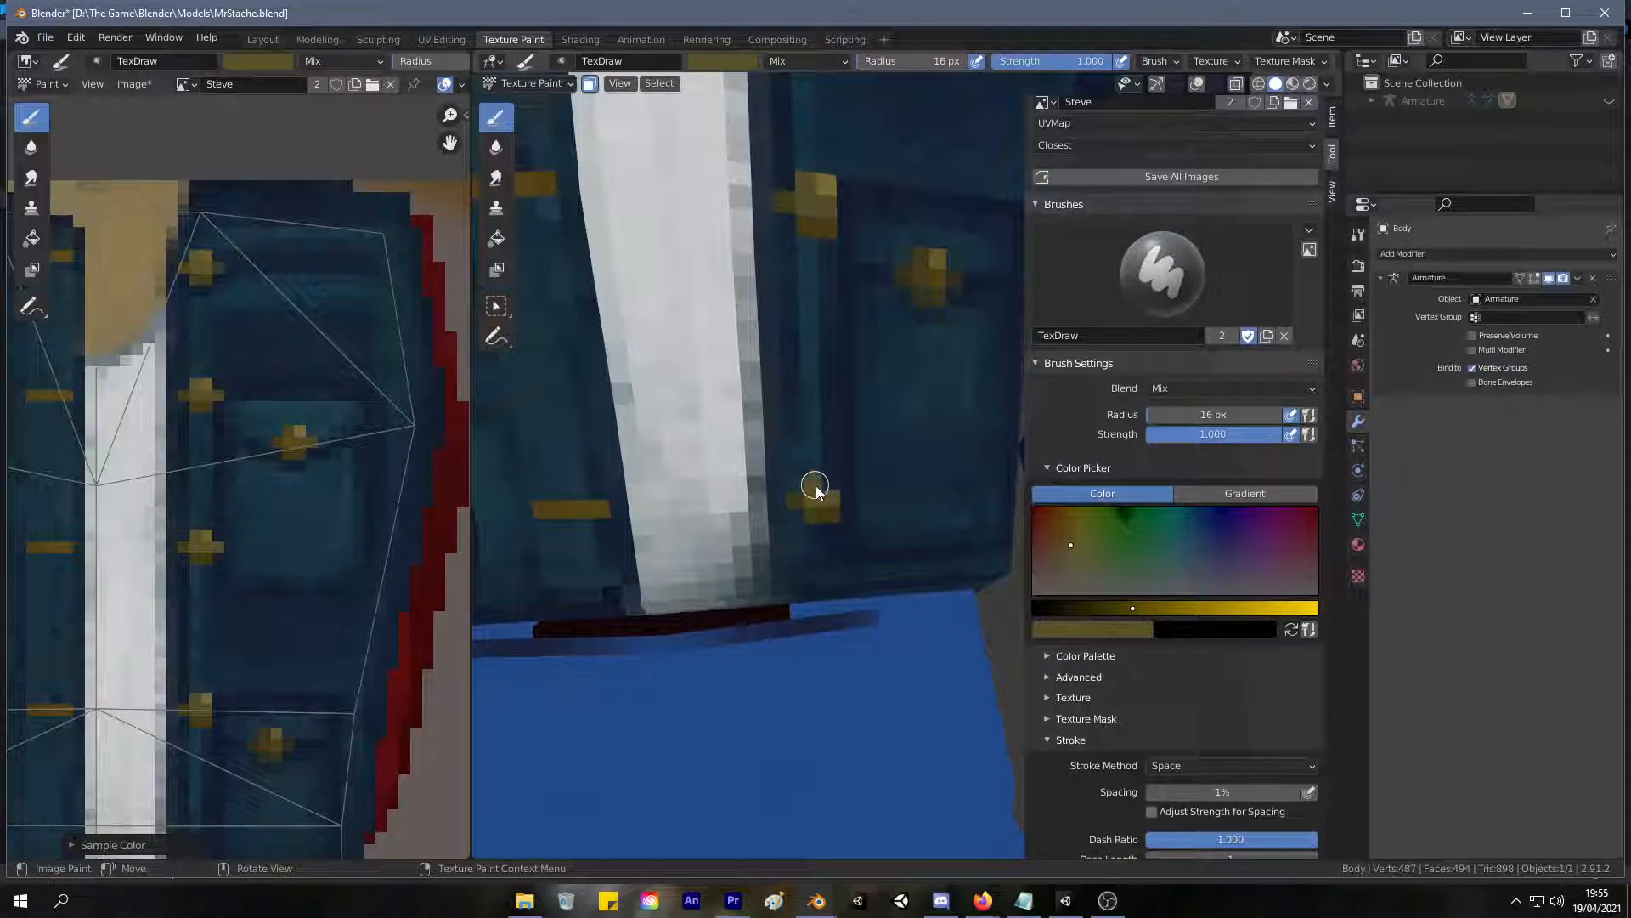
{"action": "key", "text": "s"}
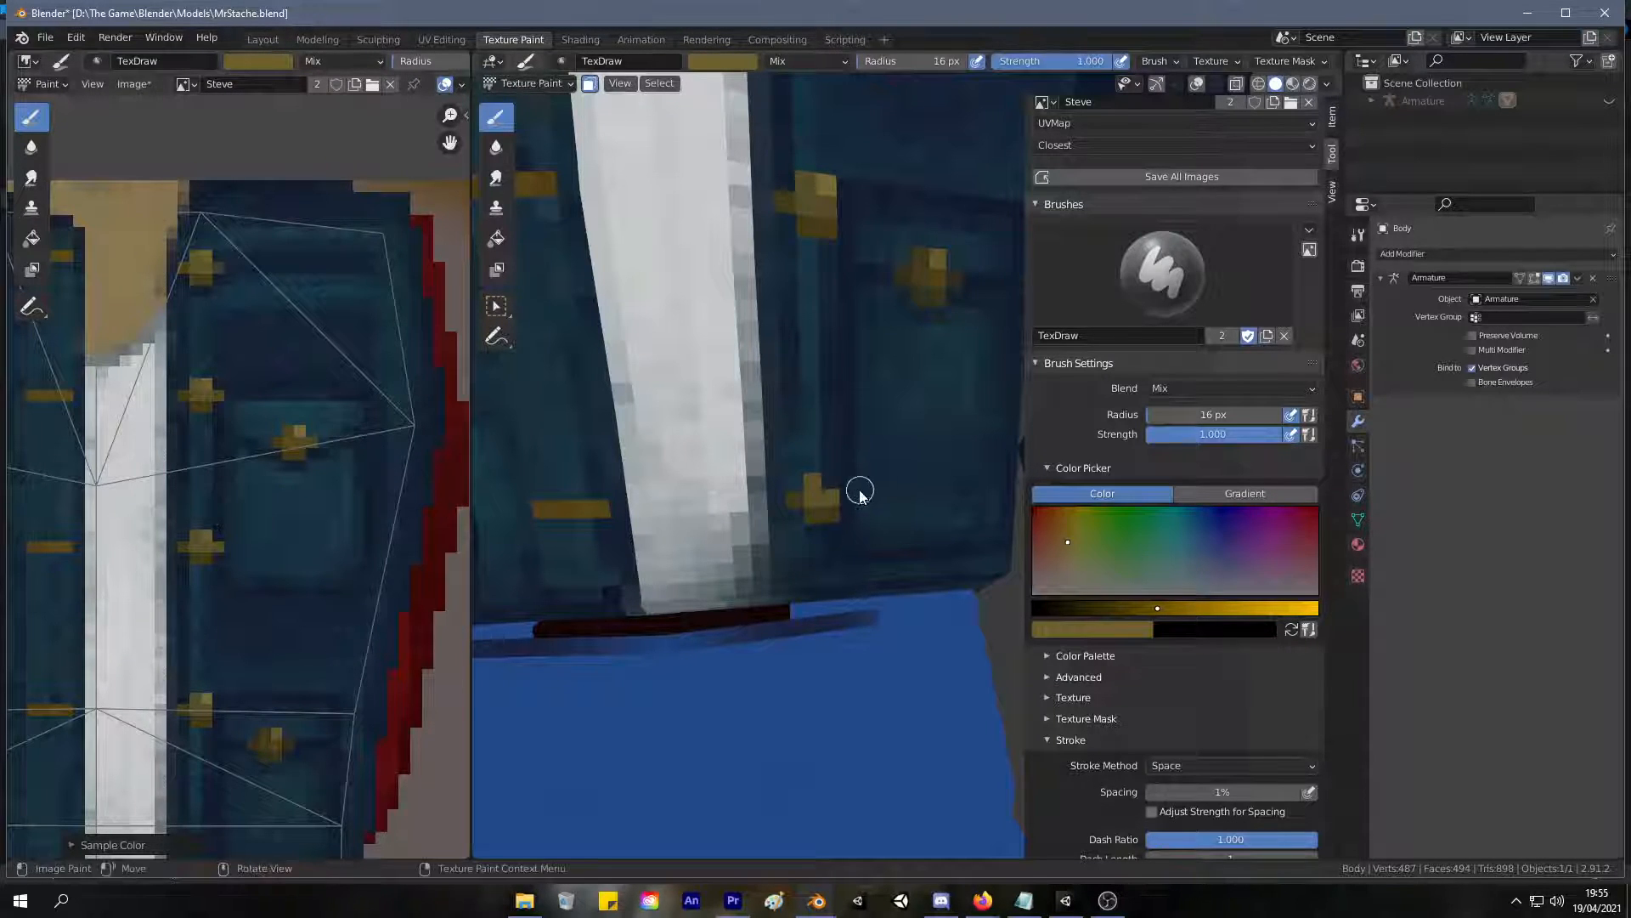
Examine the jacket's front button column on the whole figure and up close near the collar.
{"action": "scroll", "coordinate": [995, 520], "scroll_direction": "down", "scroll_amount": 8}
{"action": "middle_click_drag", "start_coordinate": [947, 495], "coordinate": [967, 436]}
{"action": "scroll", "coordinate": [940, 416], "scroll_direction": "down", "scroll_amount": 5}
{"action": "scroll", "coordinate": [945, 436], "scroll_direction": "up", "scroll_amount": 5}
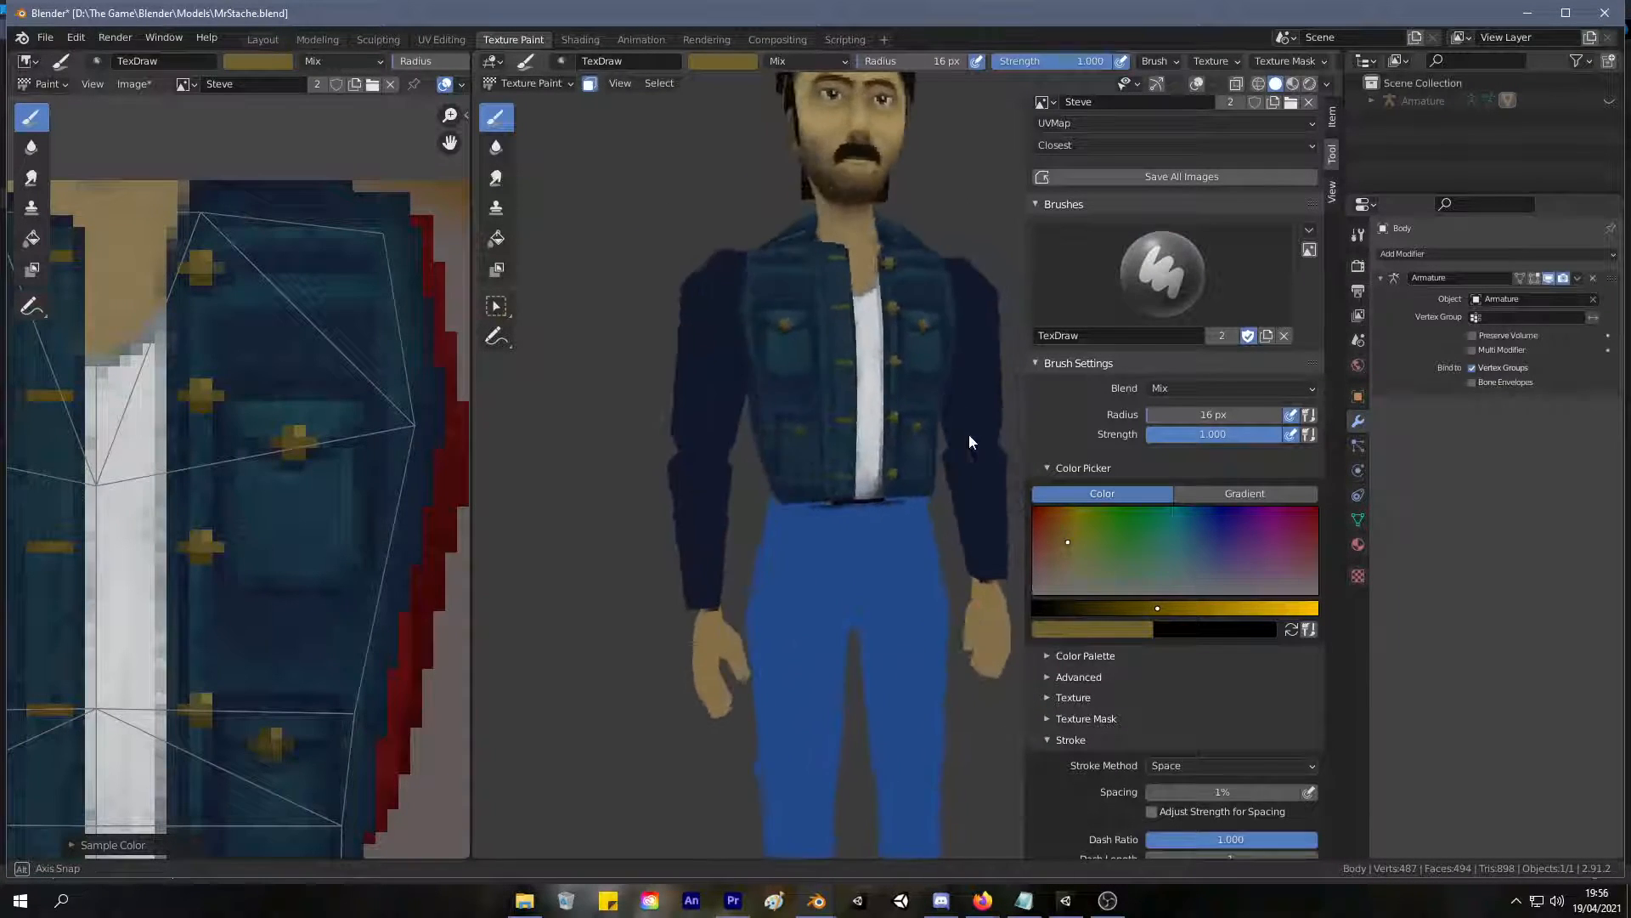
{"action": "scroll", "coordinate": [943, 443], "scroll_direction": "down", "scroll_amount": 4}
{"action": "scroll", "coordinate": [944, 425], "scroll_direction": "up", "scroll_amount": 5}
{"action": "scroll", "coordinate": [768, 521], "scroll_direction": "up", "scroll_amount": 3}
{"action": "scroll", "coordinate": [764, 521], "scroll_direction": "up", "scroll_amount": 1, "text": "ctrl"}
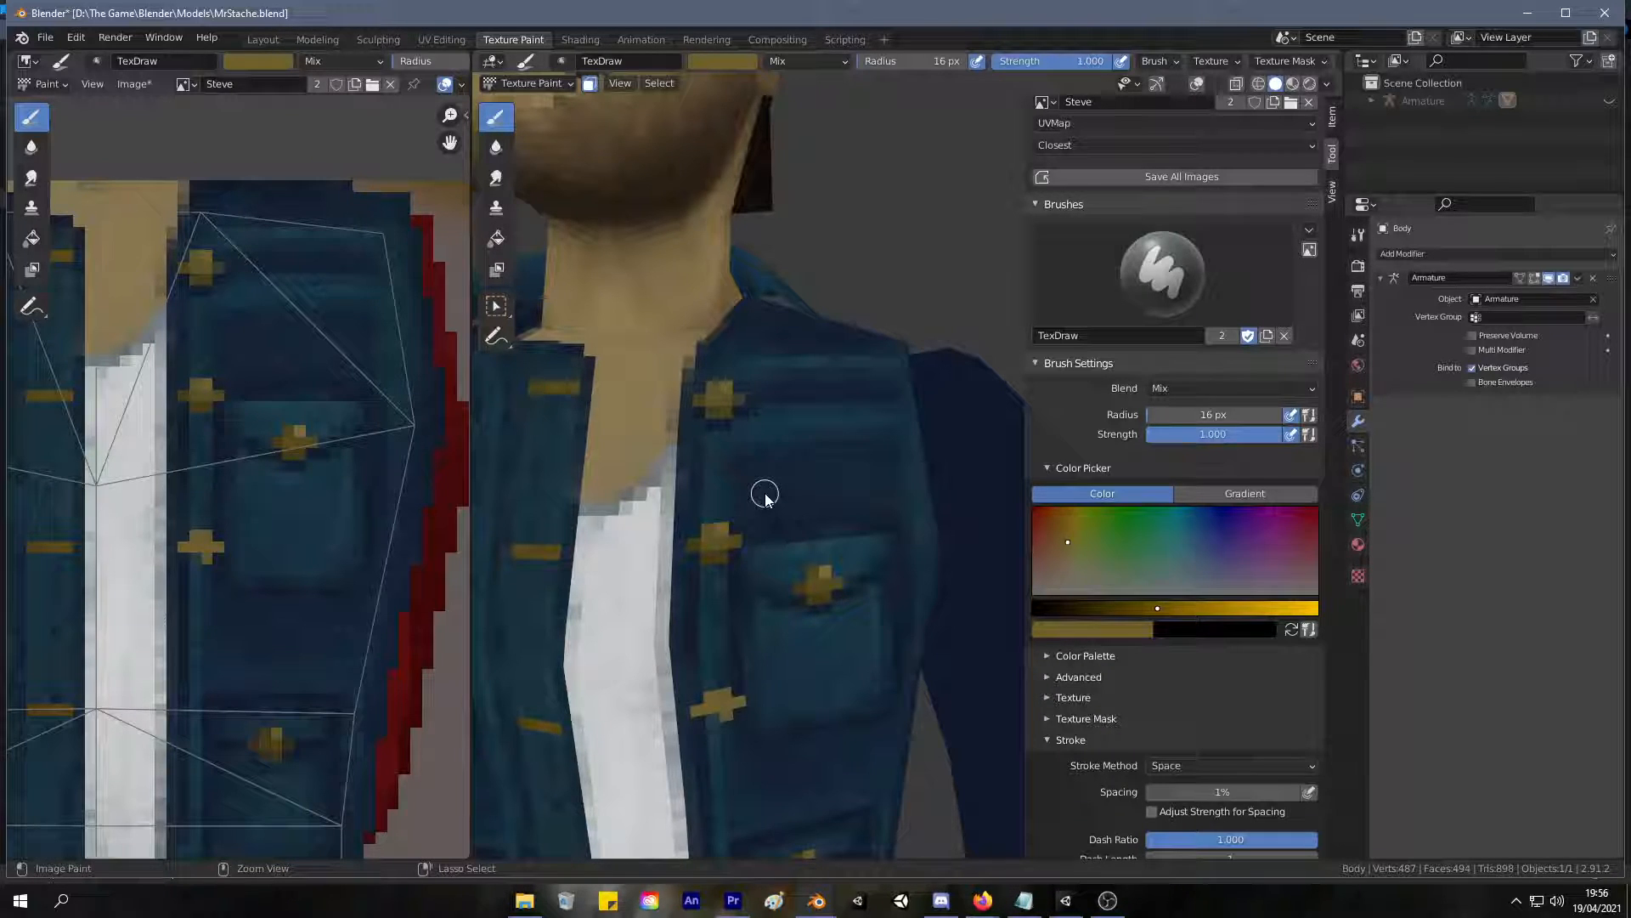
Undo the painted gold front buttons below the top one and check the jacket on the whole figure.
{"action": "key", "text": "ctrl+z"}
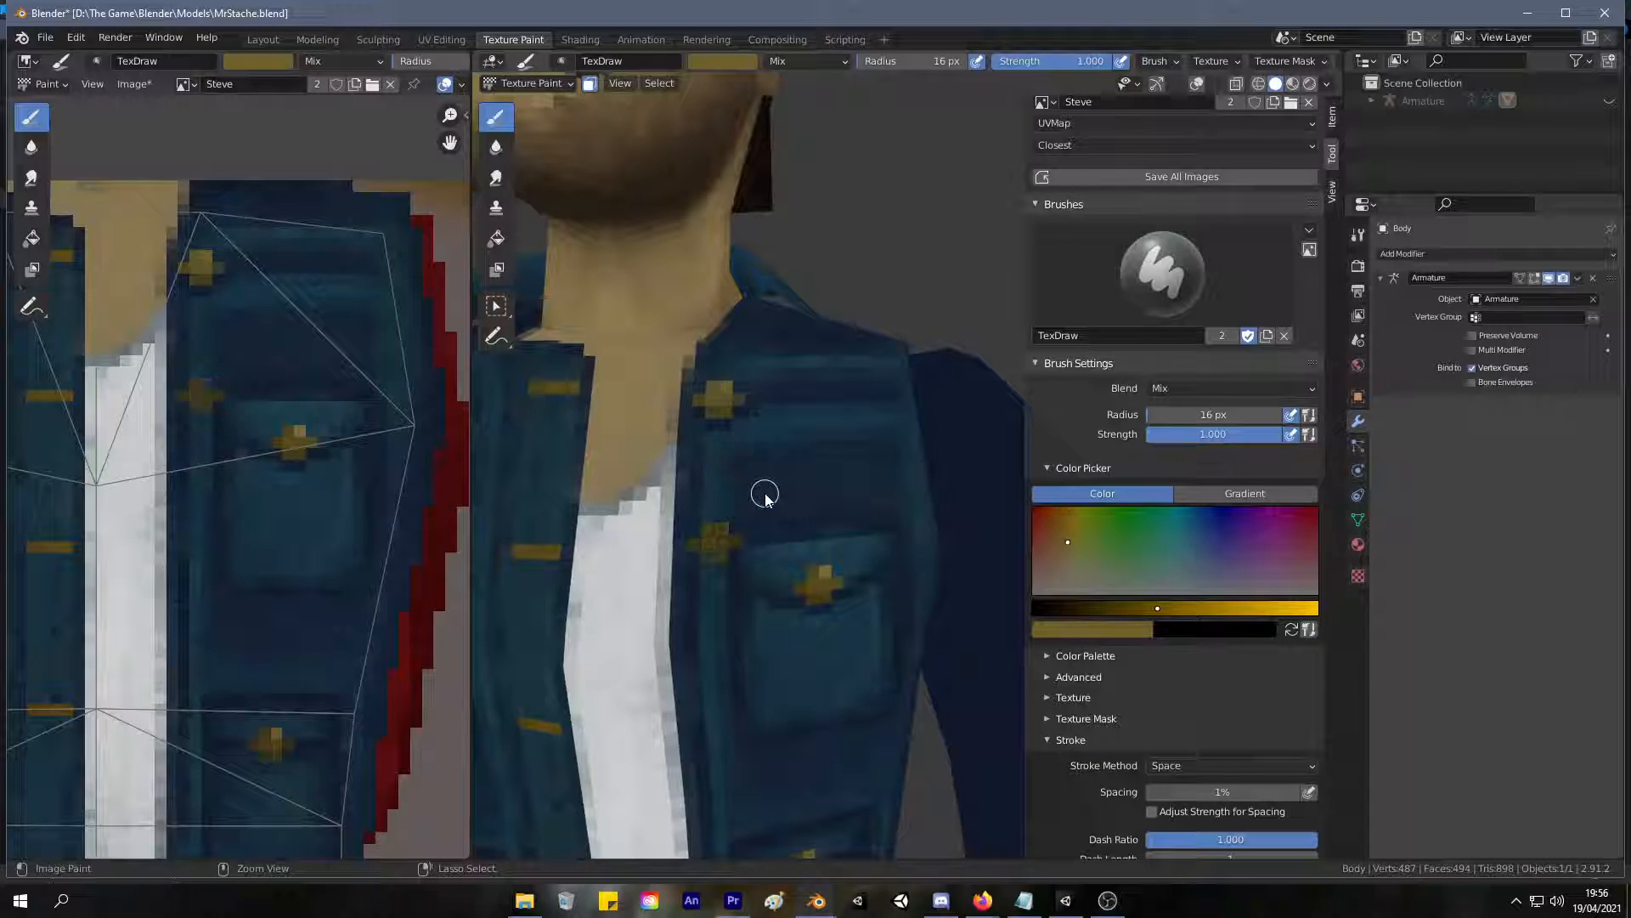
{"action": "key", "text": "ctrl+z"}
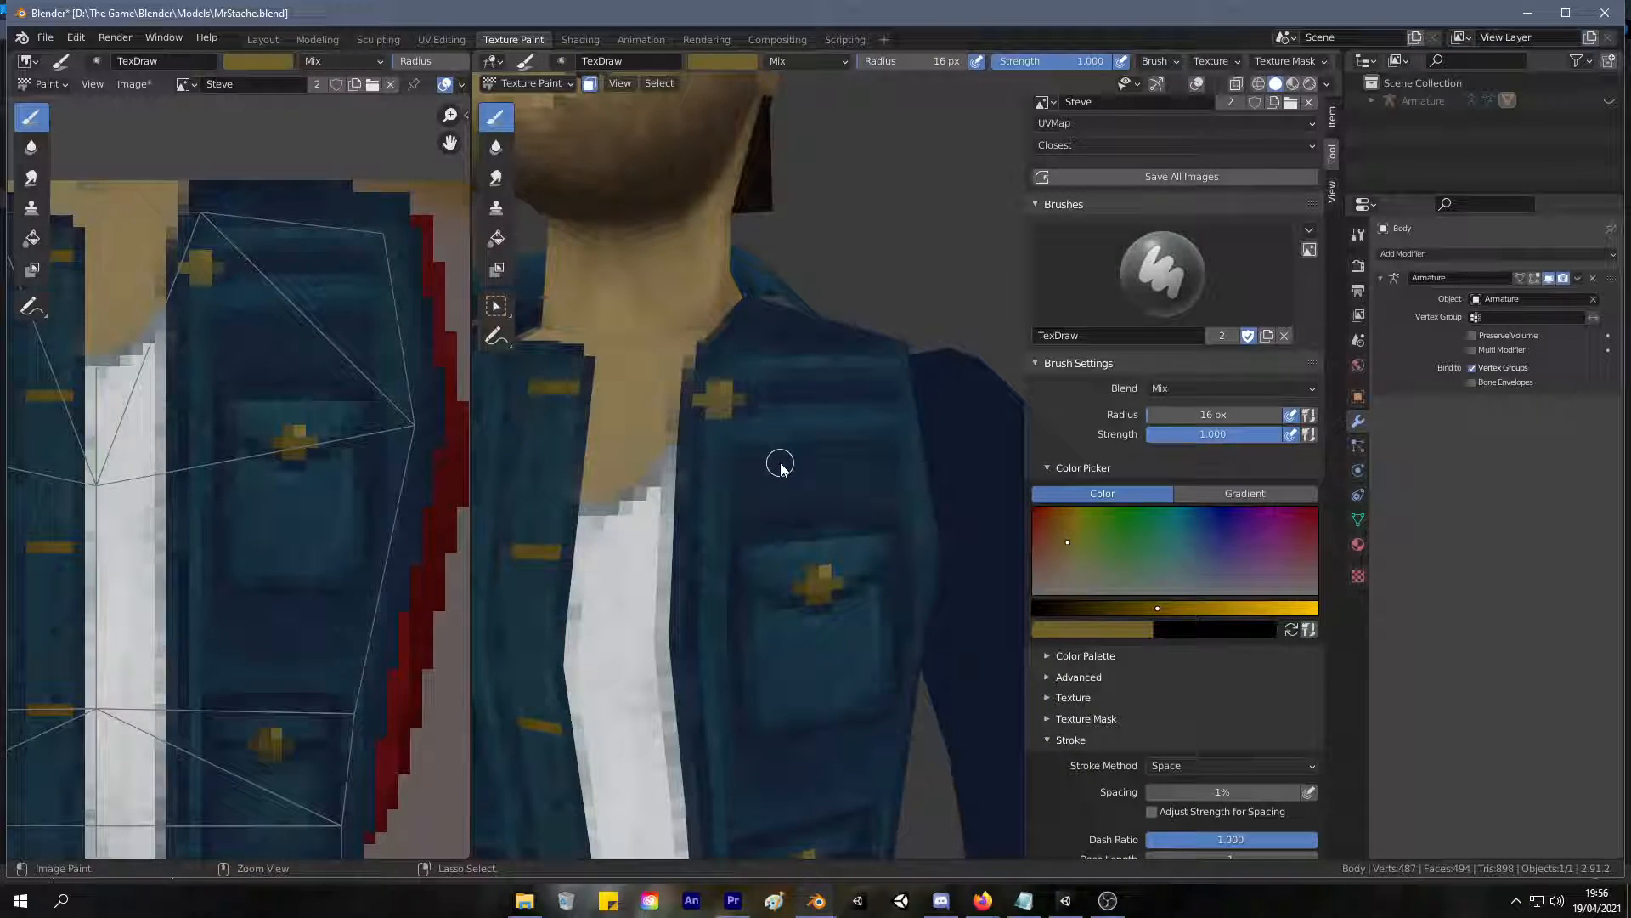
{"action": "scroll", "coordinate": [764, 429], "scroll_direction": "down", "scroll_amount": 6}
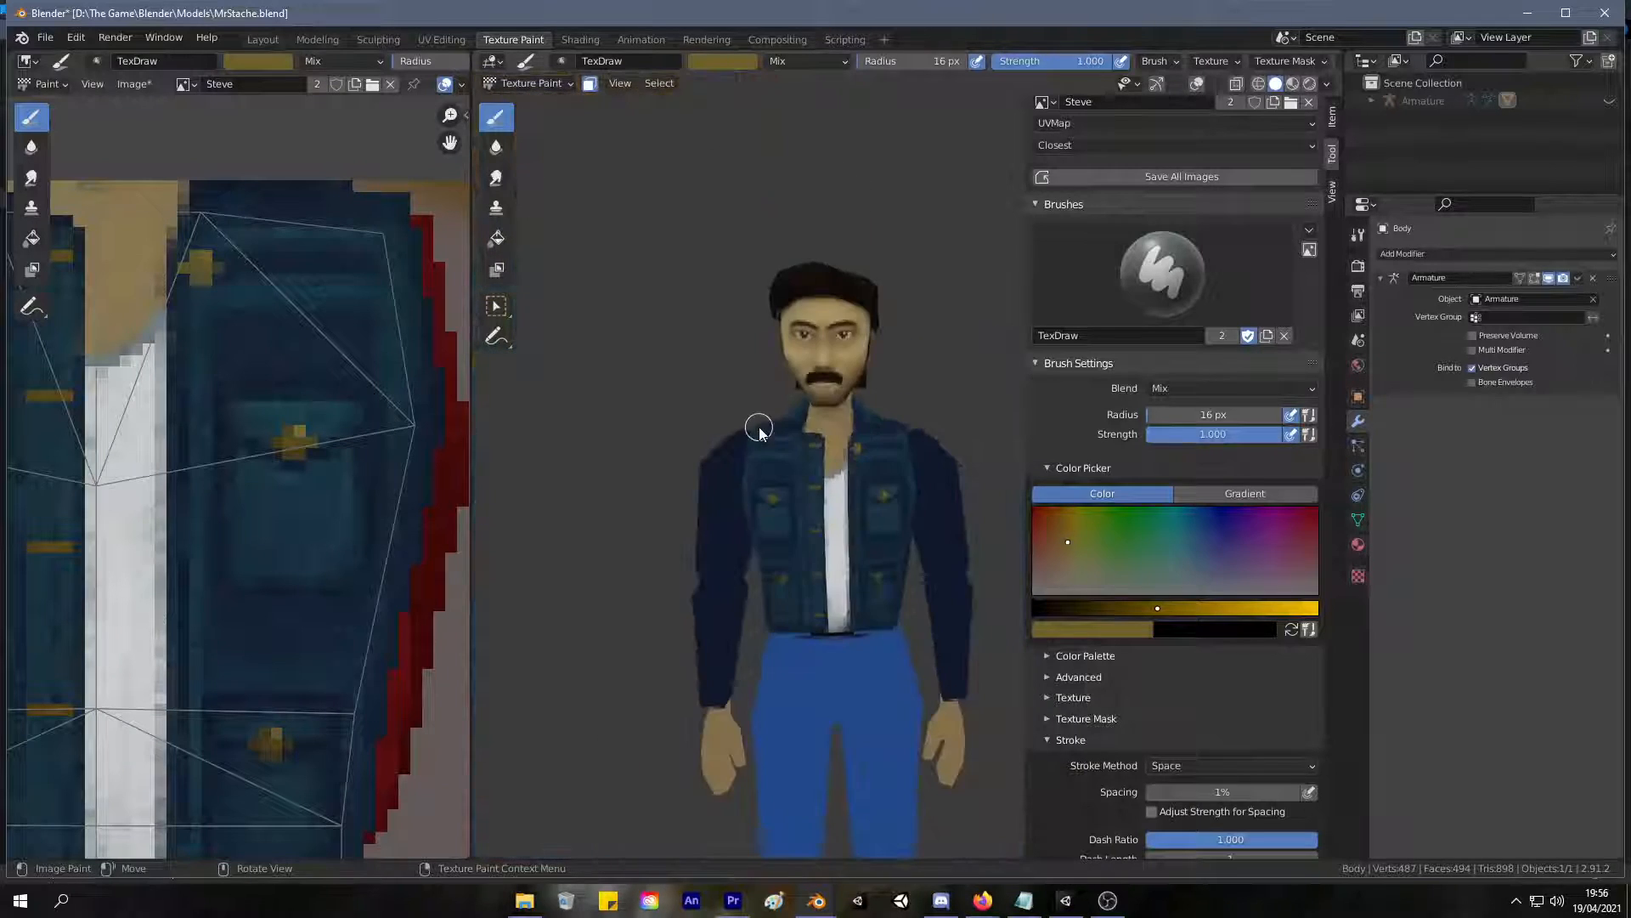
{"action": "scroll", "coordinate": [803, 407], "scroll_direction": "up", "scroll_amount": 6}
{"action": "scroll", "coordinate": [790, 393], "scroll_direction": "down", "scroll_amount": 3}
{"action": "scroll", "coordinate": [782, 408], "scroll_direction": "up", "scroll_amount": 5}
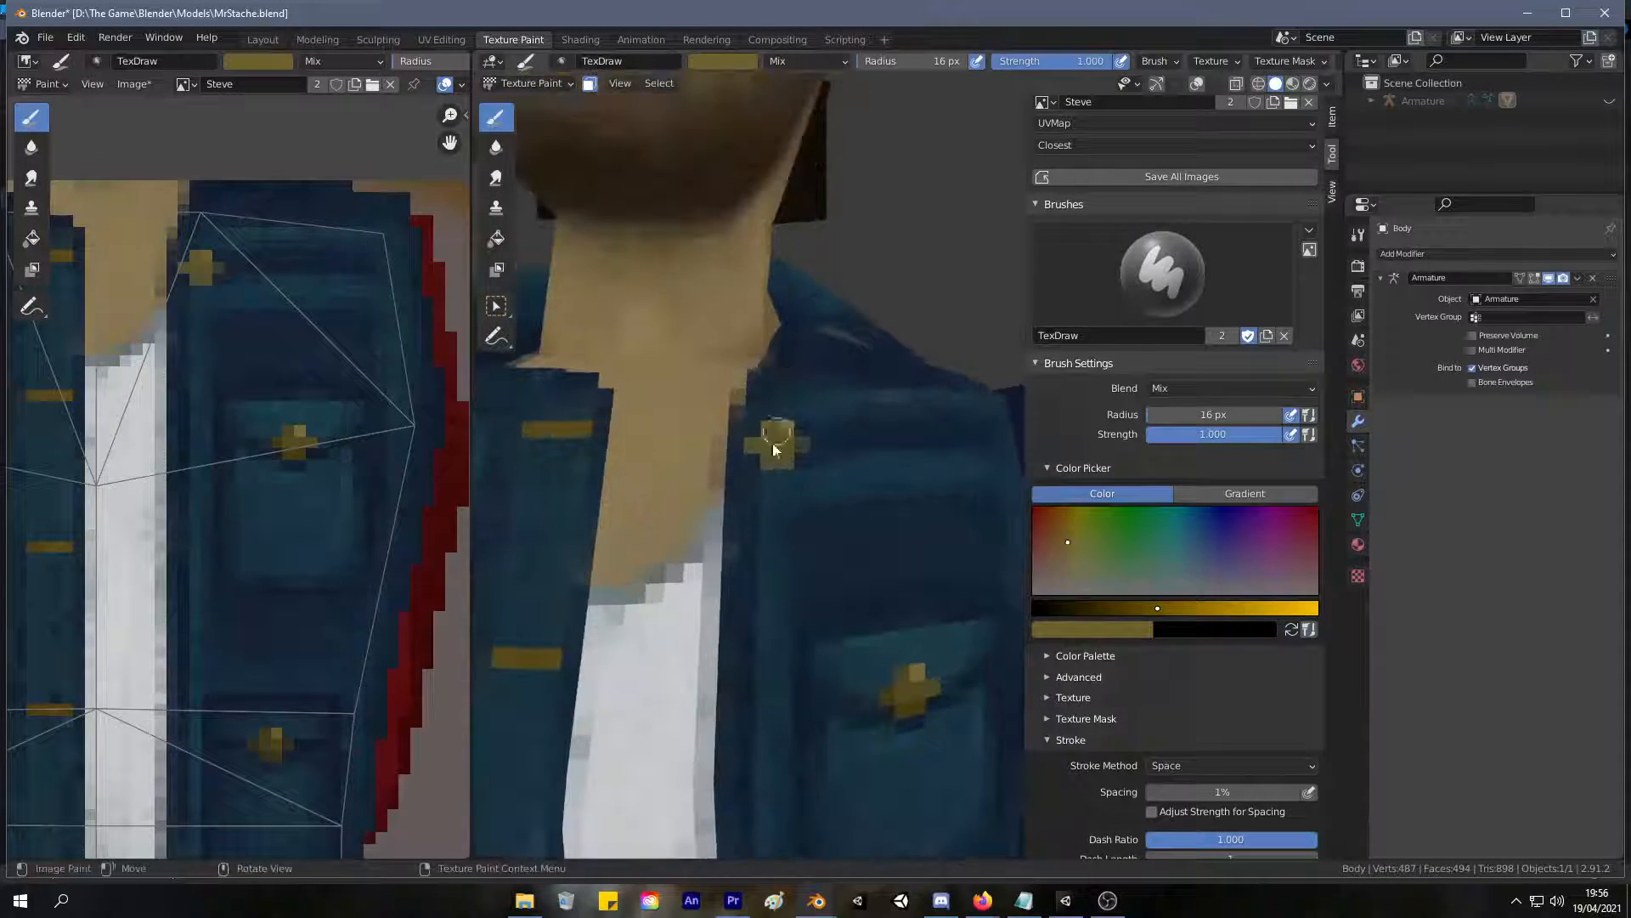
Sample denim blue from the jacket and paint over the remaining gold front button near the collar.
{"action": "key", "text": "s"}
{"action": "key", "text": "s"}
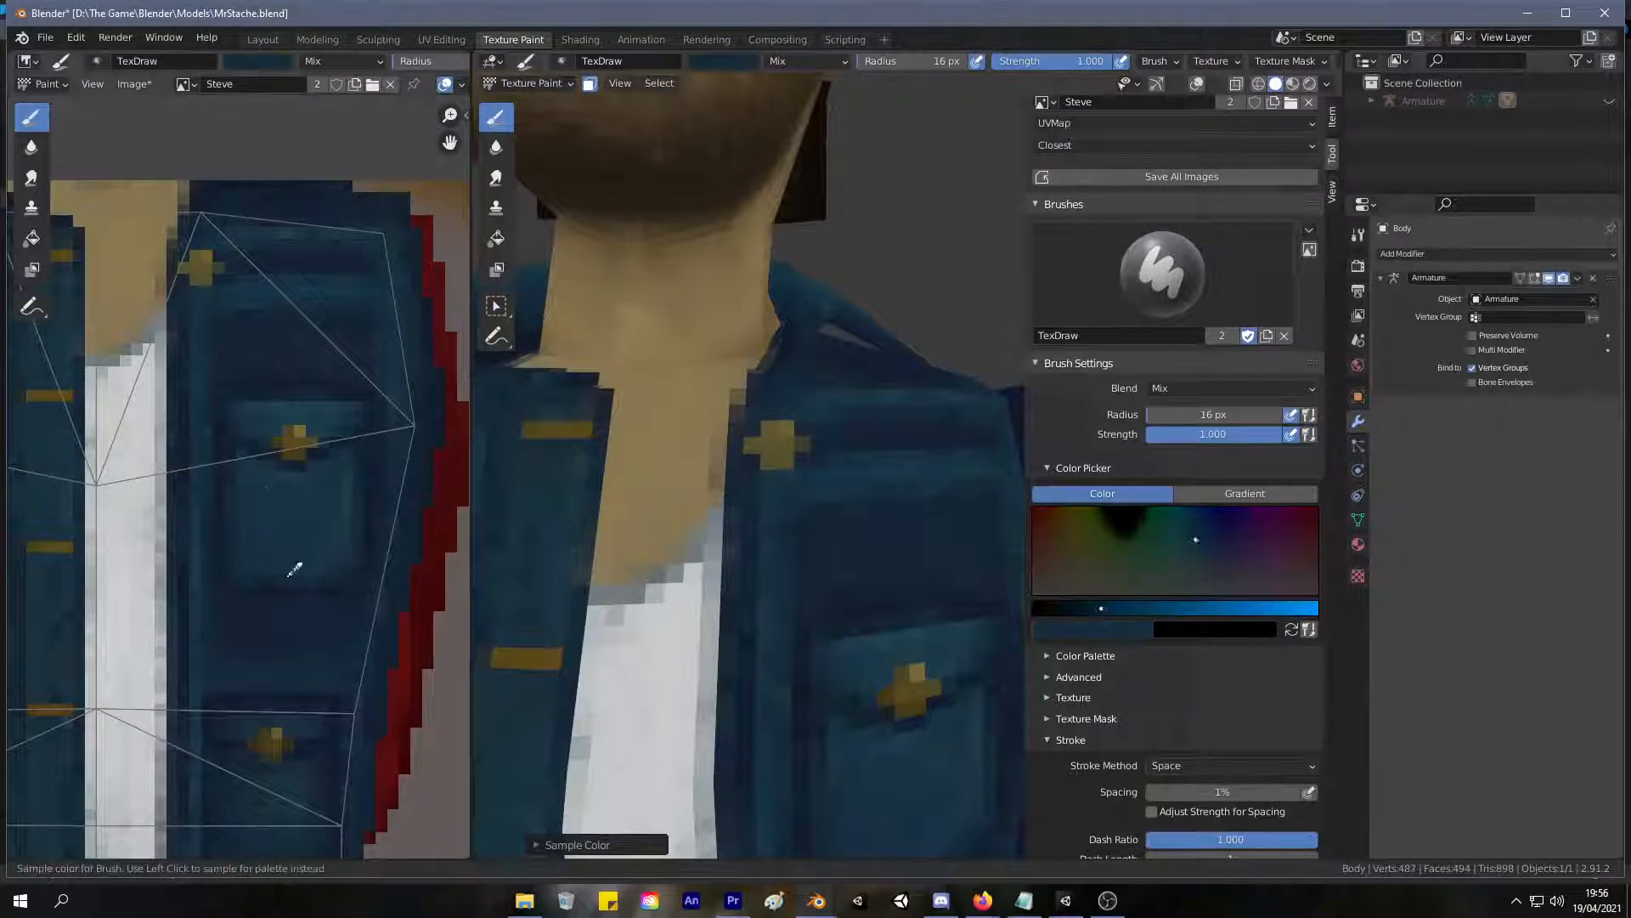
{"action": "mouse_move", "coordinate": [768, 481]}
{"action": "left_mouse_down"}
{"action": "mouse_move", "coordinate": [776, 434]}
{"action": "mouse_move", "coordinate": [769, 462]}
{"action": "mouse_move", "coordinate": [756, 451]}
{"action": "mouse_move", "coordinate": [789, 429]}
{"action": "left_mouse_up"}
{"action": "scroll", "coordinate": [809, 471], "scroll_direction": "down", "scroll_amount": 4}
{"action": "scroll", "coordinate": [875, 535], "scroll_direction": "up", "scroll_amount": 4}
{"action": "middle_click_drag", "start_coordinate": [787, 437], "coordinate": [817, 453]}
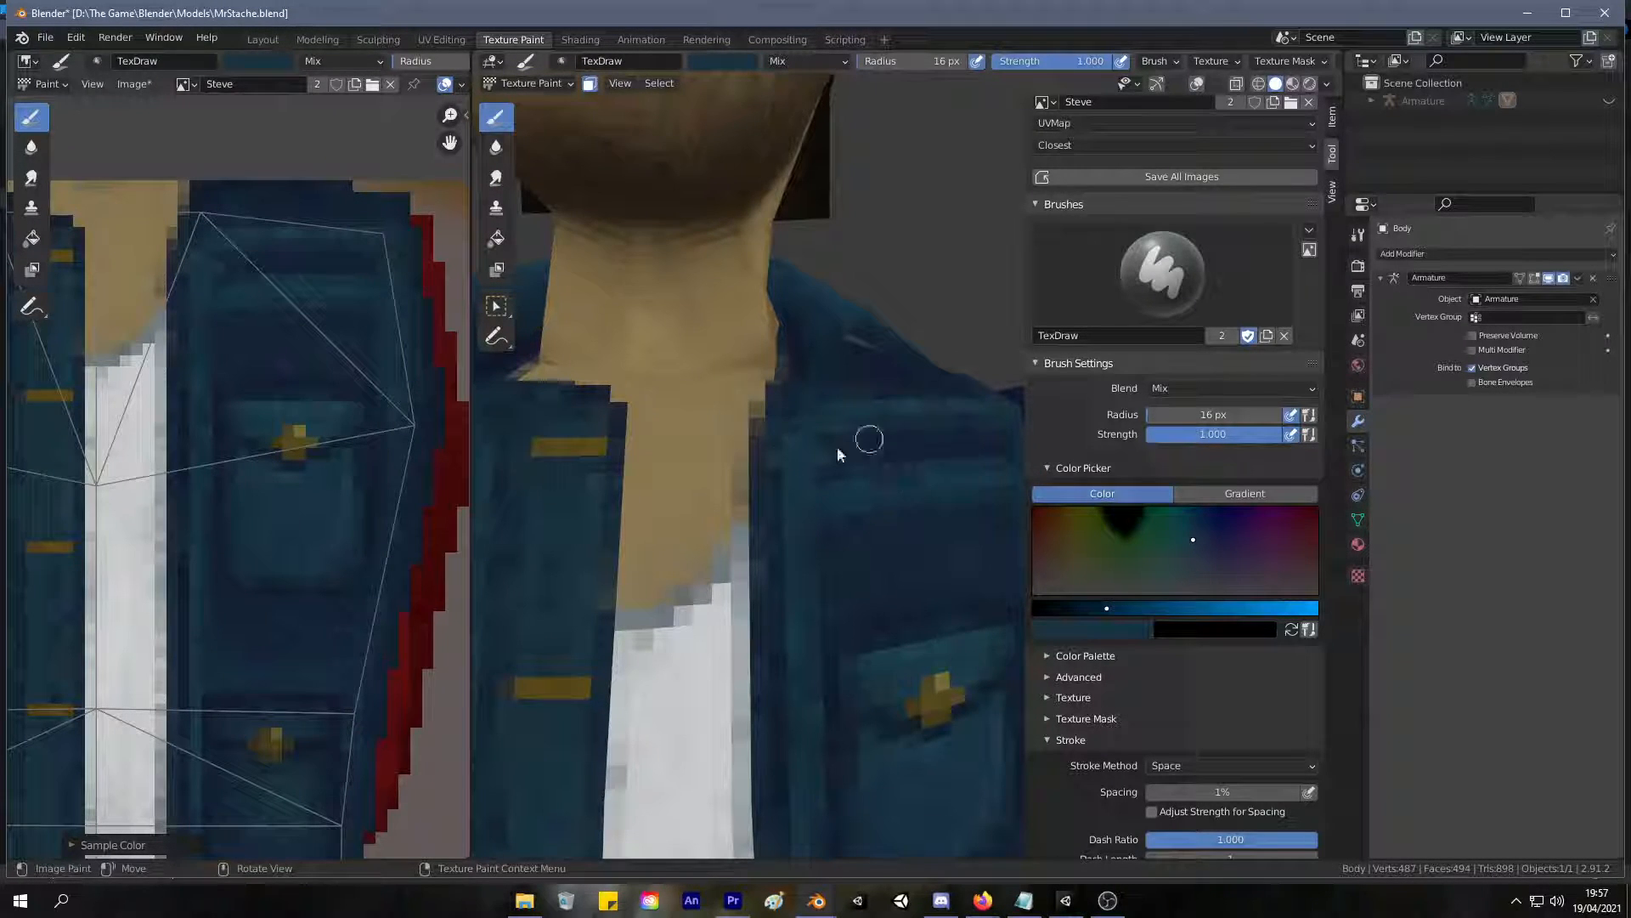
Sample lighter and darker denim blues from the texture and blend the upper chest seam where the button was.
{"action": "middle_click_drag", "start_coordinate": [229, 405], "coordinate": [171, 503]}
{"action": "scroll", "coordinate": [265, 418], "scroll_direction": "up", "scroll_amount": 1}
{"action": "key", "text": "s"}
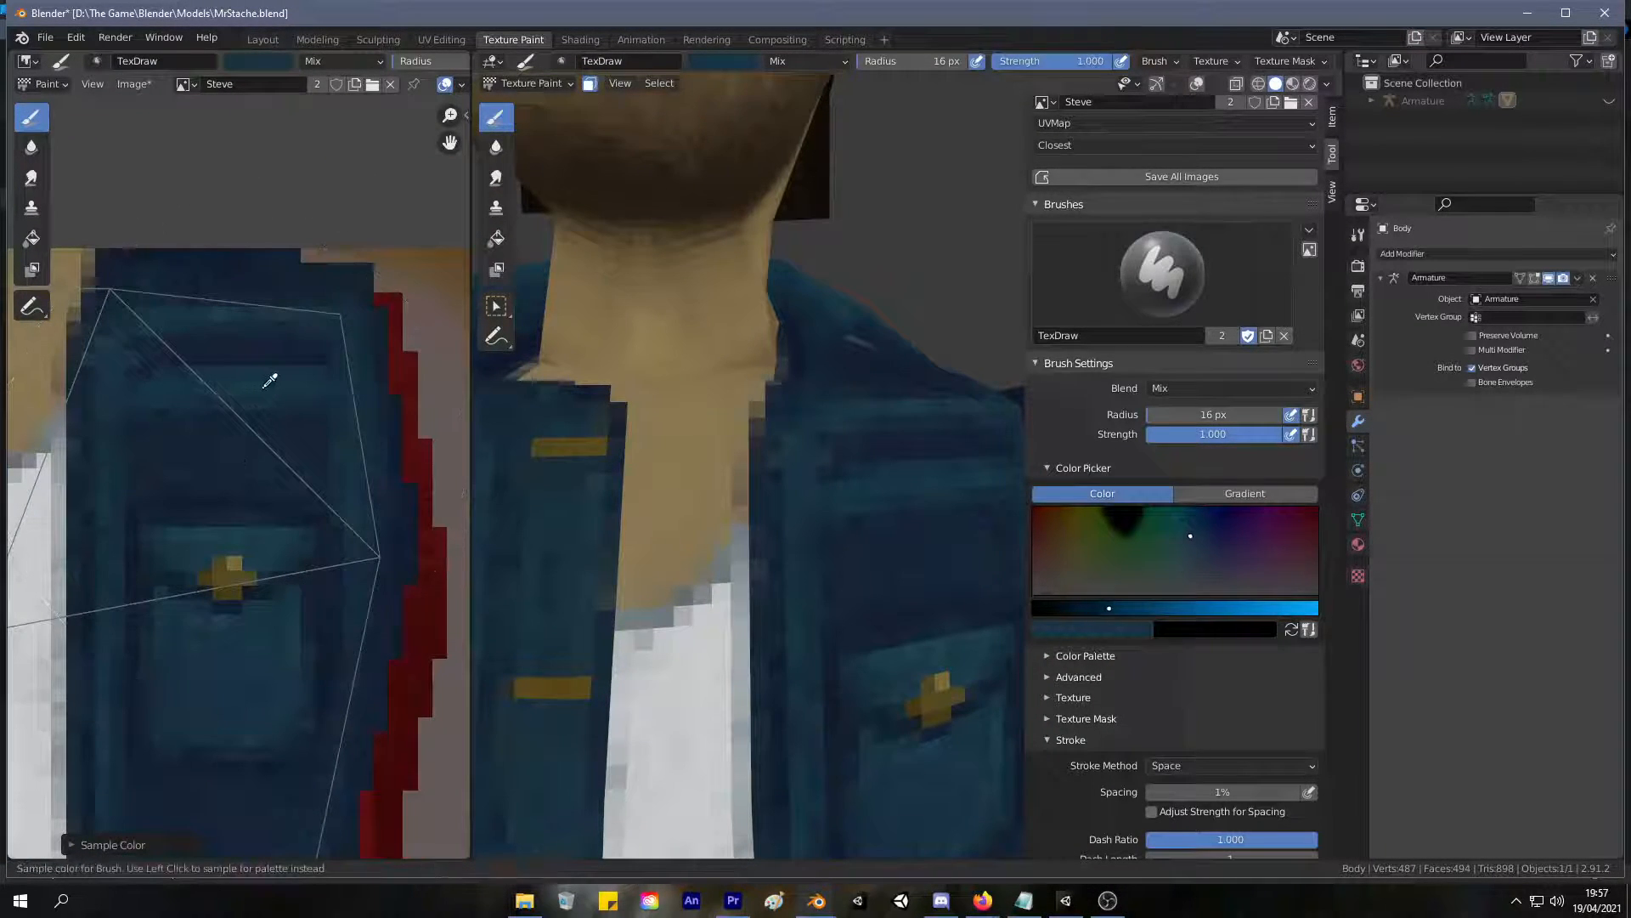
{"action": "mouse_move", "coordinate": [776, 456]}
{"action": "middle_mouse_down"}
{"action": "mouse_move", "coordinate": [785, 467]}
{"action": "mouse_move", "coordinate": [765, 462]}
{"action": "middle_mouse_up"}
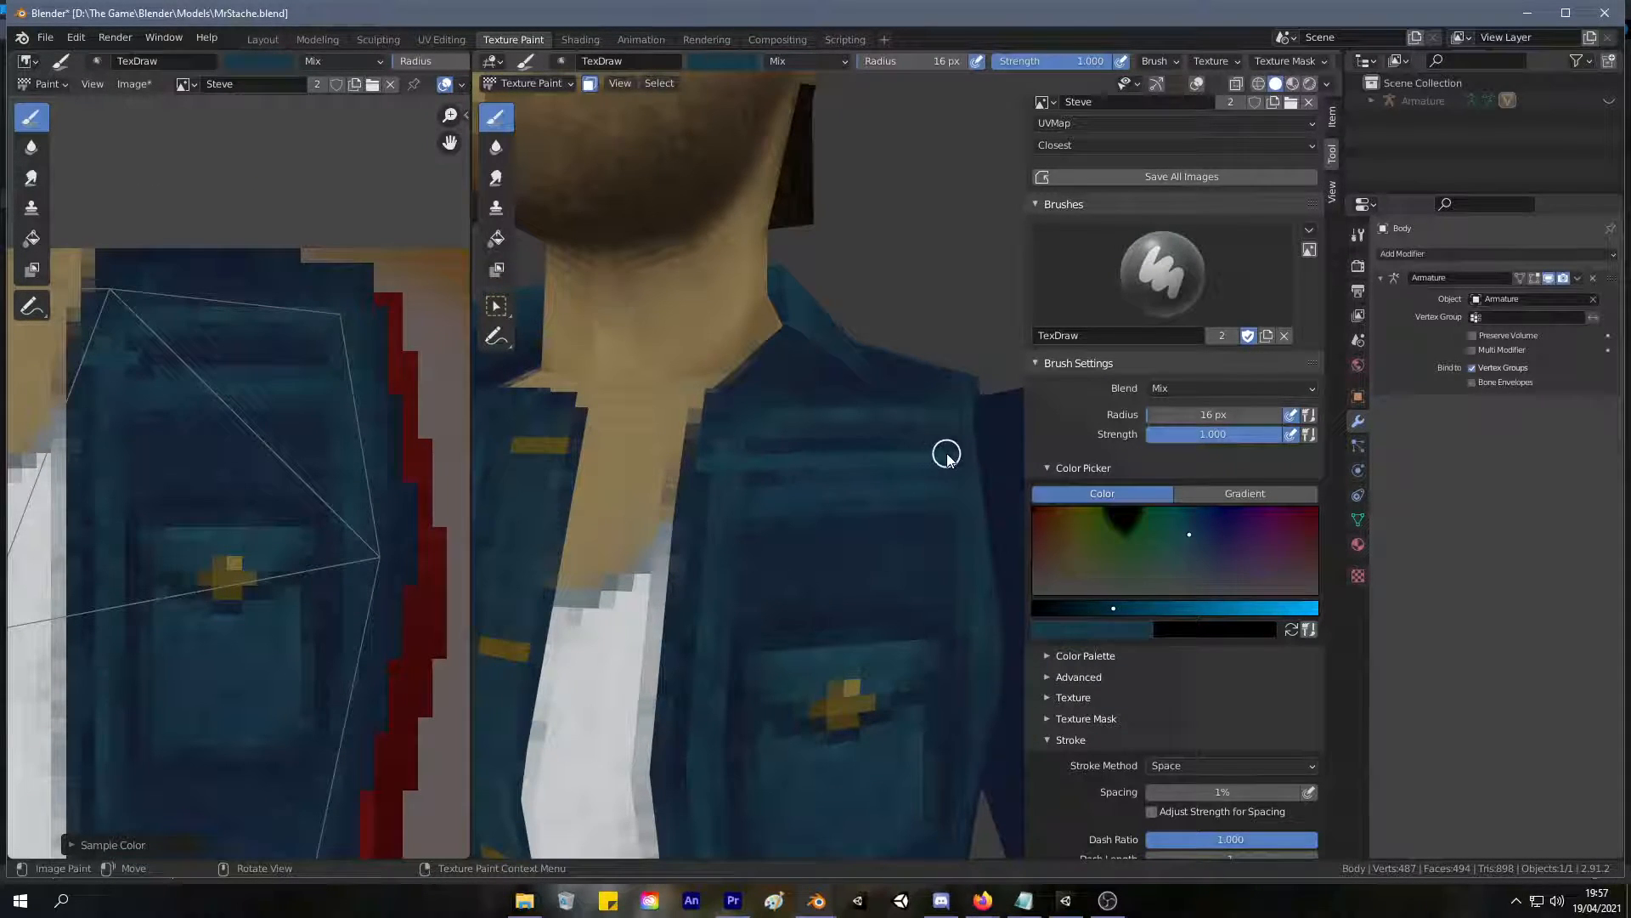
{"action": "middle_click_drag", "start_coordinate": [951, 477], "coordinate": [877, 469]}
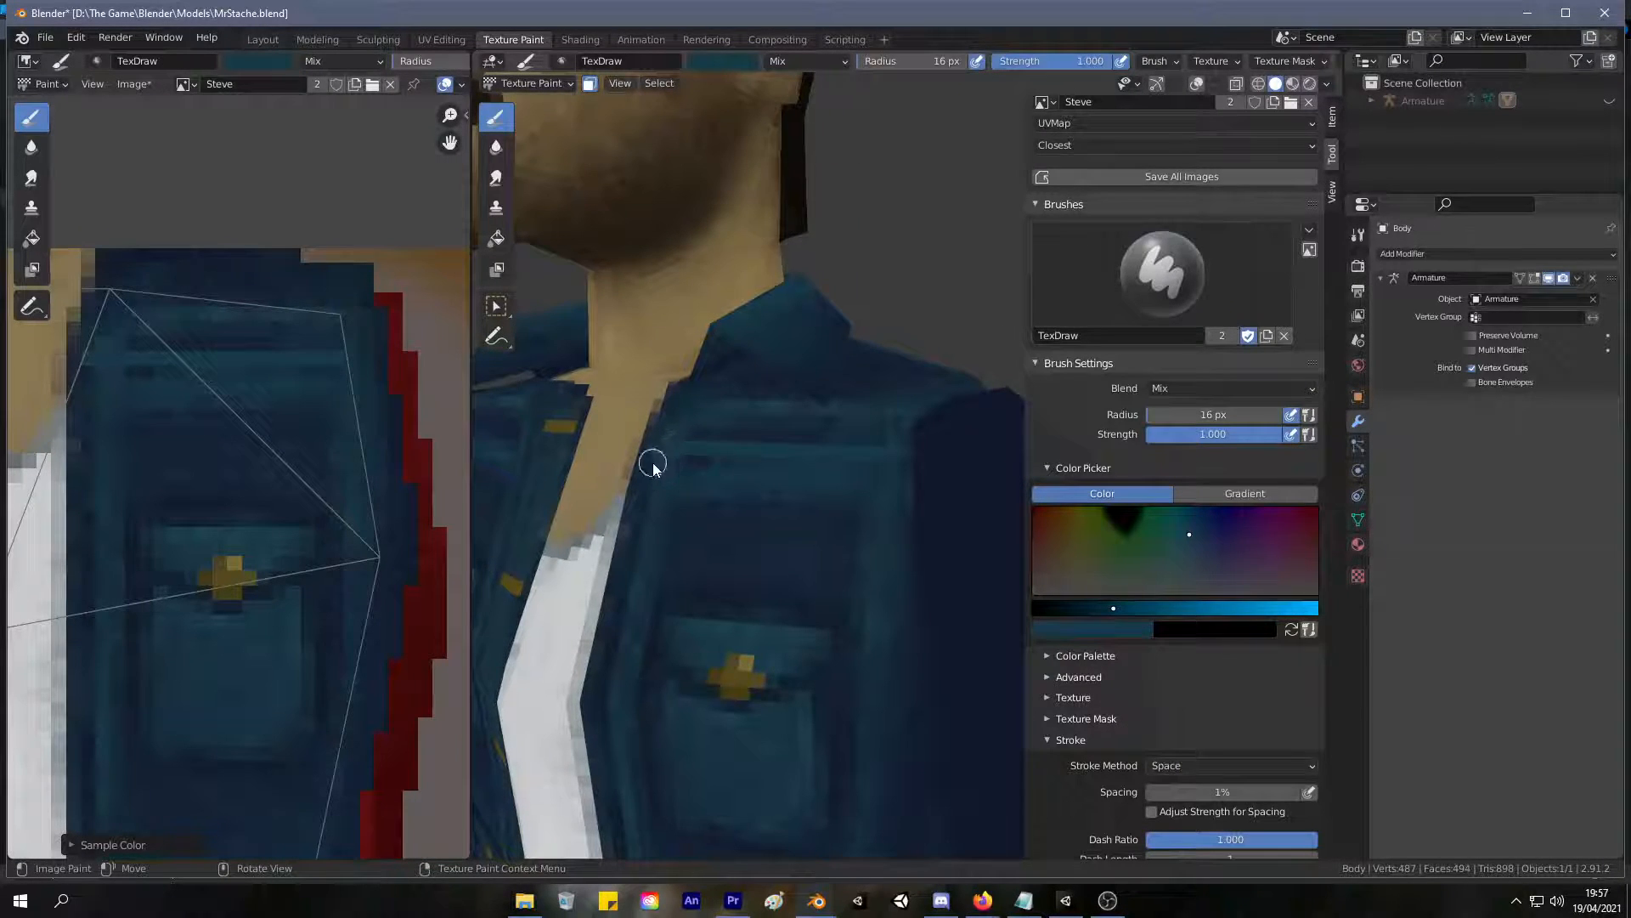
{"action": "key", "text": "s"}
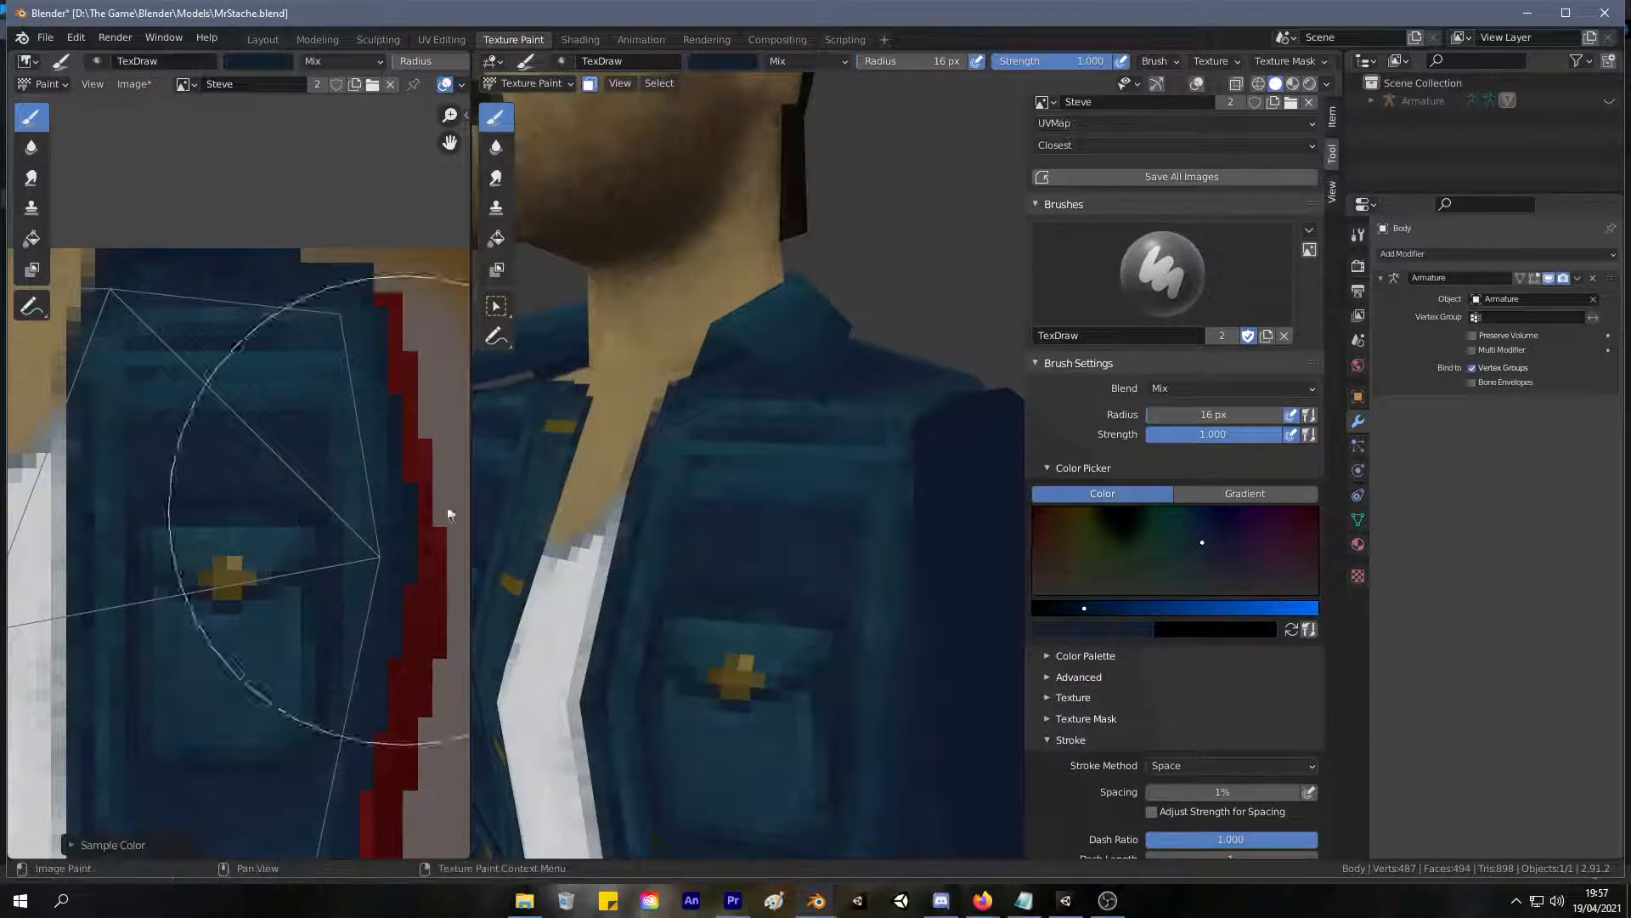
{"action": "middle_click_drag", "start_coordinate": [677, 498], "coordinate": [796, 514]}
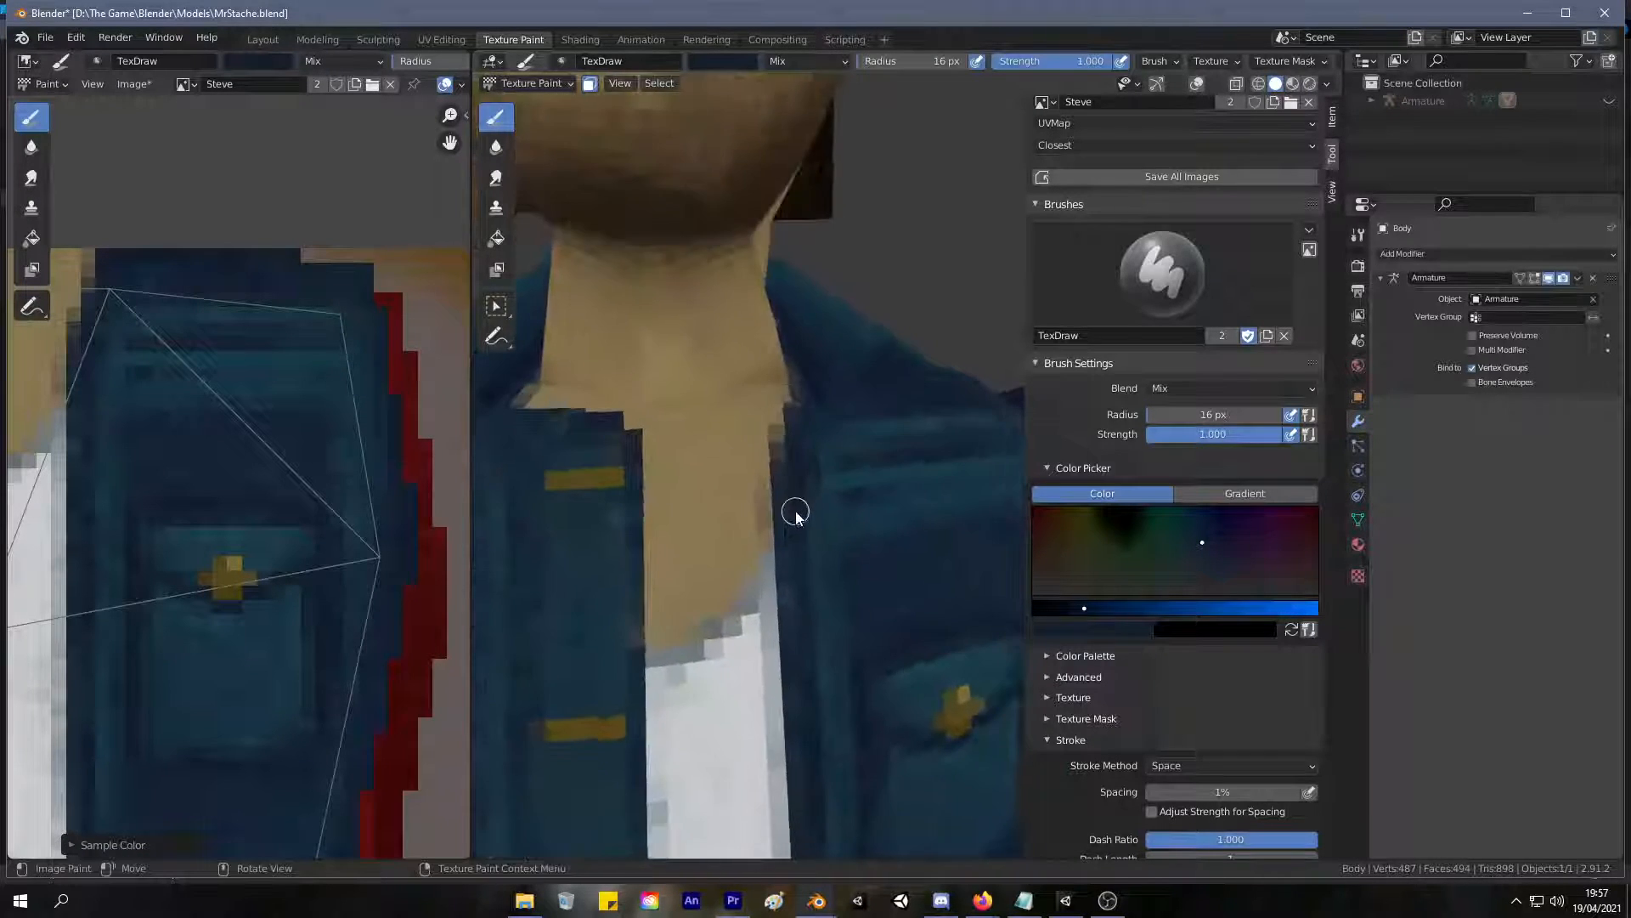
Sample the skin tone and touch up the neck's edge beside the jacket opening, undoing the last stroke.
{"action": "scroll", "coordinate": [797, 515], "scroll_direction": "down", "scroll_amount": 4}
{"action": "scroll", "coordinate": [778, 482], "scroll_direction": "up", "scroll_amount": 4}
{"action": "key", "text": "s"}
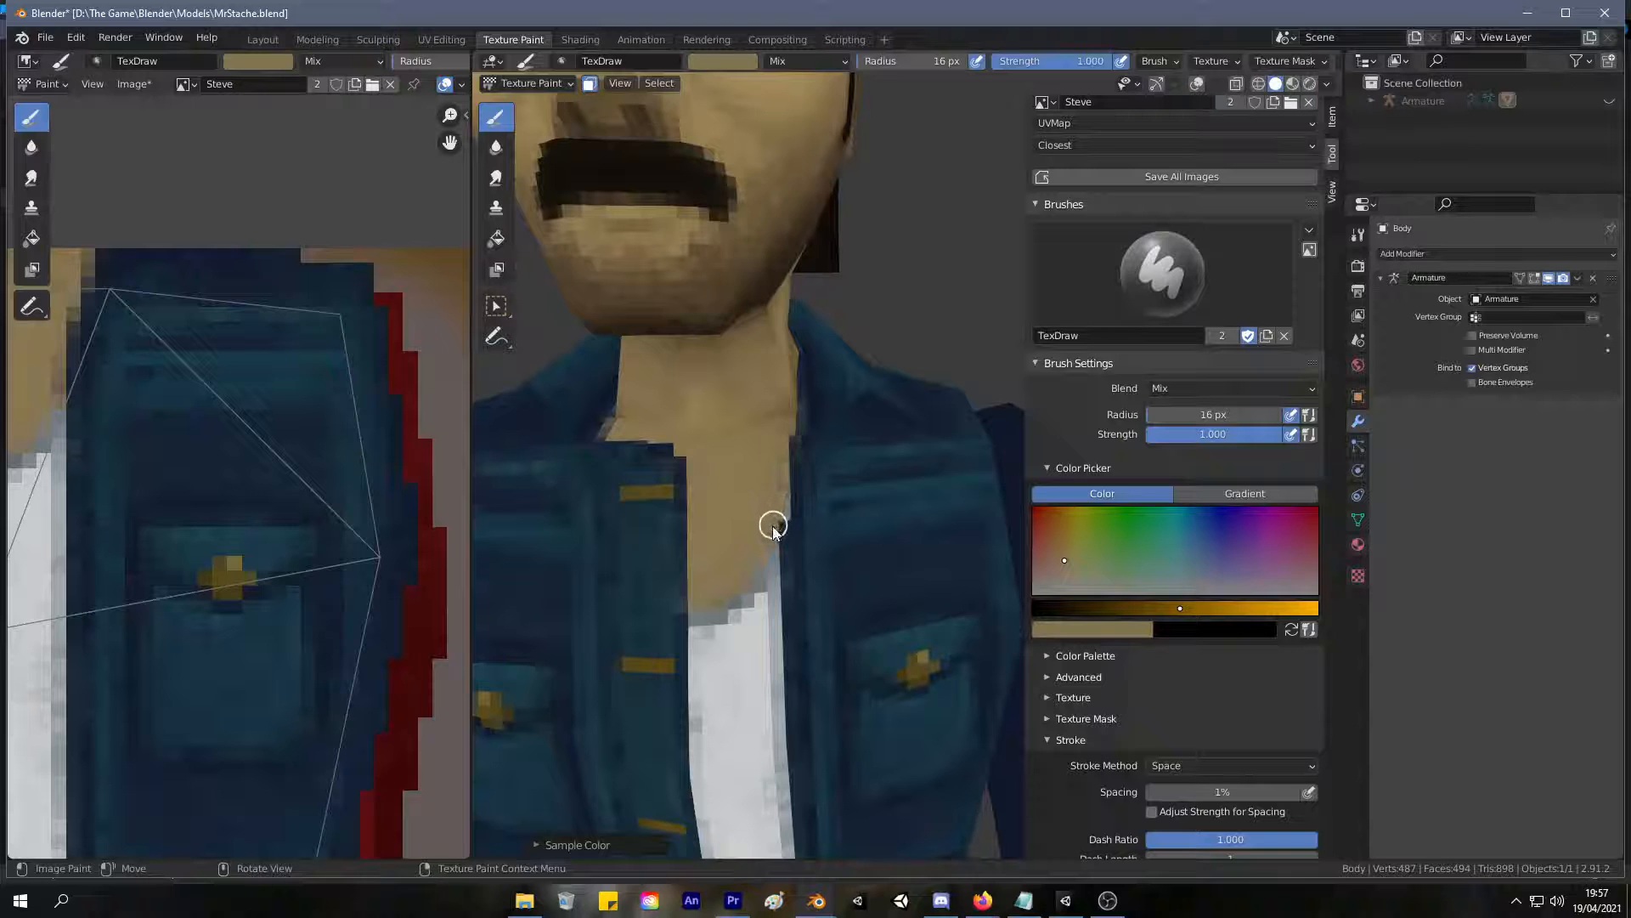
{"action": "mouse_move", "coordinate": [776, 531]}
{"action": "left_mouse_down"}
{"action": "mouse_move", "coordinate": [790, 426]}
{"action": "mouse_move", "coordinate": [807, 438]}
{"action": "left_mouse_up"}
{"action": "middle_click_drag", "start_coordinate": [806, 438], "coordinate": [785, 455]}
{"action": "mouse_move", "coordinate": [785, 454]}
{"action": "left_mouse_down"}
{"action": "mouse_move", "coordinate": [779, 382]}
{"action": "mouse_move", "coordinate": [717, 255]}
{"action": "mouse_move", "coordinate": [798, 402]}
{"action": "left_mouse_up"}
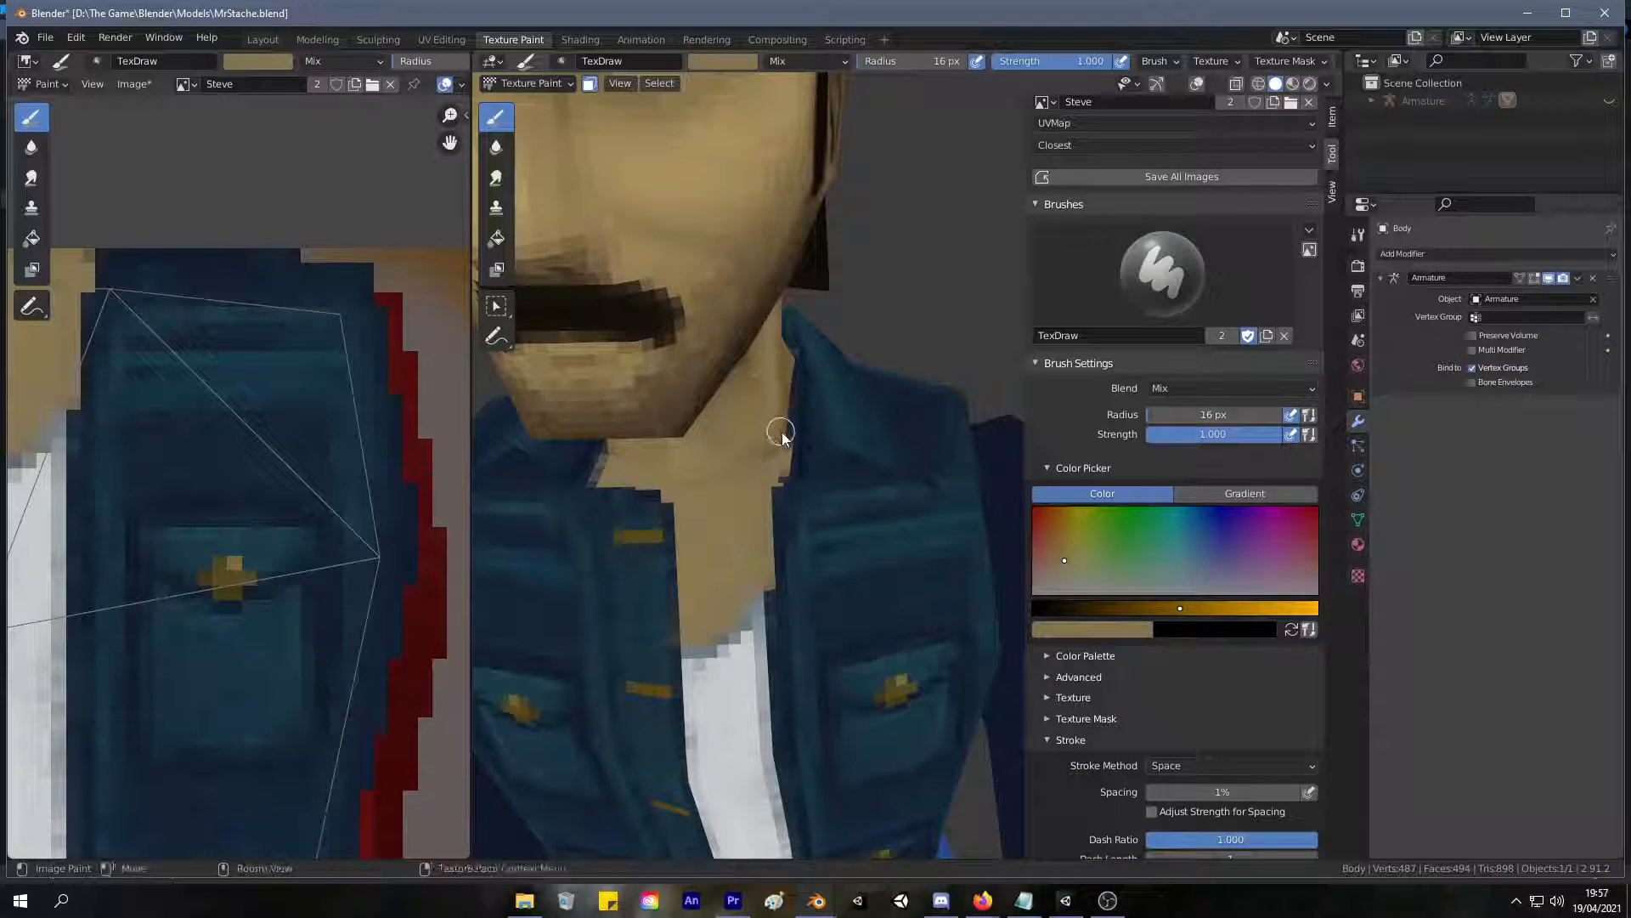
{"action": "scroll", "coordinate": [794, 381], "scroll_direction": "down", "scroll_amount": 2}
{"action": "middle_click_drag", "start_coordinate": [828, 392], "coordinate": [872, 320]}
{"action": "key", "text": "ctrl+z"}
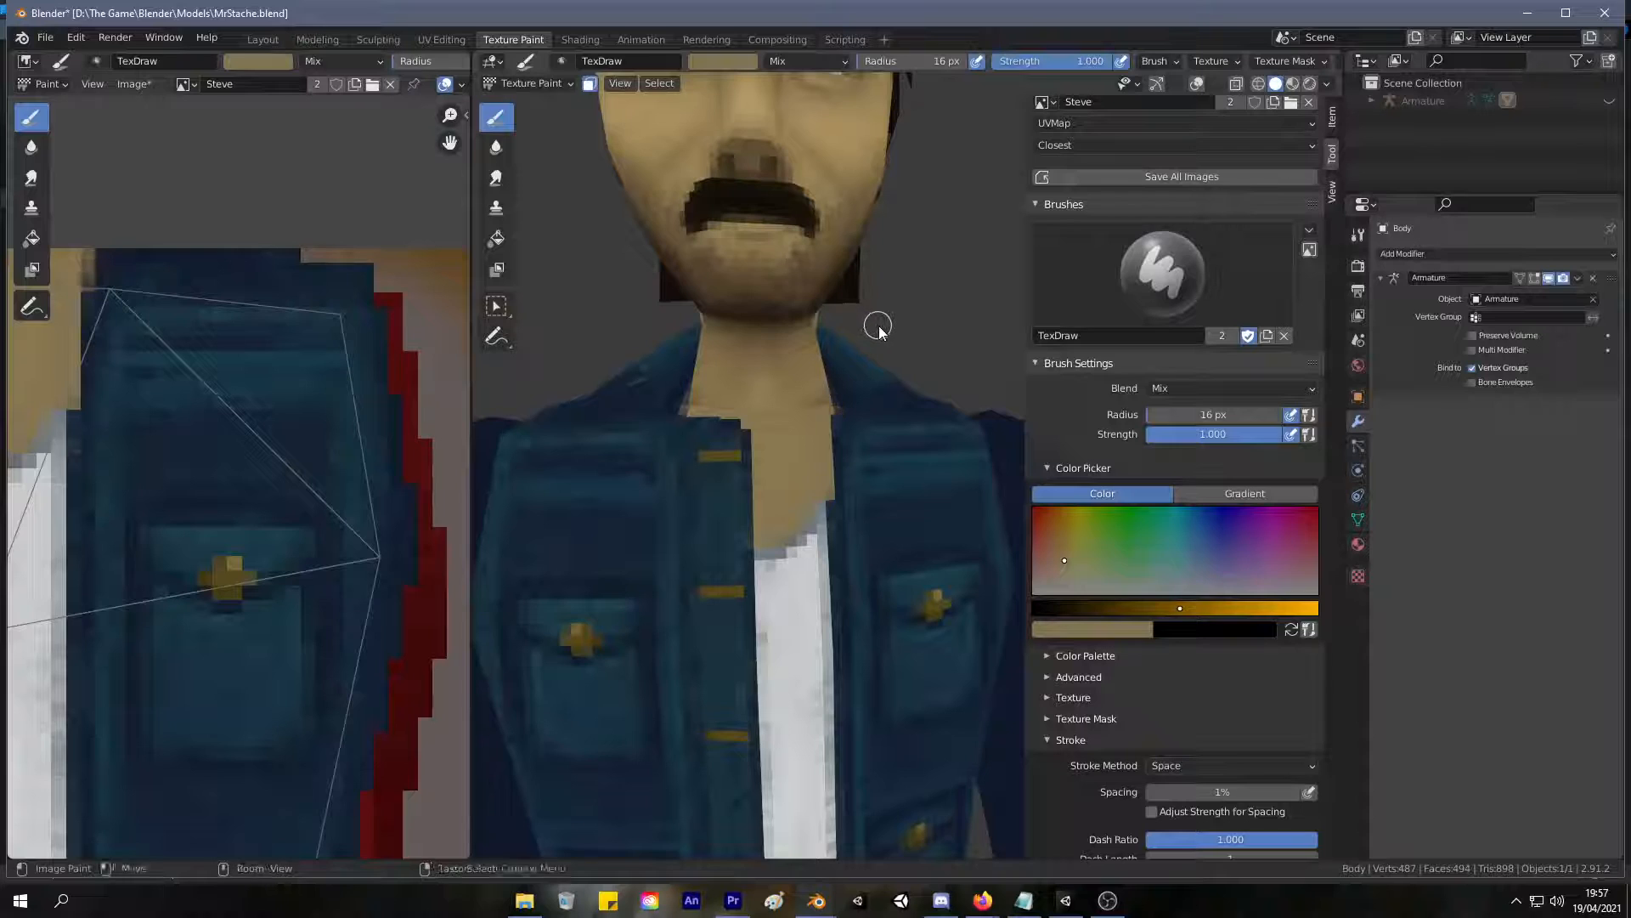
{"action": "scroll", "coordinate": [973, 350], "scroll_direction": "down", "scroll_amount": 3}
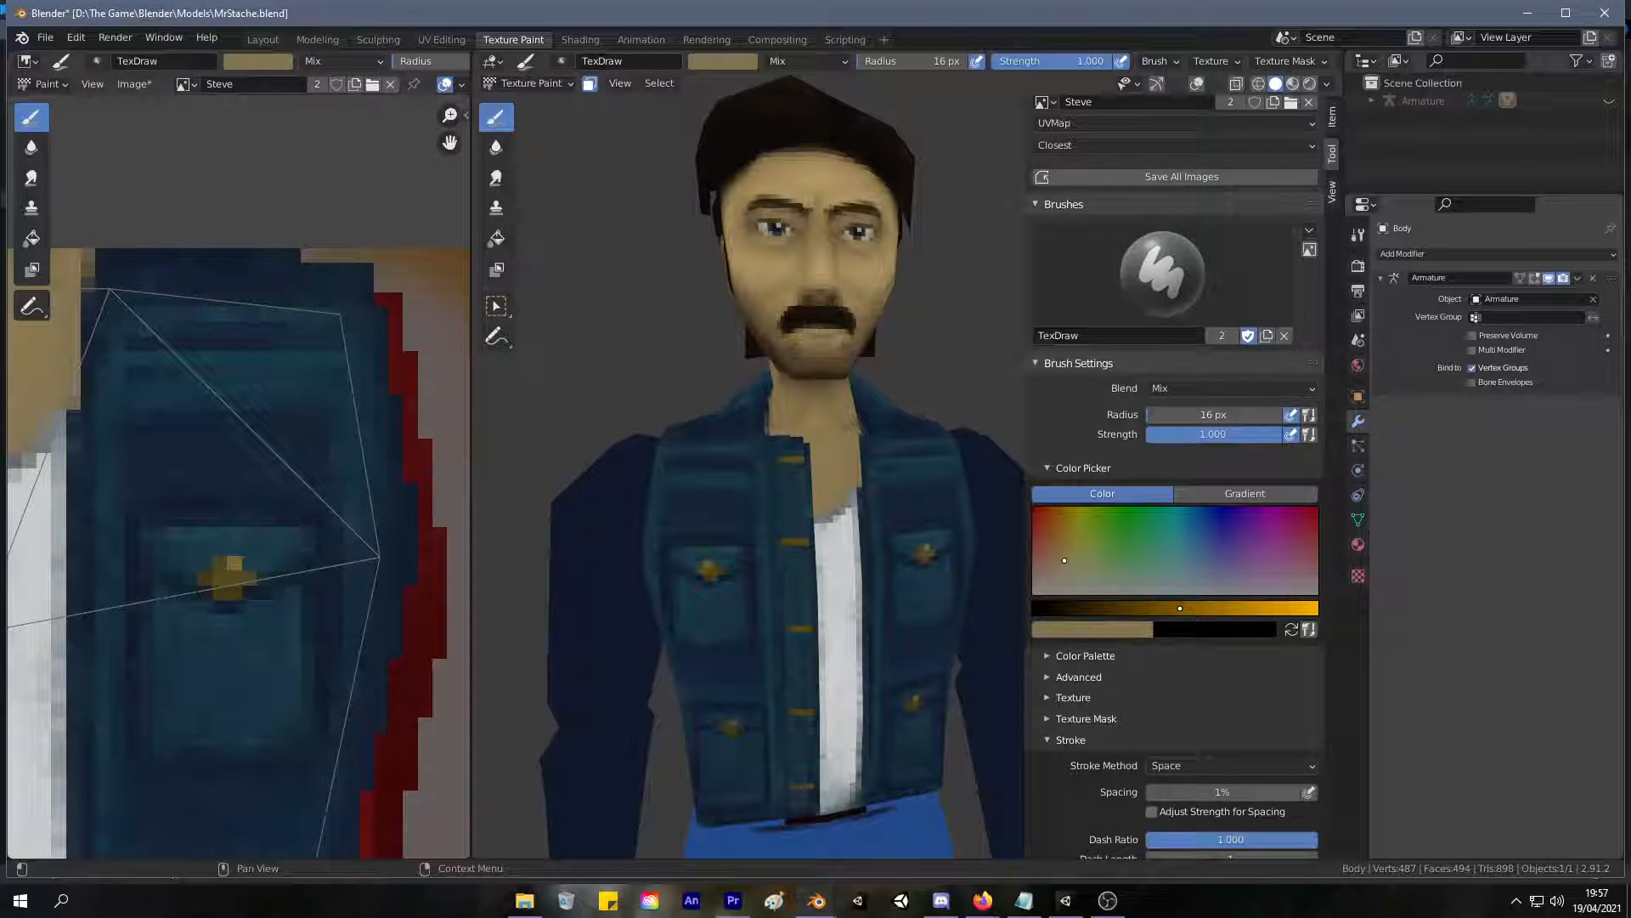
{"action": "scroll", "coordinate": [692, 456], "scroll_direction": "down", "scroll_amount": 5}
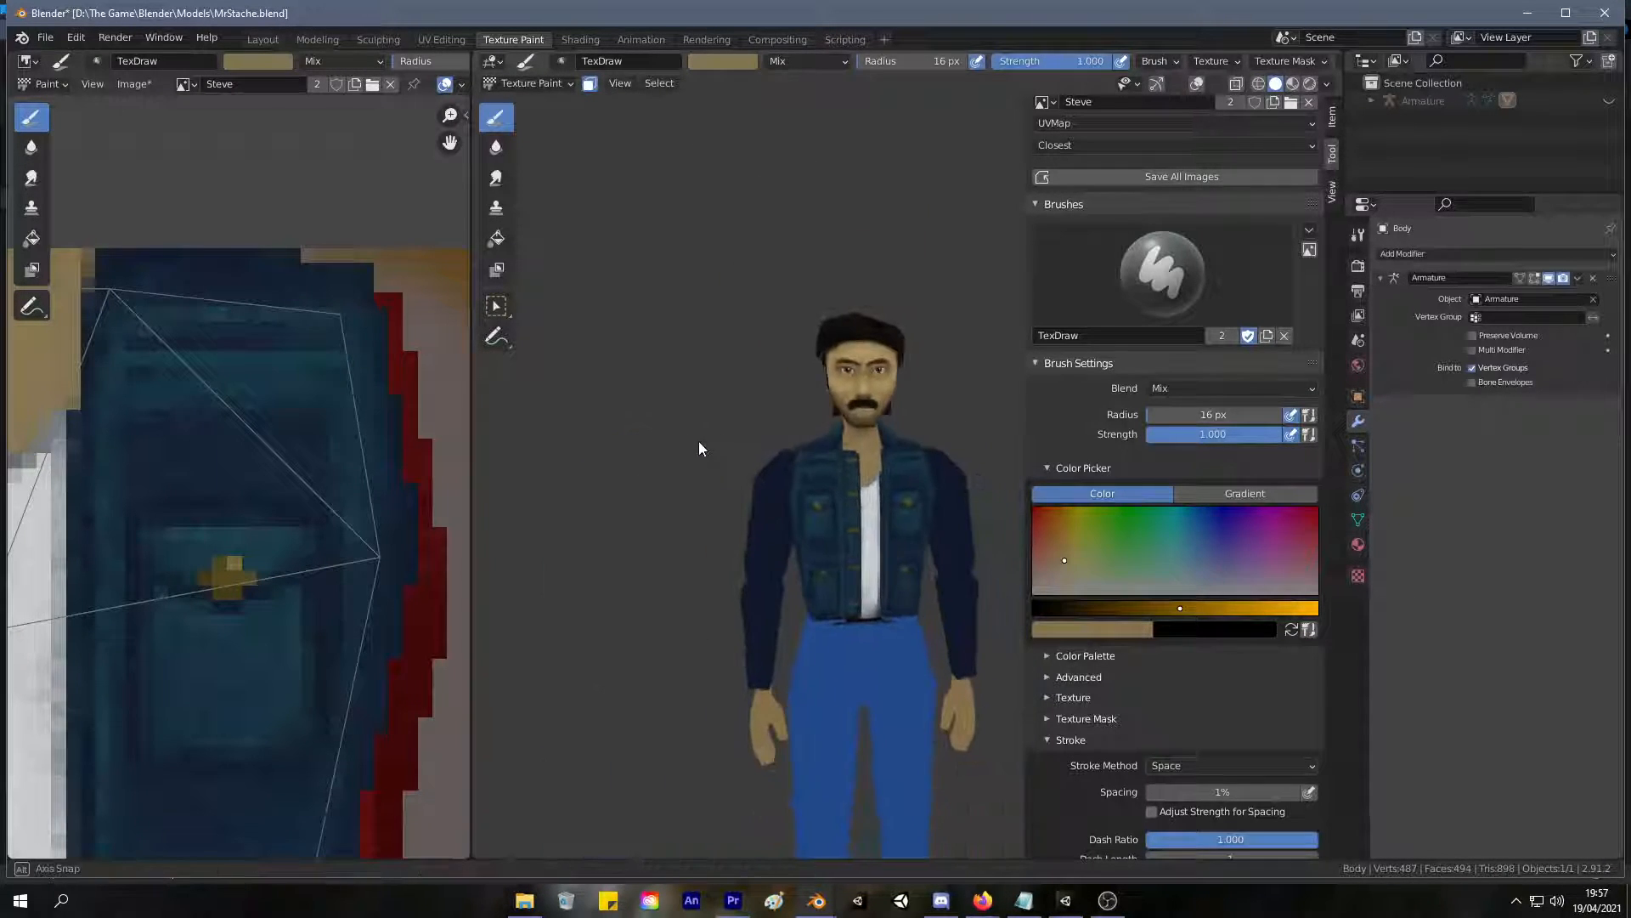
{"action": "middle_click_drag", "start_coordinate": [702, 442], "coordinate": [722, 404]}
{"action": "scroll", "coordinate": [899, 454], "scroll_direction": "up", "scroll_amount": 6}
{"action": "left_click_drag", "start_coordinate": [1037, 535], "coordinate": [1032, 508]}
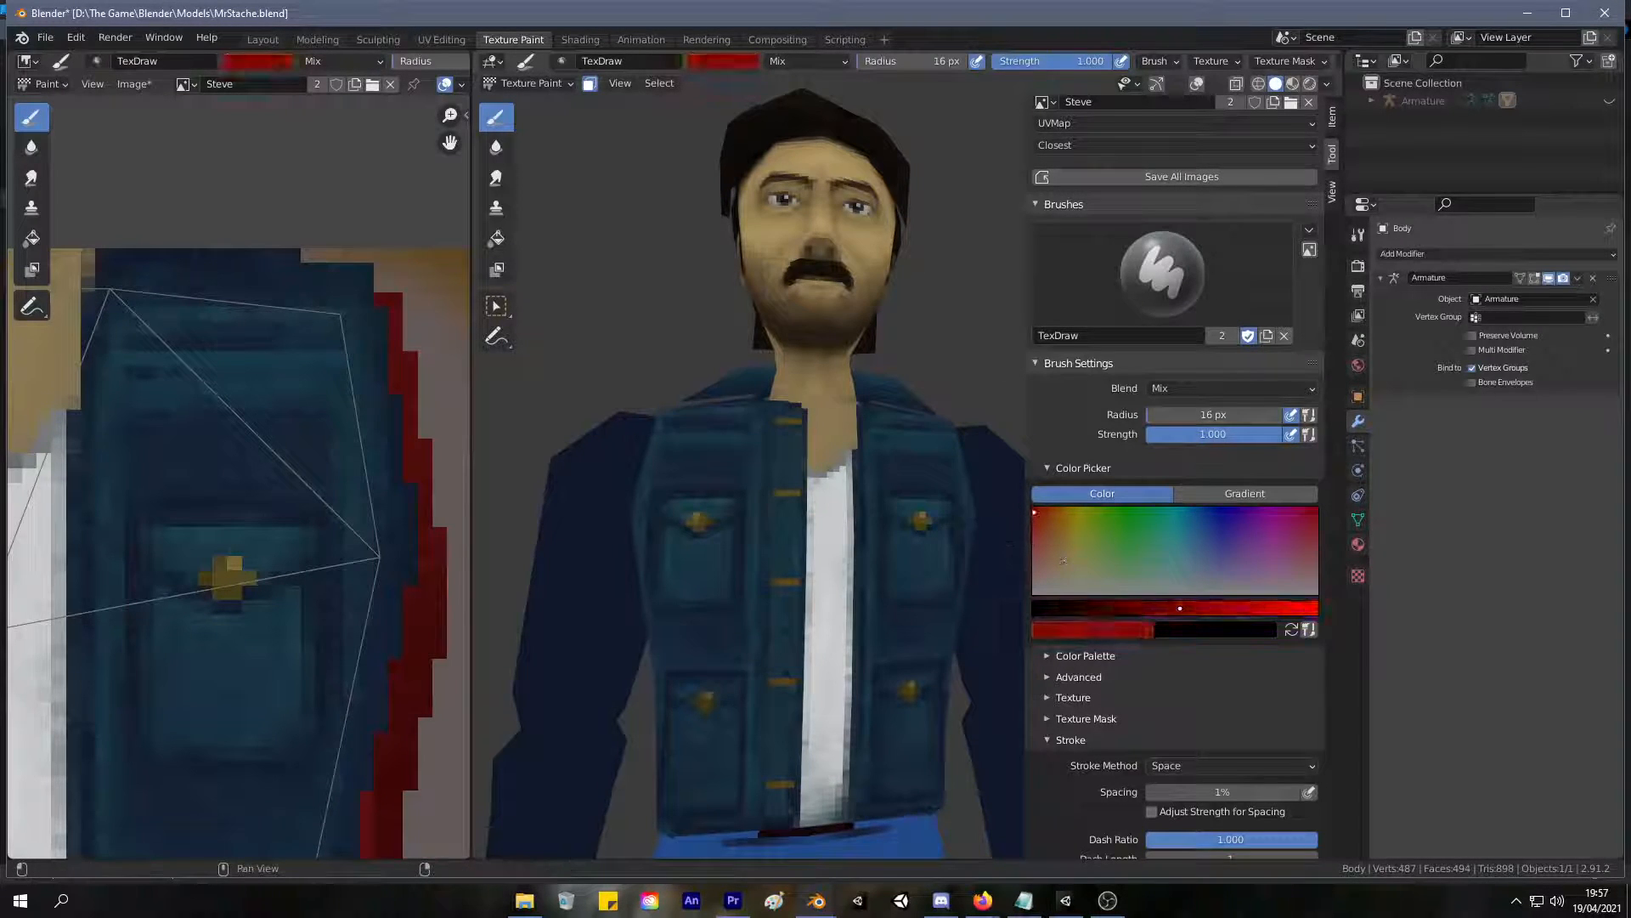
{"action": "left_click_drag", "start_coordinate": [829, 544], "coordinate": [830, 588]}
{"action": "key", "text": "ctrl+z"}
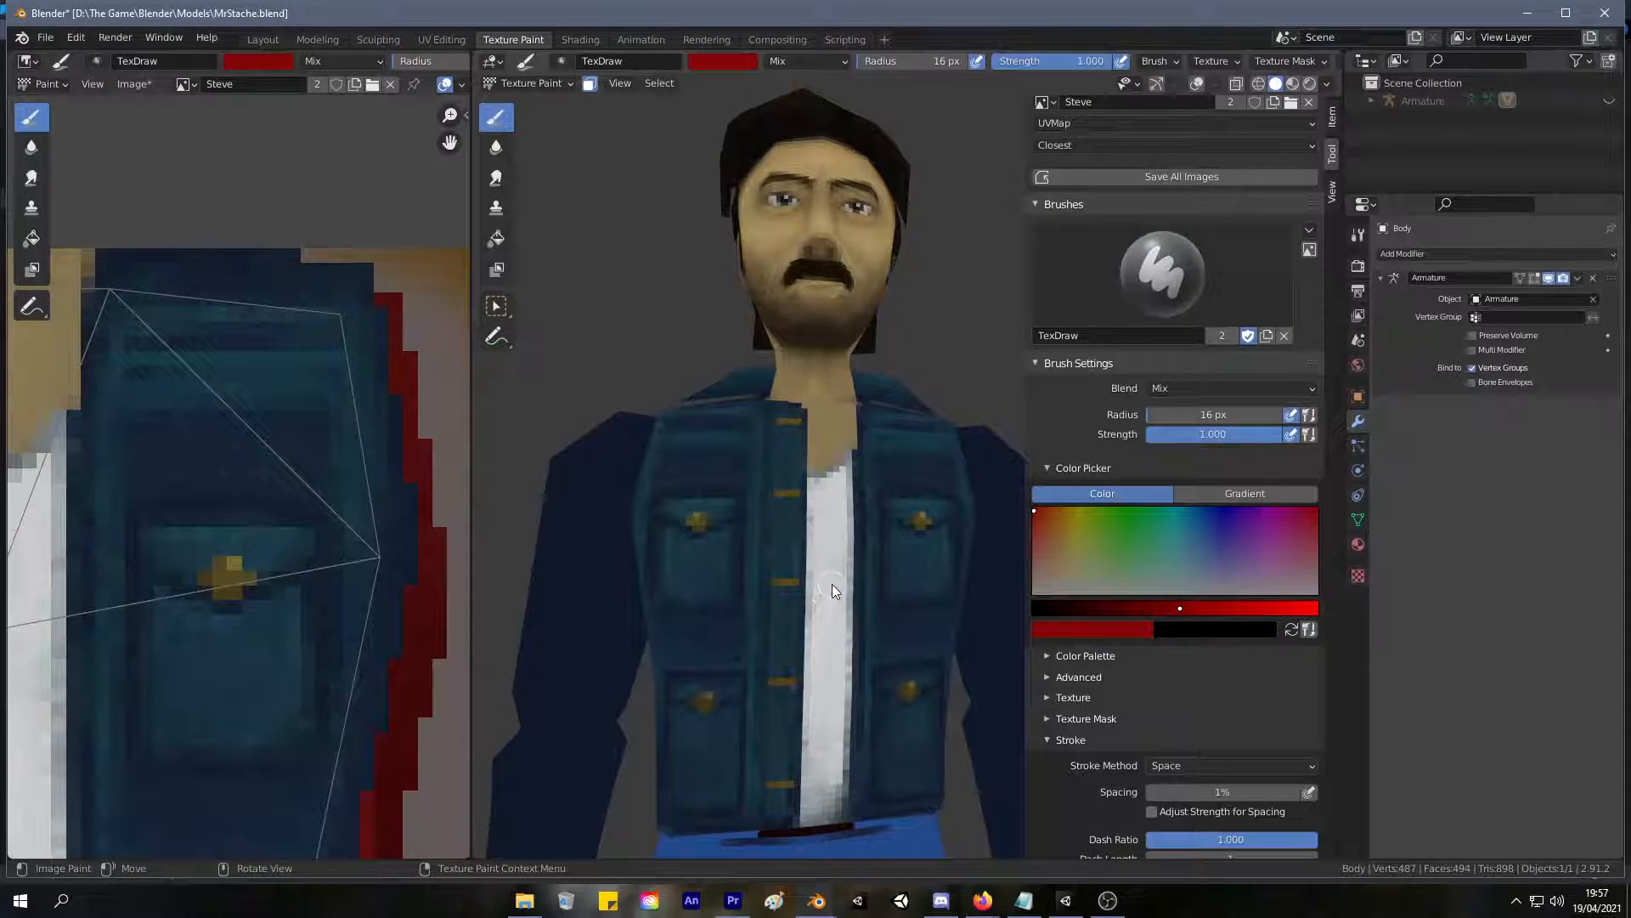
Set the brush to a dark red and paint over the white shirt from the neckline down the jacket opening.
{"action": "left_click_drag", "start_coordinate": [1050, 542], "coordinate": [1034, 514]}
{"action": "left_click_drag", "start_coordinate": [831, 480], "coordinate": [837, 604]}
{"action": "key", "text": "ctrl+z"}
{"action": "left_click_drag", "start_coordinate": [1180, 607], "coordinate": [1133, 608]}
{"action": "mouse_move", "coordinate": [836, 510]}
{"action": "left_mouse_down"}
{"action": "mouse_move", "coordinate": [843, 626]}
{"action": "mouse_move", "coordinate": [846, 467]}
{"action": "mouse_move", "coordinate": [819, 505]}
{"action": "mouse_move", "coordinate": [845, 455]}
{"action": "mouse_move", "coordinate": [844, 593]}
{"action": "mouse_move", "coordinate": [826, 630]}
{"action": "left_mouse_up"}
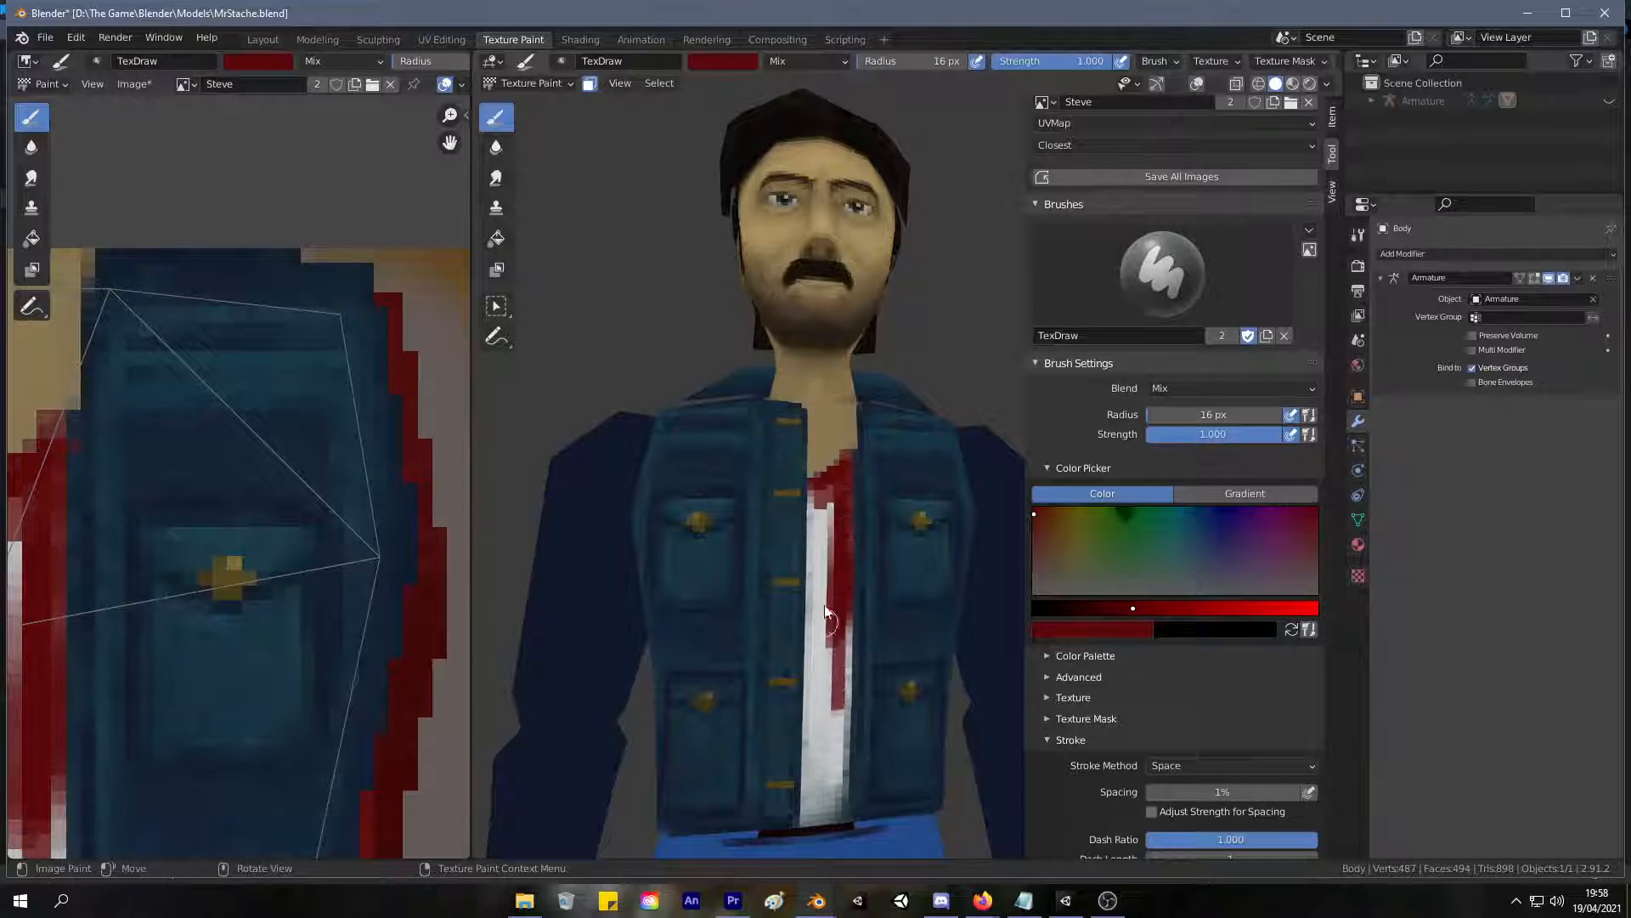
{"action": "left_click_drag", "start_coordinate": [1110, 608], "coordinate": [1098, 608]}
{"action": "mouse_move", "coordinate": [823, 515]}
{"action": "left_mouse_down"}
{"action": "mouse_move", "coordinate": [814, 565]}
{"action": "mouse_move", "coordinate": [833, 462]}
{"action": "mouse_move", "coordinate": [839, 671]}
{"action": "mouse_move", "coordinate": [817, 587]}
{"action": "mouse_move", "coordinate": [823, 744]}
{"action": "mouse_move", "coordinate": [846, 627]}
{"action": "mouse_move", "coordinate": [842, 740]}
{"action": "left_mouse_up"}
{"action": "left_click_drag", "start_coordinate": [837, 685], "coordinate": [825, 772]}
Fill the remaining white at the bottom of the shirt with dark red down to the jacket hem.
{"action": "scroll", "coordinate": [748, 646], "scroll_direction": "down", "scroll_amount": 5}
{"action": "middle_click_drag", "start_coordinate": [717, 663], "coordinate": [801, 659]}
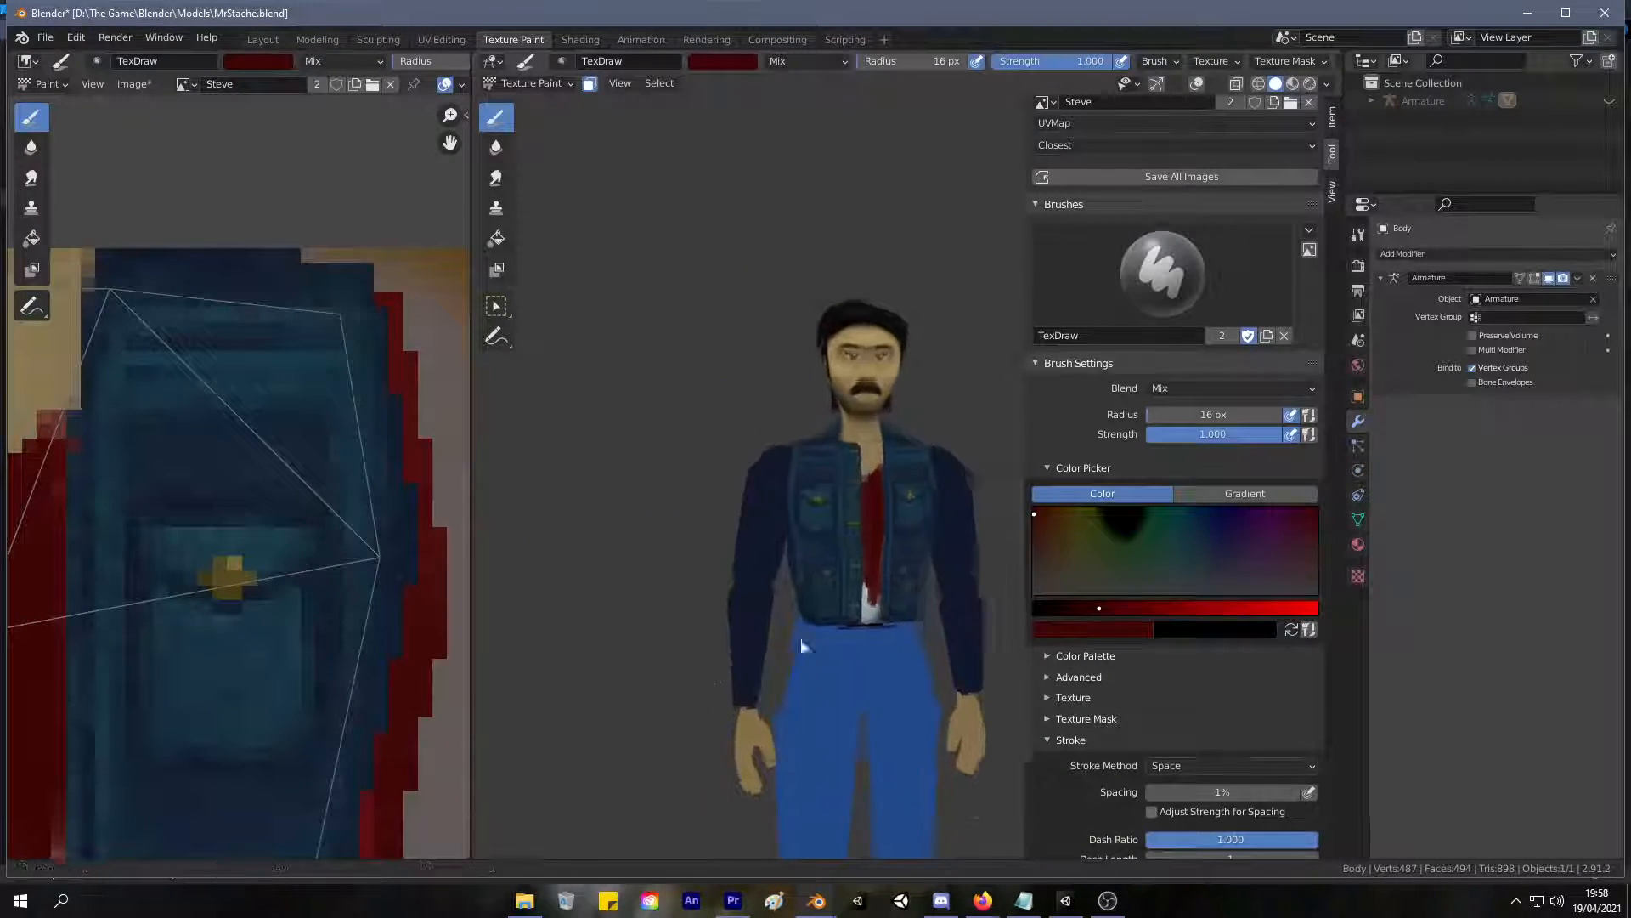
{"action": "scroll", "coordinate": [860, 483], "scroll_direction": "up", "scroll_amount": 5}
{"action": "middle_click_drag", "start_coordinate": [821, 491], "coordinate": [808, 356], "text": "shift"}
{"action": "mouse_move", "coordinate": [781, 631]}
{"action": "left_mouse_down"}
{"action": "mouse_move", "coordinate": [783, 655]}
{"action": "mouse_move", "coordinate": [779, 608]}
{"action": "mouse_move", "coordinate": [793, 681]}
{"action": "mouse_move", "coordinate": [809, 616]}
{"action": "mouse_move", "coordinate": [816, 630]}
{"action": "mouse_move", "coordinate": [805, 681]}
{"action": "mouse_move", "coordinate": [790, 644]}
{"action": "left_mouse_up"}
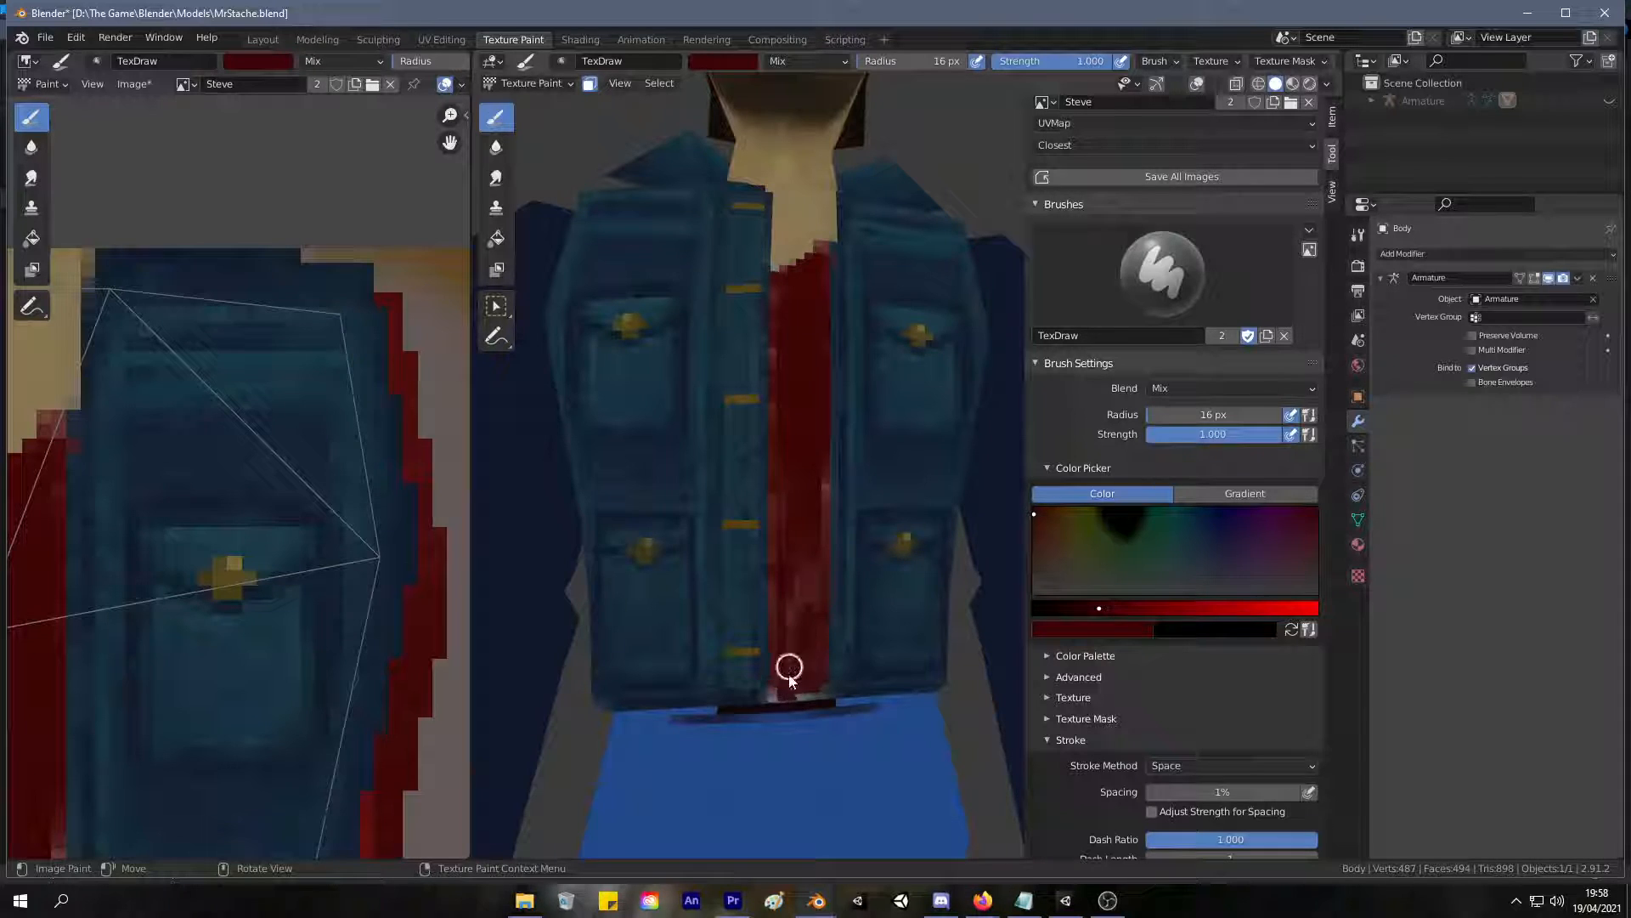
Set the brush radius to 25 px and even out the dark red over the whole shirt front up to the neckline.
{"action": "key", "text": "f"}
{"action": "left_click", "coordinate": [792, 542]}
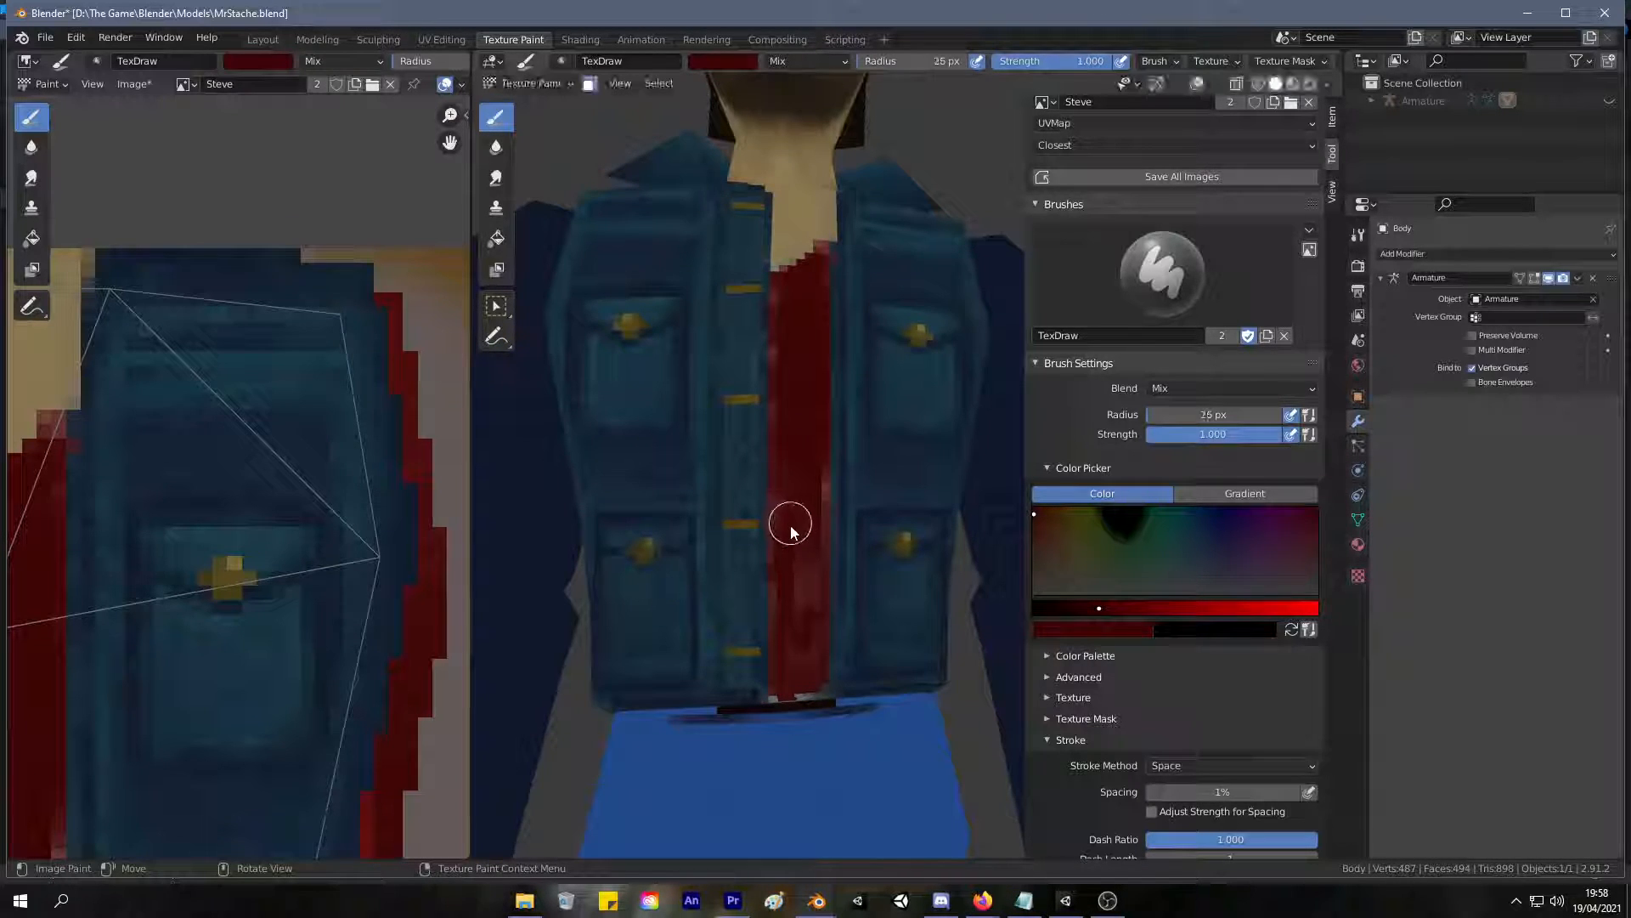
{"action": "mouse_move", "coordinate": [788, 486]}
{"action": "left_mouse_down"}
{"action": "mouse_move", "coordinate": [824, 477]}
{"action": "mouse_move", "coordinate": [793, 539]}
{"action": "mouse_move", "coordinate": [786, 497]}
{"action": "mouse_move", "coordinate": [808, 666]}
{"action": "mouse_move", "coordinate": [779, 674]}
{"action": "left_mouse_up"}
{"action": "left_click_drag", "start_coordinate": [779, 338], "coordinate": [780, 464]}
{"action": "key", "text": "ctrl+z"}
{"action": "left_click_drag", "start_coordinate": [788, 341], "coordinate": [785, 453]}
{"action": "middle_click_drag", "start_coordinate": [799, 366], "coordinate": [772, 418]}
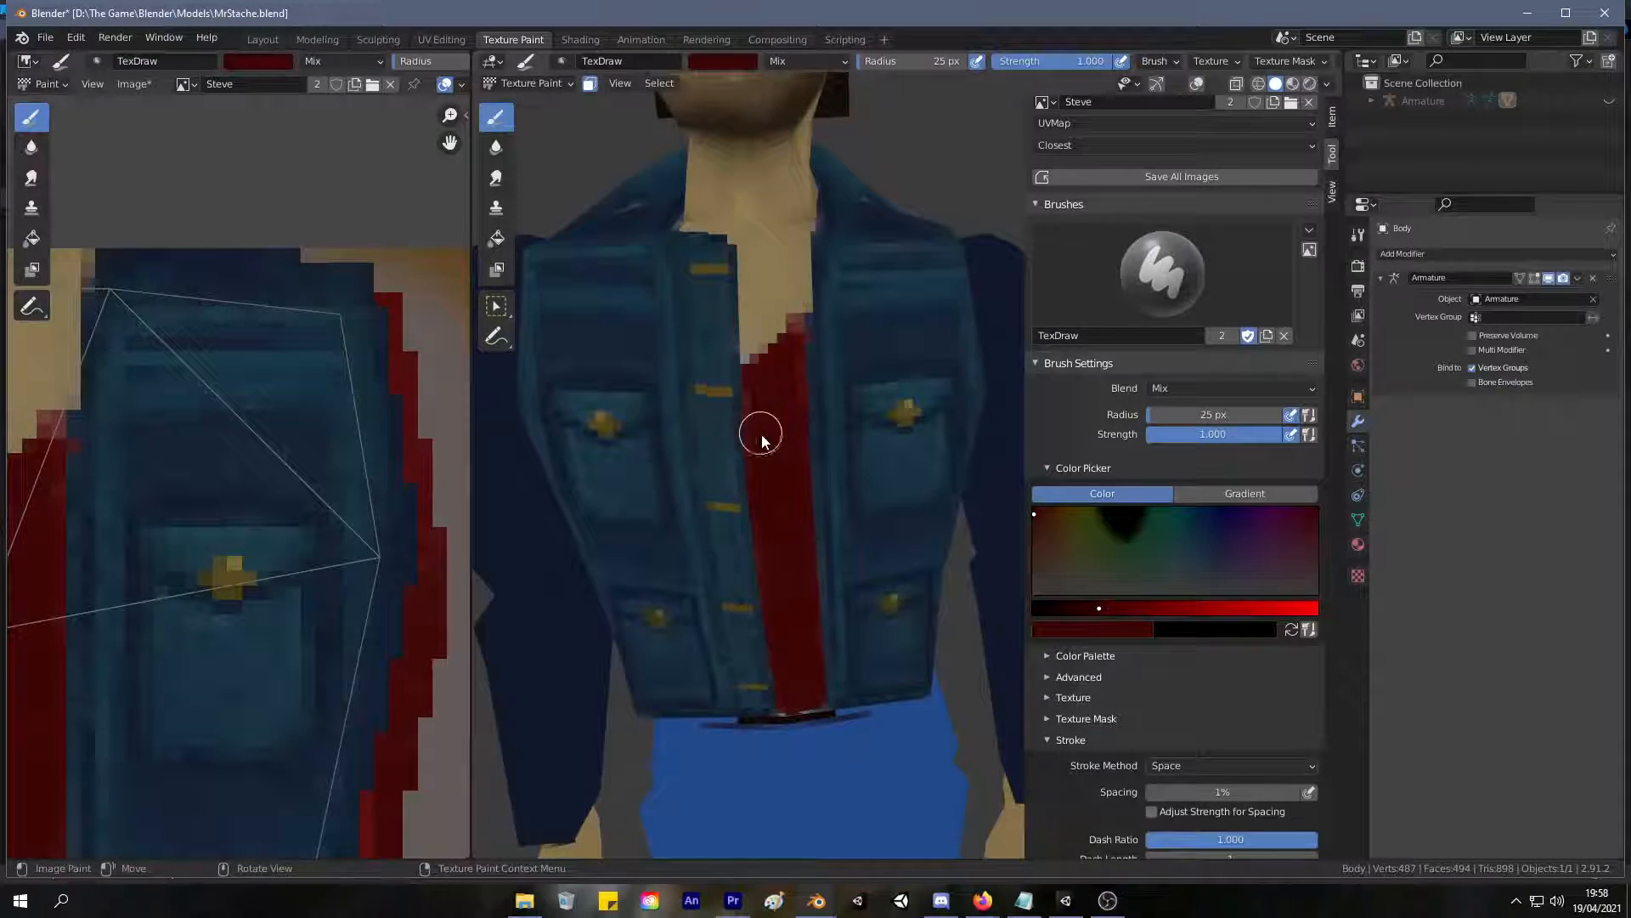
{"action": "mouse_move", "coordinate": [753, 368]}
{"action": "left_mouse_down"}
{"action": "mouse_move", "coordinate": [797, 325]}
{"action": "mouse_move", "coordinate": [791, 407]}
{"action": "left_mouse_up"}
{"action": "mouse_move", "coordinate": [793, 356]}
{"action": "middle_mouse_down", "text": "ctrl"}
{"action": "mouse_move", "coordinate": [693, 622]}
{"action": "mouse_move", "coordinate": [707, 513]}
{"action": "mouse_move", "coordinate": [711, 545]}
{"action": "mouse_move", "coordinate": [625, 572]}
{"action": "middle_mouse_up", "text": "ctrl"}
Brighten the brush's red, lower its strength to 0.236 and softly shade the upper part of the shirt.
{"action": "scroll", "coordinate": [705, 556], "scroll_direction": "down", "scroll_amount": 4}
{"action": "scroll", "coordinate": [672, 493], "scroll_direction": "up", "scroll_amount": 7}
{"action": "middle_click_drag", "start_coordinate": [729, 394], "coordinate": [773, 387]}
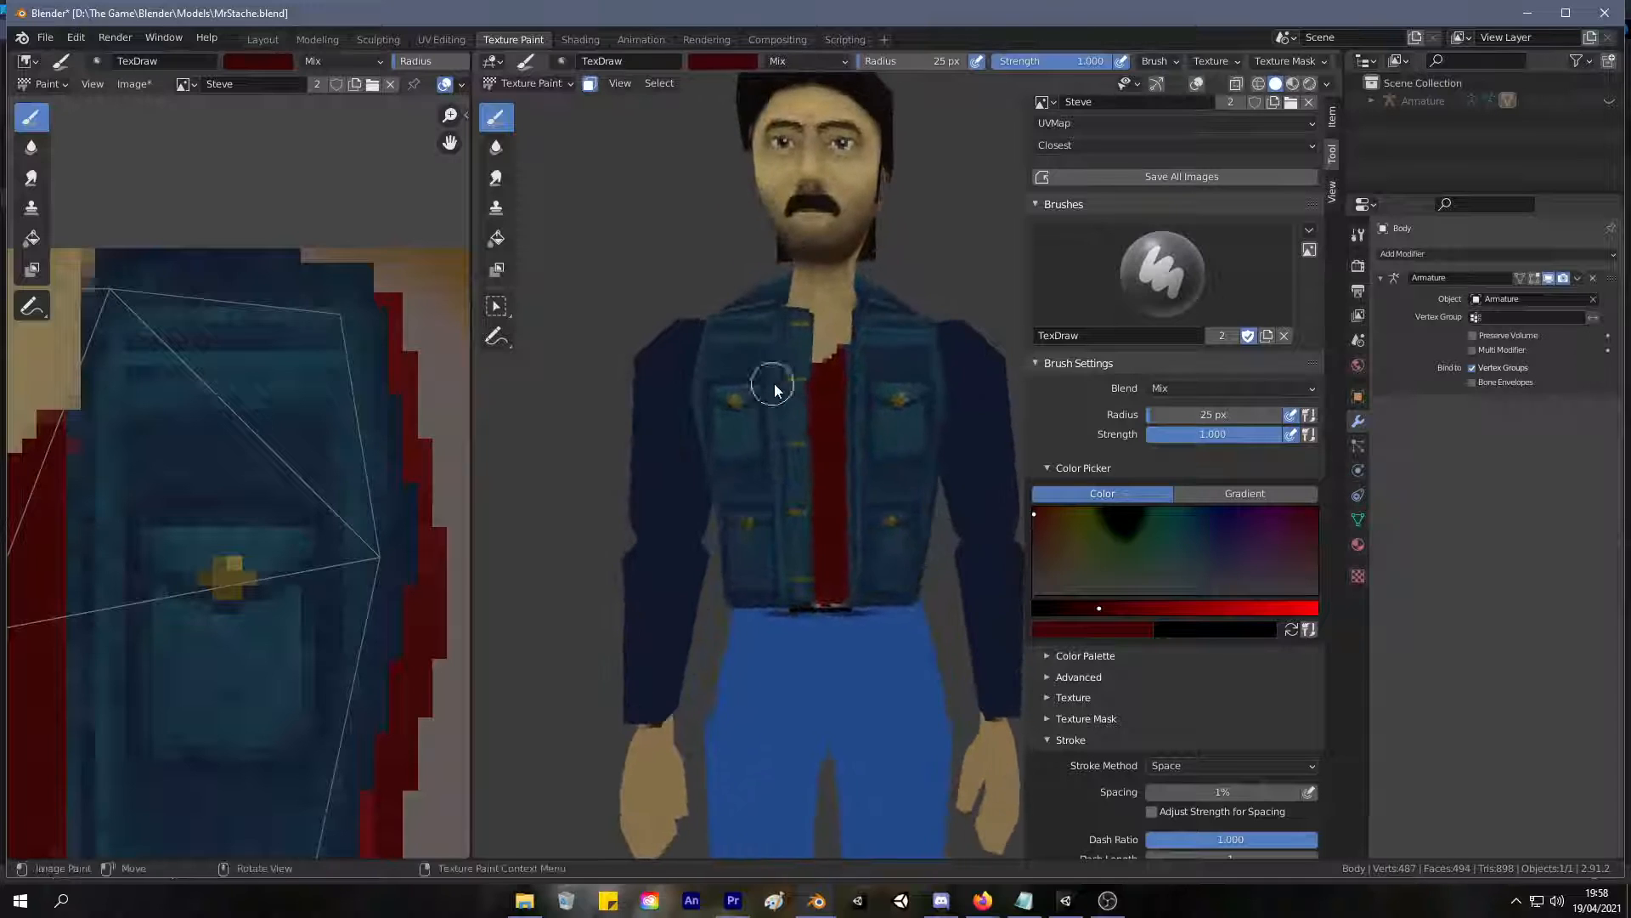
{"action": "left_click_drag", "start_coordinate": [1116, 611], "coordinate": [1135, 608]}
{"action": "left_click_drag", "start_coordinate": [823, 434], "coordinate": [824, 417]}
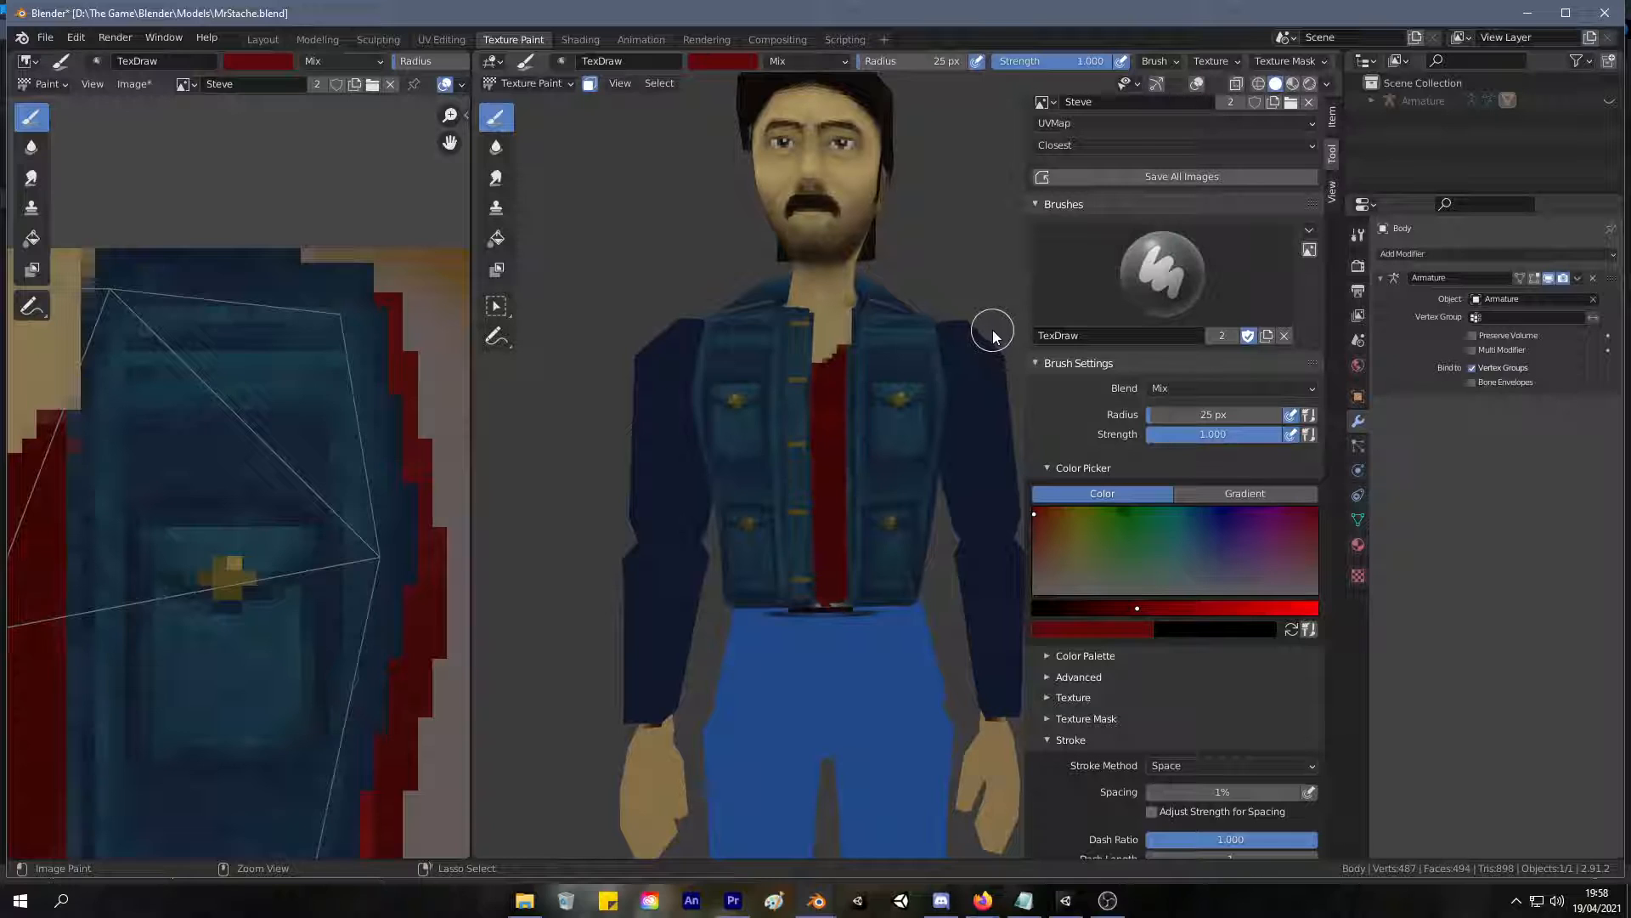
{"action": "left_click_drag", "start_coordinate": [1032, 66], "coordinate": [972, 68]}
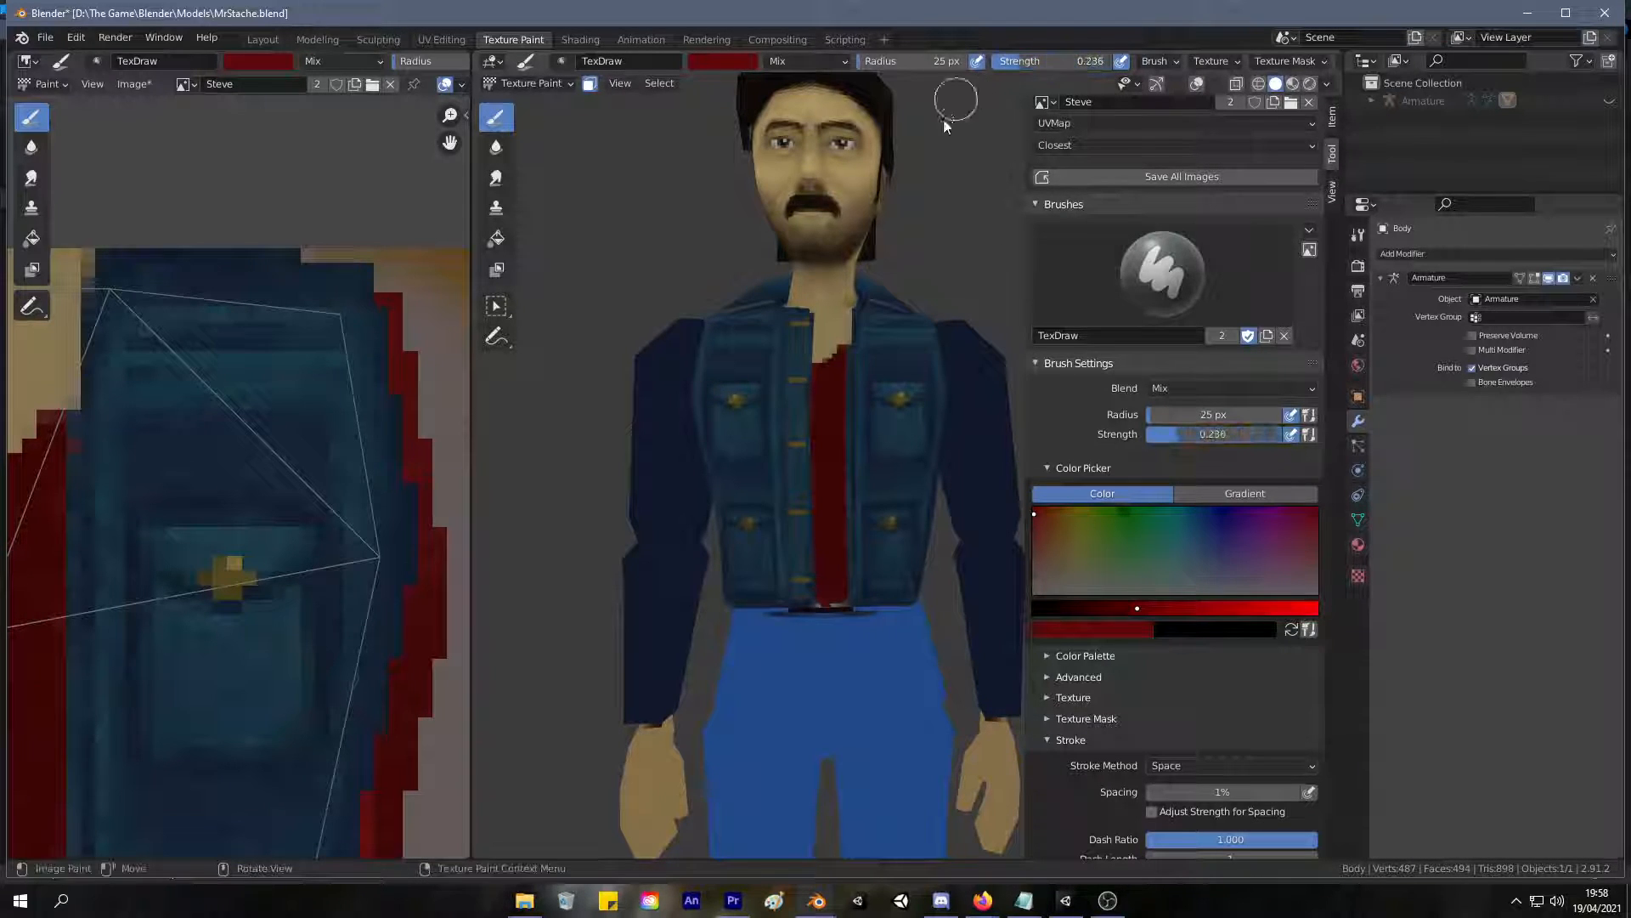
{"action": "mouse_move", "coordinate": [820, 413]}
{"action": "left_mouse_down"}
{"action": "mouse_move", "coordinate": [834, 436]}
{"action": "mouse_move", "coordinate": [824, 376]}
{"action": "mouse_move", "coordinate": [831, 498]}
{"action": "mouse_move", "coordinate": [838, 425]}
{"action": "left_mouse_up"}
Save the MrStache.blend file.
{"action": "scroll", "coordinate": [955, 288], "scroll_direction": "down", "scroll_amount": 4}
{"action": "middle_click_drag", "start_coordinate": [956, 287], "coordinate": [780, 402]}
{"action": "key", "text": "ctrl+s"}
Sample dark red from the shirt and touch up its lower edge at the hem, undoing the misplaced stroke.
{"action": "scroll", "coordinate": [870, 297], "scroll_direction": "up", "scroll_amount": 6}
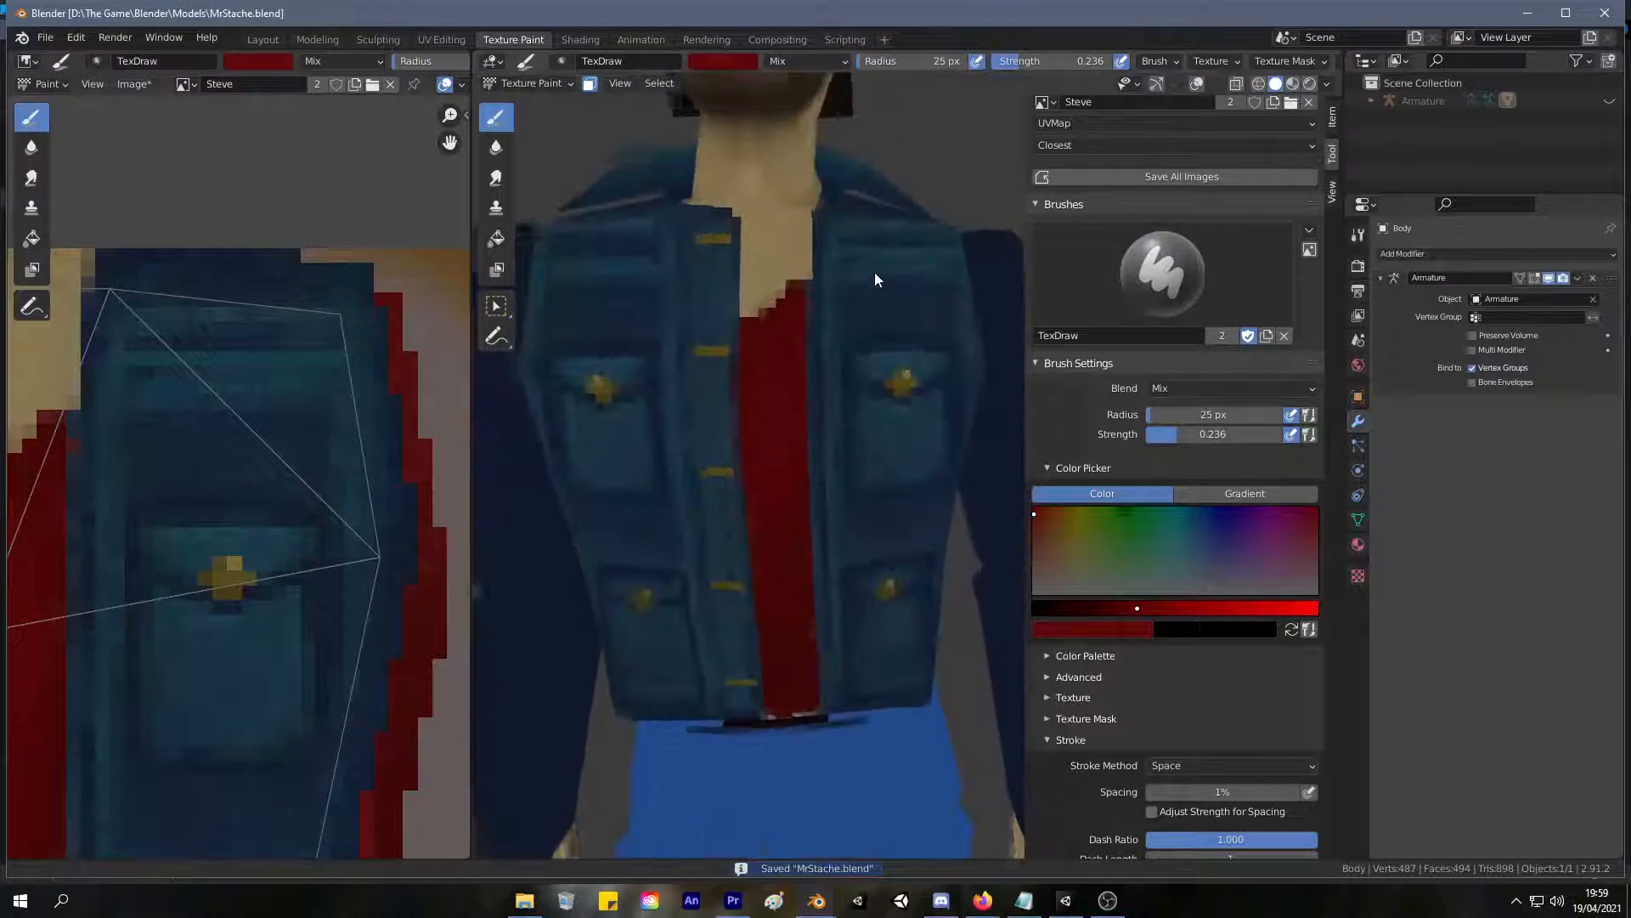
{"action": "middle_click_drag", "start_coordinate": [875, 272], "coordinate": [830, 328]}
{"action": "key", "text": "s"}
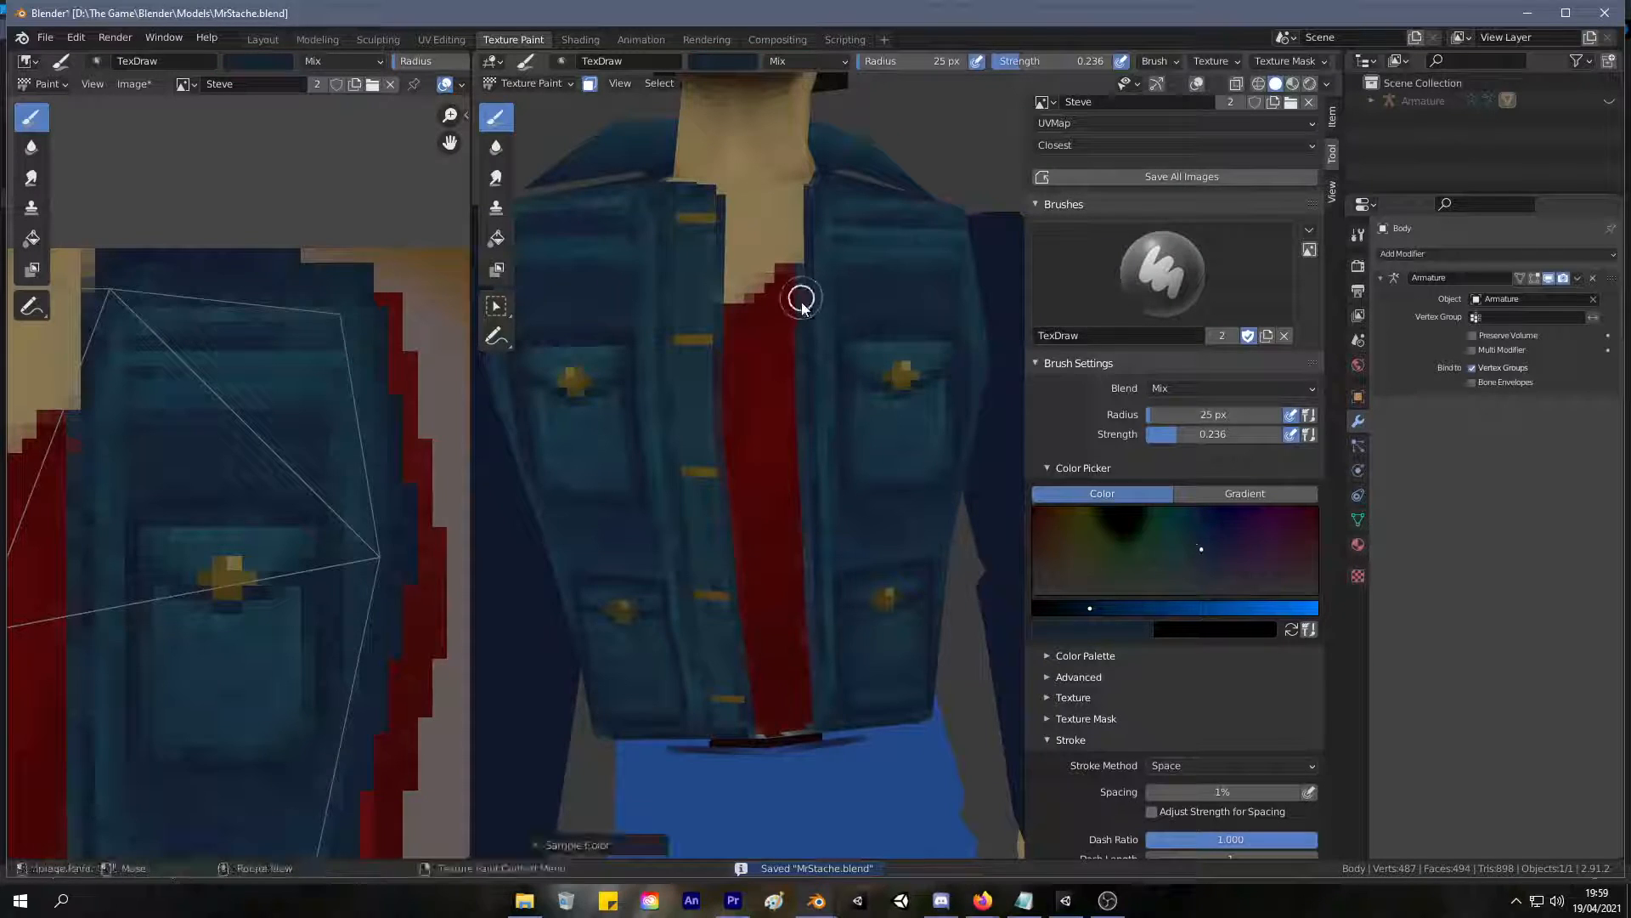
{"action": "mouse_move", "coordinate": [833, 346]}
{"action": "middle_mouse_down", "text": "ctrl"}
{"action": "mouse_move", "coordinate": [813, 348]}
{"action": "mouse_move", "coordinate": [827, 263]}
{"action": "mouse_move", "coordinate": [728, 619]}
{"action": "middle_mouse_up", "text": "ctrl"}
{"action": "key", "text": "s"}
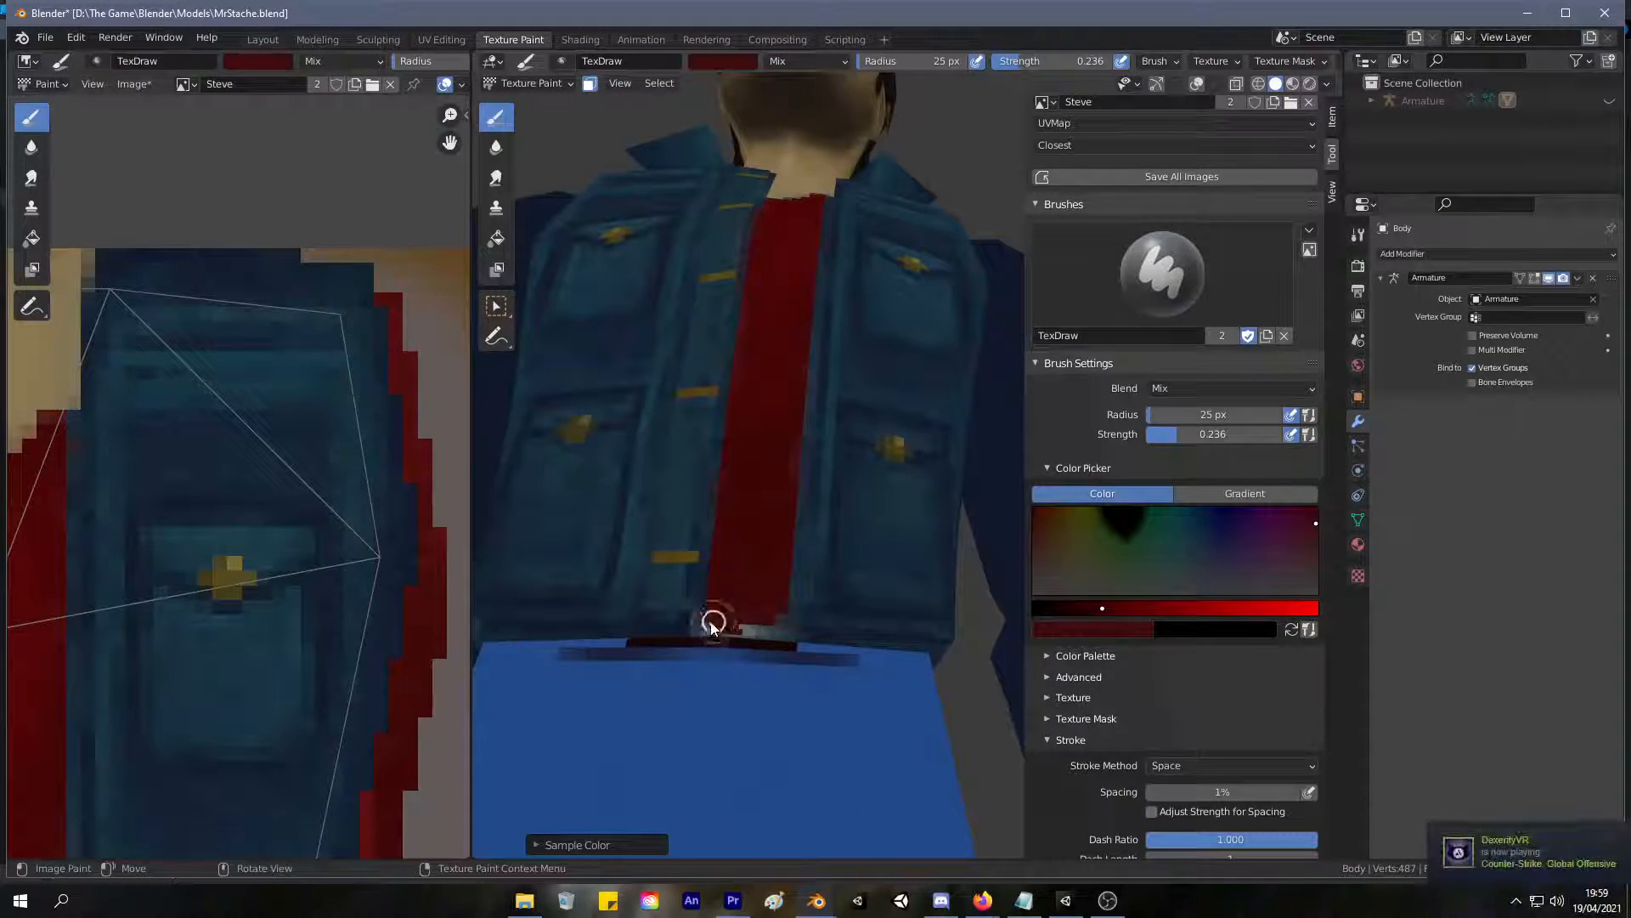
{"action": "left_click_drag", "start_coordinate": [778, 635], "coordinate": [775, 639]}
{"action": "key", "text": "ctrl+z"}
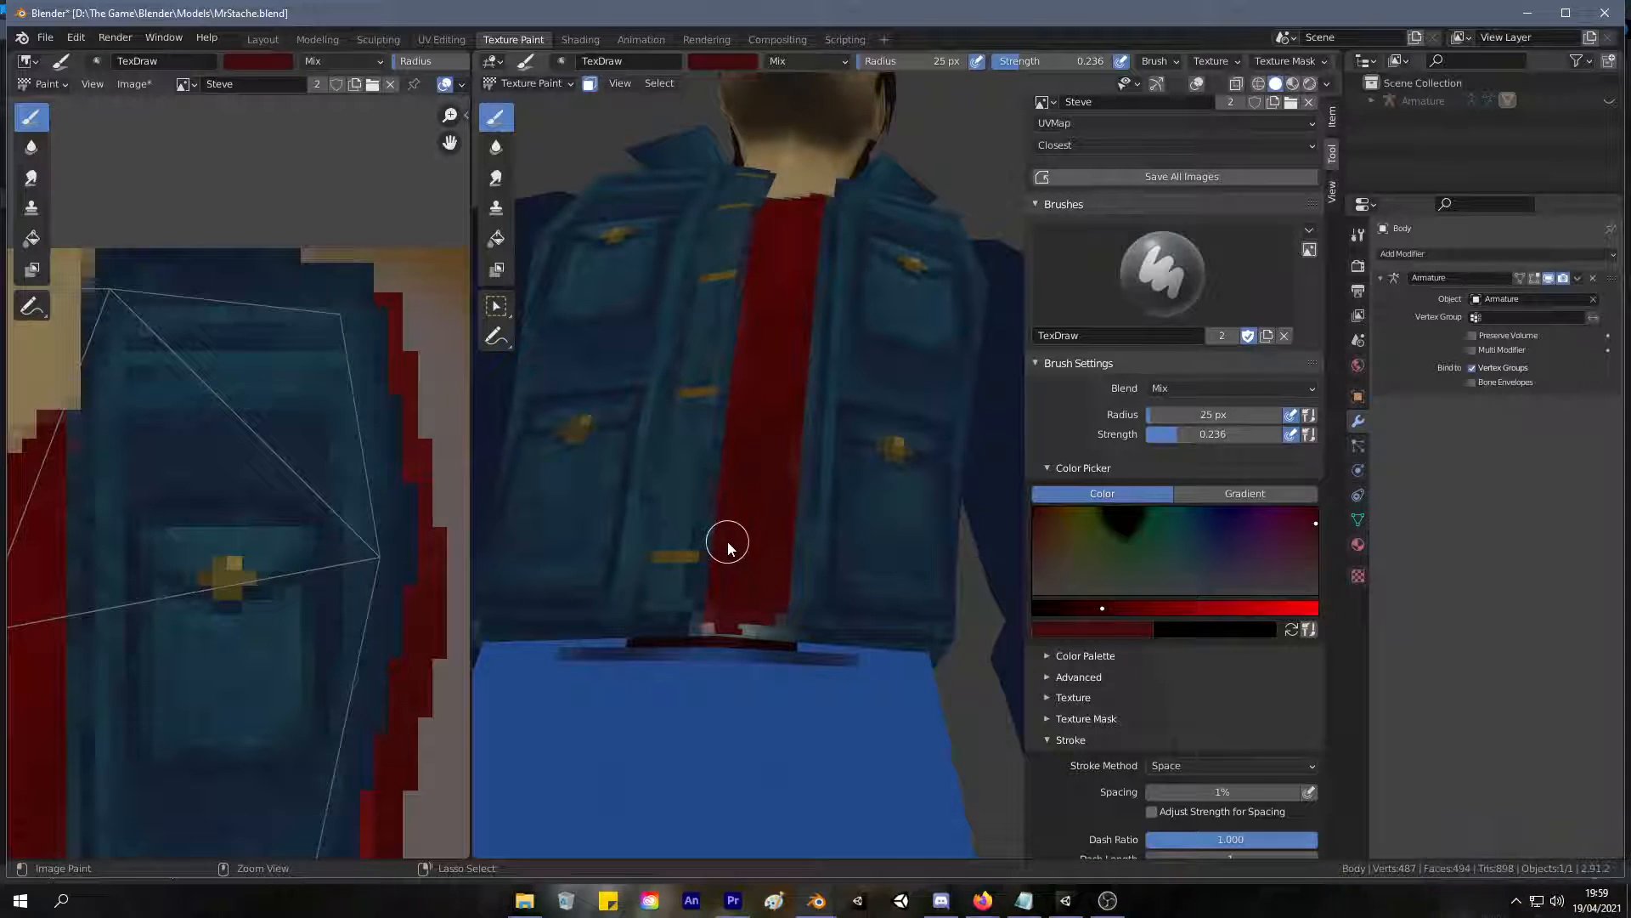
{"action": "mouse_move", "coordinate": [746, 467]}
{"action": "middle_mouse_down", "text": "ctrl"}
{"action": "mouse_move", "coordinate": [665, 644]}
{"action": "mouse_move", "coordinate": [665, 609]}
{"action": "mouse_move", "coordinate": [676, 686]}
{"action": "mouse_move", "coordinate": [687, 663]}
{"action": "middle_mouse_up", "text": "ctrl"}
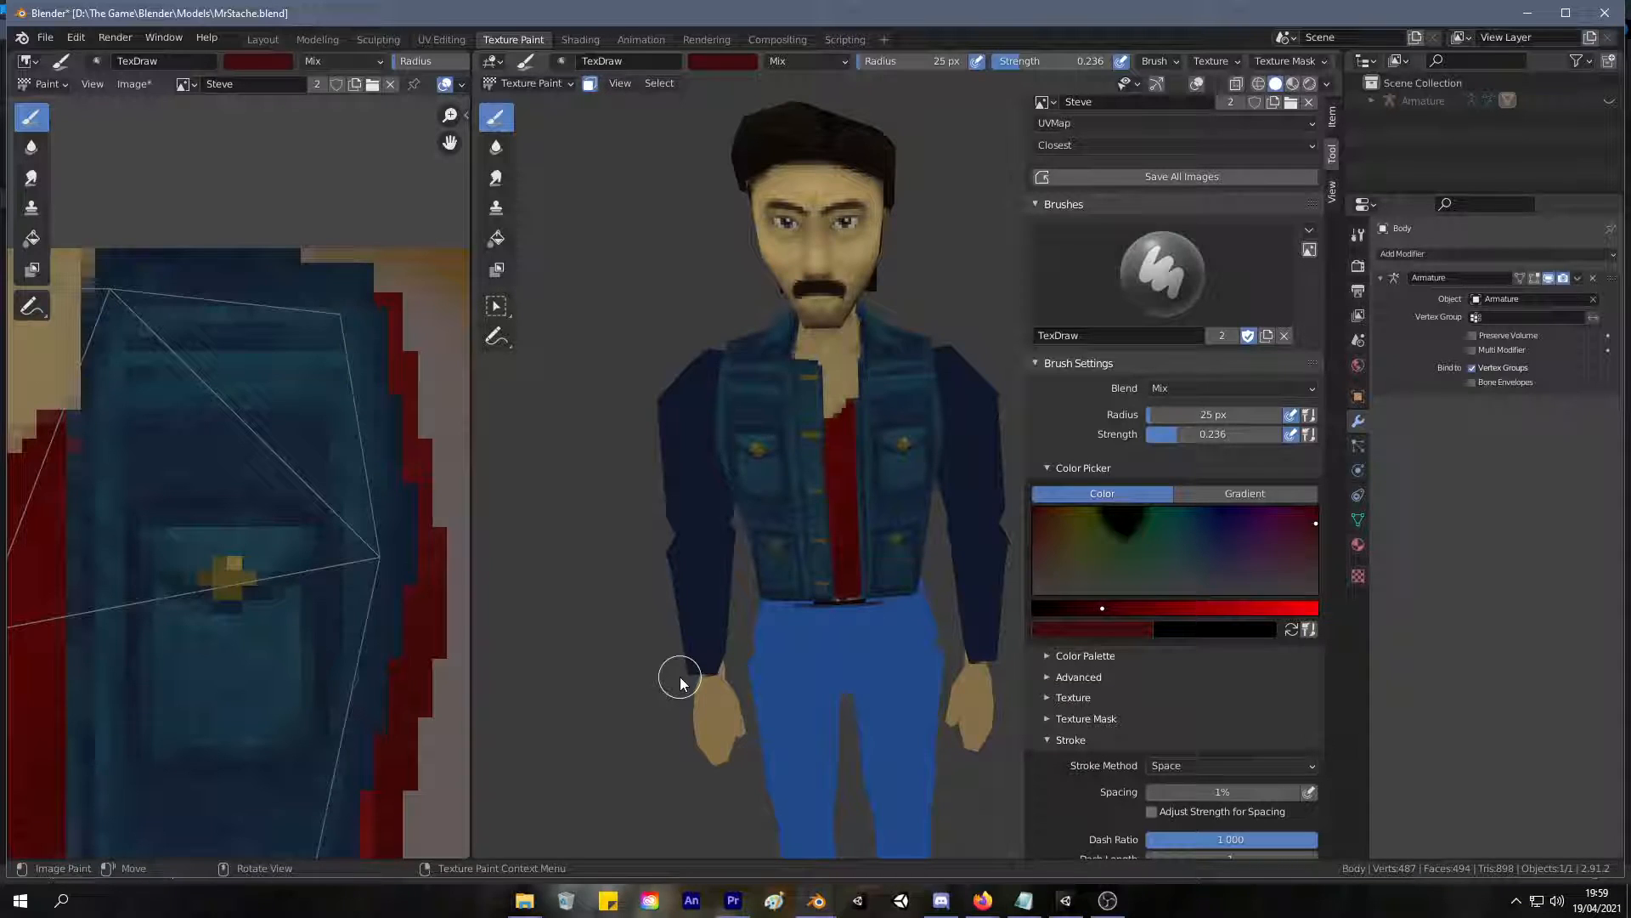
Mix a lighter, less saturated red and softly highlight the upper middle of the shirt.
{"action": "middle_click_drag", "start_coordinate": [666, 379], "coordinate": [763, 336]}
{"action": "scroll", "coordinate": [763, 336], "scroll_direction": "up", "scroll_amount": 2}
{"action": "left_click", "coordinate": [1308, 545]}
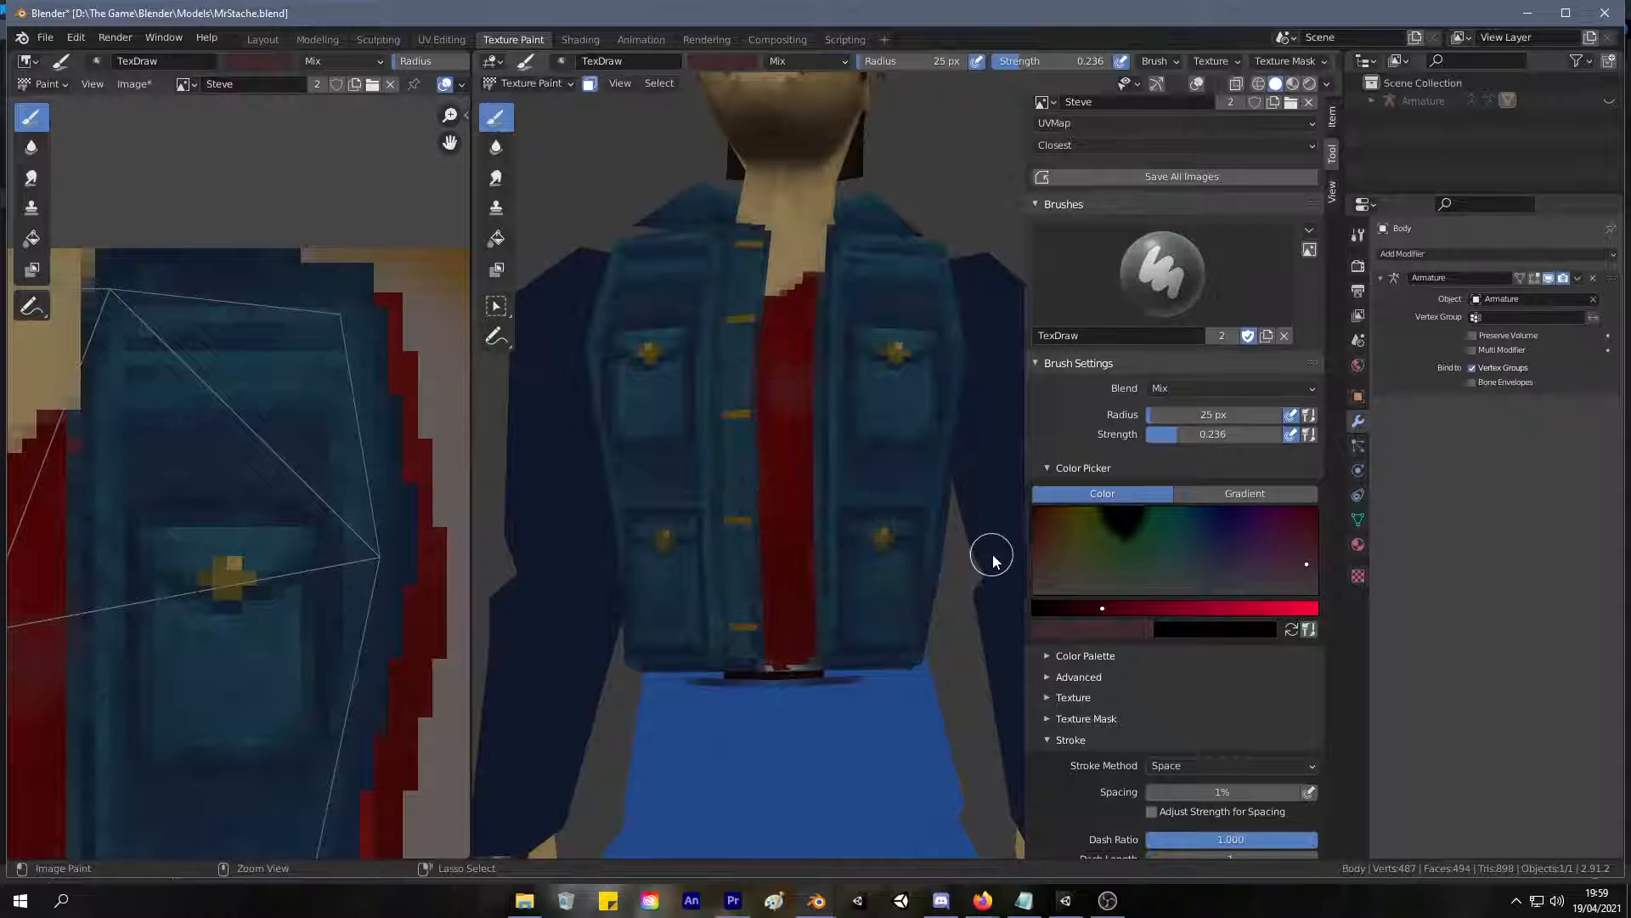
{"action": "left_click", "coordinate": [1036, 541]}
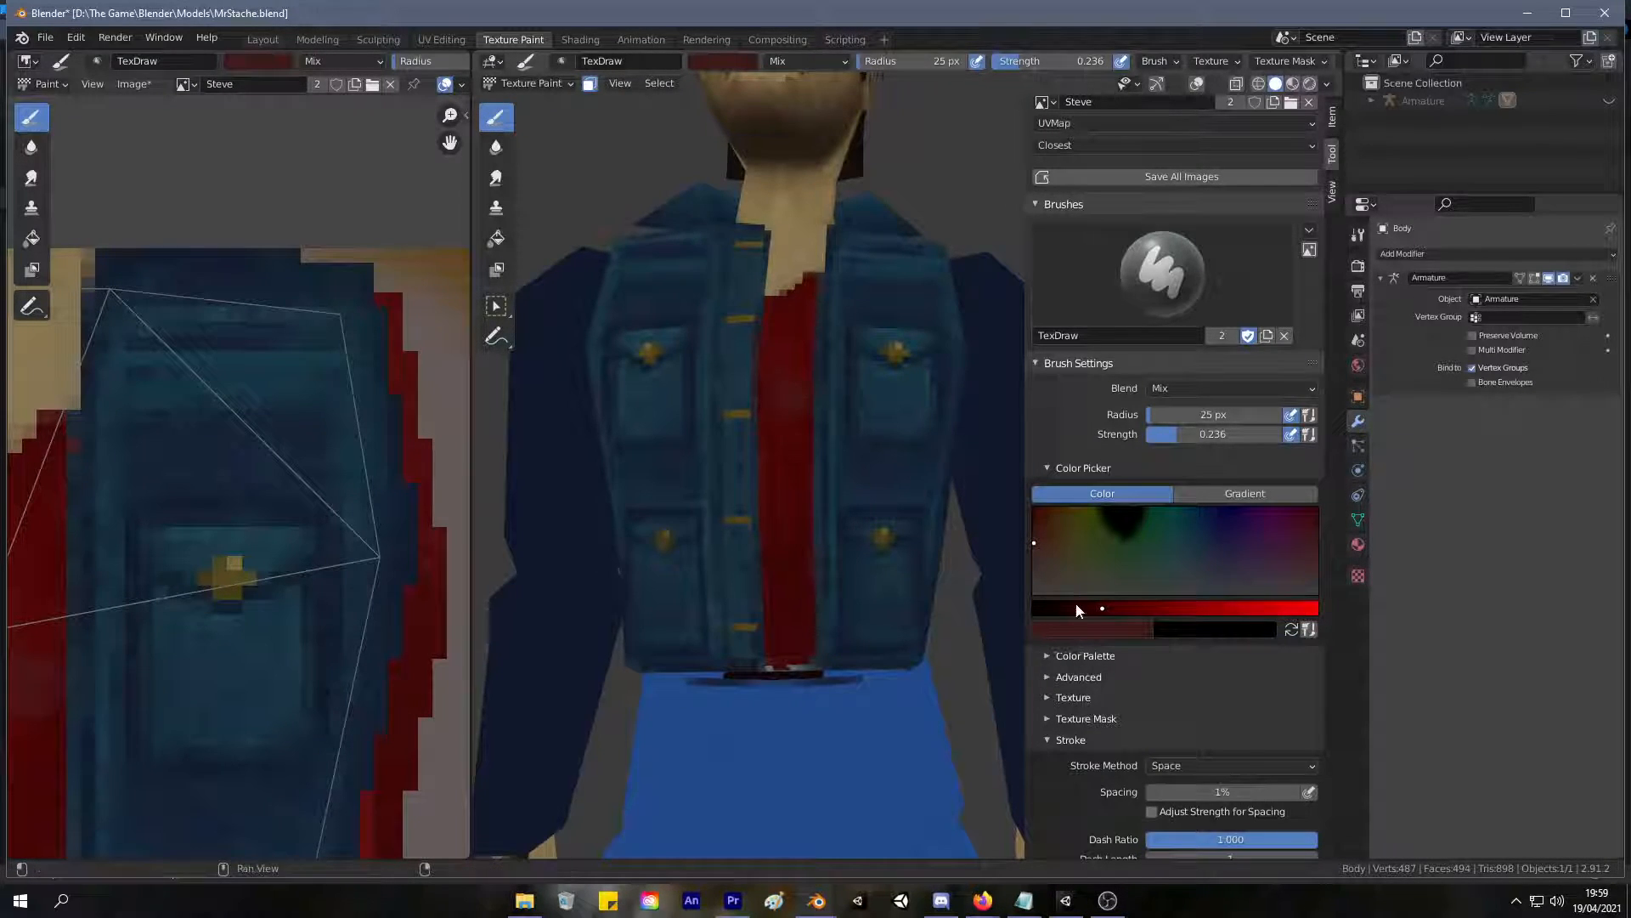
{"action": "left_click", "coordinate": [1138, 608]}
{"action": "left_click_drag", "start_coordinate": [787, 405], "coordinate": [797, 325]}
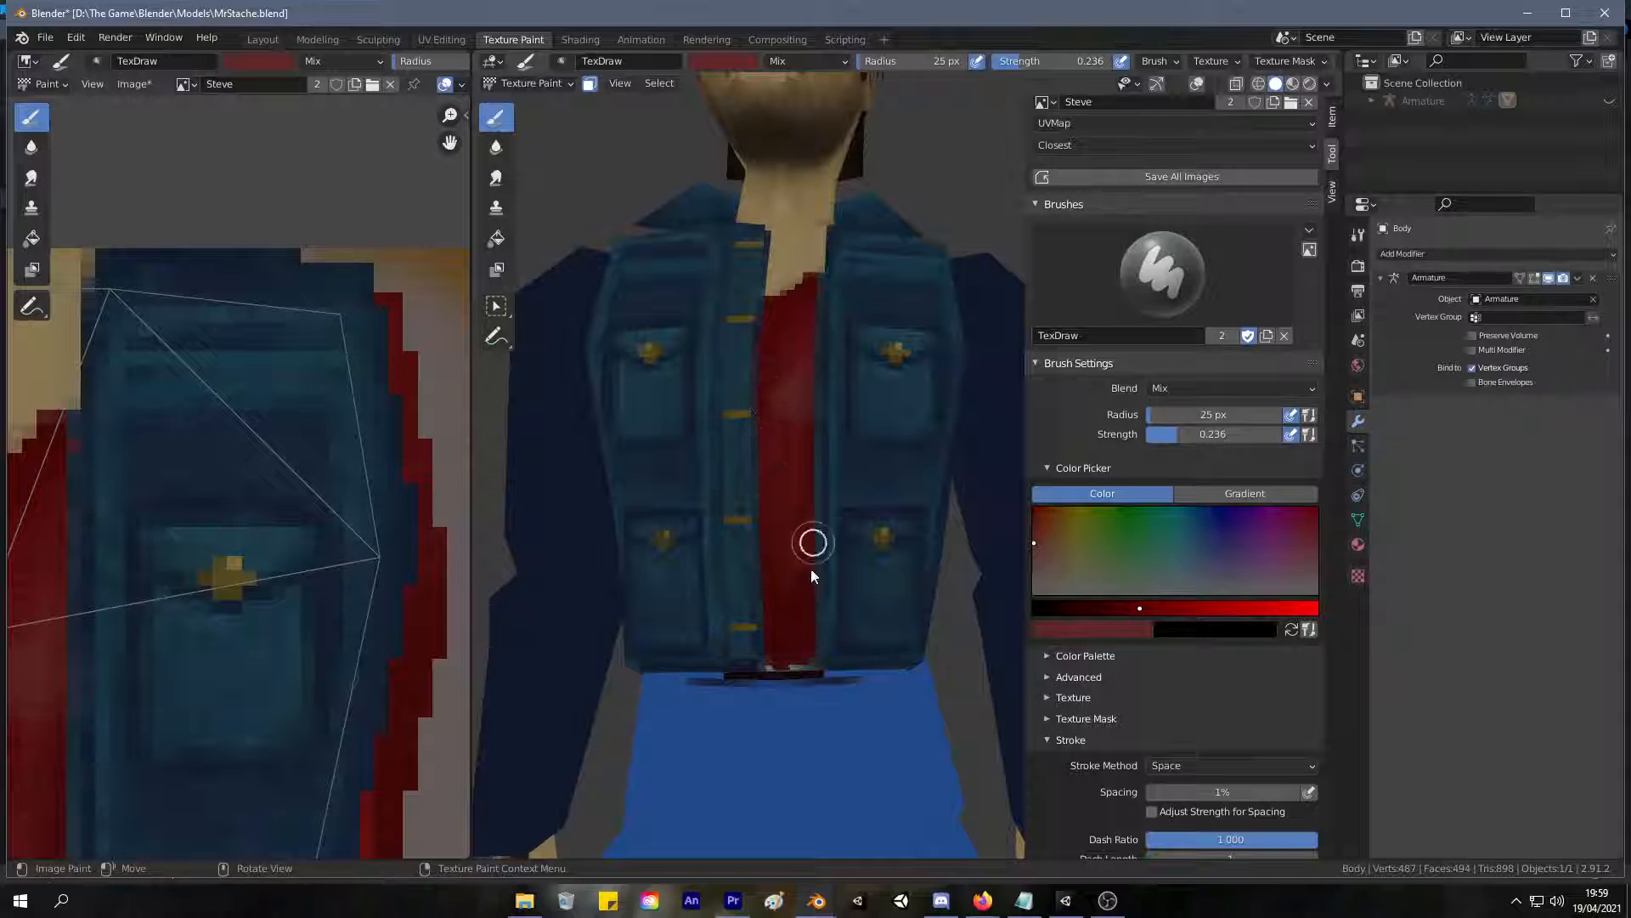
{"action": "middle_click_drag", "start_coordinate": [901, 463], "coordinate": [656, 798], "text": "ctrl"}
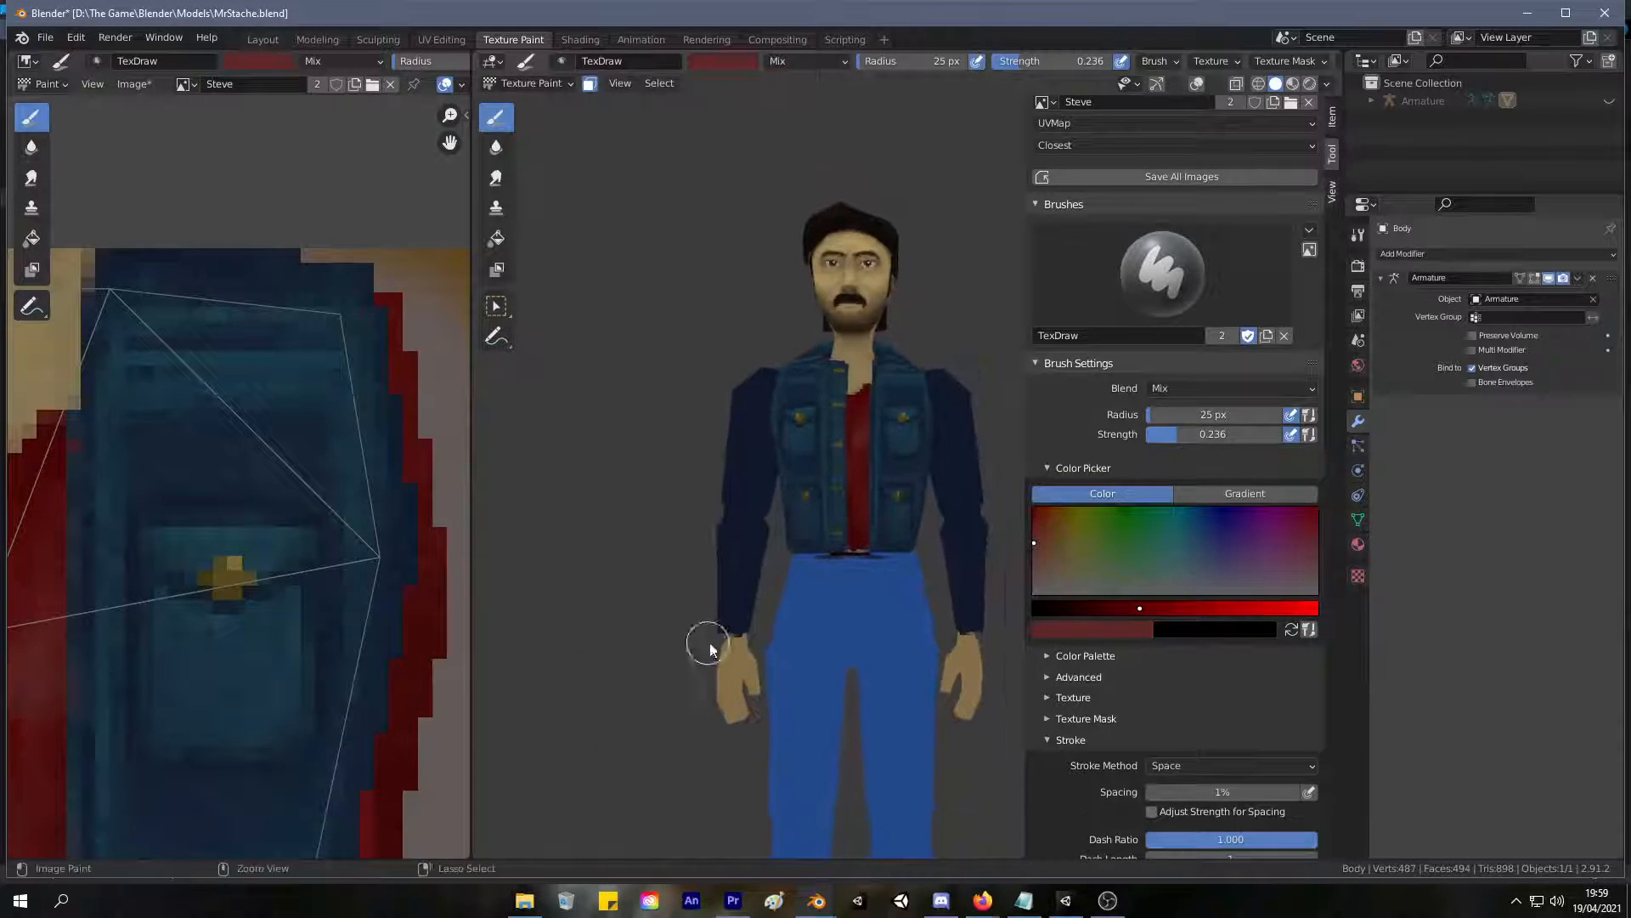
Darken the brush's red and softly shade the lower part of the shirt down to the hem.
{"action": "mouse_move", "coordinate": [757, 578]}
{"action": "middle_mouse_down", "text": "ctrl"}
{"action": "mouse_move", "coordinate": [791, 476]}
{"action": "mouse_move", "coordinate": [747, 670]}
{"action": "mouse_move", "coordinate": [691, 619]}
{"action": "mouse_move", "coordinate": [807, 405]}
{"action": "mouse_move", "coordinate": [858, 424]}
{"action": "middle_mouse_up", "text": "ctrl"}
{"action": "left_click", "coordinate": [1072, 608]}
{"action": "mouse_move", "coordinate": [761, 540]}
{"action": "middle_mouse_down"}
{"action": "mouse_move", "coordinate": [747, 538]}
{"action": "mouse_move", "coordinate": [754, 499]}
{"action": "mouse_move", "coordinate": [741, 565]}
{"action": "middle_mouse_up"}
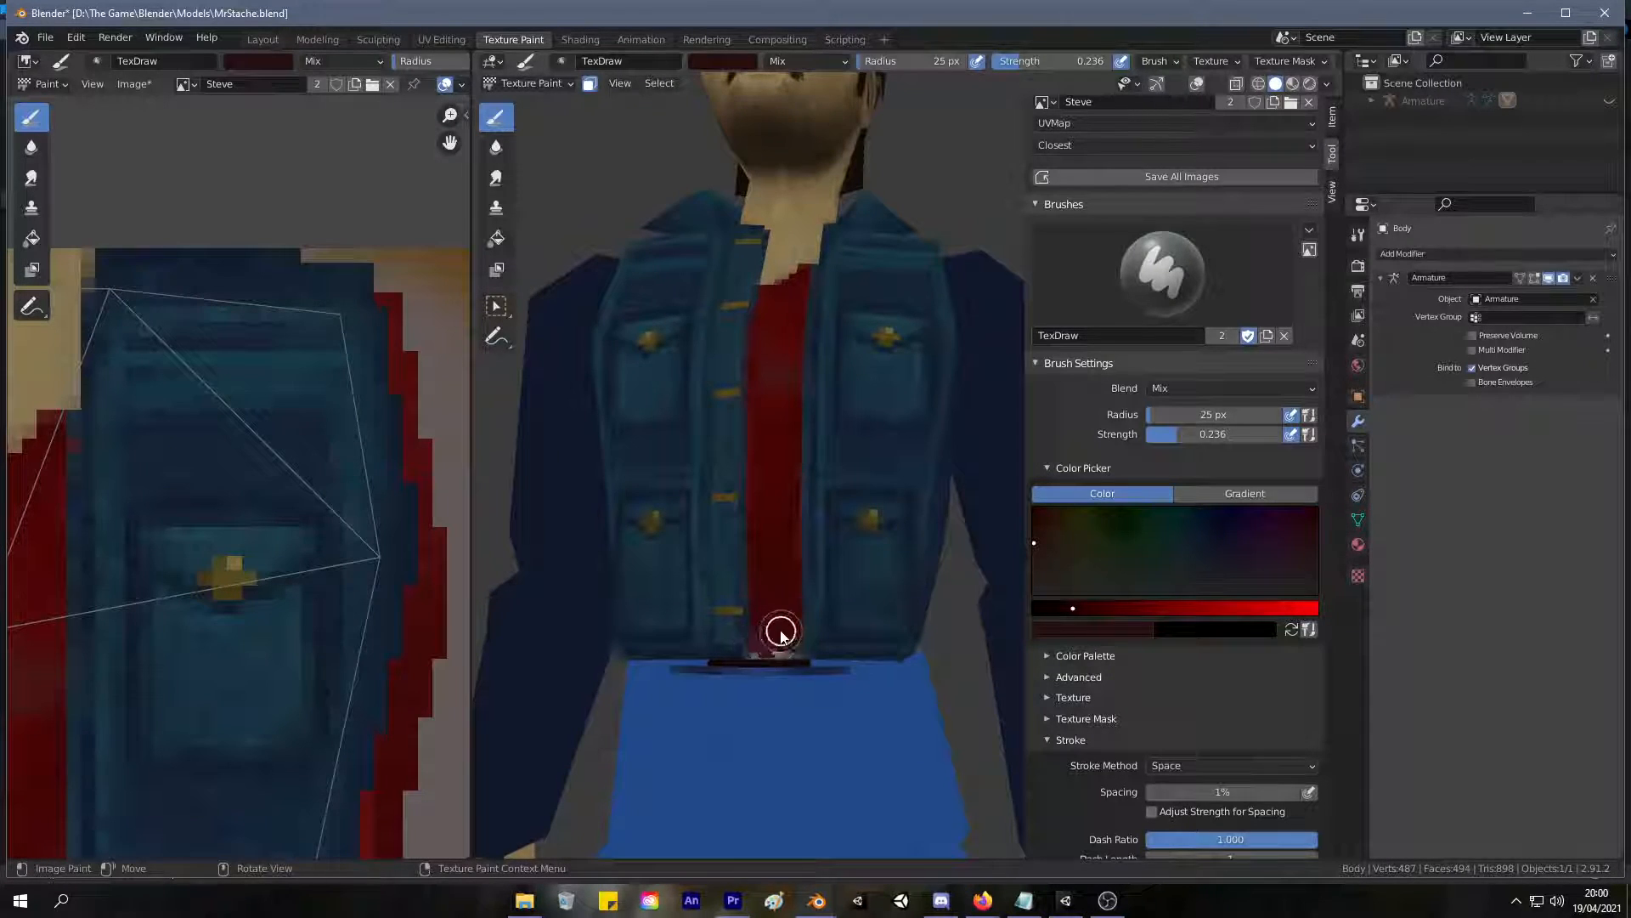
{"action": "left_click_drag", "start_coordinate": [759, 639], "coordinate": [786, 652]}
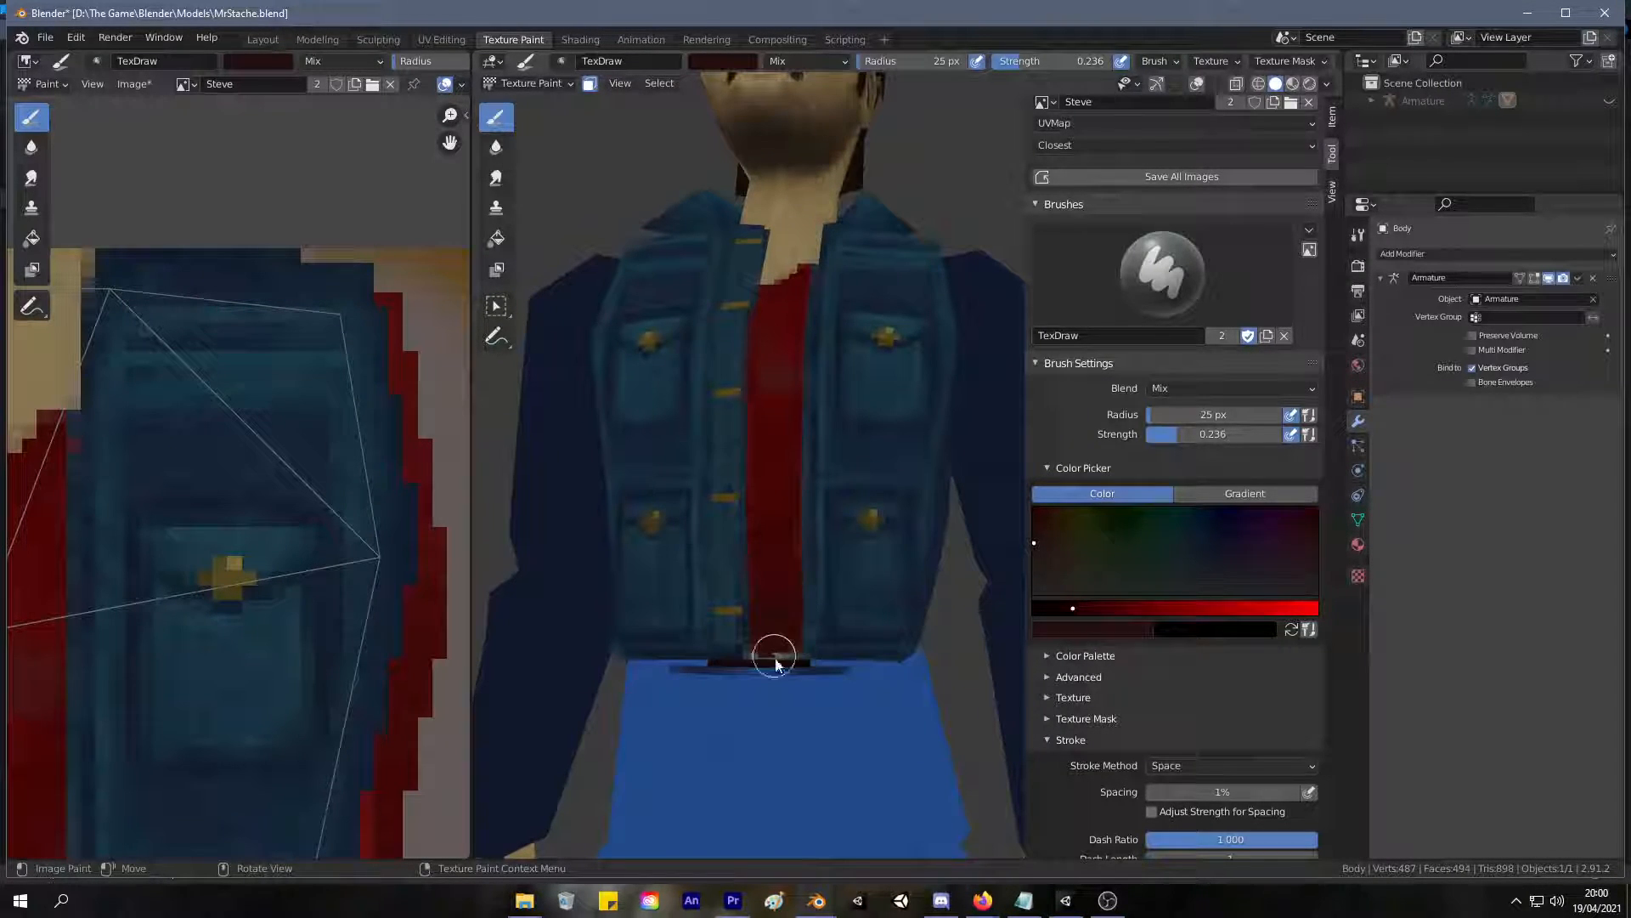
{"action": "mouse_move", "coordinate": [762, 532]}
{"action": "left_mouse_down"}
{"action": "mouse_move", "coordinate": [790, 609]}
{"action": "mouse_move", "coordinate": [782, 646]}
{"action": "left_mouse_up"}
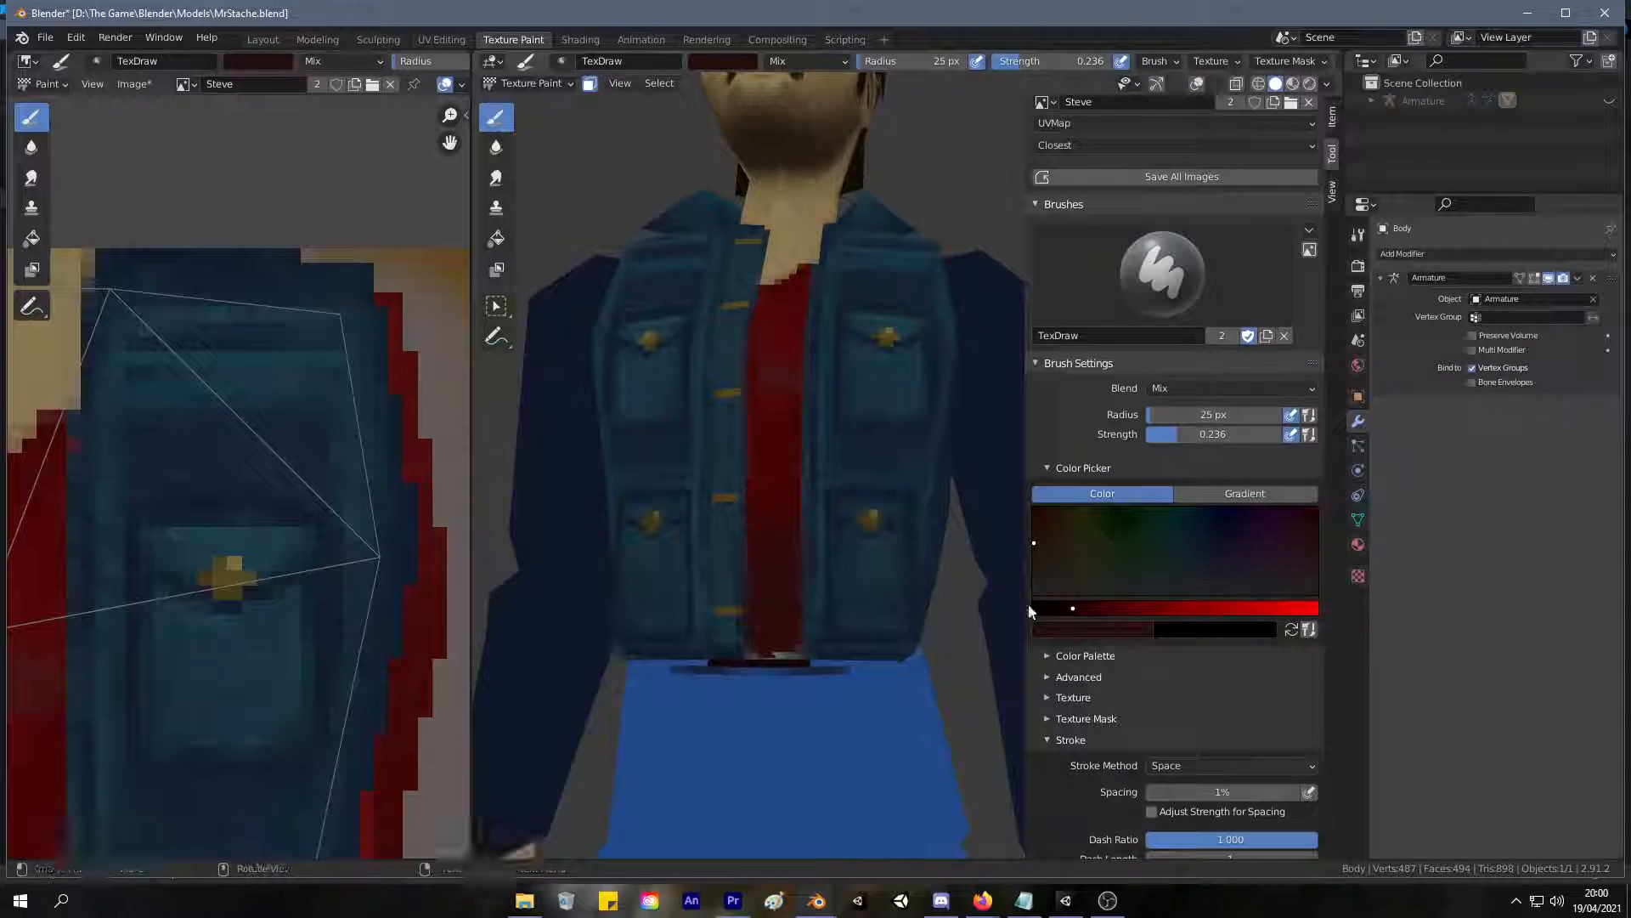
Sample reds from the shirt and blend the dark shading across its lower half.
{"action": "key", "text": "s"}
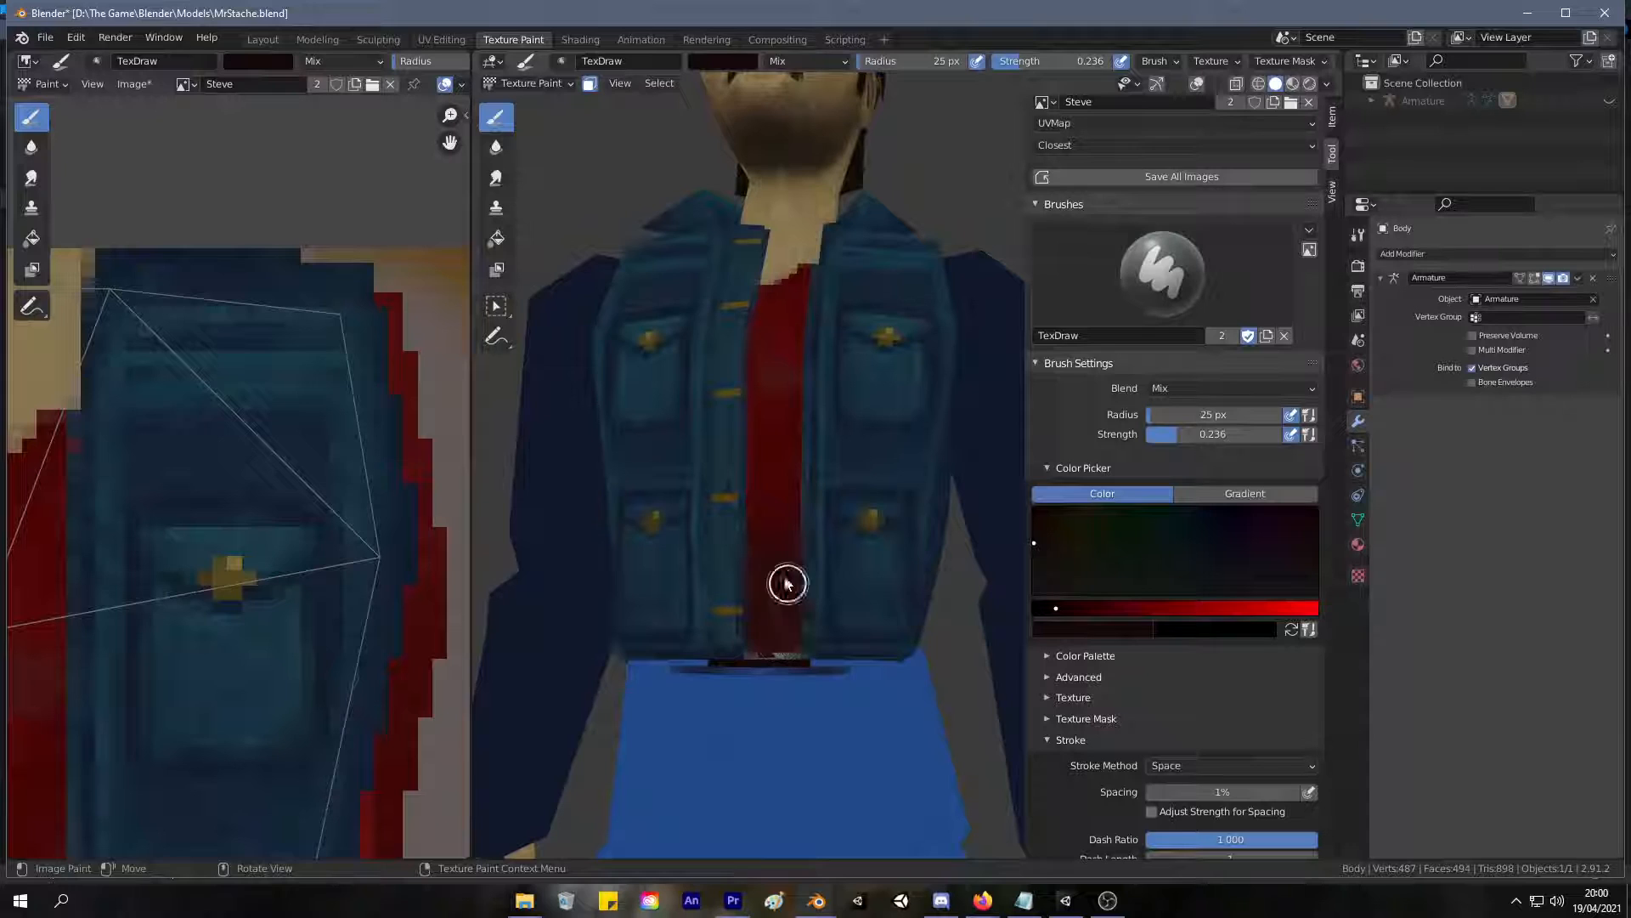
{"action": "mouse_move", "coordinate": [783, 490]}
{"action": "middle_mouse_down"}
{"action": "mouse_move", "coordinate": [772, 595]}
{"action": "mouse_move", "coordinate": [775, 502]}
{"action": "middle_mouse_up"}
{"action": "key", "text": "s"}
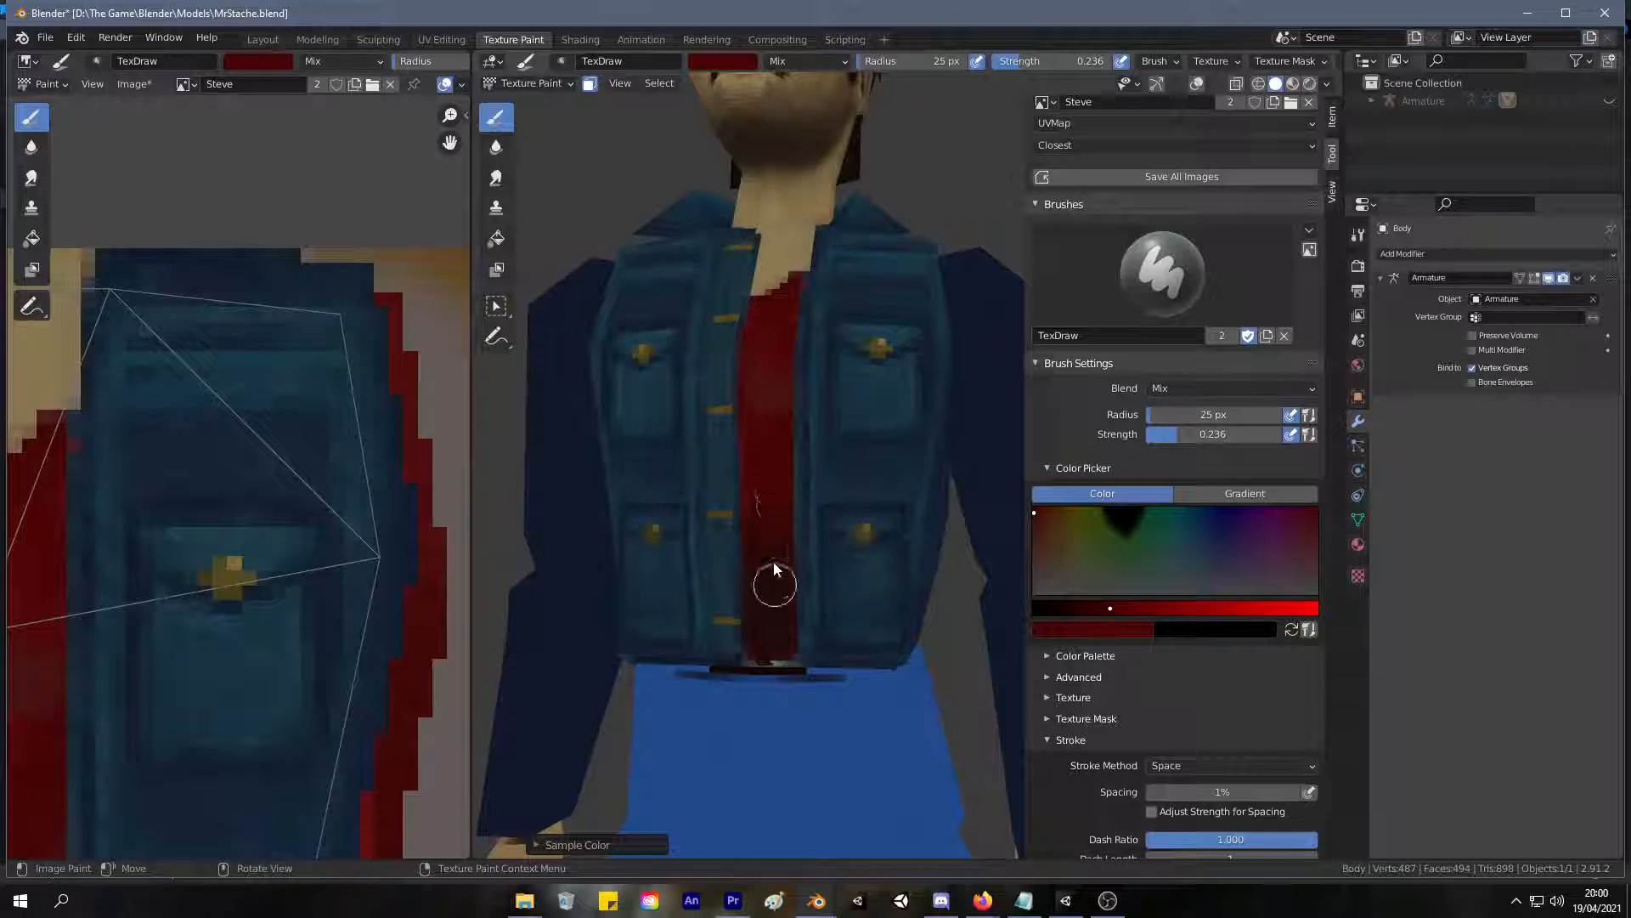
{"action": "scroll", "coordinate": [771, 651], "scroll_direction": "down", "scroll_amount": 5}
{"action": "middle_click_drag", "start_coordinate": [769, 642], "coordinate": [731, 626]}
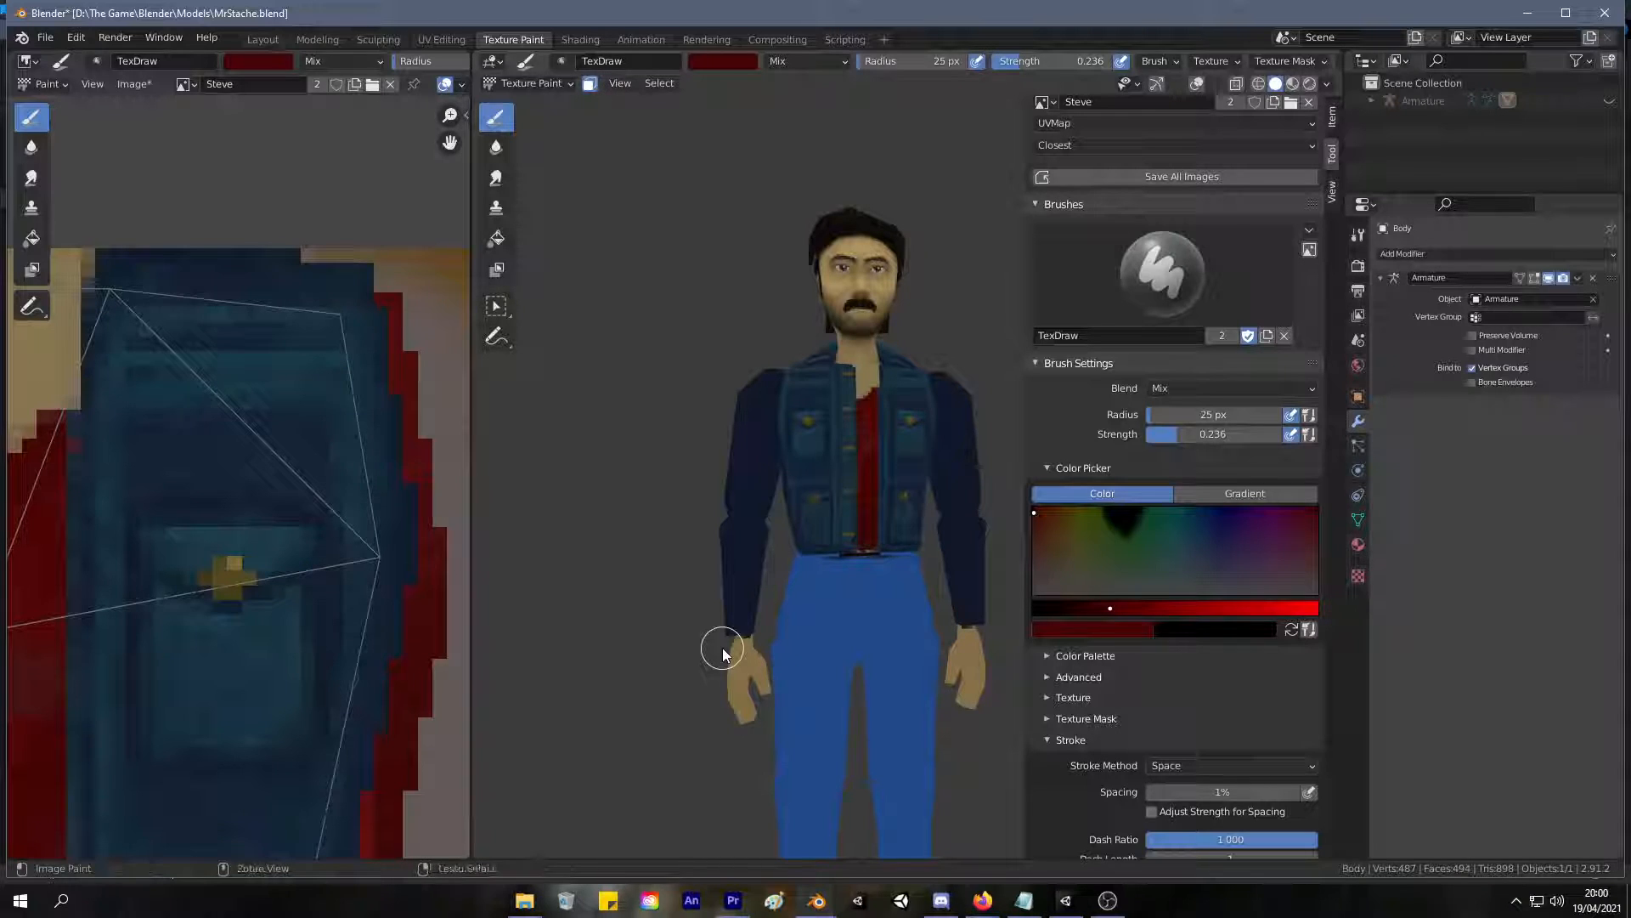
Select the faces of both upper sleeves up to their seams in UV Editing, and return to Texture Paint.
{"action": "middle_click_drag", "start_coordinate": [679, 364], "coordinate": [656, 516]}
{"action": "scroll", "coordinate": [702, 442], "scroll_direction": "down", "scroll_amount": 3}
{"action": "scroll", "coordinate": [671, 458], "scroll_direction": "up", "scroll_amount": 5}
{"action": "mouse_move", "coordinate": [680, 401]}
{"action": "middle_mouse_down"}
{"action": "mouse_move", "coordinate": [600, 411]}
{"action": "mouse_move", "coordinate": [633, 417]}
{"action": "middle_mouse_up"}
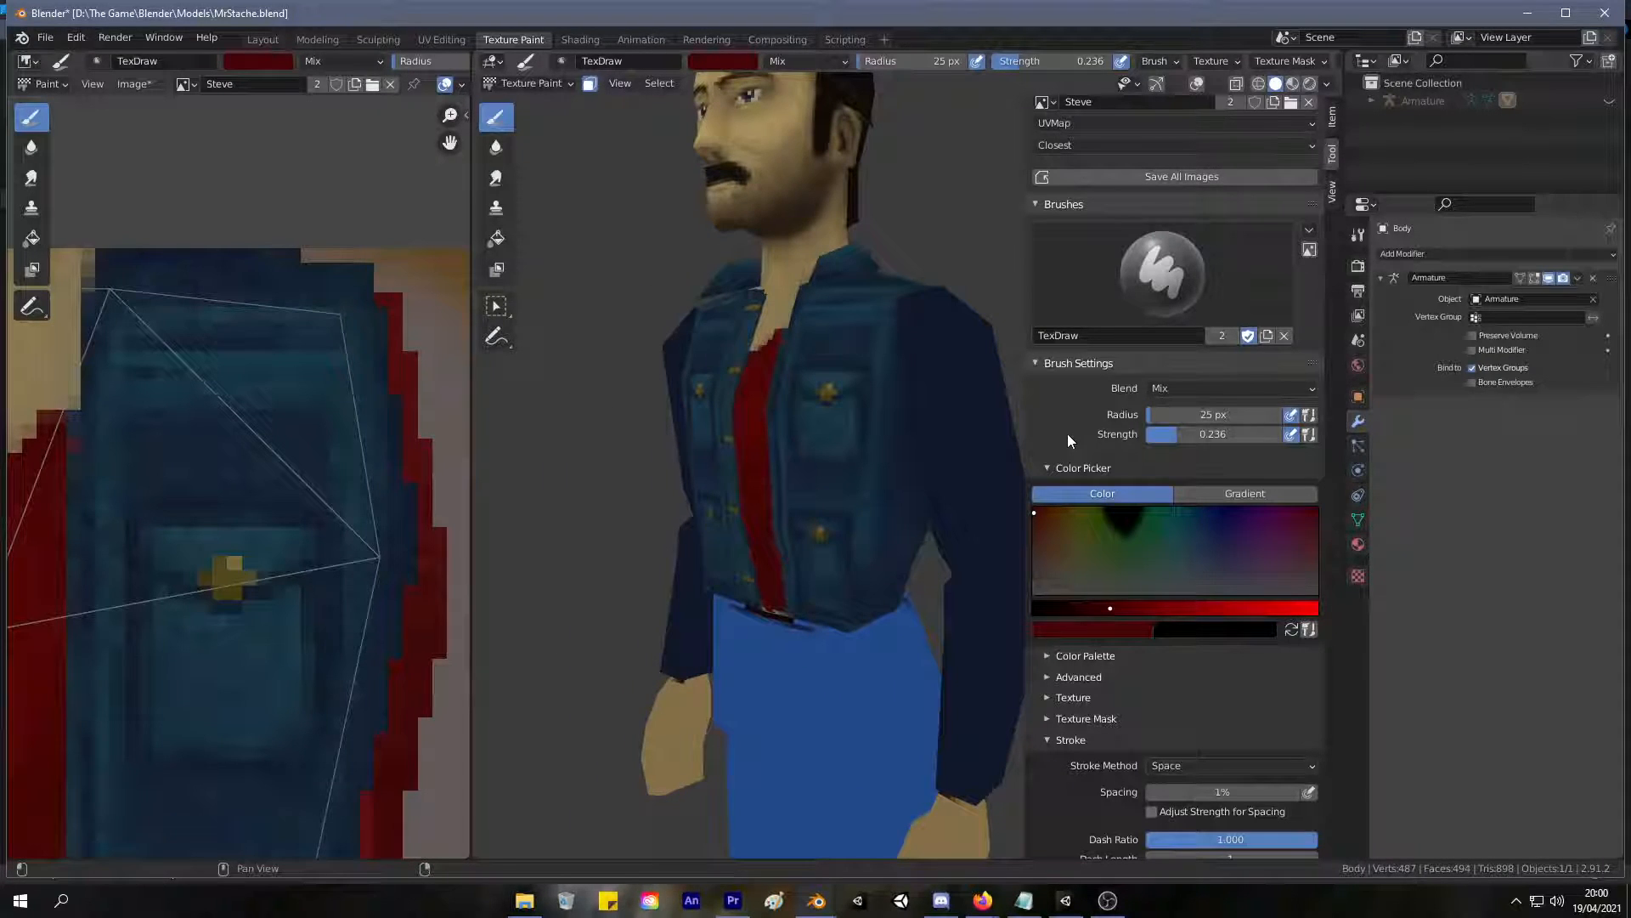
{"action": "middle_click_drag", "start_coordinate": [831, 235], "coordinate": [828, 234]}
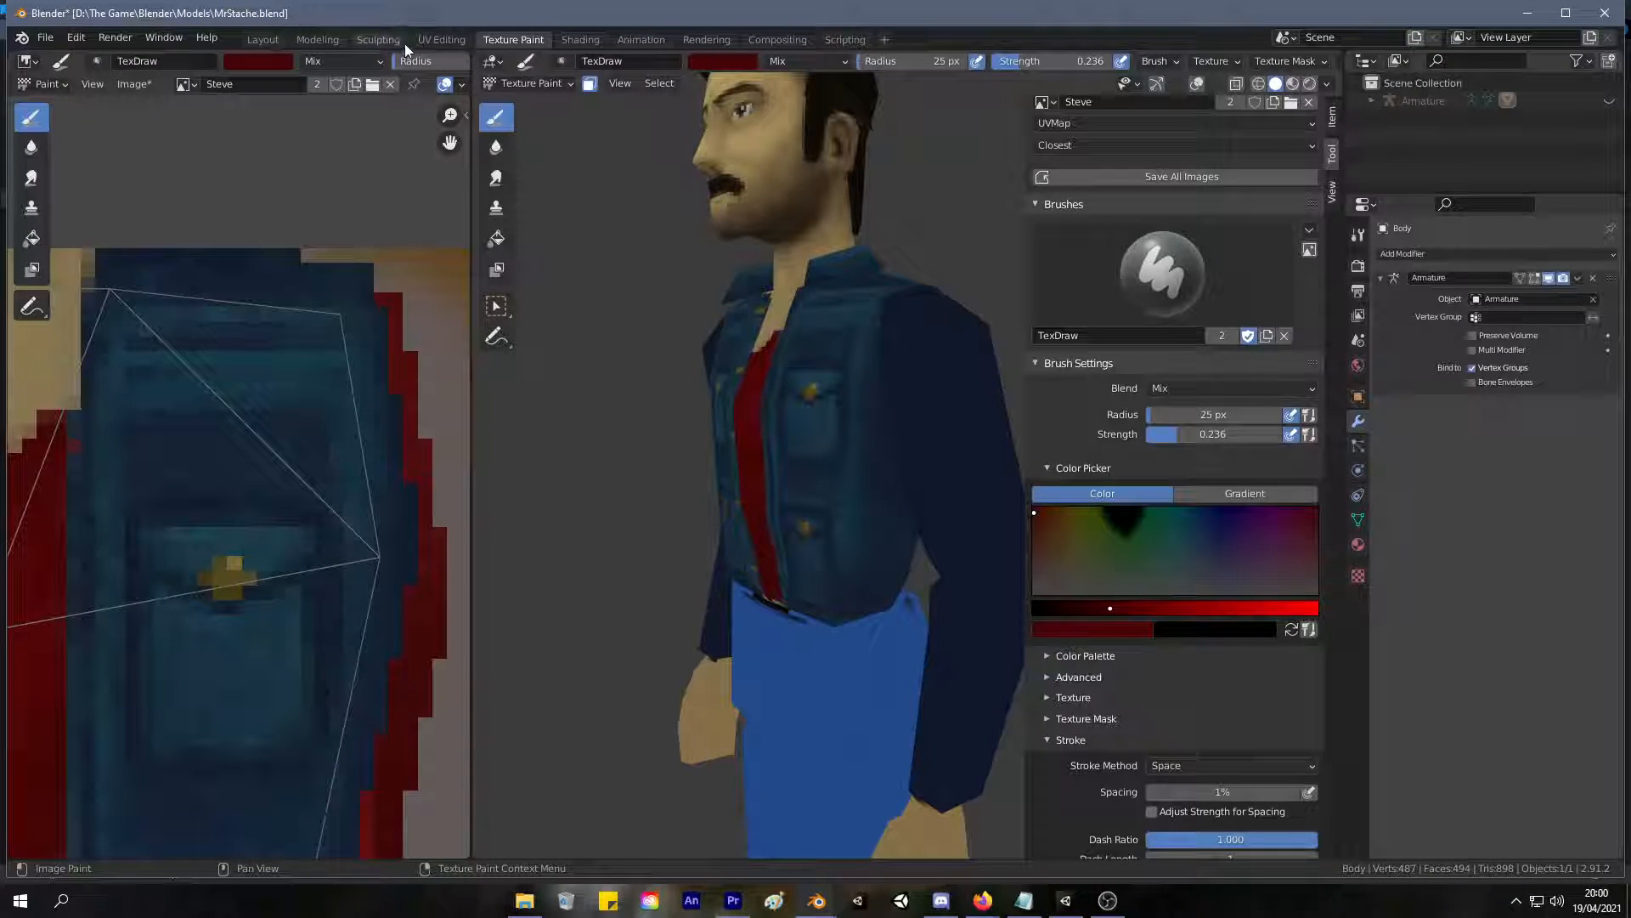
{"action": "left_click", "coordinate": [429, 40]}
{"action": "scroll", "coordinate": [1151, 382], "scroll_direction": "down", "scroll_amount": 5}
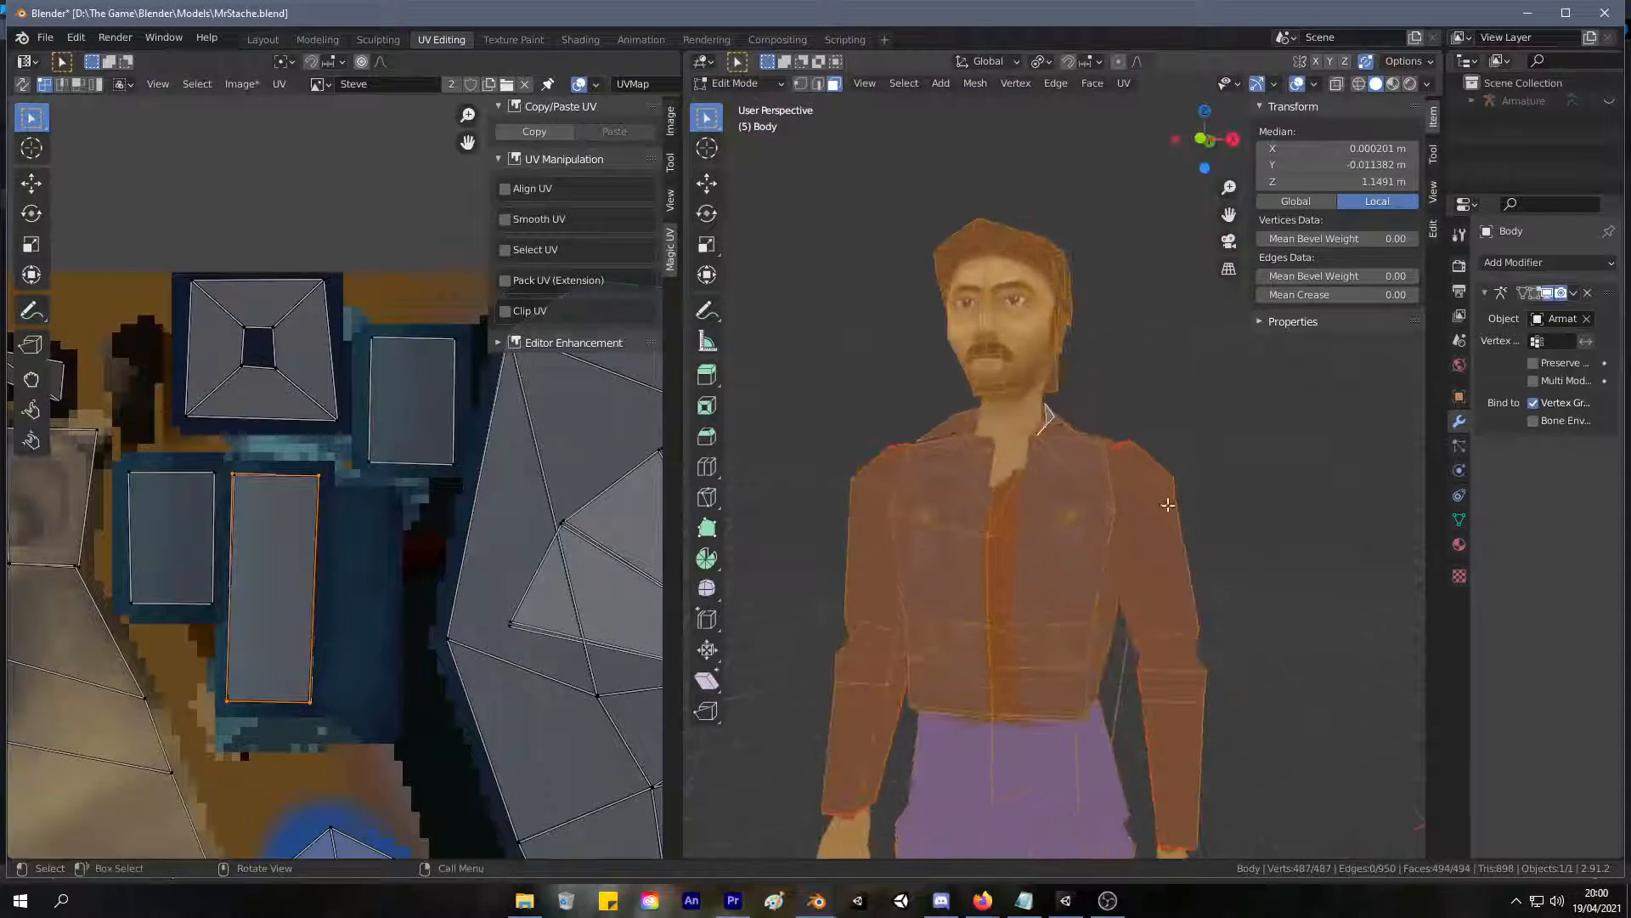
{"action": "left_click", "coordinate": [1153, 513]}
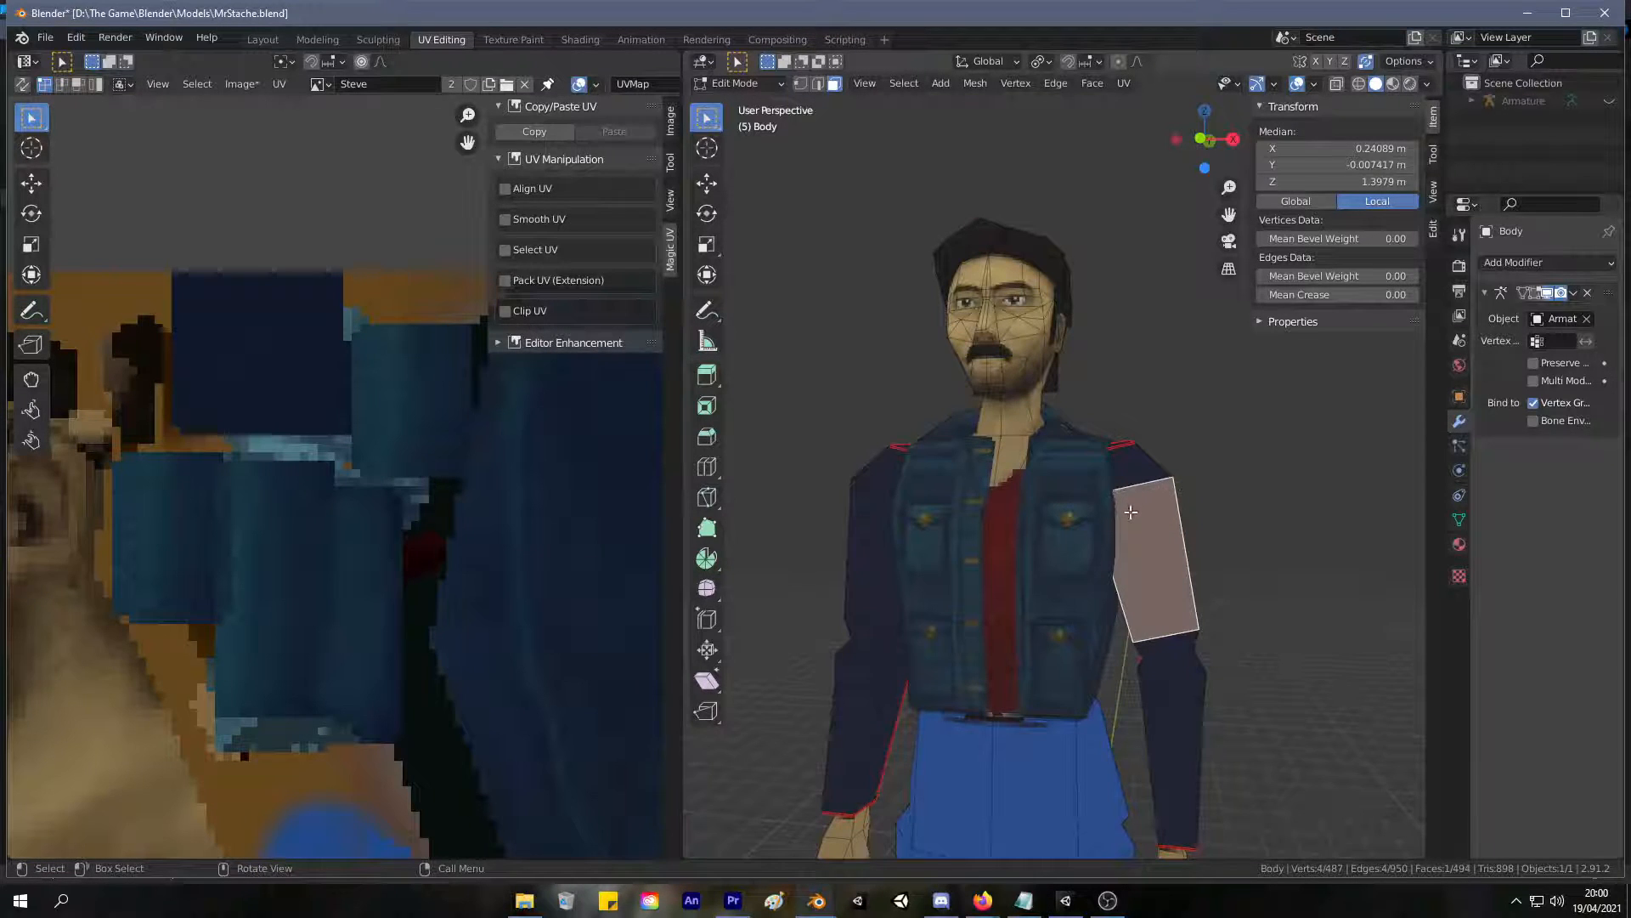
{"action": "key", "text": "l"}
{"action": "key", "text": "l"}
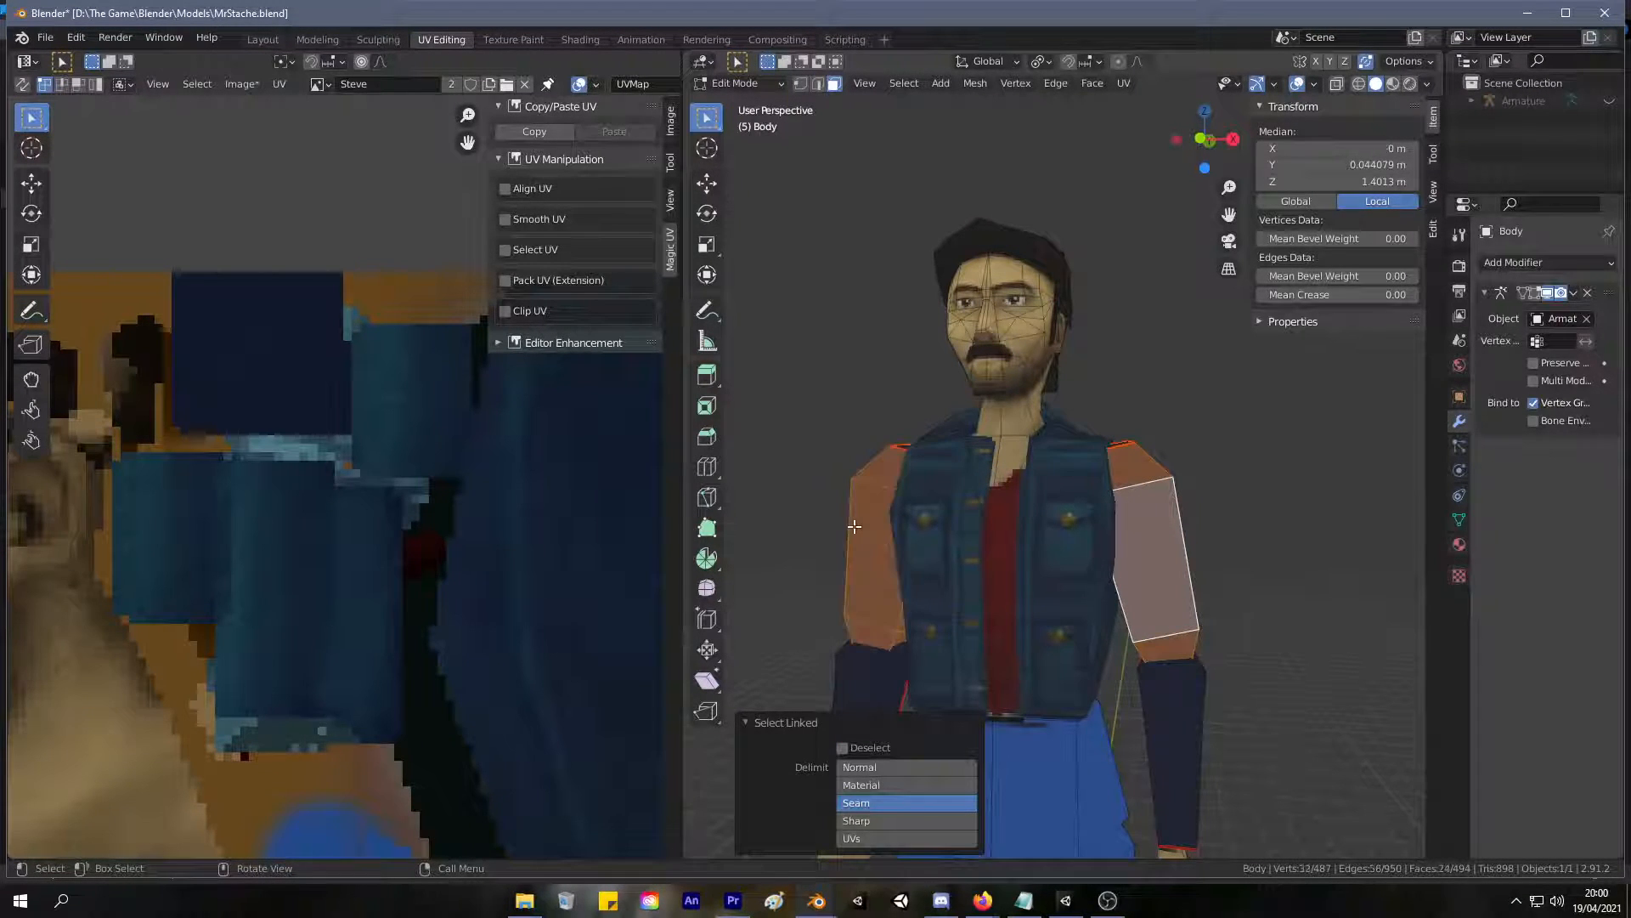
{"action": "left_click", "coordinate": [513, 39]}
Switch the paint brush to the 14 Noise brush.
{"action": "middle_click_drag", "start_coordinate": [816, 294], "coordinate": [862, 372]}
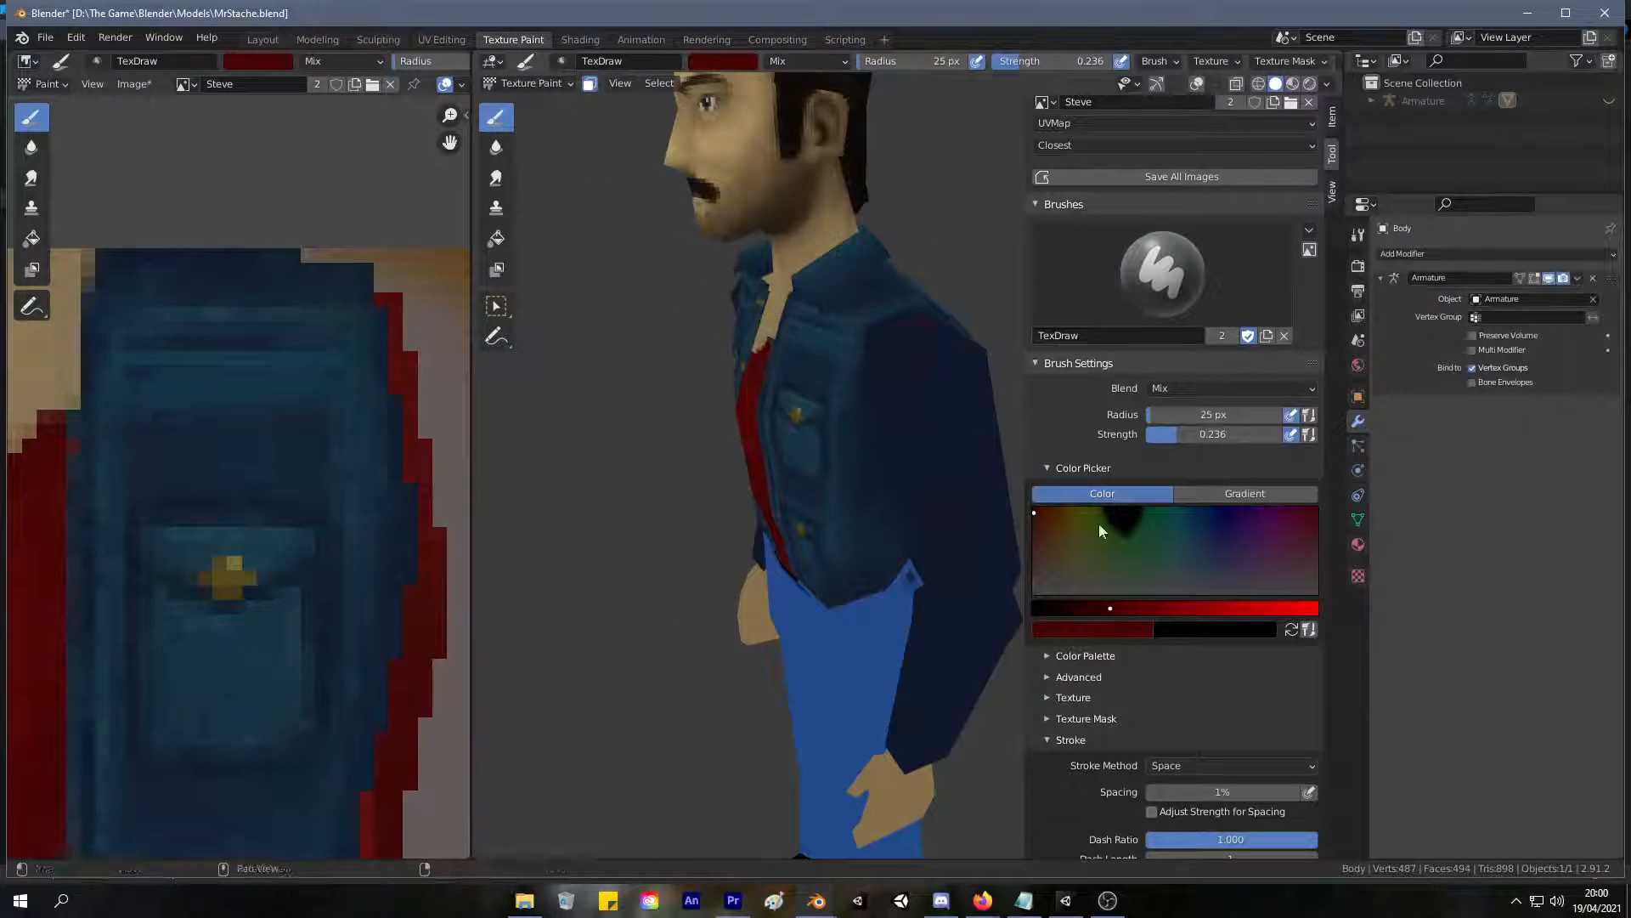
{"action": "middle_click_drag", "start_coordinate": [740, 316], "coordinate": [809, 255]}
{"action": "scroll", "coordinate": [888, 266], "scroll_direction": "down", "scroll_amount": 6}
{"action": "scroll", "coordinate": [809, 255], "scroll_direction": "up", "scroll_amount": 3}
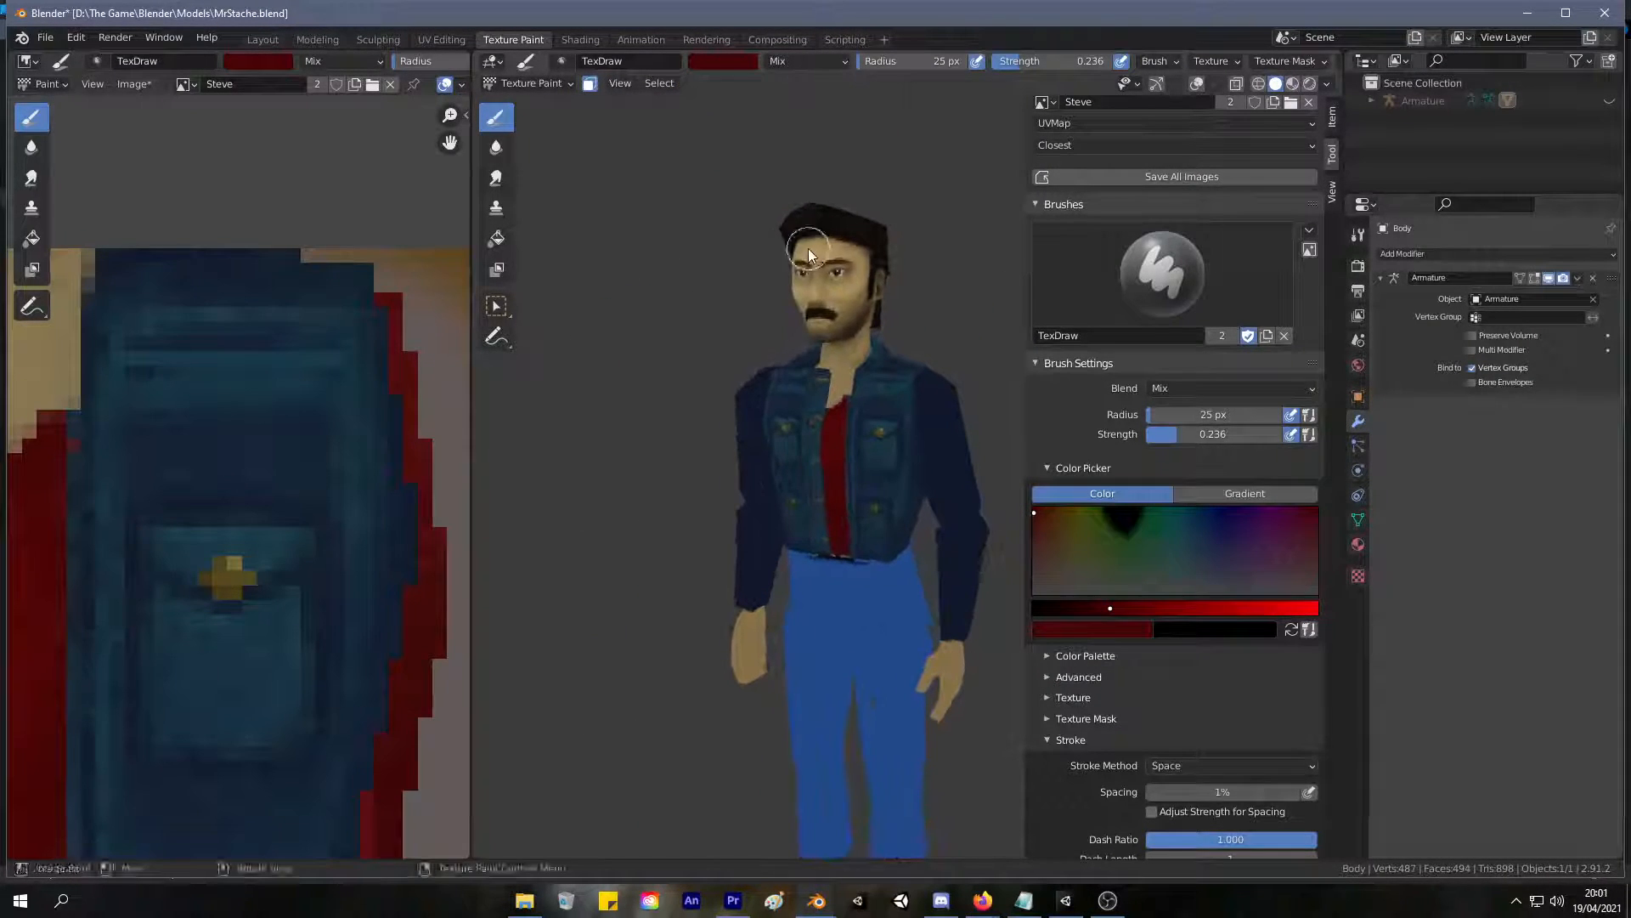
{"action": "middle_click_drag", "start_coordinate": [841, 331], "coordinate": [626, 354]}
{"action": "scroll", "coordinate": [627, 354], "scroll_direction": "up", "scroll_amount": 3}
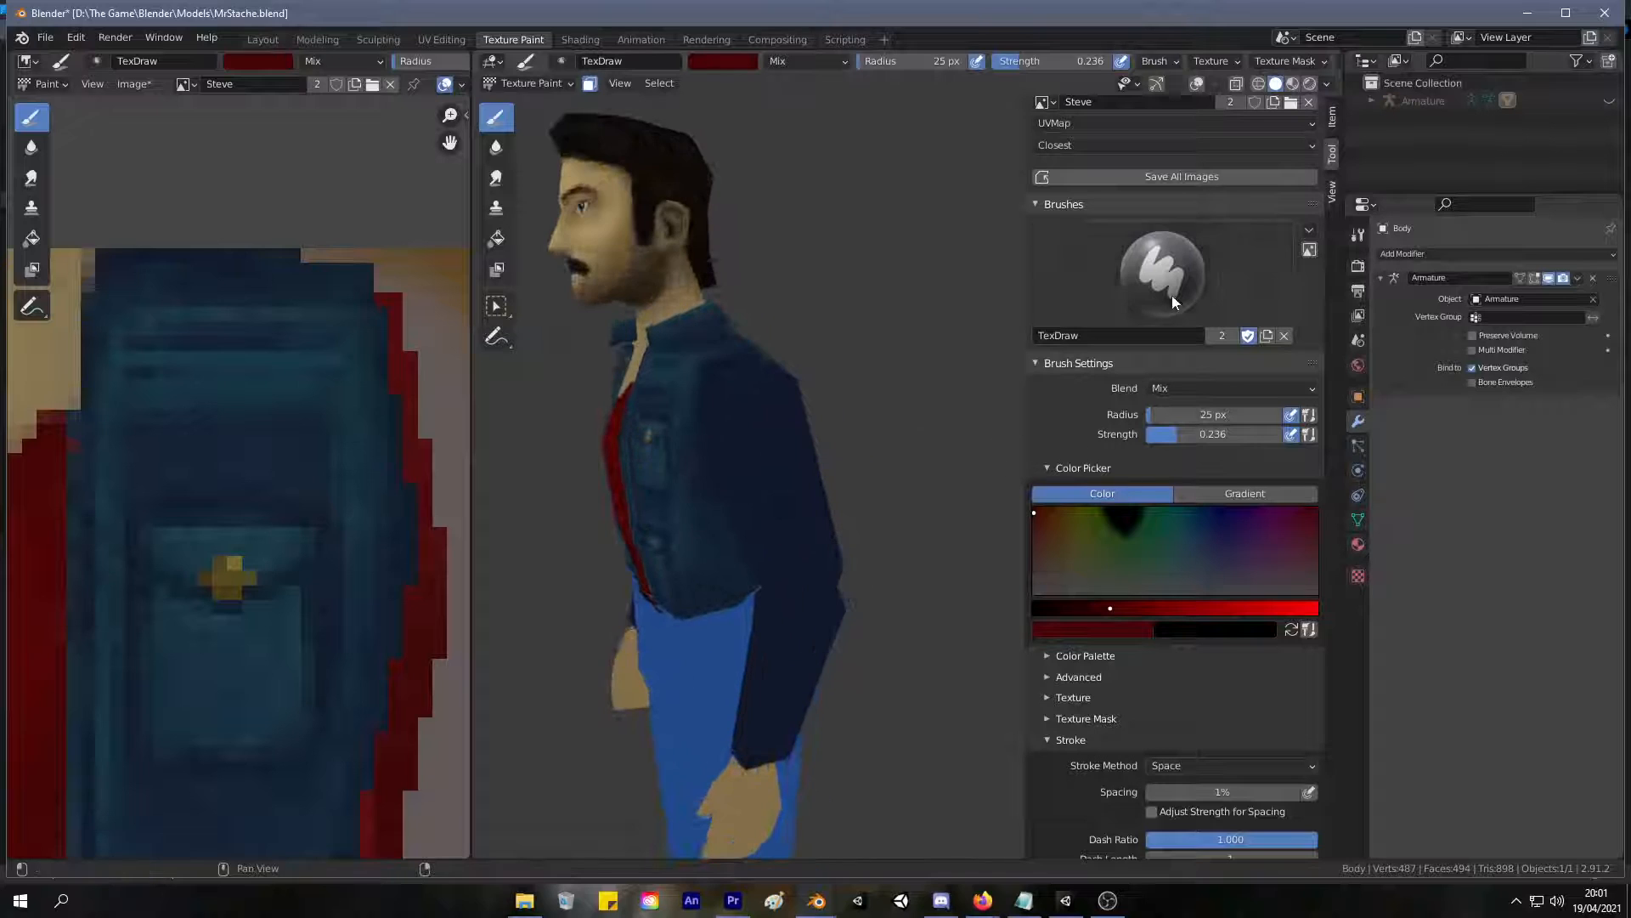
{"action": "left_click", "coordinate": [1160, 327]}
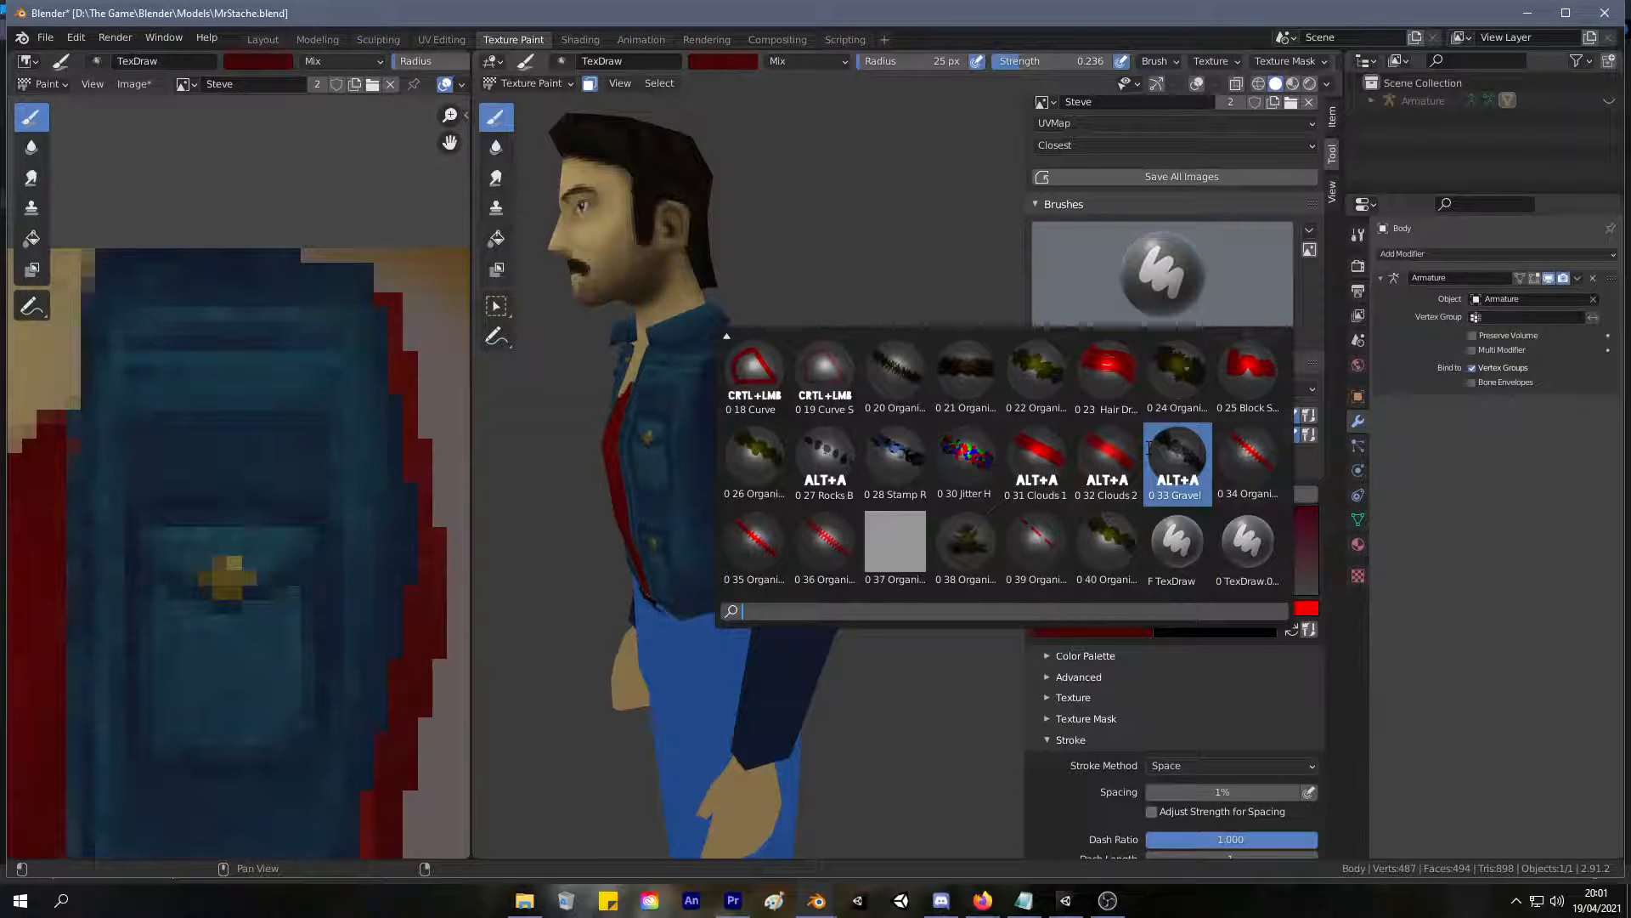
{"action": "scroll", "coordinate": [1116, 448], "scroll_direction": "up", "scroll_amount": 6}
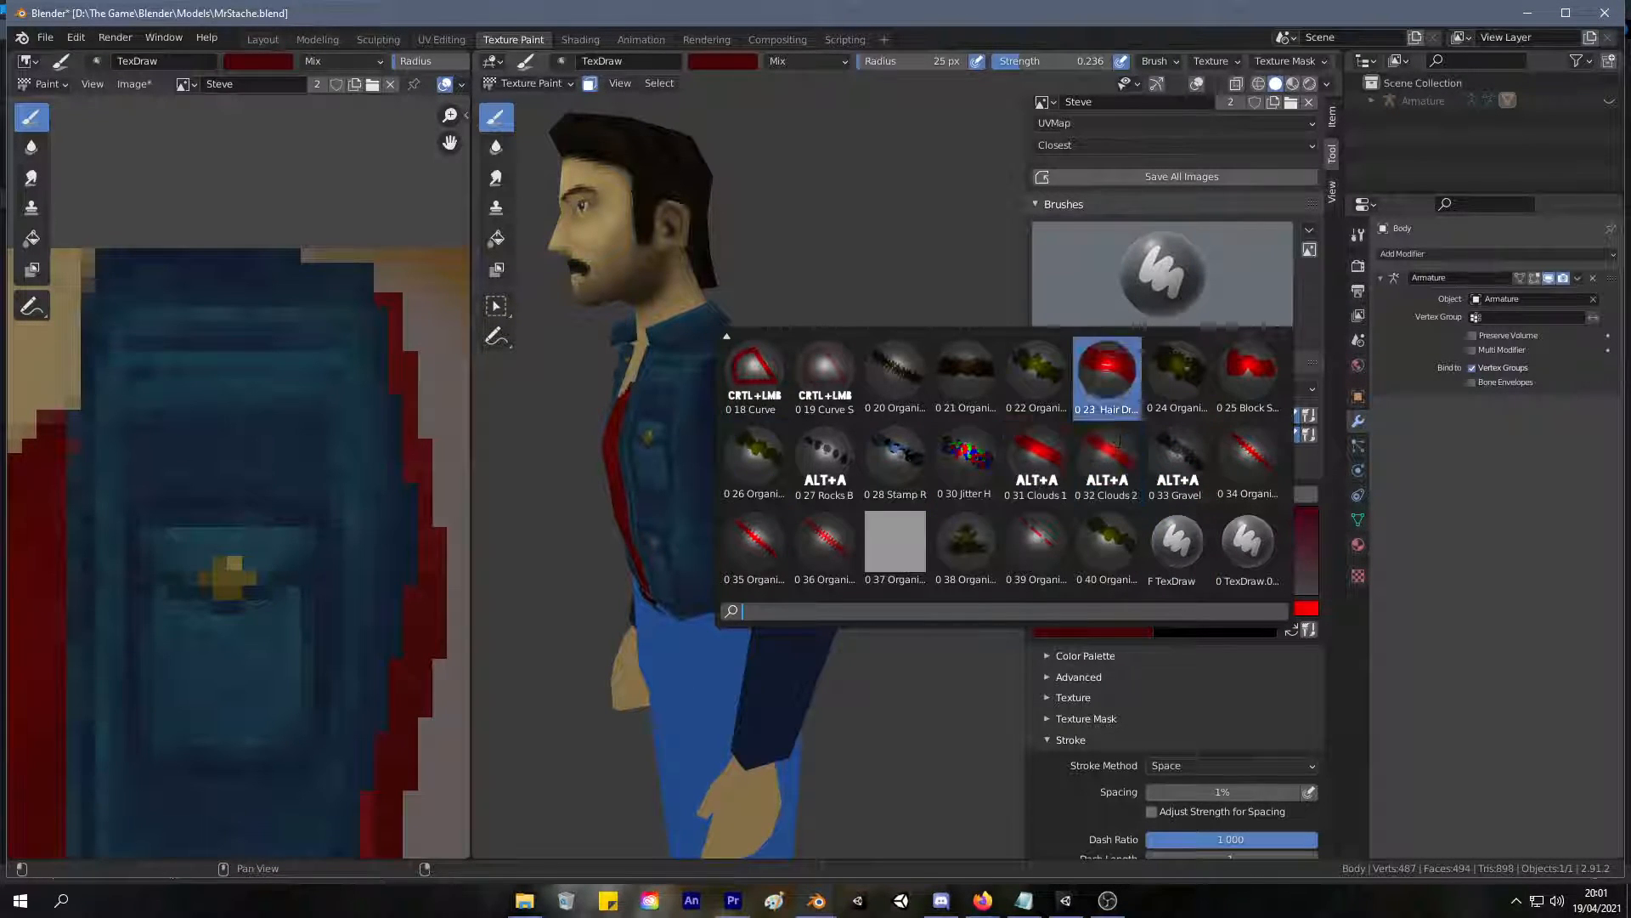
{"action": "scroll", "coordinate": [1117, 442], "scroll_direction": "up", "scroll_amount": 8}
{"action": "left_click", "coordinate": [1033, 380]}
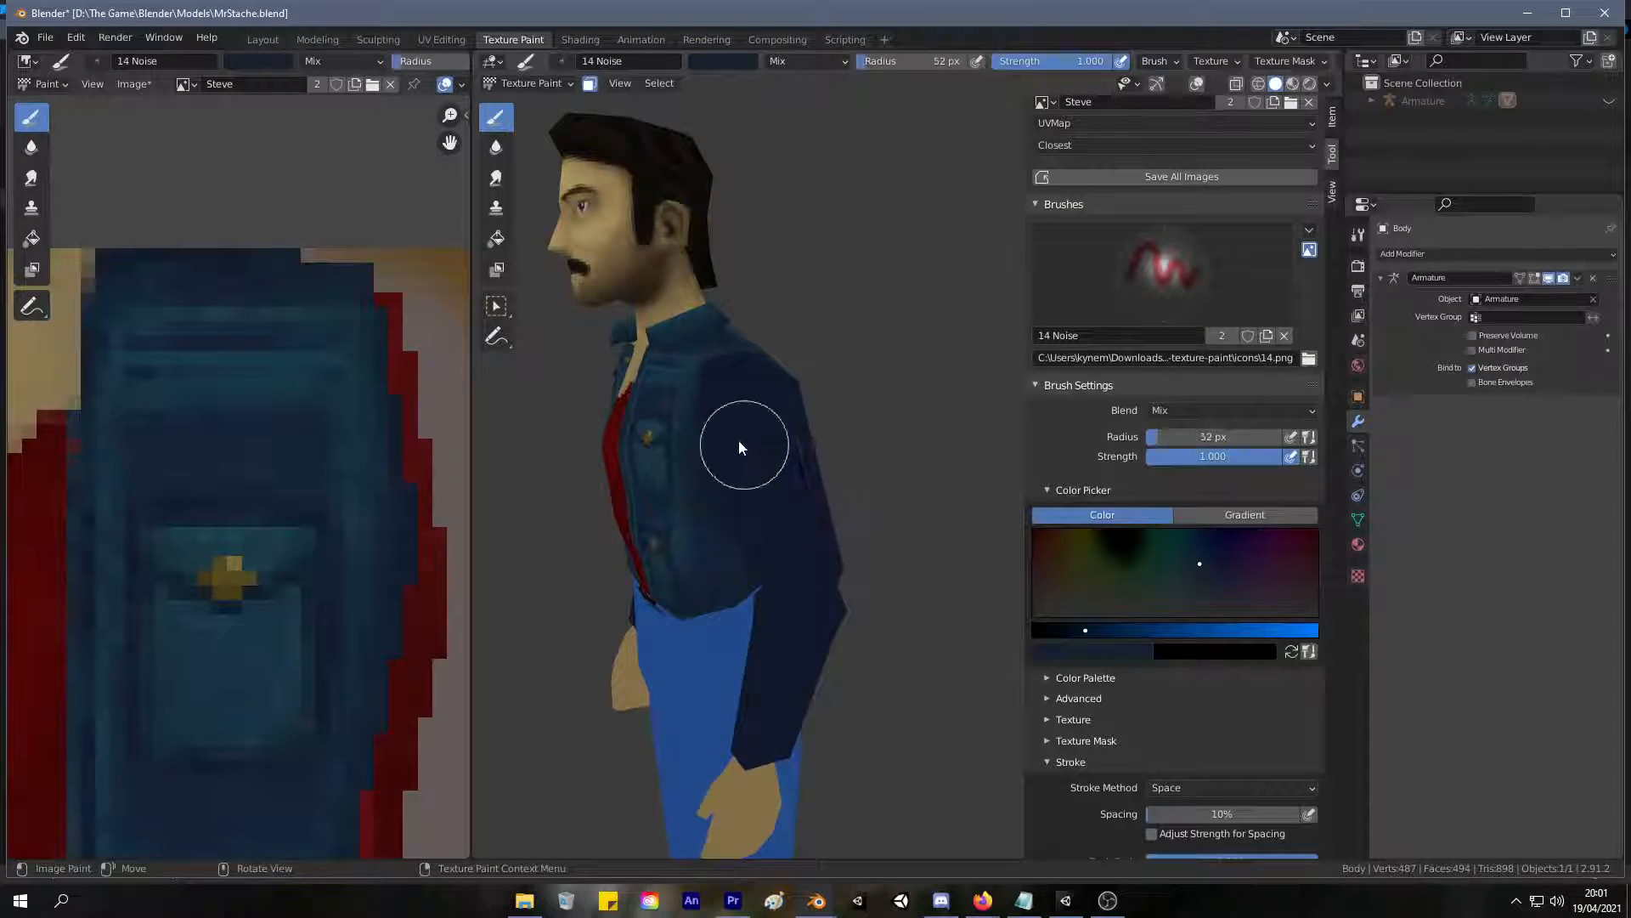
Sample the jacket's teal blue and paint a mottled denim texture over the upper sleeve.
{"action": "scroll", "coordinate": [807, 563], "scroll_direction": "up", "scroll_amount": 3}
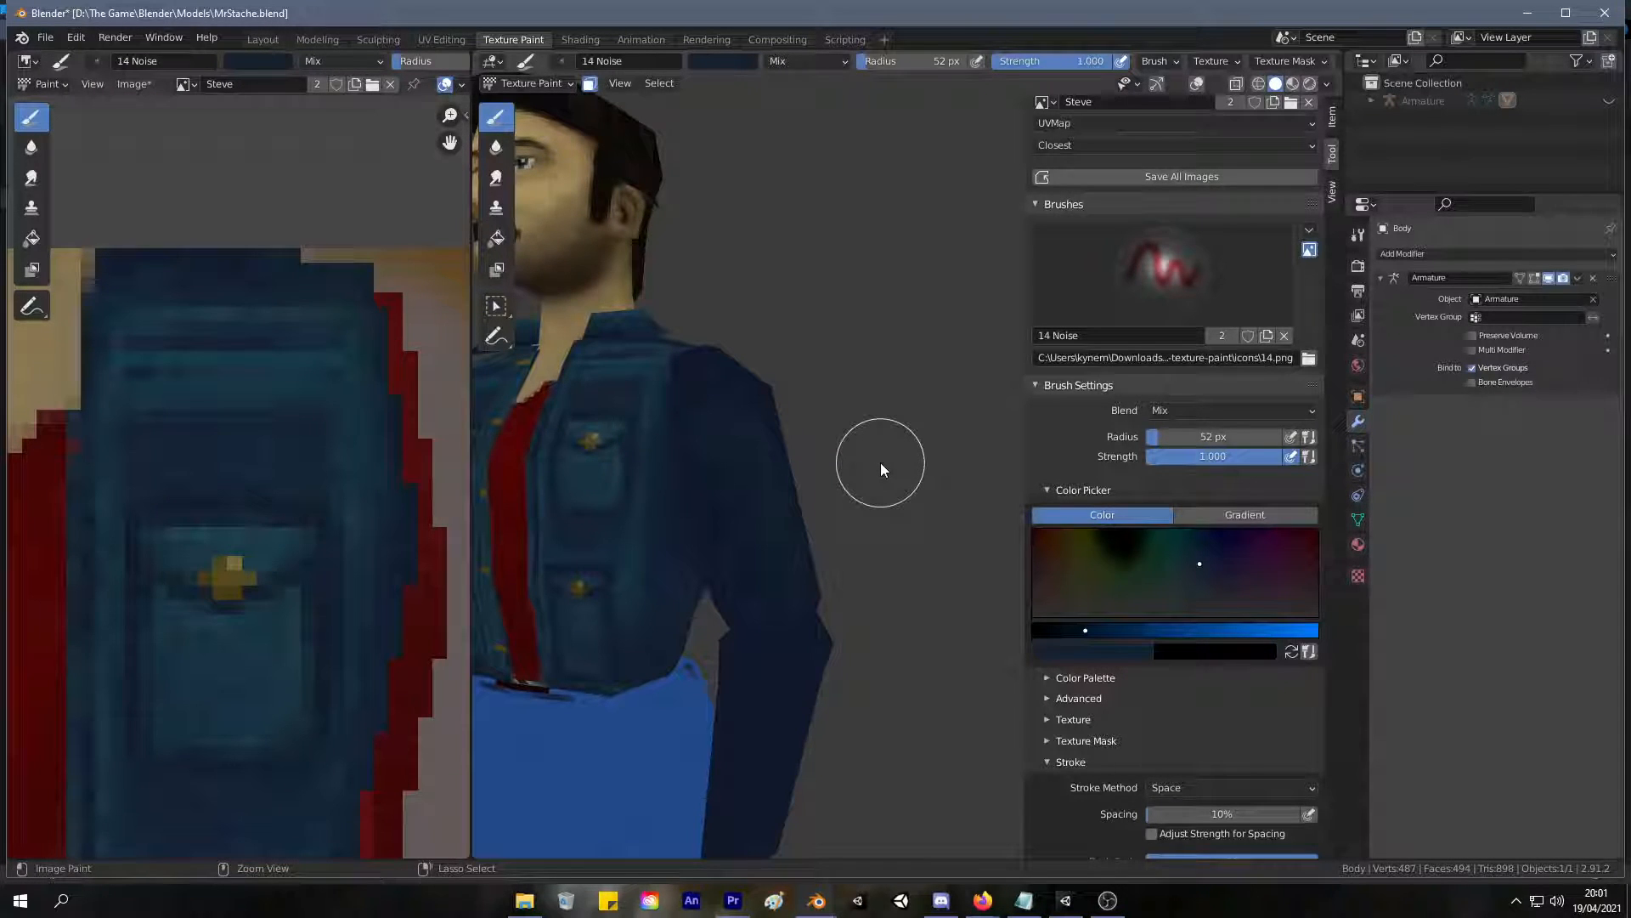
{"action": "mouse_move", "coordinate": [880, 462]}
{"action": "middle_mouse_down"}
{"action": "mouse_move", "coordinate": [734, 389]}
{"action": "mouse_move", "coordinate": [621, 517]}
{"action": "middle_mouse_up"}
{"action": "key", "text": "s"}
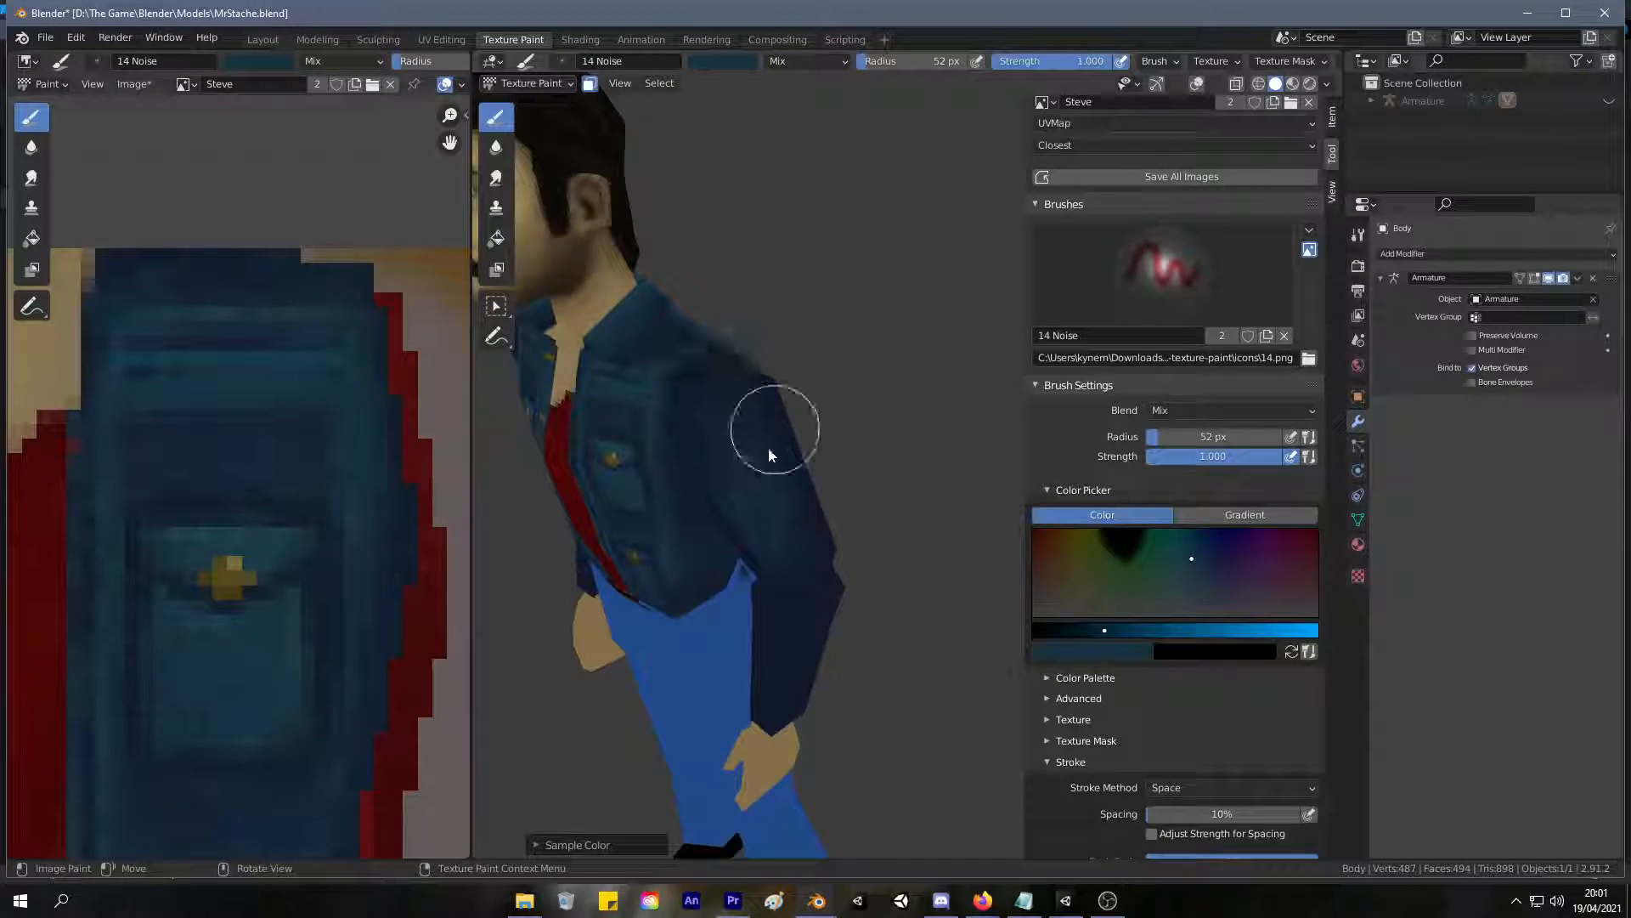
{"action": "mouse_move", "coordinate": [793, 481]}
{"action": "middle_mouse_down"}
{"action": "mouse_move", "coordinate": [712, 502]}
{"action": "mouse_move", "coordinate": [780, 508]}
{"action": "middle_mouse_up"}
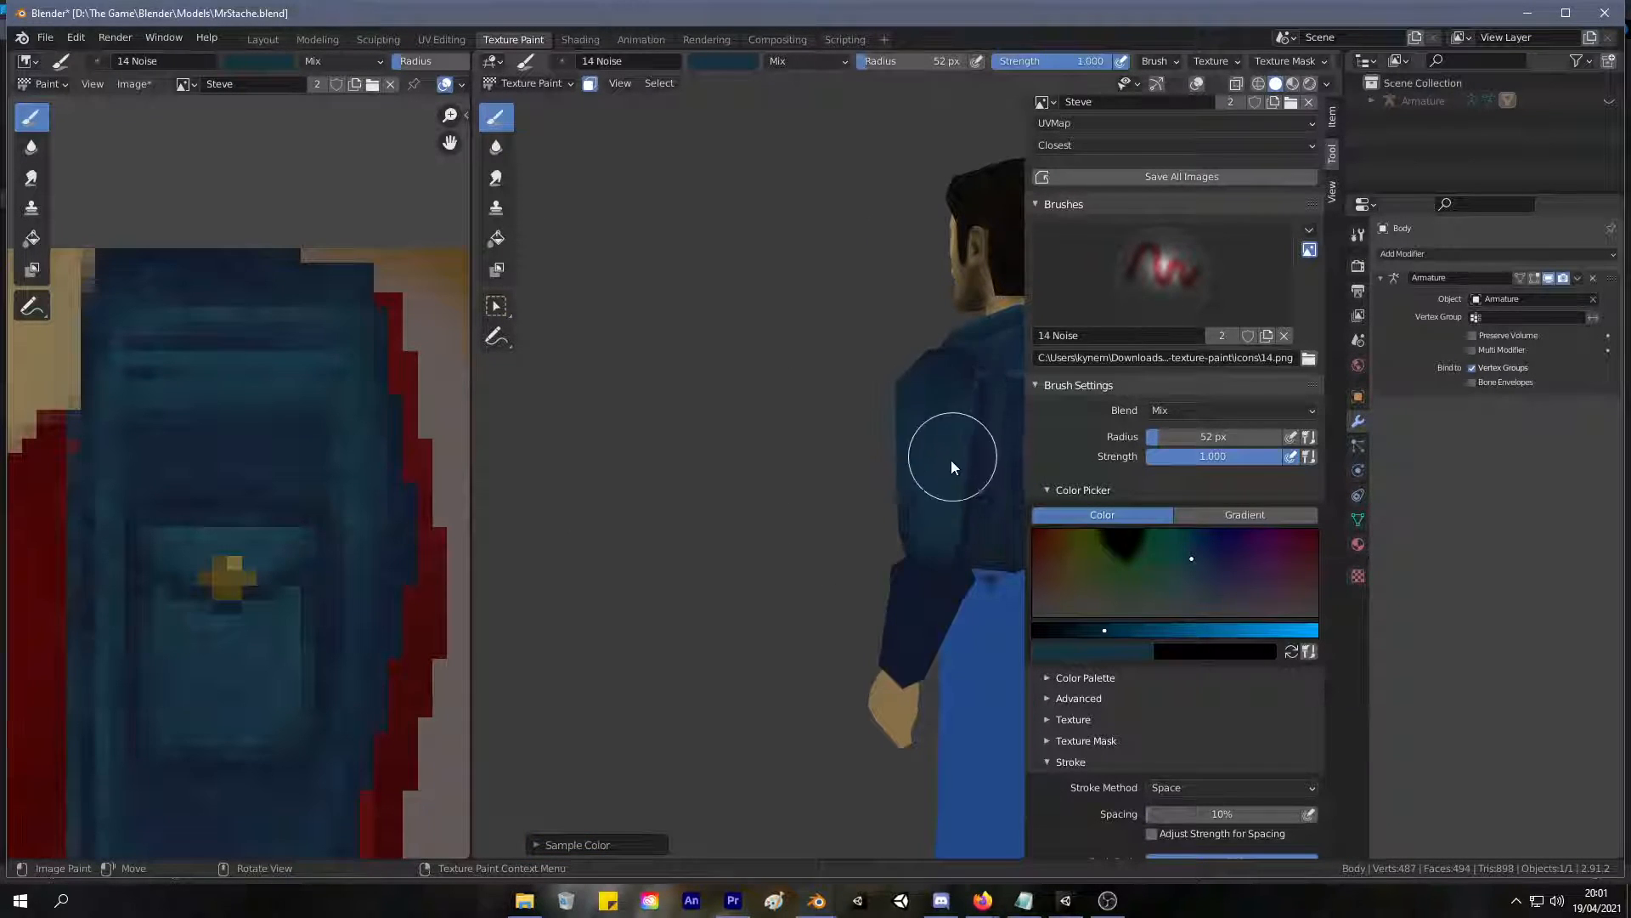
{"action": "middle_click_drag", "start_coordinate": [966, 520], "coordinate": [1190, 489]}
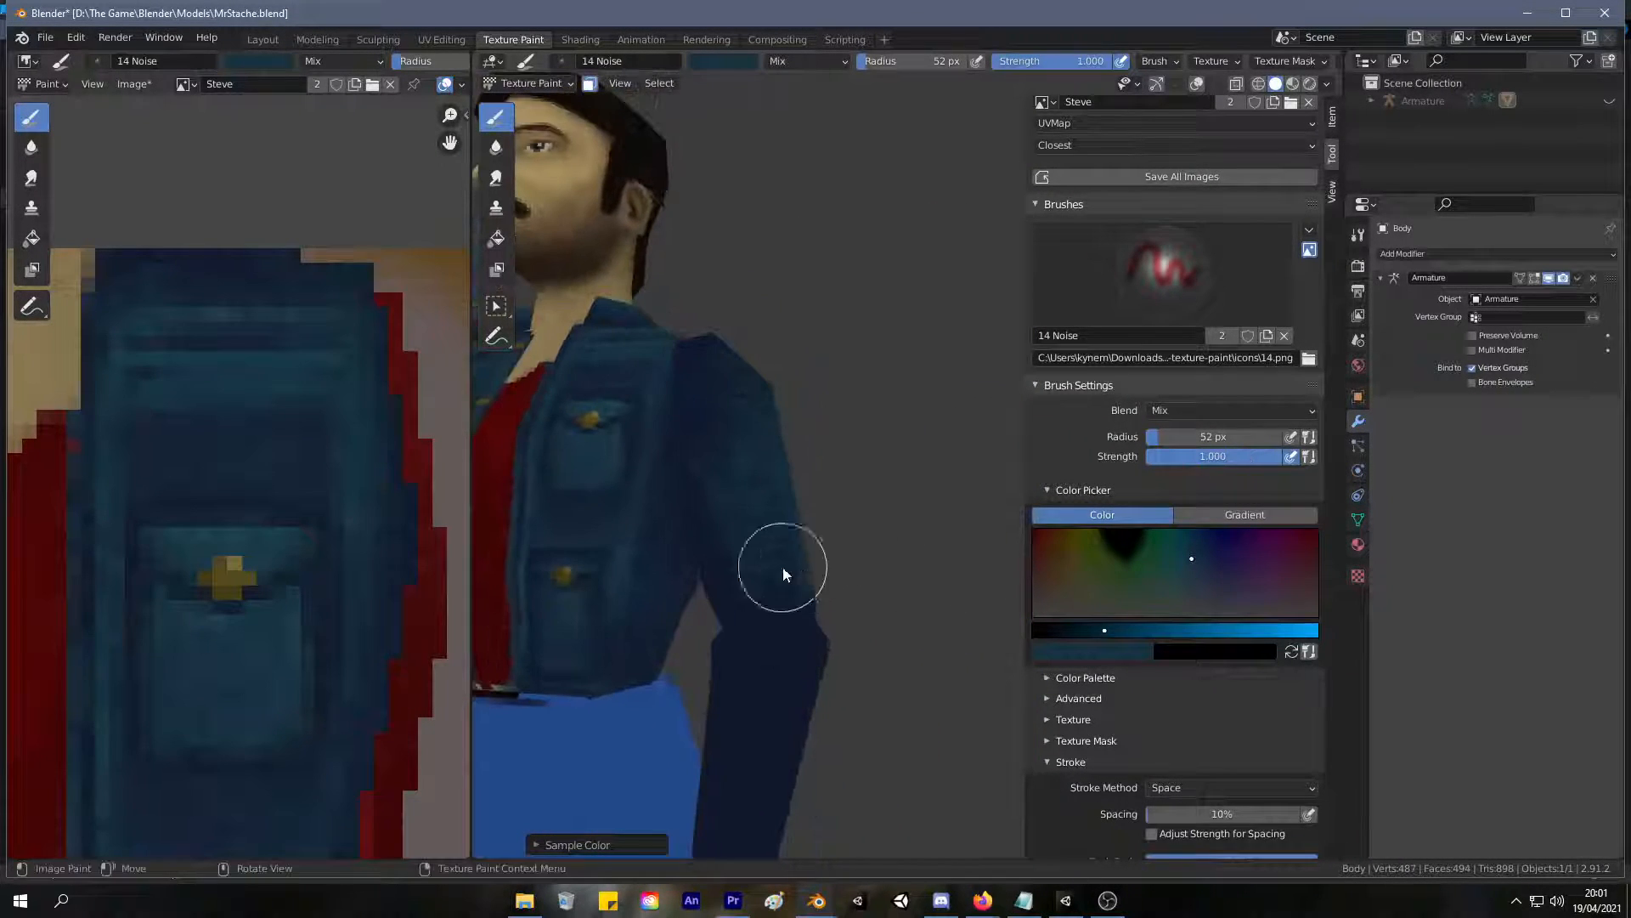
Sample slightly darker blues and blend the denim shading from the shoulder down the upper sleeve.
{"action": "middle_click_drag", "start_coordinate": [724, 344], "coordinate": [692, 448]}
{"action": "key", "text": "s"}
{"action": "mouse_move", "coordinate": [729, 378]}
{"action": "middle_mouse_down"}
{"action": "mouse_move", "coordinate": [714, 467]}
{"action": "mouse_move", "coordinate": [655, 445]}
{"action": "mouse_move", "coordinate": [786, 575]}
{"action": "middle_mouse_up"}
{"action": "key", "text": "s"}
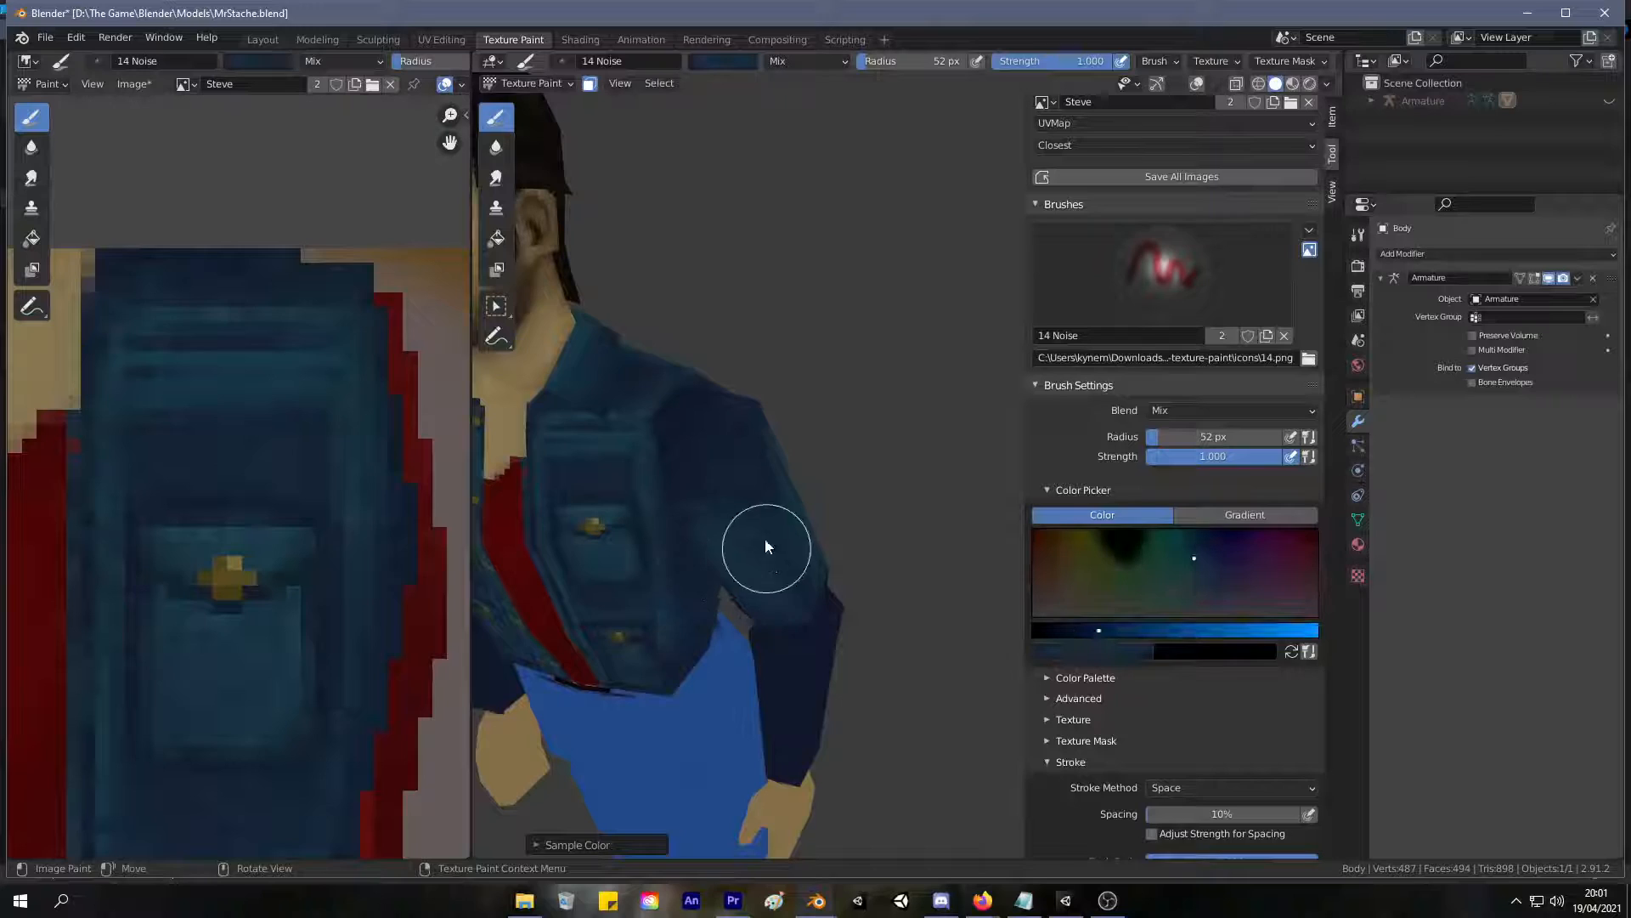
{"action": "middle_click_drag", "start_coordinate": [747, 493], "coordinate": [557, 493]}
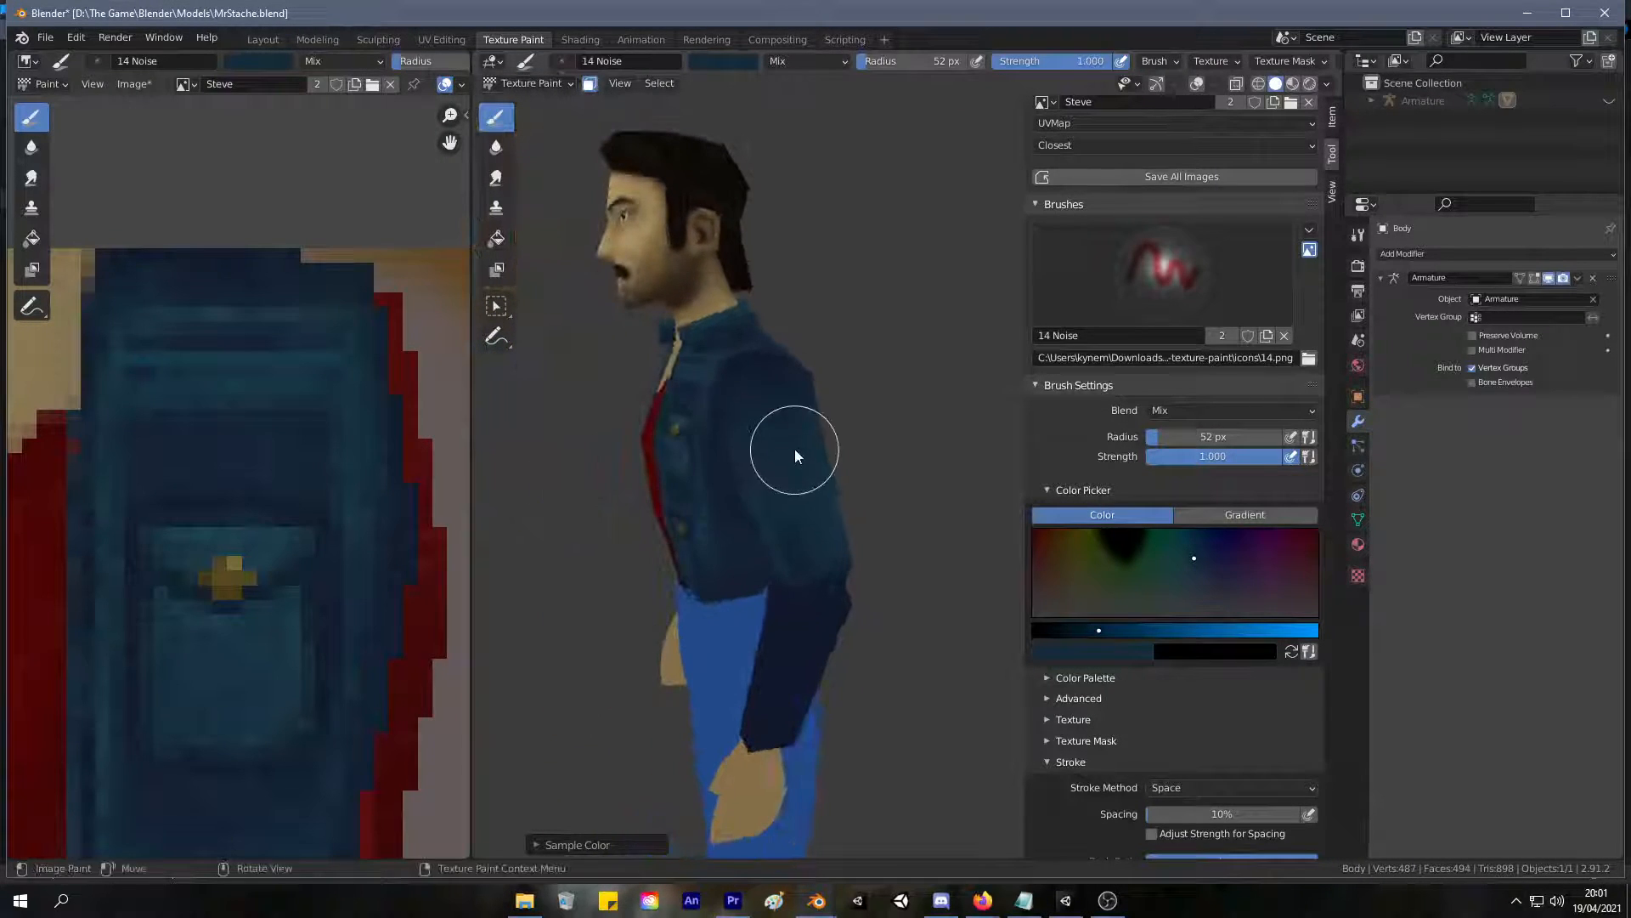
Sample a darker navy and shade the upper sleeve around the elbow and its sides.
{"action": "key", "text": "s"}
{"action": "left_click_drag", "start_coordinate": [786, 566], "coordinate": [833, 525]}
{"action": "scroll", "coordinate": [833, 528], "scroll_direction": "up", "scroll_amount": 2}
{"action": "middle_click_drag", "start_coordinate": [834, 529], "coordinate": [897, 578]}
{"action": "scroll", "coordinate": [619, 706], "scroll_direction": "down", "scroll_amount": 2}
{"action": "middle_click_drag", "start_coordinate": [618, 705], "coordinate": [542, 681]}
{"action": "left_click_drag", "start_coordinate": [812, 604], "coordinate": [844, 578]}
{"action": "middle_click_drag", "start_coordinate": [755, 486], "coordinate": [995, 599]}
{"action": "middle_click_drag", "start_coordinate": [870, 477], "coordinate": [800, 483]}
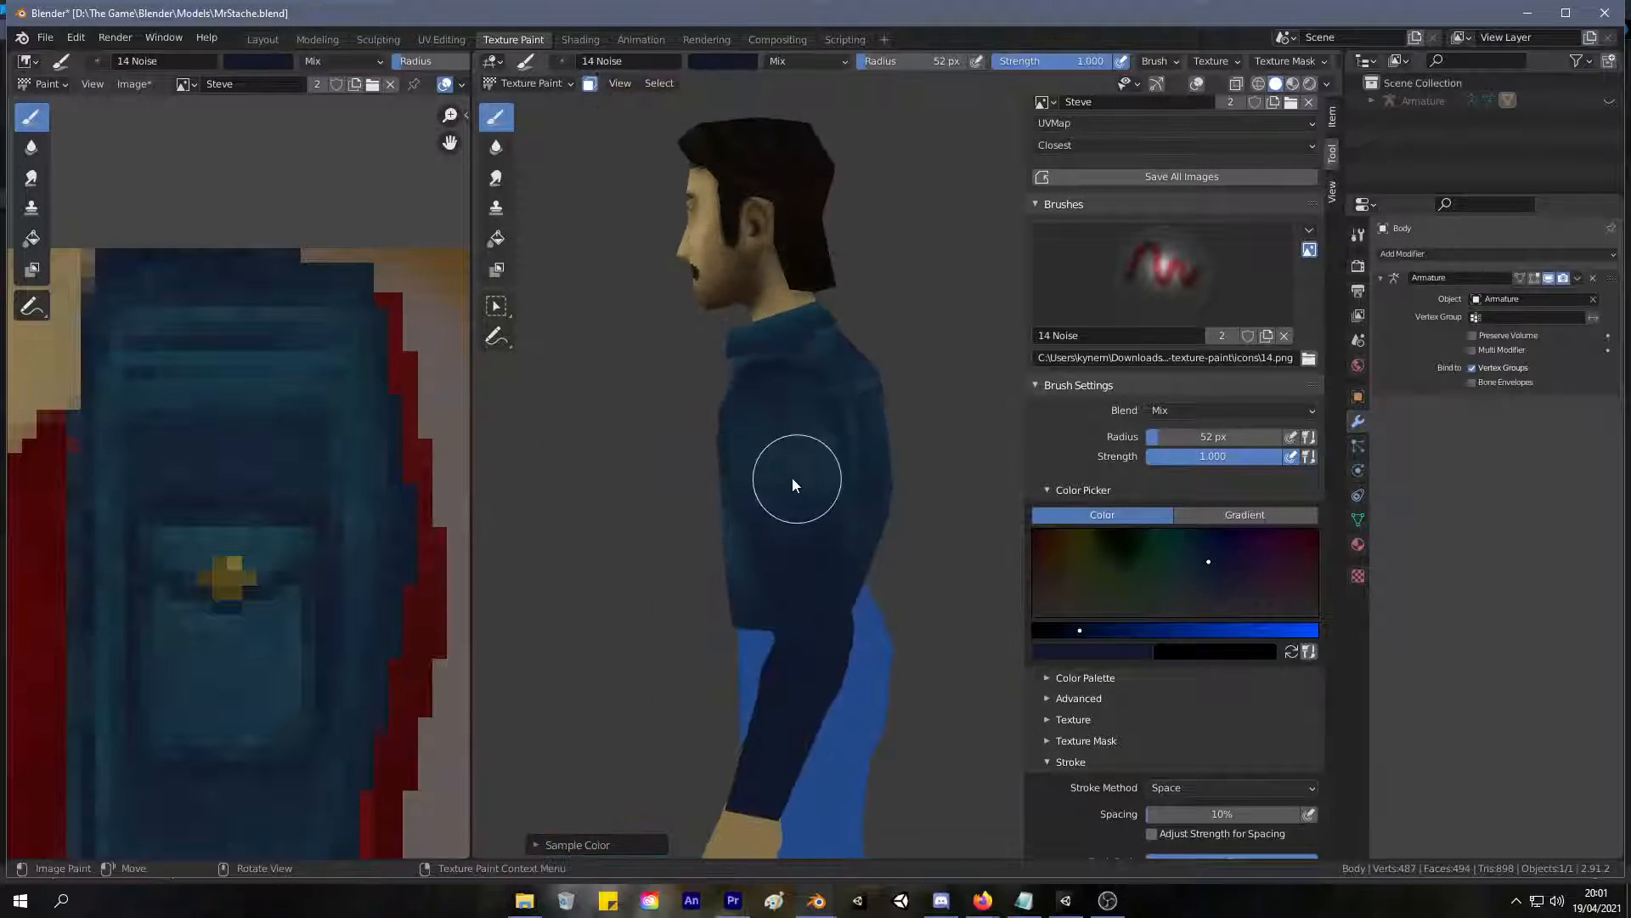
Sample a mid denim blue, reduce the brush radius to 36 px and blend the upper sleeve's shading.
{"action": "key", "text": "s"}
{"action": "key", "text": "f"}
{"action": "left_click", "coordinate": [766, 471]}
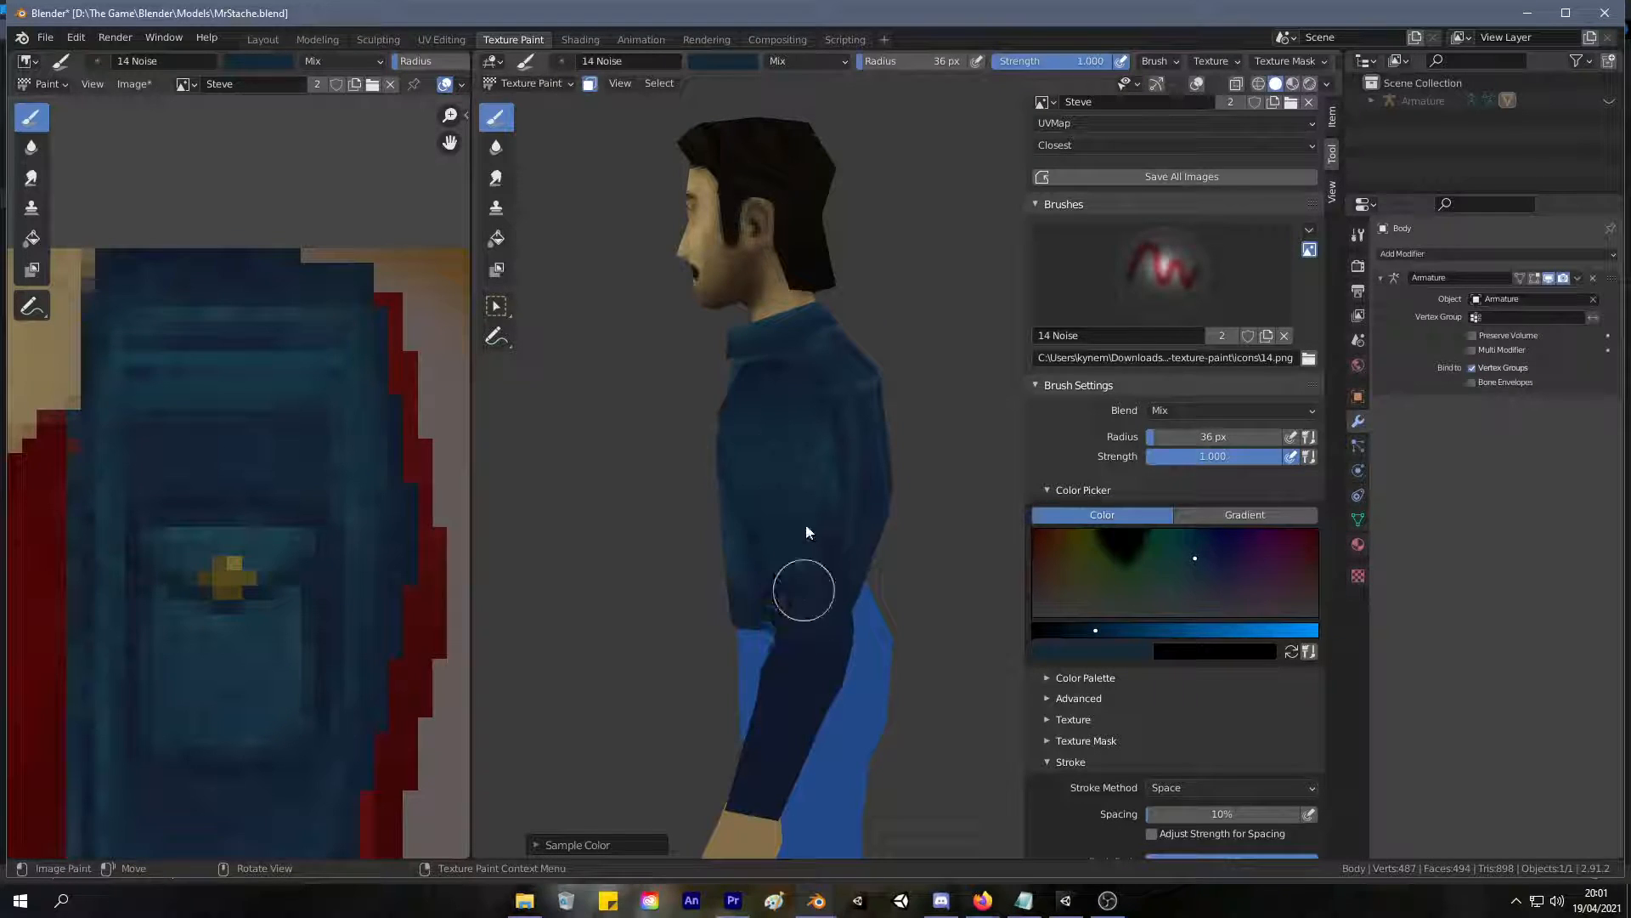
{"action": "middle_click_drag", "start_coordinate": [802, 612], "coordinate": [907, 627]}
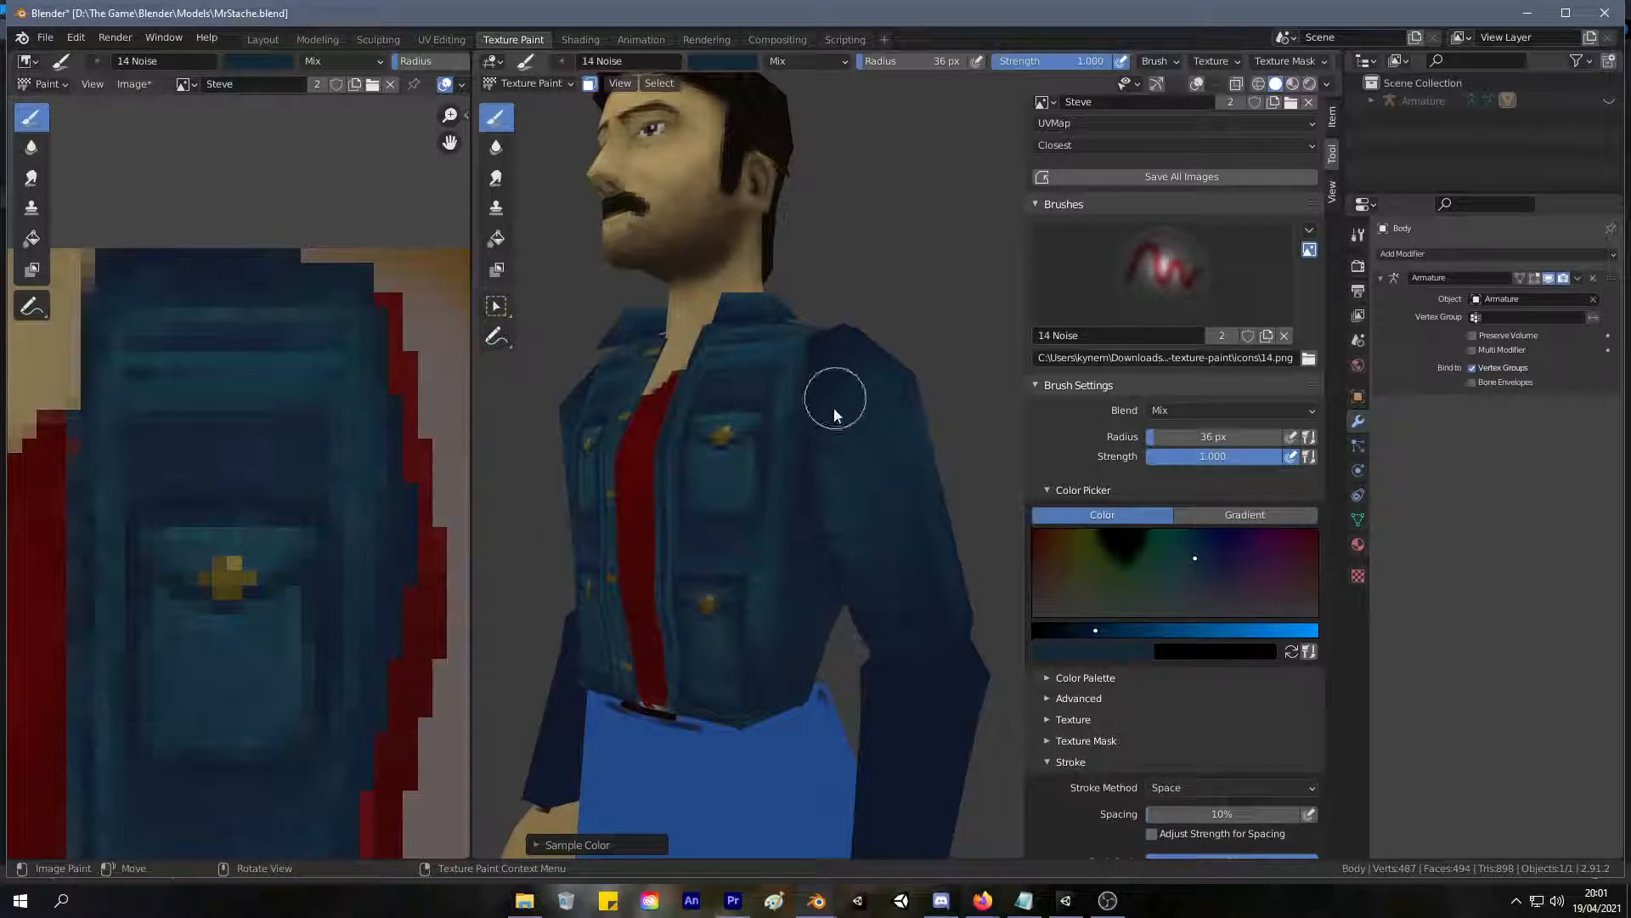
{"action": "middle_click_drag", "start_coordinate": [819, 408], "coordinate": [694, 430]}
{"action": "middle_click_drag", "start_coordinate": [795, 519], "coordinate": [703, 455]}
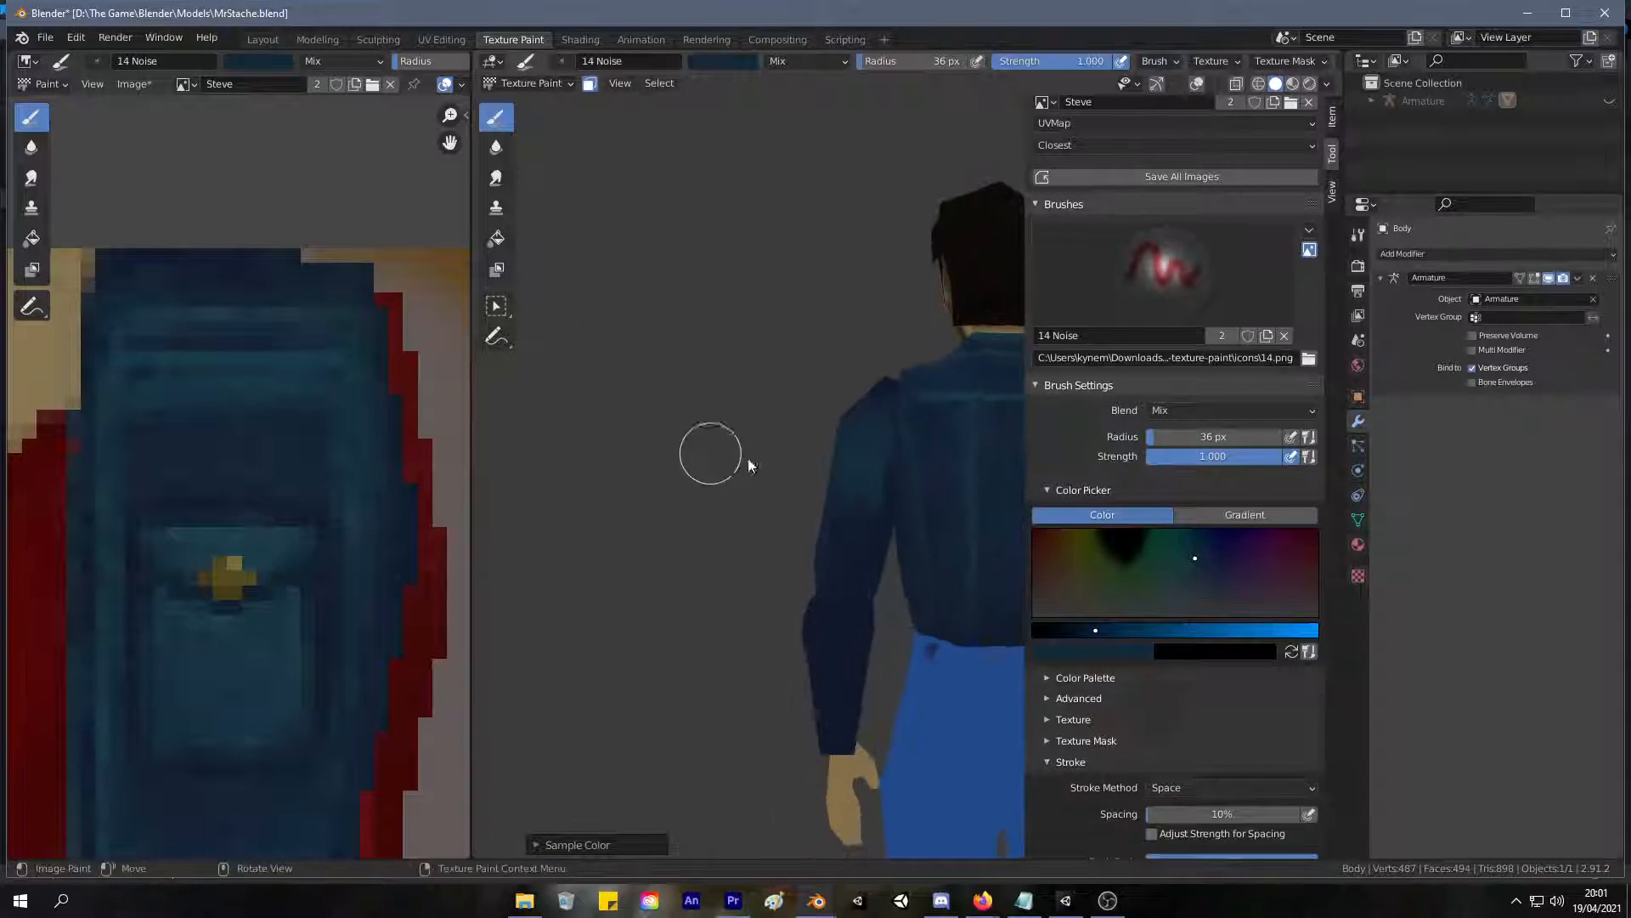
Resample the denim blue and touch up the back of the upper sleeve.
{"action": "key", "text": "s"}
{"action": "mouse_move", "coordinate": [844, 596]}
{"action": "middle_mouse_down"}
{"action": "mouse_move", "coordinate": [1150, 539]}
{"action": "mouse_move", "coordinate": [1114, 524]}
{"action": "middle_mouse_up"}
{"action": "mouse_move", "coordinate": [901, 459]}
{"action": "middle_mouse_down"}
{"action": "mouse_move", "coordinate": [876, 482]}
{"action": "mouse_move", "coordinate": [873, 434]}
{"action": "mouse_move", "coordinate": [821, 584]}
{"action": "mouse_move", "coordinate": [808, 539]}
{"action": "mouse_move", "coordinate": [849, 487]}
{"action": "mouse_move", "coordinate": [839, 546]}
{"action": "mouse_move", "coordinate": [909, 494]}
{"action": "middle_mouse_up"}
{"action": "scroll", "coordinate": [873, 430], "scroll_direction": "down", "scroll_amount": 3}
{"action": "scroll", "coordinate": [839, 545], "scroll_direction": "up", "scroll_amount": 1}
{"action": "scroll", "coordinate": [909, 493], "scroll_direction": "up", "scroll_amount": 1}
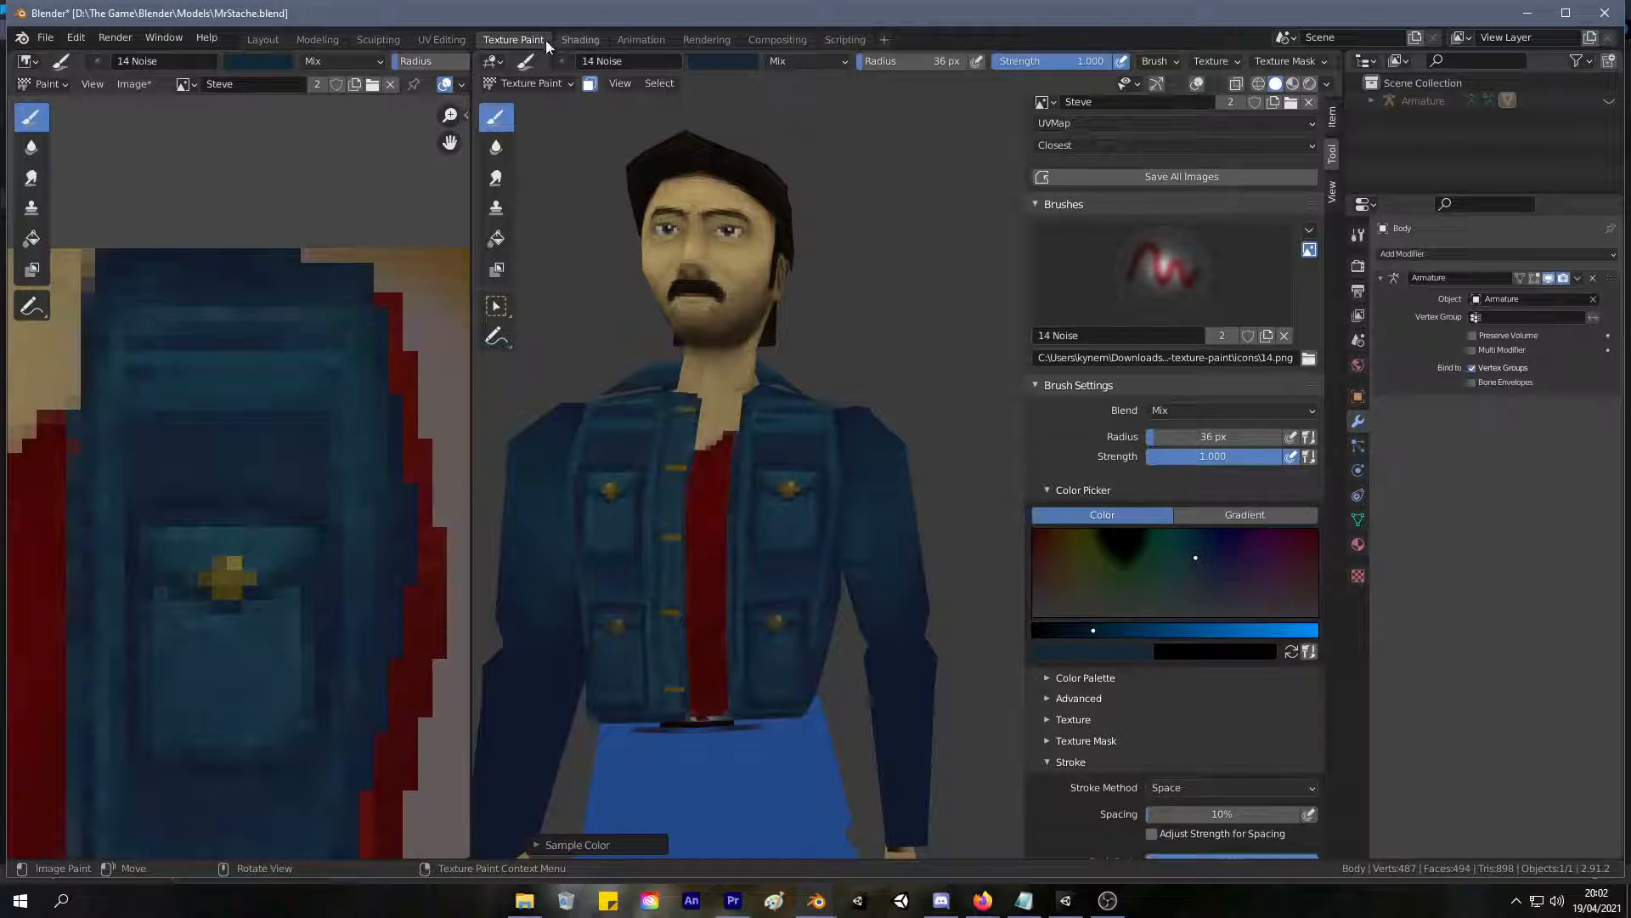
Select the faces of both forearm sleeves up to their seams in UV Editing, and return to Texture Paint.
{"action": "left_click", "coordinate": [442, 39]}
{"action": "left_click", "coordinate": [1178, 746]}
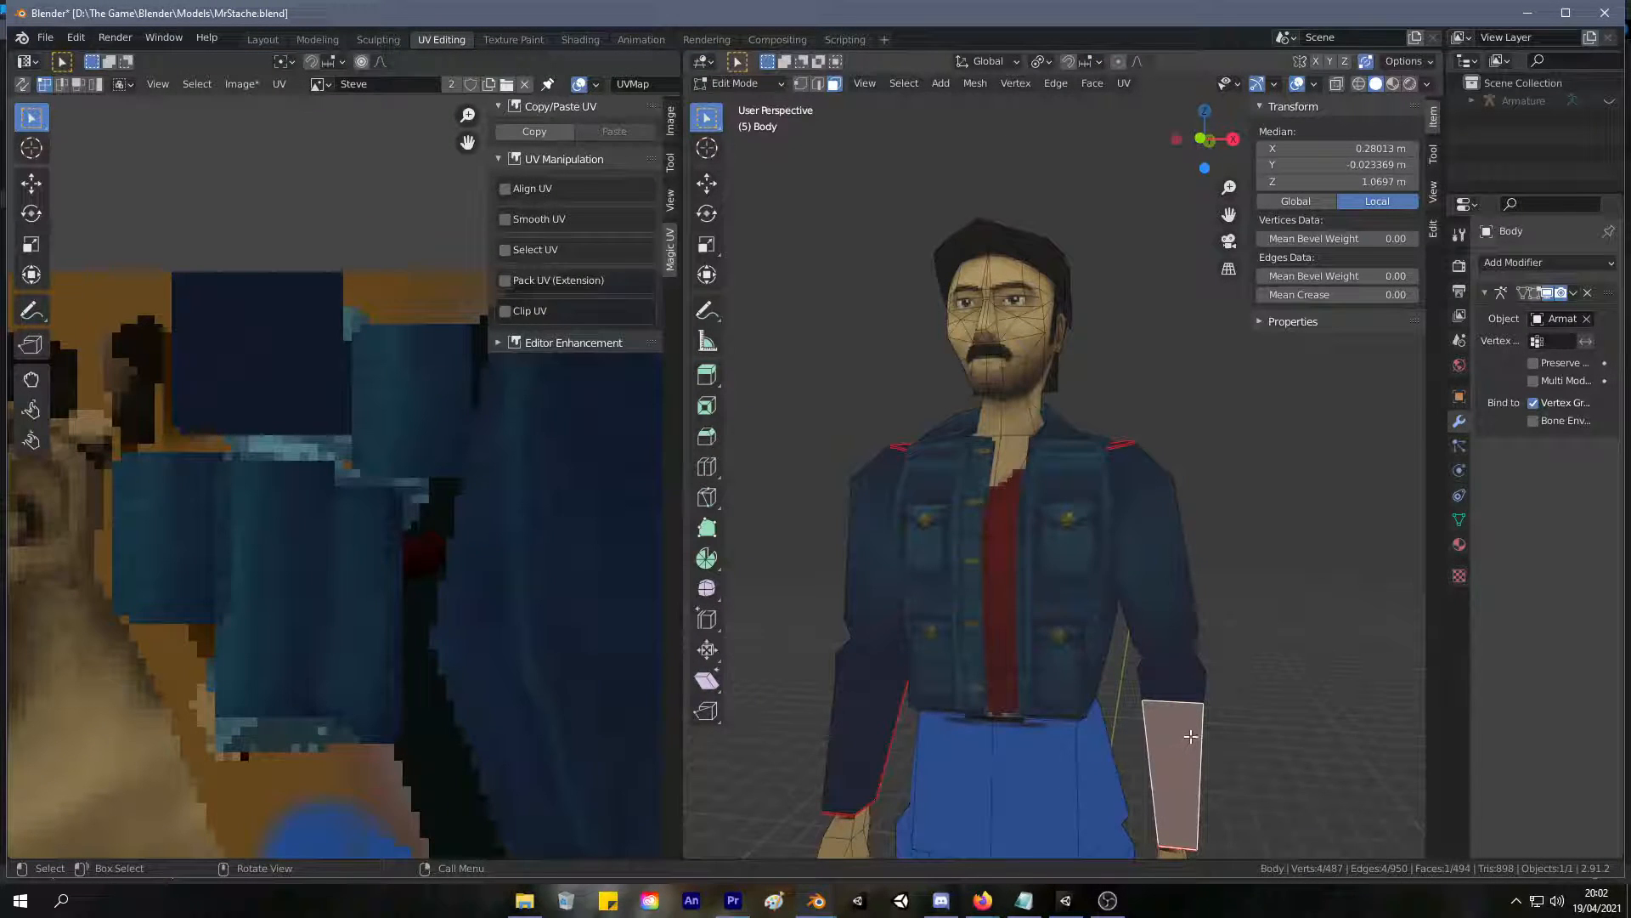
{"action": "key", "text": "ctrl+l"}
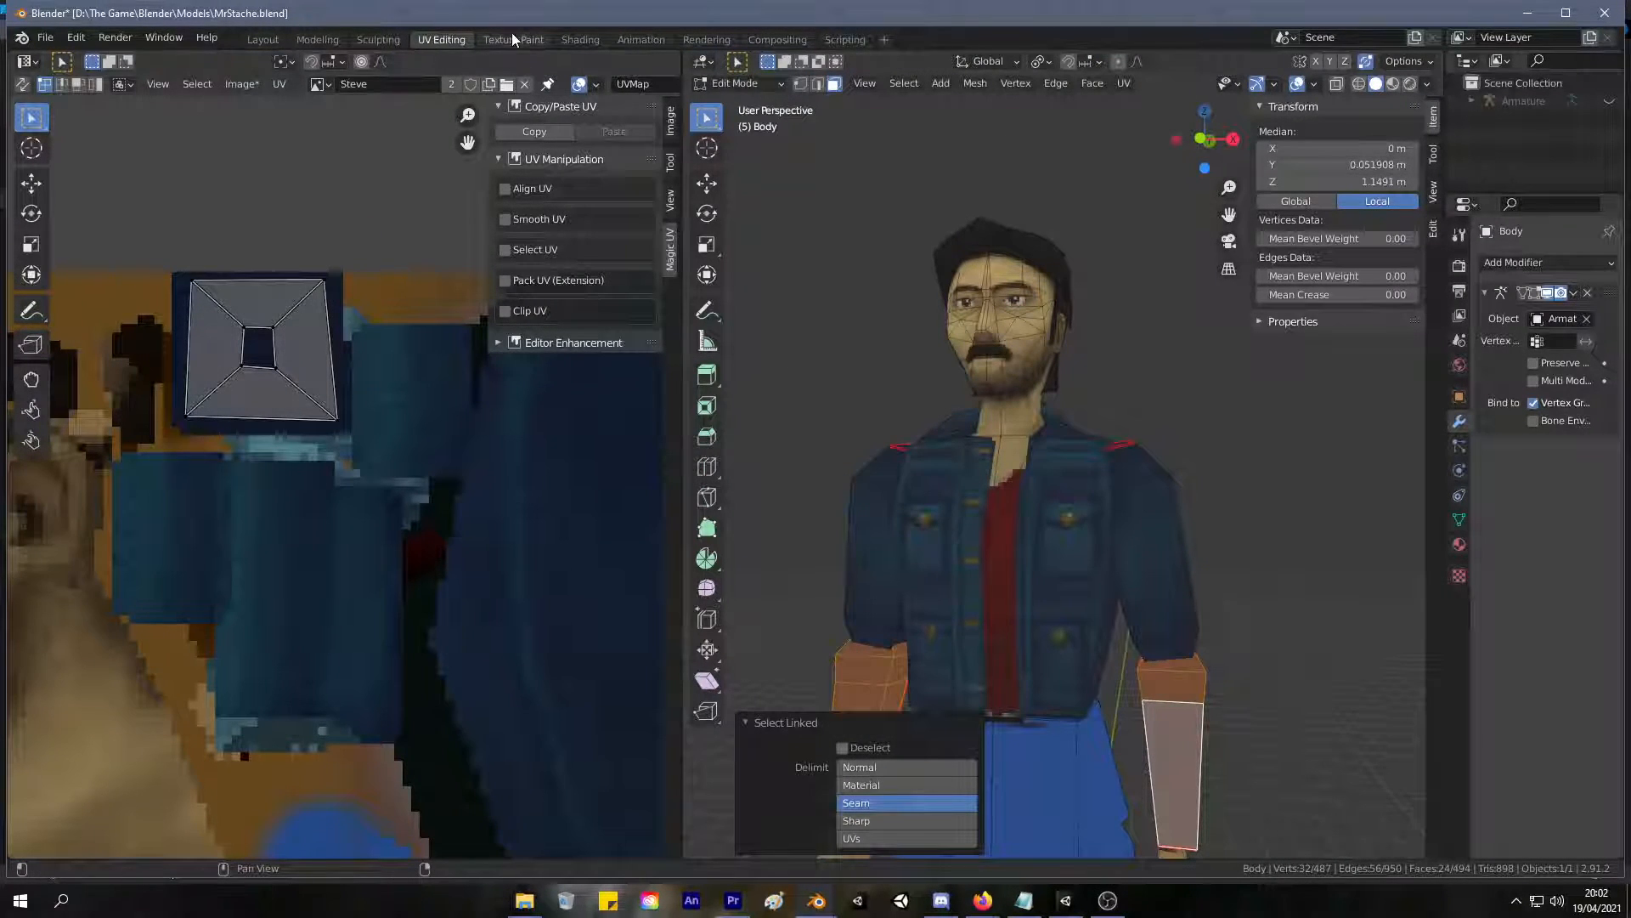
{"action": "left_click", "coordinate": [512, 34]}
Paint the forearm sleeves dark denim blue at full brush strength, covering the front, side and back.
{"action": "middle_click_drag", "start_coordinate": [798, 529], "coordinate": [746, 504]}
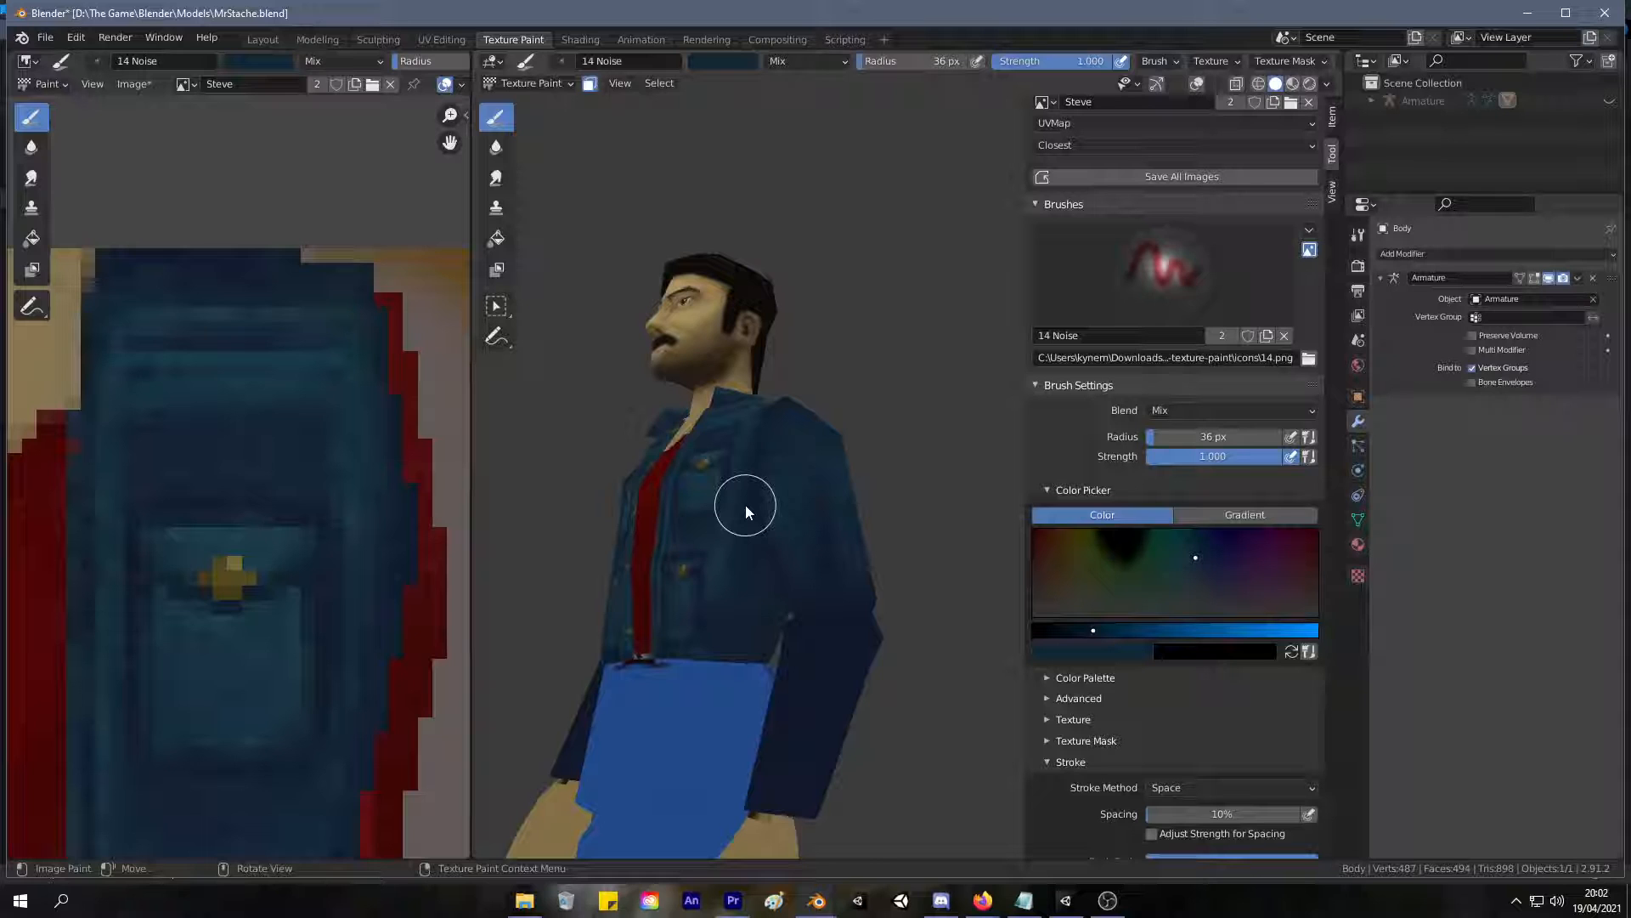
{"action": "middle_click_drag", "start_coordinate": [746, 505], "coordinate": [848, 480]}
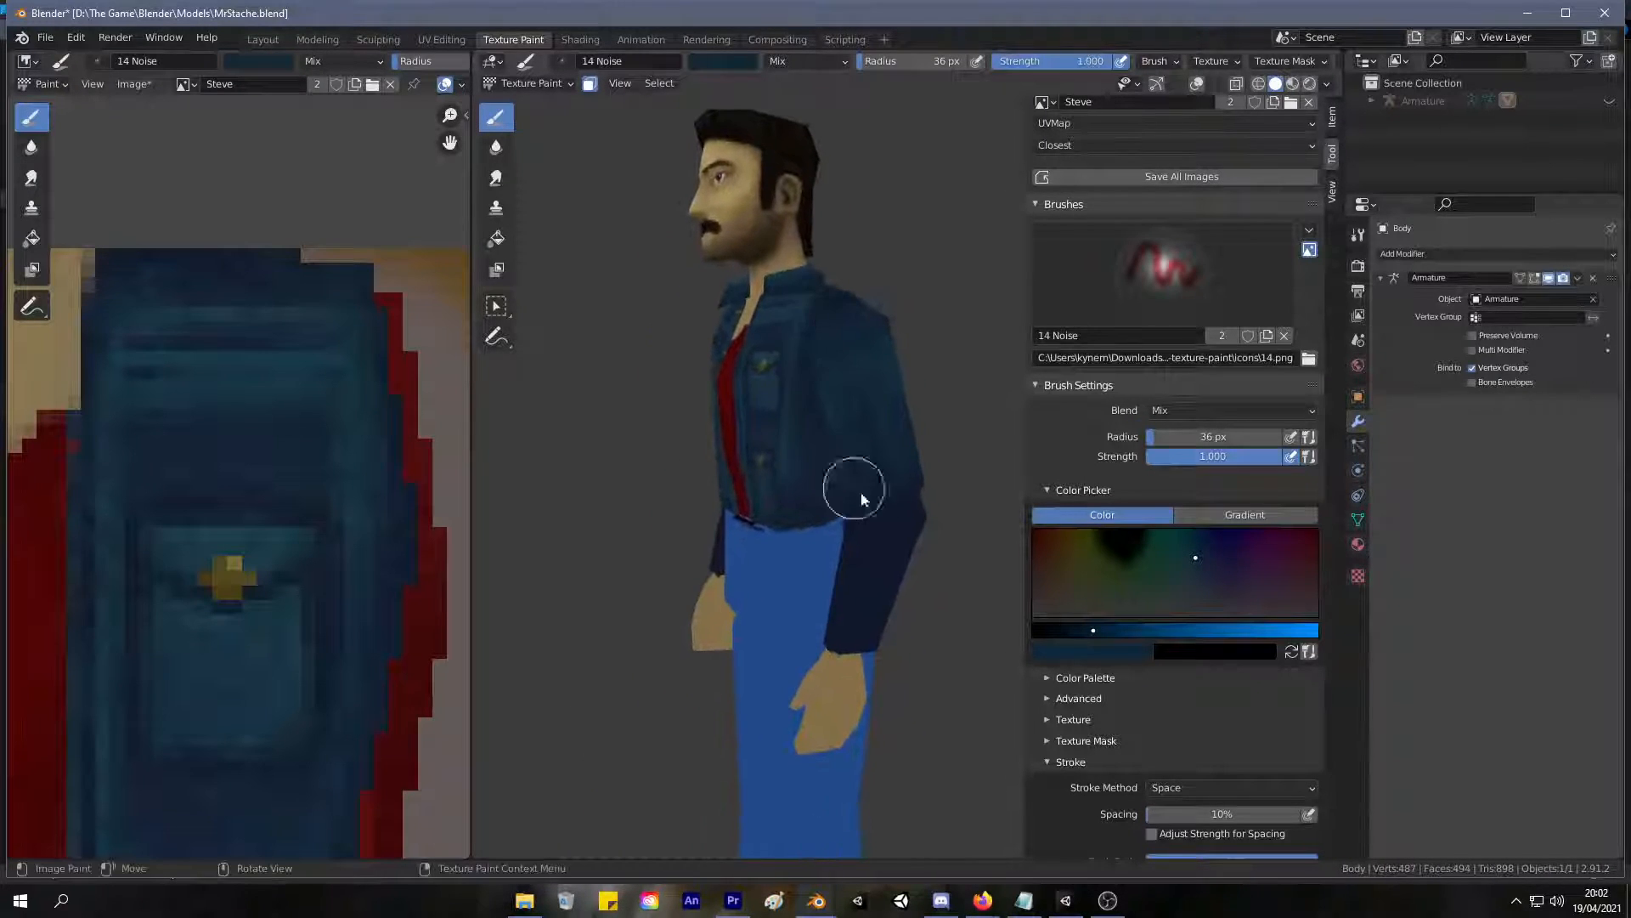
{"action": "middle_click_drag", "start_coordinate": [859, 539], "coordinate": [918, 582]}
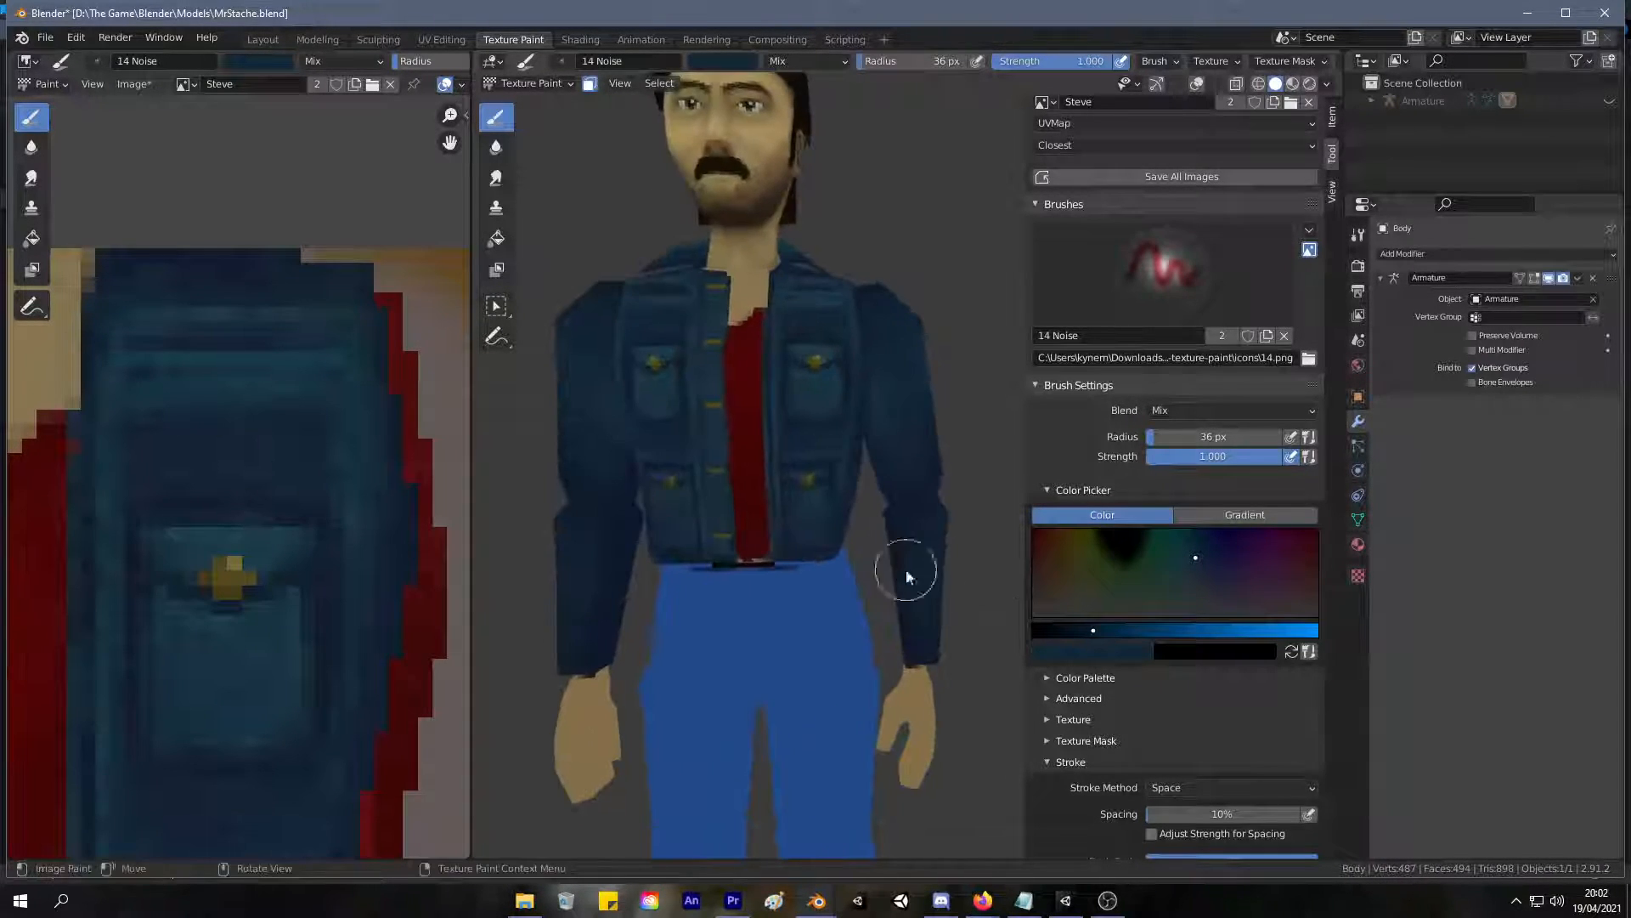
{"action": "middle_click_drag", "start_coordinate": [907, 527], "coordinate": [498, 546]}
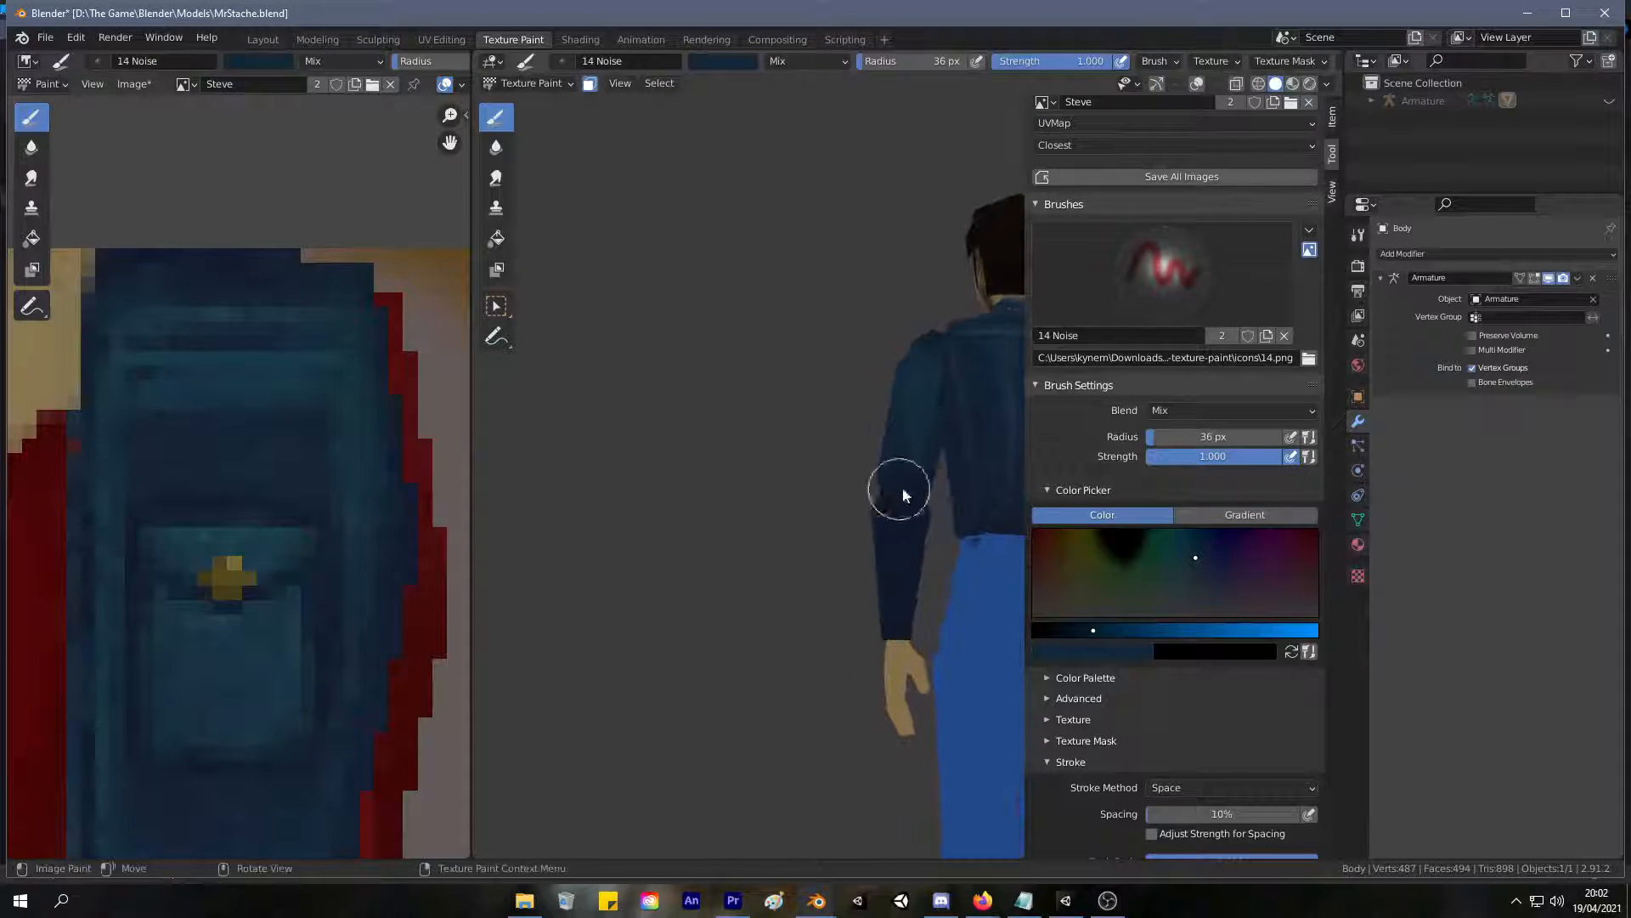
{"action": "middle_click_drag", "start_coordinate": [873, 592], "coordinate": [785, 473]}
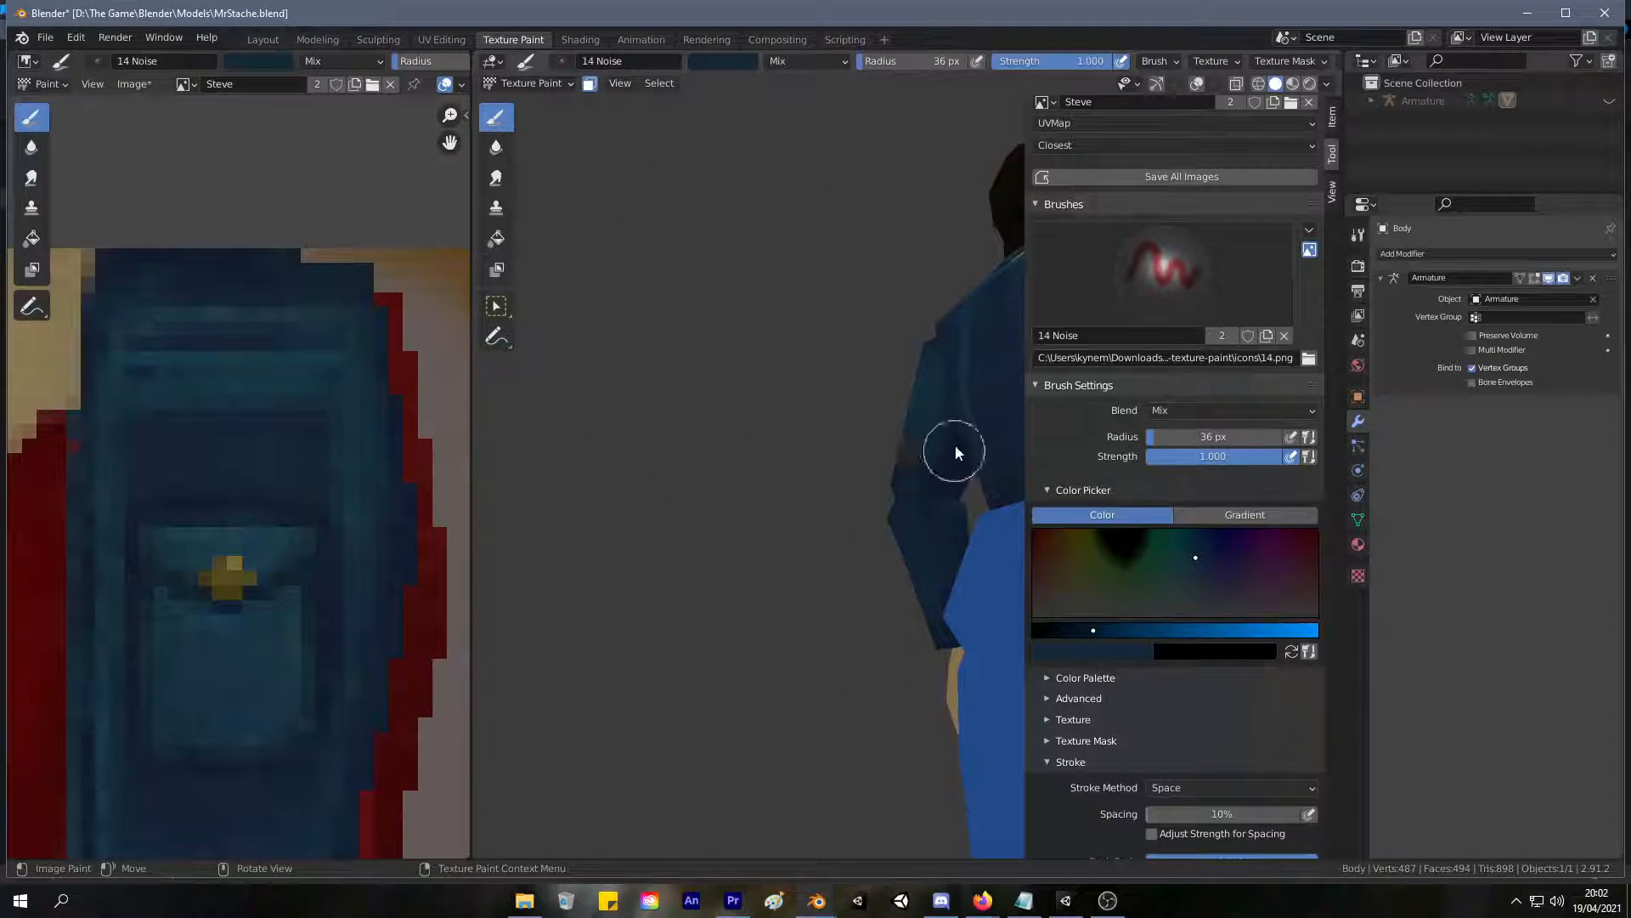
{"action": "middle_click_drag", "start_coordinate": [923, 541], "coordinate": [976, 535]}
Sample a lighter denim blue from the jacket, lower the brush strength to 0.340 and brush soft highlights onto the forearm sleeve.
{"action": "key", "text": "s"}
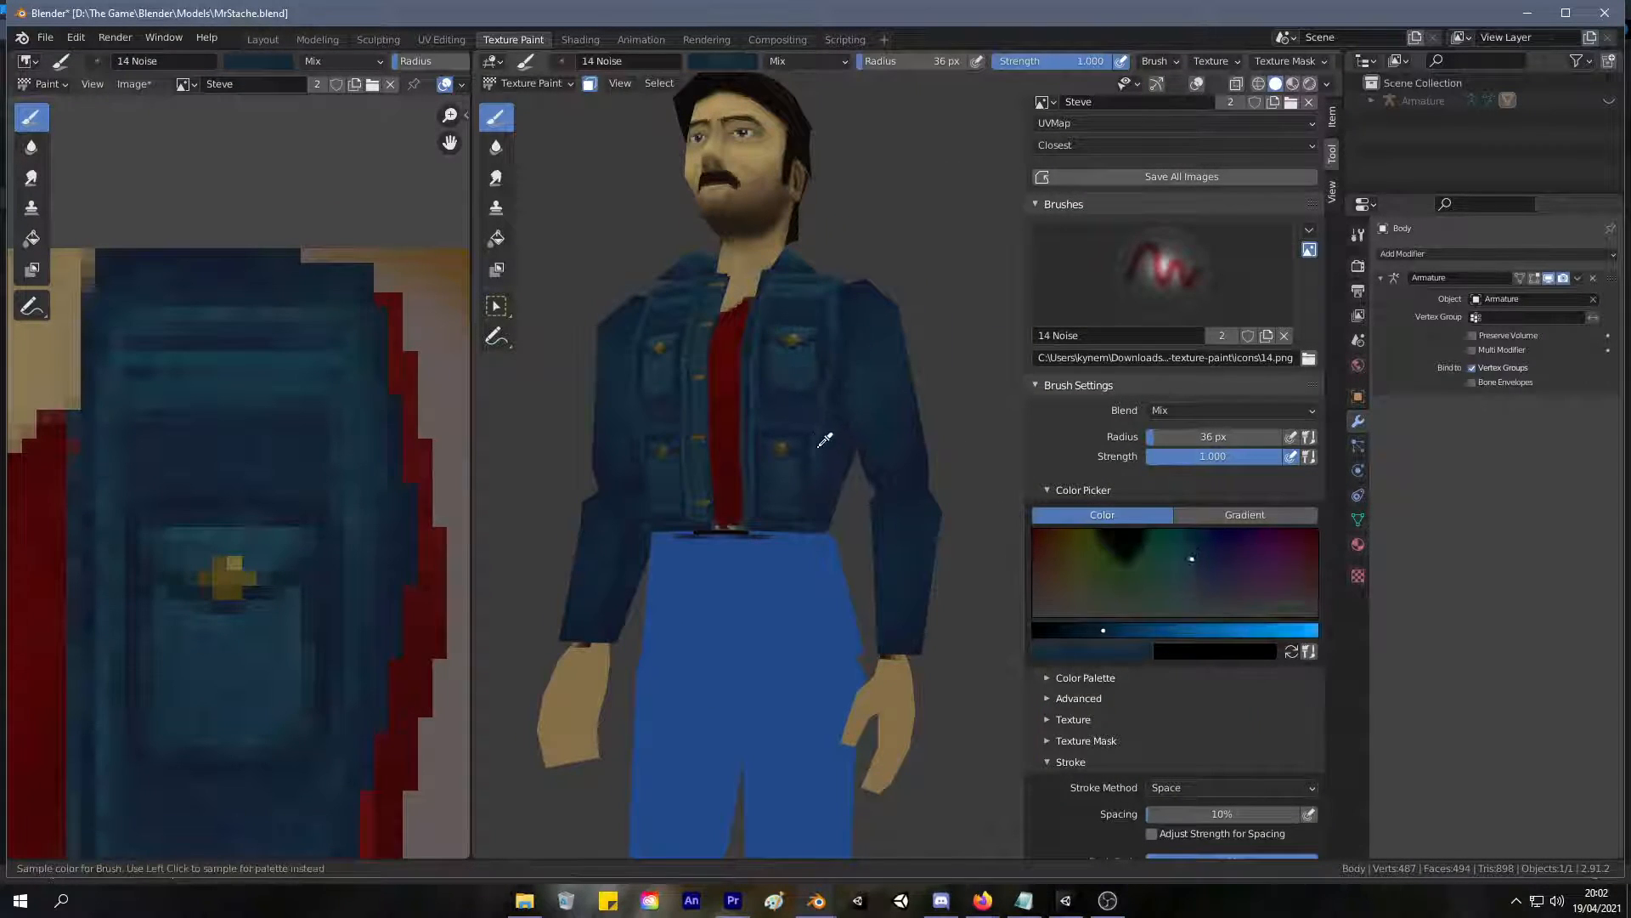
{"action": "key", "text": "s"}
{"action": "mouse_move", "coordinate": [908, 515]}
{"action": "left_mouse_down"}
{"action": "mouse_move", "coordinate": [936, 535]}
{"action": "mouse_move", "coordinate": [906, 535]}
{"action": "left_mouse_up"}
{"action": "key", "text": "ctrl+z"}
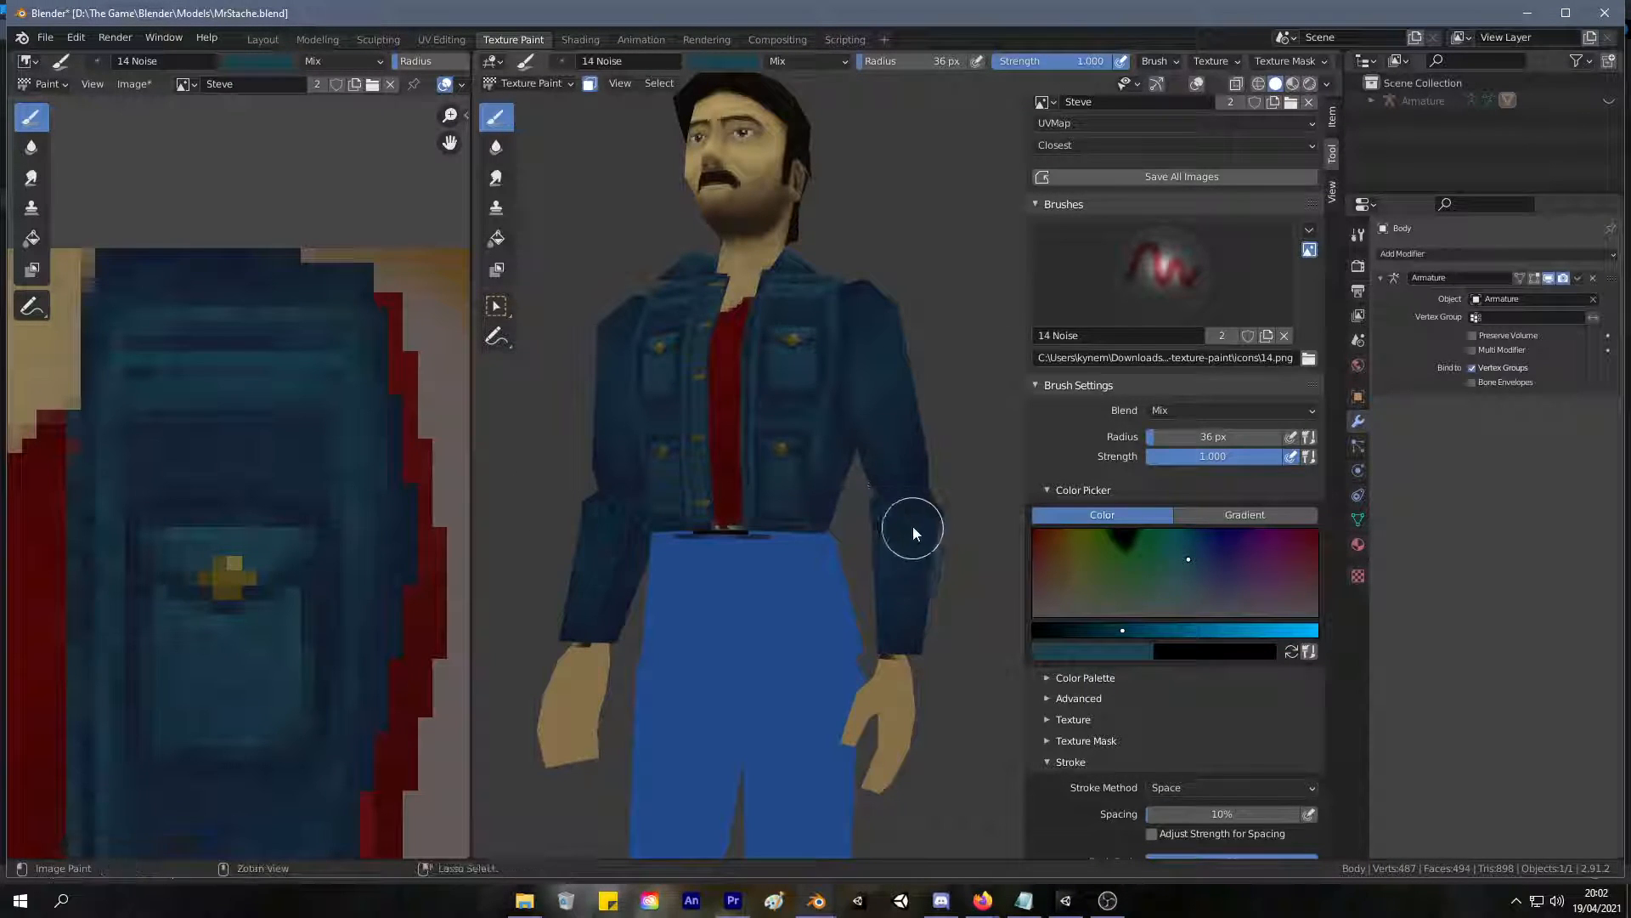
{"action": "key", "text": "shift+f"}
{"action": "left_click", "coordinate": [905, 567]}
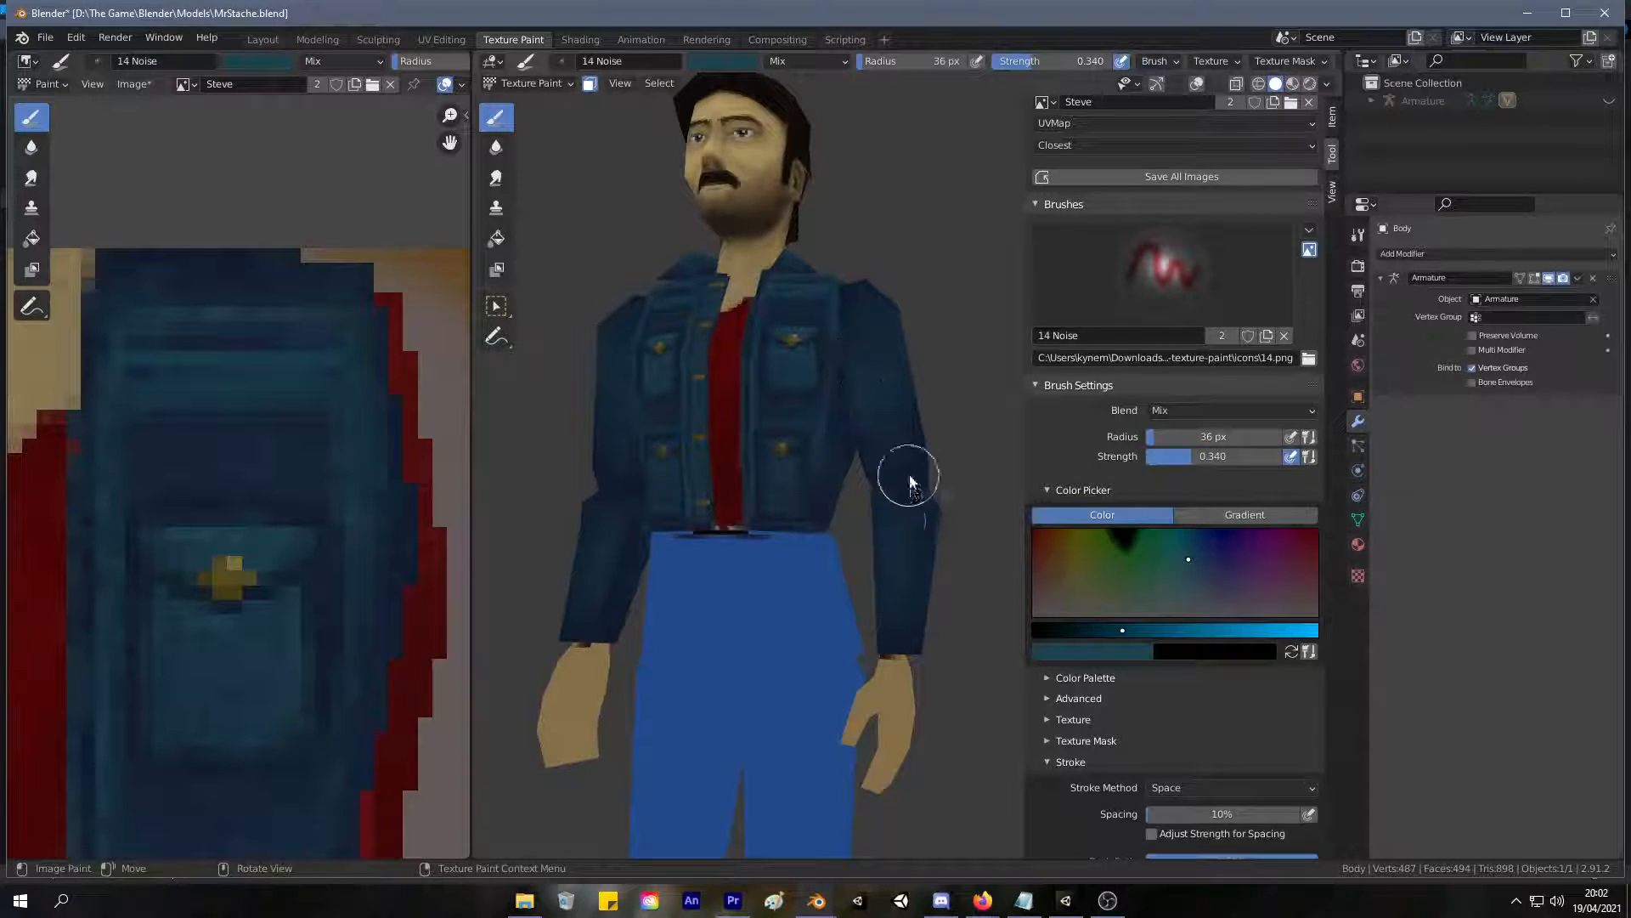
{"action": "middle_click_drag", "start_coordinate": [937, 565], "coordinate": [863, 500]}
{"action": "mouse_move", "coordinate": [849, 564]}
{"action": "middle_mouse_down"}
{"action": "mouse_move", "coordinate": [892, 527]}
{"action": "mouse_move", "coordinate": [875, 448]}
{"action": "middle_mouse_up"}
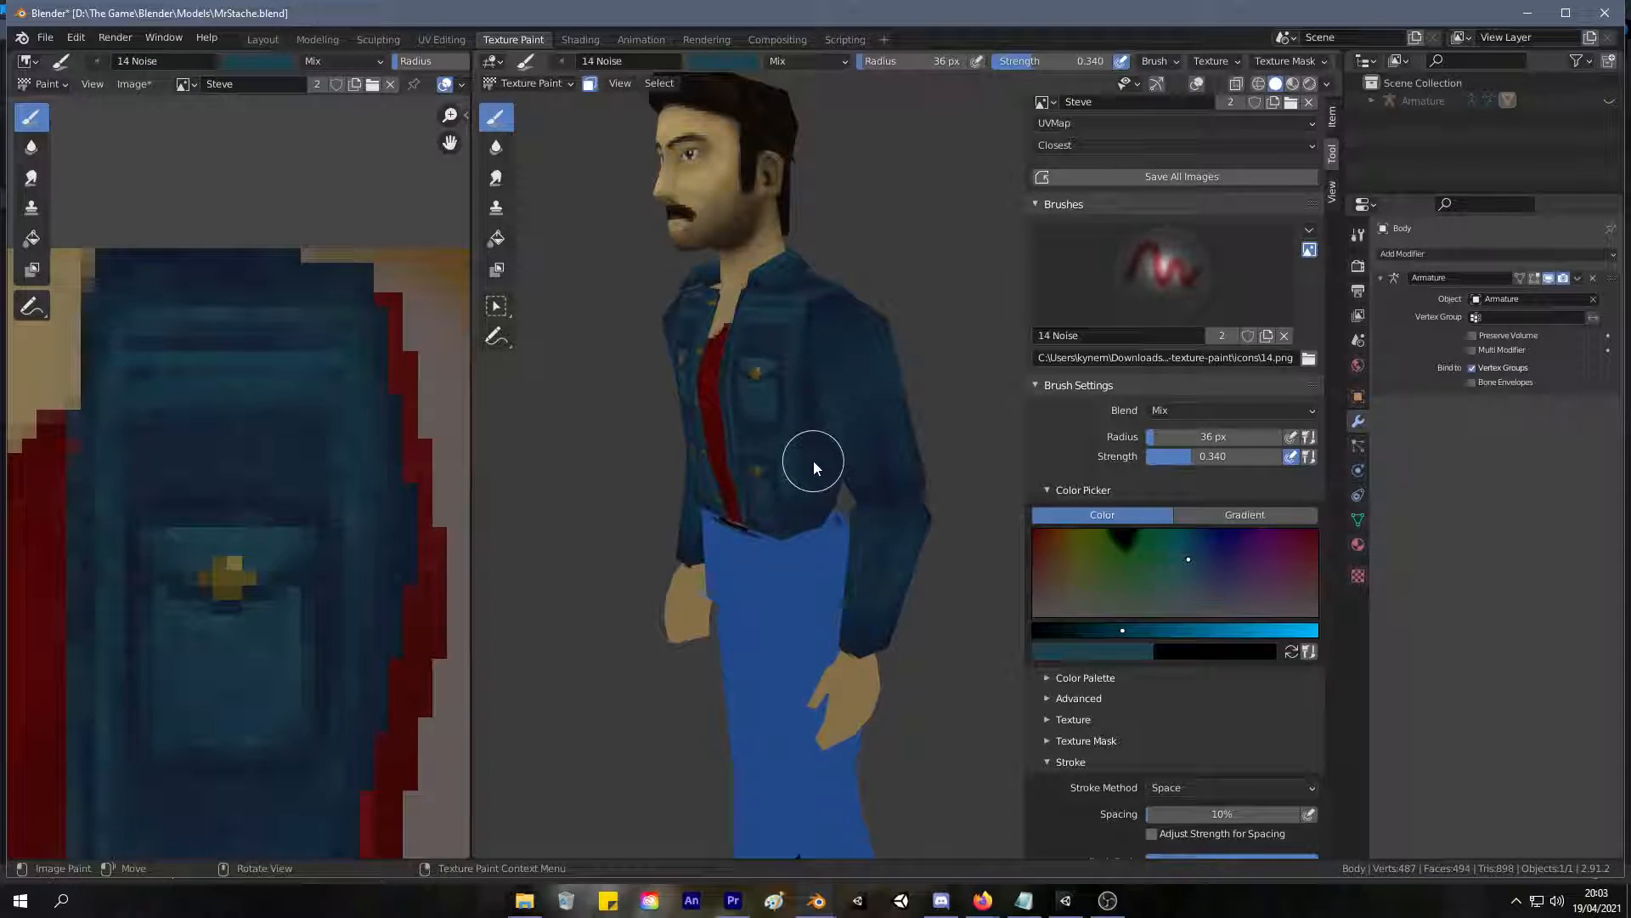
Build up the lighter denim tone around the sides and back of the forearm sleeve.
{"action": "mouse_move", "coordinate": [818, 473]}
{"action": "middle_mouse_down"}
{"action": "mouse_move", "coordinate": [930, 462]}
{"action": "mouse_move", "coordinate": [865, 522]}
{"action": "middle_mouse_up"}
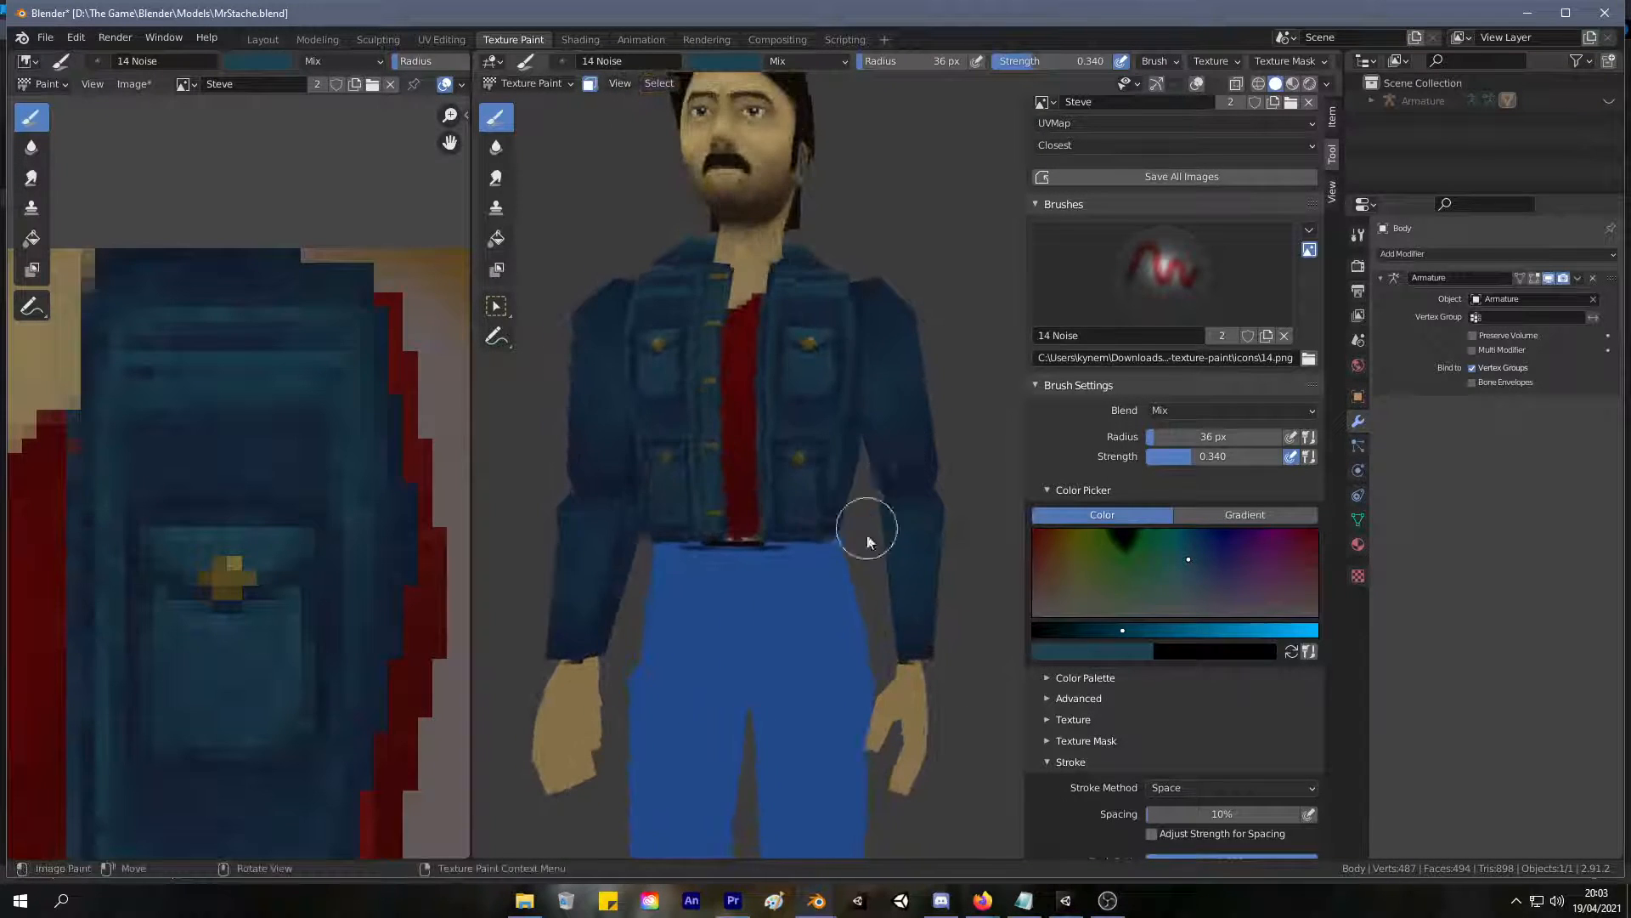
{"action": "middle_click_drag", "start_coordinate": [905, 614], "coordinate": [775, 546]}
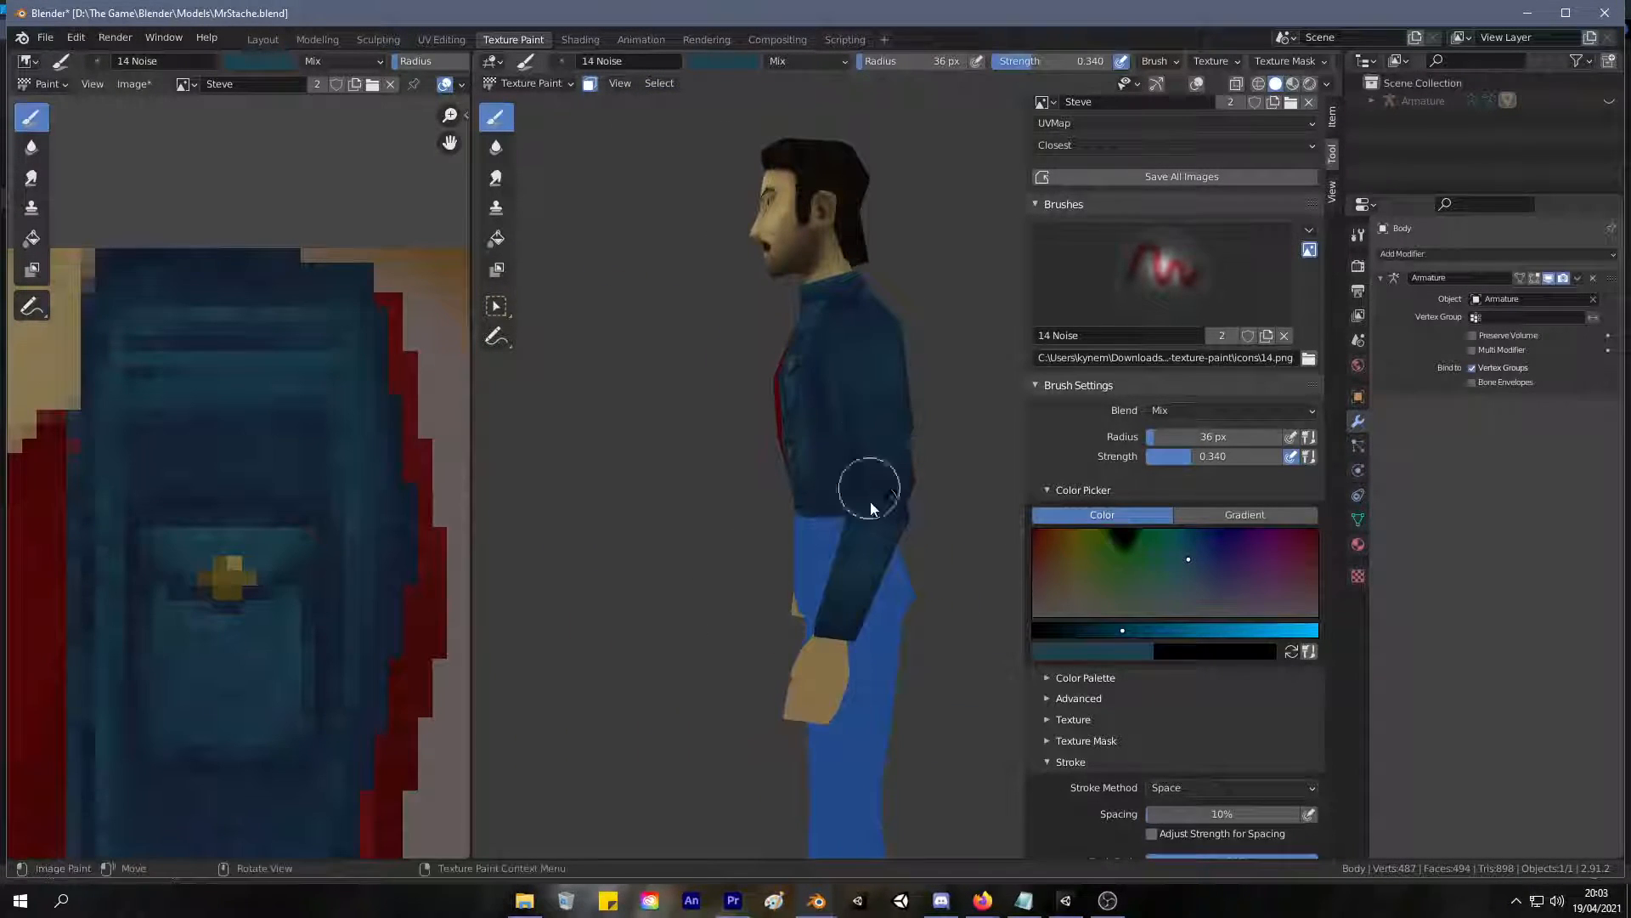
{"action": "mouse_move", "coordinate": [858, 423]}
{"action": "middle_mouse_down"}
{"action": "mouse_move", "coordinate": [932, 396]}
{"action": "mouse_move", "coordinate": [1040, 446]}
{"action": "mouse_move", "coordinate": [677, 390]}
{"action": "mouse_move", "coordinate": [705, 401]}
{"action": "middle_mouse_up"}
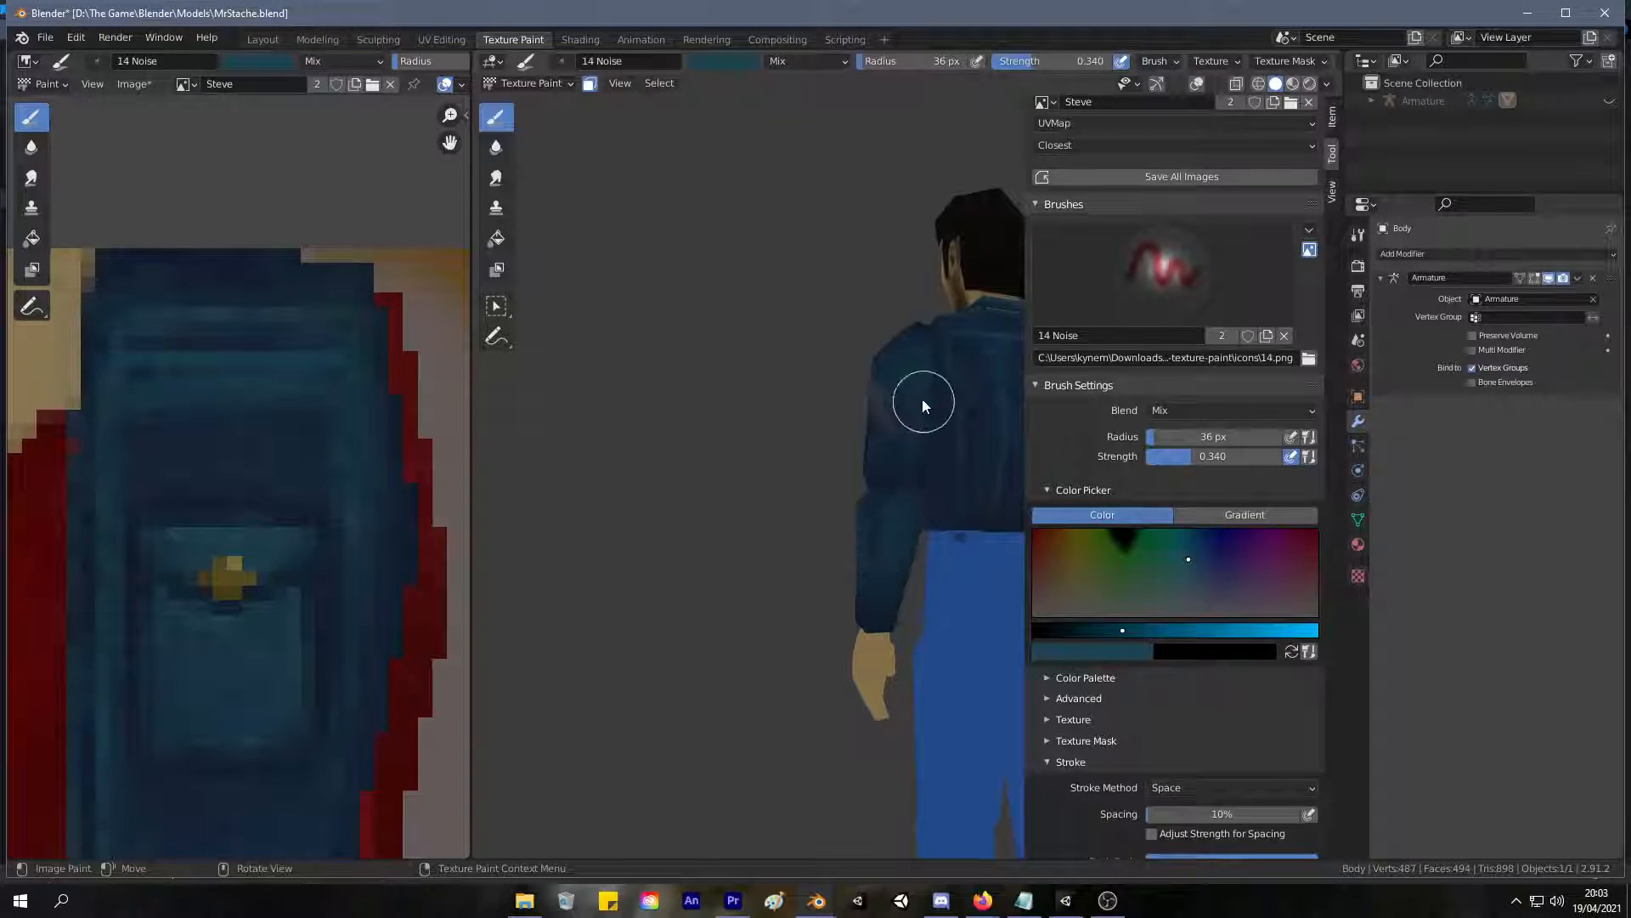
{"action": "middle_click_drag", "start_coordinate": [876, 385], "coordinate": [892, 411]}
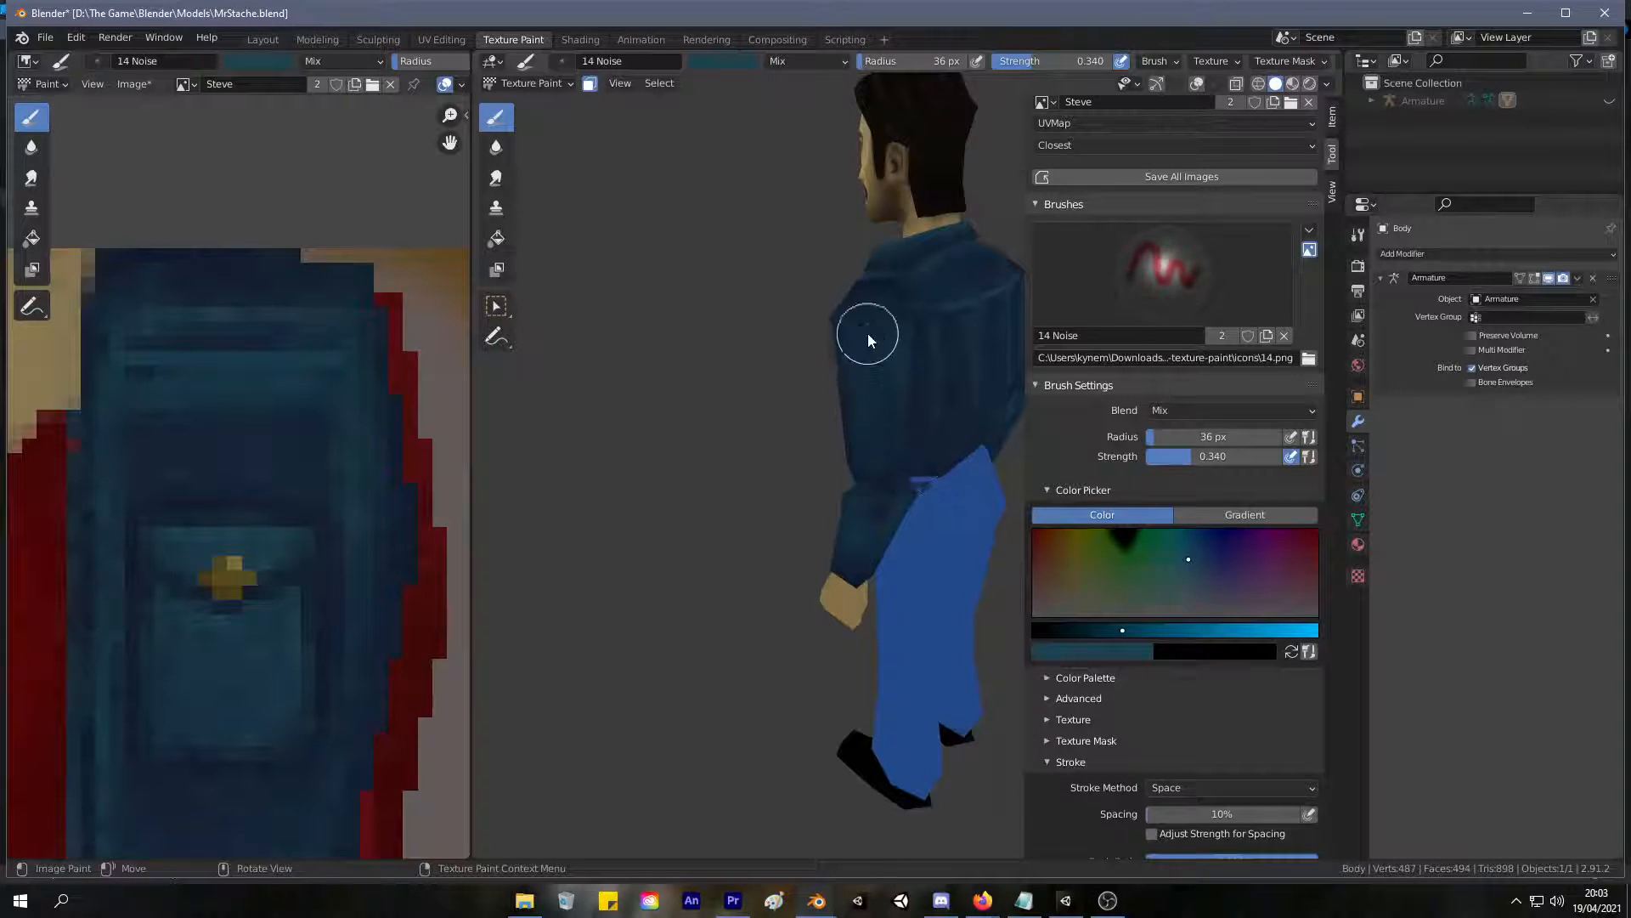
{"action": "middle_click_drag", "start_coordinate": [940, 298], "coordinate": [1223, 348]}
{"action": "middle_click_drag", "start_coordinate": [1096, 315], "coordinate": [1086, 311]}
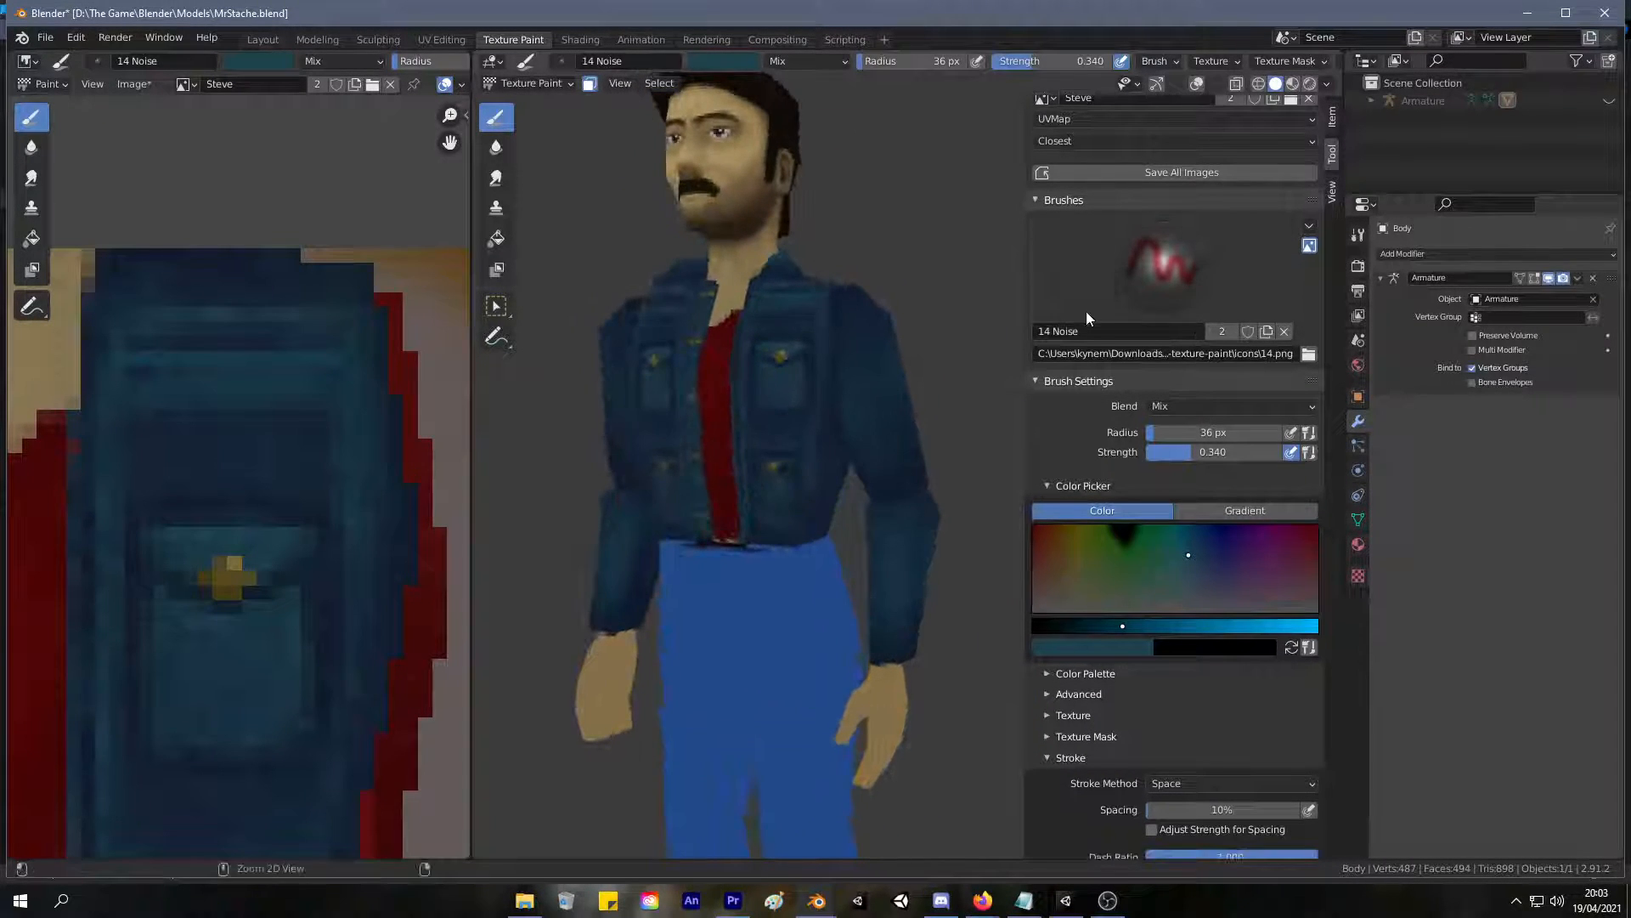
Sample several darker shades from the denim jacket as candidates for shading the sleeves.
{"action": "middle_click_drag", "start_coordinate": [758, 421], "coordinate": [741, 429], "text": "ctrl"}
{"action": "key", "text": "s"}
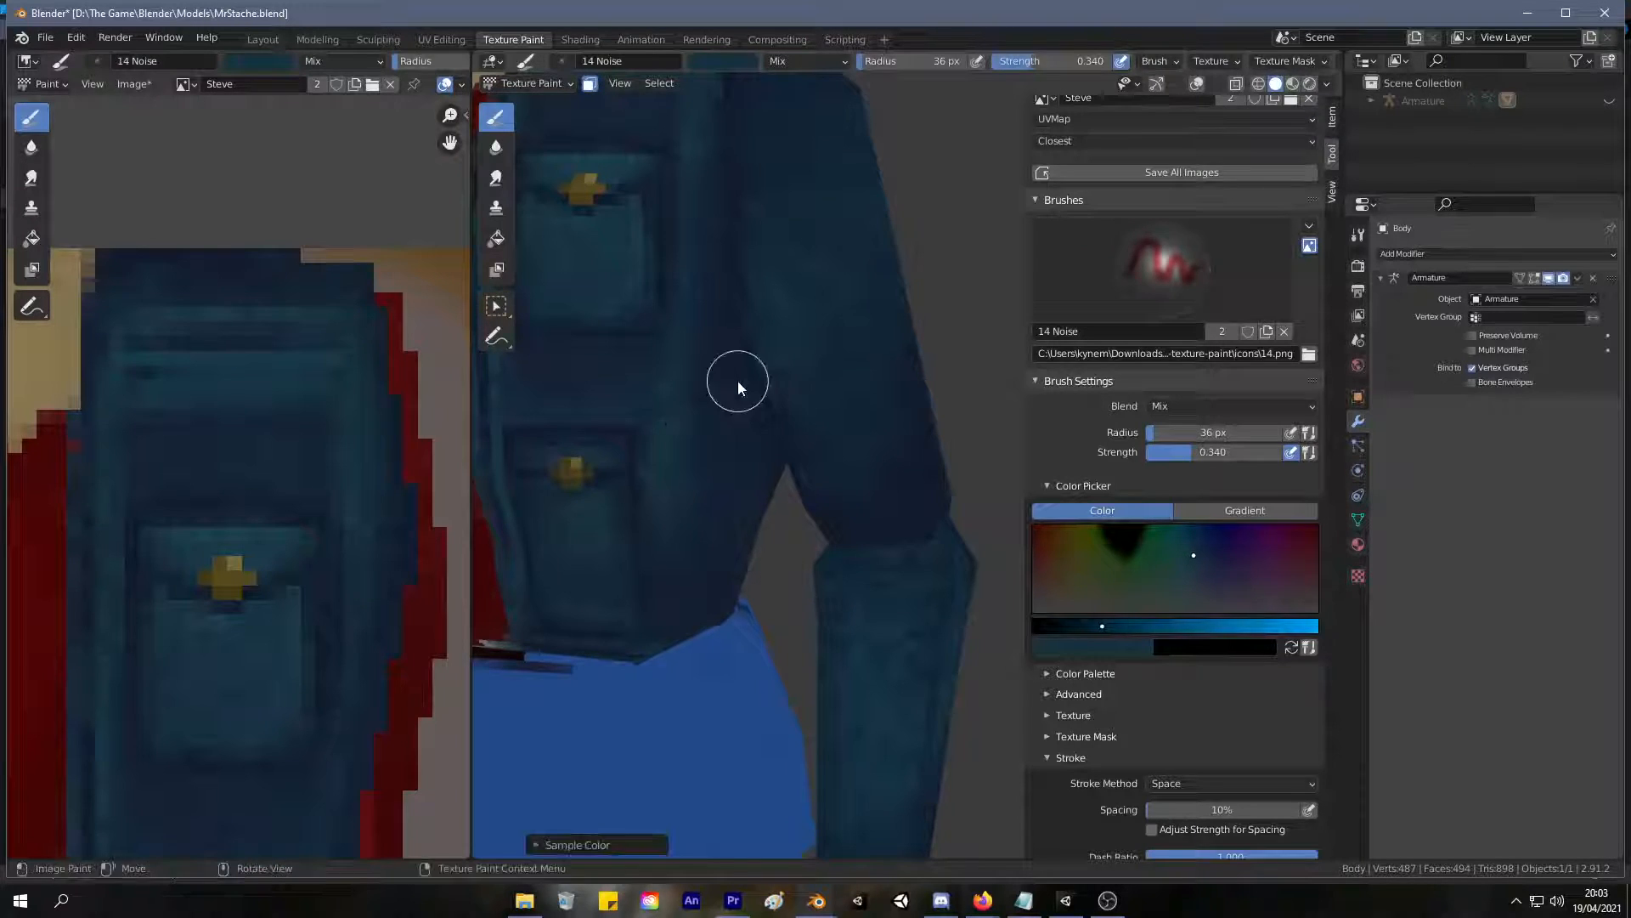
{"action": "scroll", "coordinate": [748, 374], "scroll_direction": "down", "scroll_amount": 4}
{"action": "middle_click_drag", "start_coordinate": [843, 338], "coordinate": [751, 335]}
{"action": "key", "text": "s"}
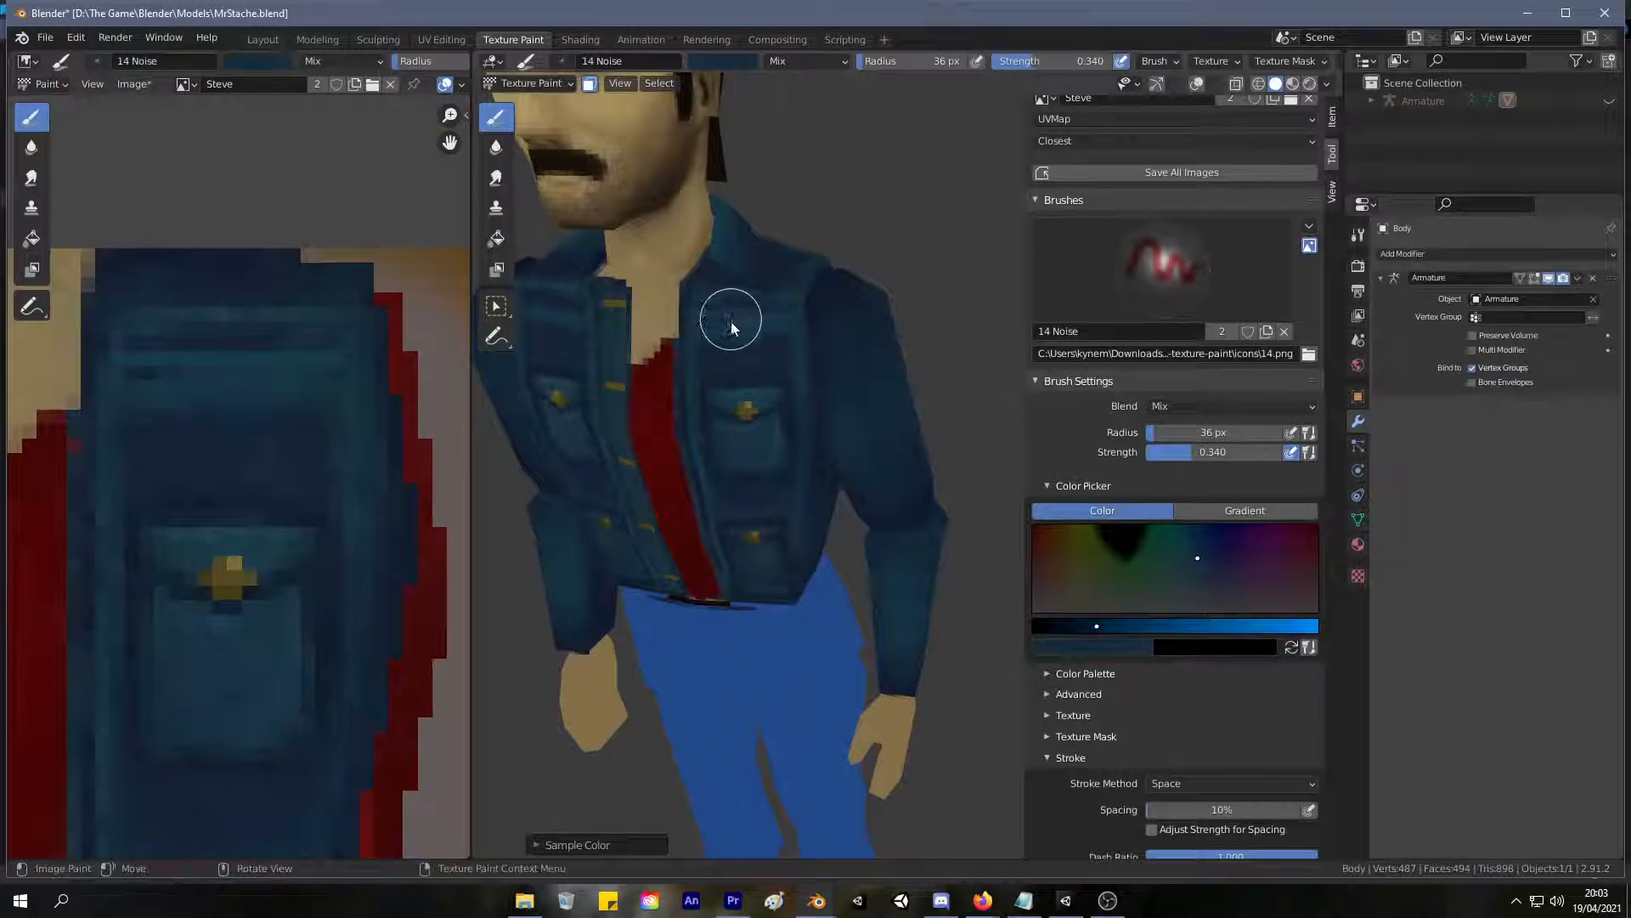
{"action": "key", "text": "s"}
{"action": "middle_click_drag", "start_coordinate": [510, 421], "coordinate": [790, 360]}
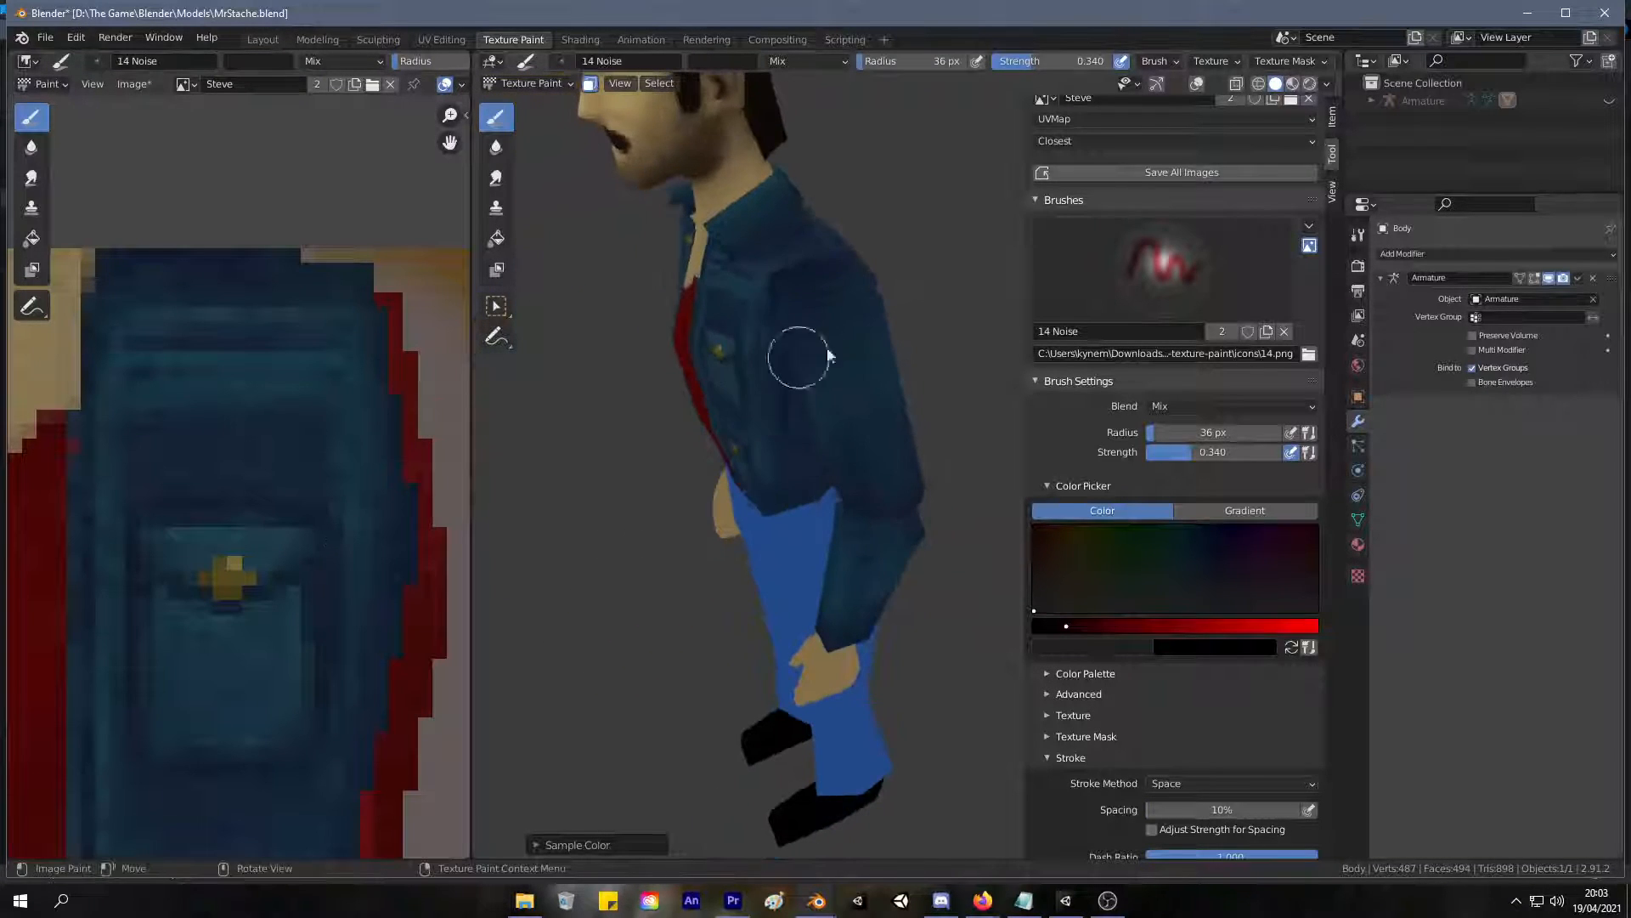
{"action": "left_click_drag", "start_coordinate": [872, 468], "coordinate": [854, 523]}
{"action": "middle_click_drag", "start_coordinate": [868, 512], "coordinate": [777, 277]}
{"action": "middle_click_drag", "start_coordinate": [807, 614], "coordinate": [906, 513]}
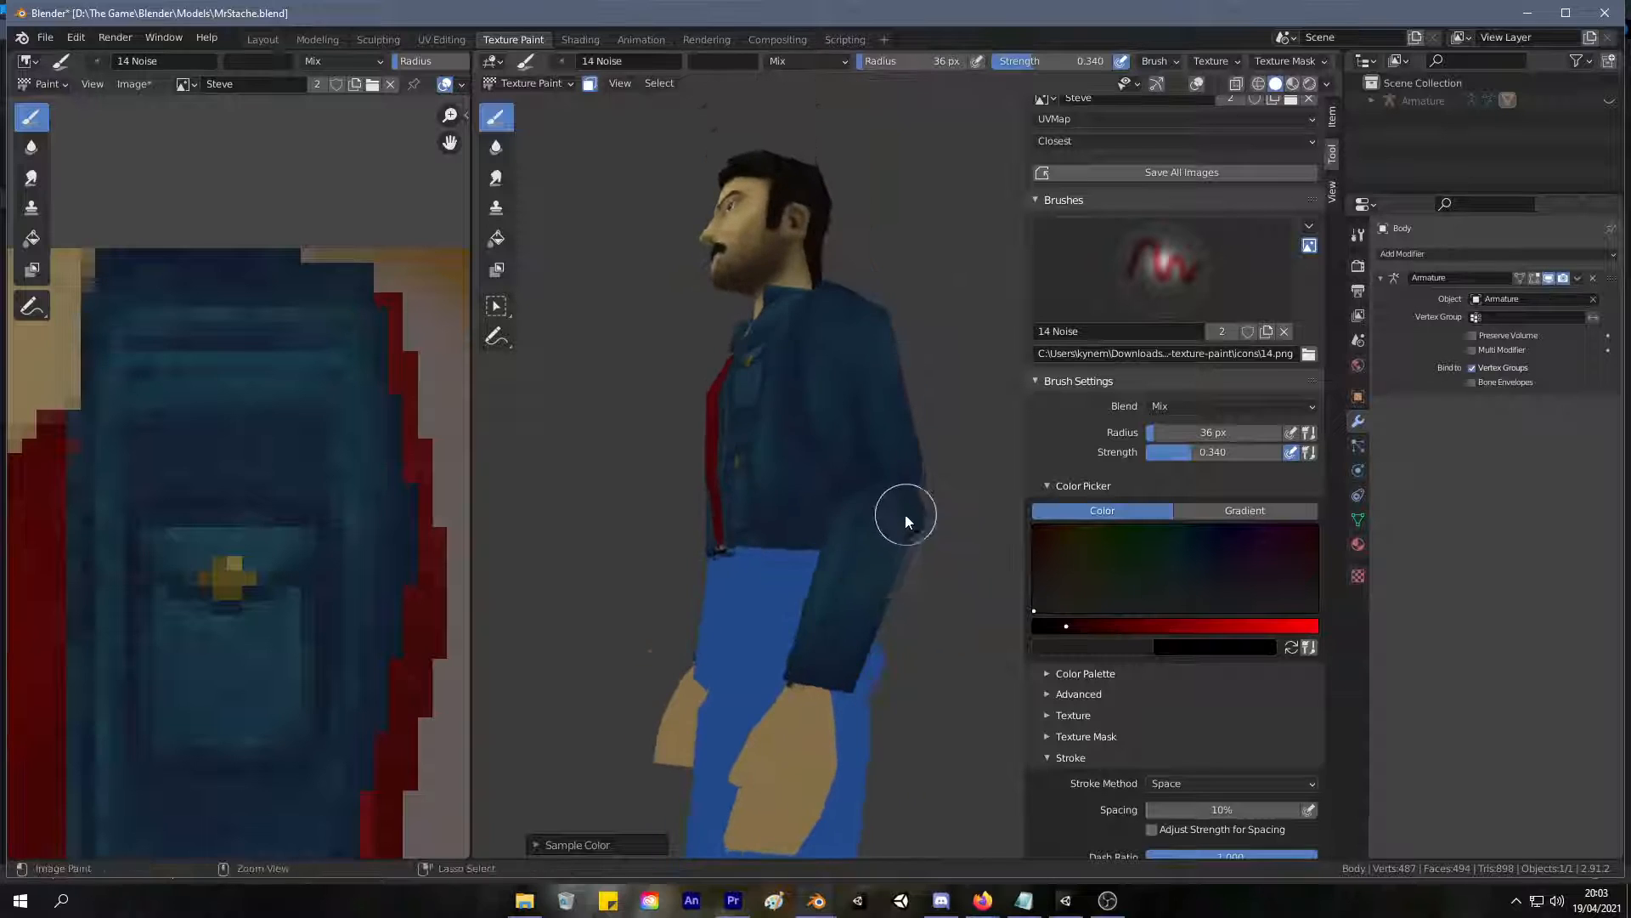
Sample the chest pocket's denim blue from the texture image, brighten it slightly and brush highlights onto the forearm sleeves.
{"action": "middle_click_drag", "start_coordinate": [455, 467], "coordinate": [481, 470]}
{"action": "middle_click_drag", "start_coordinate": [353, 564], "coordinate": [318, 517]}
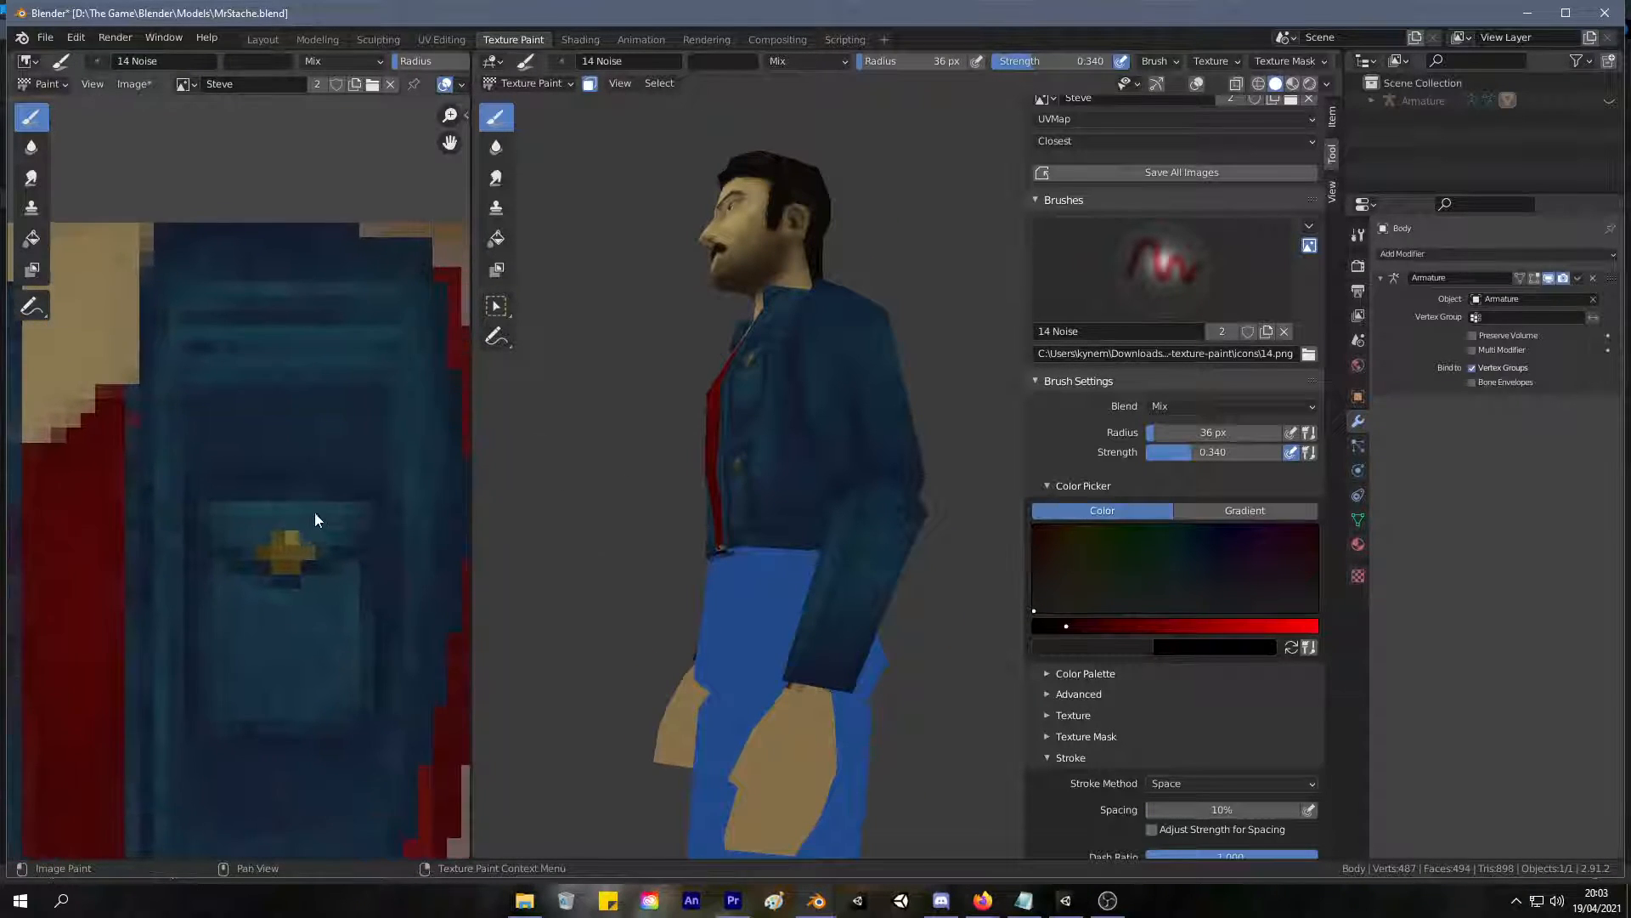
{"action": "key", "text": "s"}
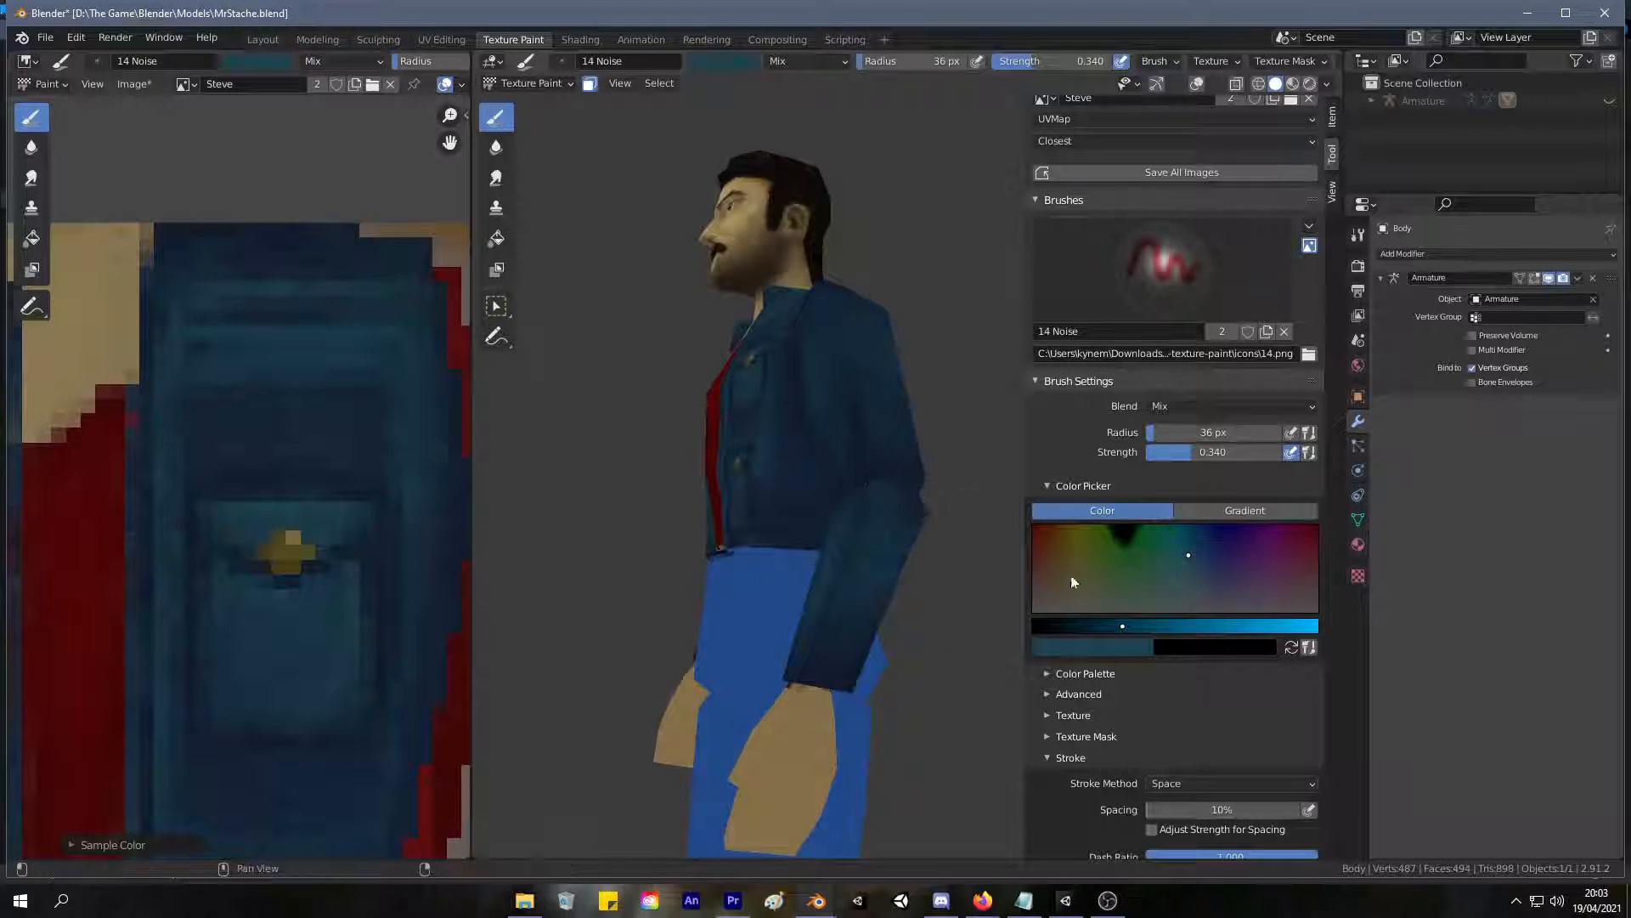
{"action": "left_click", "coordinate": [1145, 626]}
{"action": "mouse_move", "coordinate": [884, 408]}
{"action": "middle_mouse_down"}
{"action": "mouse_move", "coordinate": [931, 404]}
{"action": "mouse_move", "coordinate": [894, 429]}
{"action": "middle_mouse_up"}
{"action": "left_click_drag", "start_coordinate": [874, 674], "coordinate": [859, 520]}
{"action": "middle_click_drag", "start_coordinate": [854, 670], "coordinate": [879, 585]}
{"action": "middle_click_drag", "start_coordinate": [801, 822], "coordinate": [865, 603]}
{"action": "left_click_drag", "start_coordinate": [863, 600], "coordinate": [870, 653]}
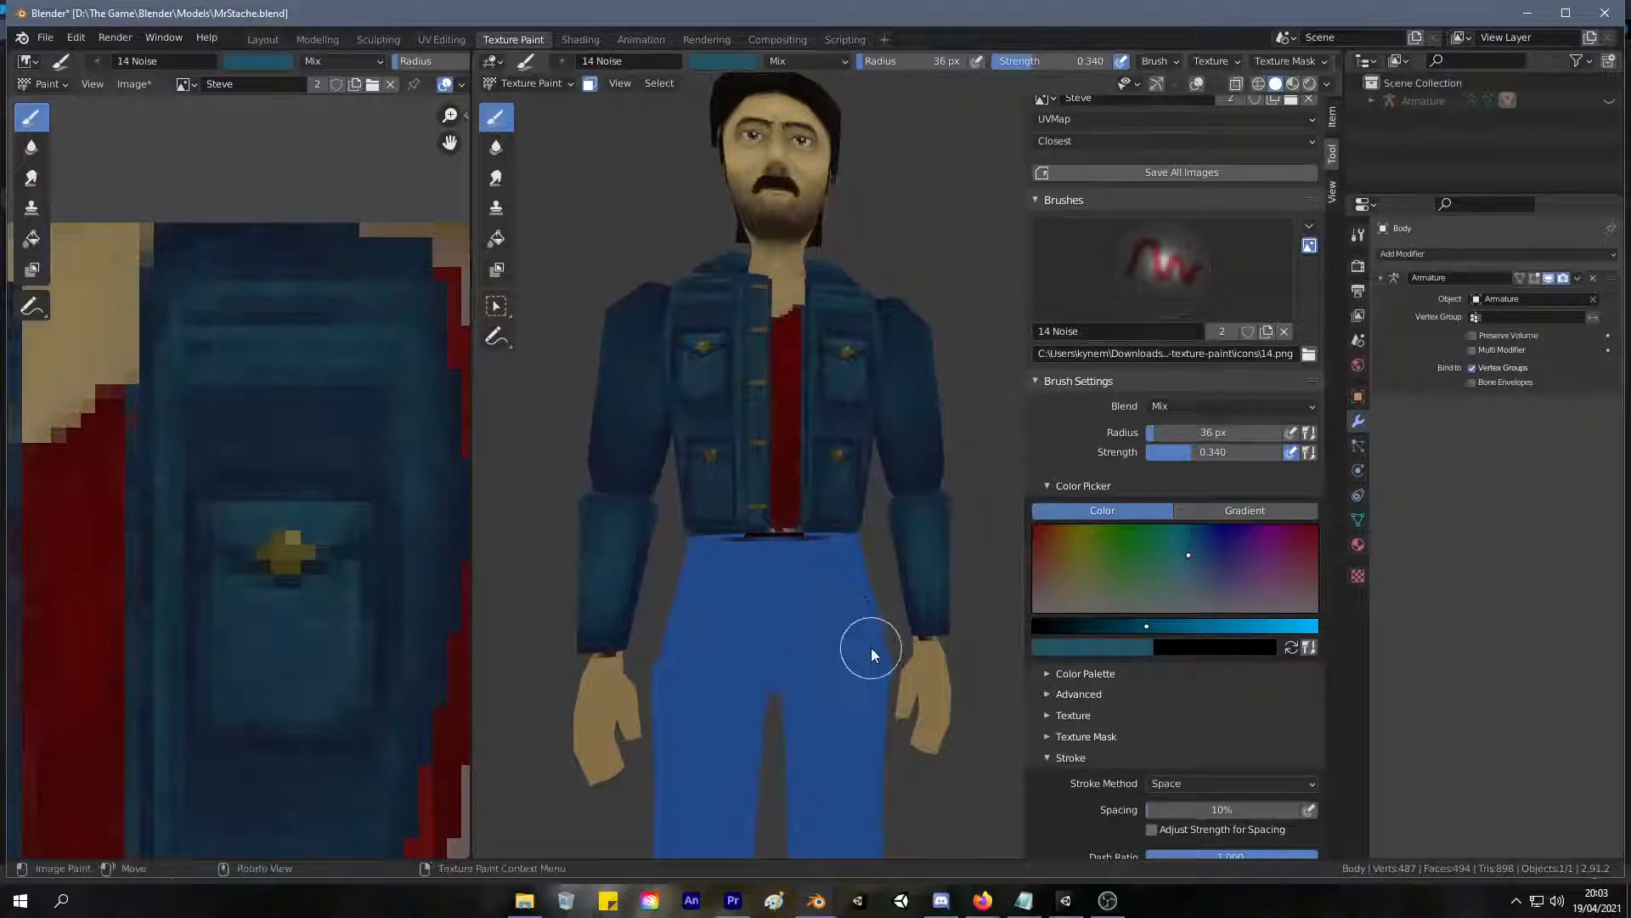
{"action": "mouse_move", "coordinate": [900, 524]}
{"action": "middle_mouse_down"}
{"action": "mouse_move", "coordinate": [906, 552]}
{"action": "mouse_move", "coordinate": [880, 588]}
{"action": "middle_mouse_up"}
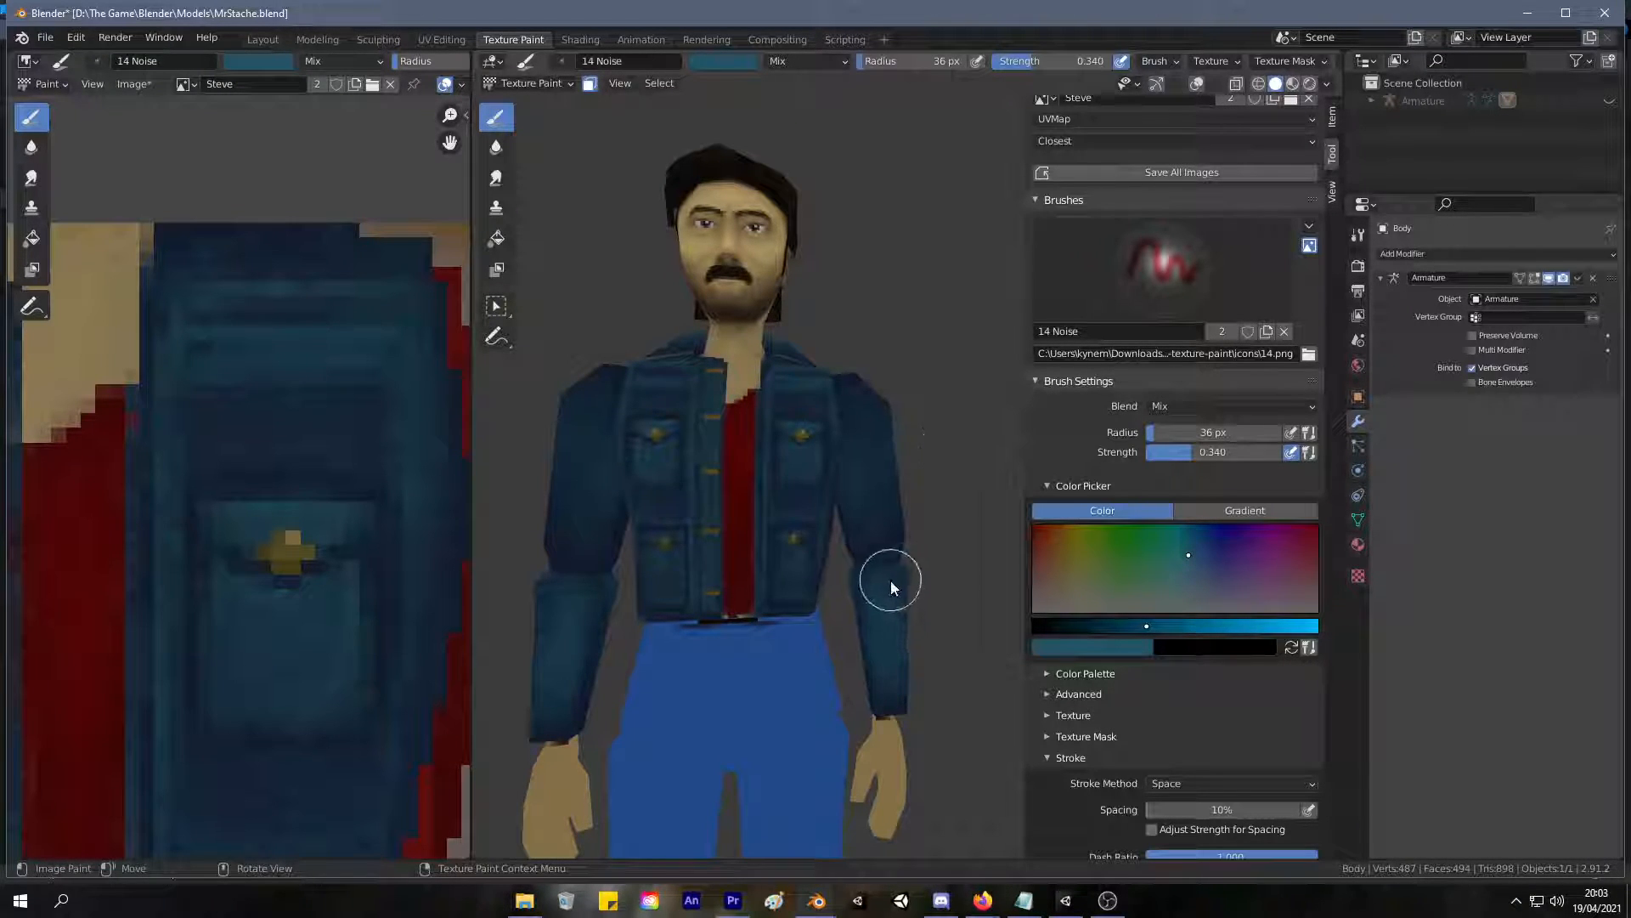
Sample a dark denim blue and a navy, and shade the edges of the forearm sleeve.
{"action": "key", "text": "s"}
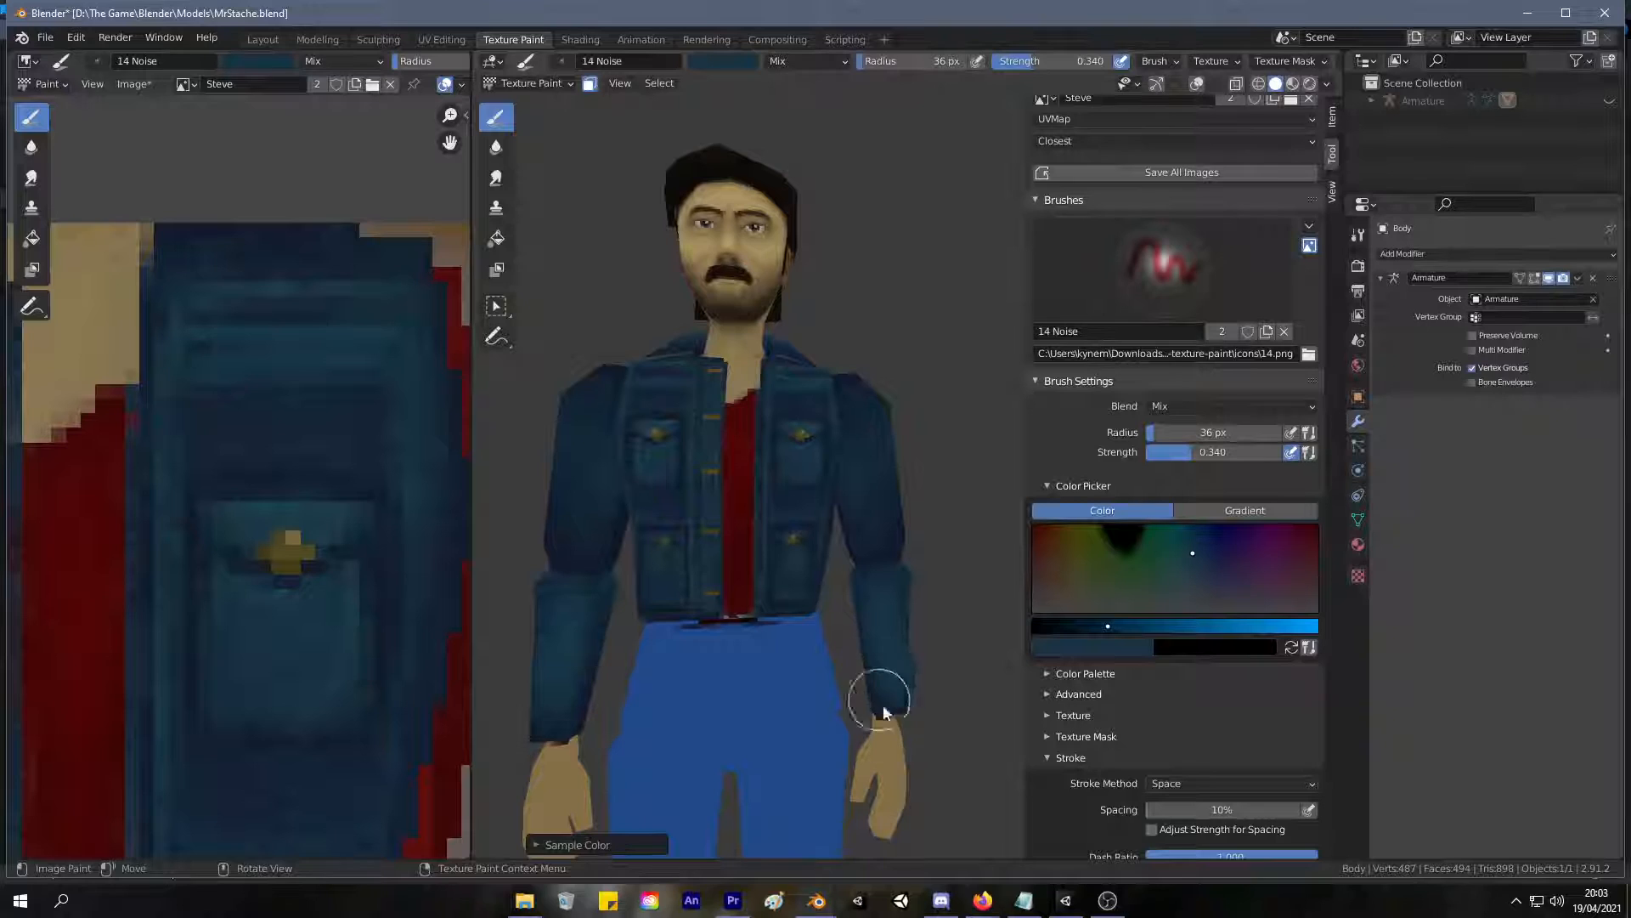
{"action": "key", "text": "s"}
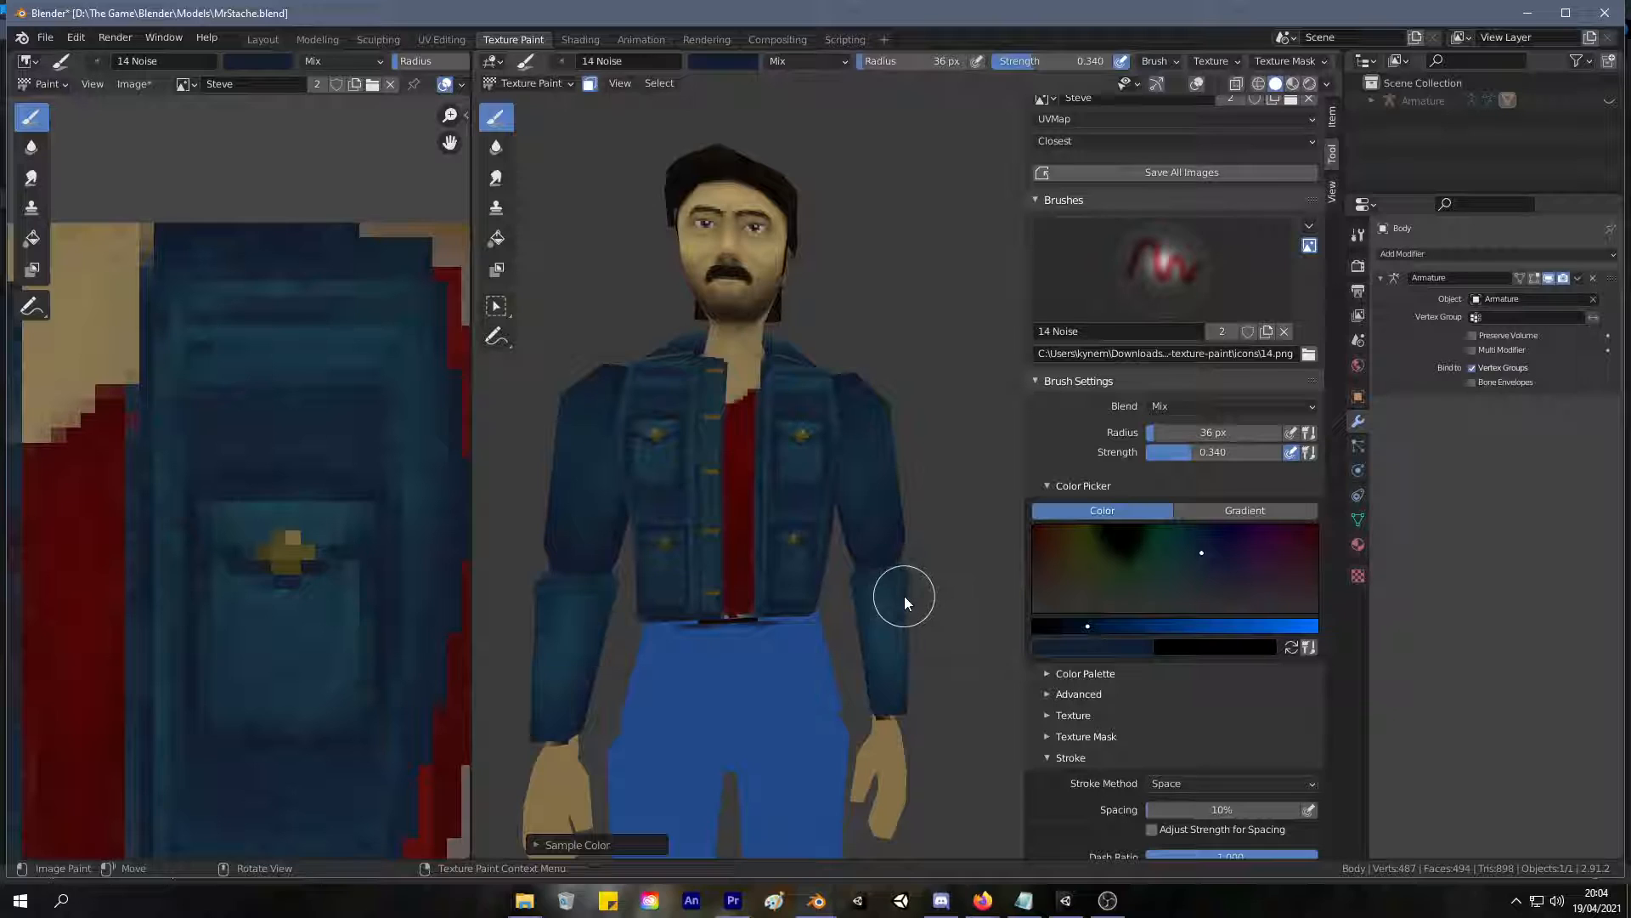
{"action": "mouse_move", "coordinate": [904, 595]}
{"action": "middle_mouse_down"}
{"action": "mouse_move", "coordinate": [757, 677]}
{"action": "mouse_move", "coordinate": [870, 528]}
{"action": "mouse_move", "coordinate": [853, 557]}
{"action": "middle_mouse_up"}
Sample a deeper navy and shade the sleeve all around the elbow.
{"action": "key", "text": "s"}
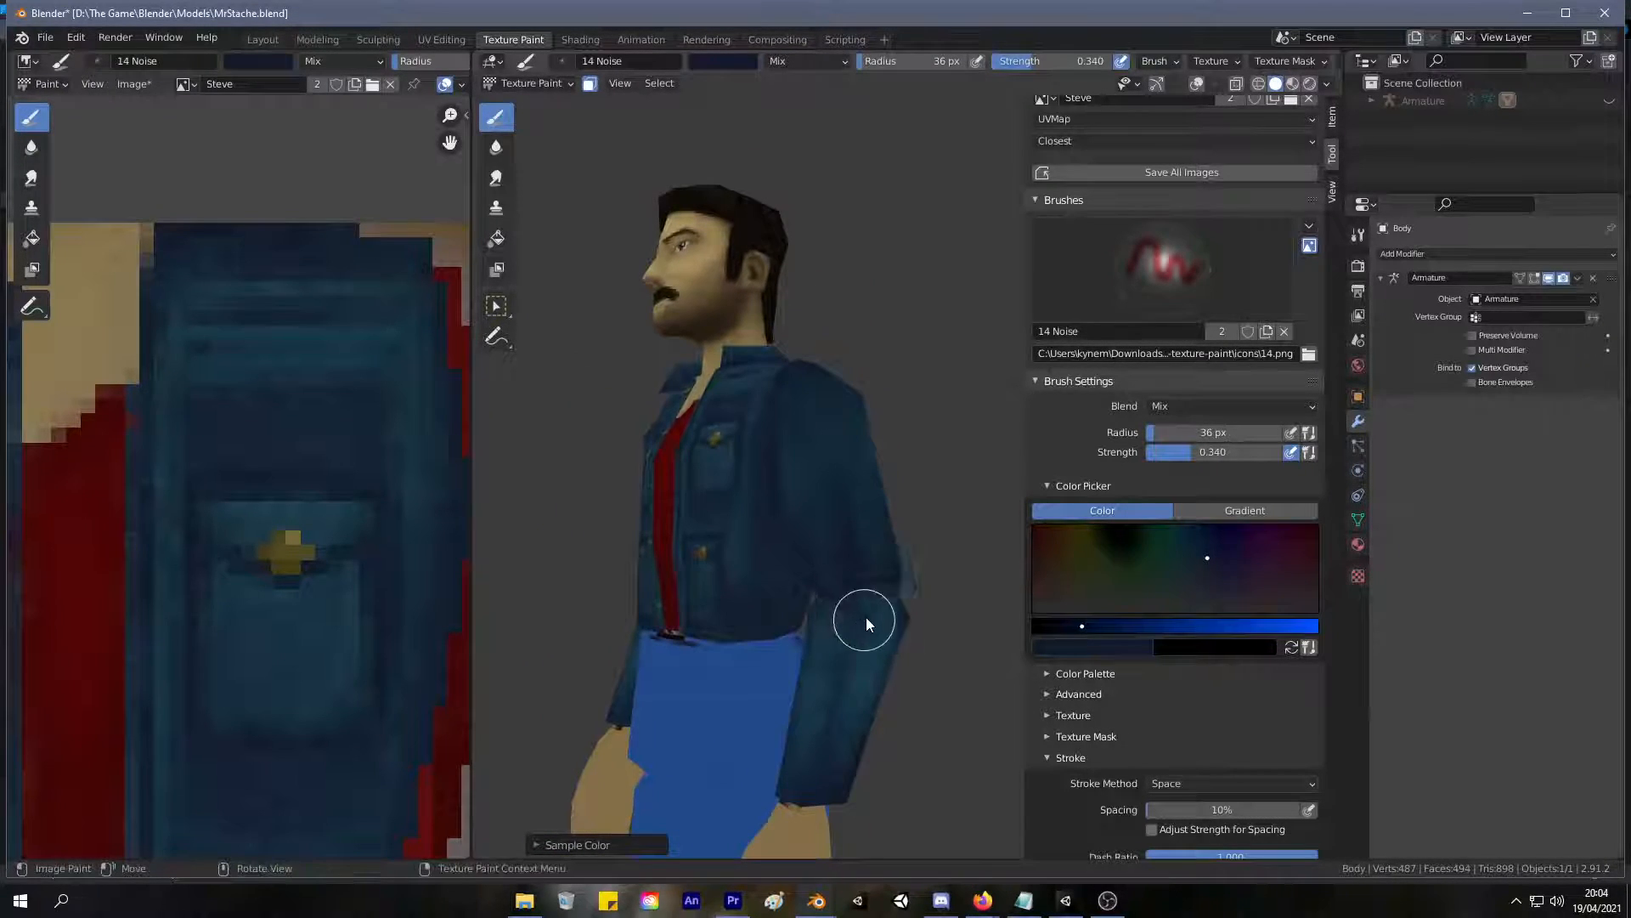
{"action": "middle_click_drag", "start_coordinate": [828, 729], "coordinate": [874, 635]}
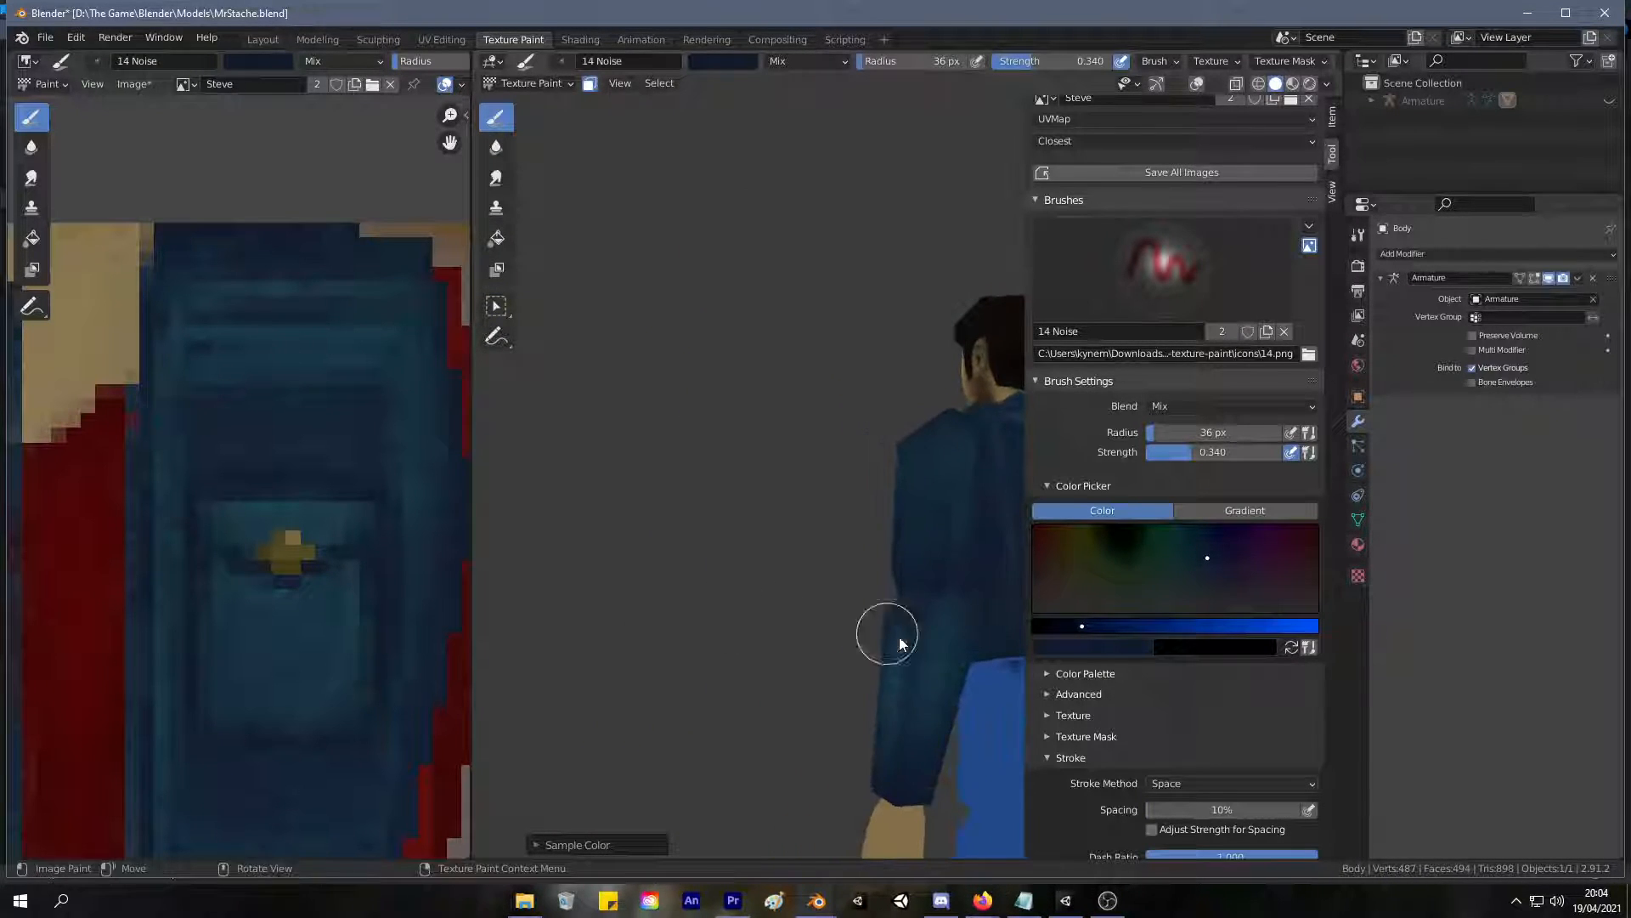
{"action": "middle_click_drag", "start_coordinate": [950, 592], "coordinate": [909, 597]}
{"action": "mouse_move", "coordinate": [955, 610]}
{"action": "left_mouse_down"}
{"action": "mouse_move", "coordinate": [993, 692]}
{"action": "mouse_move", "coordinate": [977, 617]}
{"action": "mouse_move", "coordinate": [970, 634]}
{"action": "left_mouse_up"}
{"action": "middle_click_drag", "start_coordinate": [936, 741], "coordinate": [856, 567]}
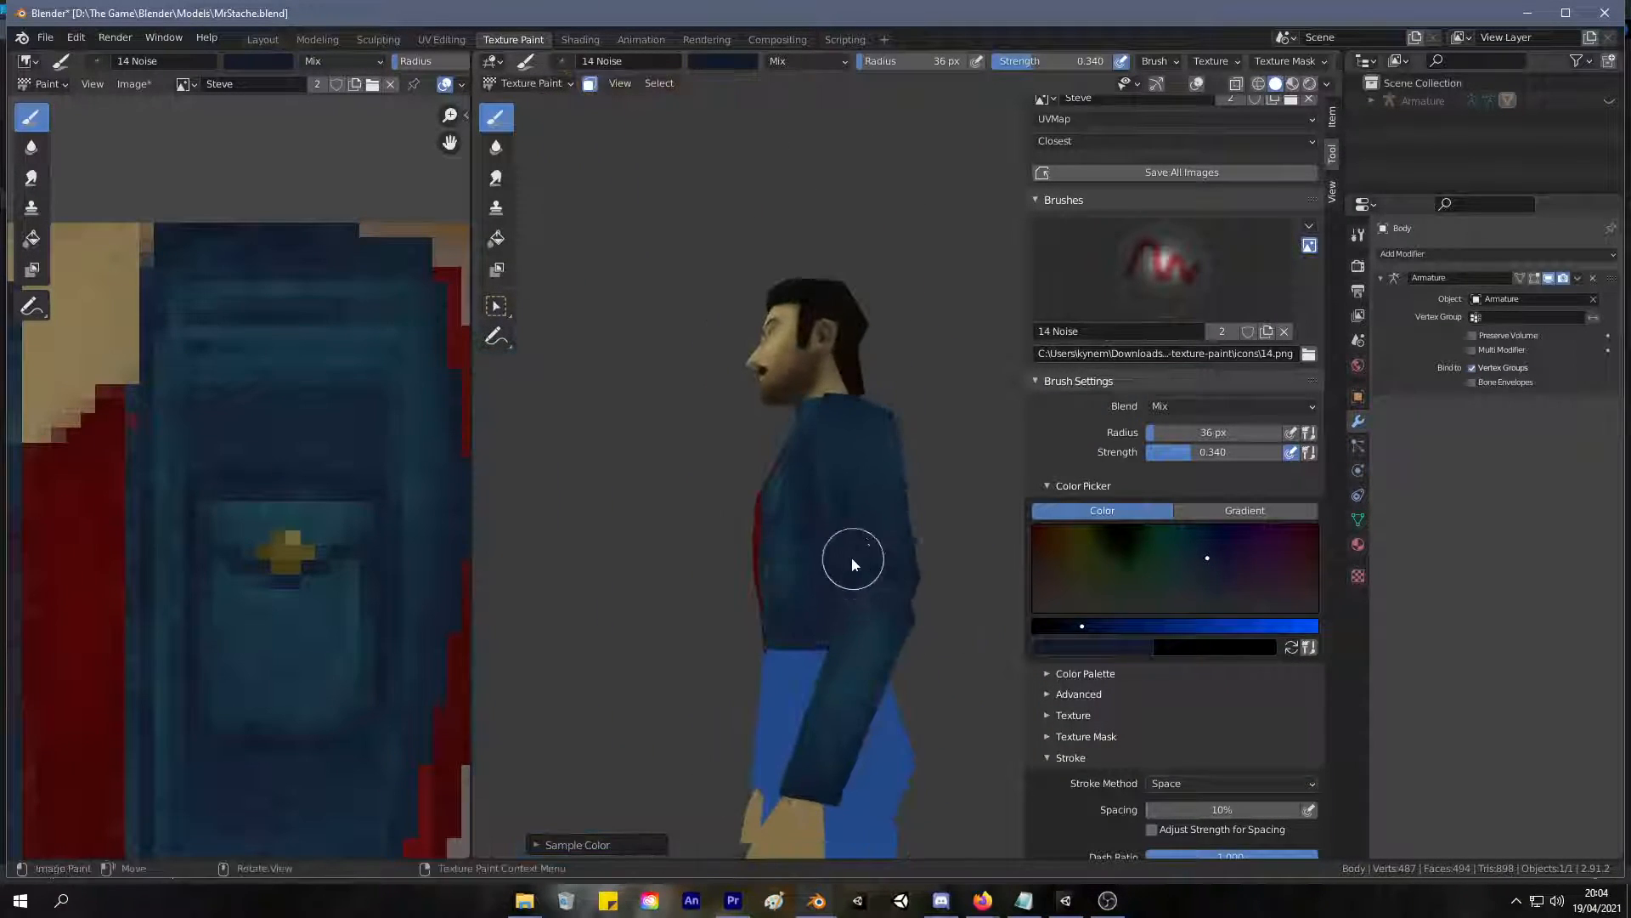
{"action": "middle_click_drag", "start_coordinate": [838, 467], "coordinate": [746, 605]}
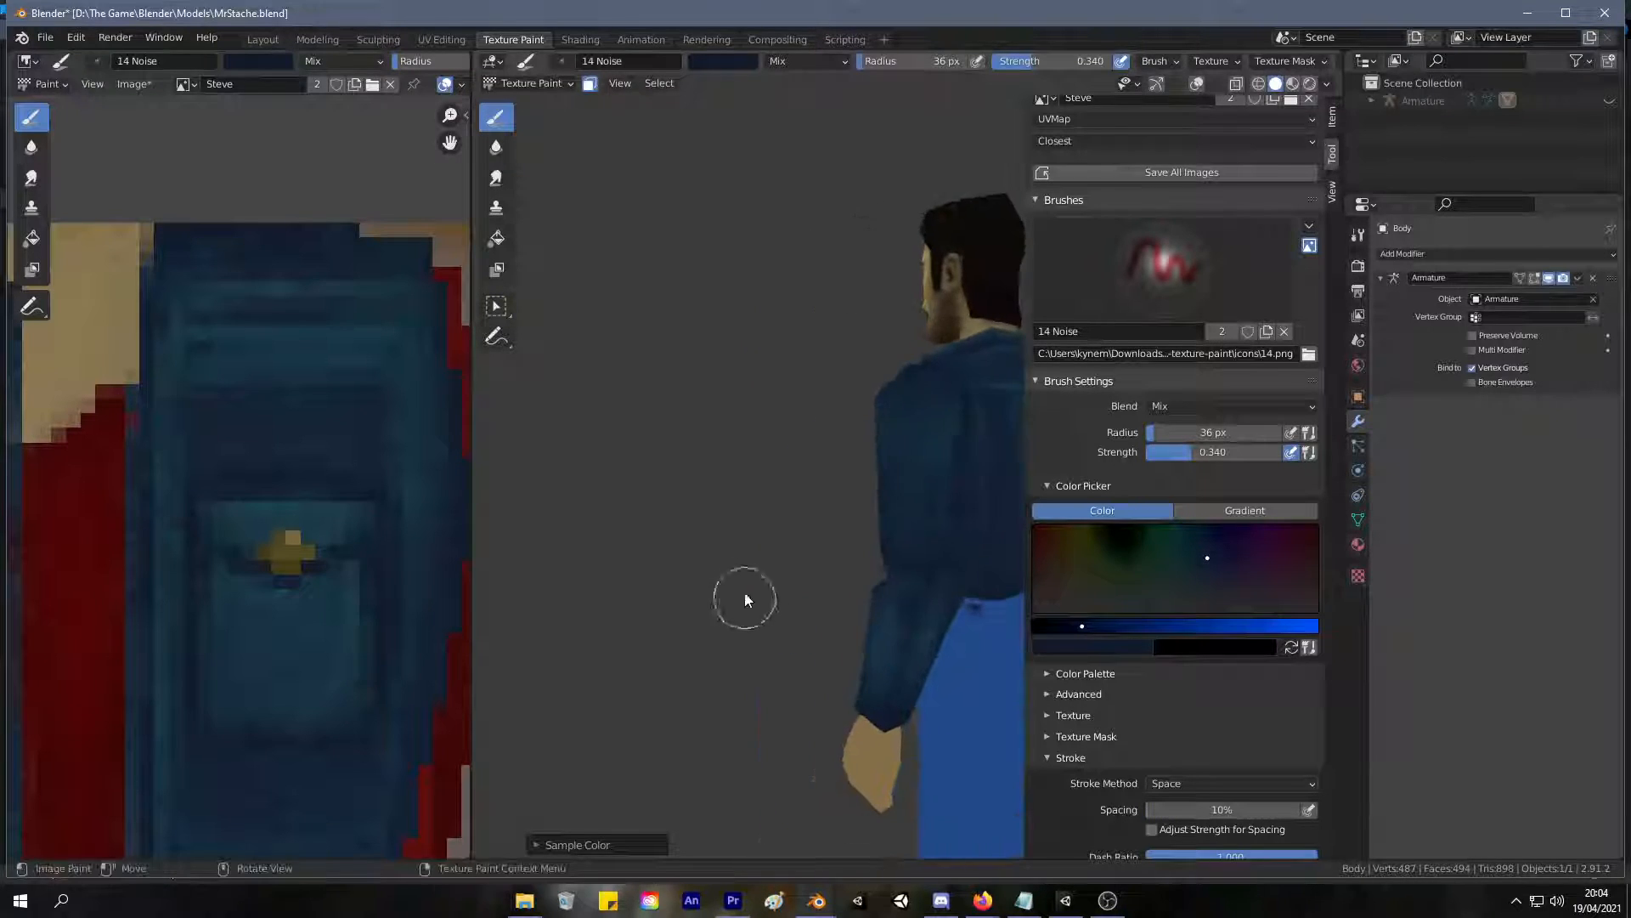
{"action": "mouse_move", "coordinate": [932, 451]}
{"action": "middle_mouse_down"}
{"action": "mouse_move", "coordinate": [848, 539]}
{"action": "mouse_move", "coordinate": [747, 539]}
{"action": "middle_mouse_up"}
{"action": "mouse_move", "coordinate": [923, 436]}
{"action": "middle_mouse_down"}
{"action": "mouse_move", "coordinate": [750, 537]}
{"action": "mouse_move", "coordinate": [803, 556]}
{"action": "mouse_move", "coordinate": [845, 485]}
{"action": "middle_mouse_up"}
{"action": "scroll", "coordinate": [884, 579], "scroll_direction": "up", "scroll_amount": 4}
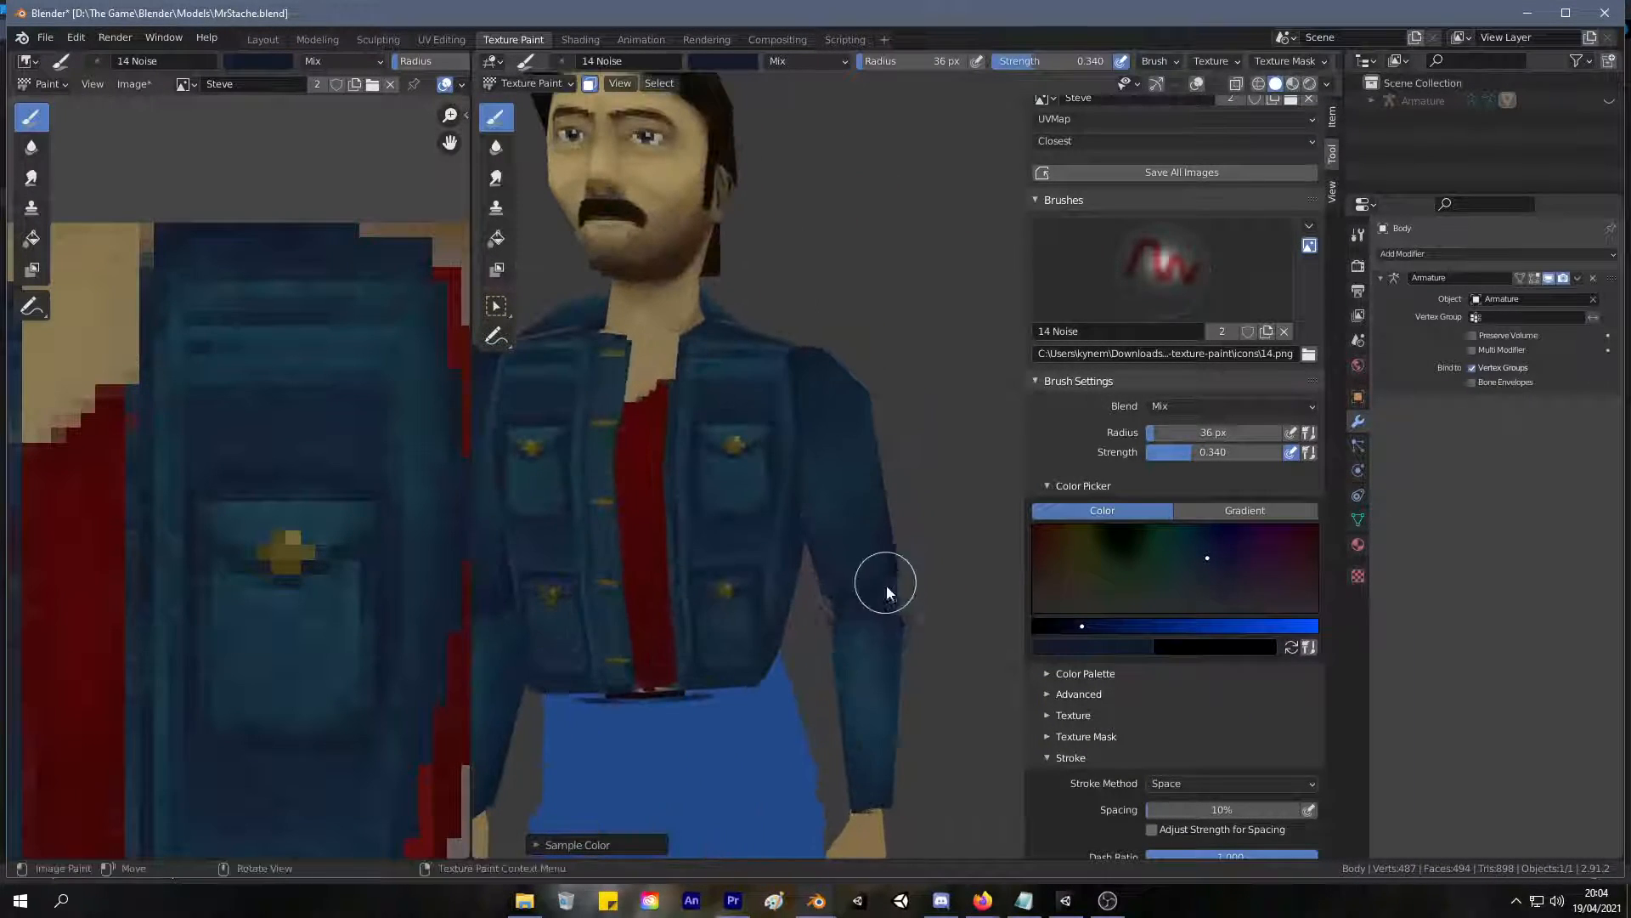
Sample a mid denim blue and blend the shading where the elbow meets the forearm sleeve.
{"action": "key", "text": "s"}
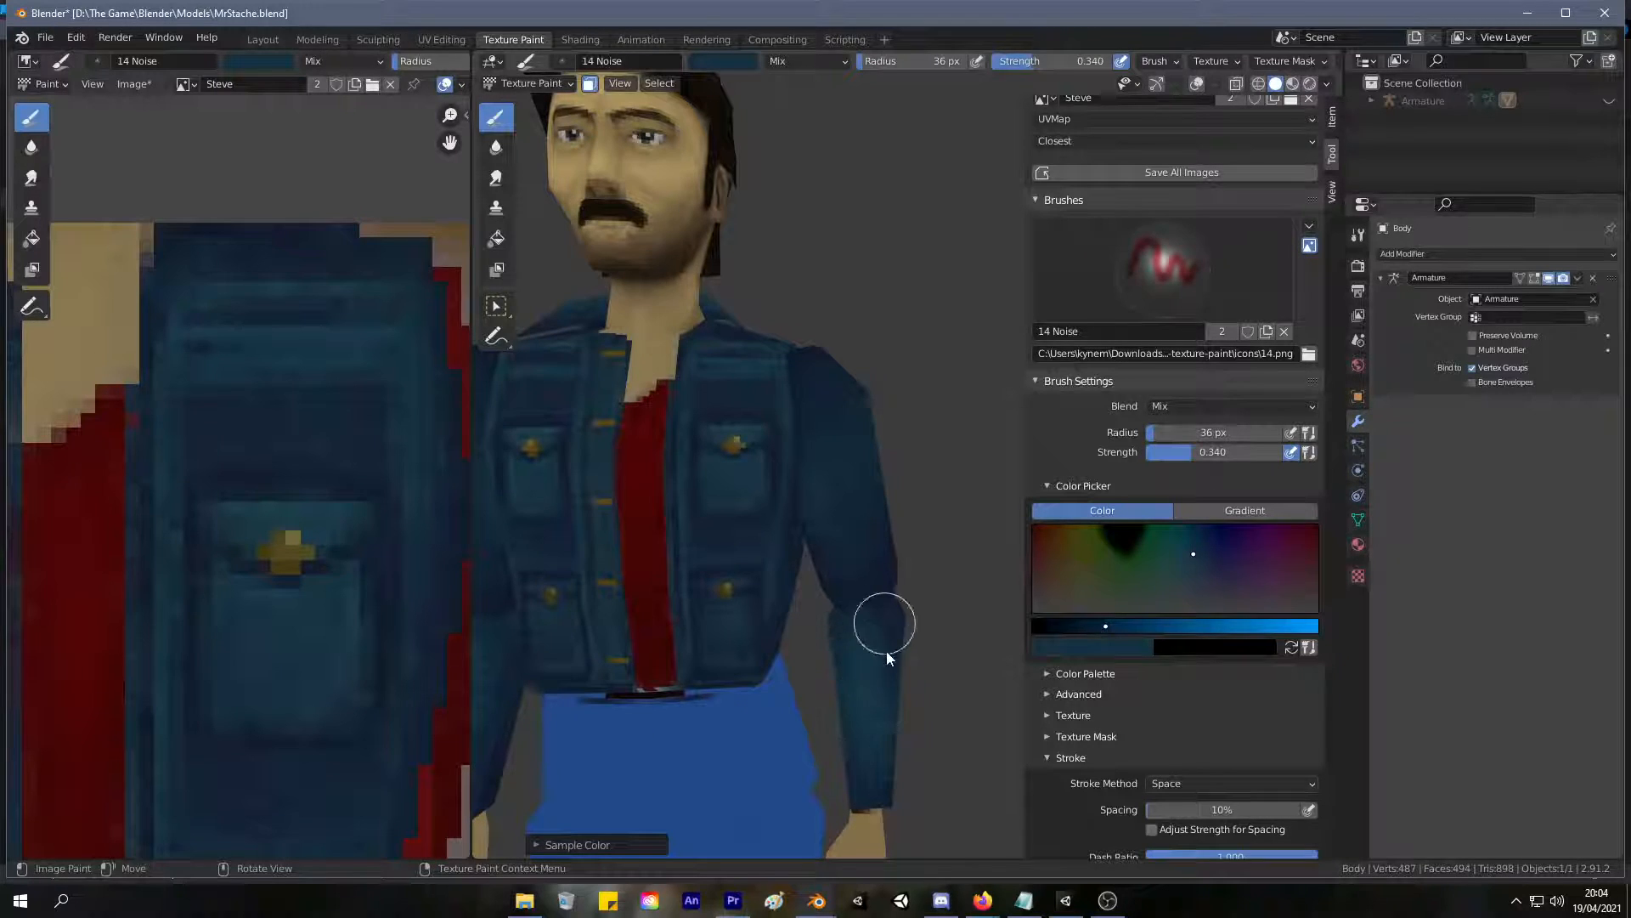
{"action": "mouse_move", "coordinate": [795, 501]}
{"action": "middle_mouse_down", "text": "ctrl"}
{"action": "mouse_move", "coordinate": [765, 711]}
{"action": "mouse_move", "coordinate": [894, 688]}
{"action": "mouse_move", "coordinate": [784, 834]}
{"action": "mouse_move", "coordinate": [717, 720]}
{"action": "mouse_move", "coordinate": [726, 746]}
{"action": "middle_mouse_up", "text": "ctrl"}
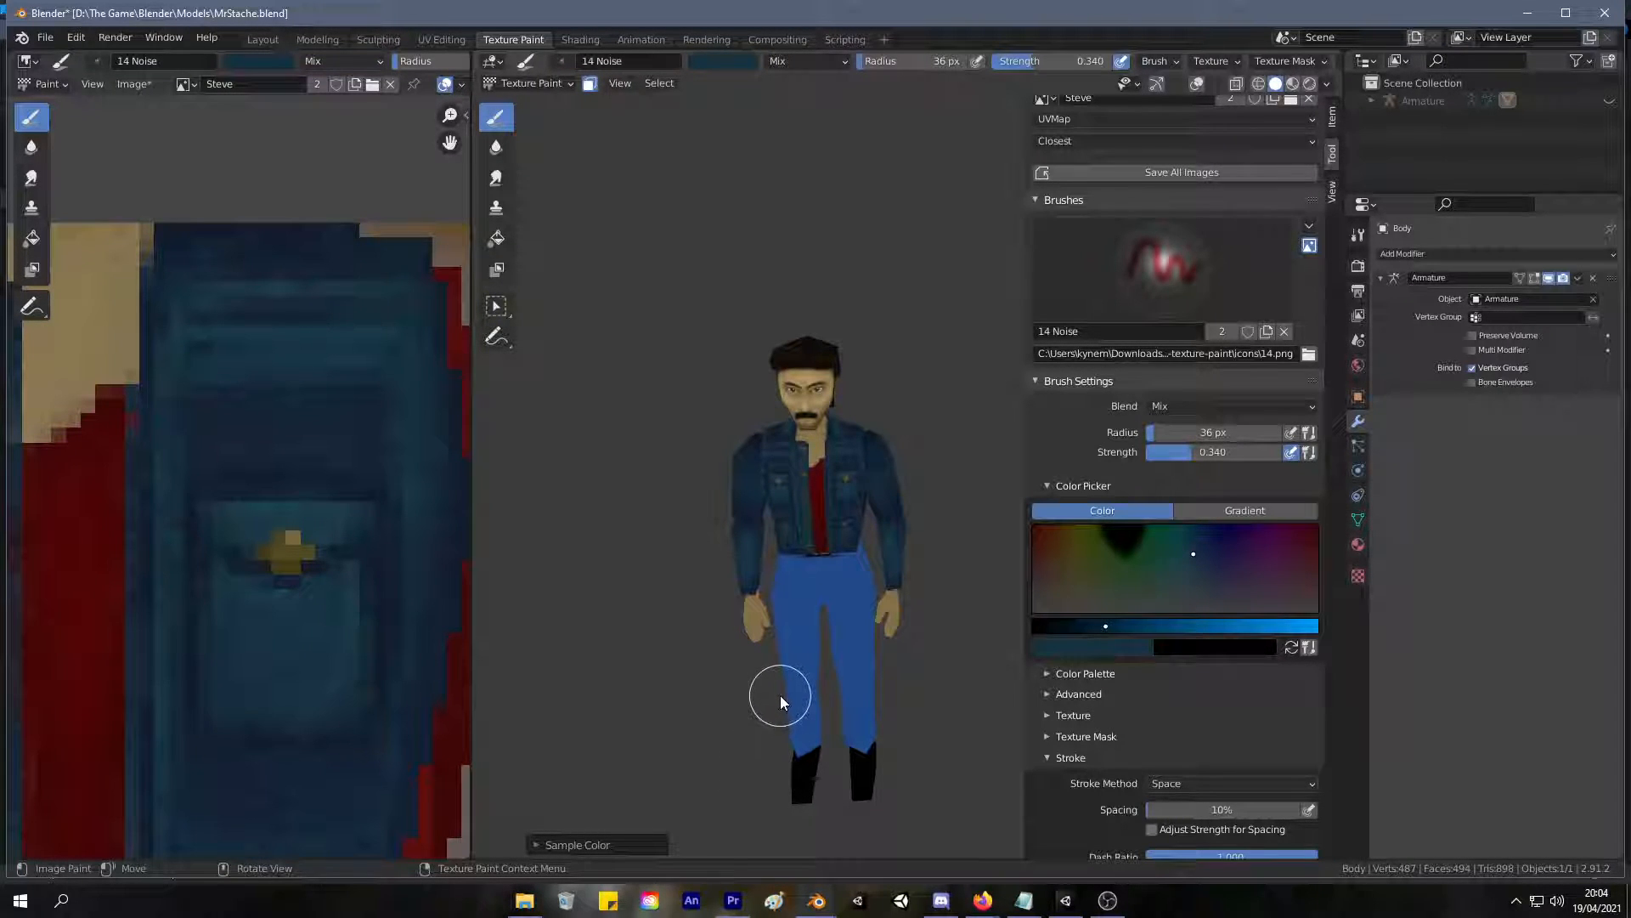
{"action": "scroll", "coordinate": [799, 578], "scroll_direction": "up", "scroll_amount": 2}
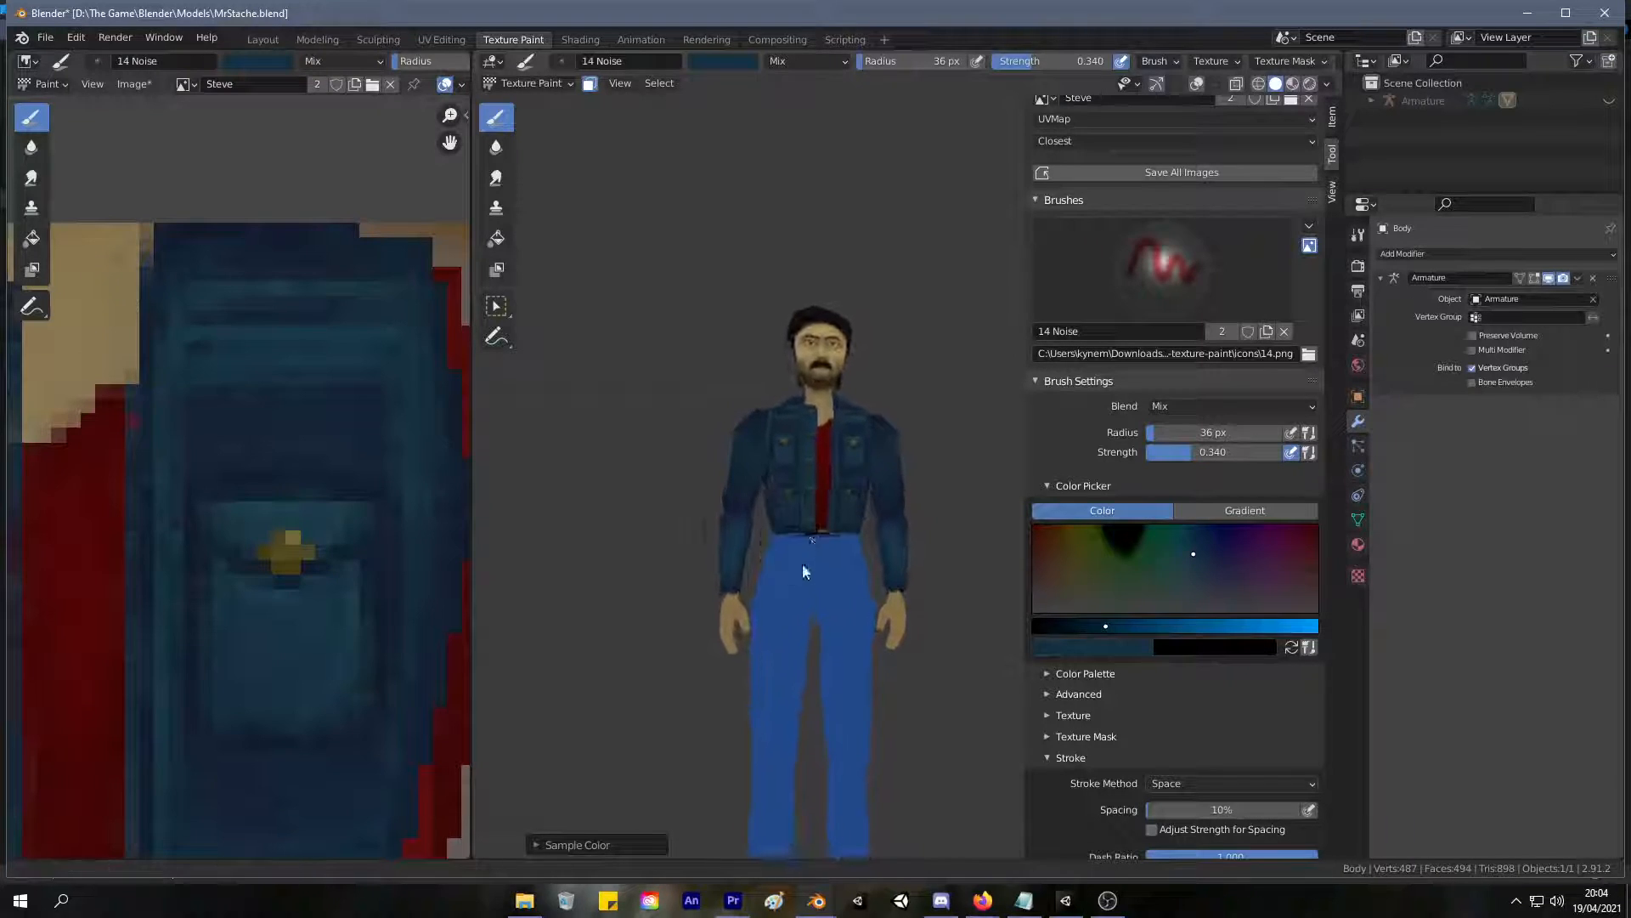
{"action": "scroll", "coordinate": [870, 446], "scroll_direction": "up", "scroll_amount": 2}
{"action": "middle_click_drag", "start_coordinate": [870, 445], "coordinate": [681, 492]}
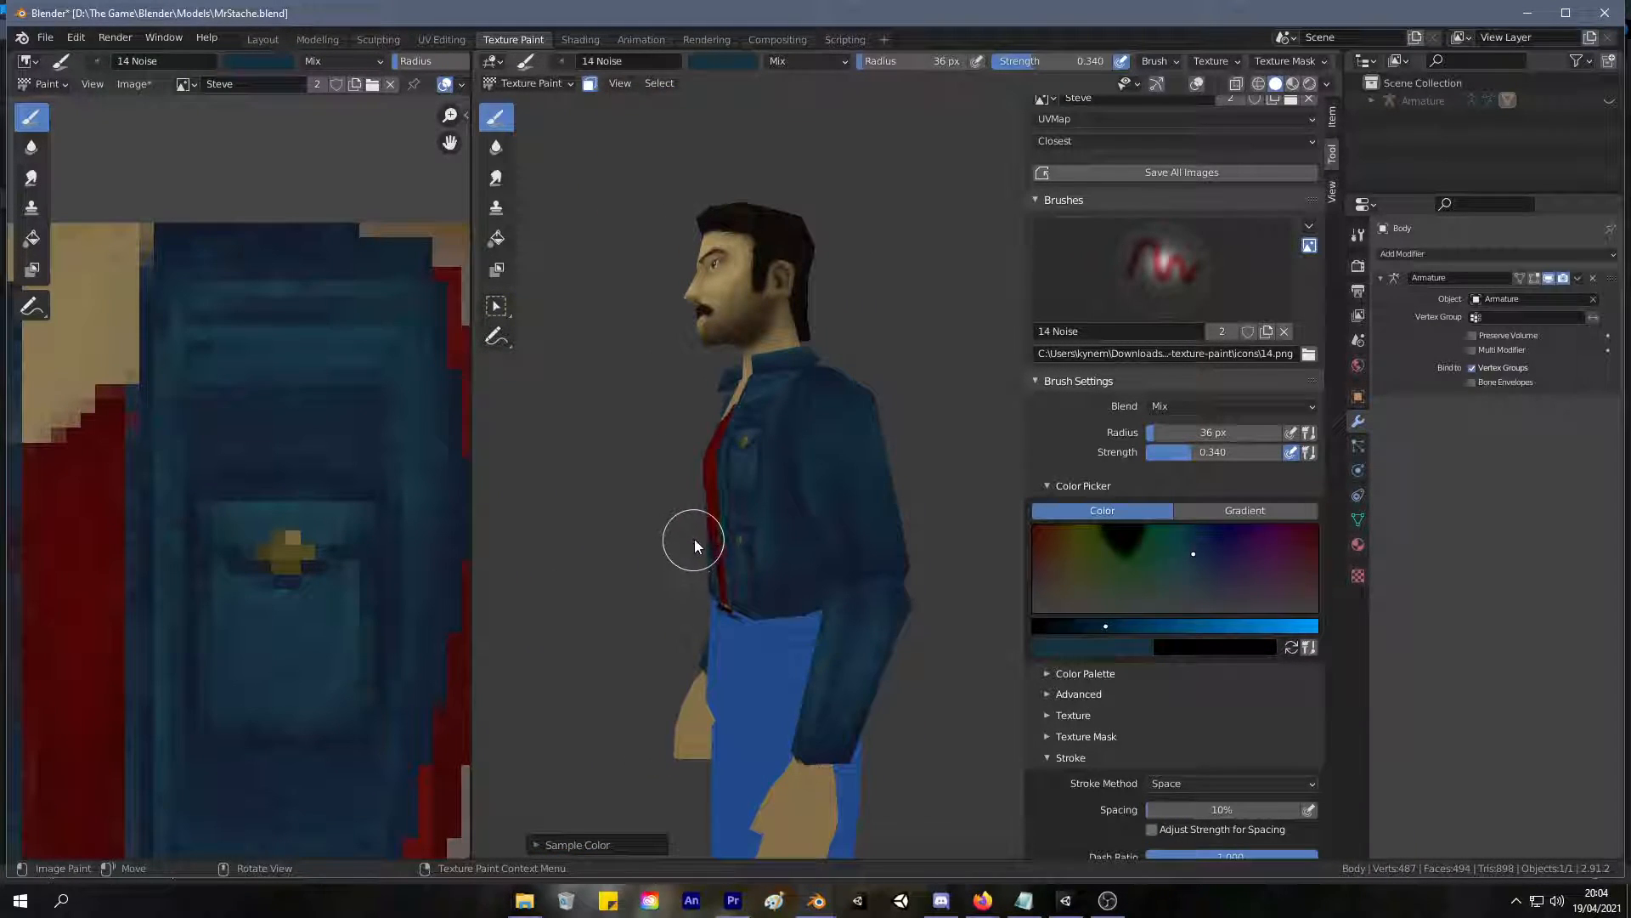
{"action": "middle_click_drag", "start_coordinate": [695, 542], "coordinate": [863, 466]}
{"action": "scroll", "coordinate": [879, 497], "scroll_direction": "up", "scroll_amount": 2}
Sample the skin tone at the shirt's neckline as the brush colour.
{"action": "key", "text": "s"}
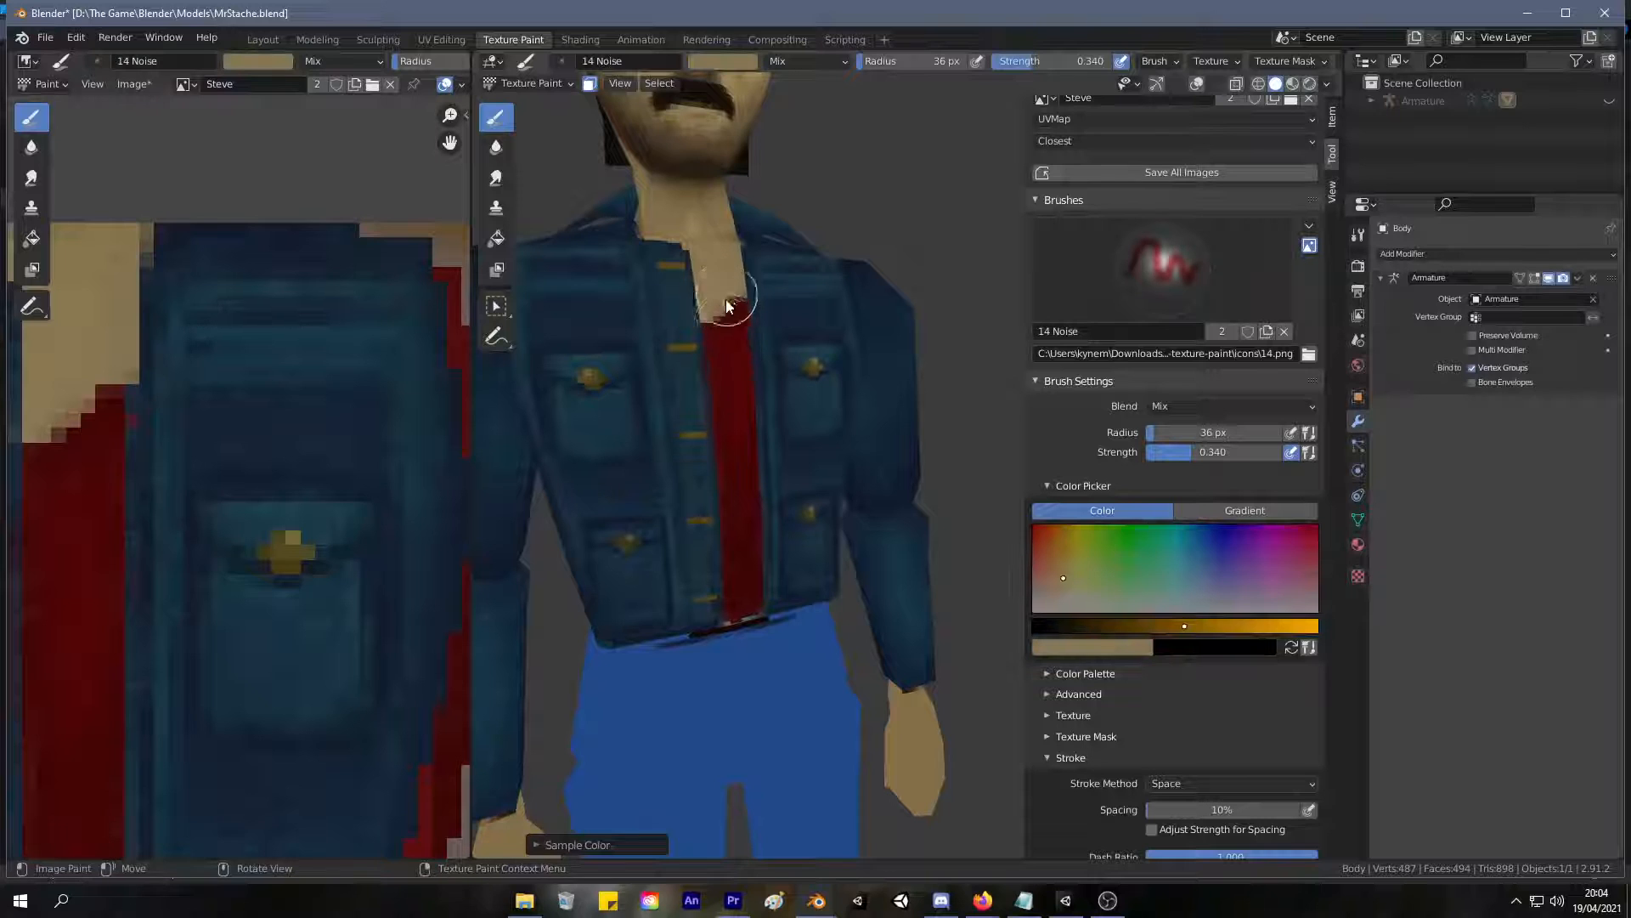
{"action": "scroll", "coordinate": [894, 314], "scroll_direction": "down", "scroll_amount": 6}
{"action": "scroll", "coordinate": [763, 492], "scroll_direction": "up", "scroll_amount": 3}
{"action": "middle_click_drag", "start_coordinate": [802, 416], "coordinate": [792, 413]}
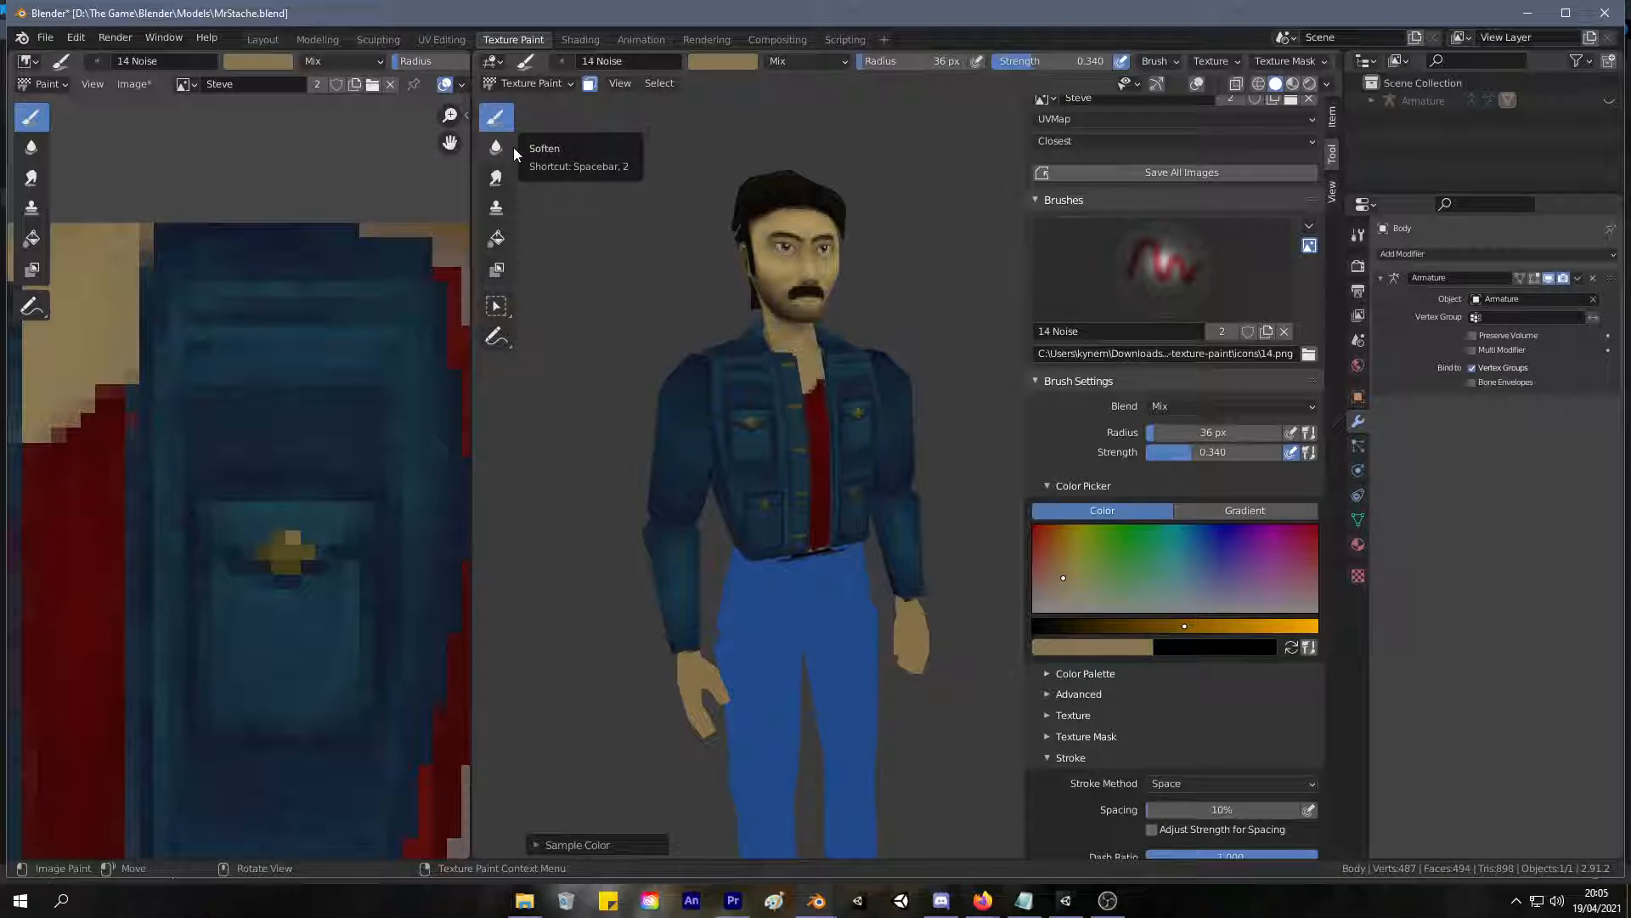
Sample a dark navy from the jacket and shade the upper sleeve around the shoulder.
{"action": "mouse_move", "coordinate": [637, 361]}
{"action": "middle_mouse_down"}
{"action": "mouse_move", "coordinate": [775, 364]}
{"action": "mouse_move", "coordinate": [738, 354]}
{"action": "mouse_move", "coordinate": [707, 405]}
{"action": "mouse_move", "coordinate": [722, 359]}
{"action": "middle_mouse_up"}
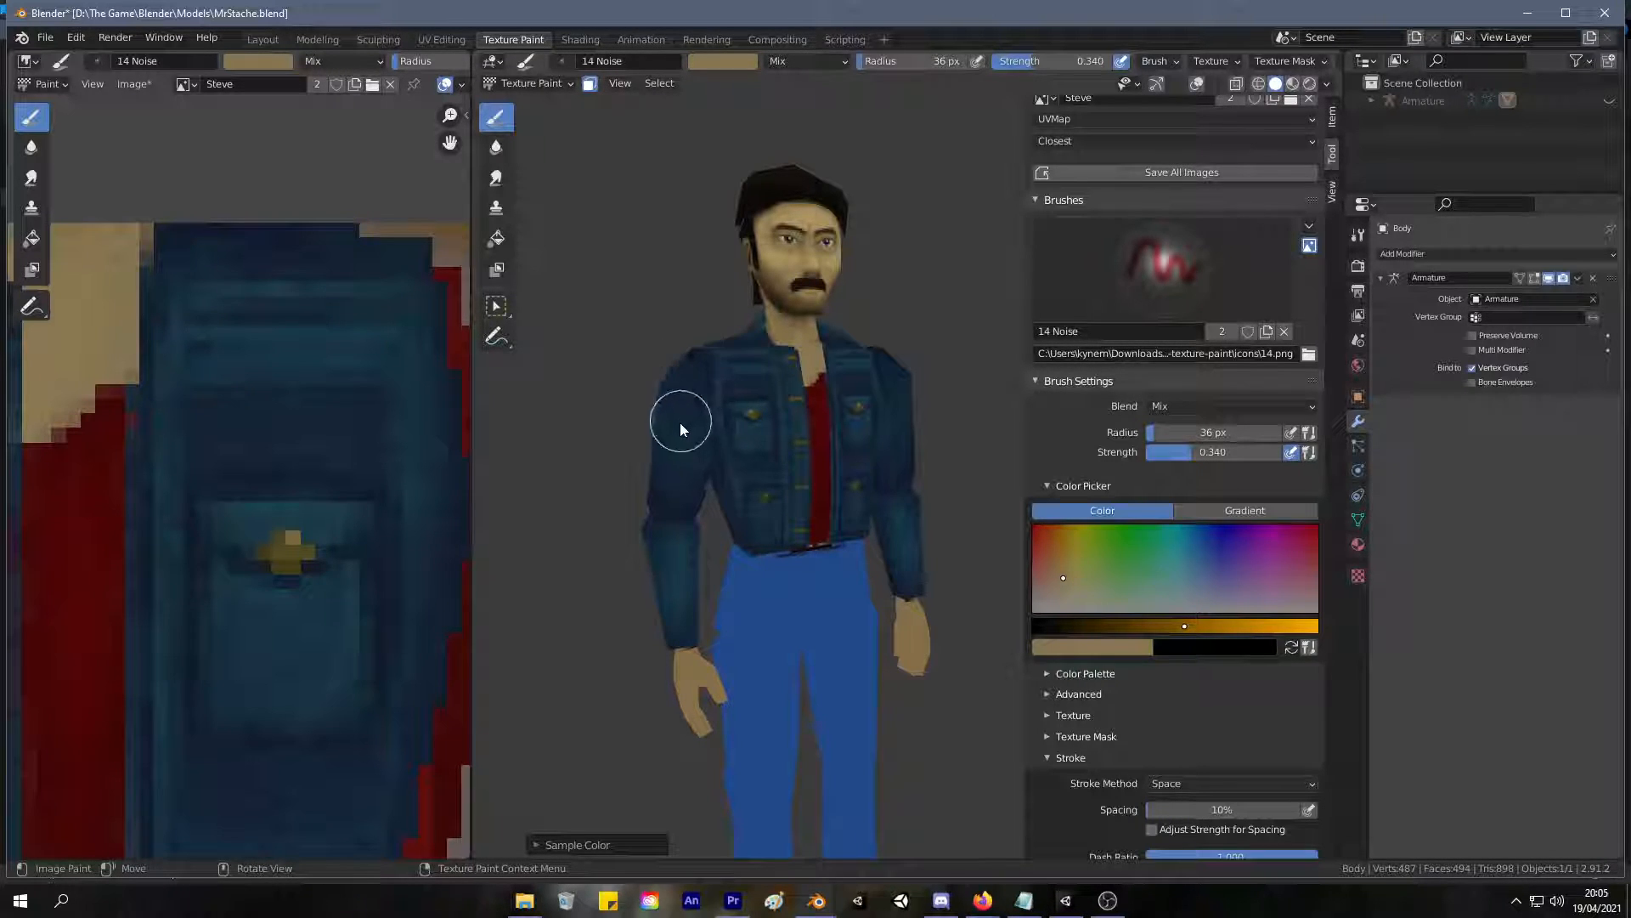
{"action": "scroll", "coordinate": [700, 400], "scroll_direction": "up", "scroll_amount": 3}
{"action": "mouse_move", "coordinate": [702, 398]}
{"action": "middle_mouse_down"}
{"action": "mouse_move", "coordinate": [619, 429]}
{"action": "mouse_move", "coordinate": [633, 382]}
{"action": "mouse_move", "coordinate": [669, 376]}
{"action": "middle_mouse_up"}
{"action": "key", "text": "s"}
{"action": "mouse_move", "coordinate": [849, 467]}
{"action": "middle_mouse_down"}
{"action": "mouse_move", "coordinate": [792, 466]}
{"action": "mouse_move", "coordinate": [747, 522]}
{"action": "mouse_move", "coordinate": [787, 467]}
{"action": "middle_mouse_up"}
{"action": "mouse_move", "coordinate": [828, 377]}
{"action": "middle_mouse_down"}
{"action": "mouse_move", "coordinate": [915, 361]}
{"action": "mouse_move", "coordinate": [874, 365]}
{"action": "mouse_move", "coordinate": [823, 416]}
{"action": "mouse_move", "coordinate": [863, 392]}
{"action": "mouse_move", "coordinate": [803, 467]}
{"action": "mouse_move", "coordinate": [793, 458]}
{"action": "mouse_move", "coordinate": [855, 424]}
{"action": "mouse_move", "coordinate": [859, 451]}
{"action": "middle_mouse_up"}
{"action": "scroll", "coordinate": [874, 367], "scroll_direction": "down", "scroll_amount": 2}
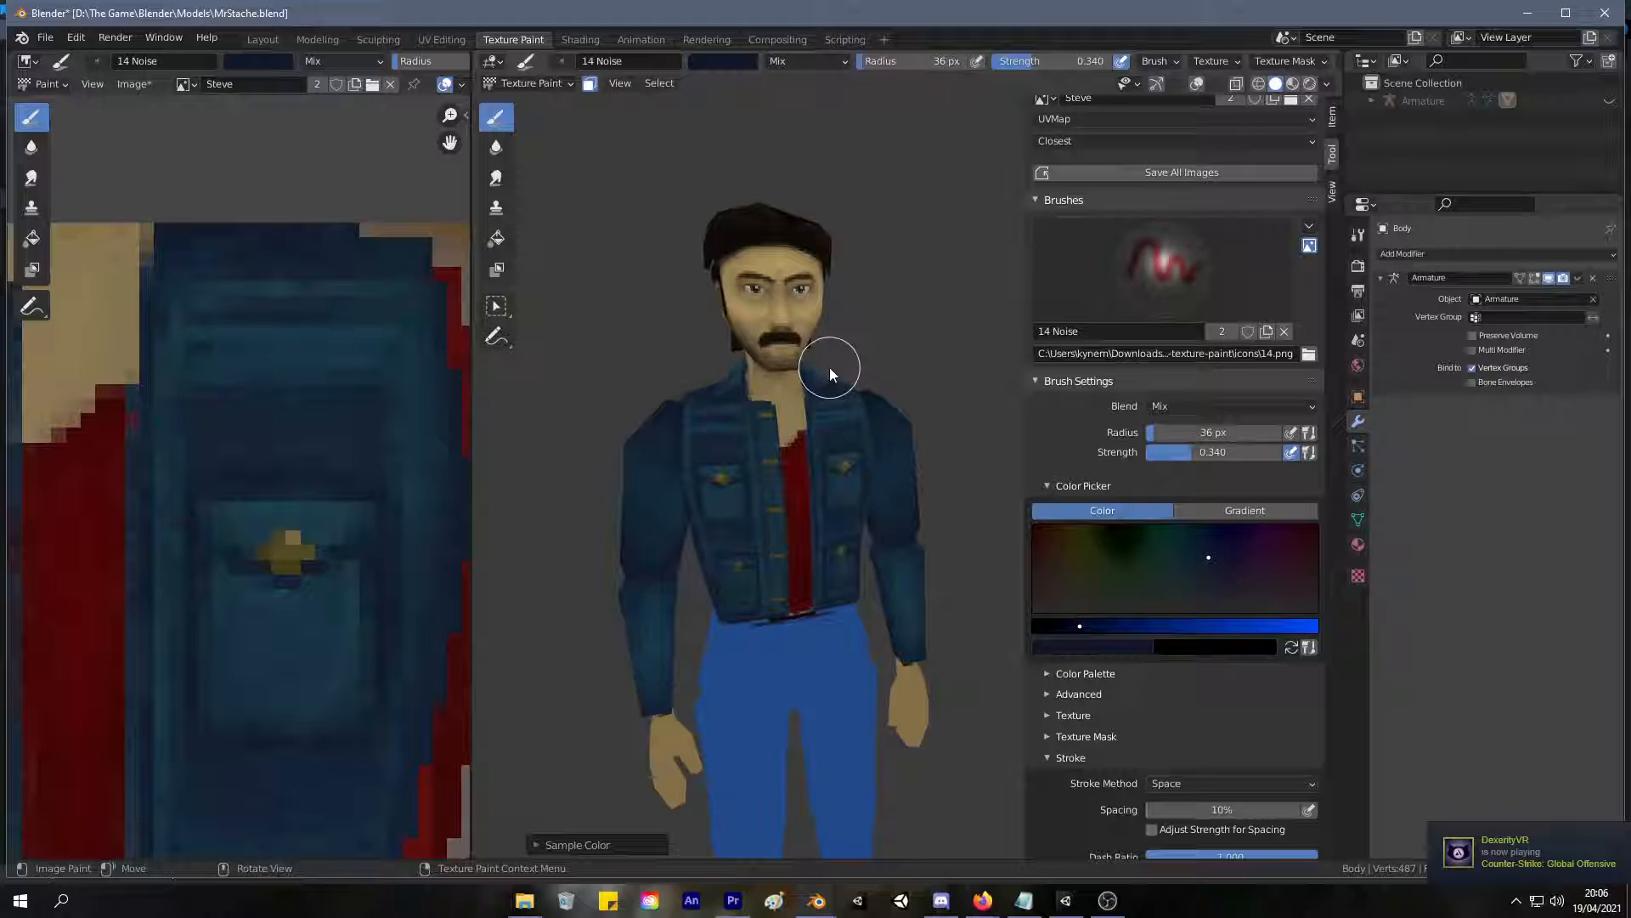
Sample a dark denim blue and touch up the seam where the upper sleeve meets the jacket front at the shoulder.
{"action": "mouse_move", "coordinate": [836, 375]}
{"action": "middle_mouse_down"}
{"action": "mouse_move", "coordinate": [804, 396]}
{"action": "mouse_move", "coordinate": [859, 334]}
{"action": "mouse_move", "coordinate": [858, 386]}
{"action": "mouse_move", "coordinate": [846, 373]}
{"action": "mouse_move", "coordinate": [829, 391]}
{"action": "middle_mouse_up"}
{"action": "scroll", "coordinate": [804, 396], "scroll_direction": "up", "scroll_amount": 3}
{"action": "scroll", "coordinate": [834, 413], "scroll_direction": "up", "scroll_amount": 1}
{"action": "key", "text": "s"}
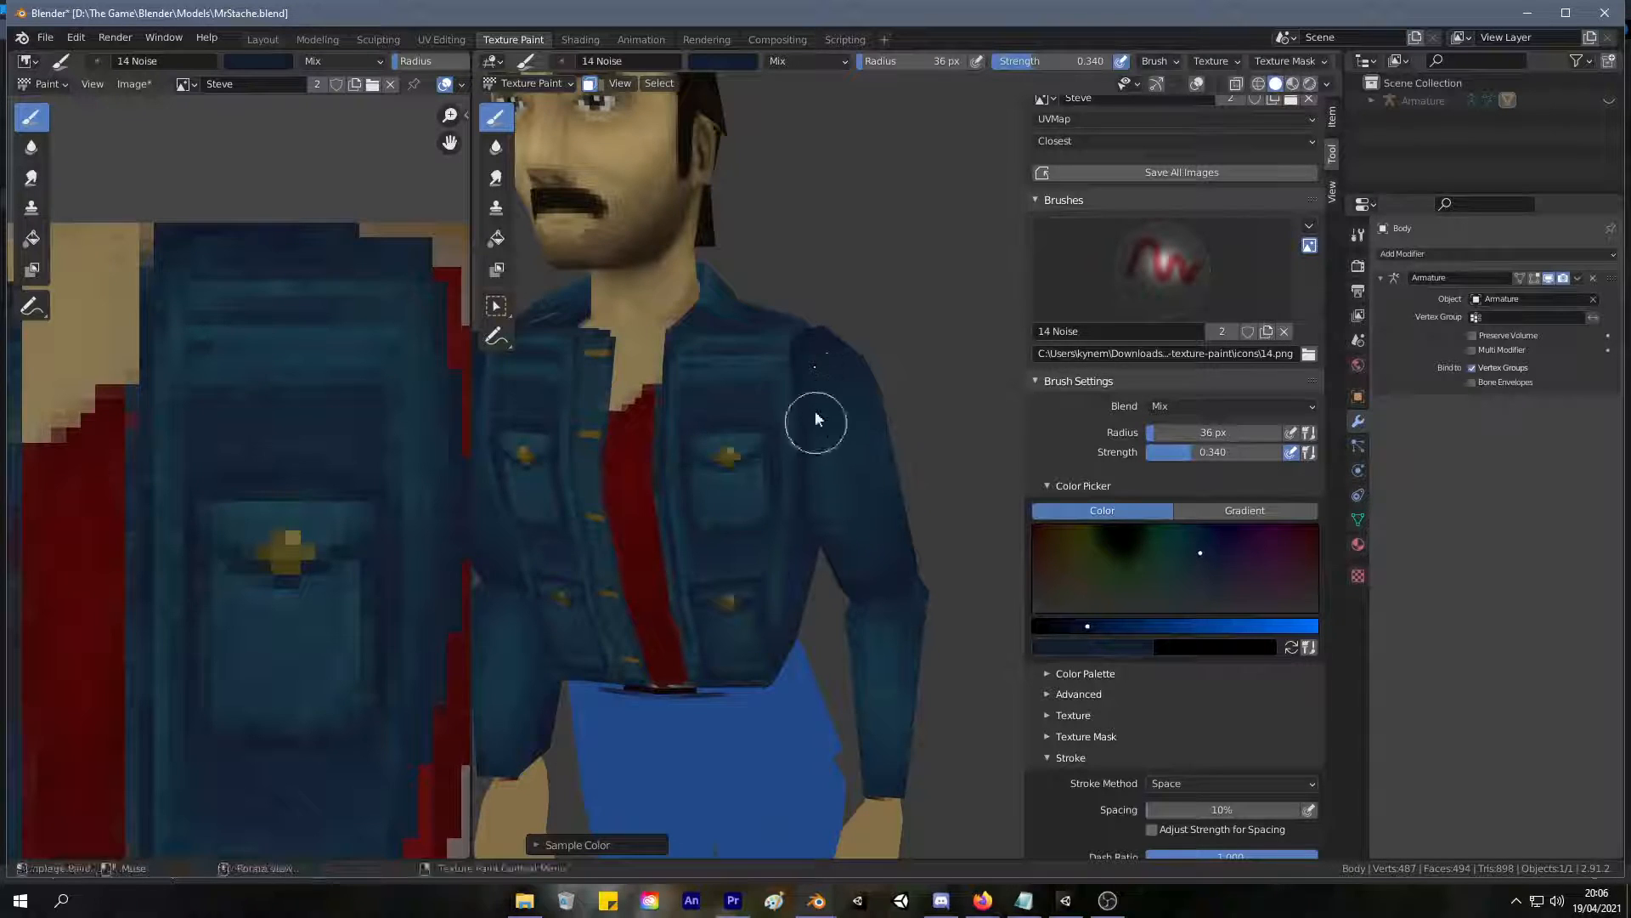
{"action": "left_click_drag", "start_coordinate": [813, 357], "coordinate": [819, 364]}
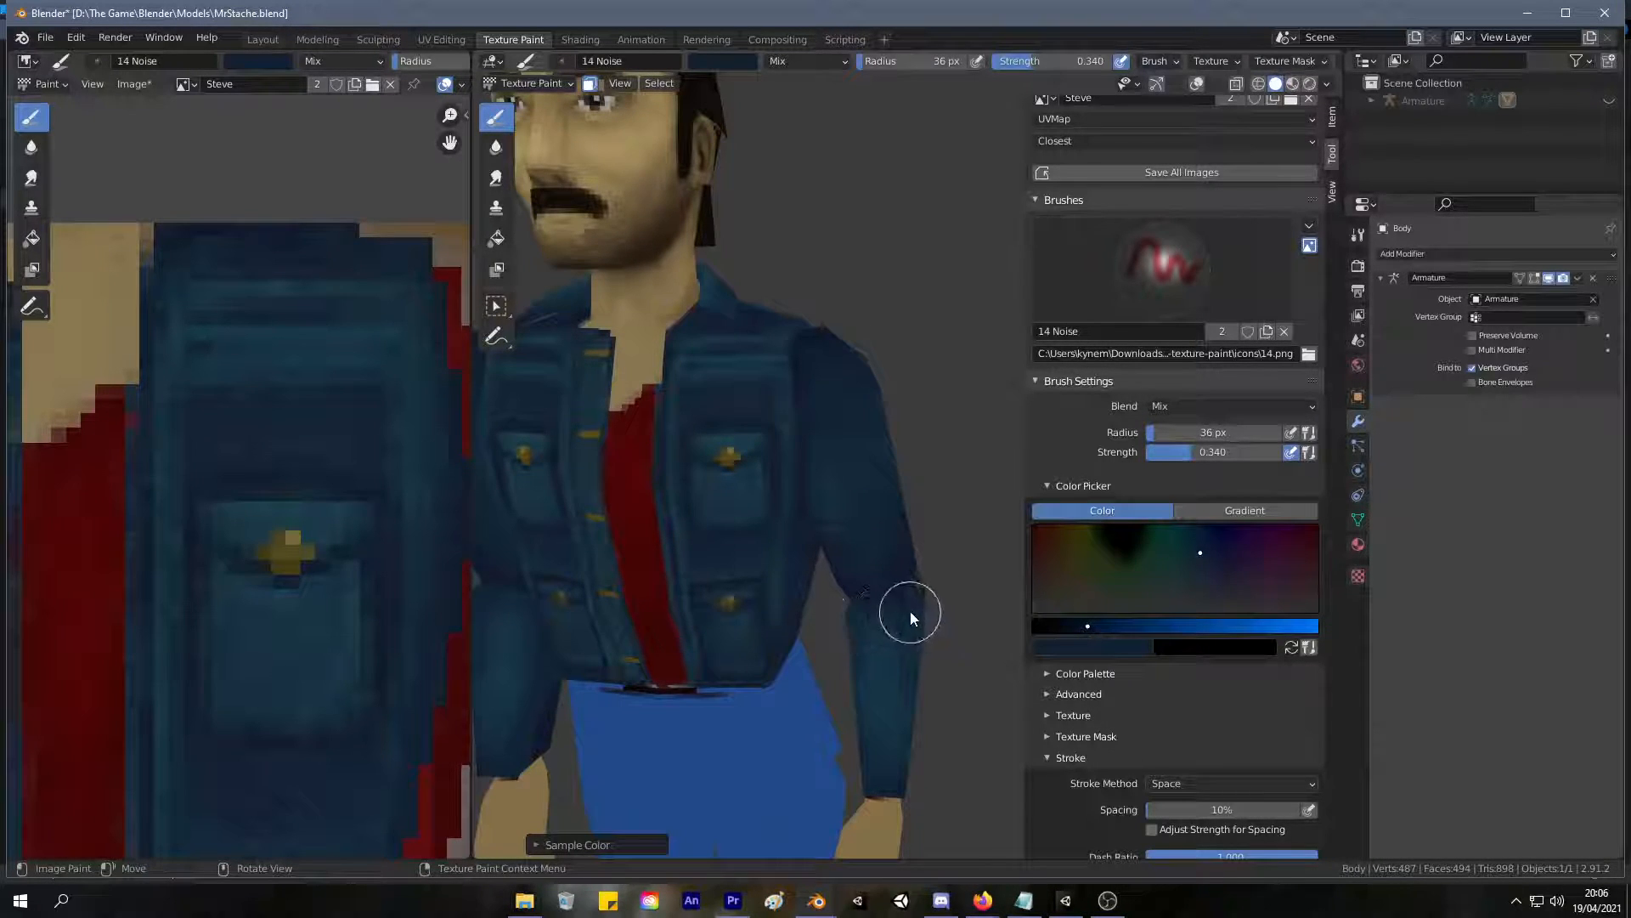
Sample a deeper navy and darken the sleeve around the elbow from the side and back.
{"action": "scroll", "coordinate": [910, 612], "scroll_direction": "down", "scroll_amount": 2}
{"action": "middle_click_drag", "start_coordinate": [910, 612], "coordinate": [794, 546]}
{"action": "key", "text": "s"}
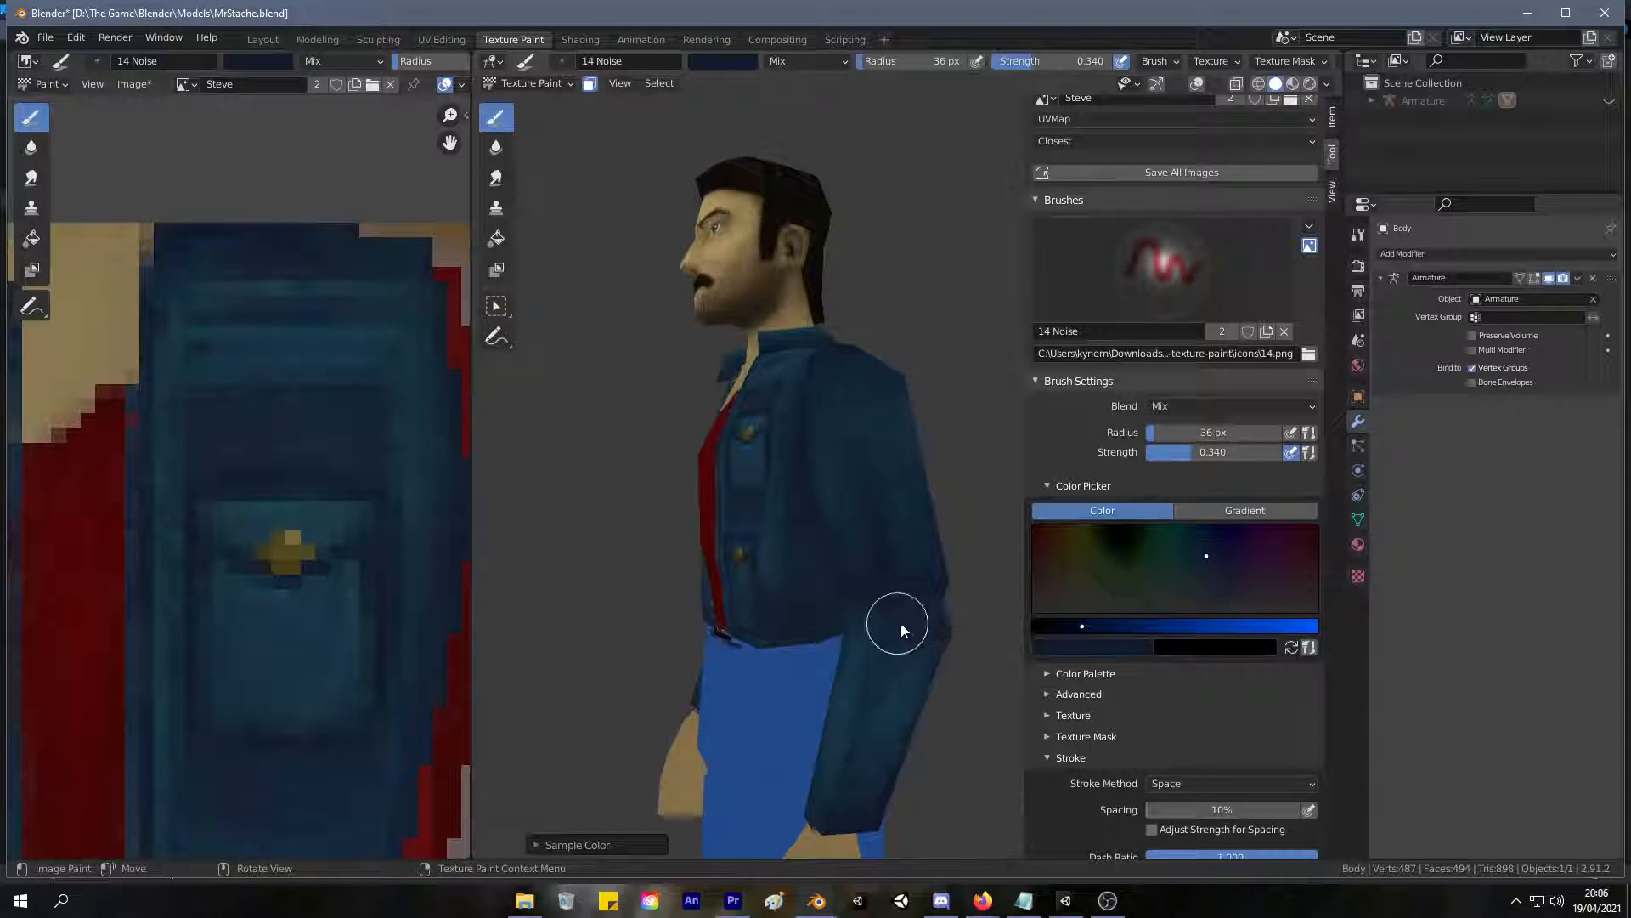
{"action": "middle_click_drag", "start_coordinate": [875, 610], "coordinate": [769, 693]}
{"action": "mouse_move", "coordinate": [933, 316]}
{"action": "middle_mouse_down"}
{"action": "mouse_move", "coordinate": [971, 445]}
{"action": "mouse_move", "coordinate": [1069, 360]}
{"action": "mouse_move", "coordinate": [764, 635]}
{"action": "mouse_move", "coordinate": [773, 662]}
{"action": "mouse_move", "coordinate": [896, 603]}
{"action": "mouse_move", "coordinate": [831, 608]}
{"action": "mouse_move", "coordinate": [791, 587]}
{"action": "middle_mouse_up"}
{"action": "middle_click_drag", "start_coordinate": [895, 685], "coordinate": [786, 602]}
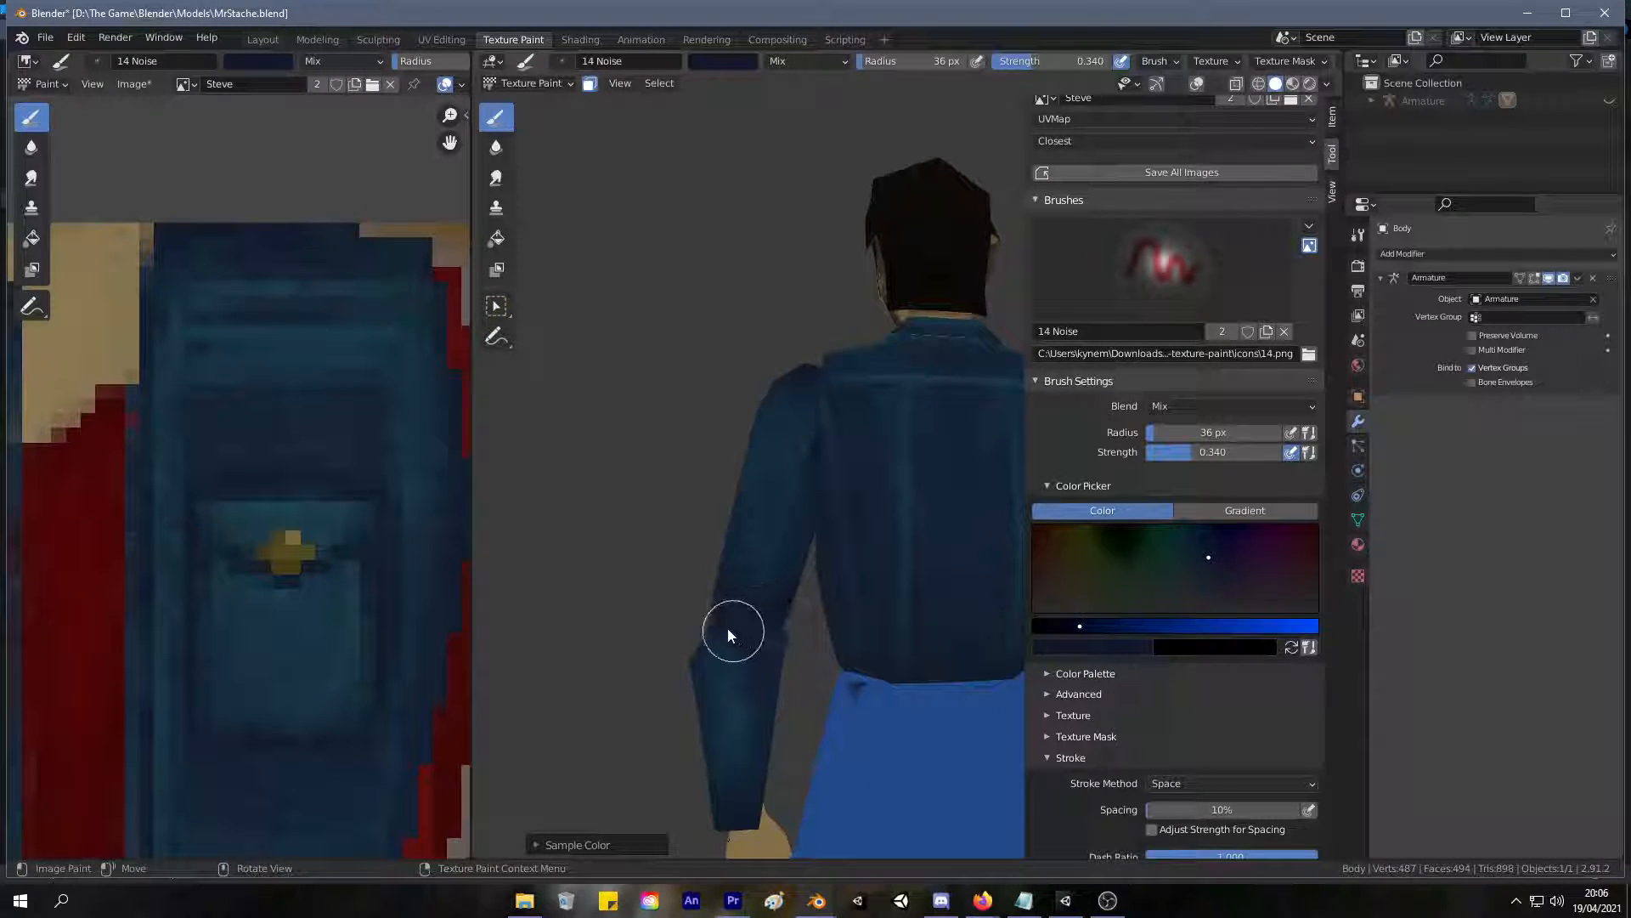
{"action": "mouse_move", "coordinate": [765, 622]}
{"action": "middle_mouse_down"}
{"action": "mouse_move", "coordinate": [952, 571]}
{"action": "mouse_move", "coordinate": [1006, 585]}
{"action": "mouse_move", "coordinate": [921, 632]}
{"action": "middle_mouse_up"}
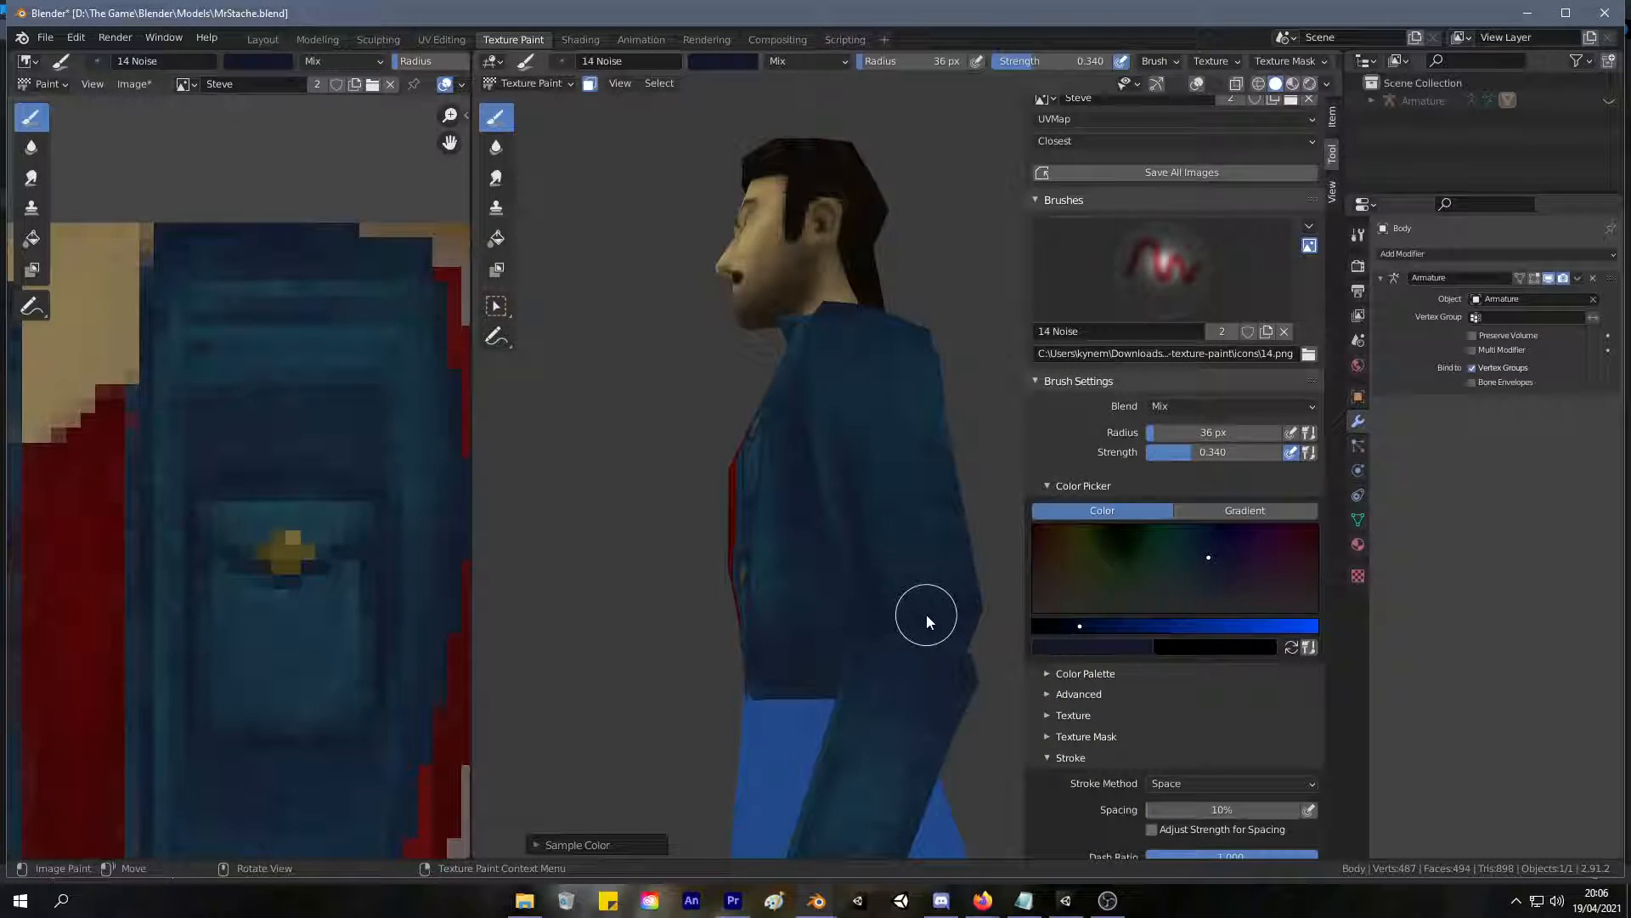
{"action": "mouse_move", "coordinate": [900, 545]}
{"action": "middle_mouse_down"}
{"action": "mouse_move", "coordinate": [849, 619]}
{"action": "mouse_move", "coordinate": [936, 734]}
{"action": "mouse_move", "coordinate": [628, 674]}
{"action": "mouse_move", "coordinate": [764, 728]}
{"action": "mouse_move", "coordinate": [699, 711]}
{"action": "mouse_move", "coordinate": [830, 655]}
{"action": "mouse_move", "coordinate": [960, 644]}
{"action": "mouse_move", "coordinate": [771, 623]}
{"action": "middle_mouse_up"}
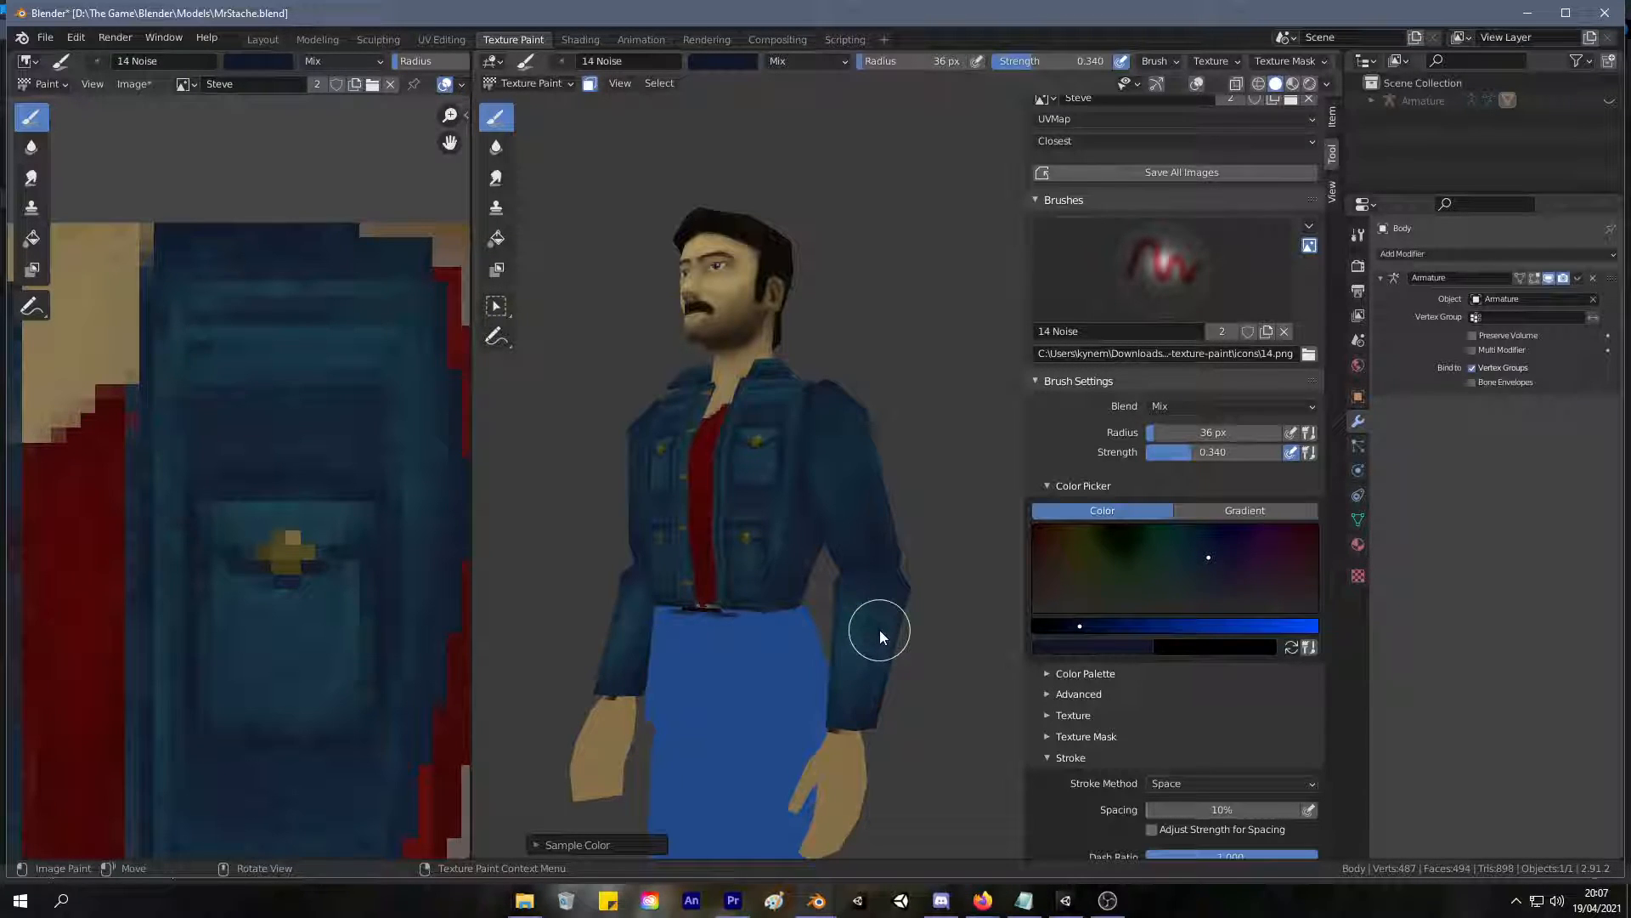
Examine the shaded sleeves, elbows and jacket front from the front of the character.
{"action": "middle_click_drag", "start_coordinate": [880, 630], "coordinate": [986, 626]}
{"action": "scroll", "coordinate": [987, 626], "scroll_direction": "up", "scroll_amount": 3}
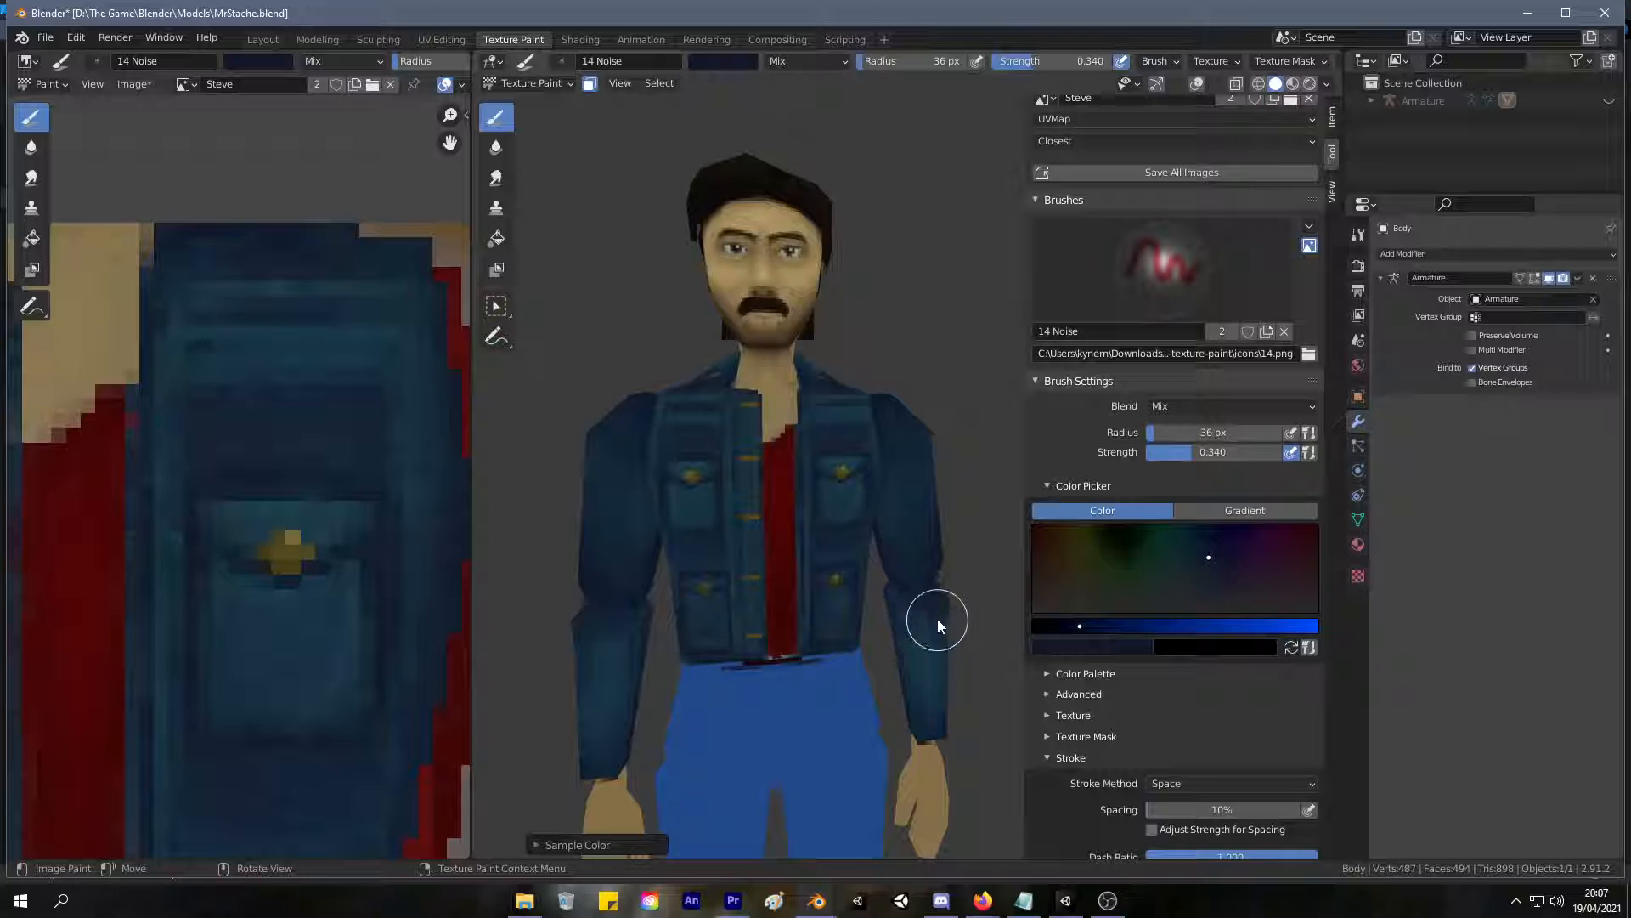
{"action": "scroll", "coordinate": [921, 632], "scroll_direction": "up", "scroll_amount": 3}
{"action": "mouse_move", "coordinate": [921, 632]}
{"action": "middle_mouse_down"}
{"action": "mouse_move", "coordinate": [987, 551]}
{"action": "mouse_move", "coordinate": [916, 631]}
{"action": "middle_mouse_up"}
{"action": "scroll", "coordinate": [916, 632], "scroll_direction": "down", "scroll_amount": 4}
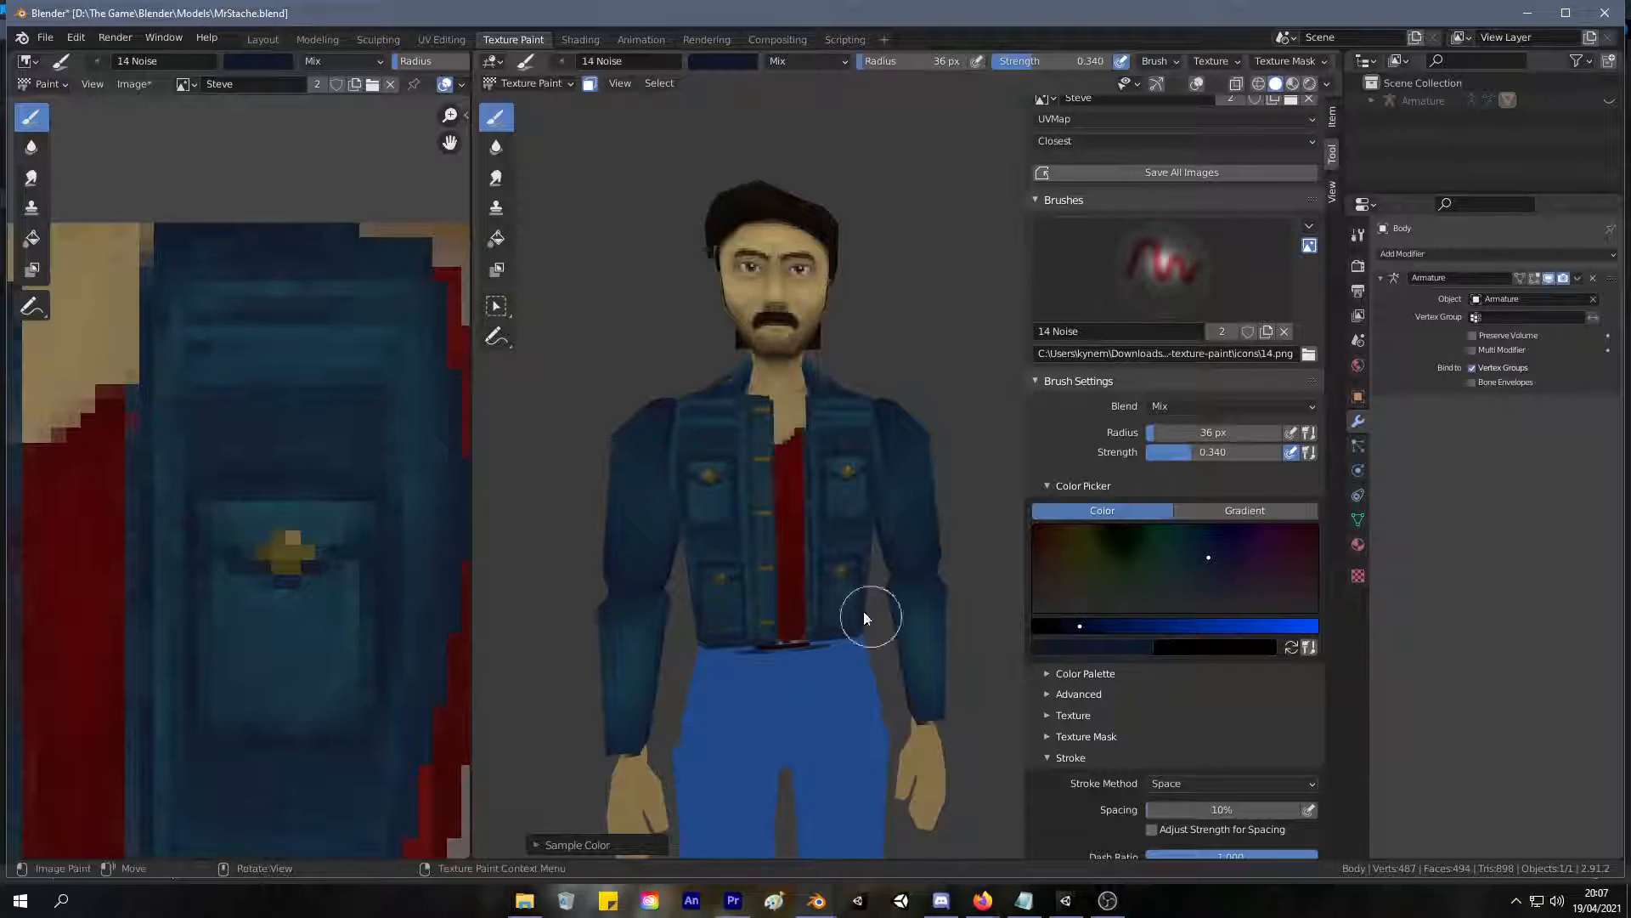
{"action": "mouse_move", "coordinate": [815, 527]}
{"action": "middle_mouse_down", "text": "ctrl"}
{"action": "mouse_move", "coordinate": [889, 463]}
{"action": "mouse_move", "coordinate": [838, 543]}
{"action": "mouse_move", "coordinate": [877, 491]}
{"action": "mouse_move", "coordinate": [857, 492]}
{"action": "middle_mouse_up", "text": "ctrl"}
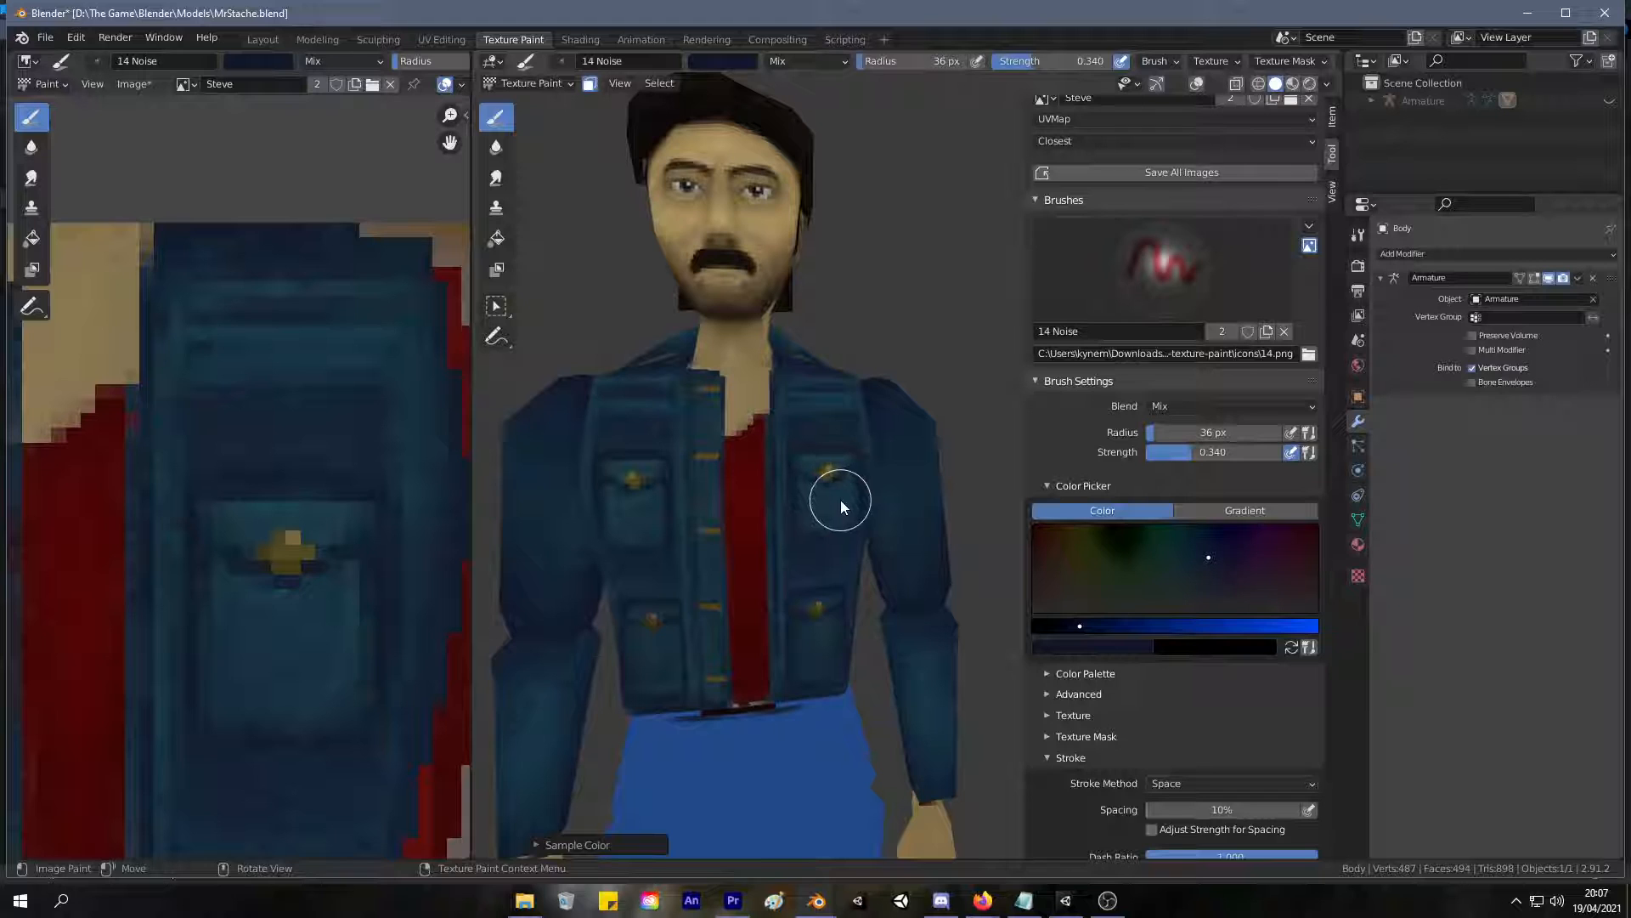
{"action": "mouse_move", "coordinate": [852, 484]}
{"action": "middle_mouse_down"}
{"action": "mouse_move", "coordinate": [892, 477]}
{"action": "mouse_move", "coordinate": [915, 436]}
{"action": "mouse_move", "coordinate": [852, 472]}
{"action": "mouse_move", "coordinate": [882, 440]}
{"action": "middle_mouse_up"}
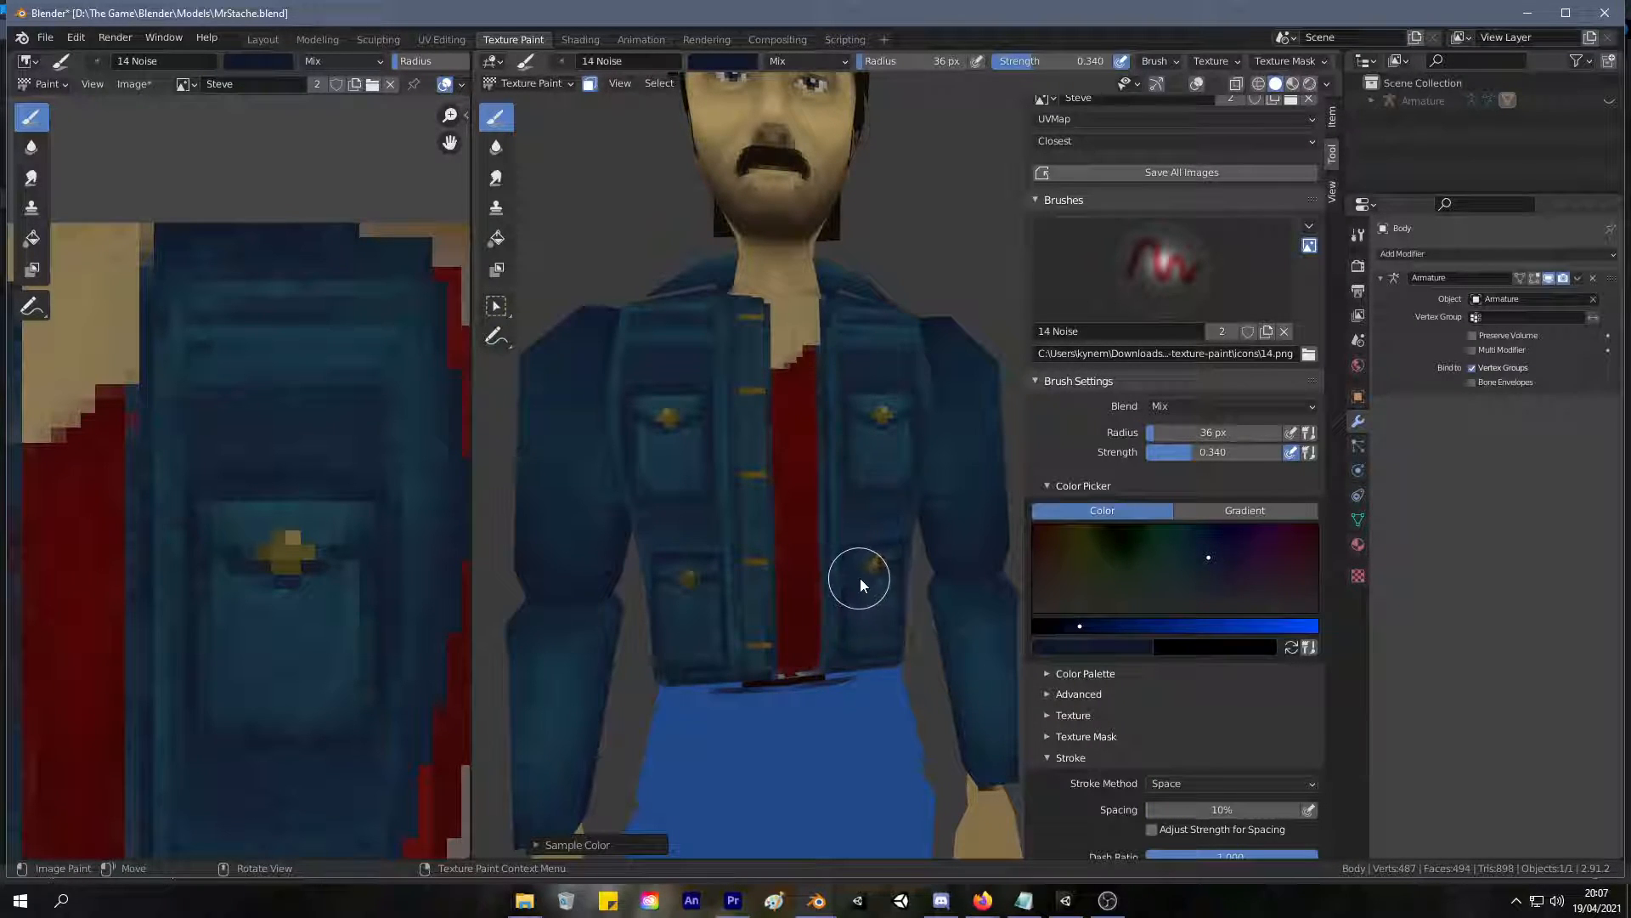
{"action": "middle_click_drag", "start_coordinate": [846, 533], "coordinate": [849, 471], "text": "ctrl"}
Sample the skin tone at the neckline, and select the torso's linked faces to overlay their UVs on the texture being painted.
{"action": "key", "text": "s"}
{"action": "mouse_move", "coordinate": [797, 344]}
{"action": "middle_mouse_down", "text": "ctrl"}
{"action": "mouse_move", "coordinate": [726, 450]}
{"action": "mouse_move", "coordinate": [749, 418]}
{"action": "mouse_move", "coordinate": [711, 273]}
{"action": "middle_mouse_up", "text": "ctrl"}
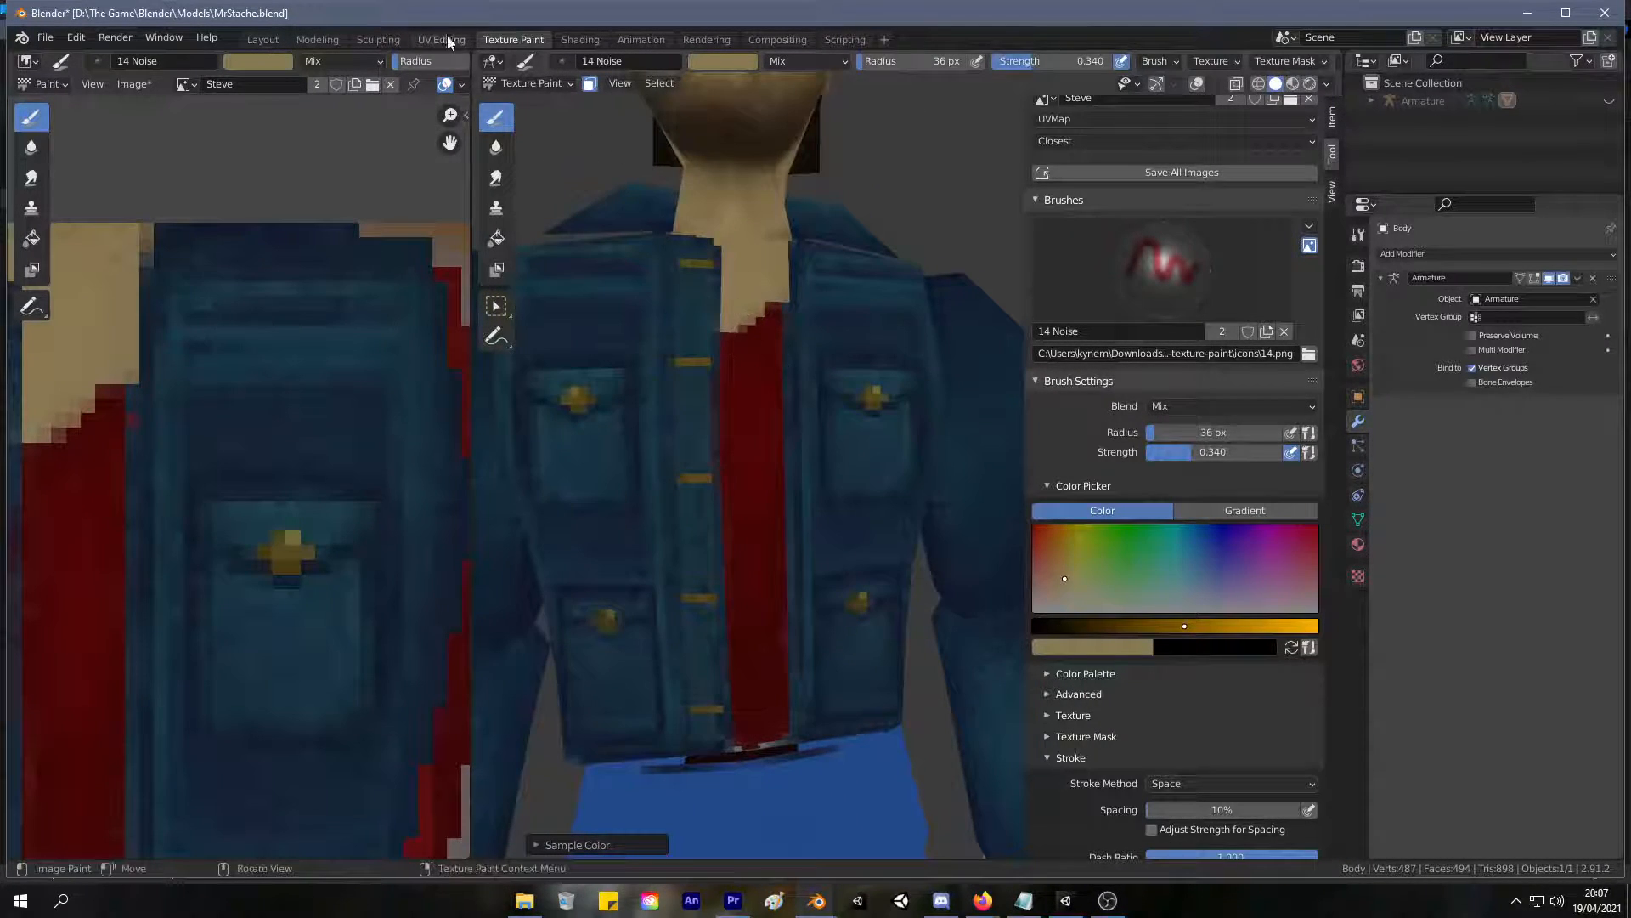
{"action": "left_click", "coordinate": [441, 40]}
{"action": "left_click", "coordinate": [1050, 579]}
{"action": "key", "text": "ctrl+l"}
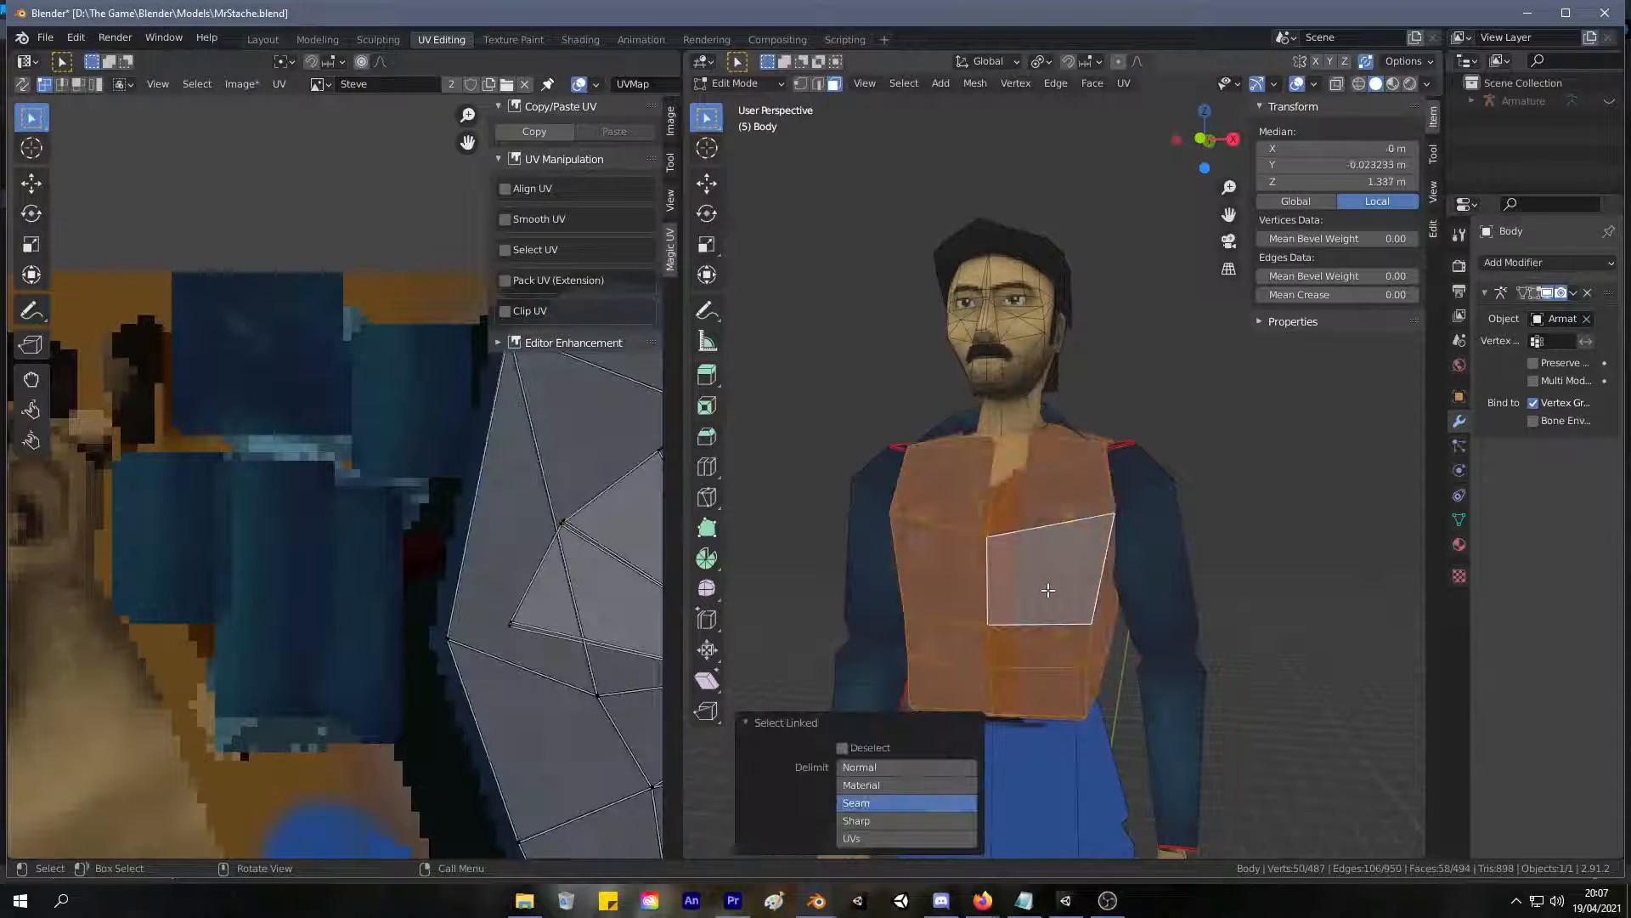
{"action": "left_click", "coordinate": [527, 39]}
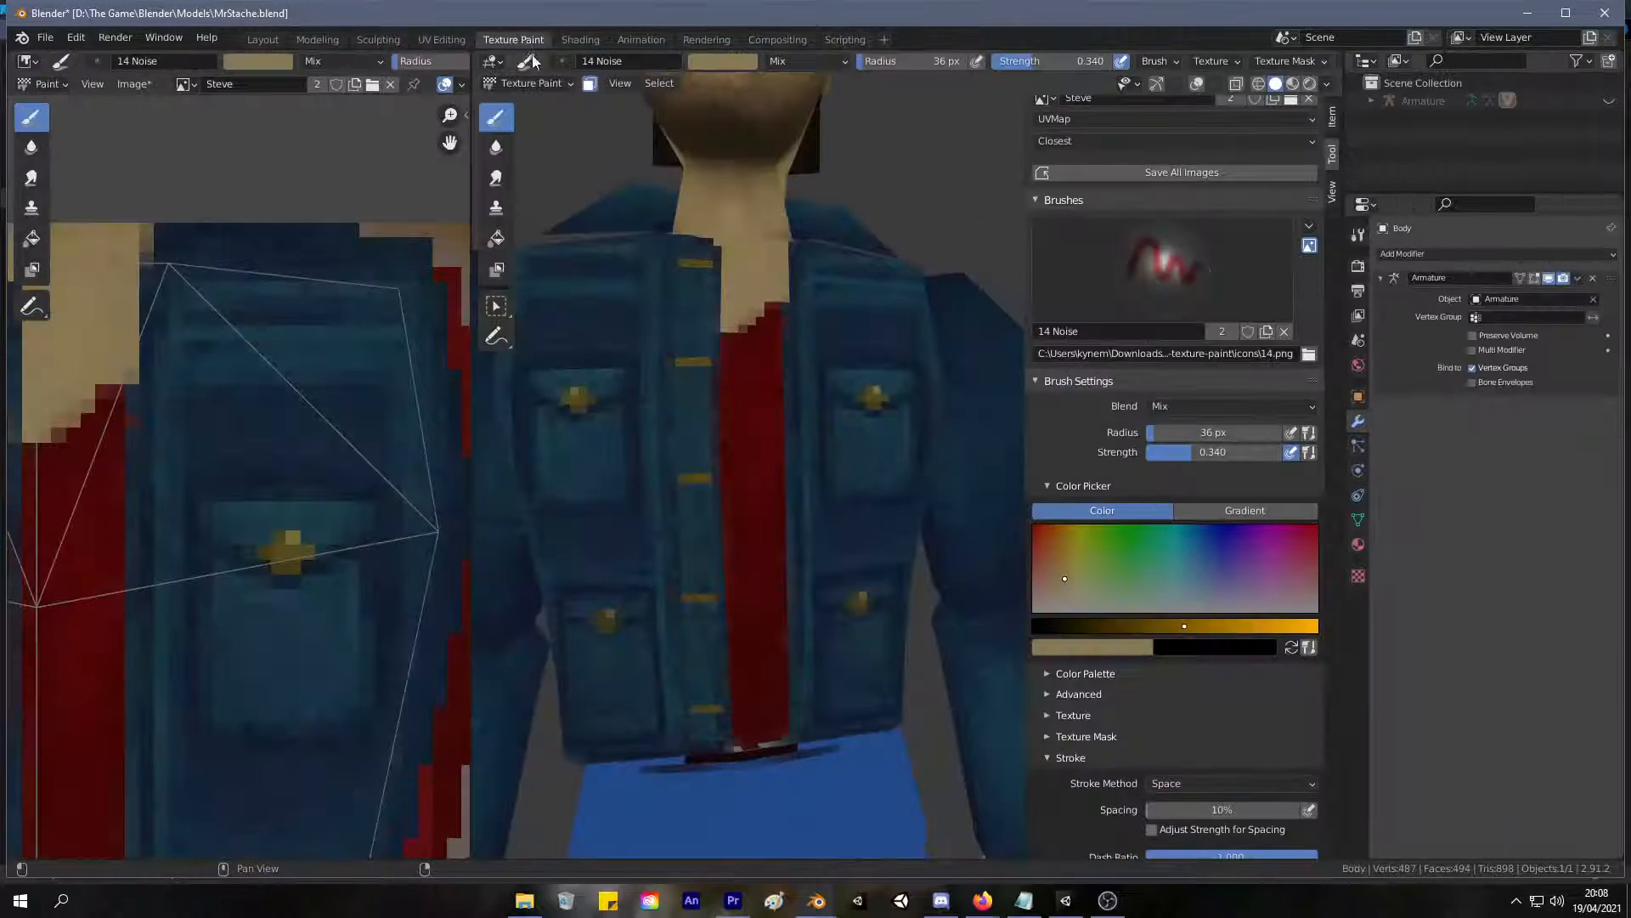
Reduce the brush radius to 15 px and sample a dark denim blue from the jacket's front opening.
{"action": "scroll", "coordinate": [811, 283], "scroll_direction": "down", "scroll_amount": 4}
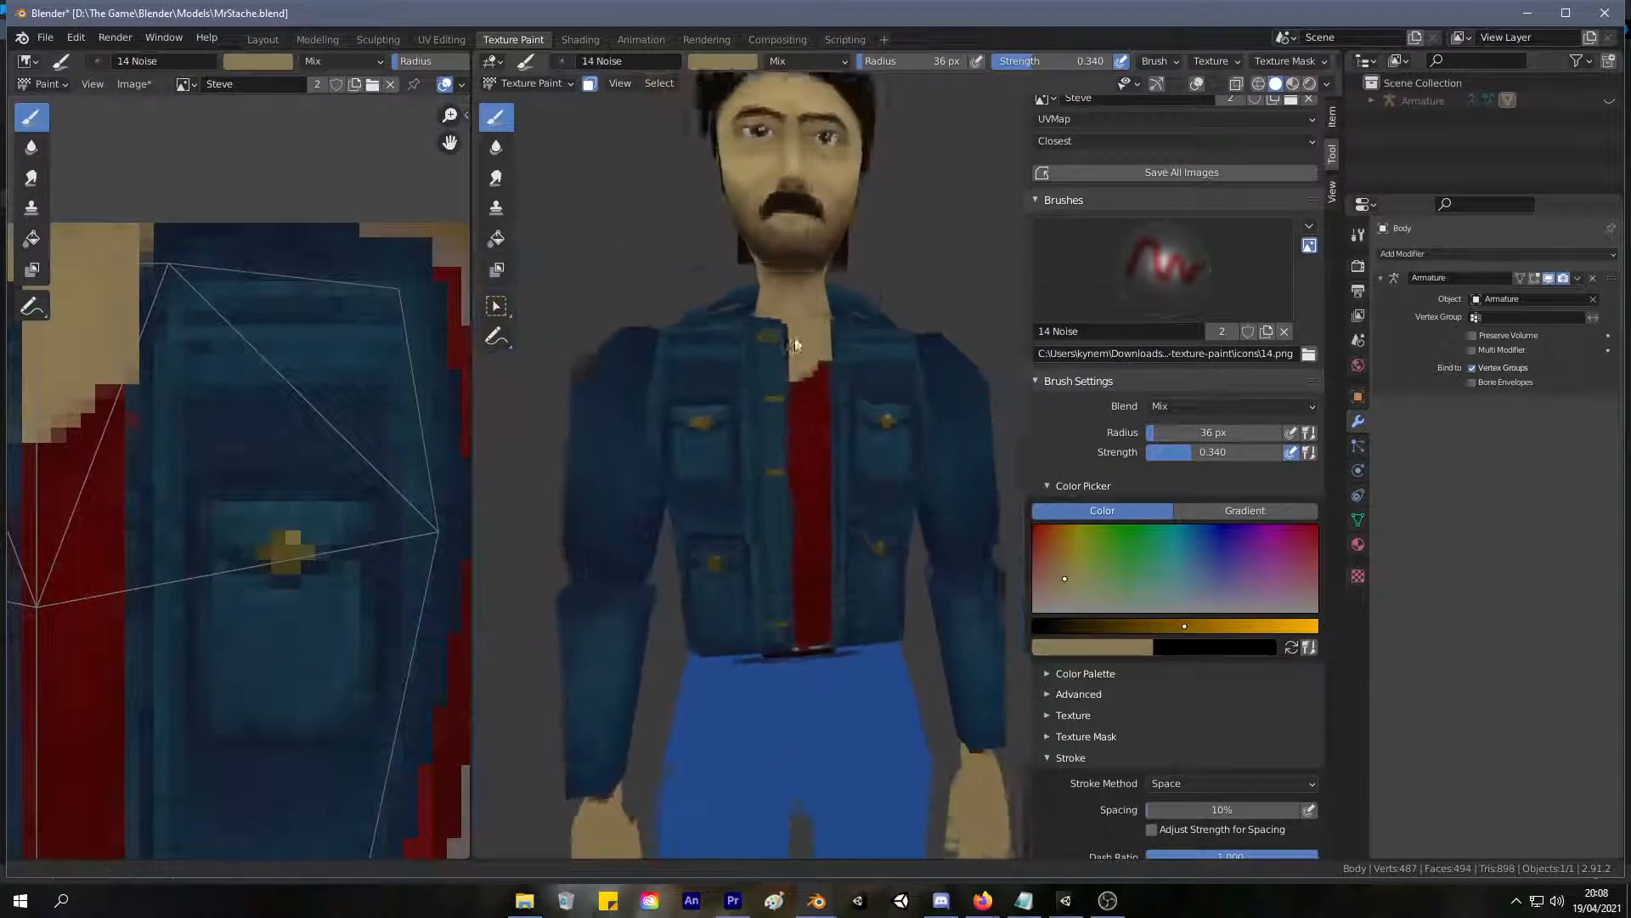
{"action": "scroll", "coordinate": [782, 293], "scroll_direction": "up", "scroll_amount": 4}
{"action": "key", "text": "f"}
{"action": "left_click", "coordinate": [765, 304]}
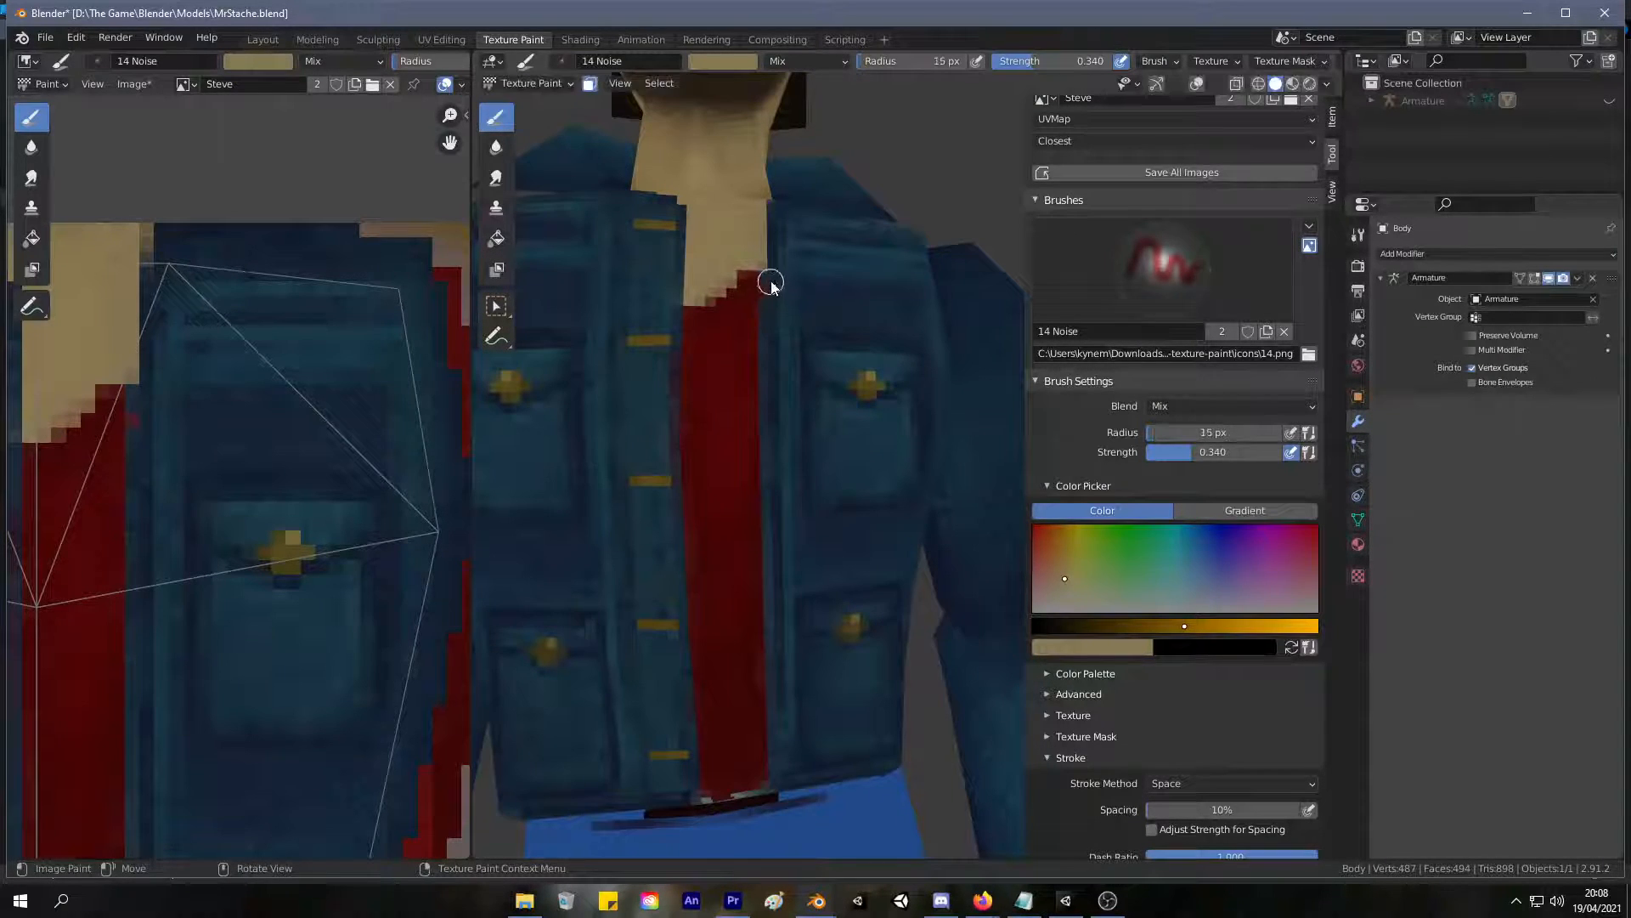
{"action": "key", "text": "s"}
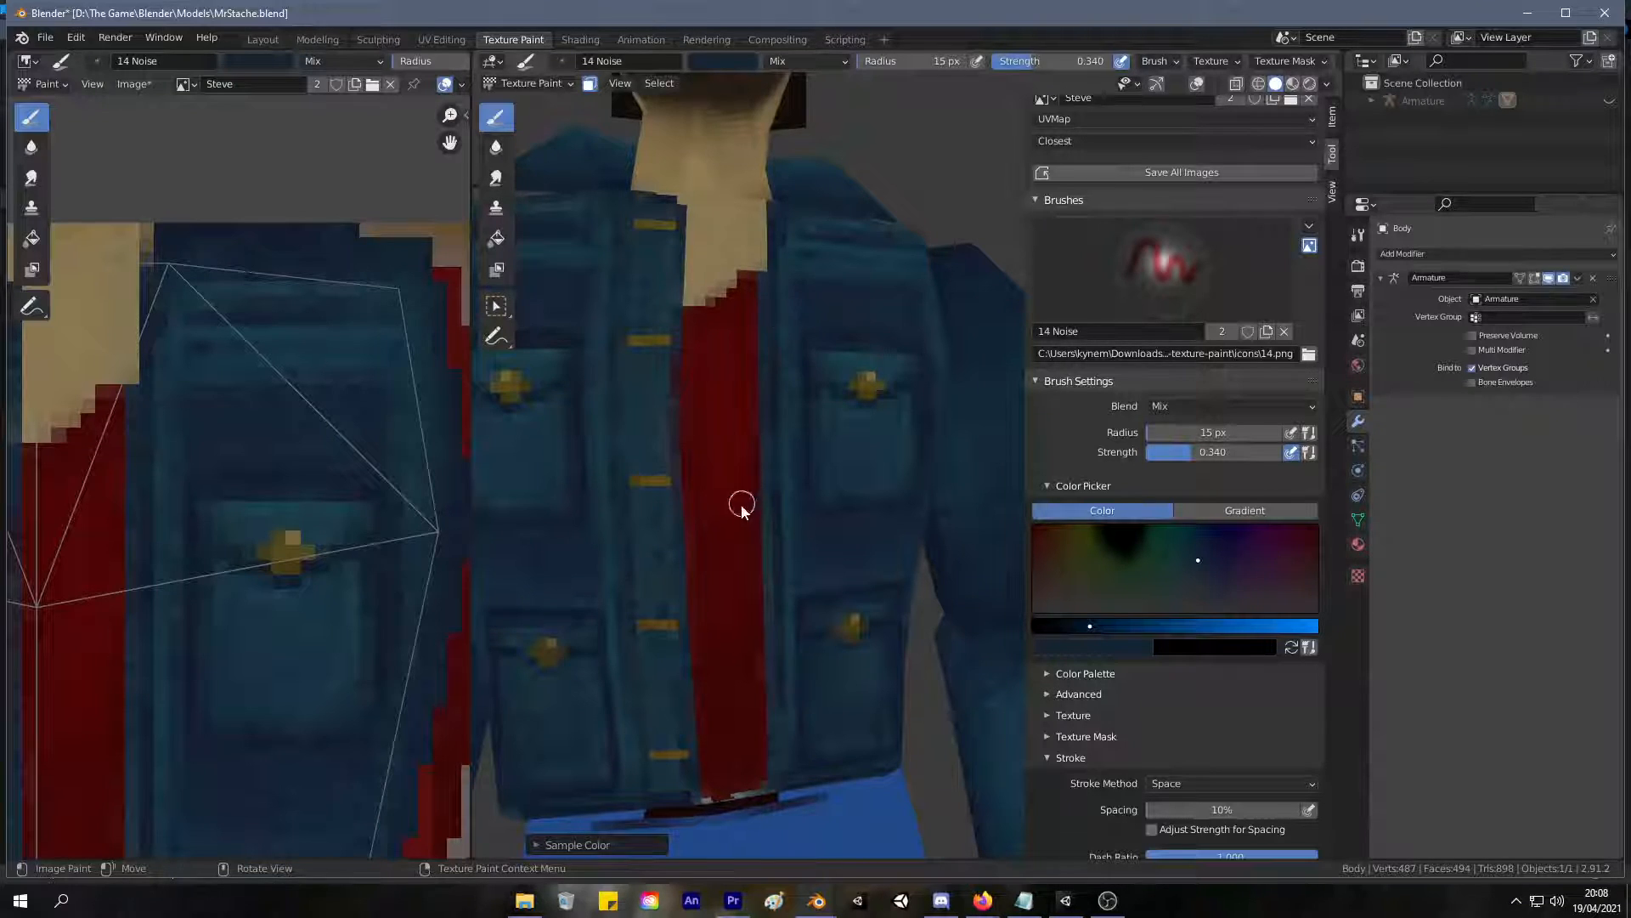
{"action": "scroll", "coordinate": [741, 503], "scroll_direction": "down", "scroll_amount": 5}
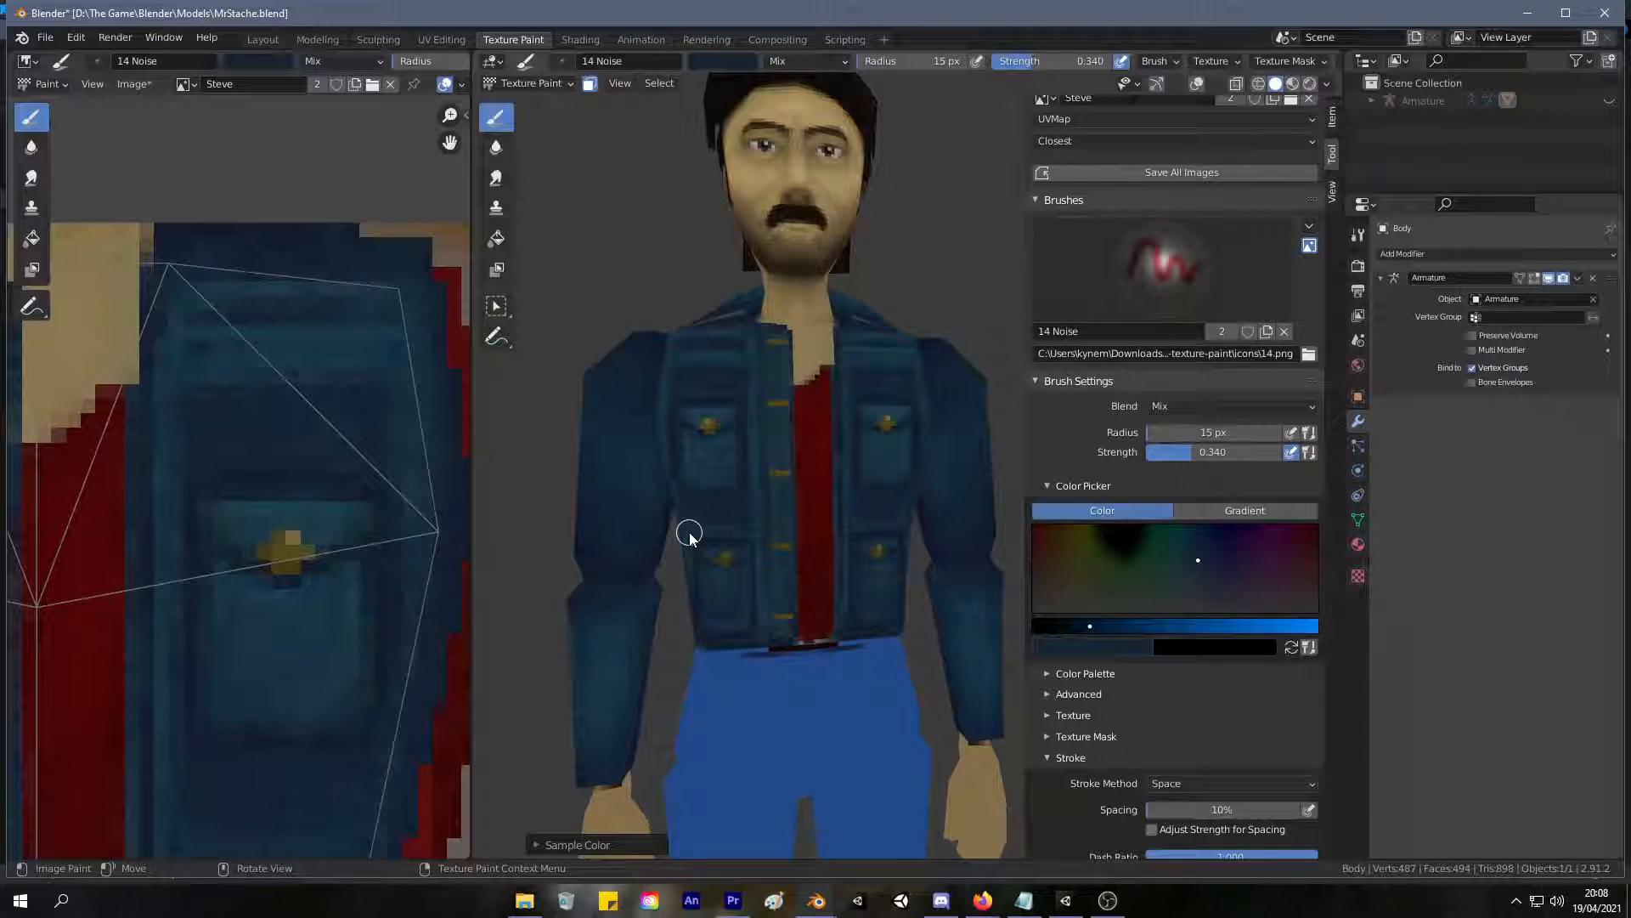
Sample navy tones from the sleeve and blend the shading along the upper sleeve above the elbow.
{"action": "middle_click_drag", "start_coordinate": [829, 446], "coordinate": [795, 444]}
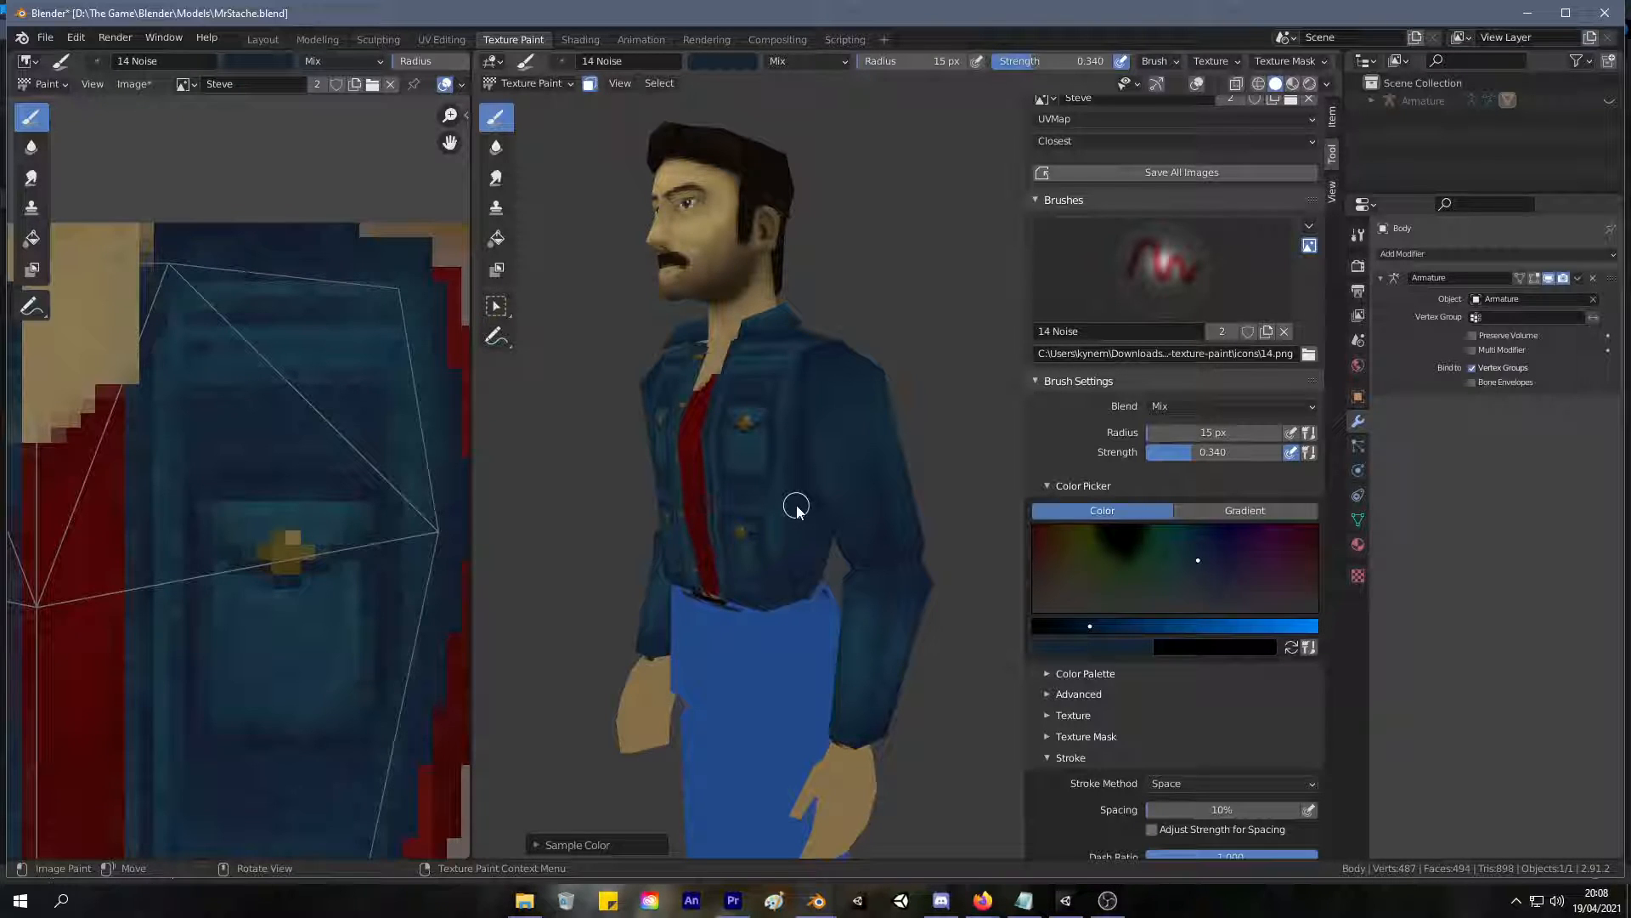
{"action": "left_click", "coordinate": [452, 39]}
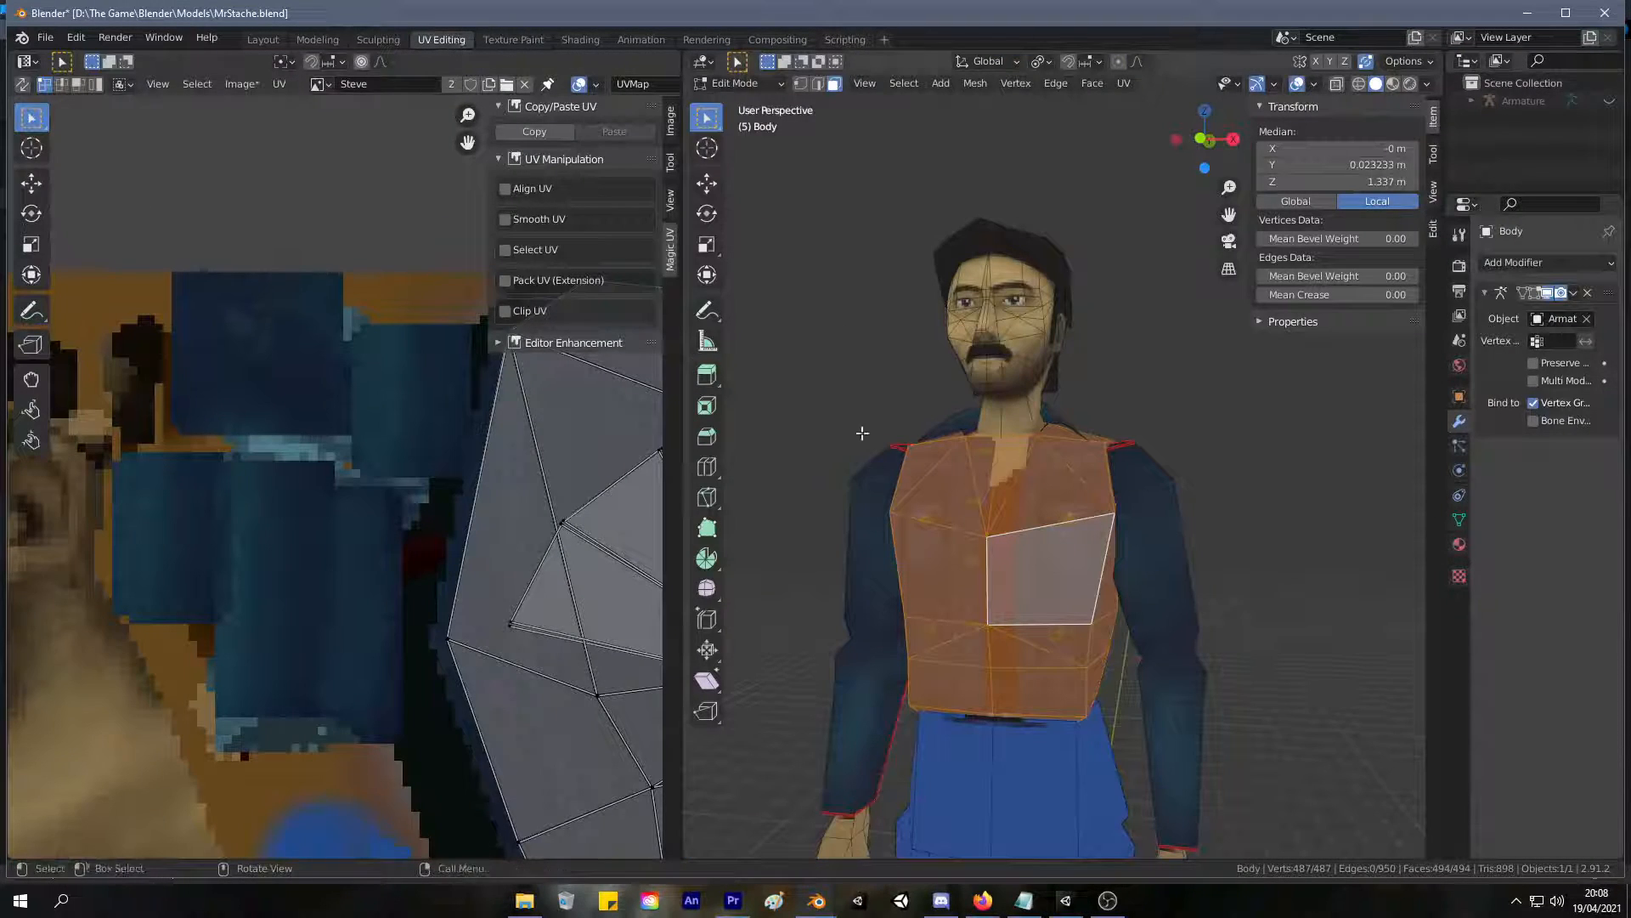
{"action": "left_click", "coordinate": [515, 39]}
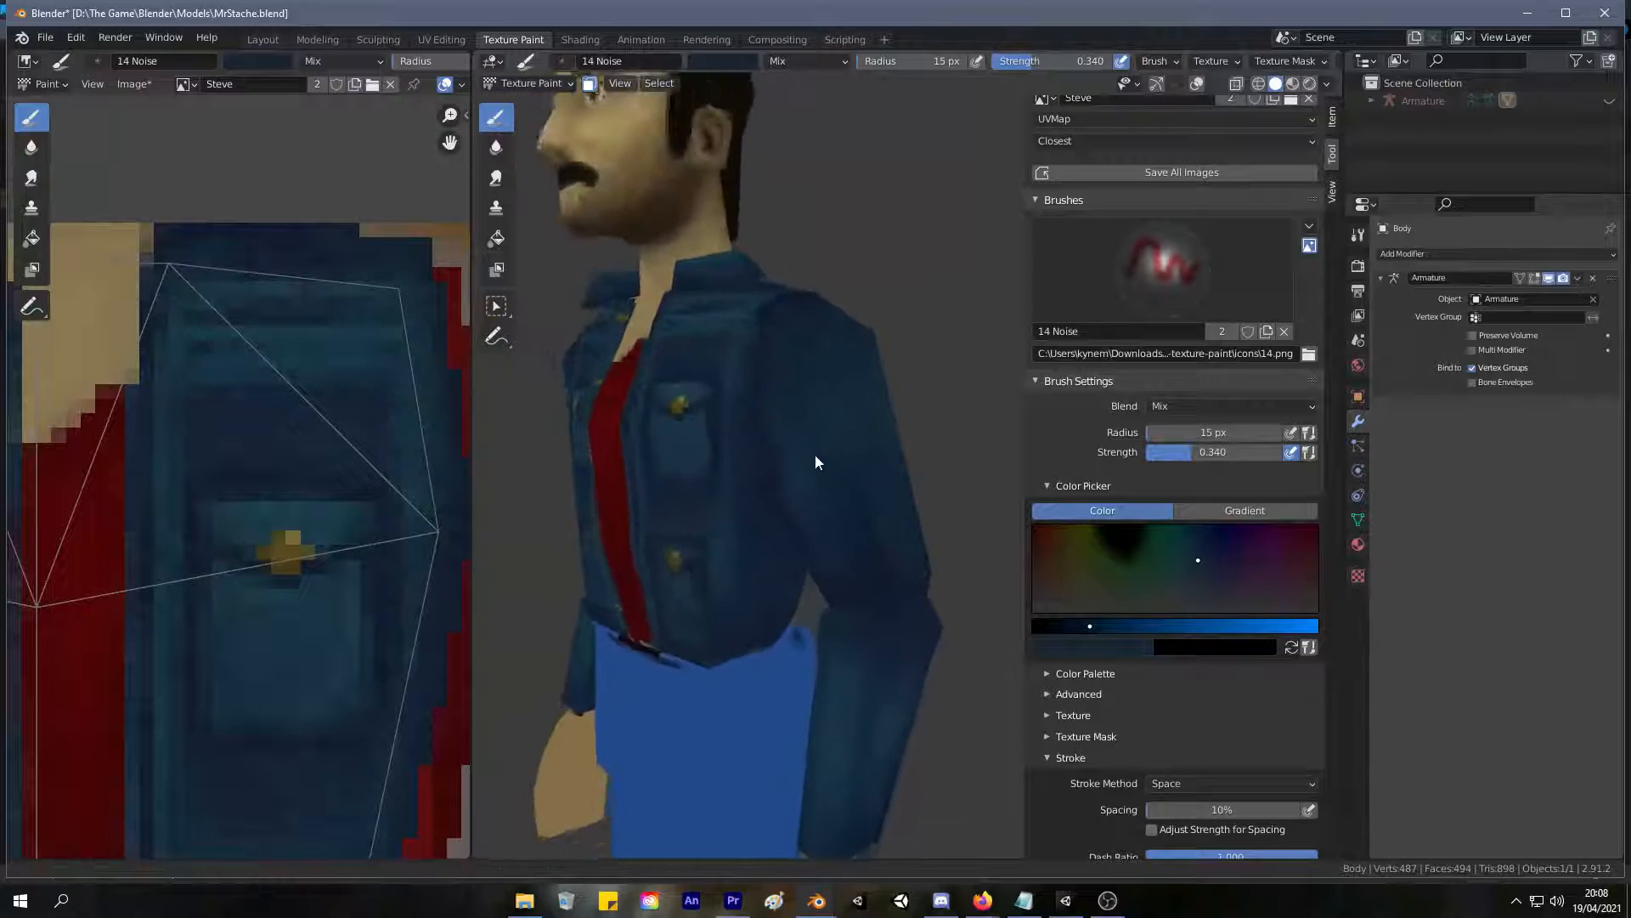
{"action": "key", "text": "s"}
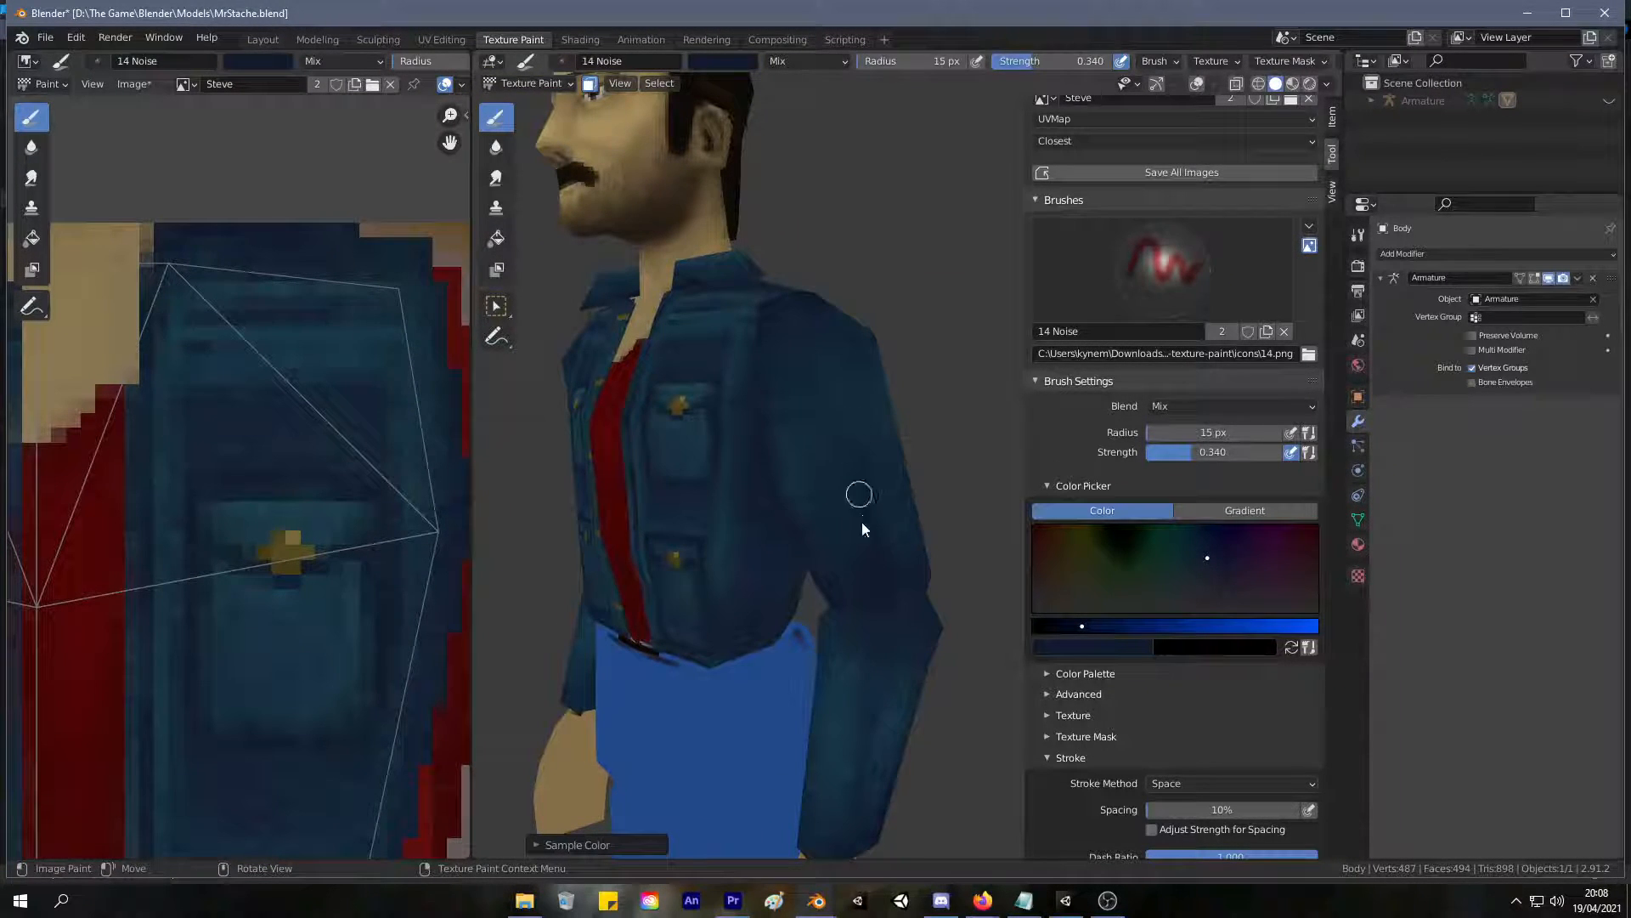
{"action": "middle_click_drag", "start_coordinate": [848, 594], "coordinate": [830, 541]}
{"action": "middle_click_drag", "start_coordinate": [826, 396], "coordinate": [1173, 485]}
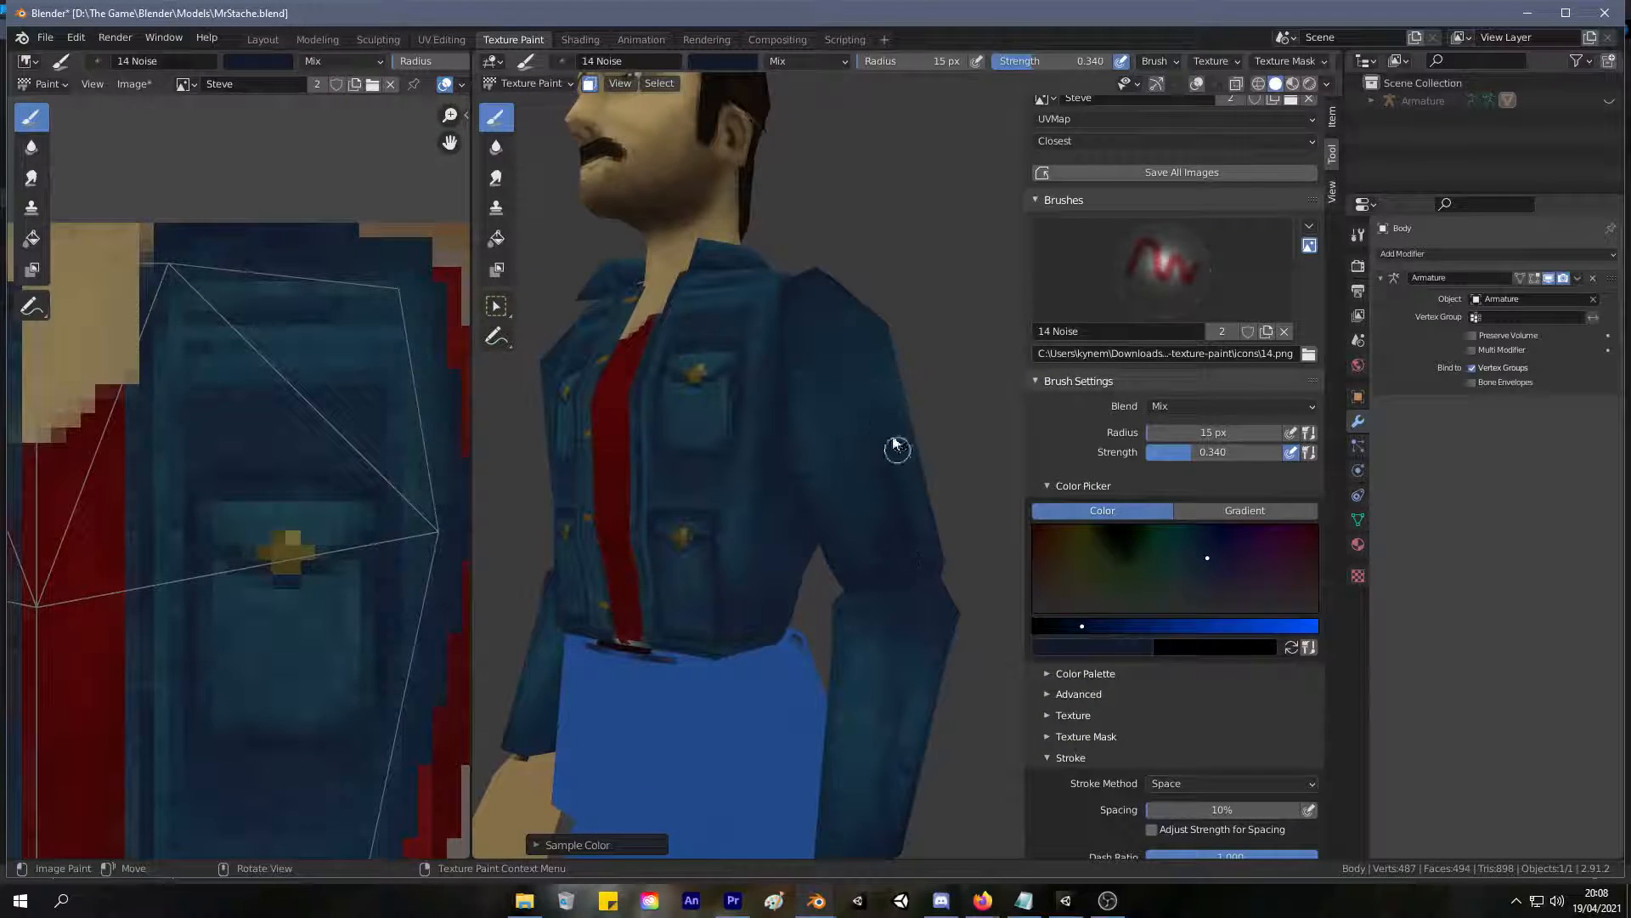
{"action": "key", "text": "s"}
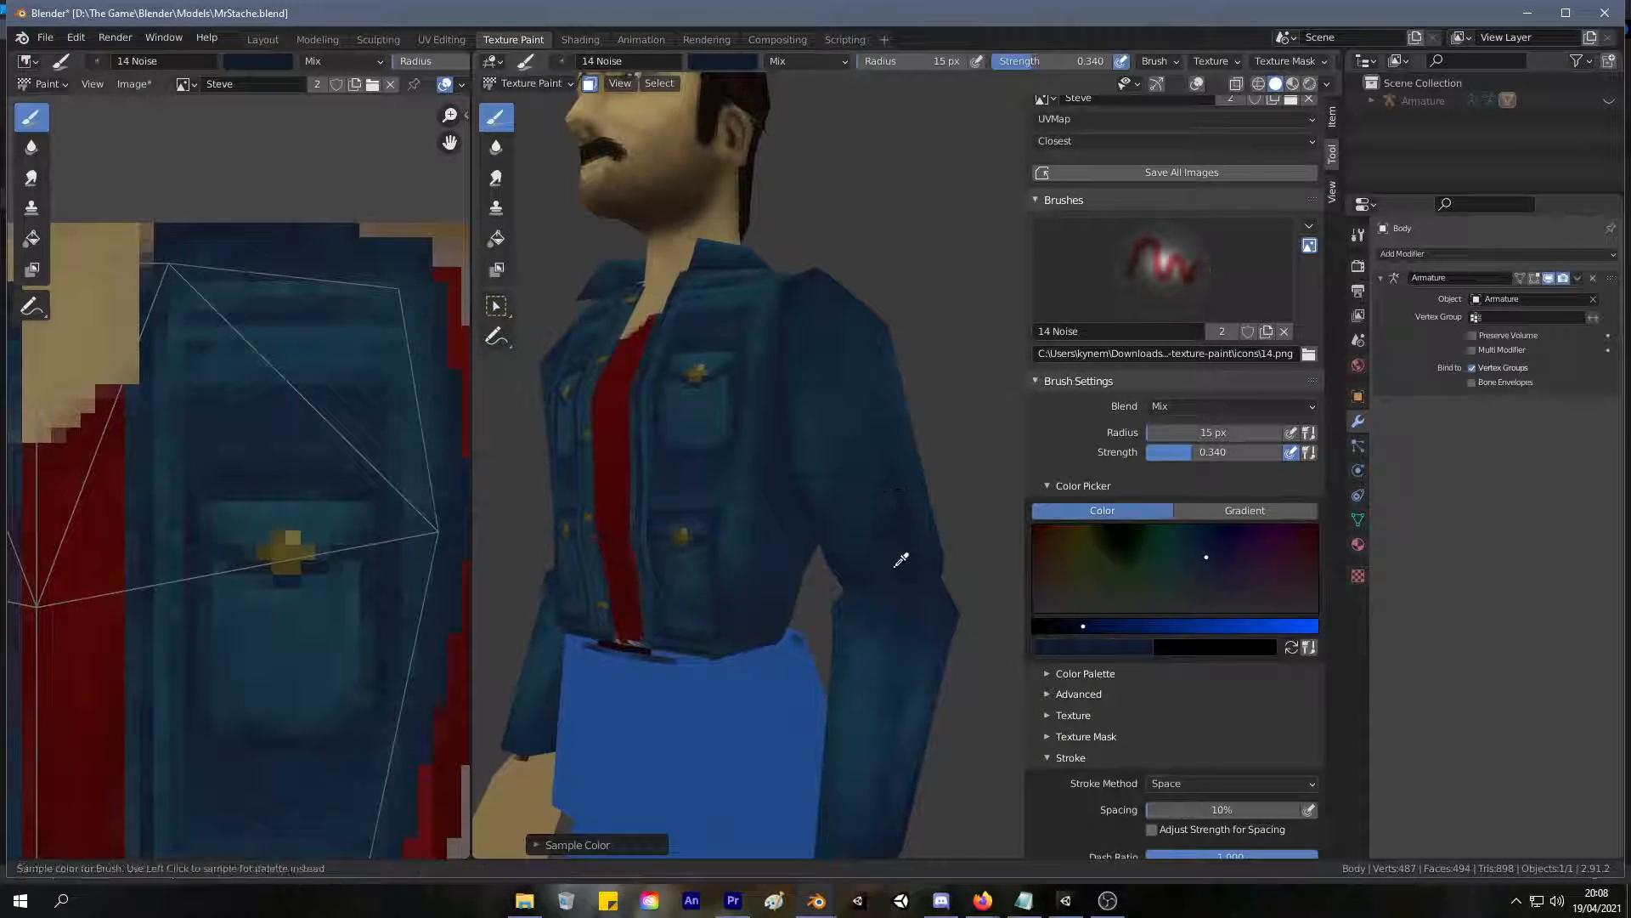
{"action": "middle_click_drag", "start_coordinate": [842, 446], "coordinate": [892, 463]}
Check the jacket front up close and save the project file MrStache.blend.
{"action": "scroll", "coordinate": [773, 532], "scroll_direction": "down", "scroll_amount": 6}
{"action": "middle_click_drag", "start_coordinate": [772, 532], "coordinate": [848, 564]}
{"action": "scroll", "coordinate": [845, 436], "scroll_direction": "up", "scroll_amount": 6}
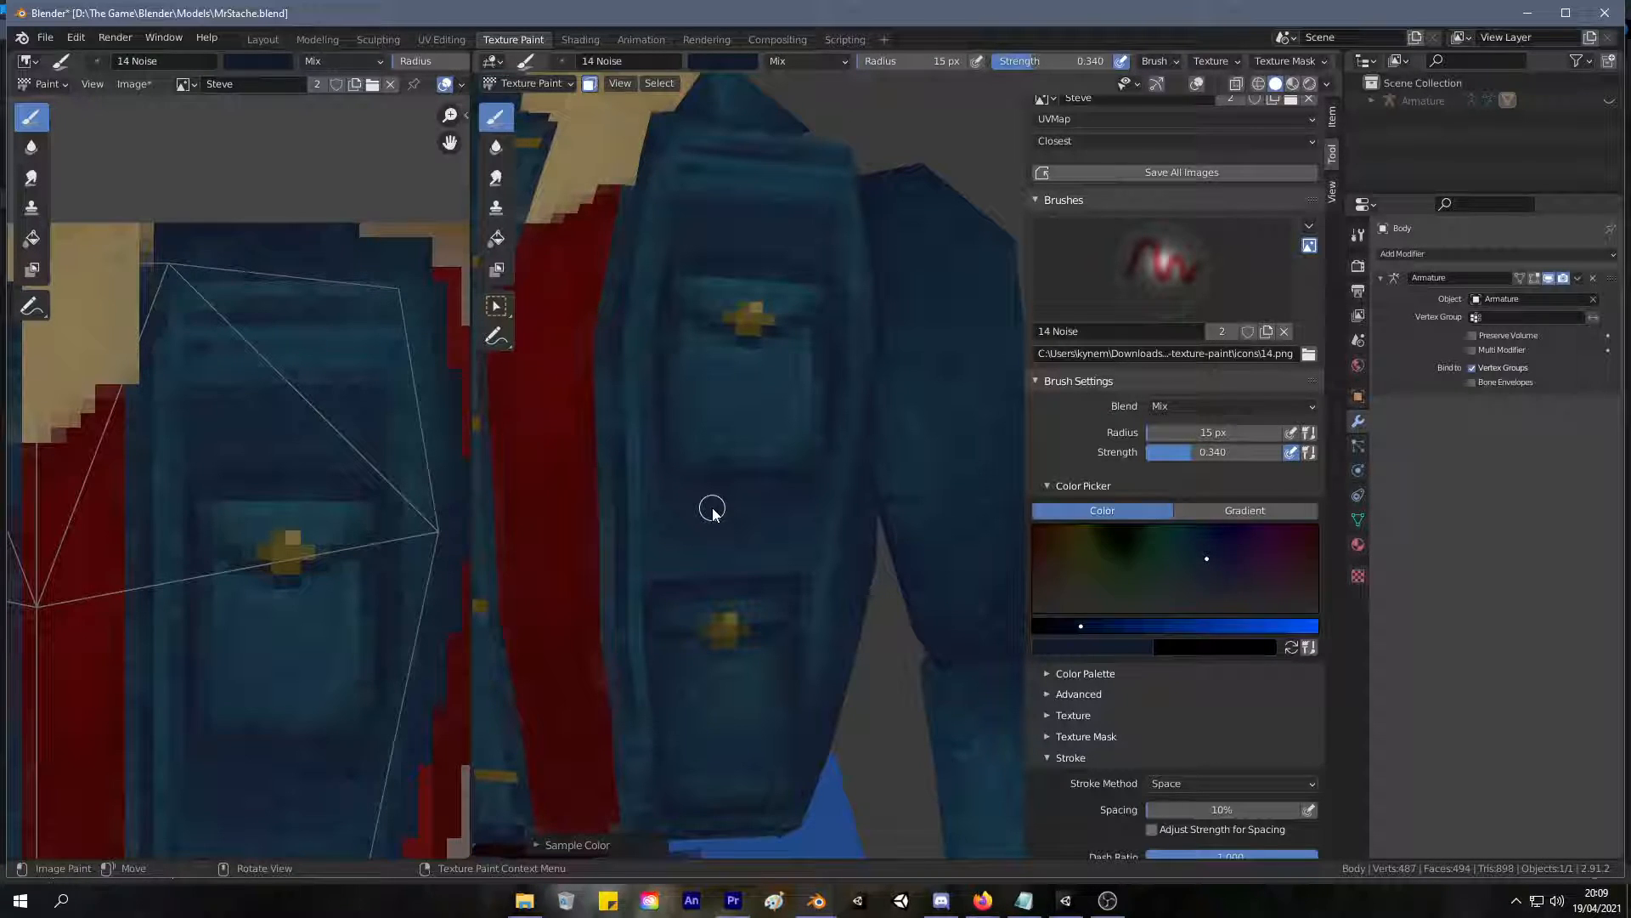
{"action": "scroll", "coordinate": [890, 243], "scroll_direction": "down", "scroll_amount": 8}
{"action": "key", "text": "ctrl+s"}
Examine the painted jacket, sleeves and face on the full character, both up close and at a distance.
{"action": "middle_click_drag", "start_coordinate": [890, 242], "coordinate": [783, 331]}
{"action": "scroll", "coordinate": [762, 270], "scroll_direction": "down", "scroll_amount": 4}
{"action": "scroll", "coordinate": [790, 372], "scroll_direction": "up", "scroll_amount": 4}
{"action": "middle_click_drag", "start_coordinate": [925, 364], "coordinate": [601, 266]}
{"action": "scroll", "coordinate": [744, 334], "scroll_direction": "down", "scroll_amount": 2}
{"action": "scroll", "coordinate": [862, 442], "scroll_direction": "down", "scroll_amount": 2}
{"action": "scroll", "coordinate": [816, 471], "scroll_direction": "down", "scroll_amount": 1}
{"action": "middle_click_drag", "start_coordinate": [819, 473], "coordinate": [863, 459]}
{"action": "right_click", "coordinate": [854, 593]}
{"action": "mouse_move", "coordinate": [926, 728]}
{"action": "middle_mouse_down"}
{"action": "mouse_move", "coordinate": [940, 783]}
{"action": "mouse_move", "coordinate": [922, 723]}
{"action": "mouse_move", "coordinate": [1006, 723]}
{"action": "mouse_move", "coordinate": [729, 517]}
{"action": "mouse_move", "coordinate": [618, 510]}
{"action": "mouse_move", "coordinate": [731, 496]}
{"action": "middle_mouse_up"}
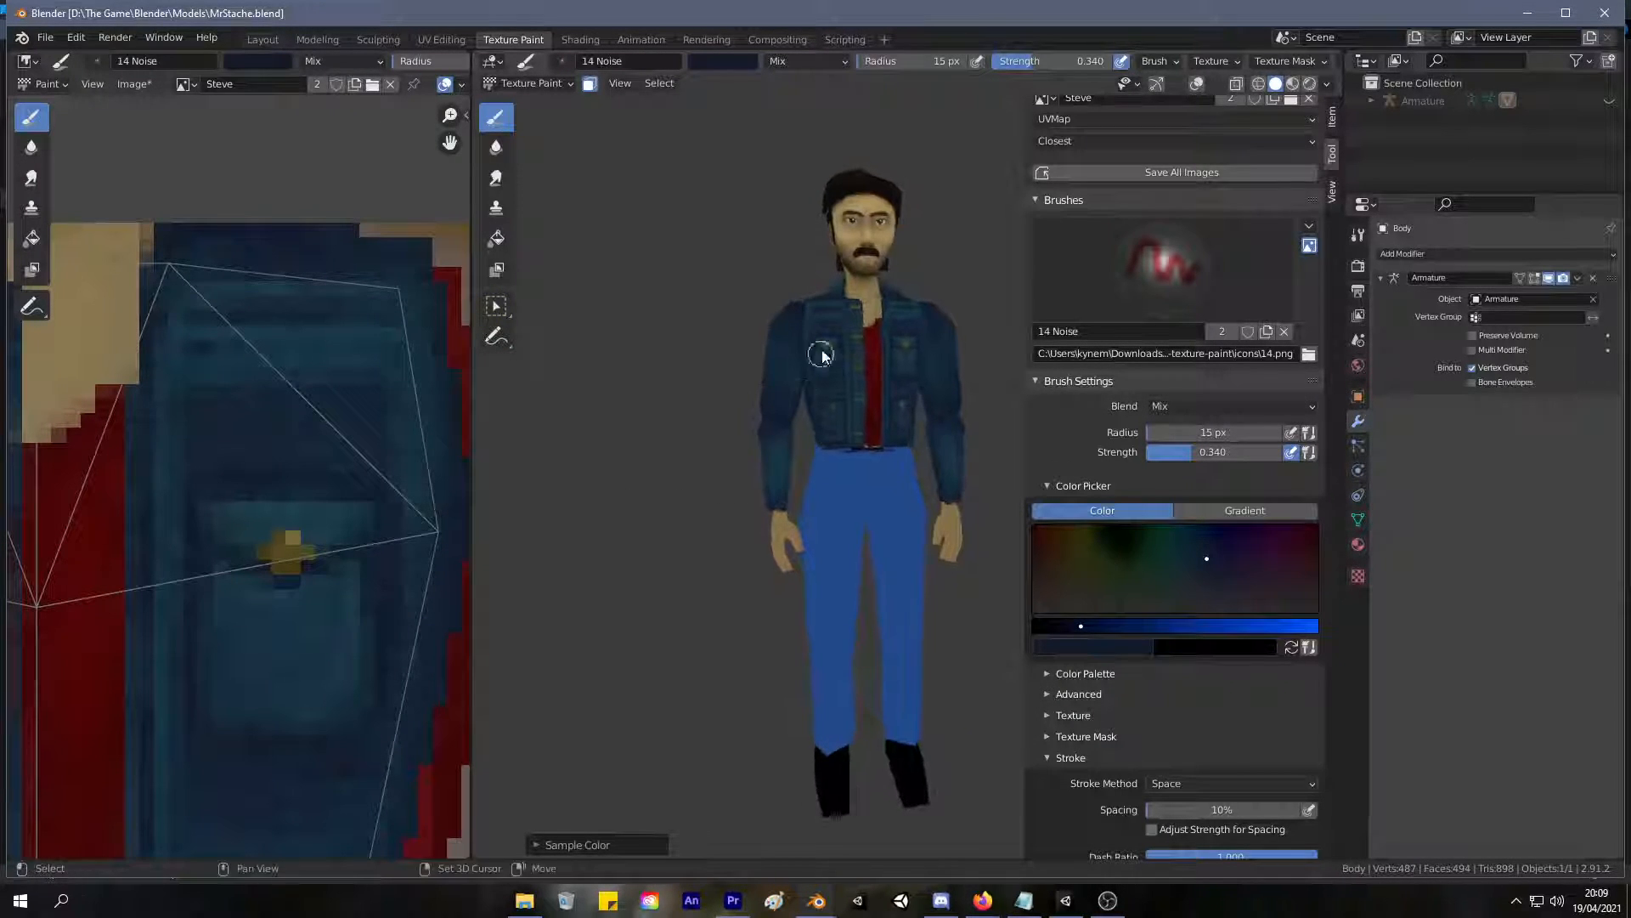
{"action": "middle_click_drag", "start_coordinate": [821, 357], "coordinate": [750, 458], "text": "shift"}
{"action": "scroll", "coordinate": [748, 459], "scroll_direction": "up", "scroll_amount": 2}
{"action": "middle_click_drag", "start_coordinate": [627, 375], "coordinate": [720, 319], "text": "shift"}
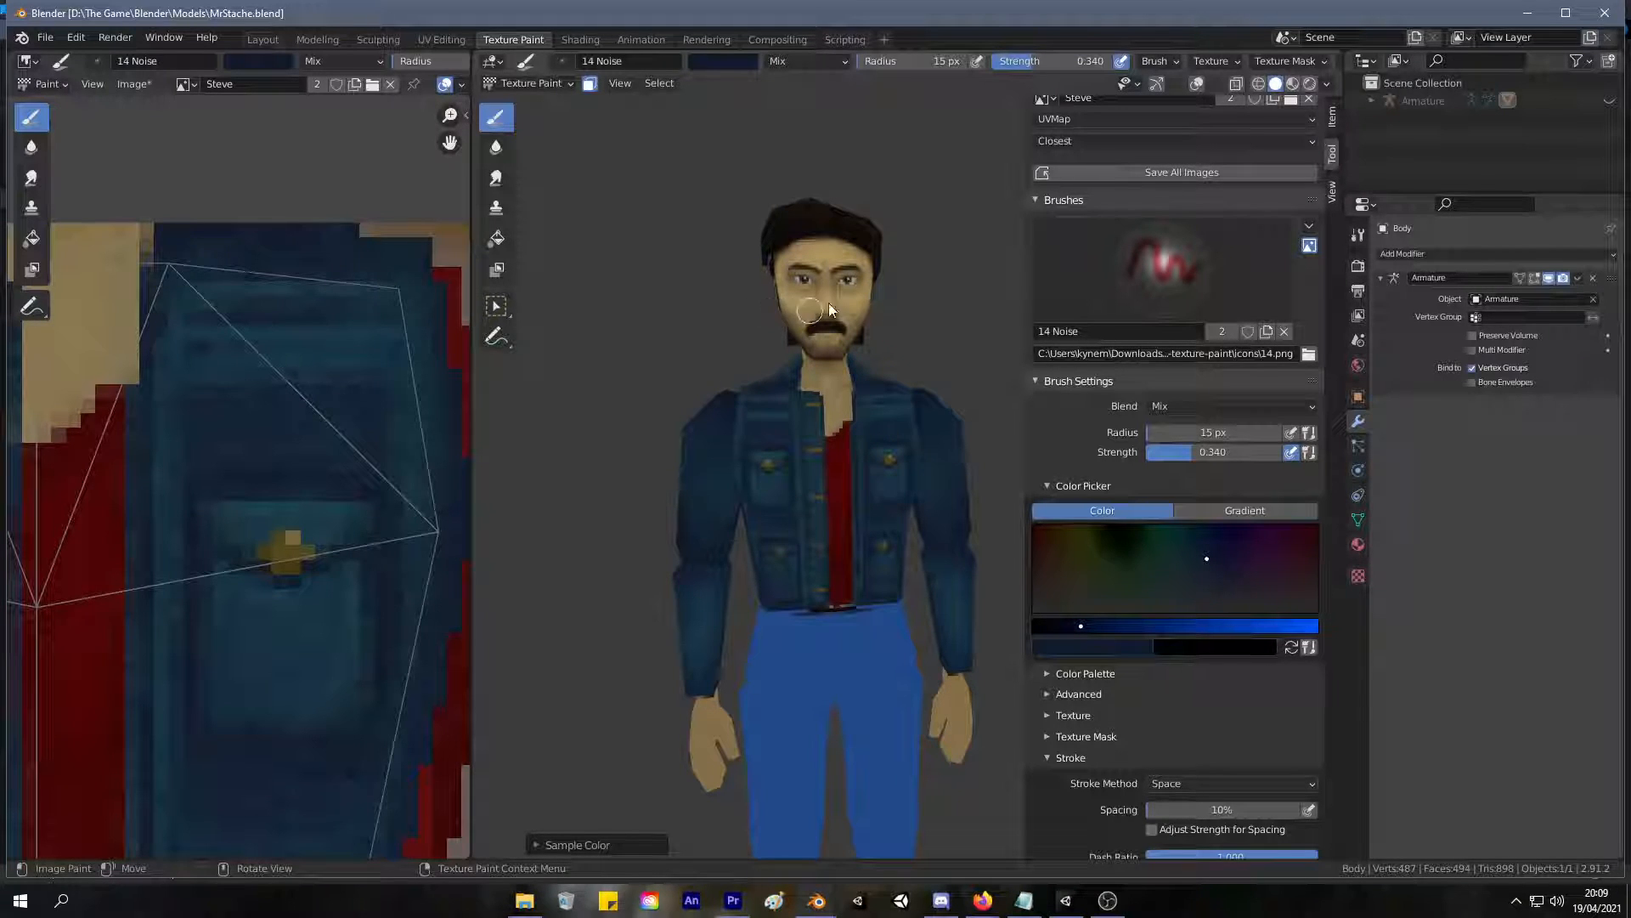
{"action": "scroll", "coordinate": [841, 329], "scroll_direction": "up", "scroll_amount": 1}
{"action": "scroll", "coordinate": [844, 332], "scroll_direction": "up", "scroll_amount": 1}
{"action": "scroll", "coordinate": [845, 330], "scroll_direction": "down", "scroll_amount": 1}
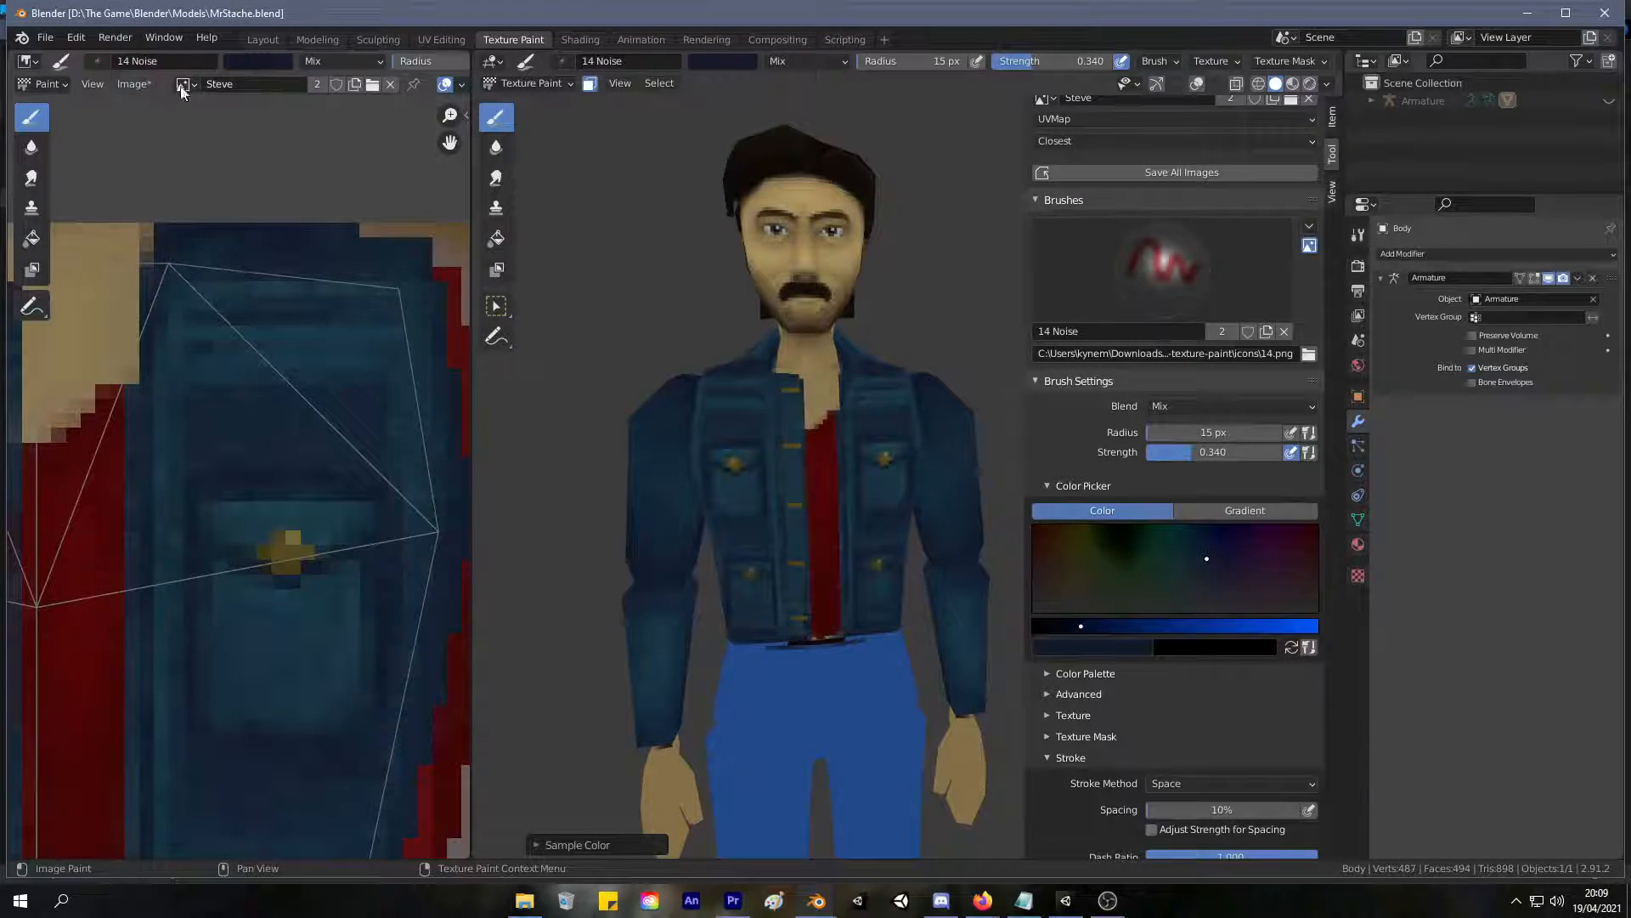
Save the Steve texture image and the project file MrStache.blend.
{"action": "left_click", "coordinate": [132, 83]}
{"action": "left_click", "coordinate": [186, 234]}
{"action": "key", "text": "ctrl+s"}
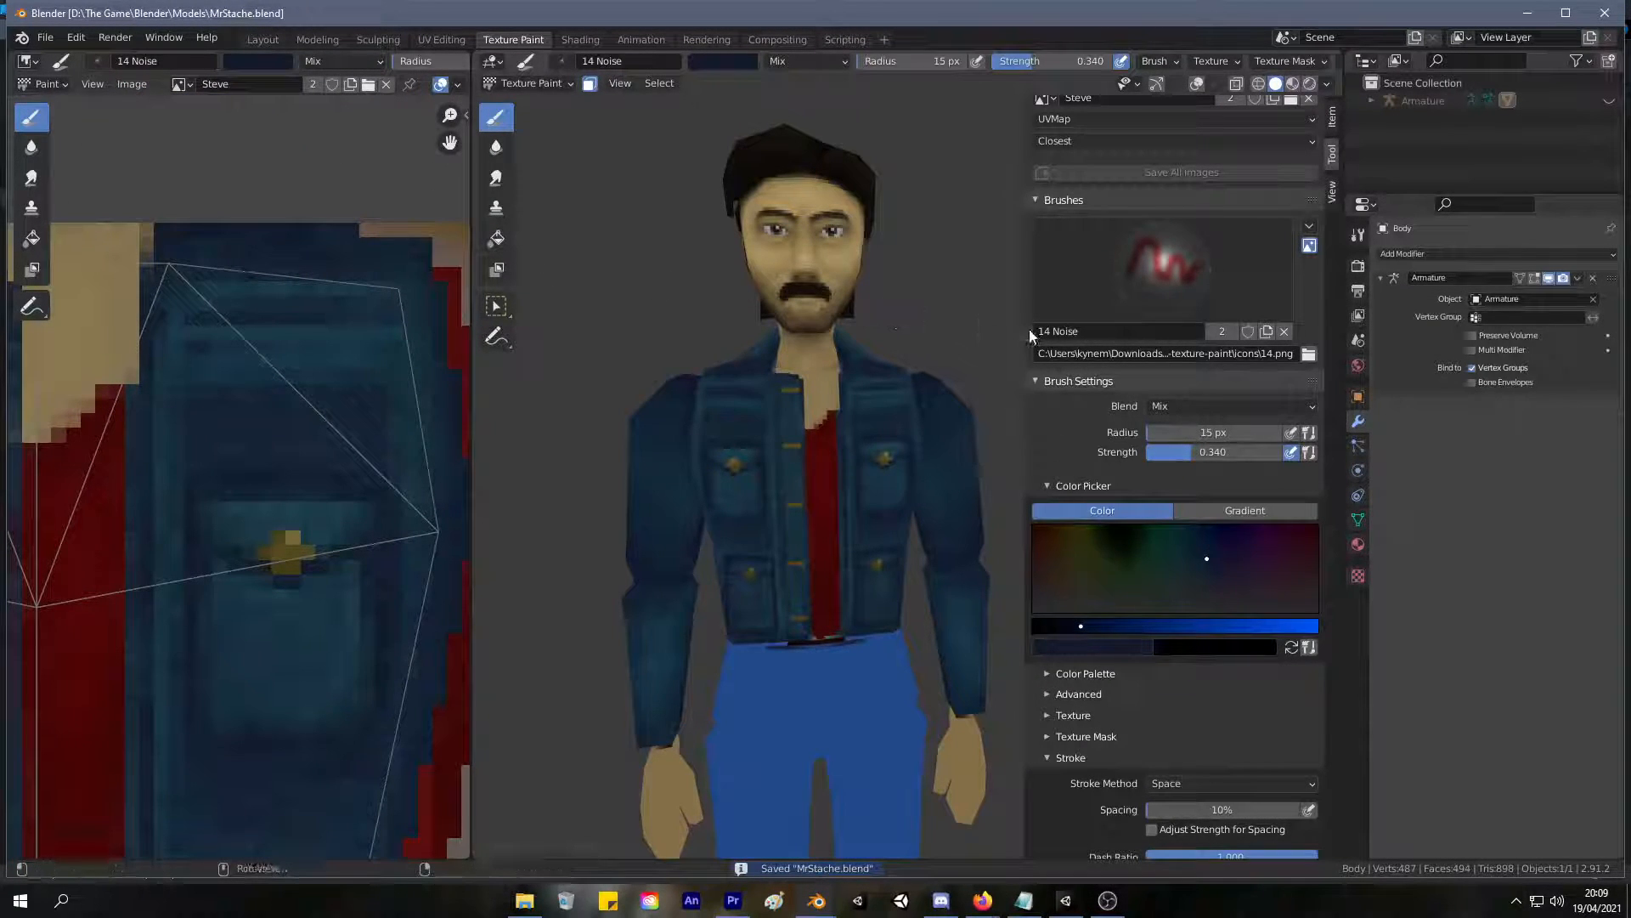